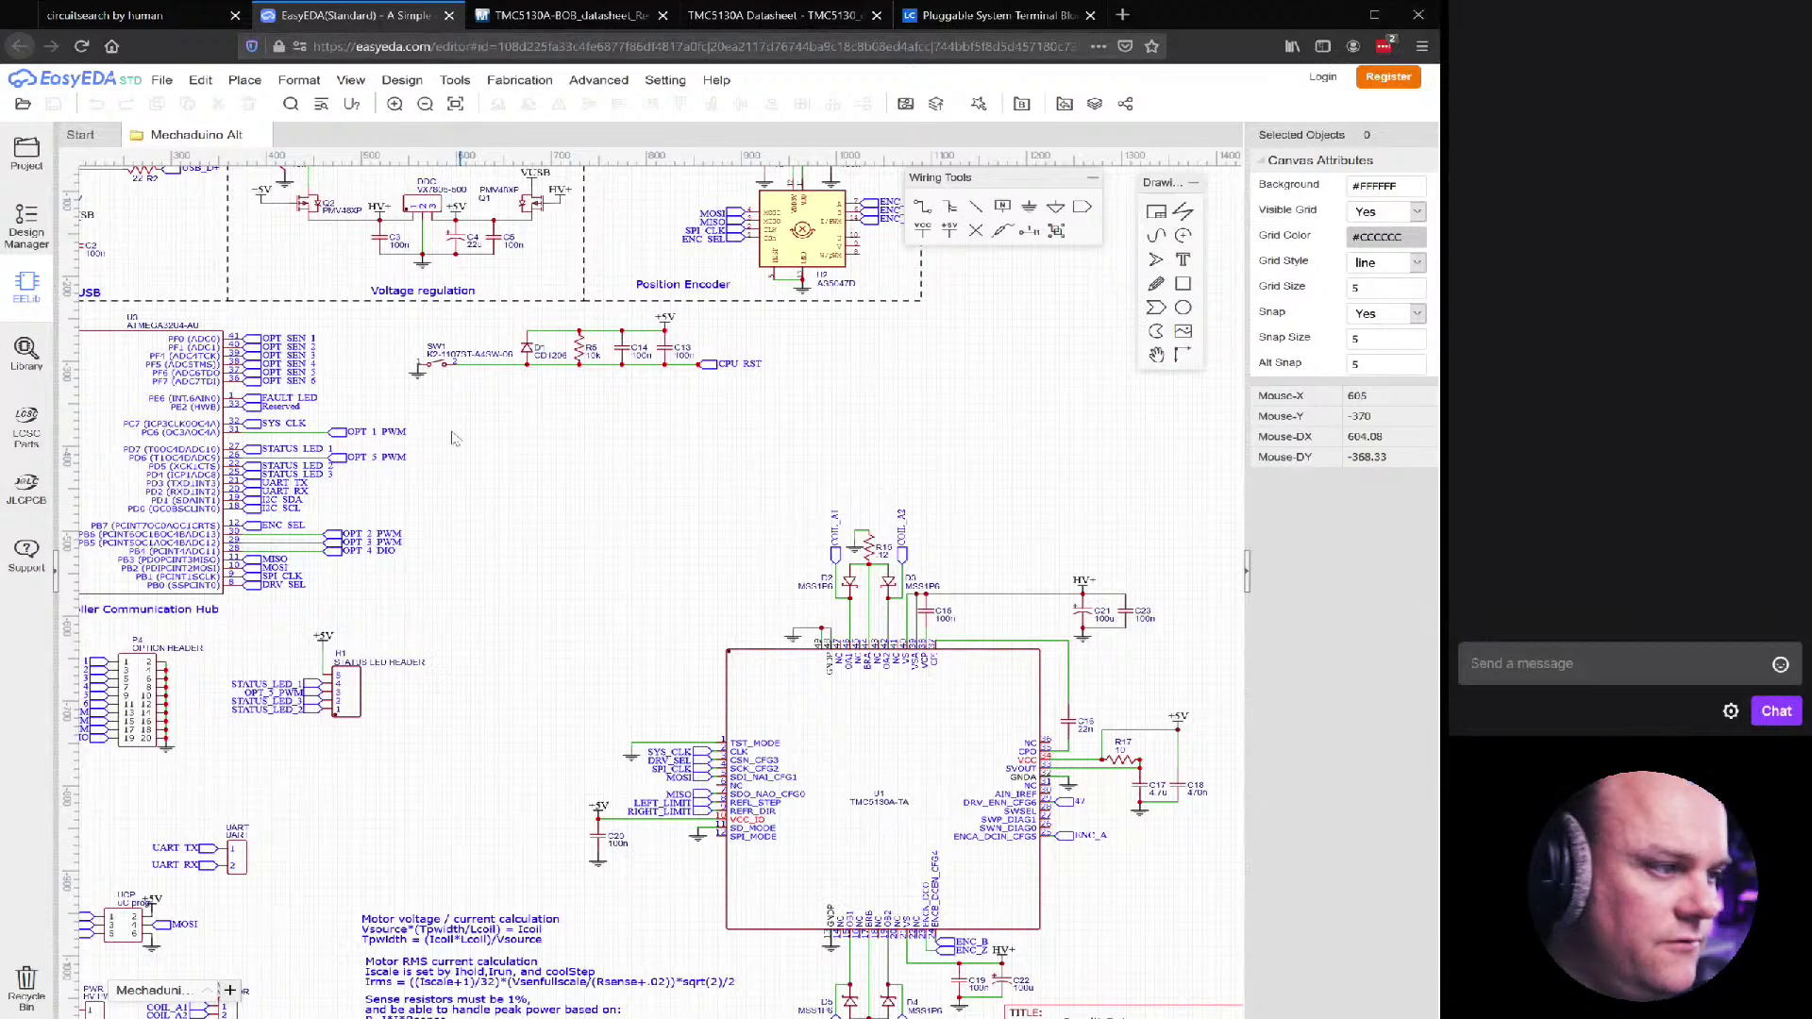
# Examine the whole Mechaduino Alt schematic, including the controller and motor driver sections
pyautogui.scroll(-2, 311, 511)
pyautogui.scroll(-2, 302, 529)
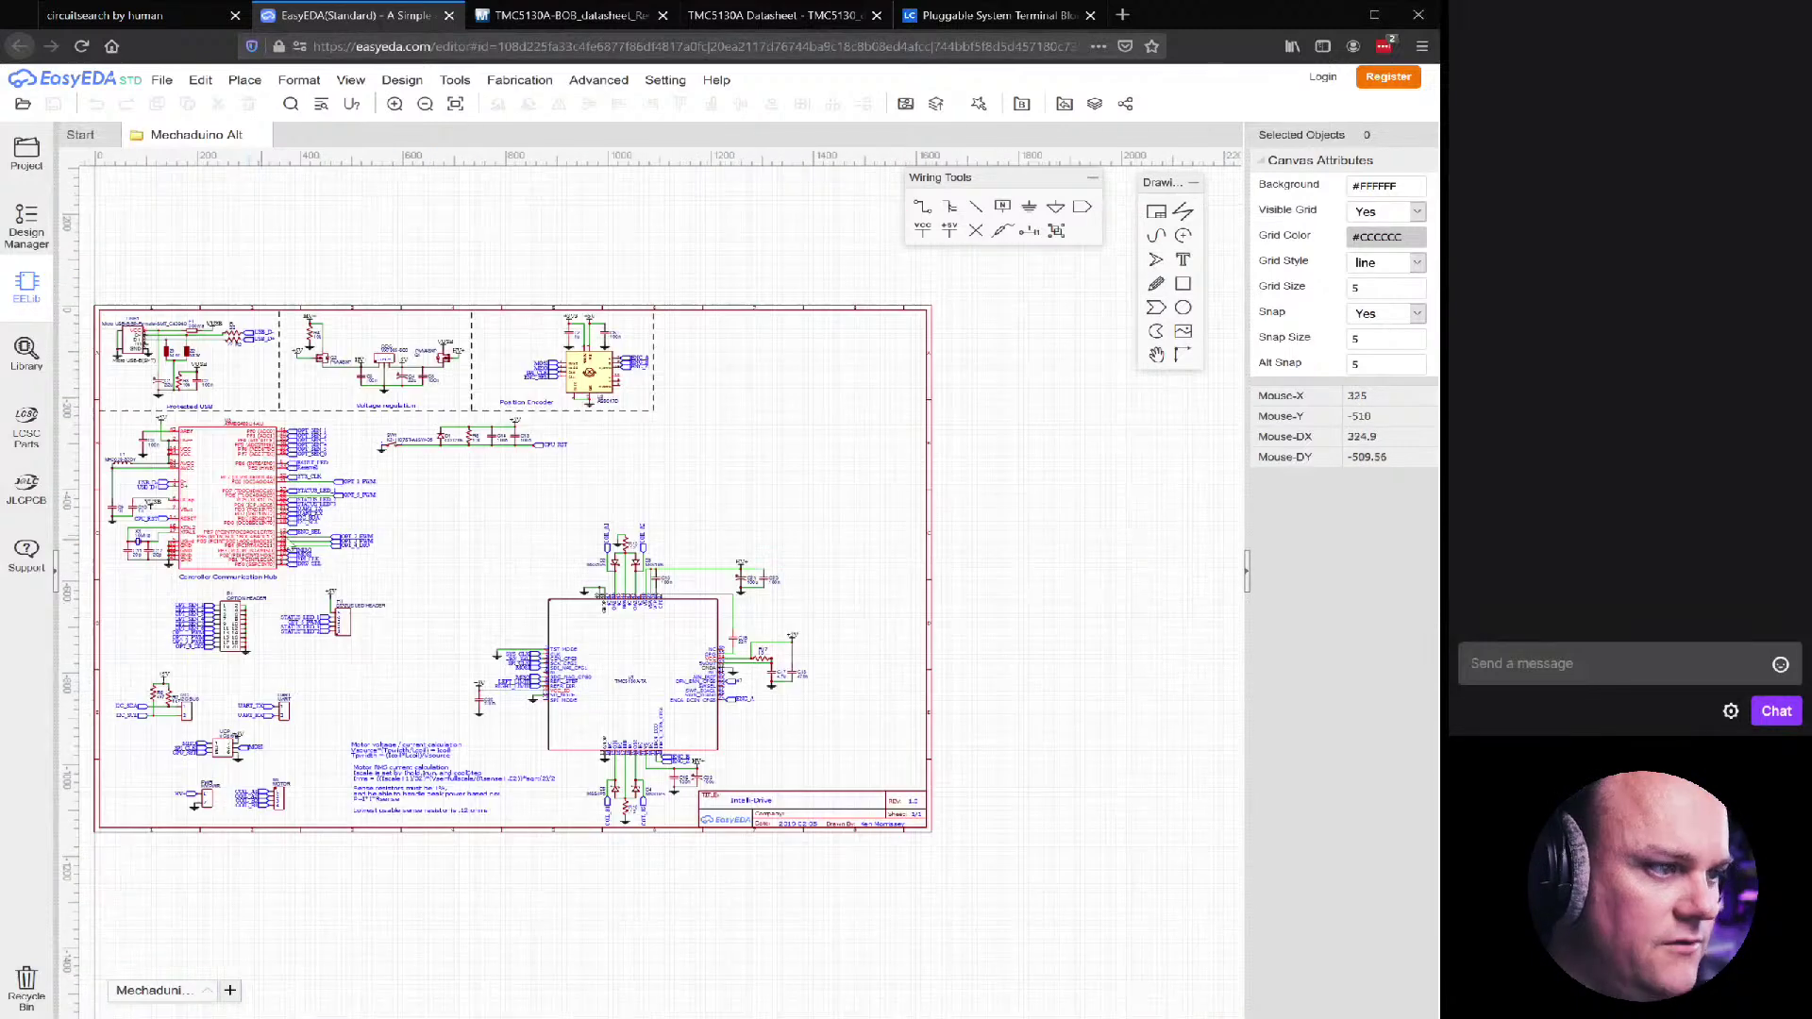
pyautogui.moveTo(288, 543); pyautogui.dragTo(467, 534, button='right')
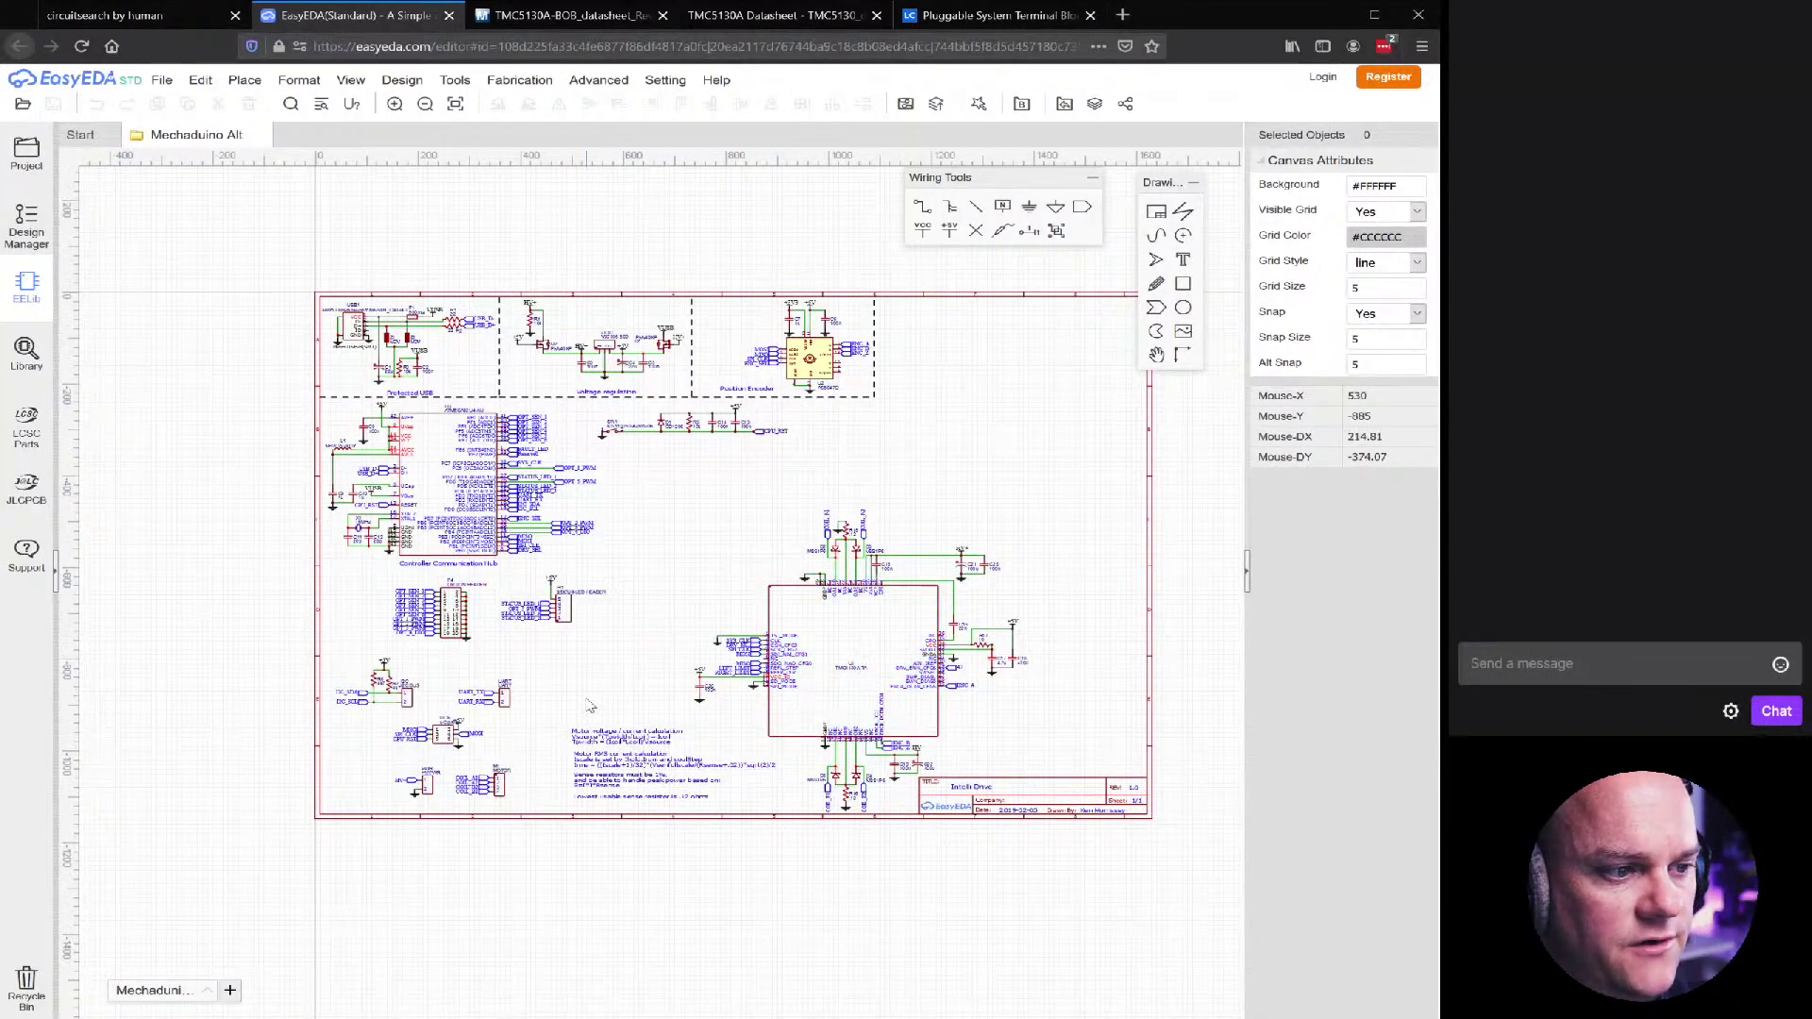
pyautogui.scroll(2, 602, 780)
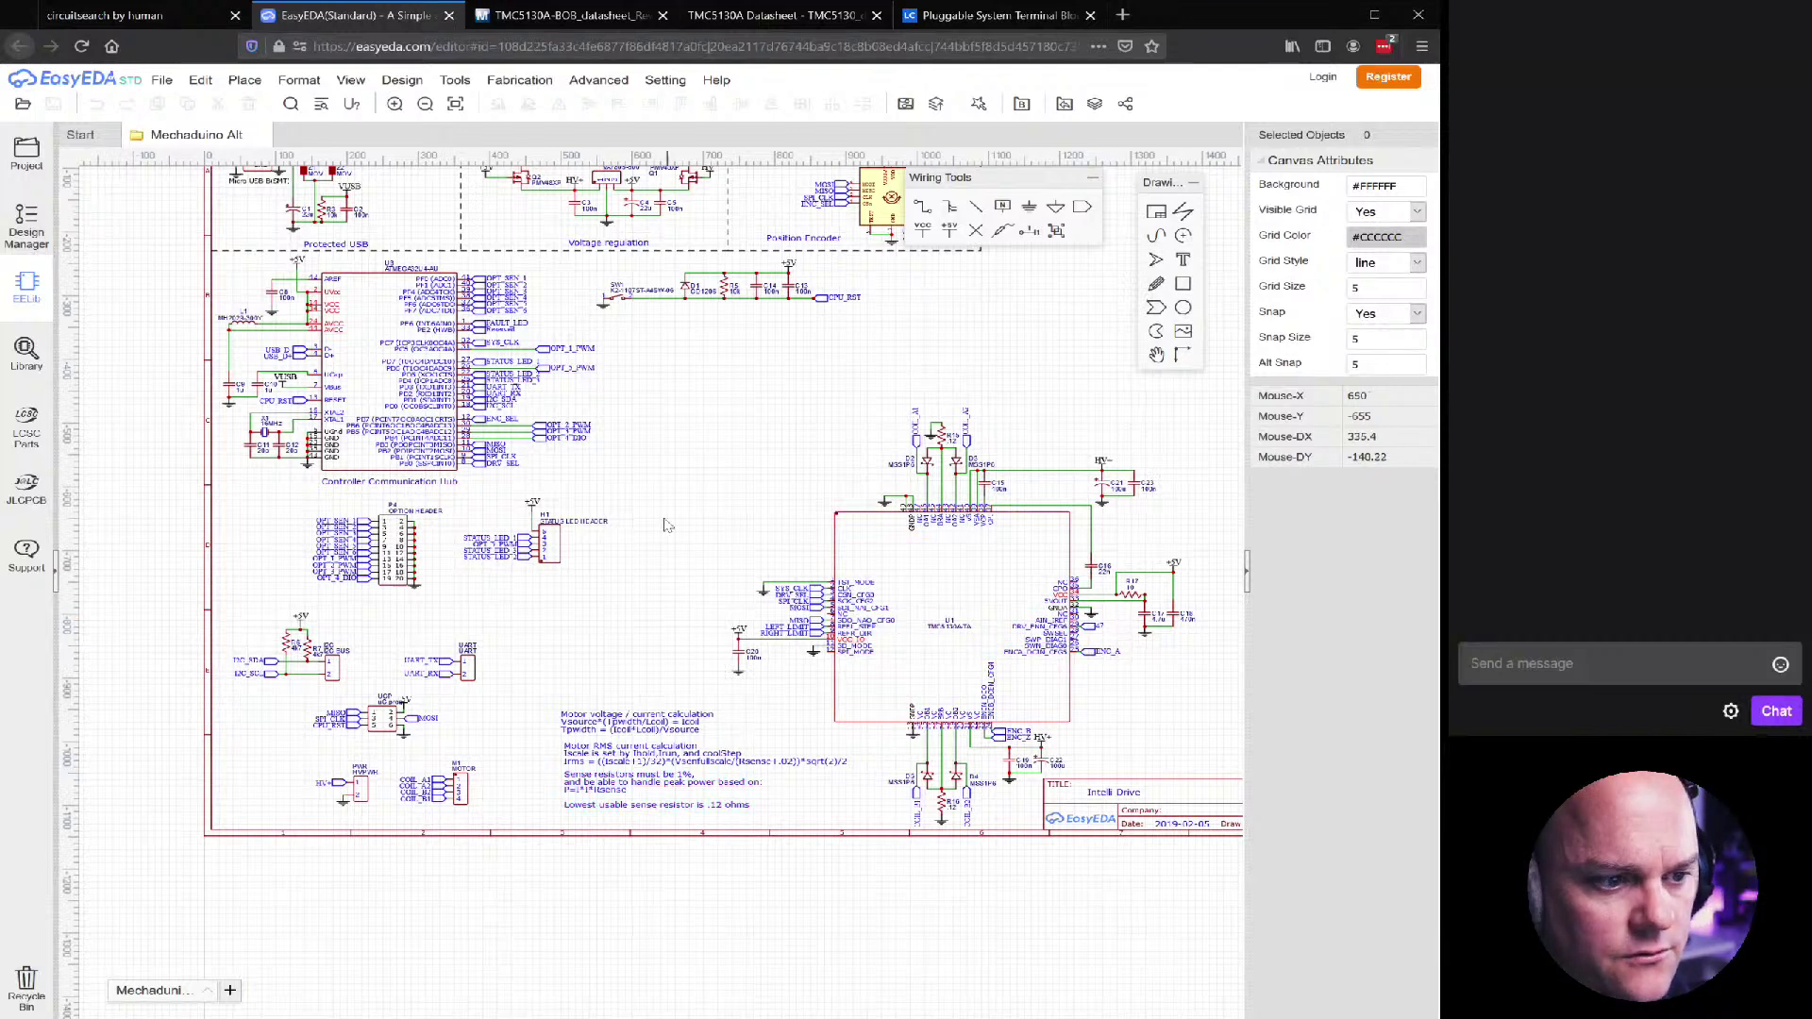
pyautogui.click(244, 79)
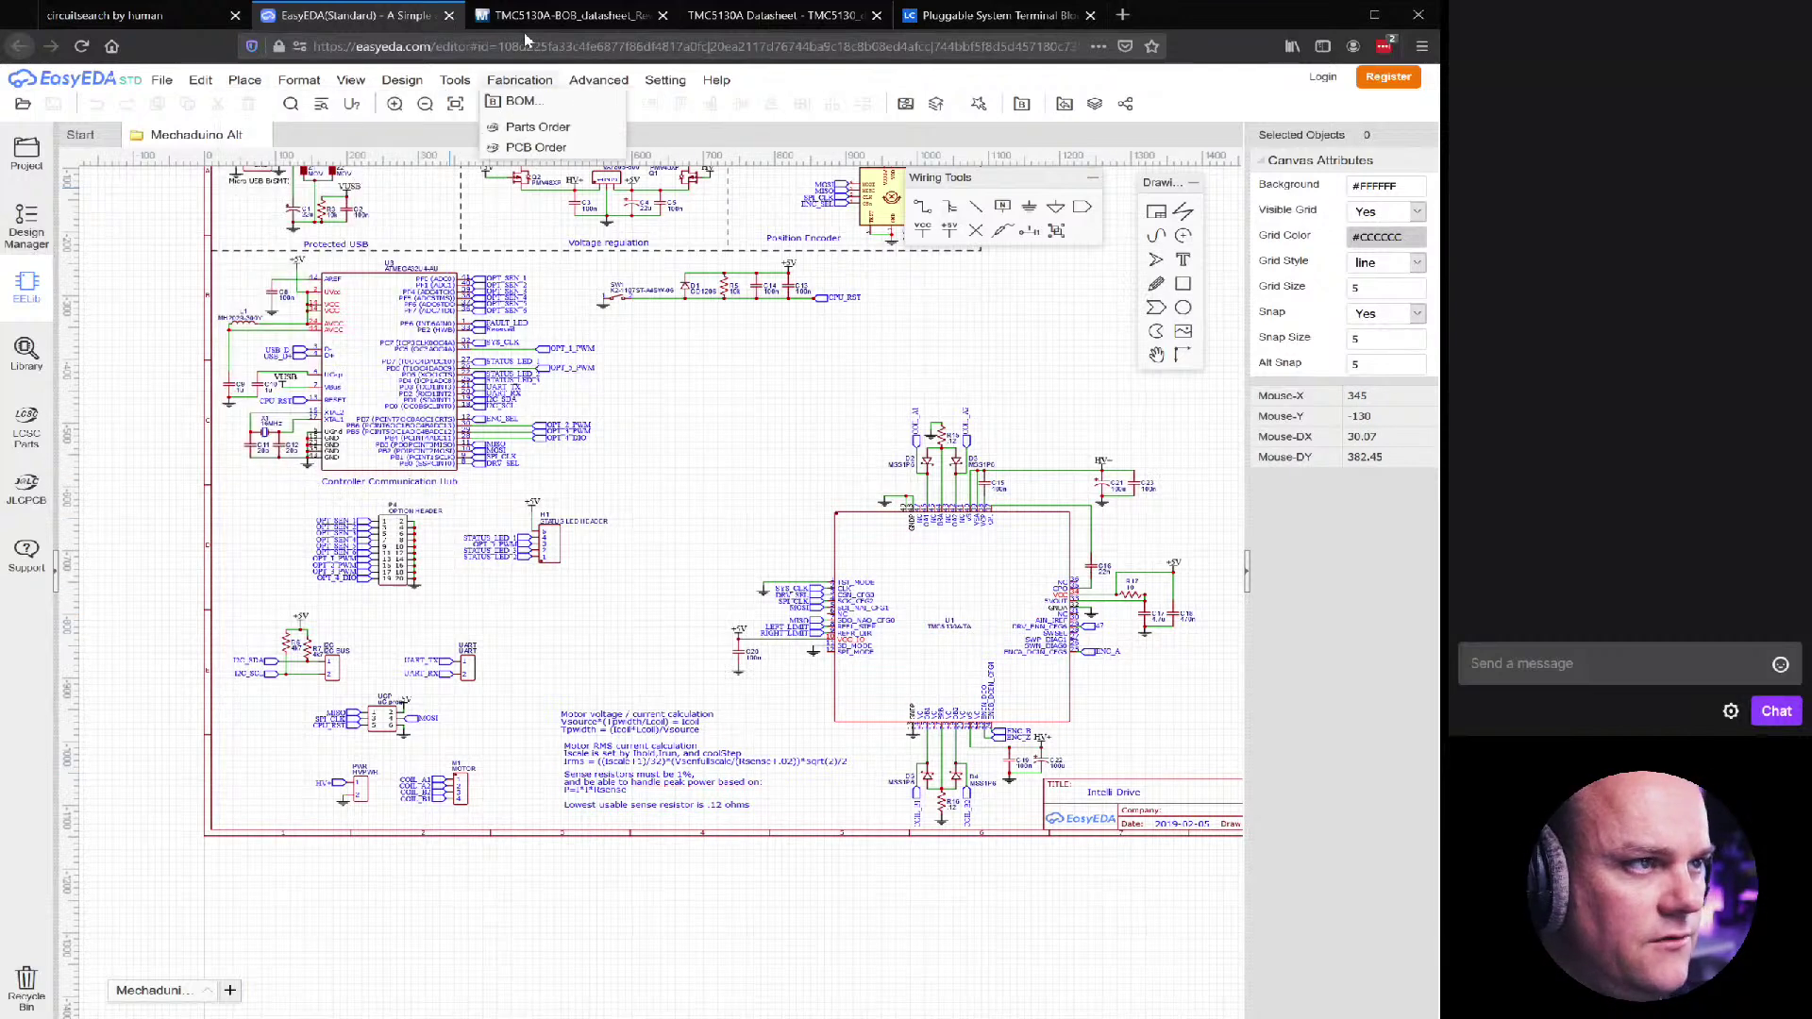
pyautogui.click(161, 79)
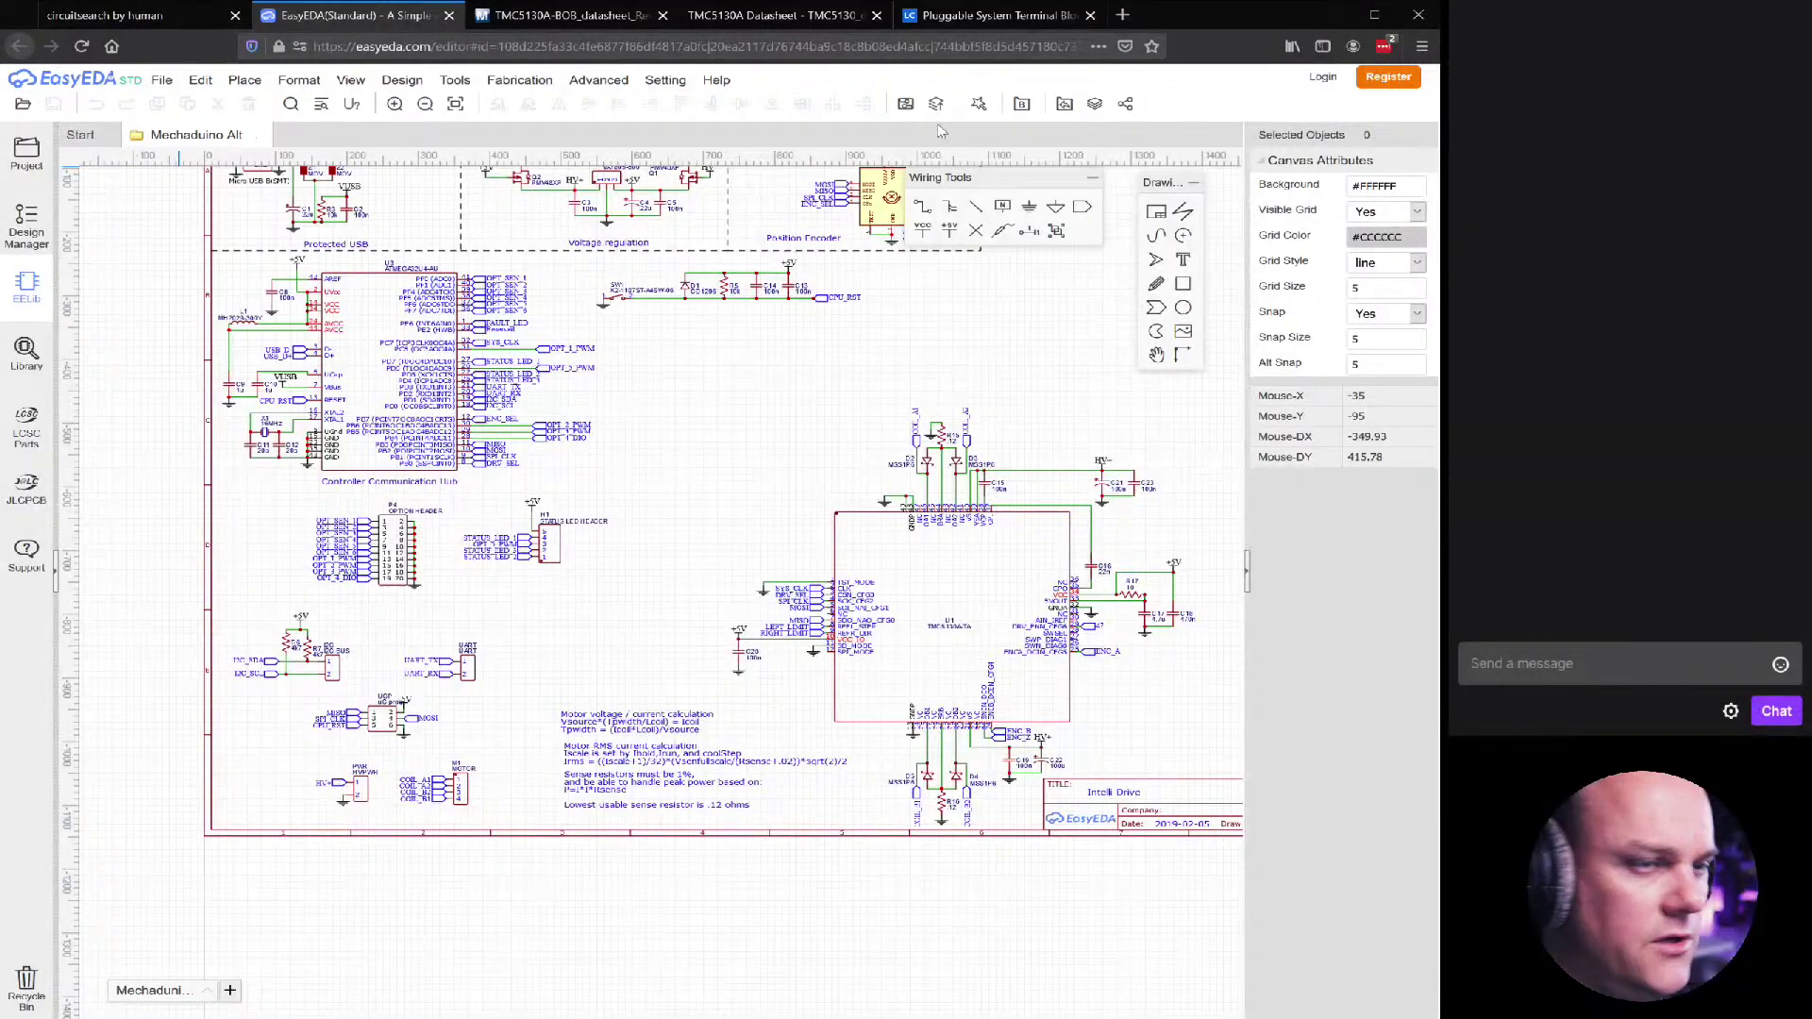
# Switch to the circuitsearch page, return to its tmc5130 results, and share that page's address in the chat
pyautogui.click(118, 27)
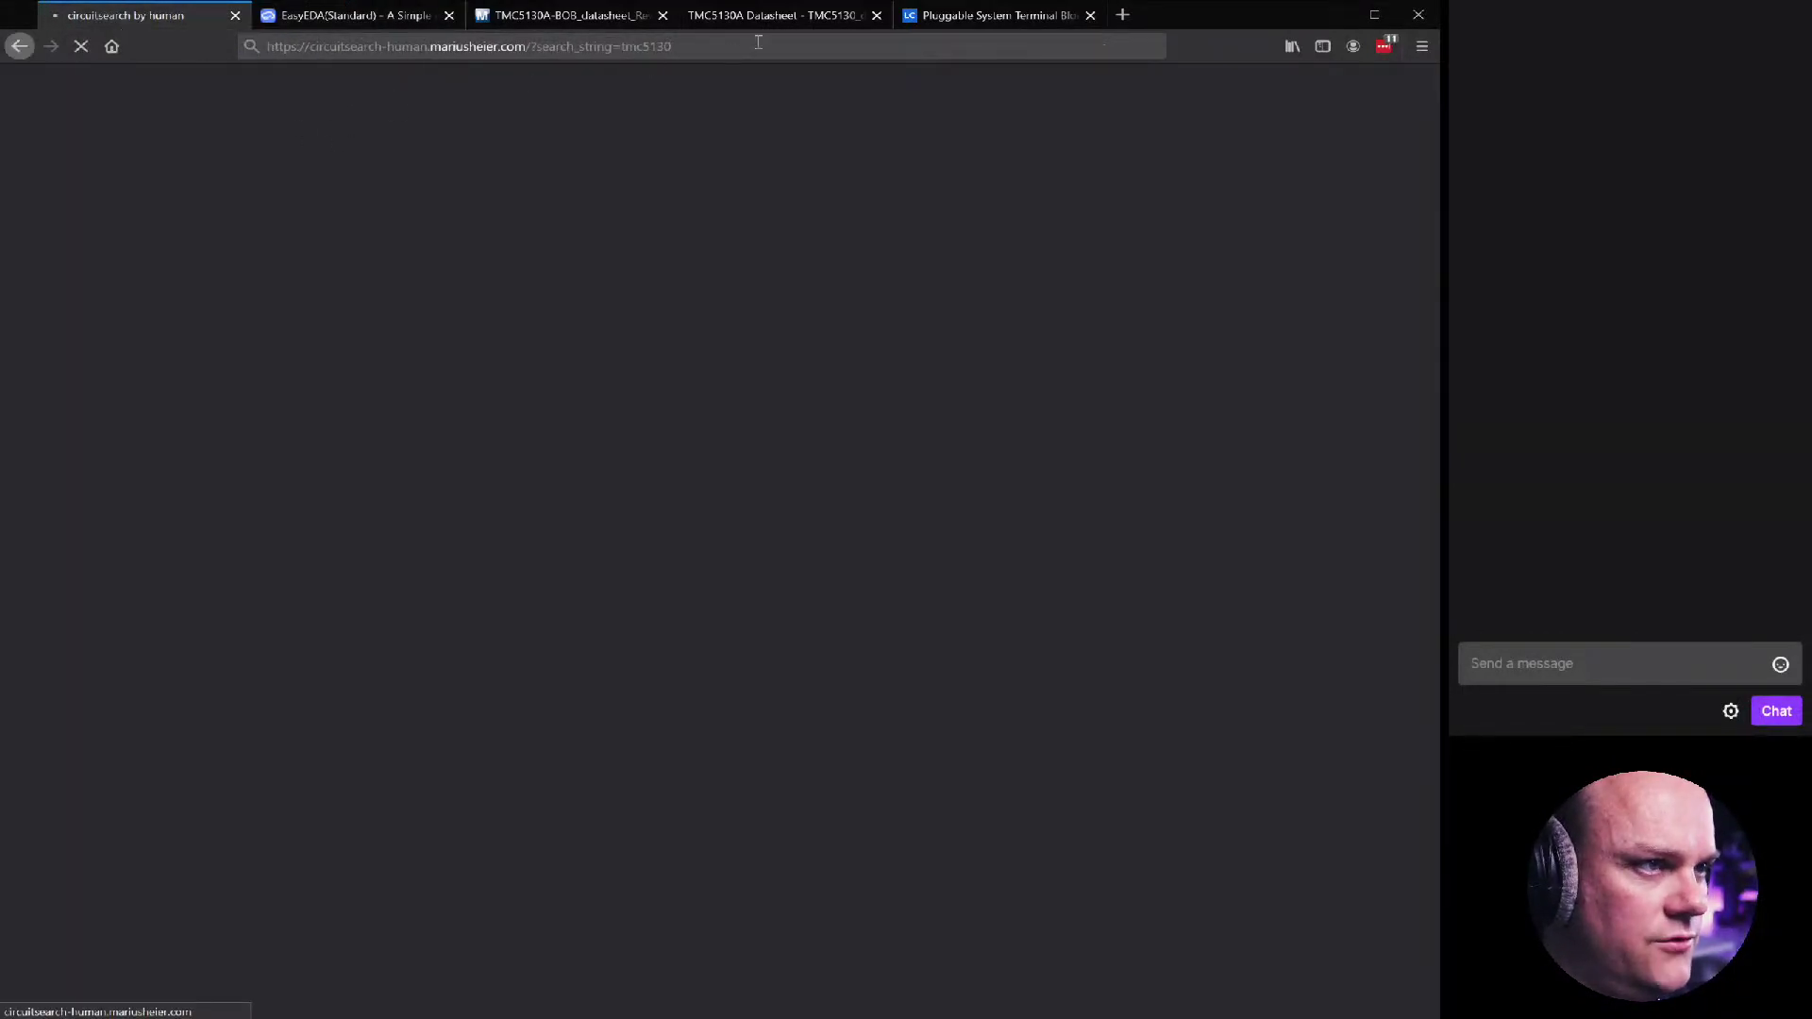
pyautogui.click(651, 48)
pyautogui.click(562, 62)
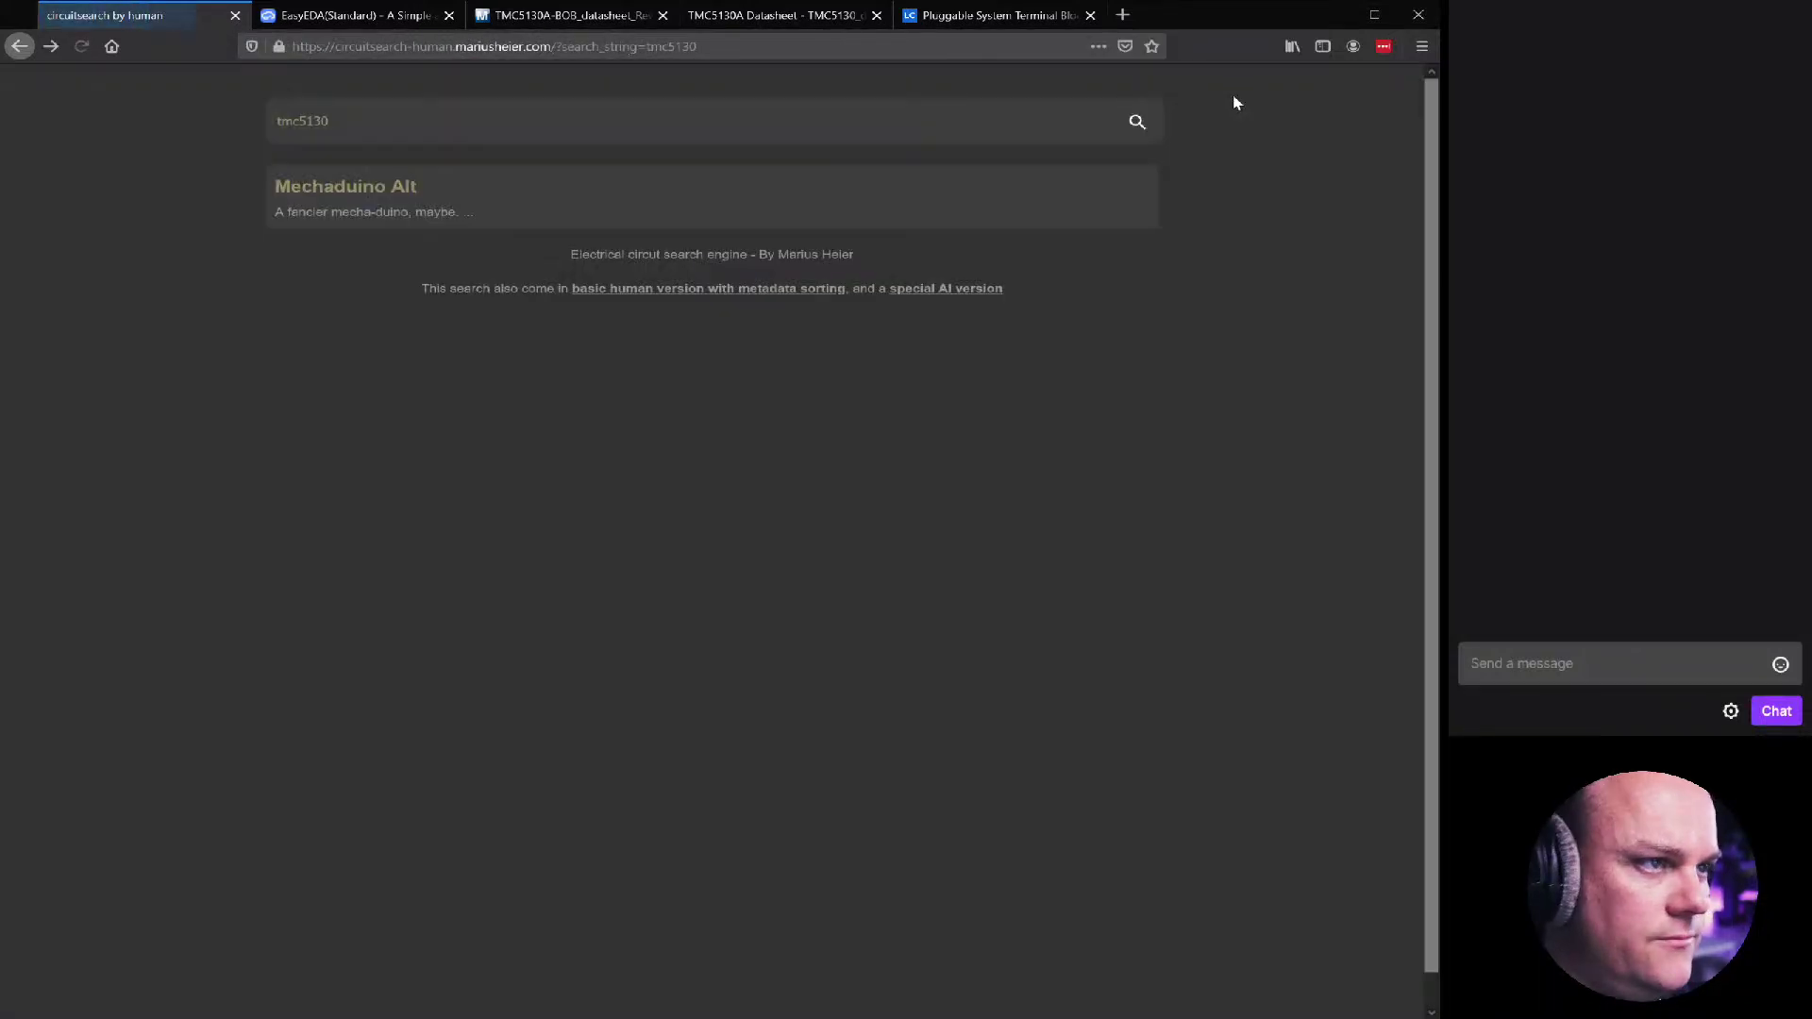
pyautogui.click(637, 47)
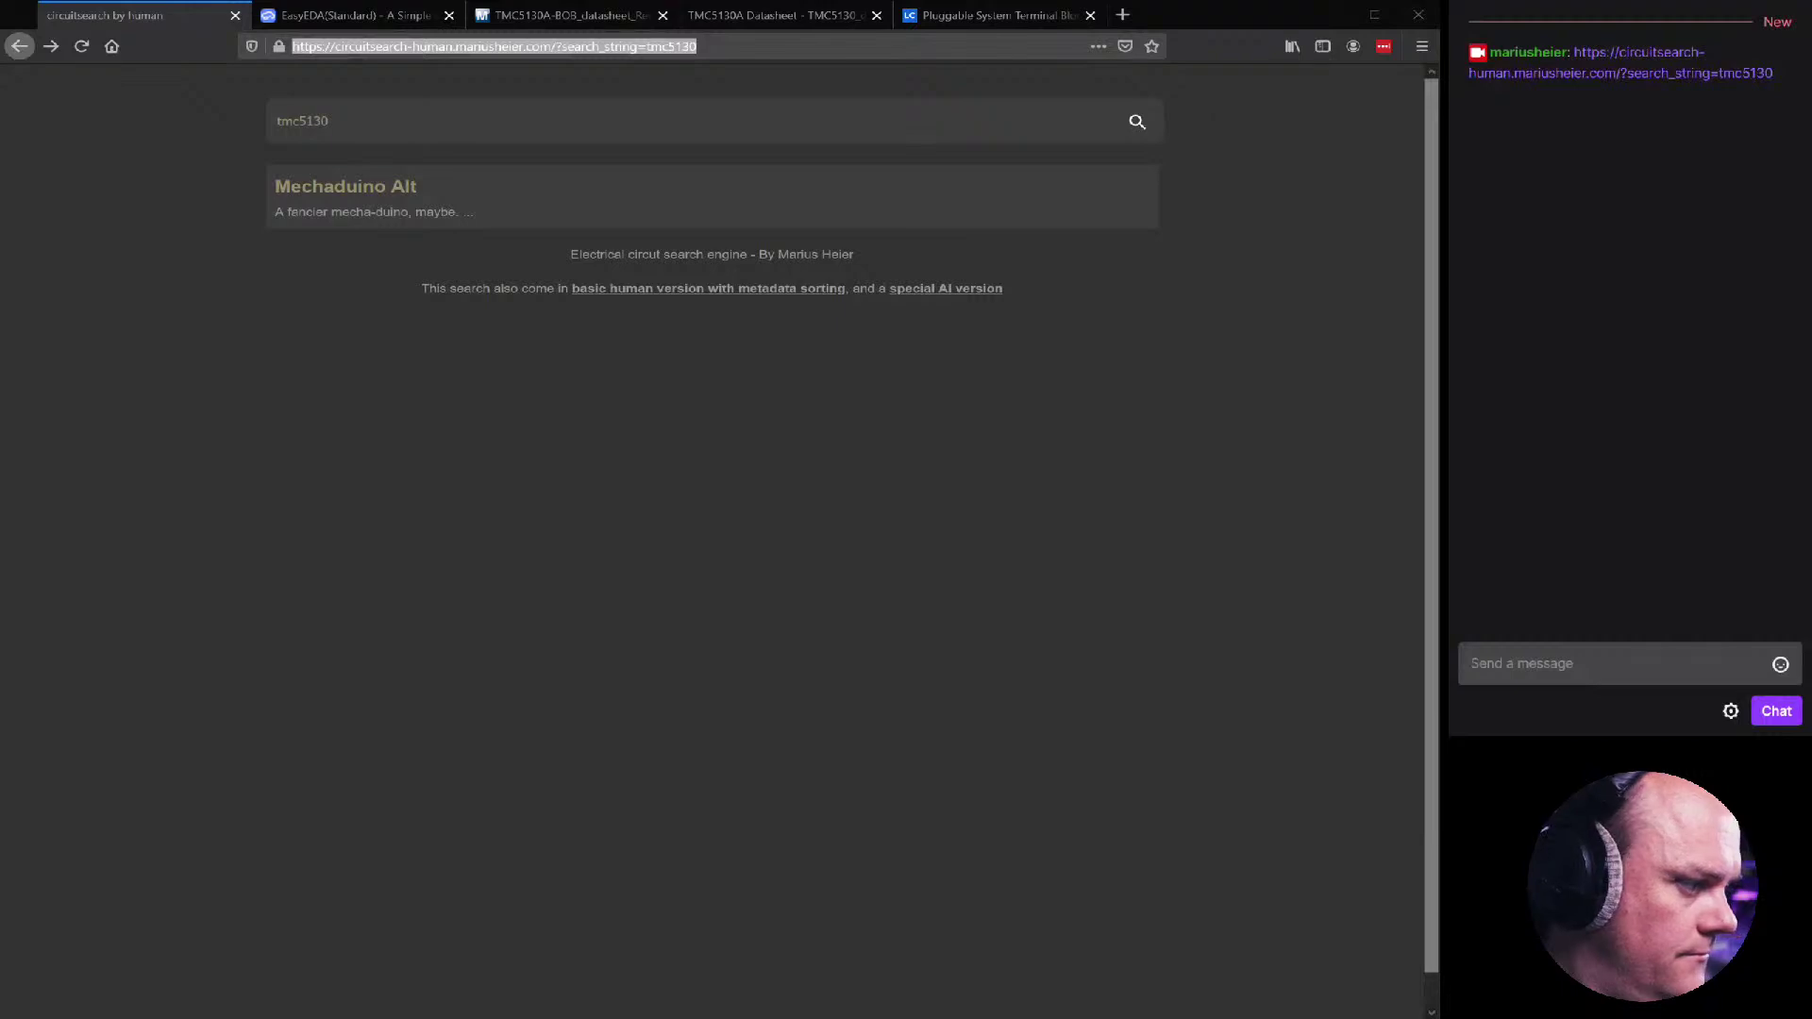
pyautogui.hotkey('ctrl', 'l')
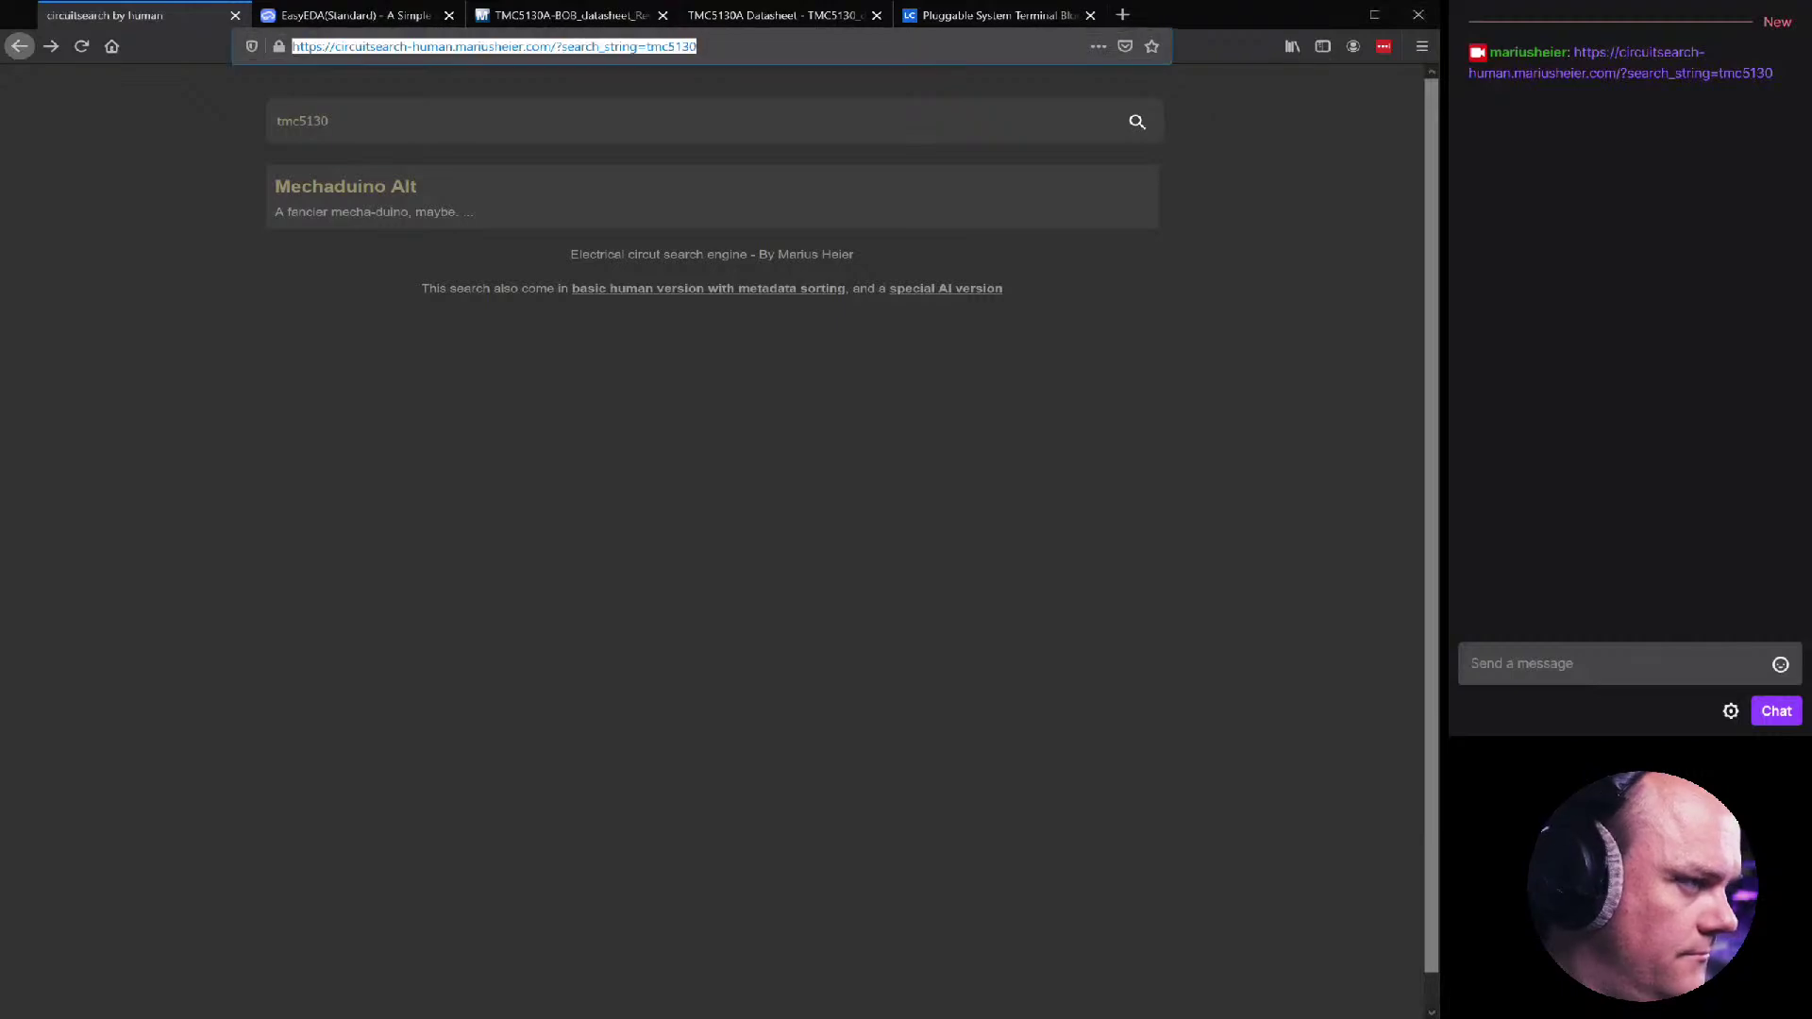
# Go through the open TMC5130A datasheet and terminal block pages, and examine the ATMEGA32U4 controller section of the Mechaduino Alt schematic
pyautogui.click(321, 16)
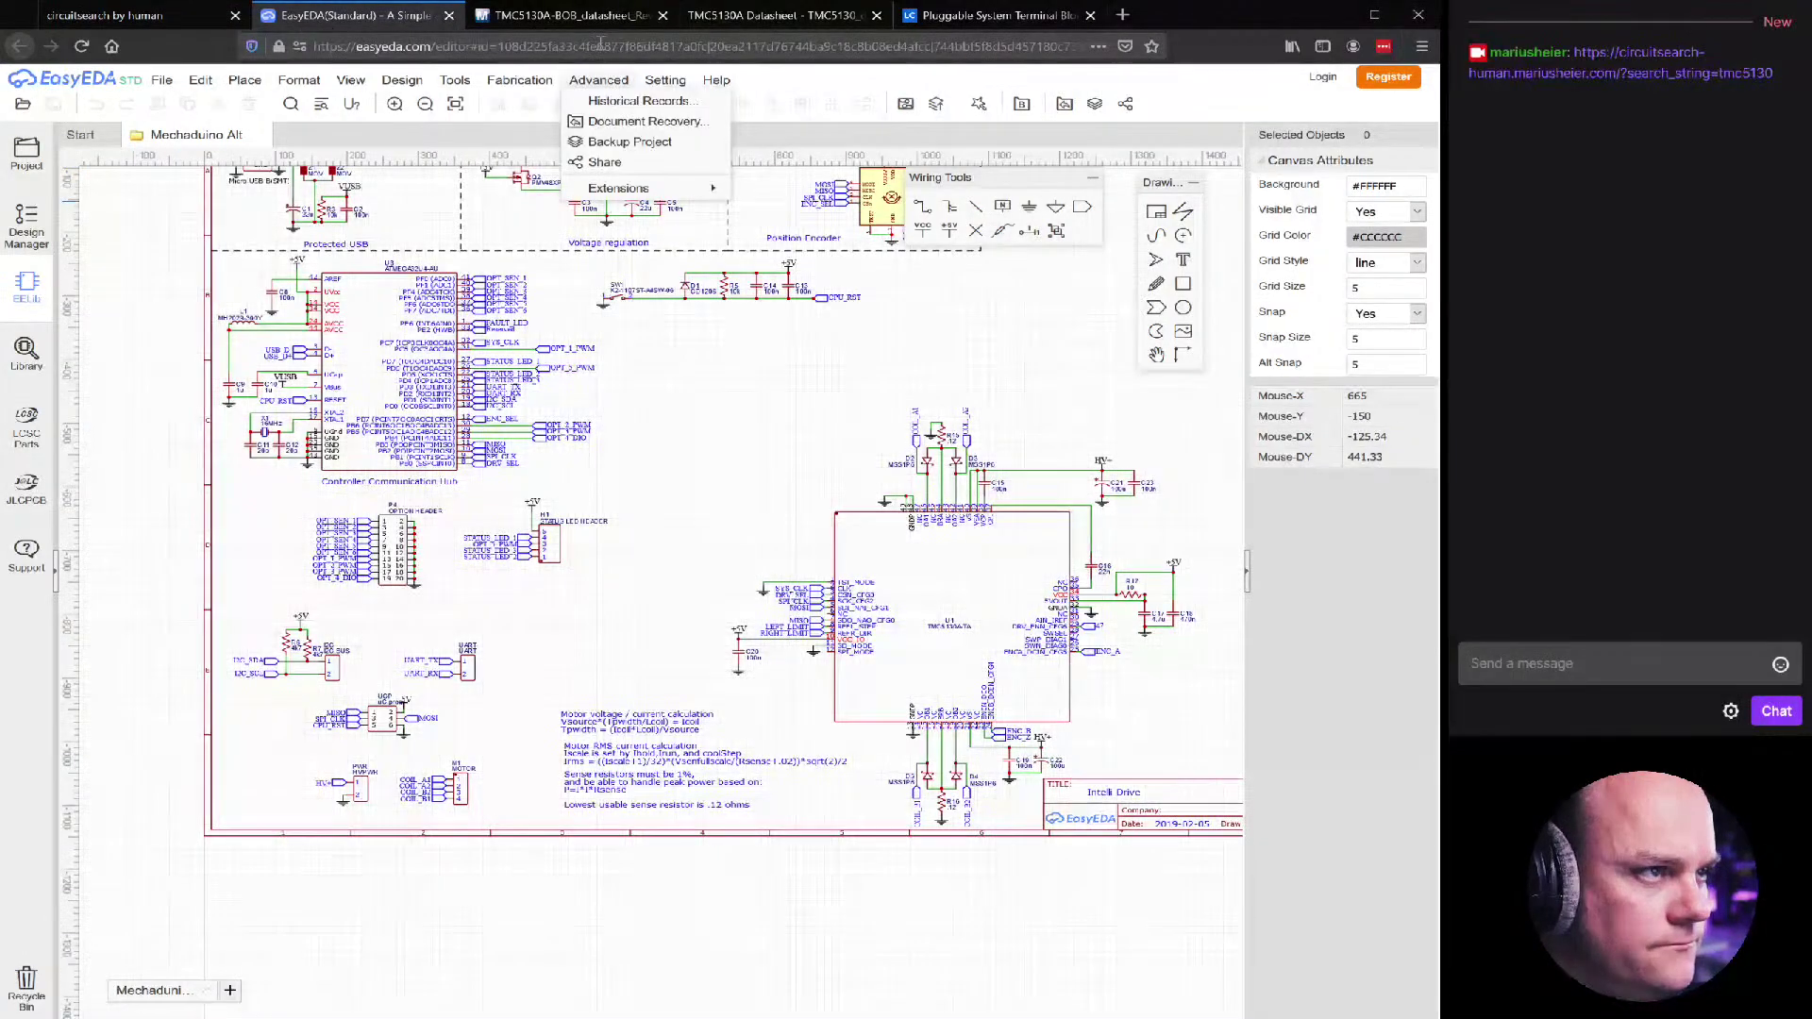
pyautogui.click(561, 17)
pyautogui.click(795, 16)
pyautogui.click(983, 16)
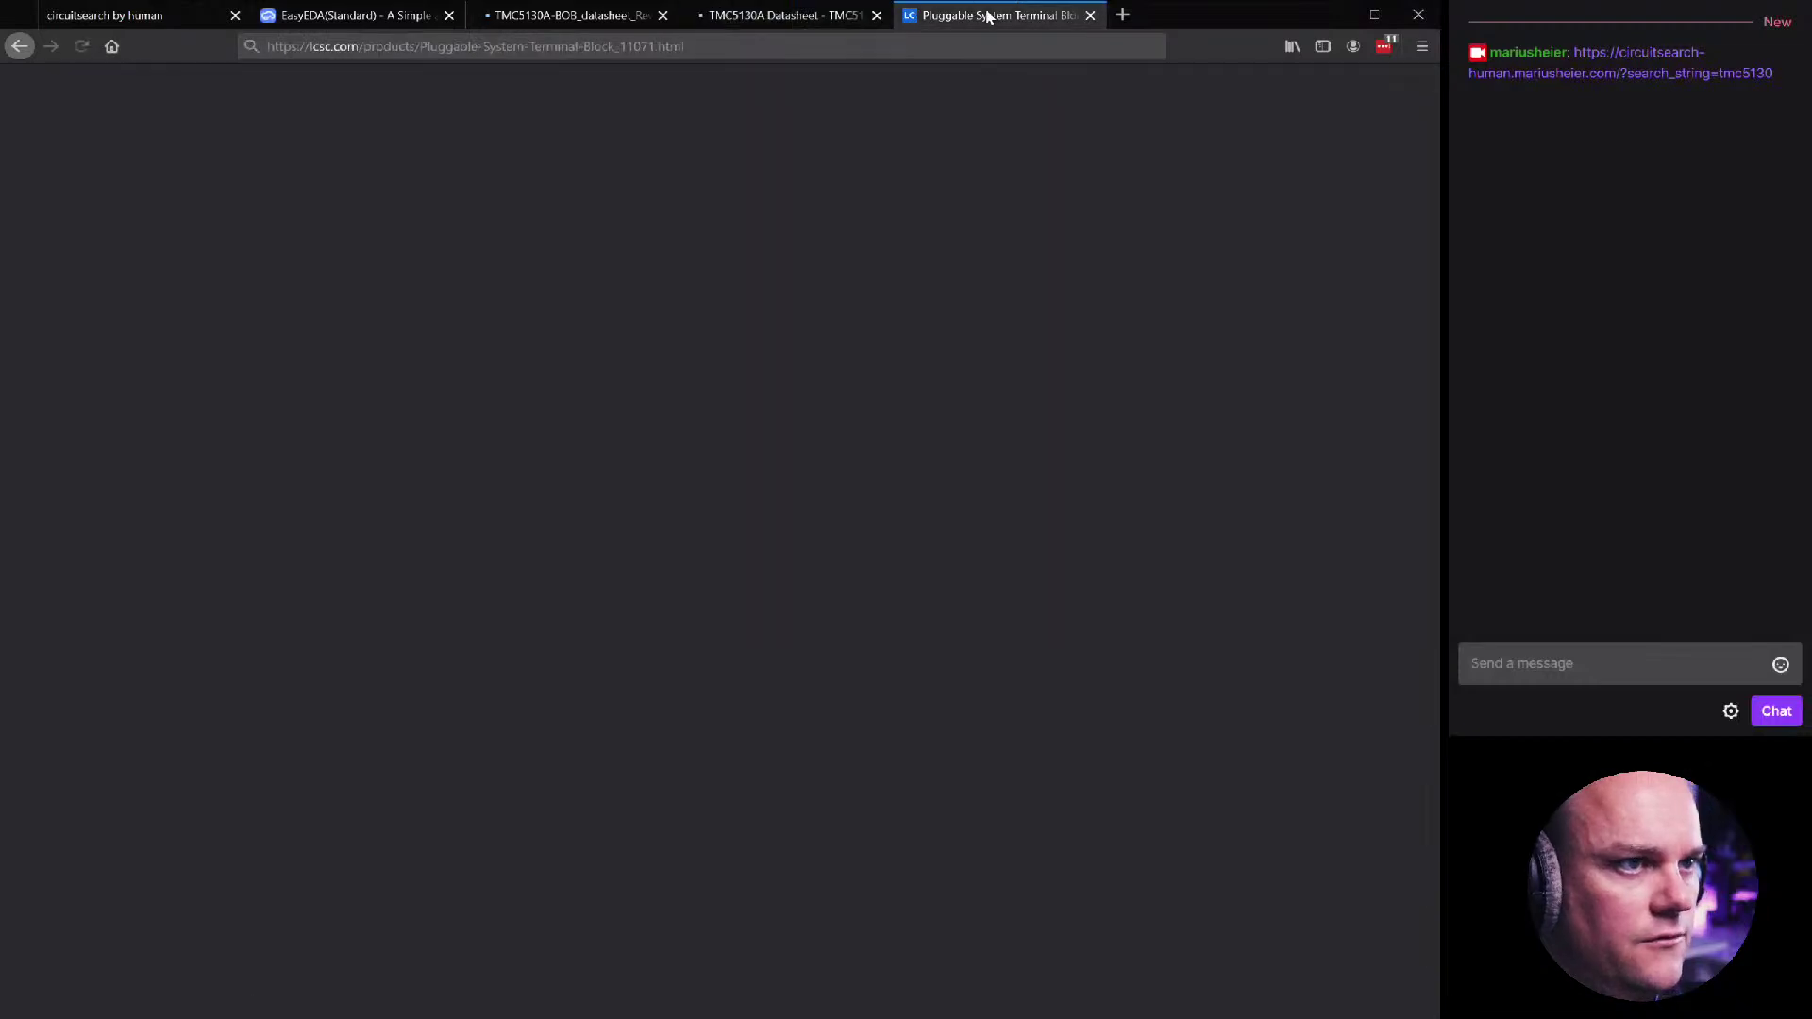
pyautogui.click(327, 18)
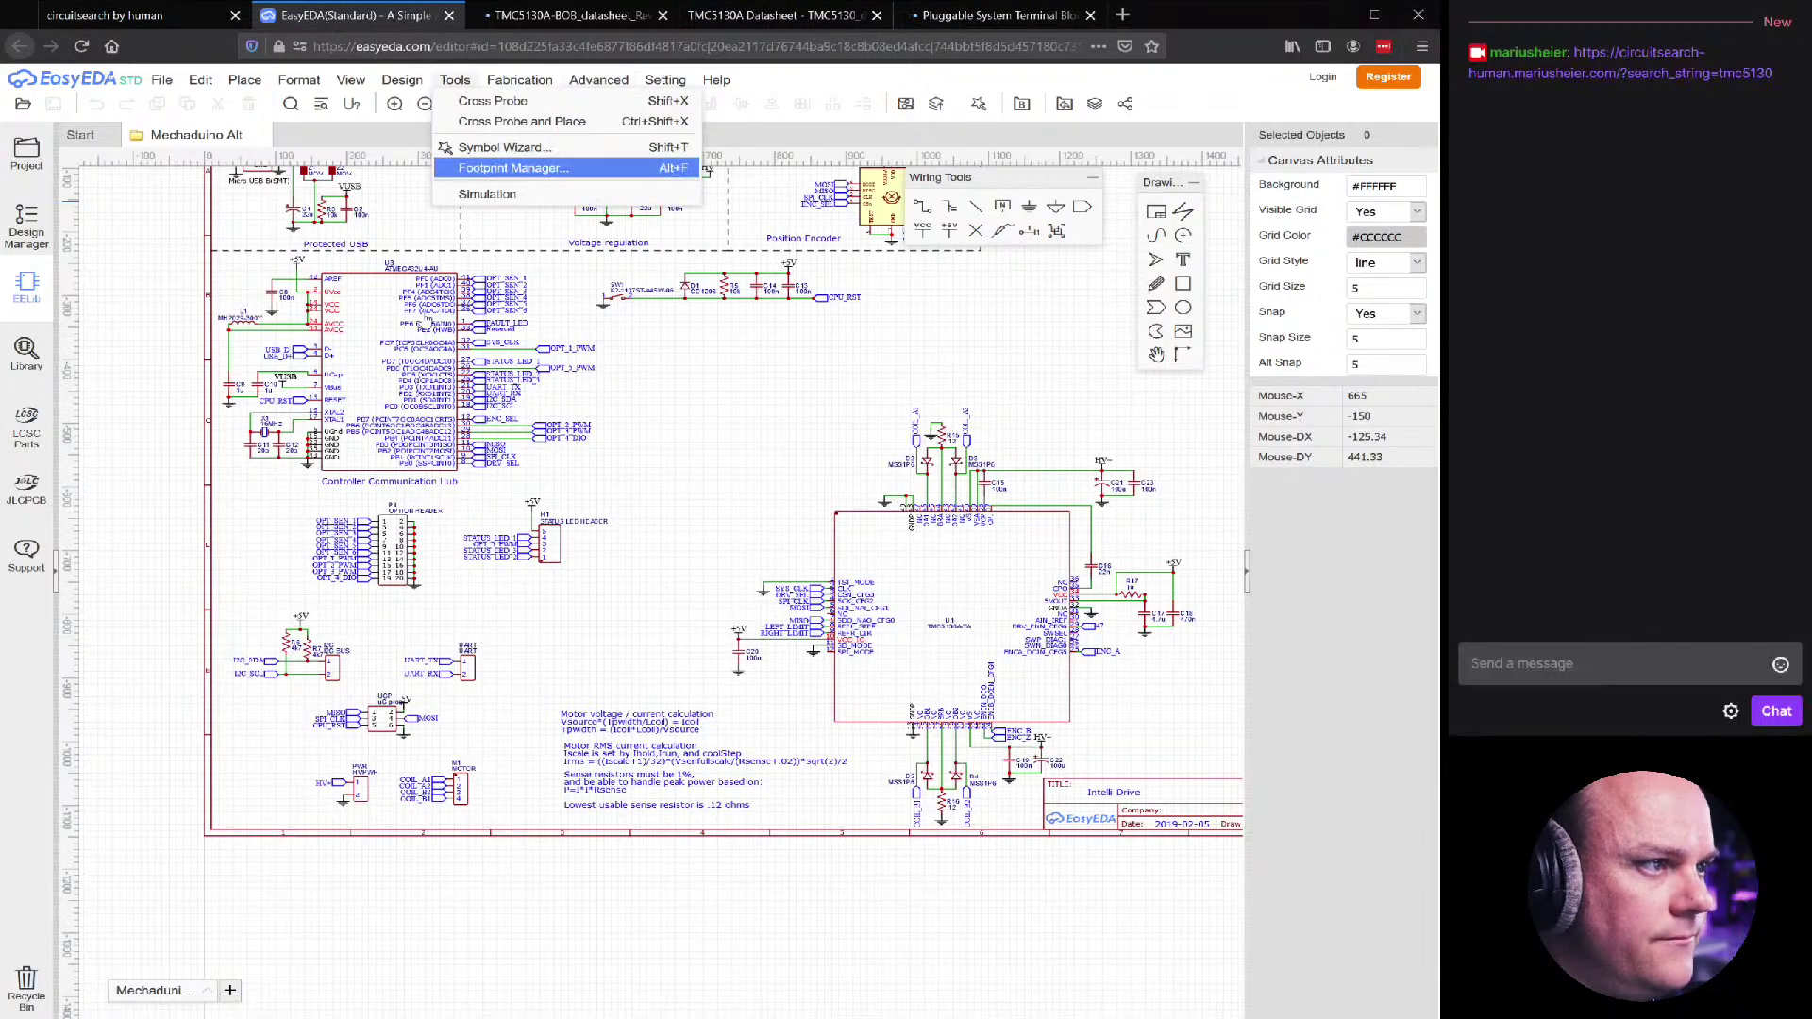
pyautogui.scroll(5, 477, 446)
pyautogui.scroll(-3, 477, 445)
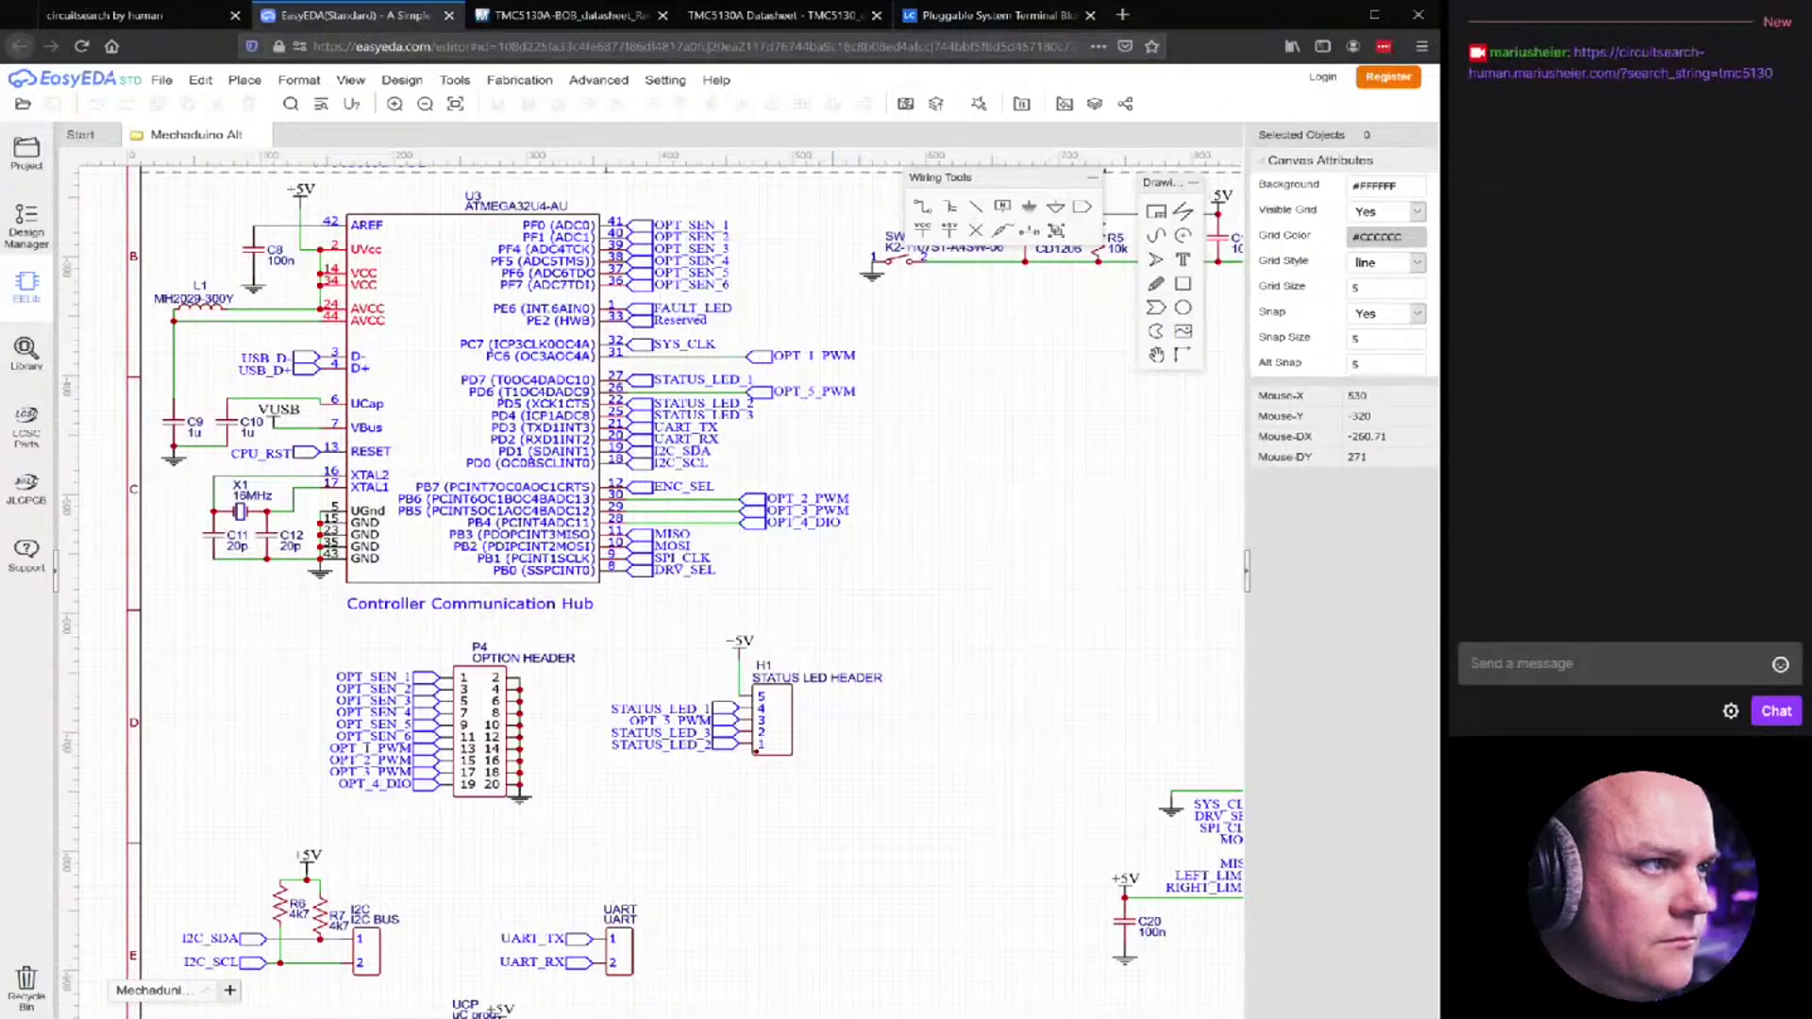
# Close the logged-out EasyEDA page, and open the PCB and Sheet_1 of the tmc5130_modular_cnc_triple project in the logged-in editor
pyautogui.middleClick(348, 23)
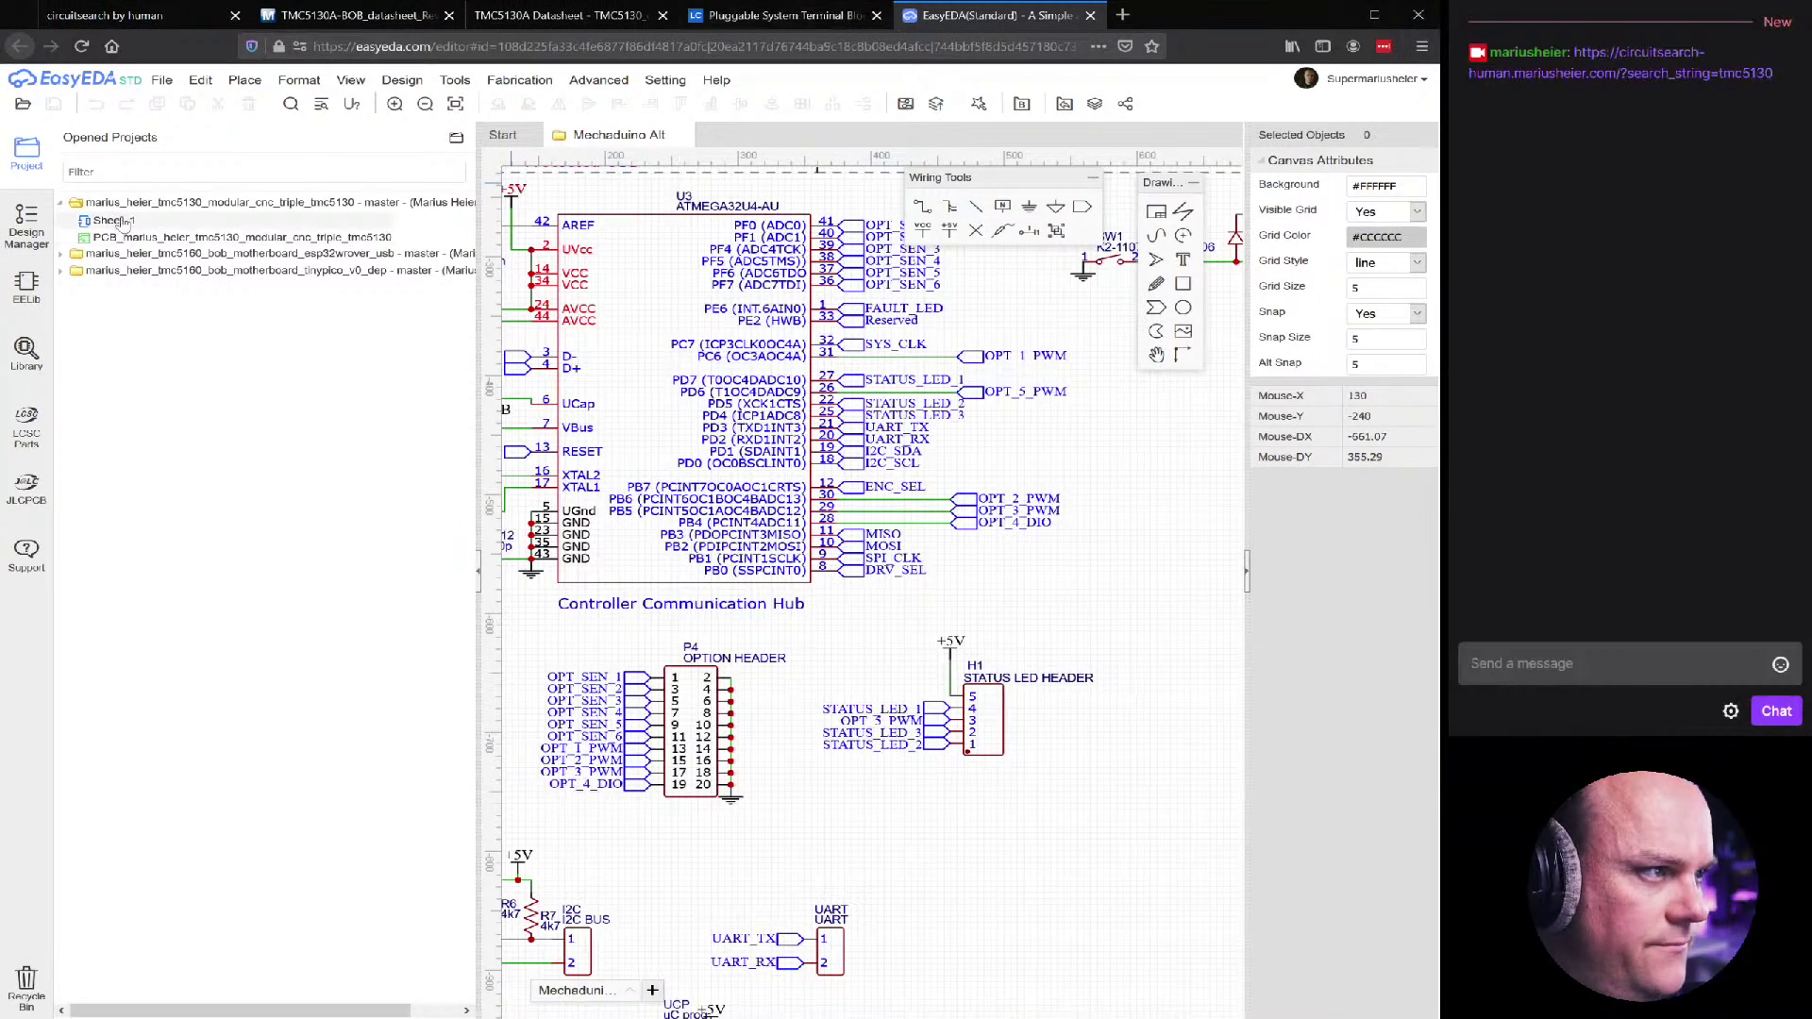
pyautogui.click(158, 238)
pyautogui.doubleClick(158, 239)
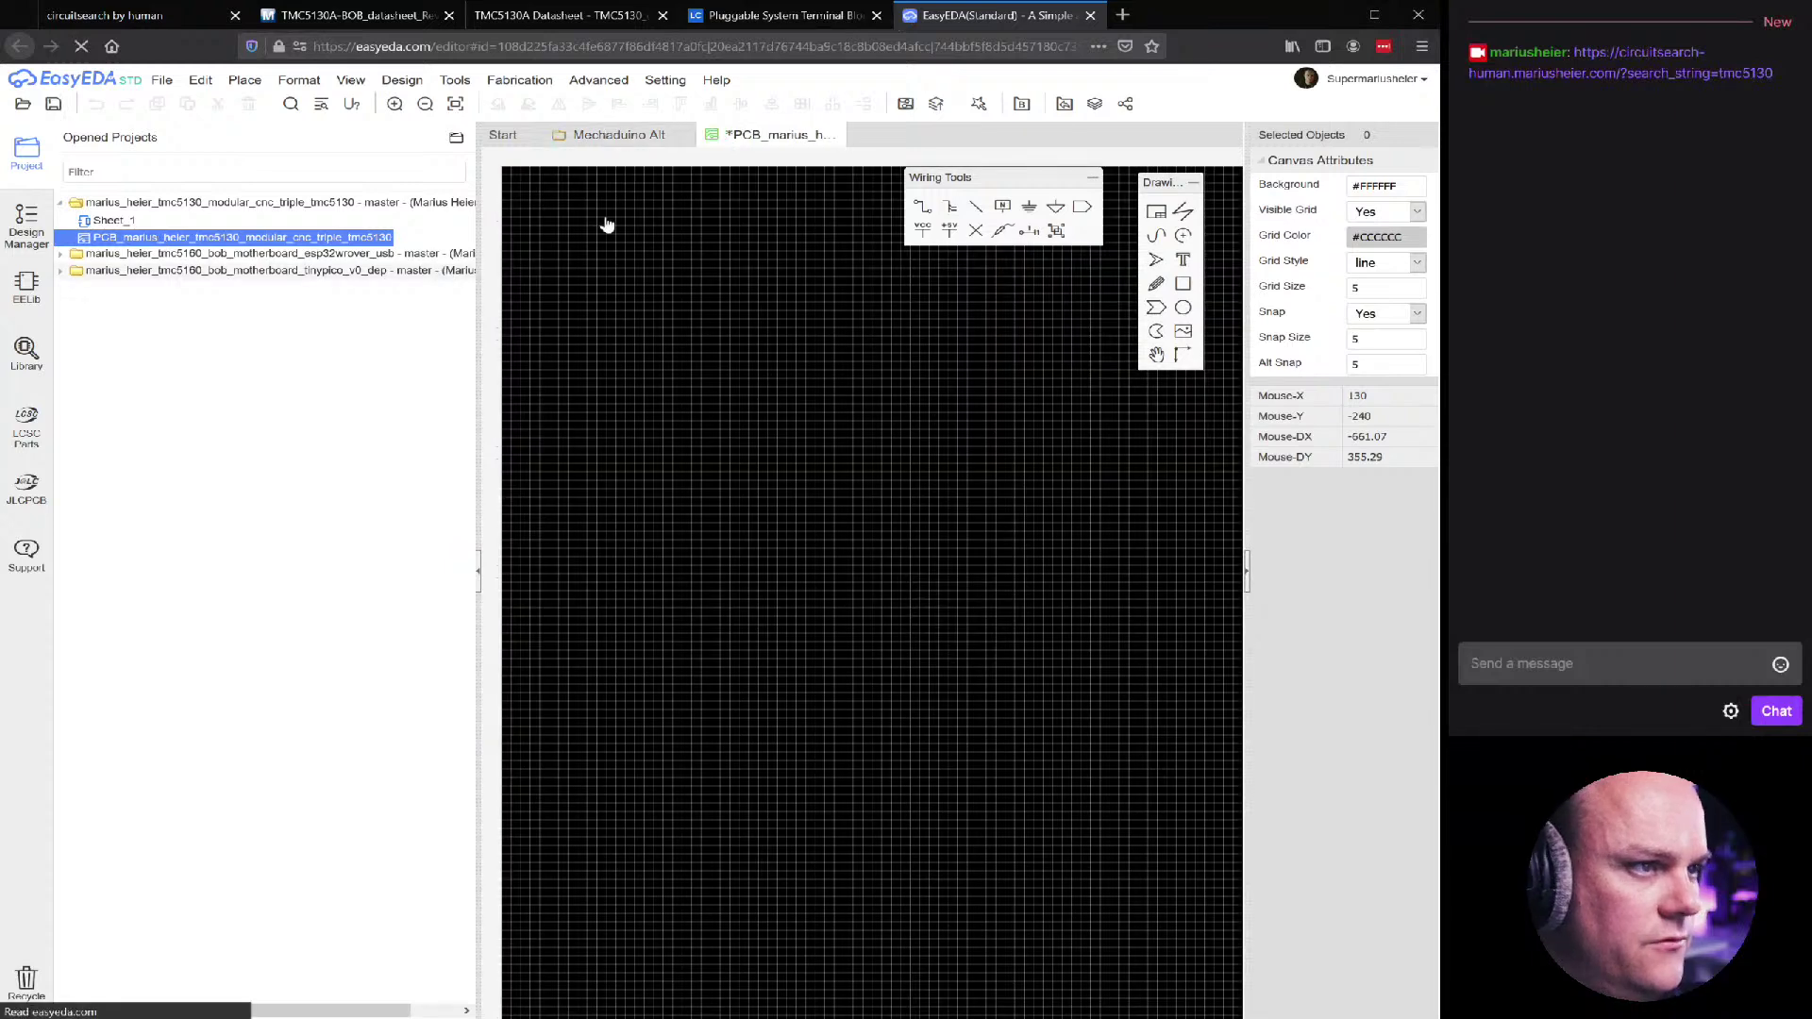
pyautogui.doubleClick(193, 222)
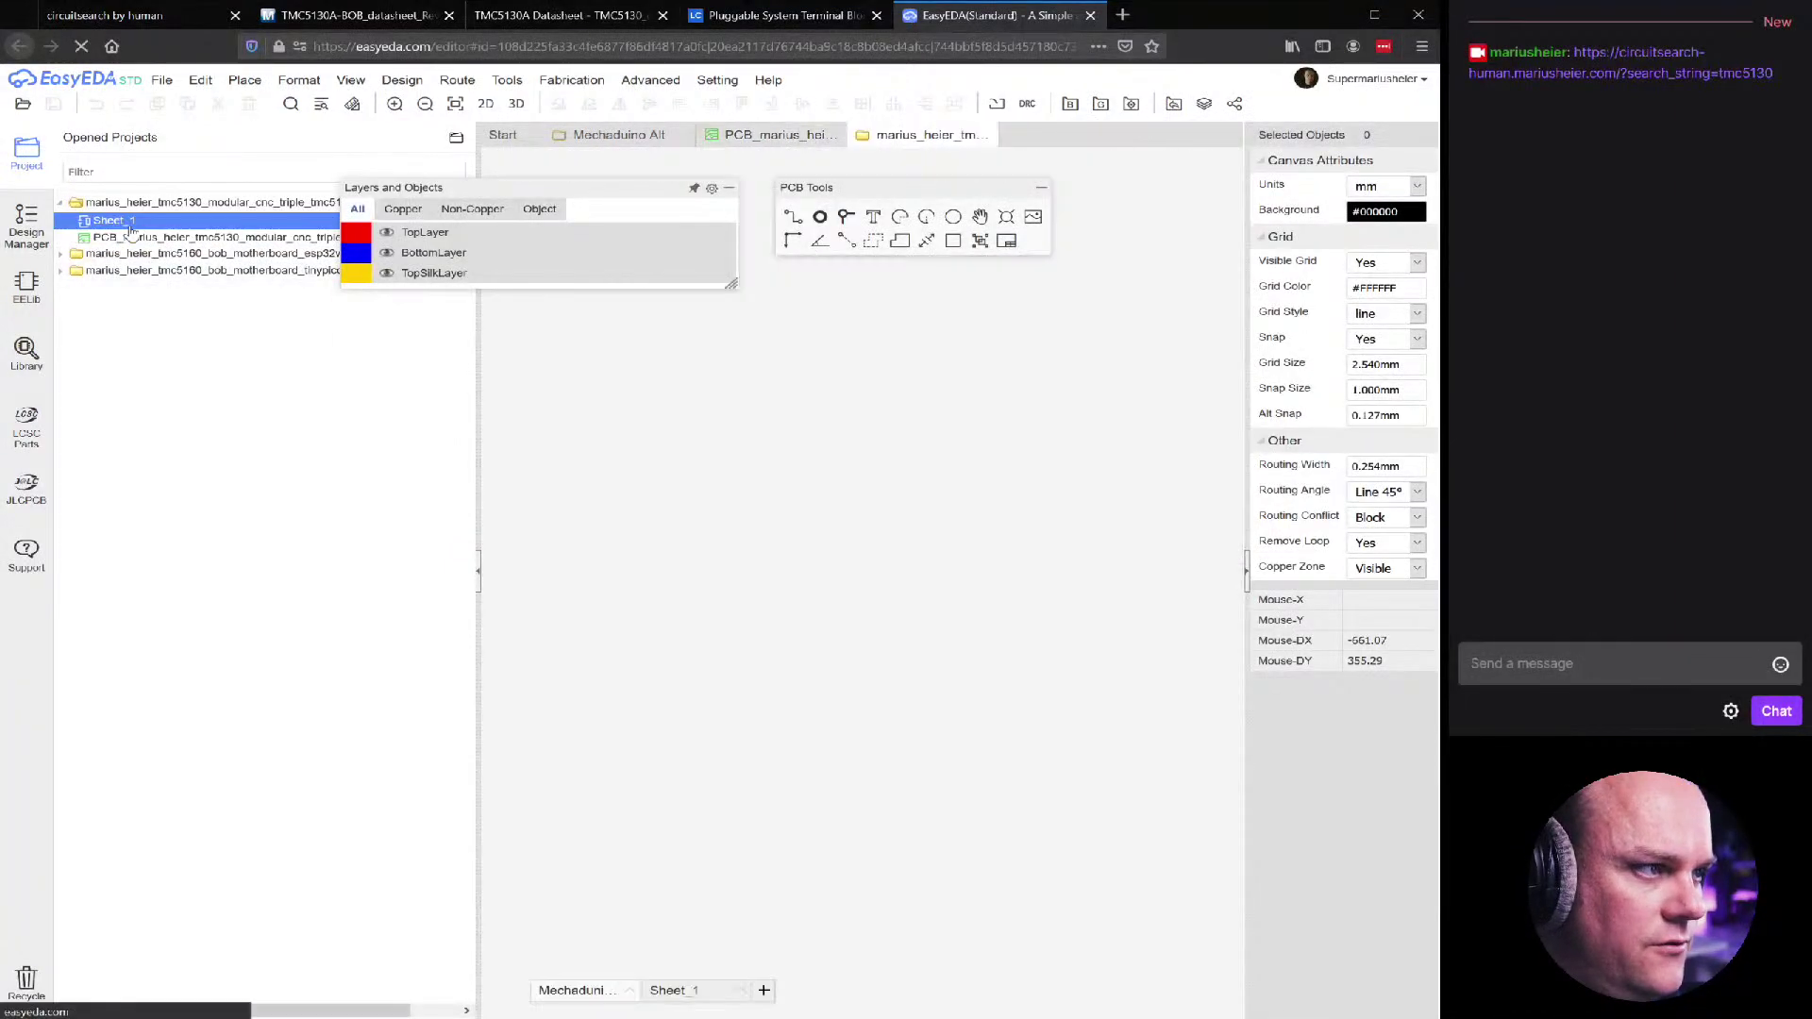
# Bring the project's PCB layout to the front and shift the floating Layers and Objects list slightly
pyautogui.click(808, 138)
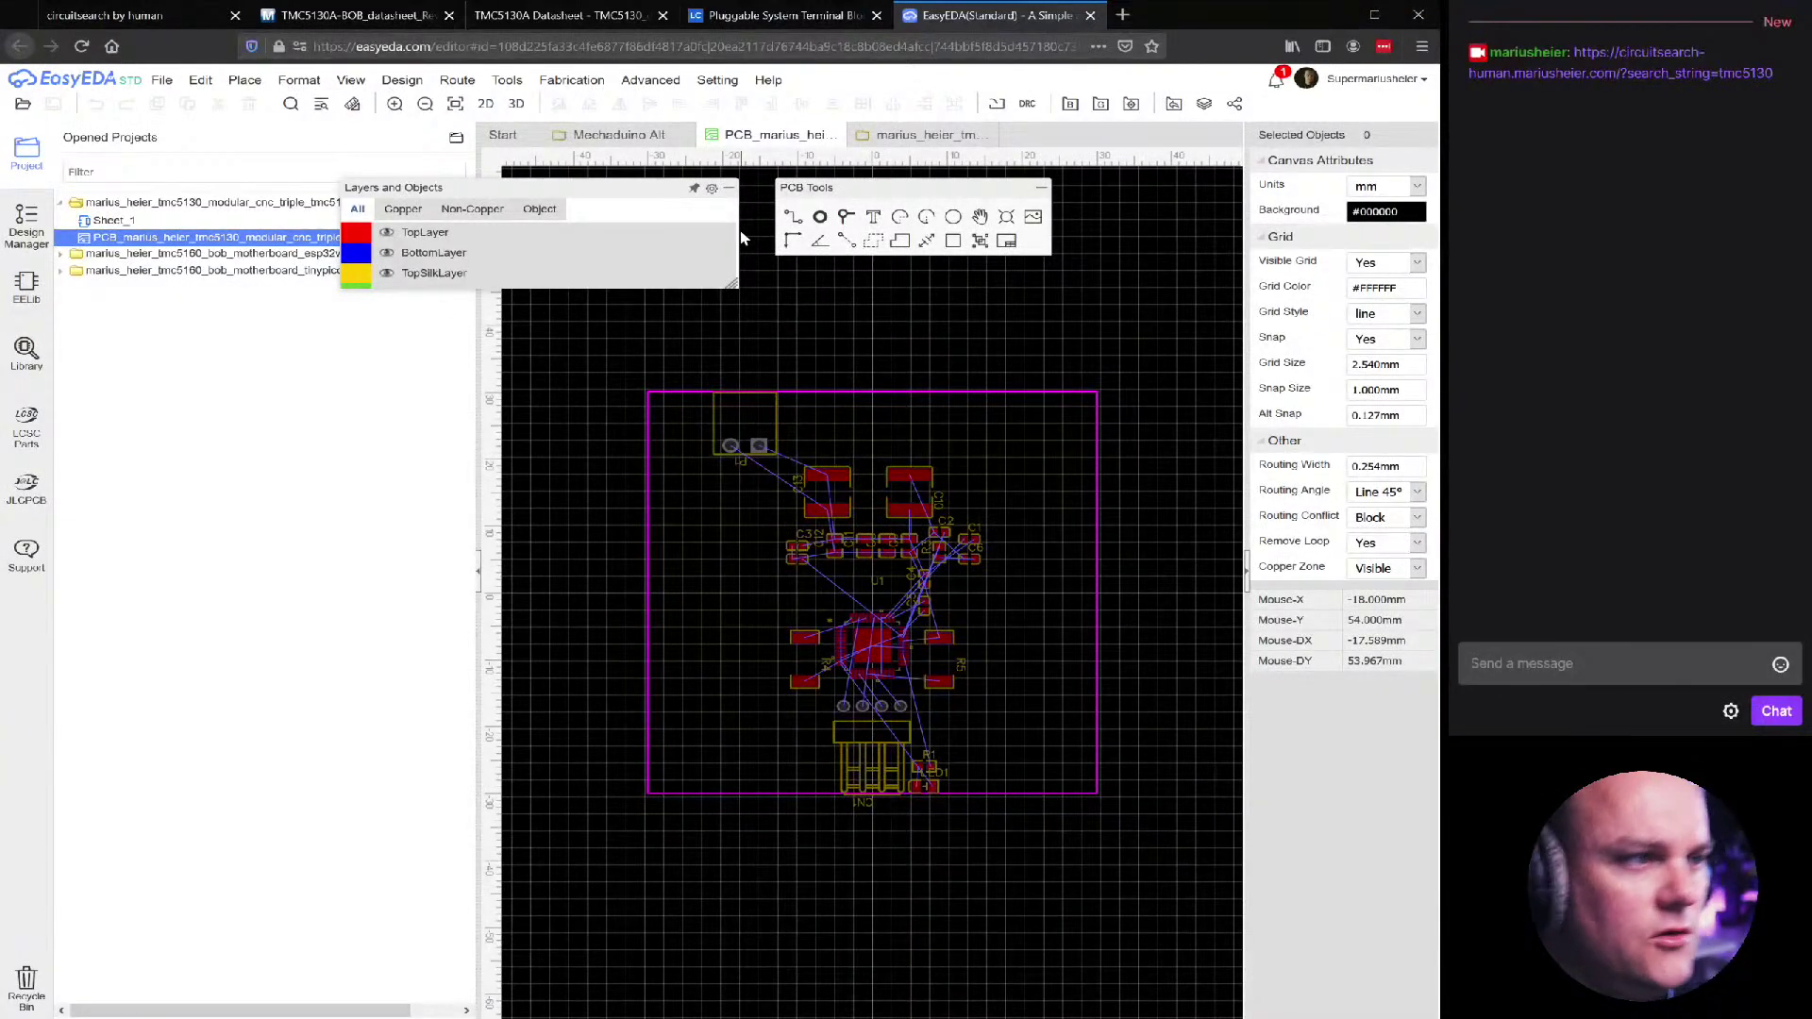
pyautogui.moveTo(411, 259)
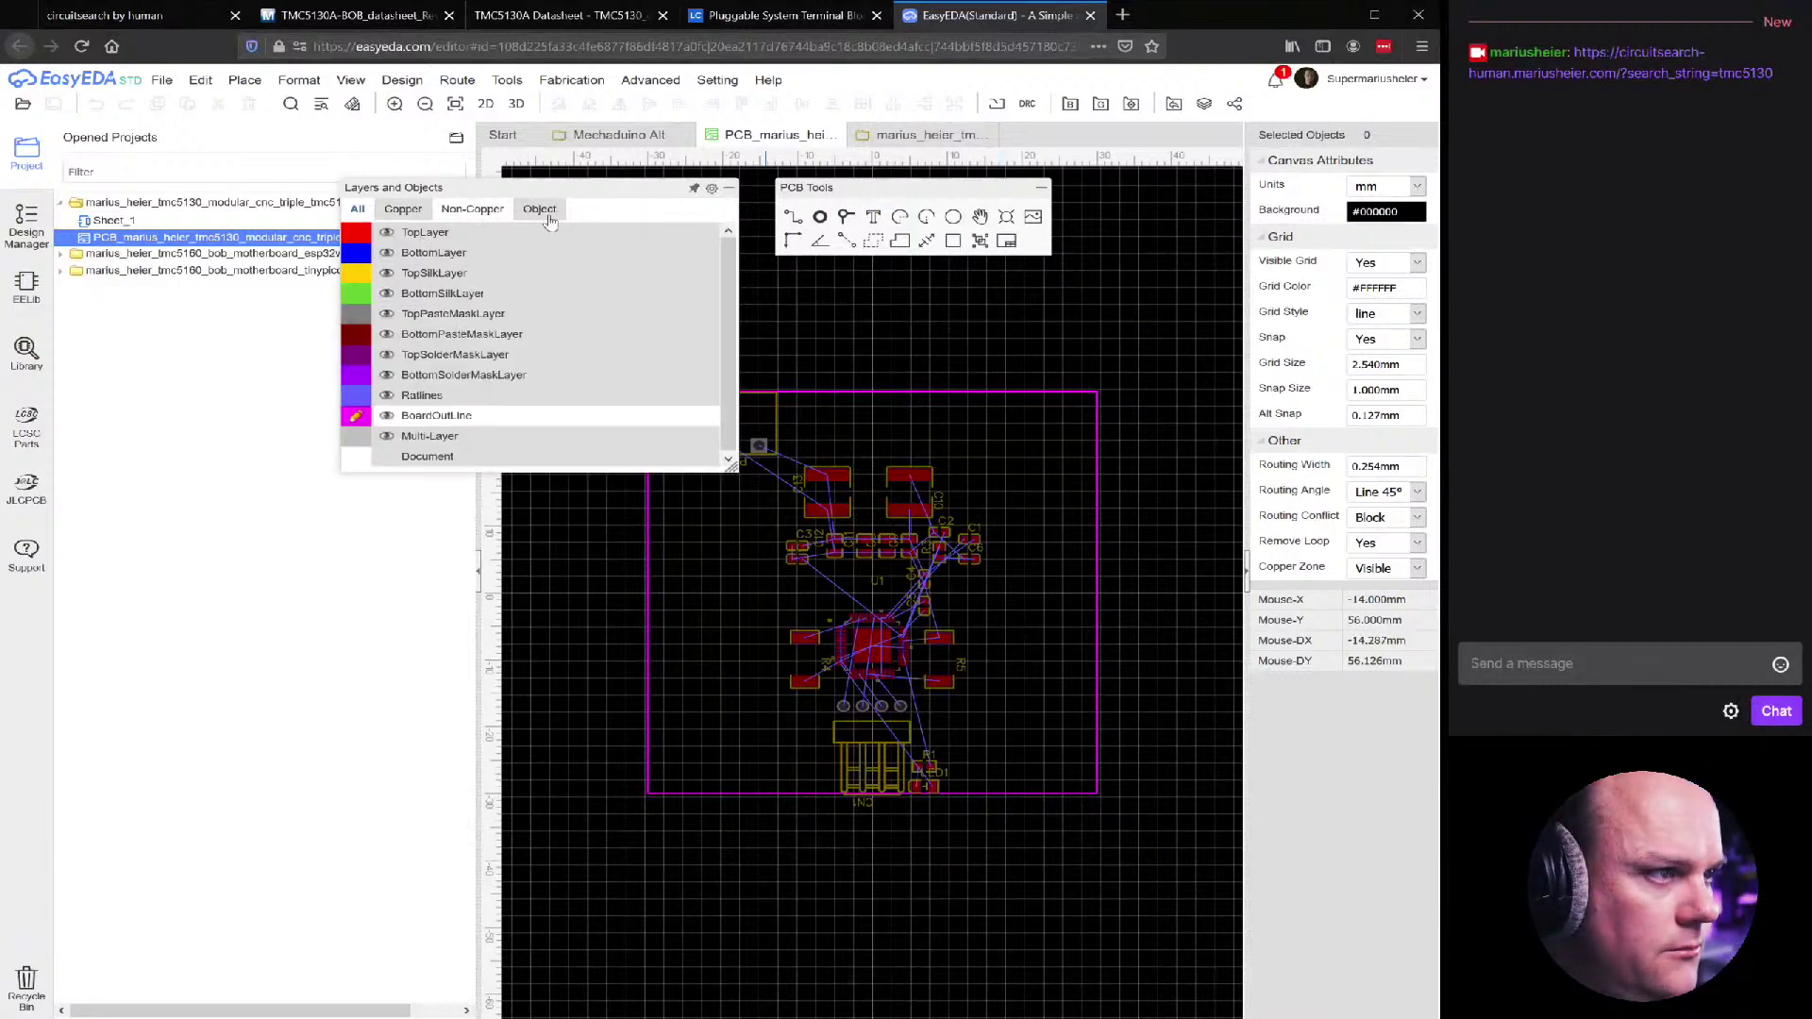
pyautogui.moveTo(481, 195); pyautogui.dragTo(507, 182)
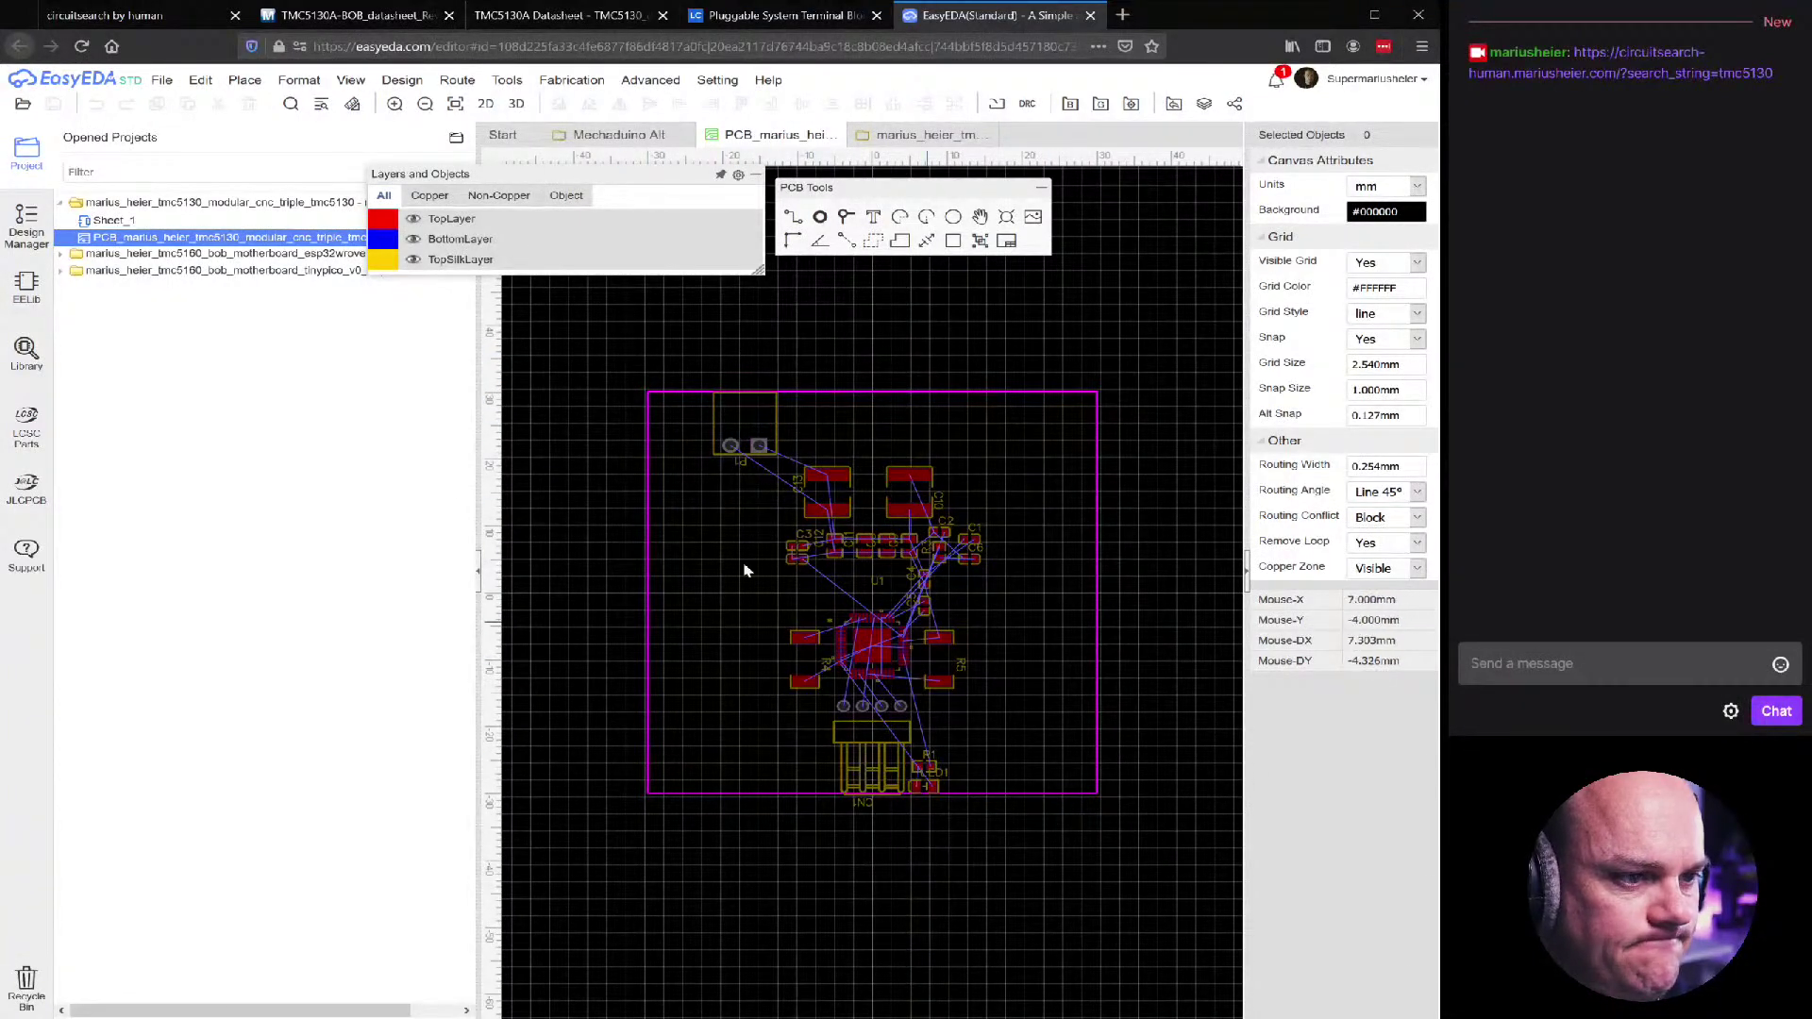
# Create a new, empty PCB module
pyautogui.click(161, 79)
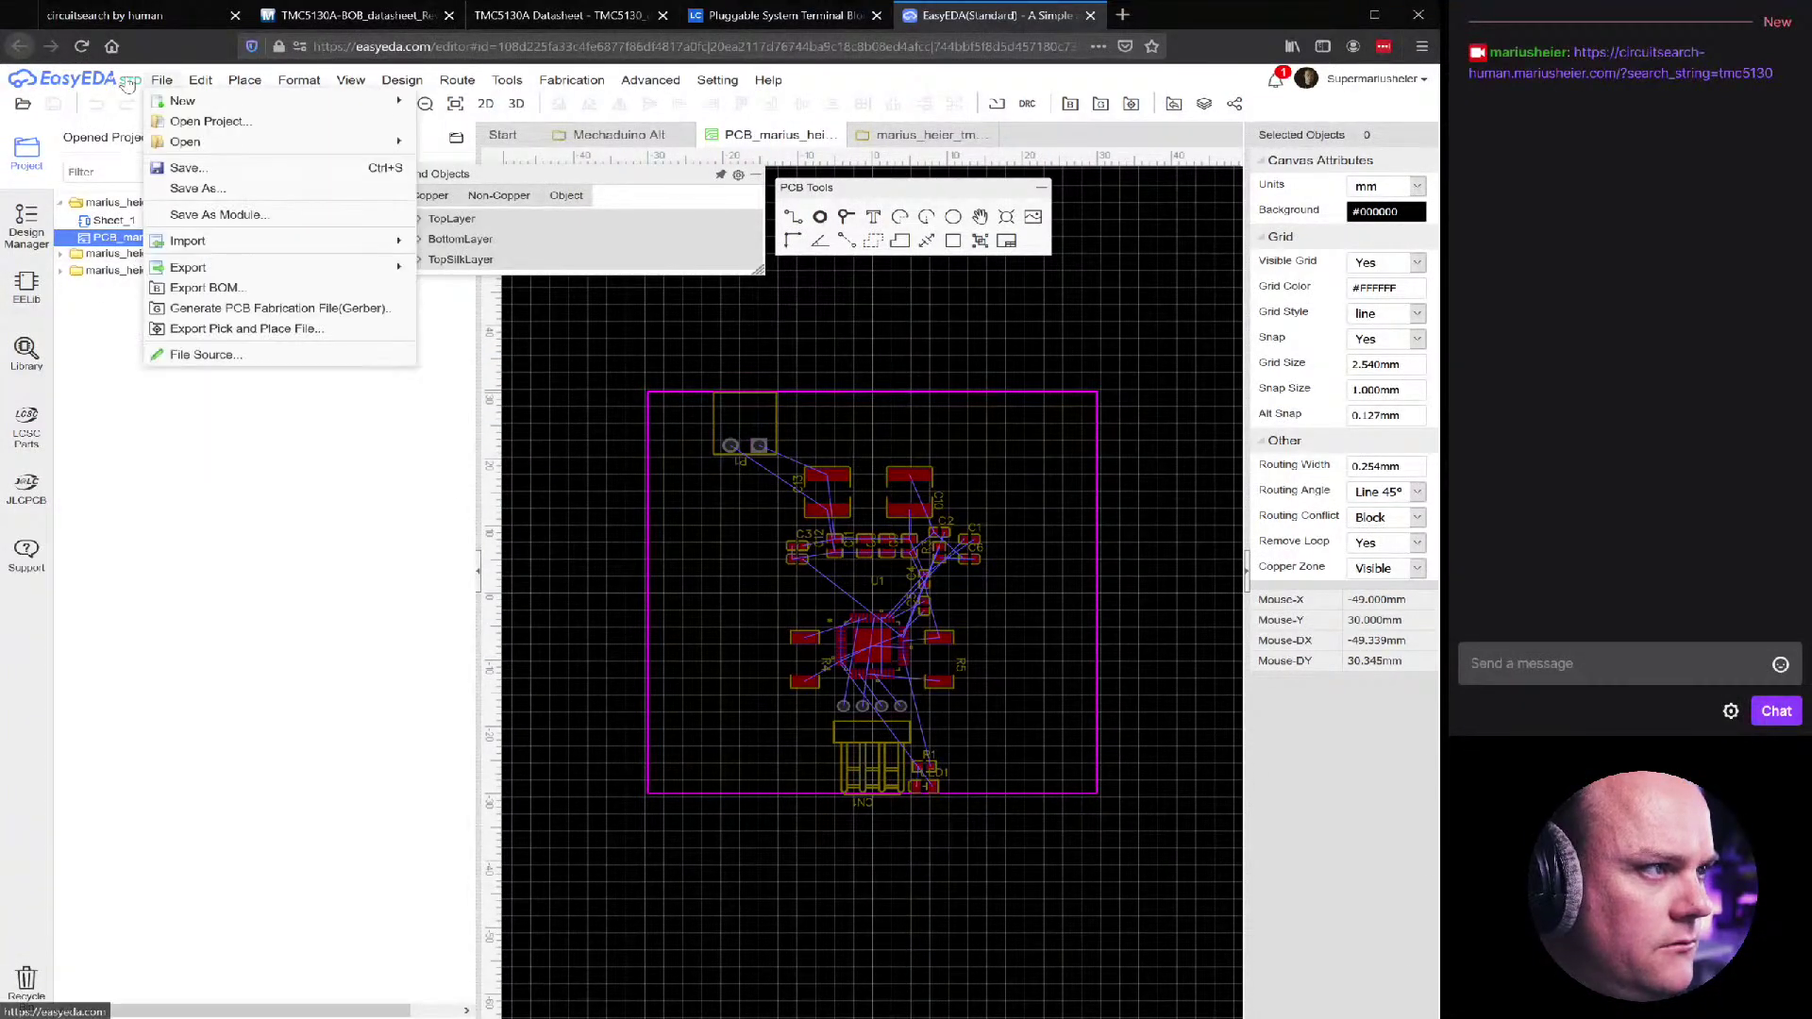
pyautogui.moveTo(176, 100)
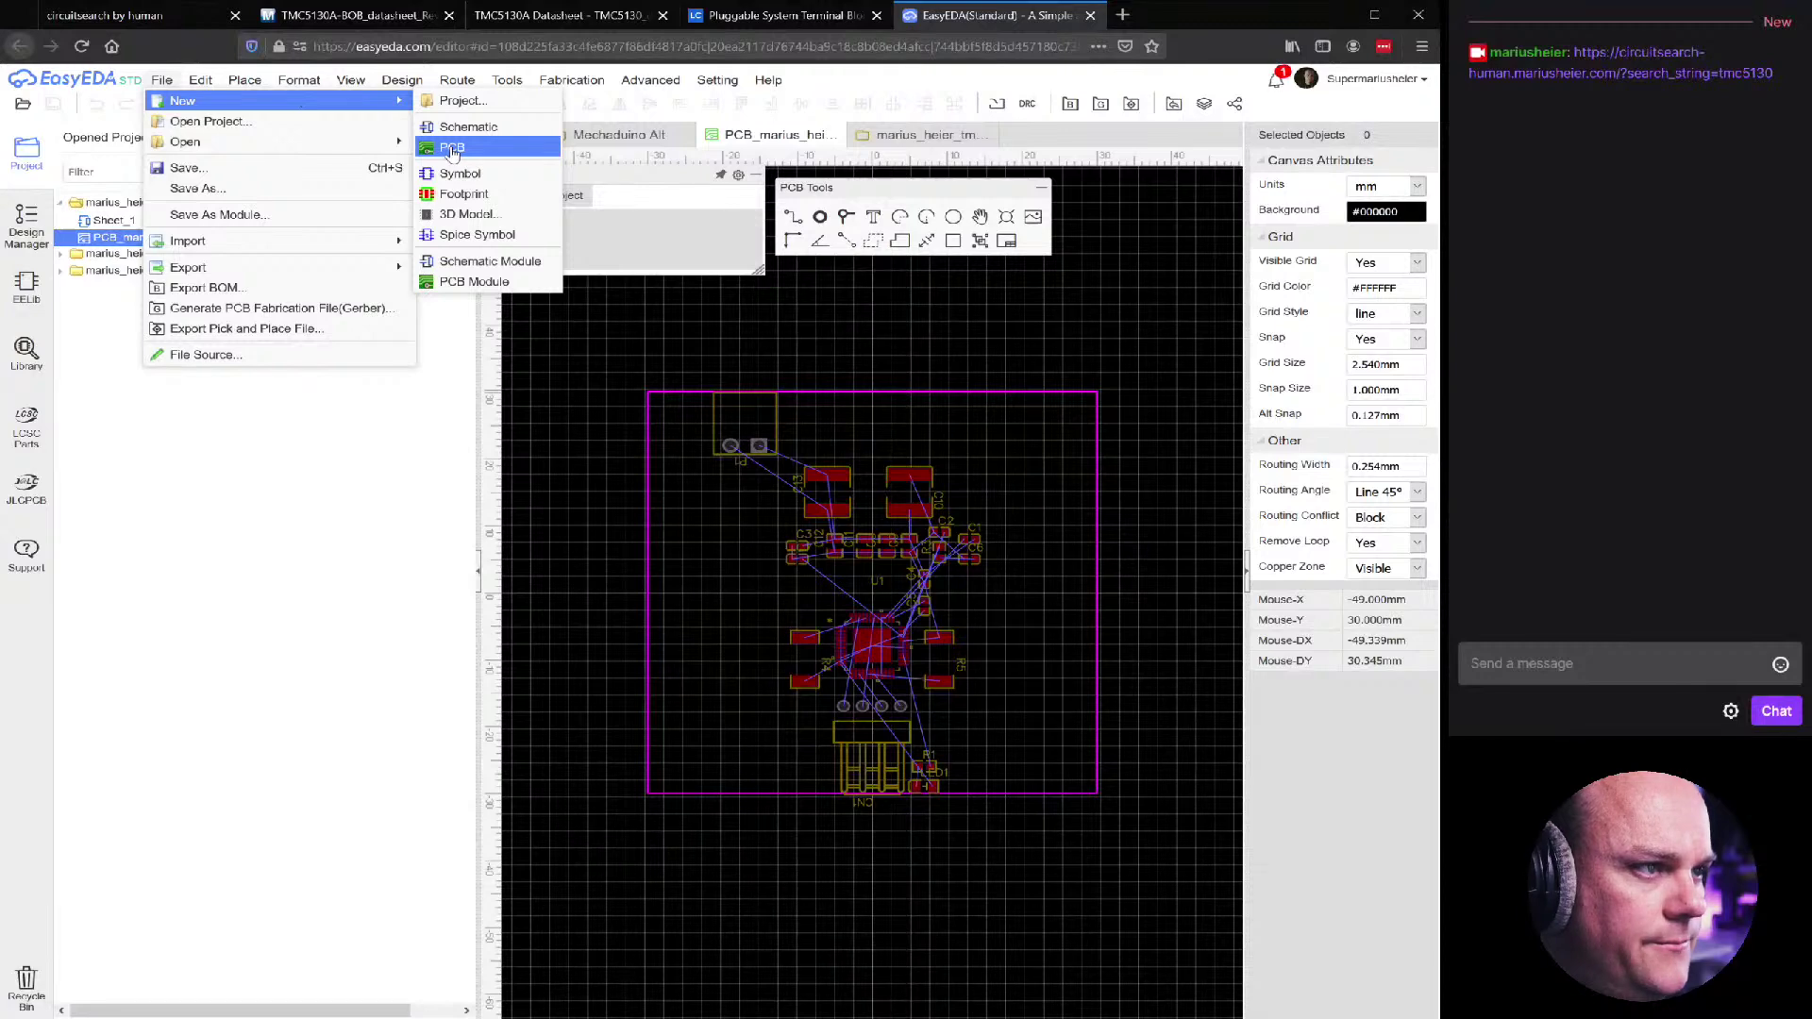
pyautogui.click(475, 284)
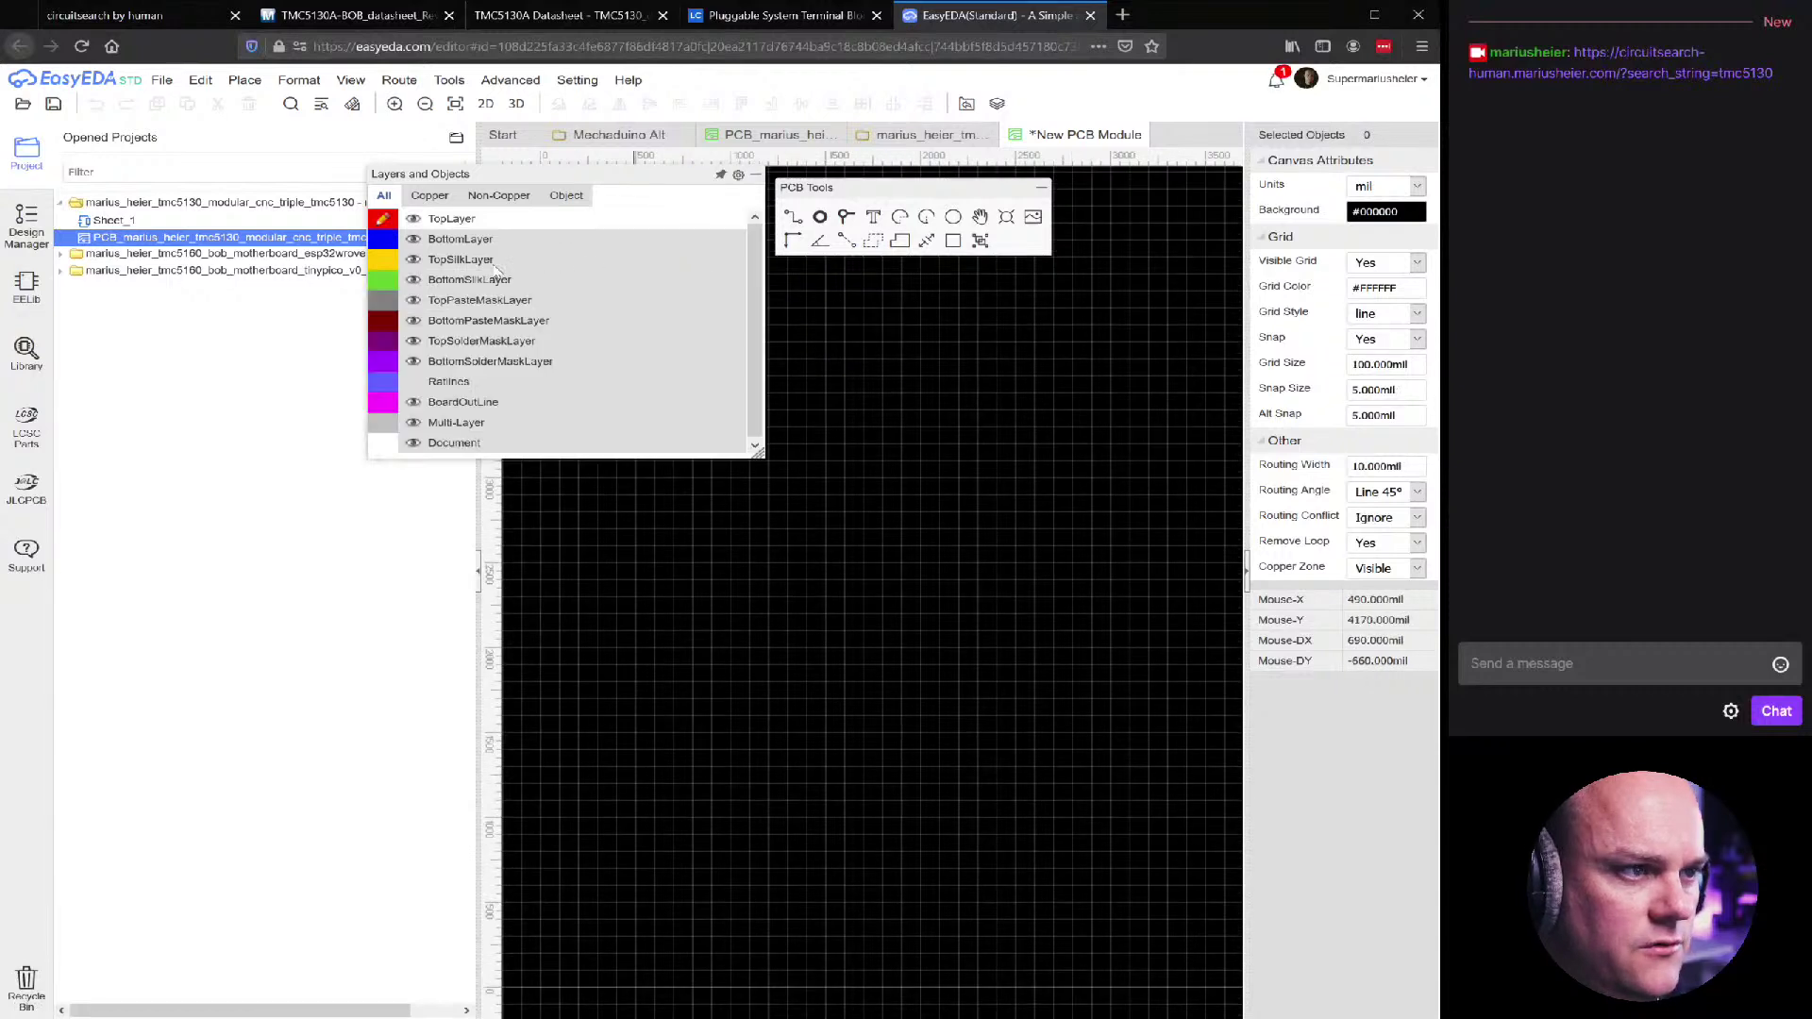
# Save the new PCB module with the title modular_cnc_6060_template_pcb
pyautogui.hotkey('ctrl', 's')
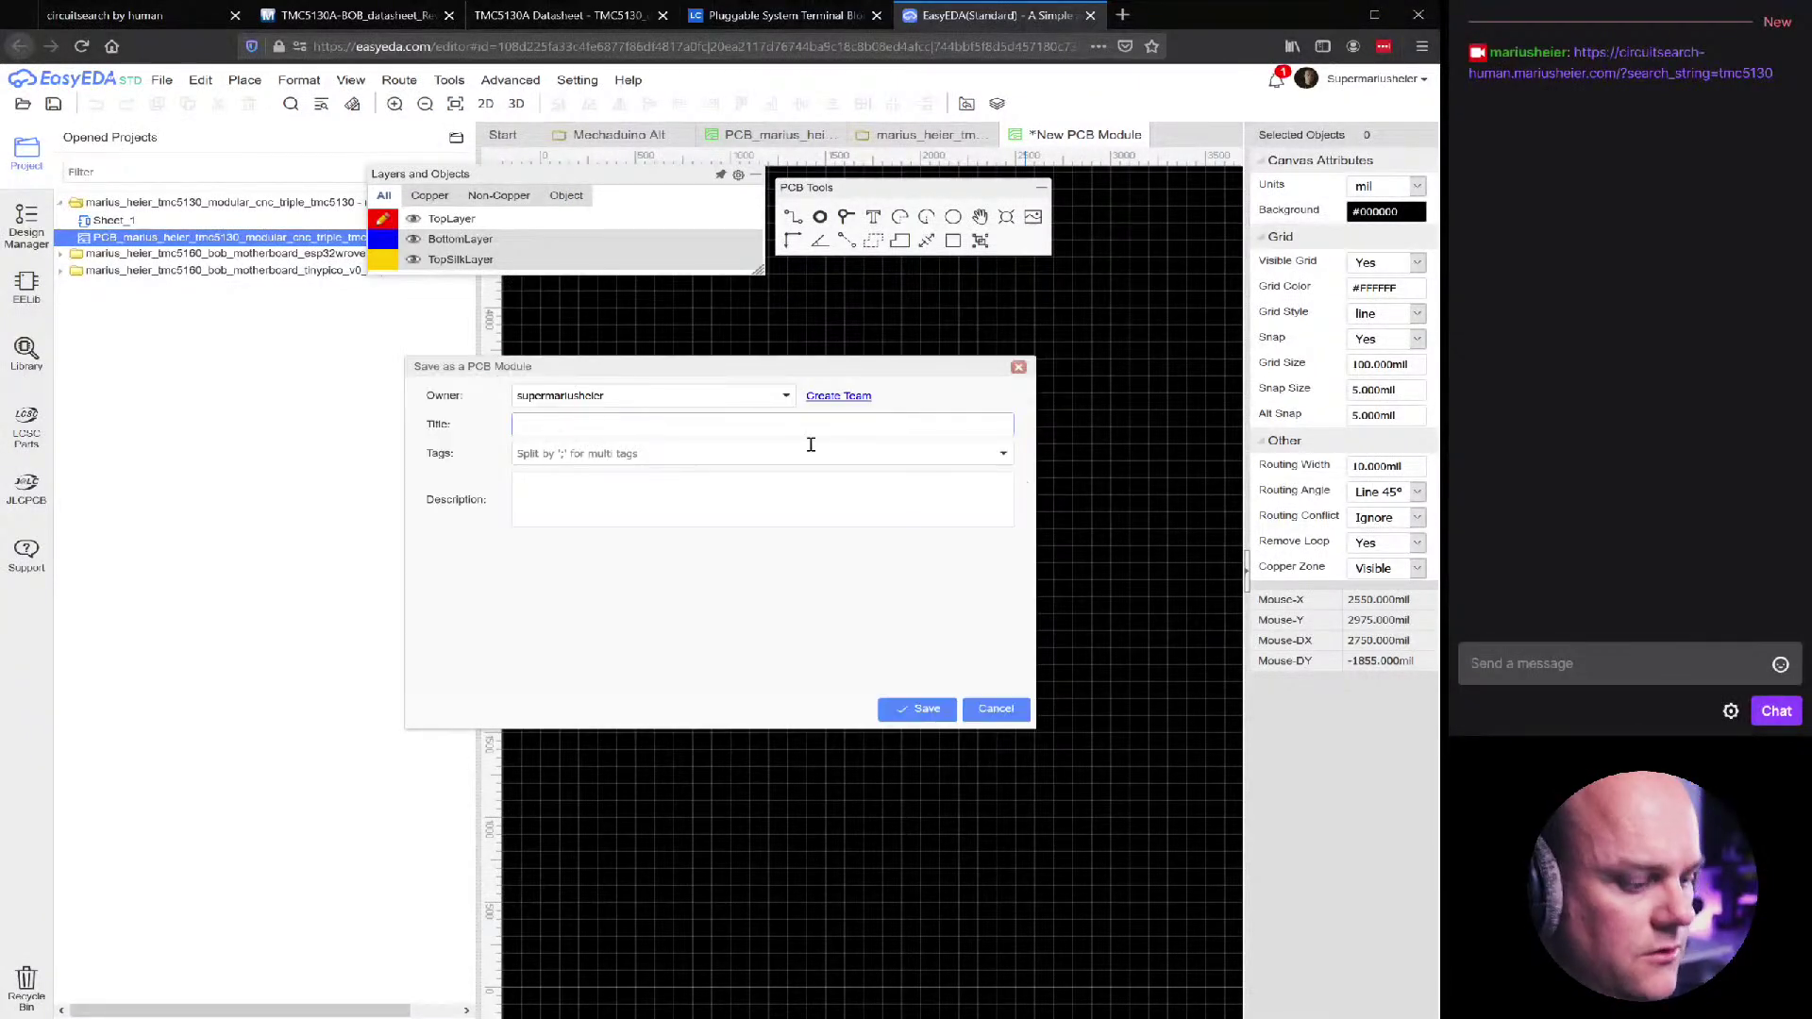
pyautogui.write('modular')
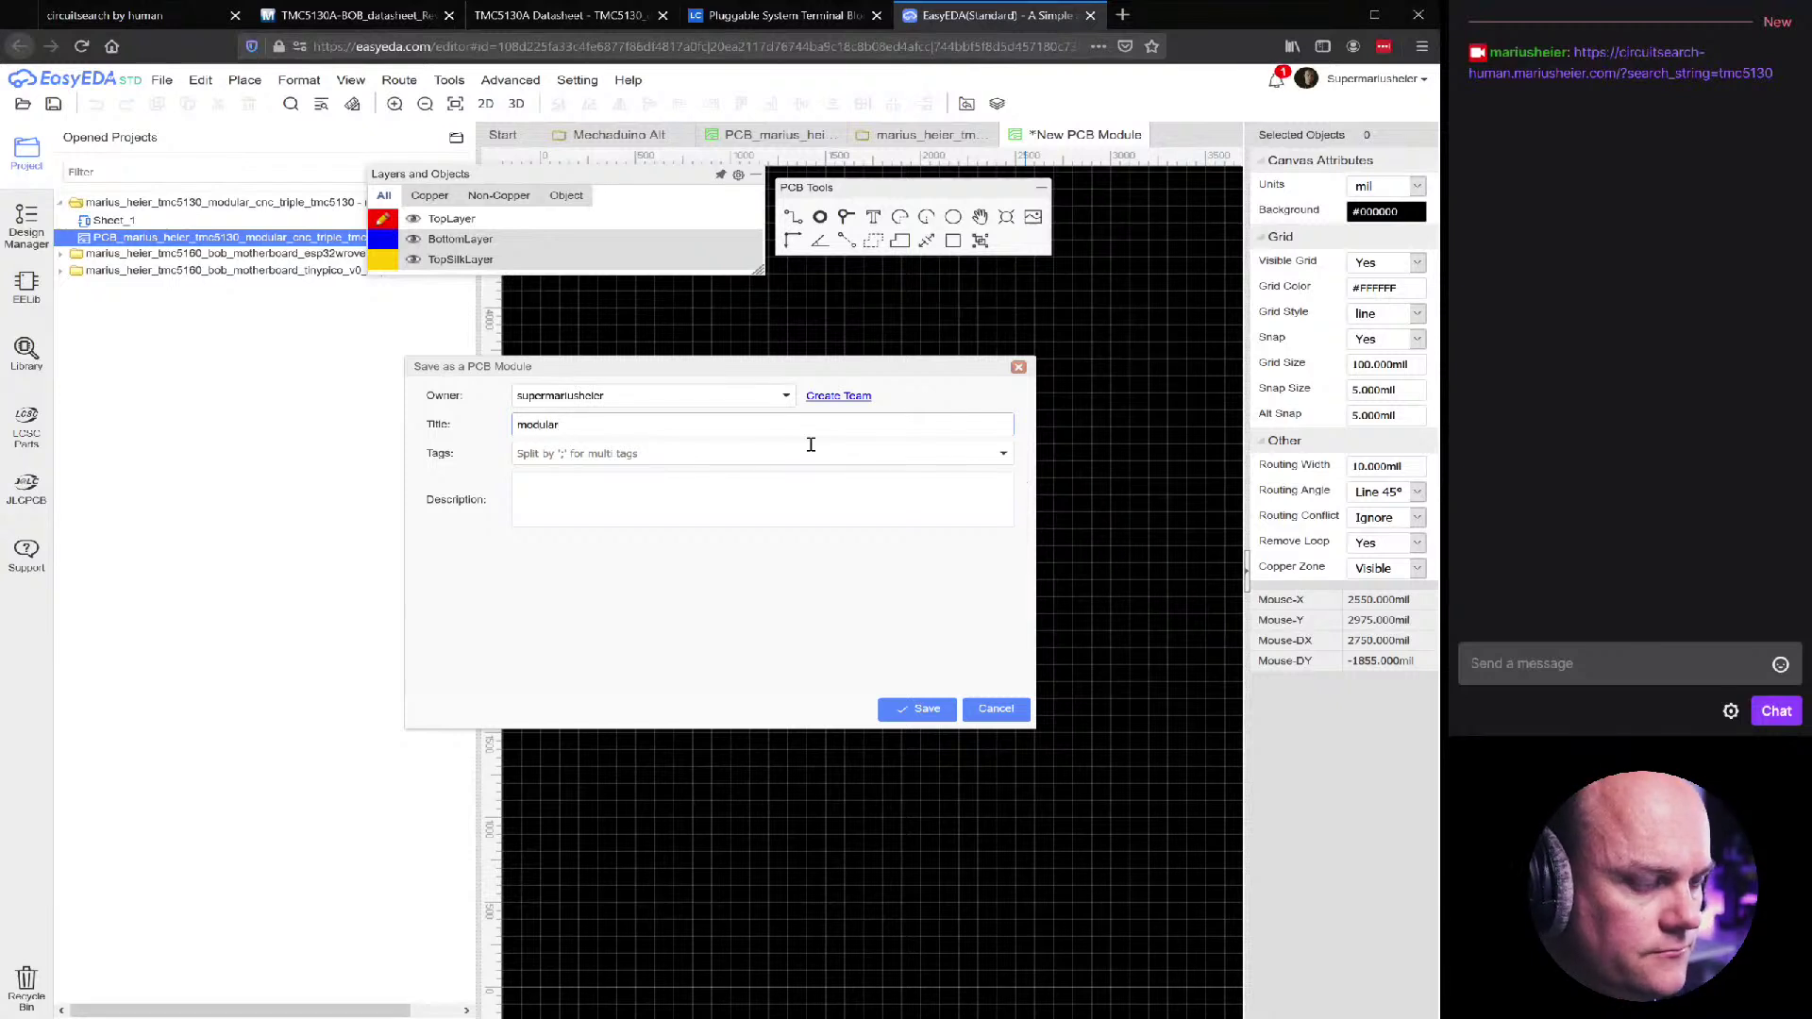
pyautogui.write('ecnc_')
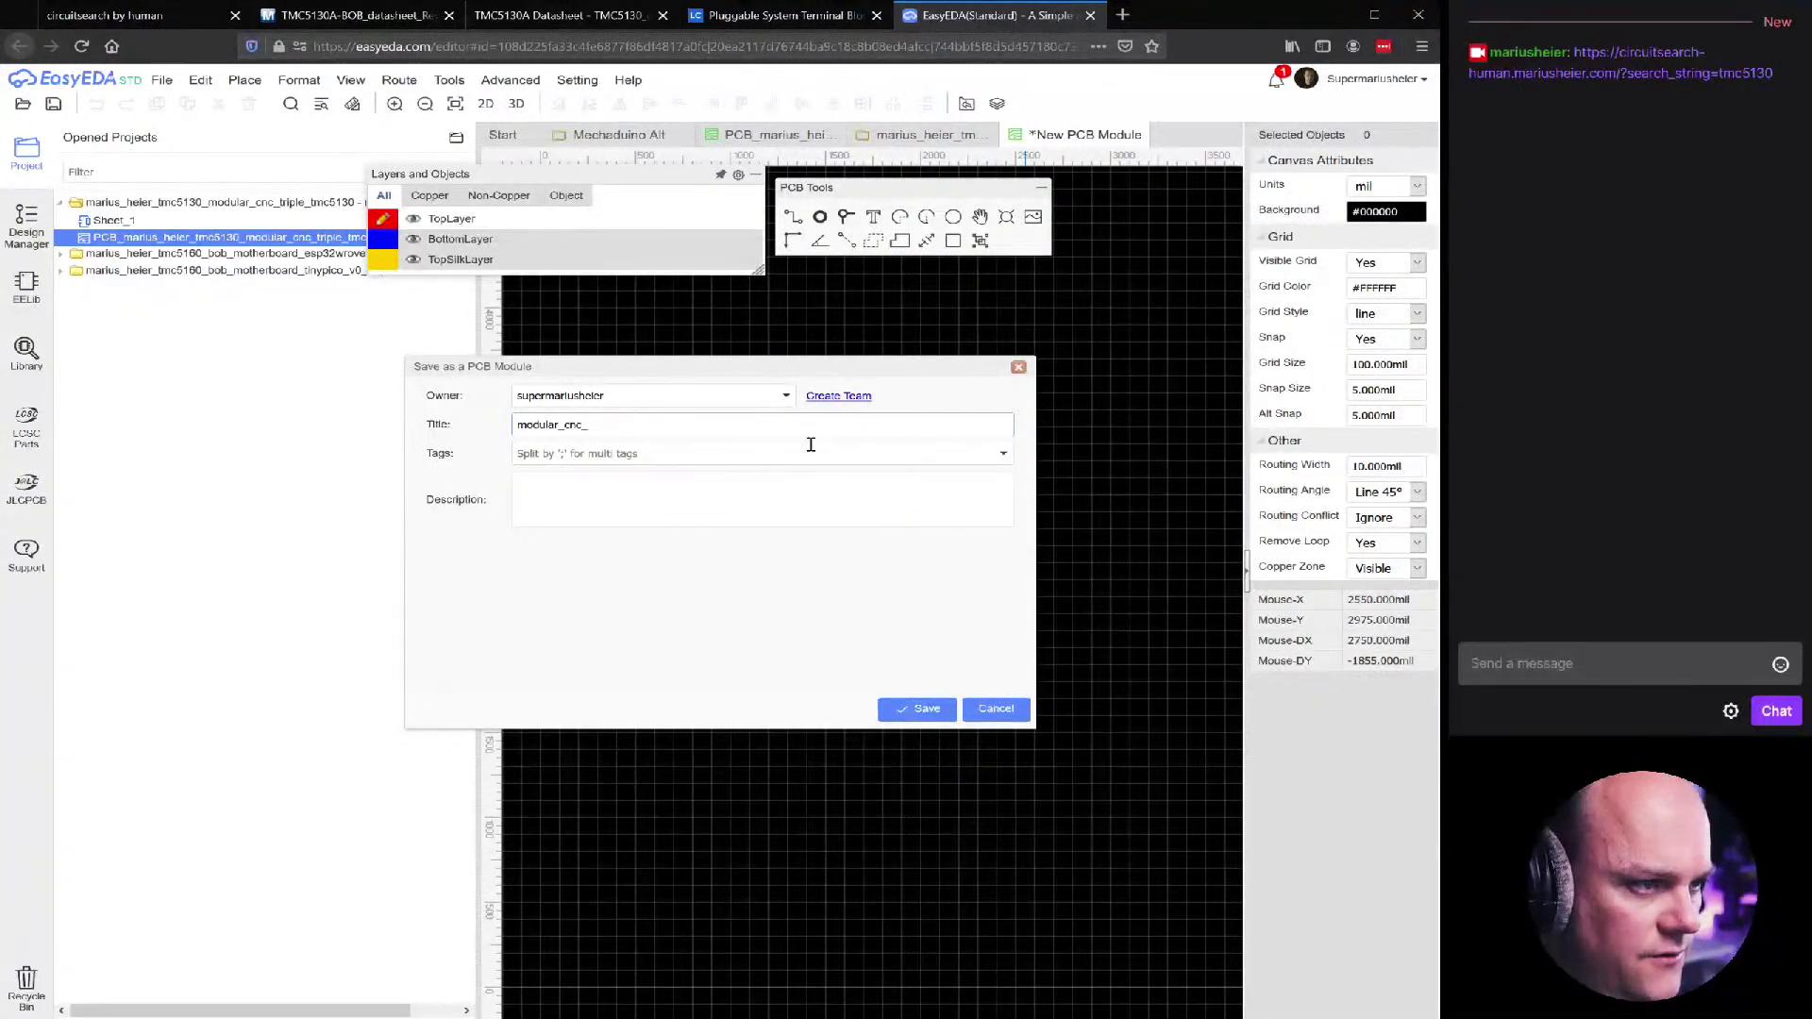
pyautogui.write('6060_ba')
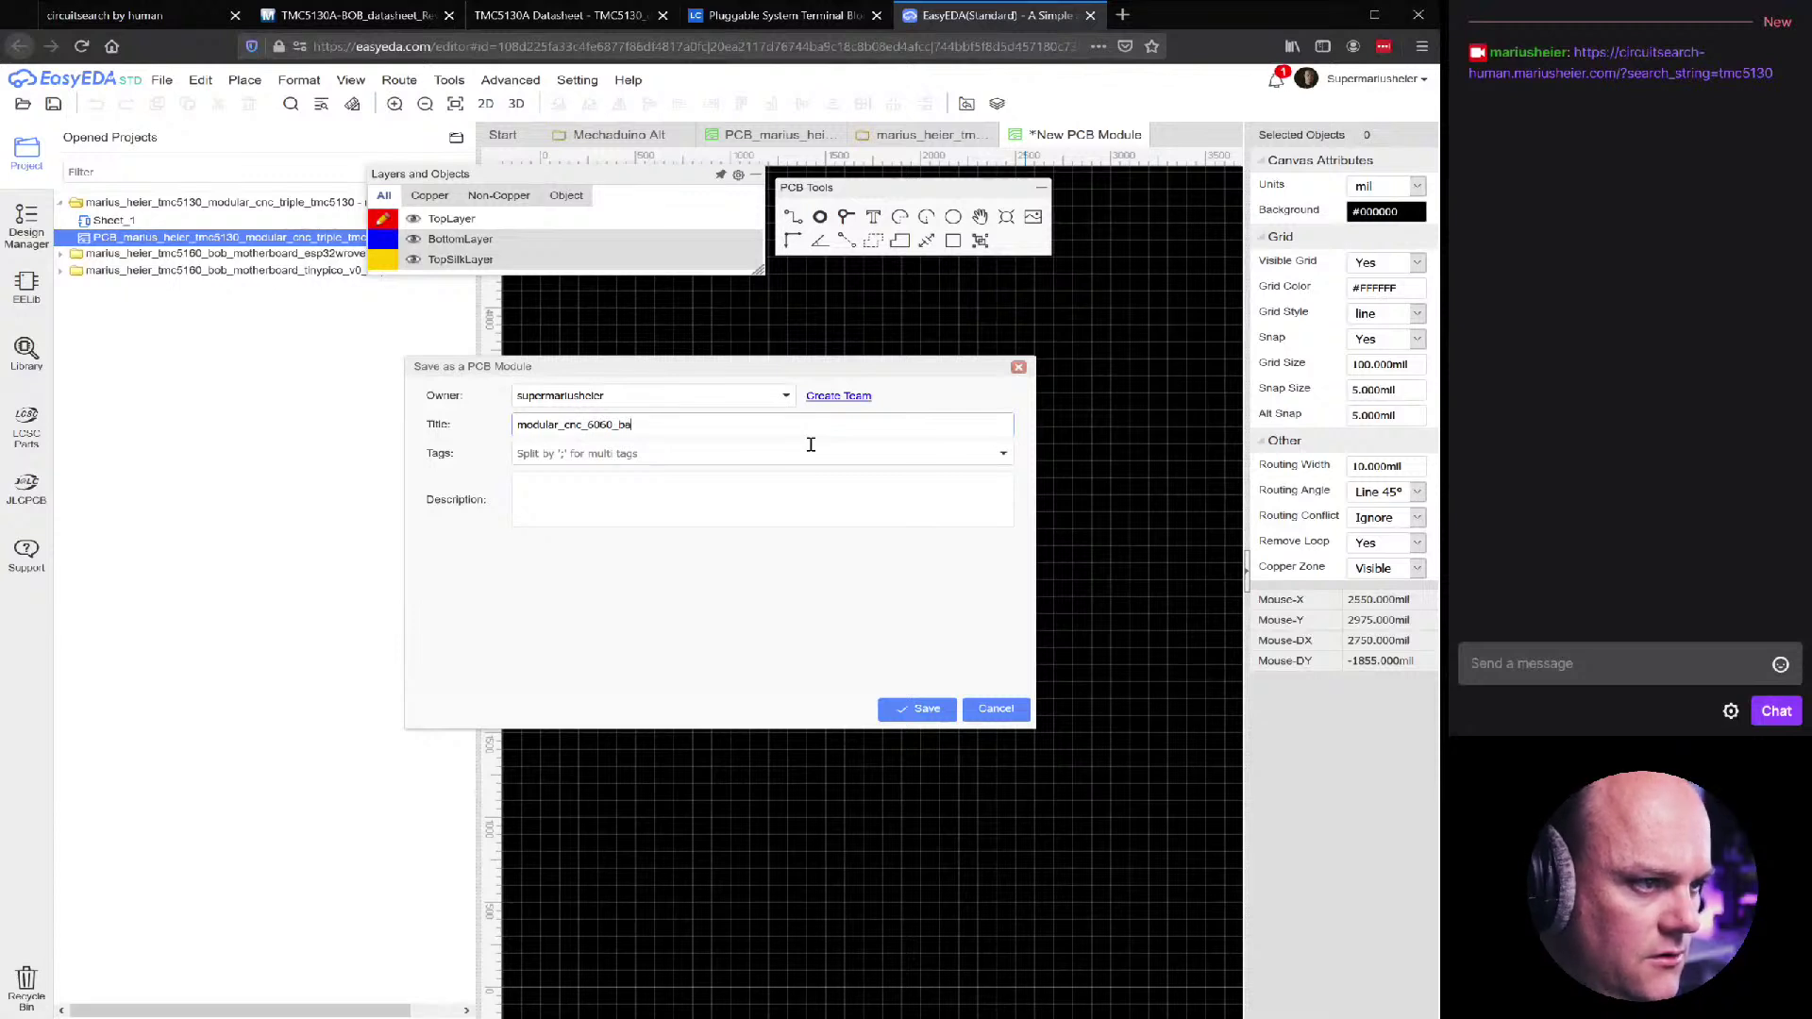
pyautogui.press('BackSpace')
pyautogui.press('BackSpace')
pyautogui.press('BackSpace')
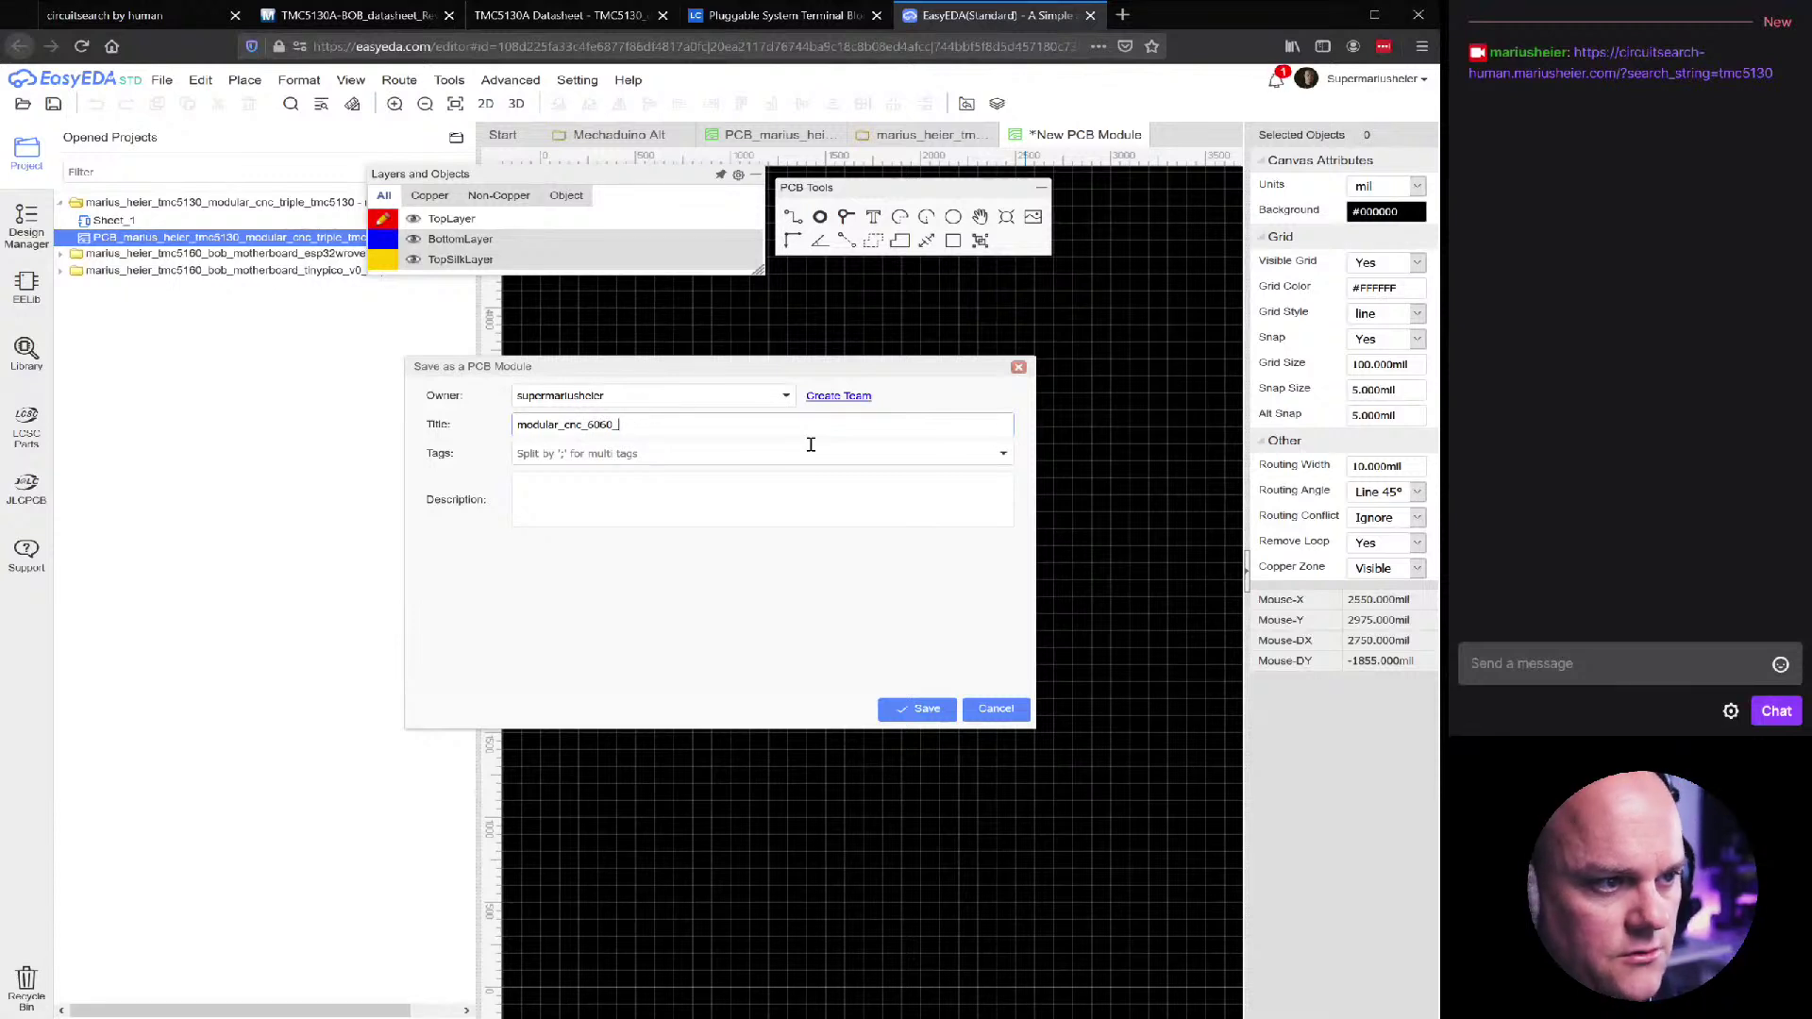
pyautogui.write('template')
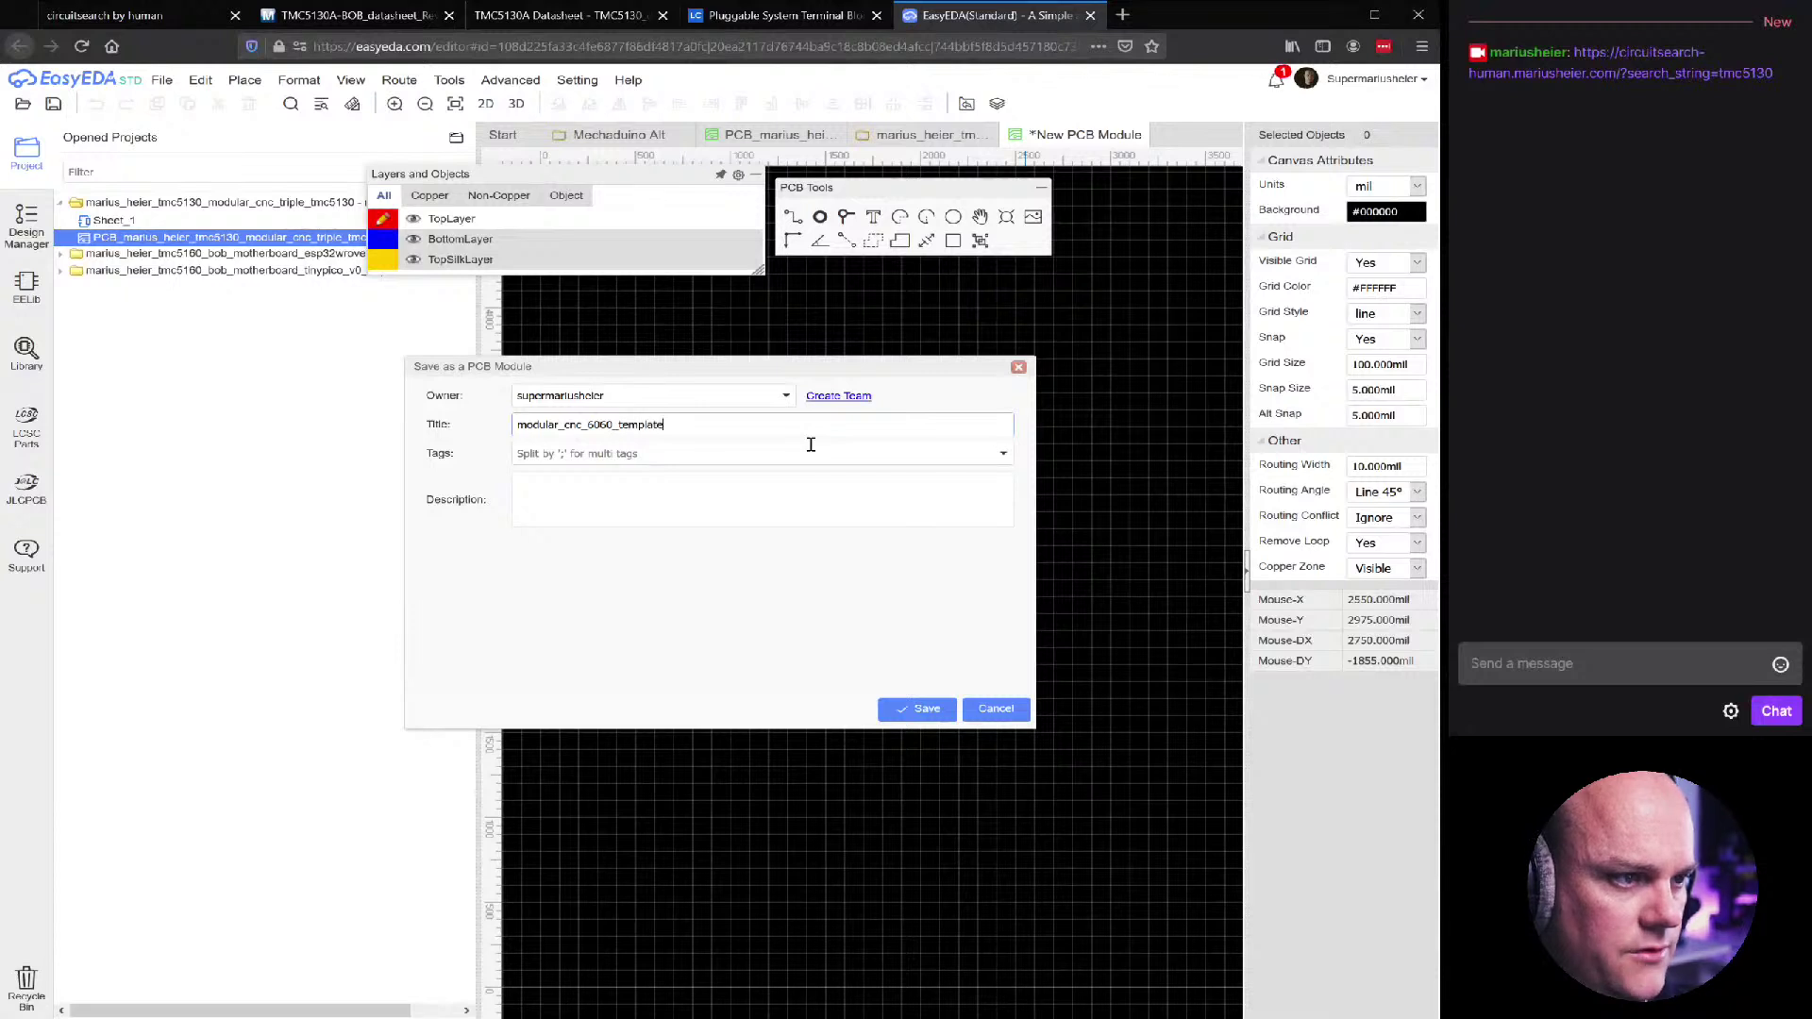
pyautogui.write('_pcb')
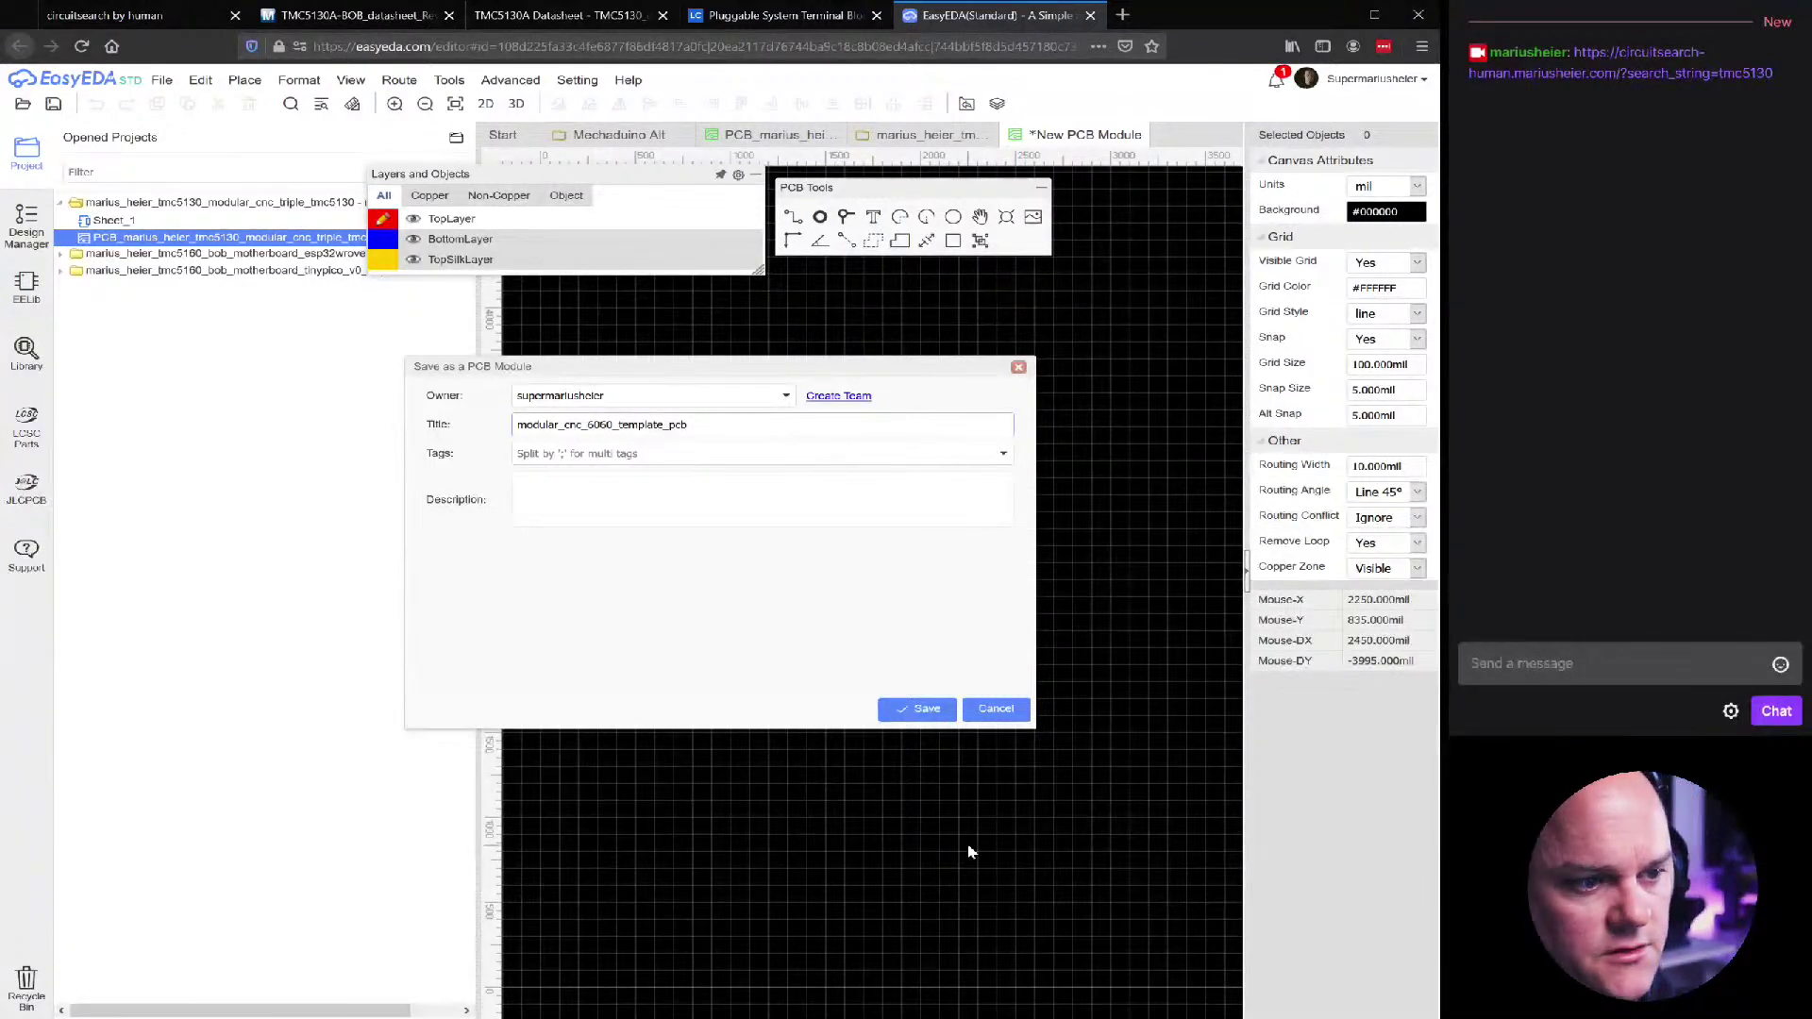
pyautogui.click(924, 704)
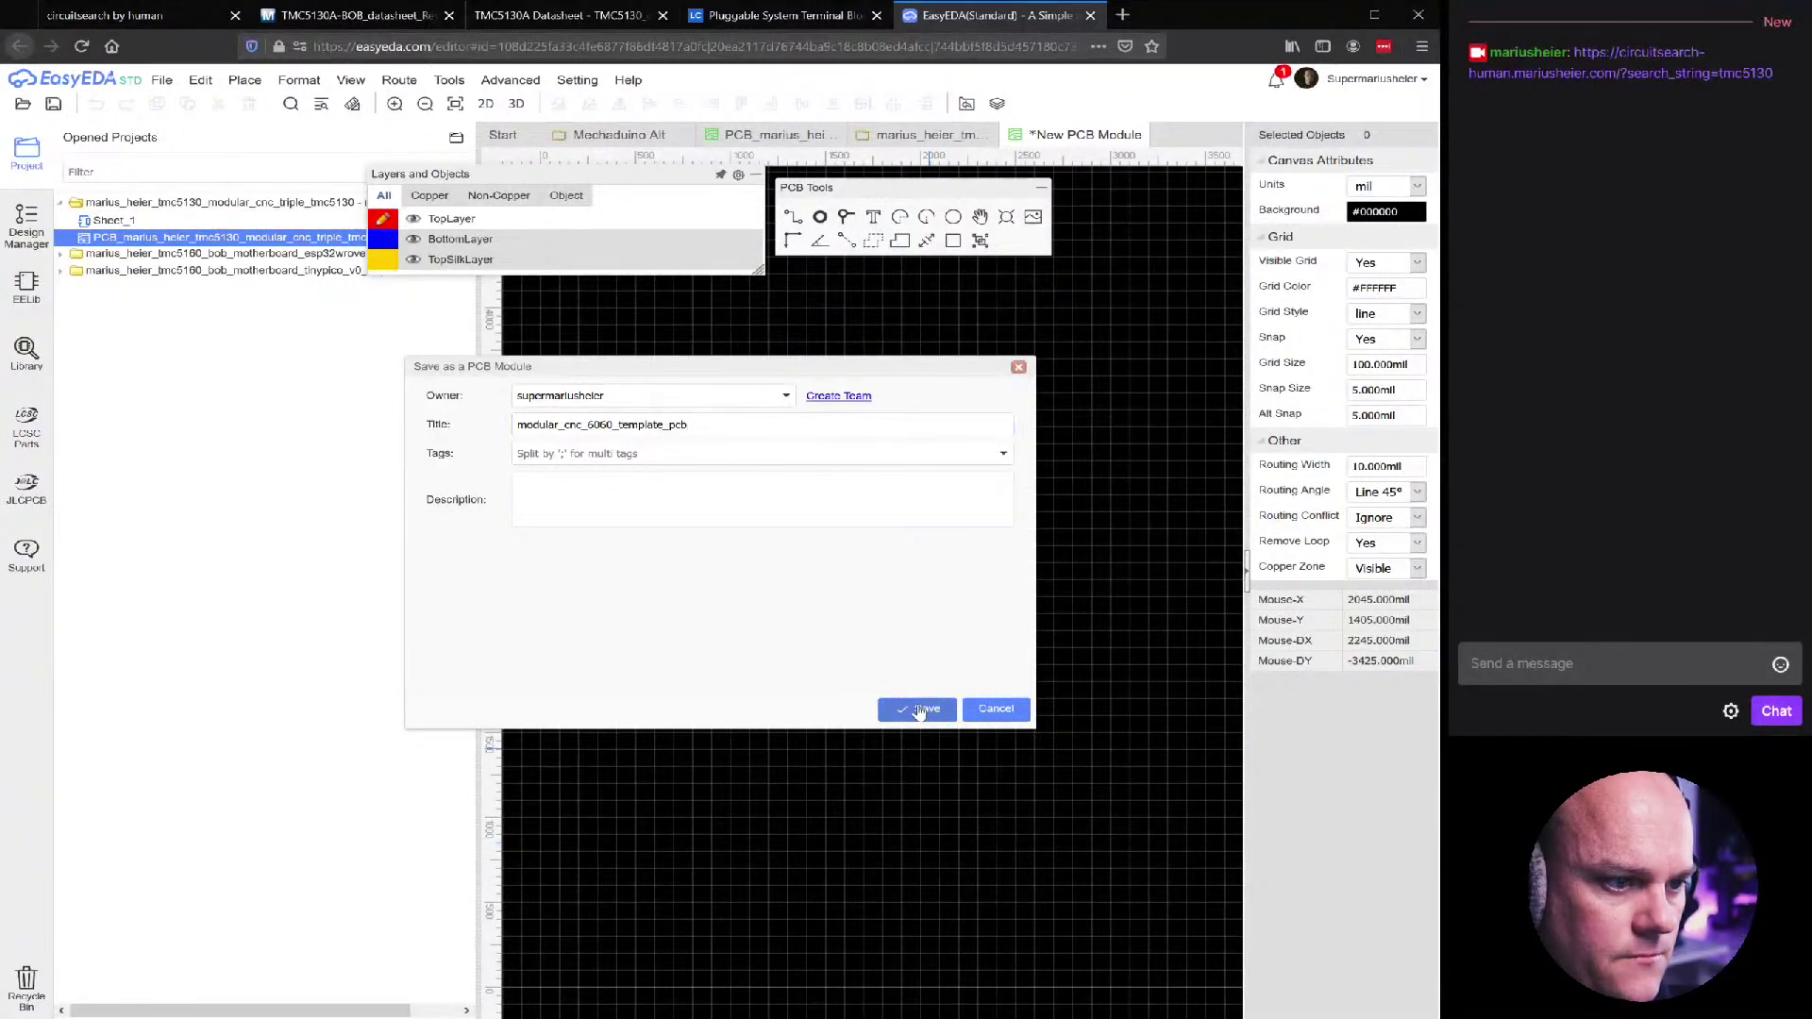
# Switch the canvas units to millimetres
pyautogui.scroll(-4, 914, 606)
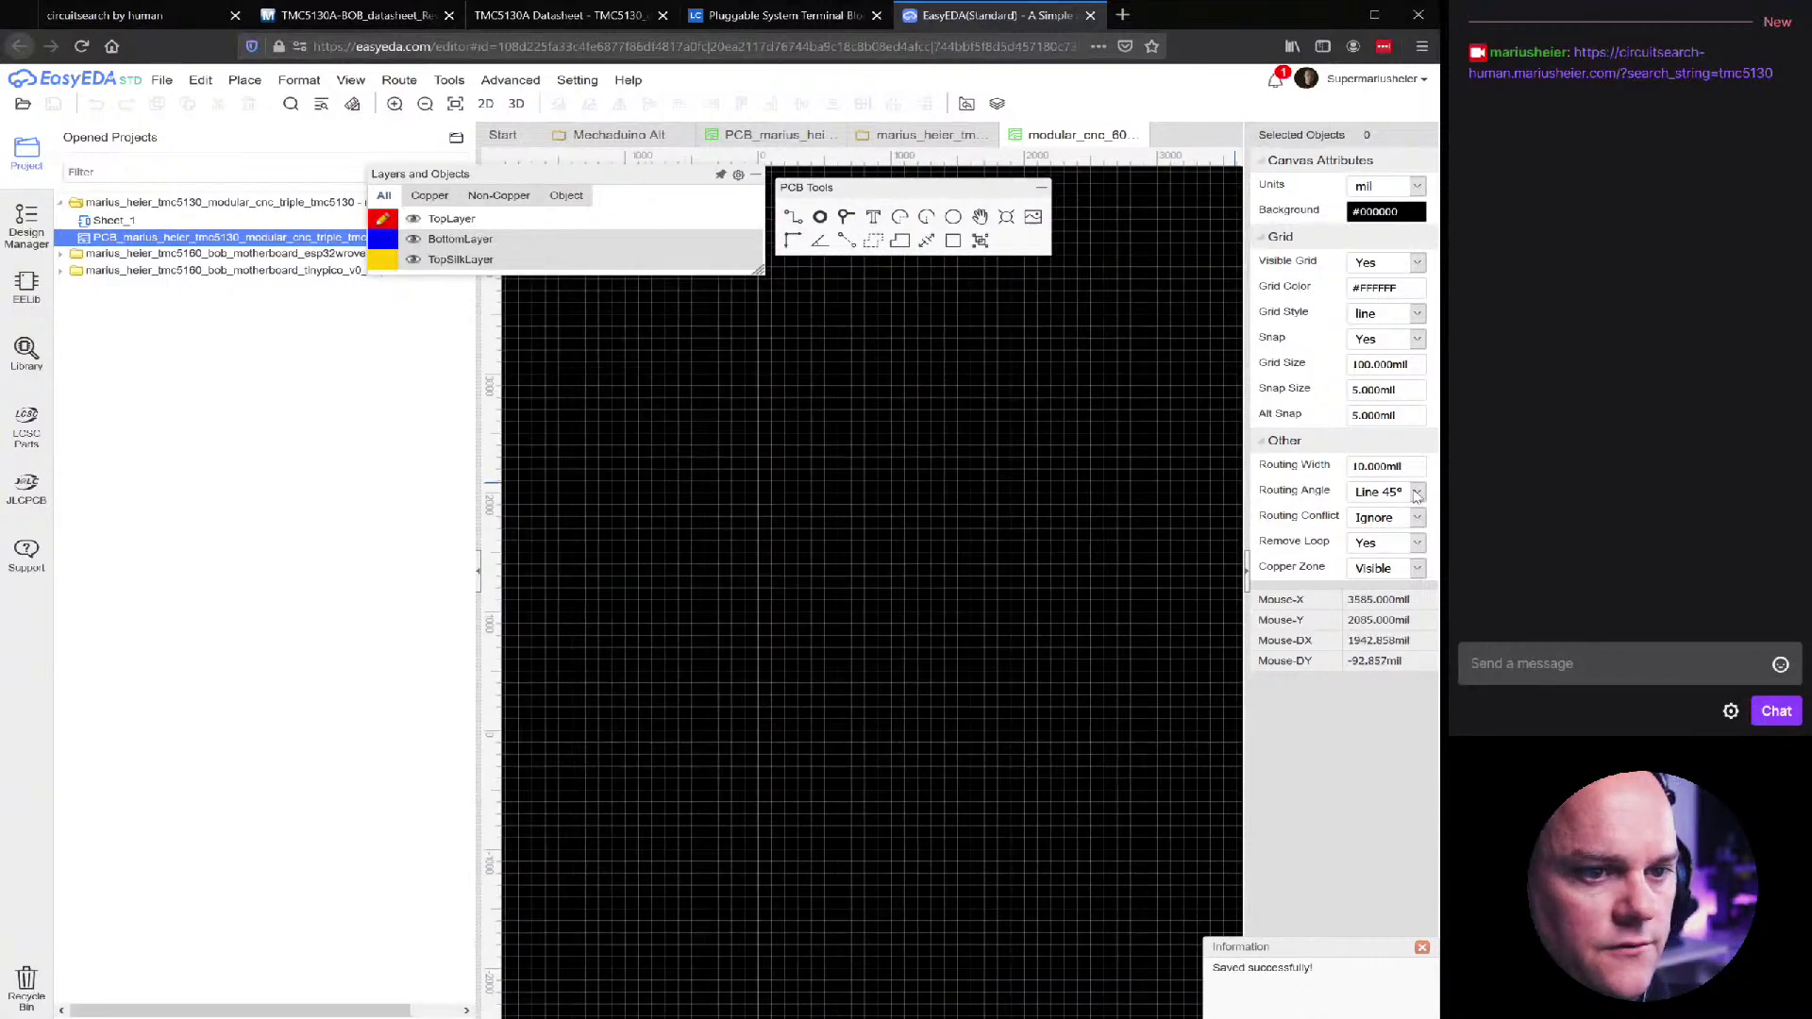
pyautogui.click(1416, 188)
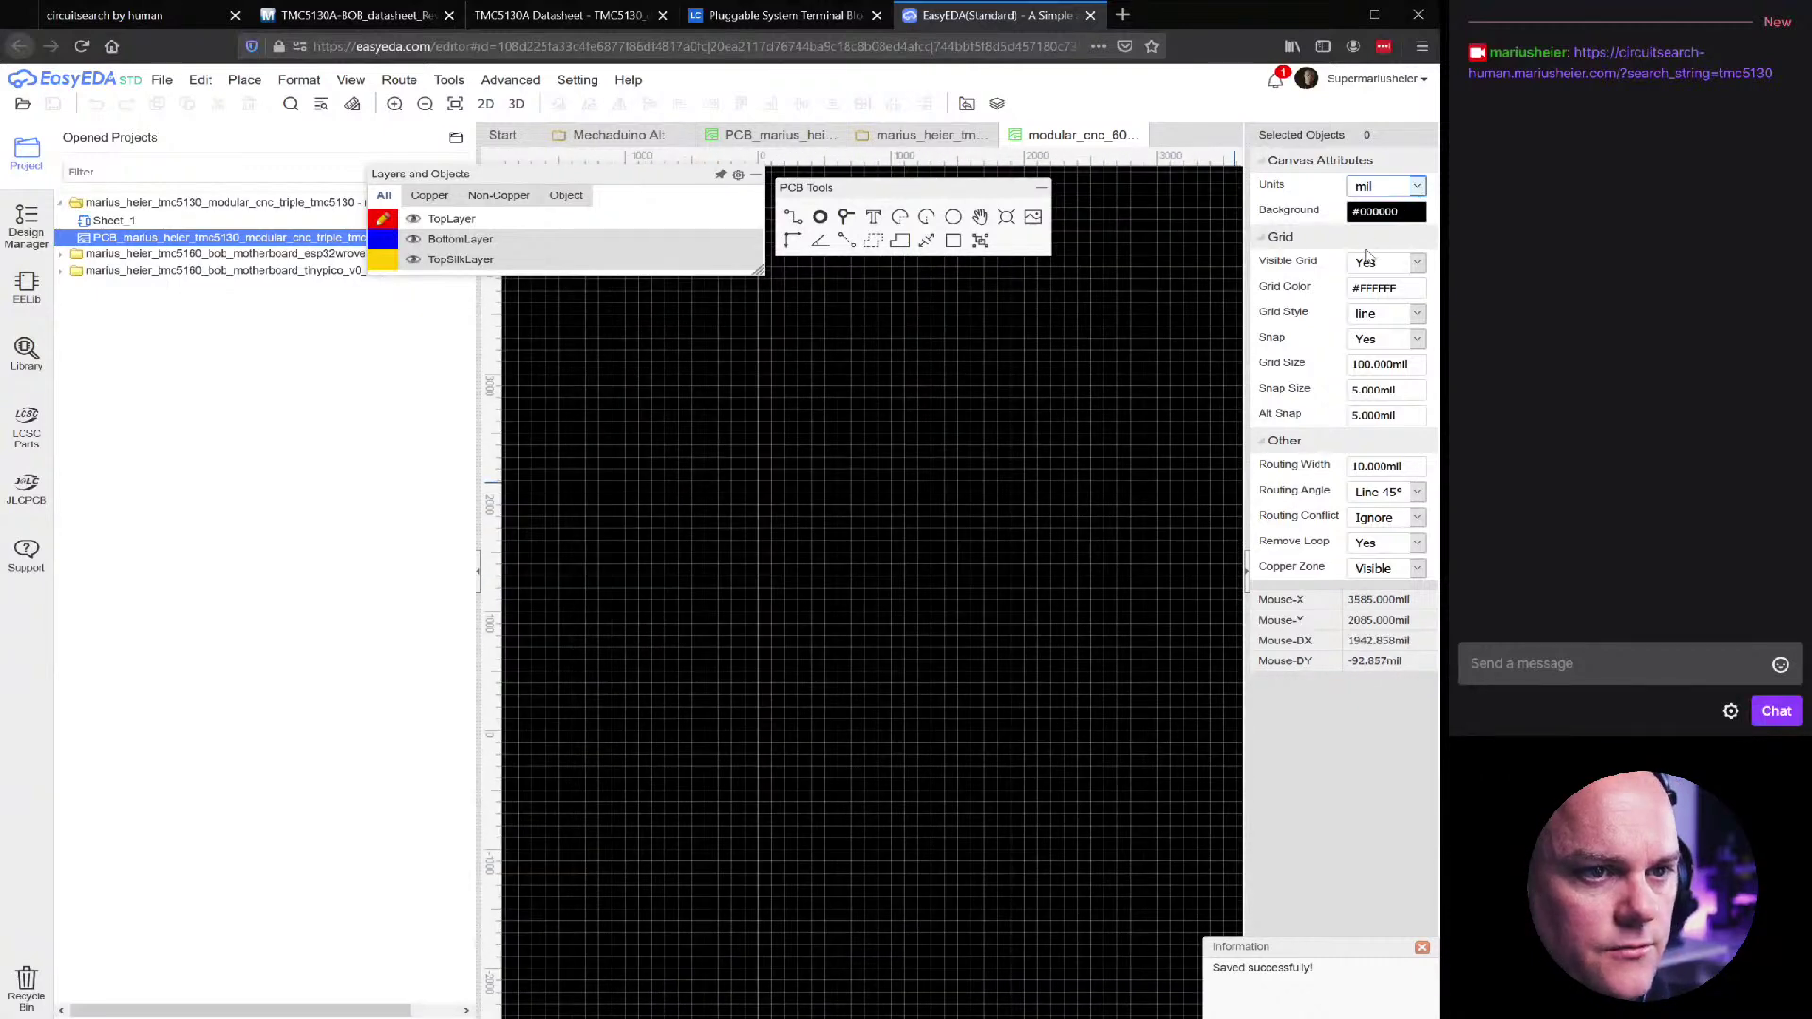
pyautogui.click(1374, 253)
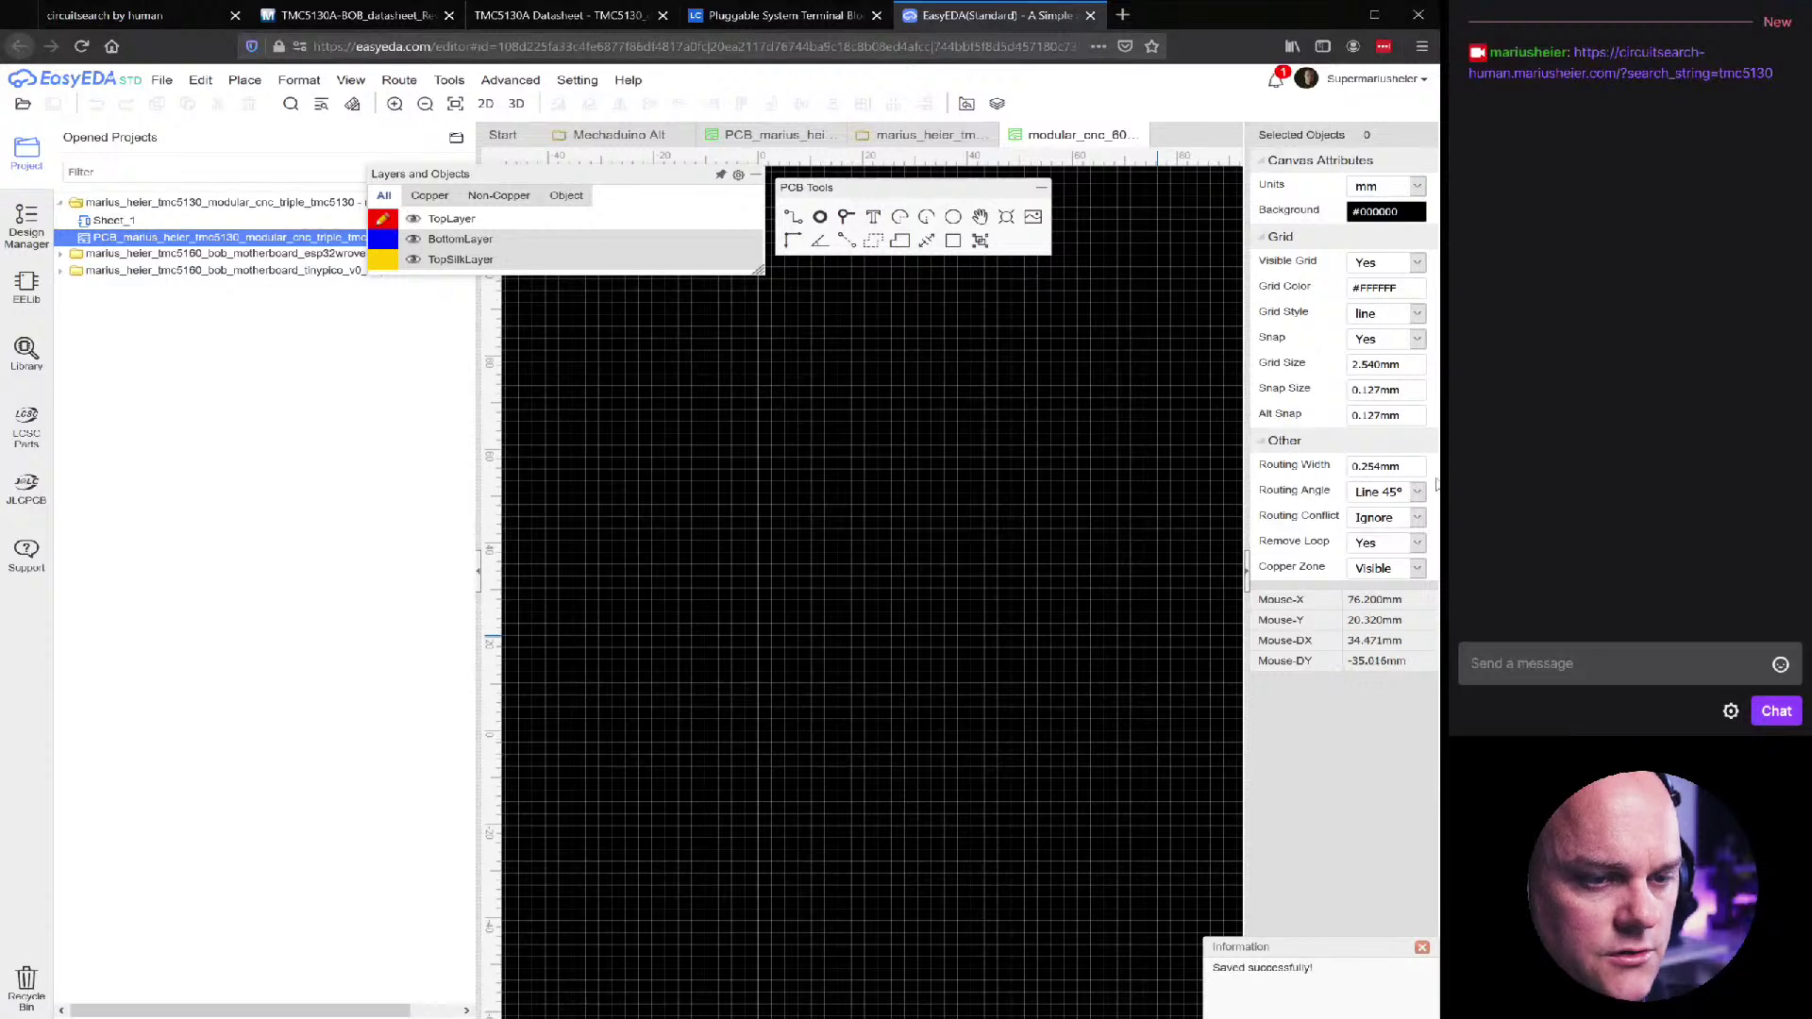
# Set the snap size to 1 mm, the alt snap to 0.5 mm and the grid size to 1 mm
pyautogui.click(1410, 392)
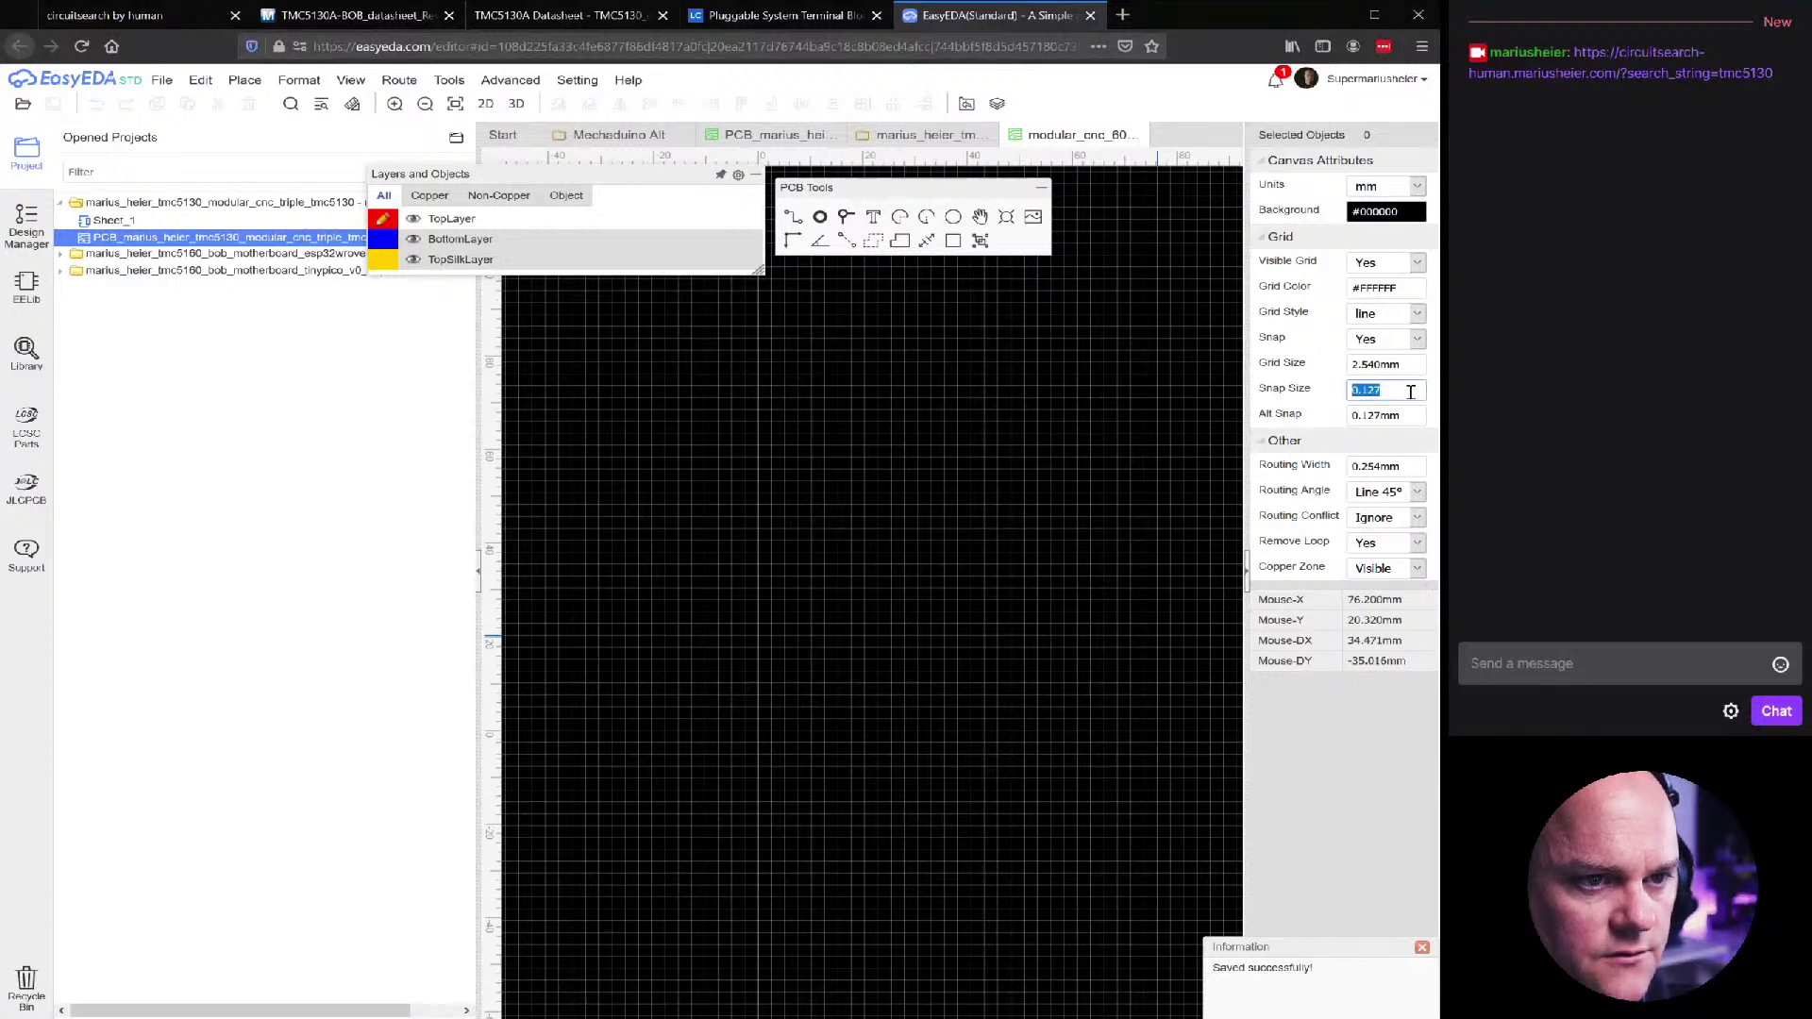
pyautogui.write('1')
pyautogui.click(1400, 420)
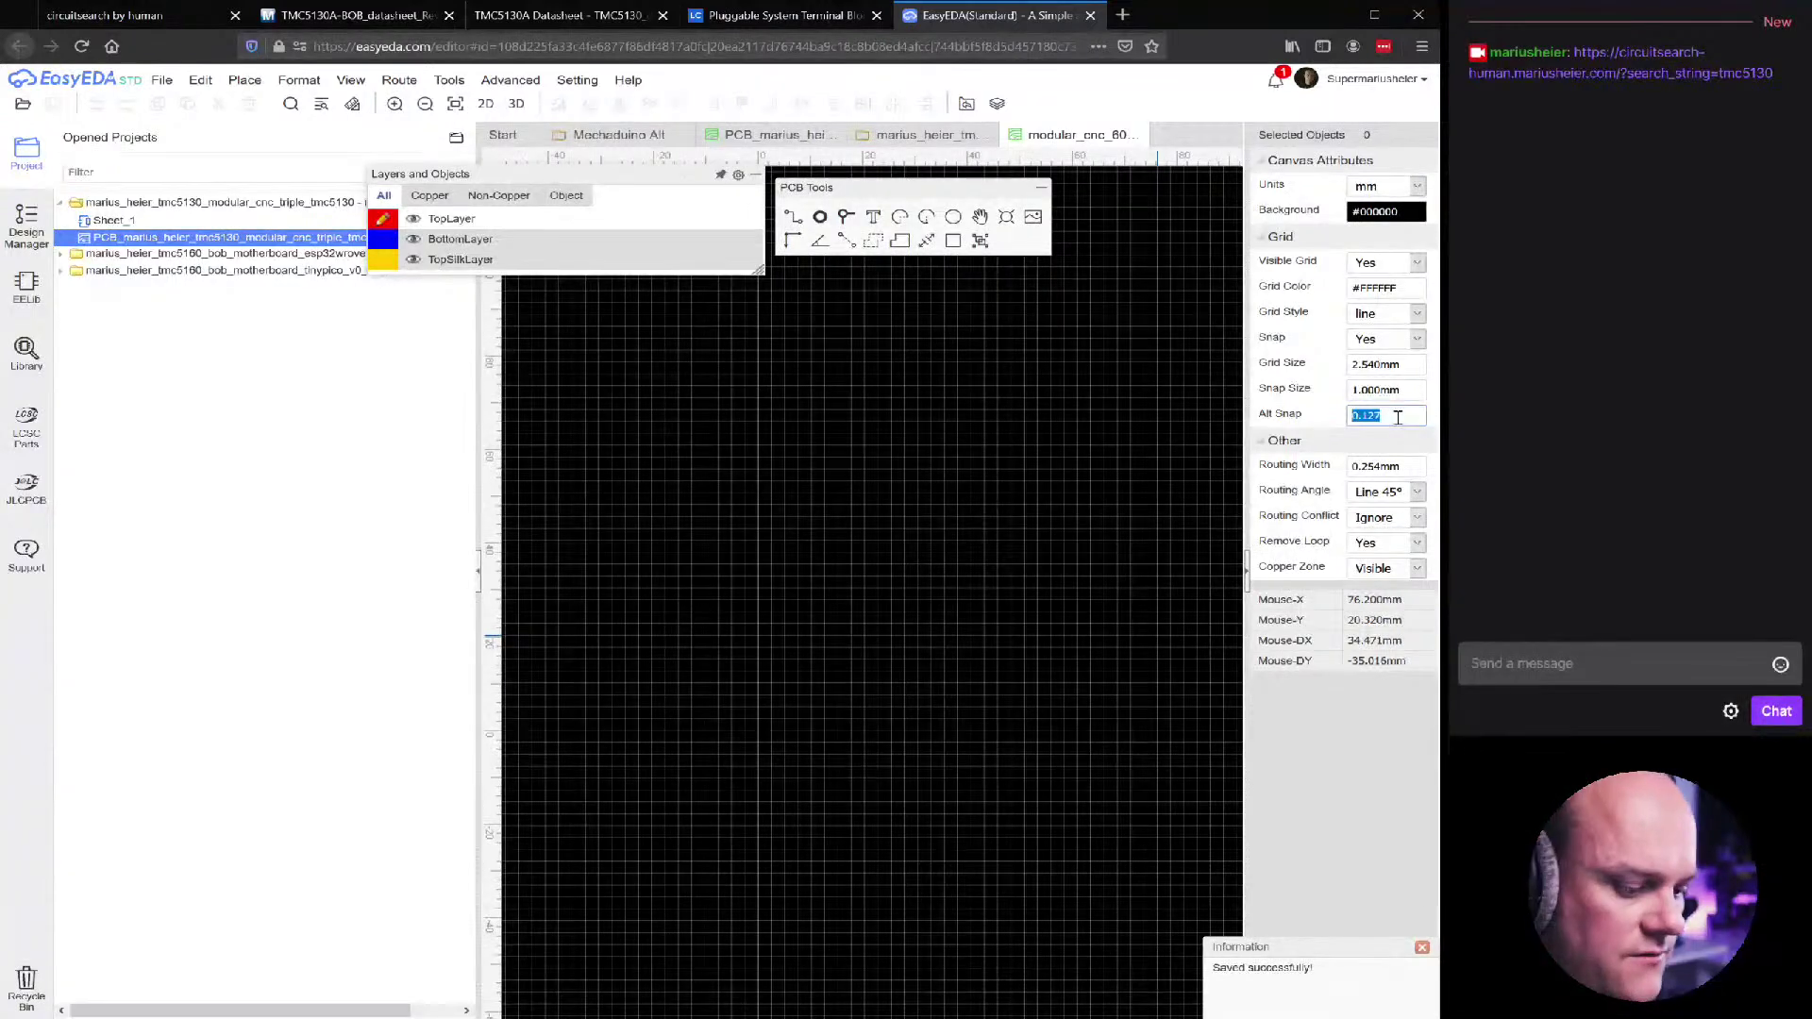
pyautogui.write('0.5')
pyautogui.click(1370, 368)
pyautogui.write('1')
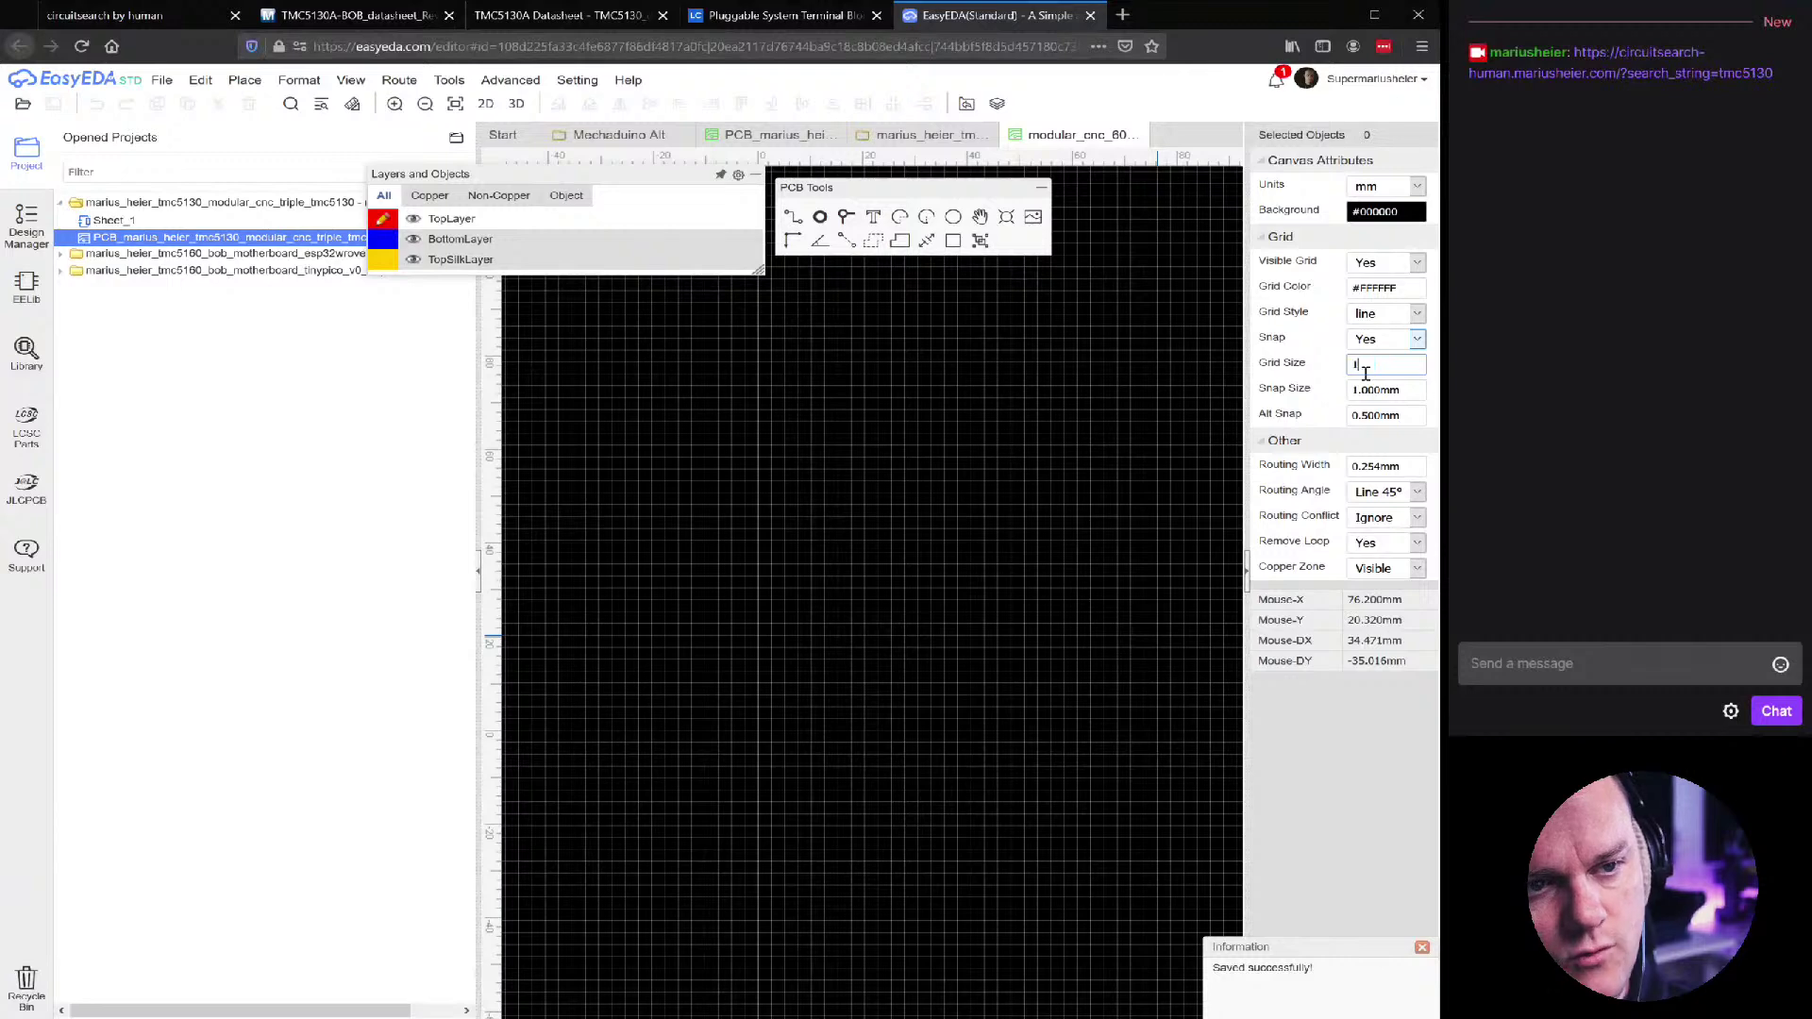
pyautogui.press('Return')
pyautogui.scroll(-1, 750, 733)
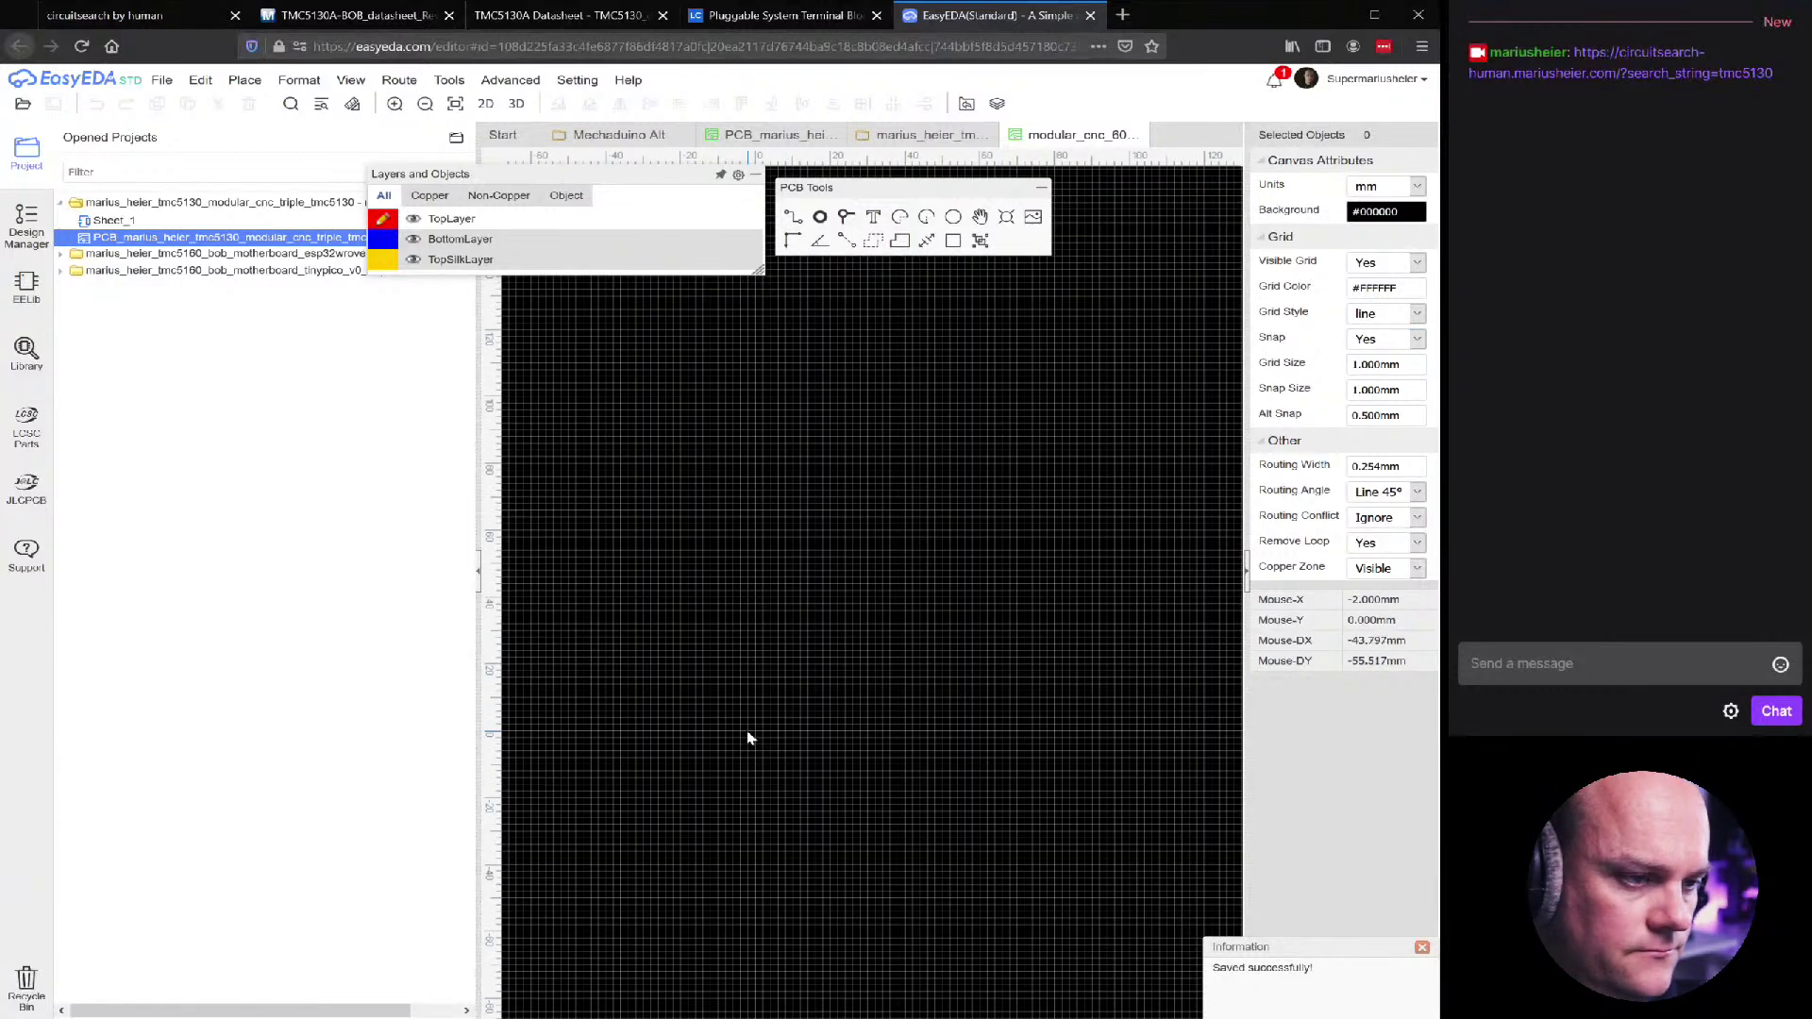
# Set both the grid size and the snap size to 10 mm
pyautogui.click(1385, 367)
pyautogui.write('10')
pyautogui.press('Return')
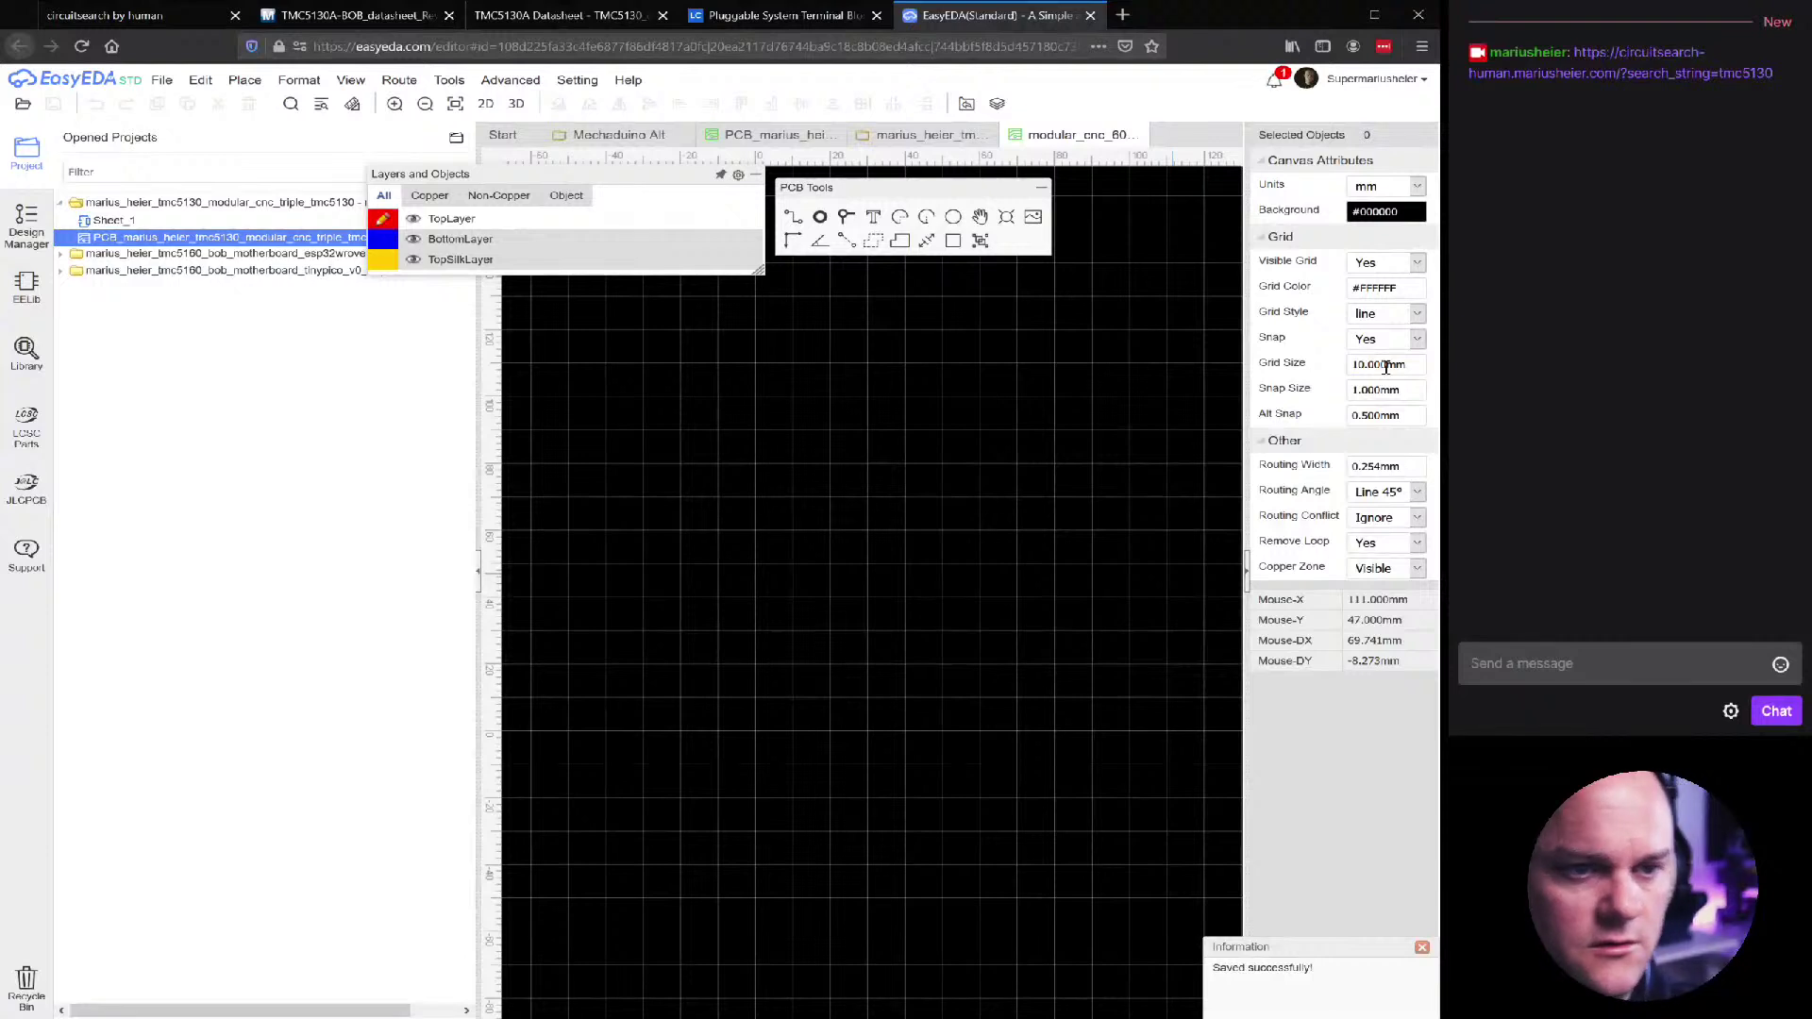
pyautogui.click(1382, 397)
pyautogui.write('10')
pyautogui.press('Return')
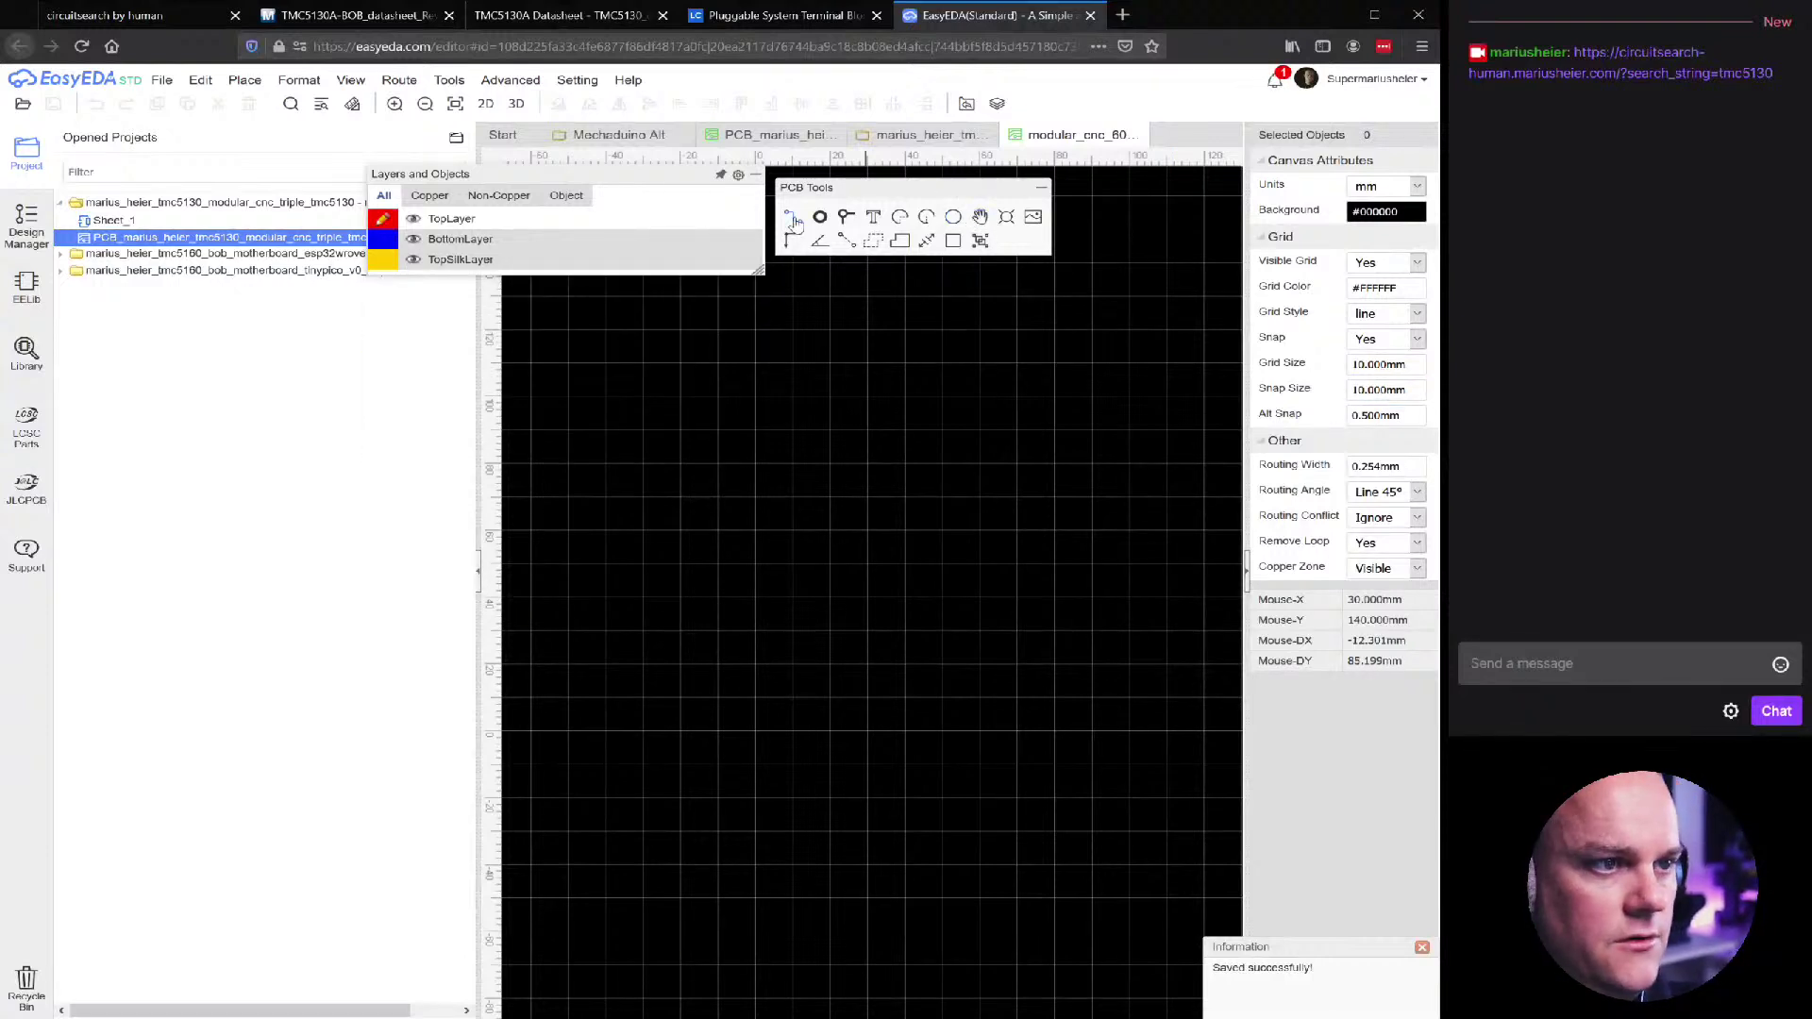
# Draw a closed 100 × 100 mm square on the board outline layer, starting at X -50, Y 70 mm
pyautogui.moveTo(402, 276)
pyautogui.scroll(-3, 712, 680)
pyautogui.moveTo(700, 568); pyautogui.dragTo(790, 548, button='right')
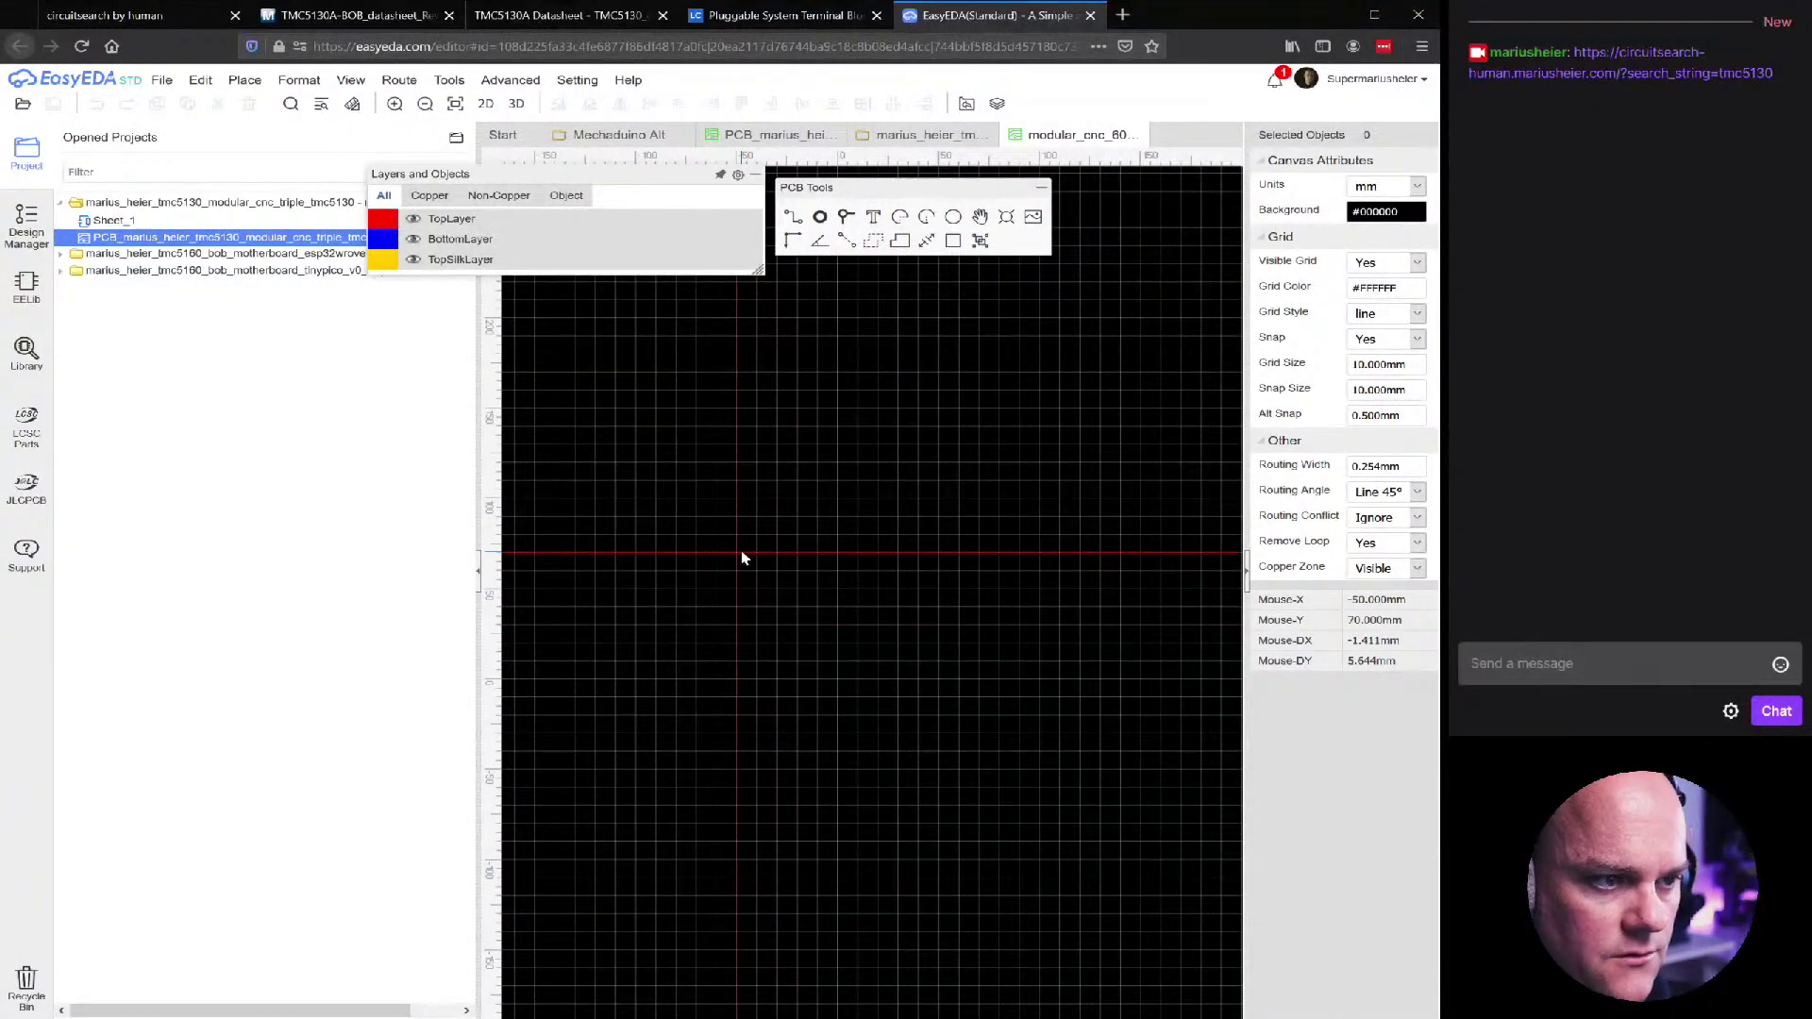
pyautogui.click(931, 555)
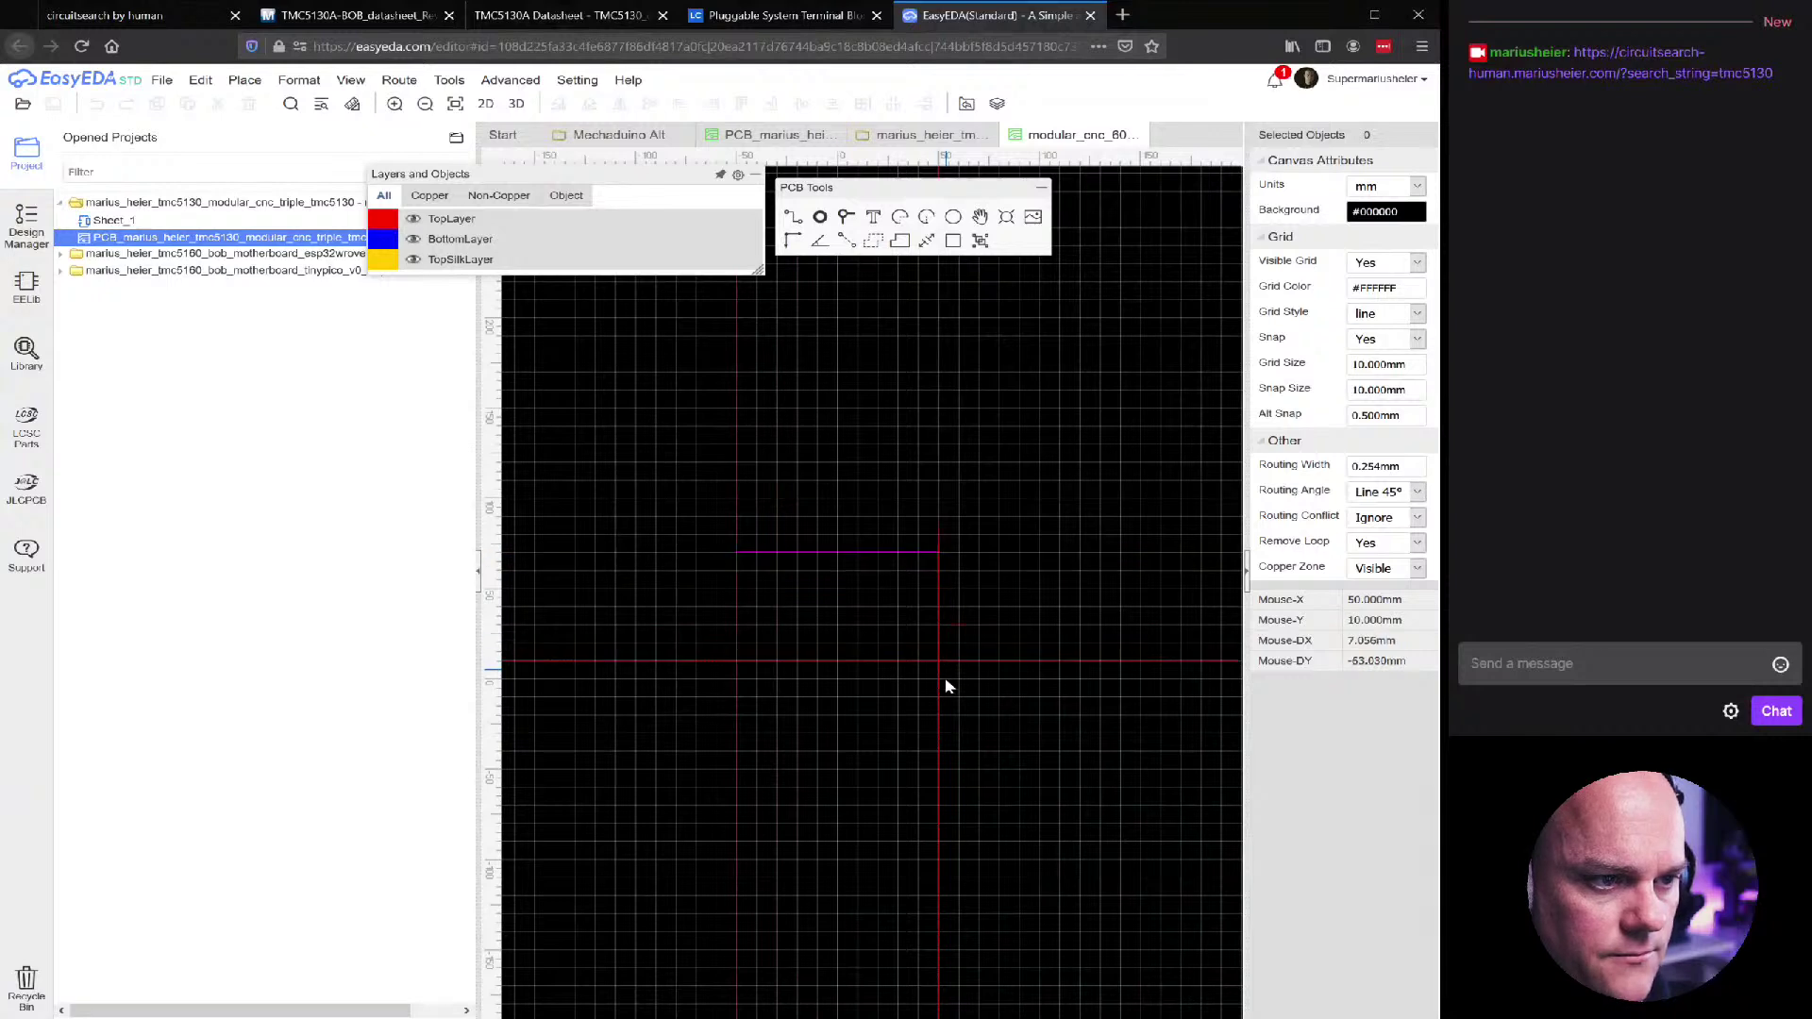
pyautogui.click(938, 734)
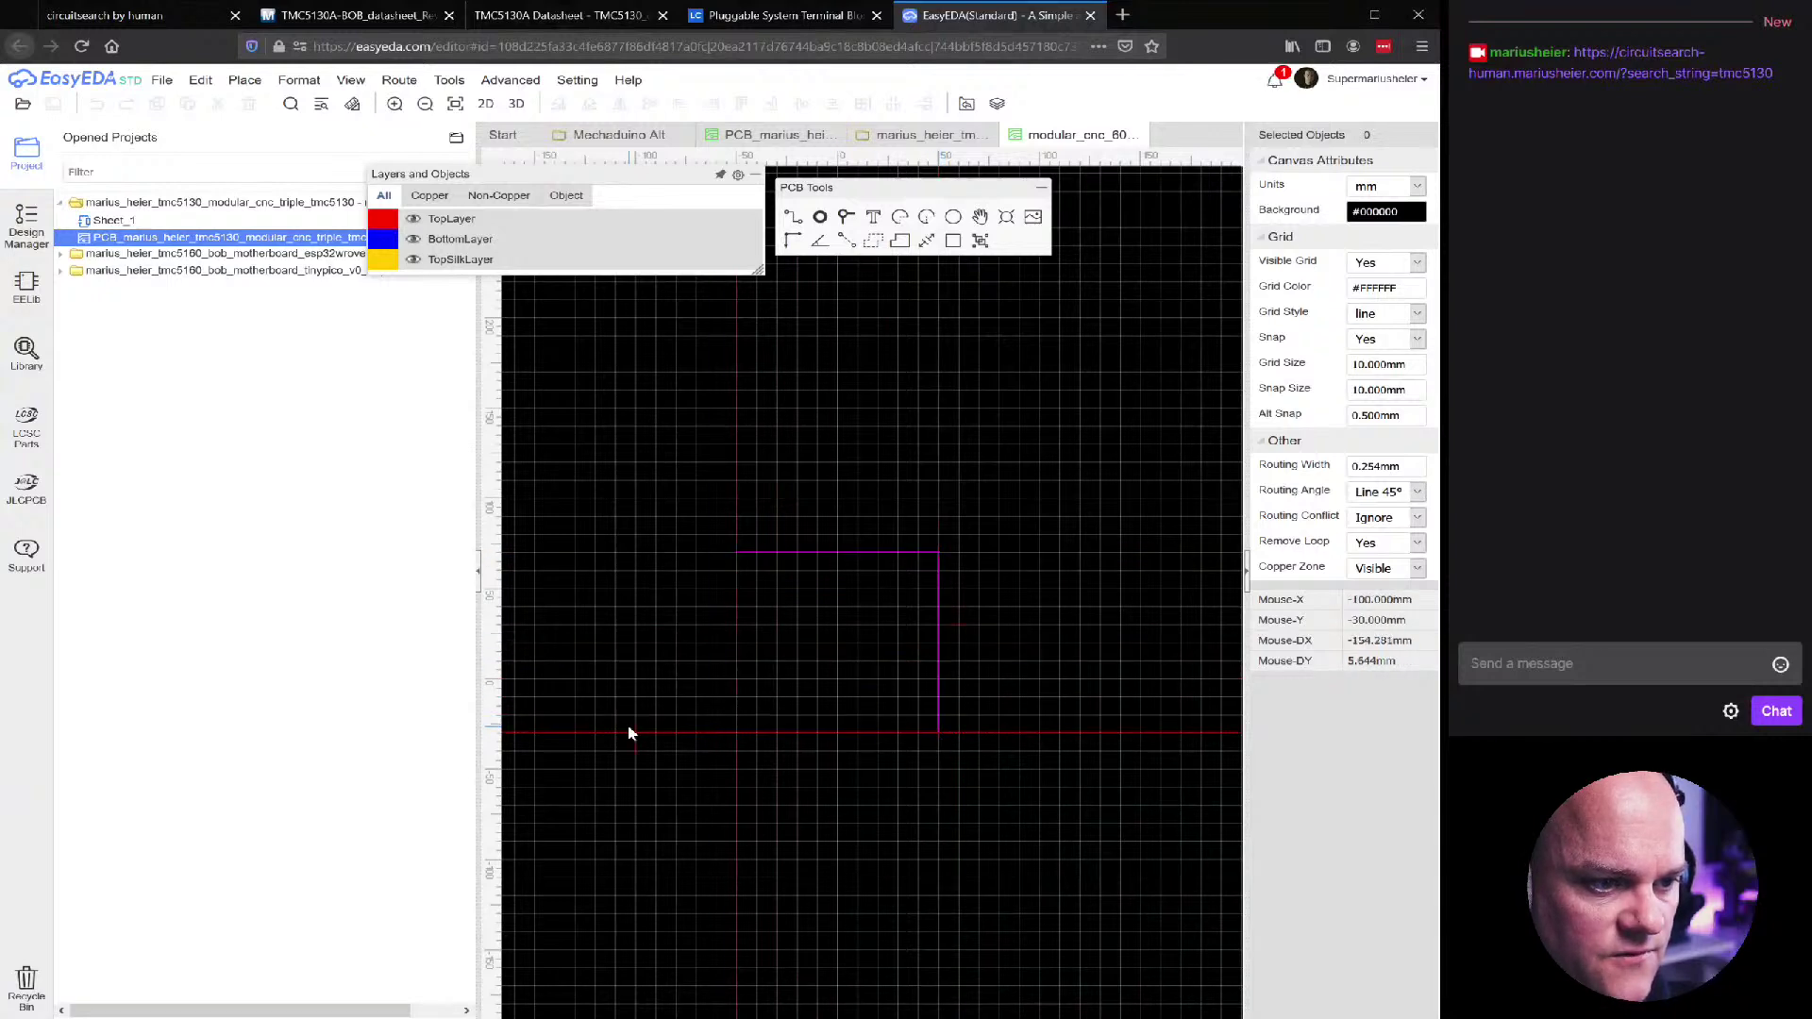
pyautogui.click(736, 732)
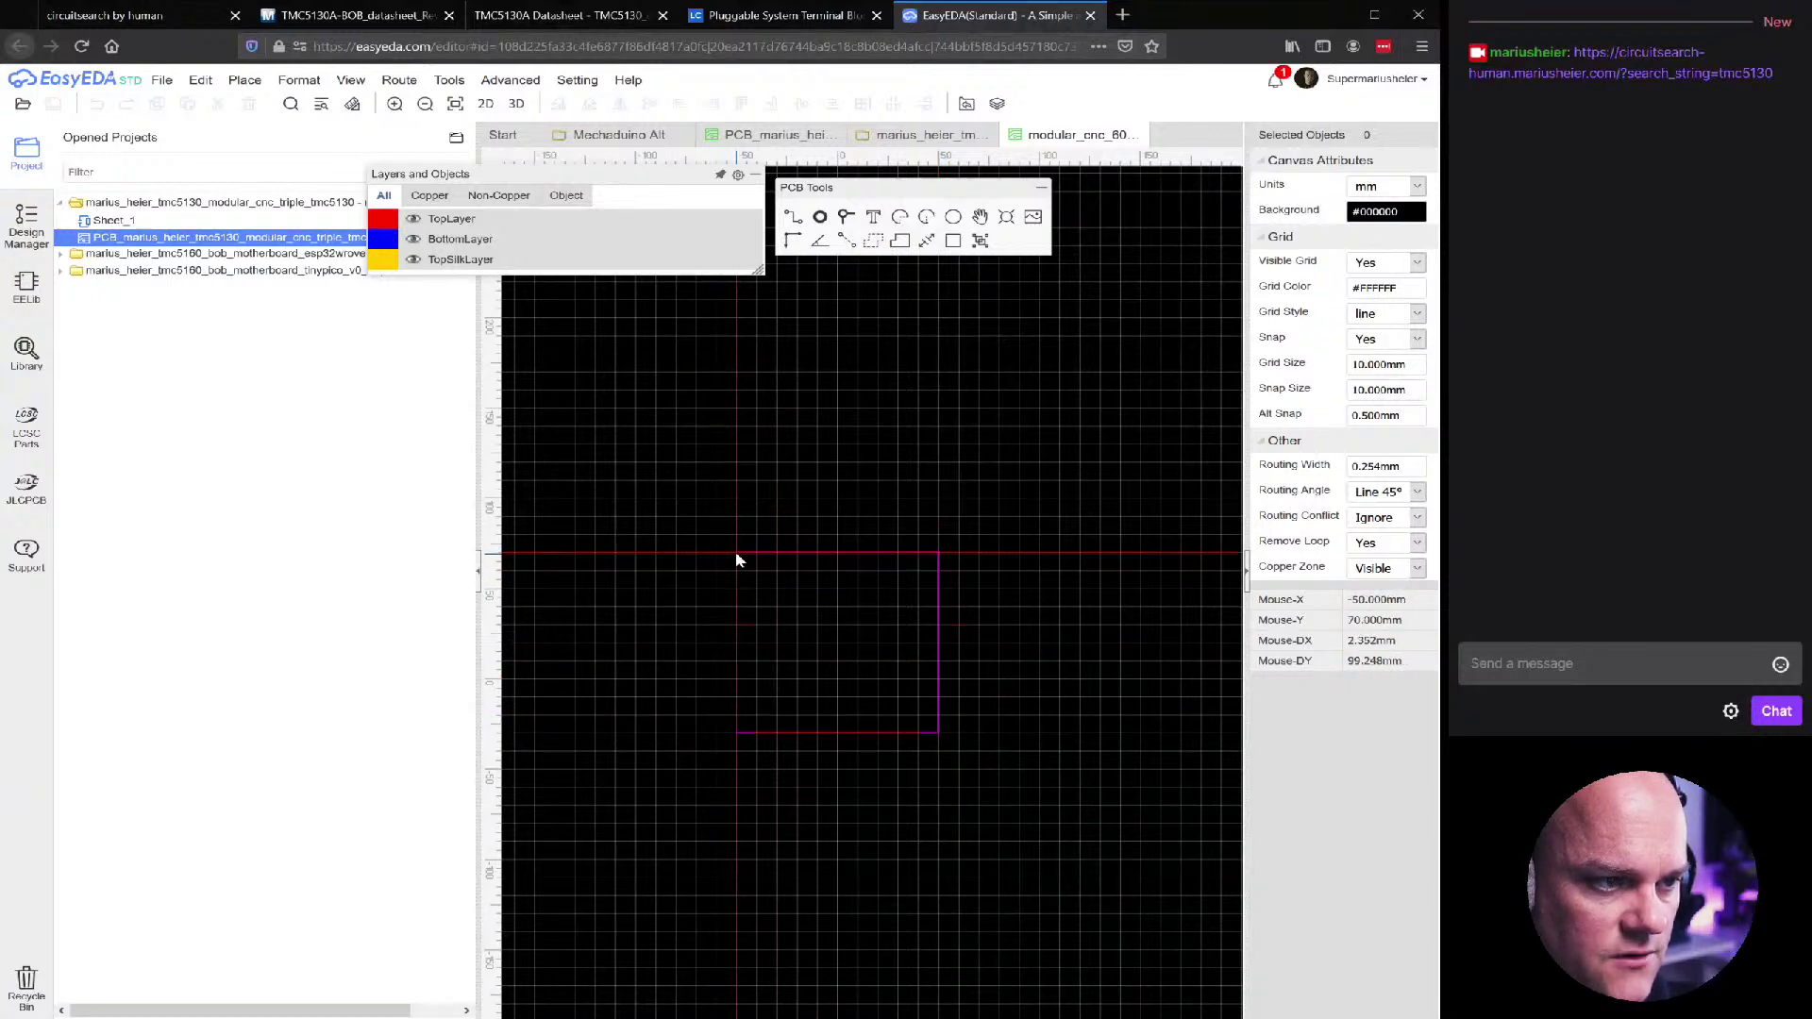
pyautogui.click(736, 552)
pyautogui.scroll(1, 873, 606)
pyautogui.press('Escape')
# Set the start point of the square outline track to X -30 mm and Y 30 mm
pyautogui.click(745, 534)
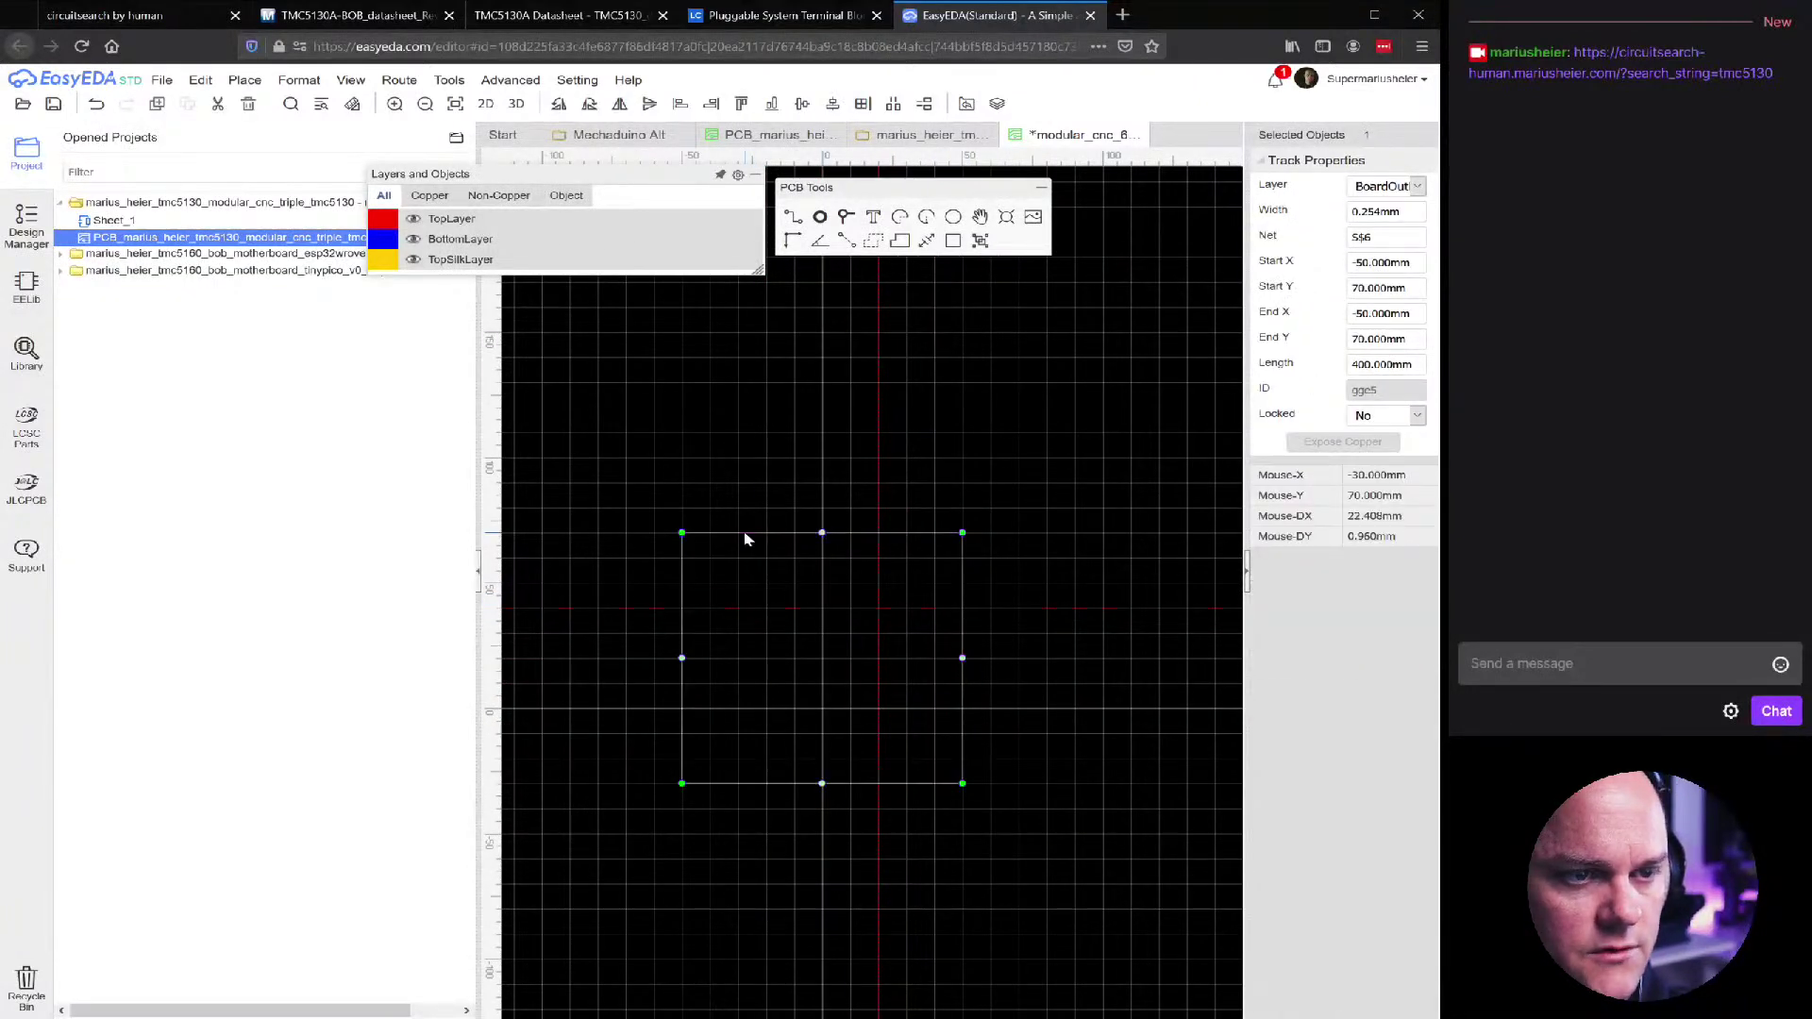
pyautogui.click(1420, 260)
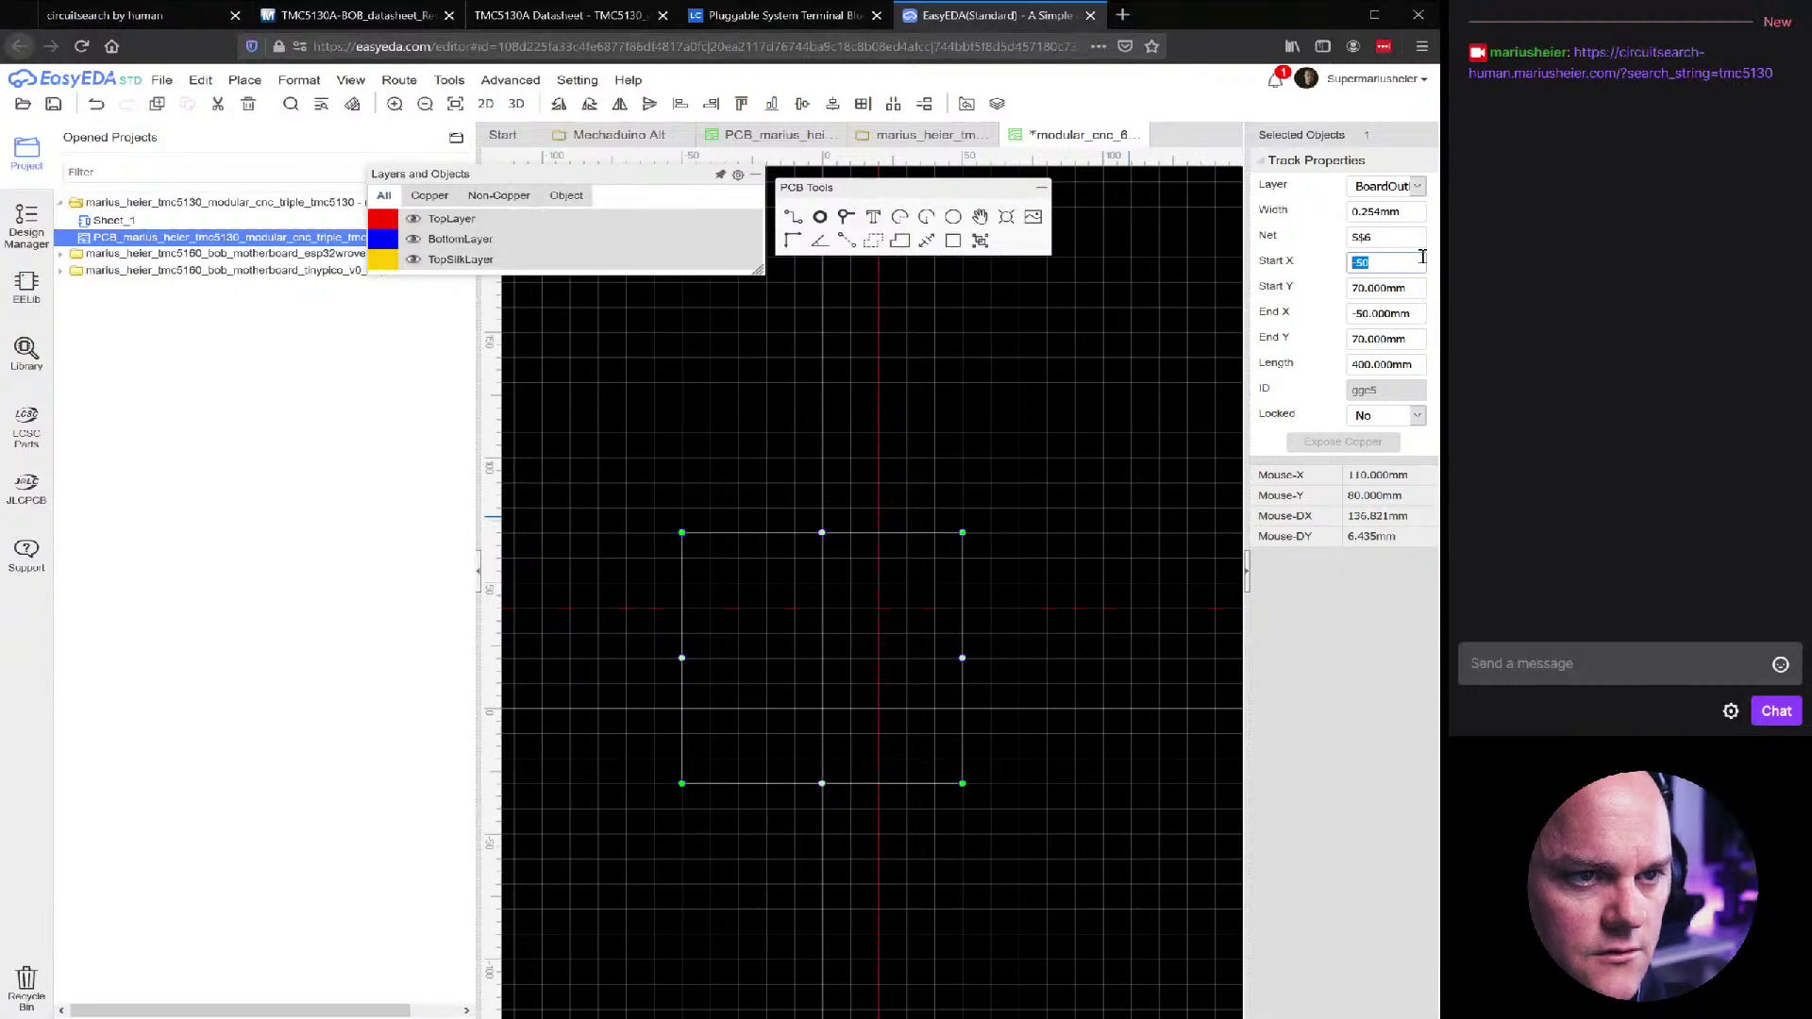
pyautogui.write('-40')
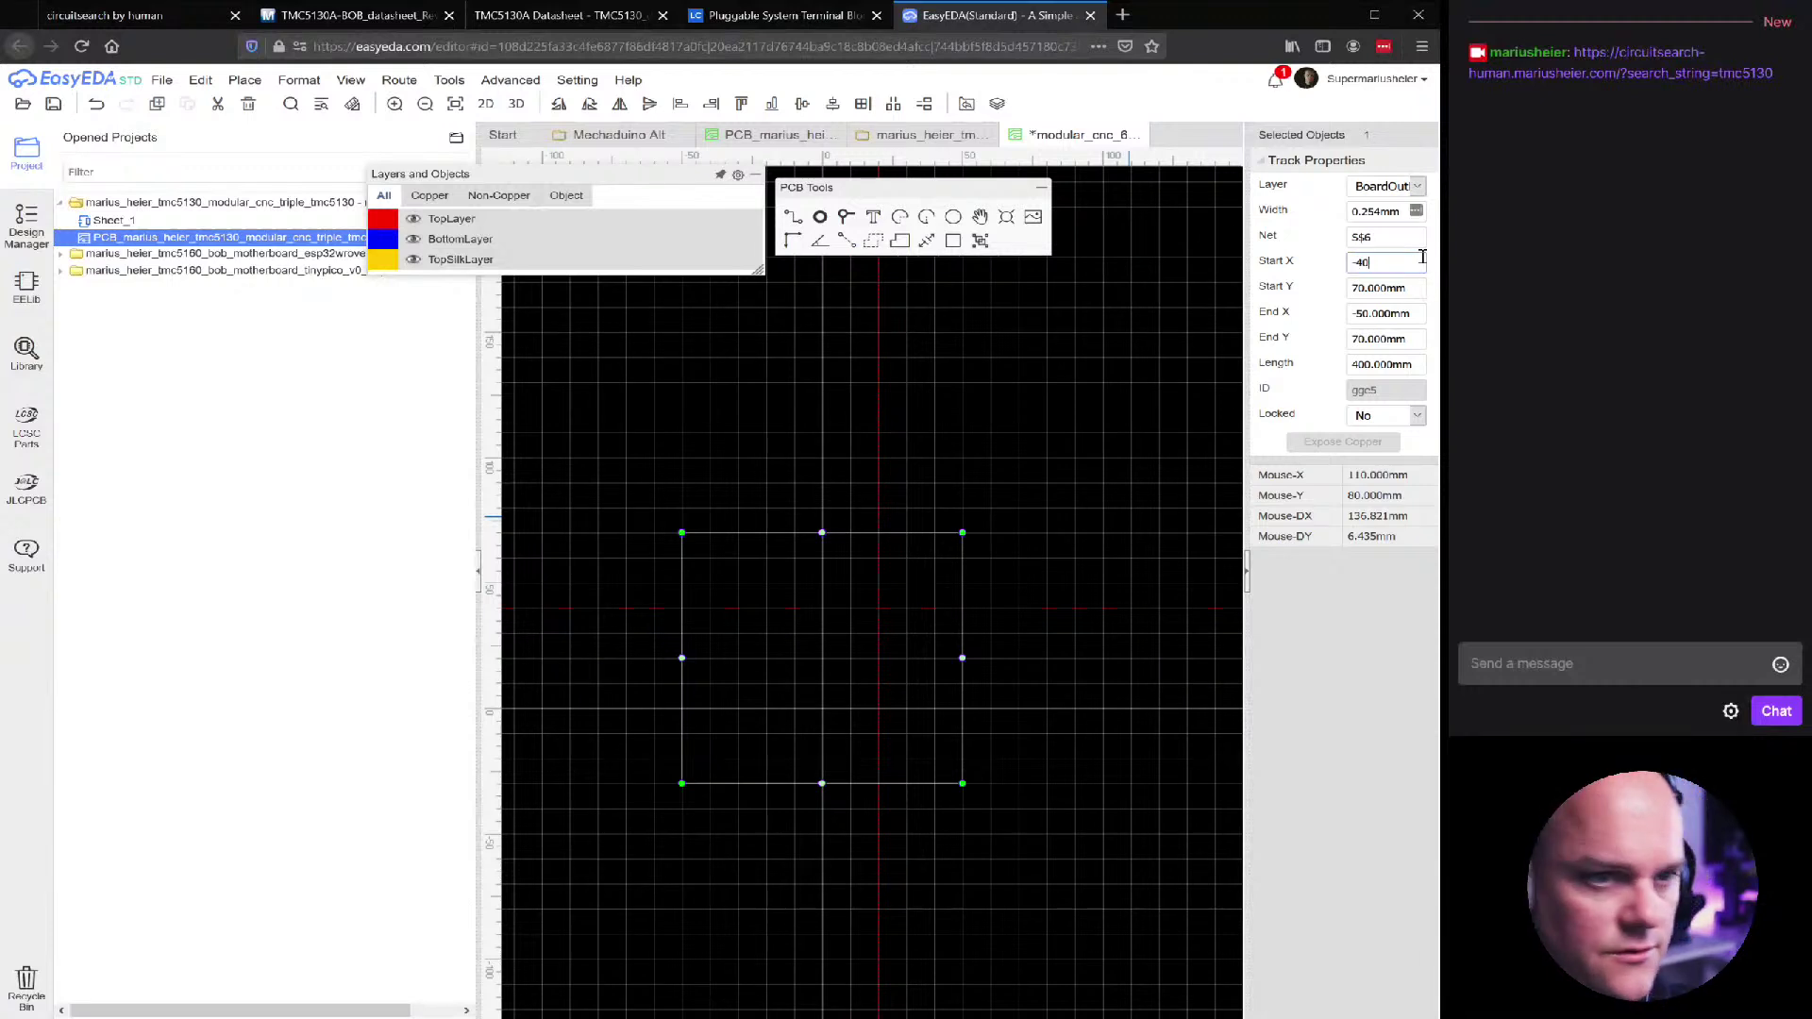
pyautogui.press('Return')
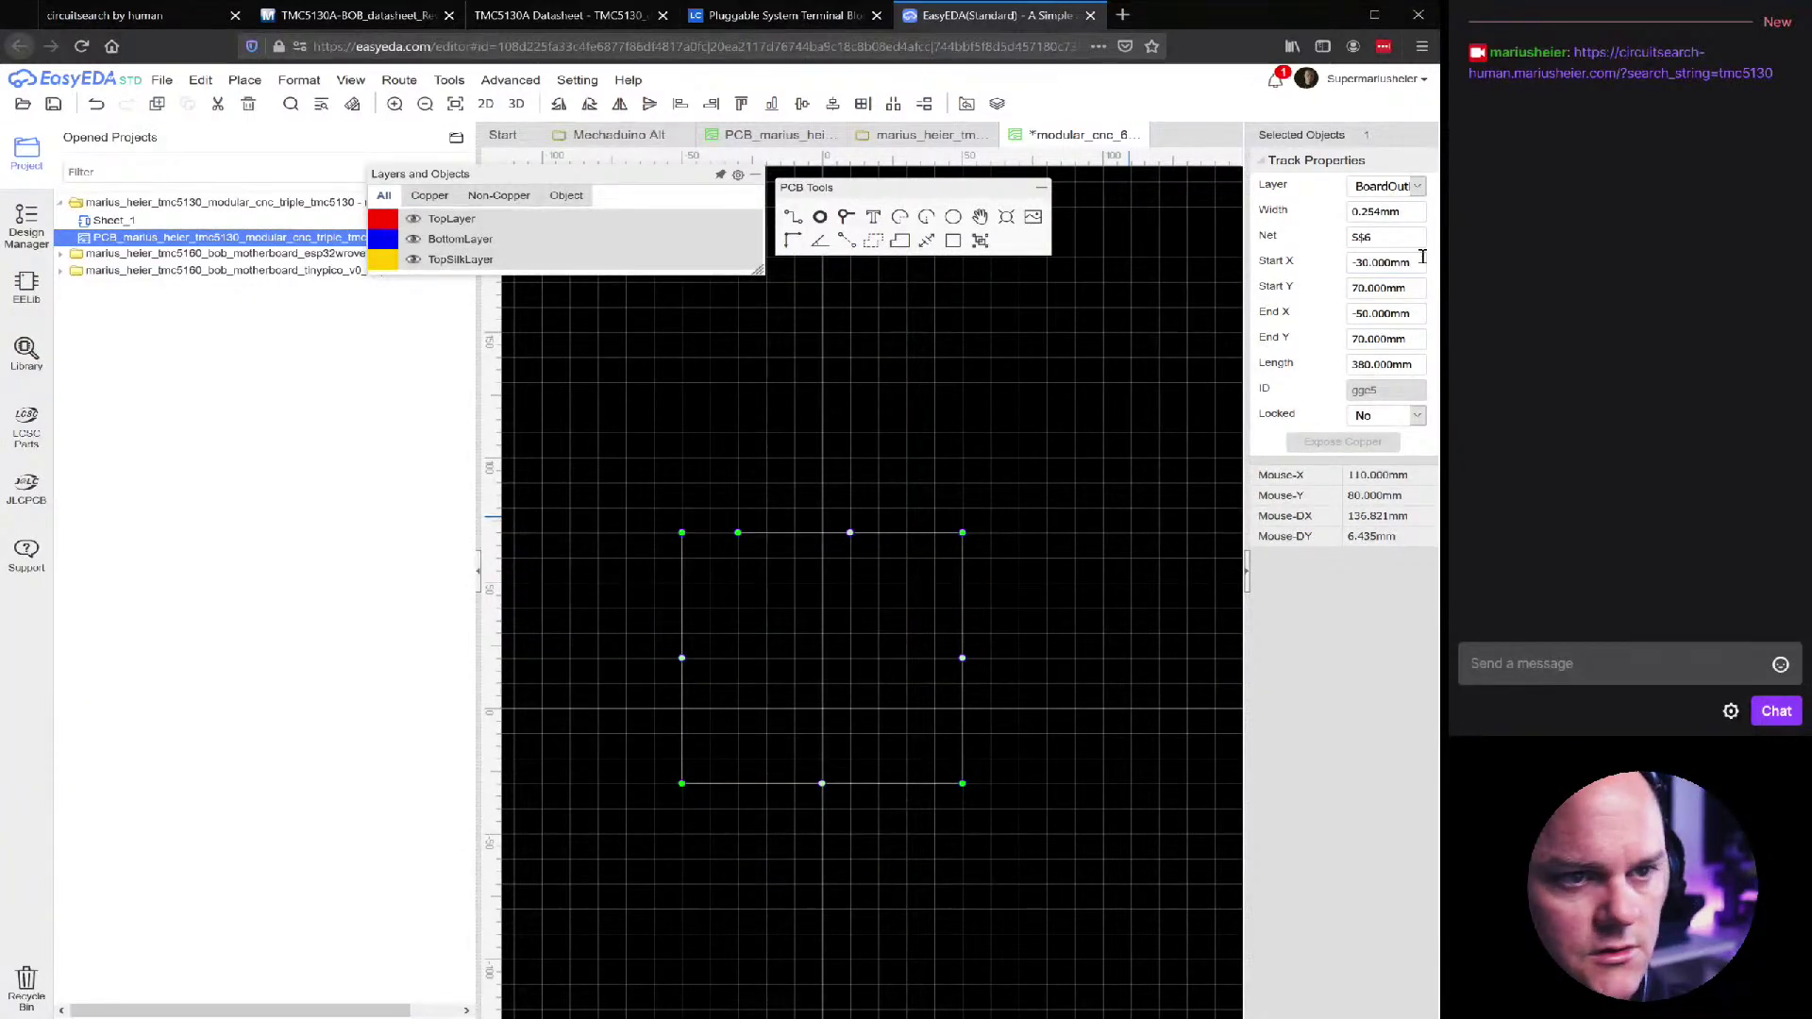
pyautogui.doubleClick(1398, 287)
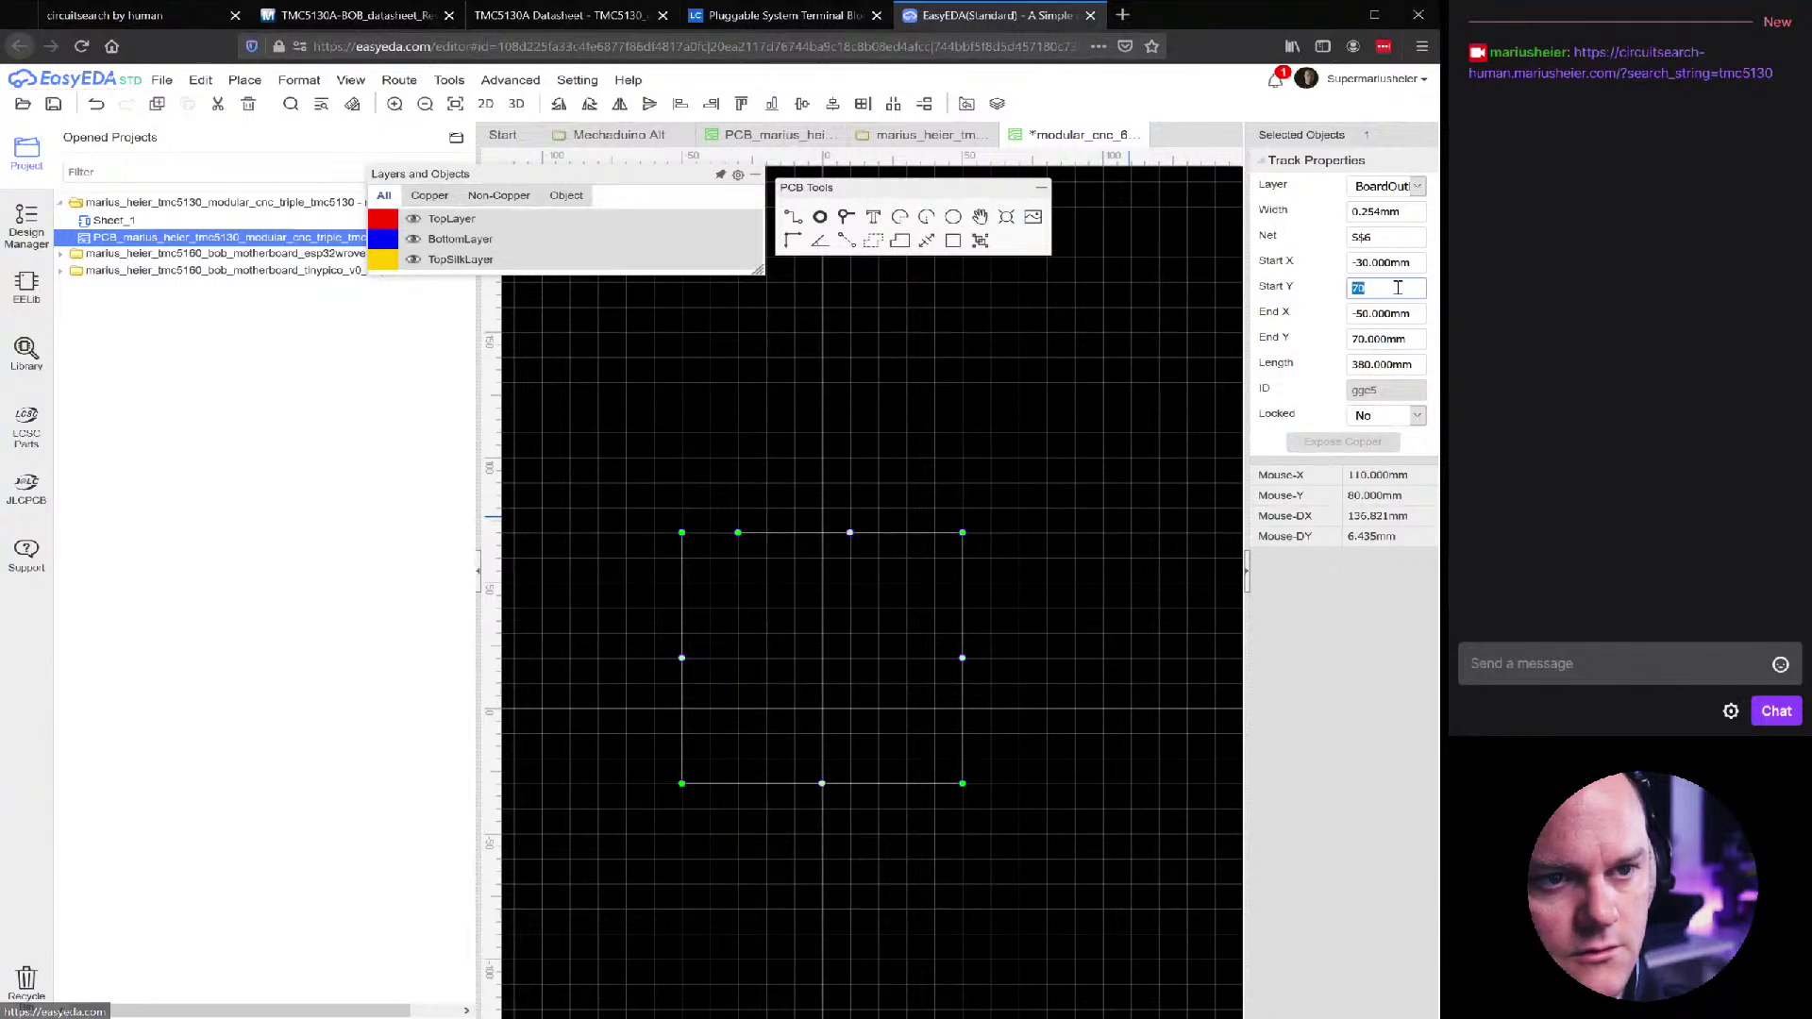
pyautogui.write('30')
pyautogui.press('Return')
# Set the end point of the outline track to X -30 mm and Y 30 mm
pyautogui.doubleClick(1398, 309)
pyautogui.write('-30')
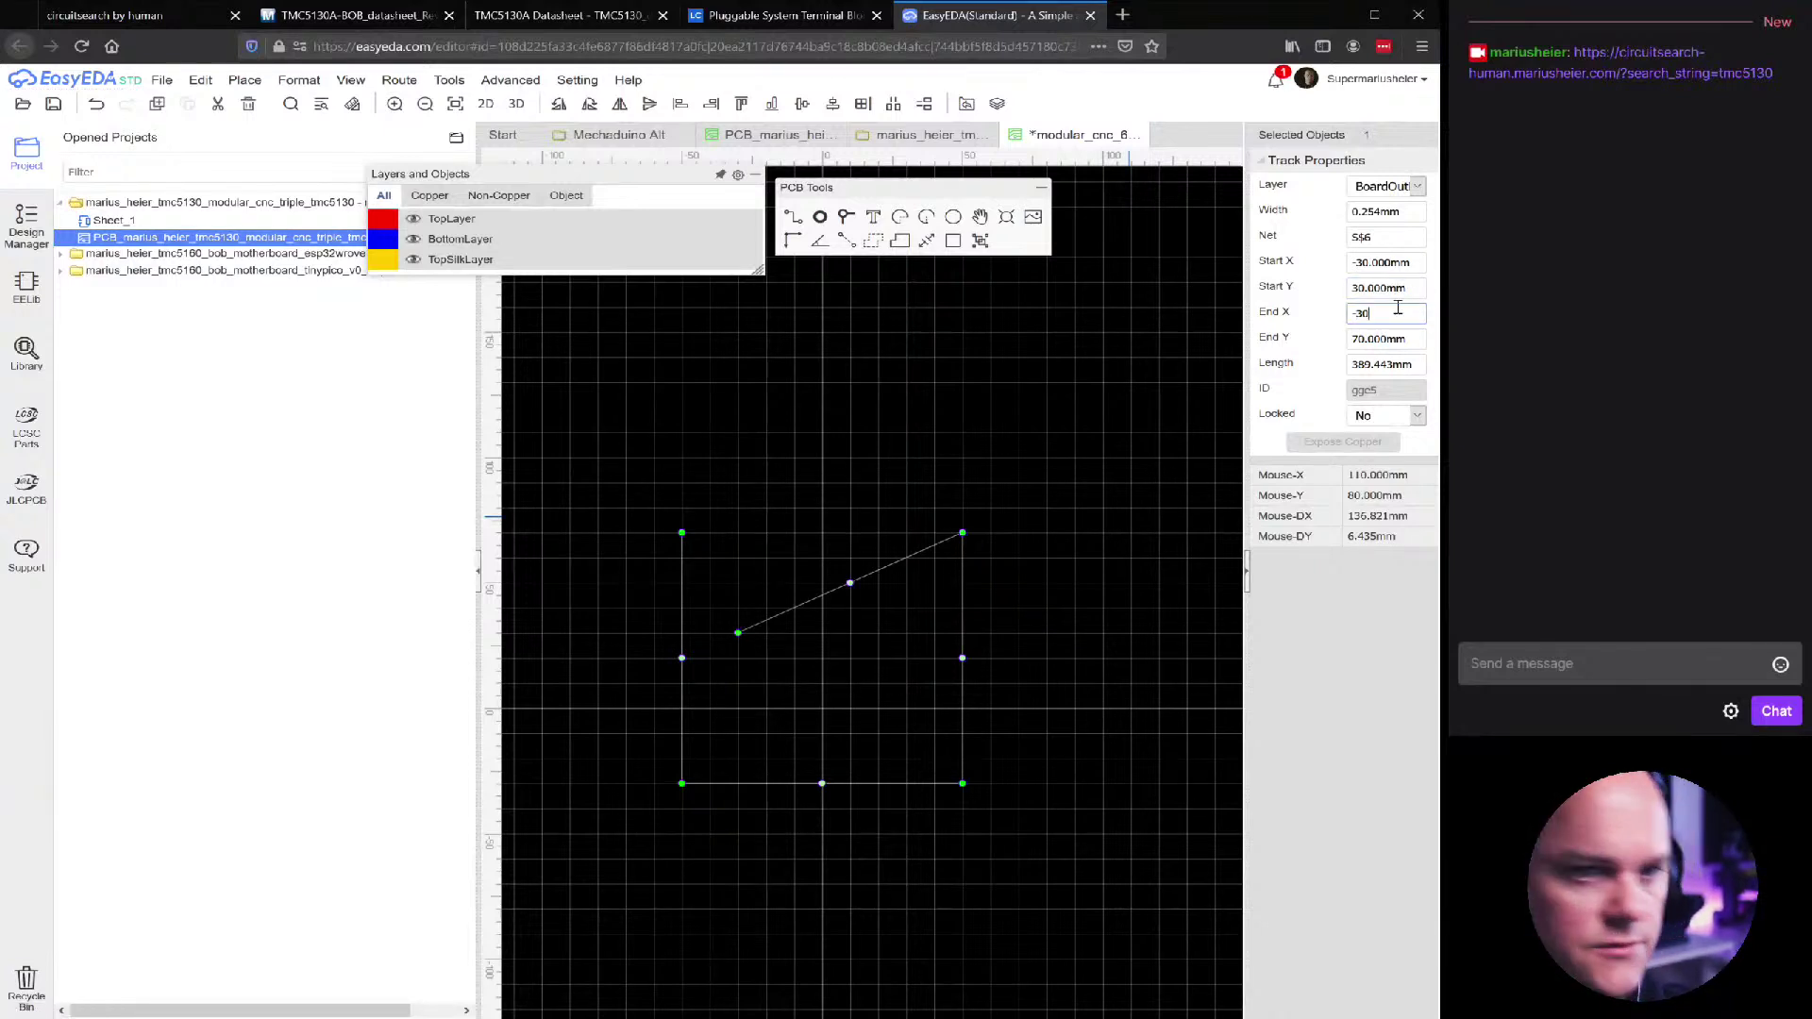
pyautogui.press('Return')
pyautogui.doubleClick(1395, 339)
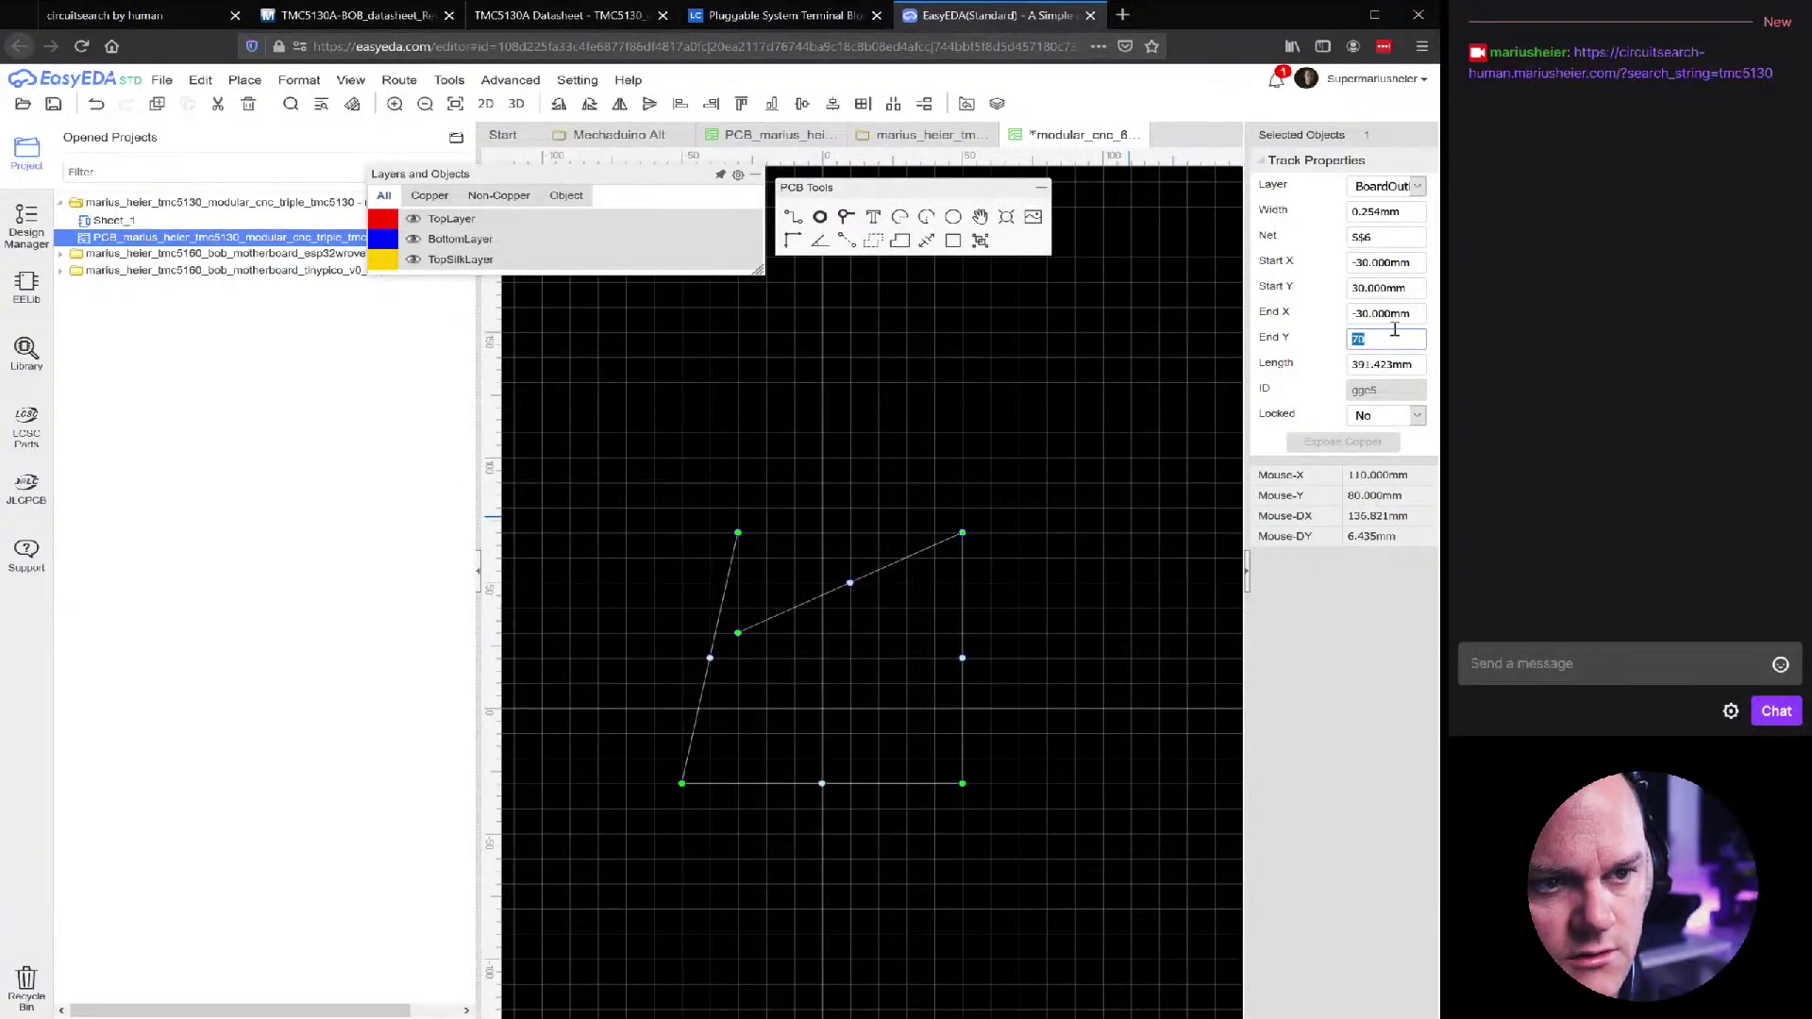
pyautogui.write('30')
pyautogui.press('Return')
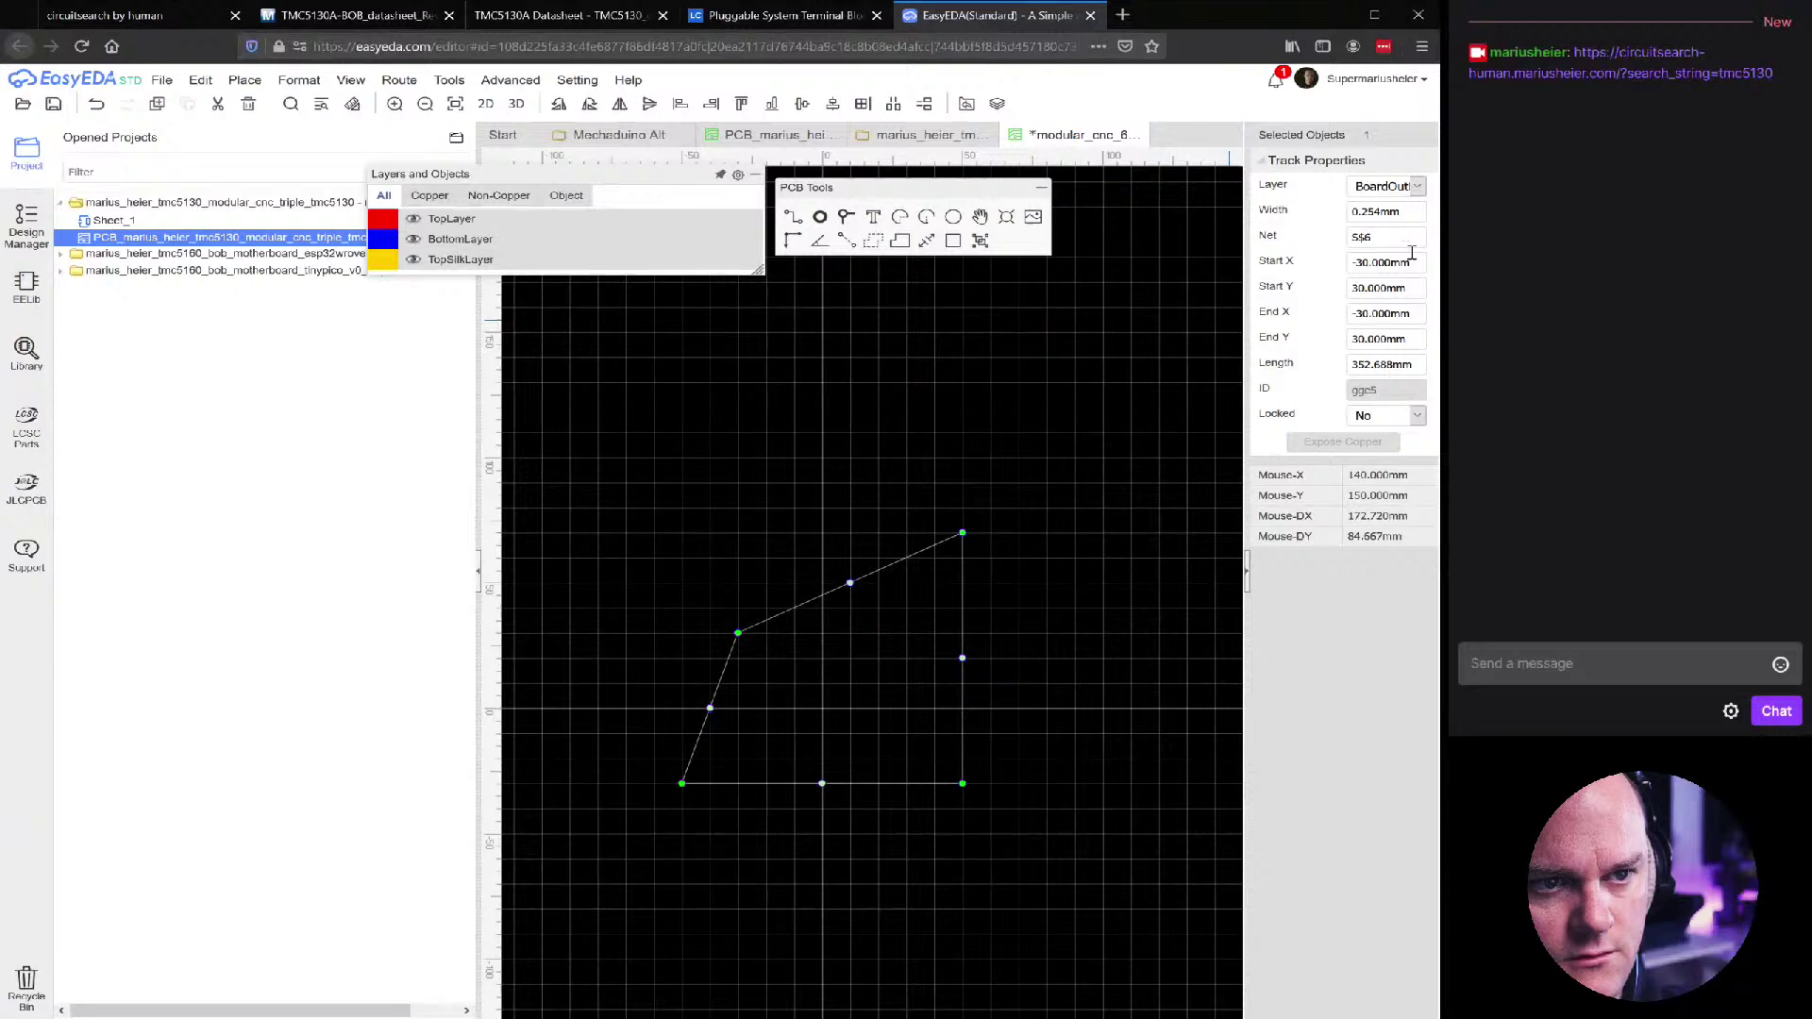
# Move the outline's upper-right corner down to Y 30 mm and its lower-left corner across to X -30 mm
pyautogui.moveTo(961, 533); pyautogui.dragTo(962, 632)
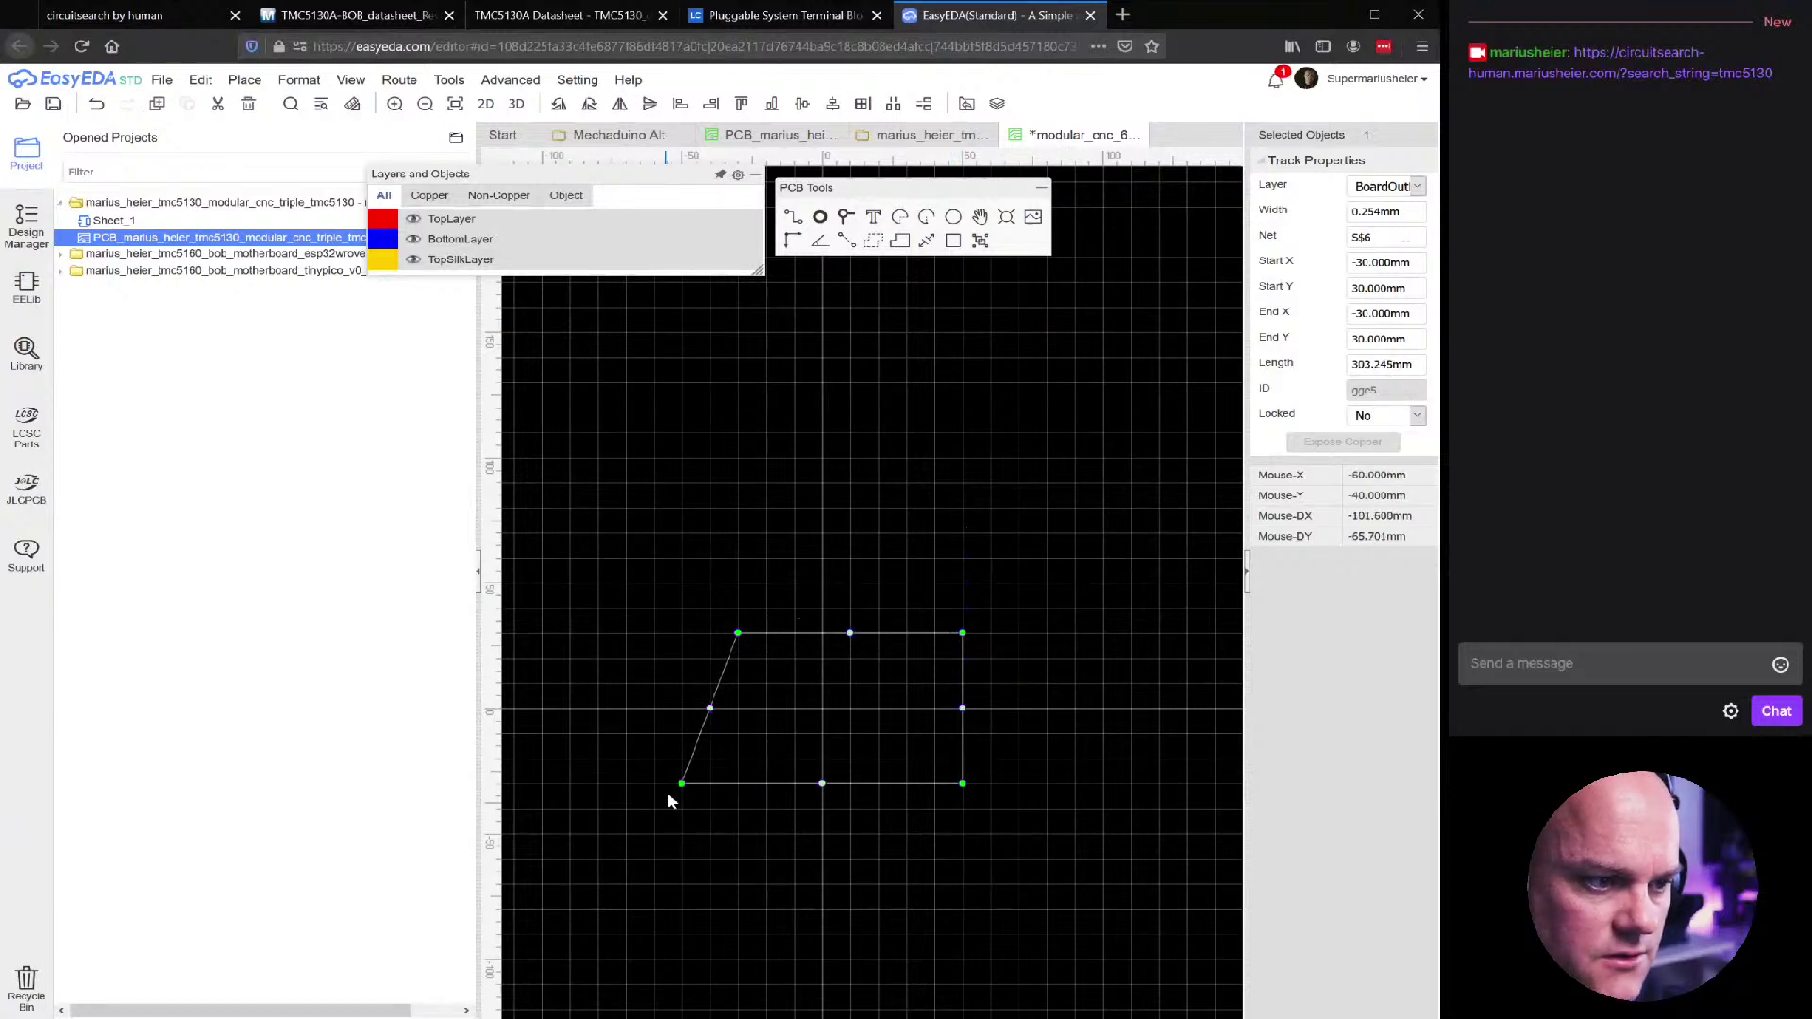
pyautogui.moveTo(683, 784); pyautogui.dragTo(737, 785)
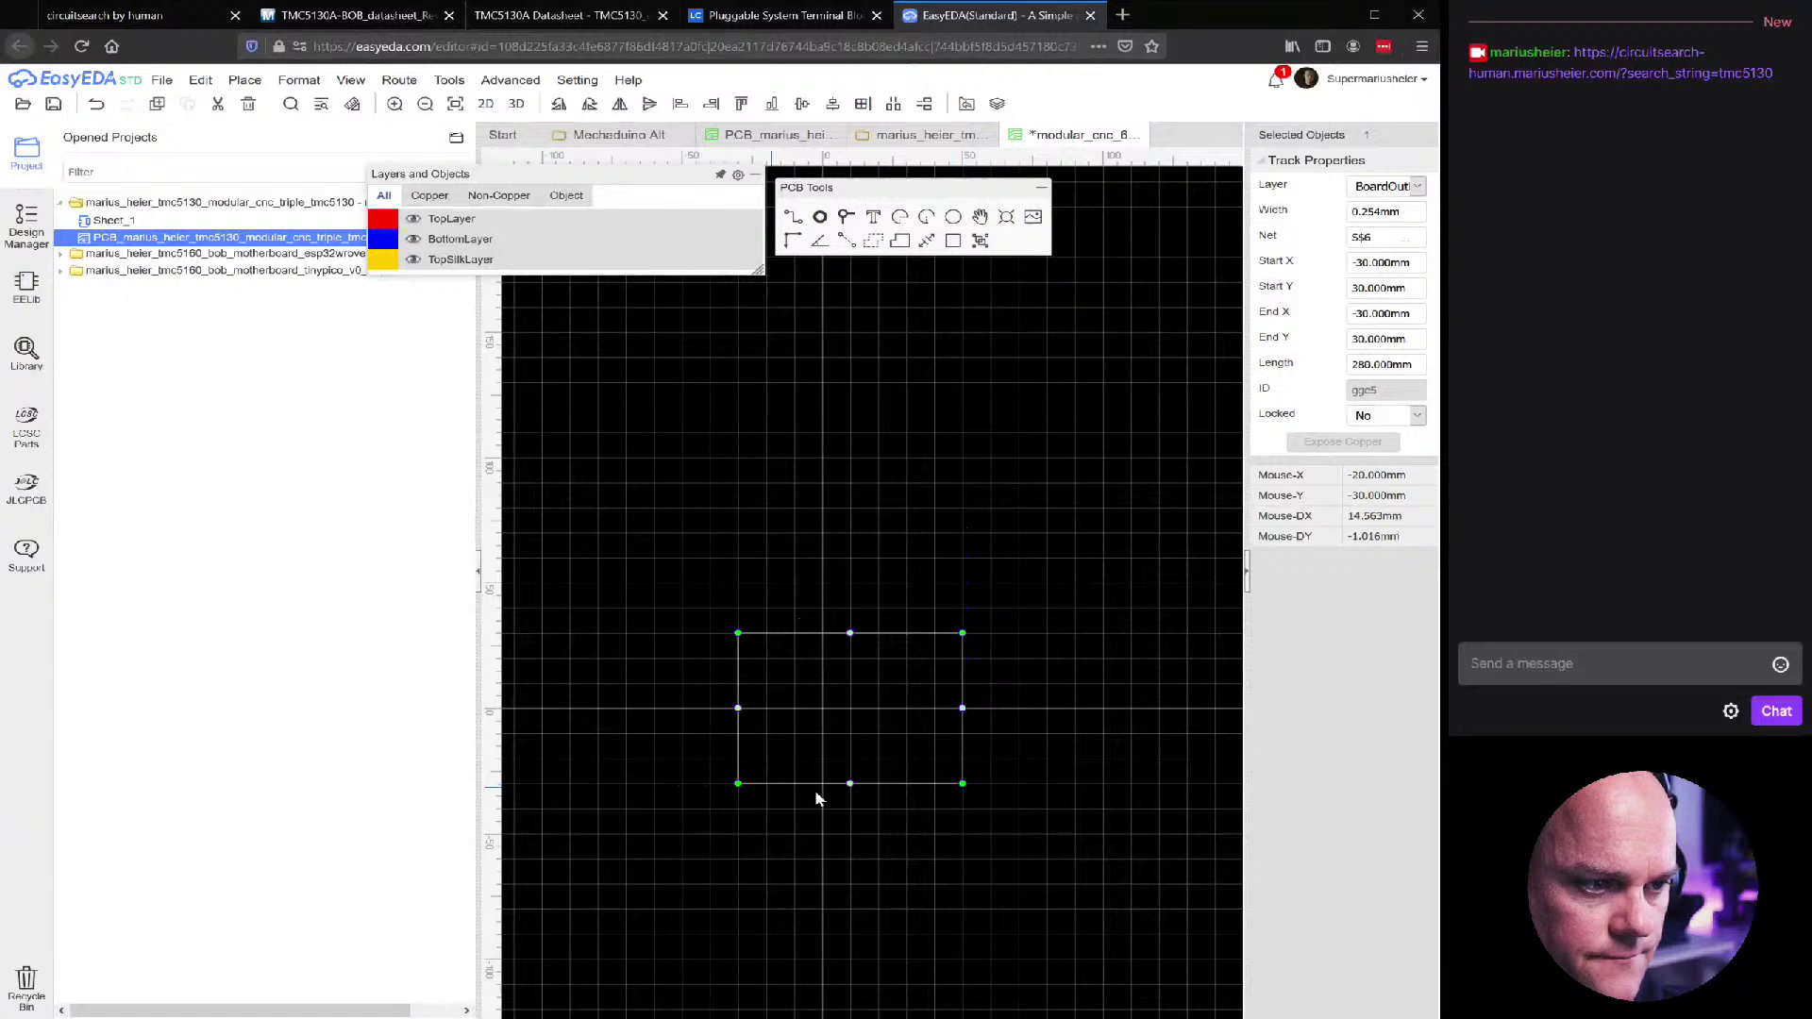
pyautogui.click(881, 821)
pyautogui.click(886, 783)
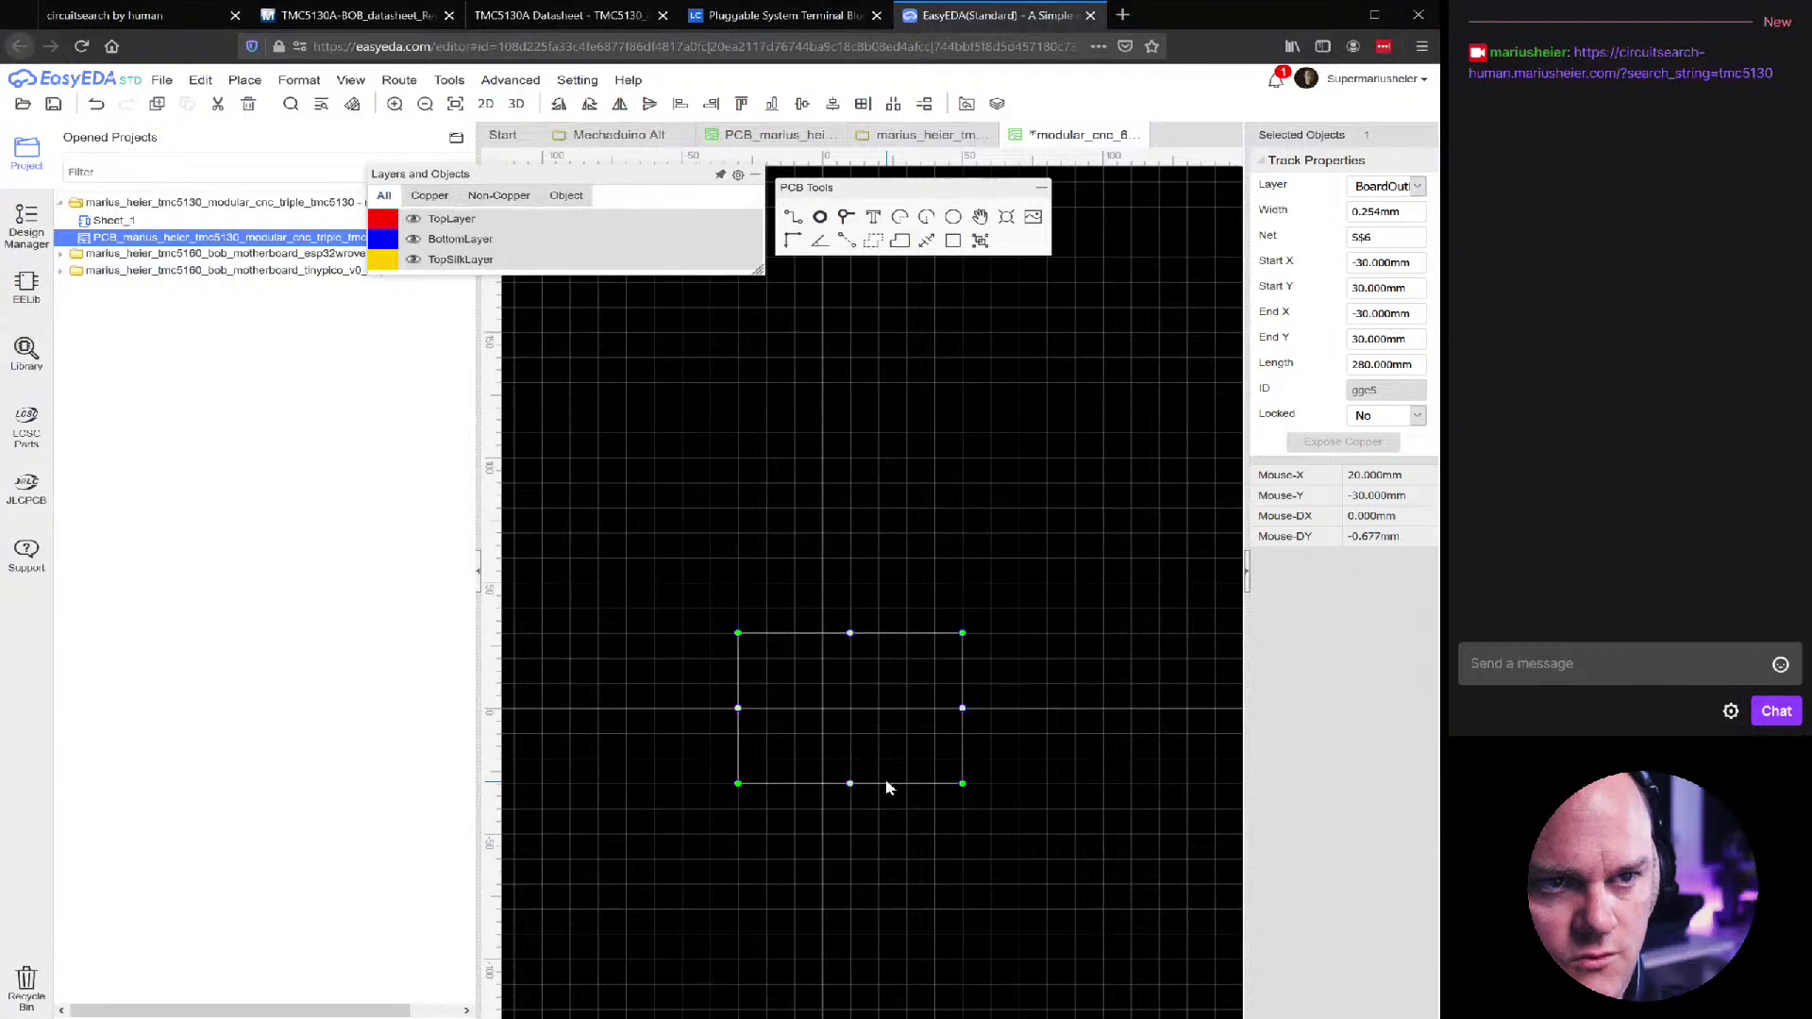
# Select the entire rectangular board outline and delete it
pyautogui.scroll(3, 786, 733)
pyautogui.click(874, 477)
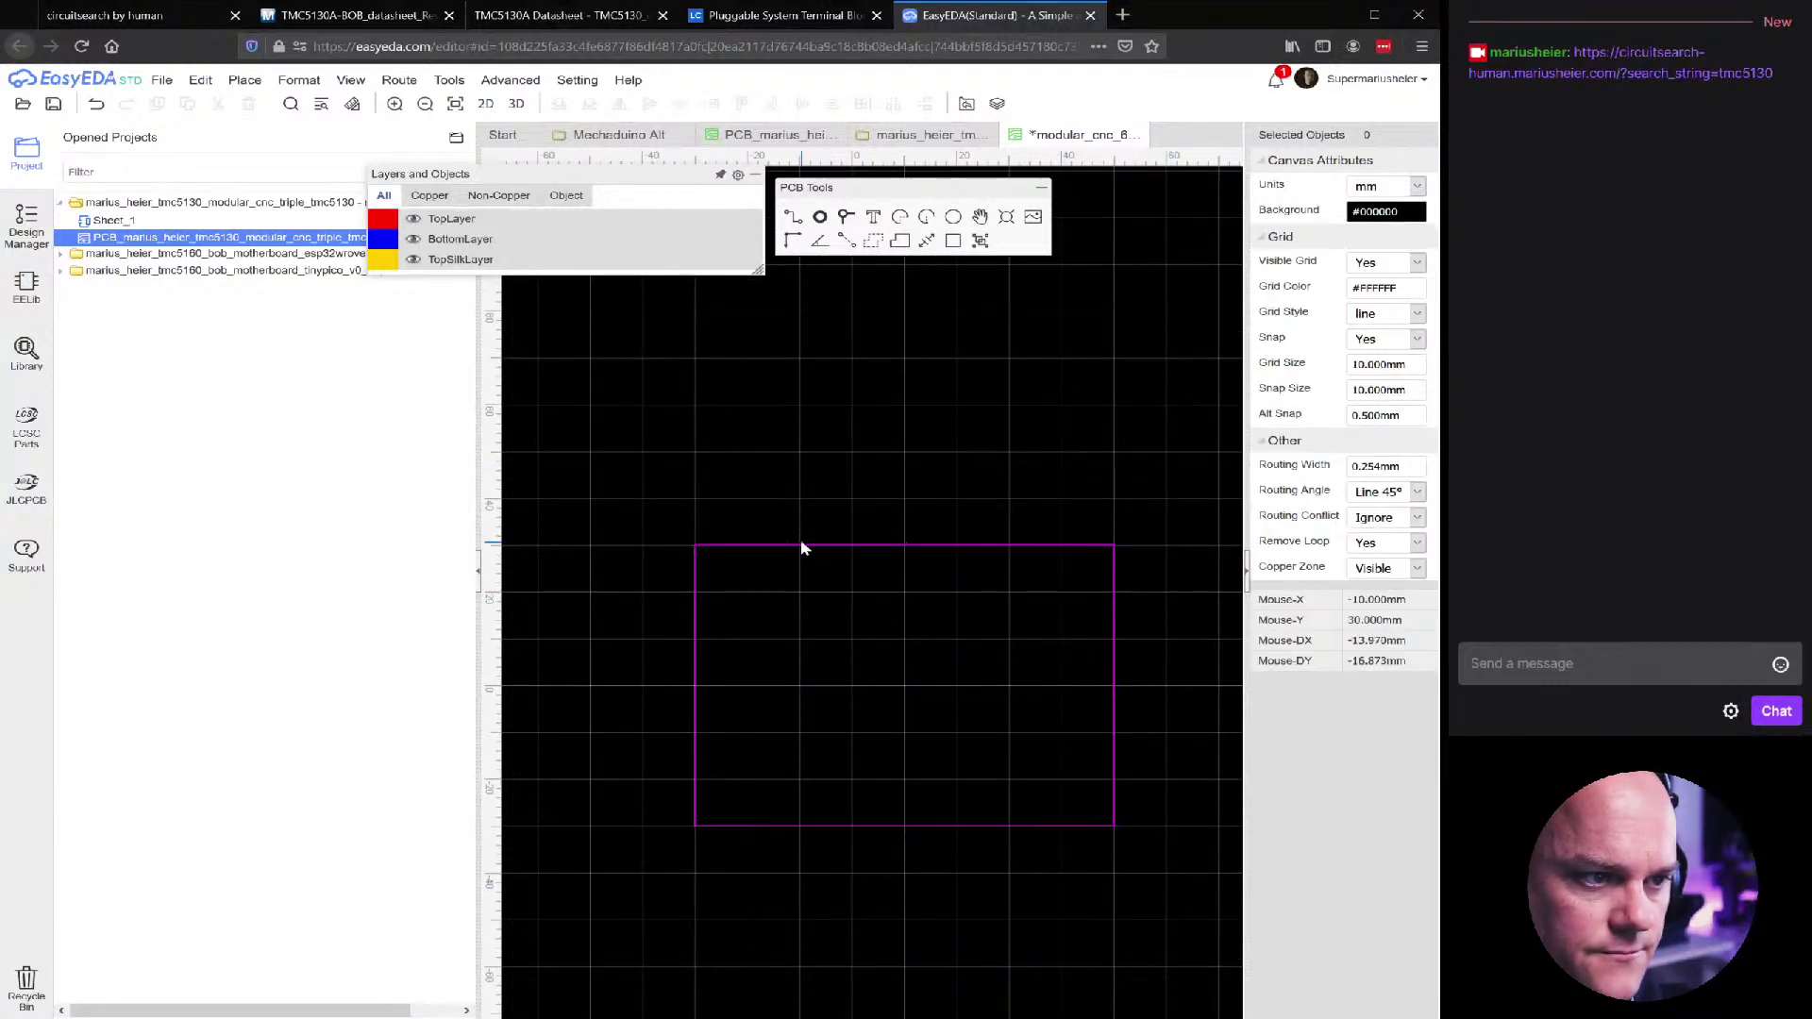
pyautogui.click(801, 547)
pyautogui.click(801, 546)
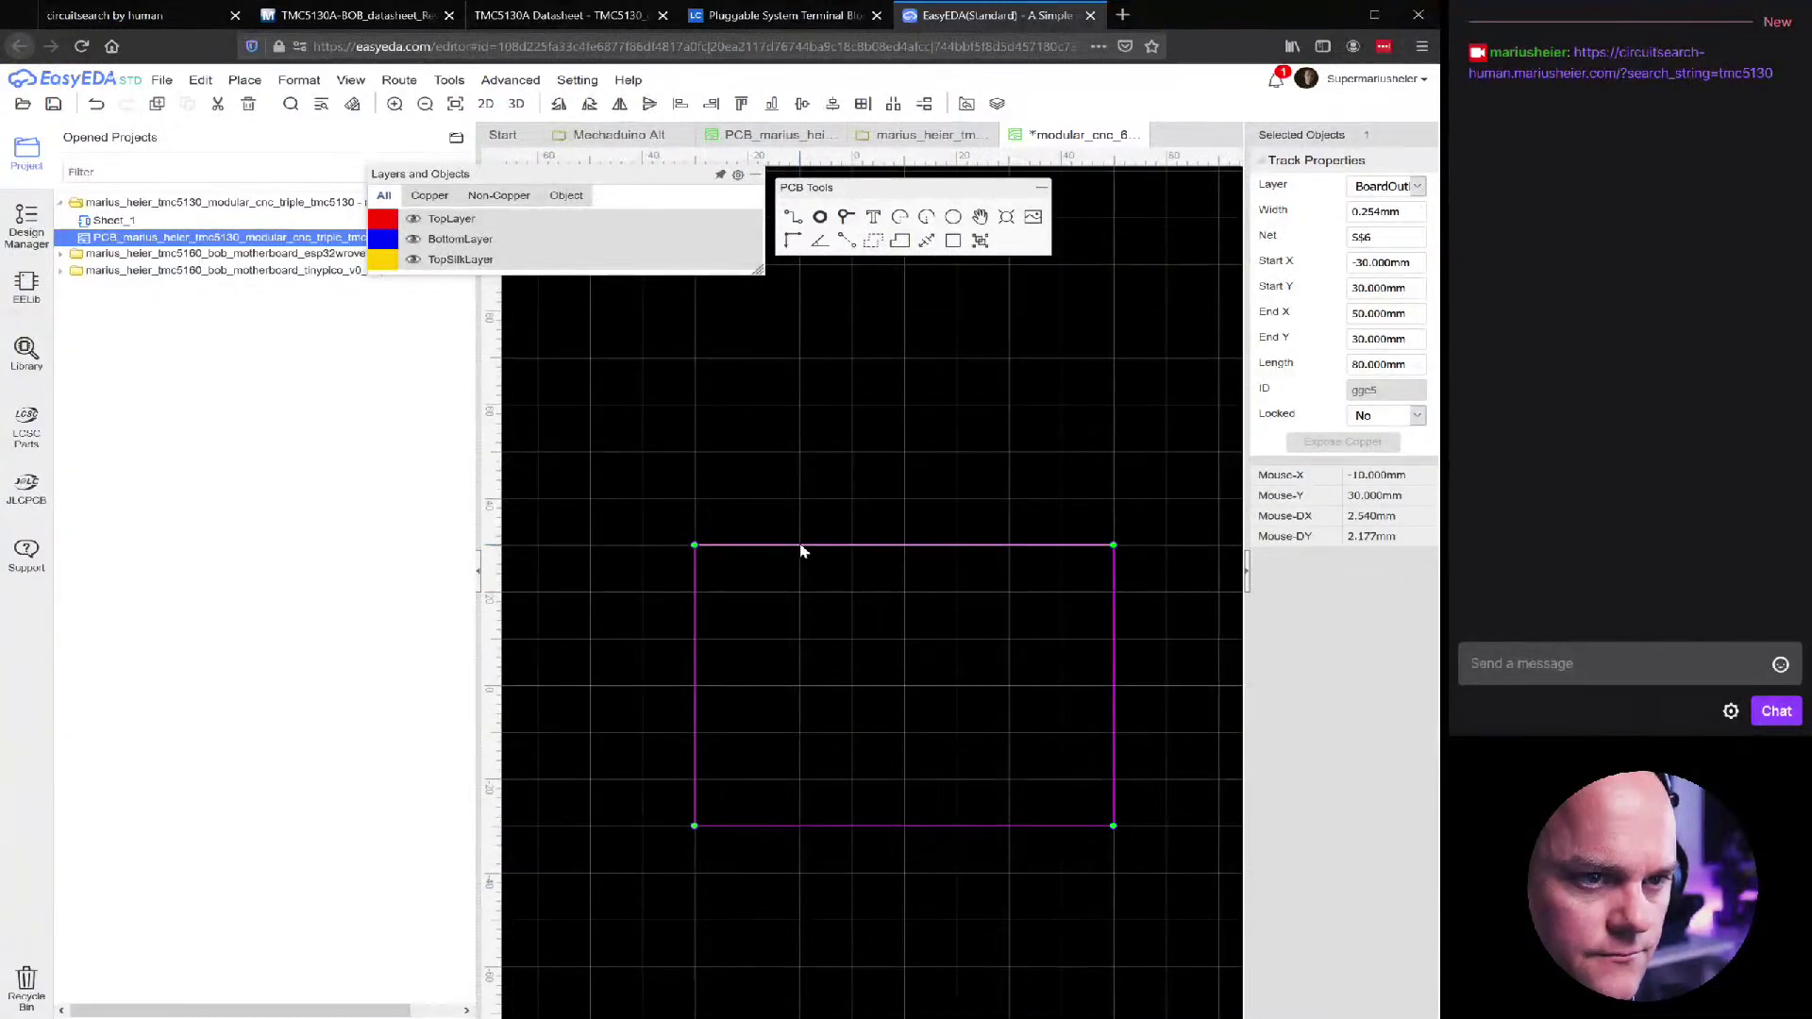
pyautogui.click(801, 551)
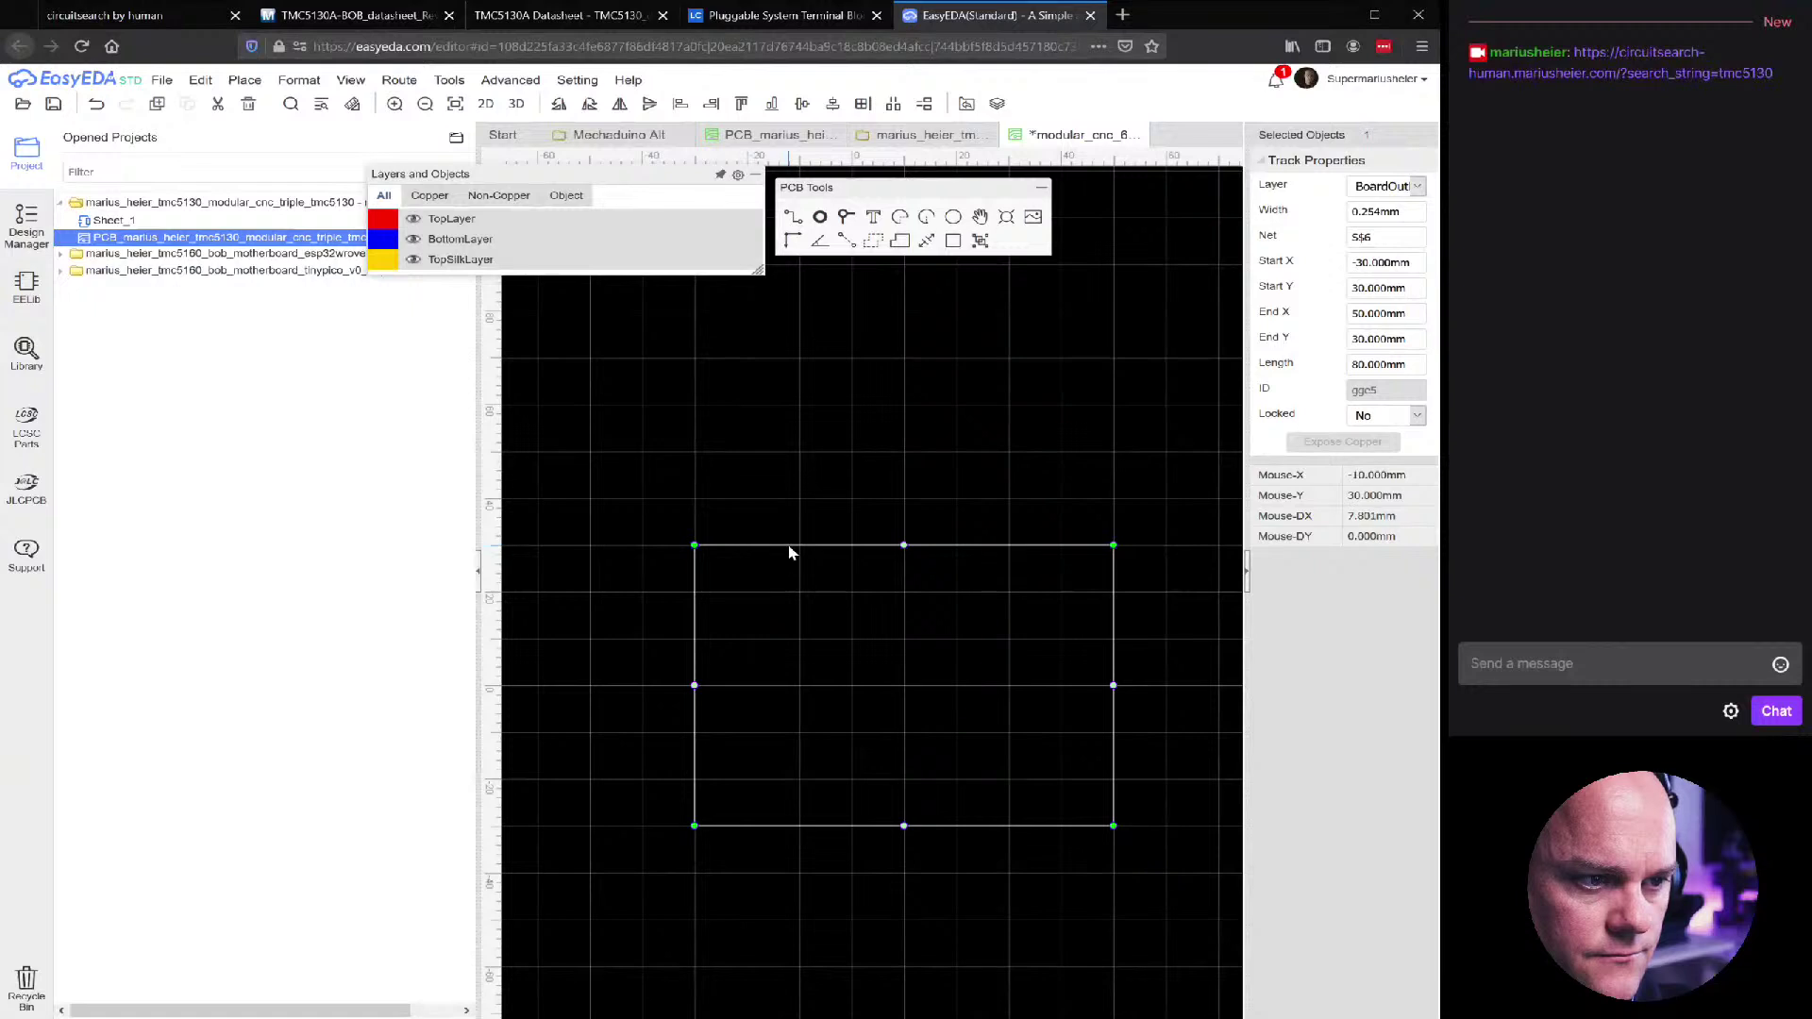
pyautogui.click(791, 553)
pyautogui.moveTo(1162, 482); pyautogui.dragTo(666, 872)
pyautogui.press('Delete')
# Draw a single horizontal board outline line from X -40 to X 40 mm at Y 30 mm
pyautogui.press('w')
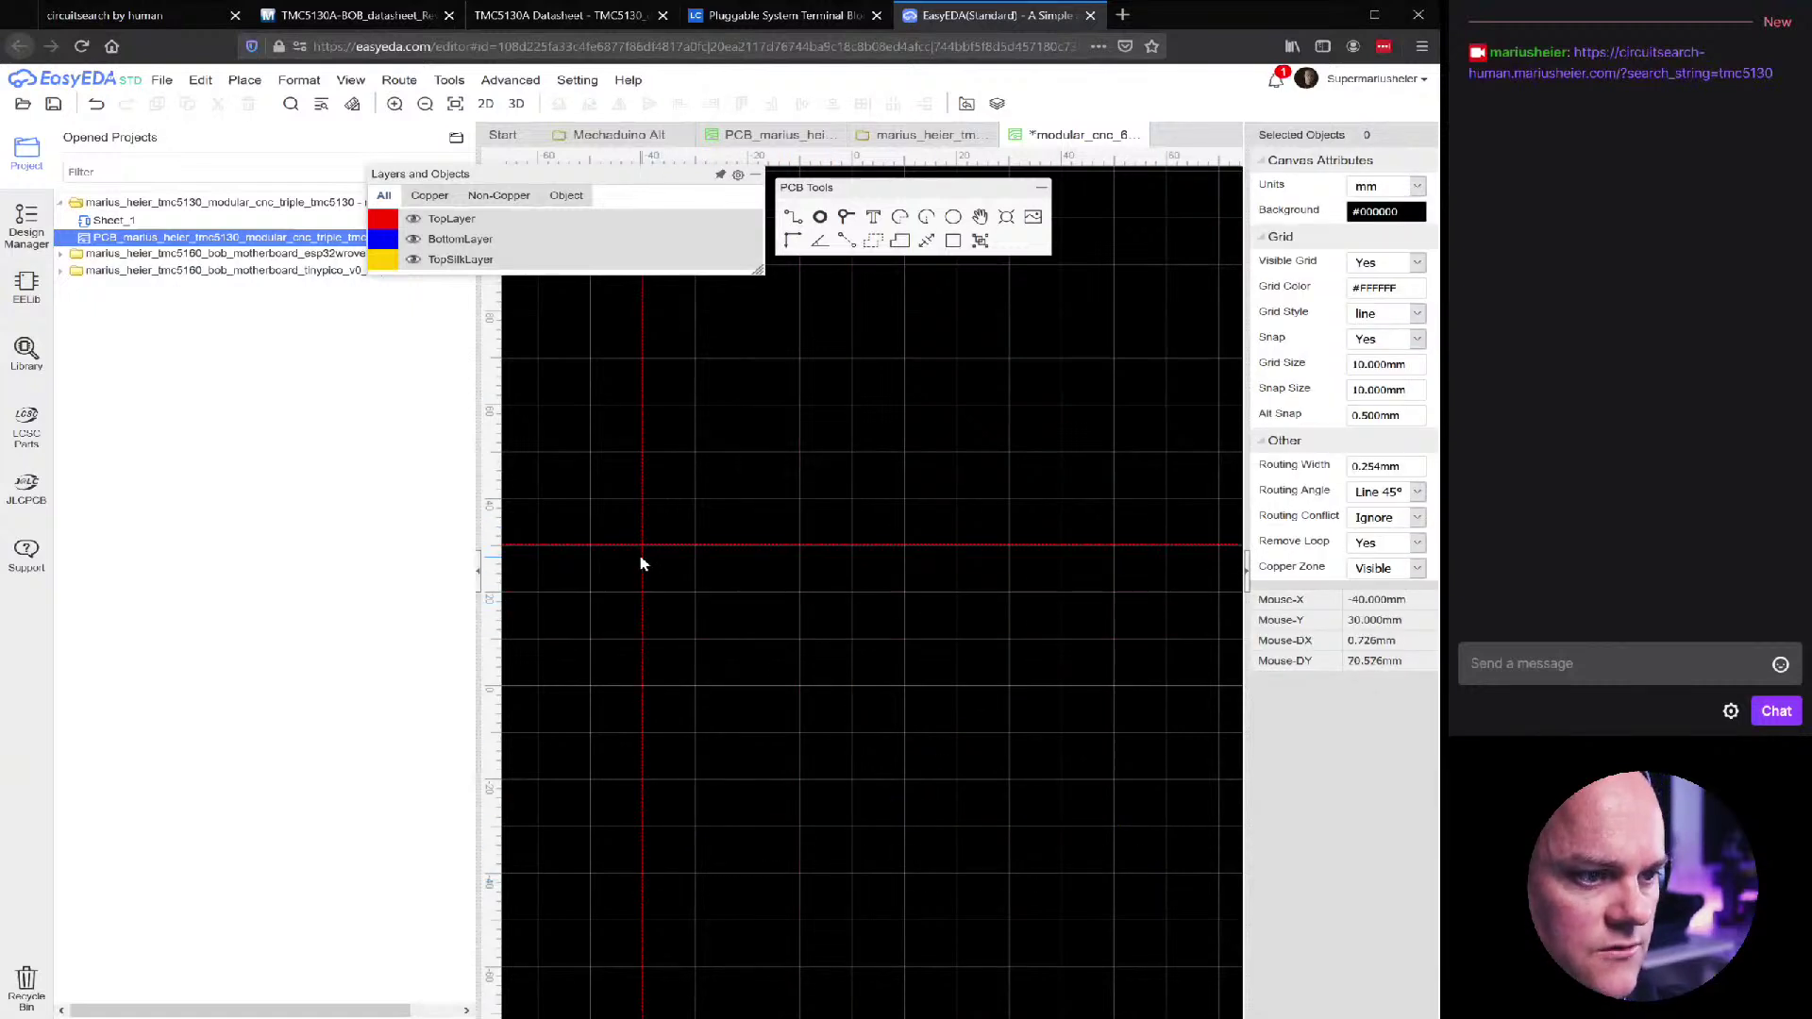
pyautogui.click(620, 540)
pyautogui.click(1060, 553)
pyautogui.press('Escape')
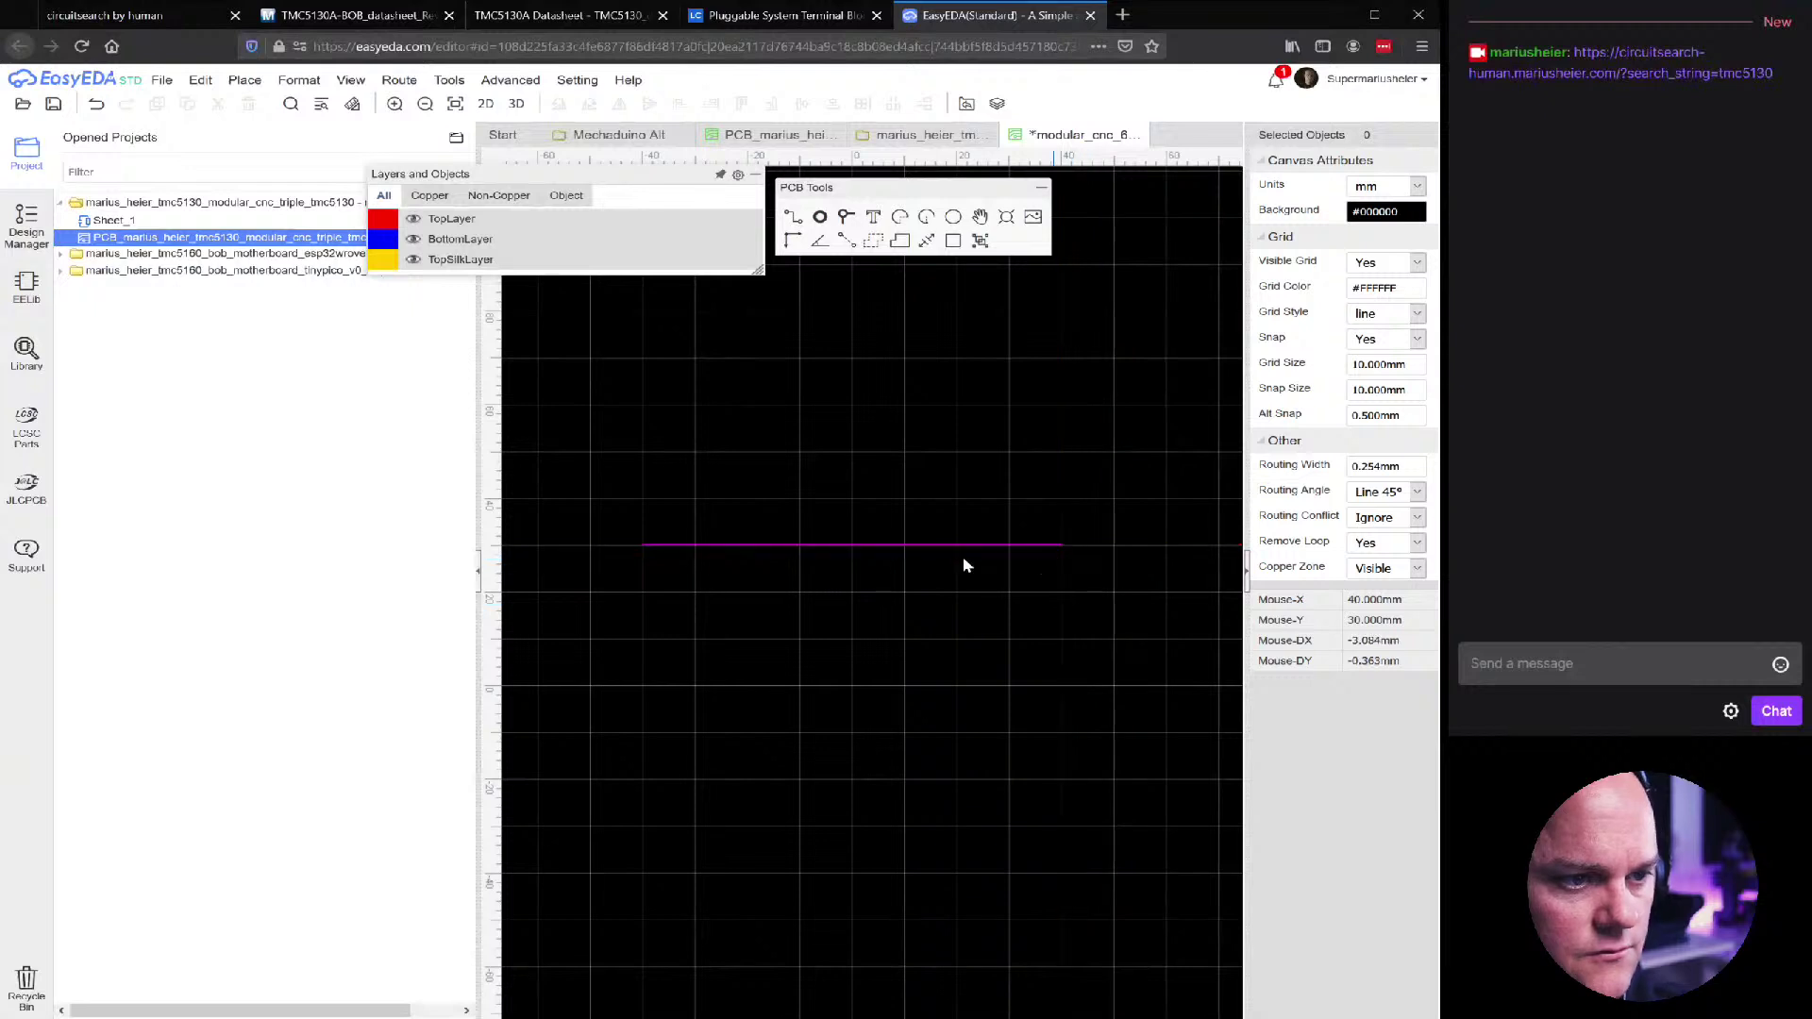
# Set the horizontal line's start X to -30 mm and its end X to 30 mm
pyautogui.click(691, 546)
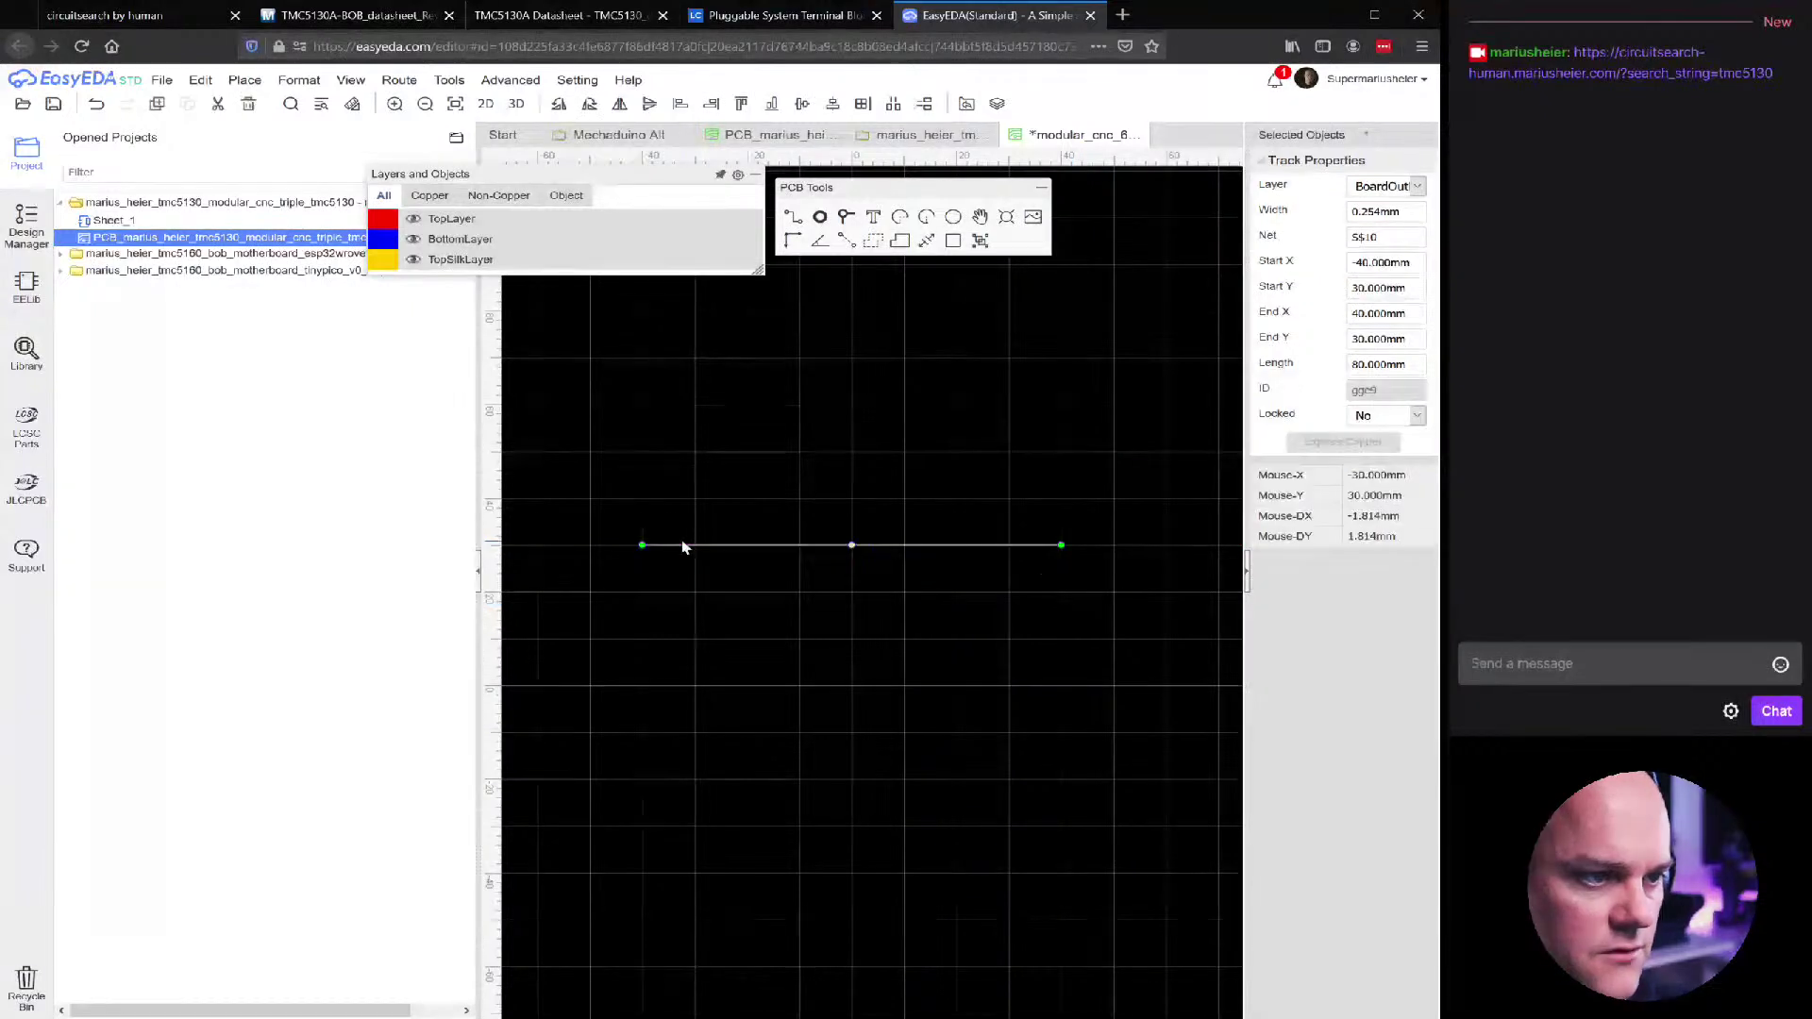
pyautogui.click(1414, 263)
pyautogui.write('-30')
pyautogui.press('Return')
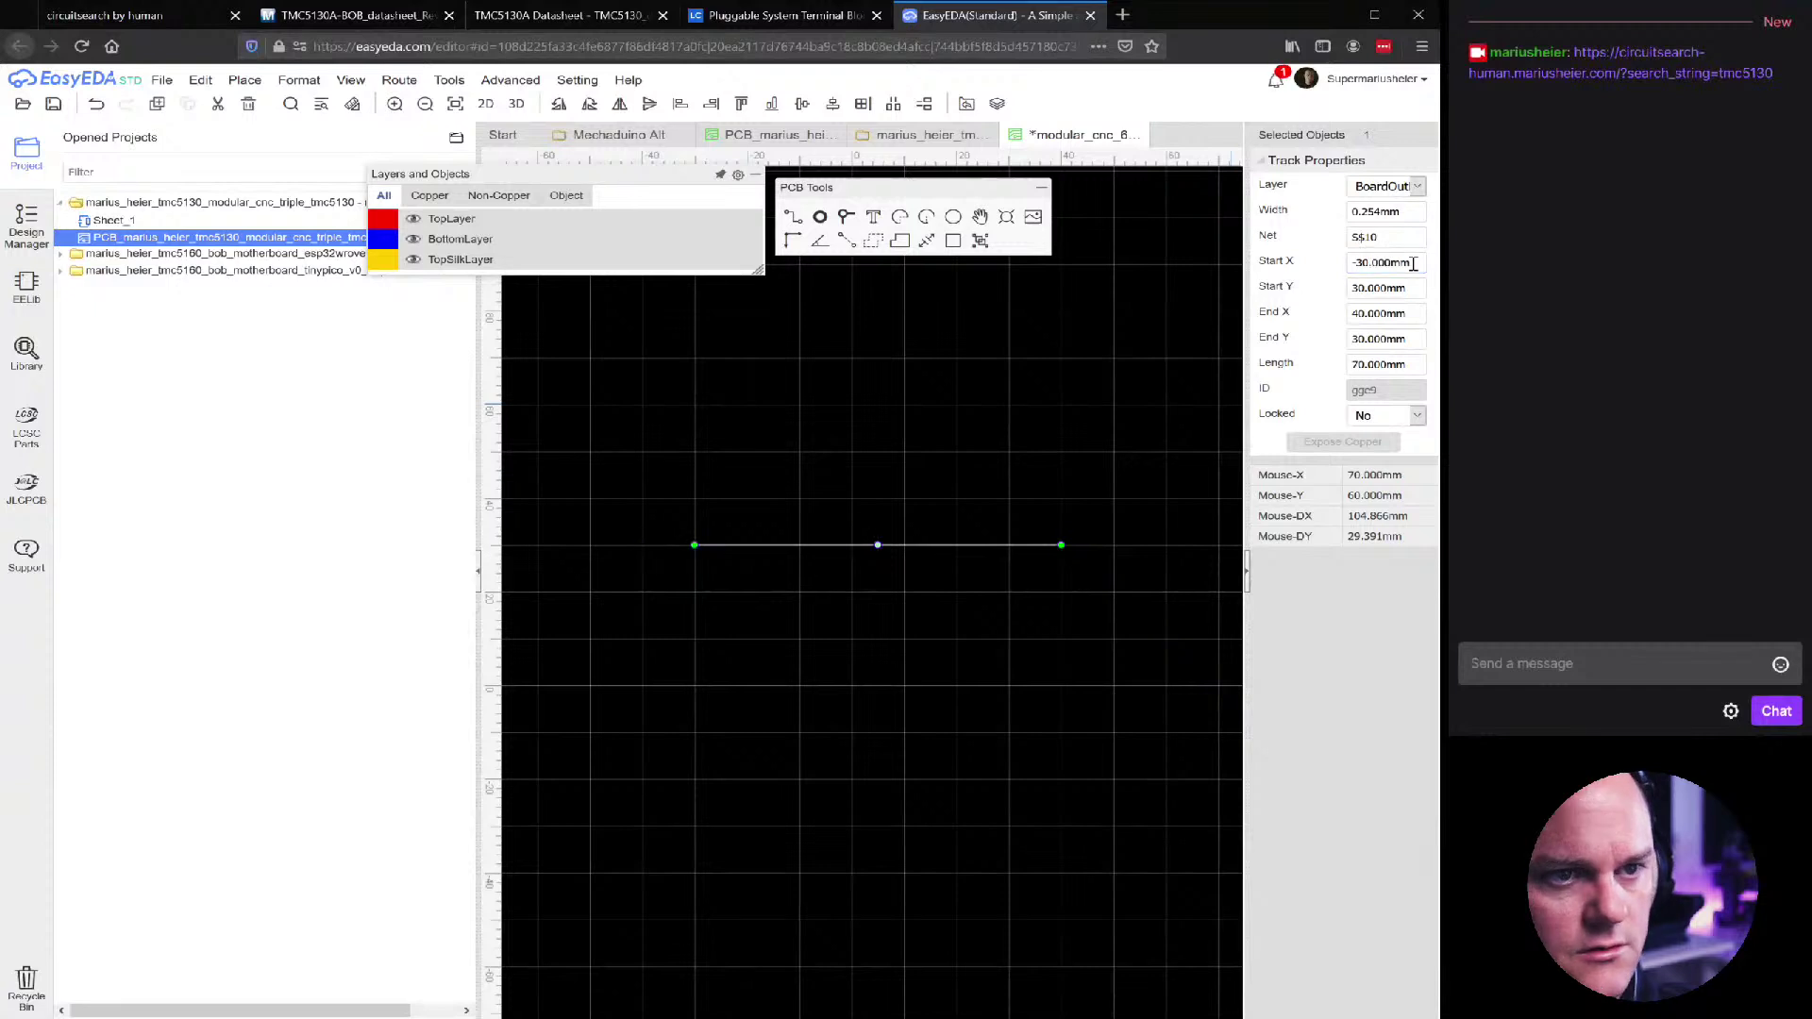
pyautogui.click(1393, 311)
pyautogui.write('30')
pyautogui.press('Return')
pyautogui.click(768, 392)
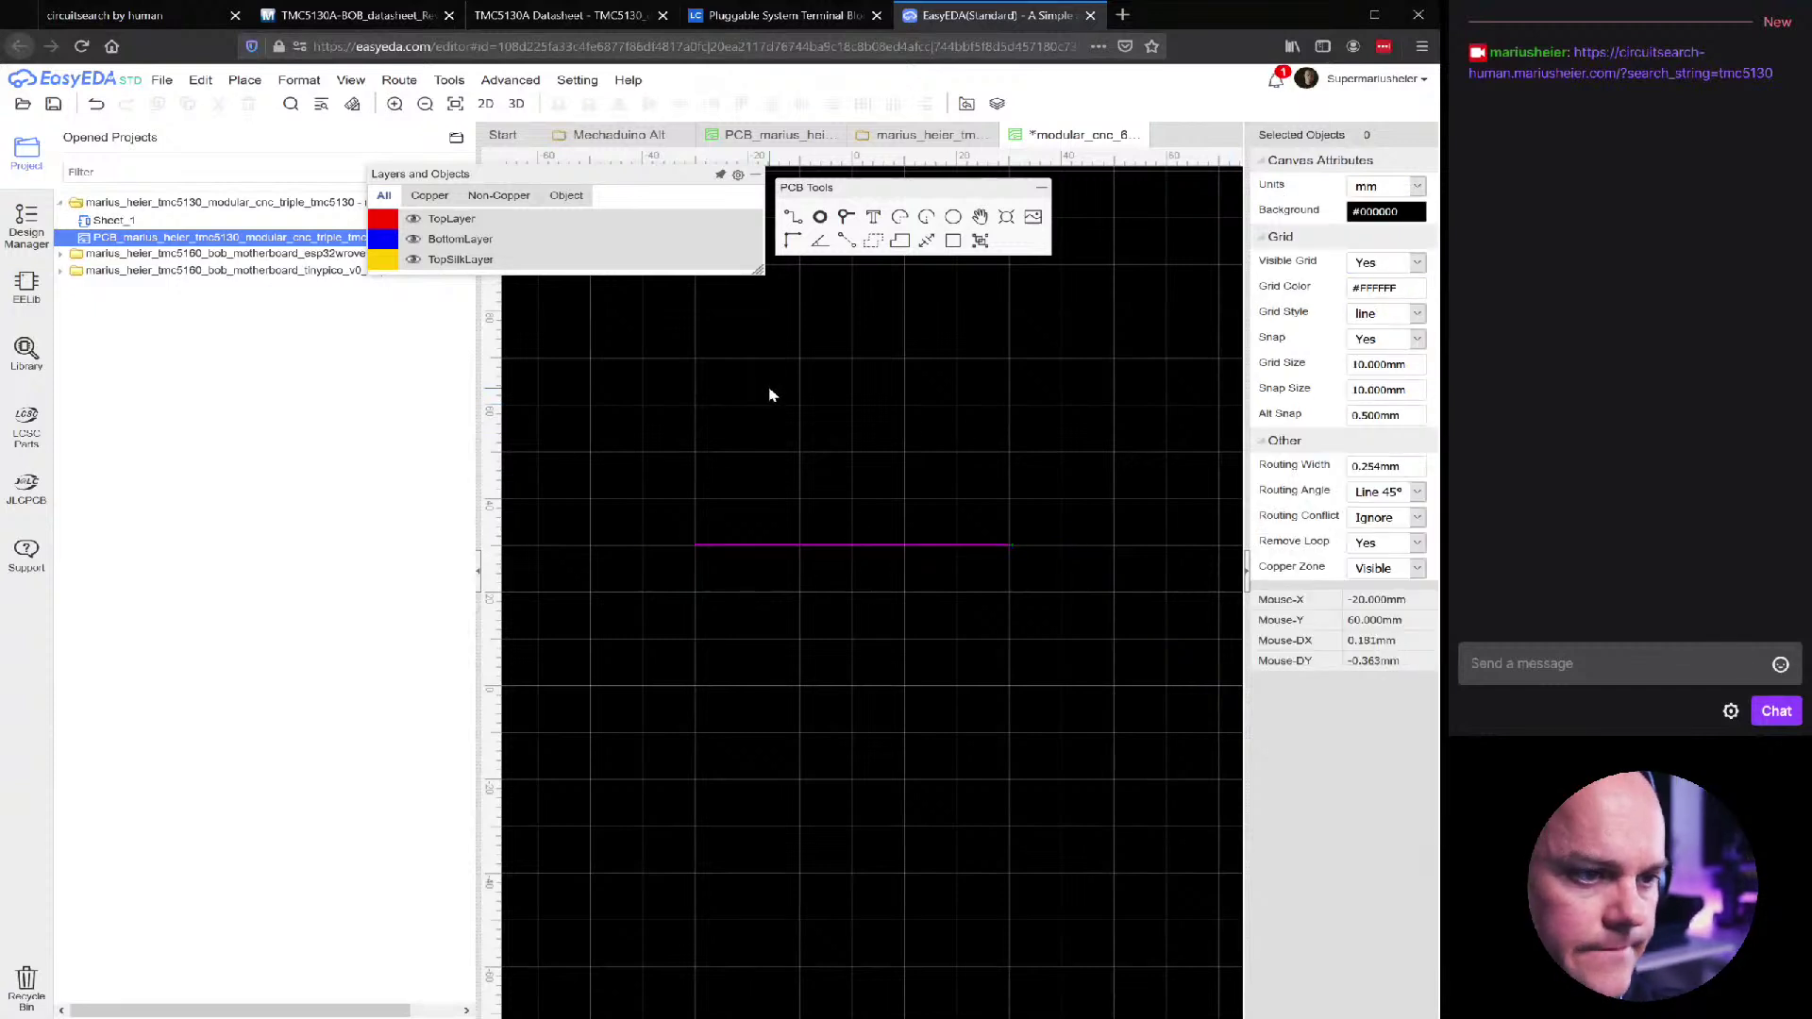
# Copy the 60 mm horizontal outline line and place the copy at Y -30 mm as the opposite board edge
pyautogui.moveTo(1053, 528); pyautogui.dragTo(667, 636)
pyautogui.hotkey('ctrl', 'c')
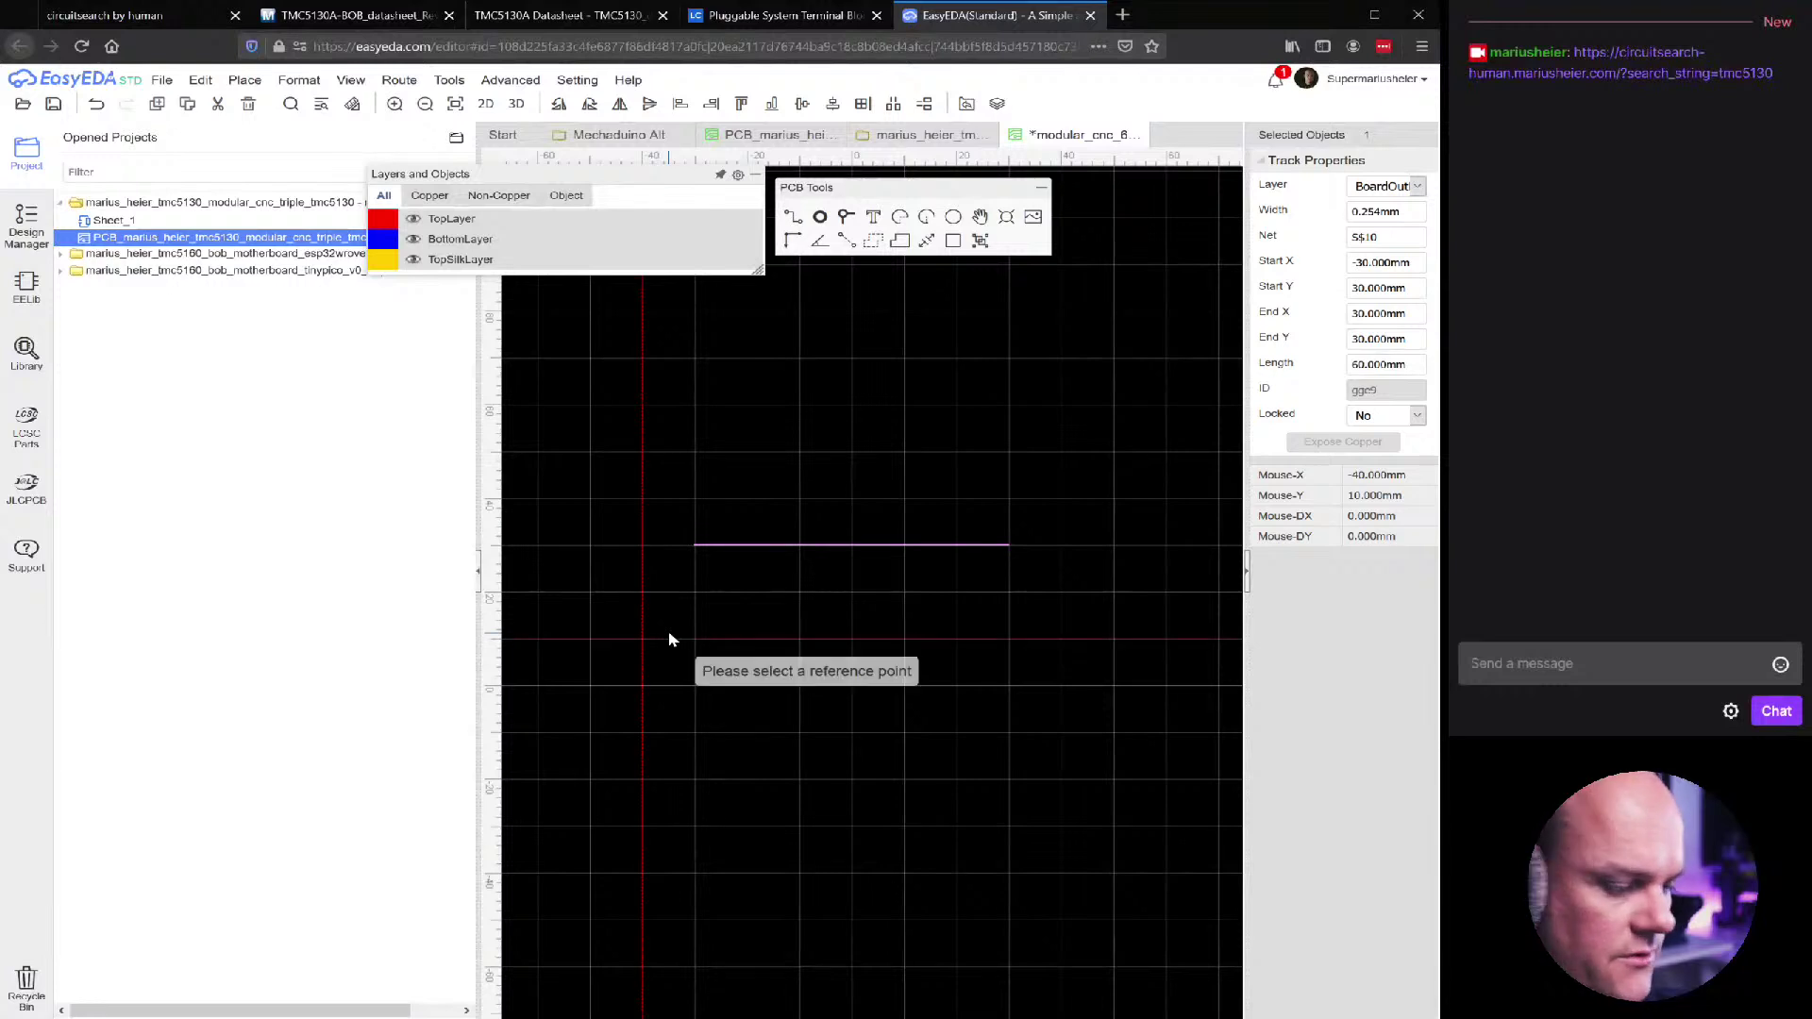
pyautogui.click(756, 739)
pyautogui.hotkey('ctrl', 'v')
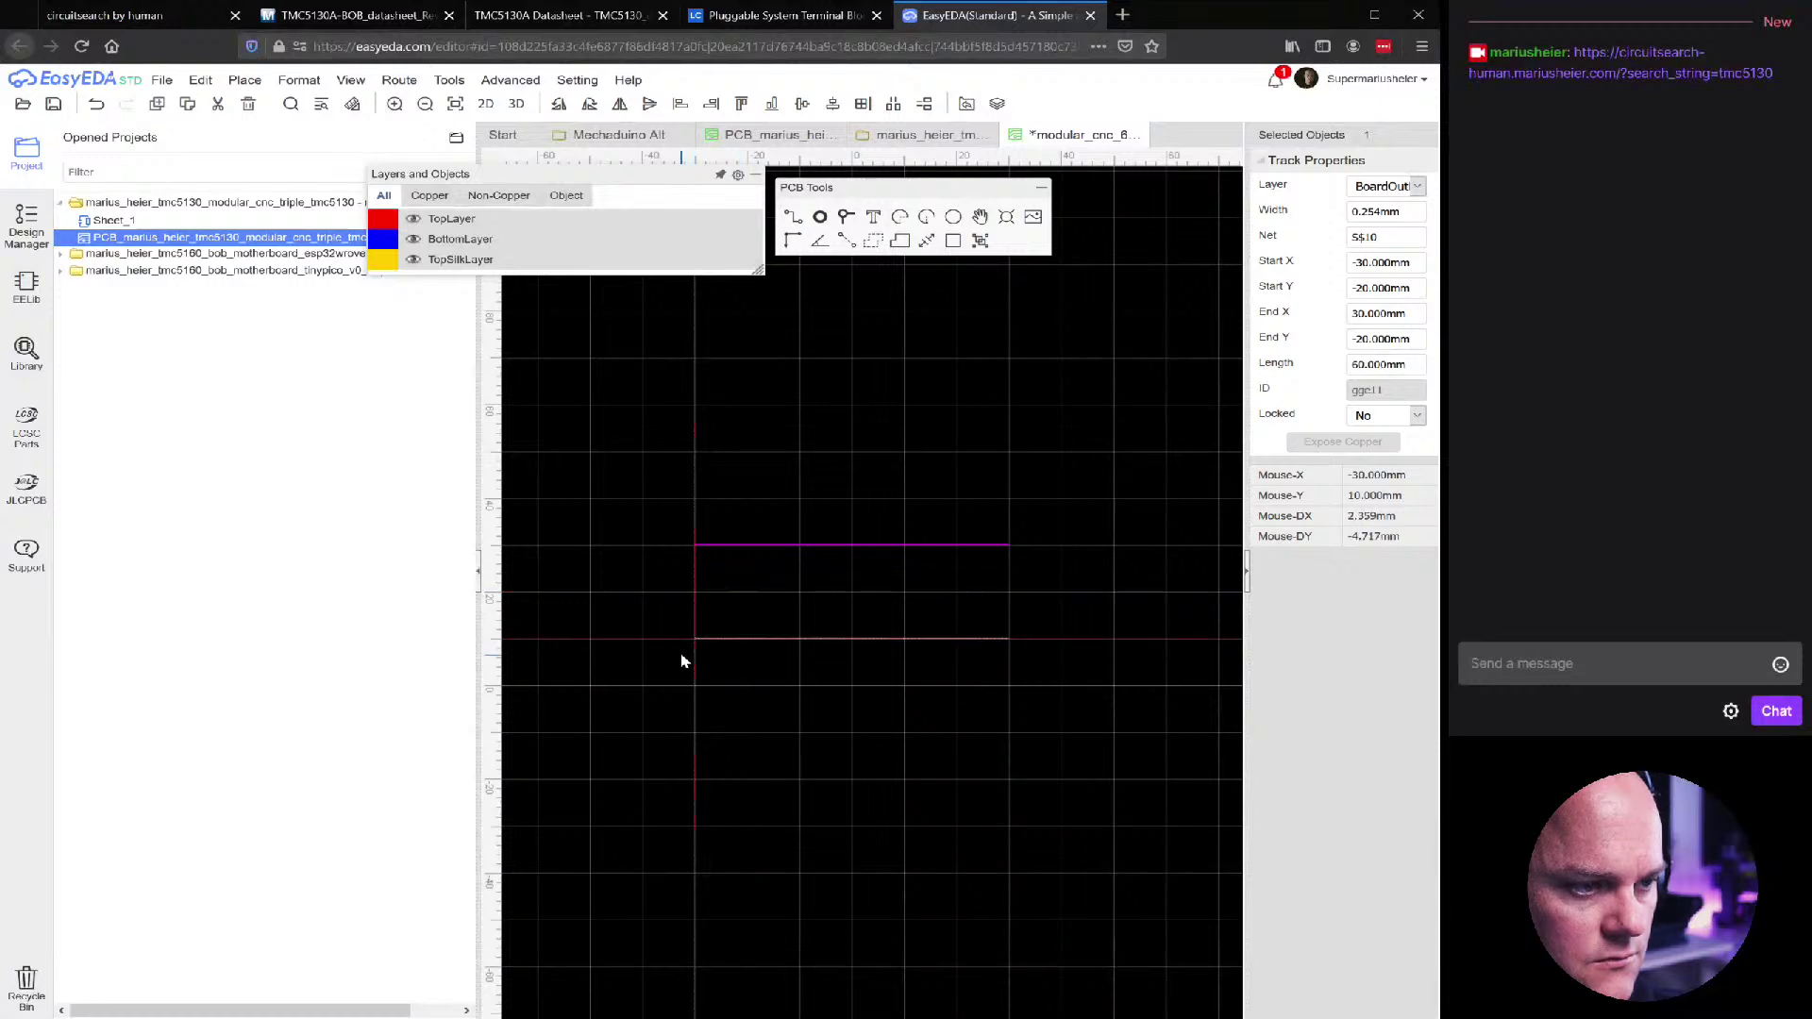
pyautogui.click(689, 837)
# Paste two more copies of the outline line, rotated vertical, at X -30 mm and X 30 mm to close the square
pyautogui.hotkey('ctrl', 'v')
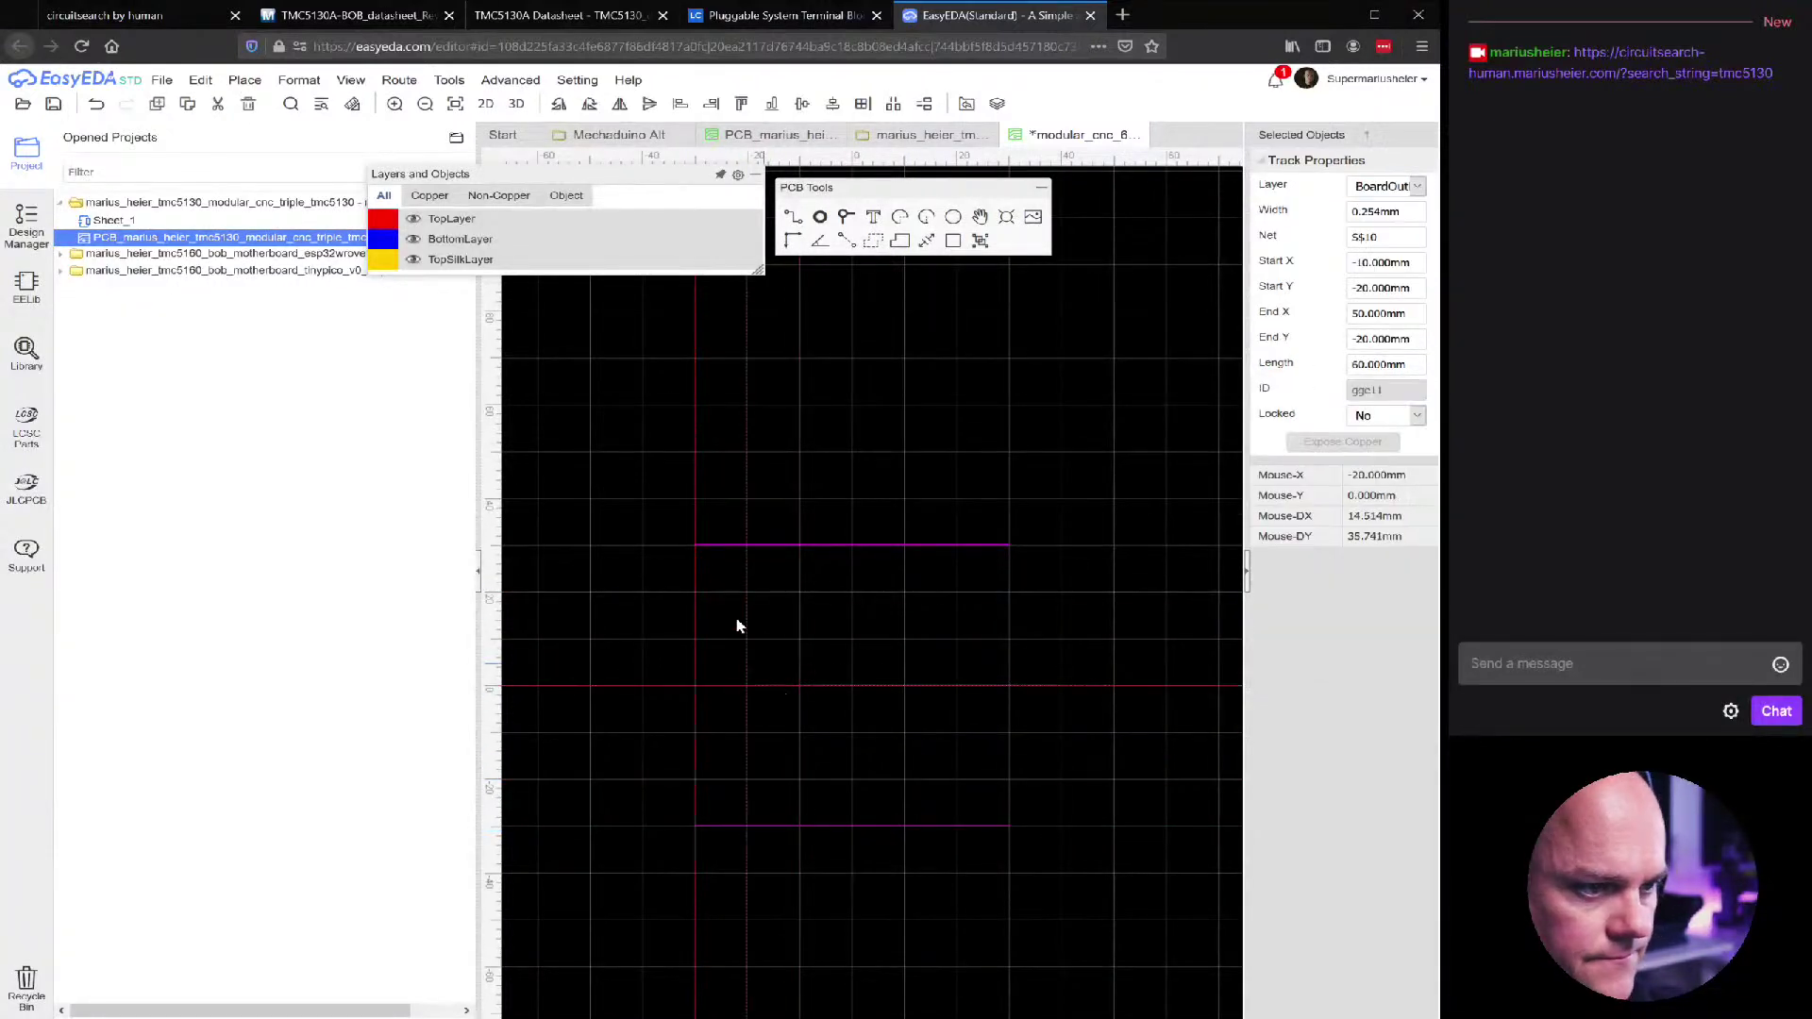
pyautogui.click(709, 852)
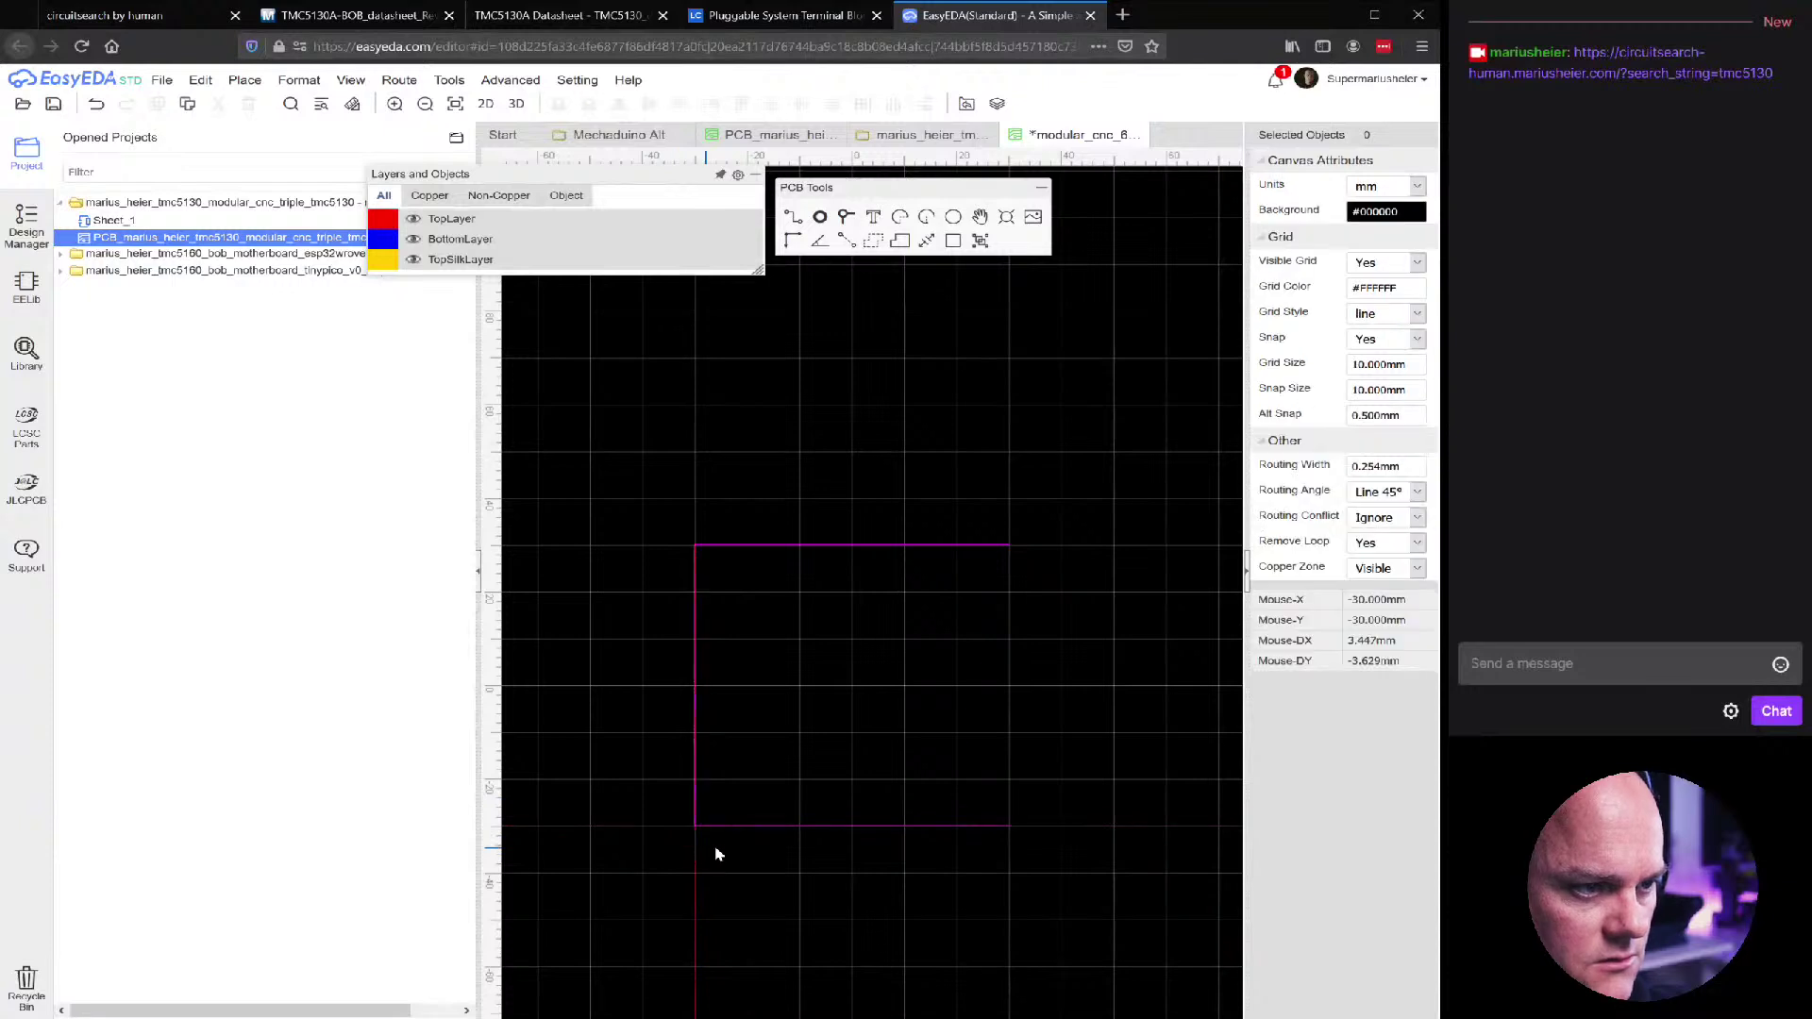
pyautogui.hotkey('ctrl', 'v')
pyautogui.click(1003, 837)
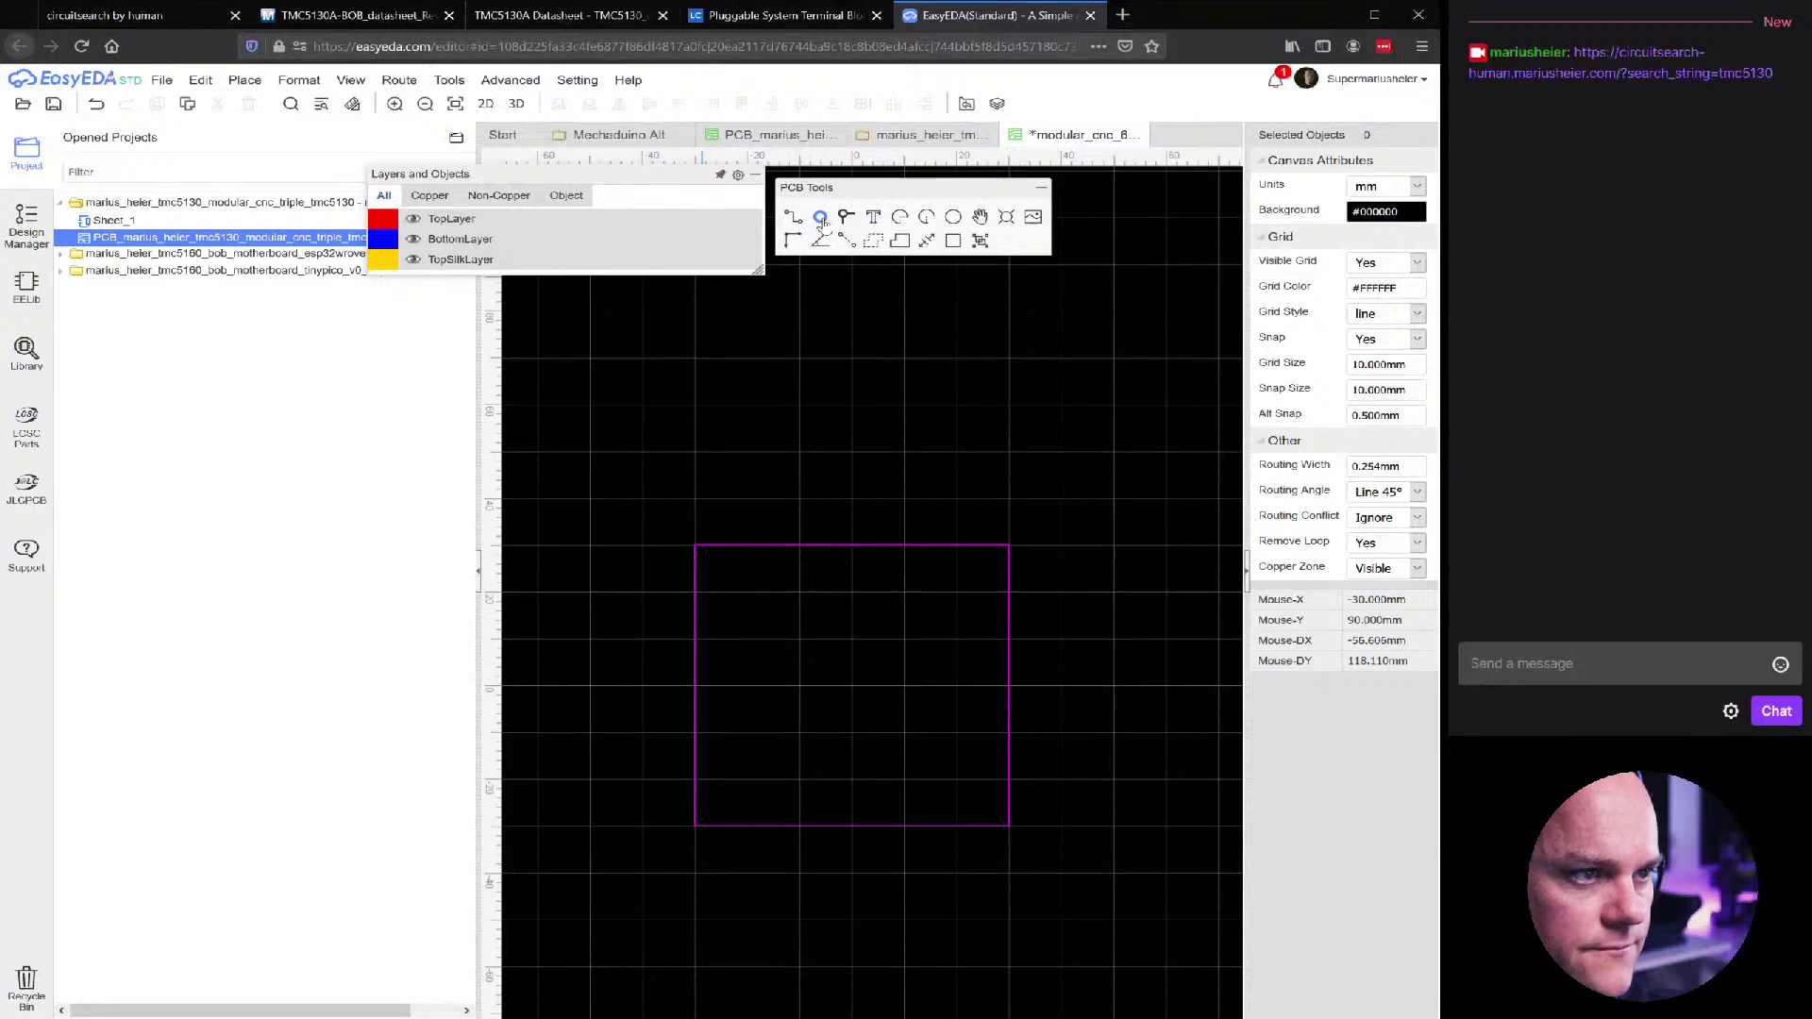
# Draw a closed 40 × 40 mm square track on the TopLayer between -20 and 20 mm in X and Y
pyautogui.click(382, 219)
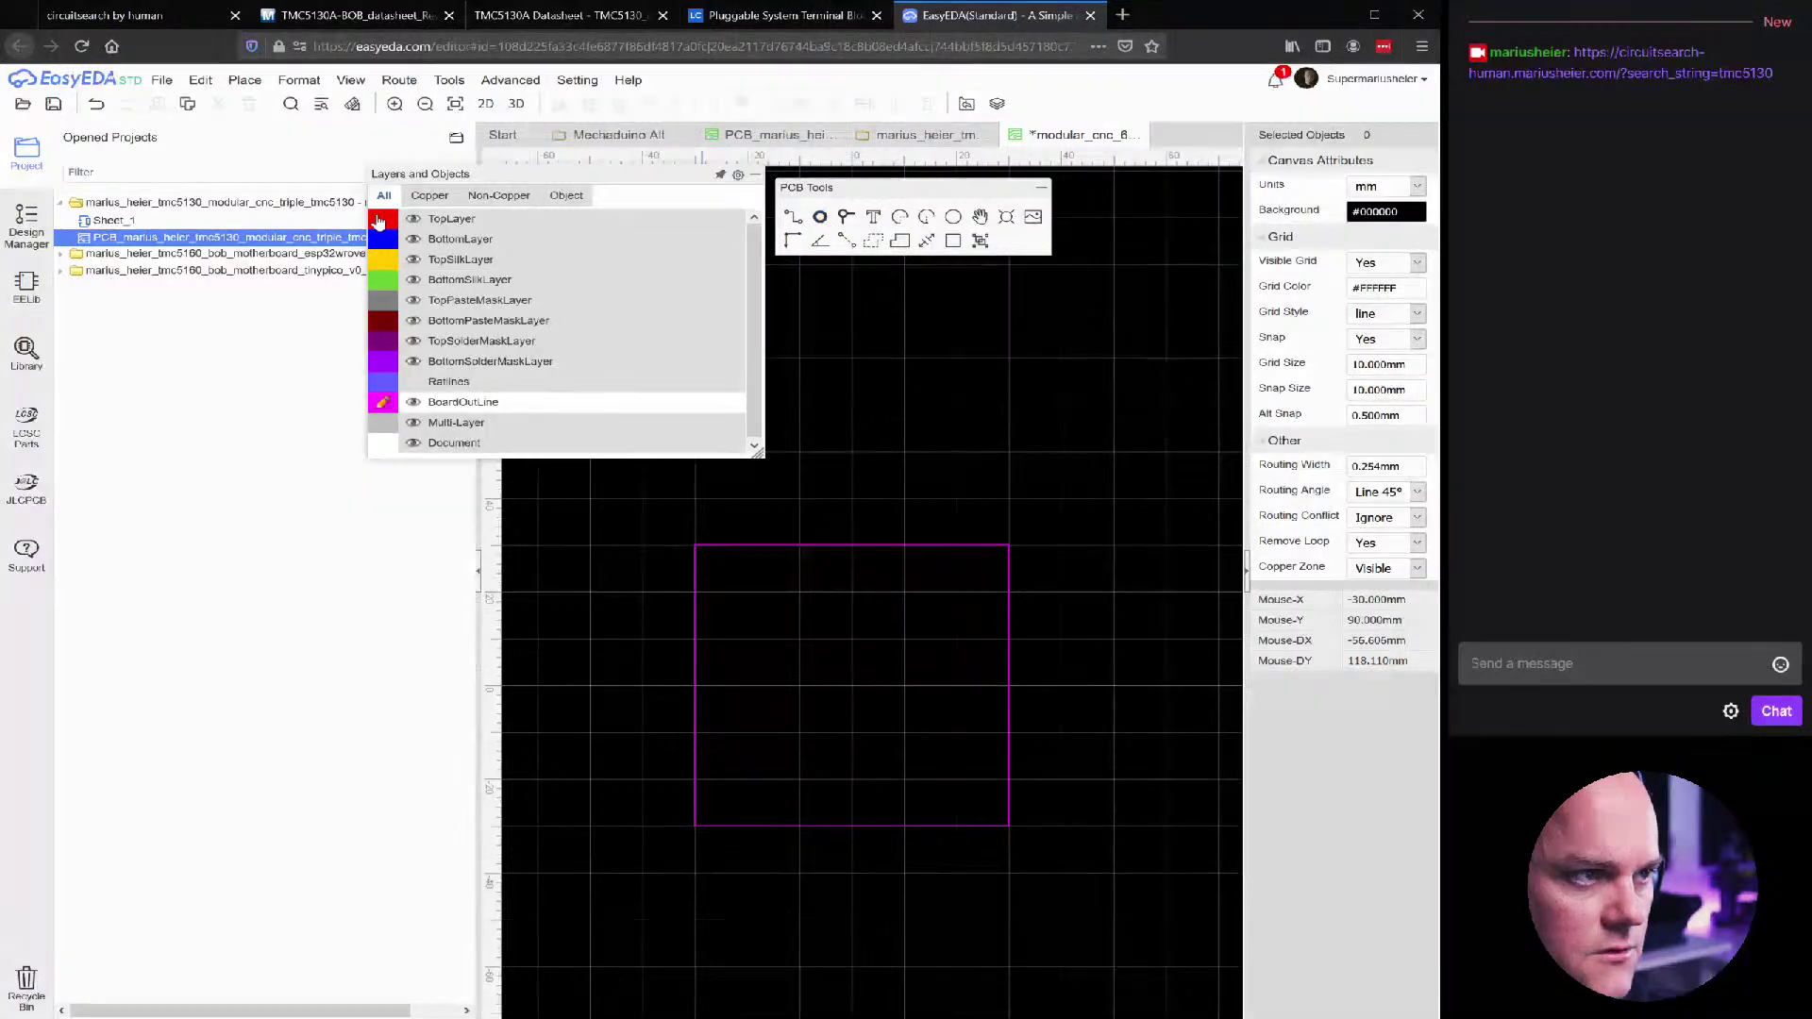
pyautogui.click(793, 219)
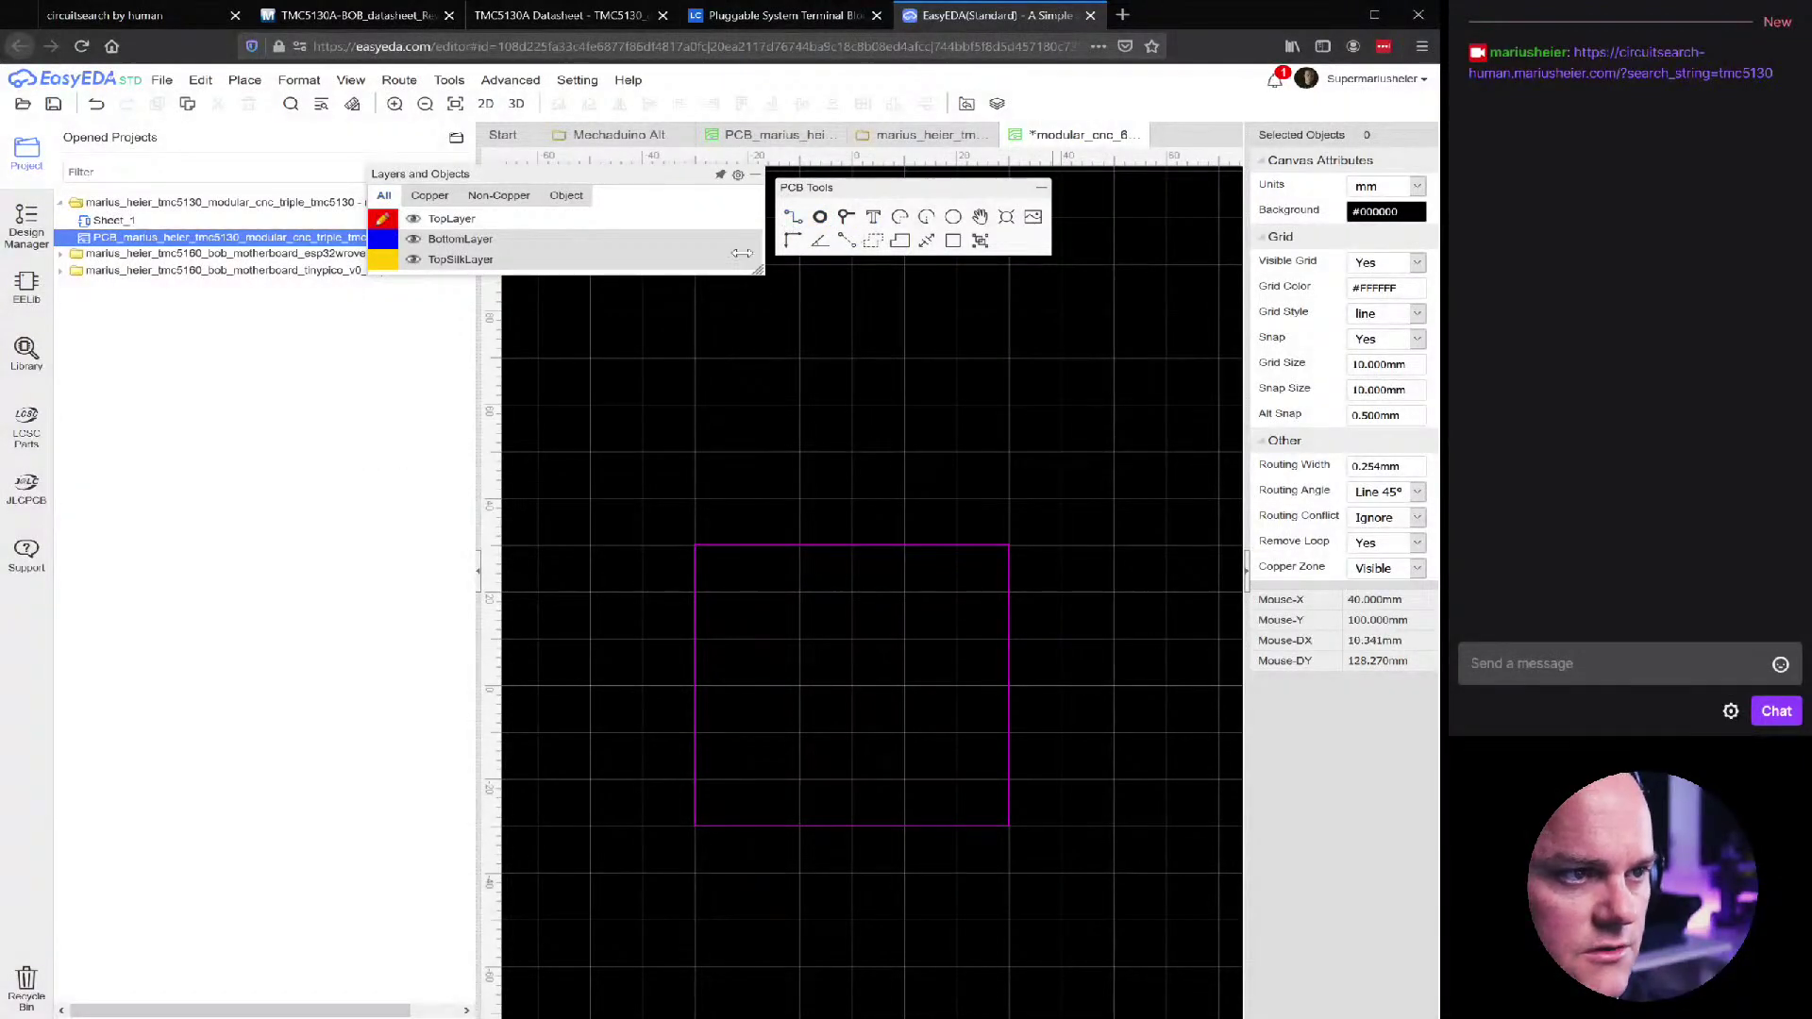
pyautogui.click(743, 598)
pyautogui.click(958, 600)
pyautogui.click(956, 784)
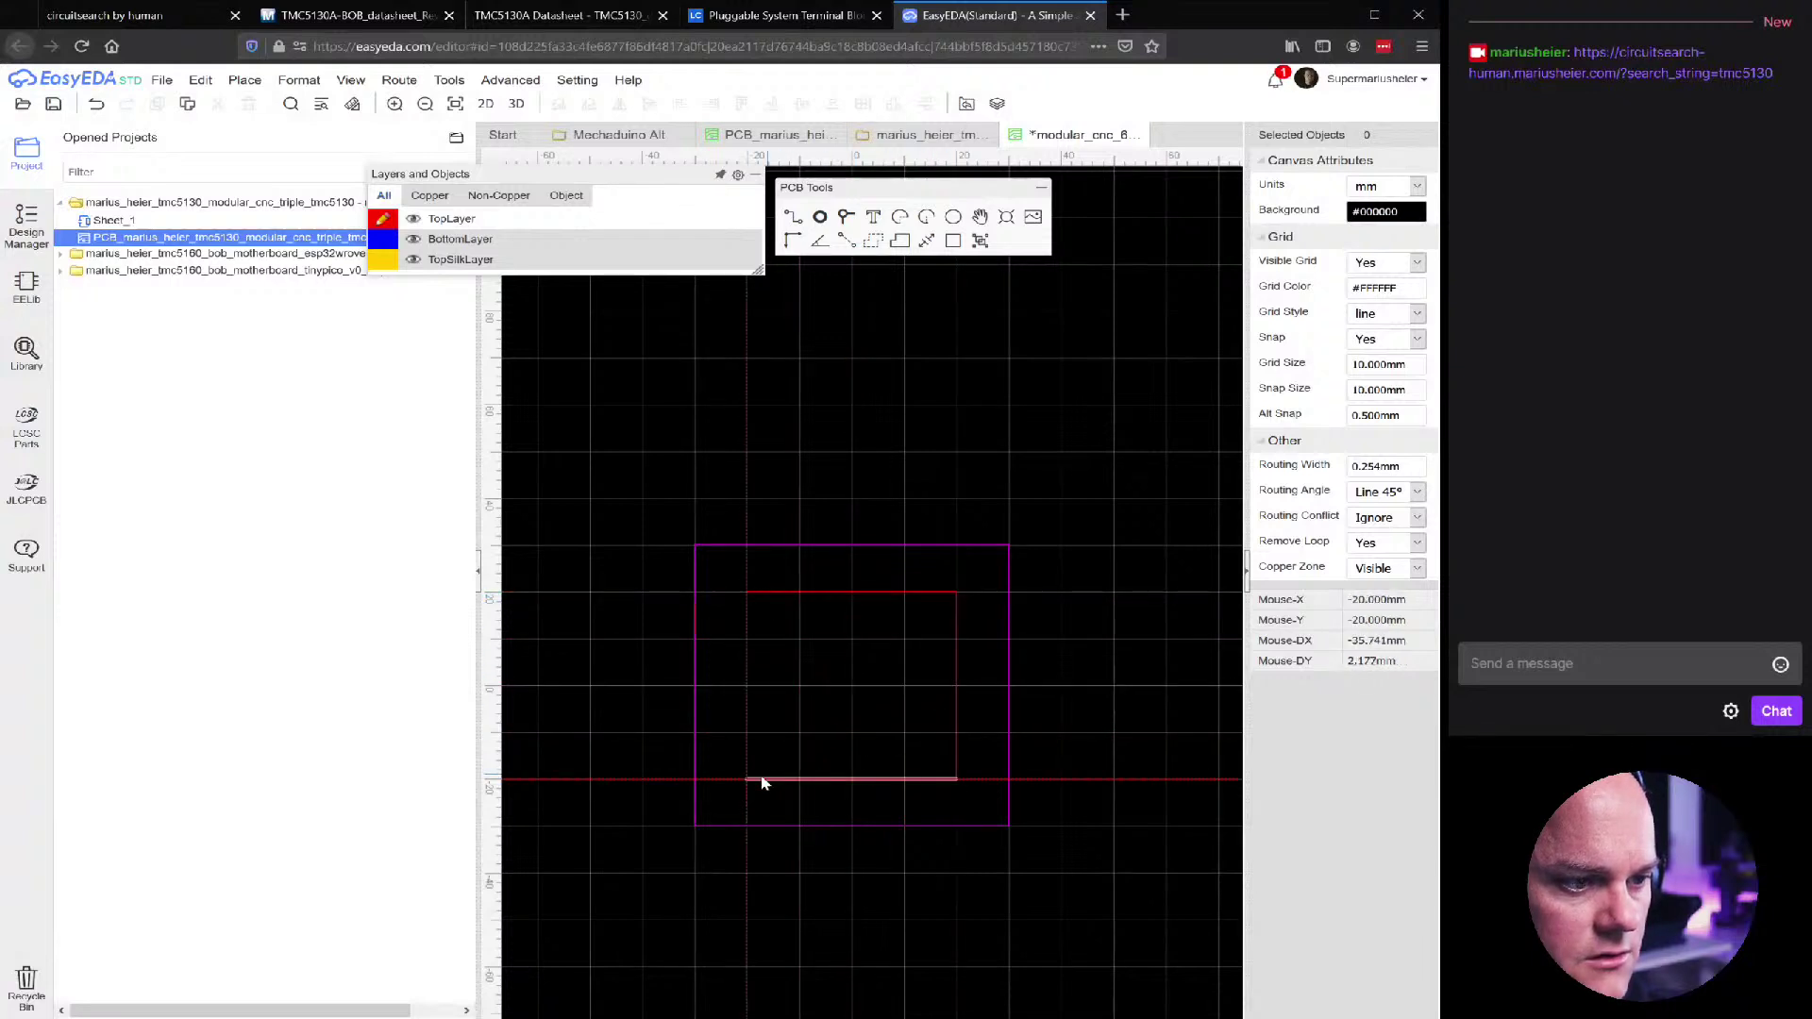
pyautogui.click(751, 760)
pyautogui.click(748, 592)
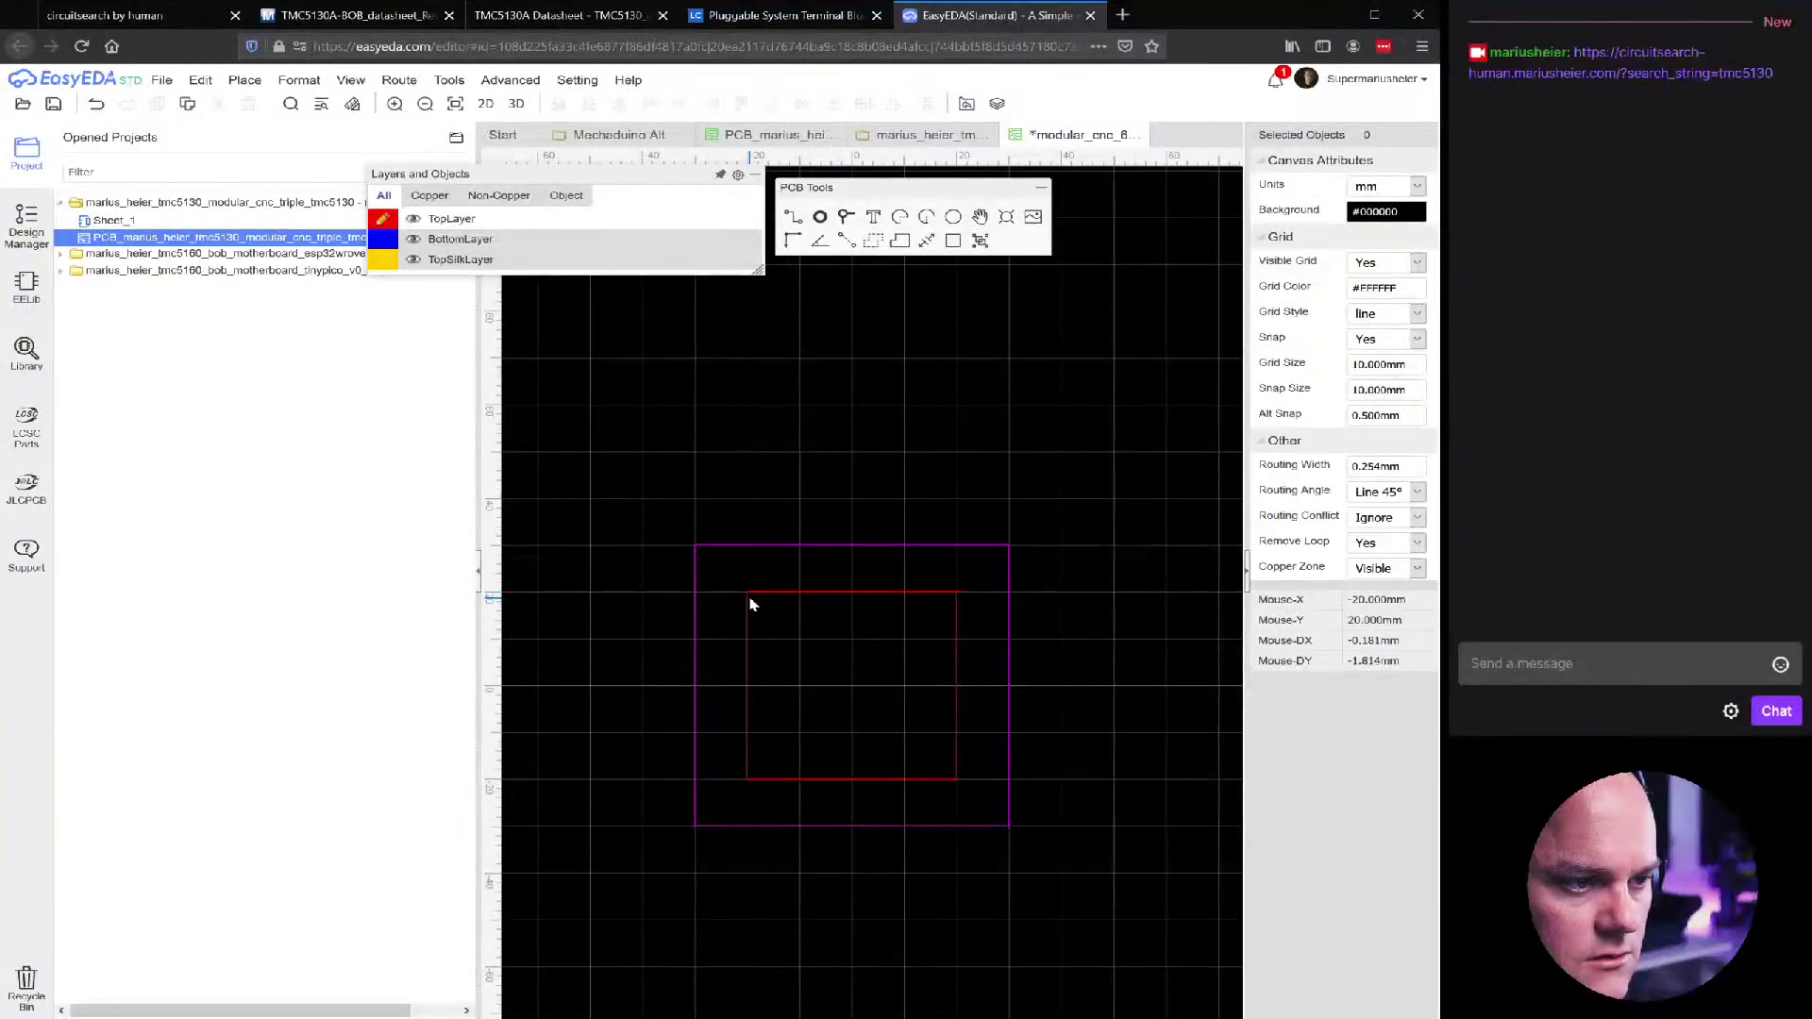
# Place a pad on each of the four corners of the red TopLayer square
pyautogui.scroll(3, 746, 633)
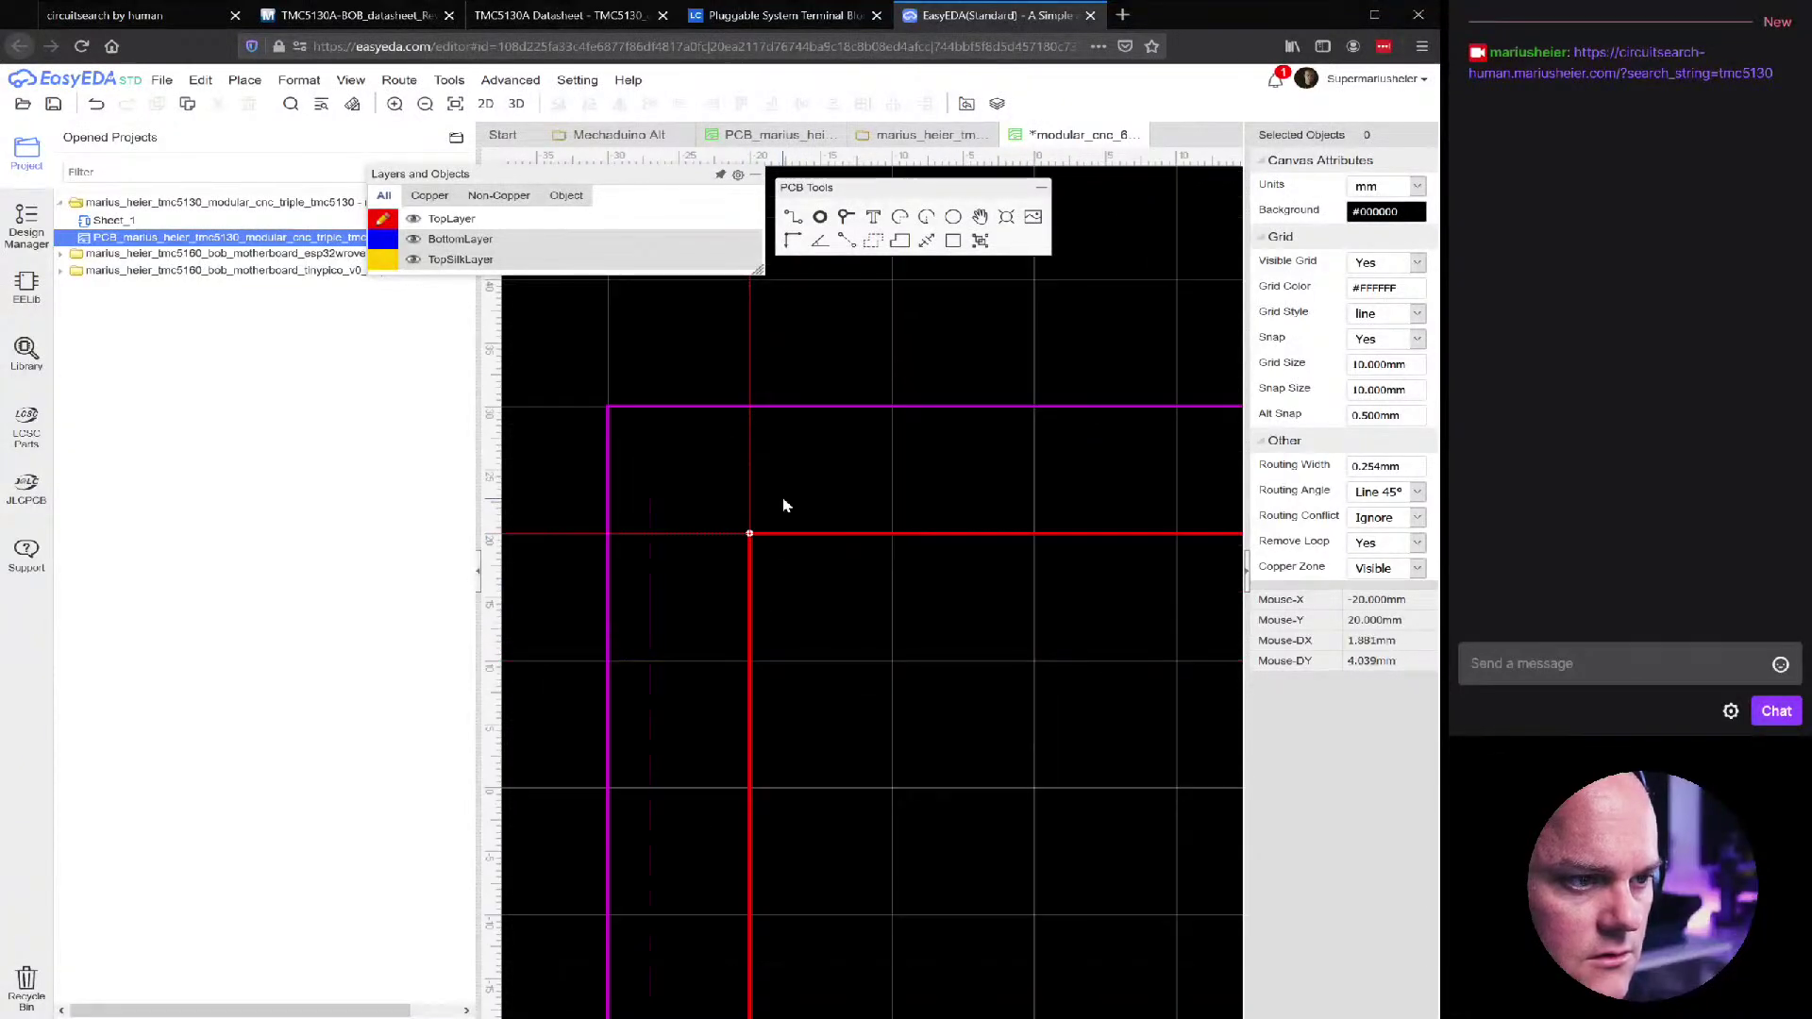
pyautogui.scroll(-3, 783, 506)
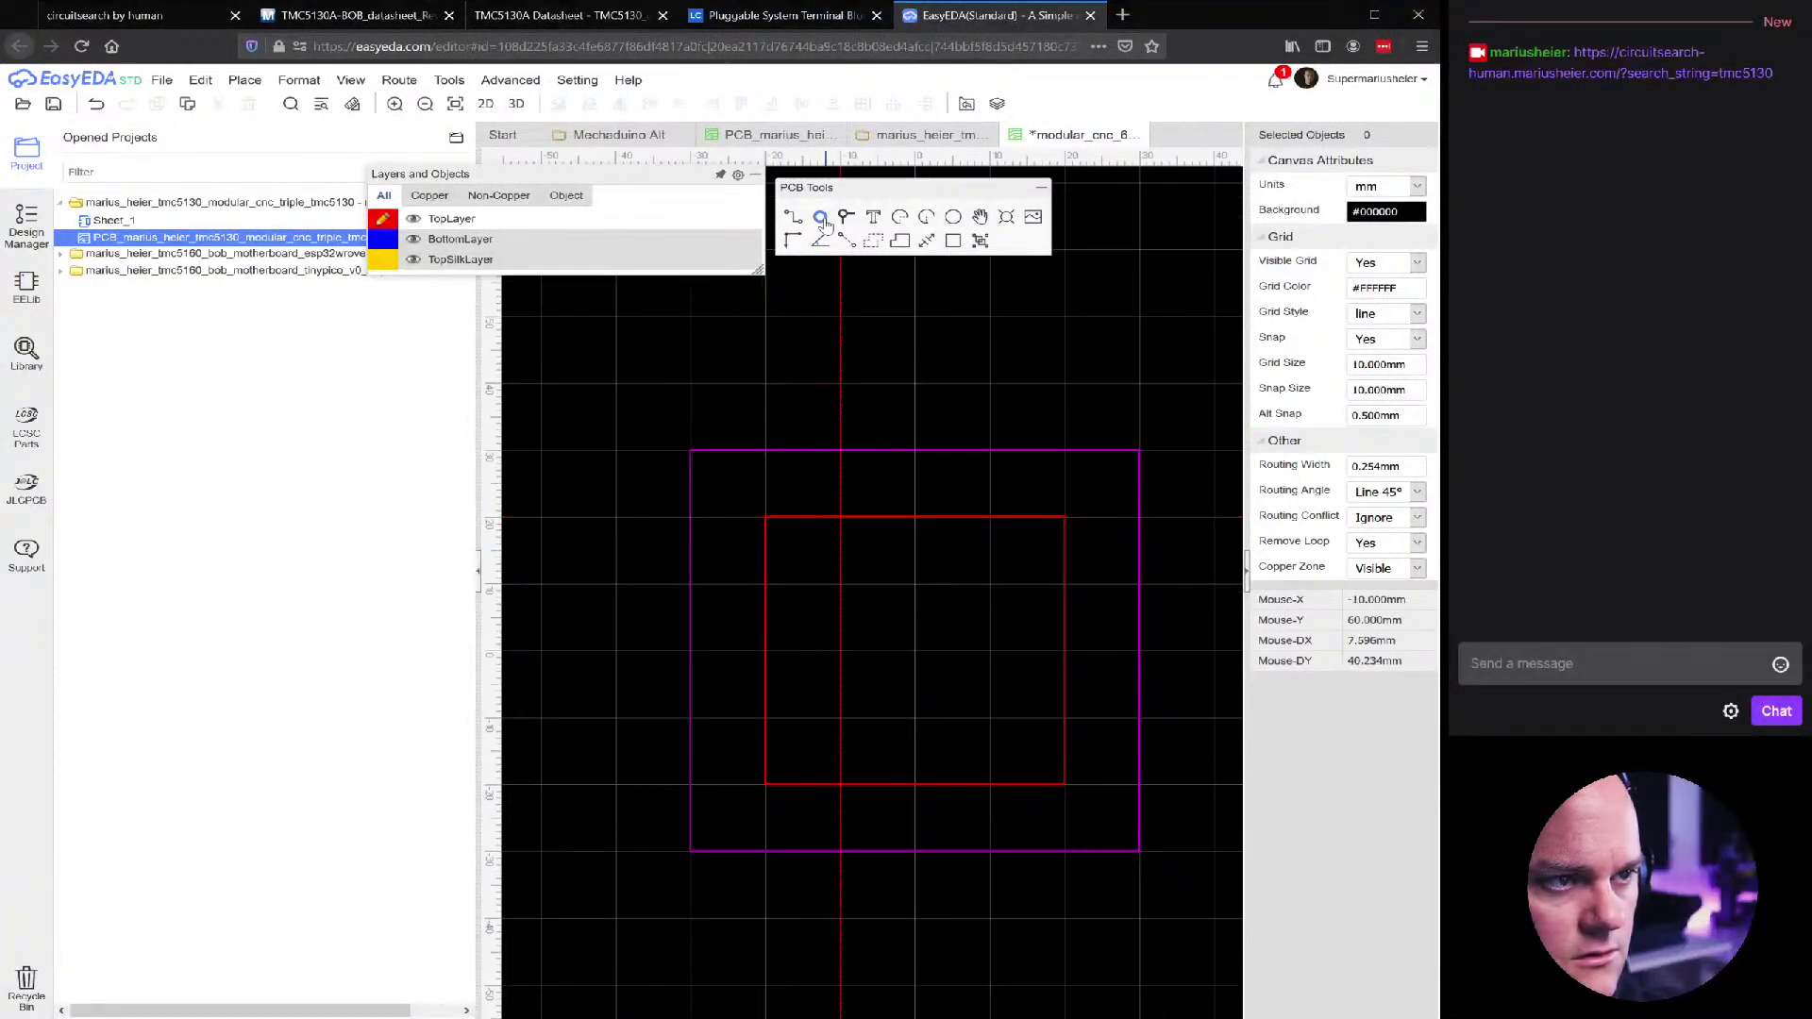
pyautogui.click(764, 517)
pyautogui.click(1063, 517)
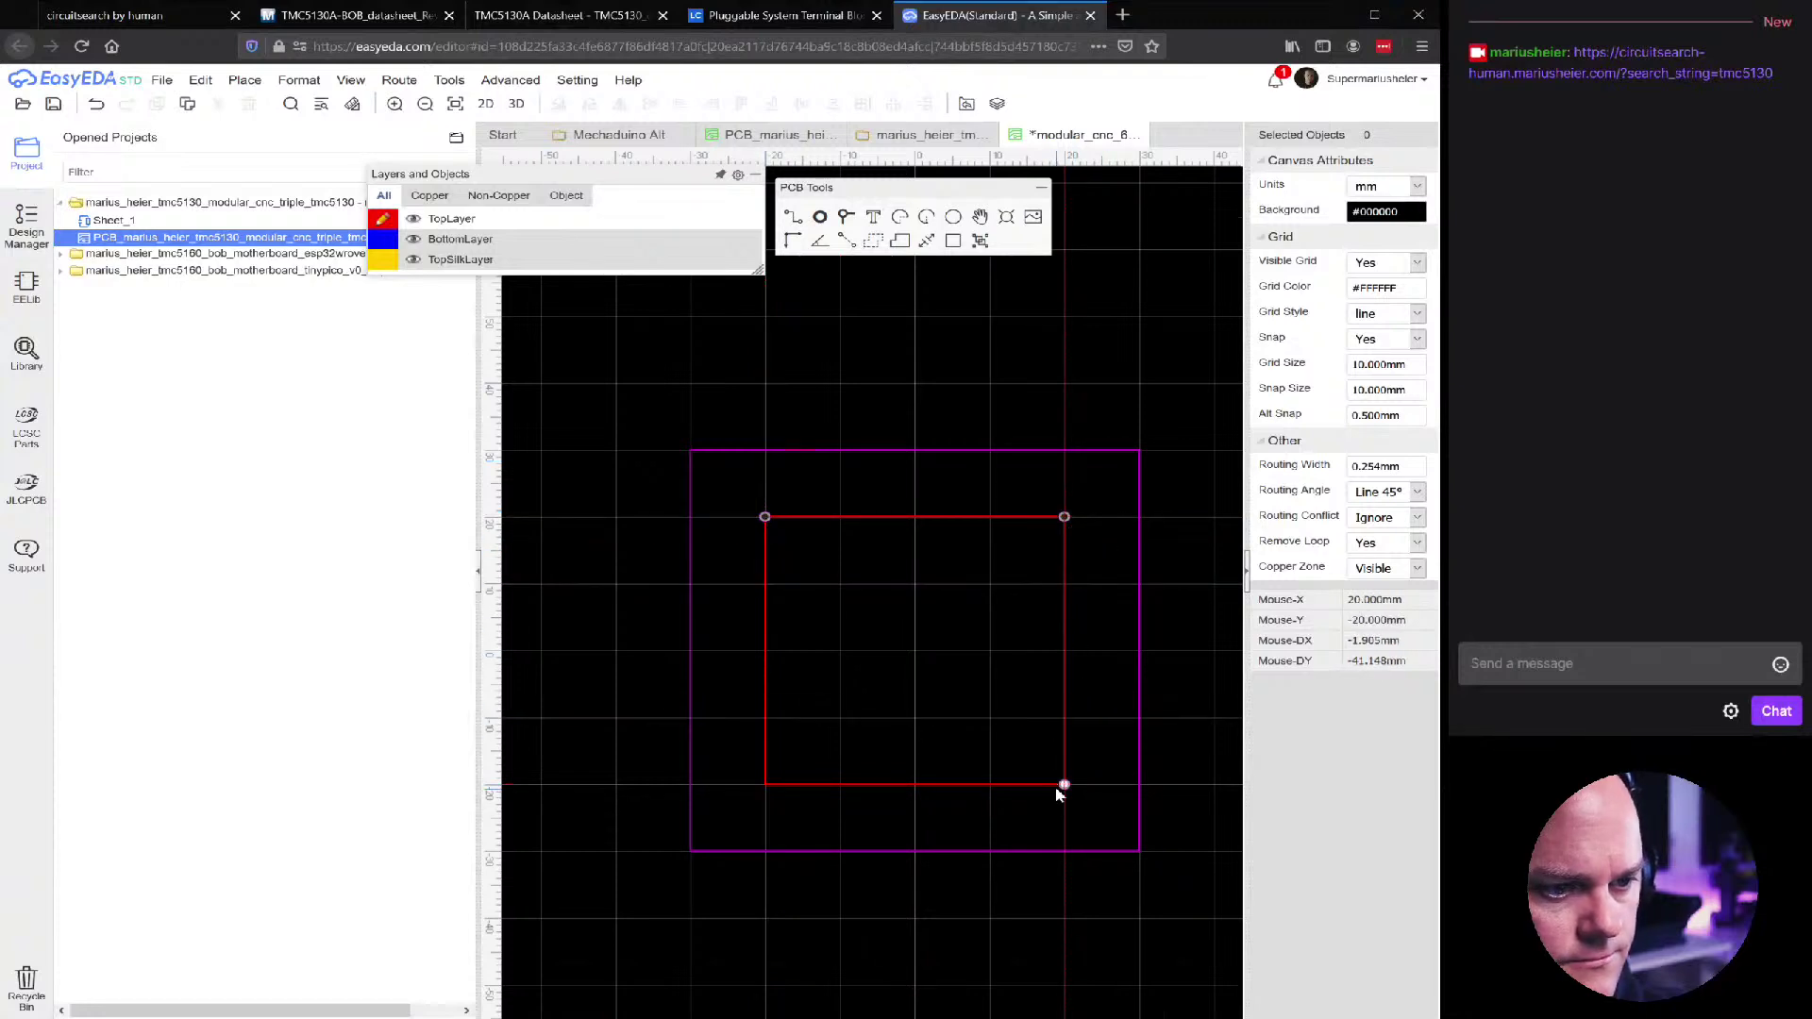
pyautogui.click(838, 784)
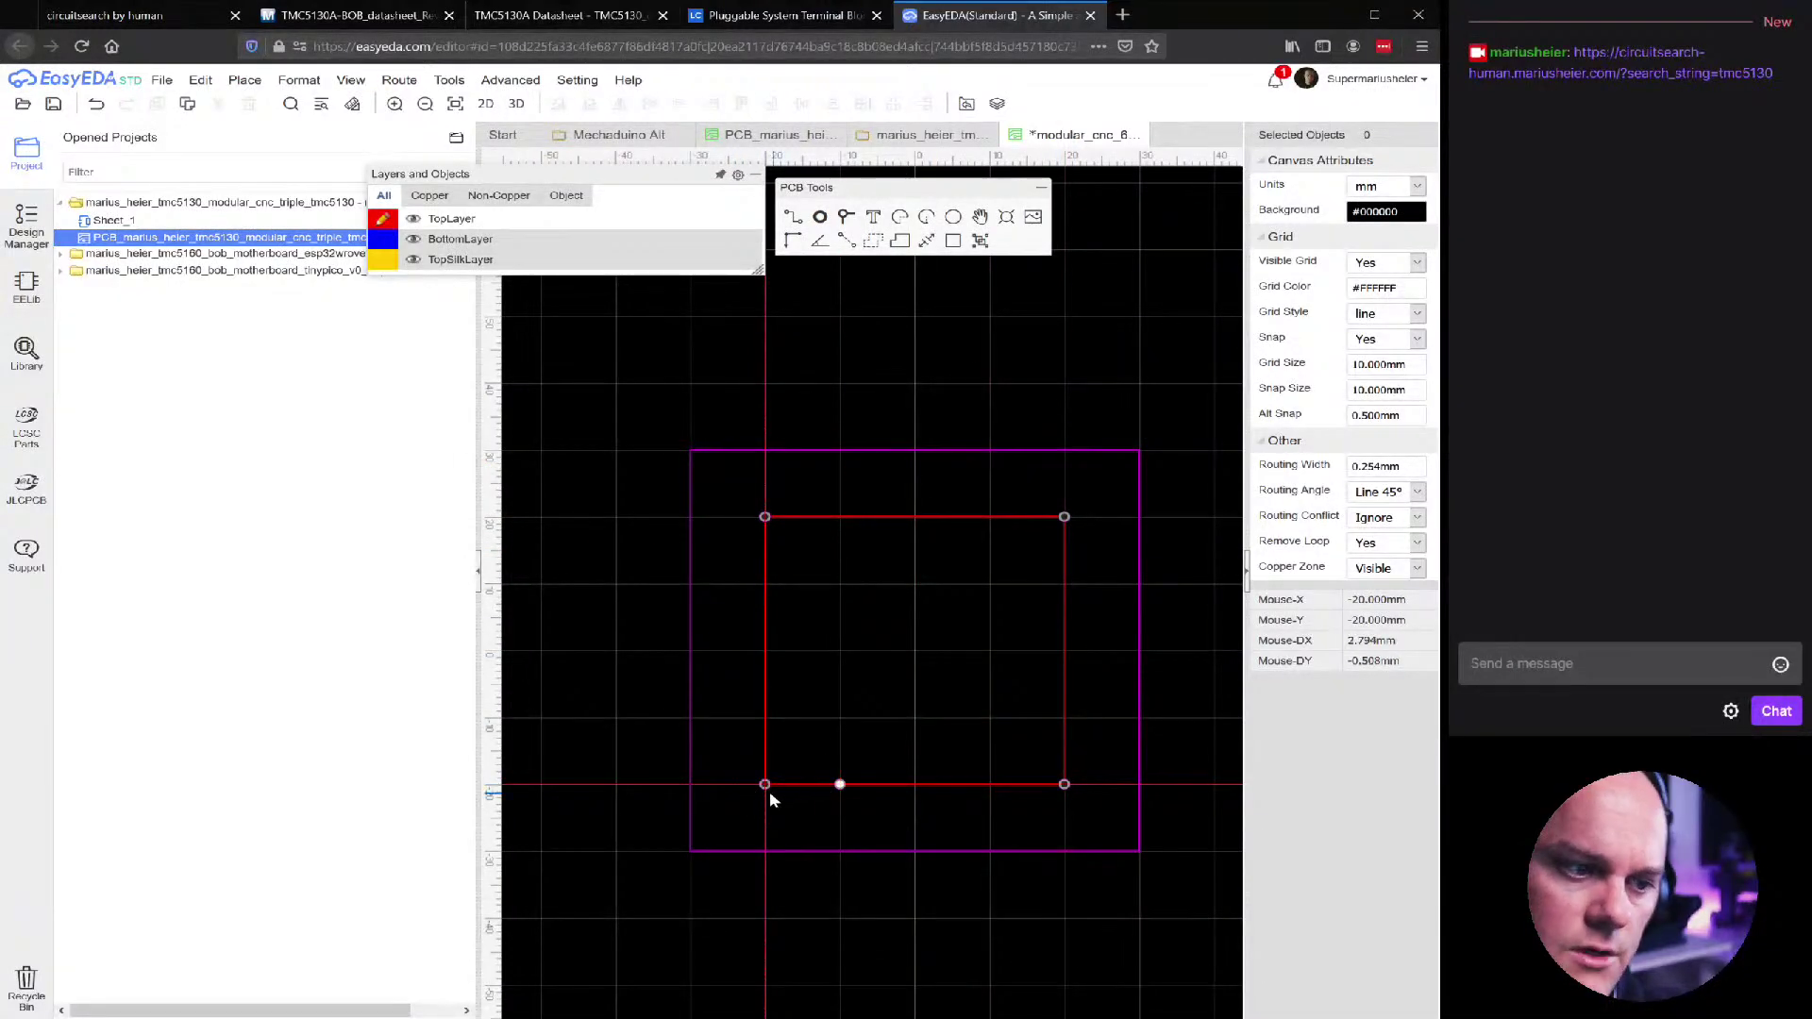
pyautogui.scroll(5, 769, 793)
pyautogui.scroll(-5, 746, 776)
# Select all four corner pads and set their width to 10 mm and hole diameter to 4.5 mm
pyautogui.click(752, 763)
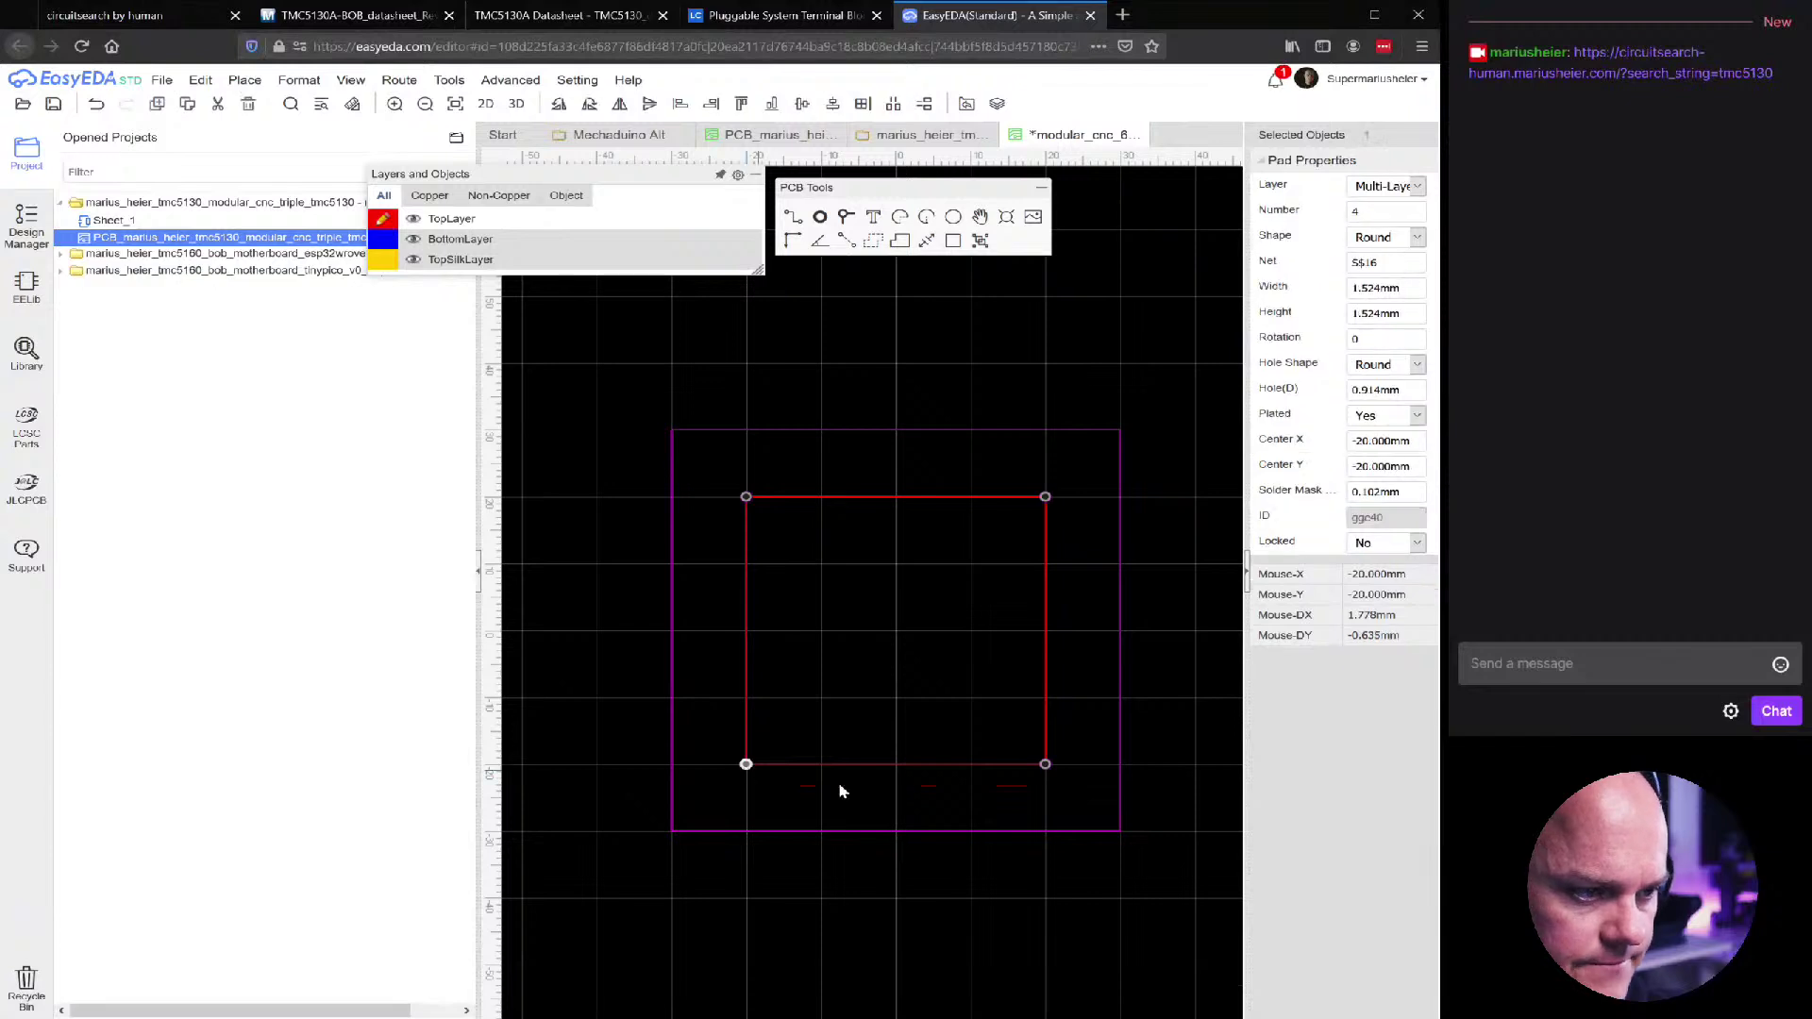
pyautogui.keyDown('ctrl'); pyautogui.click(1045, 764); pyautogui.keyUp('ctrl')
pyautogui.keyDown('ctrl'); pyautogui.click(1044, 498); pyautogui.keyUp('ctrl')
pyautogui.keyDown('ctrl'); pyautogui.click(745, 498); pyautogui.keyUp('ctrl')
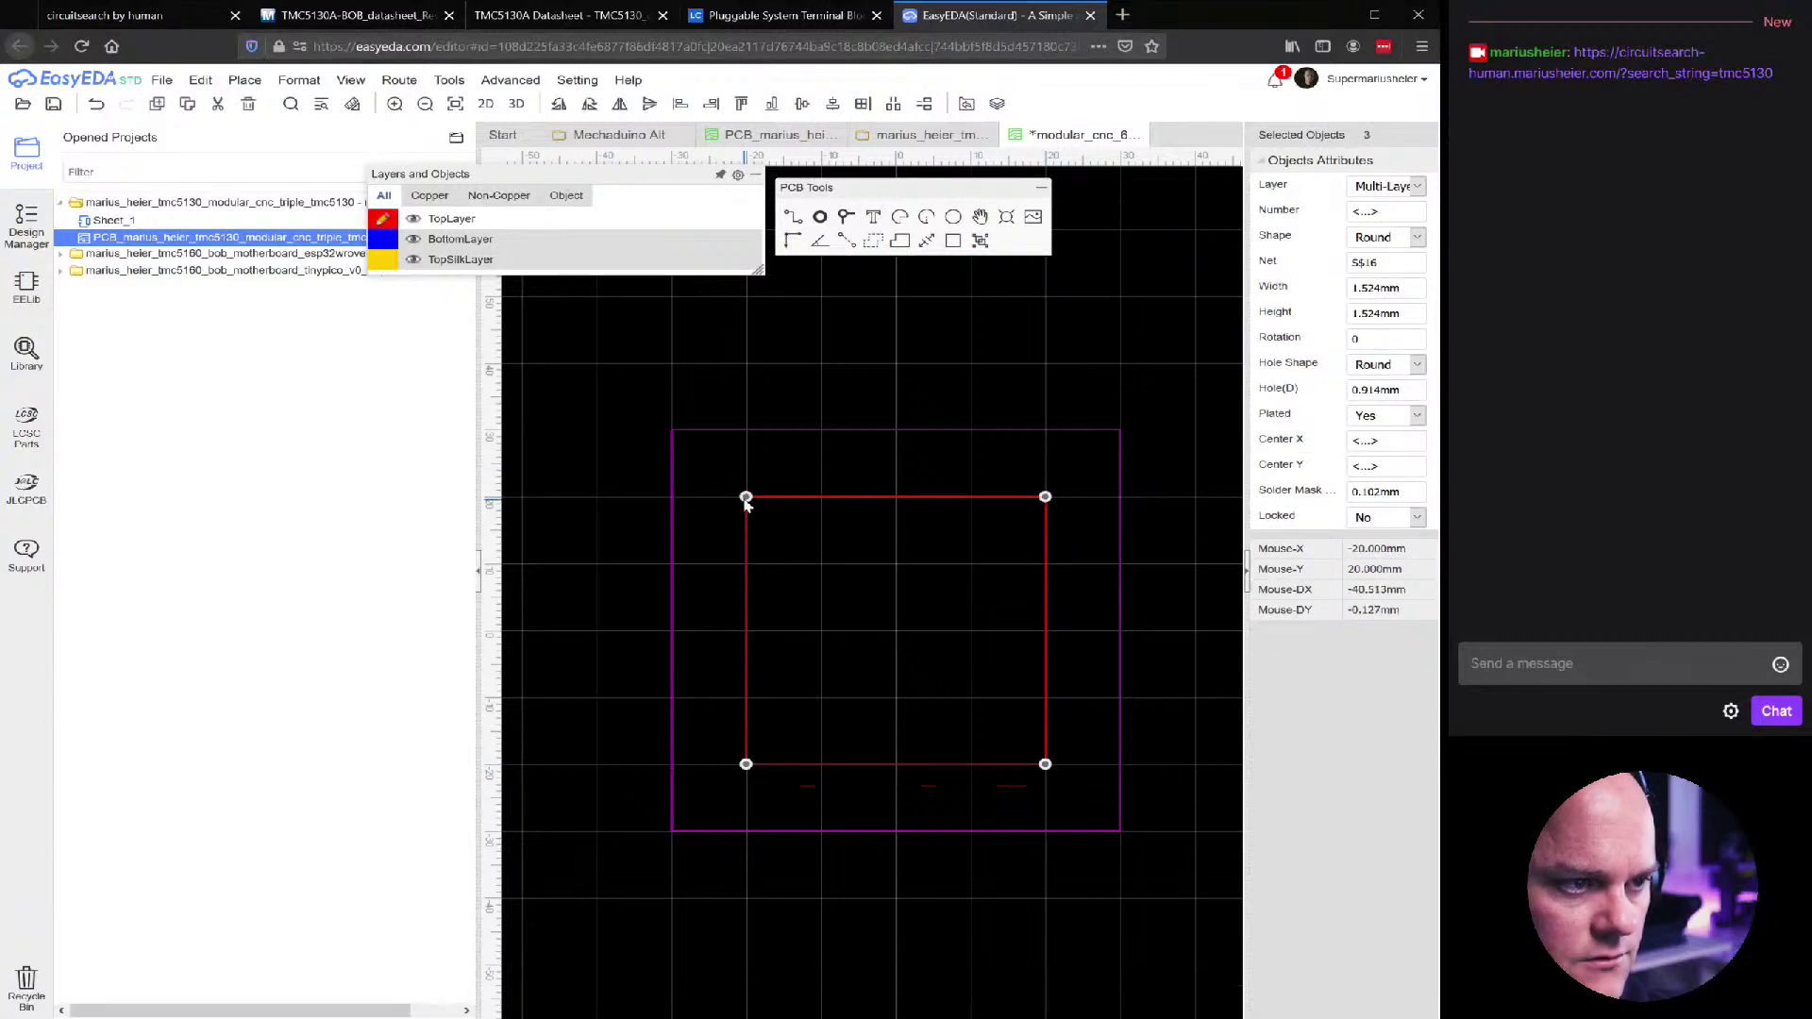
pyautogui.click(1410, 288)
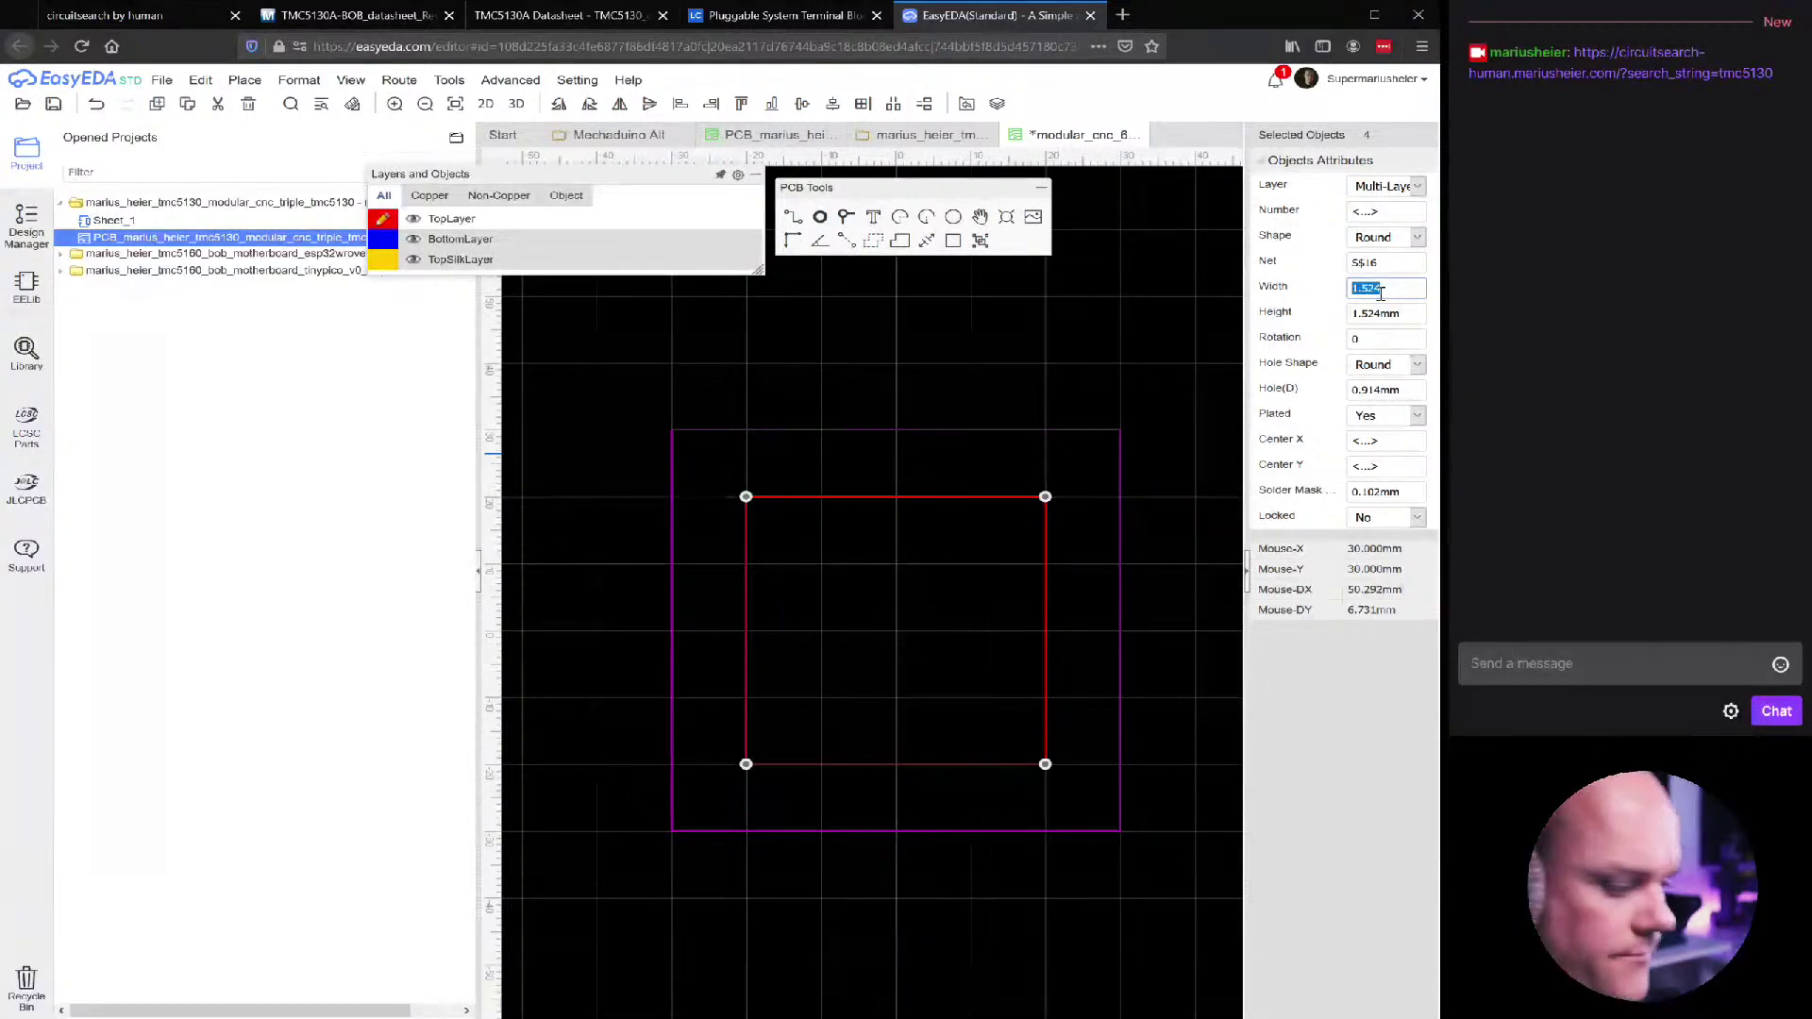
pyautogui.write('10')
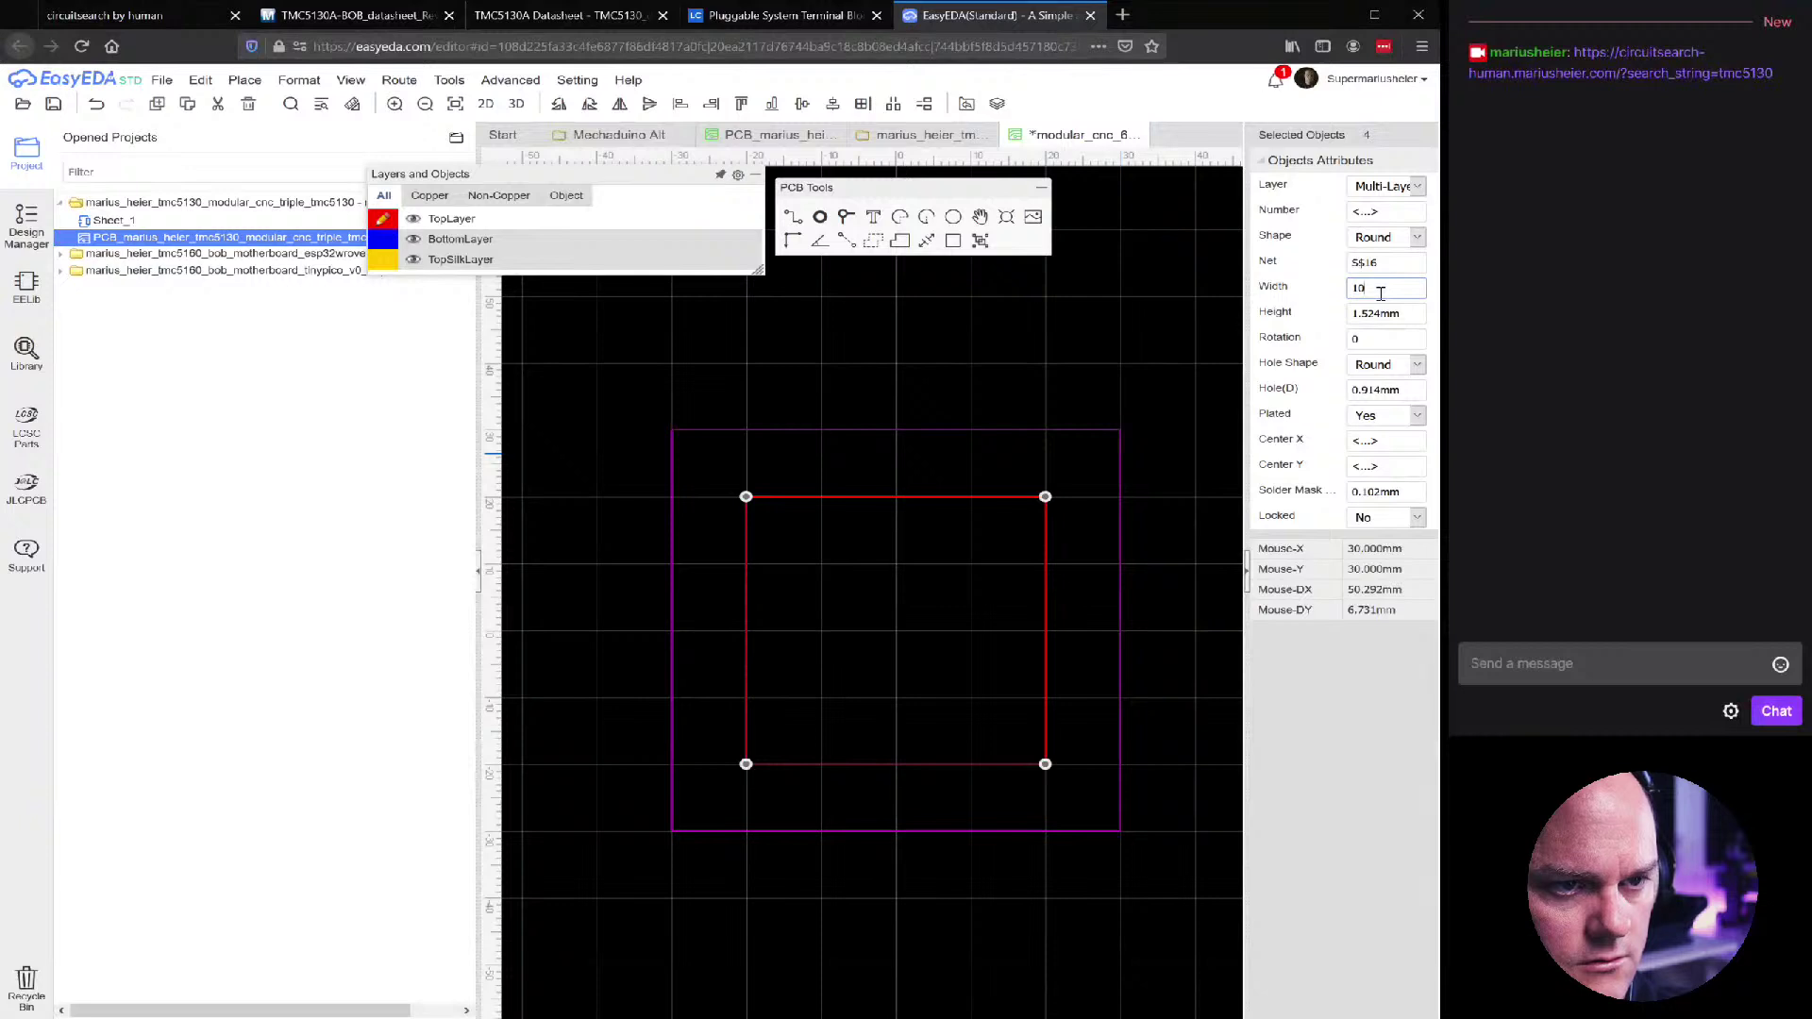
pyautogui.press('Return')
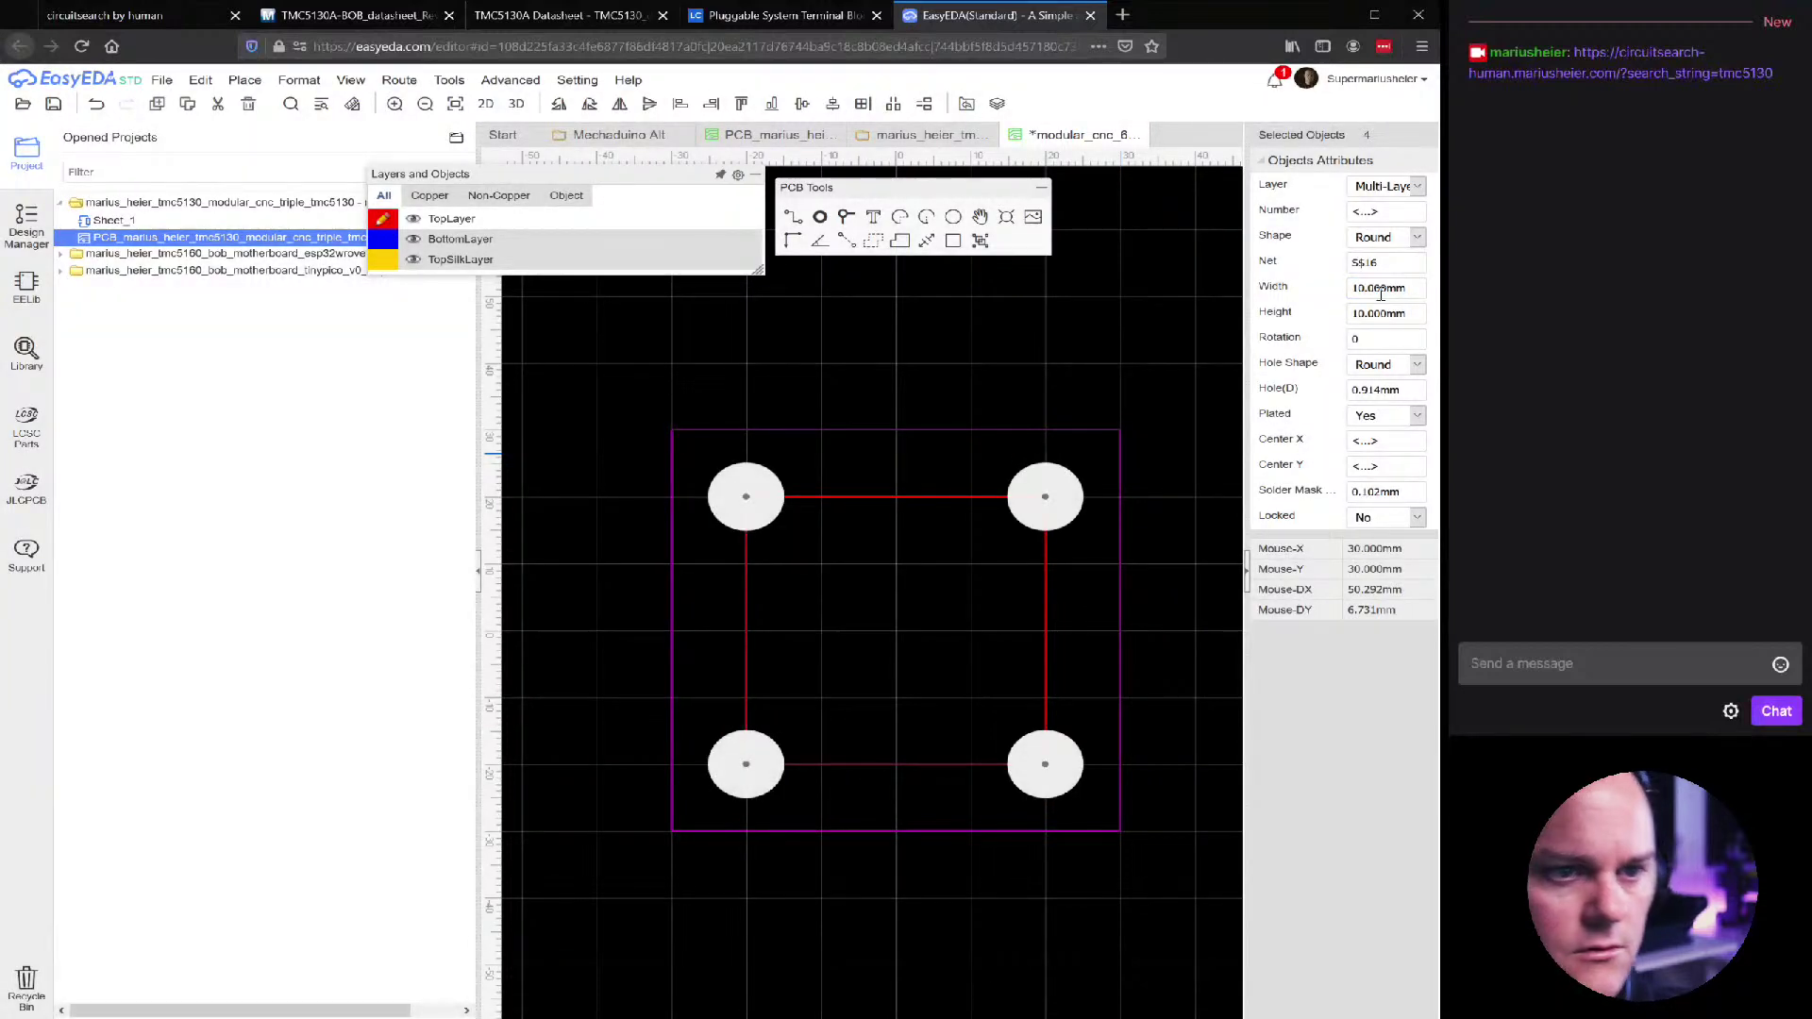
pyautogui.click(1374, 391)
pyautogui.write('4.5')
pyautogui.press('Return')
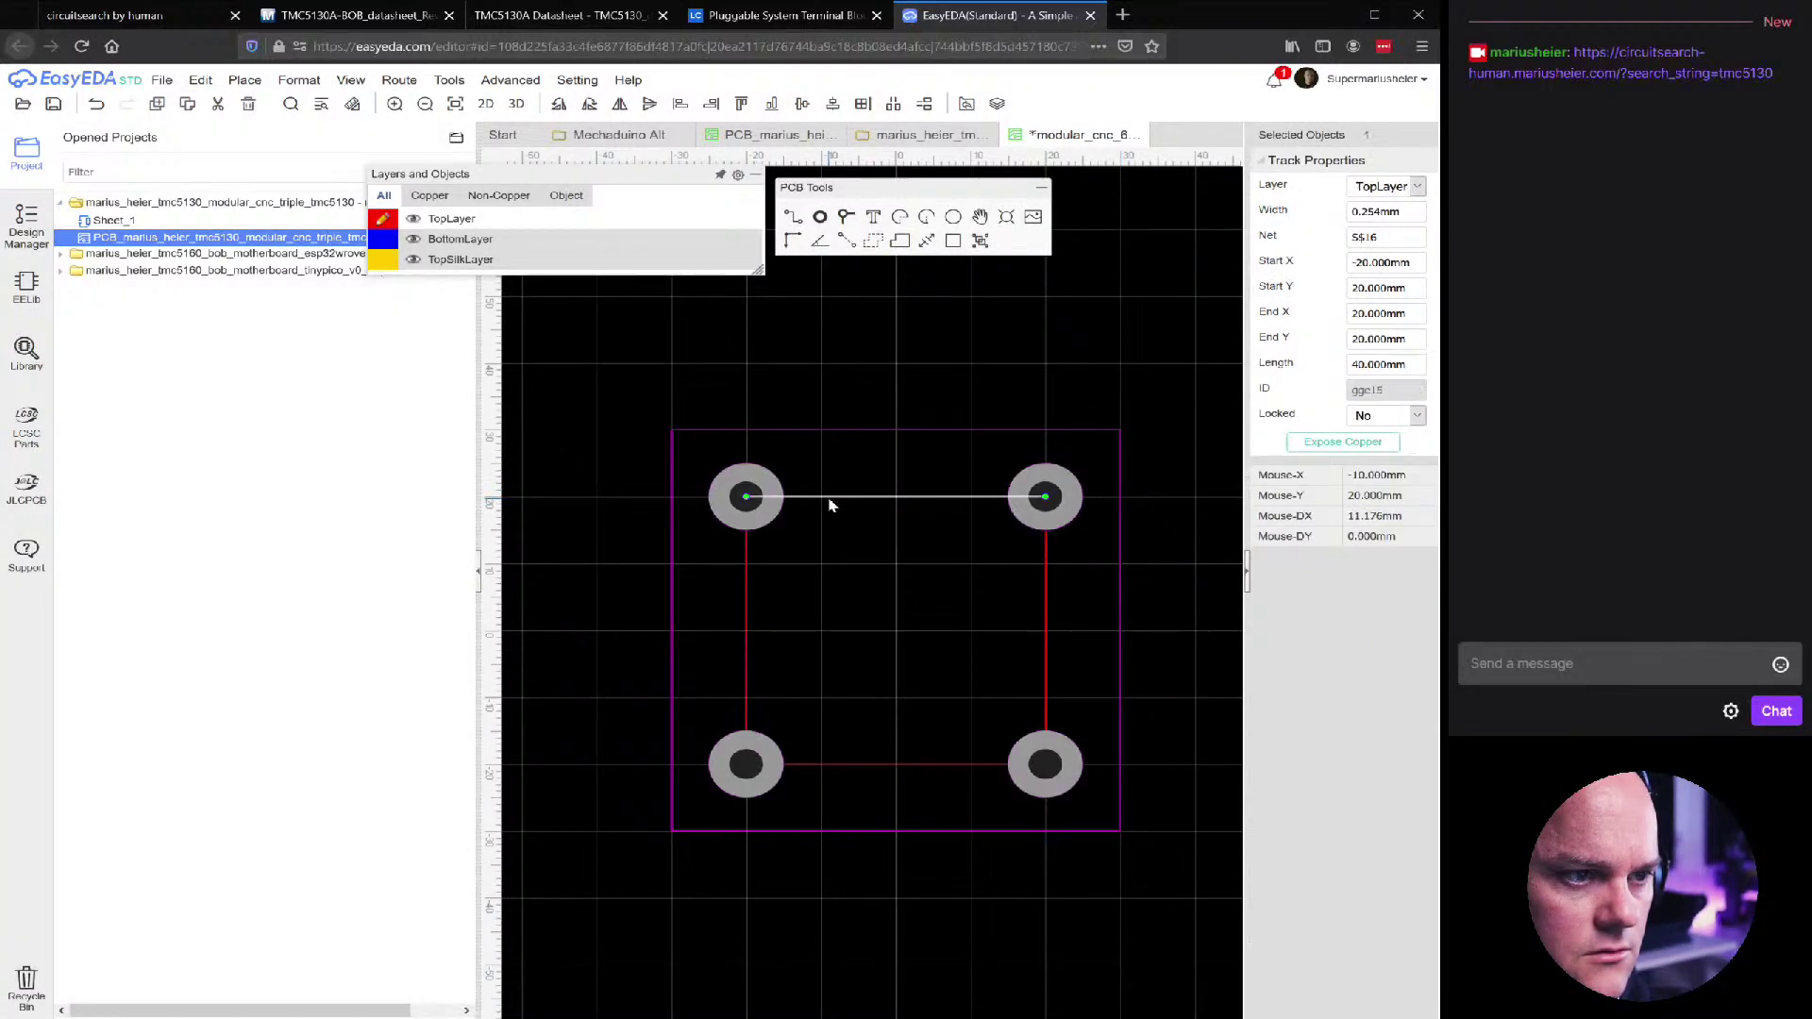
# Set the canvas snap size to 5 mm
pyautogui.click(865, 389)
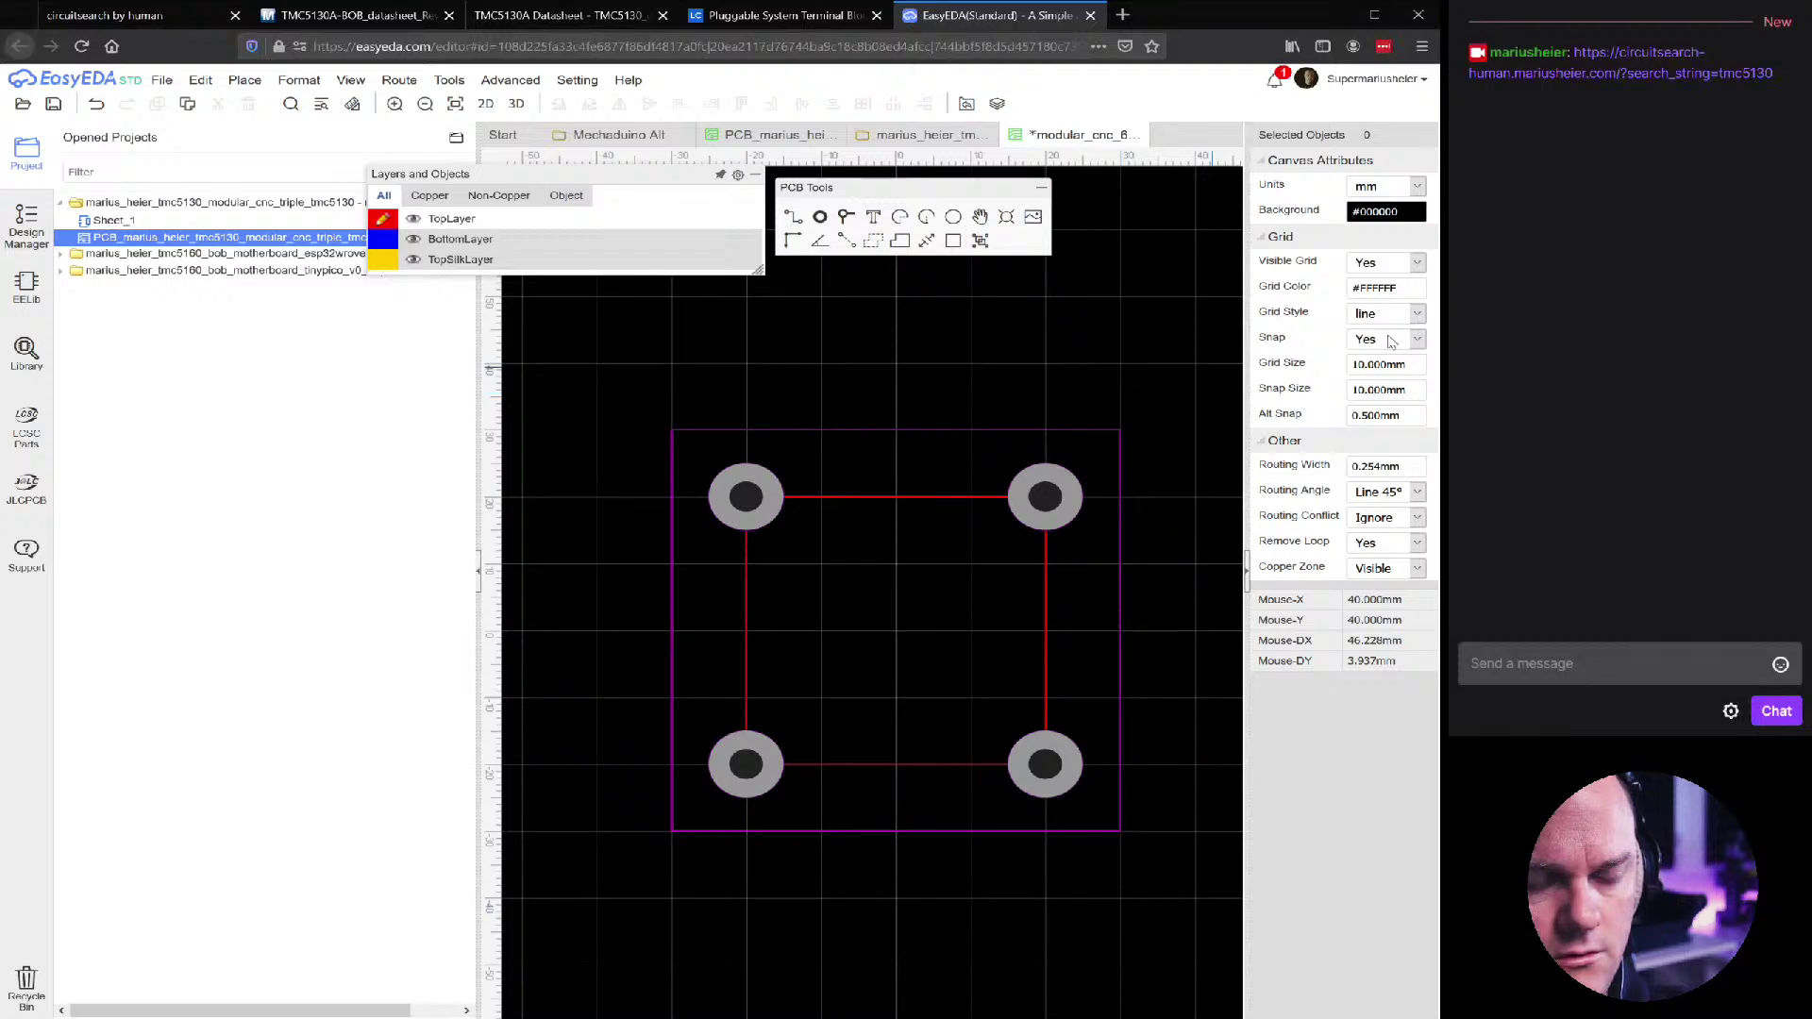
pyautogui.click(902, 498)
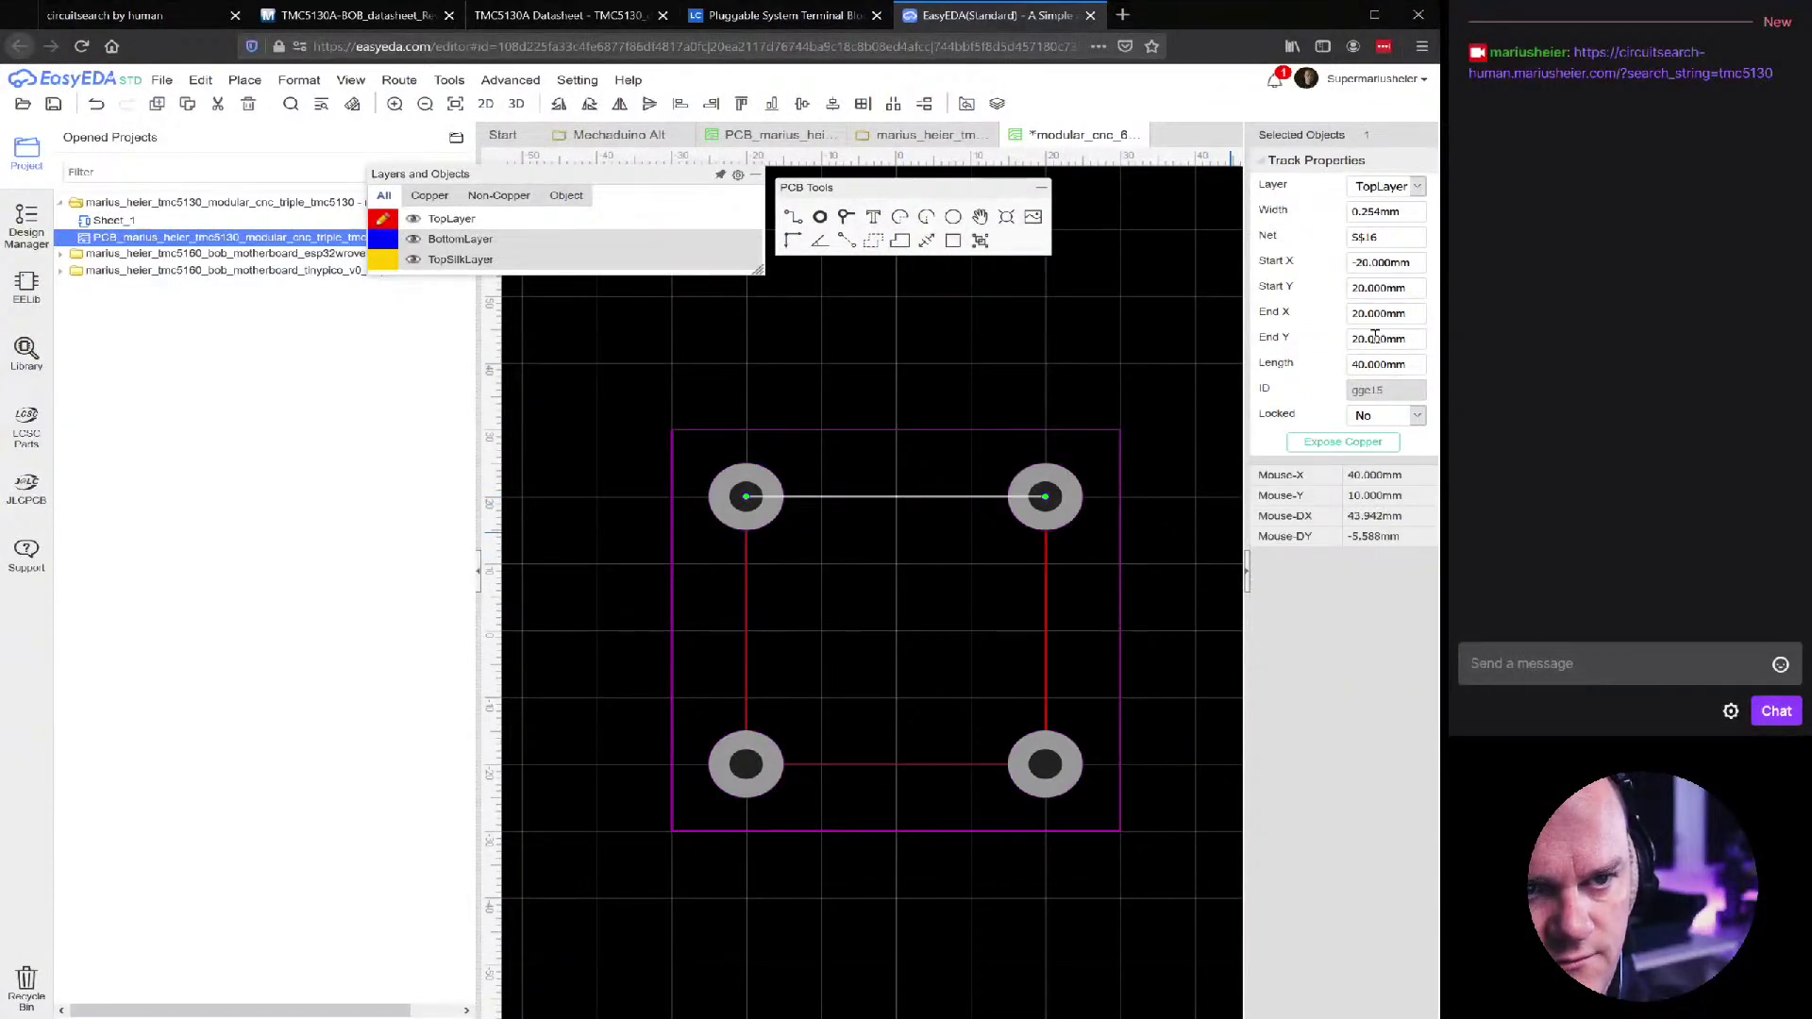
pyautogui.click(1151, 308)
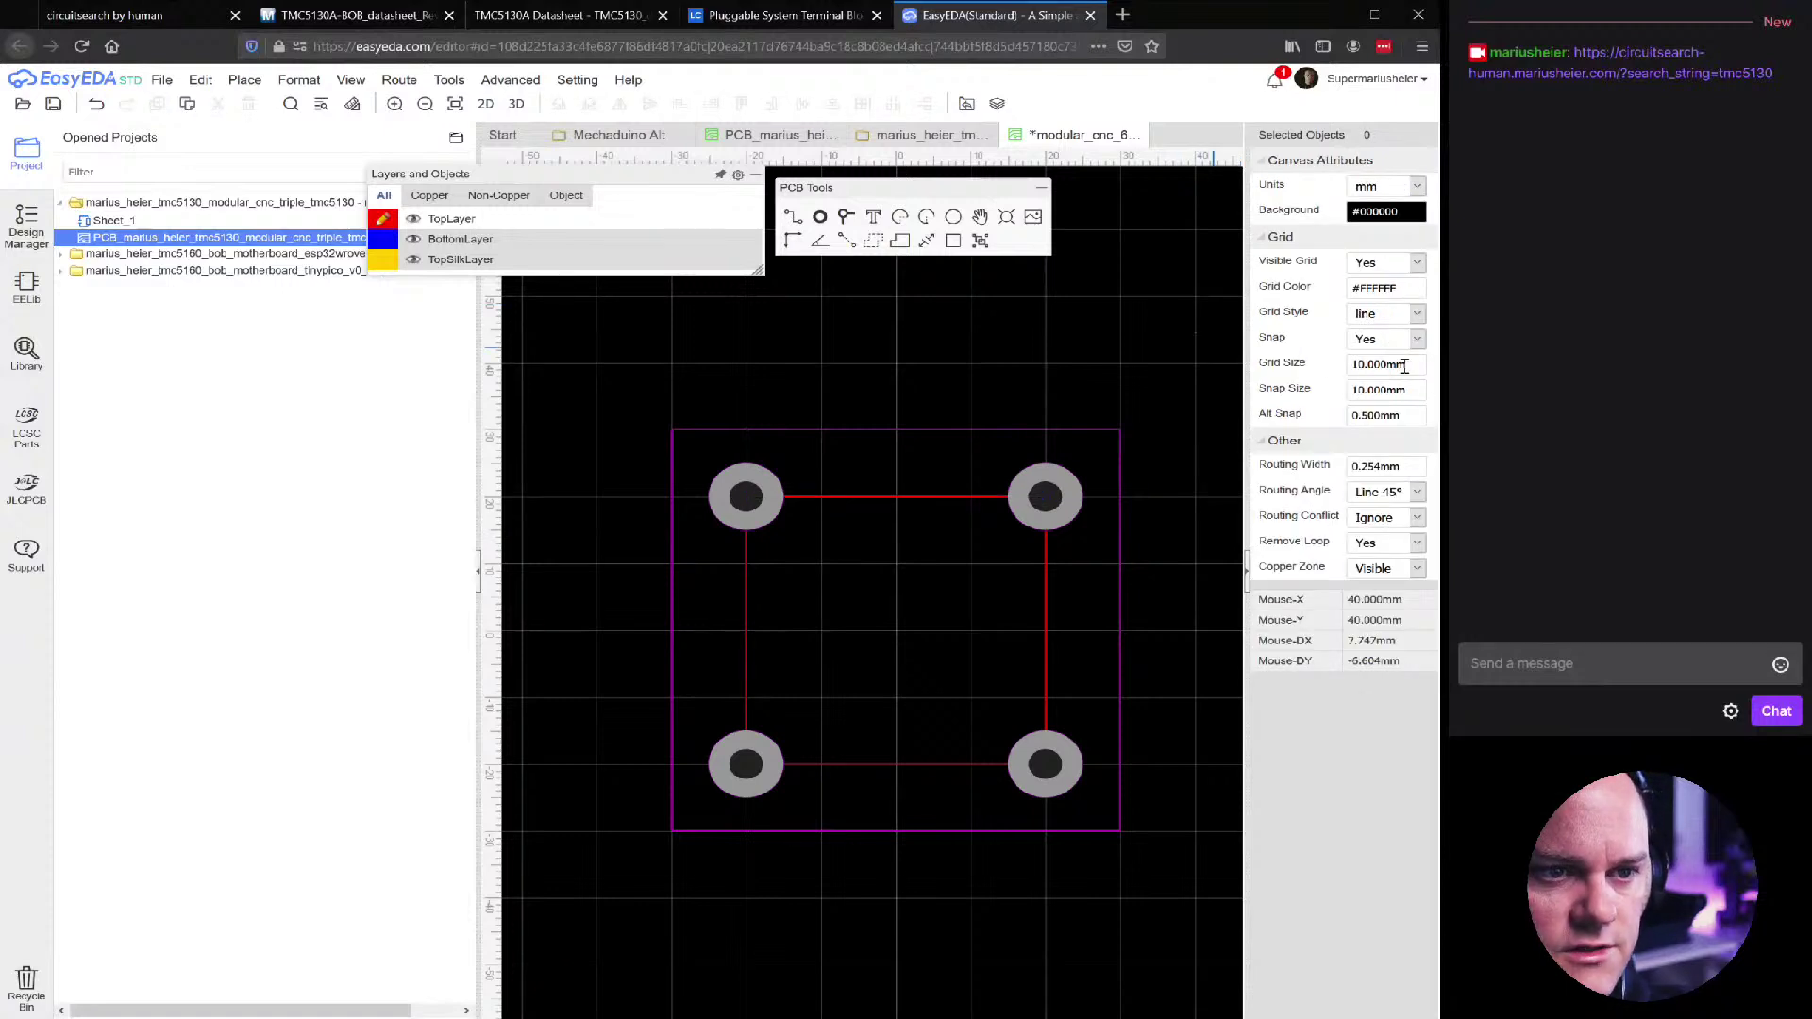
pyautogui.click(1401, 387)
pyautogui.write('5')
pyautogui.press('Return')
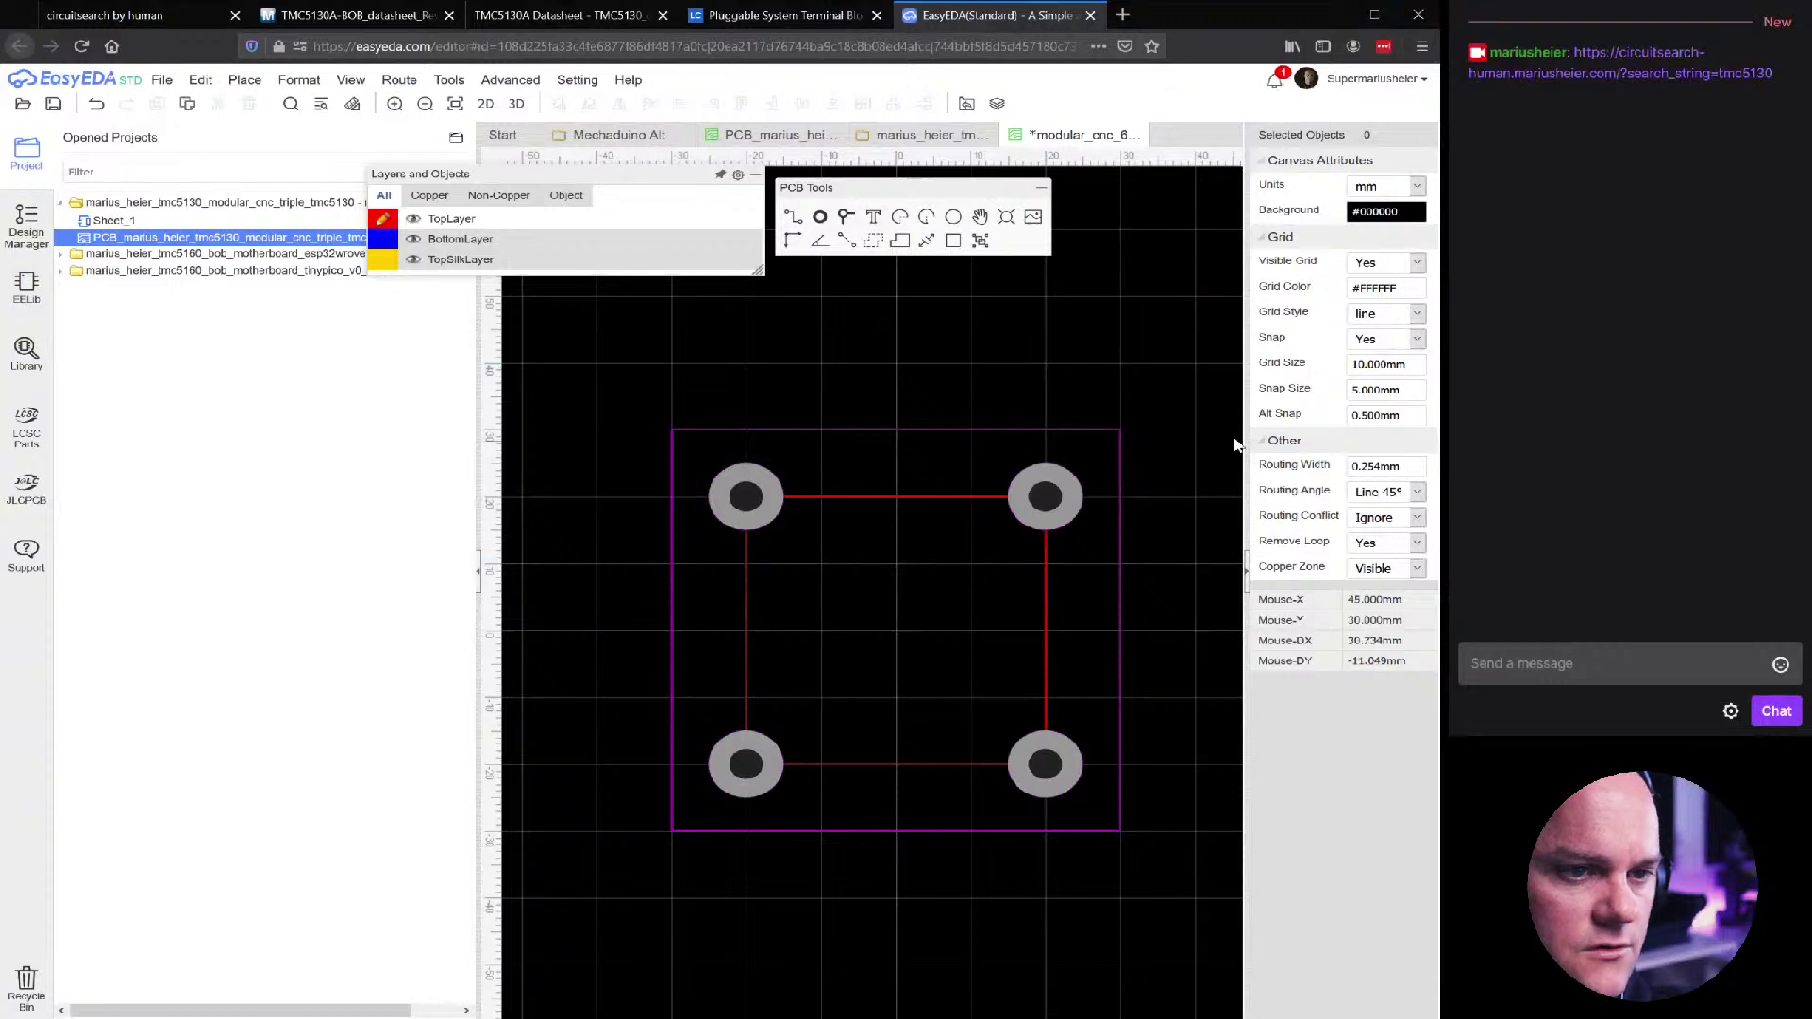
# Move the four corner pads outward to X ±25 mm and Y ±25 mm, bringing the connecting tracks along
pyautogui.moveTo(1045, 491); pyautogui.dragTo(1081, 458)
pyautogui.click(747, 493)
pyautogui.moveTo(746, 494); pyautogui.dragTo(708, 462)
pyautogui.moveTo(745, 764); pyautogui.dragTo(708, 795)
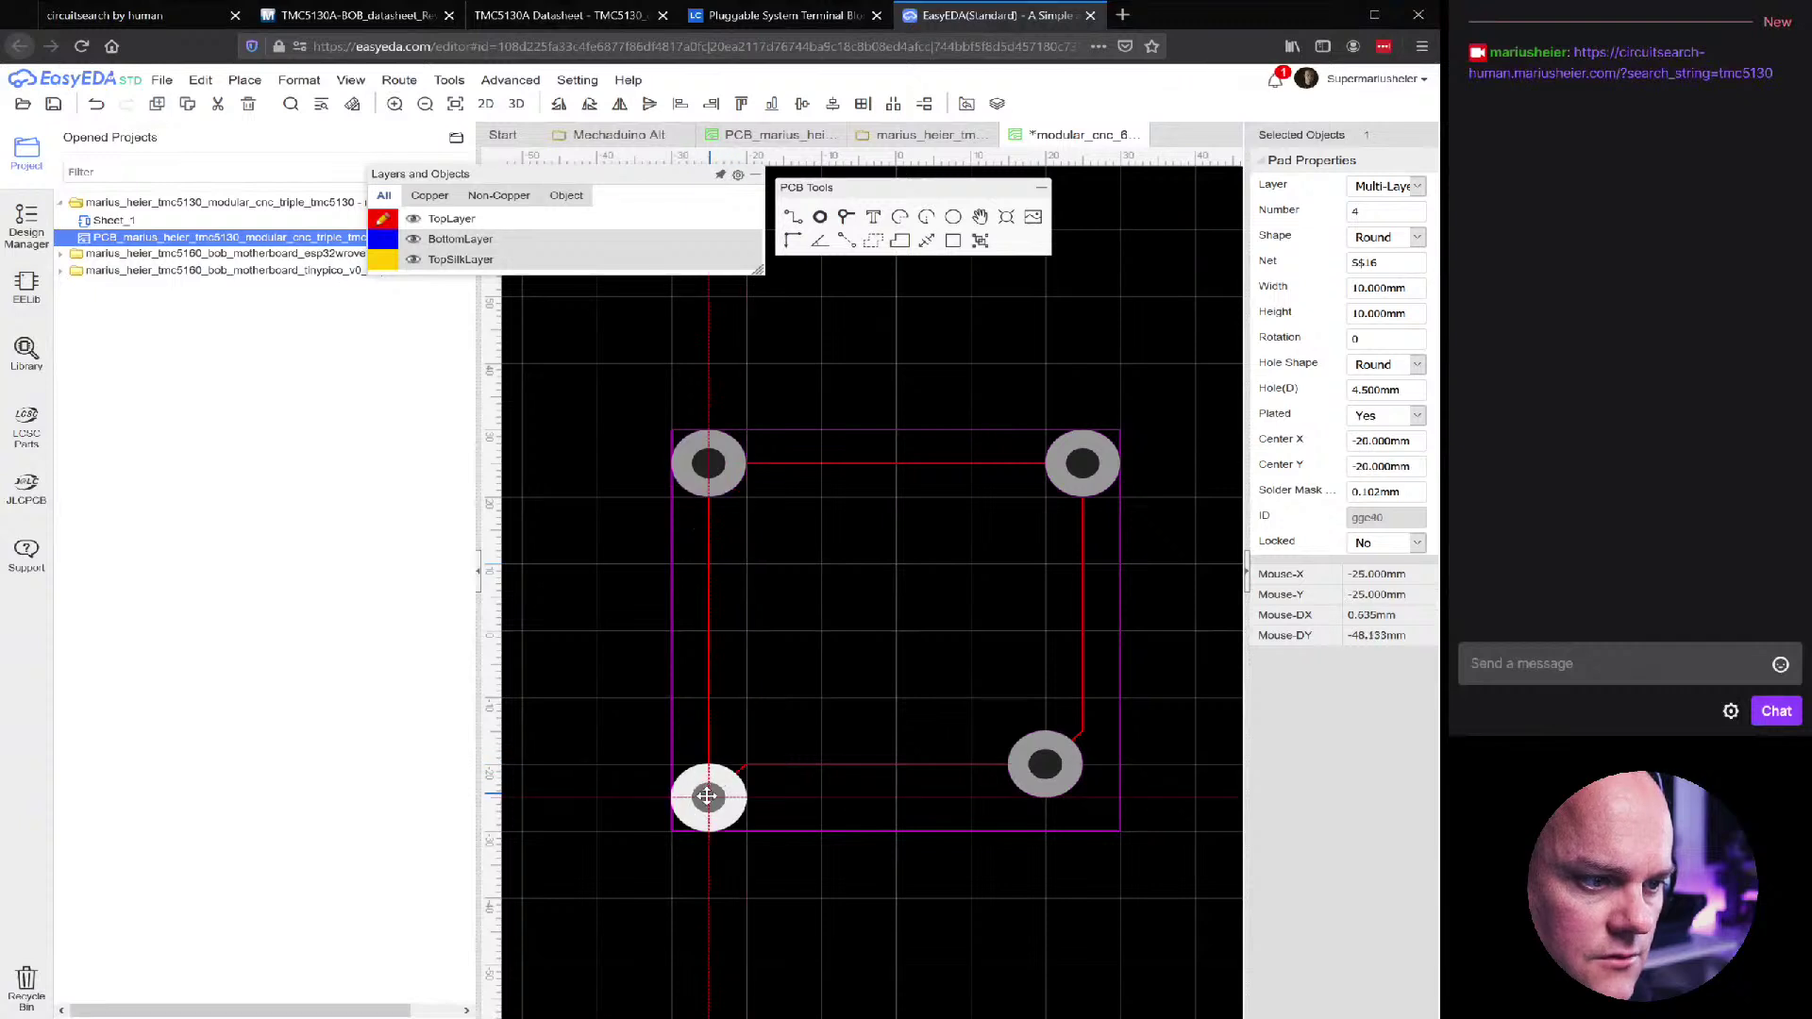
pyautogui.moveTo(1044, 761); pyautogui.dragTo(1081, 798)
pyautogui.click(1184, 741)
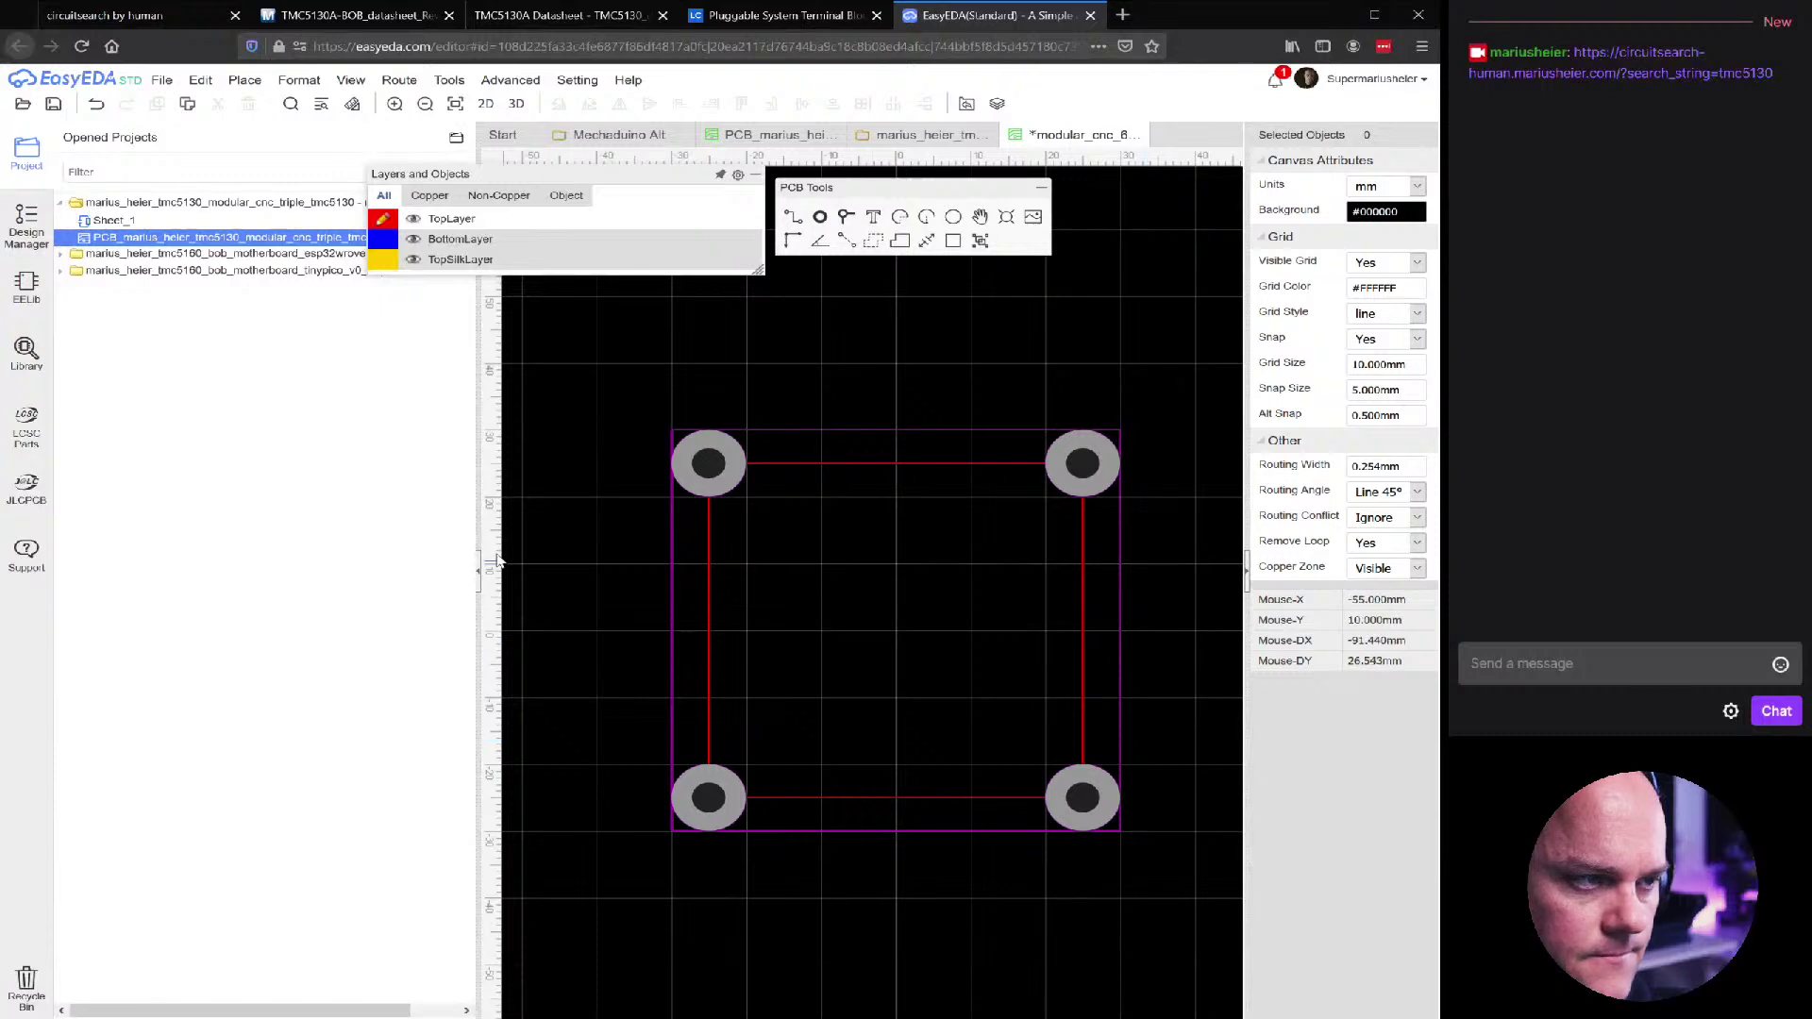
# Shorten the outline at the upper-left corner: start the upper edge at X -20 mm and end the left edge at Y 20 mm
pyautogui.click(162, 80)
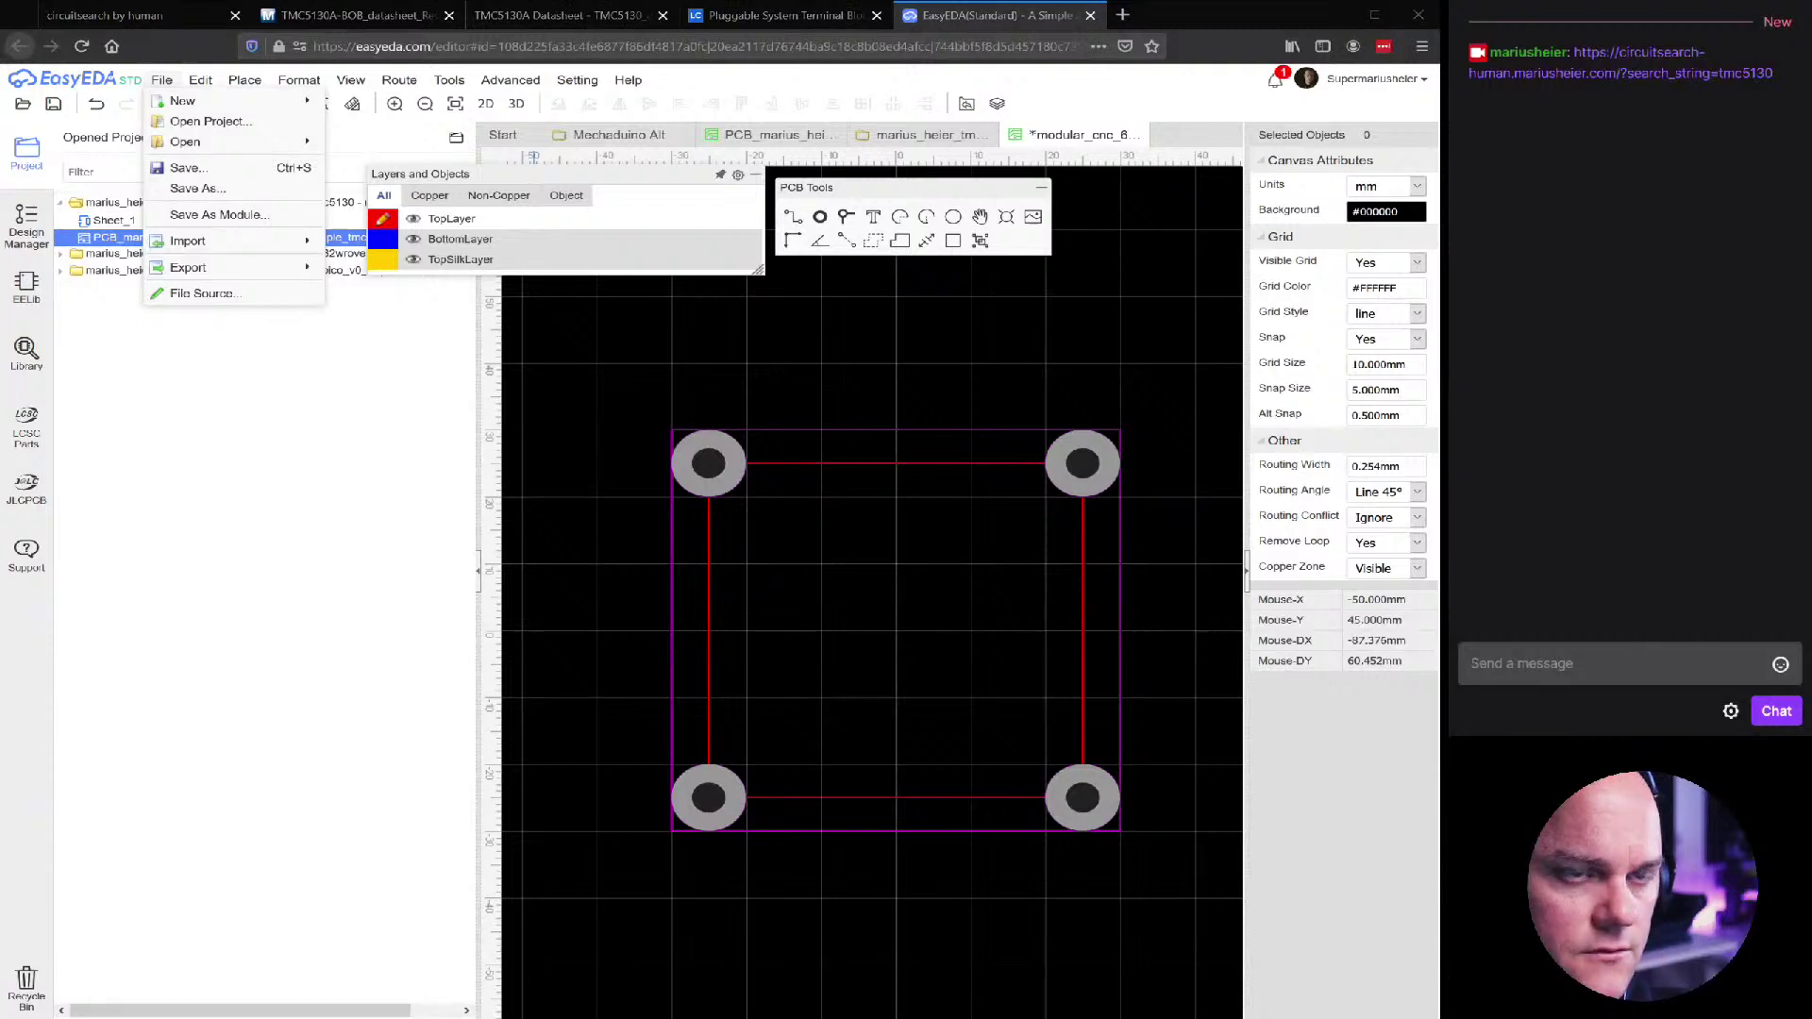
pyautogui.scroll(5, 667, 442)
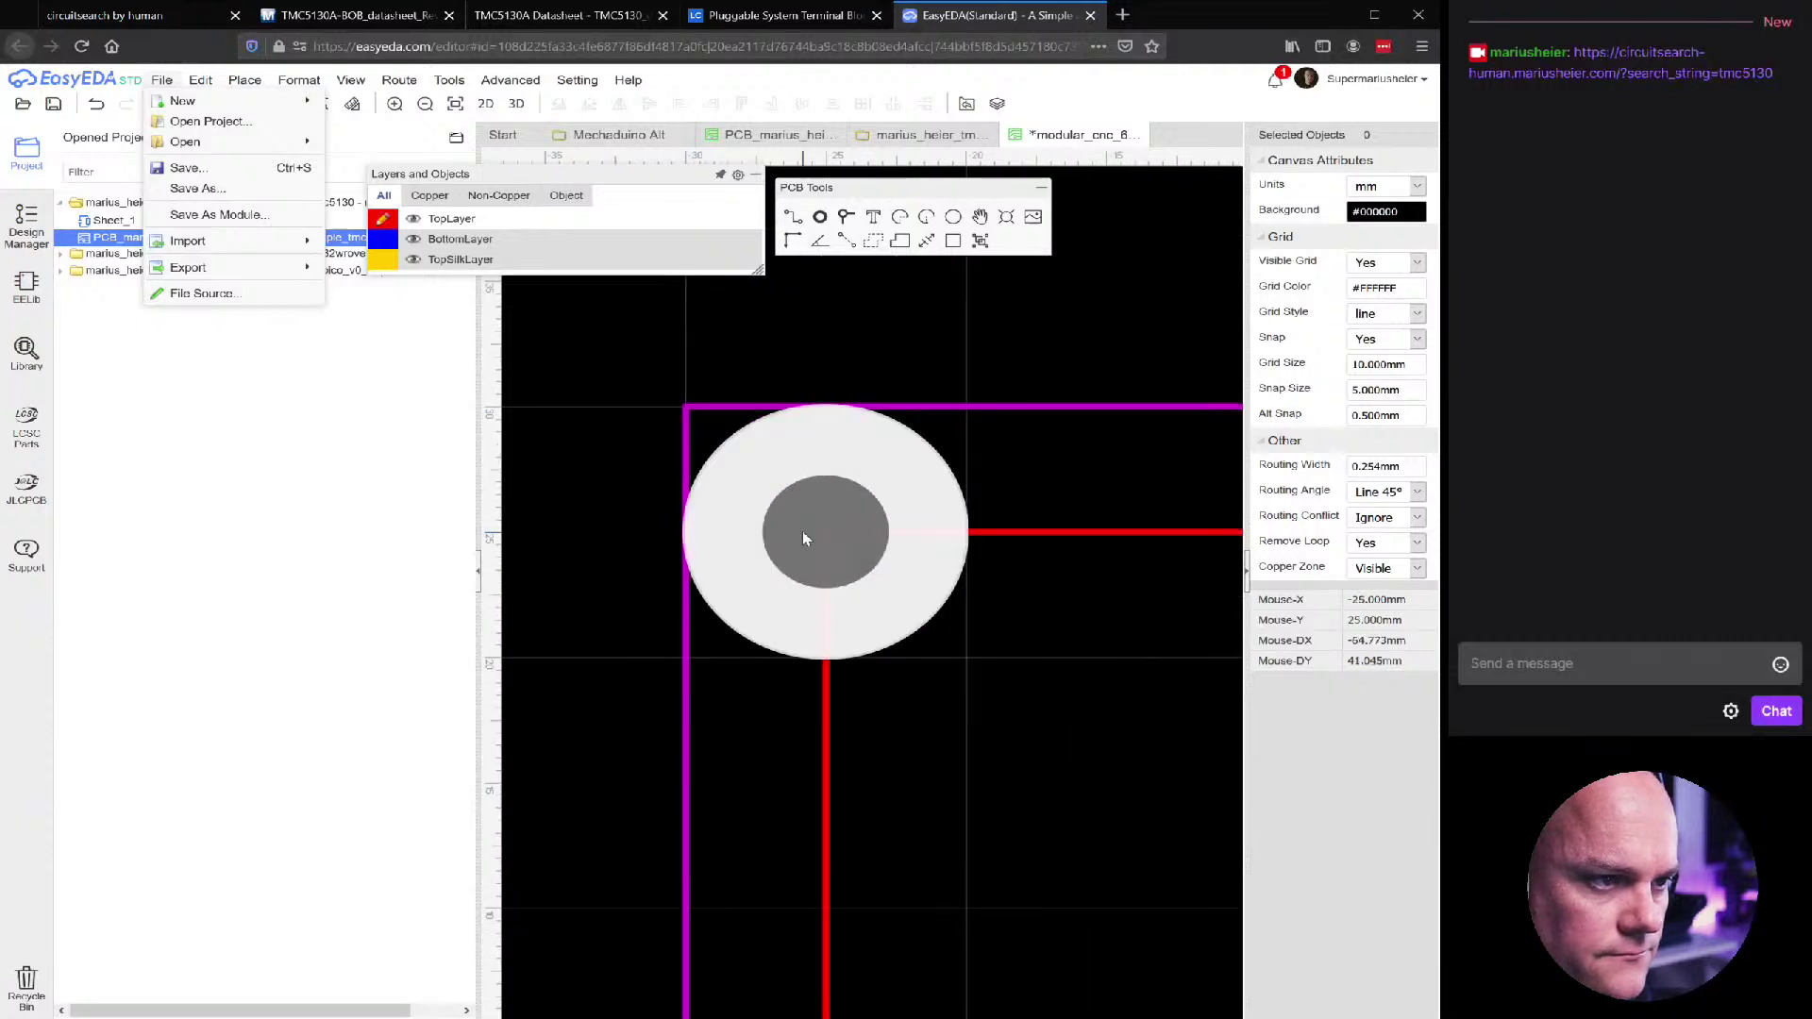
pyautogui.scroll(-1, 804, 536)
pyautogui.moveTo(756, 491); pyautogui.dragTo(667, 467, button='right')
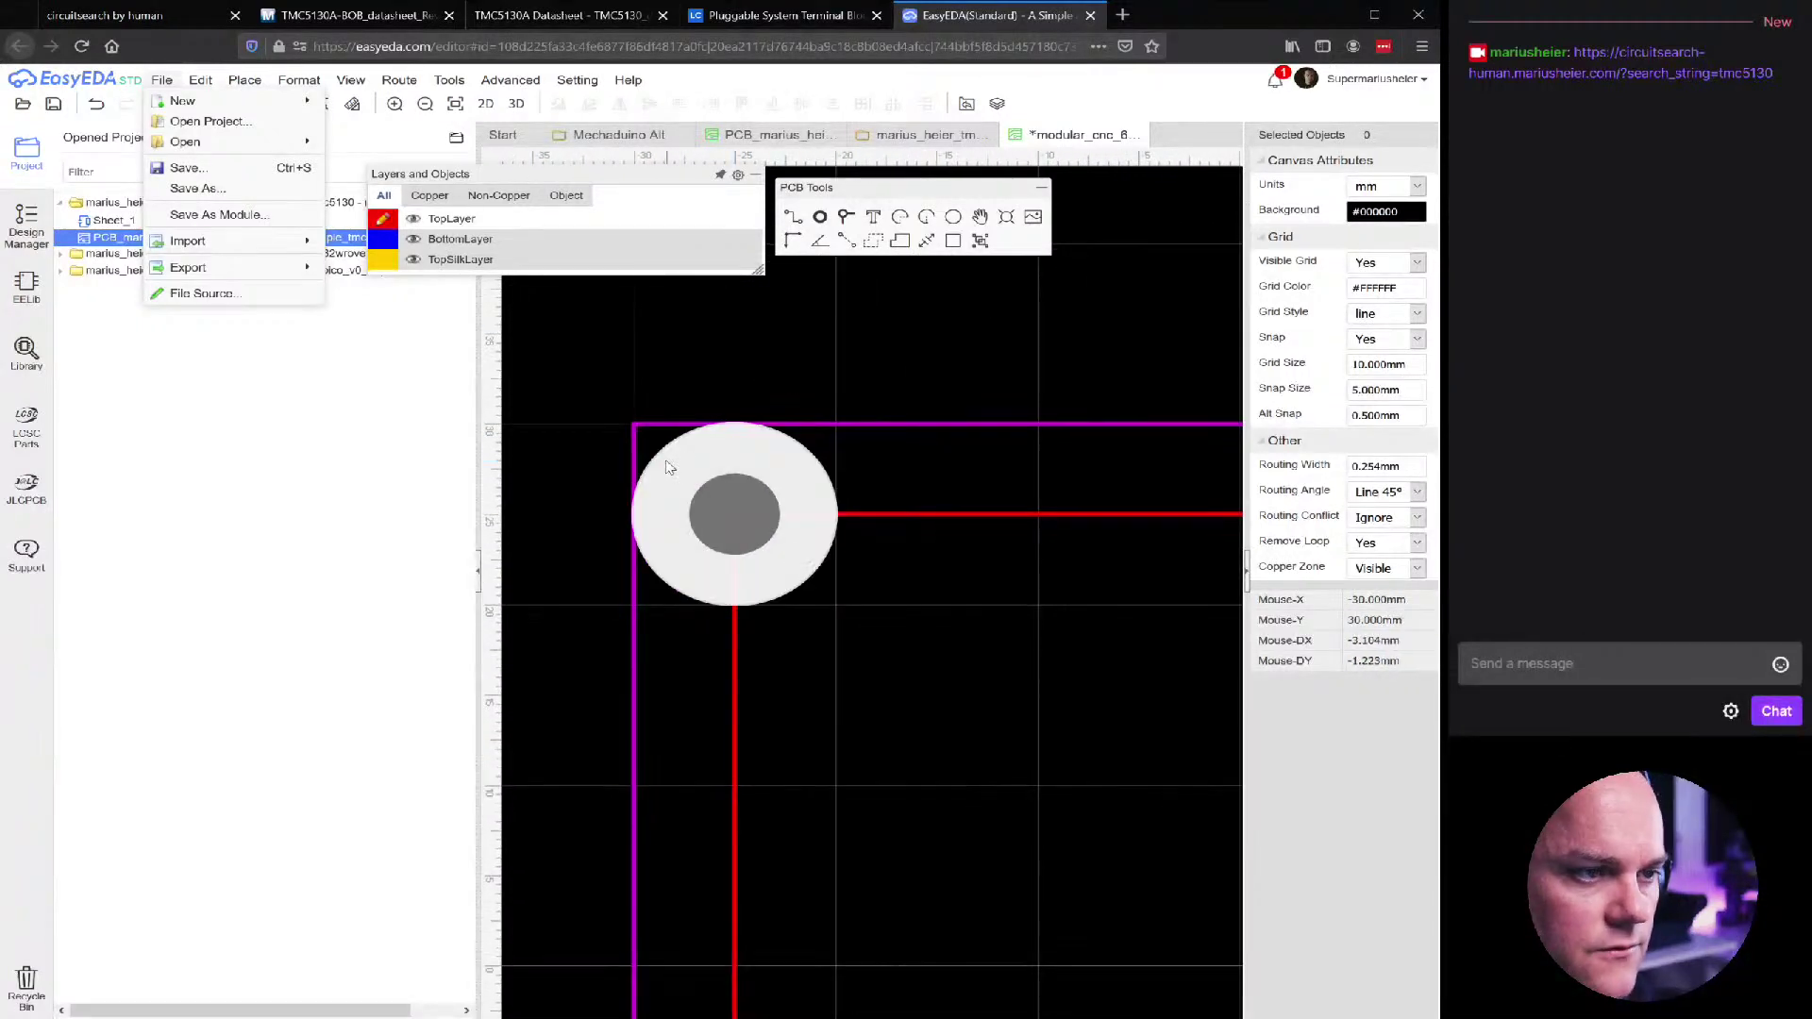
pyautogui.click(665, 423)
pyautogui.moveTo(637, 423); pyautogui.dragTo(836, 432)
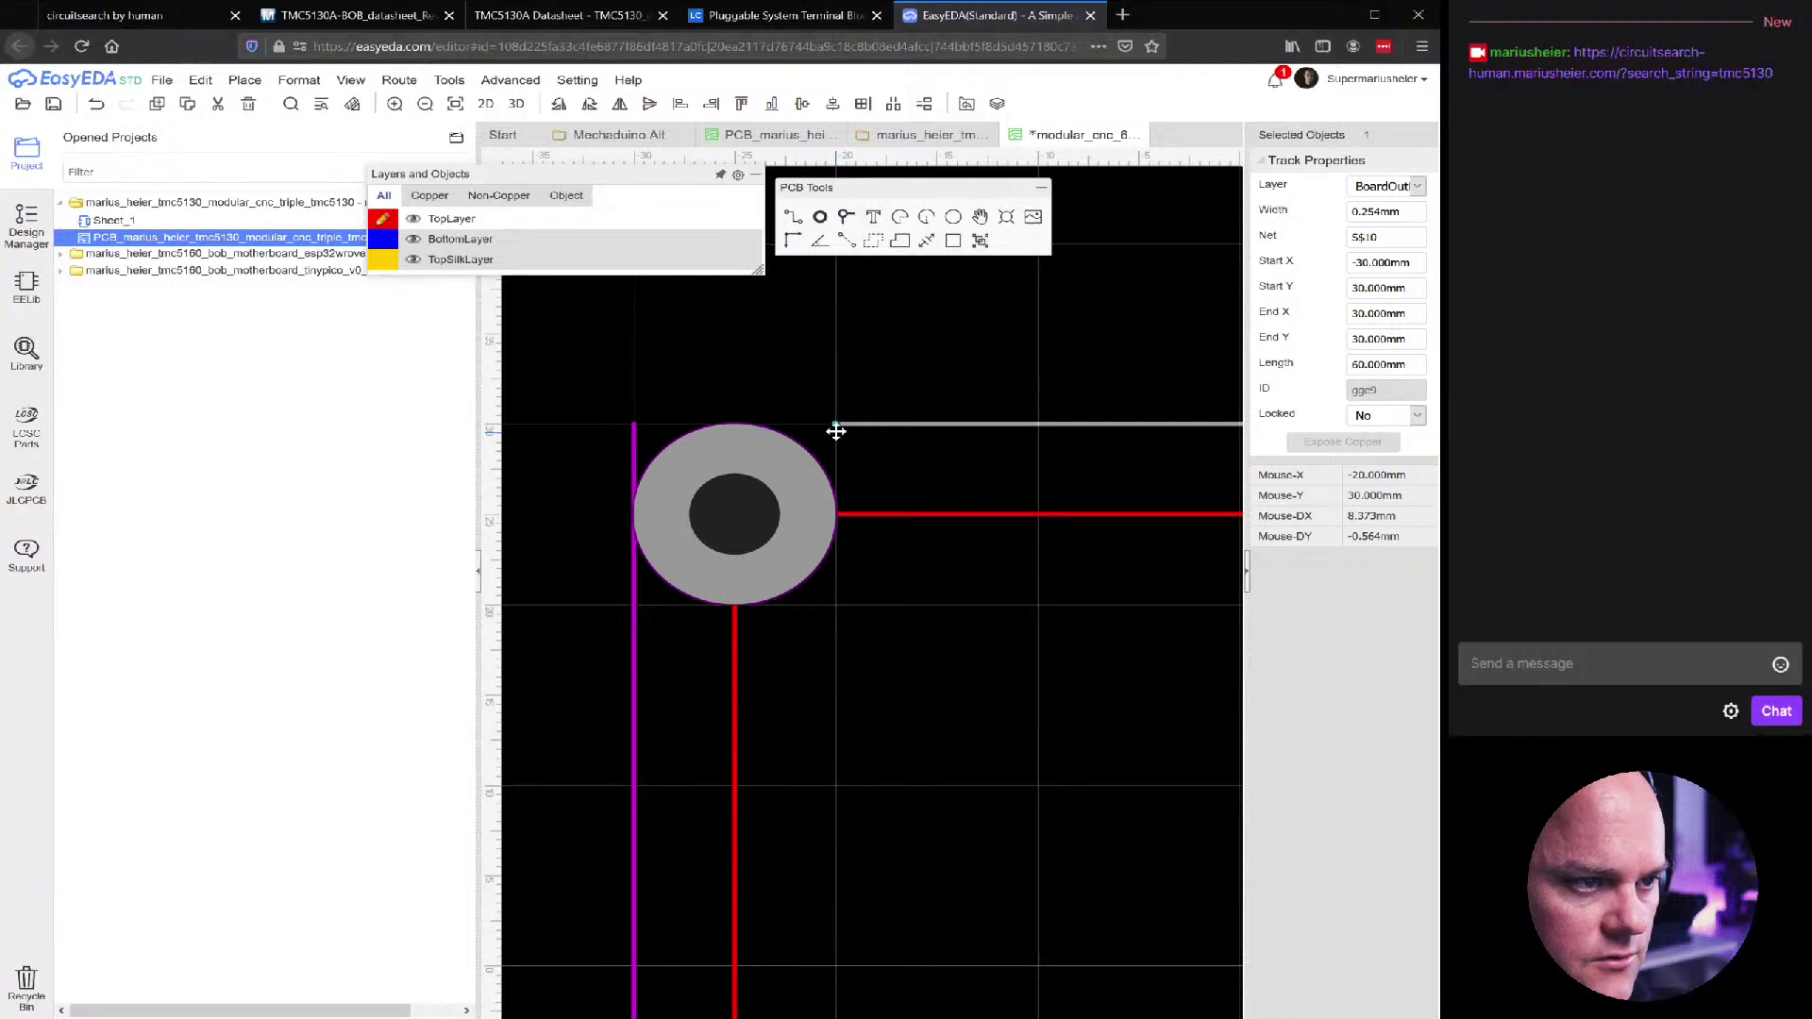
pyautogui.click(634, 427)
pyautogui.moveTo(634, 428); pyautogui.dragTo(635, 589)
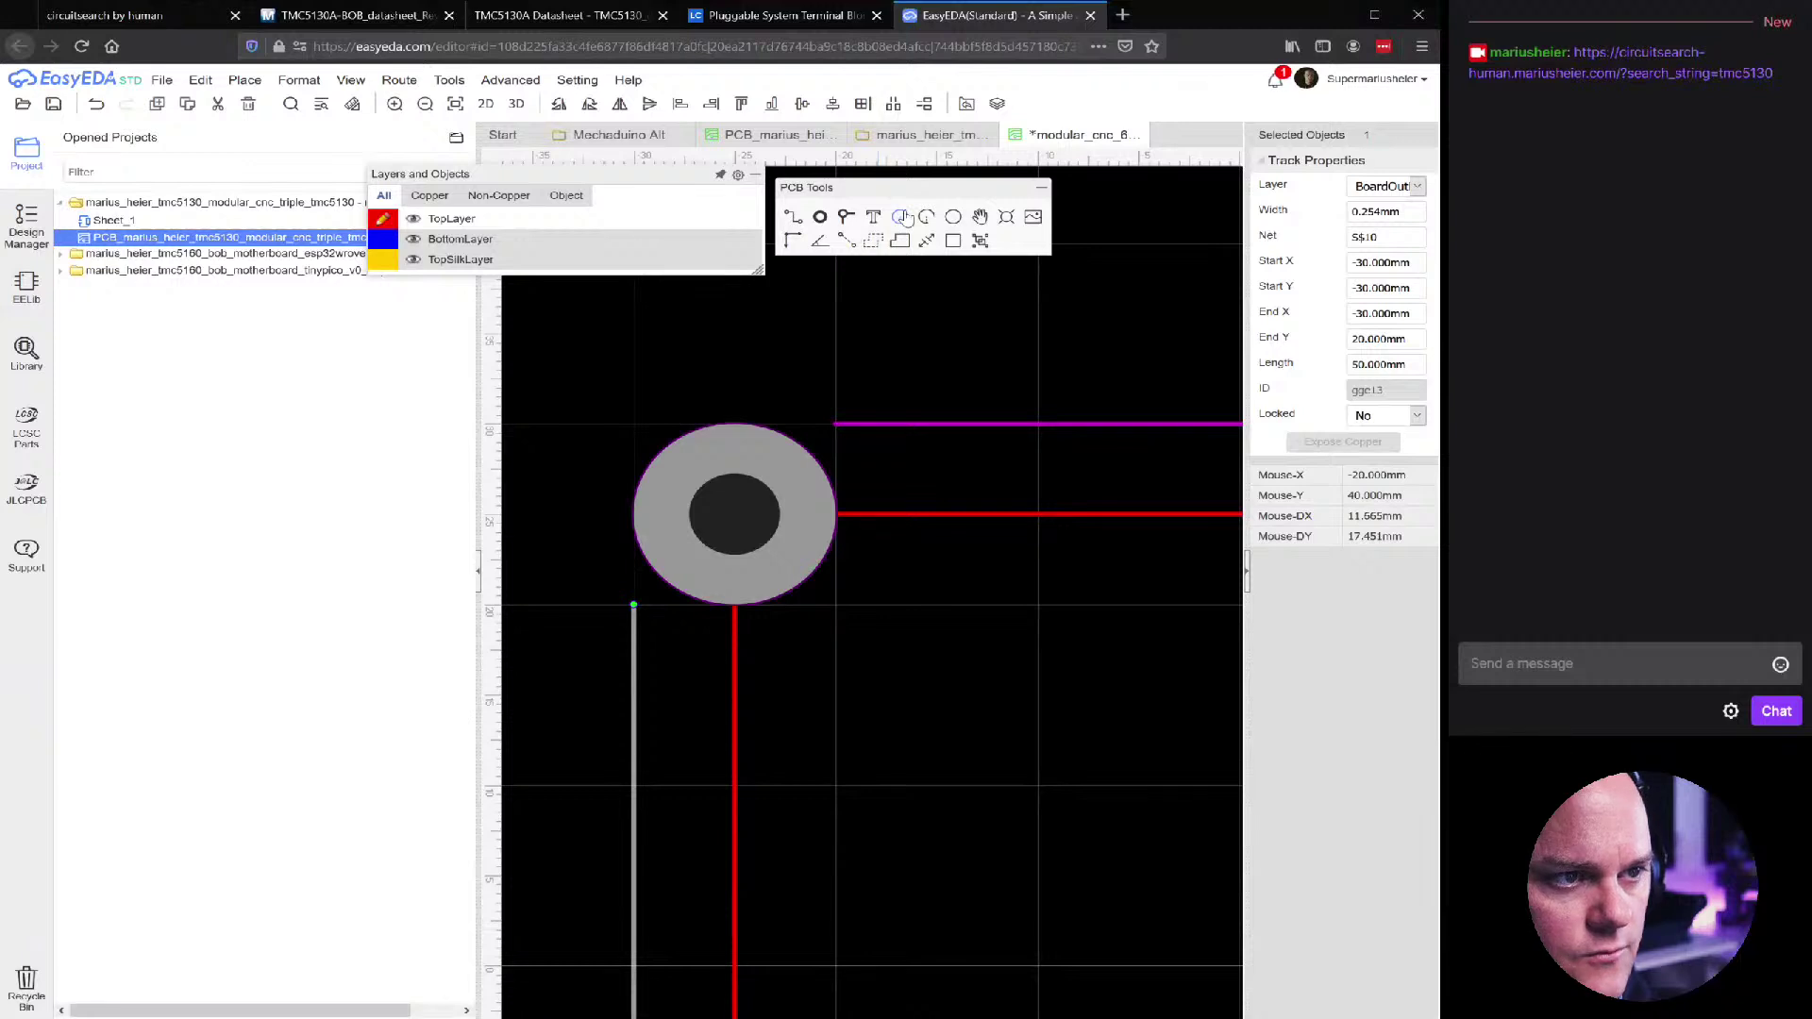
# Make BoardOutLine the active drawing layer
pyautogui.click(903, 217)
pyautogui.click(740, 455)
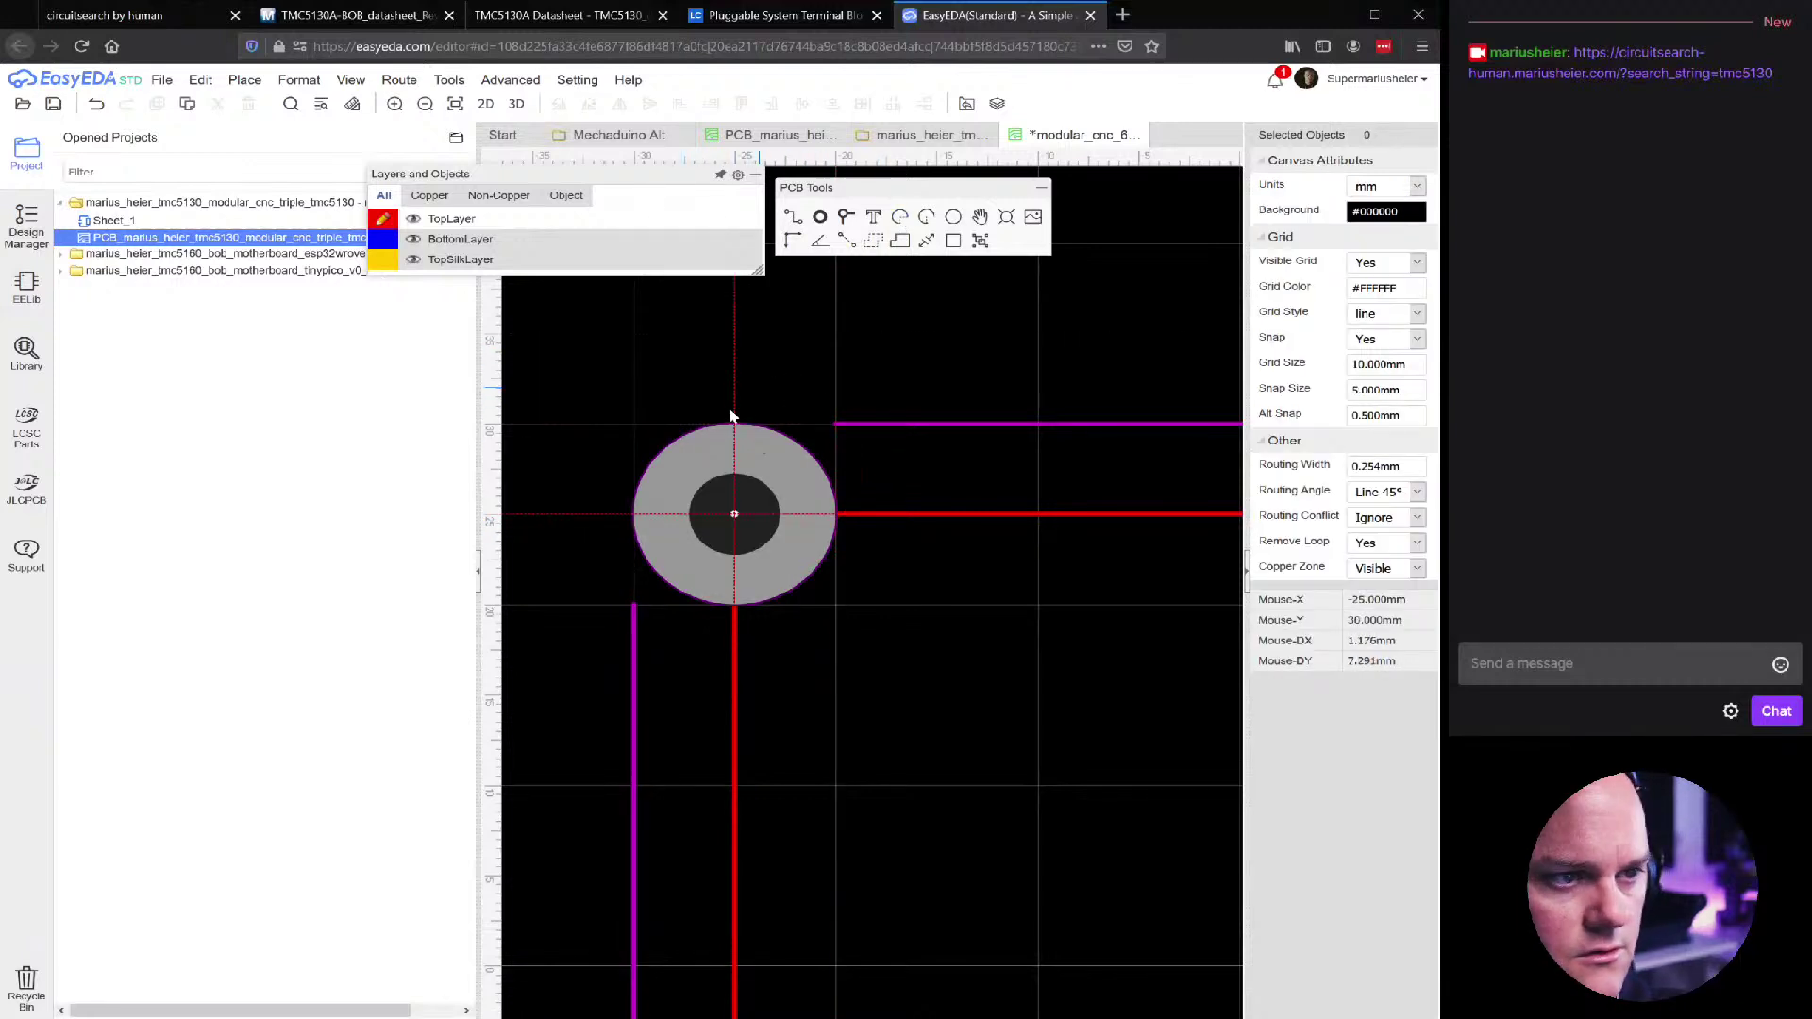
pyautogui.moveTo(414, 235)
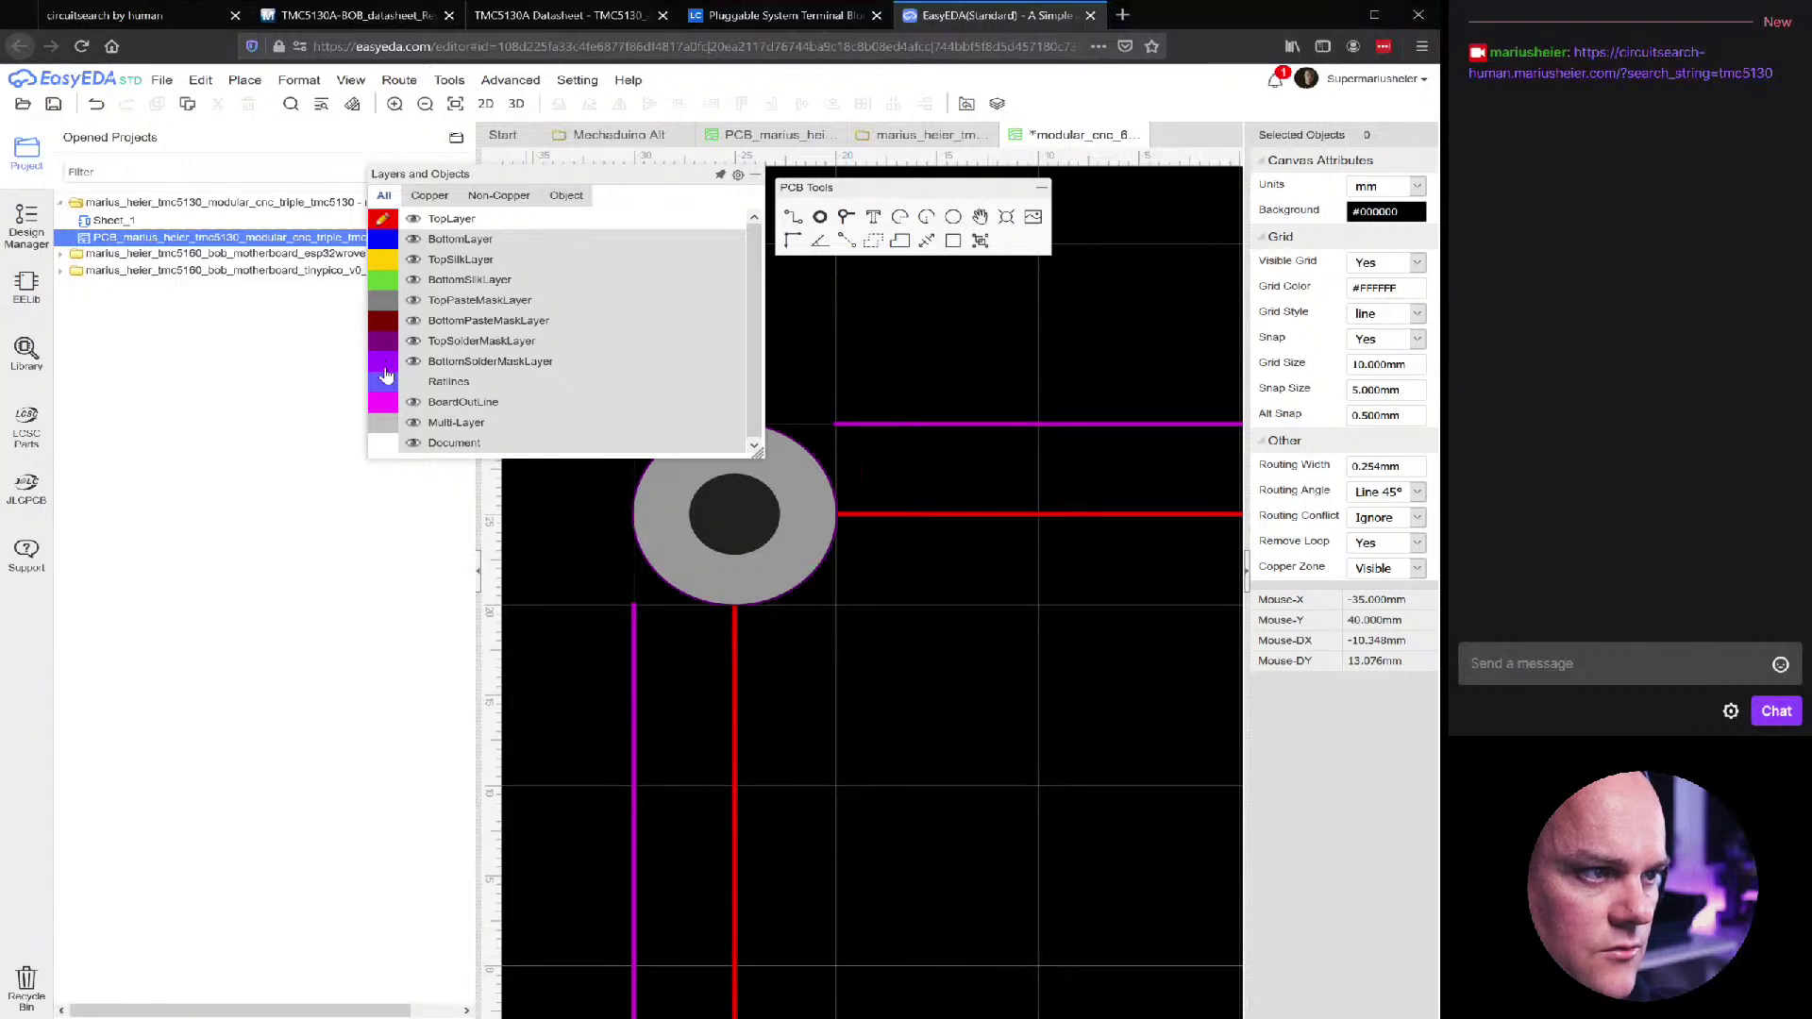
pyautogui.click(383, 402)
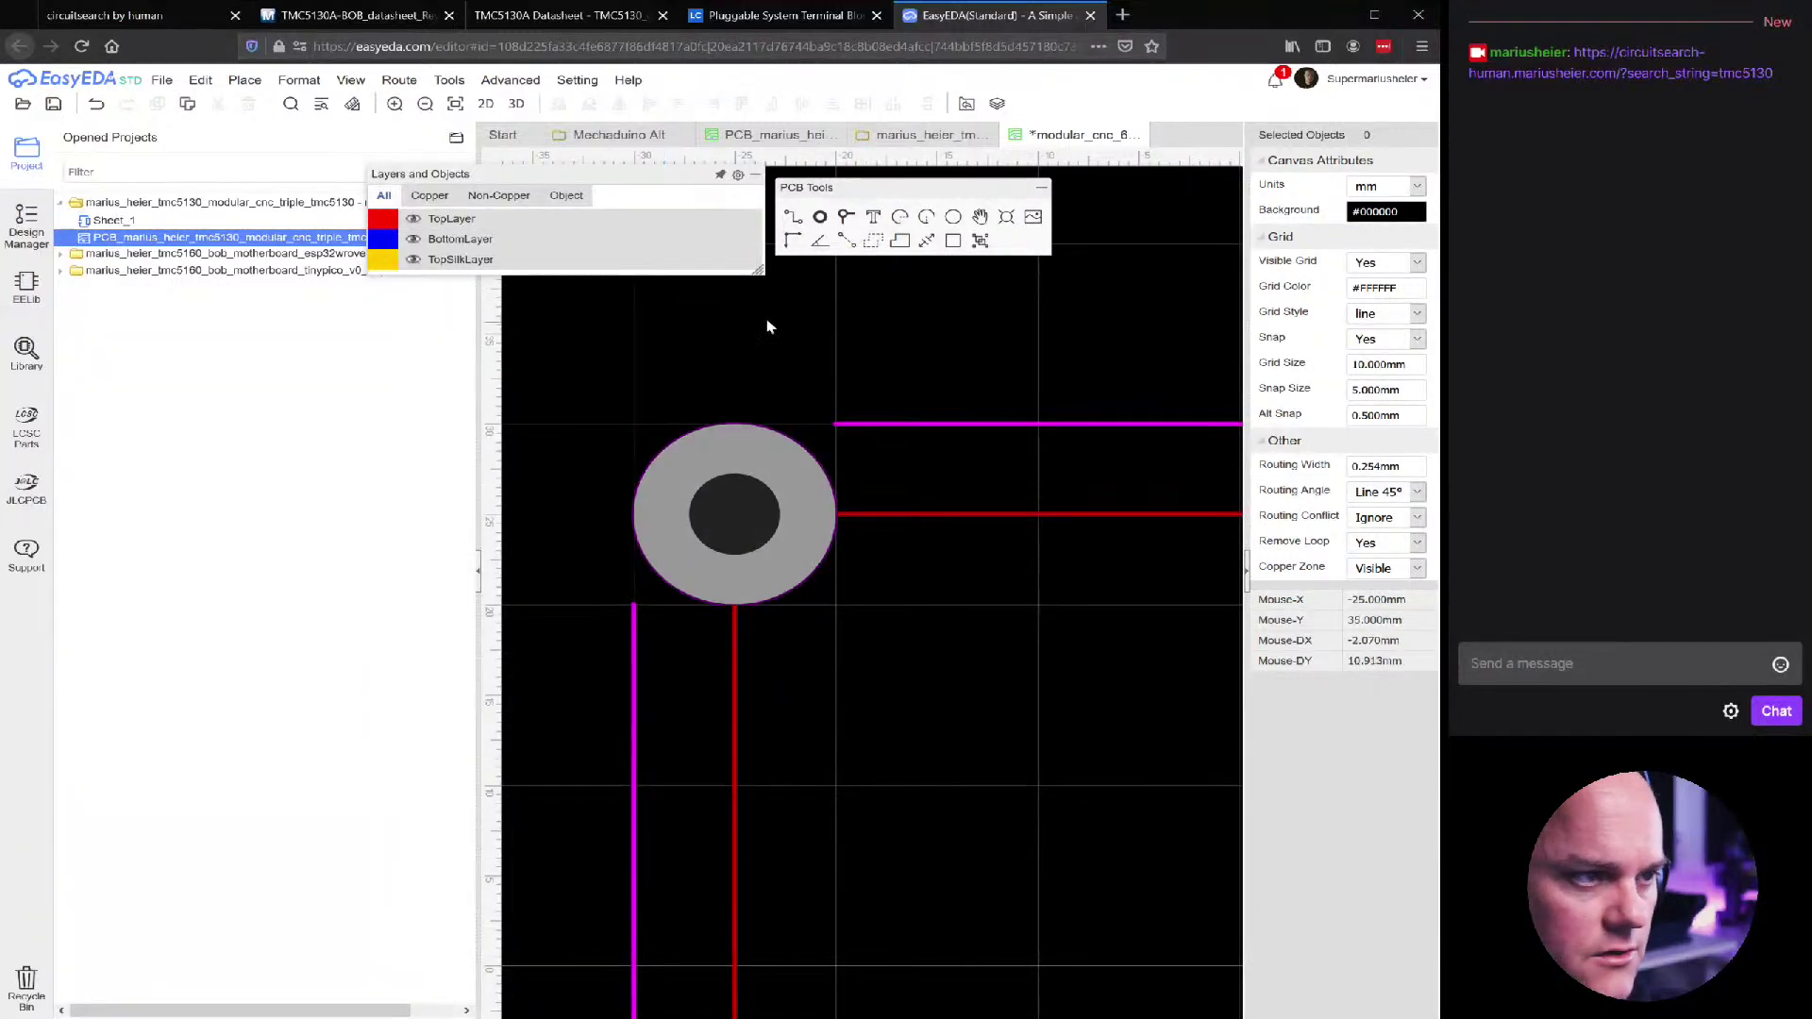
# Try to draw a board-outline arc around the left half of the upper-left pad, centred on the pad, and undo it
pyautogui.click(928, 218)
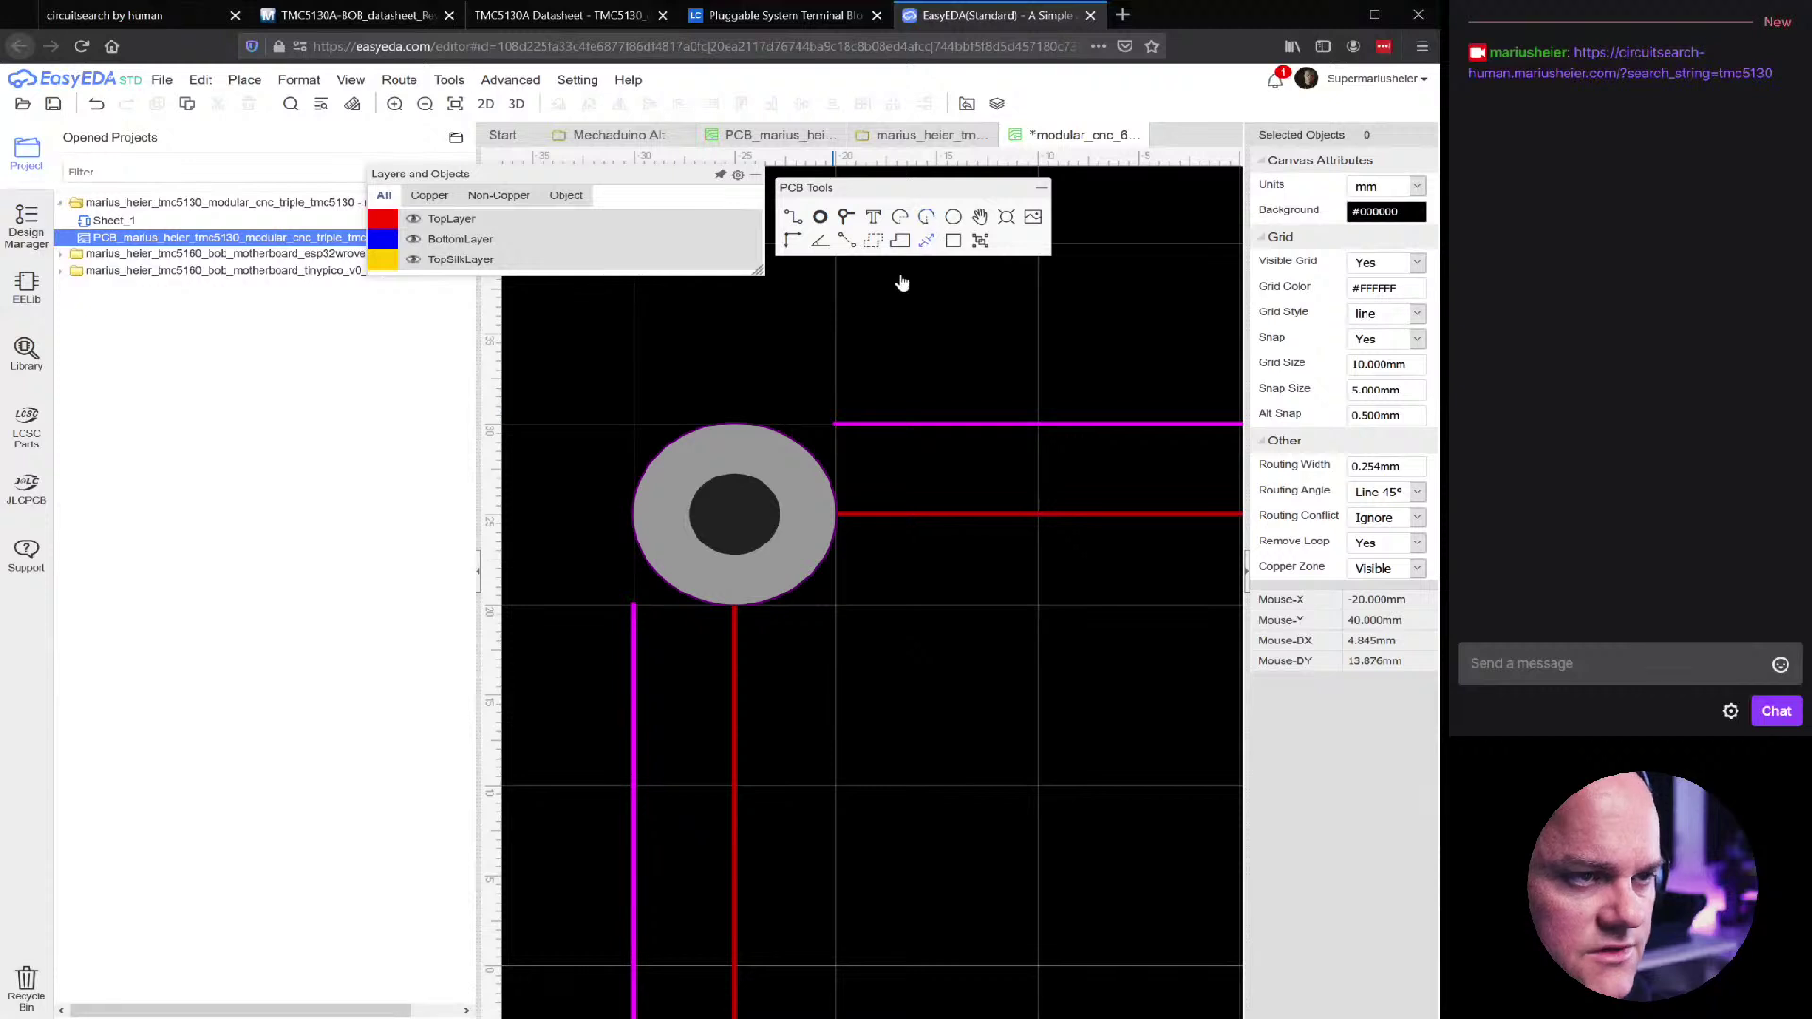
pyautogui.click(755, 518)
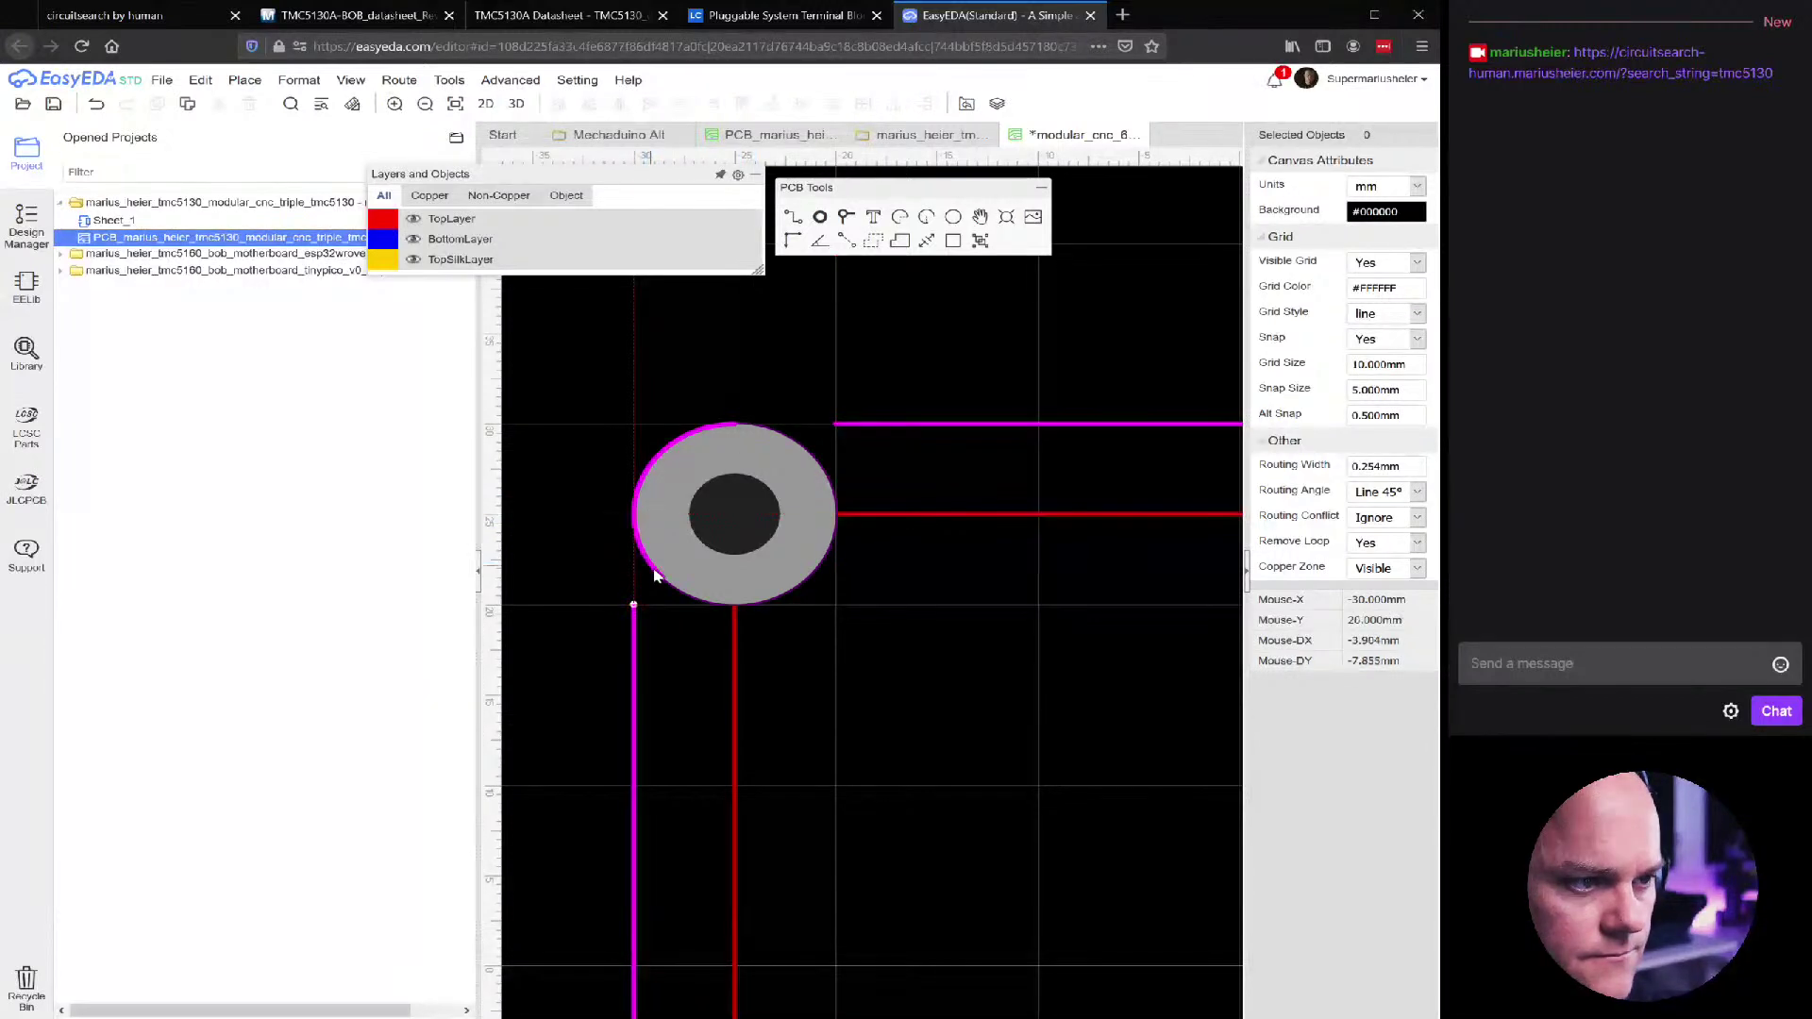
pyautogui.click(734, 611)
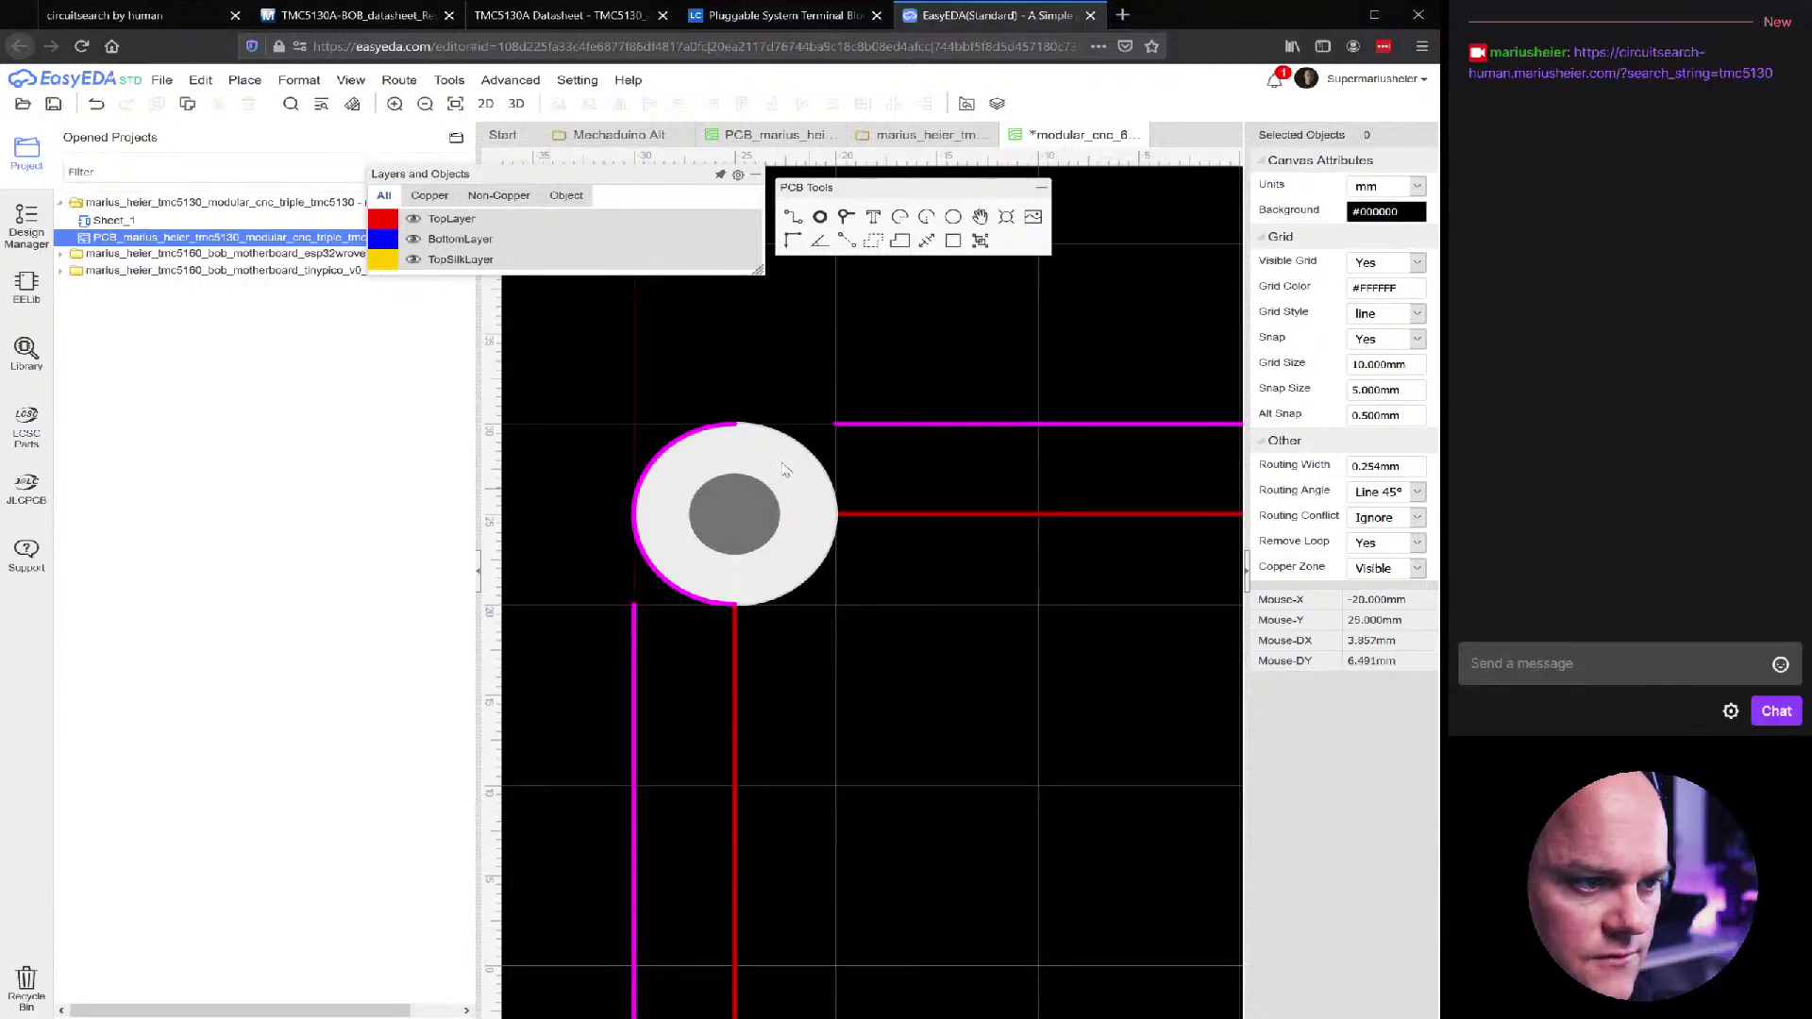
pyautogui.click(734, 427)
pyautogui.moveTo(735, 427); pyautogui.dragTo(846, 457)
pyautogui.click(827, 658)
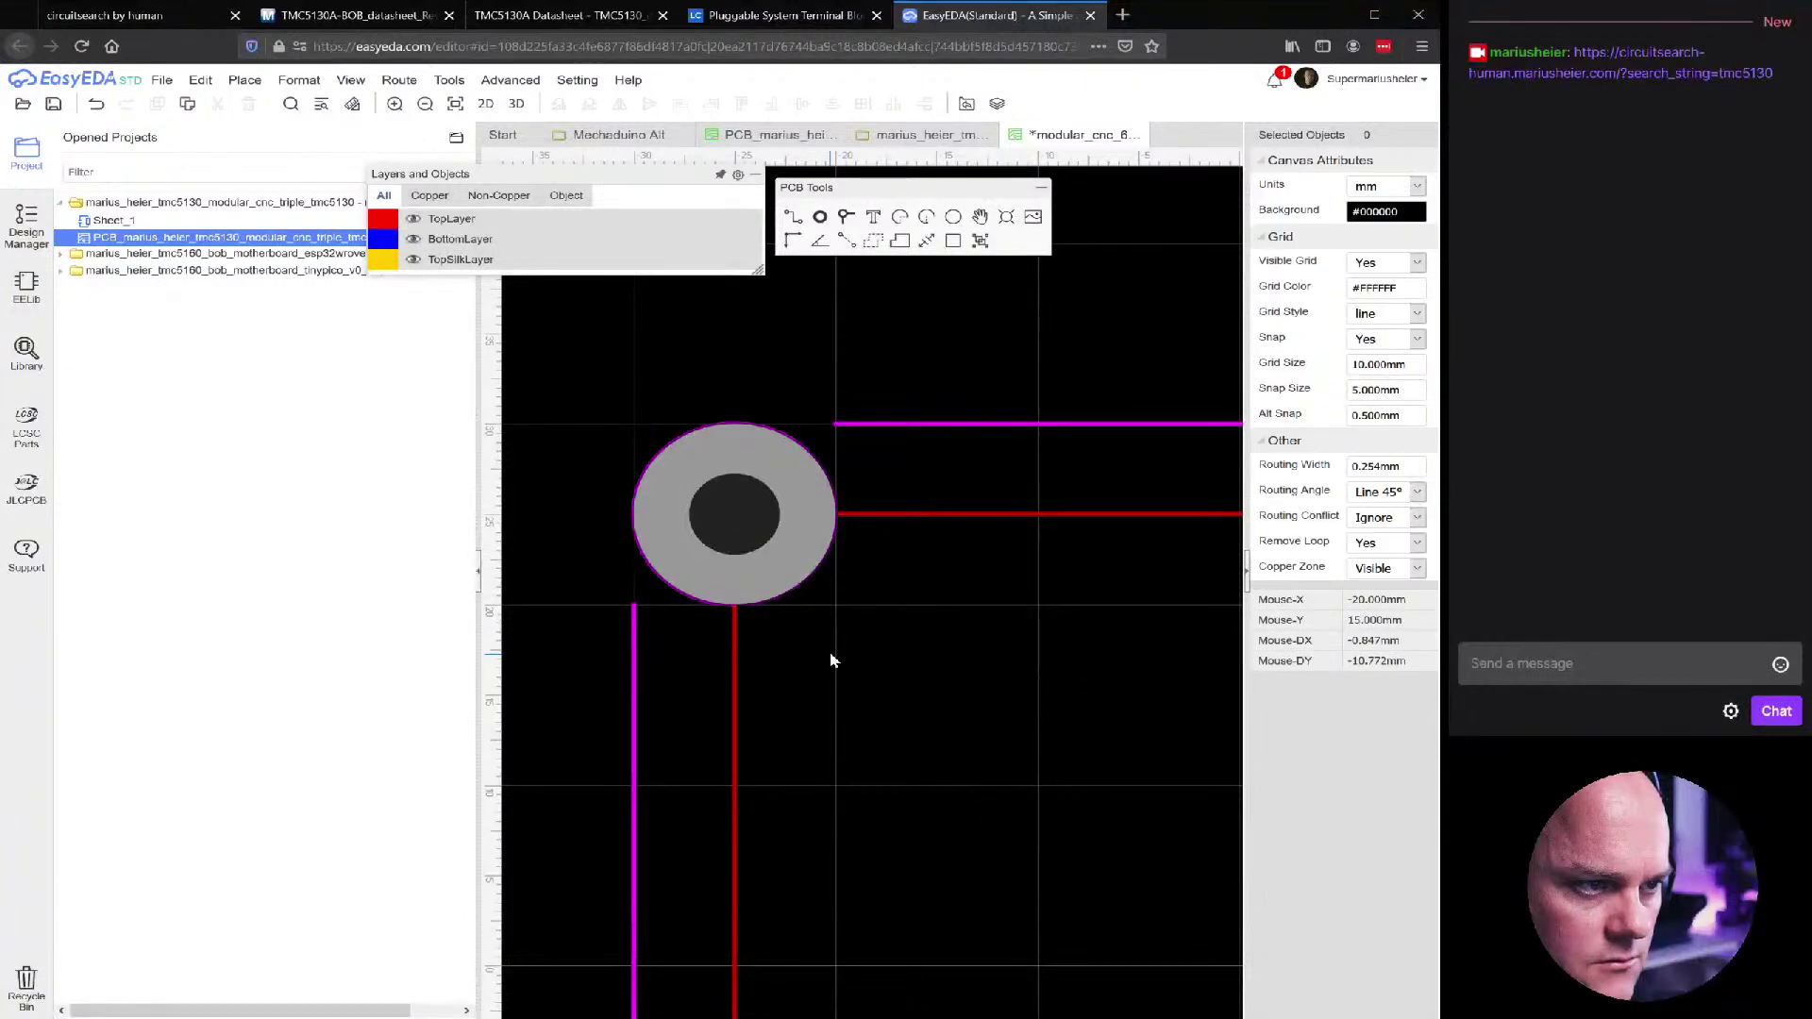
pyautogui.hotkey('ctrl', 'z')
pyautogui.hotkey('ctrl', 'z')
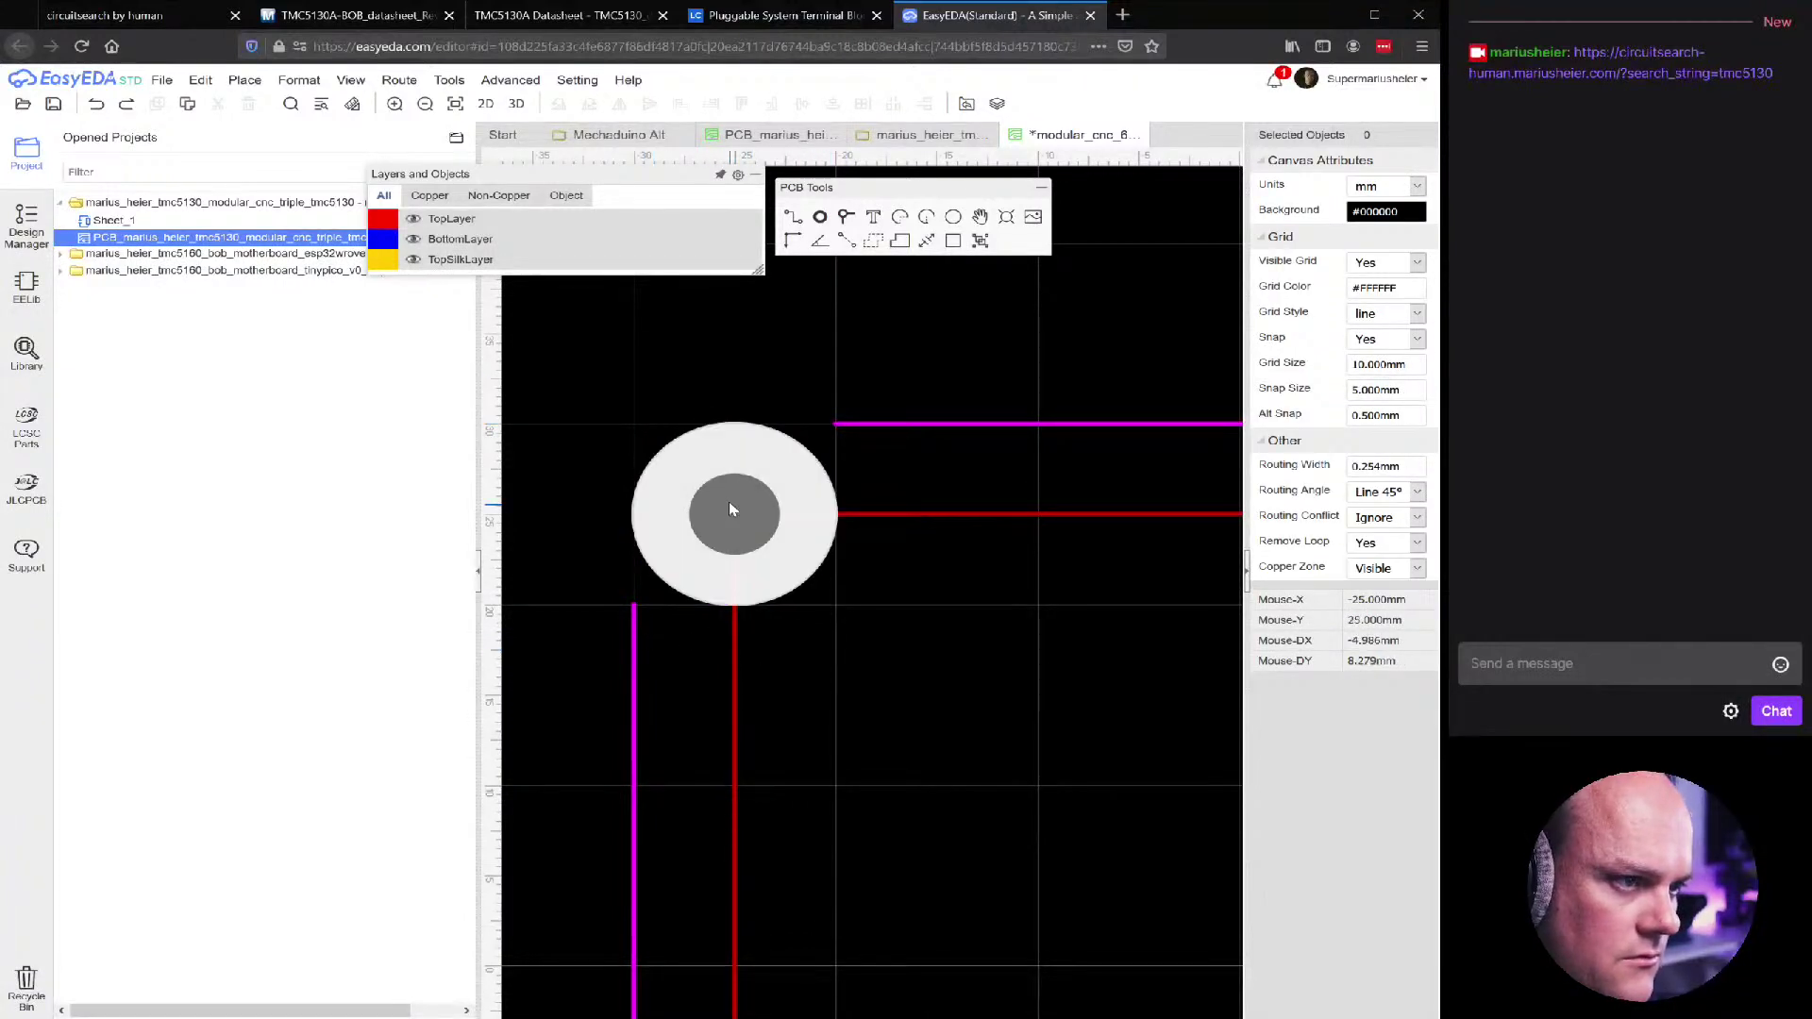
# Hide the Multi-Layer so the pad copper no longer covers the outline
pyautogui.moveTo(429, 202)
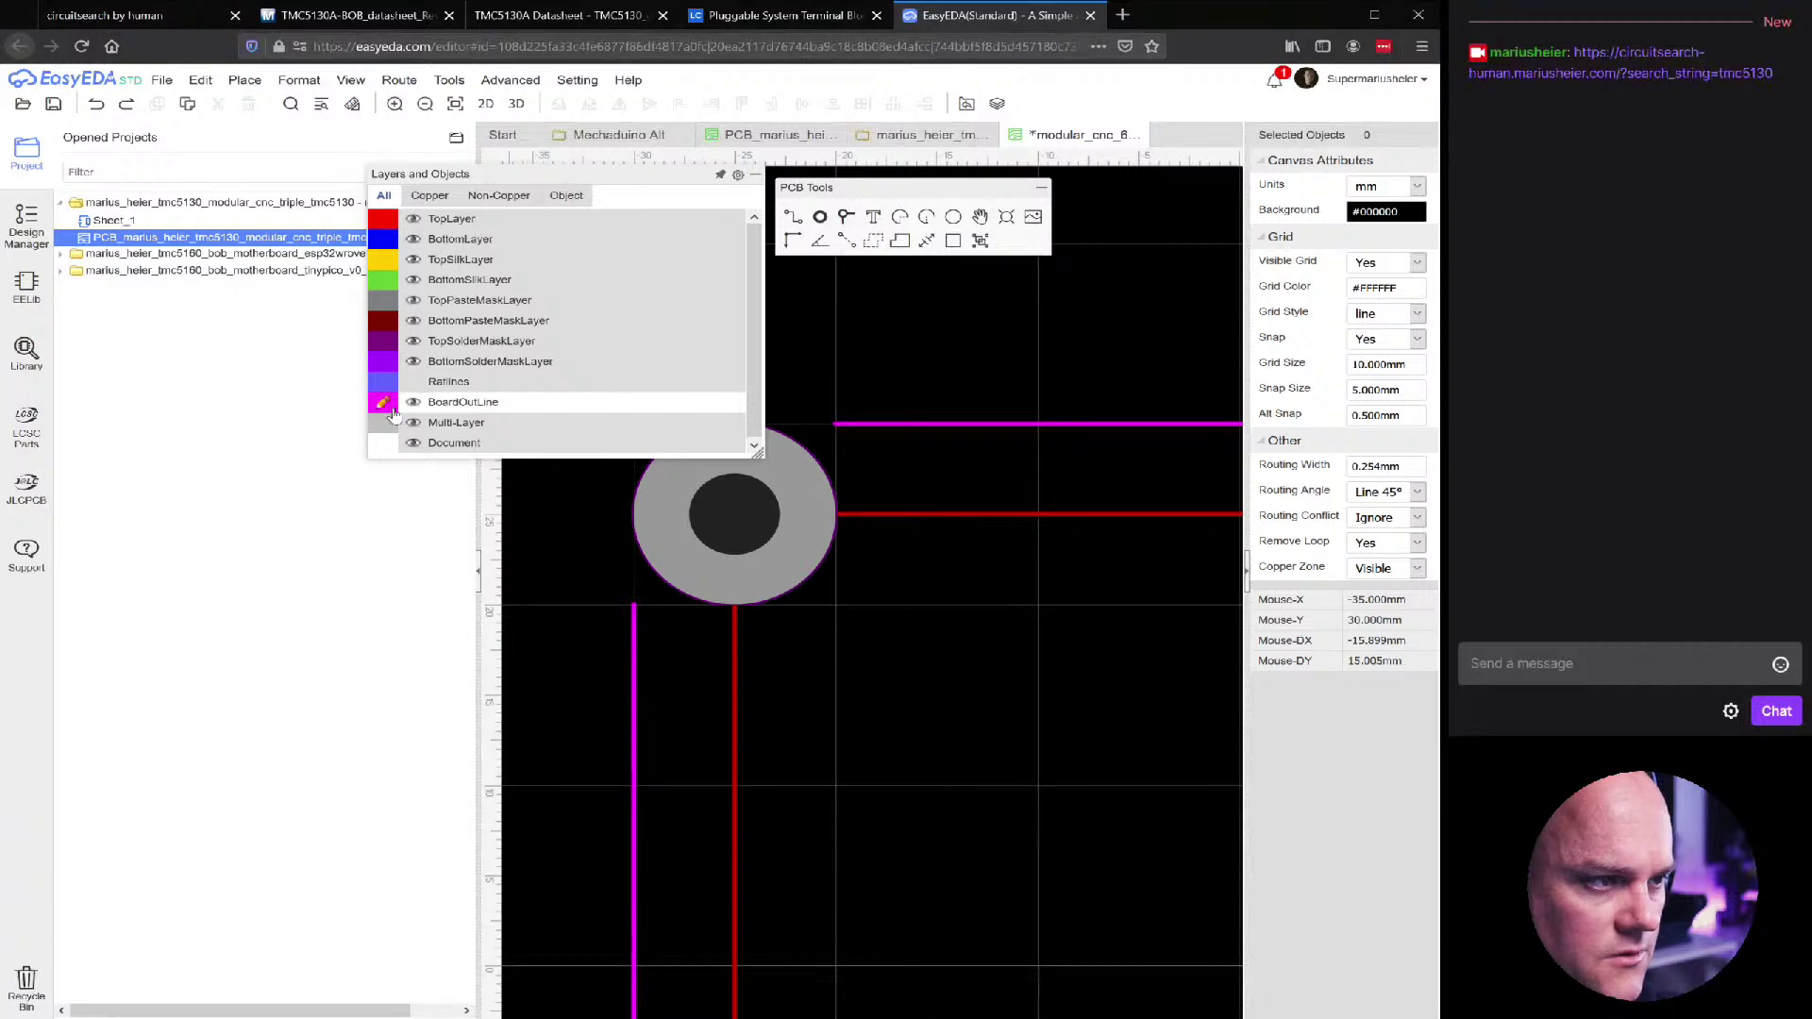
pyautogui.click(415, 424)
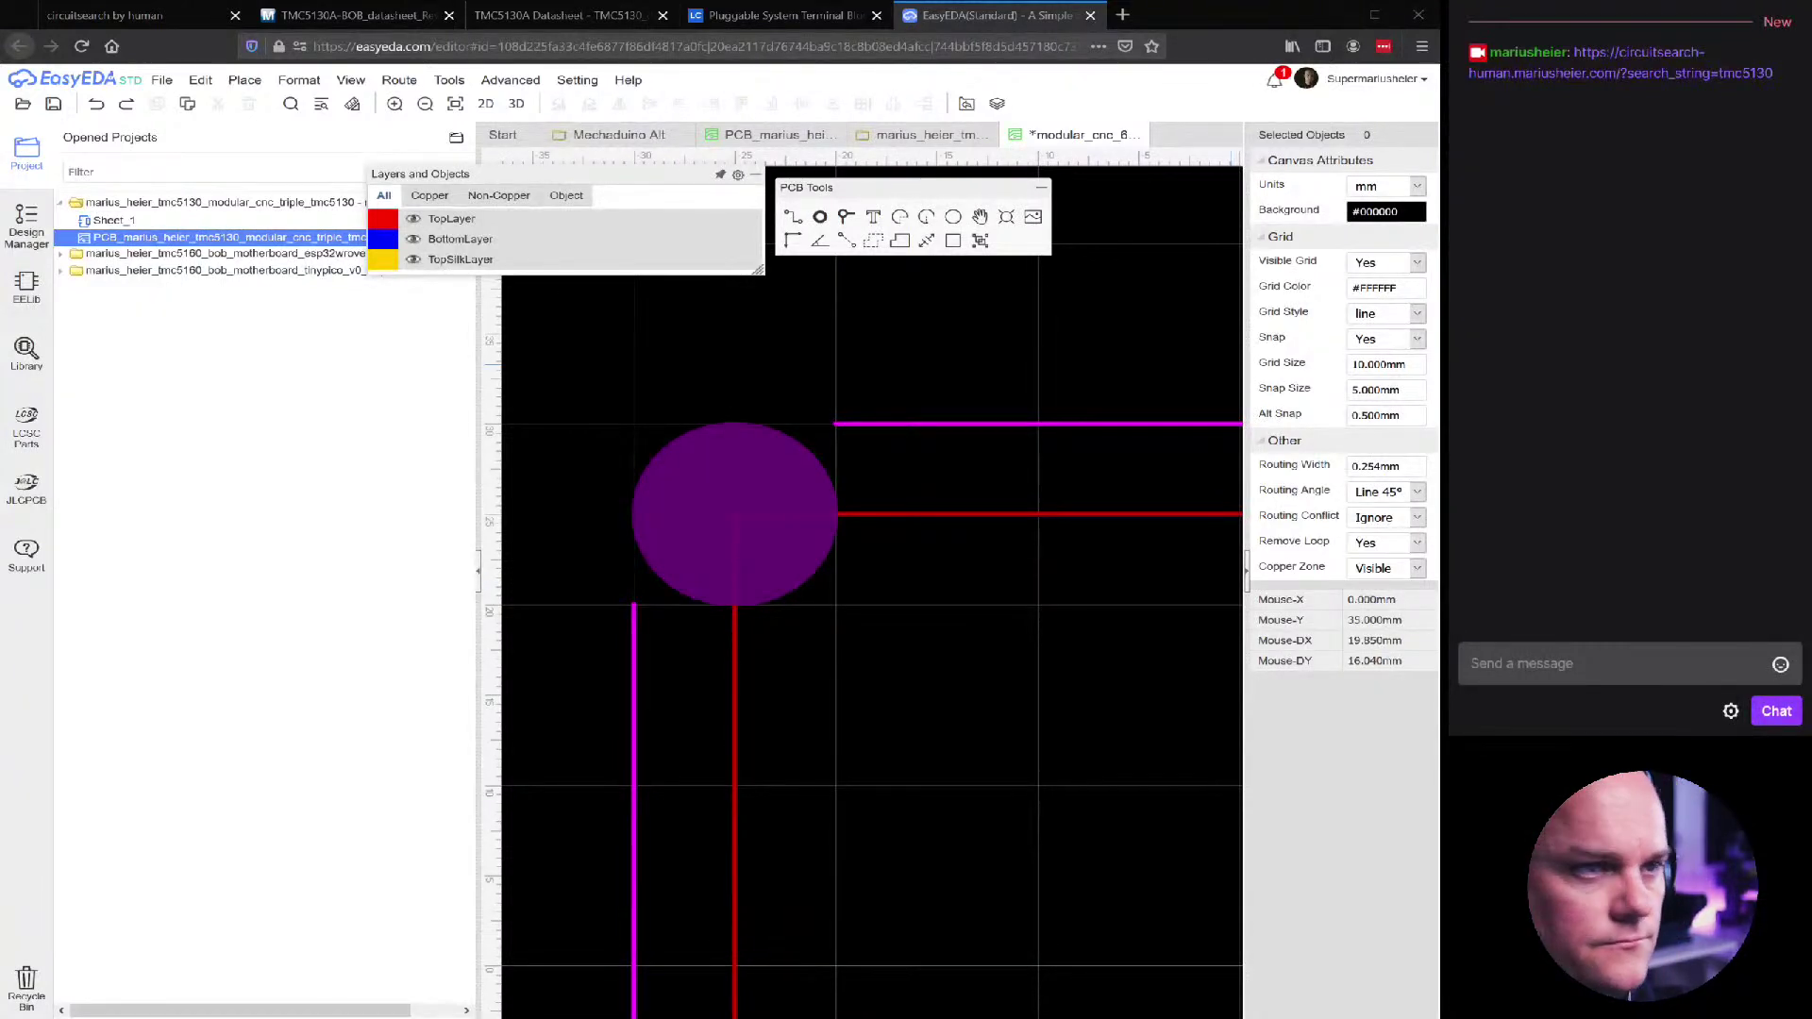
pyautogui.click(928, 218)
pyautogui.click(734, 522)
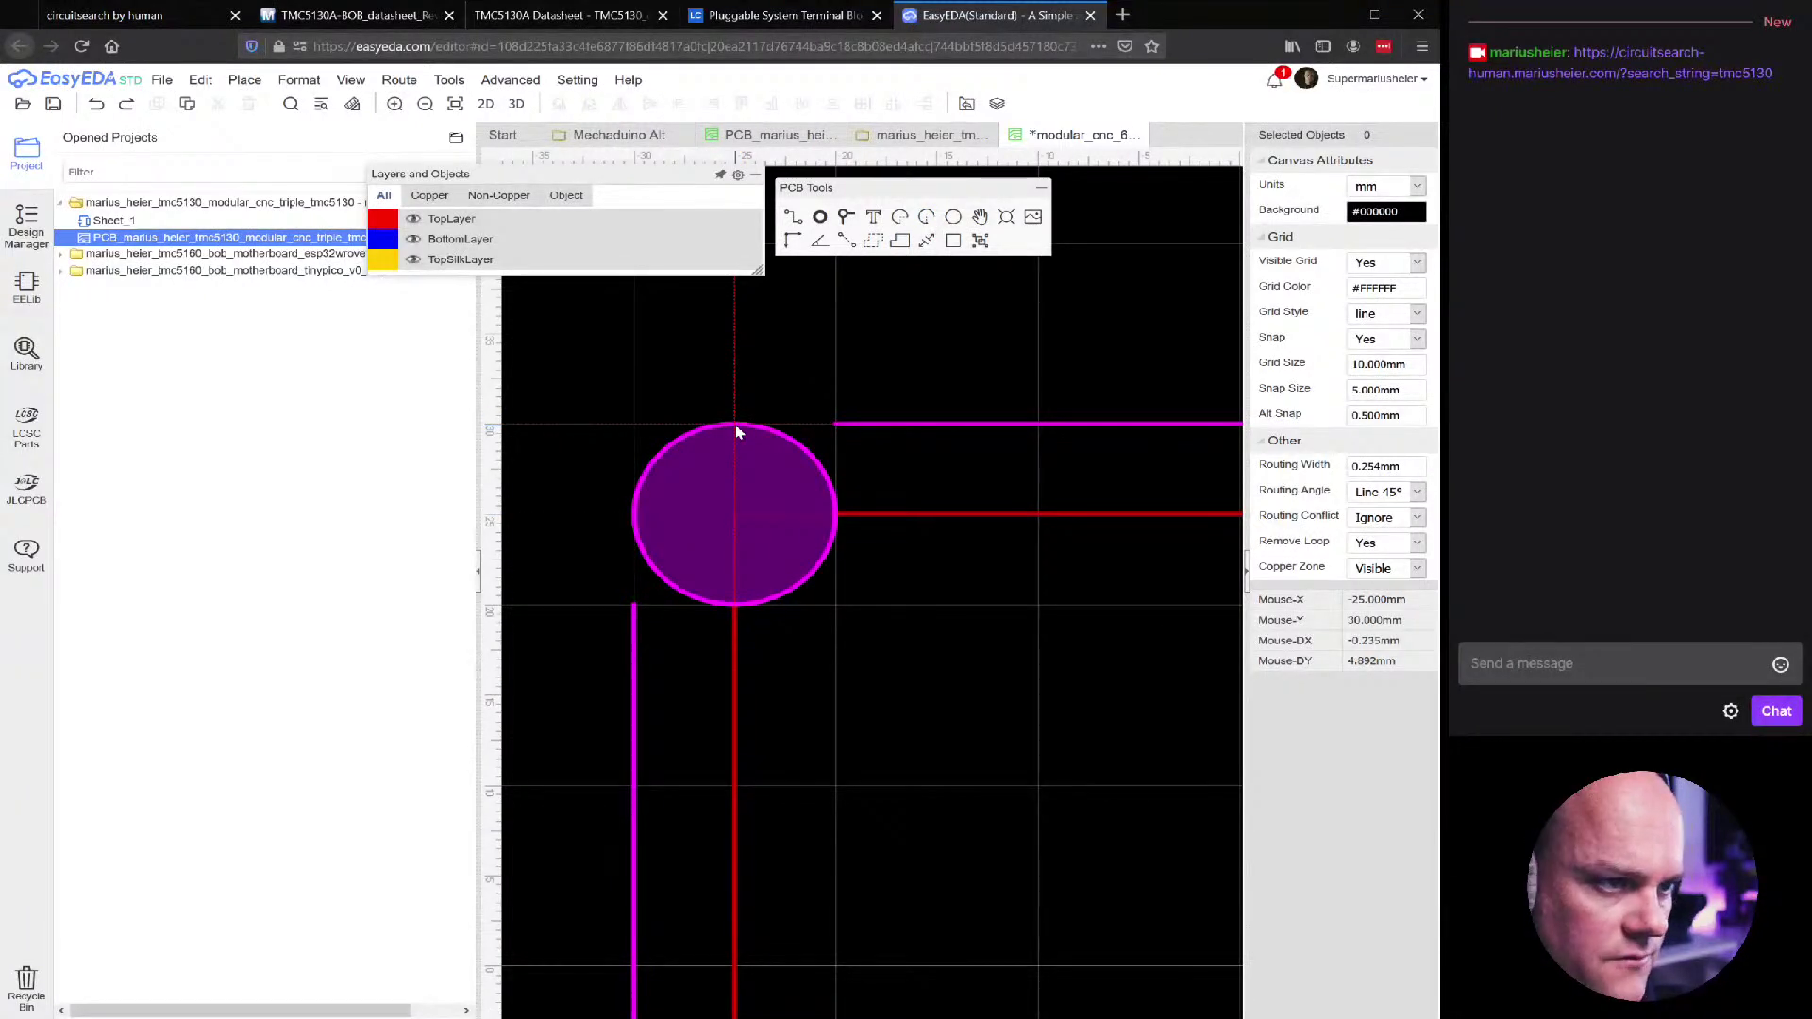
pyautogui.click(737, 431)
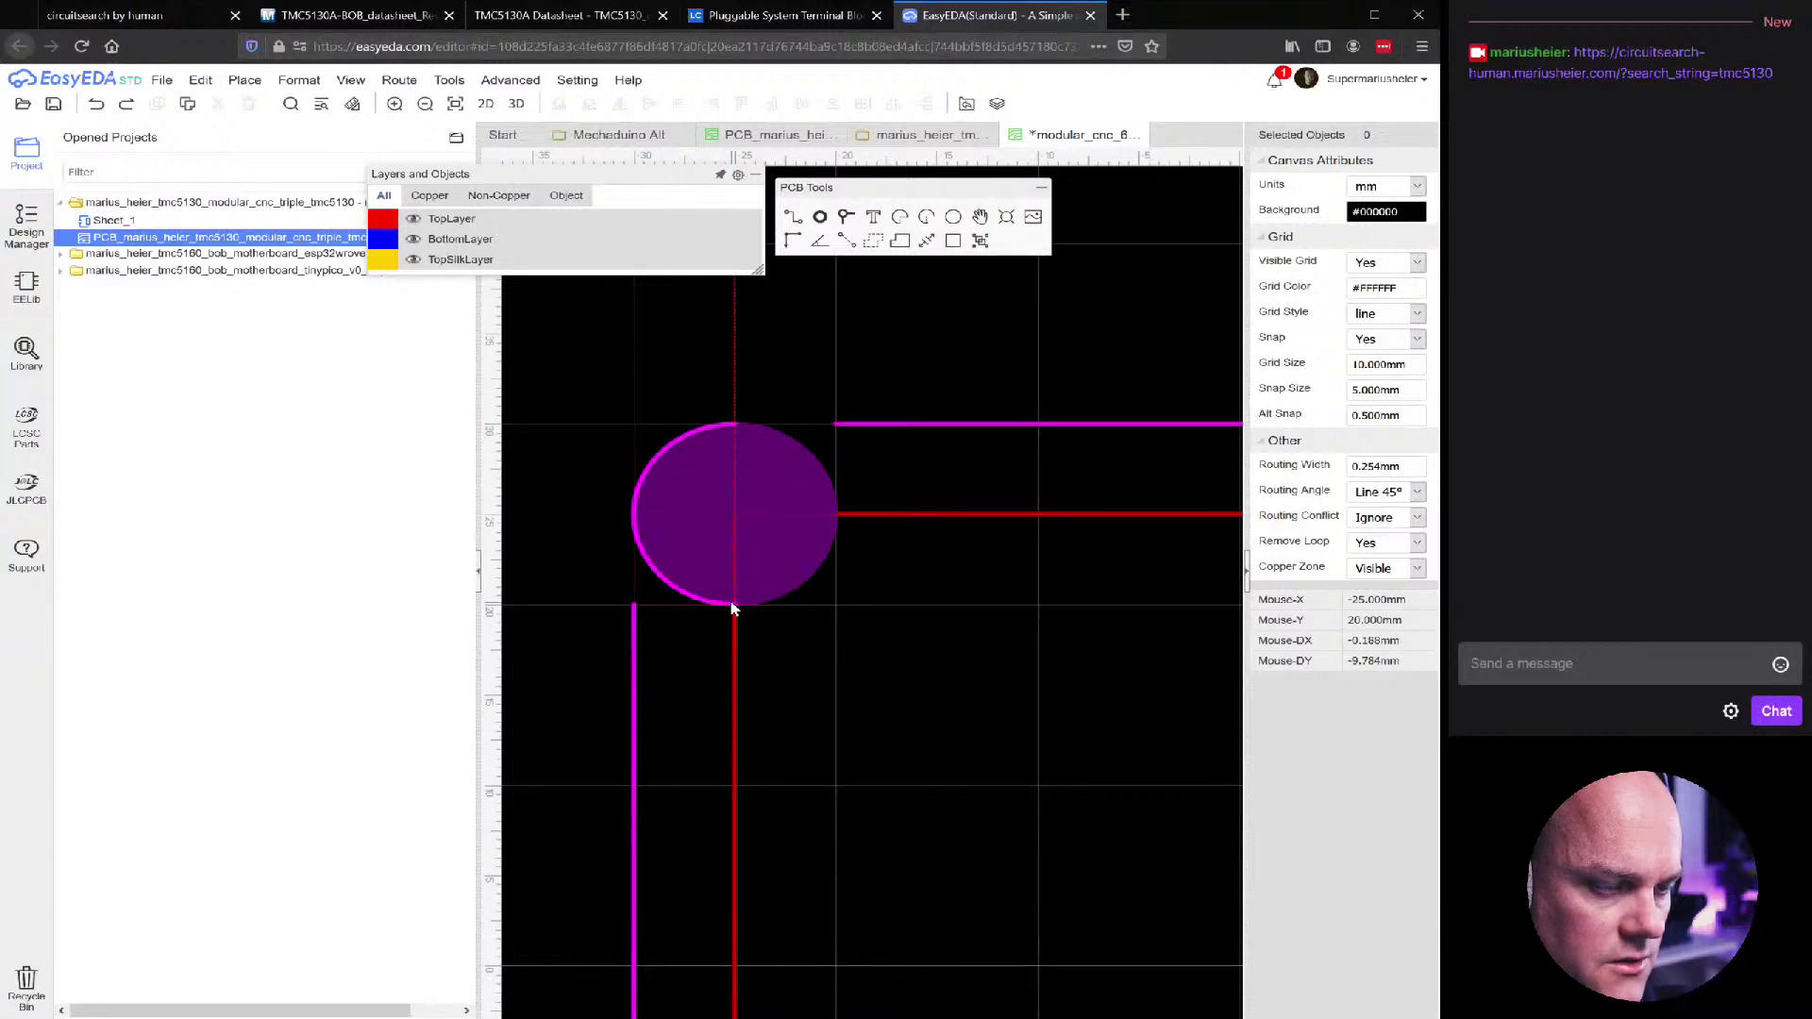
pyautogui.press('Escape')
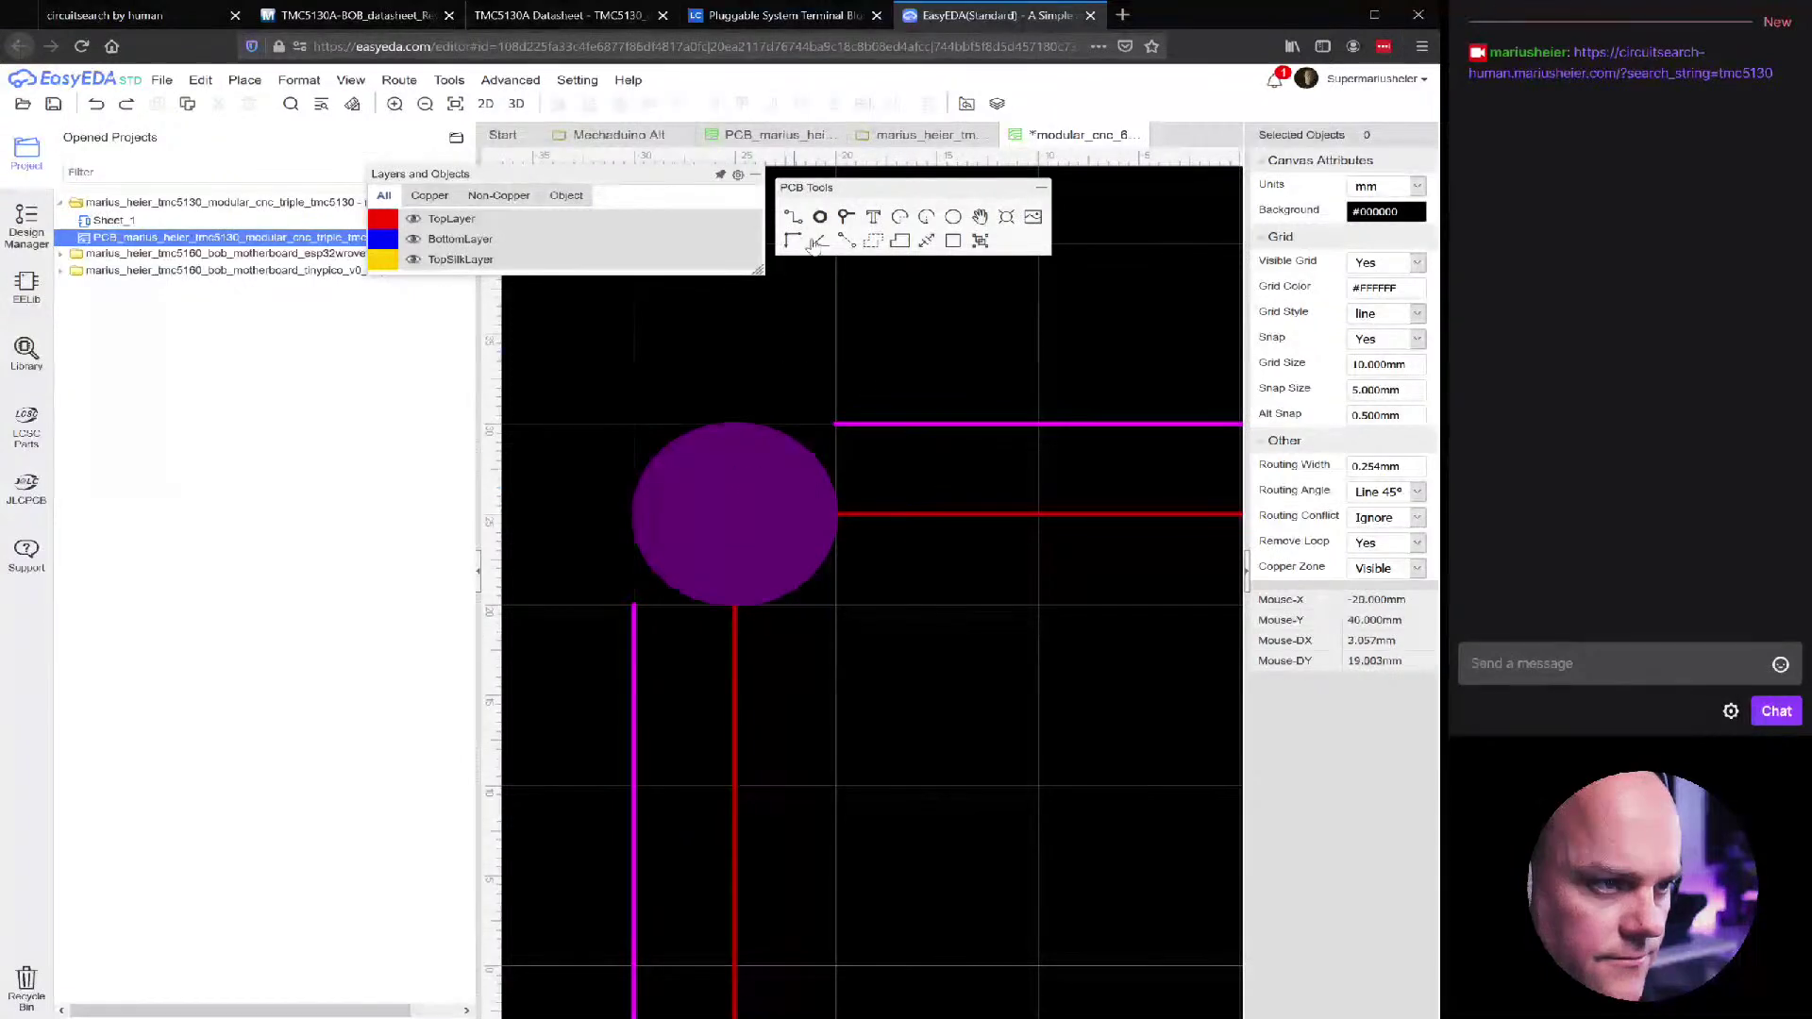
pyautogui.click(926, 216)
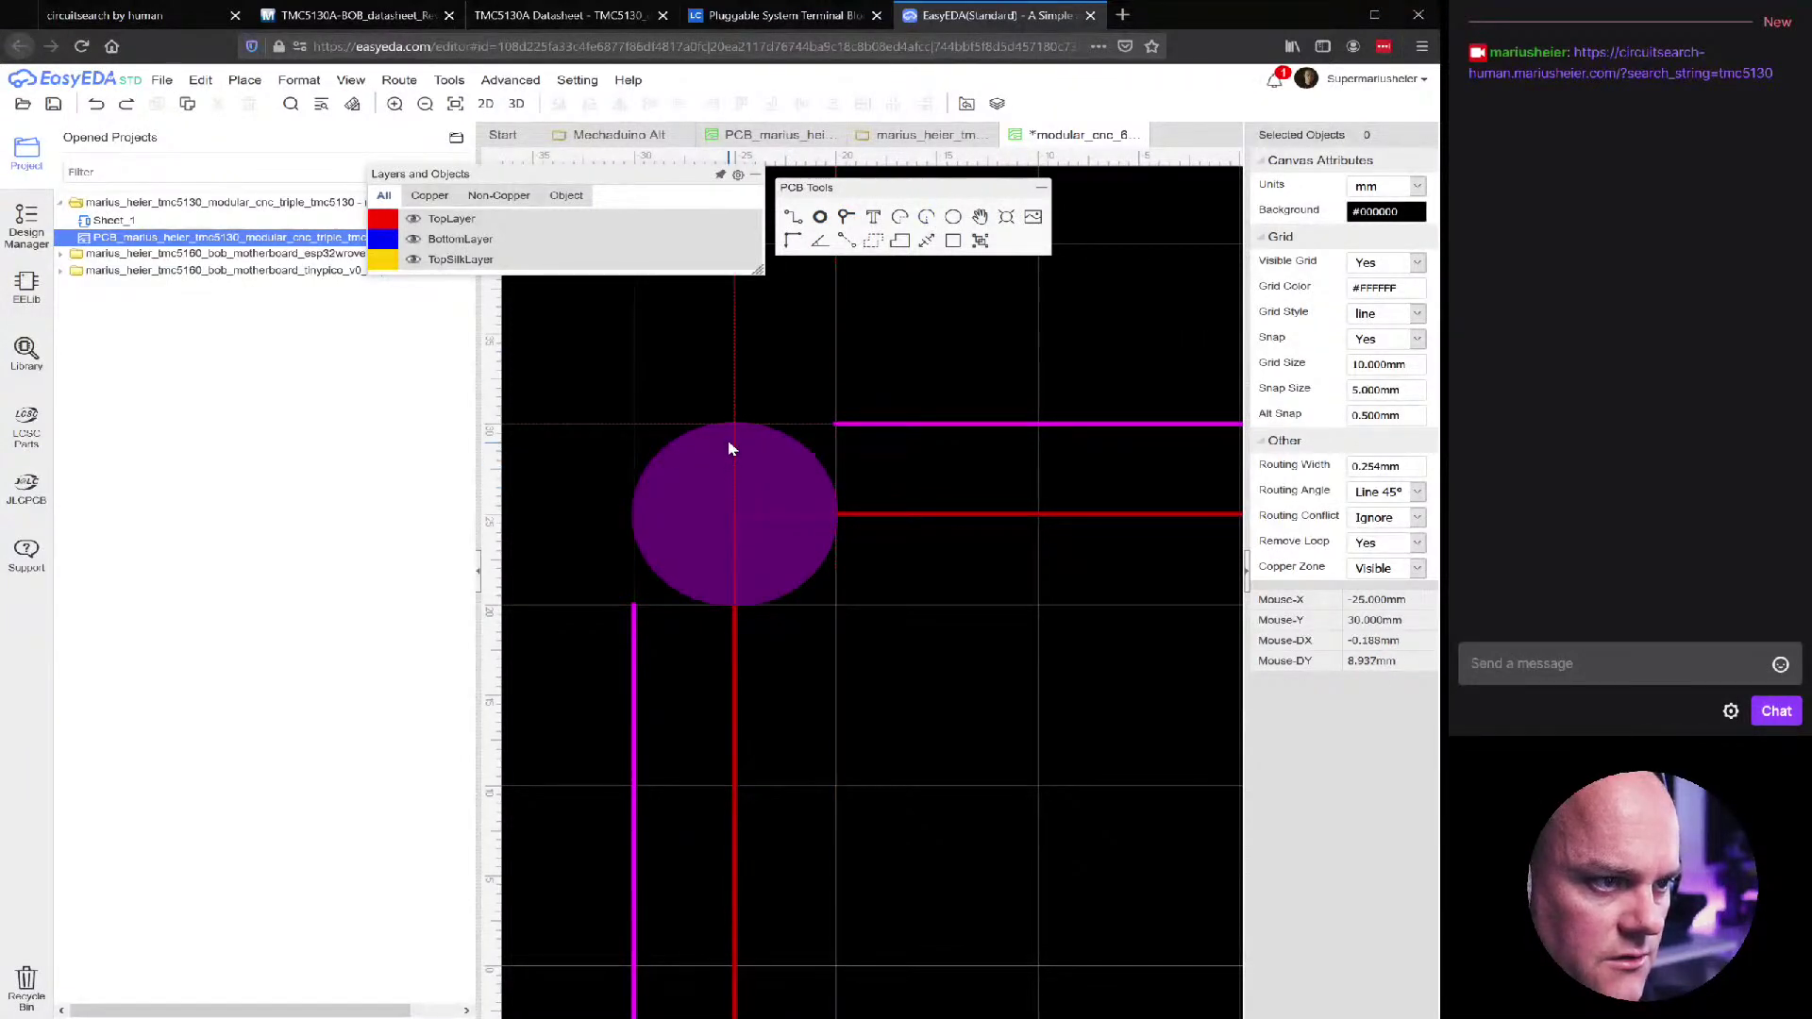
pyautogui.click(727, 467)
pyautogui.press('Escape')
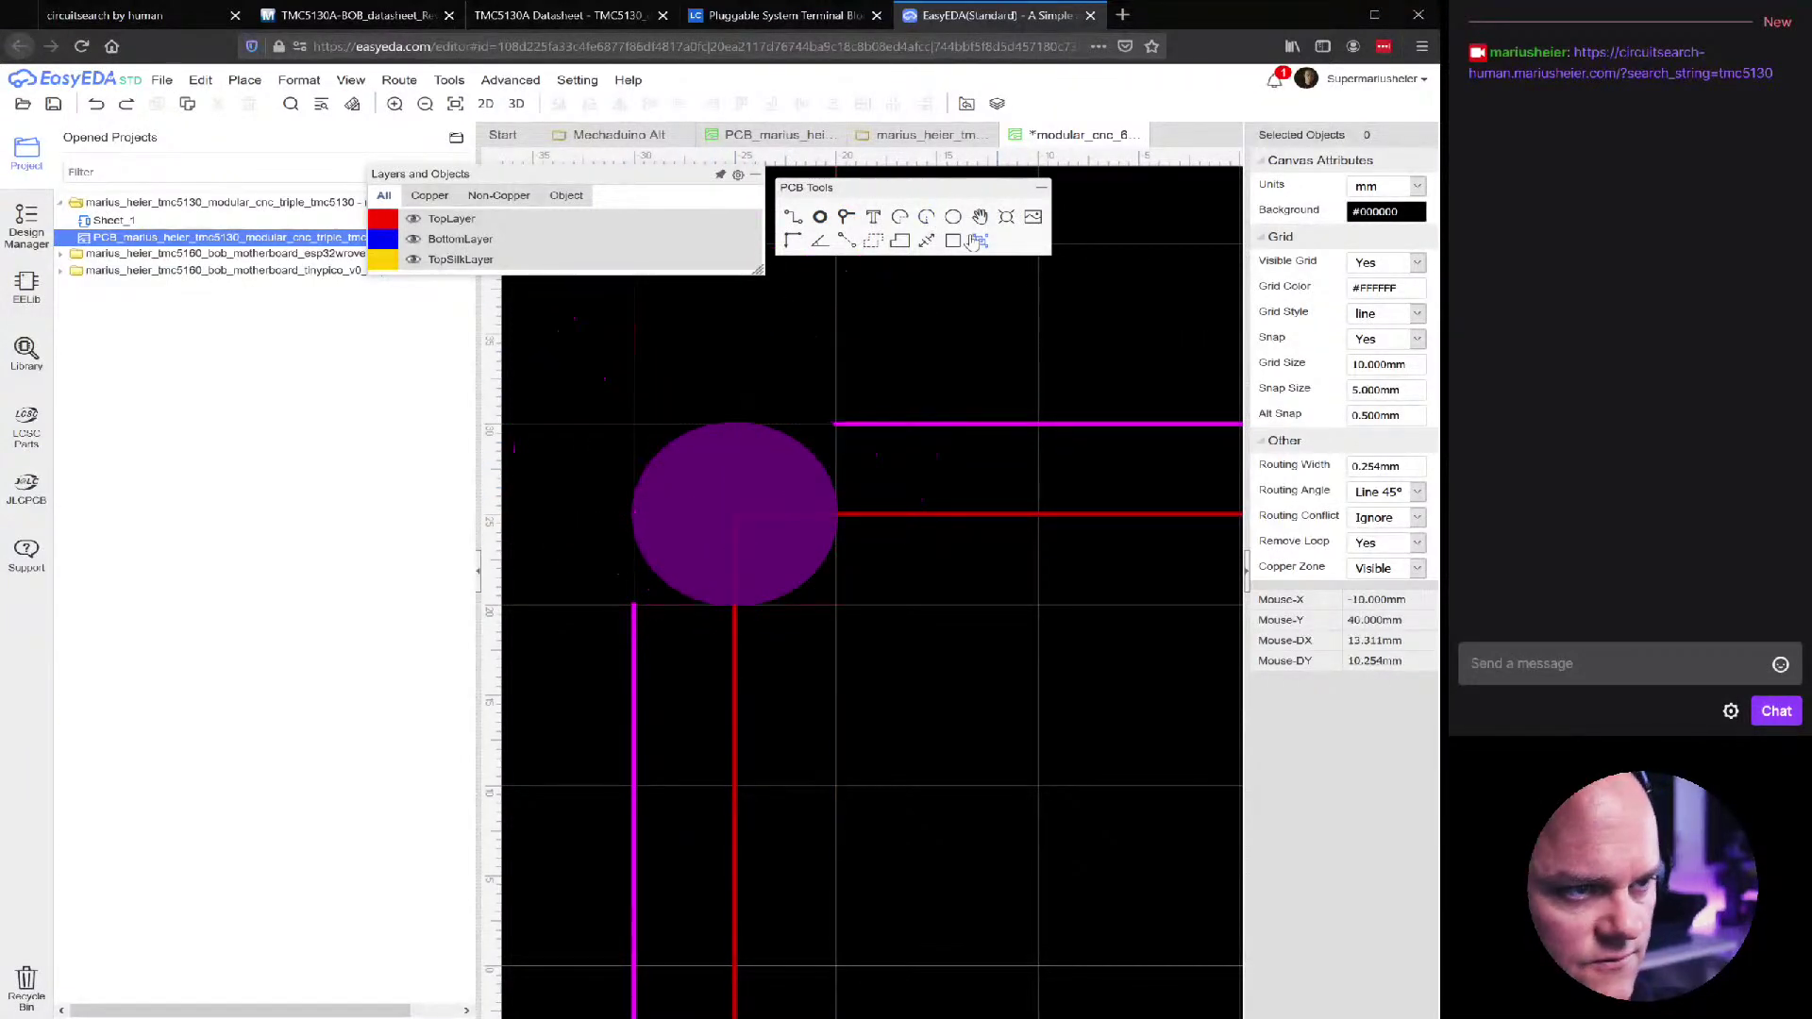
# Draw a board-outline centre arc around the left half of the upper-left pad, from X -25, Y 30 mm to X -25, Y 20 mm
pyautogui.click(926, 216)
pyautogui.click(734, 514)
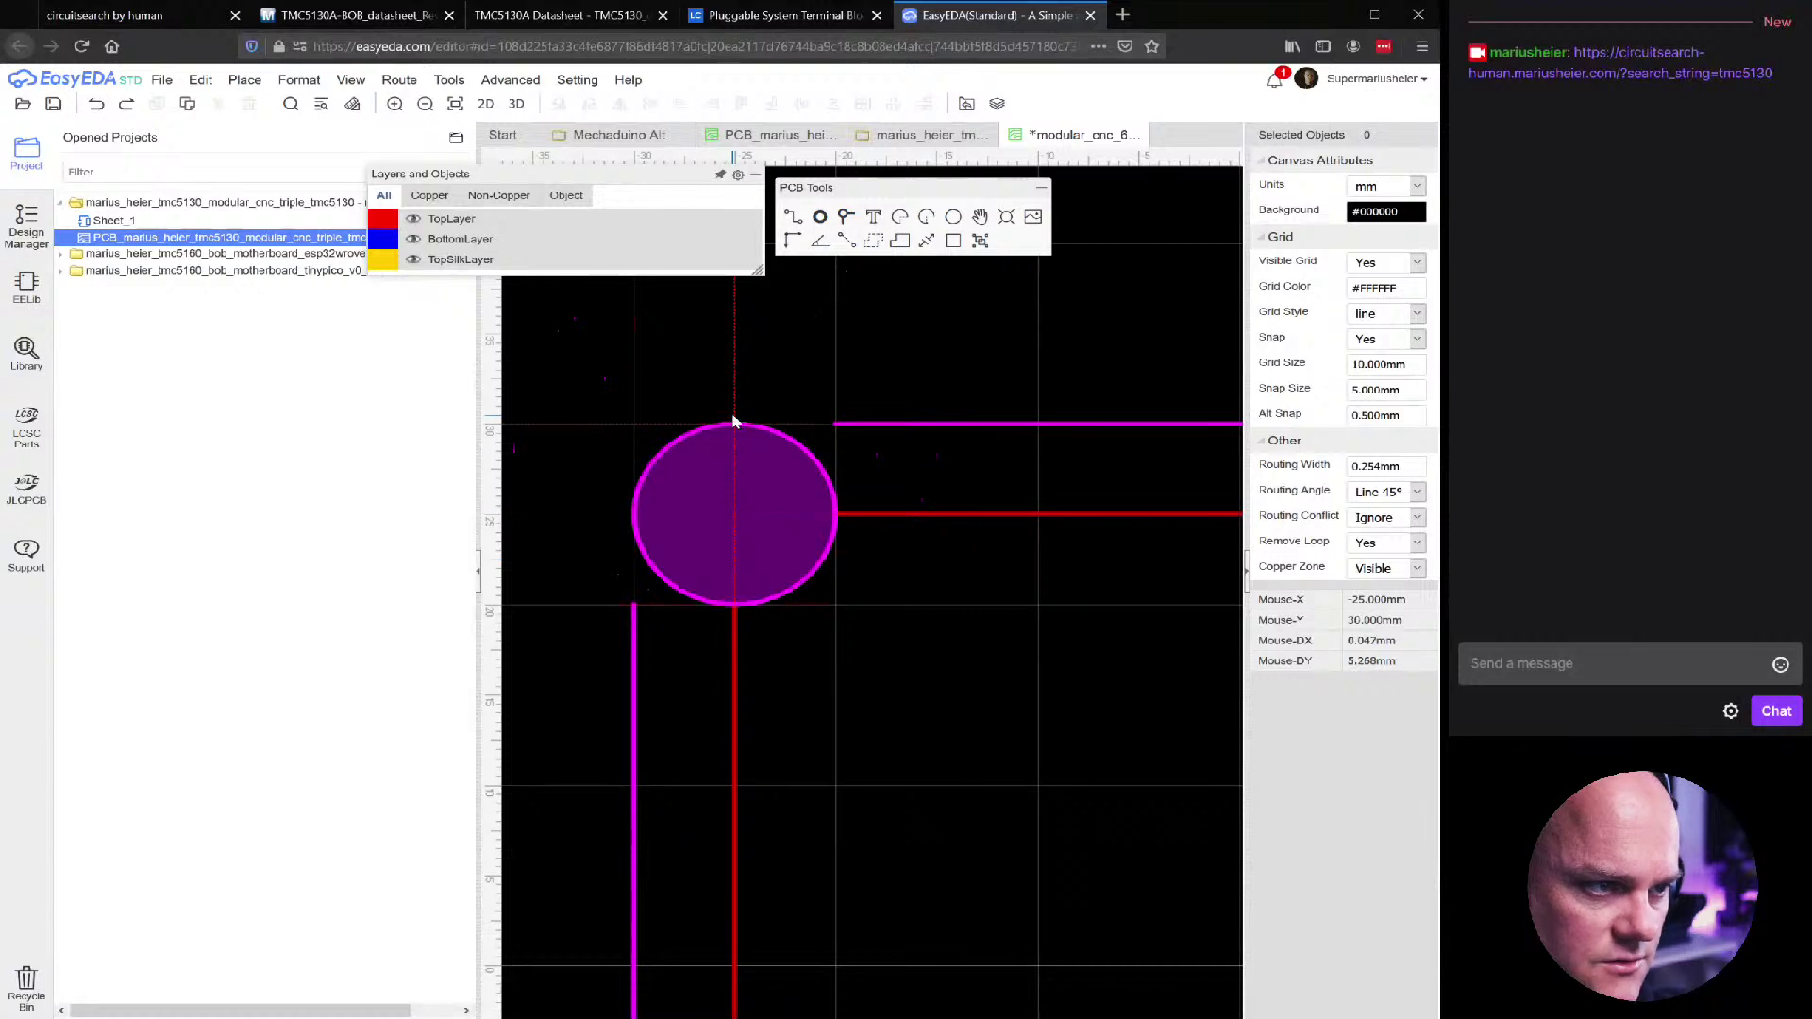
pyautogui.click(706, 443)
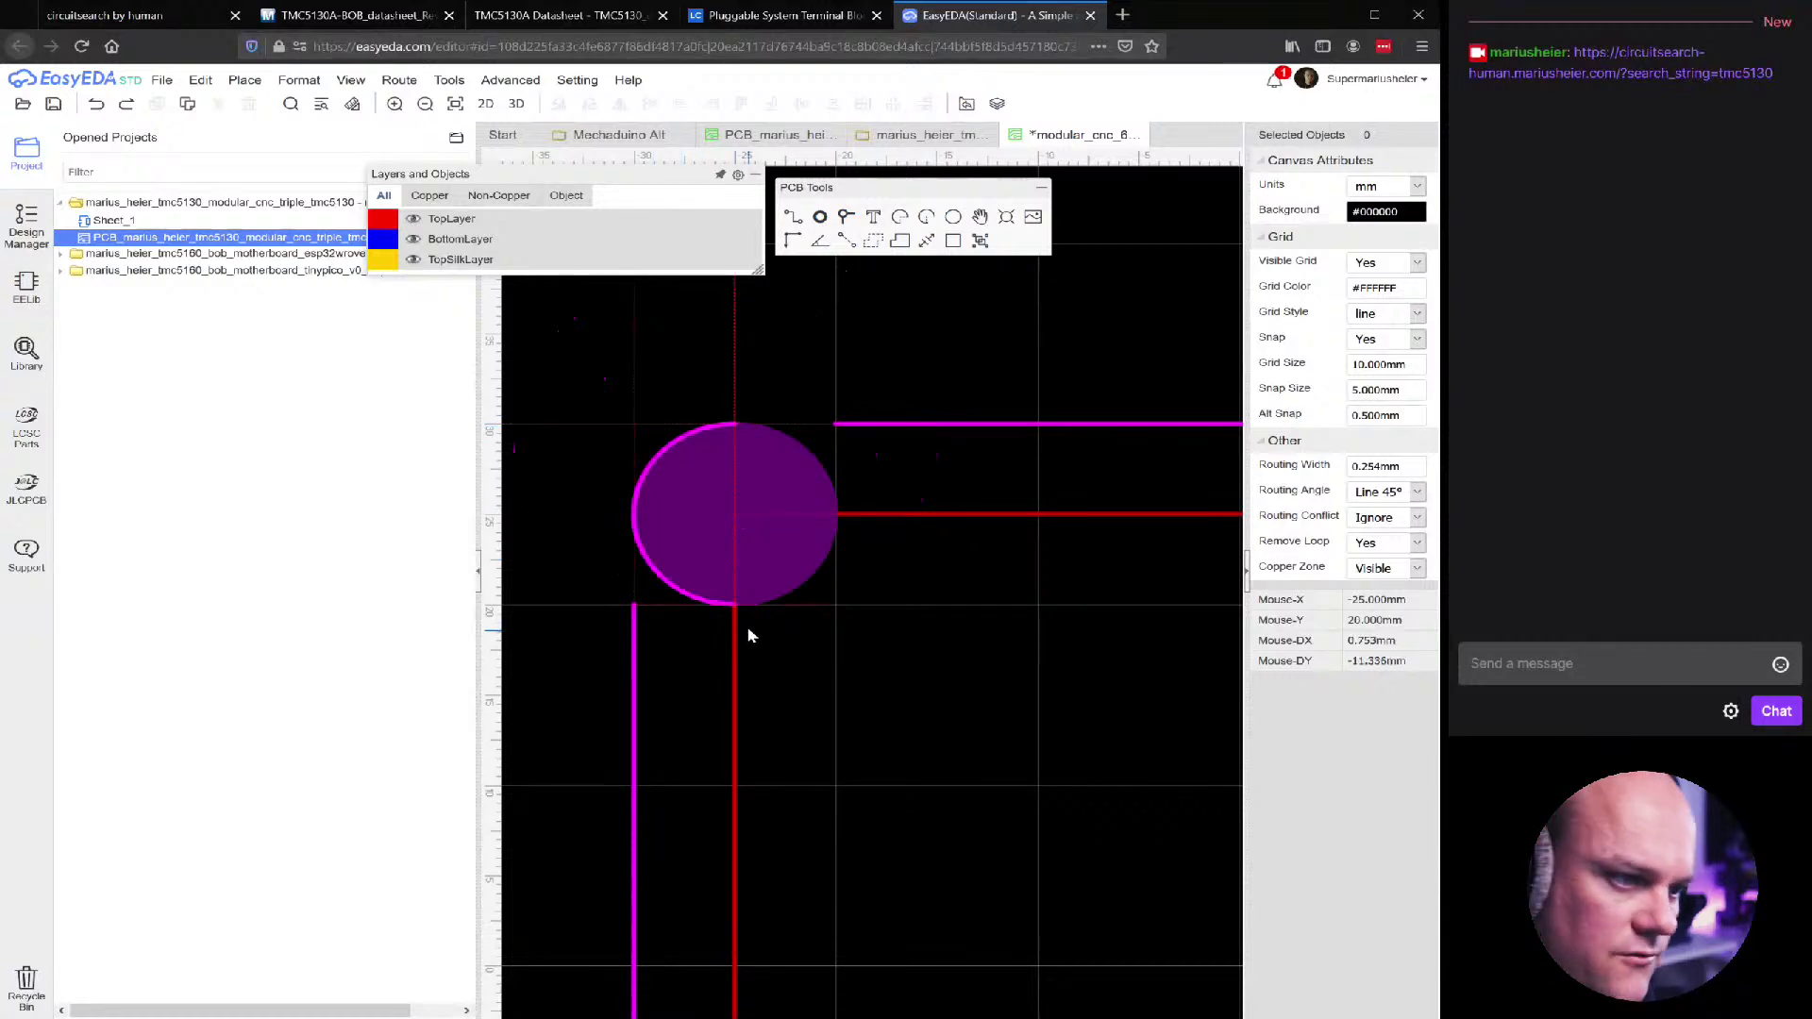
pyautogui.click(733, 604)
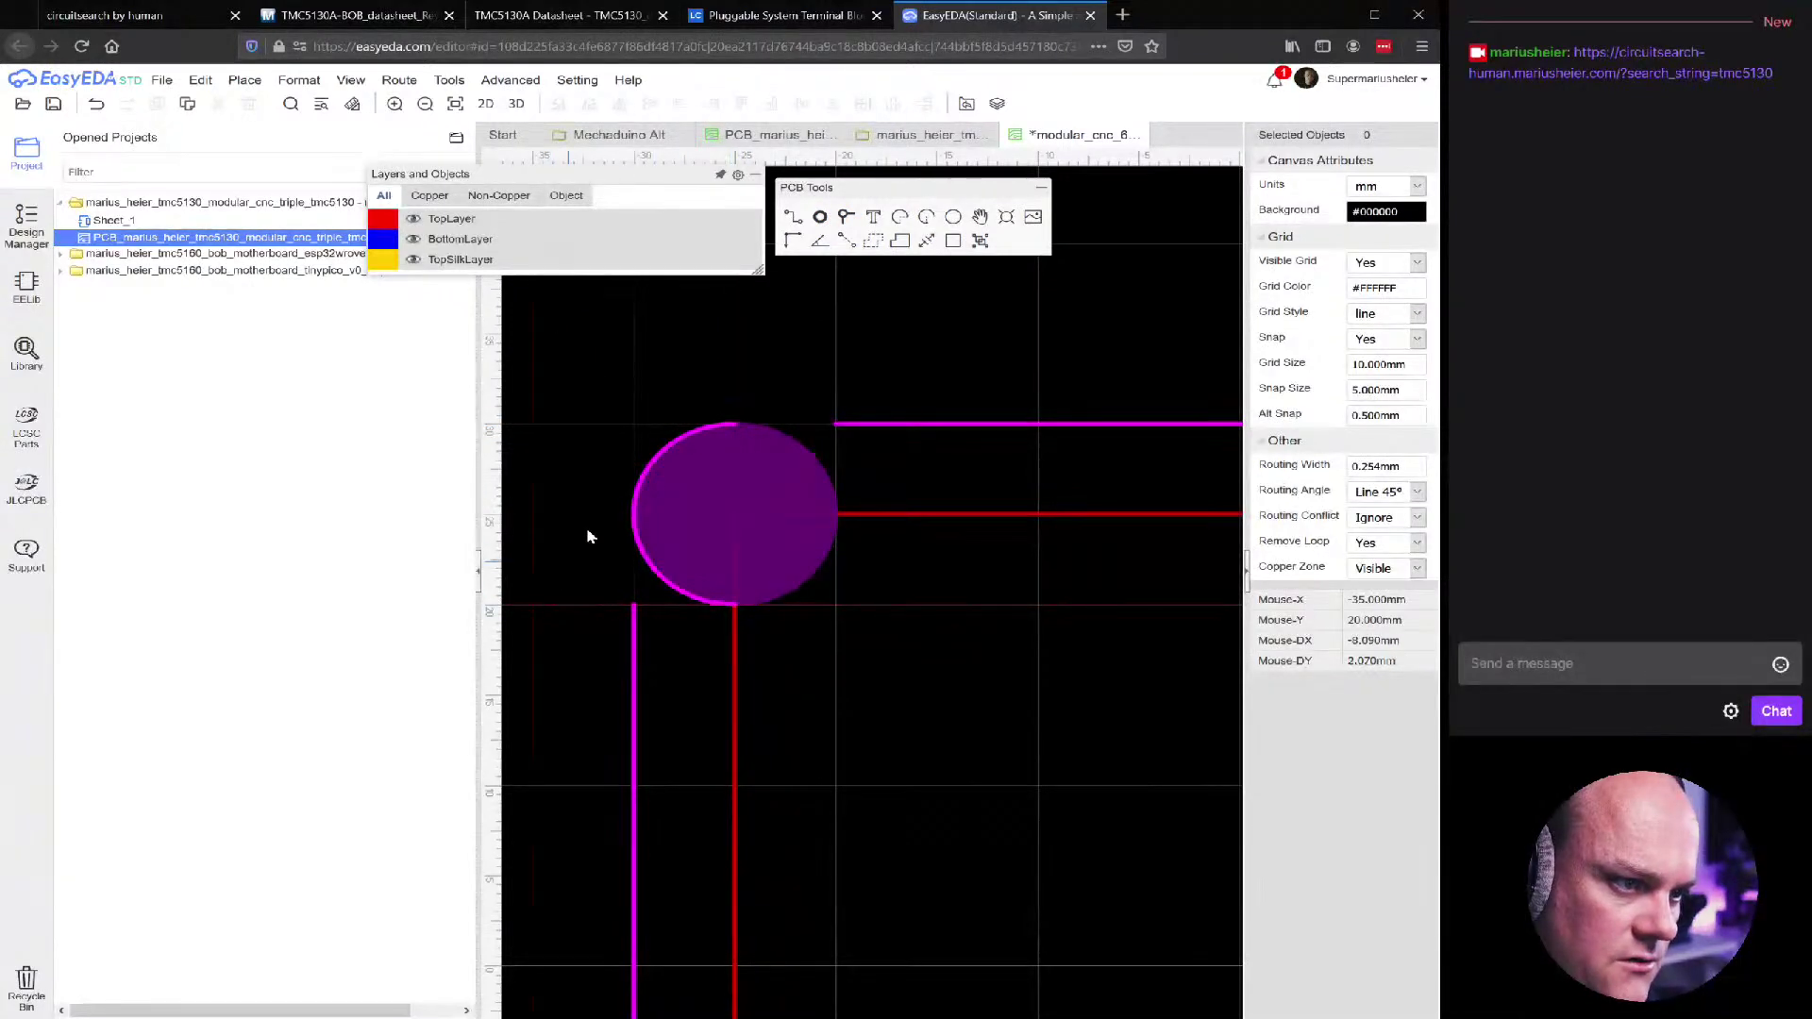
# Move the left outline edge inward to X -25 mm, running from Y 20 mm to Y -20 mm between the two left pads
pyautogui.scroll(3, 755, 566)
pyautogui.scroll(-8, 748, 546)
pyautogui.scroll(2, 772, 590)
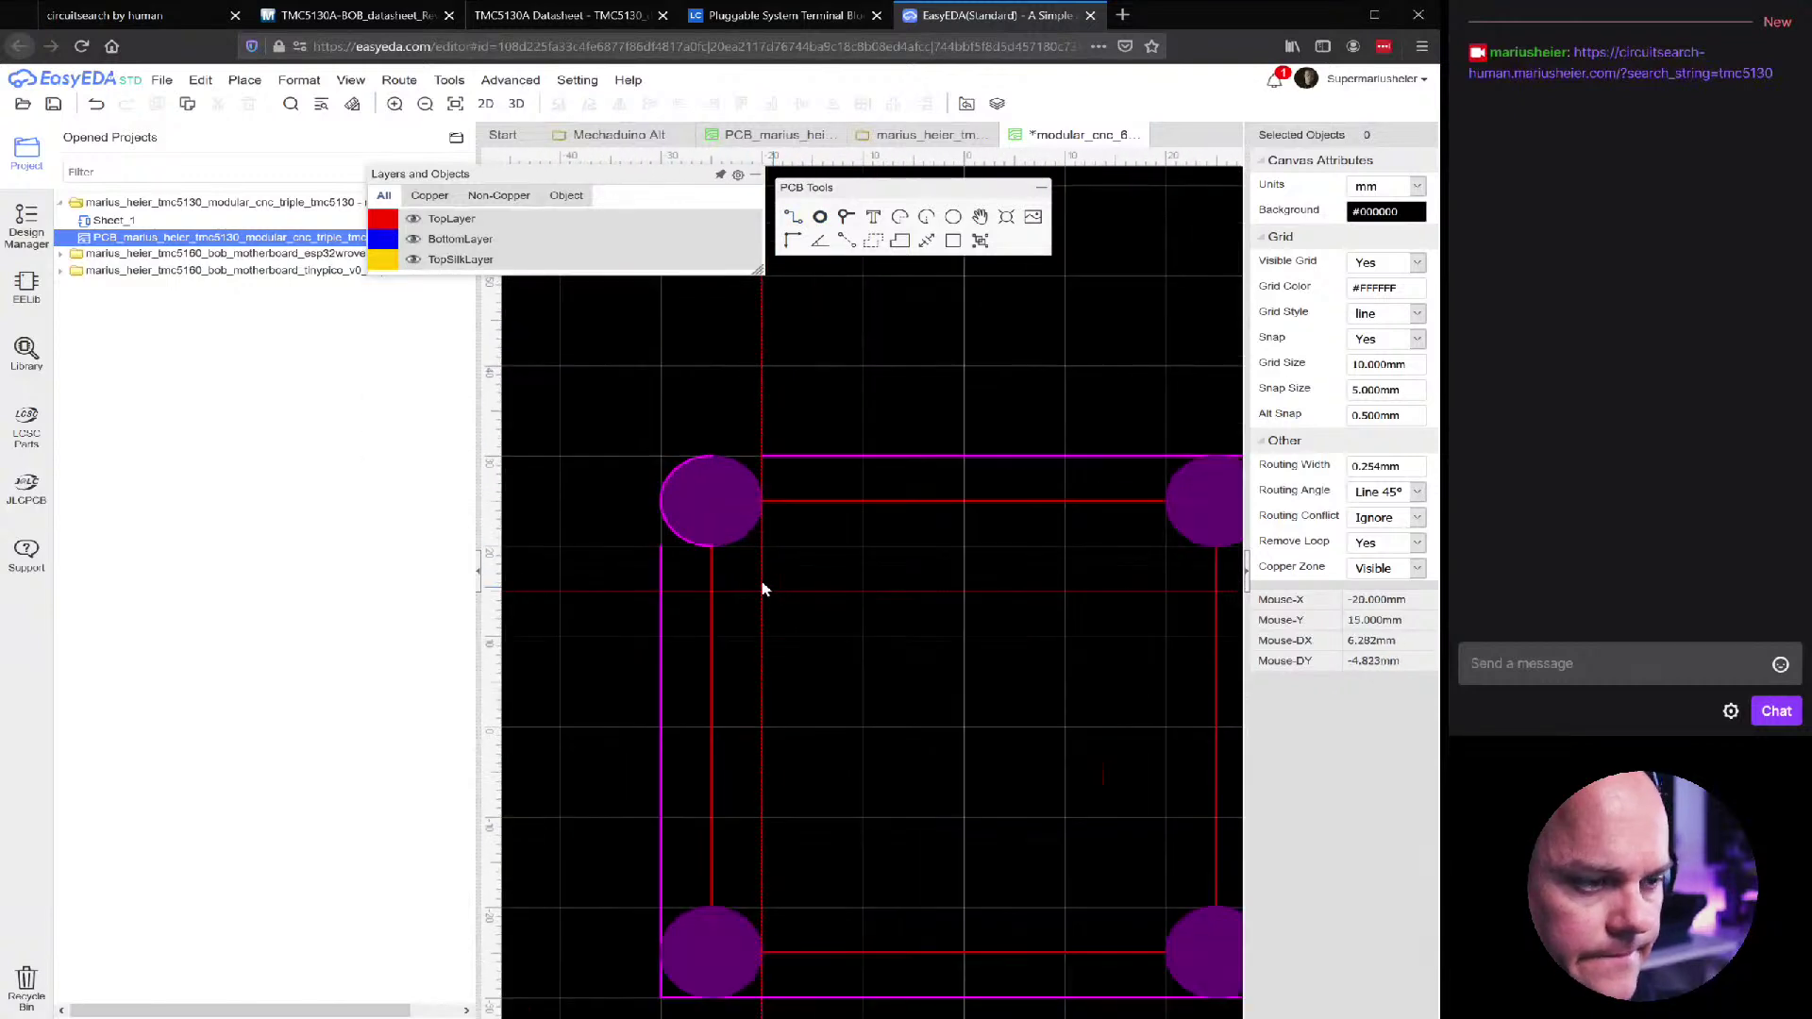
pyautogui.click(661, 606)
pyautogui.scroll(-3, 663, 604)
pyautogui.scroll(5, 665, 552)
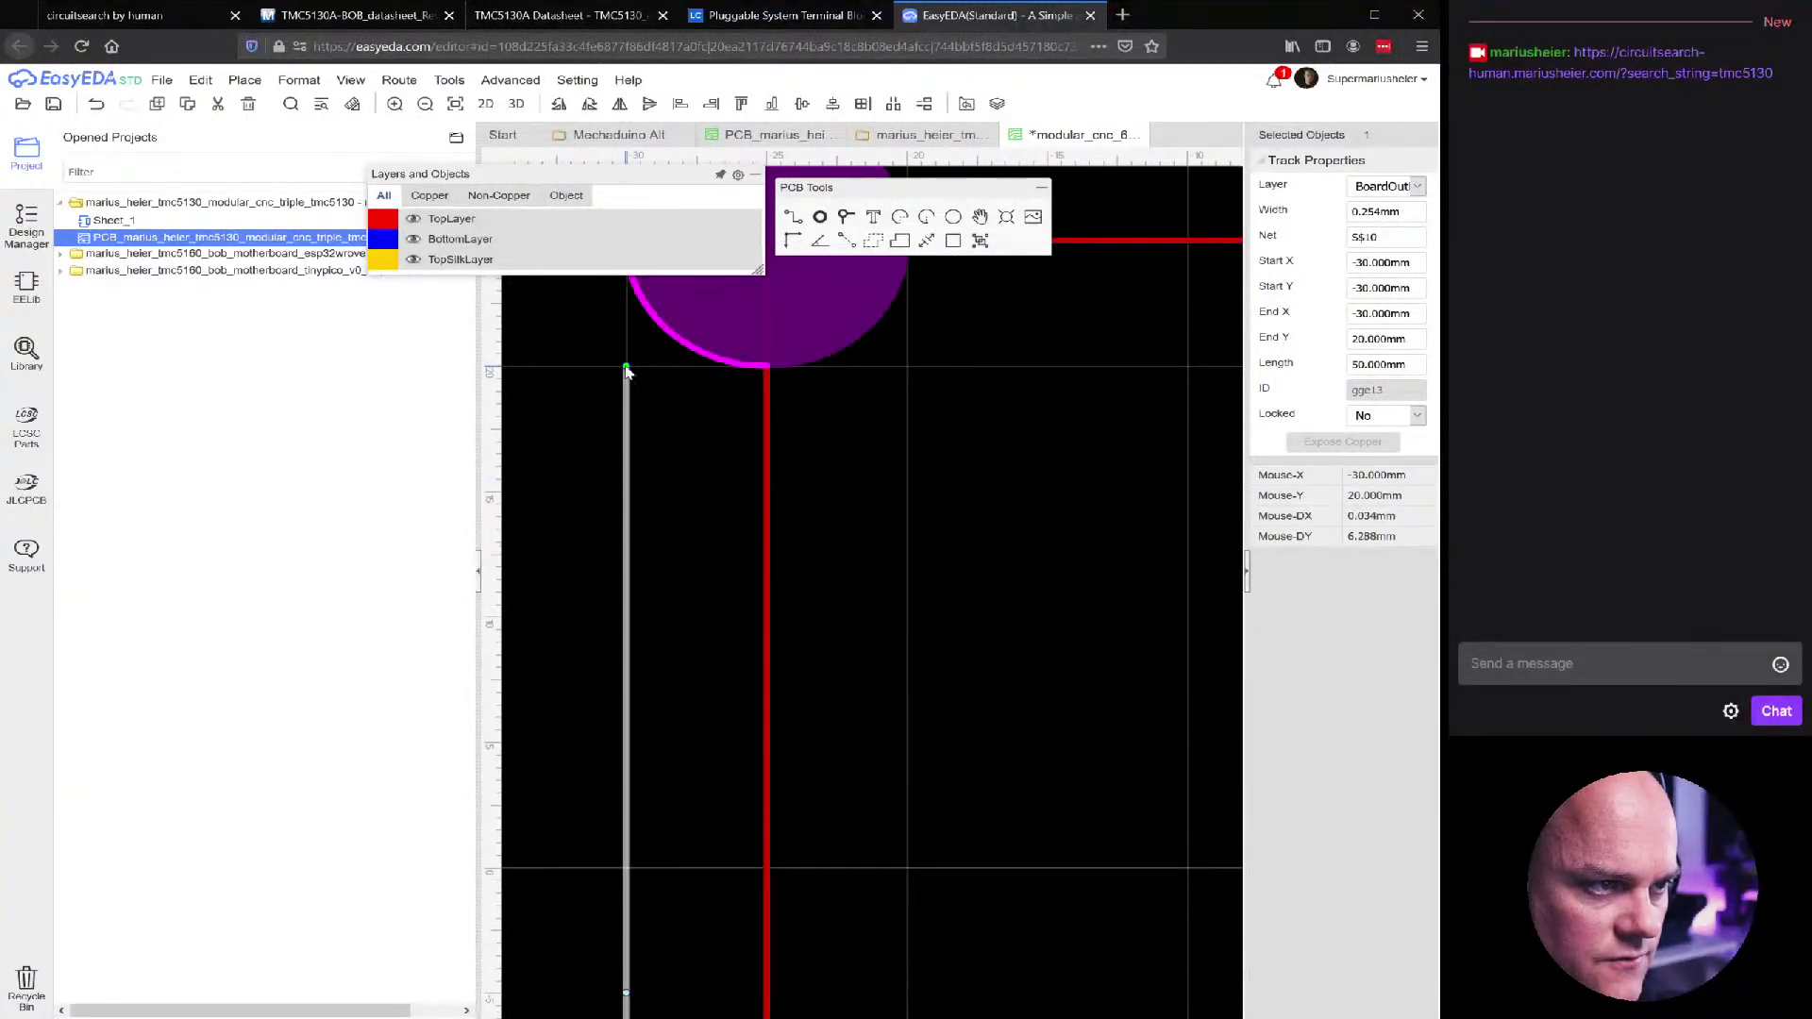
pyautogui.moveTo(625, 366); pyautogui.dragTo(766, 366)
pyautogui.scroll(-2, 752, 522)
pyautogui.scroll(-5, 809, 654)
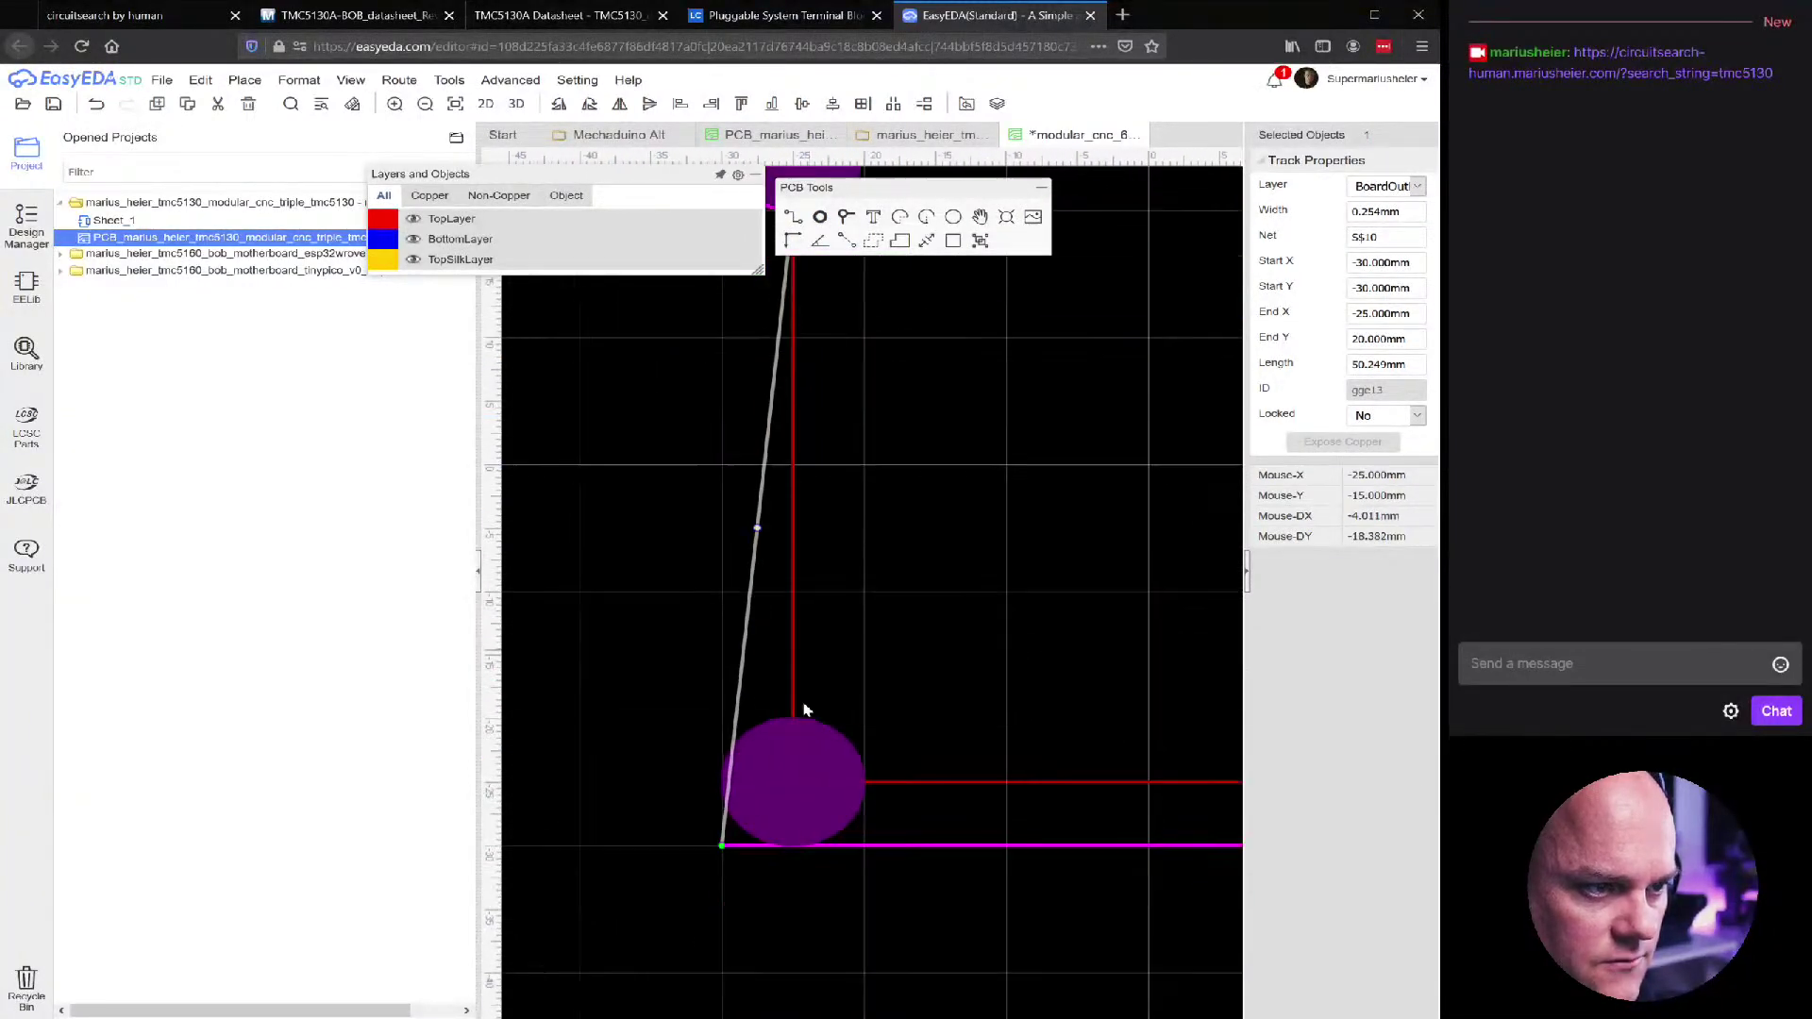
pyautogui.moveTo(721, 844); pyautogui.dragTo(791, 729)
pyautogui.click(929, 666)
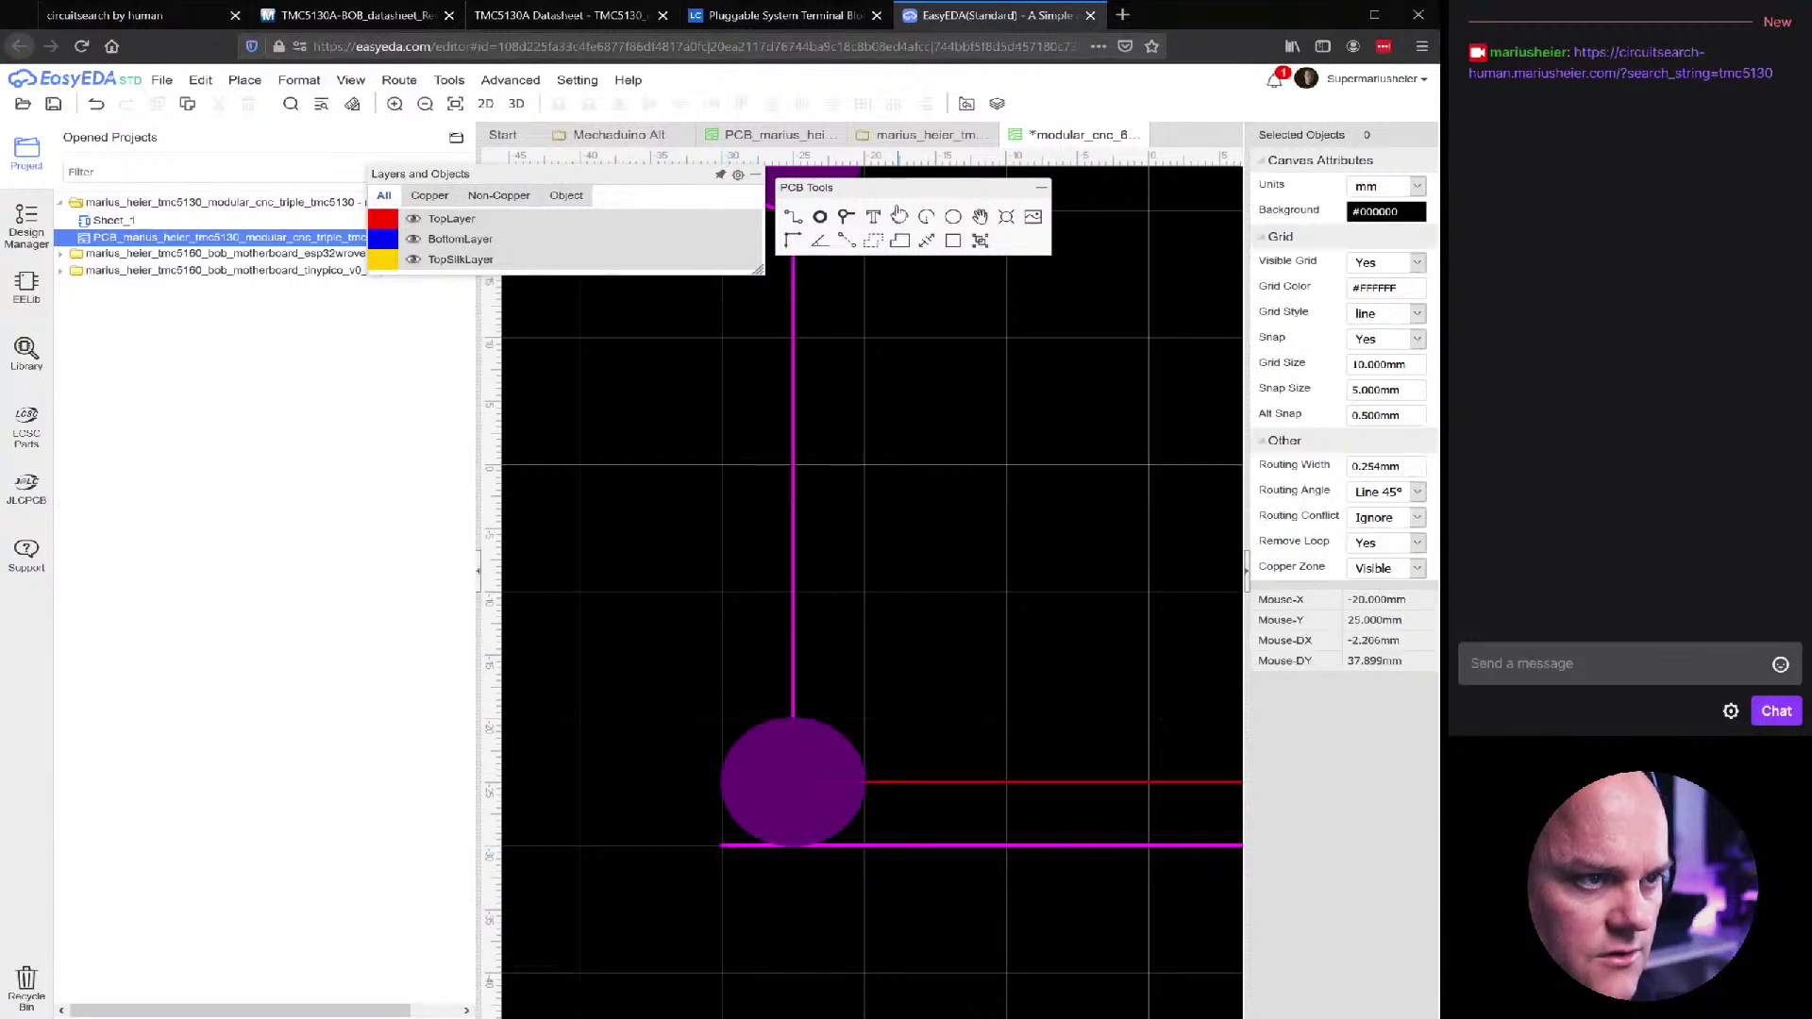
# Draw a board-outline arc around the left half of the lower-left pad, from X -25, Y -20 mm to X -25, Y -30 mm
pyautogui.click(901, 220)
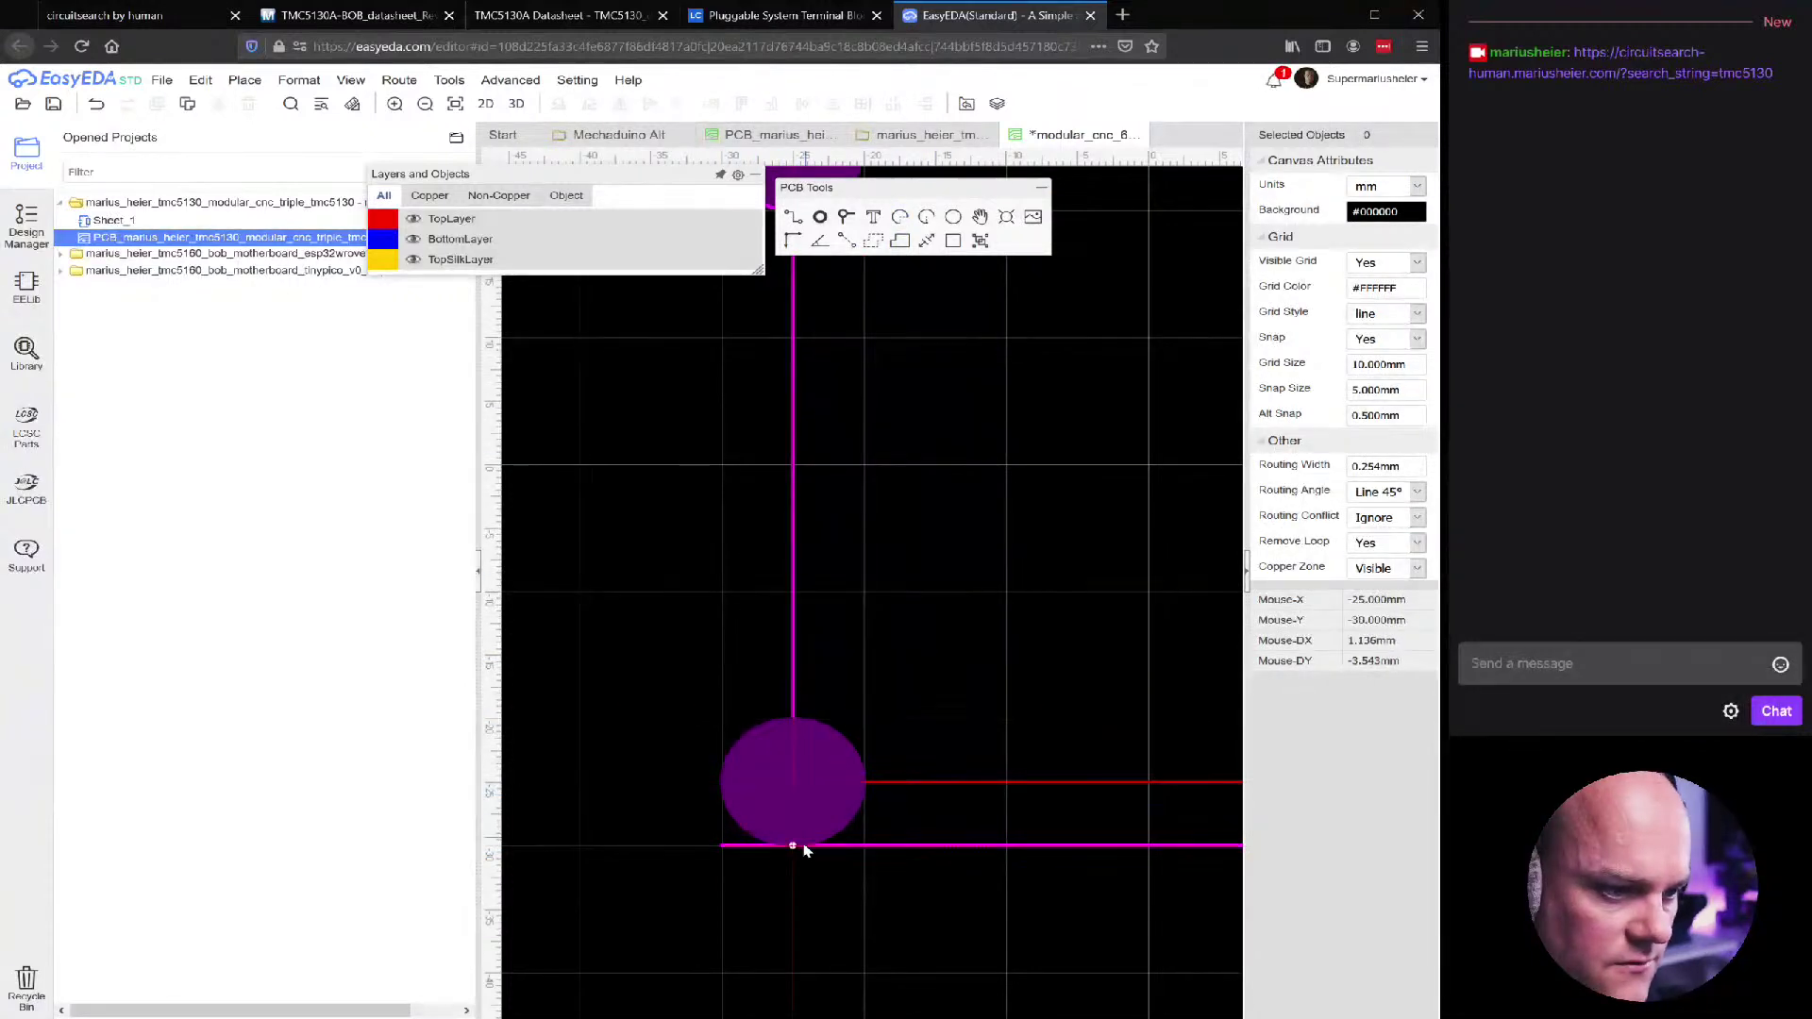
pyautogui.click(860, 784)
pyautogui.press('Escape')
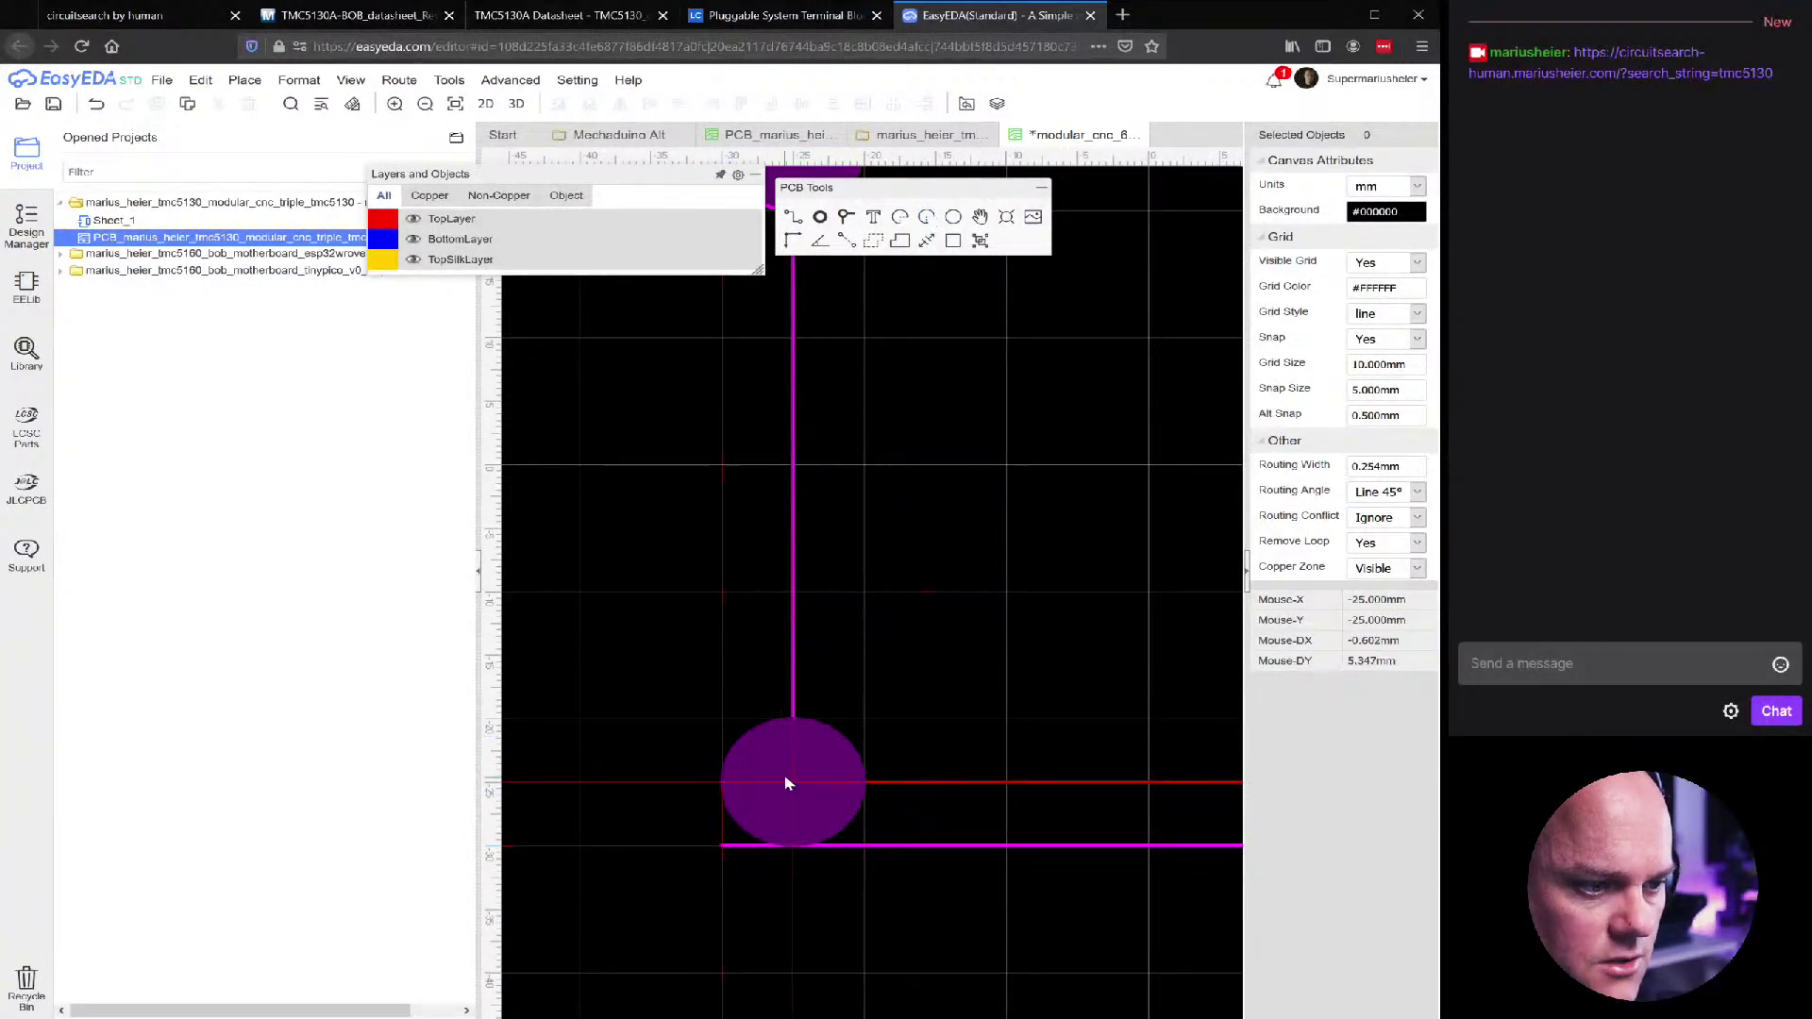
pyautogui.click(785, 724)
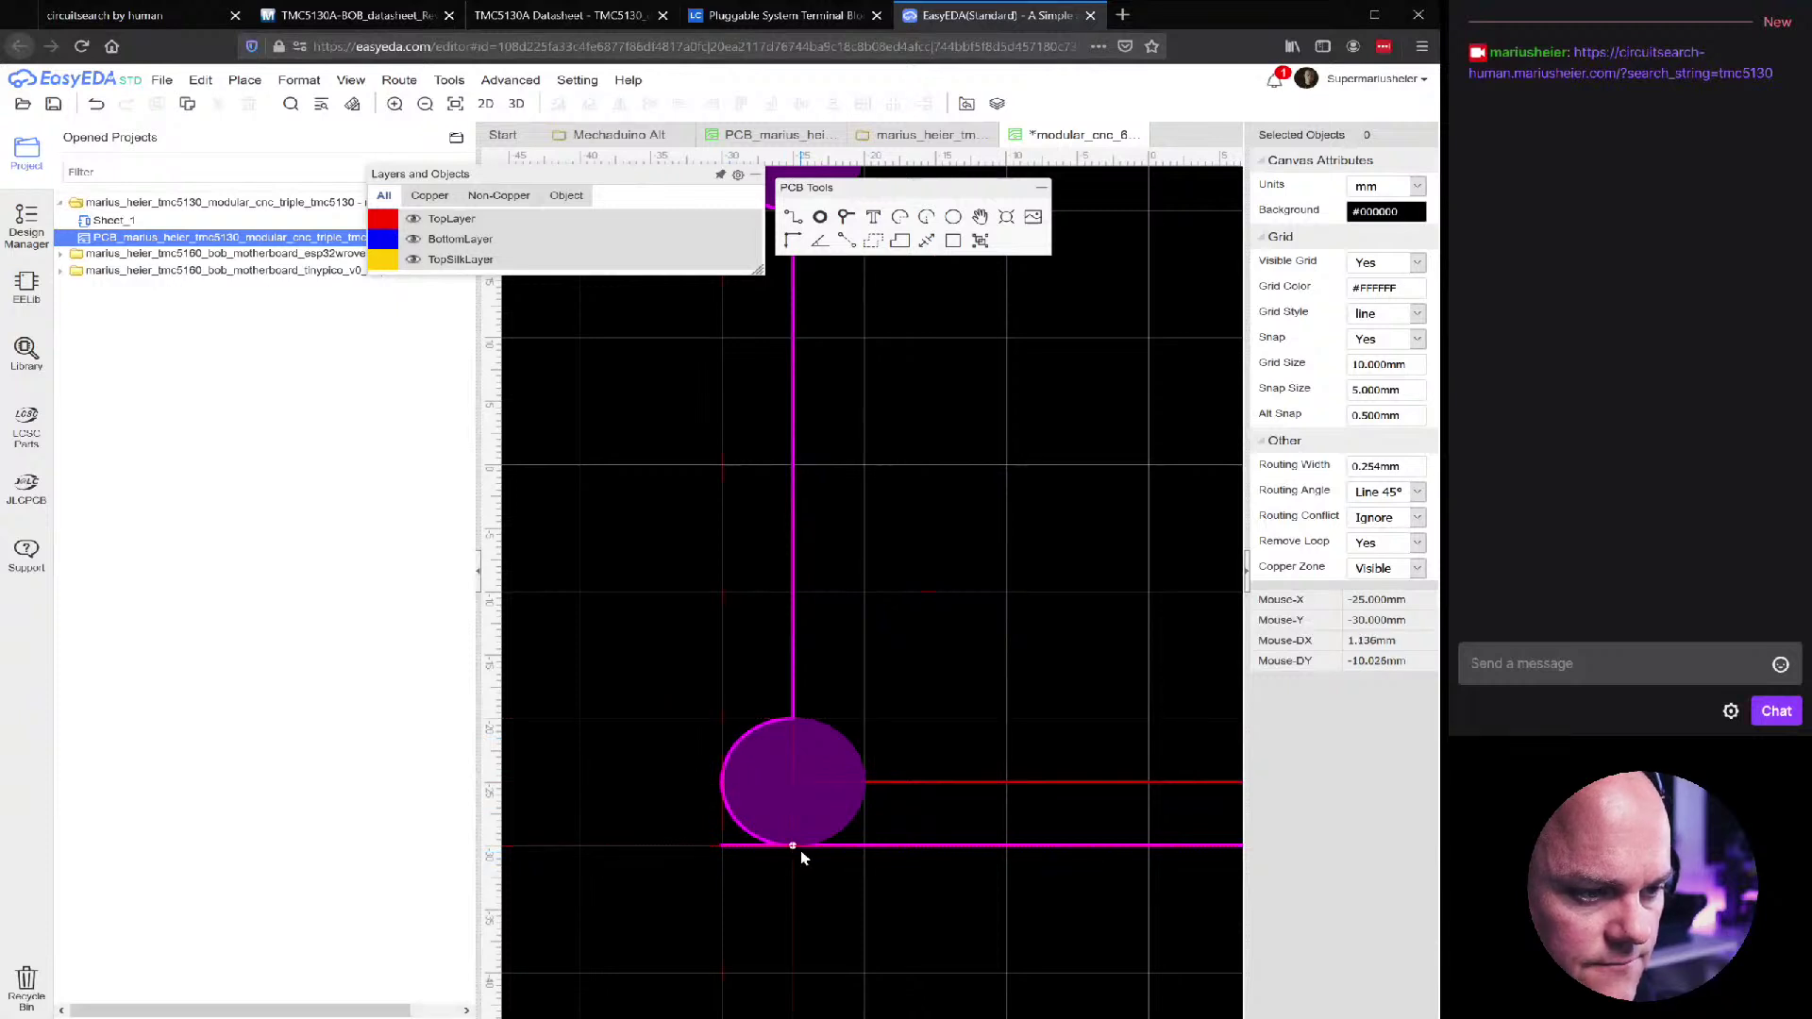
# Draw board-outline arcs around the right halves of the lower-right and upper-right pads, centred at X 25 mm, Y ±25 mm with 5 mm radius
pyautogui.scroll(-3, 878, 817)
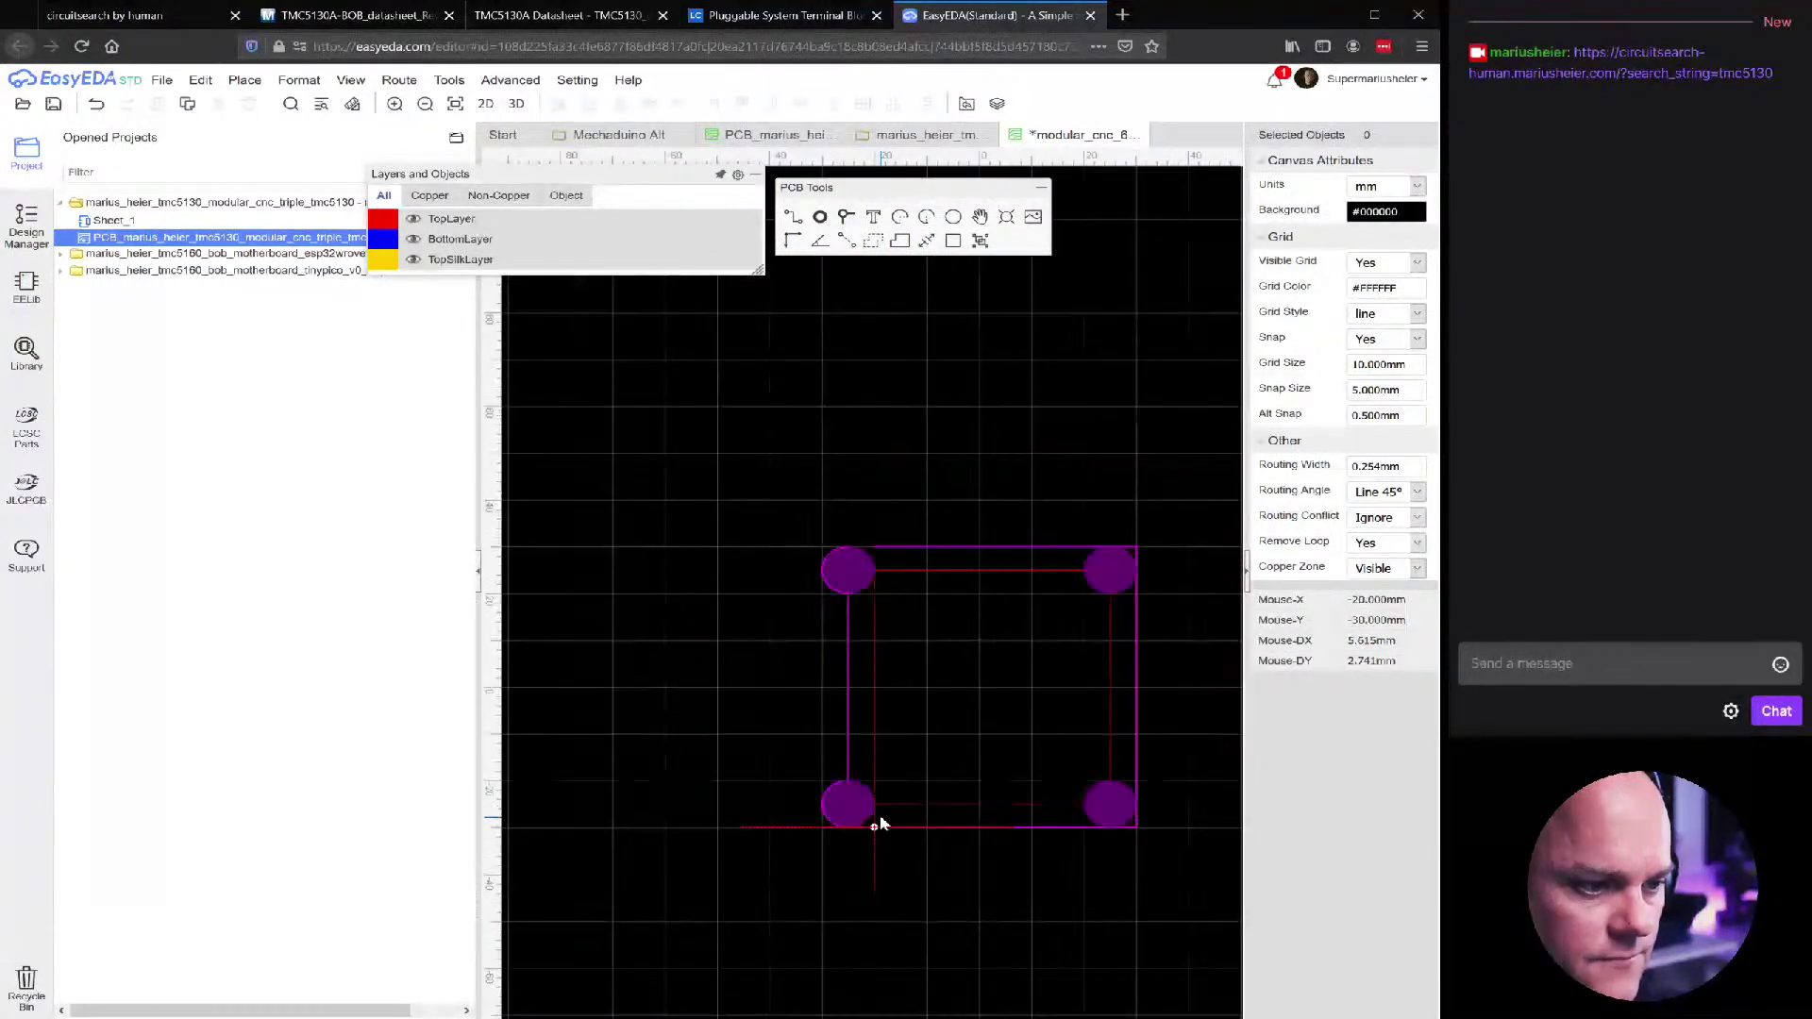
pyautogui.scroll(3, 1151, 811)
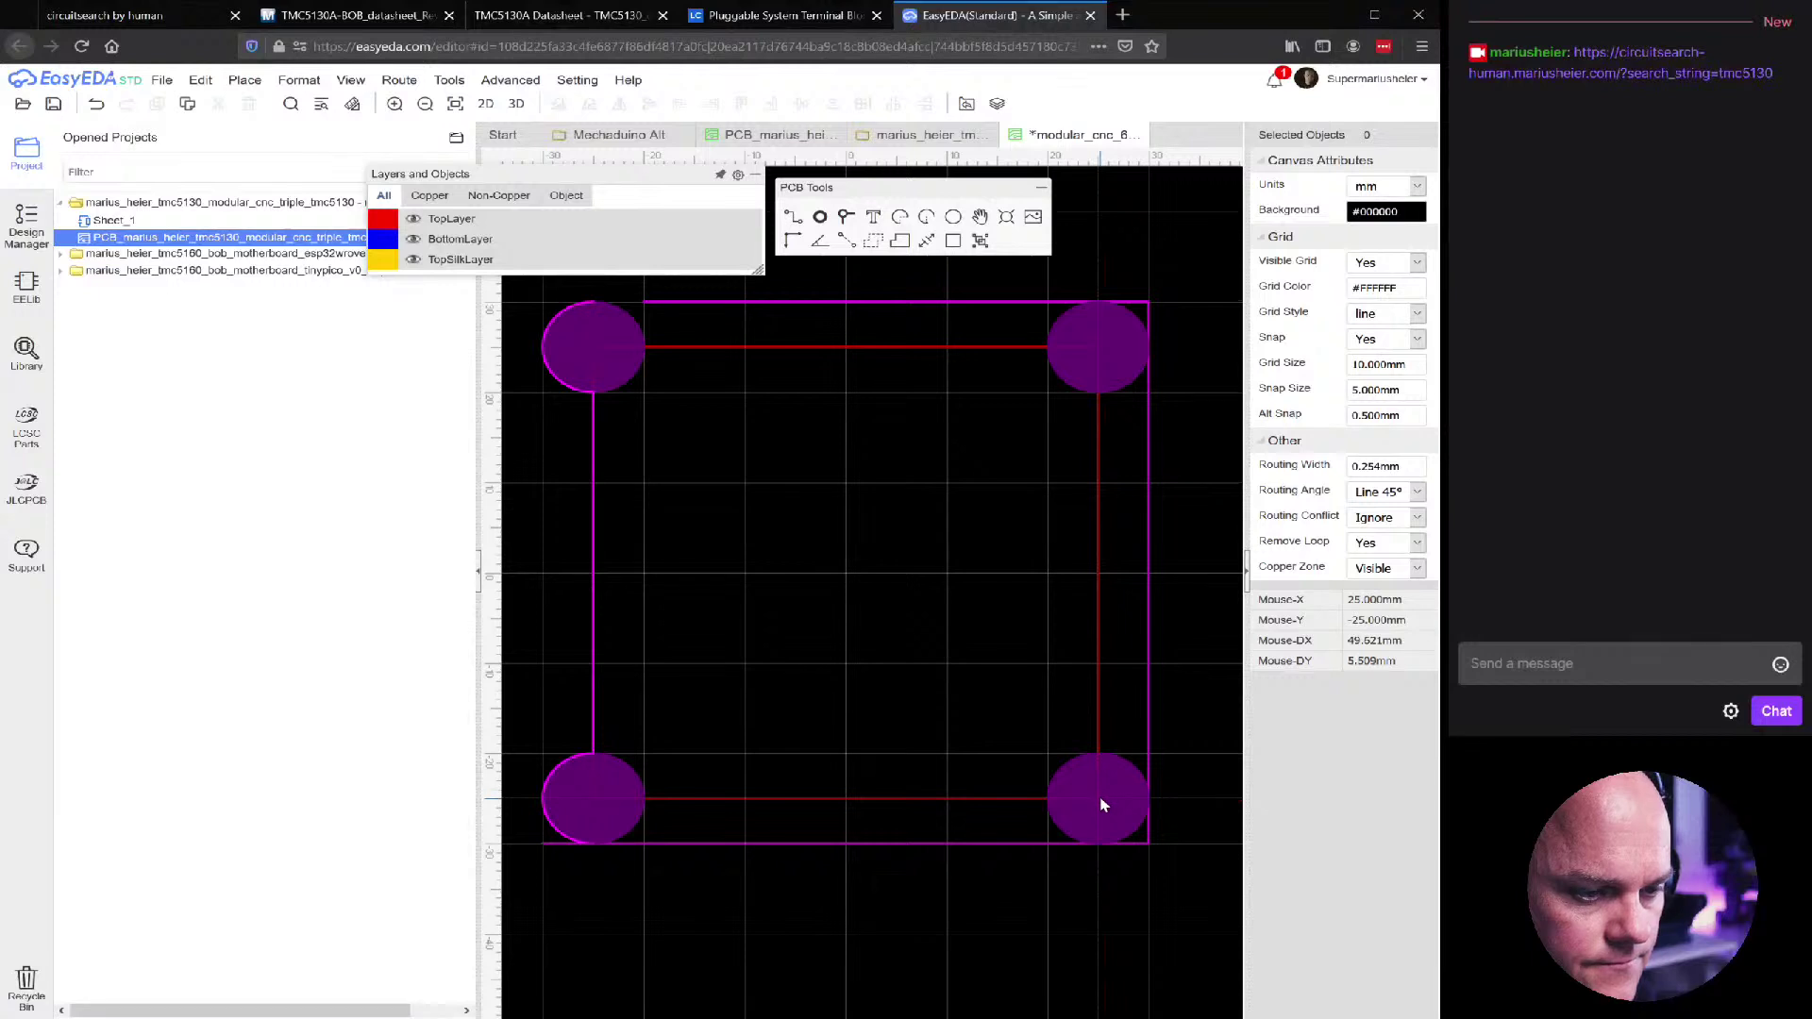
pyautogui.click(1101, 807)
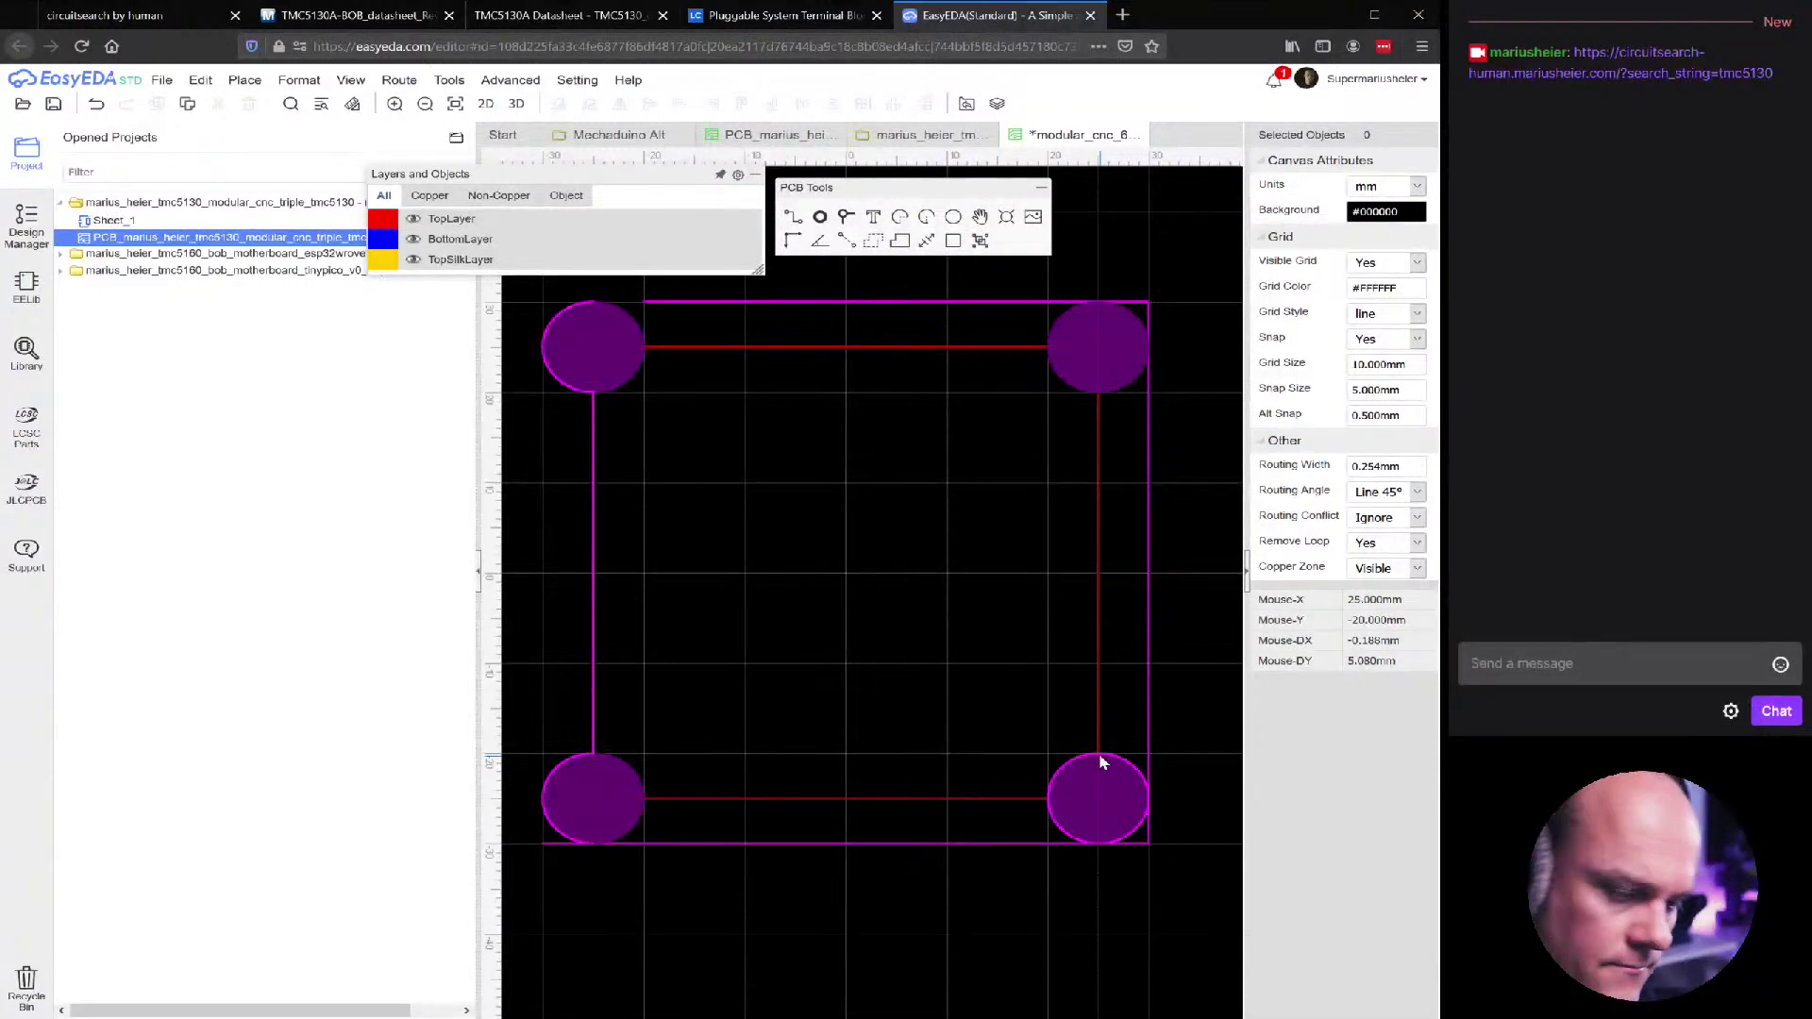
pyautogui.click(1093, 845)
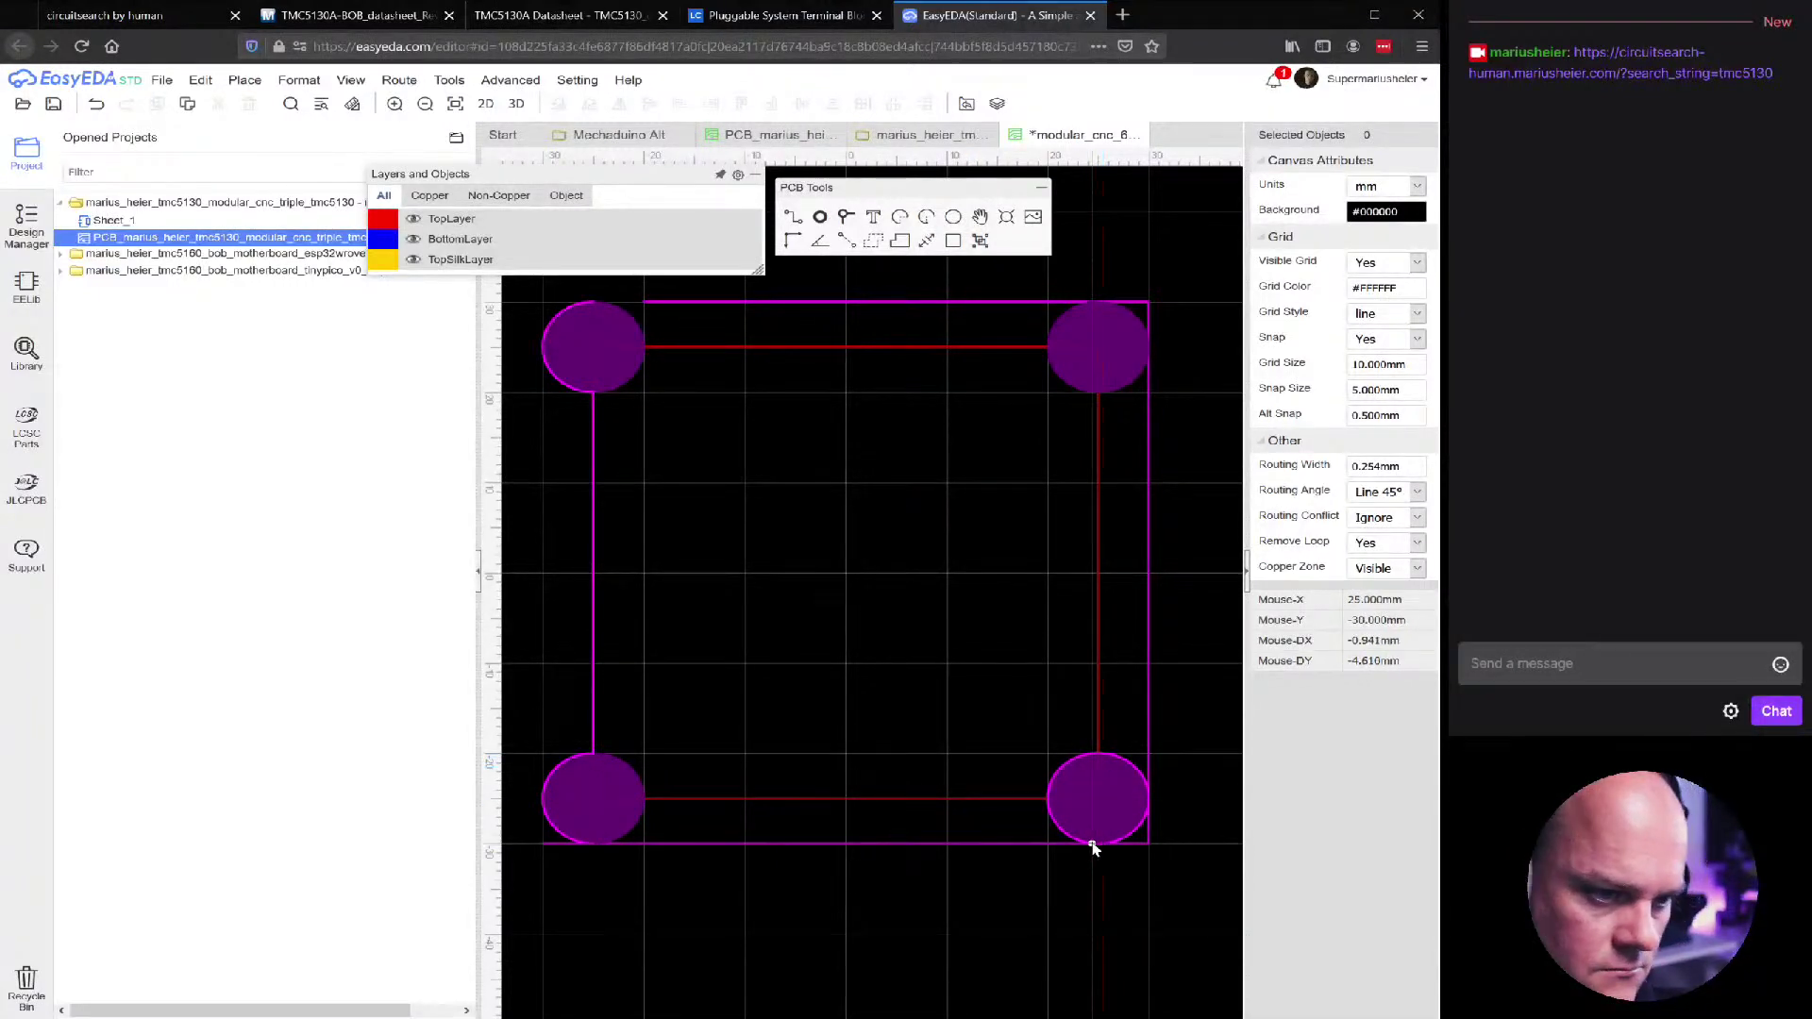
pyautogui.click(1116, 750)
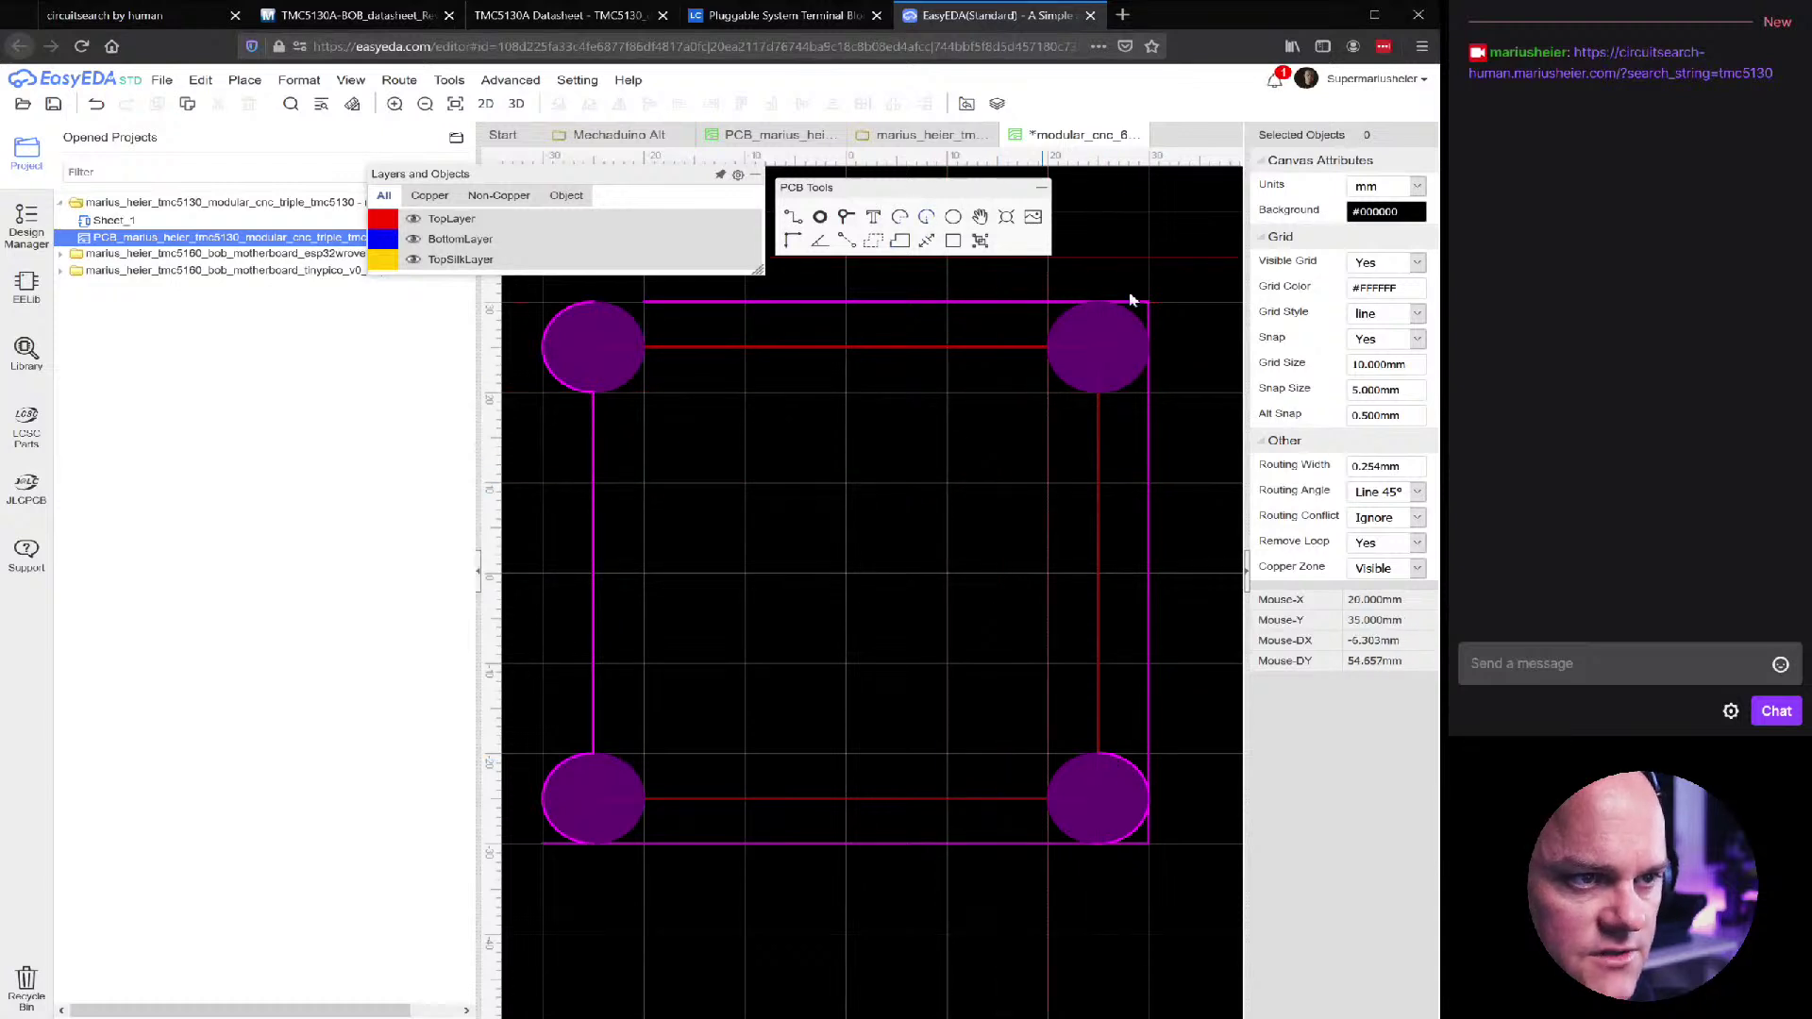
pyautogui.click(1095, 348)
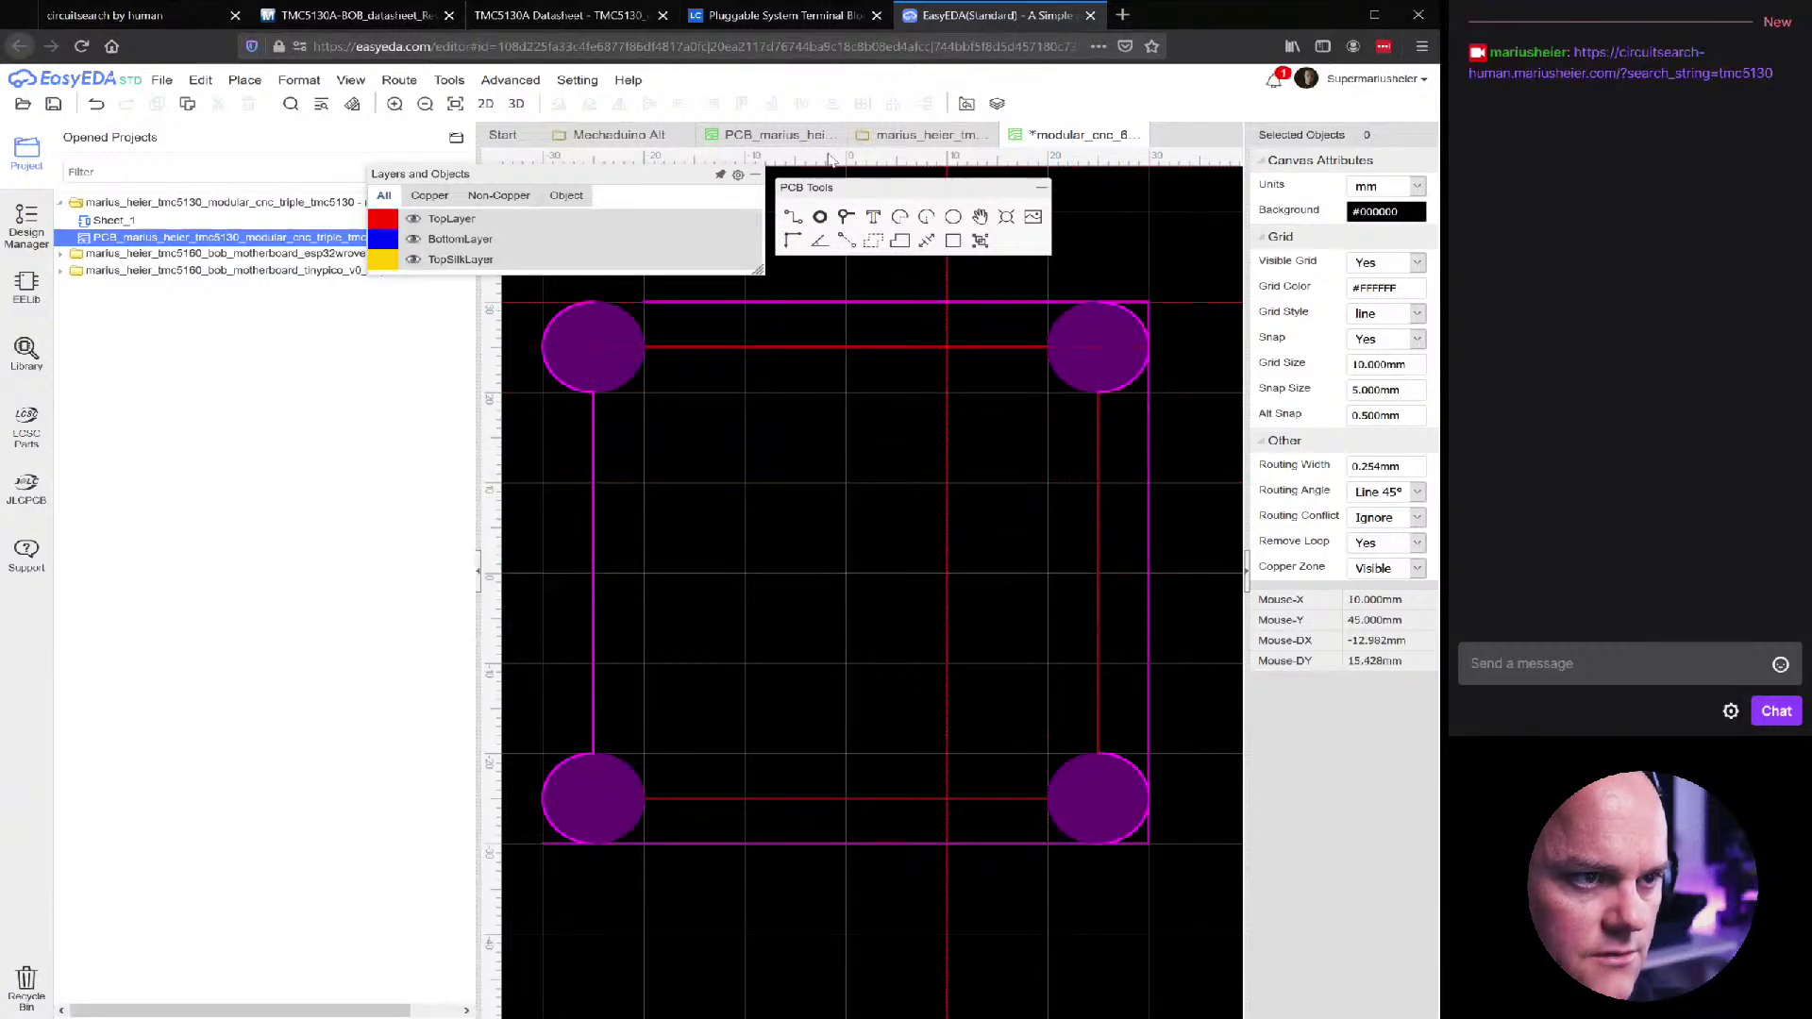
# Shorten the upper outline edge to end at X 25 mm, Y 30 mm, where the upper-right arc begins
pyautogui.scroll(4, 1188, 303)
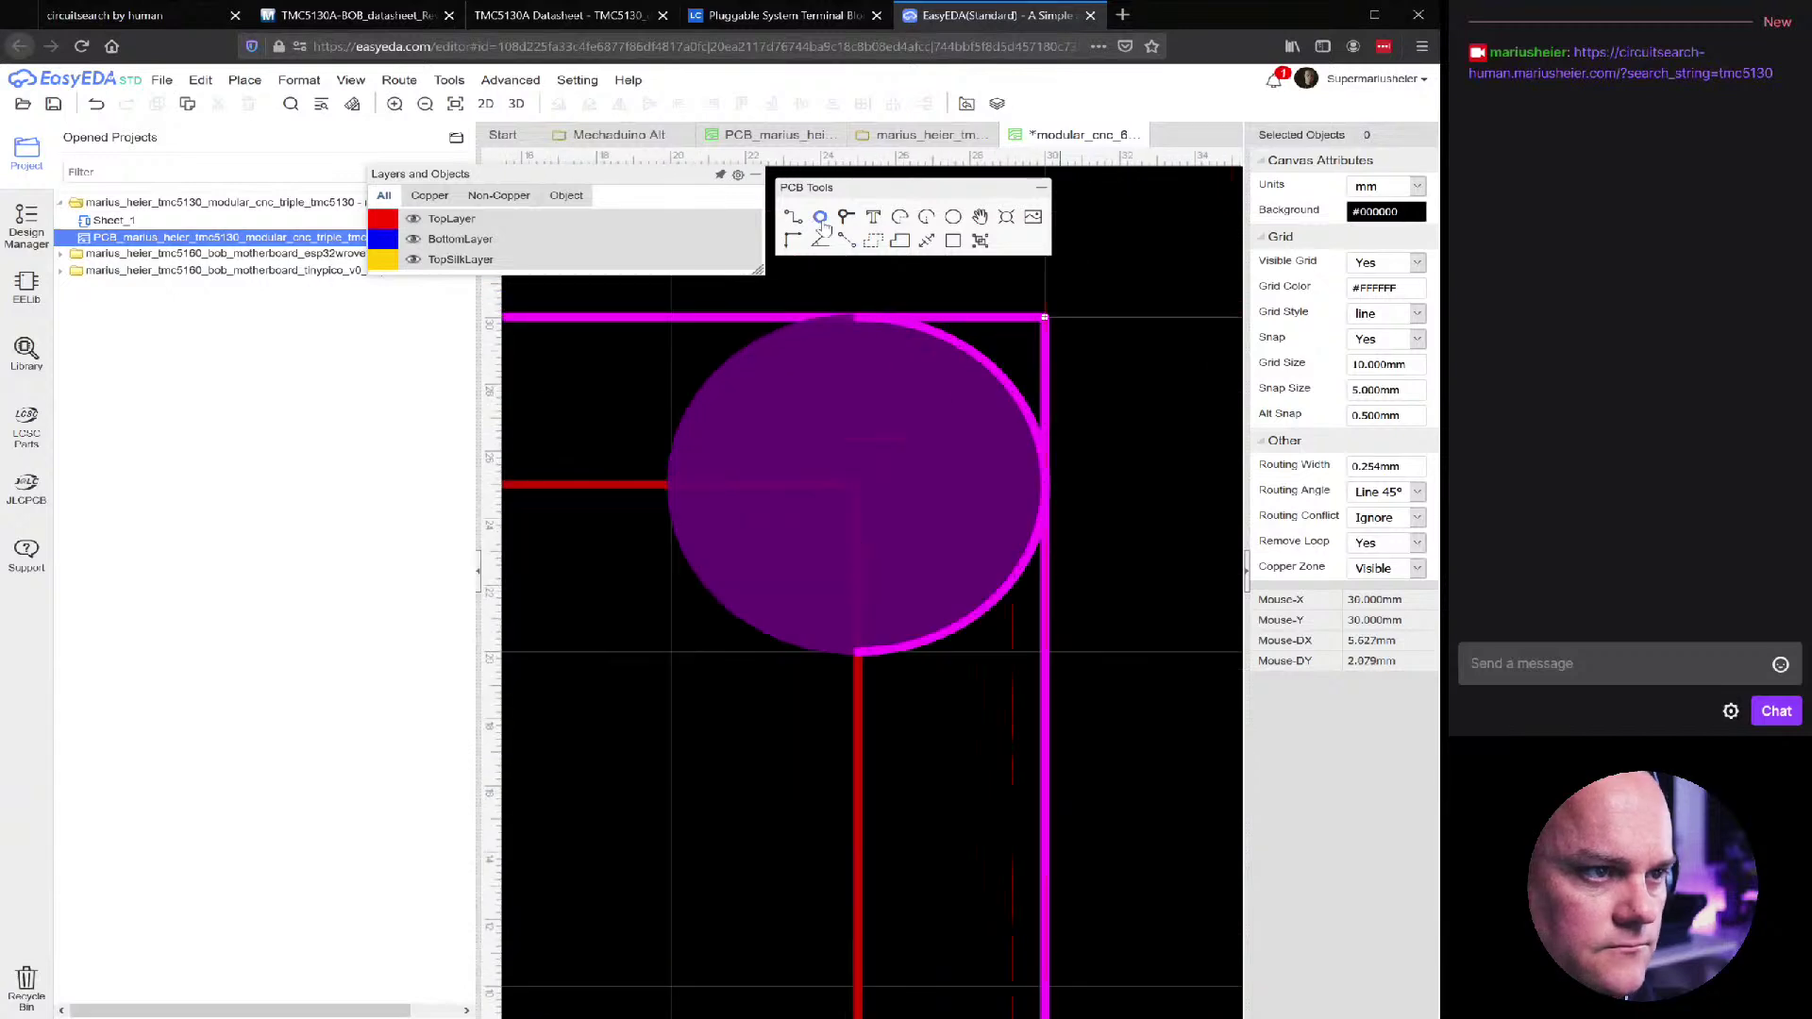
pyautogui.click(979, 217)
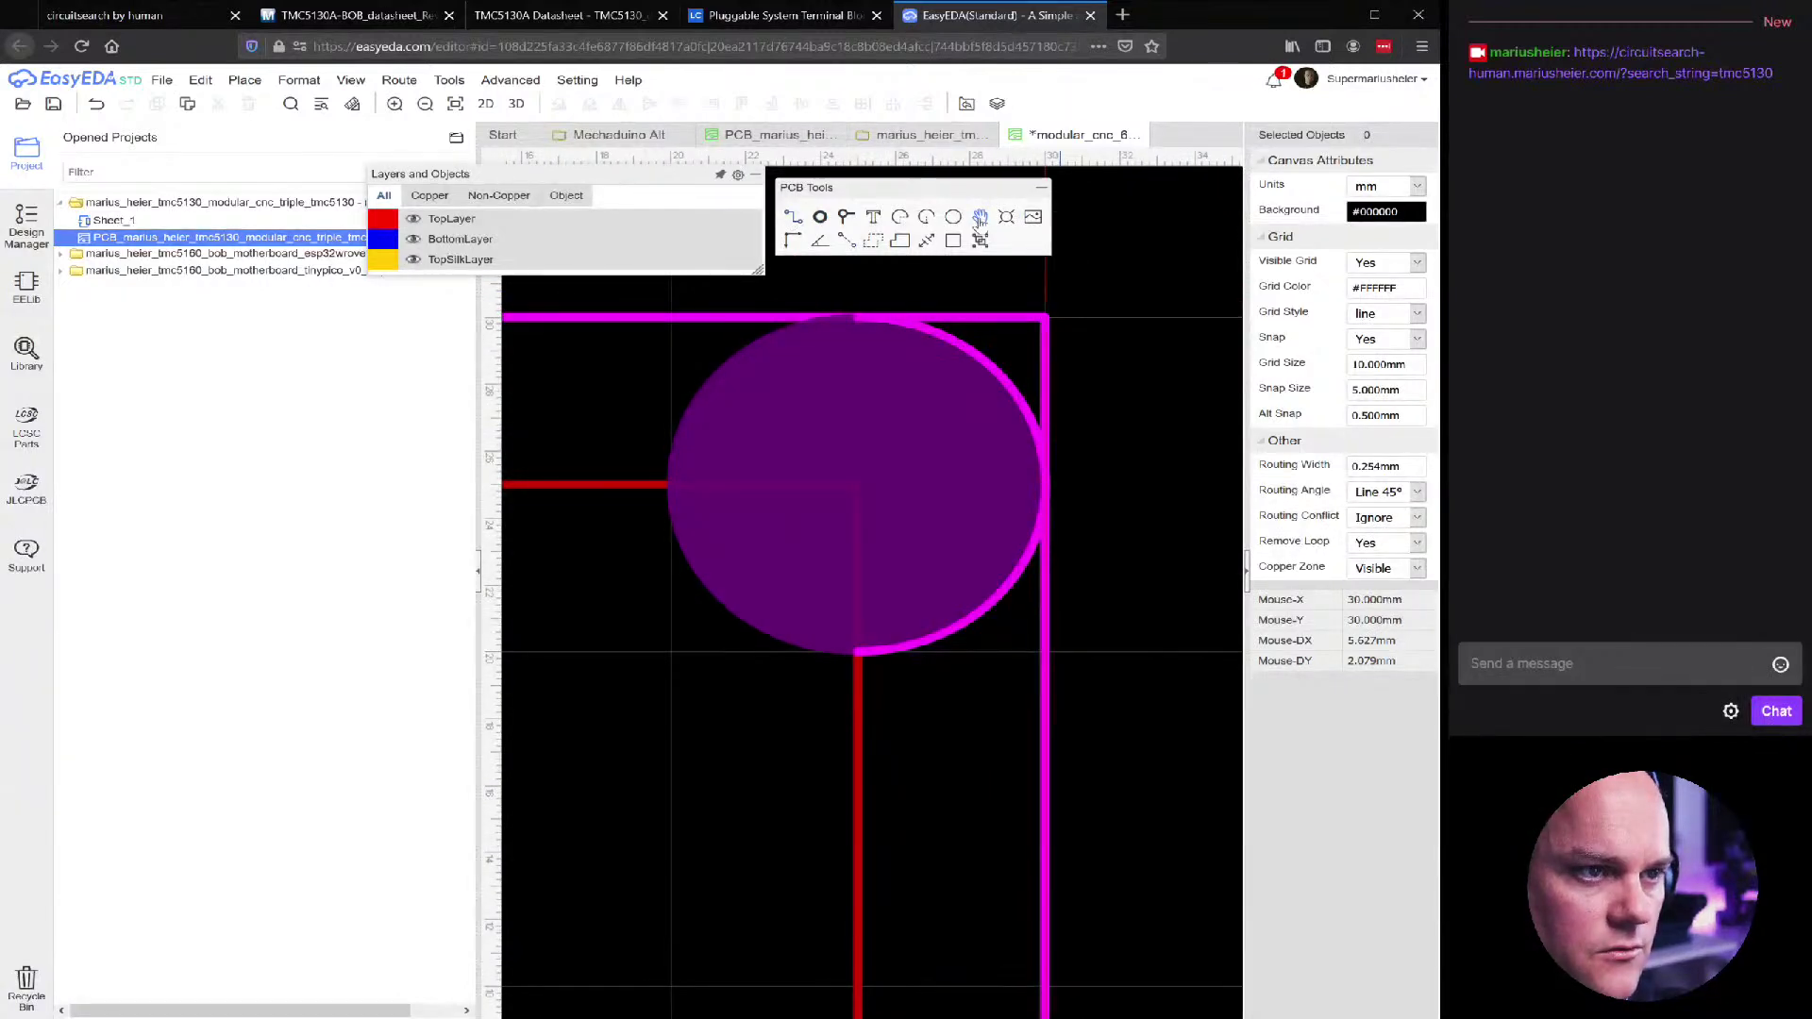
pyautogui.click(1024, 317)
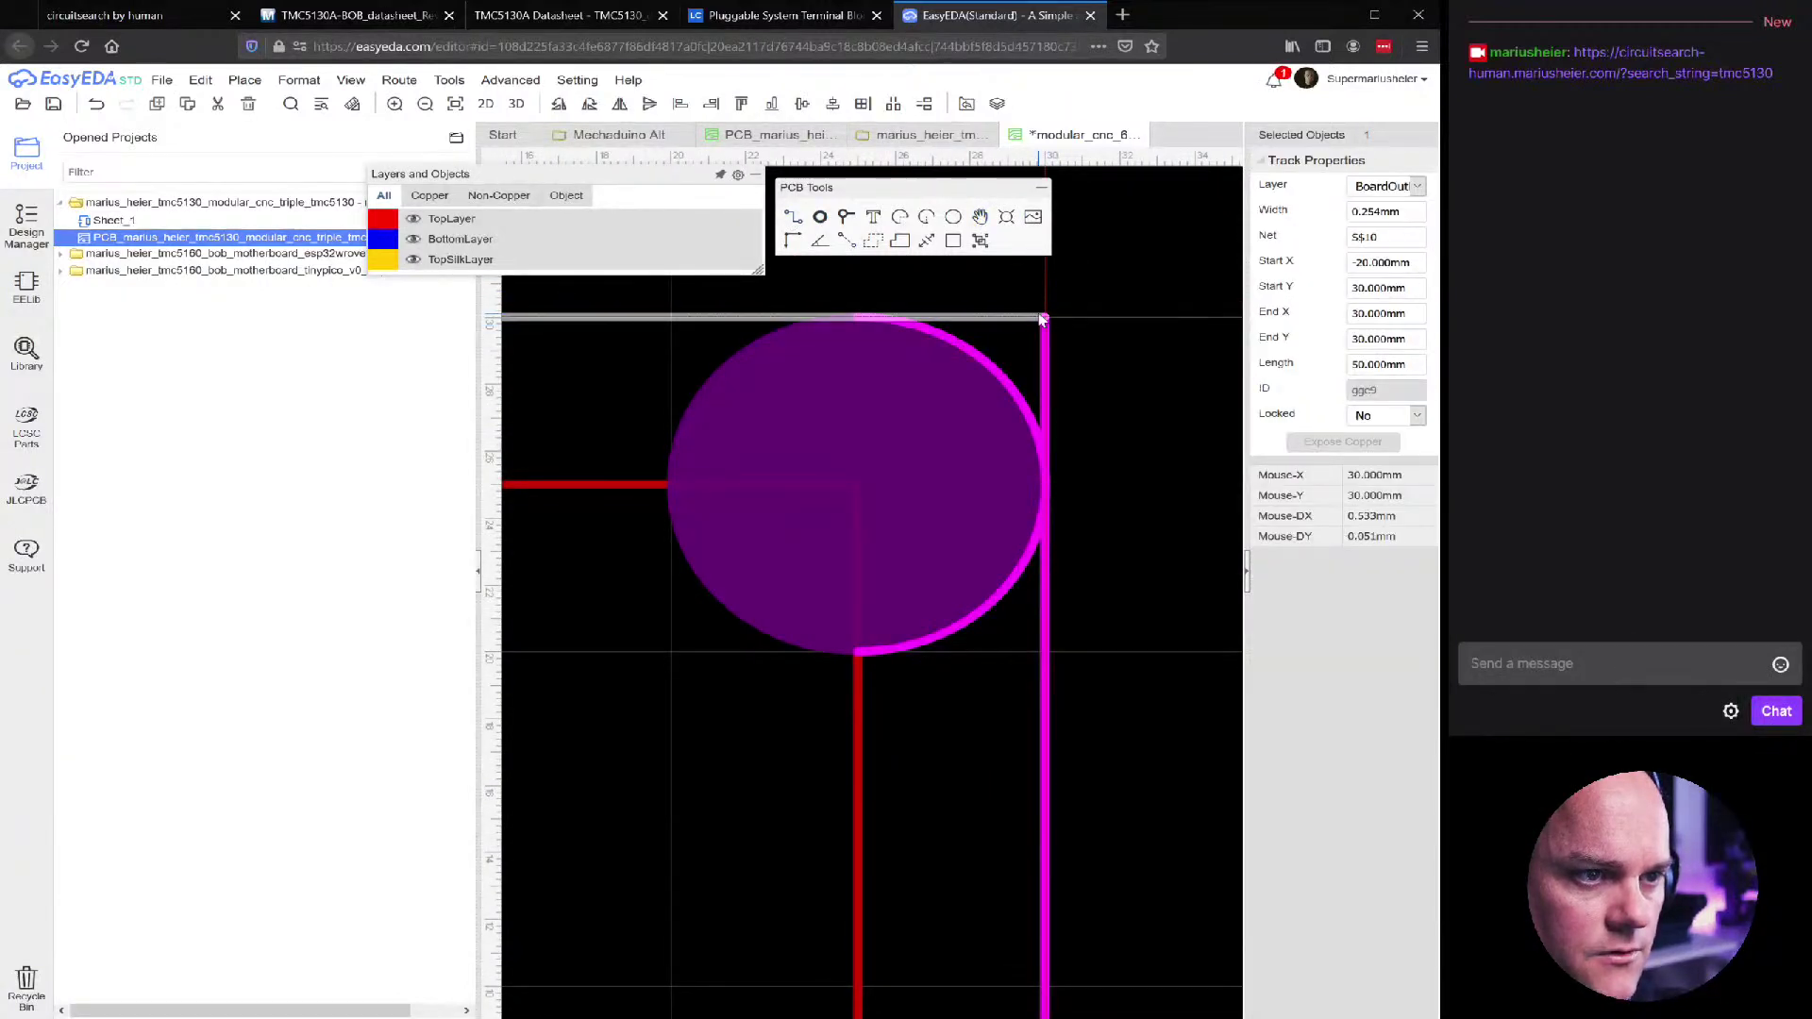
pyautogui.click(857, 313)
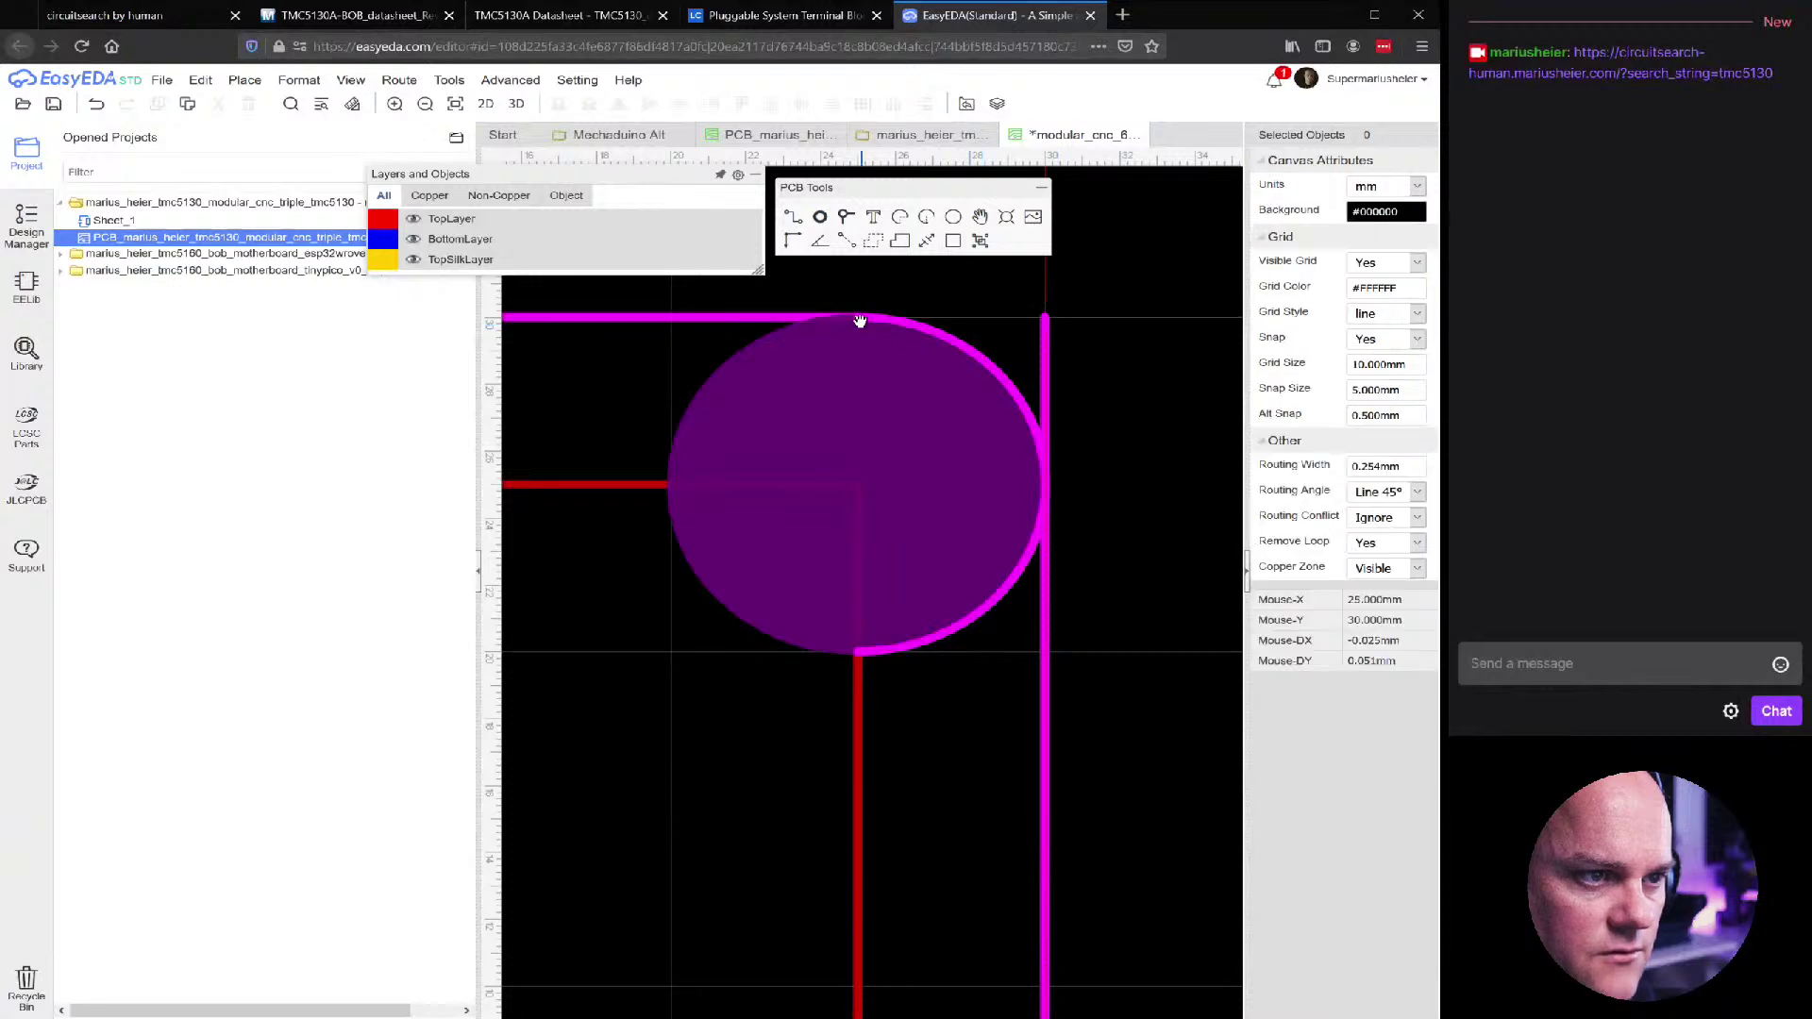
# Try to move the right outline edge inward to X 25 mm, in line with the right pad centres, and undo the move
pyautogui.scroll(2, 858, 317)
pyautogui.scroll(-1, 859, 321)
pyautogui.scroll(-4, 863, 319)
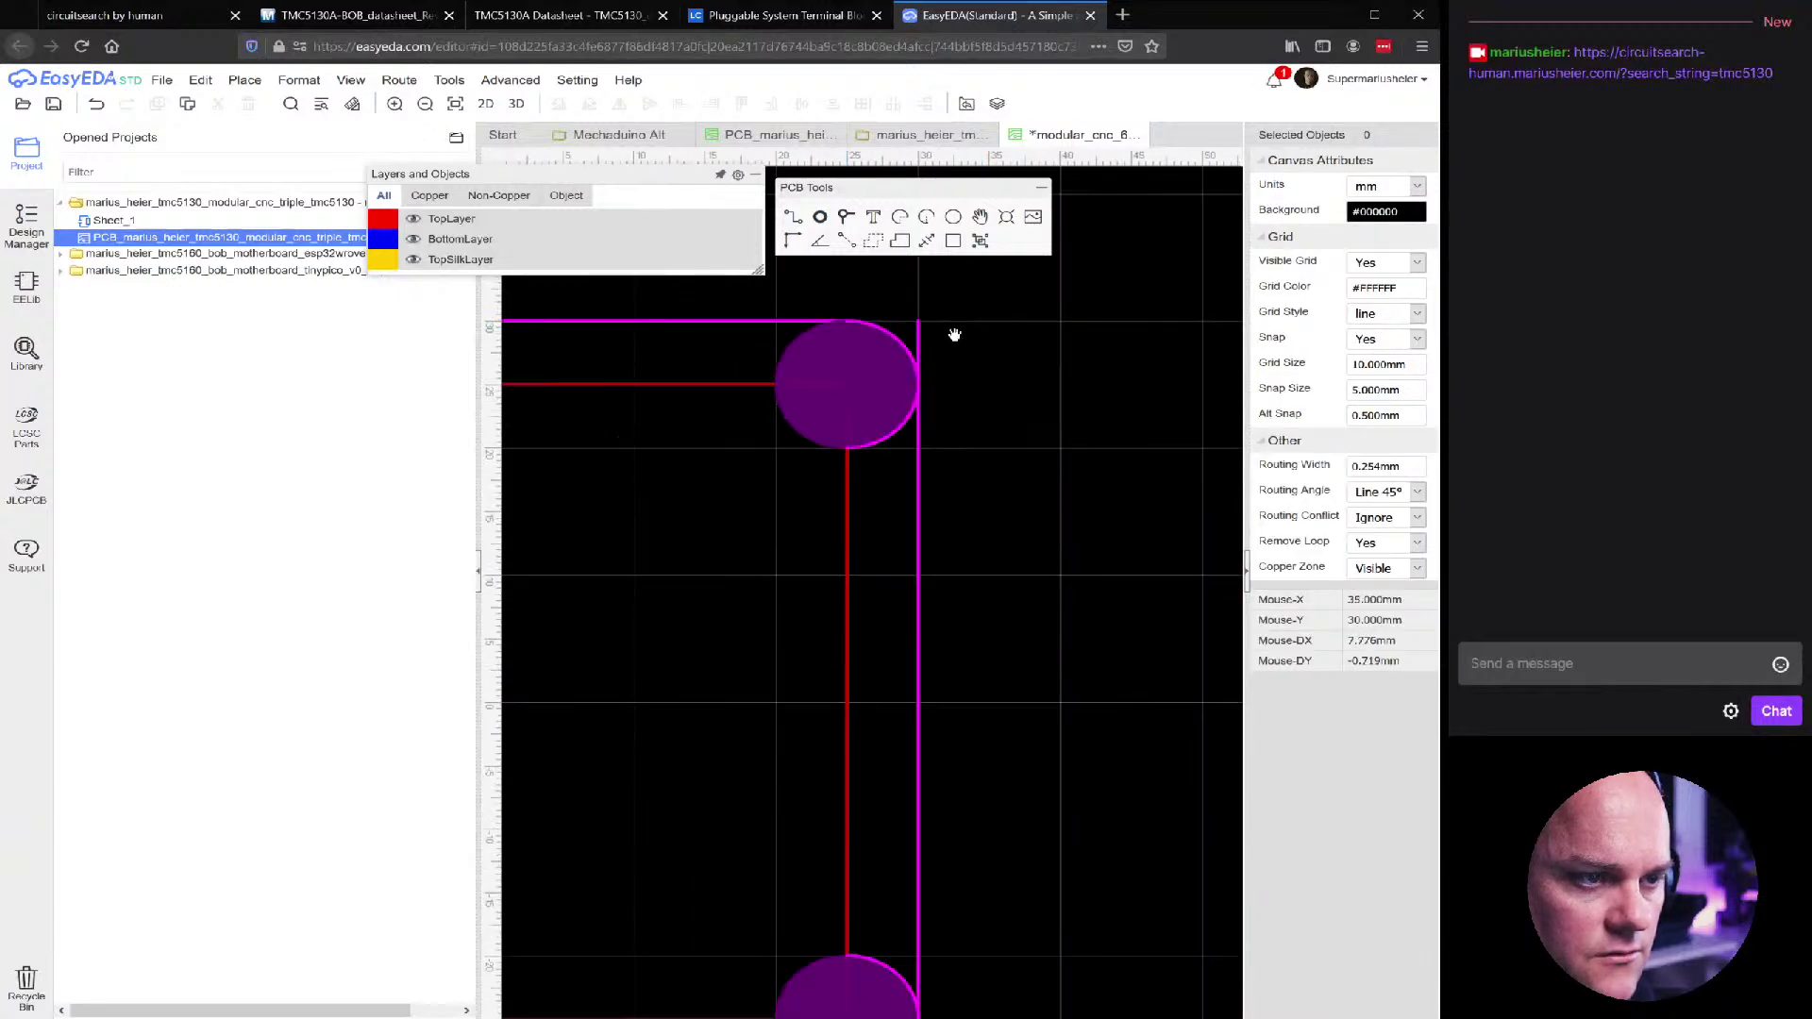
pyautogui.scroll(2, 959, 331)
pyautogui.click(882, 314)
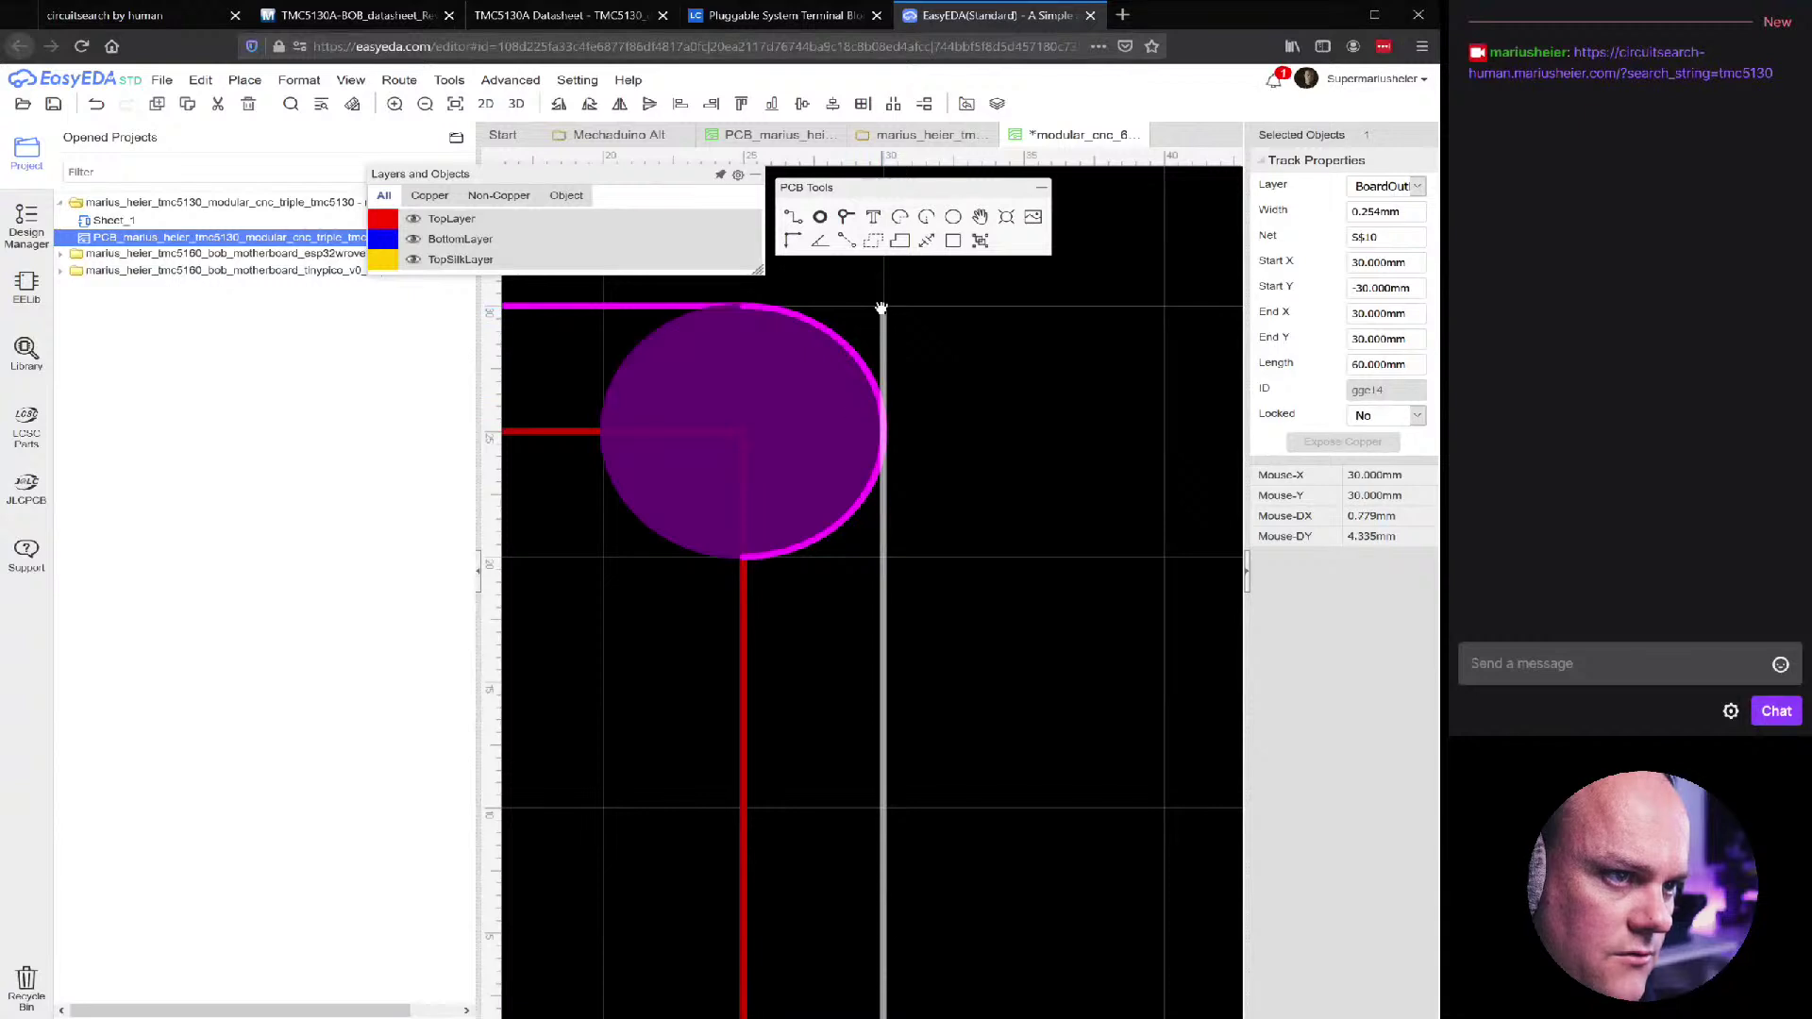
pyautogui.click(1026, 609)
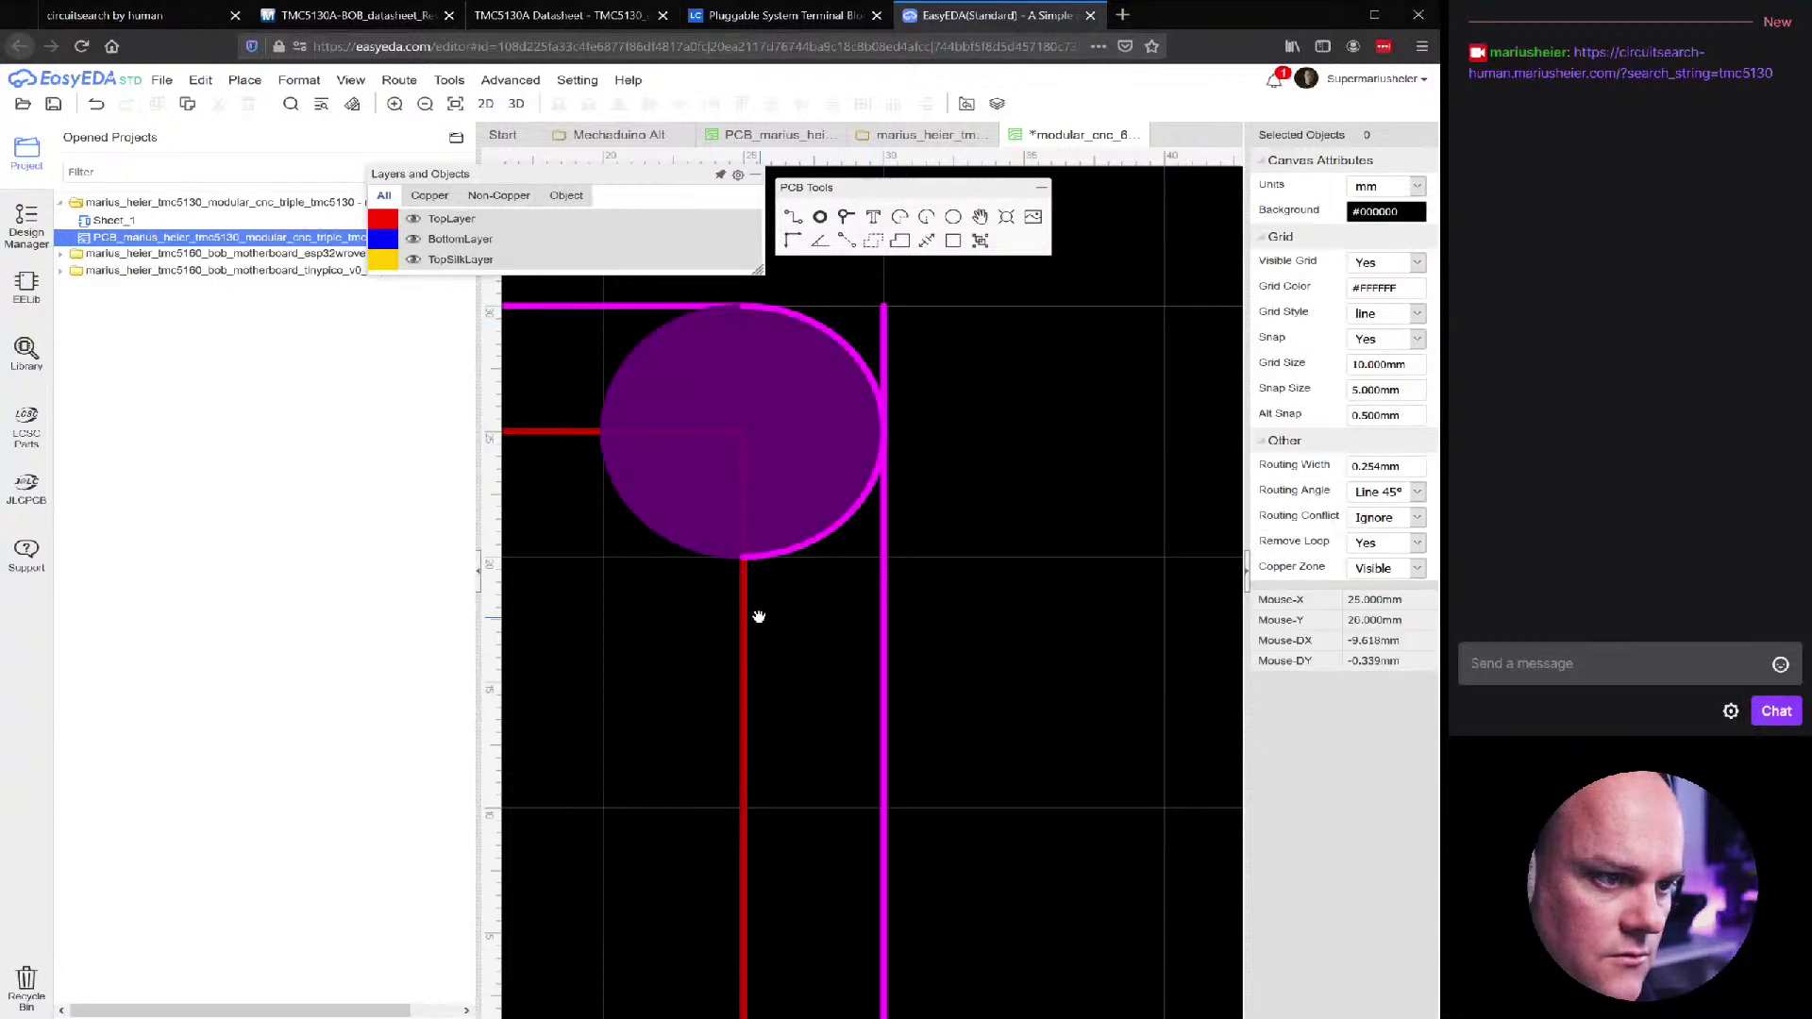
pyautogui.click(879, 588)
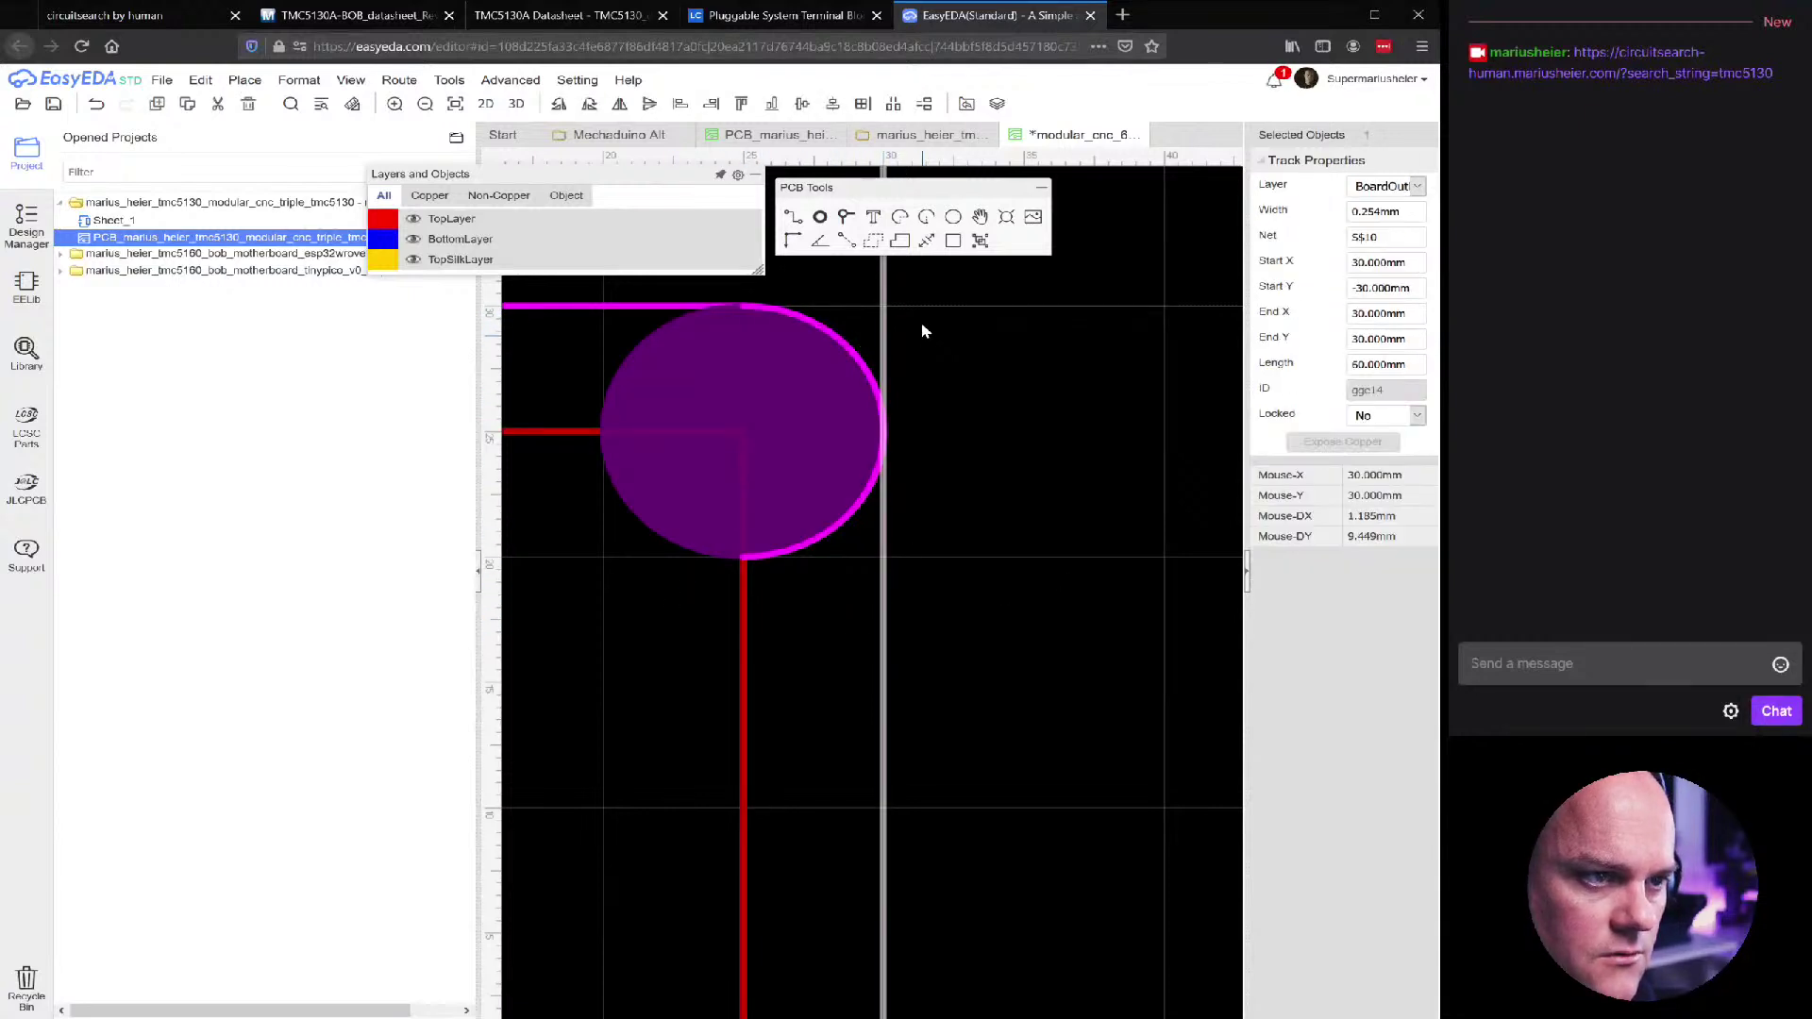
pyautogui.scroll(-5, 946, 453)
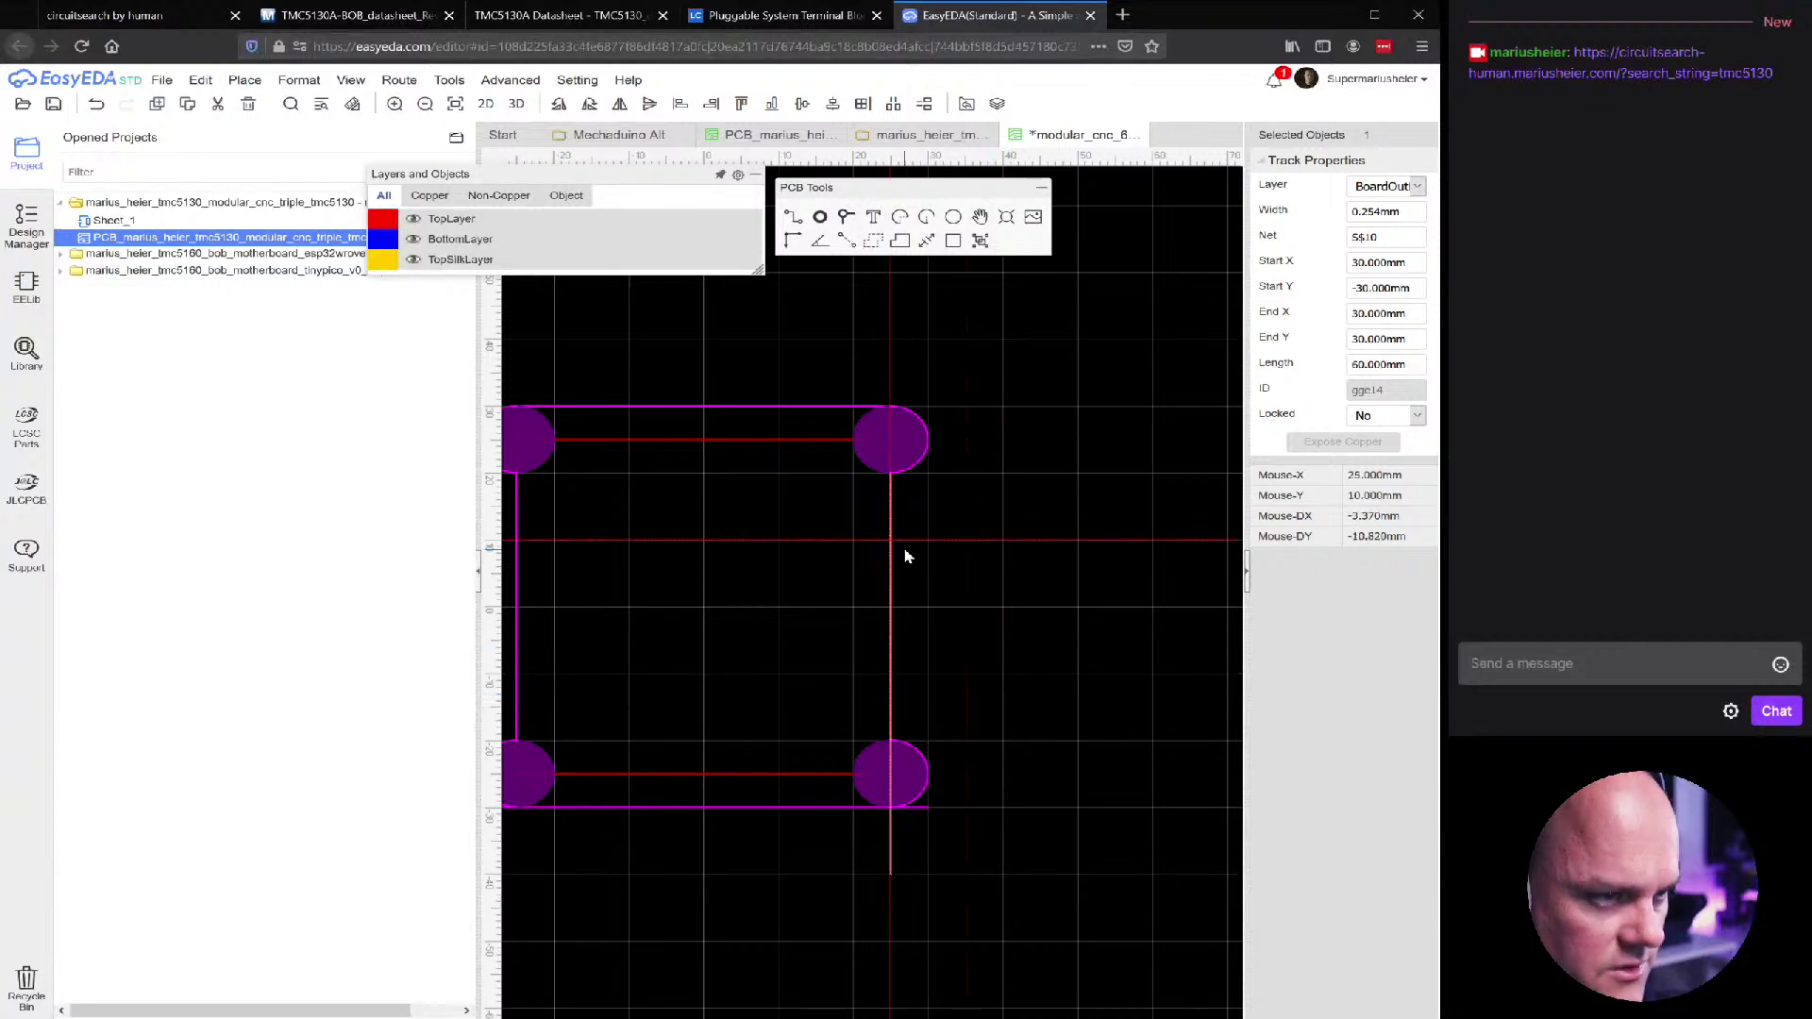
pyautogui.click(946, 535)
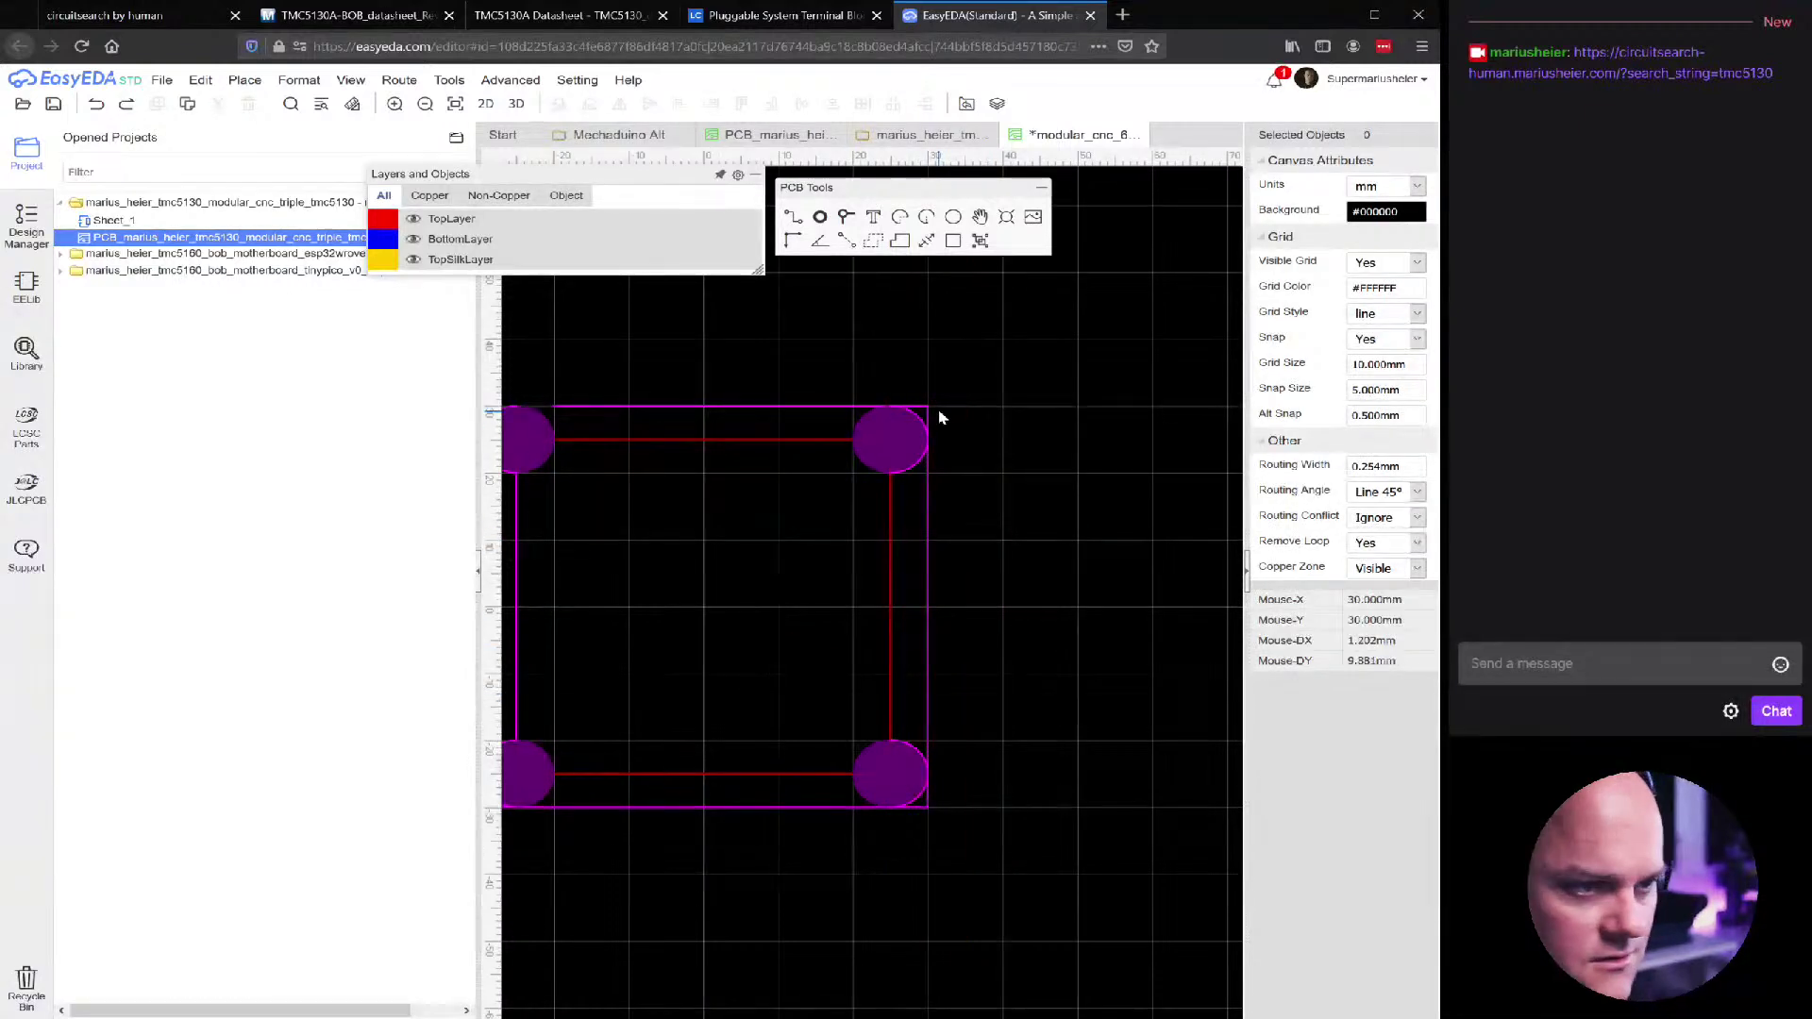
# Move the upper end of the right outline edge to X 25 mm, Y 20 mm, where the upper-right arc ends
pyautogui.scroll(5, 938, 416)
pyautogui.click(898, 413)
pyautogui.moveTo(898, 396); pyautogui.dragTo(756, 518)
pyautogui.scroll(3, 885, 708)
pyautogui.scroll(-3, 775, 651)
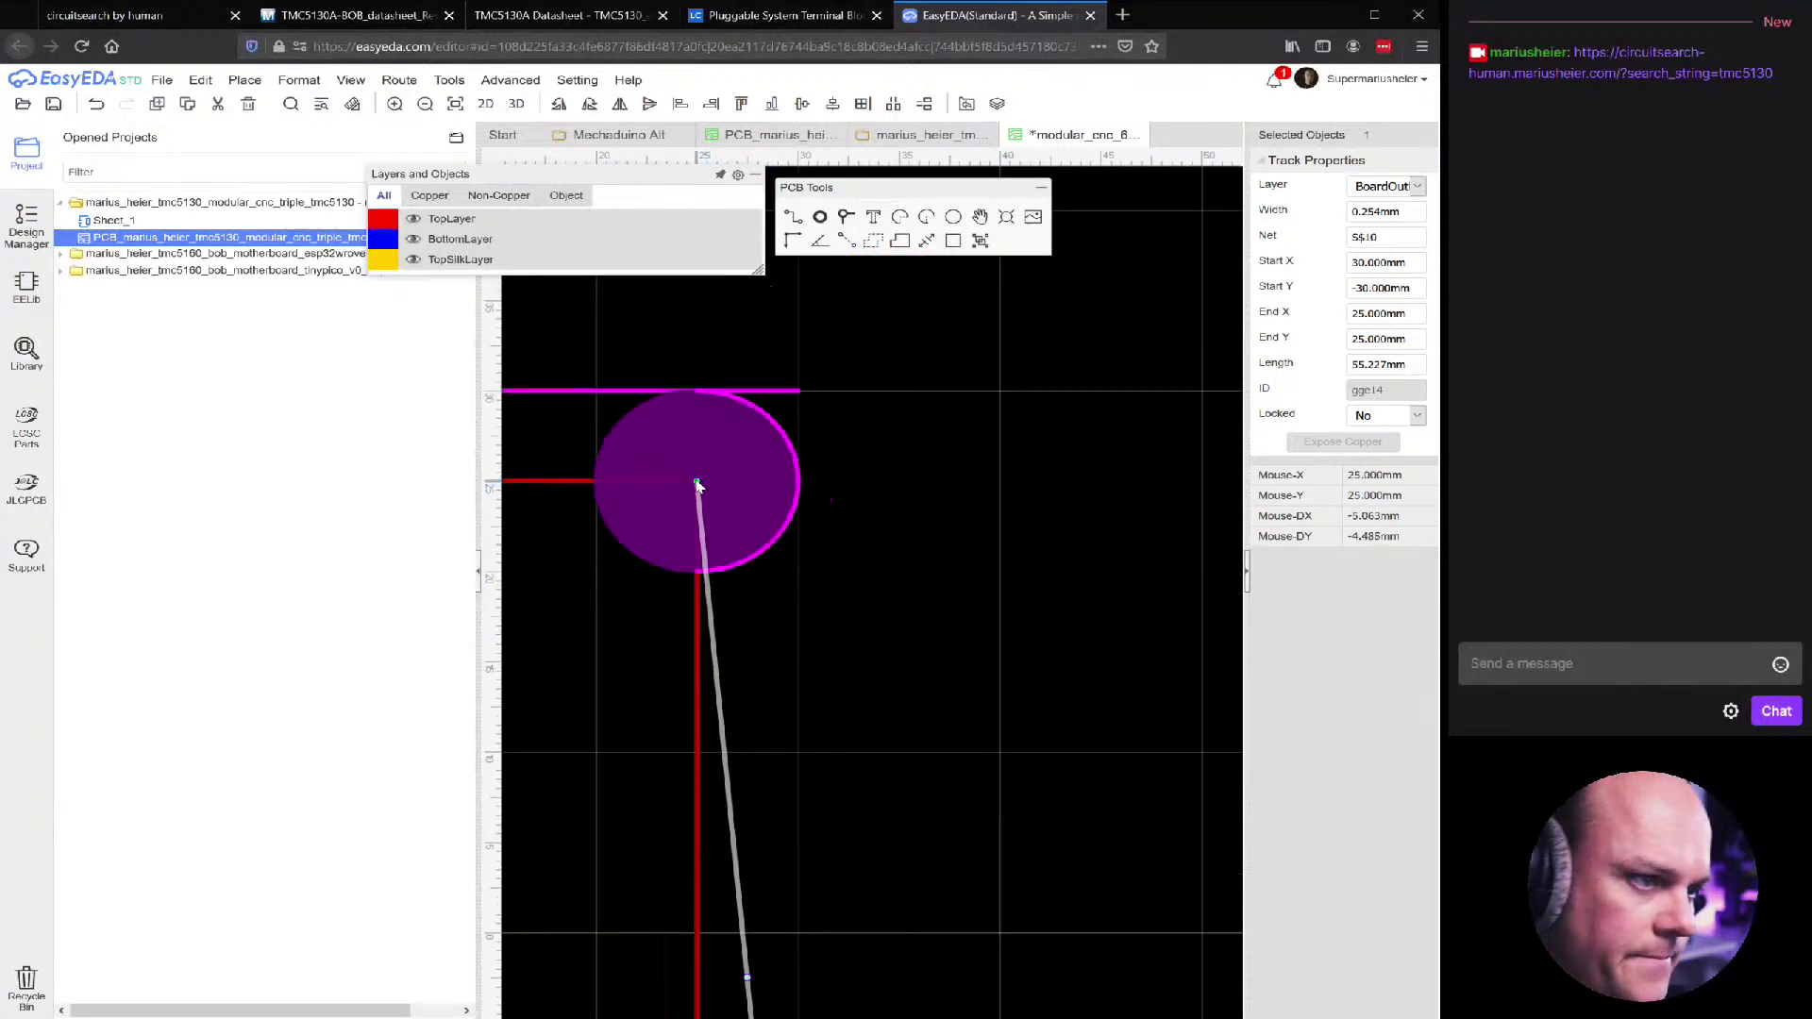
pyautogui.moveTo(697, 485); pyautogui.dragTo(696, 586)
pyautogui.scroll(3, 831, 686)
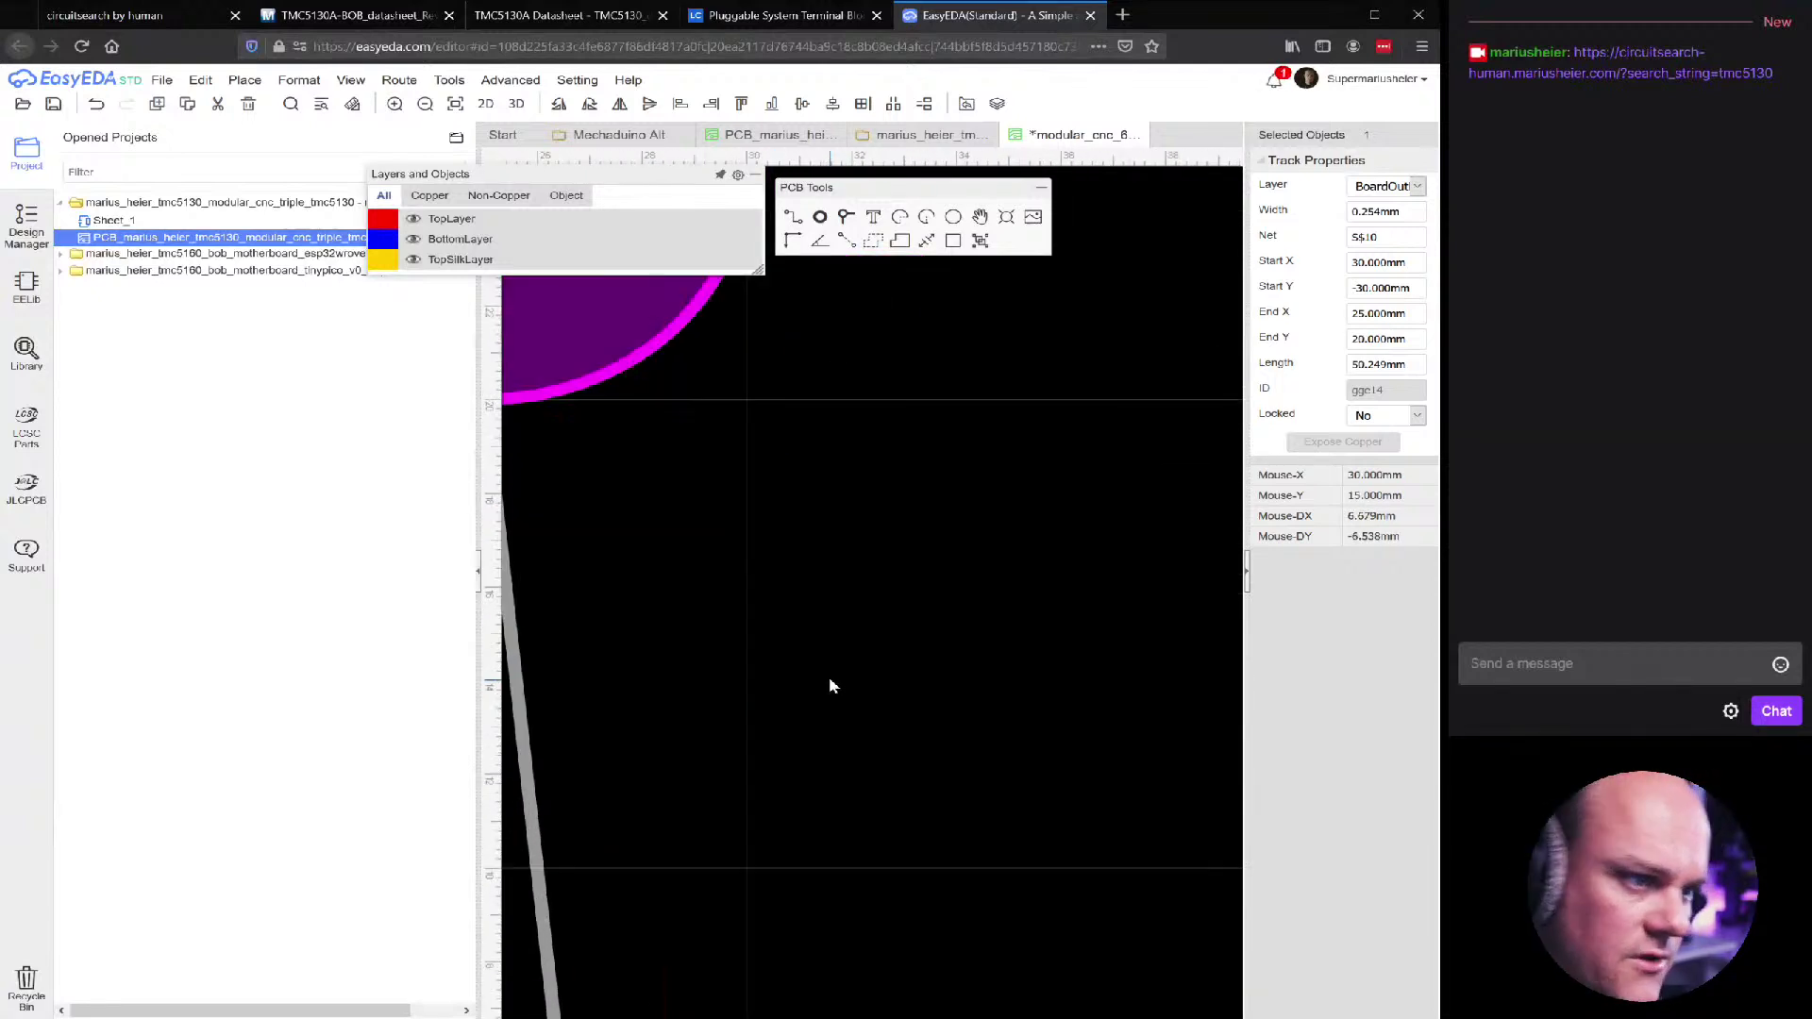
# Move the lower end of the right outline edge to X 25 mm, Y -20 mm, where the lower-right arc begins
pyautogui.scroll(-5, 828, 677)
pyautogui.scroll(3, 819, 903)
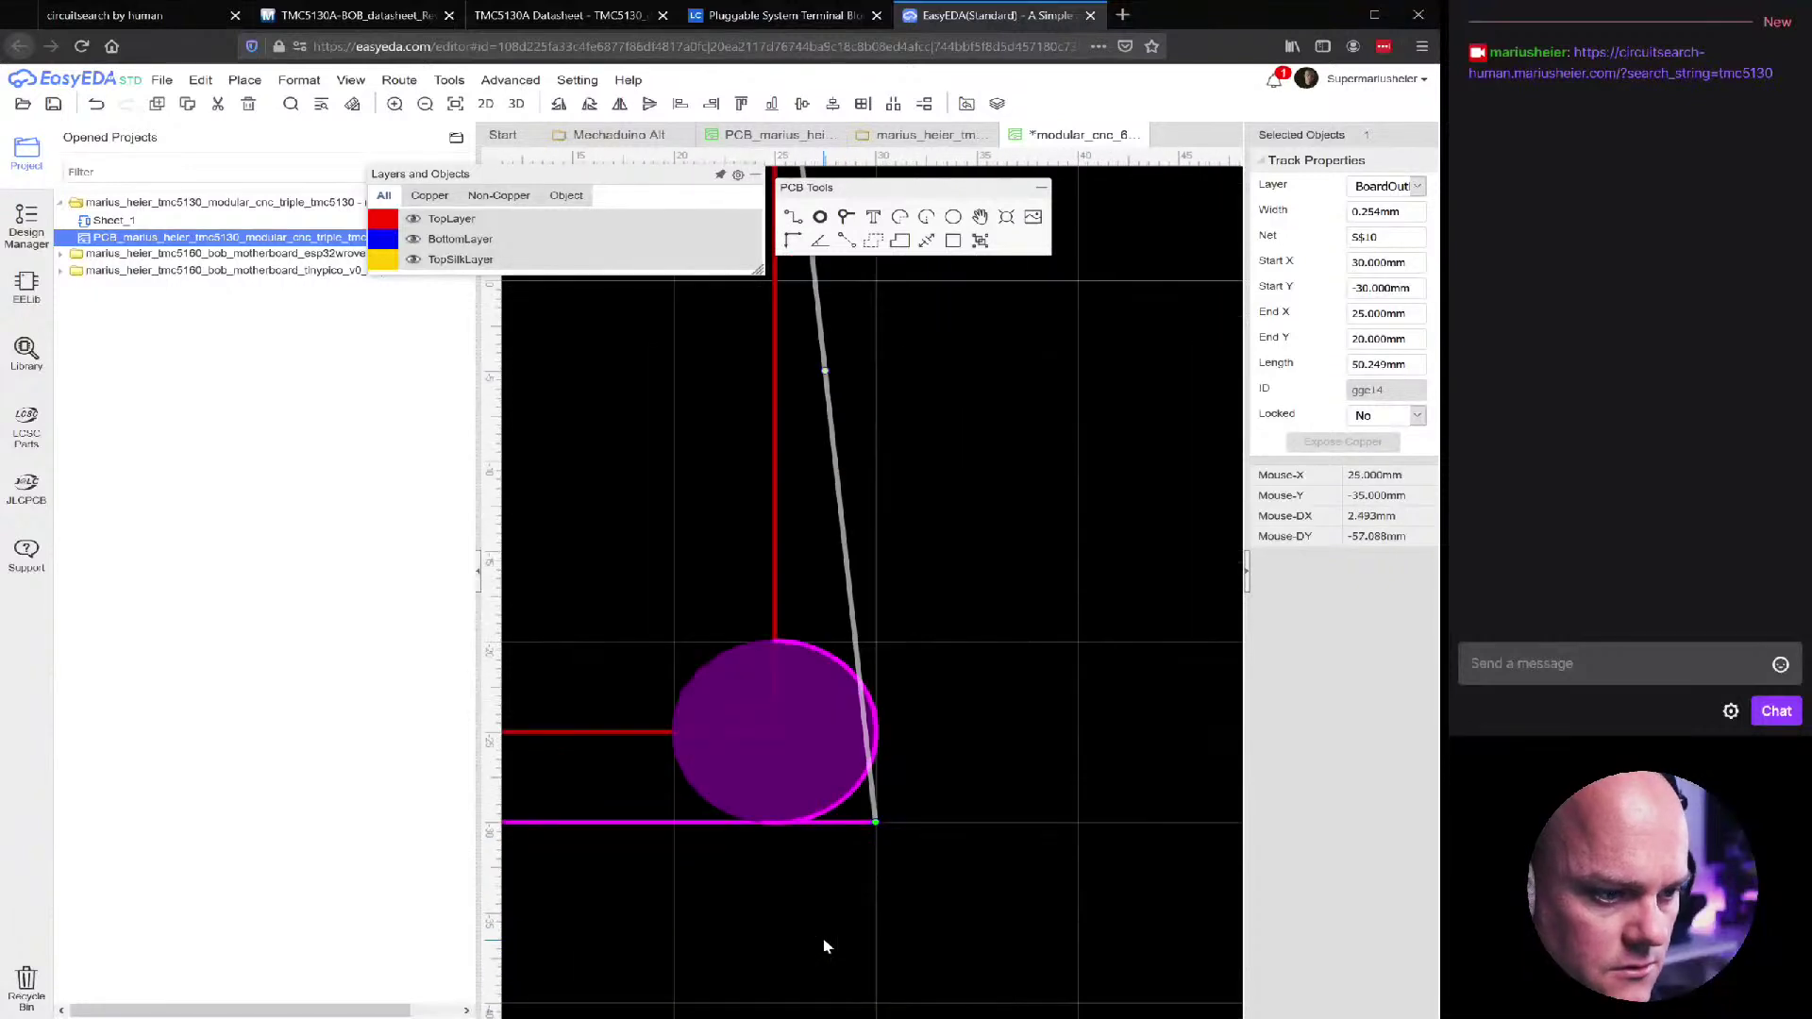
pyautogui.scroll(1, 803, 902)
pyautogui.moveTo(907, 796); pyautogui.dragTo(800, 535)
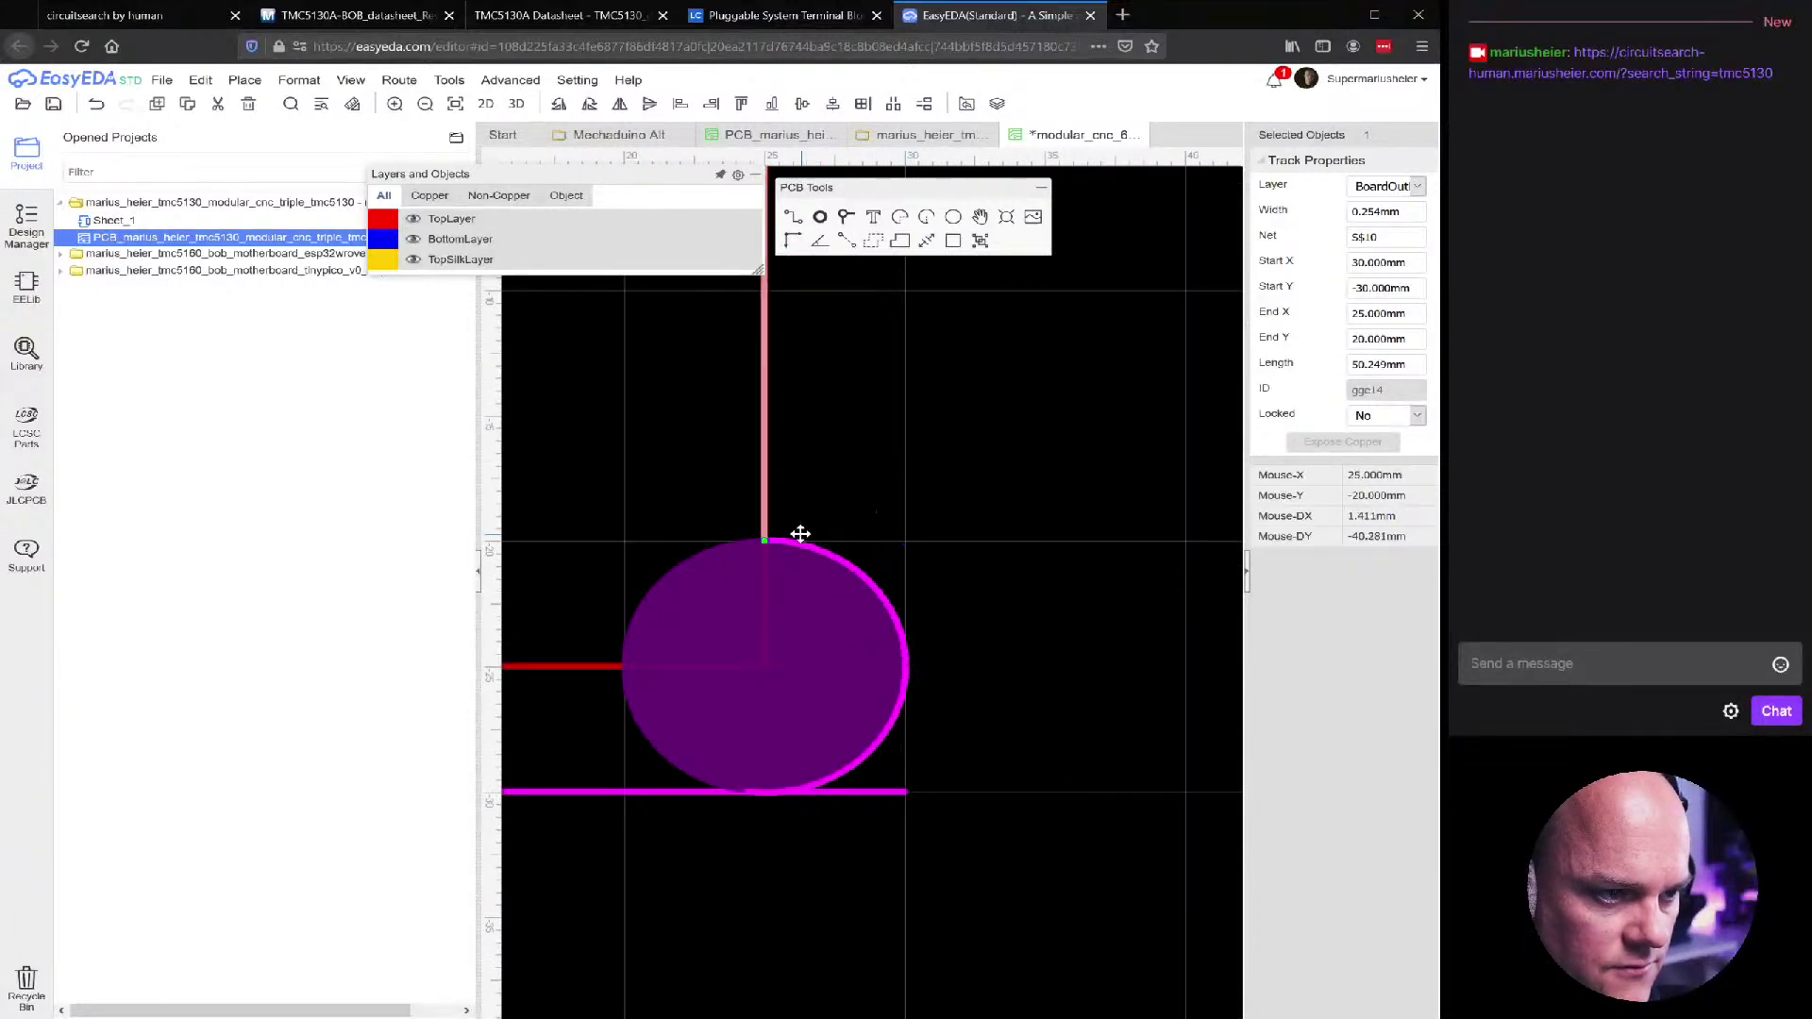
pyautogui.scroll(1, 793, 547)
pyautogui.scroll(-4, 736, 639)
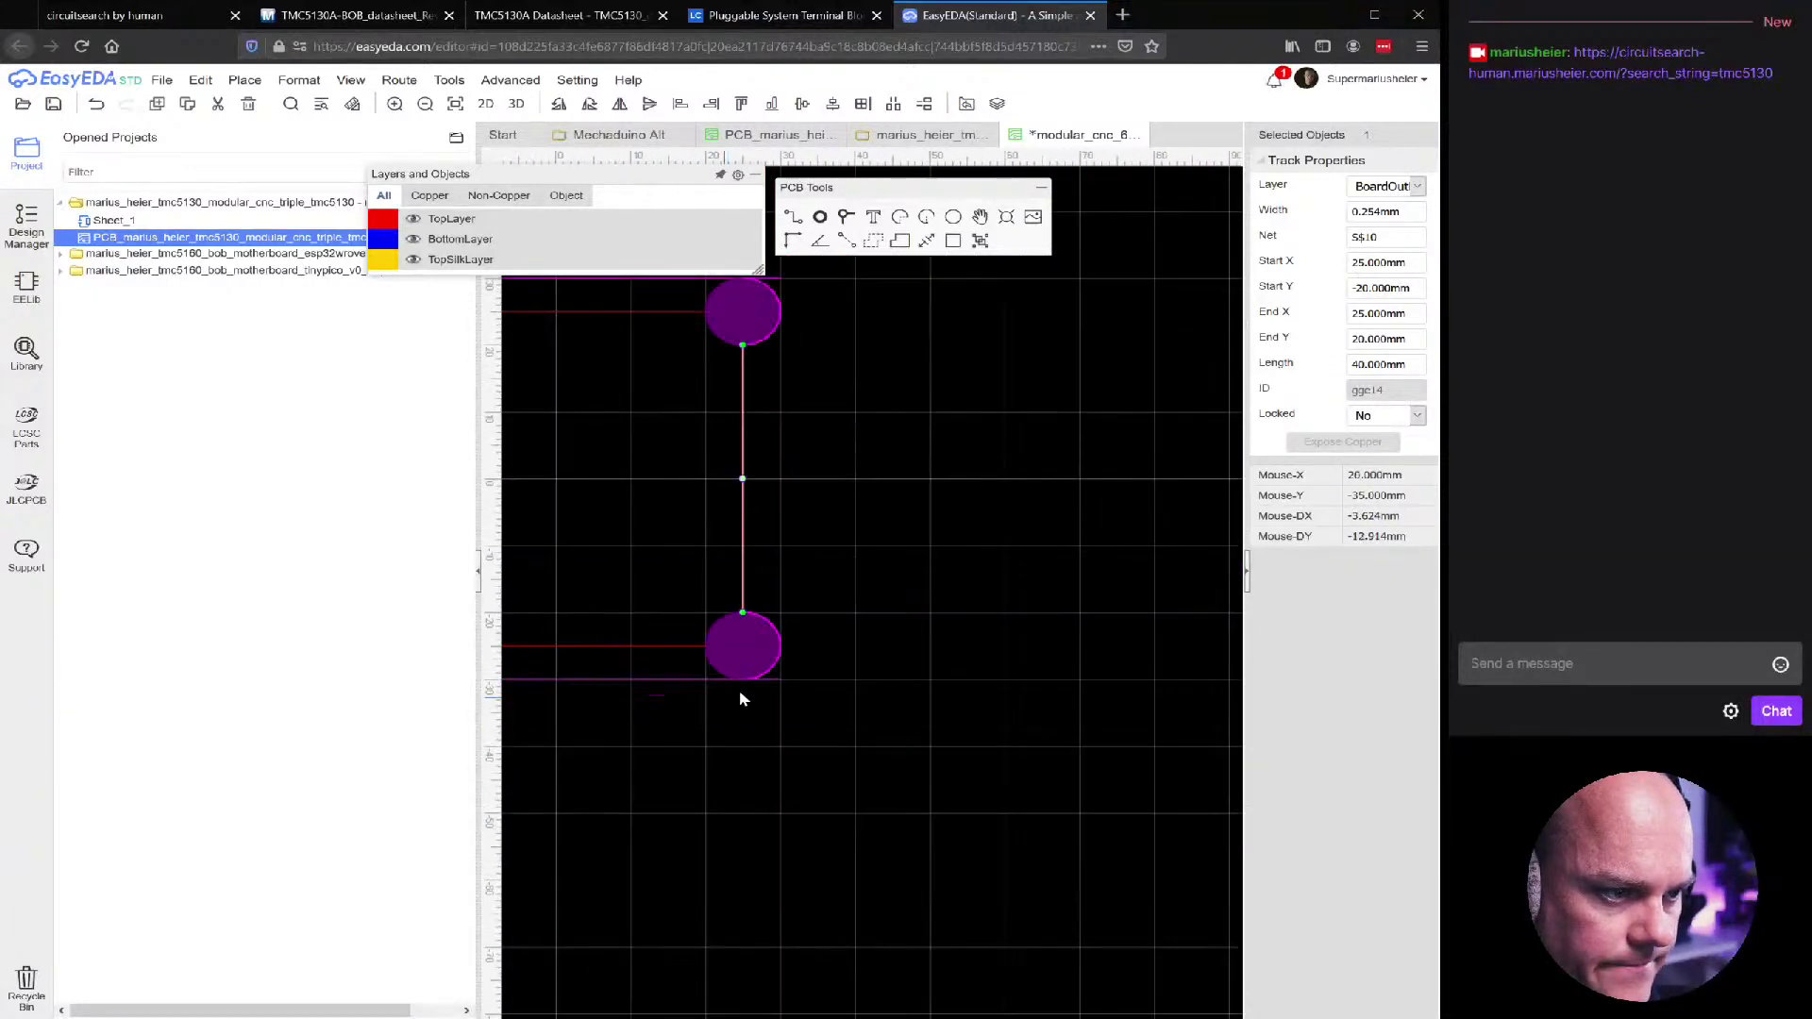
# Shorten the lower outline edge so its right end sits at X 25 mm, Y -30 mm on the lower-right arc
pyautogui.scroll(3, 741, 694)
pyautogui.click(863, 644)
pyautogui.moveTo(882, 644); pyautogui.dragTo(722, 649)
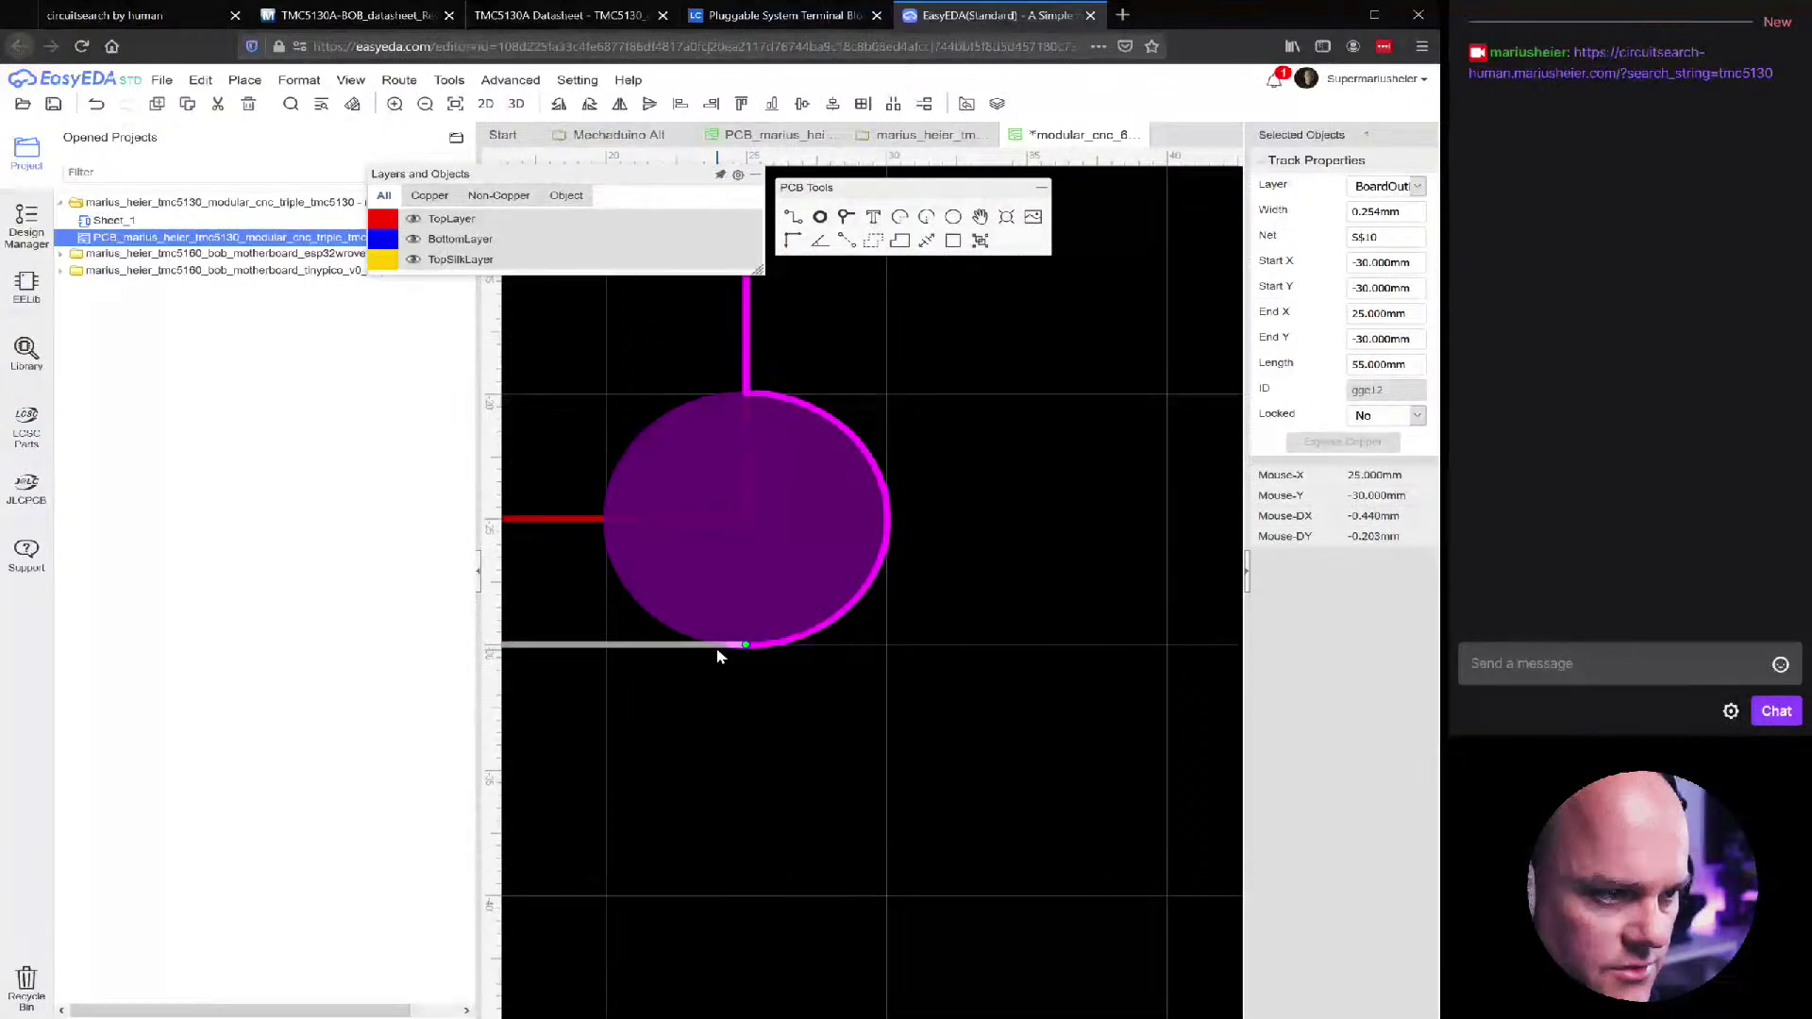
# Shorten the lower outline edge's left end to X -25 mm, Y -30 mm, where it meets the lower-left arc
pyautogui.scroll(-6, 717, 652)
pyautogui.scroll(4, 619, 651)
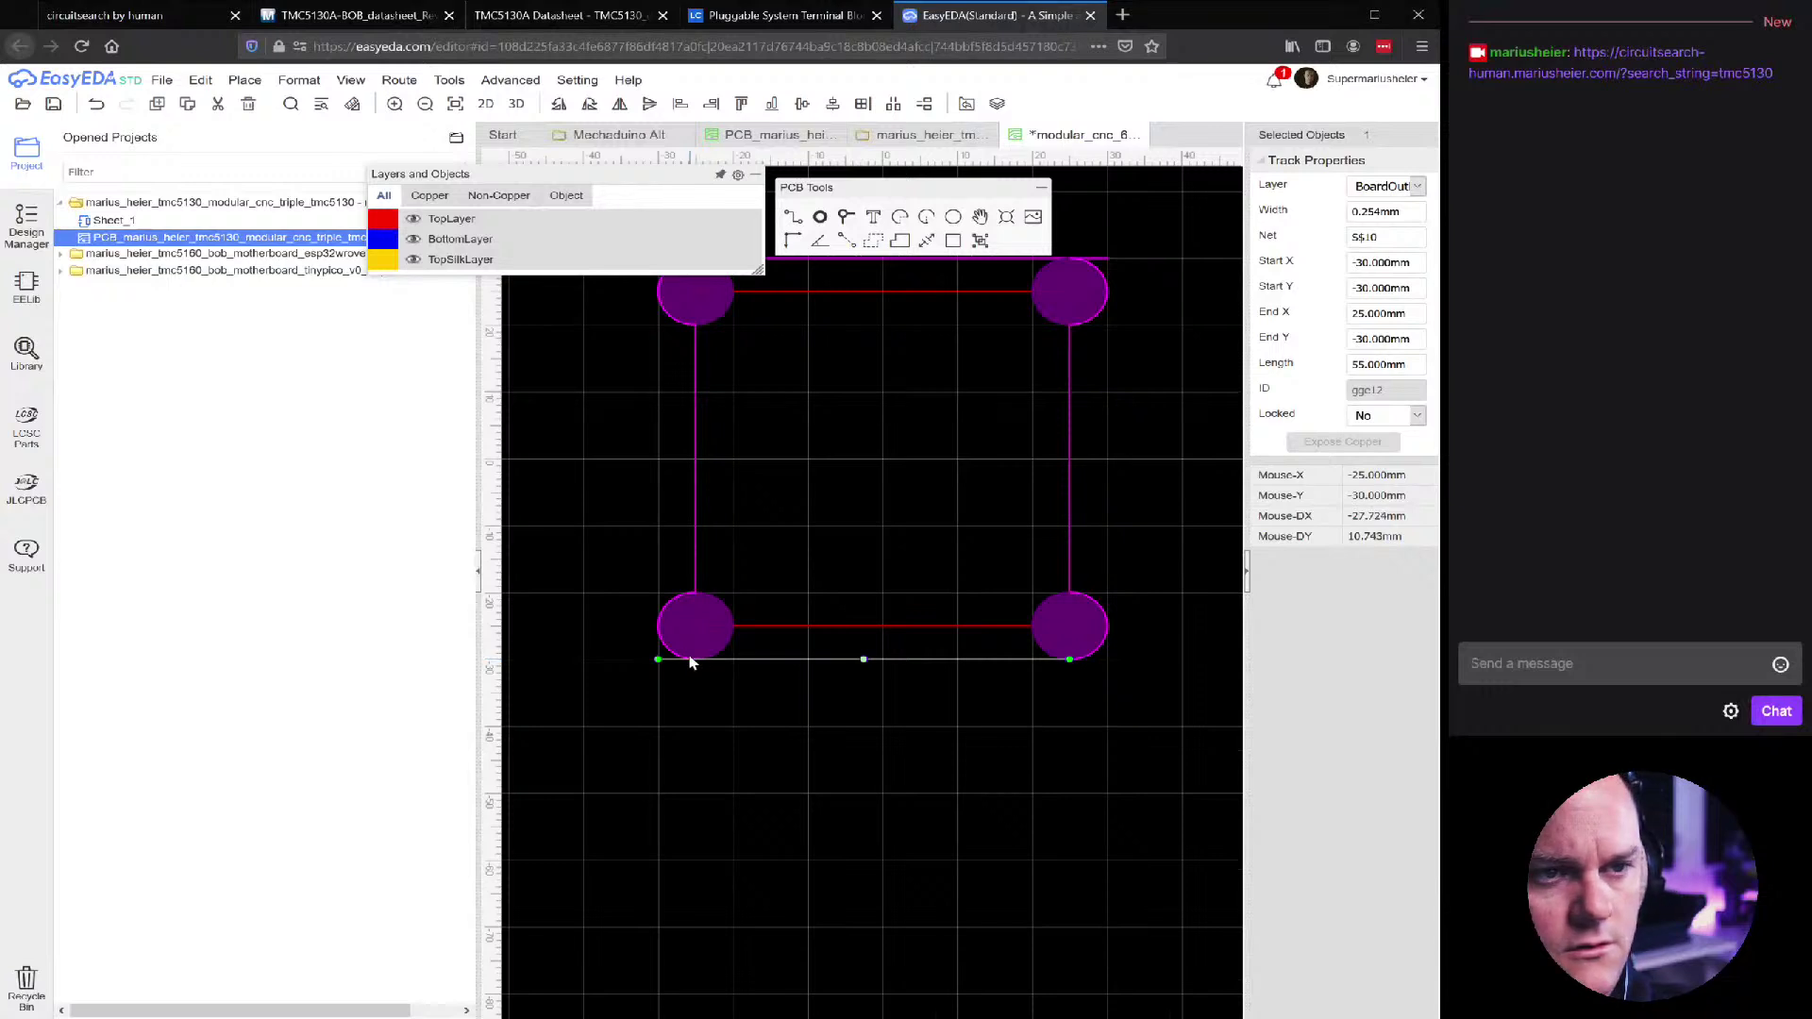
pyautogui.scroll(4, 635, 645)
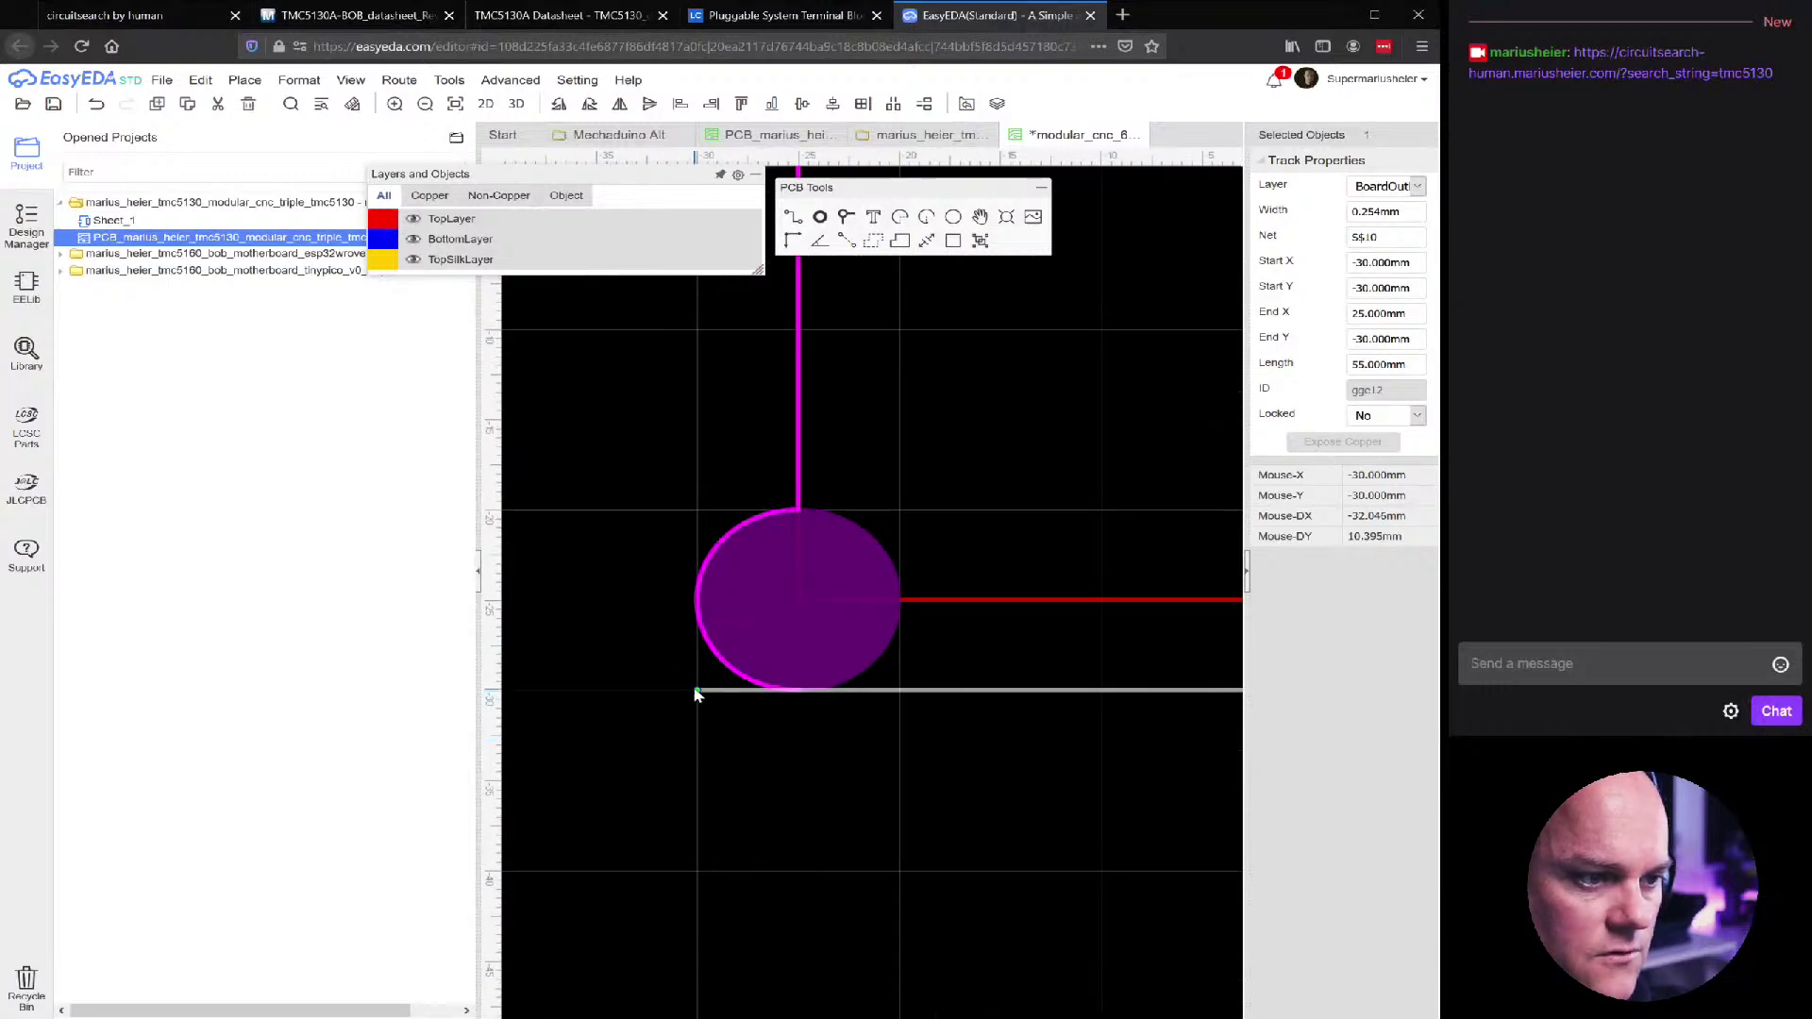
pyautogui.moveTo(697, 688); pyautogui.dragTo(798, 688)
pyautogui.scroll(-4, 800, 693)
pyautogui.scroll(5, 807, 695)
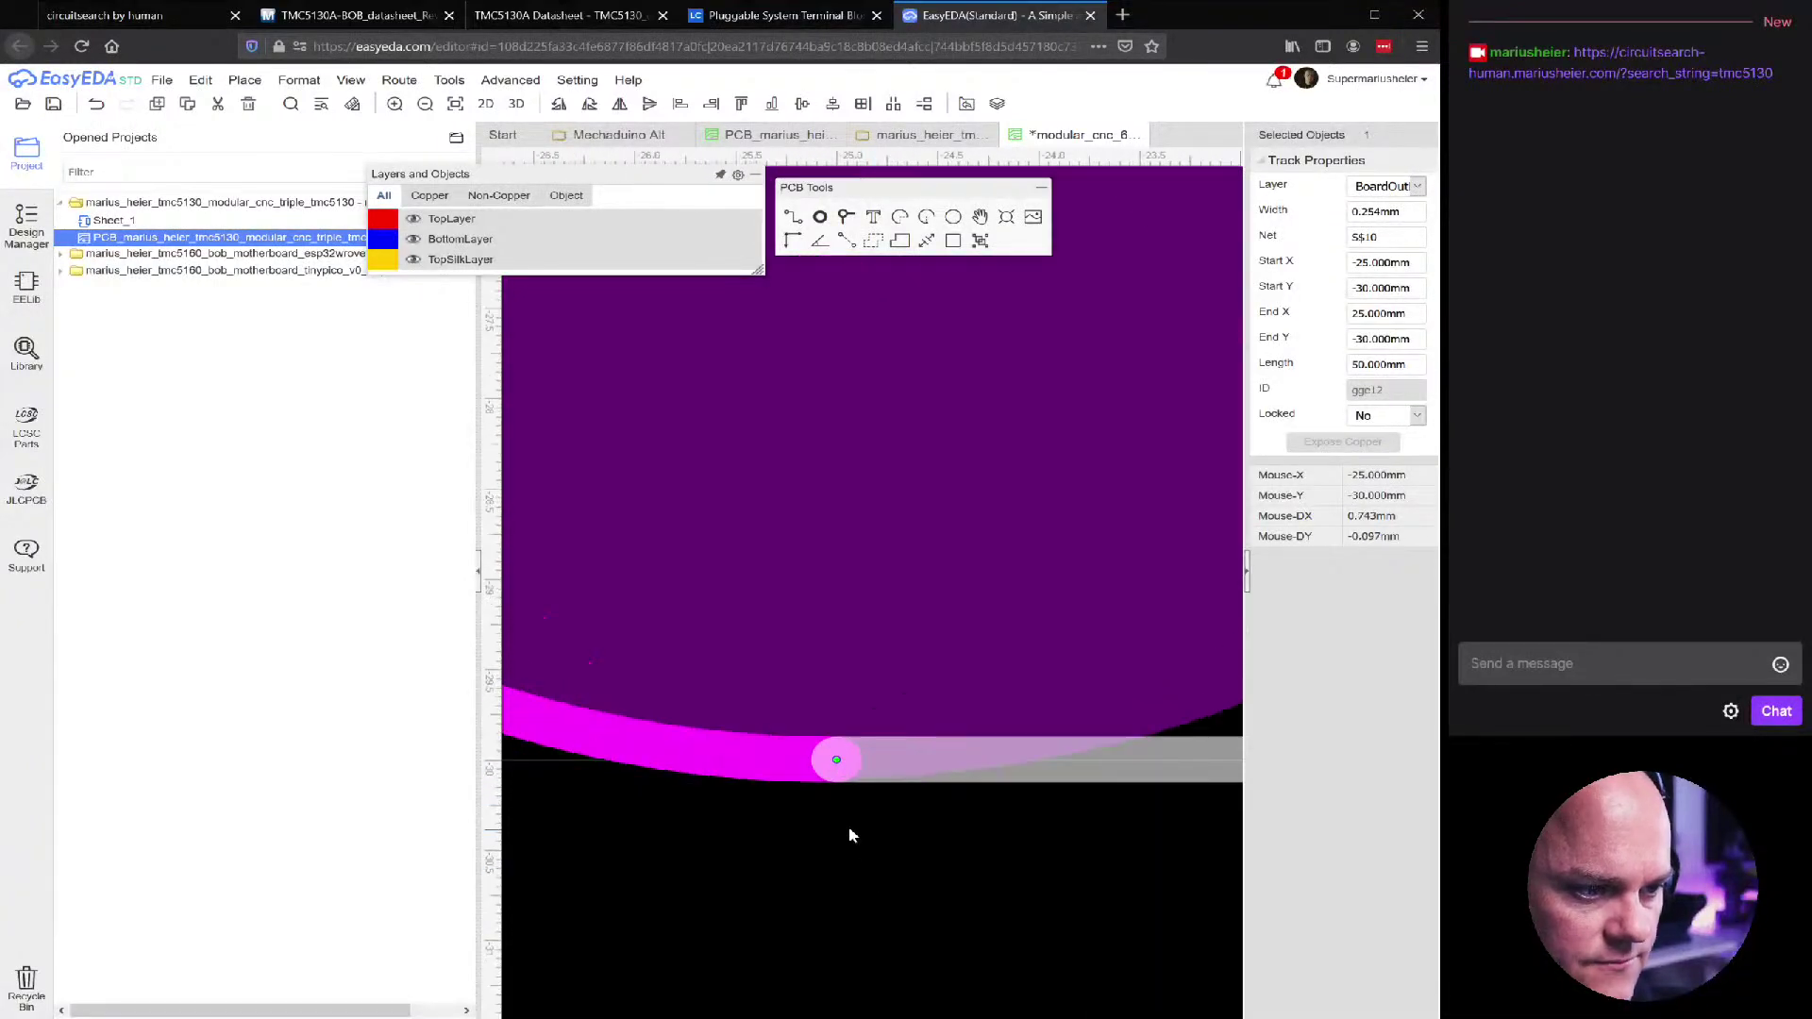
pyautogui.scroll(-3, 848, 772)
pyautogui.scroll(-4, 847, 772)
pyautogui.scroll(4, 1076, 748)
pyautogui.scroll(-1, 825, 695)
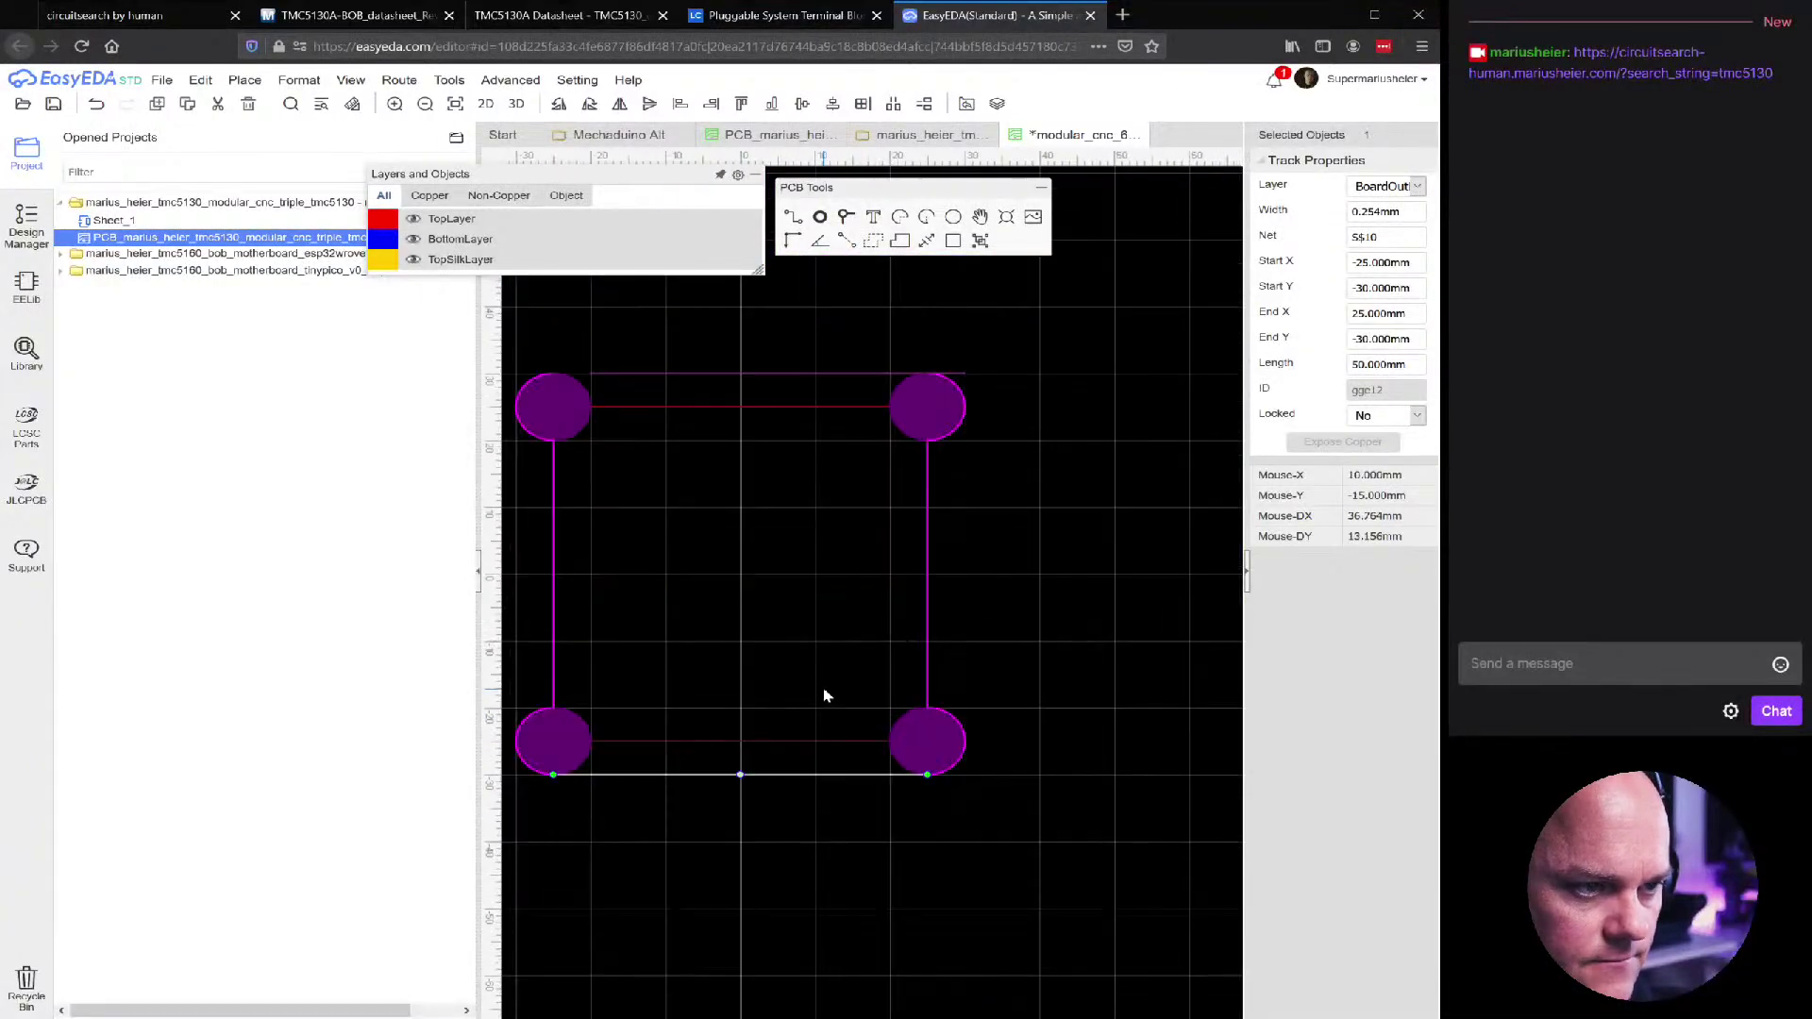
# Extend the upper outline edge's left end to X -25 mm, Y 30 mm, where it meets the upper-left arc
pyautogui.scroll(3, 585, 381)
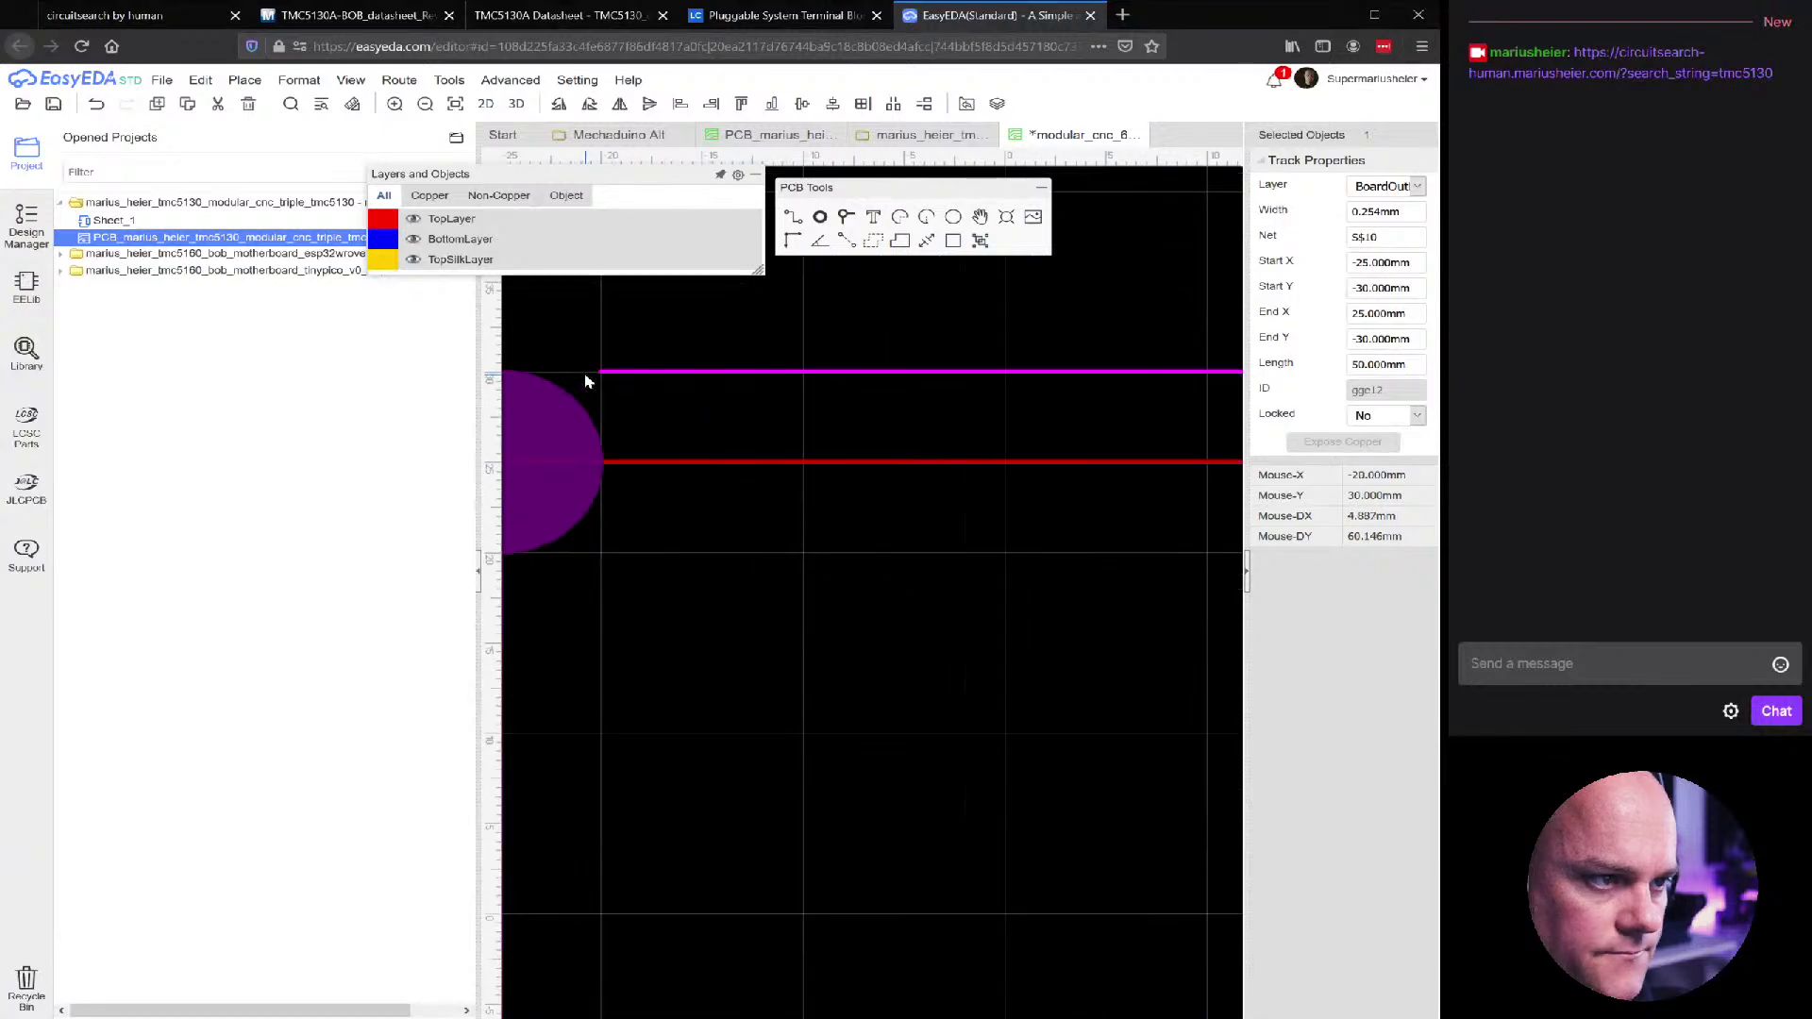
pyautogui.scroll(-2, 629, 377)
pyautogui.scroll(5, 566, 358)
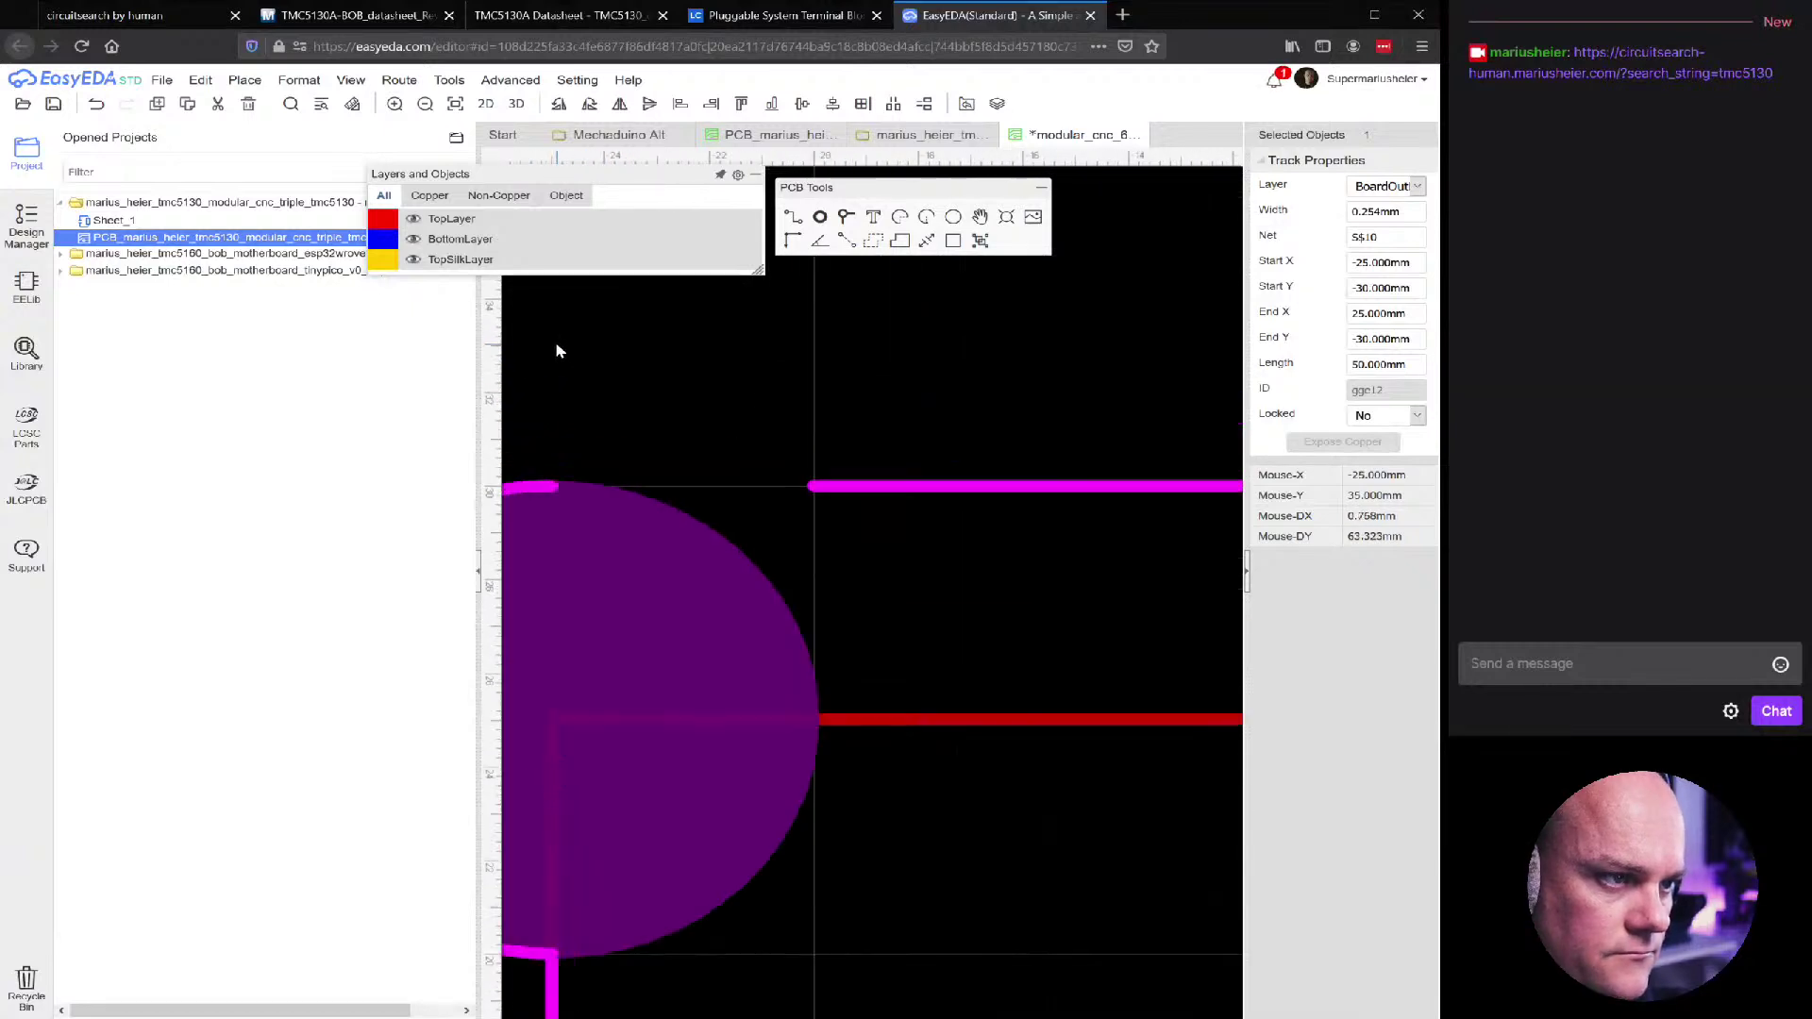
pyautogui.click(830, 477)
pyautogui.click(811, 487)
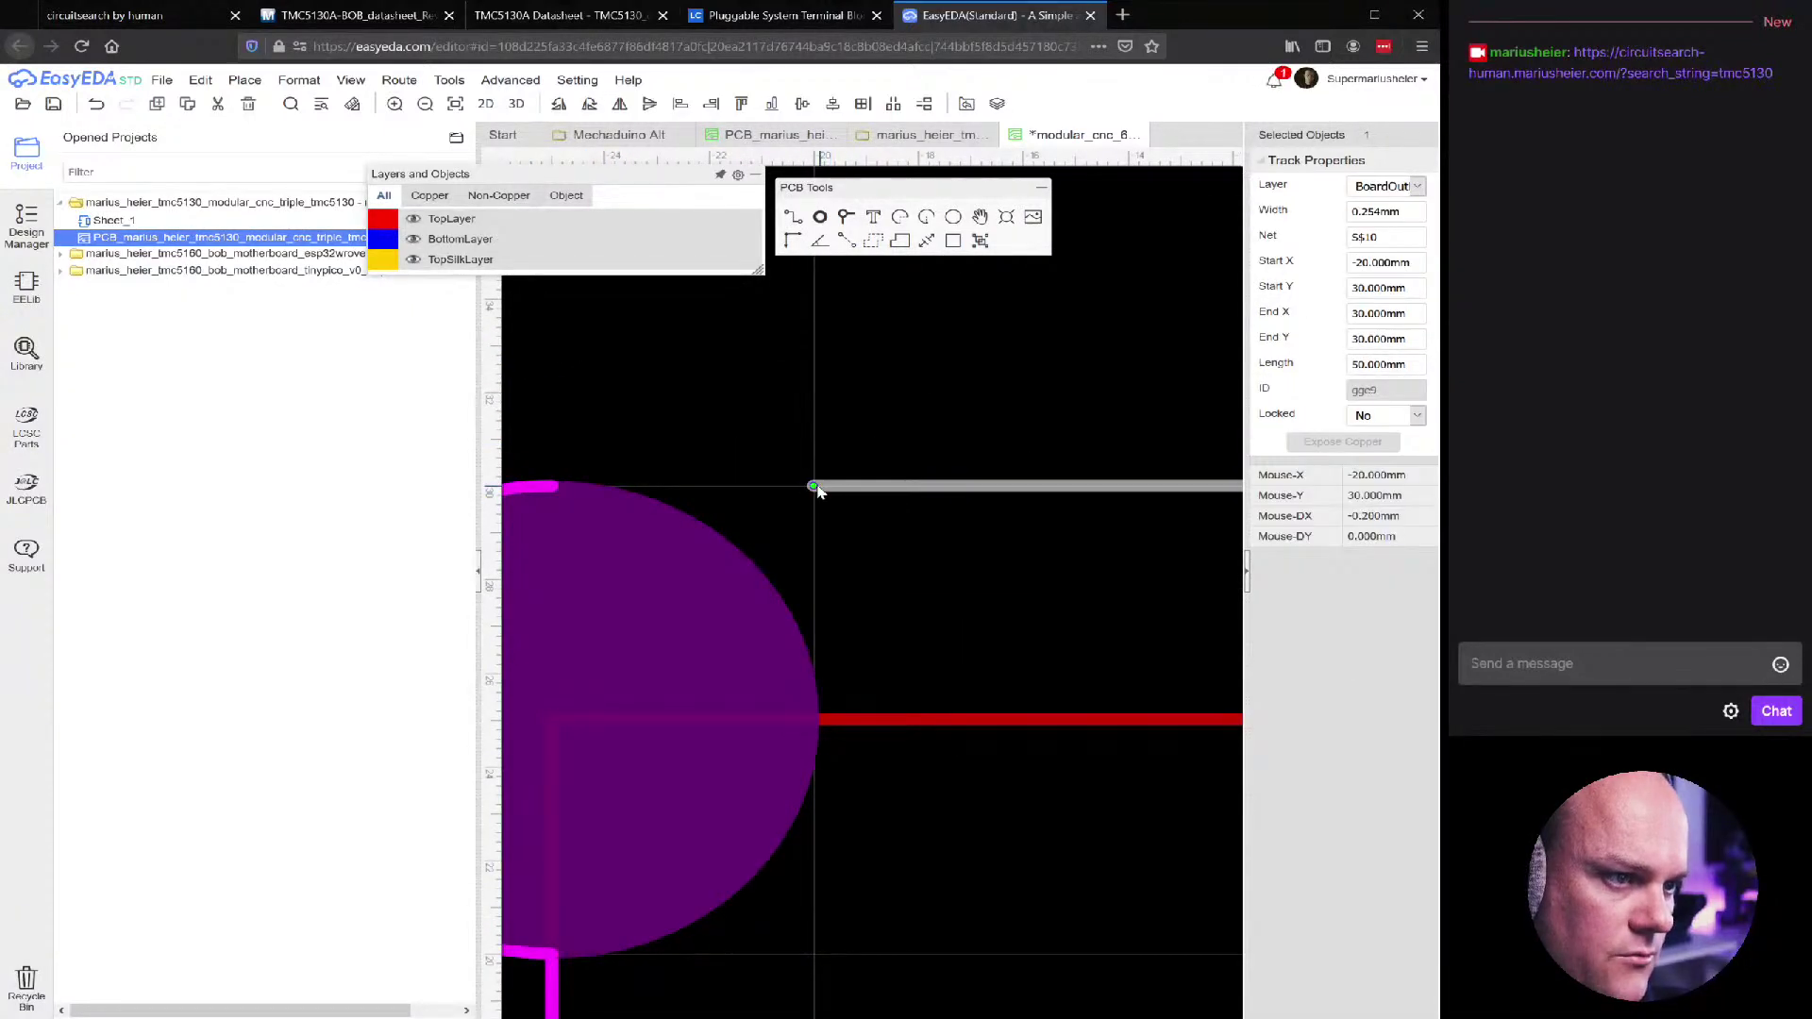
pyautogui.moveTo(807, 482); pyautogui.dragTo(550, 482)
pyautogui.scroll(-3, 732, 519)
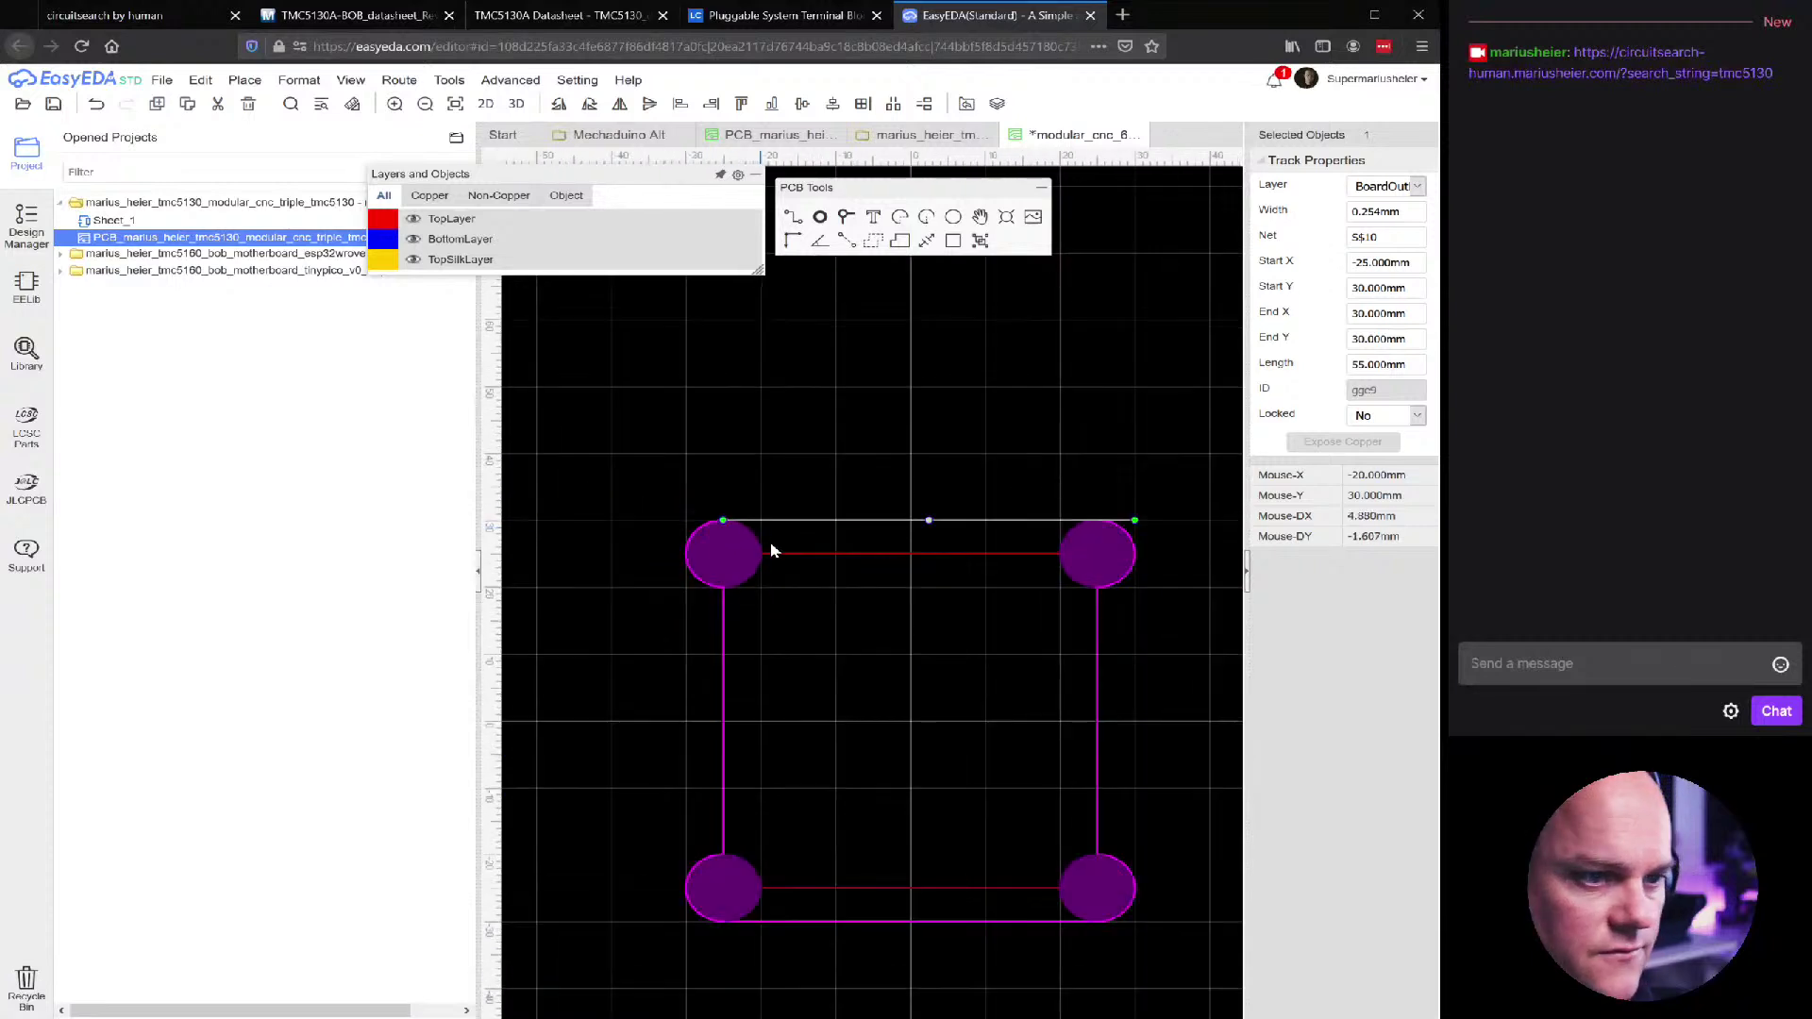
# Shorten the upper outline edge's right end to X 25 mm, Y 30 mm, where it meets the upper-right arc
pyautogui.click(1194, 567)
pyautogui.scroll(5, 1129, 518)
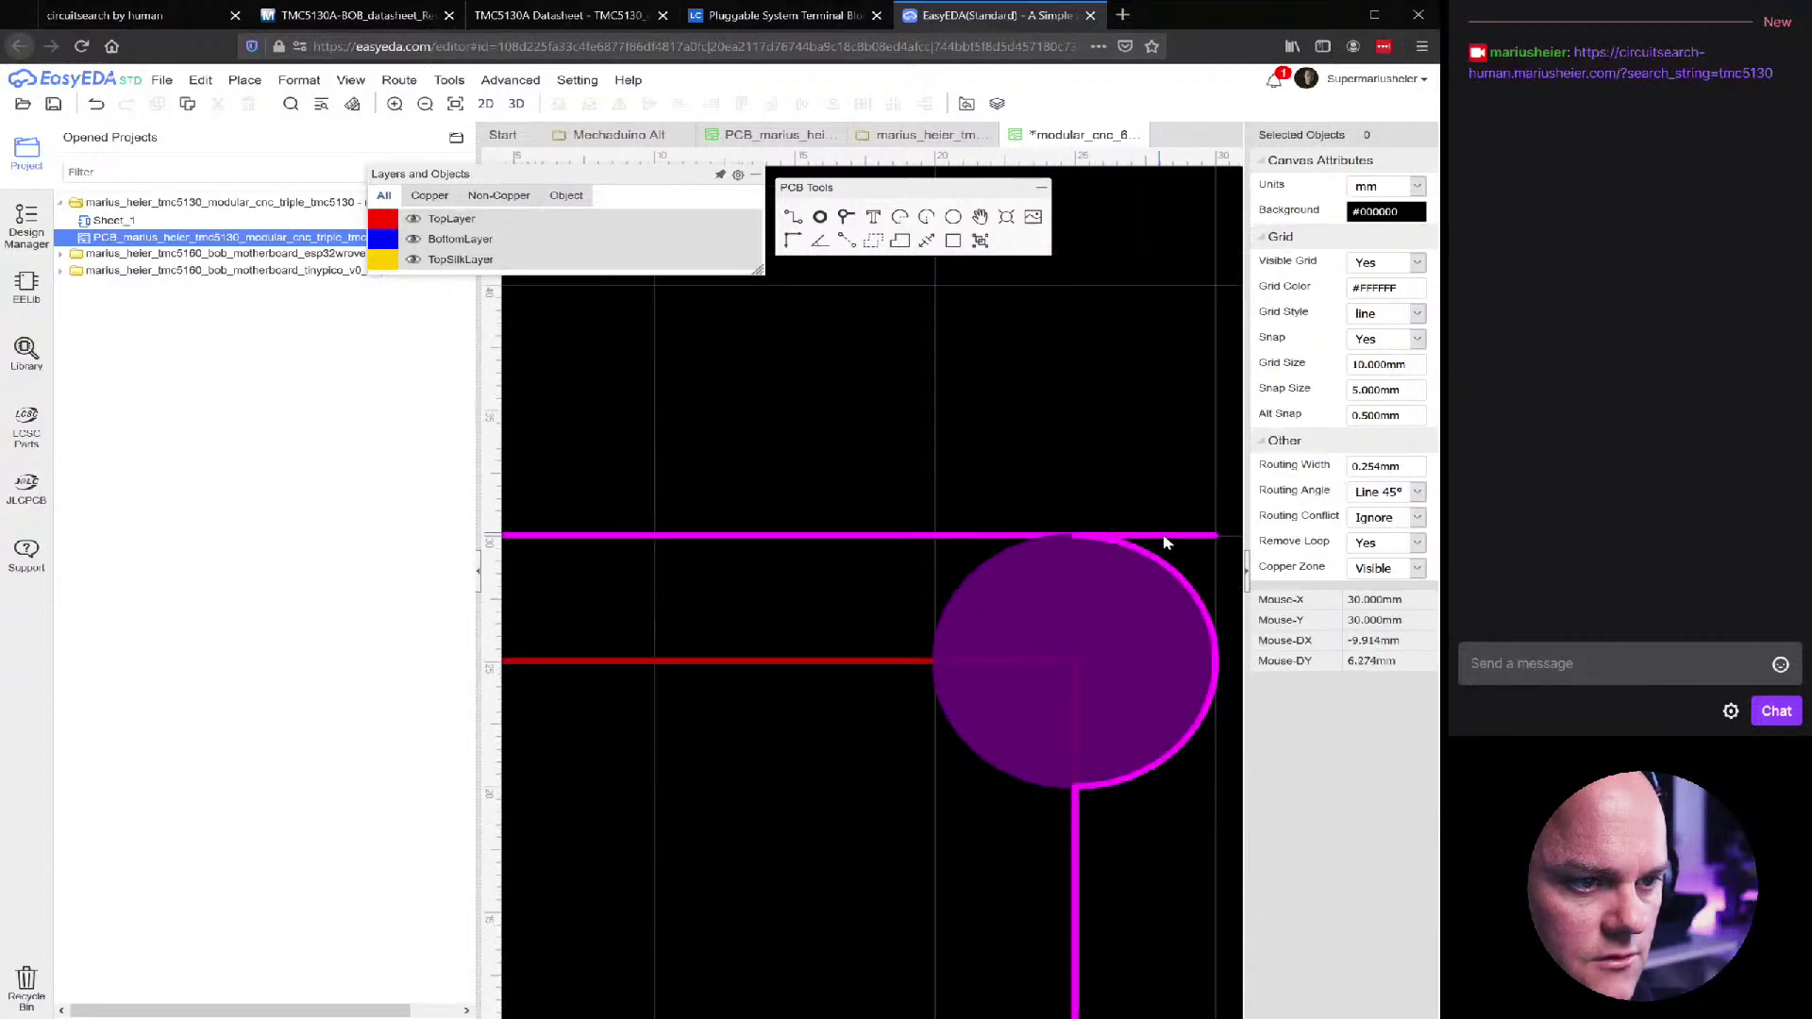
pyautogui.click(1179, 537)
pyautogui.moveTo(1214, 539); pyautogui.dragTo(1044, 535)
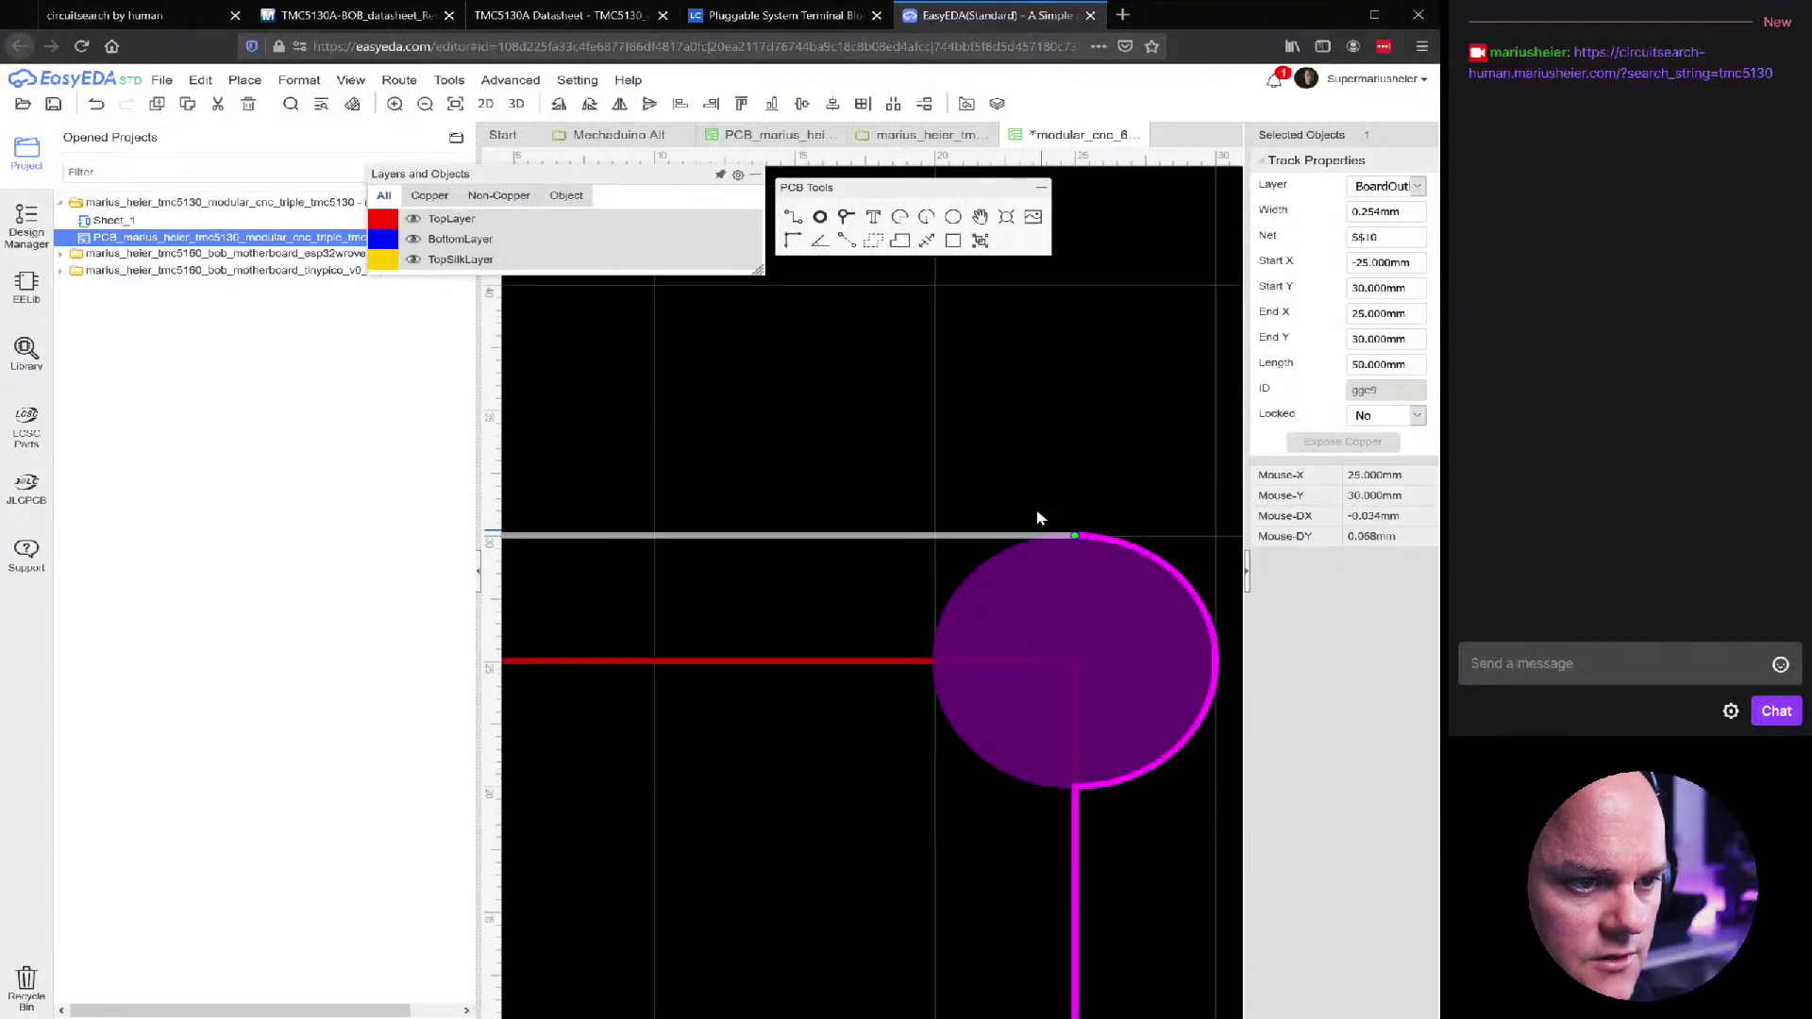
pyautogui.click(790, 602)
pyautogui.scroll(-3, 765, 643)
pyautogui.scroll(-3, 764, 644)
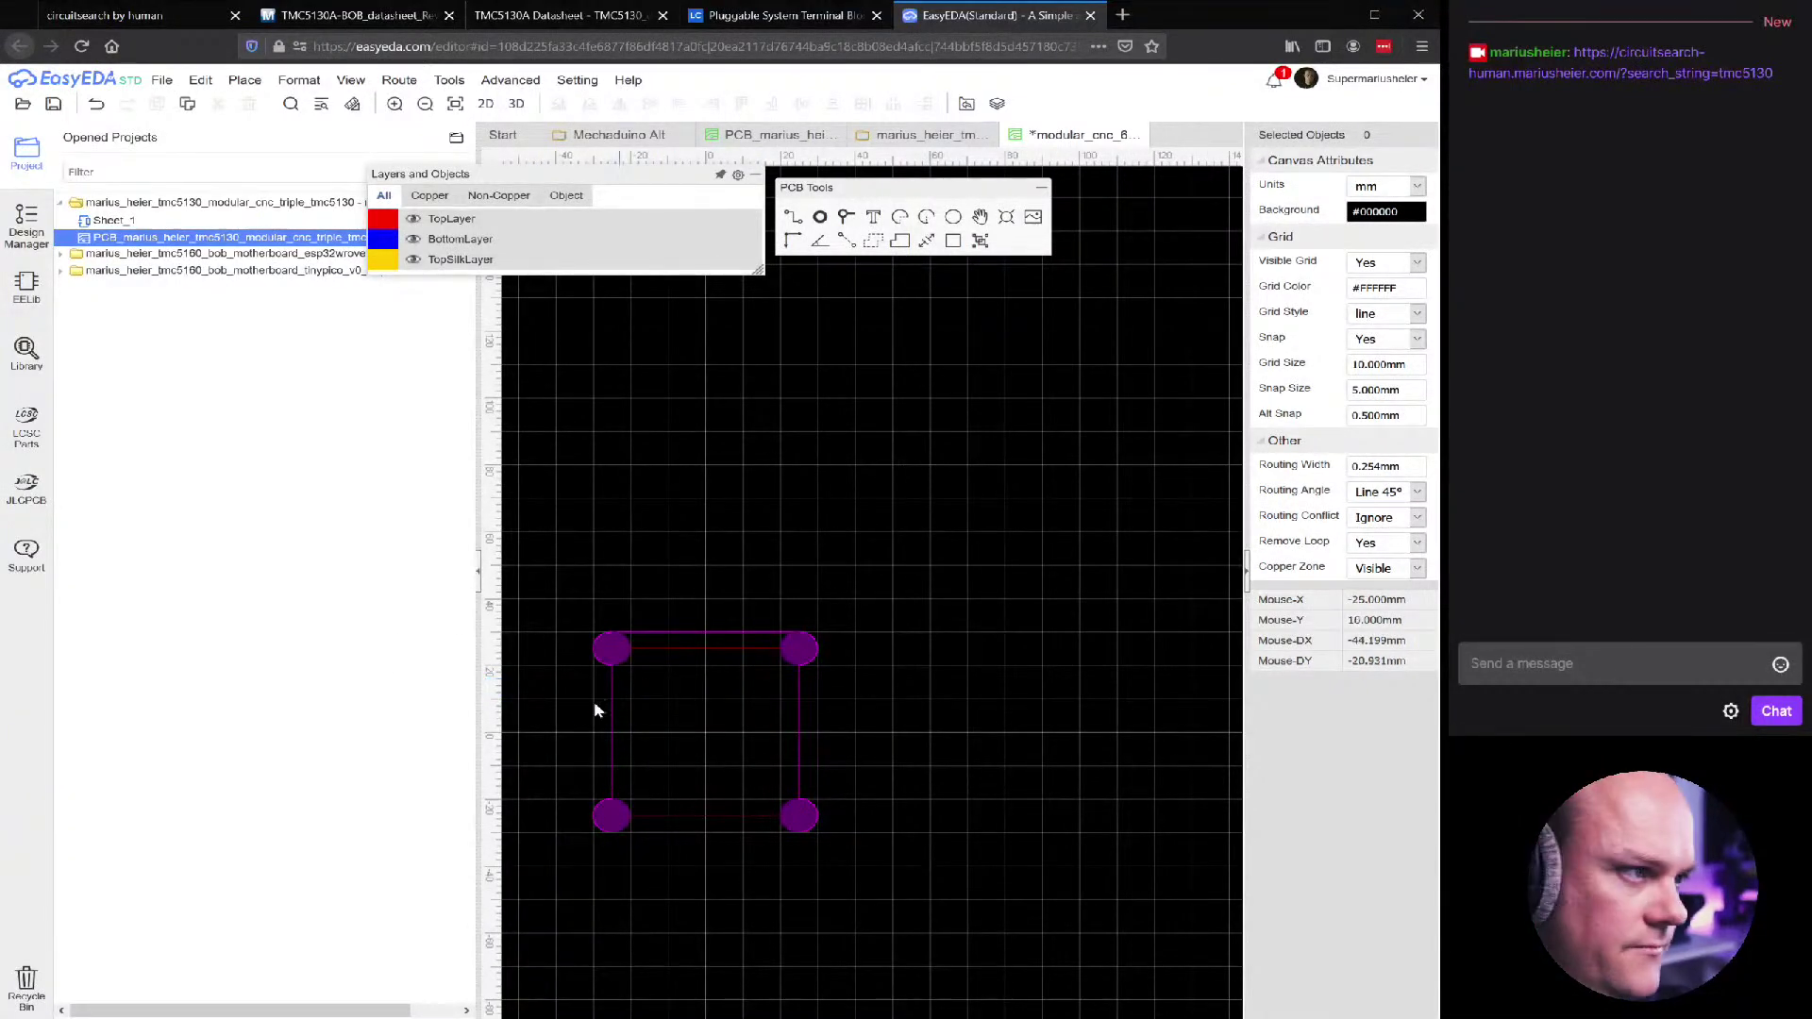
# Set the snap size to 2.5 mm and draw a centre arc of 2.5 mm radius about X -25, Y 20 mm, from 270° to 0°
pyautogui.scroll(5, 590, 687)
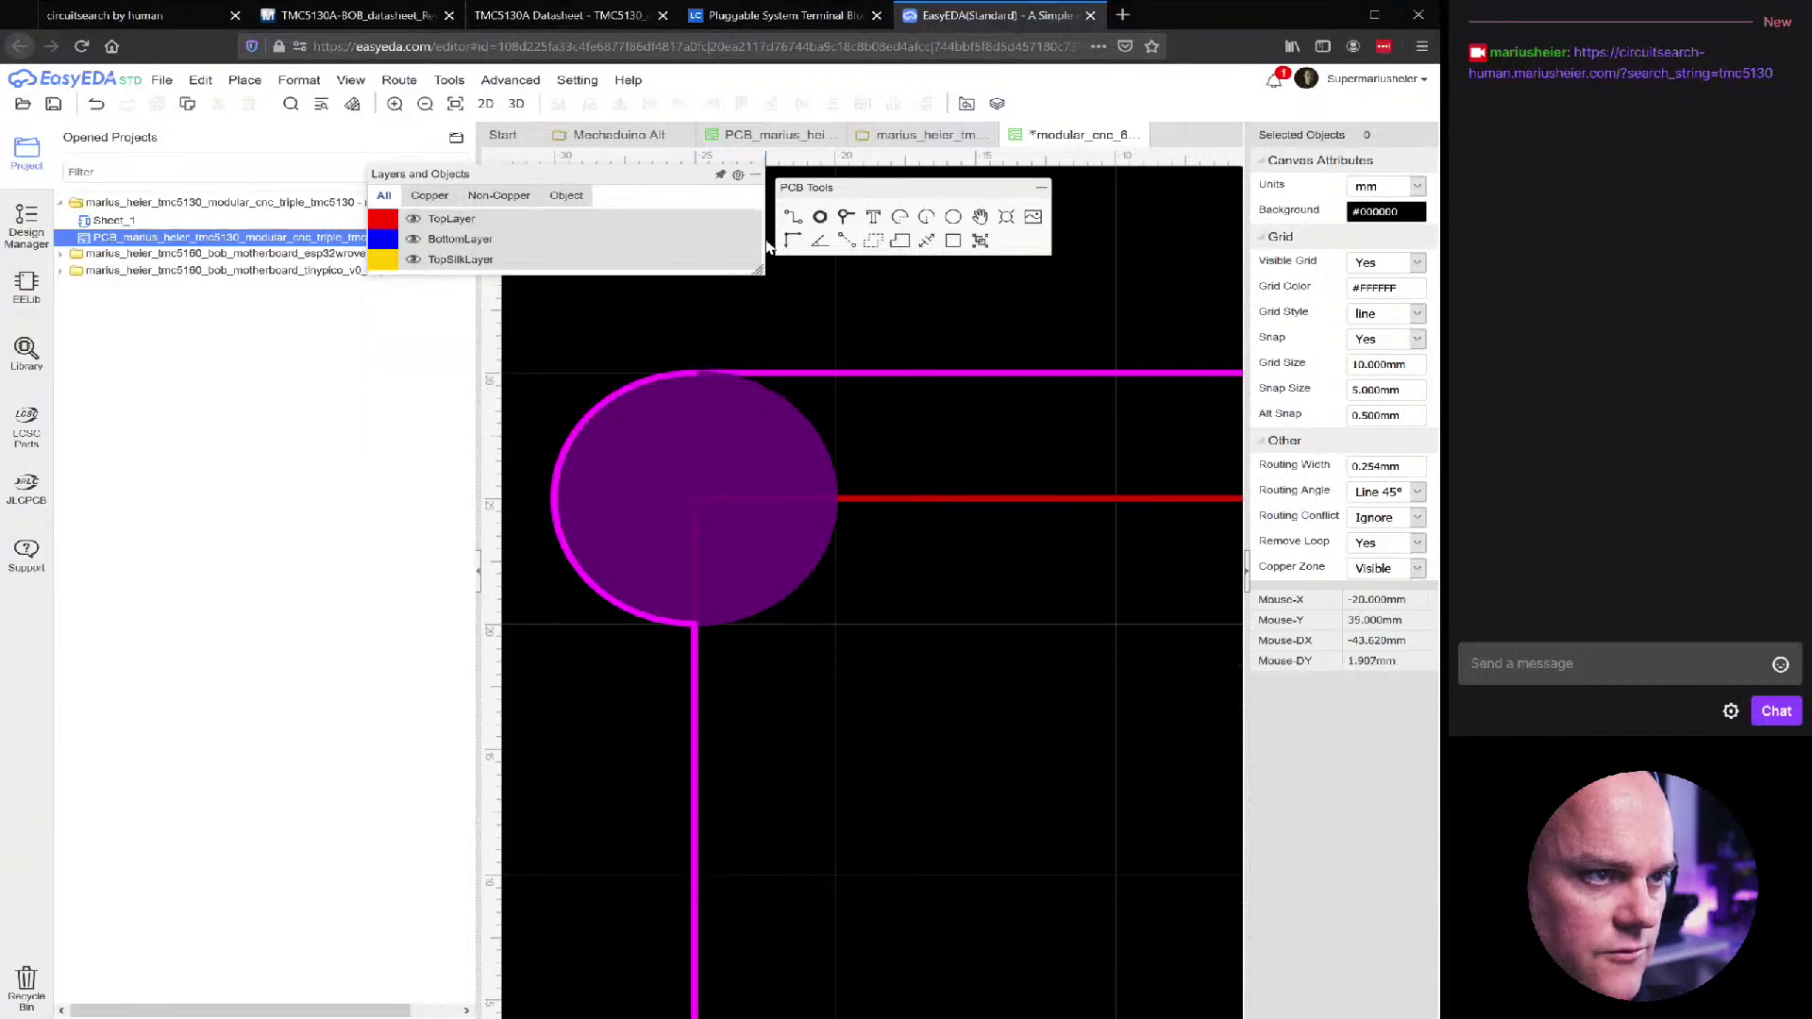
pyautogui.click(926, 216)
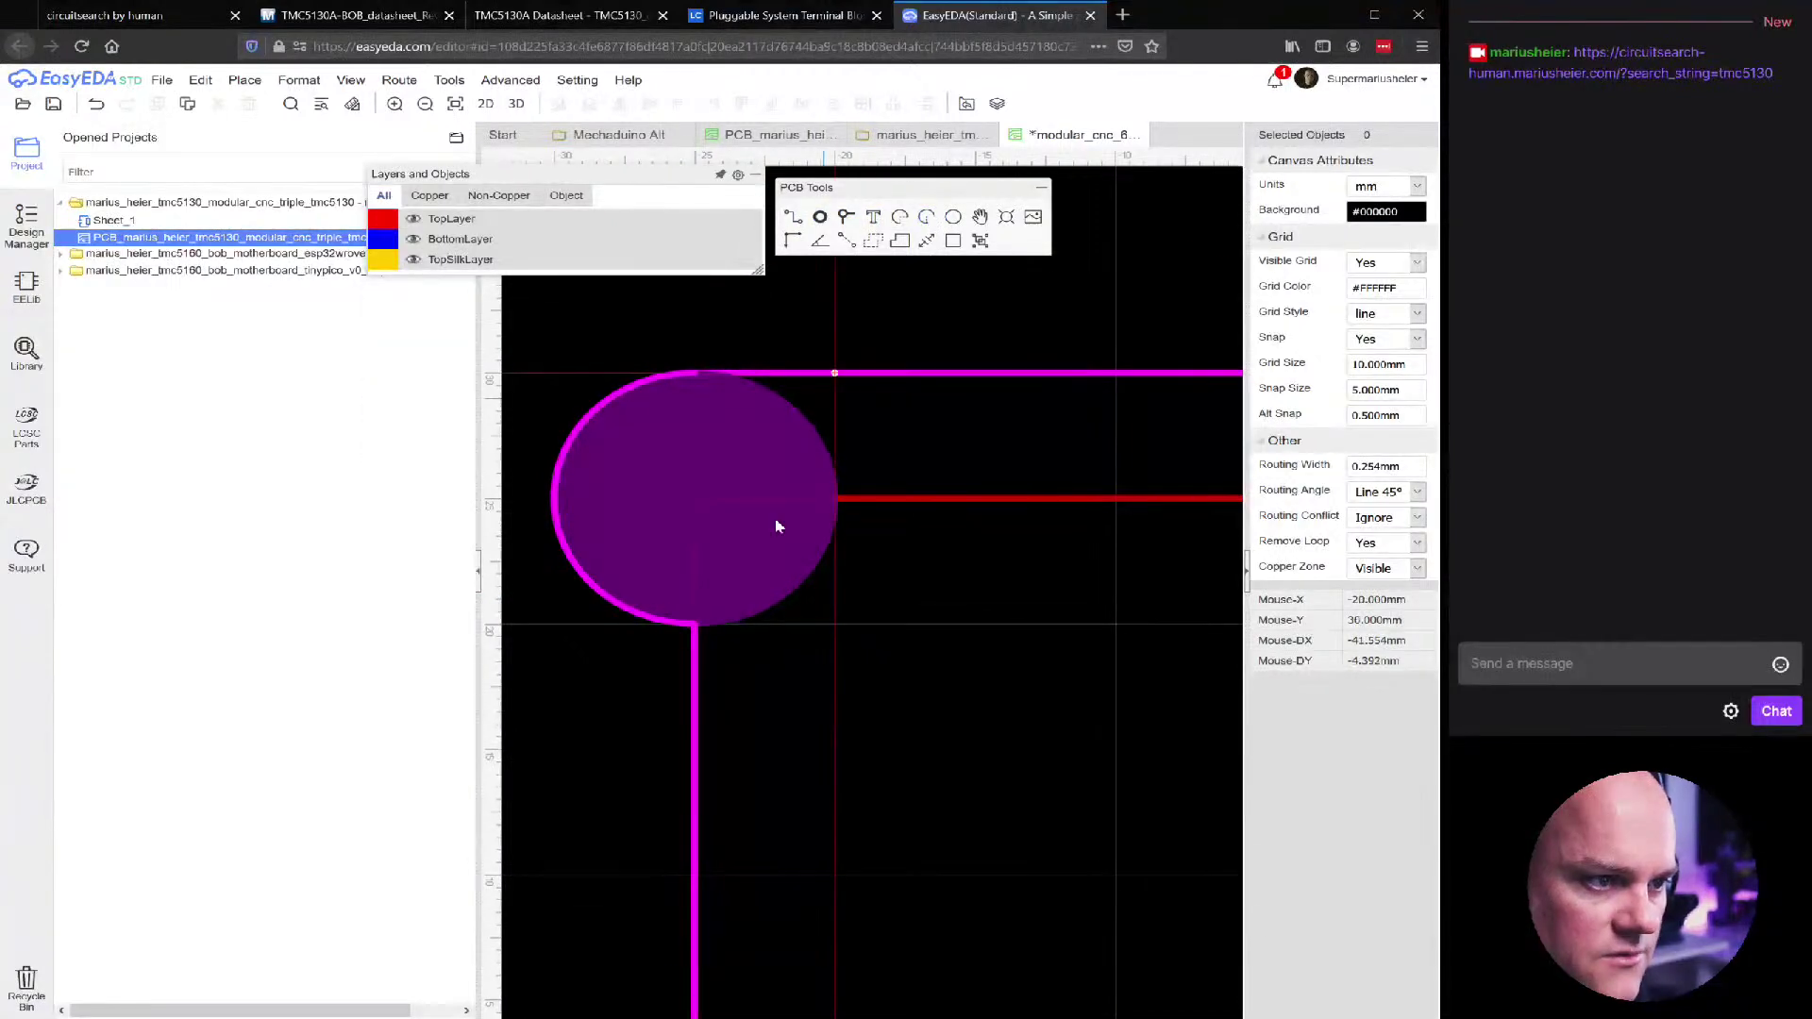
pyautogui.click(690, 634)
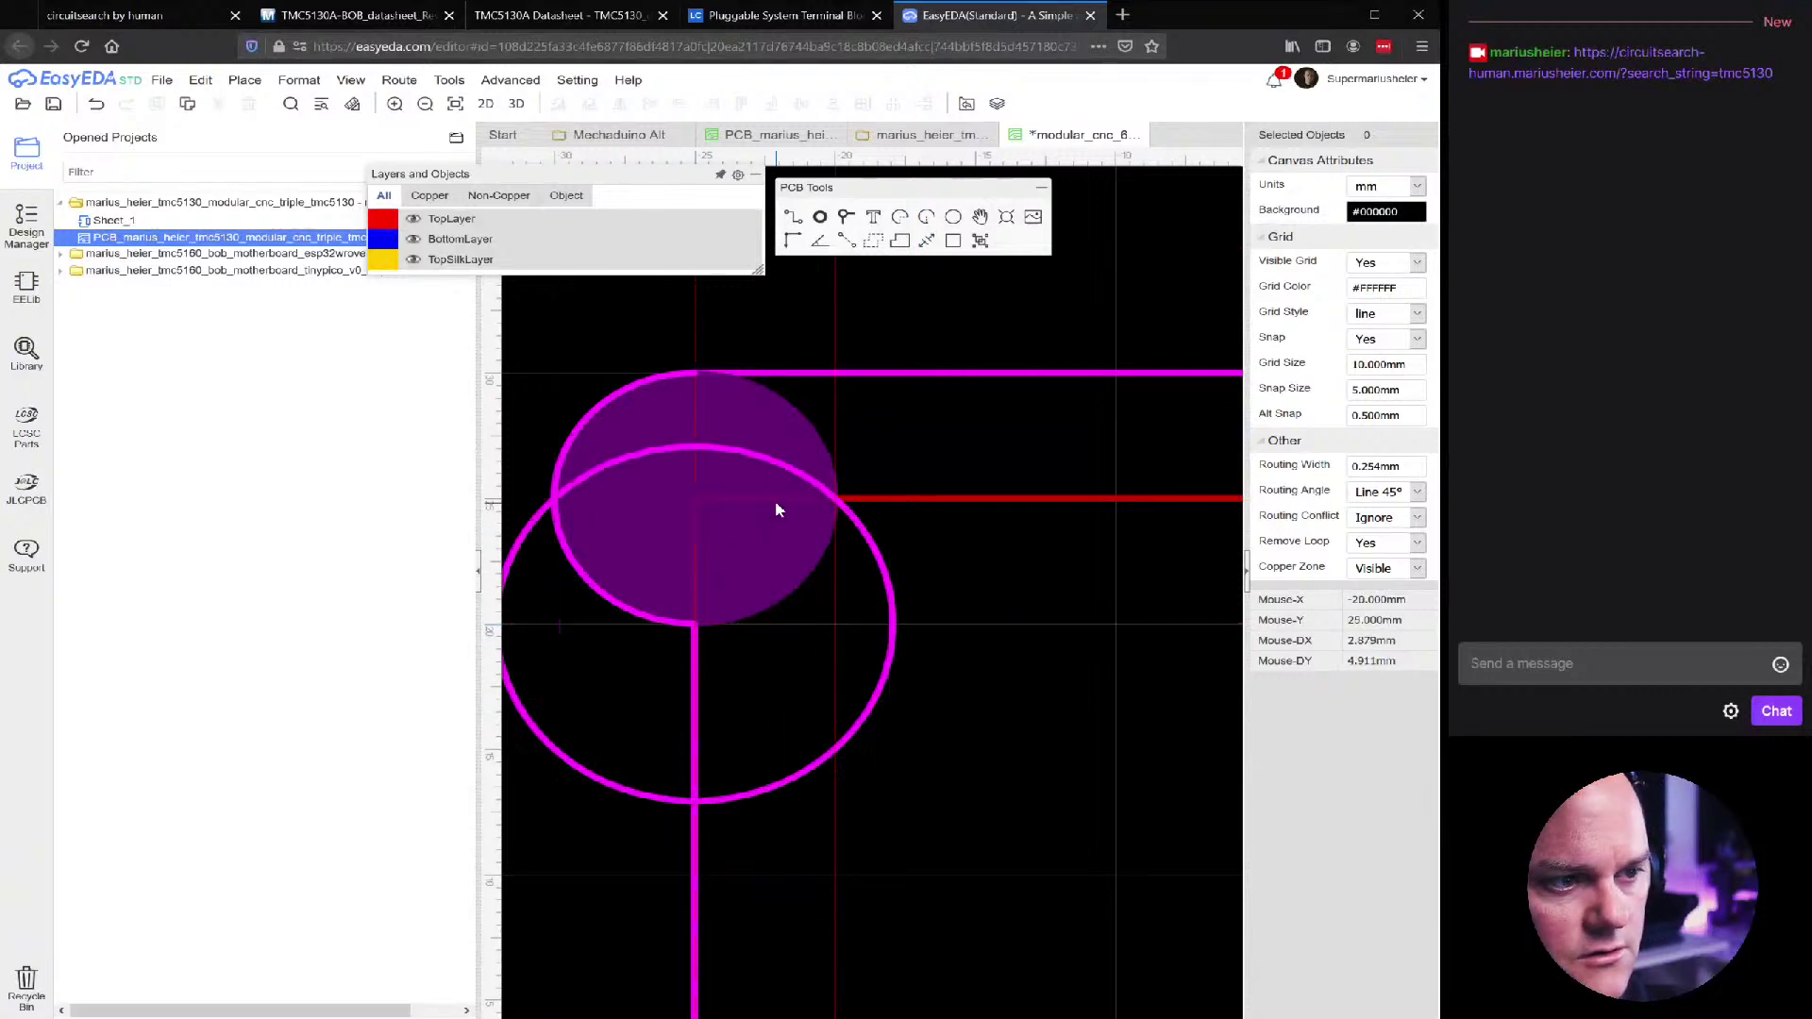
pyautogui.press('Escape')
pyautogui.click(1400, 389)
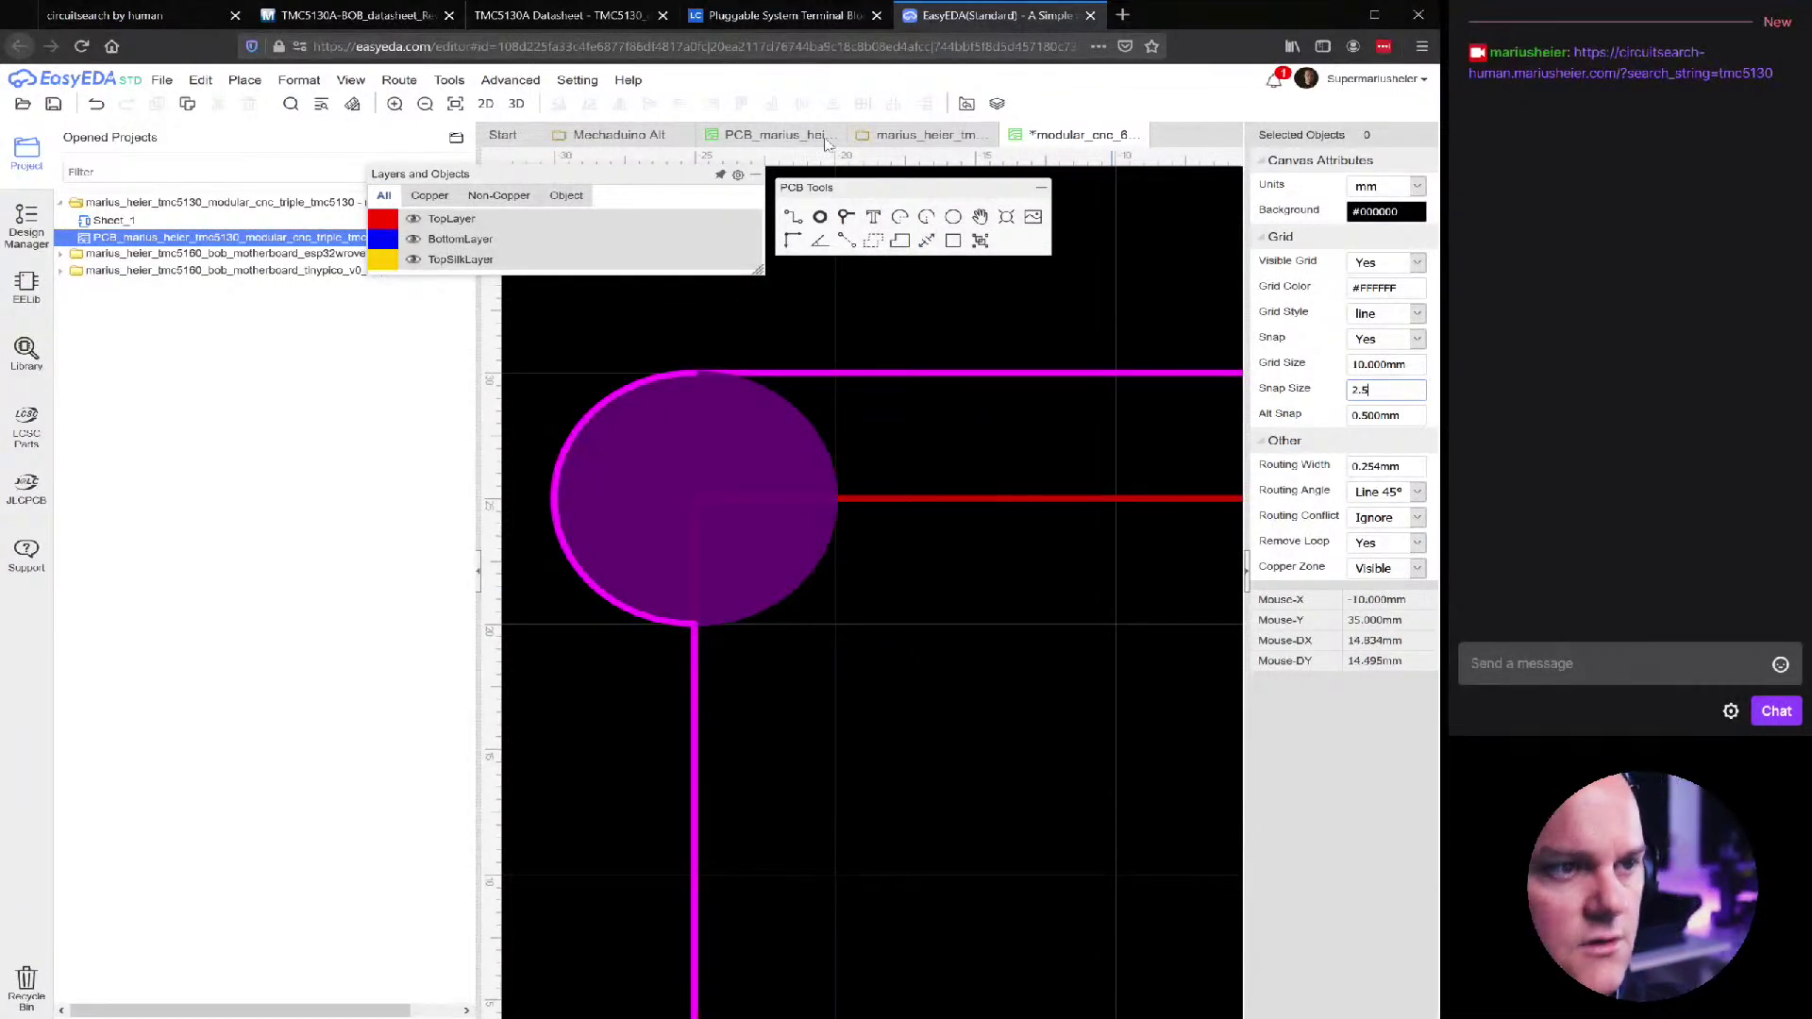
pyautogui.press('Return')
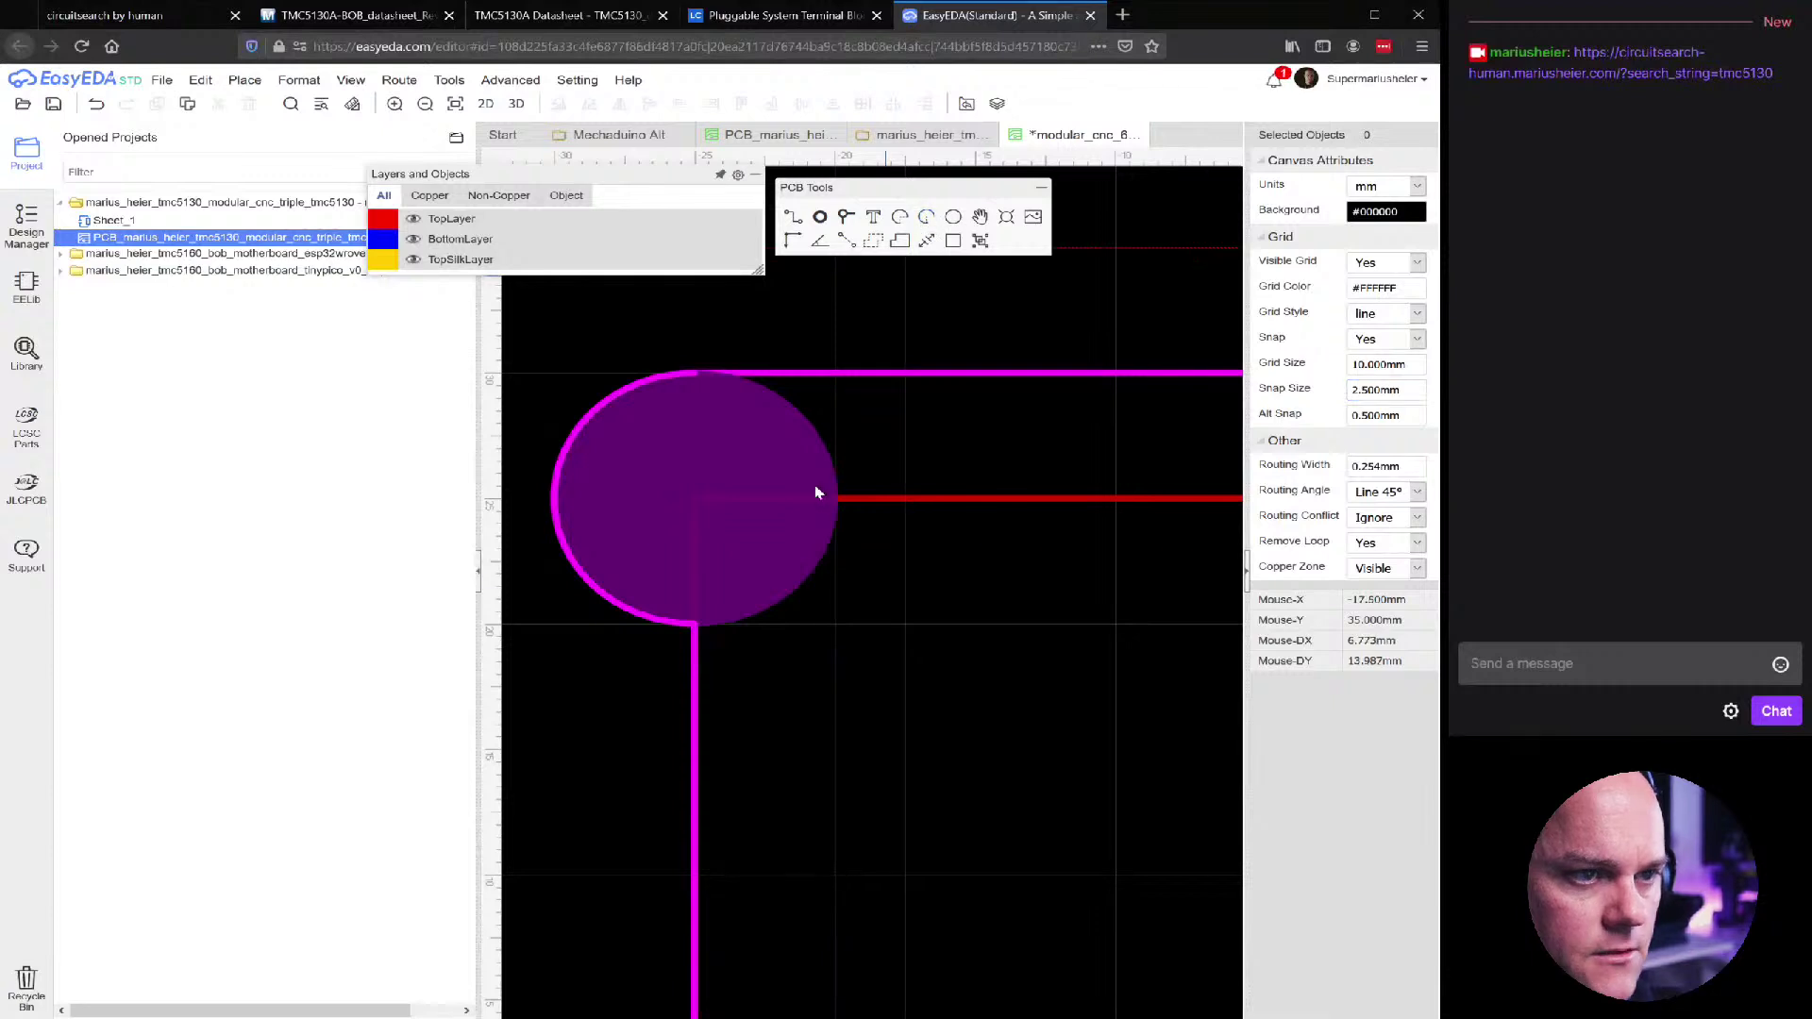
pyautogui.click(694, 624)
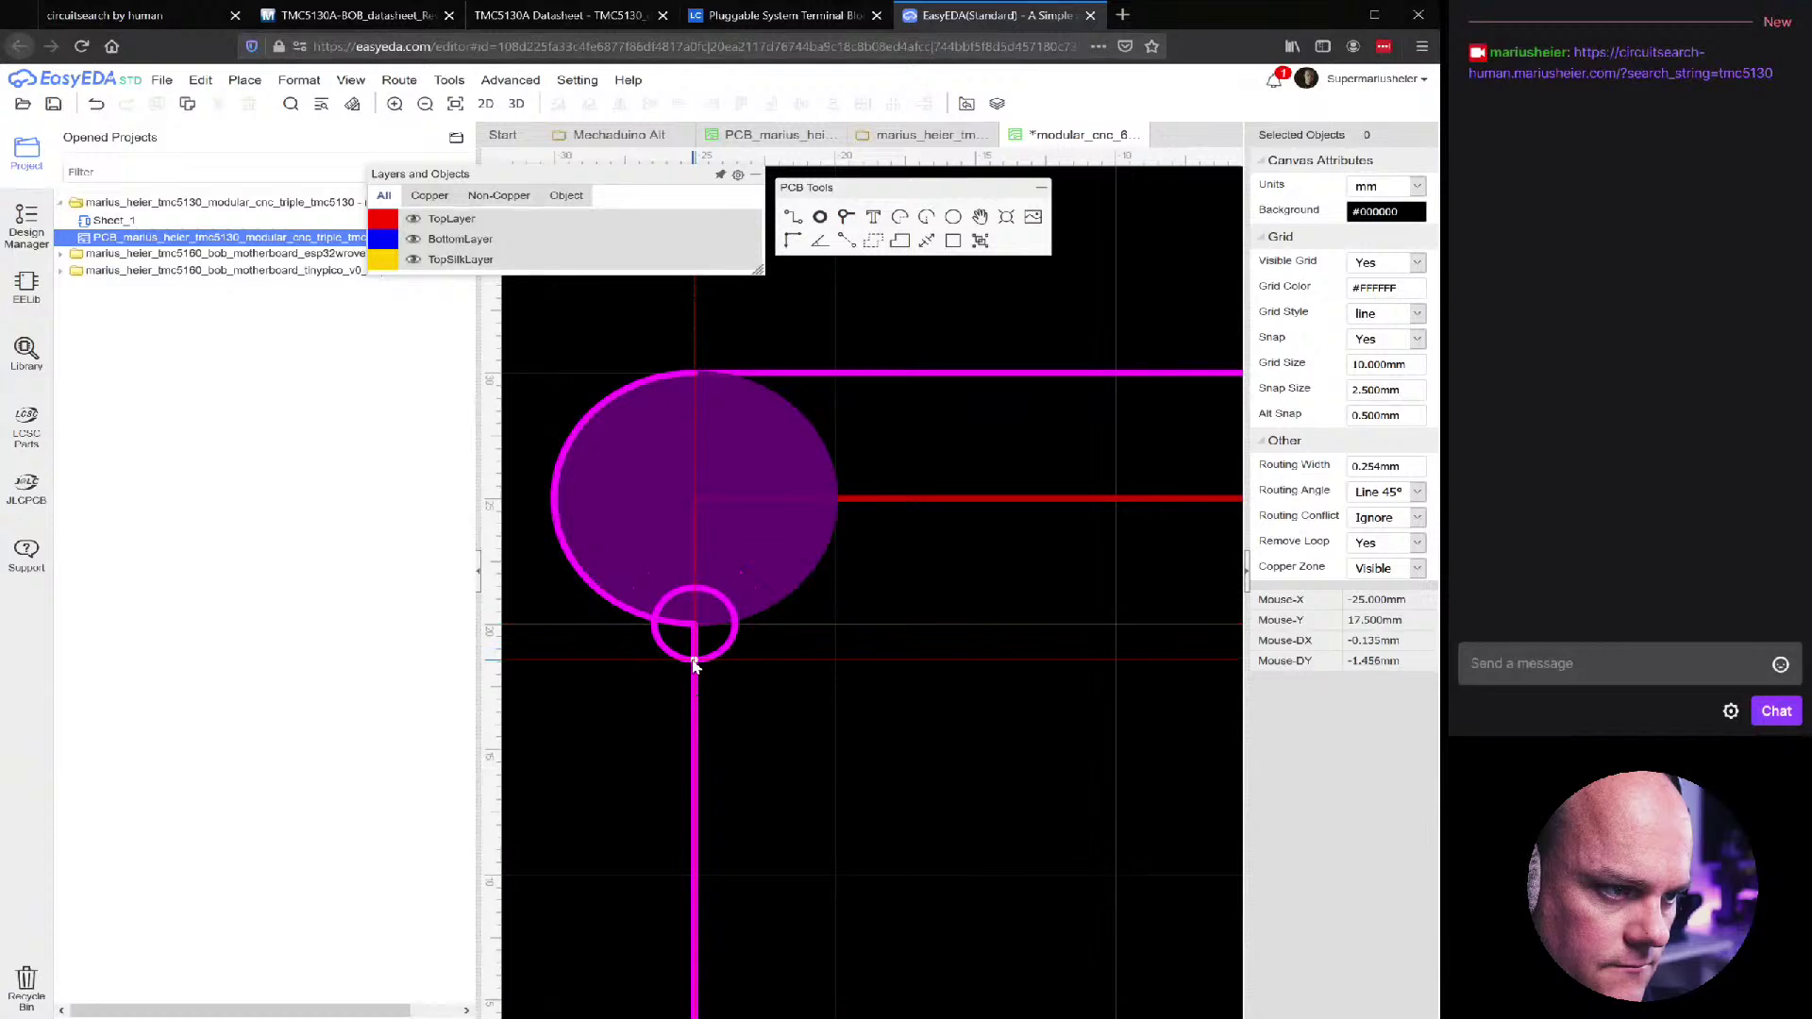
pyautogui.click(693, 689)
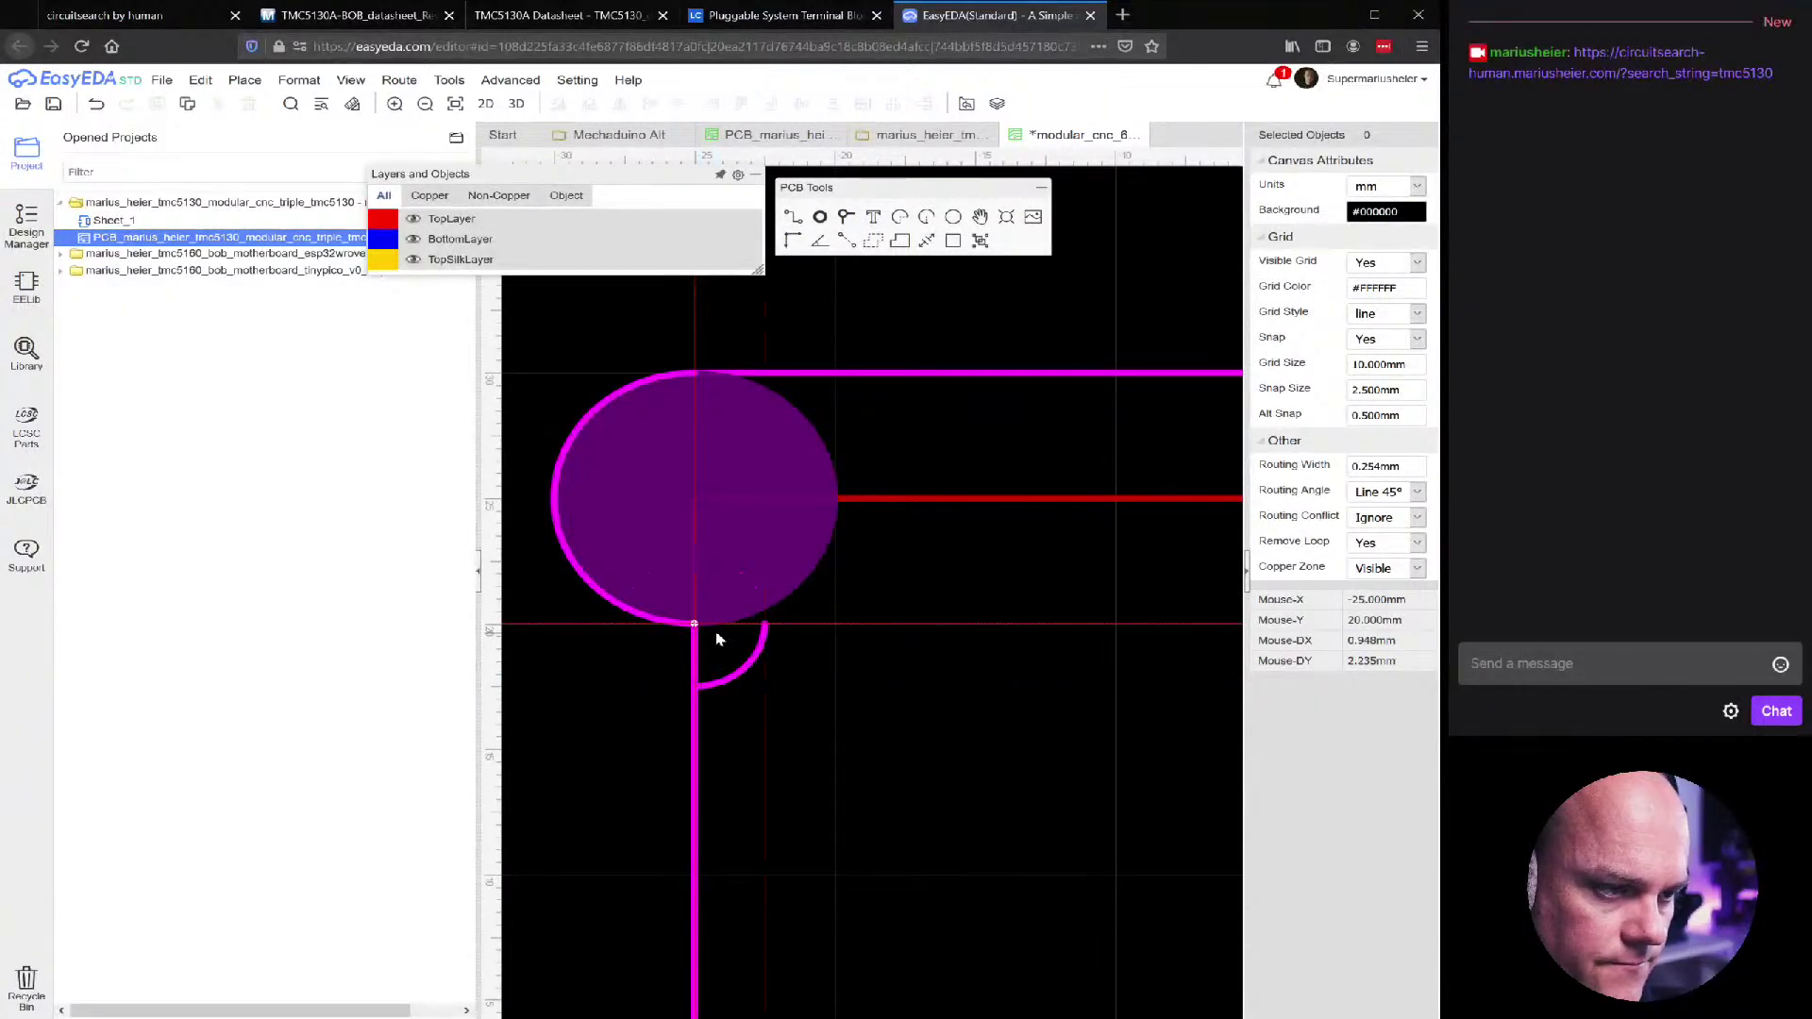
pyautogui.click(717, 640)
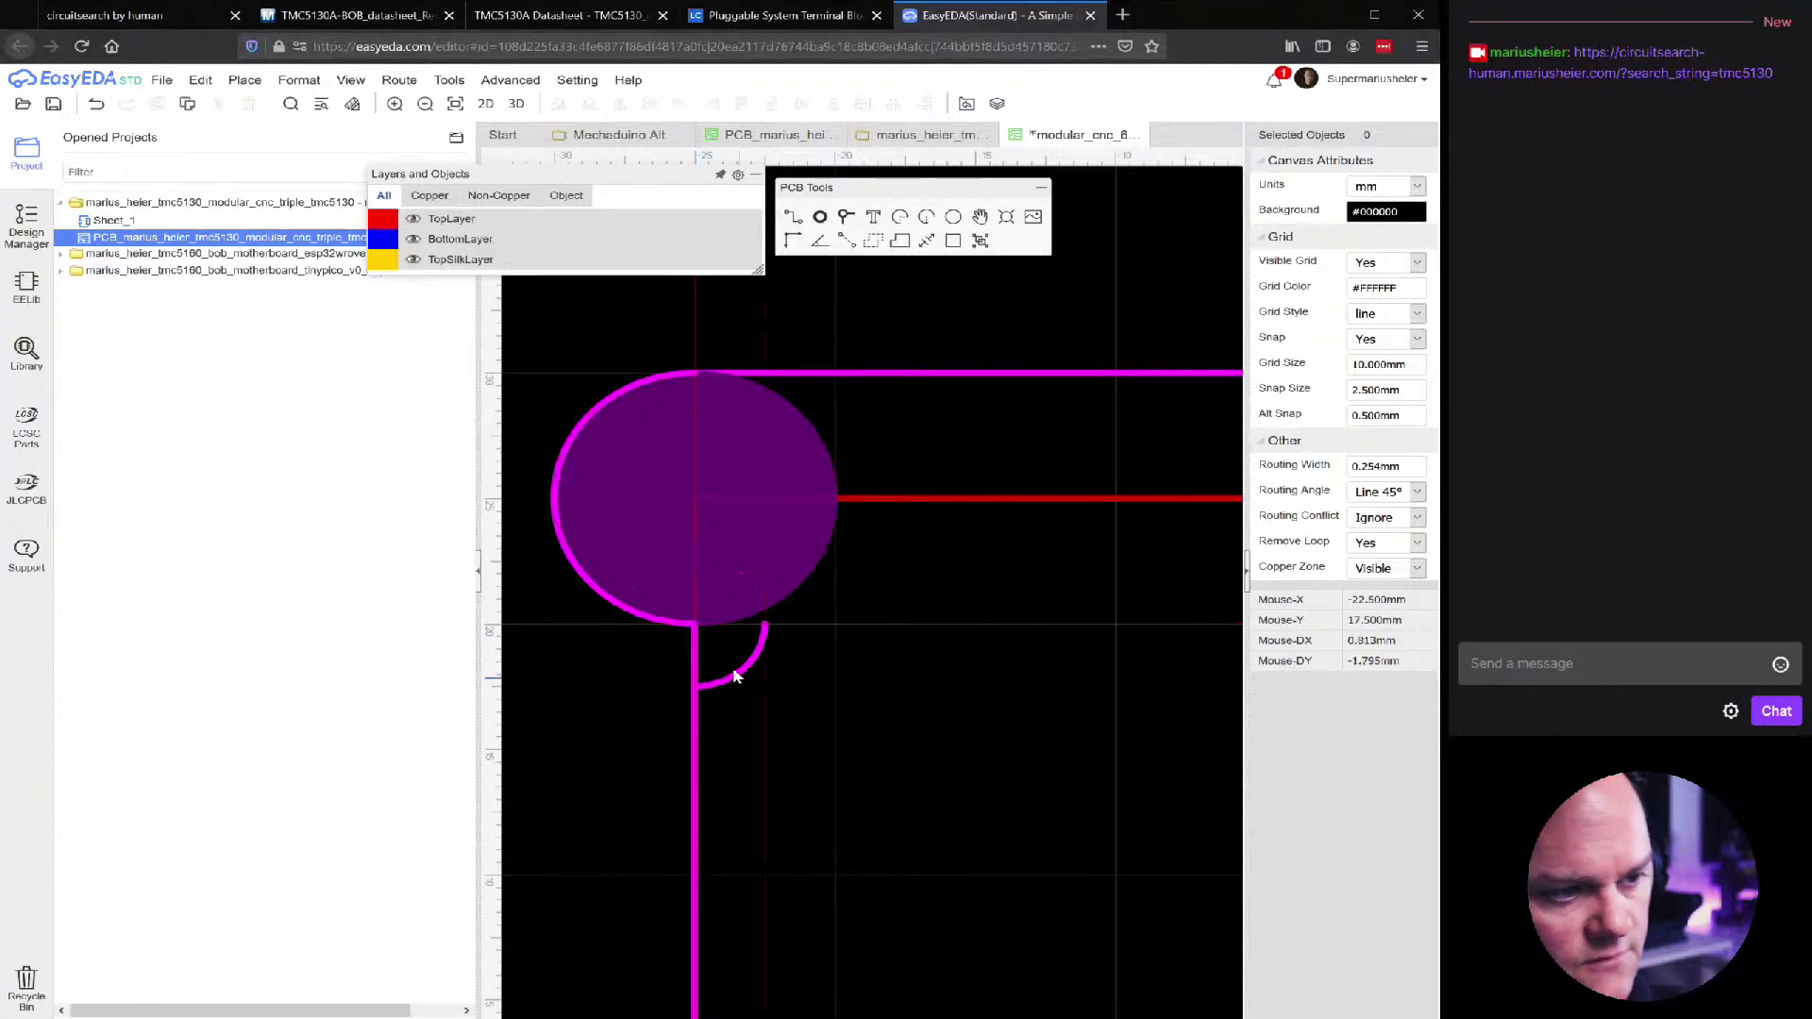
pyautogui.click(762, 665)
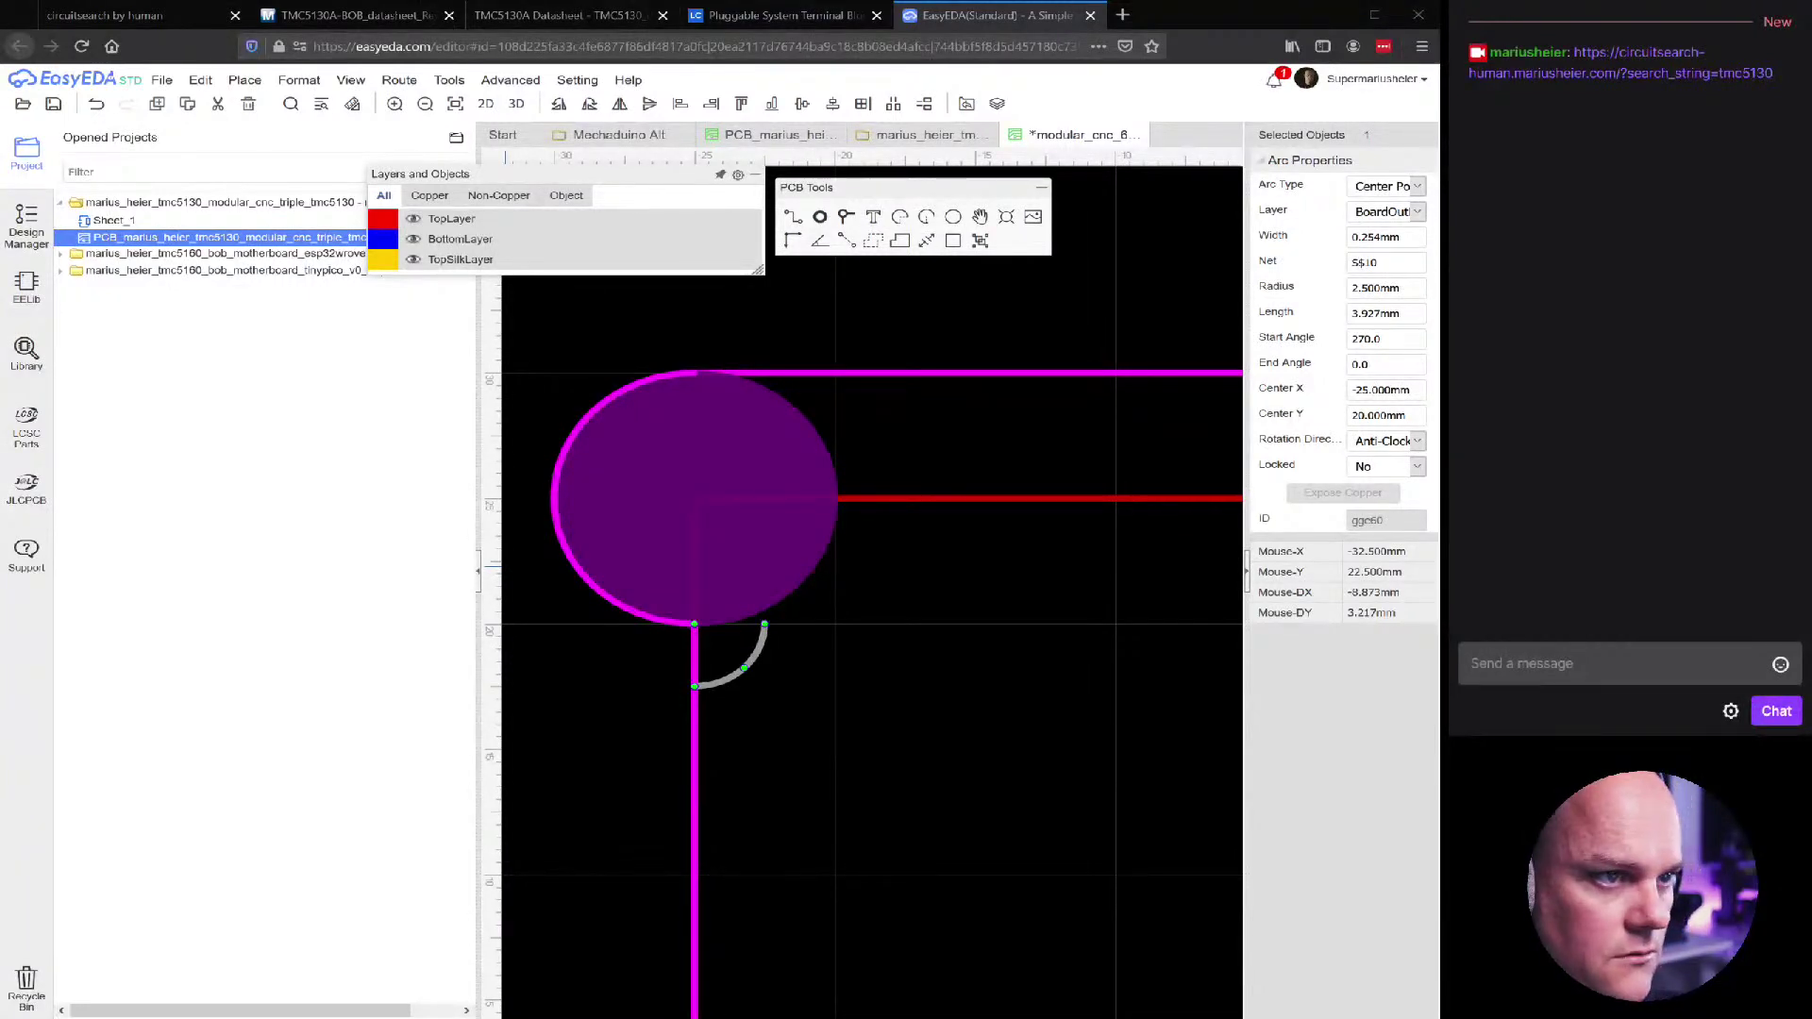
# Rotate the small arc by 90° and move its centre to X -27.5 mm, Y 17.5 mm, left of the left outline edge
pyautogui.scroll(2, 667, 624)
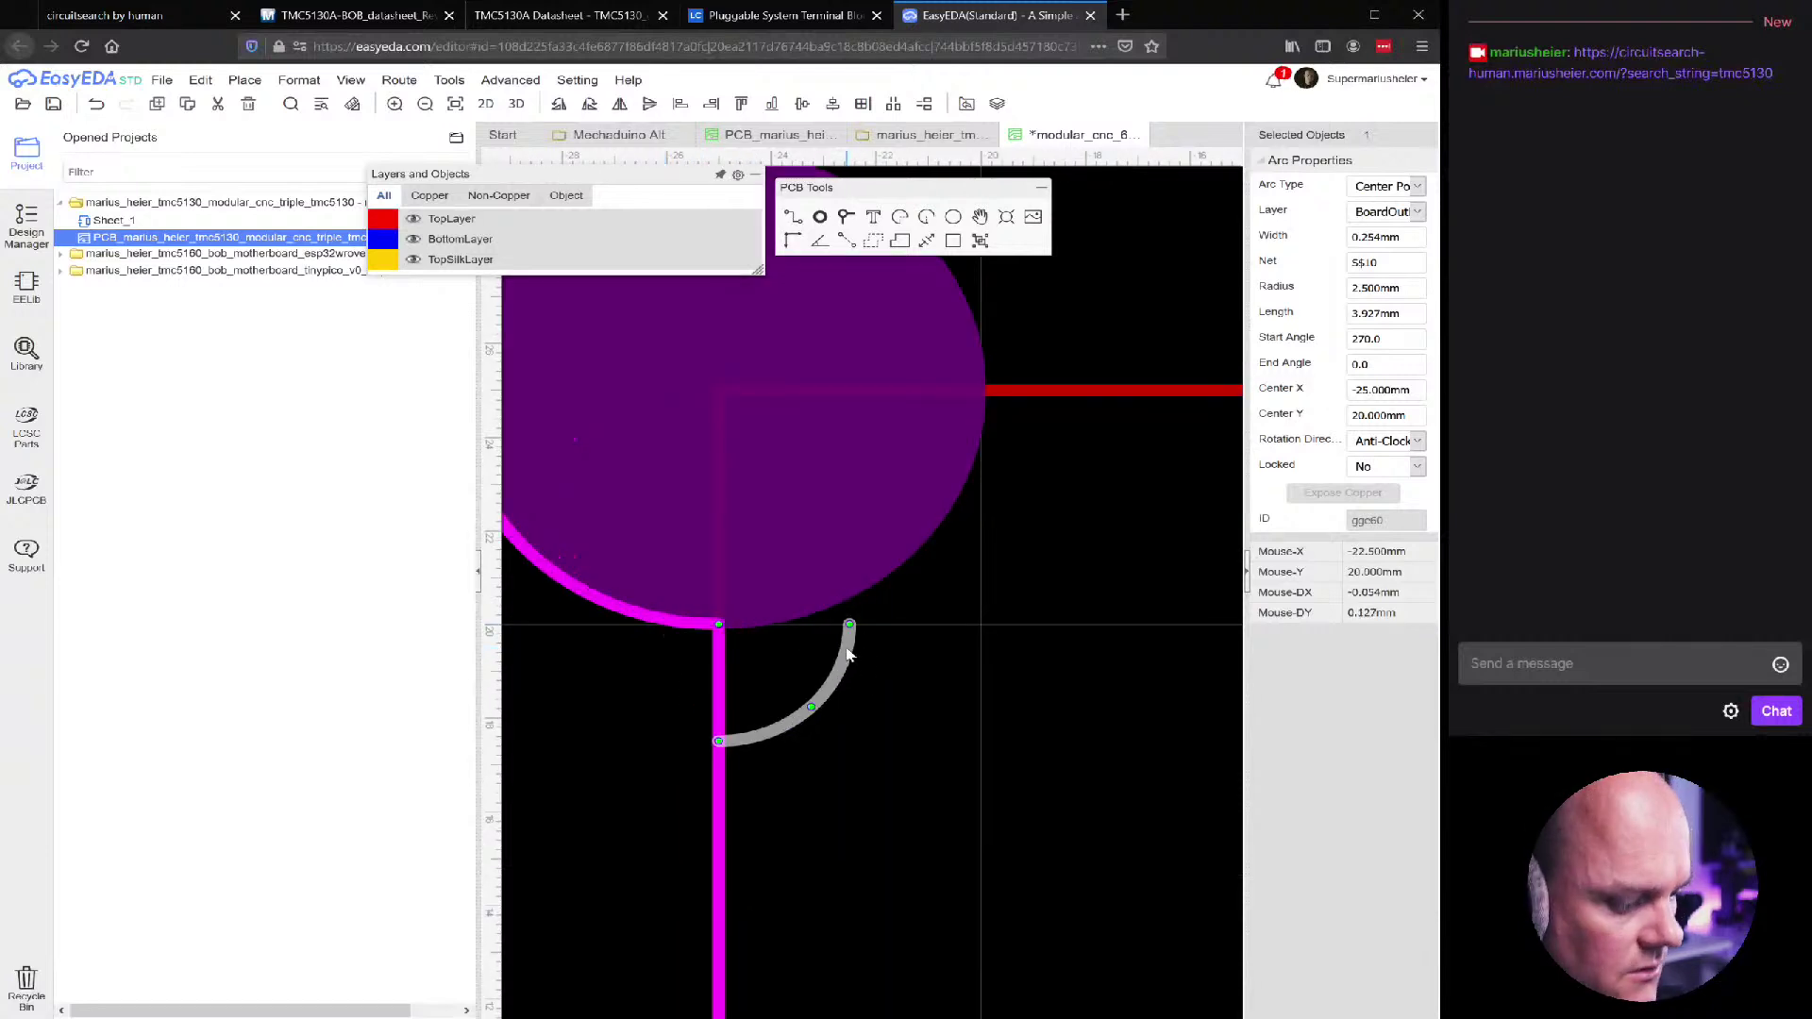
pyautogui.press('space')
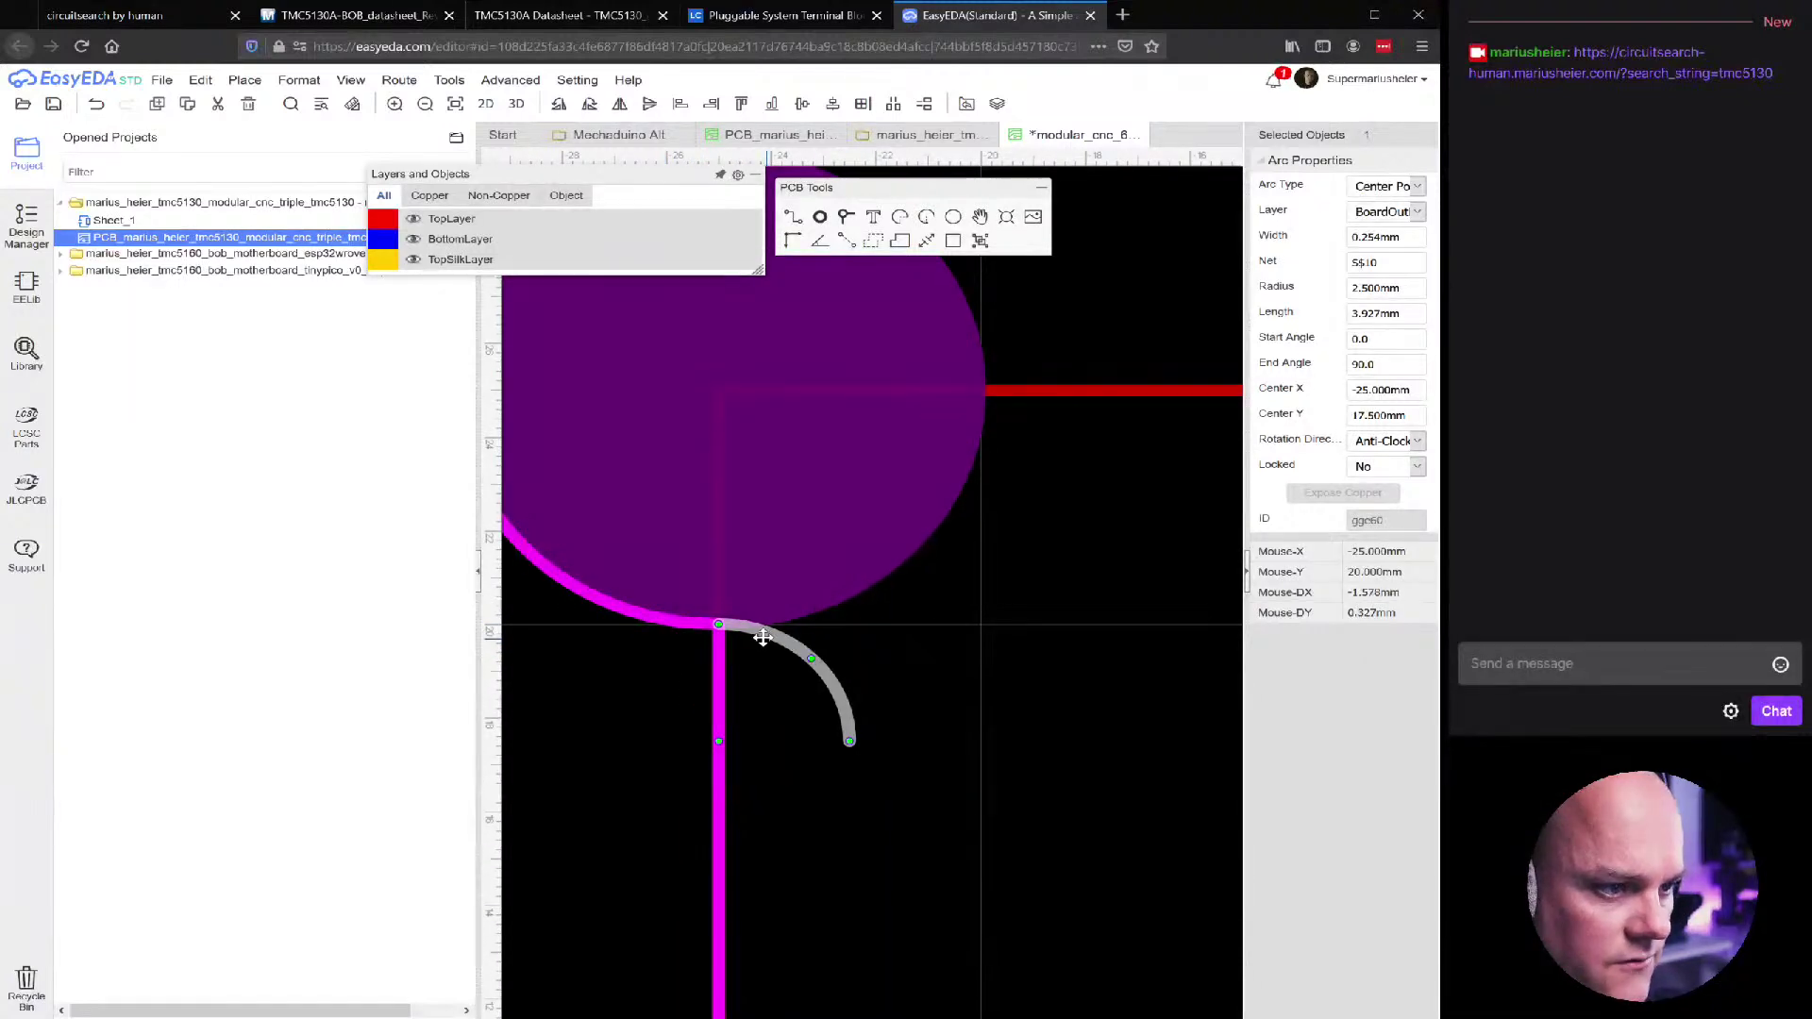
pyautogui.moveTo(830, 679); pyautogui.dragTo(670, 653)
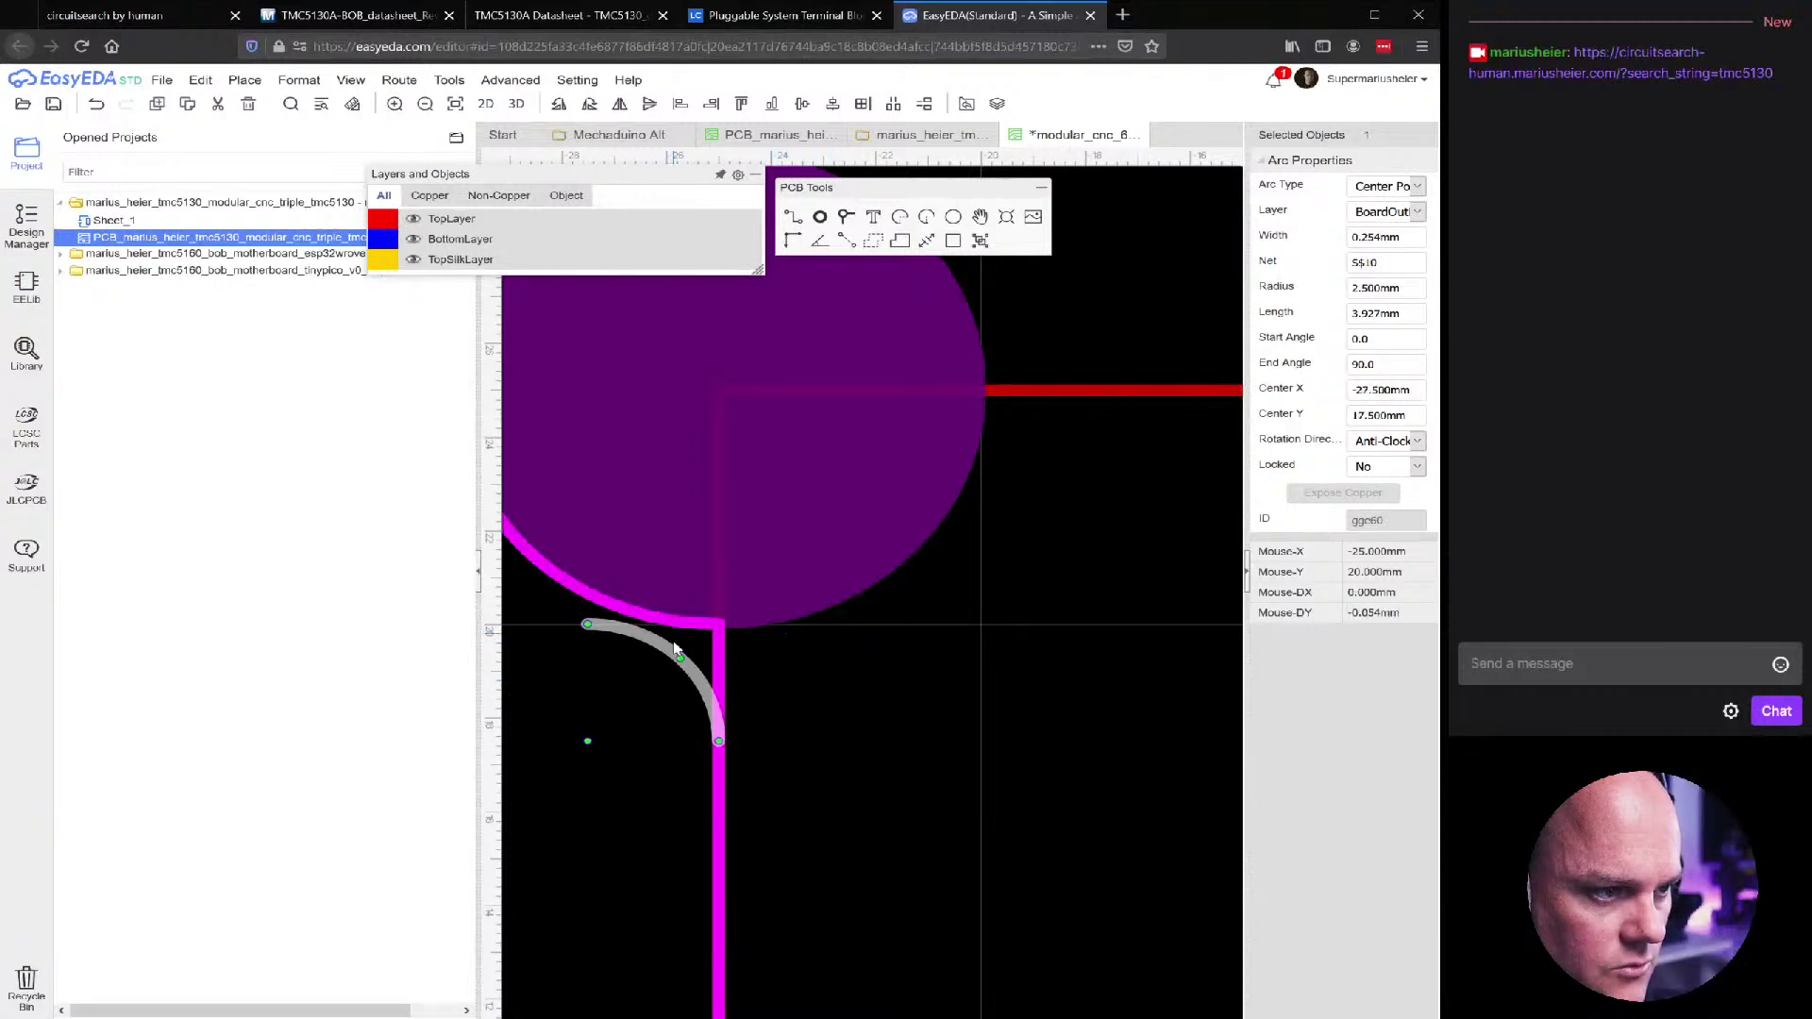
# Set the snap size to 1 mm and move the small arc's centre to X -27.5 mm, Y 18 mm, against the left outline edge
pyautogui.scroll(1, 663, 673)
pyautogui.scroll(-3, 663, 674)
pyautogui.scroll(2, 680, 680)
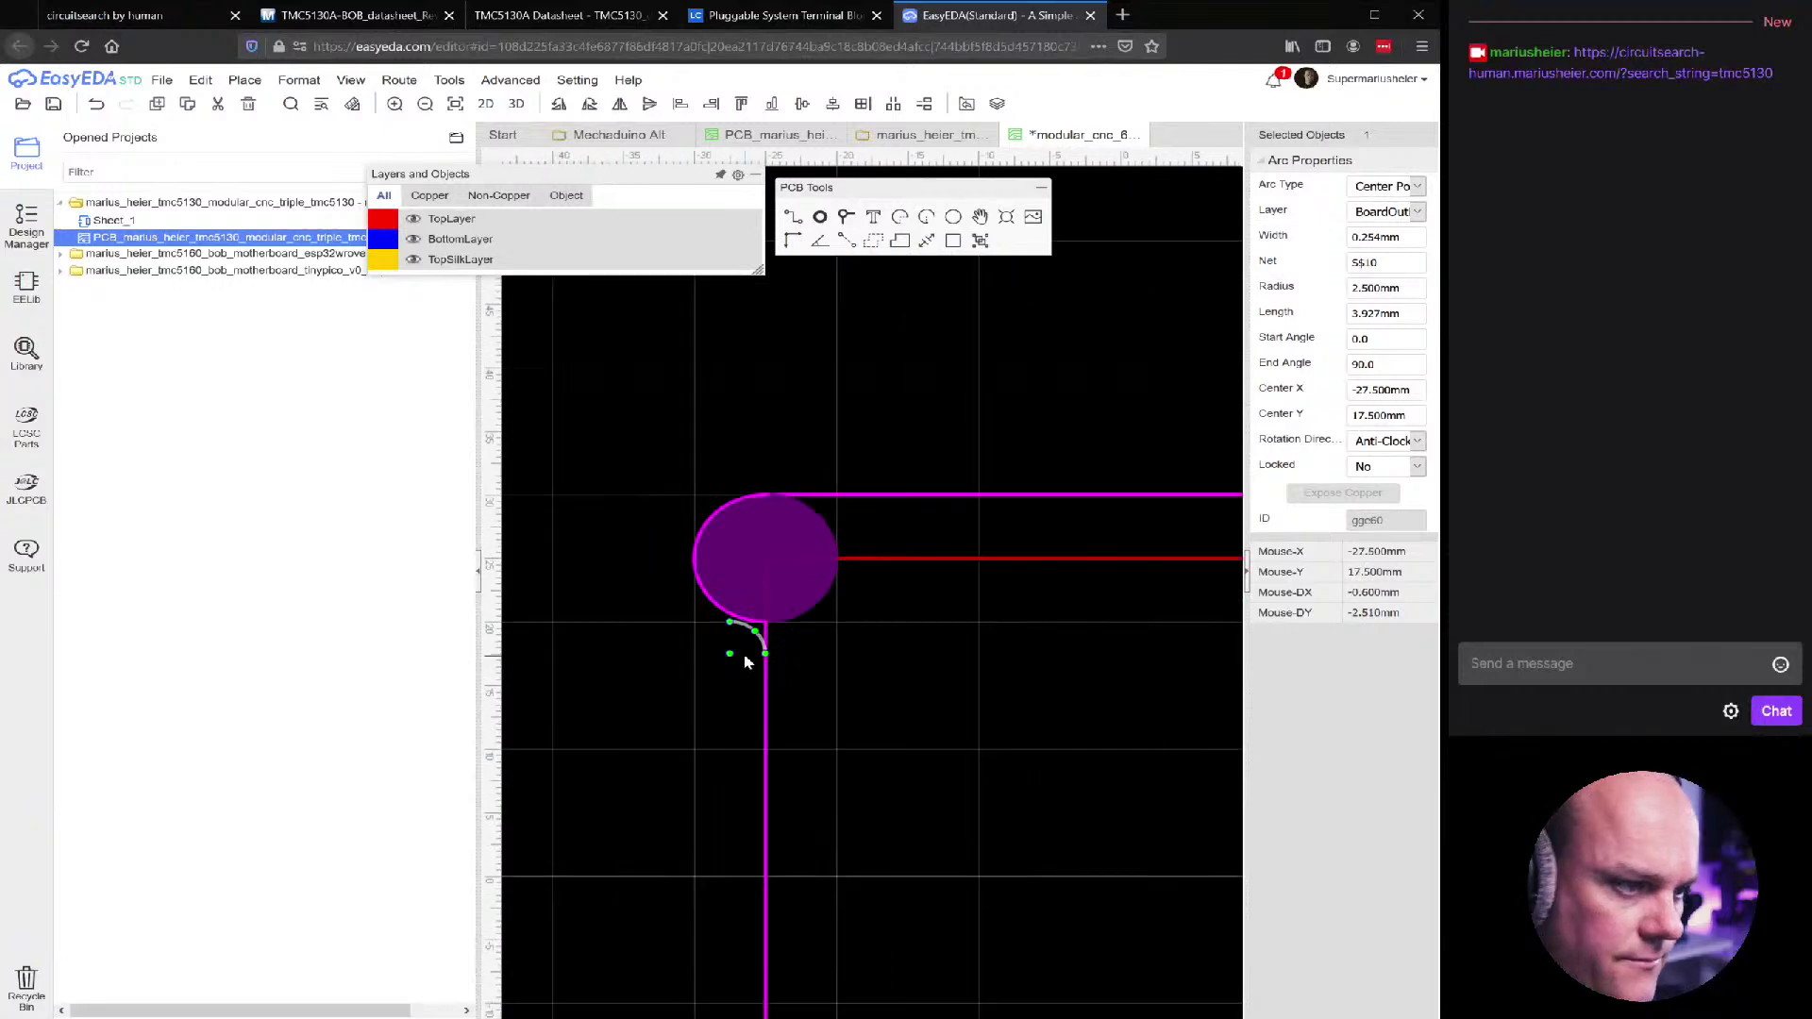
pyautogui.click(1039, 582)
pyautogui.moveTo(921, 508)
pyautogui.mouseDown()
pyautogui.moveTo(918, 485)
pyautogui.moveTo(934, 524)
pyautogui.moveTo(811, 525)
pyautogui.moveTo(941, 520)
pyautogui.mouseUp()
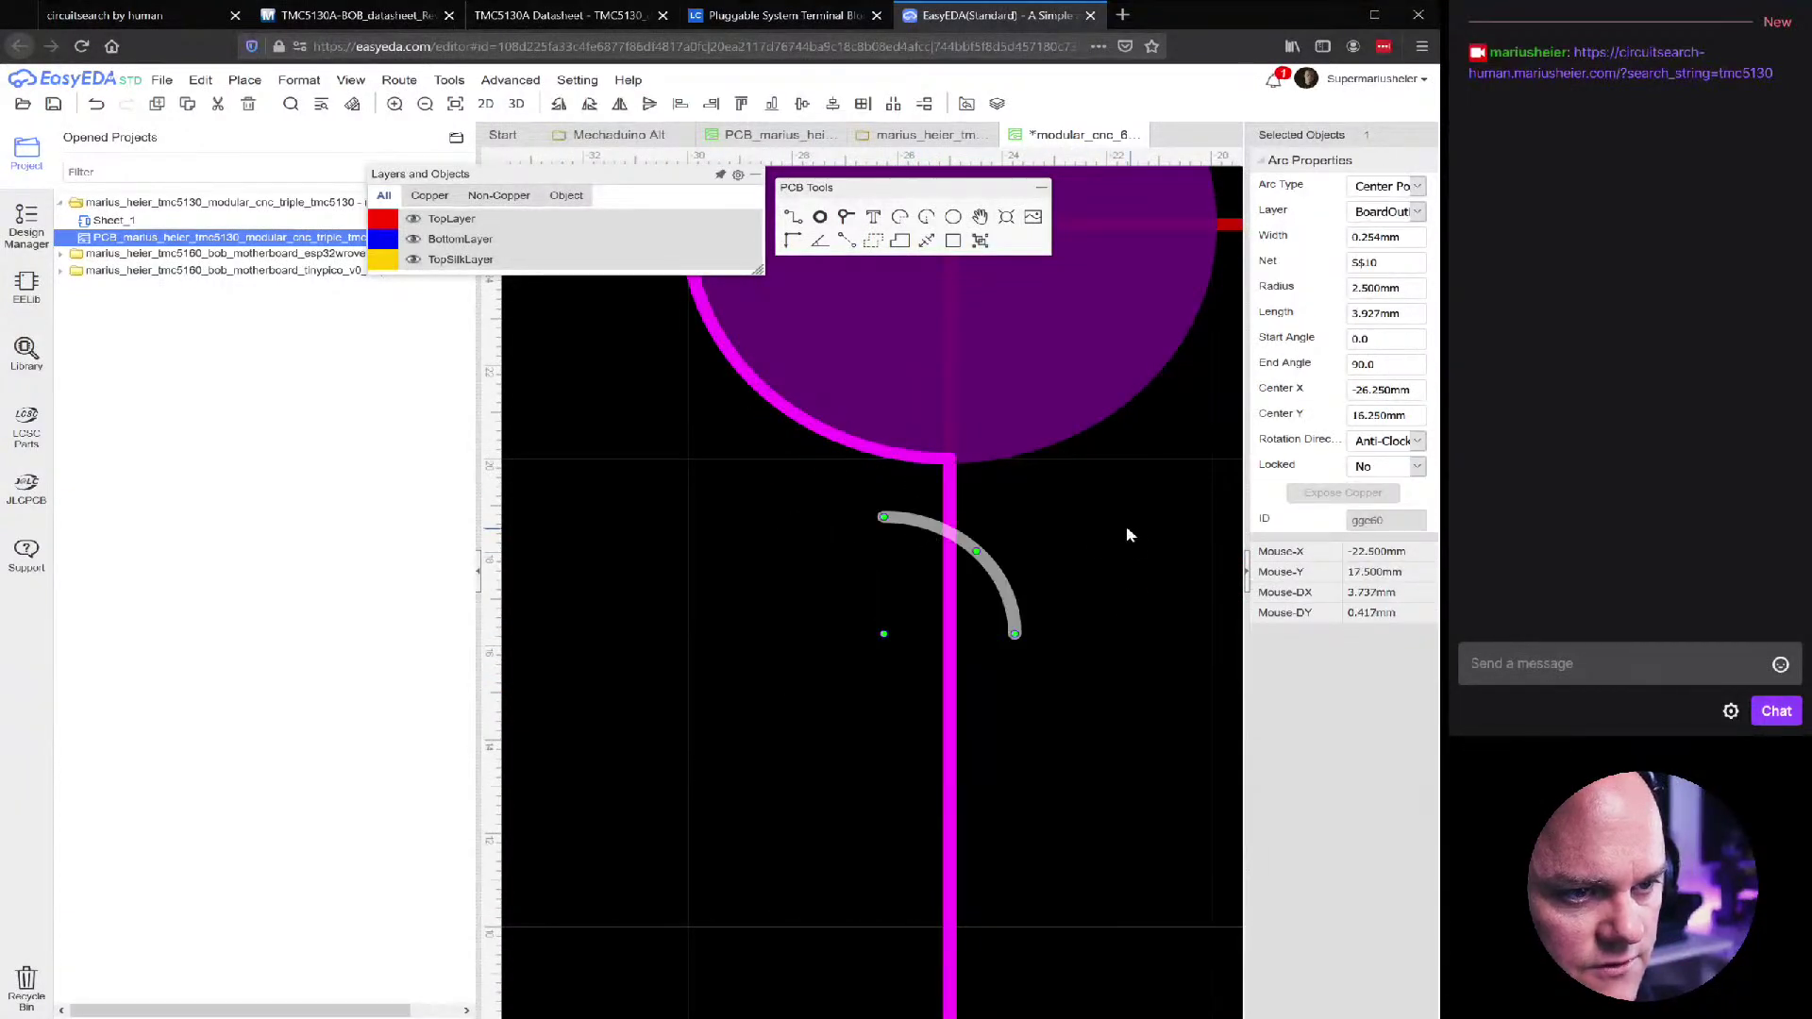
pyautogui.click(1129, 529)
pyautogui.doubleClick(1409, 390)
pyautogui.write('1')
pyautogui.press('Return')
pyautogui.moveTo(995, 590)
pyautogui.mouseDown()
pyautogui.moveTo(931, 604)
pyautogui.moveTo(910, 558)
pyautogui.moveTo(947, 555)
pyautogui.moveTo(921, 497)
pyautogui.mouseUp()
pyautogui.click(921, 496)
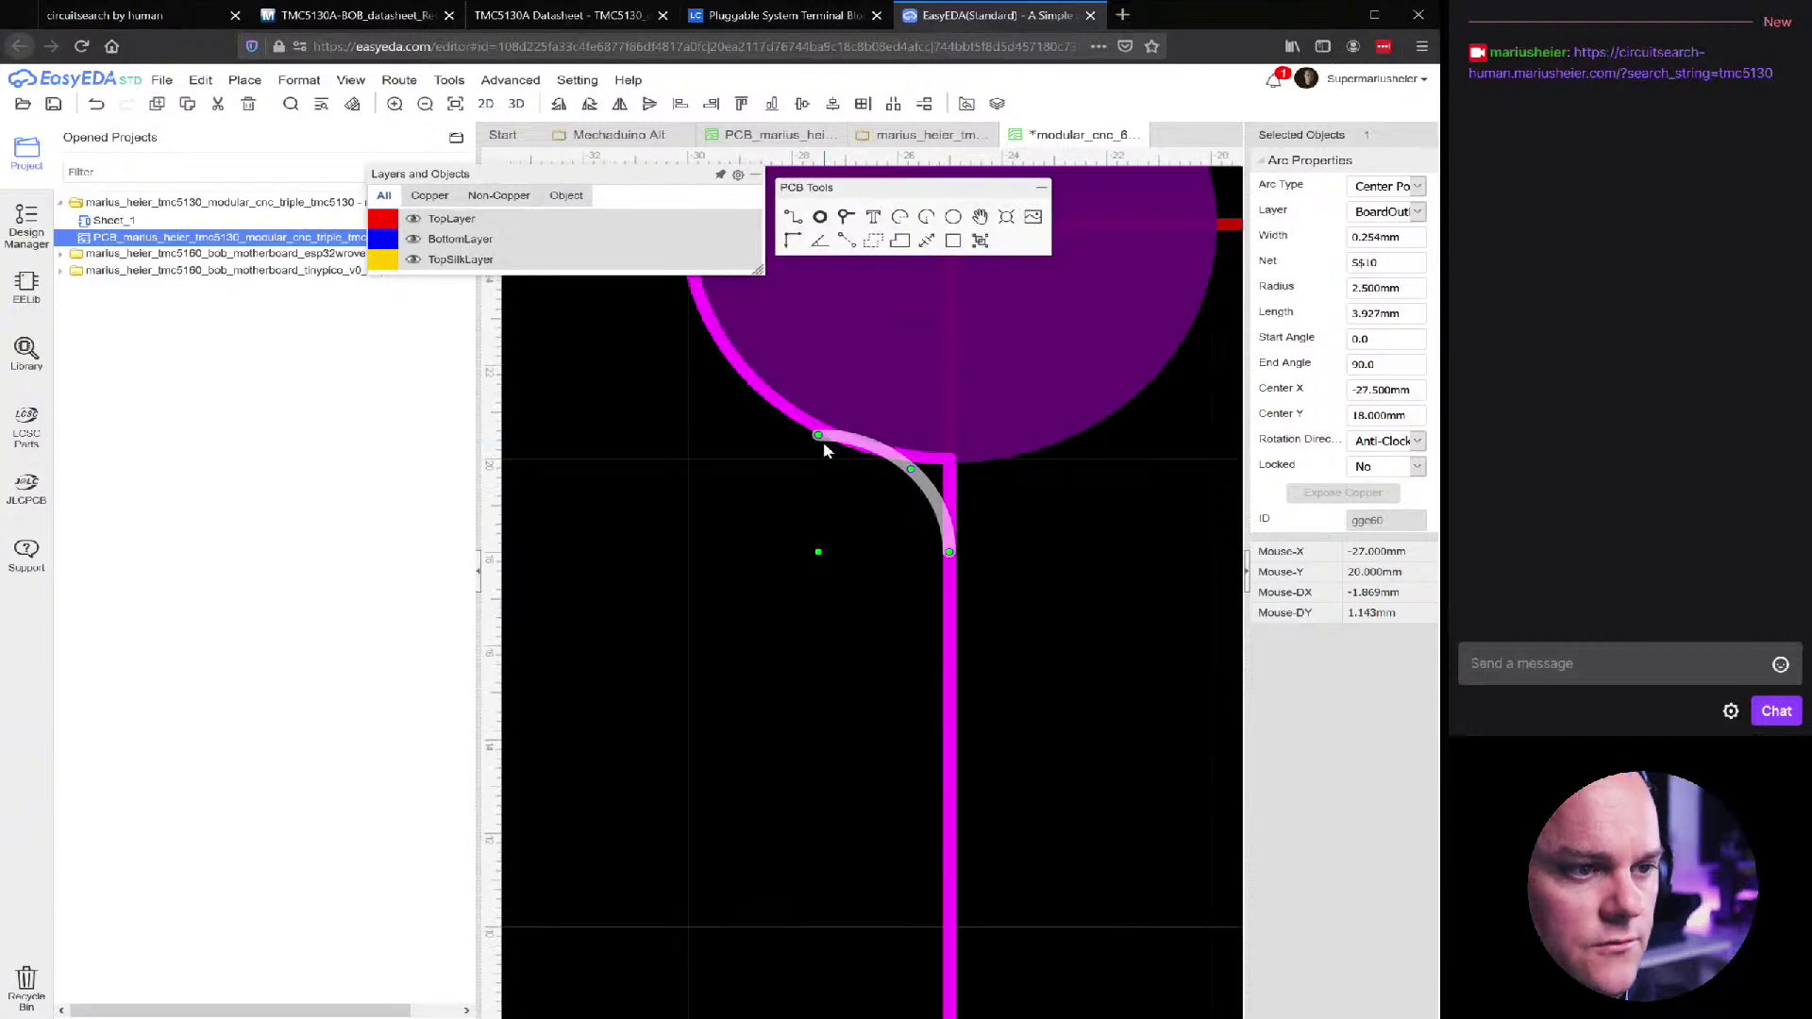
# Trim the small arc to an end angle of 76° and, with a 0.1 mm snap size, move its centre to Y 17.9 mm
pyautogui.scroll(4, 823, 442)
pyautogui.moveTo(799, 415); pyautogui.dragTo(1023, 489)
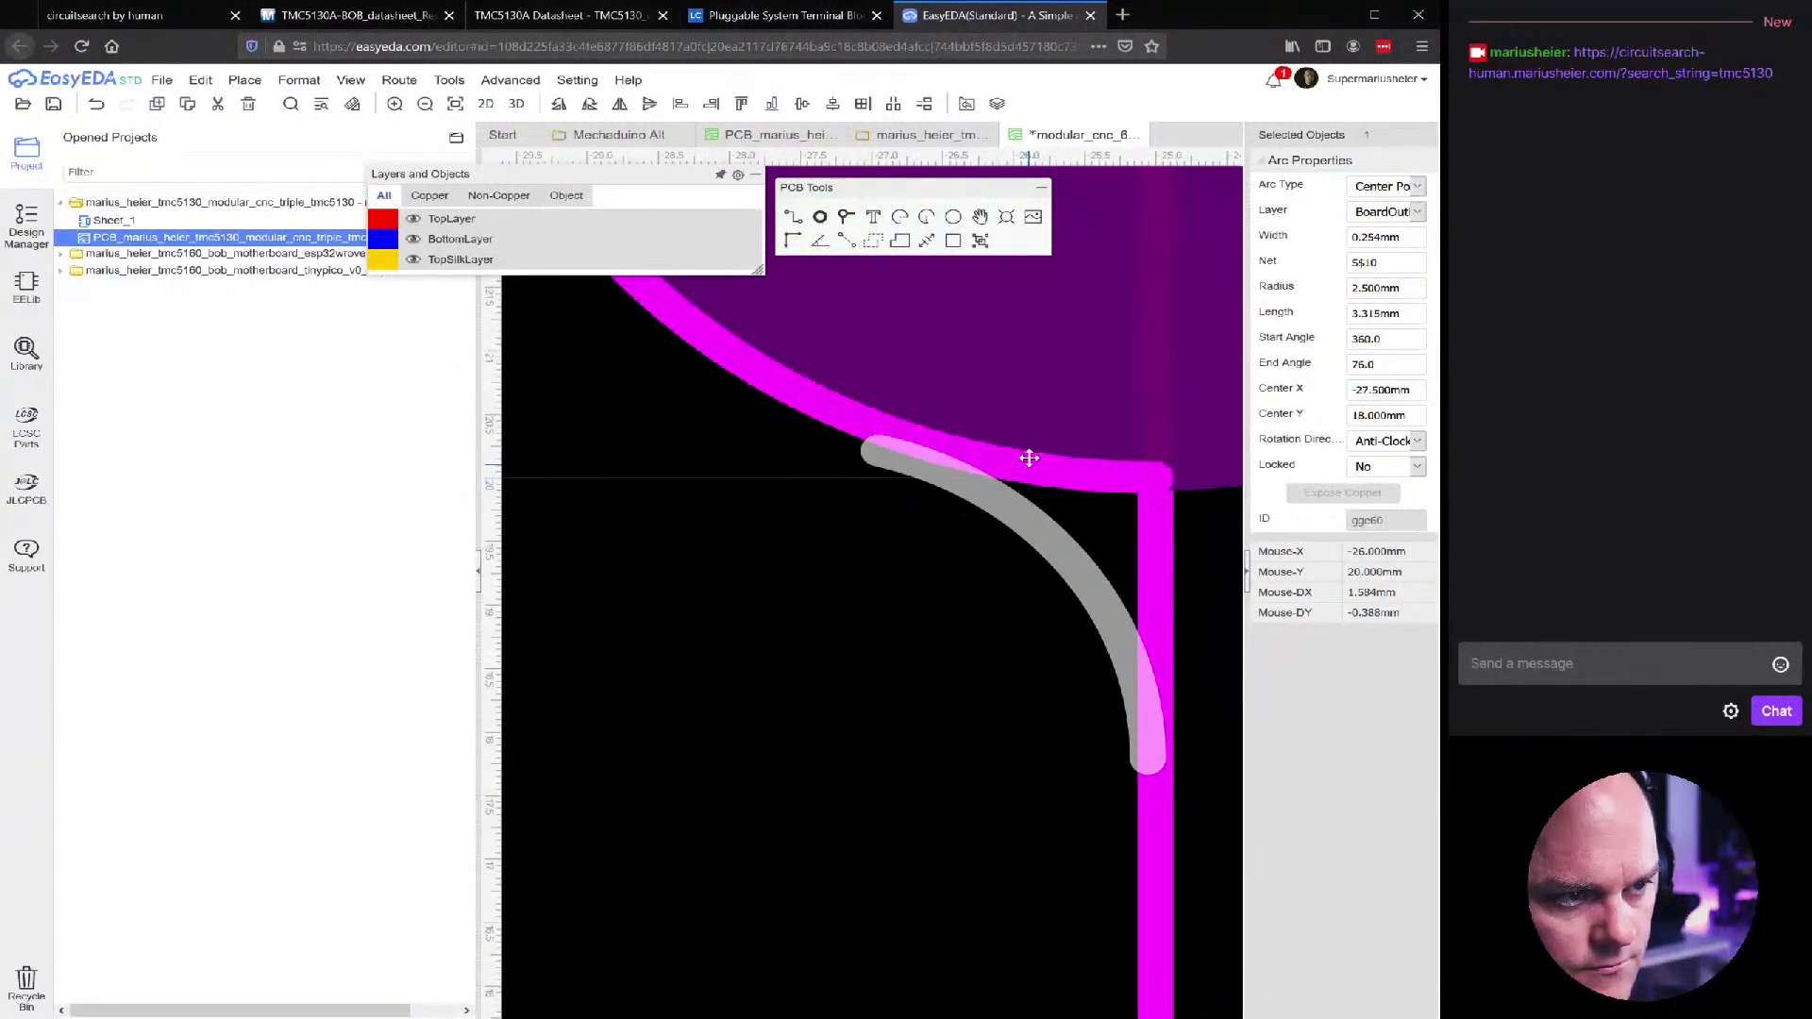
pyautogui.click(941, 600)
pyautogui.click(1400, 390)
pyautogui.write('0.1')
pyautogui.press('Return')
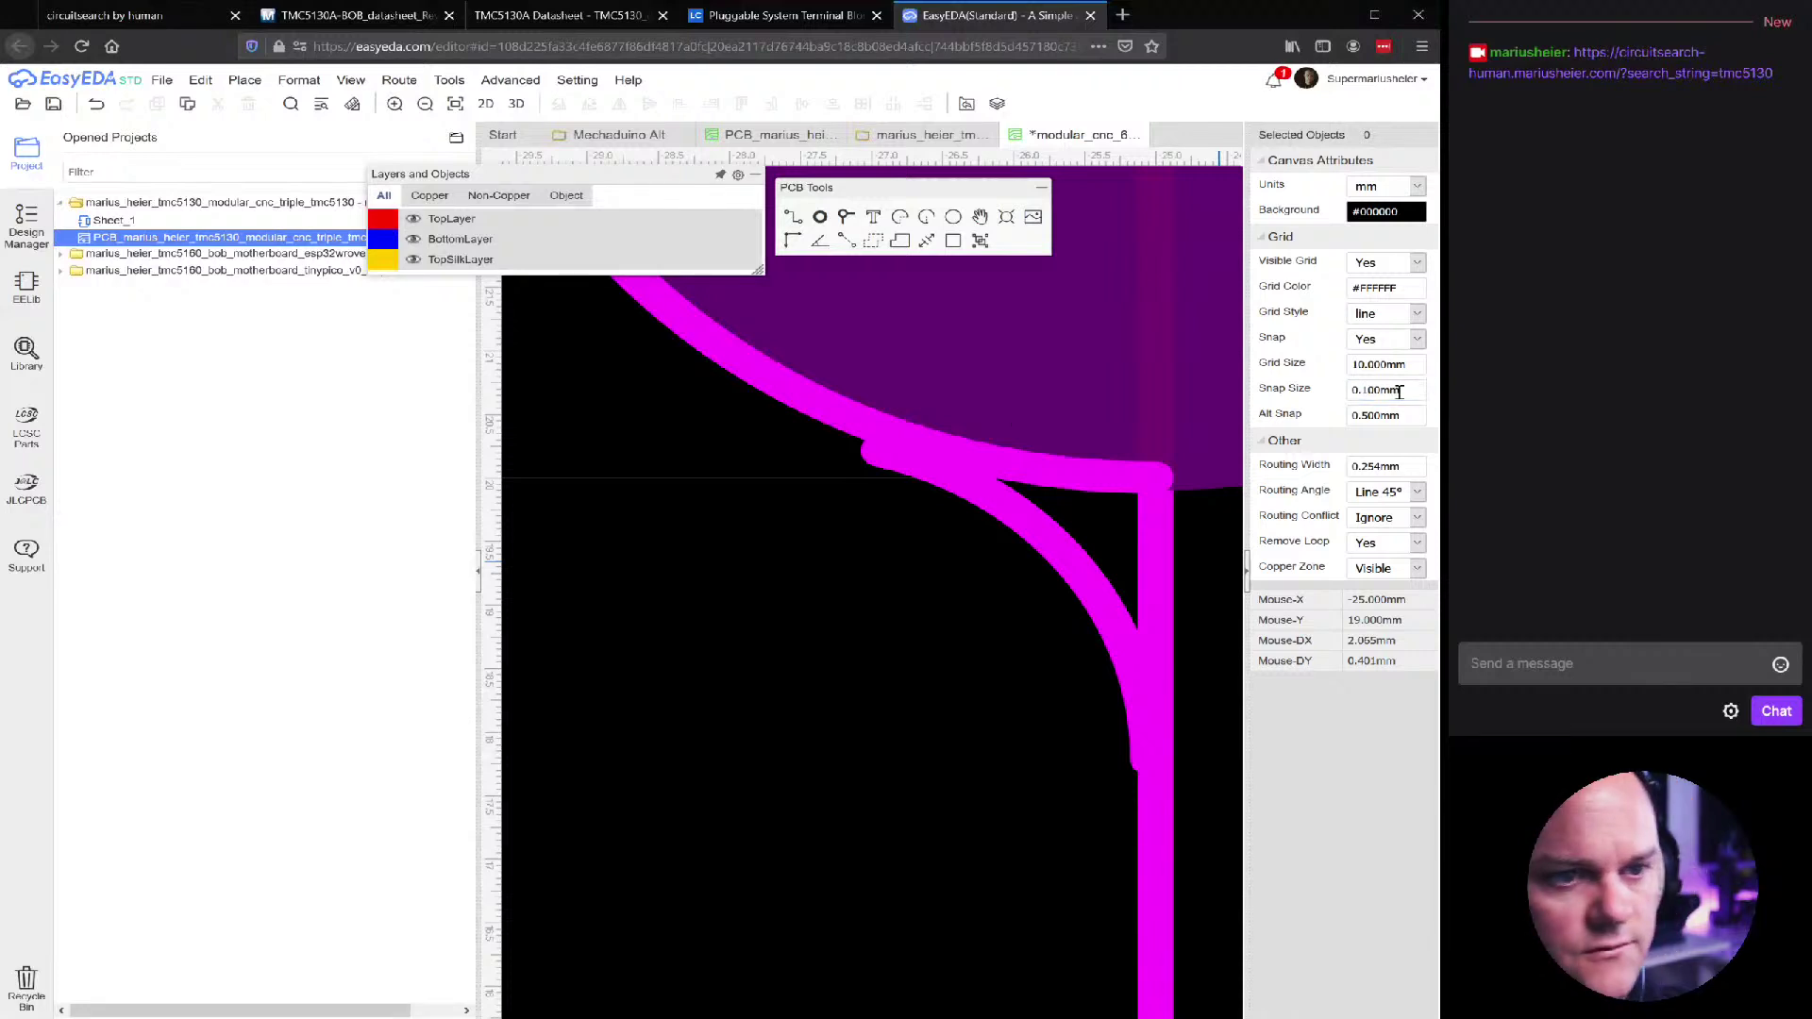
pyautogui.moveTo(1071, 573)
pyautogui.mouseDown()
pyautogui.moveTo(1064, 531)
pyautogui.moveTo(1072, 551)
pyautogui.mouseUp()
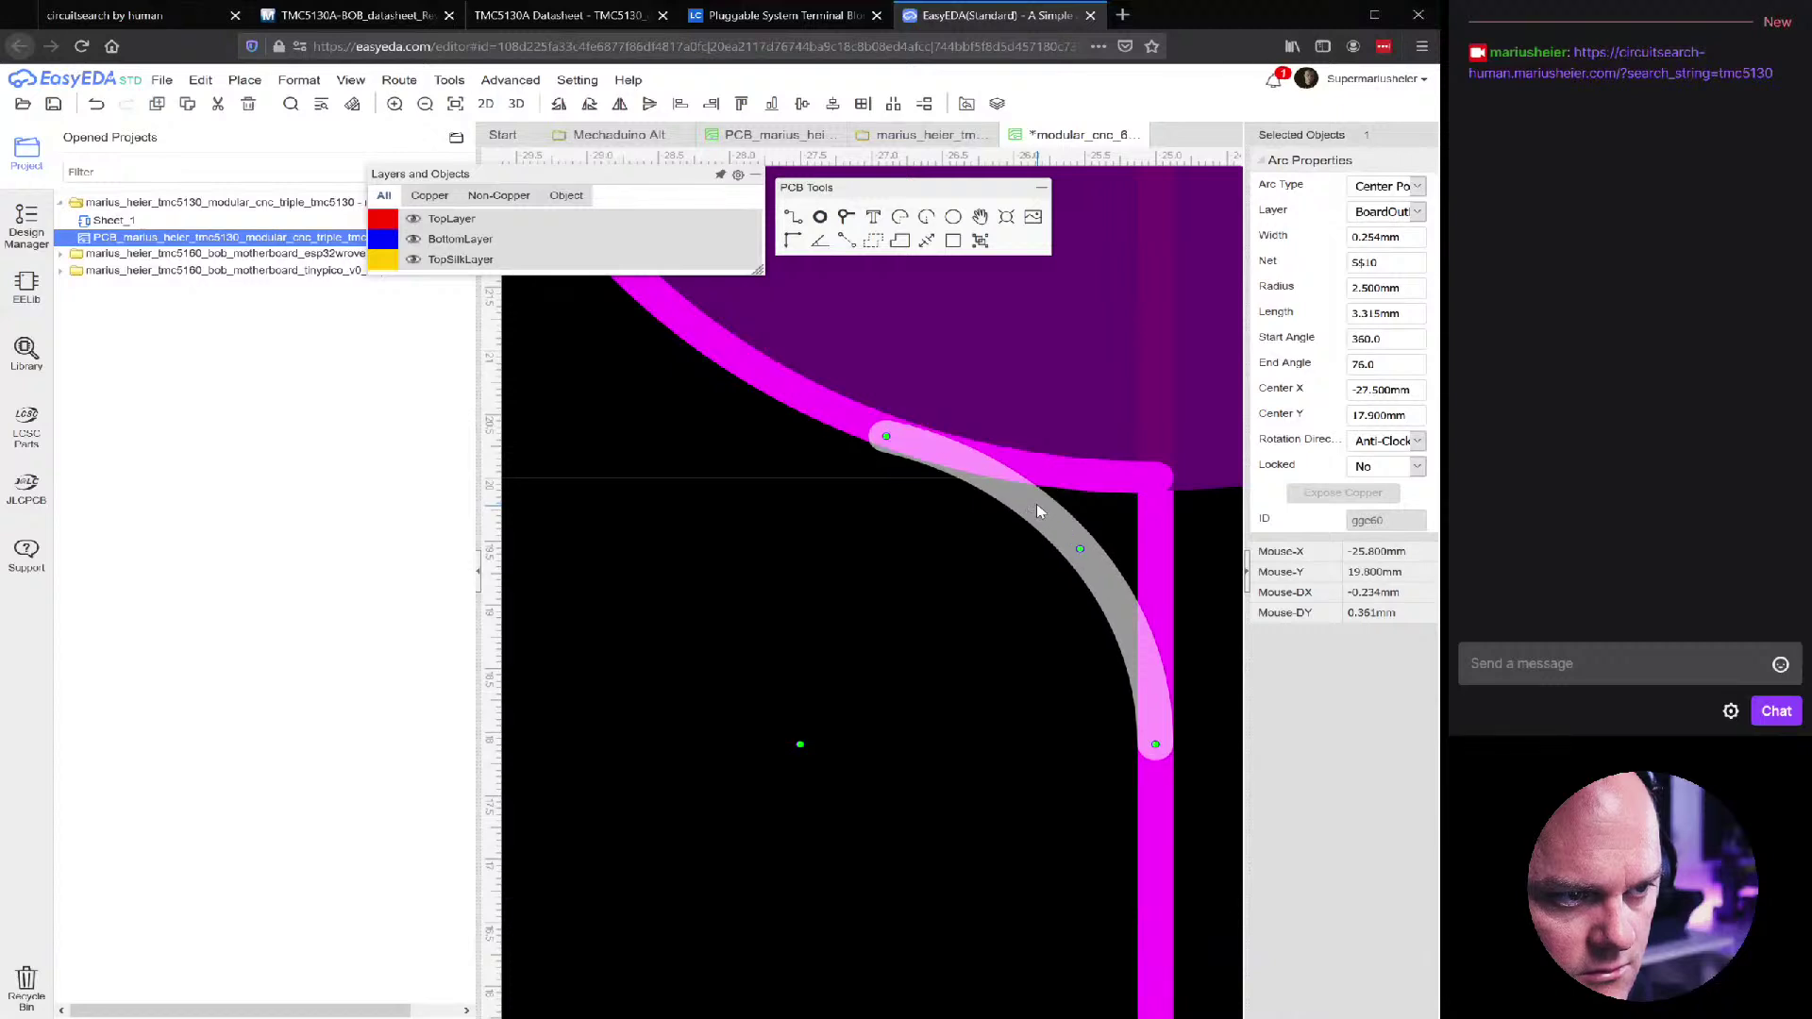
# Shorten the upper-left corner arc's lower end to an end angle of 246.9°, near the small arc's upper end
pyautogui.click(1133, 485)
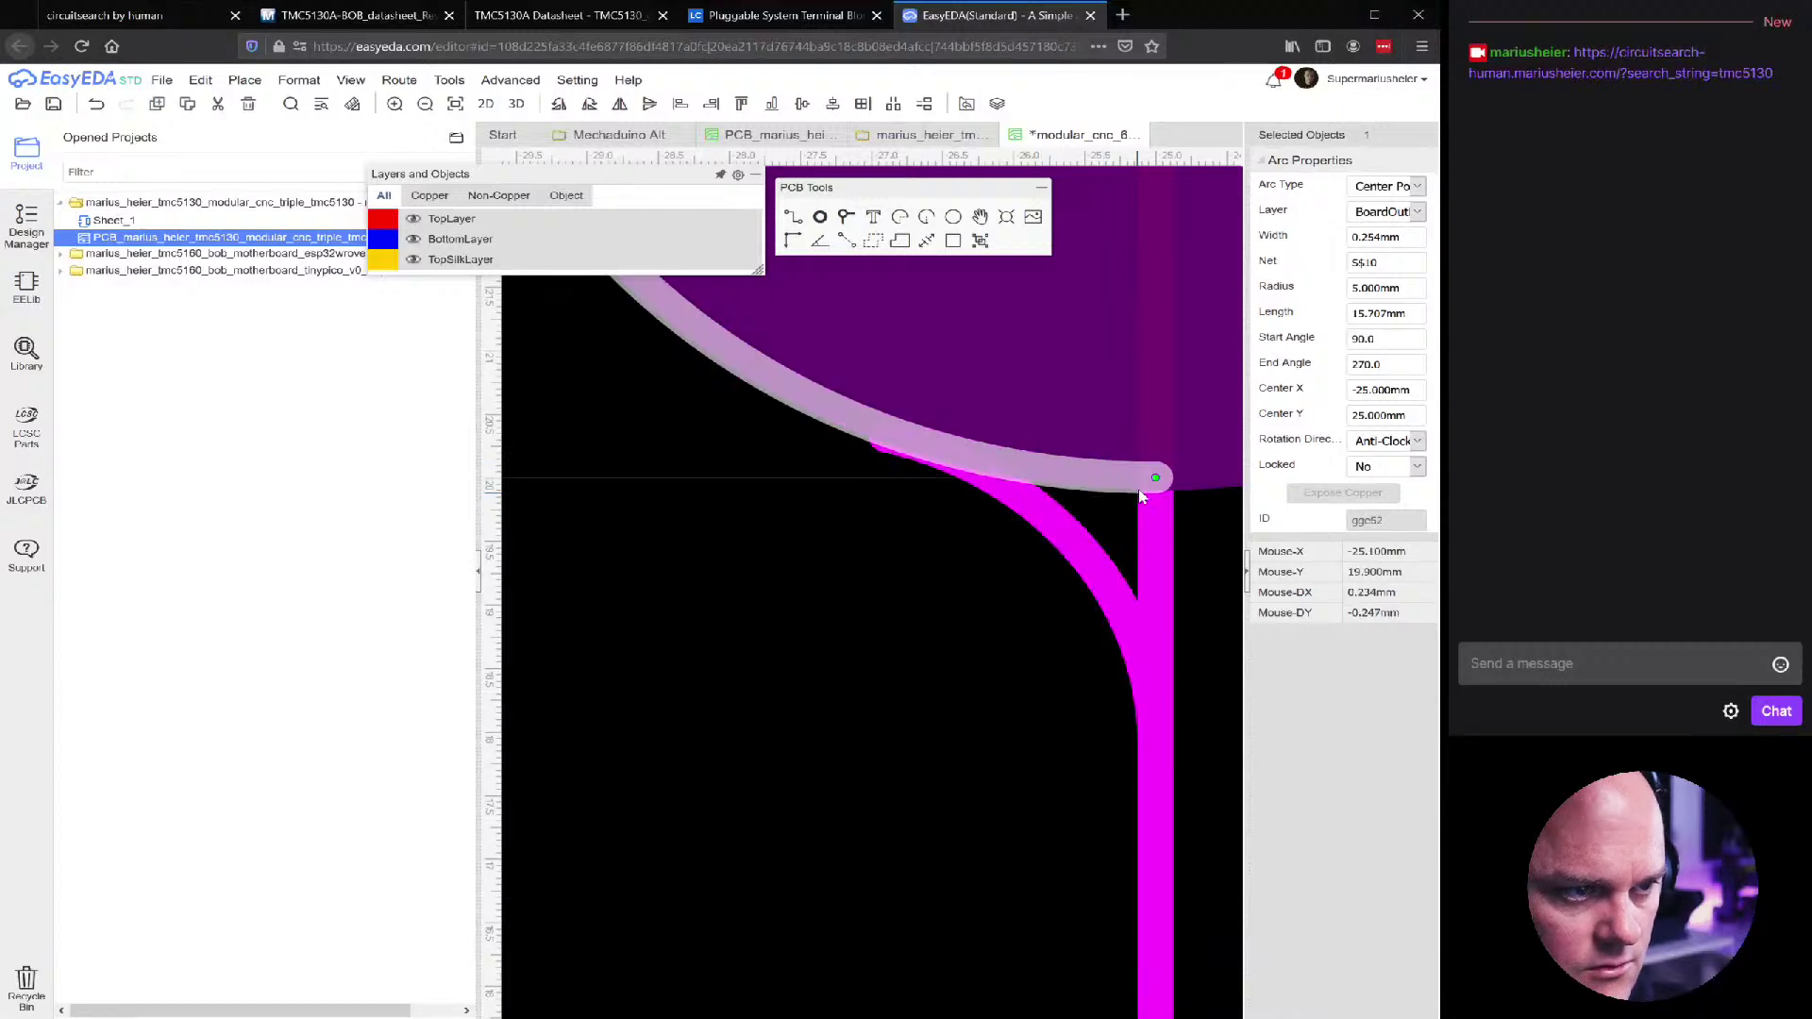
pyautogui.moveTo(1155, 477); pyautogui.dragTo(866, 434)
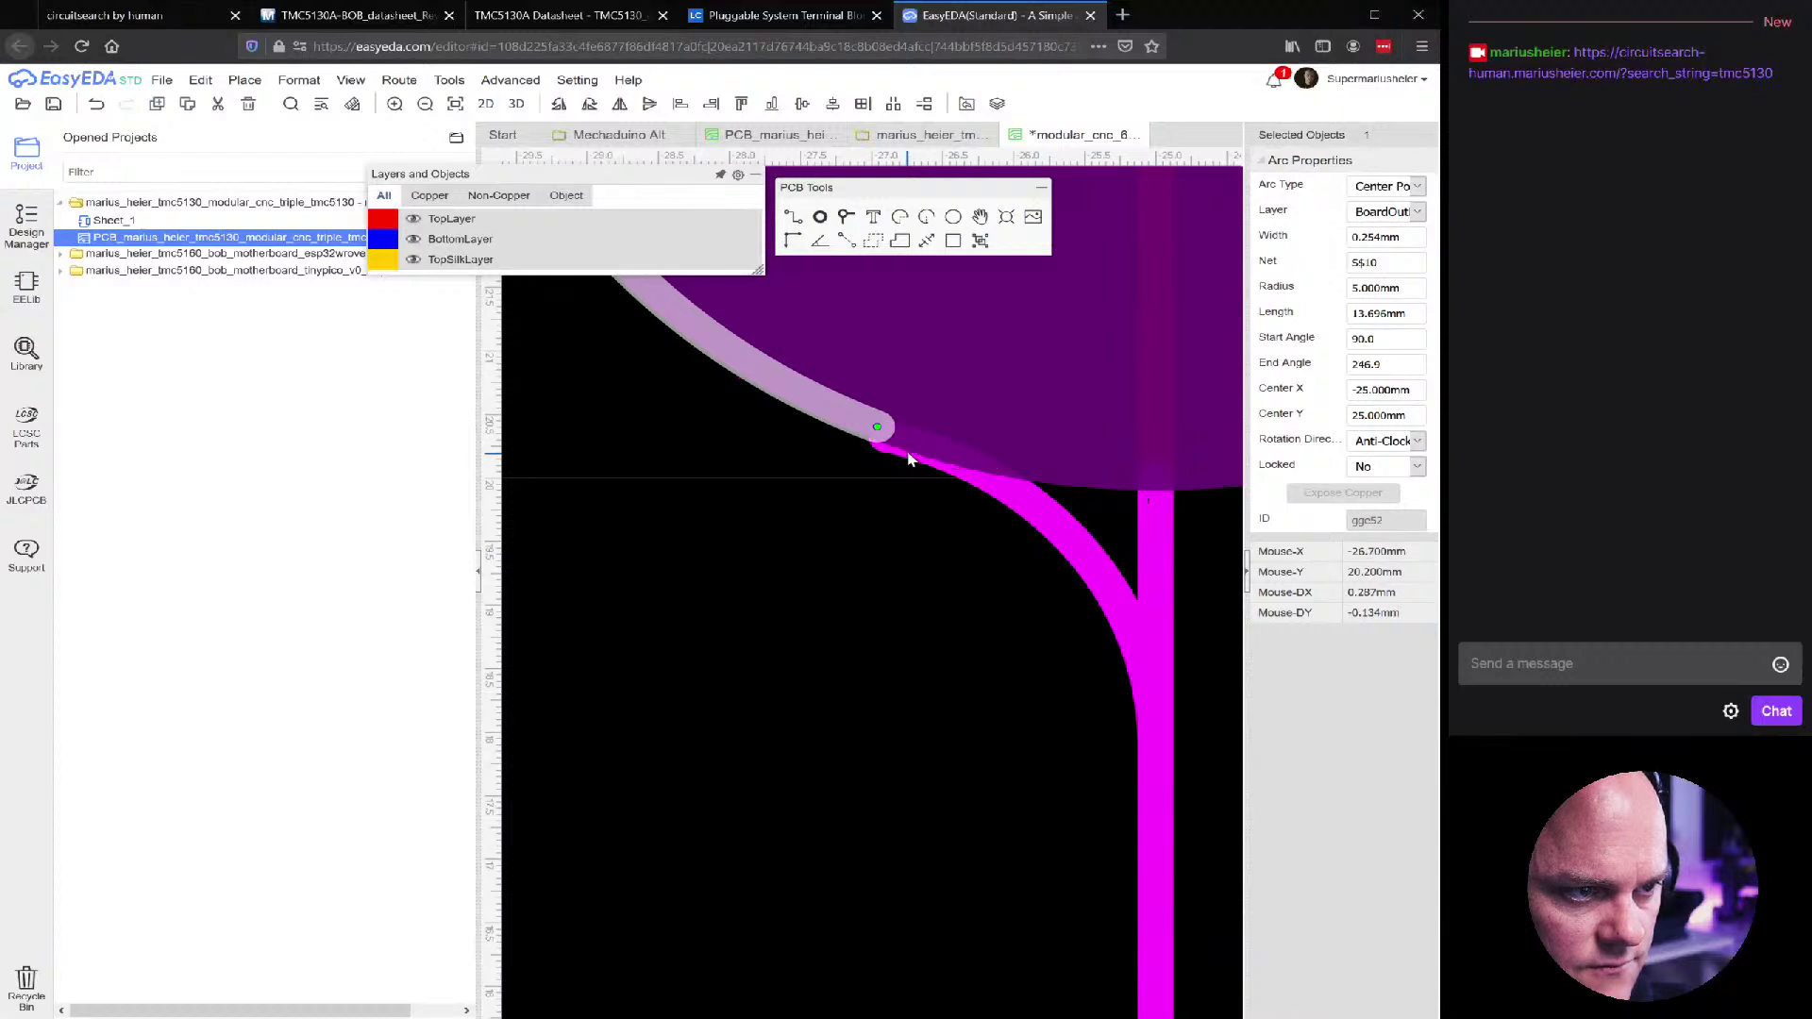
pyautogui.click(906, 457)
pyautogui.scroll(2, 889, 438)
pyautogui.scroll(2, 889, 439)
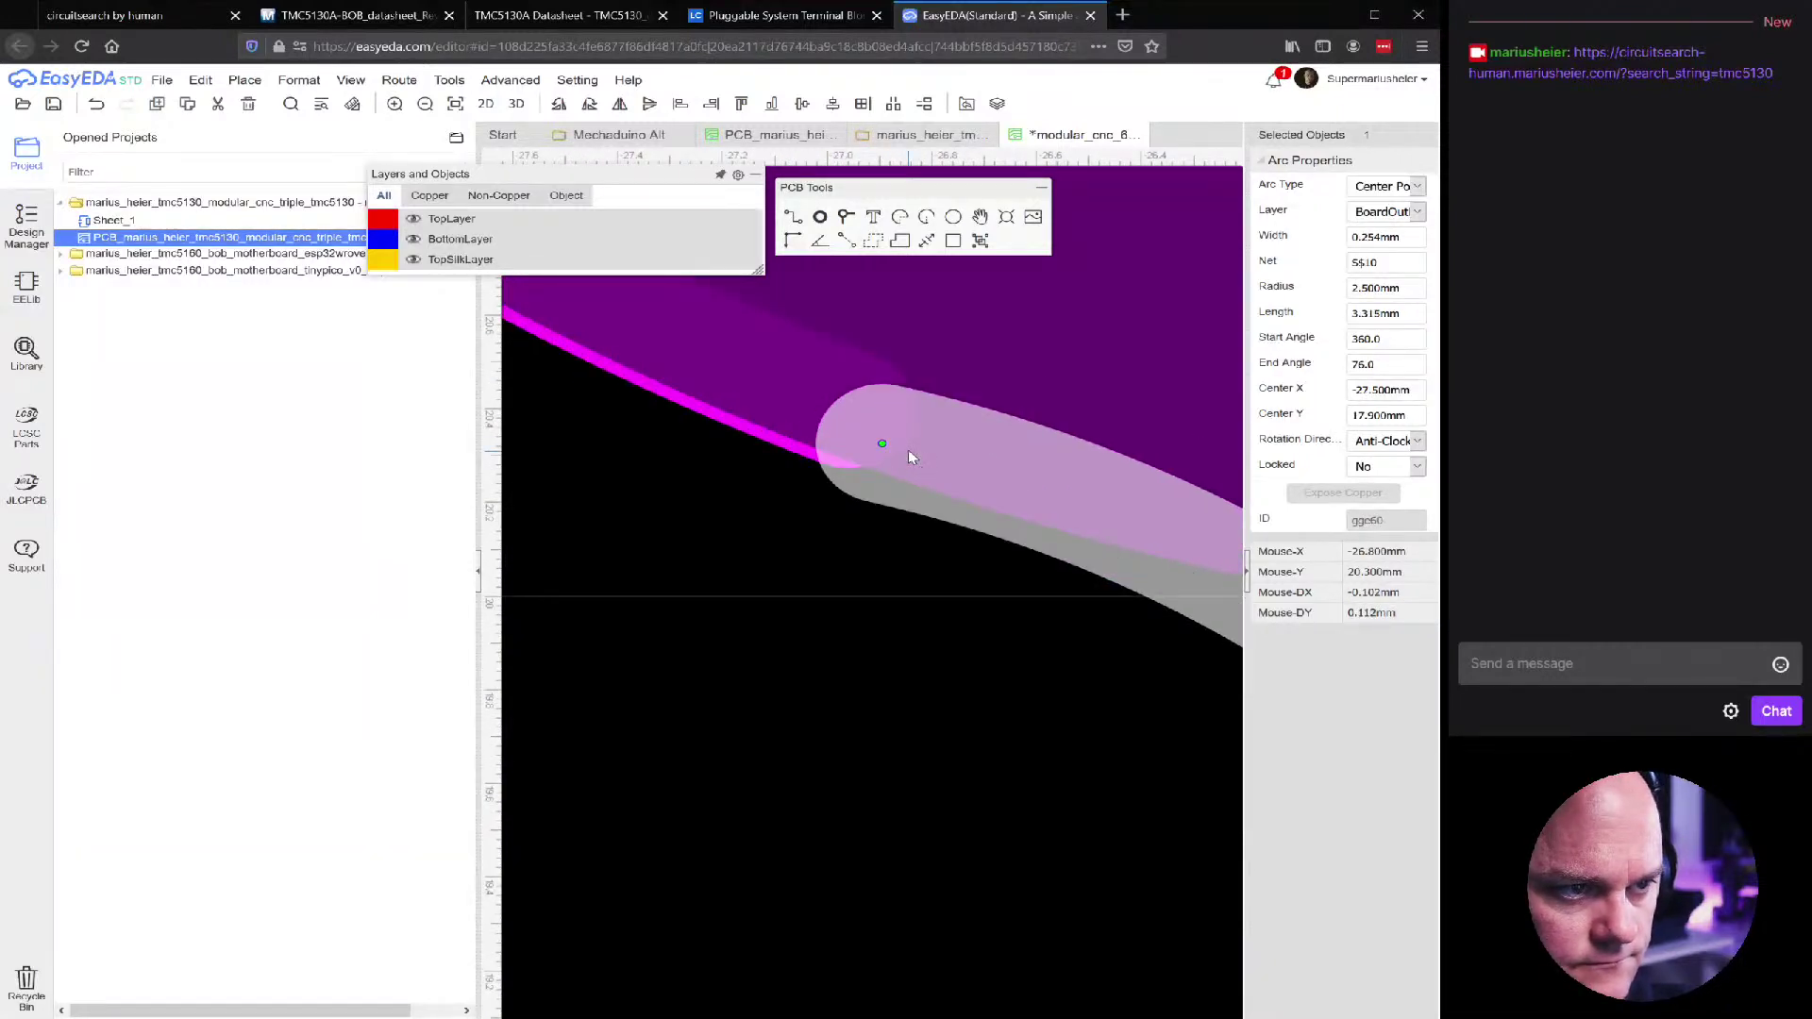
# Set the snap size to 0.01 mm and nudge the small arc down to a centre Y of 17.95 mm
pyautogui.click(1000, 614)
pyautogui.click(1361, 390)
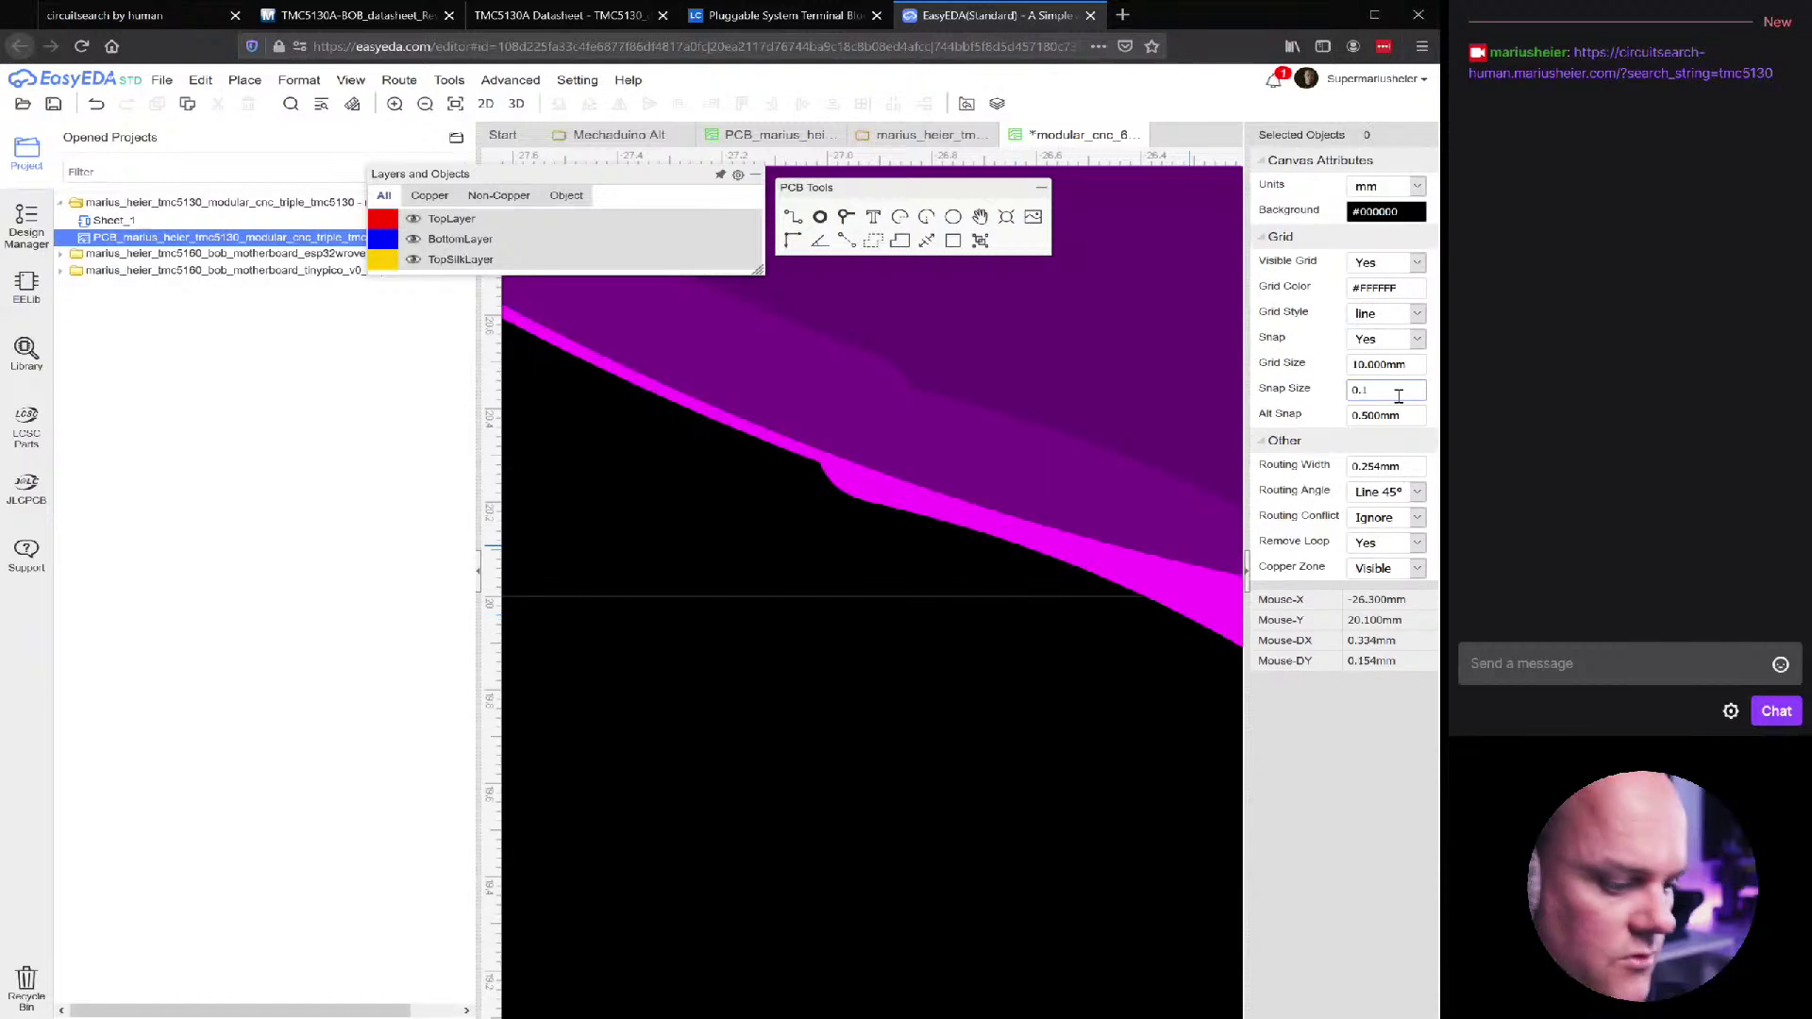
pyautogui.click(1034, 539)
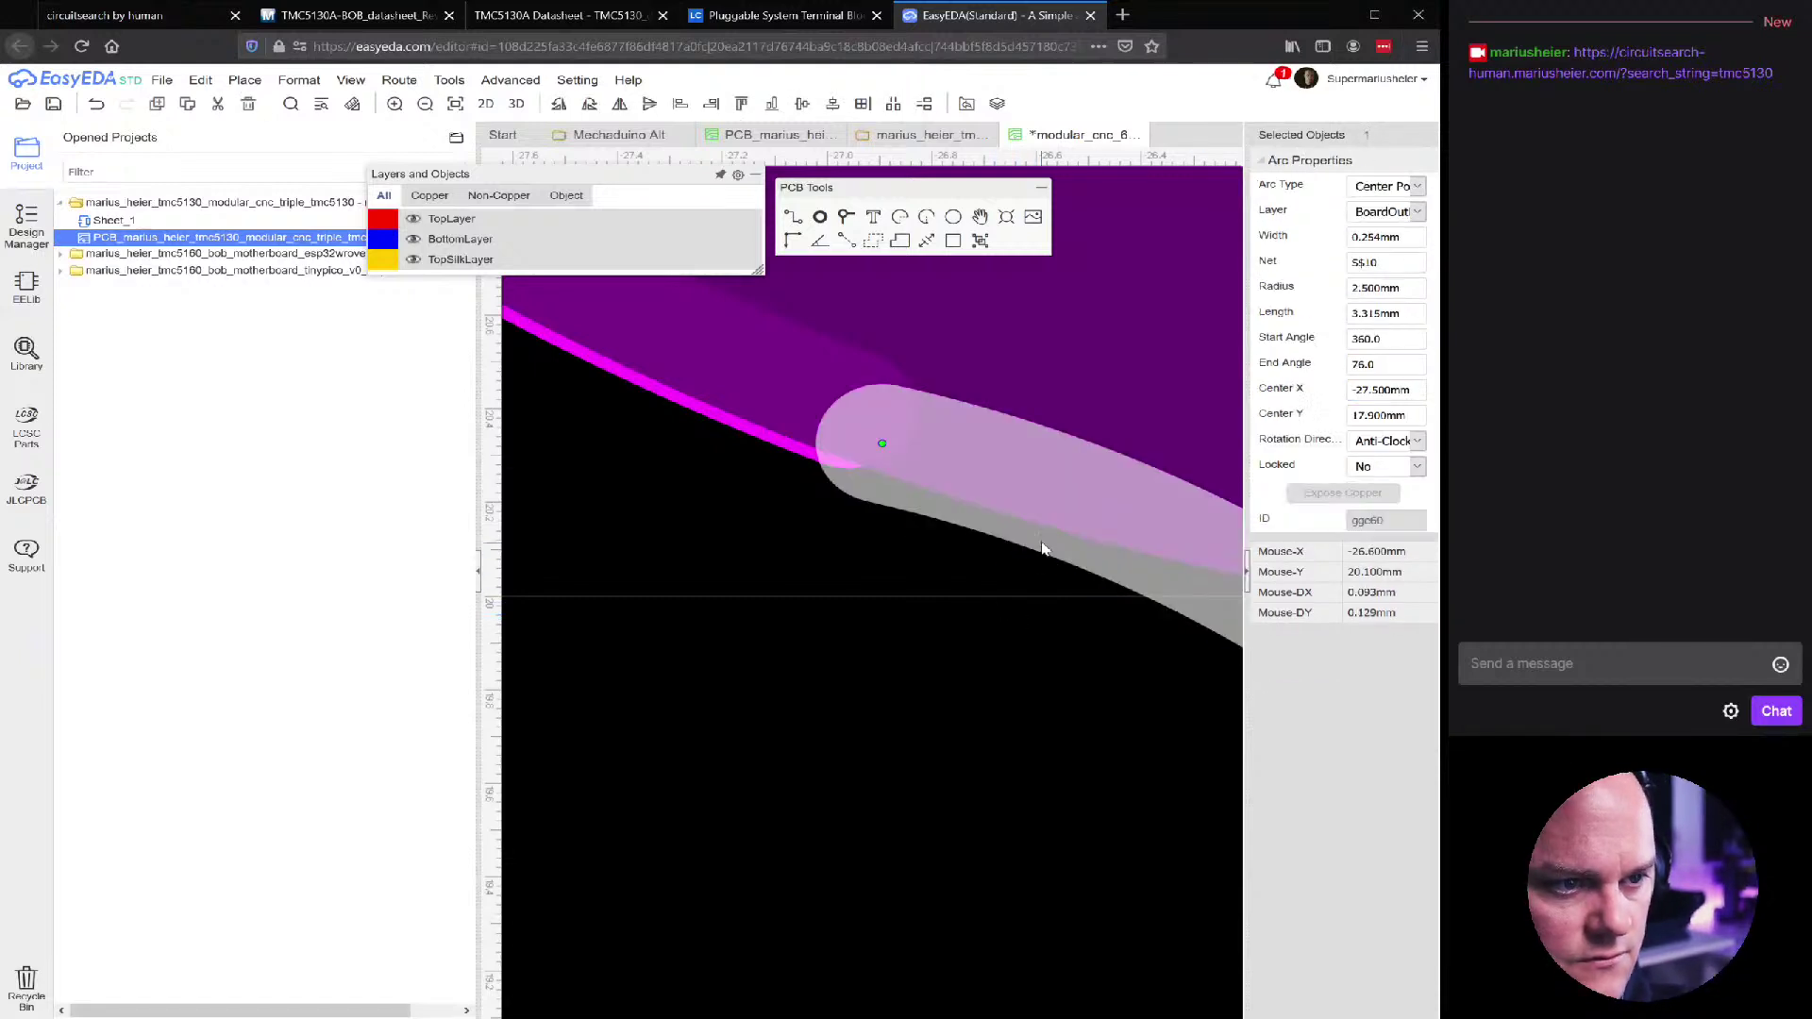
pyautogui.click(950, 688)
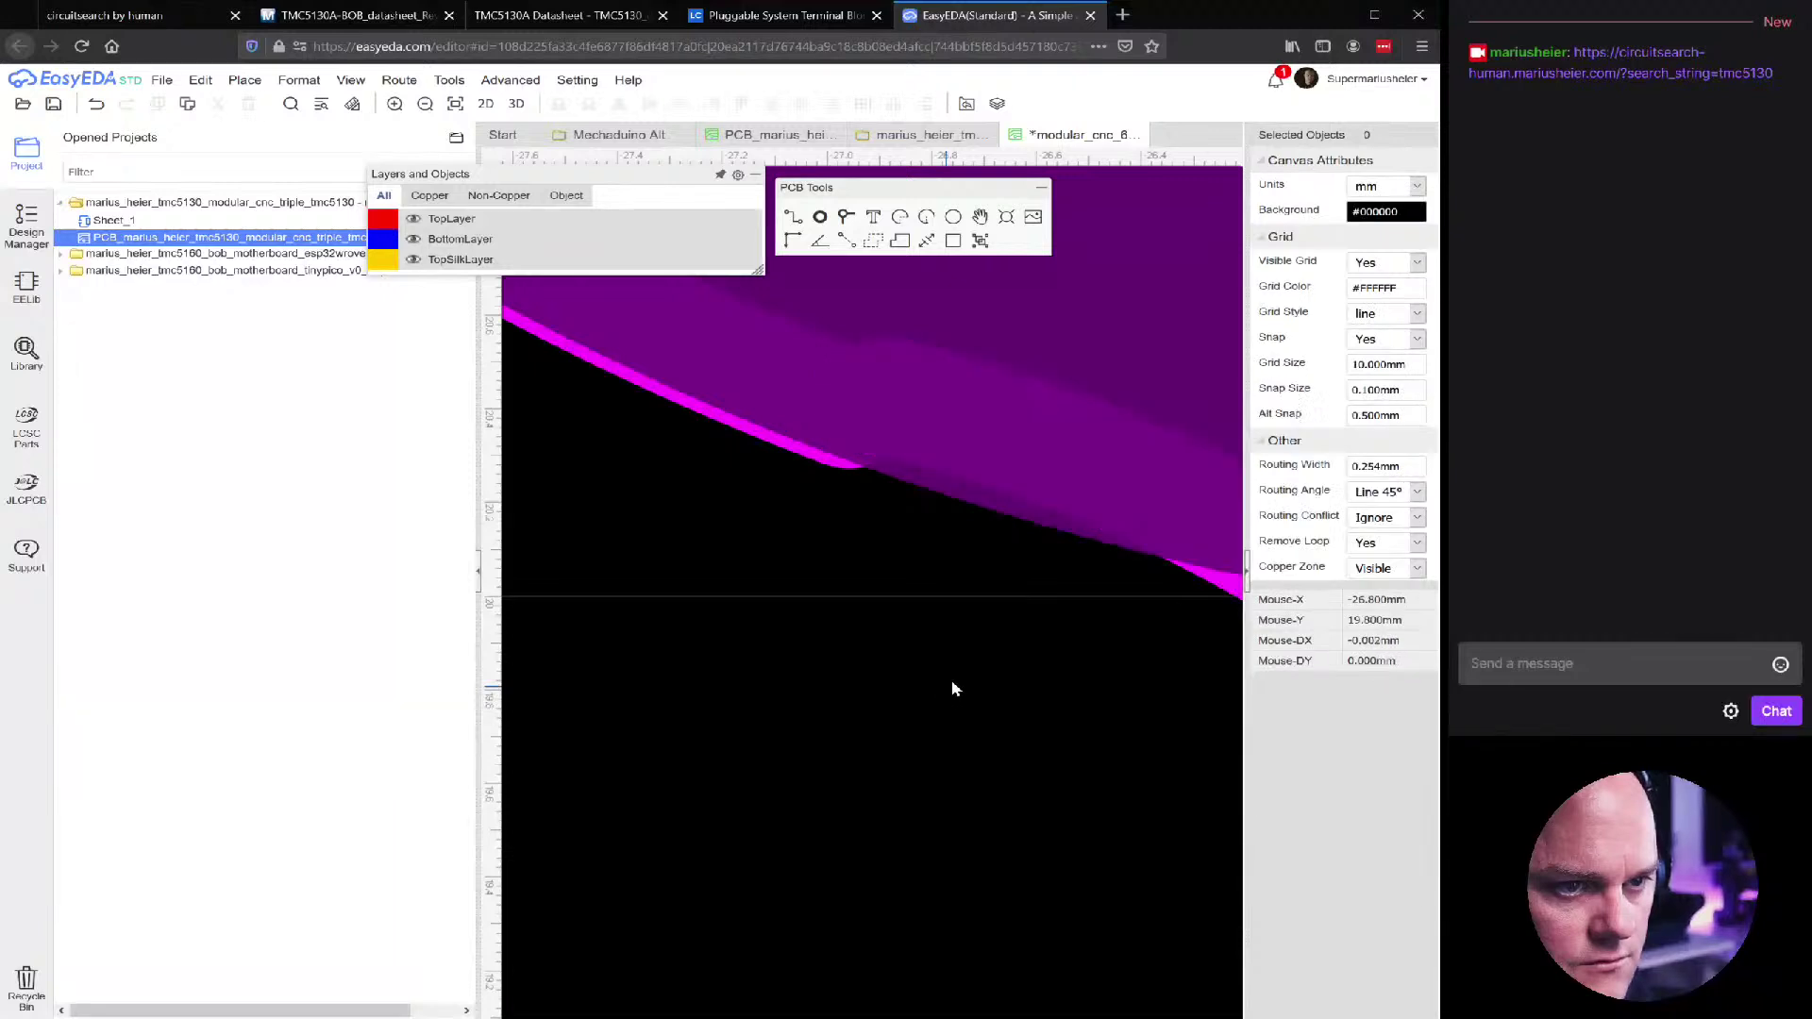
pyautogui.click(1356, 391)
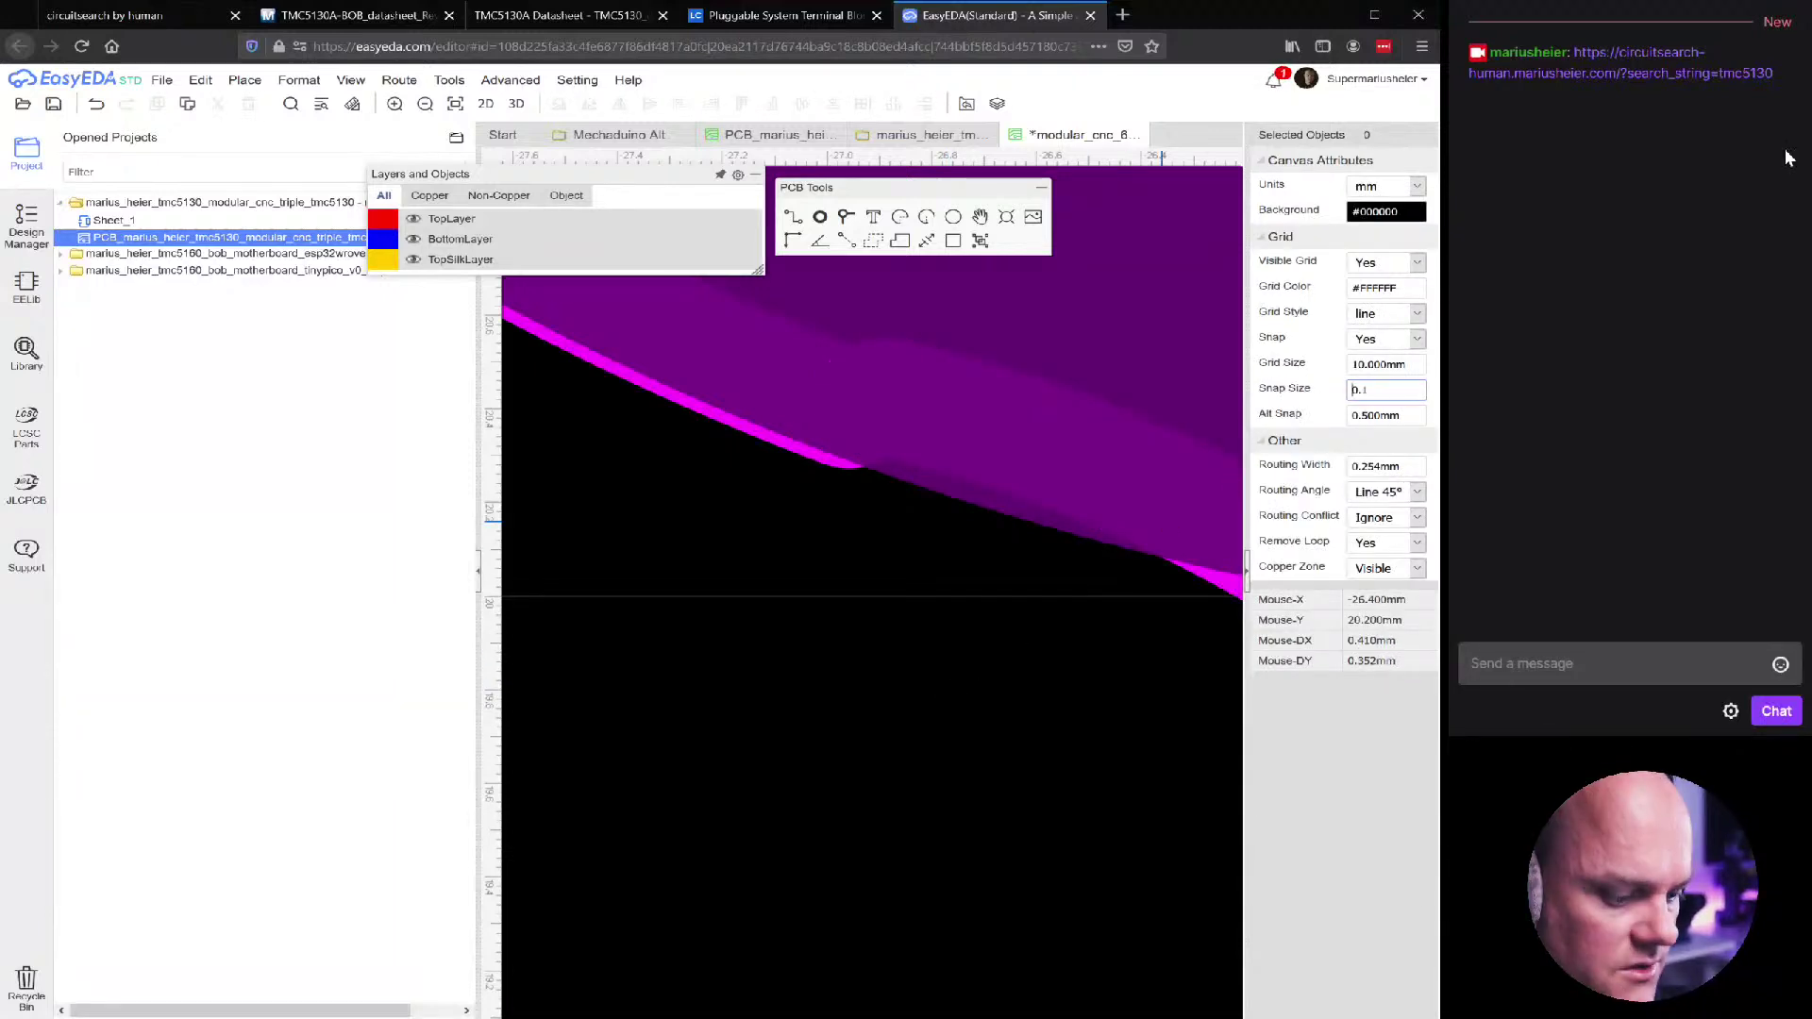
pyautogui.press('Return')
pyautogui.click(946, 421)
pyautogui.press('Down')
pyautogui.press('Down')
pyautogui.press('Down')
pyautogui.press('Down')
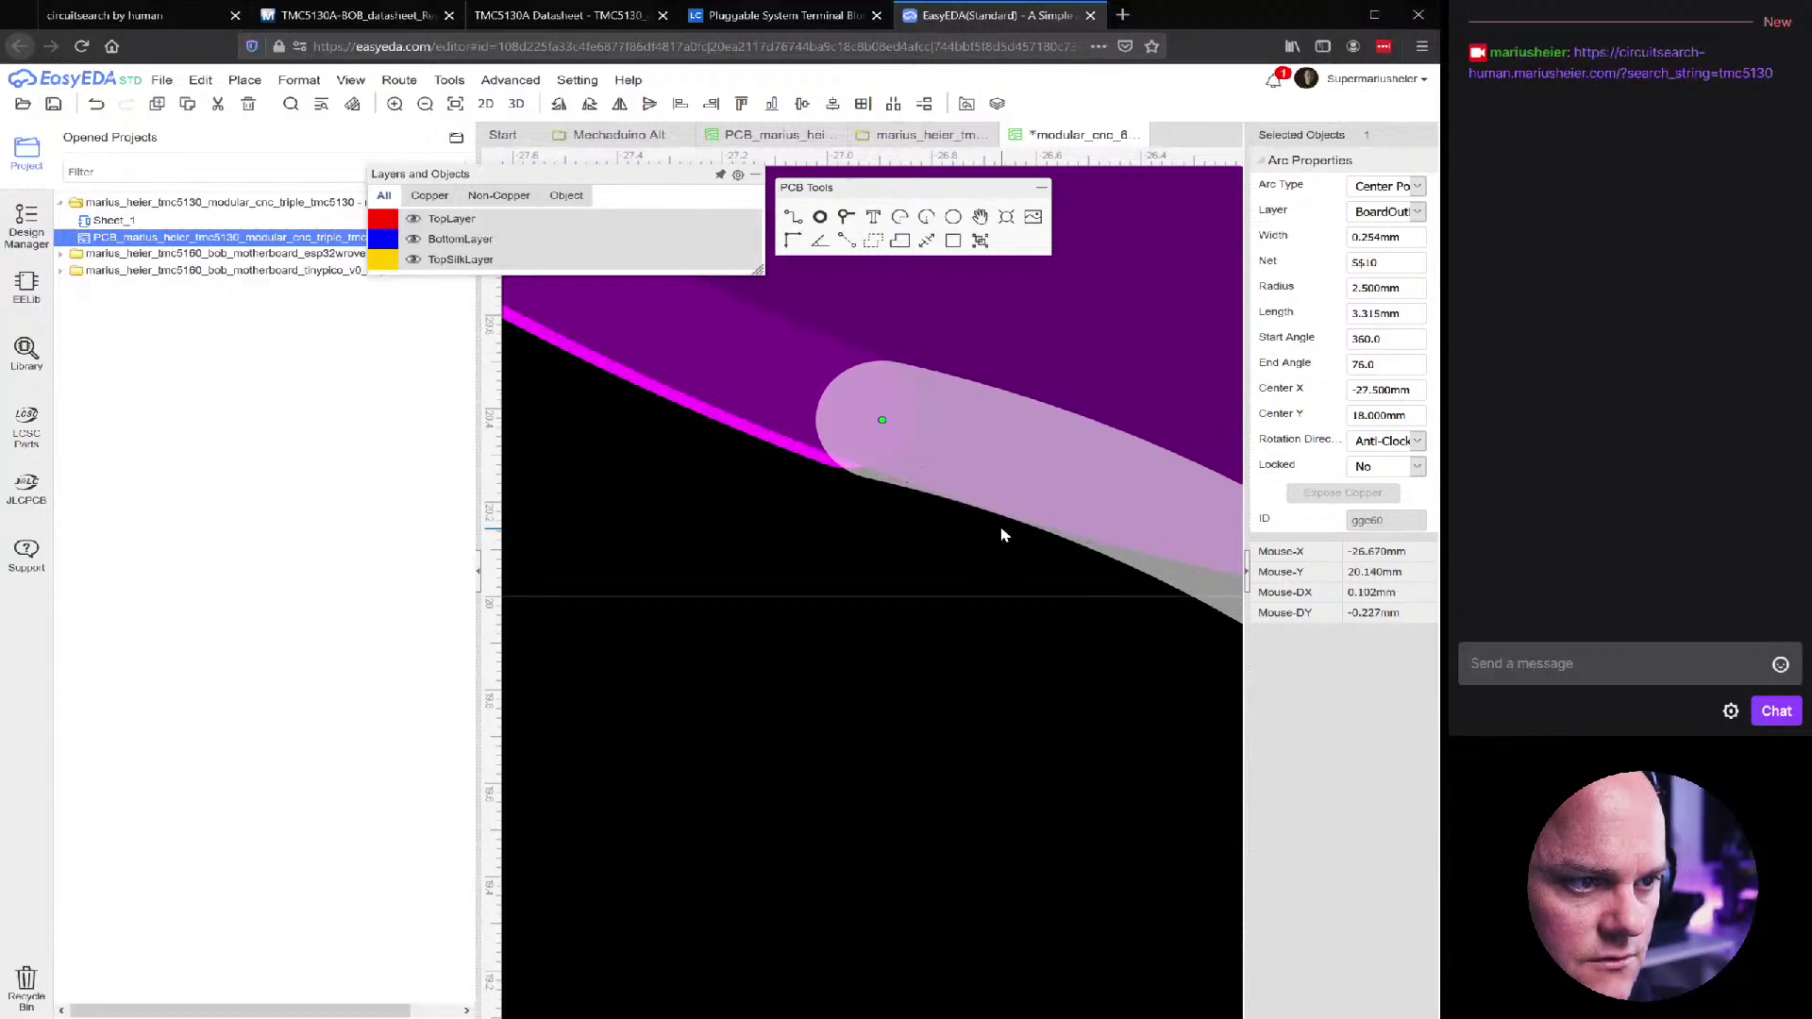
pyautogui.scroll(3, 877, 396)
pyautogui.scroll(-10, 879, 406)
pyautogui.click(882, 552)
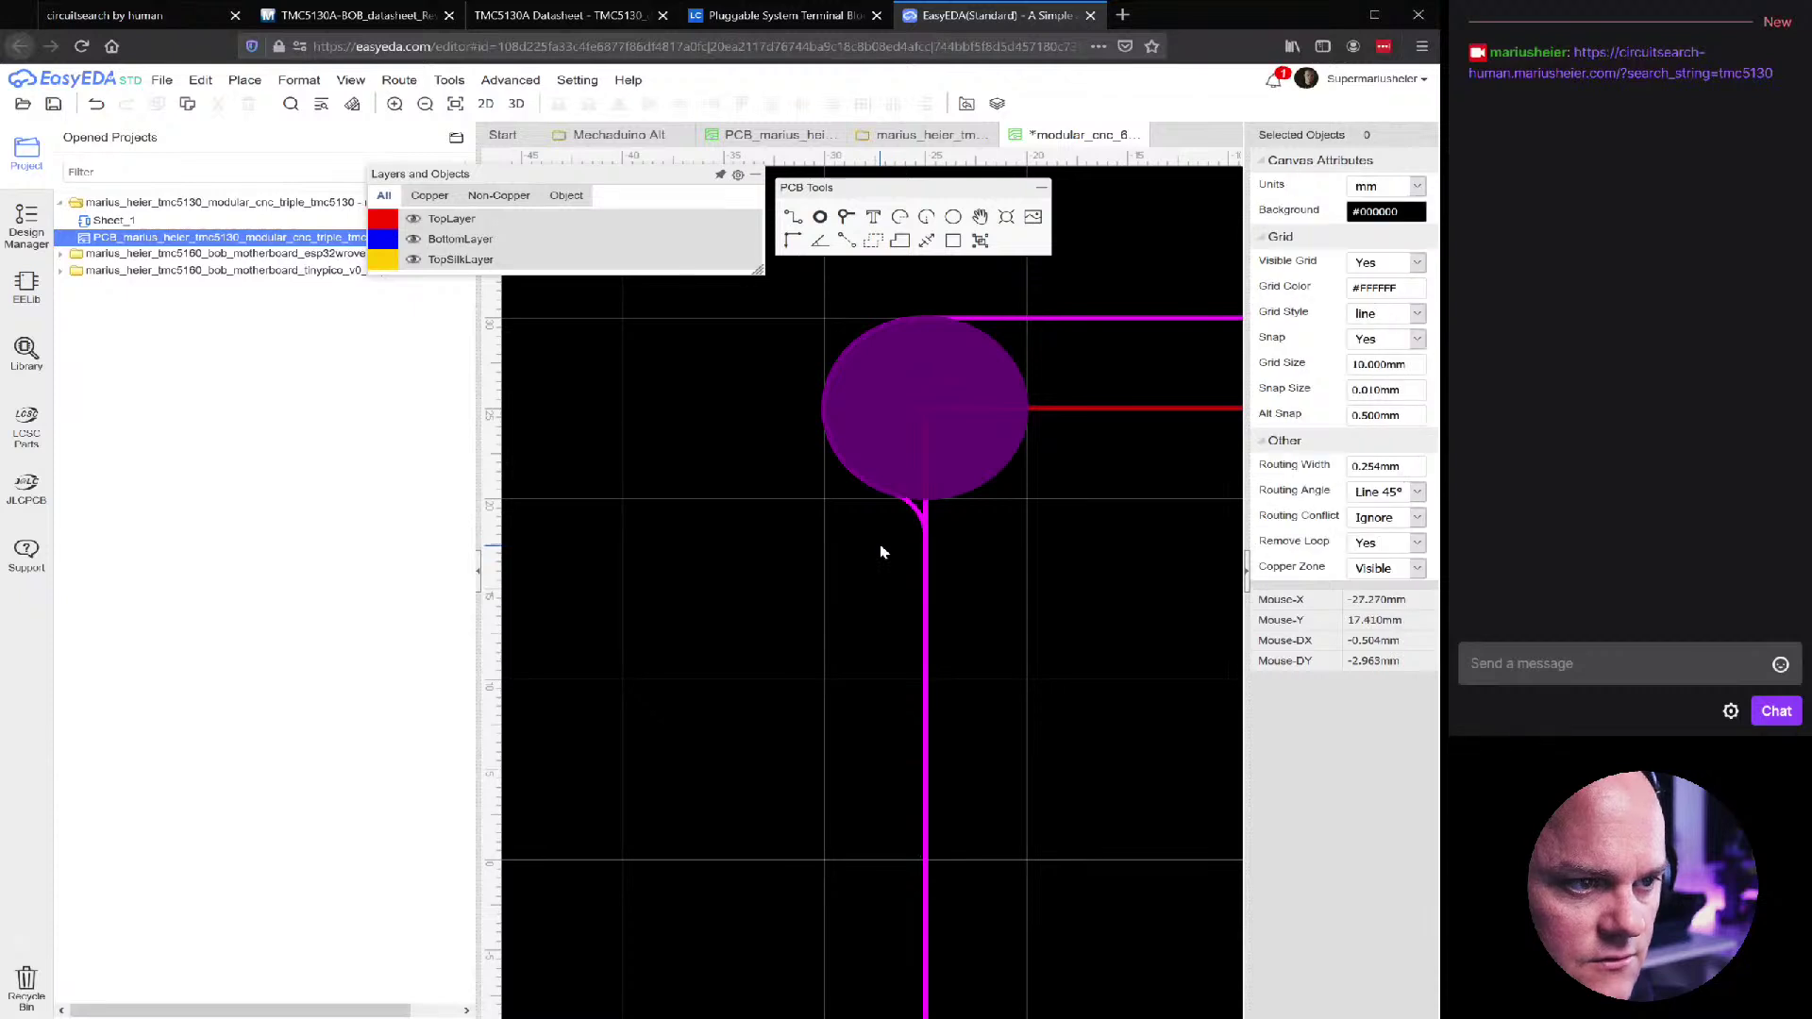
# Extend the upper-left corner arc to an end angle of 247.5° and undo the accidental shift of its centre
pyautogui.scroll(3, 979, 493)
pyautogui.scroll(3, 717, 500)
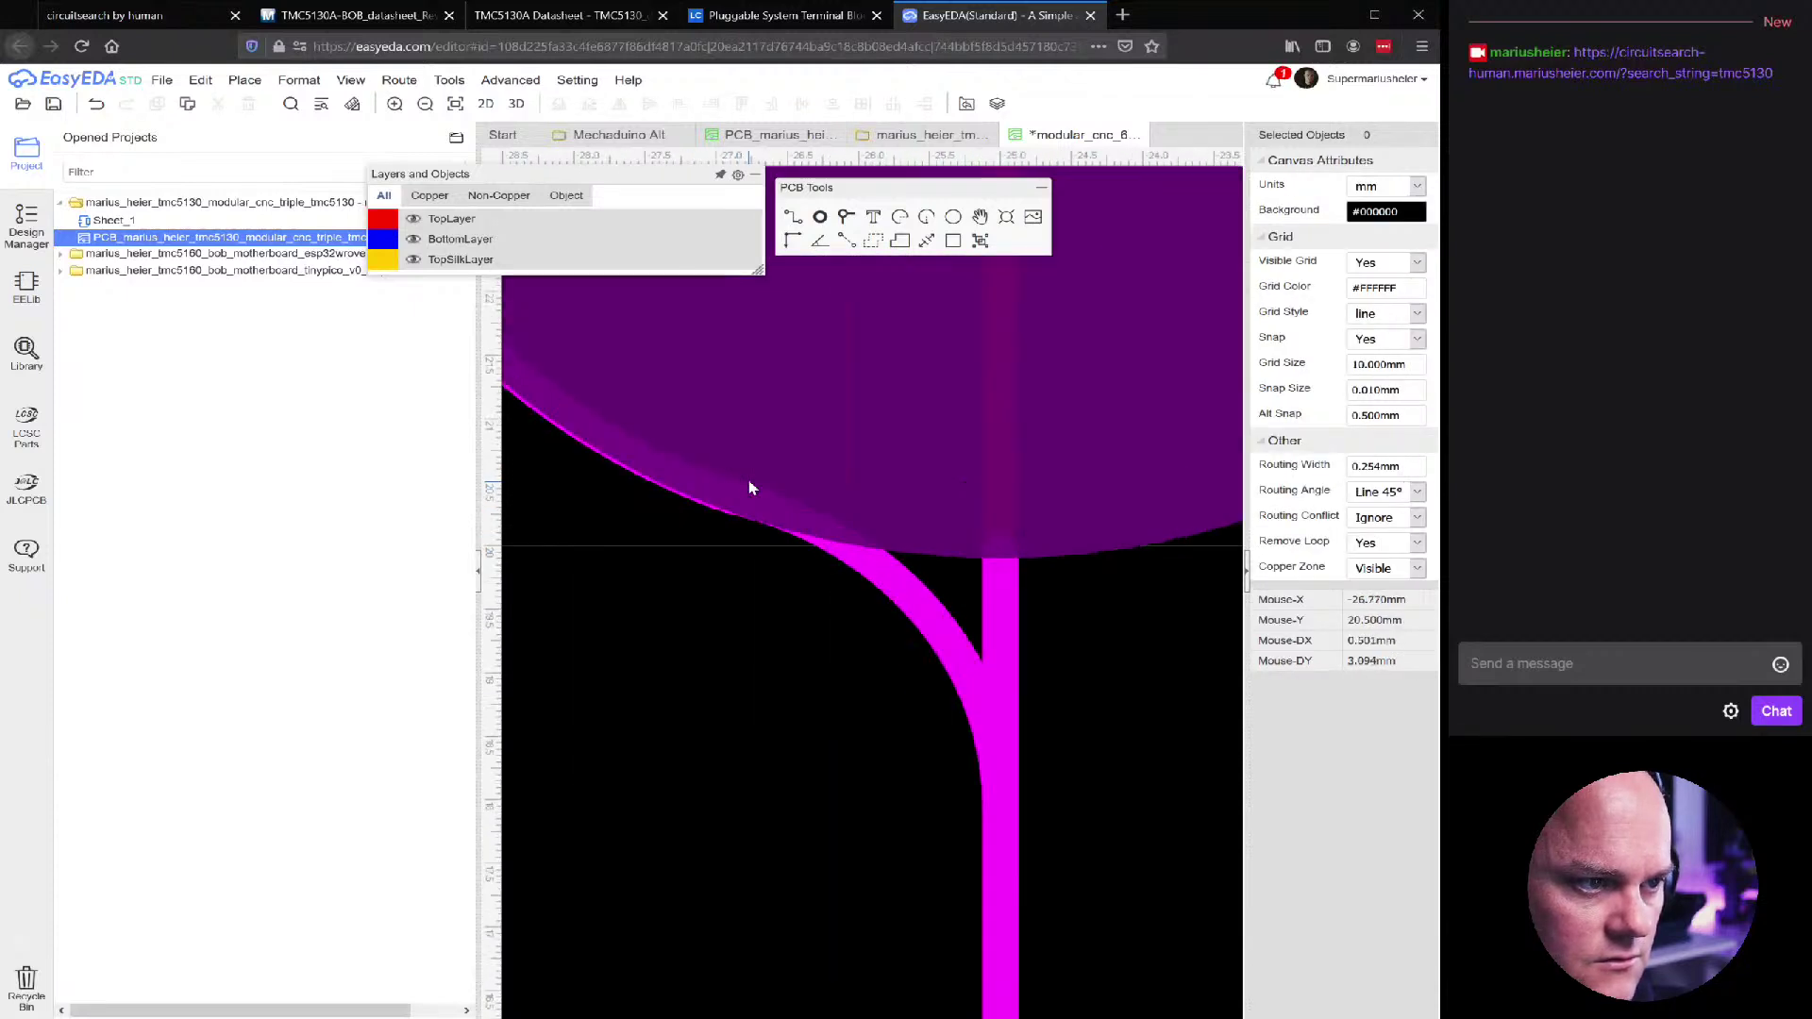
pyautogui.scroll(6, 627, 485)
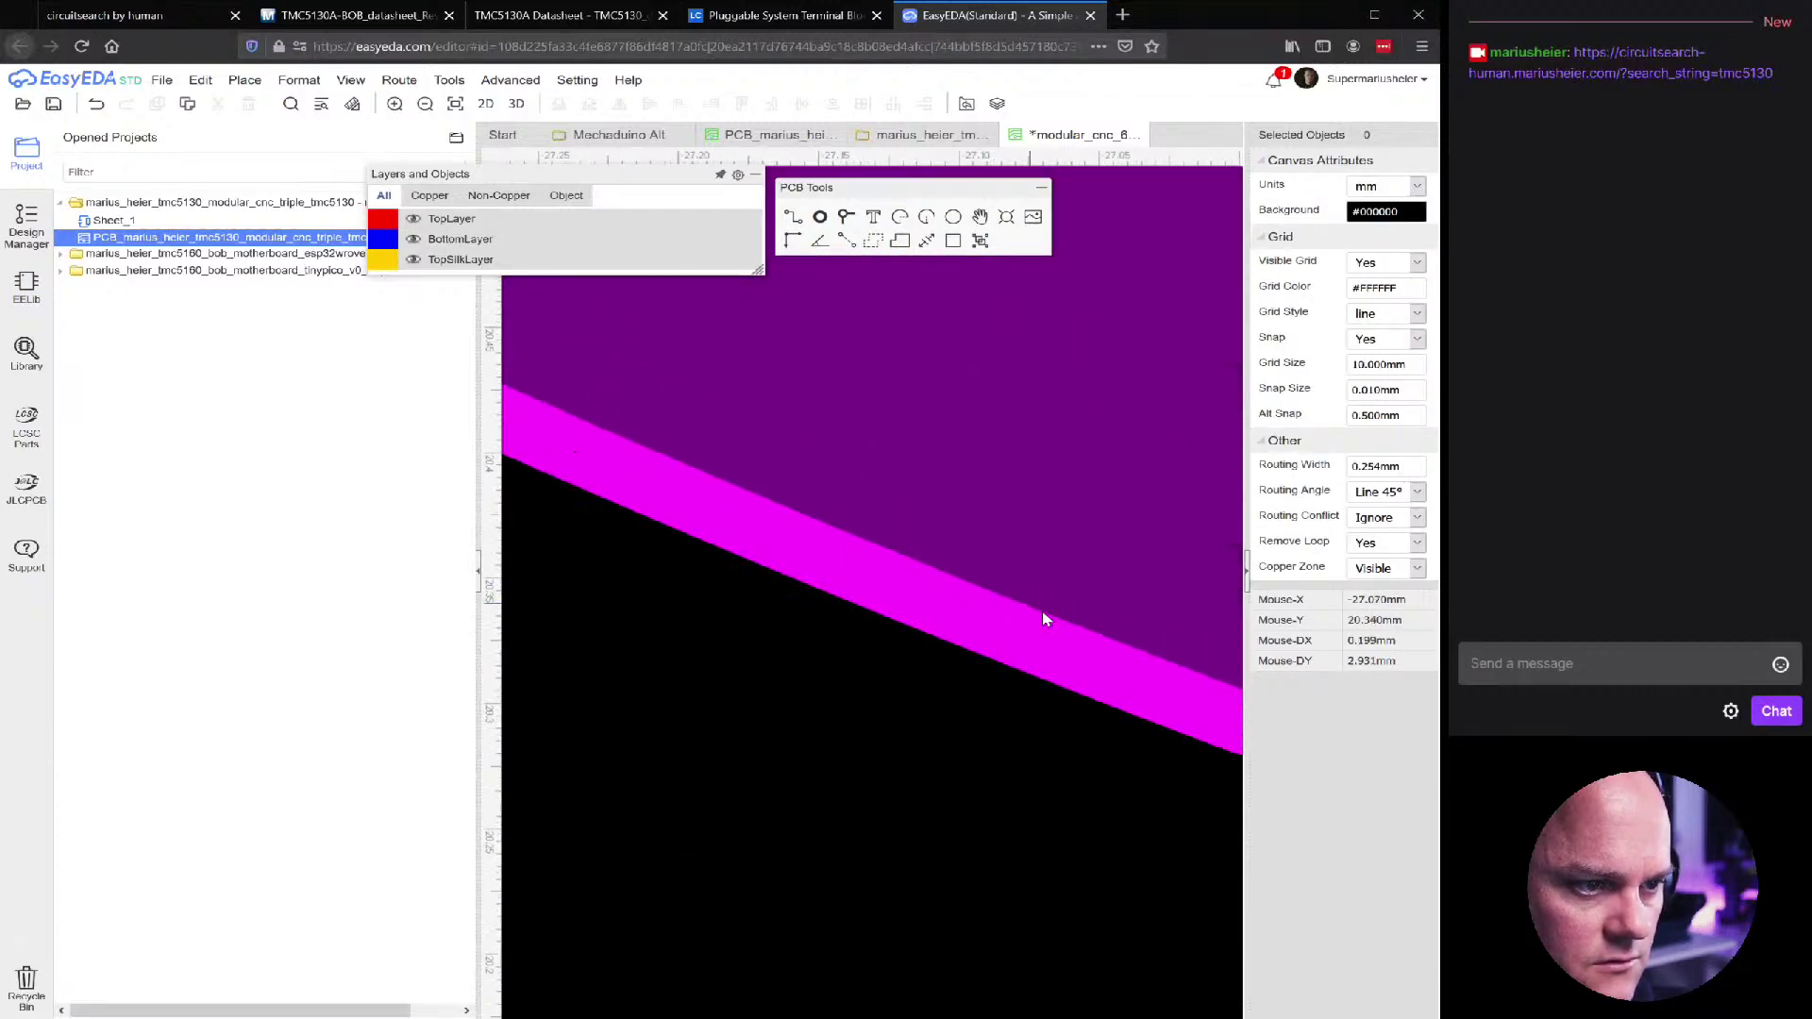
pyautogui.scroll(-3, 1031, 609)
pyautogui.click(1106, 681)
pyautogui.moveTo(1109, 684); pyautogui.dragTo(996, 571, button='right')
pyautogui.moveTo(977, 556); pyautogui.dragTo(1035, 572)
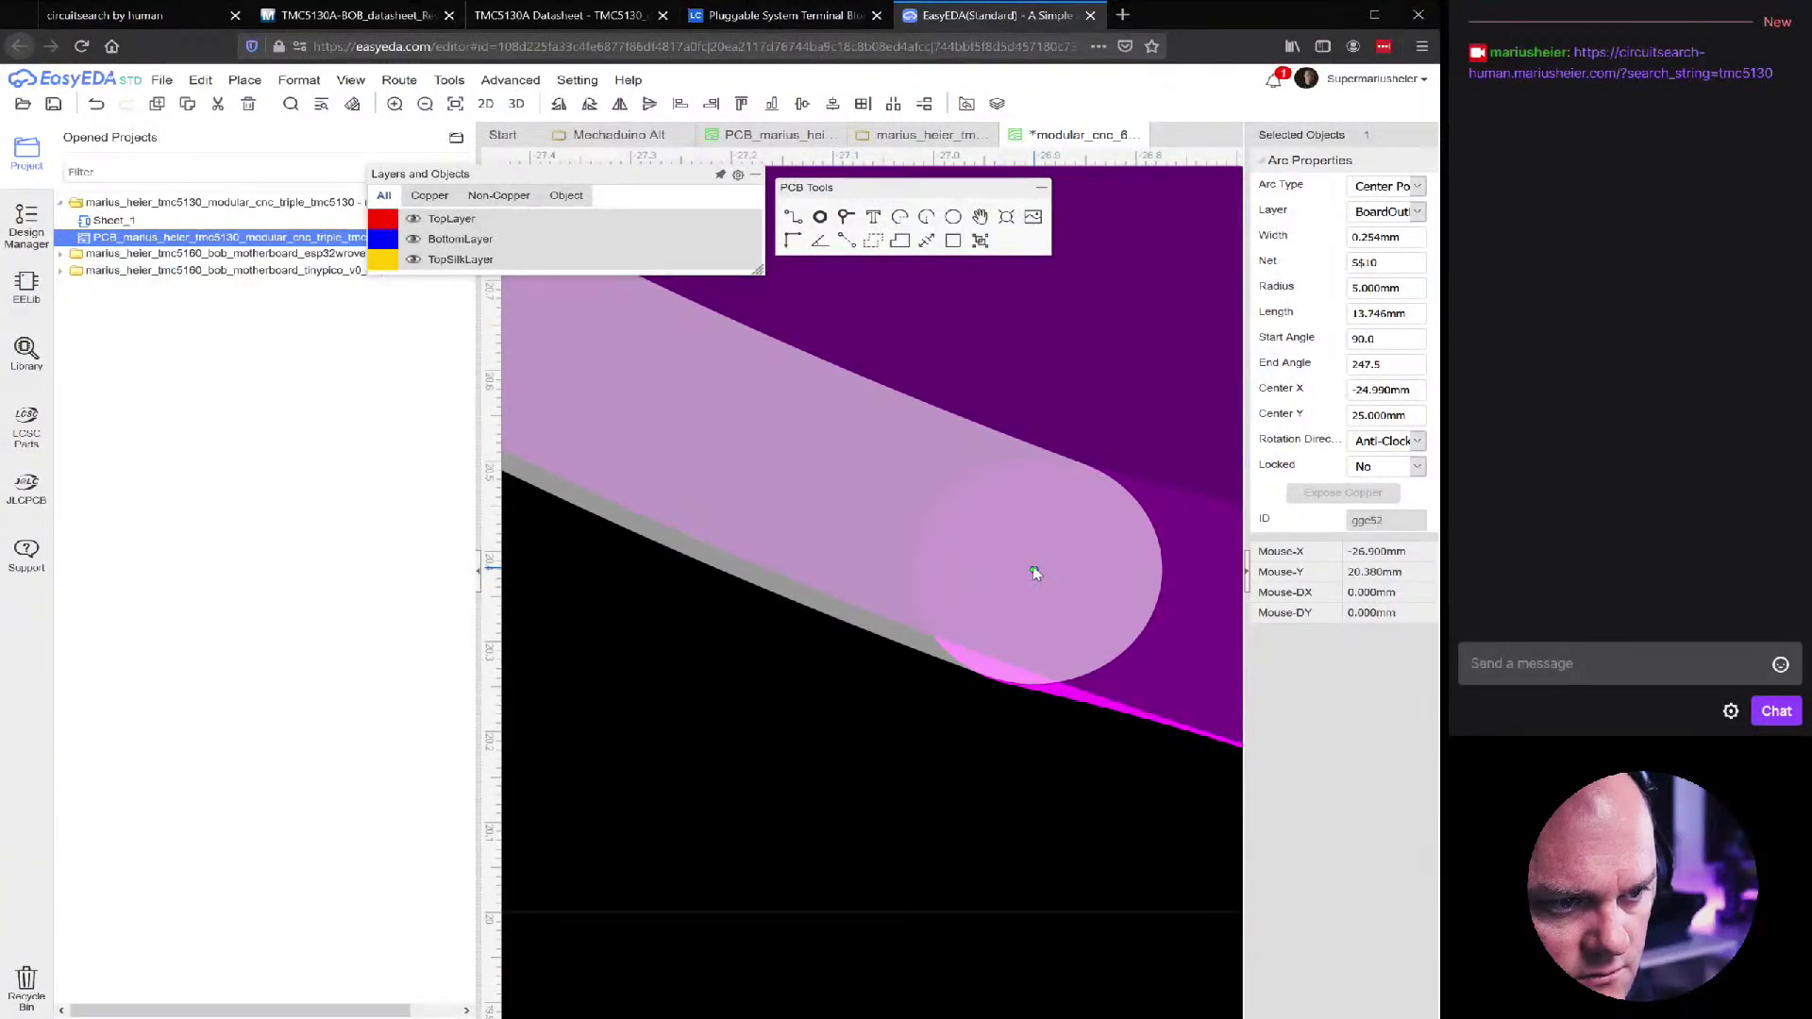
pyautogui.hotkey('ctrl', 'z')
pyautogui.click(945, 556)
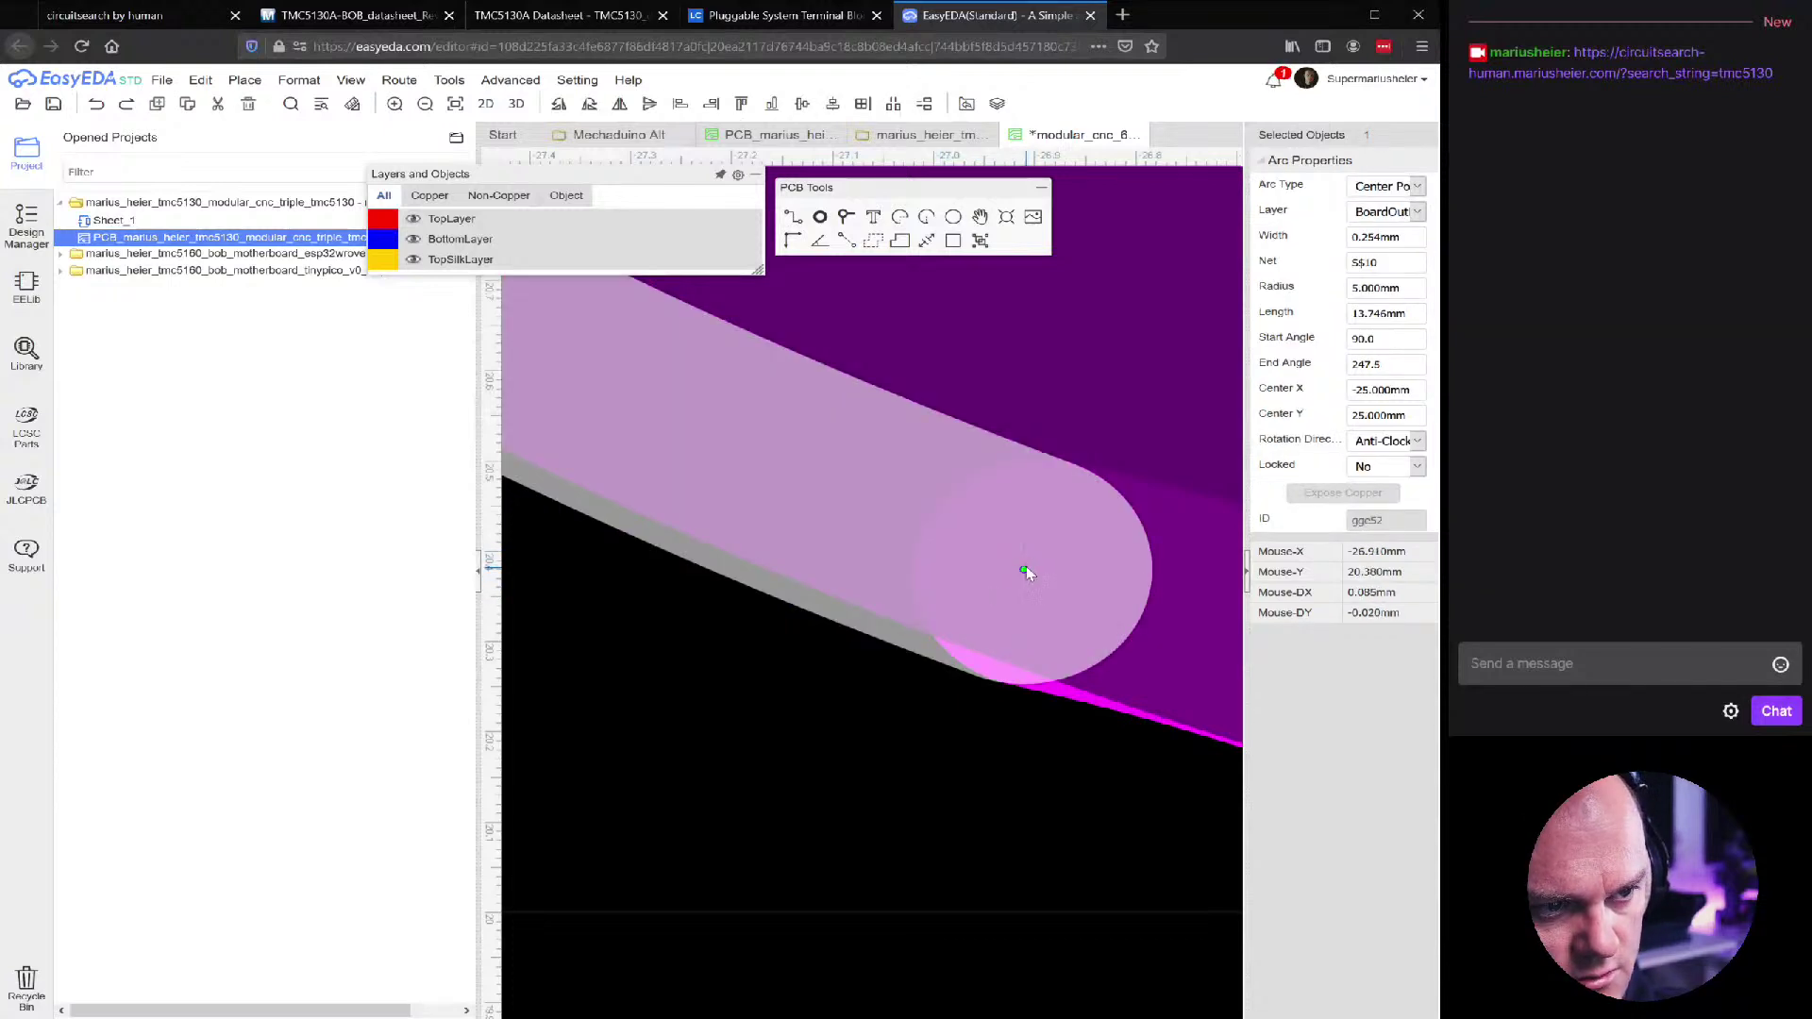
pyautogui.click(978, 853)
# Trim the small arc to an end angle of 71.9° and extend the upper-left corner arc to an end angle of 252.5°
pyautogui.scroll(-4, 977, 854)
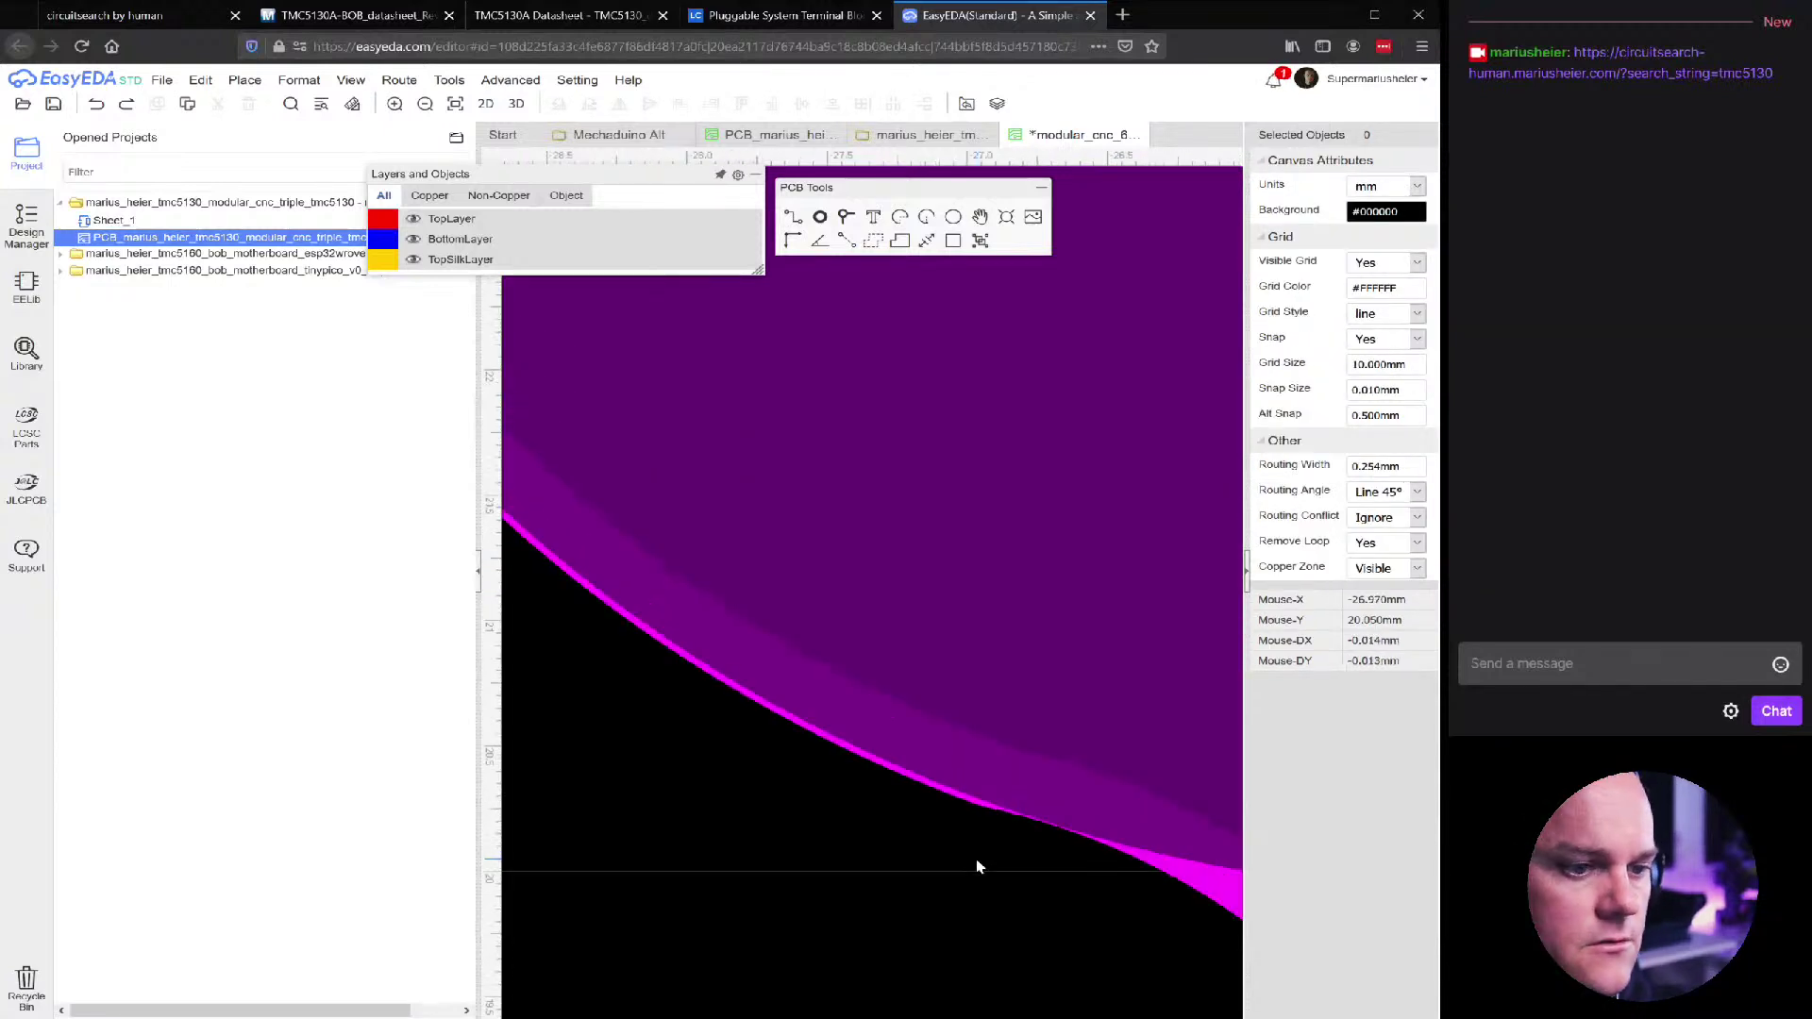
pyautogui.scroll(-3, 978, 864)
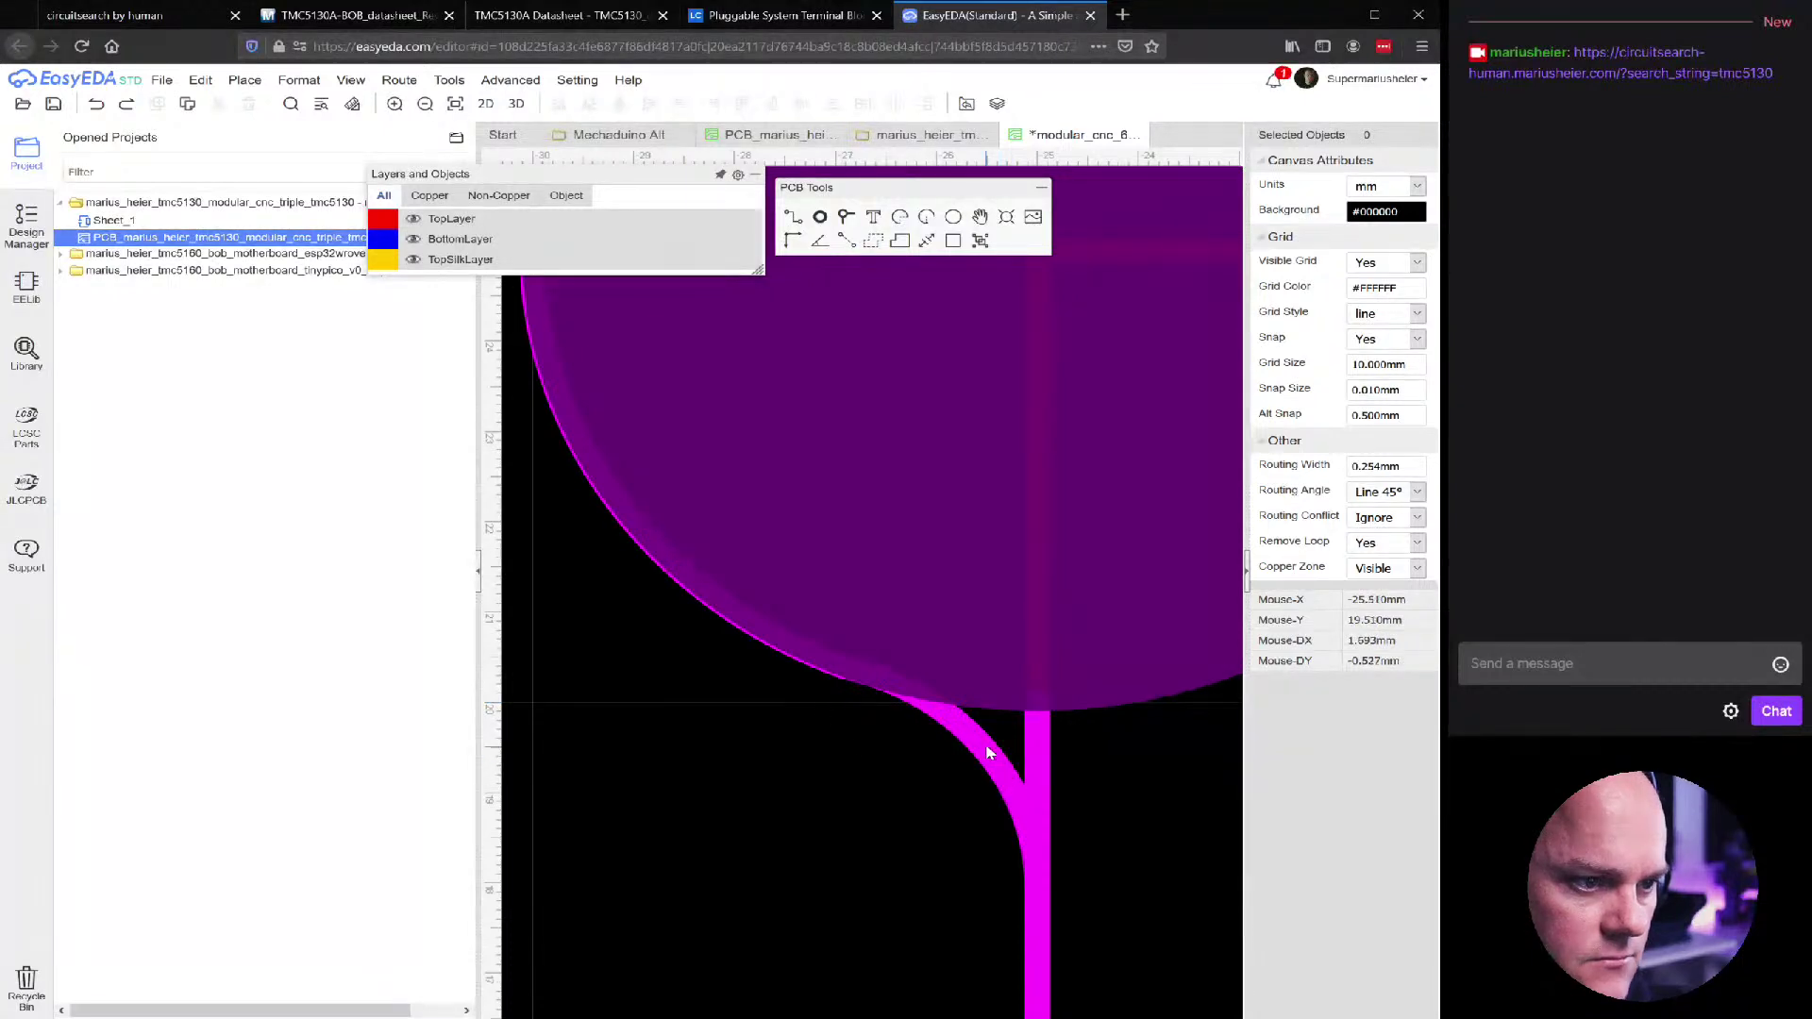
pyautogui.scroll(3, 989, 752)
pyautogui.scroll(-2, 708, 626)
pyautogui.scroll(2, 853, 626)
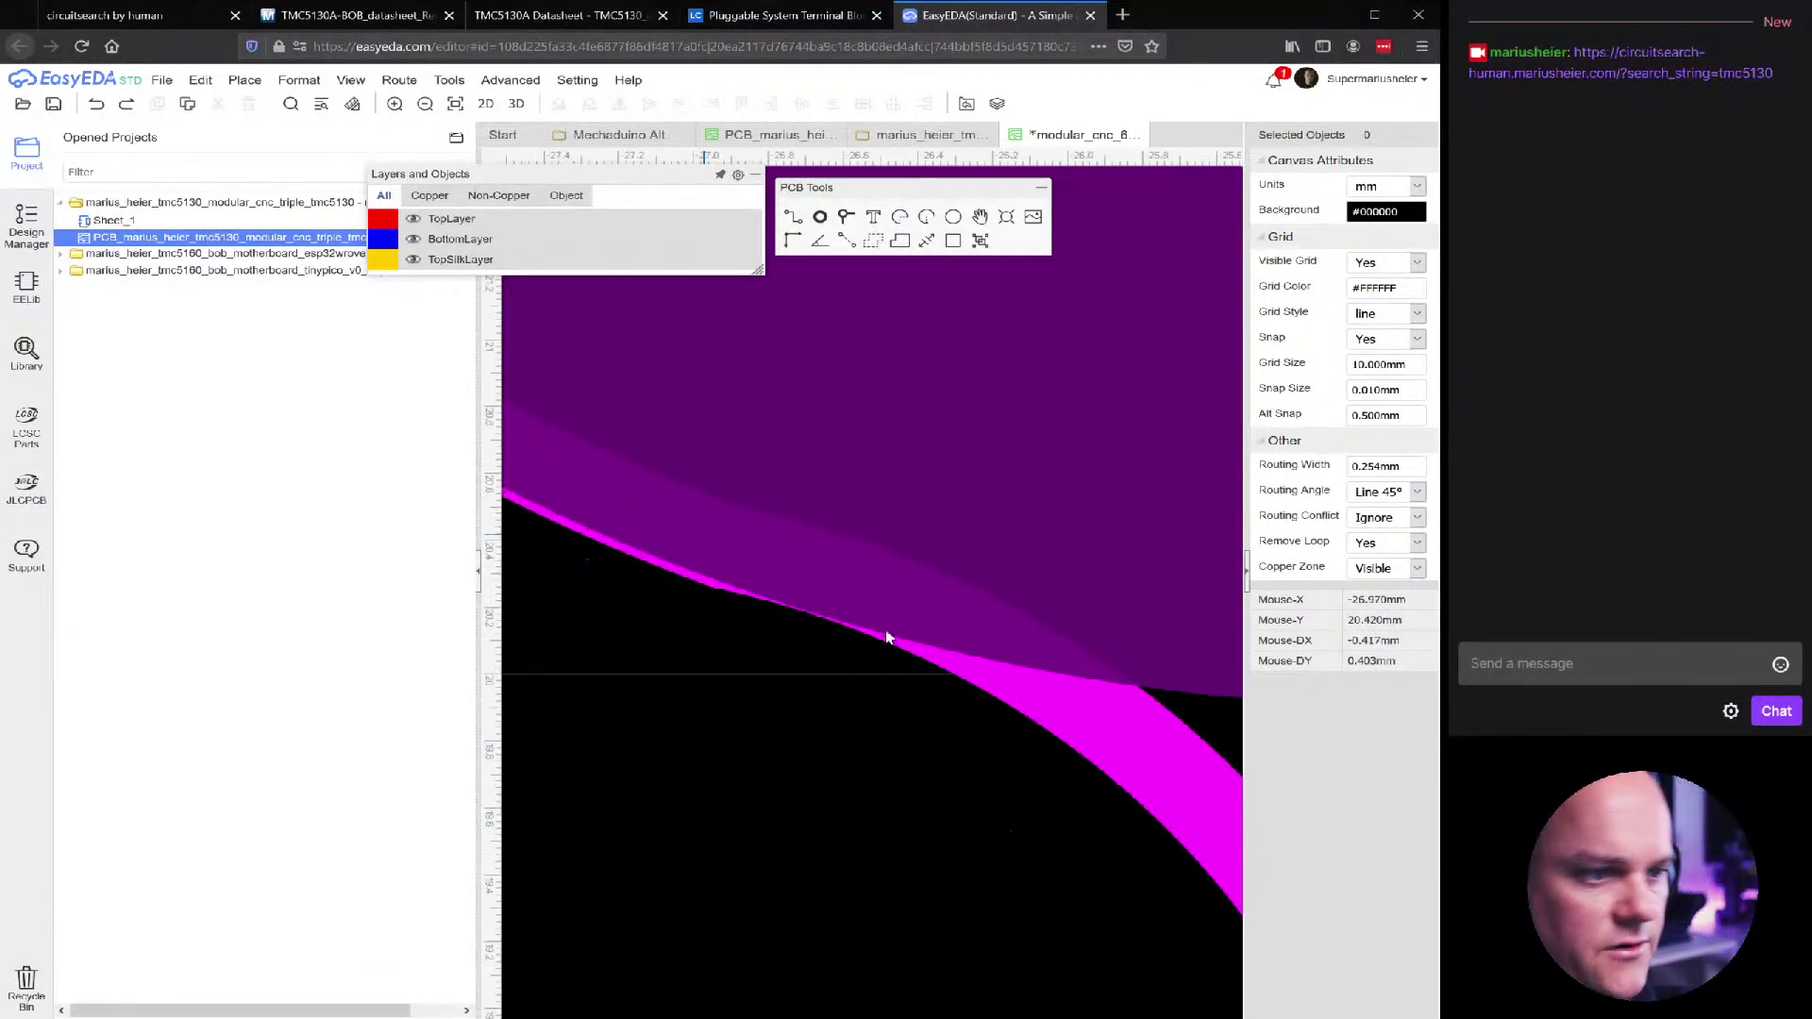
pyautogui.click(853, 625)
pyautogui.scroll(1, 736, 579)
pyautogui.moveTo(746, 552); pyautogui.dragTo(833, 581)
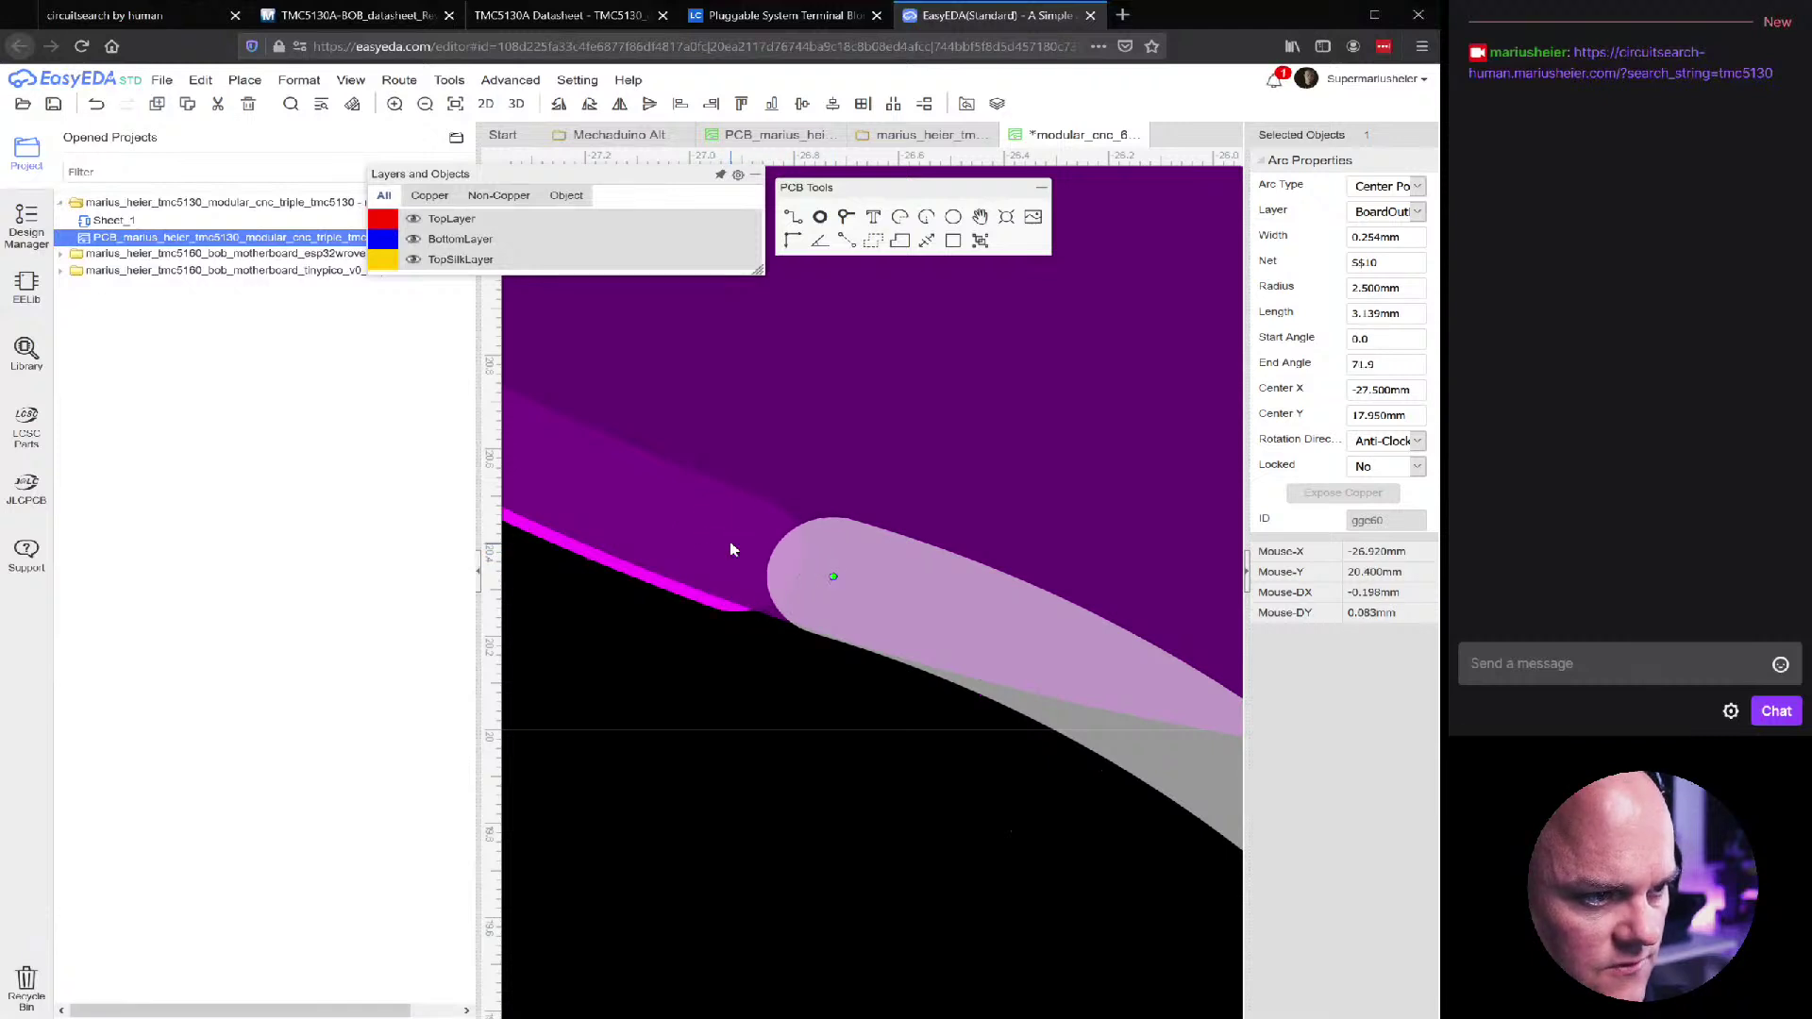
pyautogui.click(713, 591)
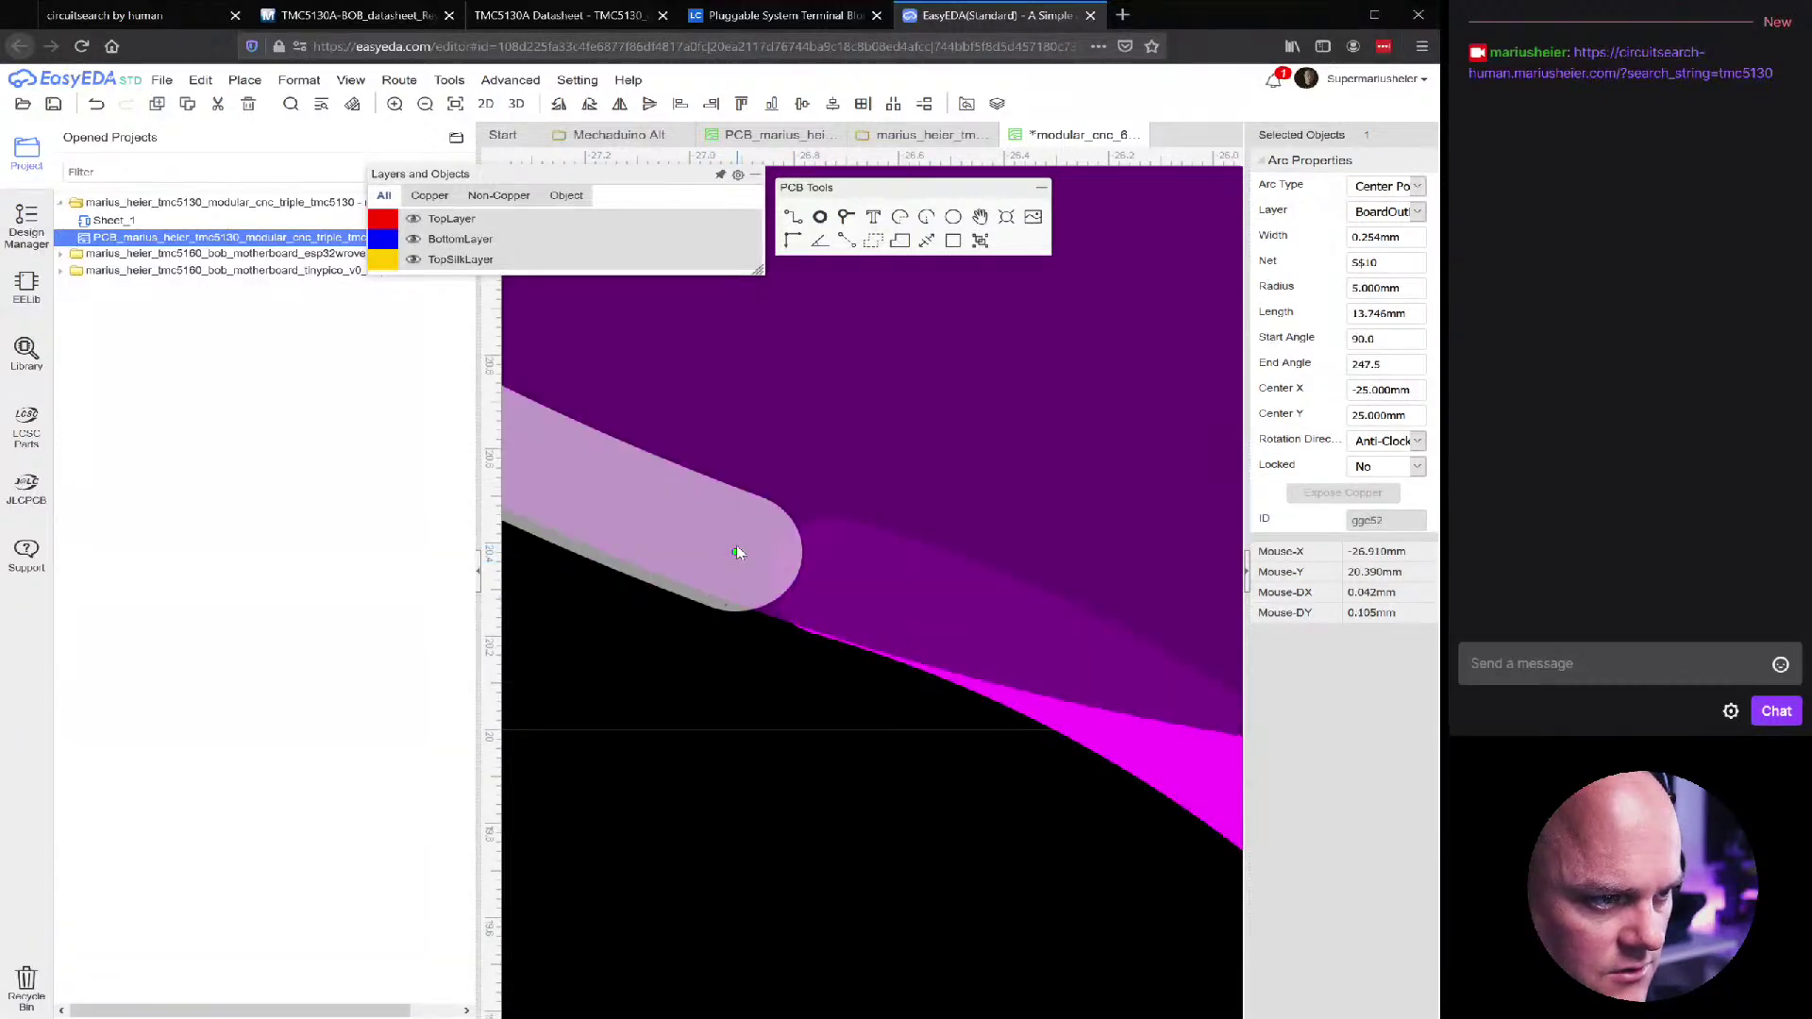
pyautogui.moveTo(737, 554); pyautogui.dragTo(949, 621)
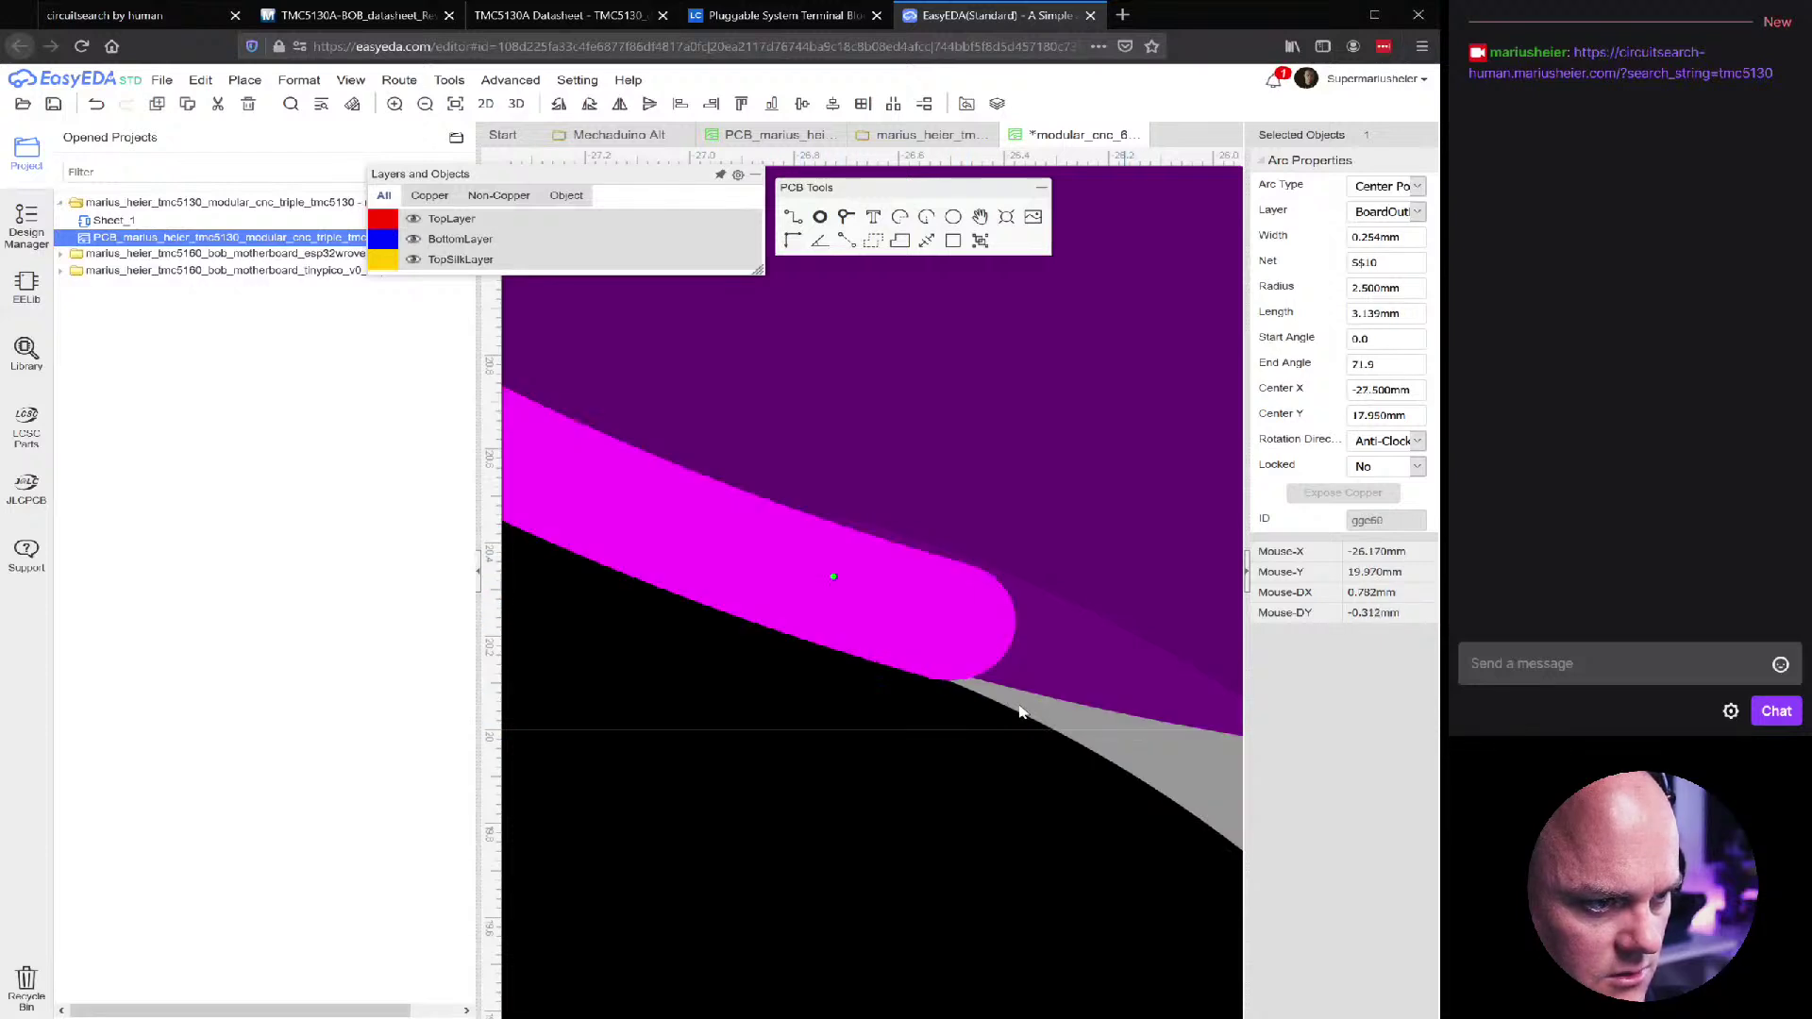
# Readjust the small arc's upper end to an end angle of 72° where it overlaps the corner arc
pyautogui.click(822, 588)
pyautogui.moveTo(832, 582); pyautogui.dragTo(830, 635)
pyautogui.scroll(-5, 828, 642)
pyautogui.scroll(5, 827, 642)
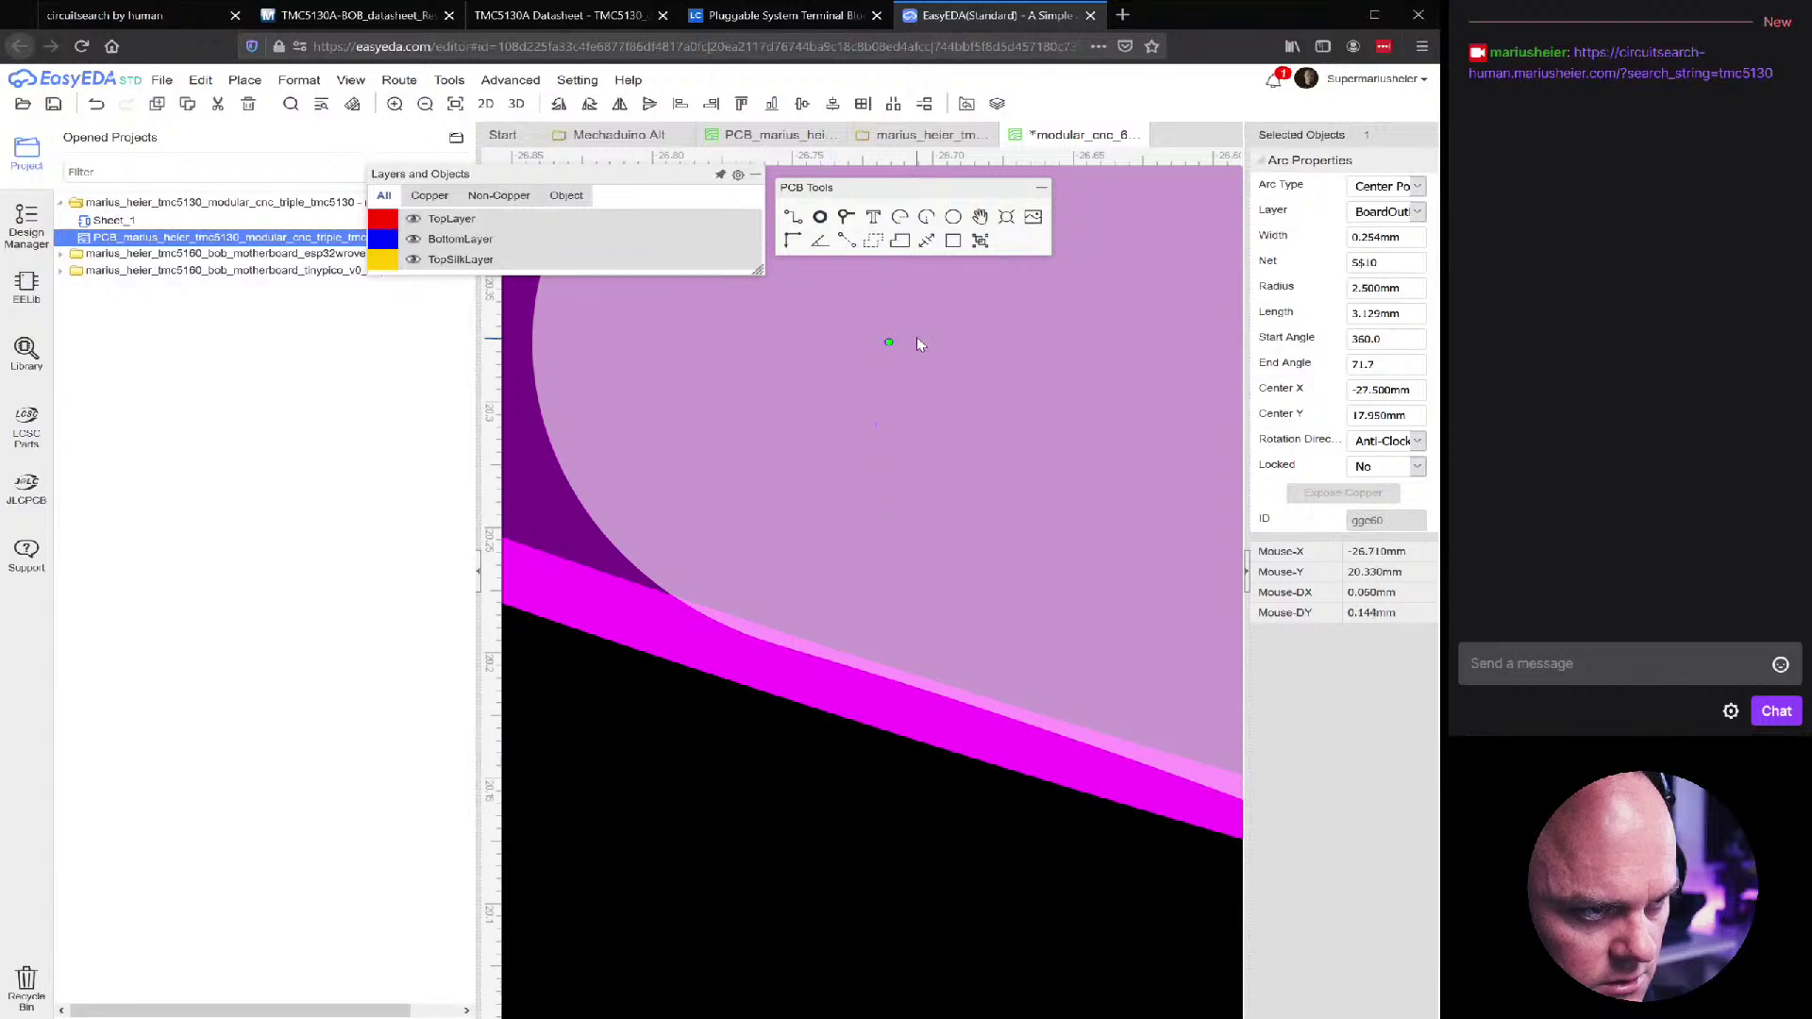
pyautogui.moveTo(887, 341); pyautogui.dragTo(852, 331)
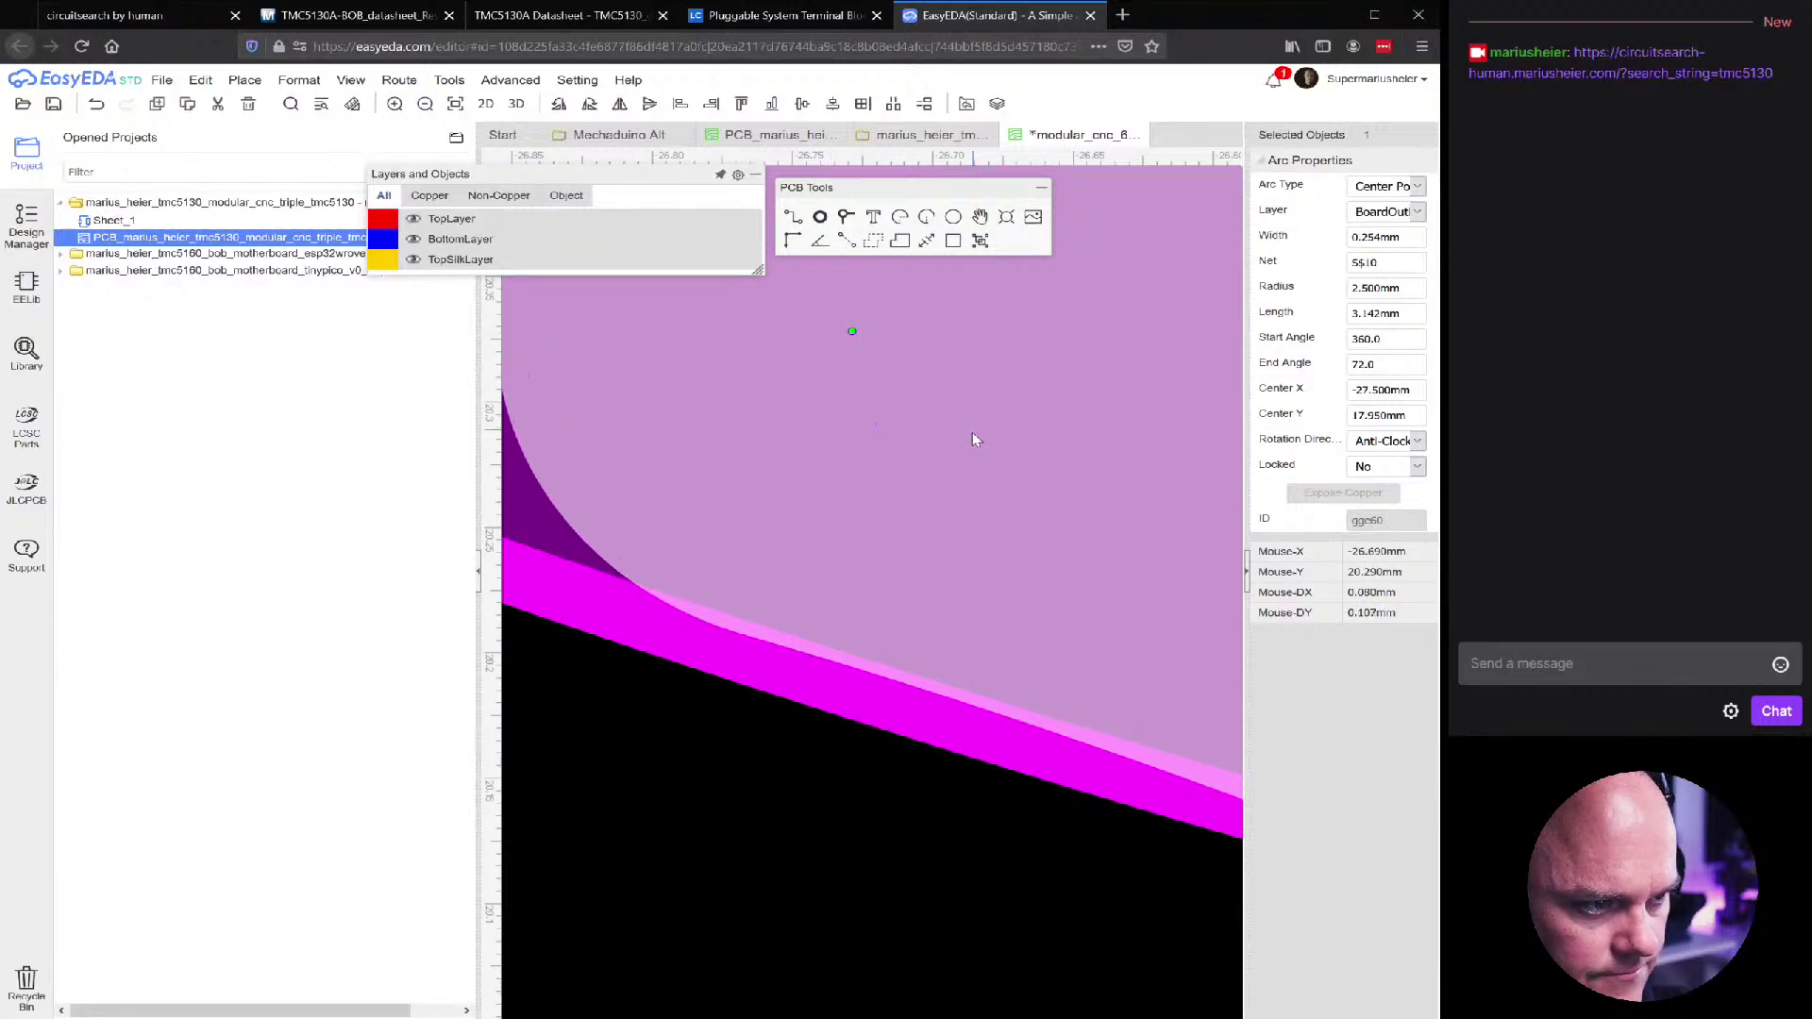
# Shorten the upper-left corner arc's lower end slightly so that it stops within the overlap with the small arc
pyautogui.click(789, 915)
pyautogui.scroll(-3, 788, 906)
pyautogui.click(862, 805)
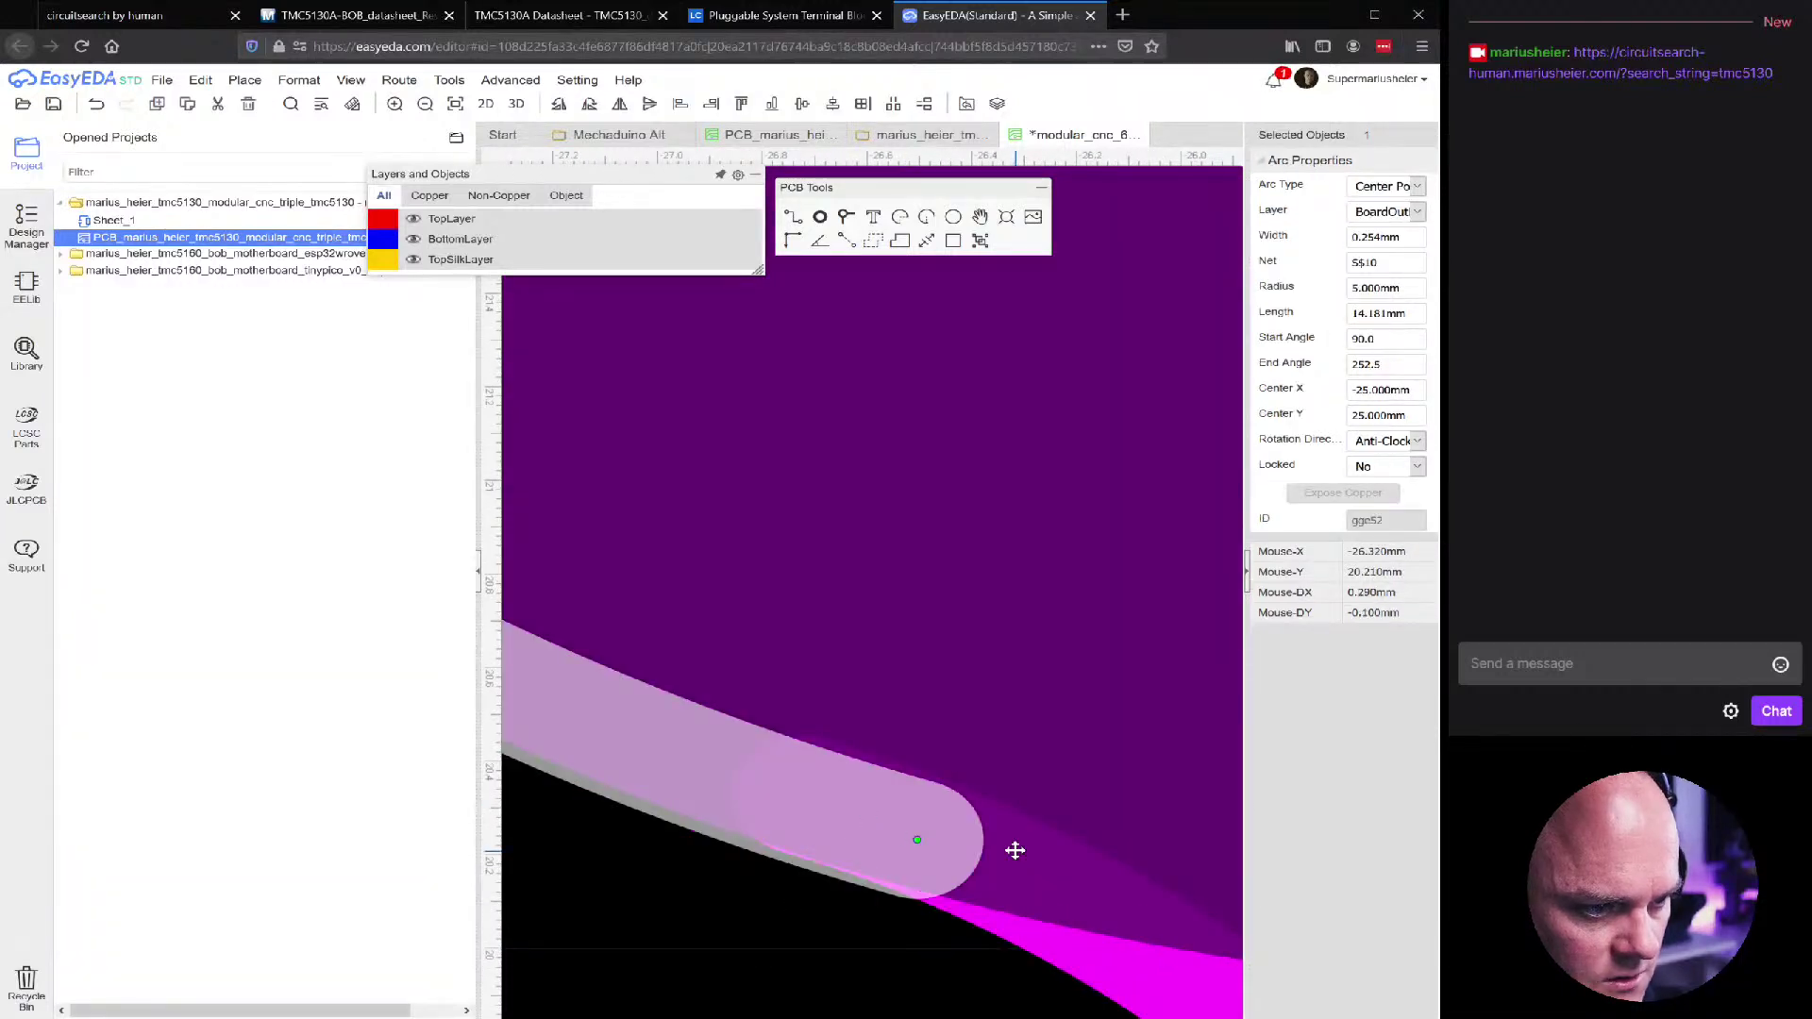
pyautogui.click(1039, 887)
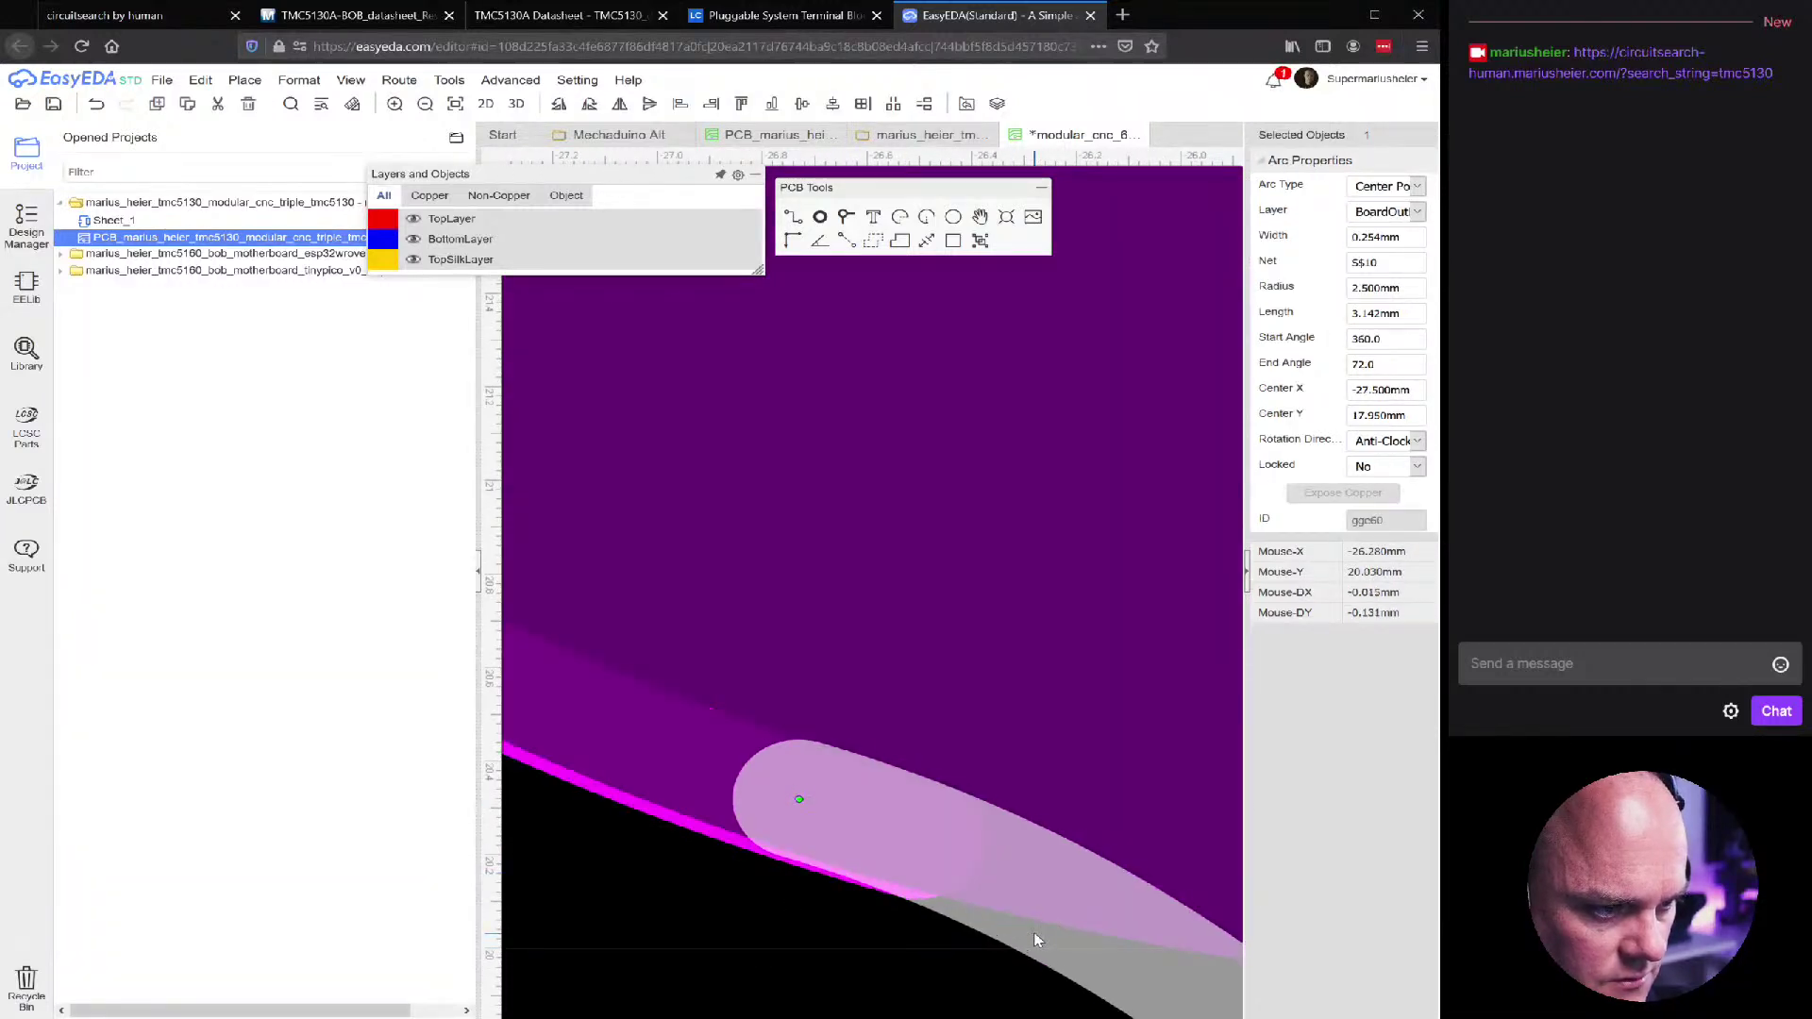
pyautogui.click(752, 899)
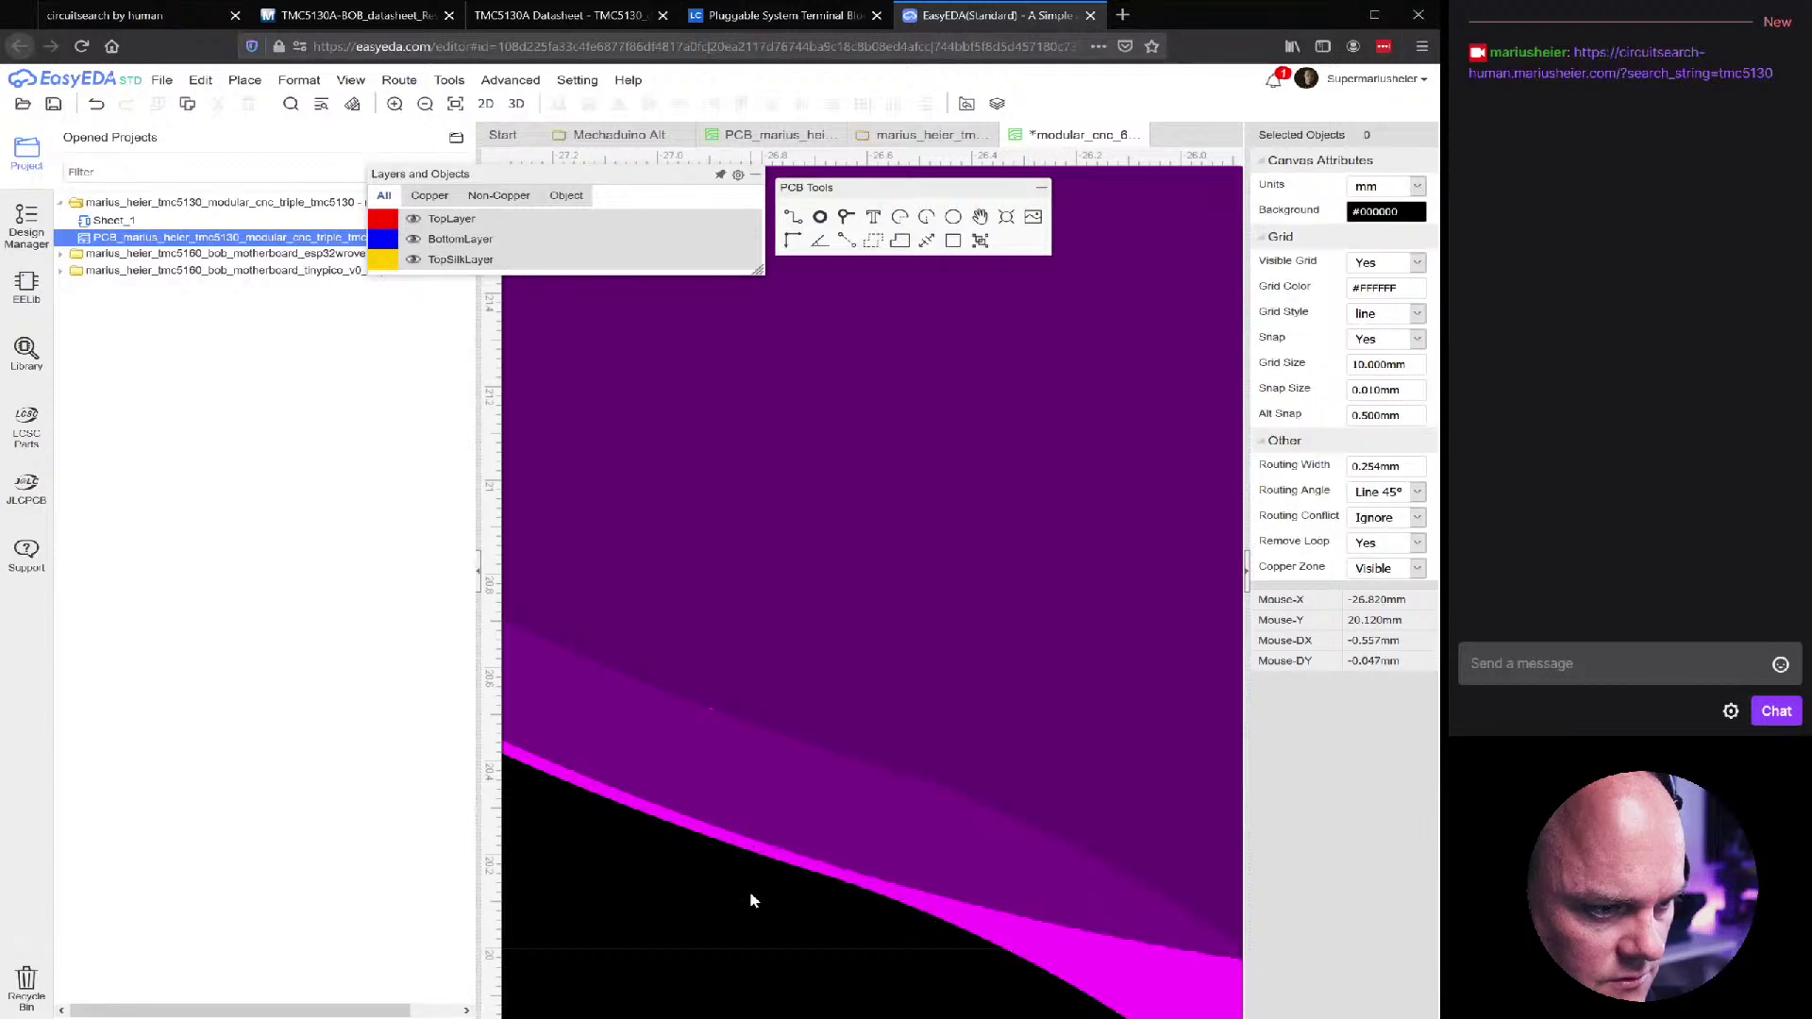
pyautogui.click(800, 858)
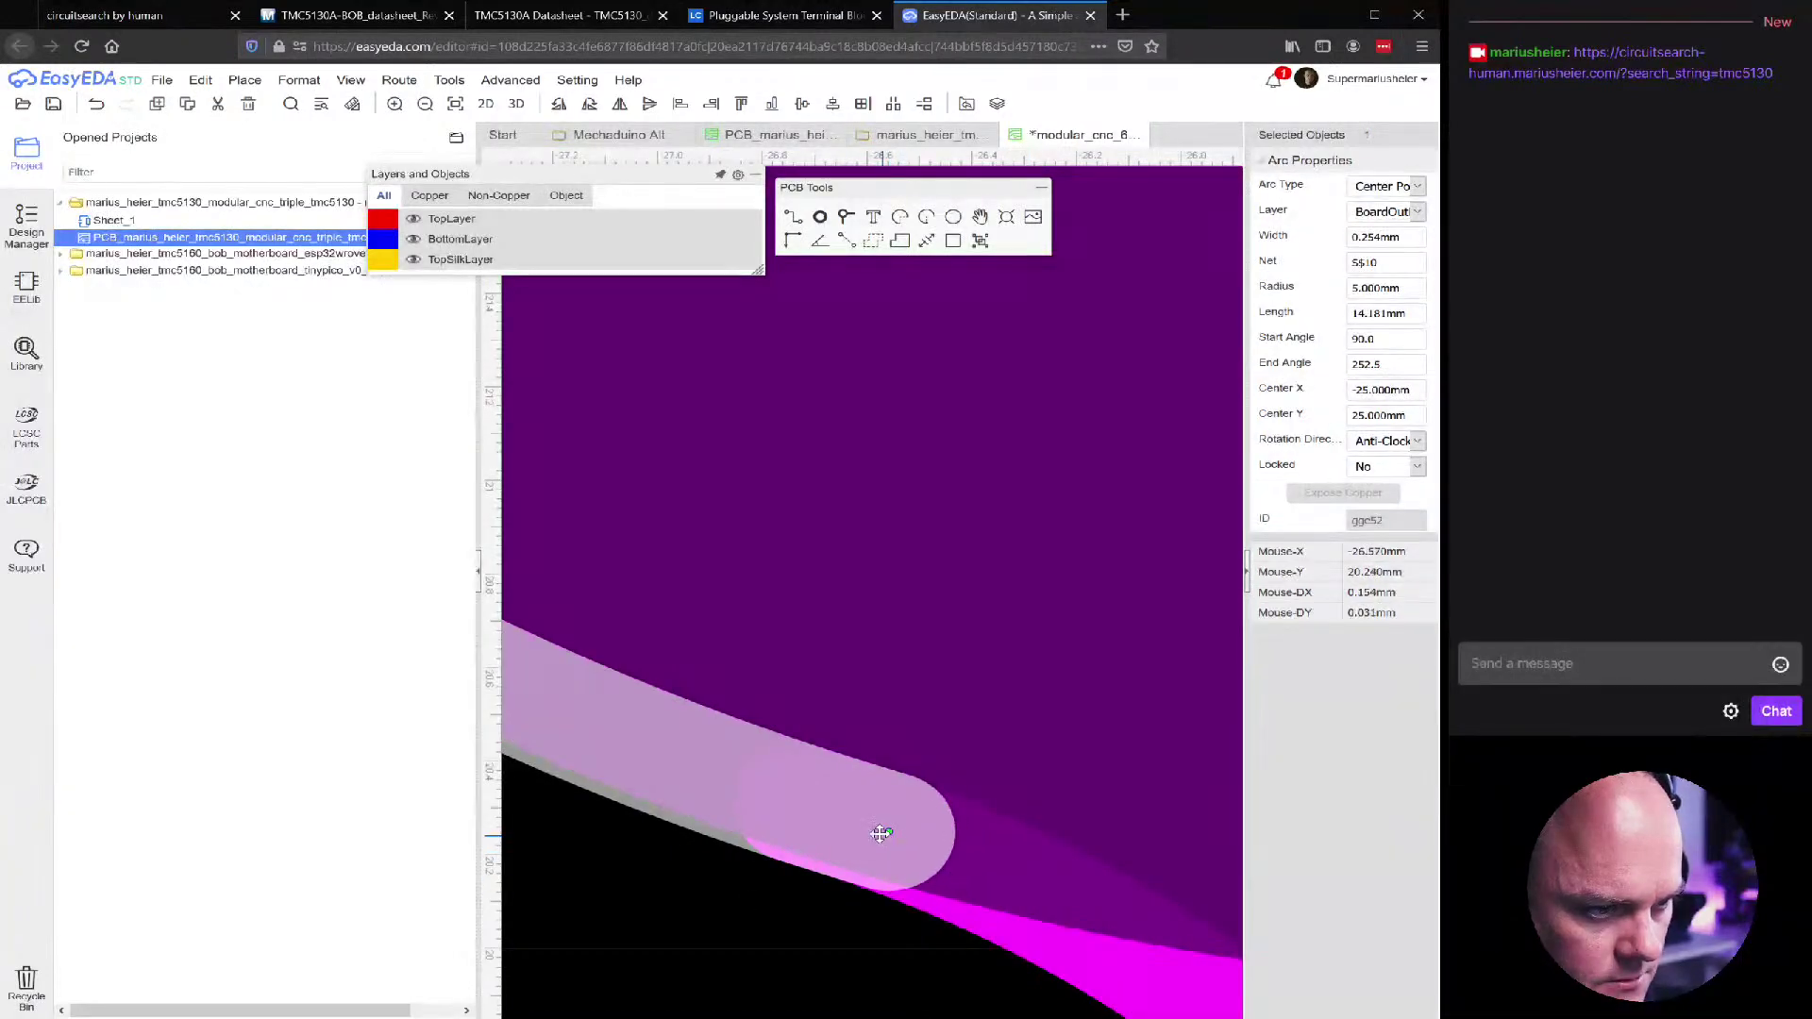
pyautogui.click(745, 926)
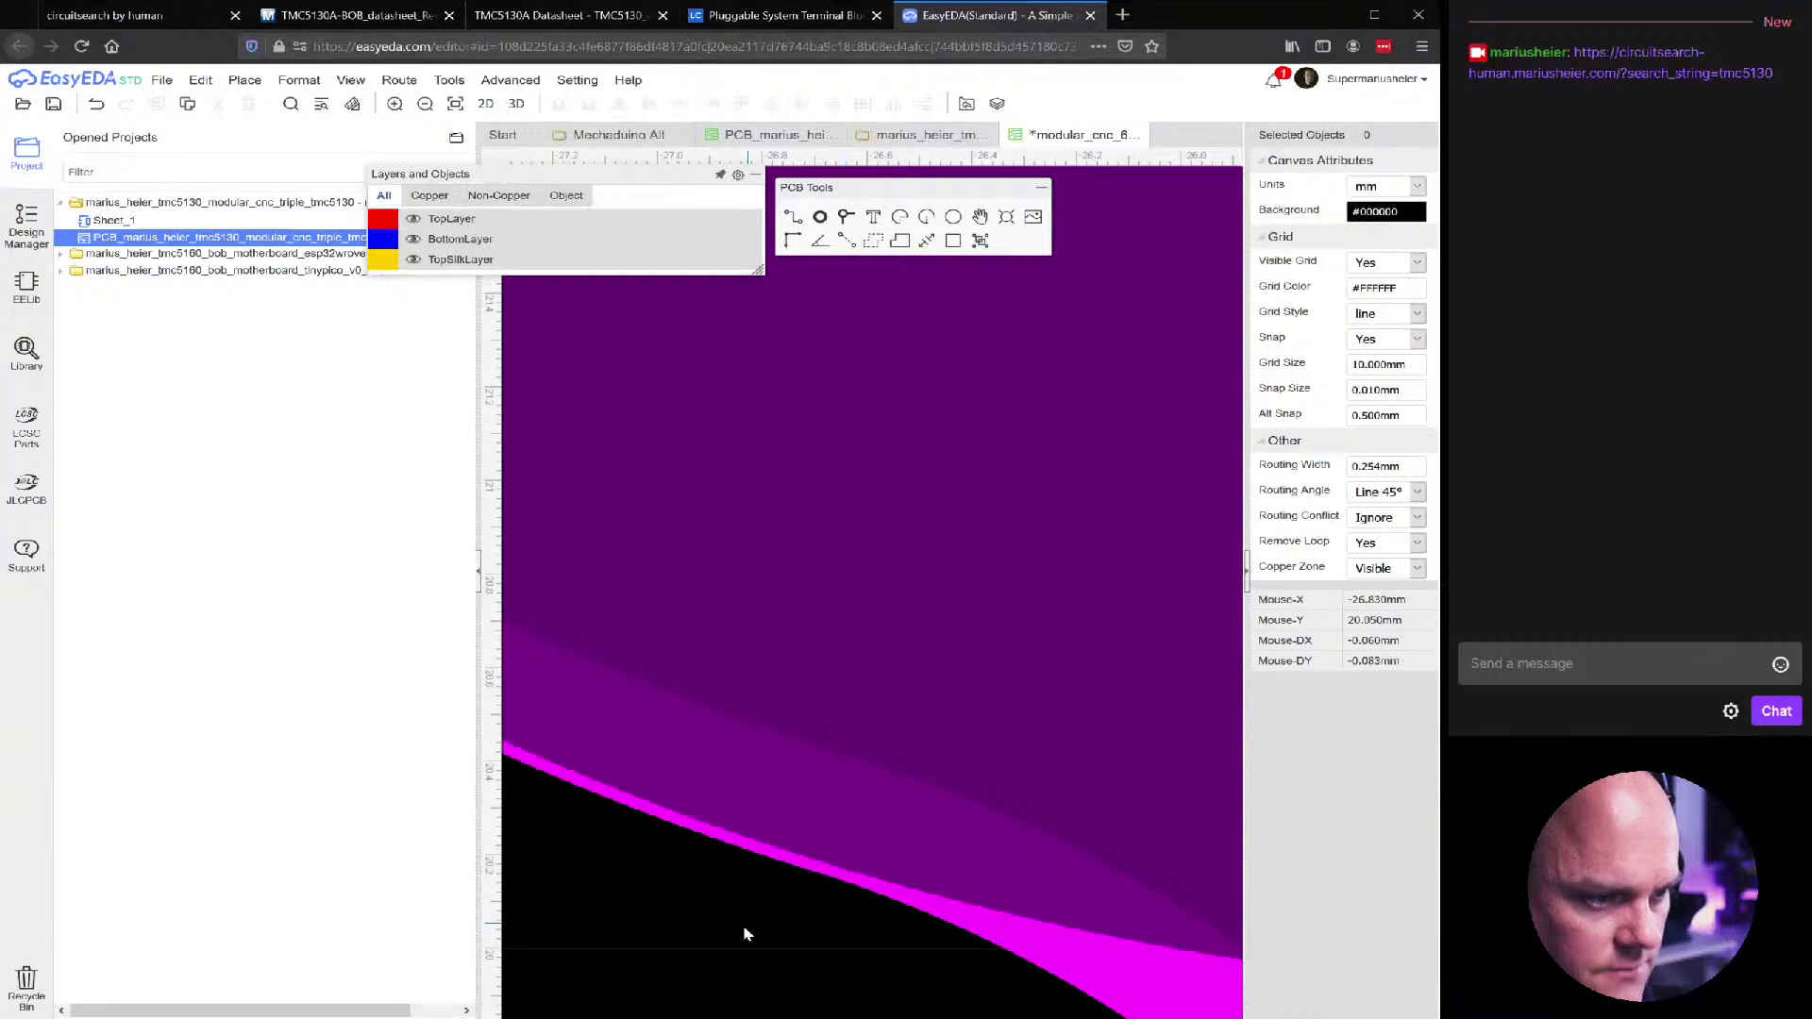
# Shorten the left edge track's upper end to Y 17.940 mm so that it meets the small transition arc
pyautogui.scroll(-10, 746, 934)
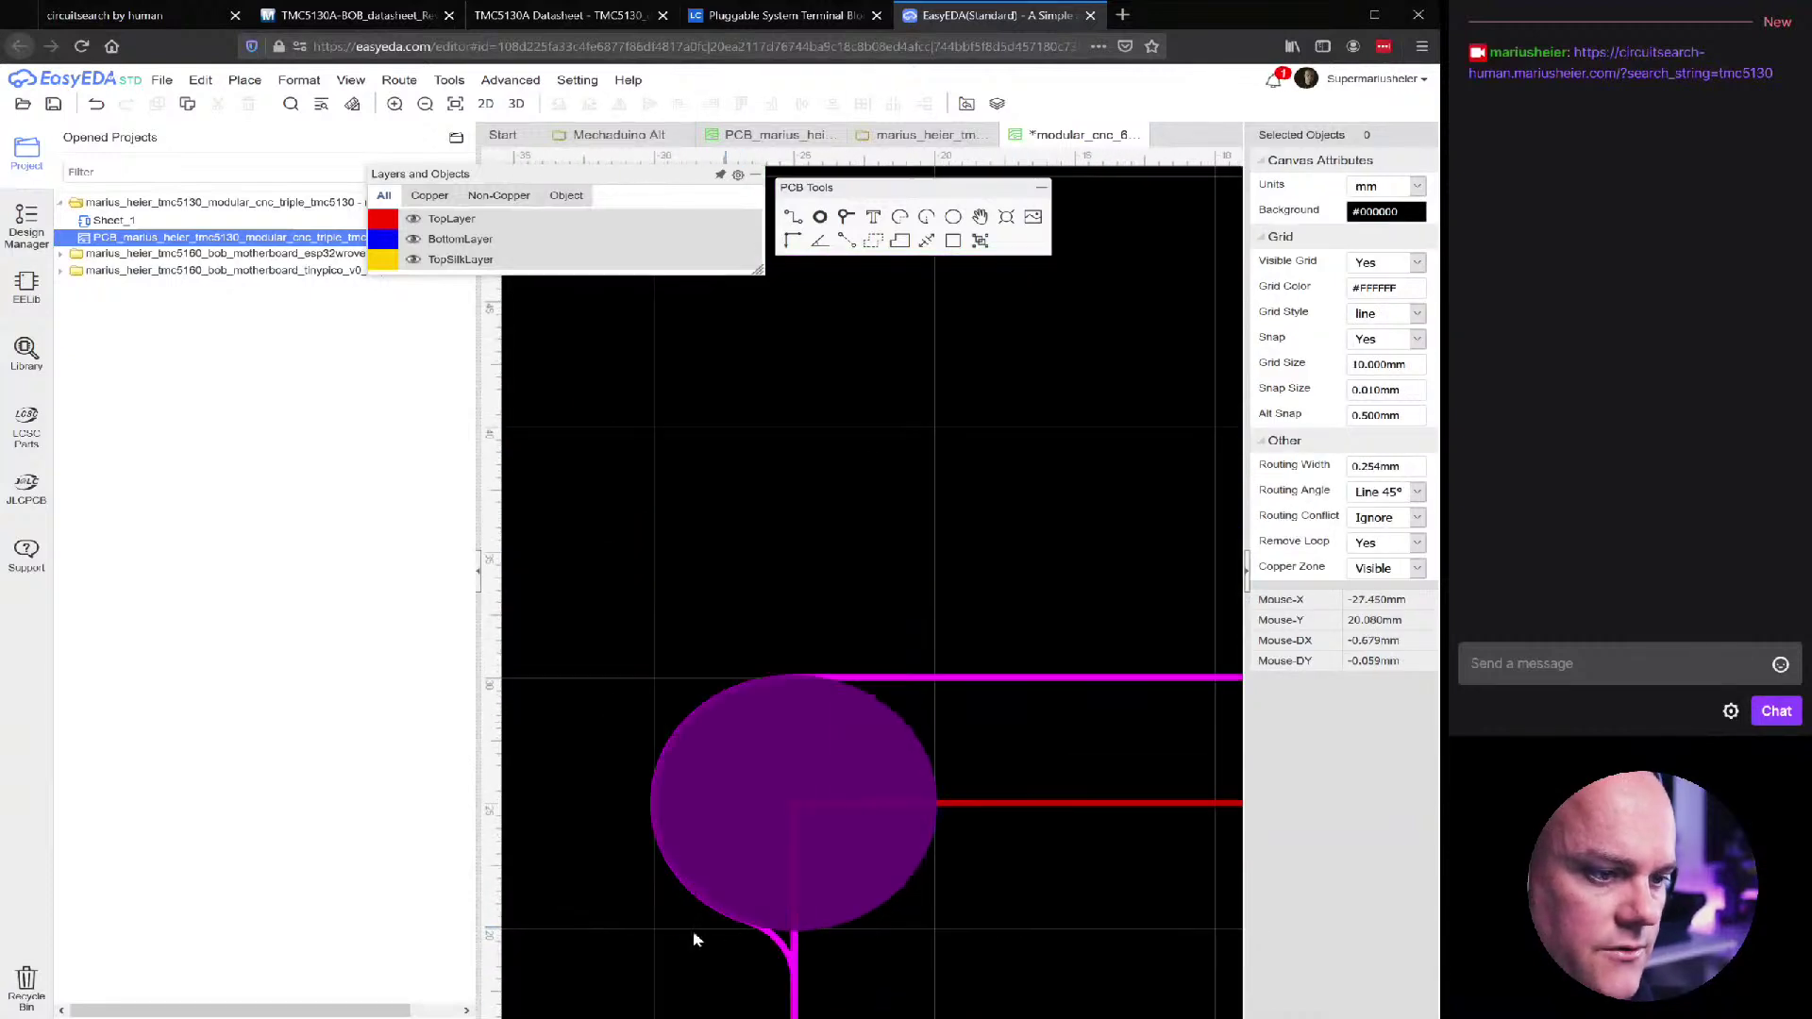
pyautogui.scroll(5, 732, 571)
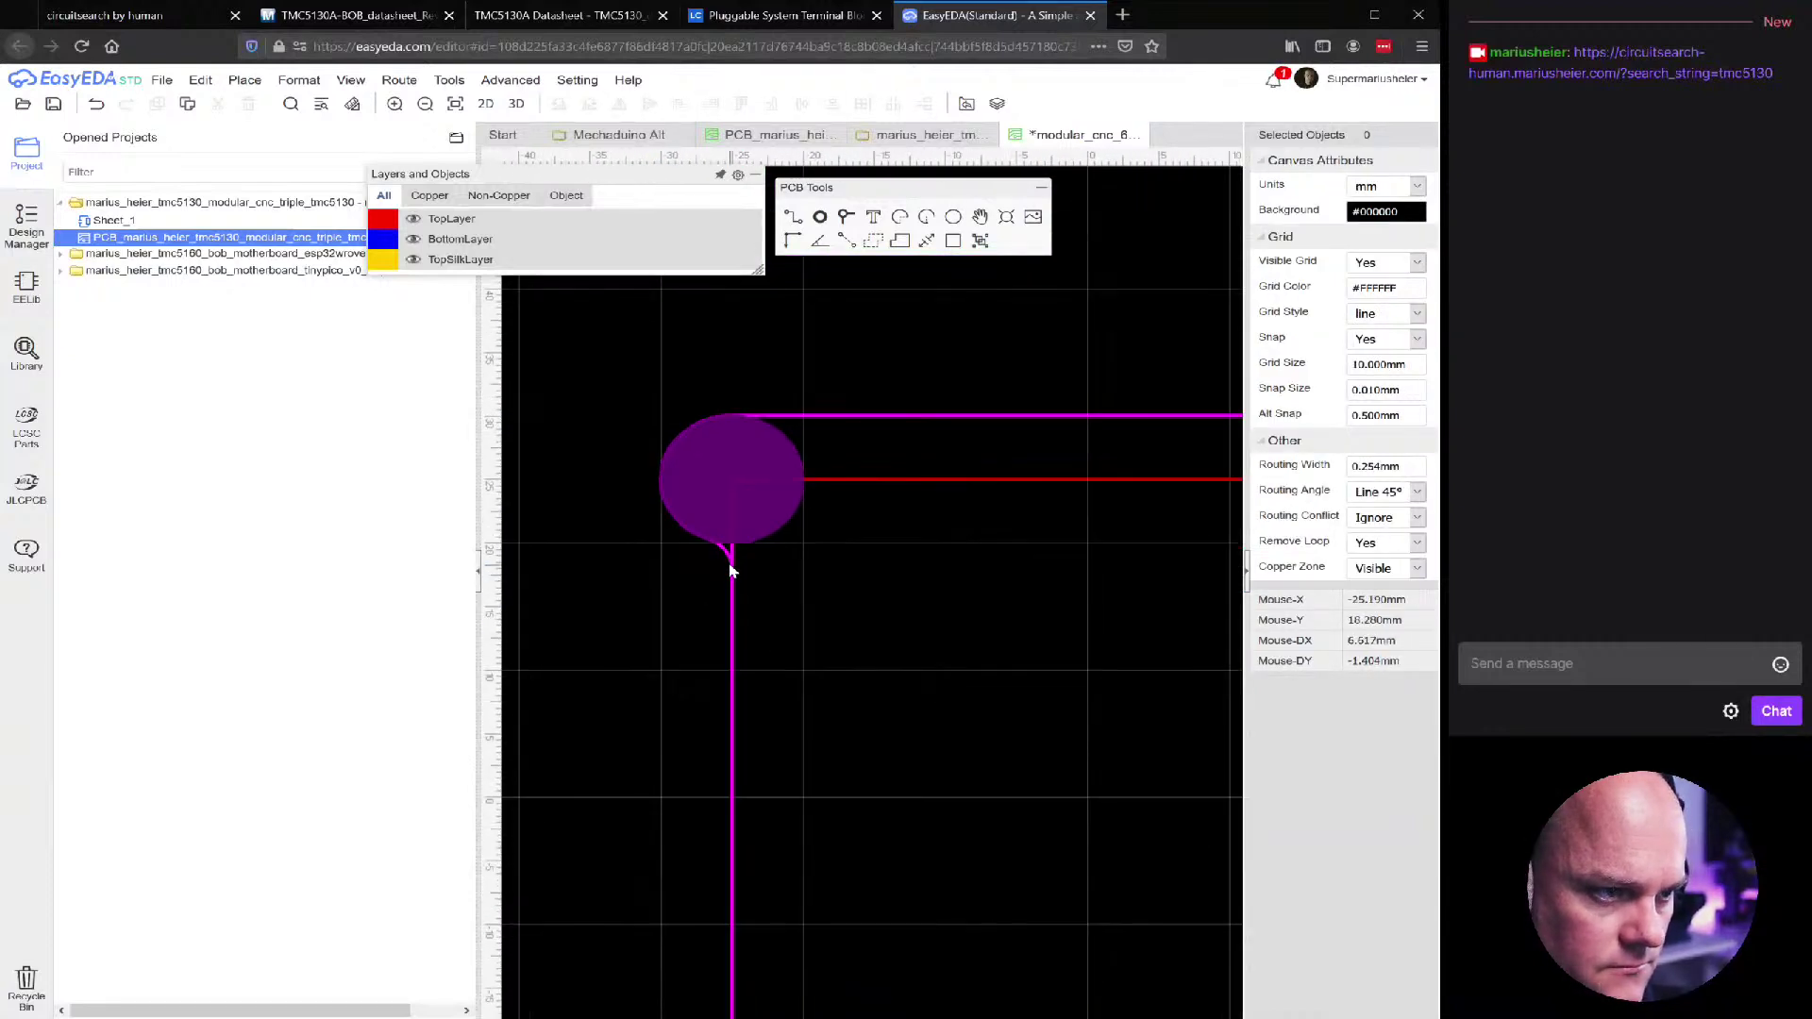
pyautogui.click(745, 393)
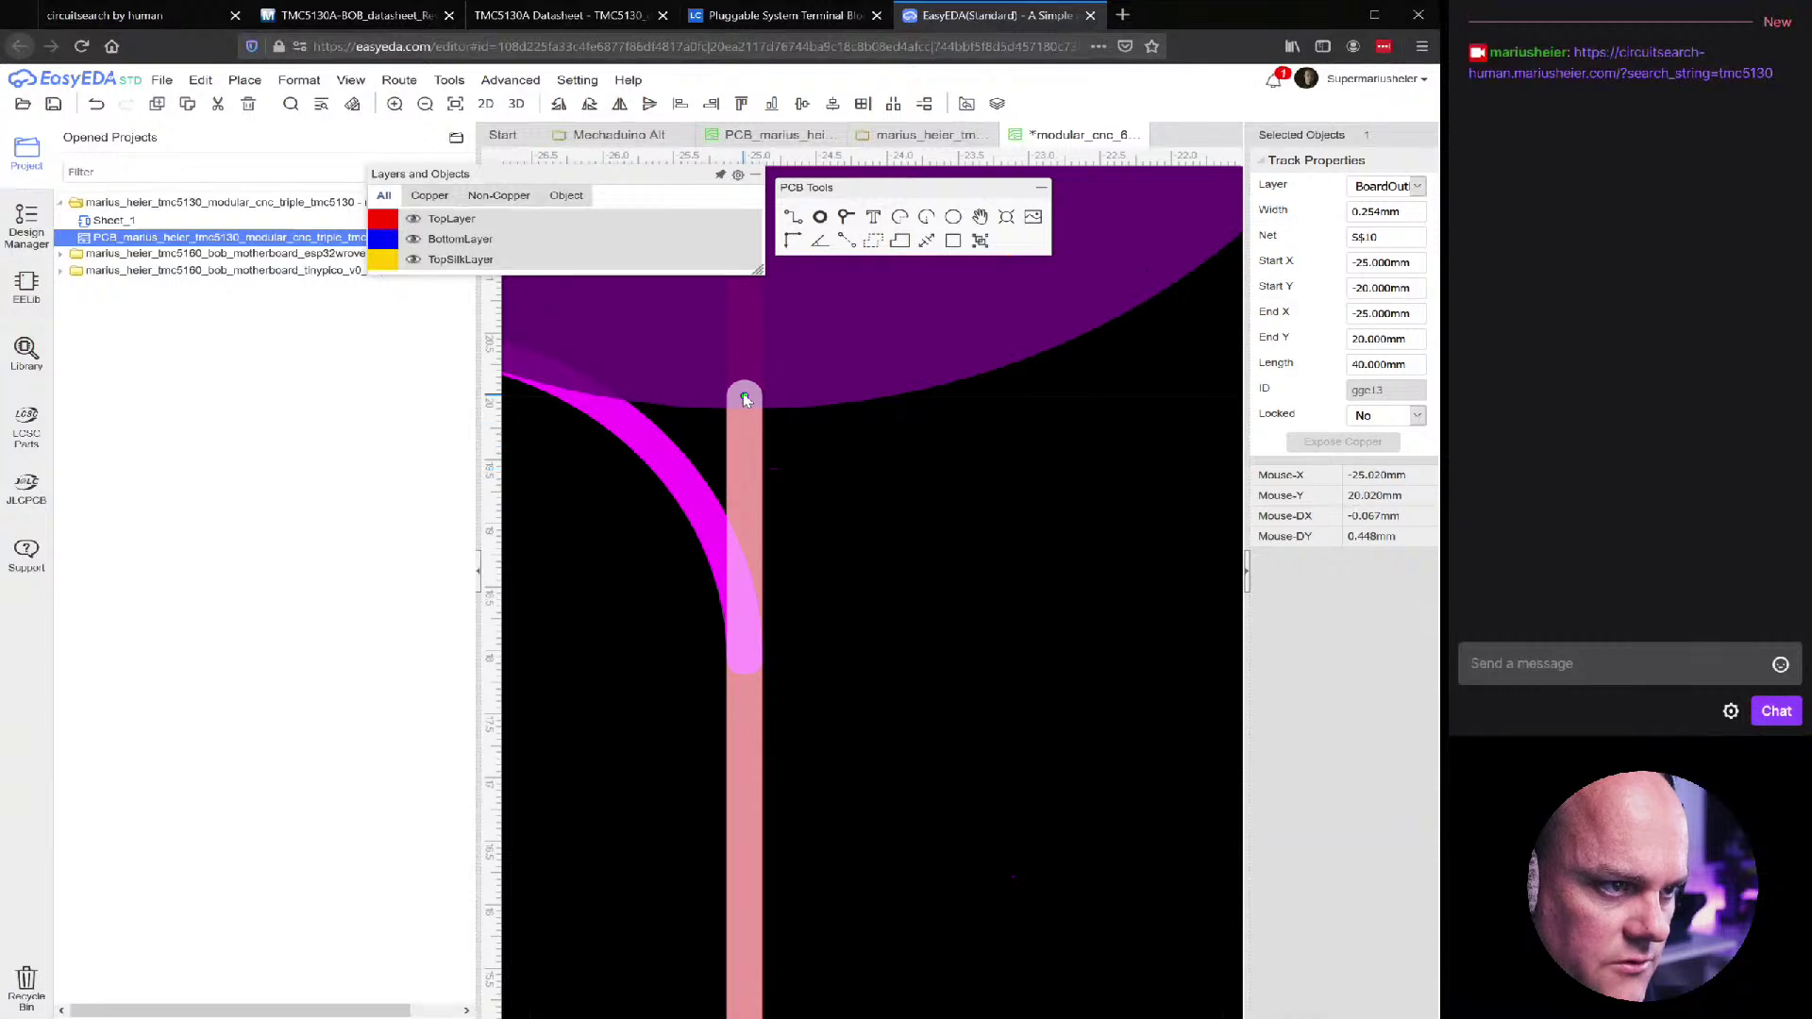
pyautogui.moveTo(745, 393)
pyautogui.mouseDown()
pyautogui.moveTo(731, 668)
pyautogui.moveTo(743, 655)
pyautogui.mouseUp()
pyautogui.press('Escape')
pyautogui.click(742, 667)
pyautogui.scroll(-2, 745, 661)
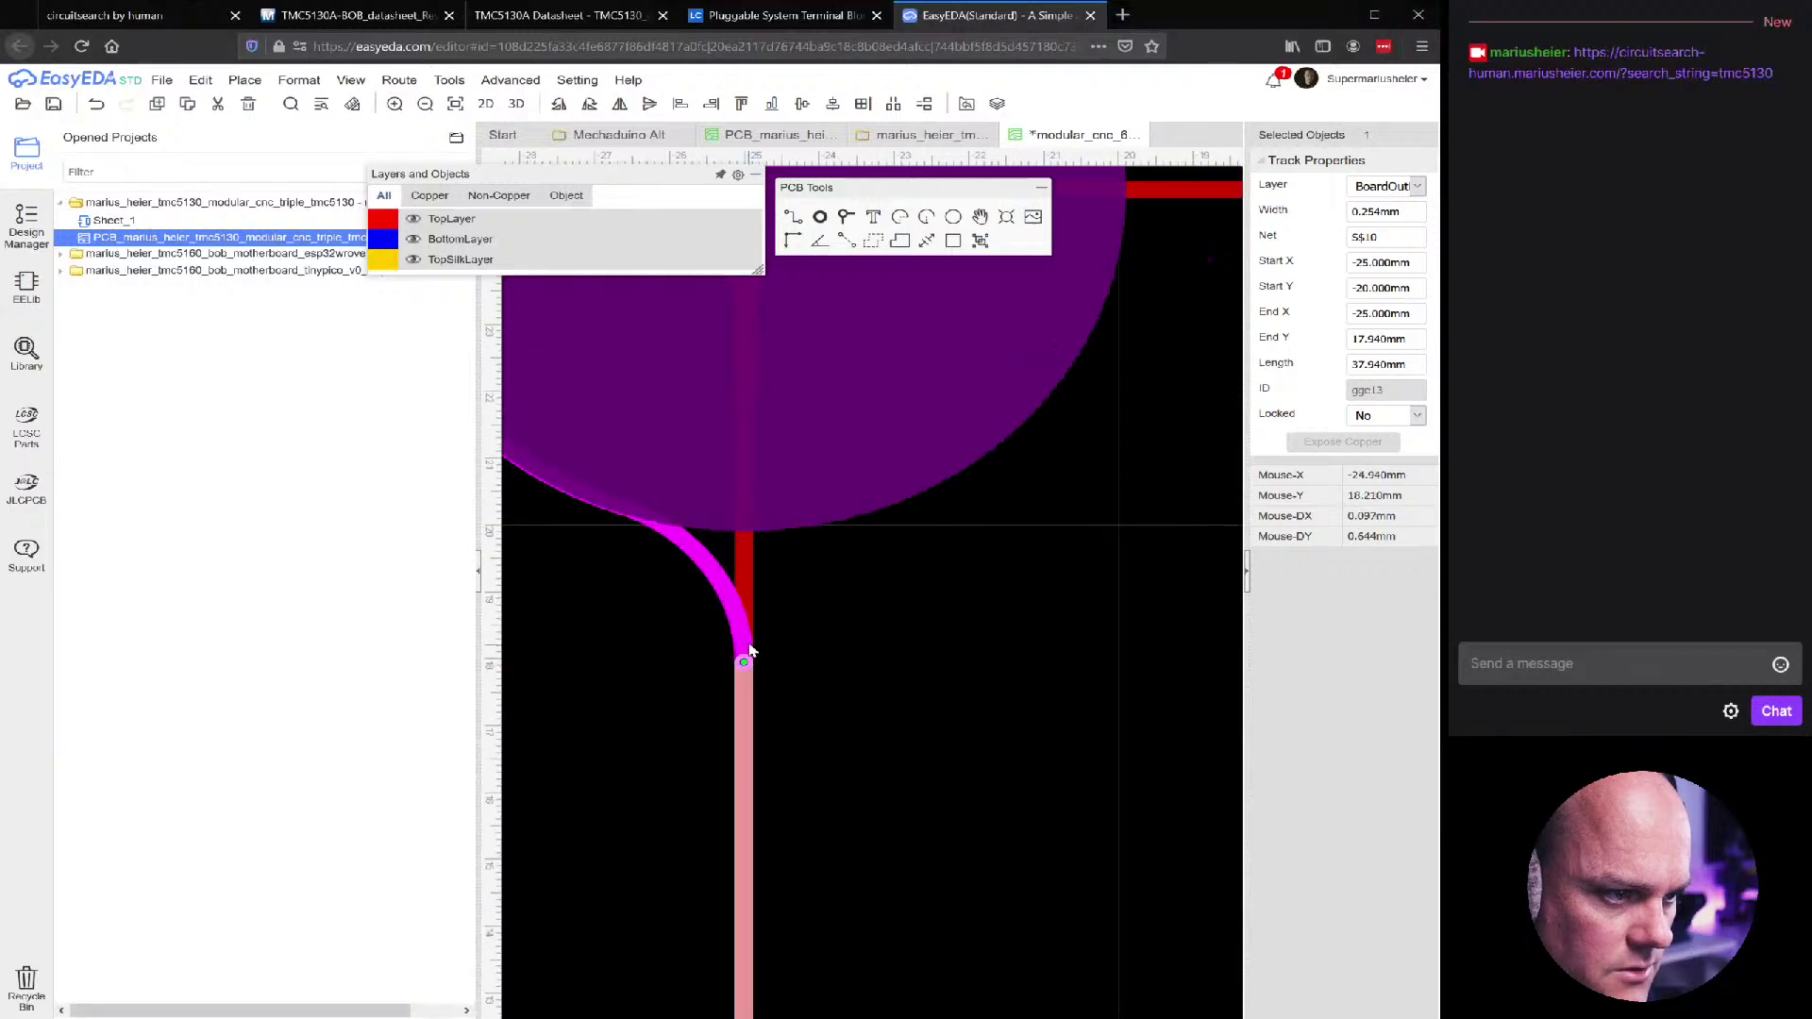
pyautogui.click(906, 777)
# Copy the small transition arc near the upper-left corner and paste a duplicate
pyautogui.scroll(-3, 903, 777)
pyautogui.scroll(-2, 906, 774)
pyautogui.scroll(2, 889, 792)
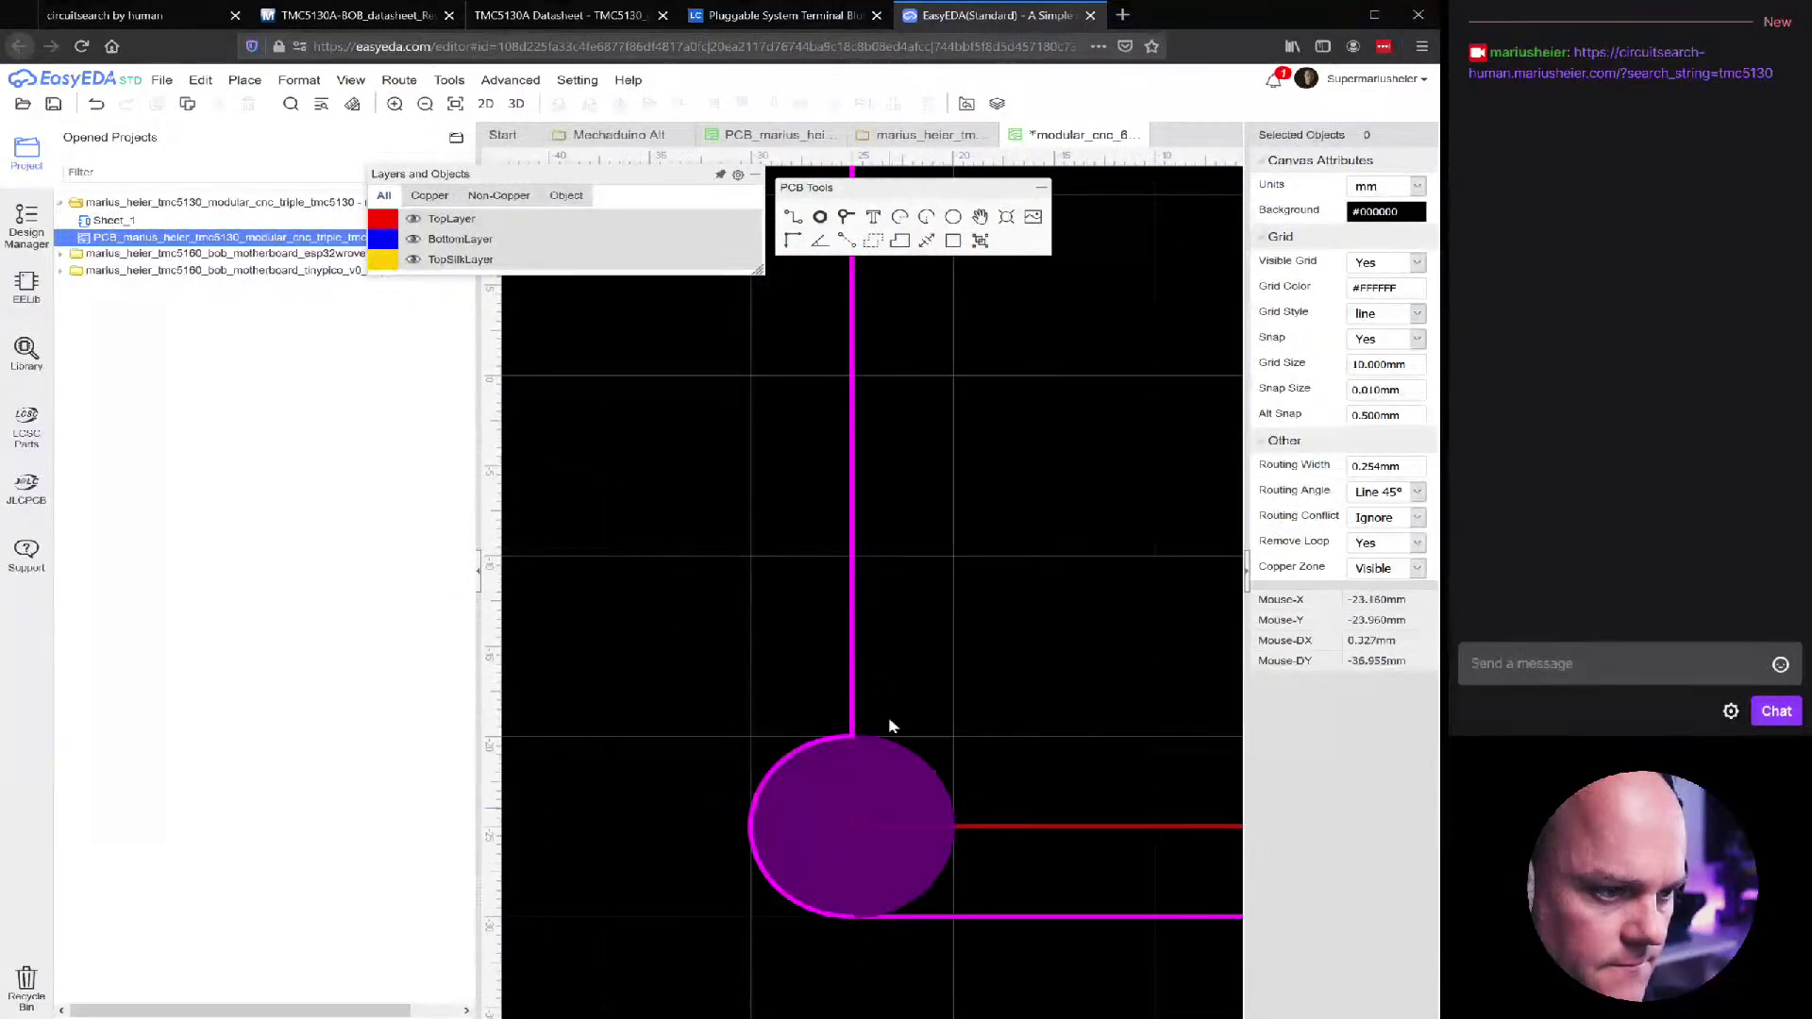
pyautogui.scroll(1, 899, 489)
pyautogui.scroll(-3, 908, 453)
pyautogui.moveTo(910, 445); pyautogui.dragTo(906, 651, button='right')
pyautogui.scroll(-1, 900, 498)
pyautogui.scroll(4, 897, 497)
pyautogui.click(875, 474)
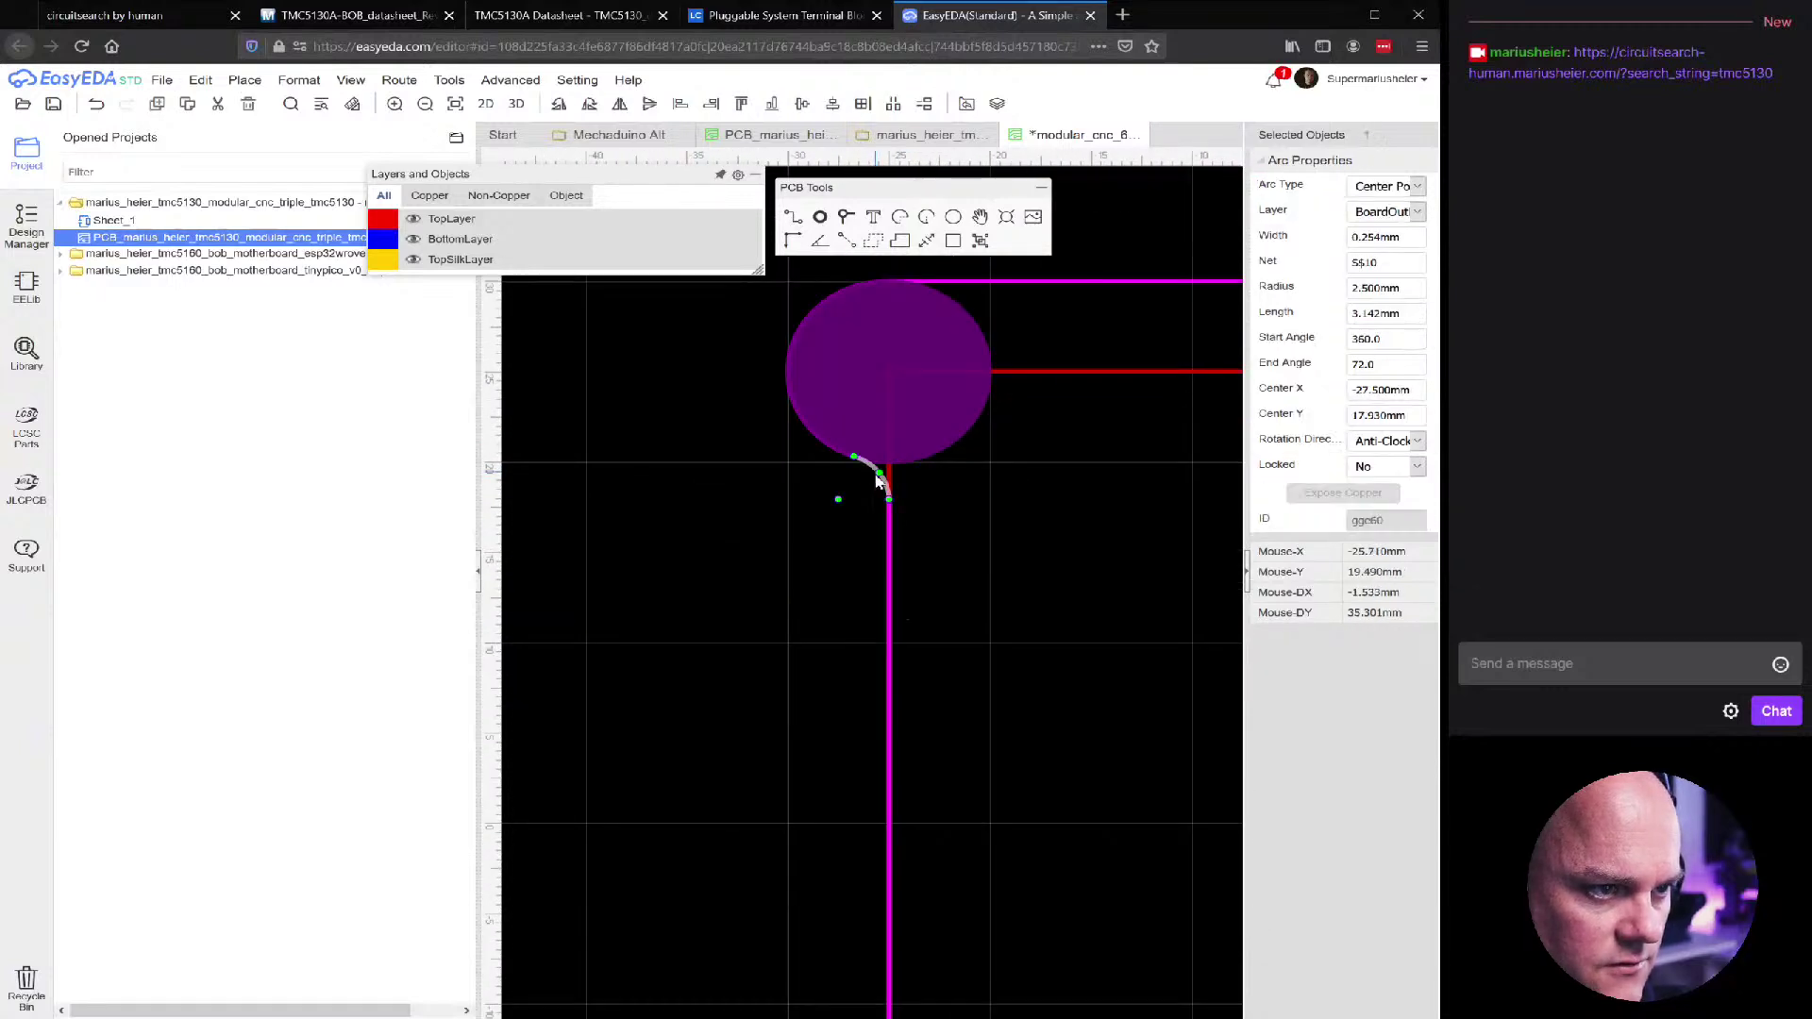
pyautogui.hotkey('ctrl', 'c')
pyautogui.click(954, 615)
pyautogui.hotkey('ctrl', 'v')
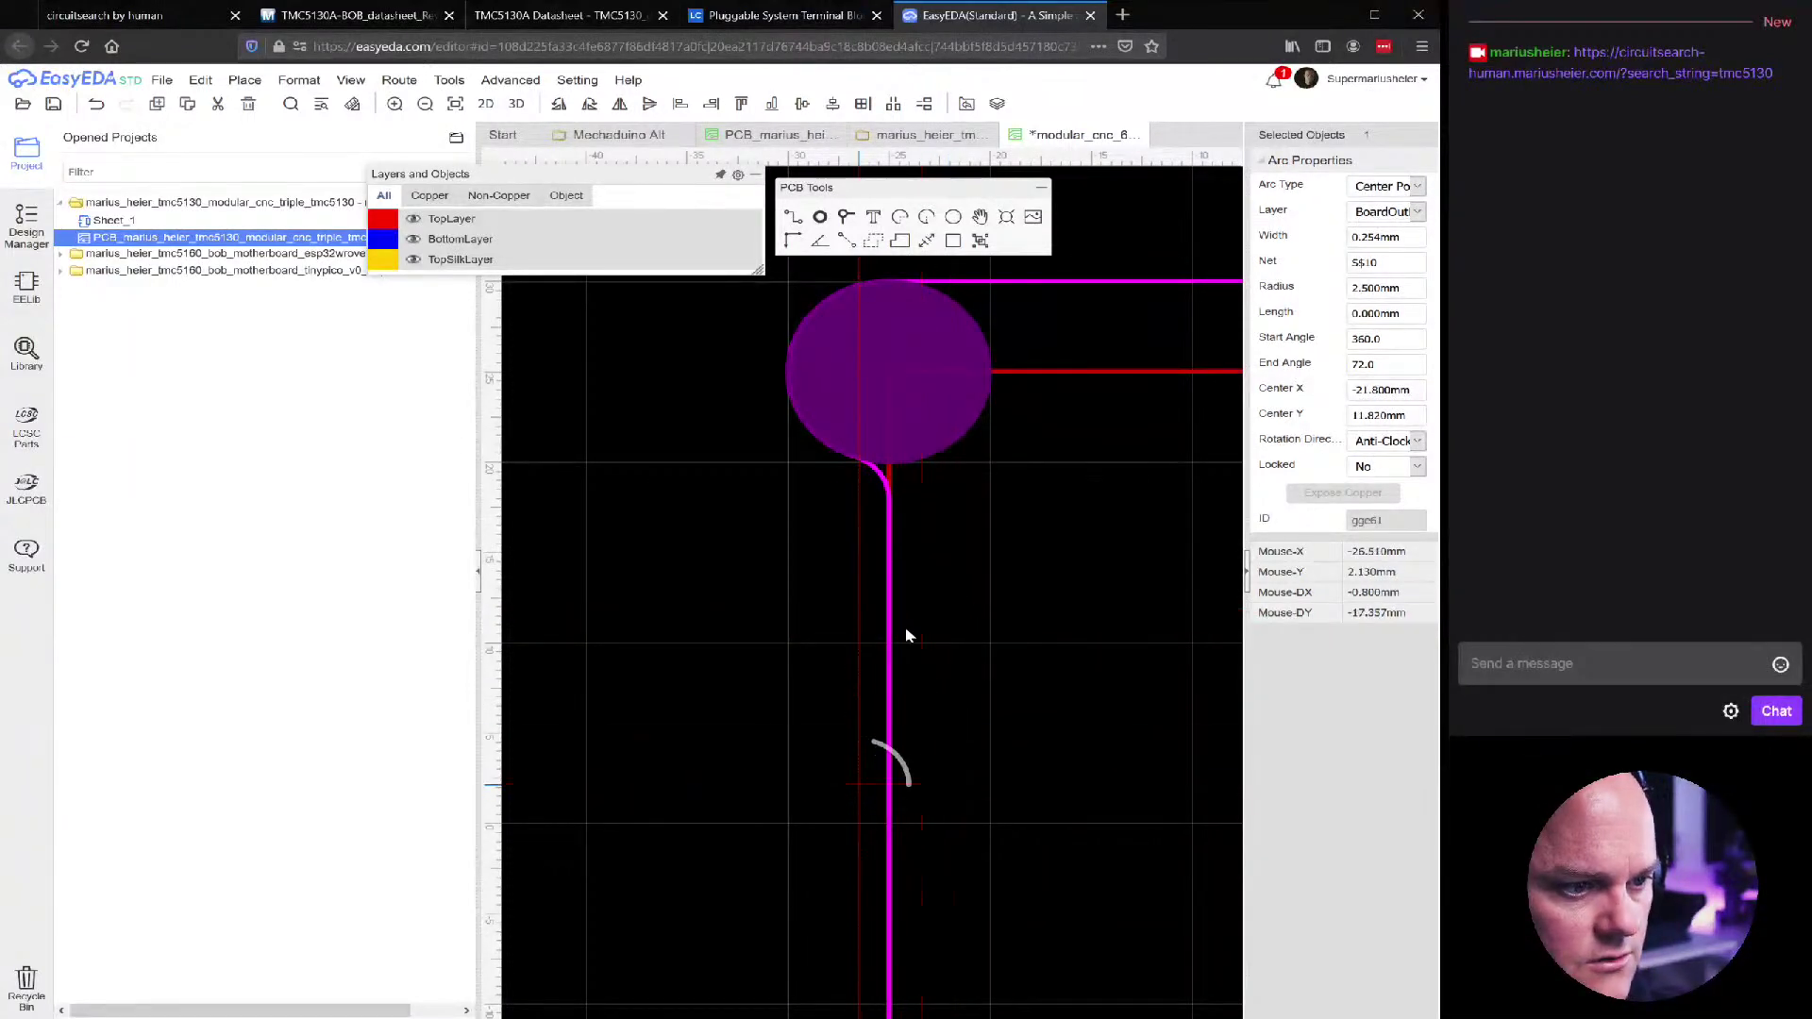
# Rotate the pasted arc to a start angle of 180° and end angle of 252°, and place it outside the left edge above the lower-left corner
pyautogui.scroll(-3, 829, 755)
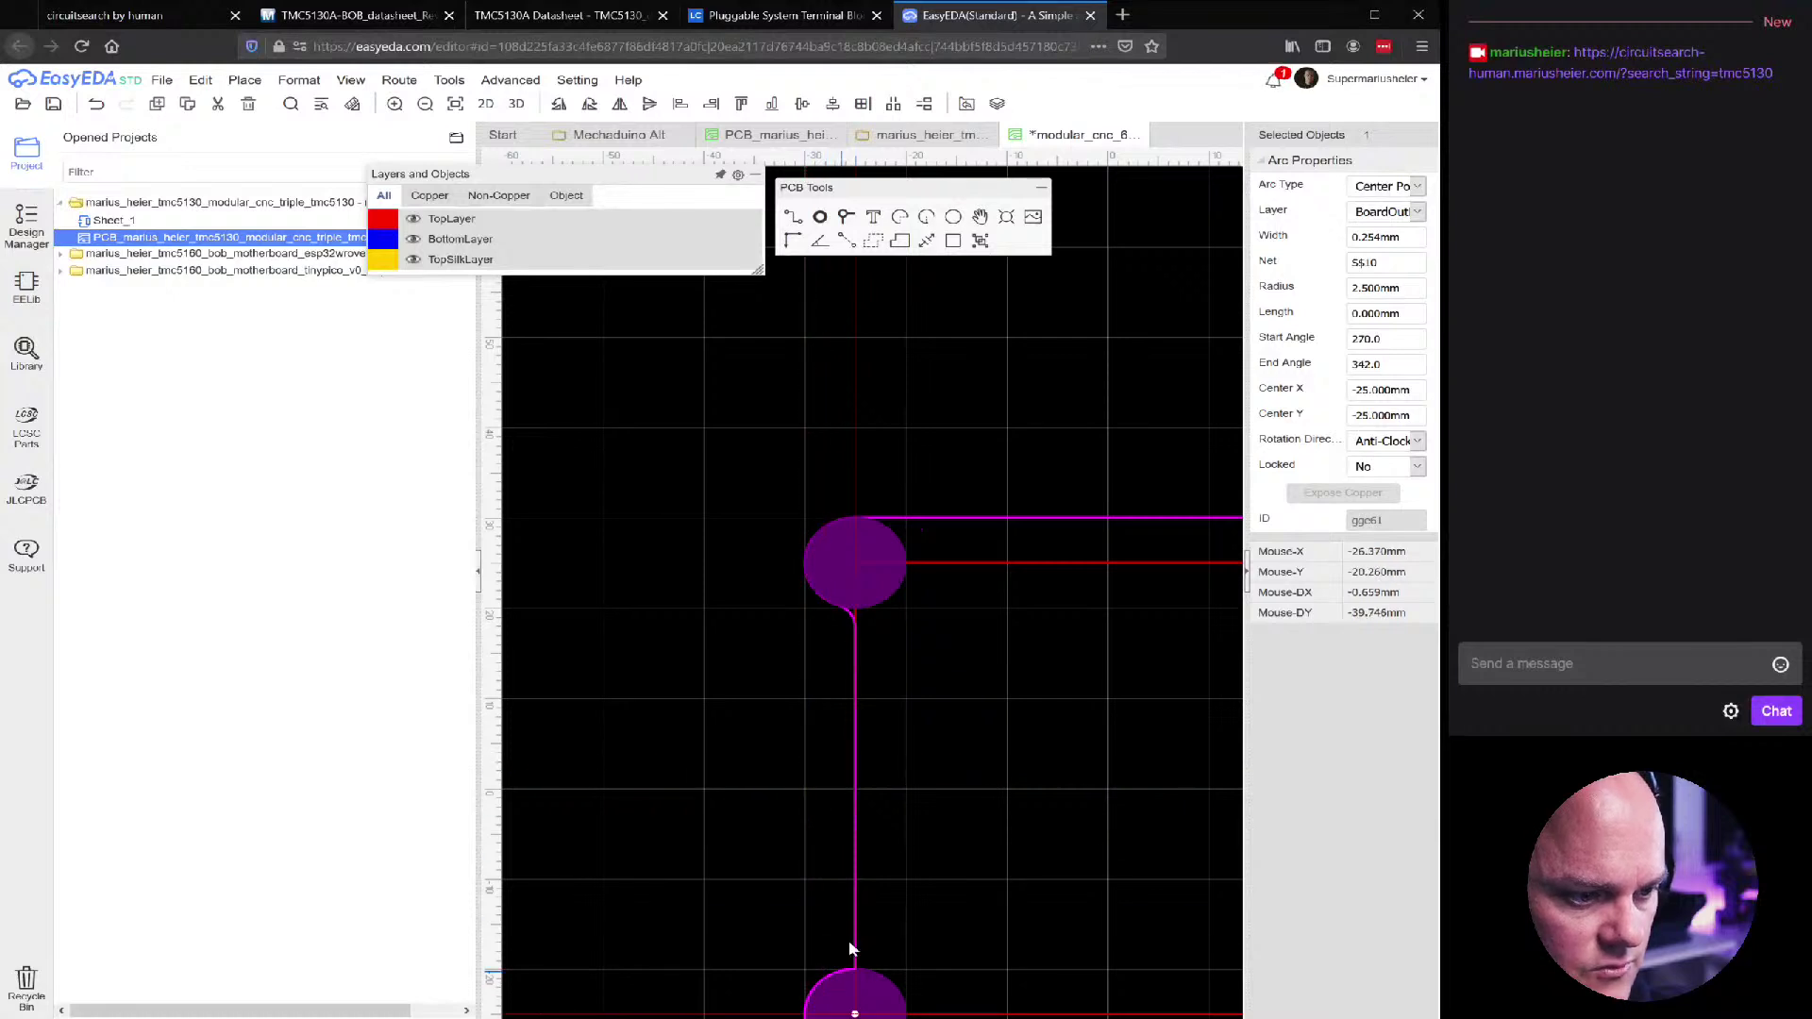
pyautogui.scroll(-3, 847, 940)
pyautogui.scroll(2, 846, 965)
pyautogui.press('space')
pyautogui.scroll(5, 846, 964)
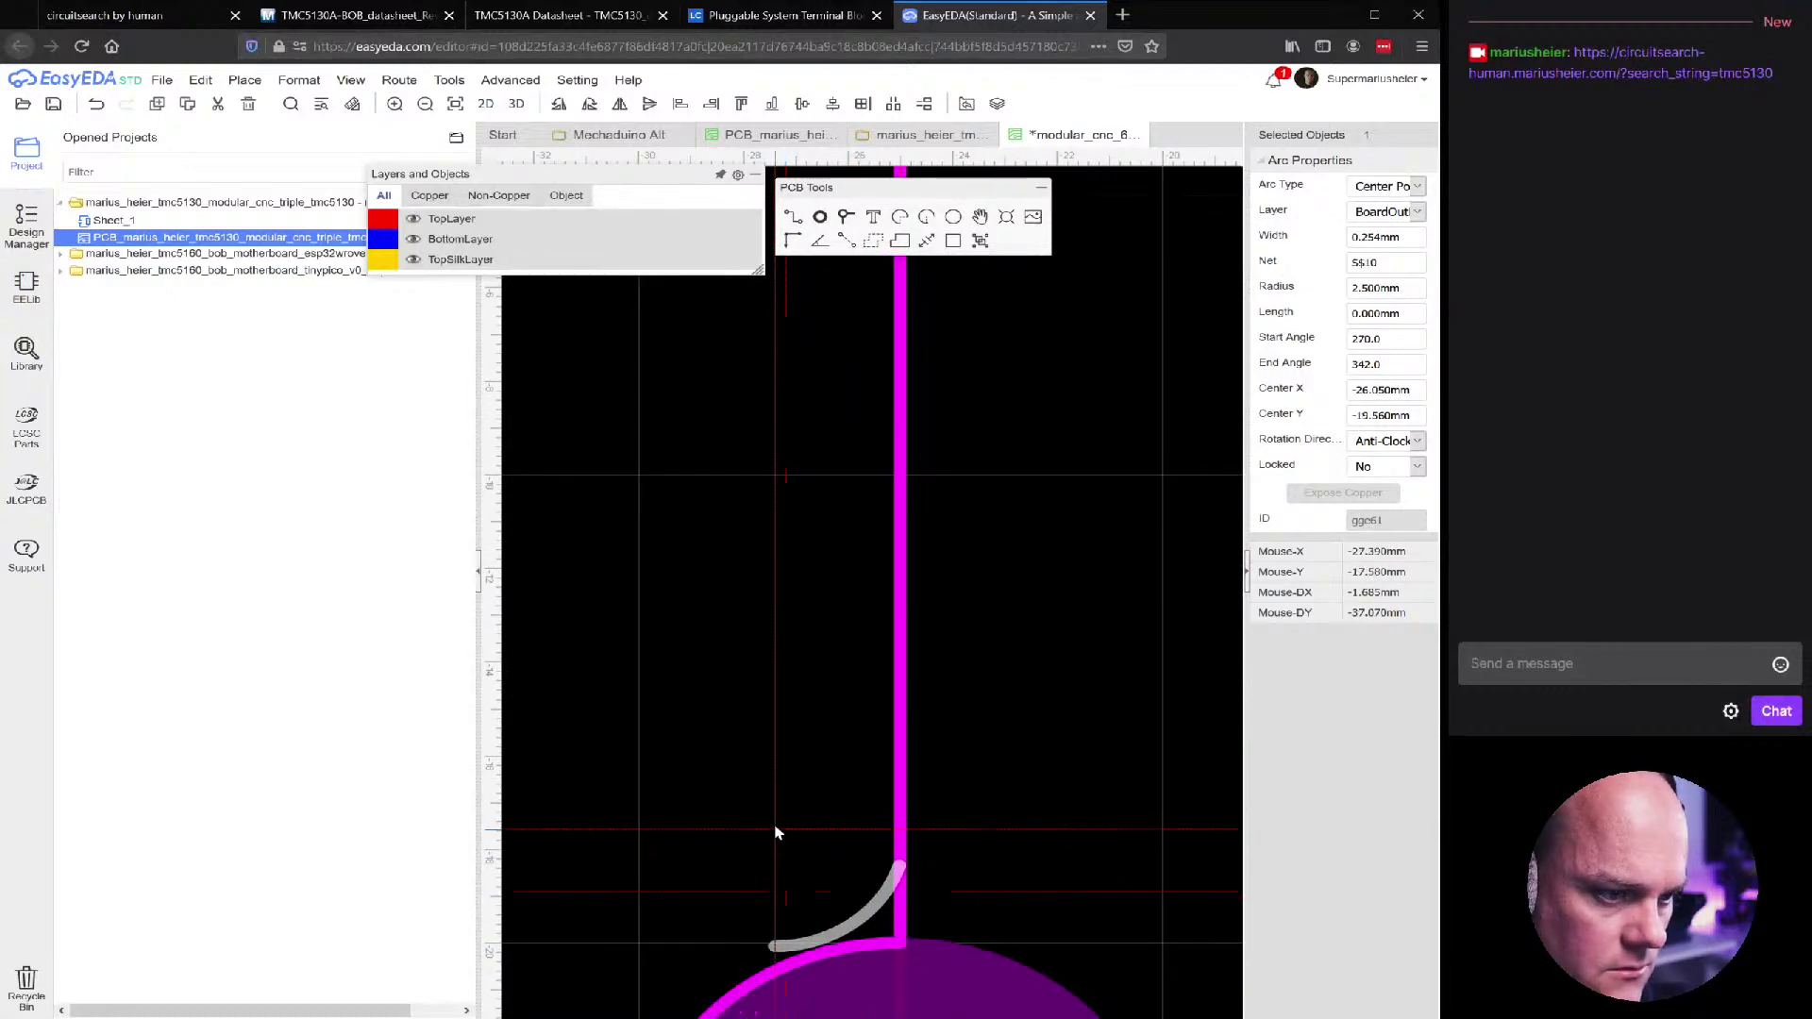
pyautogui.press('space')
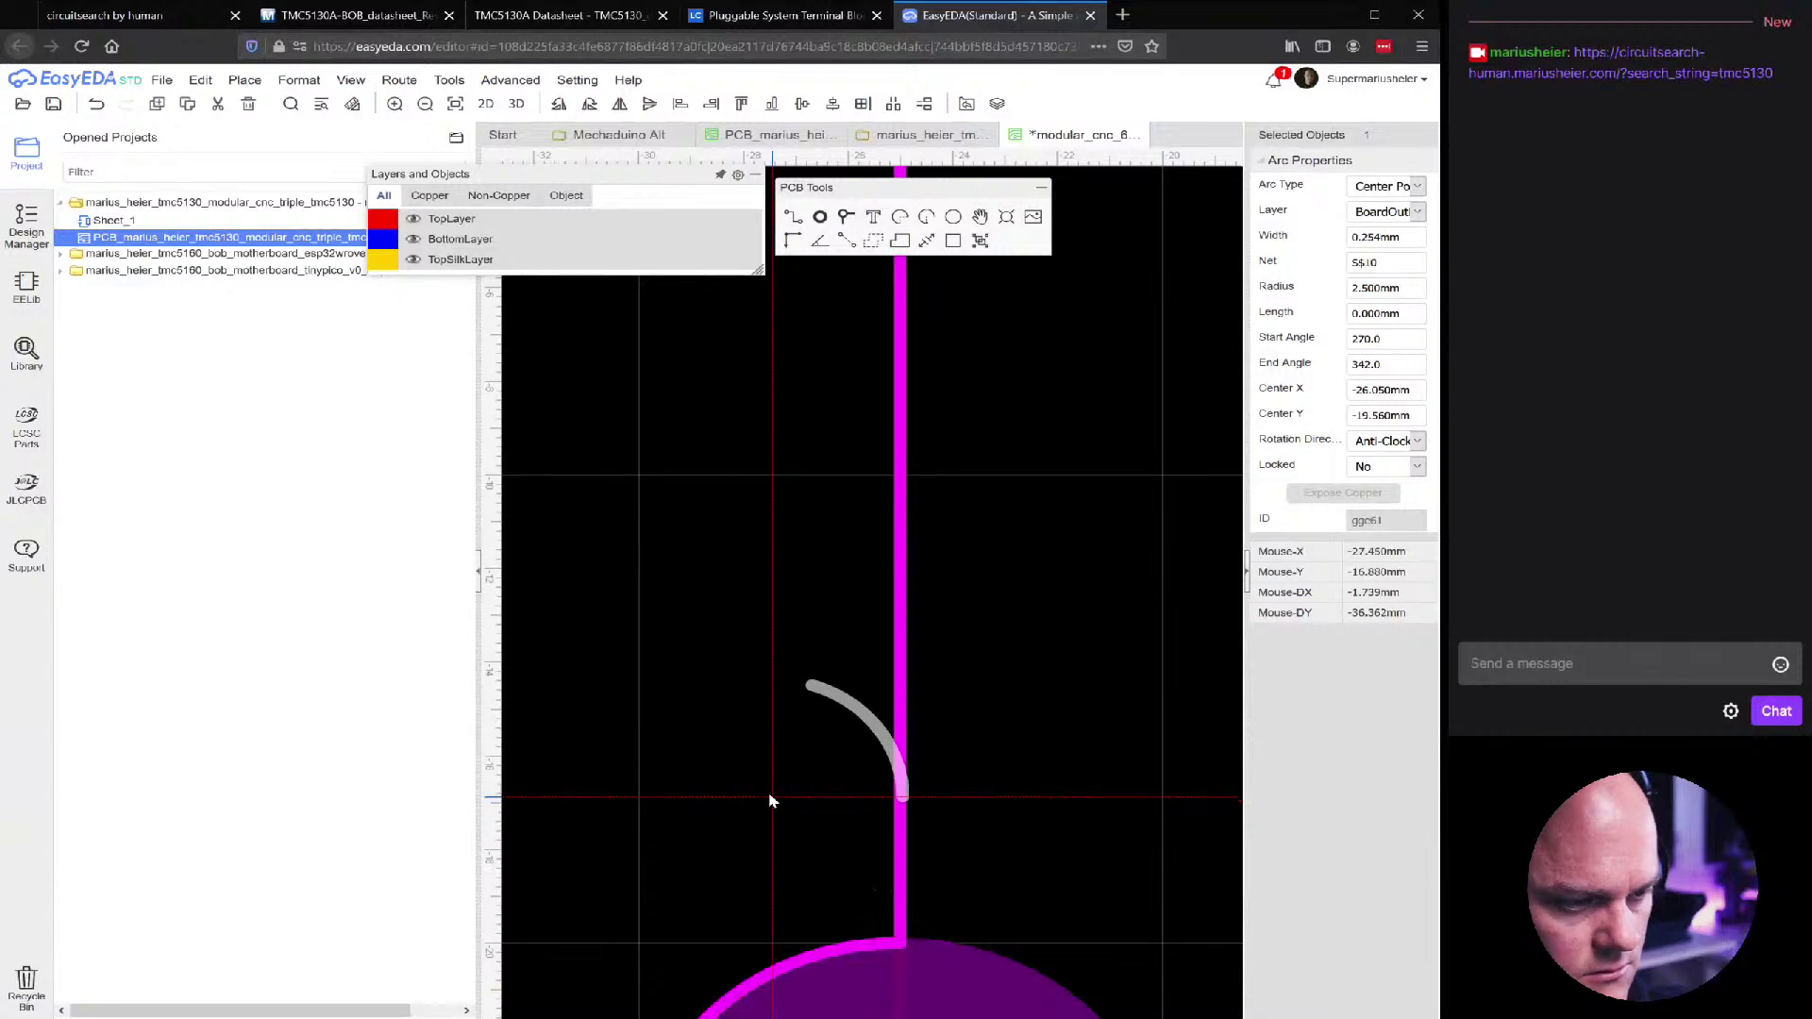
pyautogui.press('space')
pyautogui.press('space')
pyautogui.click(747, 645)
pyautogui.click(641, 716)
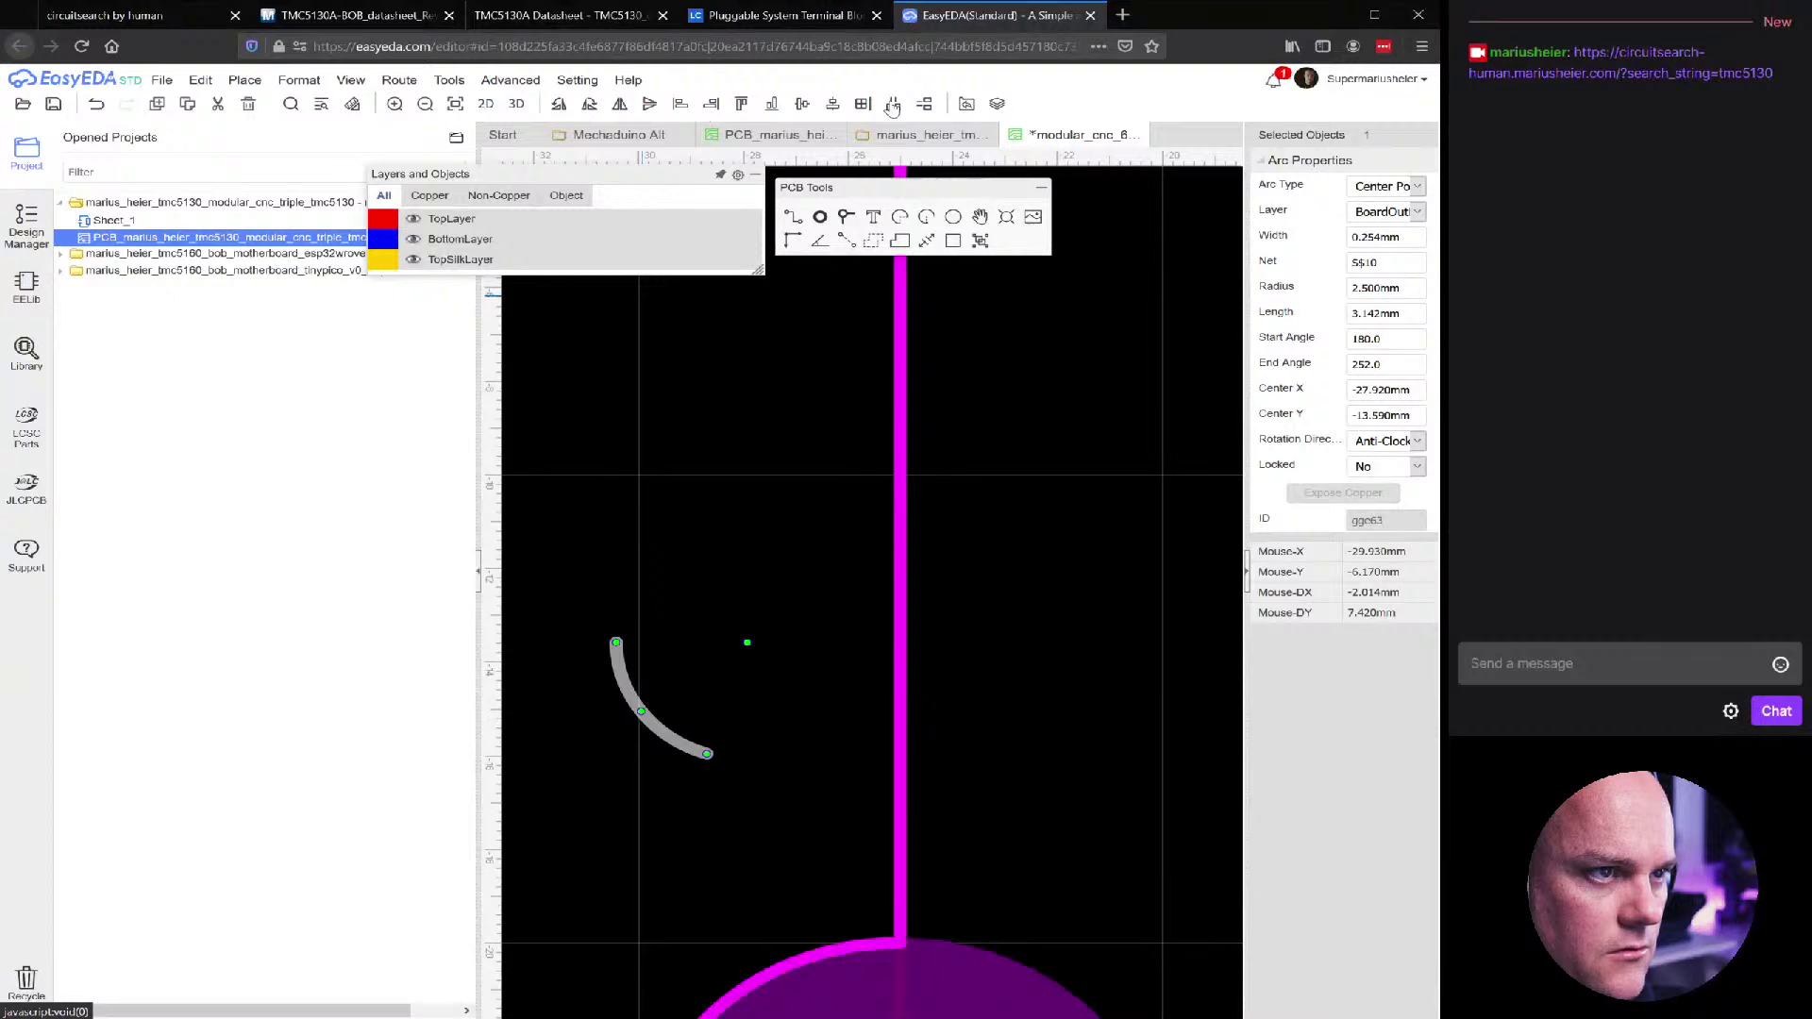
# Flip the arc copy vertically and undo that flip
pyautogui.moveTo(300, 85)
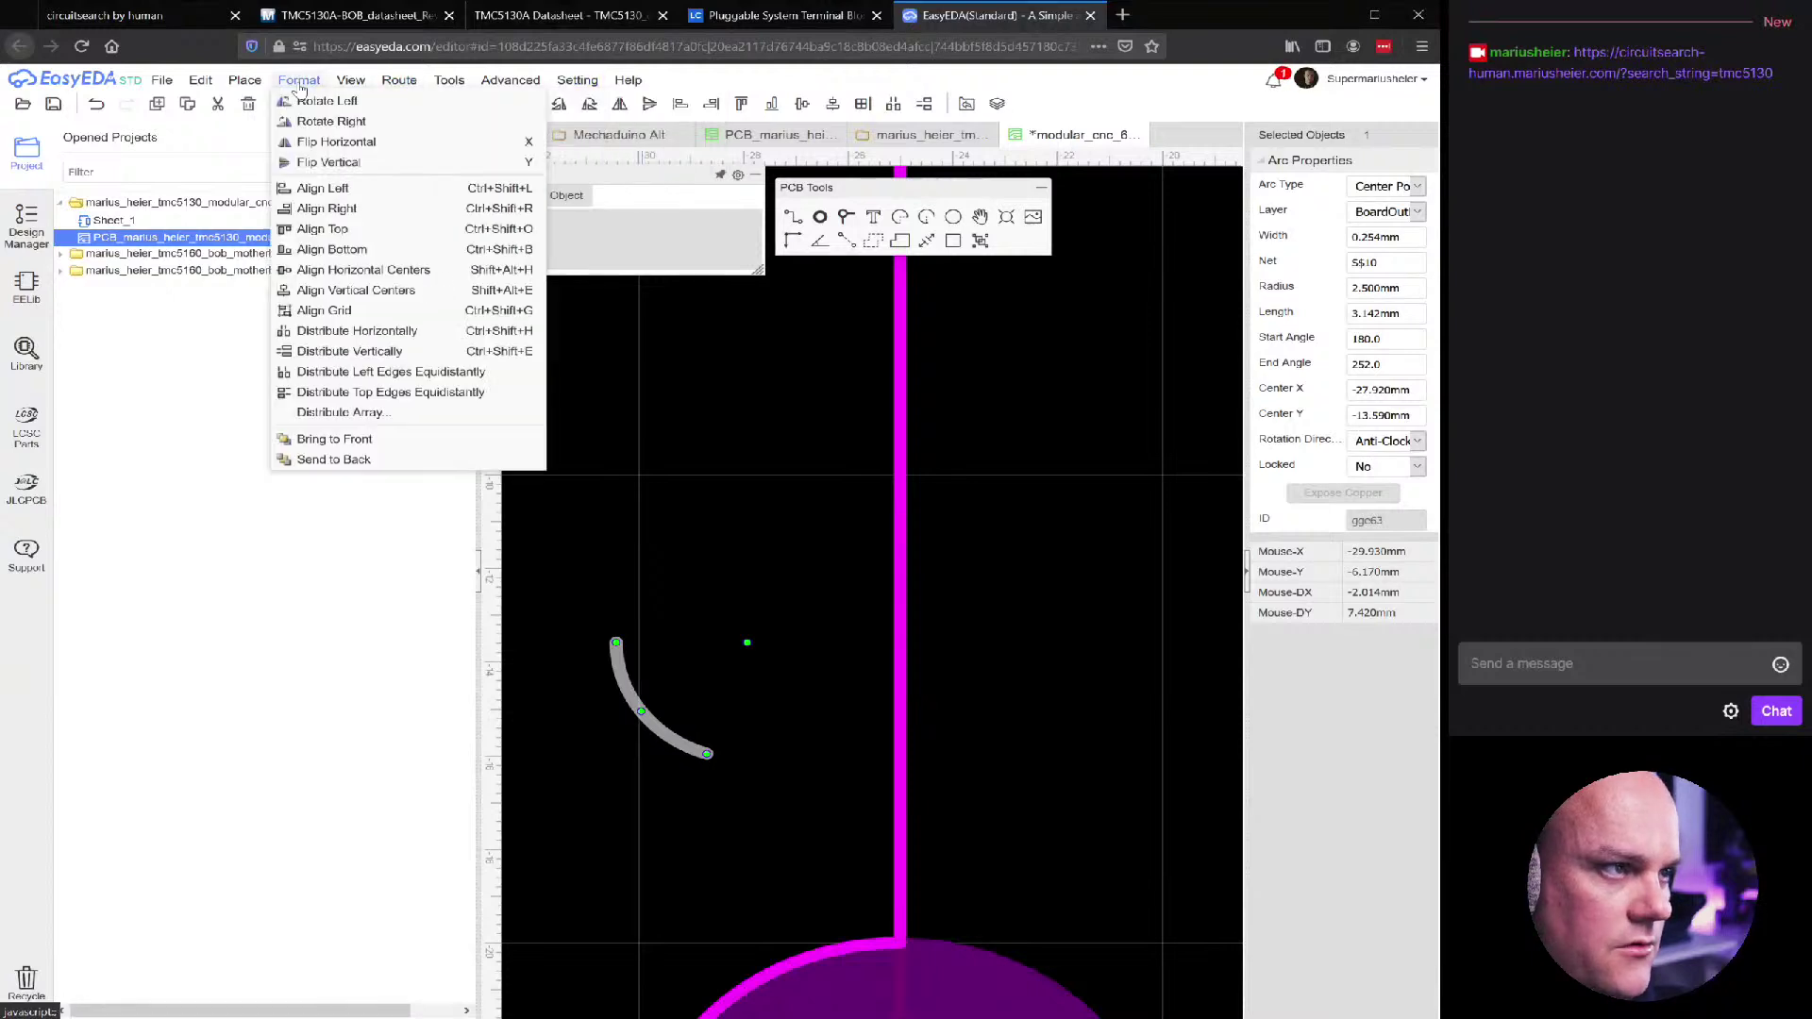
pyautogui.click(328, 163)
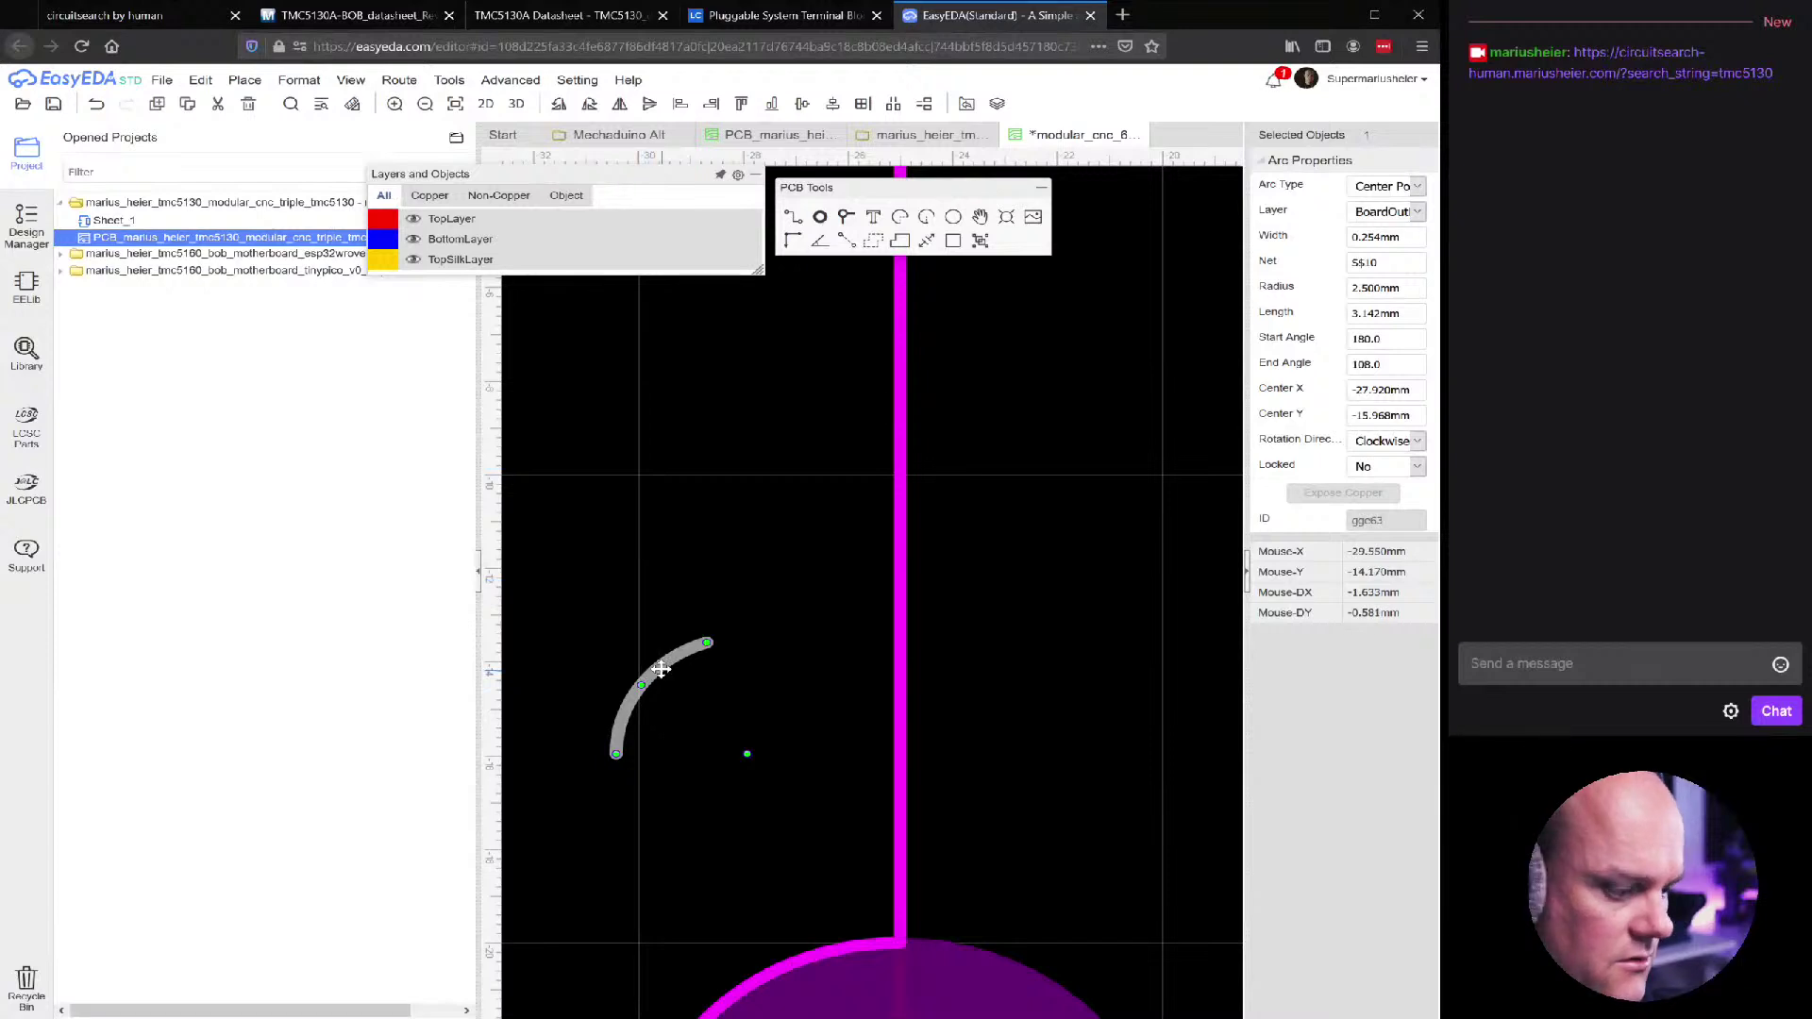
pyautogui.hotkey('ctrl', 'z')
# Flip the arc copy horizontally and move it between the left edge and lower-left corner arc, centred at X -27.500 mm, Y -17.930 mm
pyautogui.press('x')
pyautogui.moveTo(708, 698); pyautogui.dragTo(891, 891)
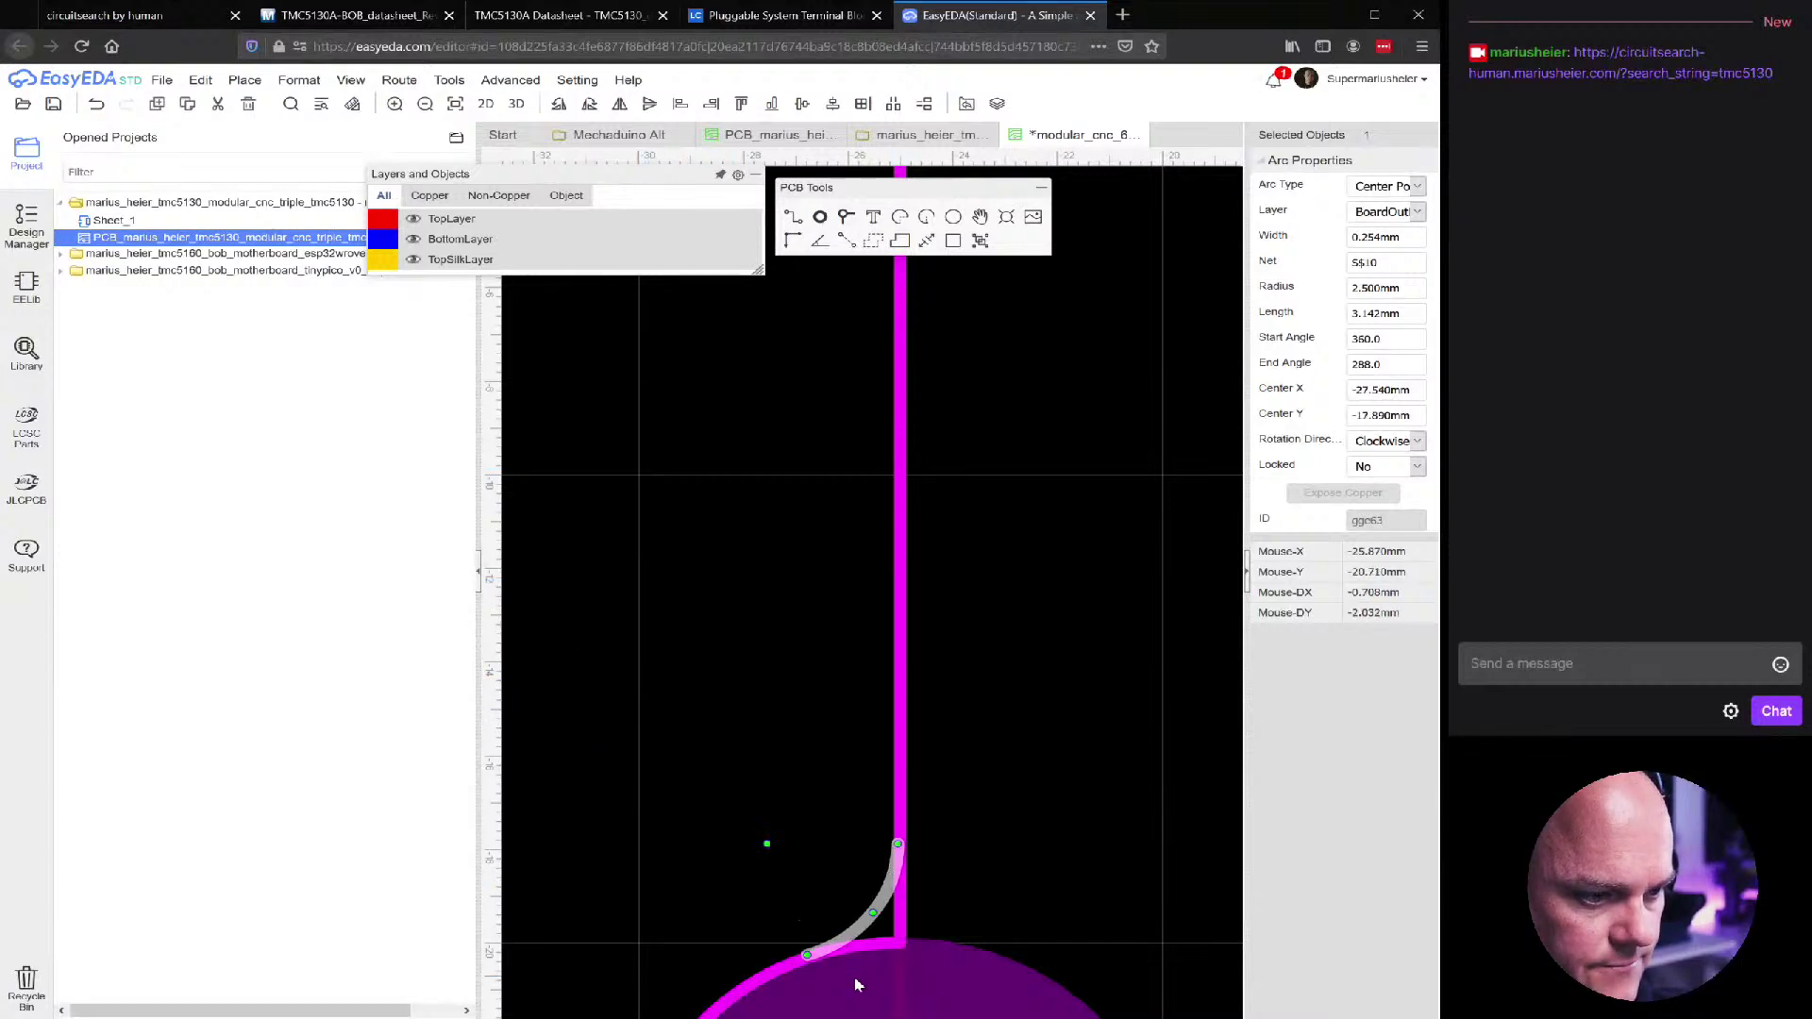
pyautogui.scroll(2, 853, 972)
pyautogui.scroll(3, 825, 991)
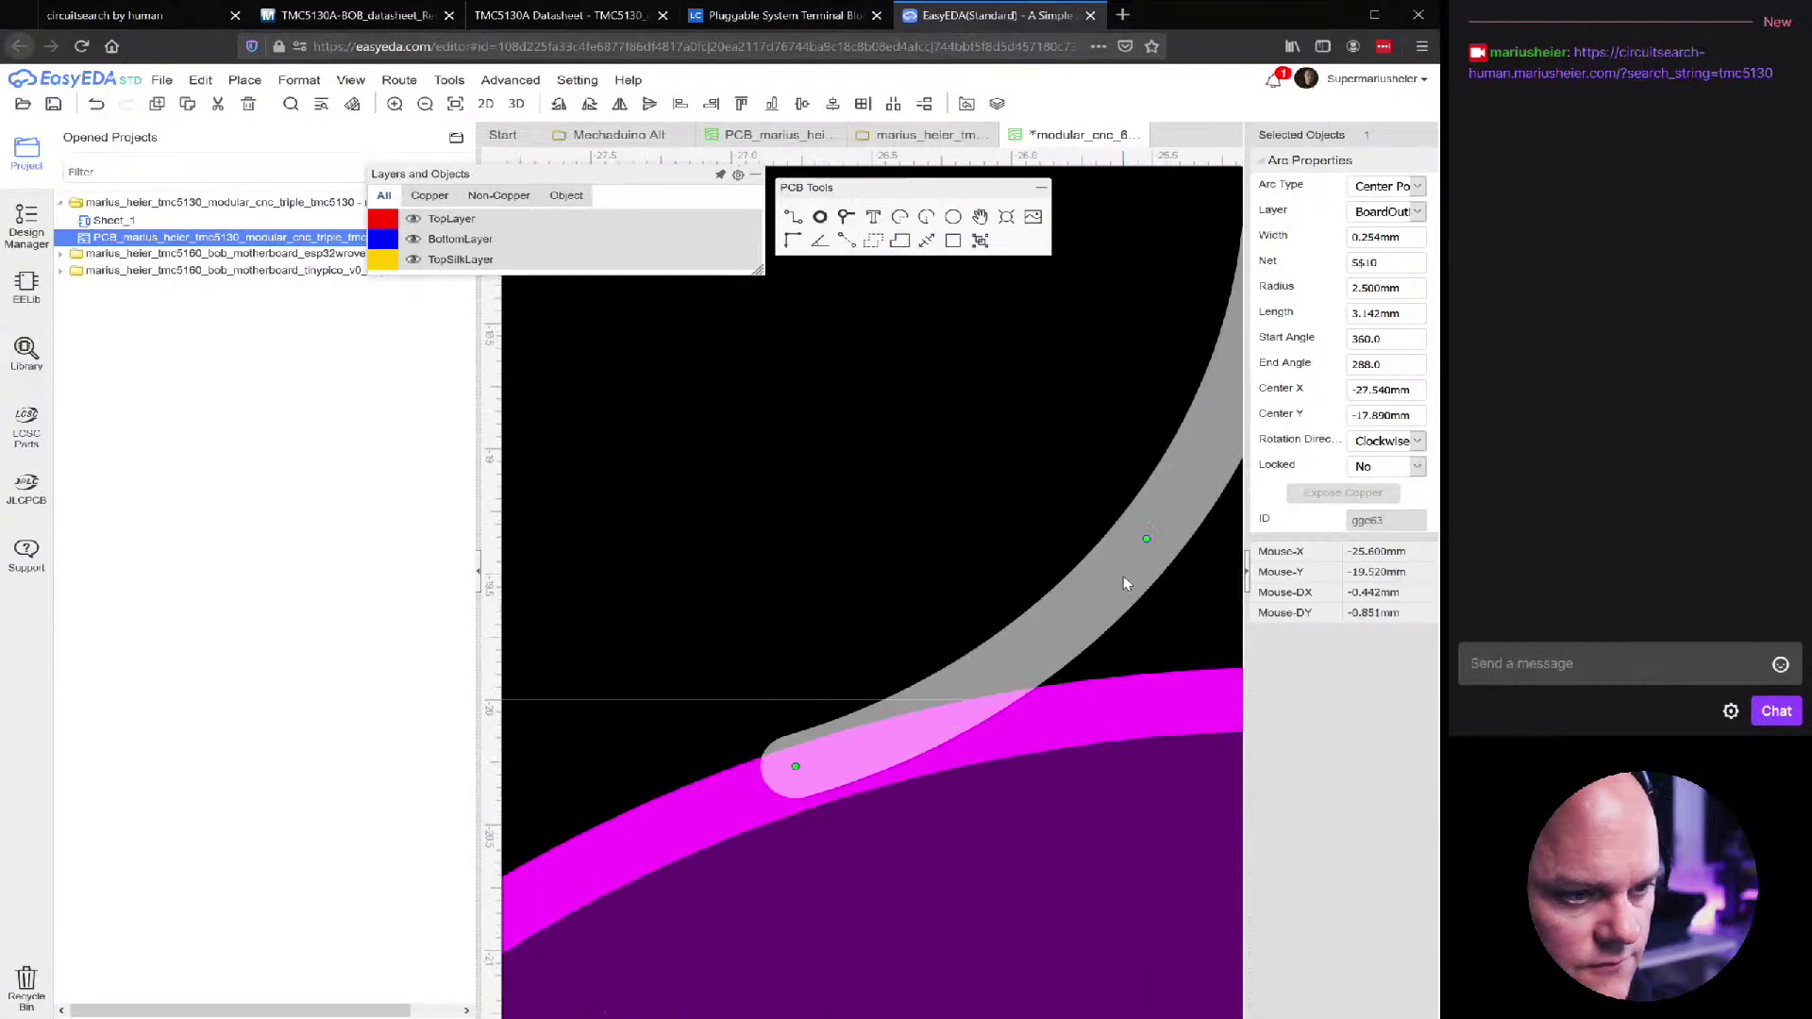
pyautogui.moveTo(1055, 618); pyautogui.dragTo(1056, 627)
pyautogui.scroll(6, 1132, 491)
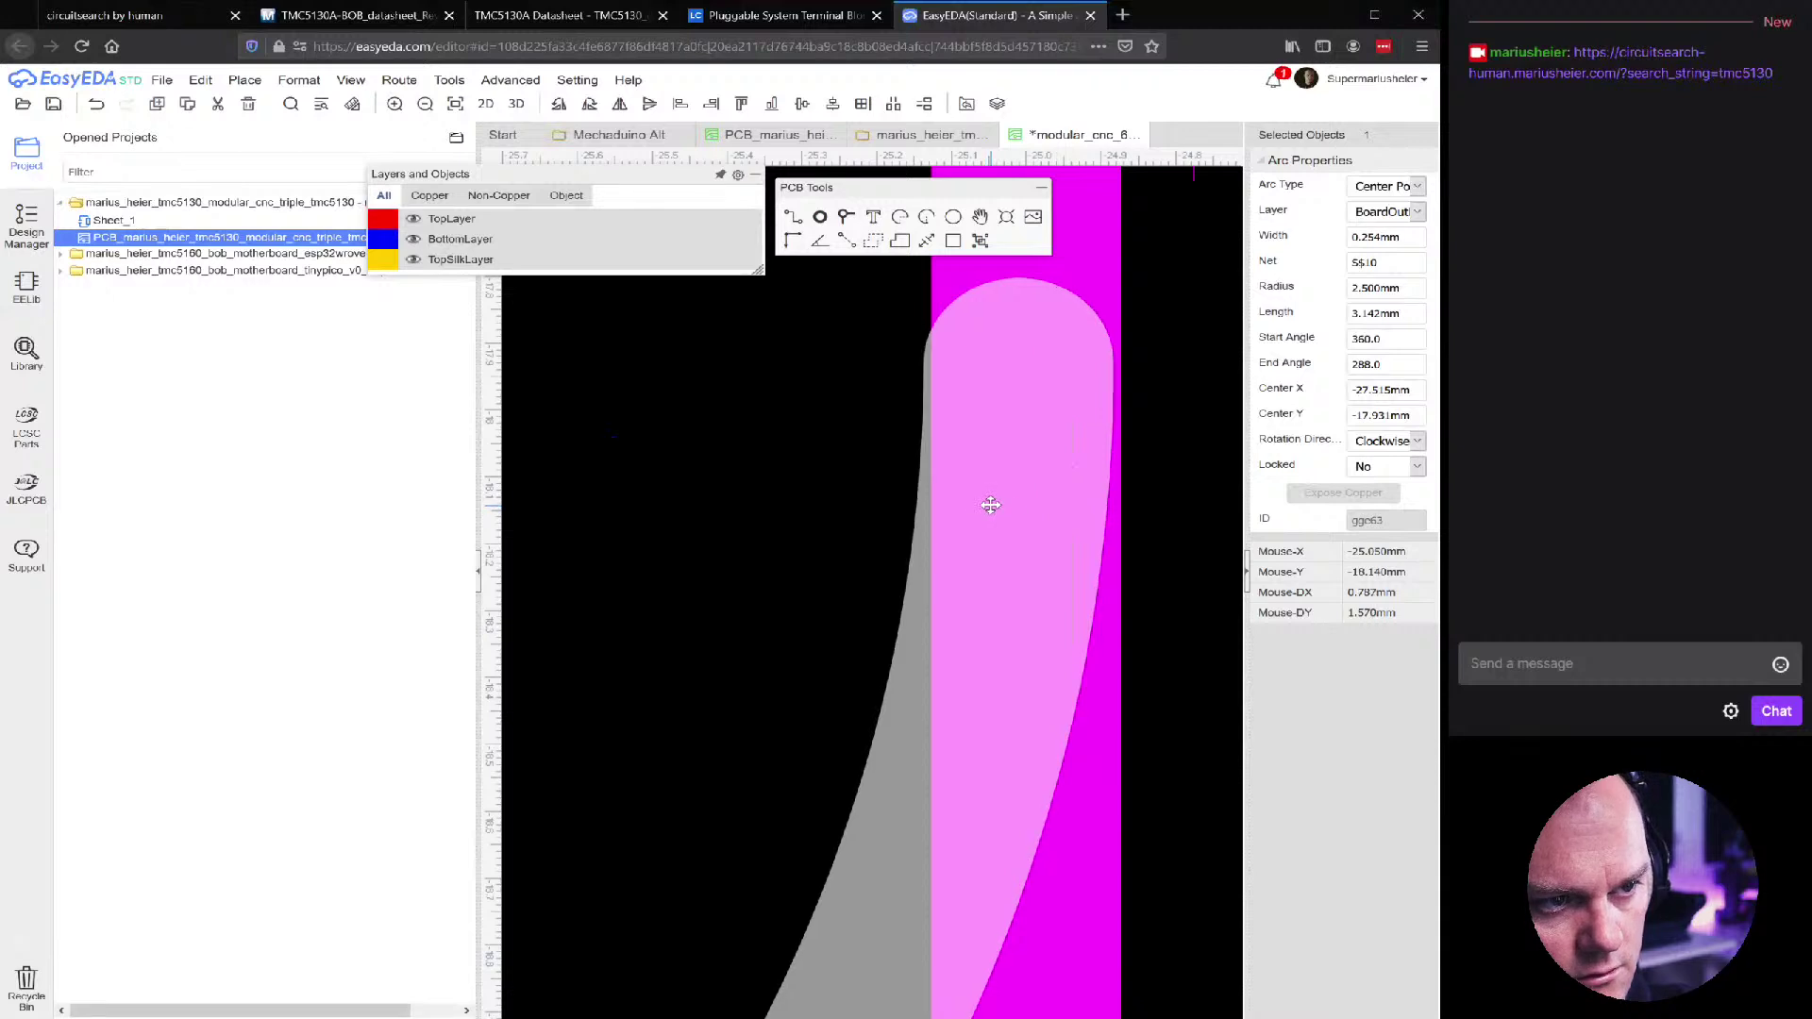
pyautogui.scroll(-3, 963, 625)
pyautogui.scroll(2, 934, 690)
pyautogui.scroll(-3, 932, 690)
pyautogui.scroll(1, 932, 690)
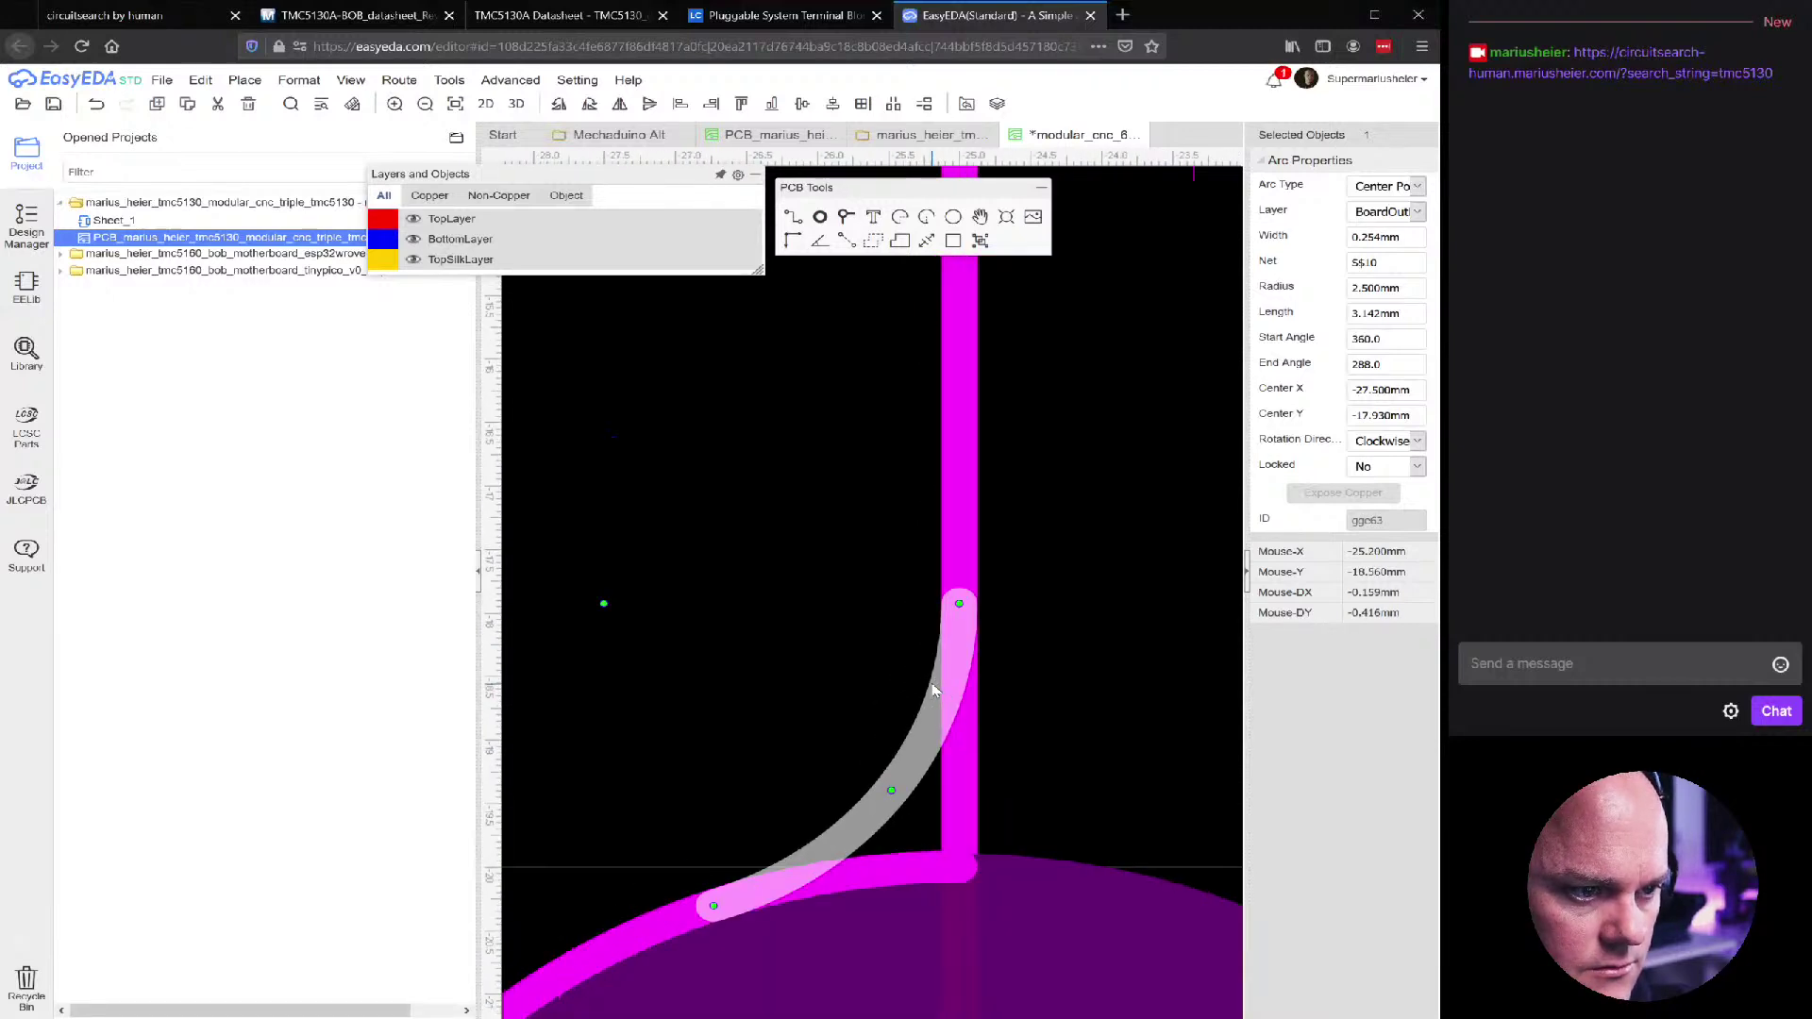
# Shorten the left edge's lower end to Y -17.970 mm at the small arc and trim the lower-left corner arc to about 109.2° start angle
pyautogui.click(963, 798)
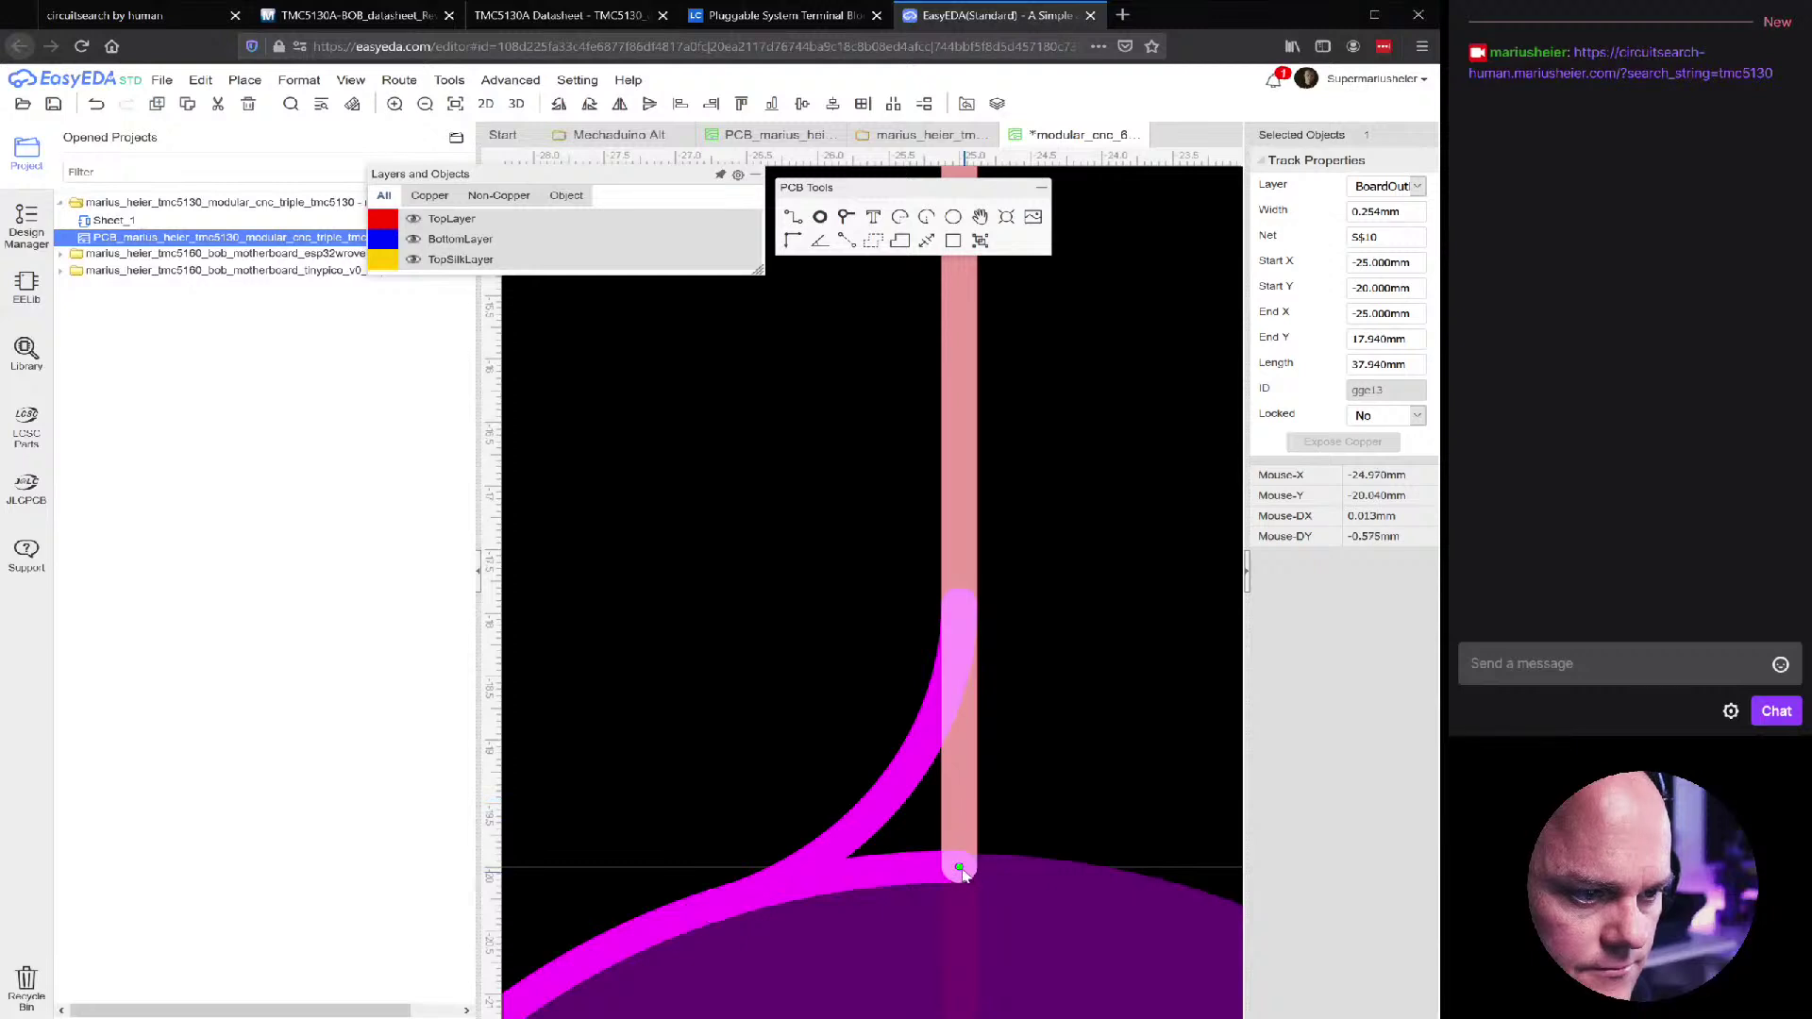
pyautogui.moveTo(958, 863); pyautogui.dragTo(958, 607)
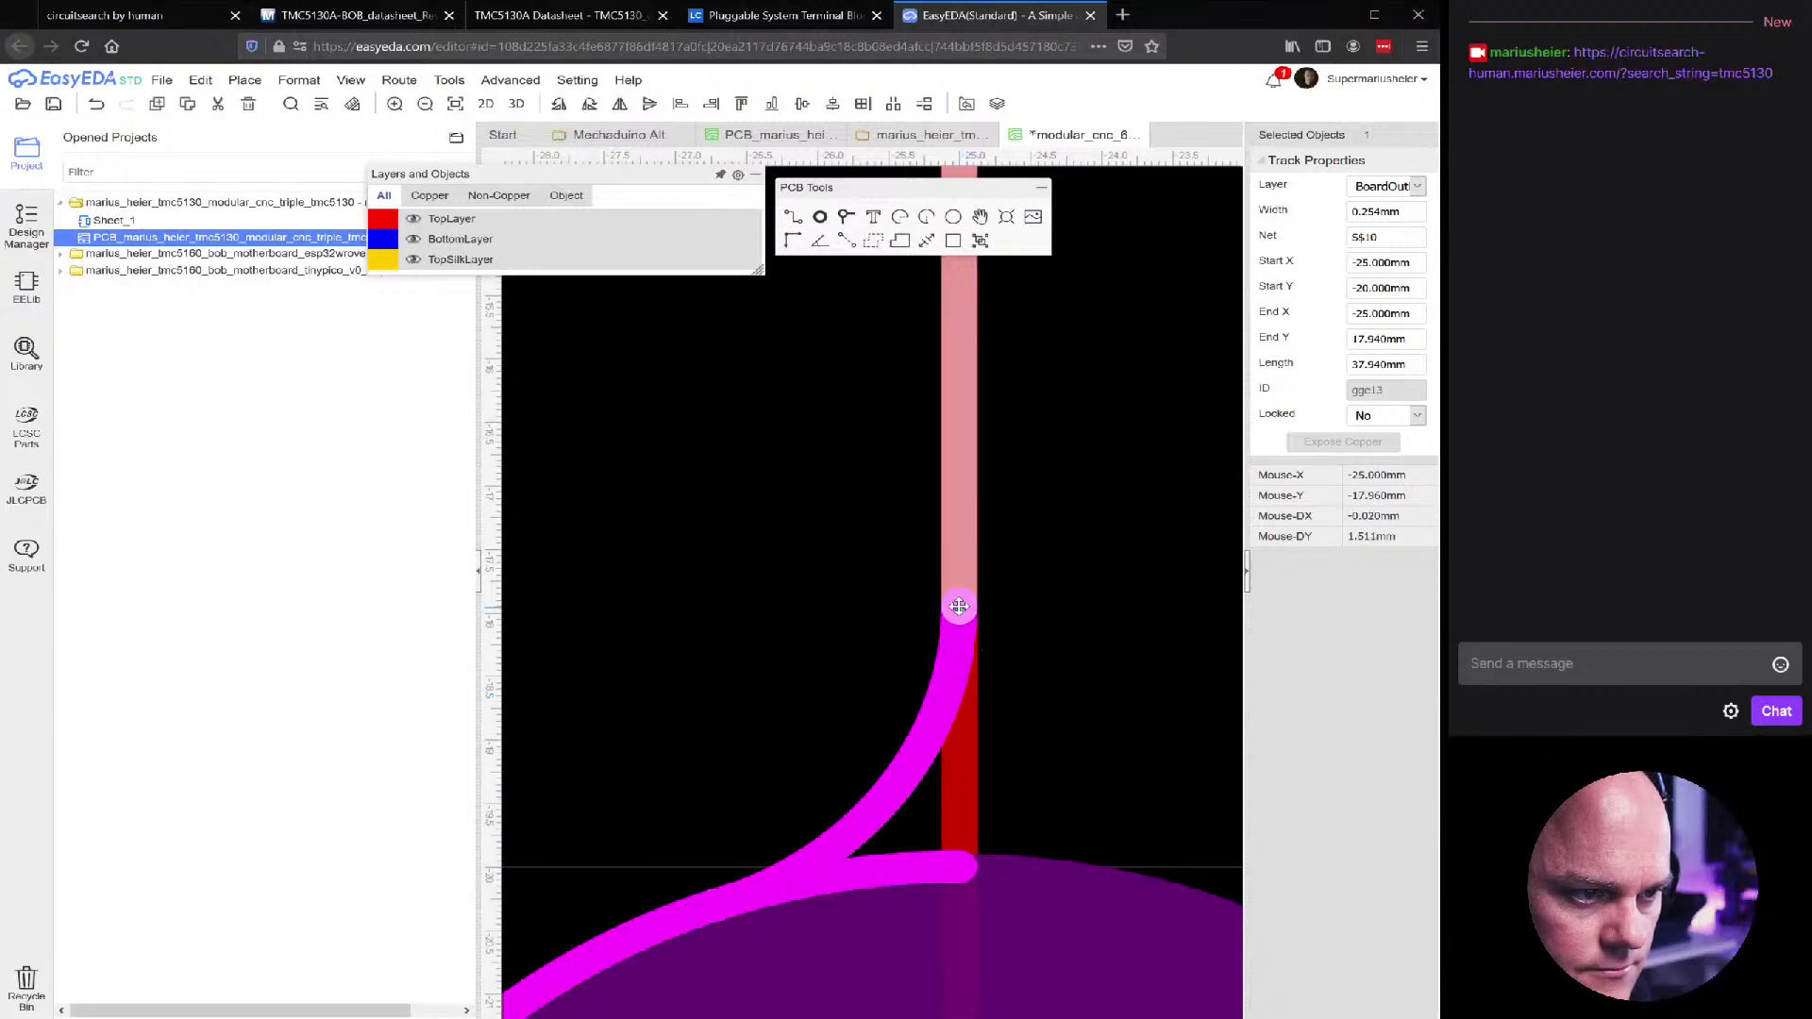
pyautogui.click(929, 882)
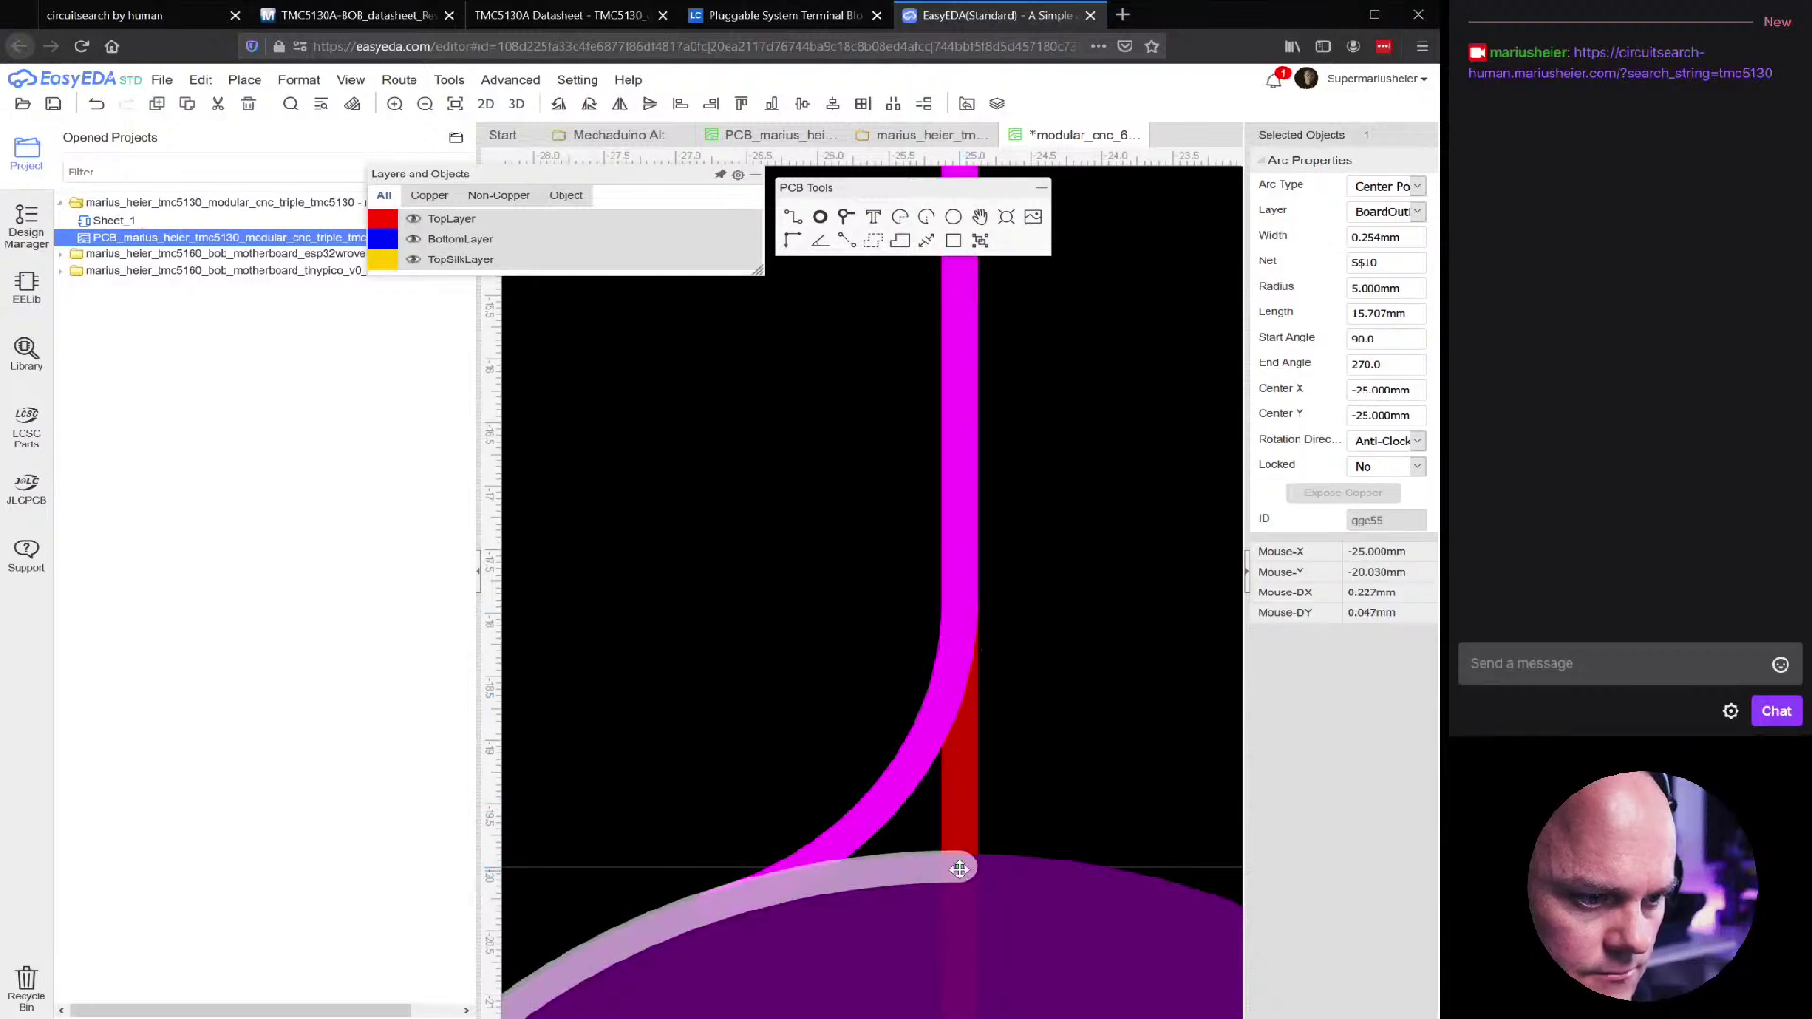
pyautogui.moveTo(958, 870); pyautogui.dragTo(728, 898)
# Readjust the lower-left corner arc's upper end to a start angle of 110.2° where it overlaps the small arc
pyautogui.scroll(4, 717, 911)
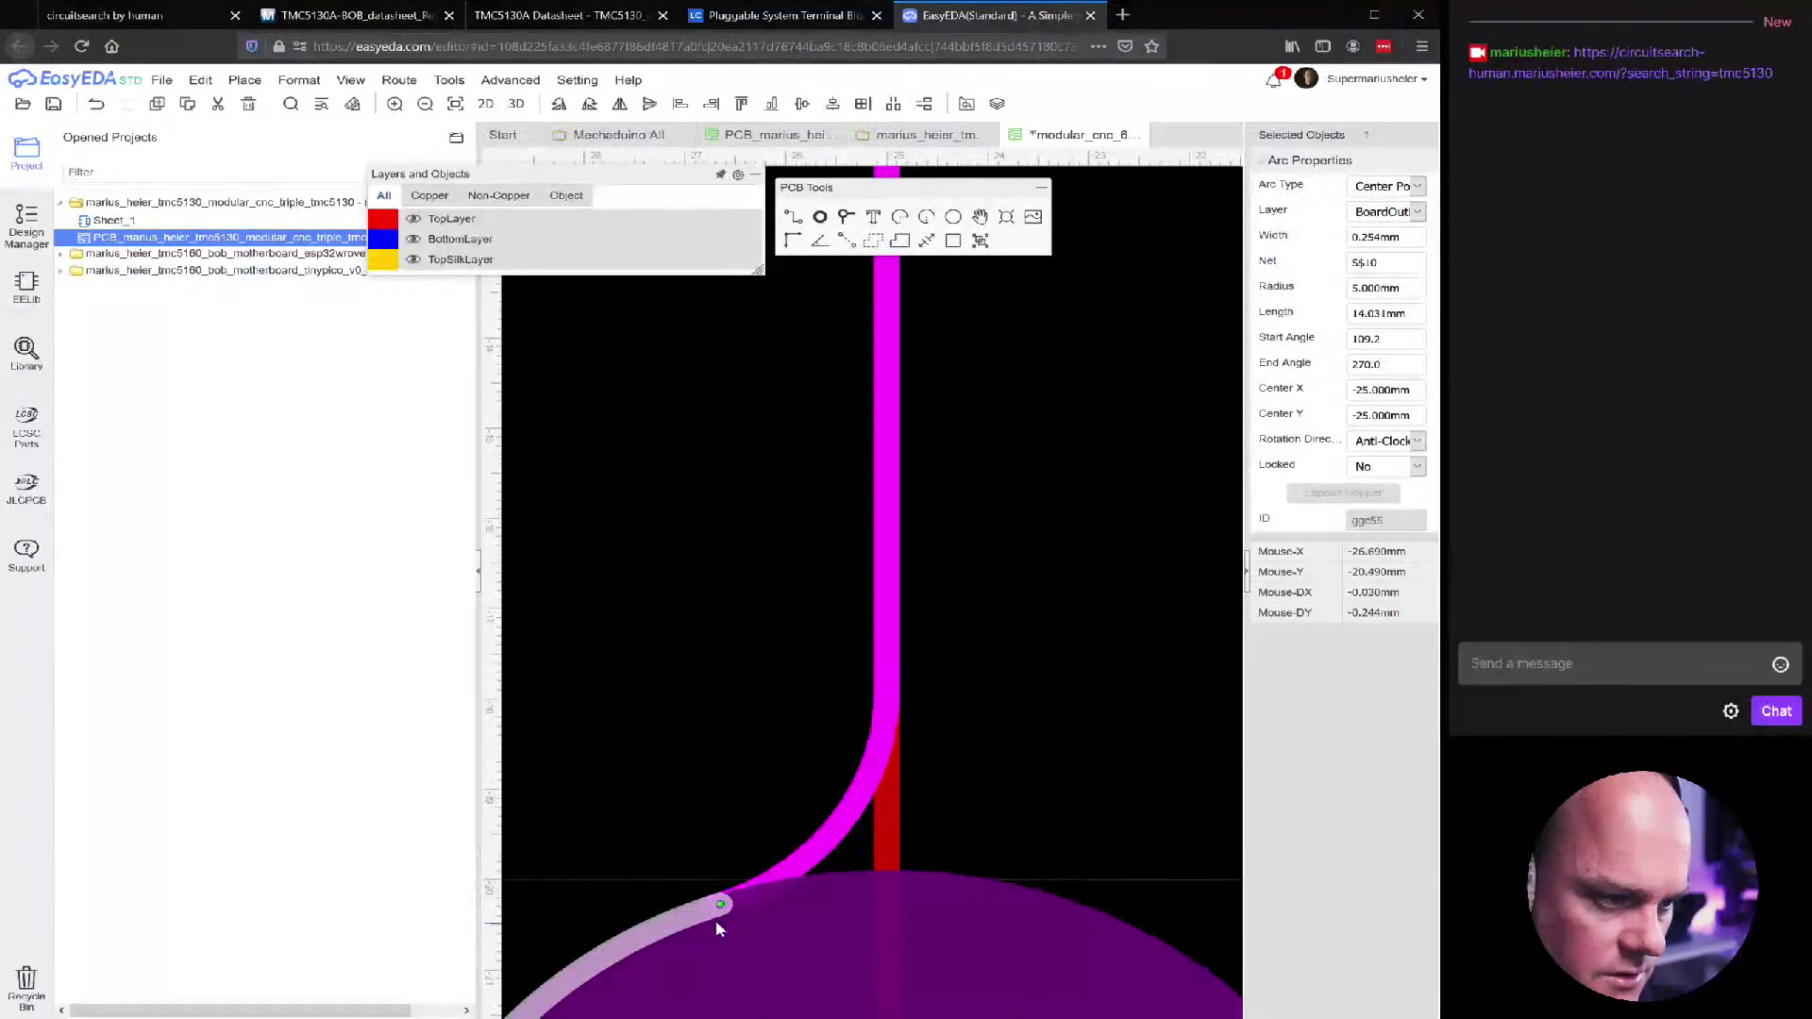
pyautogui.scroll(5, 717, 920)
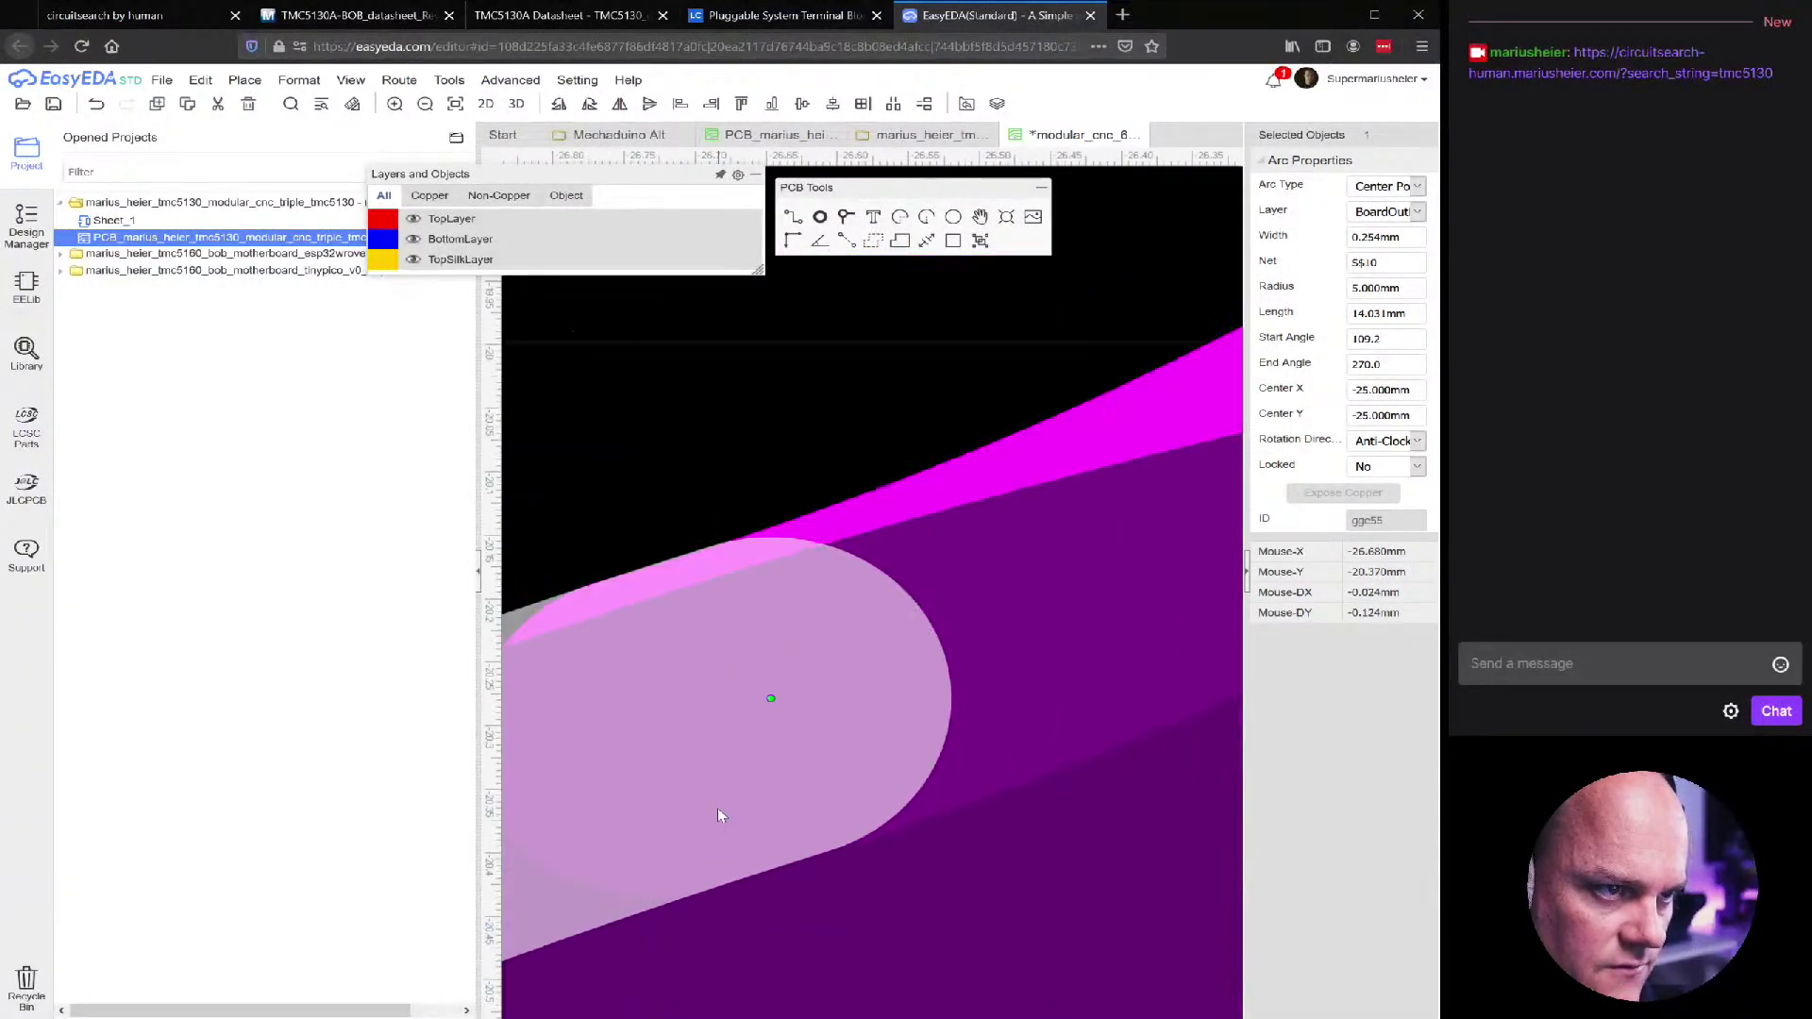
pyautogui.scroll(-3, 717, 813)
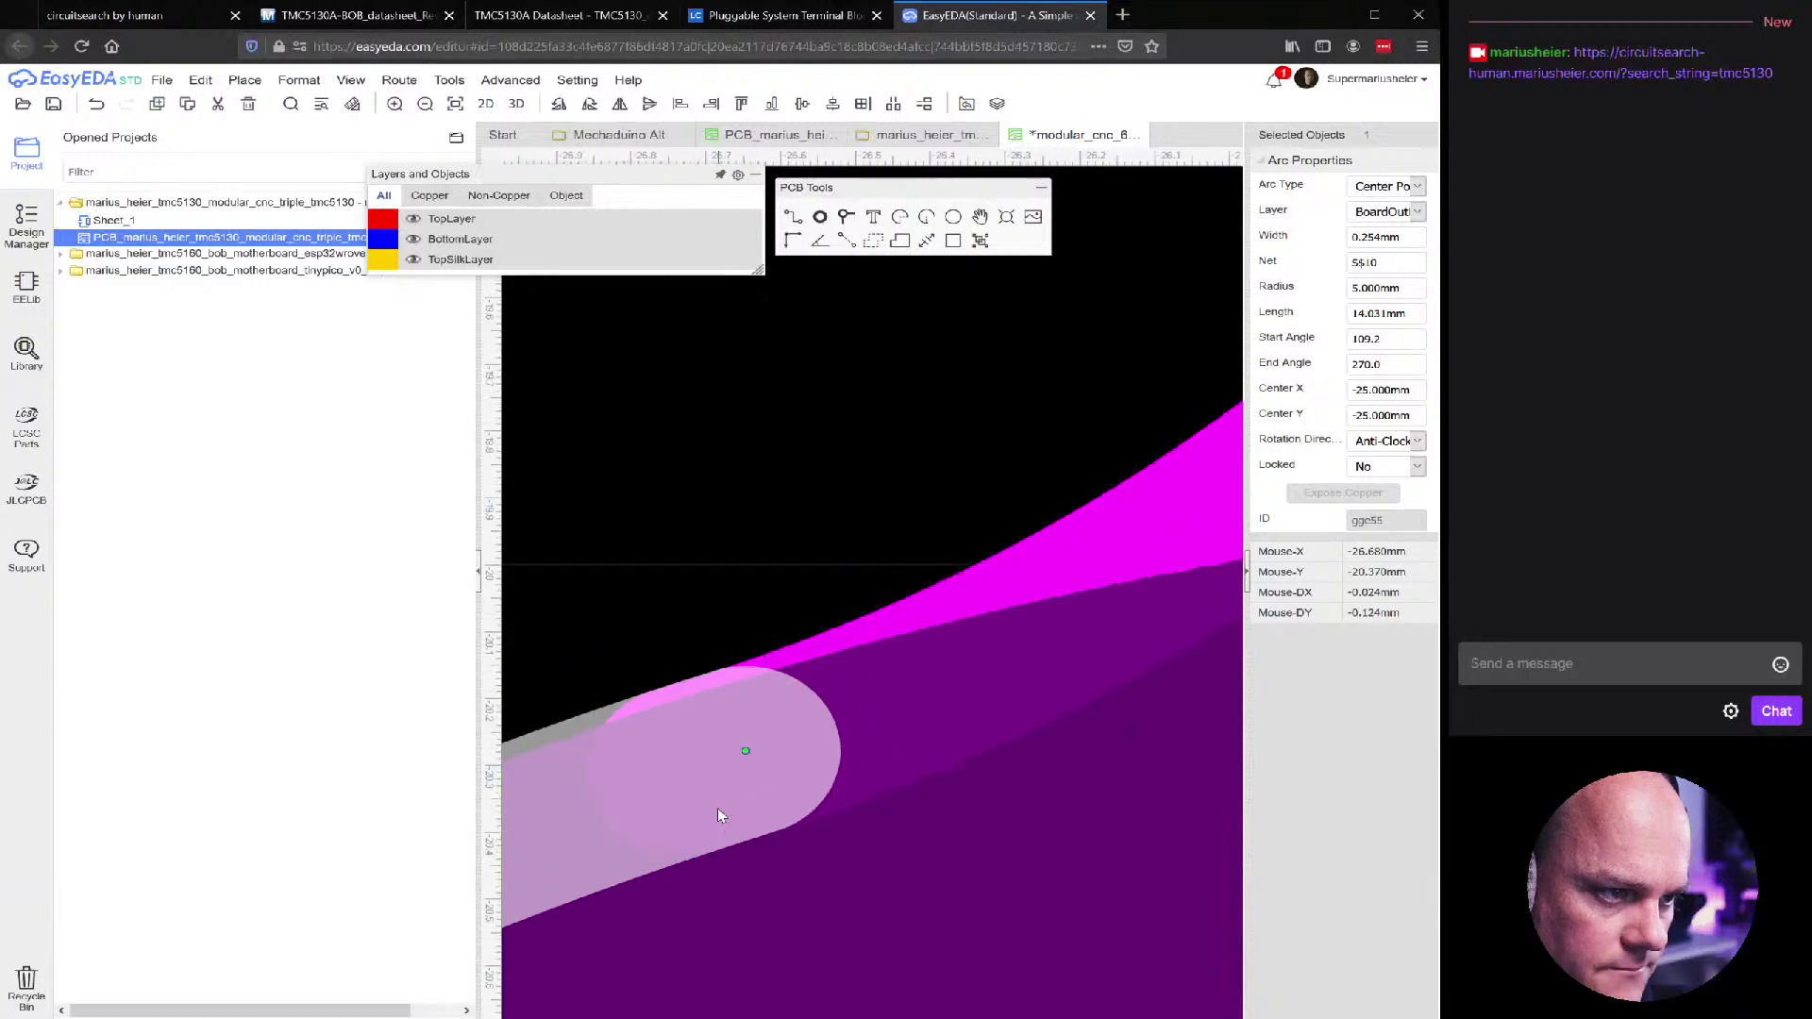
pyautogui.moveTo(740, 772); pyautogui.dragTo(720, 768)
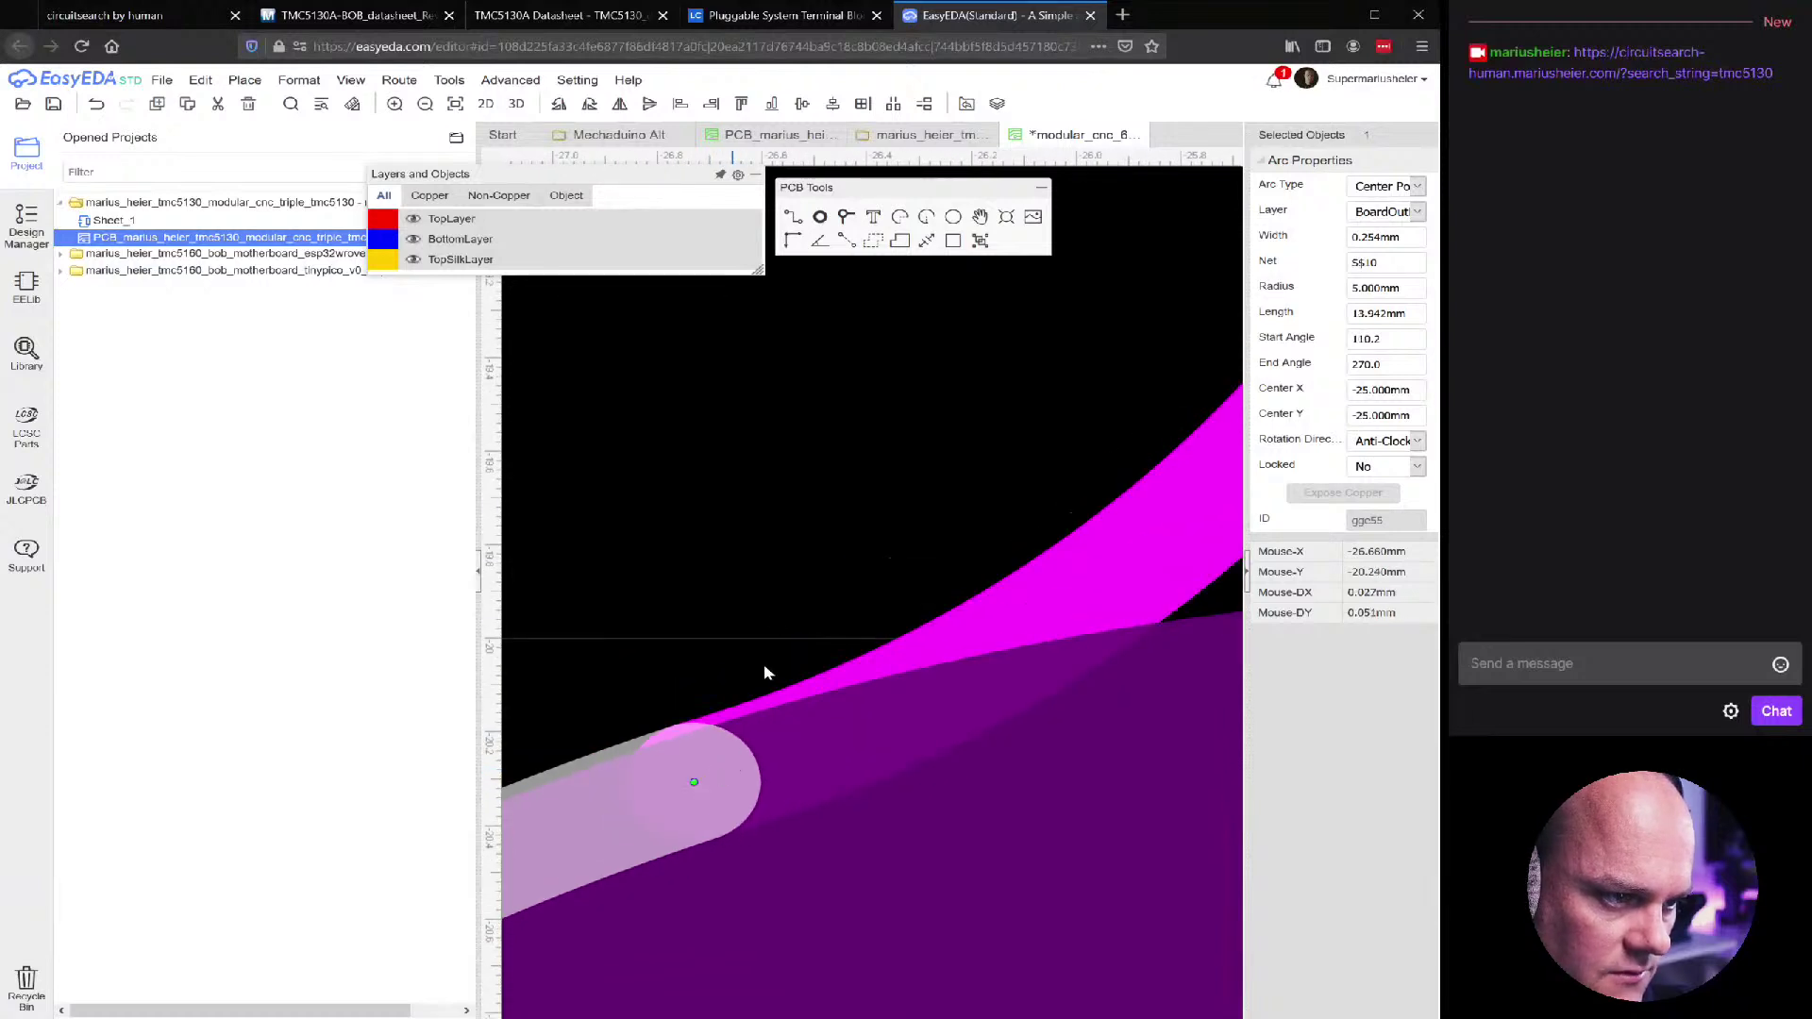
pyautogui.scroll(-3, 879, 510)
pyautogui.click(896, 516)
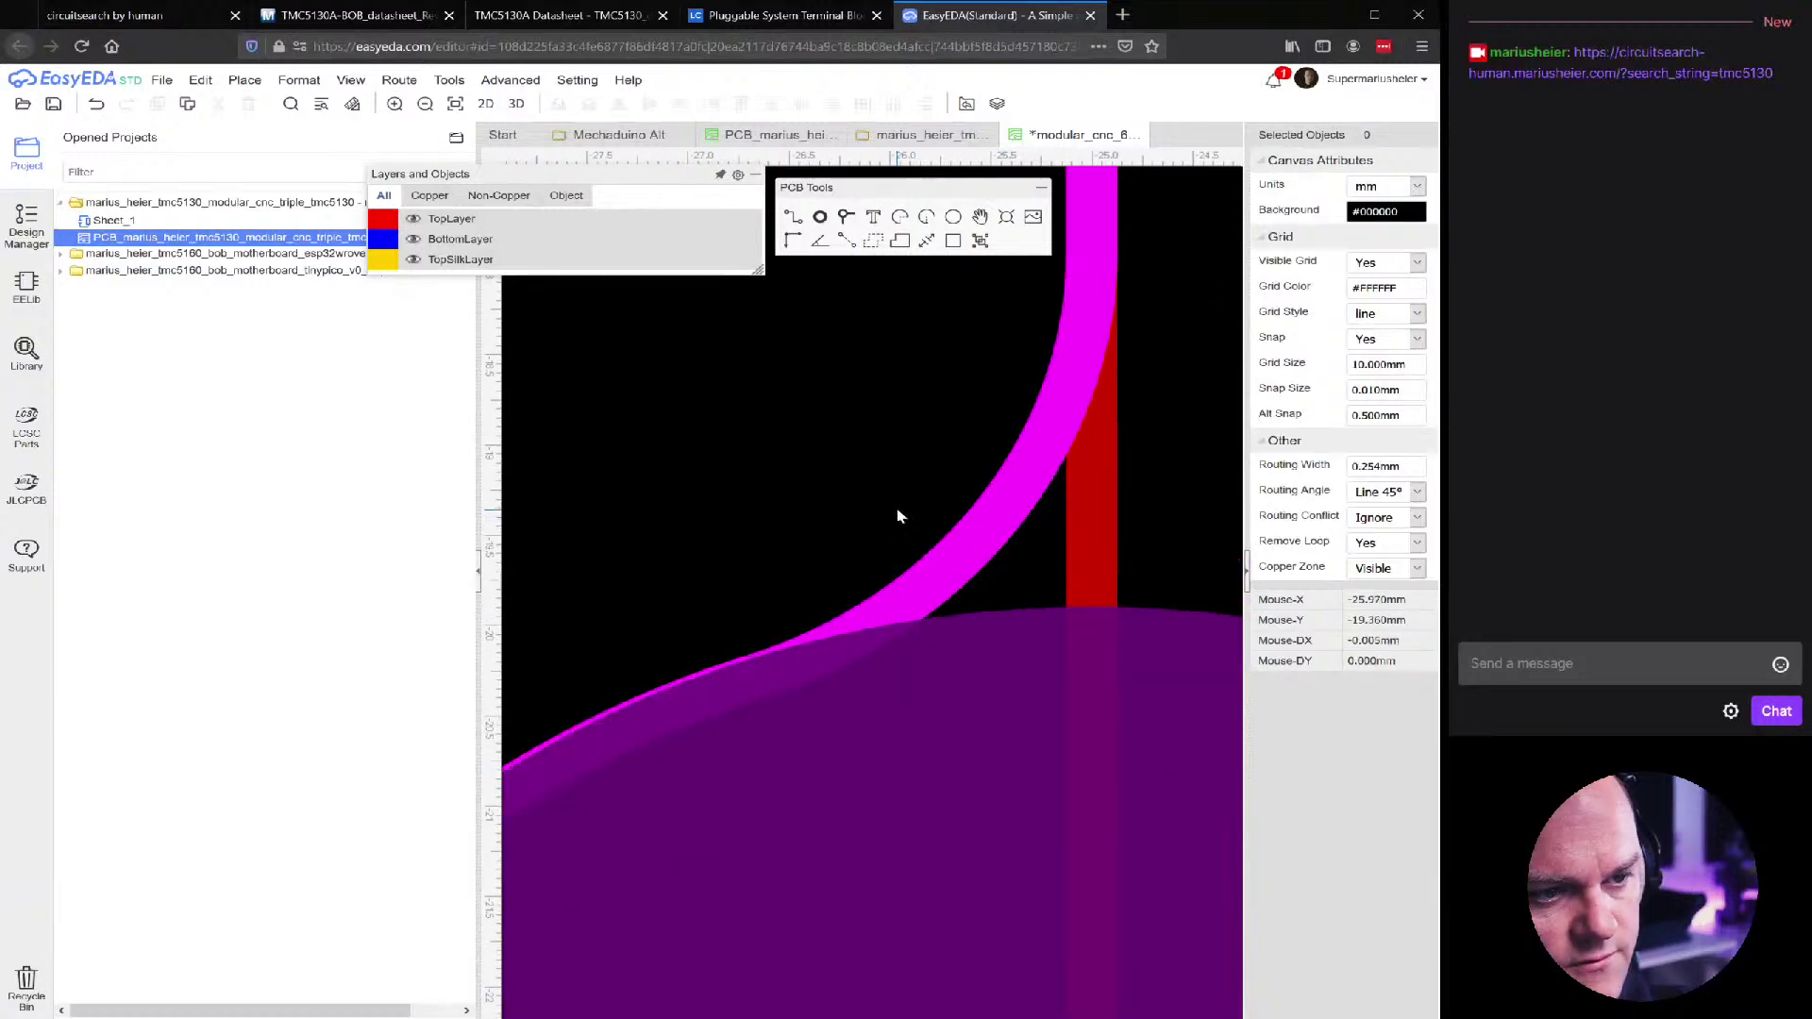
# Delete the red TopLayer guide tracks running between the pads on the left, bottom and top sides
pyautogui.scroll(-3, 896, 514)
pyautogui.click(969, 517)
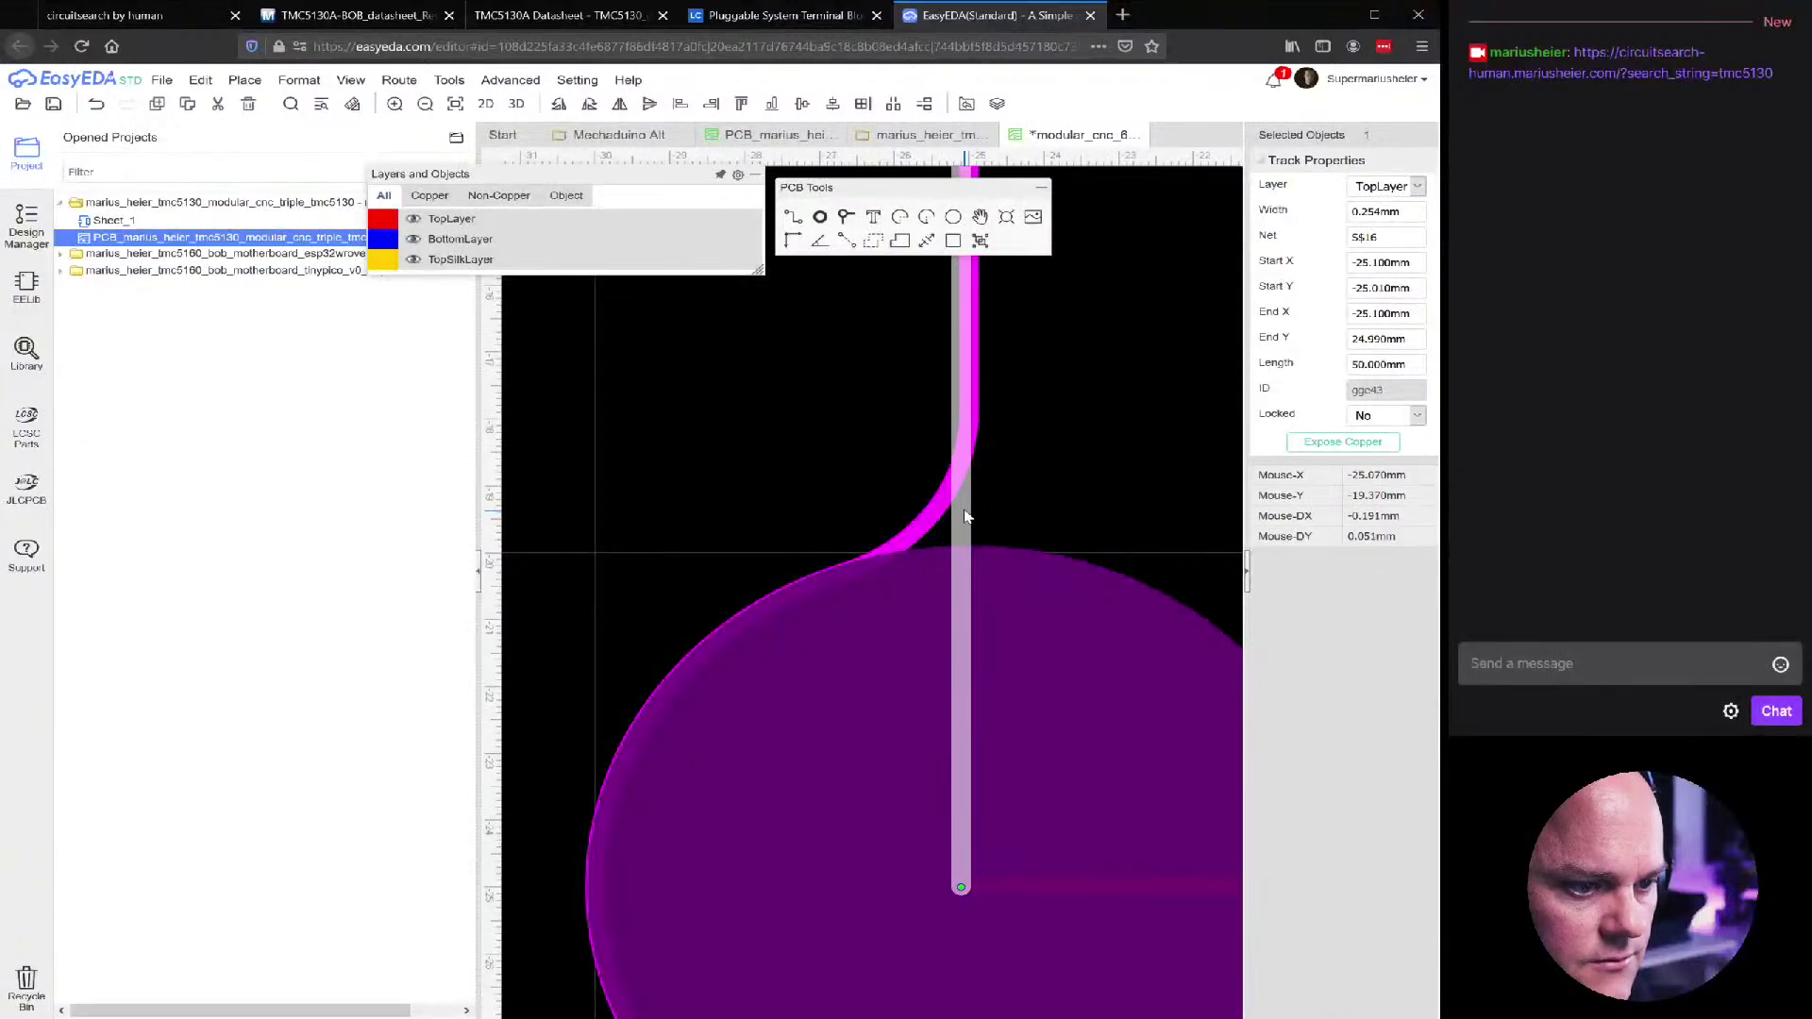
pyautogui.press('Escape')
pyautogui.scroll(-3, 964, 516)
pyautogui.click(1171, 657)
pyautogui.press('Escape')
pyautogui.scroll(-5, 1027, 597)
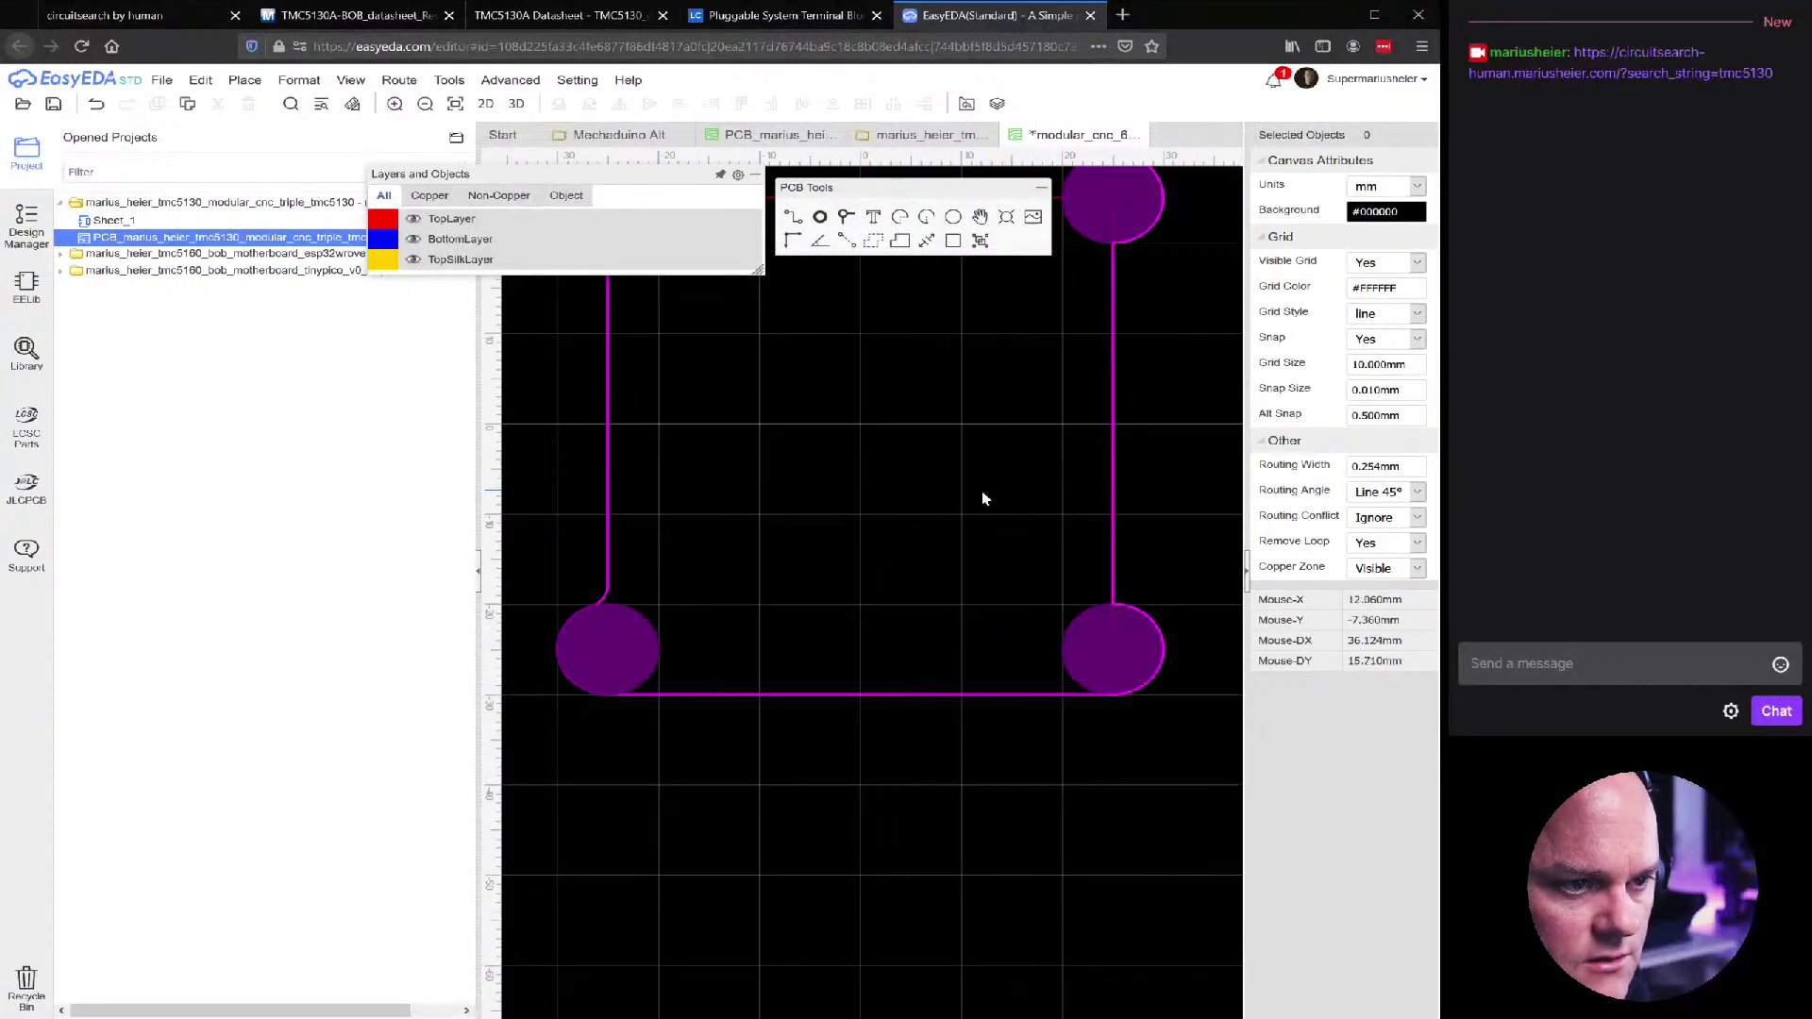
pyautogui.moveTo(982, 487); pyautogui.dragTo(976, 583, button='right')
pyautogui.scroll(-2, 976, 583)
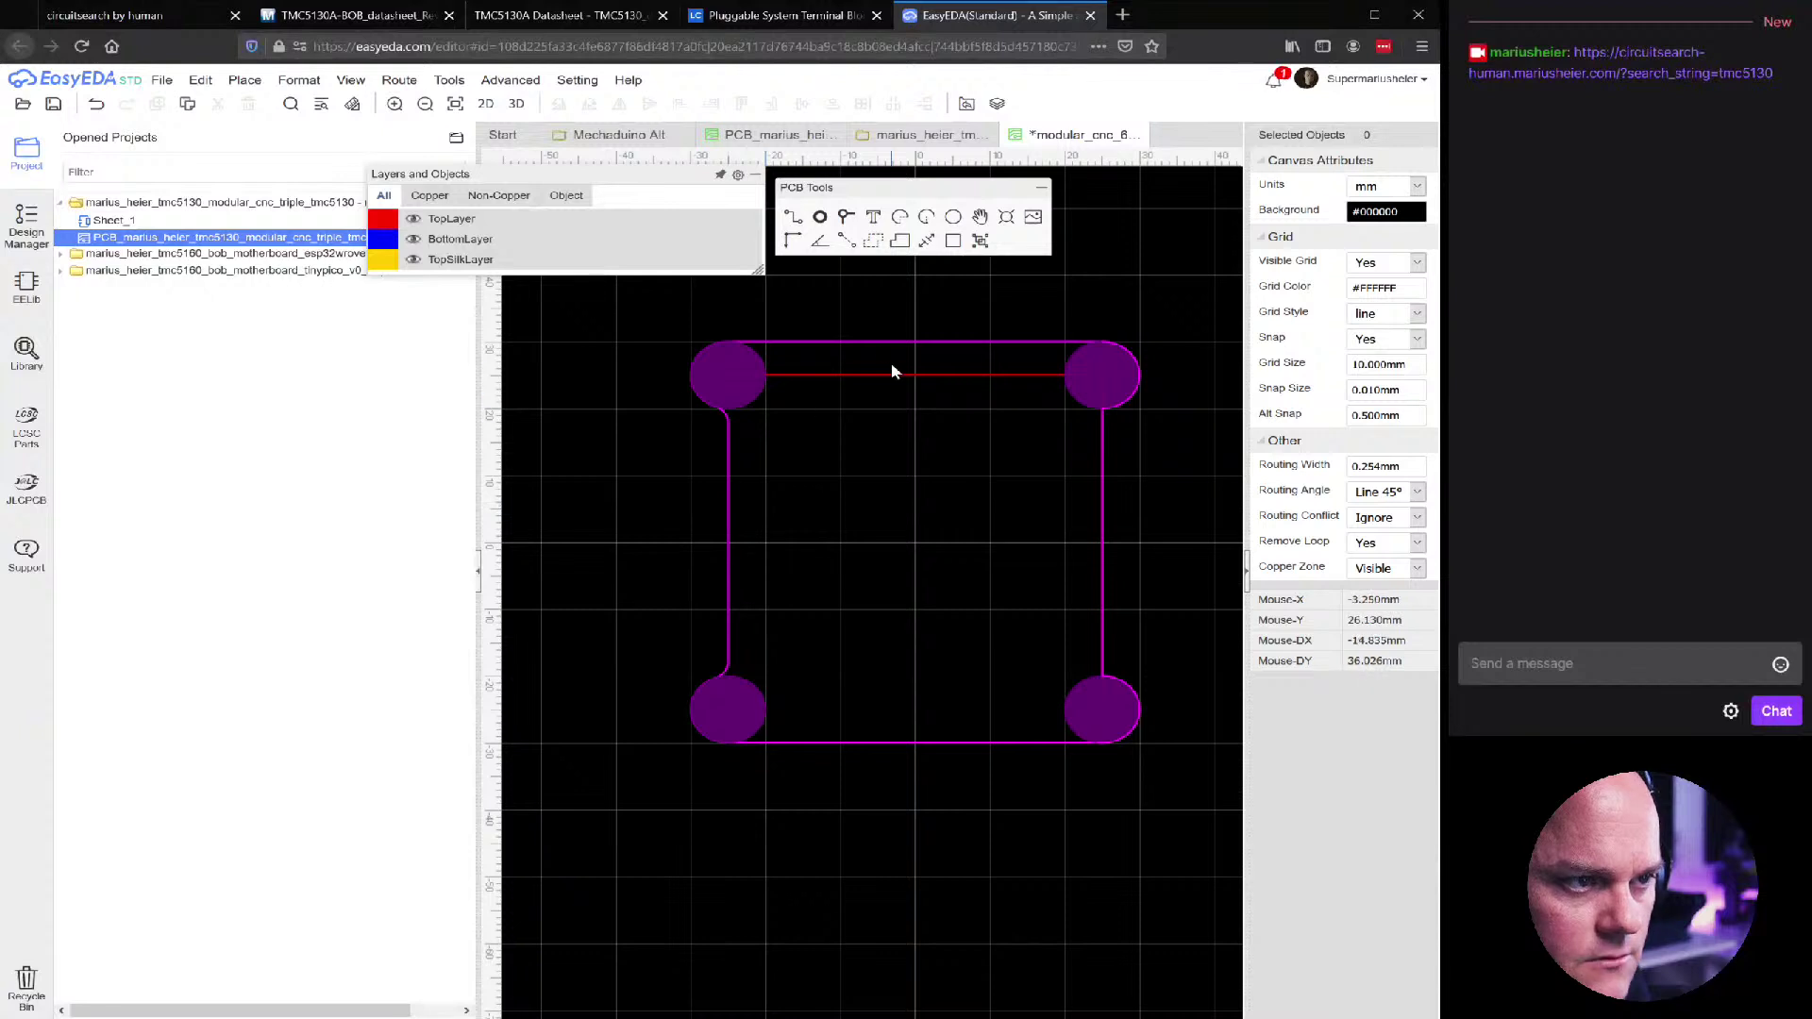
pyautogui.click(841, 375)
pyautogui.press('Escape')
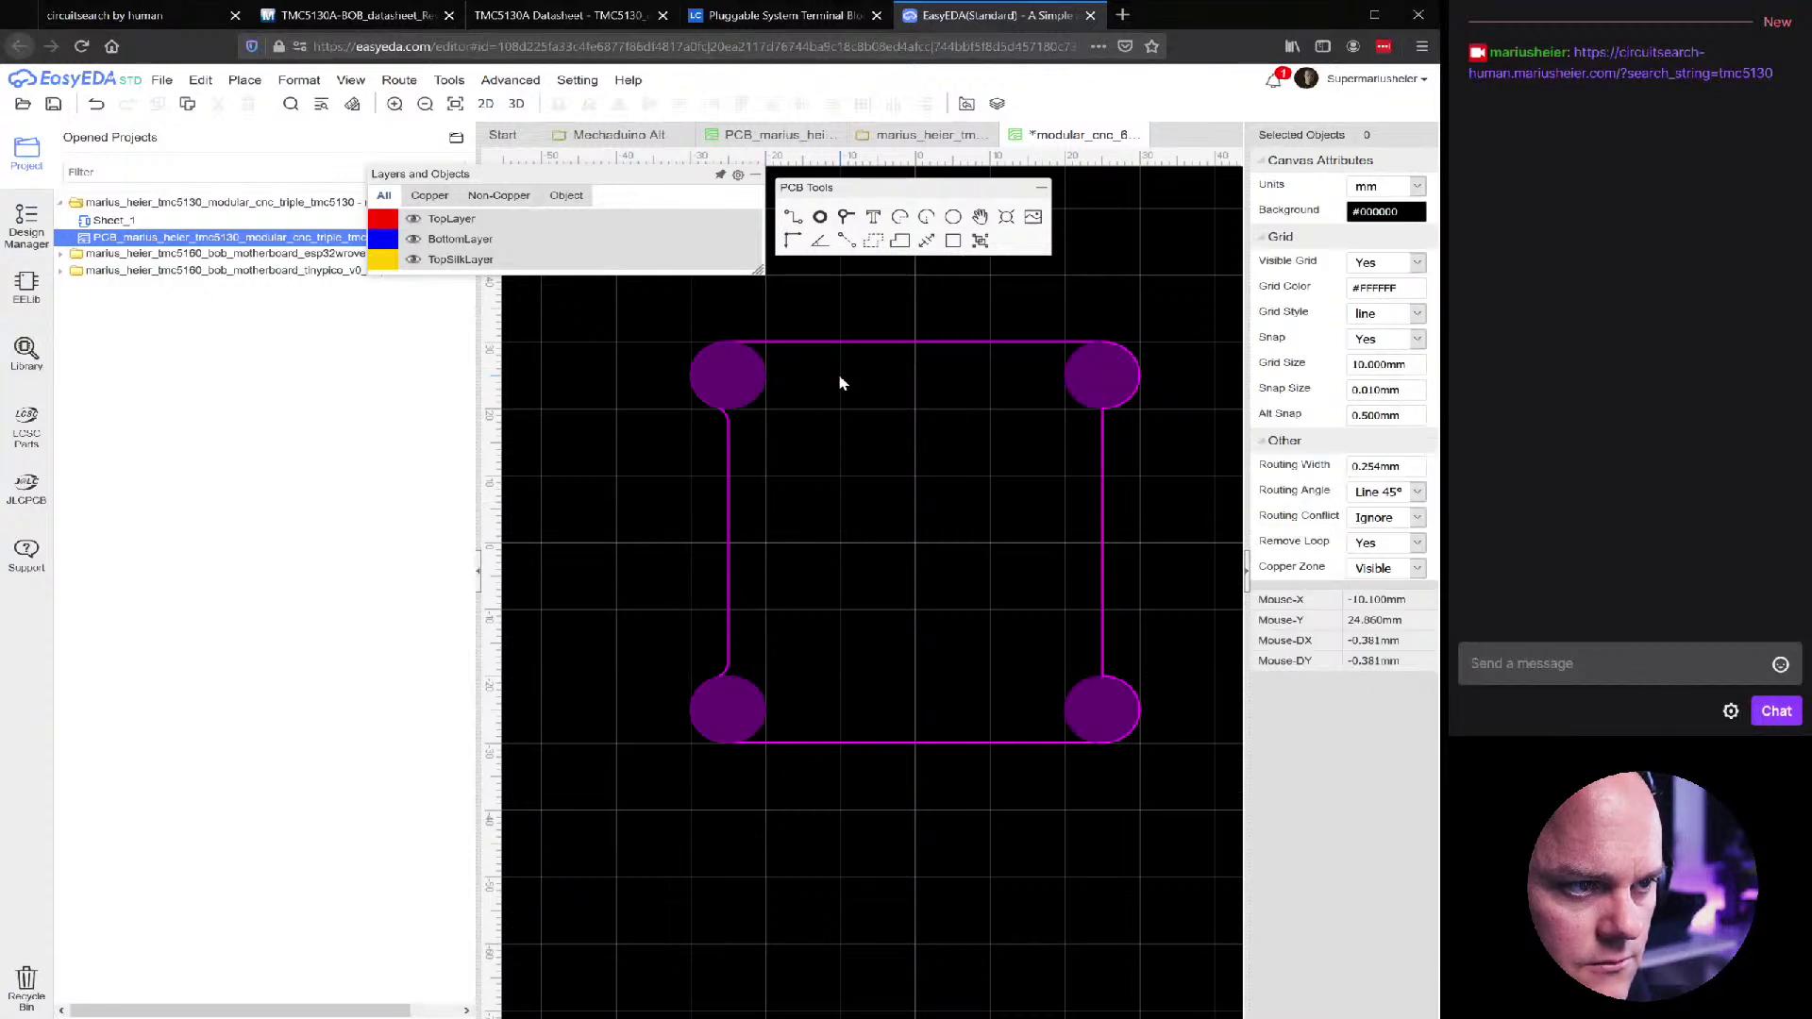
# Delete the tracks forming the right edge between the upper-right and lower-right pads
pyautogui.click(725, 422)
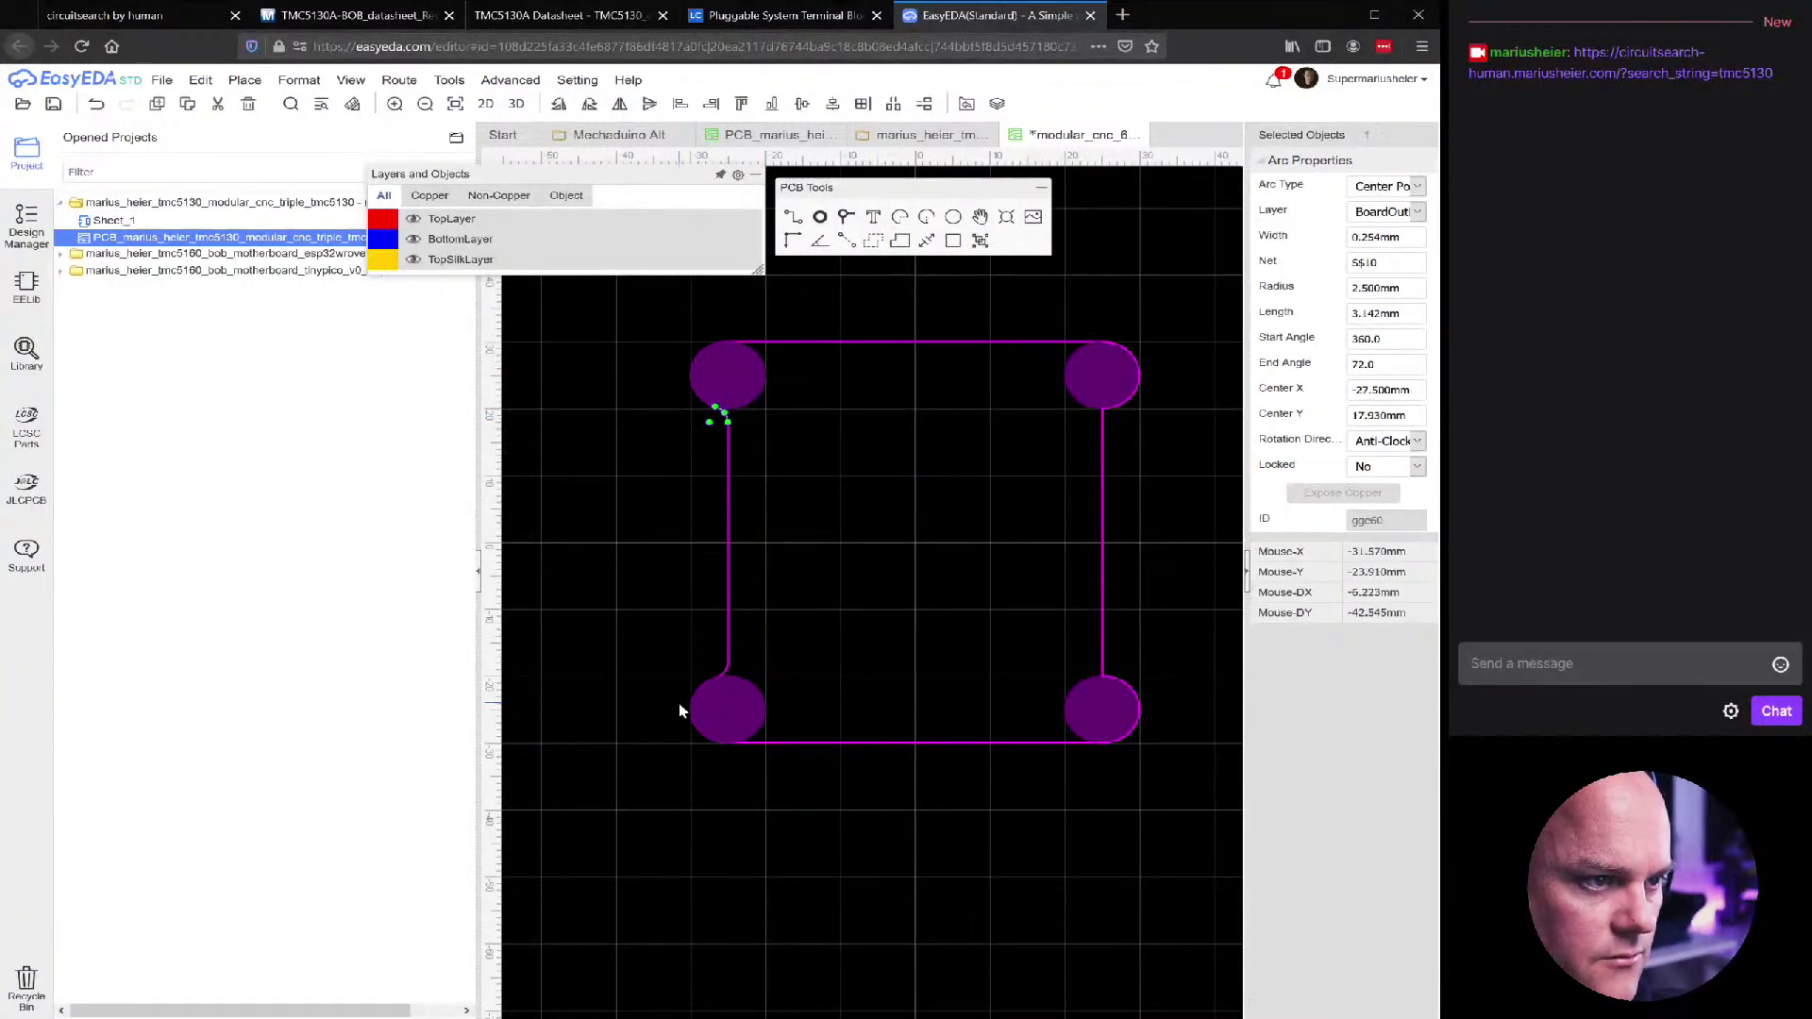
pyautogui.click(1029, 552)
pyautogui.click(1101, 444)
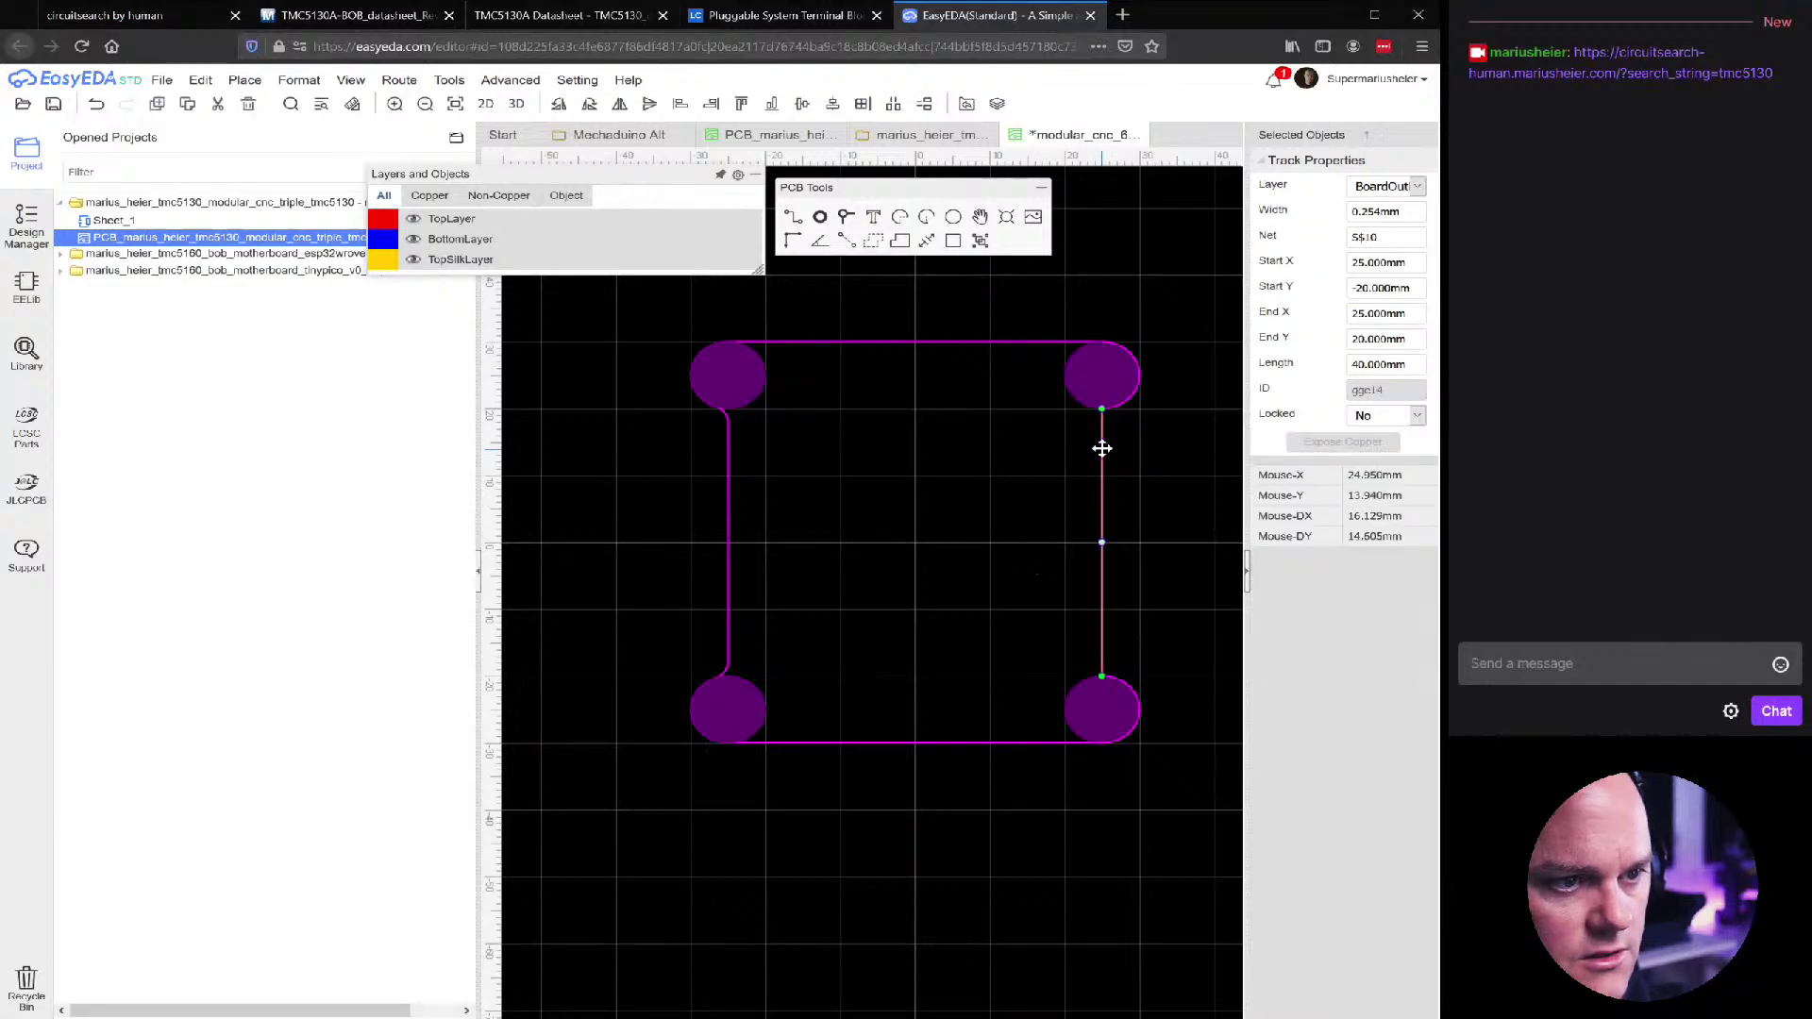
pyautogui.press('Escape')
pyautogui.click(1102, 500)
pyautogui.press('Escape')
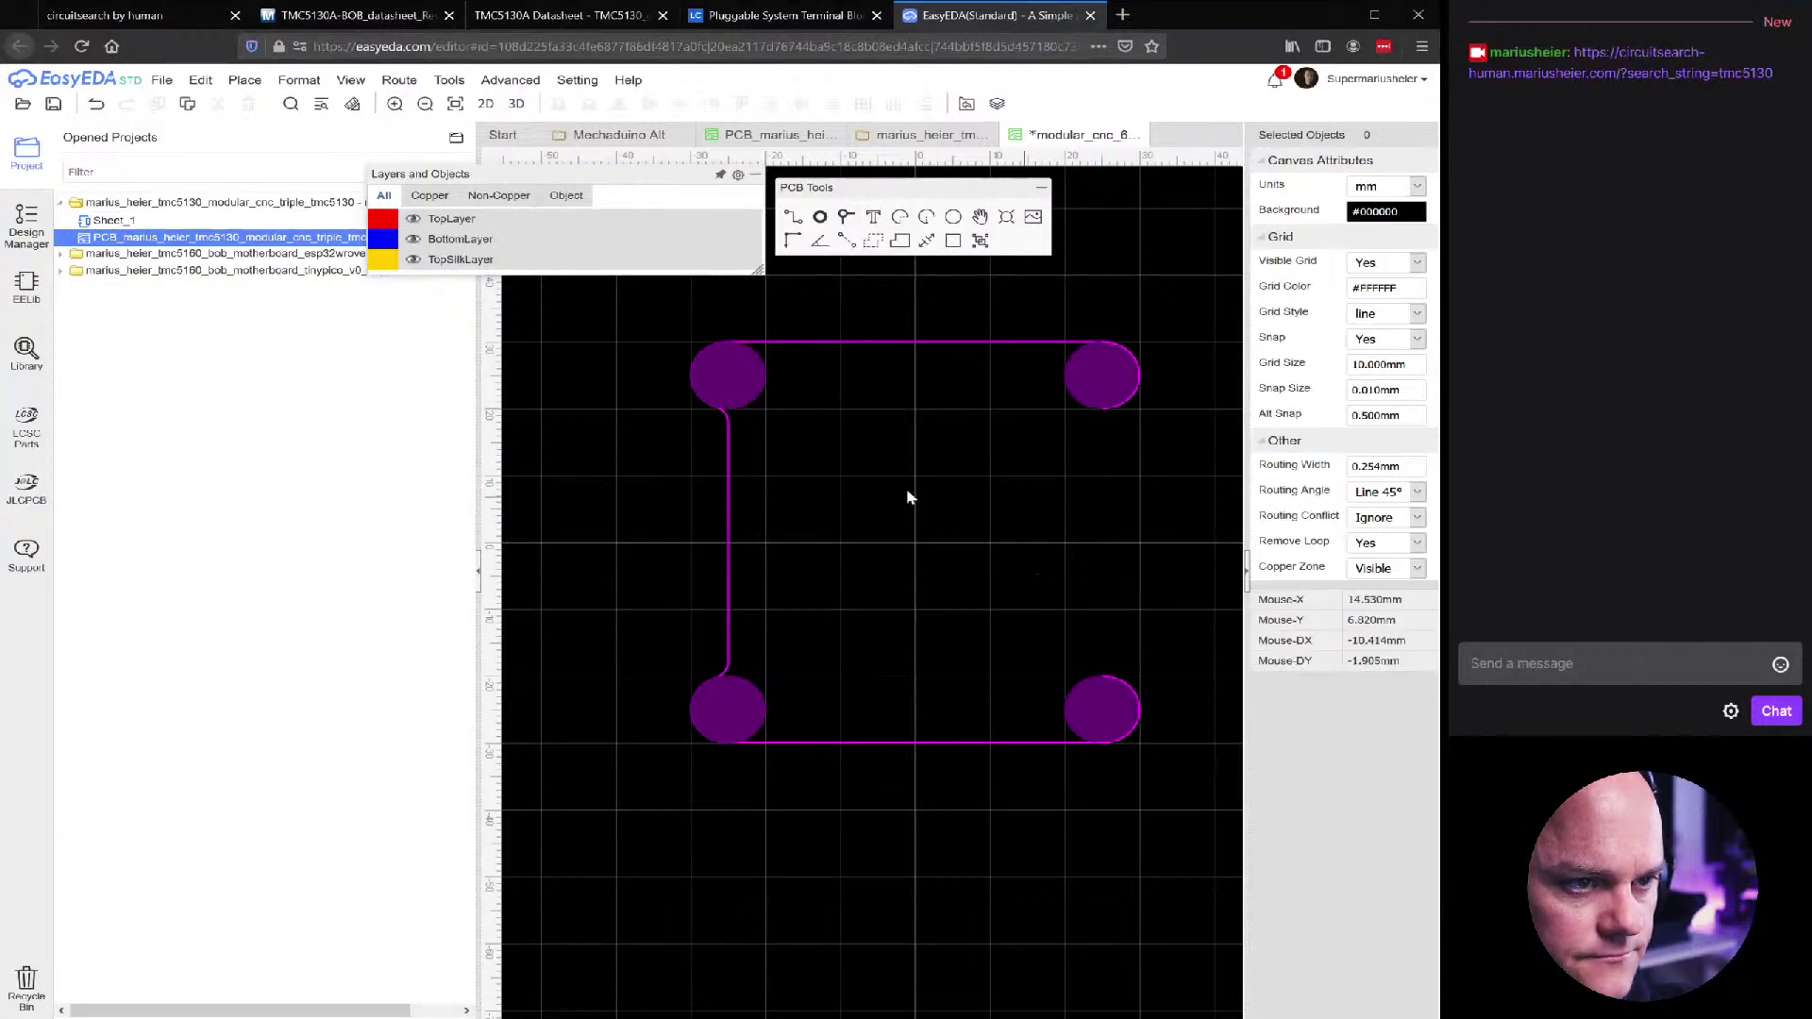
# Copy the left edge with its two small arcs, using the edge's midpoint as reference, and paste it right of the outline
pyautogui.click(729, 454)
pyautogui.scroll(-2, 732, 476)
pyautogui.scroll(-2, 732, 484)
pyautogui.scroll(4, 709, 486)
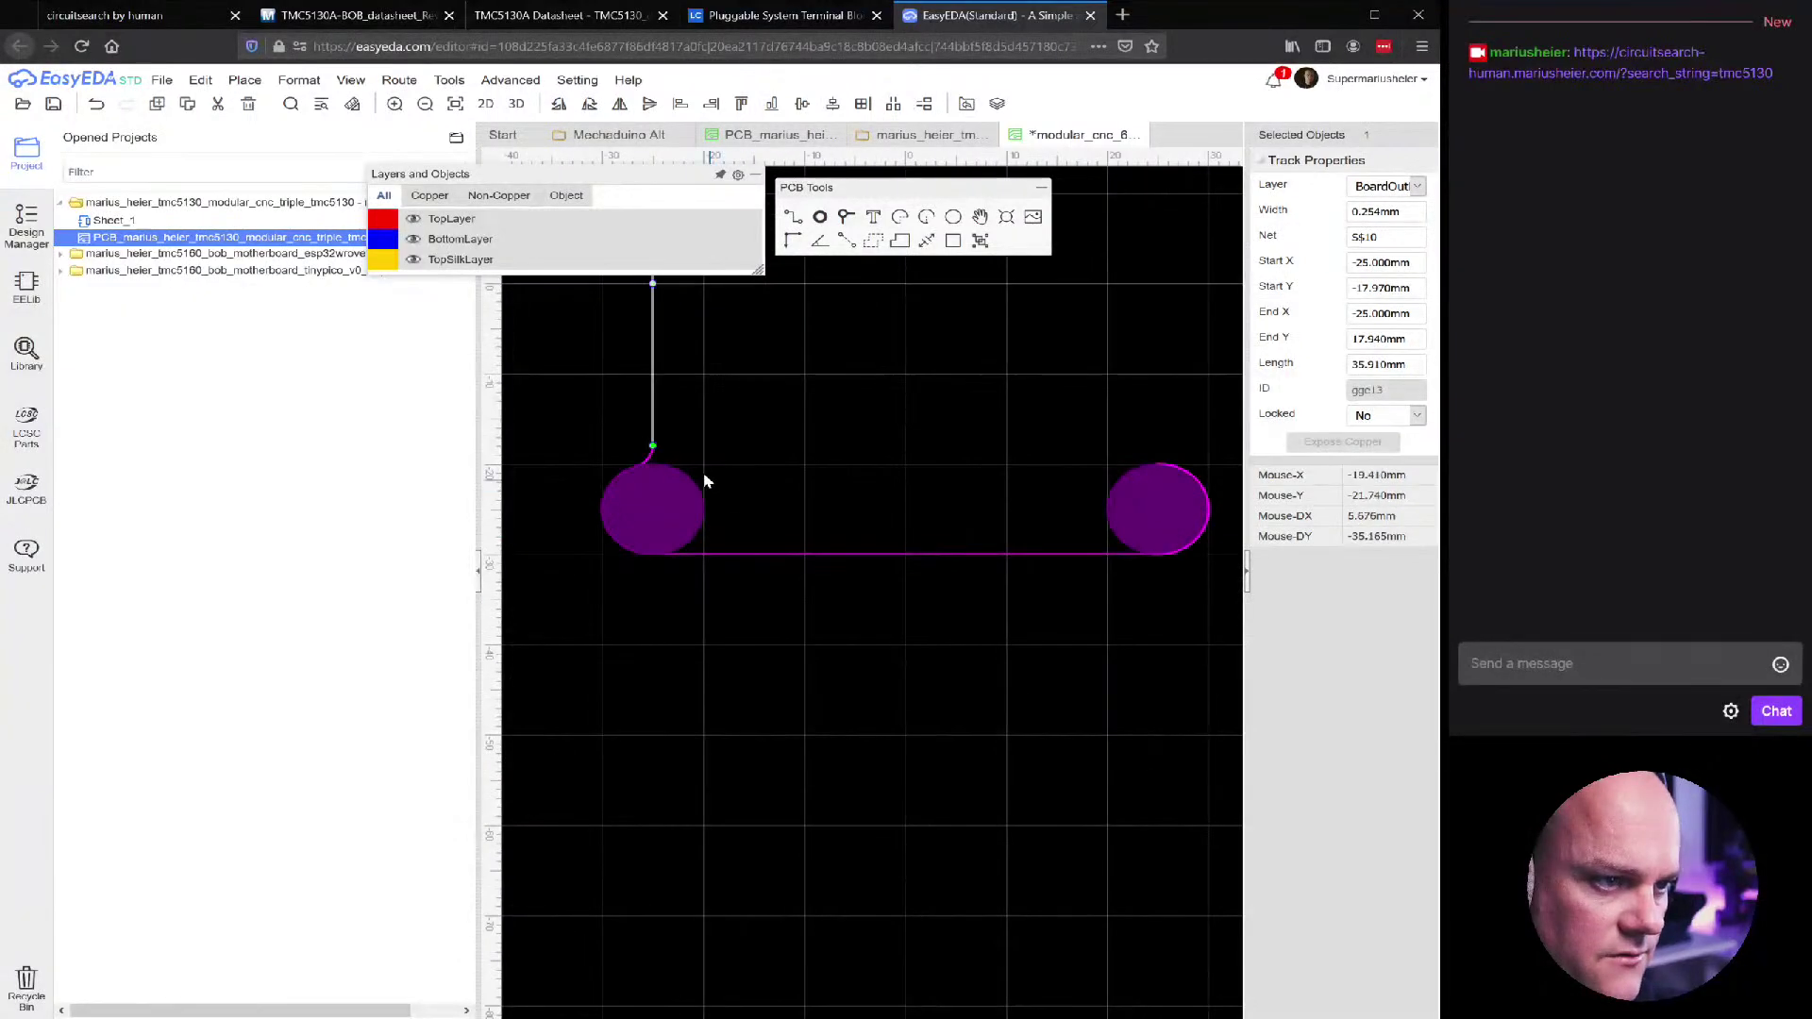
pyautogui.keyDown('ctrl'); pyautogui.click(595, 432); pyautogui.keyUp('ctrl')
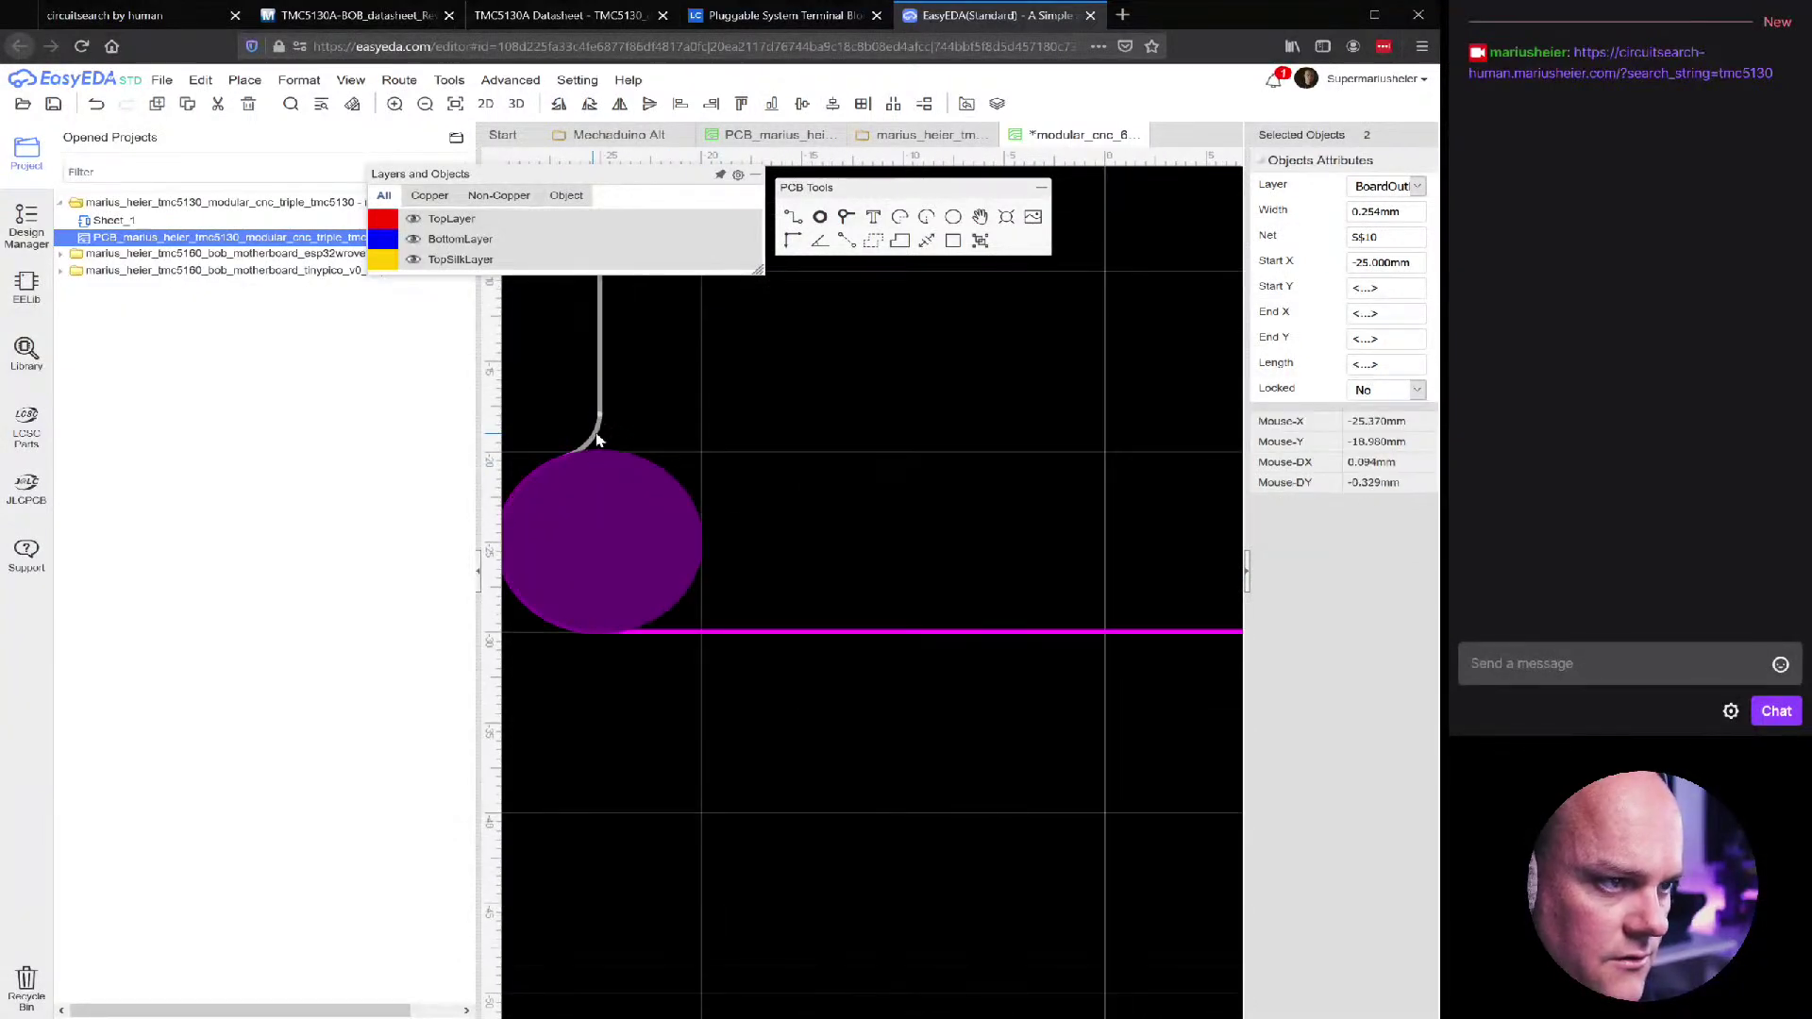
pyautogui.scroll(-3, 614, 425)
pyautogui.moveTo(699, 388); pyautogui.dragTo(778, 580, button='right')
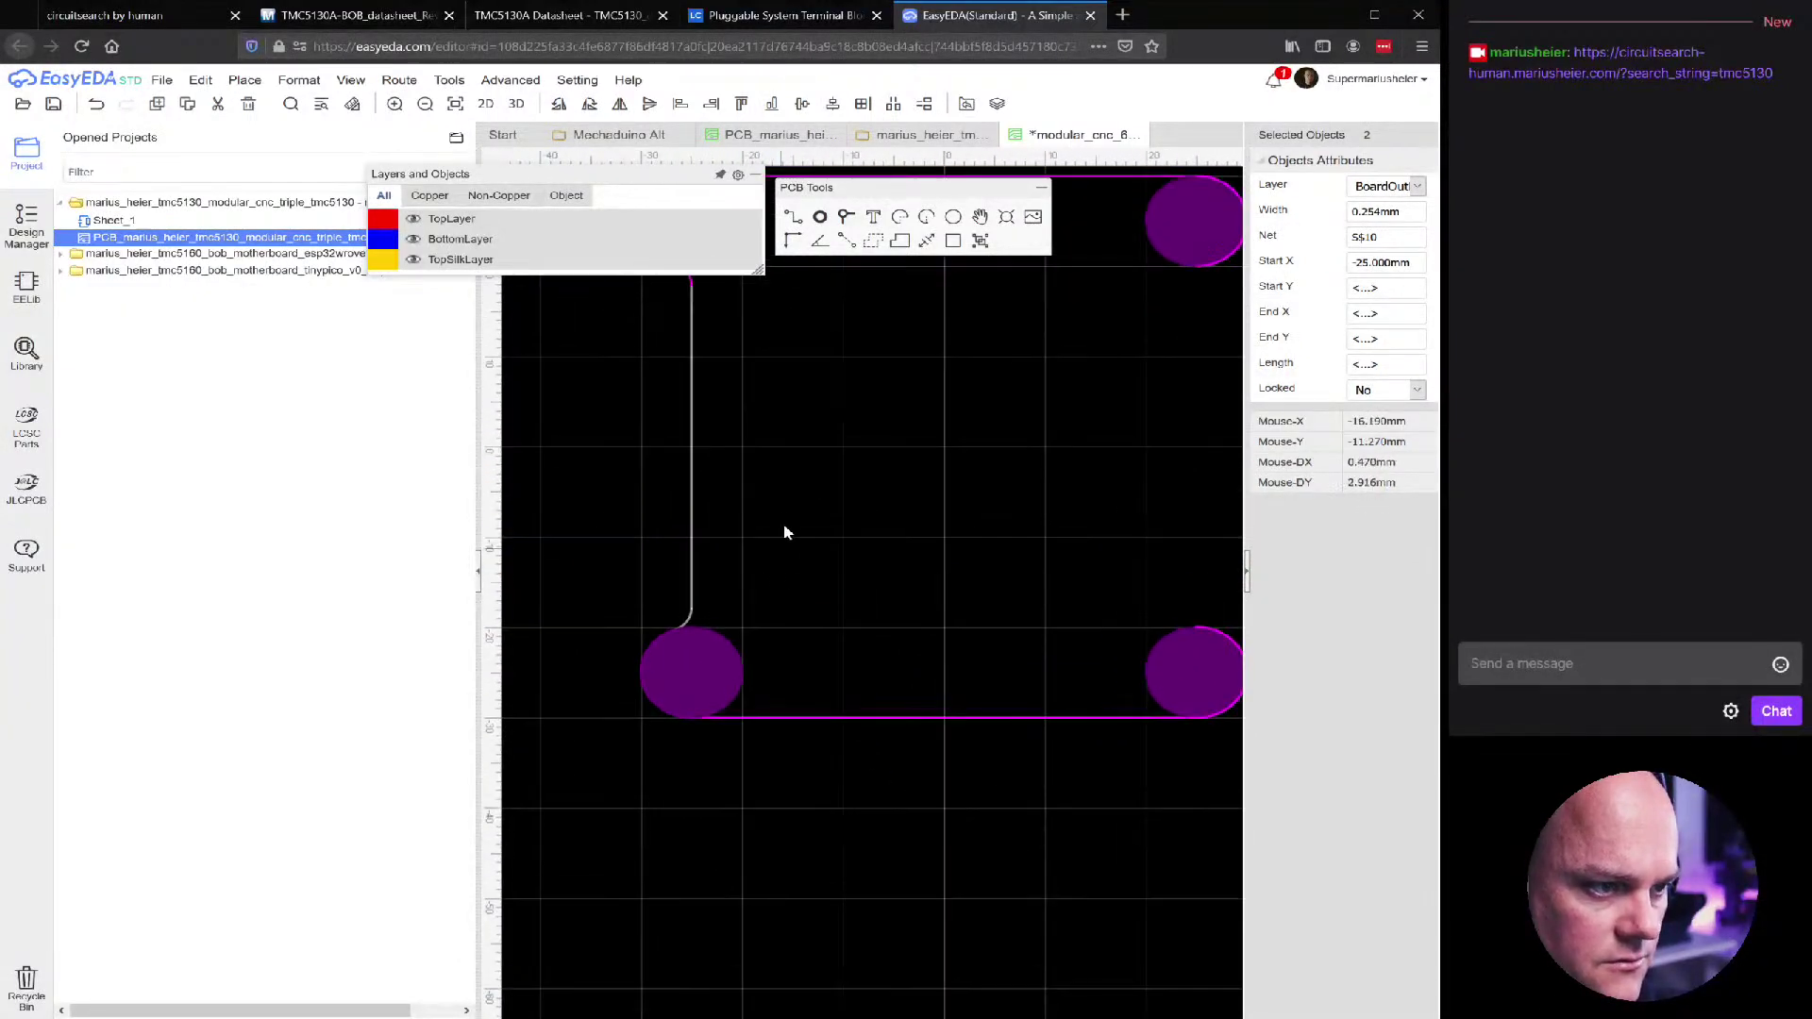
pyautogui.scroll(-1, 781, 552)
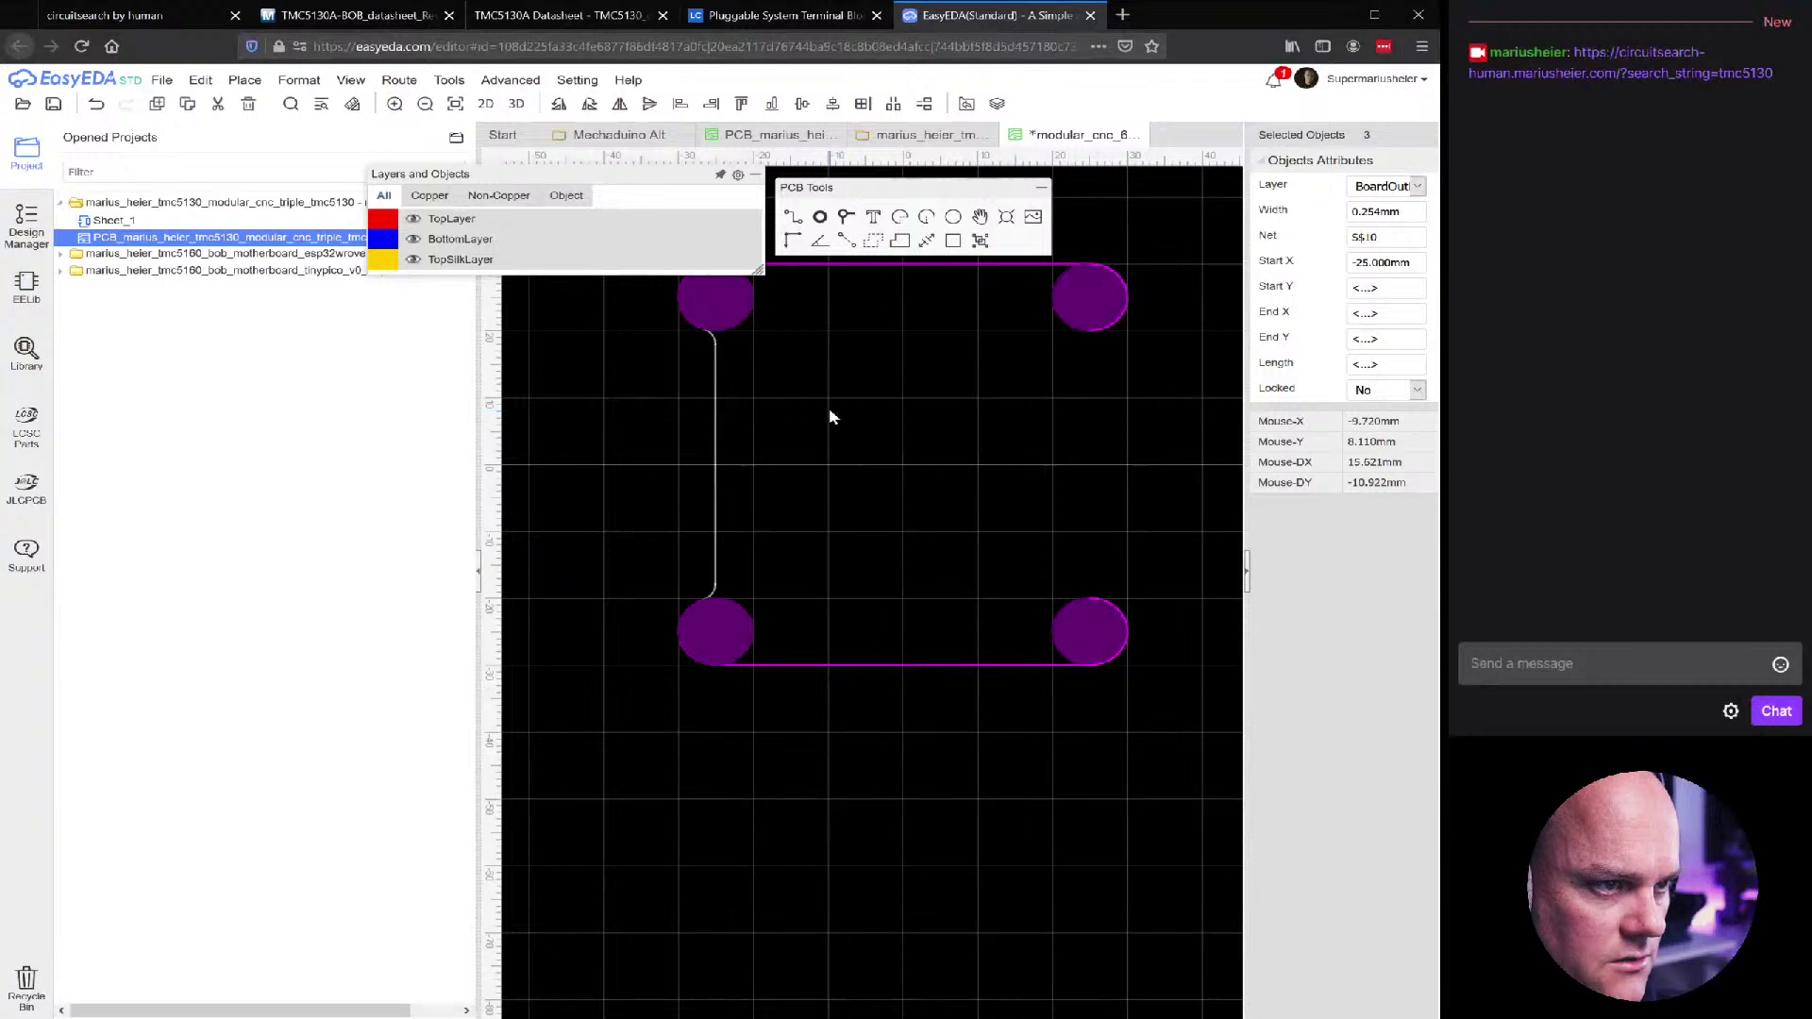
pyautogui.hotkey('ctrl', 'shift', 'c')
pyautogui.scroll(-2, 850, 415)
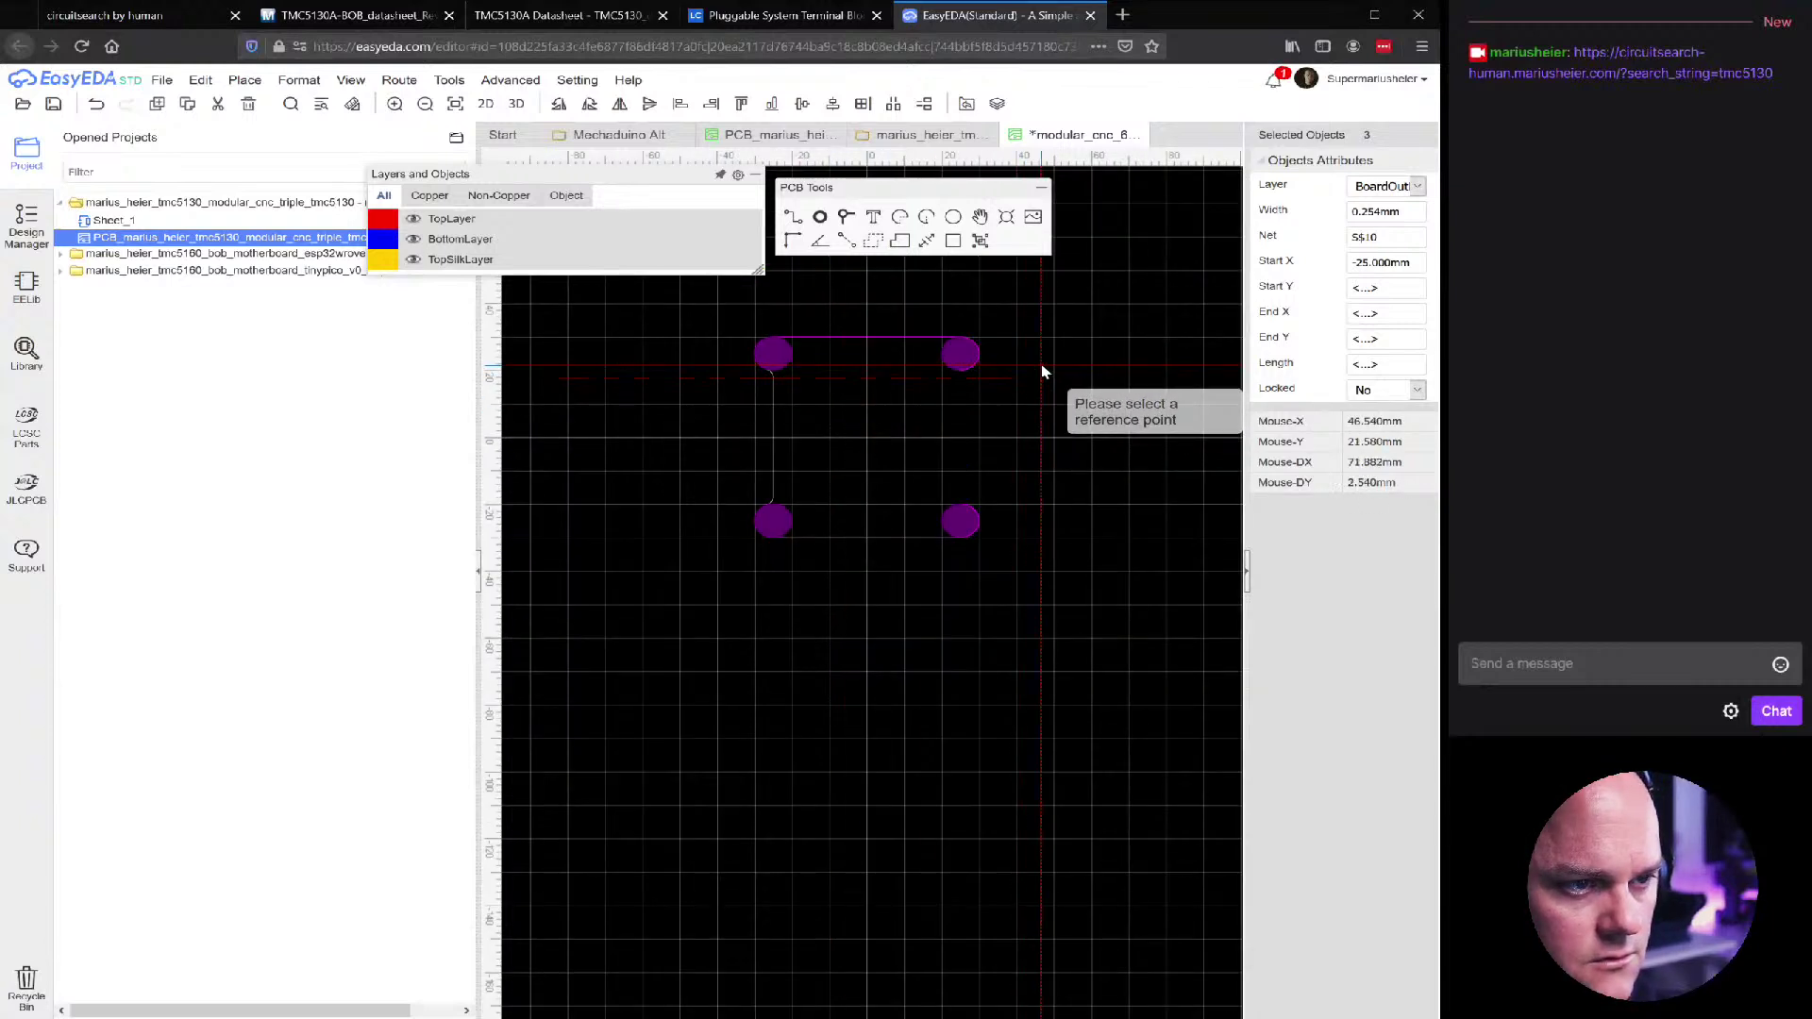
pyautogui.click(773, 436)
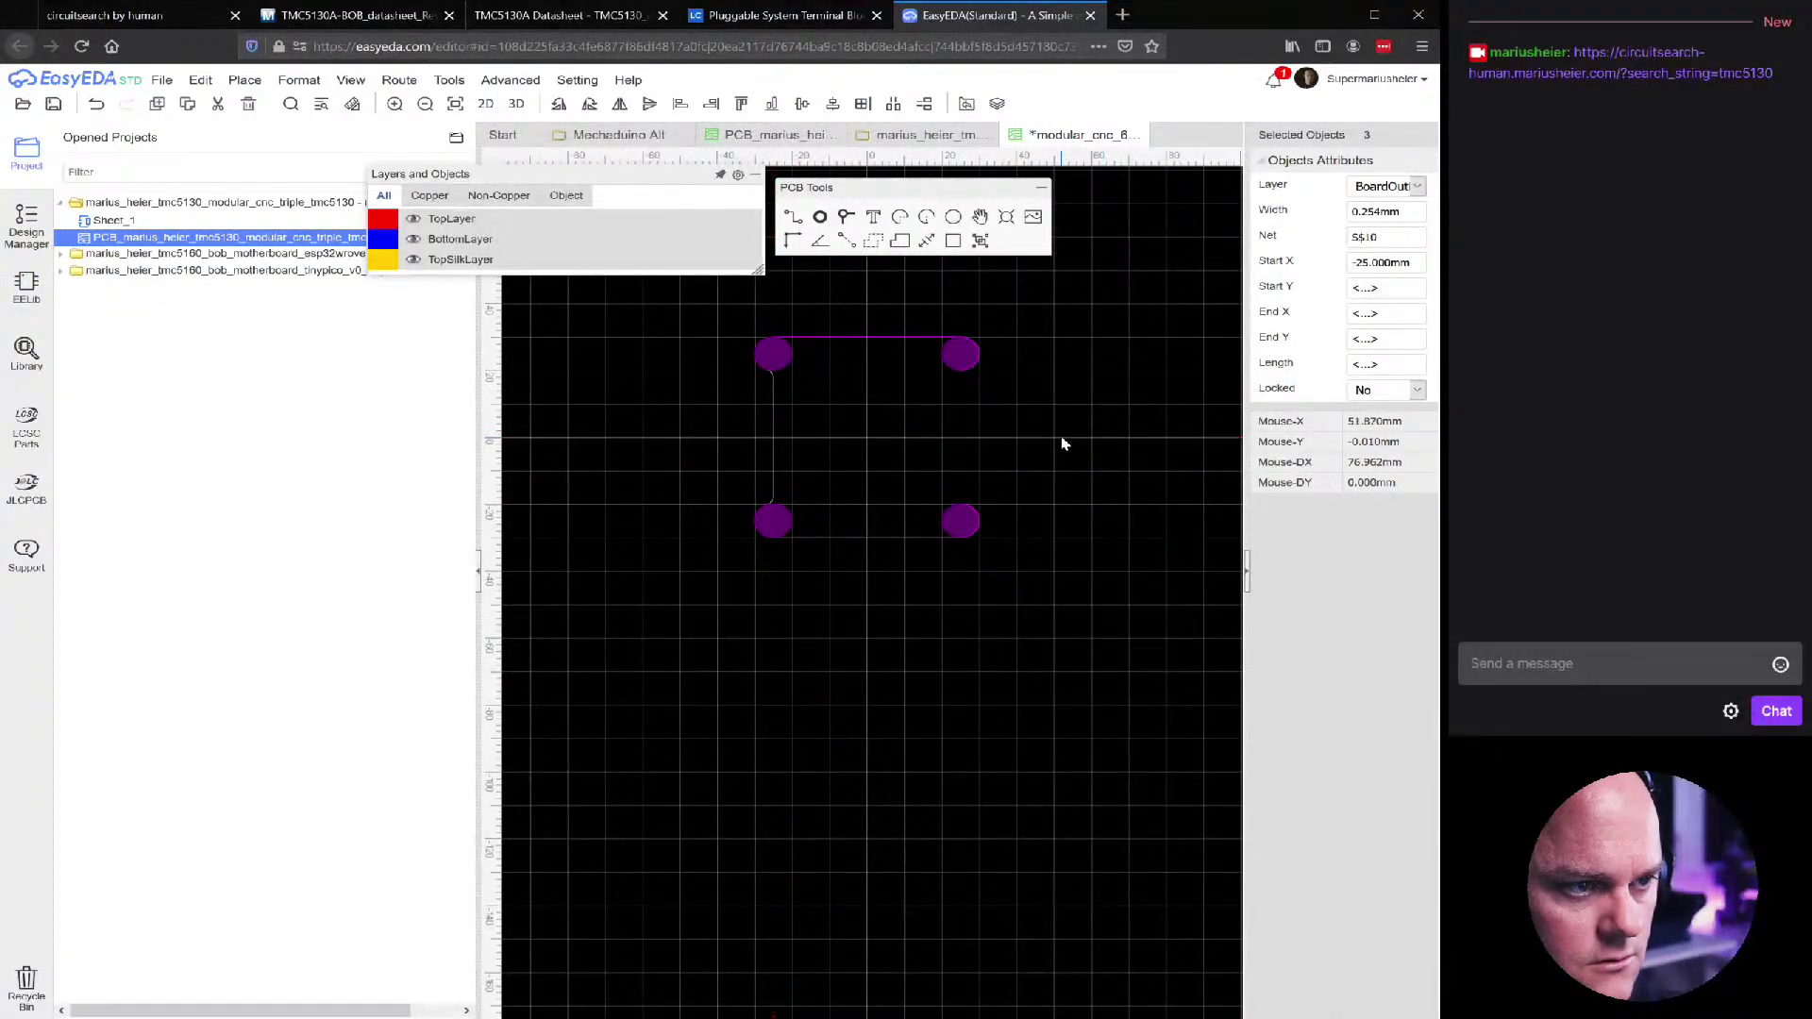
pyautogui.click(1078, 436)
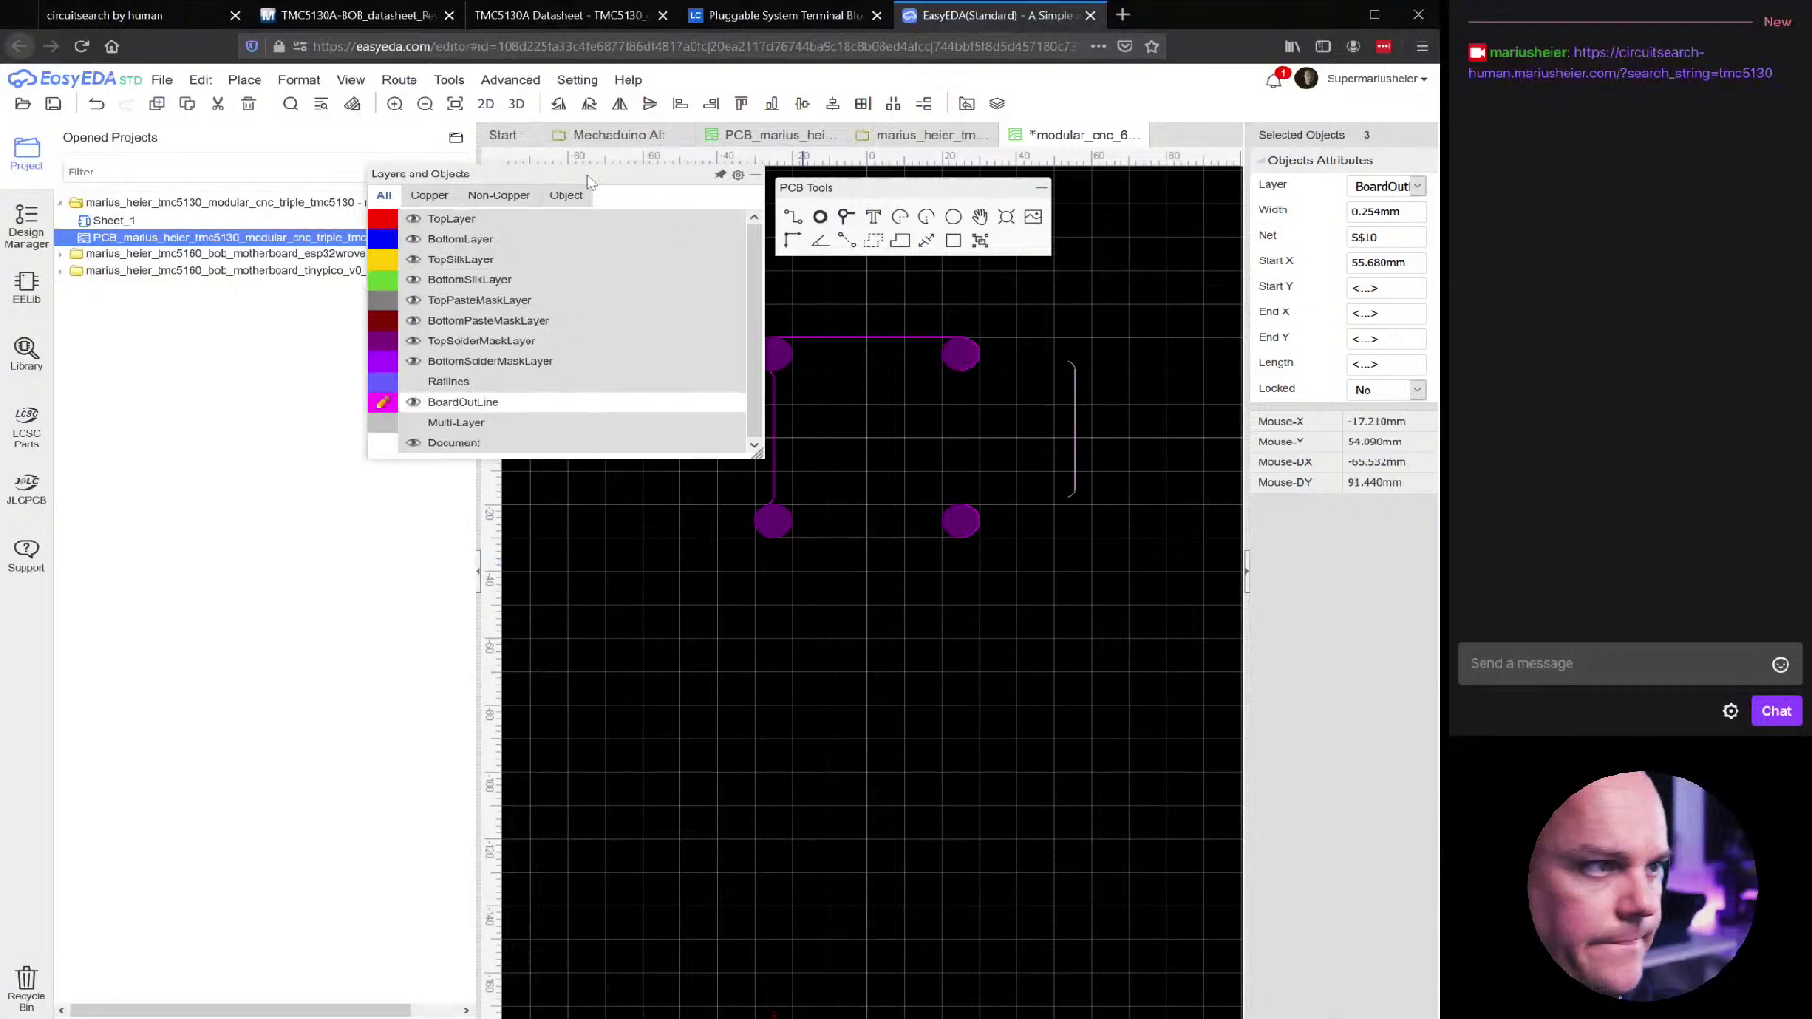
# Flip the pasted edge with its two small arcs horizontally
pyautogui.click(283, 80)
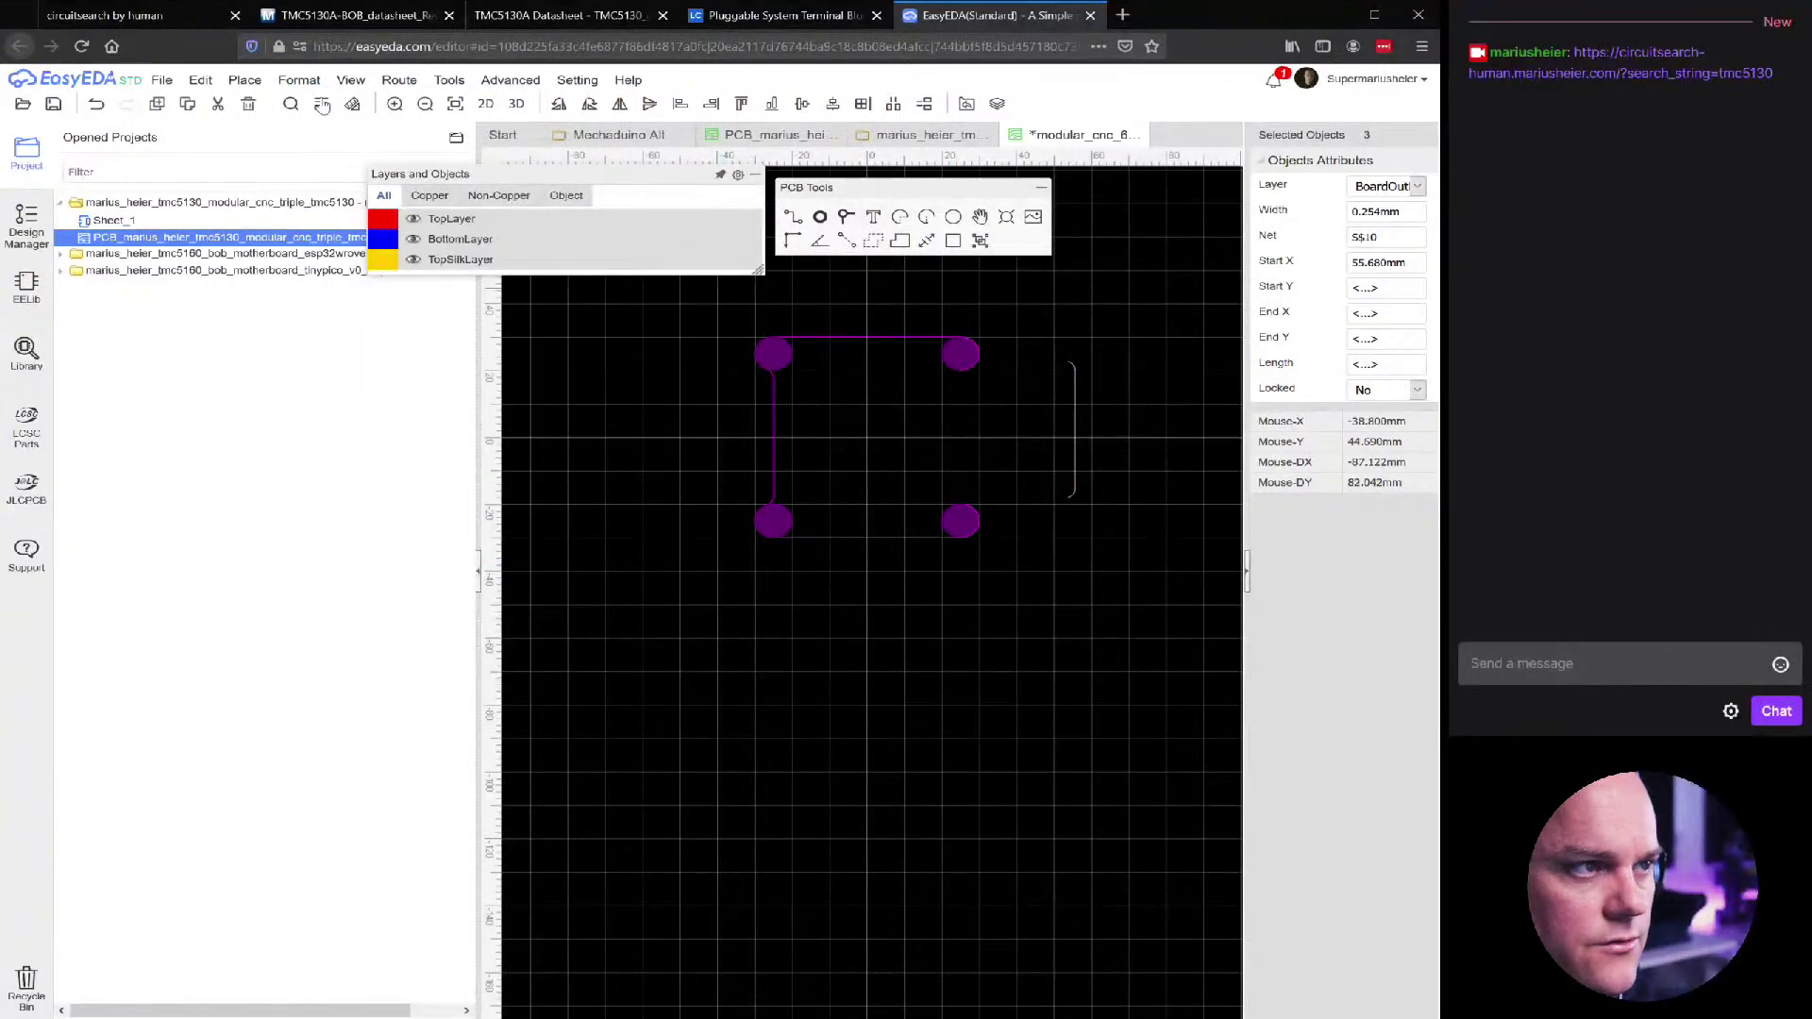
pyautogui.click(300, 81)
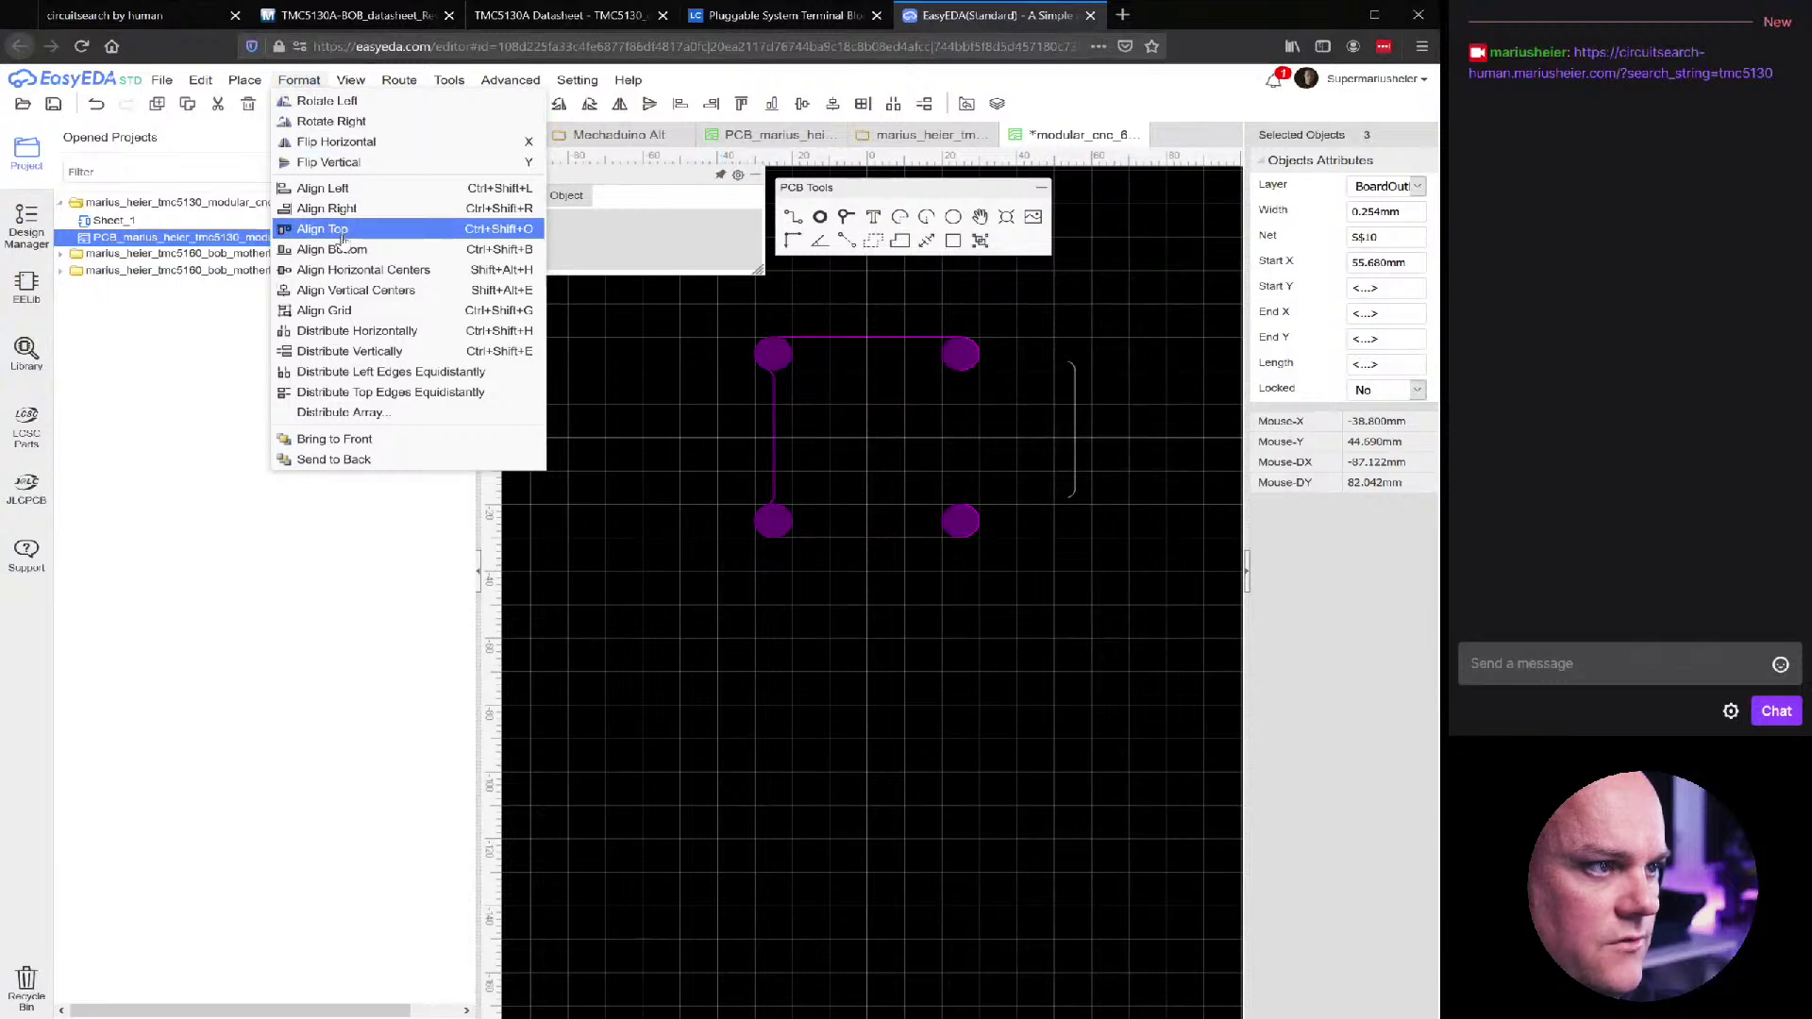
pyautogui.click(329, 163)
pyautogui.click(326, 85)
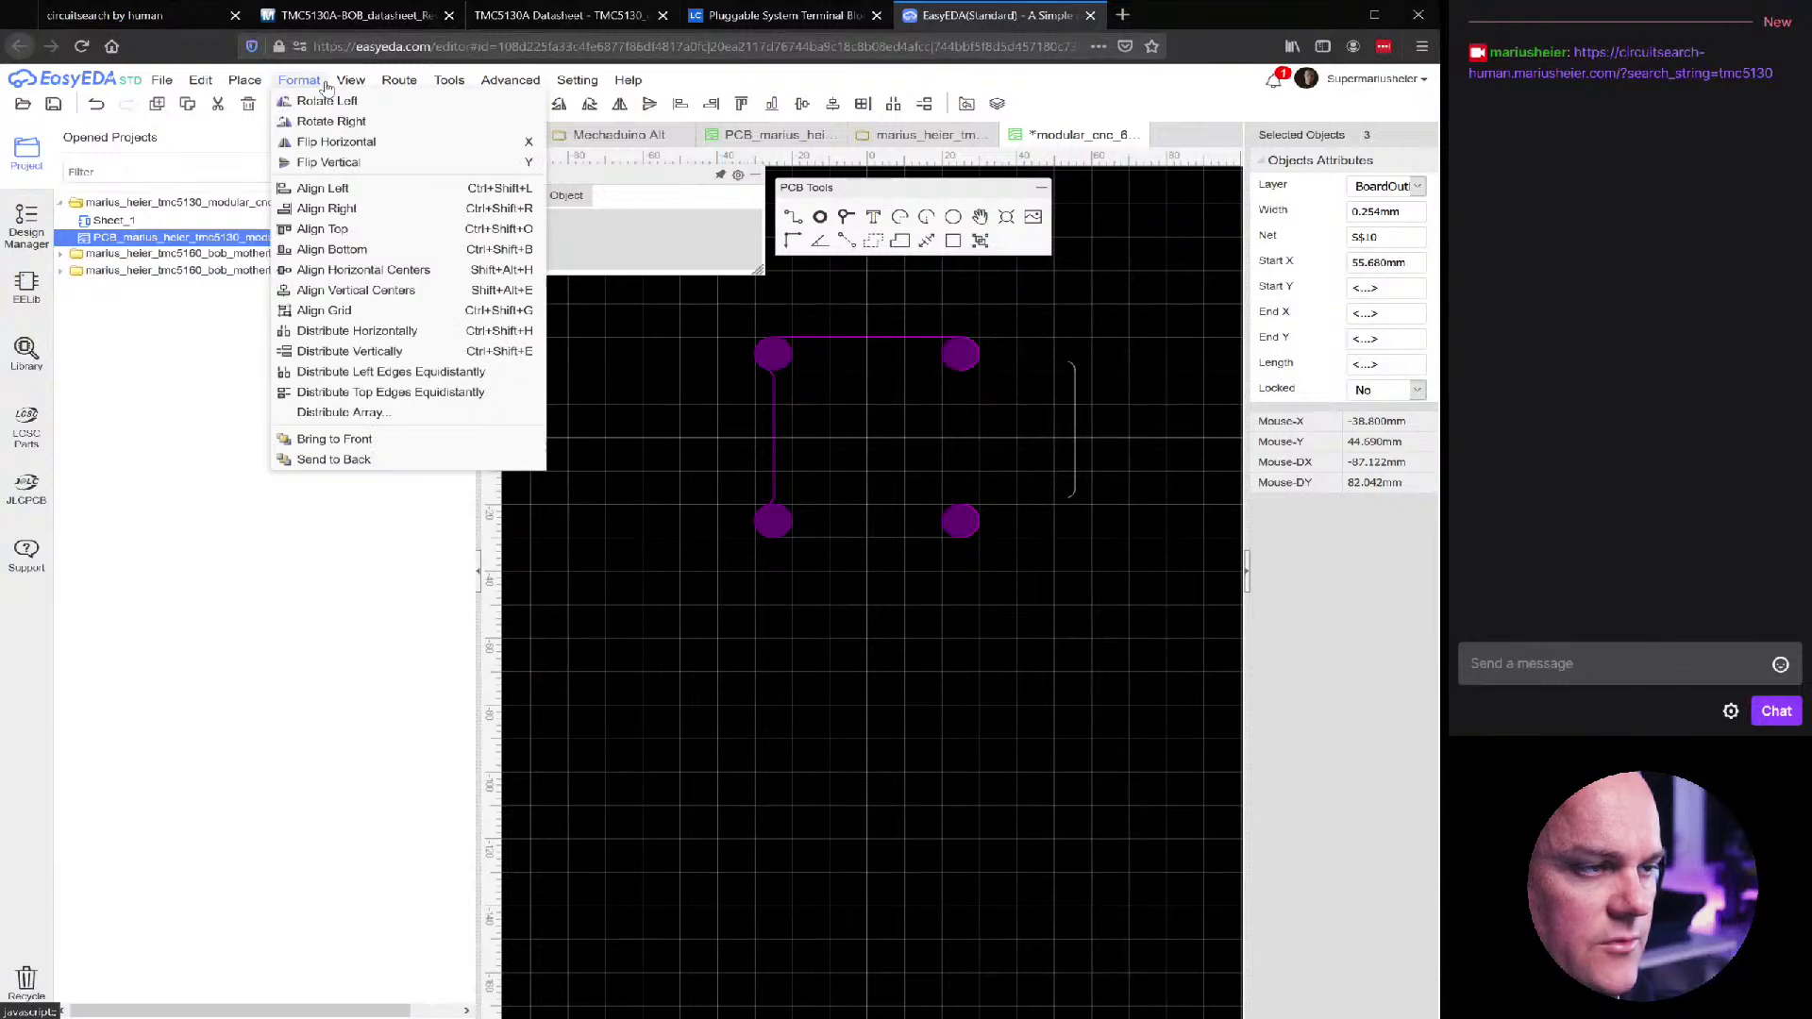
pyautogui.click(327, 151)
# Move the flipped copy between the upper-right and lower-right pads at about X 25 mm, forming the right edge
pyautogui.moveTo(1104, 342); pyautogui.dragTo(771, 489)
pyautogui.scroll(3, 1069, 491)
pyautogui.scroll(-3, 771, 500)
pyautogui.scroll(6, 784, 510)
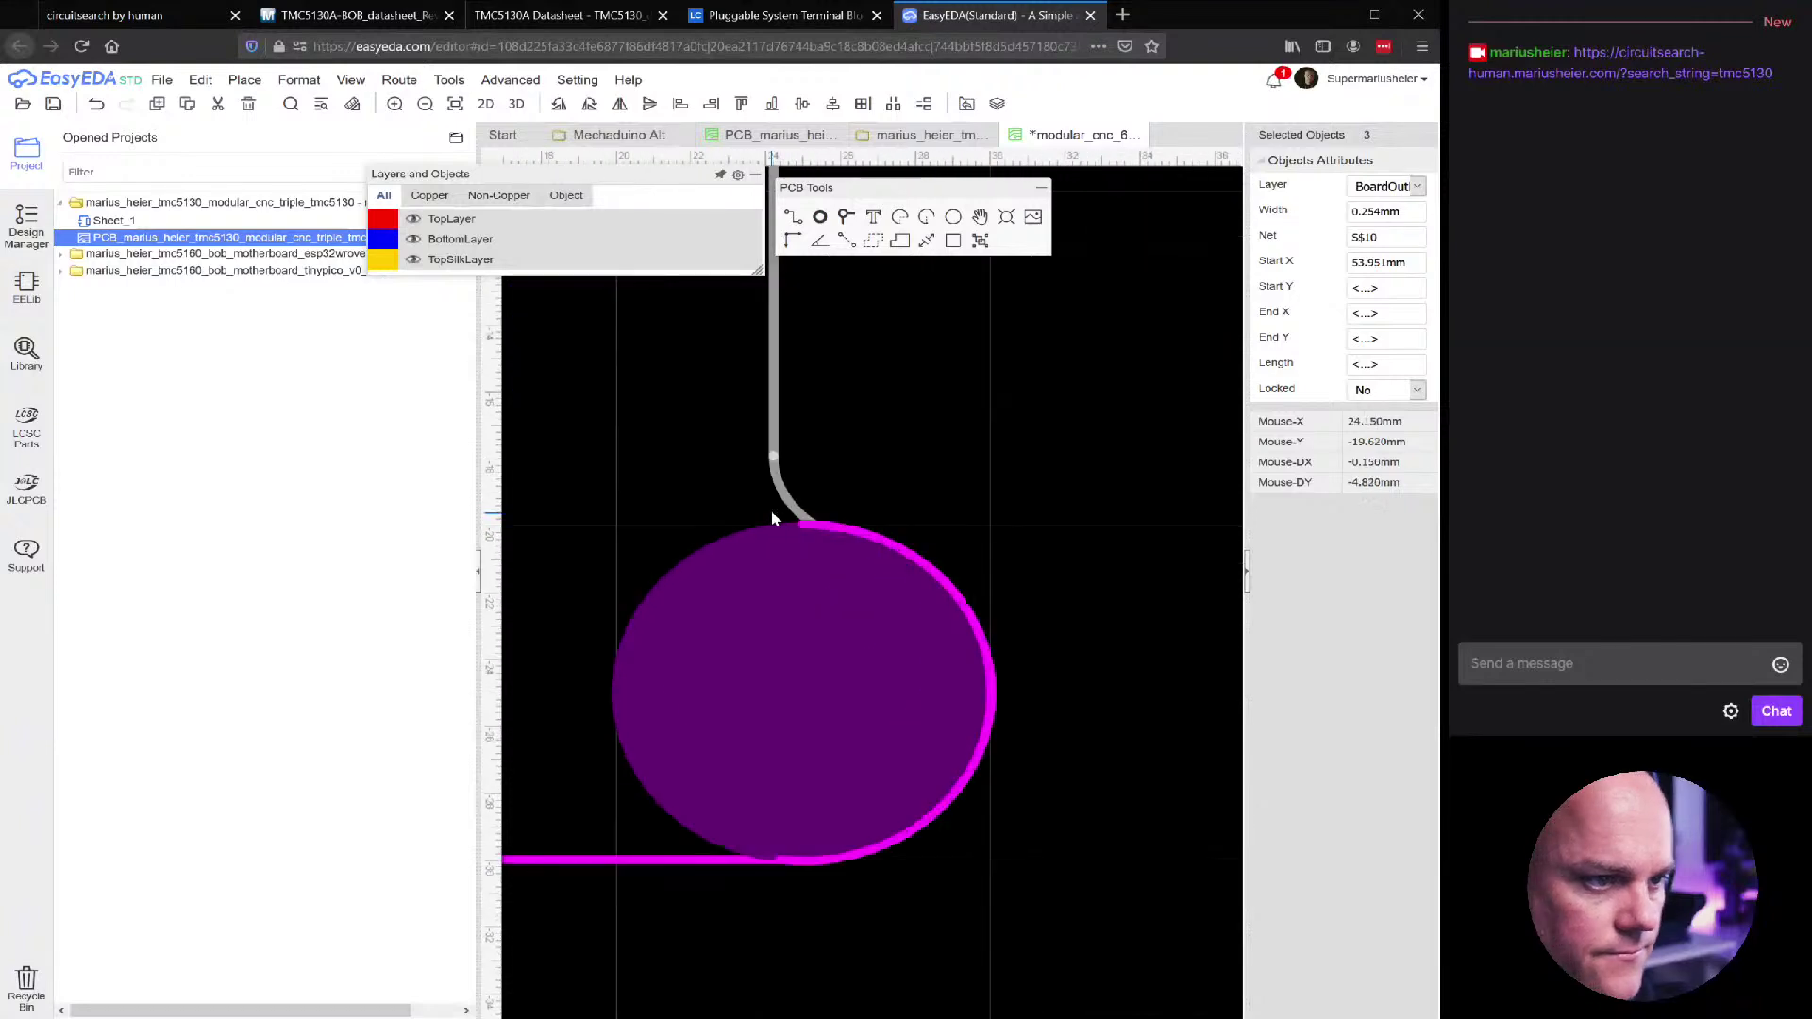
pyautogui.moveTo(804, 510); pyautogui.dragTo(861, 507)
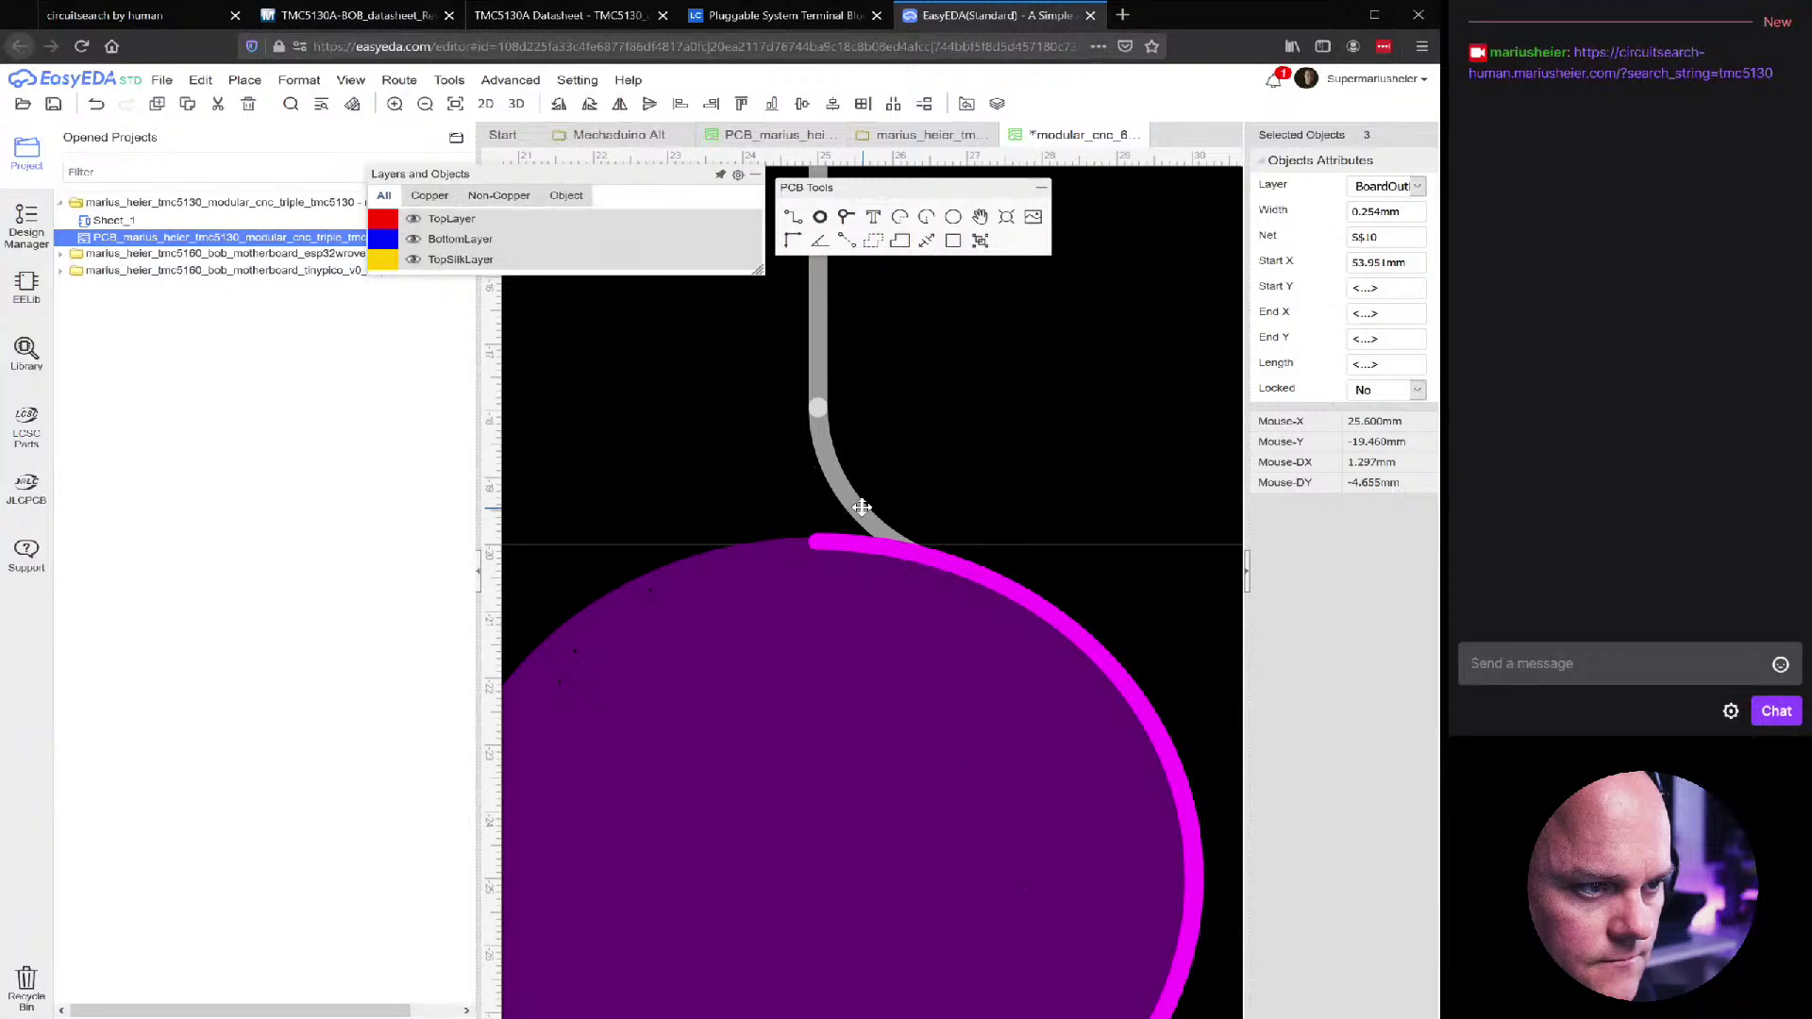
pyautogui.scroll(-10, 861, 507)
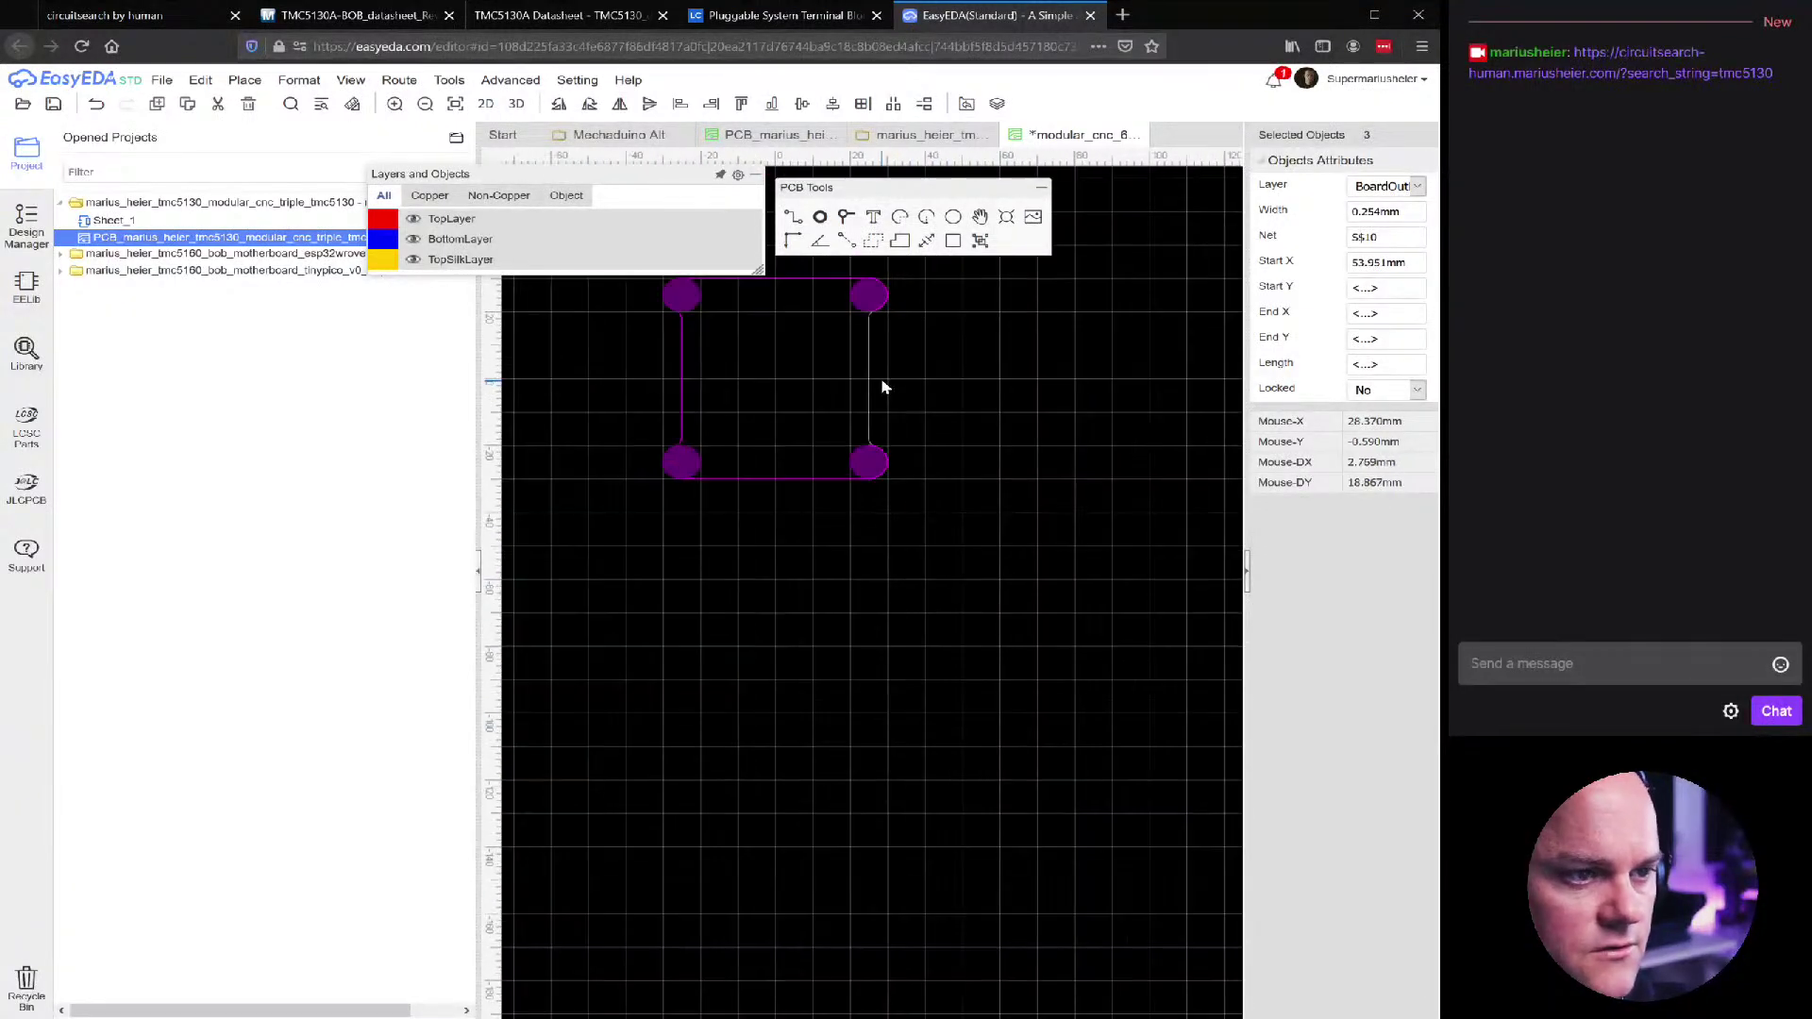
# Set the left edge track's start Y to -18 mm and end Y to 18 mm
pyautogui.click(692, 388)
pyautogui.scroll(4, 691, 388)
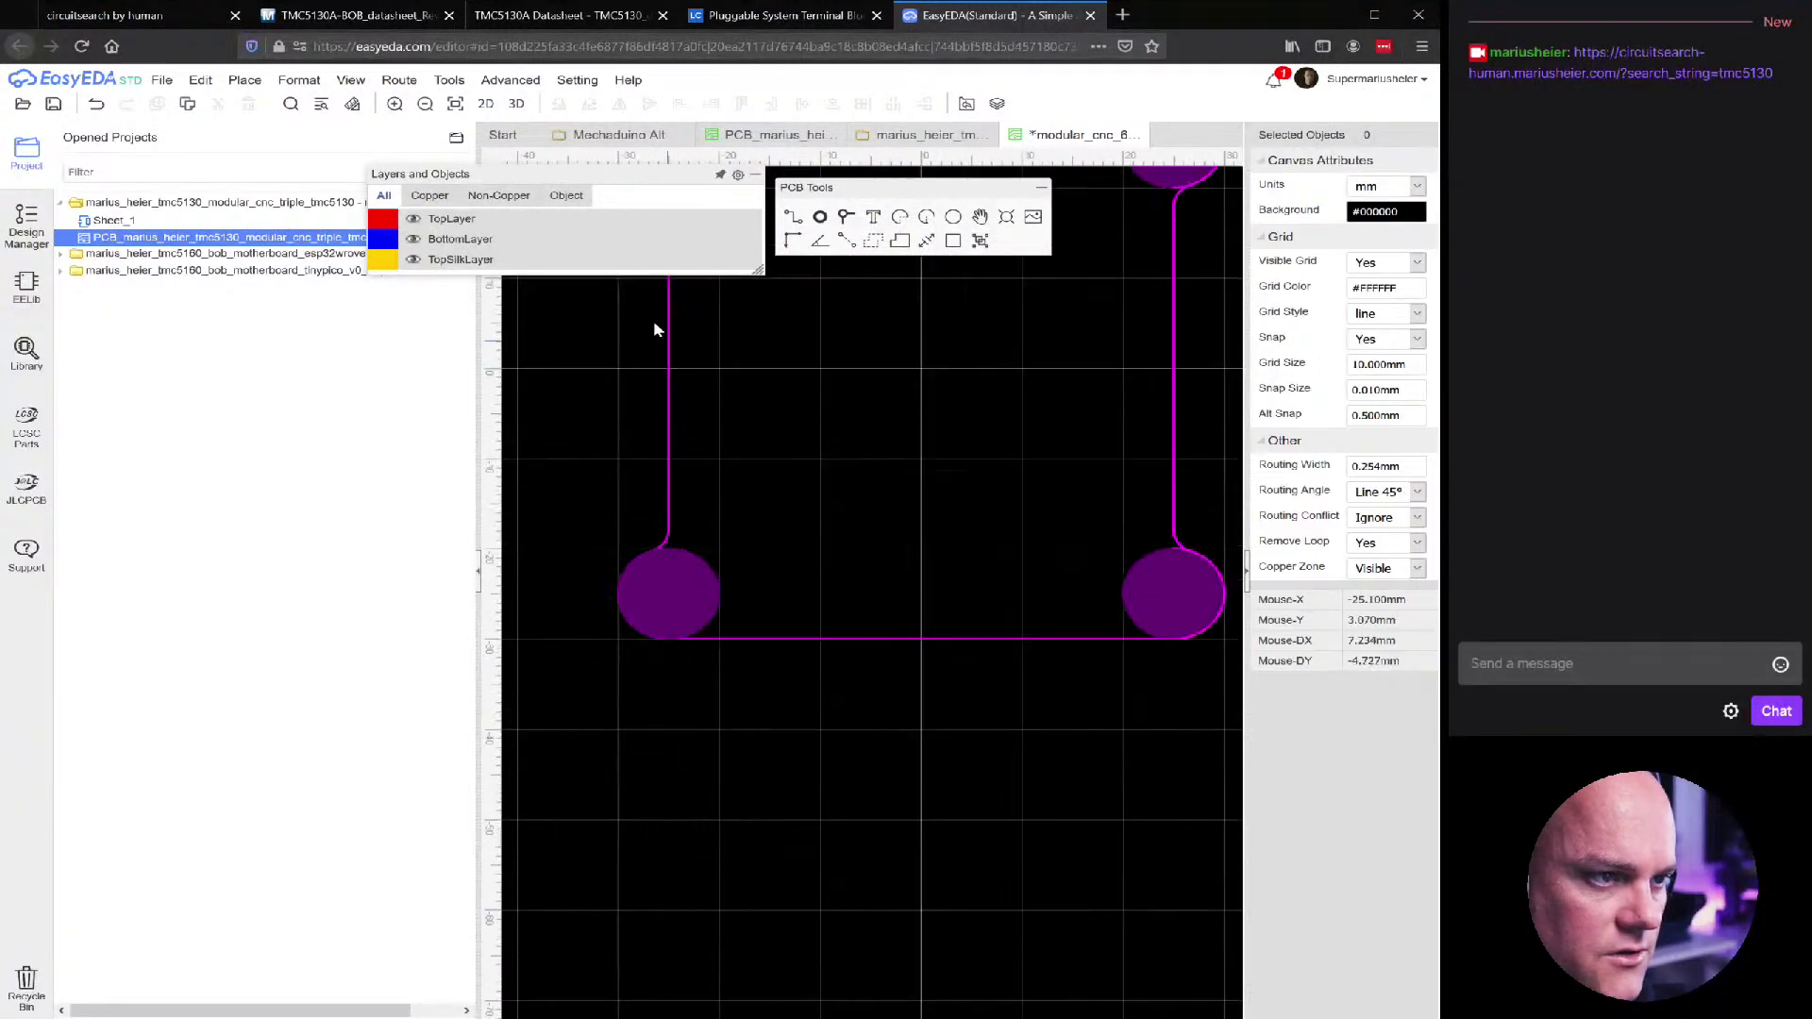
pyautogui.click(670, 339)
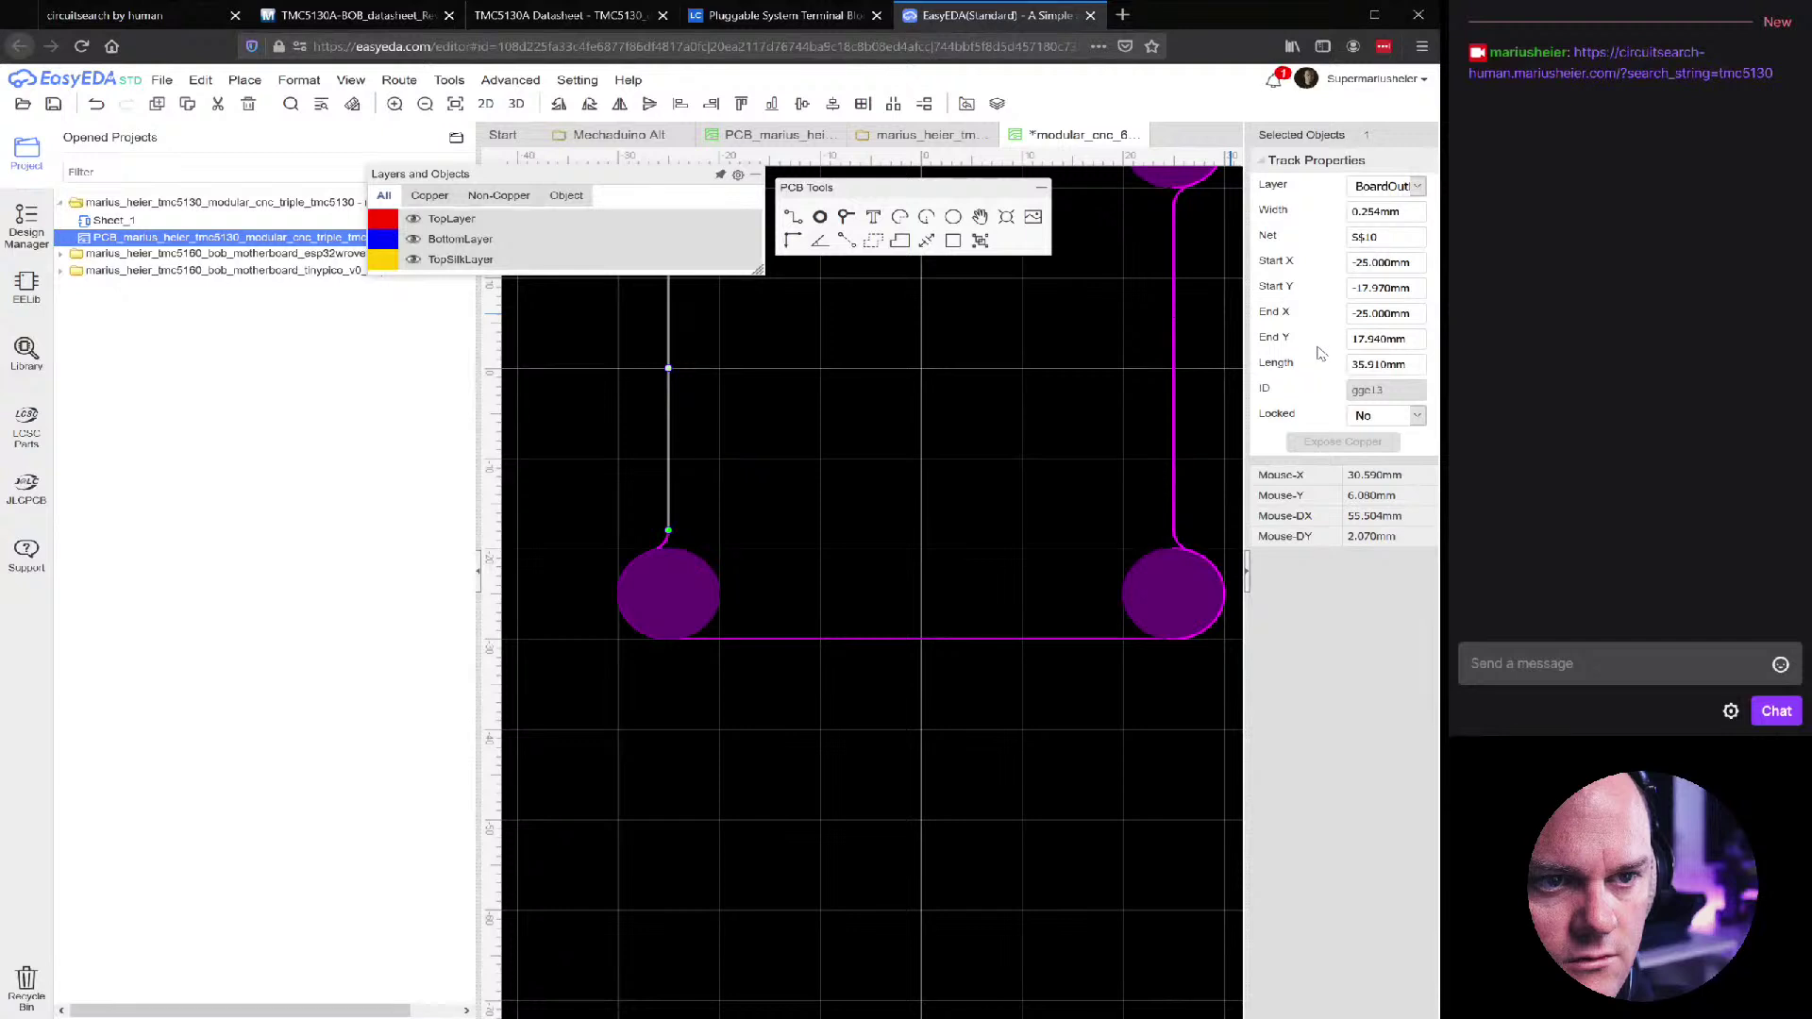
pyautogui.click(1413, 284)
pyautogui.write('-18')
pyautogui.press('Return')
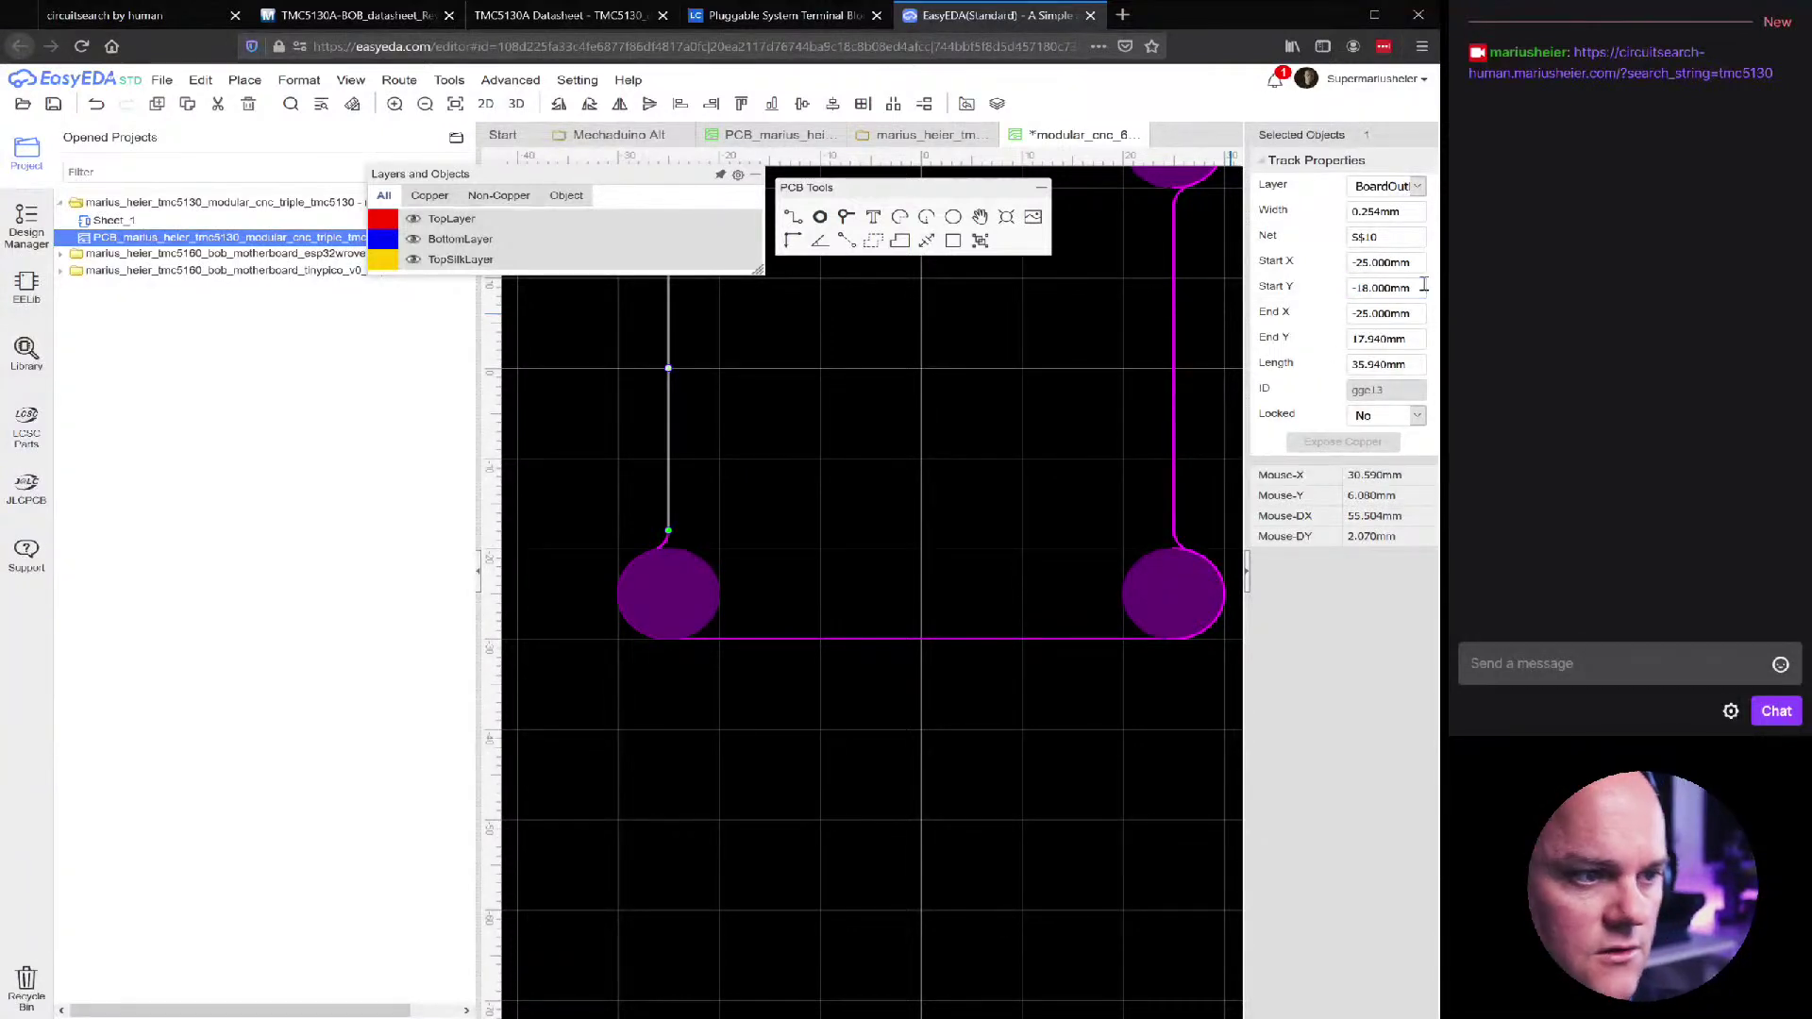
pyautogui.click(1403, 337)
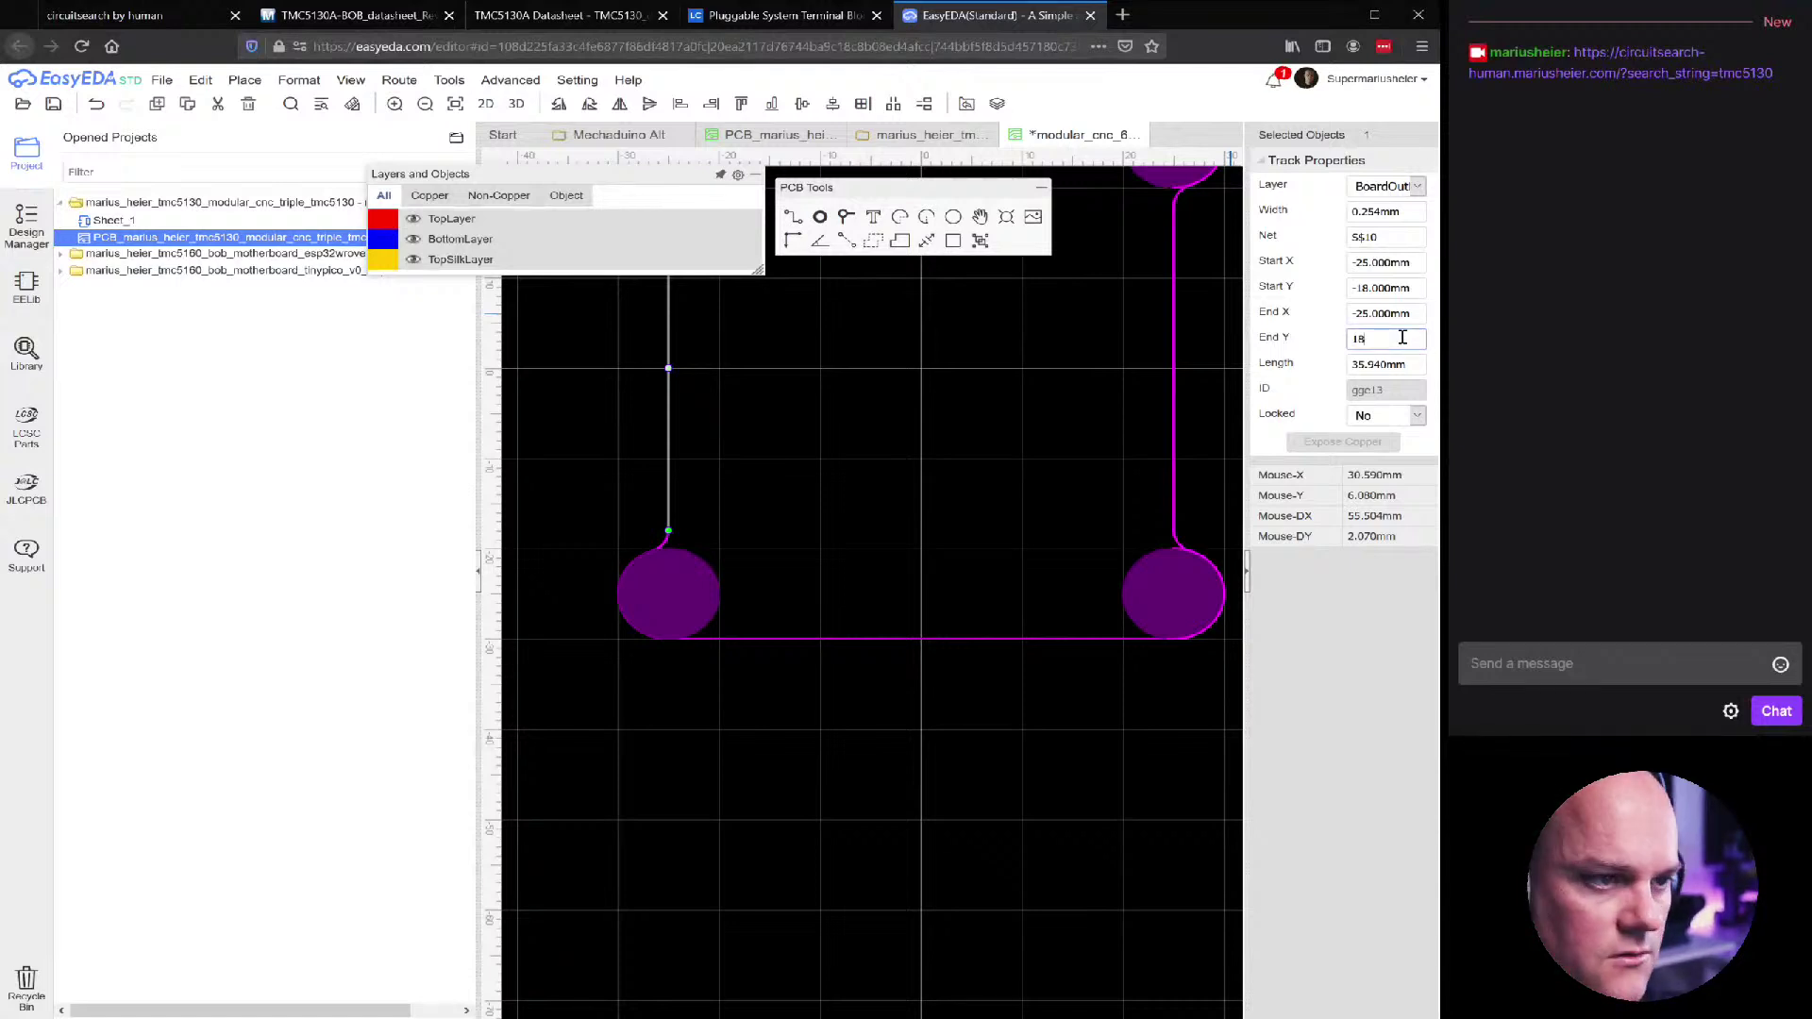
pyautogui.press('Return')
# Set the right edge track's start and end Y to match the left edge, with end Y at 18 mm
pyautogui.scroll(-5, 812, 424)
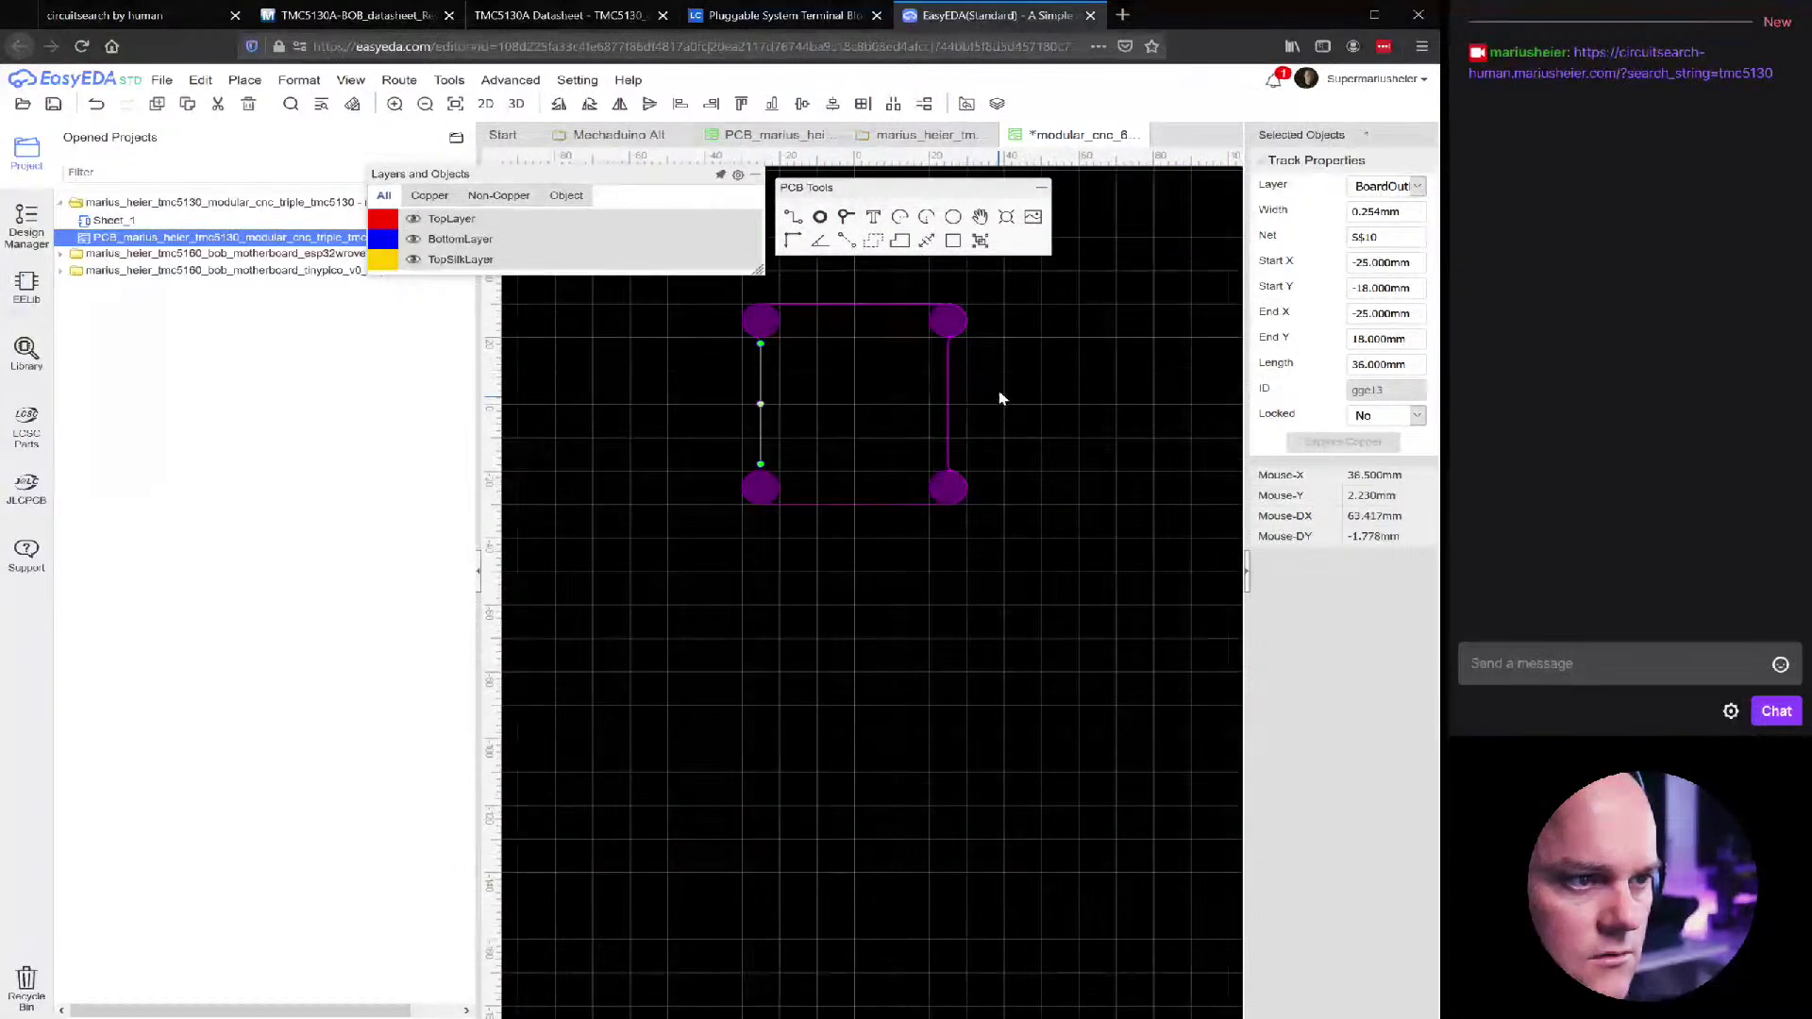
pyautogui.scroll(5, 1000, 403)
pyautogui.click(864, 331)
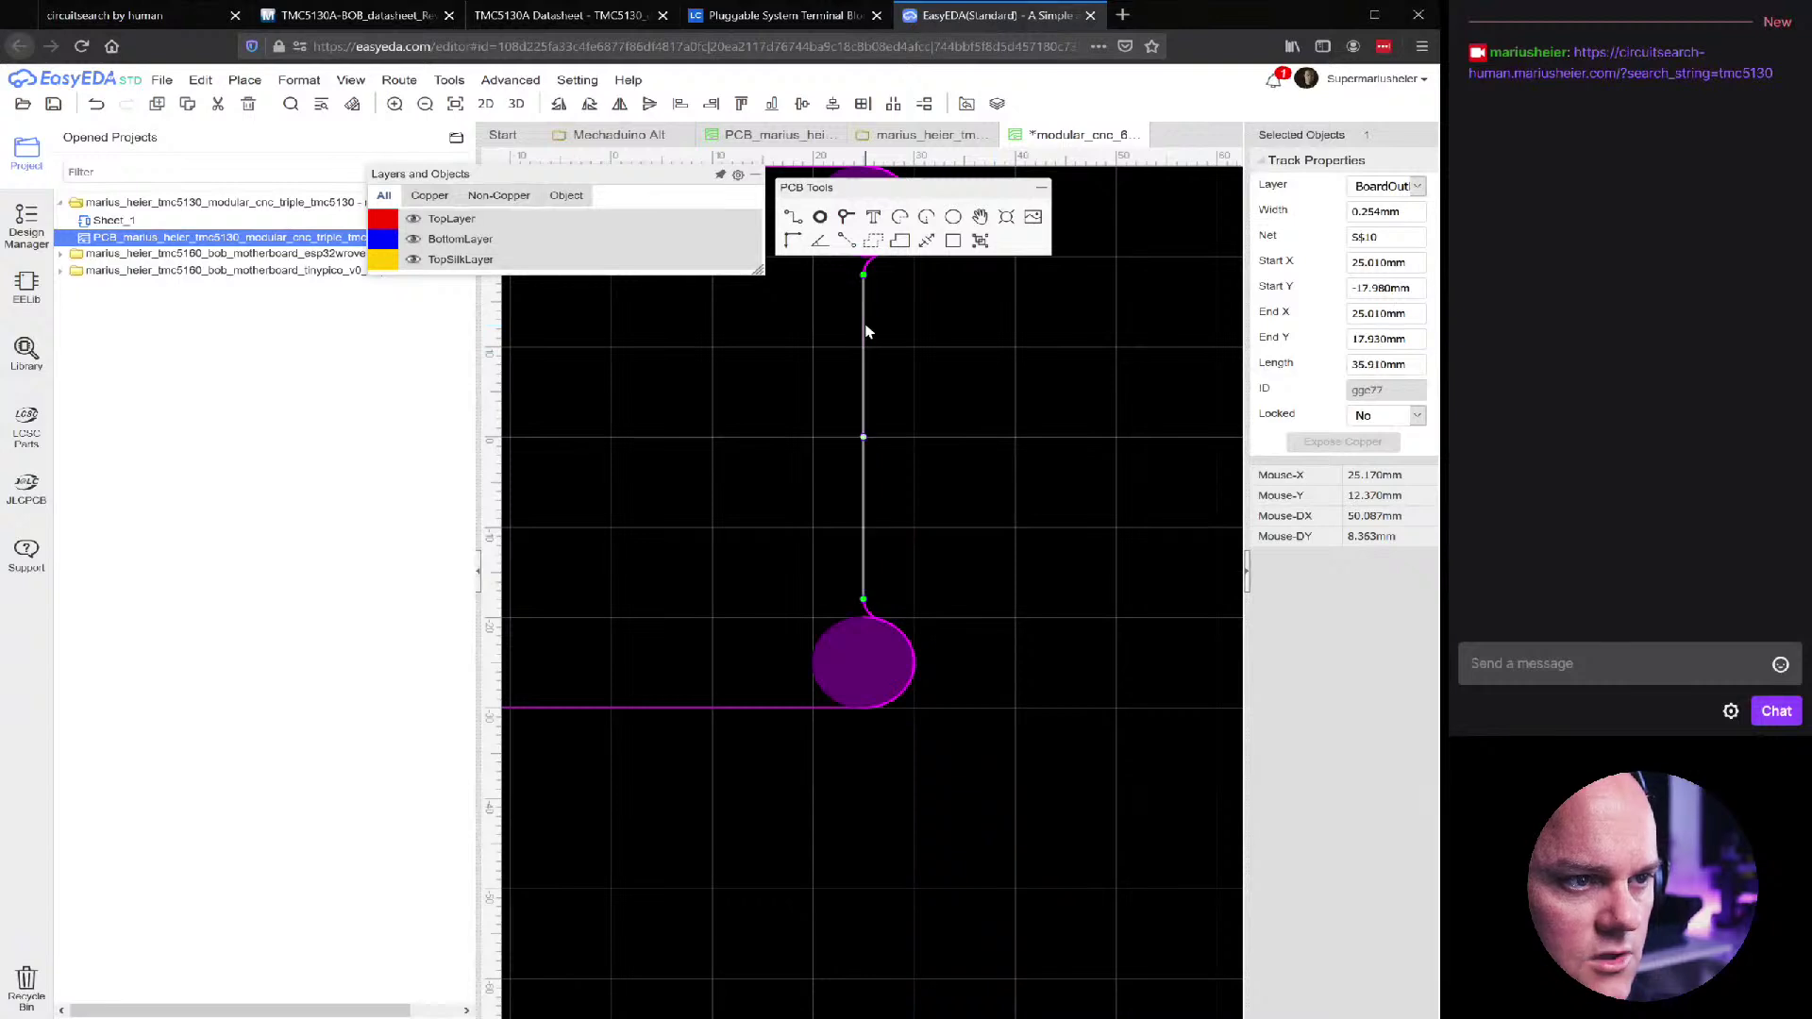
pyautogui.click(1408, 287)
pyautogui.write('-')
pyautogui.press('Return')
pyautogui.click(1408, 344)
pyautogui.write('18')
pyautogui.press('Return')
pyautogui.click(1114, 354)
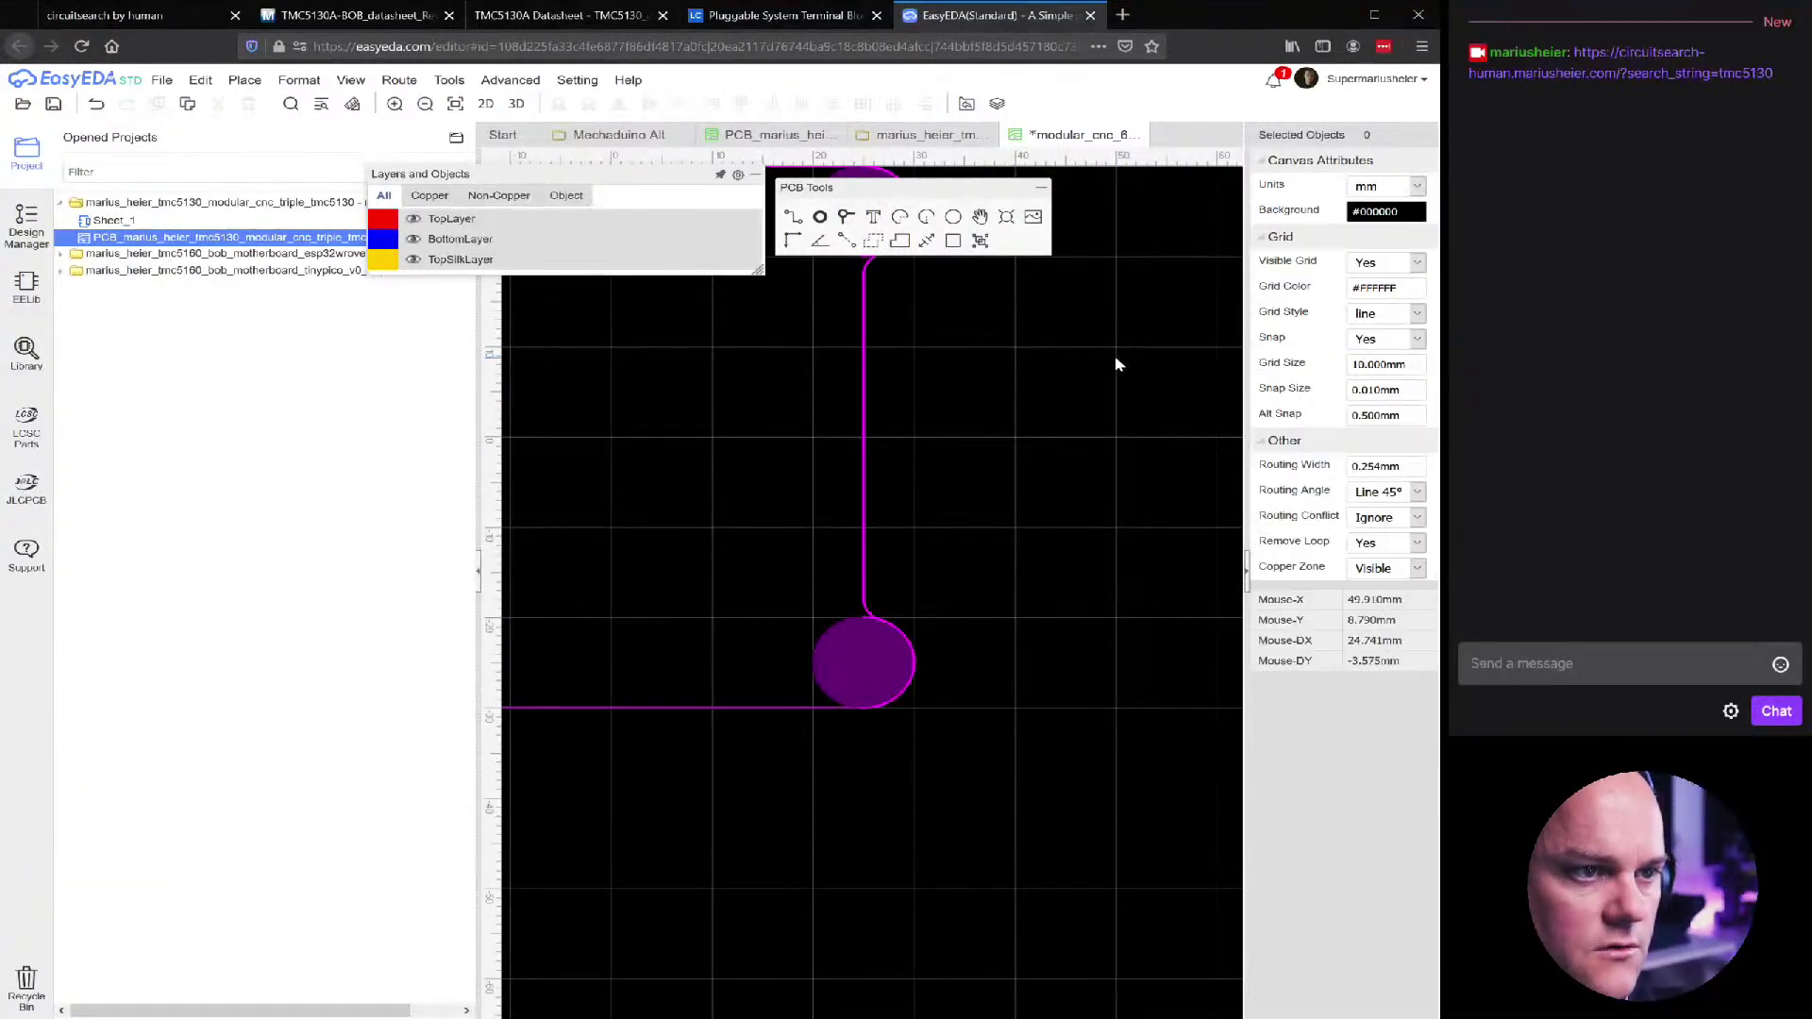
# Select the right edge track together with its lower and upper small arcs
pyautogui.scroll(10, 857, 647)
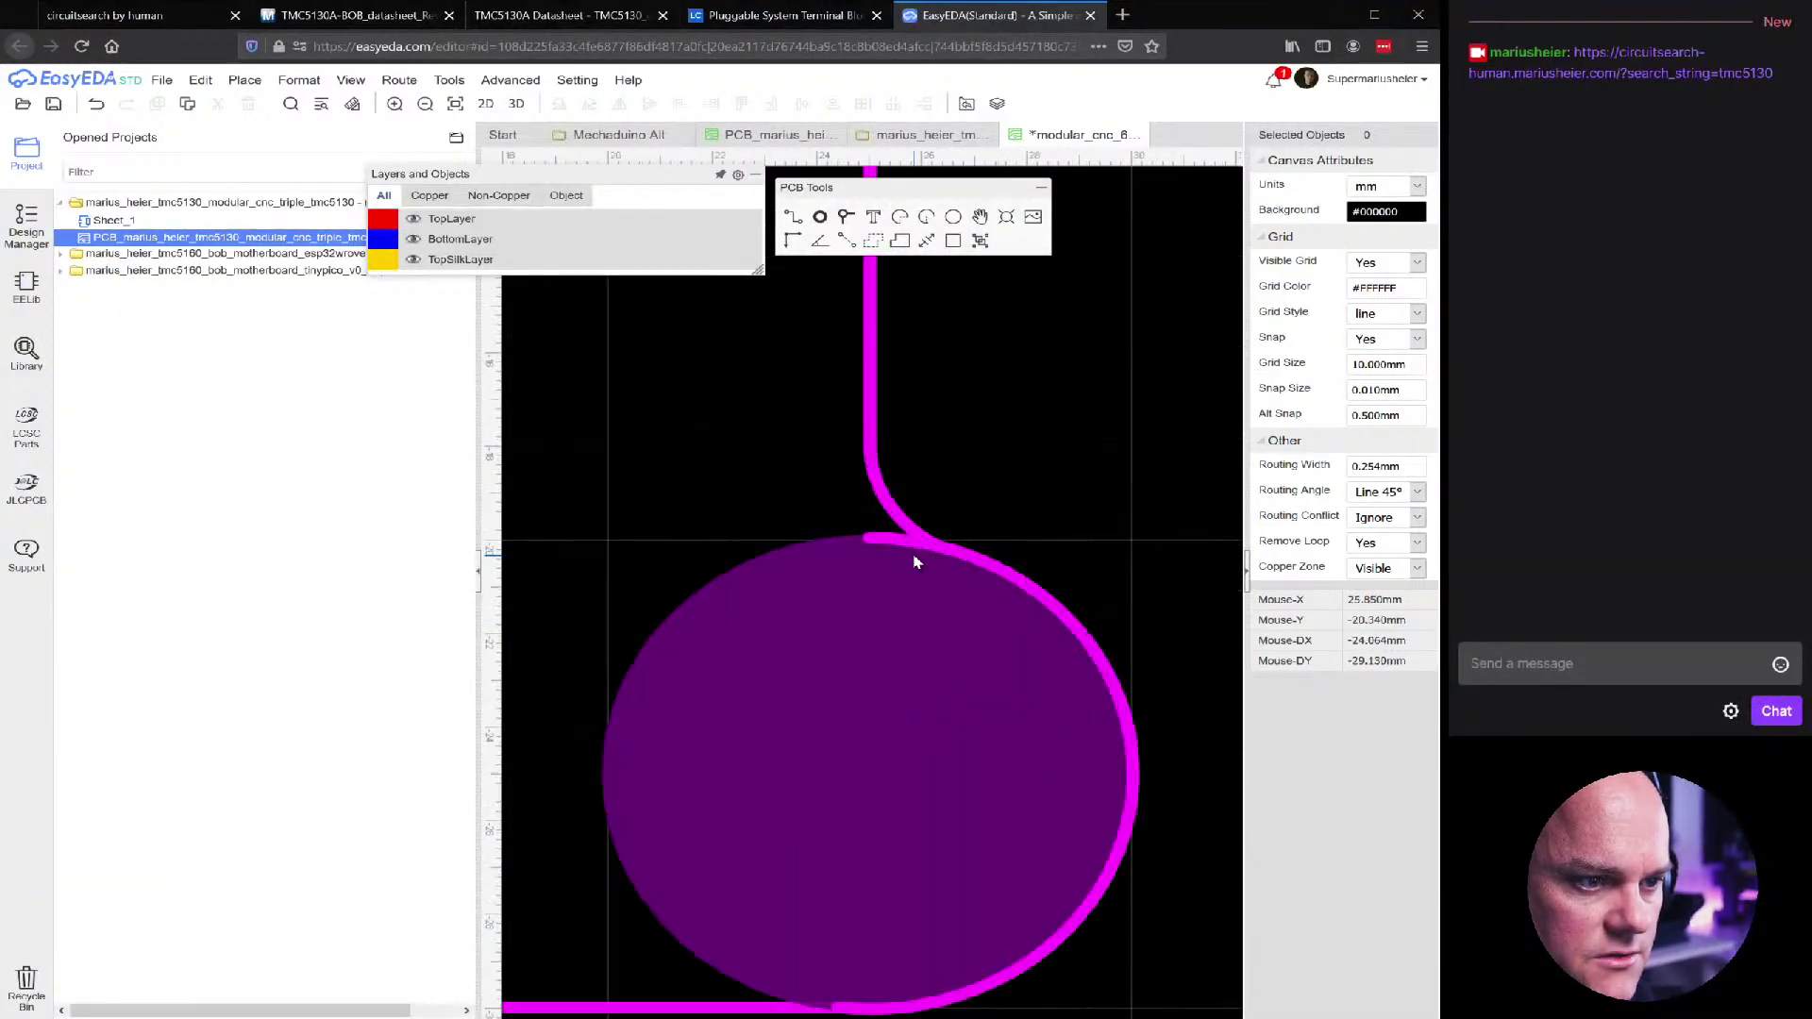
pyautogui.click(899, 538)
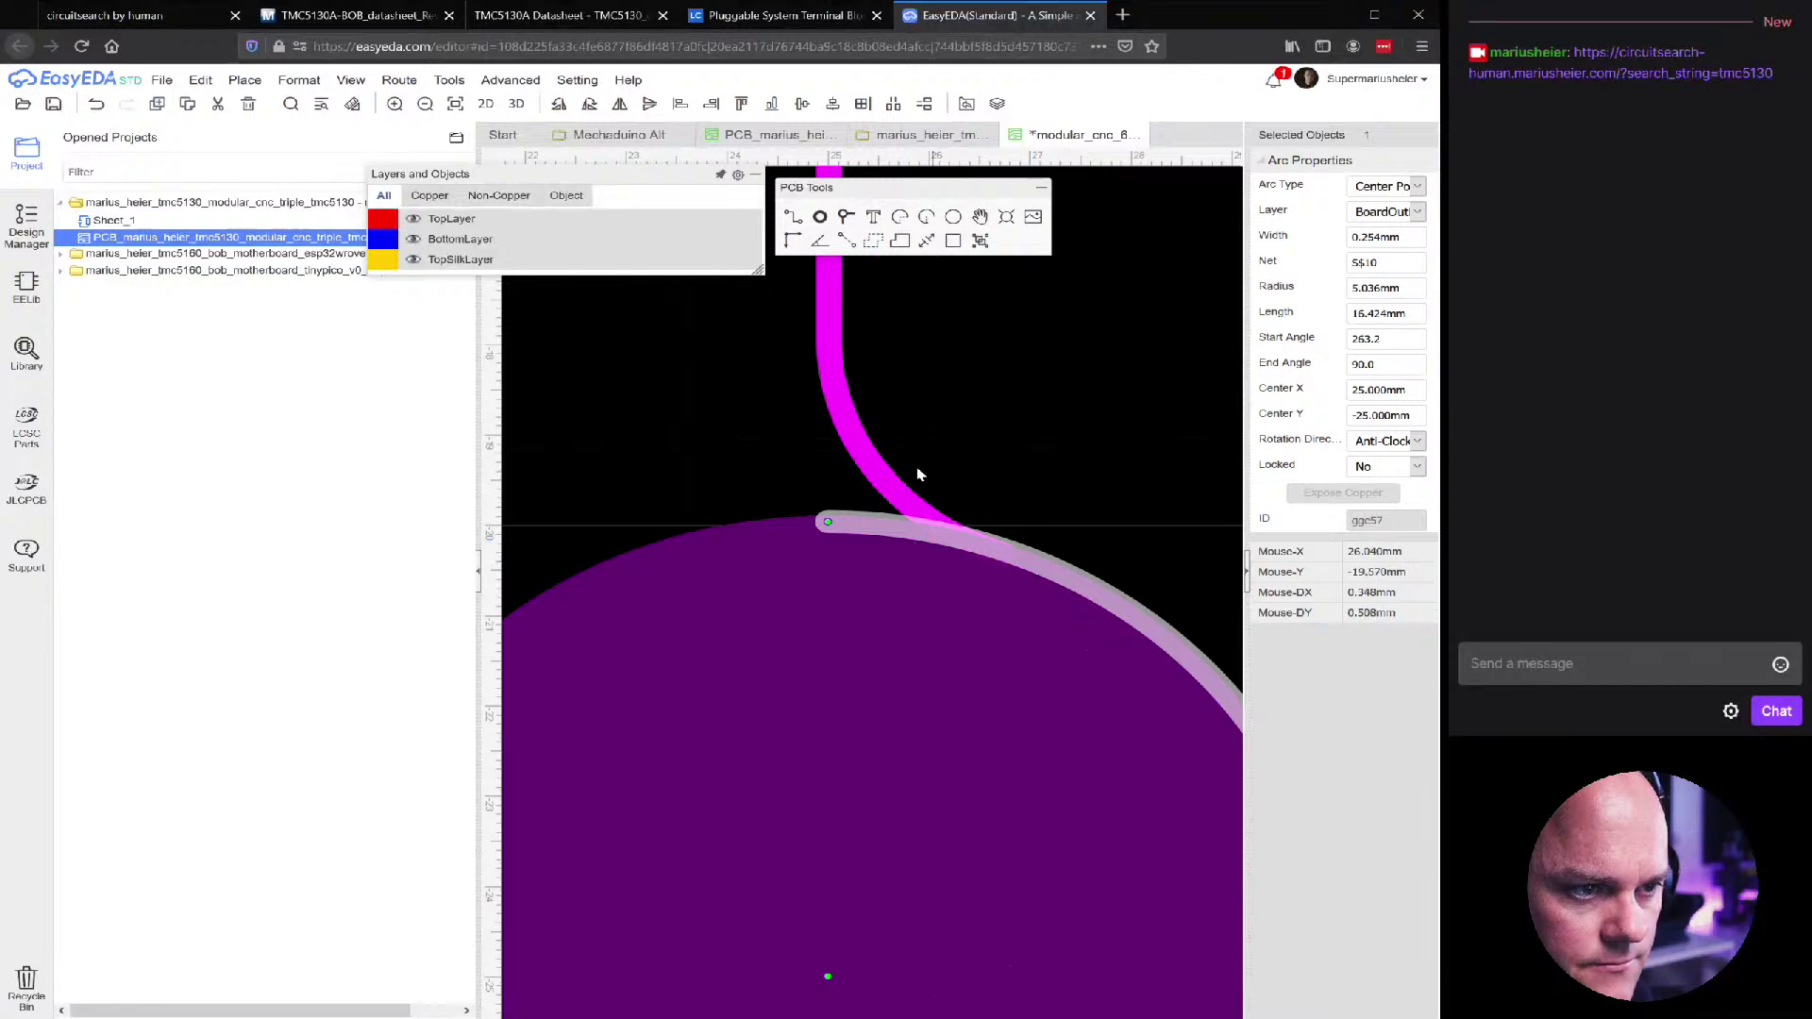
pyautogui.click(862, 453)
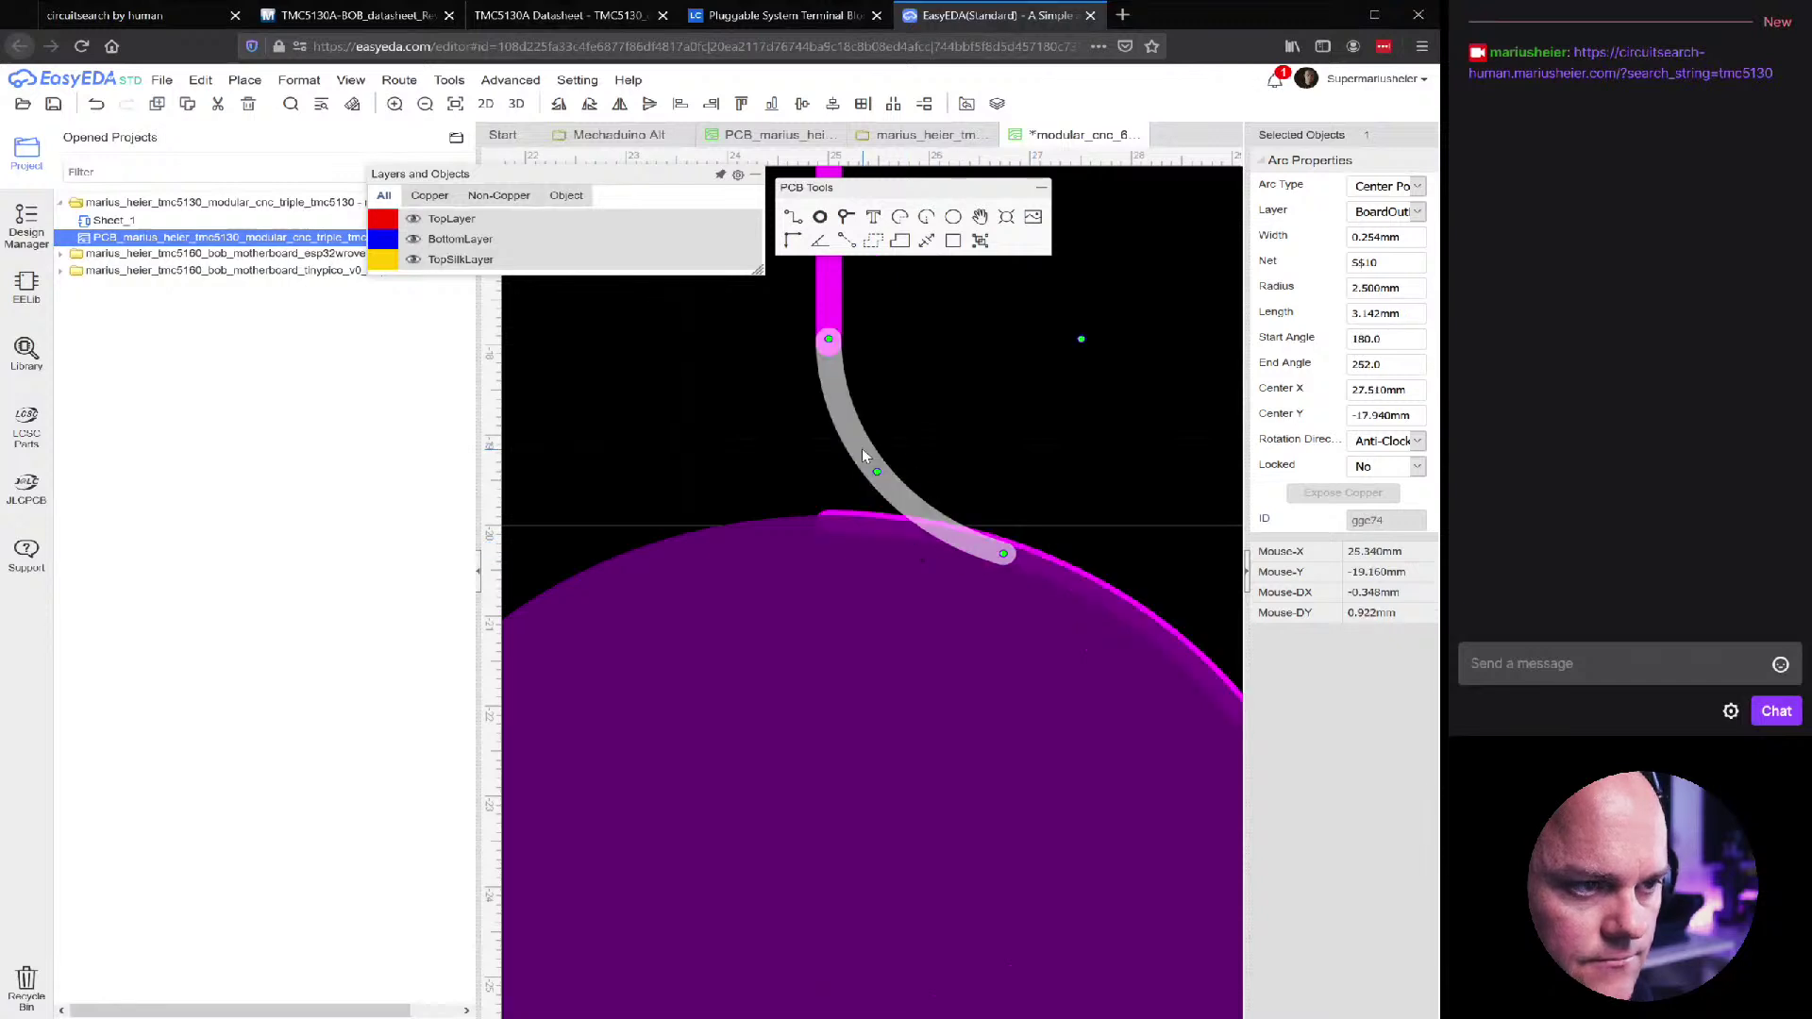
pyautogui.keyDown('ctrl'); pyautogui.click(835, 311); pyautogui.keyUp('ctrl')
pyautogui.scroll(-5, 835, 311)
pyautogui.moveTo(946, 315); pyautogui.dragTo(914, 558, button='right')
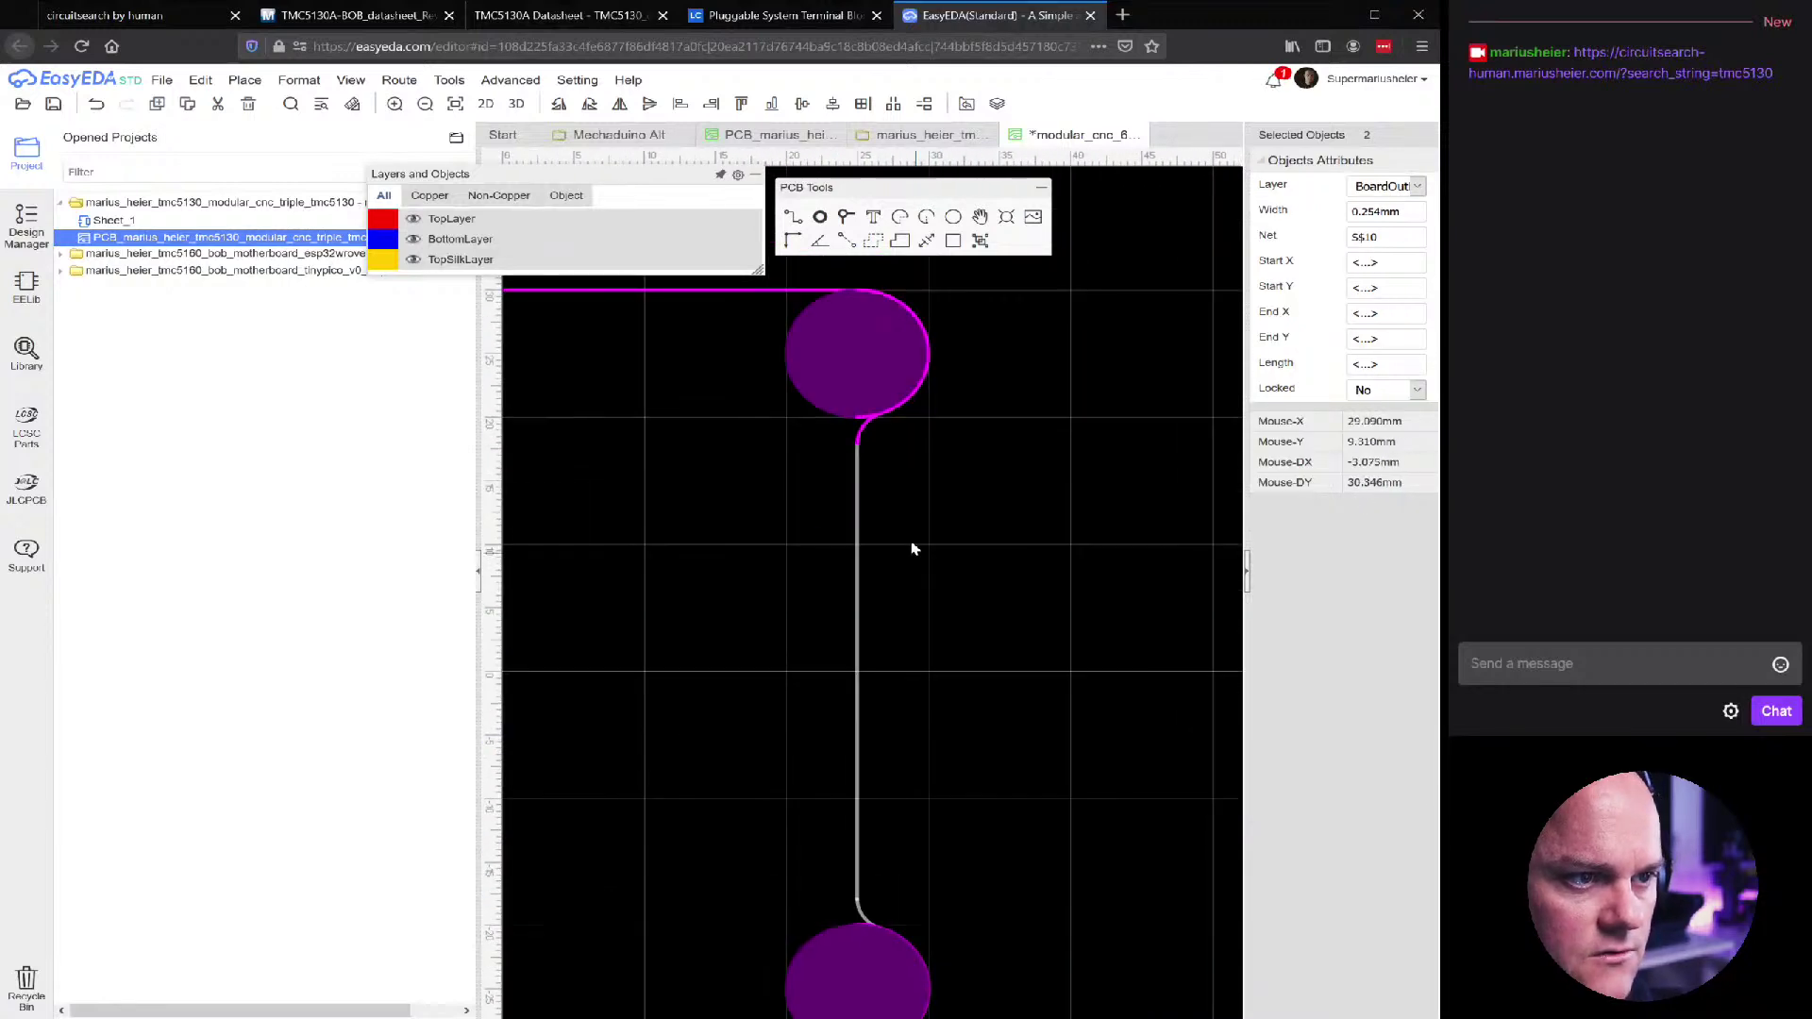
pyautogui.scroll(4, 887, 410)
pyautogui.scroll(2, 887, 410)
pyautogui.keyDown('ctrl'); pyautogui.click(1036, 485); pyautogui.keyUp('ctrl')
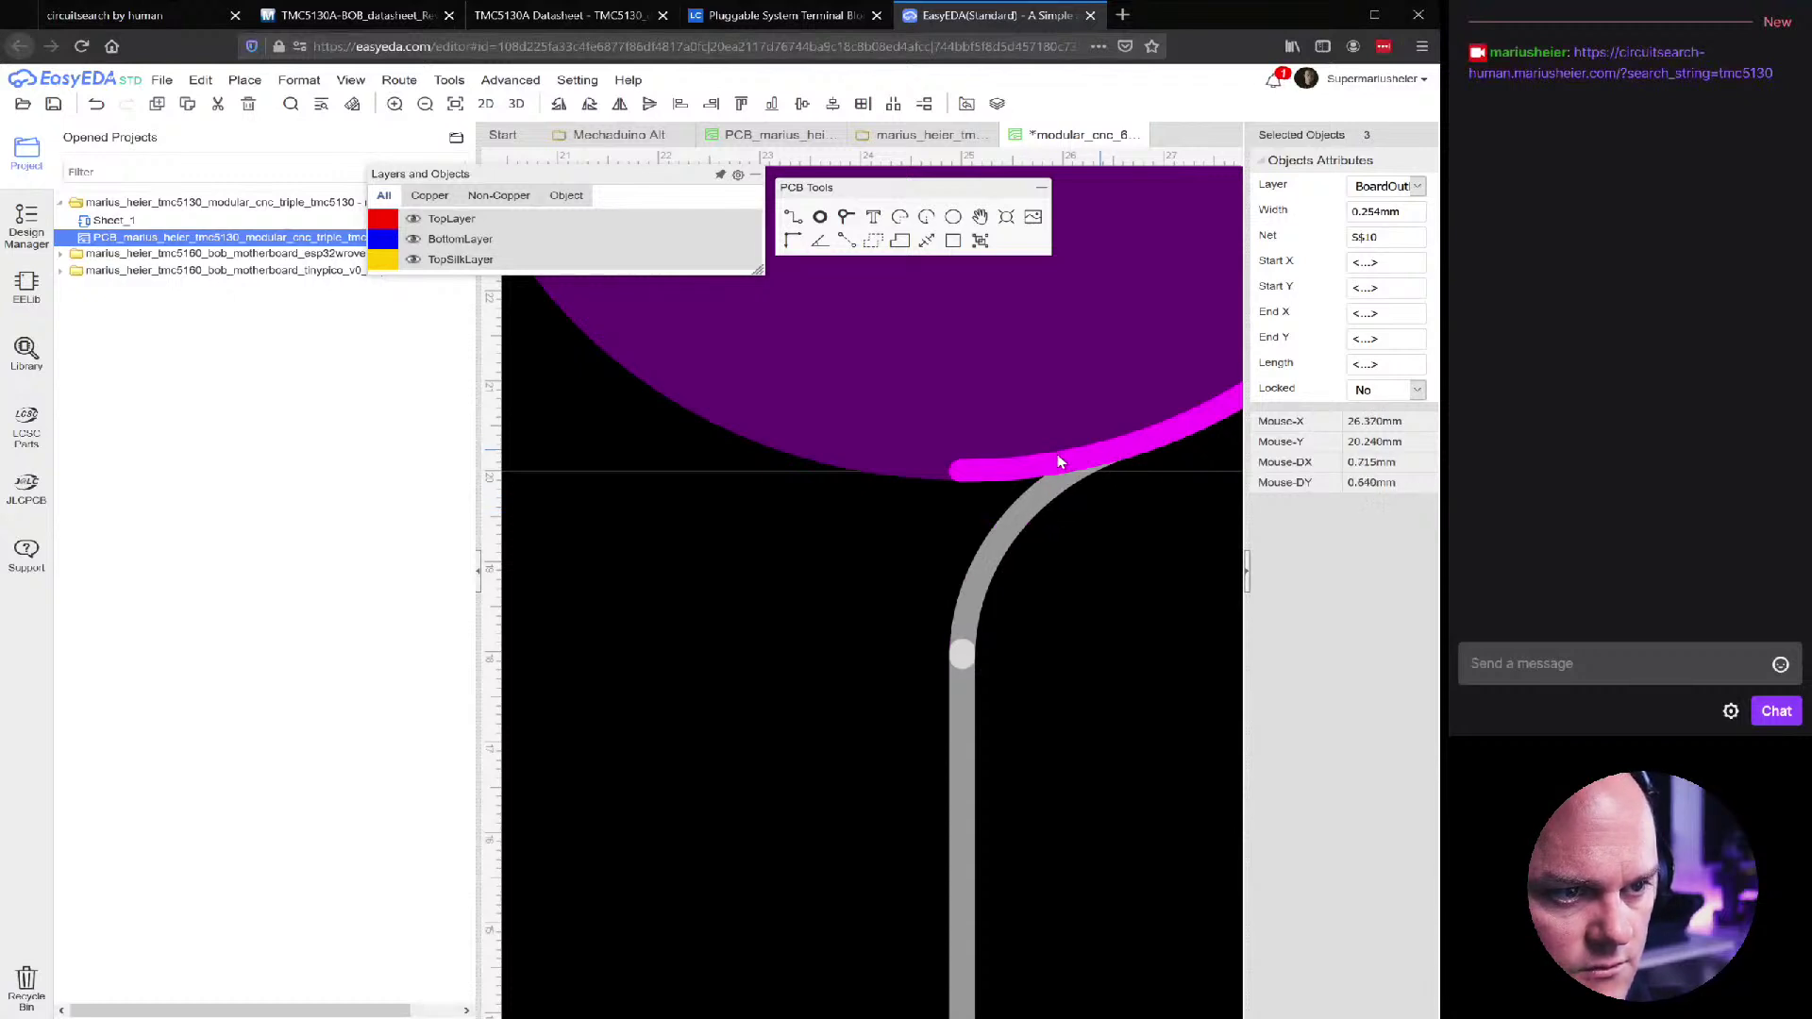
# Trim the upper-right corner arc's lower end to a start angle of about 289.8° where it meets the small arc
pyautogui.click(1102, 459)
pyautogui.moveTo(1097, 469); pyautogui.dragTo(1167, 443)
pyautogui.scroll(3, 1167, 444)
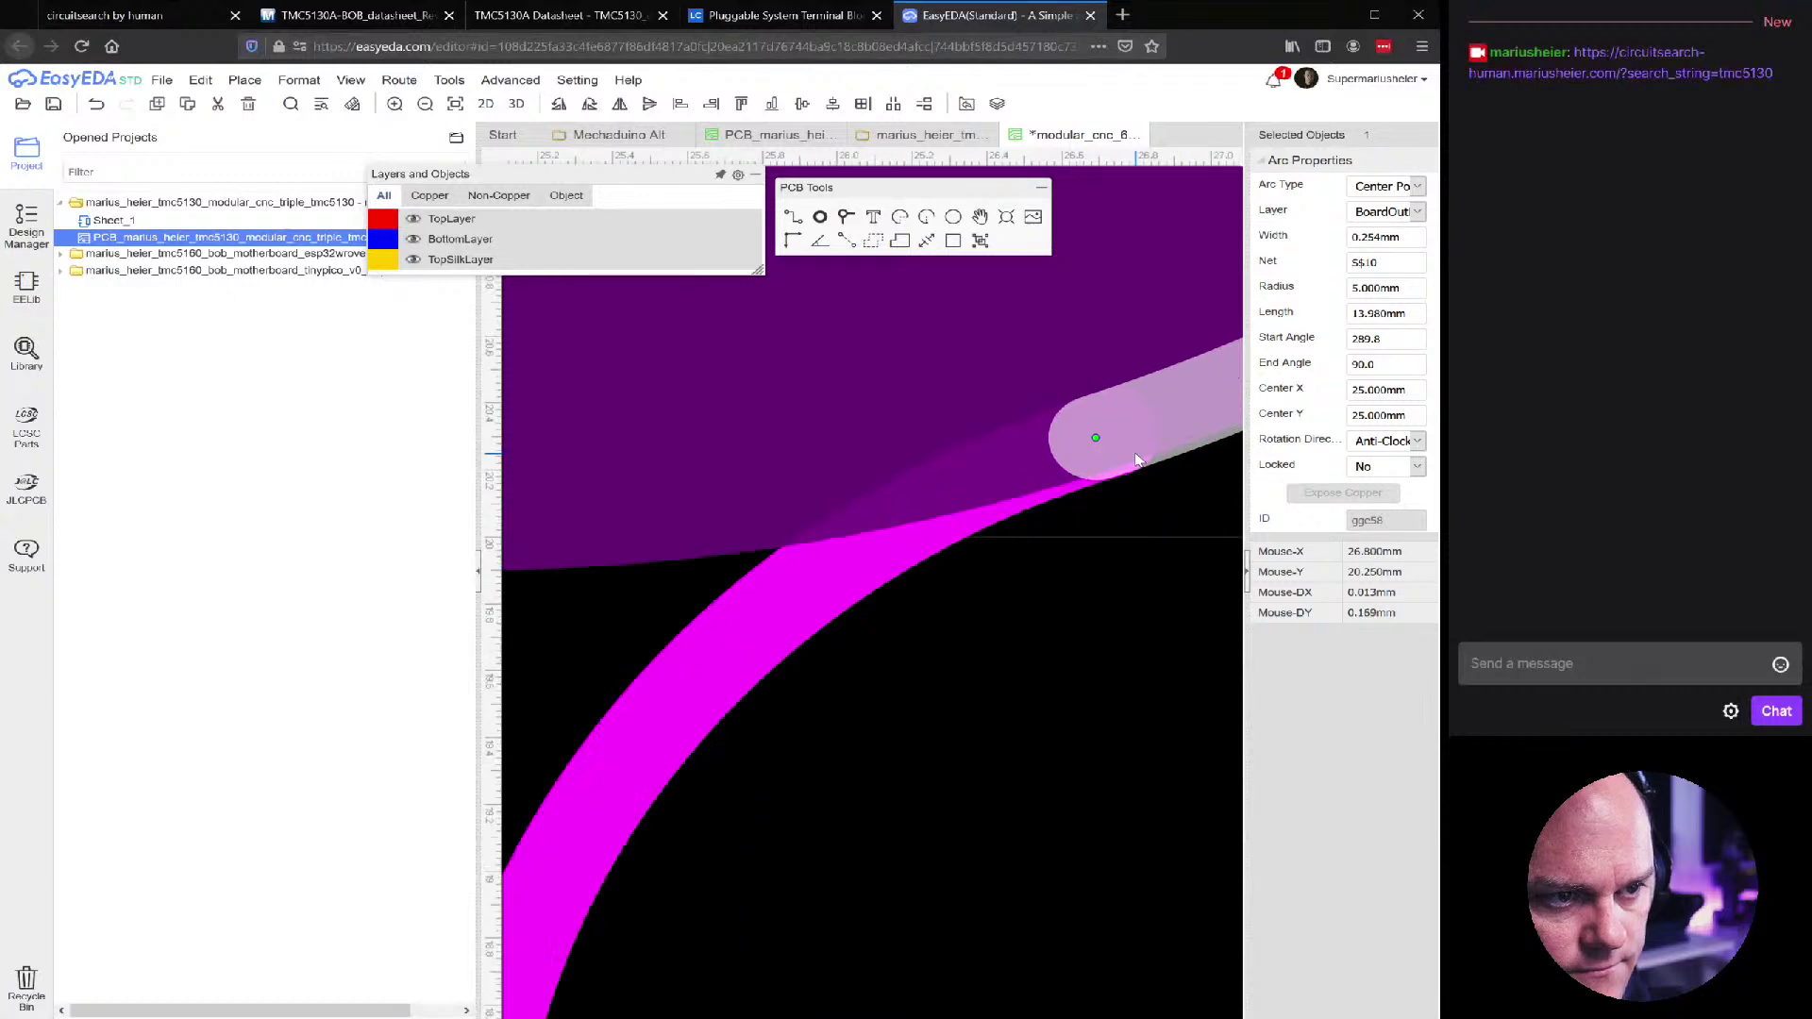
pyautogui.scroll(4, 1136, 460)
pyautogui.scroll(-1, 769, 651)
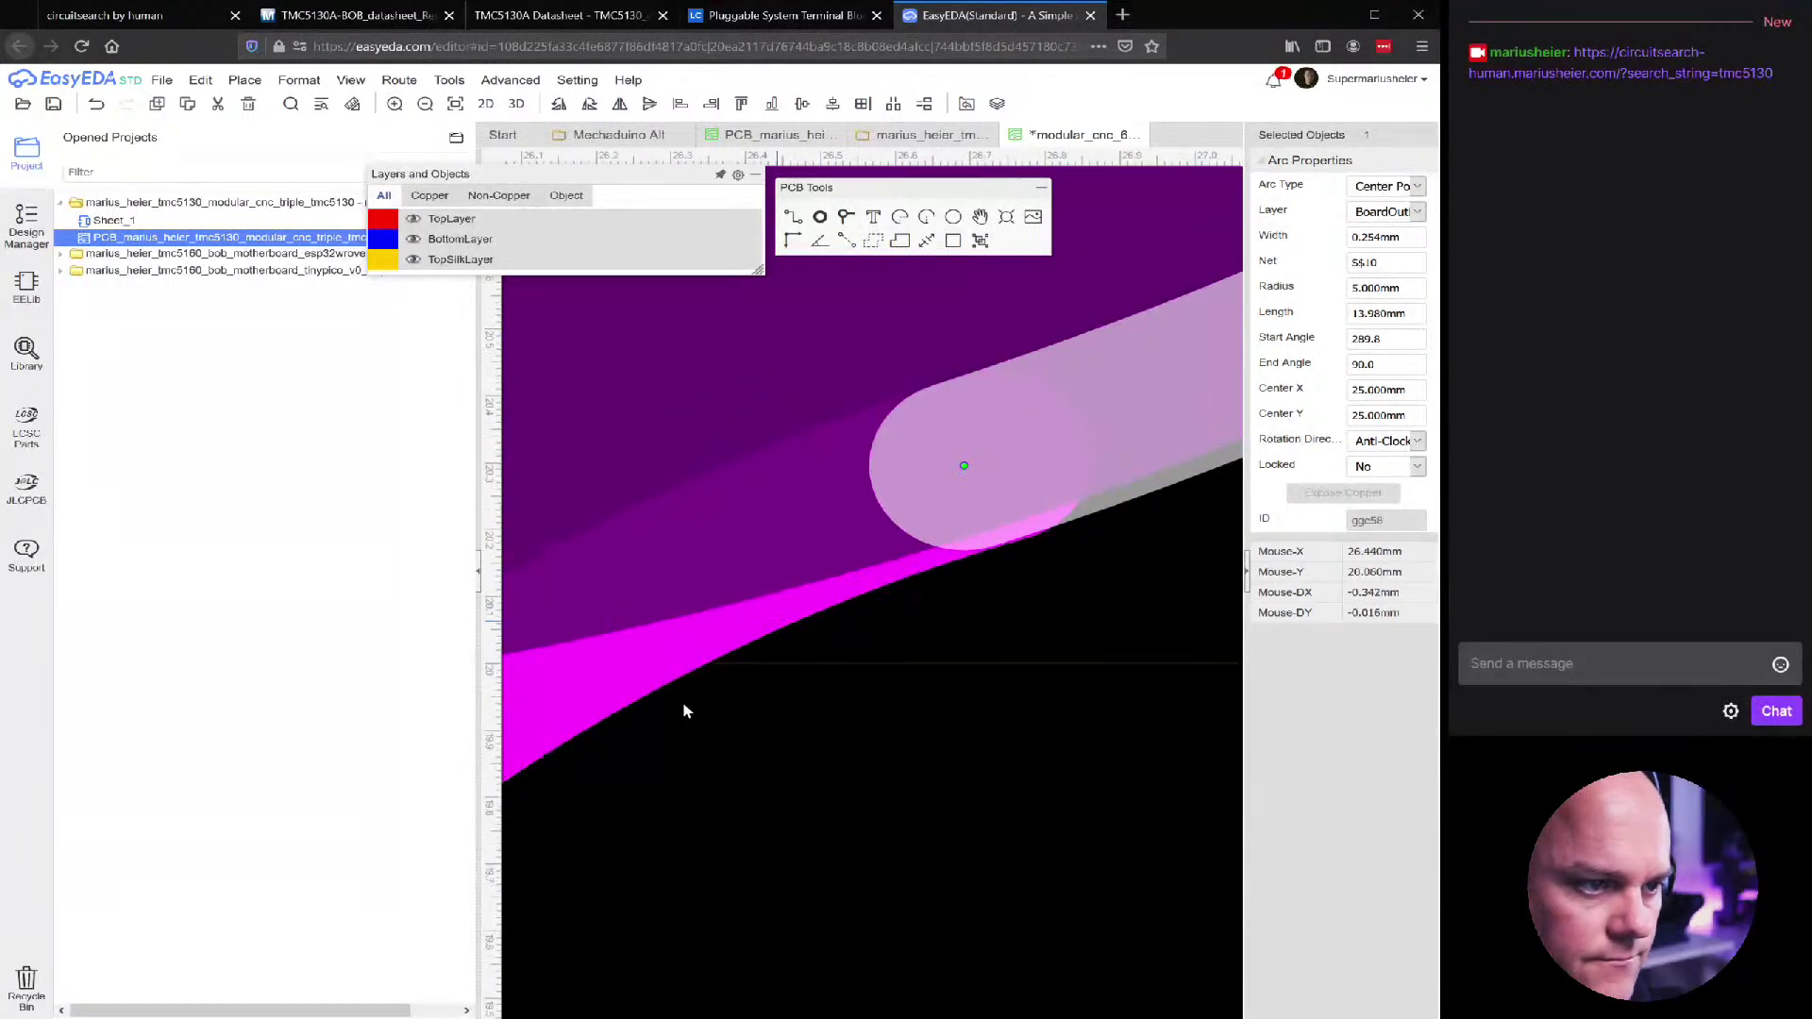
pyautogui.scroll(-2, 717, 675)
# Reselect the upper small arc, the right edge track and the lower small arc as one group
pyautogui.click(688, 651)
pyautogui.scroll(-4, 728, 756)
pyautogui.moveTo(755, 831)
pyautogui.mouseDown(button='right')
pyautogui.moveTo(862, 485)
pyautogui.moveTo(931, 336)
pyautogui.moveTo(906, 141)
pyautogui.mouseUp(button='right')
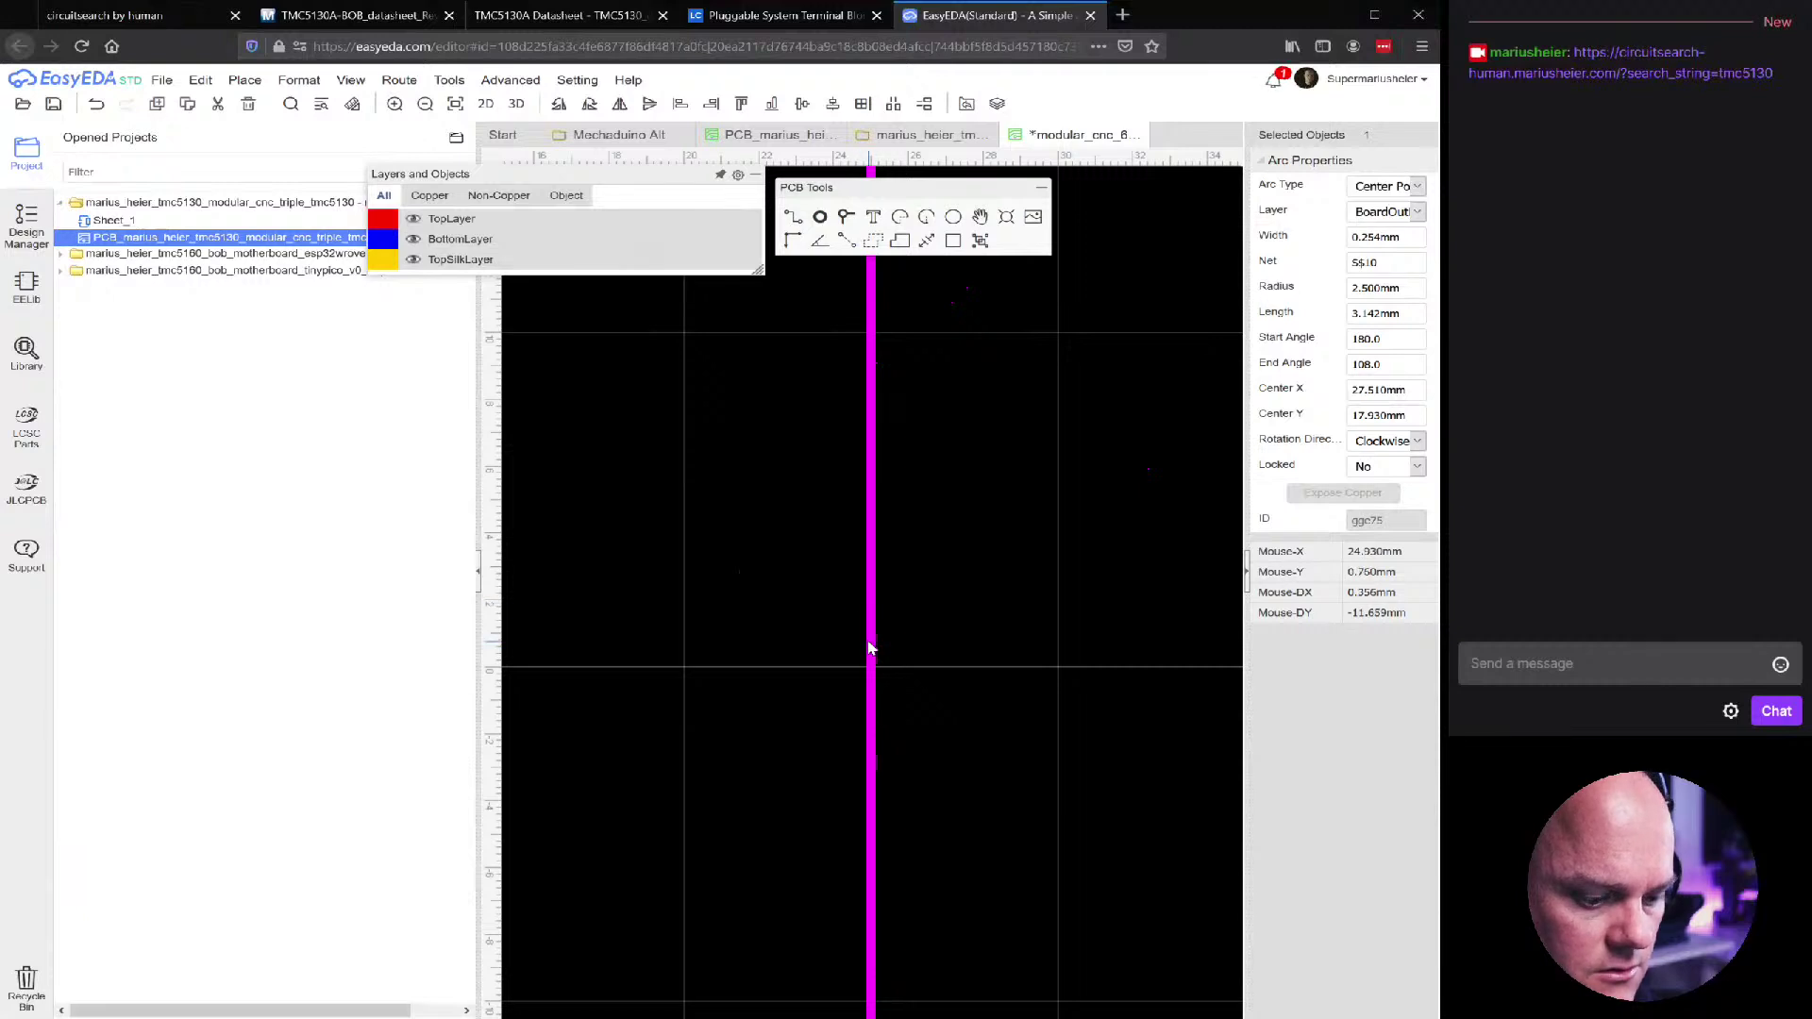
pyautogui.keyDown('shift'); pyautogui.click(870, 652); pyautogui.keyUp('shift')
pyautogui.scroll(-3, 942, 875)
pyautogui.scroll(5, 926, 962)
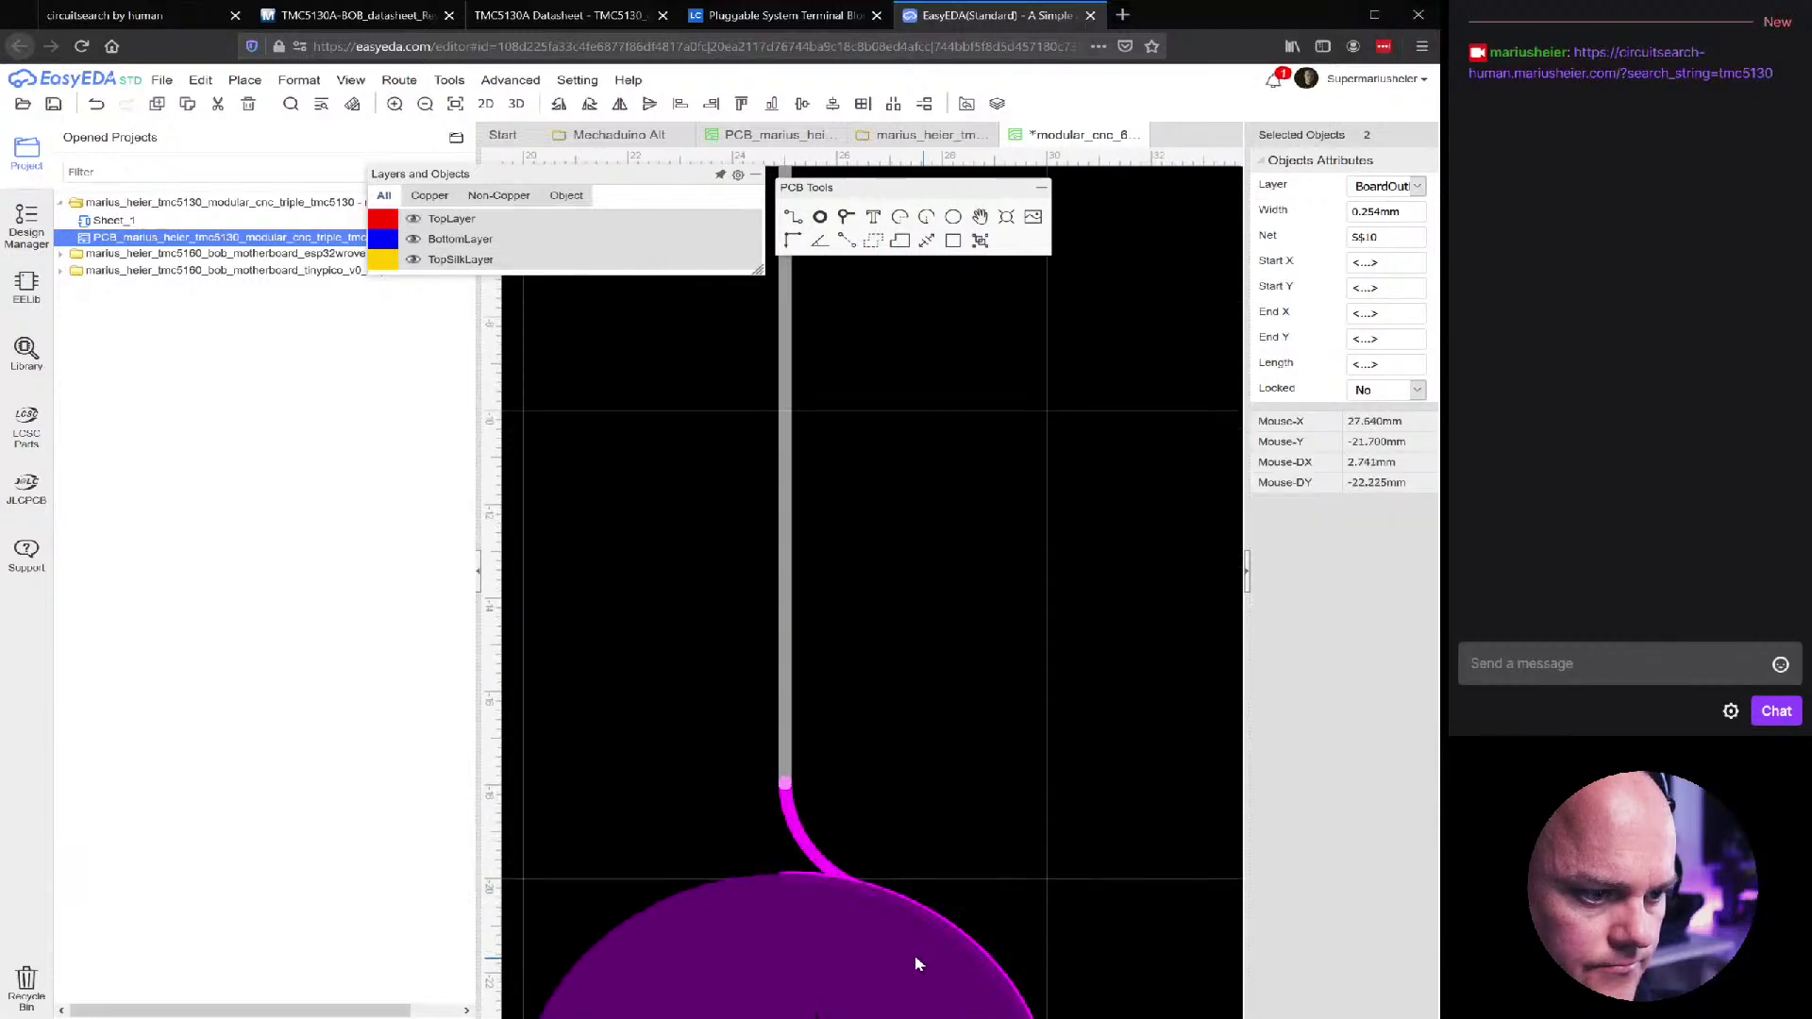
pyautogui.keyDown('shift'); pyautogui.click(733, 699); pyautogui.keyUp('shift')
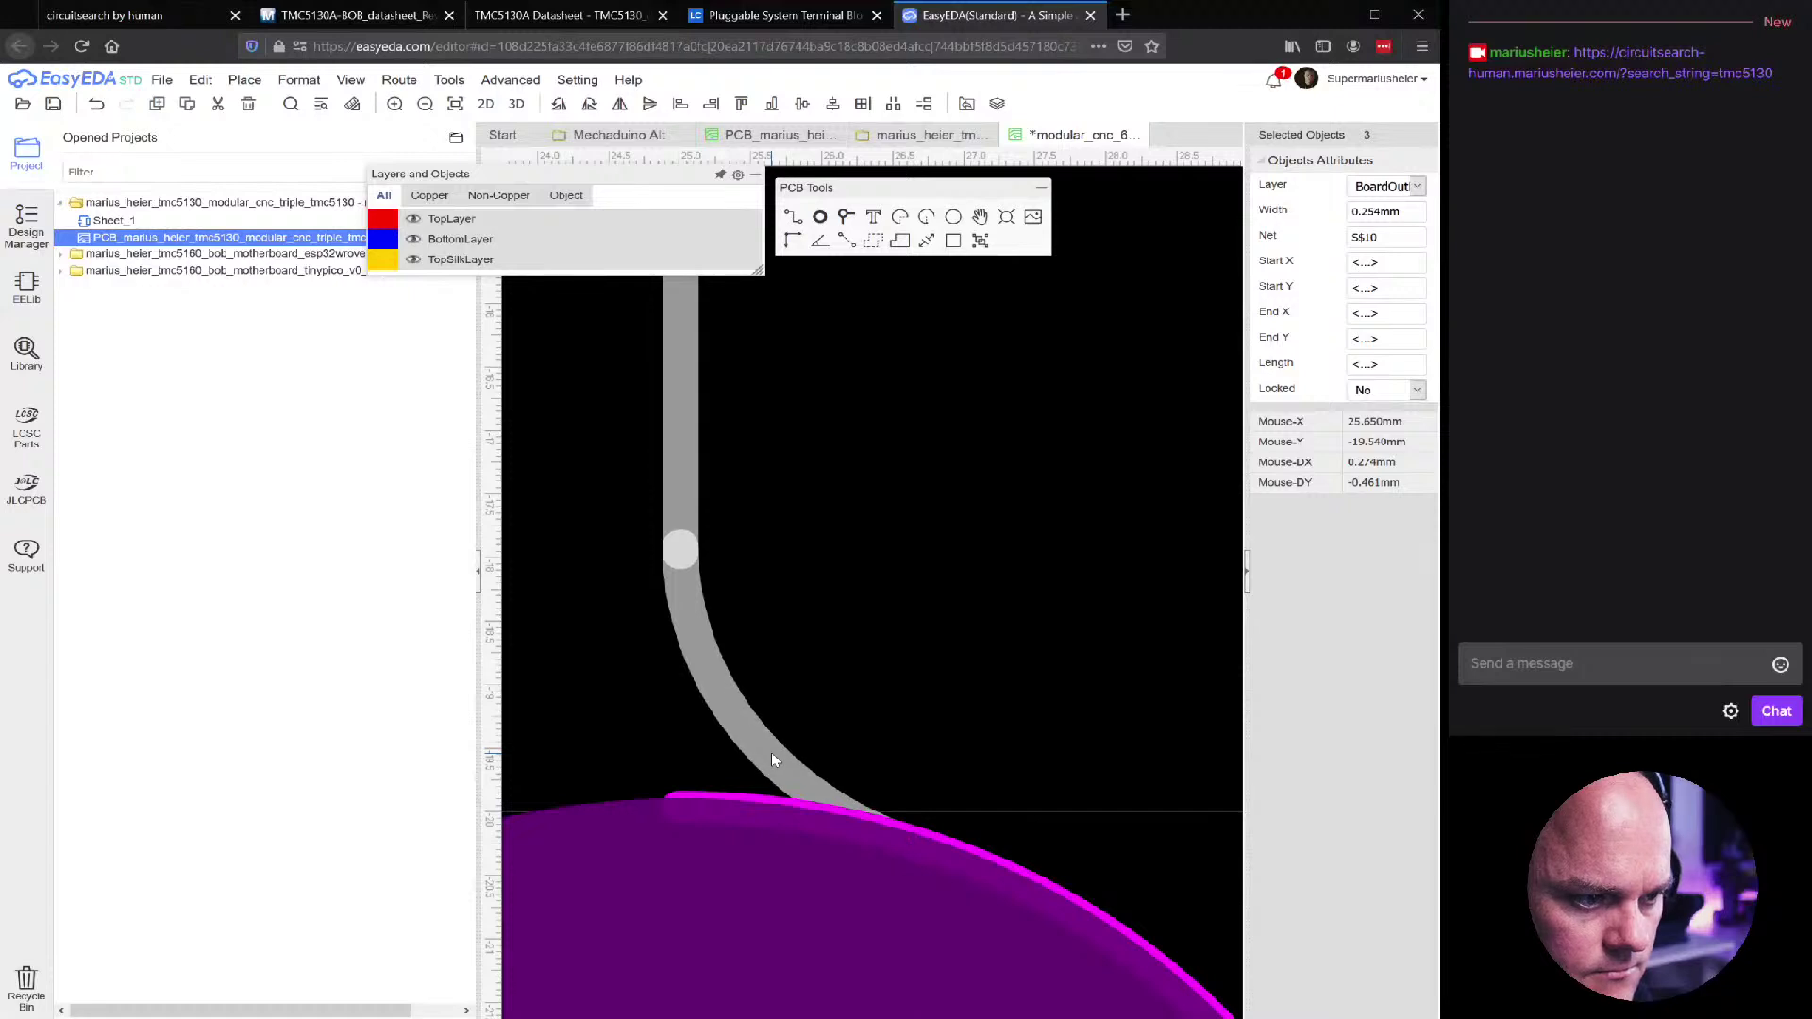
pyautogui.scroll(2, 913, 849)
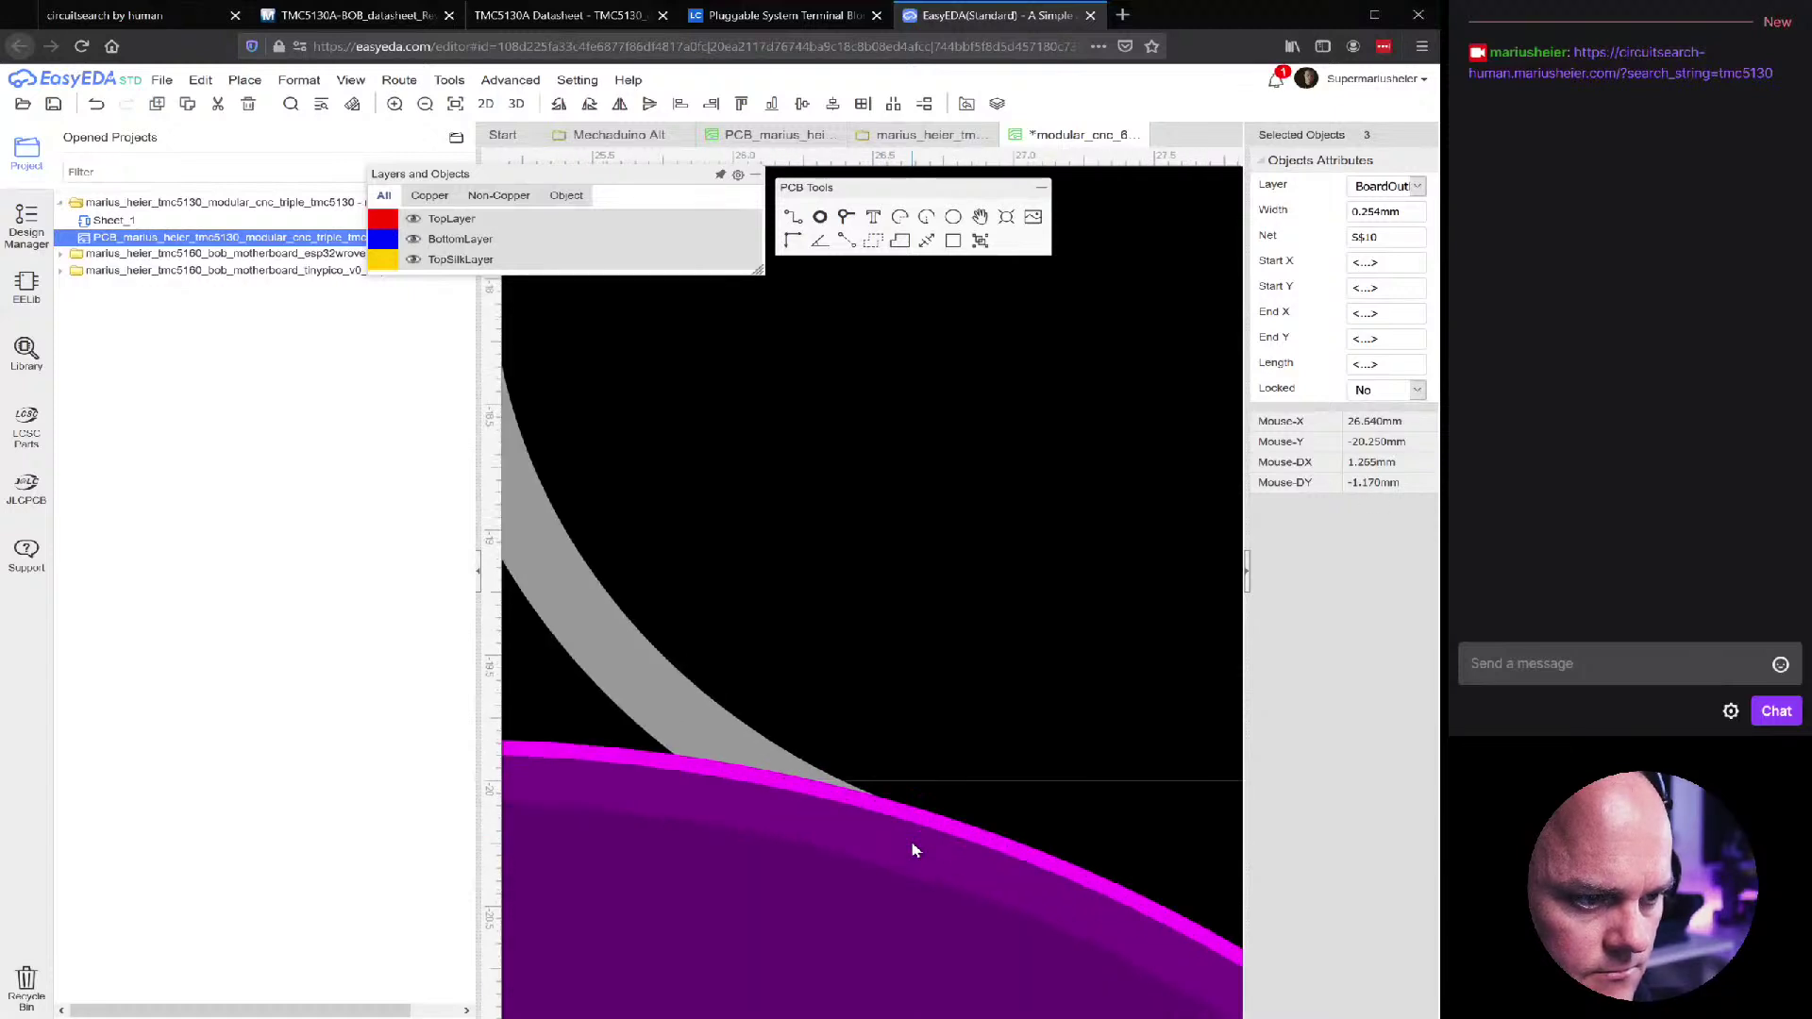
# Trim the lower-right corner arc's upper end to an end angle of about 69.7° where it overlaps the small arc
pyautogui.click(829, 779)
pyautogui.scroll(-3, 829, 780)
pyautogui.moveTo(685, 776); pyautogui.dragTo(861, 816)
pyautogui.scroll(-3, 861, 815)
pyautogui.scroll(8, 859, 812)
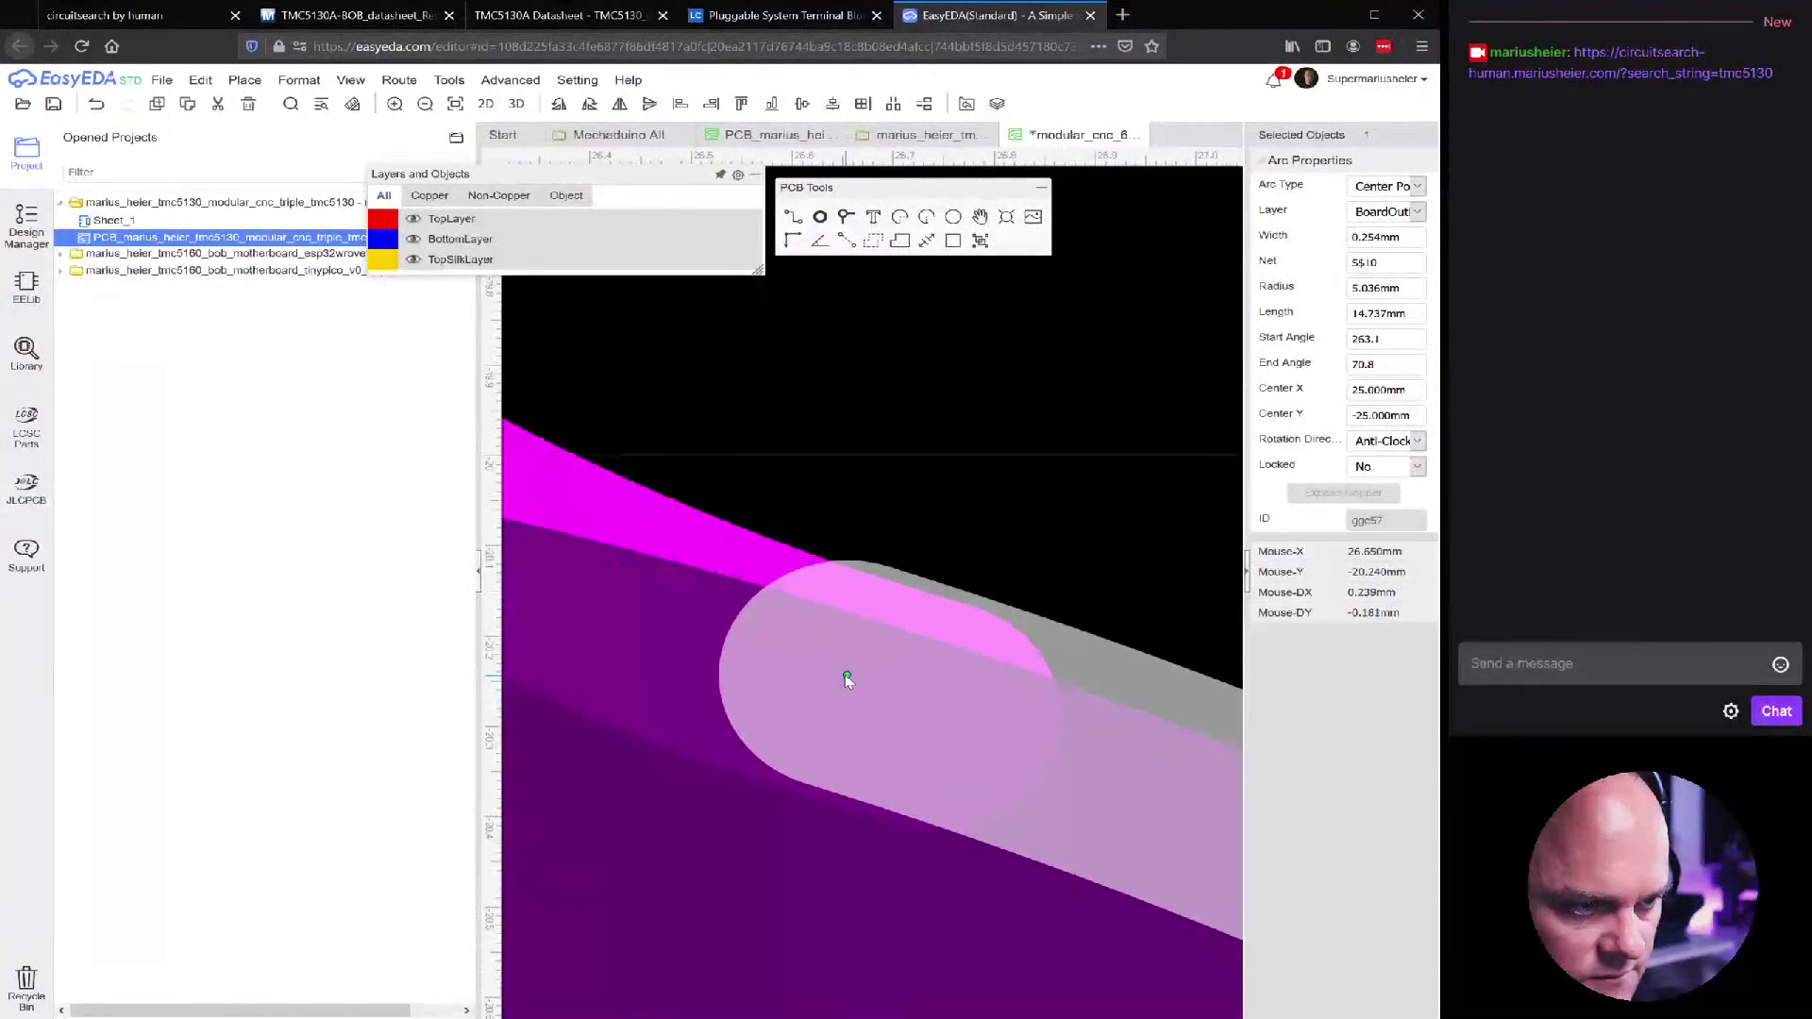
pyautogui.moveTo(845, 674); pyautogui.dragTo(863, 676)
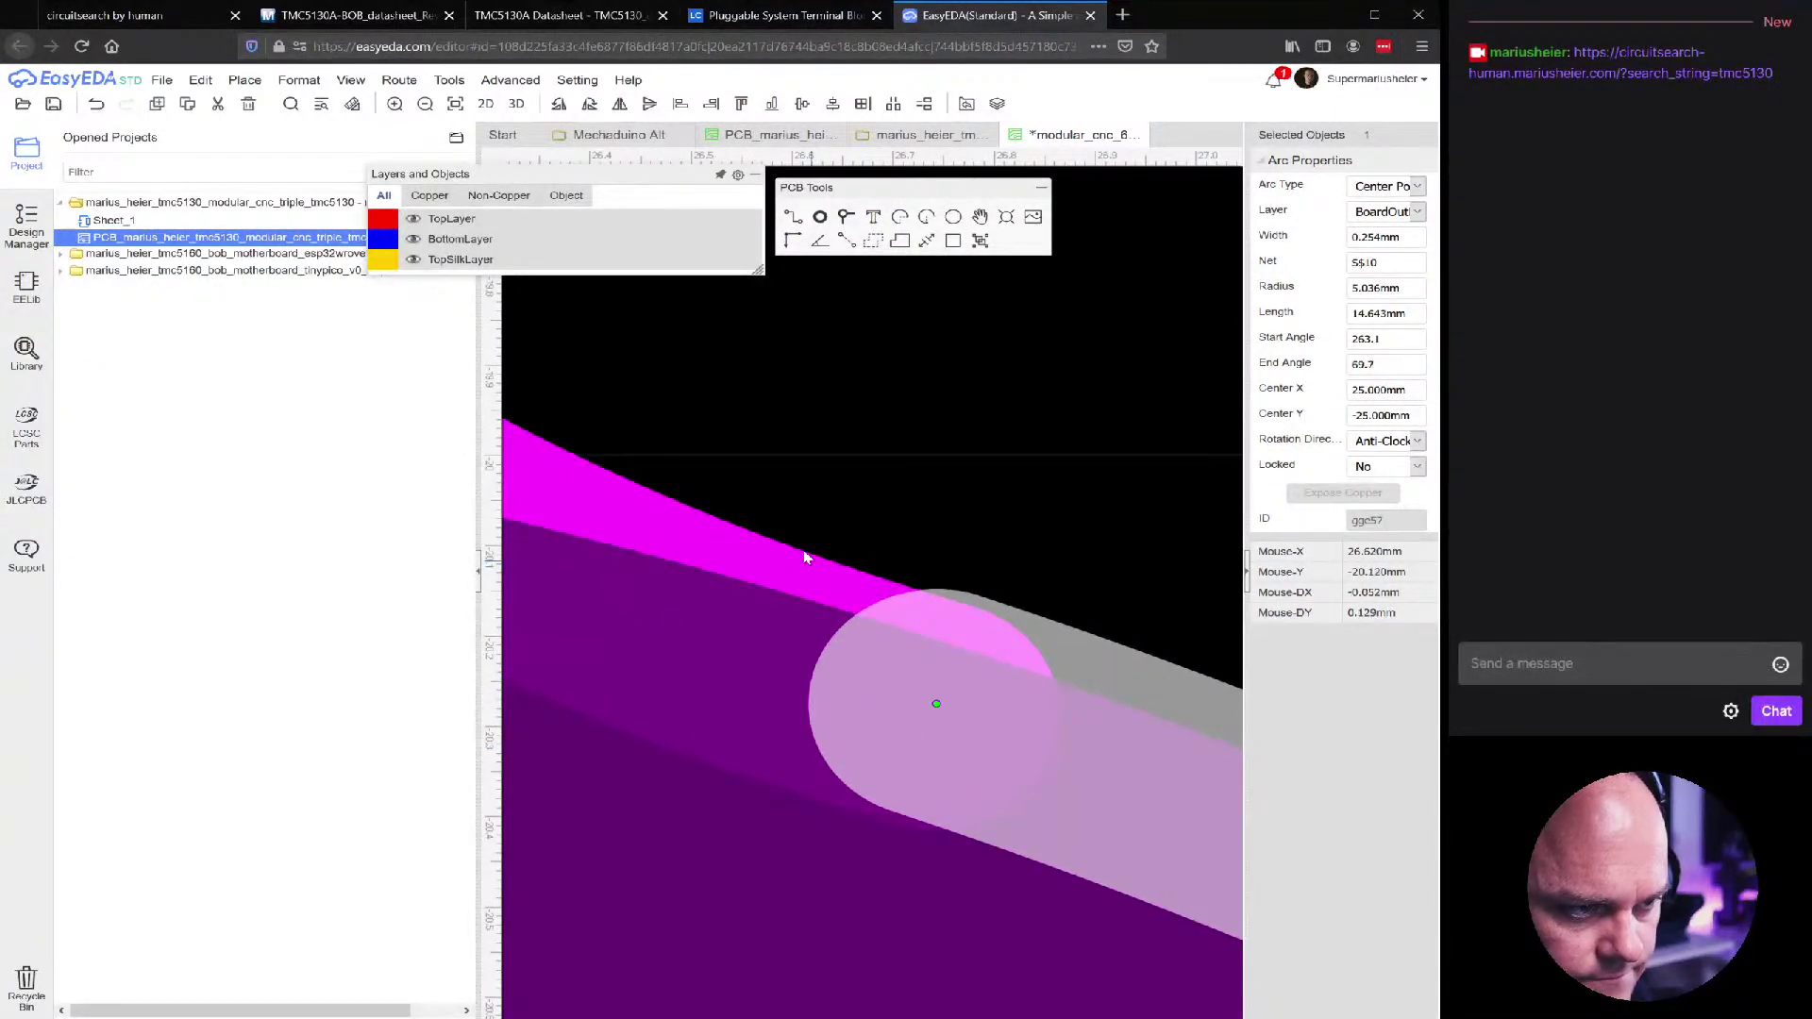
pyautogui.click(805, 557)
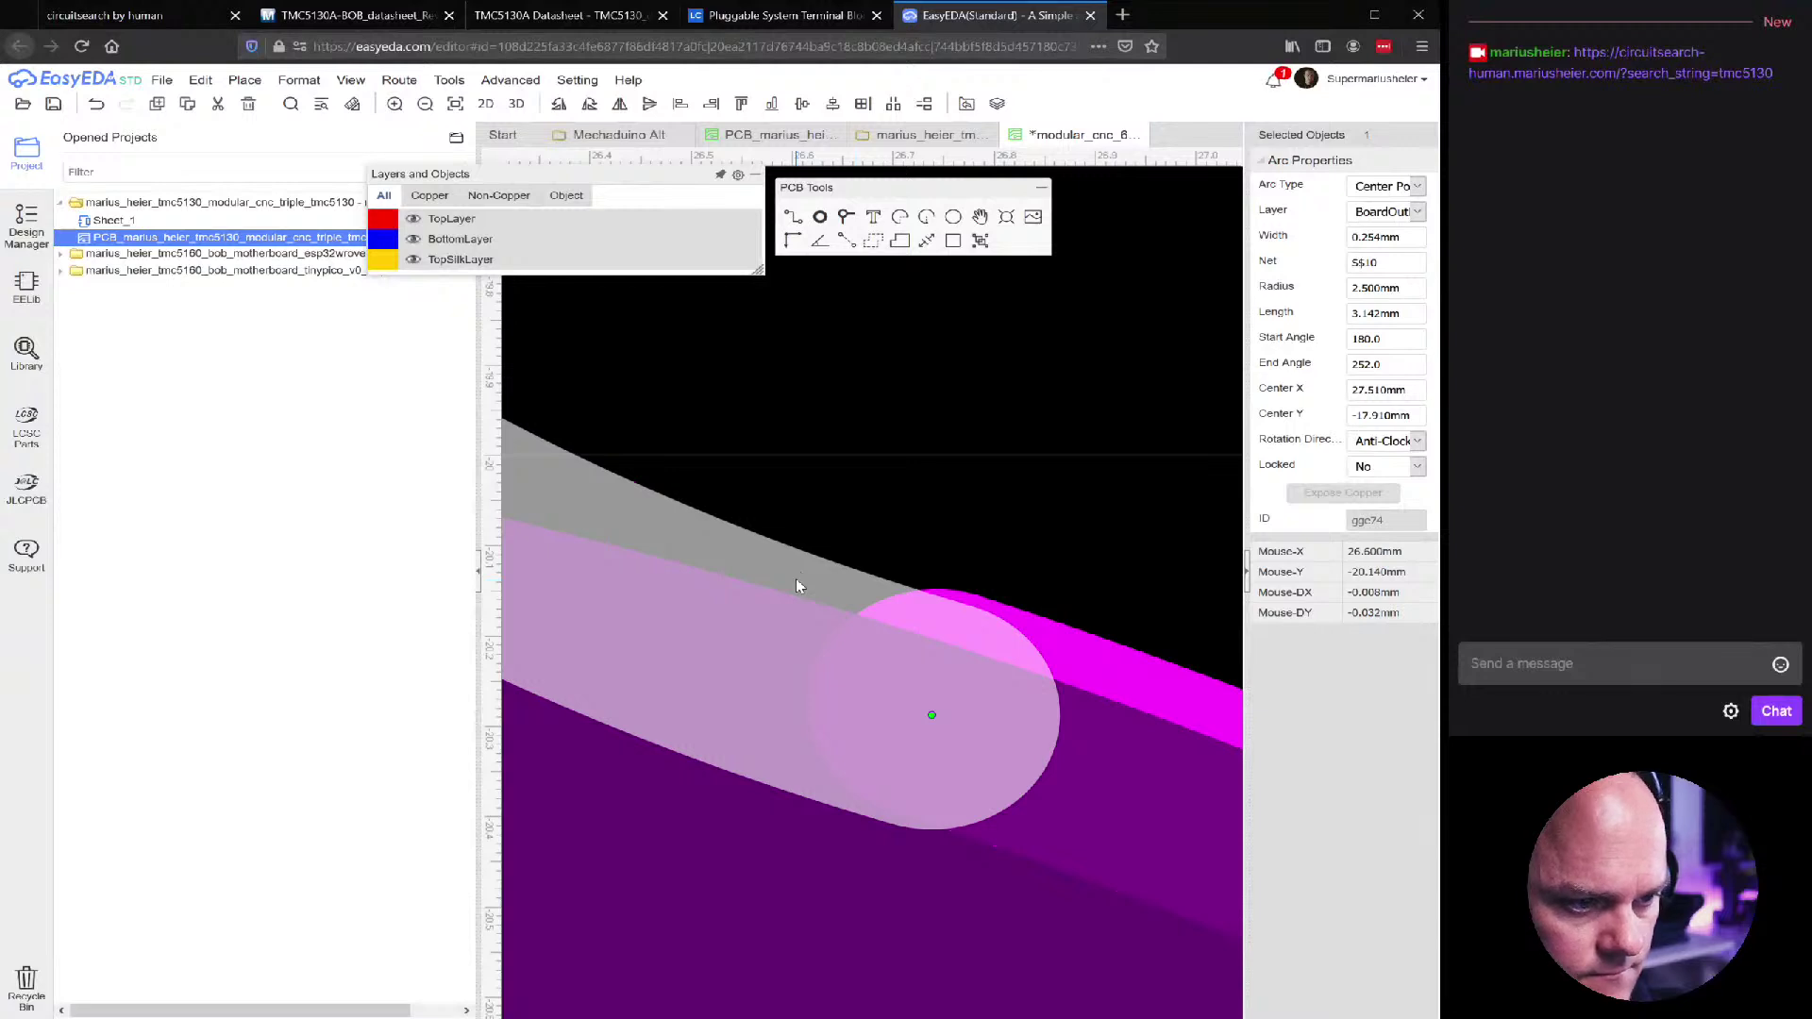
pyautogui.scroll(-3, 797, 586)
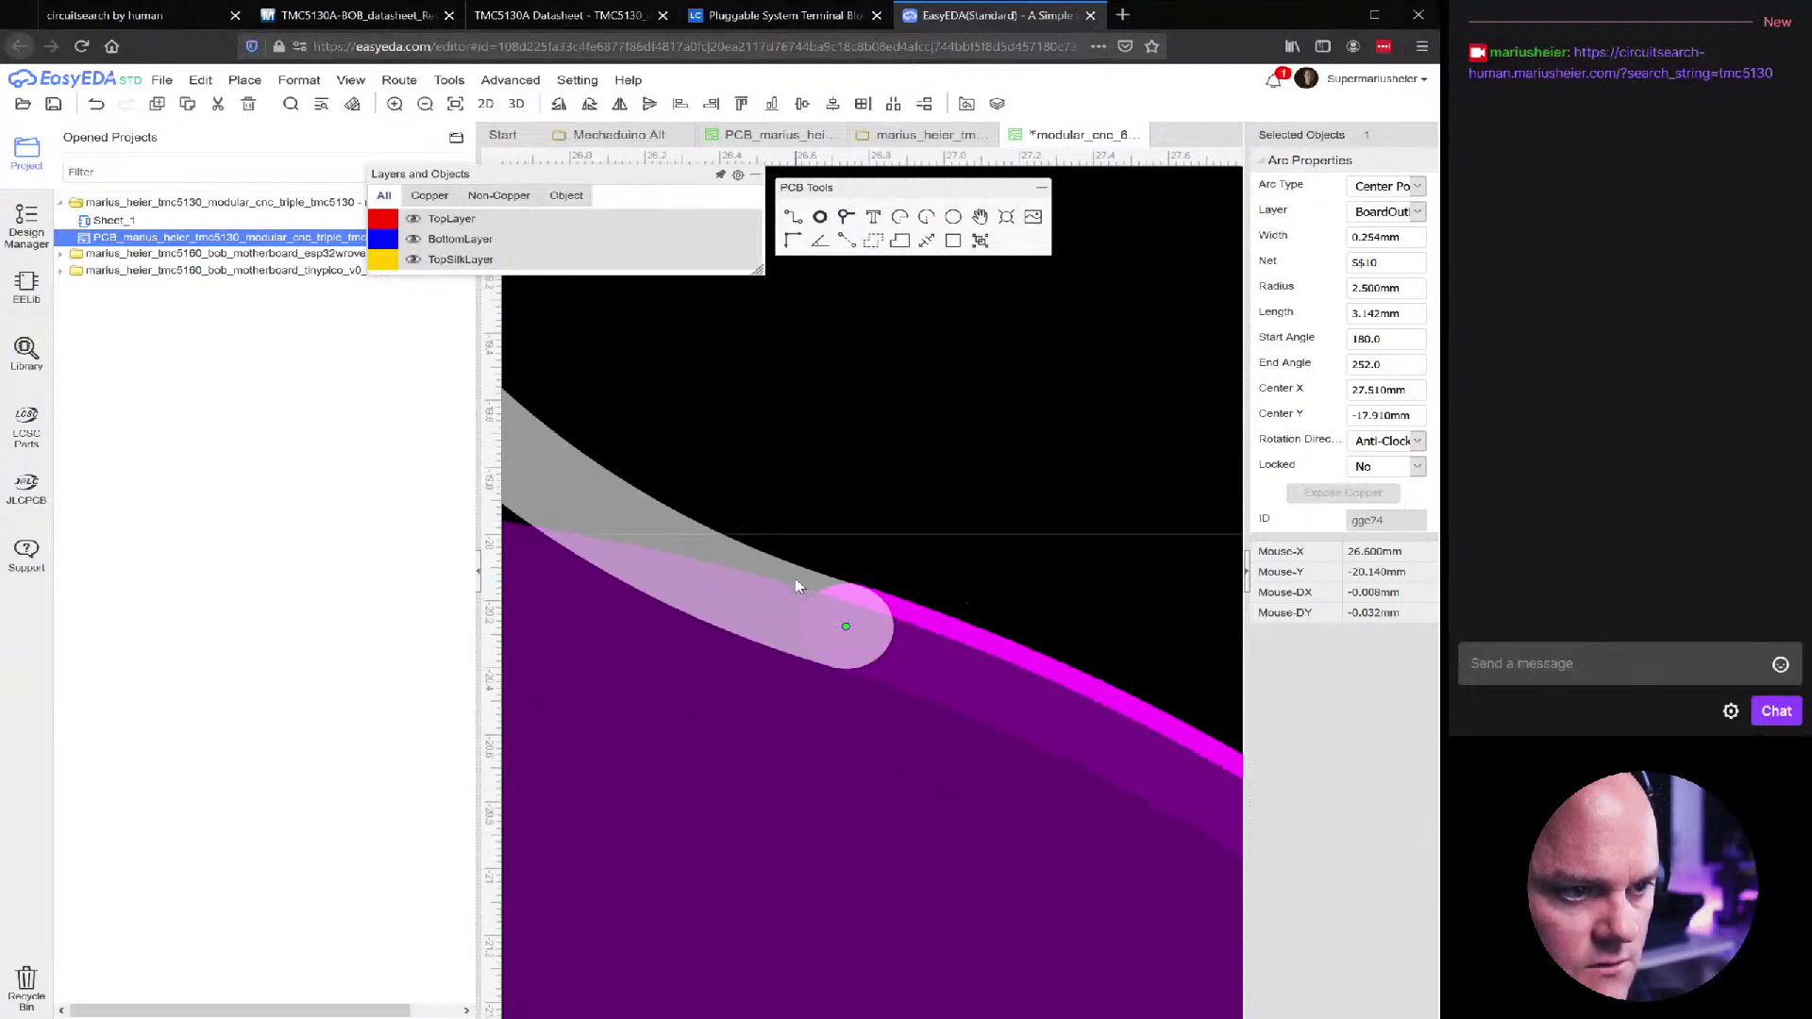
# Clear the selection of the right-hand small arcs, make the Multi-Layer visible again and save the board
pyautogui.scroll(-8, 797, 586)
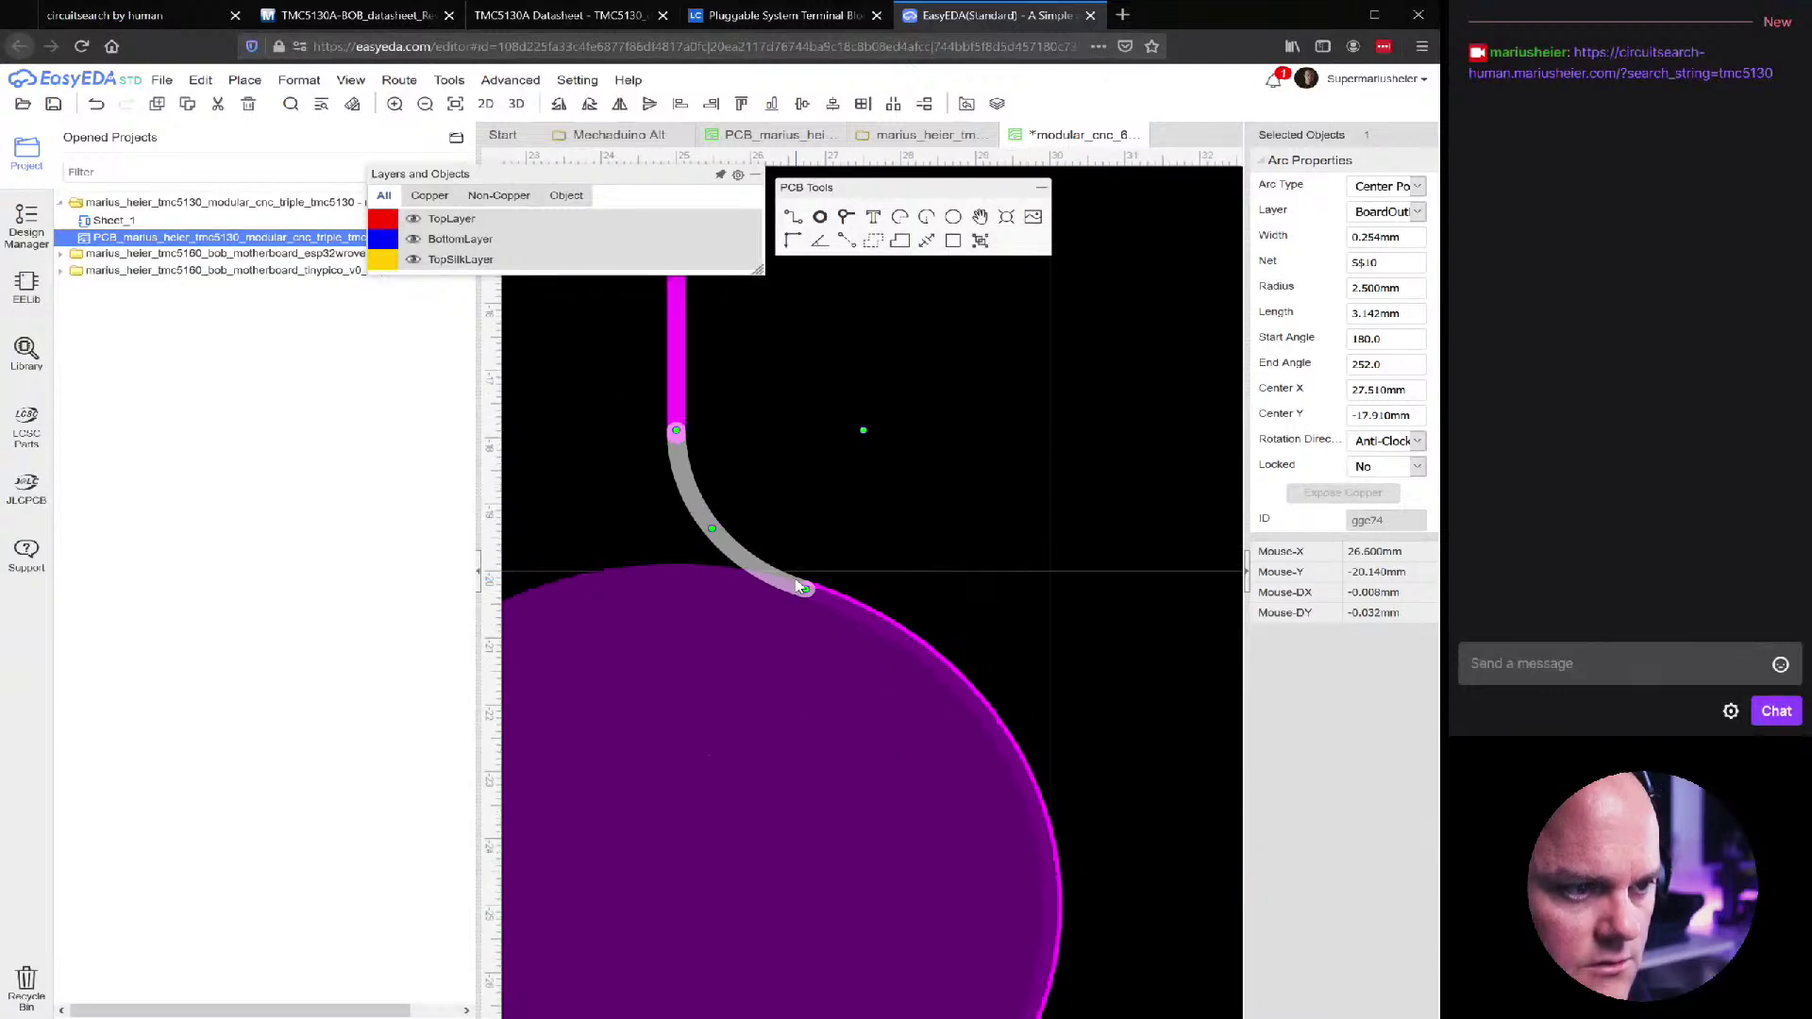
pyautogui.scroll(5, 840, 493)
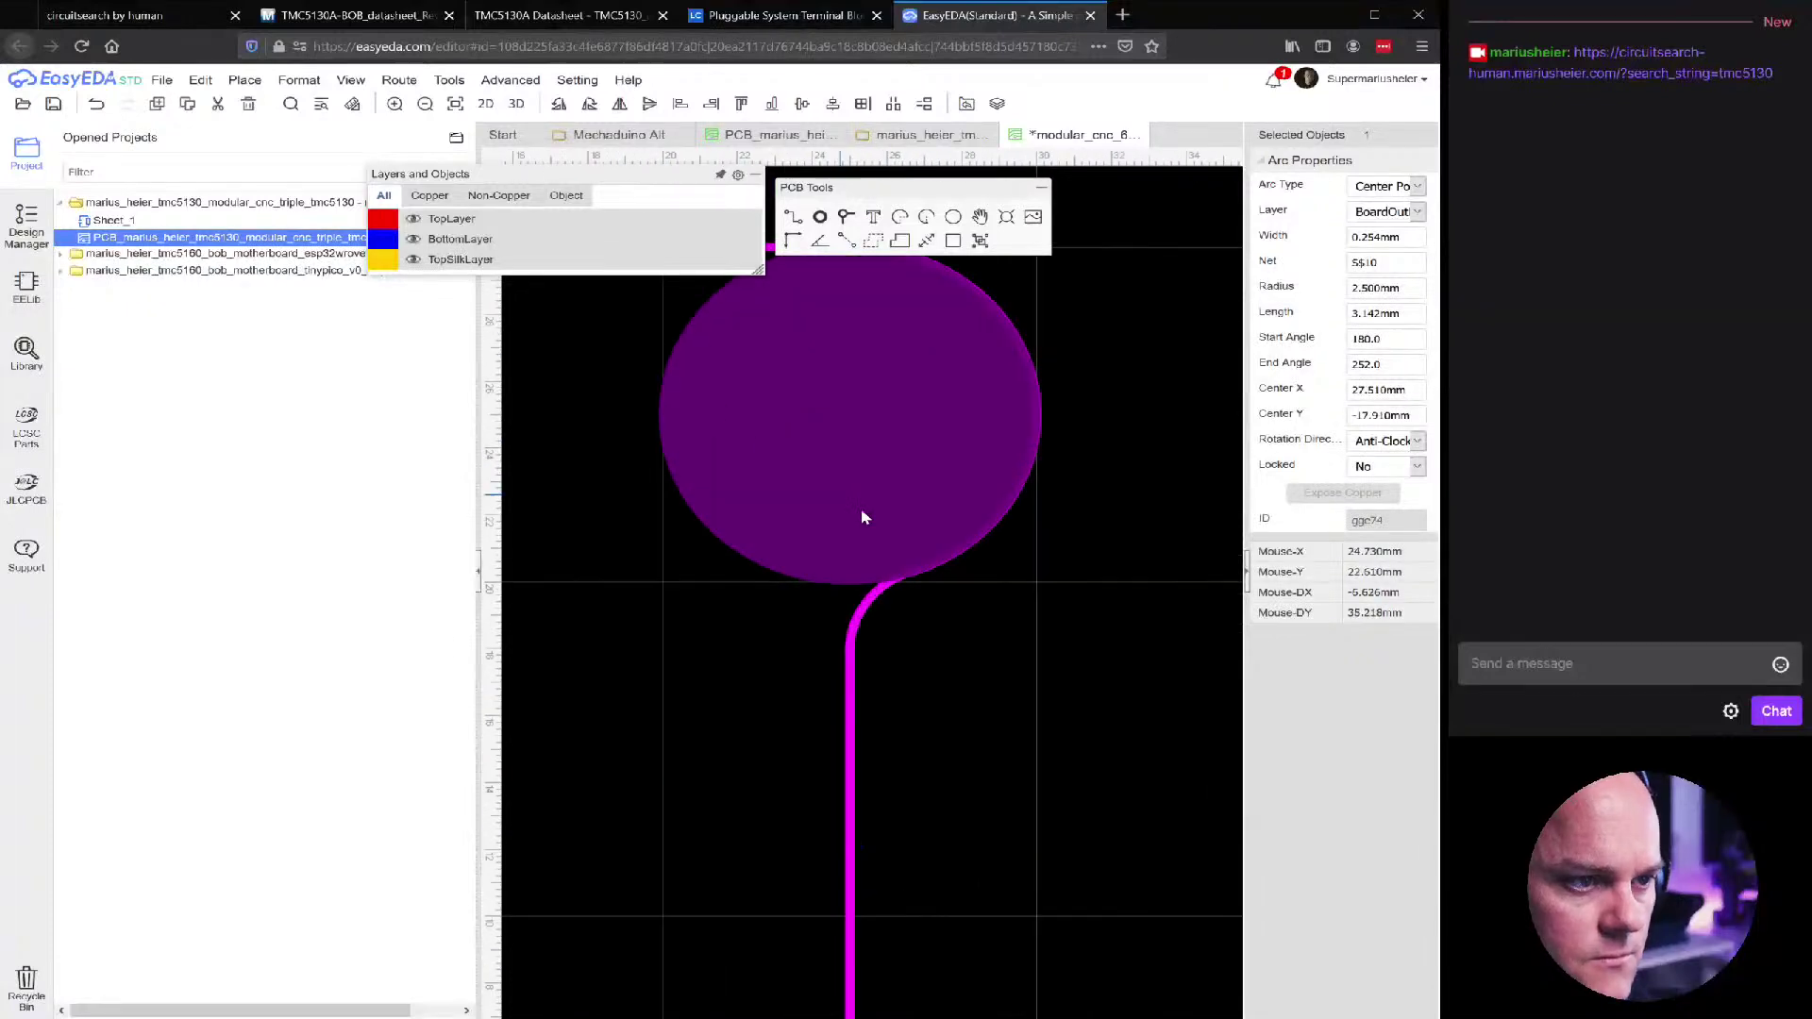
pyautogui.click(924, 715)
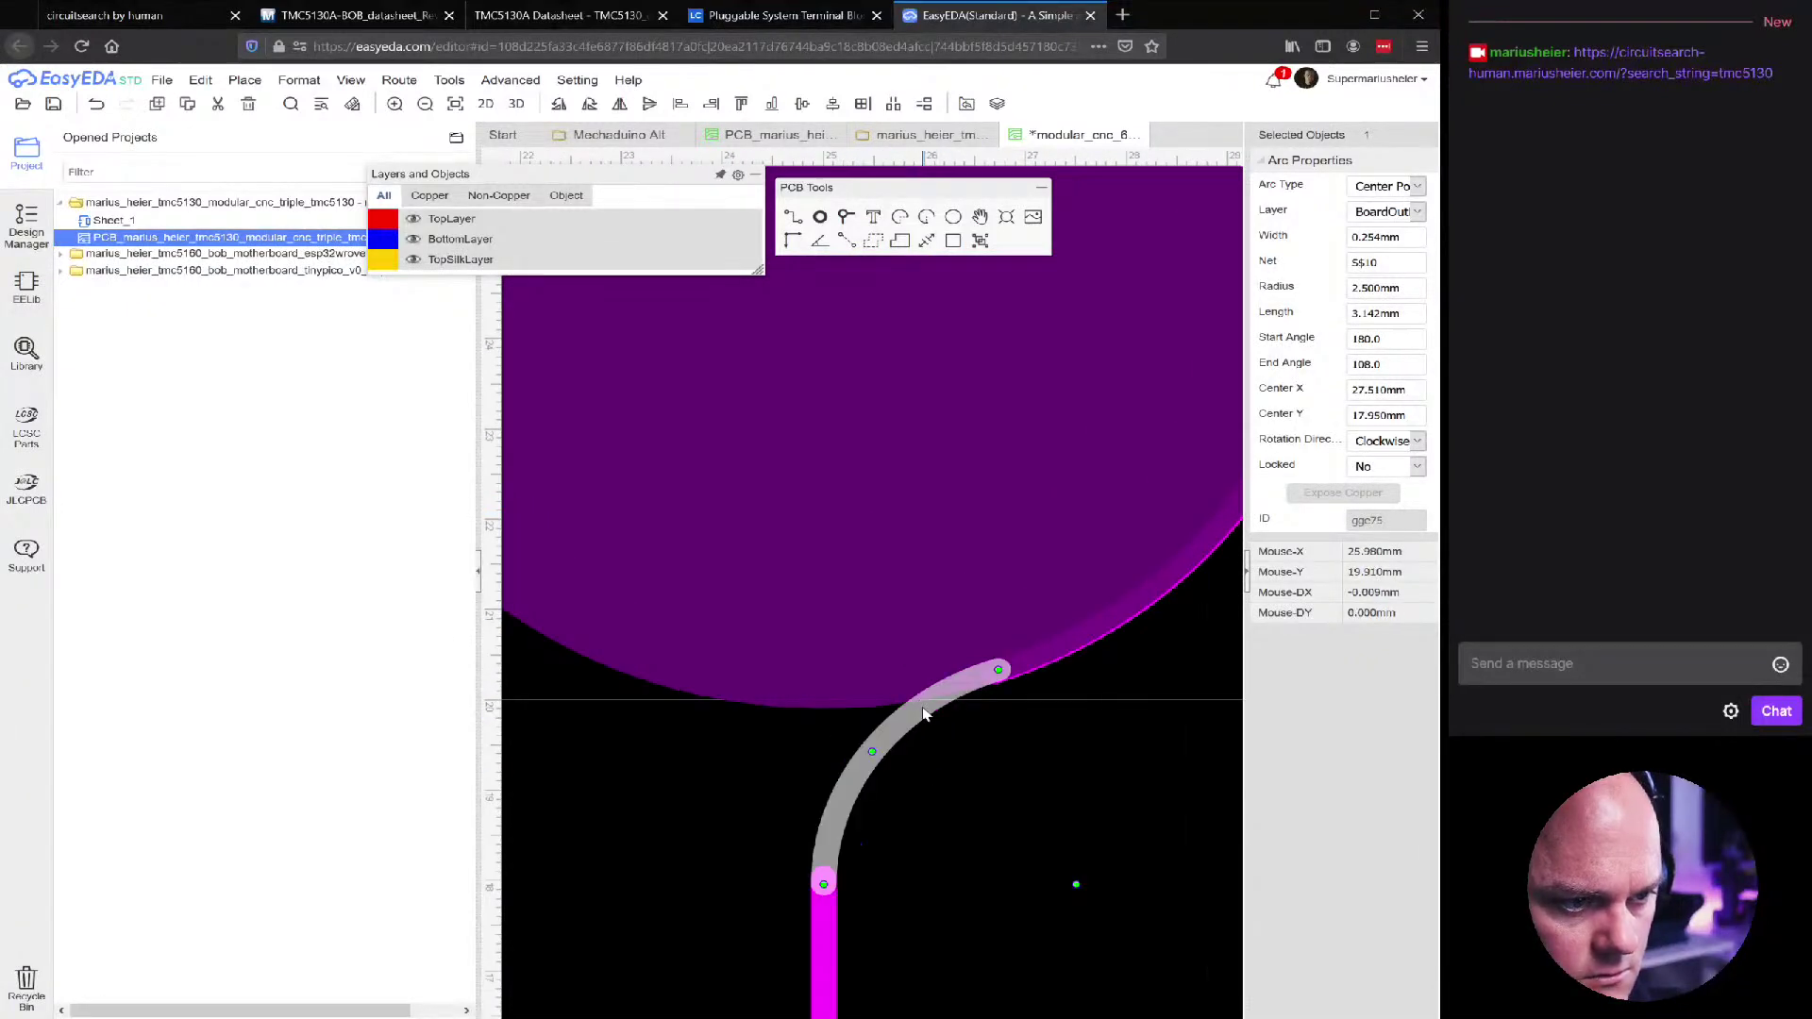
pyautogui.press('Escape')
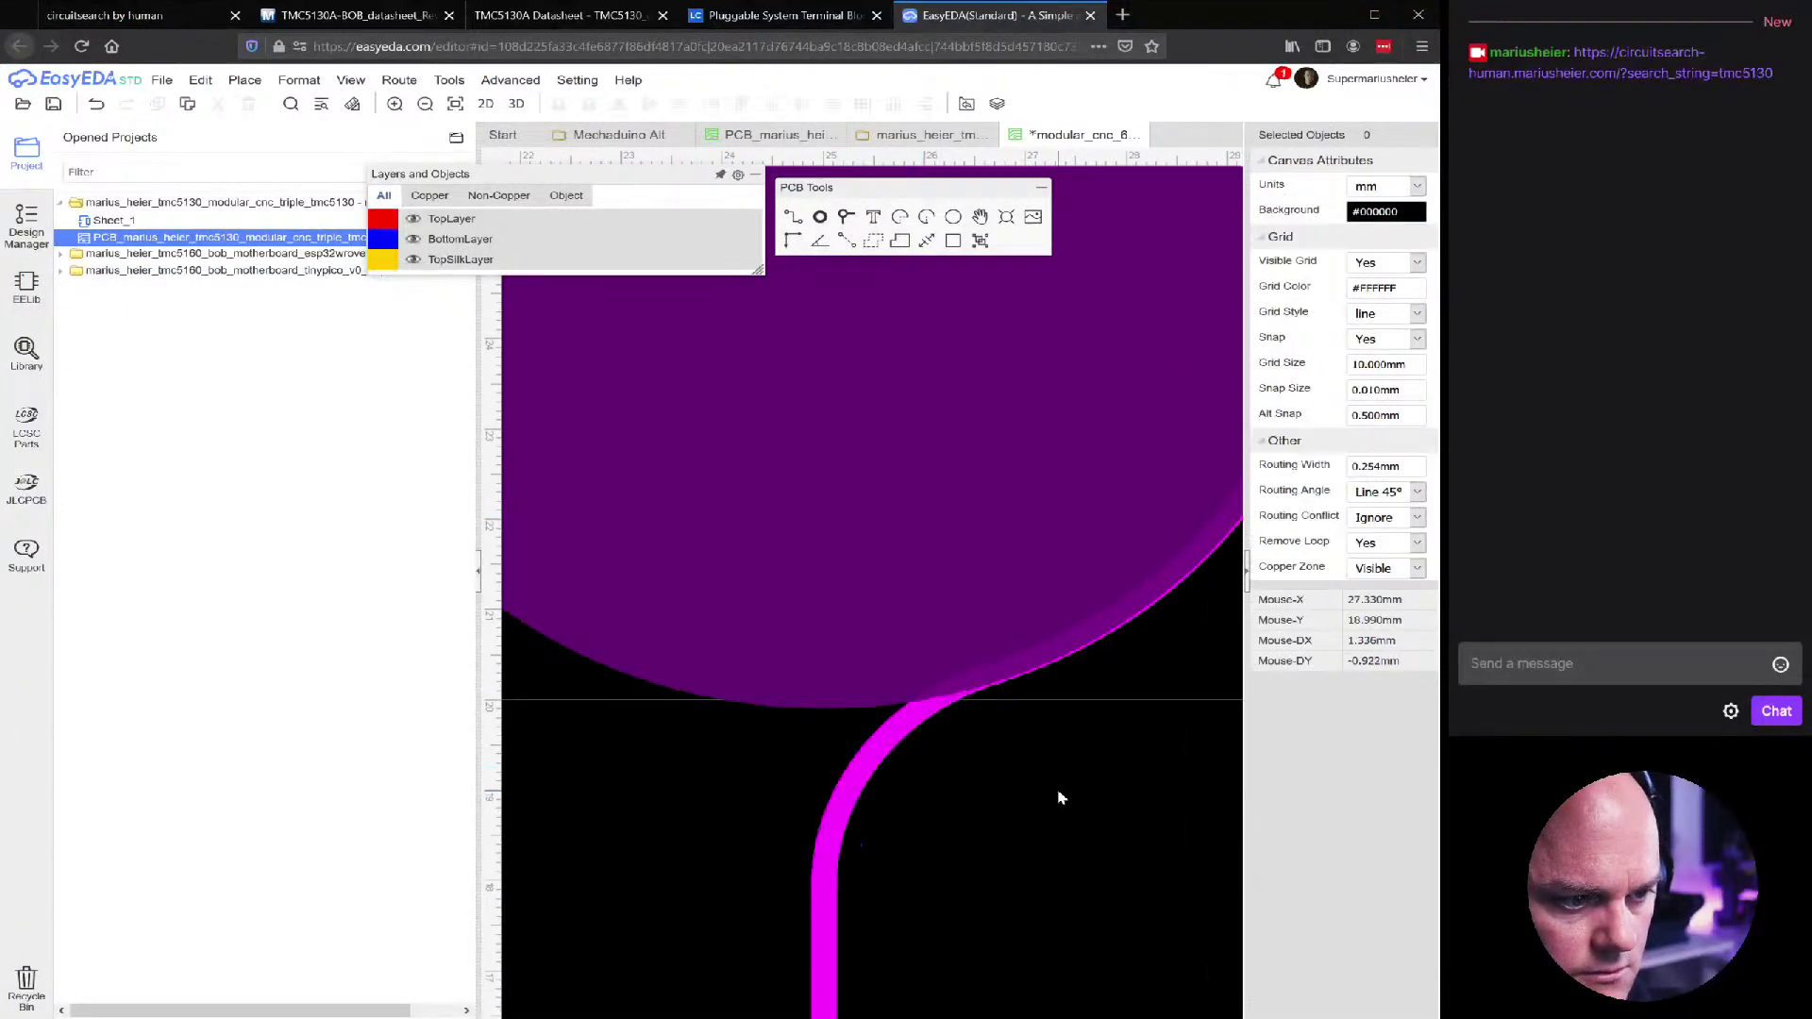
pyautogui.scroll(-6, 1060, 798)
pyautogui.moveTo(833, 542); pyautogui.dragTo(790, 396, button='right')
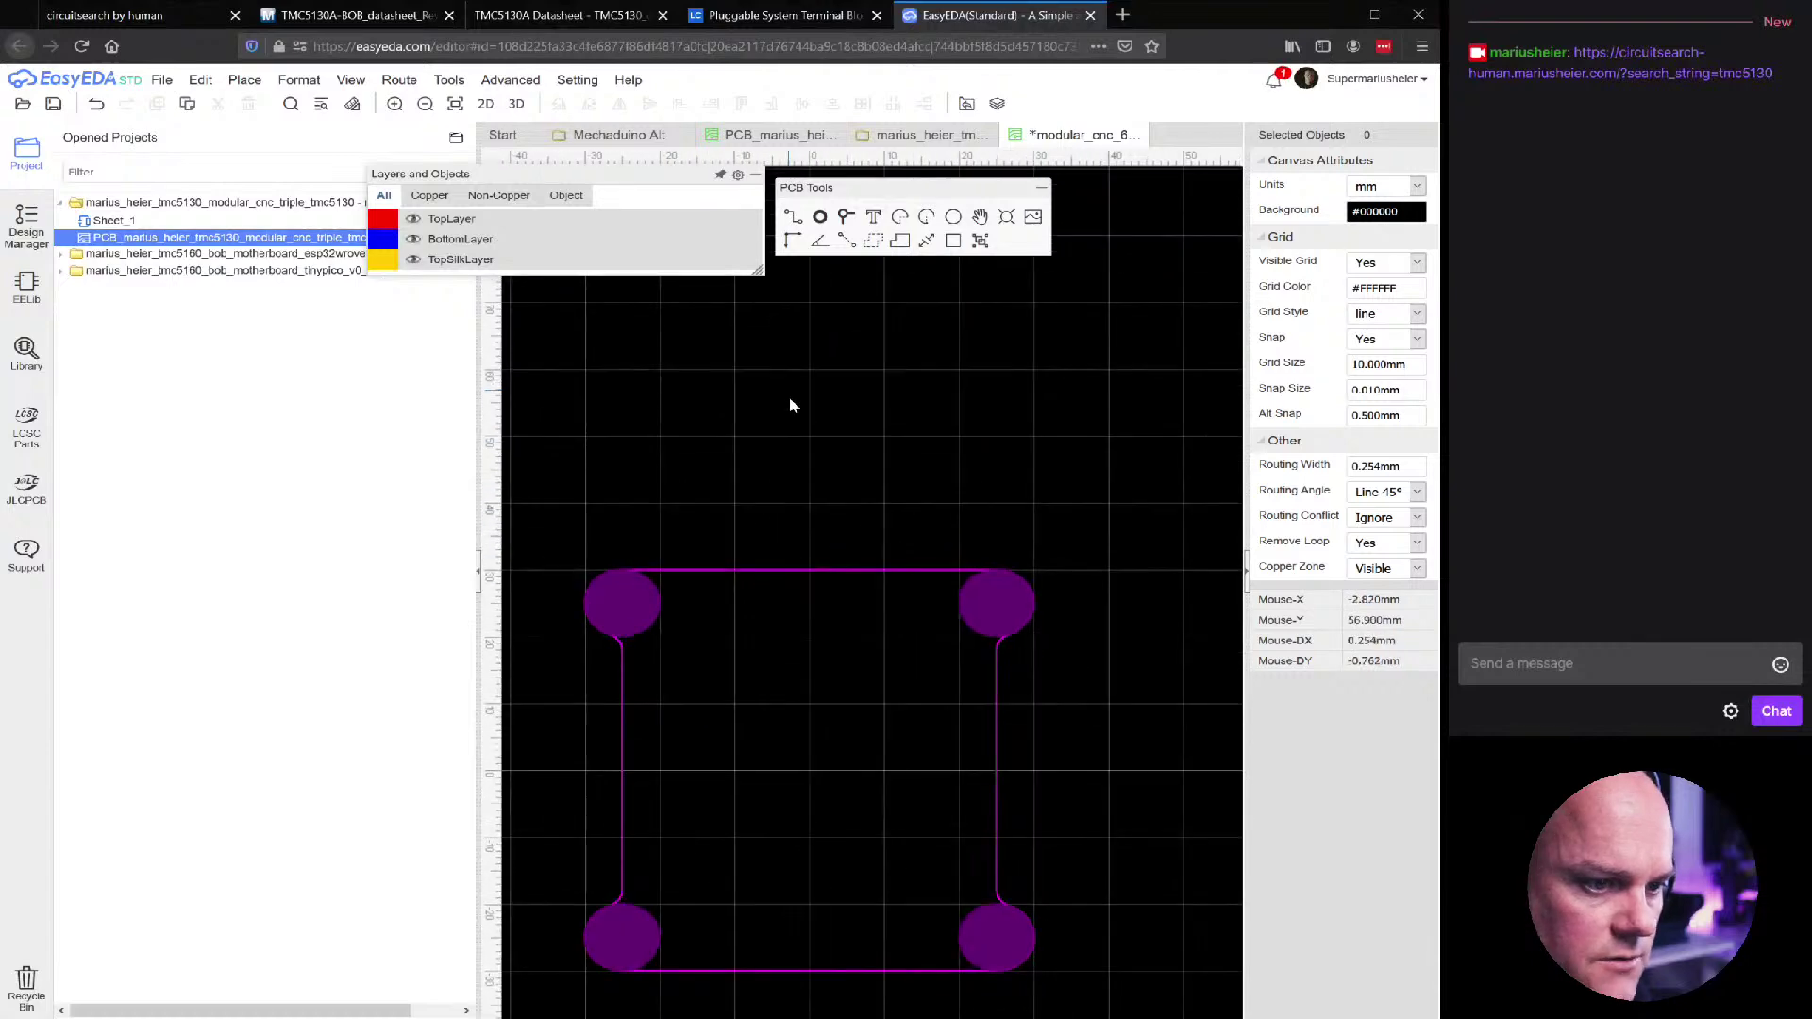
pyautogui.moveTo(407, 336)
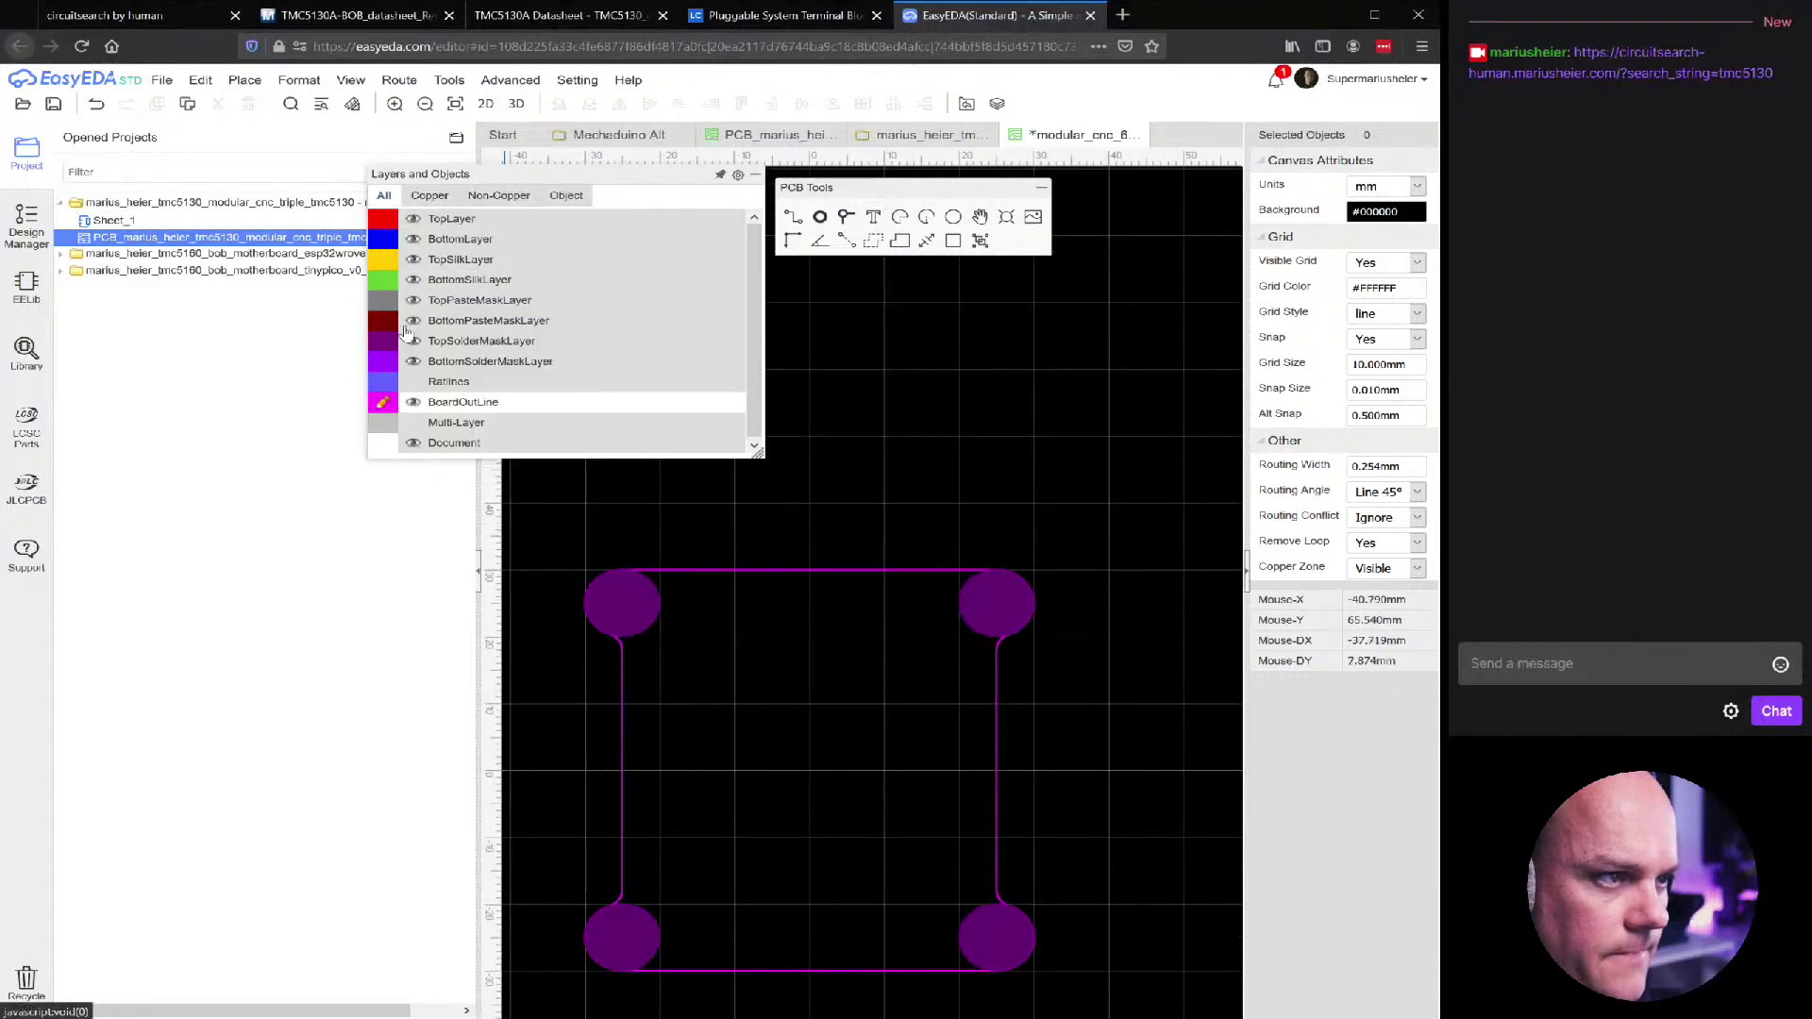
pyautogui.click(412, 421)
pyautogui.hotkey('ctrl', 's')
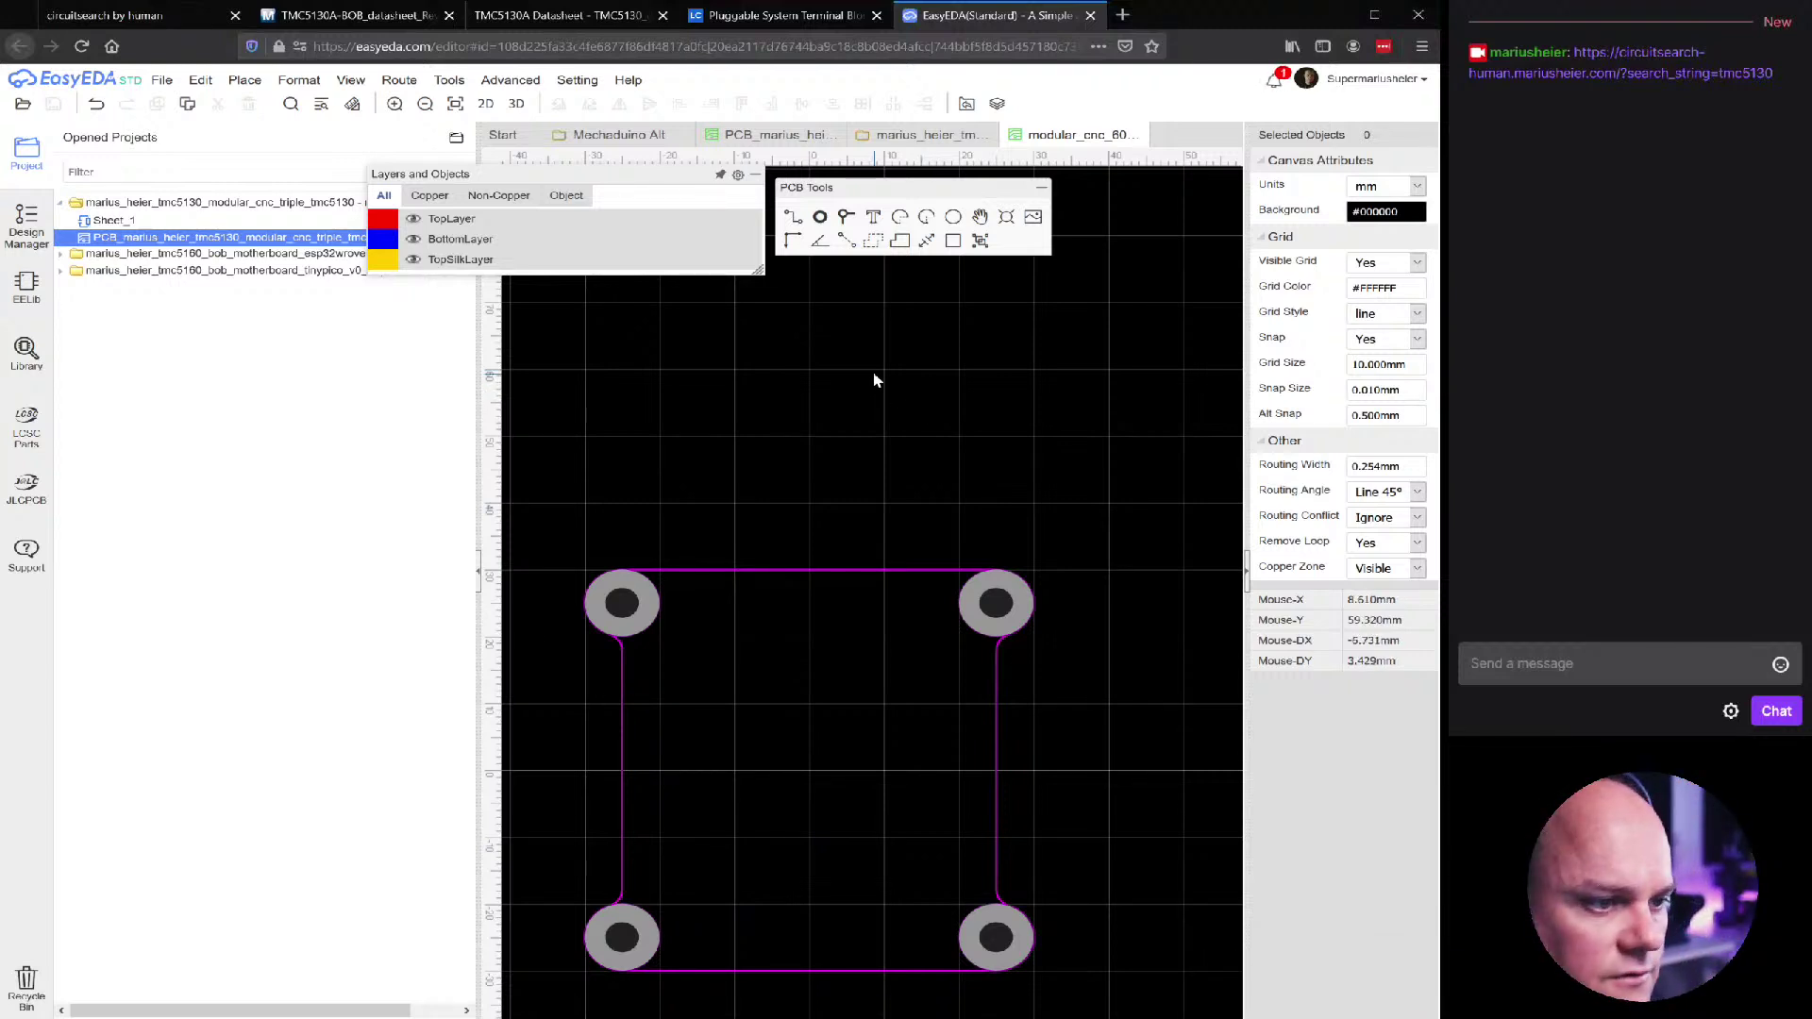
# Using a 1 mm snap size, draw a vertical Document-layer line at X -18 mm from Y 30 to Y -30 mm
pyautogui.moveTo(406, 267)
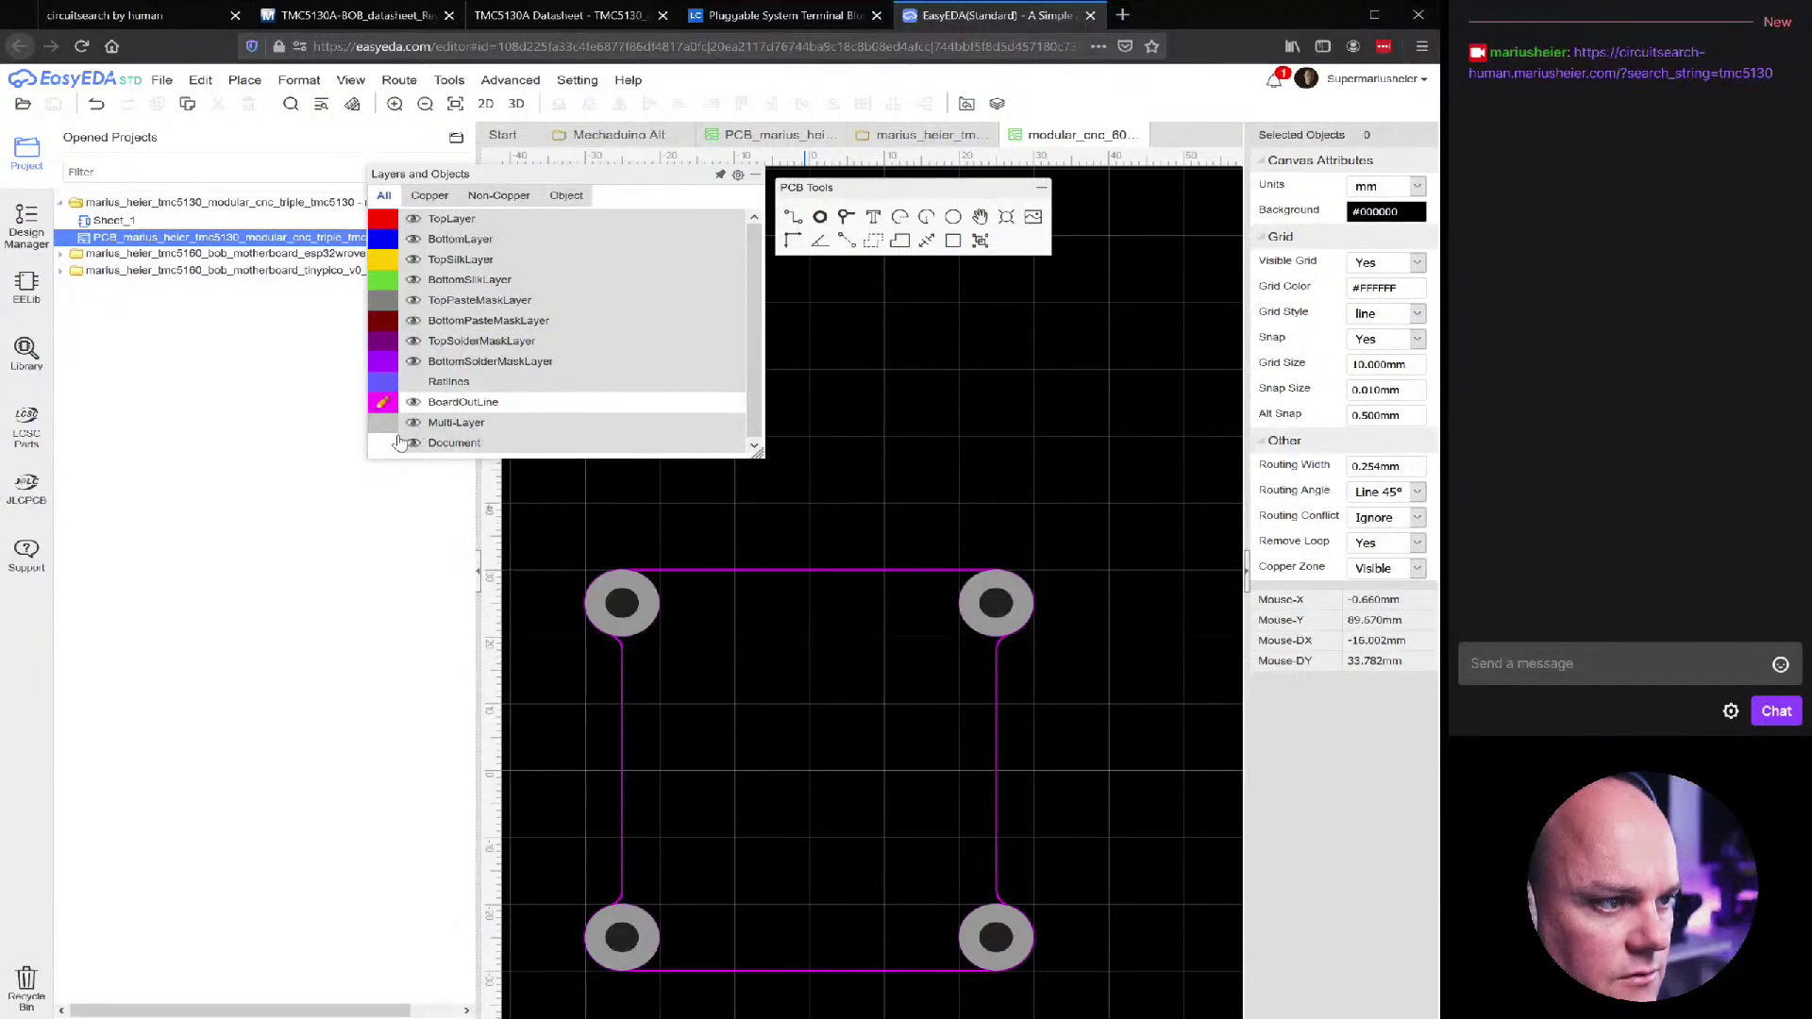
pyautogui.moveTo(758, 454); pyautogui.dragTo(781, 269)
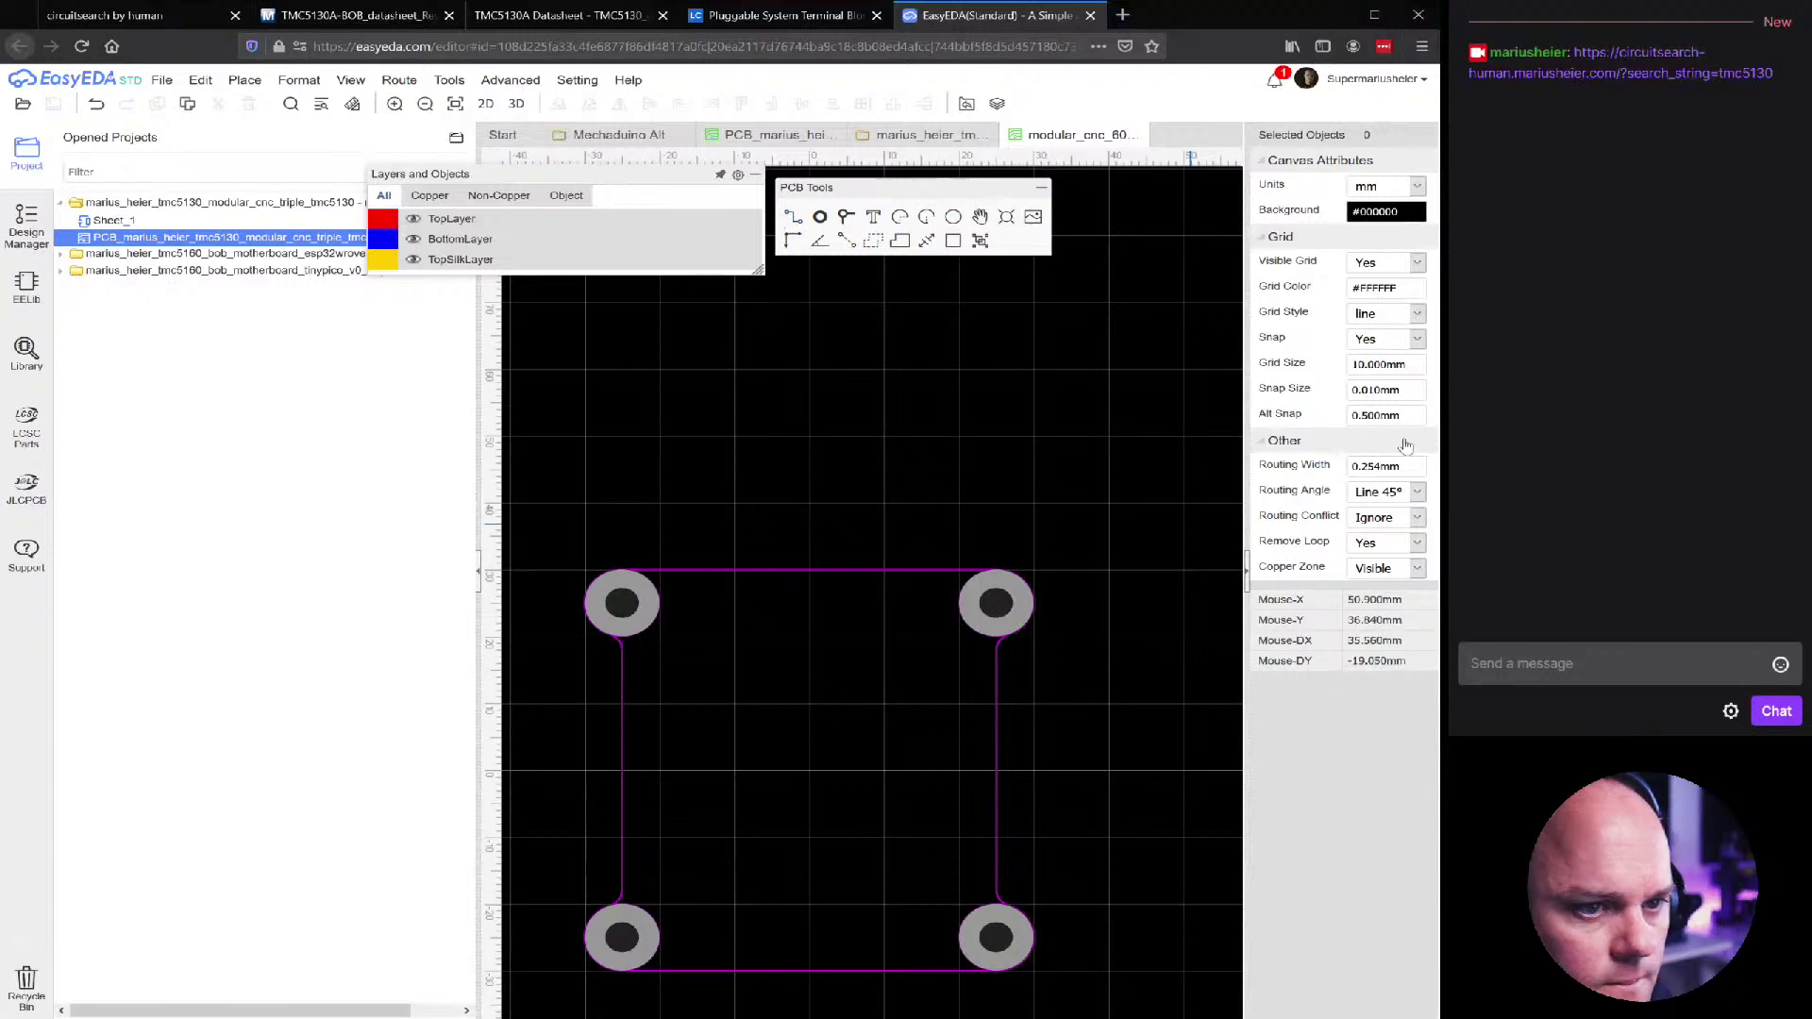
pyautogui.tripleClick(1377, 389)
pyautogui.write('1')
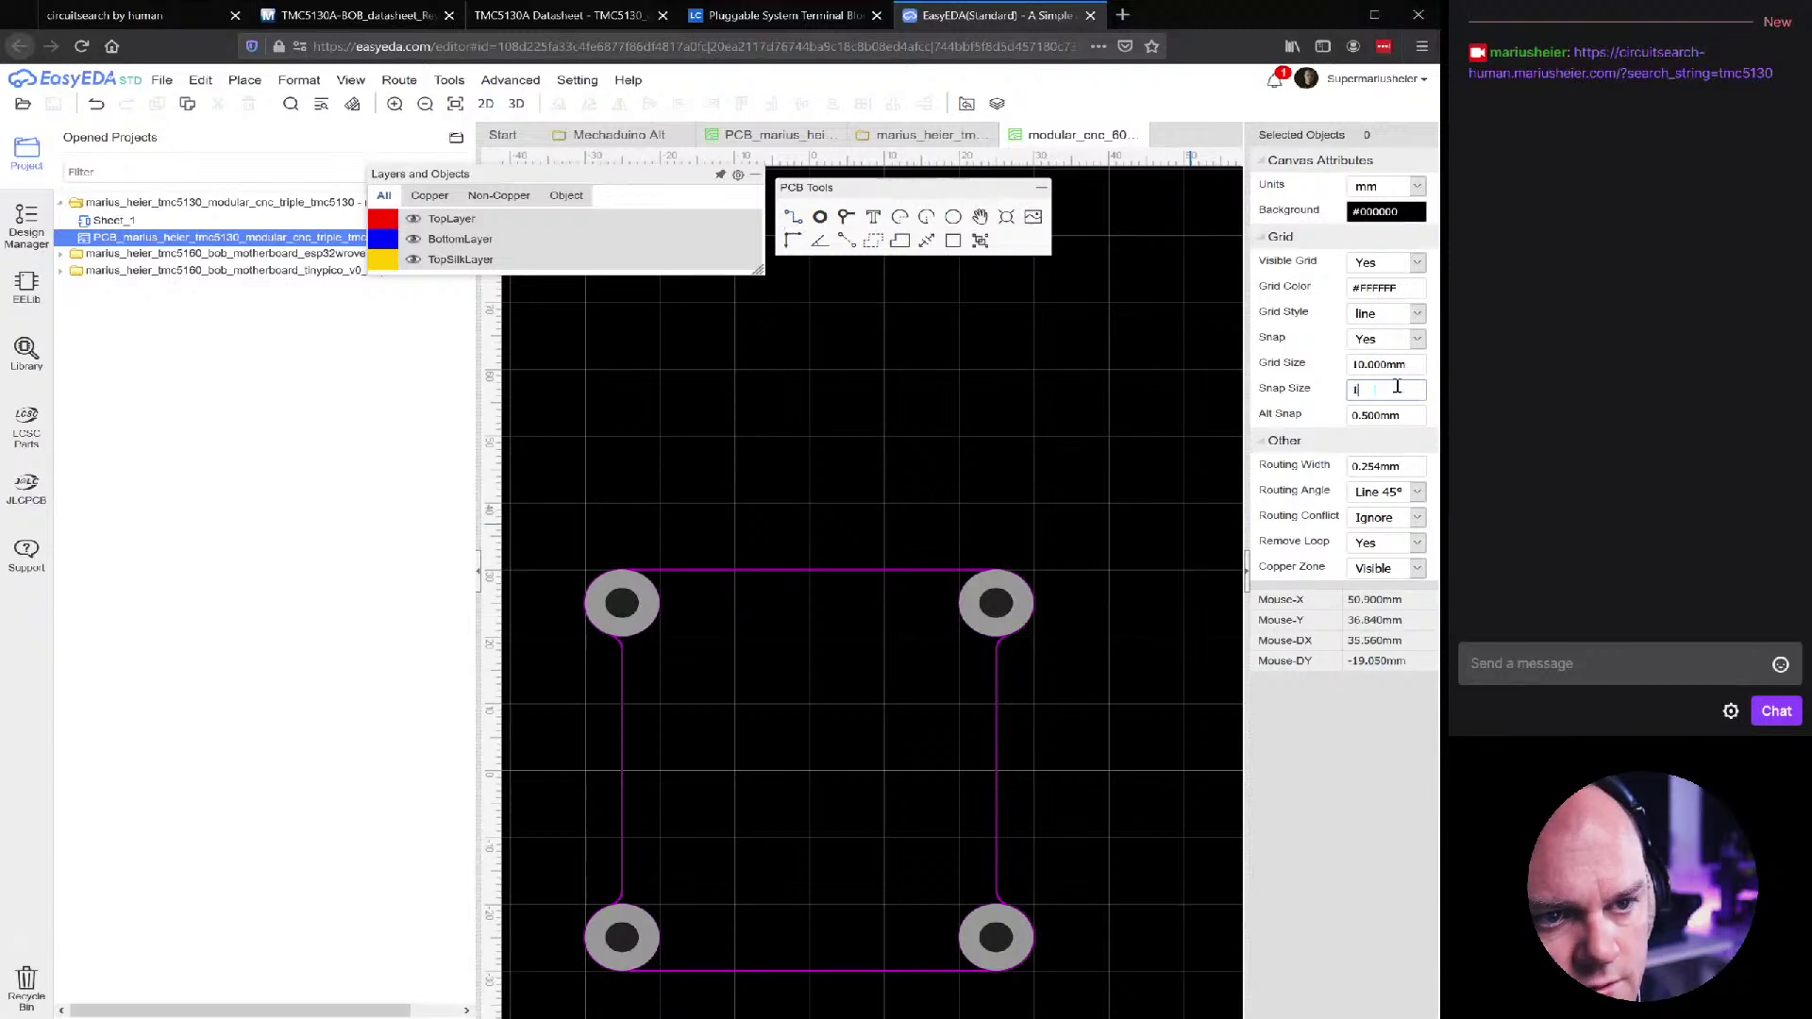
pyautogui.click(778, 591)
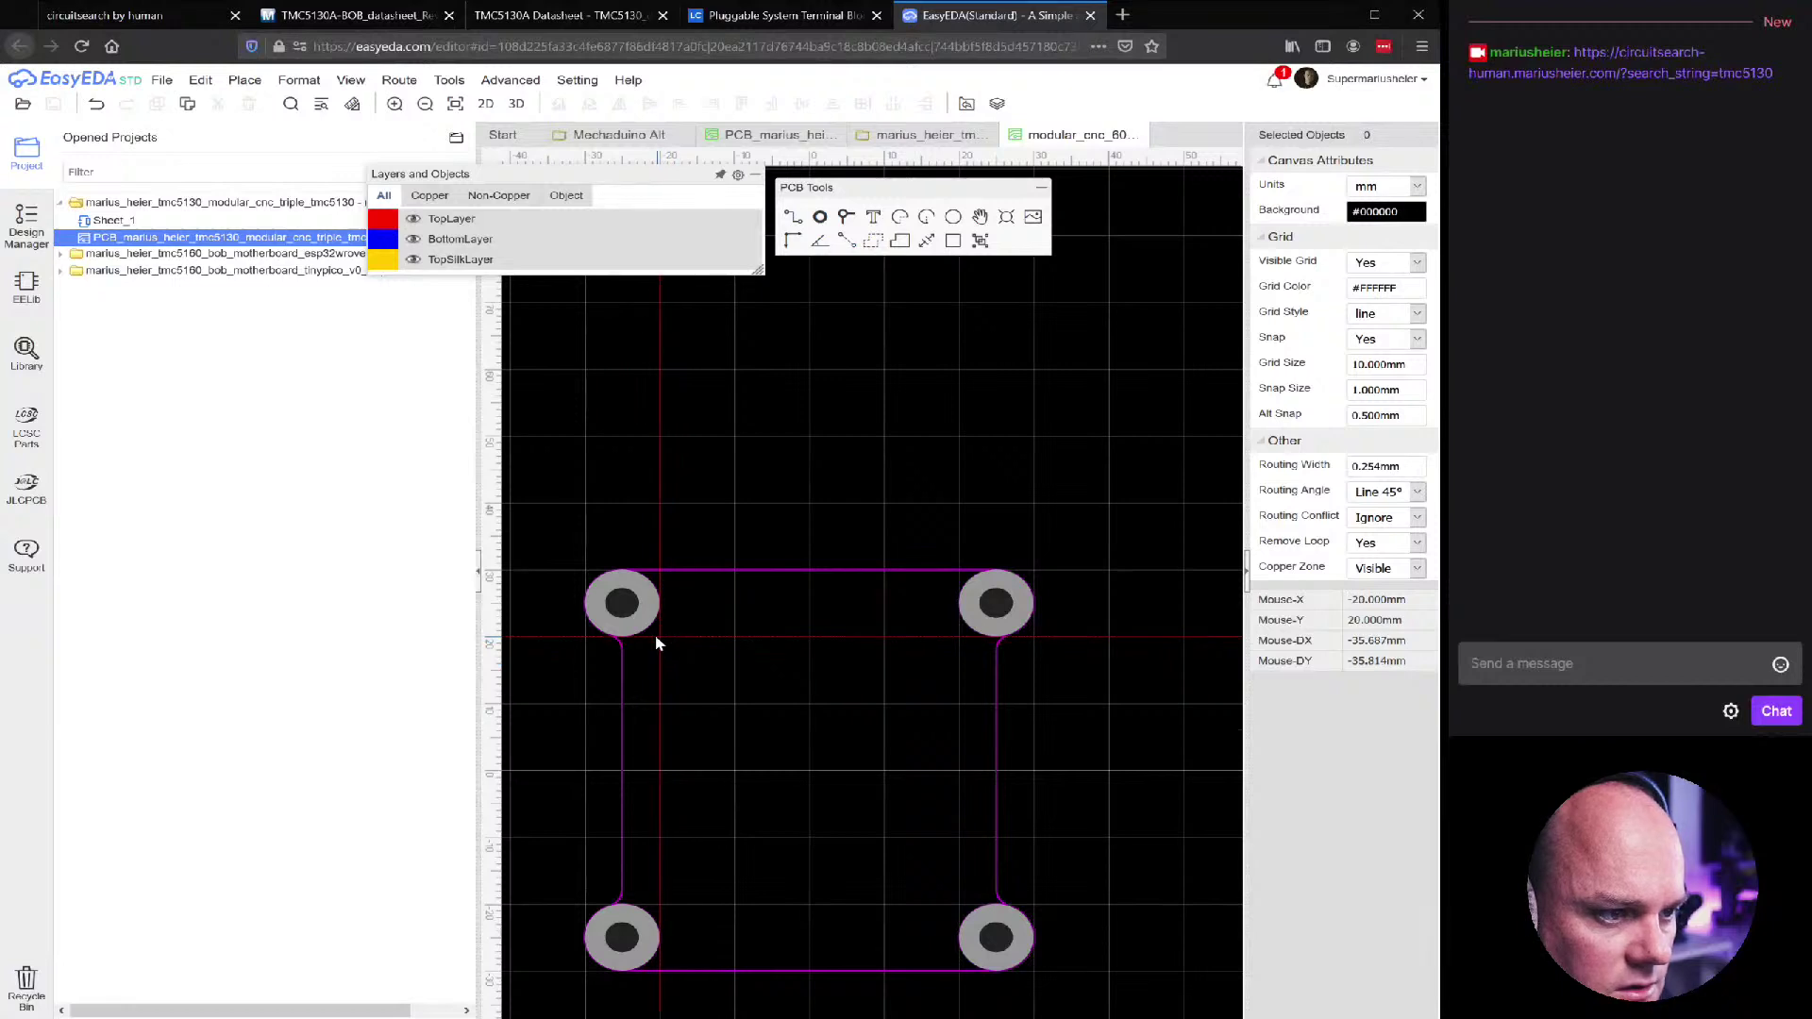
pyautogui.click(678, 577)
pyautogui.click(677, 973)
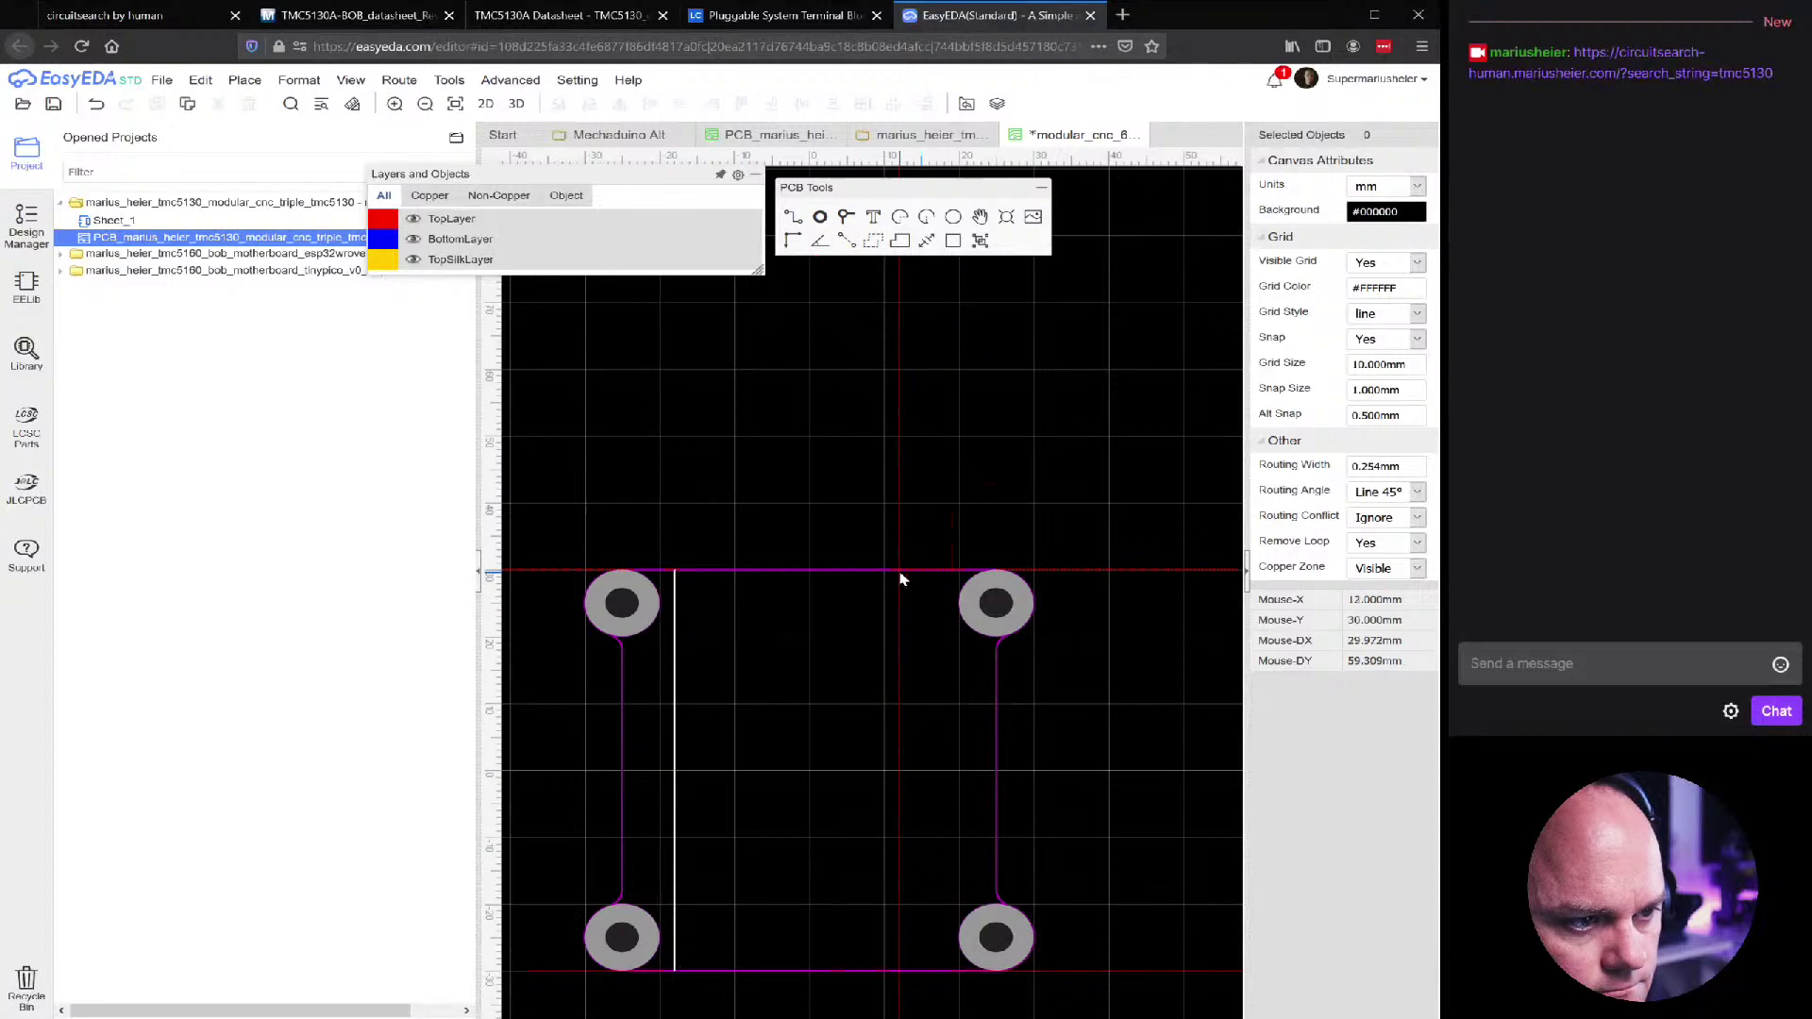
# Copy the vertical Document-layer line and paste the copy near the right corner pads at X 18 mm
pyautogui.click(670, 630)
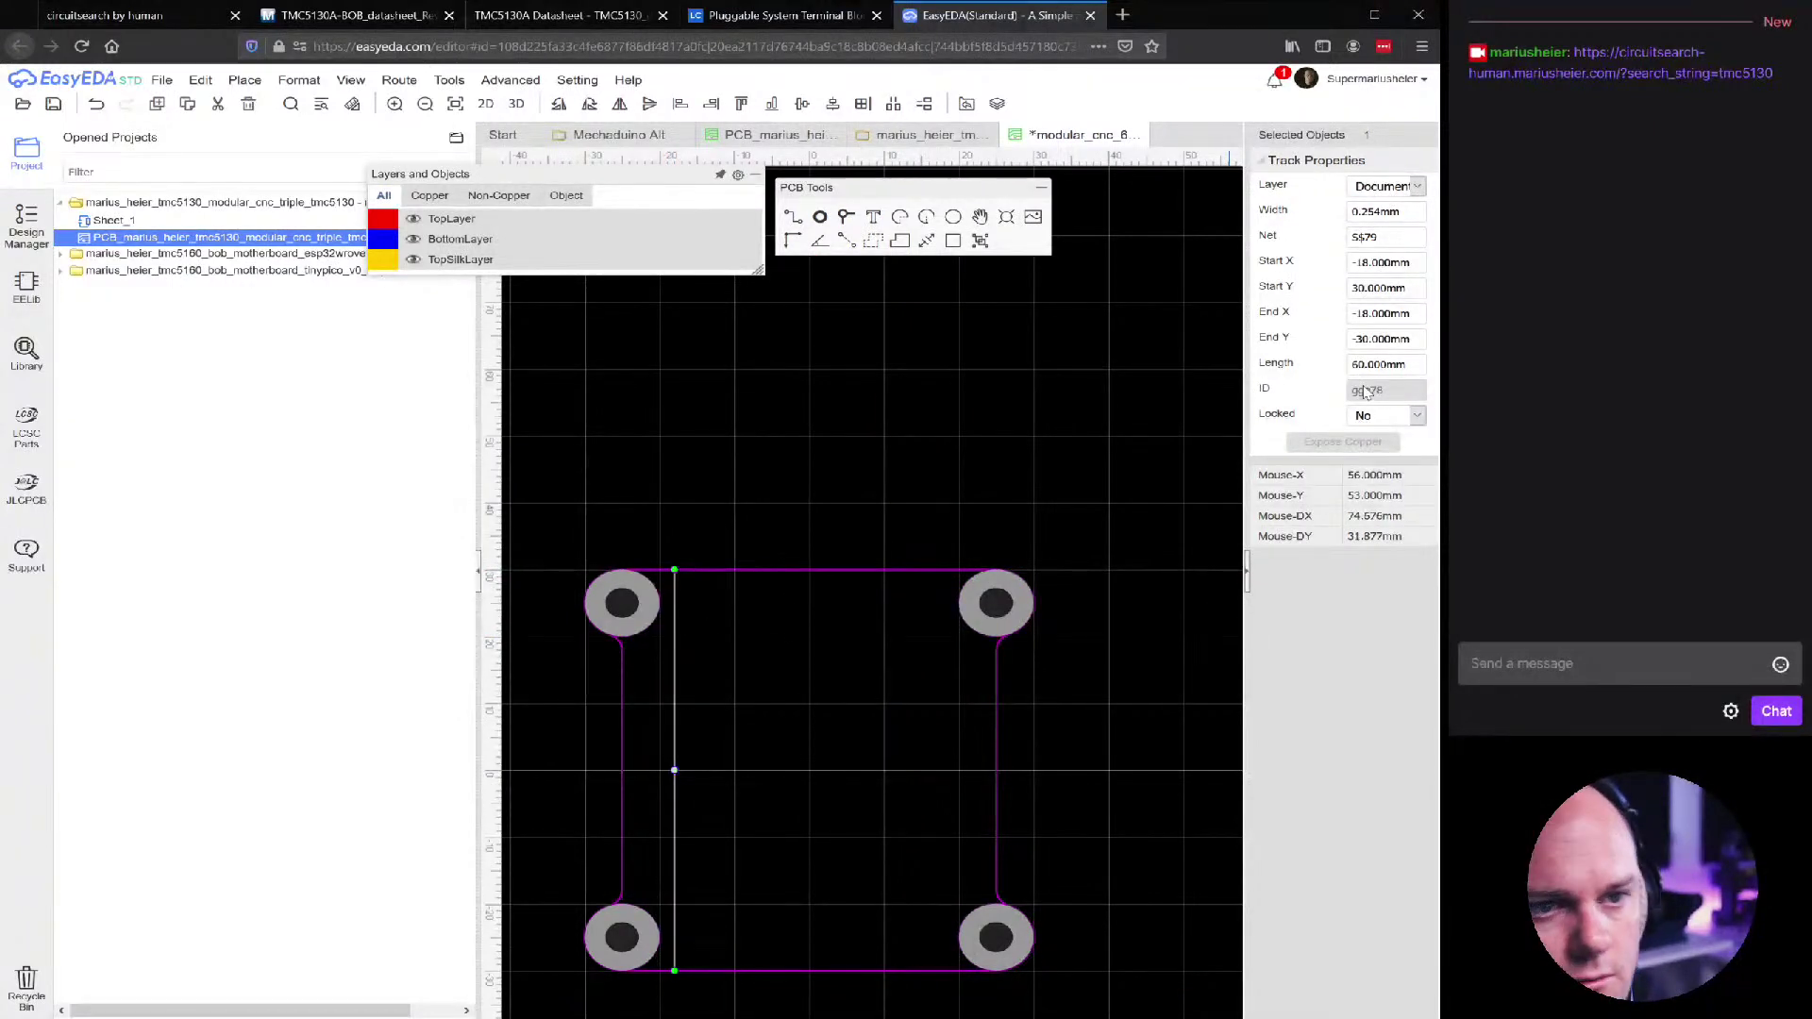
pyautogui.hotkey('ctrl', 'c')
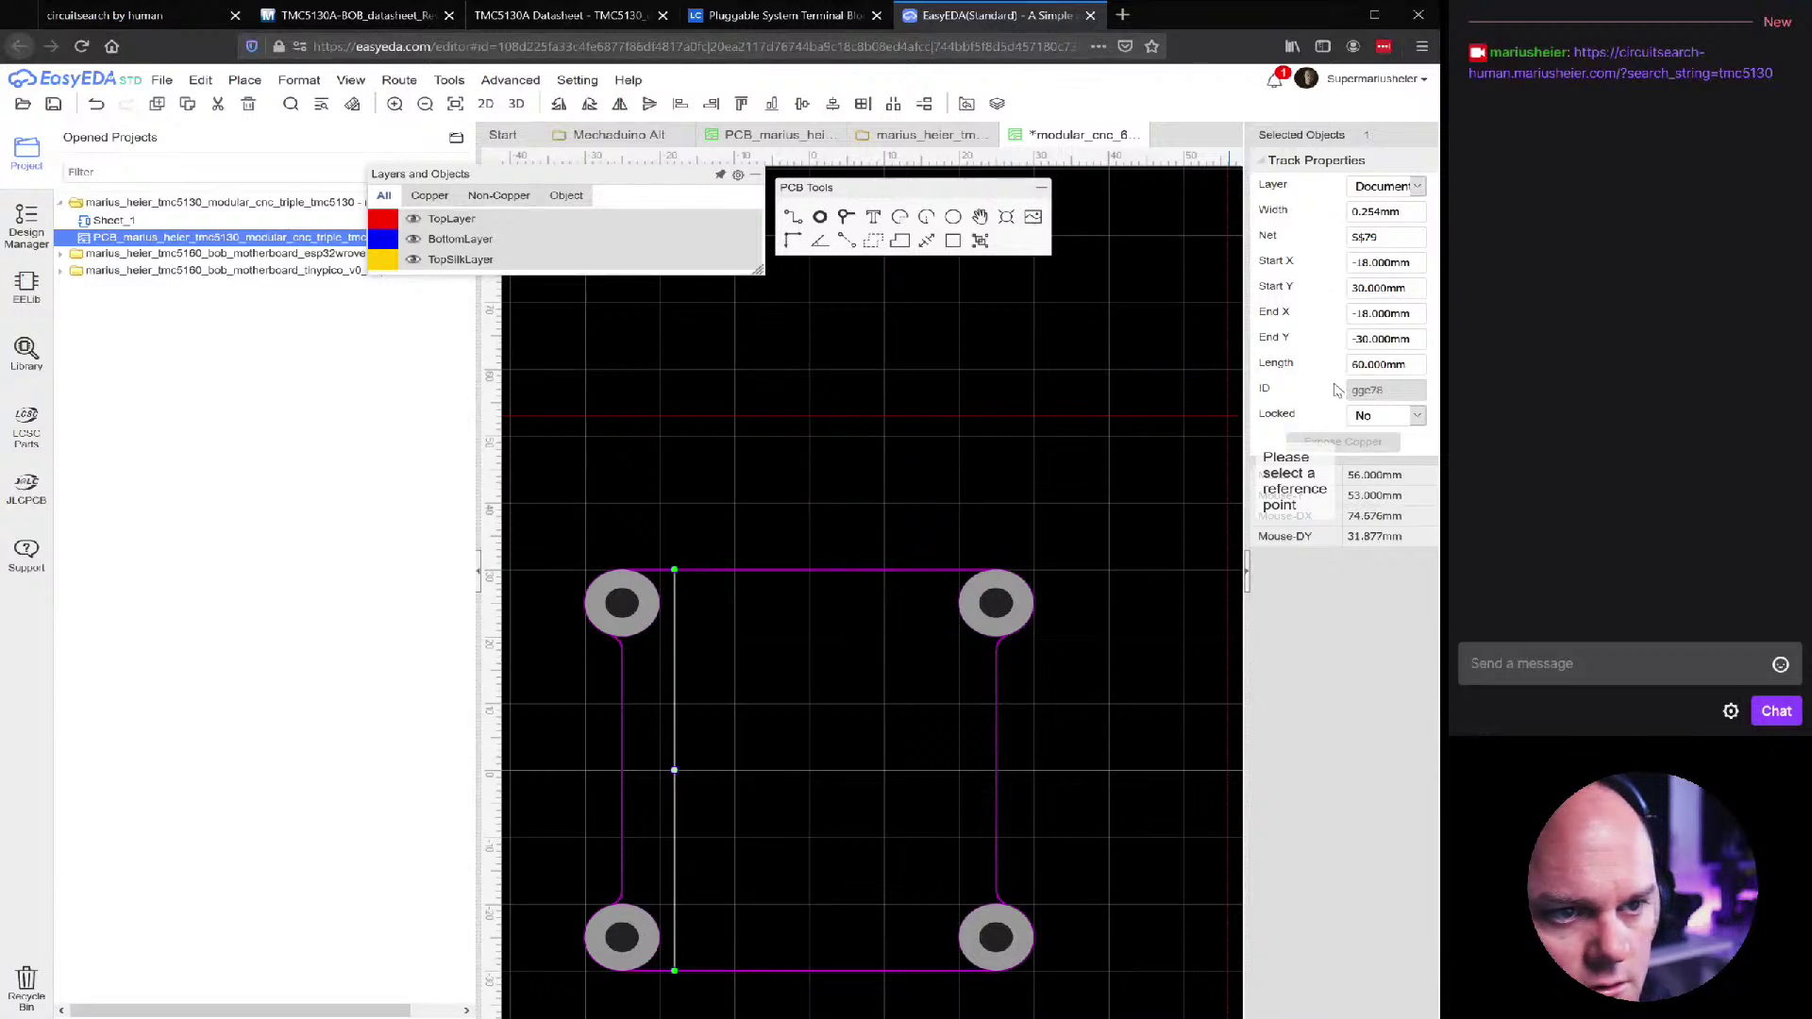
pyautogui.click(1026, 585)
pyautogui.hotkey('ctrl', 'v')
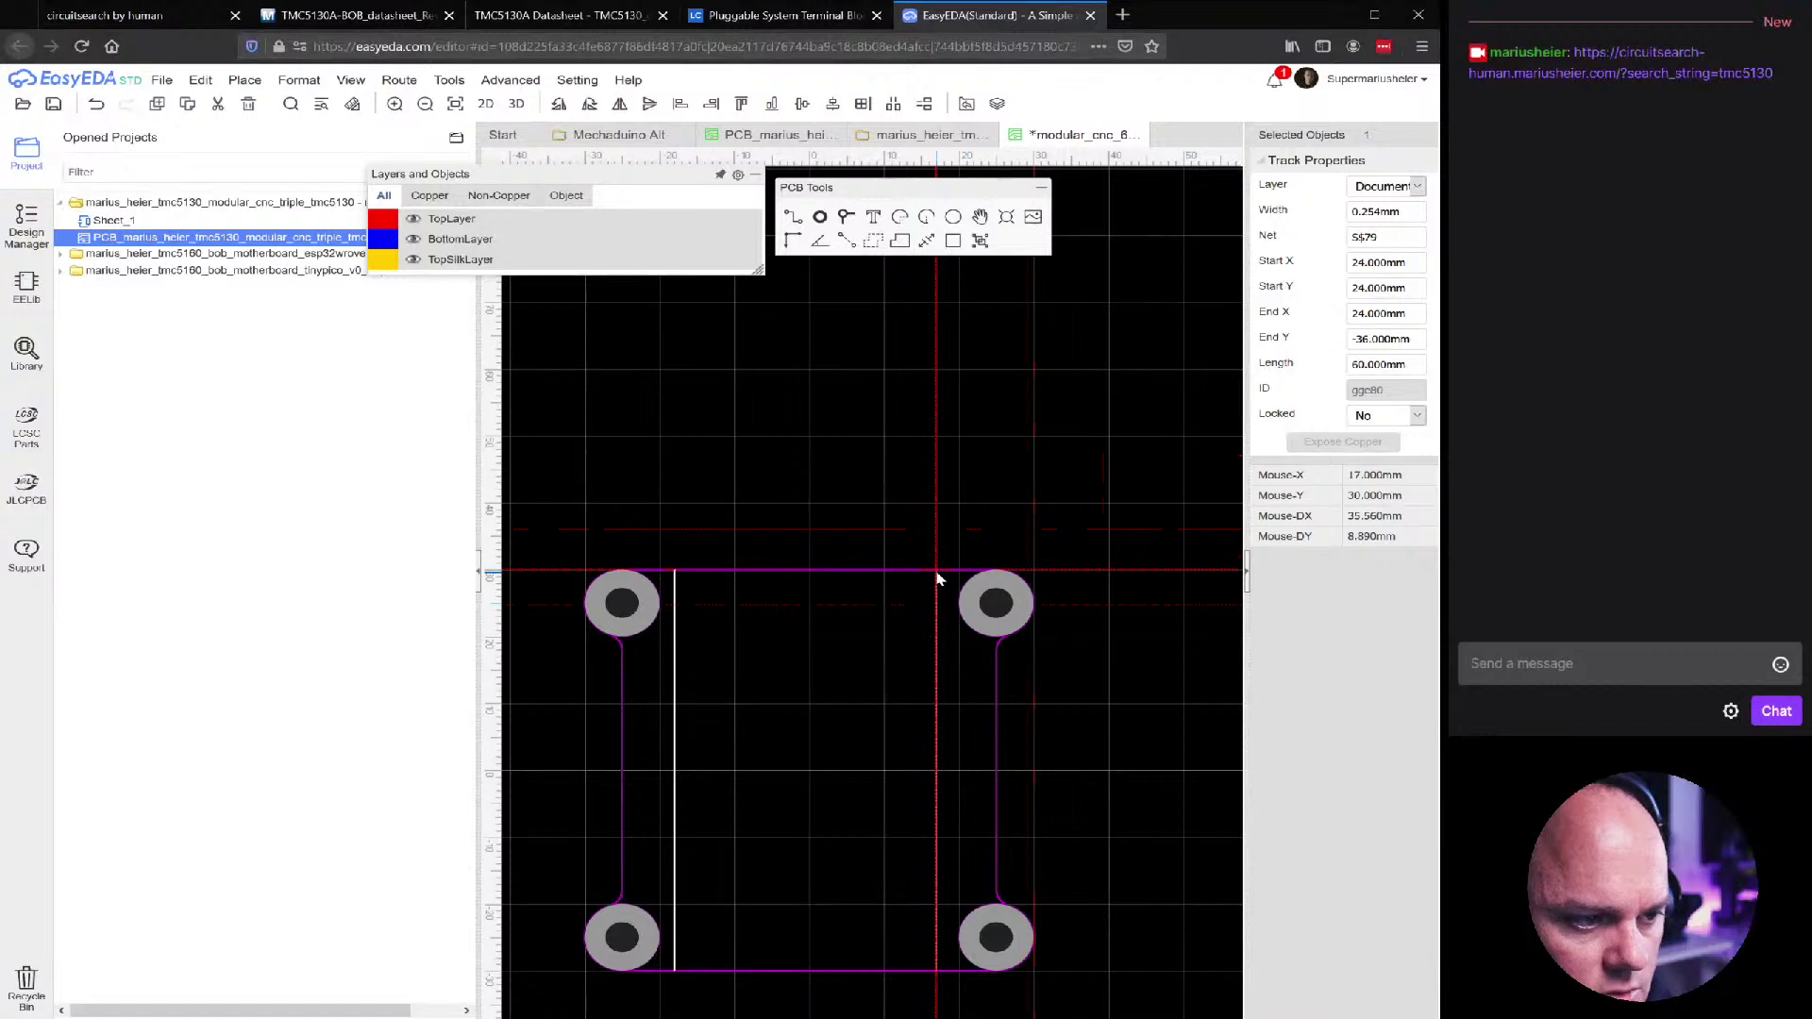
pyautogui.click(946, 581)
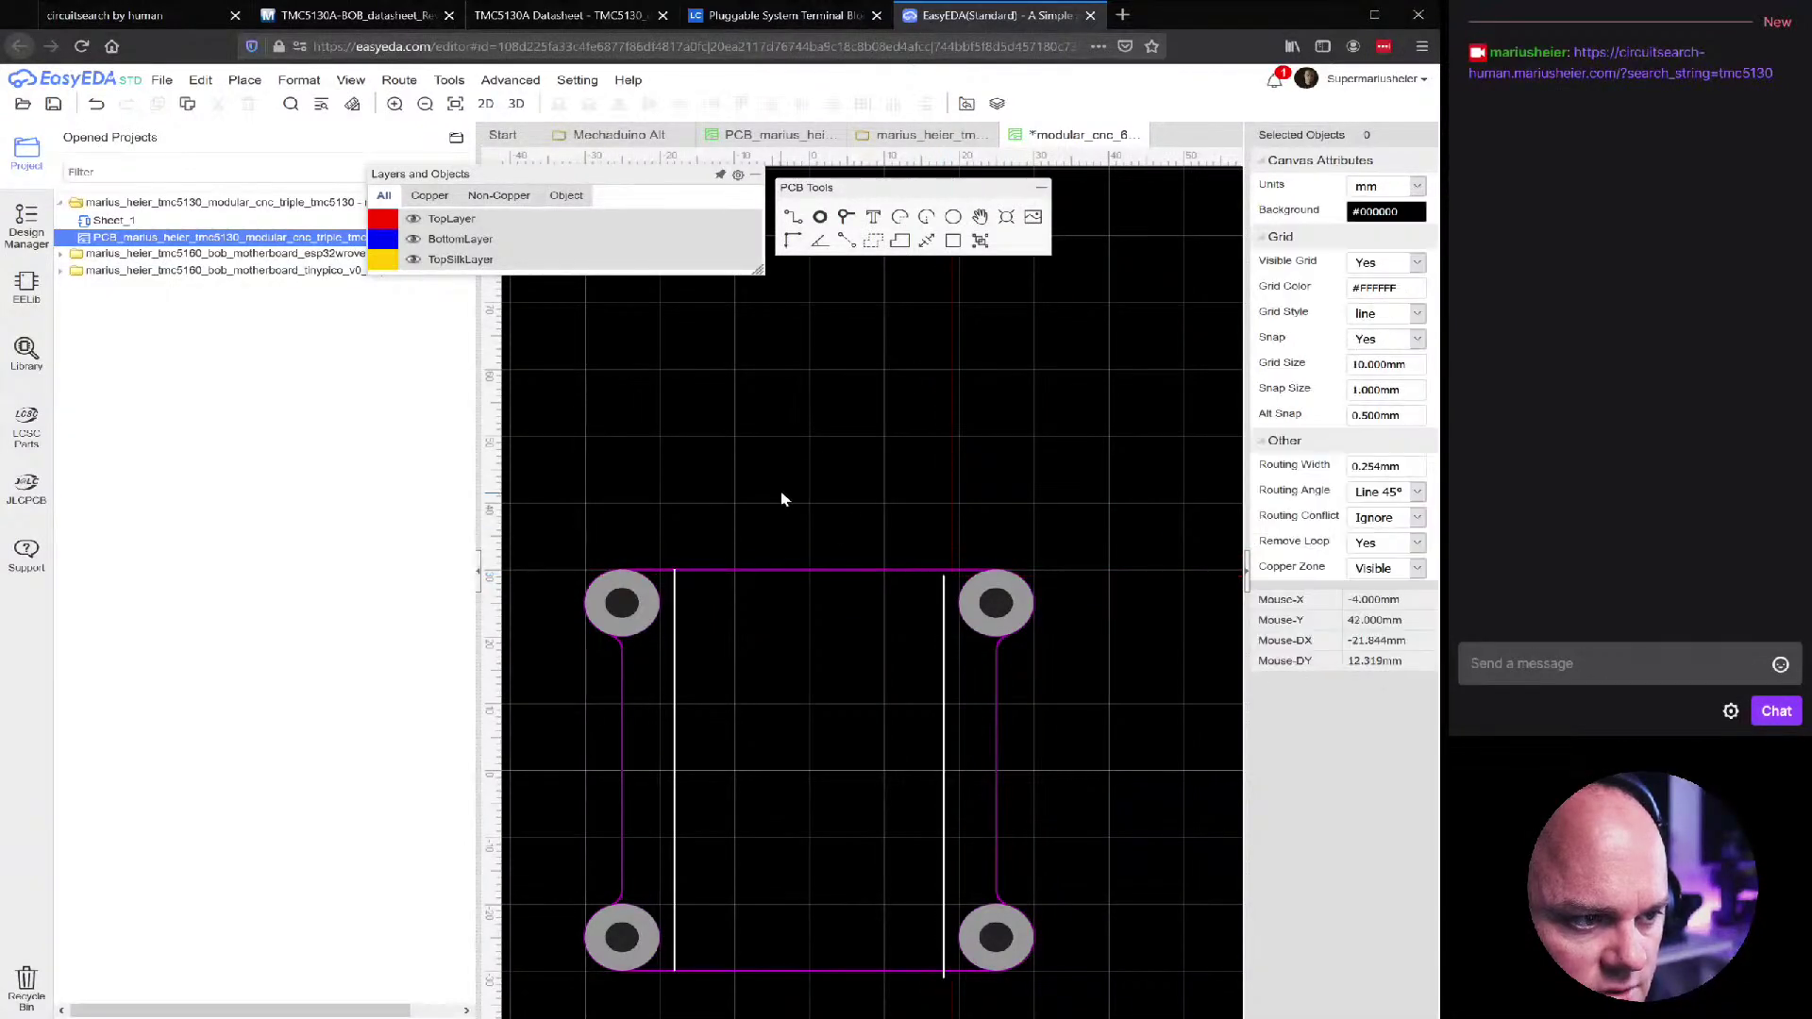
# Move the copied line up 1 mm to meet the board's upper and lower edges, and save the board
pyautogui.click(946, 610)
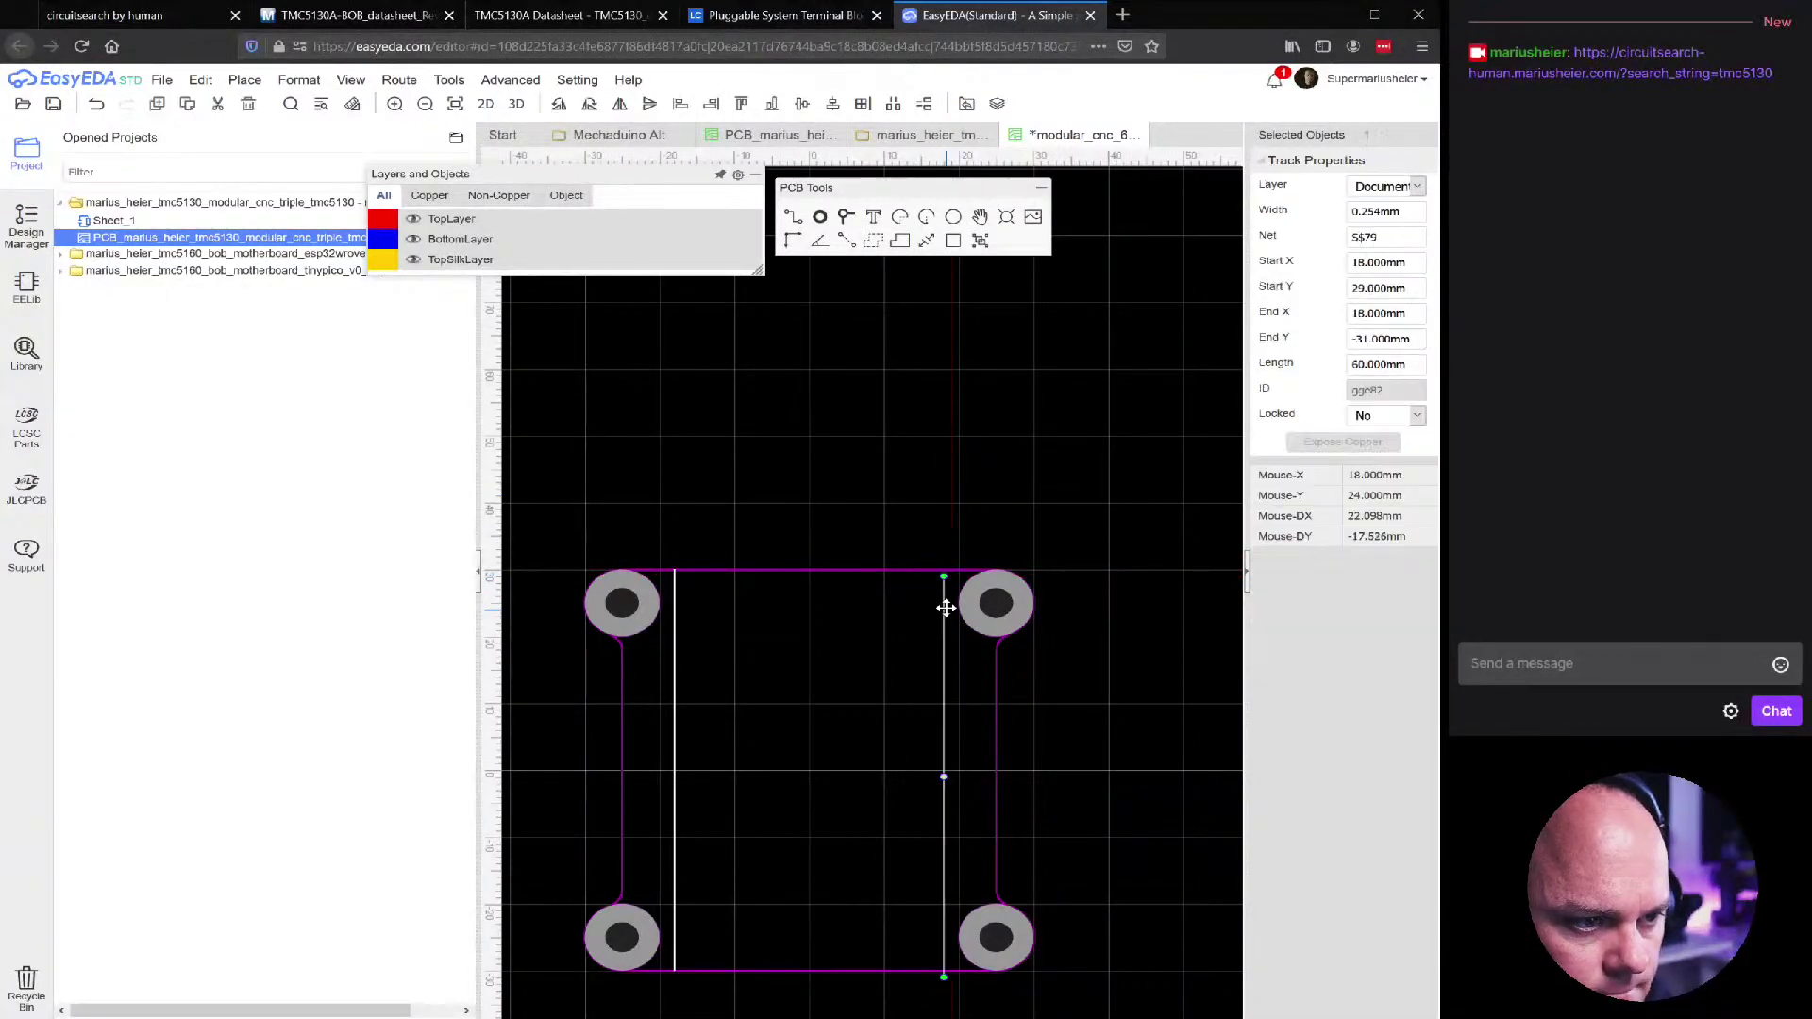
pyautogui.click(923, 457)
pyautogui.hotkey('ctrl', 's')
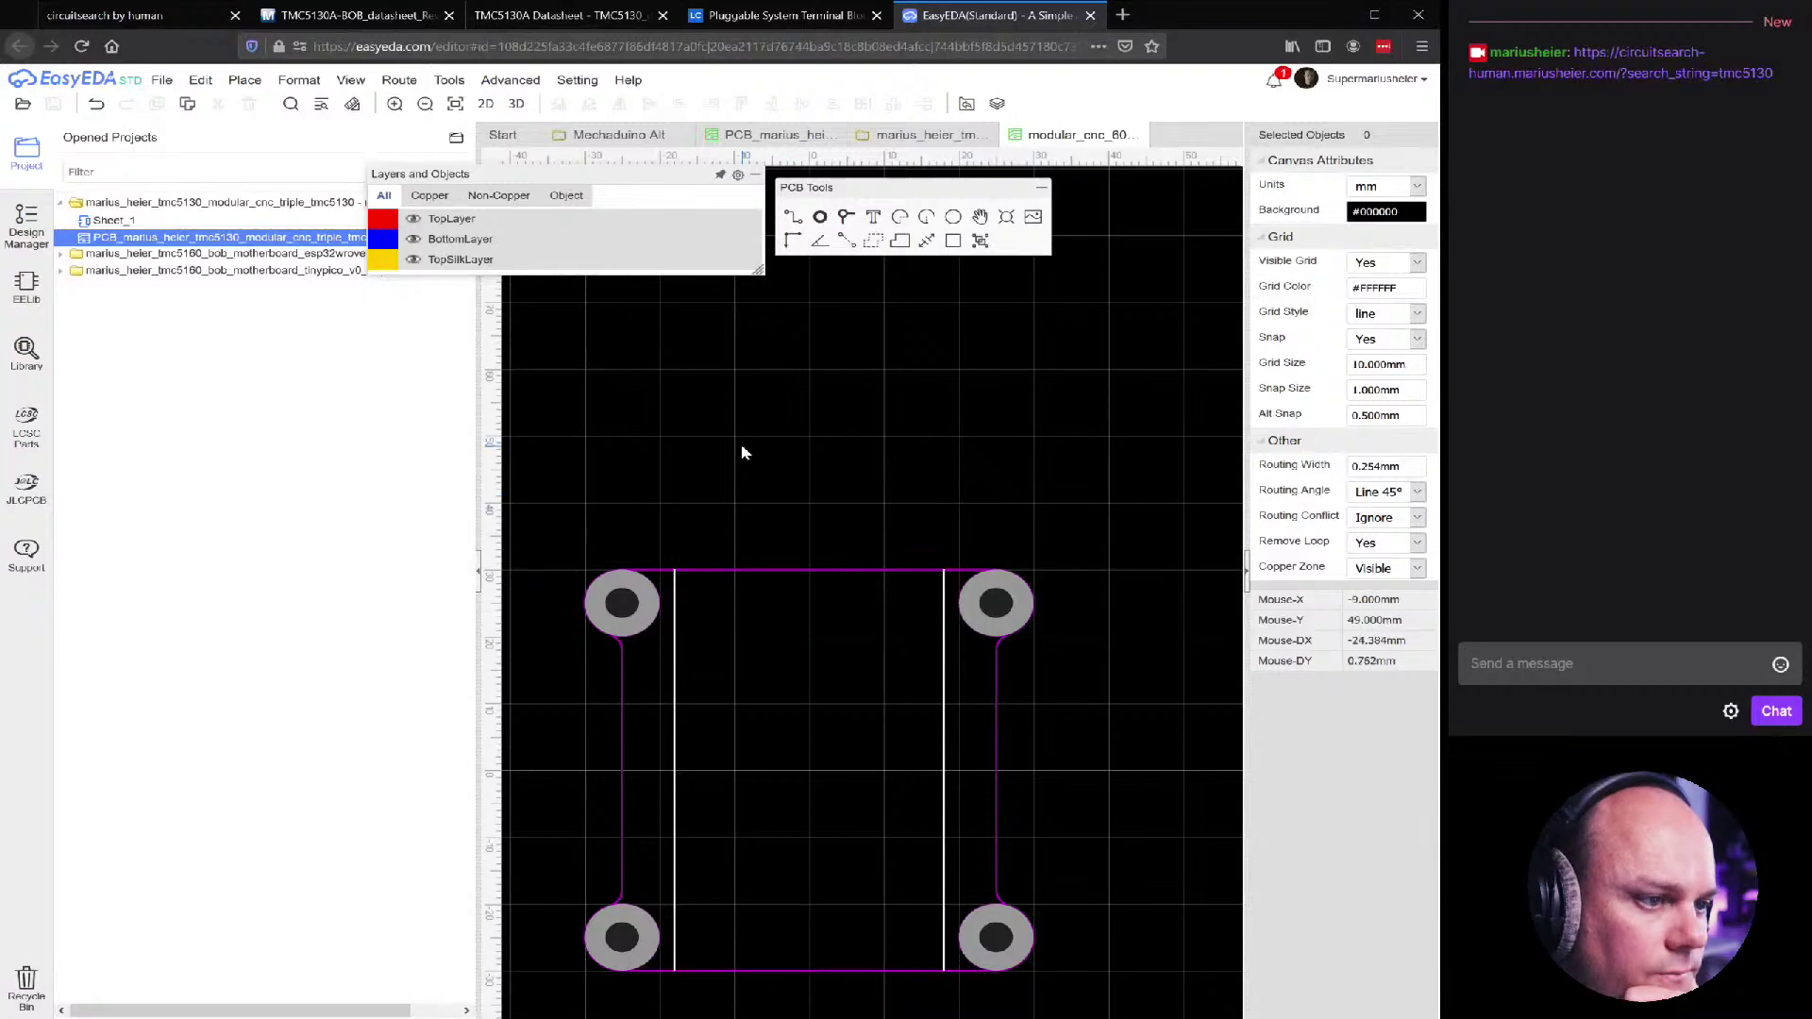
pyautogui.hotkey('ctrl', 's')
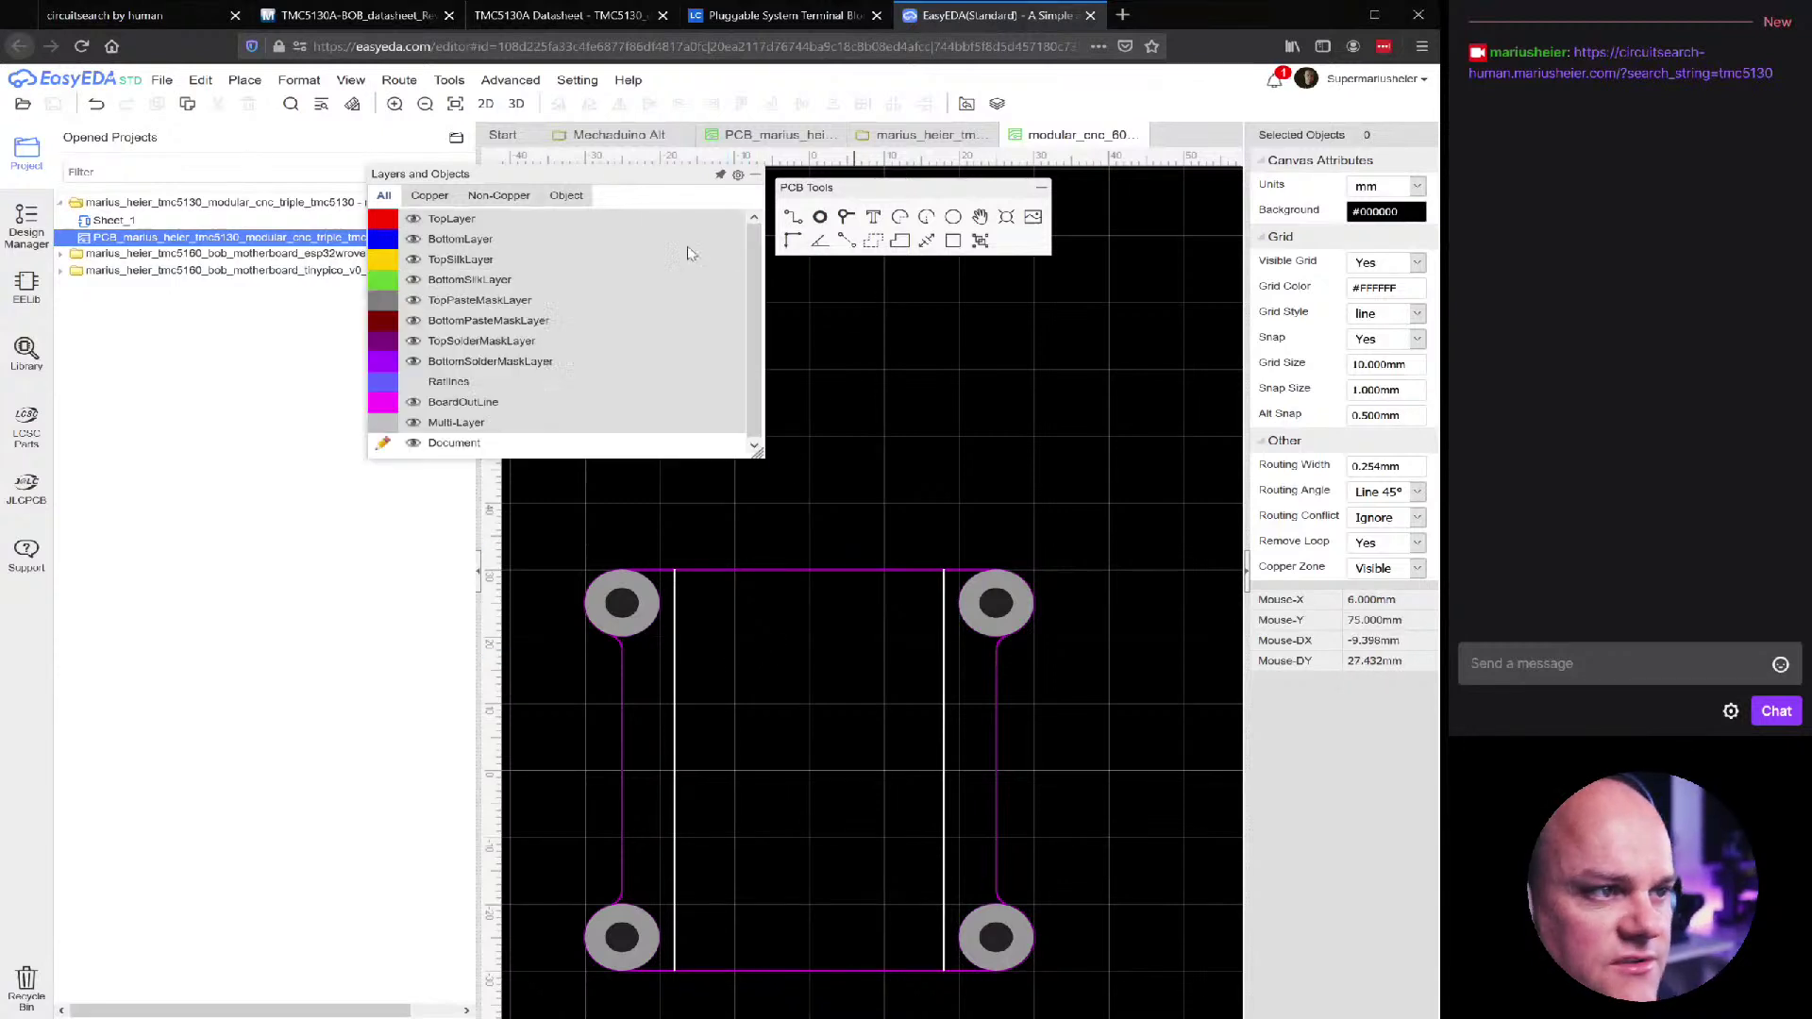
pyautogui.click(162, 80)
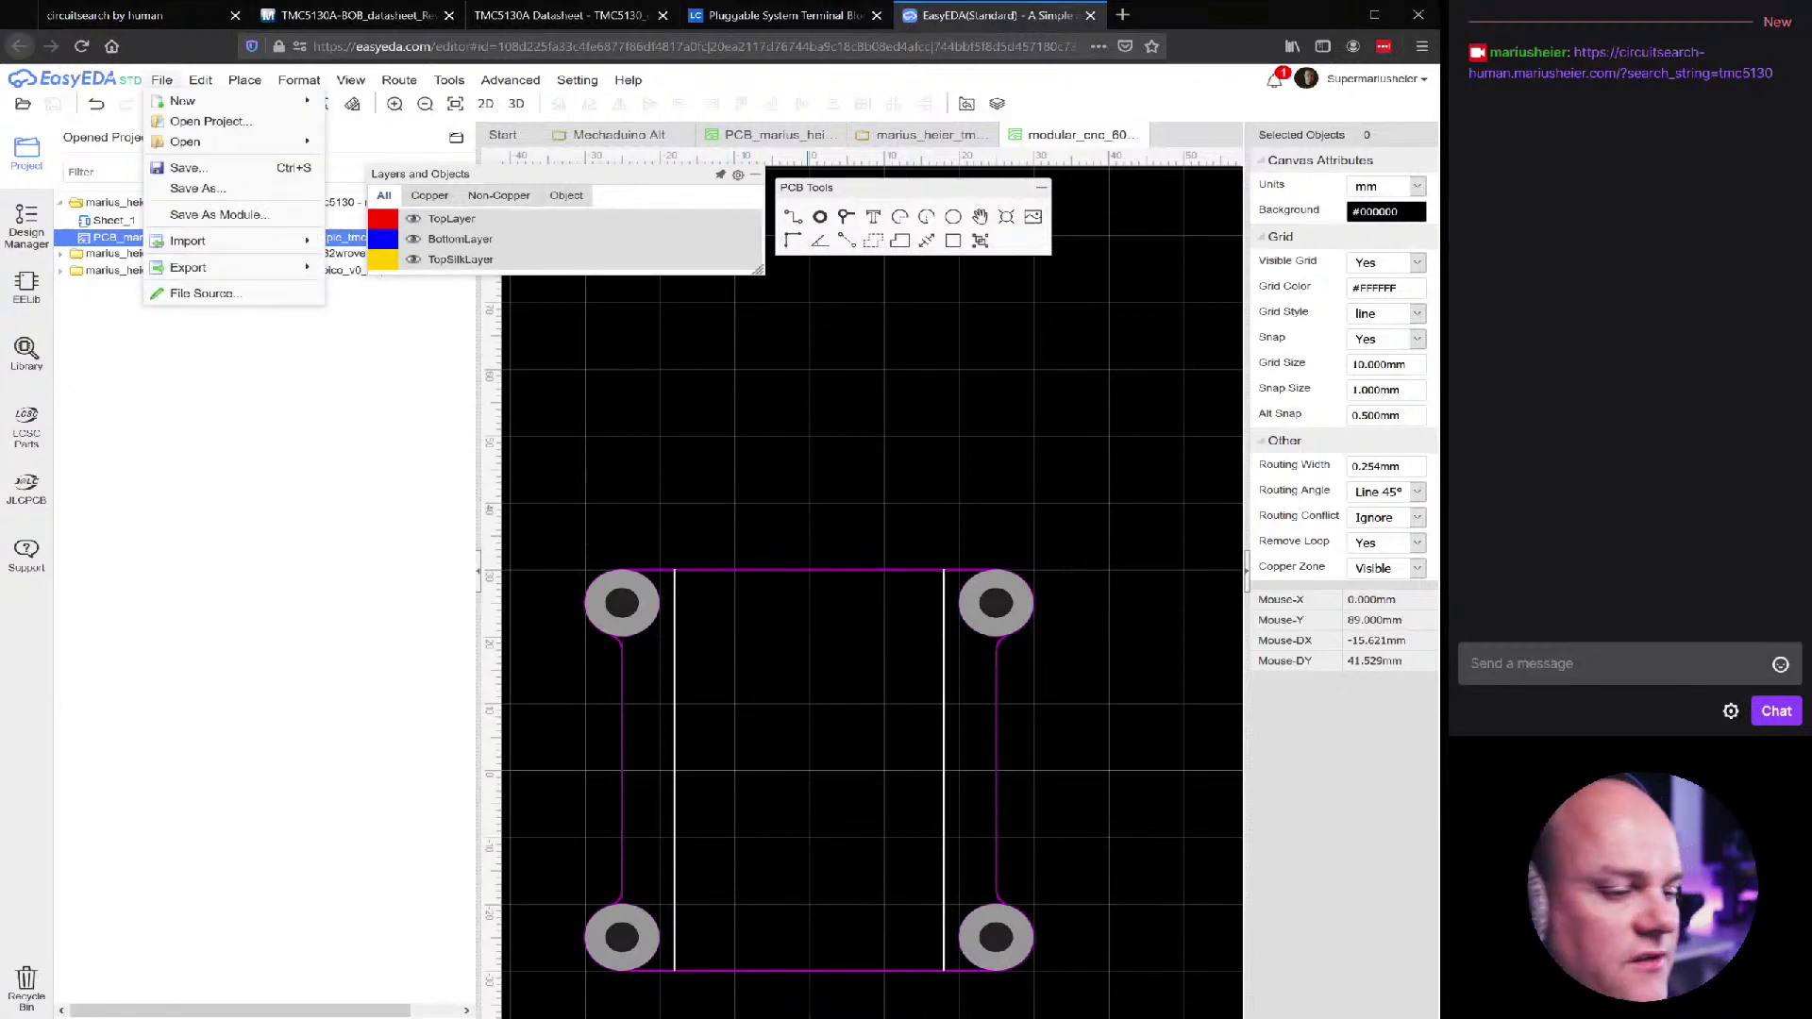
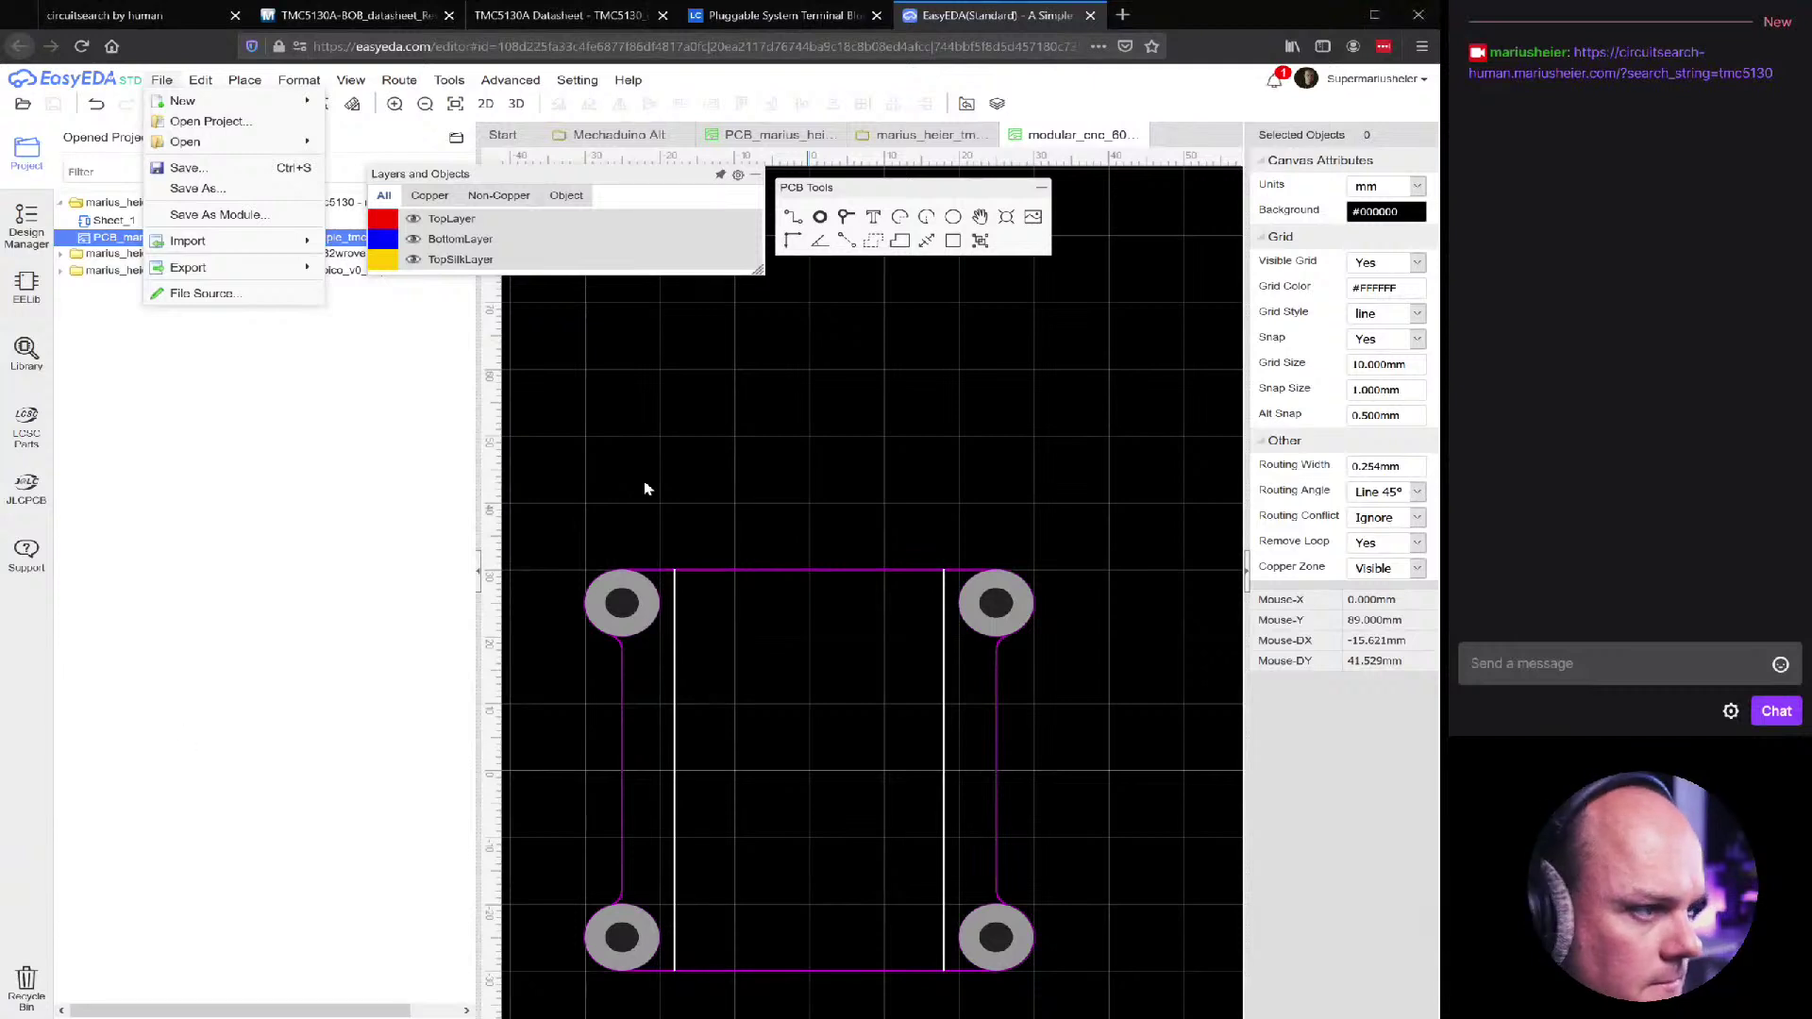
pyautogui.scroll(-2, 674, 763)
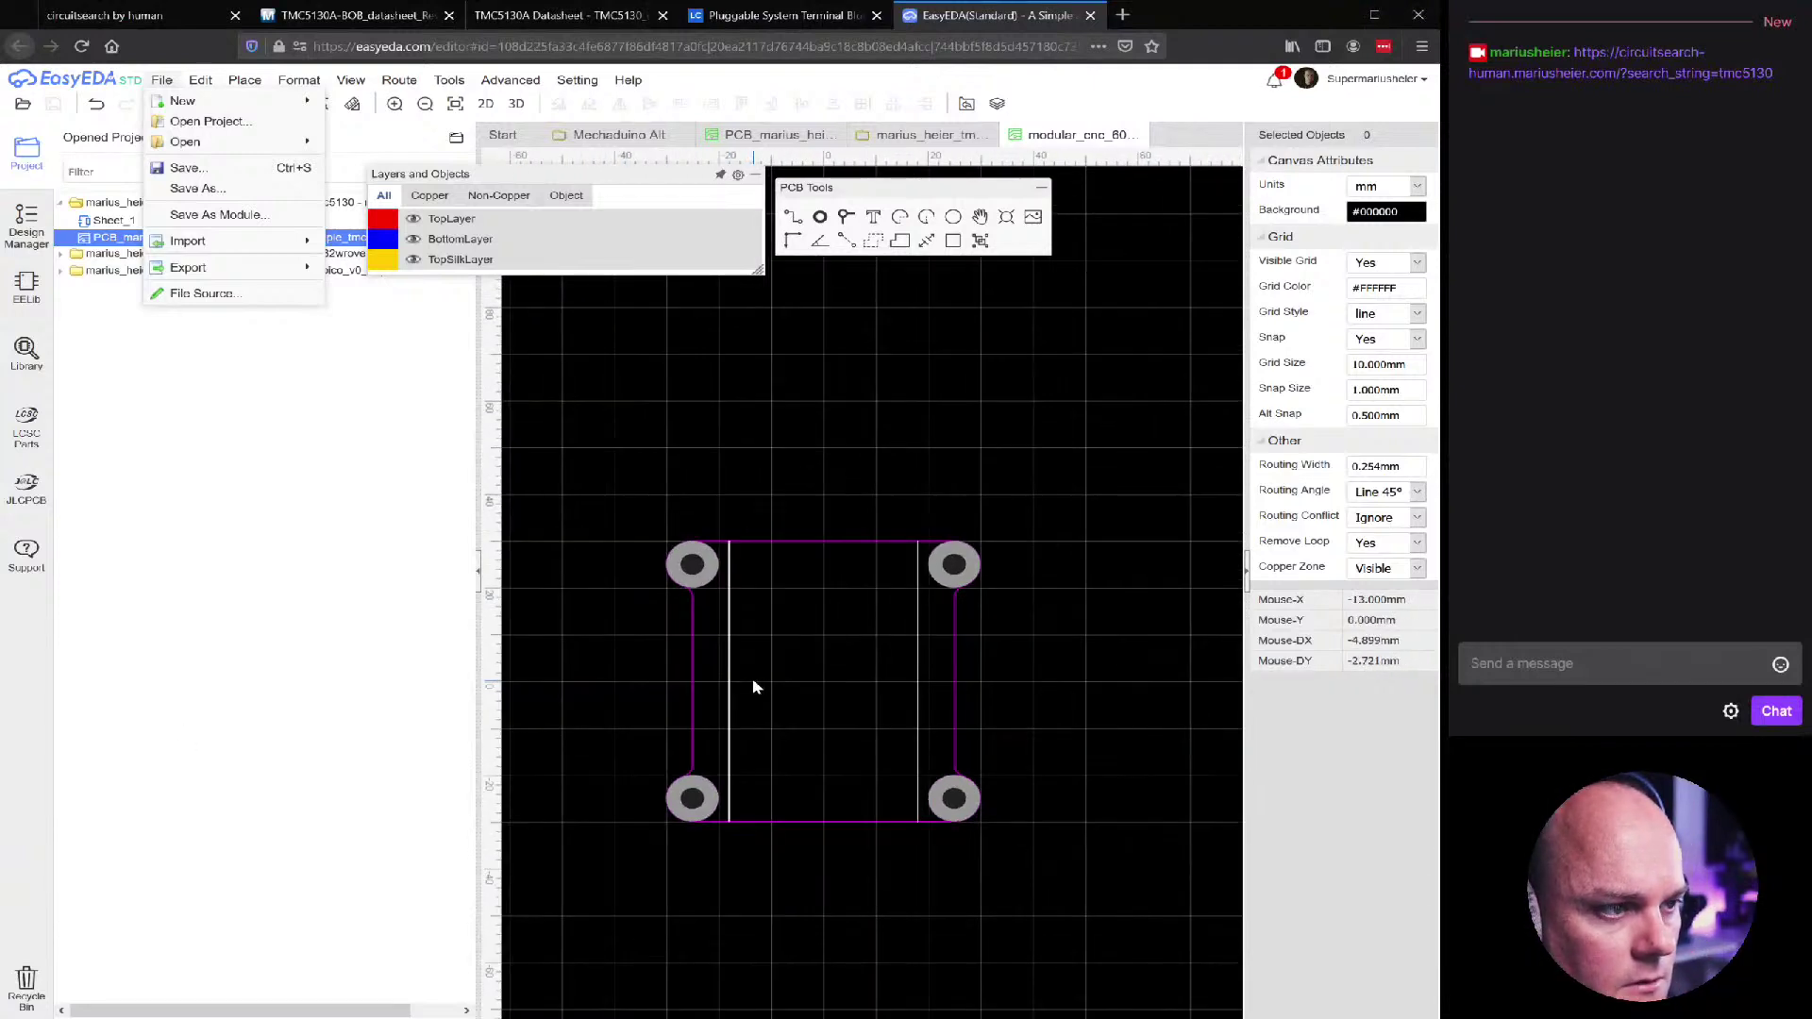
pyautogui.scroll(2, 731, 582)
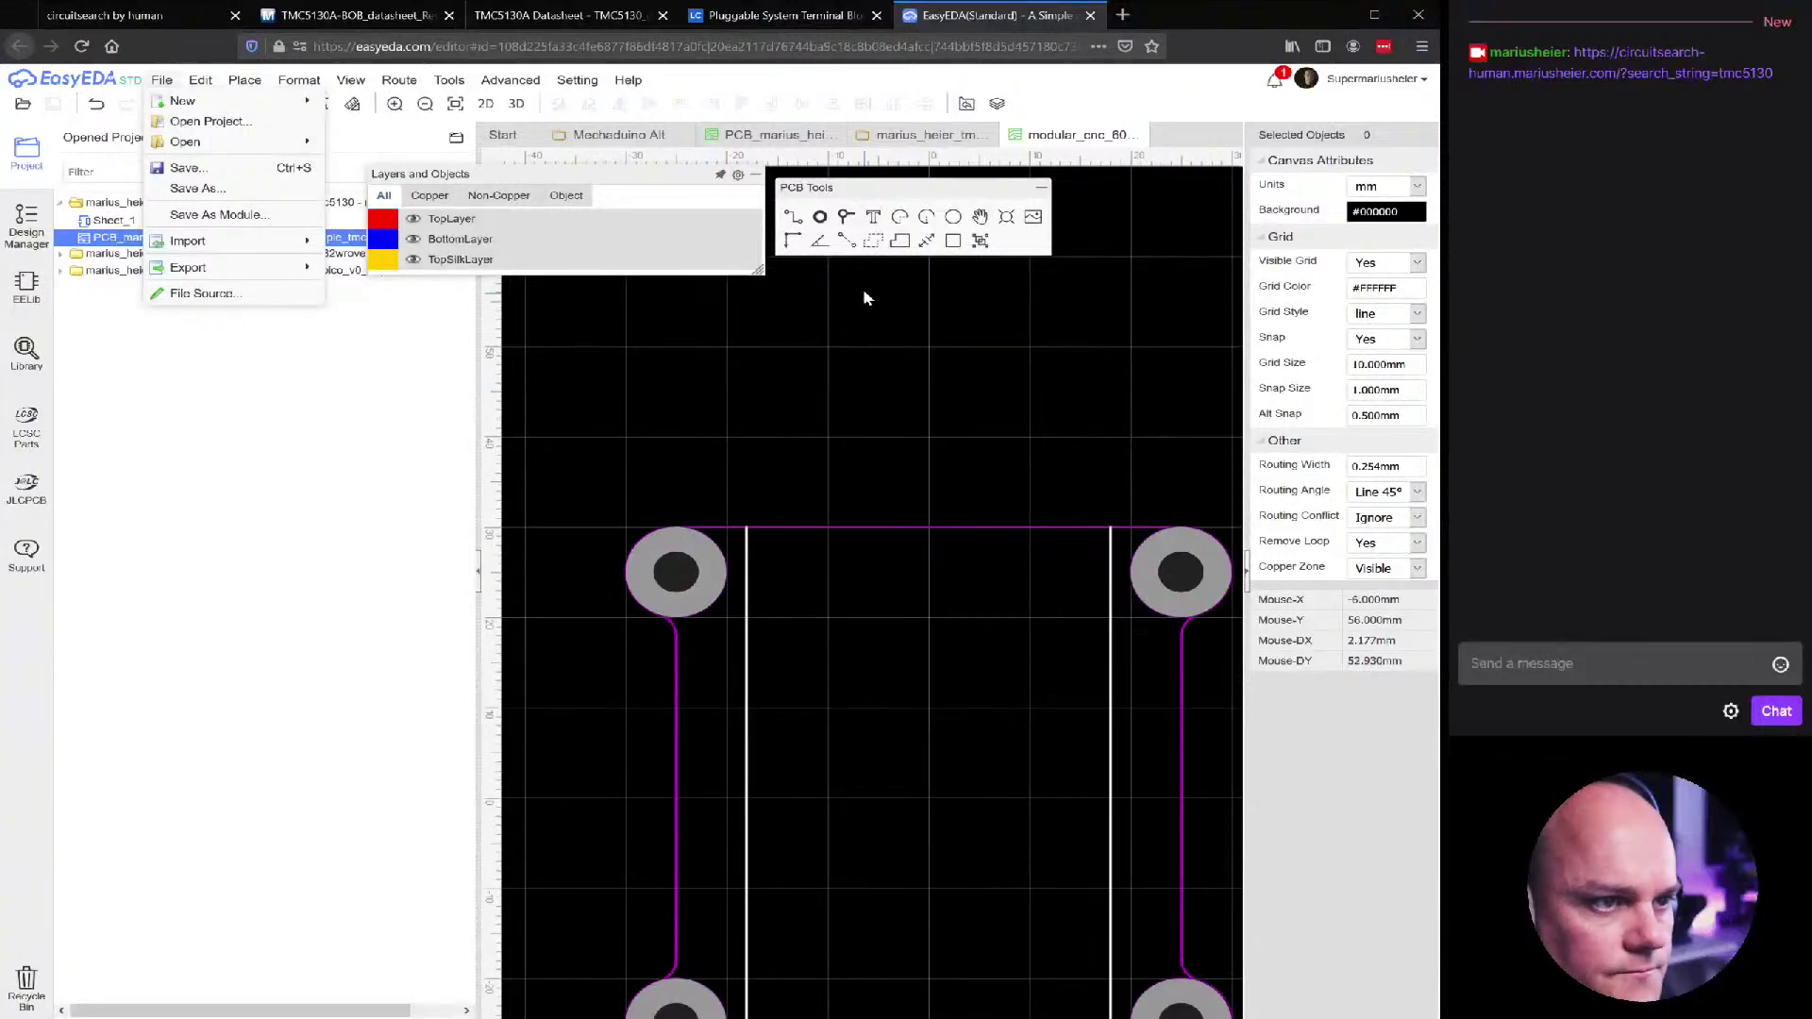
# Draw a circle of 5 mm radius on the BoardOutLine layer, centred on the upper-left pad at X -25, Y 25 mm
pyautogui.moveTo(420, 222)
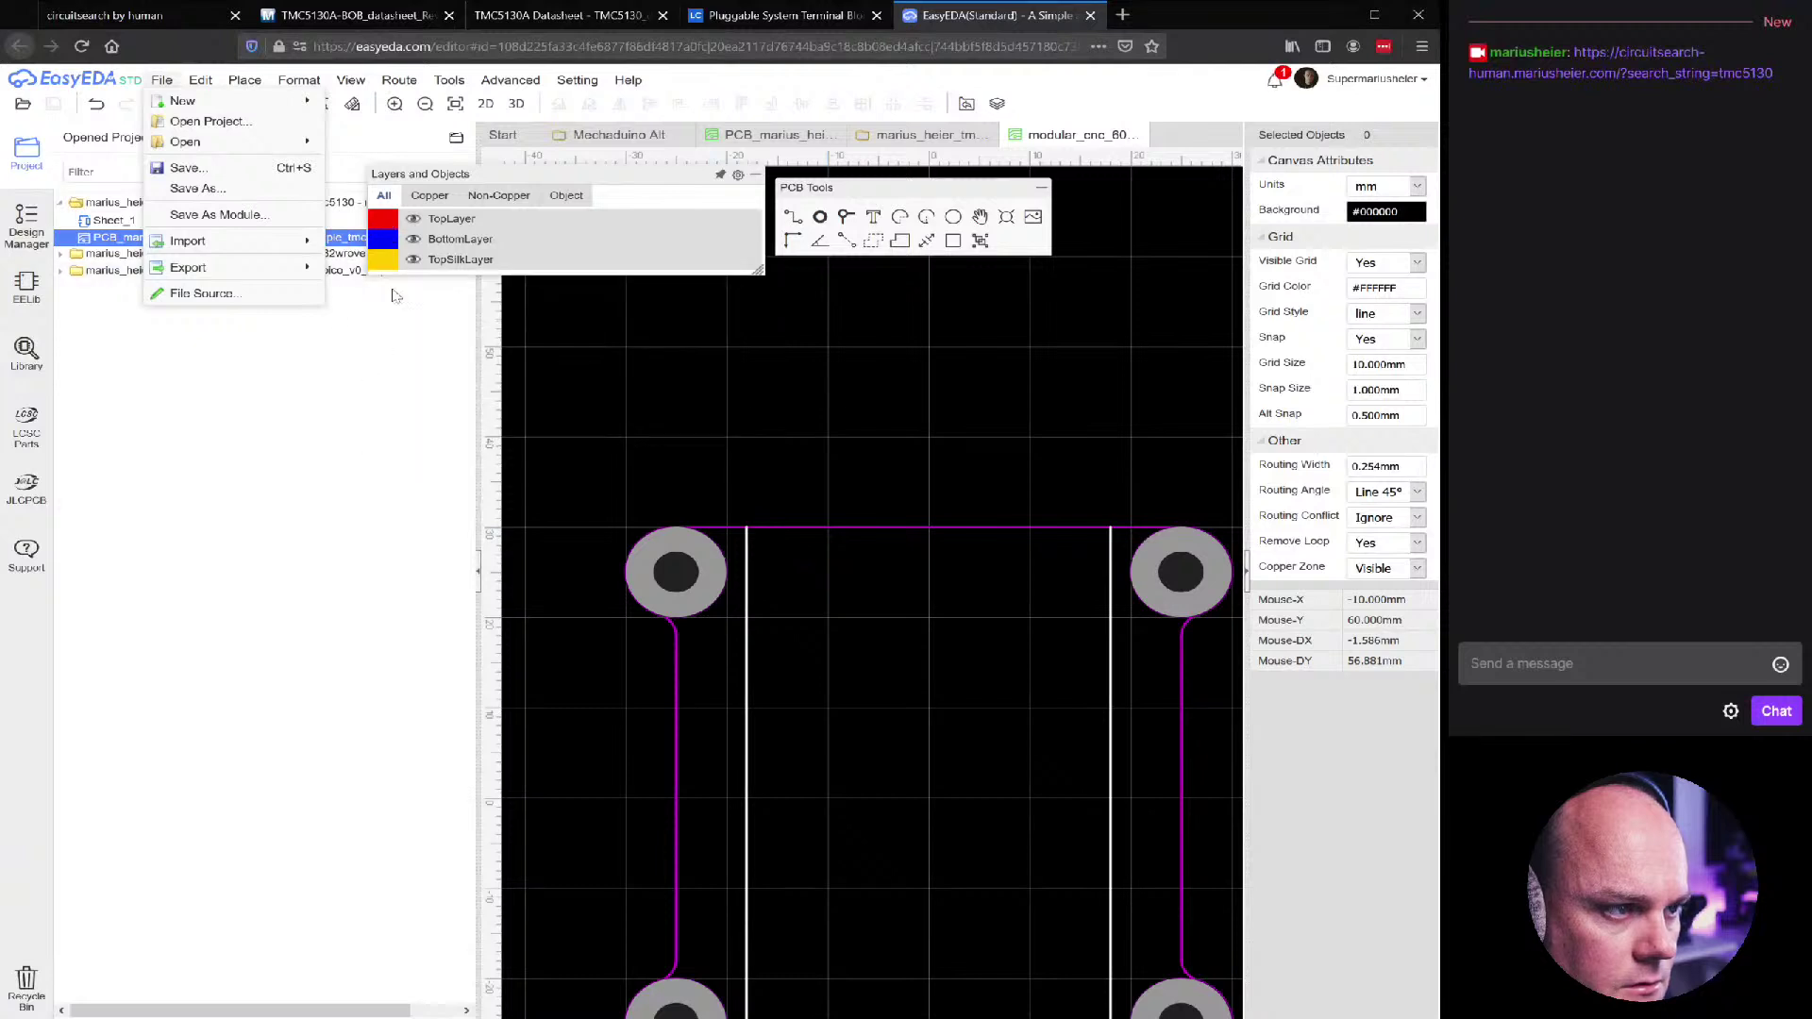
pyautogui.click(382, 404)
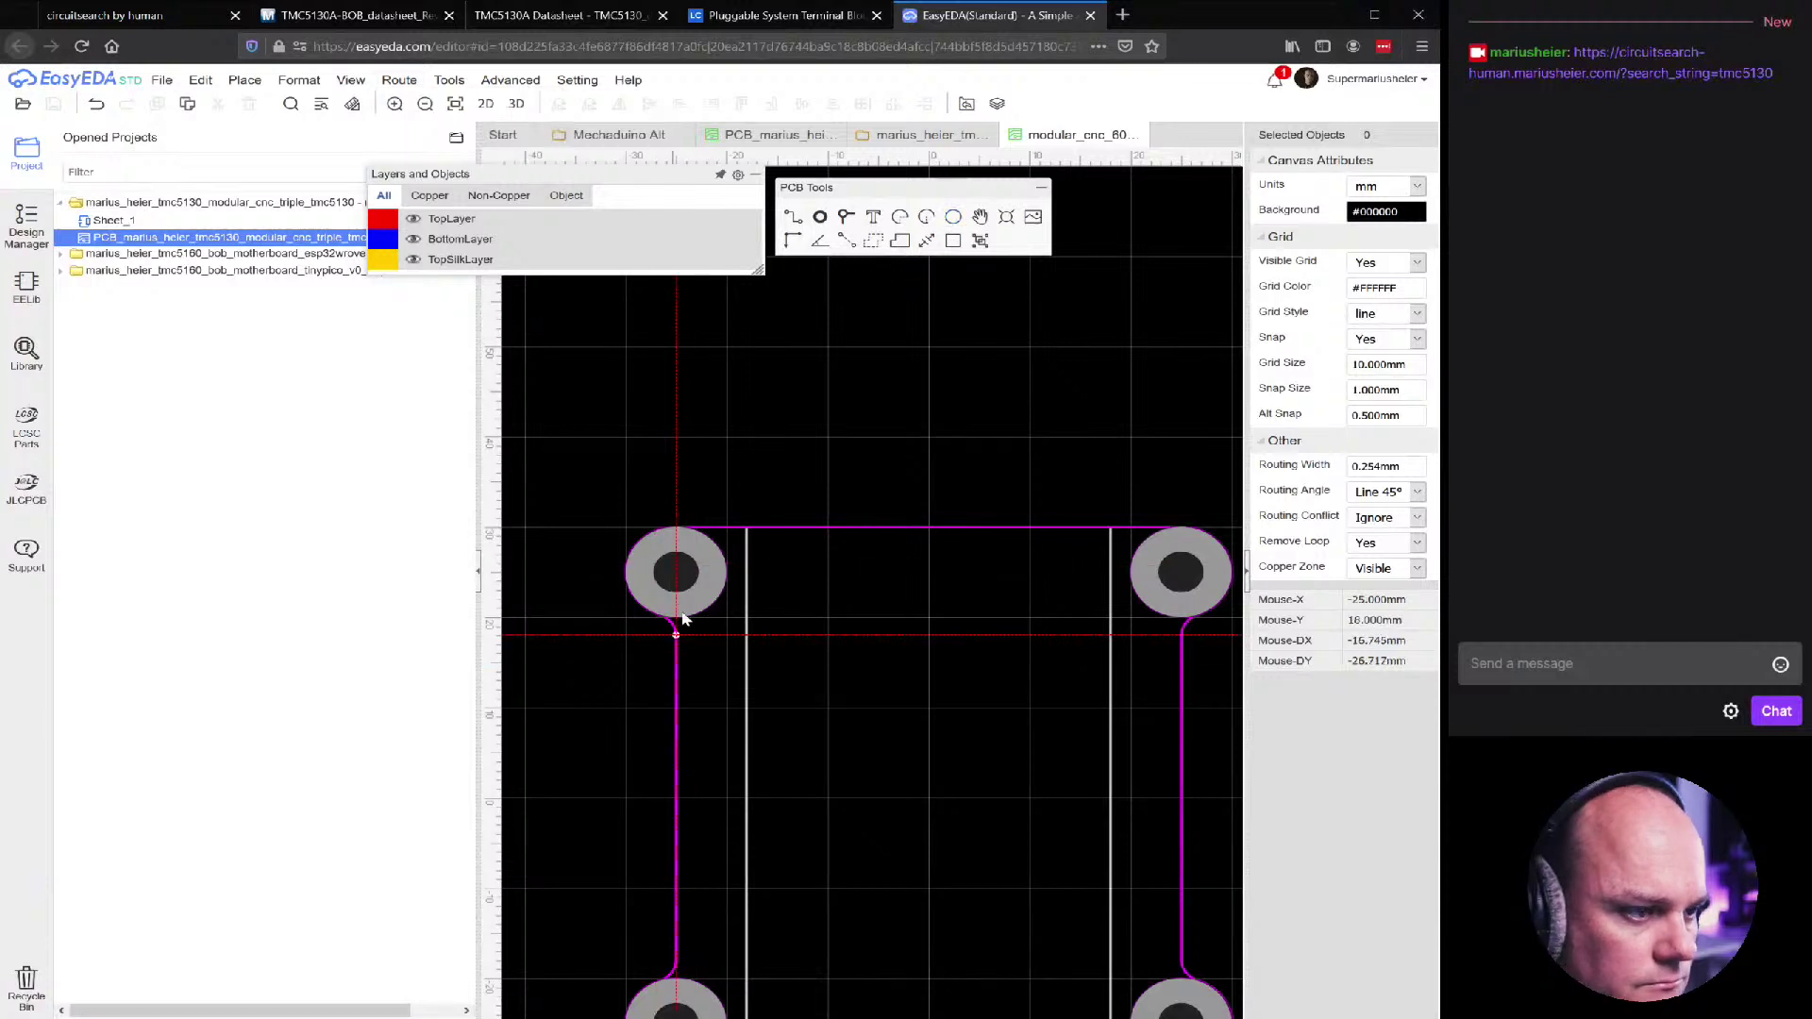
pyautogui.click(677, 572)
pyautogui.press('Escape')
pyautogui.scroll(-4, 720, 600)
pyautogui.scroll(4, 720, 600)
# Hide the Multi-Layer and the solder mask layers covering the corner pads
pyautogui.moveTo(420, 253)
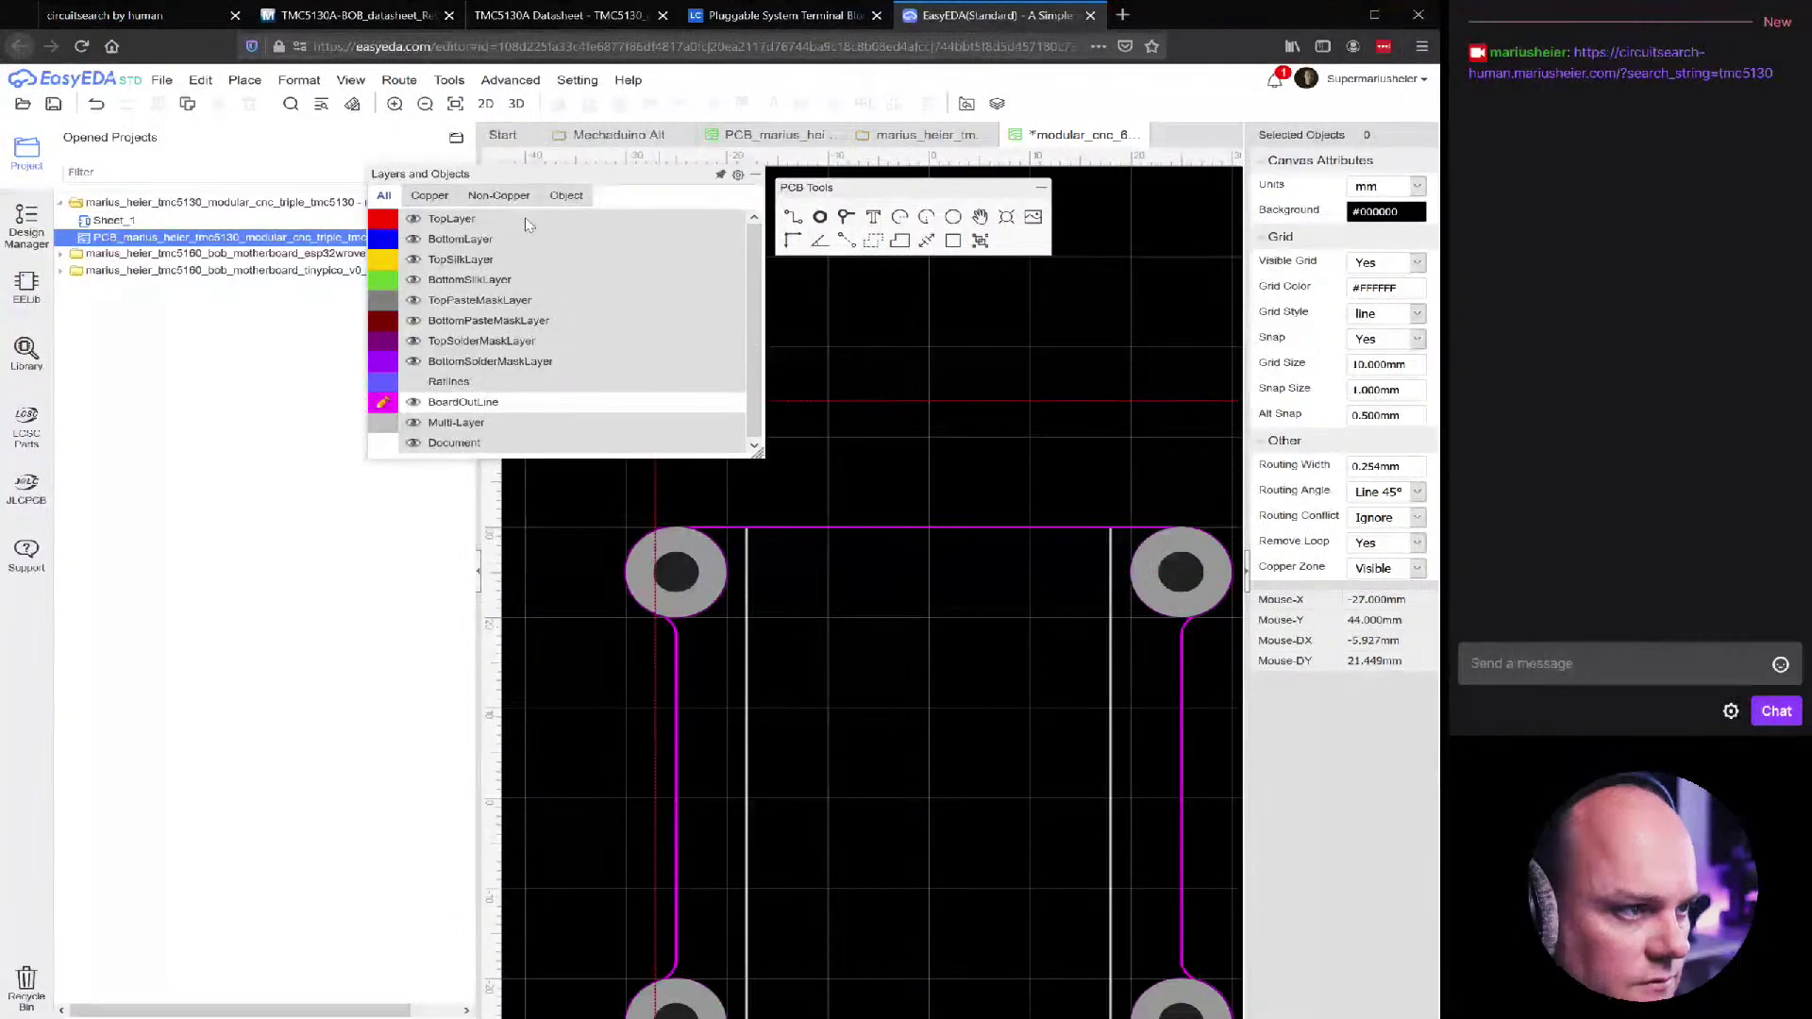
pyautogui.click(413, 423)
pyautogui.scroll(-3, 676, 590)
pyautogui.scroll(3, 708, 557)
pyautogui.moveTo(385, 243)
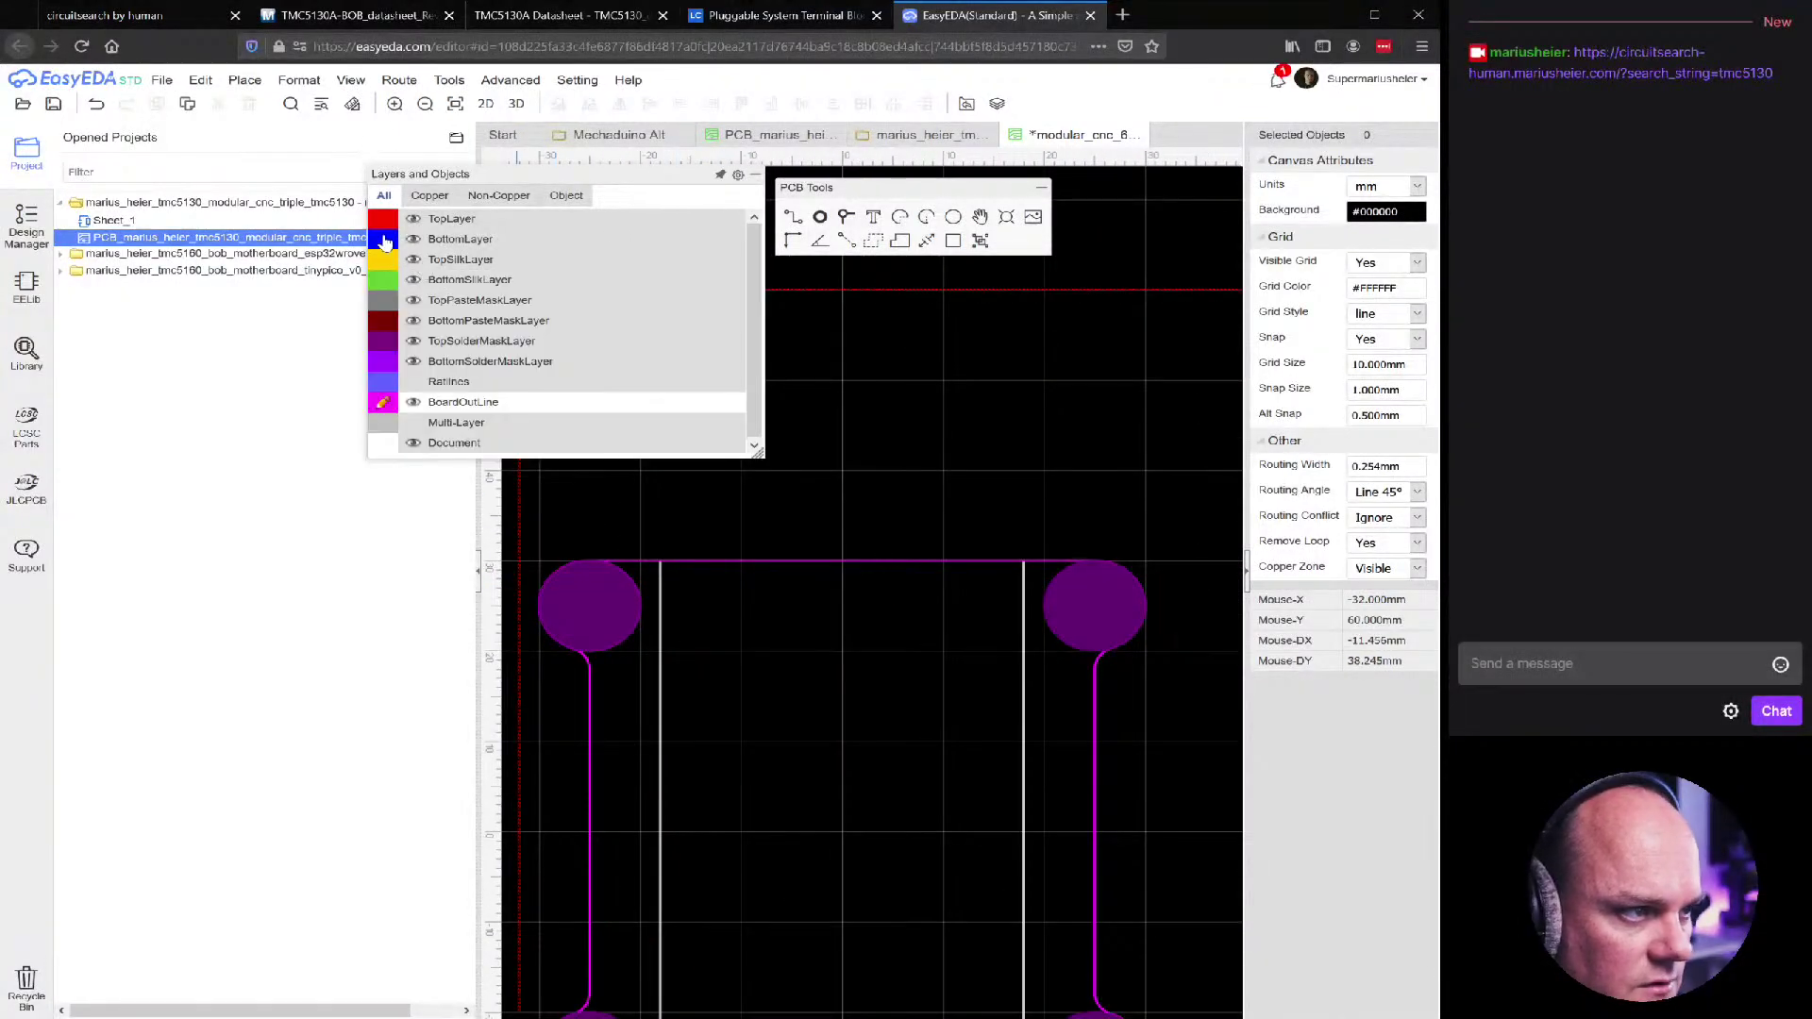
pyautogui.click(413, 361)
pyautogui.scroll(-1, 585, 642)
pyautogui.moveTo(585, 642); pyautogui.dragTo(746, 618, button='right')
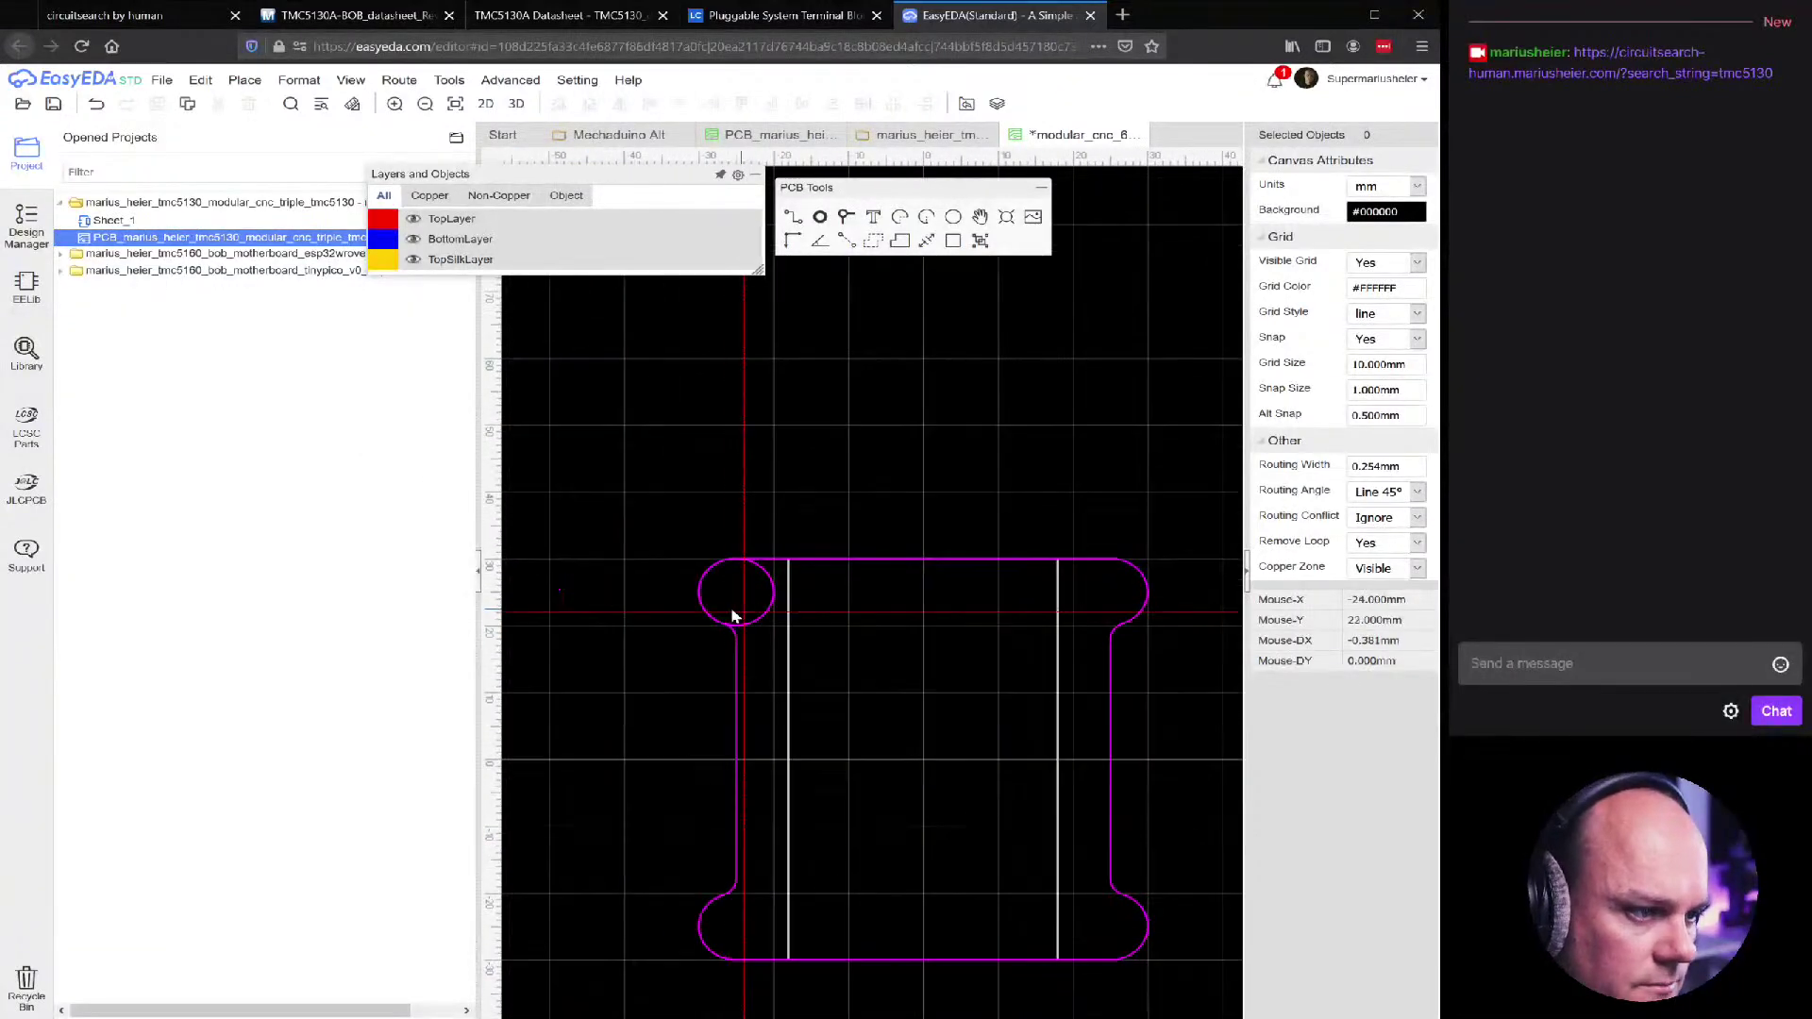
# Set the line width of the upper-left corner circle to 1 mm
pyautogui.scroll(3, 745, 613)
pyautogui.click(845, 608)
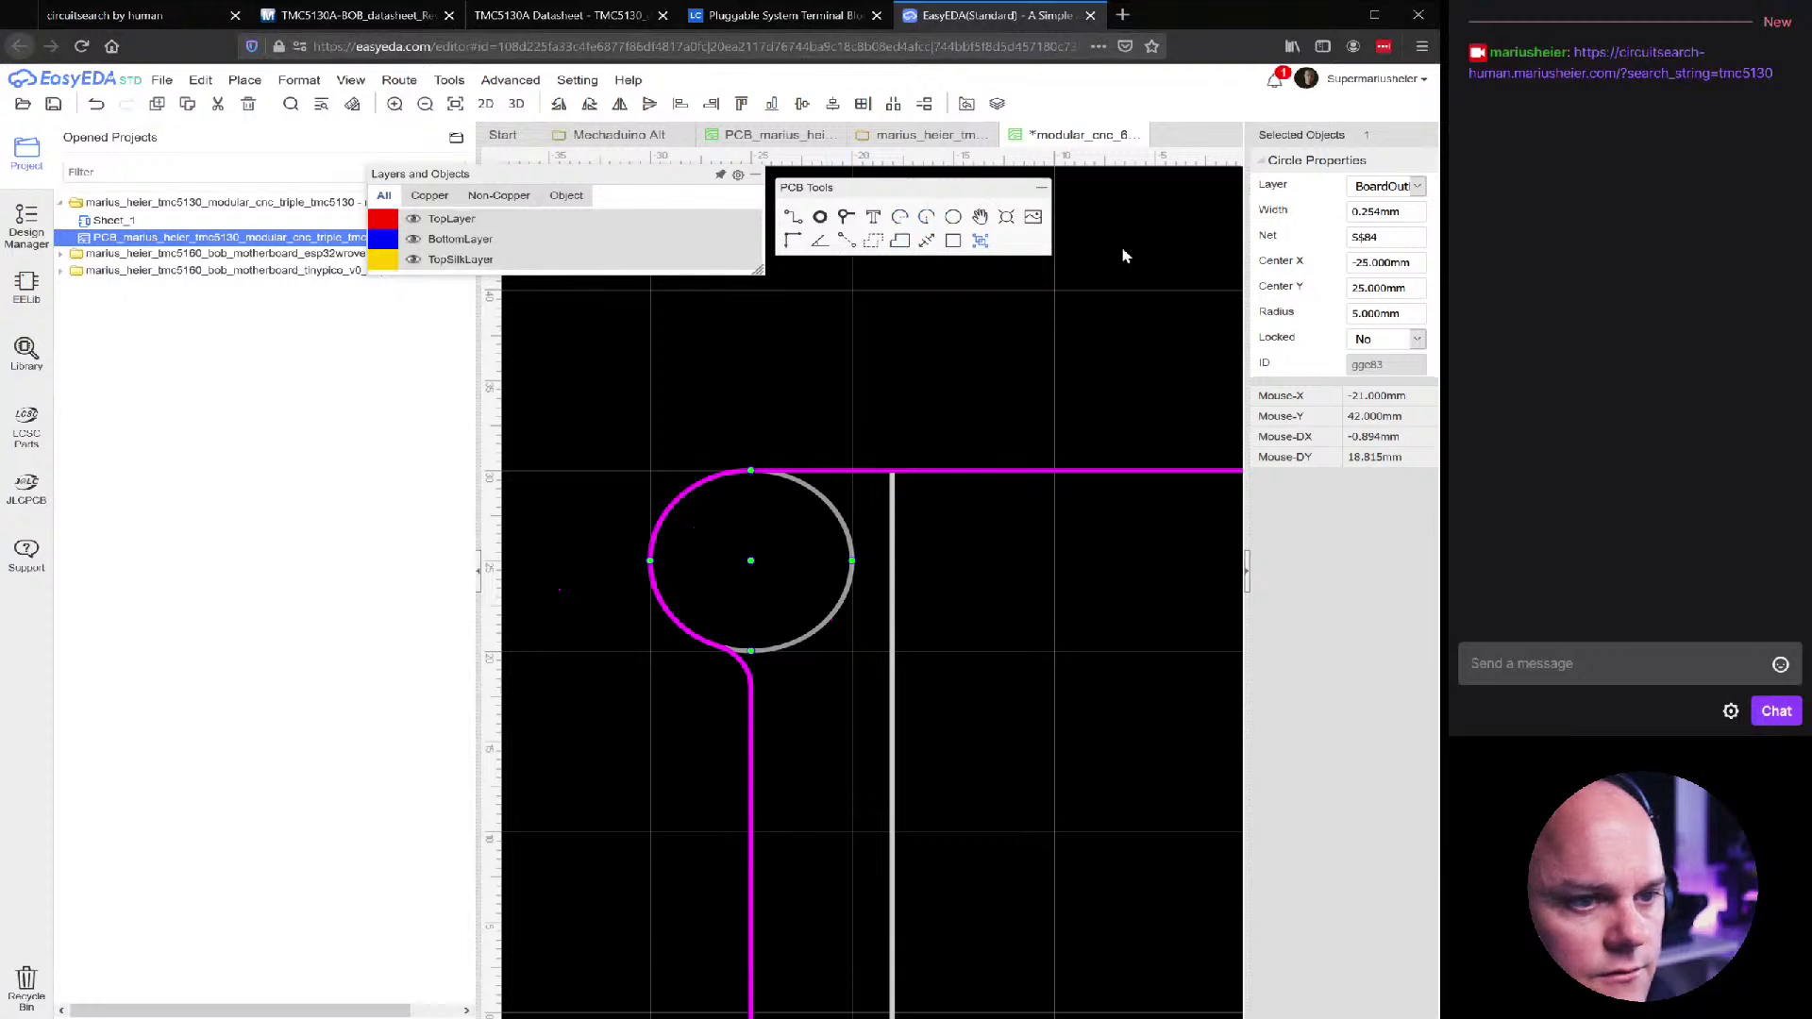
pyautogui.doubleClick(1409, 211)
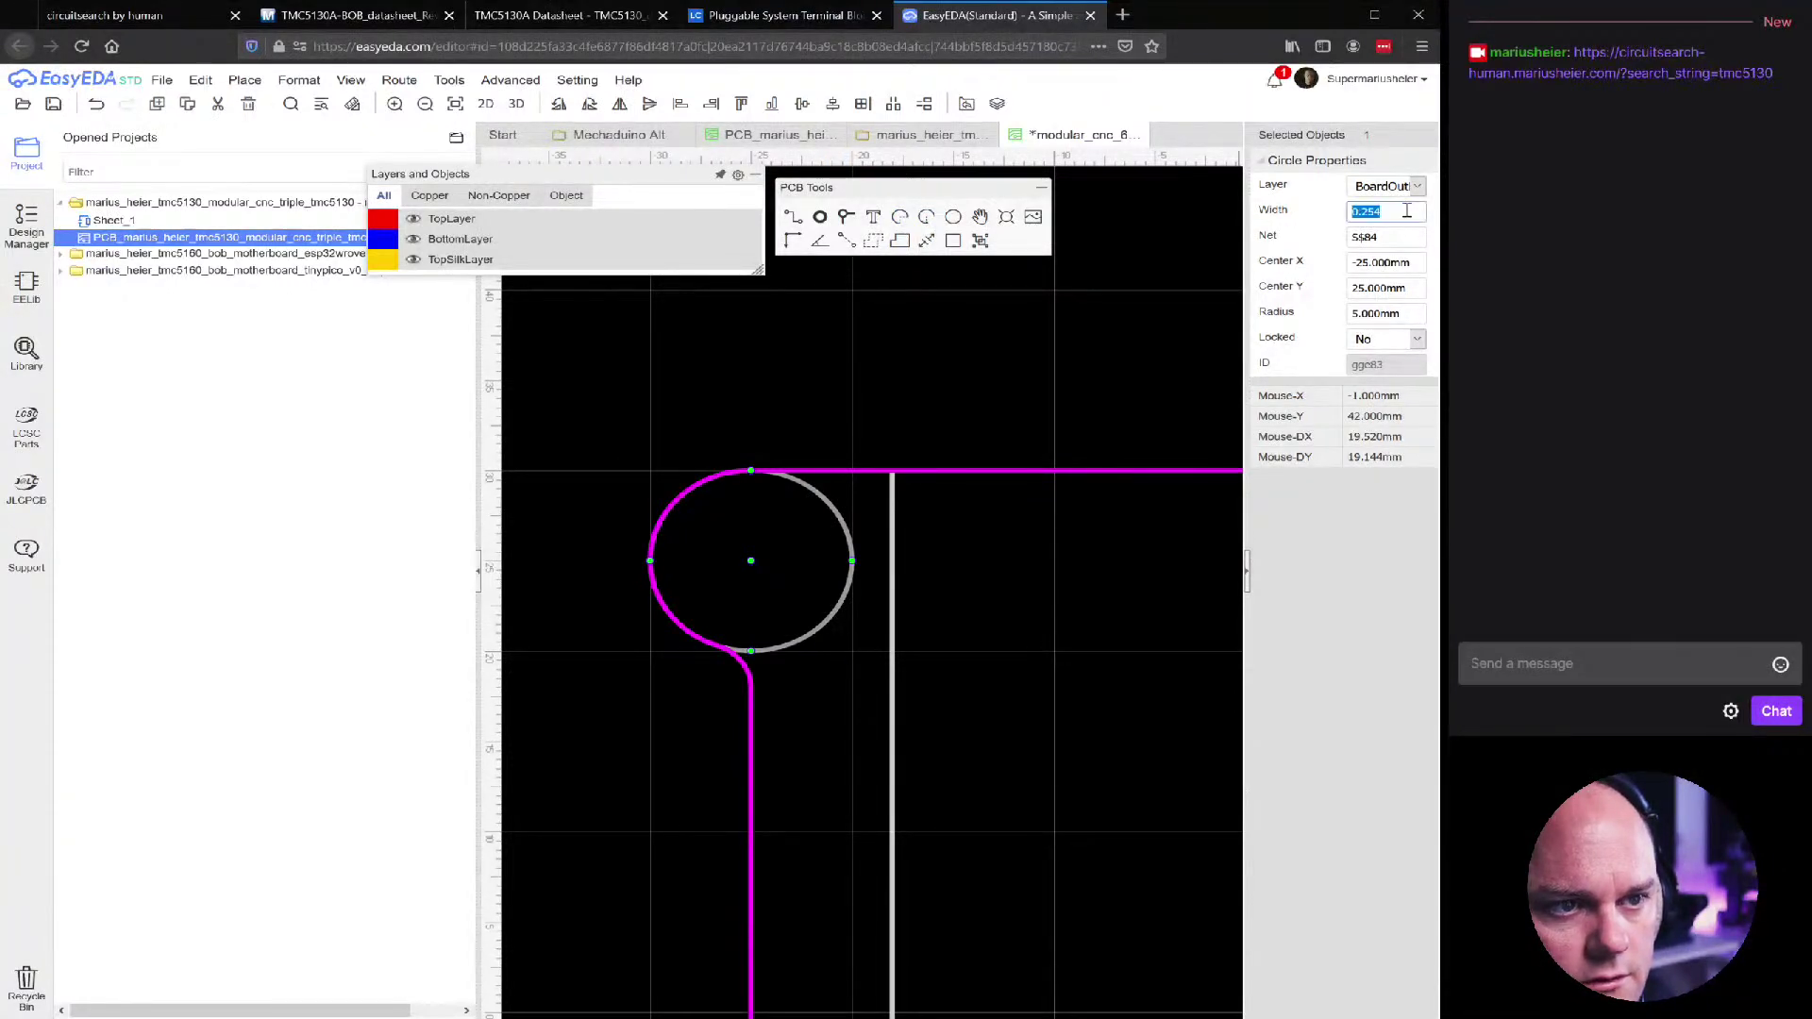
pyautogui.write('1')
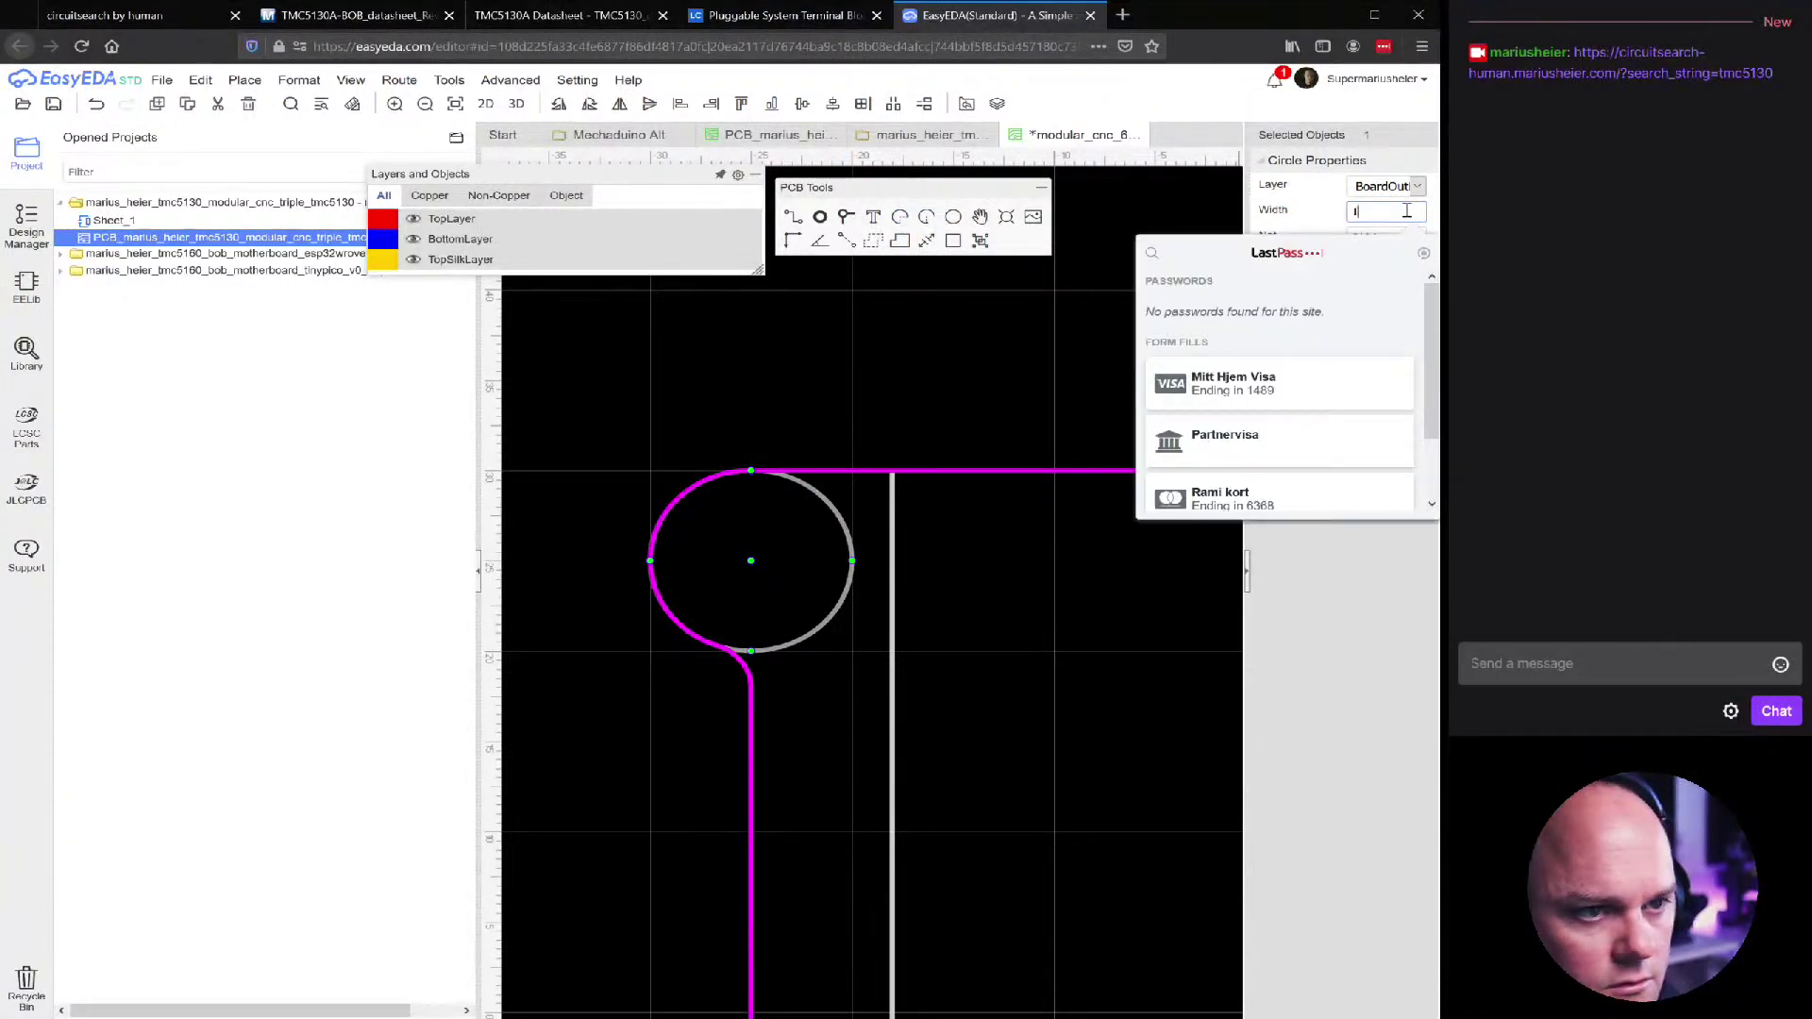
pyautogui.press('Tab')
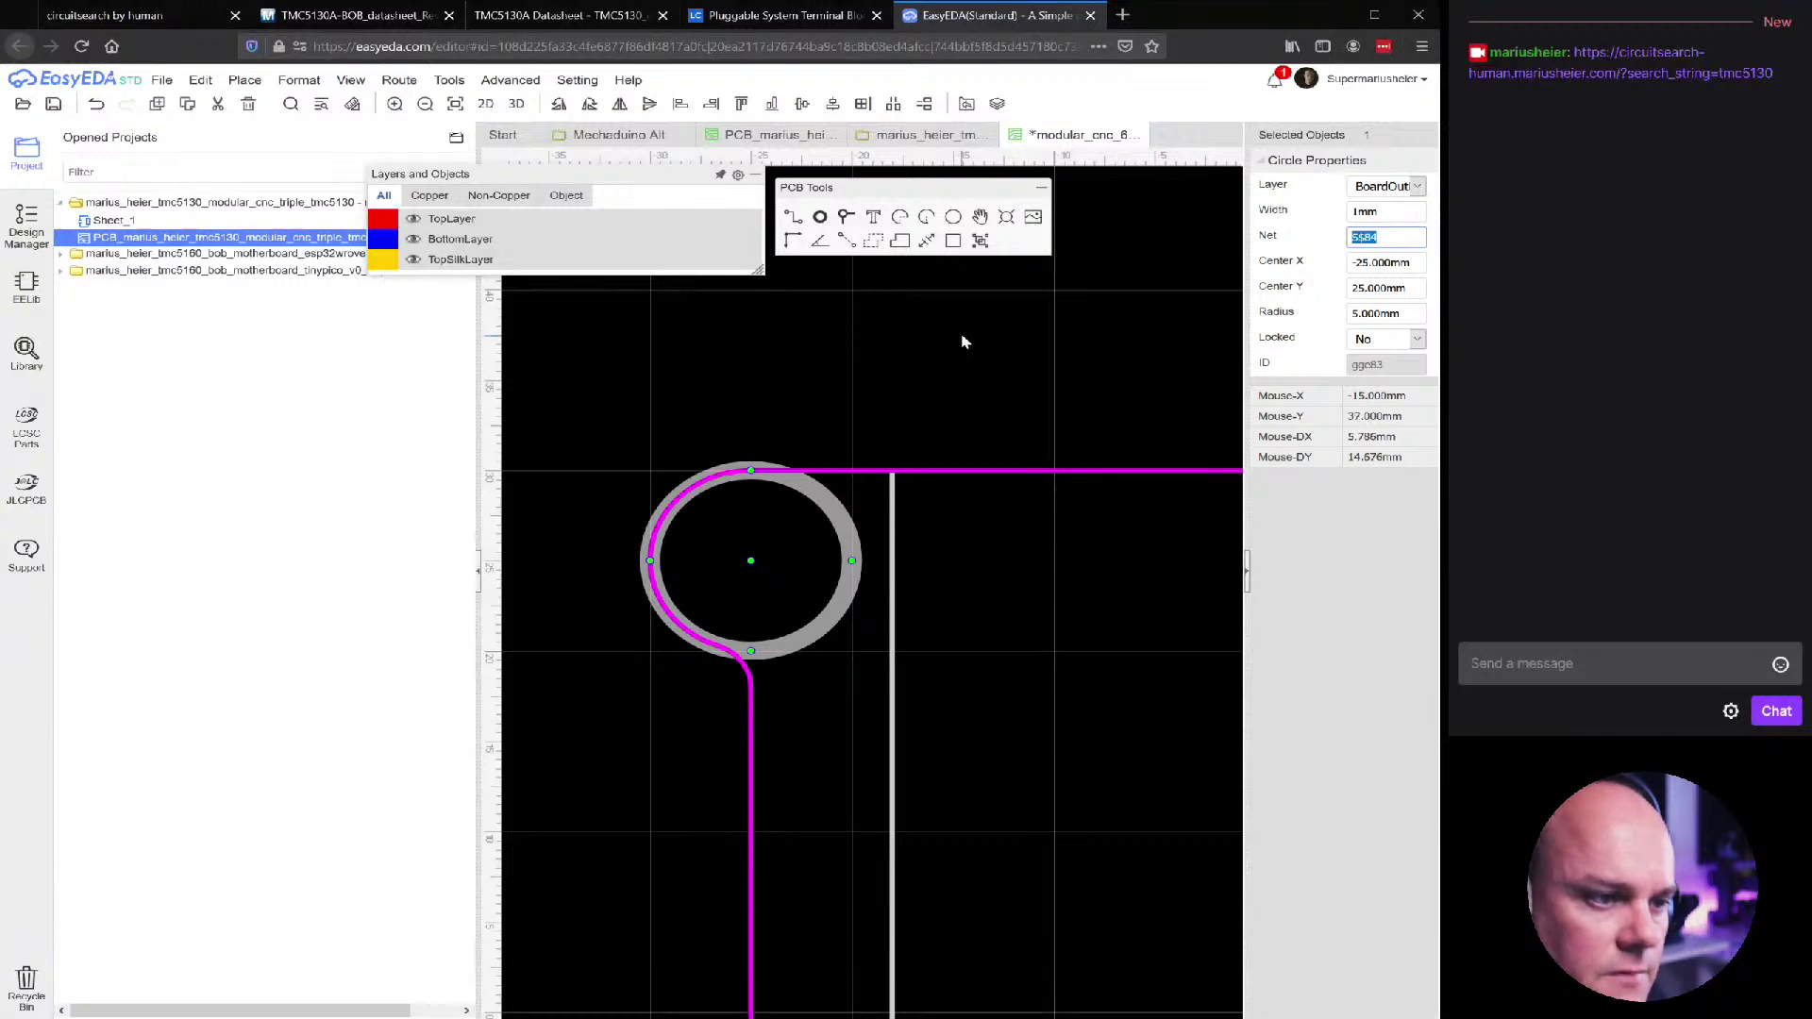
# Select the upper-left corner arc that overlaps the thick circle
pyautogui.click(667, 481)
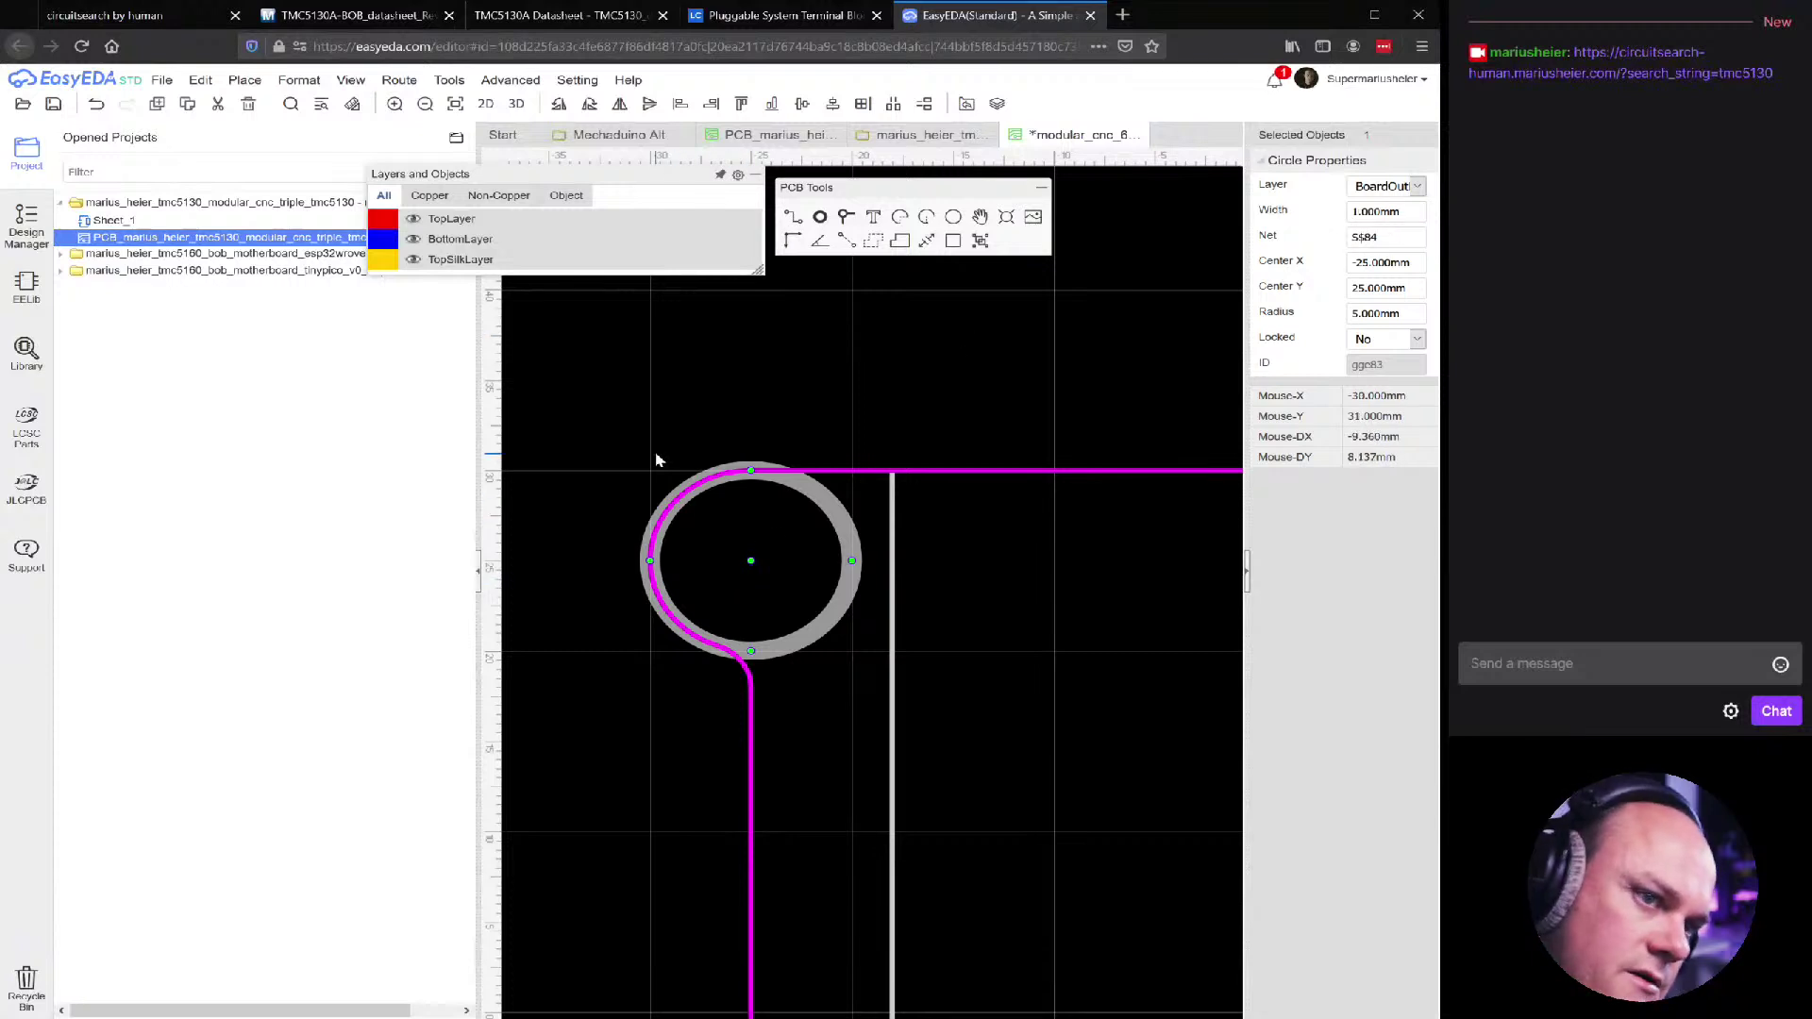
pyautogui.moveTo(686, 275)
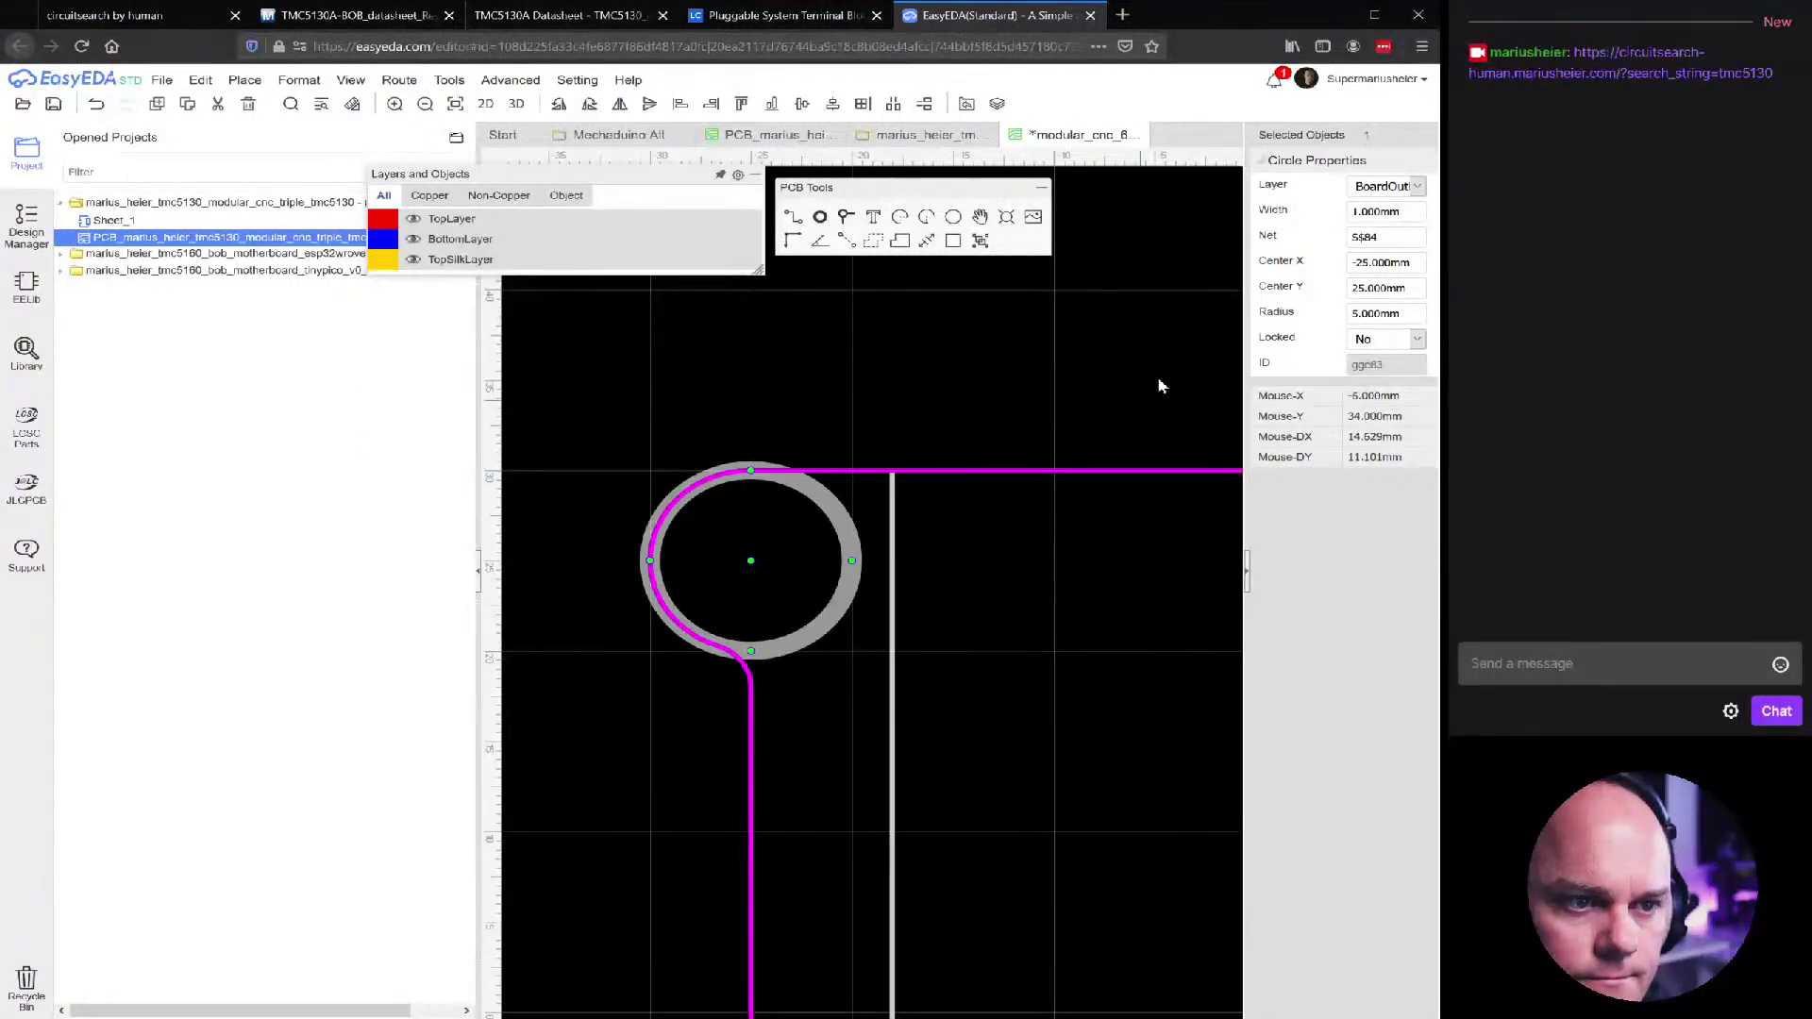
pyautogui.click(664, 497)
pyautogui.click(664, 497)
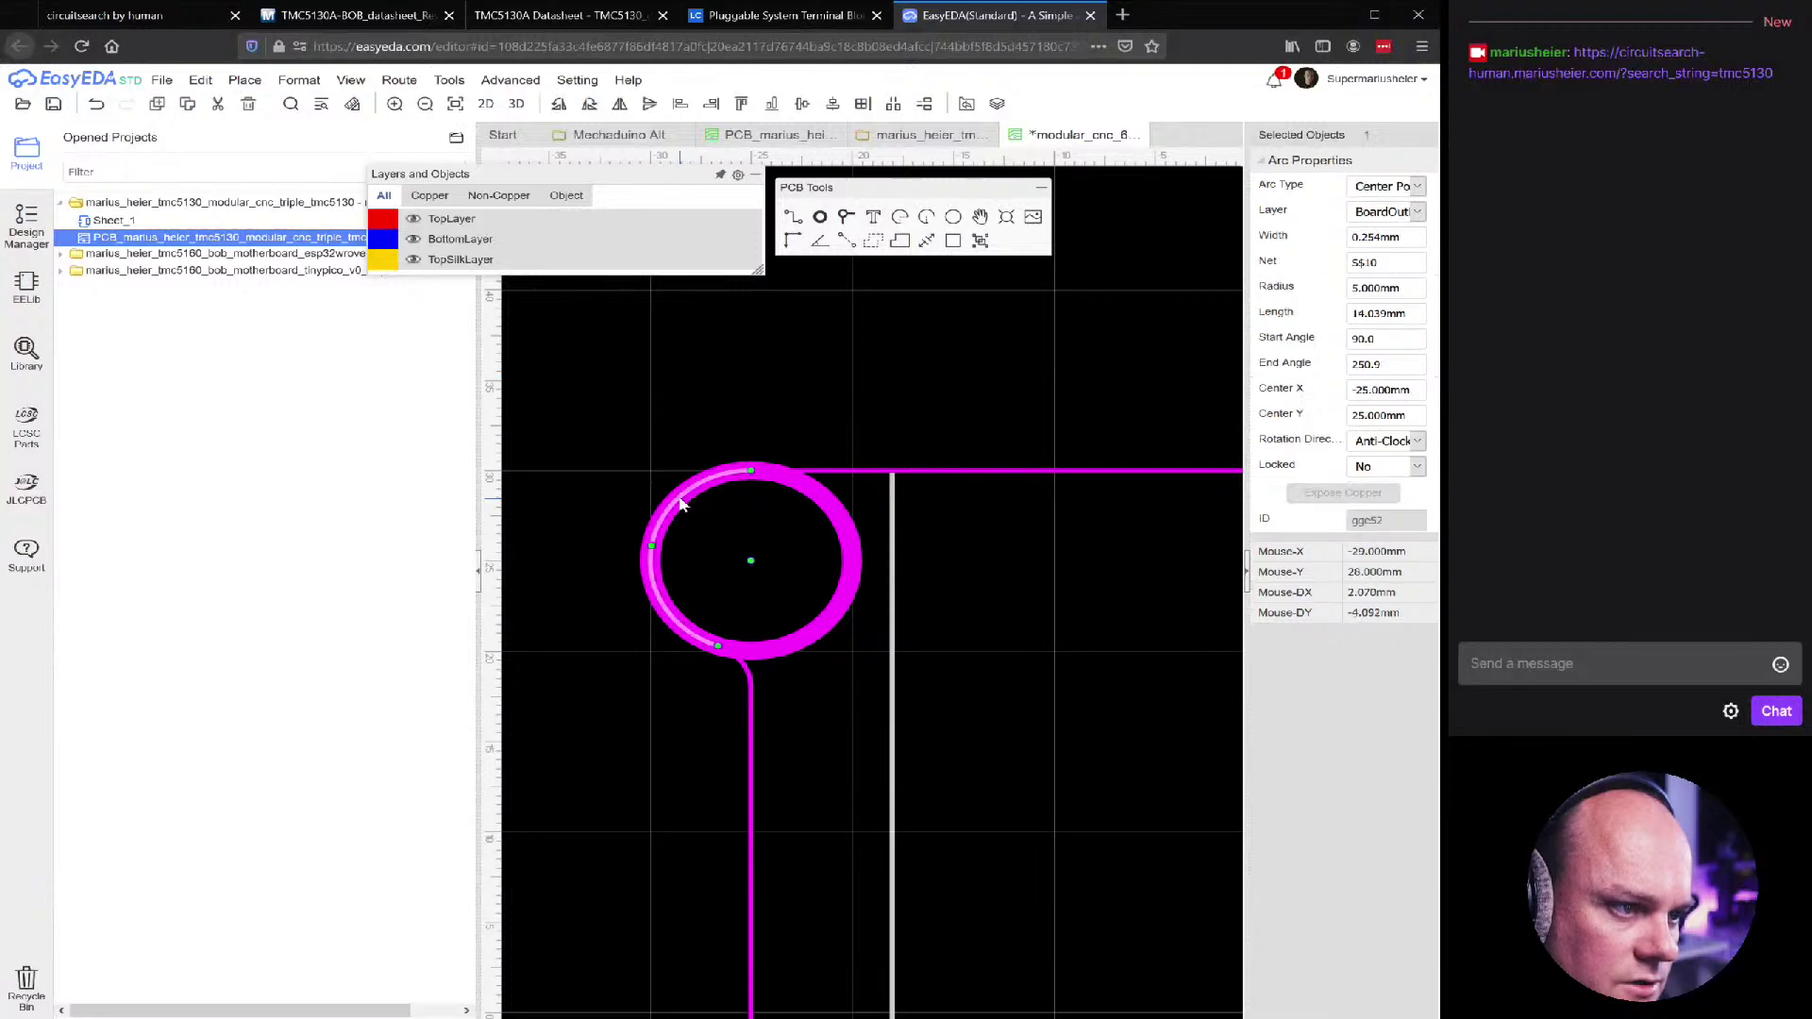
# Set the radius of the thick upper-left corner circle to 4.95 mm
pyautogui.click(830, 517)
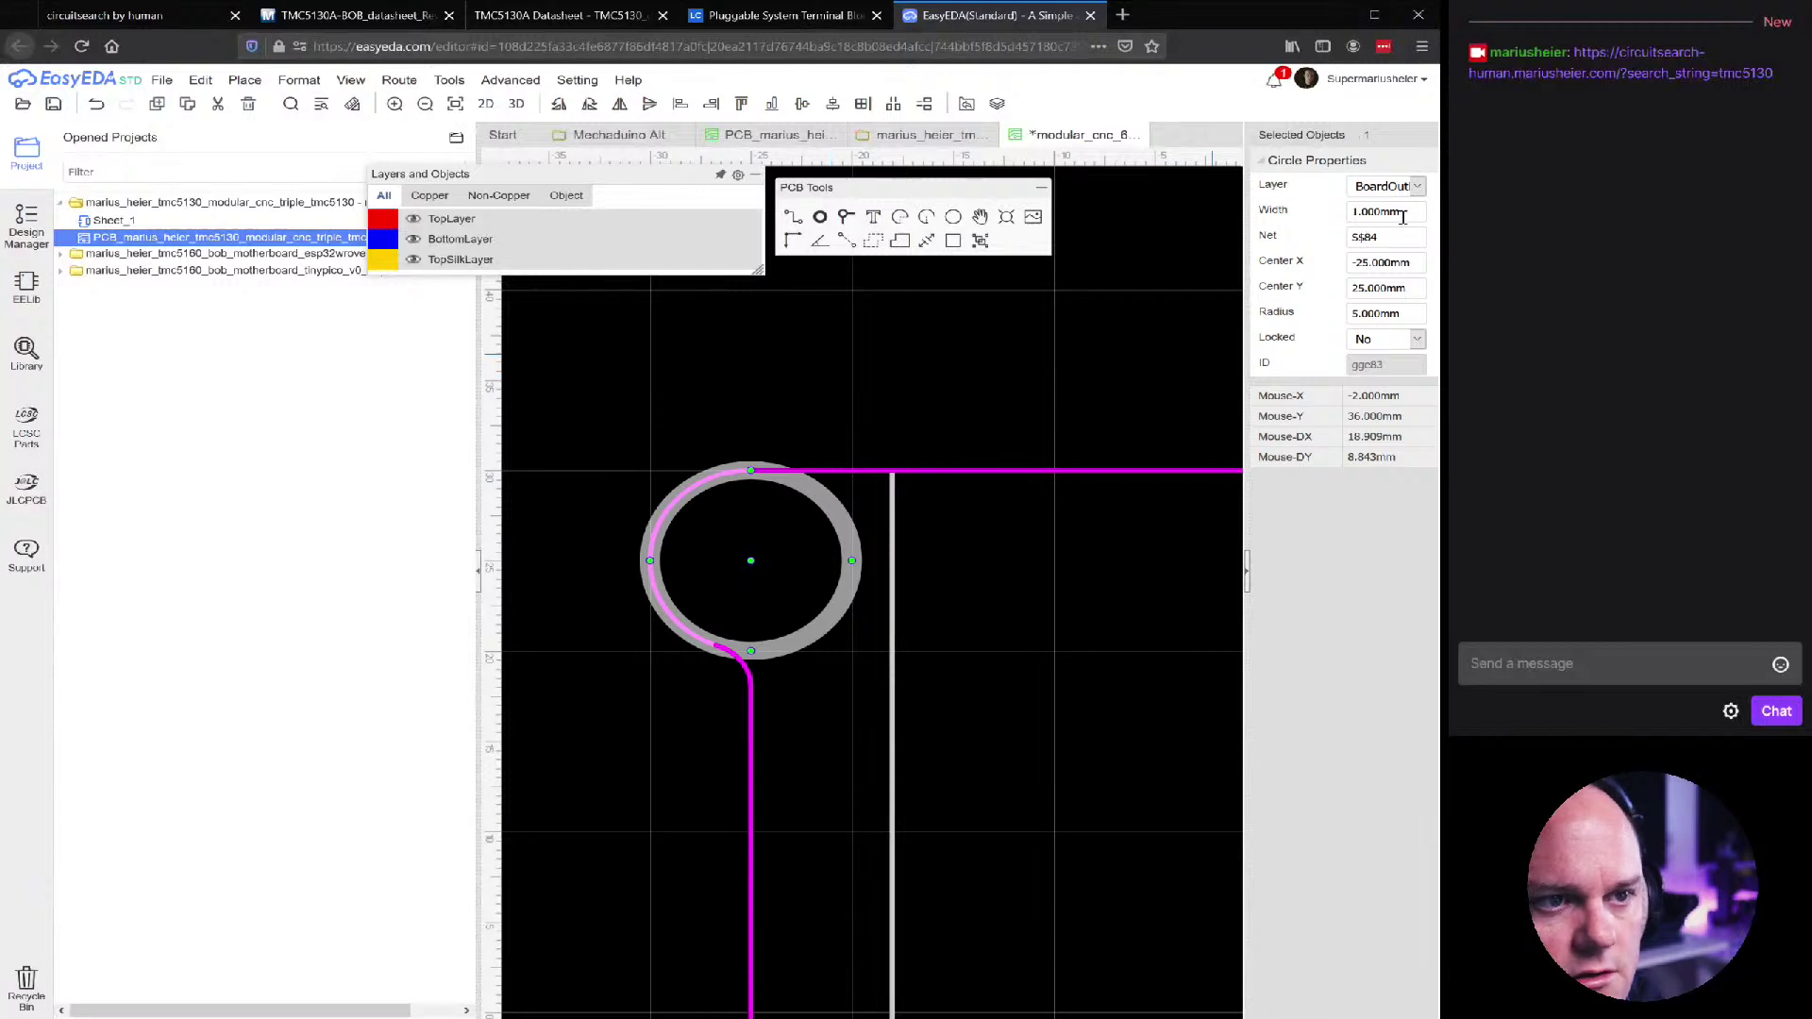
pyautogui.click(1408, 312)
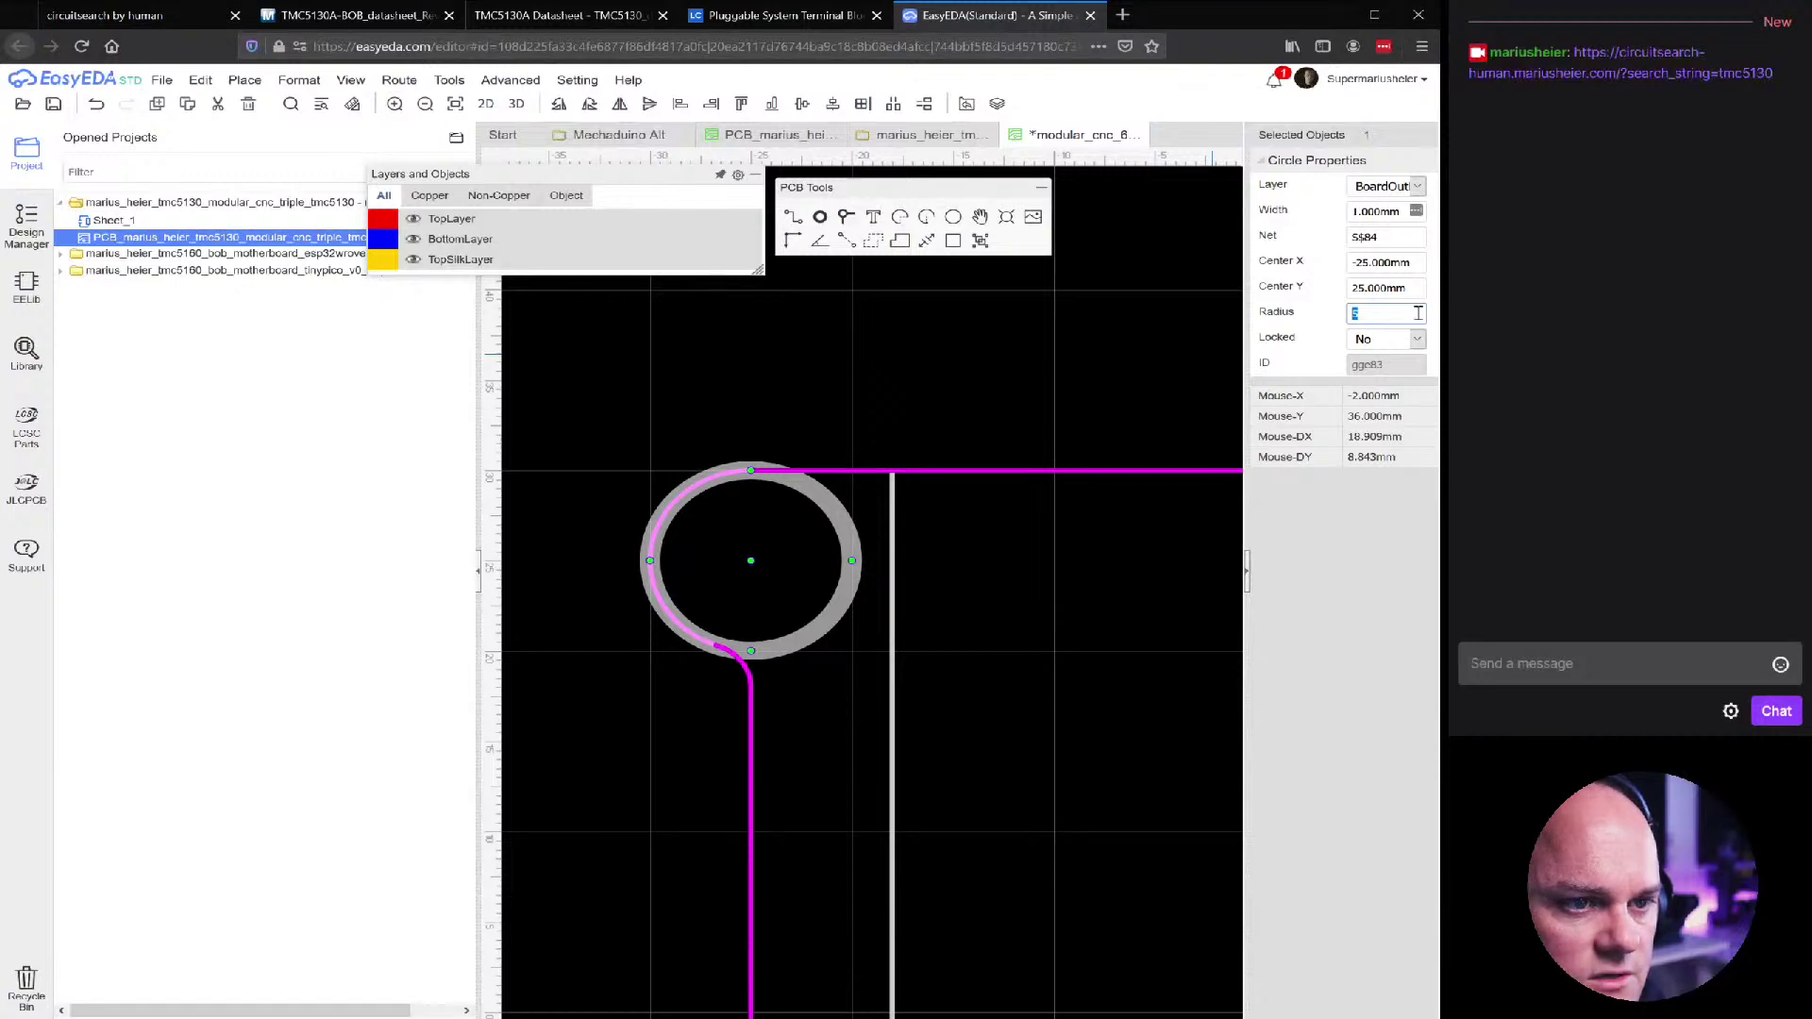
pyautogui.write('4.9')
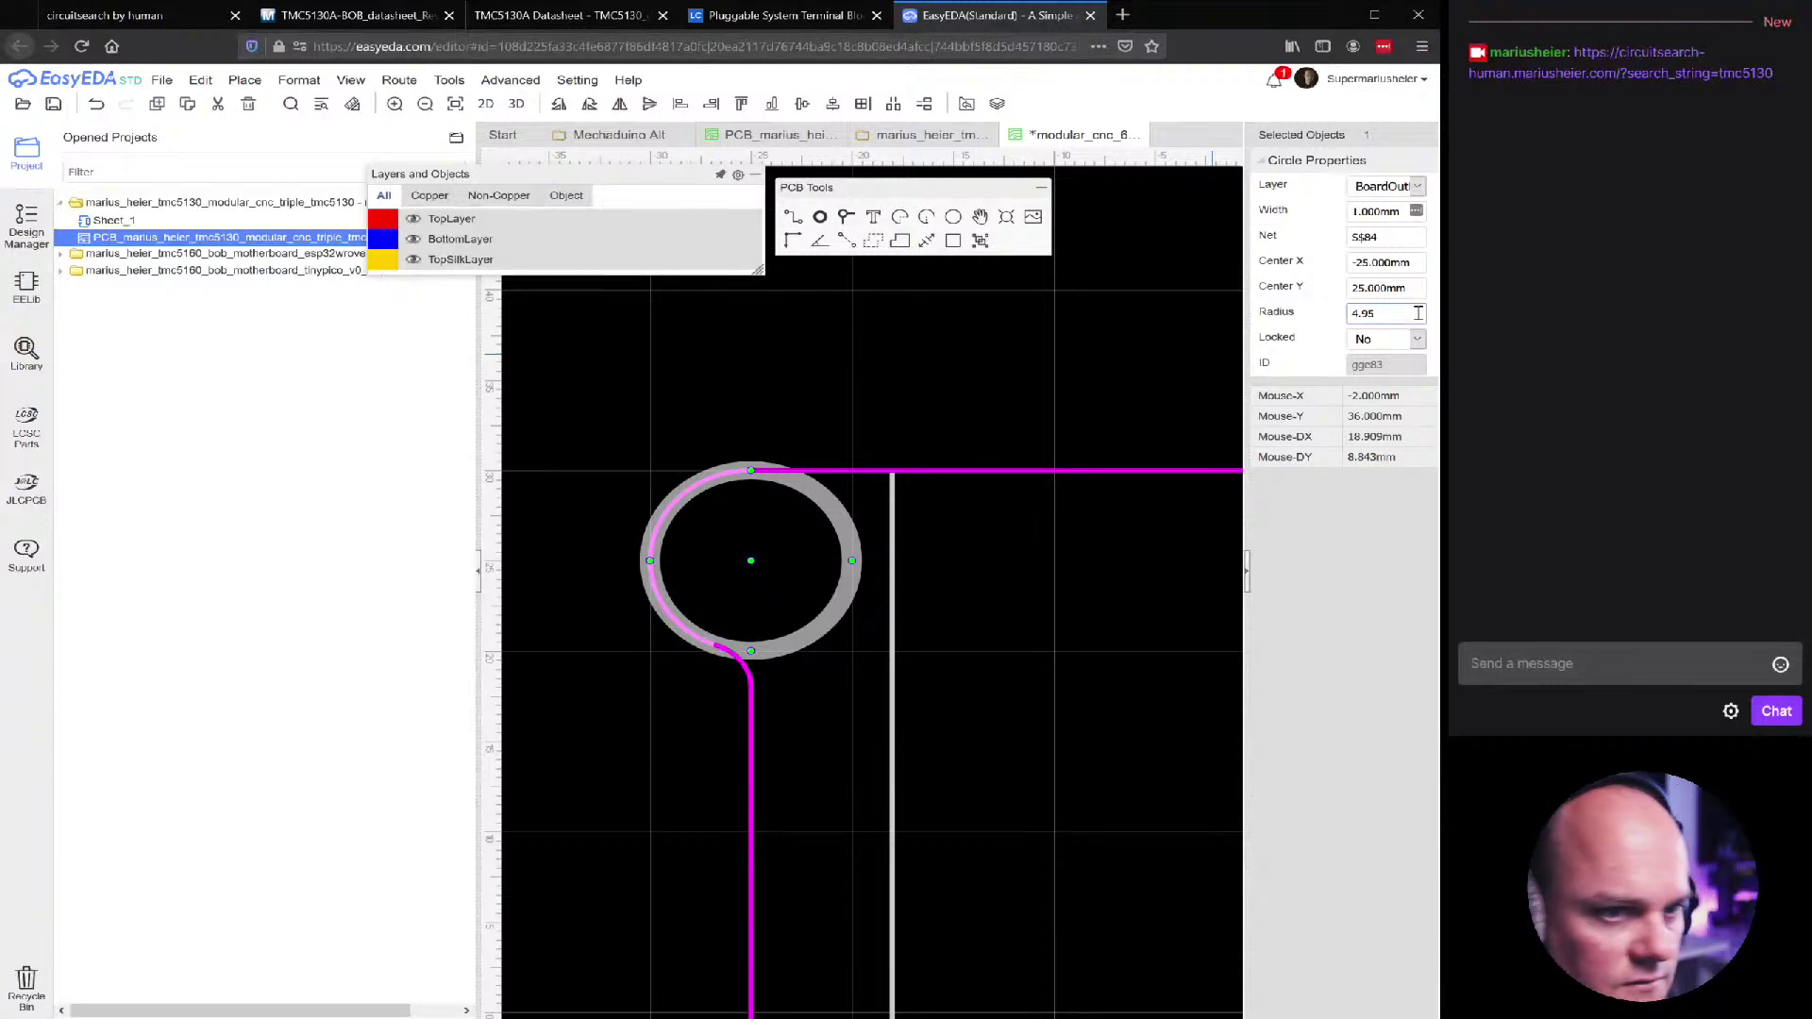
pyautogui.press('Tab')
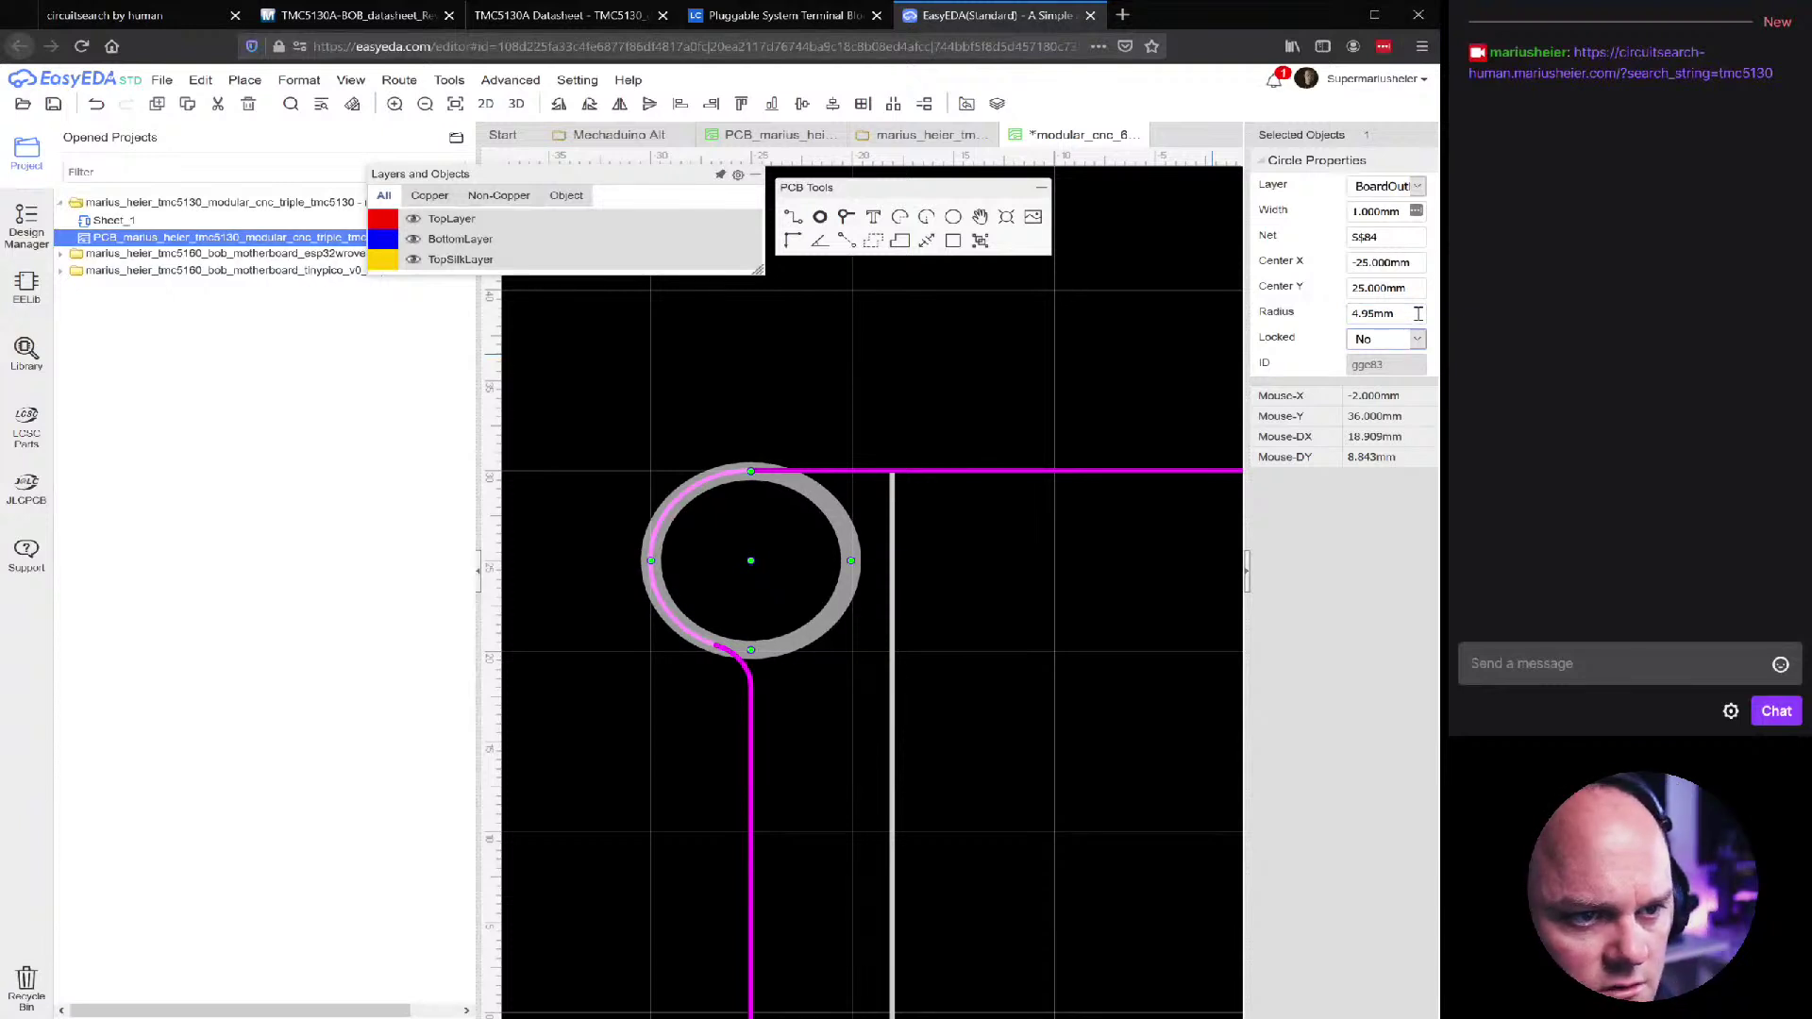
# Set the radius of the thick upper-left corner circle to 4.5 mm
pyautogui.click(1377, 314)
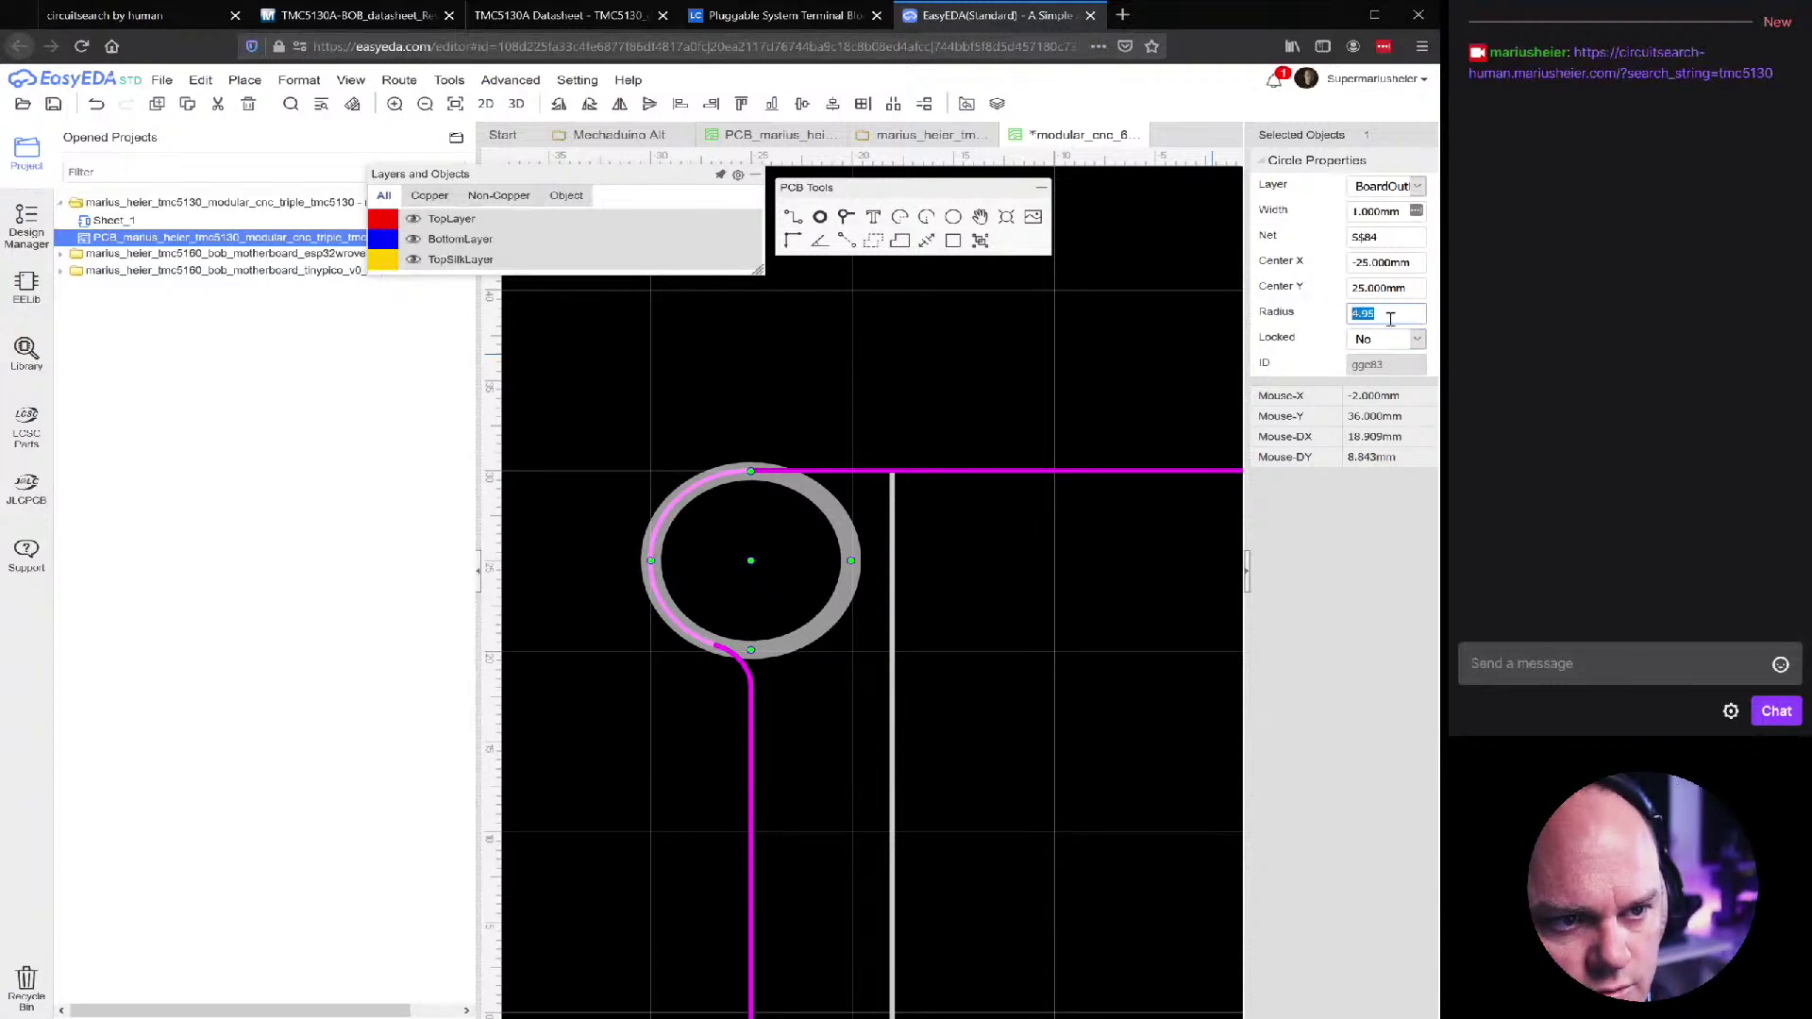
pyautogui.write('4.9')
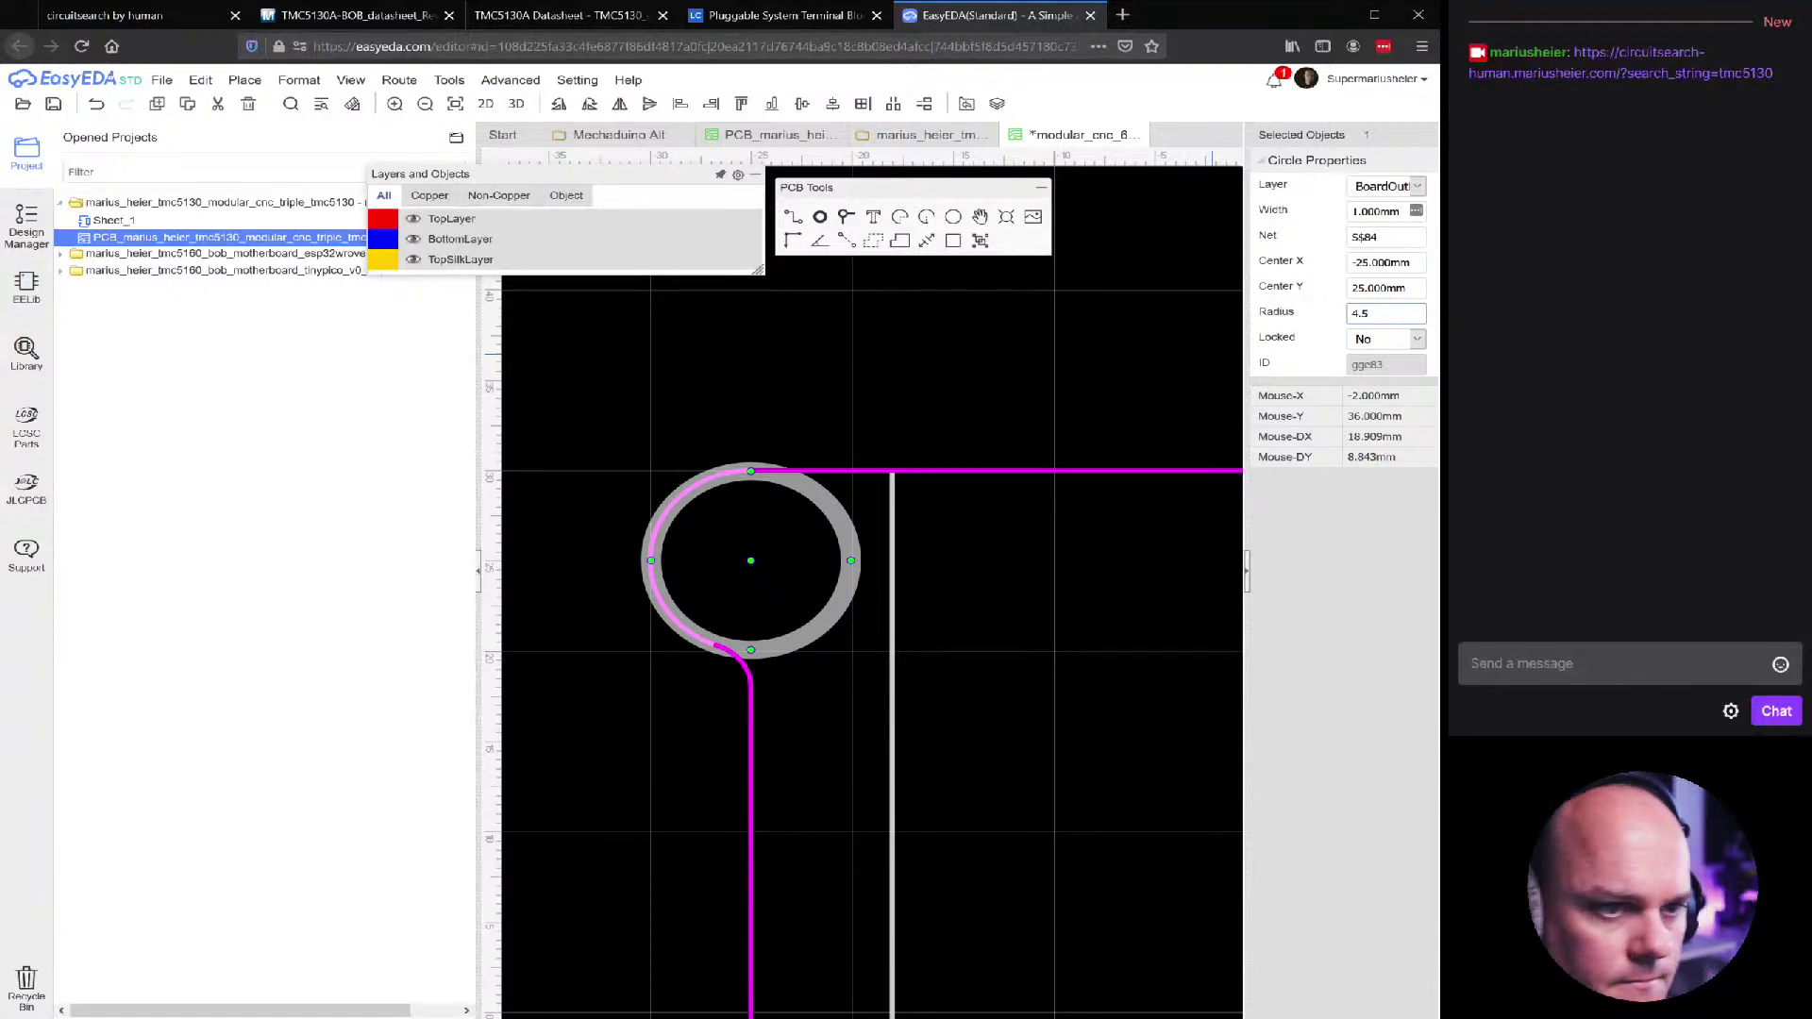
pyautogui.press('Tab')
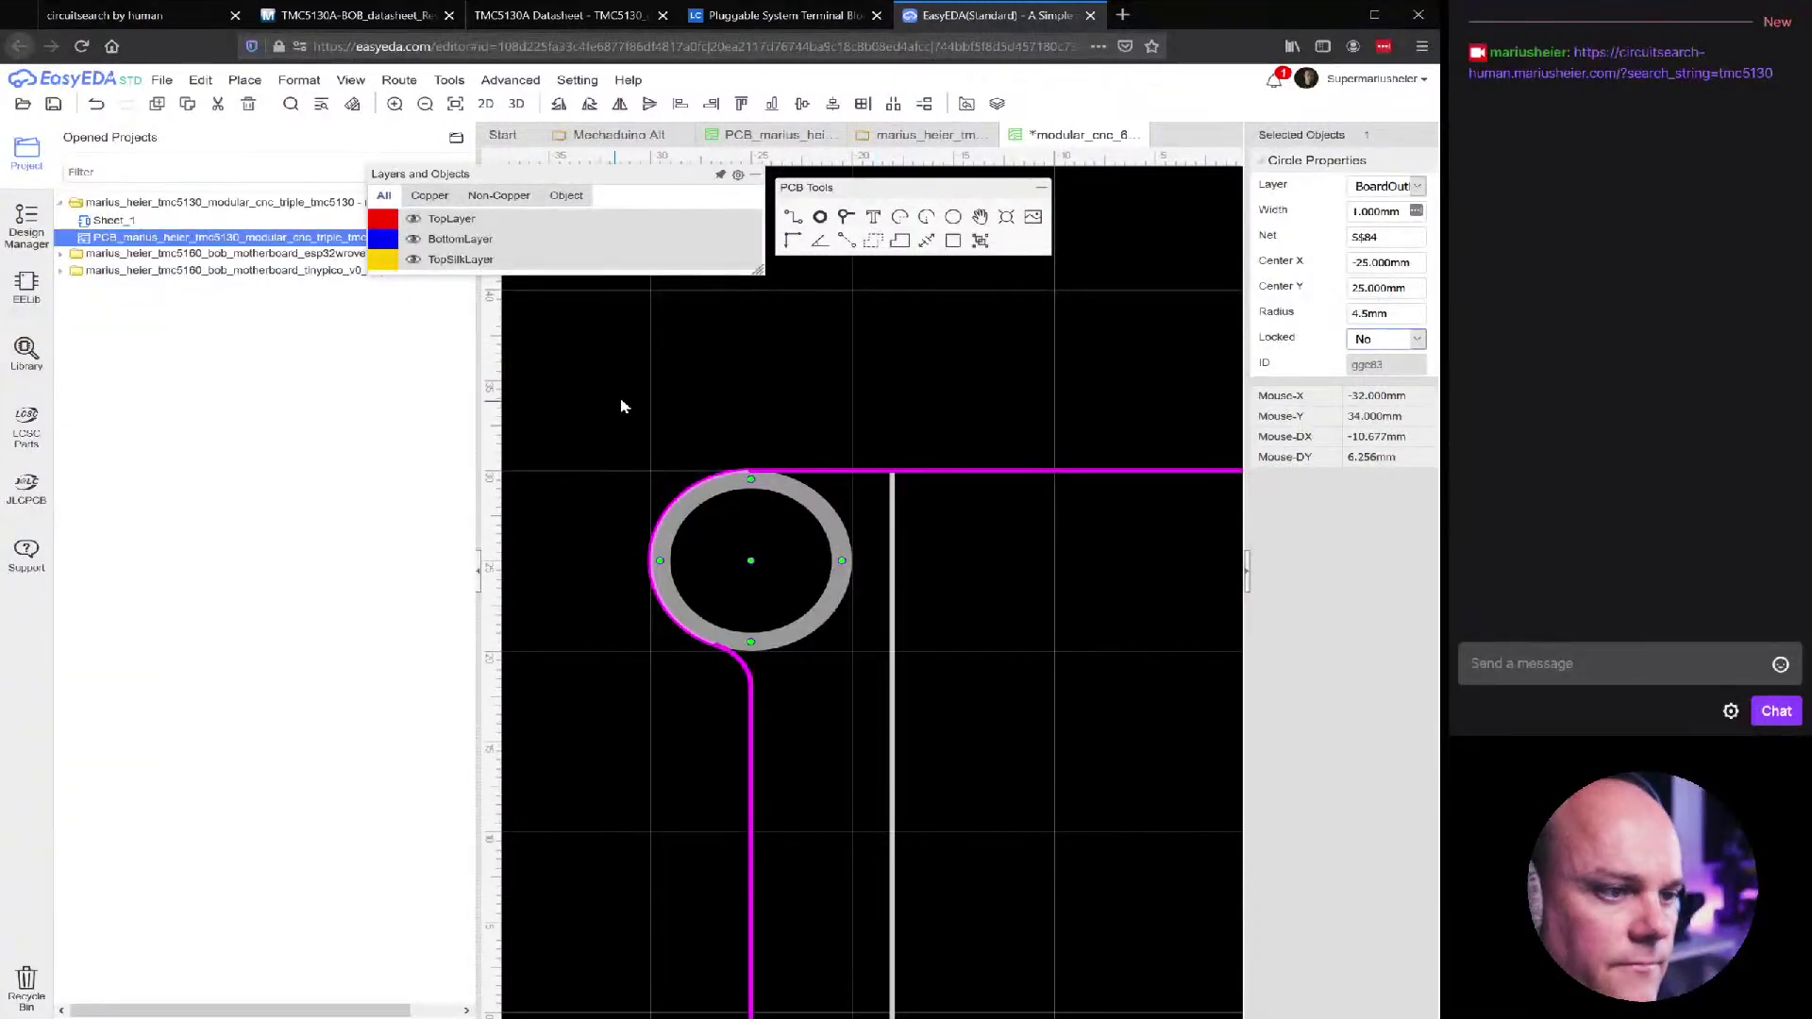
pyautogui.click(623, 401)
# Copy the thick upper-left corner circle to the upper-right, lower-right and lower-left corners of the board outline
pyautogui.click(828, 538)
pyautogui.scroll(-3, 830, 538)
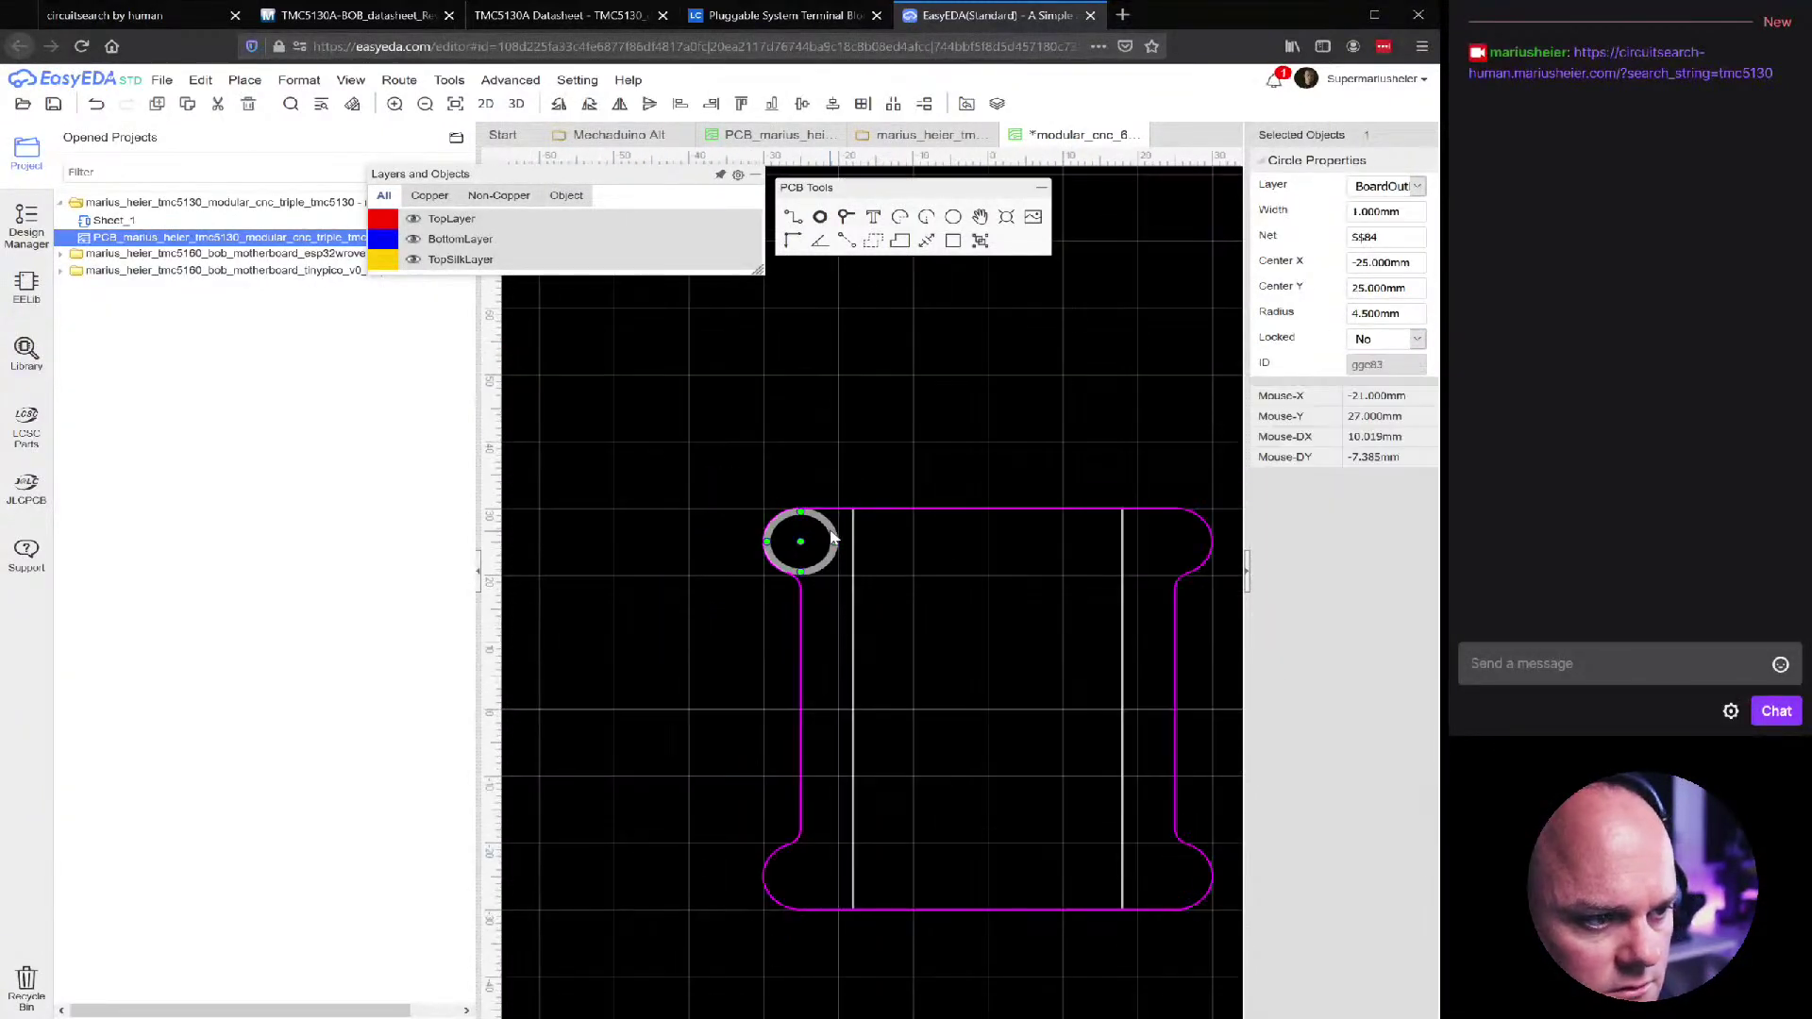
pyautogui.hotkey('ctrl', 'c')
pyautogui.hotkey('ctrl', 'v')
pyautogui.click(1175, 540)
pyautogui.hotkey('ctrl', 'v')
pyautogui.click(1174, 875)
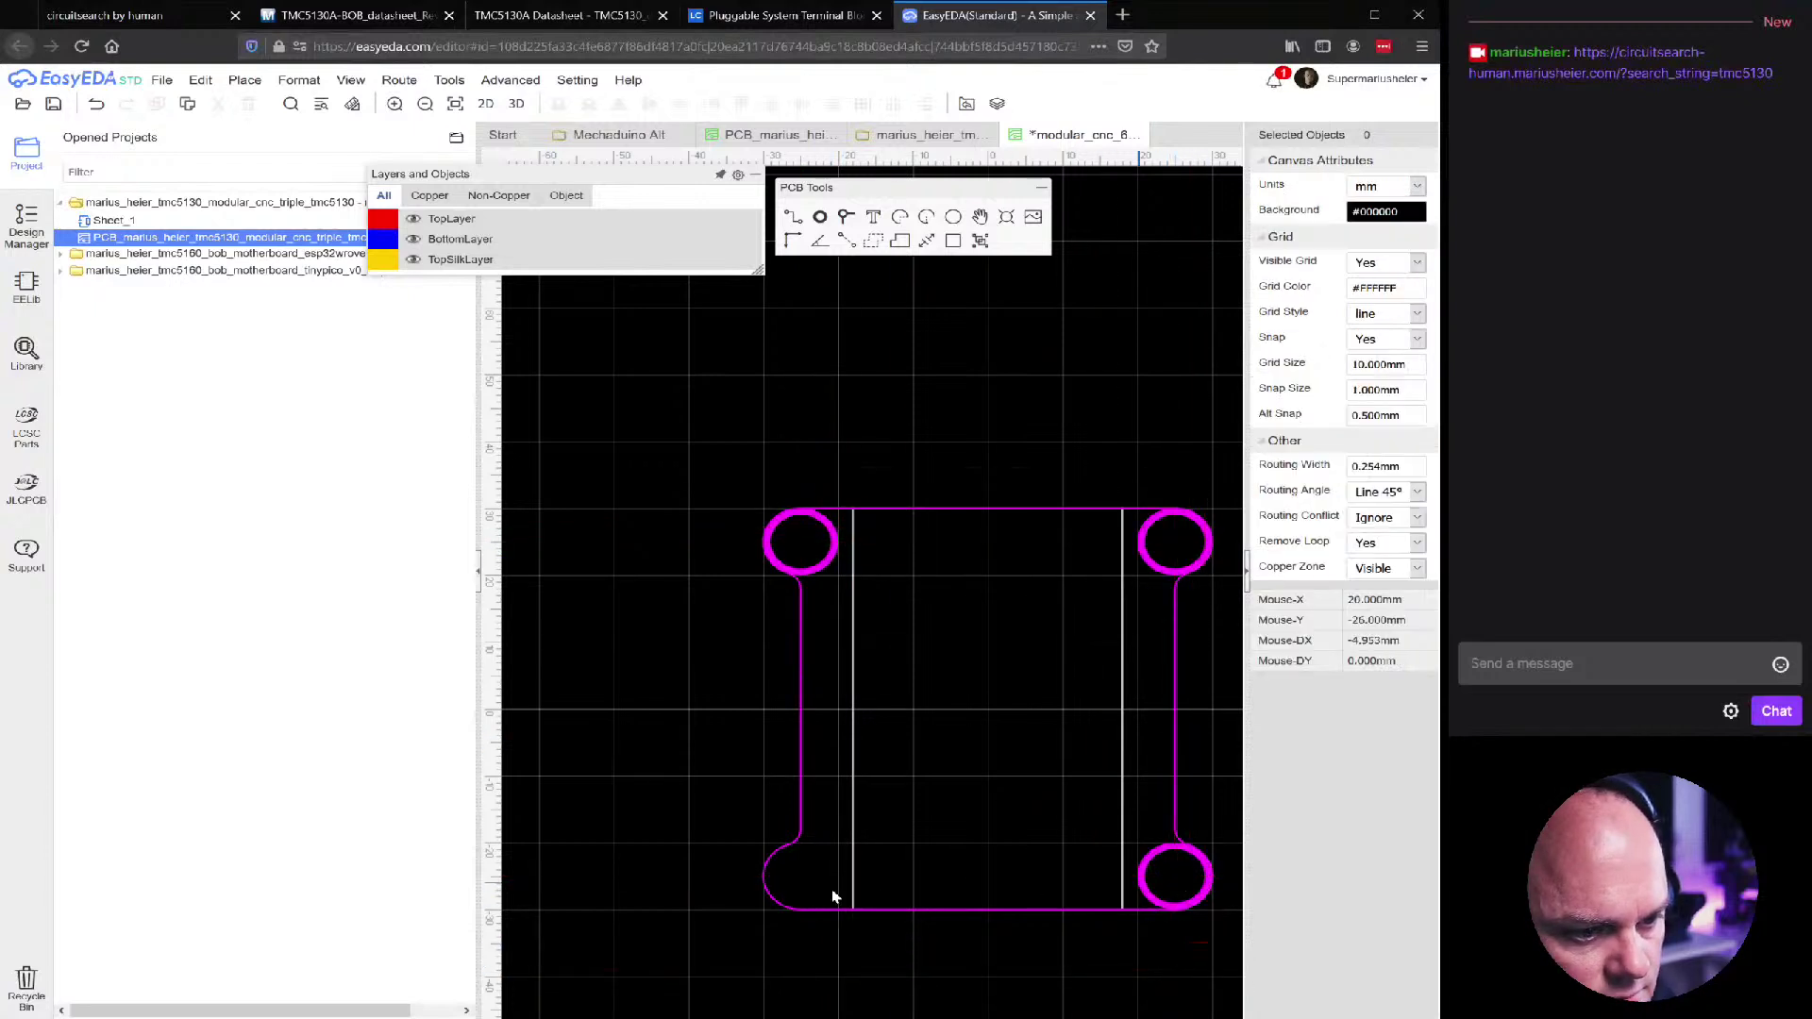
pyautogui.hotkey('ctrl', 'v')
pyautogui.click(800, 875)
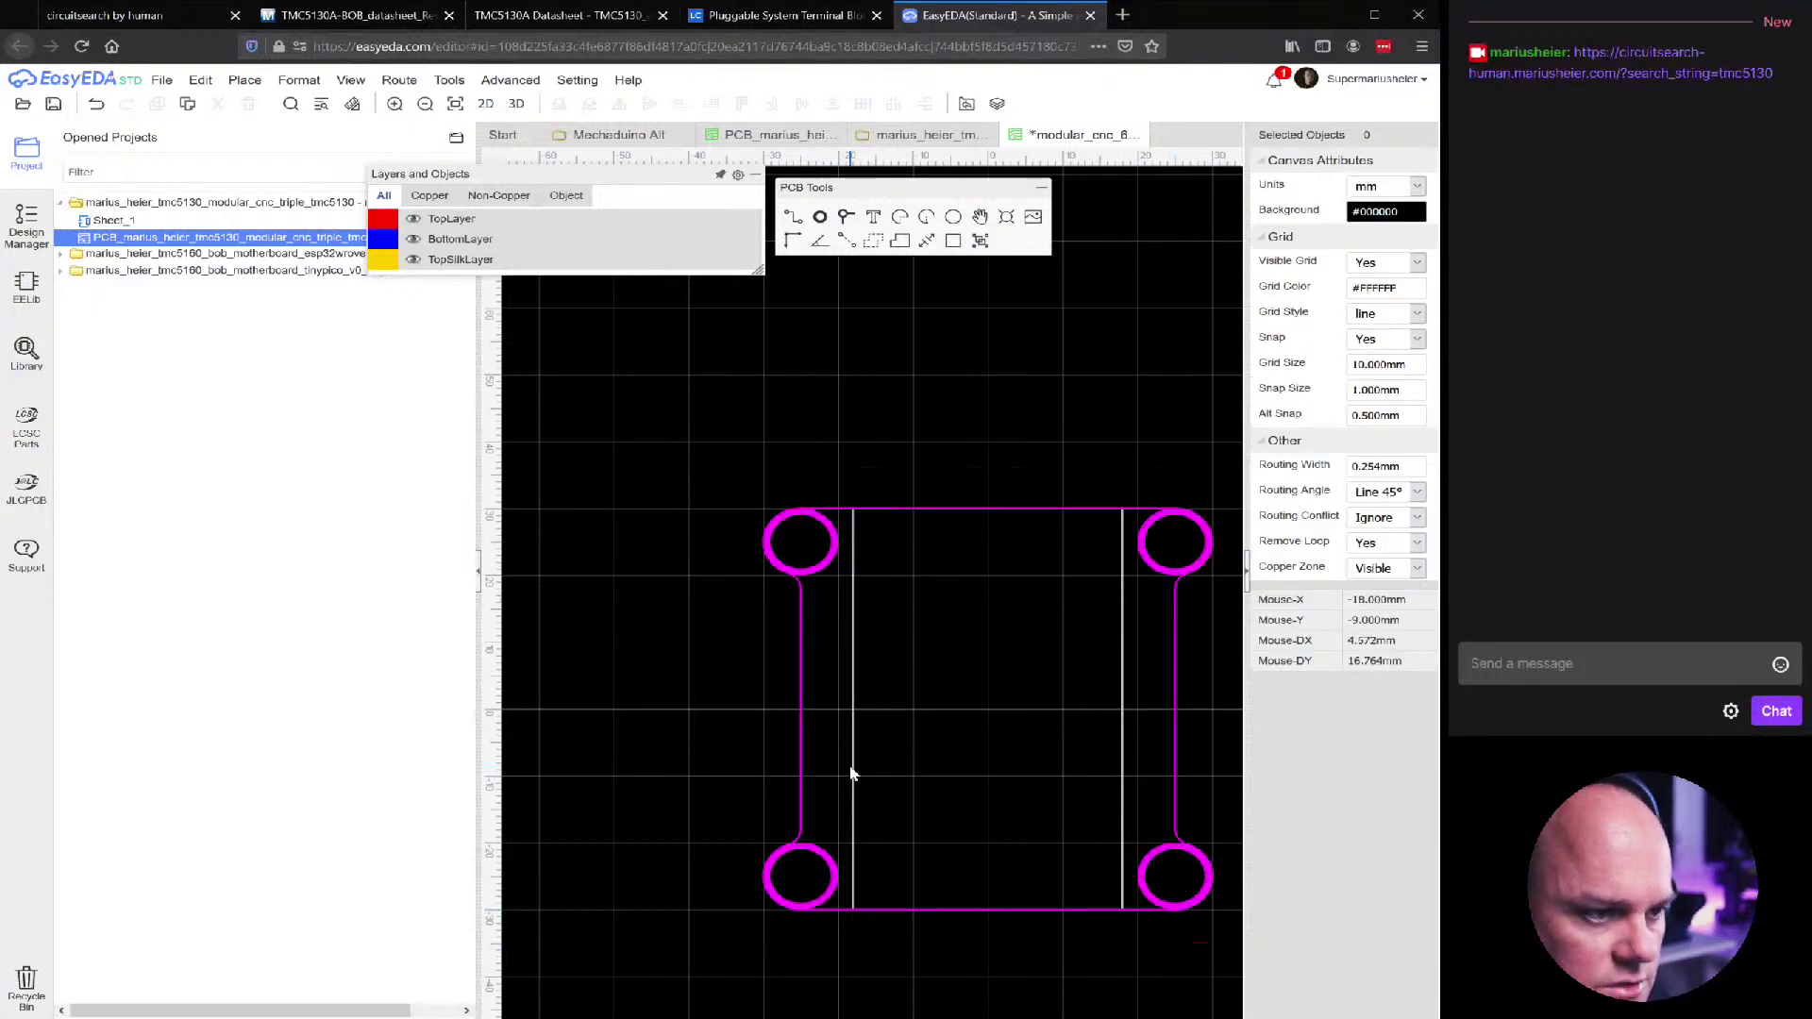
# Select the board outline's left vertical line together with the small arcs at its upper and lower ends
pyautogui.scroll(-1, 766, 596)
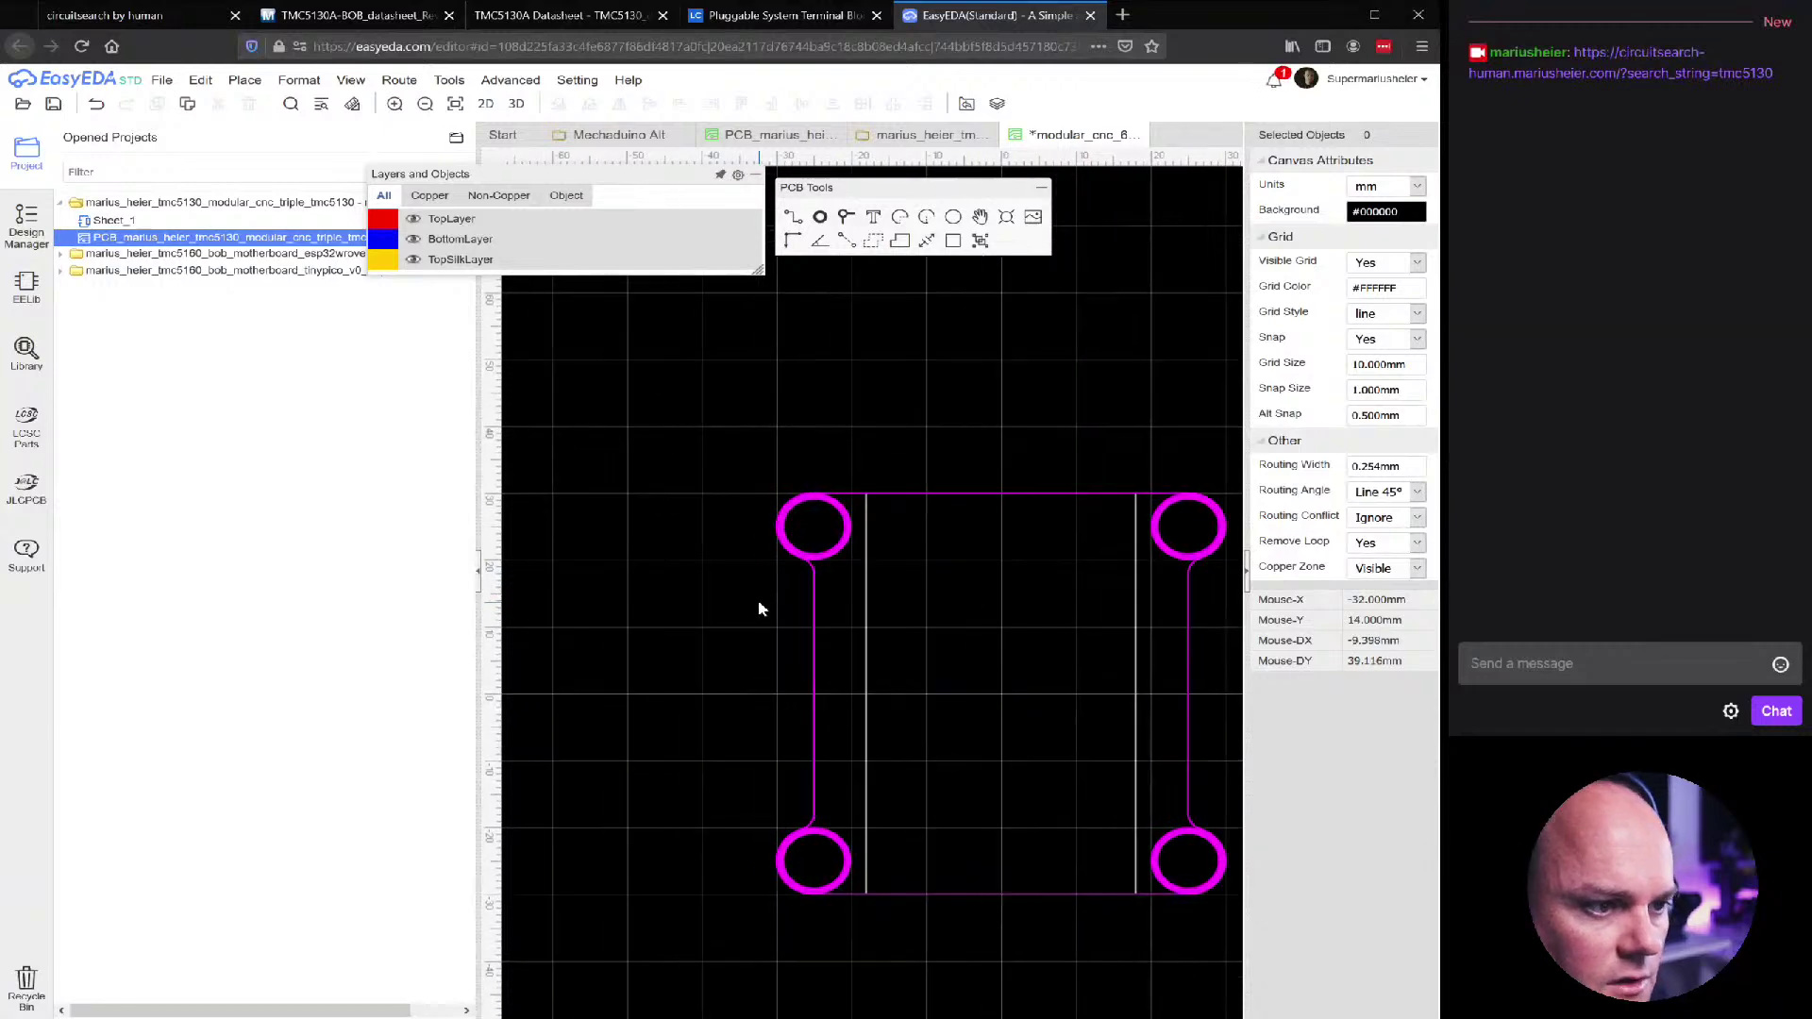
pyautogui.scroll(-2, 824, 594)
pyautogui.scroll(4, 823, 587)
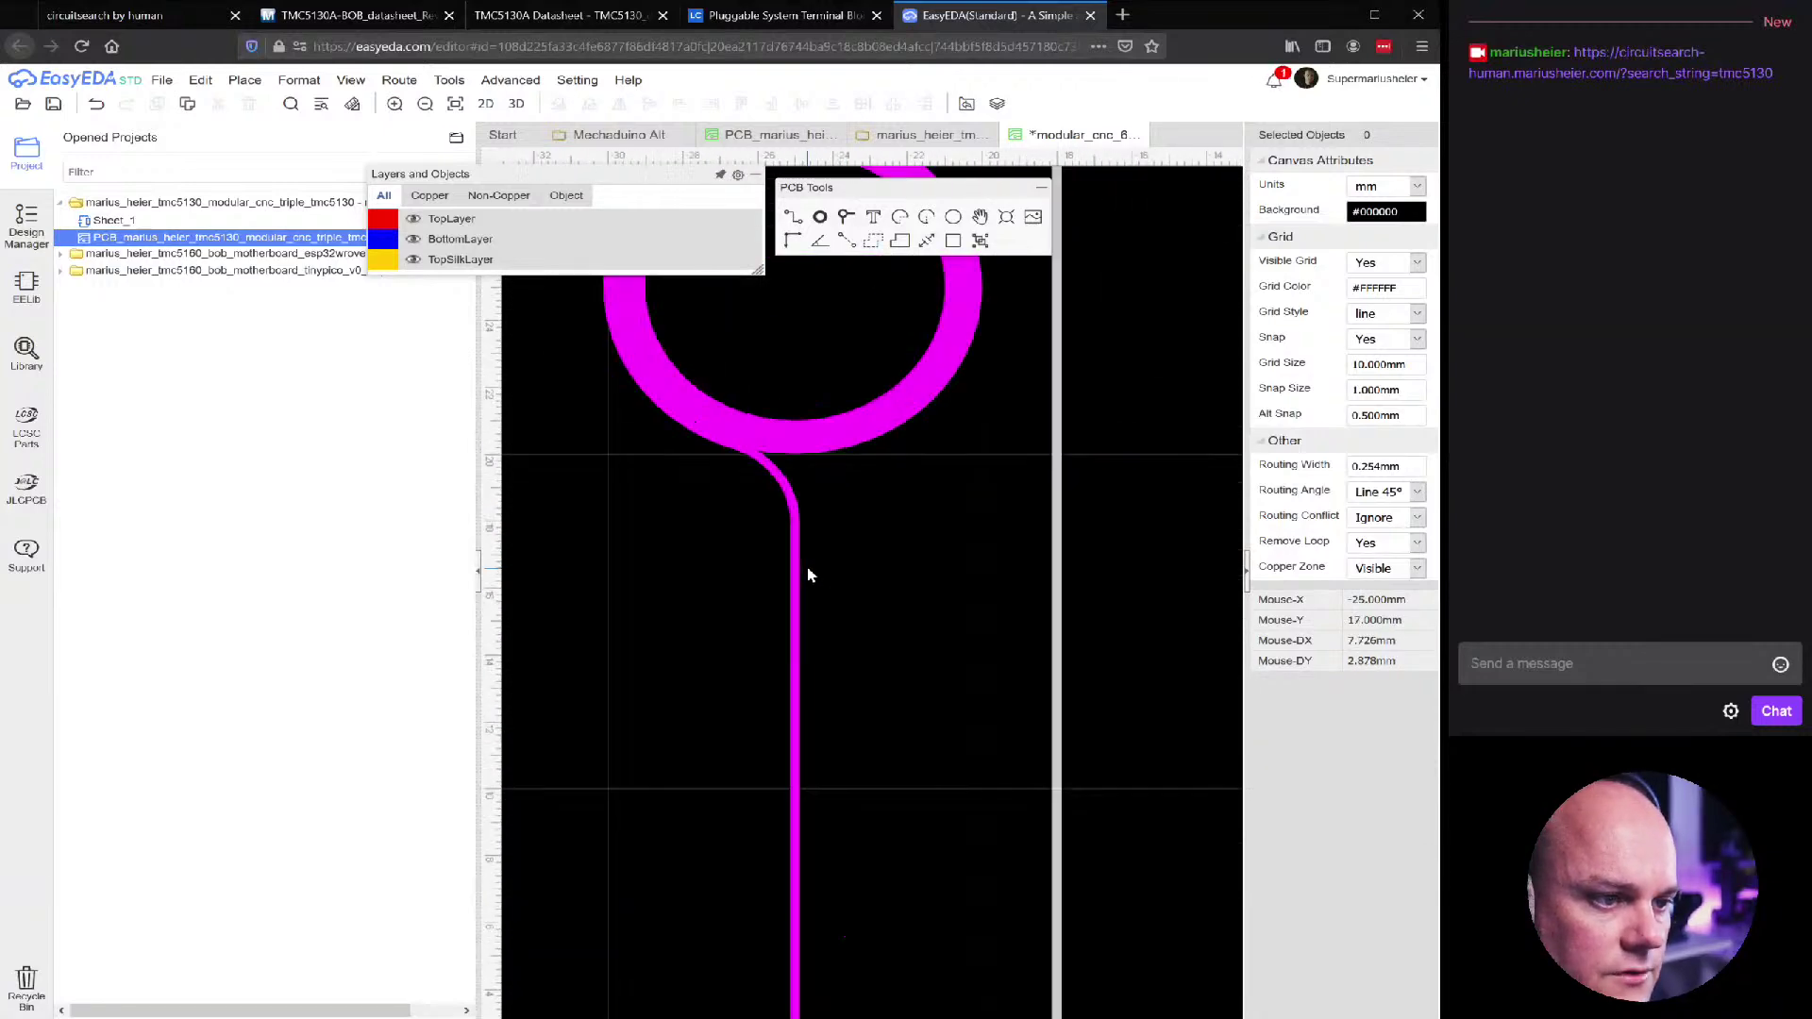
pyautogui.click(776, 458)
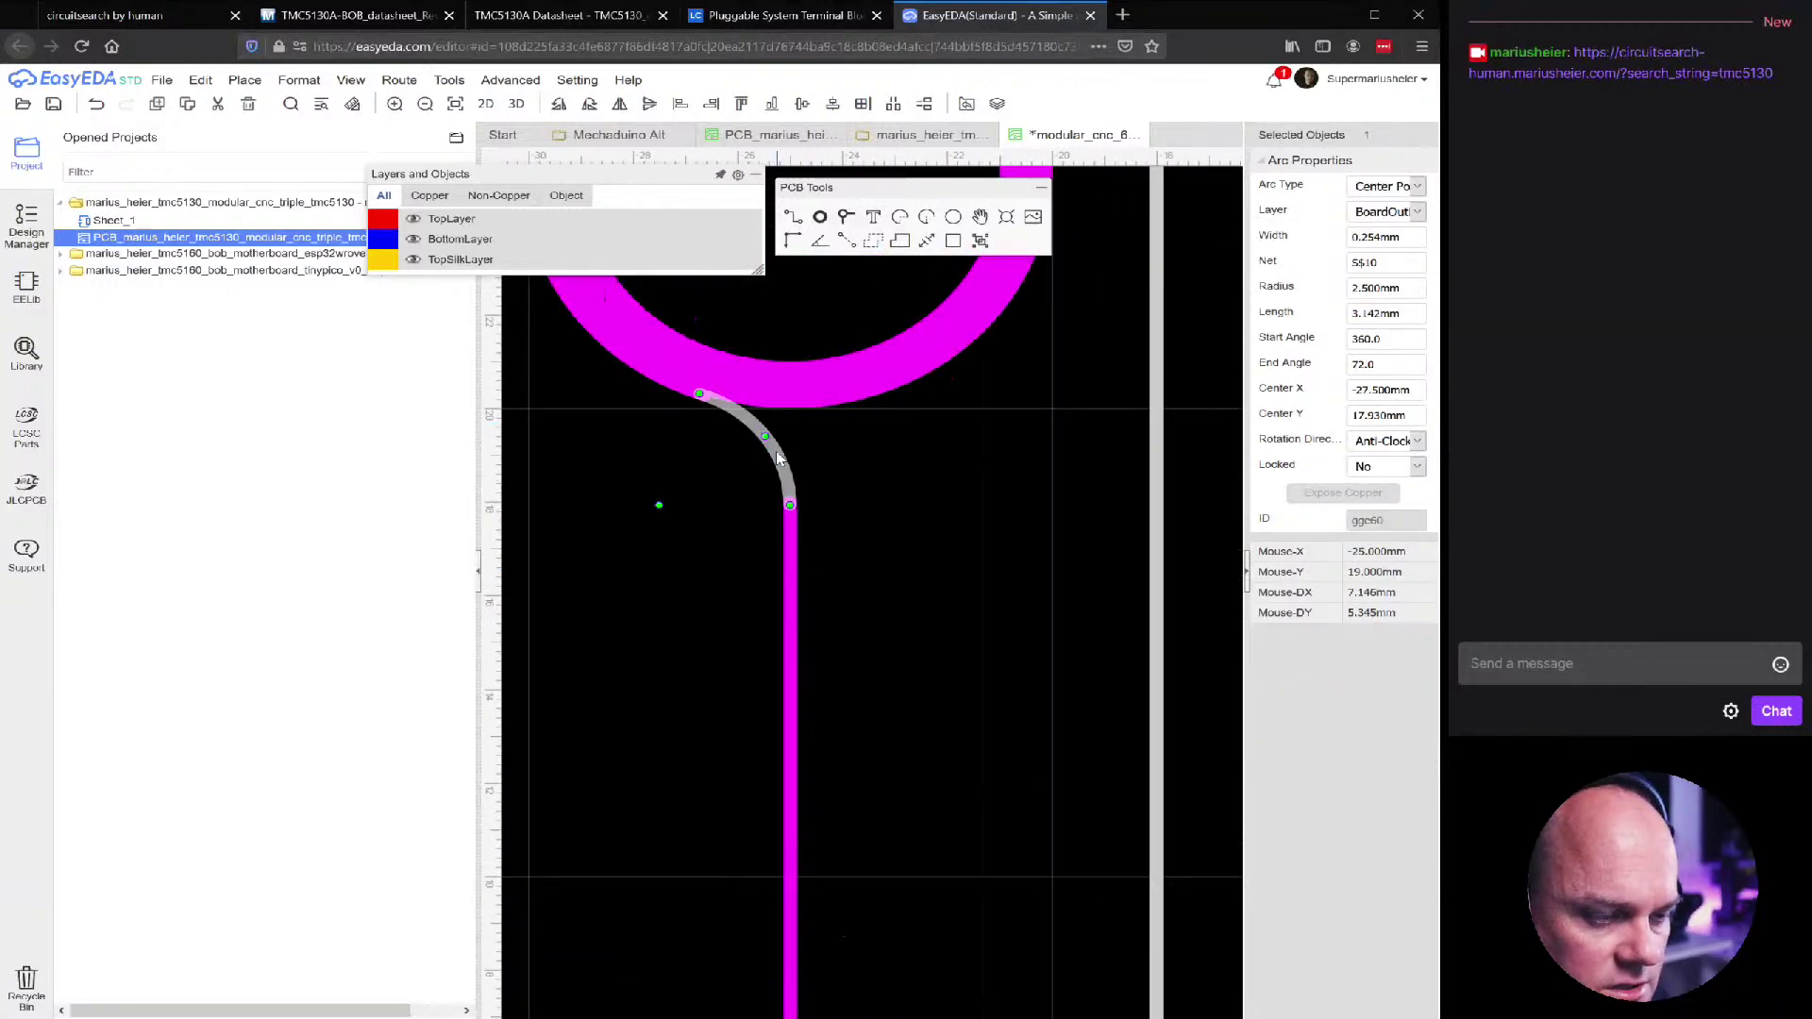
pyautogui.keyDown('ctrl'); pyautogui.click(790, 621); pyautogui.keyUp('ctrl')
pyautogui.scroll(-4, 821, 679)
pyautogui.scroll(-4, 802, 967)
pyautogui.moveTo(808, 930); pyautogui.dragTo(840, 663, button='right')
pyautogui.scroll(5, 862, 768)
pyautogui.keyDown('ctrl'); pyautogui.click(860, 691); pyautogui.keyUp('ctrl')
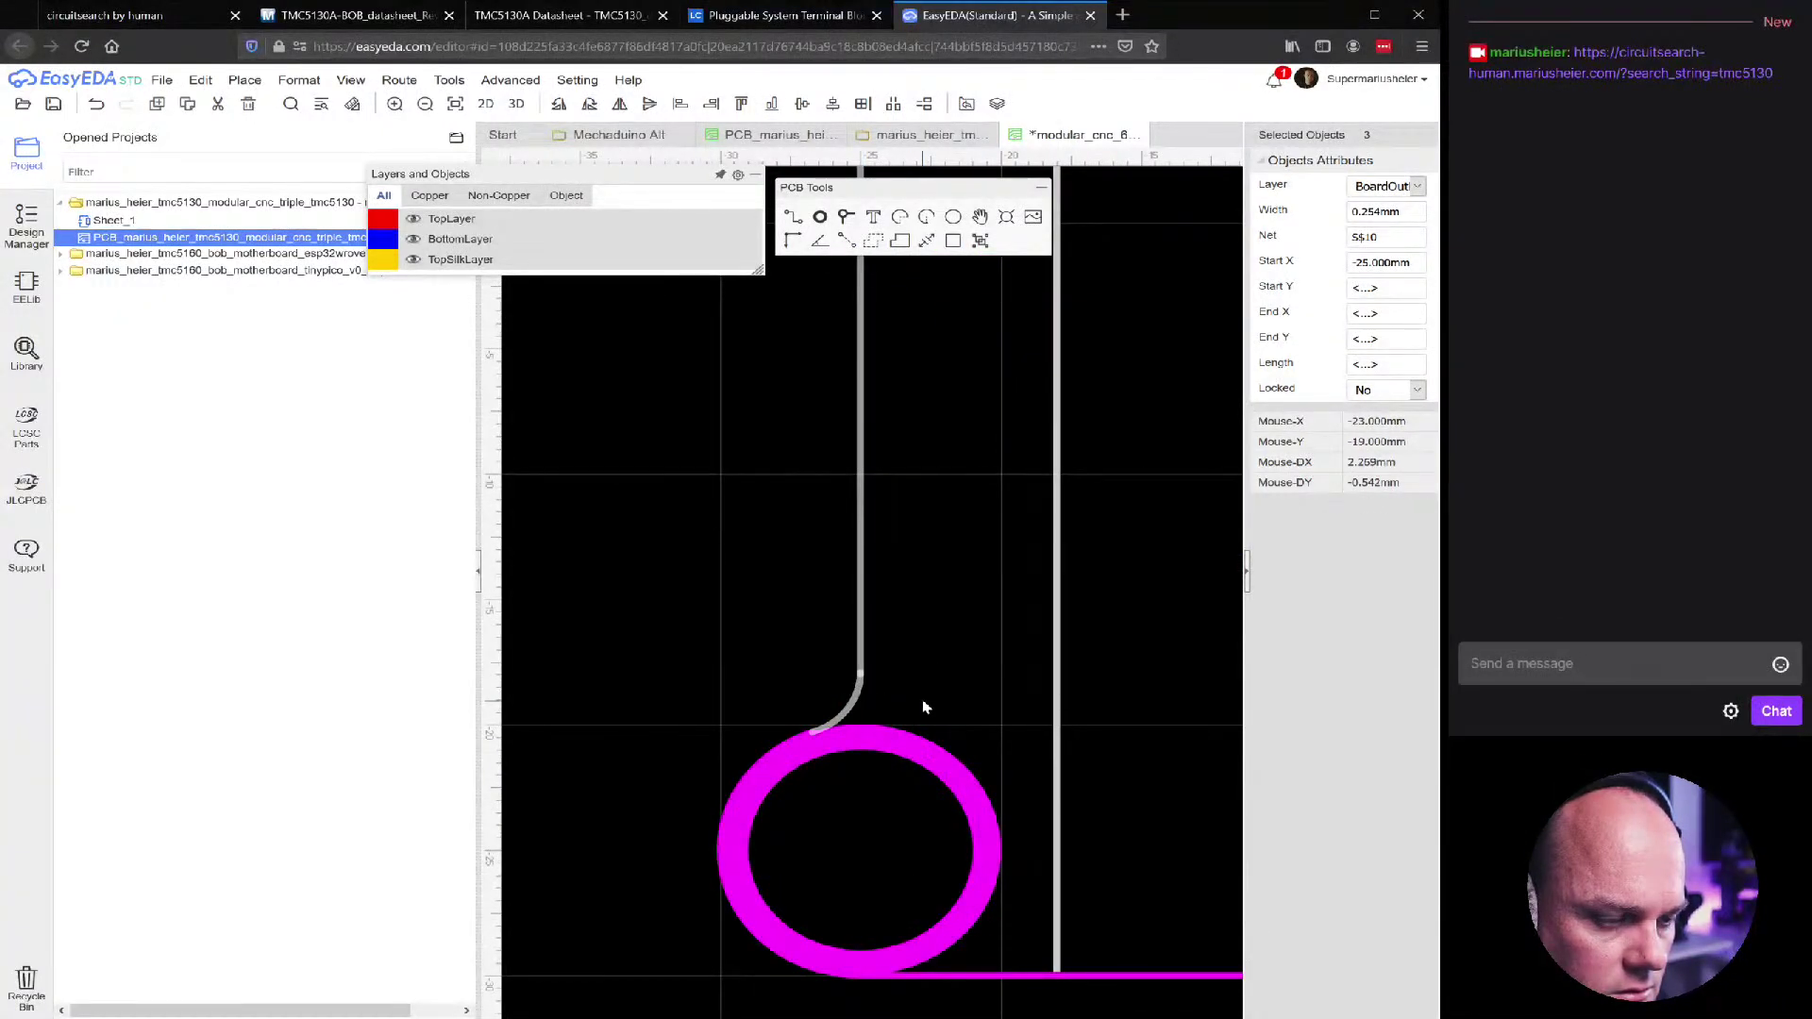
# Copy the selected left edge line and arcs, using a nearby reference point, and paste them outside the board's left side
pyautogui.hotkey('ctrl', 'c')
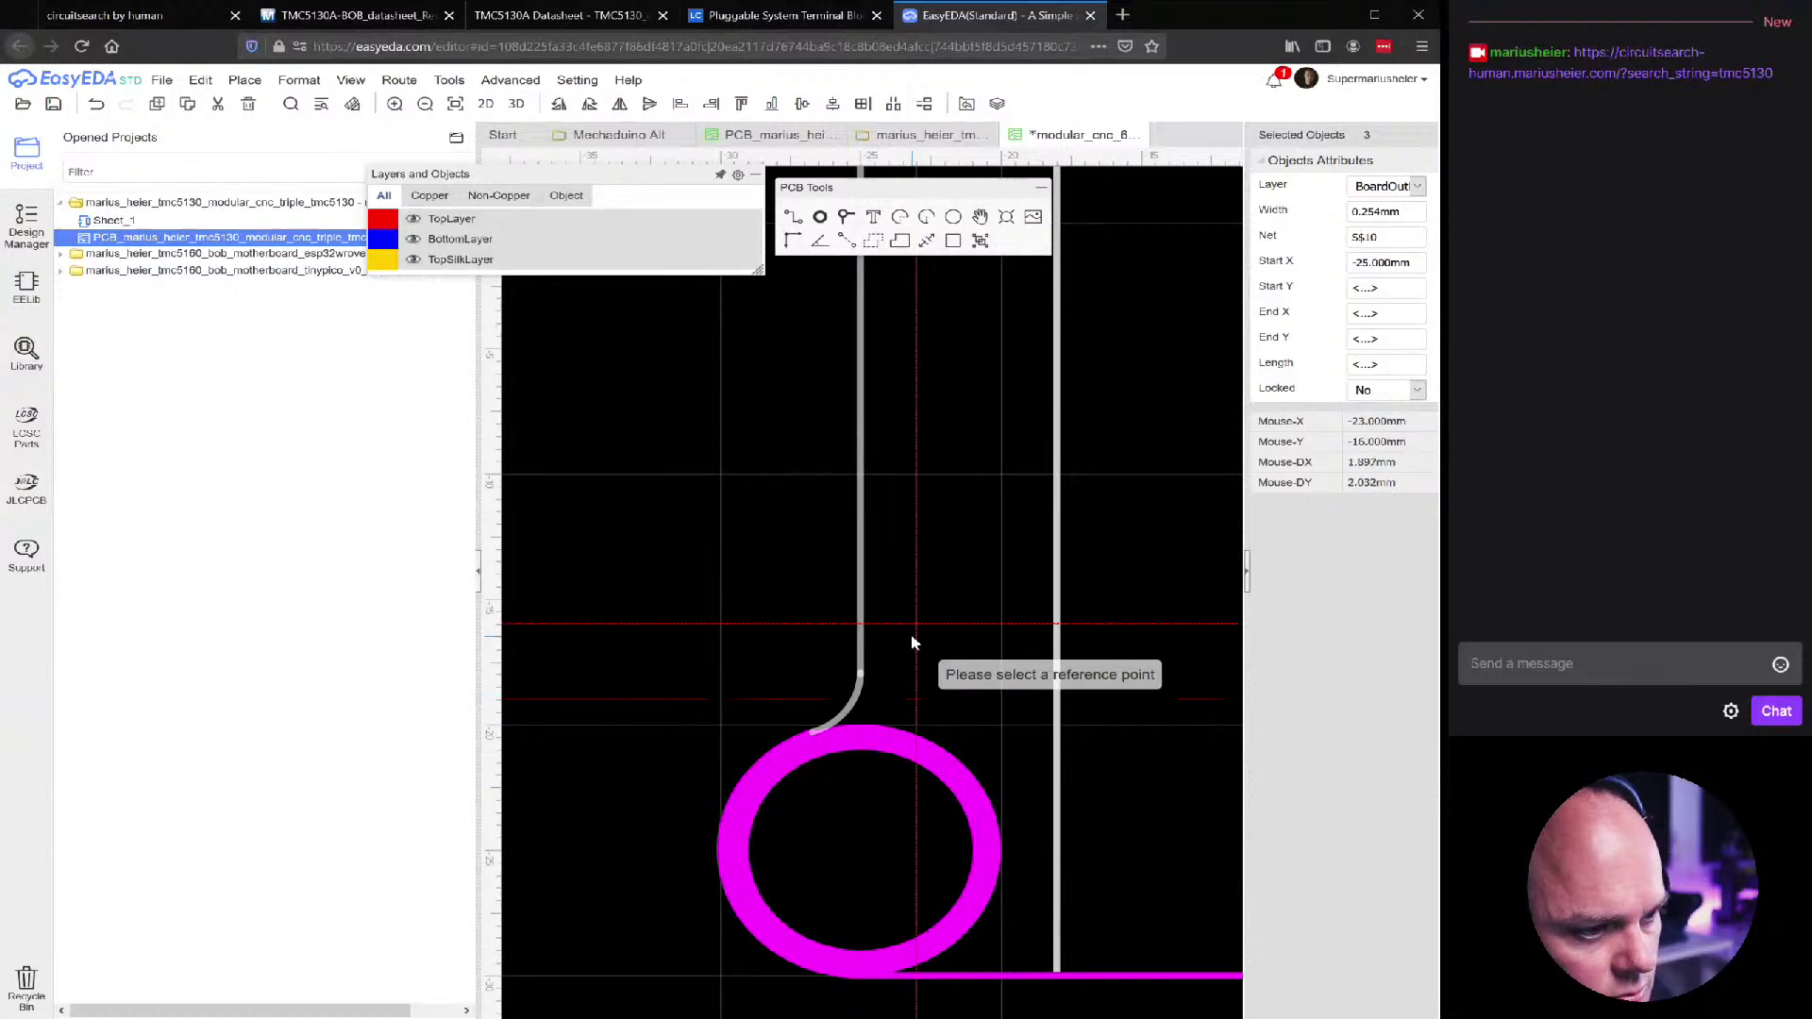
pyautogui.click(920, 660)
pyautogui.hotkey('ctrl', 'v')
pyautogui.scroll(-3, 908, 611)
pyautogui.scroll(-2, 890, 585)
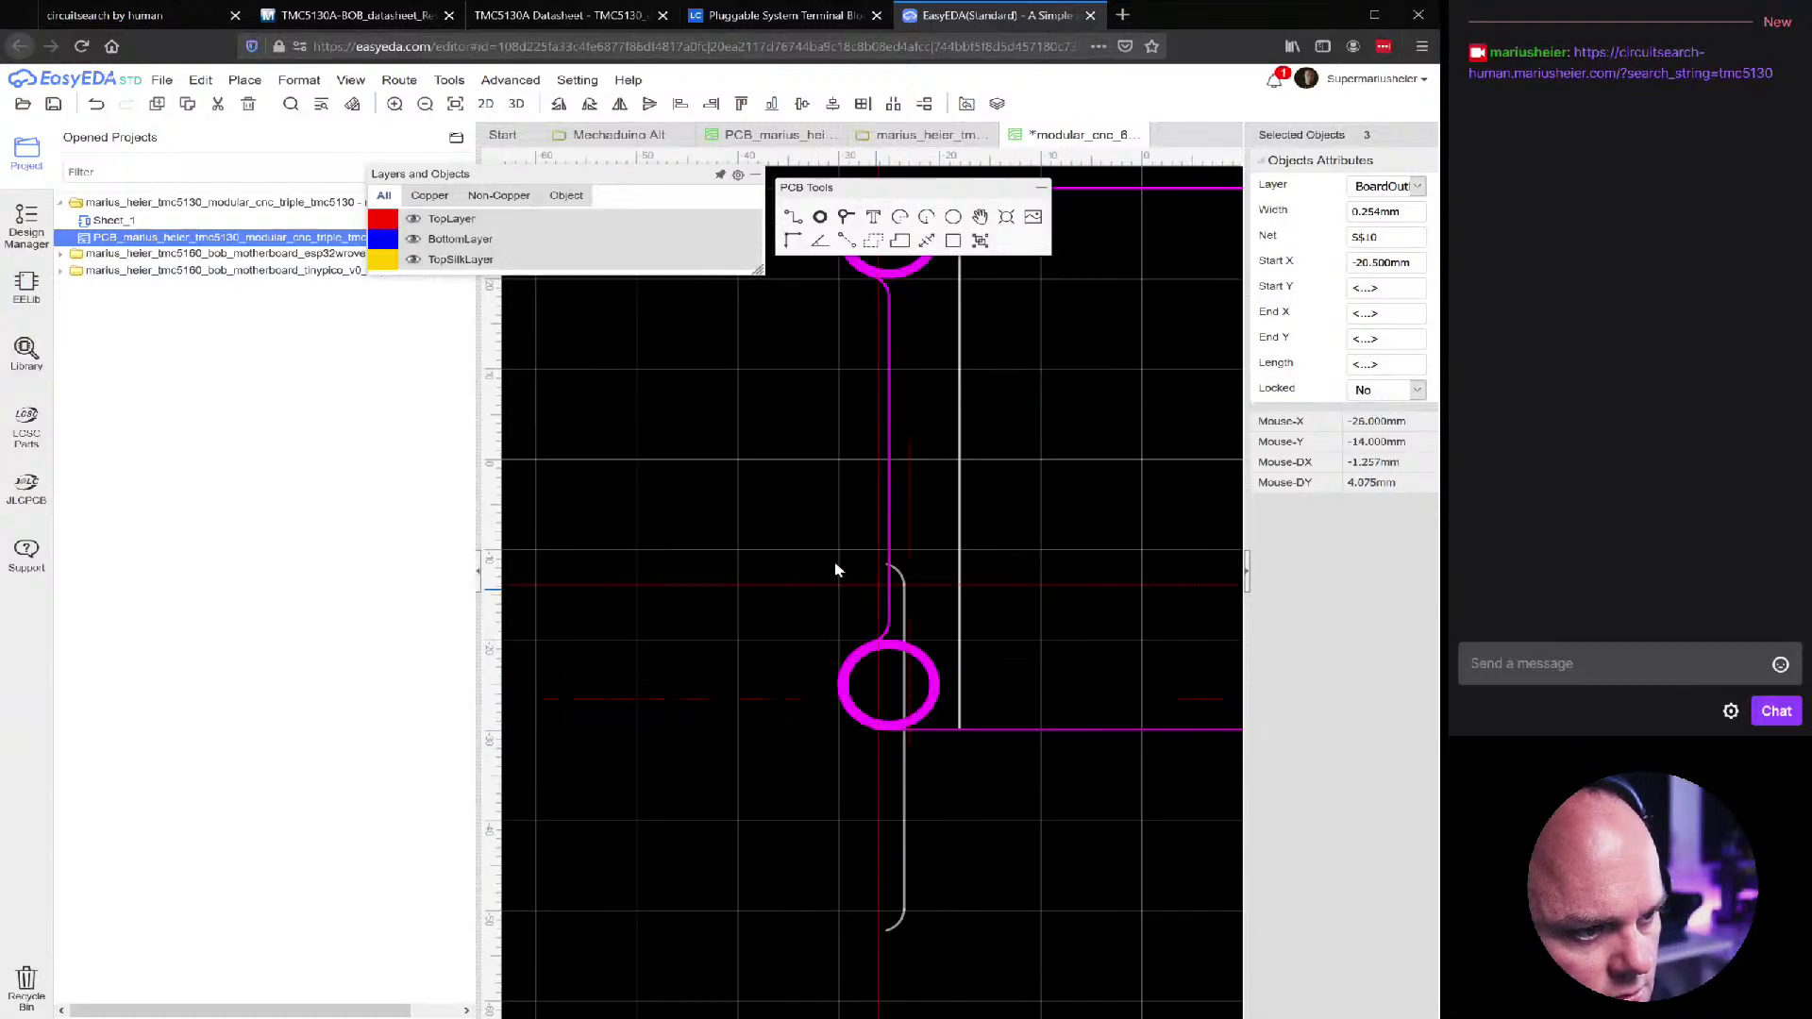
pyautogui.scroll(2, 832, 557)
pyautogui.scroll(-2, 710, 439)
pyautogui.click(711, 433)
# Set the line width of the pasted edge line and its two arcs to 1 mm
pyautogui.moveTo(736, 387); pyautogui.dragTo(669, 834)
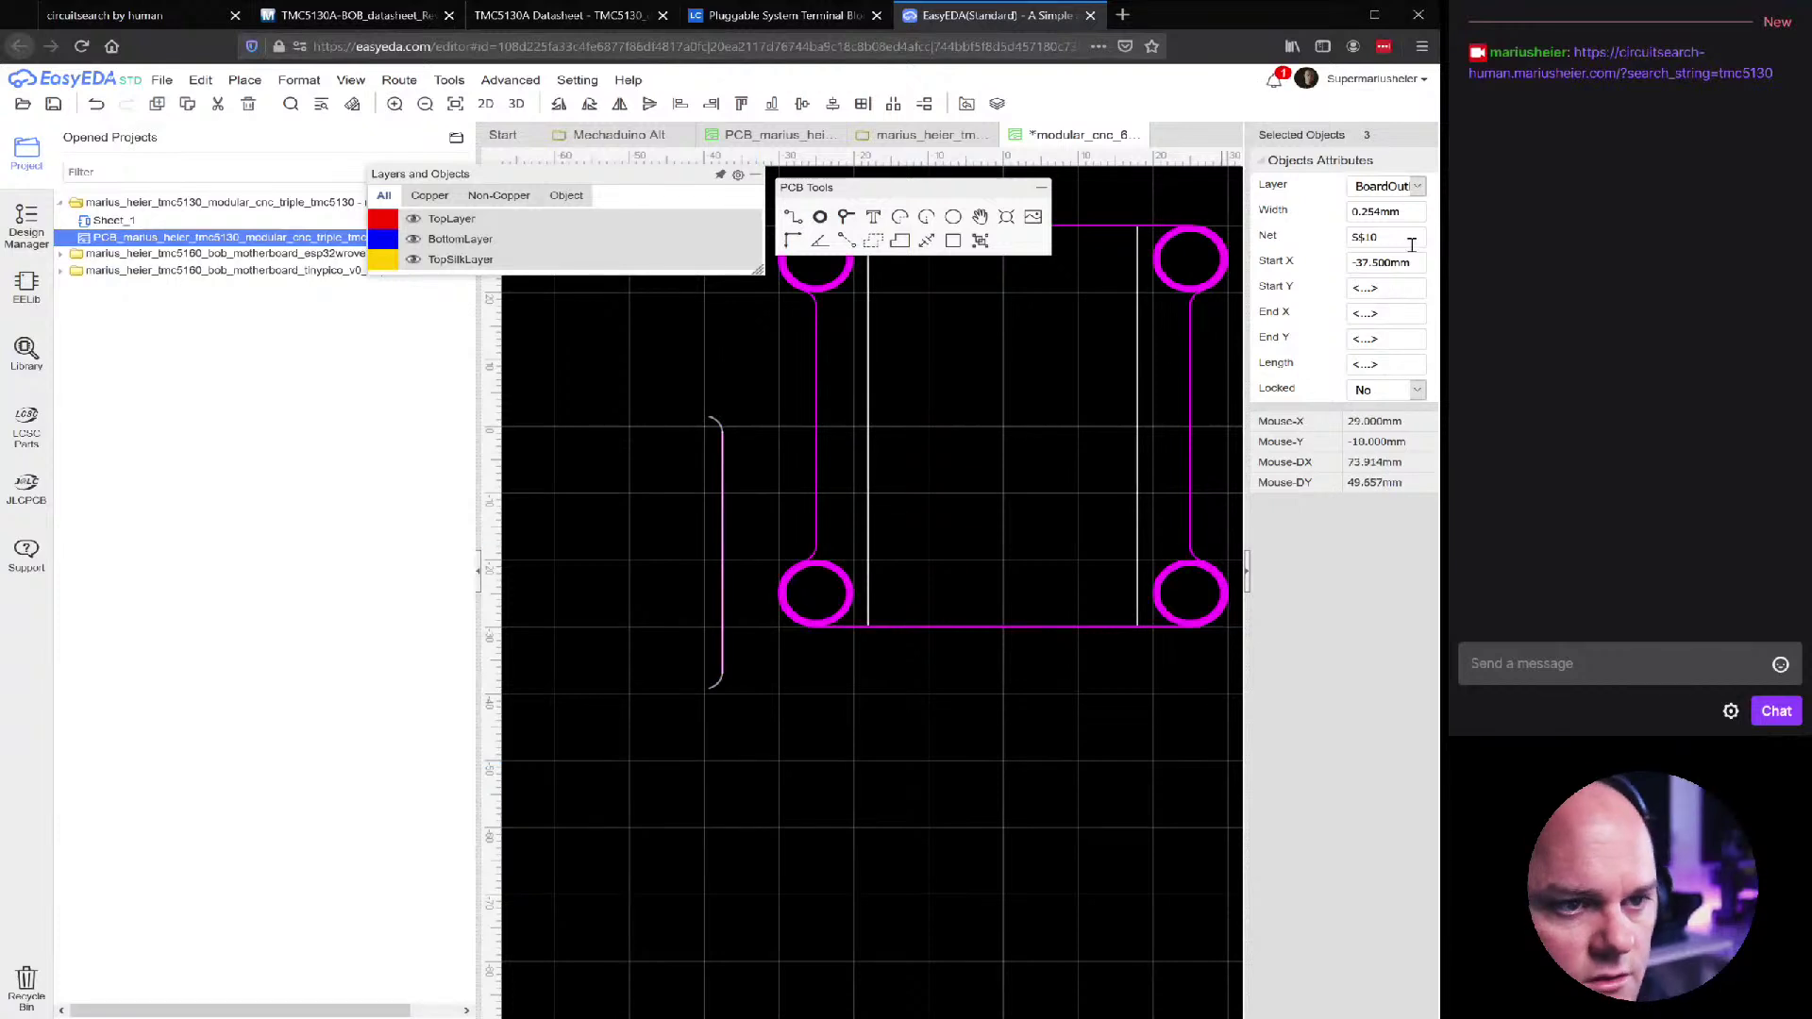
pyautogui.click(1411, 212)
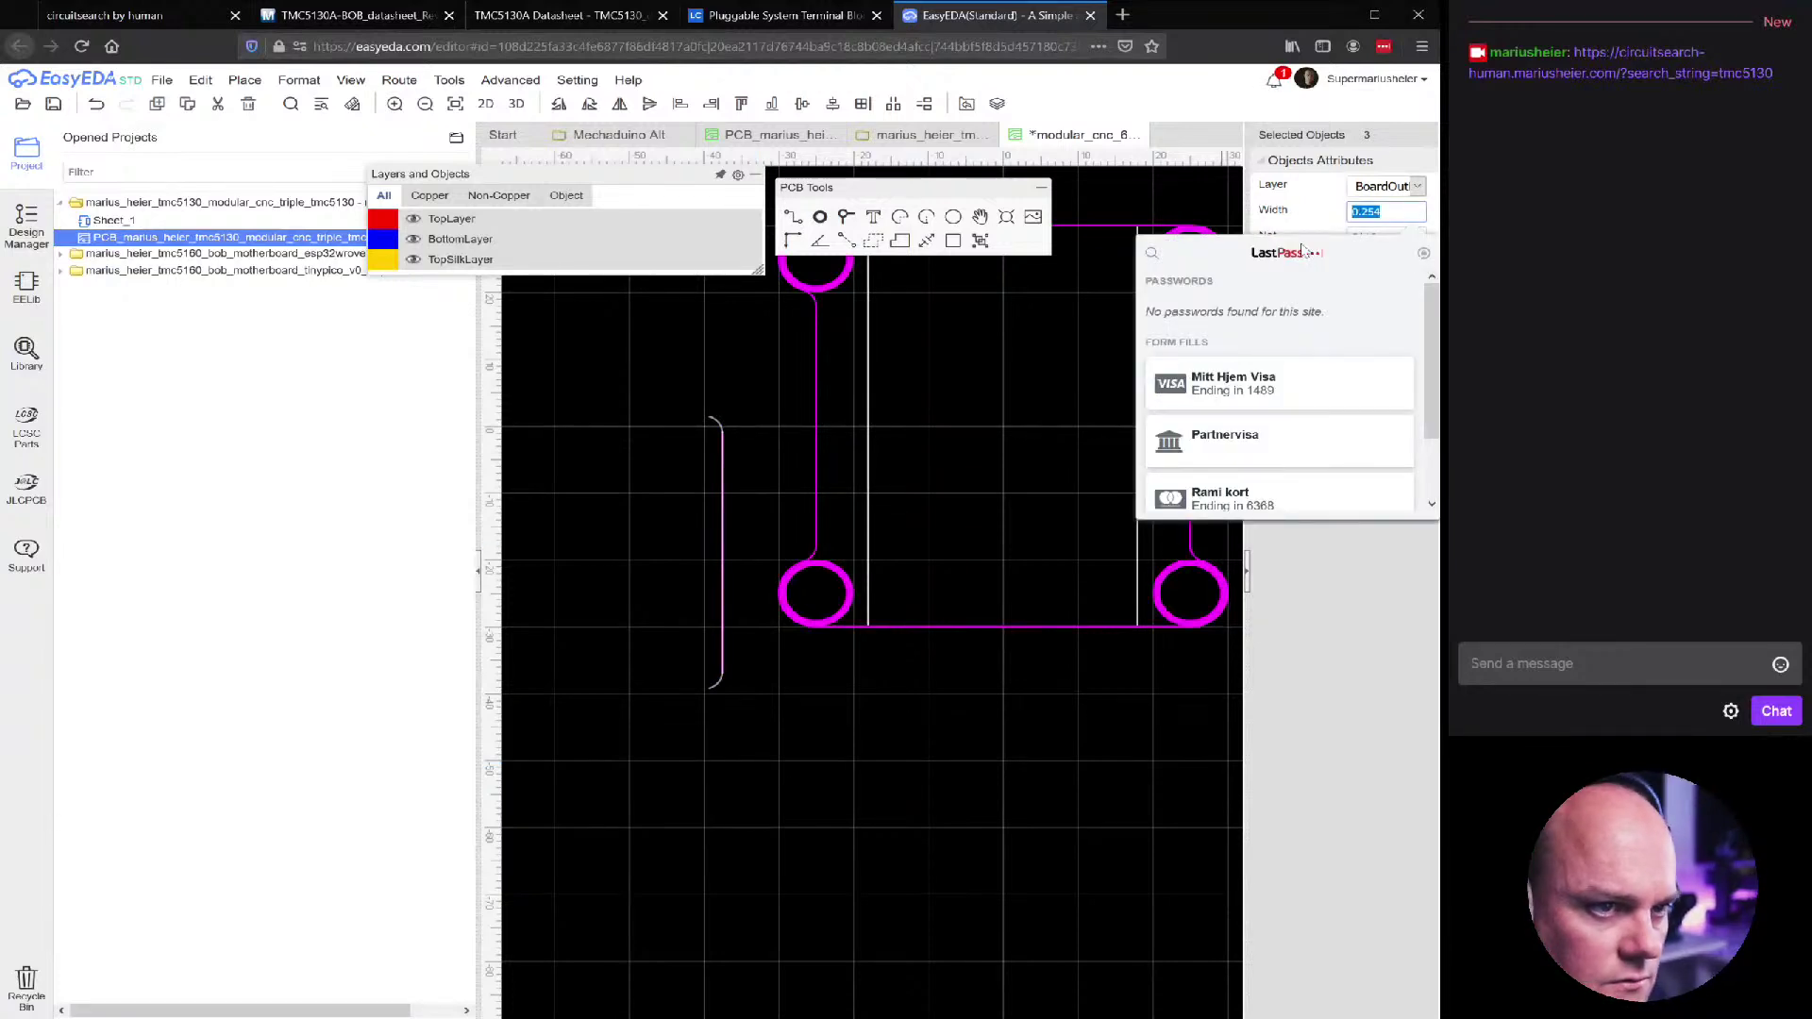
pyautogui.write('1')
pyautogui.click(663, 412)
# Move the thick edge copy over the board's left edge and nudge it 1 mm inward
pyautogui.moveTo(663, 412); pyautogui.dragTo(667, 778)
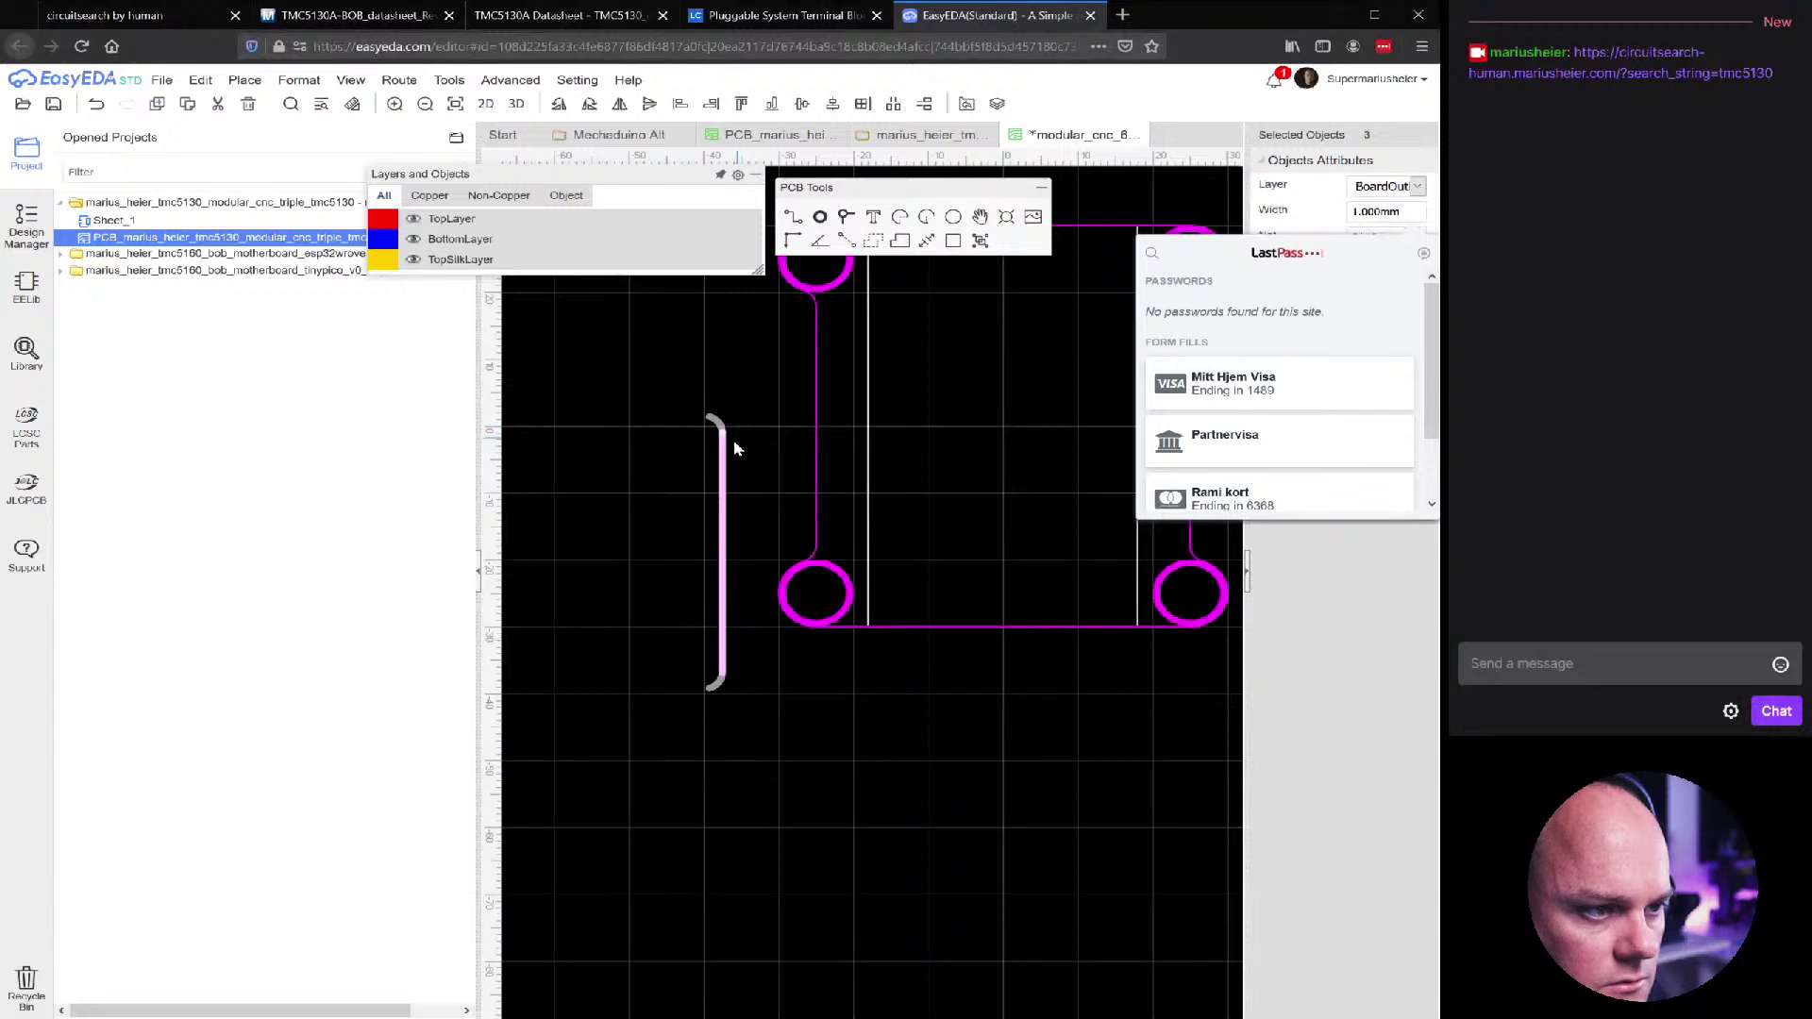
pyautogui.moveTo(725, 526); pyautogui.dragTo(823, 390)
pyautogui.scroll(-3, 823, 373)
pyautogui.scroll(5, 829, 366)
pyautogui.scroll(2, 830, 363)
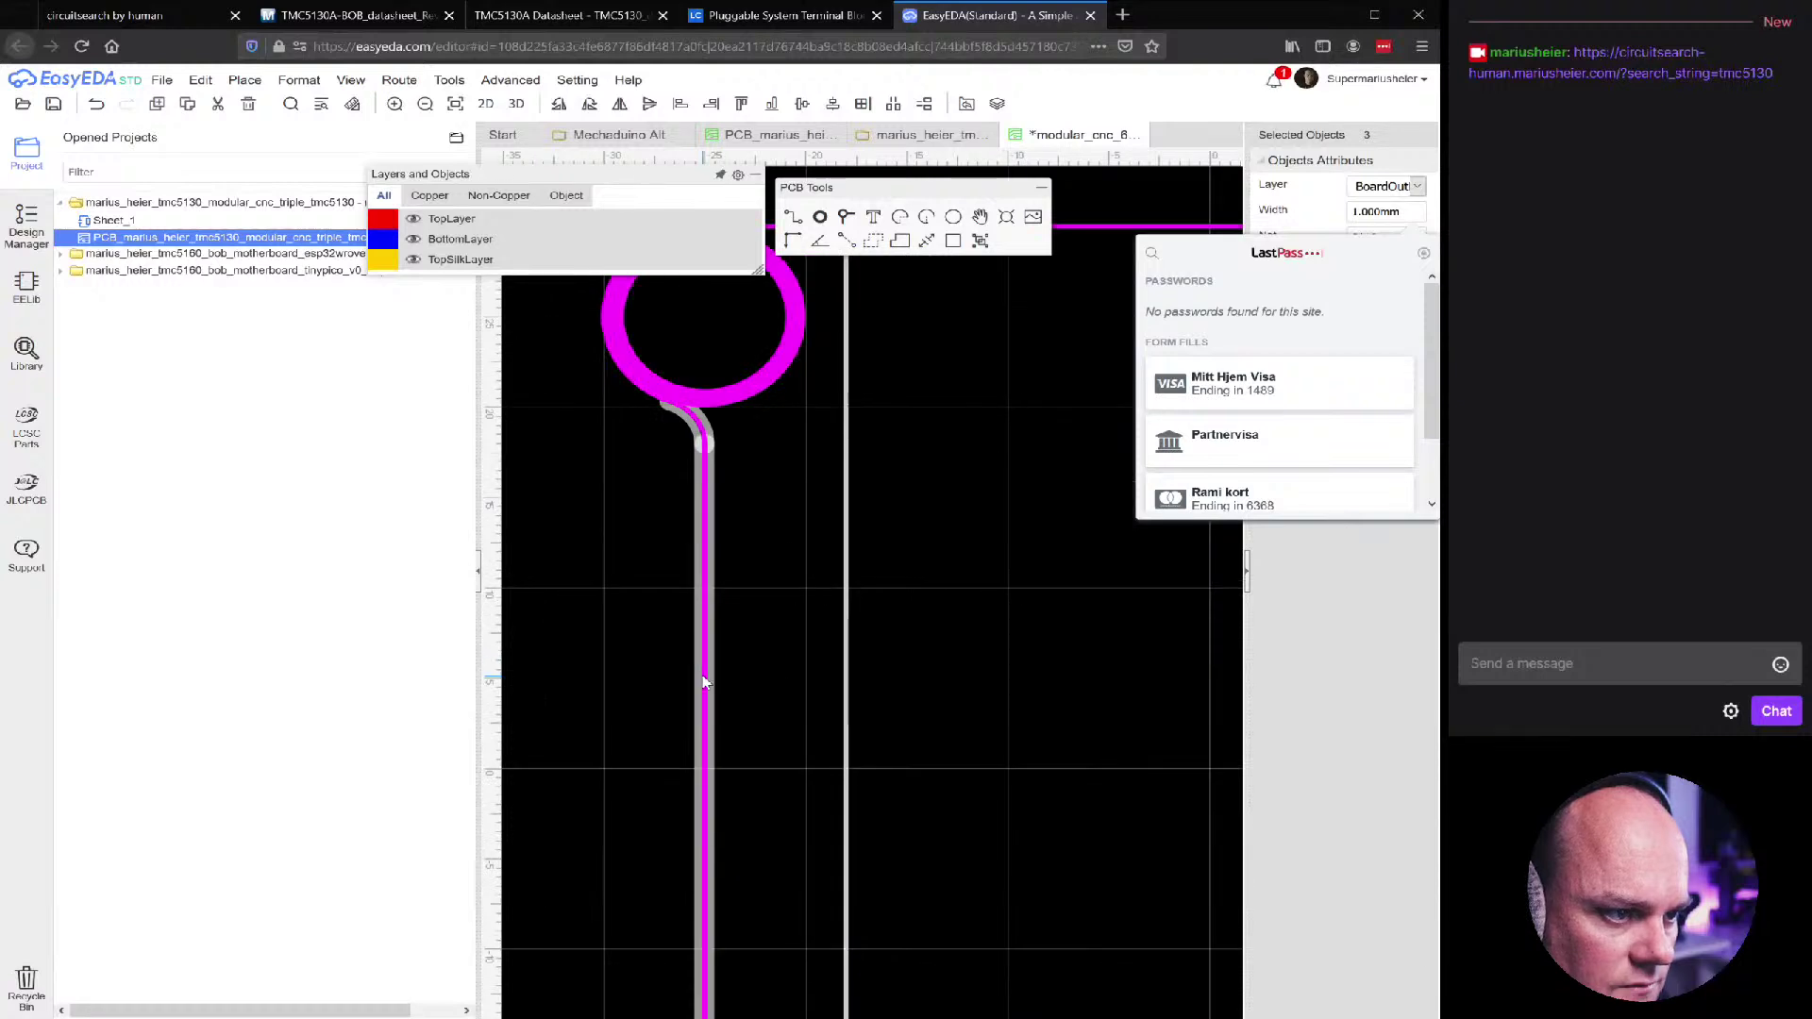
pyautogui.press('Right')
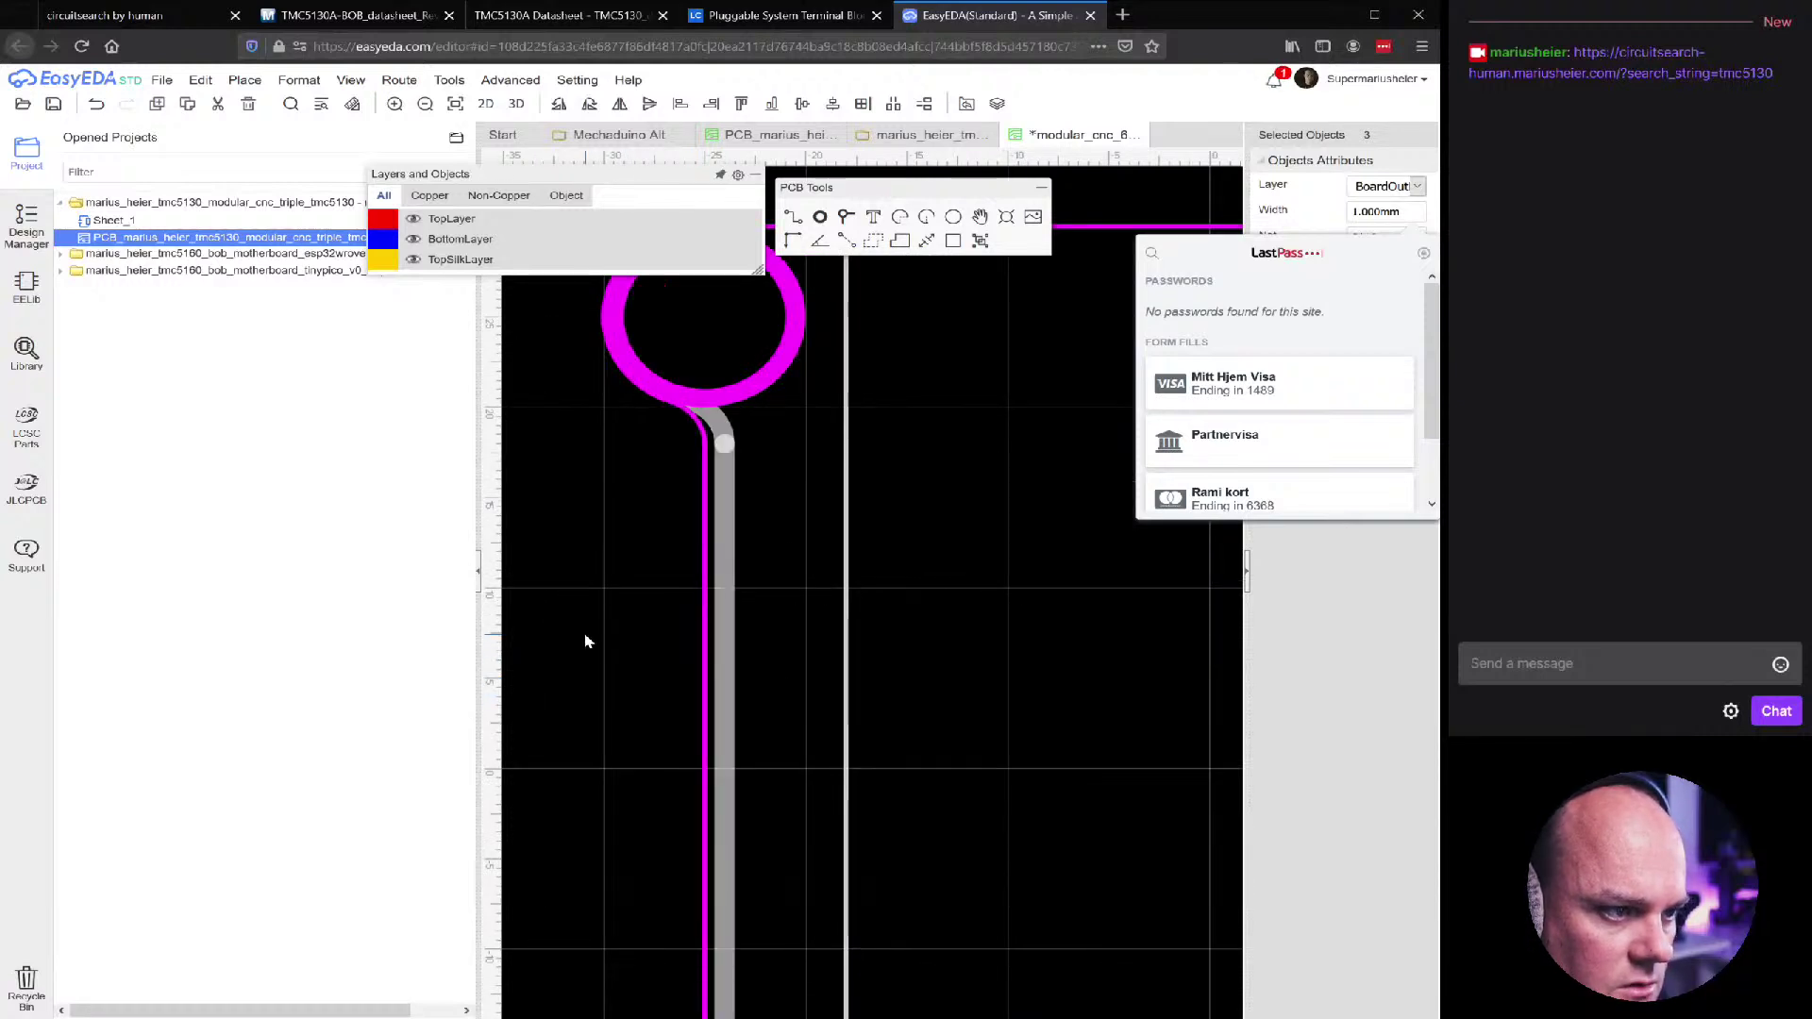
# Move the thick edge copy horizontally out to X -33 mm, clear of the board's left side
pyautogui.scroll(-3, 585, 666)
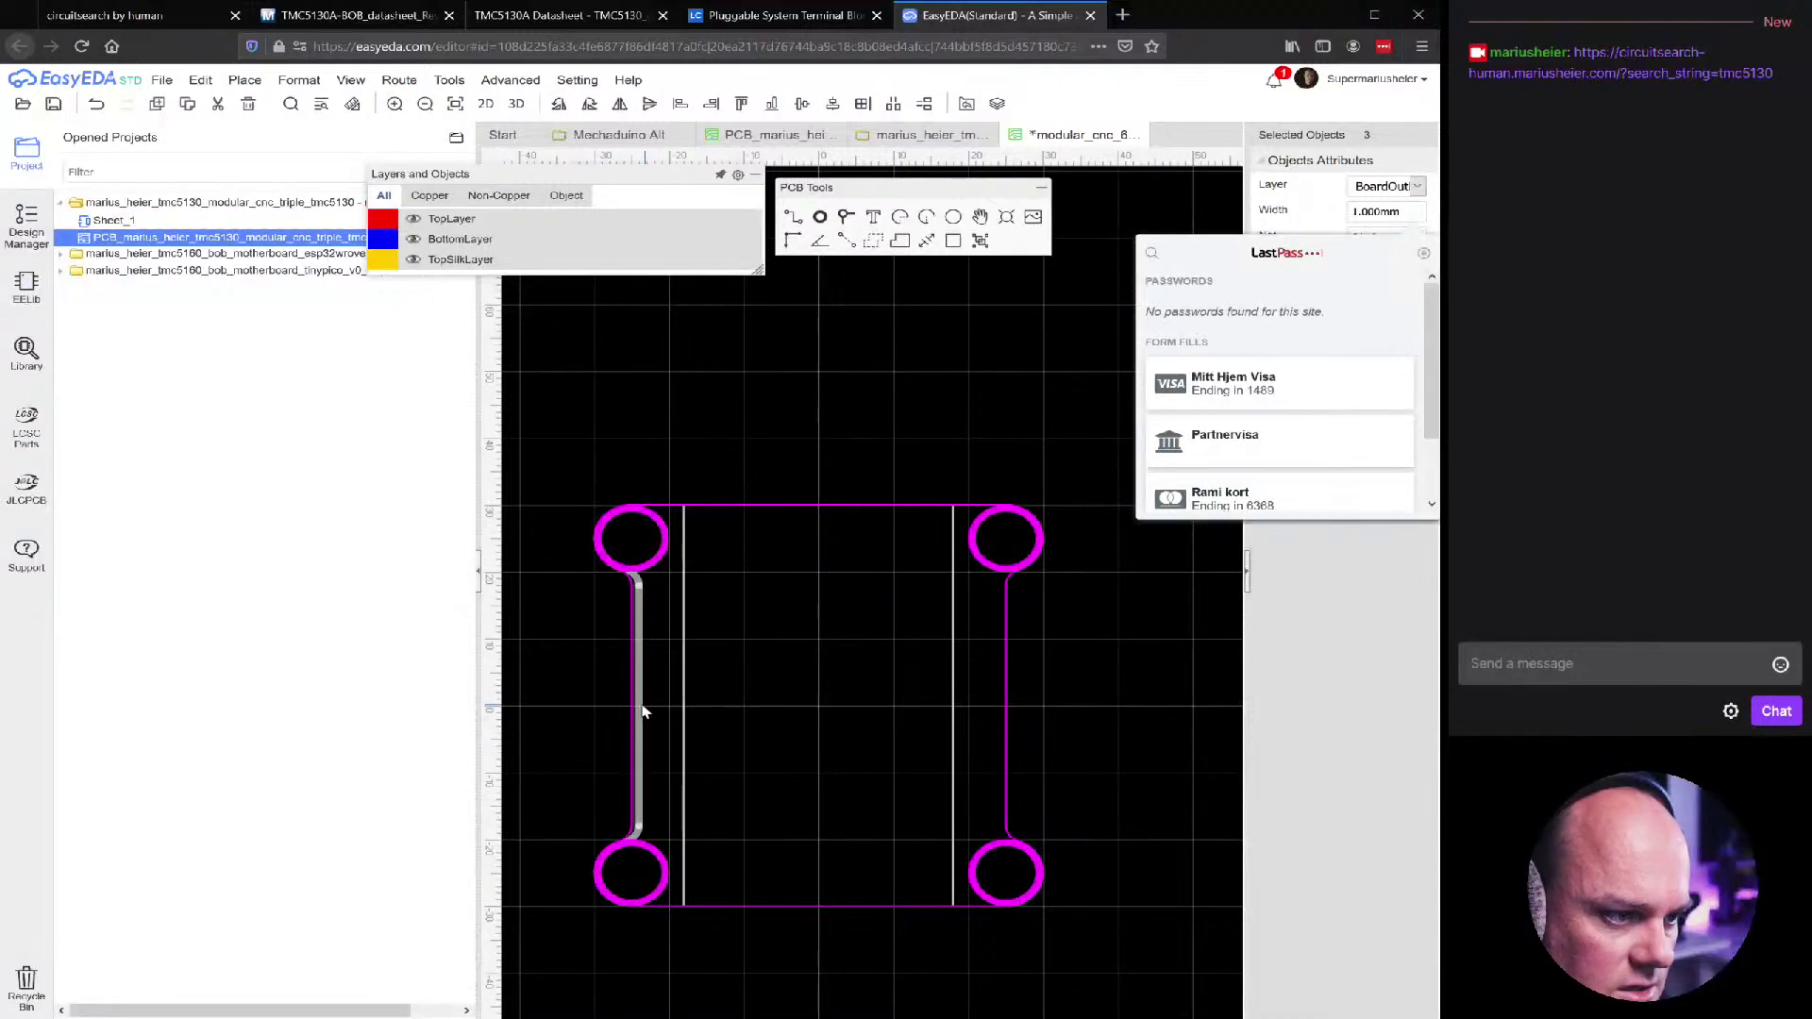
pyautogui.press('Left')
pyautogui.press('Left')
pyautogui.press('Left')
pyautogui.press('Left')
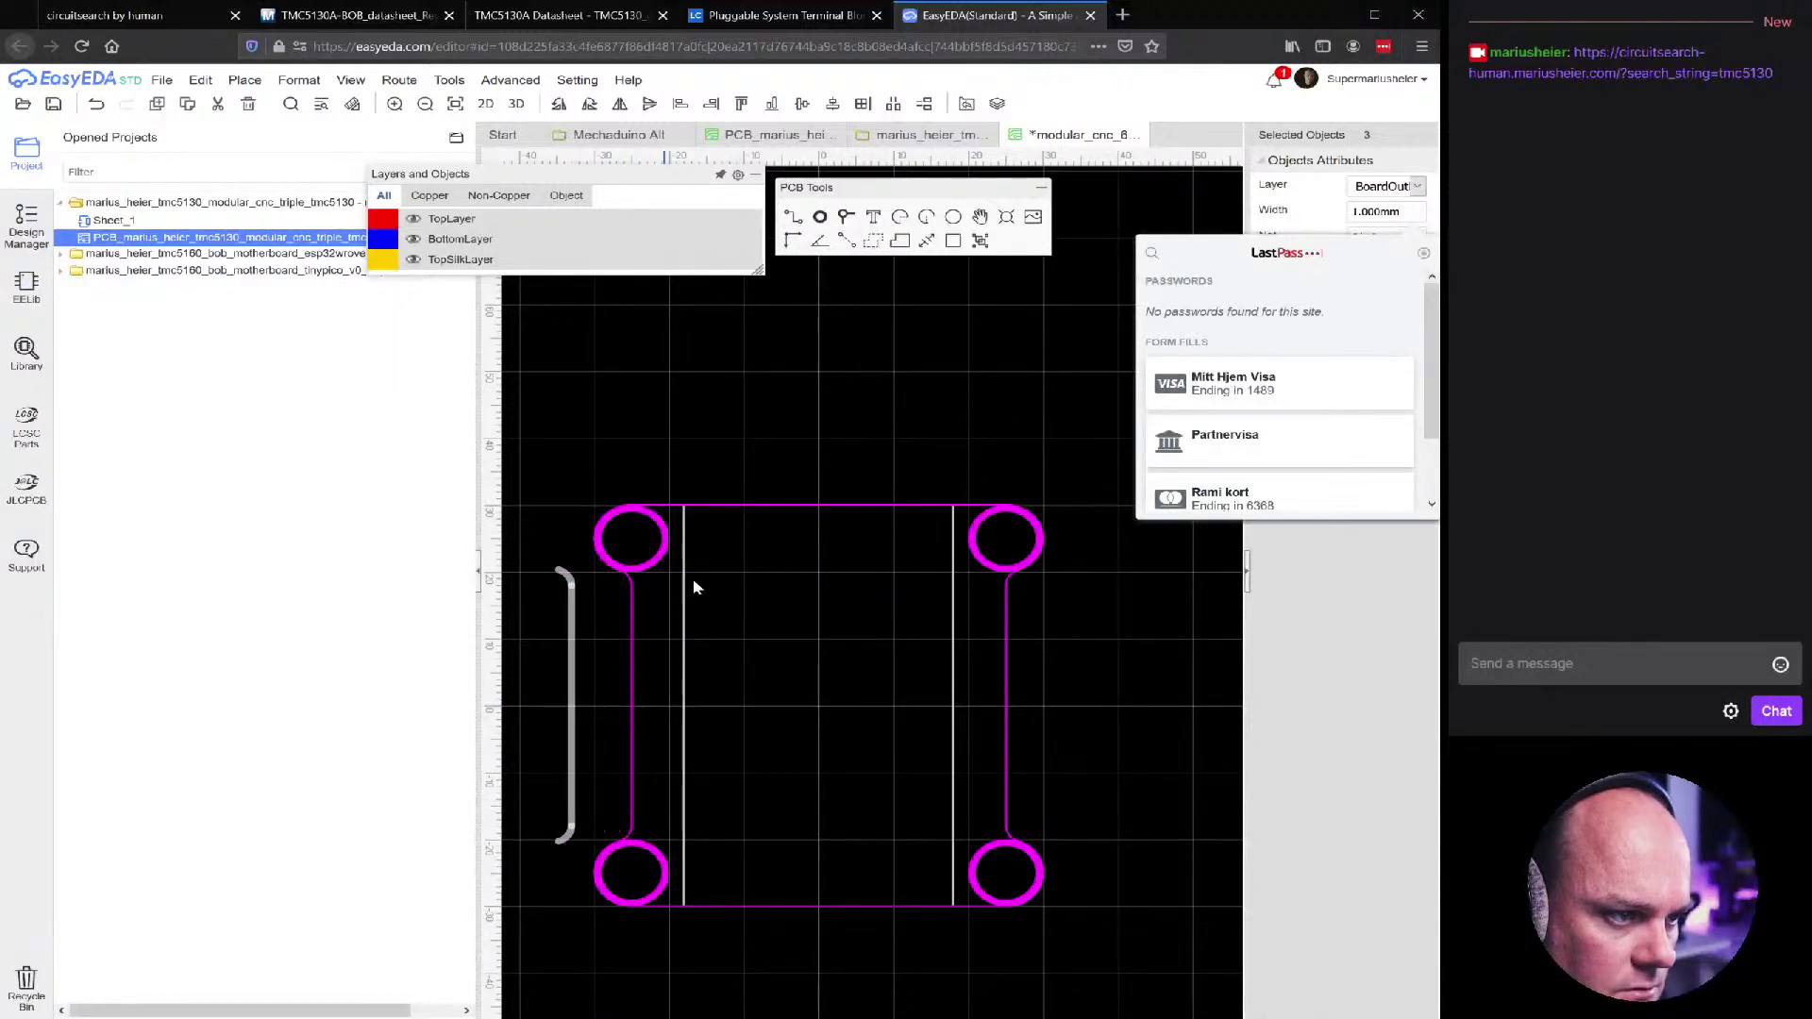
pyautogui.click(745, 394)
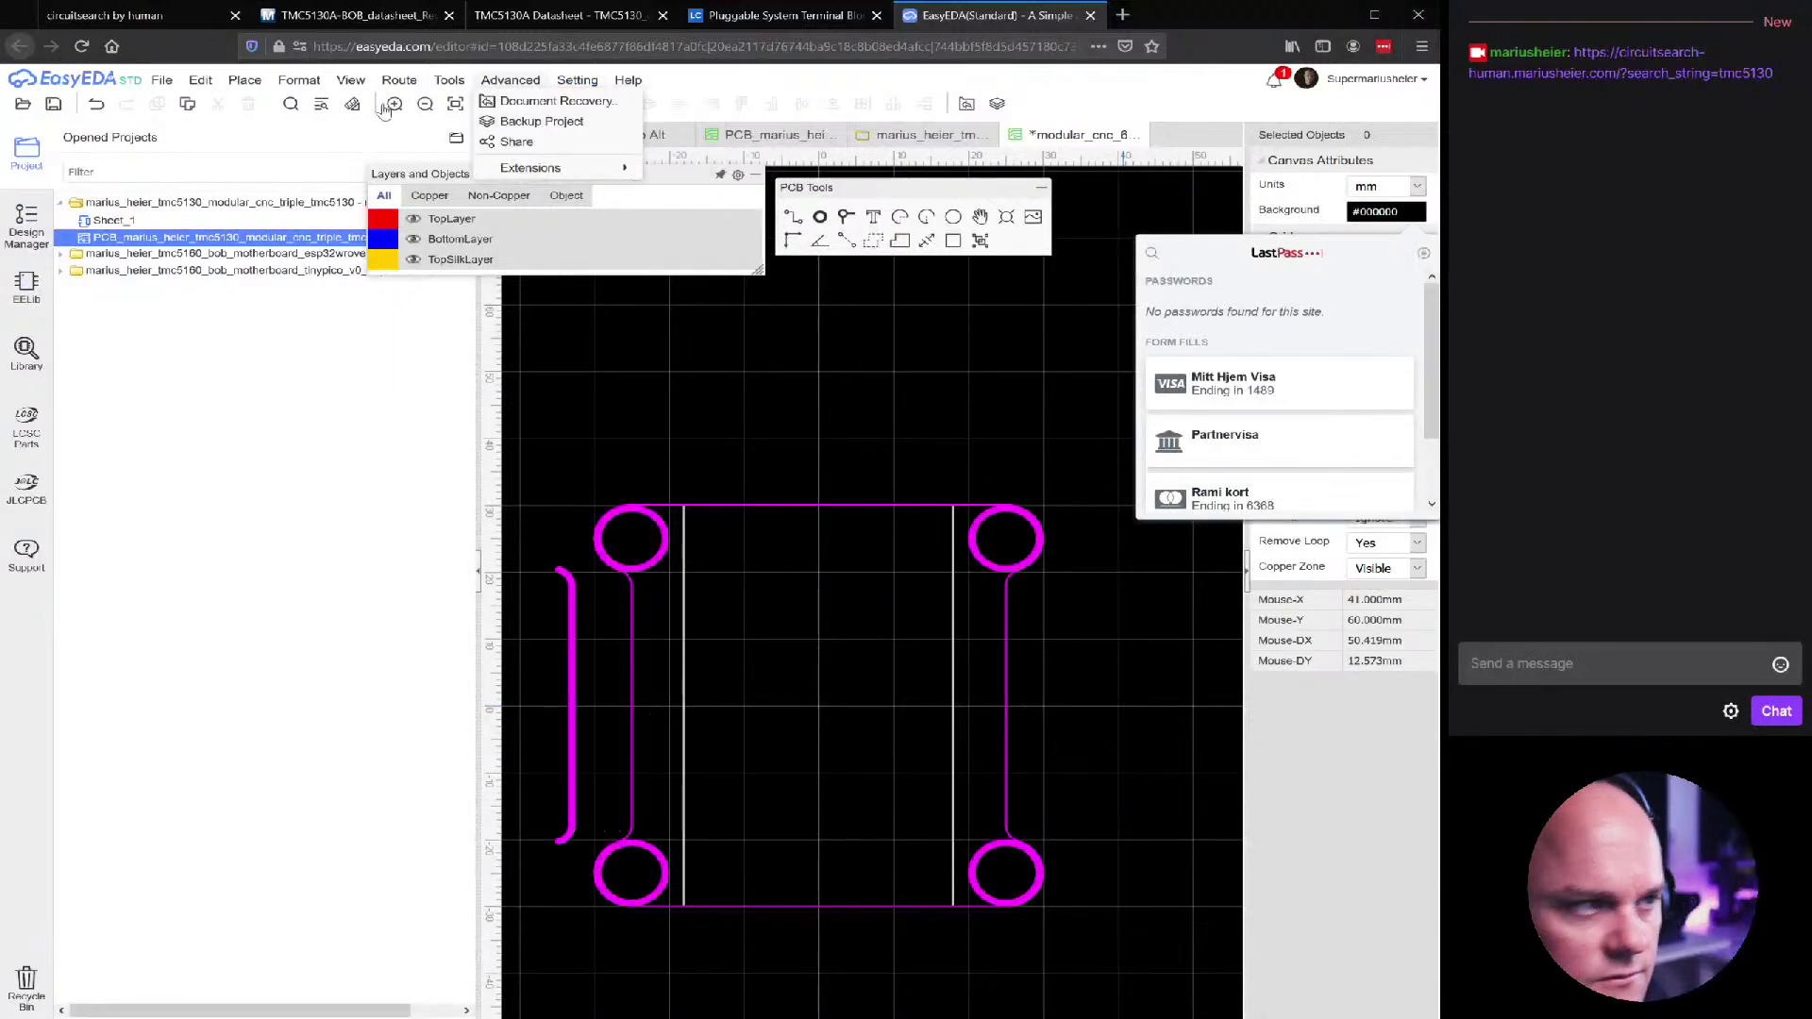
# Save the module template and switch from the motor driver PCB back to the modular_cnc_60 document
pyautogui.moveTo(200, 79)
pyautogui.hotkey('ctrl', 's')
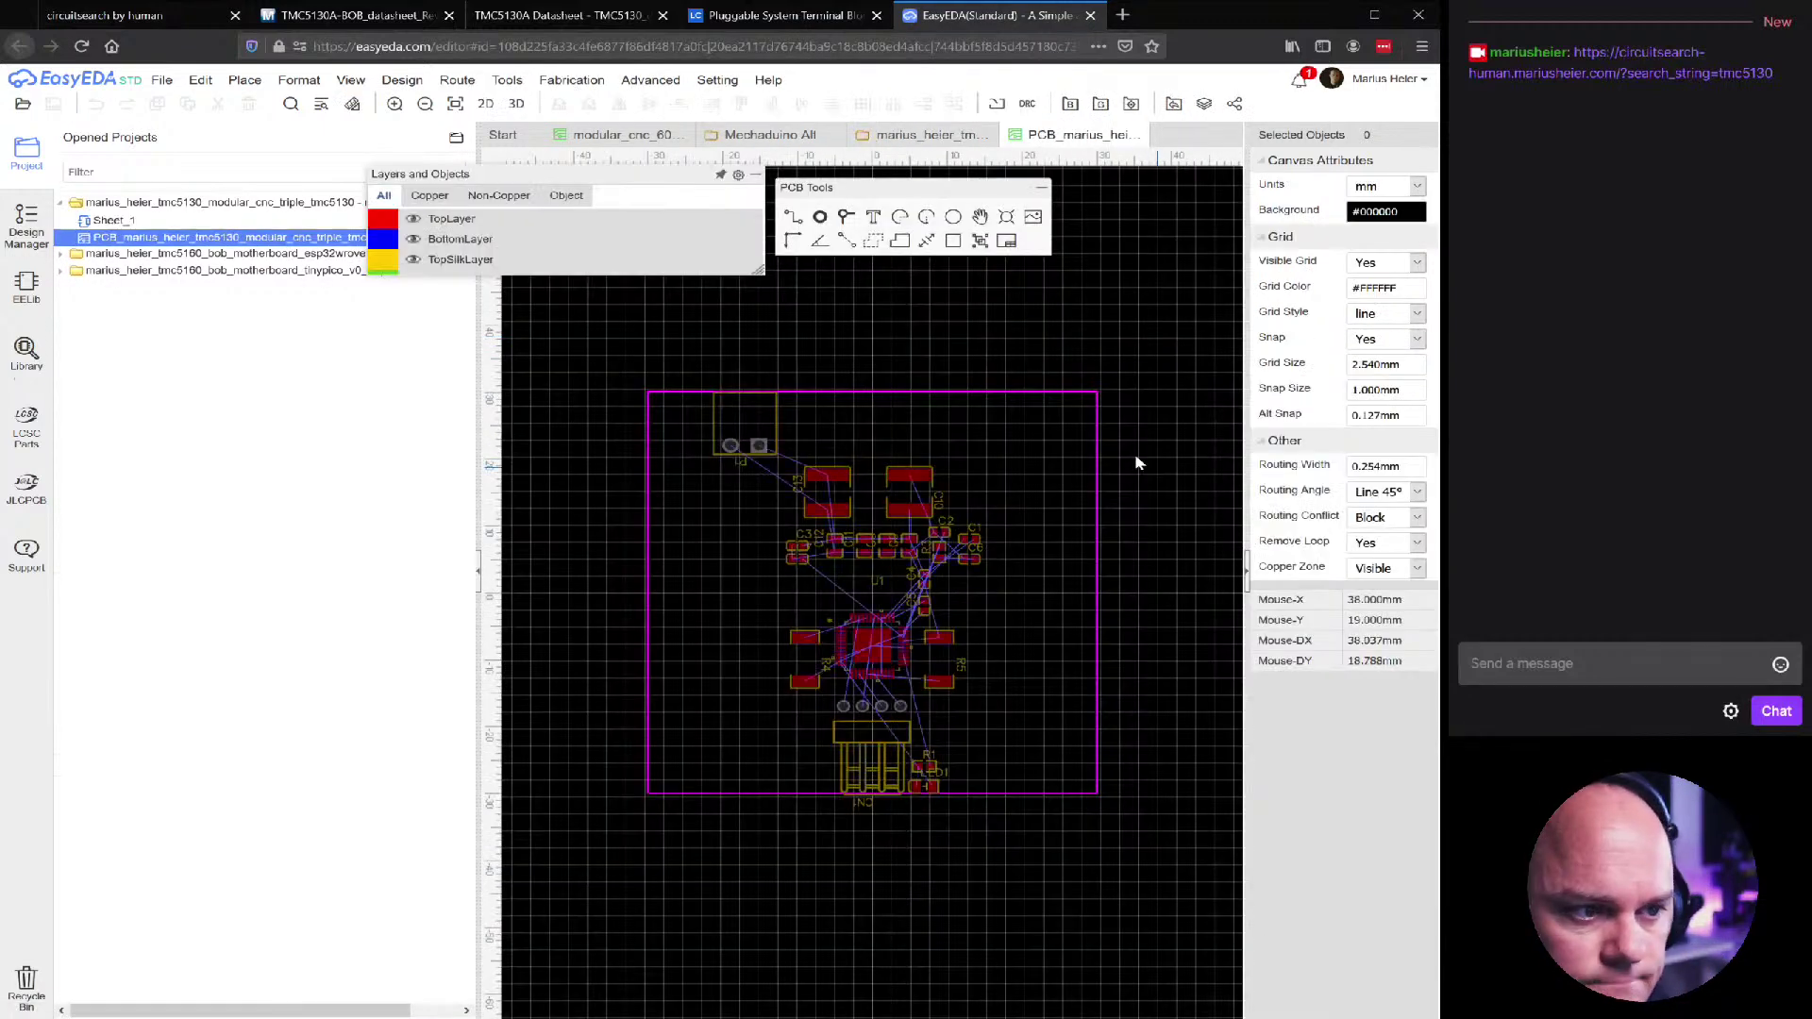
pyautogui.scroll(-1, 677, 745)
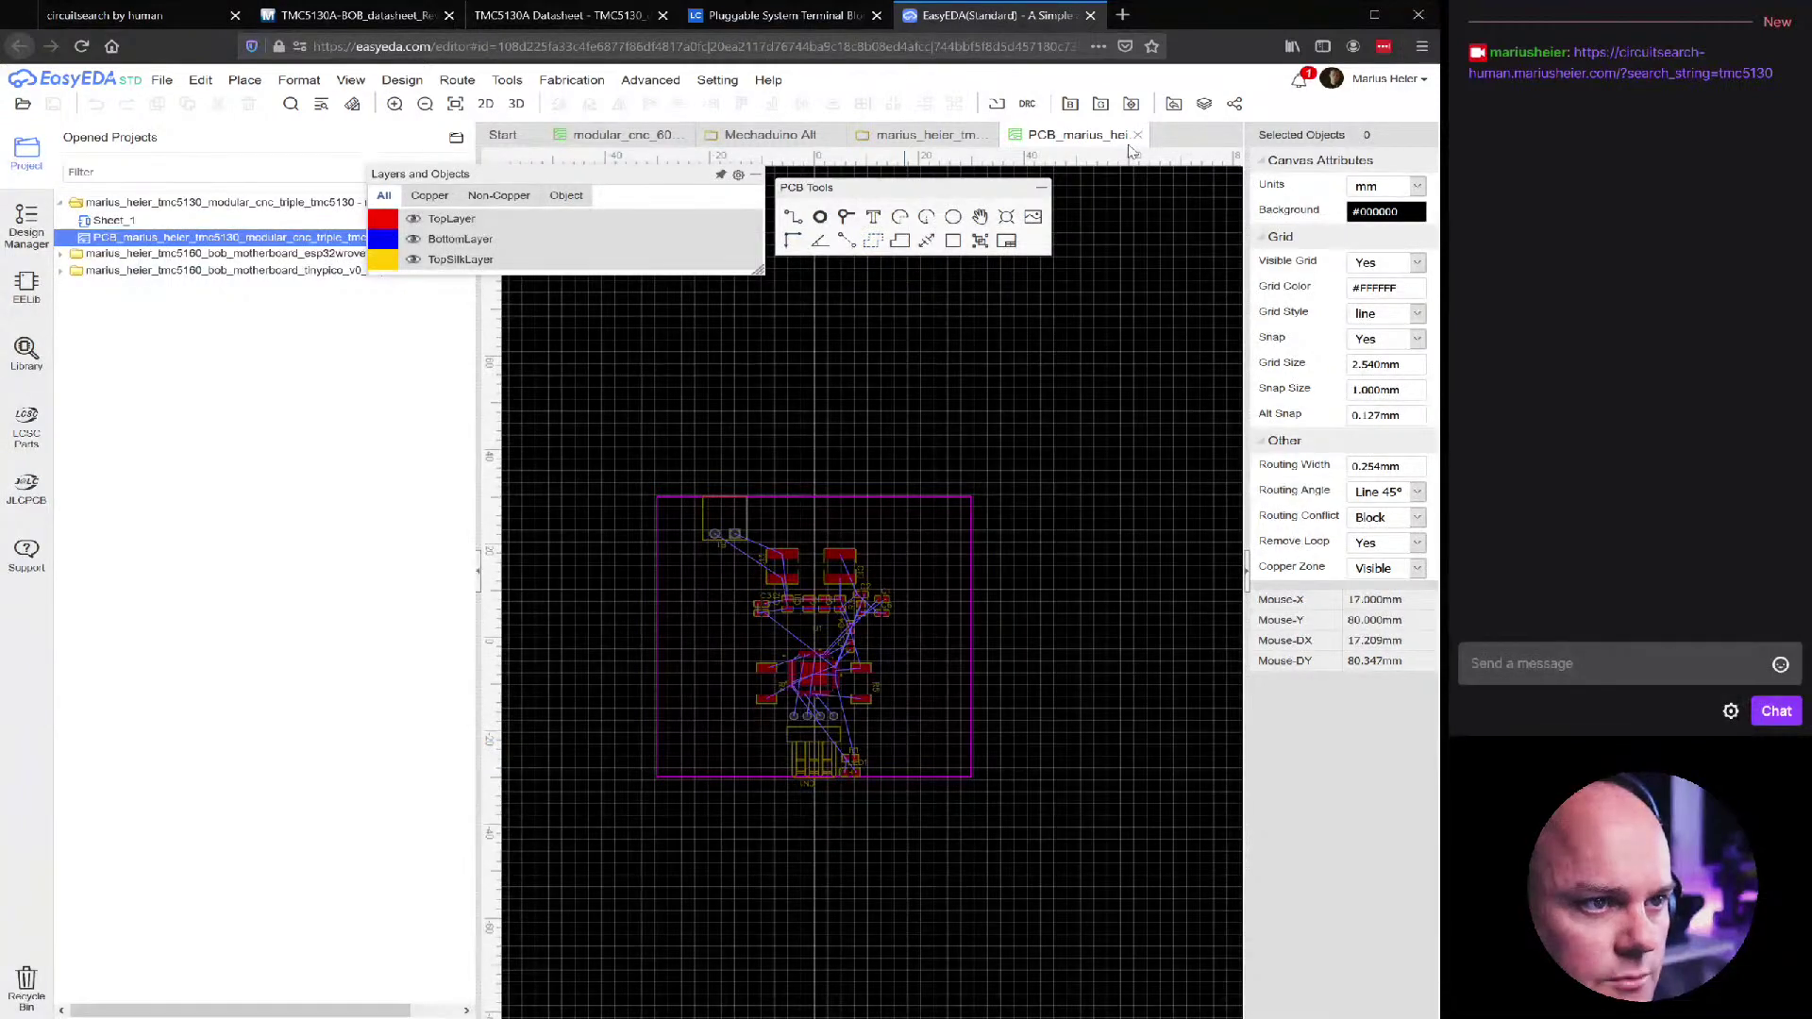
pyautogui.click(618, 135)
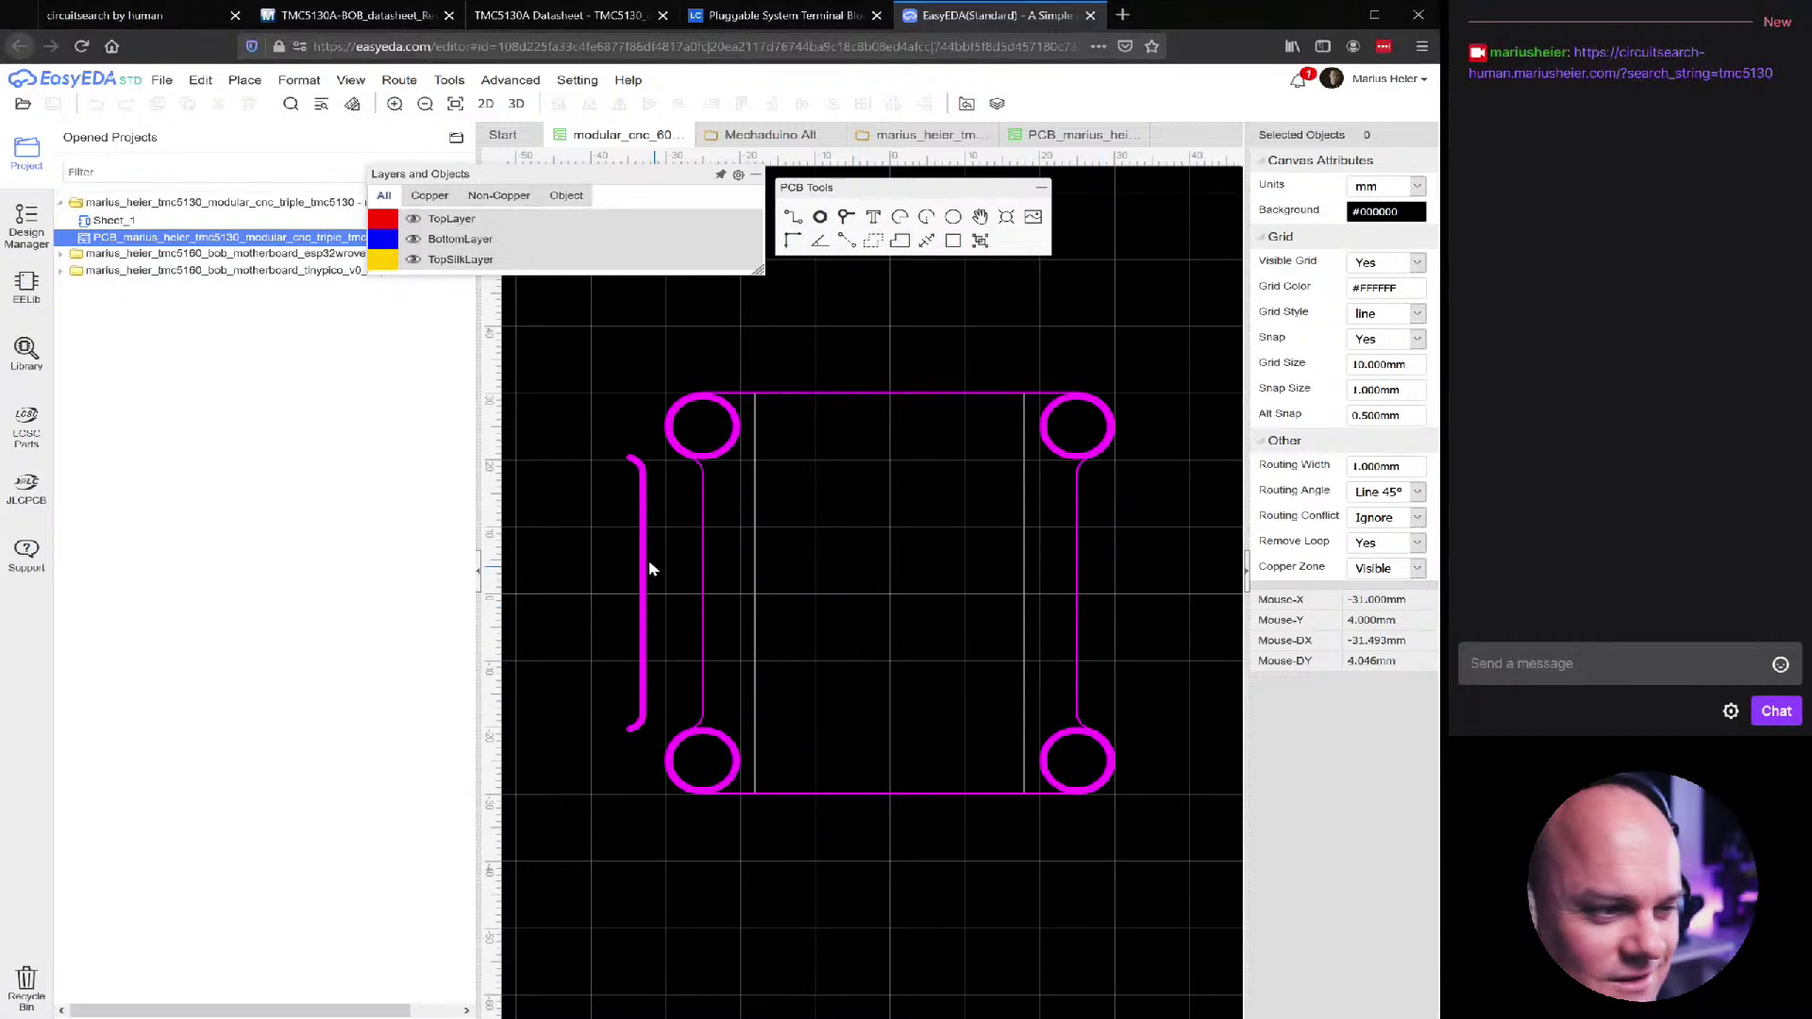
# Set the canvas snap size to 0.1 mm
pyautogui.scroll(1, 619, 579)
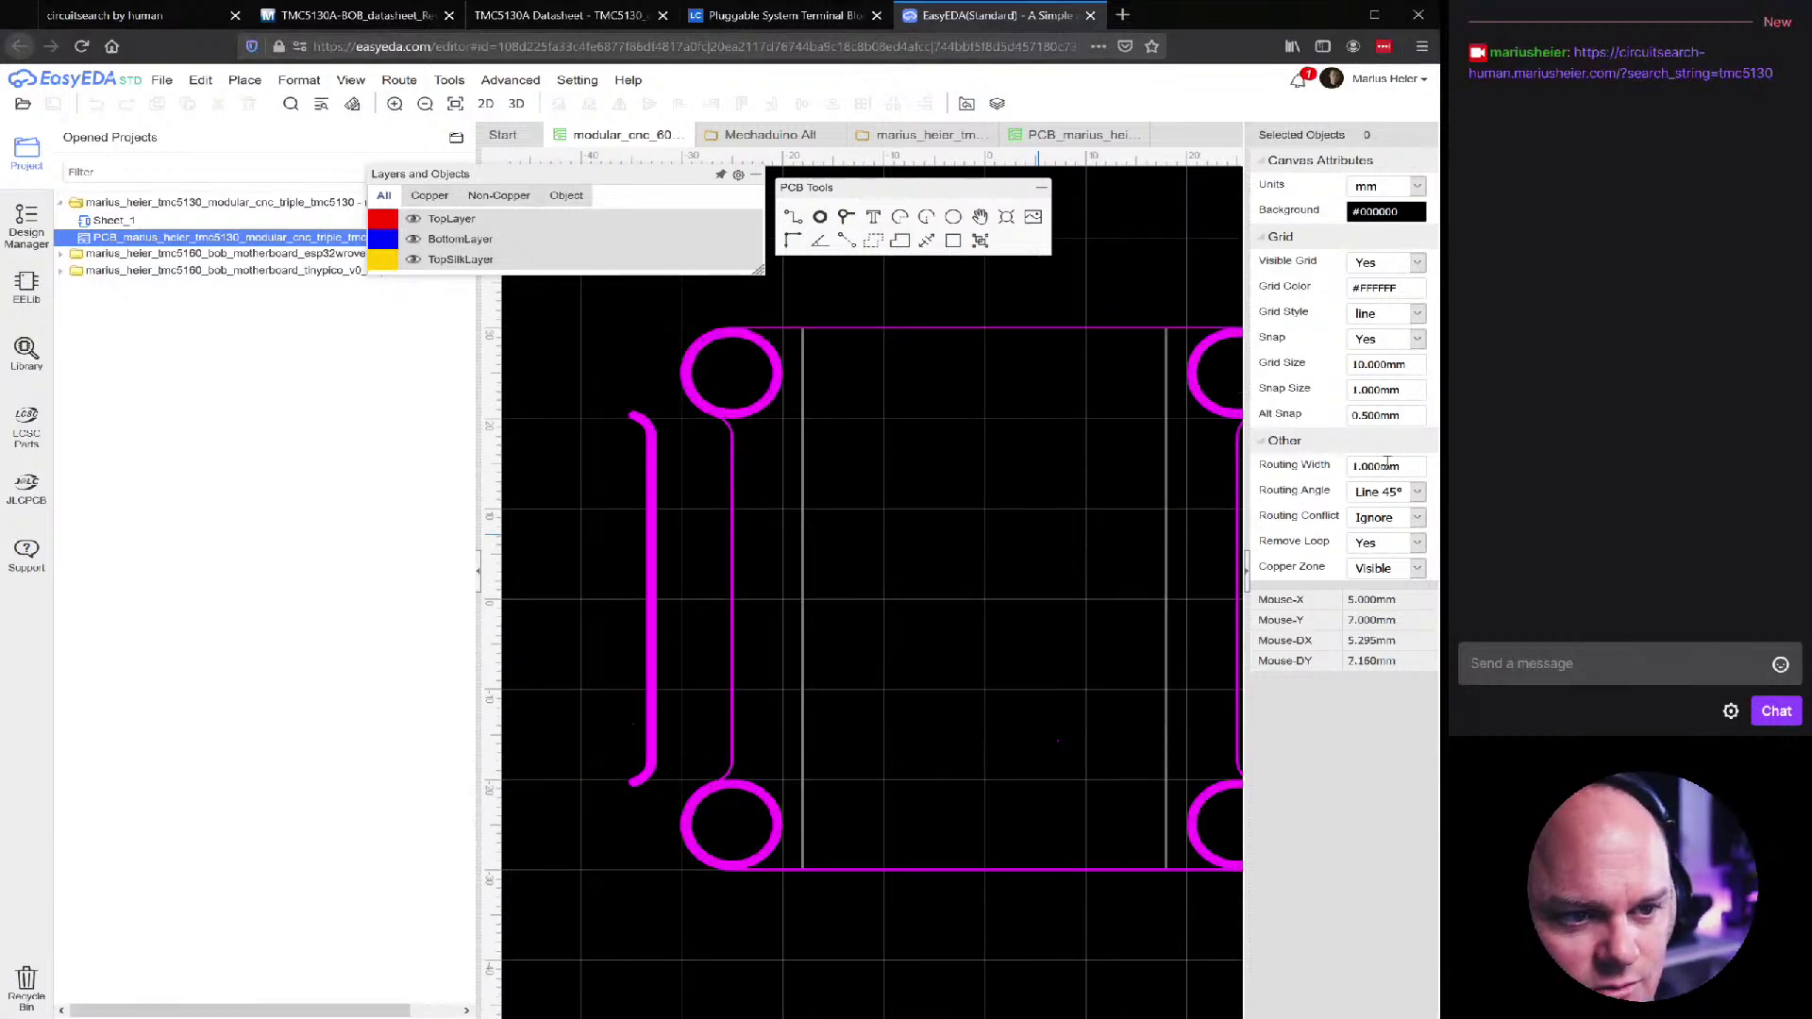
pyautogui.click(1409, 390)
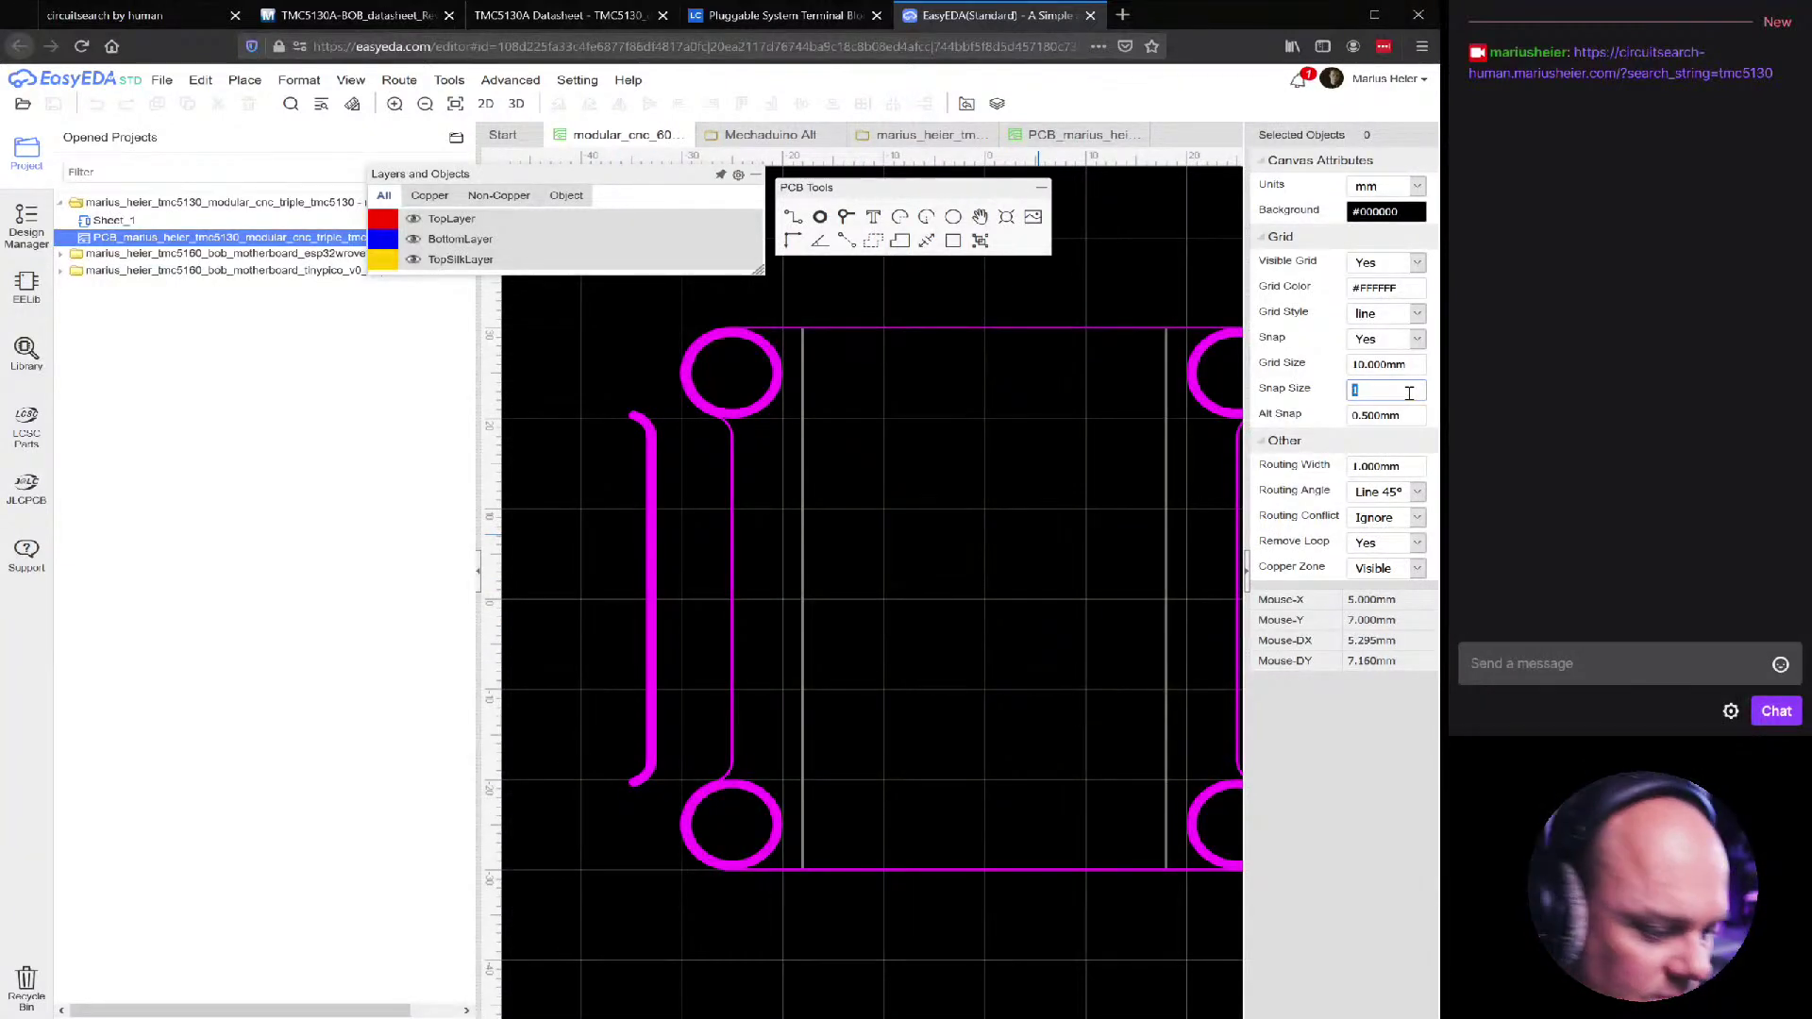
pyautogui.write('0.1')
pyautogui.press('Return')
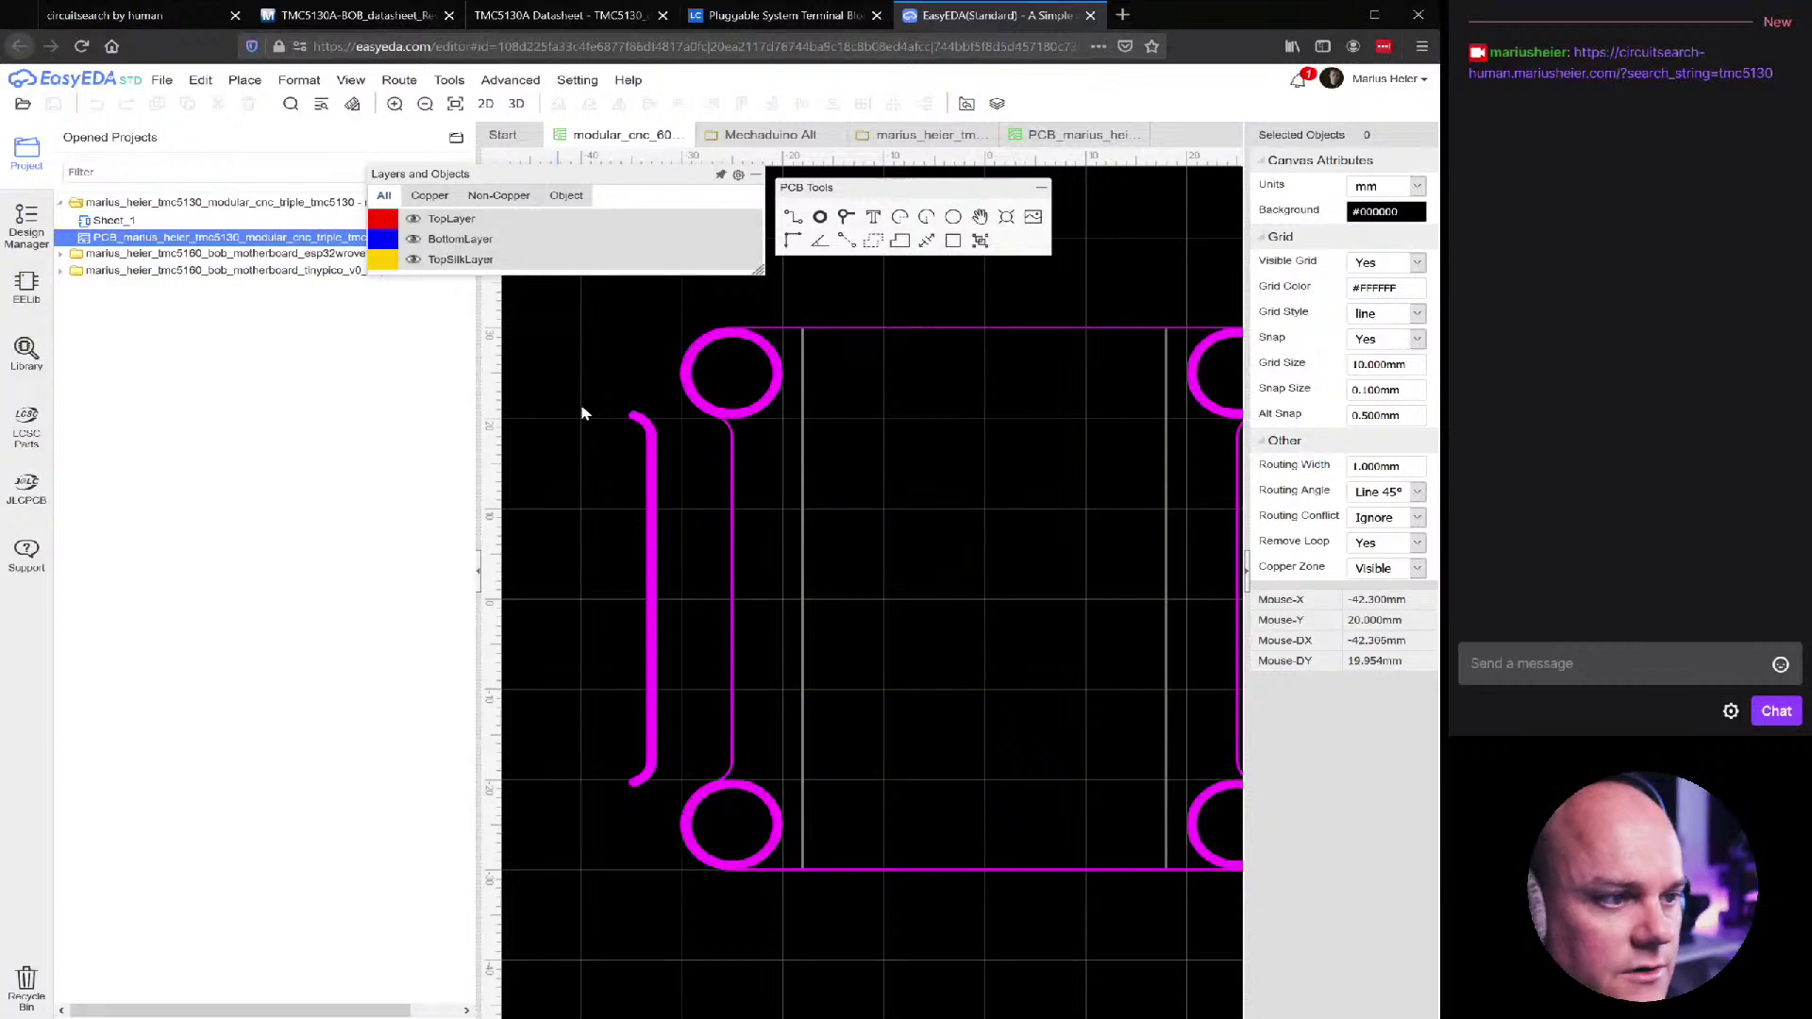
# Select the thick edge line and its two arcs outside the board's left side
pyautogui.moveTo(658, 809); pyautogui.dragTo(593, 828)
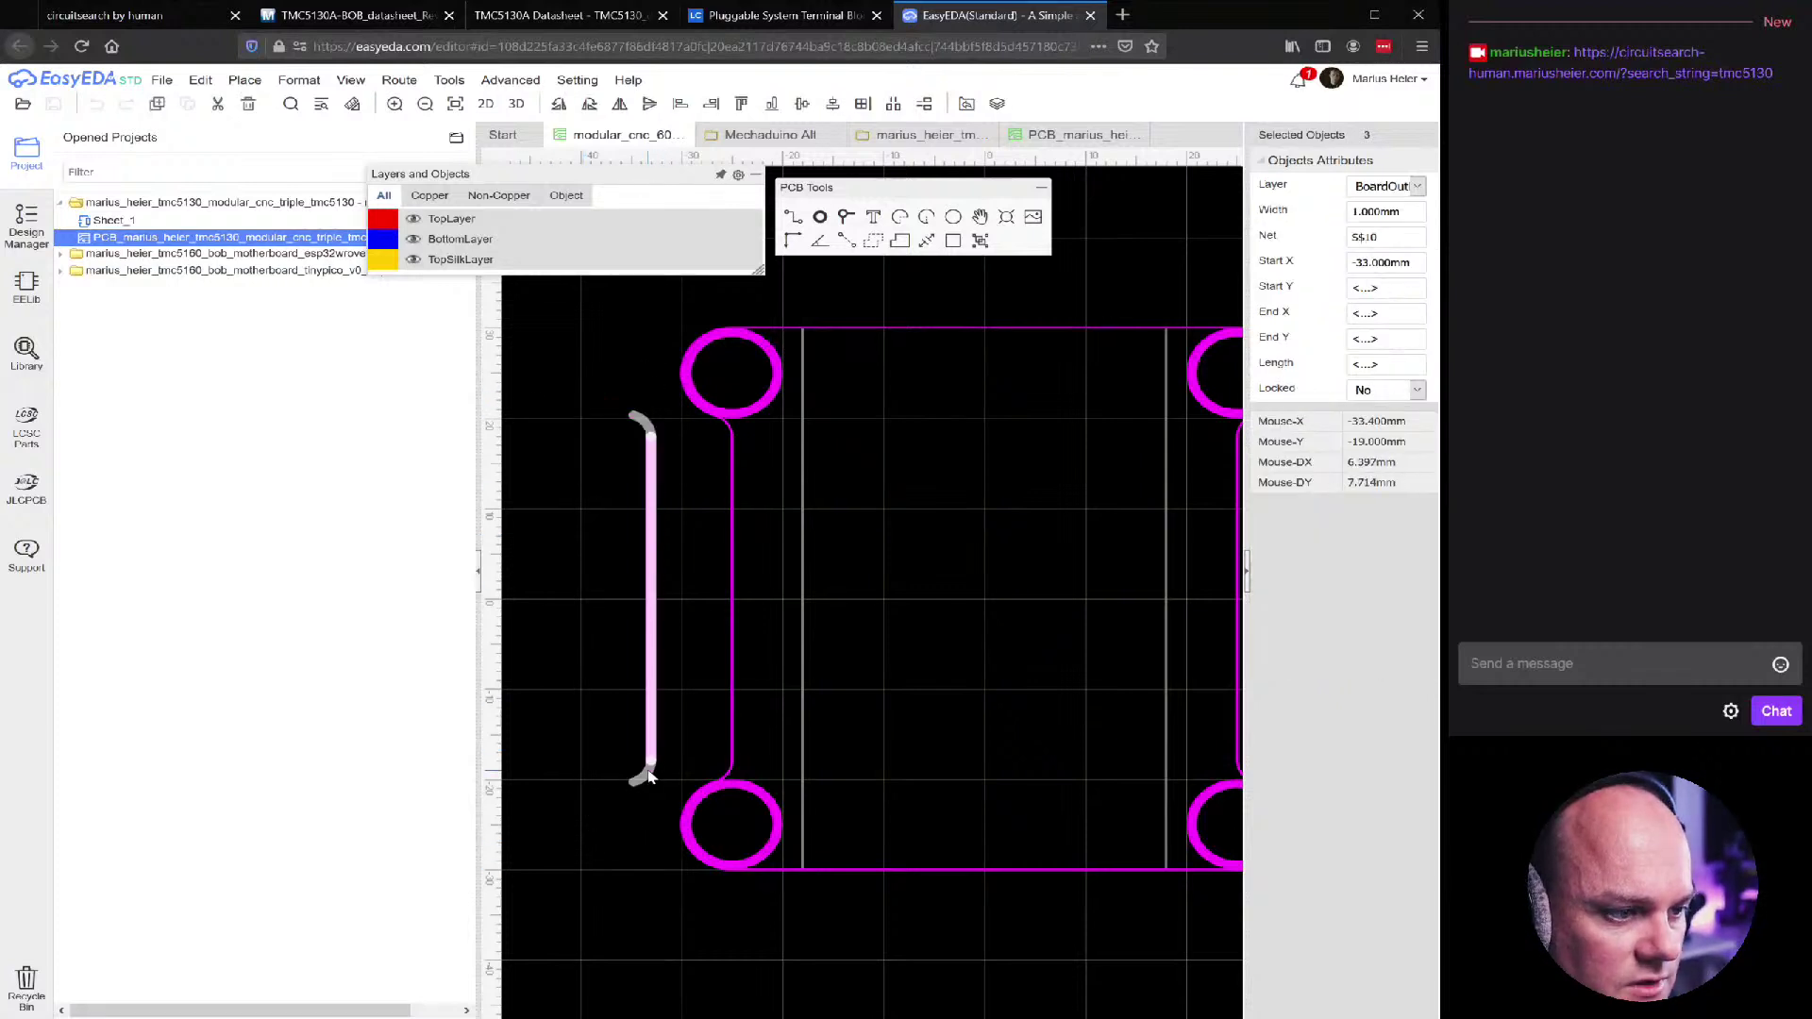
# Move the 1 mm wide outline segment and its end arcs alongside the thin vertical outline between the two left mounting rings, fine-adjusting its horizontal position
pyautogui.moveTo(655, 598); pyautogui.dragTo(738, 598)
pyautogui.scroll(5, 730, 798)
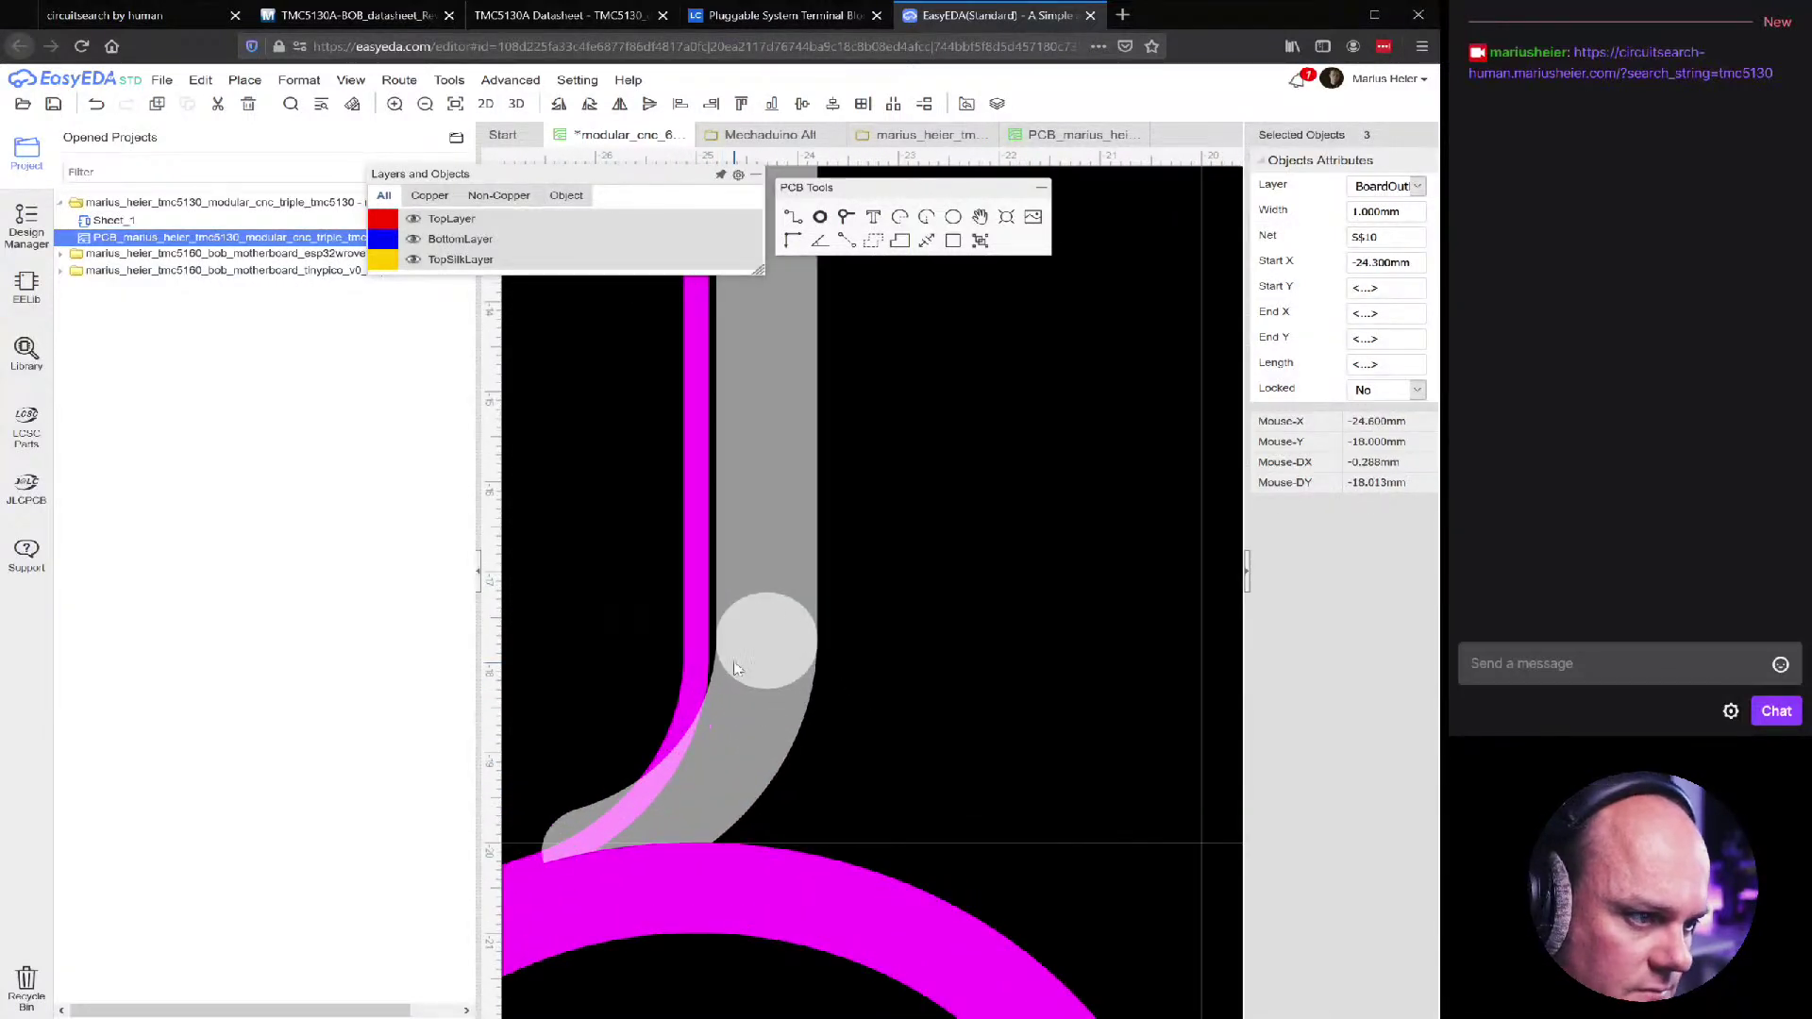
pyautogui.press('Left')
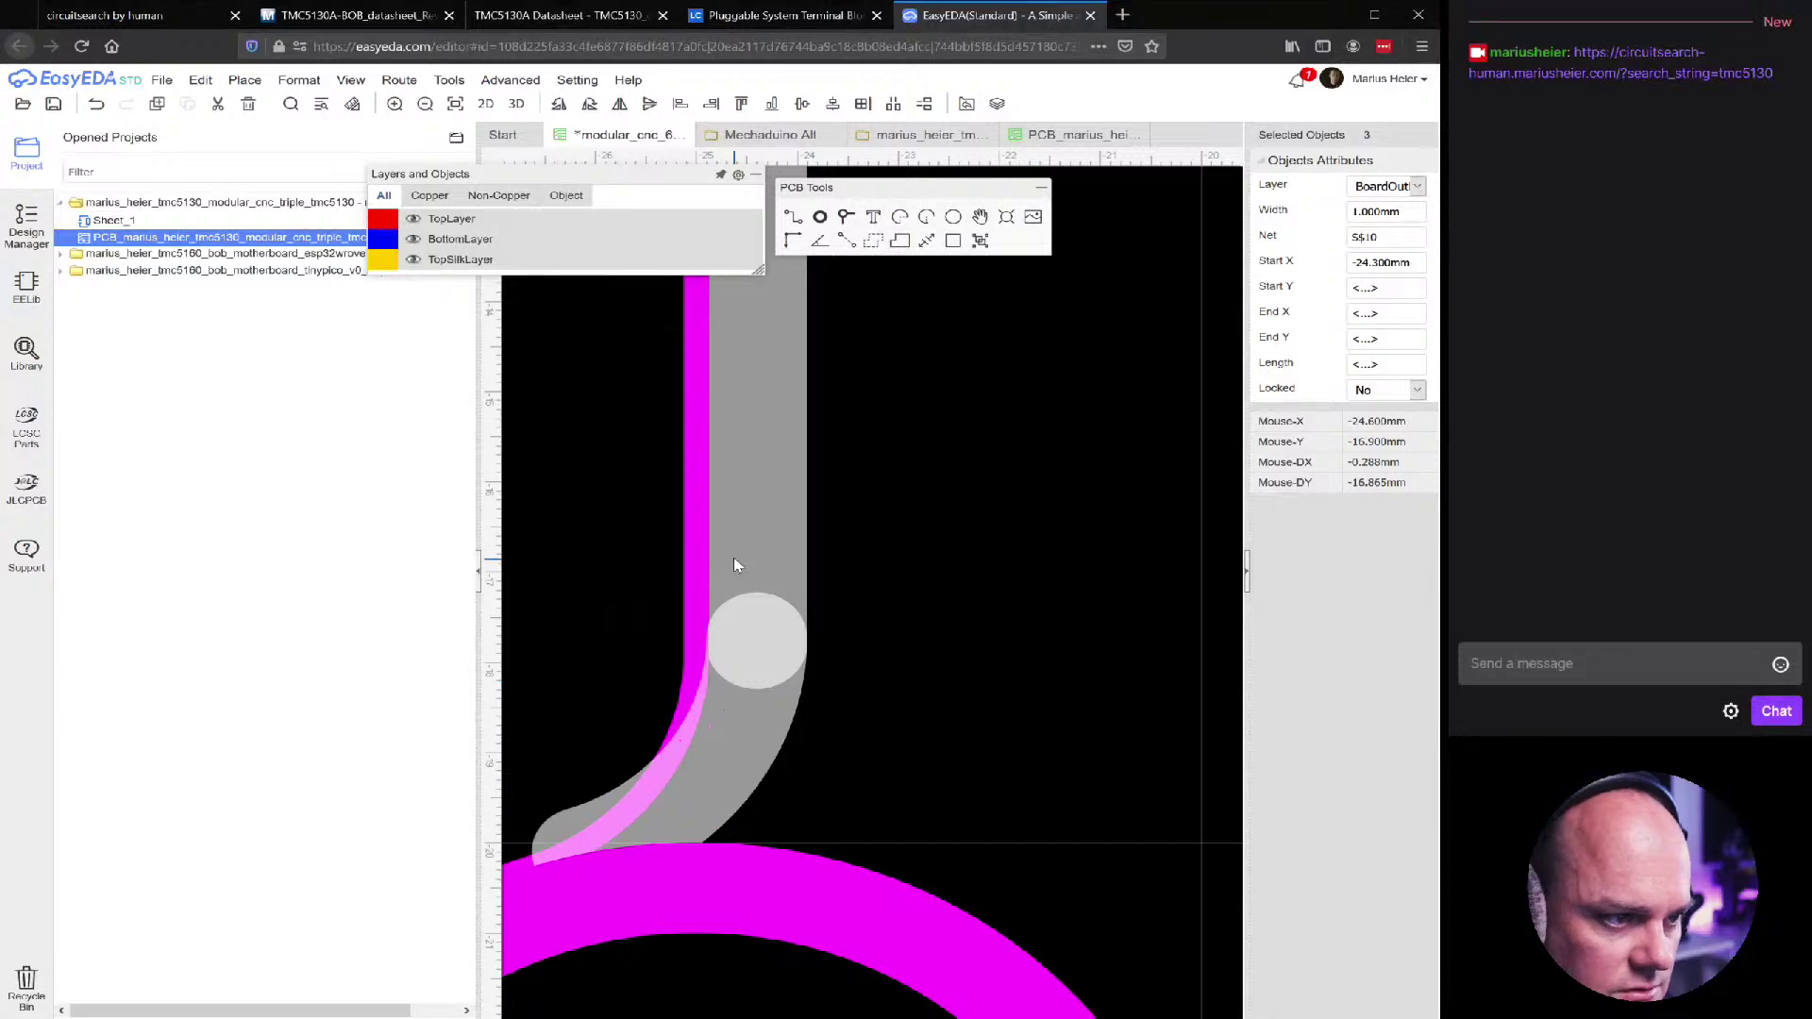
pyautogui.click(889, 626)
# Try shortening the wide lower arc to an end angle of 311° and shifting it down, then undo the shift
pyautogui.click(698, 770)
pyautogui.scroll(-2, 629, 831)
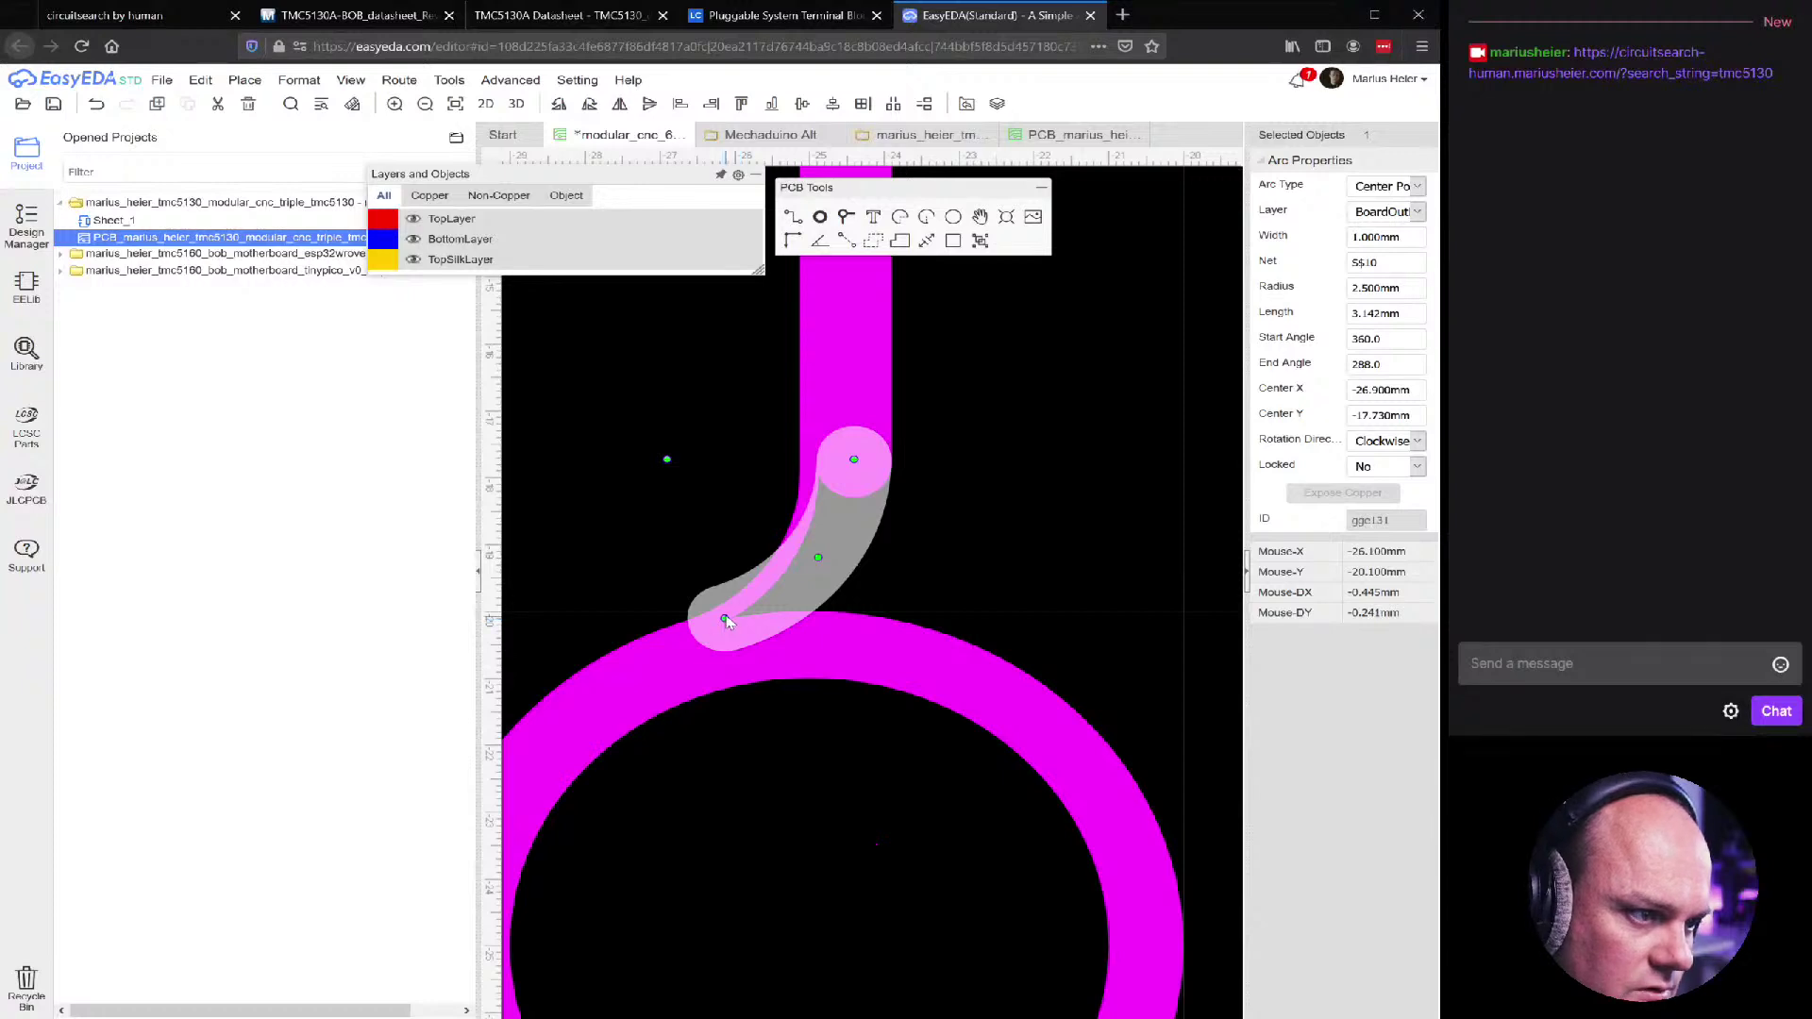
pyautogui.moveTo(725, 623); pyautogui.dragTo(802, 593)
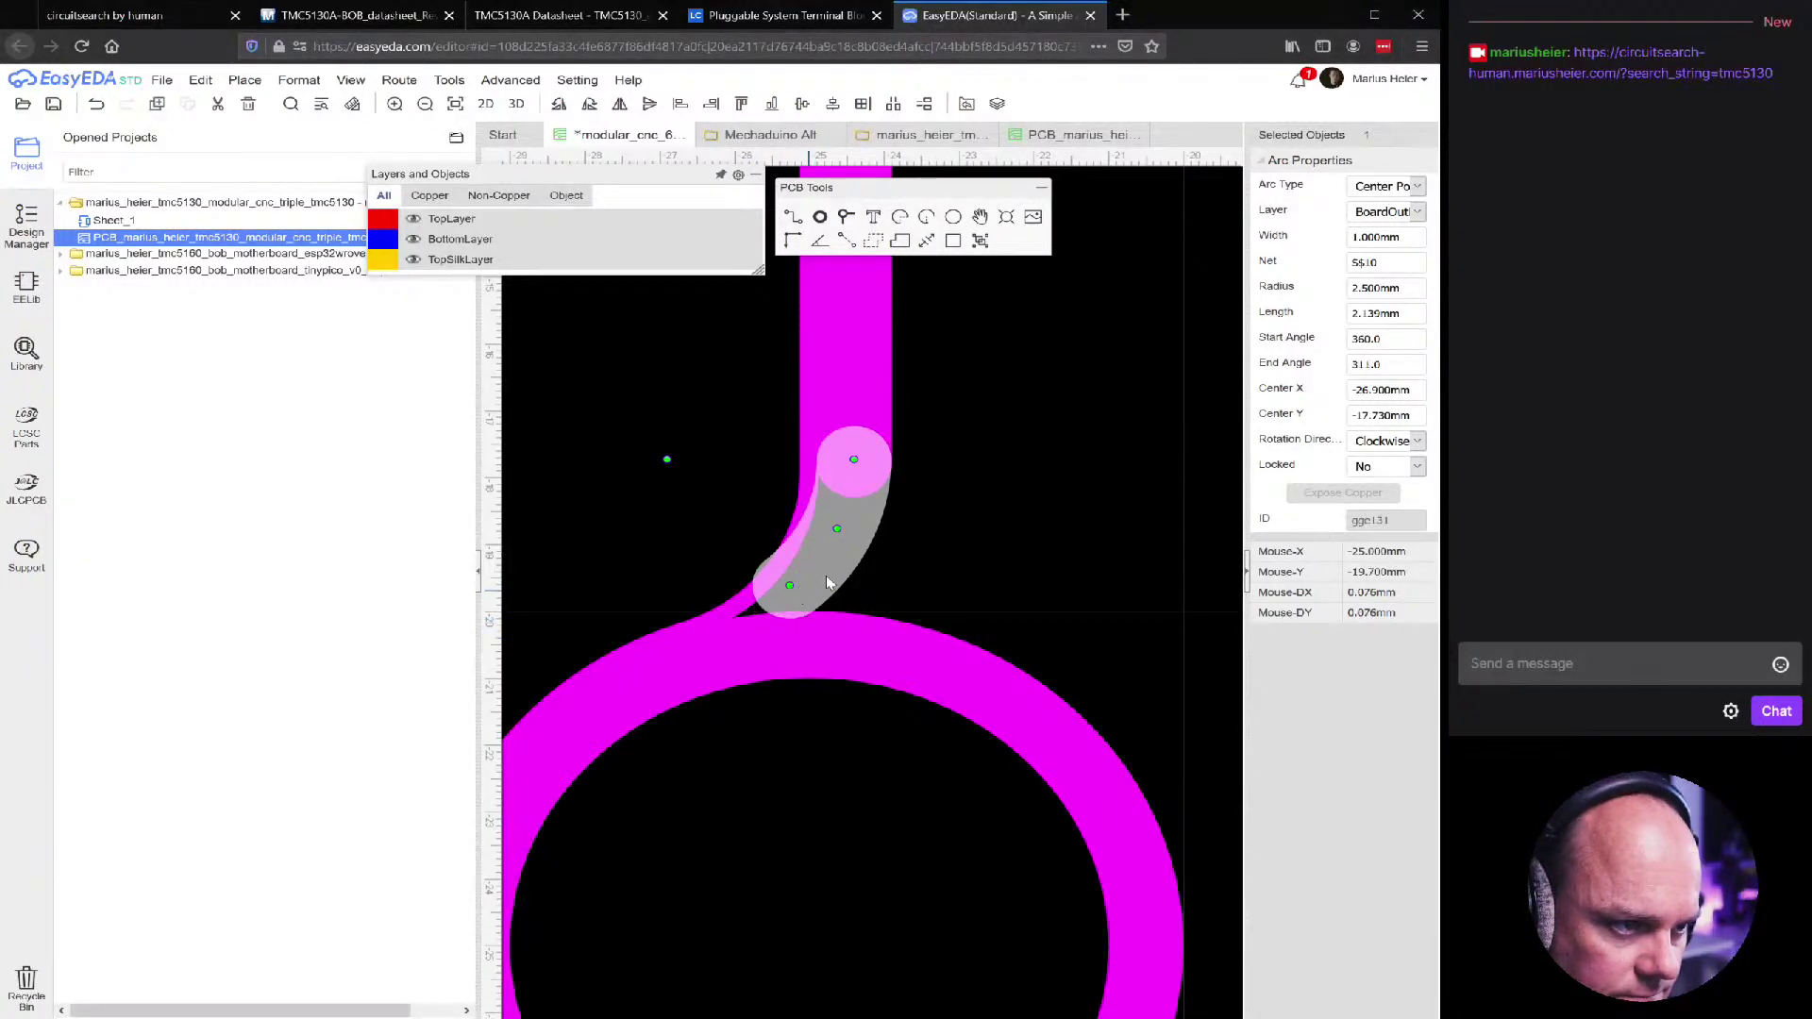
pyautogui.moveTo(860, 500); pyautogui.dragTo(852, 535)
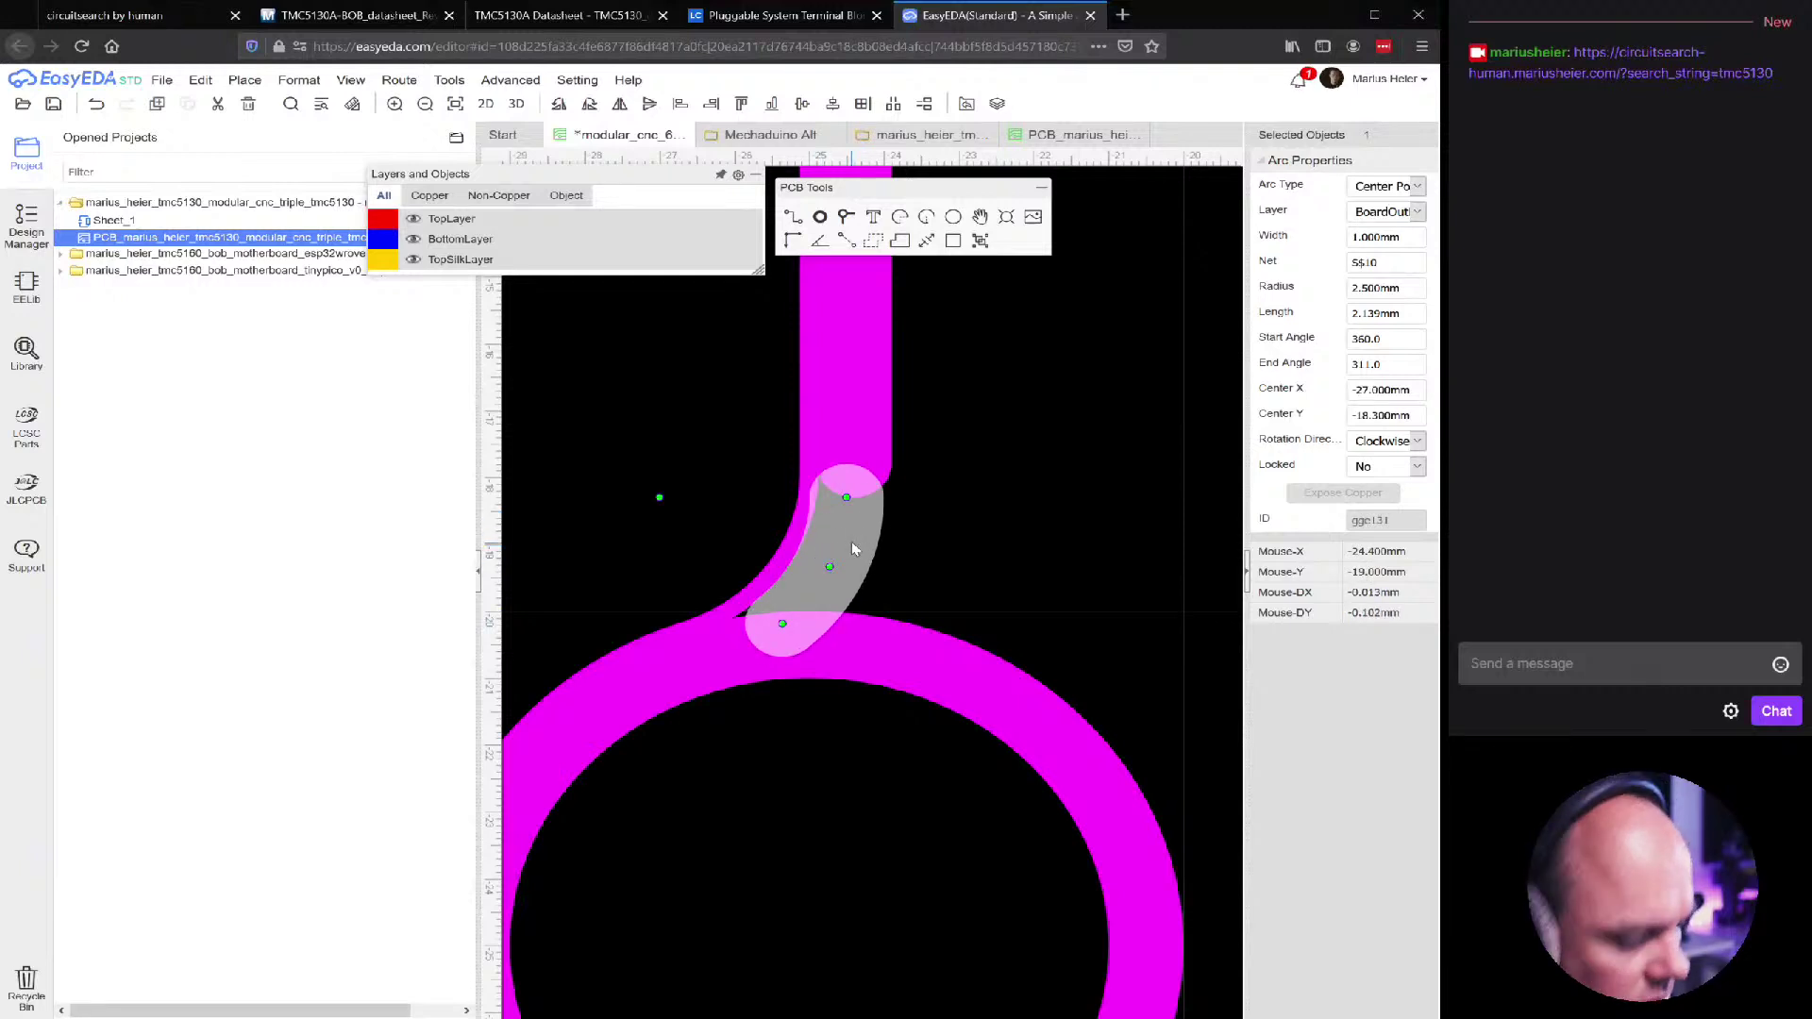
pyautogui.hotkey('ctrl', 'z')
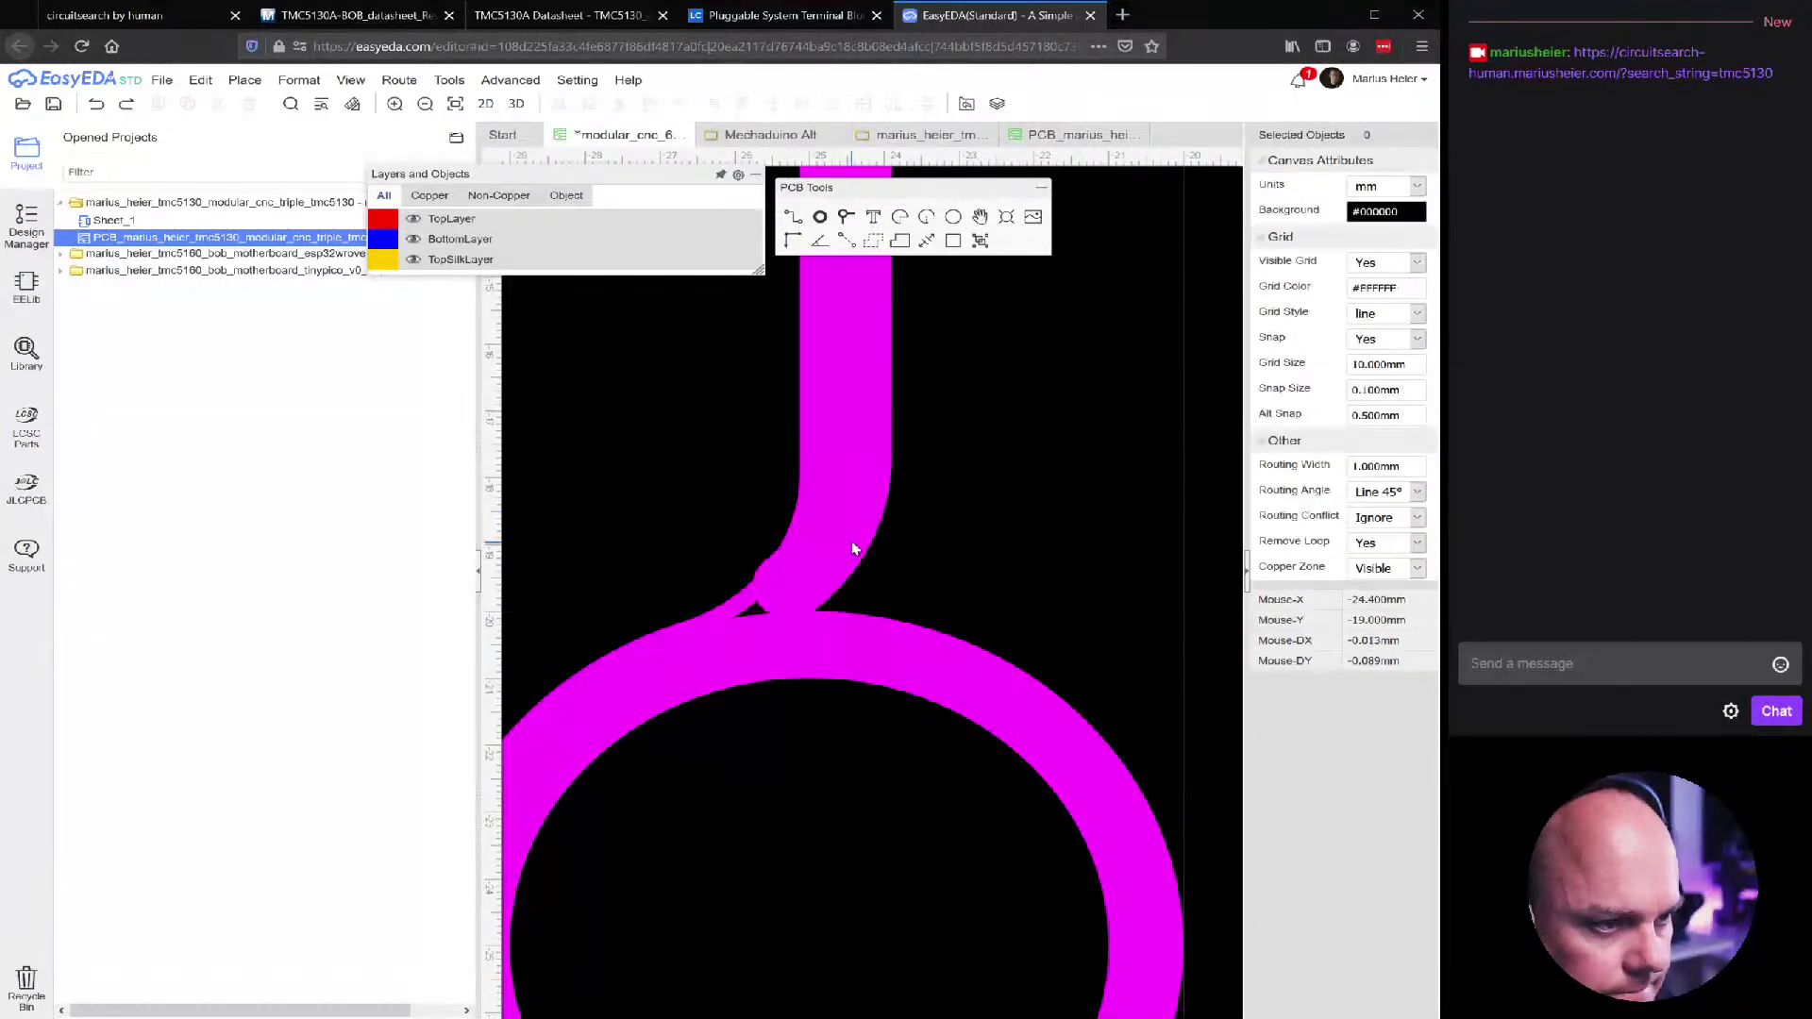
# Extend the wide lower arc back along the mounting ring to an end angle of 287.9°
pyautogui.click(839, 552)
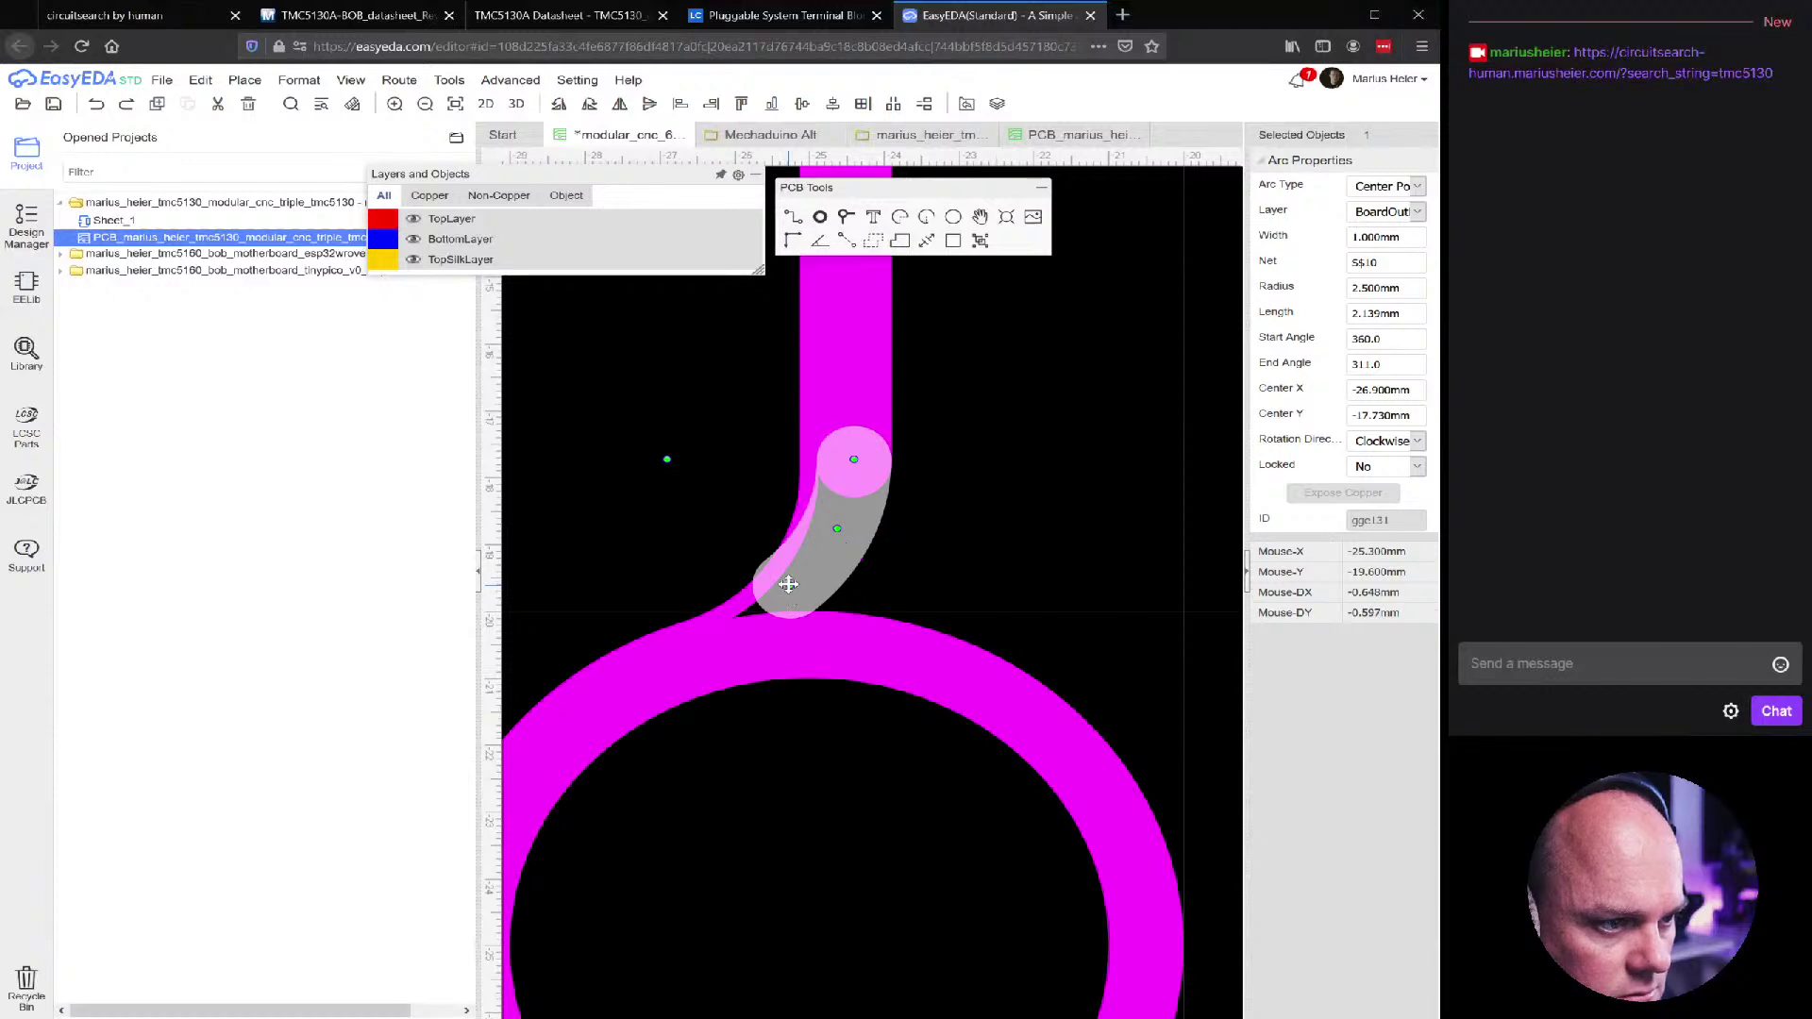
pyautogui.moveTo(788, 584); pyautogui.dragTo(698, 642)
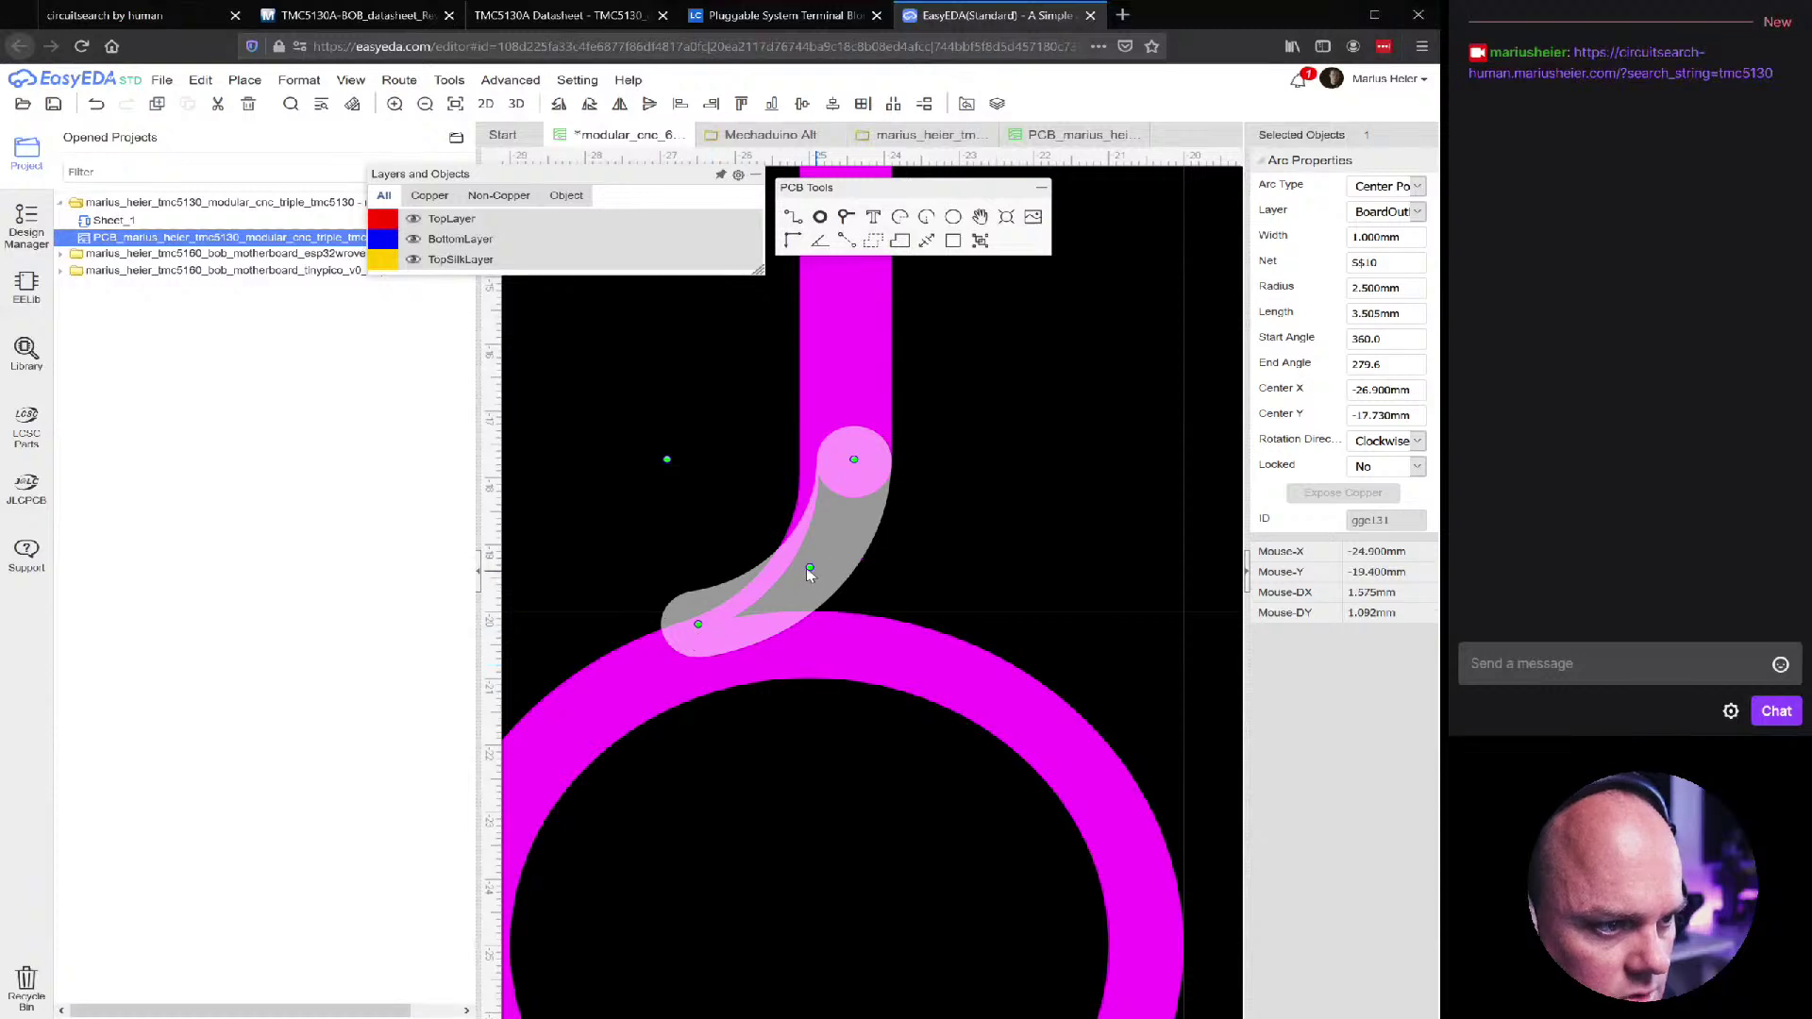
pyautogui.moveTo(699, 626); pyautogui.dragTo(723, 616)
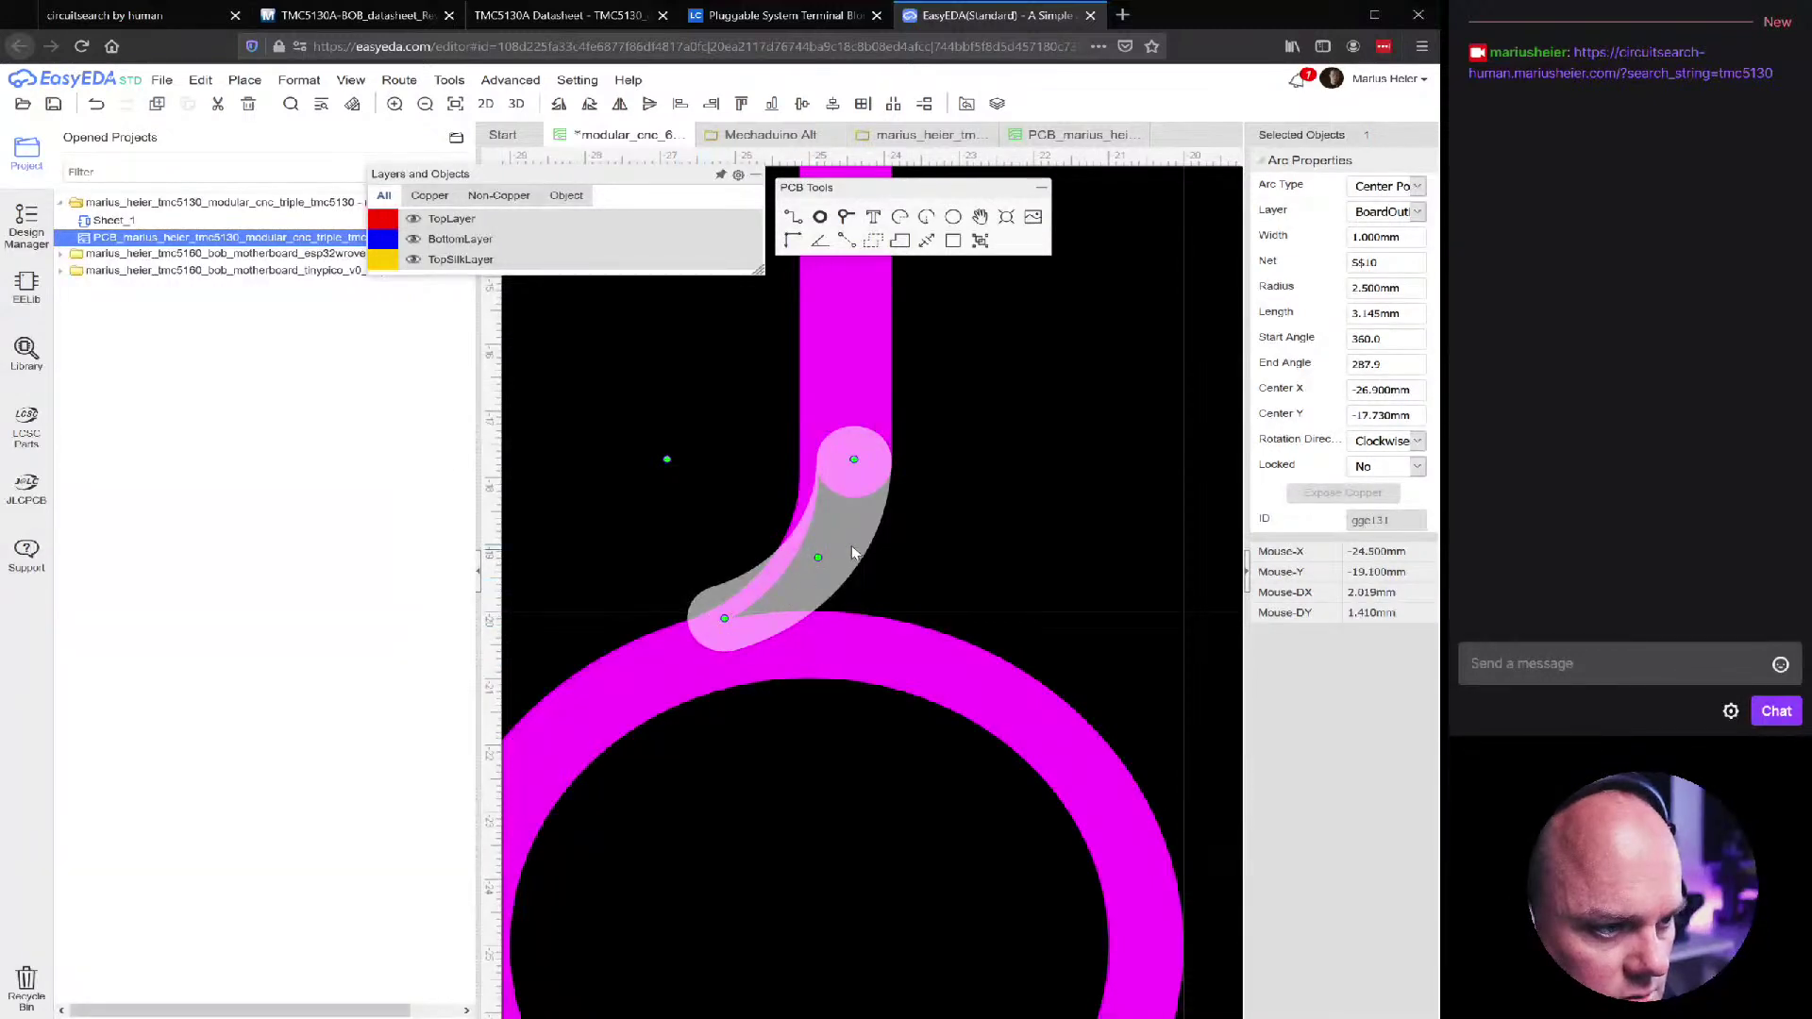
# Try aligning the wide arc with the thin arc by nudging it down and shifting it toward the board's interior
pyautogui.press('Down')
pyautogui.press('Down')
pyautogui.press('Down')
pyautogui.press('Down')
pyautogui.press('Down')
pyautogui.press('Down')
pyautogui.press('Down')
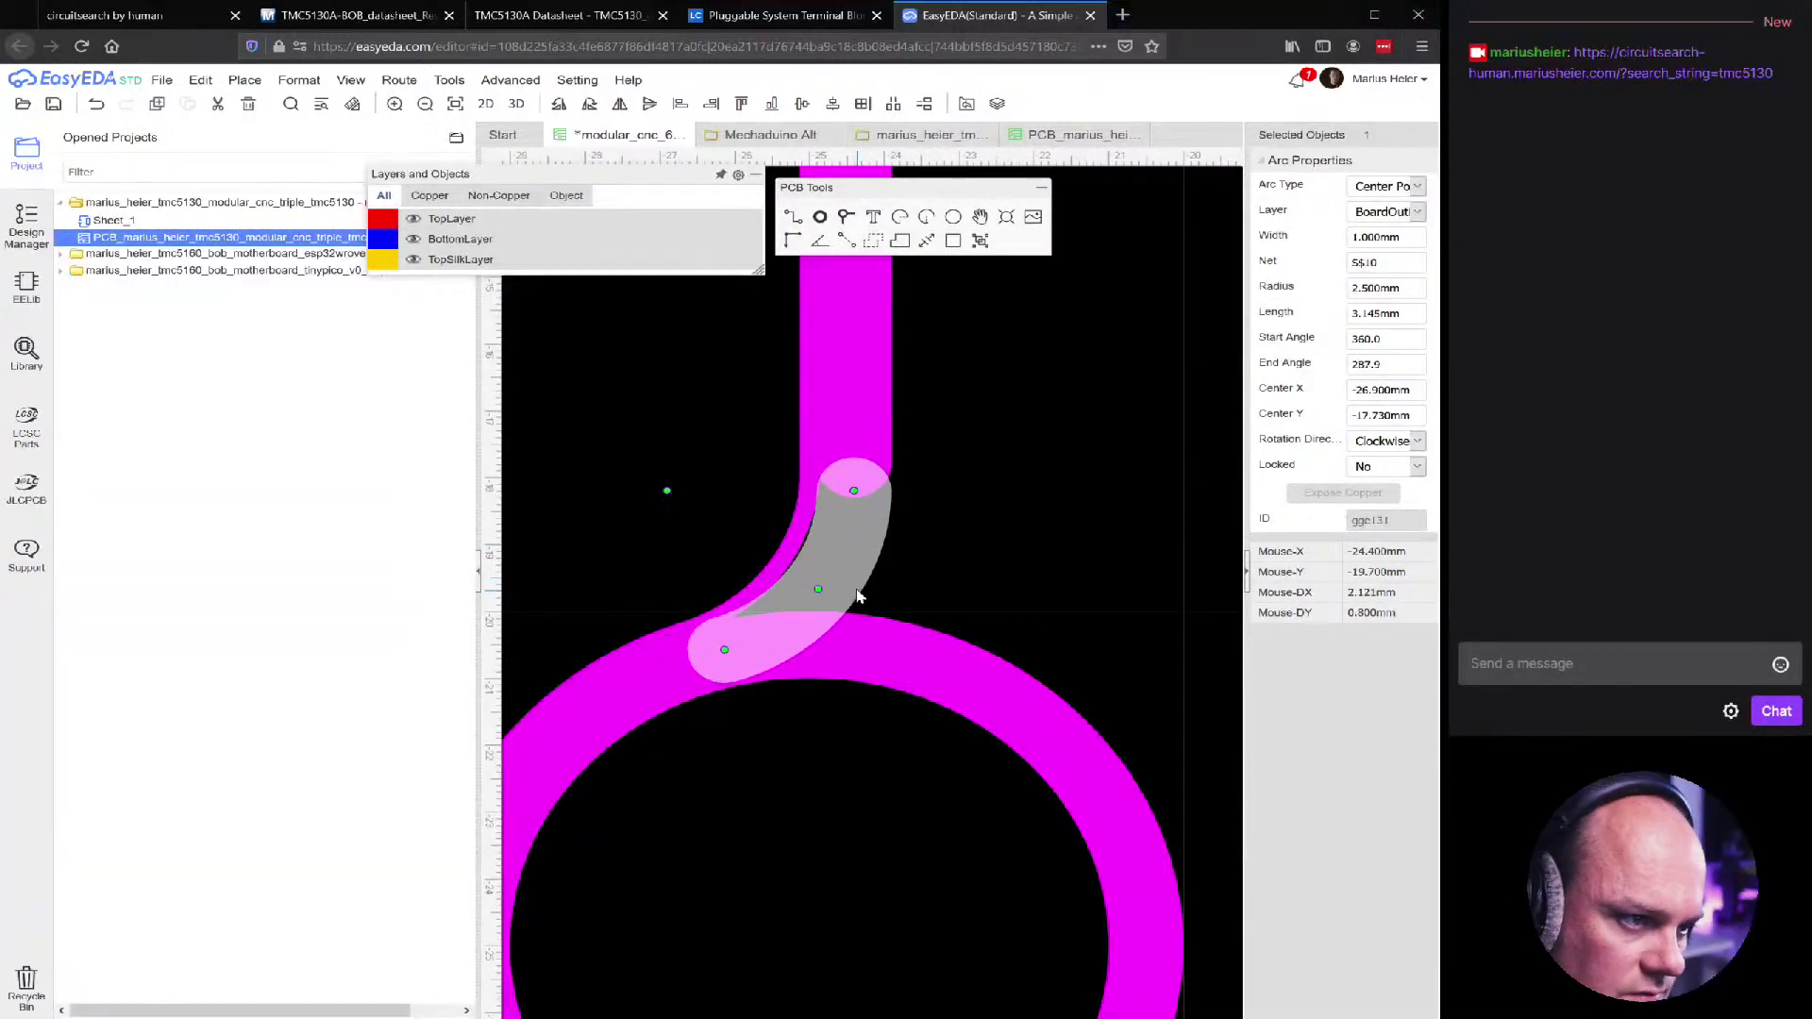
pyautogui.click(778, 566)
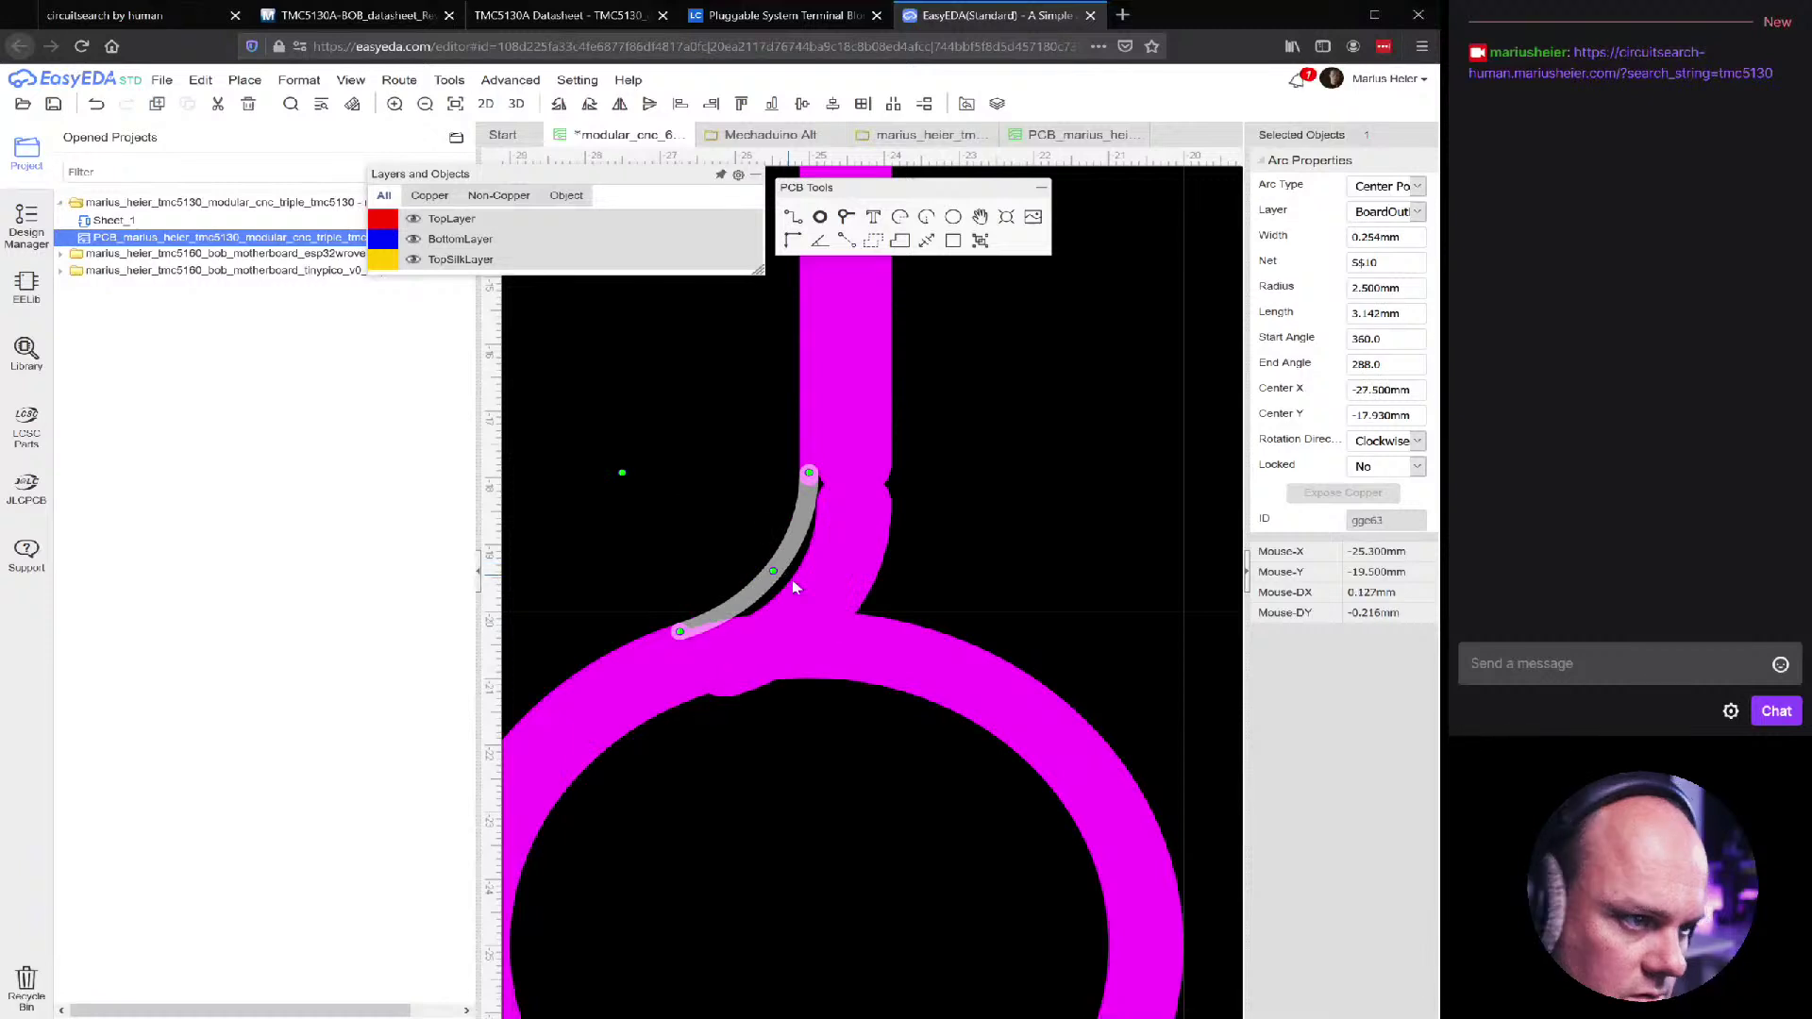
pyautogui.click(859, 589)
pyautogui.moveTo(845, 570); pyautogui.dragTo(868, 581)
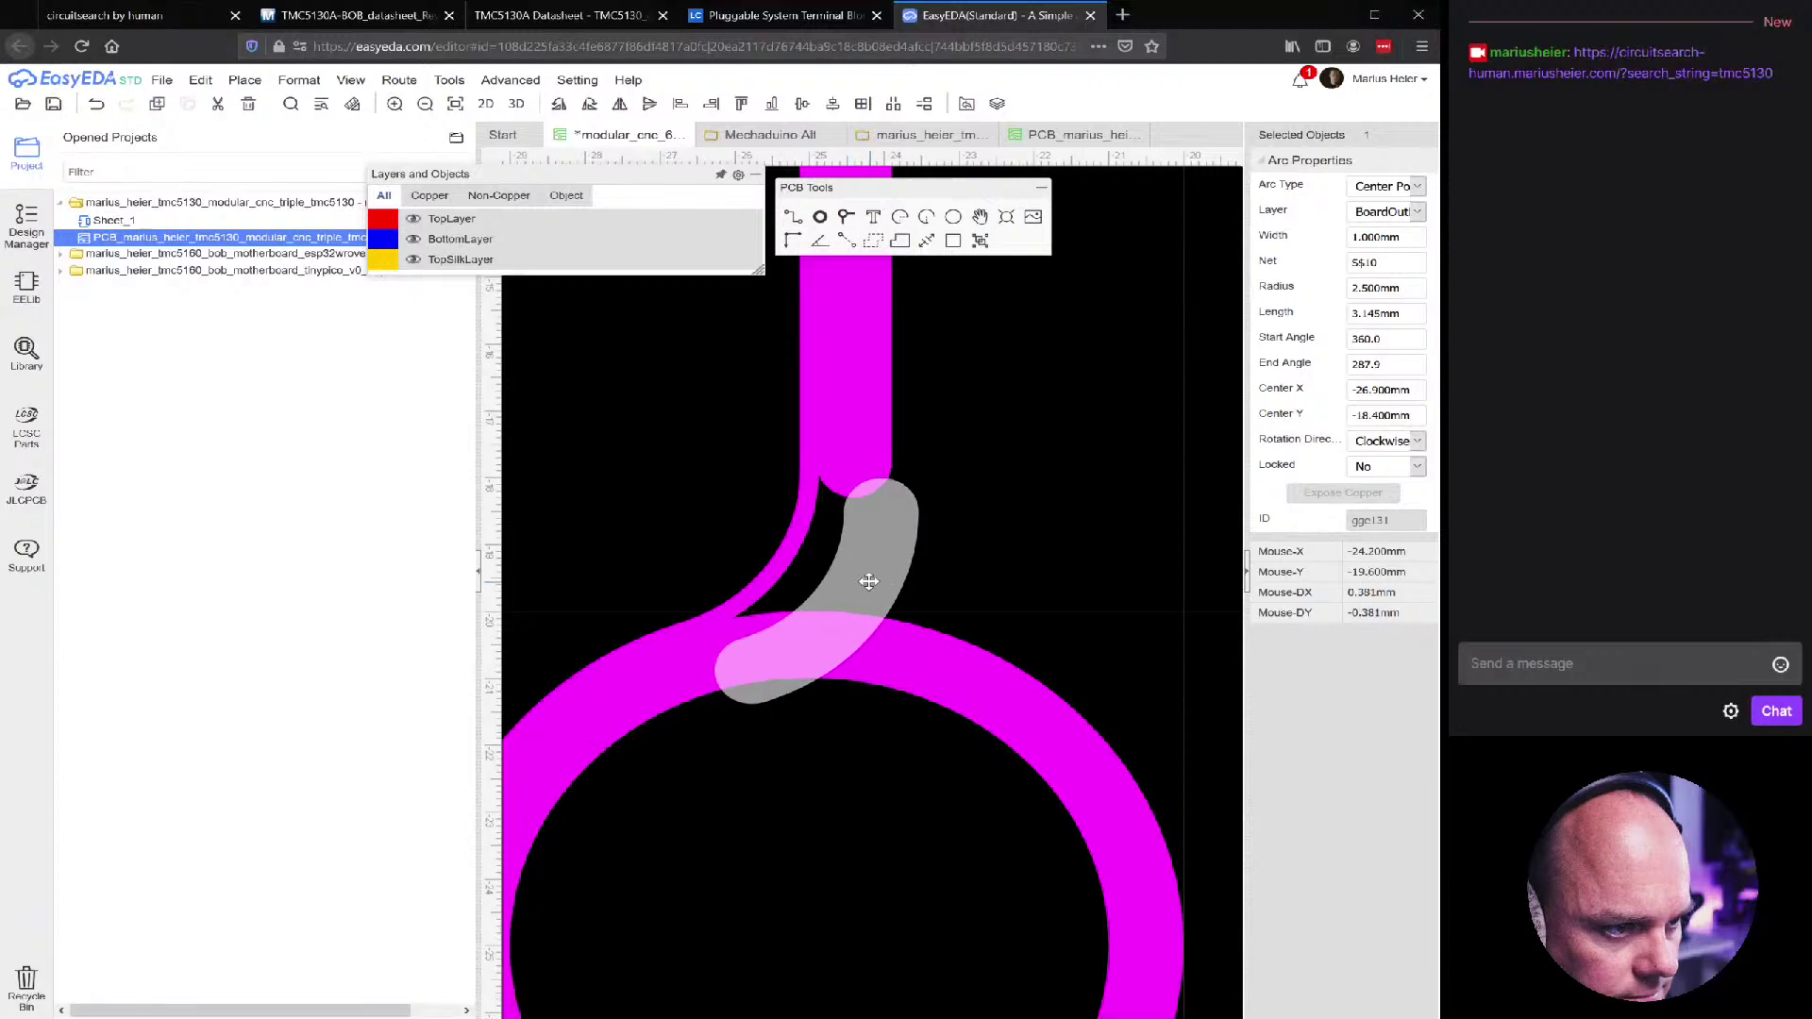
# Try applying the thin arc's centre X value of -27.5 mm to the wide arc
pyautogui.click(797, 556)
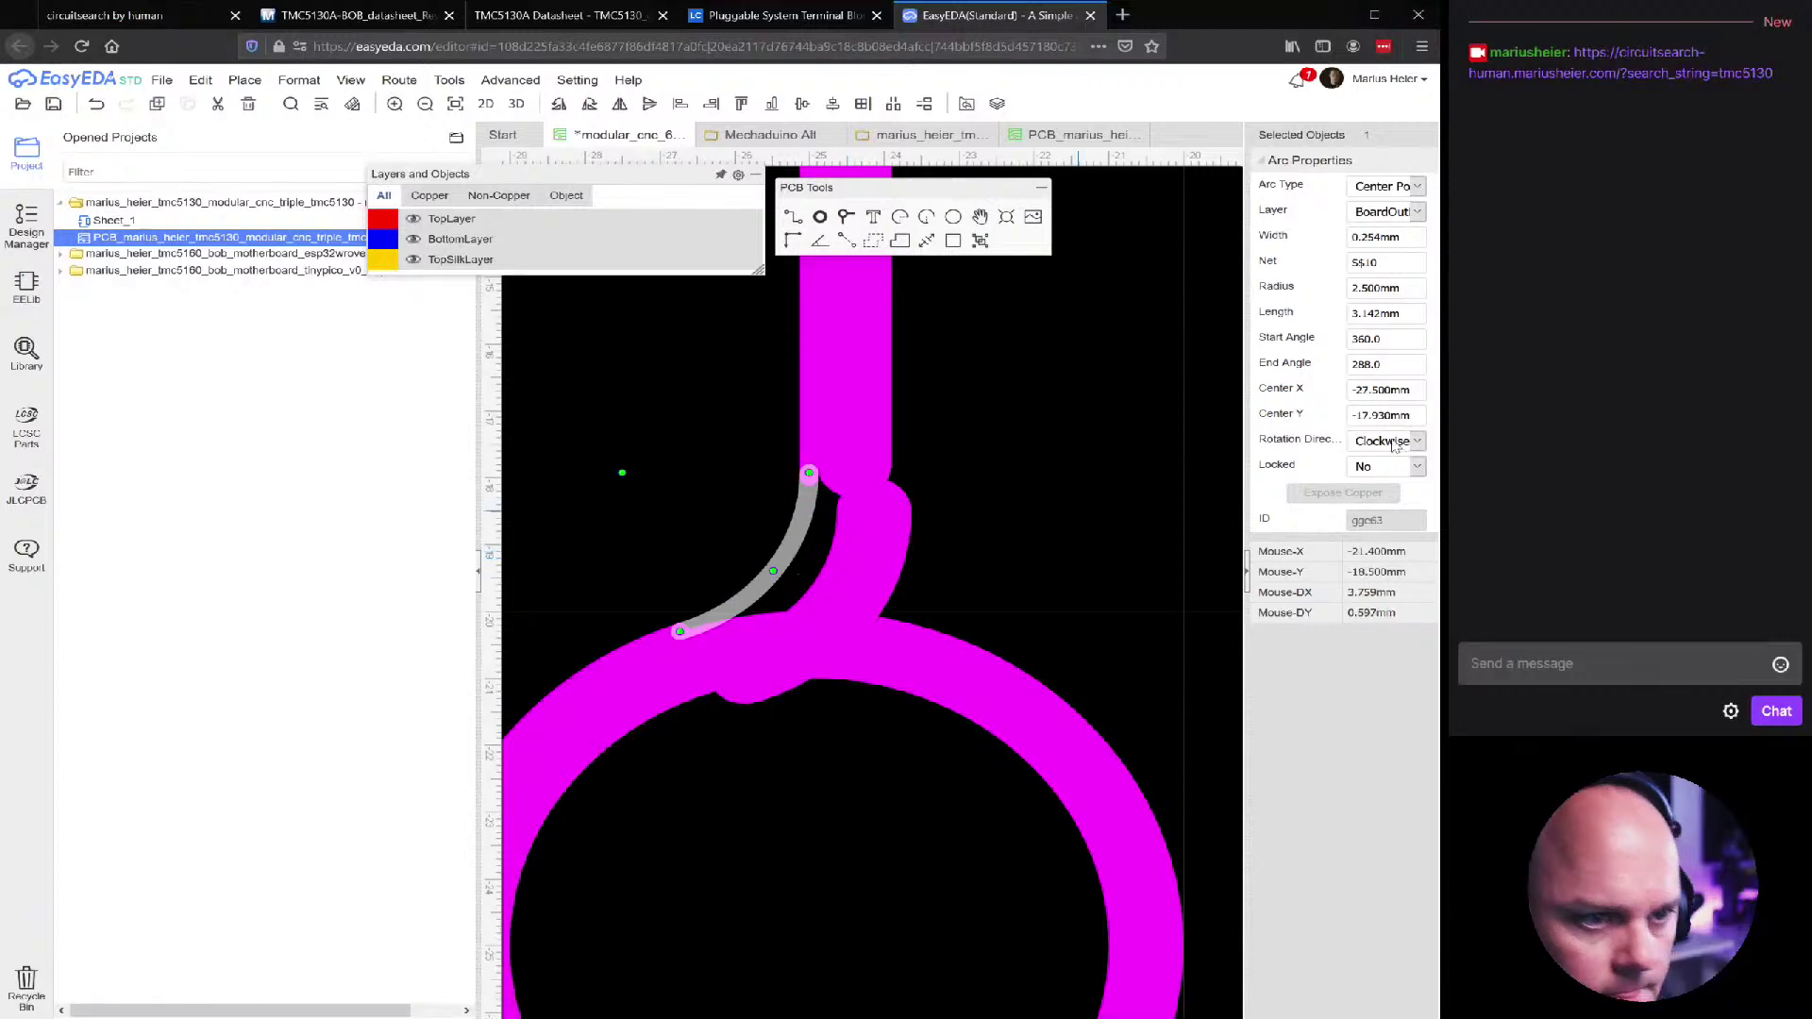
pyautogui.click(1419, 388)
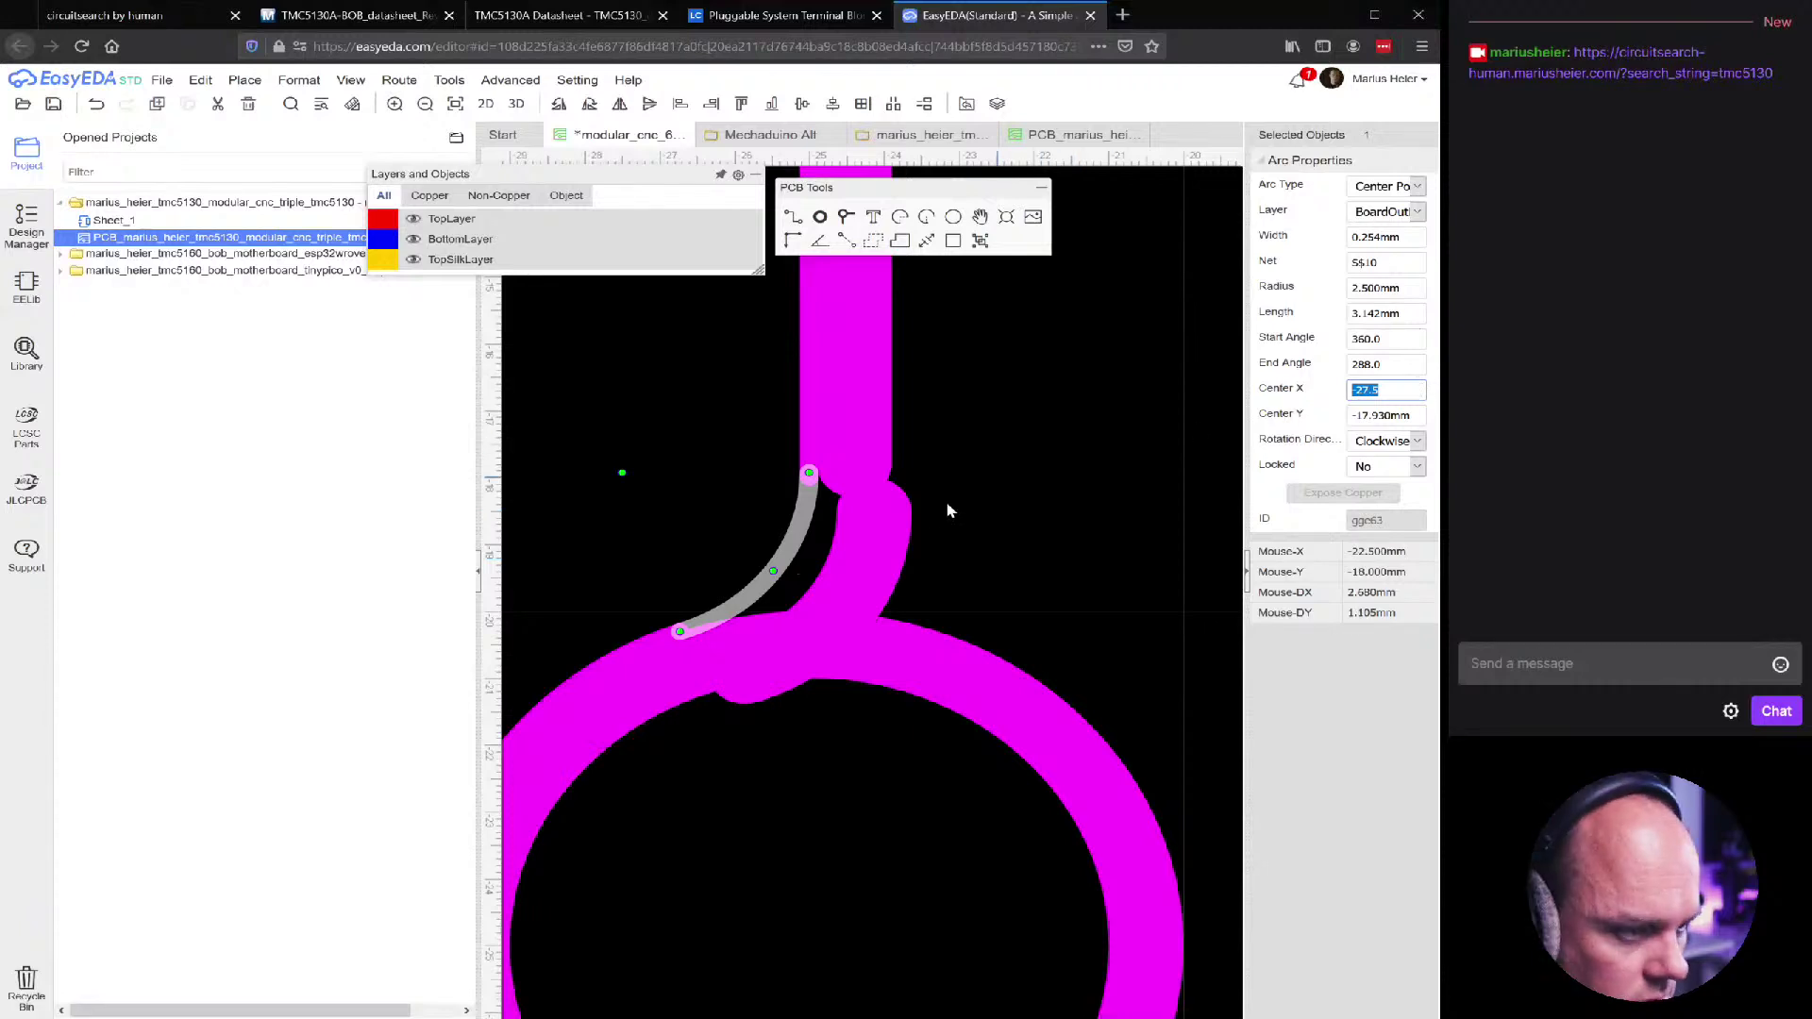
pyautogui.click(886, 523)
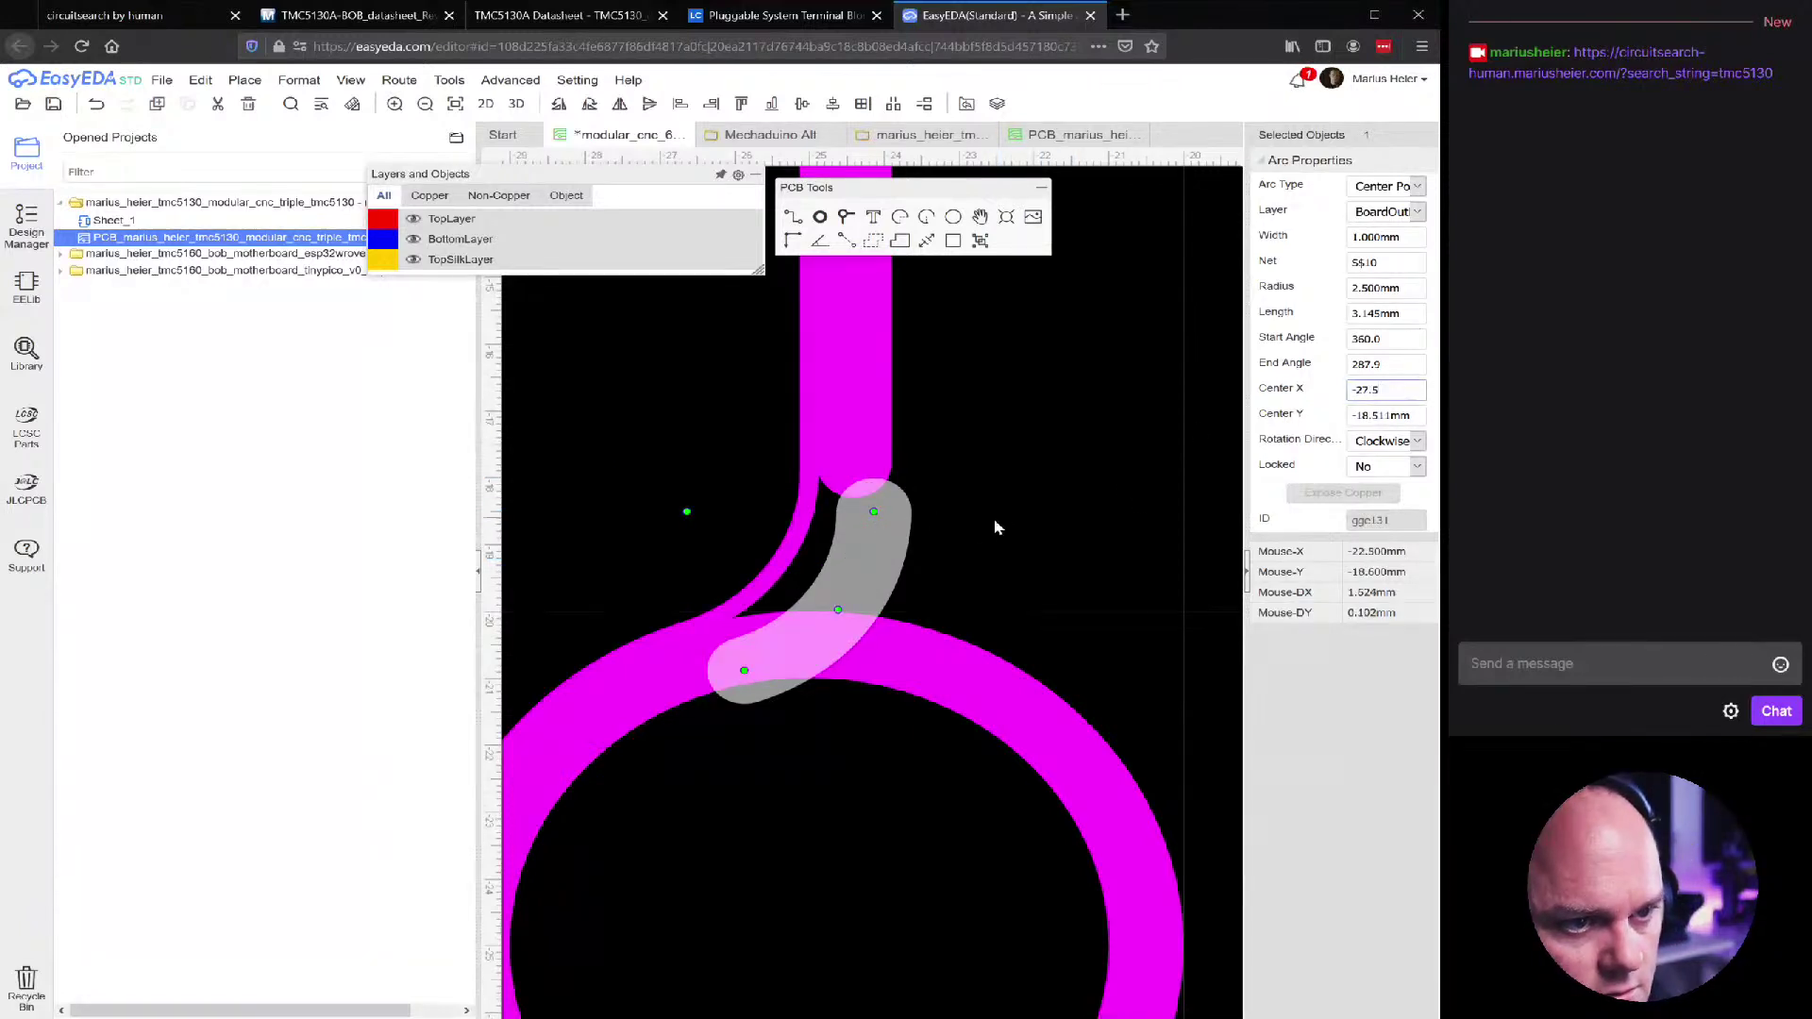
pyautogui.click(671, 525)
# Set the wide arc's centre Y to -17.93 mm, matching the thin arc
pyautogui.click(790, 549)
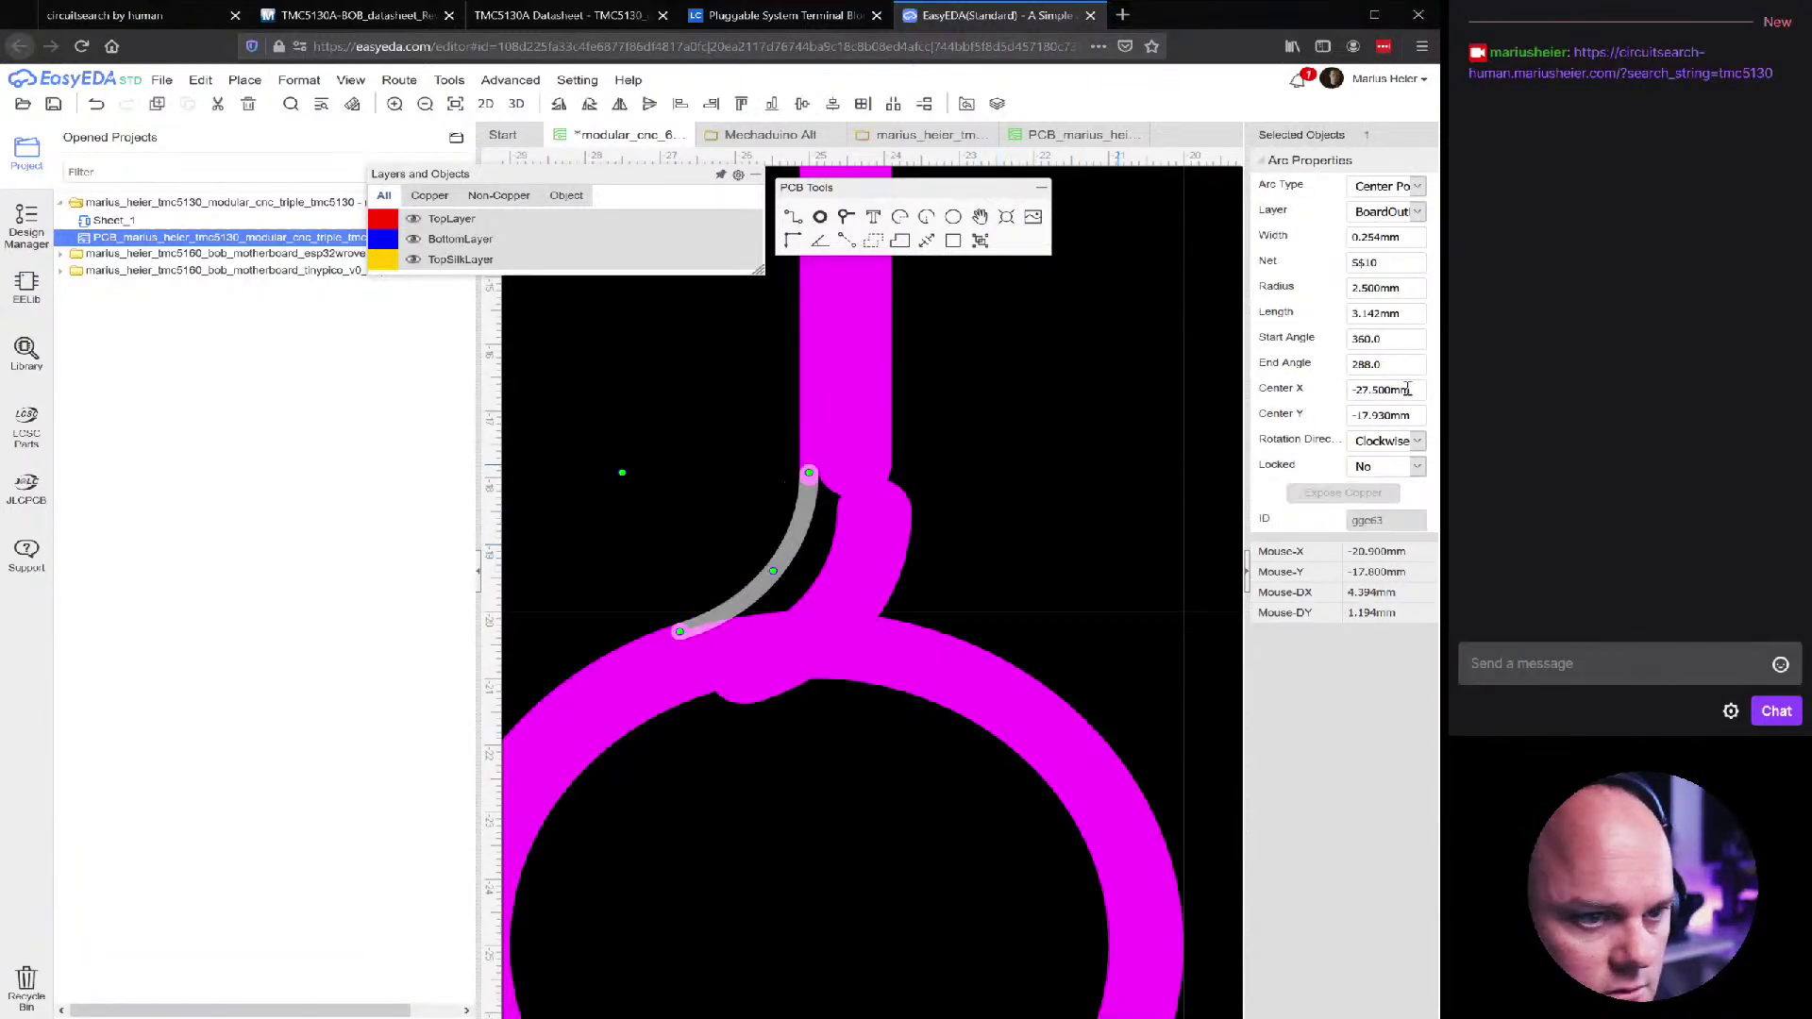
pyautogui.click(1401, 420)
pyautogui.click(978, 485)
pyautogui.click(894, 540)
pyautogui.click(1396, 420)
pyautogui.write('-17.93')
pyautogui.press('Return')
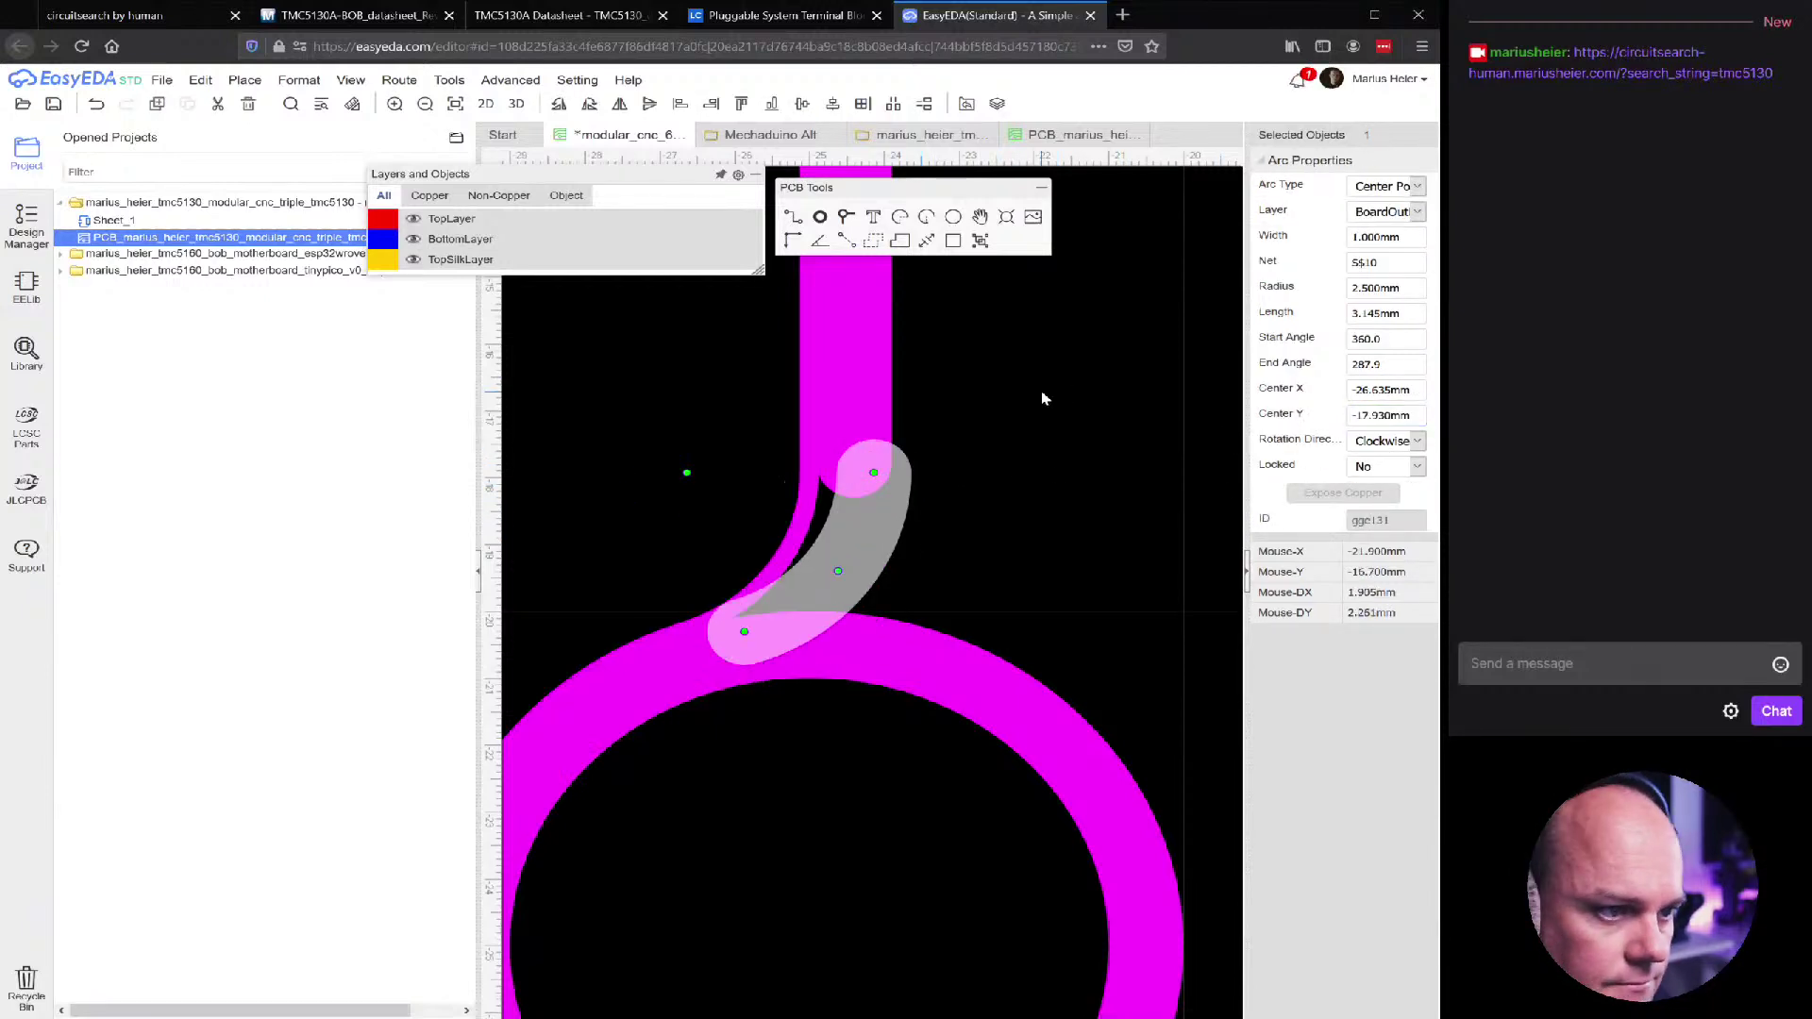
# Set the wide arc's centre X to -27.5 mm so that it is concentric with the thin arc
pyautogui.click(991, 424)
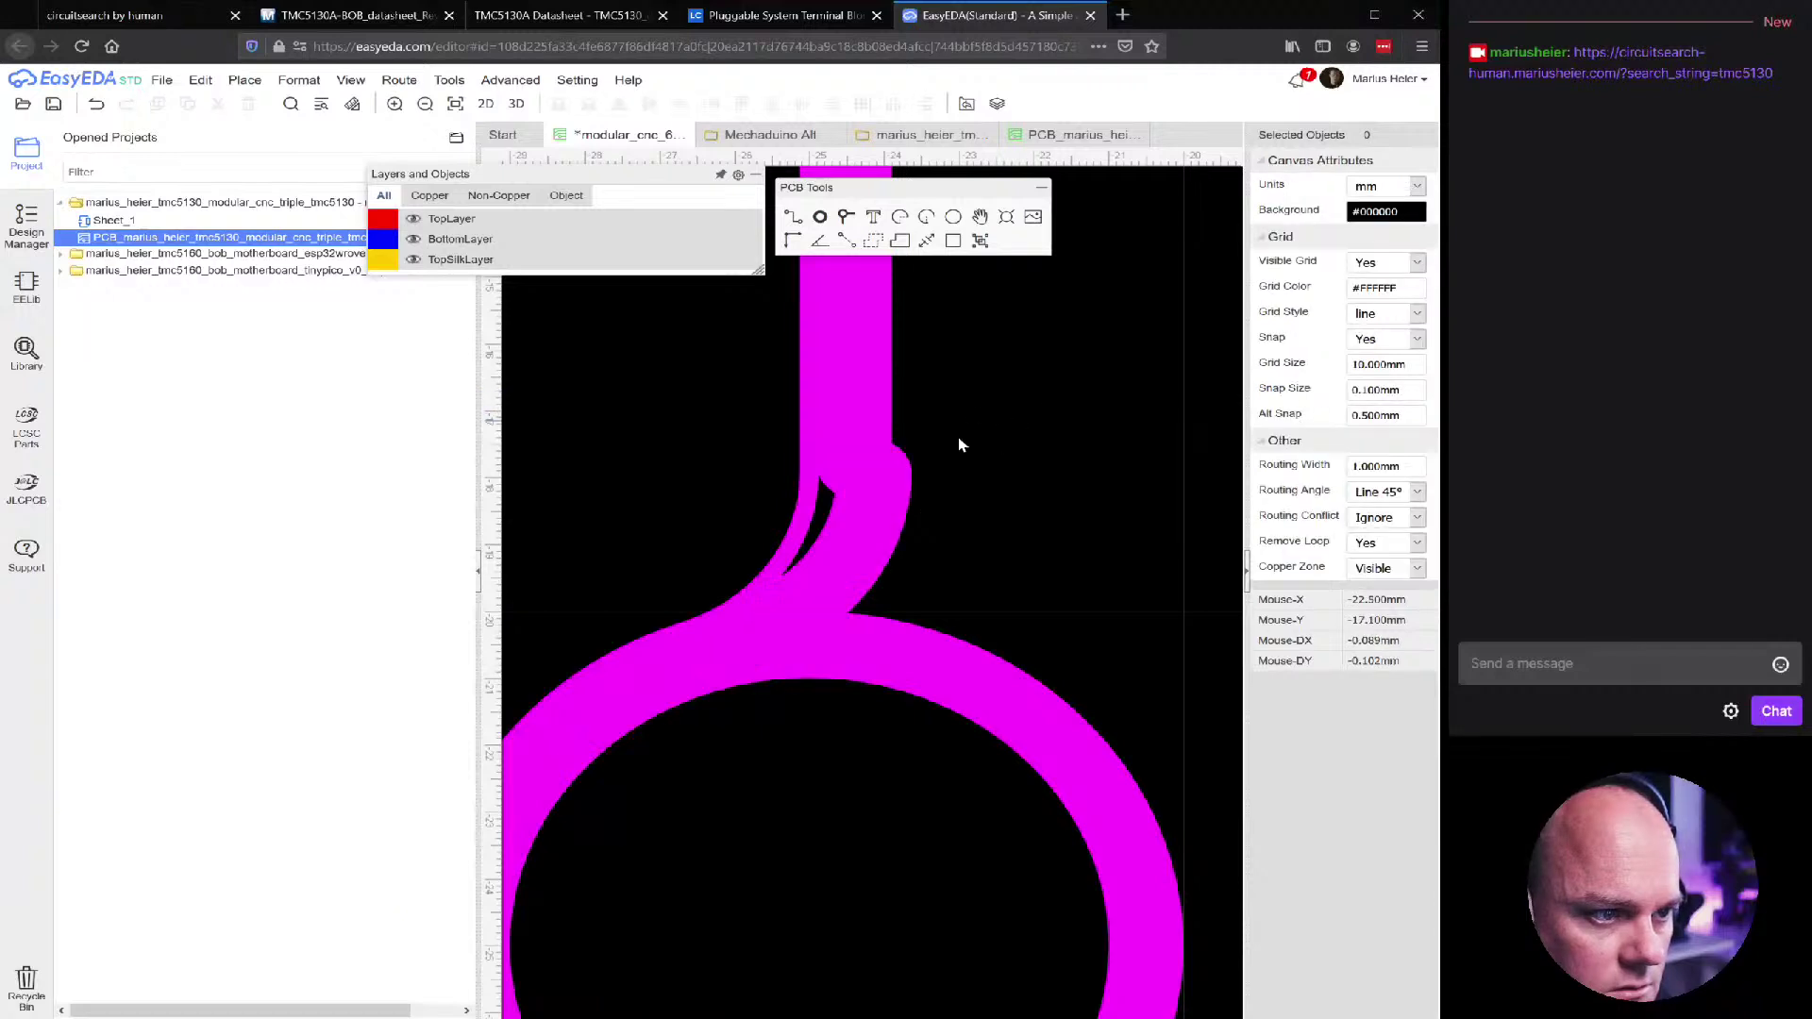
pyautogui.click(797, 526)
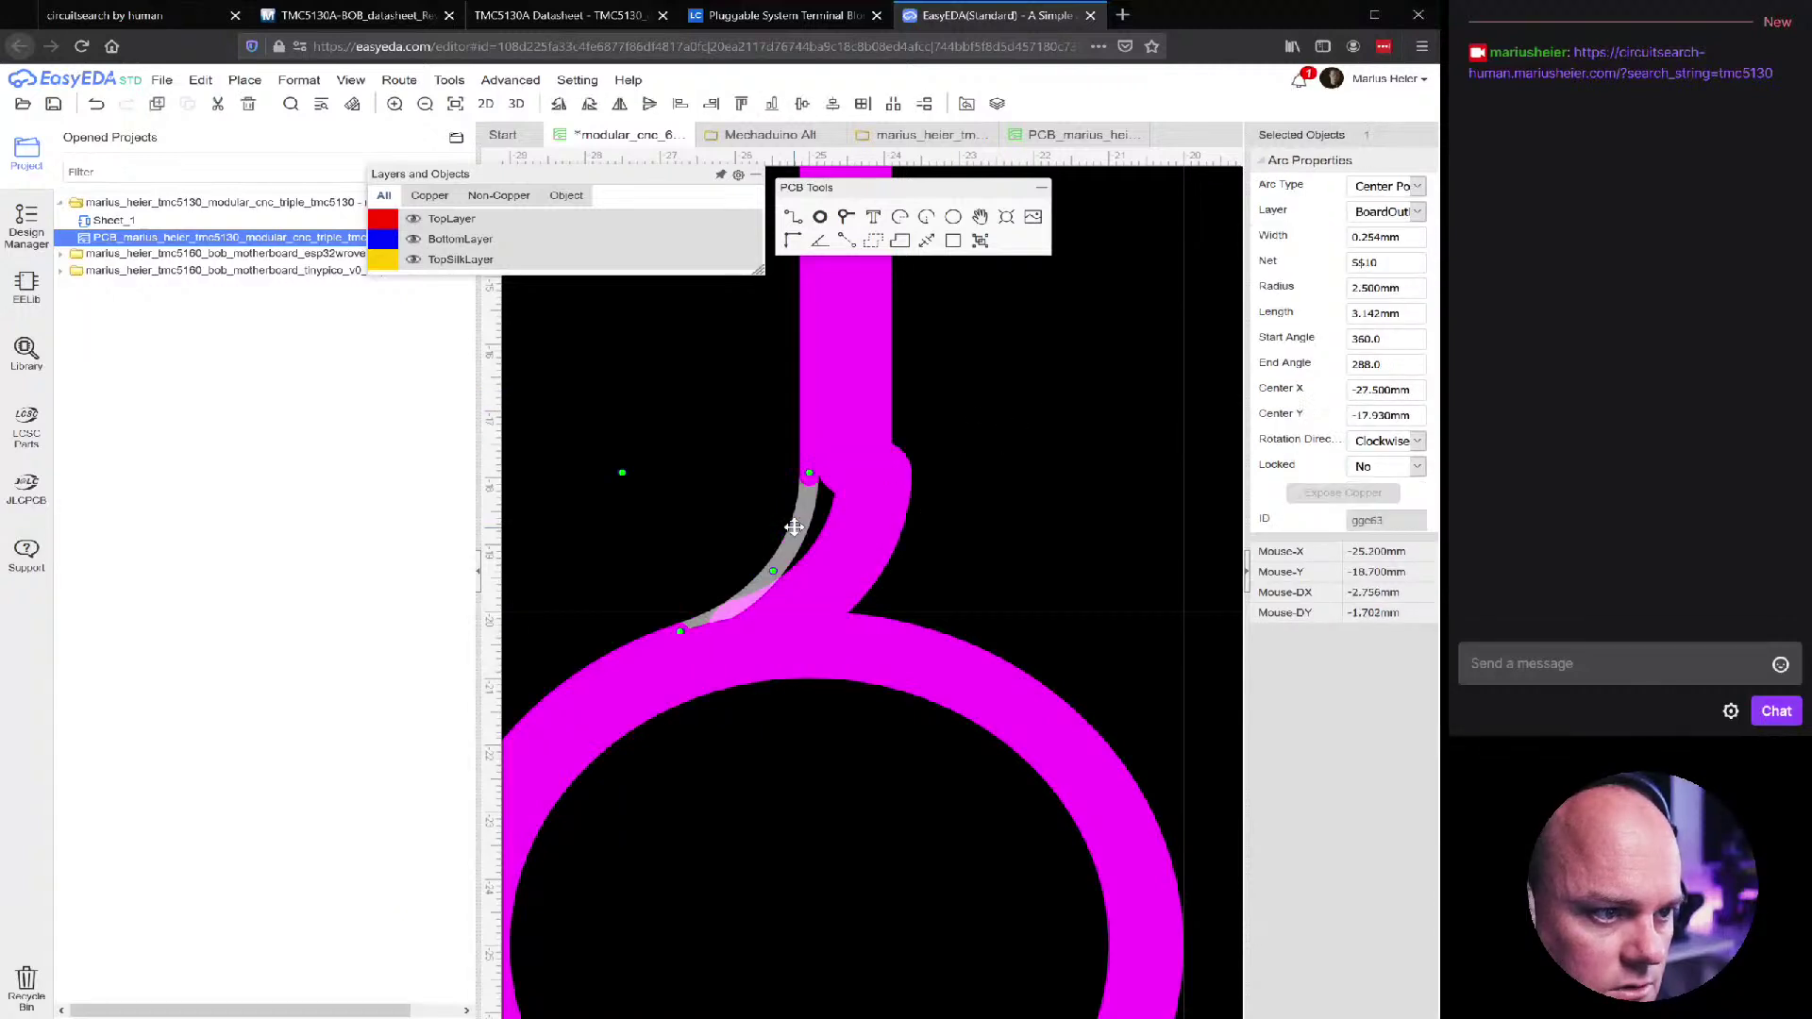
pyautogui.click(852, 530)
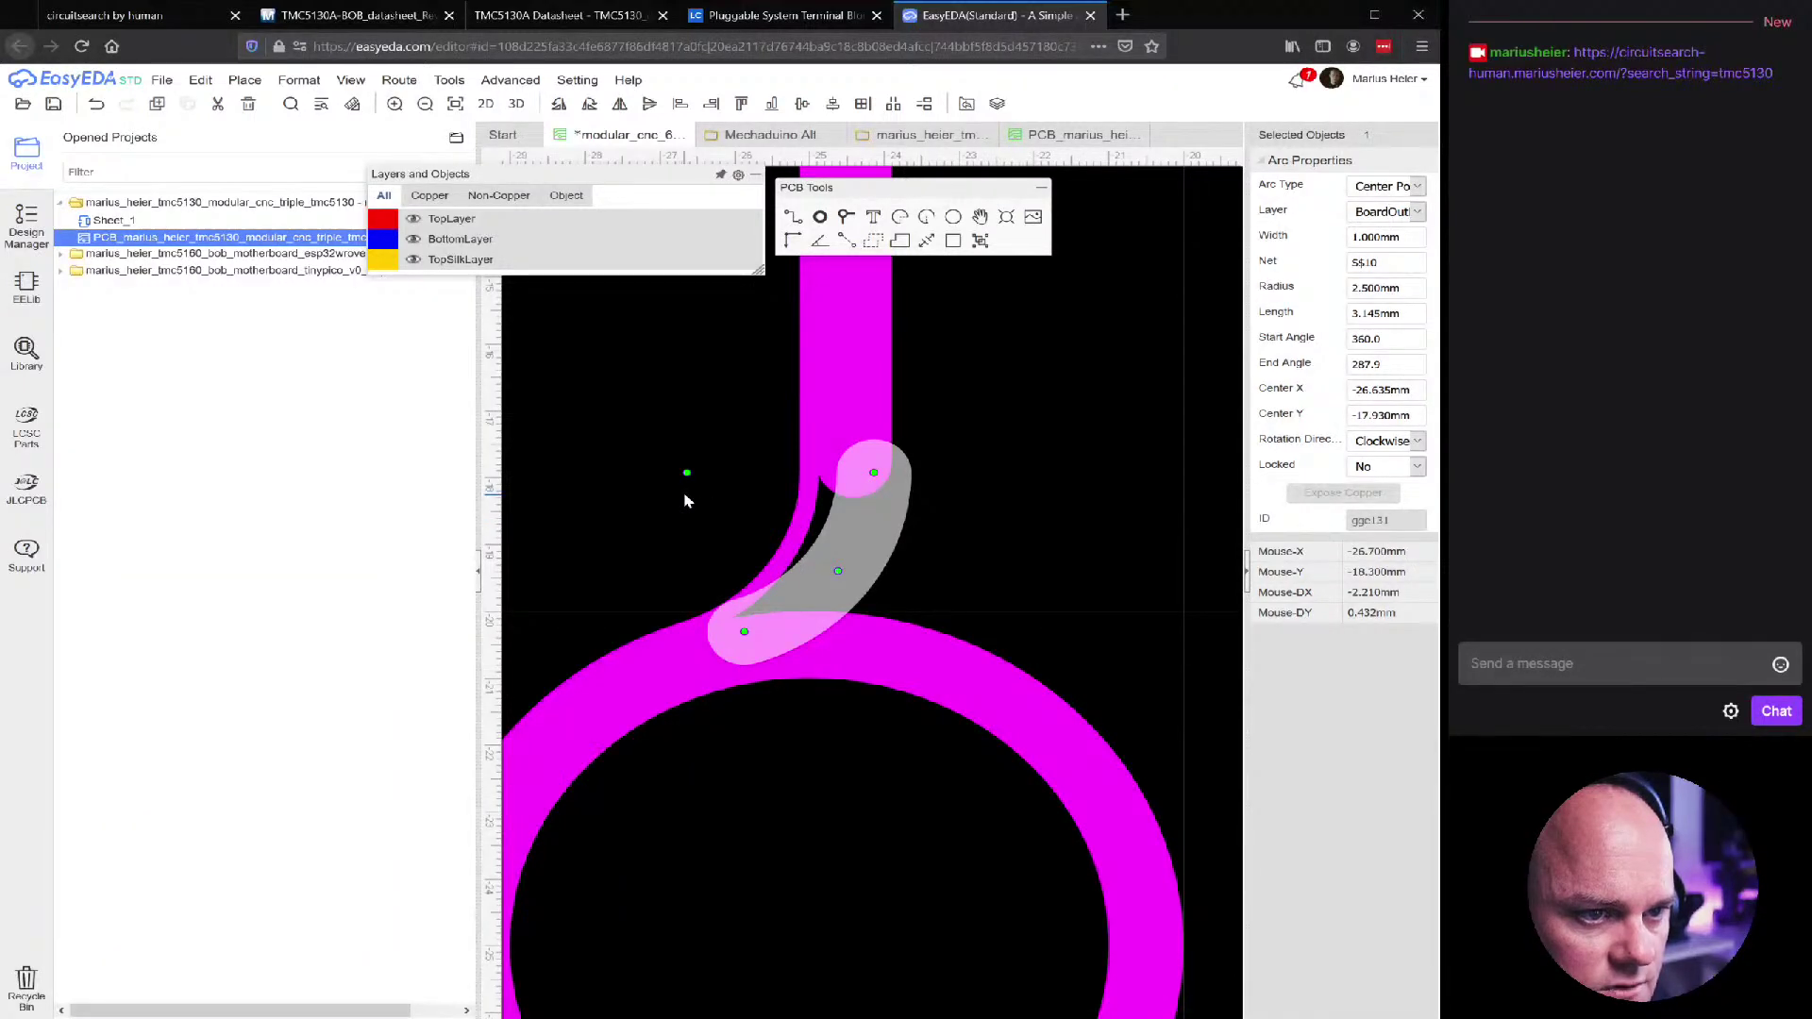
pyautogui.click(800, 531)
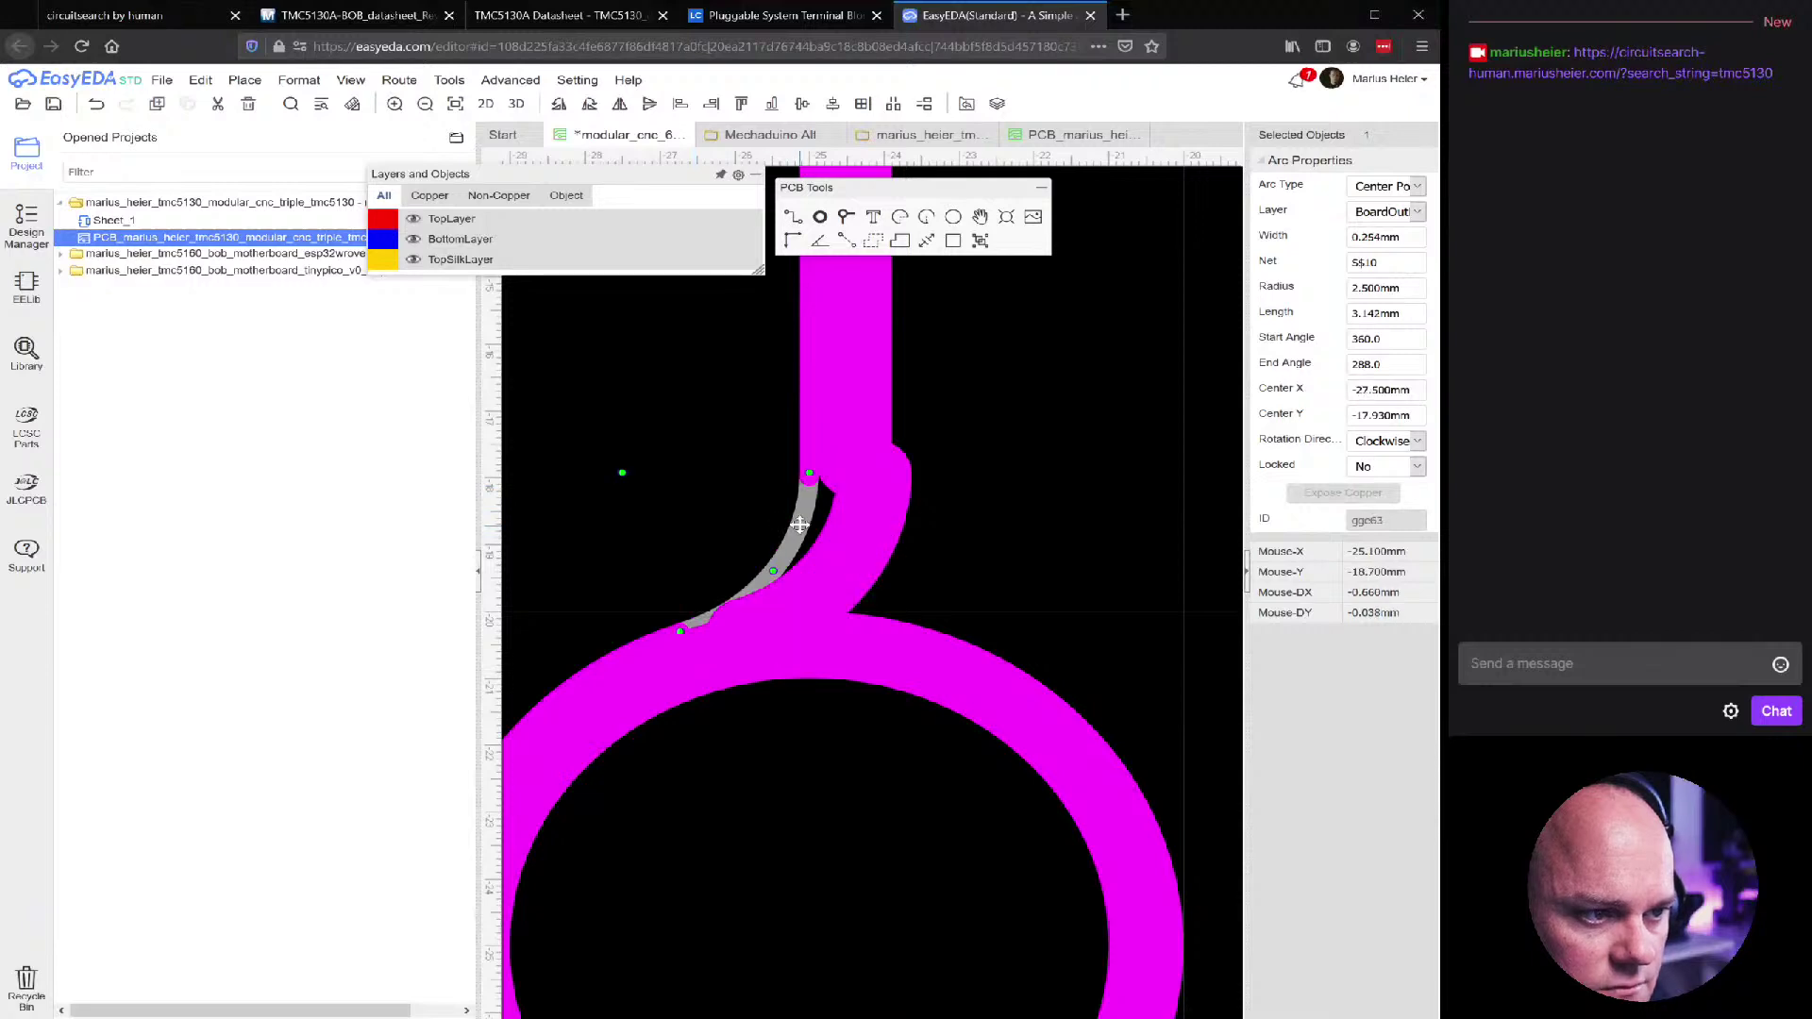
pyautogui.click(1406, 389)
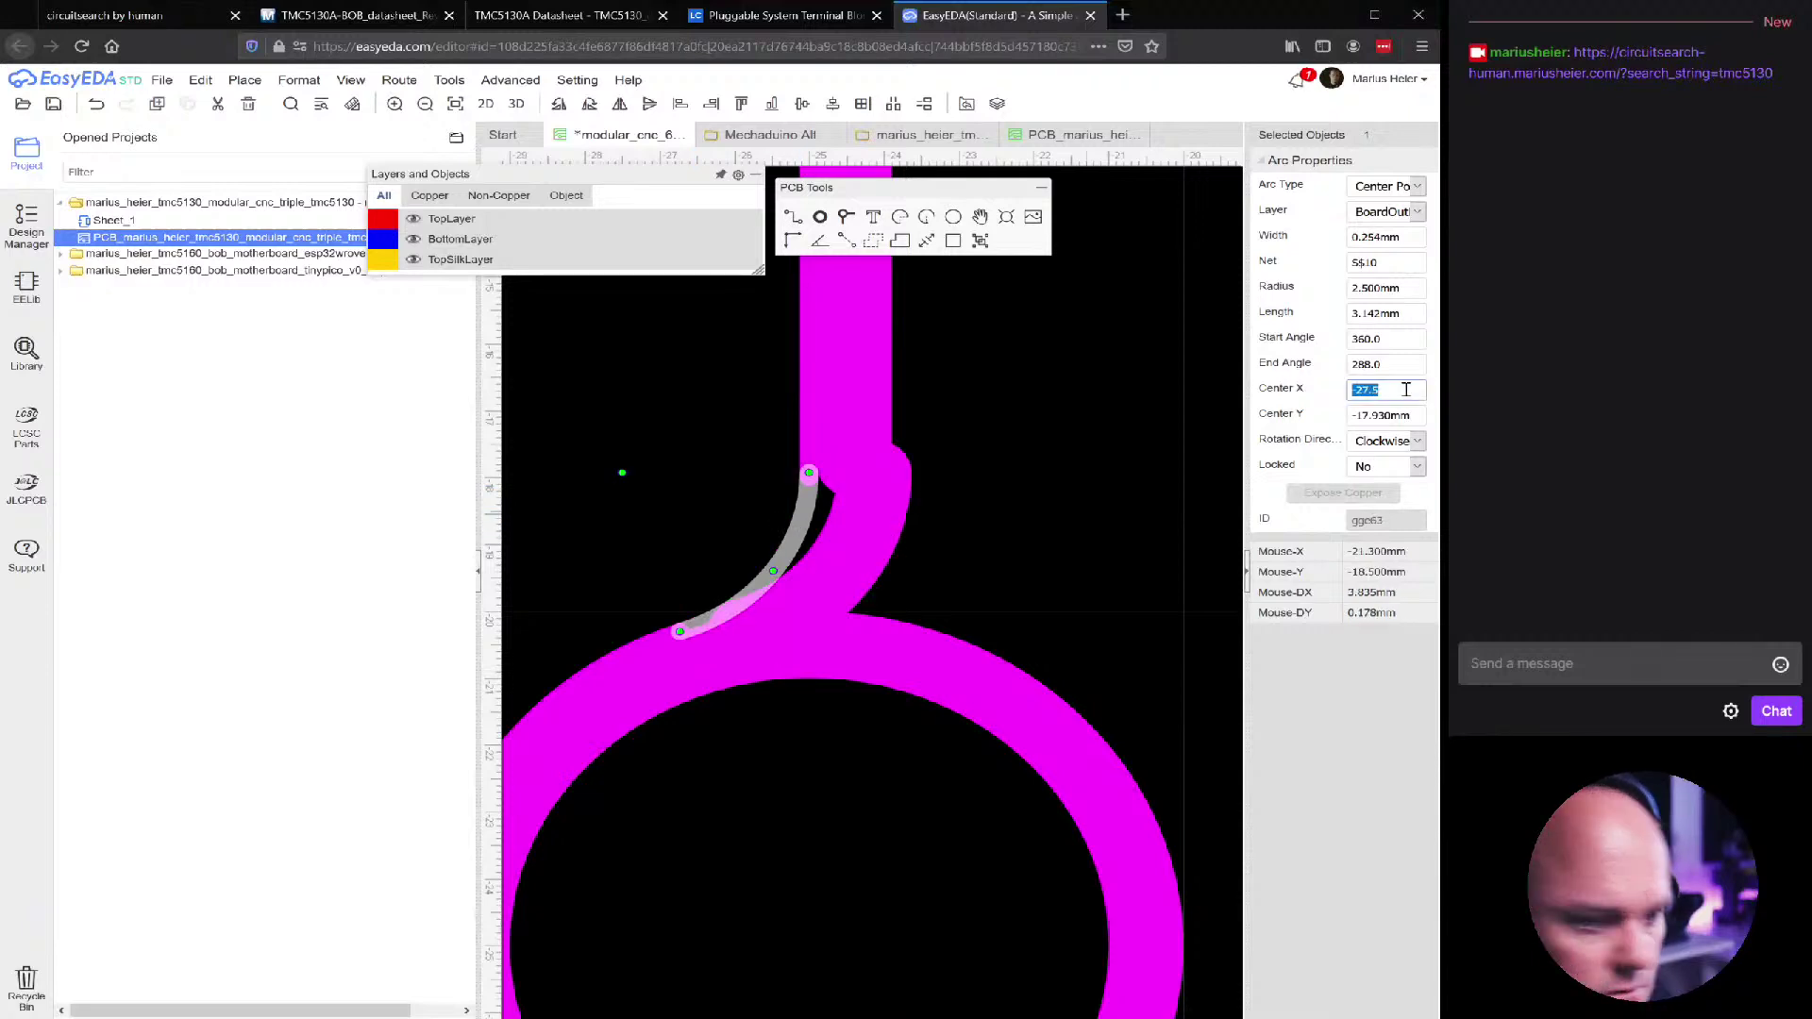
pyautogui.click(875, 485)
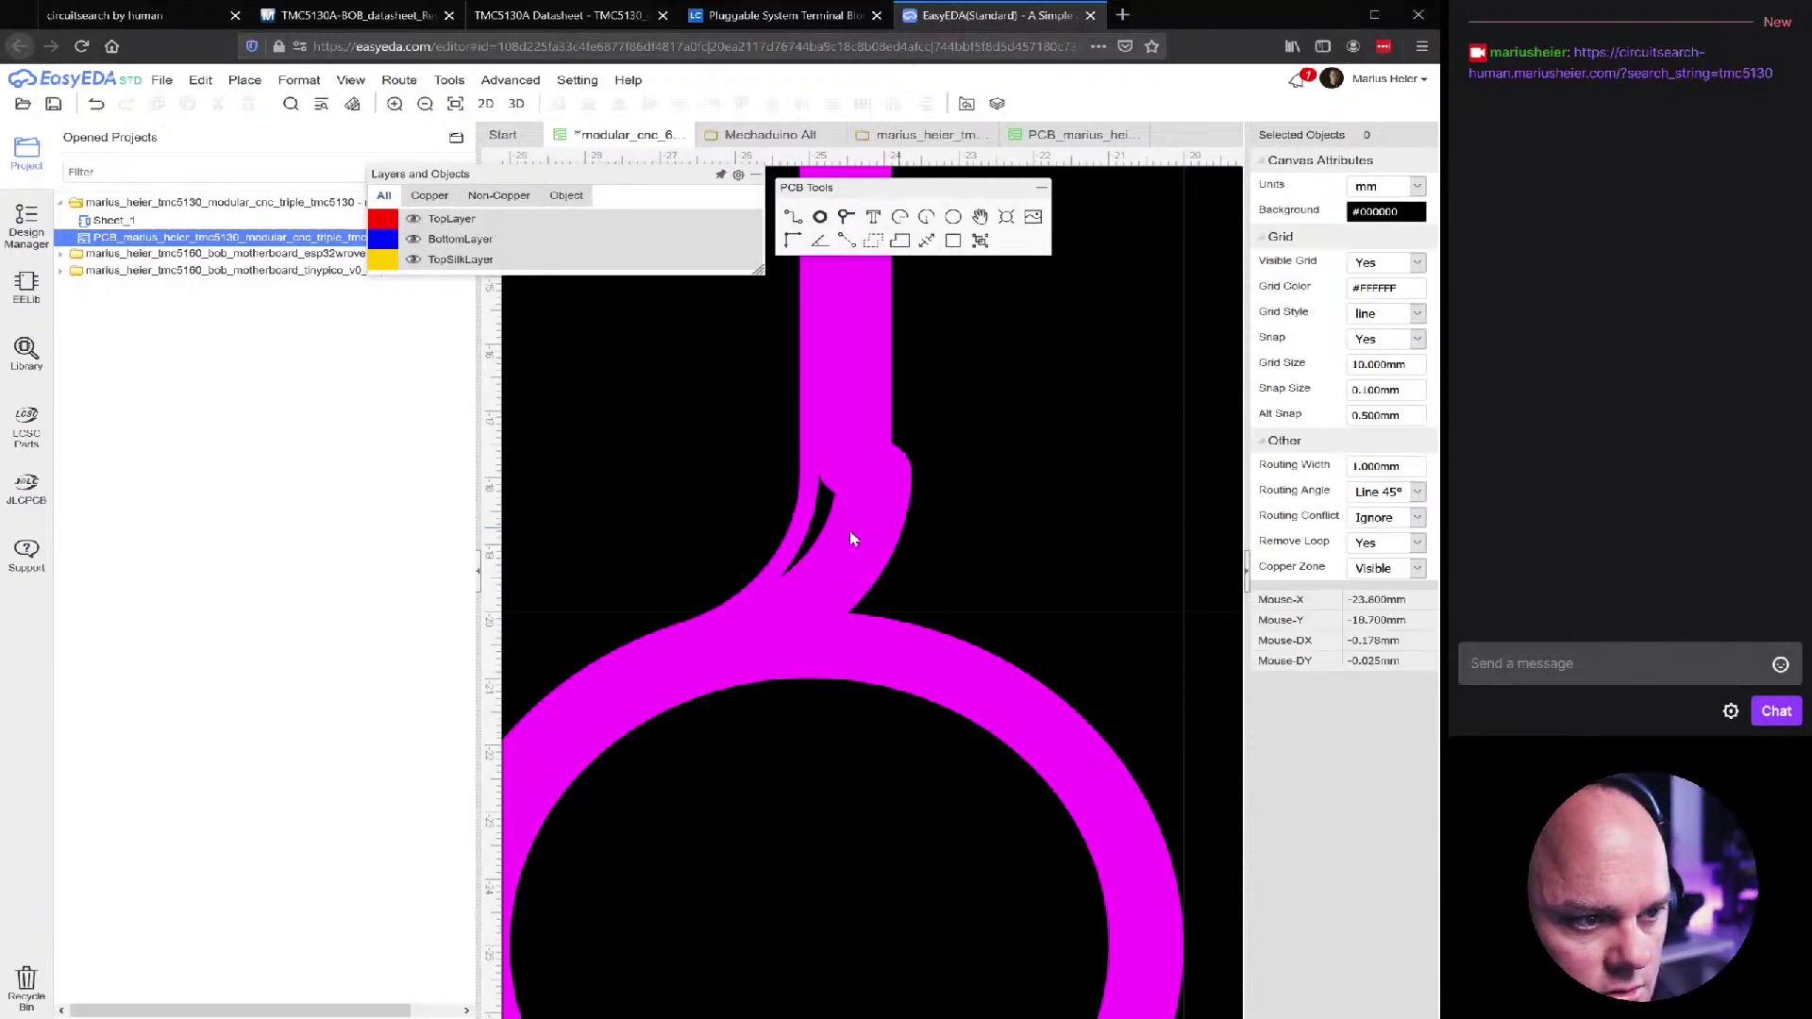
pyautogui.click(1411, 388)
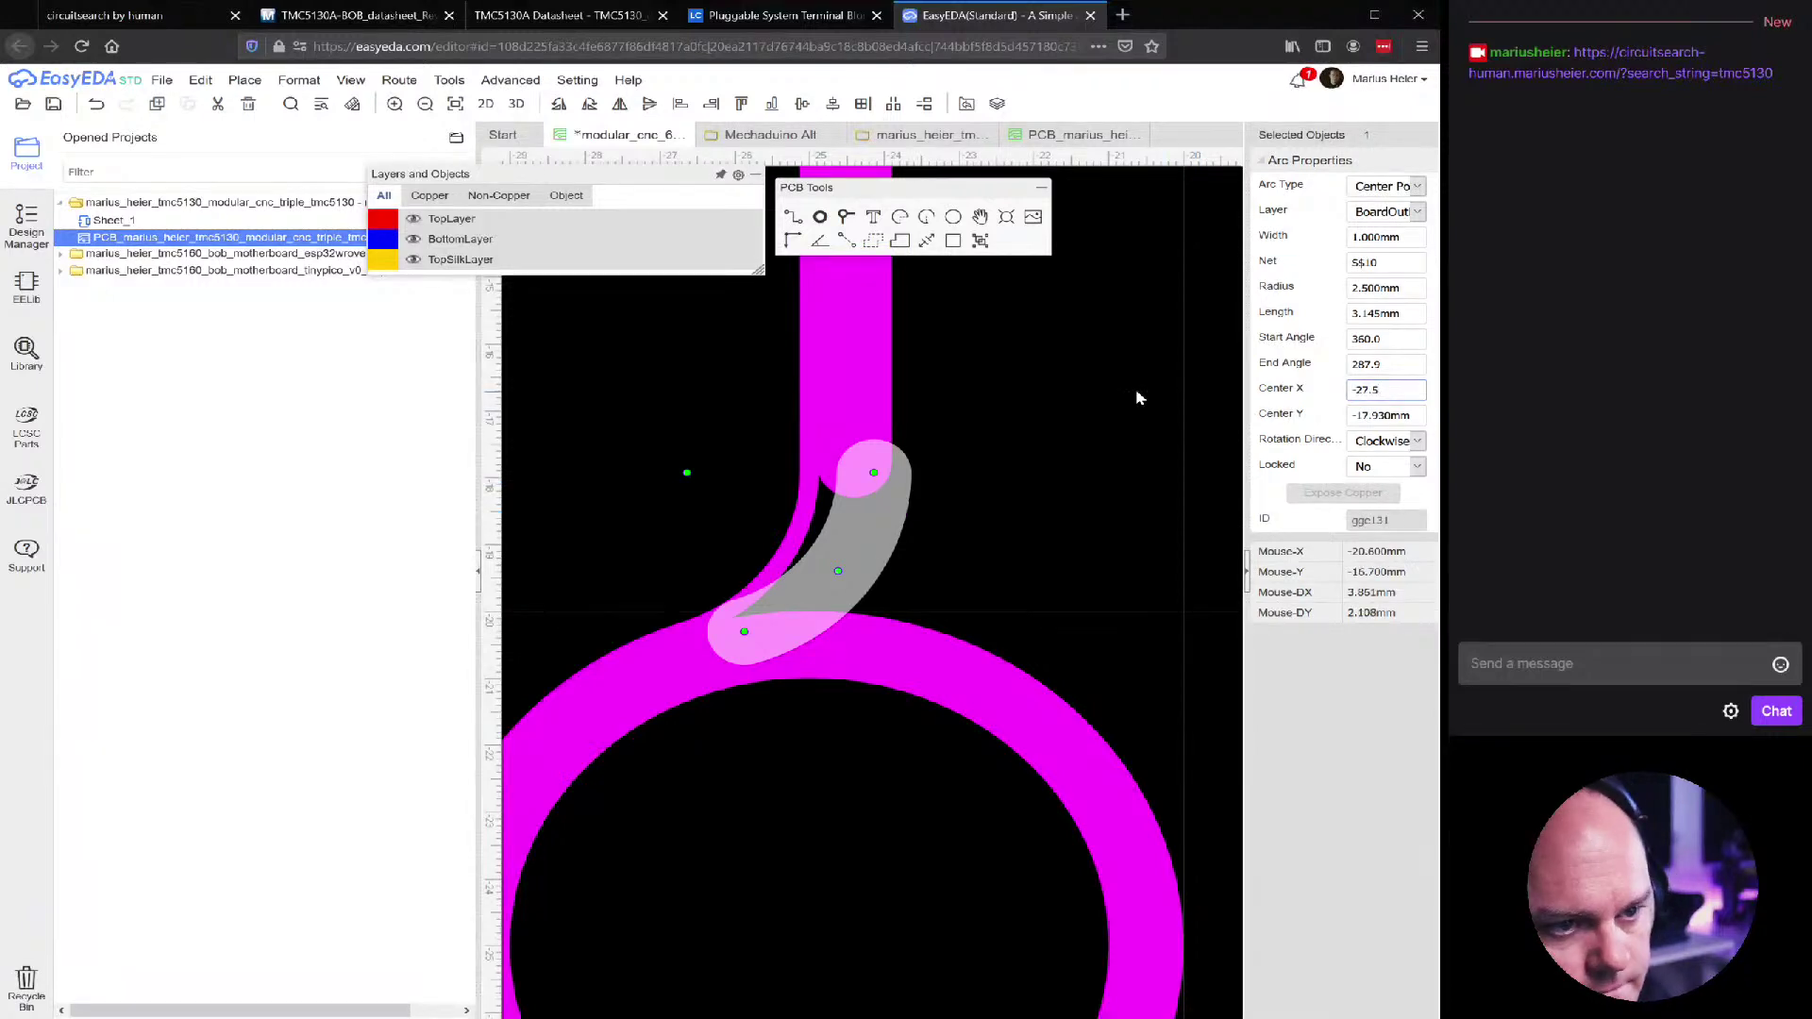
pyautogui.press('Return')
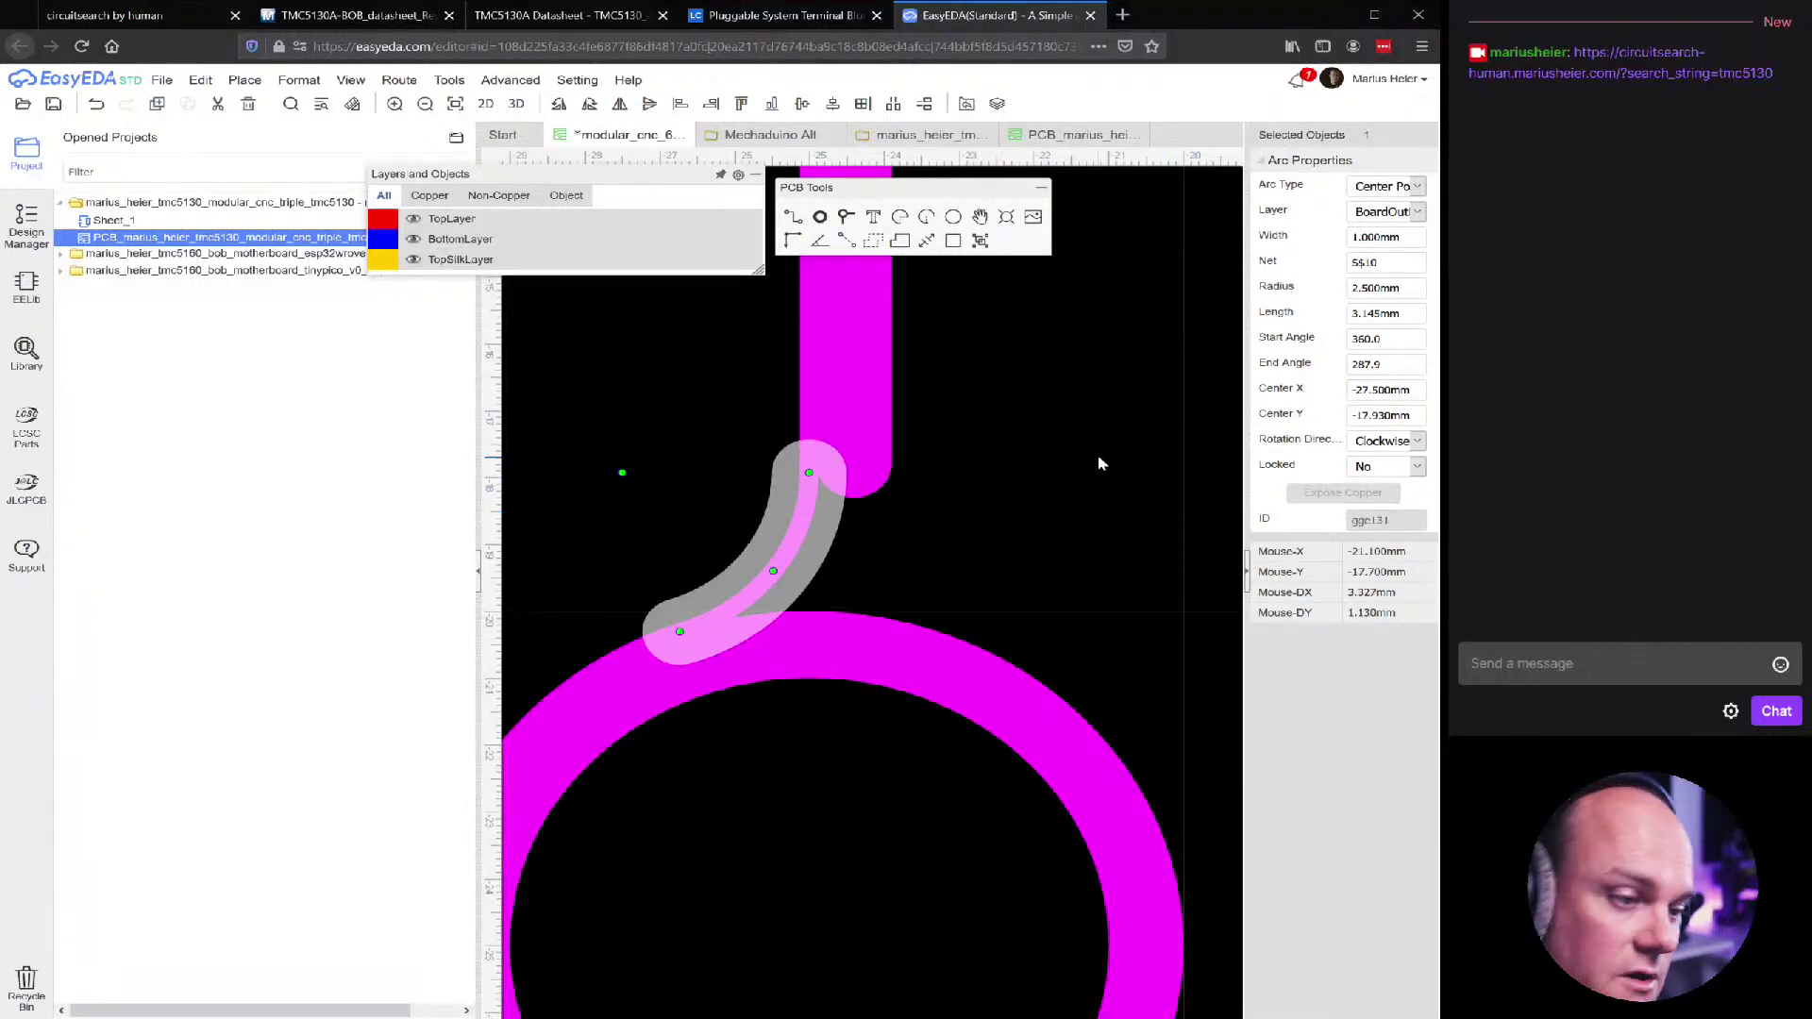
# Try radii of 2.7 mm and 3 mm on the wide arc to meet the vertical outline segment
pyautogui.click(1390, 288)
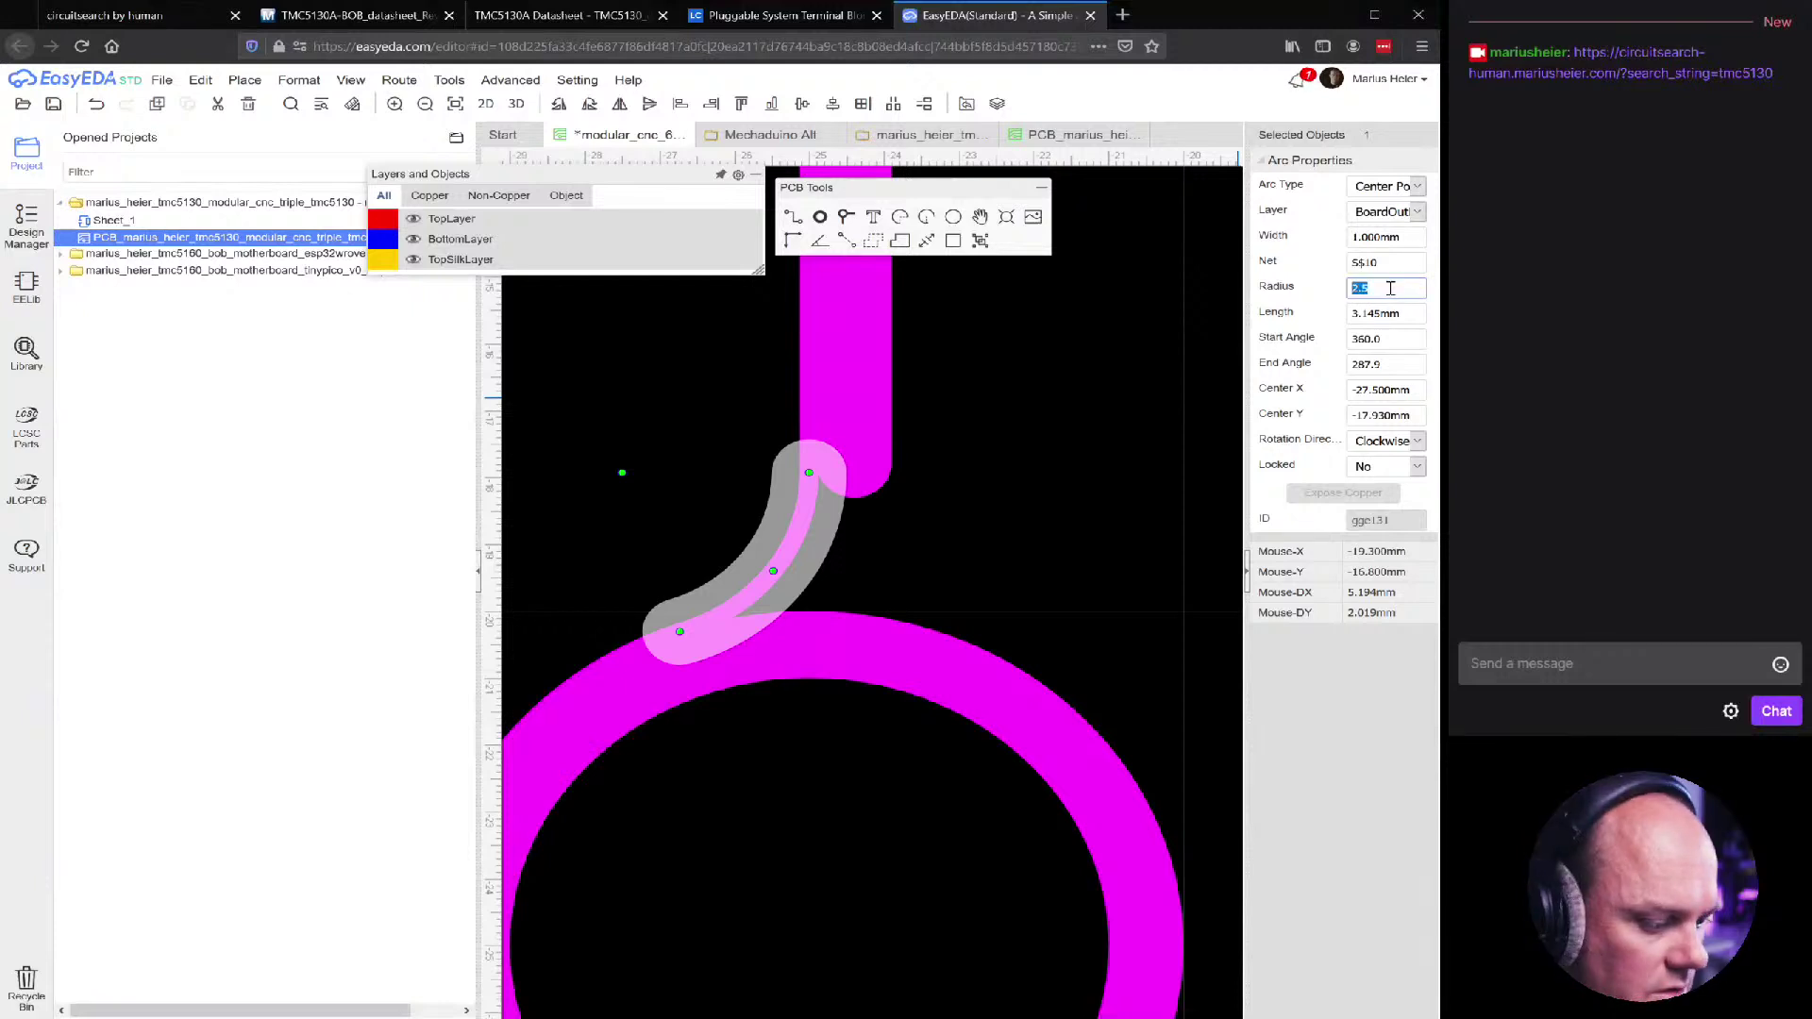
pyautogui.press('Return')
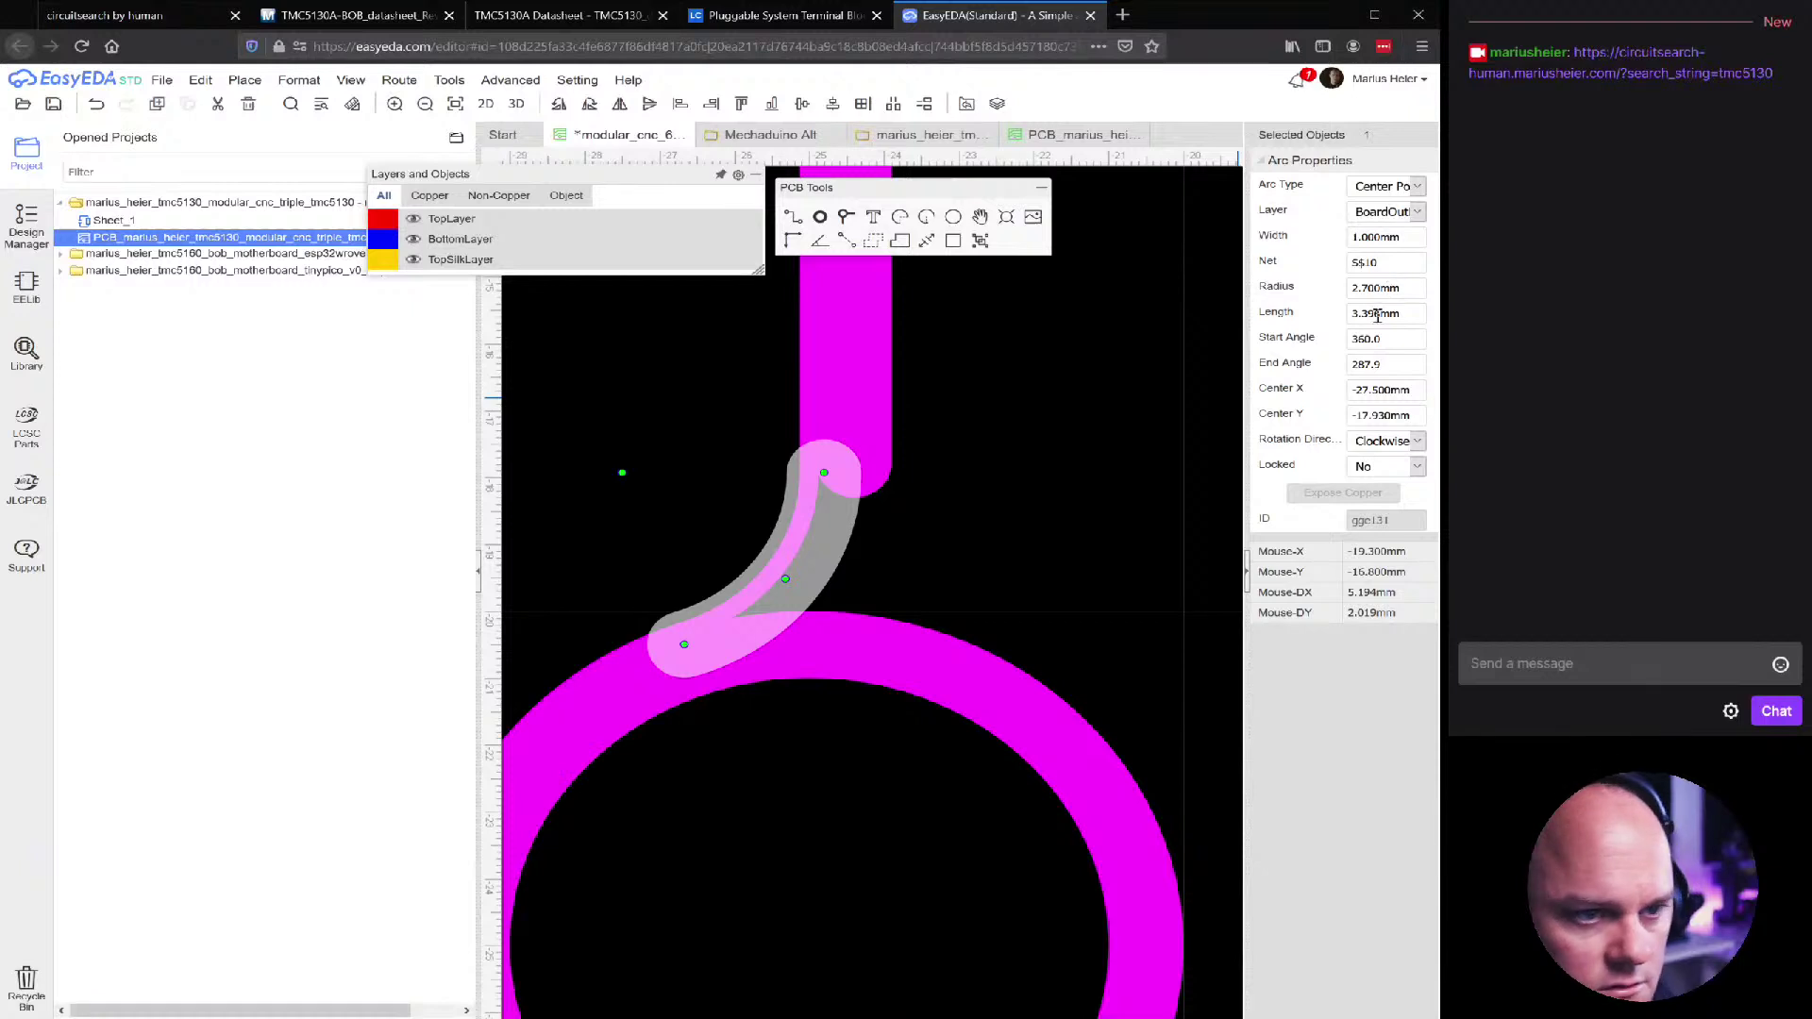
pyautogui.click(1407, 288)
pyautogui.write('3')
pyautogui.press('Return')
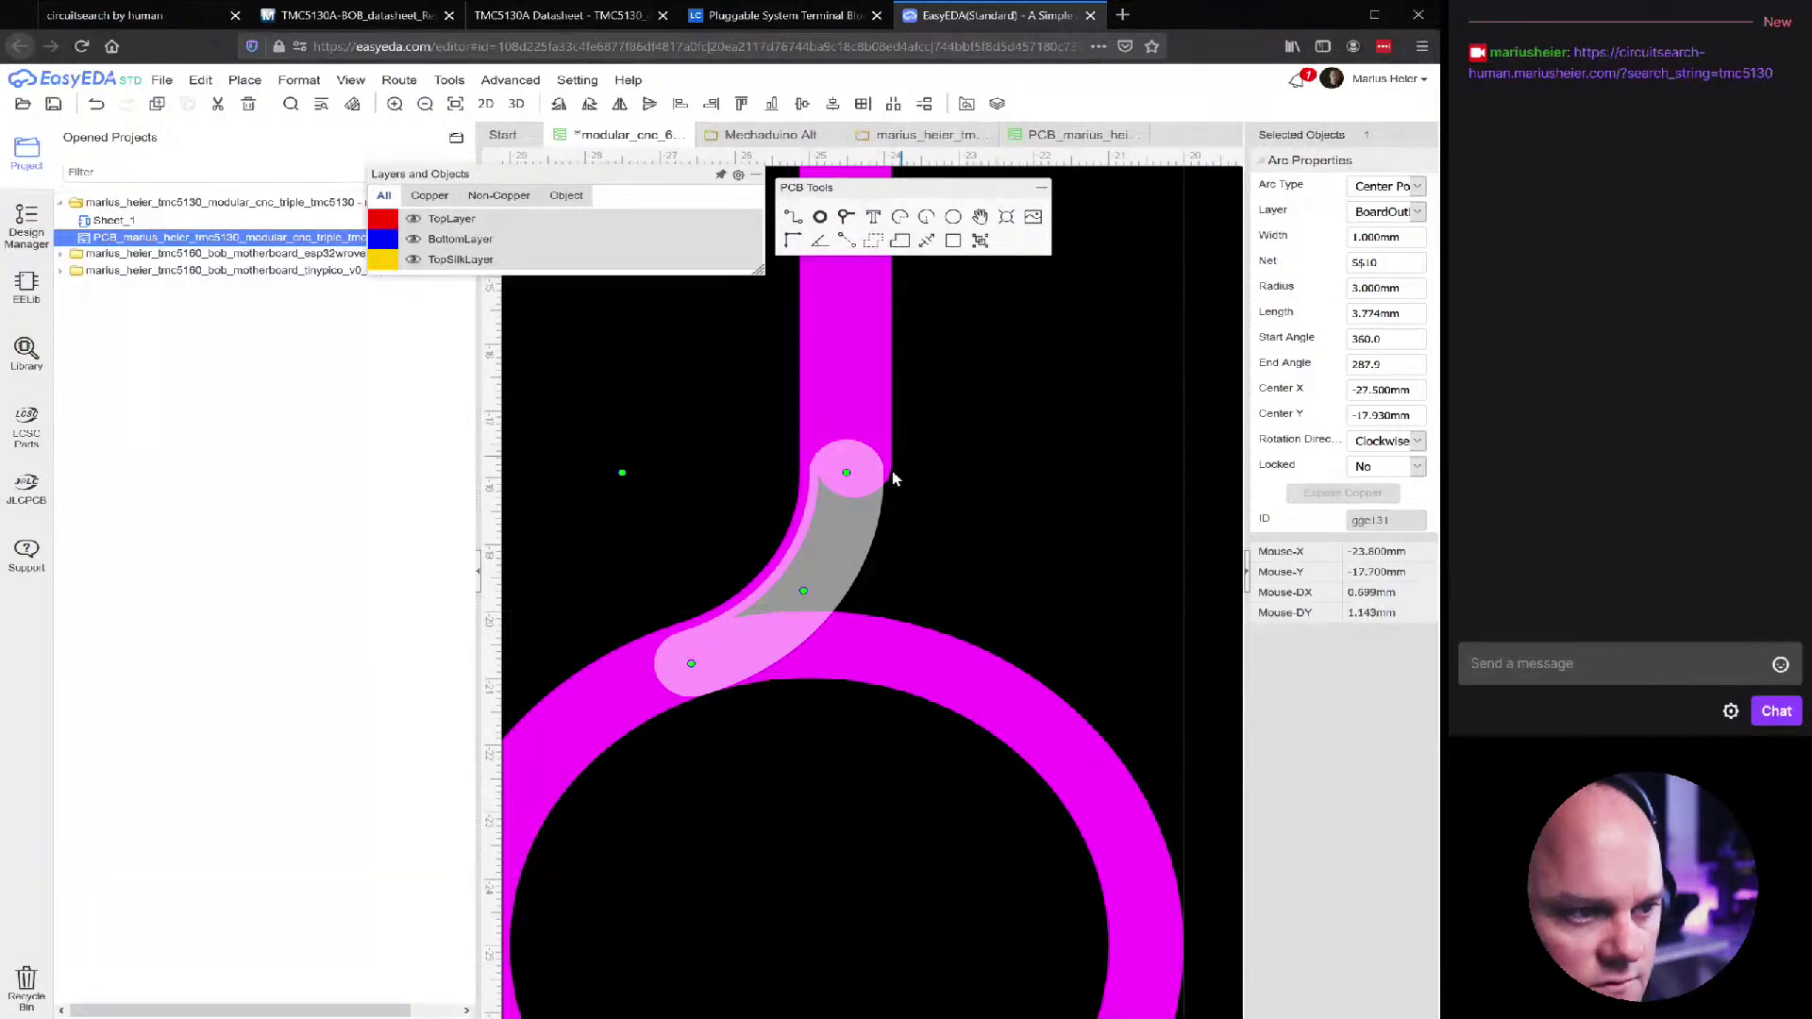
# Set the wide arc's radius to 3.1 mm so that it joins the vertical outline segment
pyautogui.click(1373, 287)
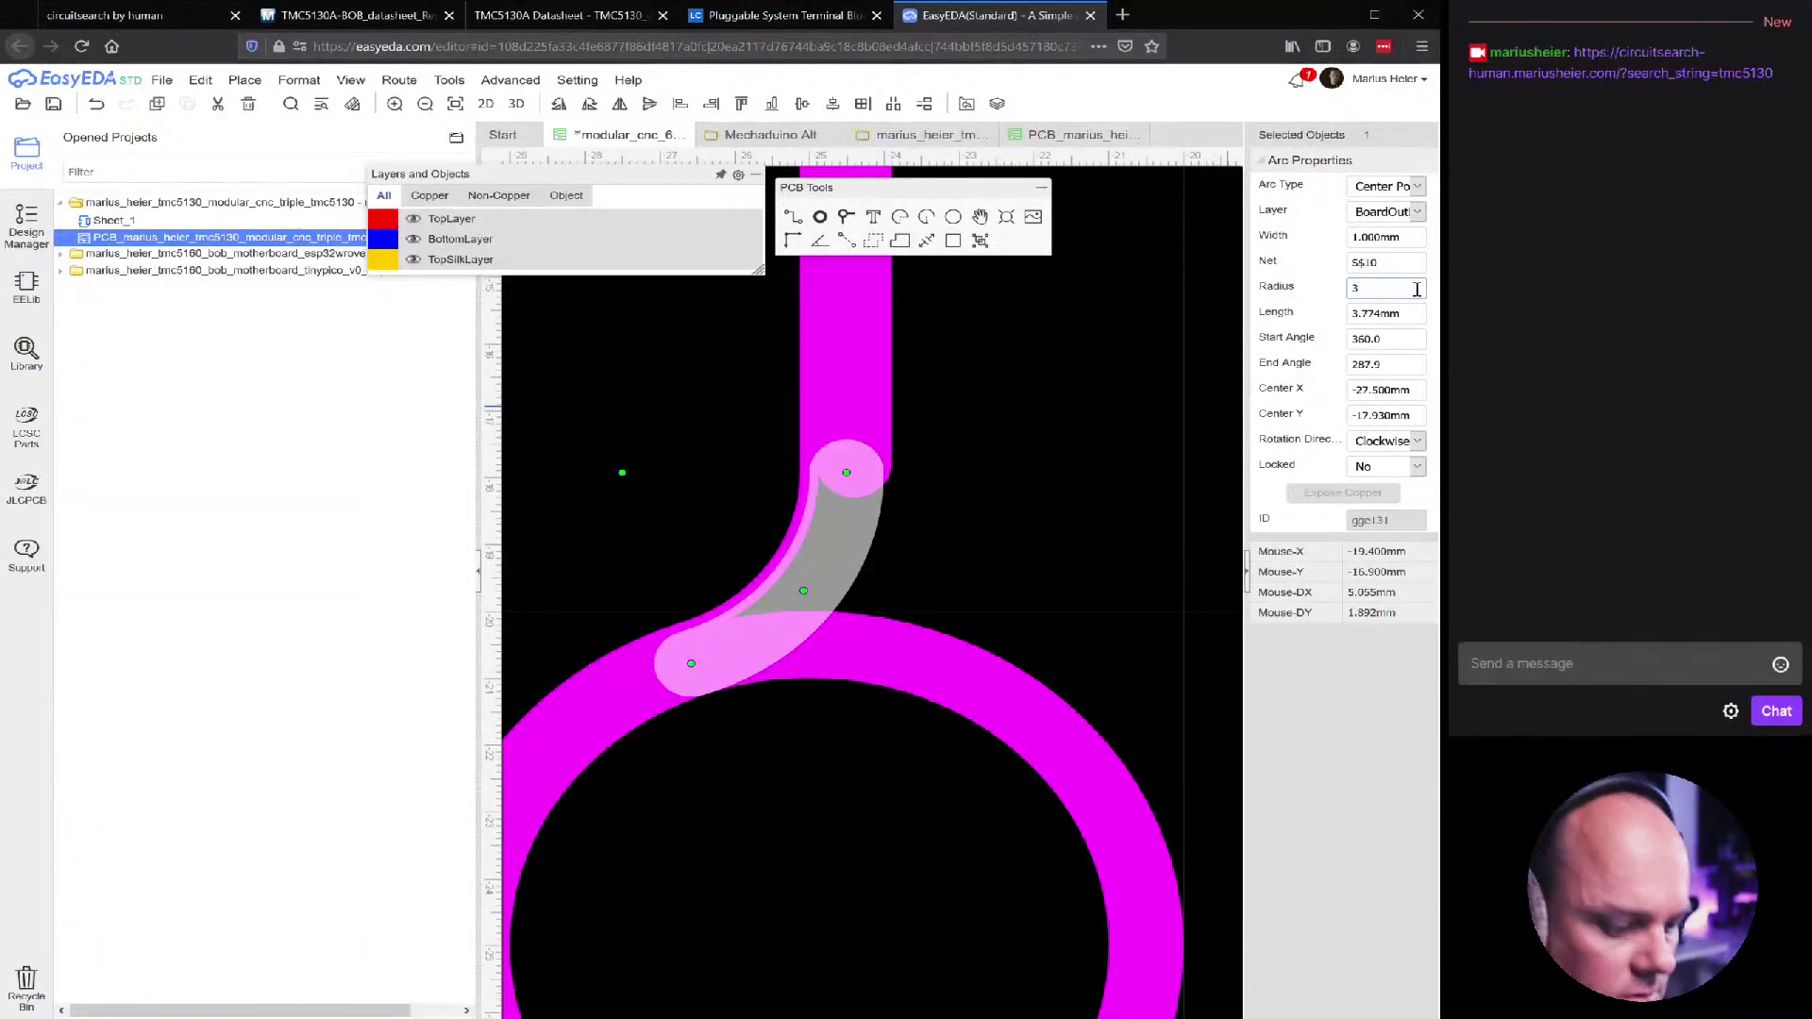
pyautogui.press('Return')
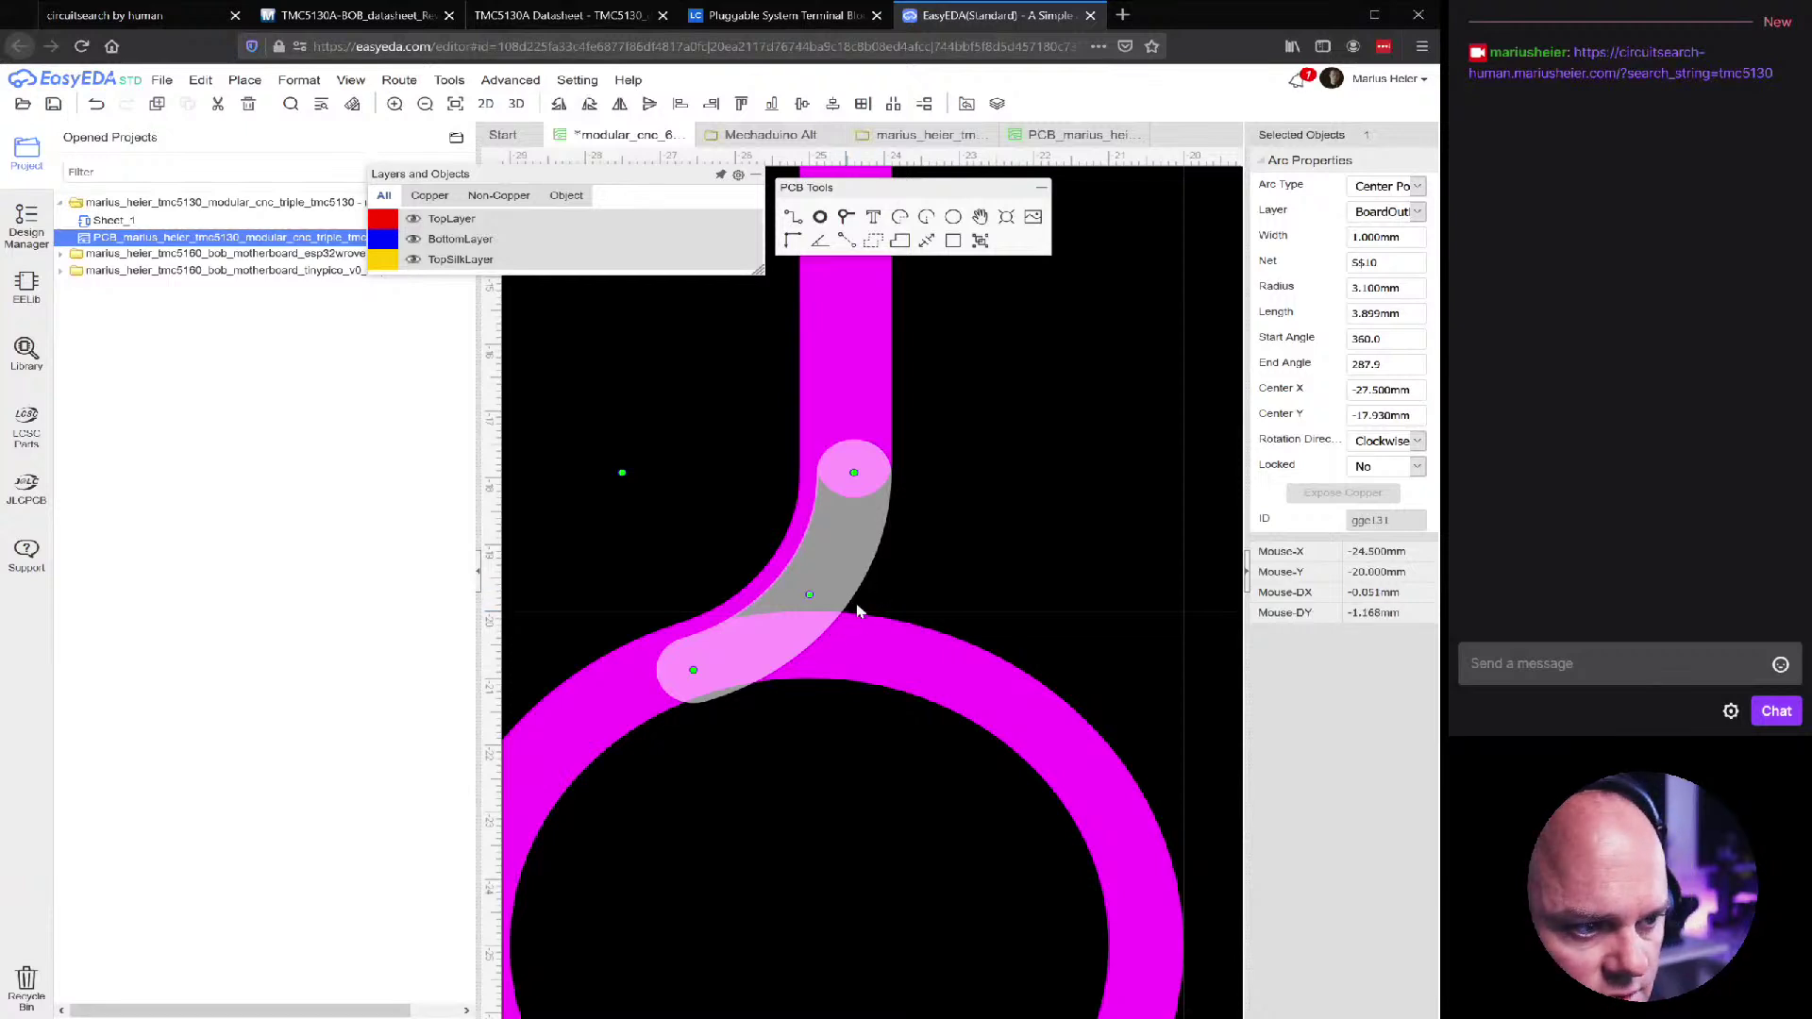
pyautogui.click(963, 557)
pyautogui.click(864, 558)
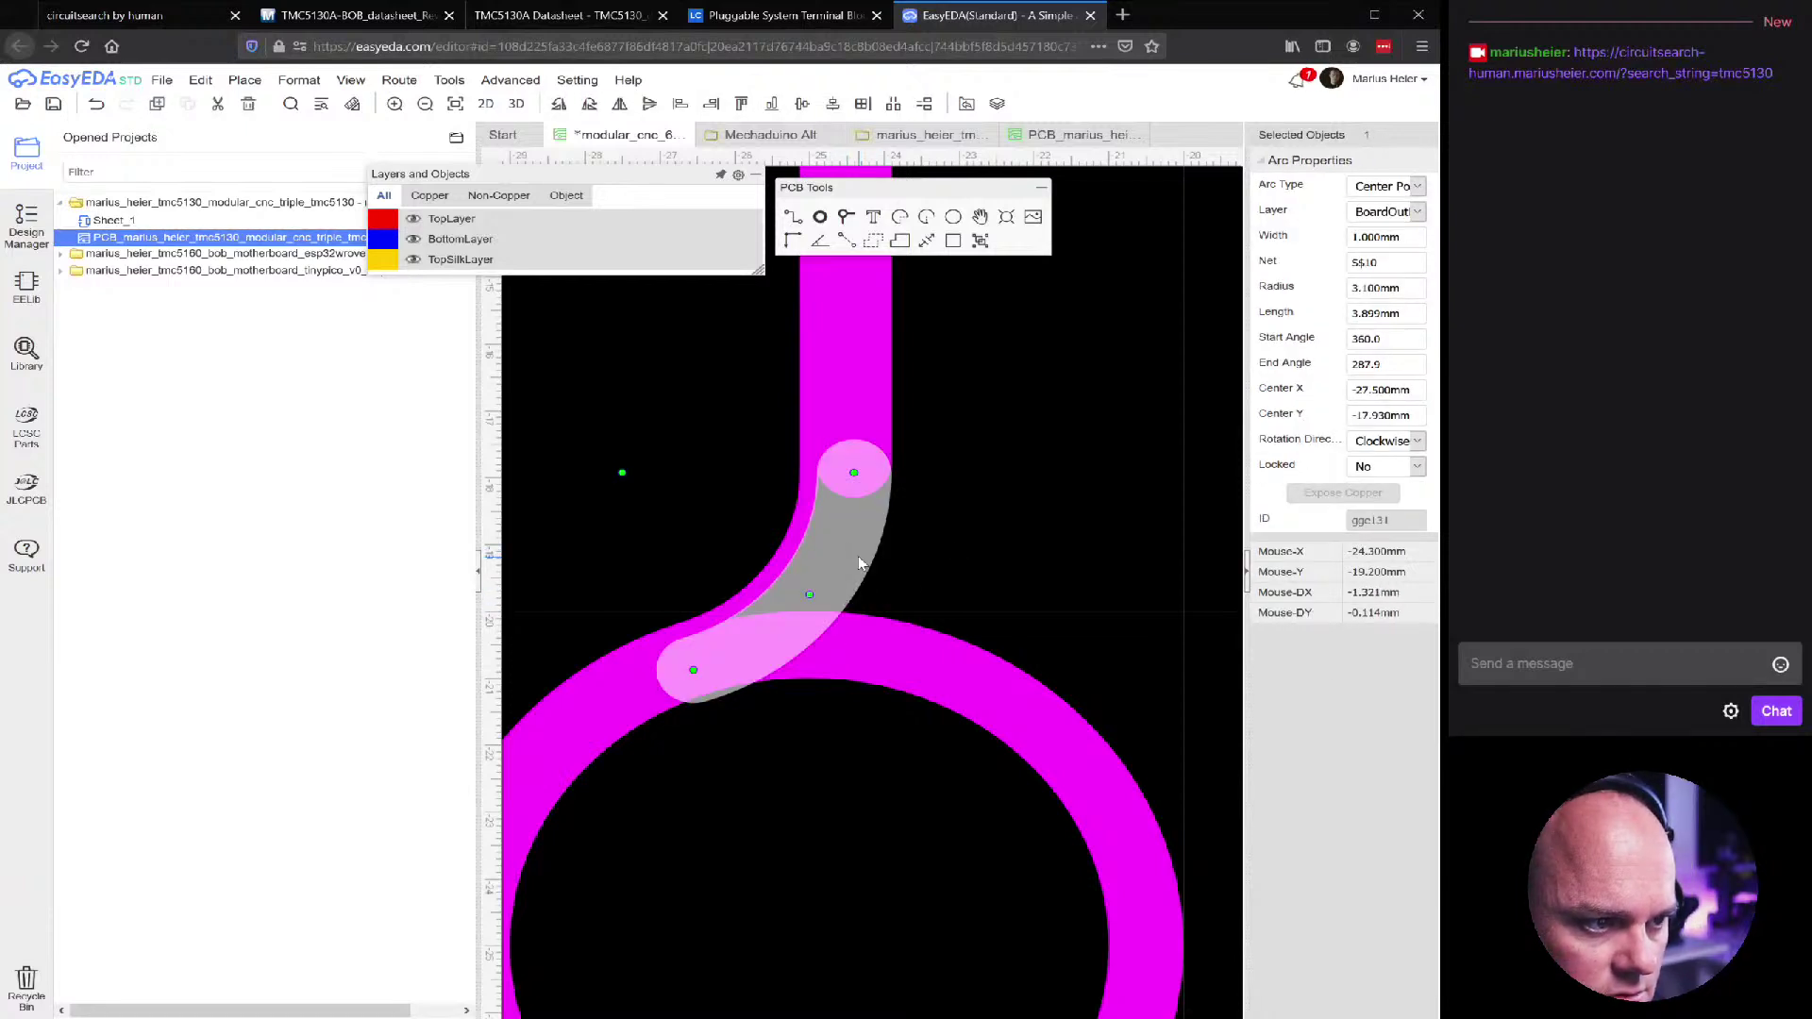
# Shorten the wide arc's lower end so that it stays within the band of the lower-left mounting ring
pyautogui.click(870, 662)
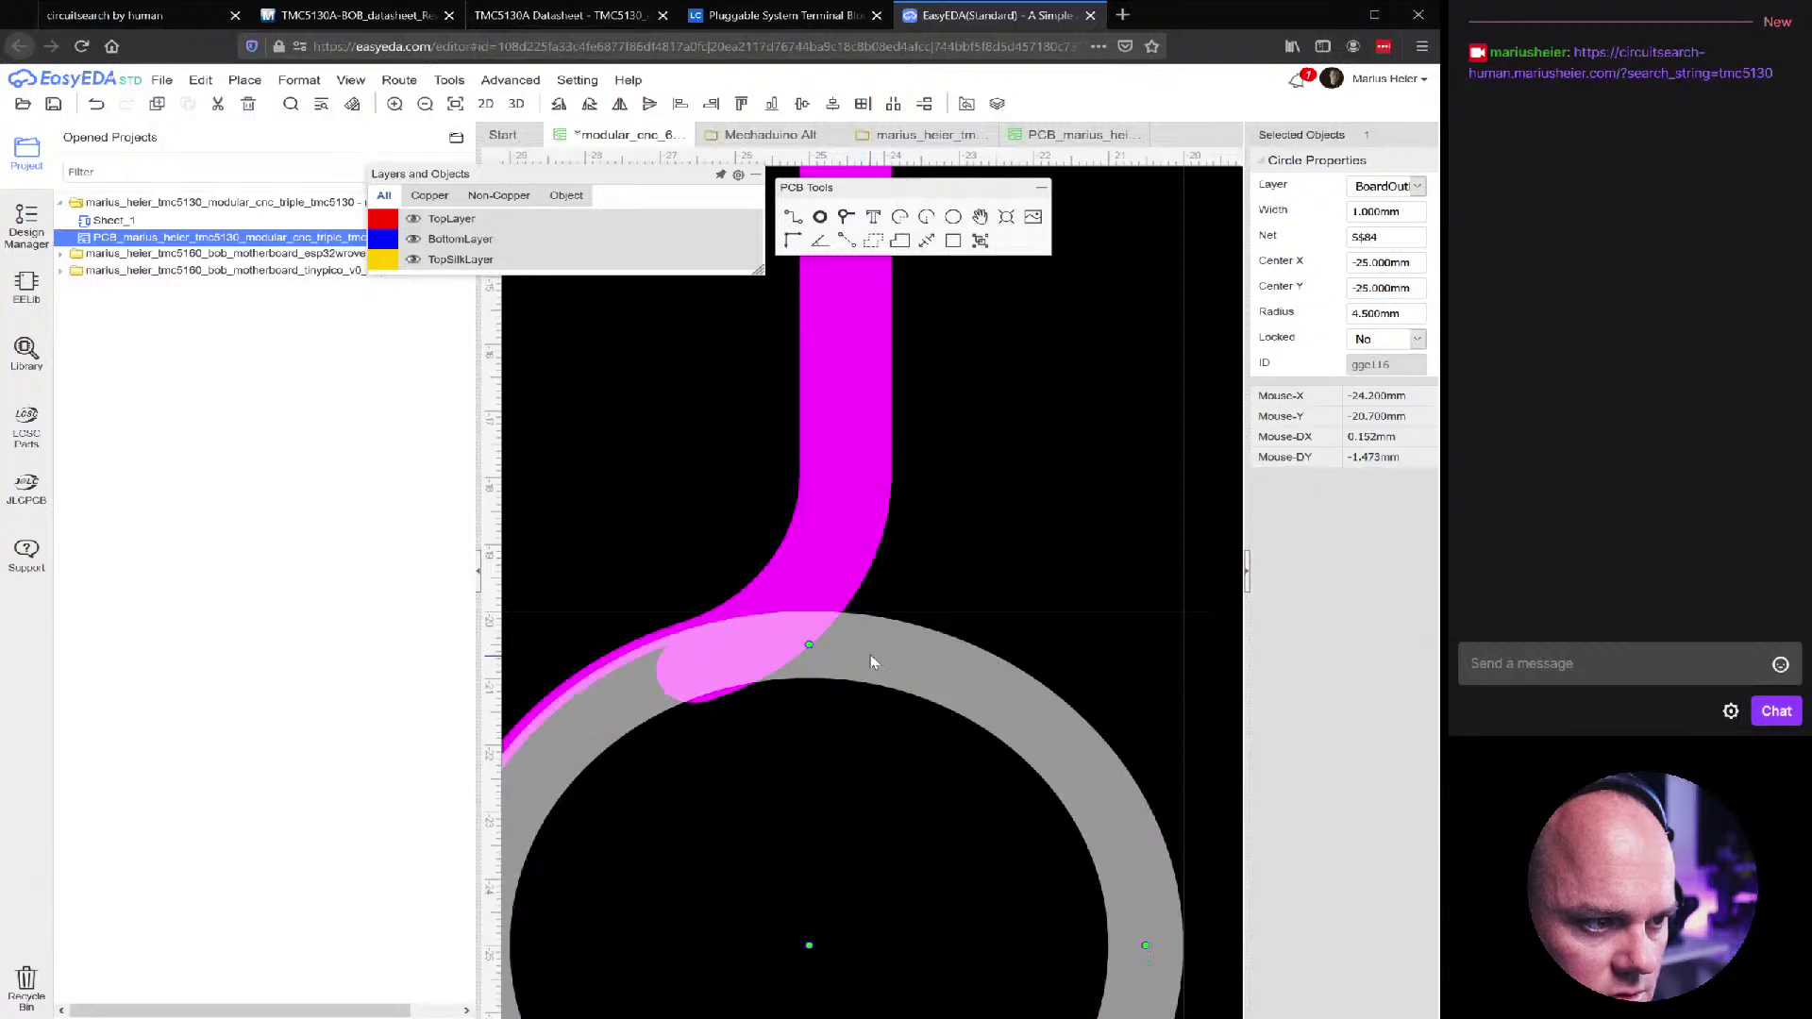
pyautogui.click(720, 700)
pyautogui.moveTo(694, 671); pyautogui.dragTo(738, 646)
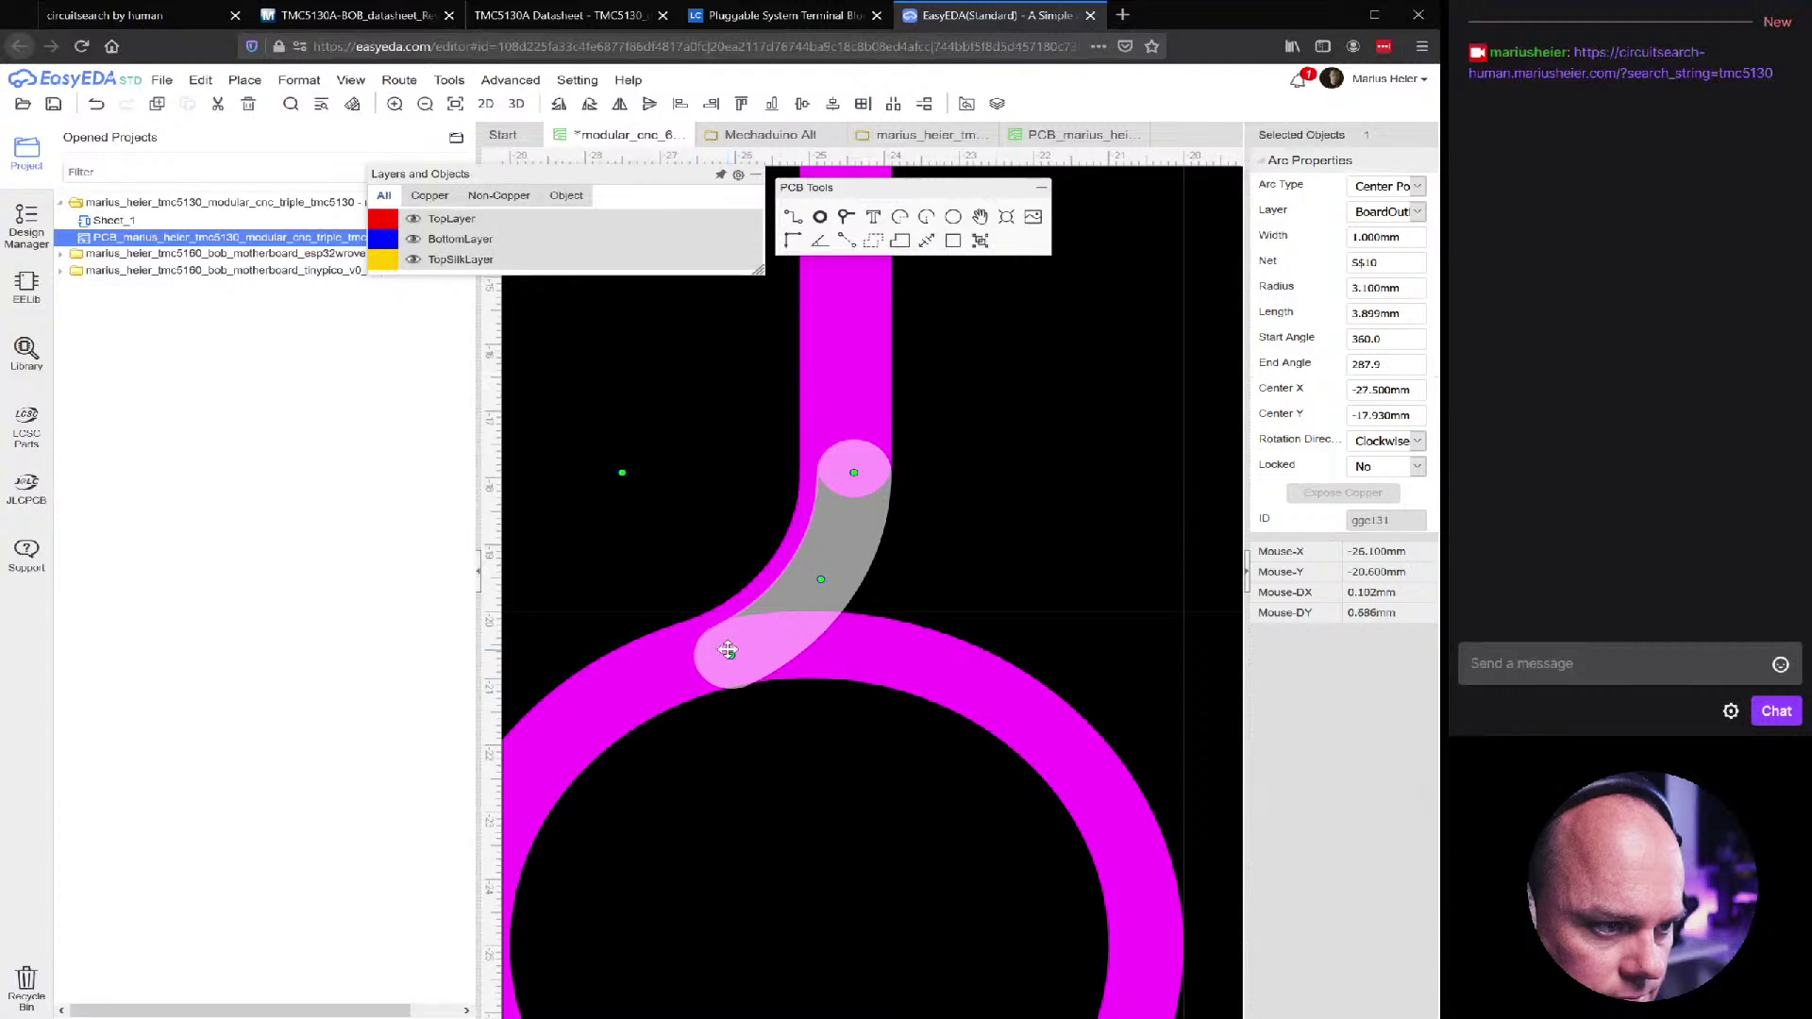
pyautogui.click(1023, 529)
pyautogui.scroll(-5, 1002, 544)
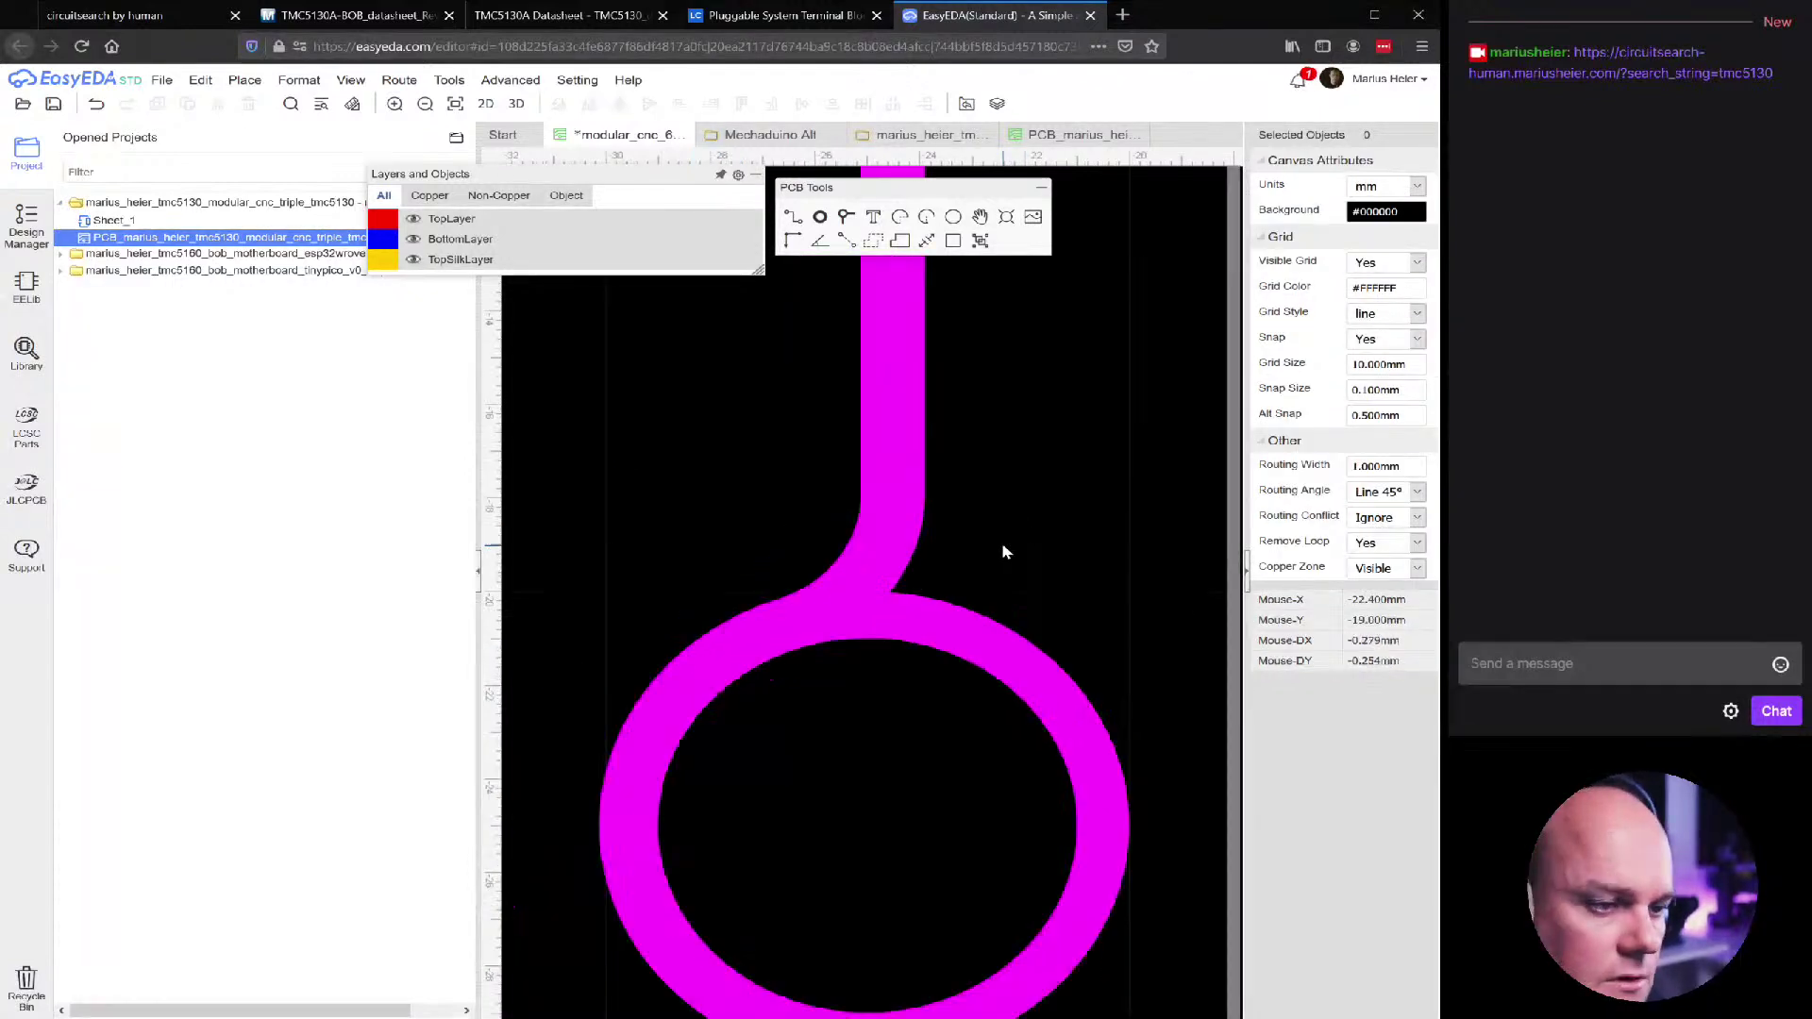
pyautogui.scroll(3, 1035, 432)
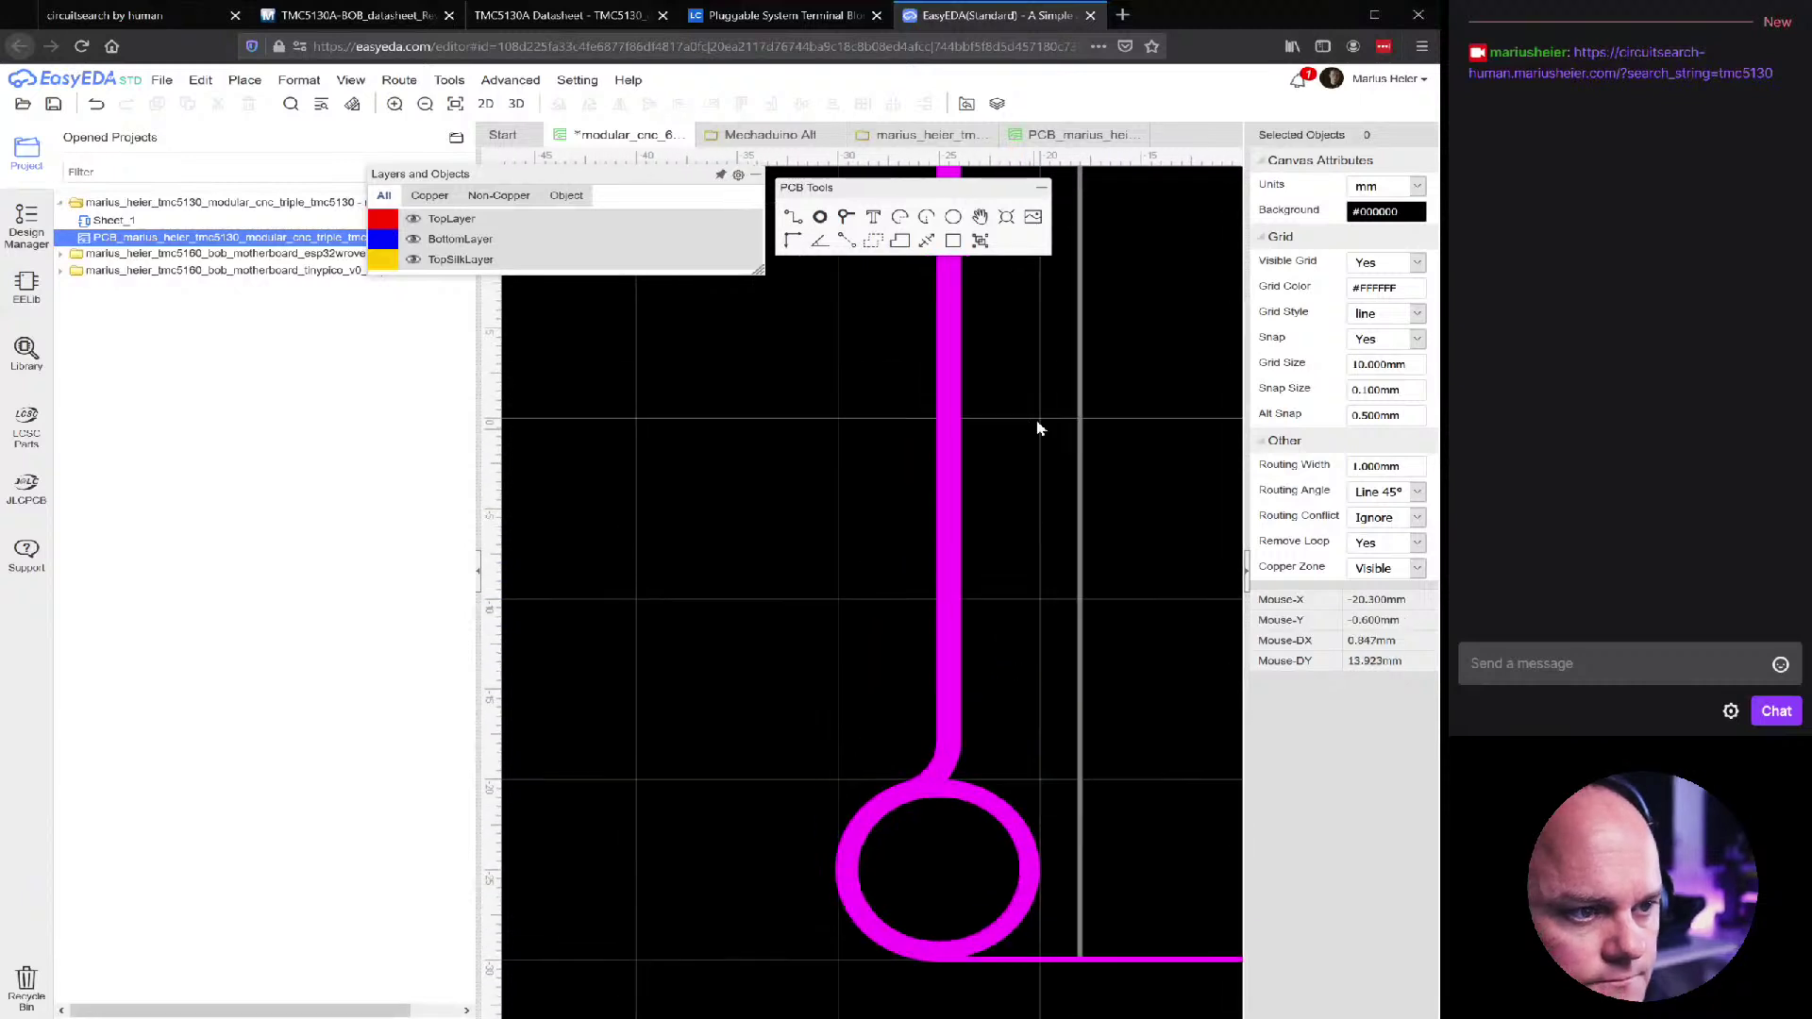
# Set the centre Y of the wide arc below the upper-left mounting ring to 17.93 mm, copied from the thin arc
pyautogui.scroll(-8, 995, 504)
pyautogui.scroll(2, 962, 444)
pyautogui.scroll(4, 951, 415)
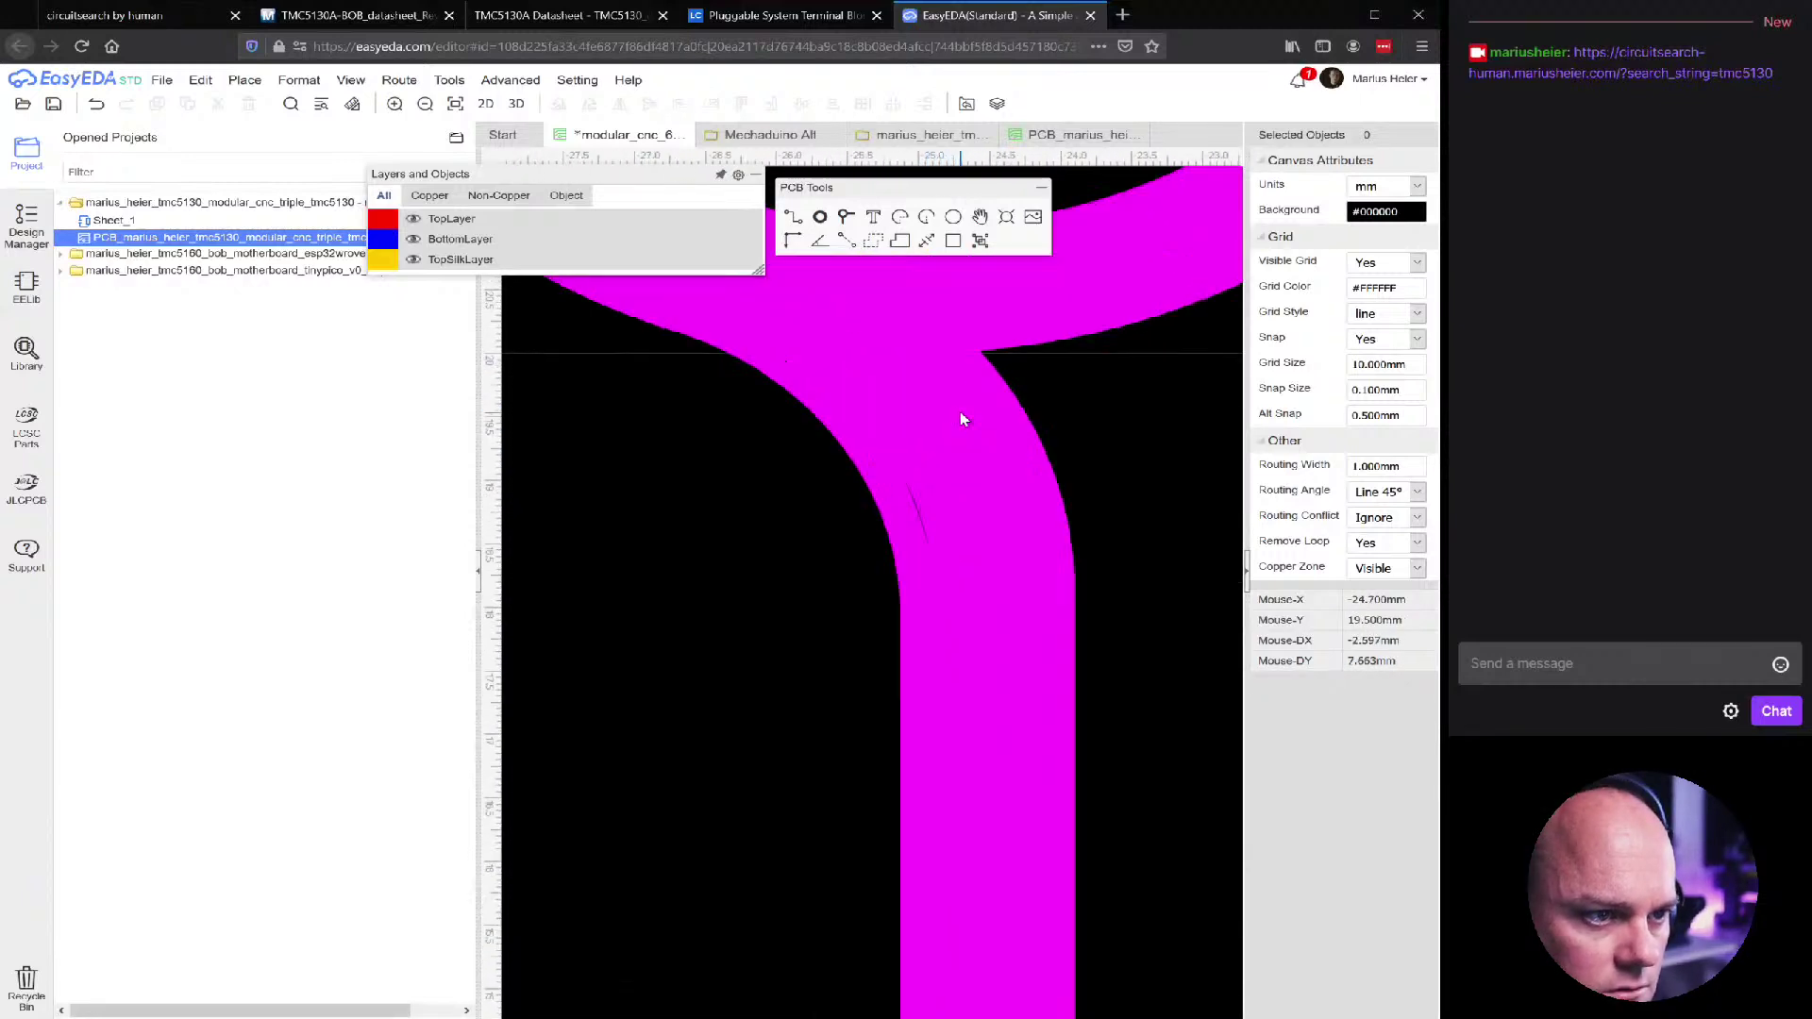
pyautogui.click(963, 454)
pyautogui.scroll(-2, 963, 455)
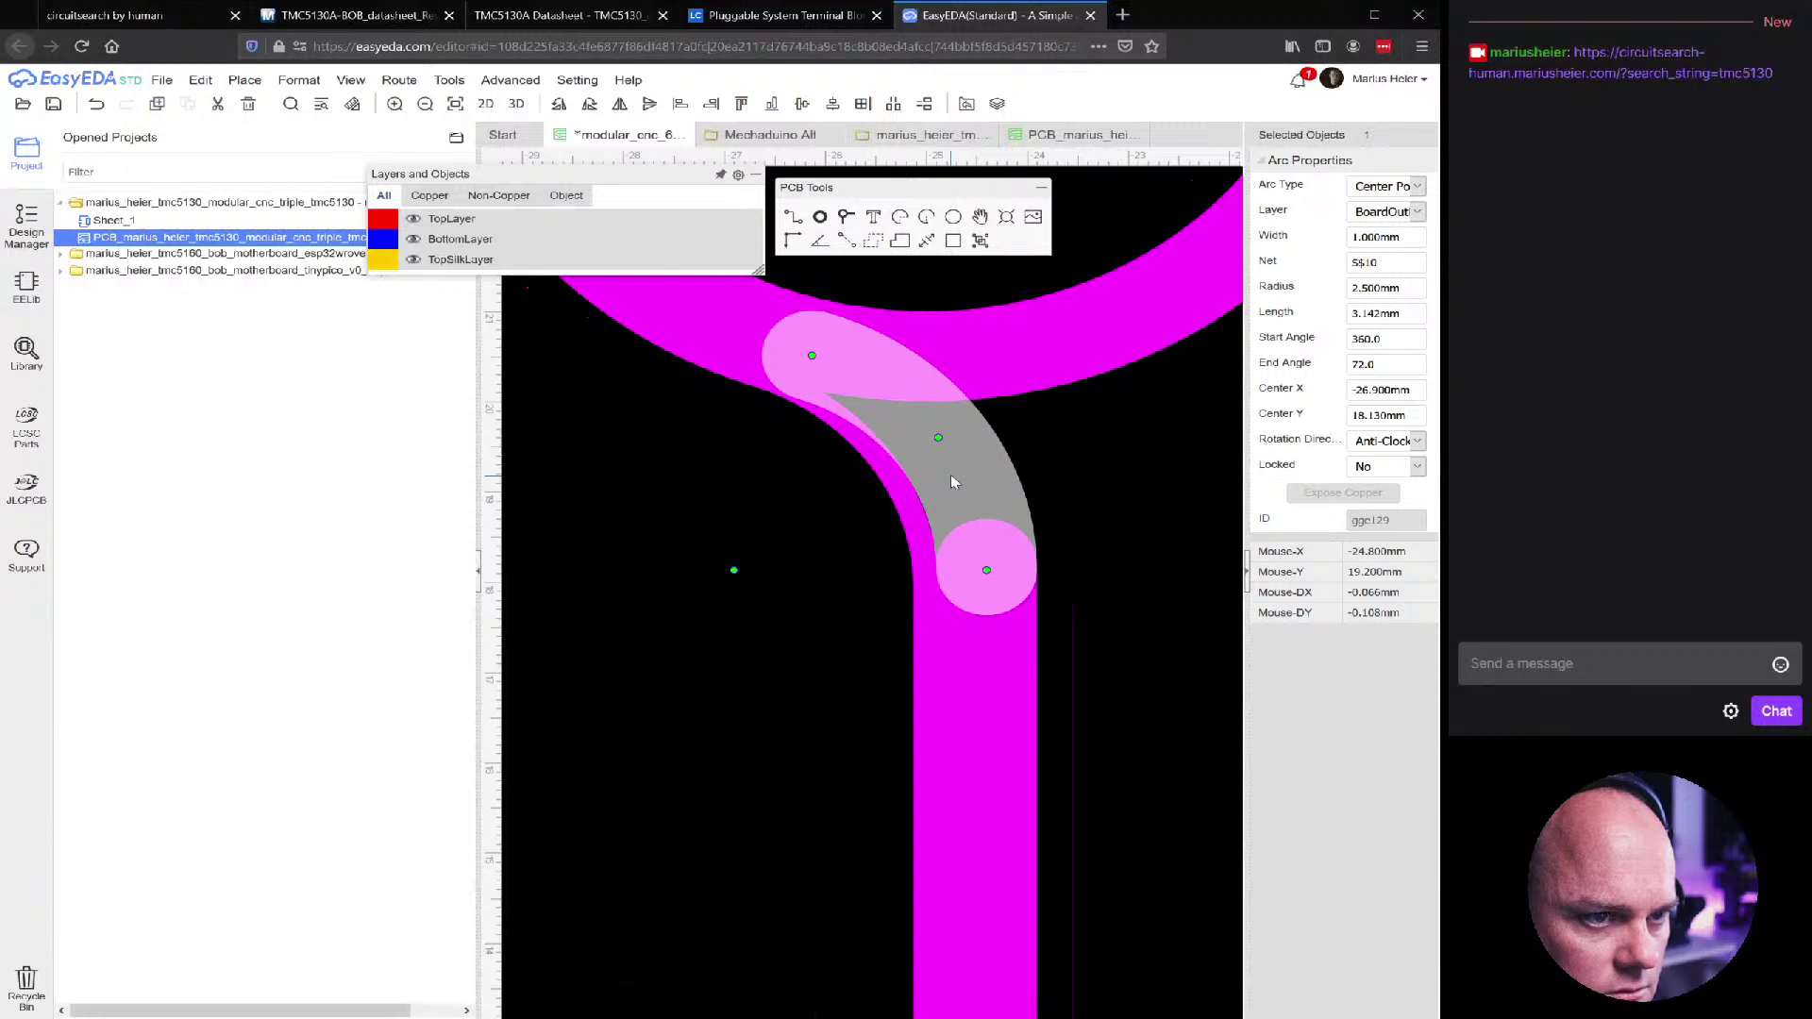
pyautogui.click(906, 489)
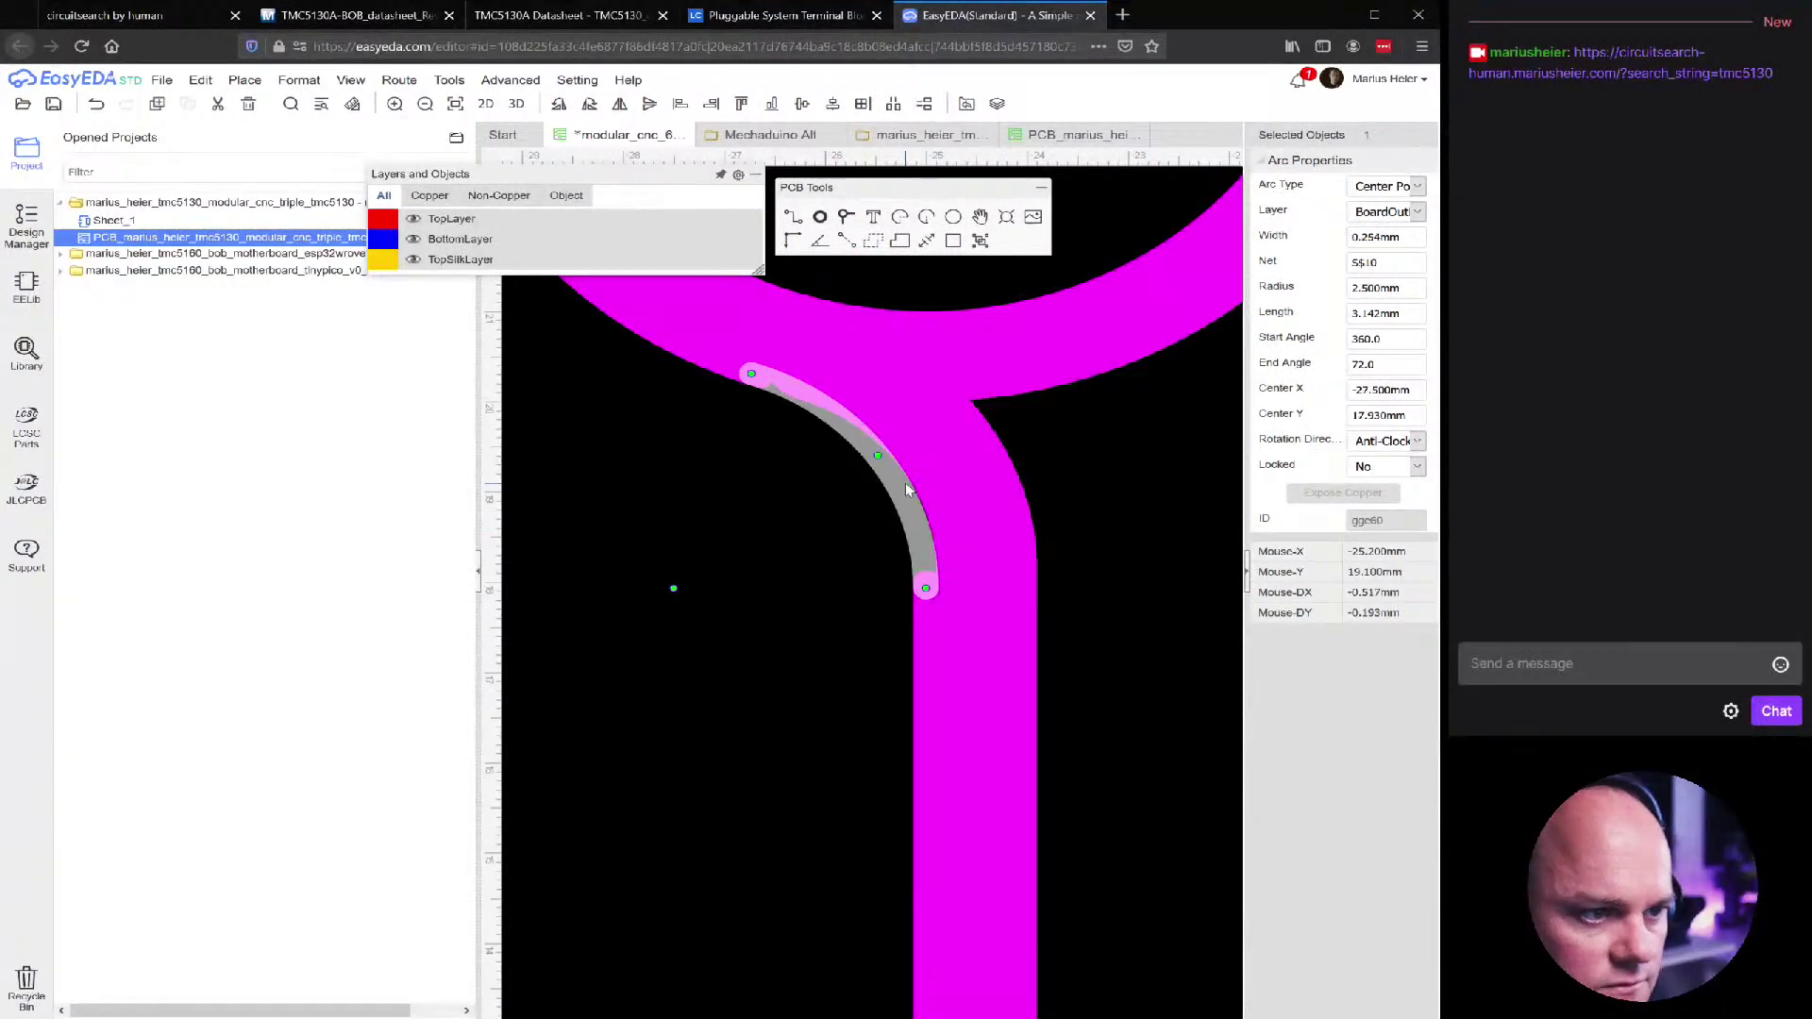
pyautogui.click(1386, 417)
pyautogui.hotkey('ctrl', 'c')
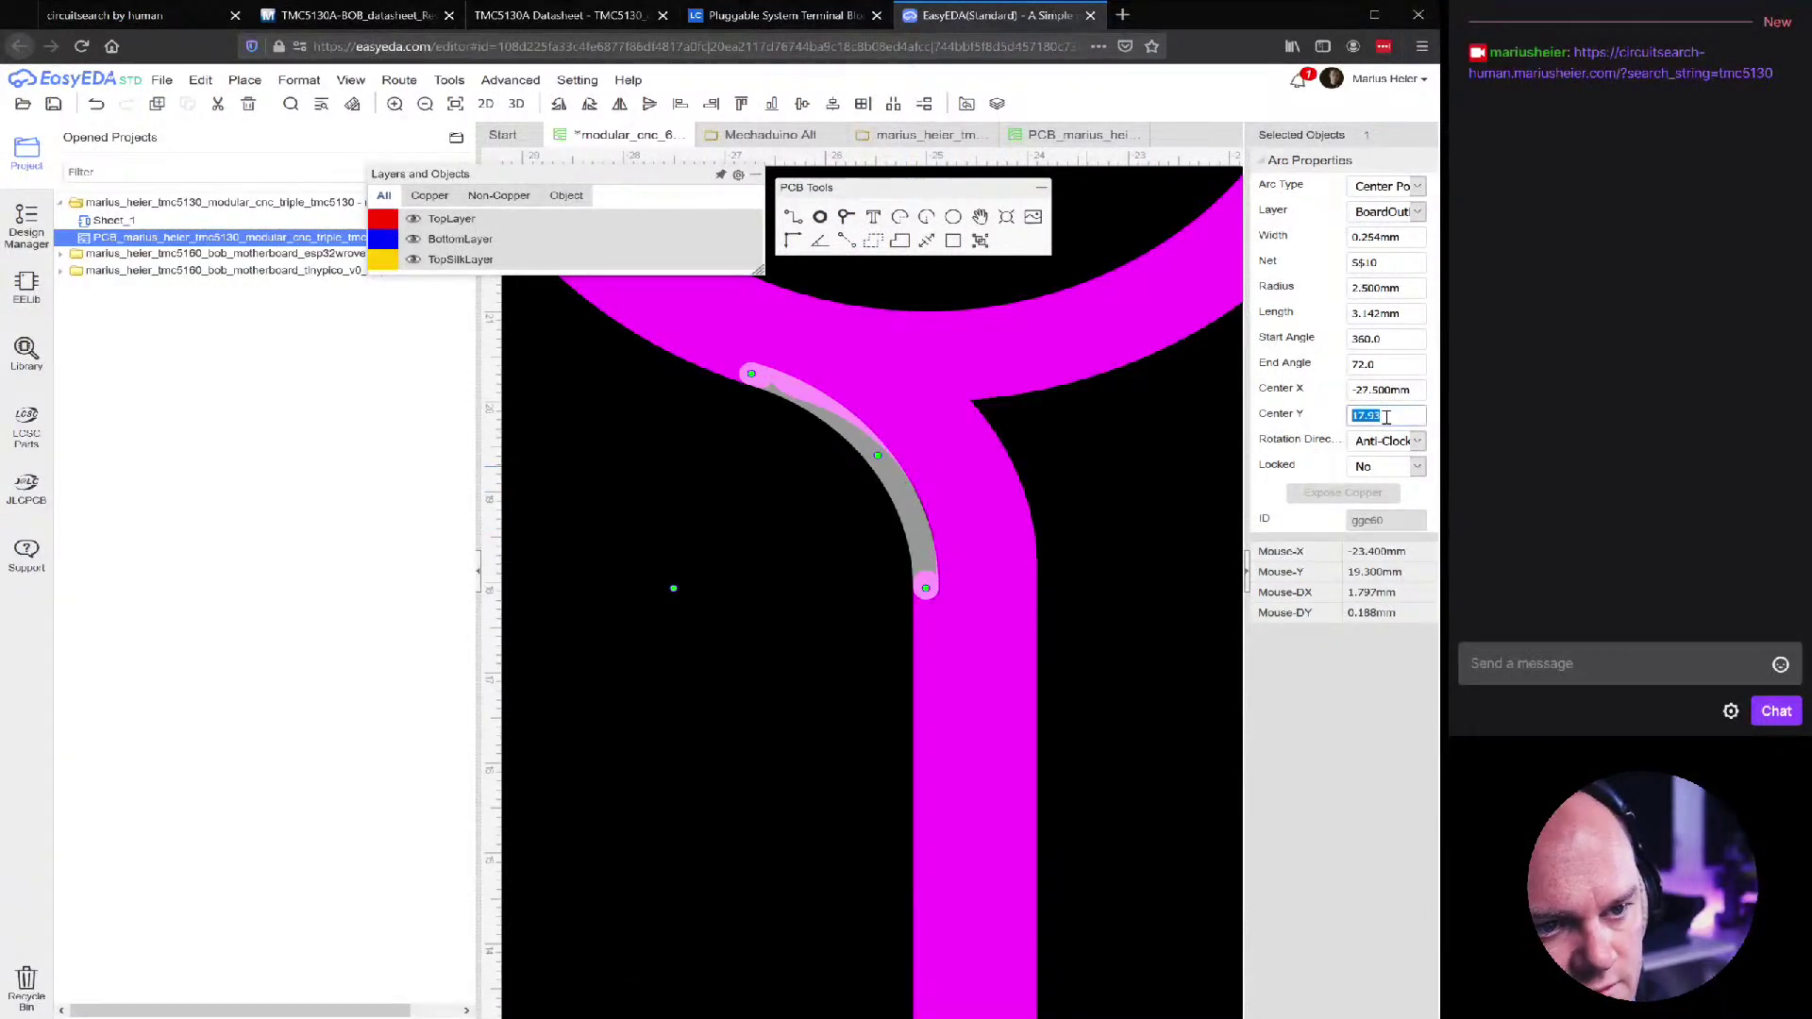
pyautogui.click(939, 455)
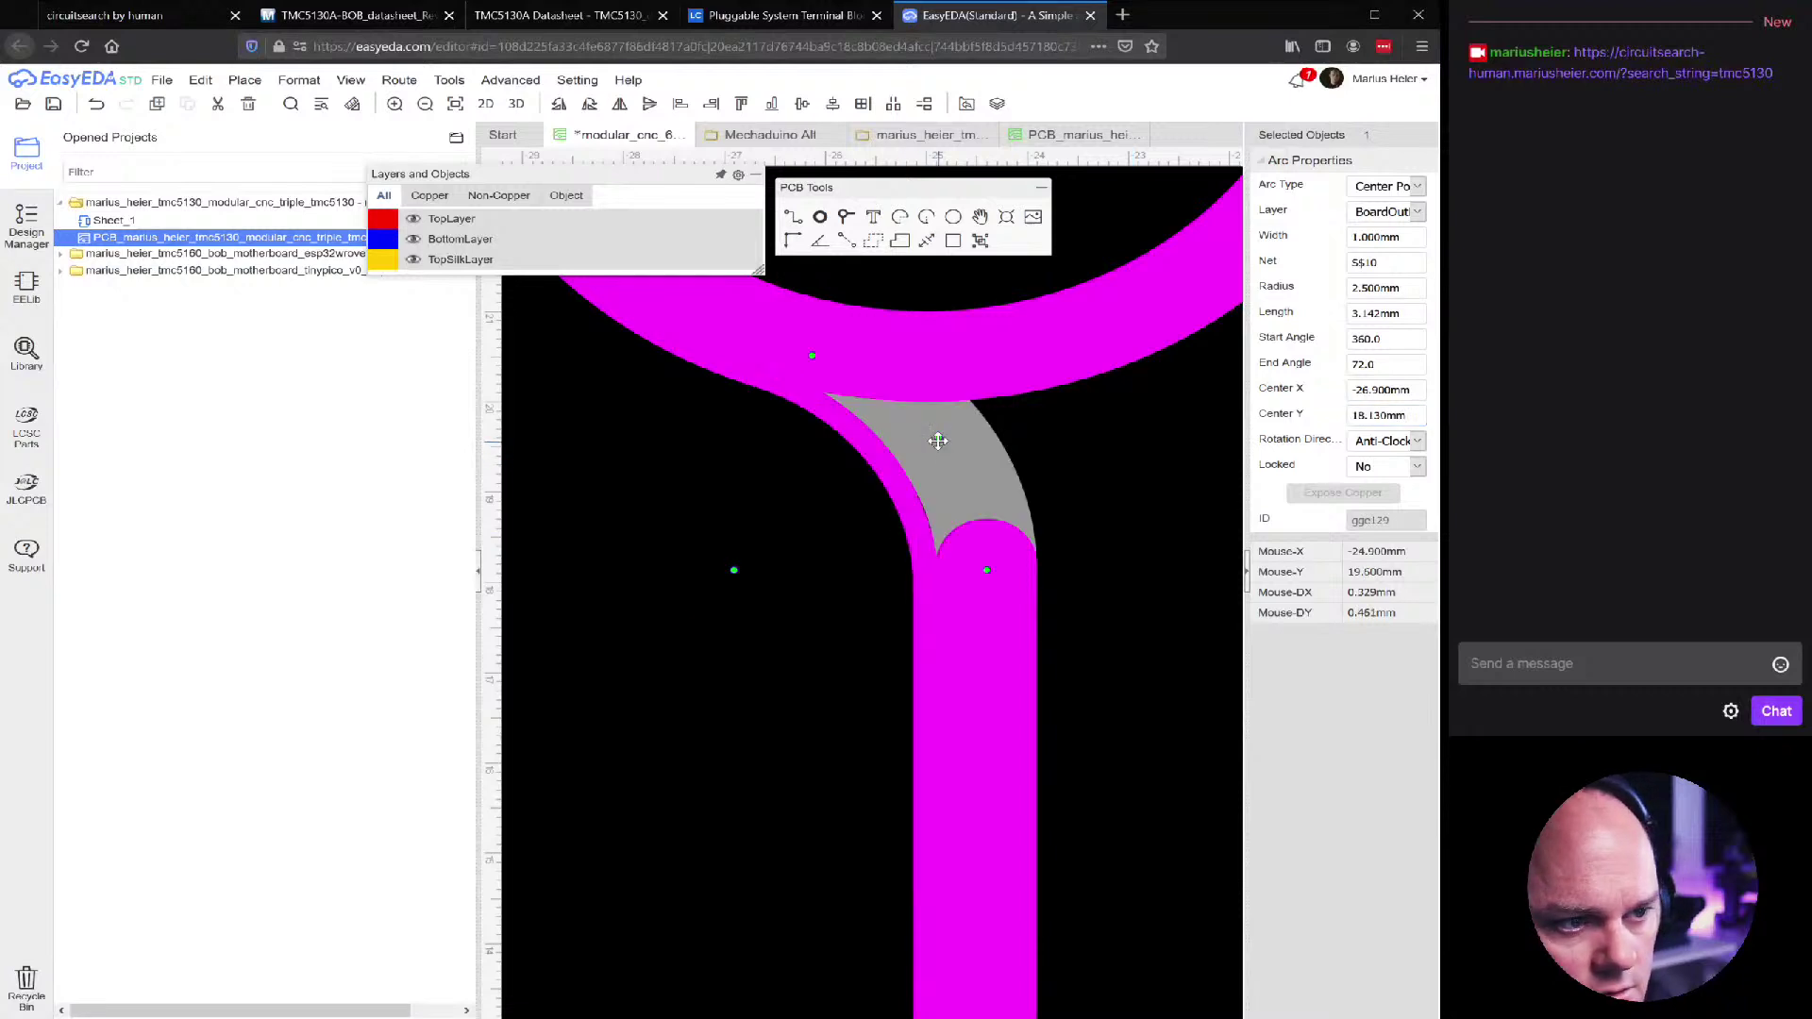
pyautogui.click(1408, 423)
pyautogui.hotkey('ctrl', 'v')
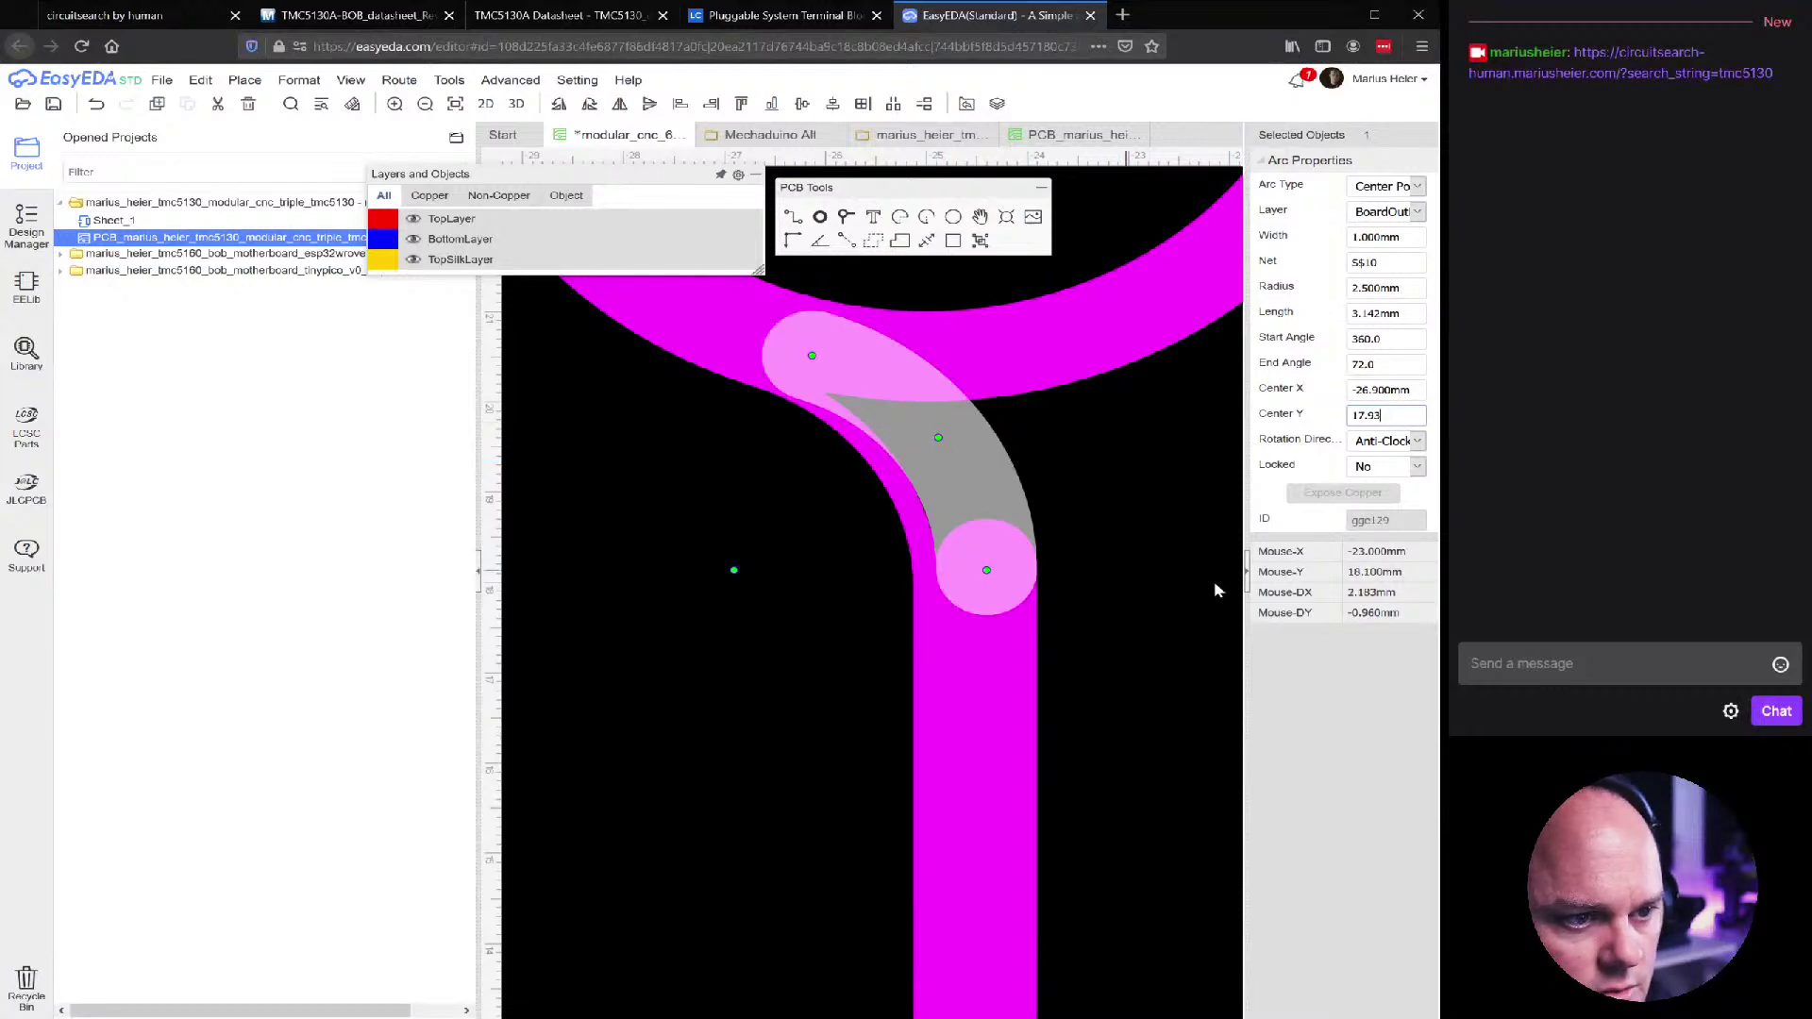
pyautogui.press('Return')
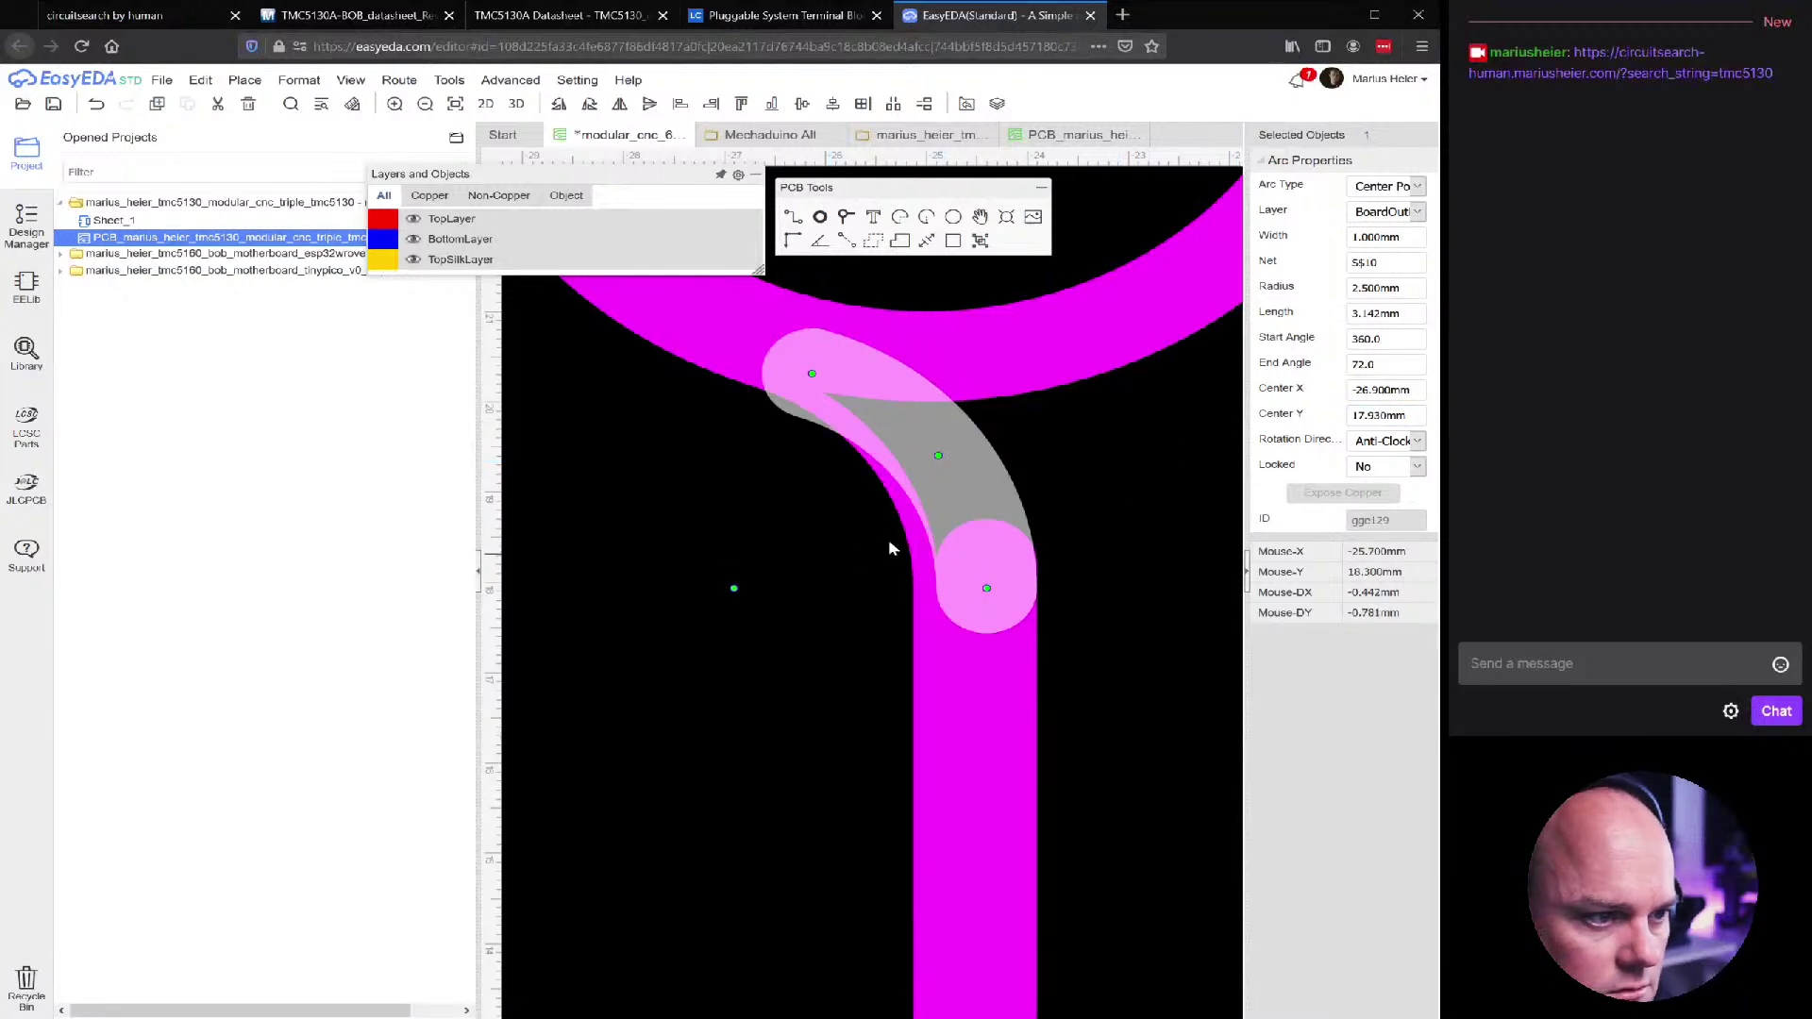
# Set the wide upper-left arc's centre X to -27.5 mm so that it is concentric with the thin arc
pyautogui.click(908, 561)
pyautogui.click(1400, 394)
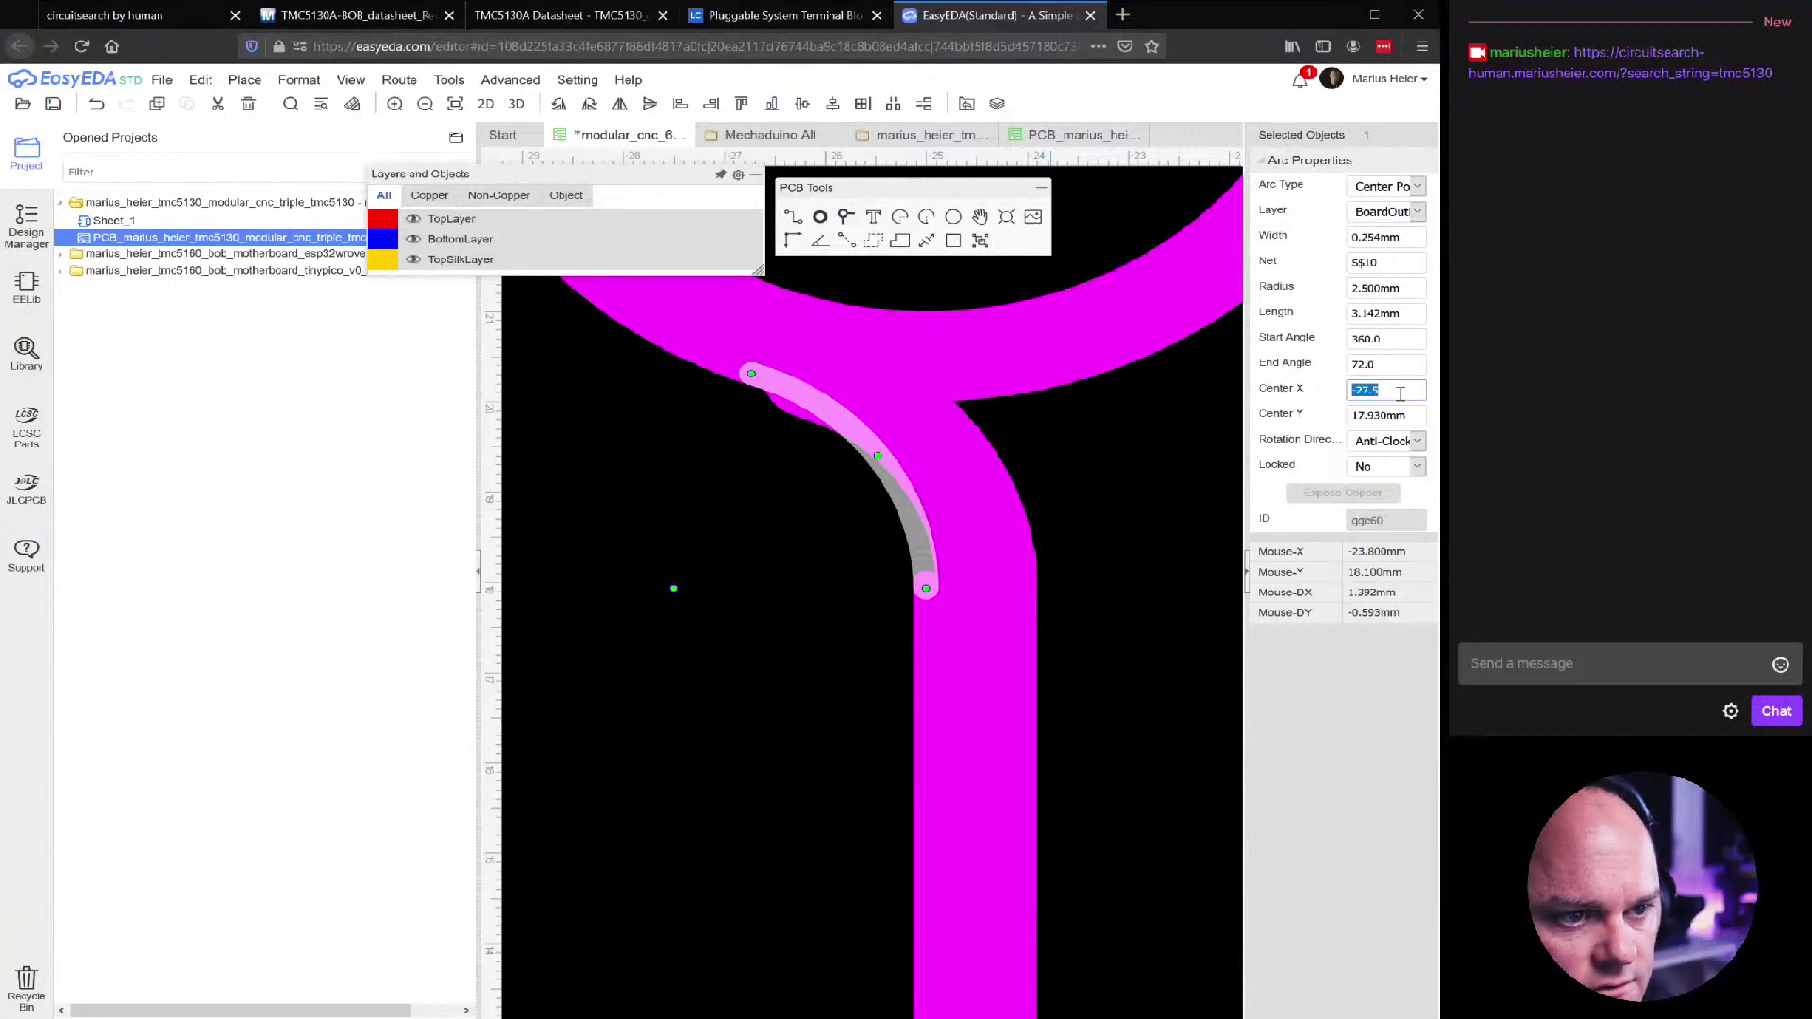
pyautogui.click(1146, 467)
pyautogui.click(948, 478)
pyautogui.click(1411, 392)
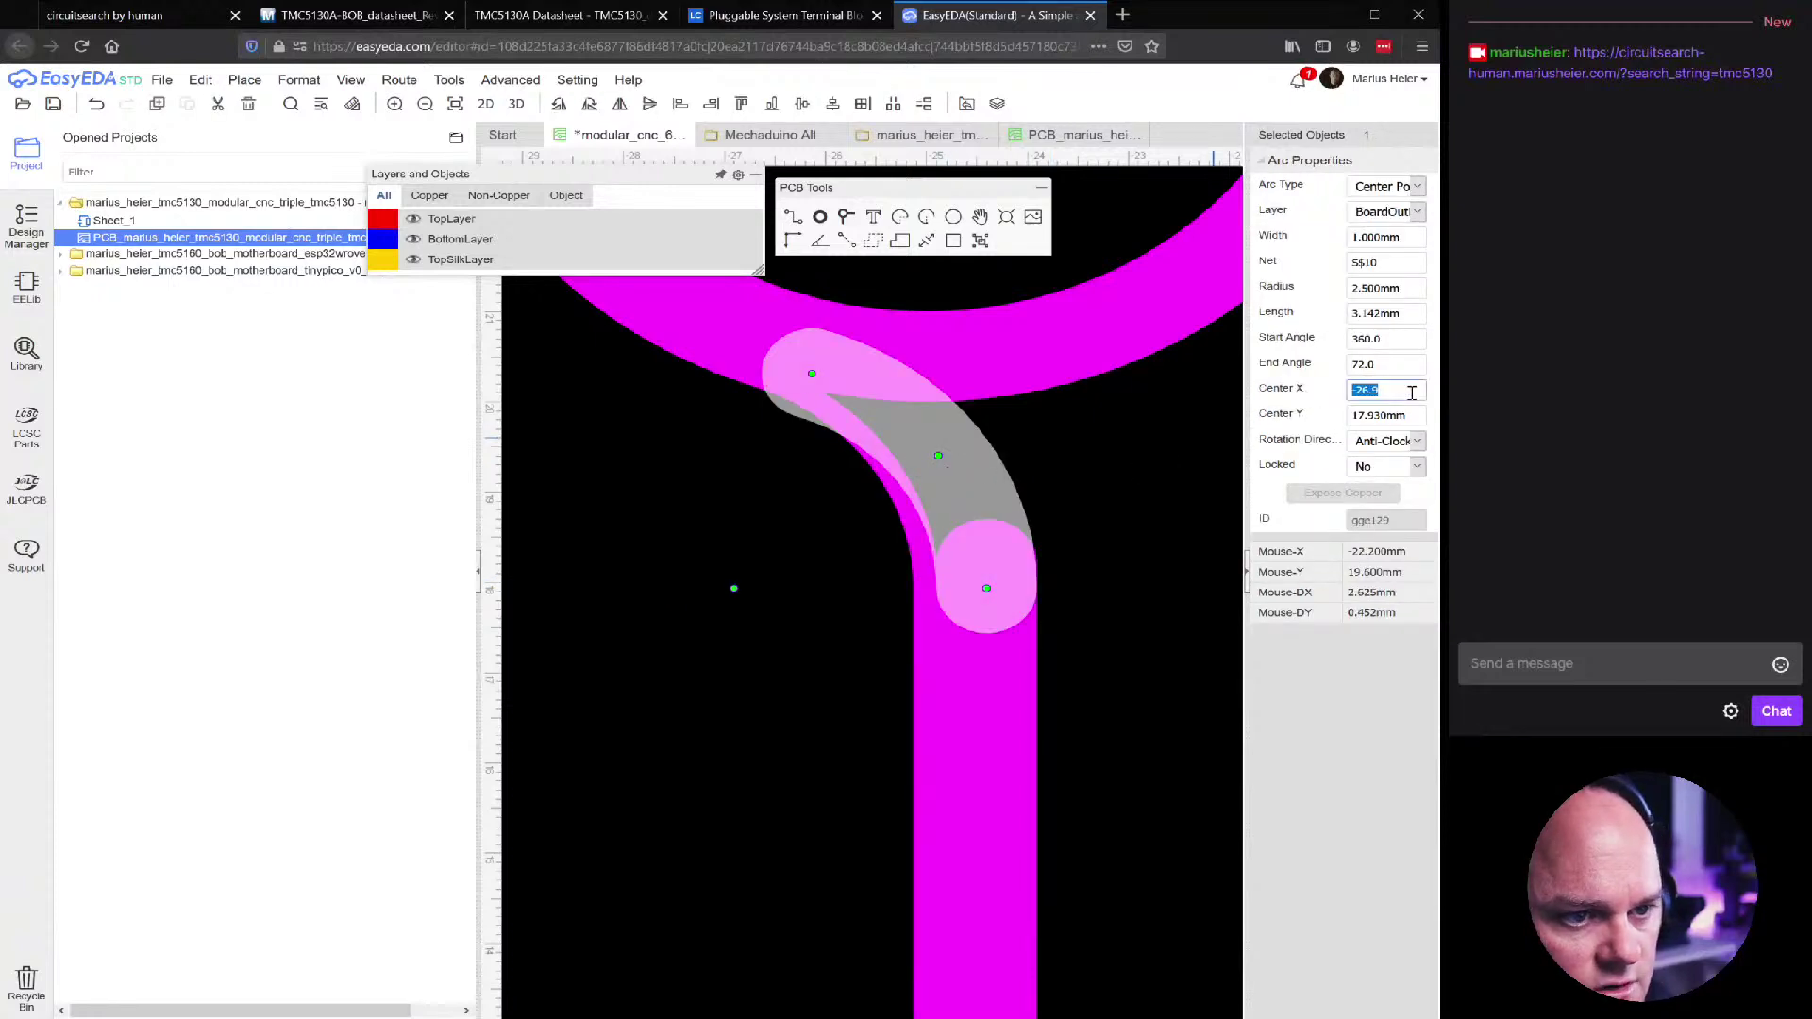
pyautogui.click(1076, 491)
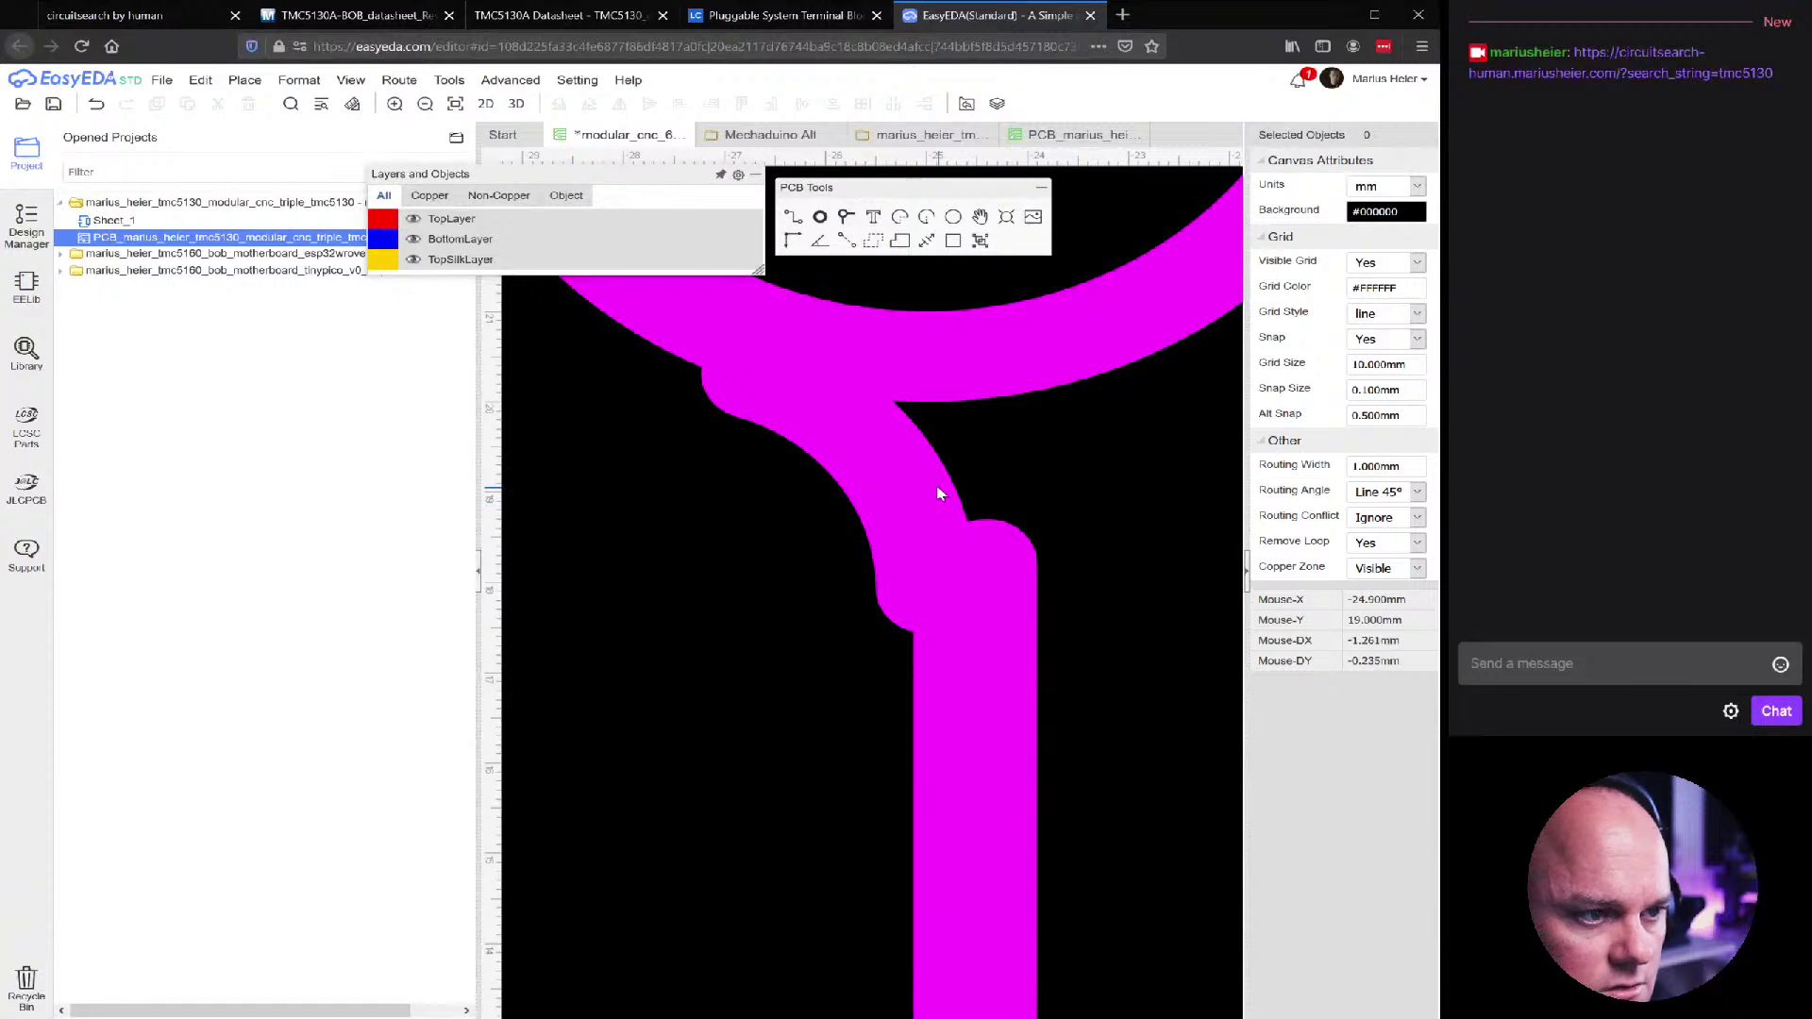
# Set the wide upper-left arc's radius to 3.1 mm, matching the wide arc at the lower-left mounting ring
pyautogui.click(911, 484)
pyautogui.click(921, 463)
pyautogui.scroll(-5, 1043, 720)
pyautogui.scroll(-3, 993, 966)
pyautogui.click(899, 834)
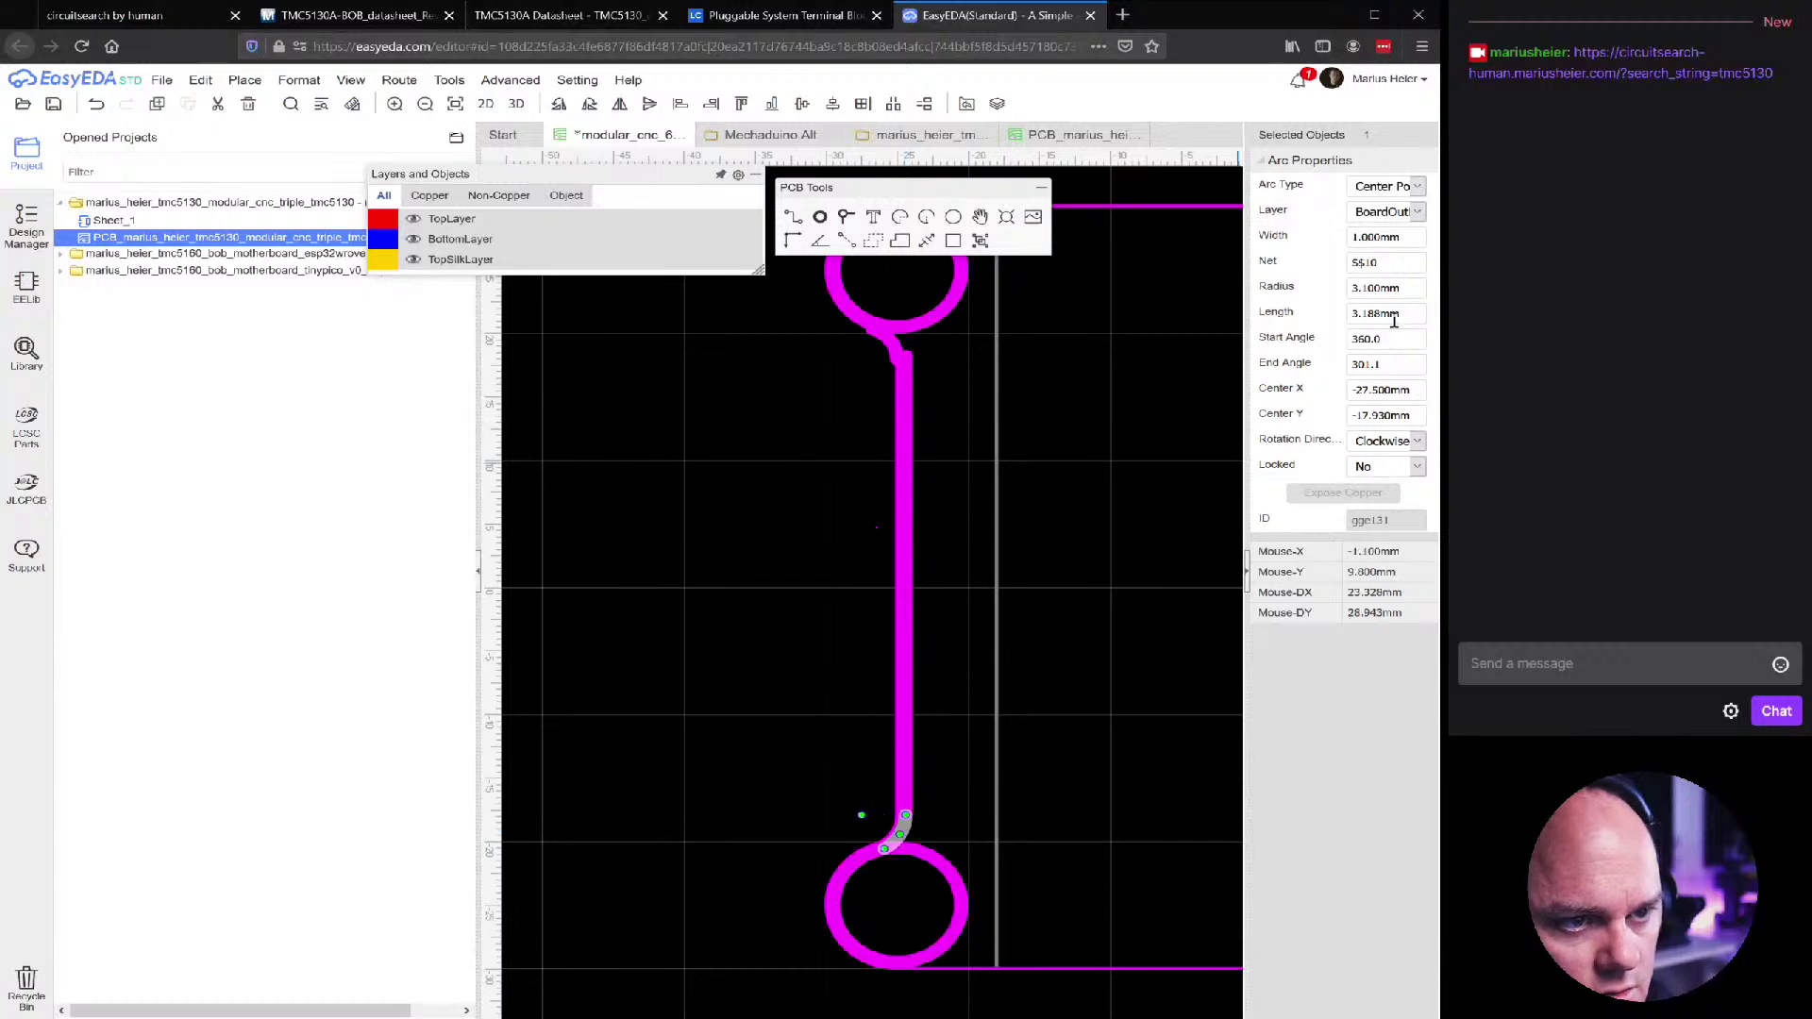
pyautogui.click(897, 347)
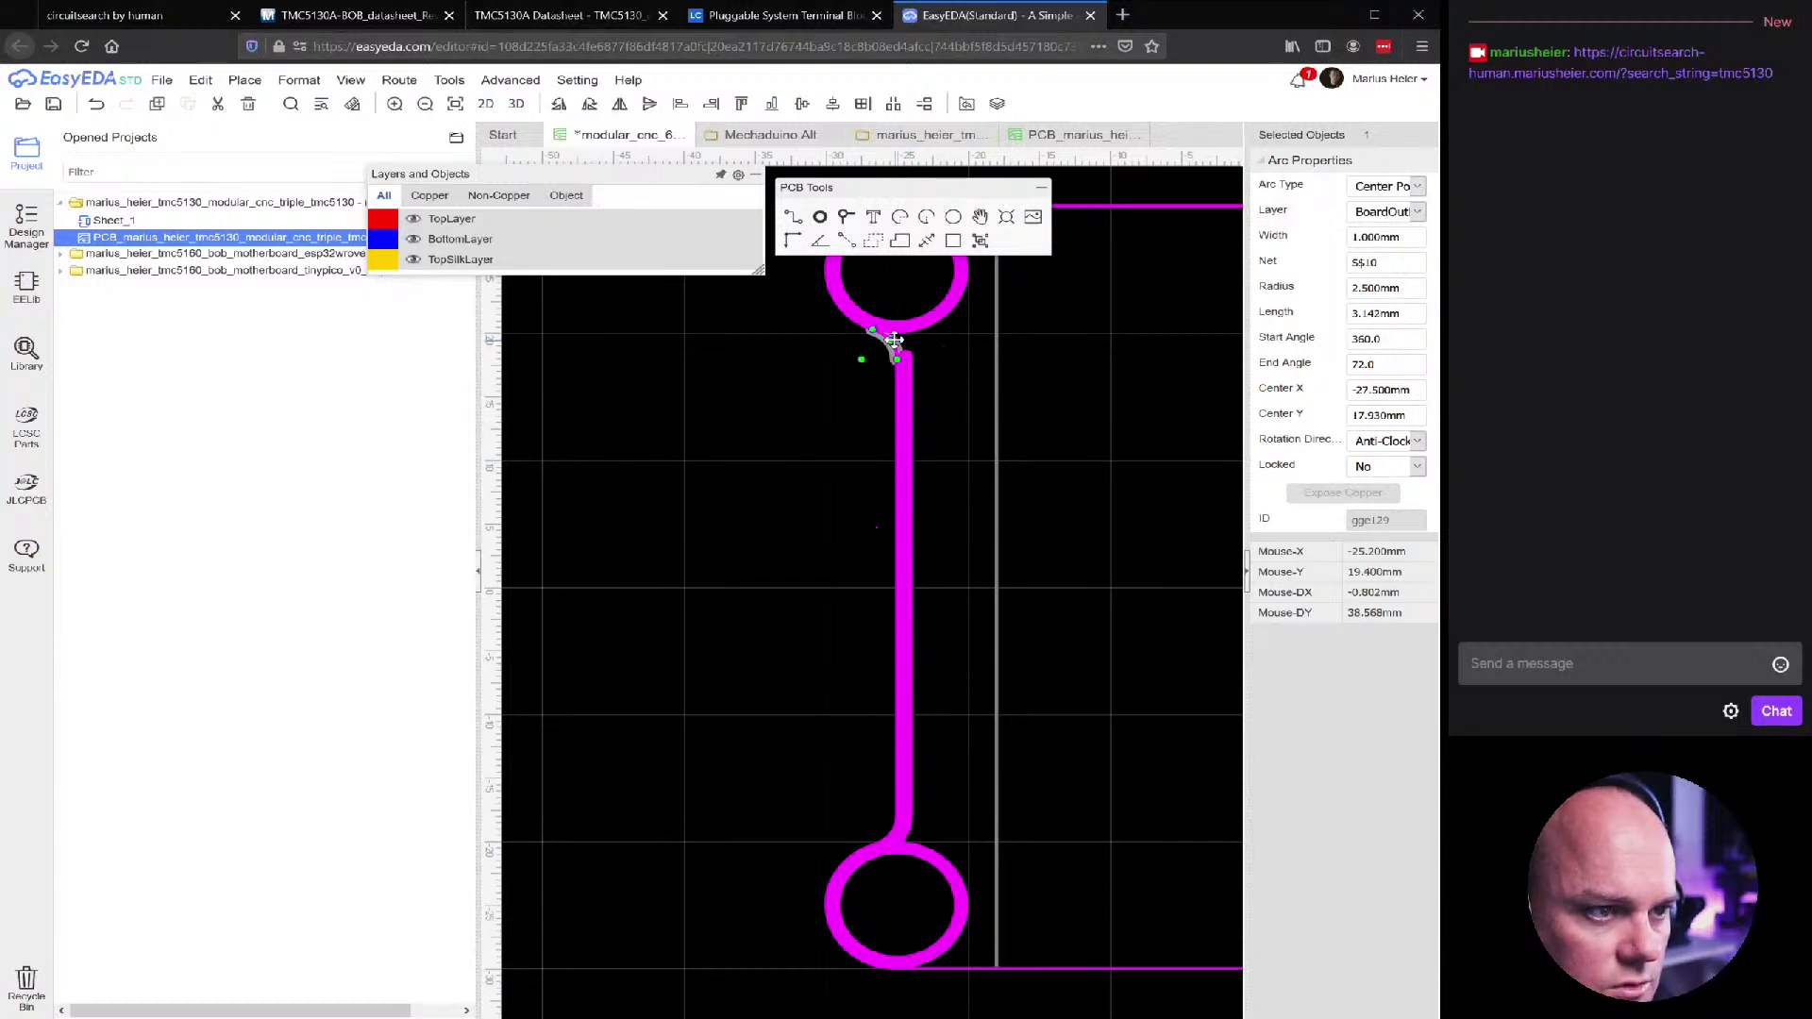
pyautogui.click(1403, 287)
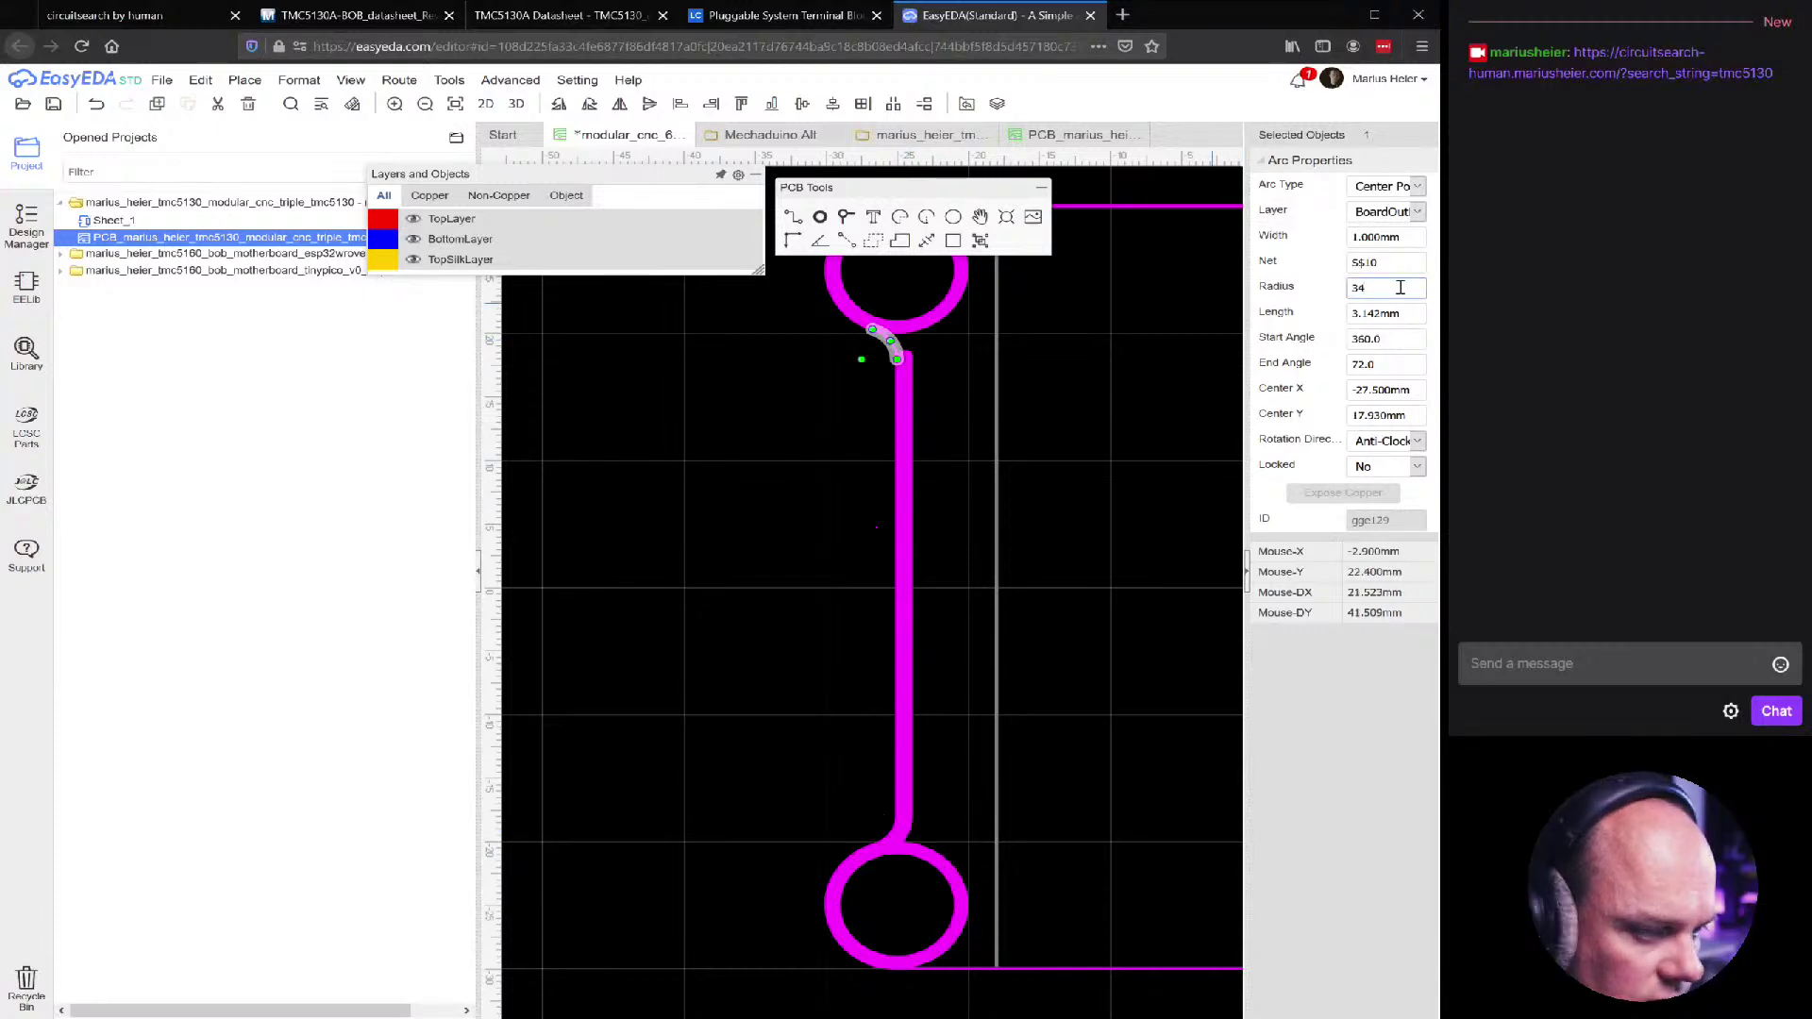
pyautogui.write('34')
pyautogui.press('BackSpace')
pyautogui.press('Return')
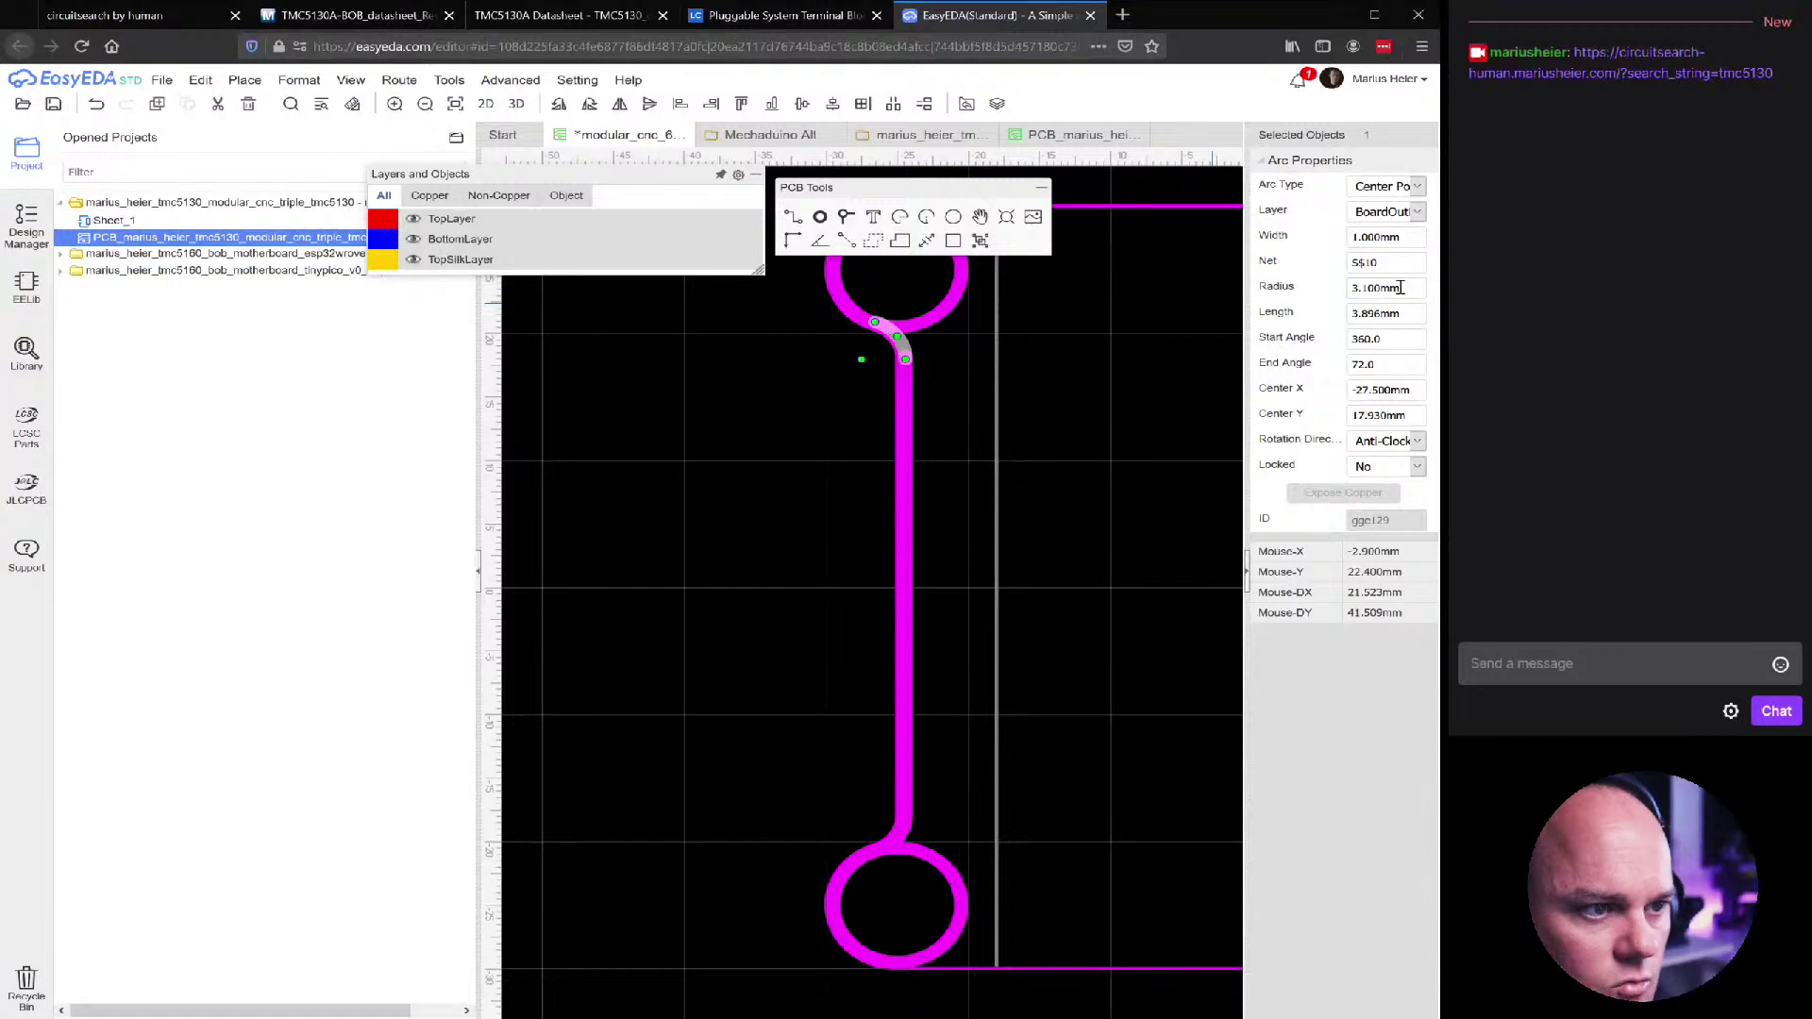
# Shorten the wide arc's upper end to an end angle of about 58.7° so that it stays within the upper-left ring's band
pyautogui.click(1146, 356)
pyautogui.scroll(4, 898, 352)
pyautogui.click(891, 321)
pyautogui.scroll(-4, 849, 415)
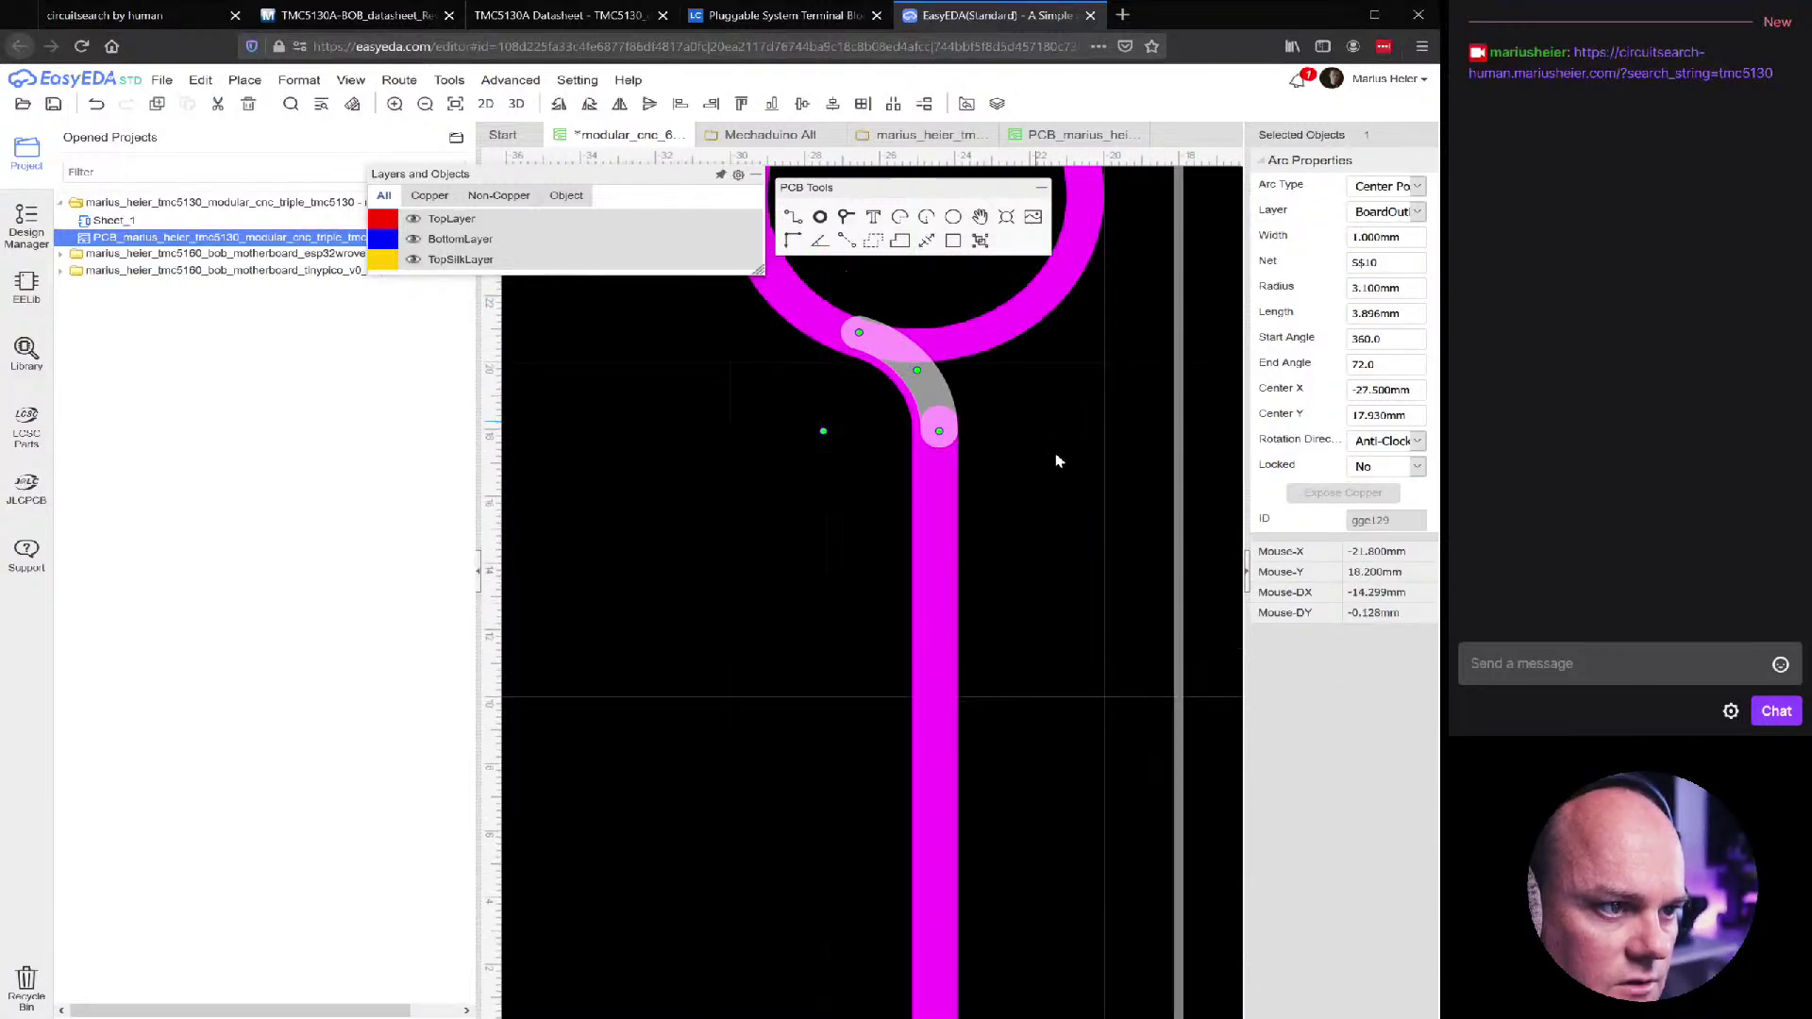
pyautogui.scroll(4, 930, 396)
pyautogui.scroll(3, 929, 385)
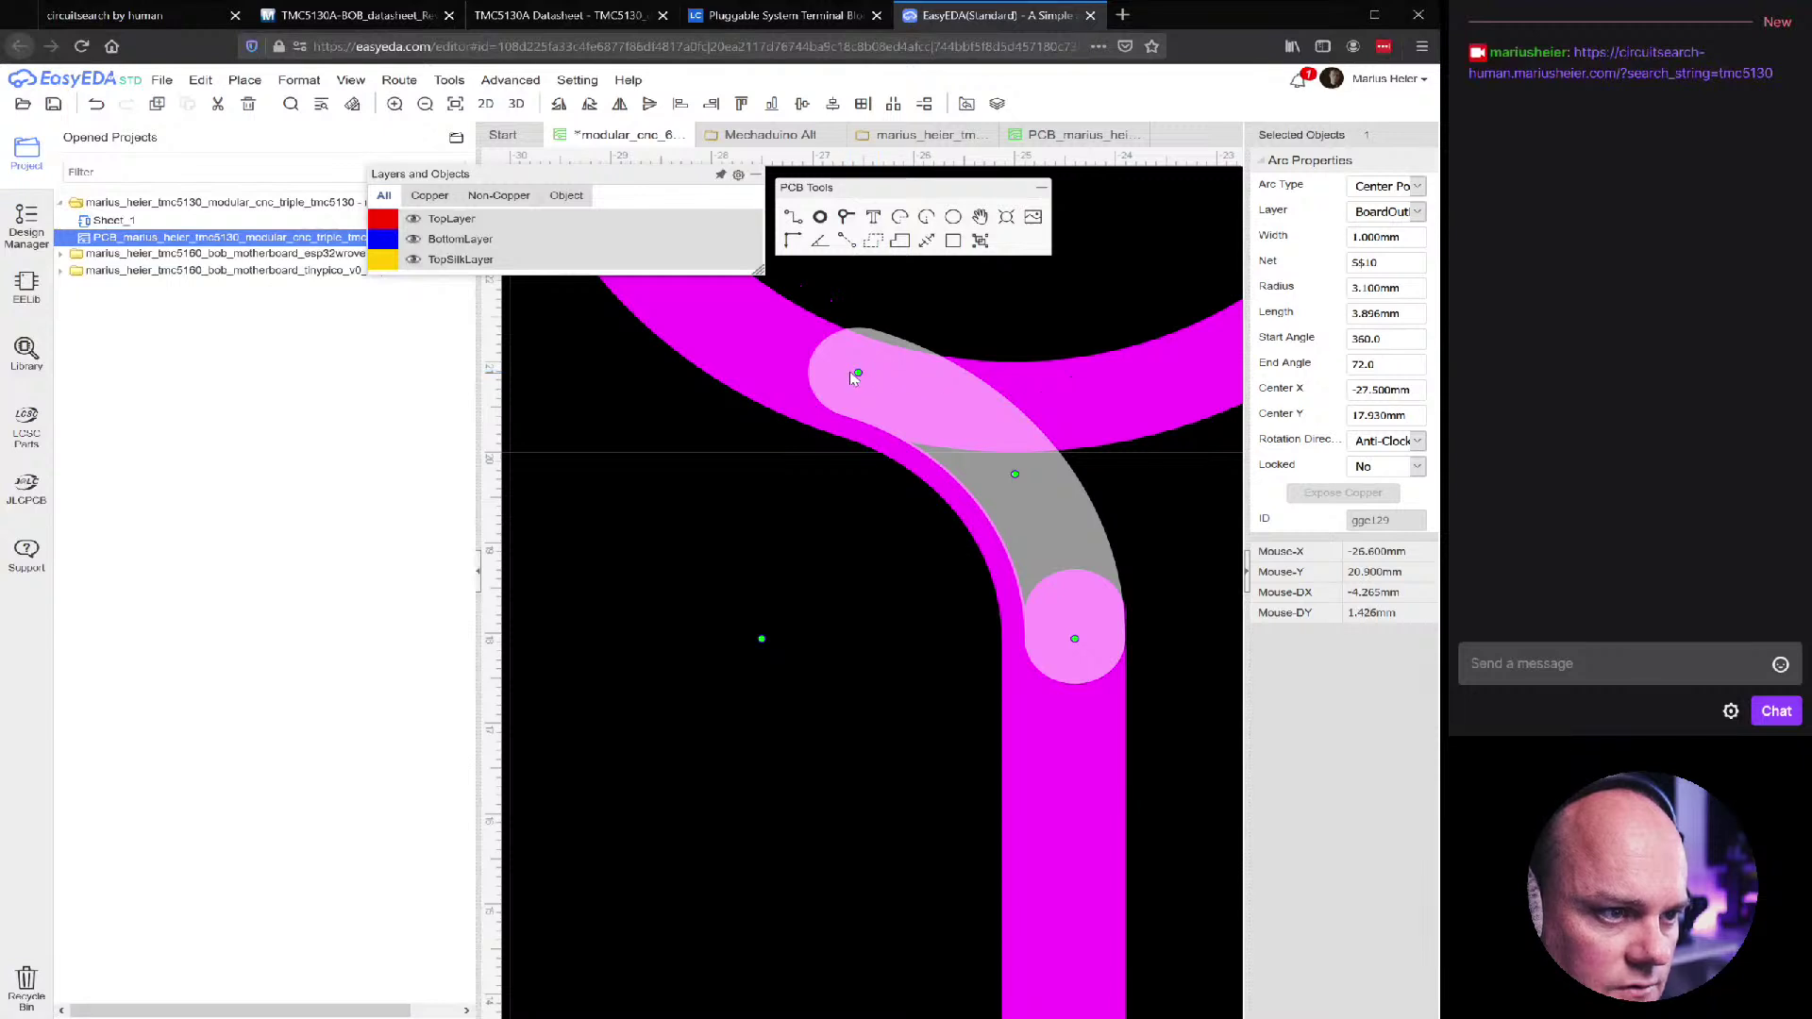
pyautogui.moveTo(858, 375); pyautogui.dragTo(916, 415)
pyautogui.click(1155, 531)
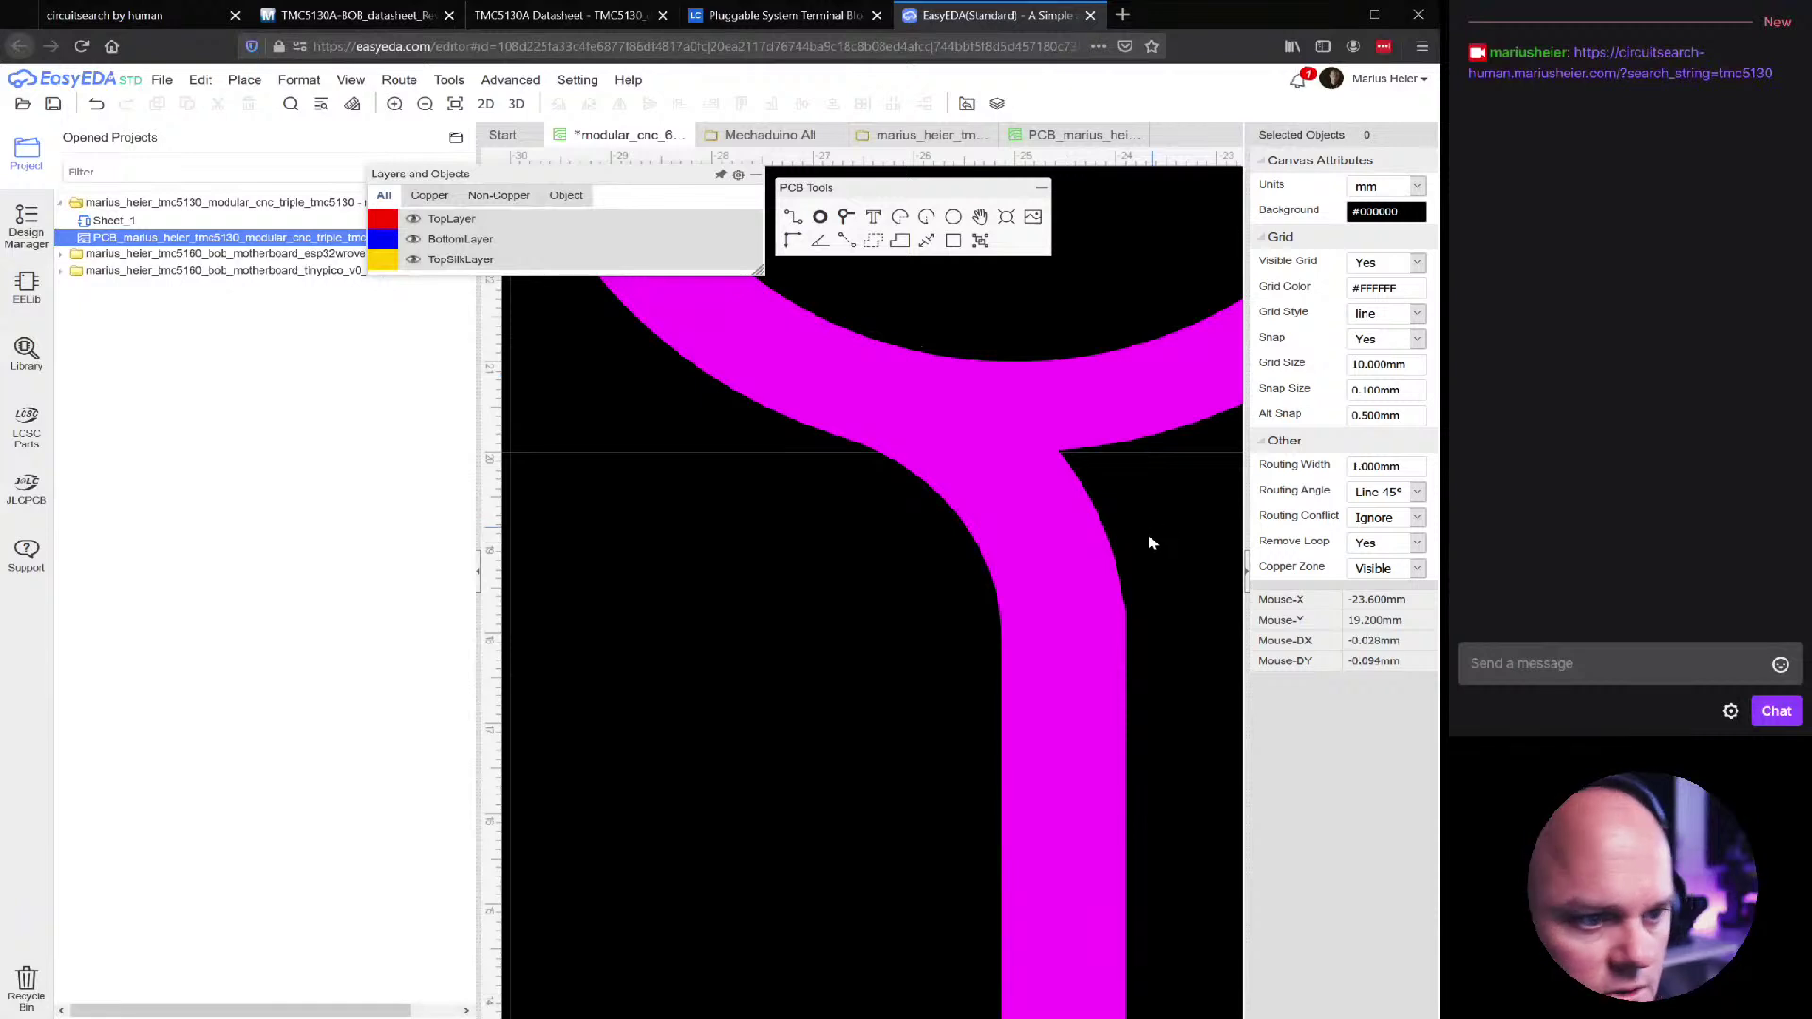
pyautogui.click(1090, 551)
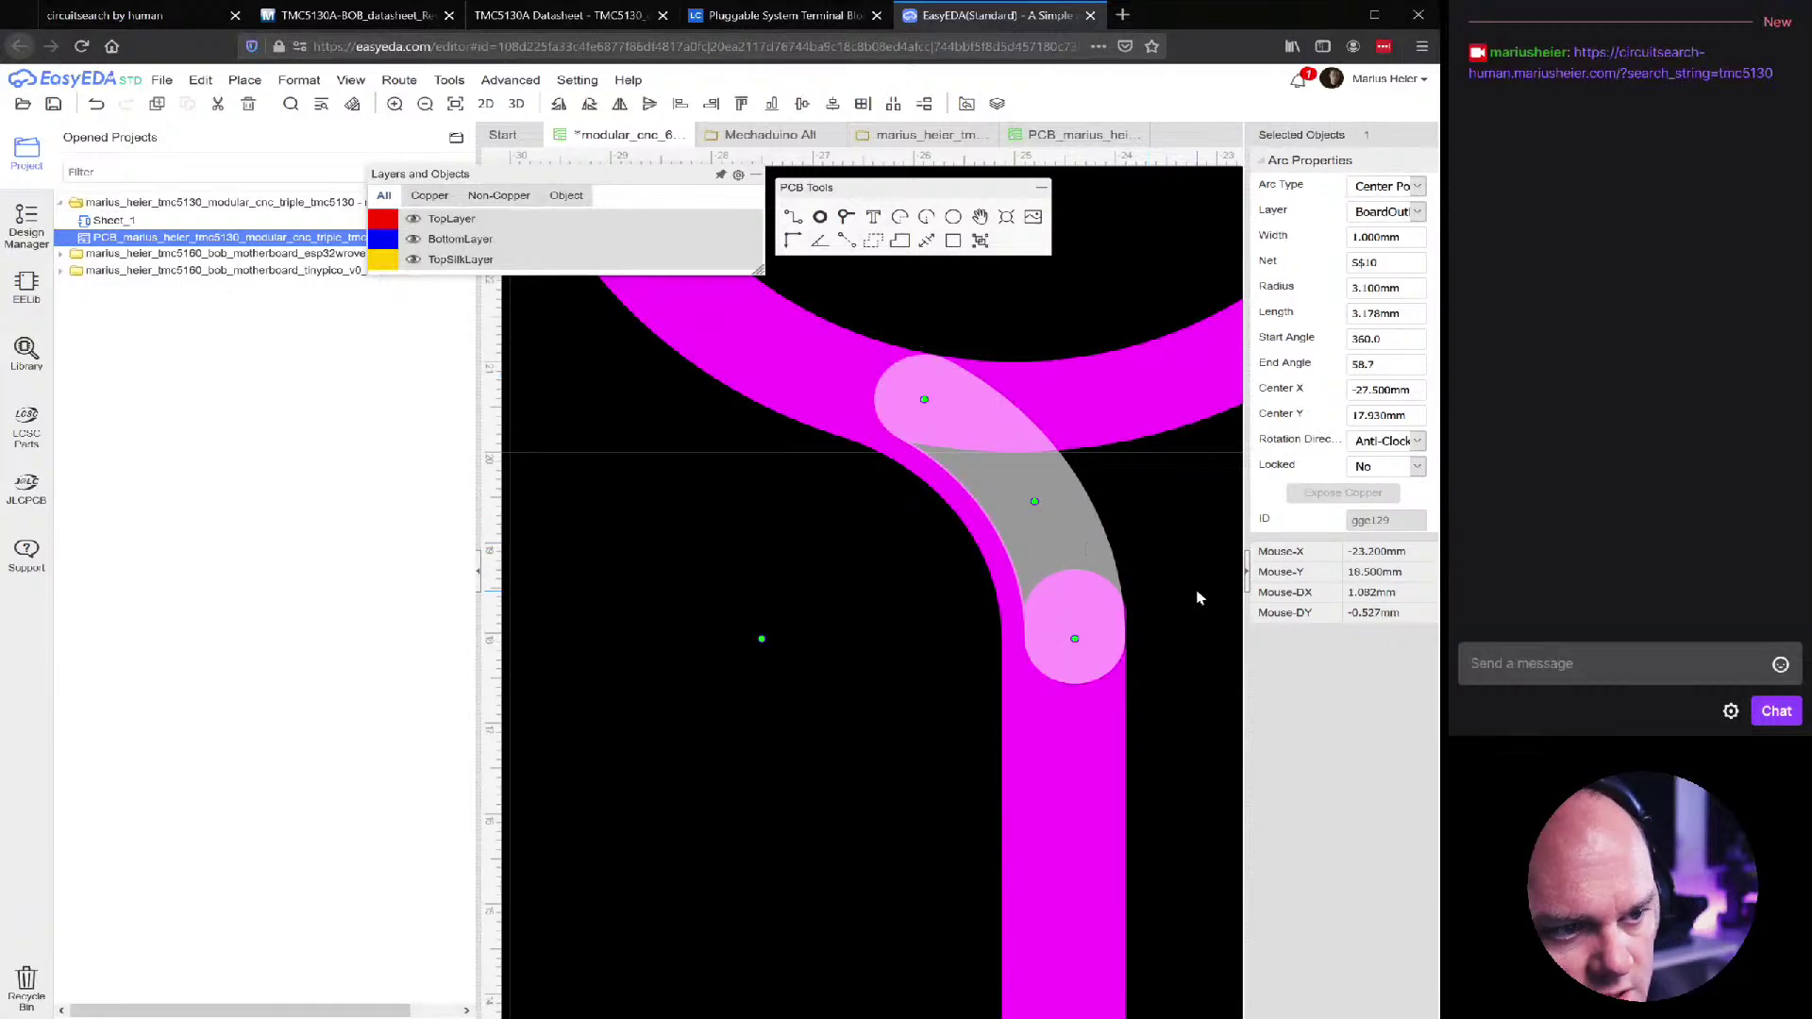
# Copy the left side's wide vertical segment with its two wide arcs and paste the copy outside the board's right edge
pyautogui.scroll(-5, 1085, 585)
pyautogui.scroll(-5, 851, 563)
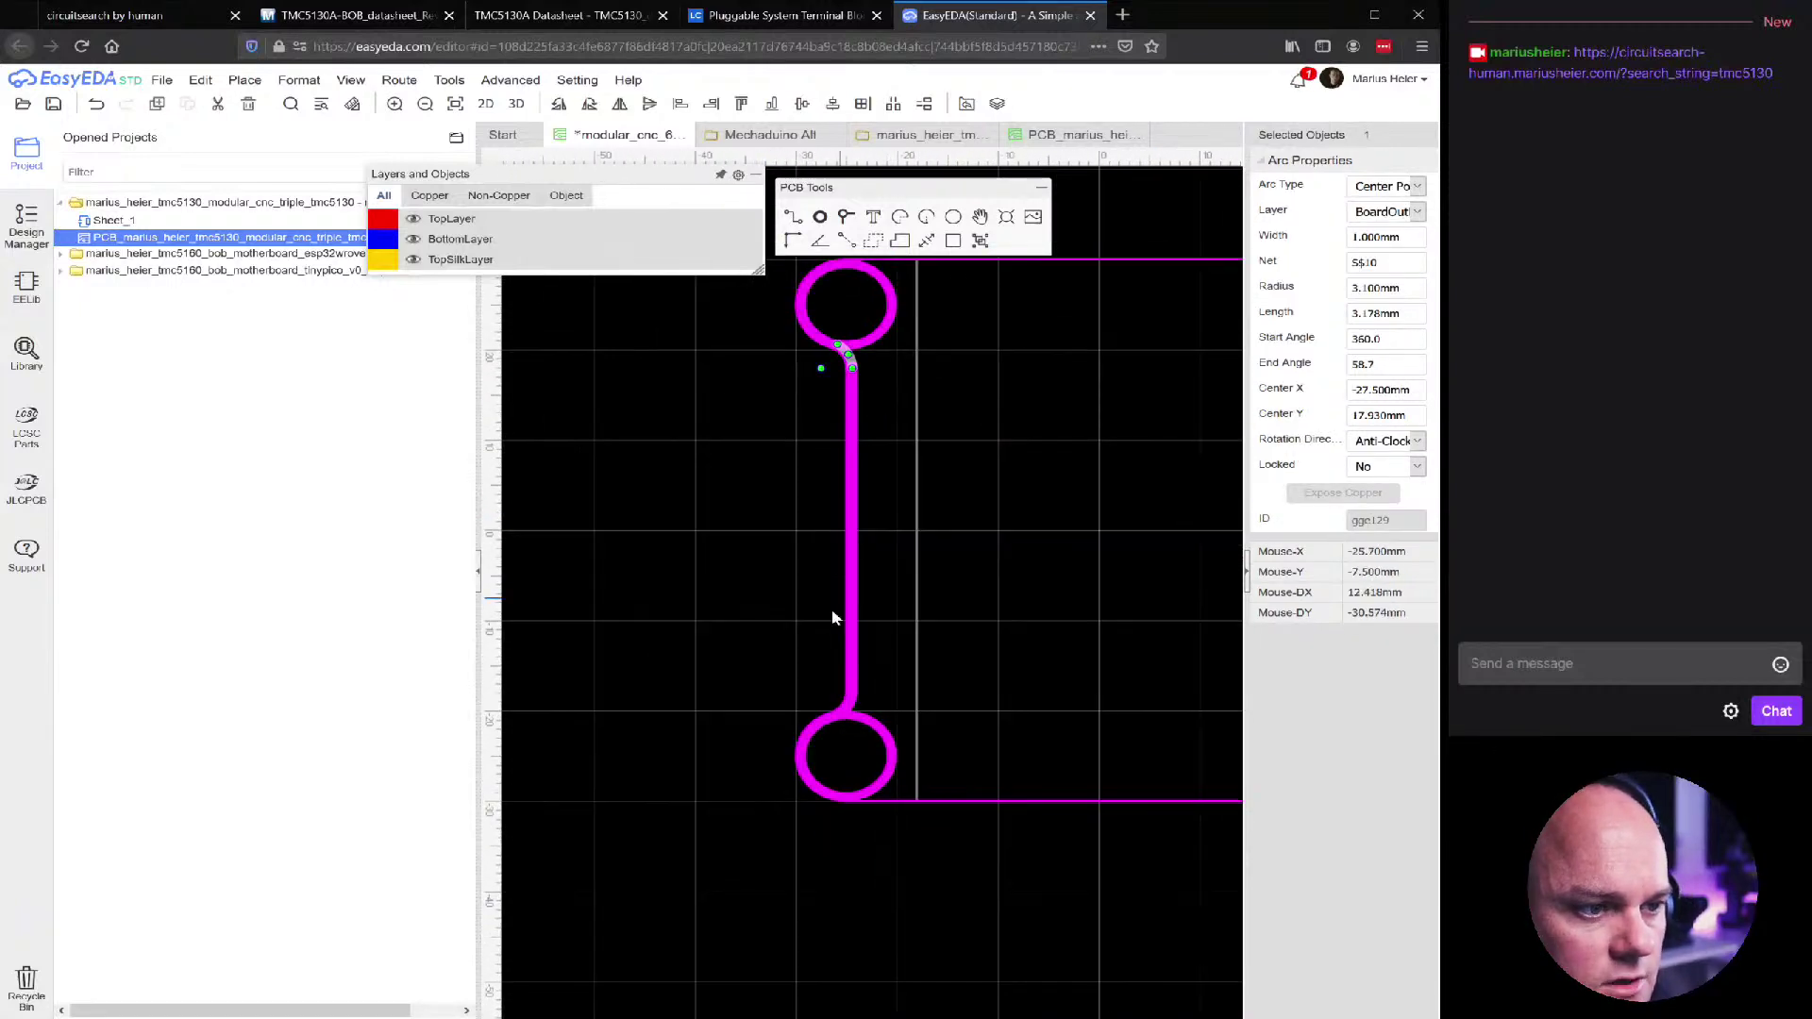
pyautogui.keyDown('shift'); pyautogui.click(853, 681); pyautogui.keyUp('shift')
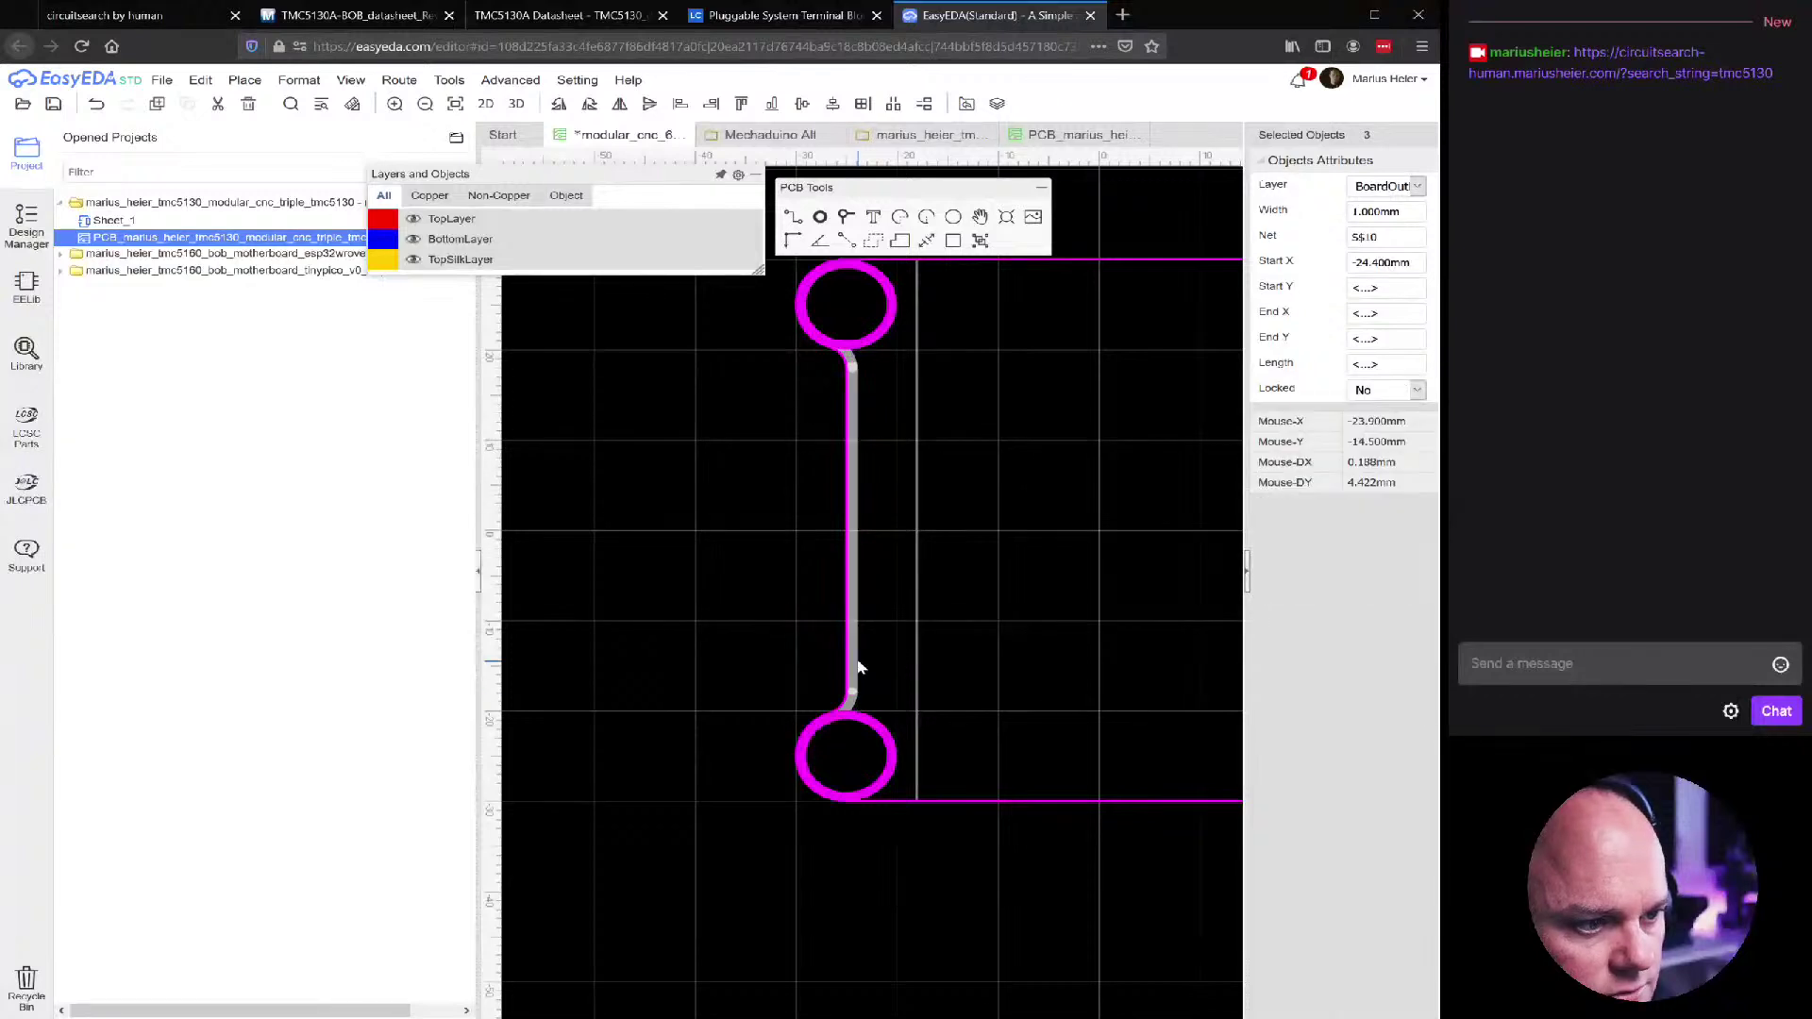
pyautogui.hotkey('ctrl', 'c')
pyautogui.scroll(-3, 972, 626)
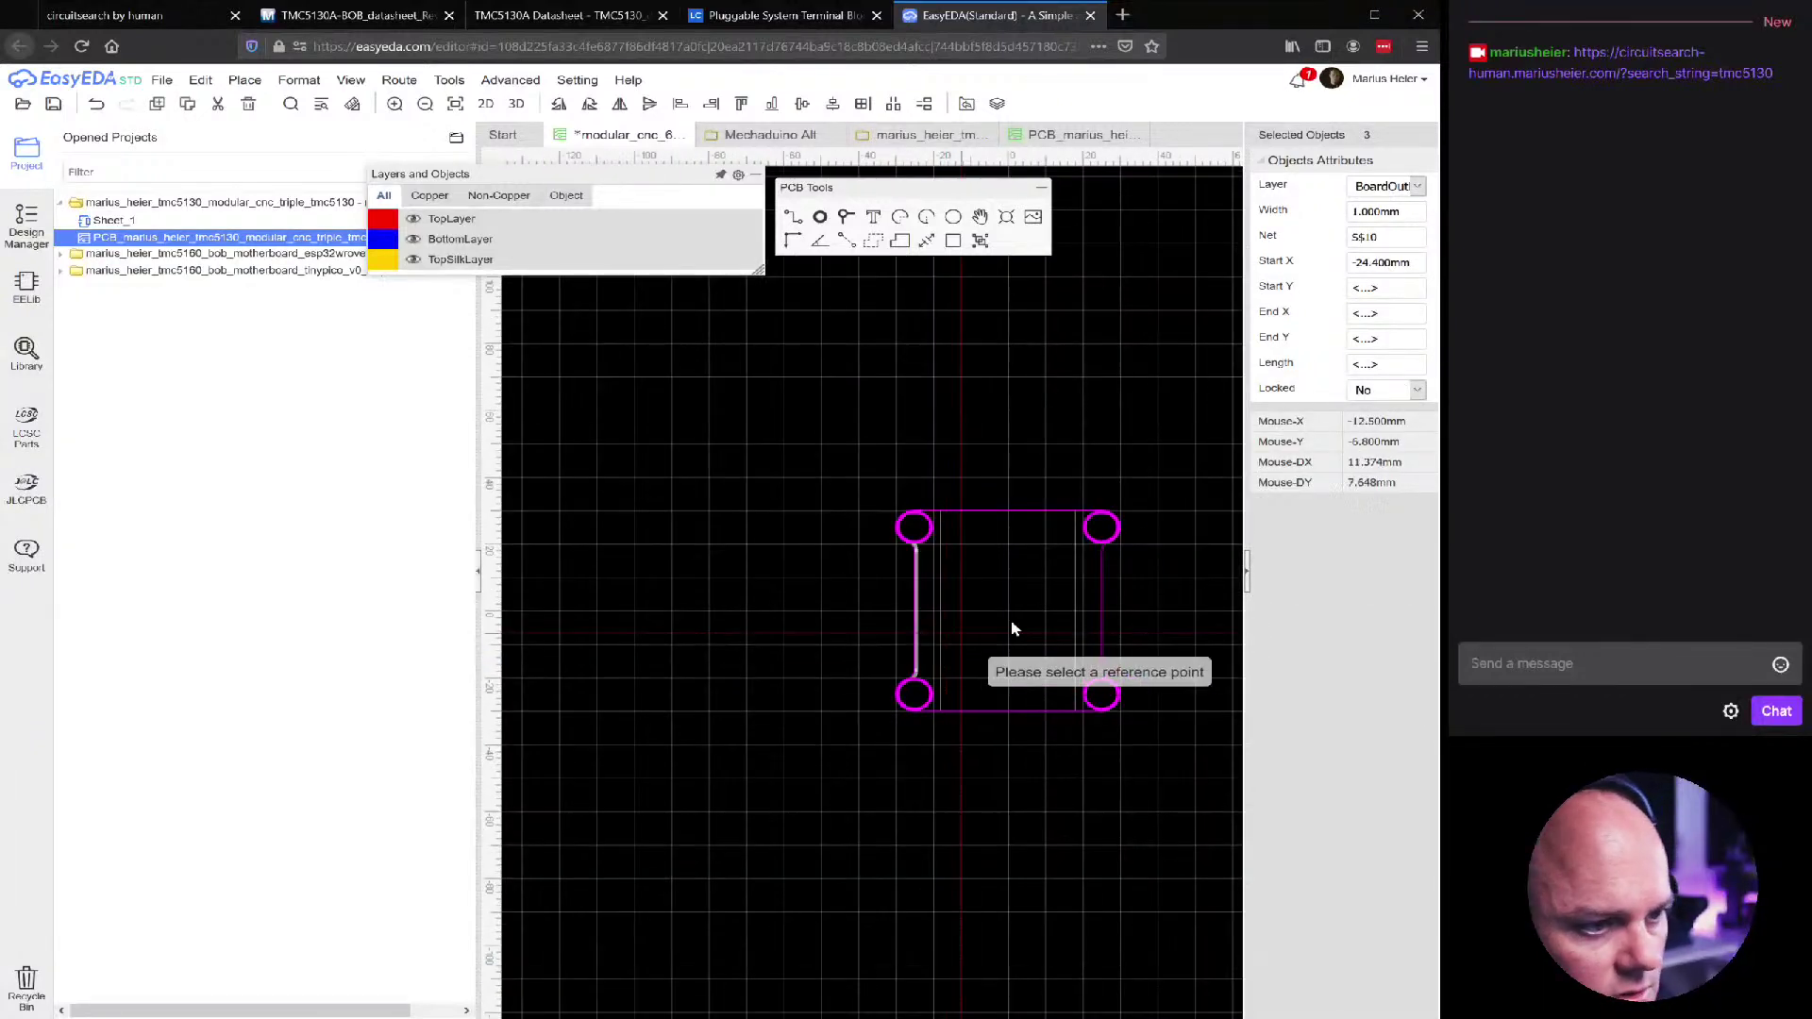
pyautogui.click(978, 545)
pyautogui.hotkey('ctrl', 'v')
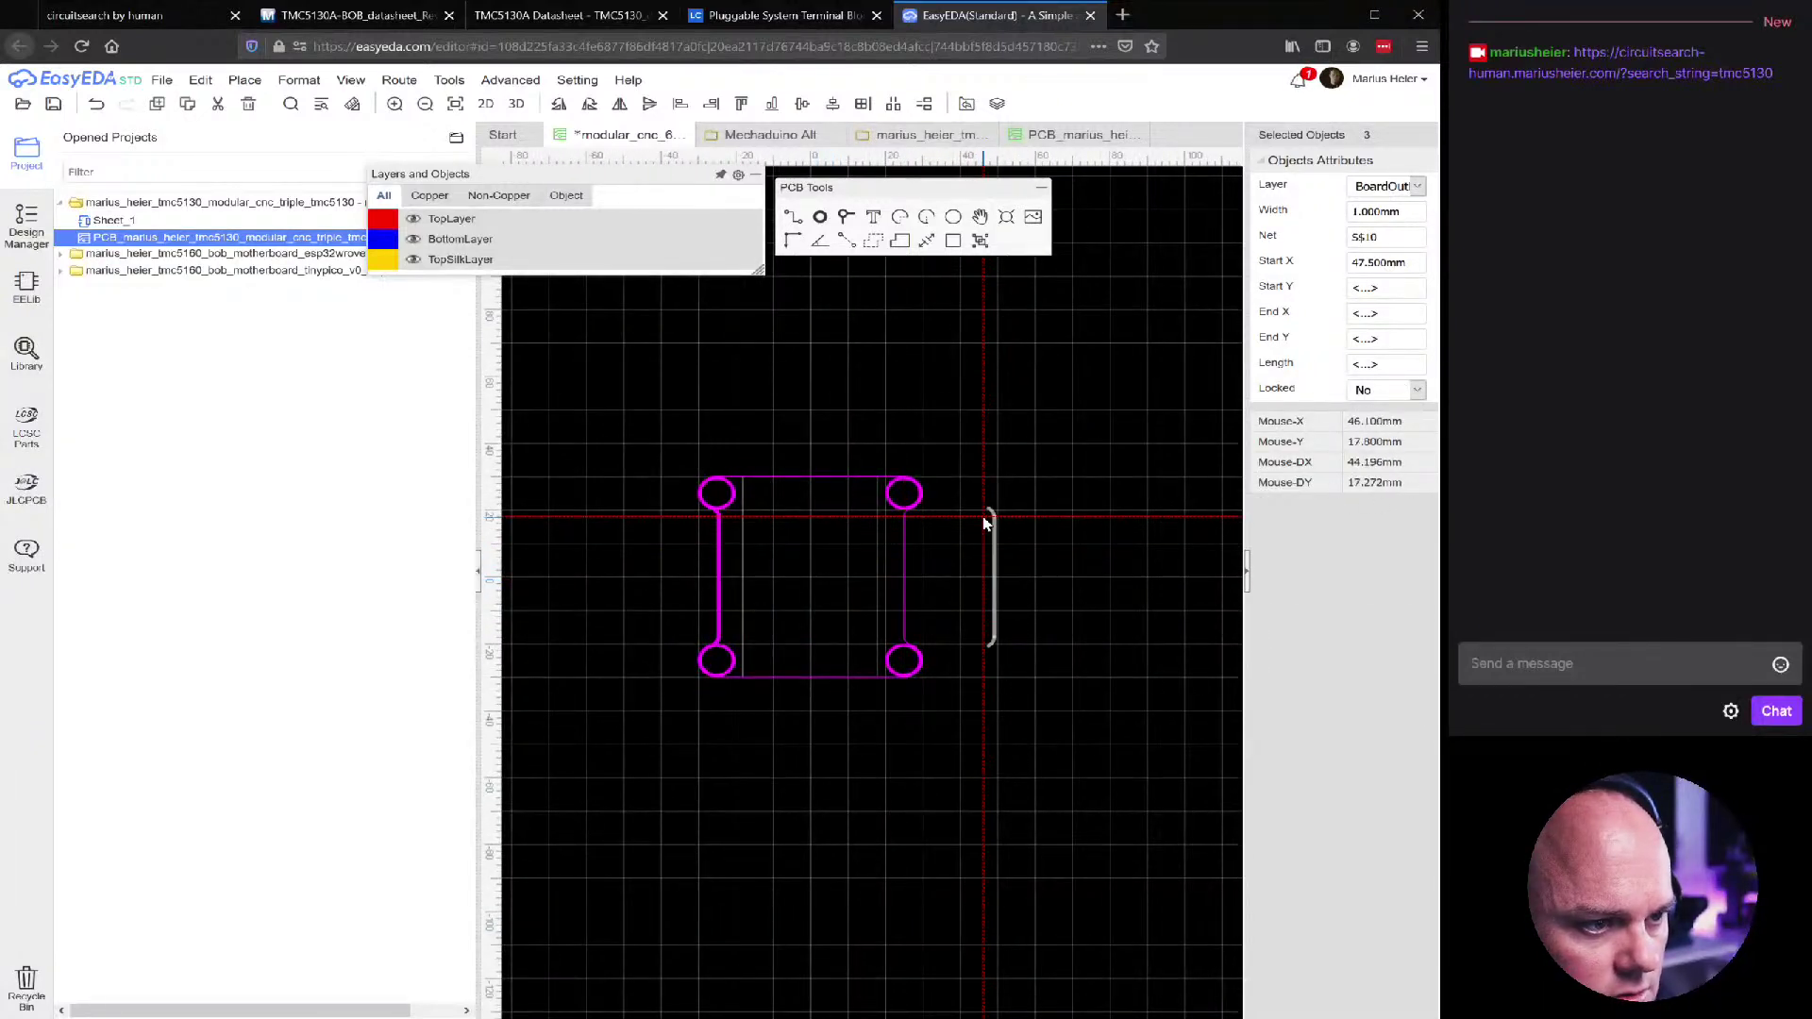
pyautogui.click(940, 660)
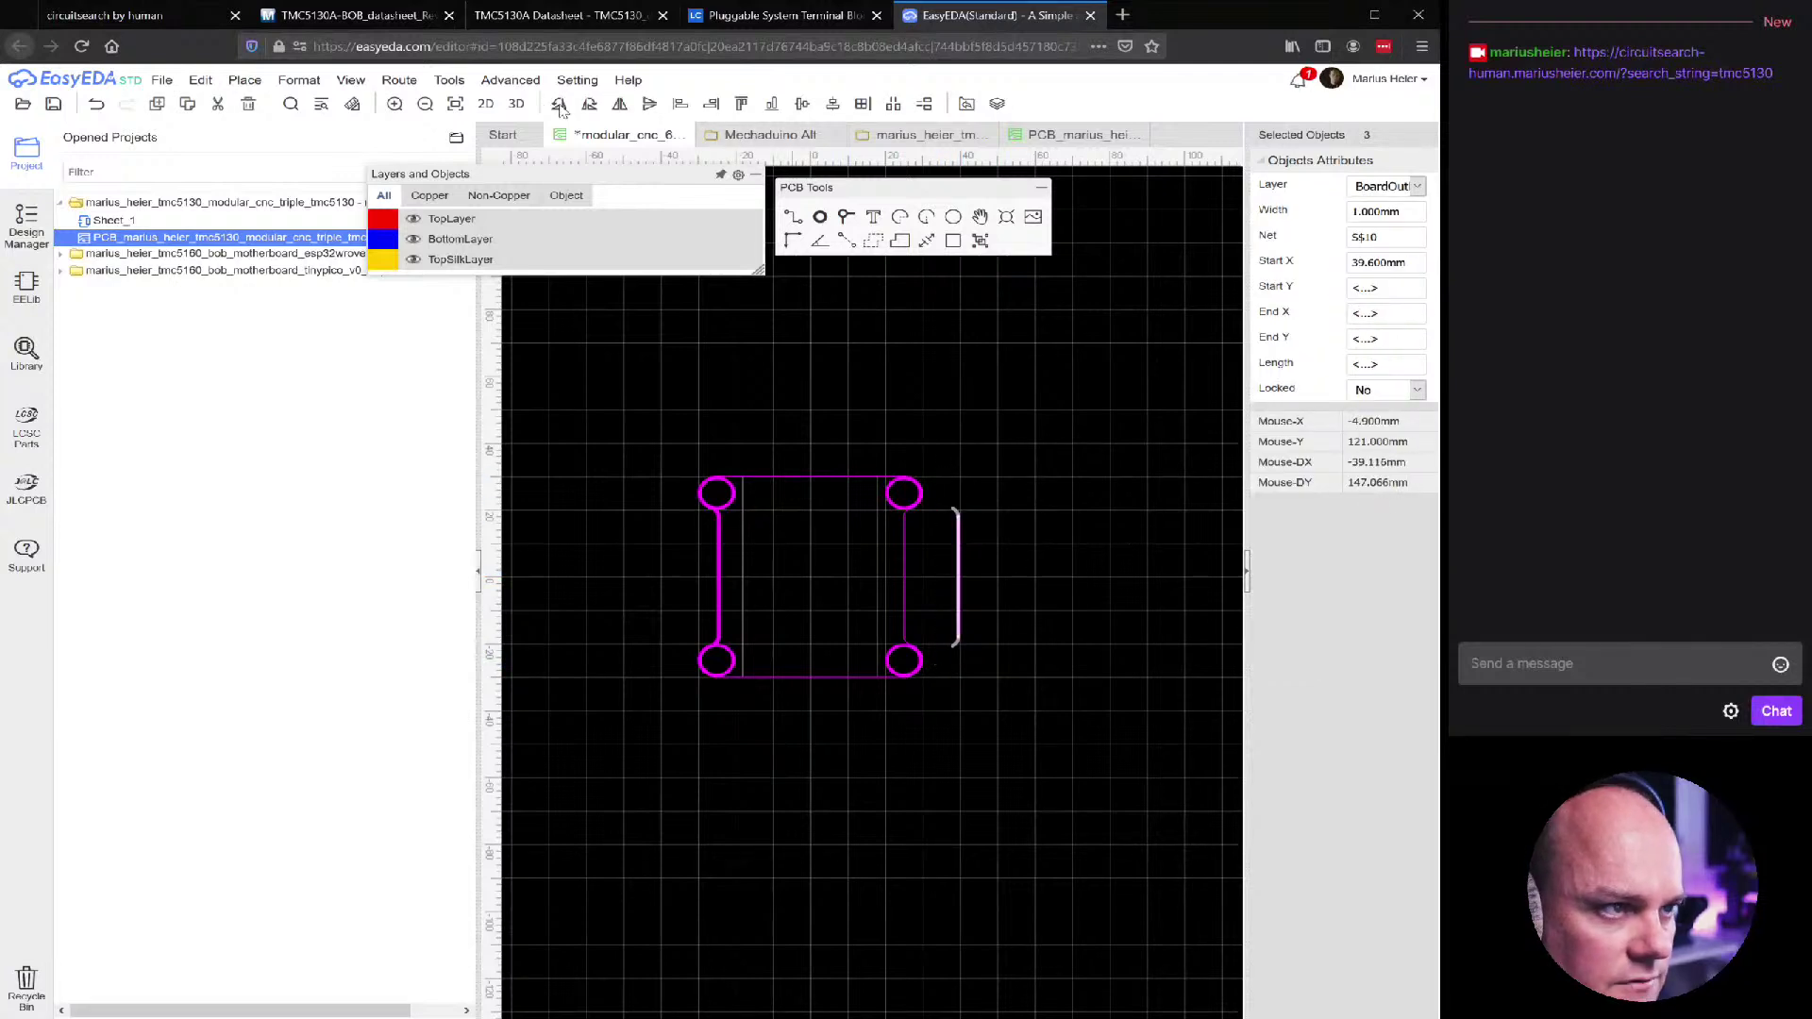
# Flip the pasted side horizontally and move it between the two right mounting rings, with its start X at 24.4 mm
pyautogui.click(351, 80)
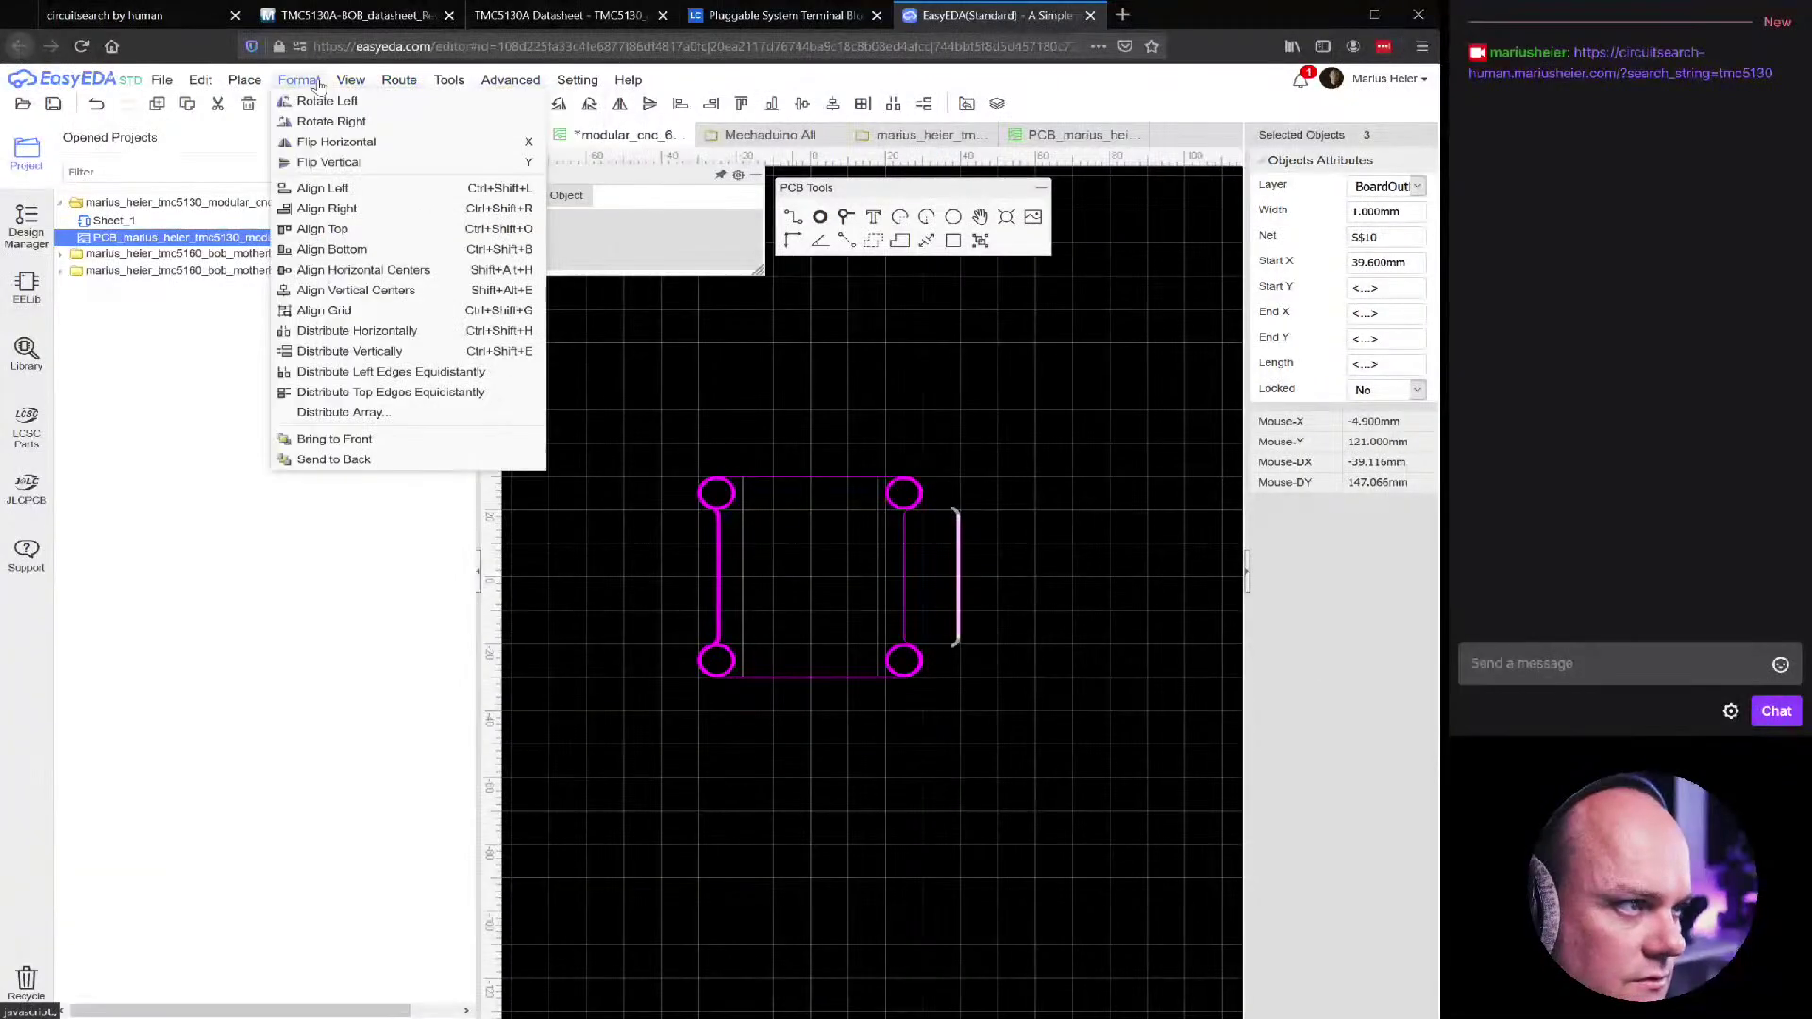
pyautogui.click(348, 145)
pyautogui.scroll(3, 991, 642)
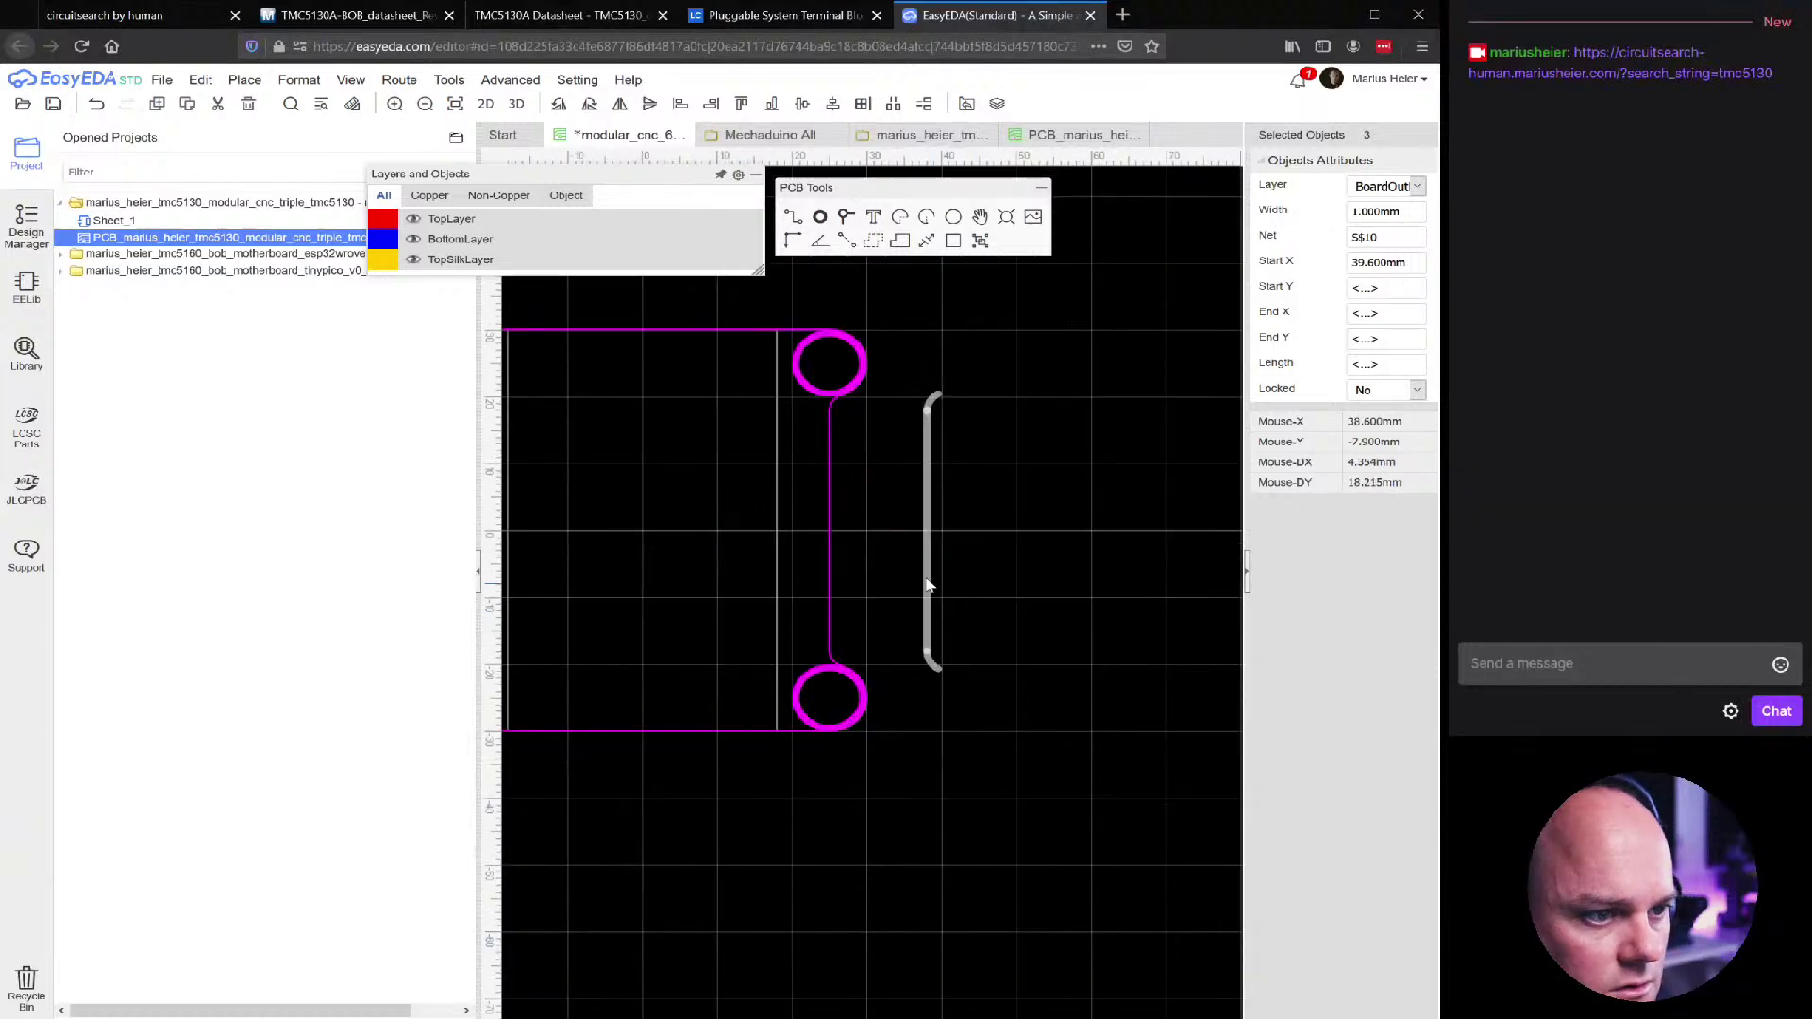
pyautogui.moveTo(932, 534); pyautogui.dragTo(825, 530)
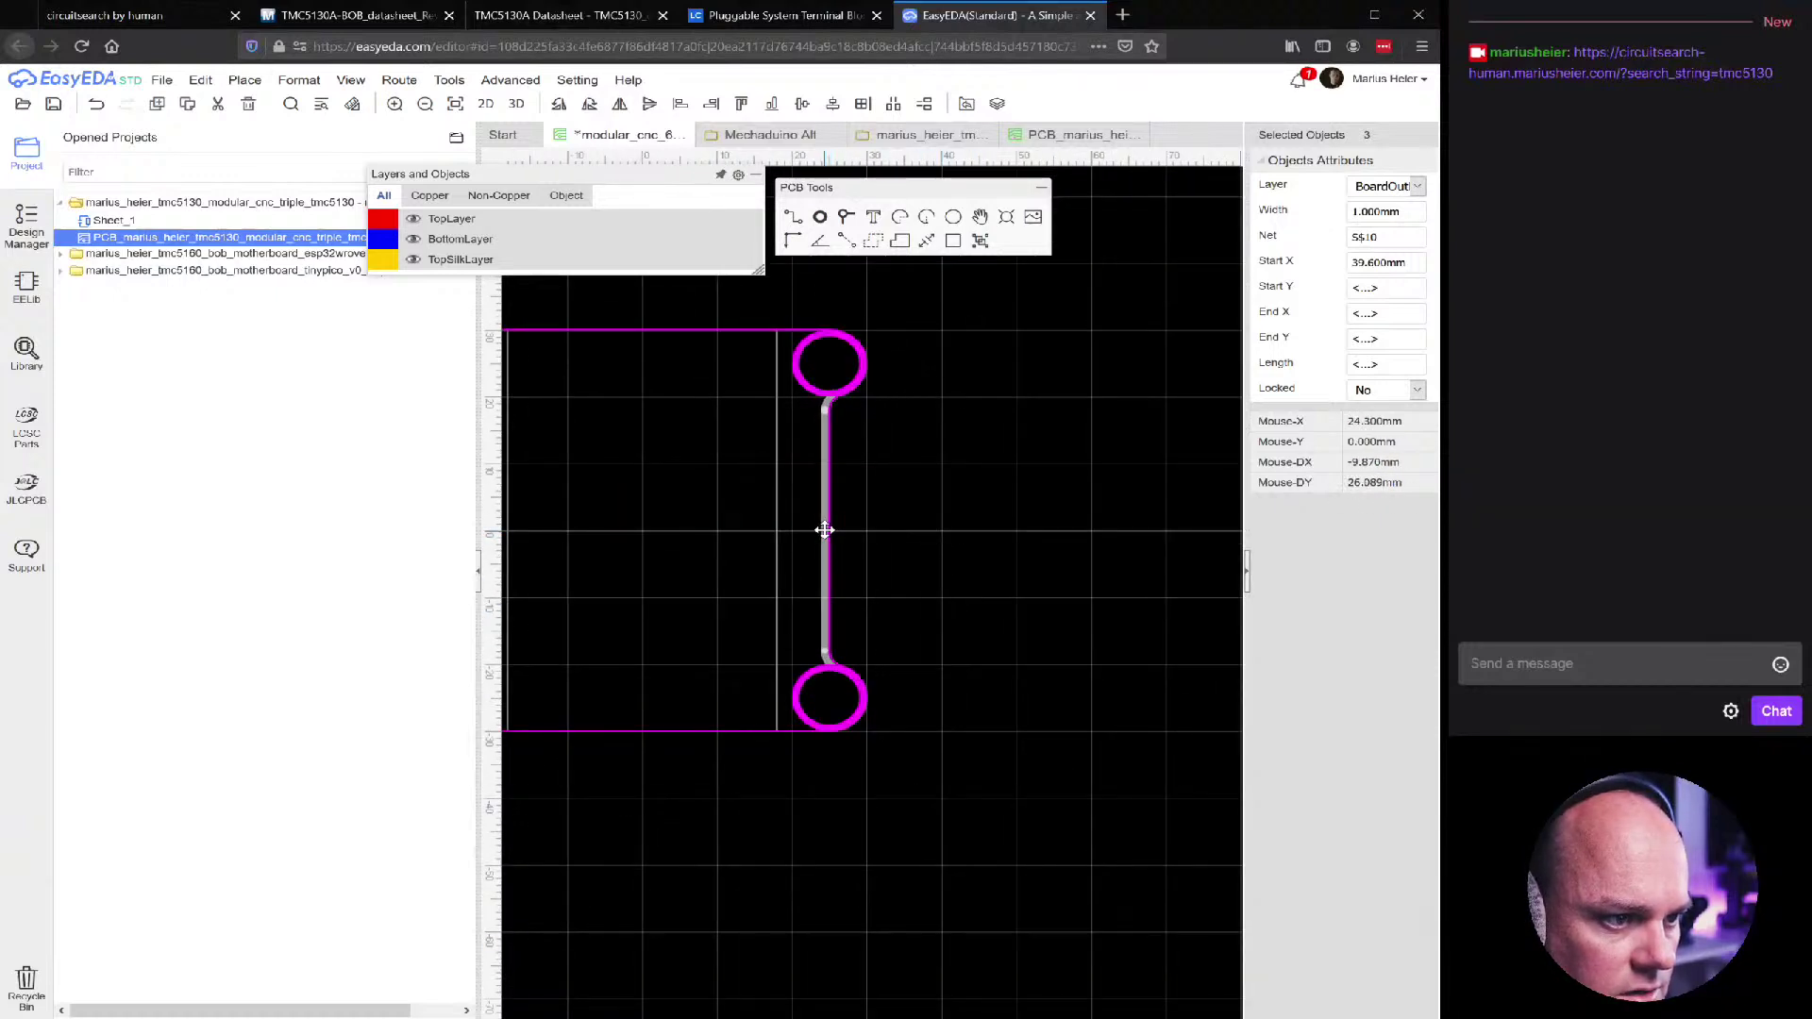
pyautogui.scroll(5, 820, 668)
pyautogui.scroll(3, 911, 672)
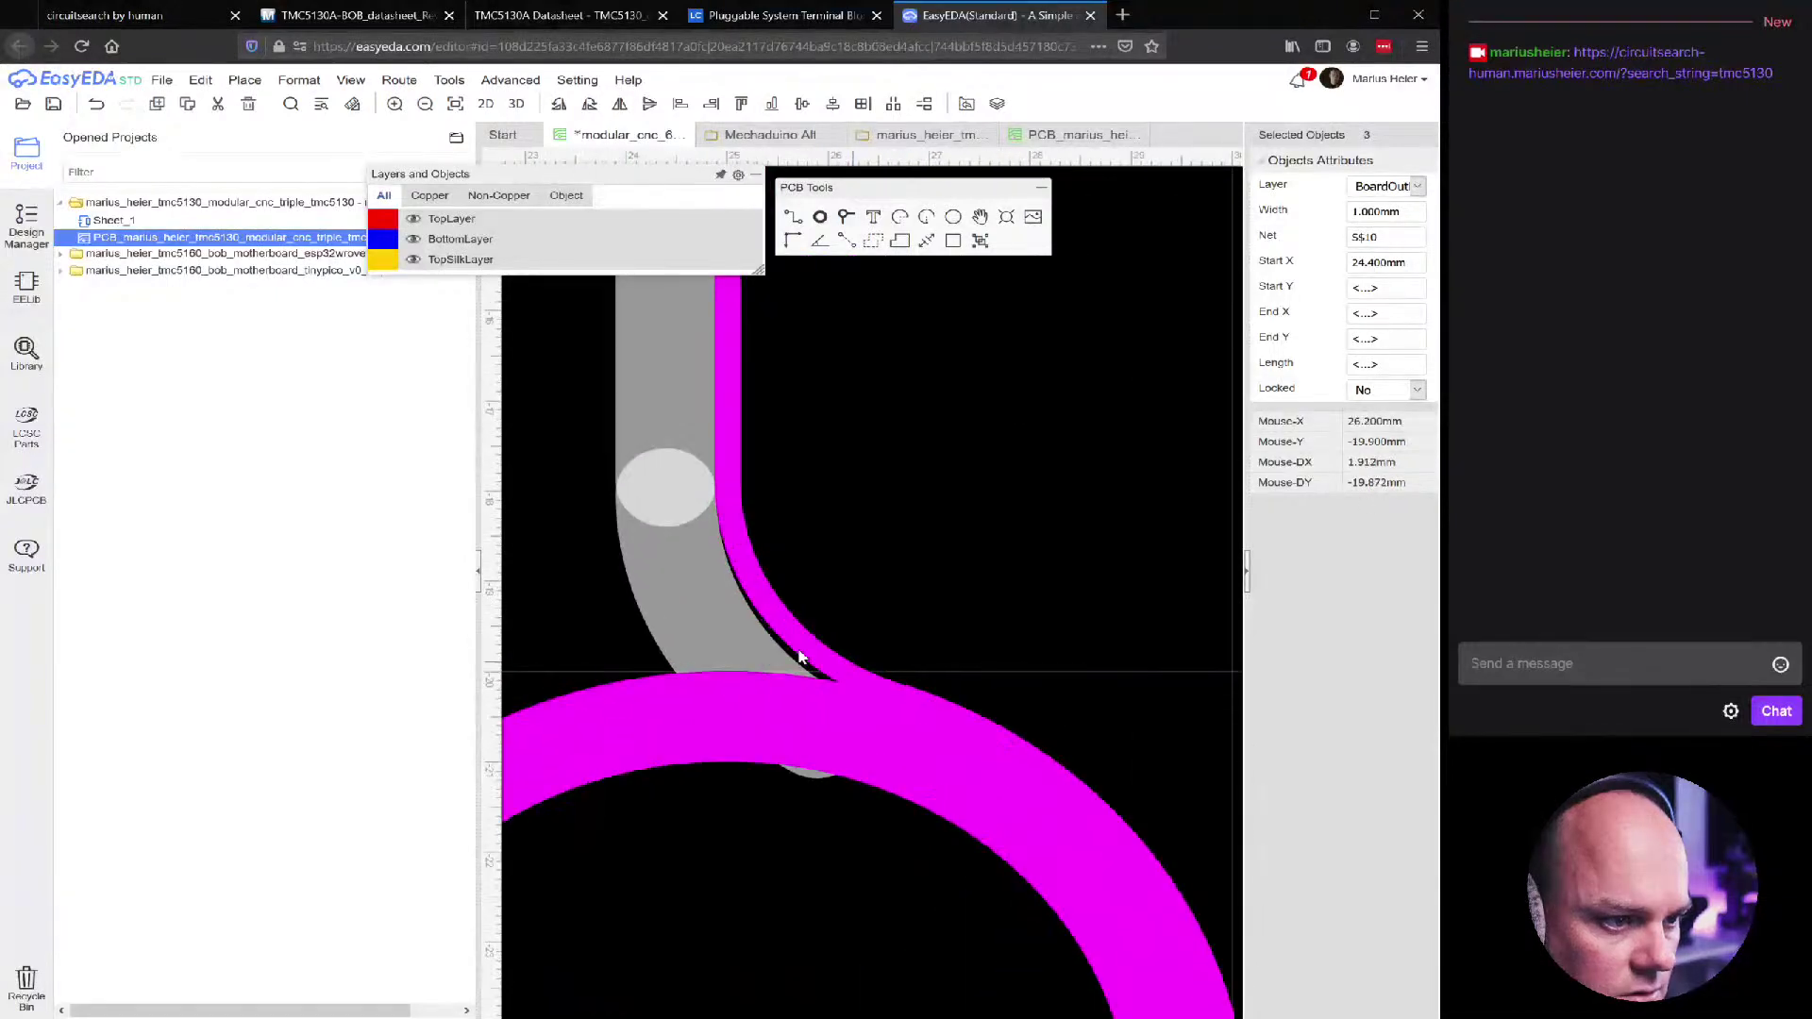
pyautogui.scroll(-6, 667, 578)
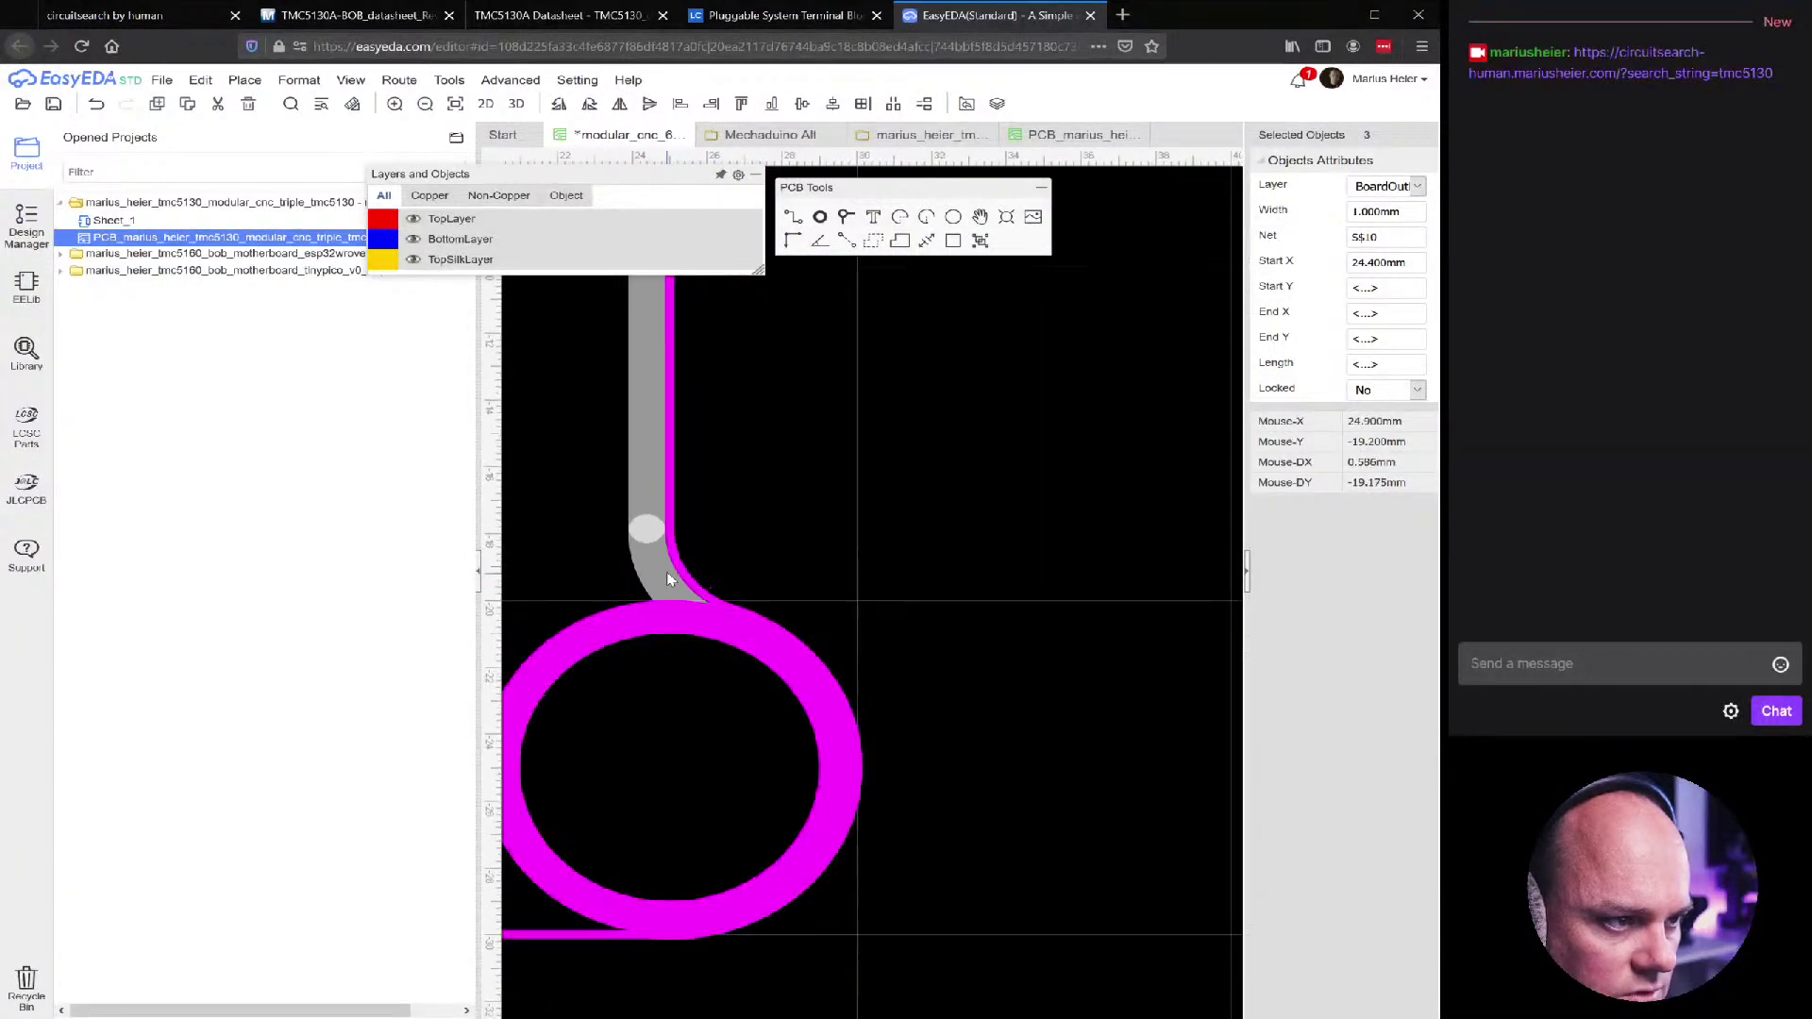
pyautogui.scroll(6, 735, 426)
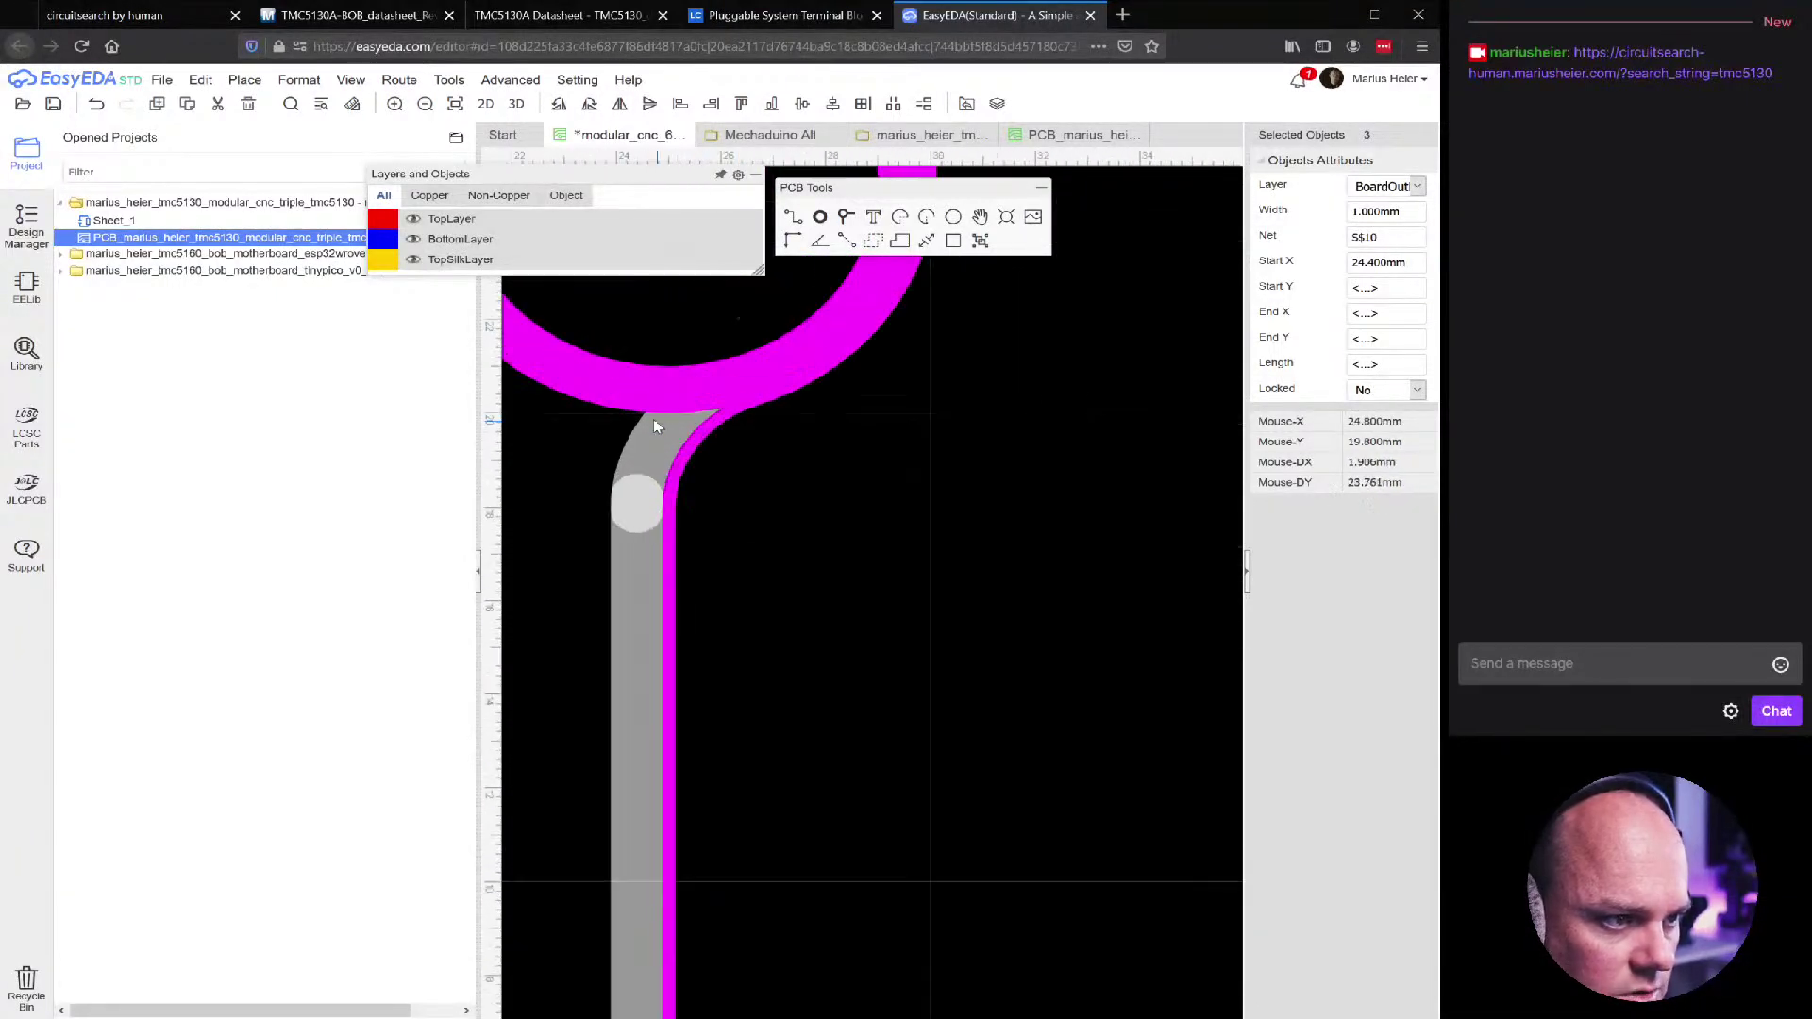
pyautogui.click(740, 522)
pyautogui.scroll(-8, 824, 554)
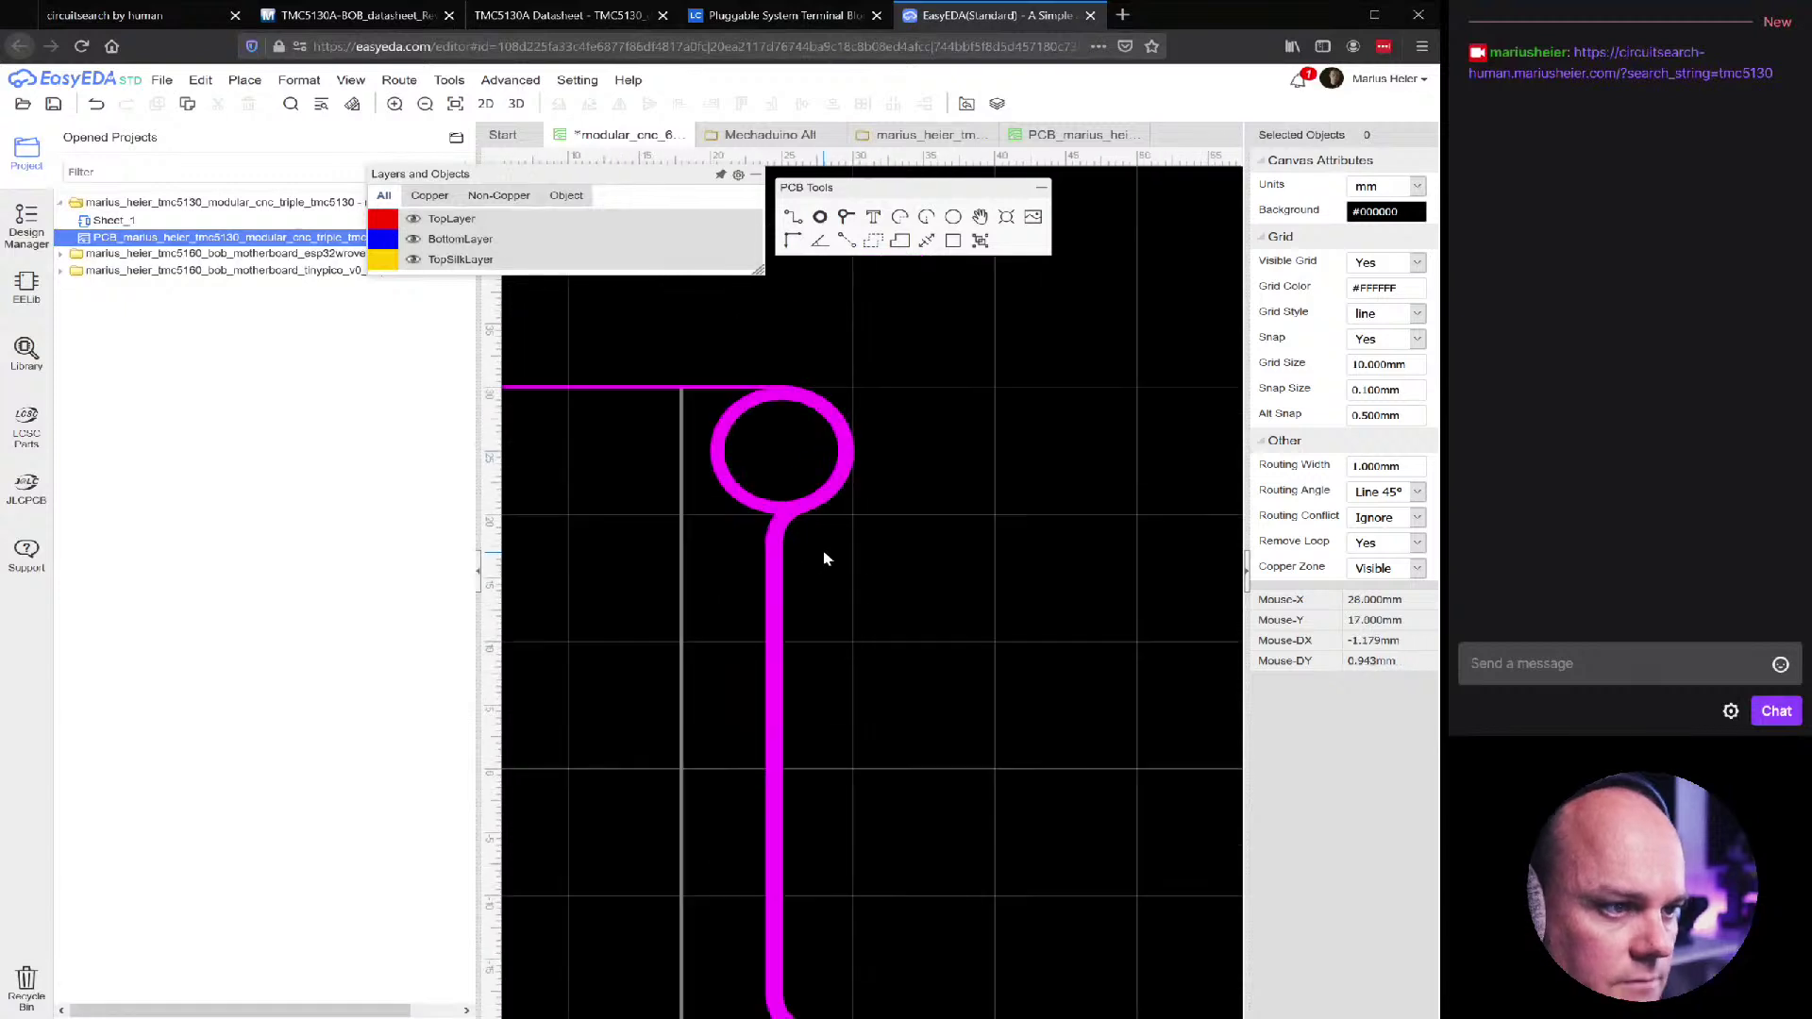
pyautogui.moveTo(971, 606); pyautogui.dragTo(1048, 554, button='right')
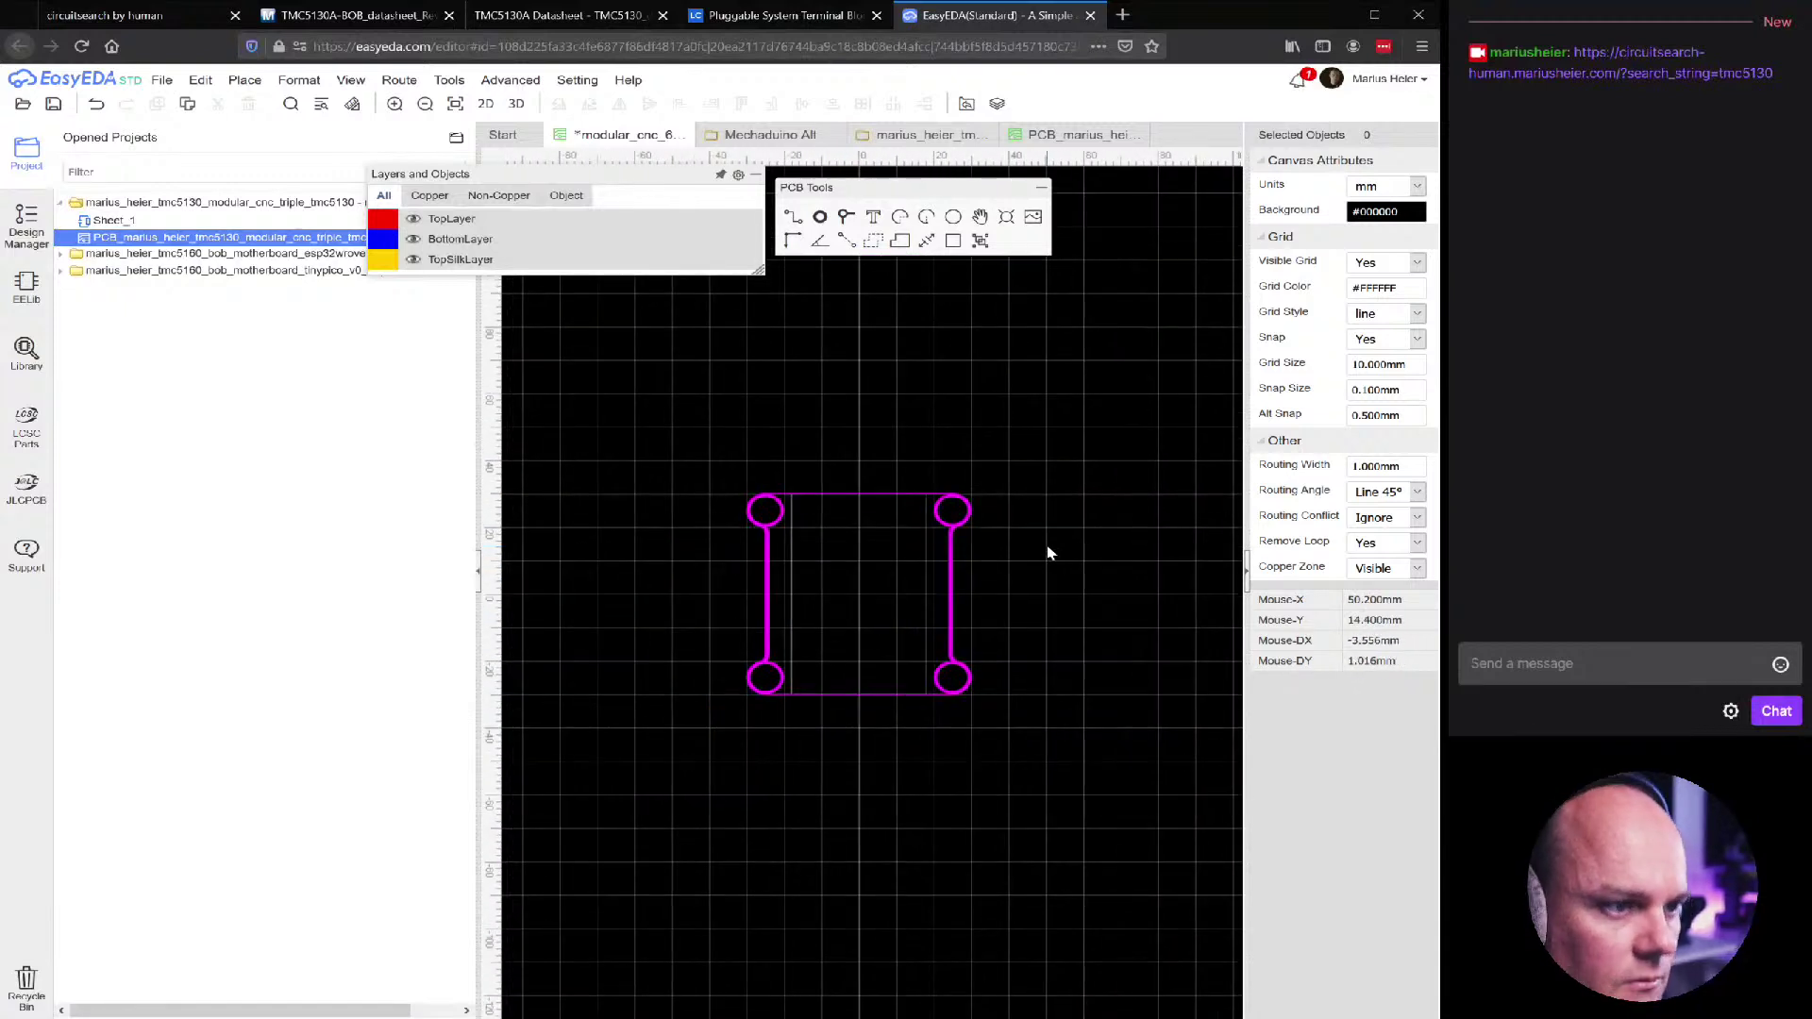
# Try a canvas snap size of 0.5 mm, and set it to 5 mm to snap to the top of the upper-left ring
pyautogui.scroll(4, 767, 508)
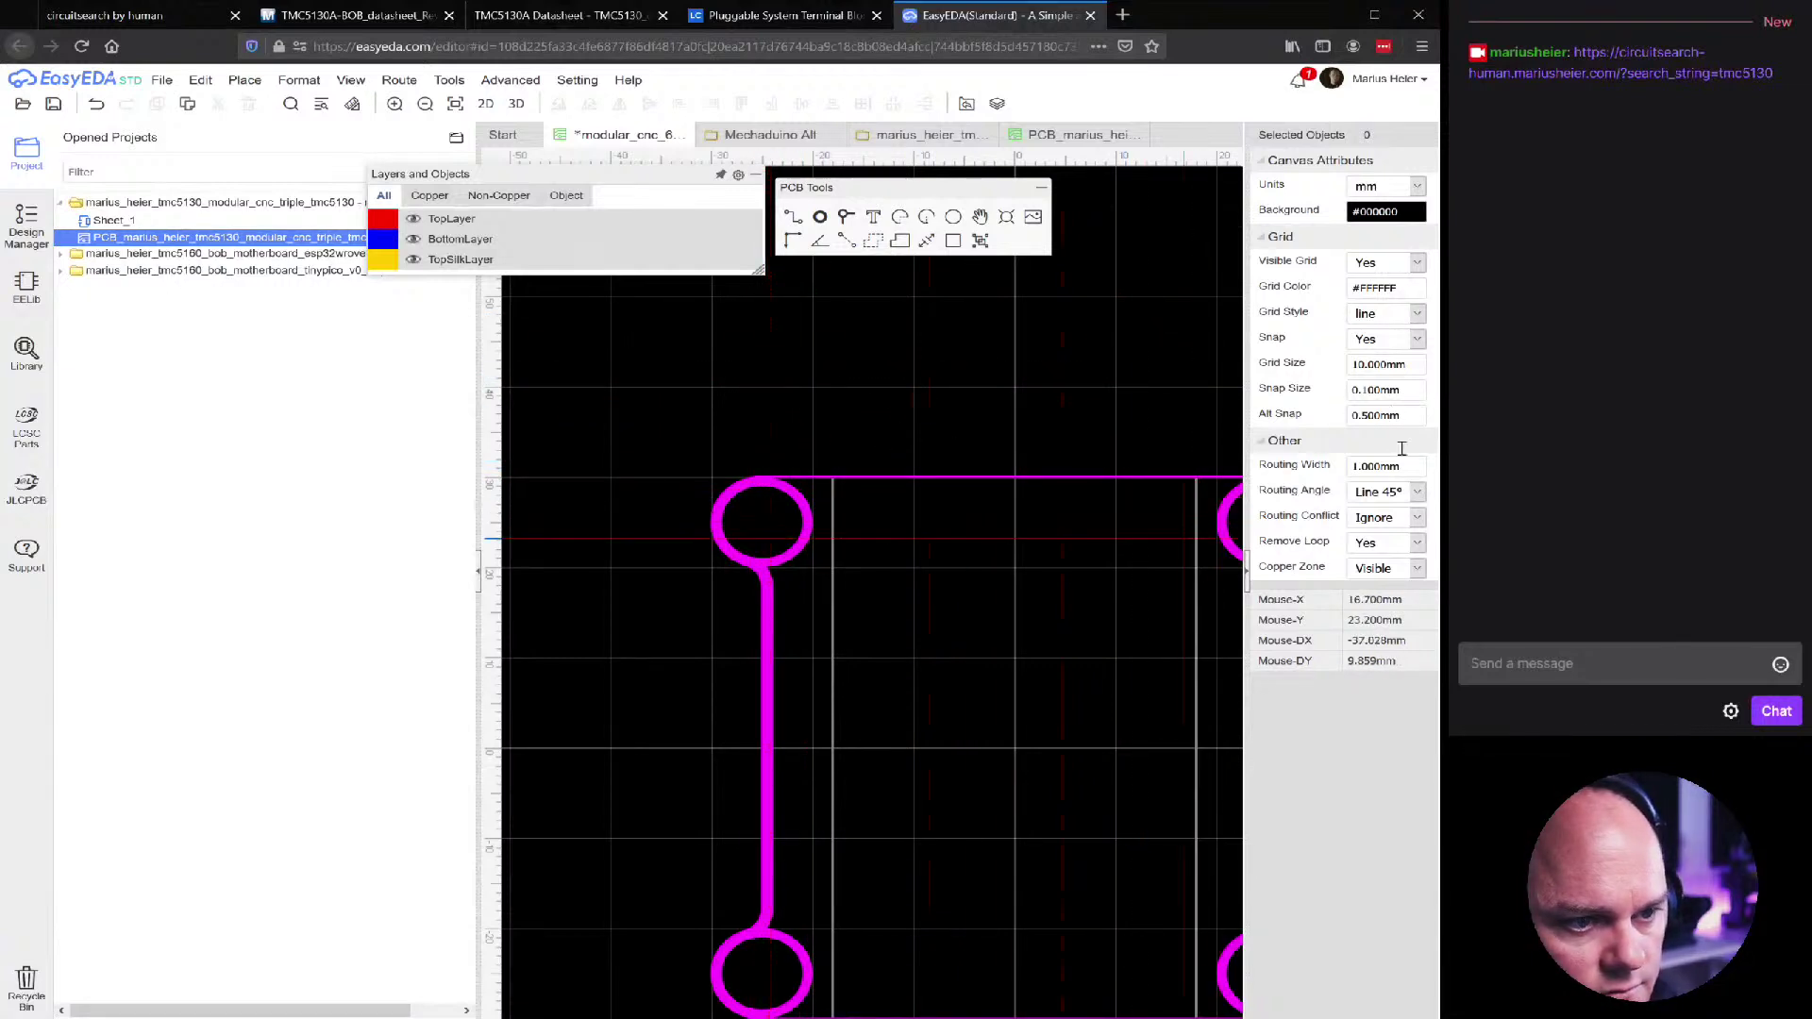
pyautogui.click(1405, 394)
pyautogui.write('0.5')
pyautogui.press('Return')
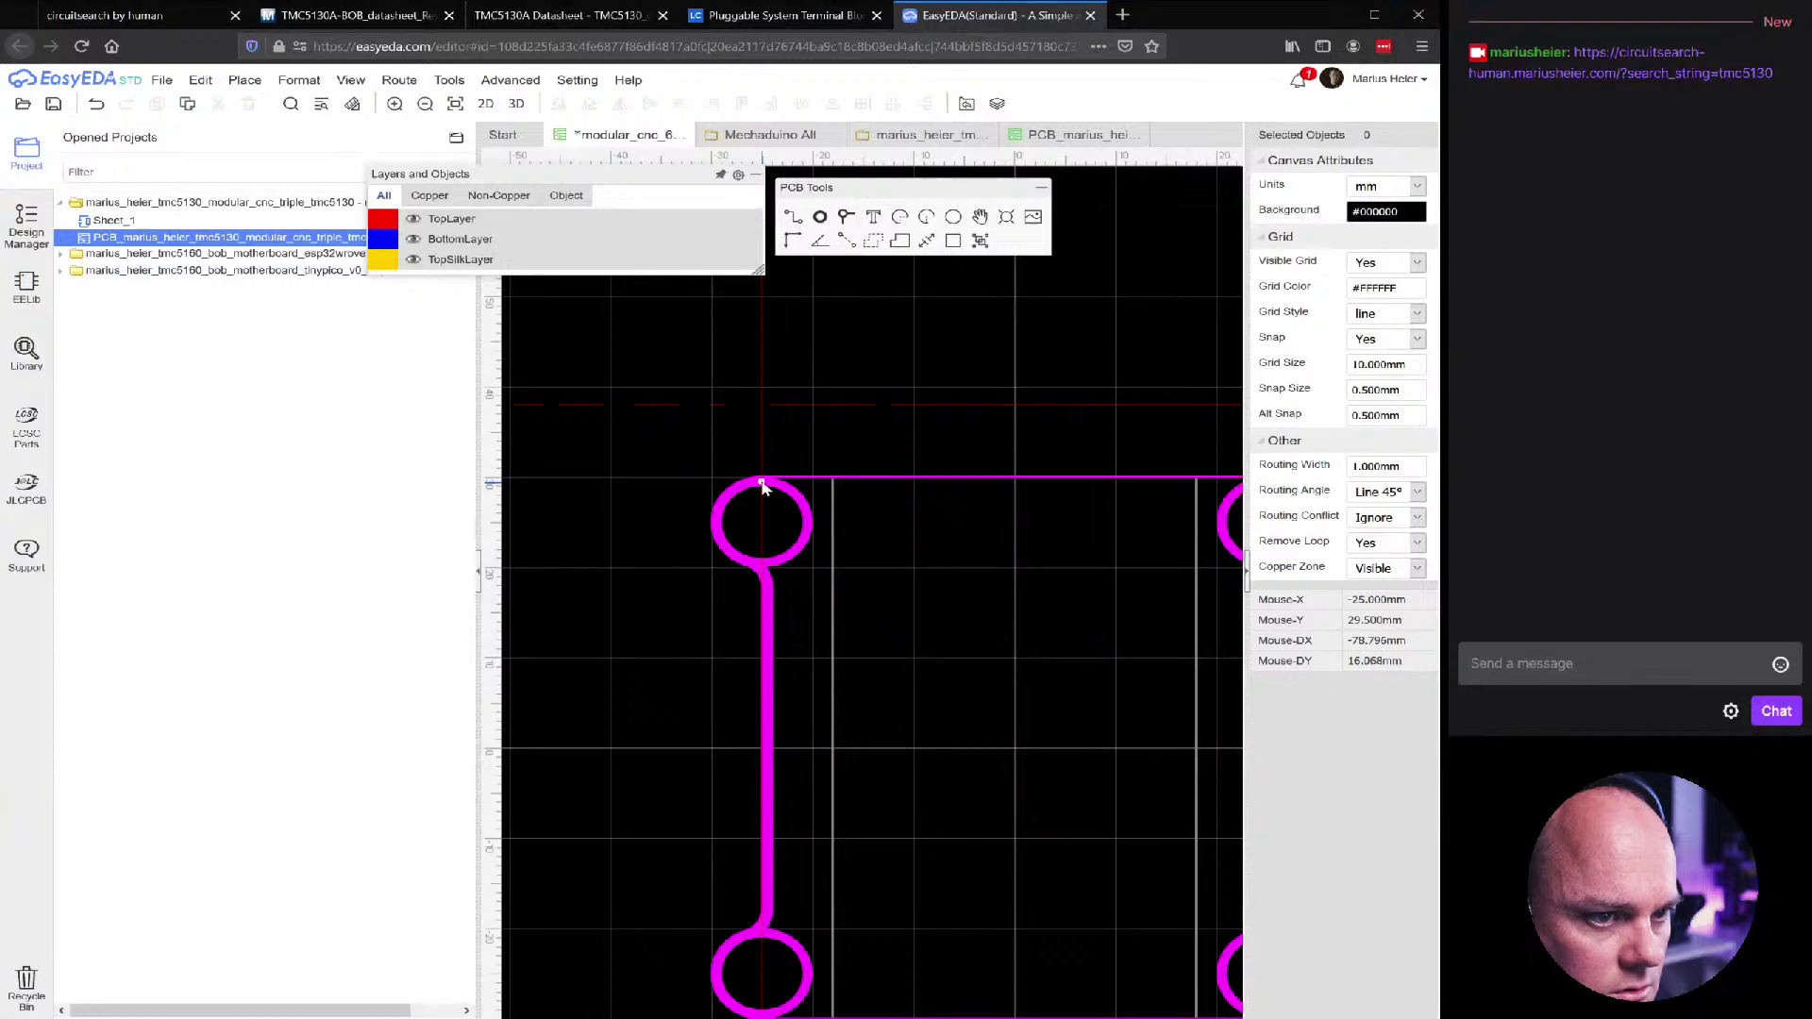
pyautogui.doubleClick(1360, 389)
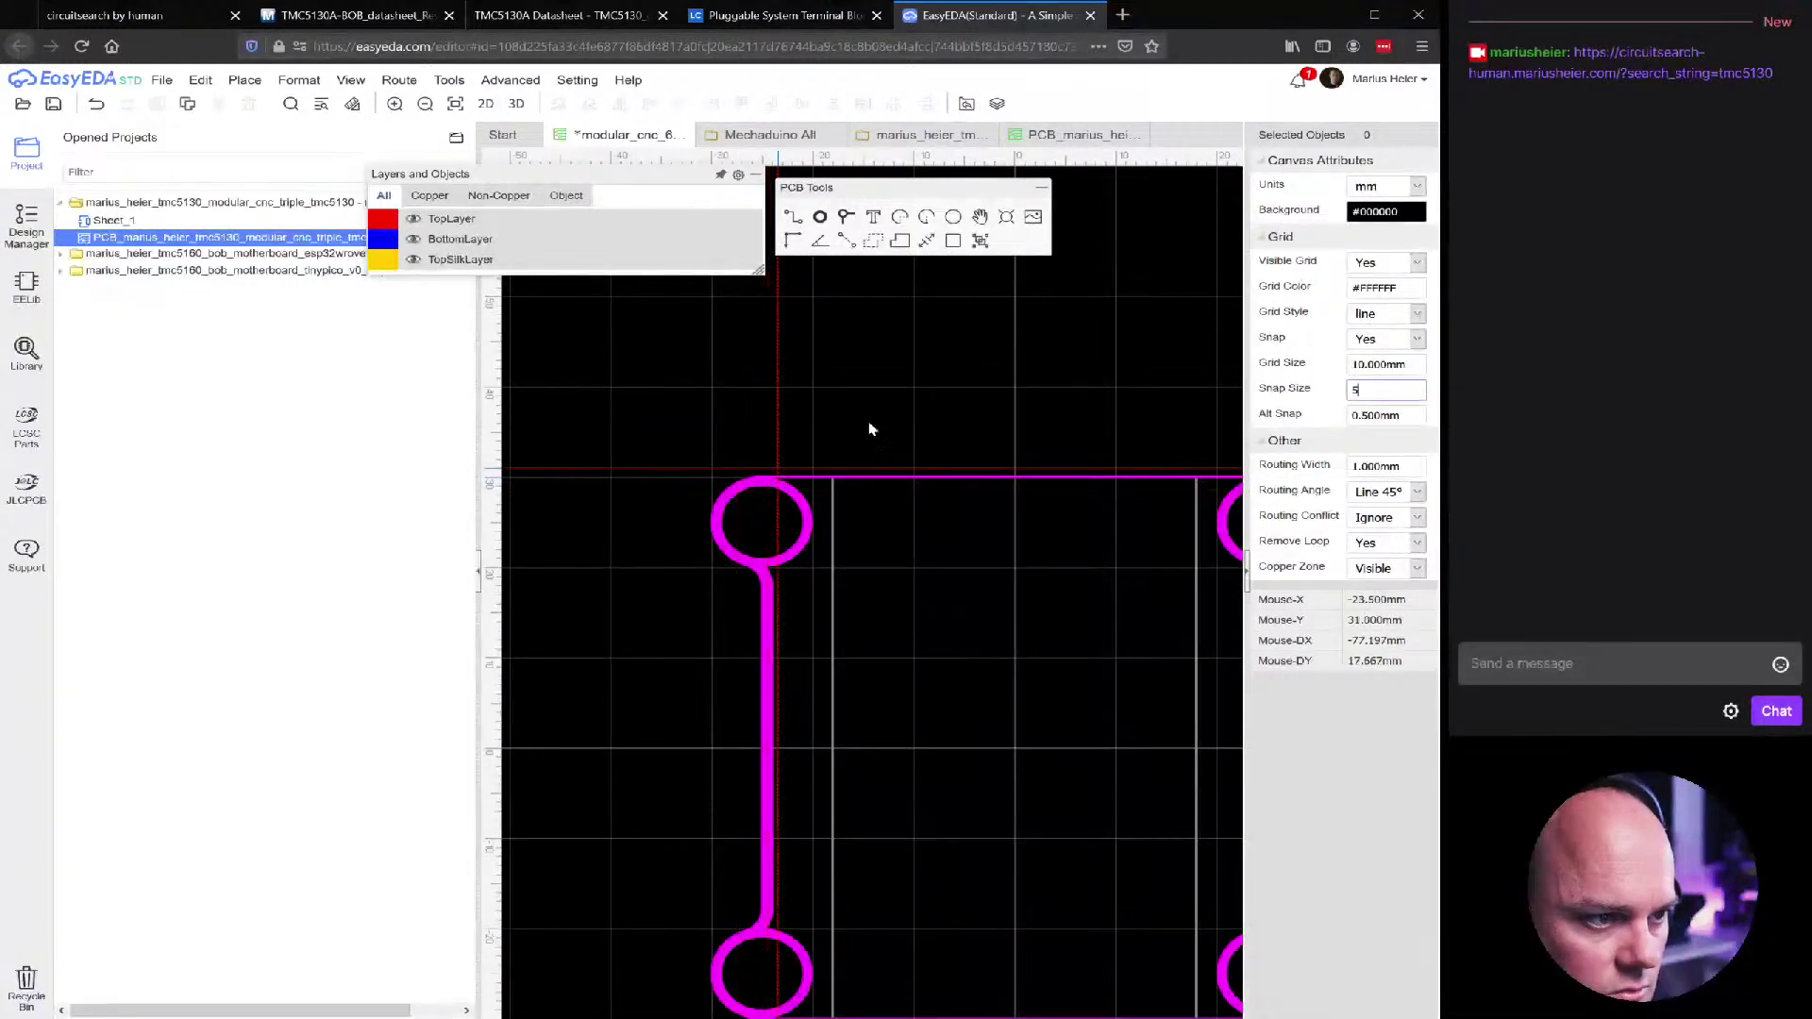
pyautogui.press('Return')
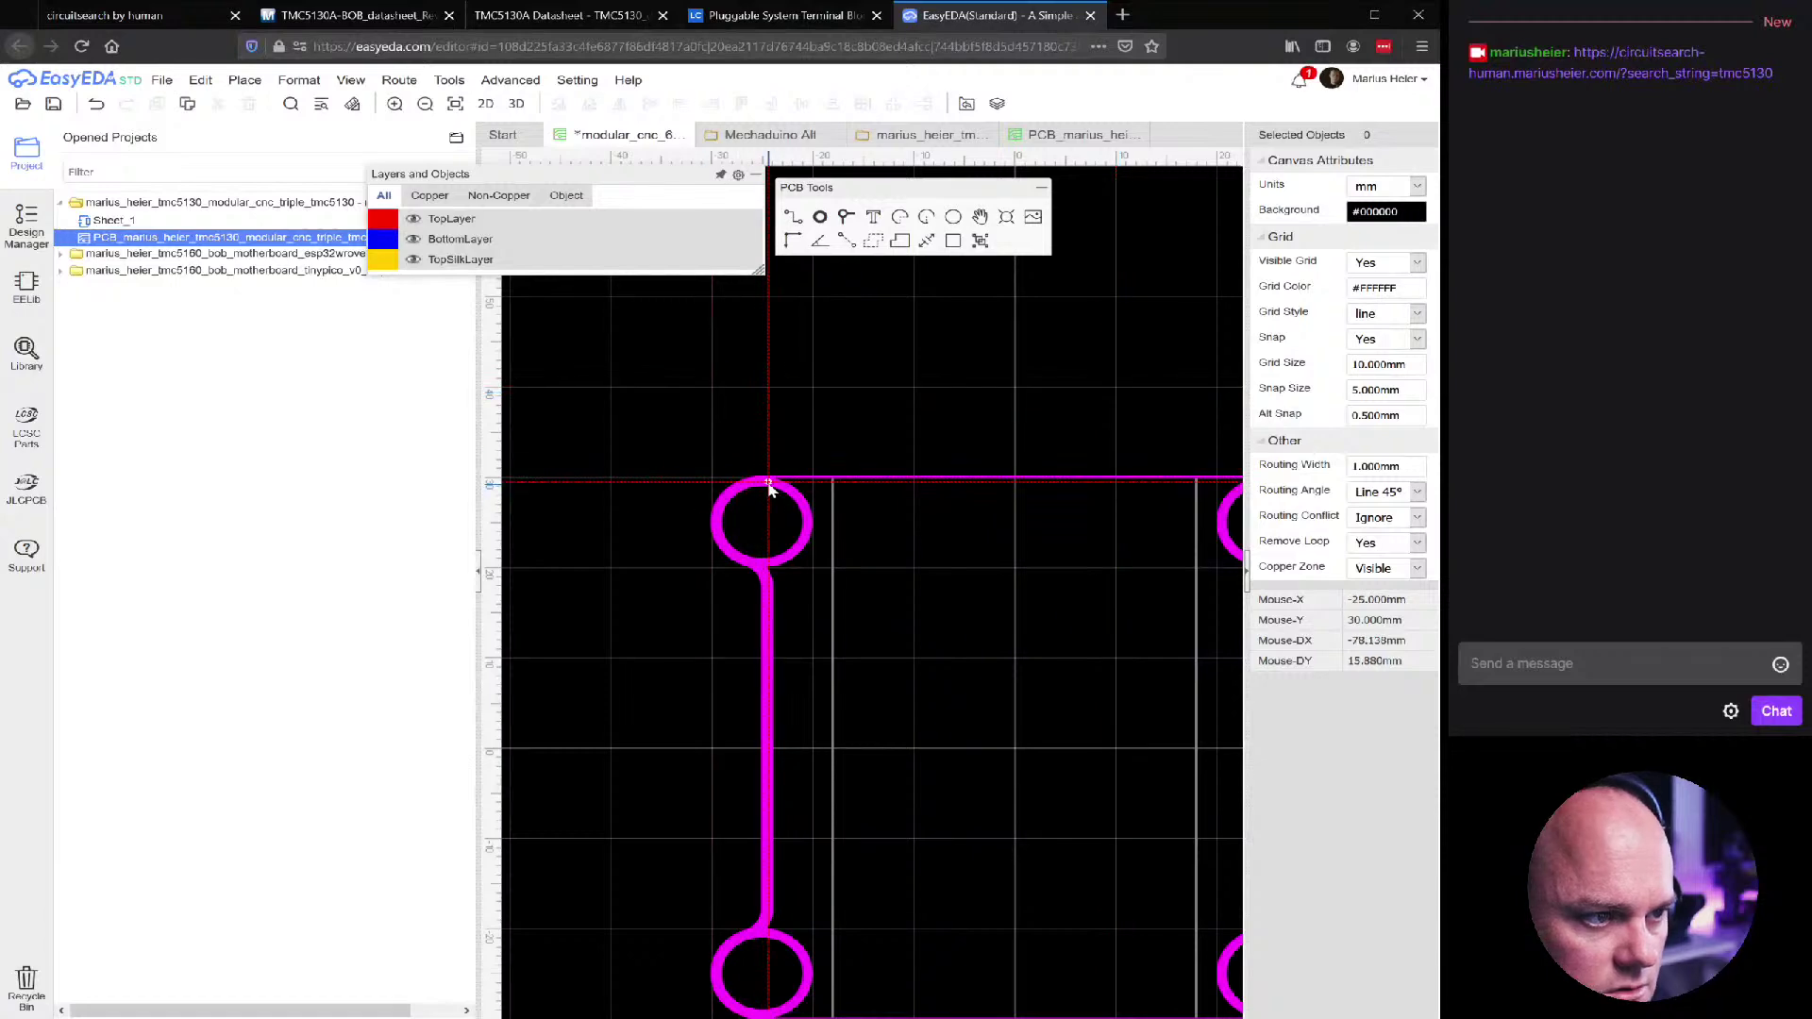
# Draw a 1 mm wide board outline segment from the top of the upper-left ring to the top of the upper-right ring
pyautogui.scroll(-3, 757, 485)
pyautogui.scroll(6, 756, 485)
pyautogui.scroll(2, 757, 485)
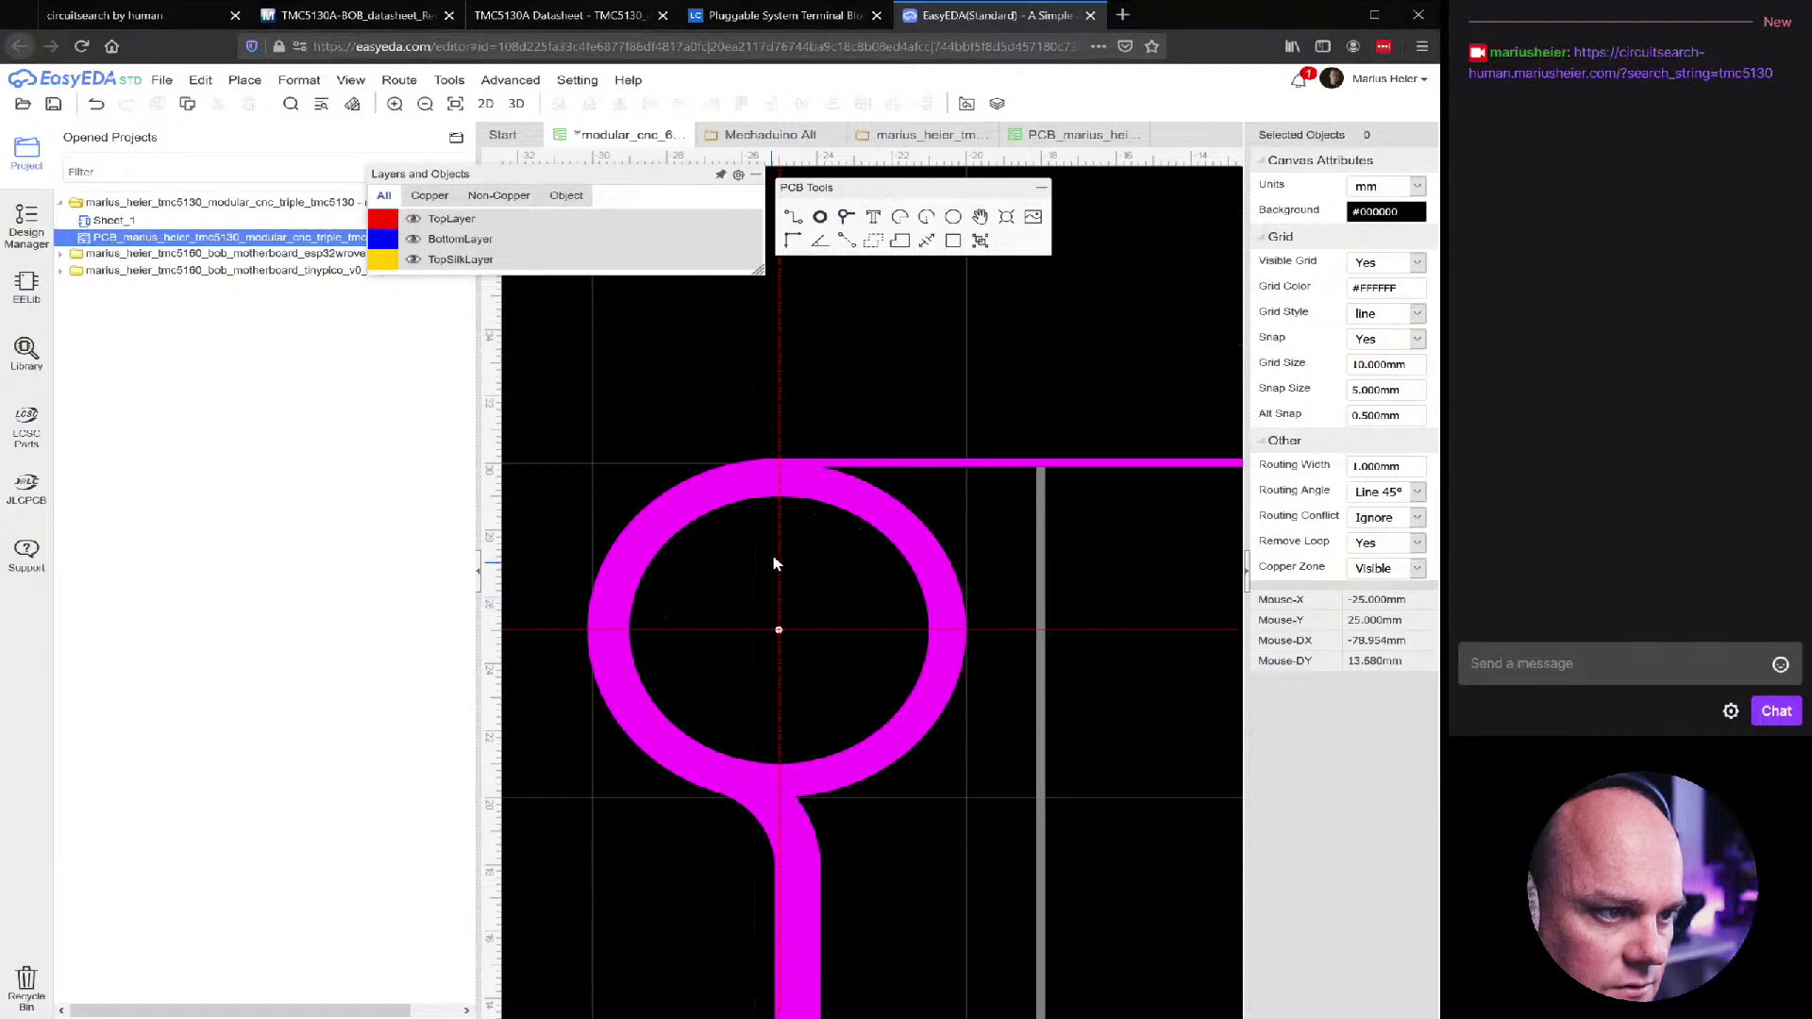
pyautogui.click(781, 471)
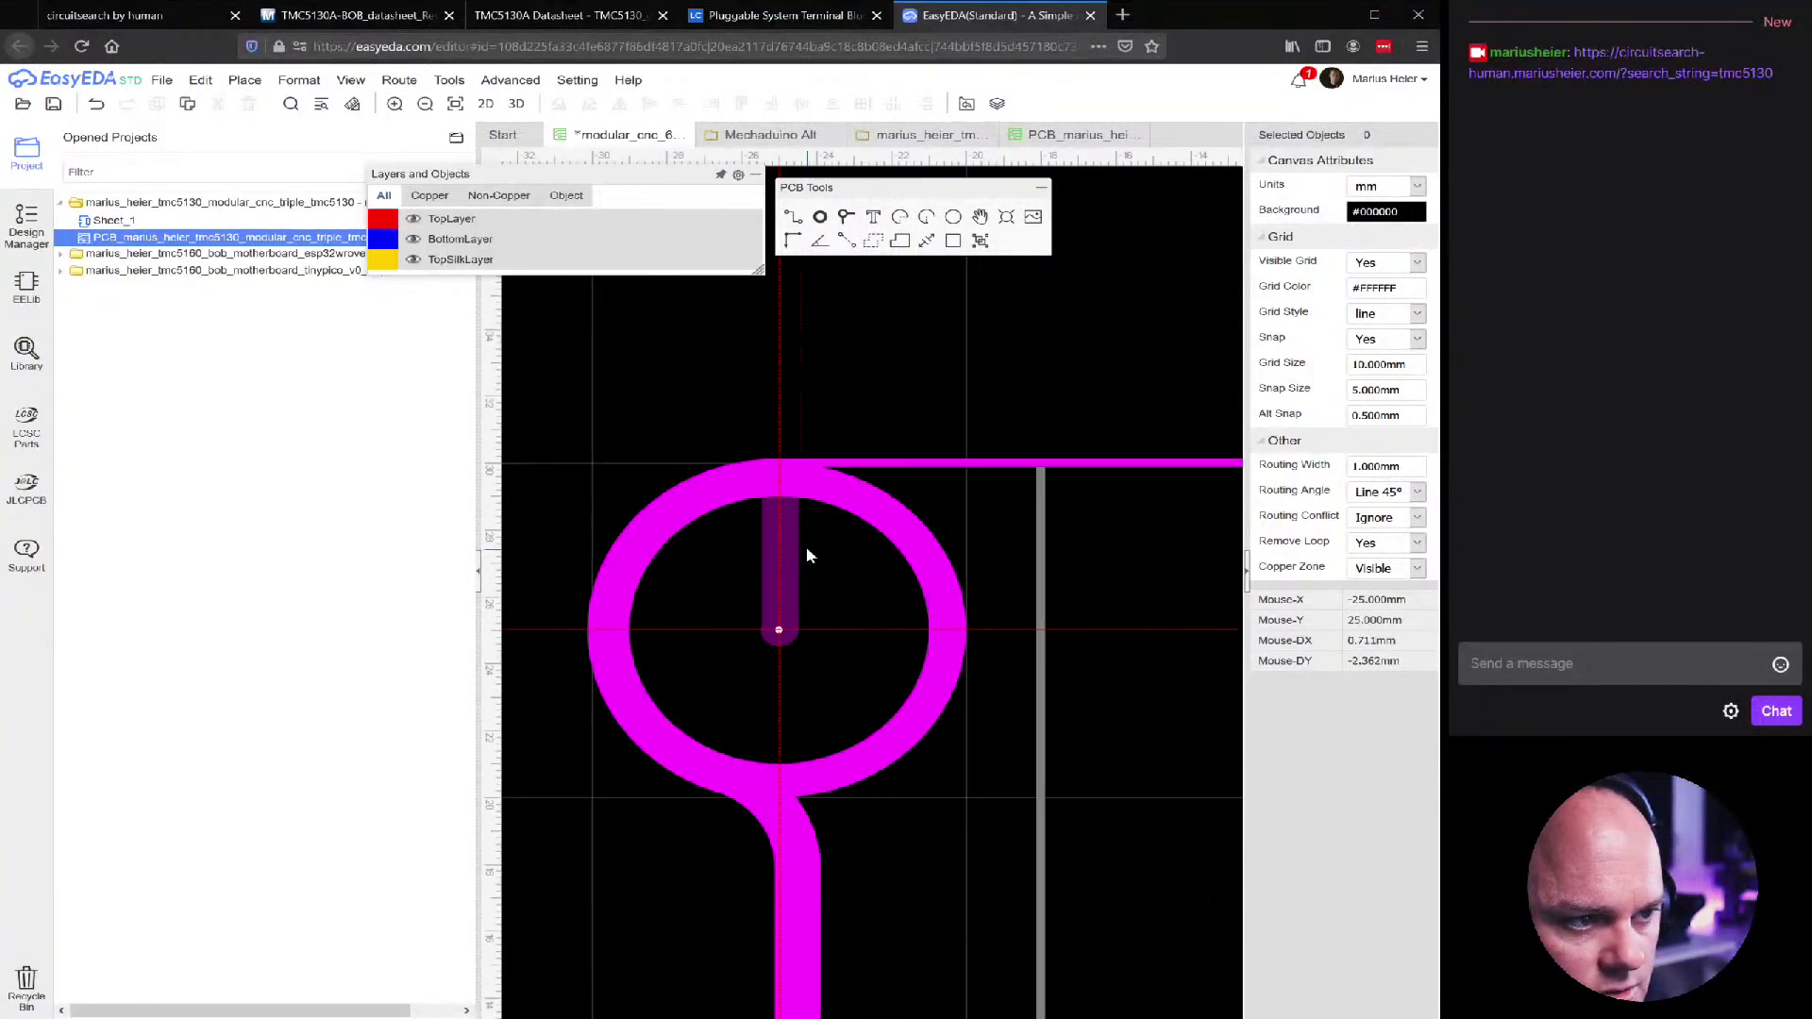
pyautogui.scroll(-2, 807, 549)
pyautogui.scroll(-3, 807, 555)
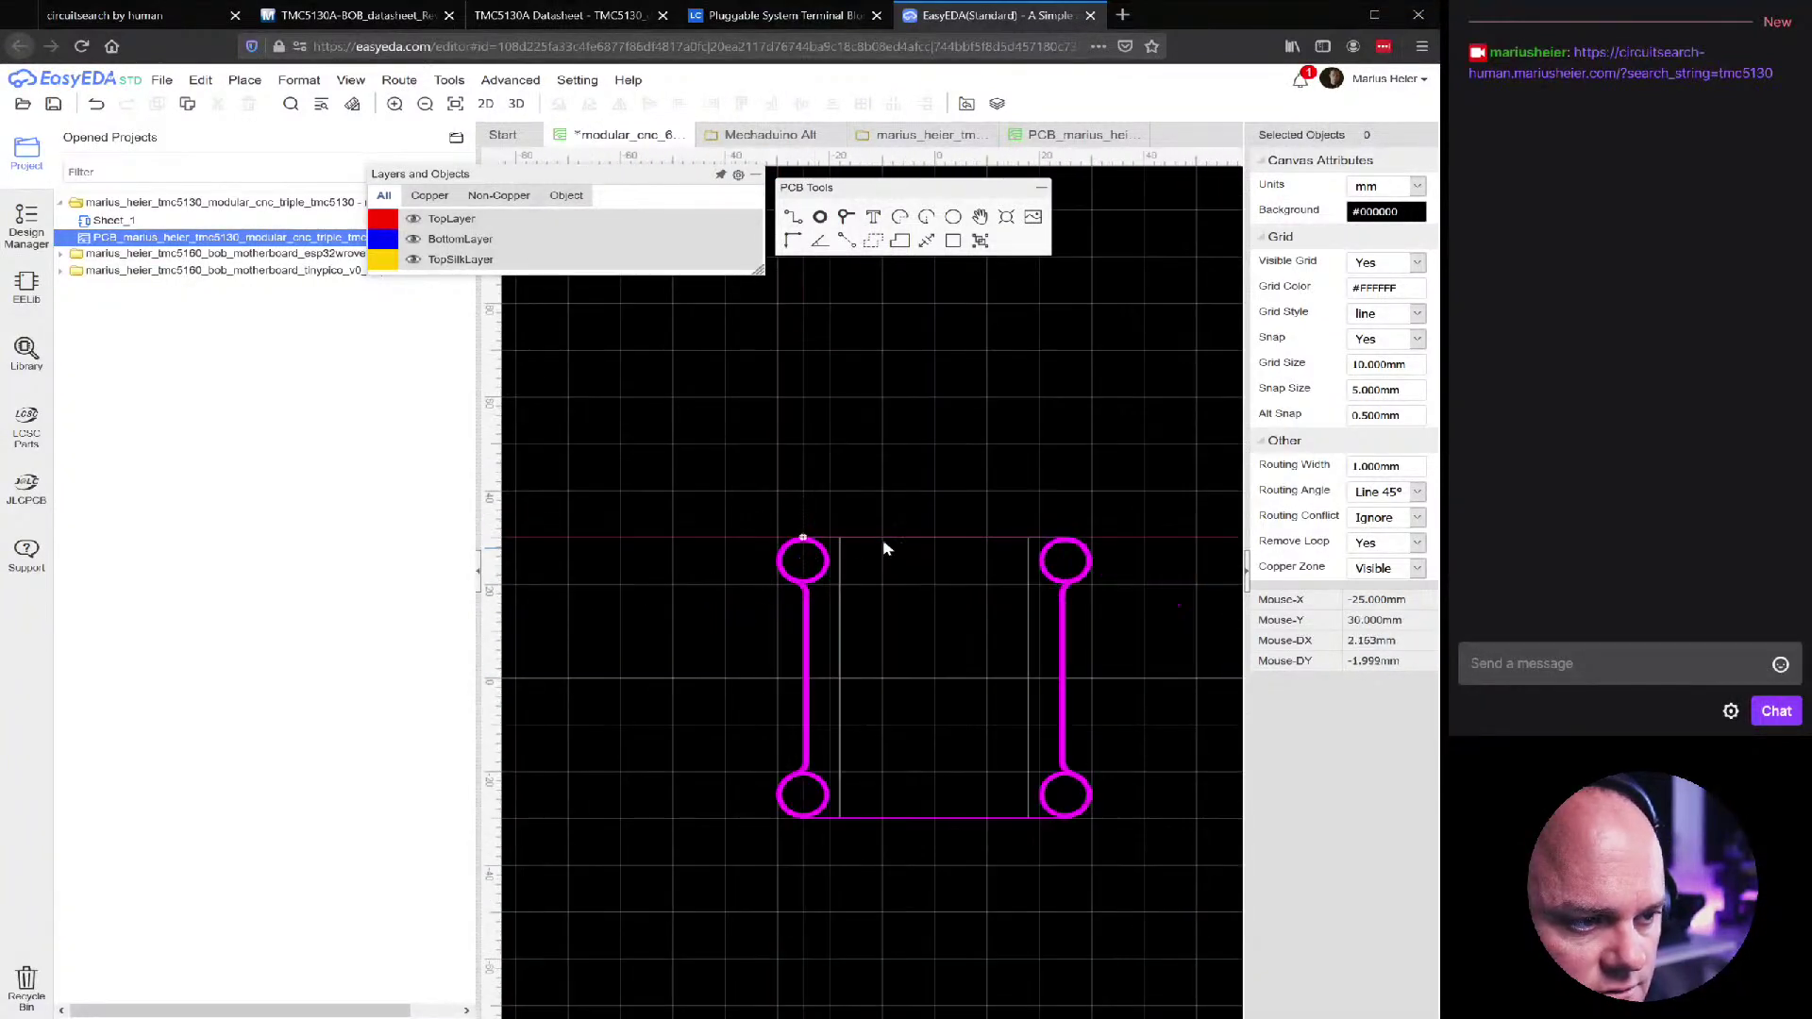
pyautogui.click(1067, 544)
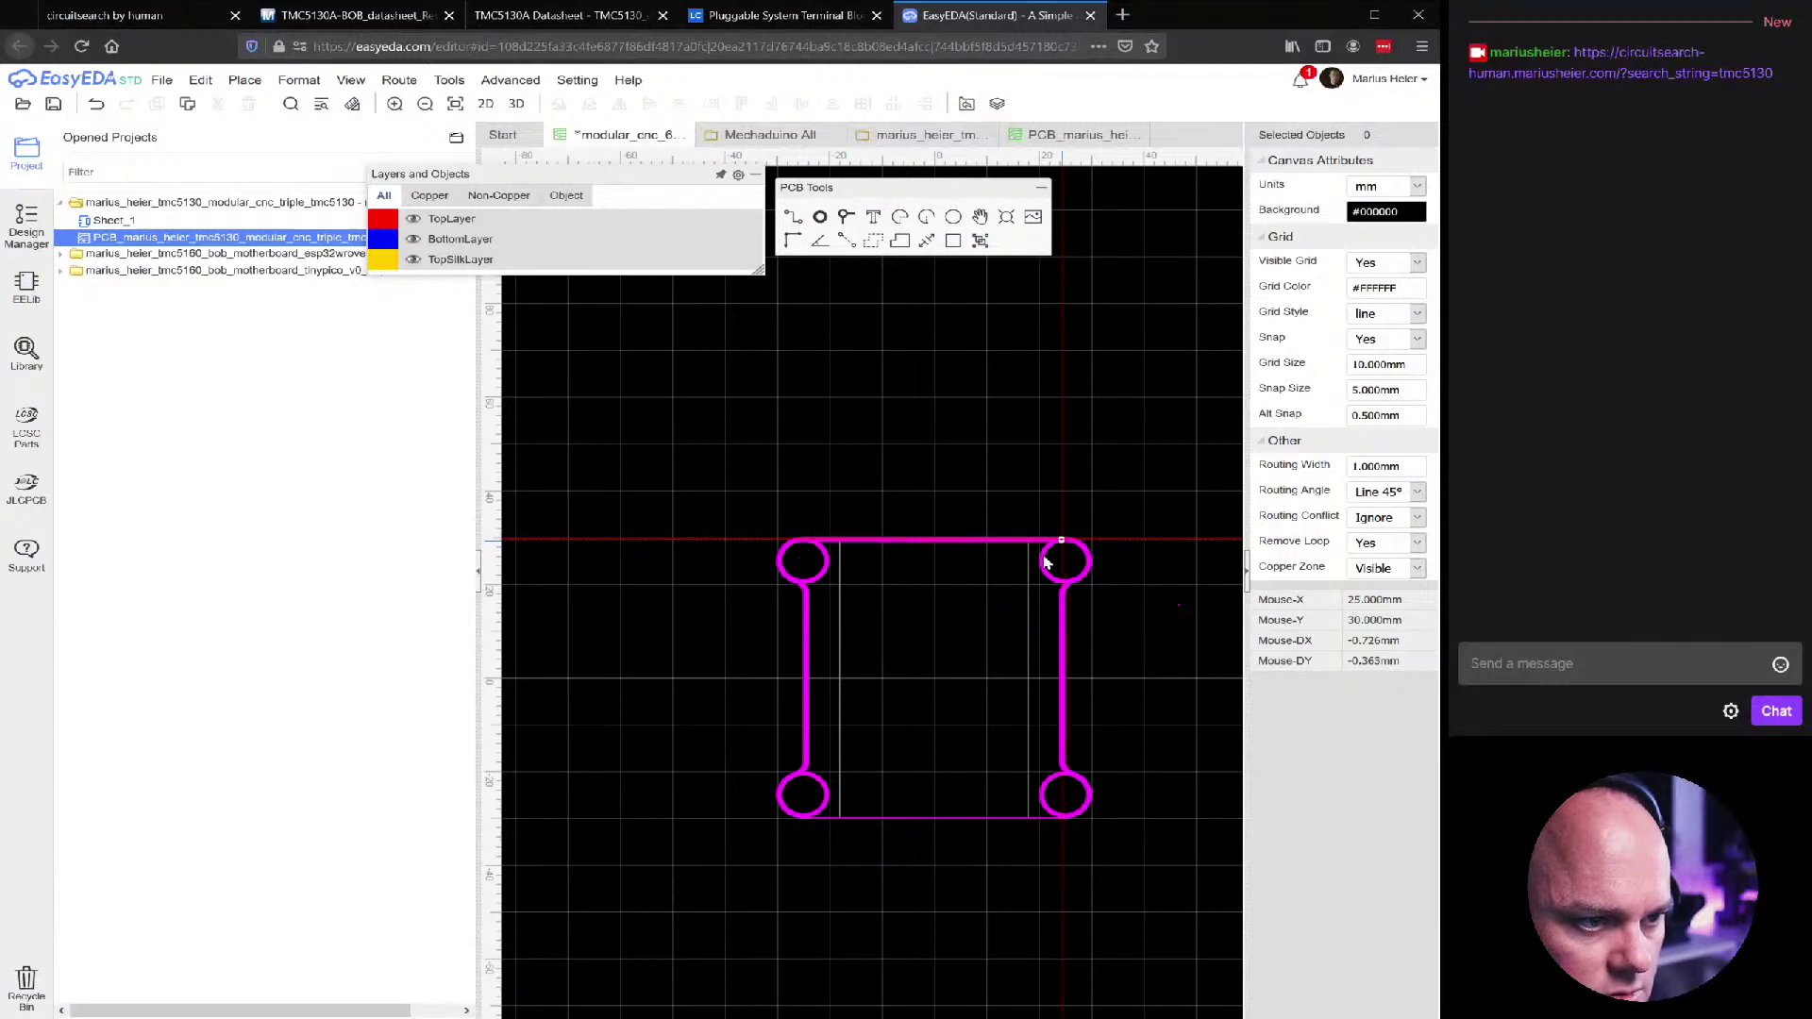
# Draw a 1 mm wide board outline segment between the bottoms of the lower-right and lower-left rings and inspect its alignment
pyautogui.click(1066, 817)
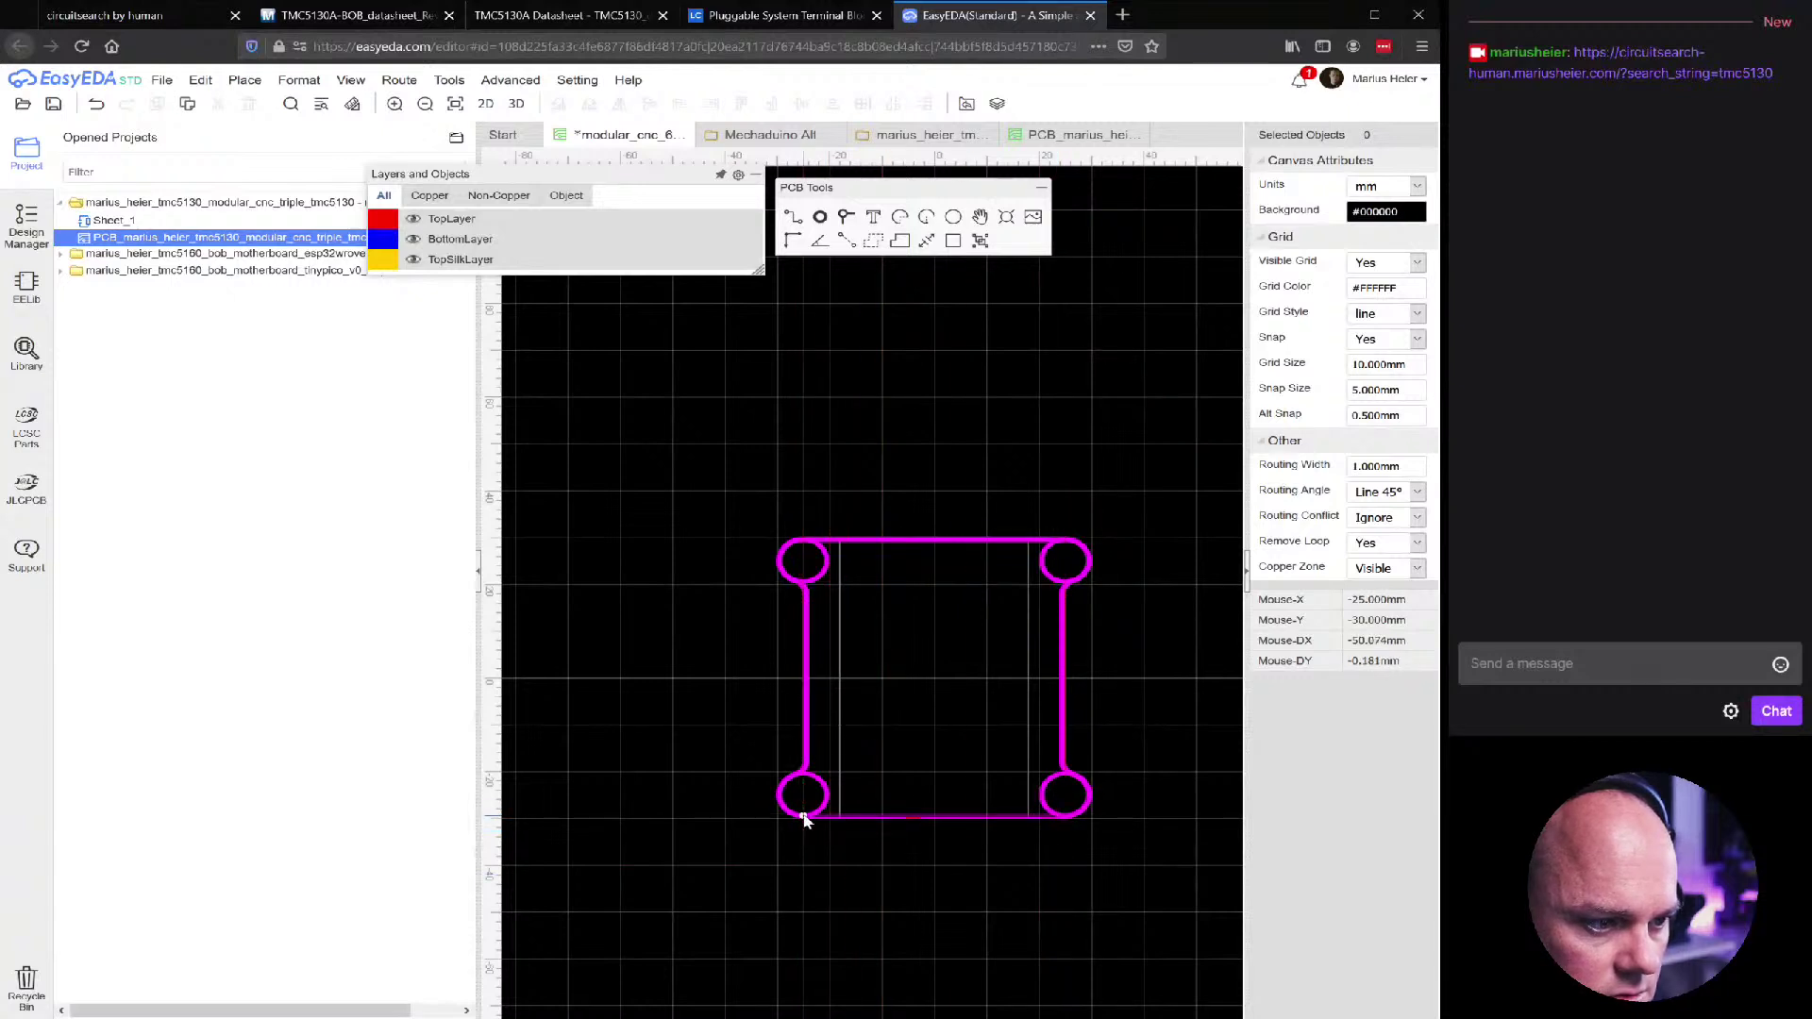
pyautogui.click(805, 818)
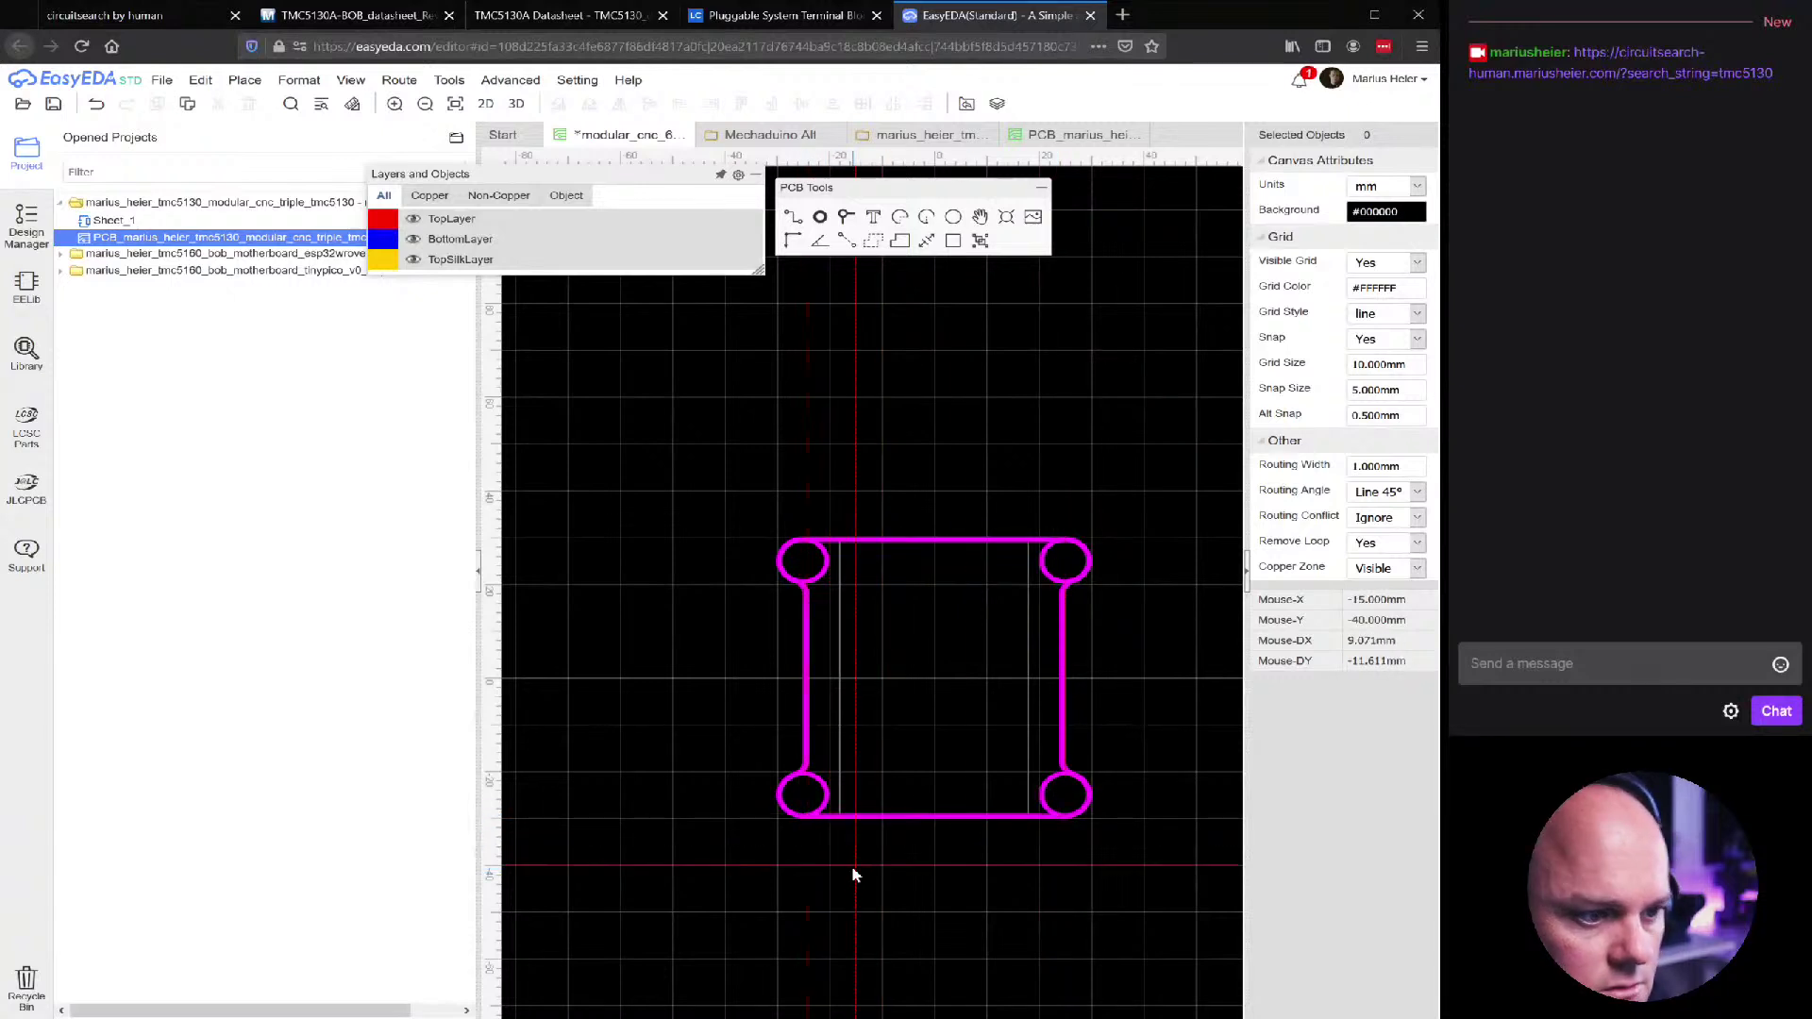
pyautogui.scroll(2, 817, 827)
pyautogui.scroll(3, 817, 827)
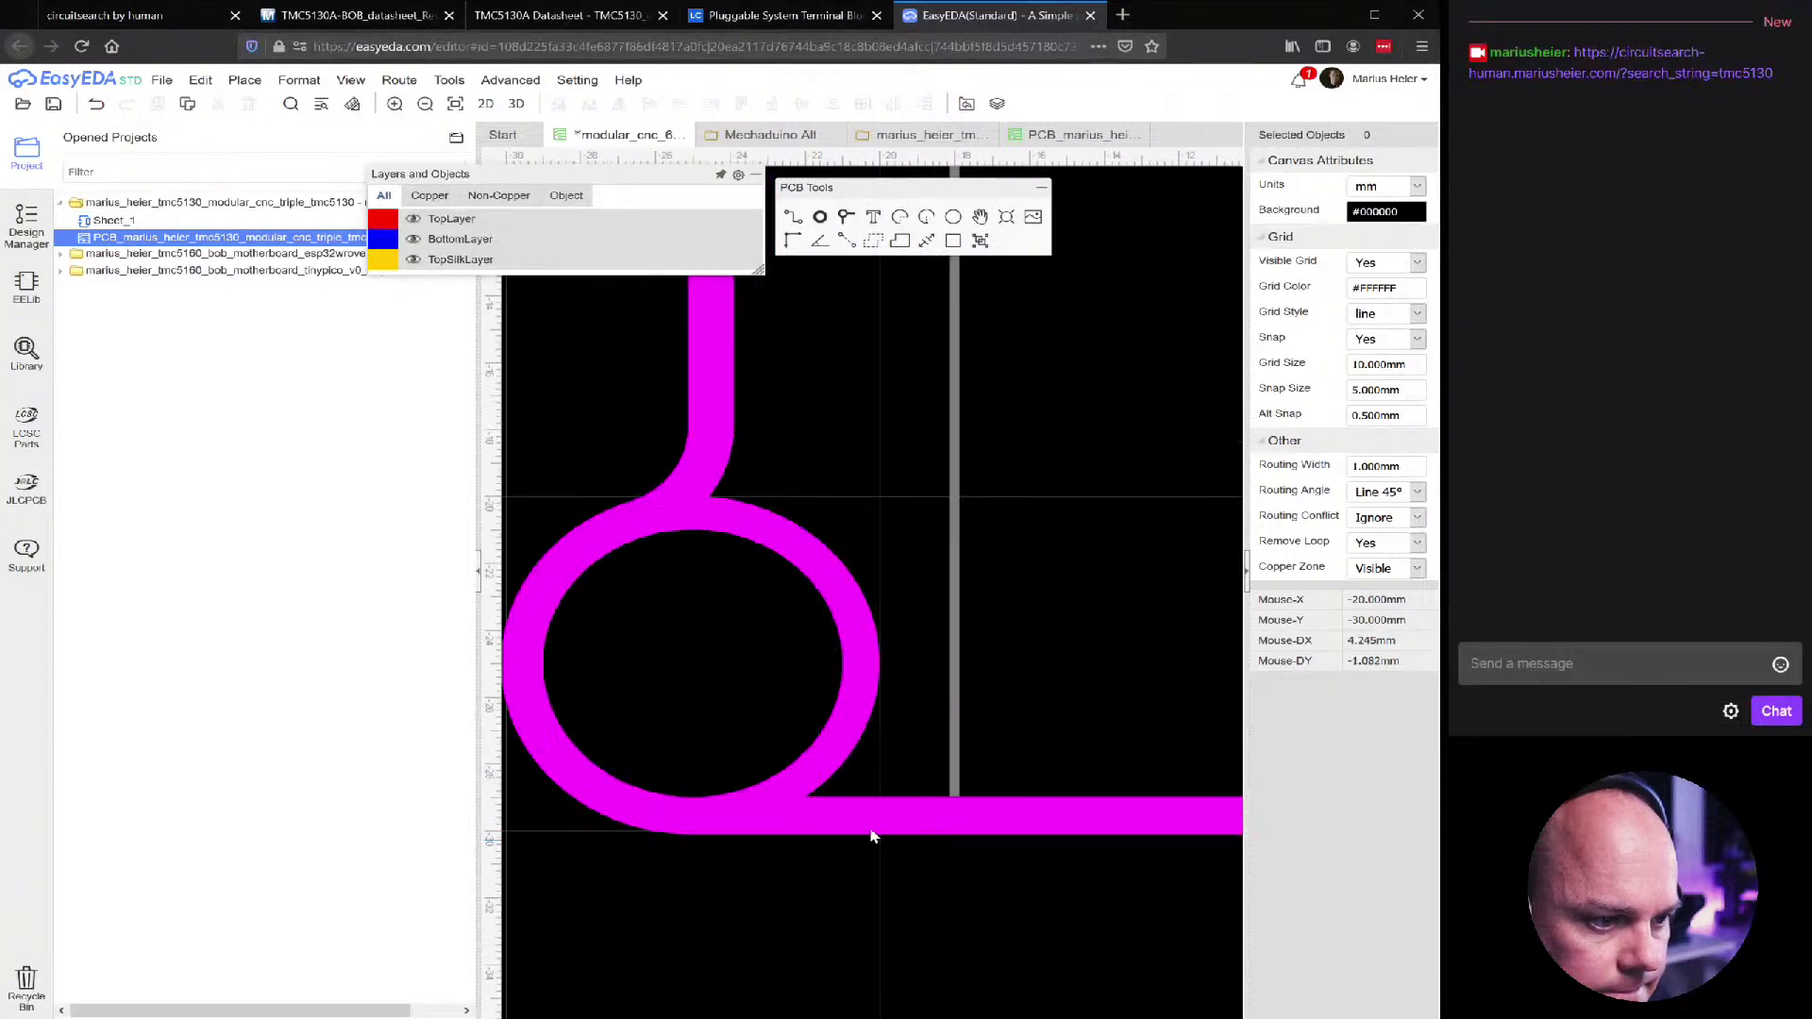
pyautogui.click(882, 809)
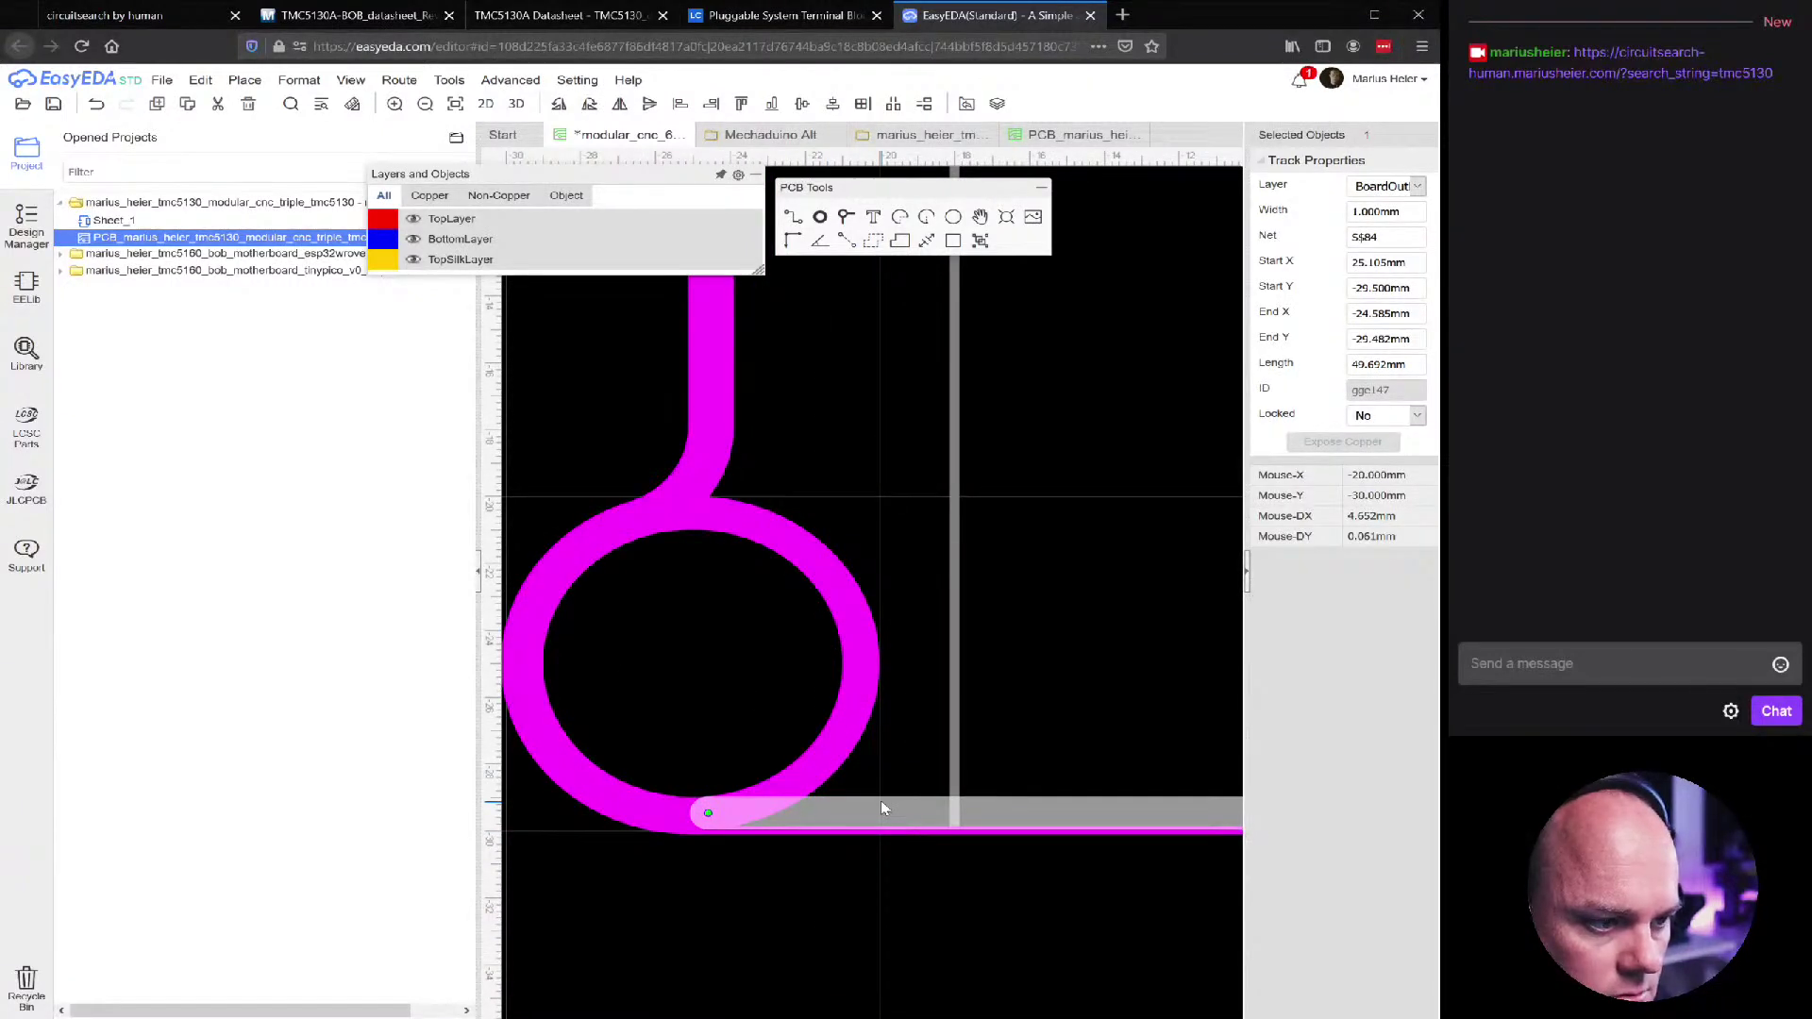
pyautogui.scroll(-4, 882, 809)
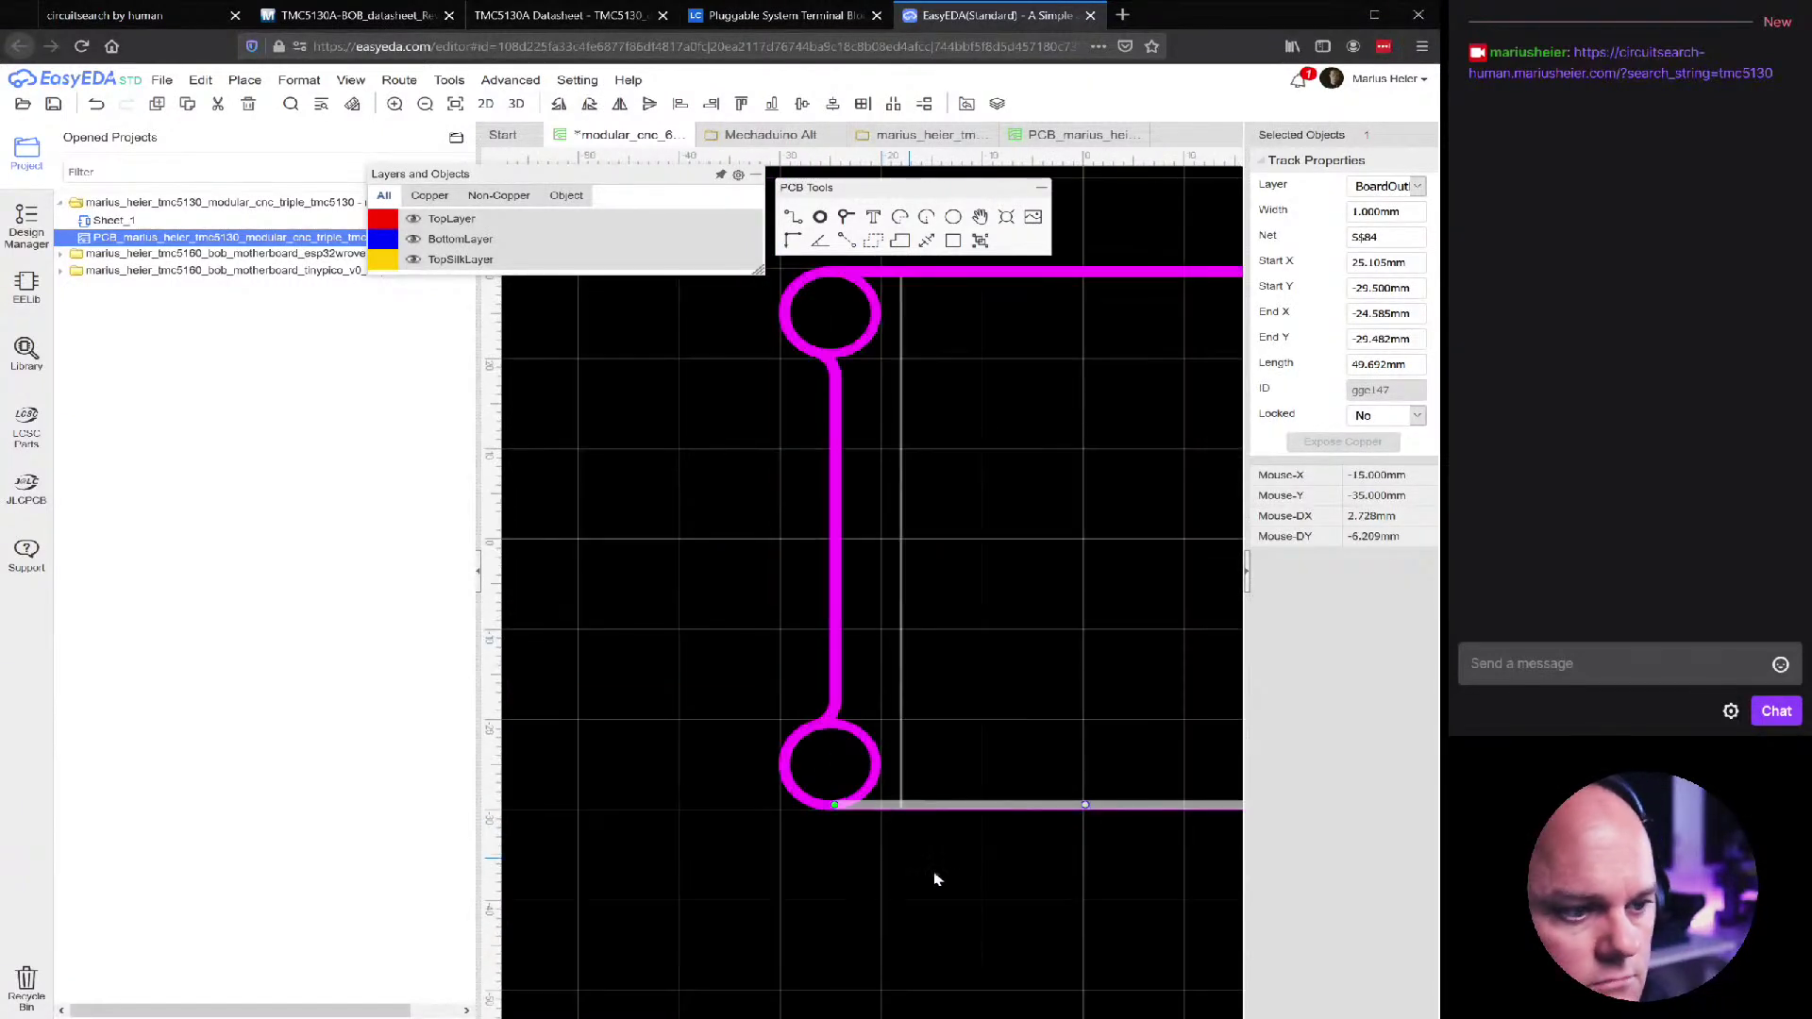
pyautogui.click(982, 898)
pyautogui.scroll(-1, 995, 797)
pyautogui.moveTo(996, 798); pyautogui.dragTo(896, 709, button='right')
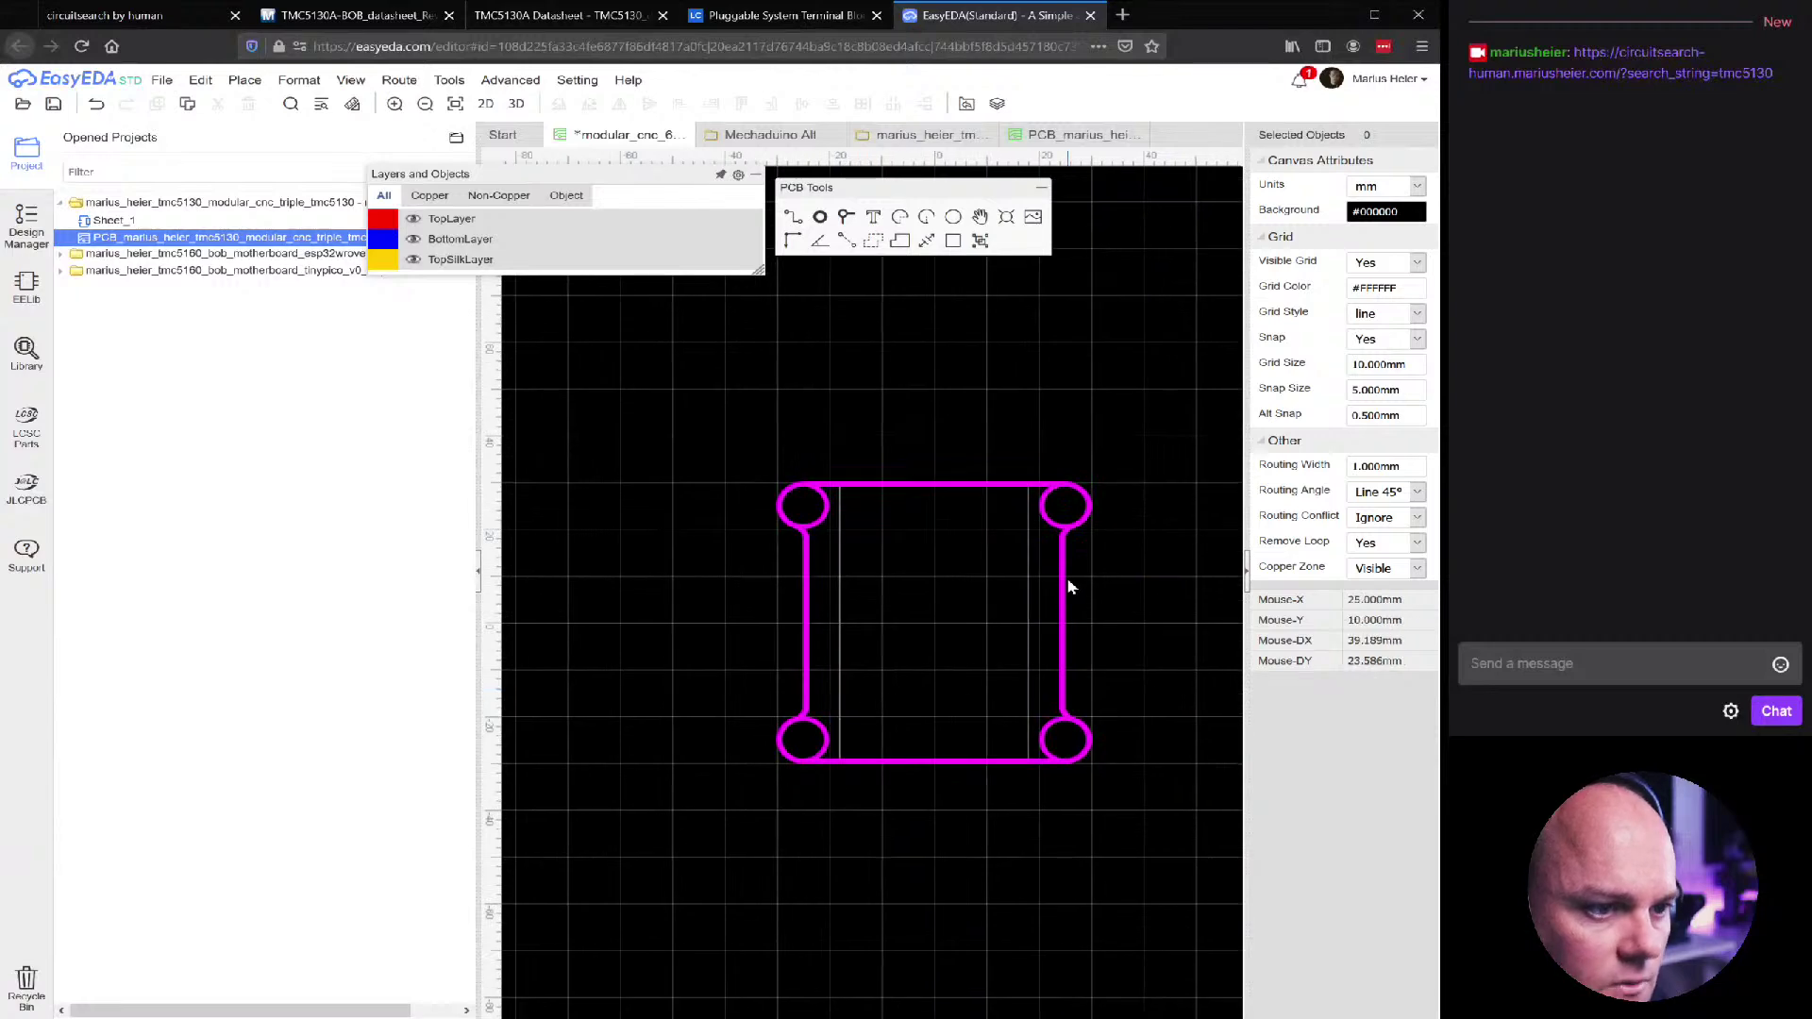
# Save the modular CNC board, check it in the 2D photo preview, and return to the board document
pyautogui.hotkey('ctrl', 's')
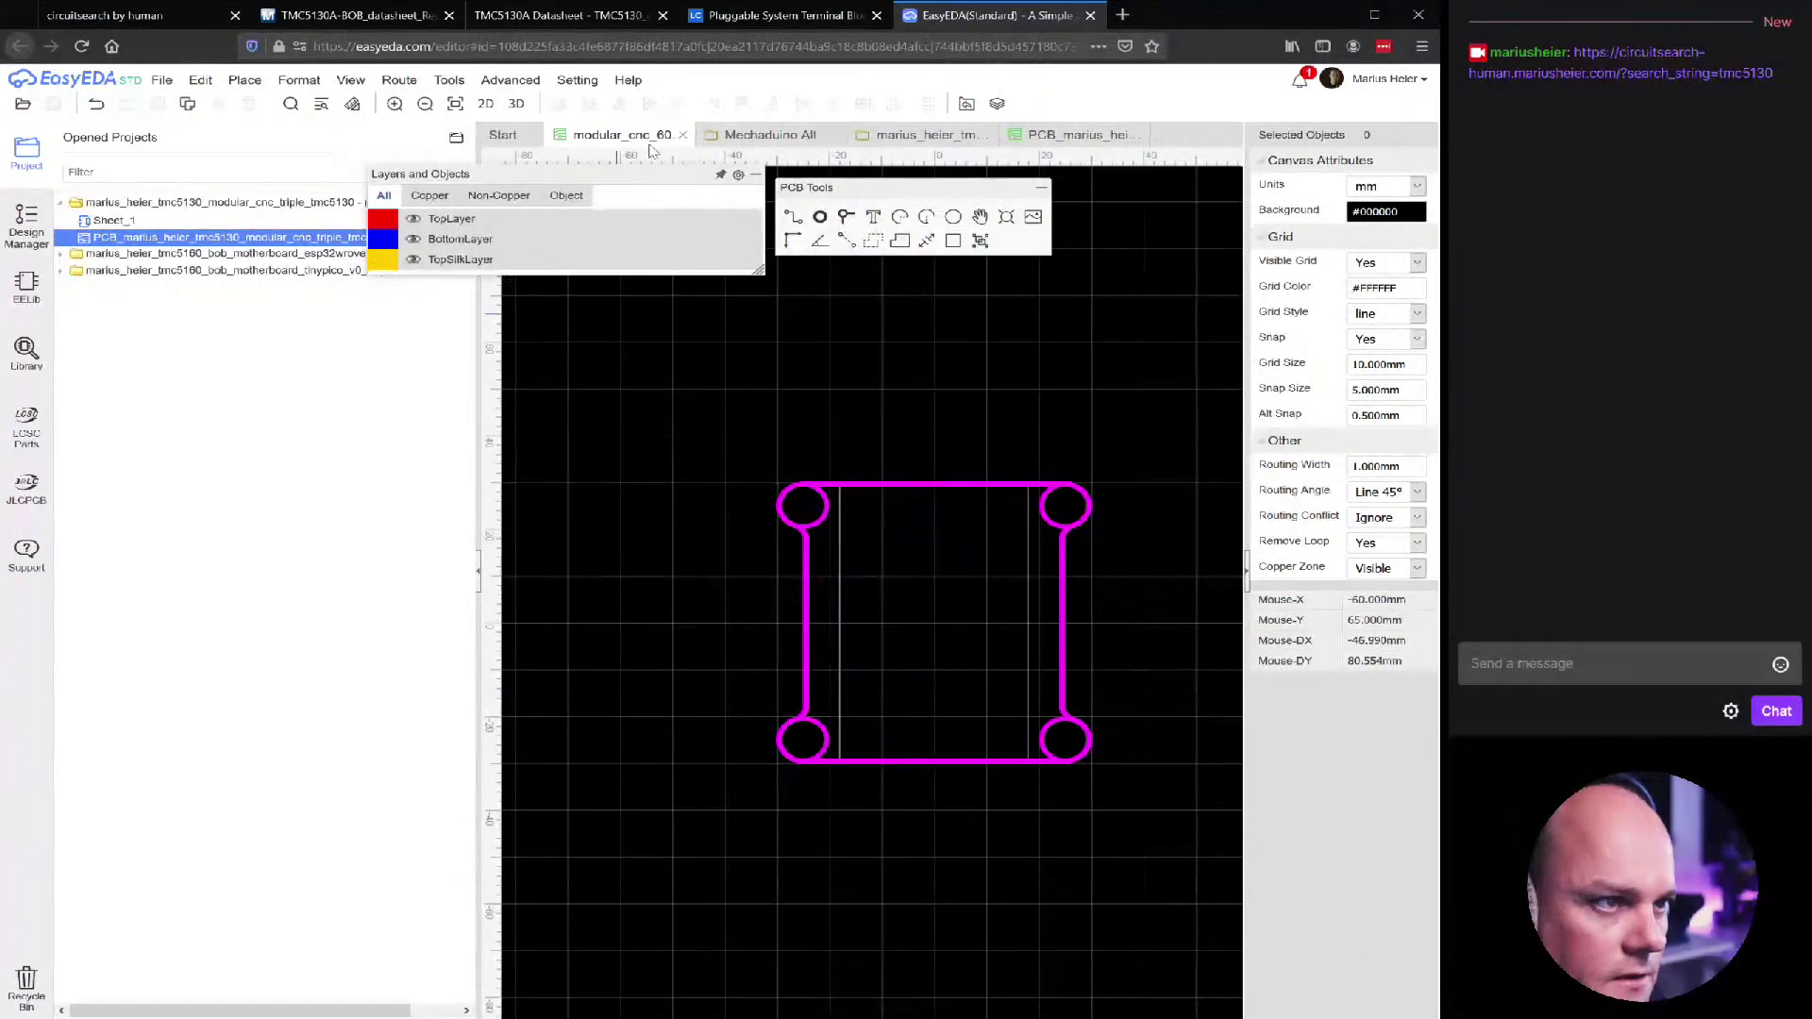
pyautogui.click(488, 106)
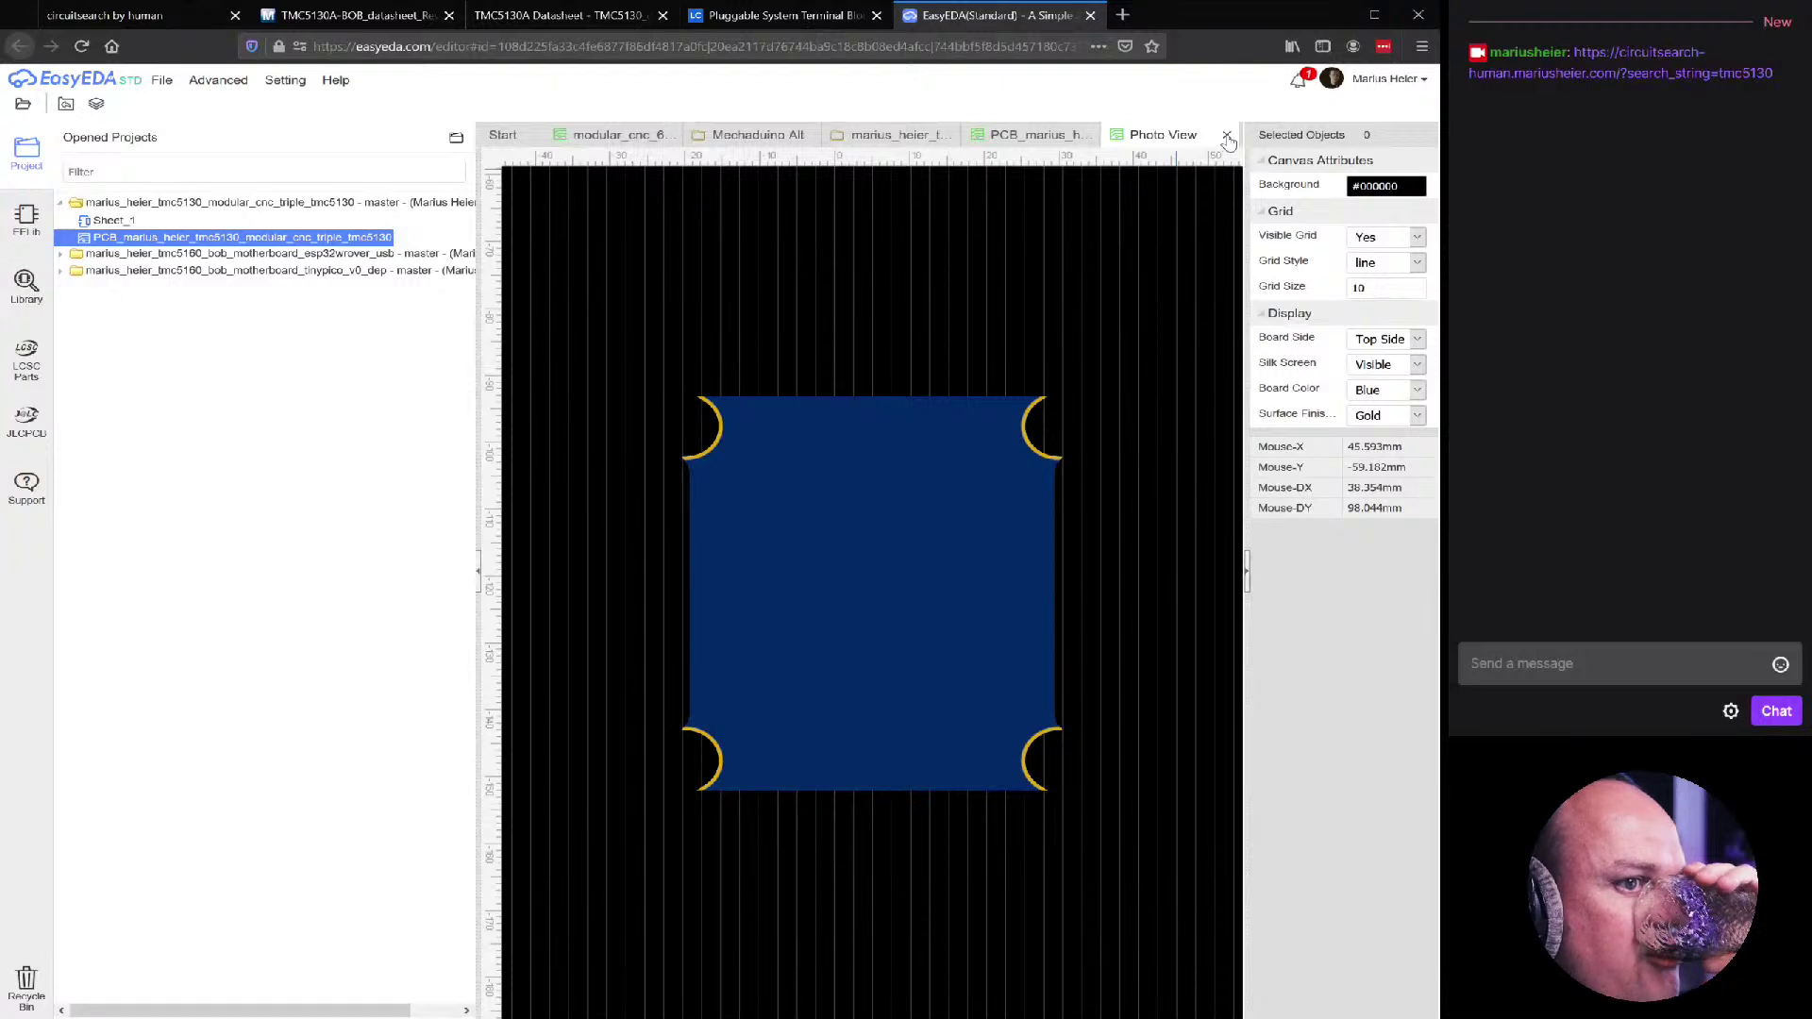
pyautogui.click(1227, 137)
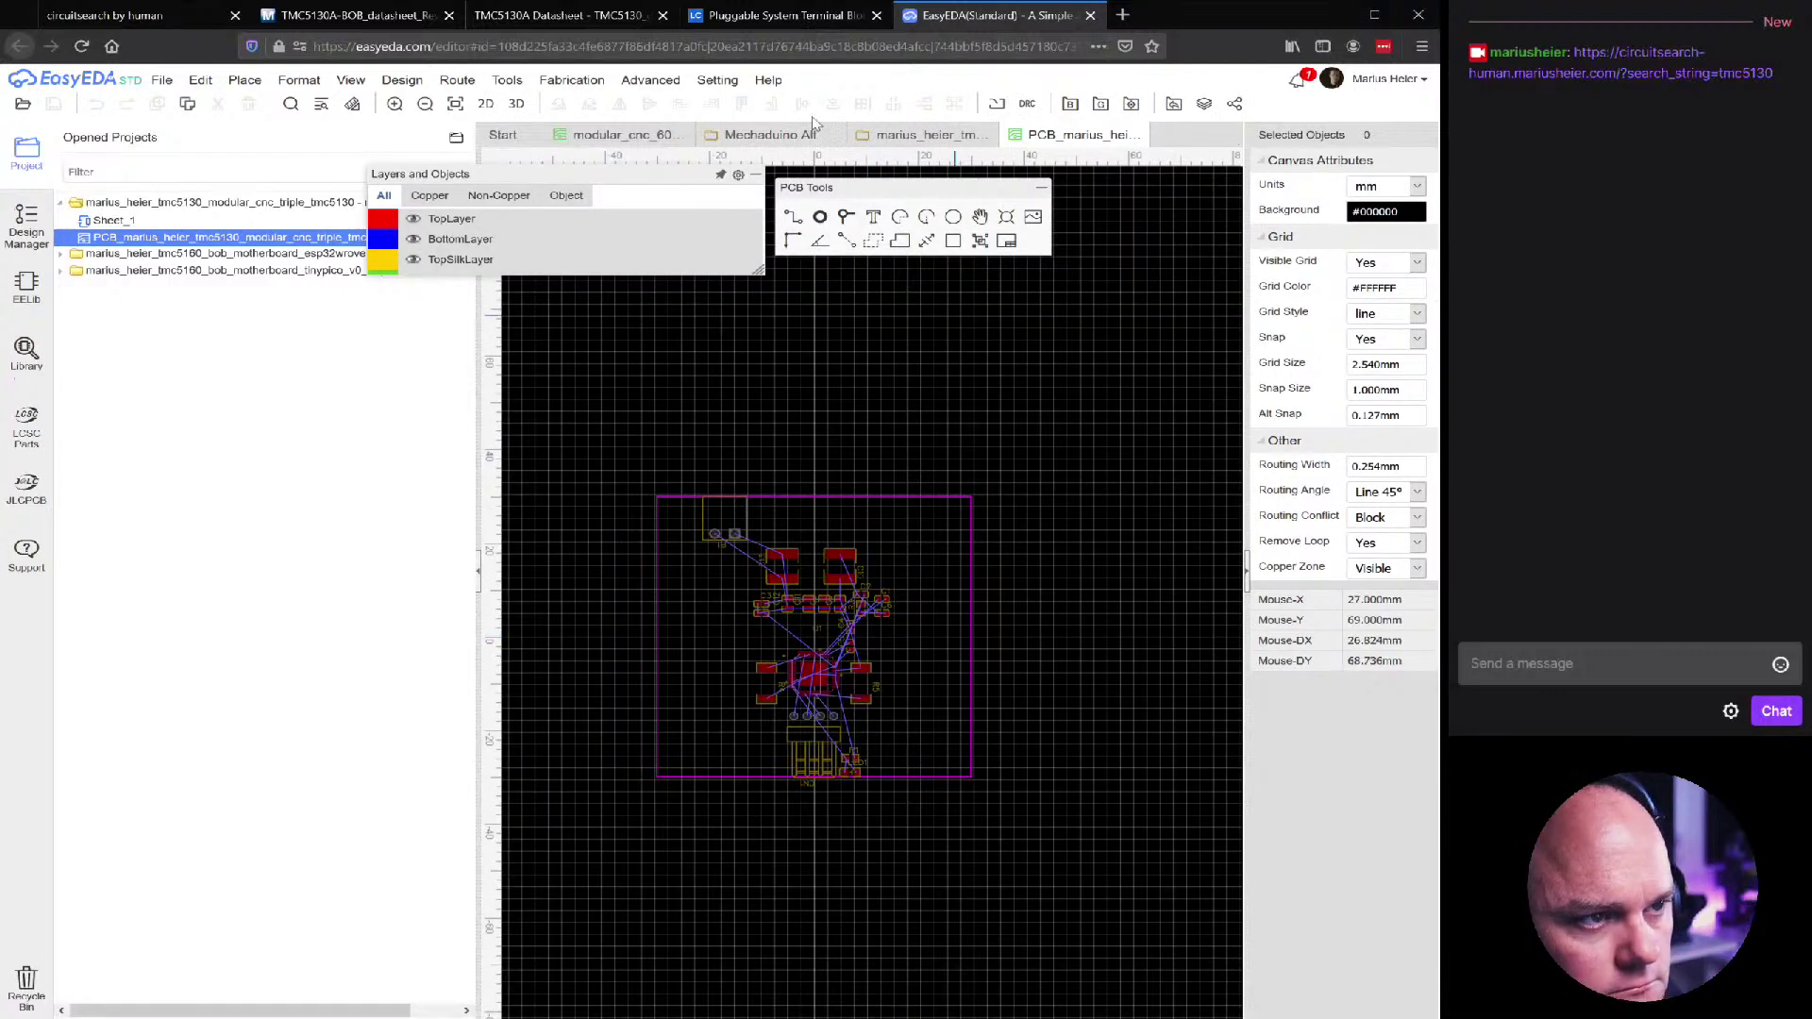
pyautogui.click(623, 140)
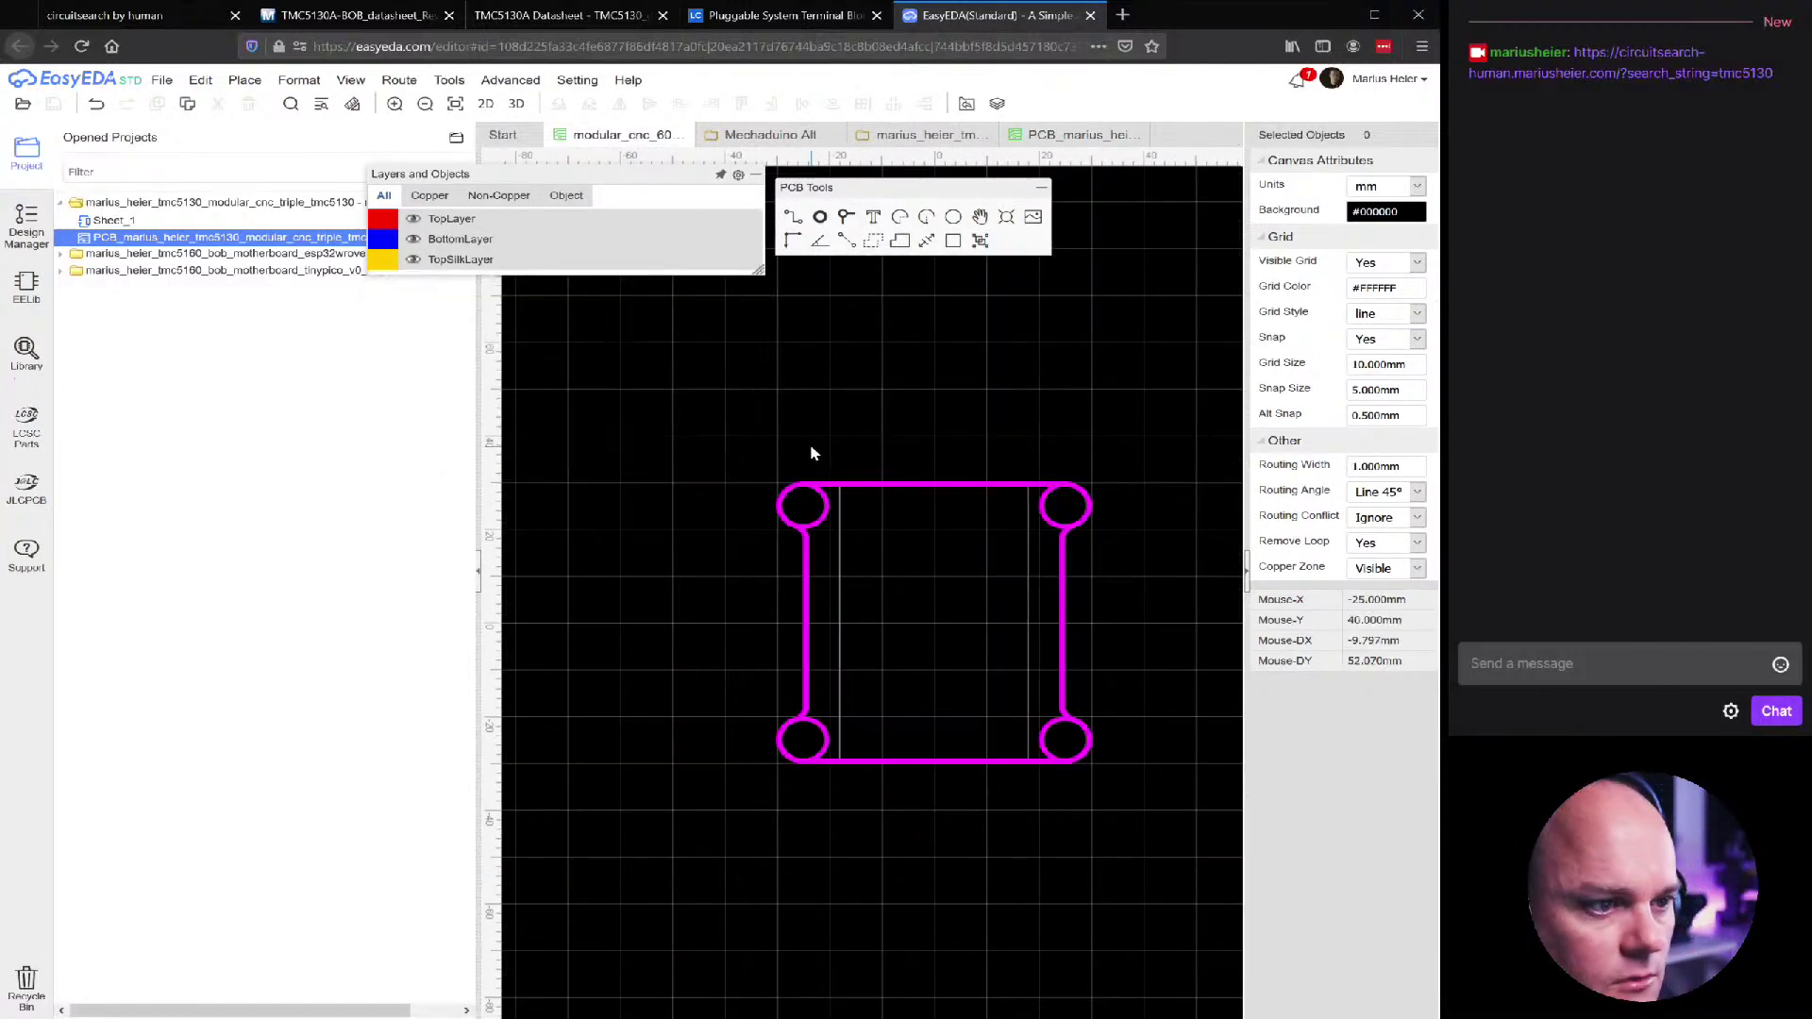
# Select the wide board outline pieces all around the board and move the rings, vertical sides and transition arcs to TopLayer
pyautogui.scroll(1, 789, 538)
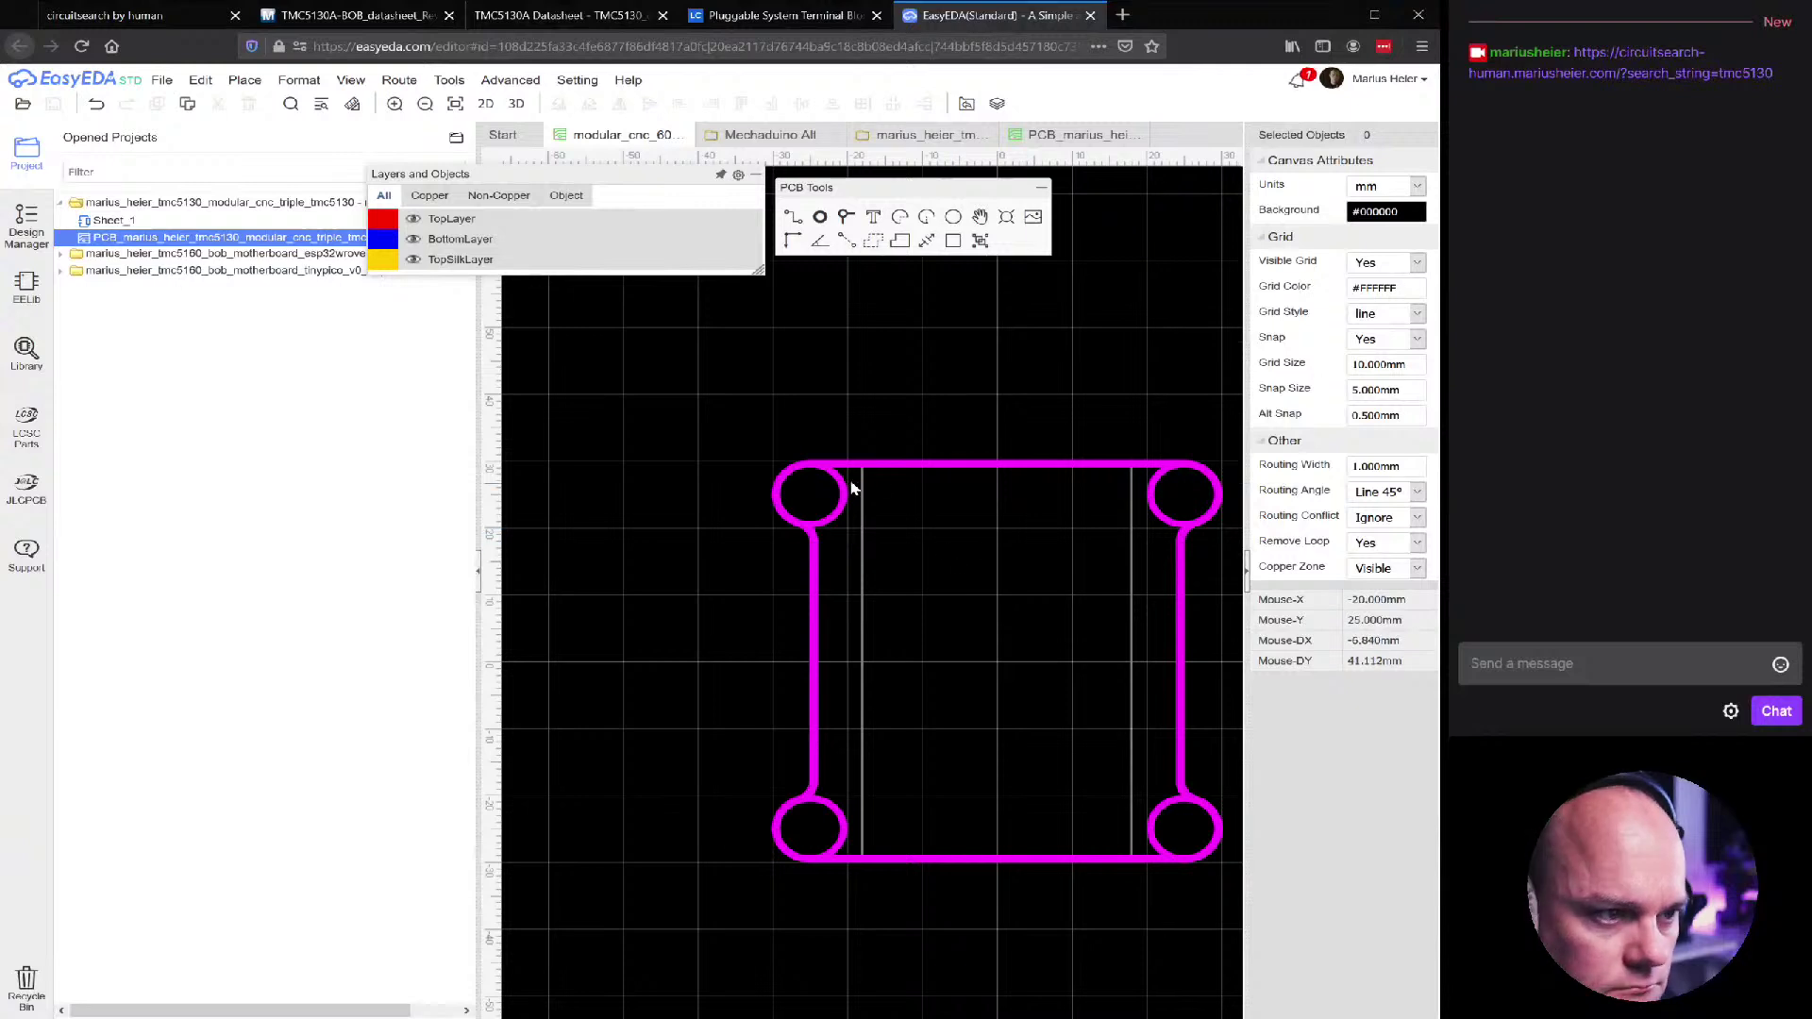
pyautogui.click(895, 466)
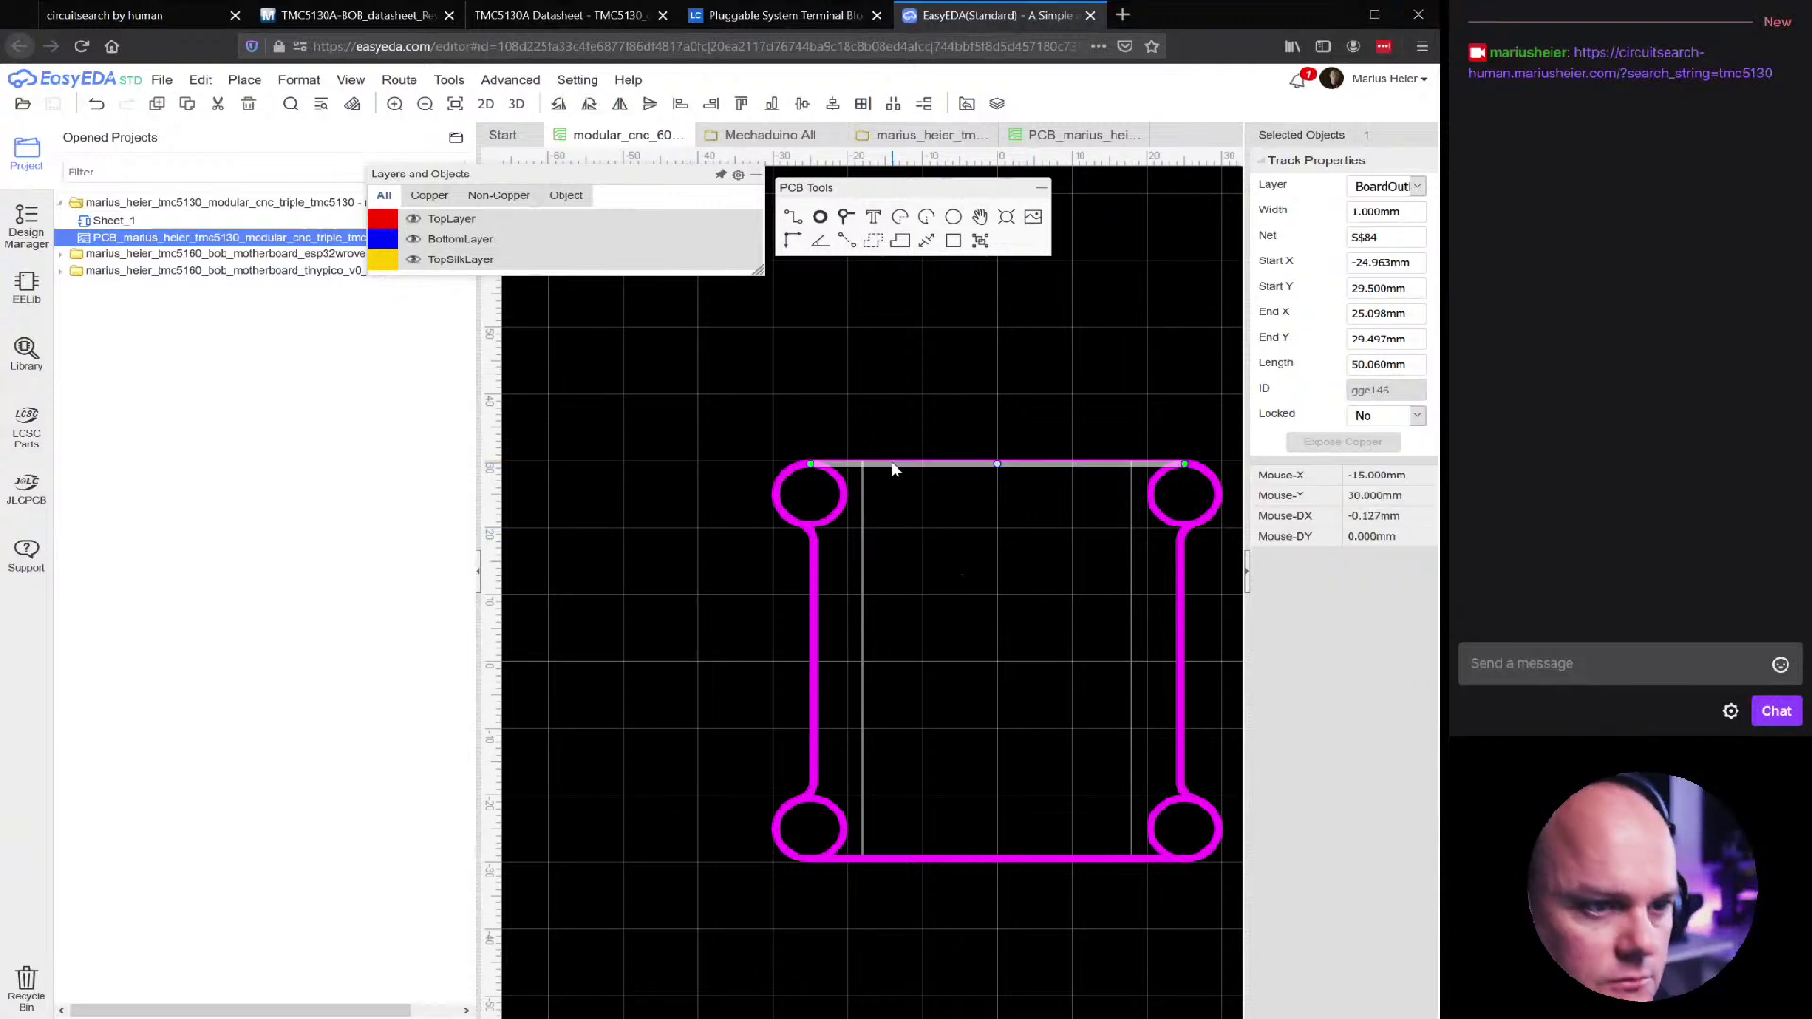
pyautogui.keyDown('ctrl'); pyautogui.click(844, 508); pyautogui.keyUp('ctrl')
pyautogui.keyDown('ctrl'); pyautogui.click(817, 602); pyautogui.keyUp('ctrl')
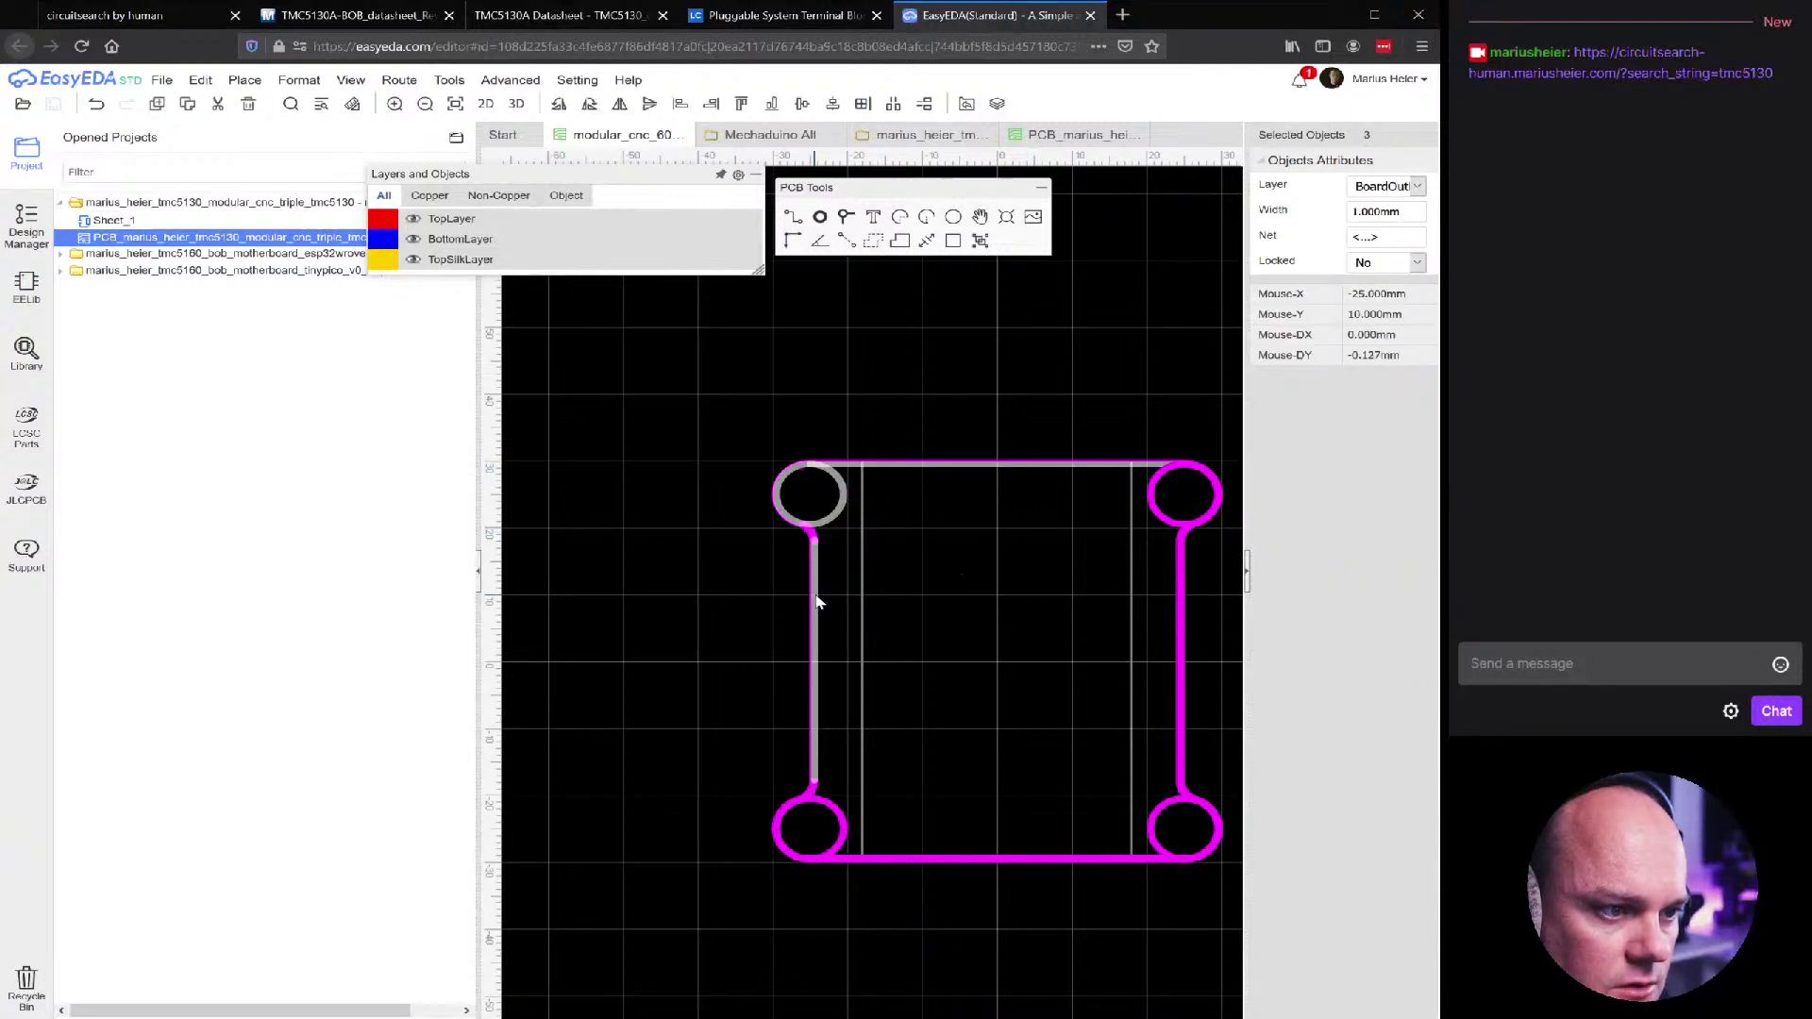
pyautogui.keyDown('ctrl'); pyautogui.click(1163, 519); pyautogui.keyUp('ctrl')
pyautogui.keyDown('ctrl'); pyautogui.click(1180, 564); pyautogui.keyUp('ctrl')
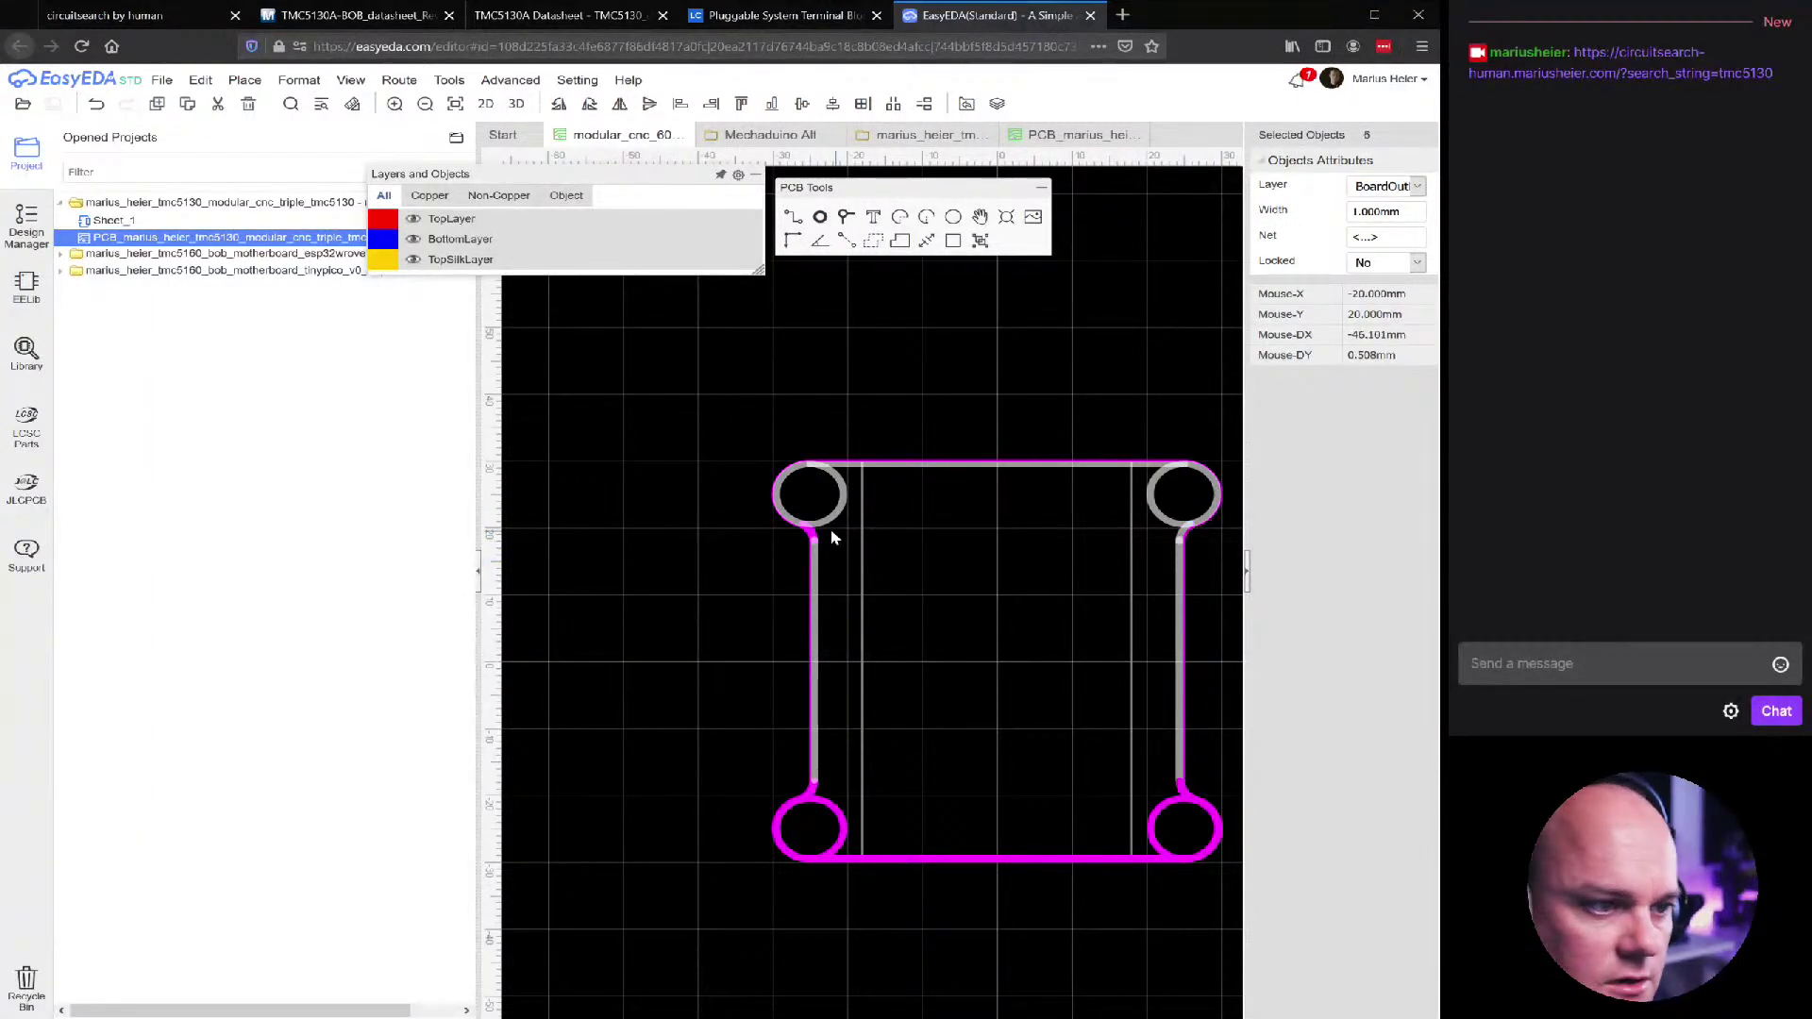
pyautogui.keyDown('shift'); pyautogui.click(838, 823); pyautogui.keyUp('shift')
pyautogui.keyDown('shift'); pyautogui.click(813, 796); pyautogui.keyUp('shift')
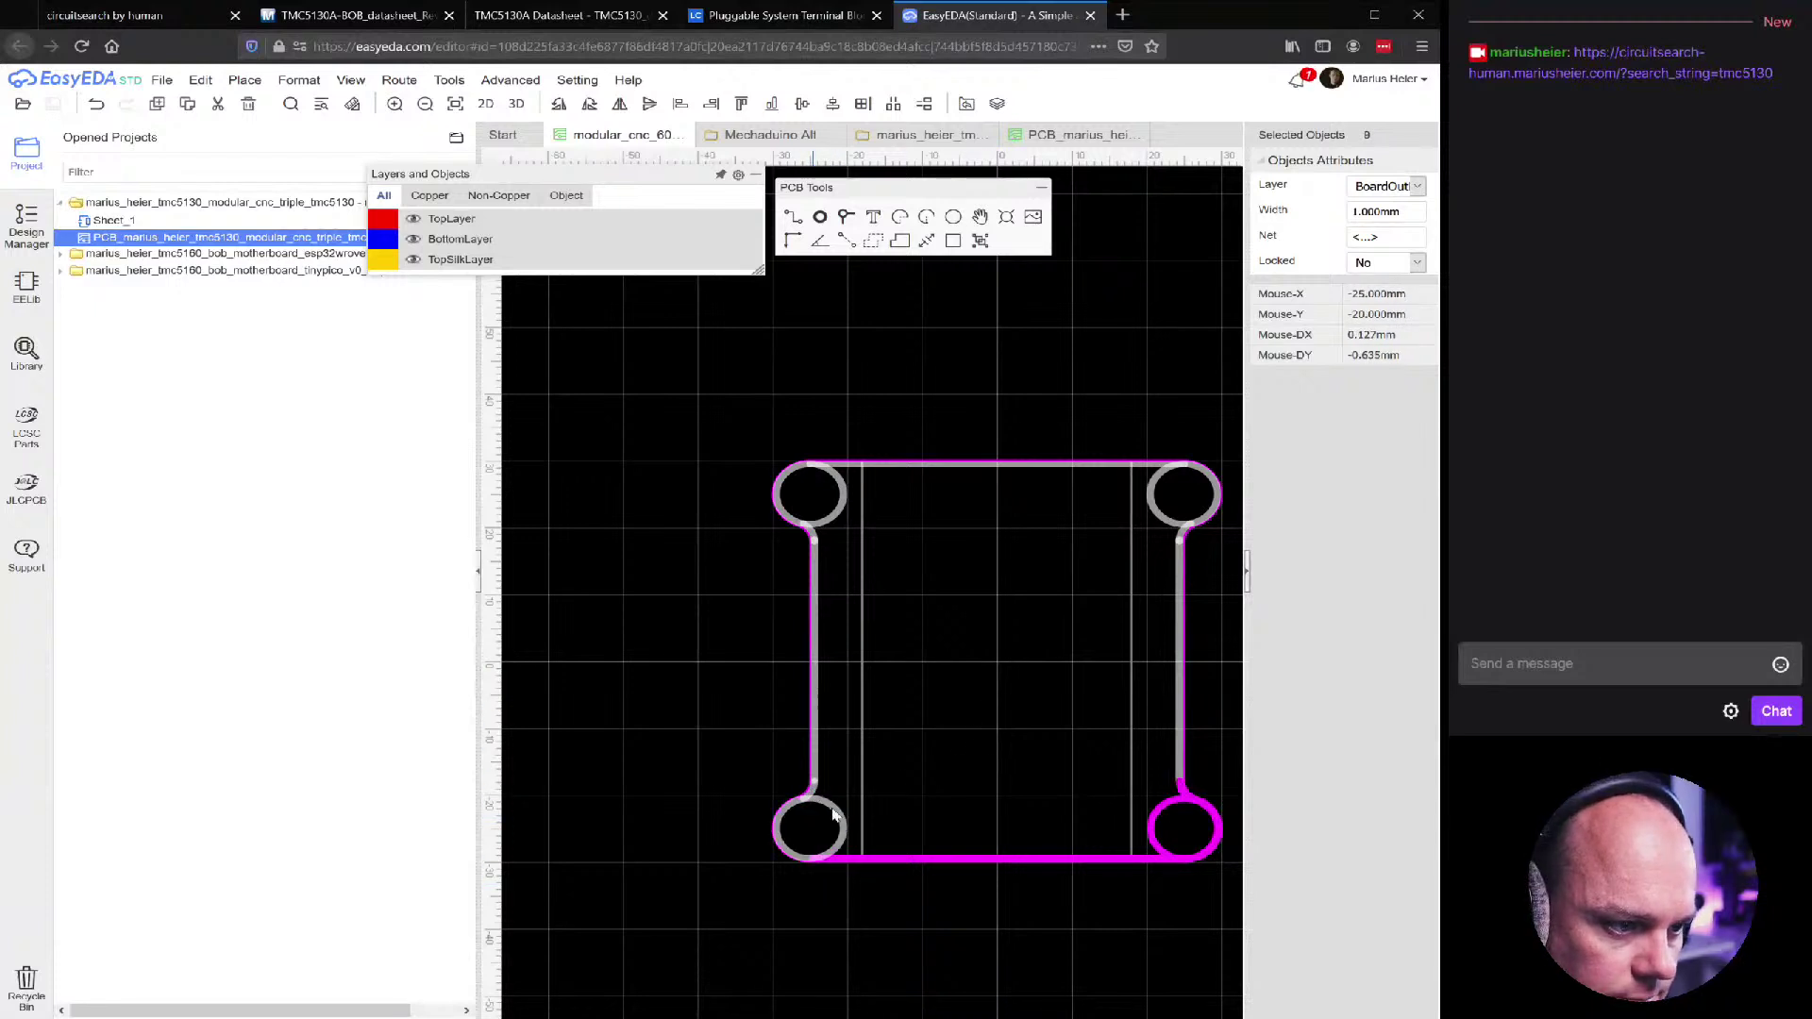
pyautogui.keyDown('shift'); pyautogui.click(887, 858); pyautogui.keyUp('shift')
pyautogui.keyDown('shift'); pyautogui.click(1158, 823); pyautogui.keyUp('shift')
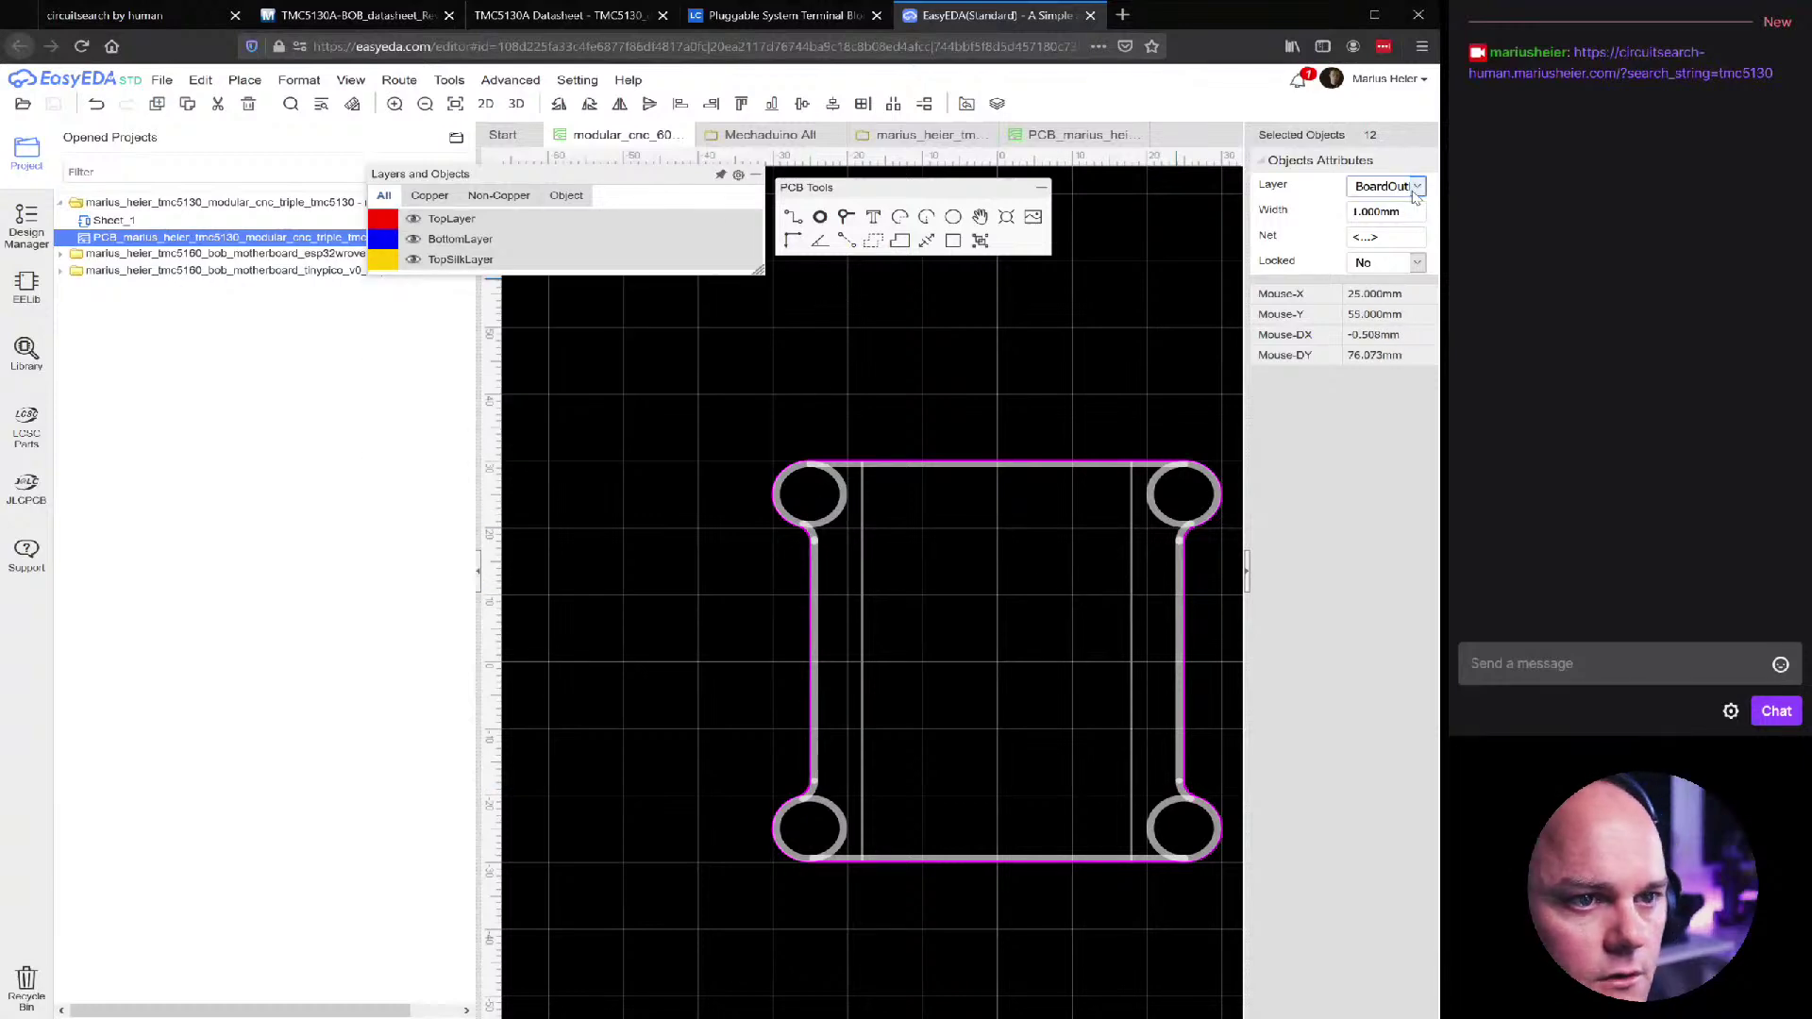
pyautogui.click(1340, 212)
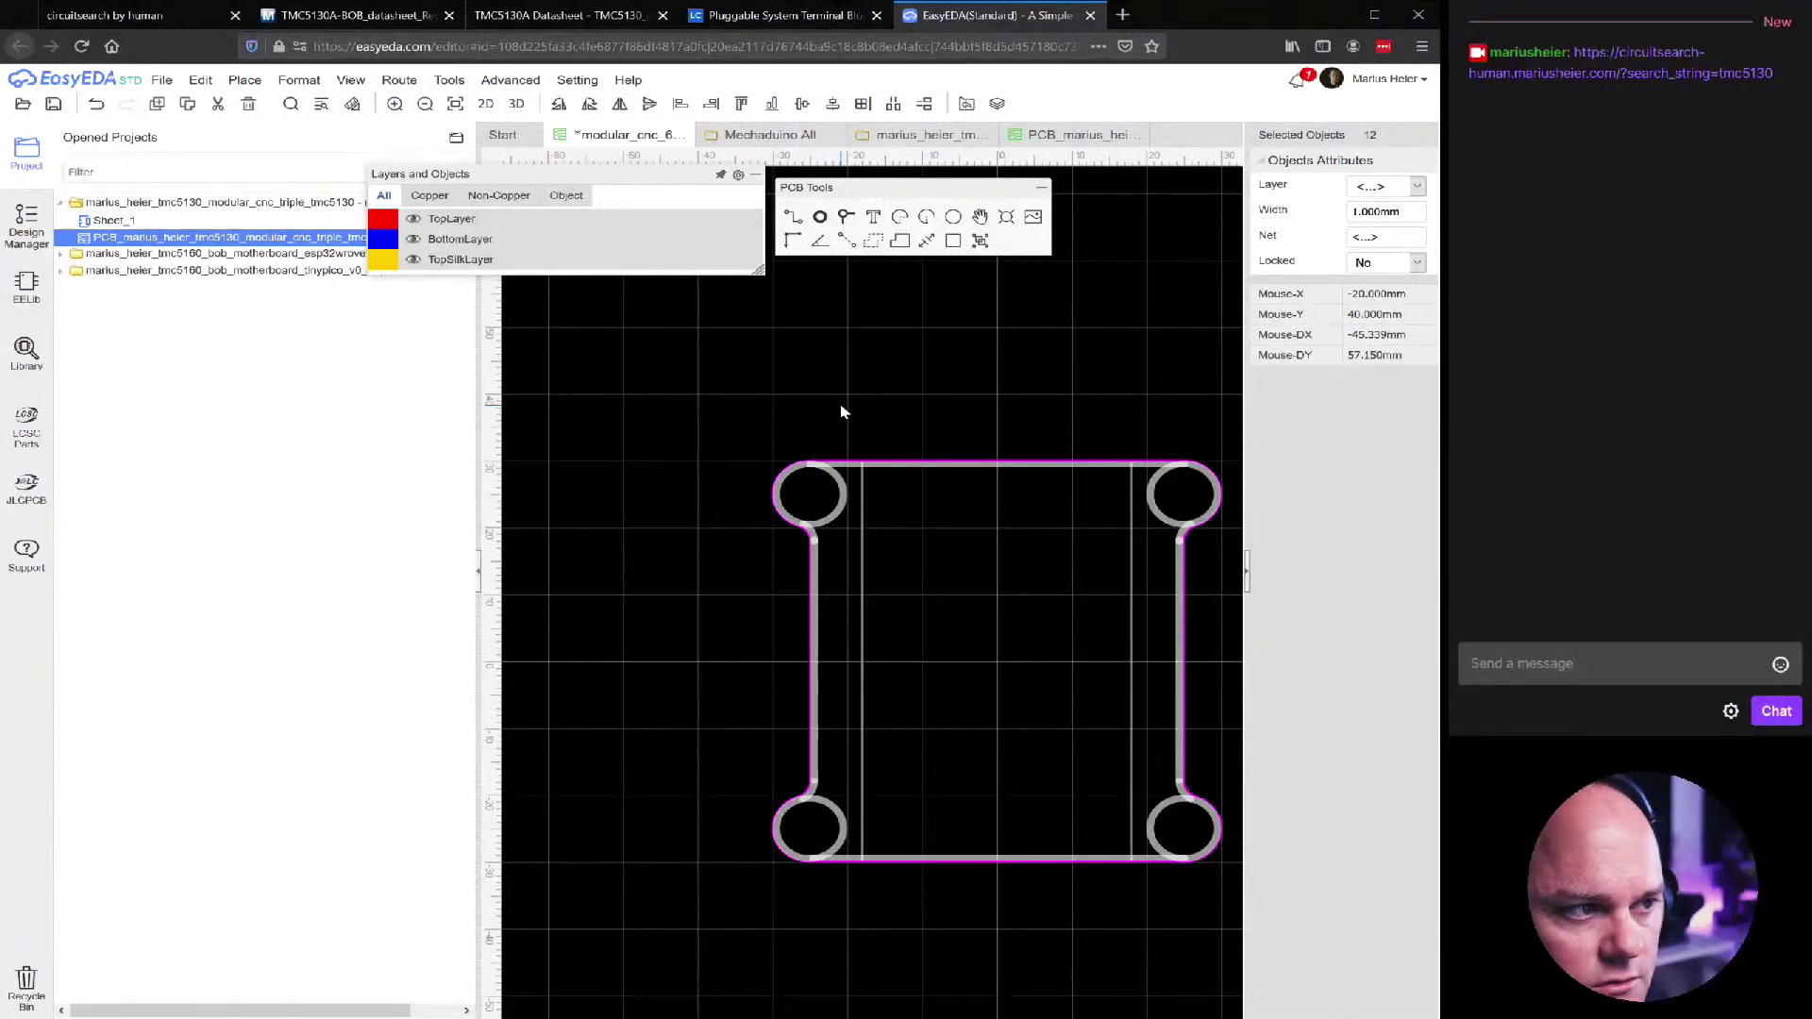
pyautogui.press('Escape')
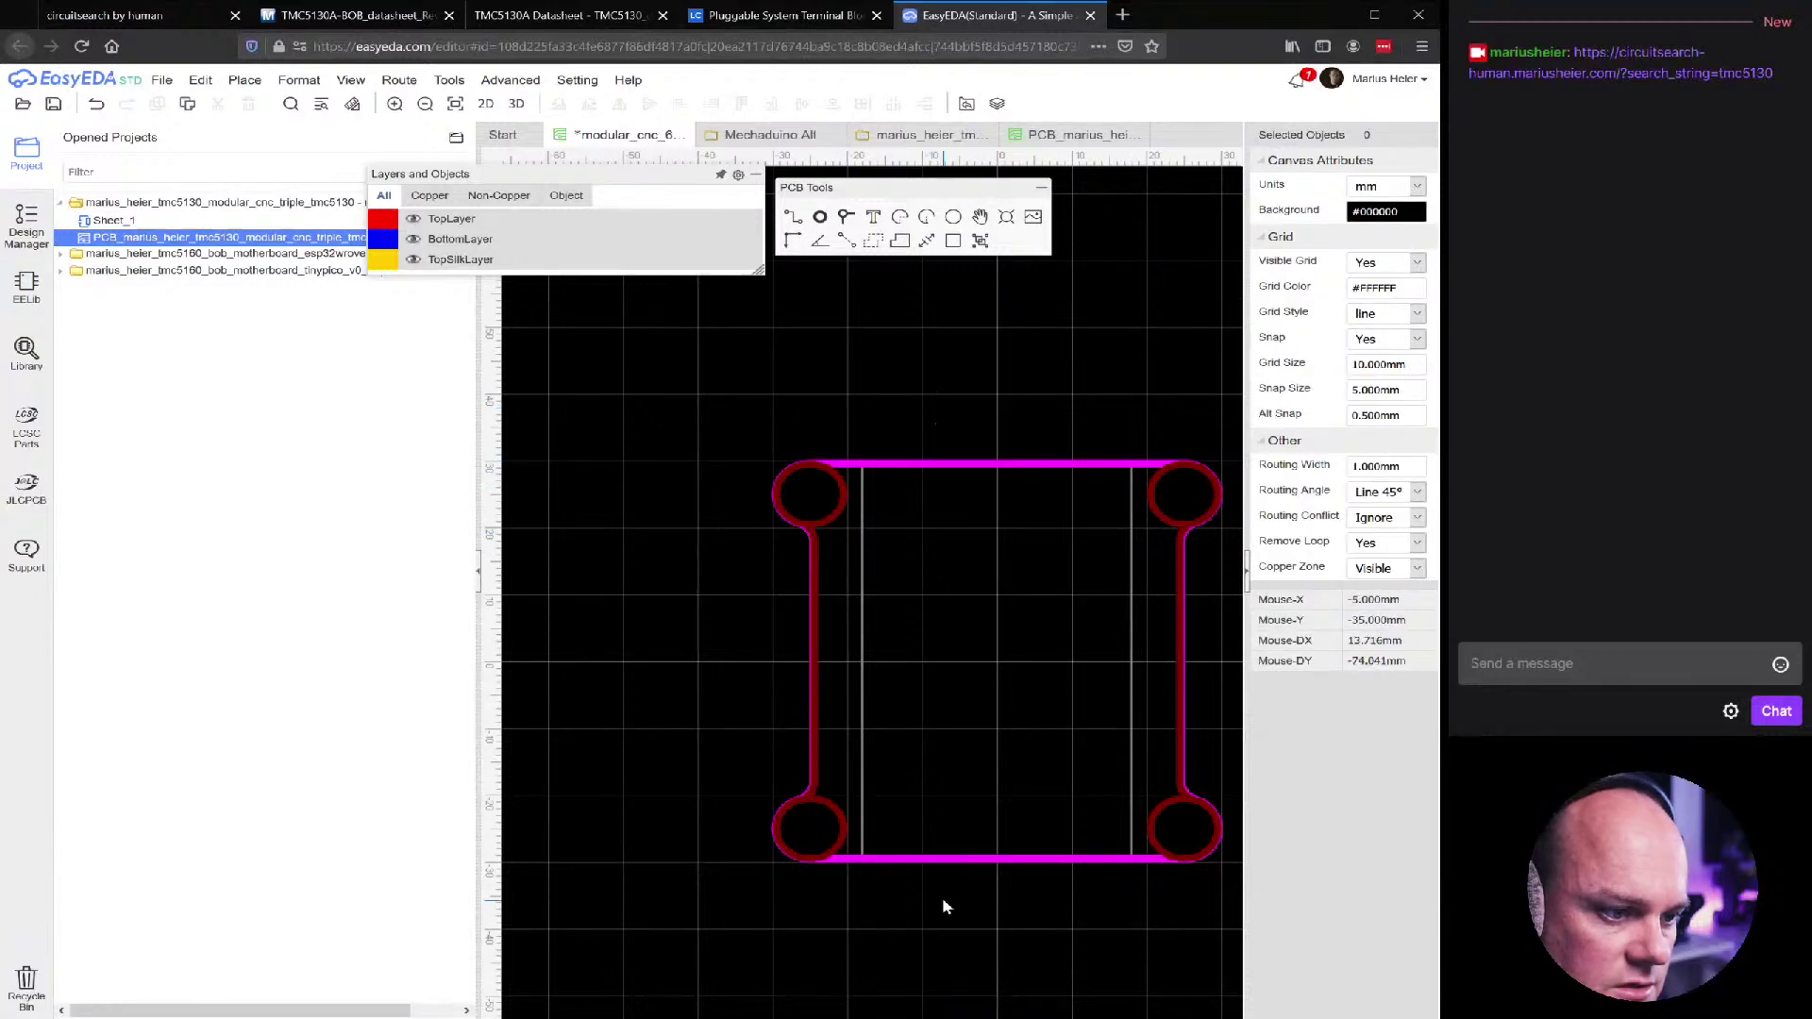
# Try to change the layer of the wide bottom and top segments, and save the board
pyautogui.click(944, 859)
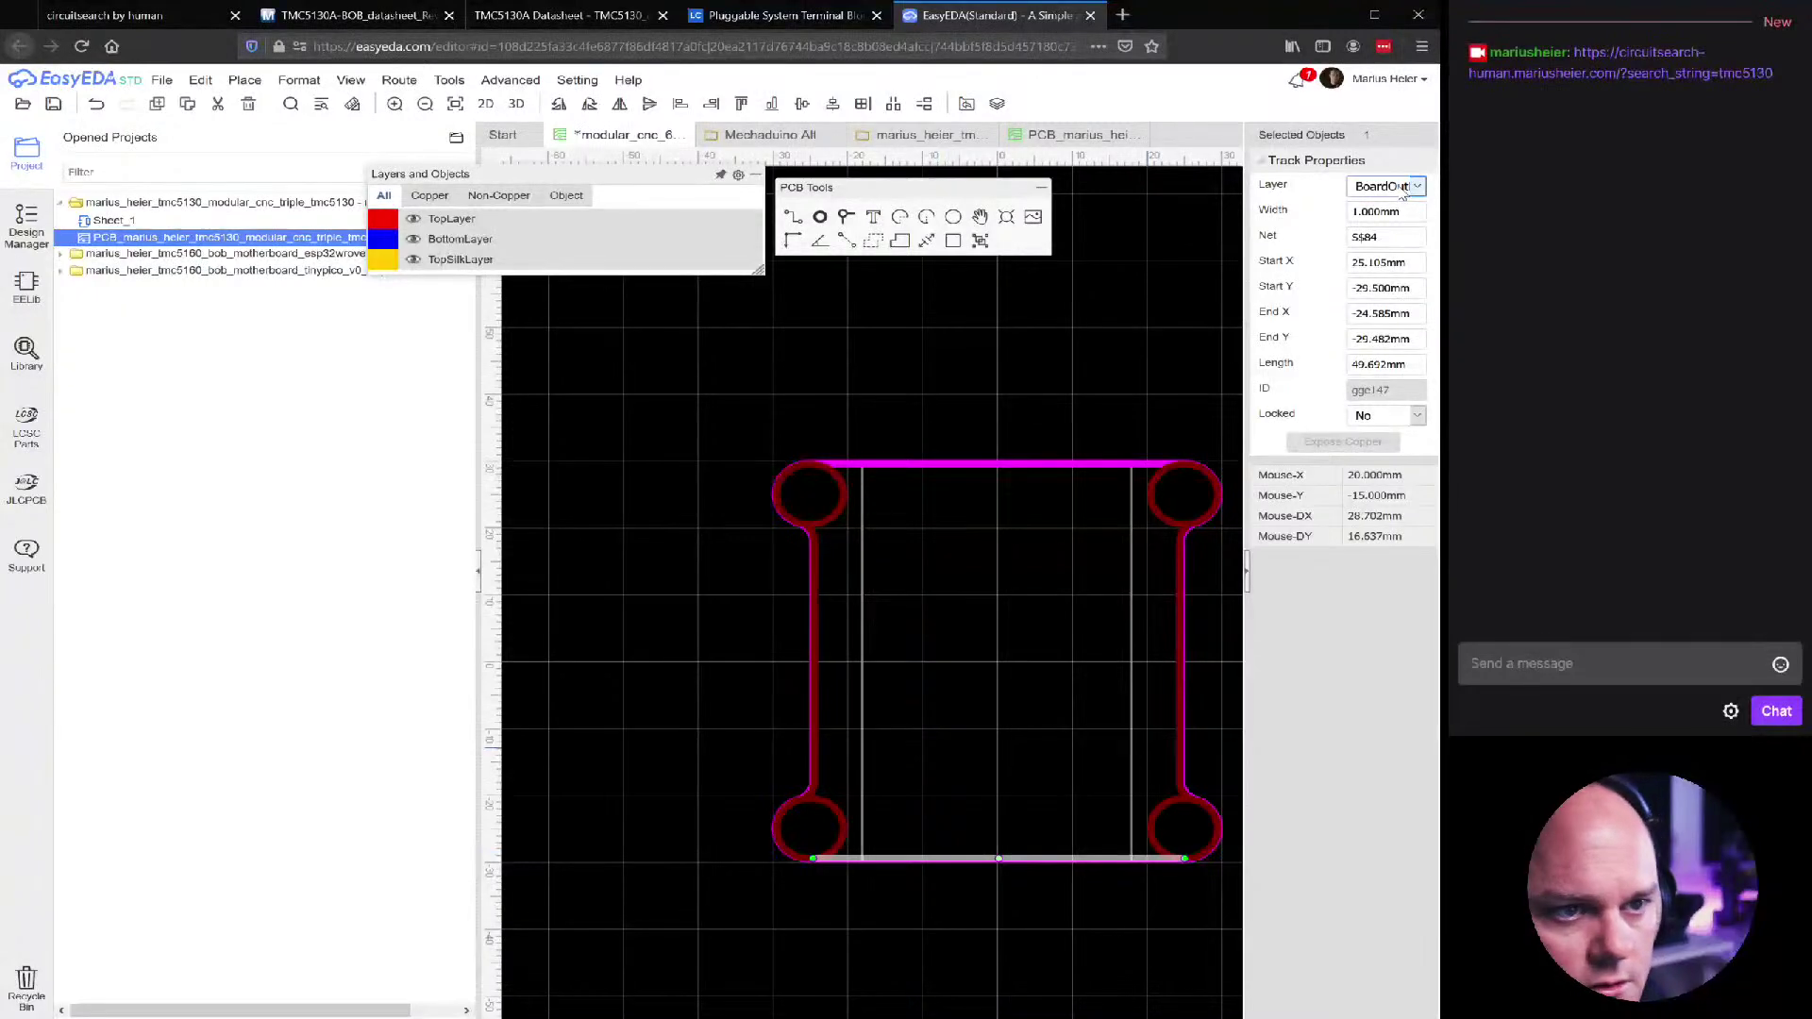
pyautogui.click(938, 364)
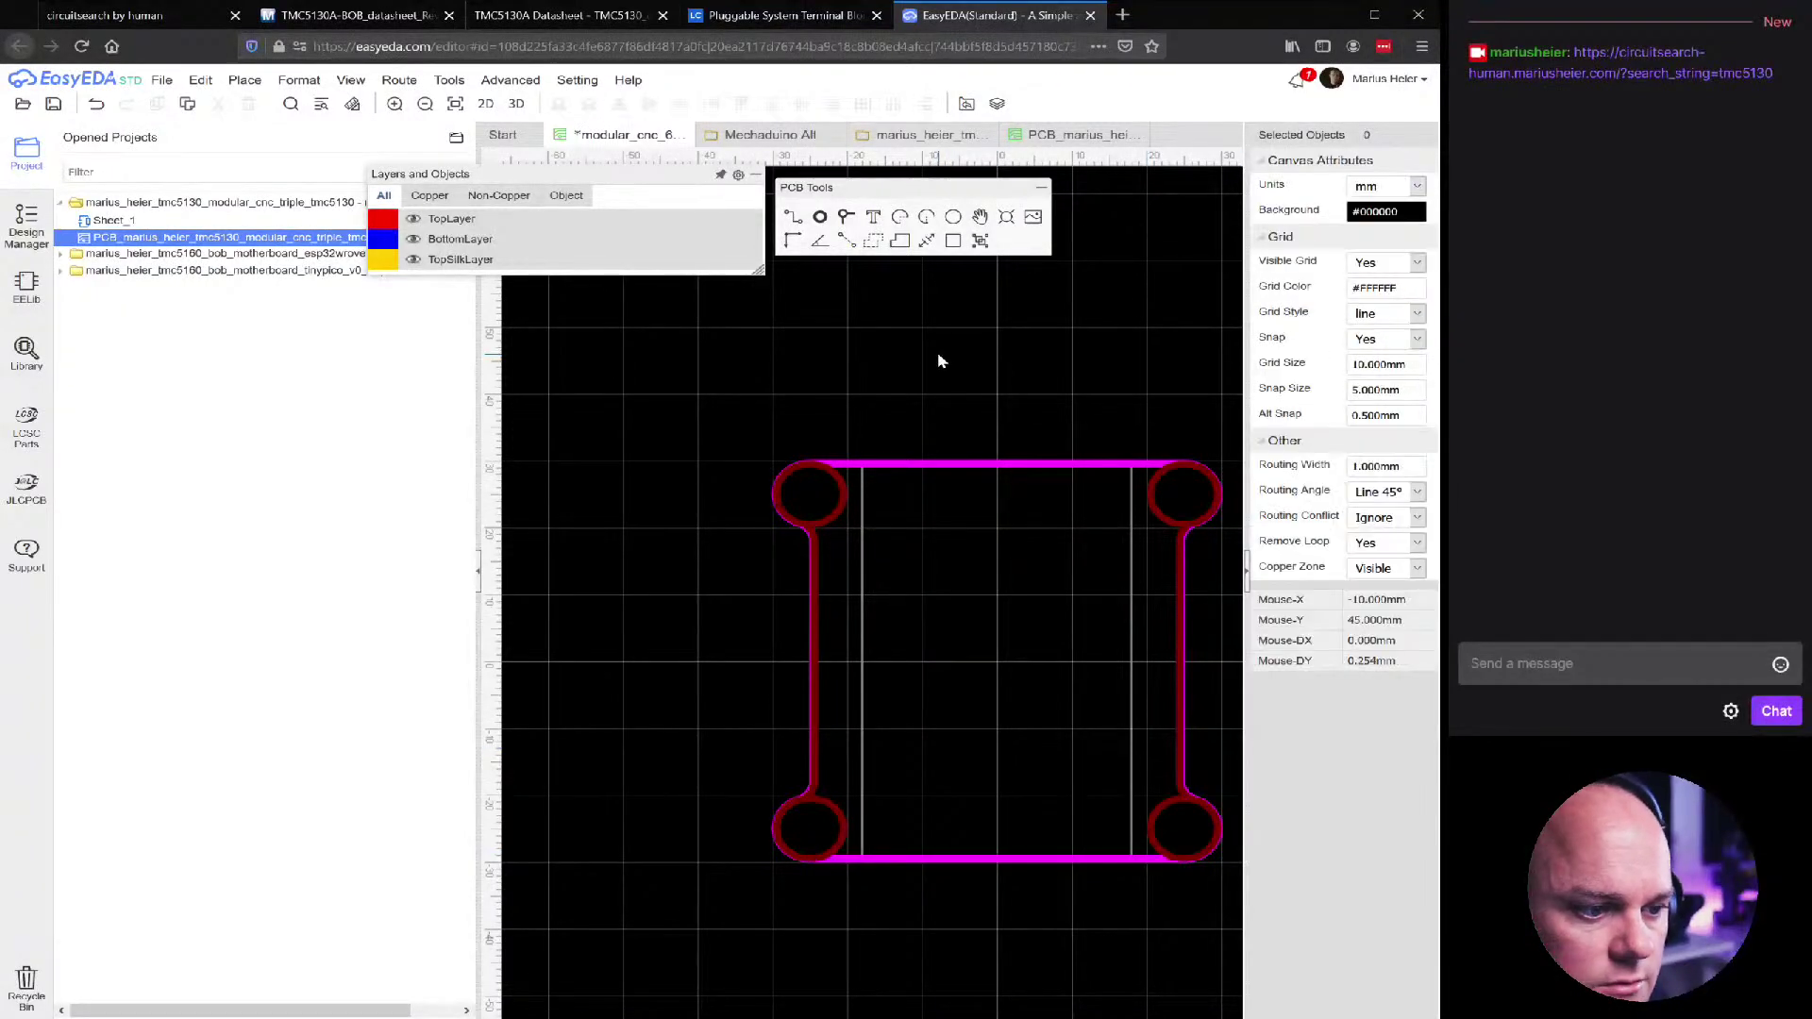
pyautogui.click(903, 467)
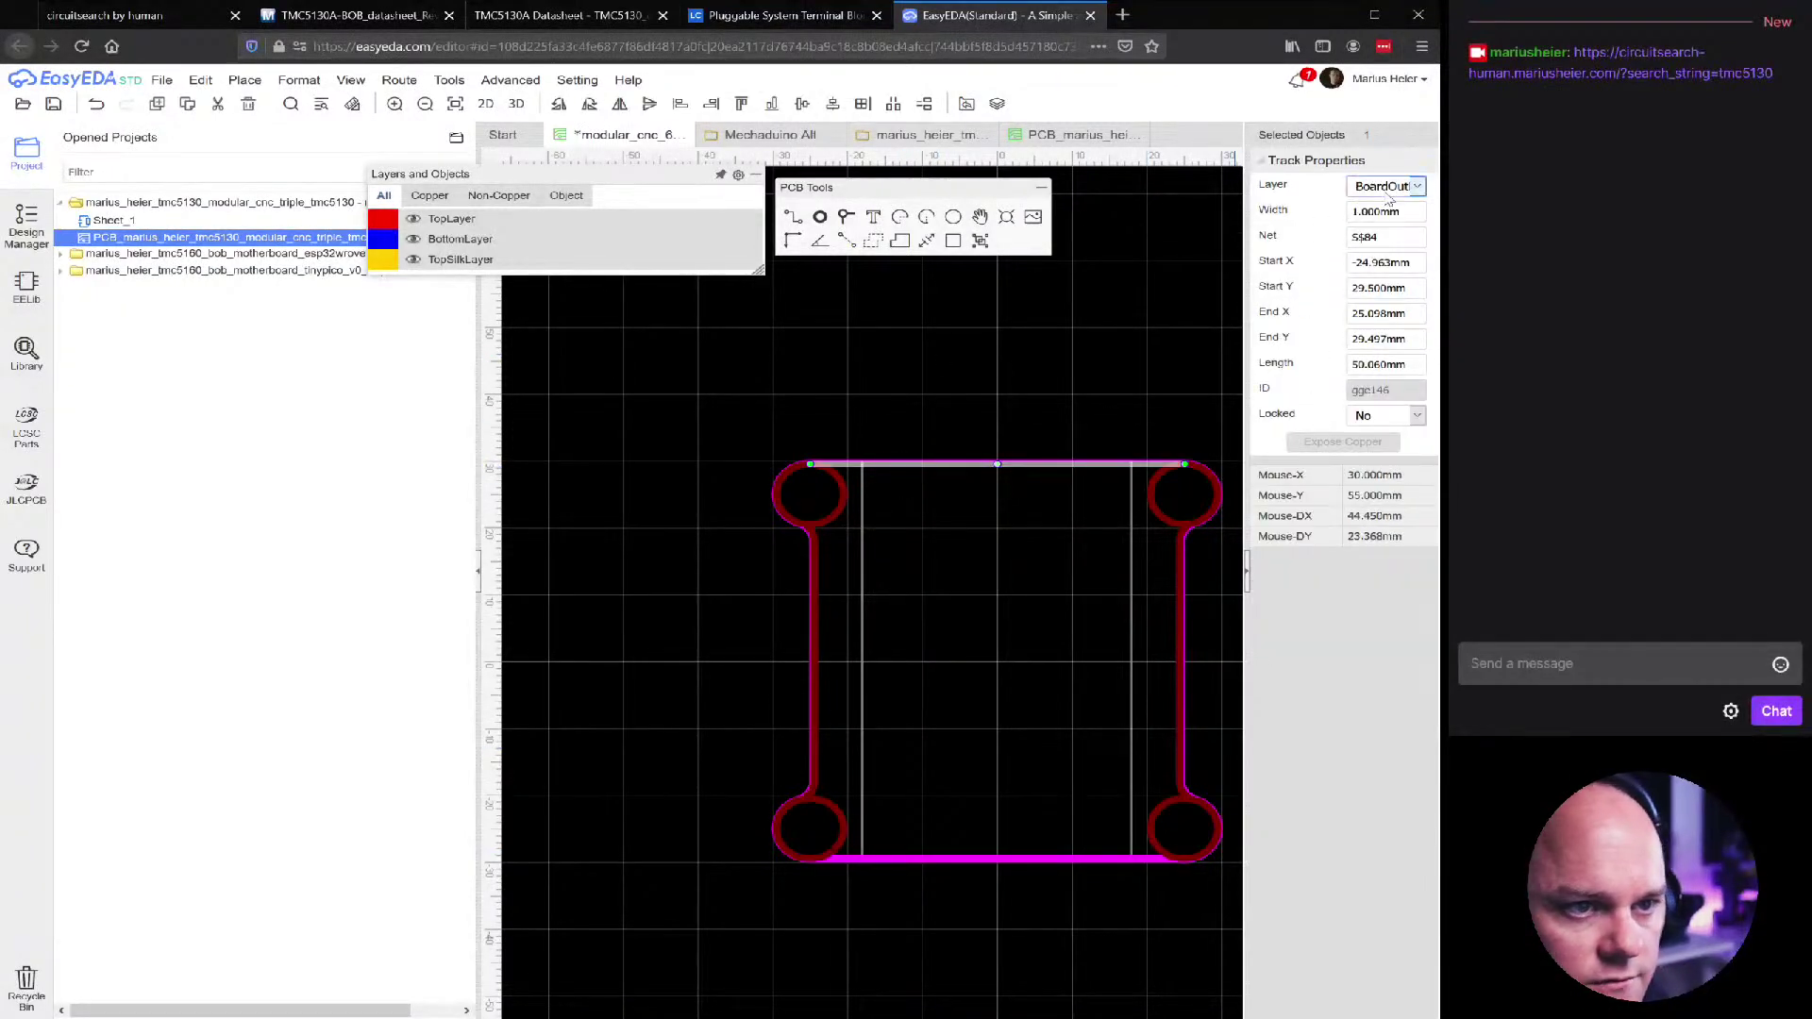
pyautogui.click(853, 360)
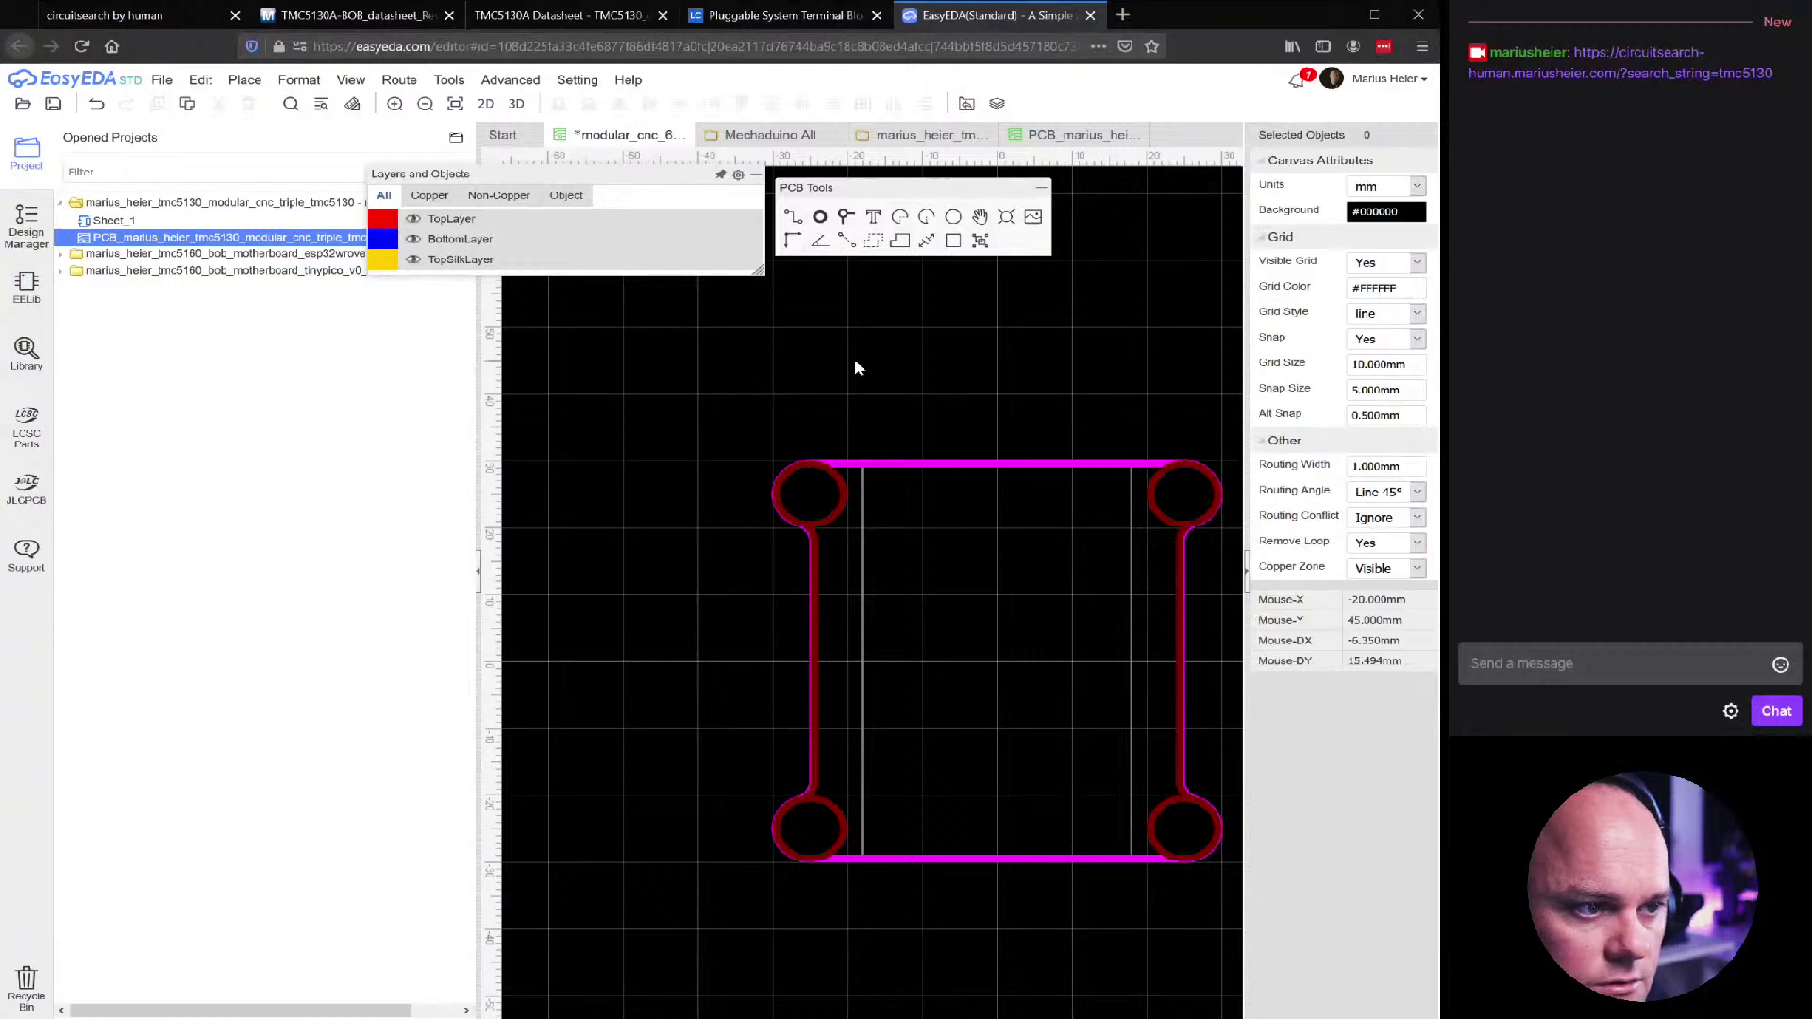
pyautogui.scroll(4, 889, 449)
pyautogui.click(908, 459)
pyautogui.hotkey('ctrl', 's')
pyautogui.click(890, 384)
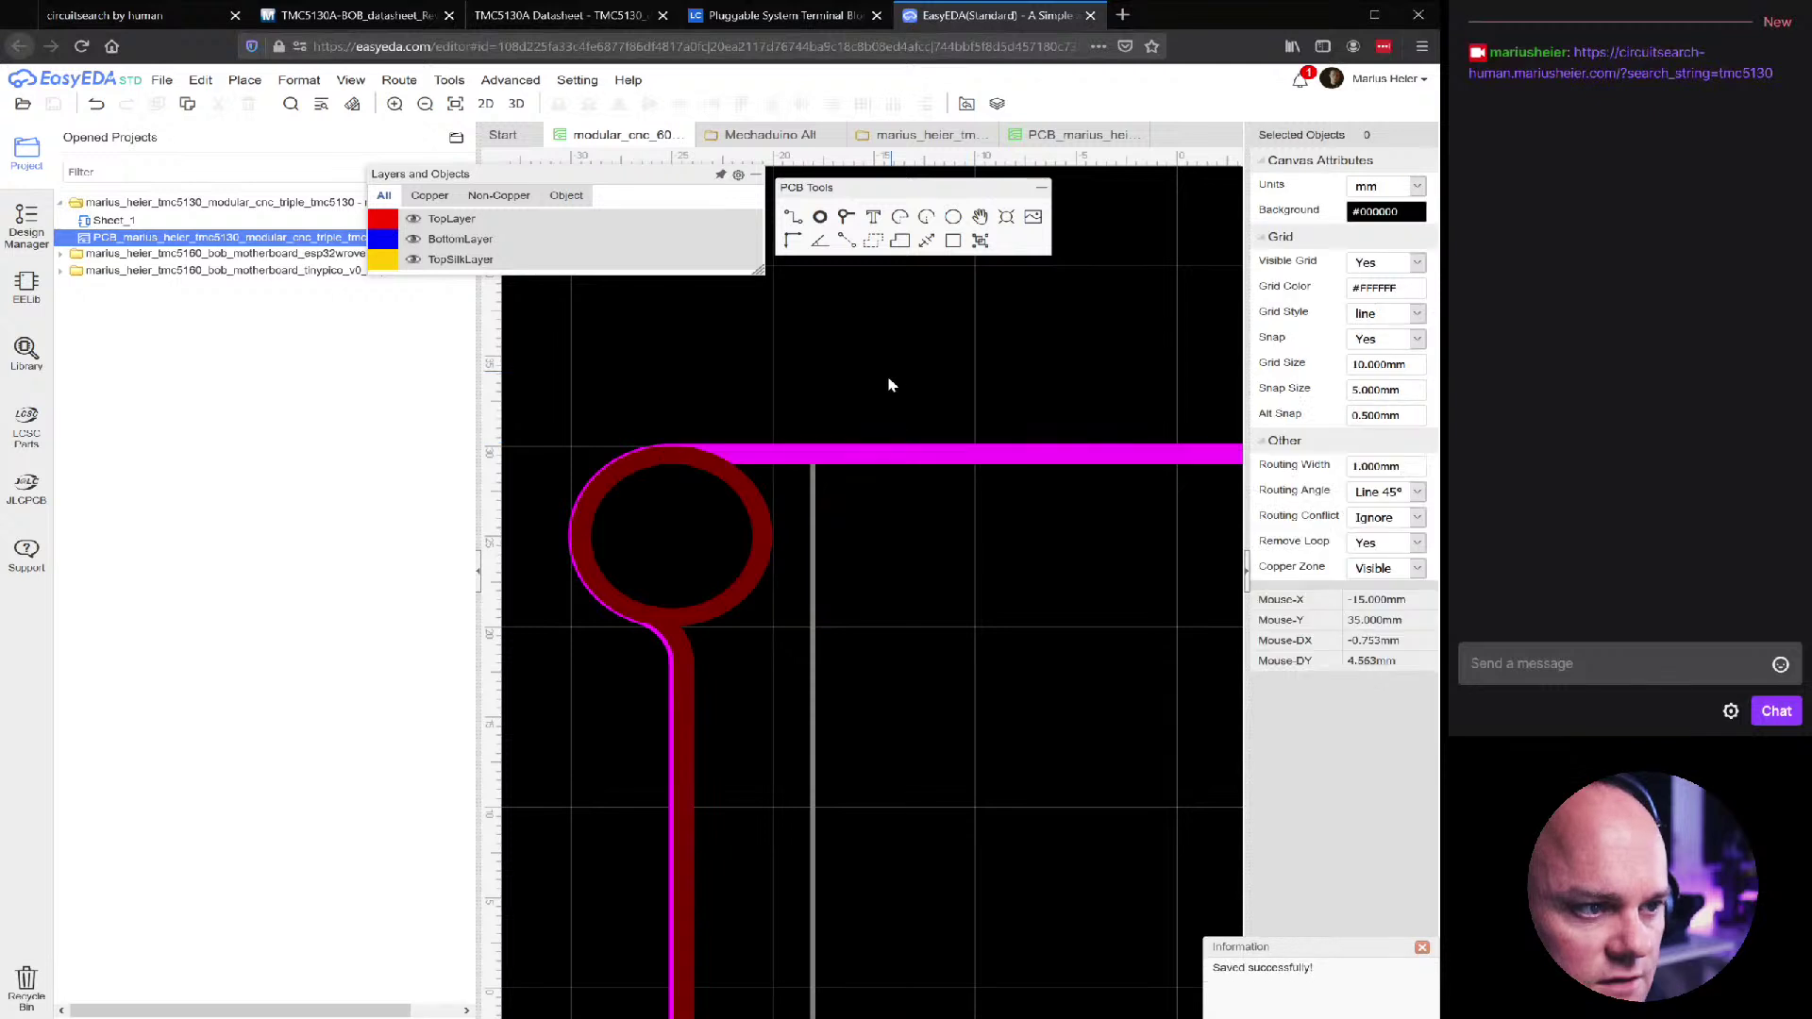
# Delete the 1 mm wide top and bottom segments, keeping the thin board outline lines
pyautogui.click(848, 461)
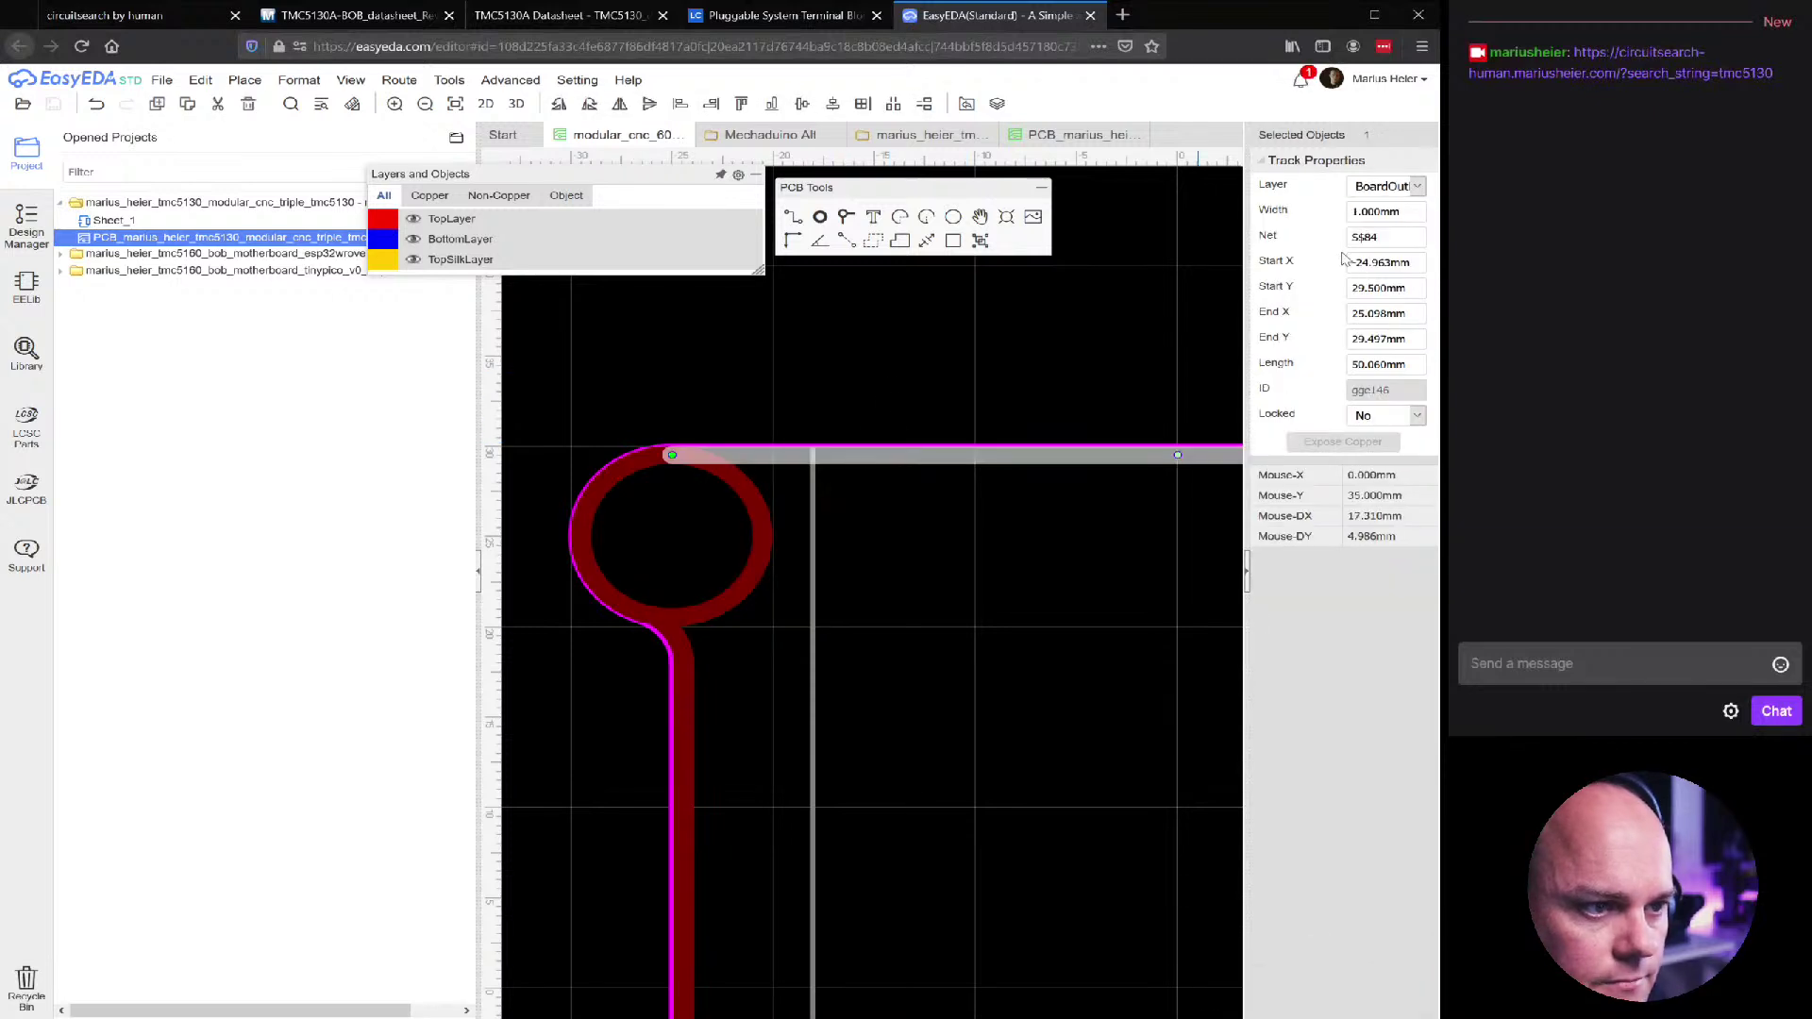
pyautogui.click(858, 388)
pyautogui.click(870, 457)
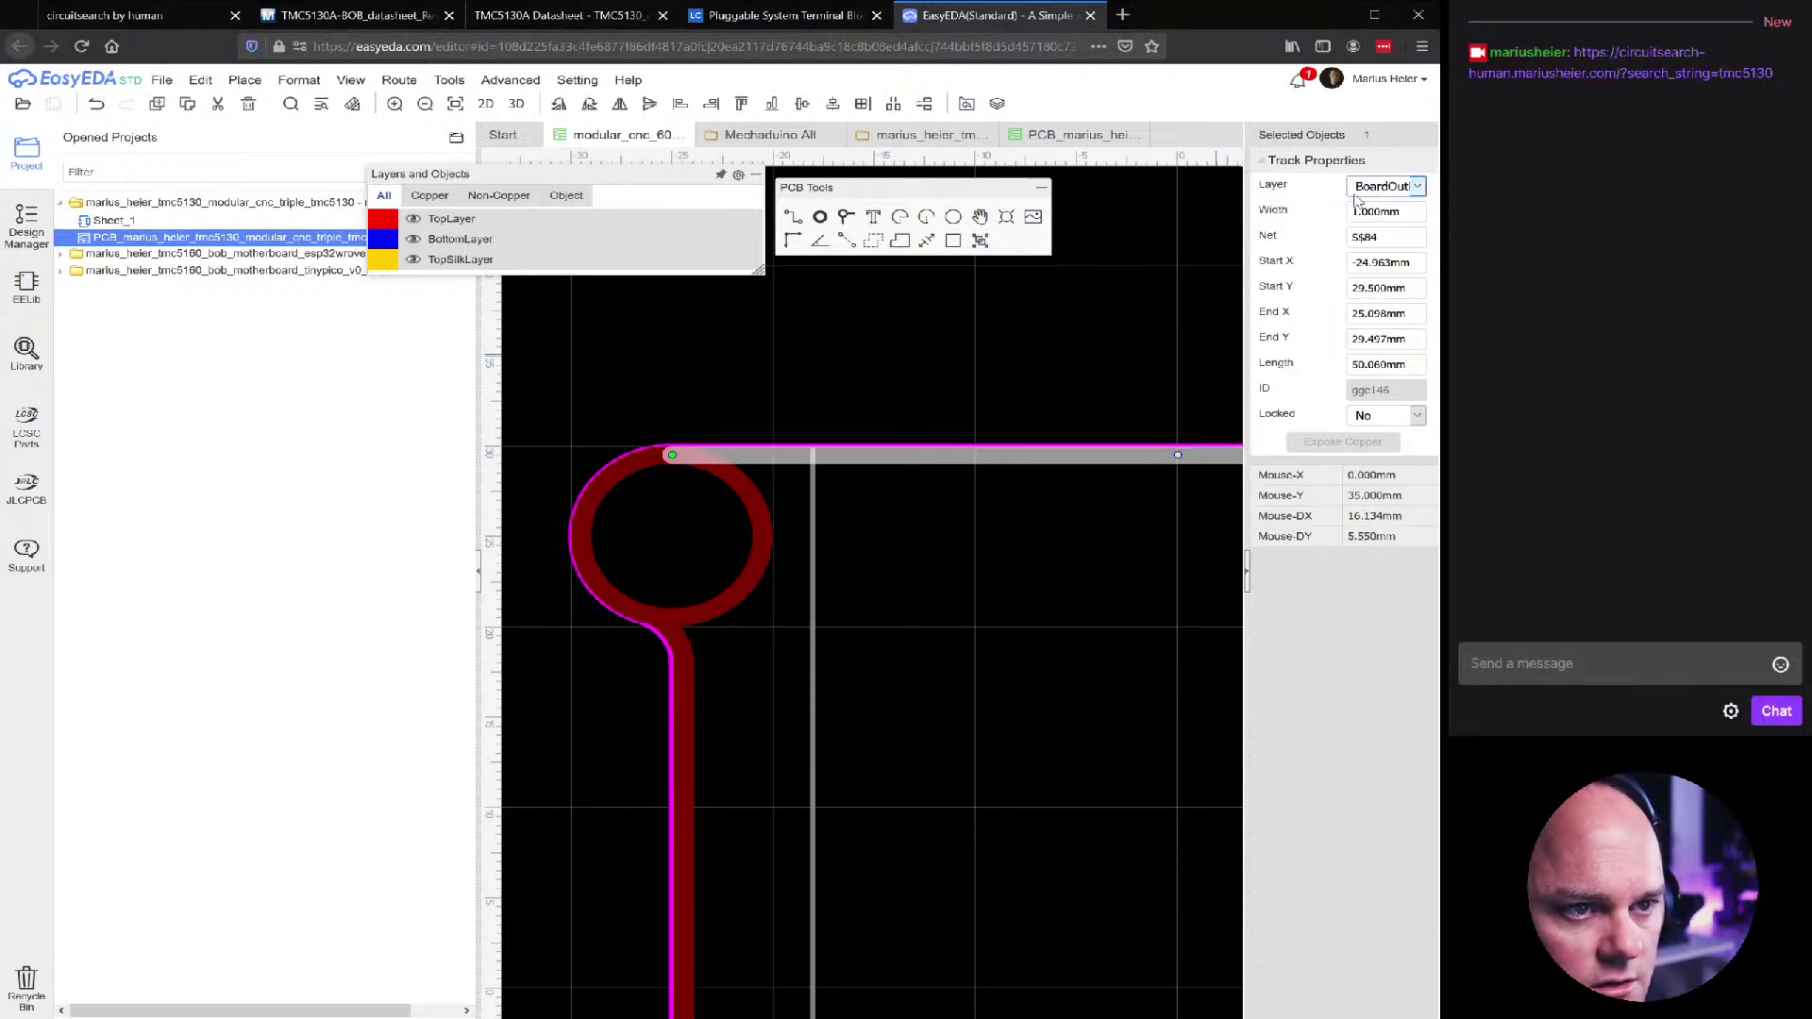
pyautogui.click(986, 352)
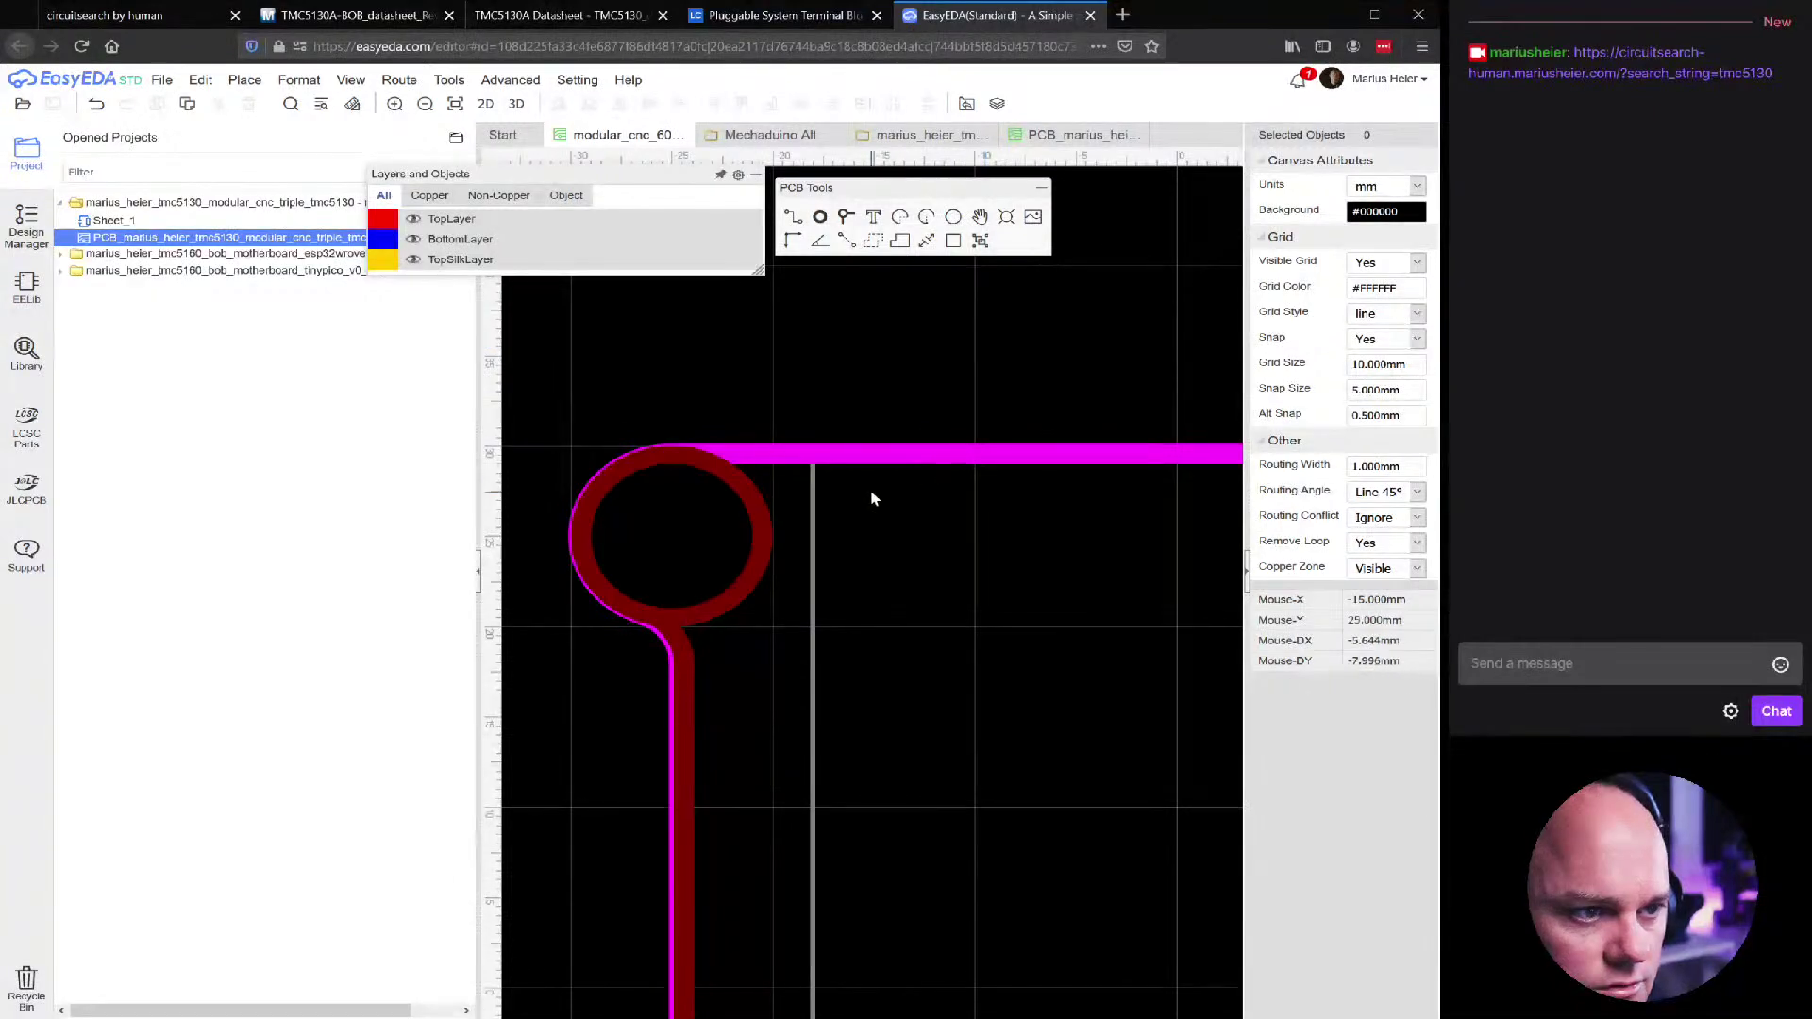
pyautogui.click(925, 459)
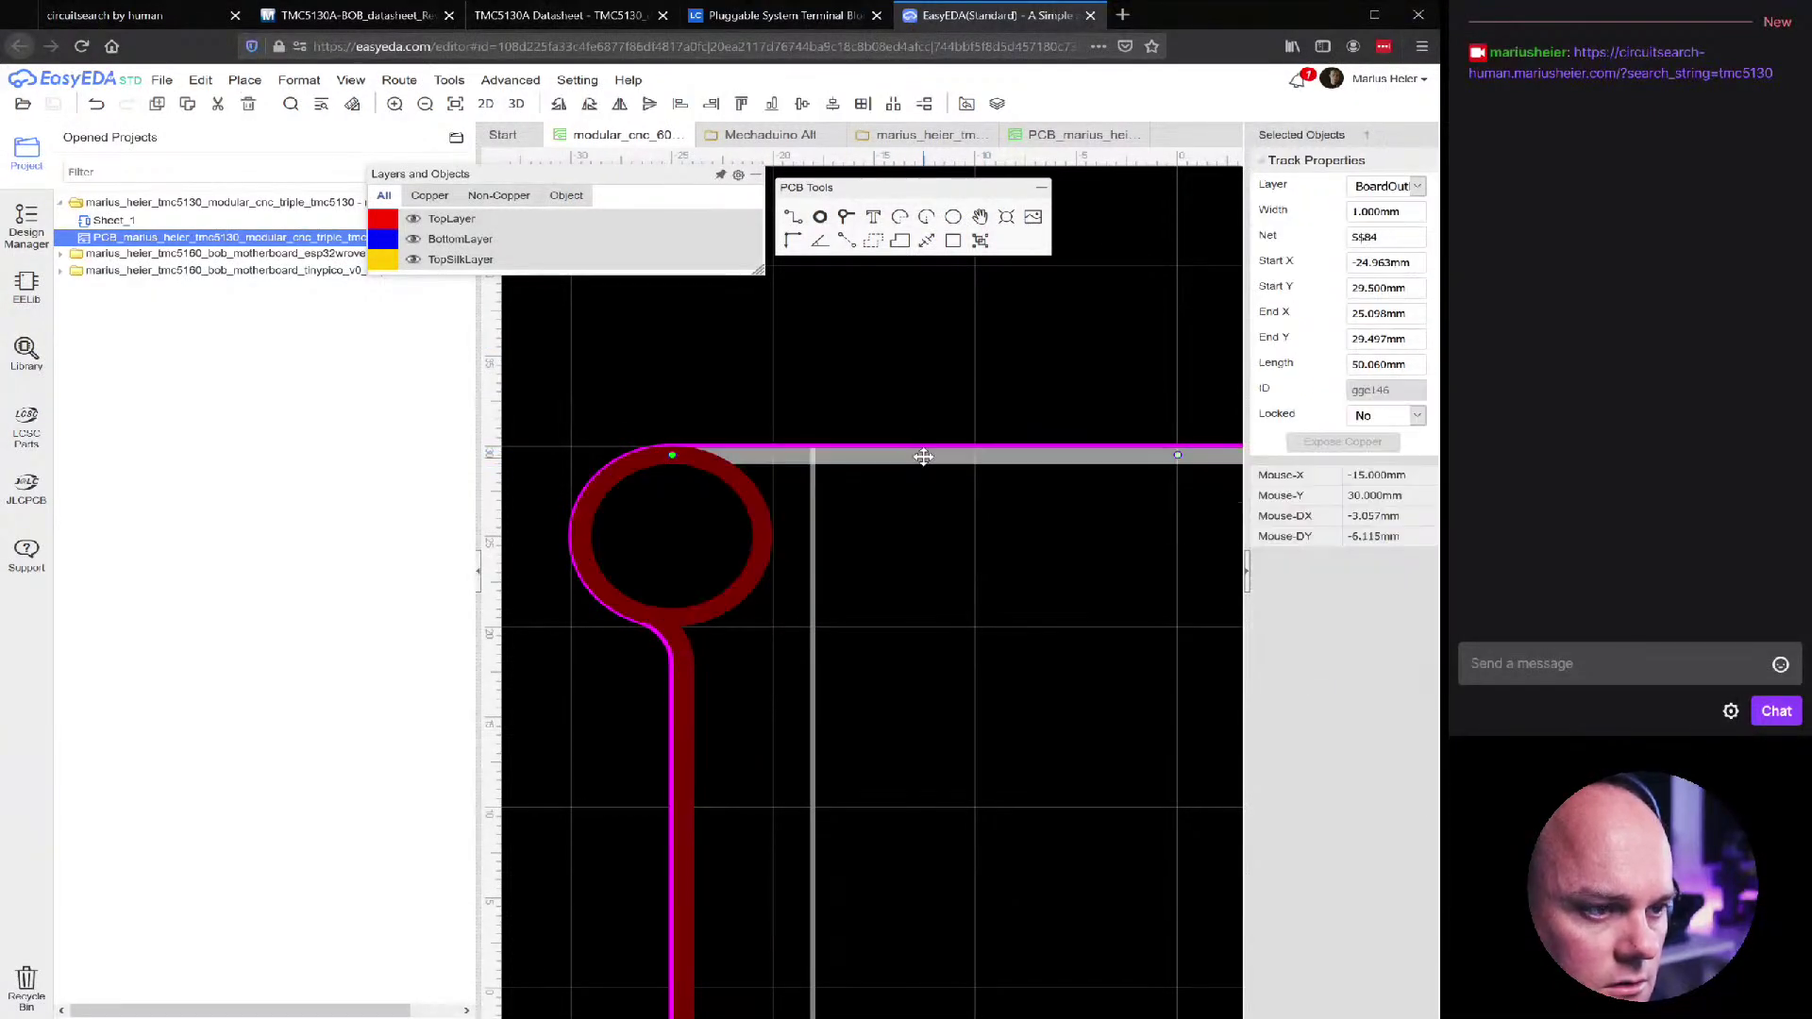
pyautogui.press('Escape')
pyautogui.scroll(-4, 921, 455)
pyautogui.click(915, 854)
pyautogui.press('Escape')
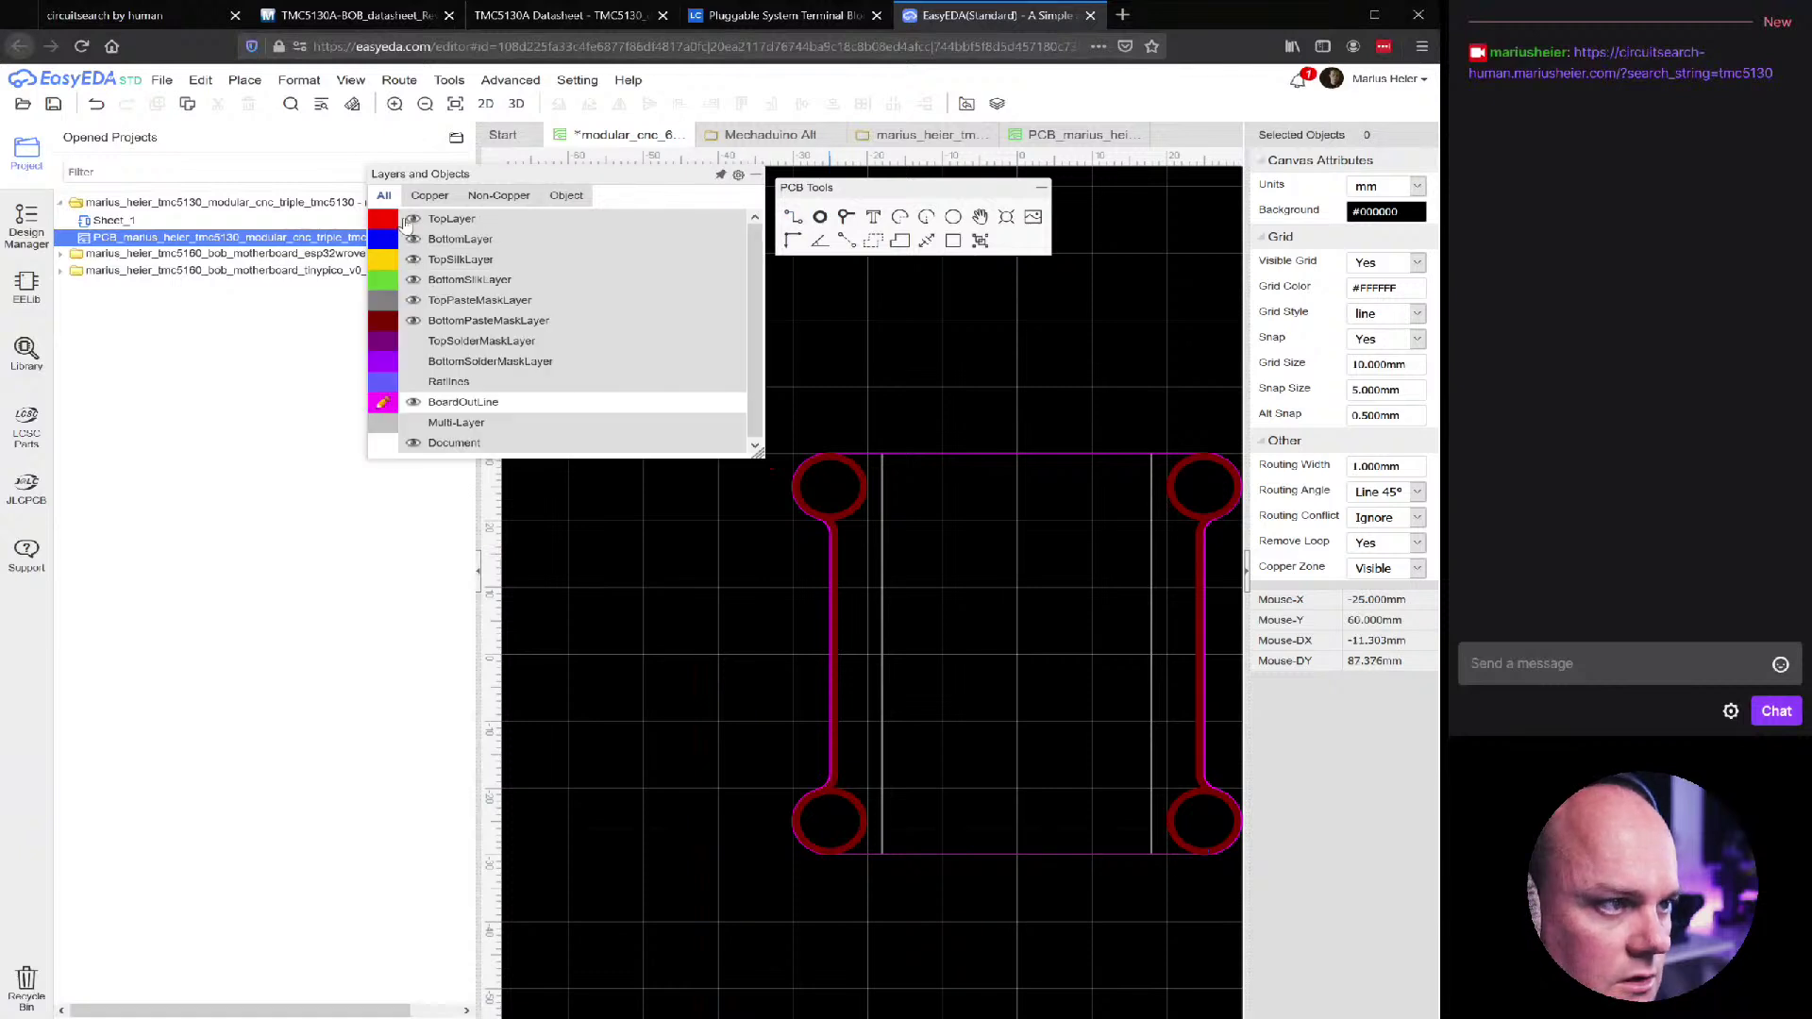
# Route a 1 mm TopLayer track along the board's bottom edge between the lower corner rings and accept merging the nets
pyautogui.click(410, 224)
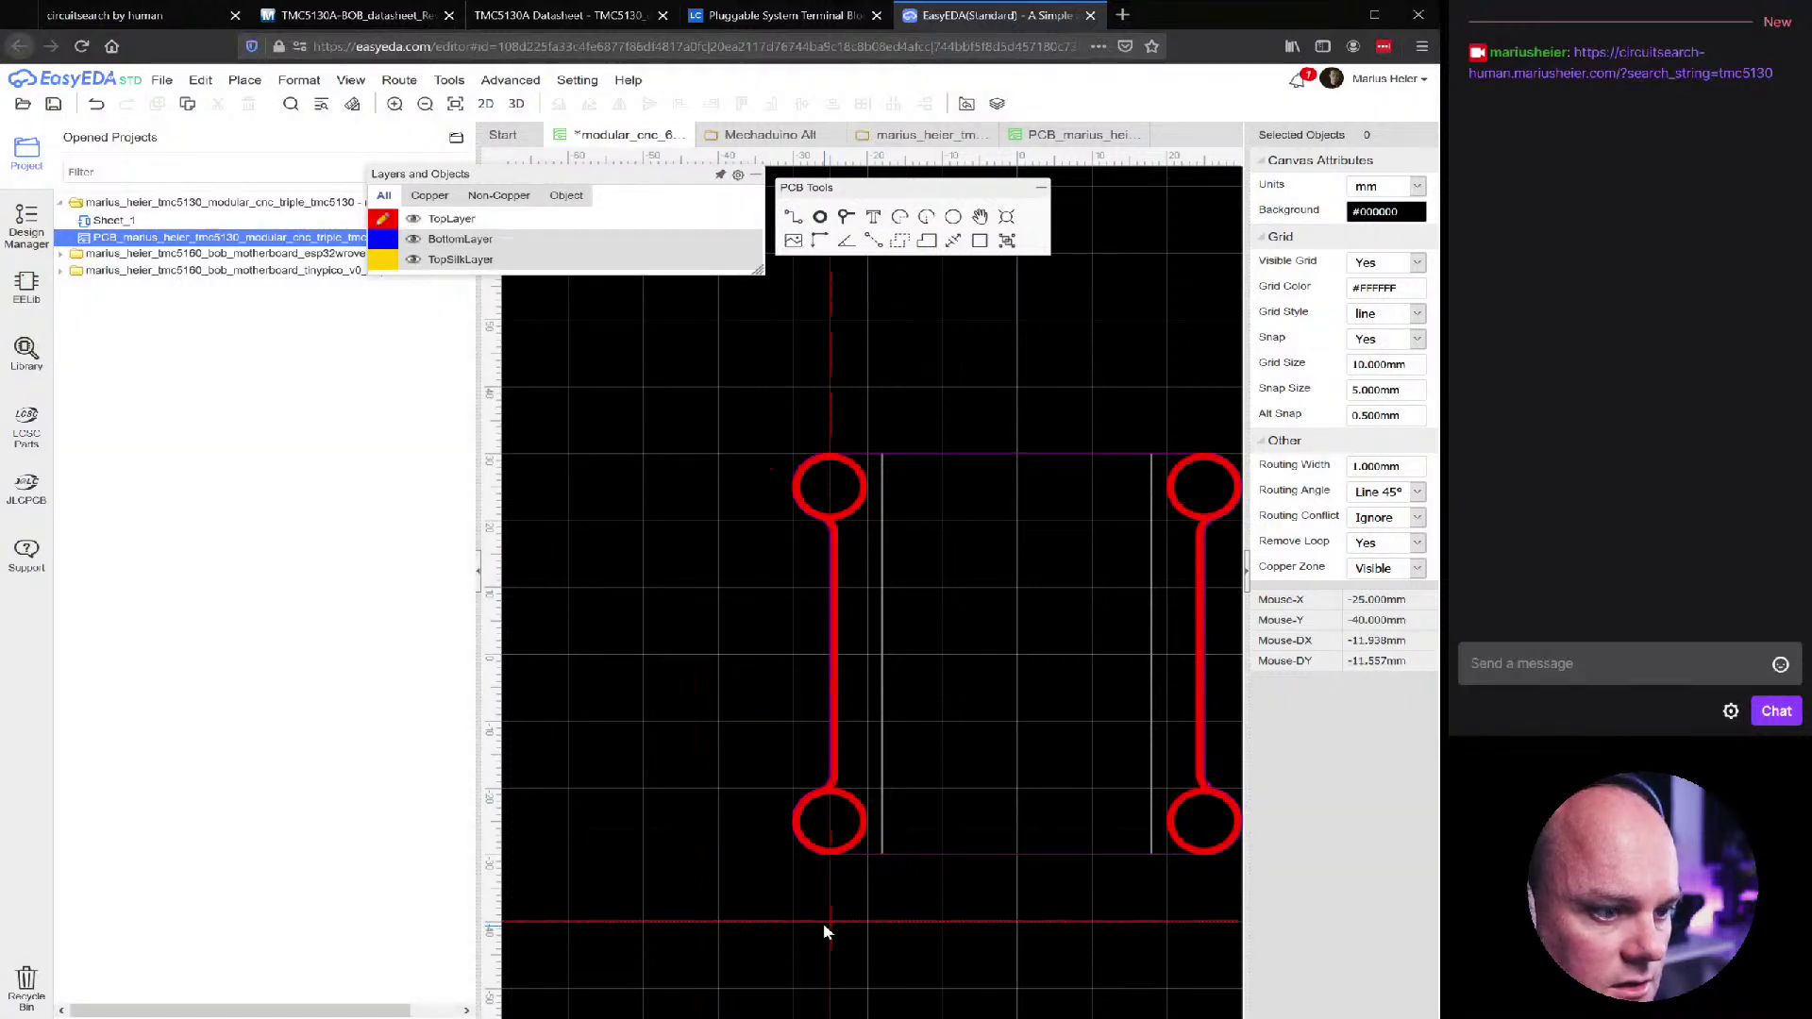
pyautogui.scroll(3, 870, 851)
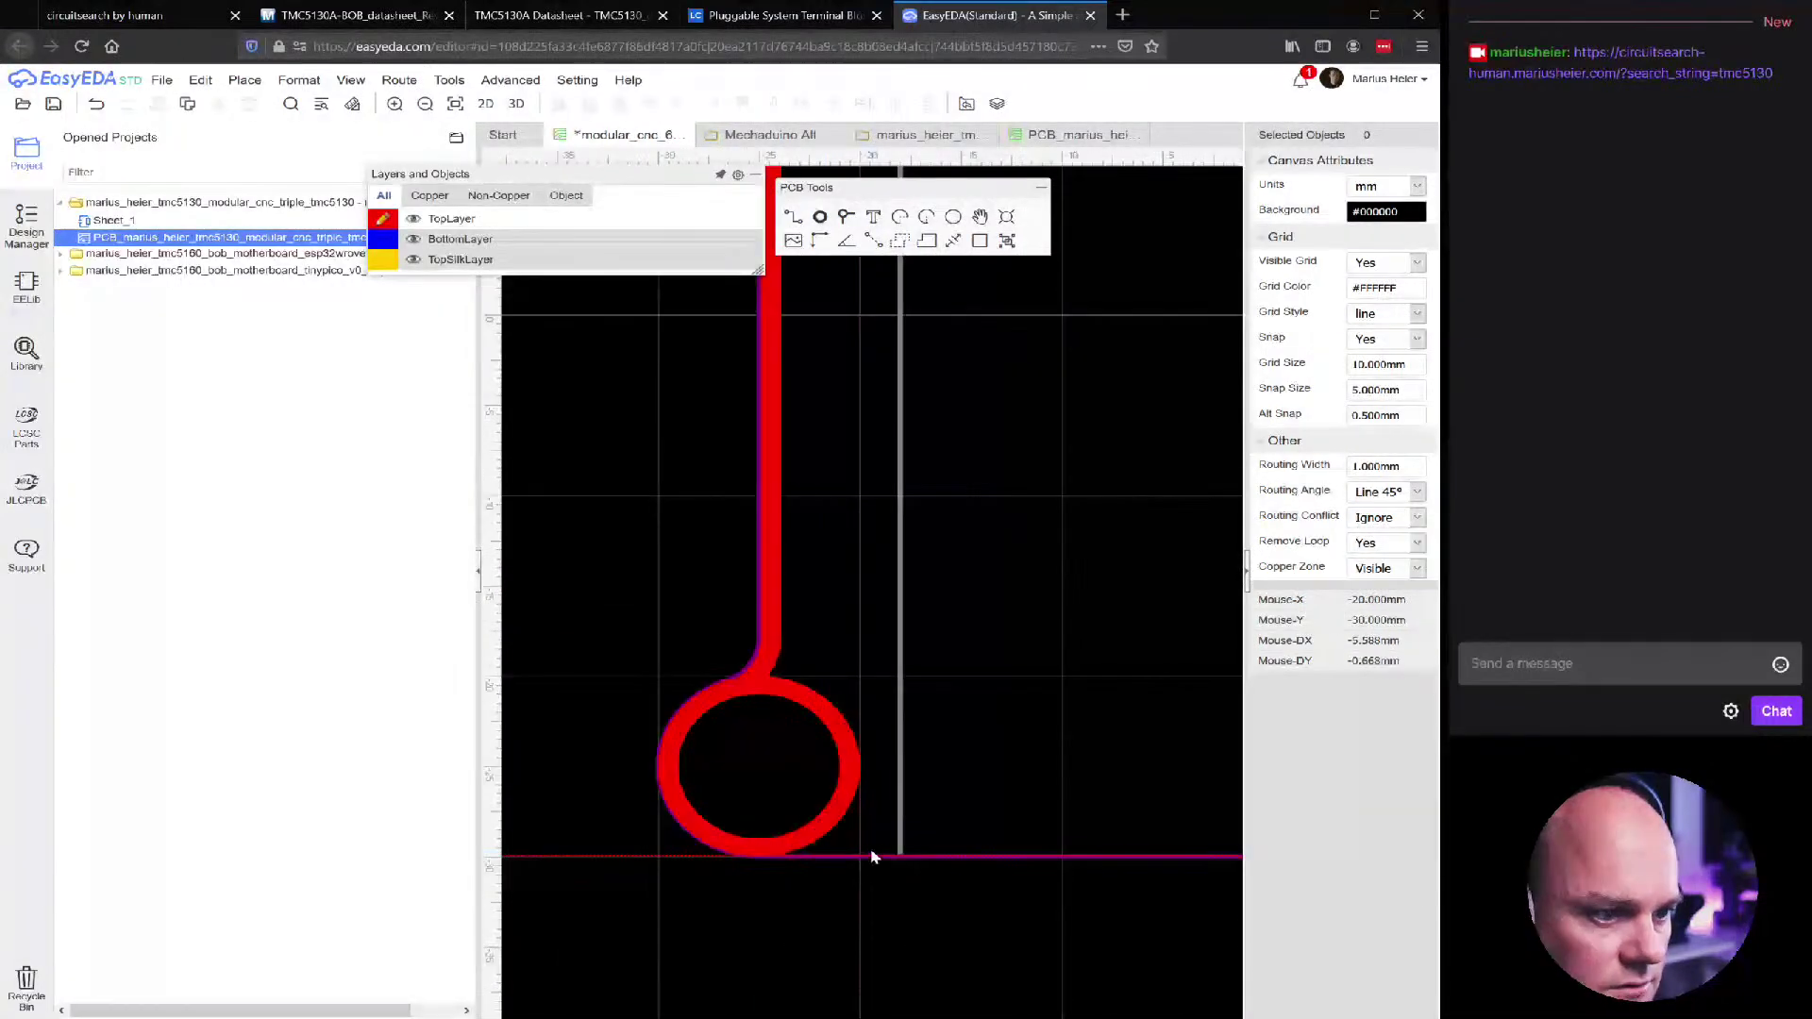
pyautogui.click(758, 866)
pyautogui.scroll(2, 942, 870)
pyautogui.scroll(-5, 941, 868)
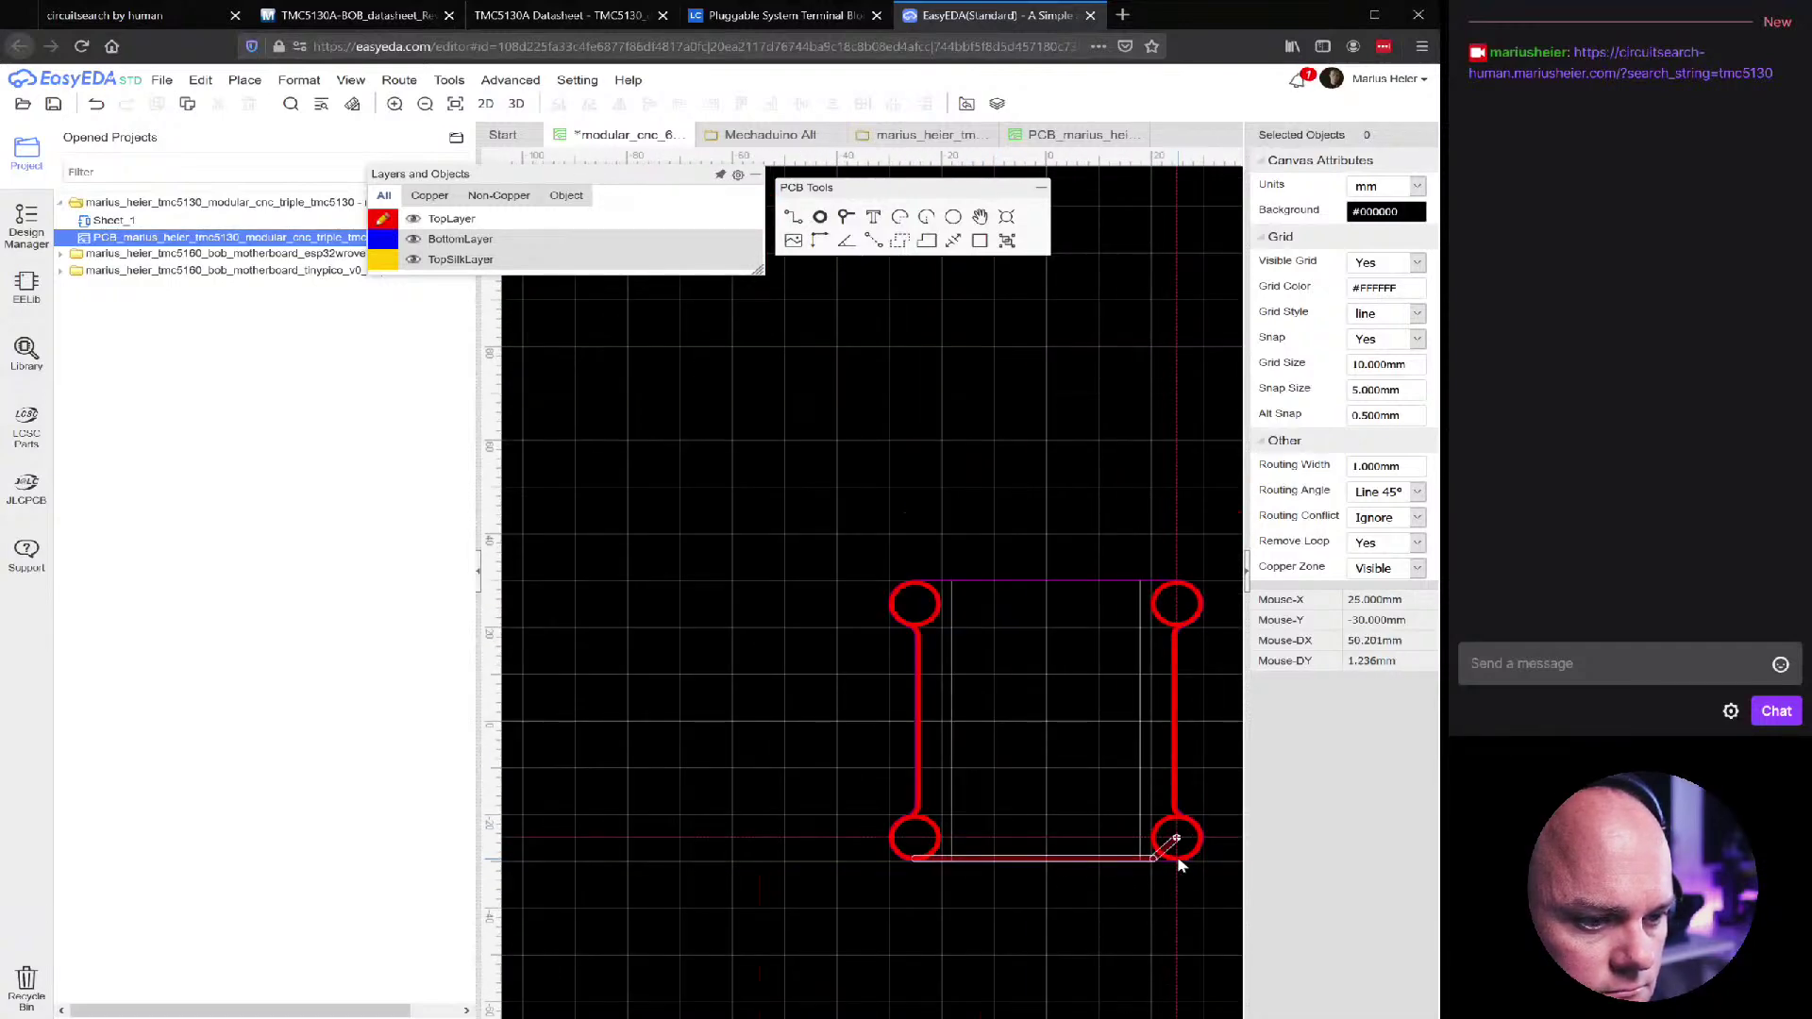
pyautogui.click(1177, 862)
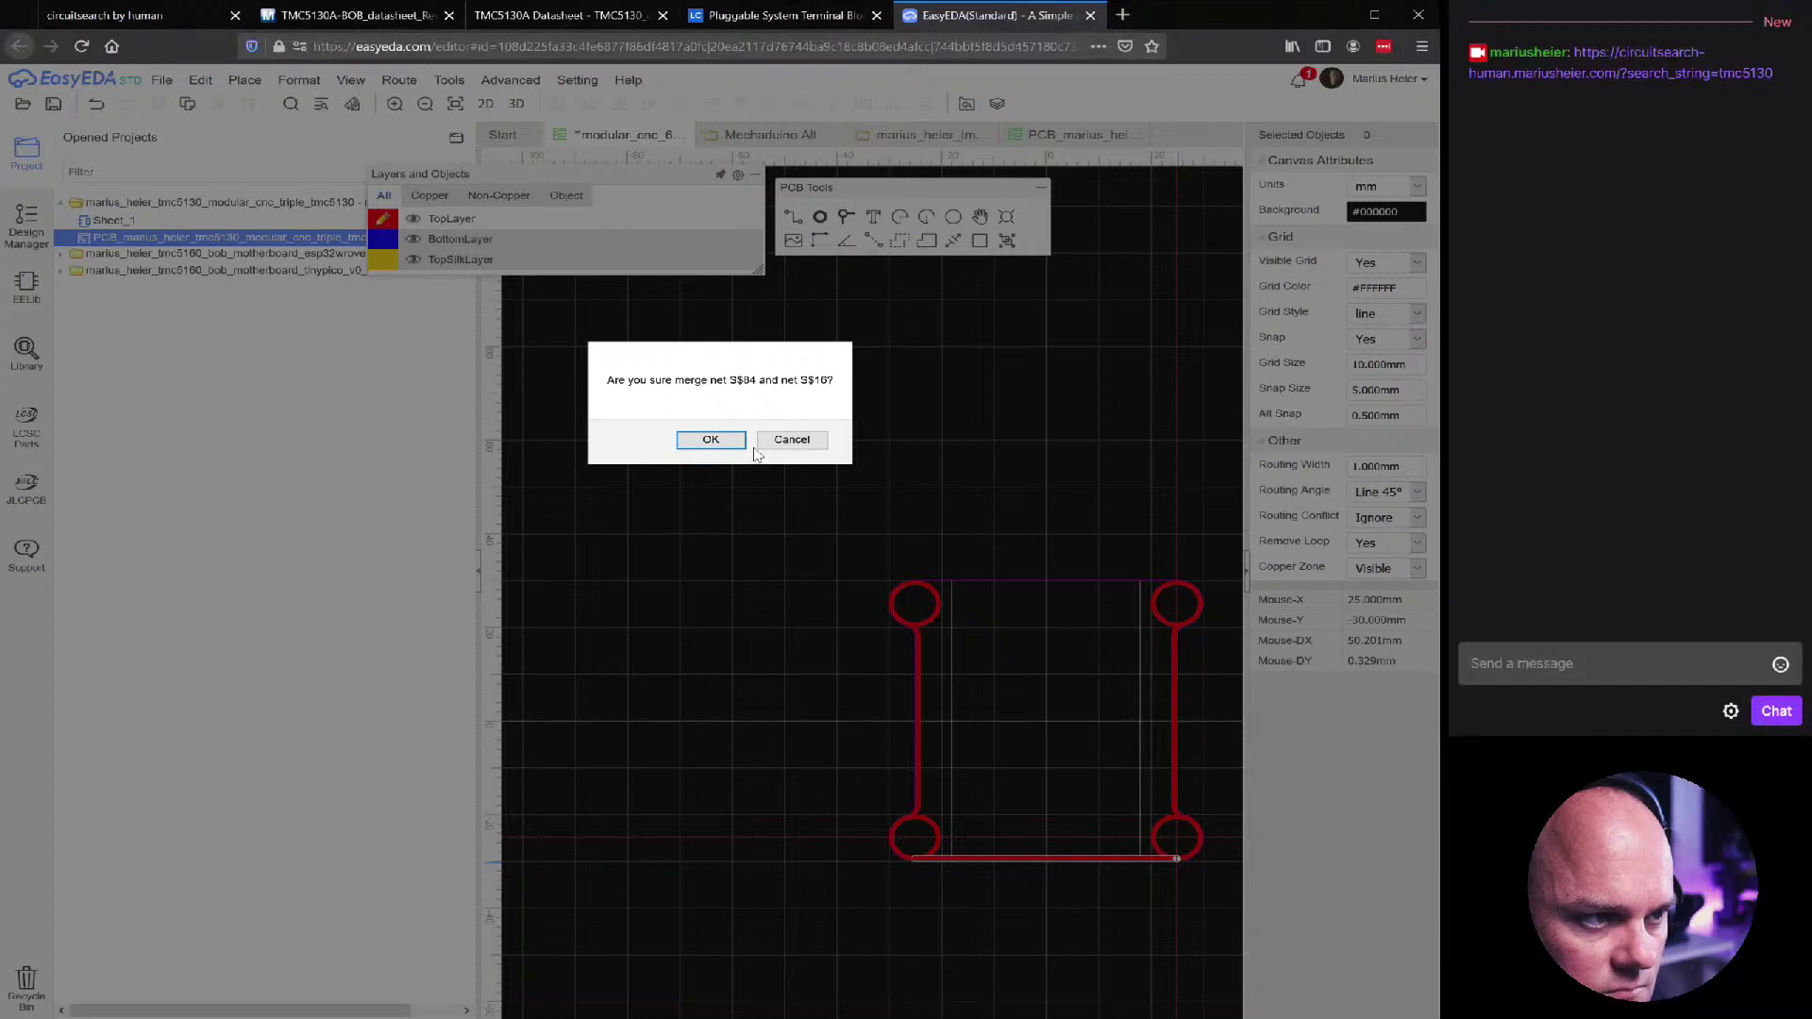
pyautogui.click(713, 439)
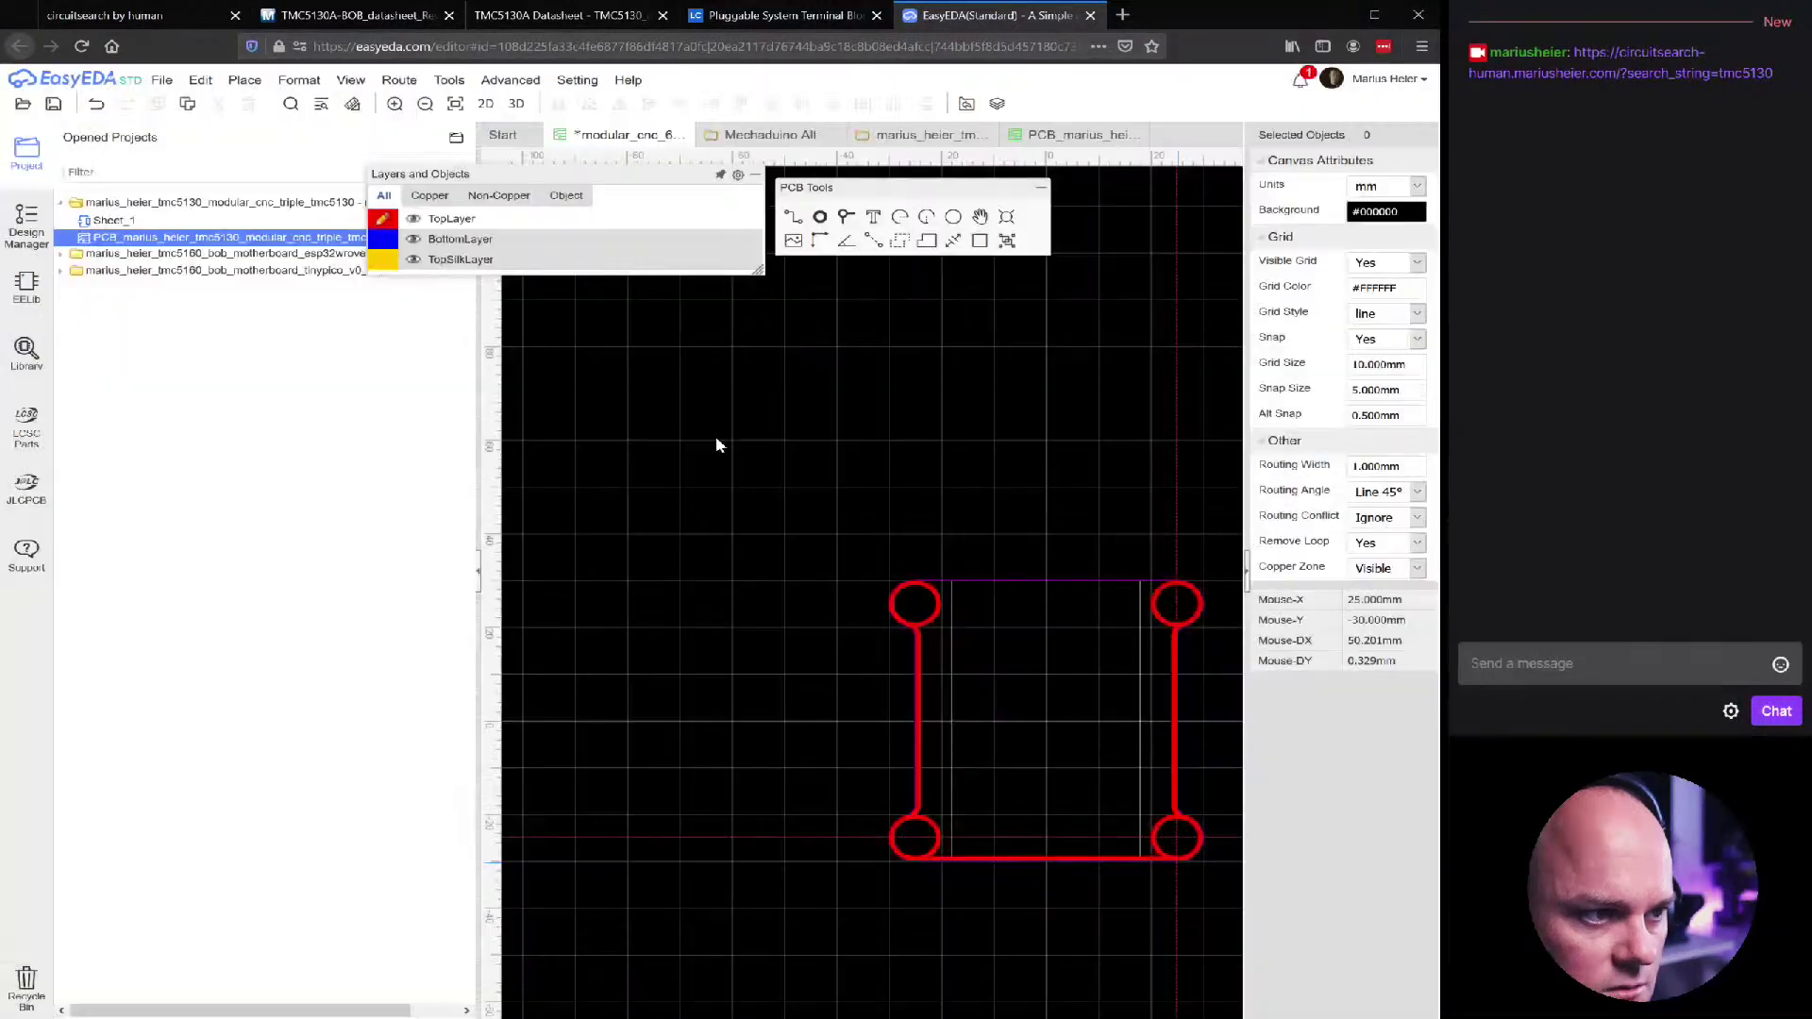
# Try to route the top edge track from the upper-right ring to the upper-left ring and straighten its diagonal end
pyautogui.click(1176, 594)
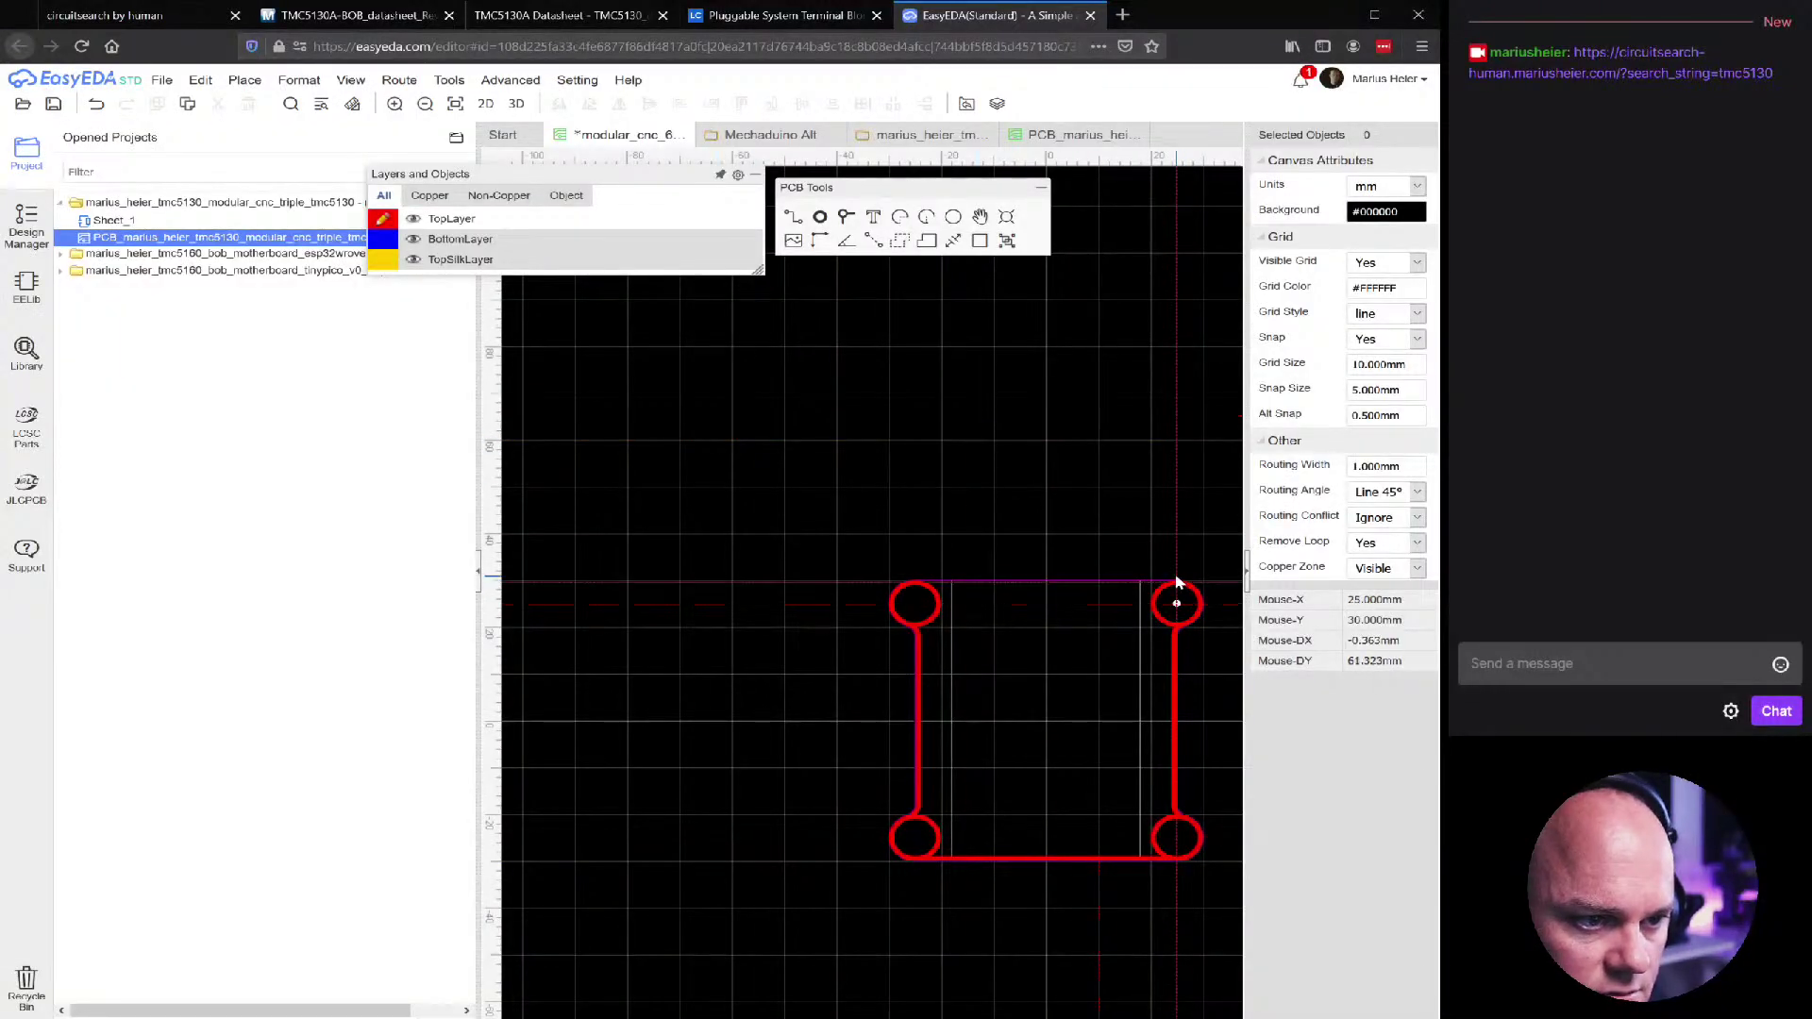
pyautogui.click(917, 586)
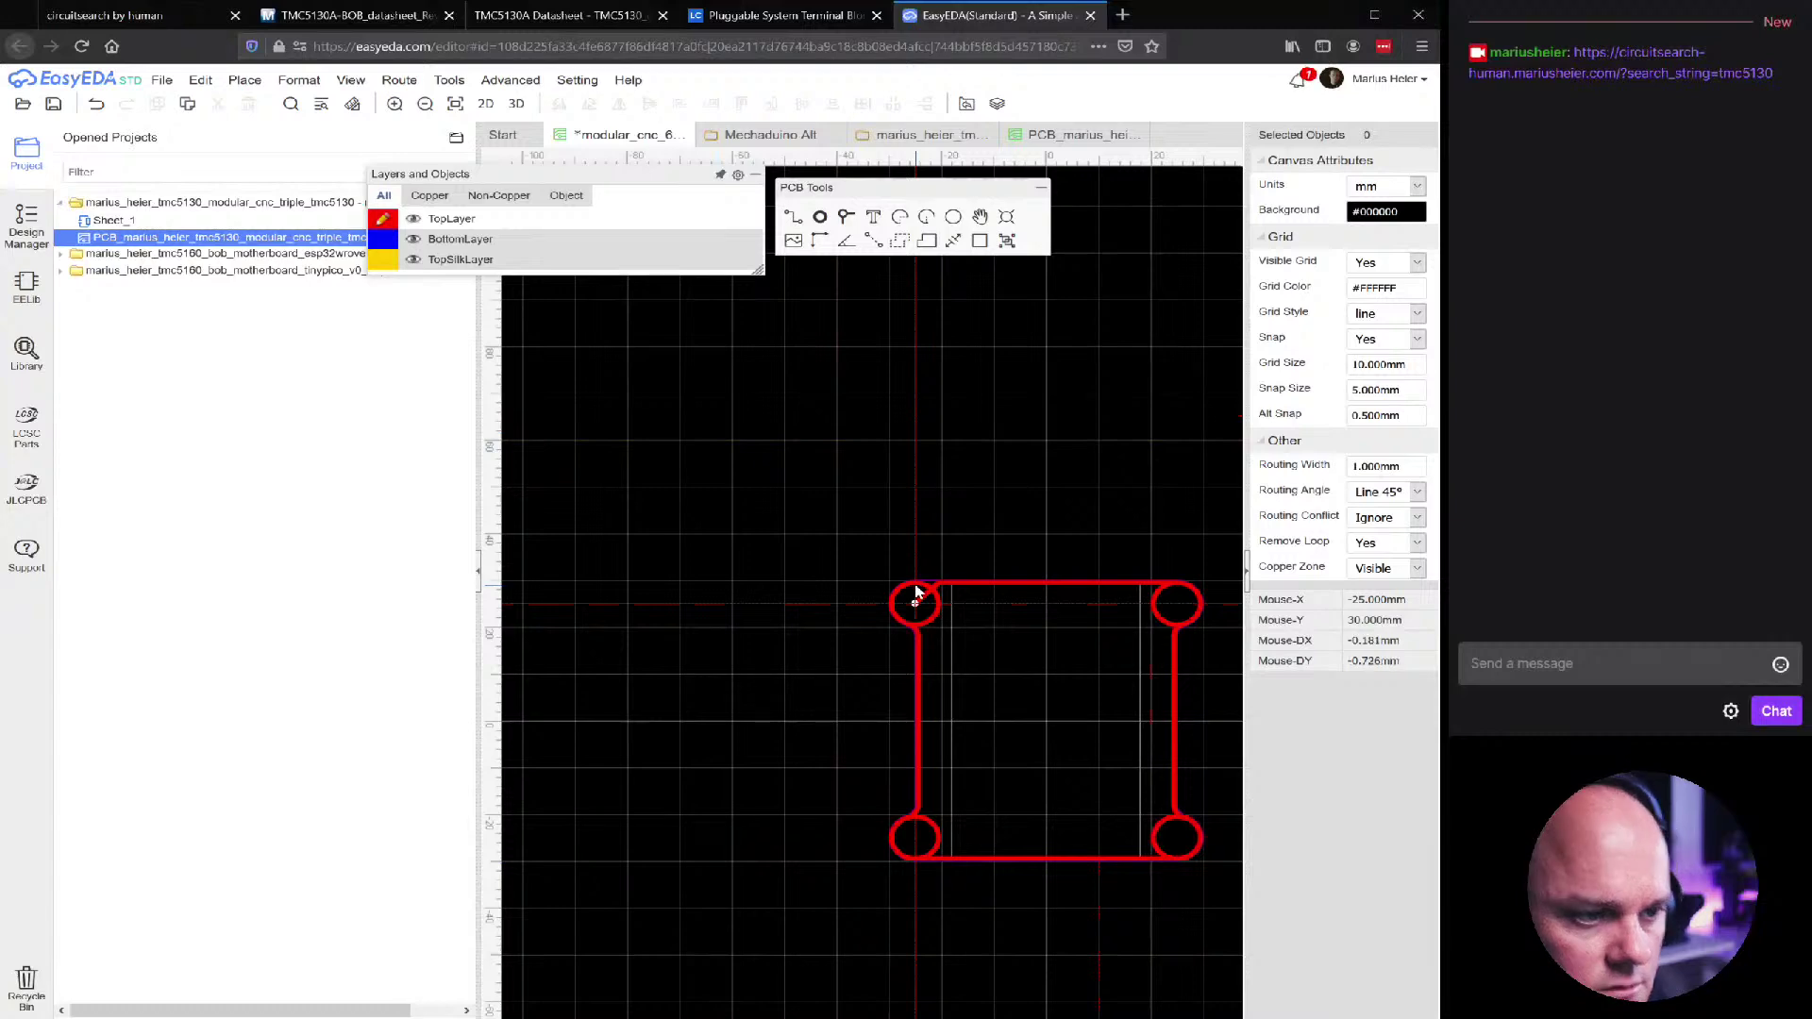
pyautogui.scroll(-2, 915, 595)
pyautogui.scroll(5, 915, 599)
pyautogui.click(898, 661)
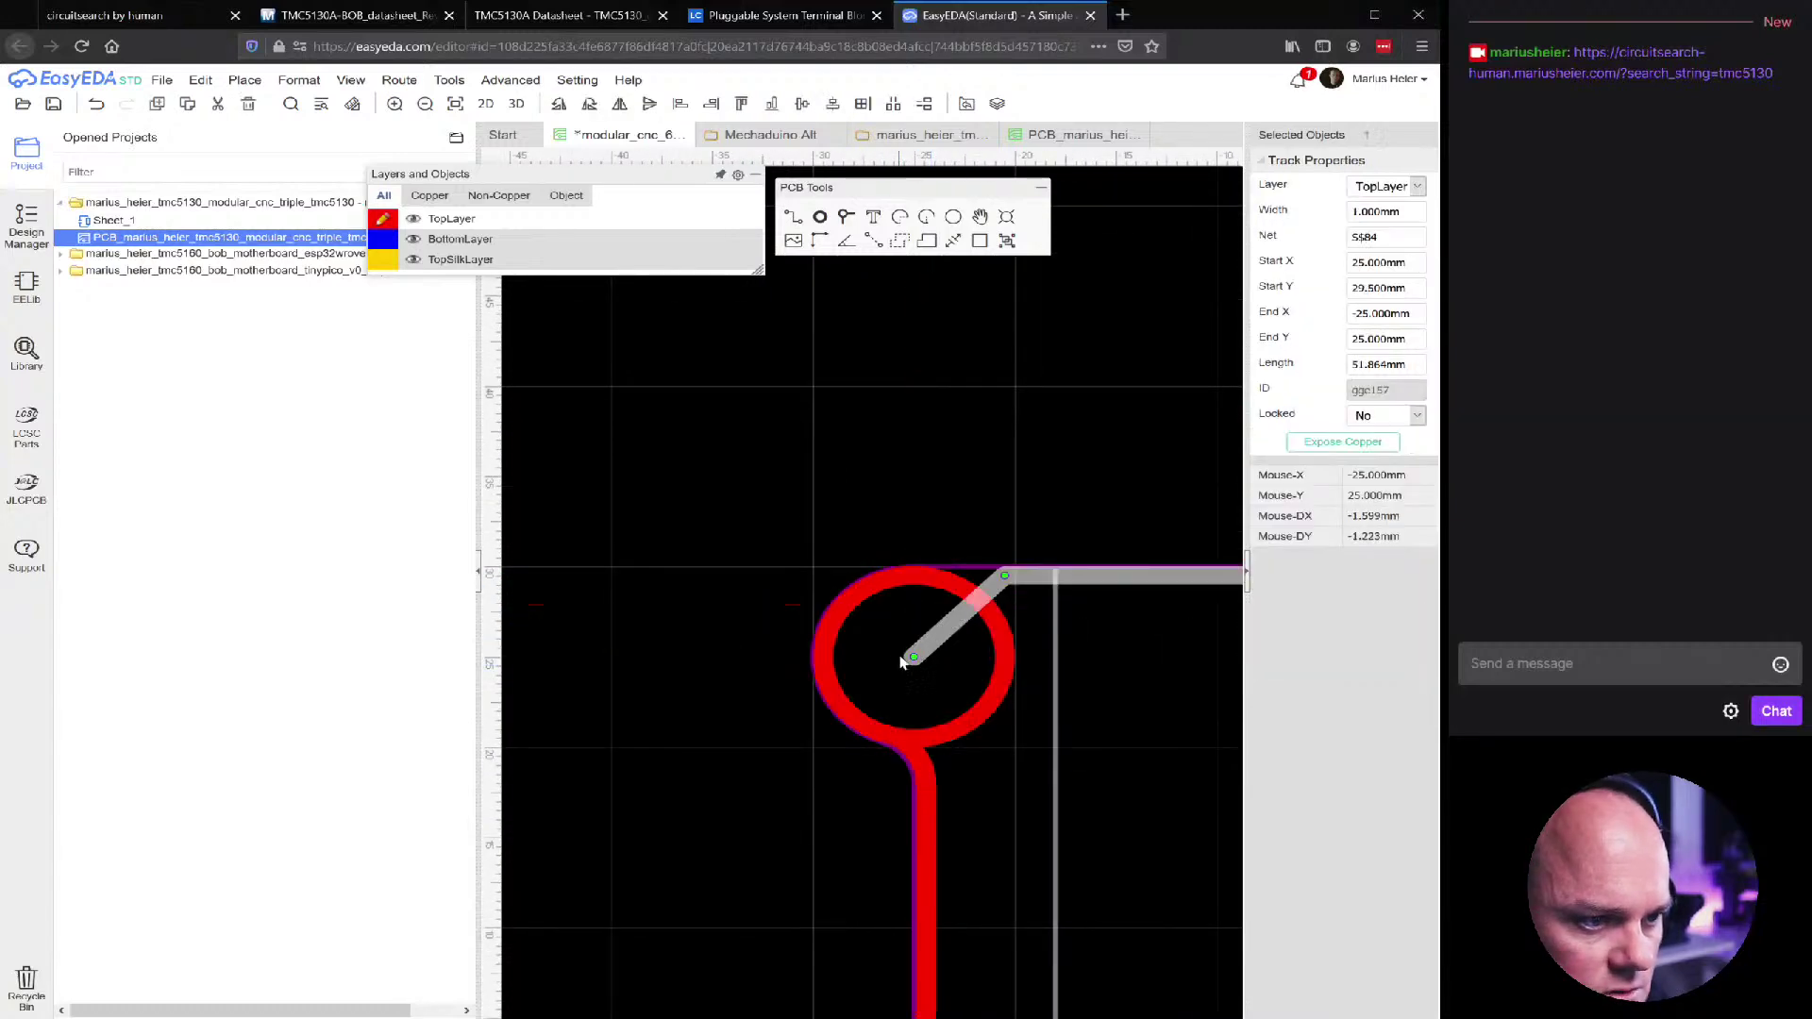
pyautogui.moveTo(913, 660); pyautogui.dragTo(916, 572)
pyautogui.click(1044, 574)
pyautogui.click(1044, 619)
pyautogui.scroll(-5, 973, 605)
pyautogui.moveTo(974, 607); pyautogui.dragTo(834, 569, button='right')
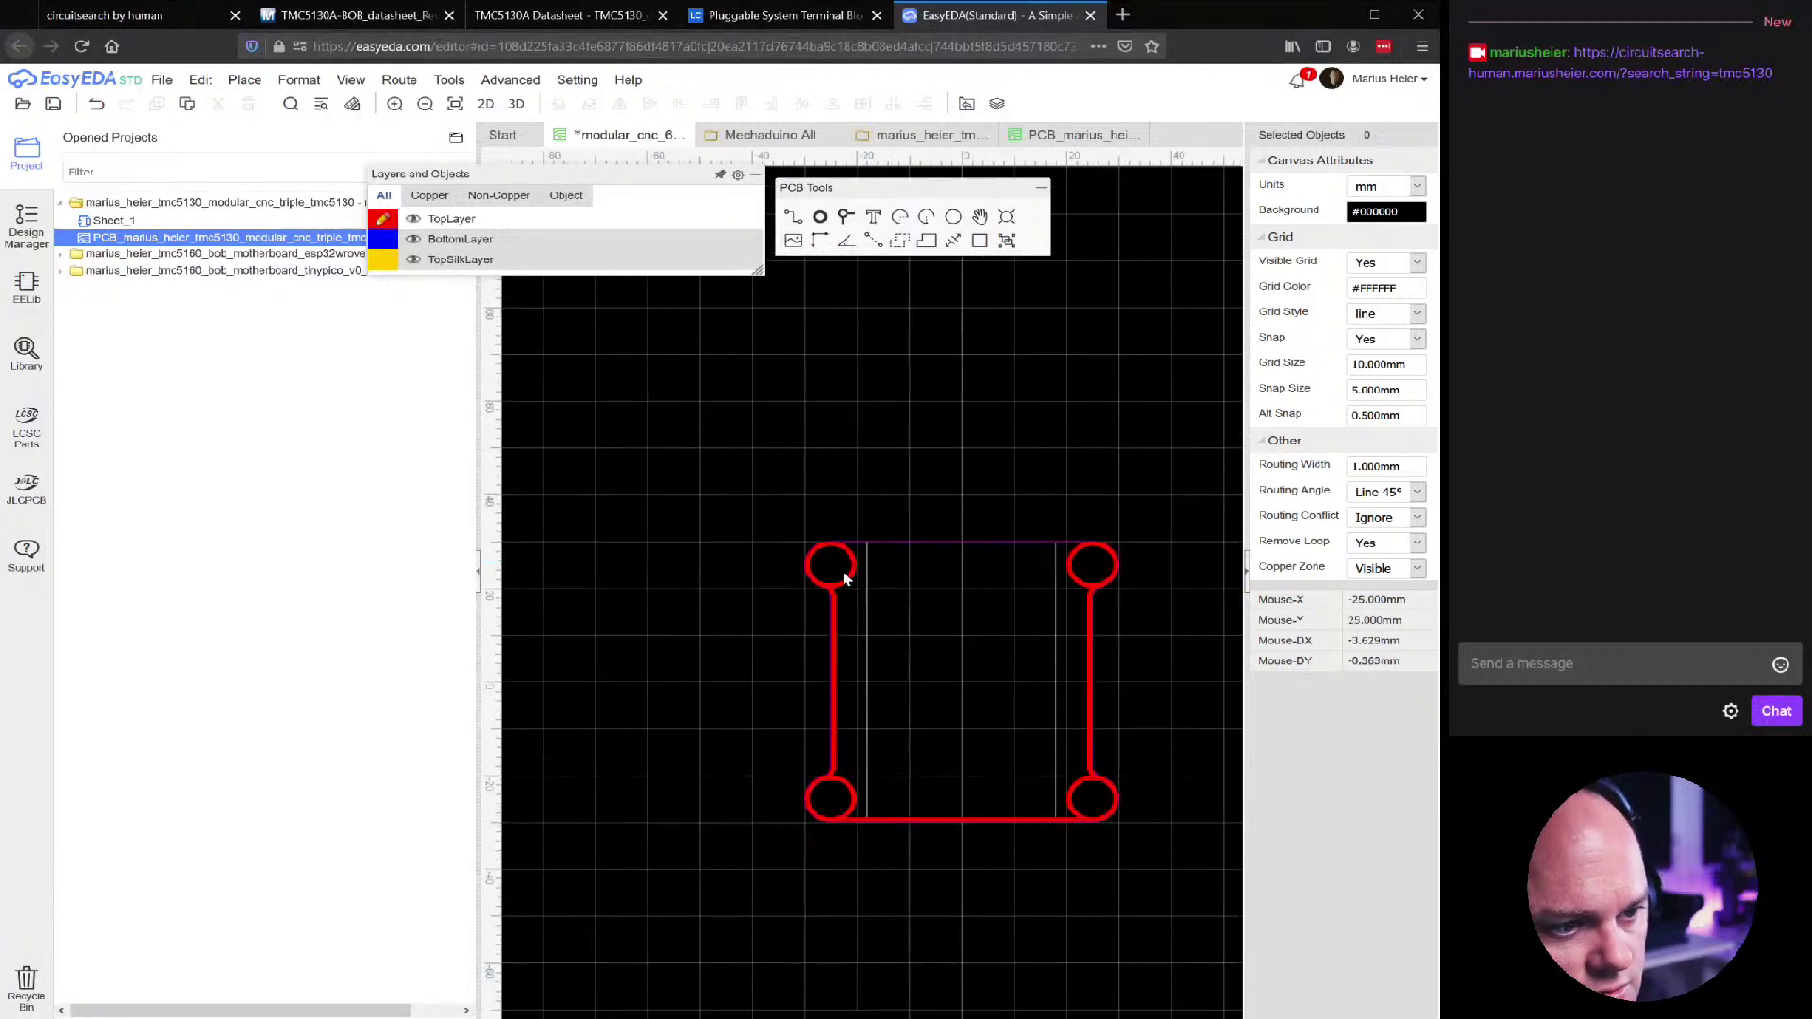
# Route a straight 50 mm TopLayer track along the top edge from the upper-left ring to the upper-right ring, and save the board
pyautogui.scroll(3, 868, 580)
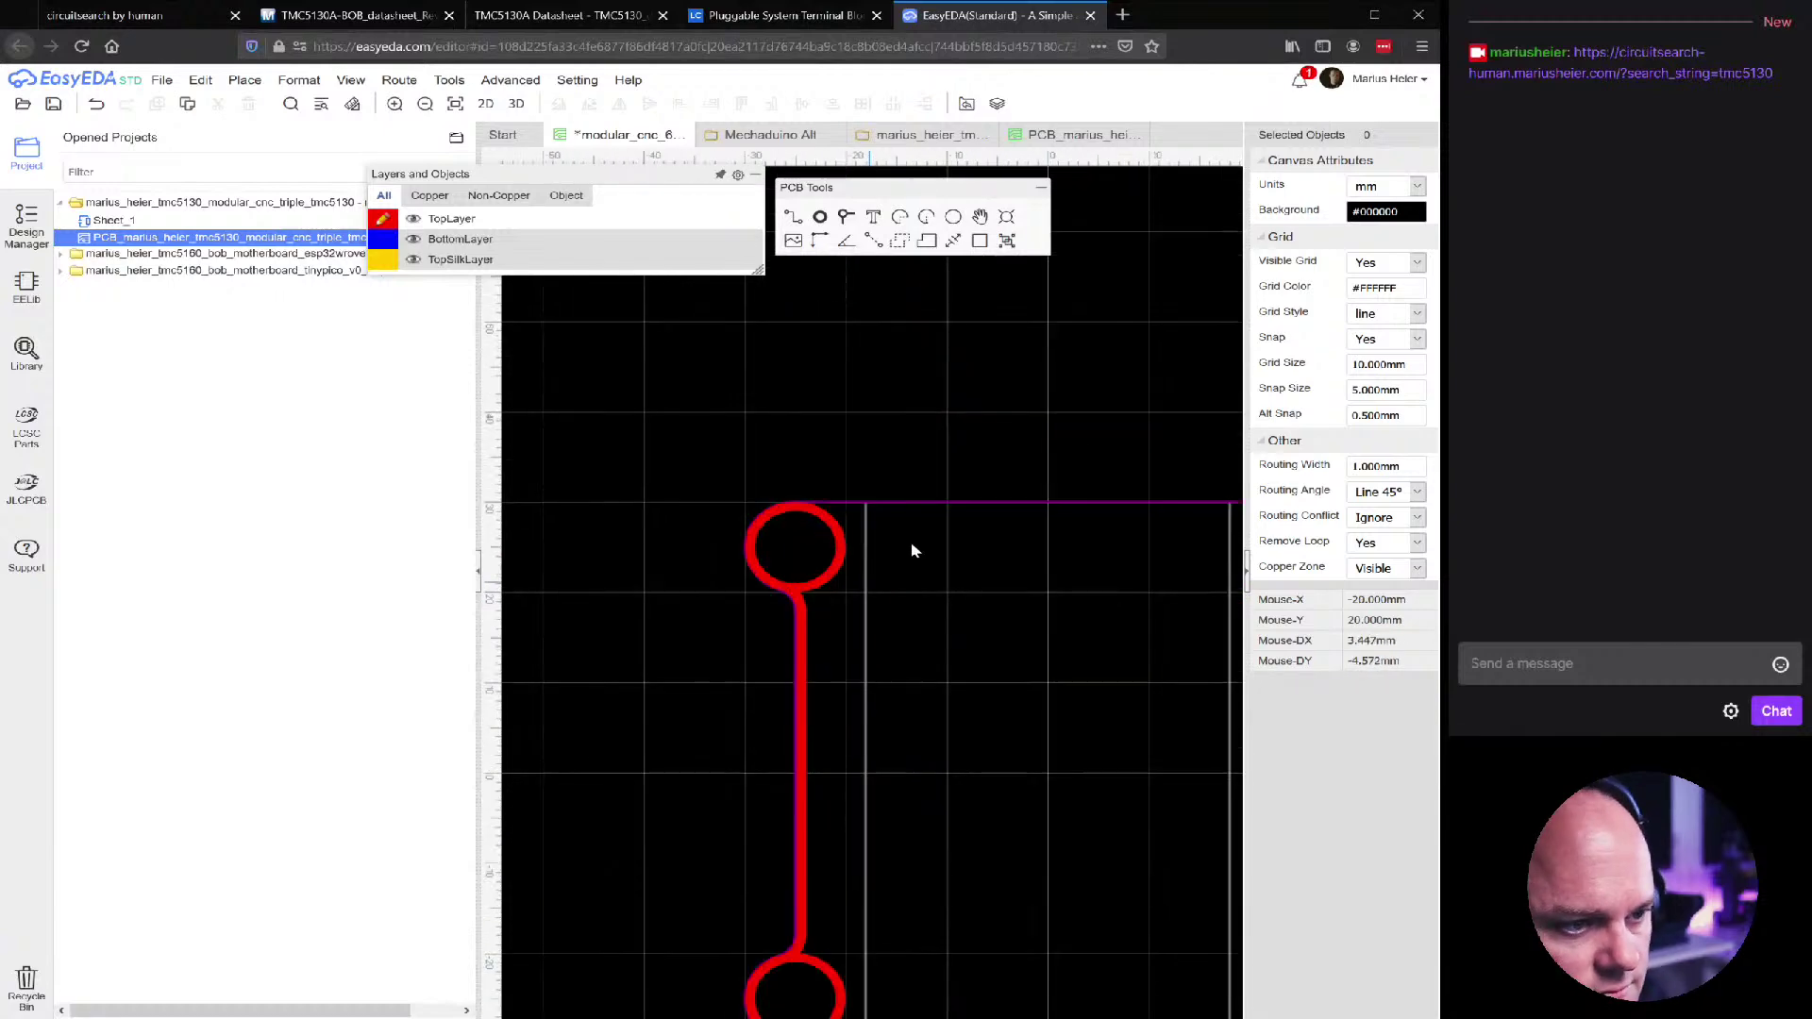
pyautogui.click(795, 501)
pyautogui.scroll(3, 921, 520)
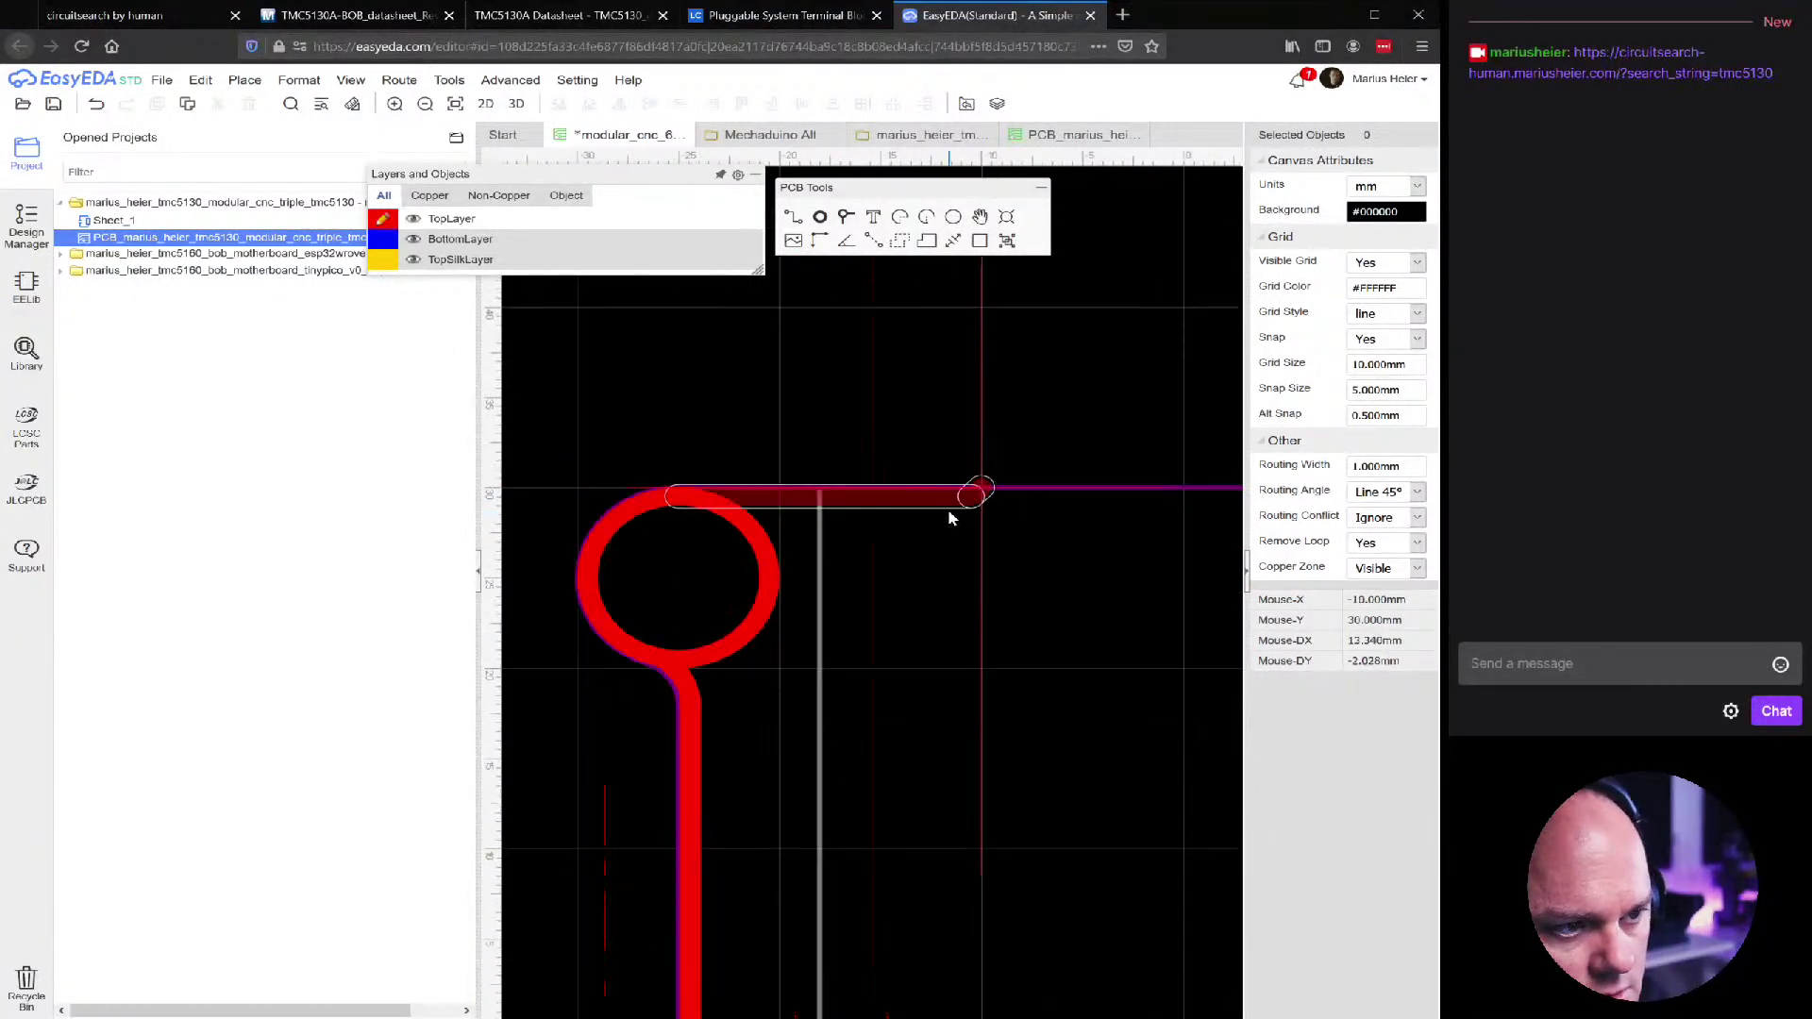
pyautogui.scroll(-6, 954, 518)
pyautogui.scroll(4, 1138, 525)
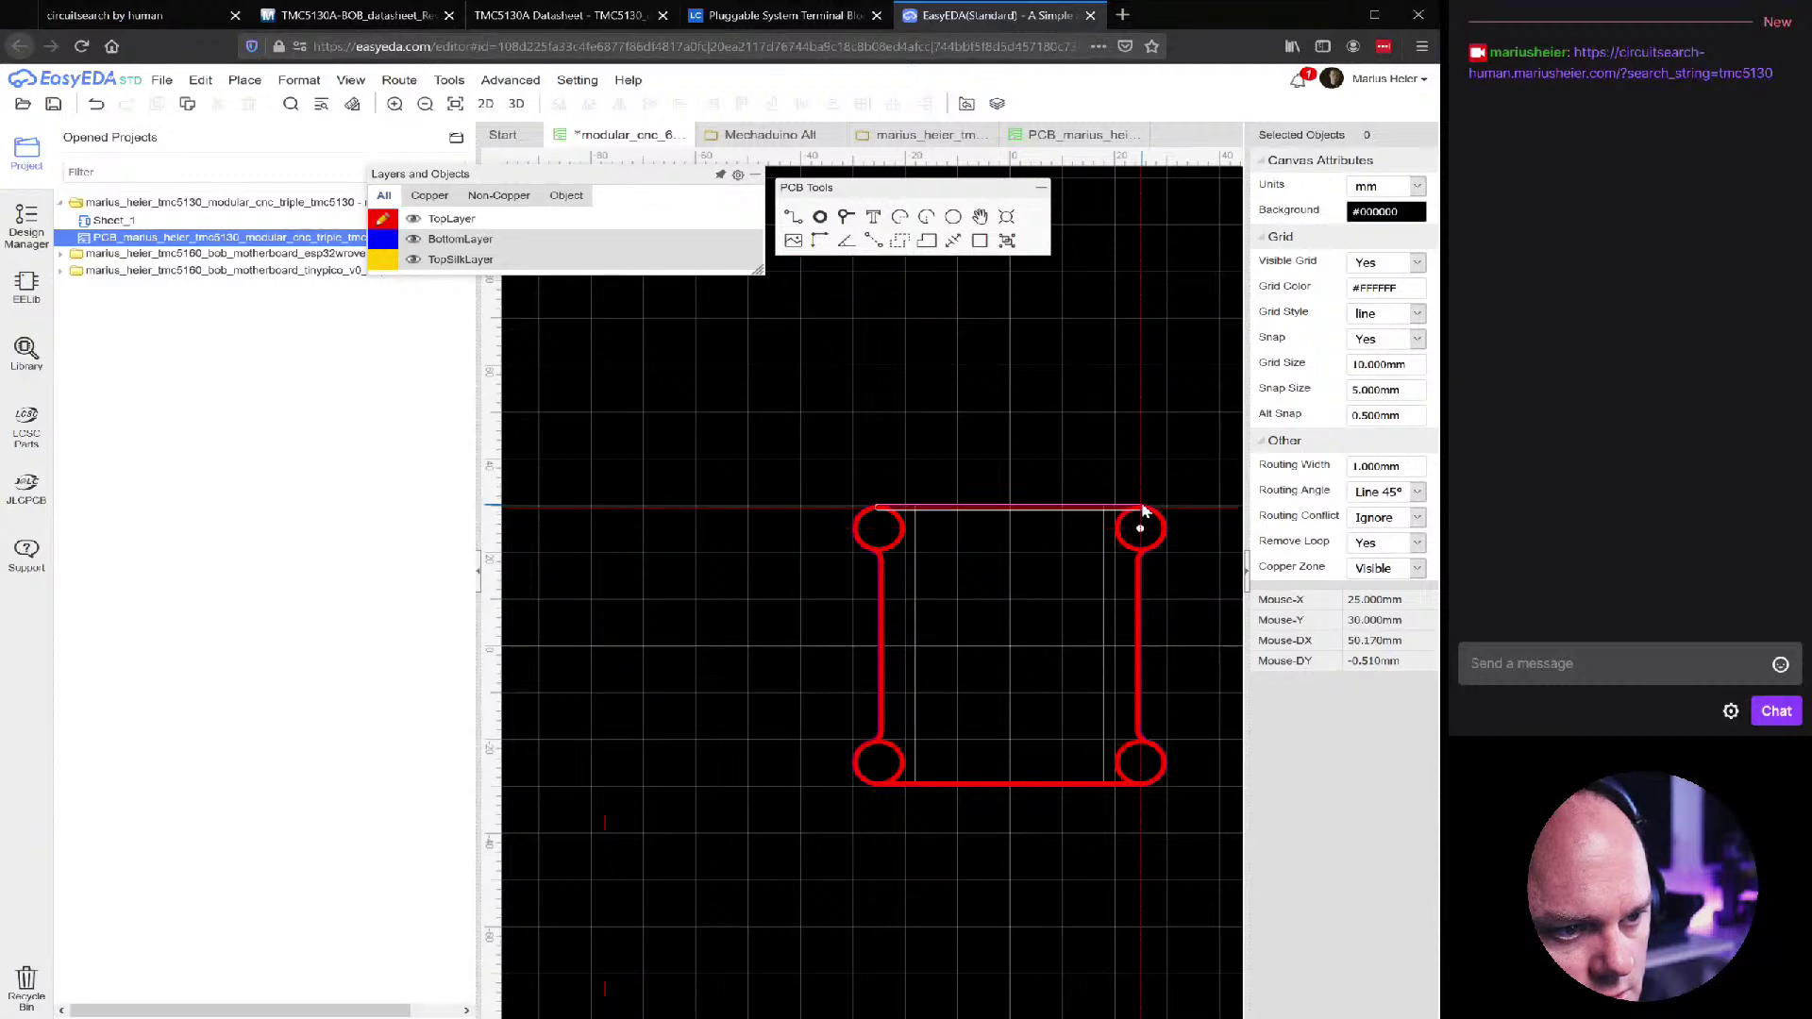
pyautogui.click(1148, 511)
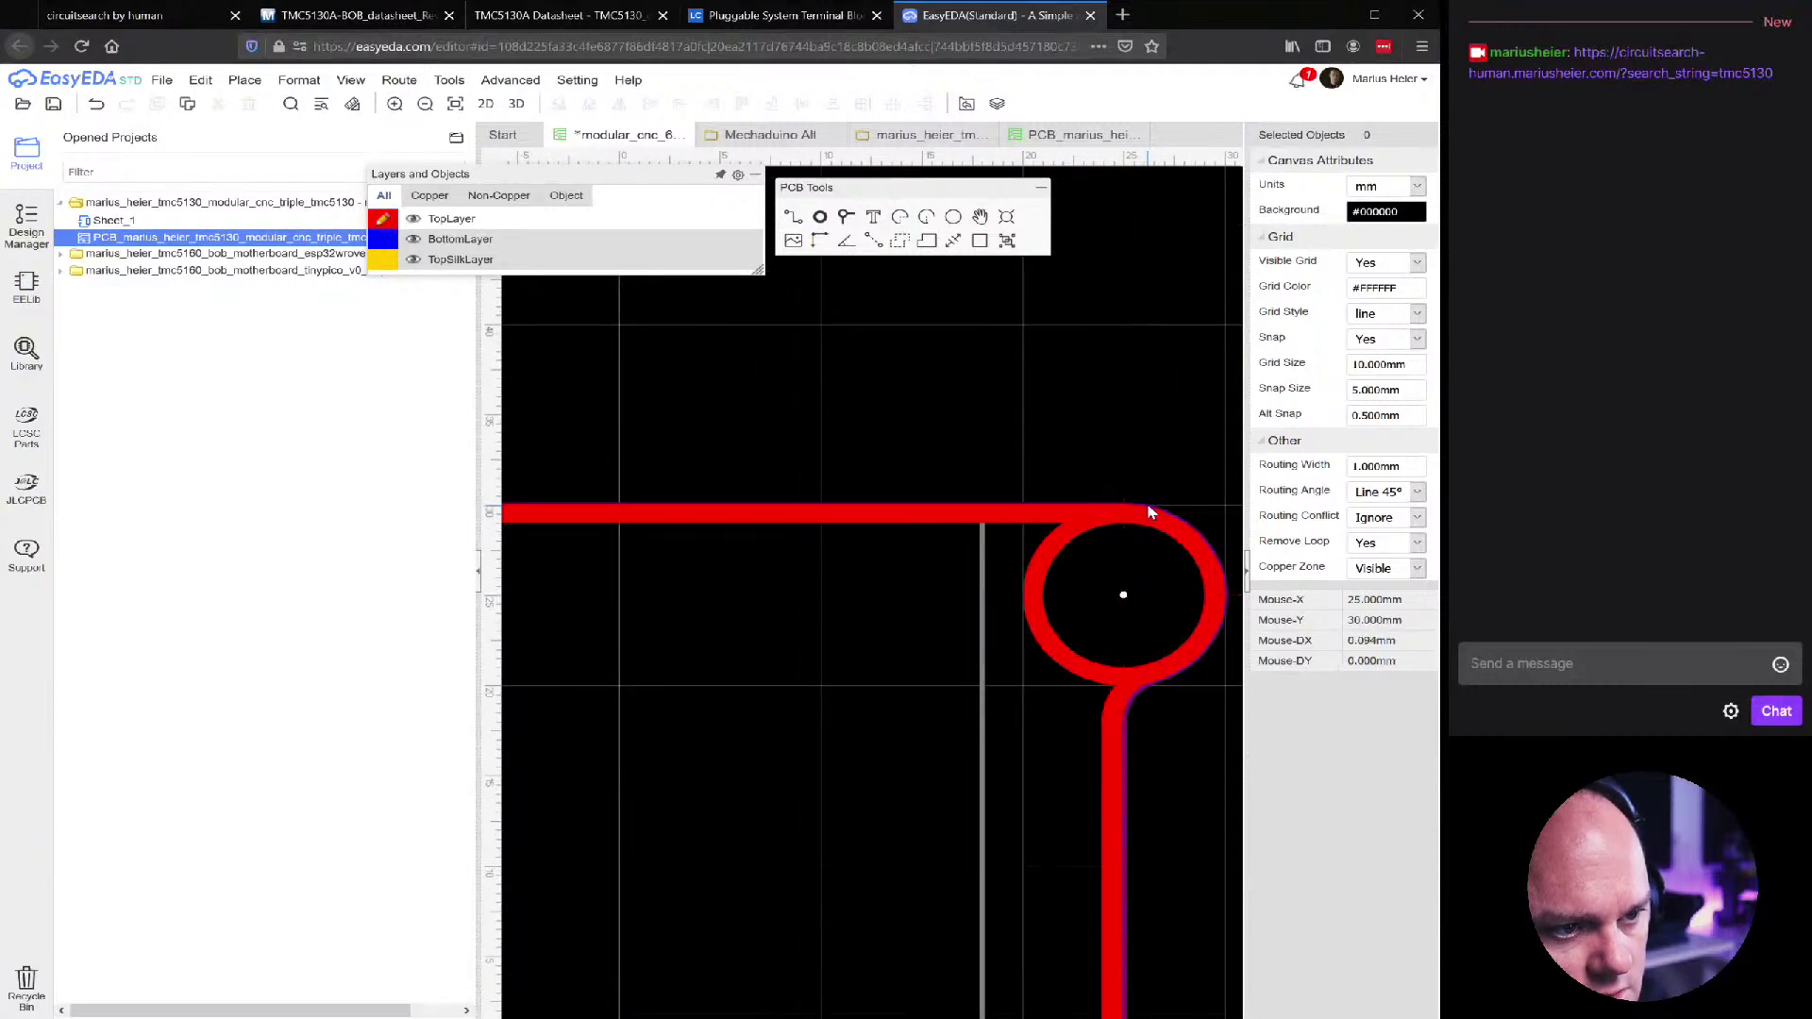
pyautogui.scroll(-5, 840, 622)
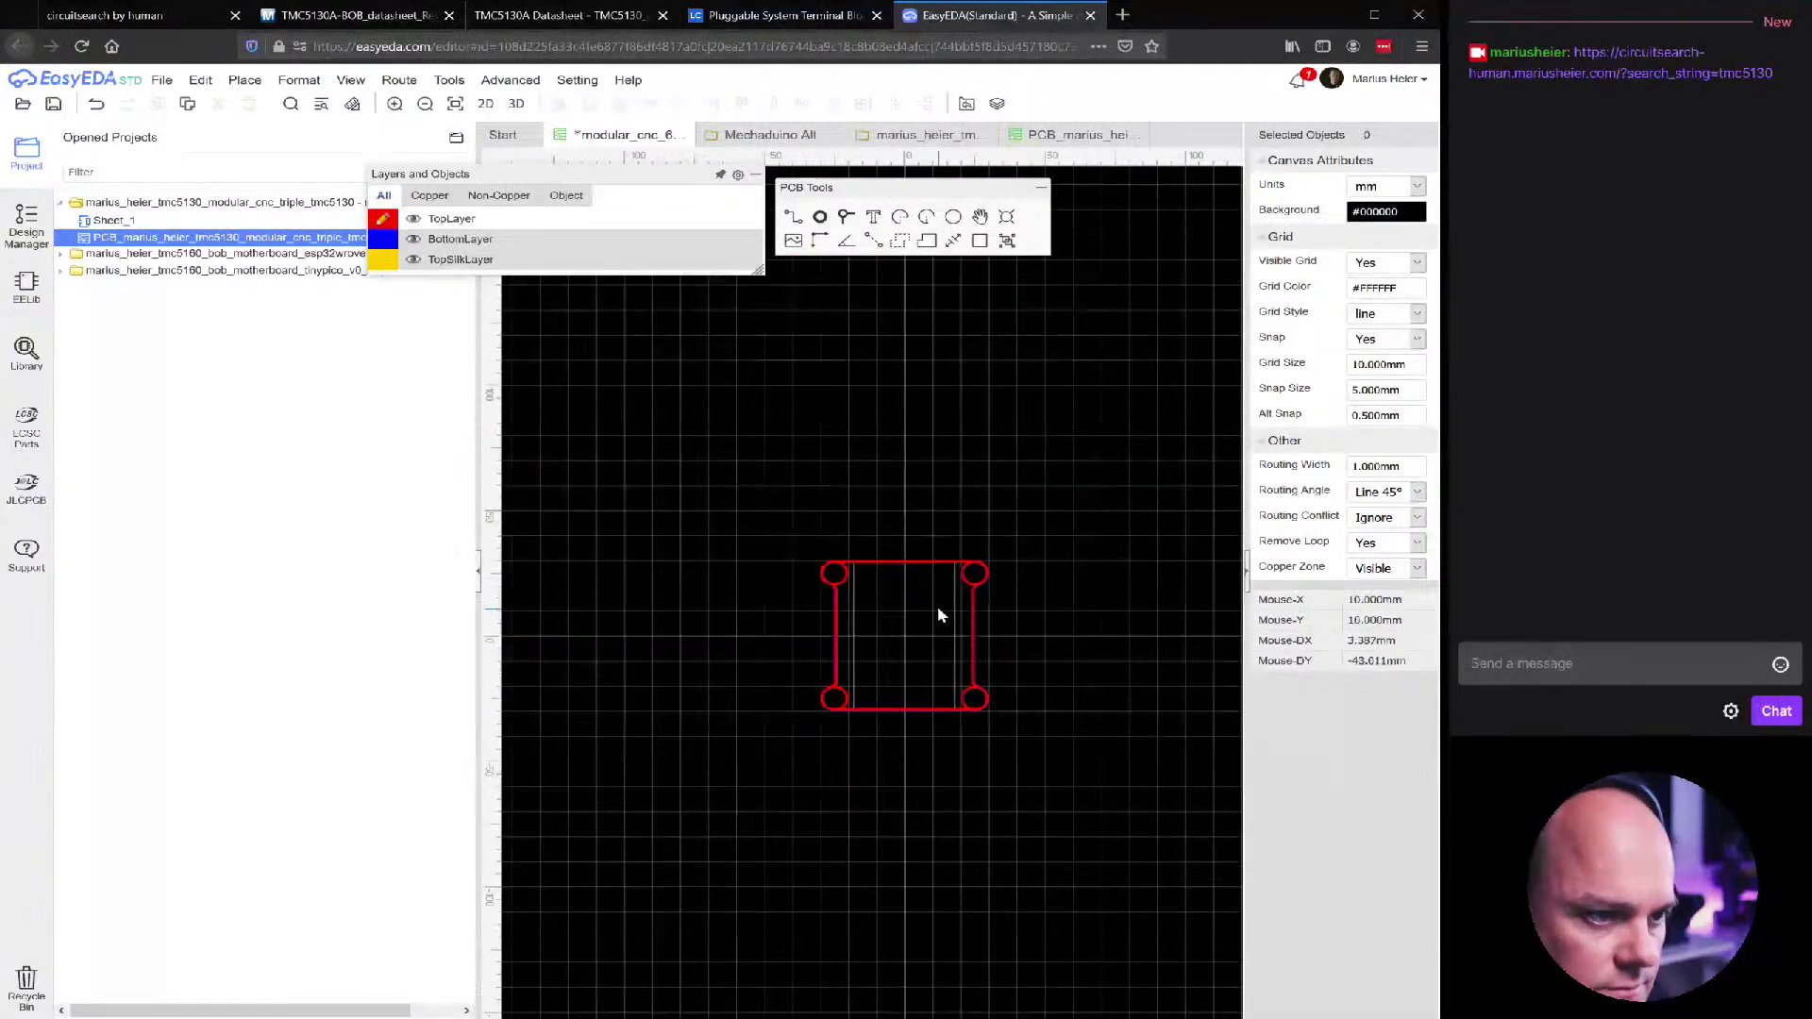
pyautogui.hotkey('ctrl', 's')
pyautogui.scroll(2, 906, 600)
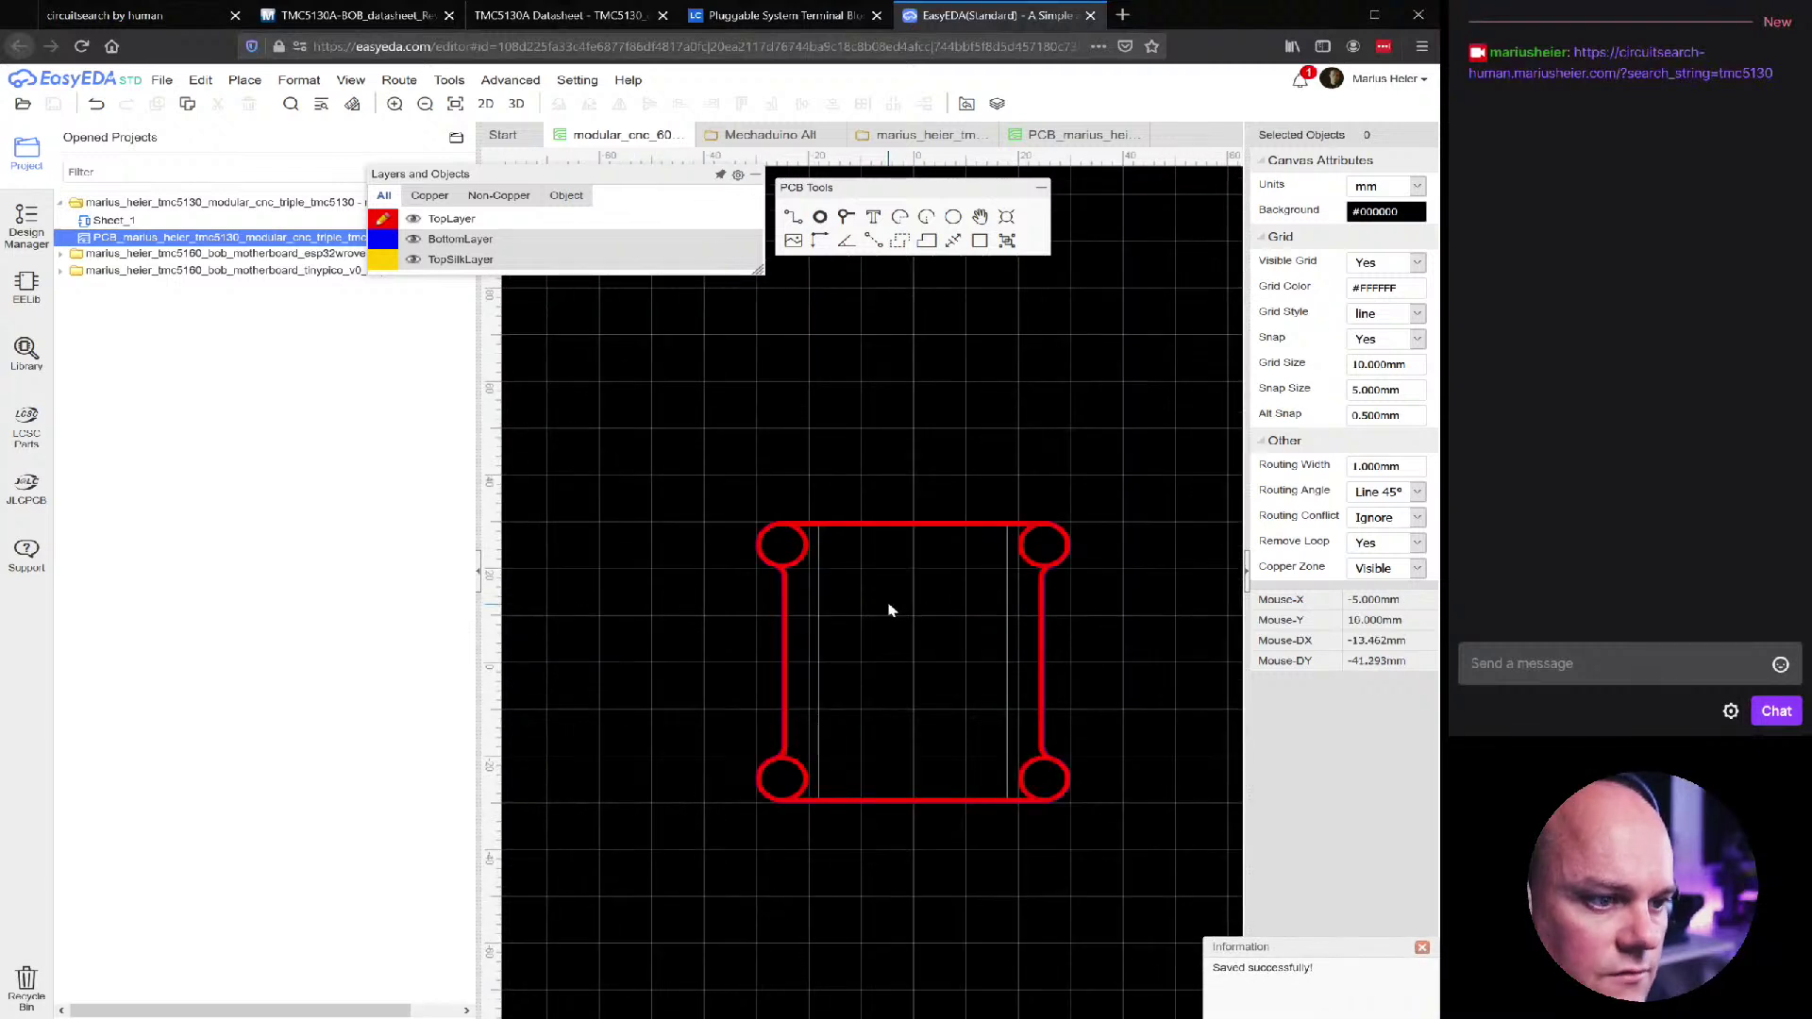
# Examine the properties of the top edge track and the upper-left corner ring
pyautogui.click(939, 525)
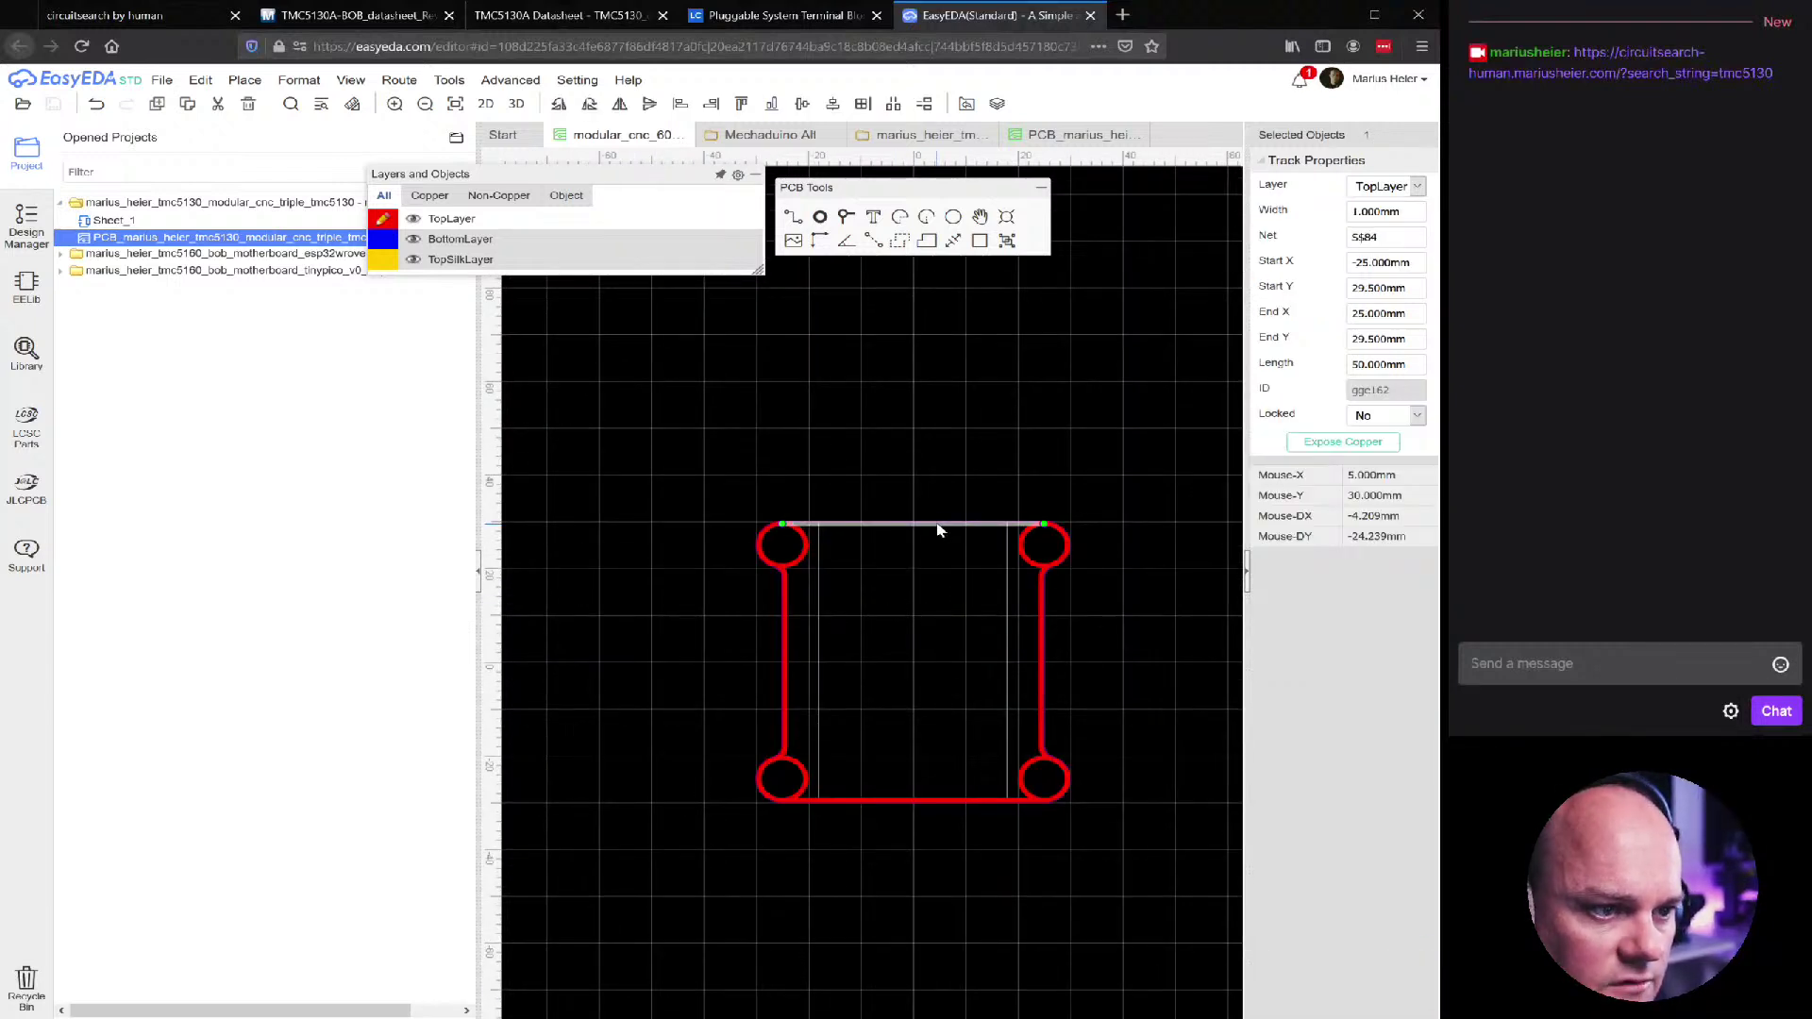
pyautogui.scroll(1, 937, 530)
pyautogui.click(959, 422)
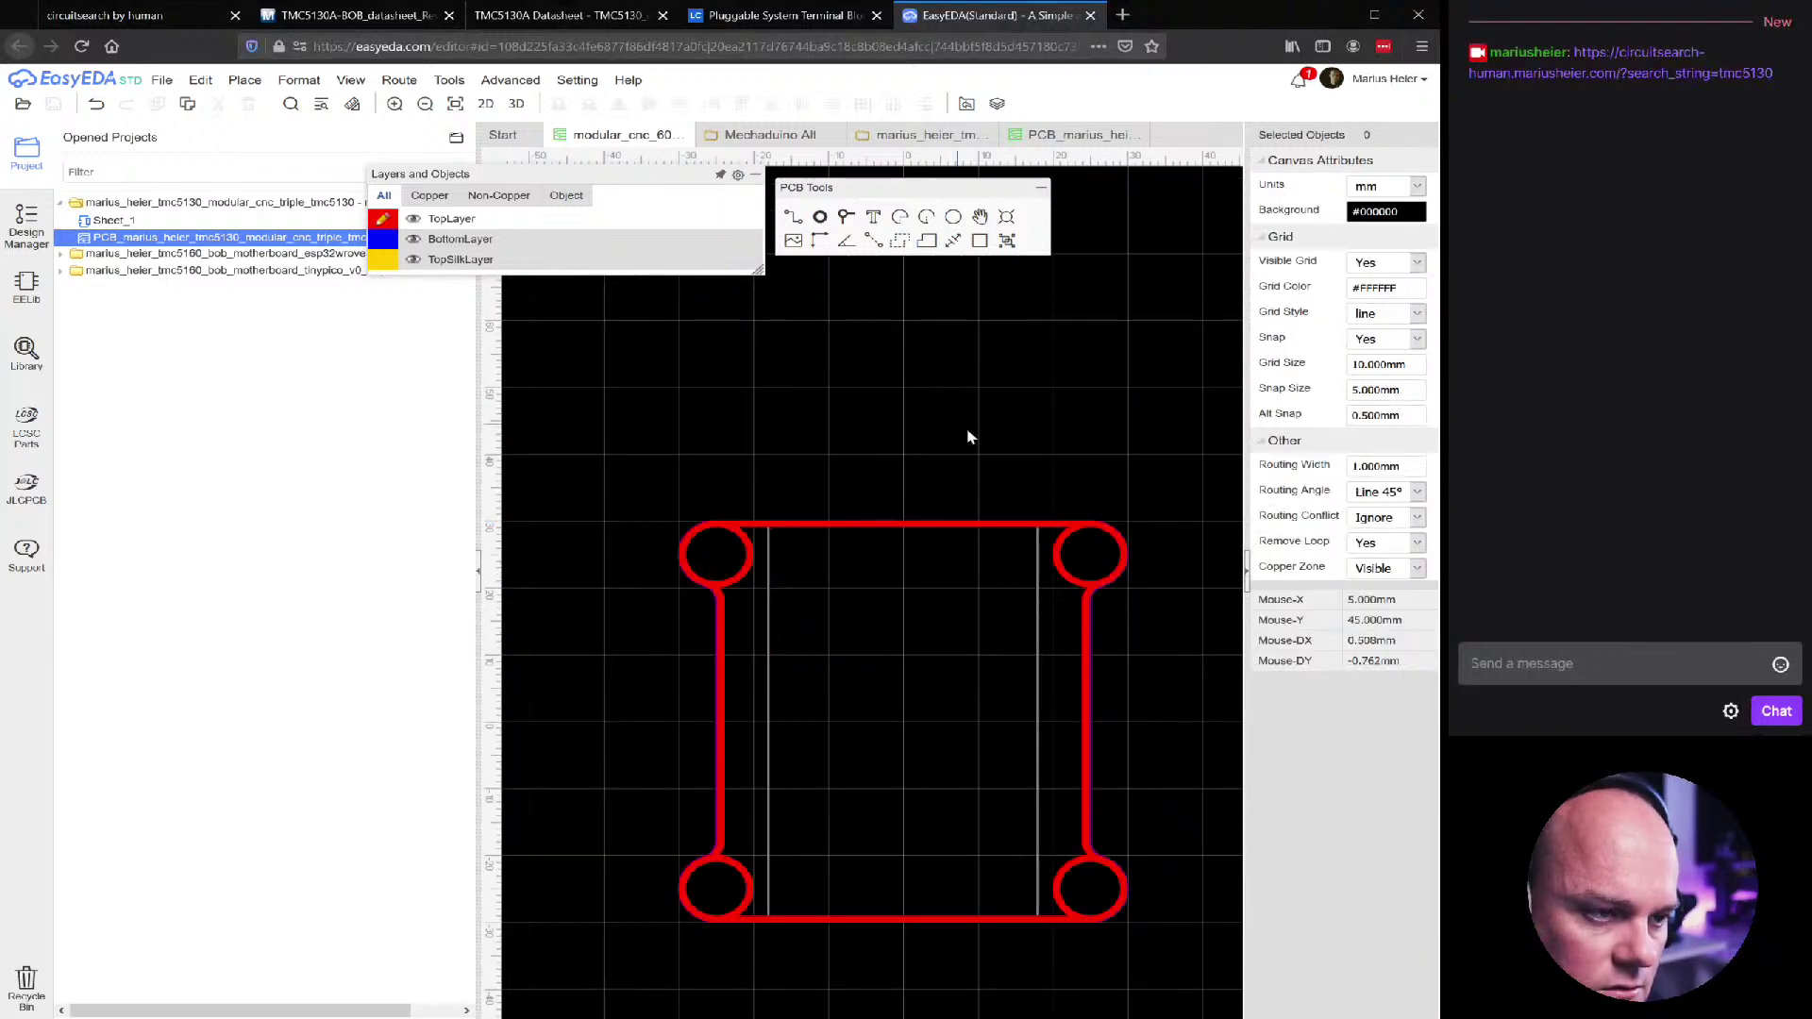
pyautogui.click(1003, 526)
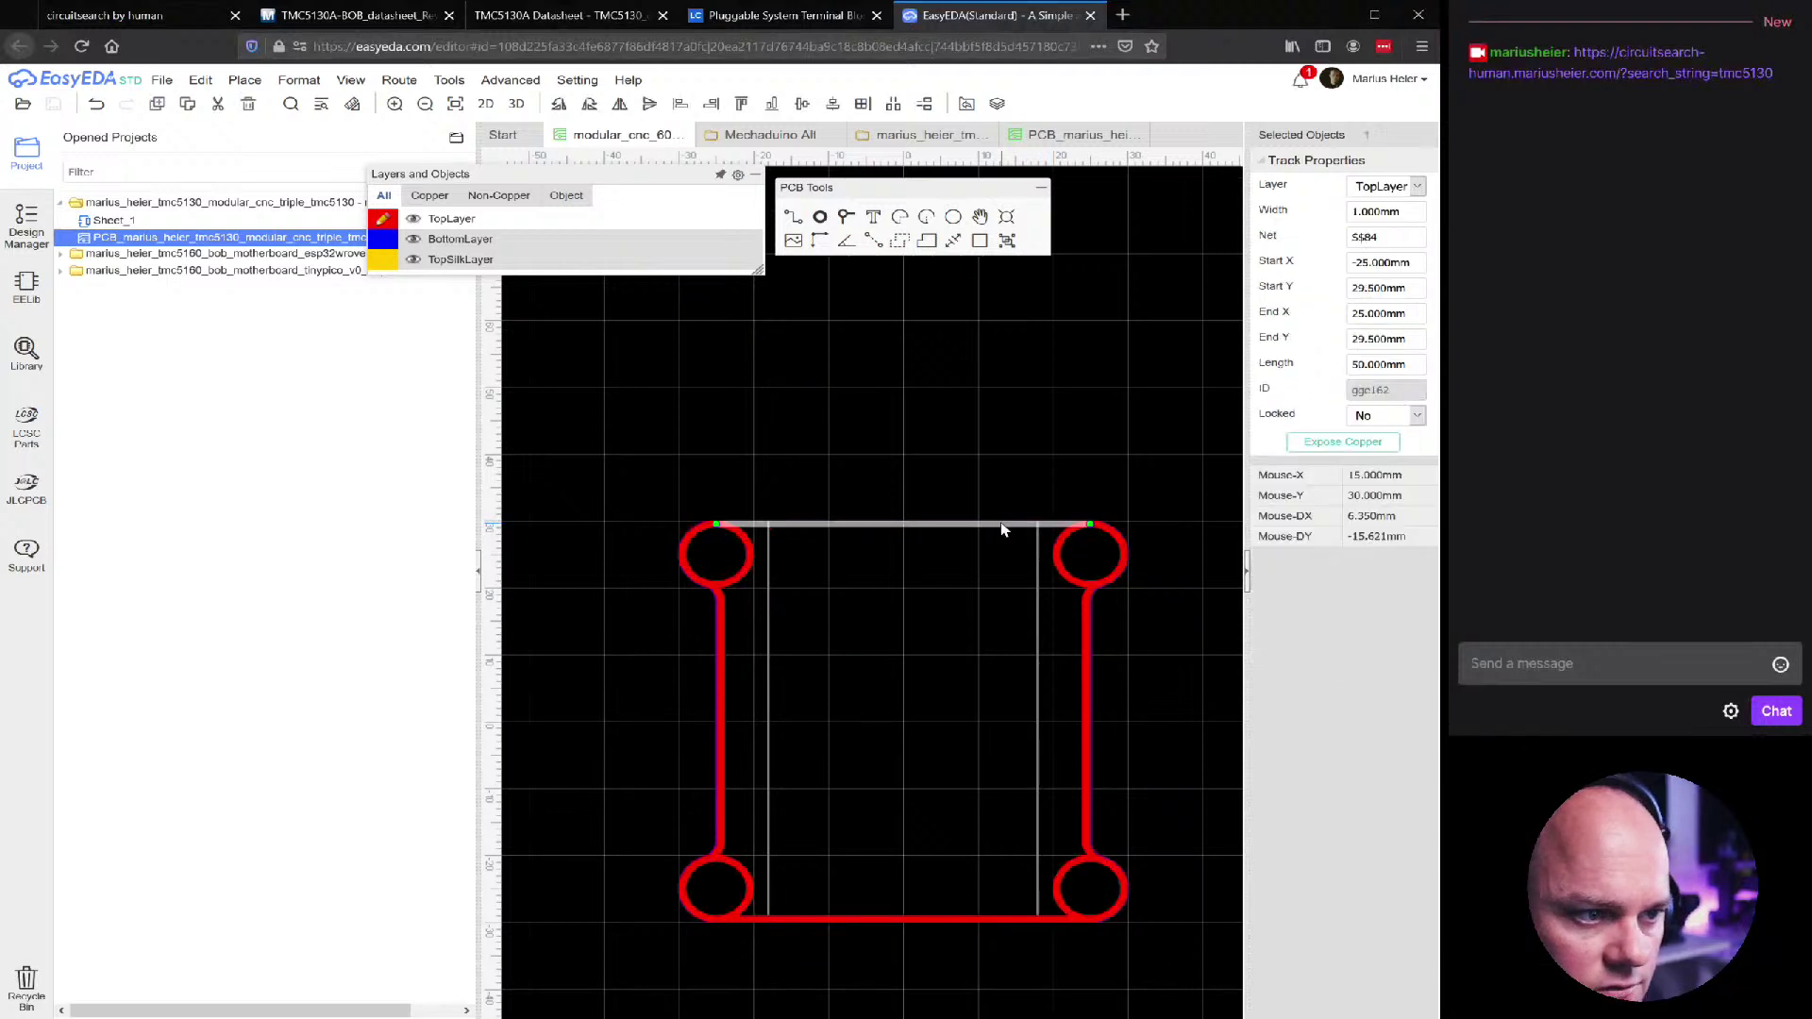
pyautogui.click(880, 402)
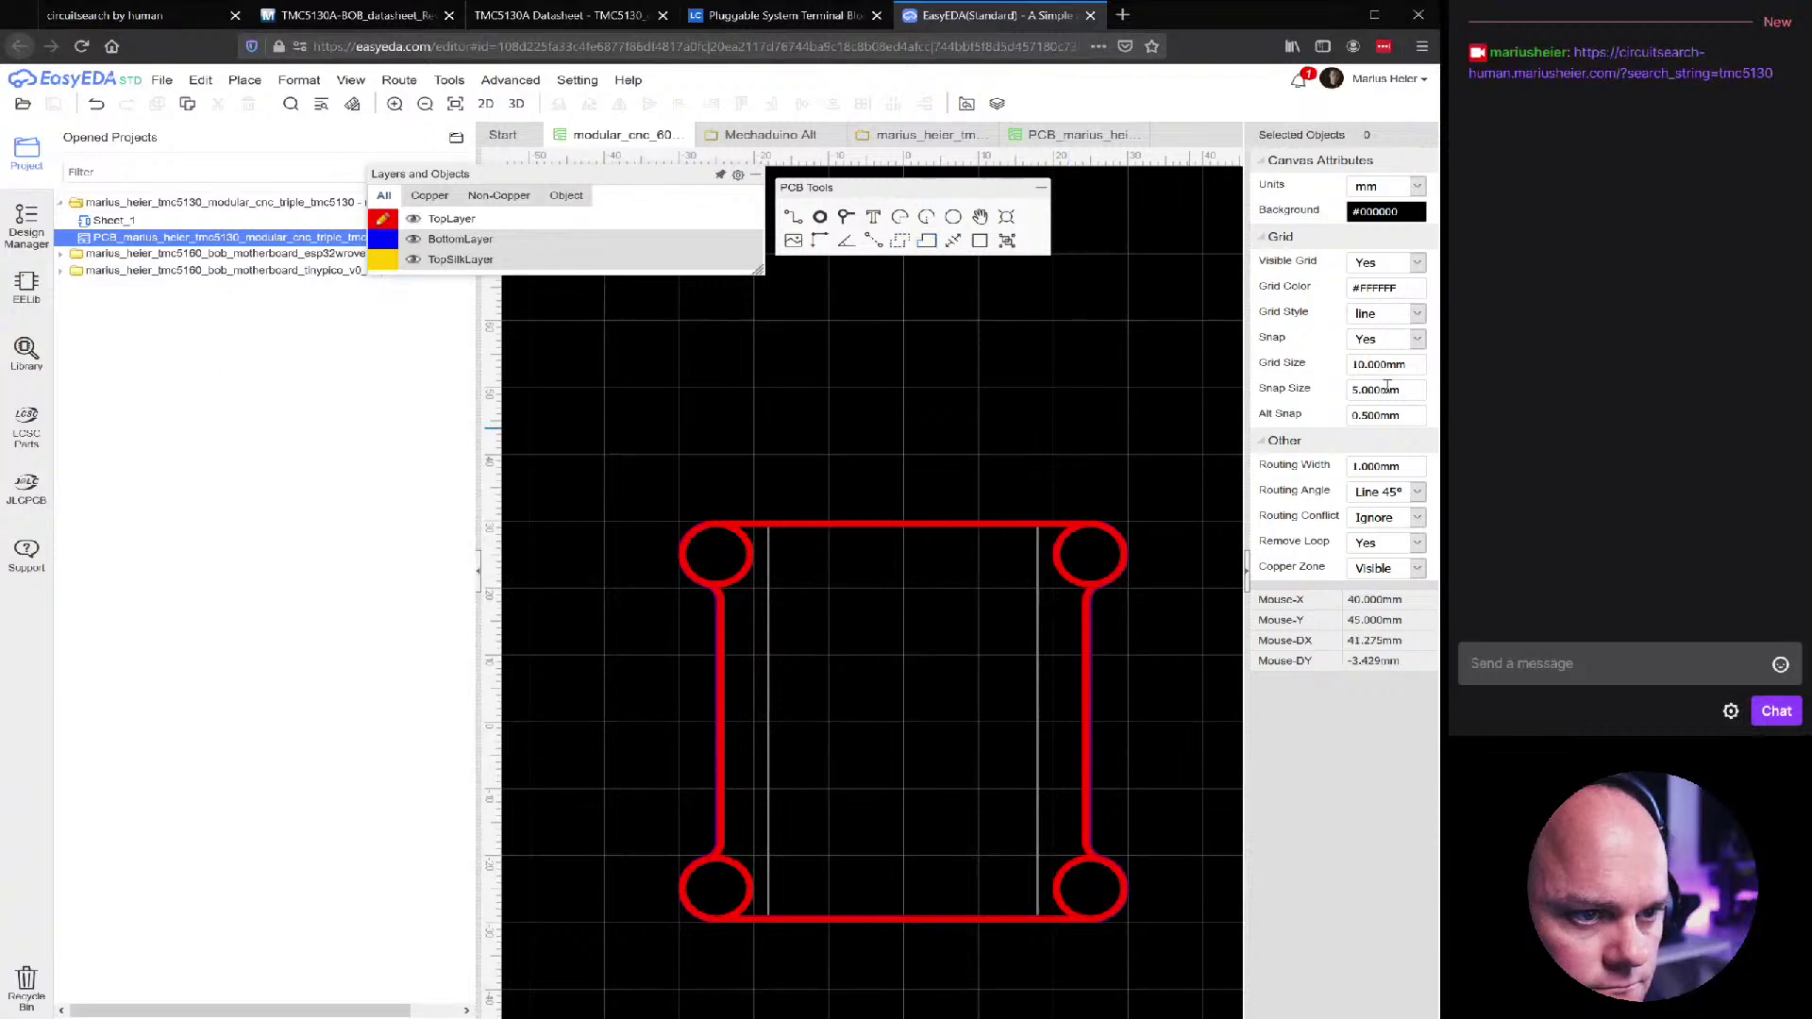
pyautogui.click(744, 544)
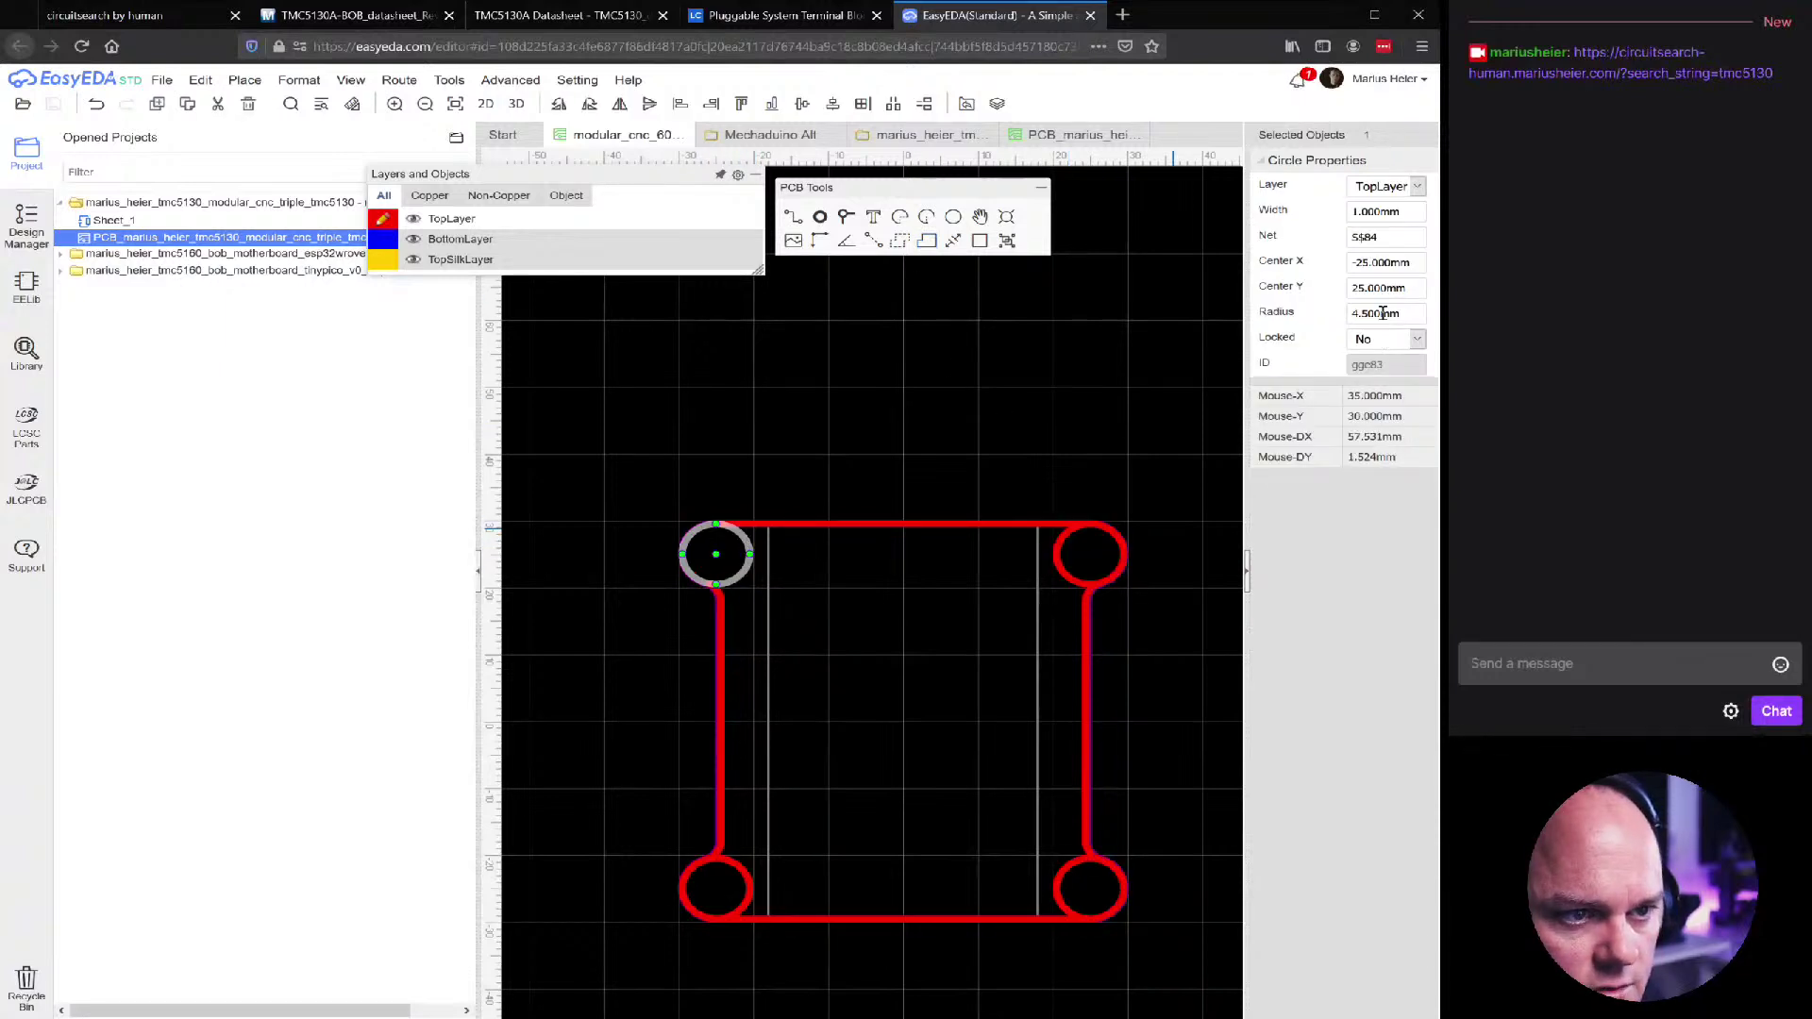
pyautogui.click(772, 453)
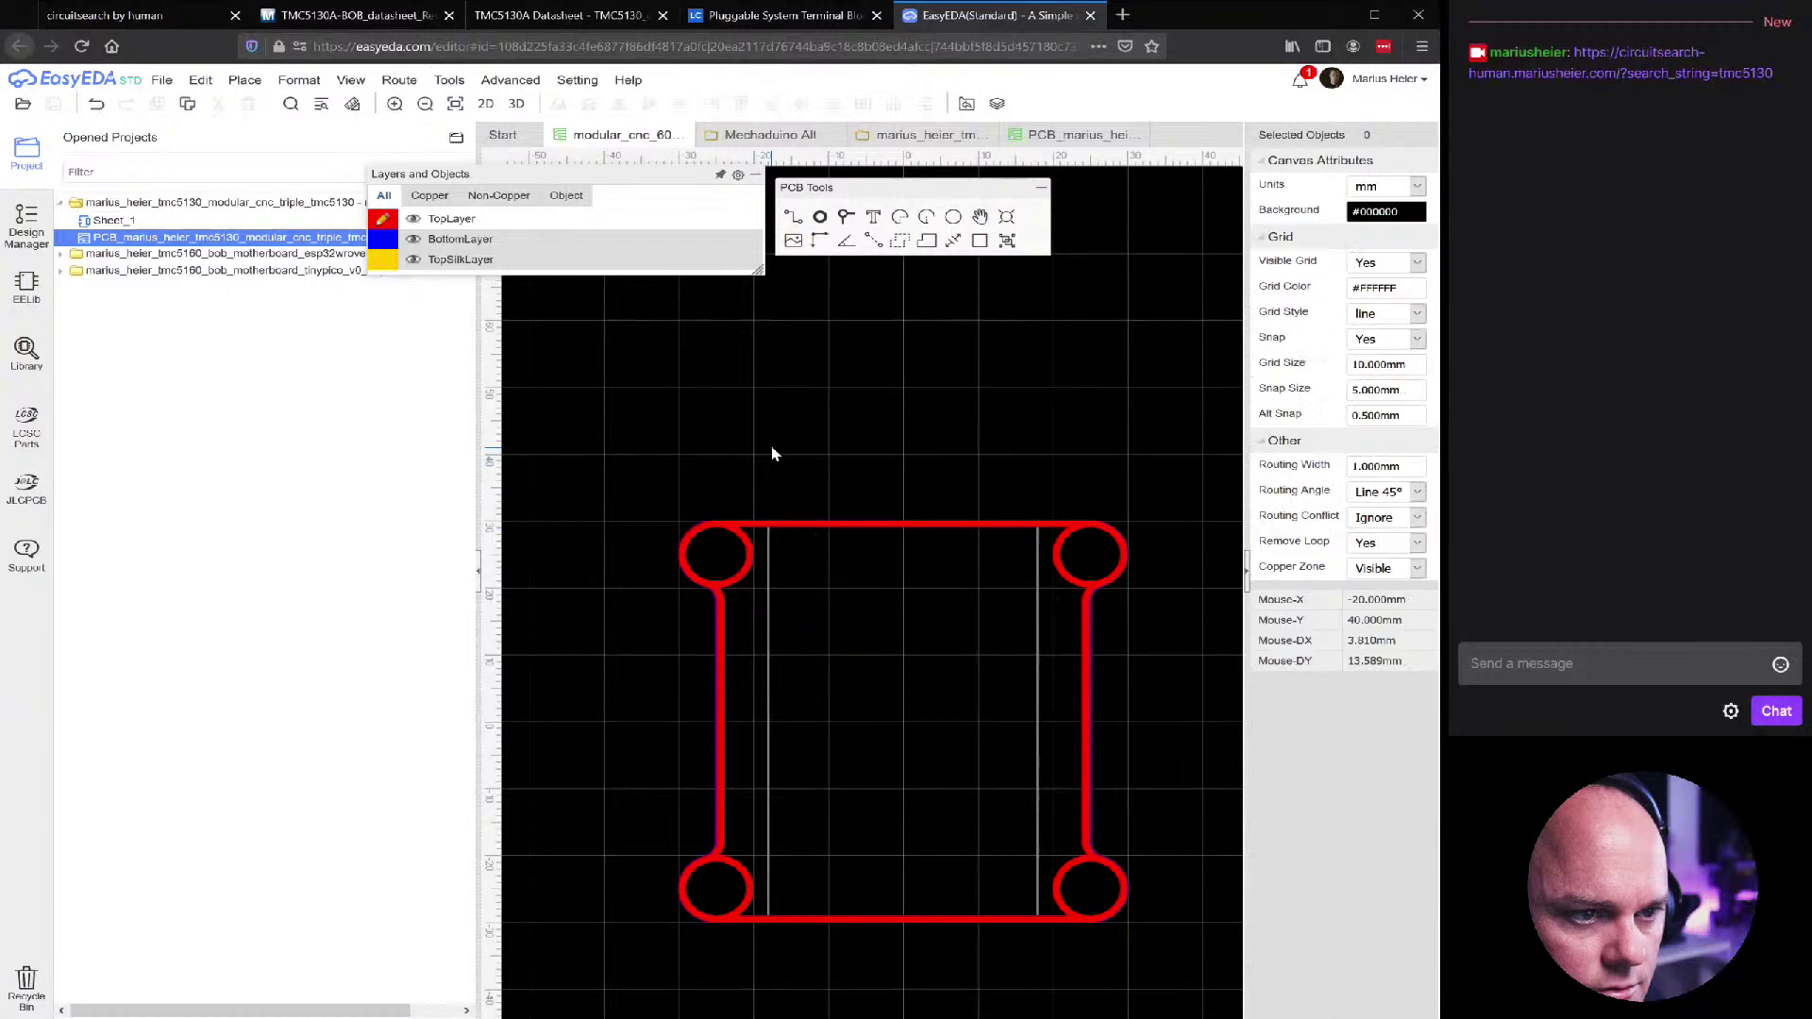
# Expose the copper of the top track, both vertical side tracks and the two upper transition arcs
pyautogui.click(766, 521)
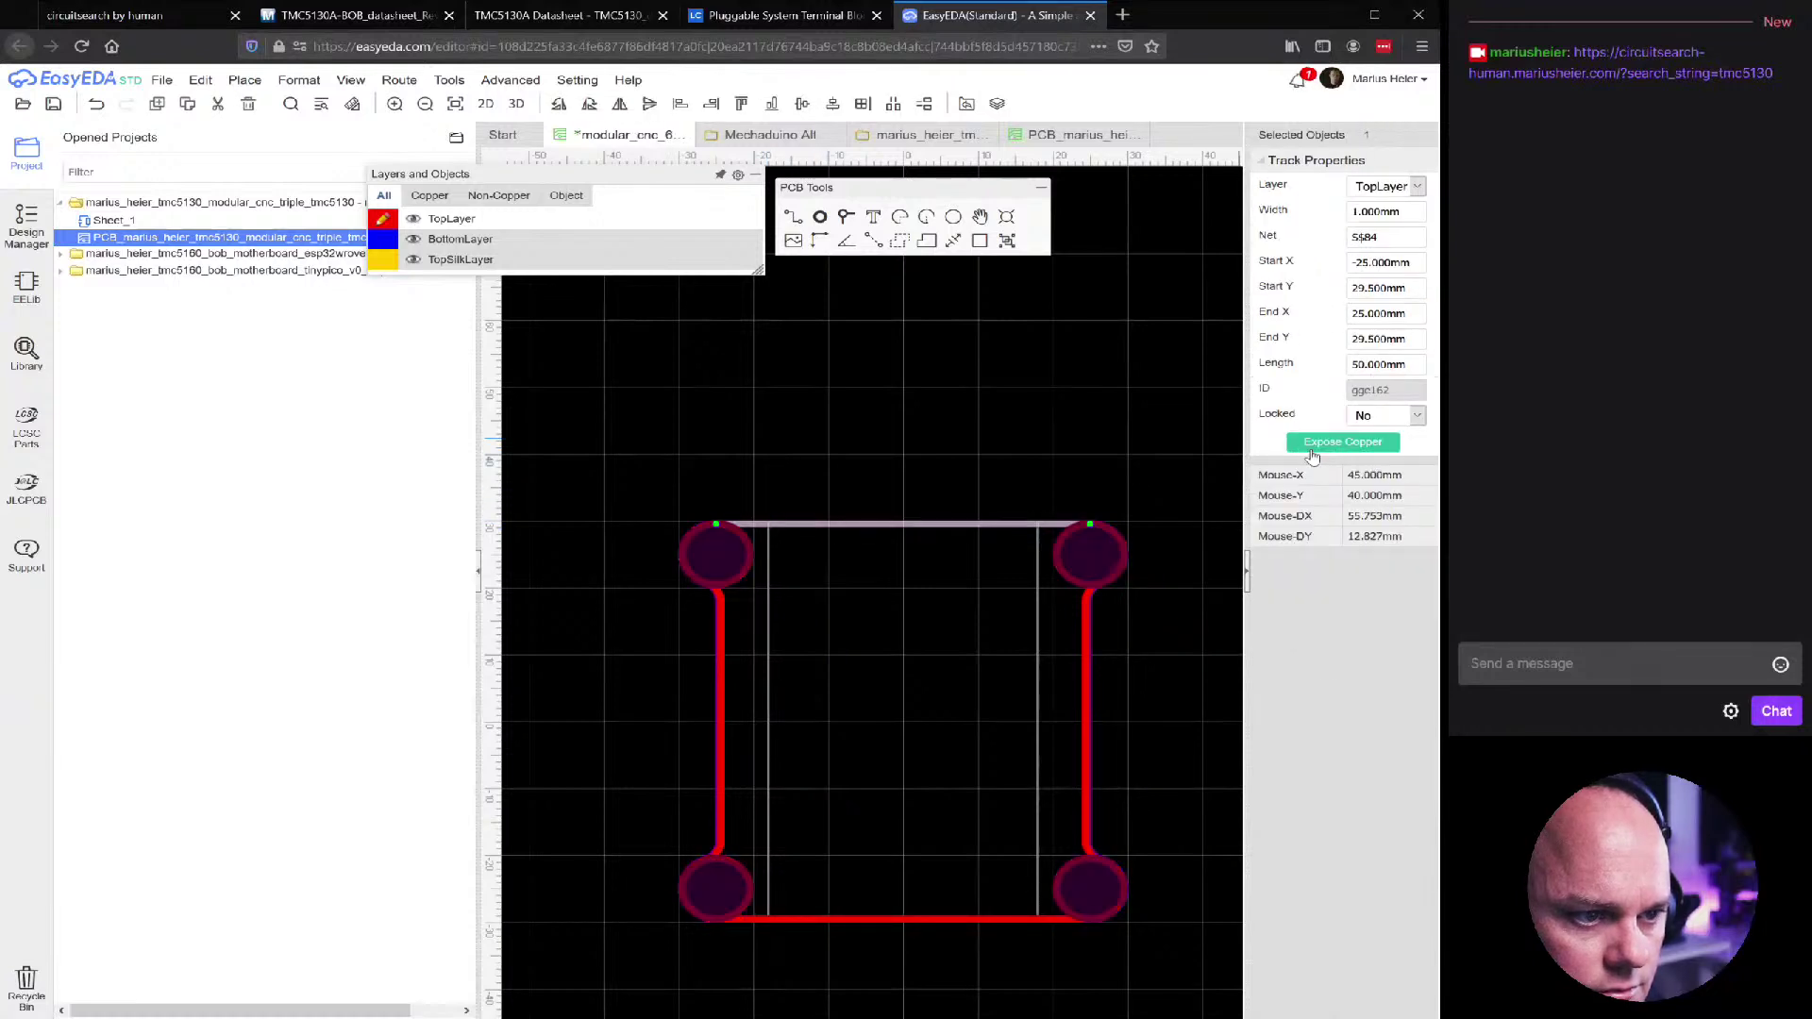
pyautogui.click(845, 431)
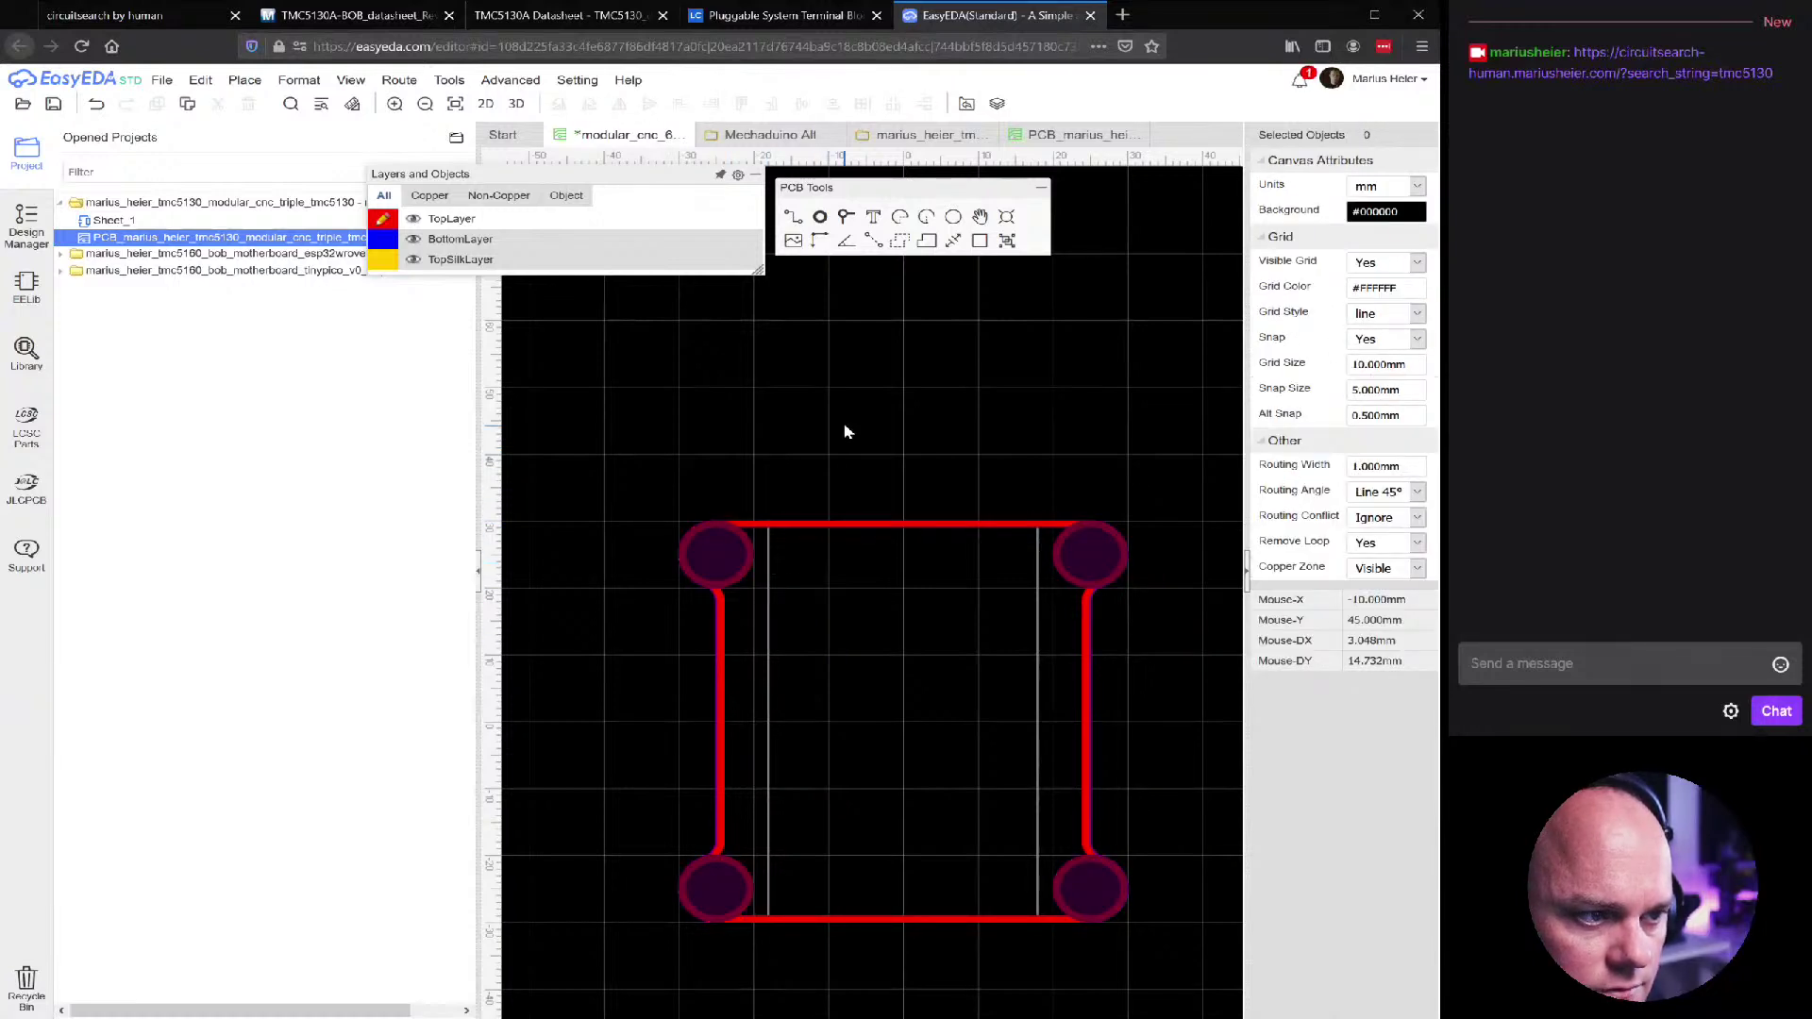
pyautogui.click(720, 618)
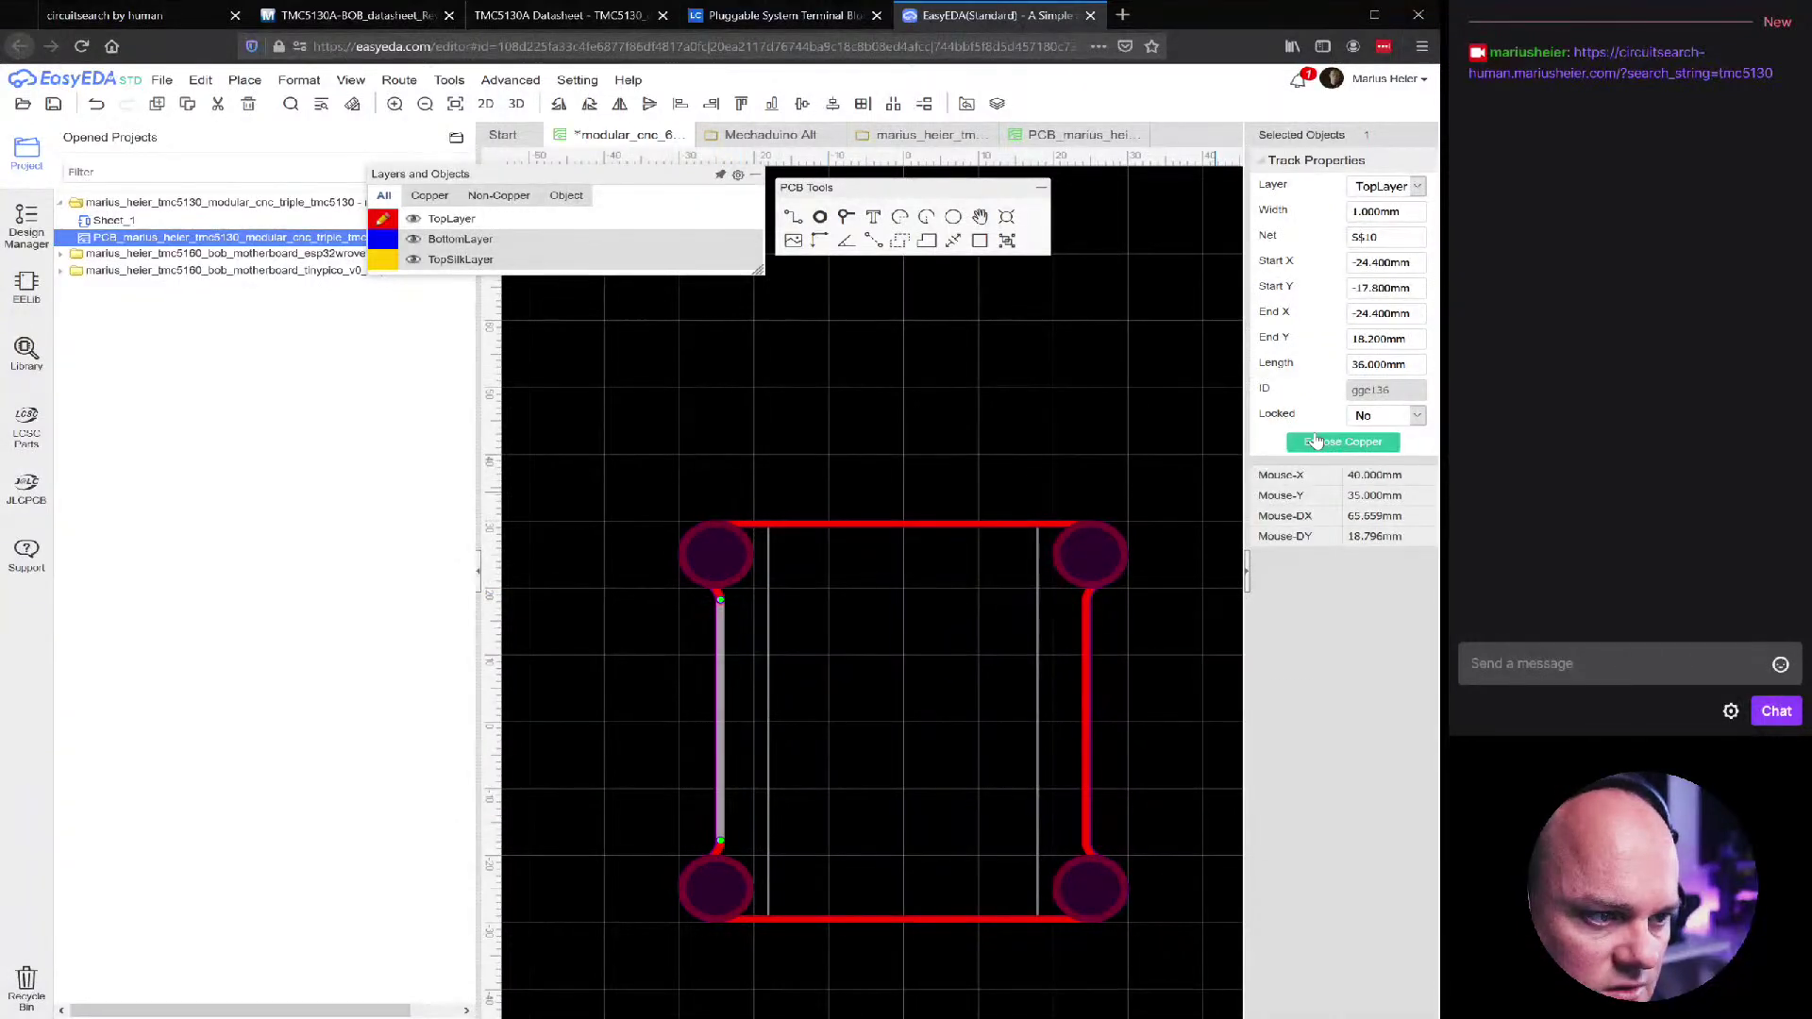
pyautogui.scroll(3, 715, 599)
pyautogui.click(715, 587)
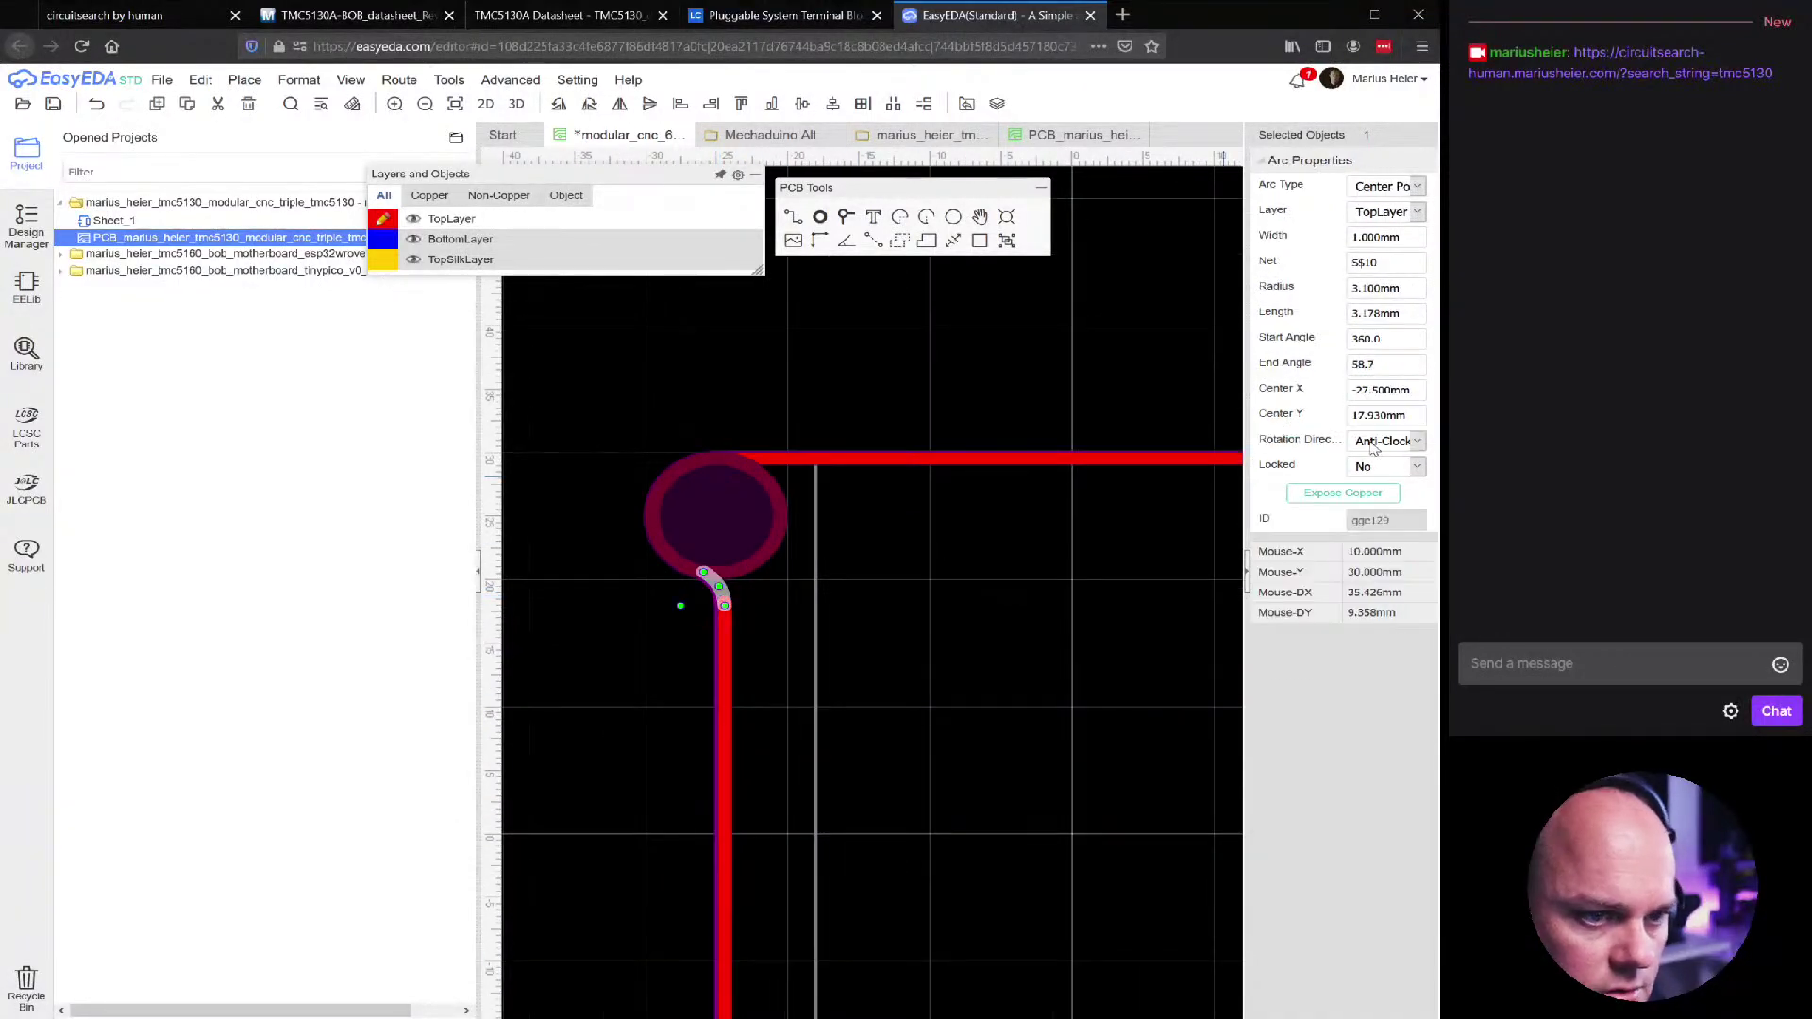
pyautogui.scroll(-3, 917, 720)
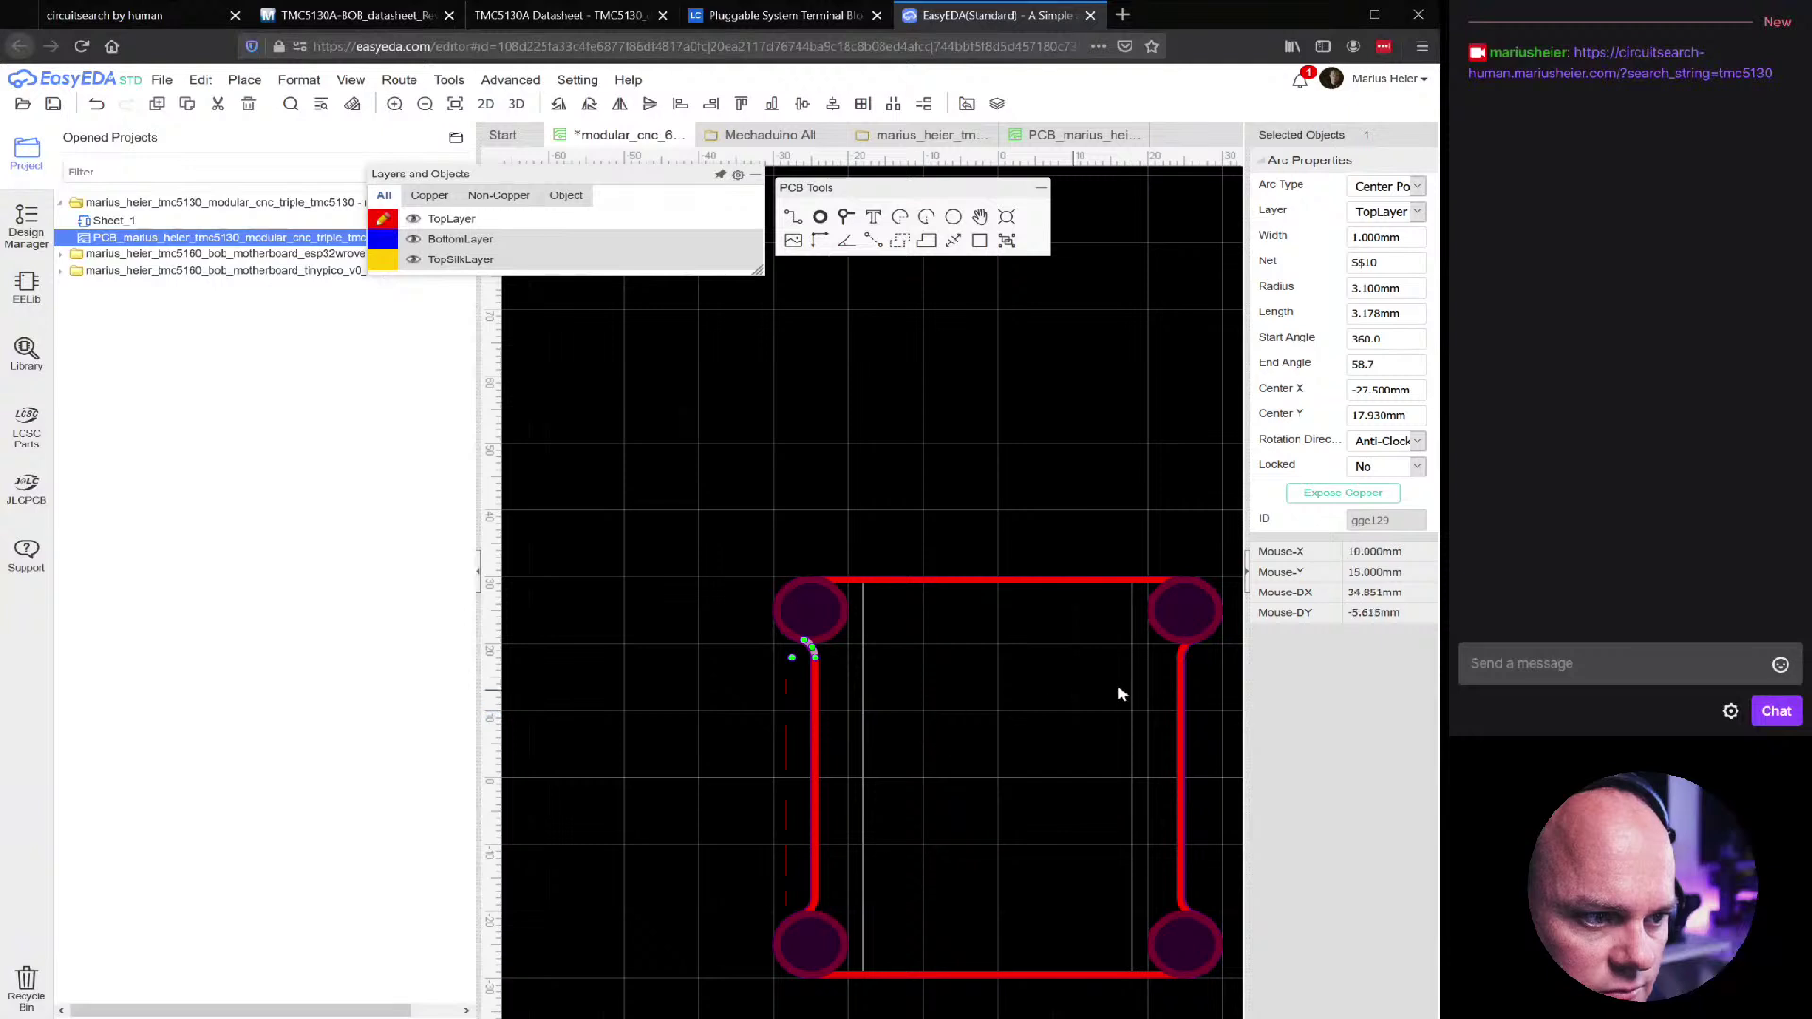
pyautogui.click(1186, 655)
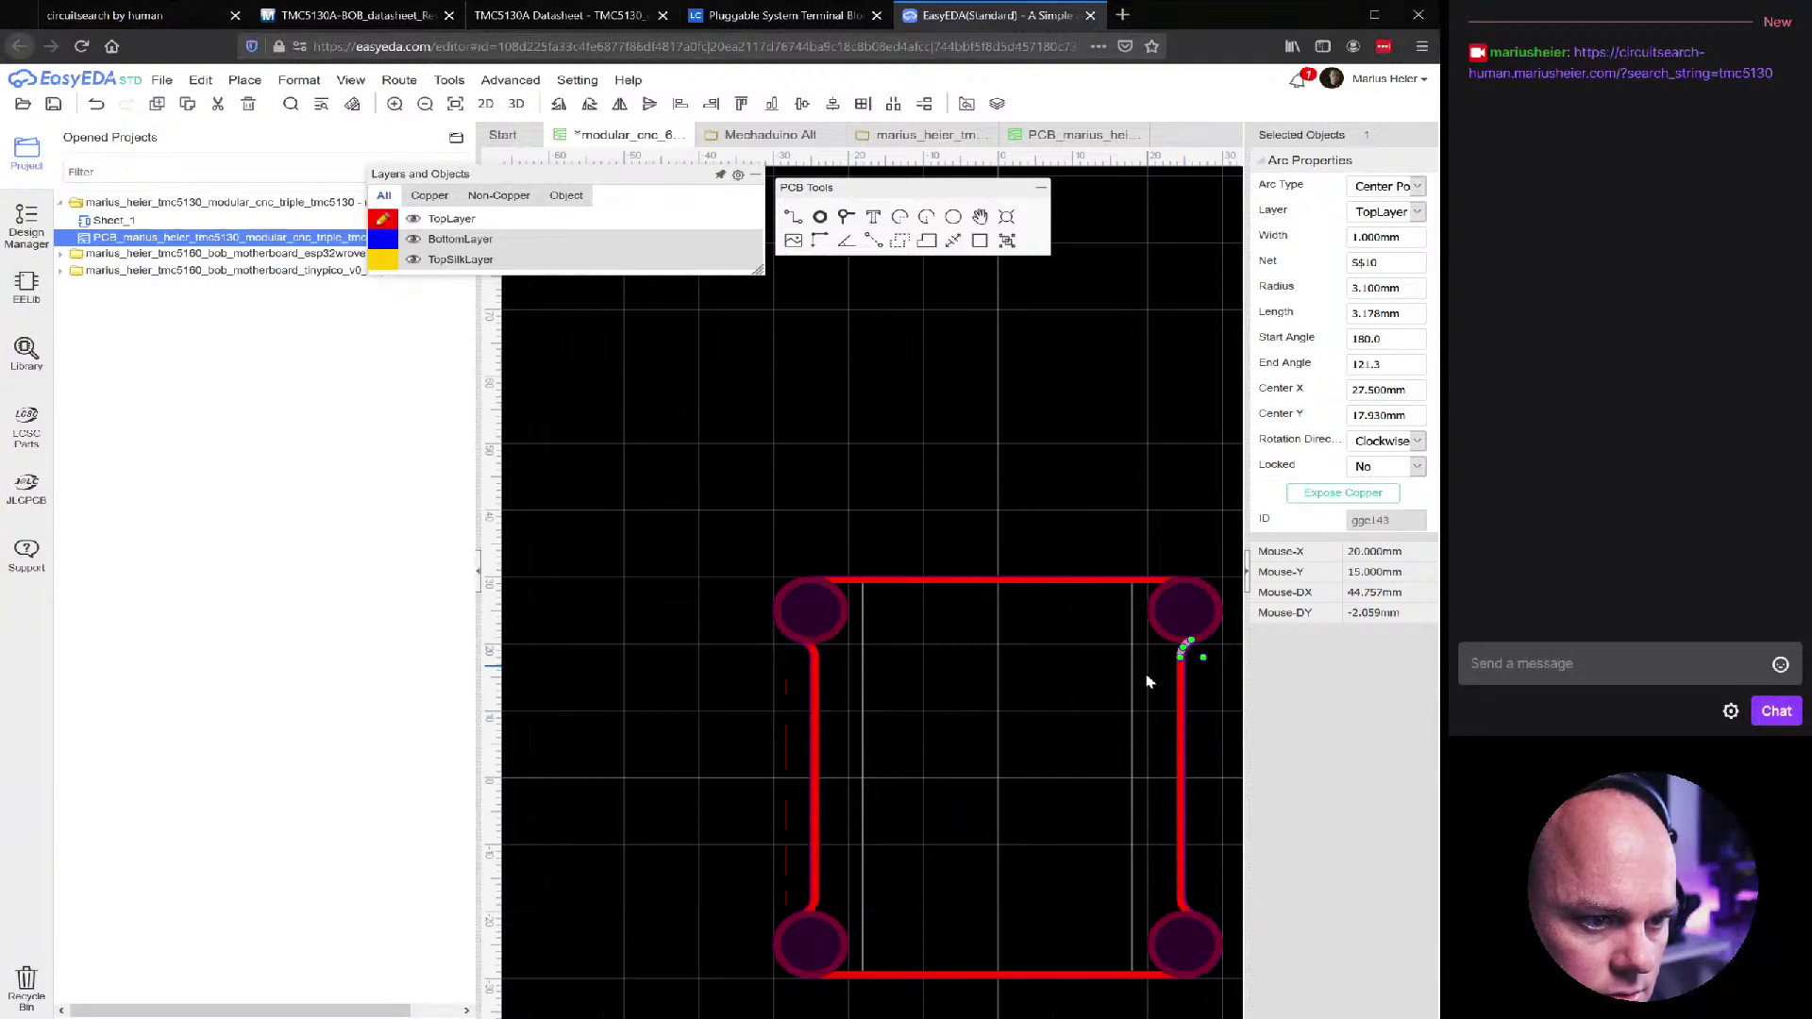
pyautogui.click(1179, 678)
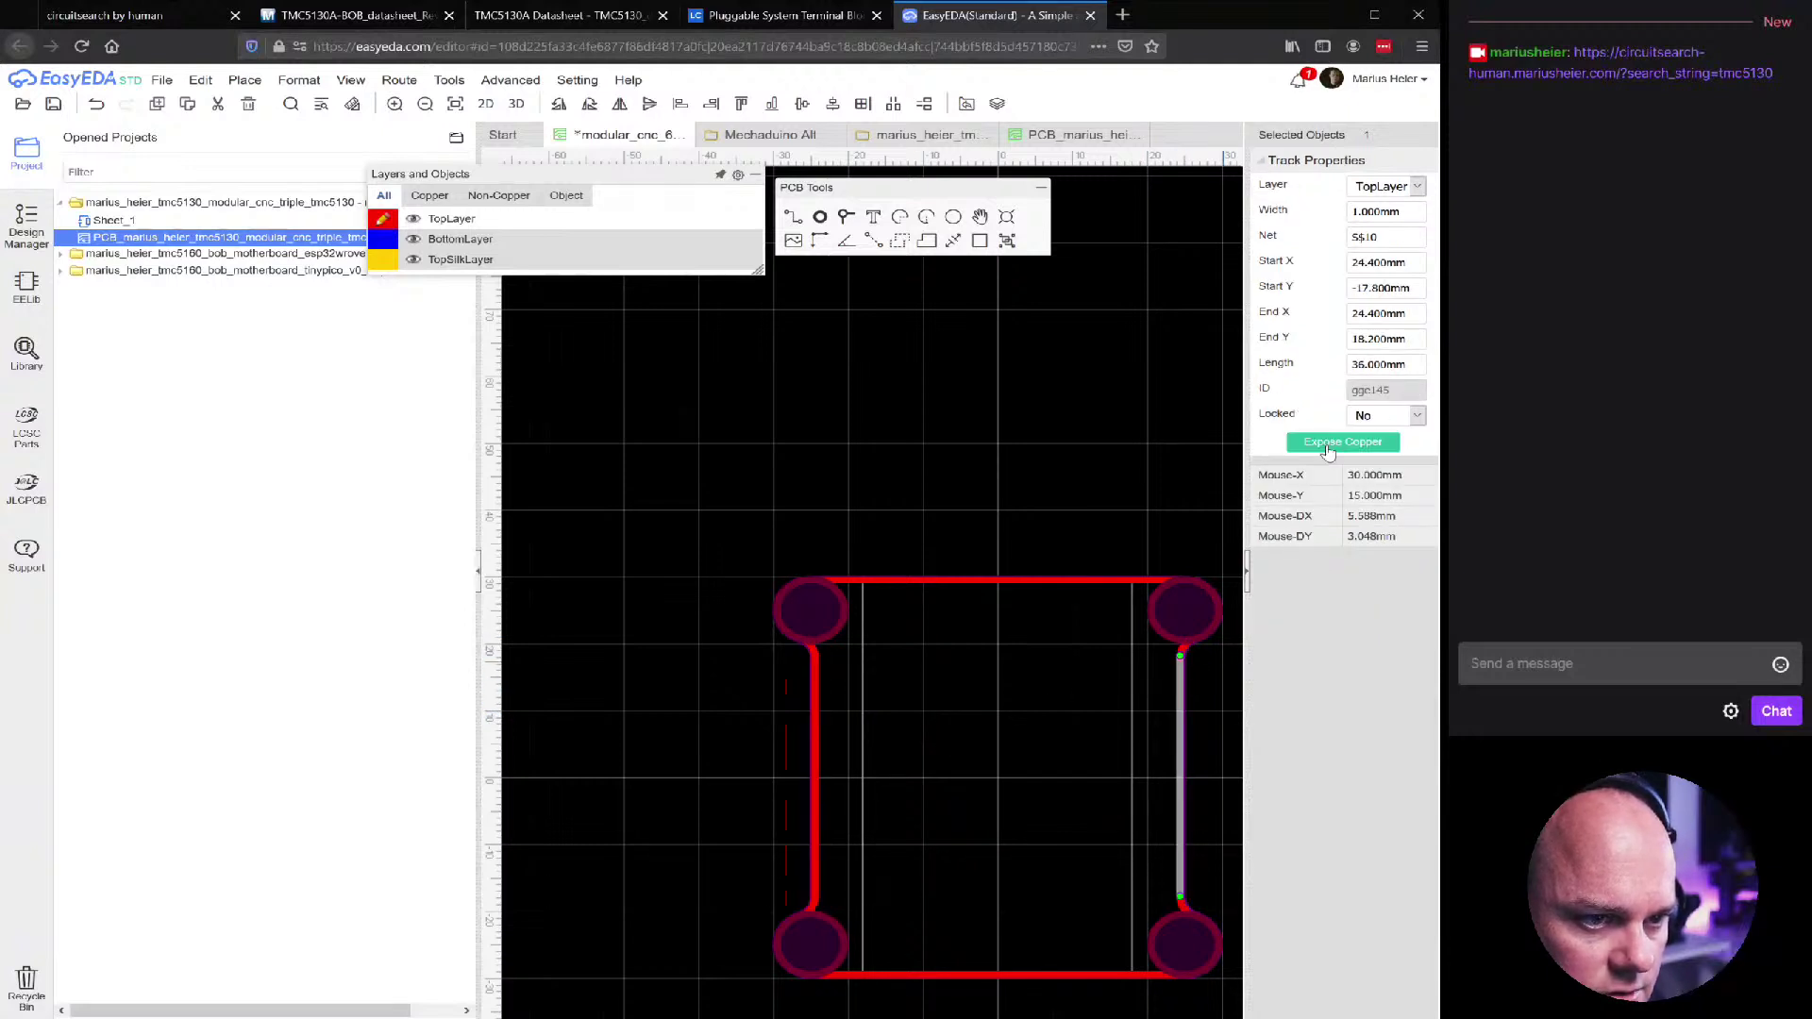
# Expose the copper of the lower-left transition arc and the bottom edge track
pyautogui.click(826, 925)
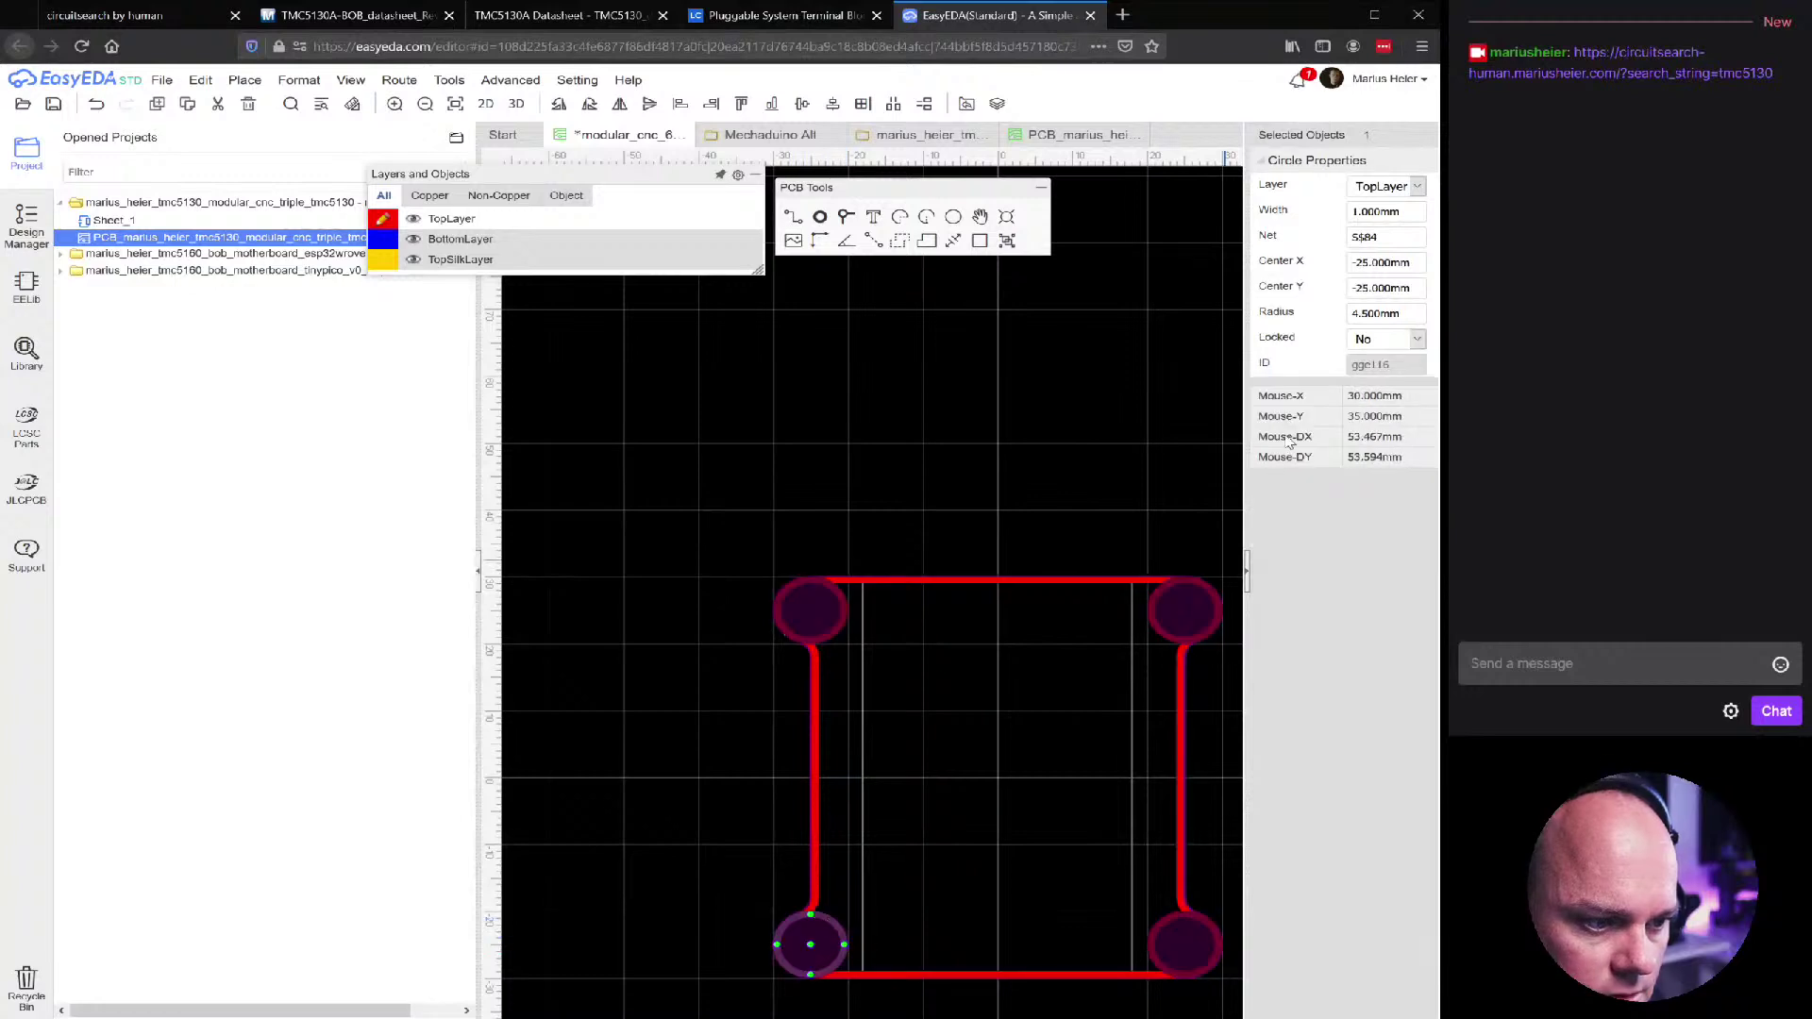
pyautogui.scroll(5, 870, 836)
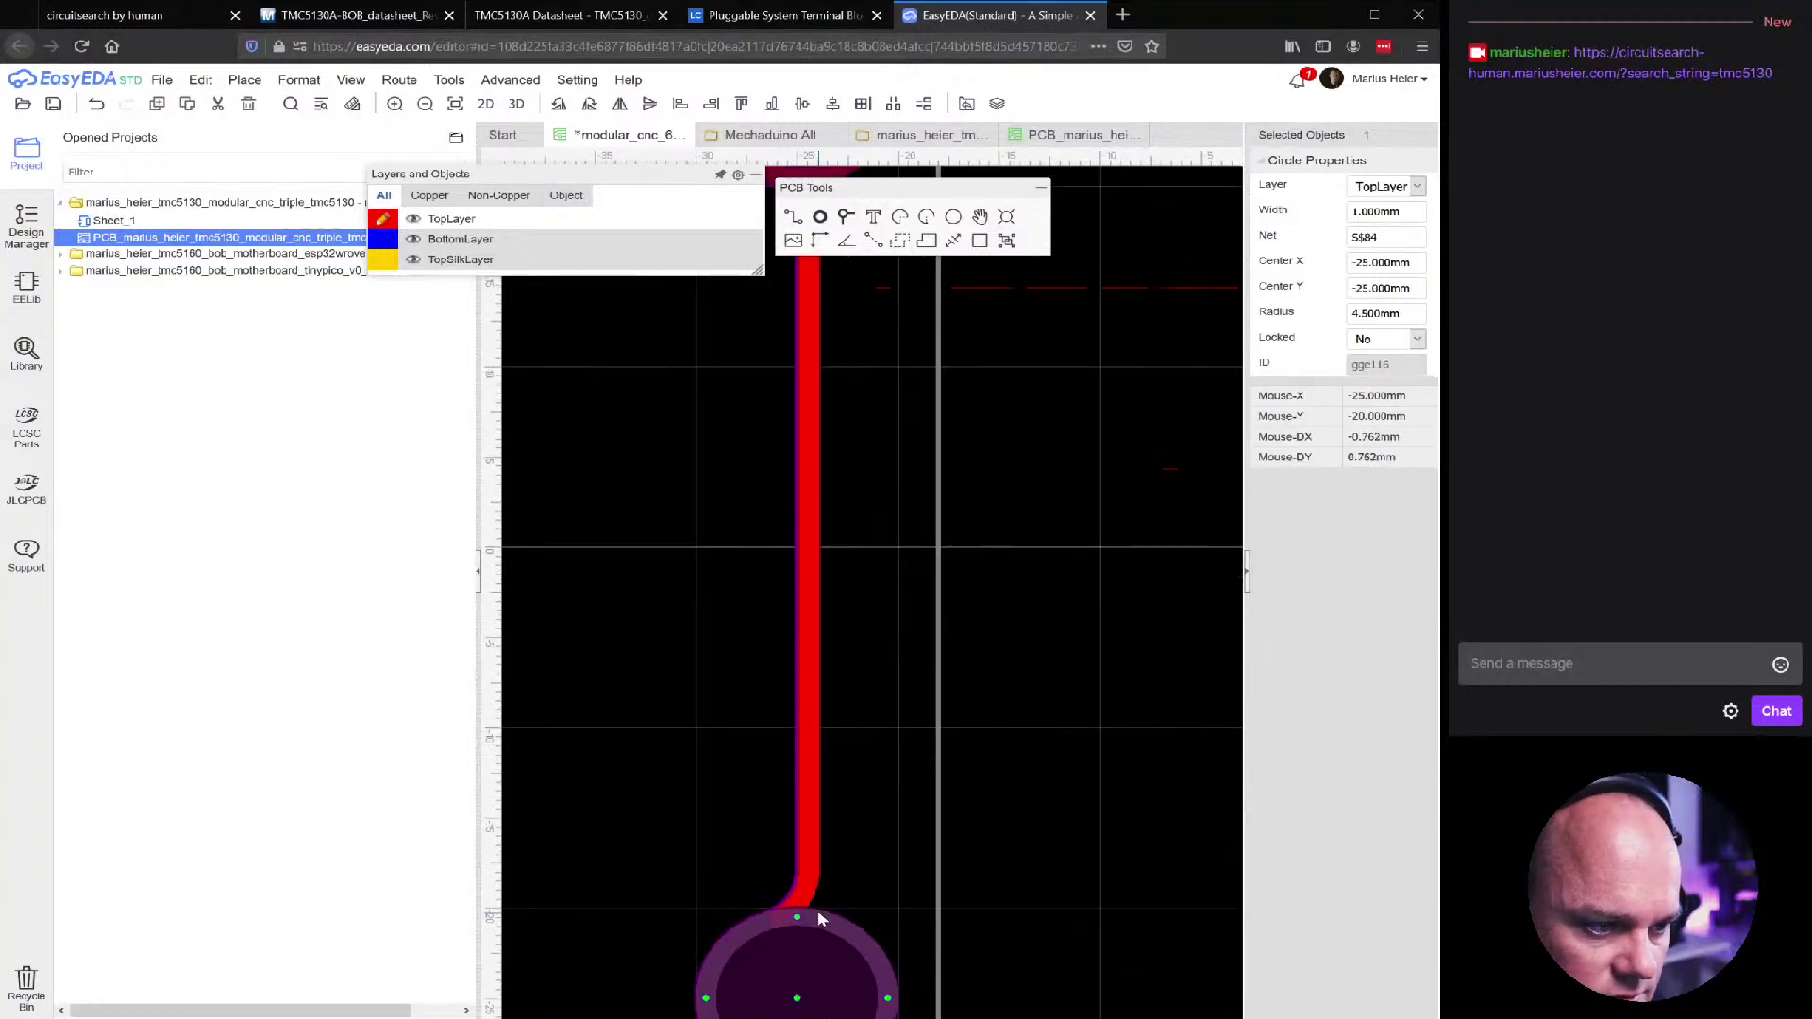
pyautogui.click(812, 913)
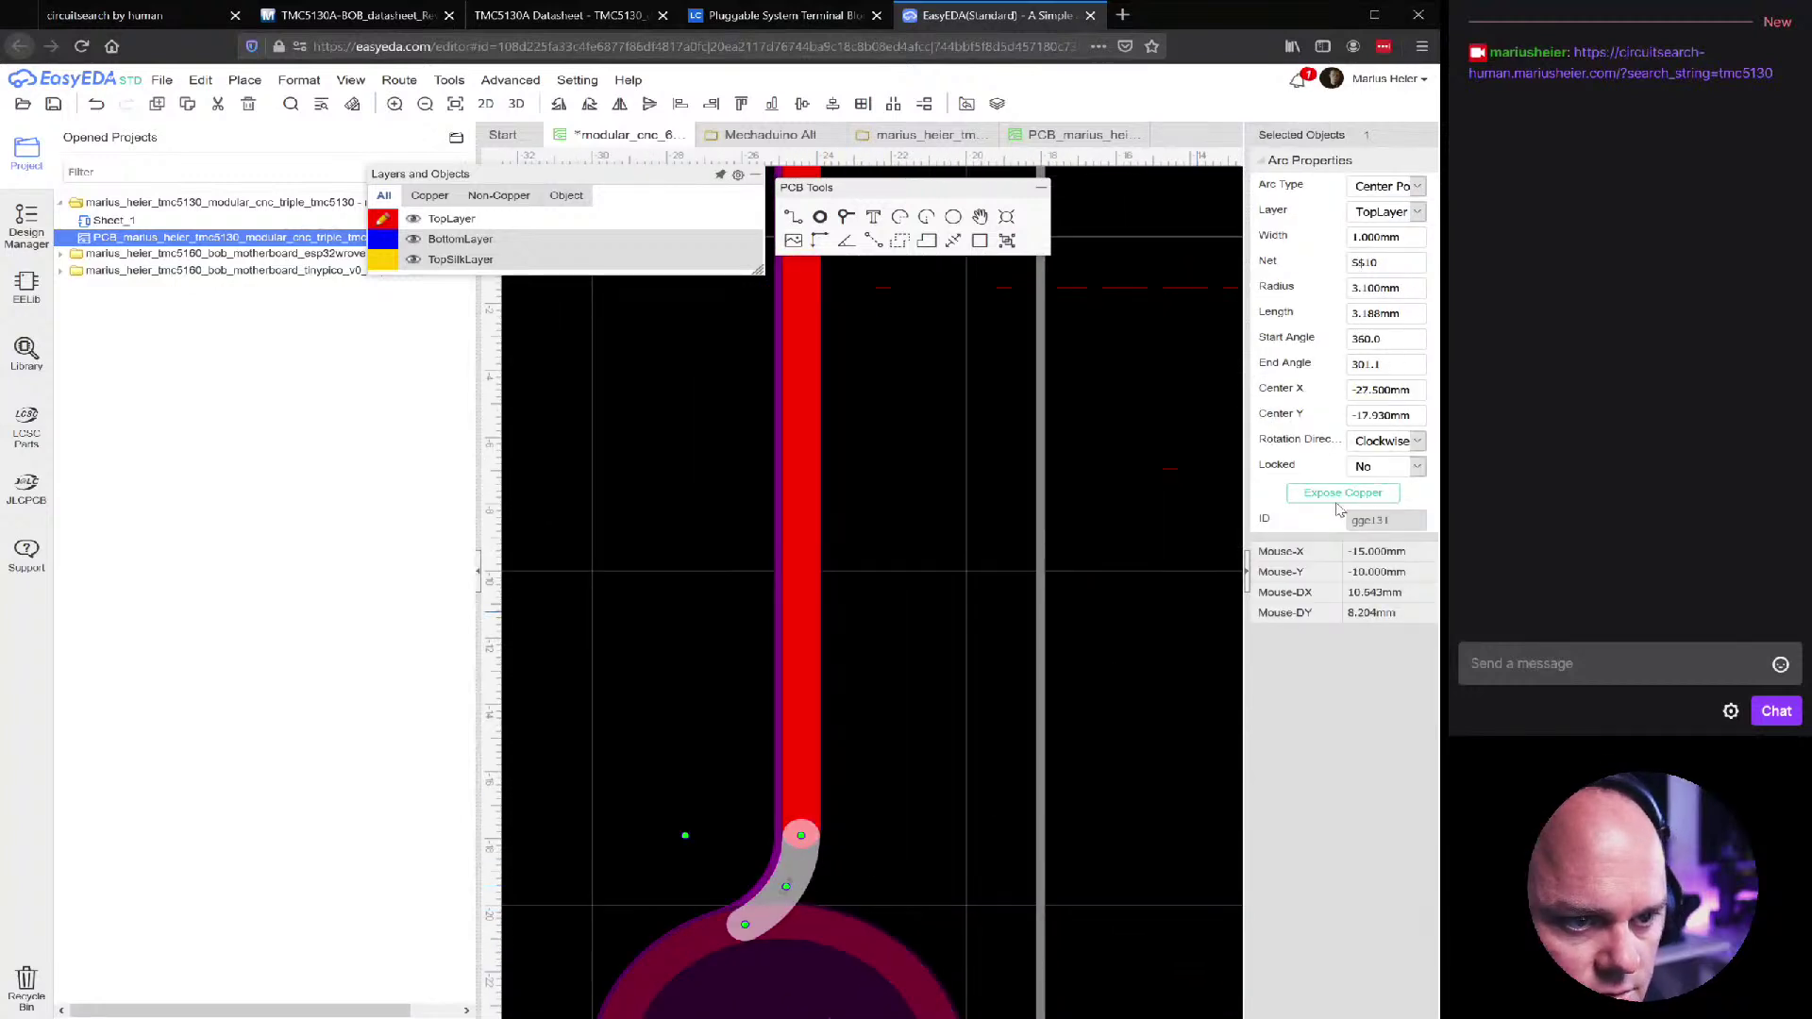
pyautogui.scroll(-3, 1085, 755)
pyautogui.scroll(1, 942, 747)
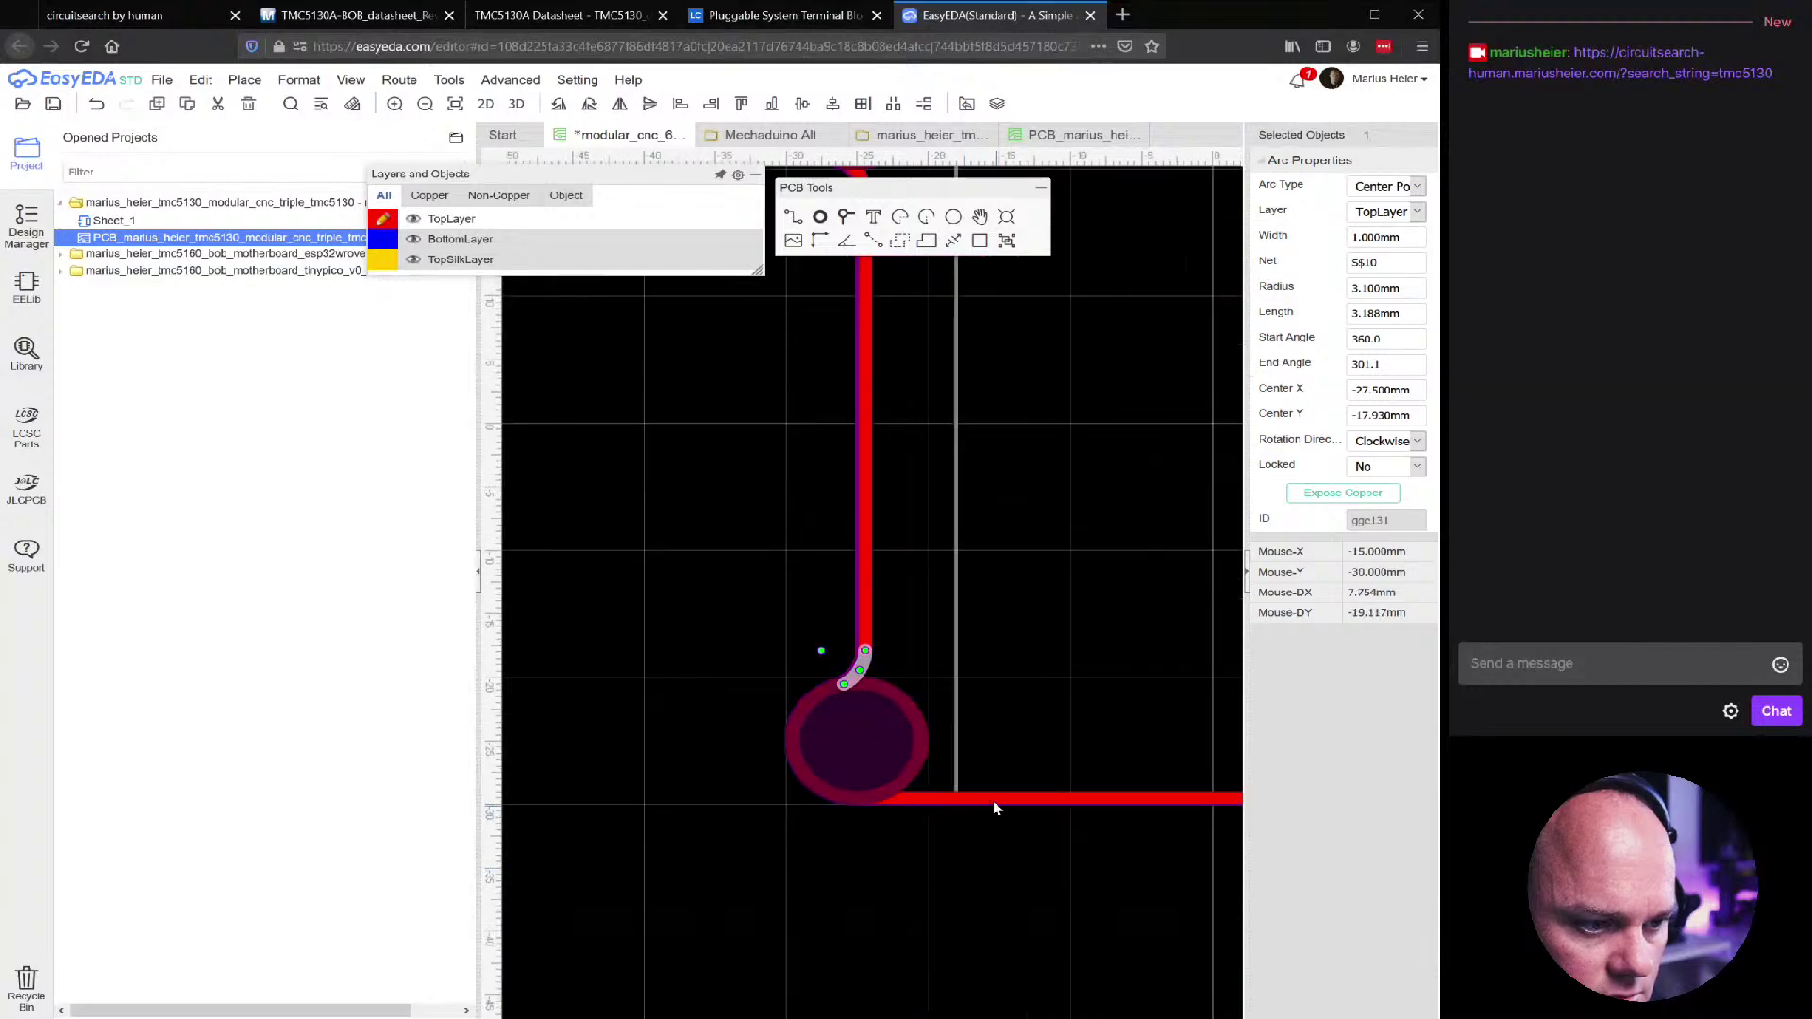
pyautogui.click(997, 800)
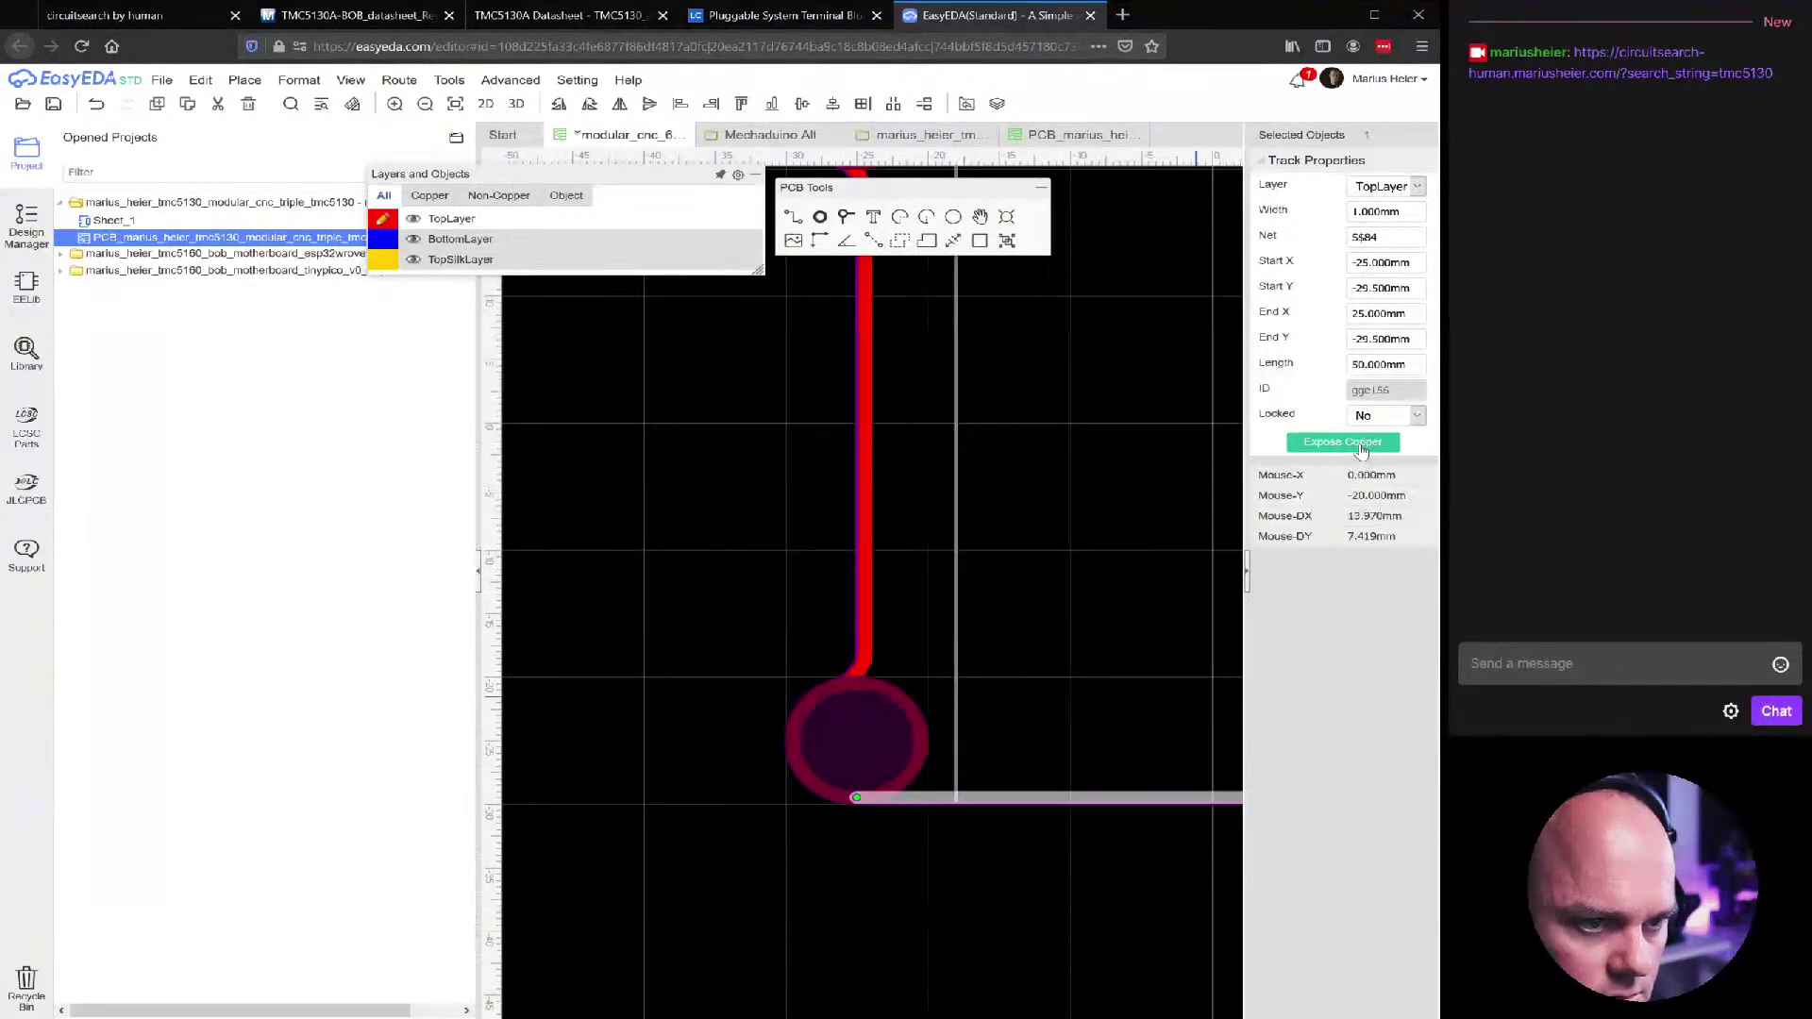
pyautogui.scroll(2, 1072, 716)
pyautogui.scroll(-3, 1059, 744)
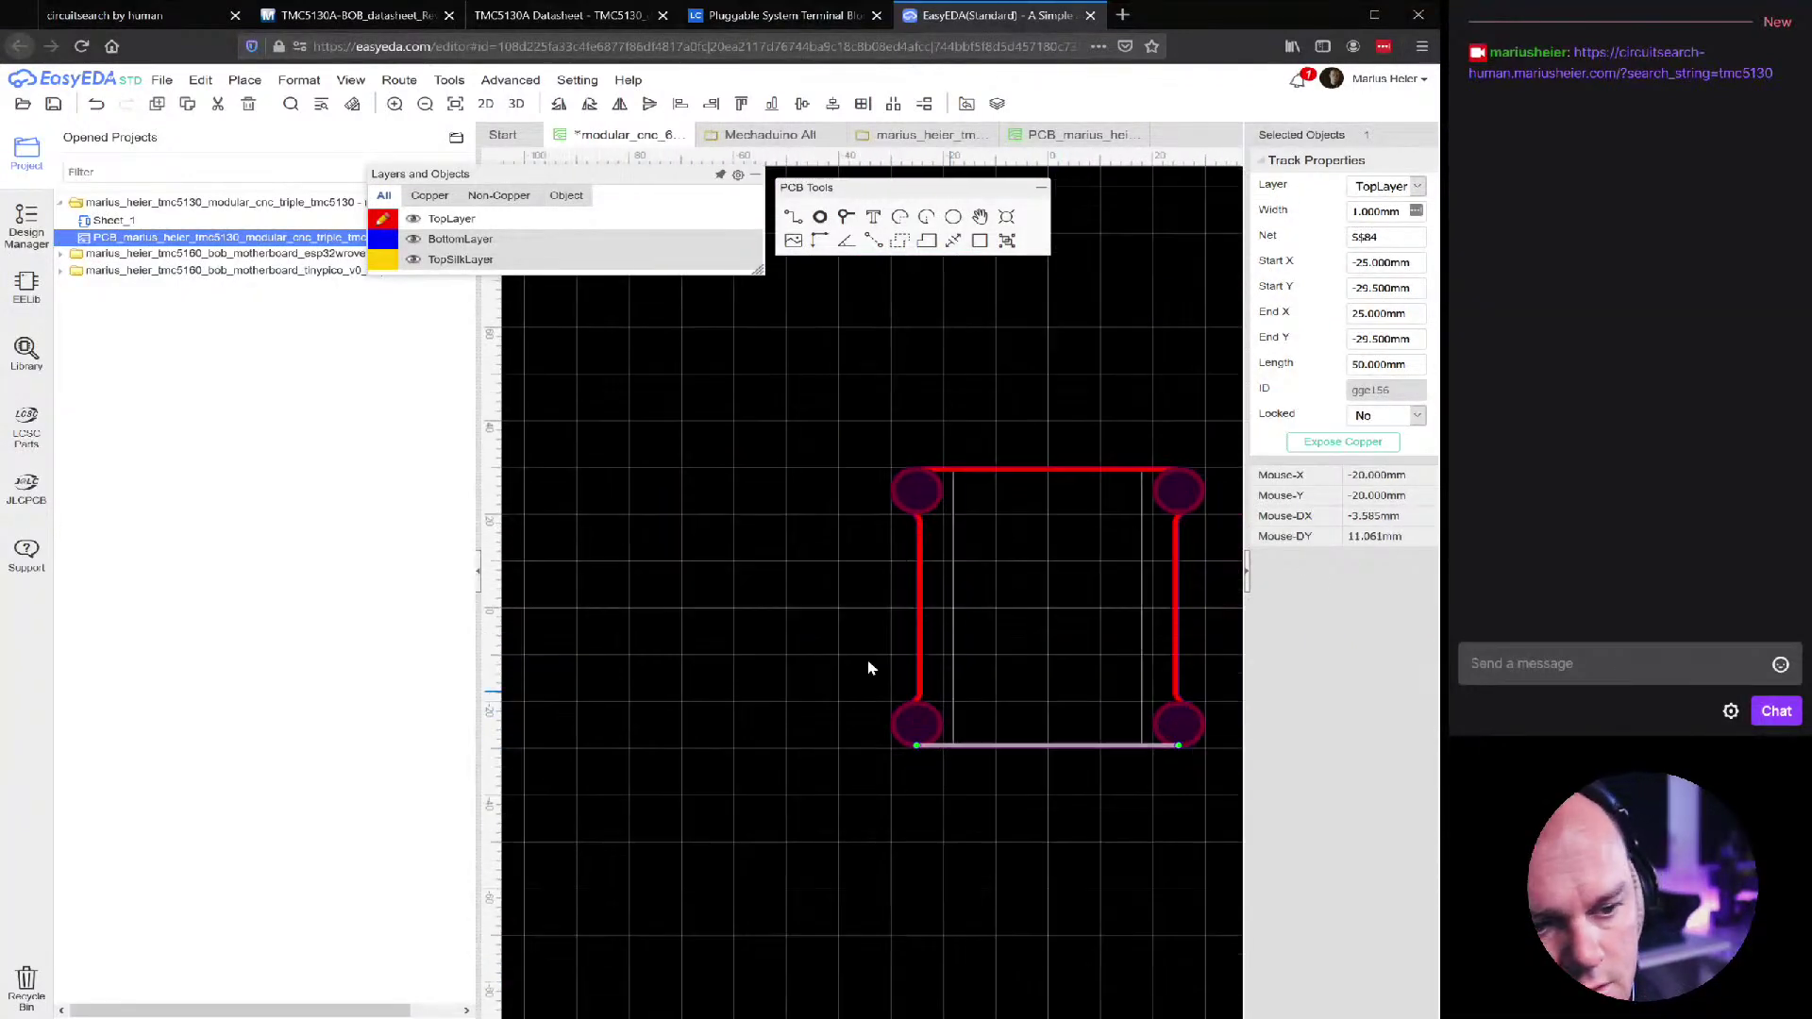
pyautogui.scroll(3, 1060, 604)
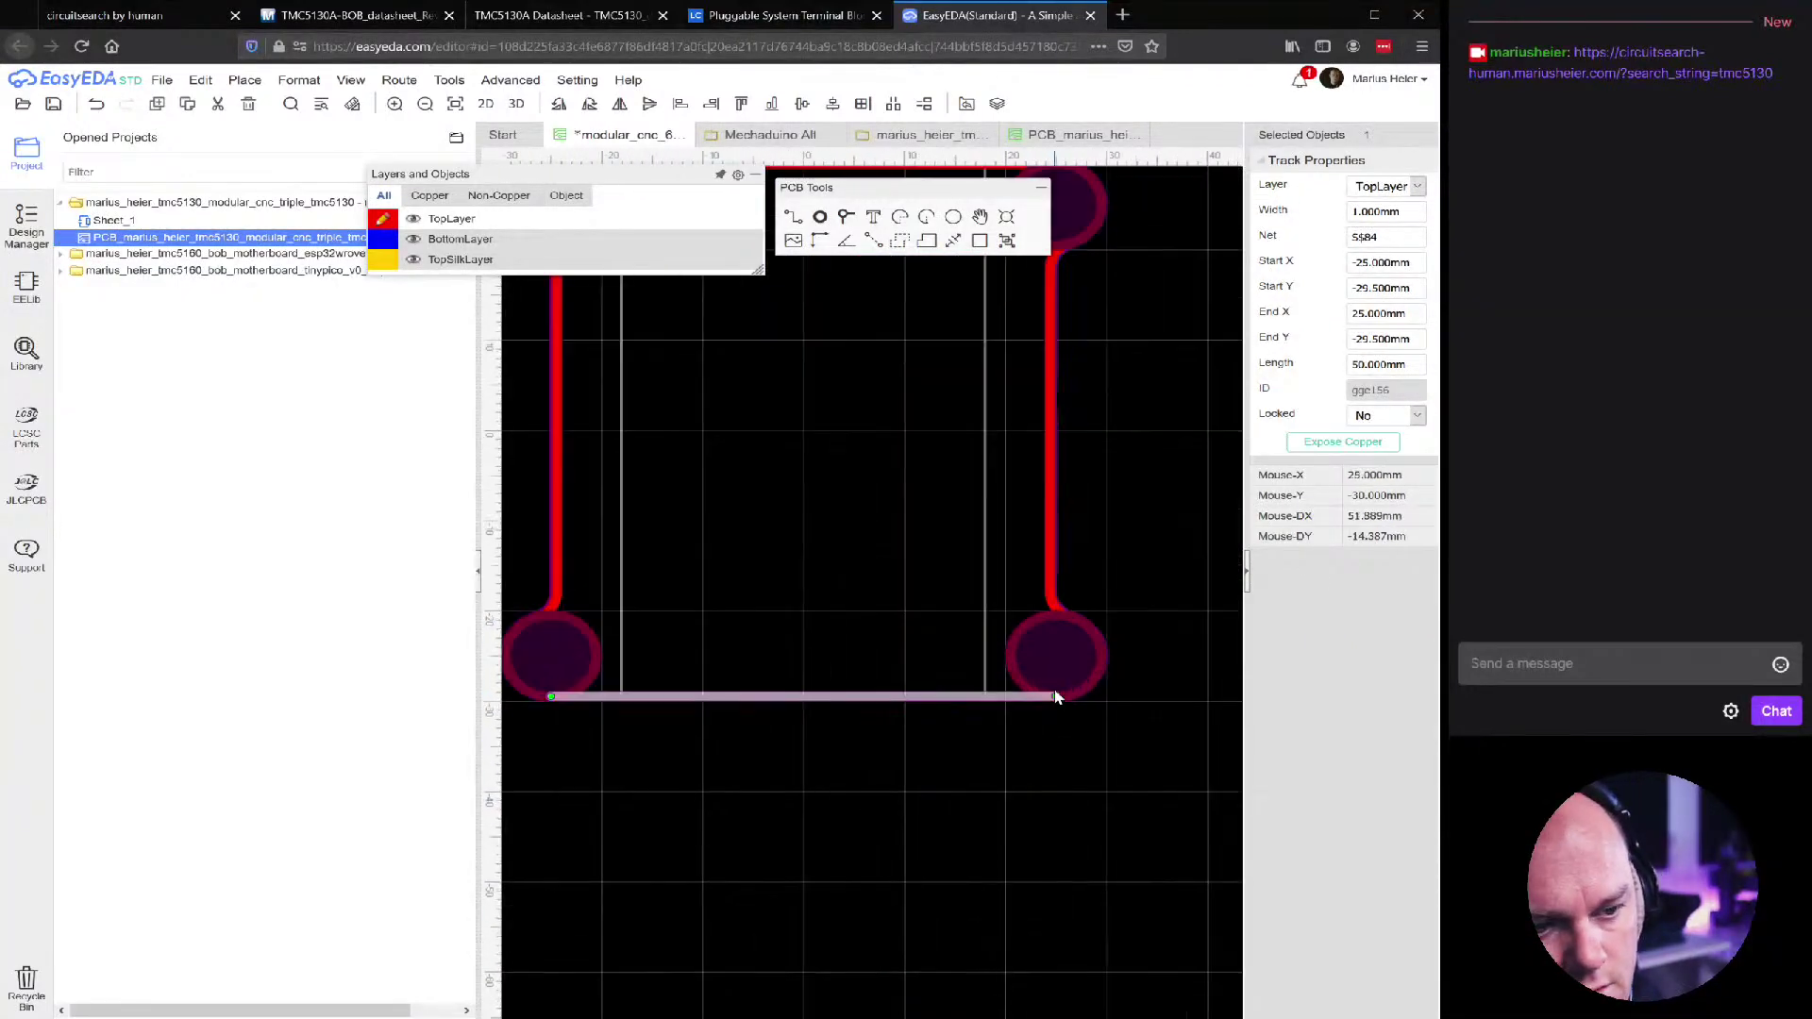
# Expose the copper of the lower-right transition arc, and check the properties of the right side track and lower-right ring
pyautogui.click(1059, 572)
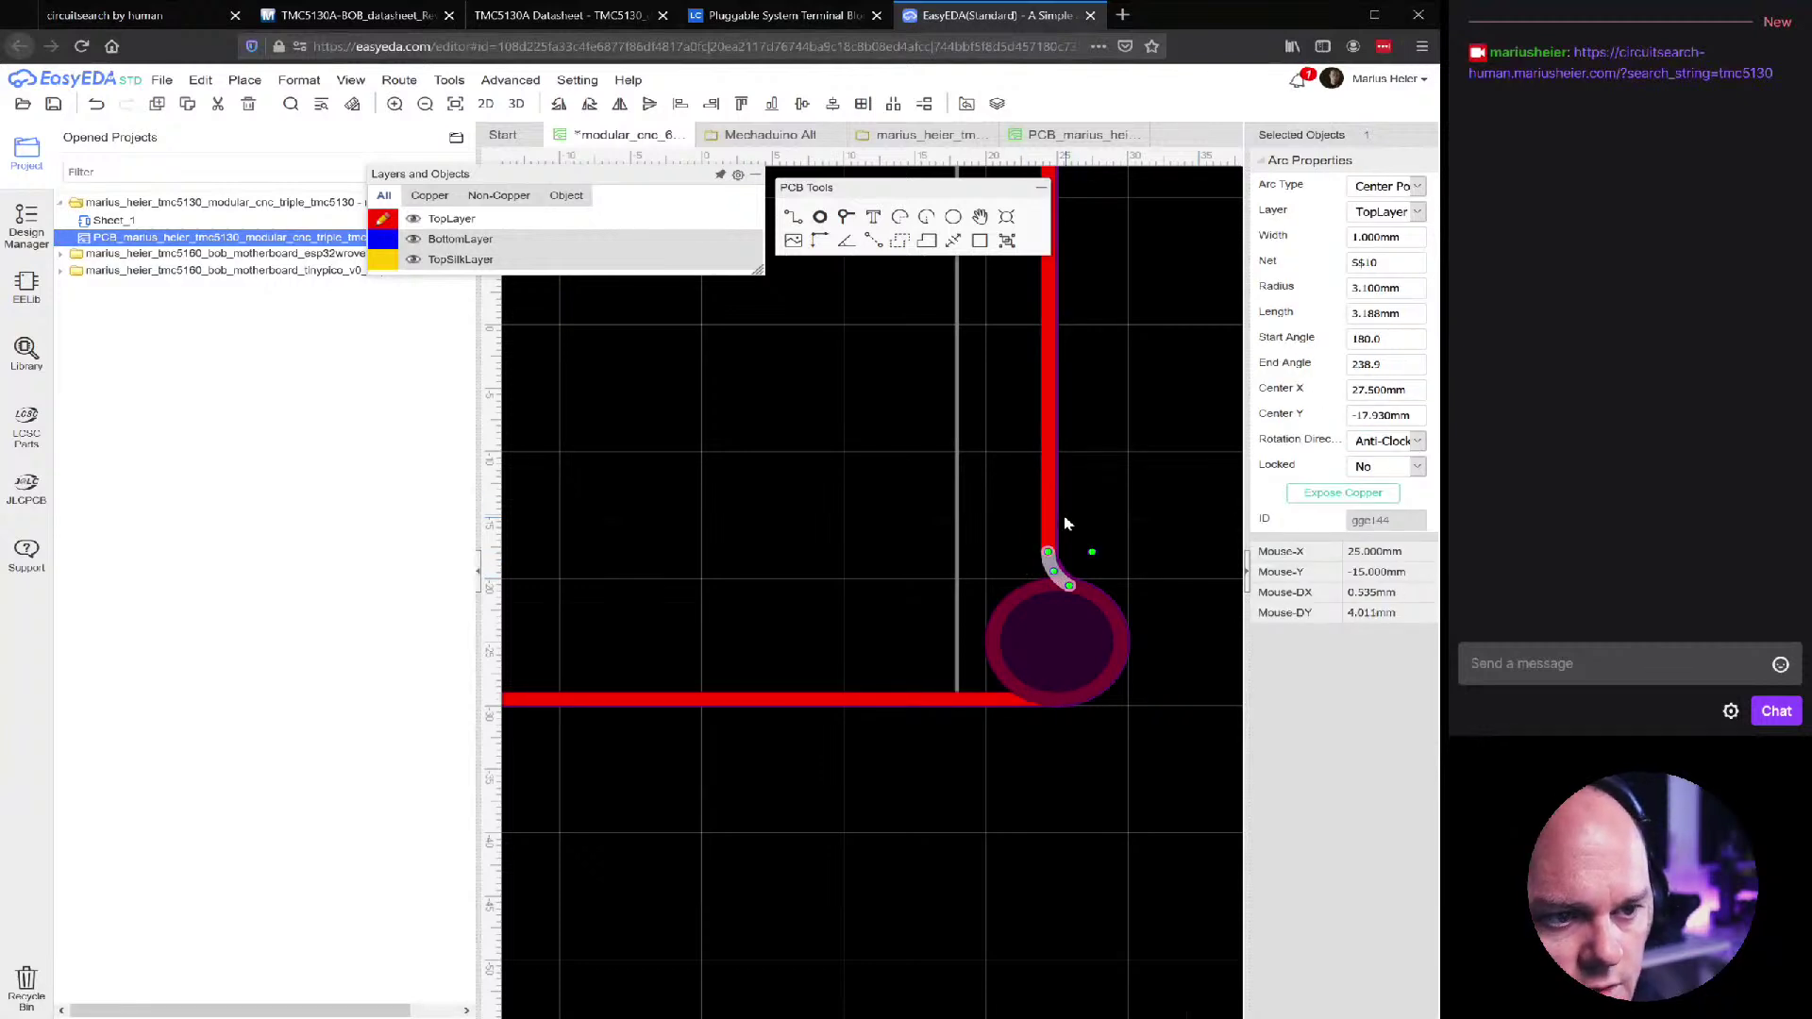
pyautogui.click(1049, 444)
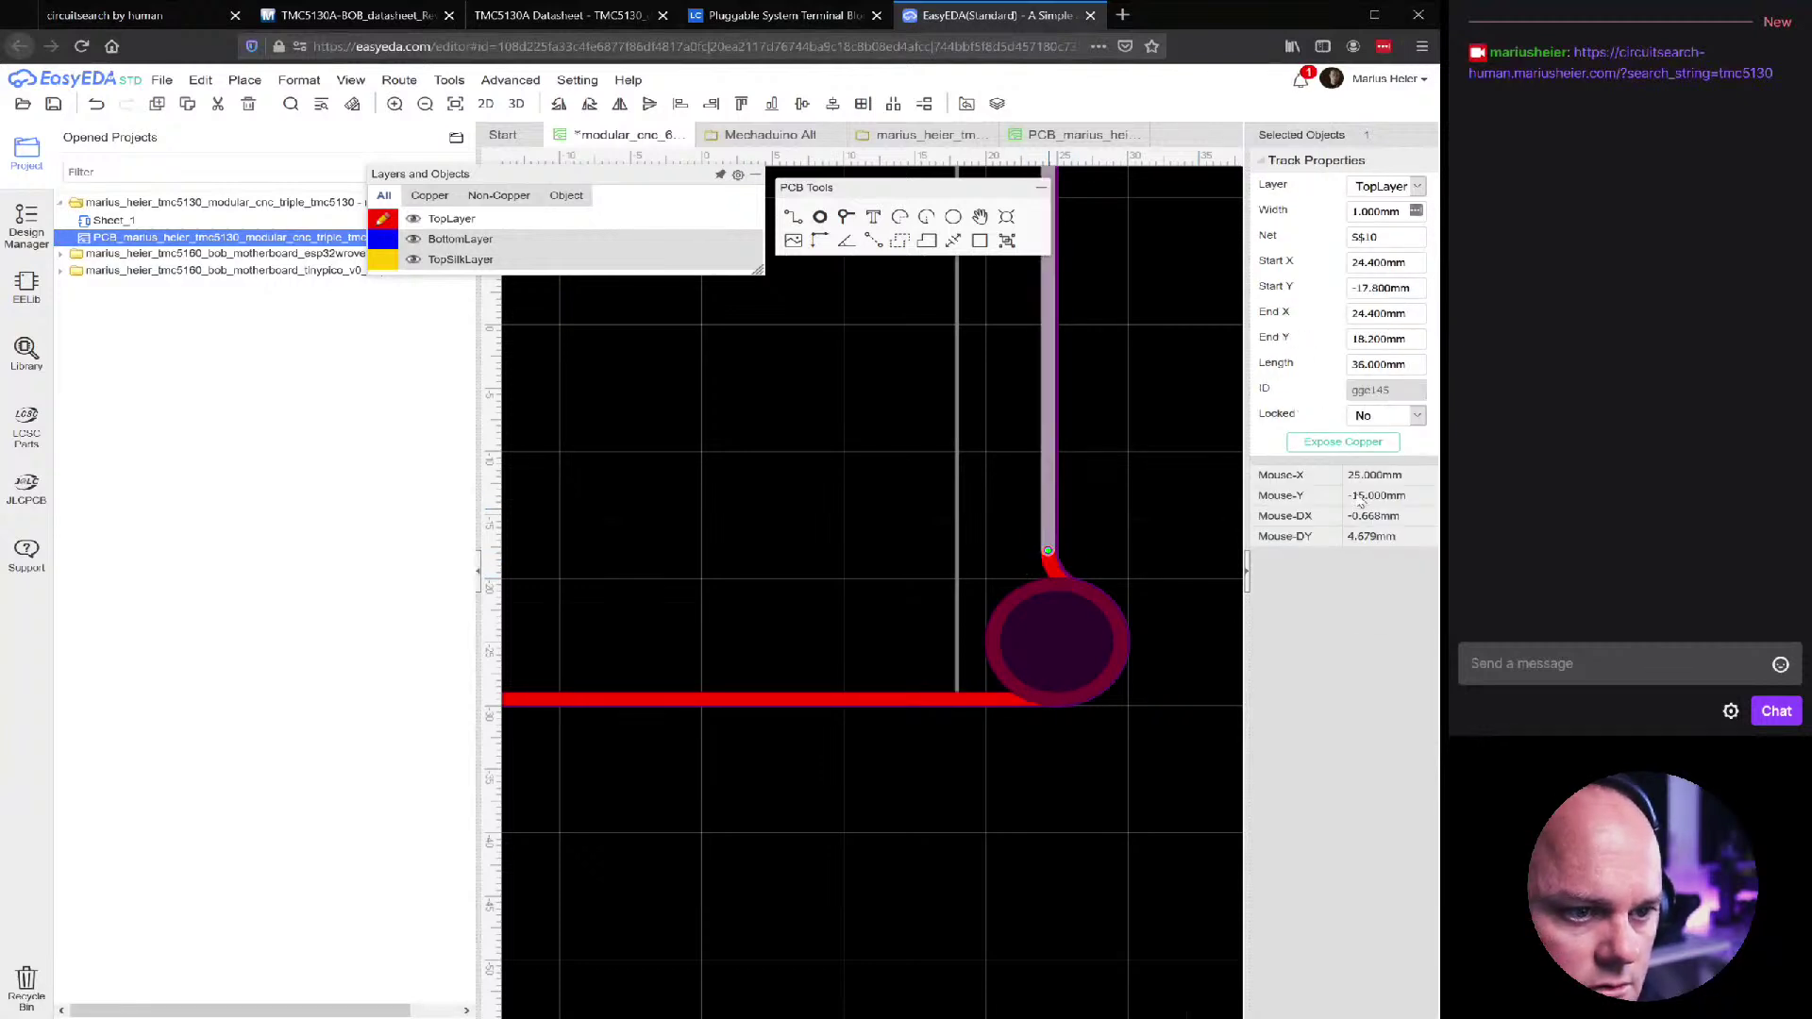
pyautogui.click(1104, 658)
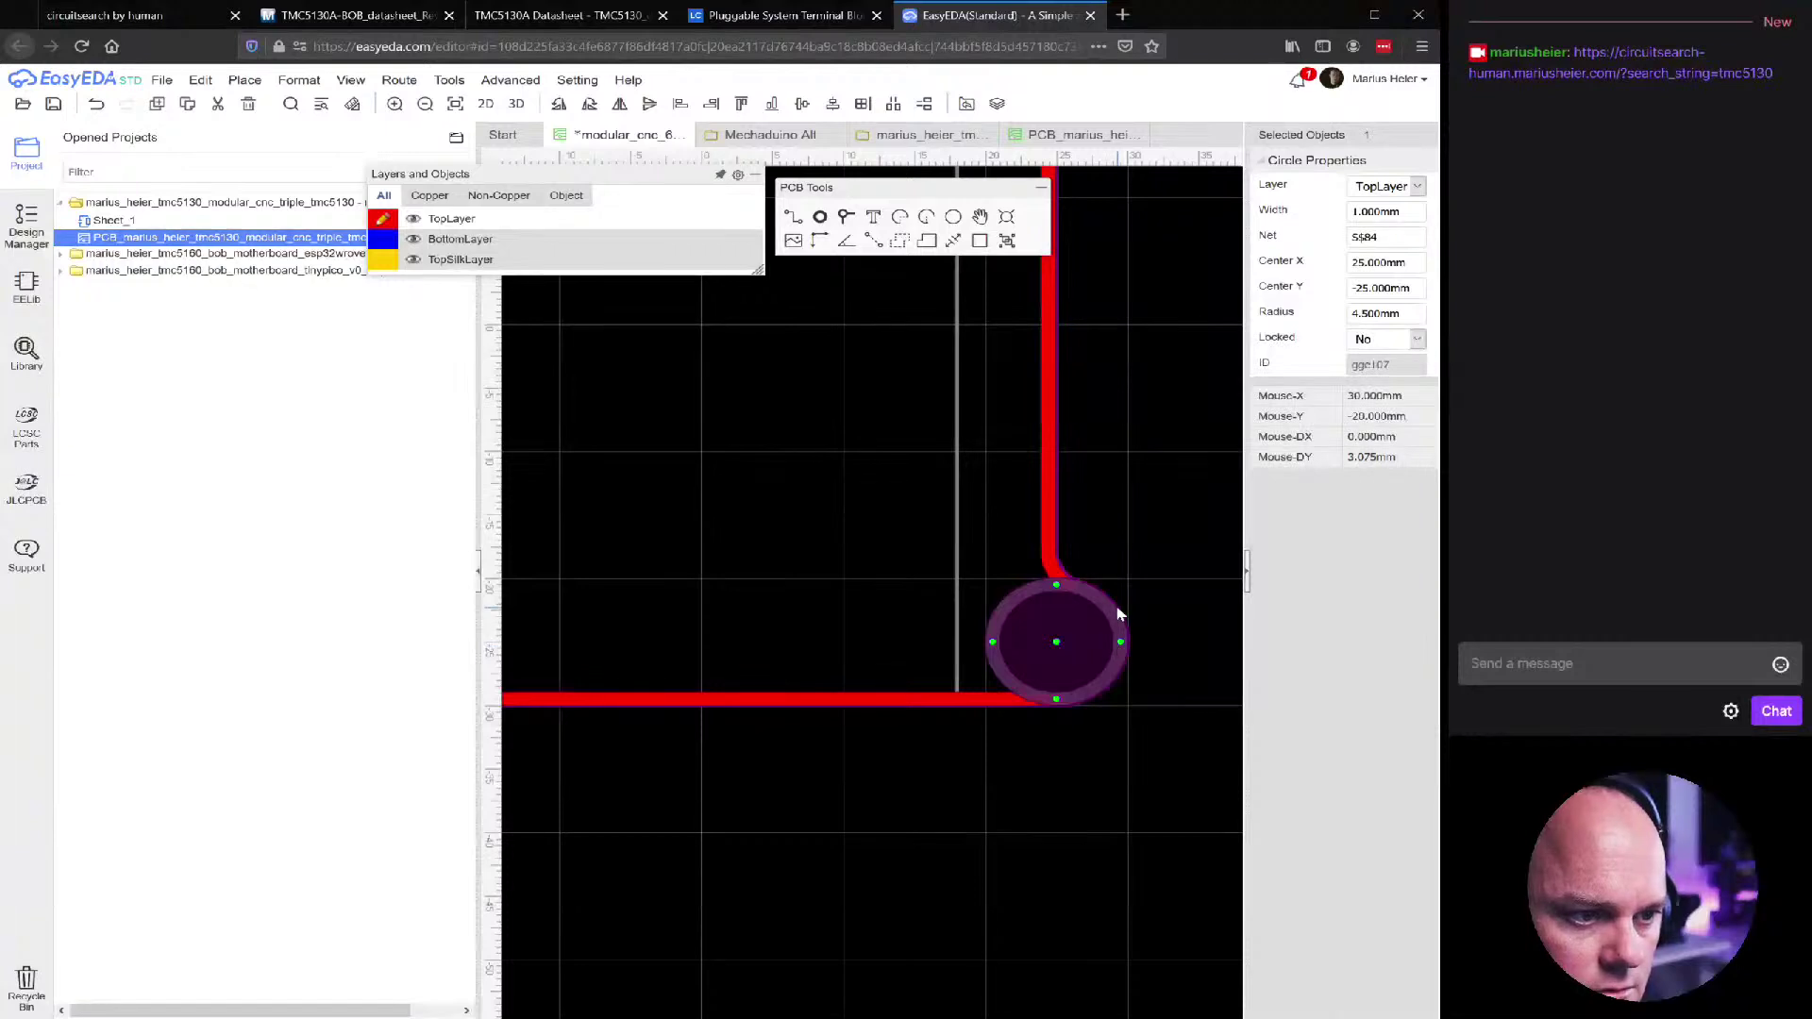
pyautogui.click(1141, 549)
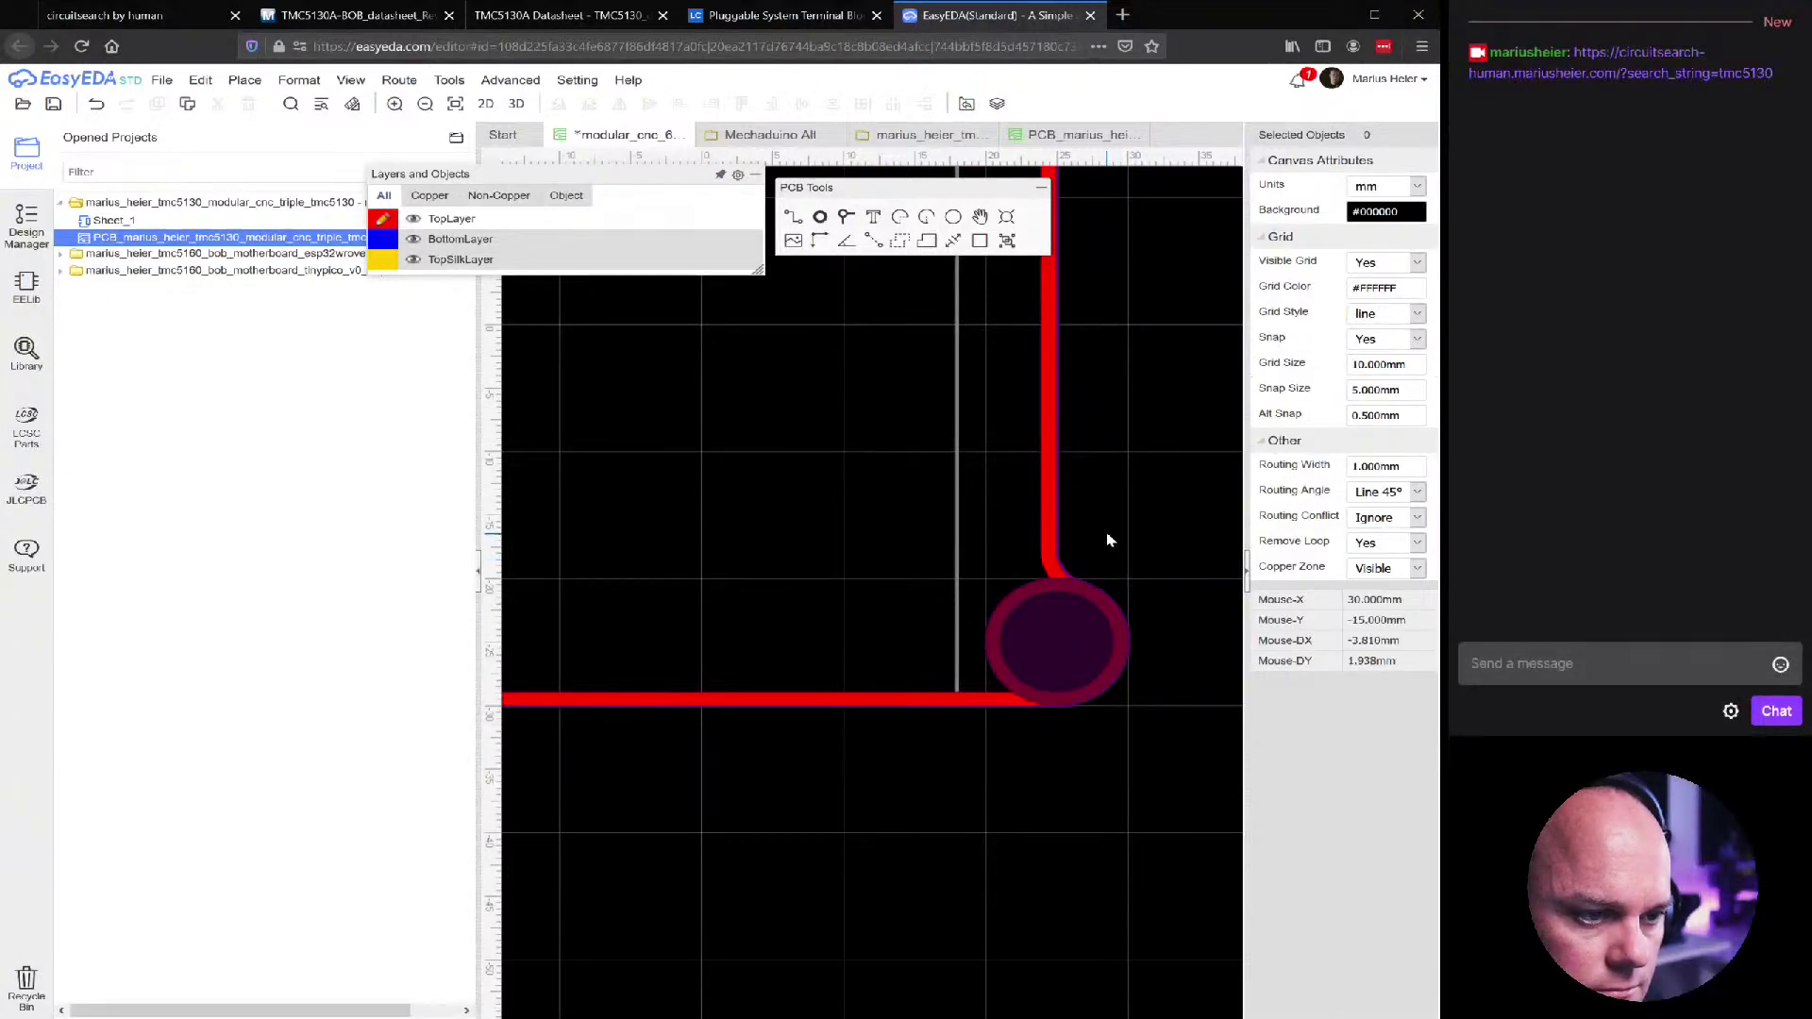
# Hide and reshow the TopLayer to check the exposed copper areas around the lower-right ring, and inspect the ring's properties
pyautogui.moveTo(564, 242)
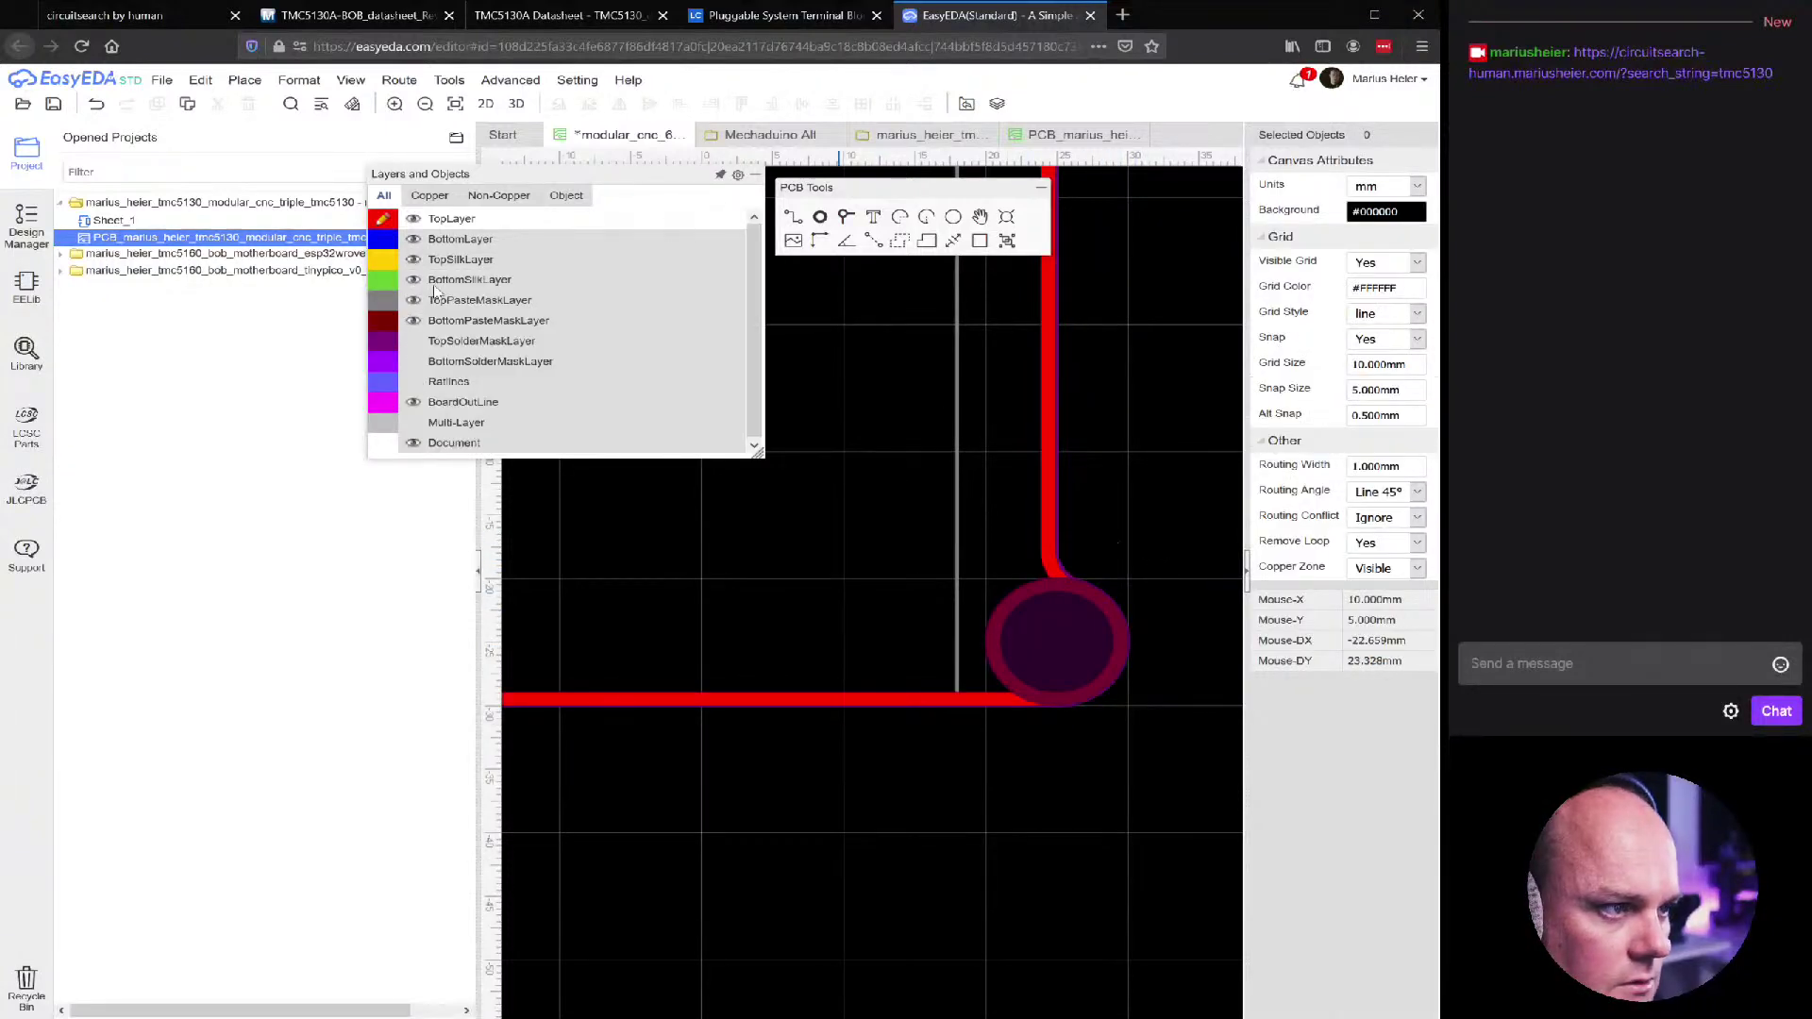
pyautogui.click(413, 218)
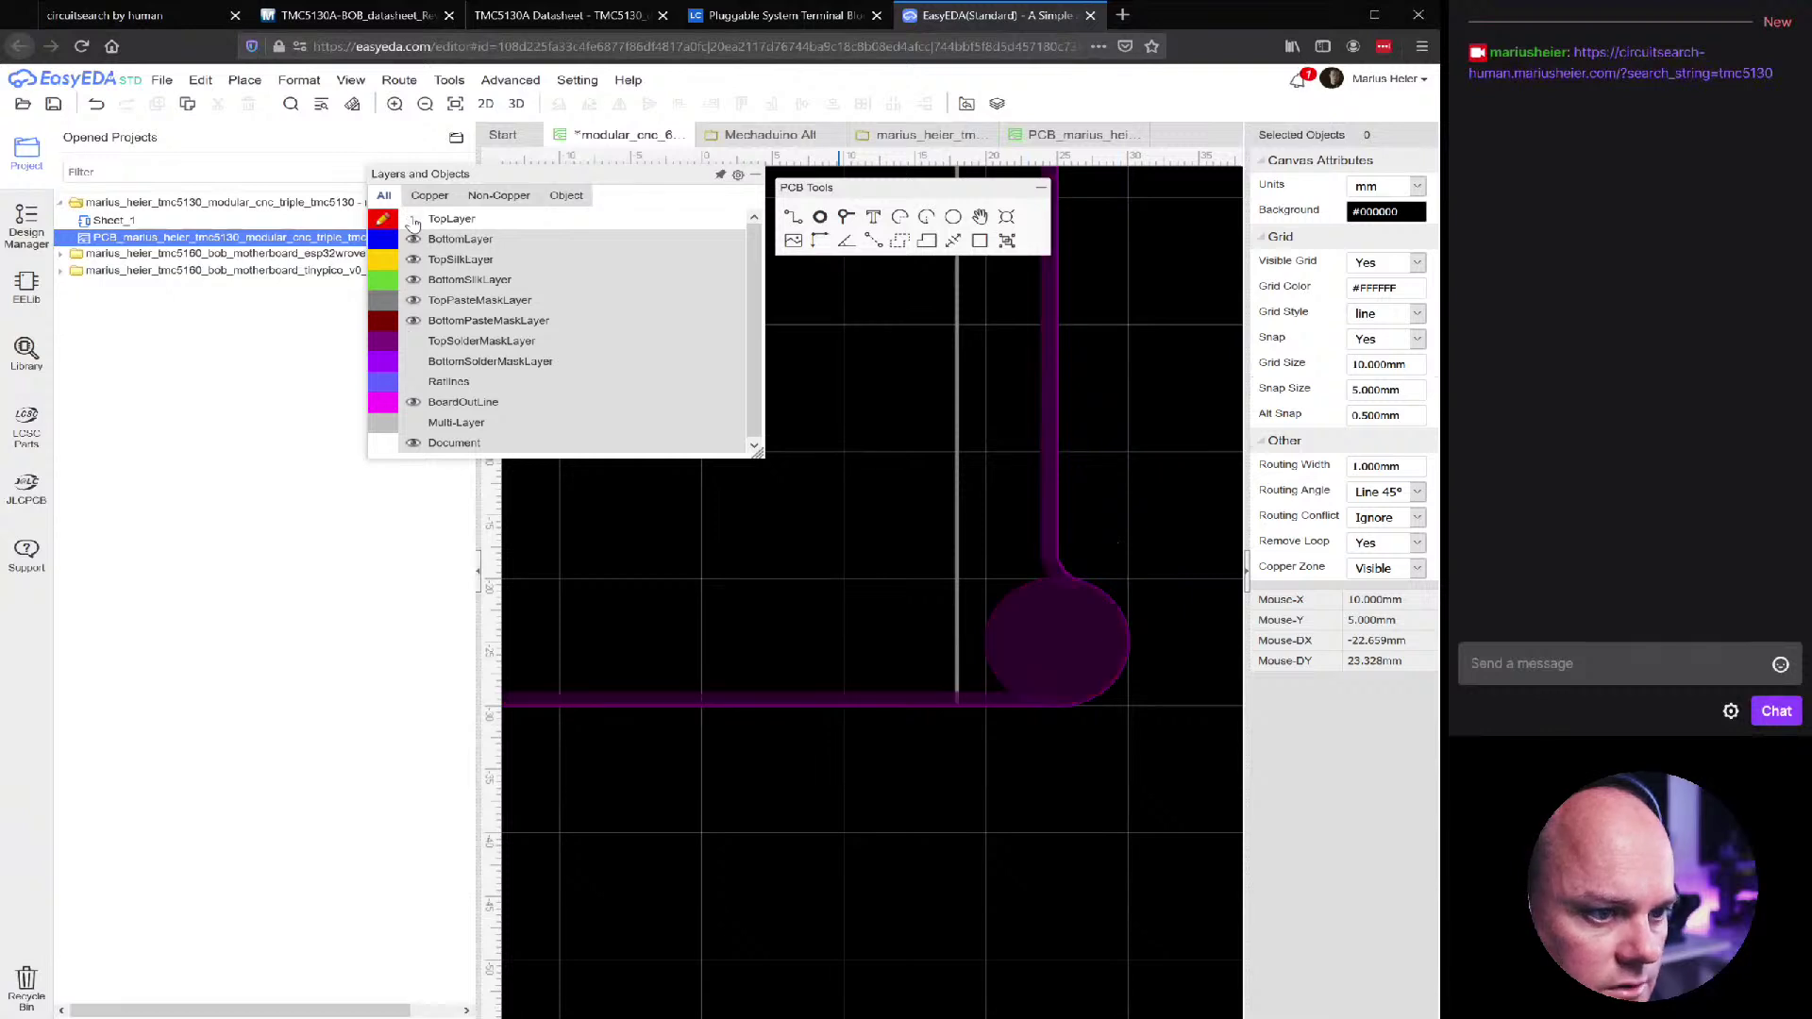
pyautogui.click(412, 218)
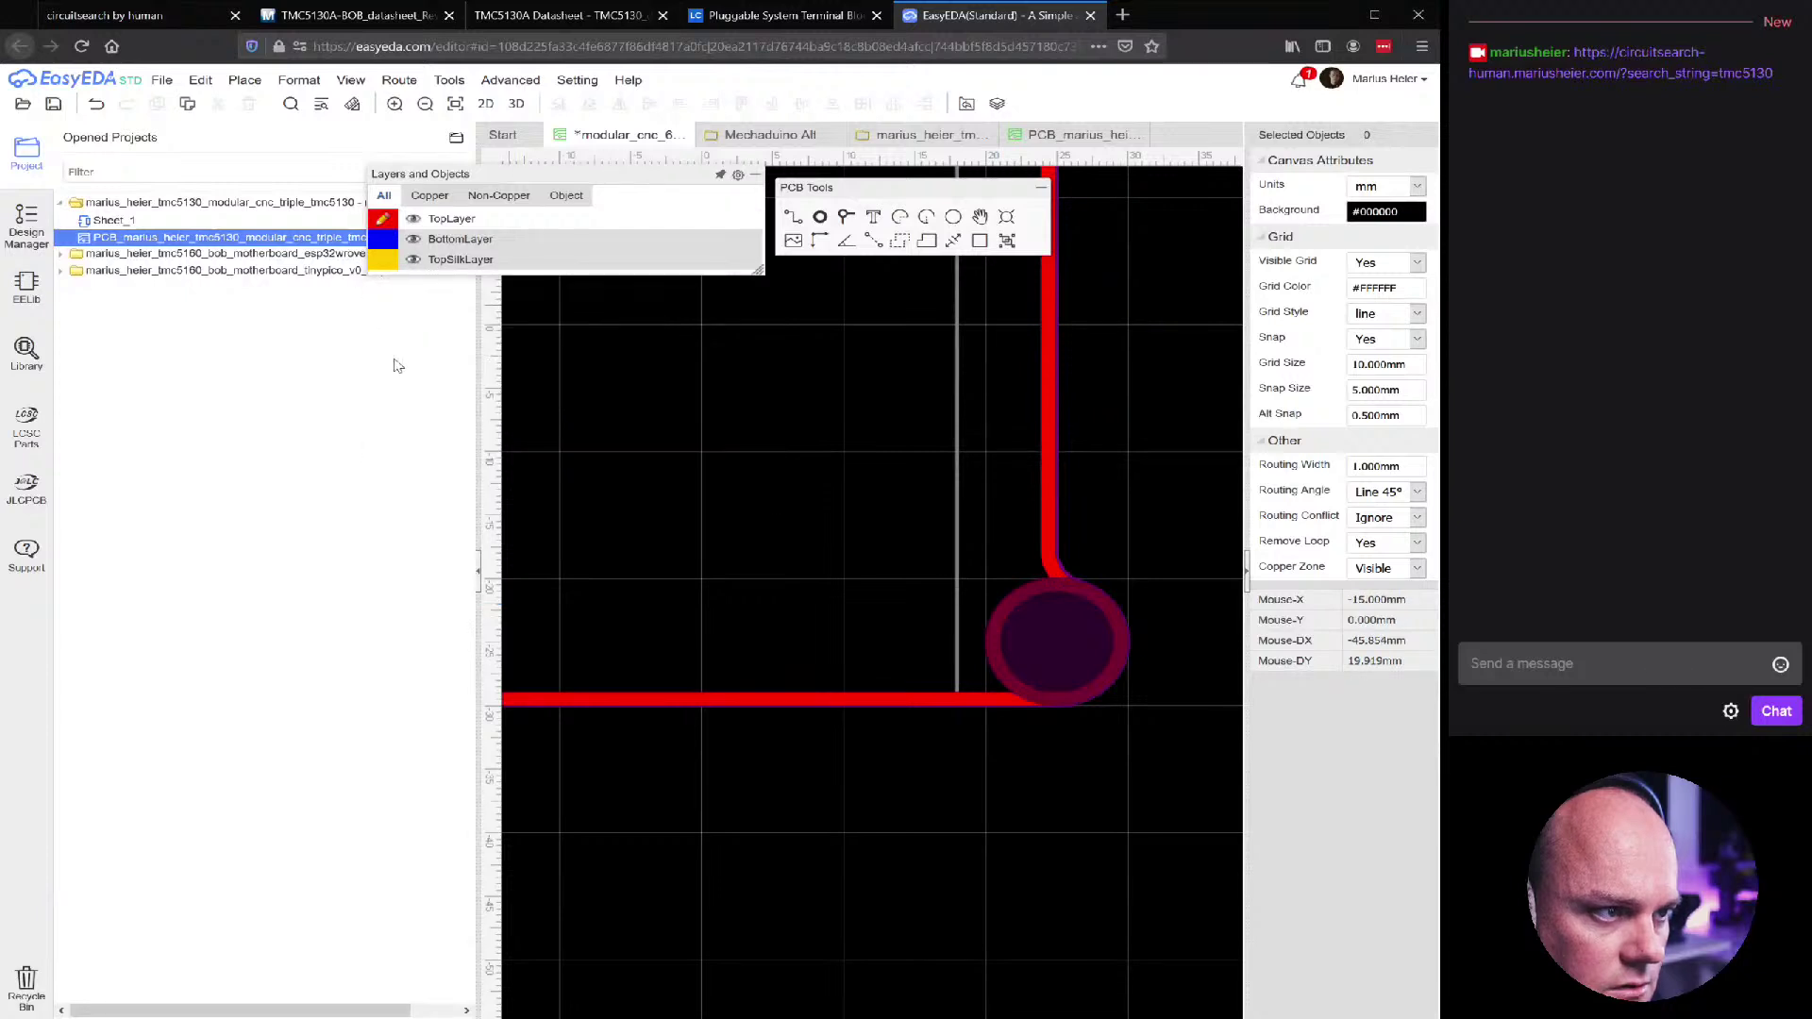
pyautogui.click(1017, 602)
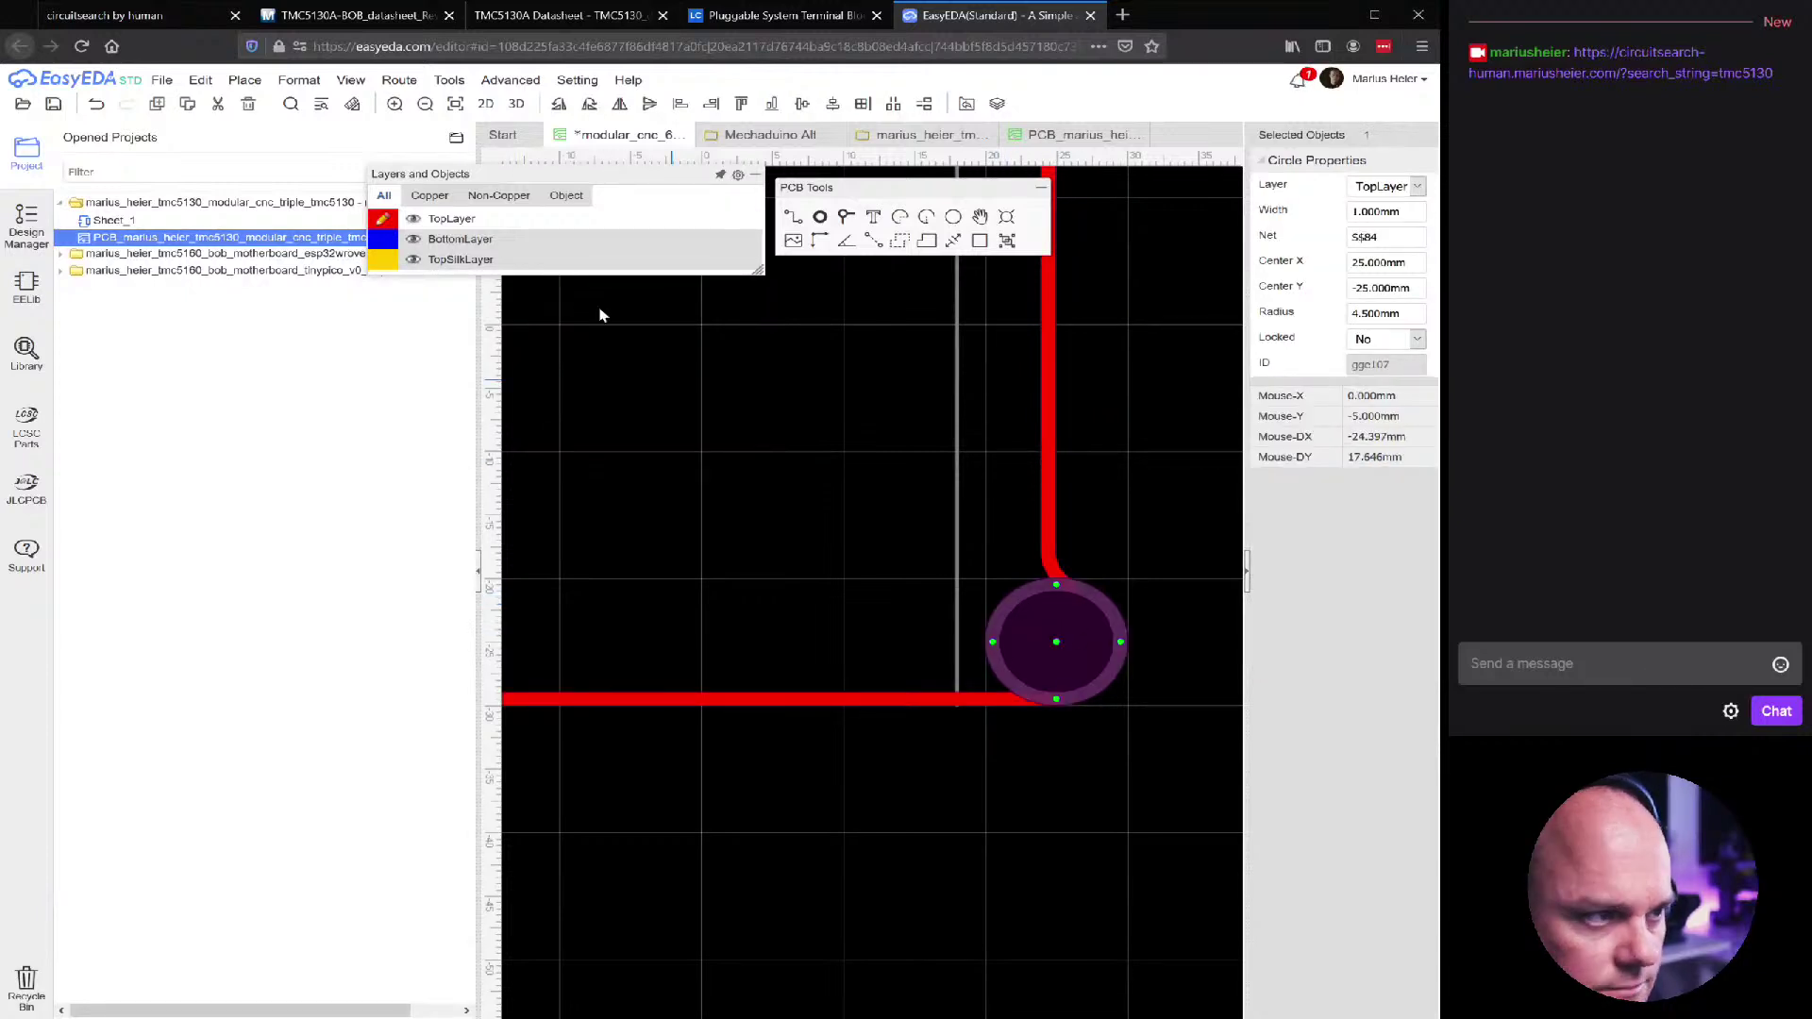
pyautogui.moveTo(423, 380)
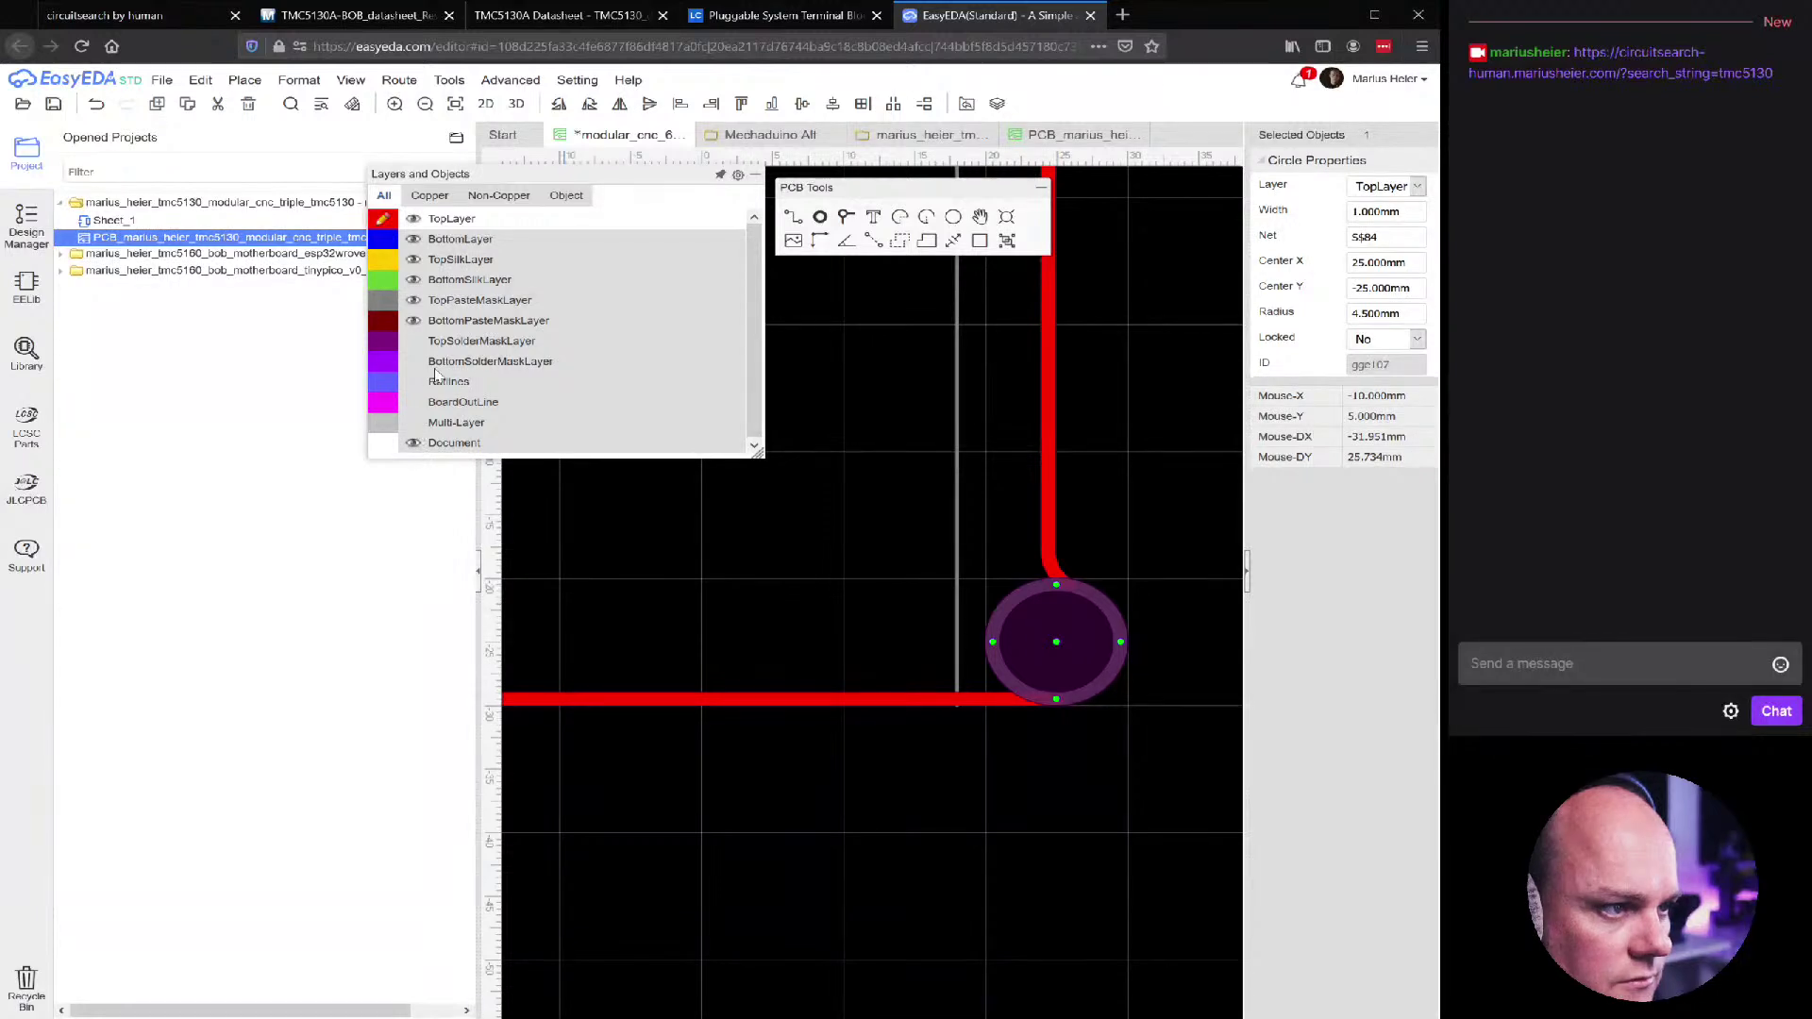
pyautogui.click(1044, 586)
pyautogui.click(1038, 597)
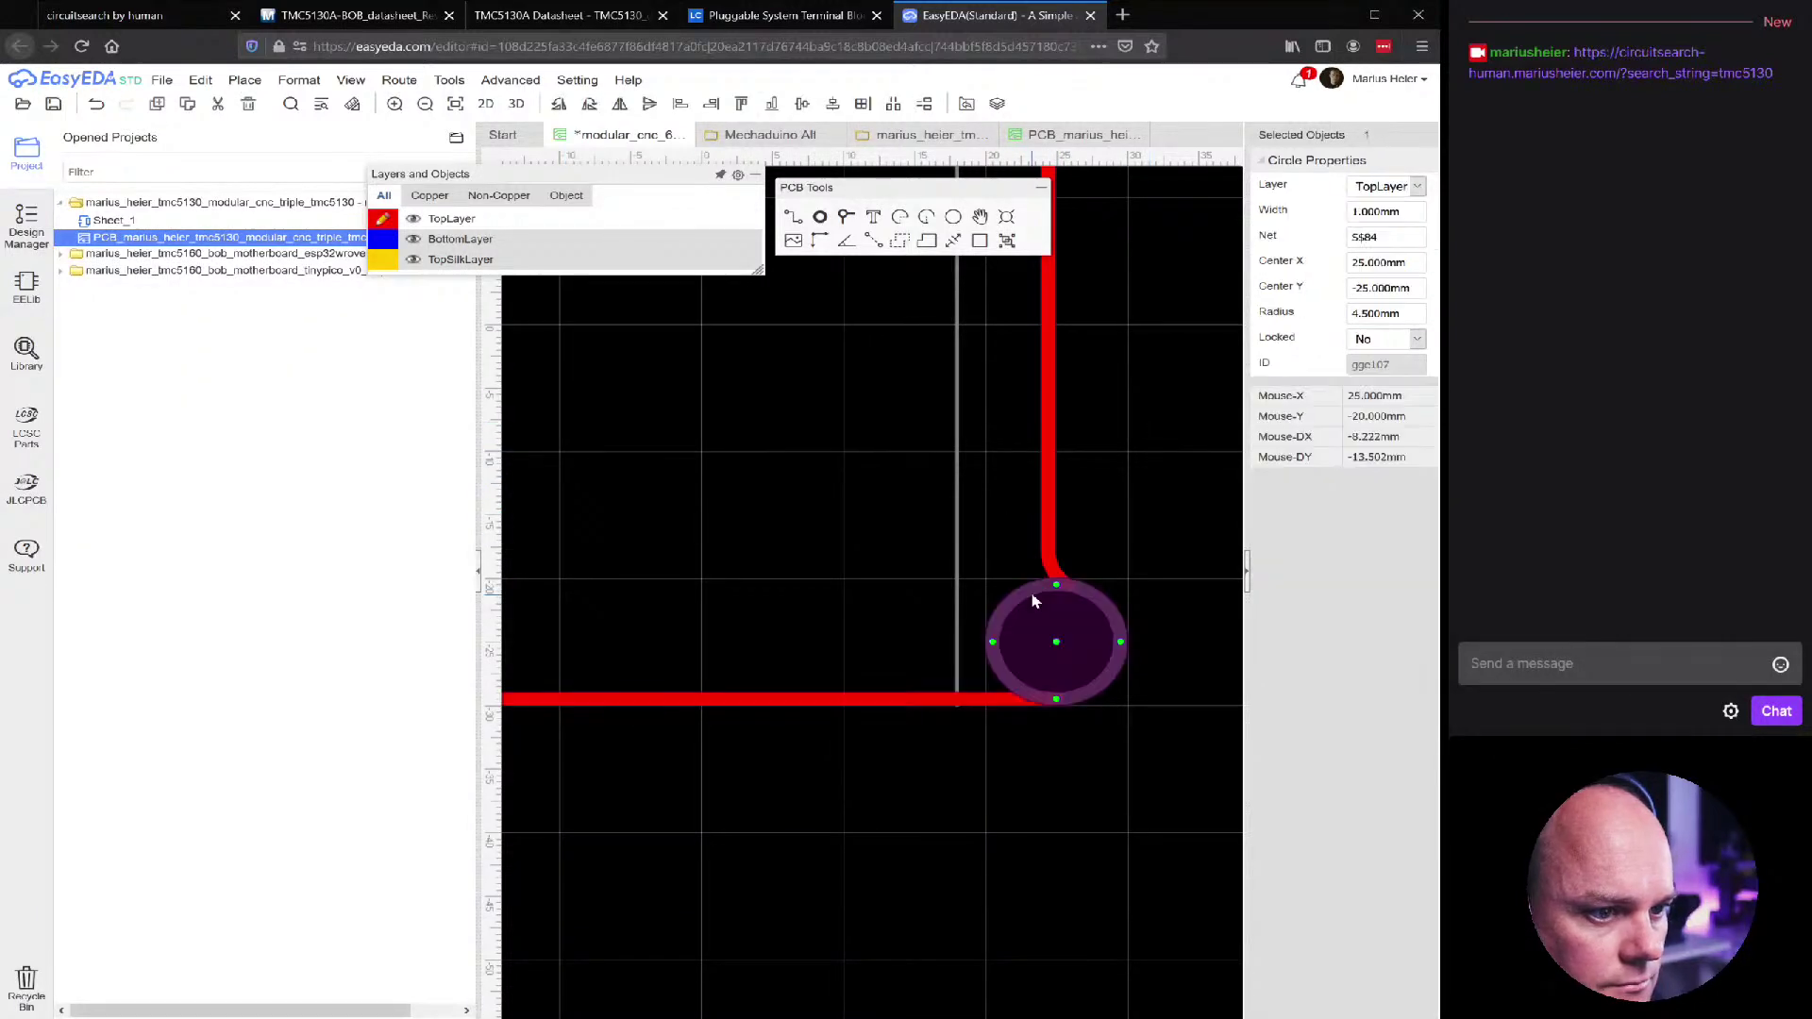
pyautogui.click(1056, 638)
pyautogui.click(1090, 686)
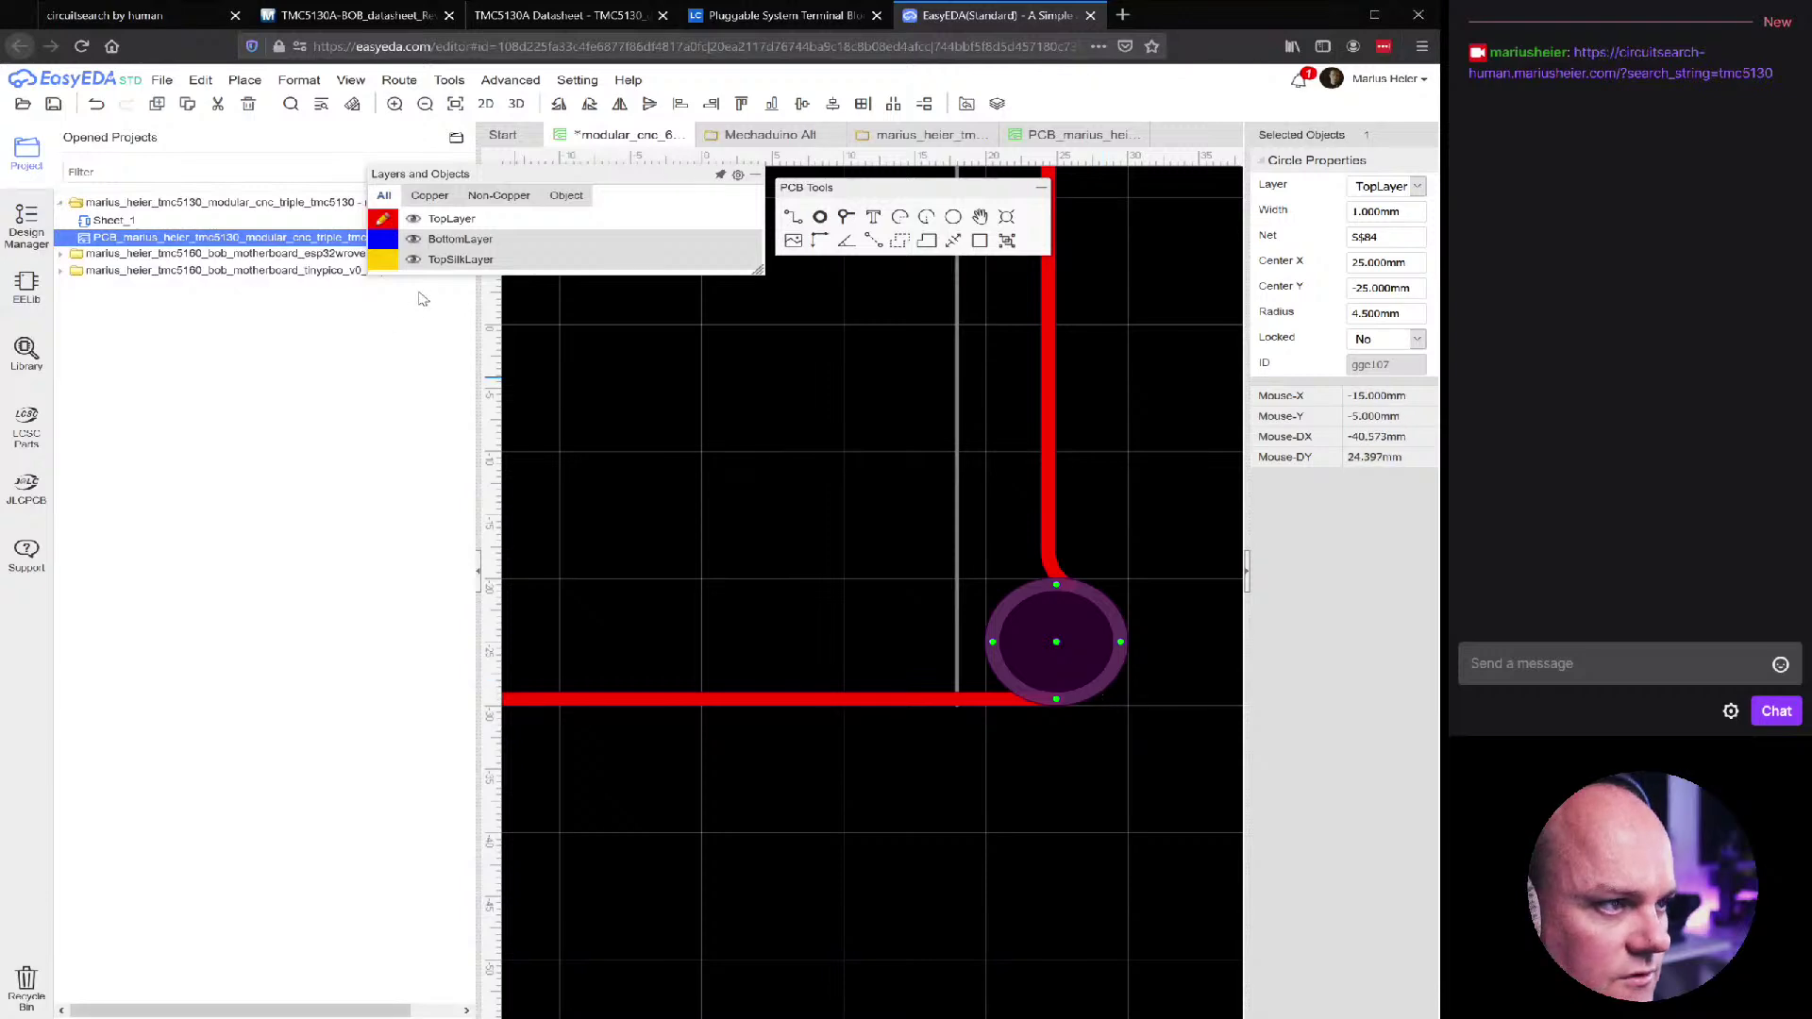
# Save the board and open its 2D photo view
pyautogui.scroll(-1, 1123, 672)
pyautogui.scroll(-1, 1123, 671)
pyautogui.click(966, 853)
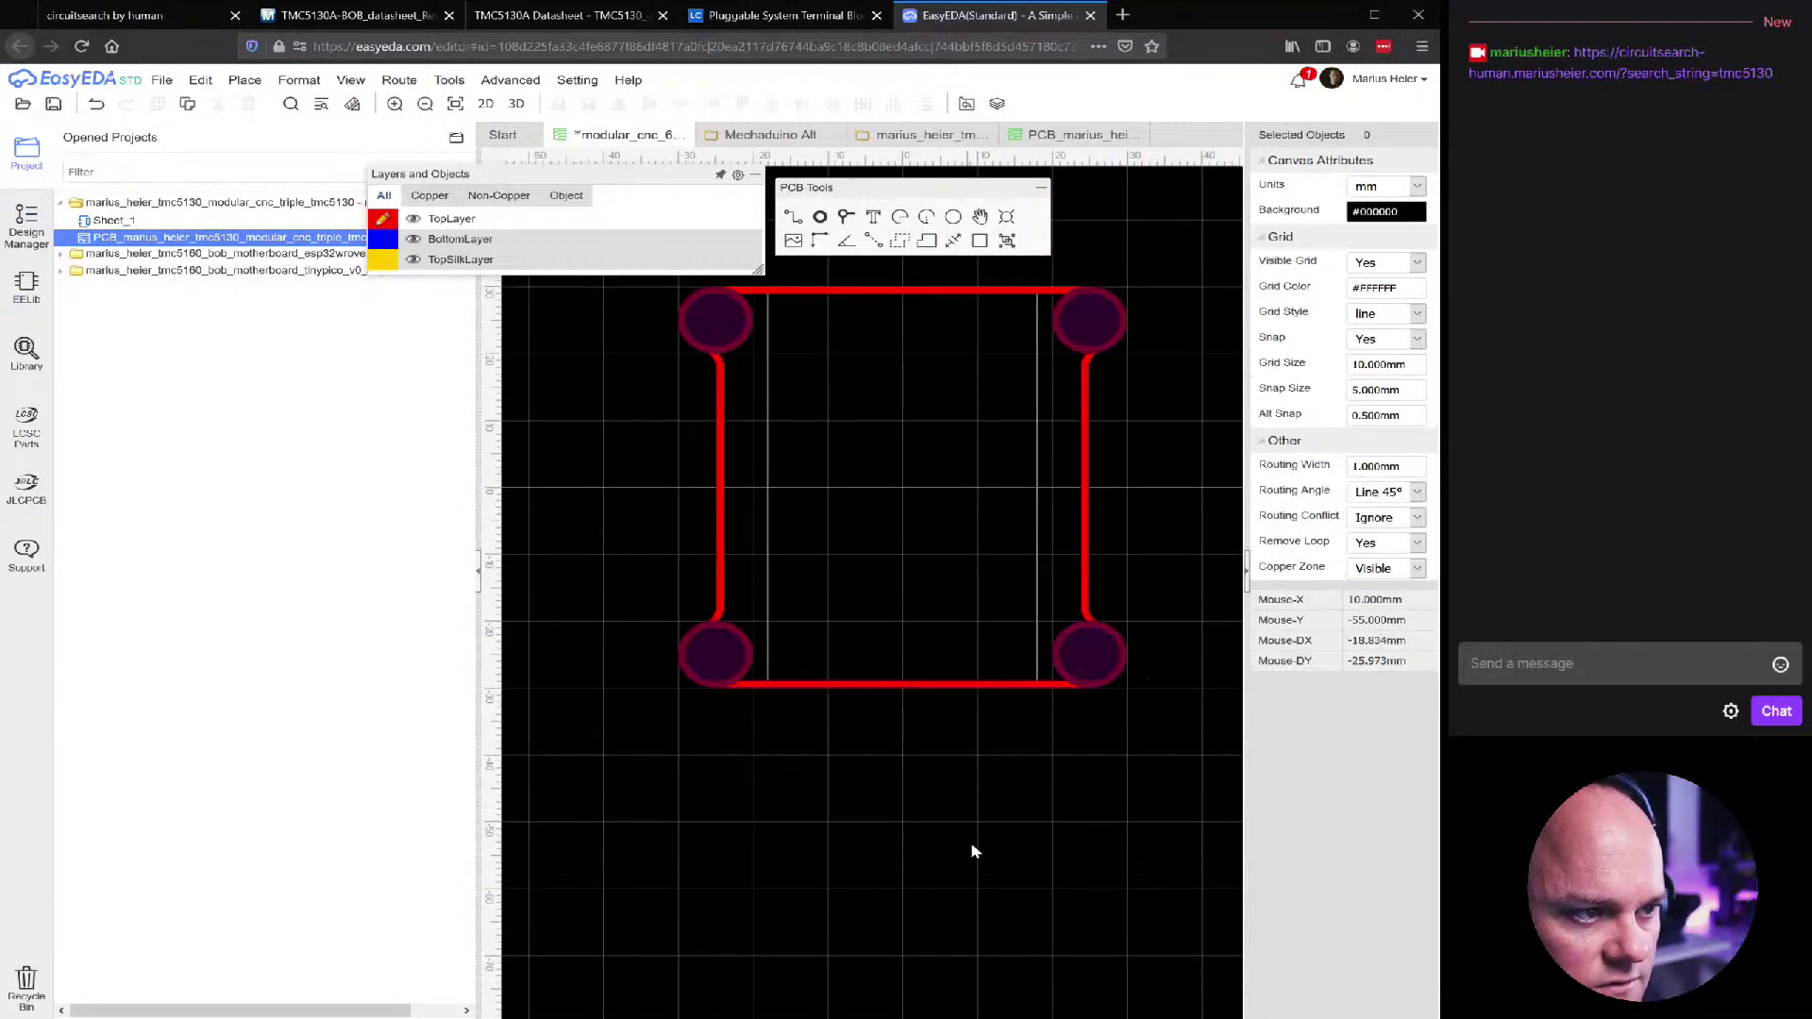
pyautogui.moveTo(698, 224)
pyautogui.hotkey('ctrl', 's')
pyautogui.click(500, 105)
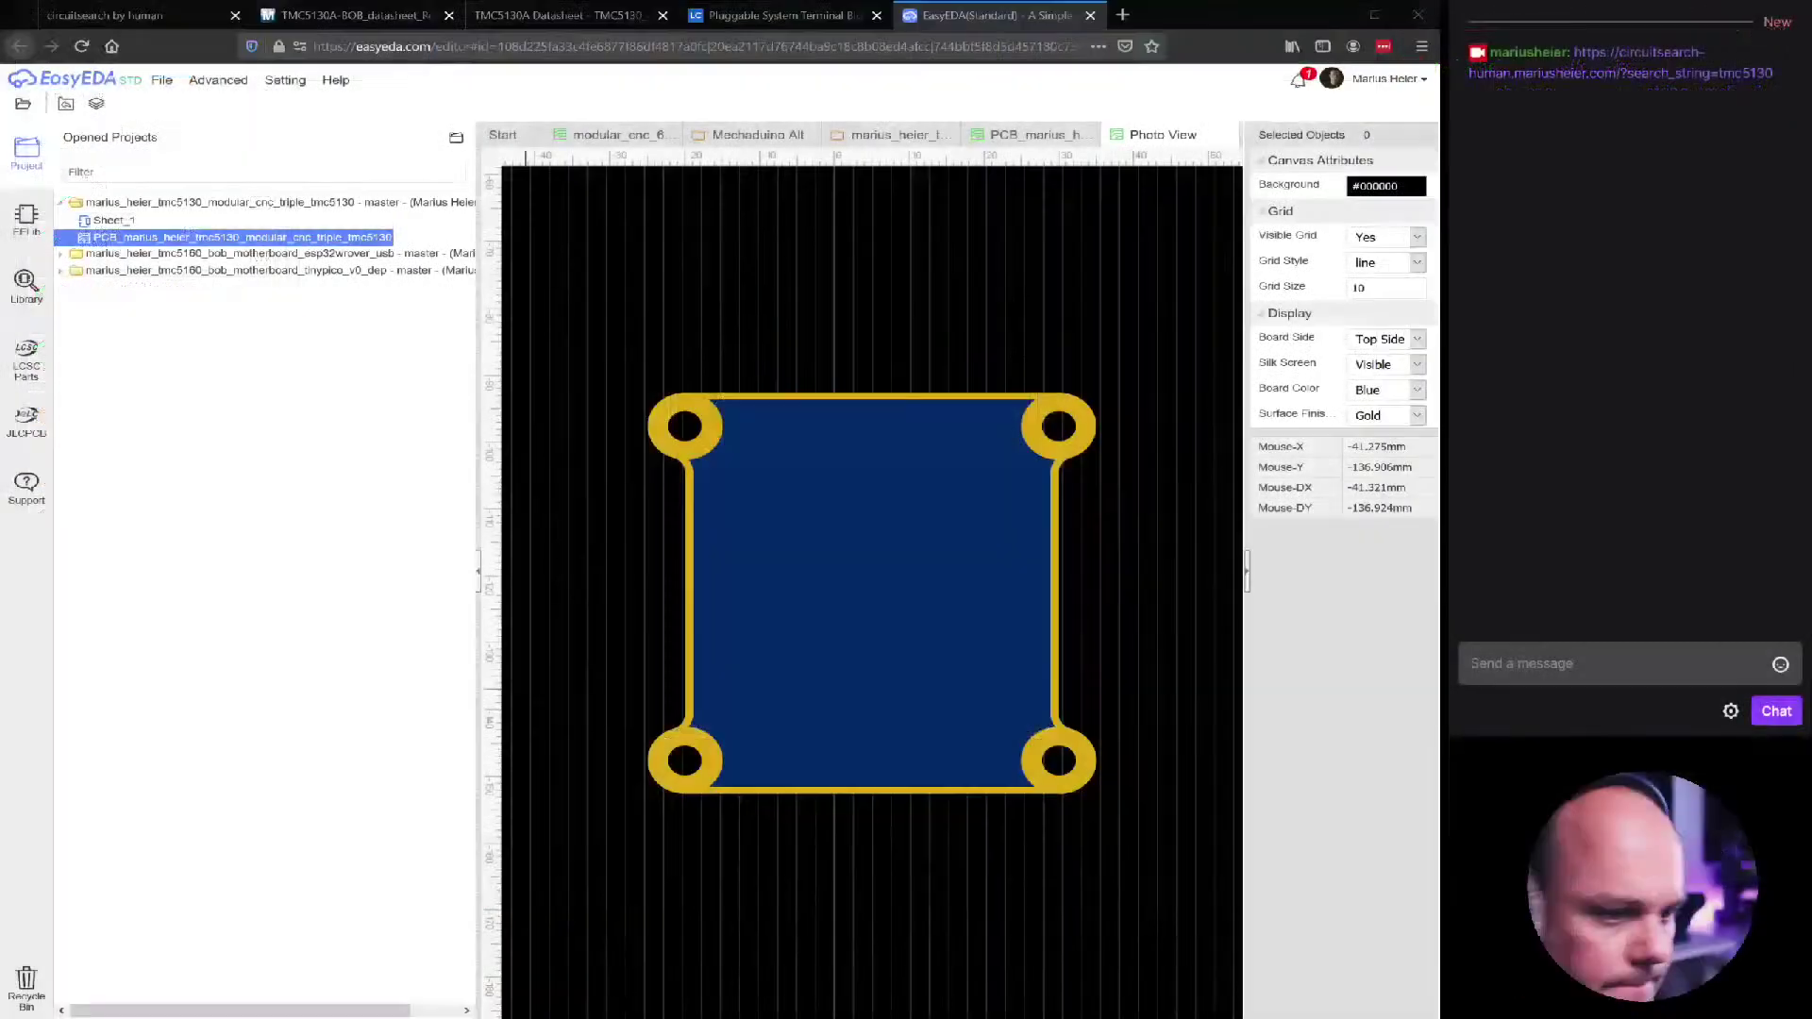
# Examine the junction of the upper-left ring and left side track in the photo view, and close that view
pyautogui.scroll(5, 699, 443)
pyautogui.scroll(3, 699, 444)
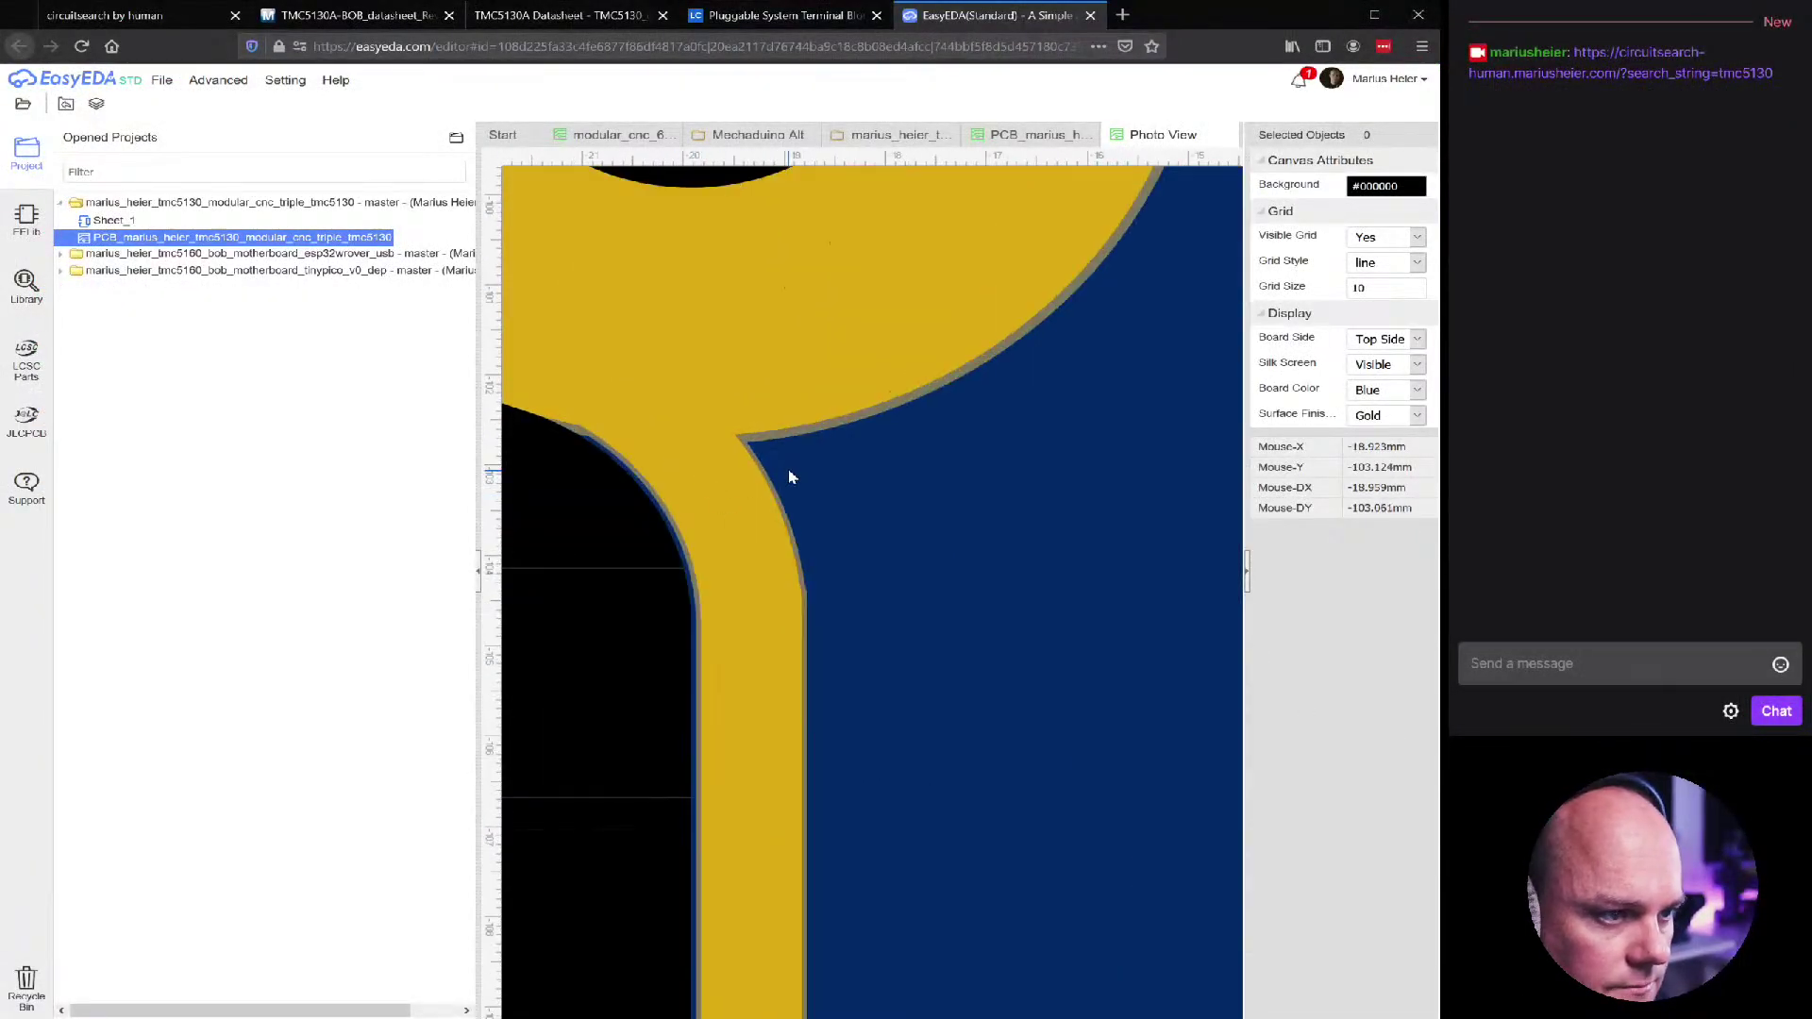
pyautogui.click(285, 79)
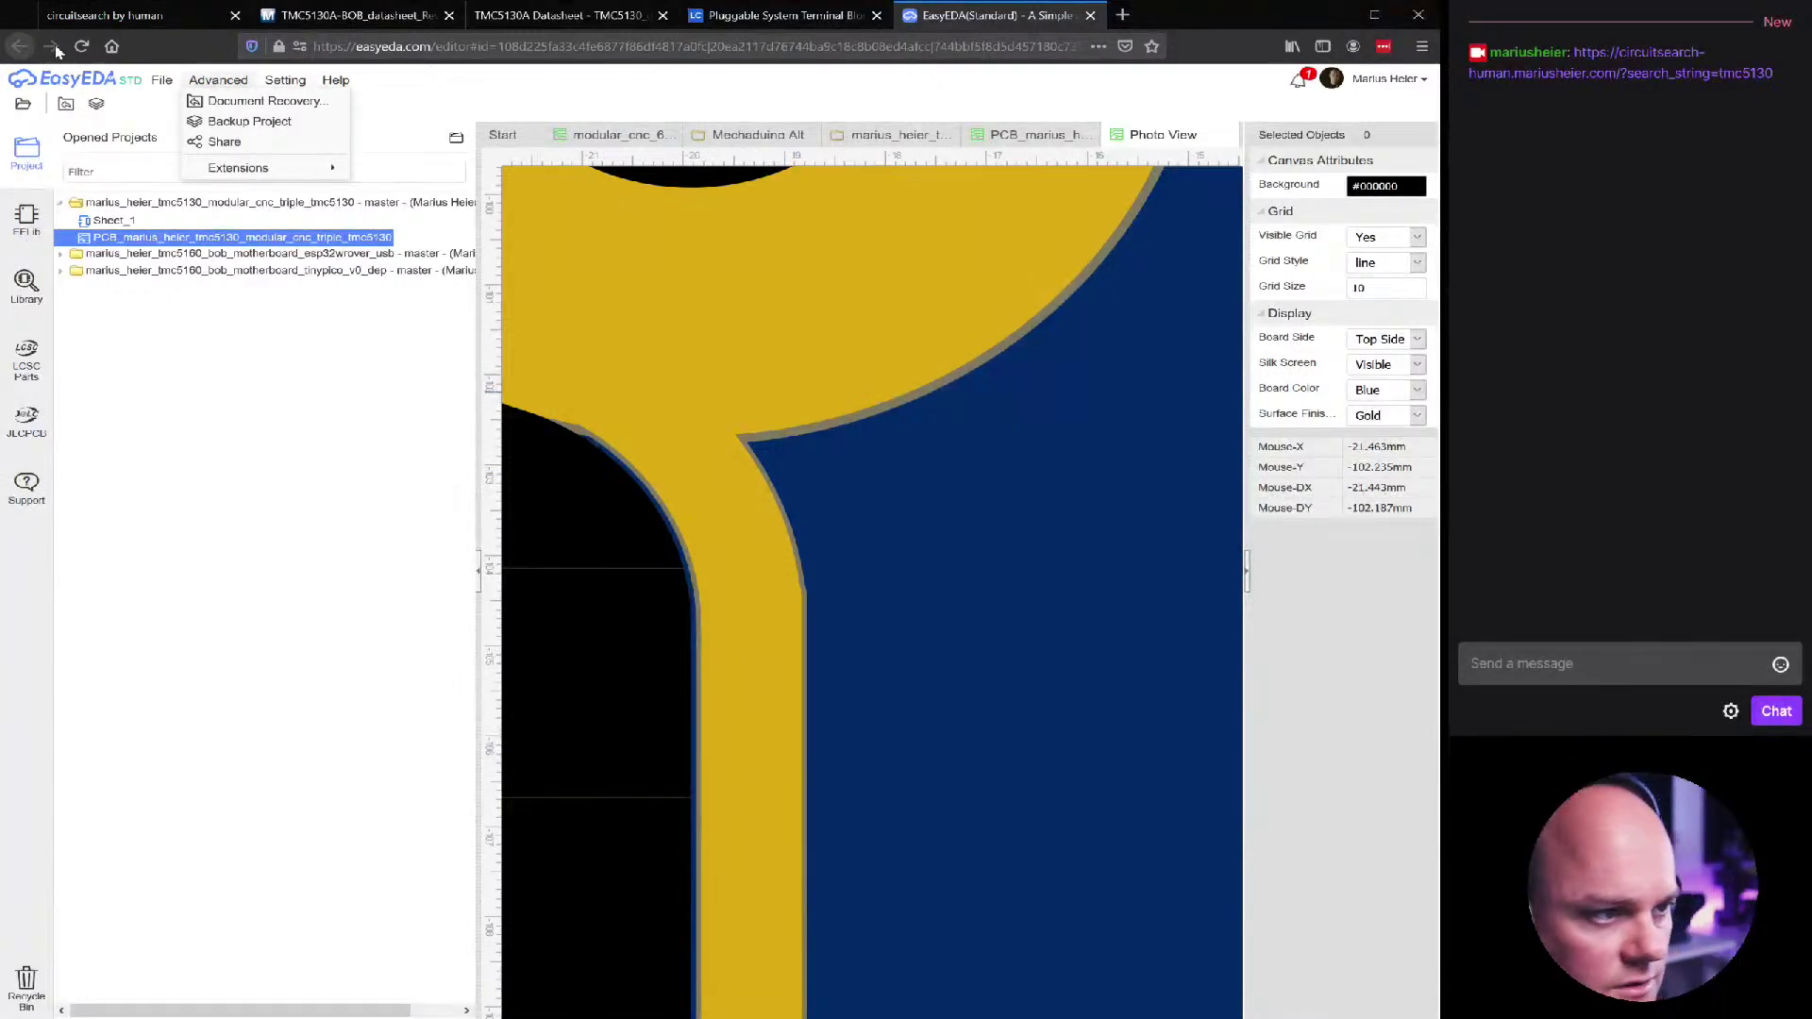
pyautogui.click(807, 482)
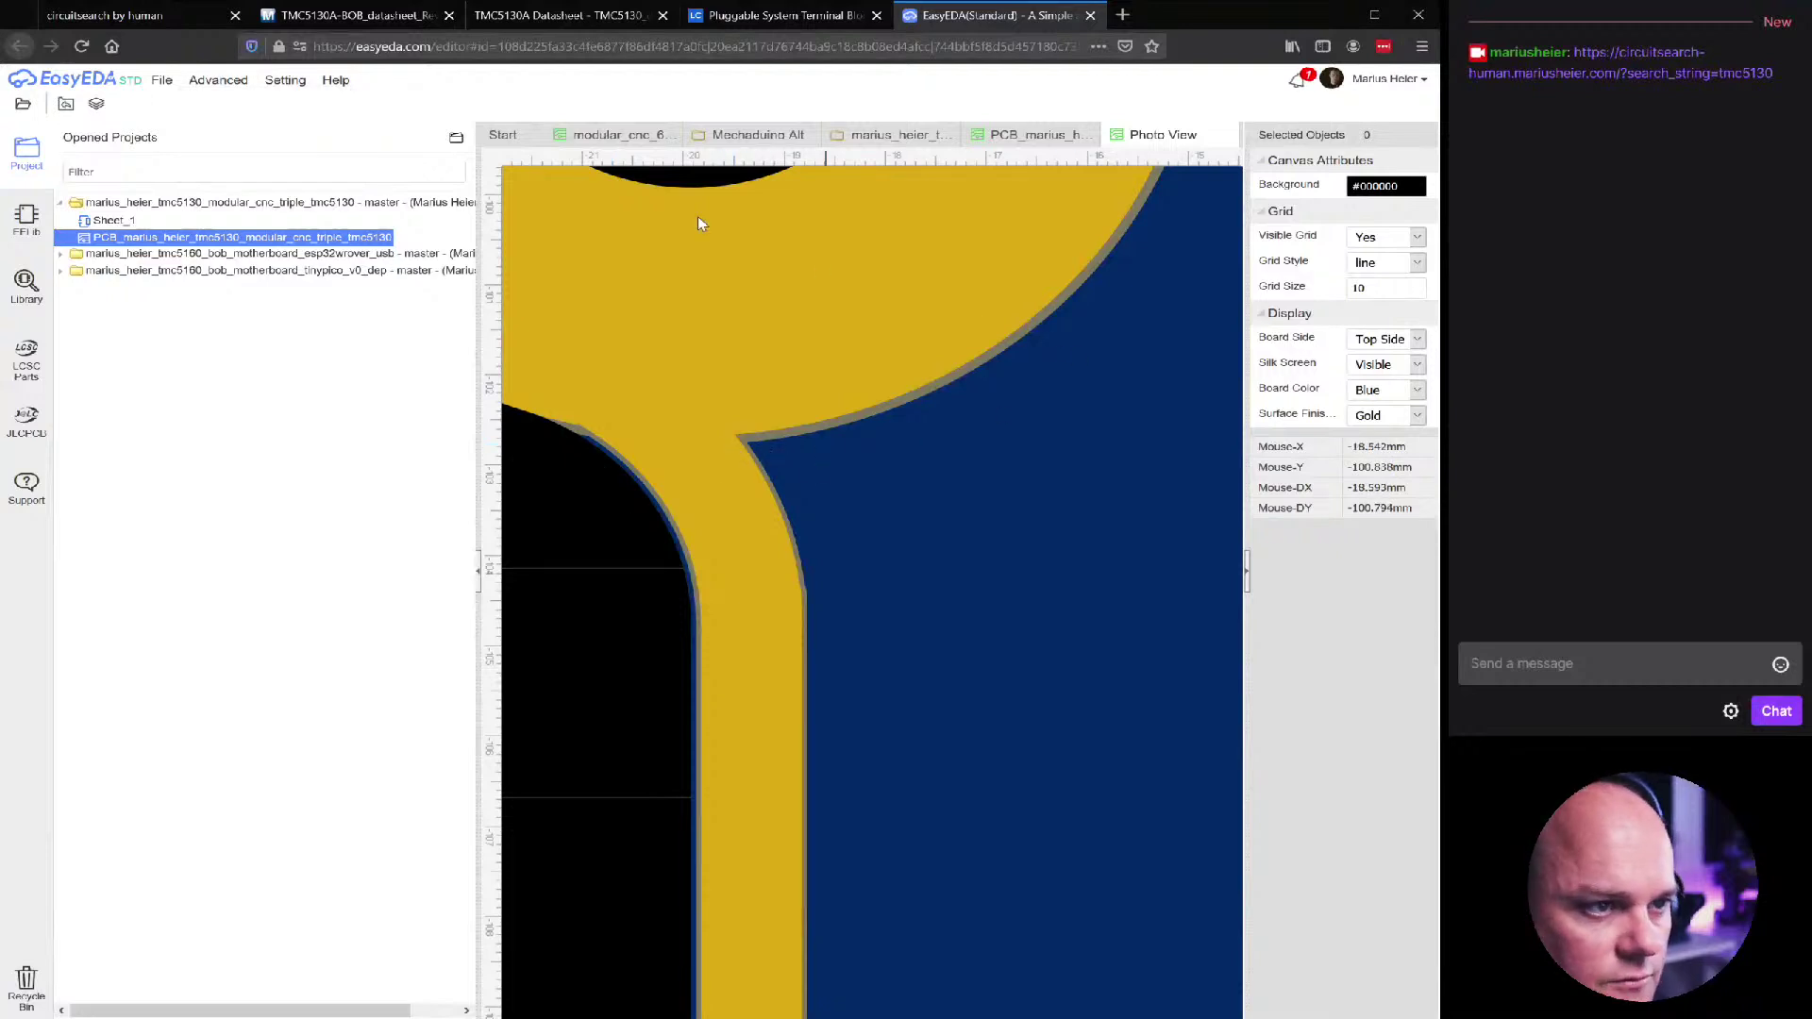
pyautogui.scroll(-2, 712, 404)
pyautogui.scroll(-5, 711, 404)
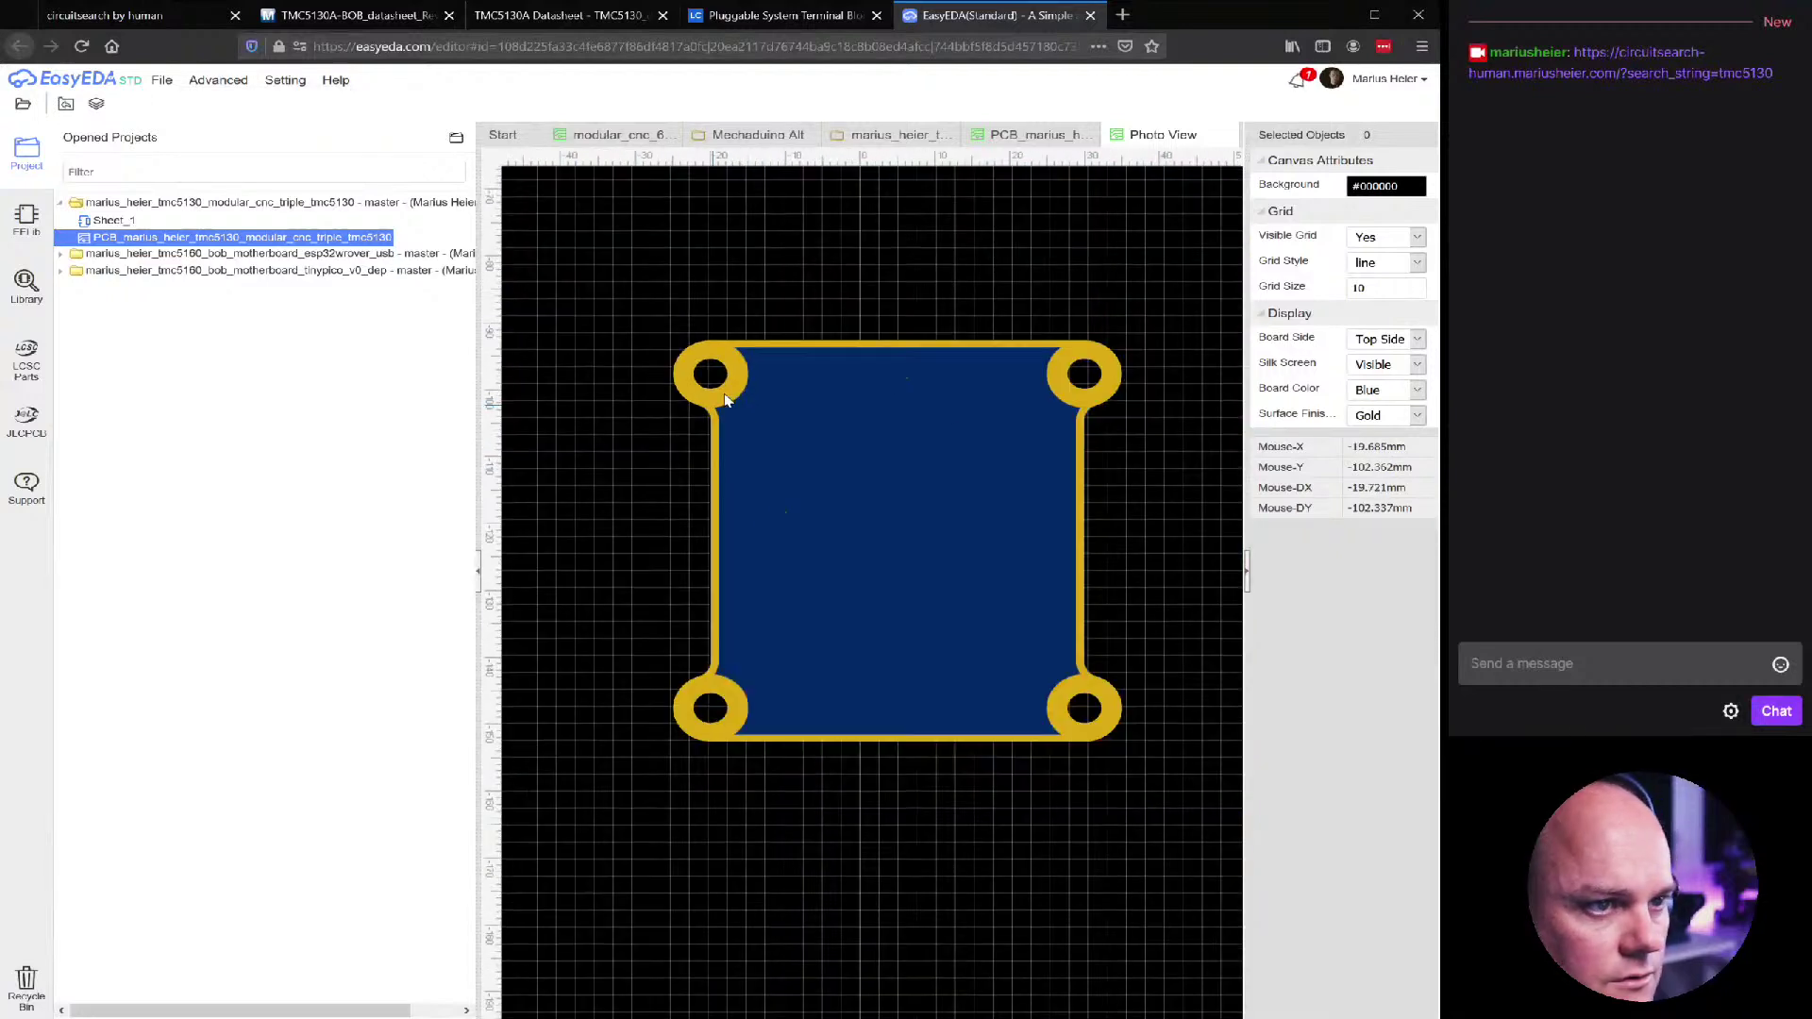
pyautogui.click(1225, 138)
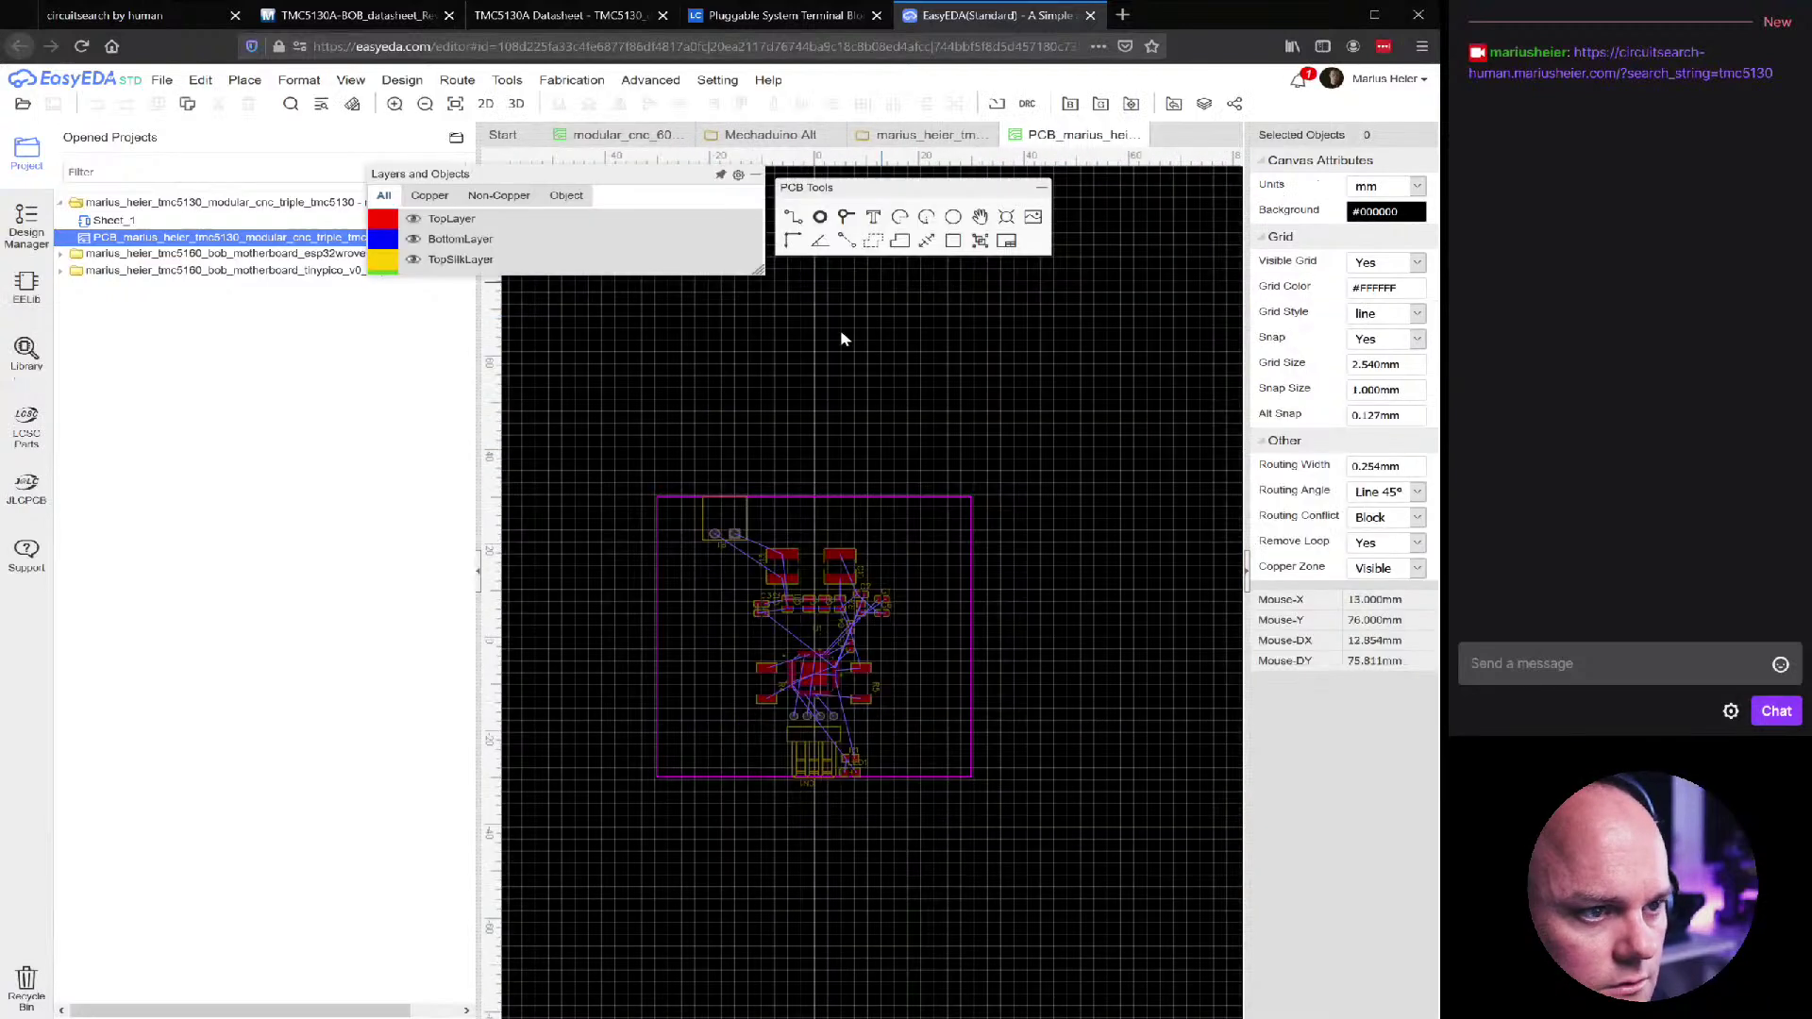
# Return to the modular_cnc_60 board and inspect the inner corner where the upper-left ring meets its transition arc
pyautogui.click(595, 134)
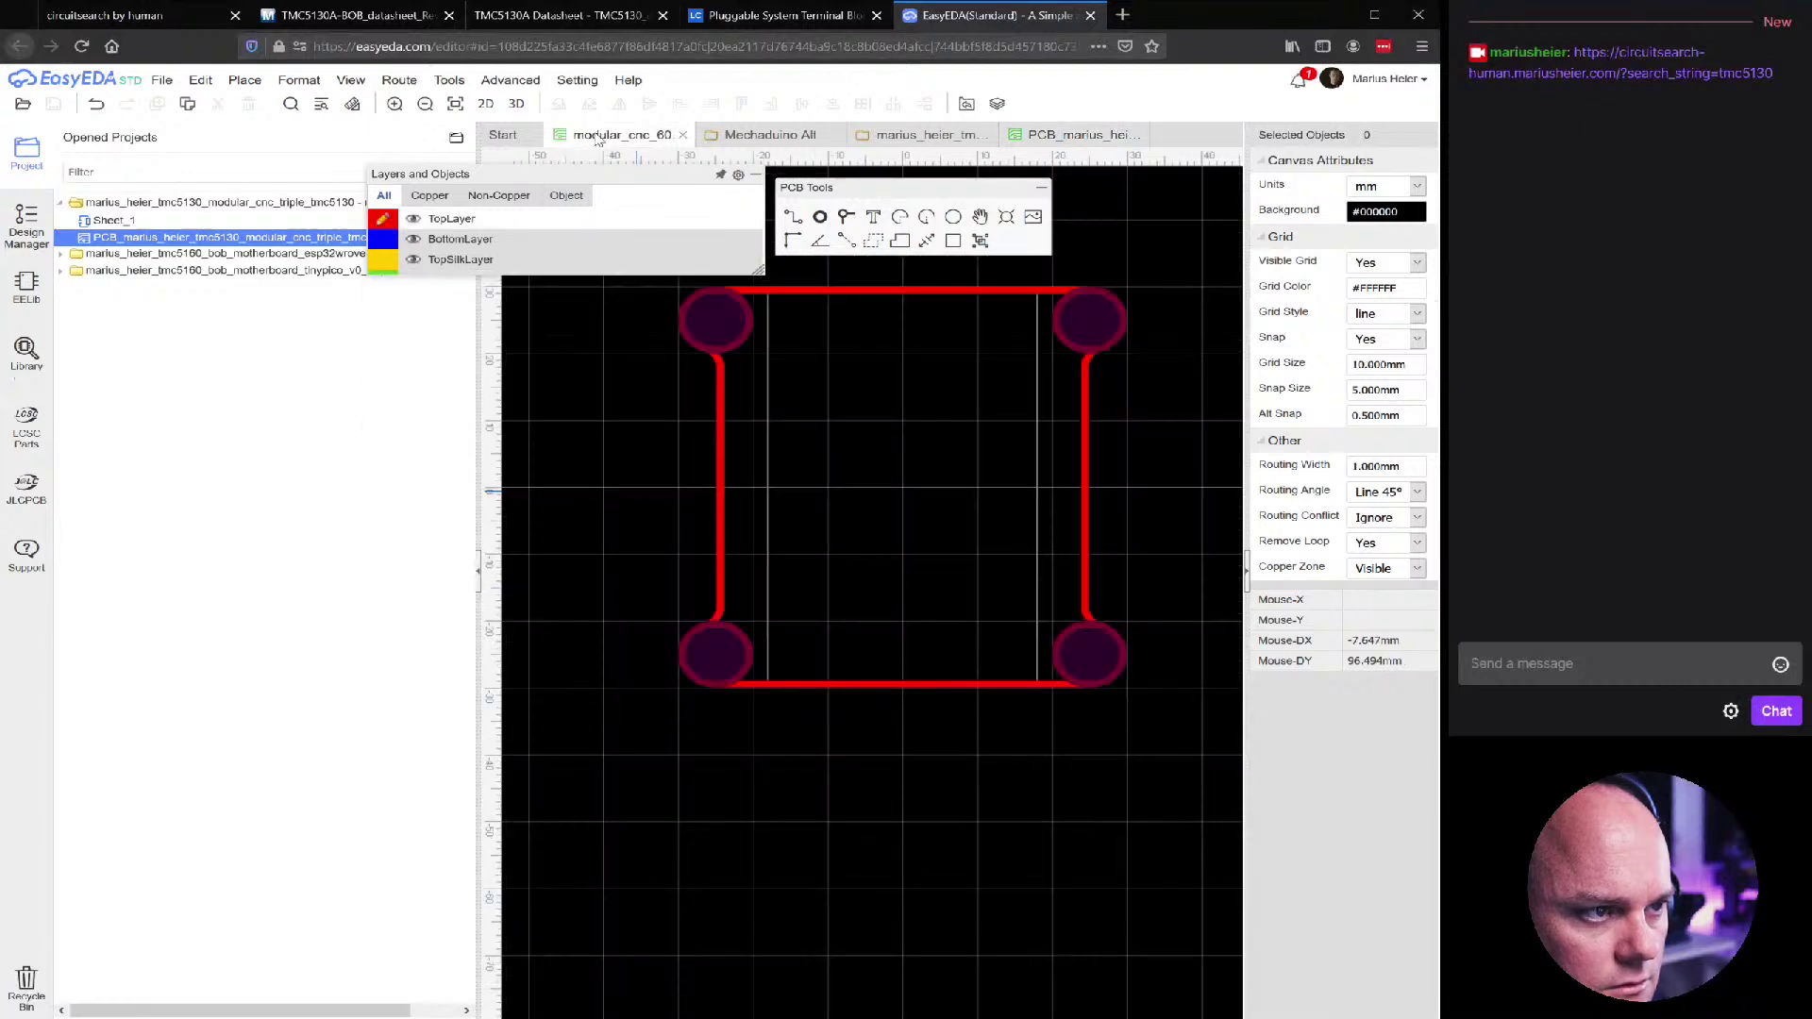
pyautogui.scroll(5, 699, 382)
pyautogui.scroll(3, 672, 427)
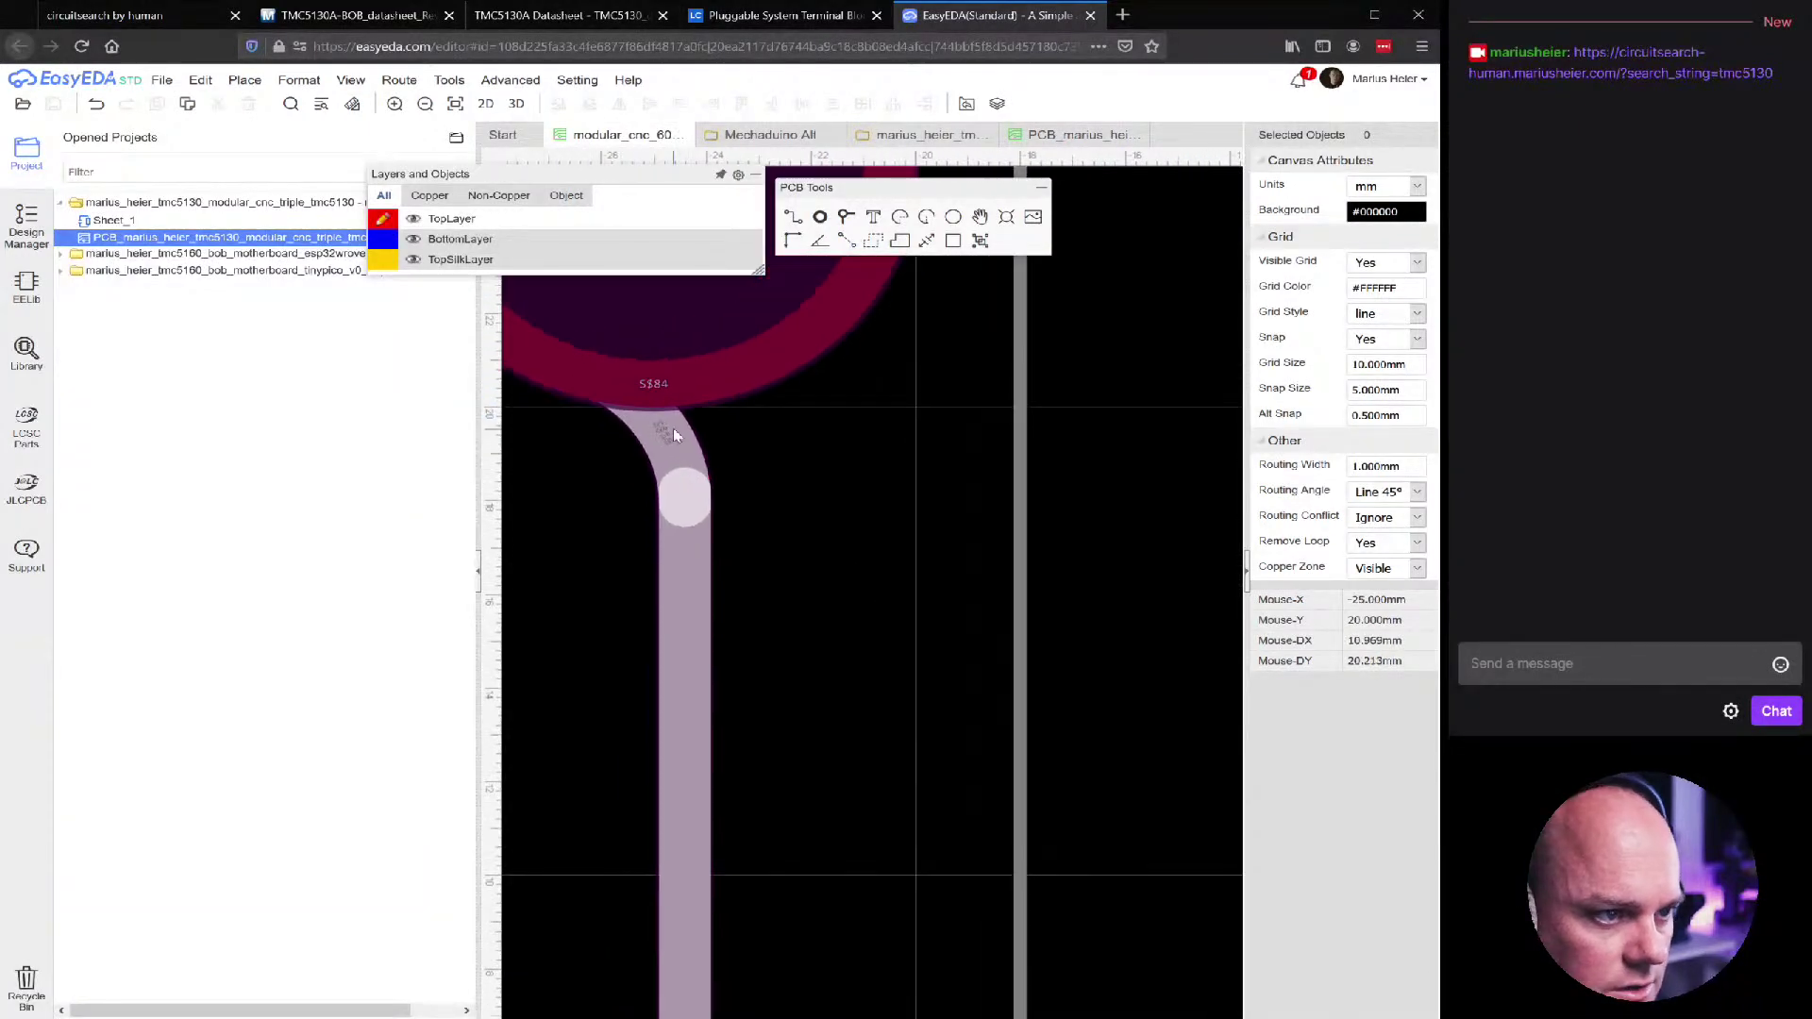
pyautogui.click(766, 473)
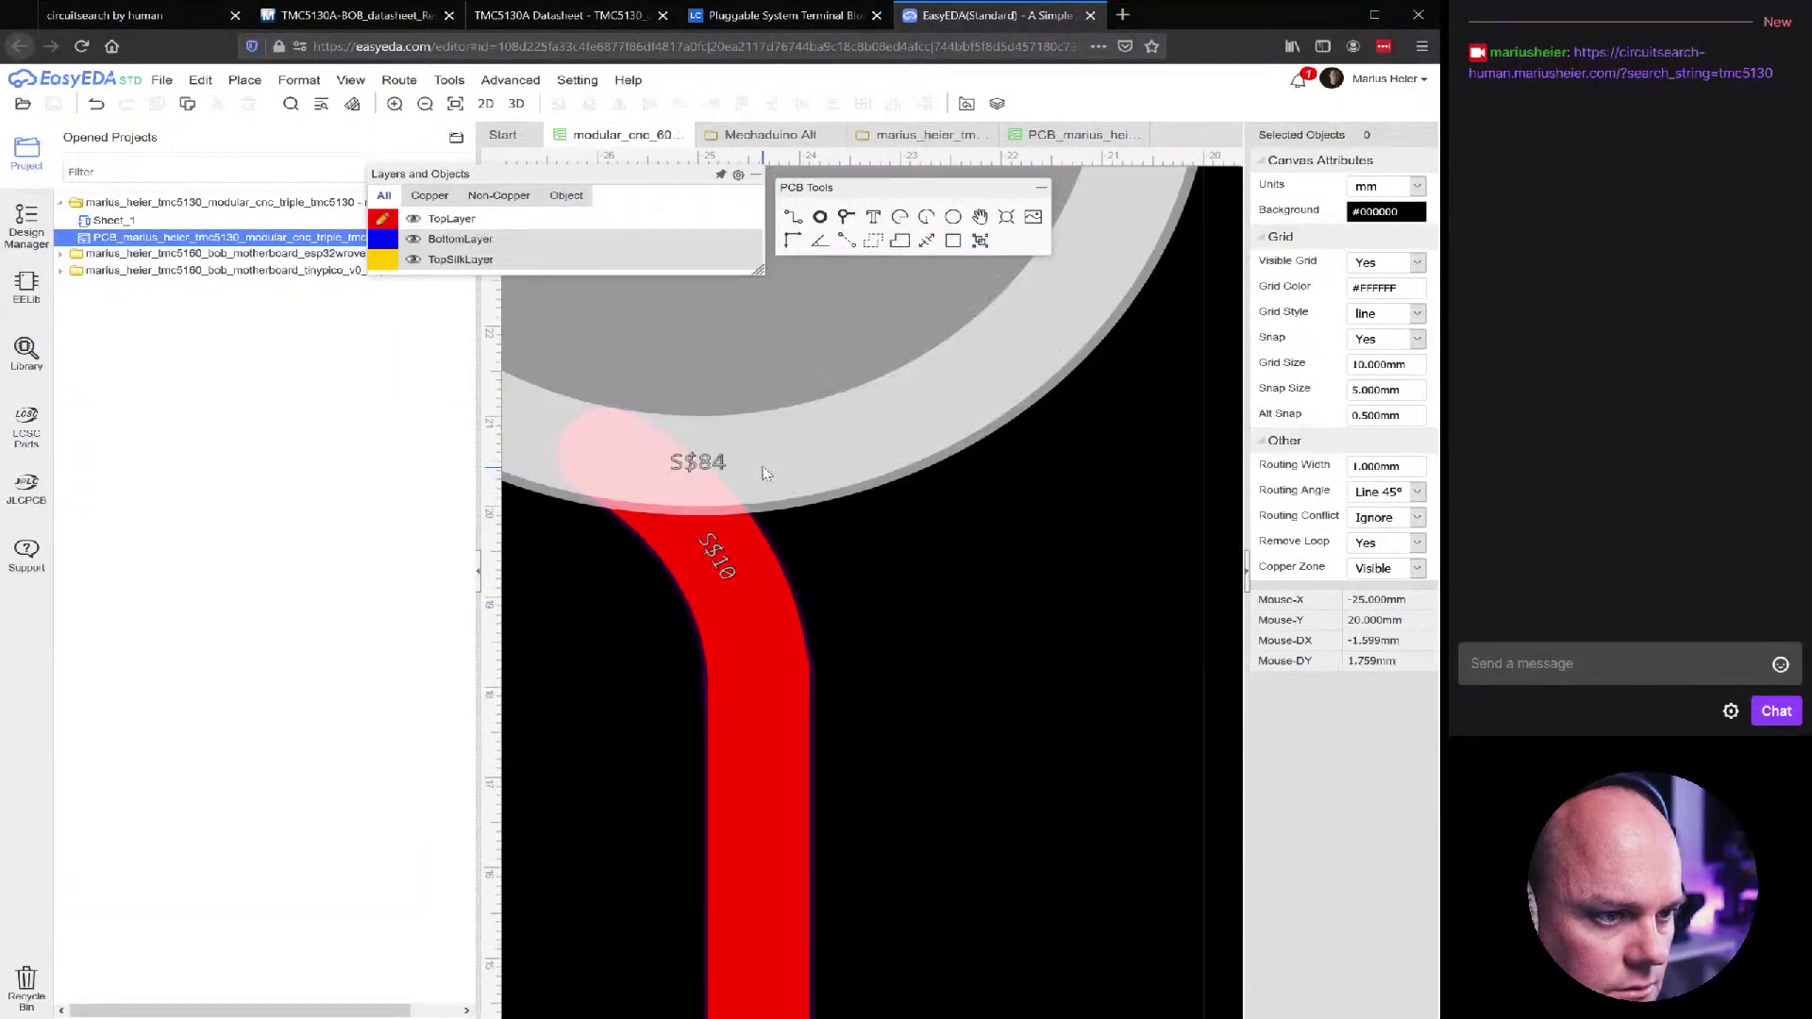
pyautogui.click(979, 670)
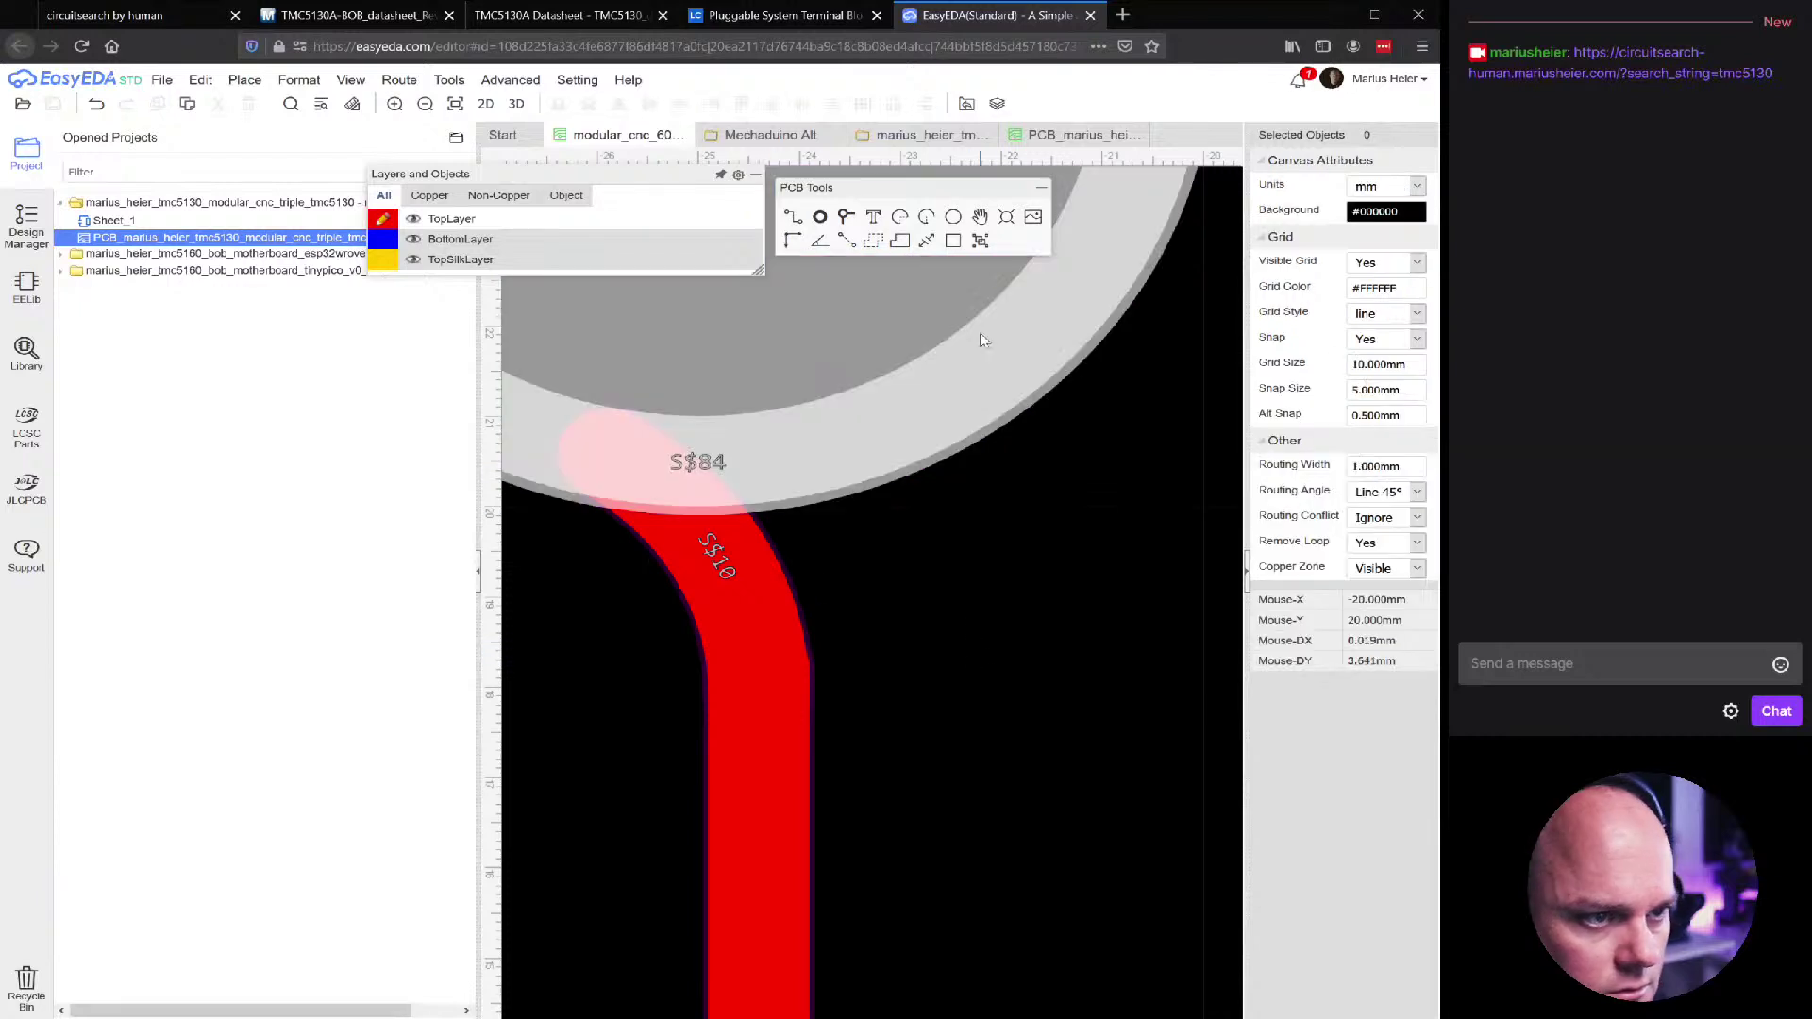
# Set the snap size to 0.1 mm and draw a small 1 mm wide TopLayer centre arc, radius about 0.7 mm, near the upper-left ring
pyautogui.click(927, 217)
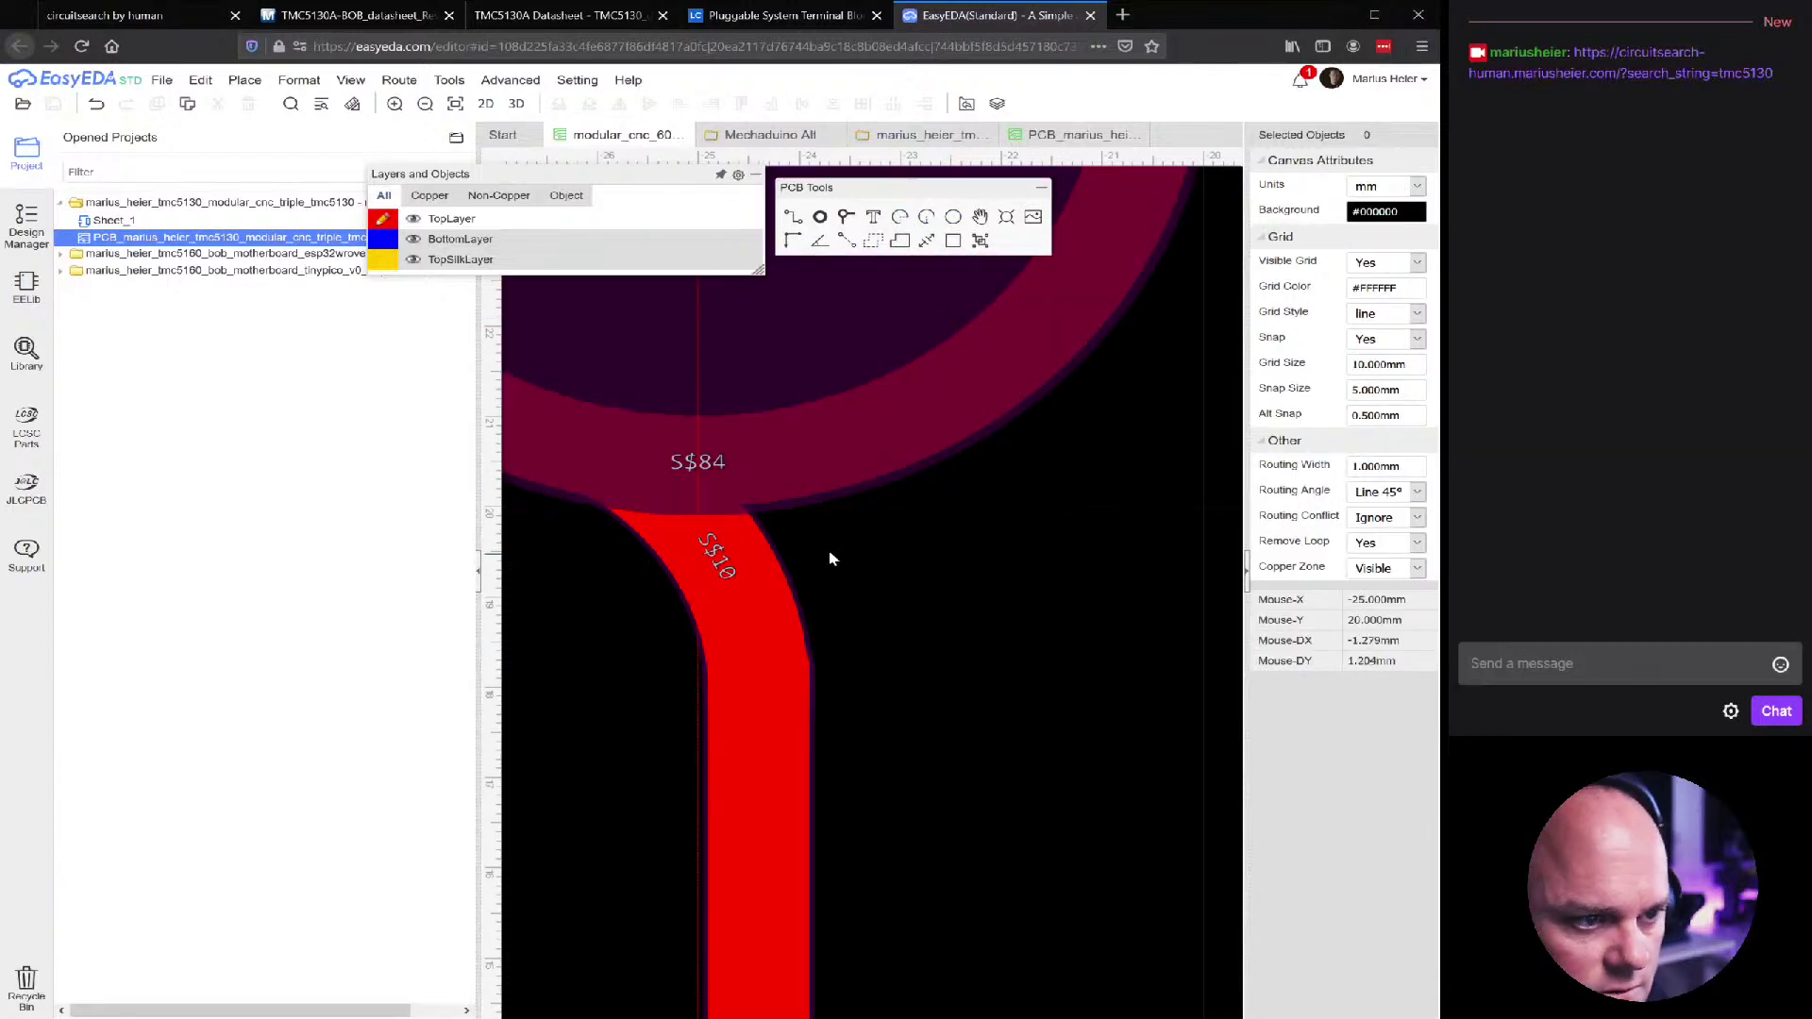
pyautogui.click(1394, 390)
pyautogui.write('0.1')
pyautogui.press('Return')
pyautogui.click(1051, 554)
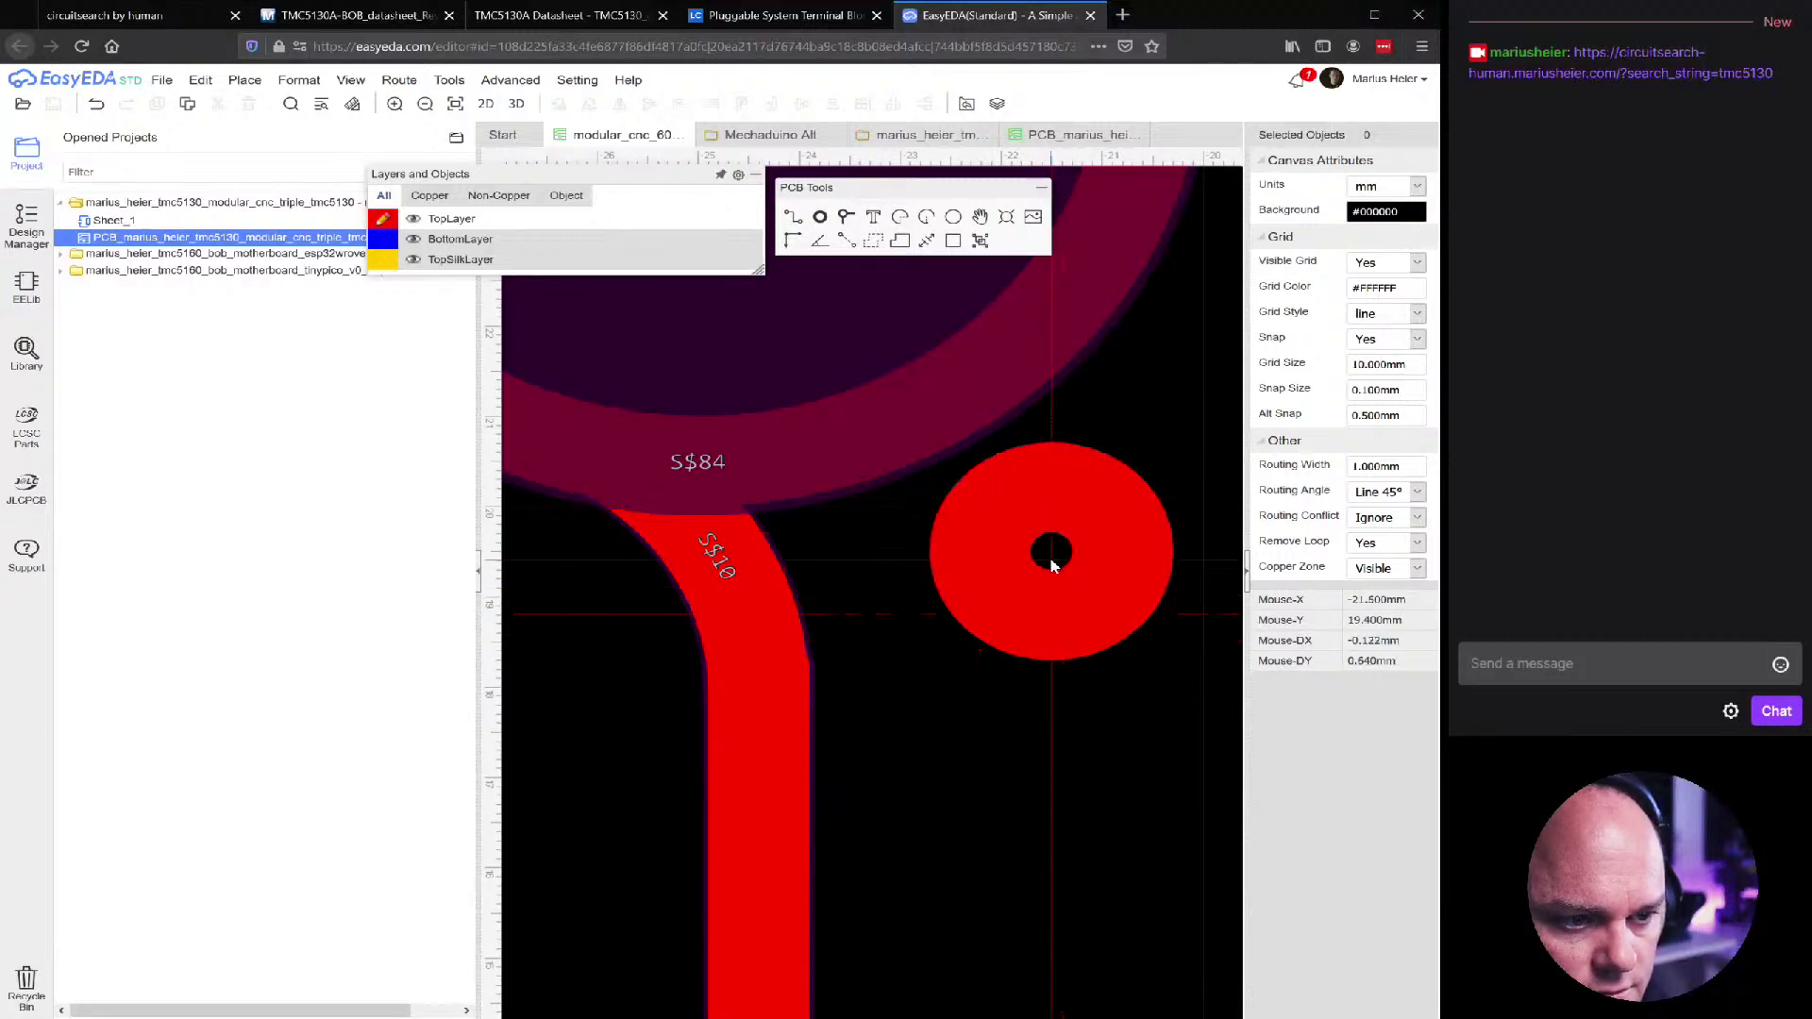
pyautogui.click(1113, 542)
pyautogui.click(1128, 602)
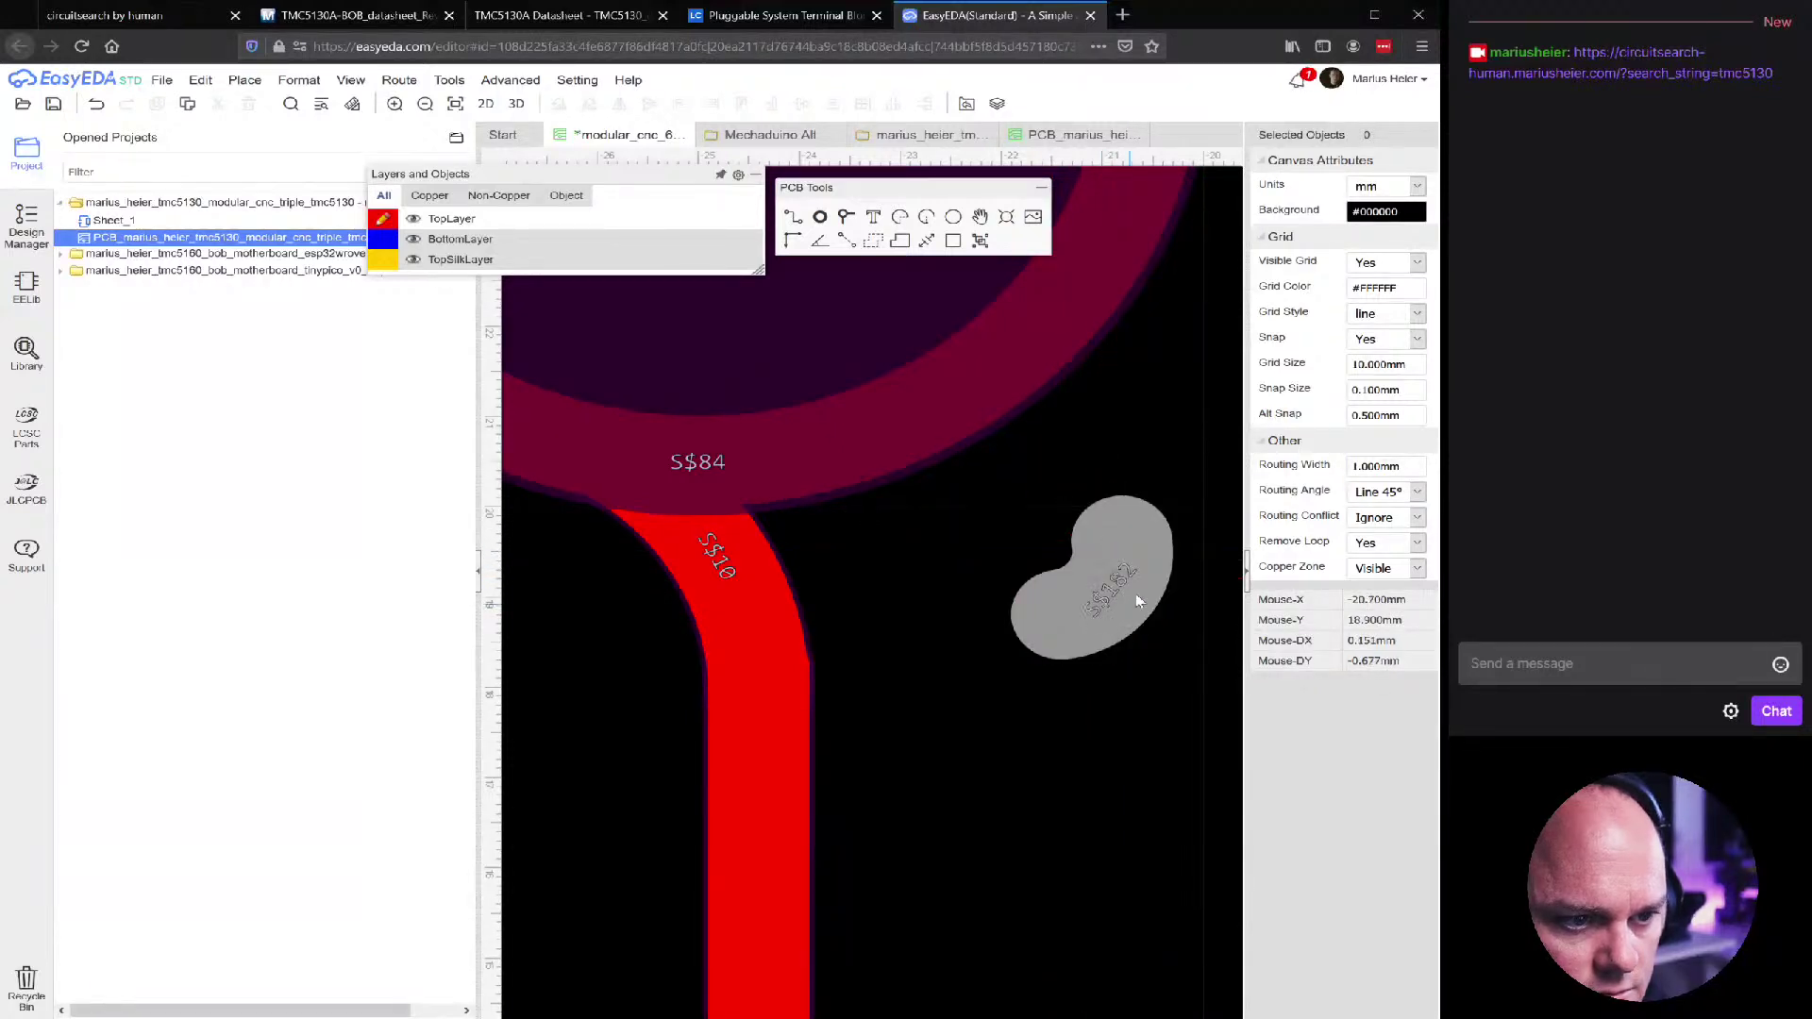
# Rotate the small arc by 180° and move it onto the inner corner between the upper-left ring and transition arc
pyautogui.press('space')
pyautogui.press('space')
pyautogui.moveTo(1134, 536); pyautogui.dragTo(752, 485)
pyautogui.scroll(-2, 745, 491)
pyautogui.scroll(5, 738, 488)
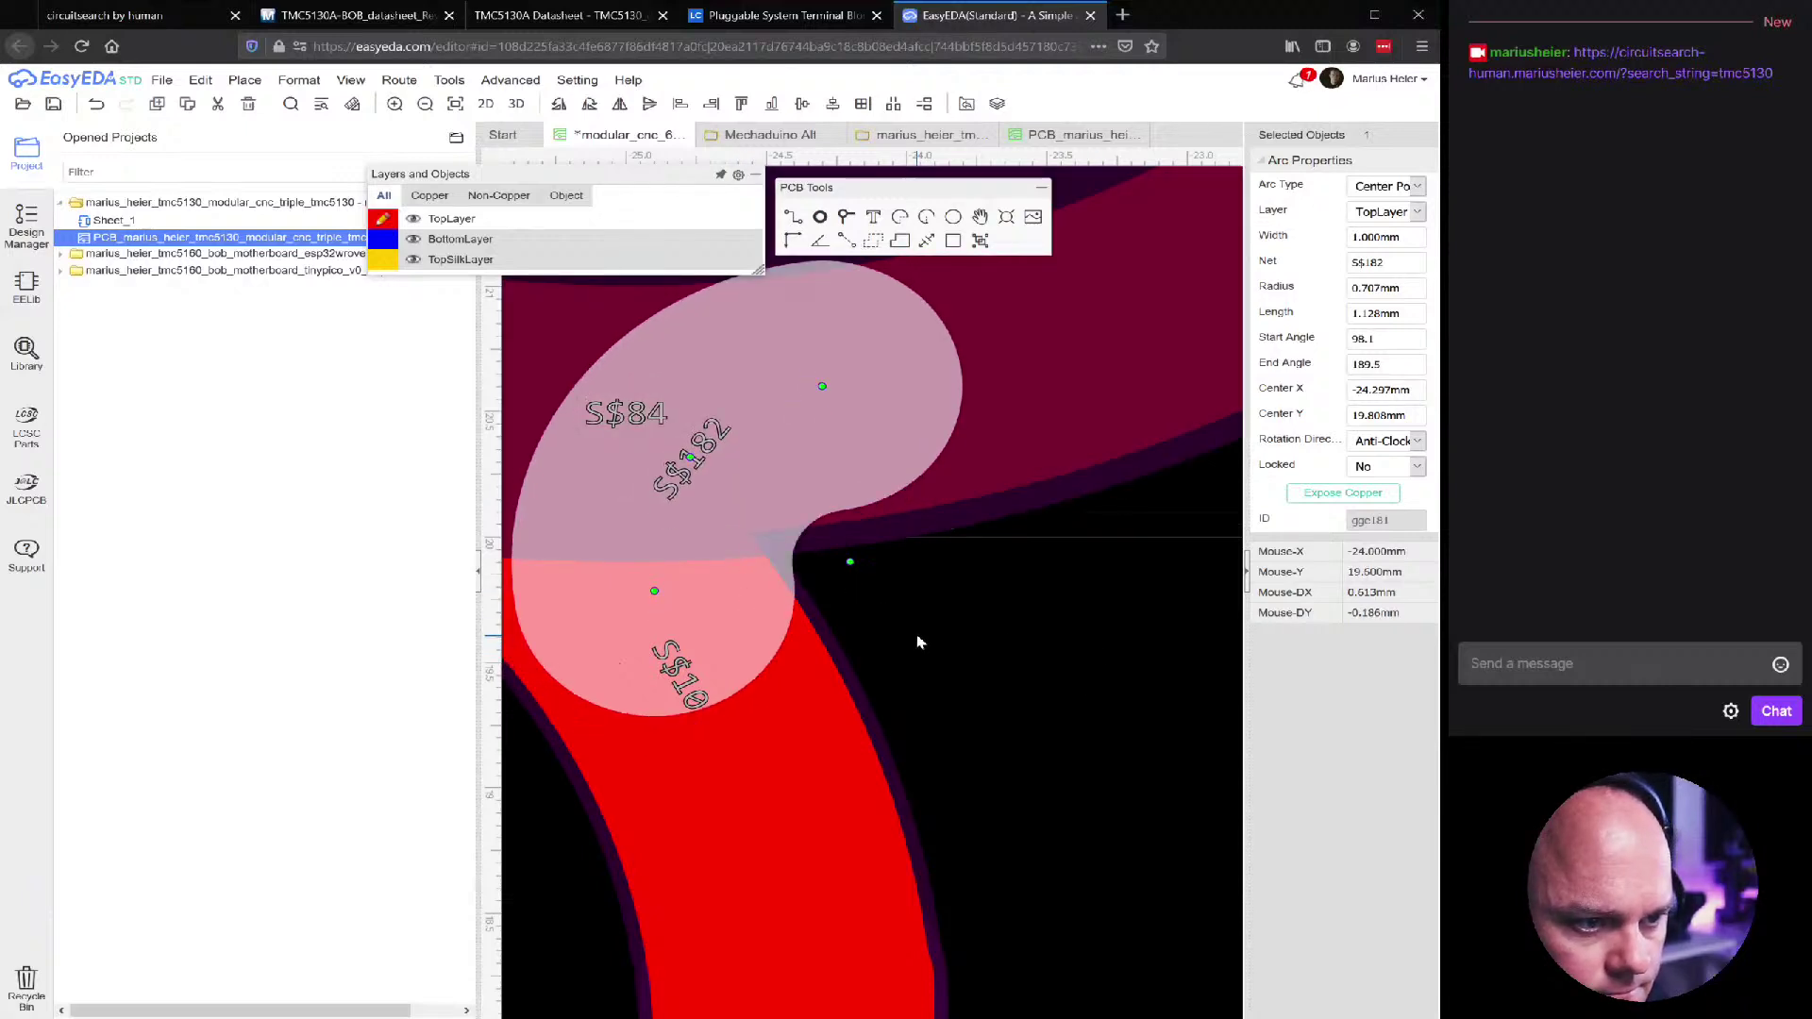
# Set the snap size to 0.01 mm and nudge the small arc's centre to about X -24.24 mm, Y 19.85 mm
pyautogui.click(1035, 693)
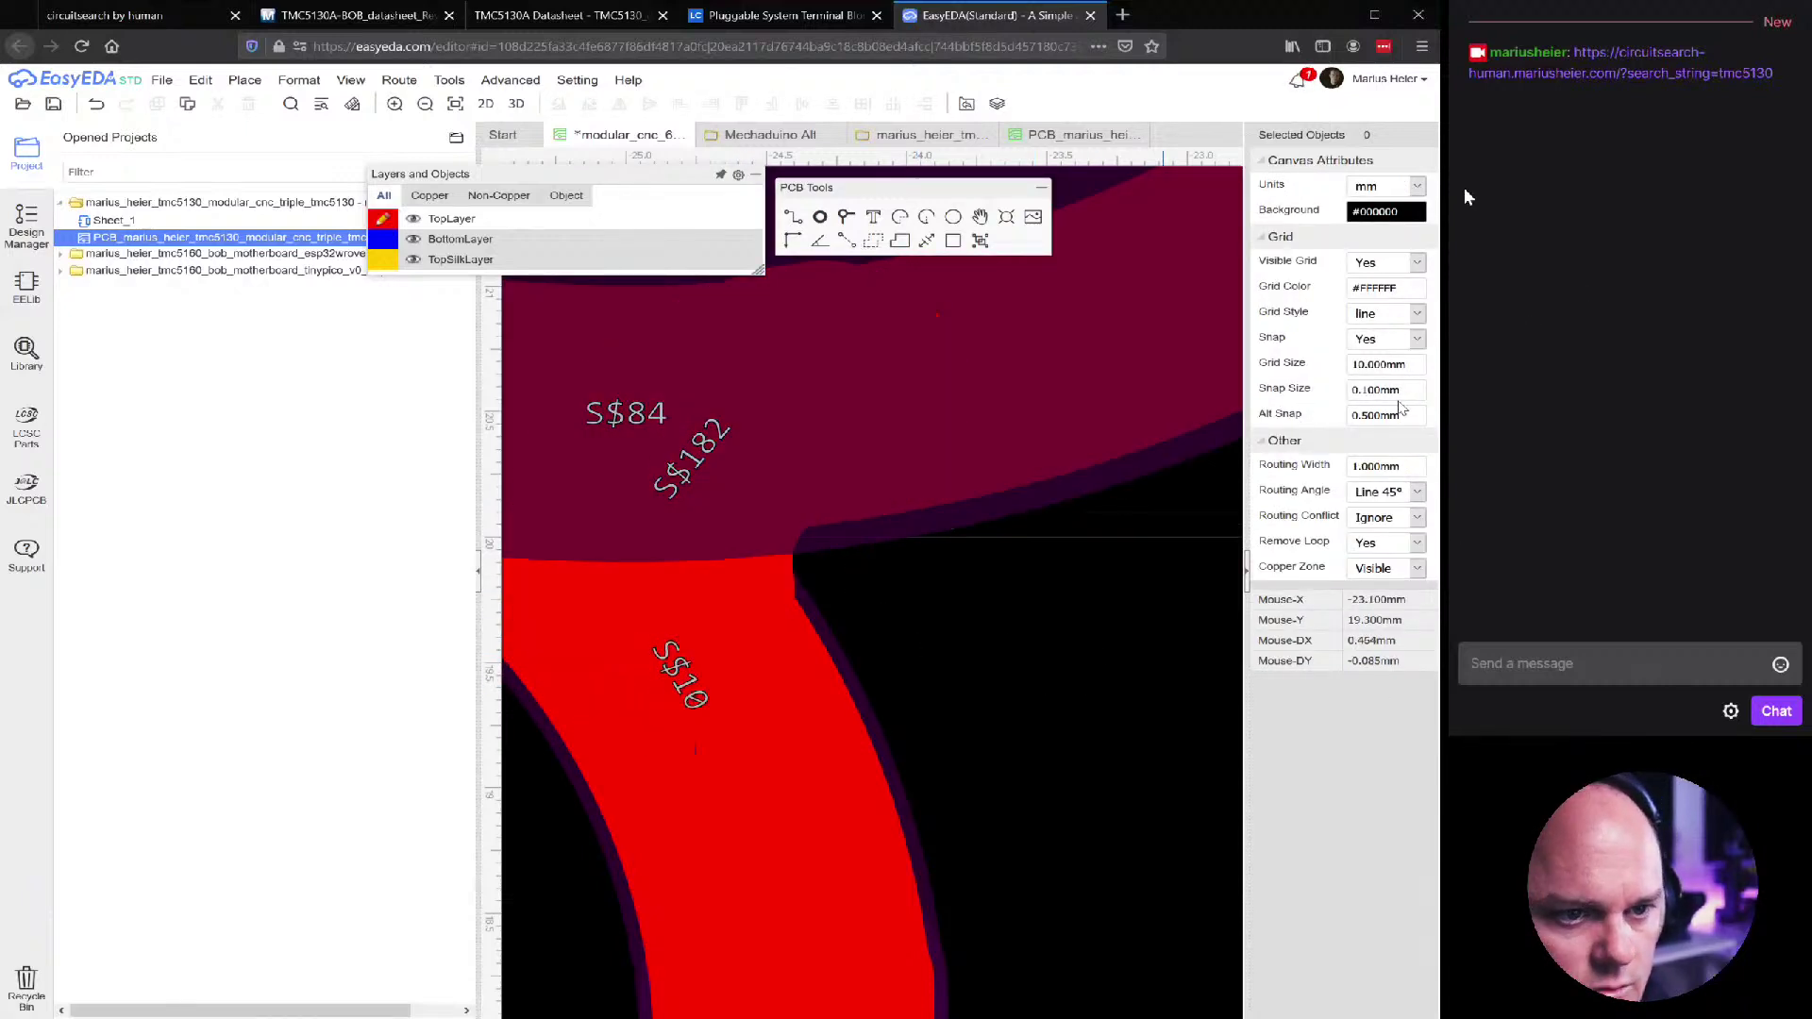
pyautogui.click(1402, 392)
pyautogui.write('0.1')
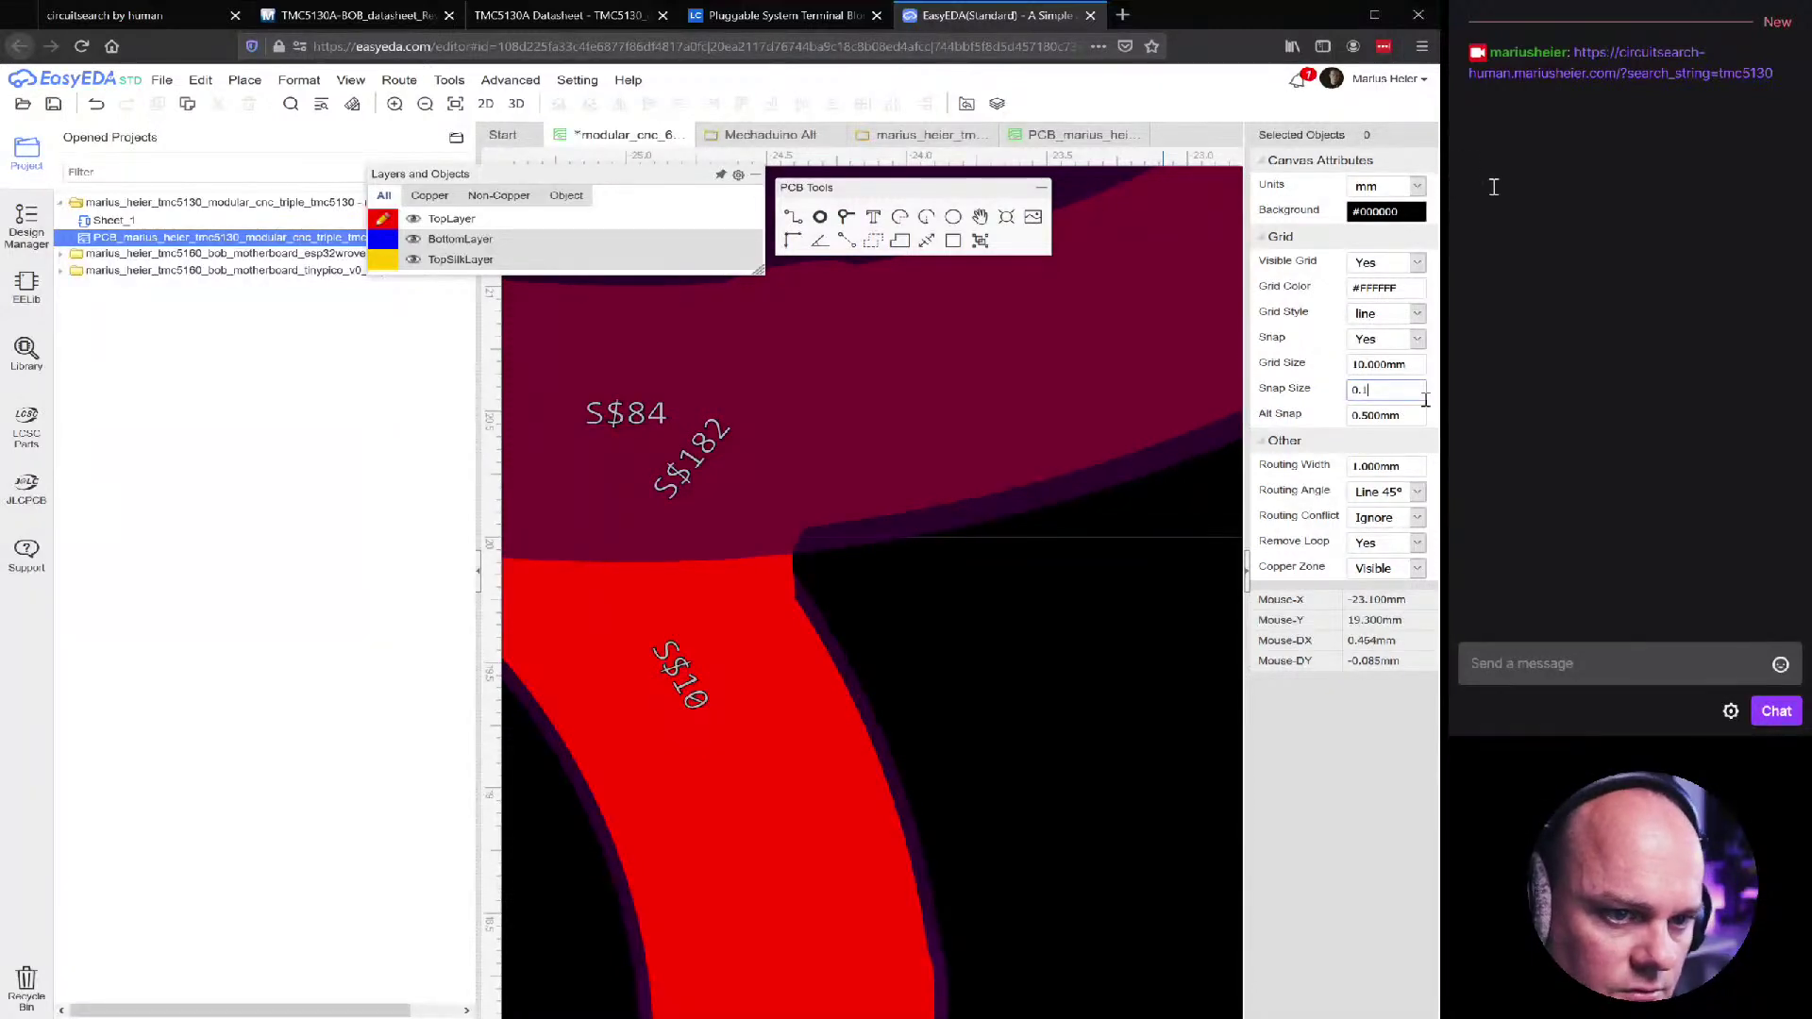
pyautogui.write('1')
pyautogui.press('Return')
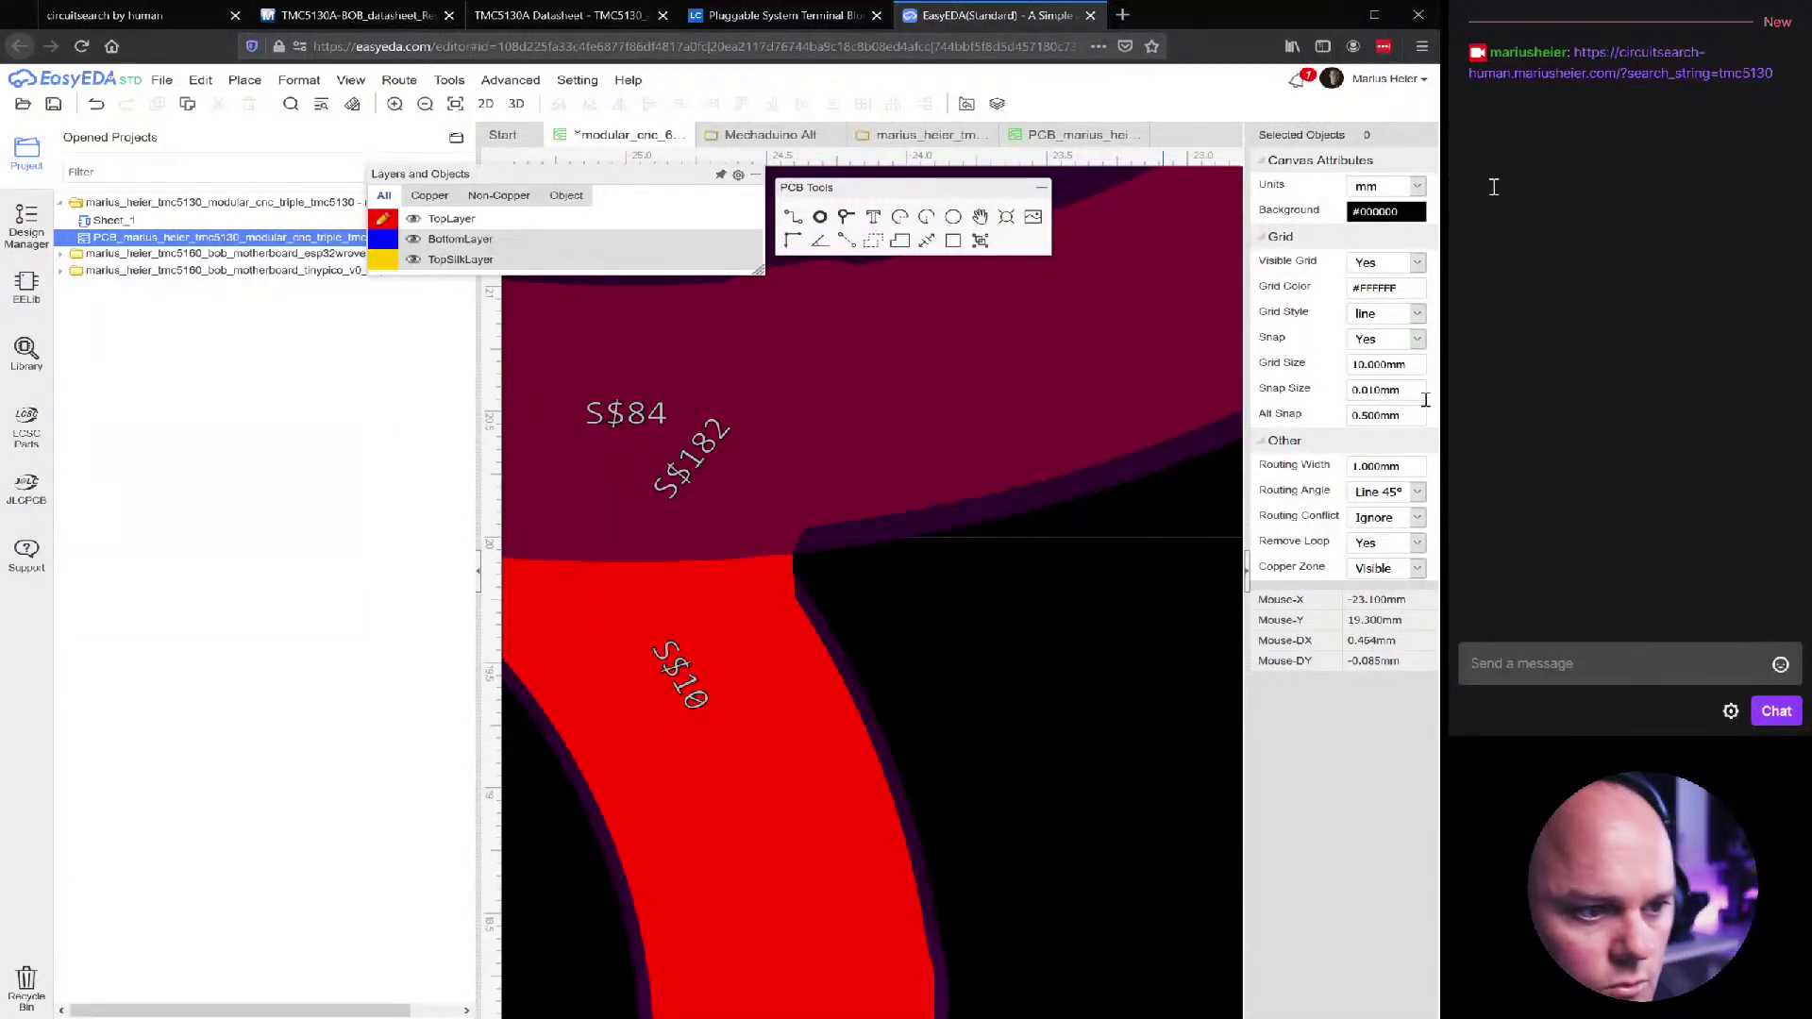
pyautogui.click(788, 570)
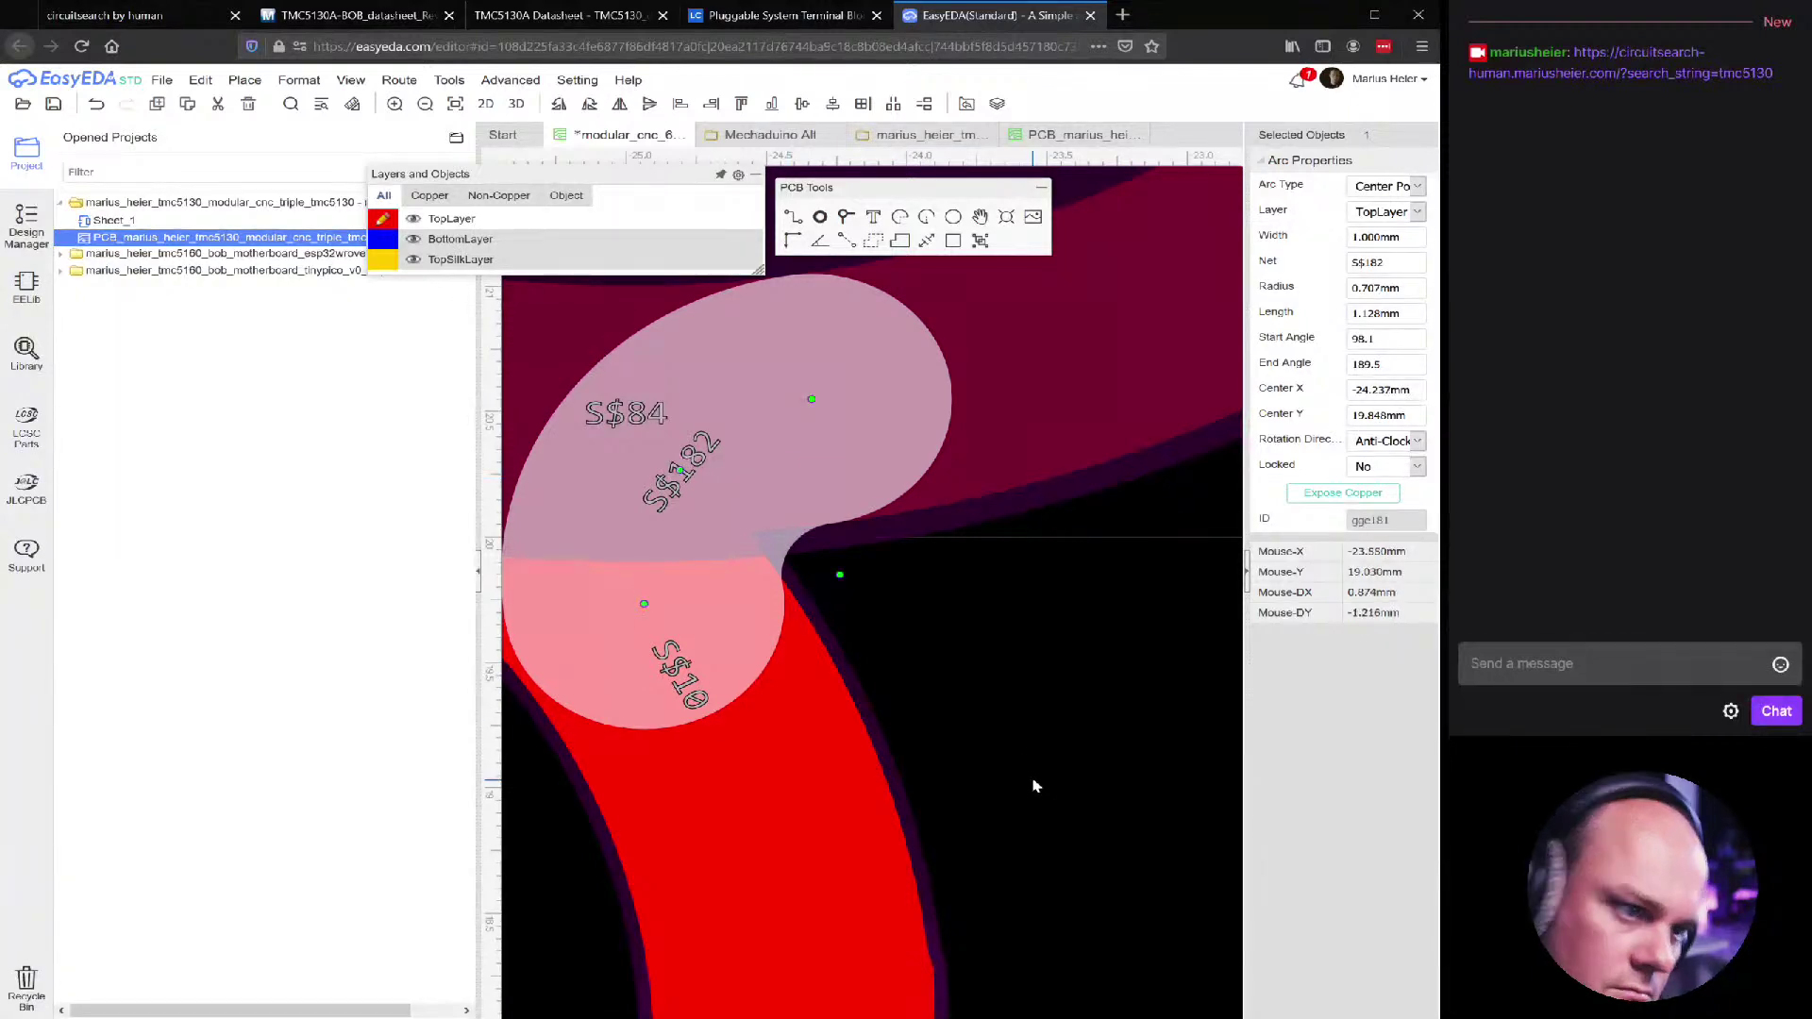
pyautogui.press('Delete')
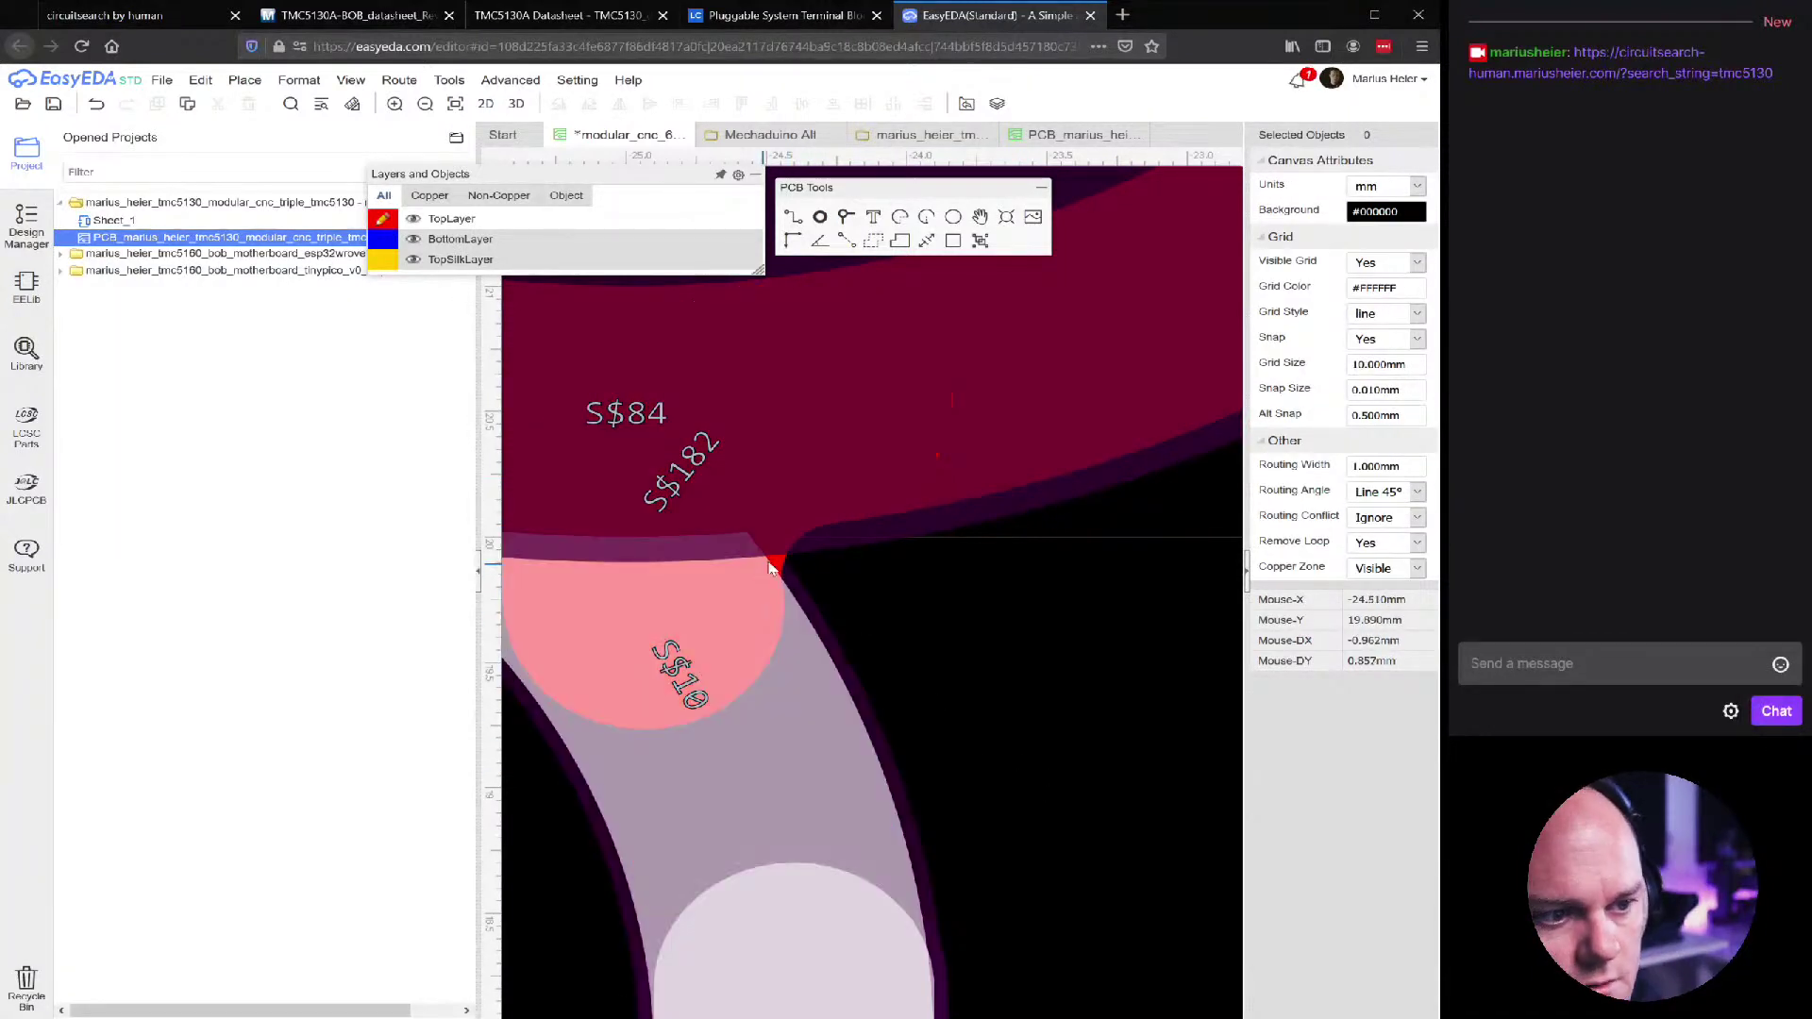
# Extend the small arc's lower end along the transition arc to an end angle of about 214.6° and finely adjust its upper end
pyautogui.click(789, 581)
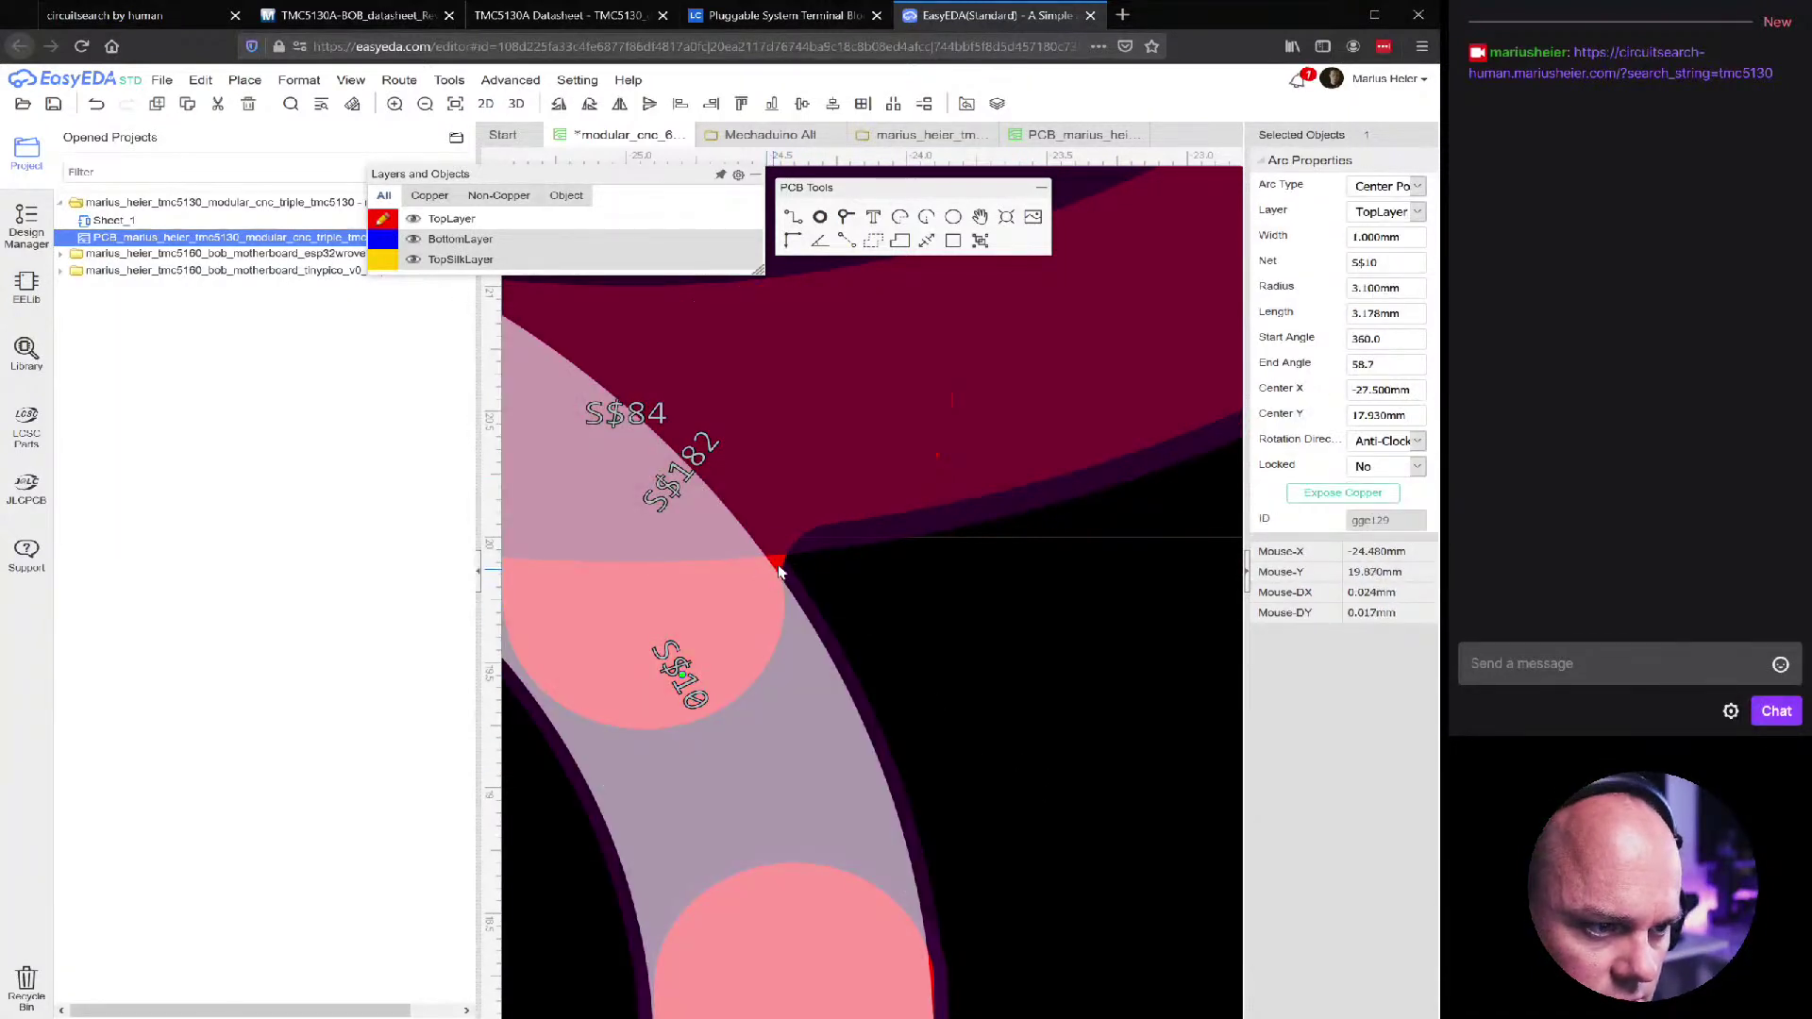
pyautogui.click(780, 567)
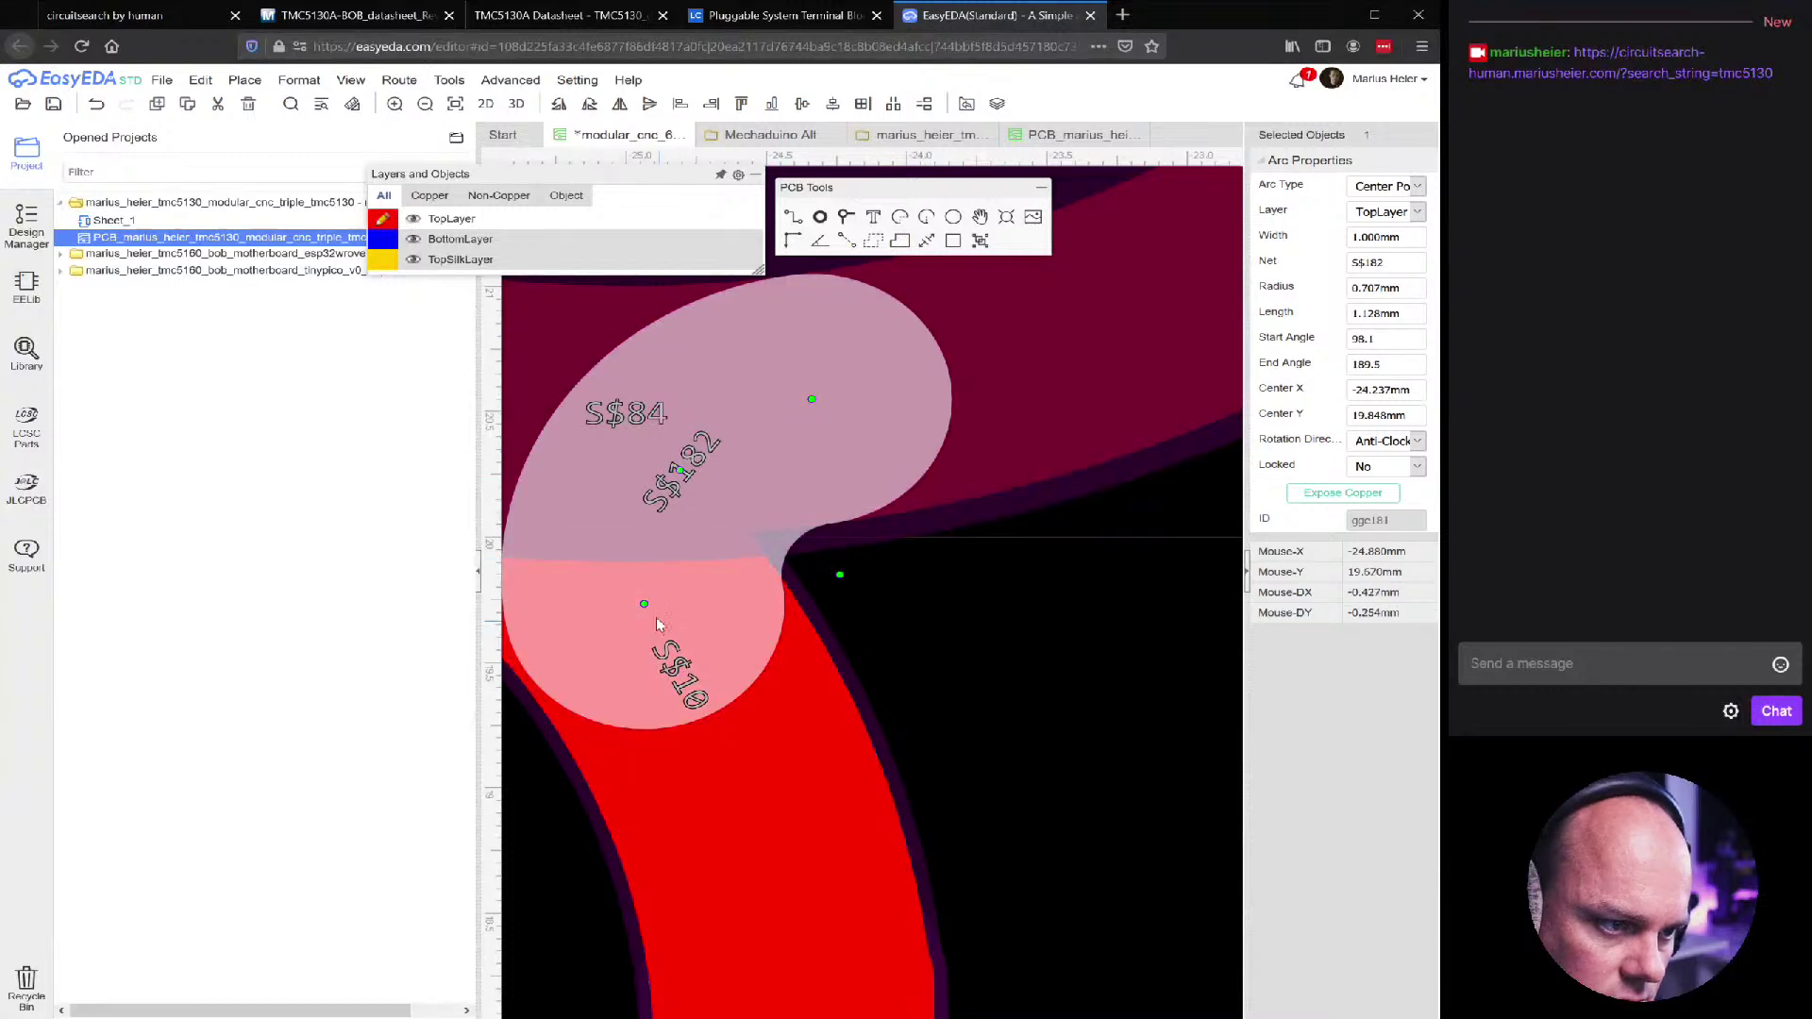
pyautogui.moveTo(643, 605); pyautogui.dragTo(699, 670)
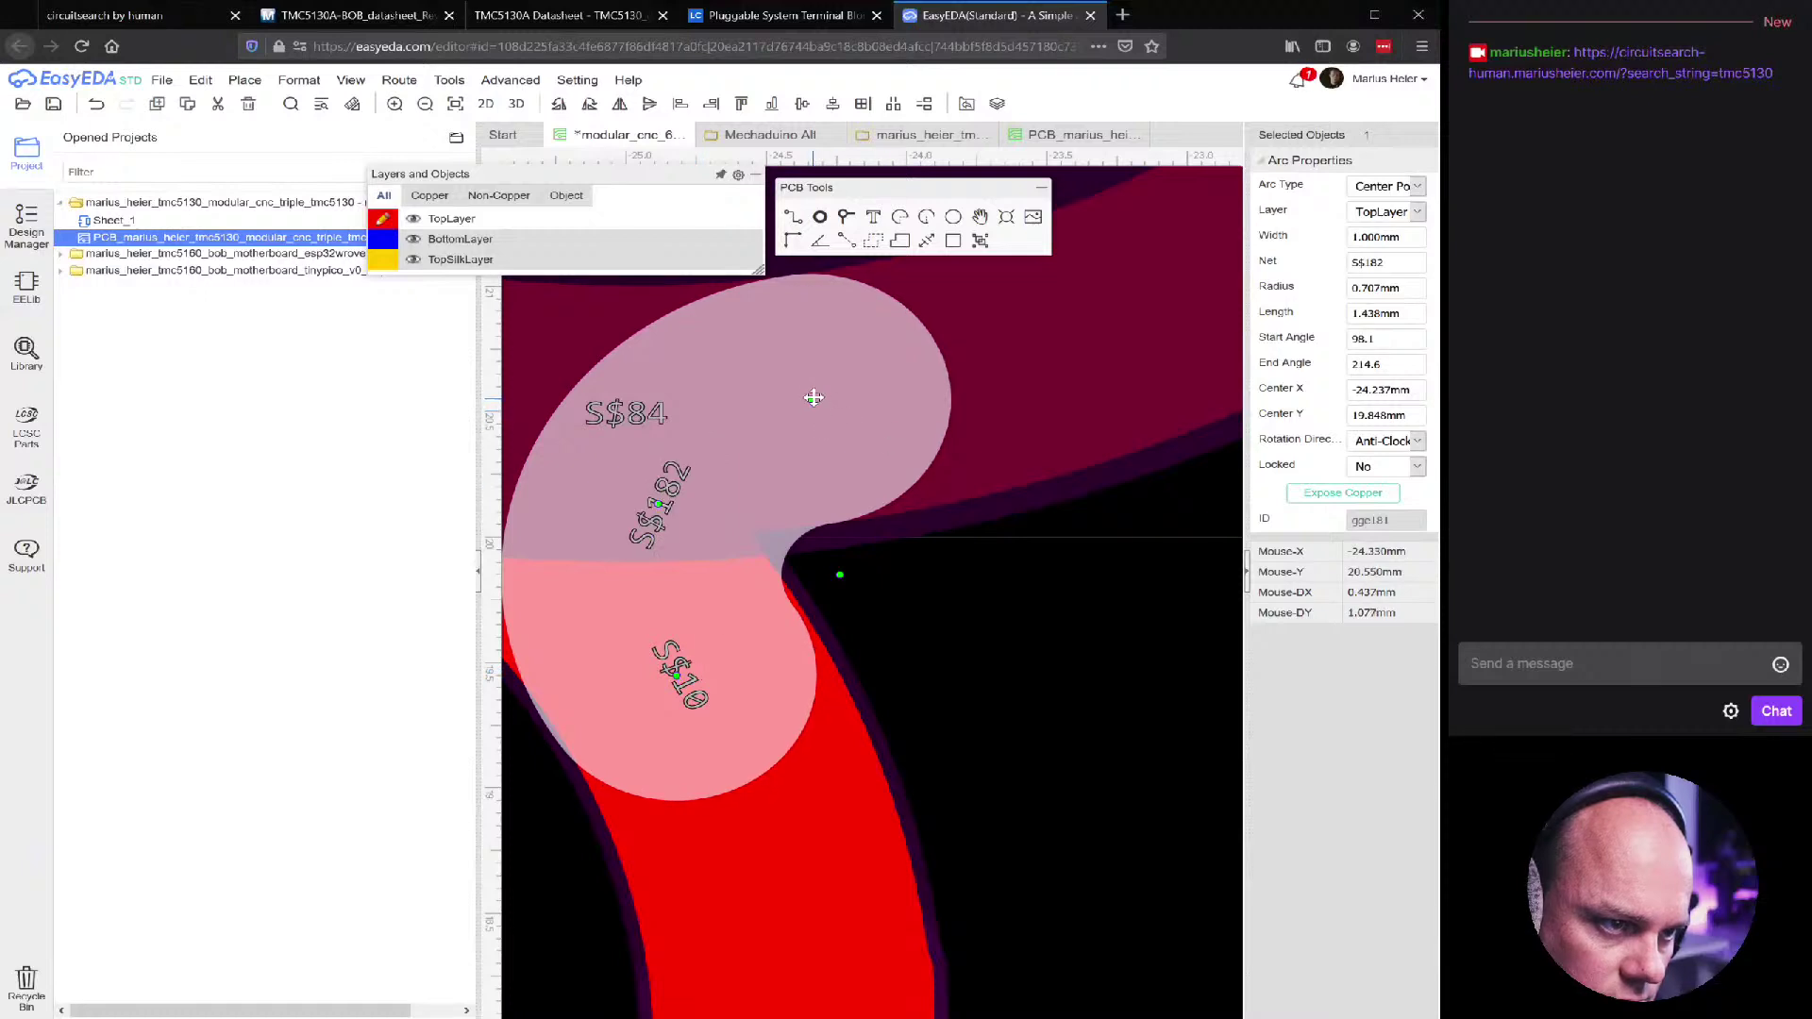
pyautogui.click(849, 392)
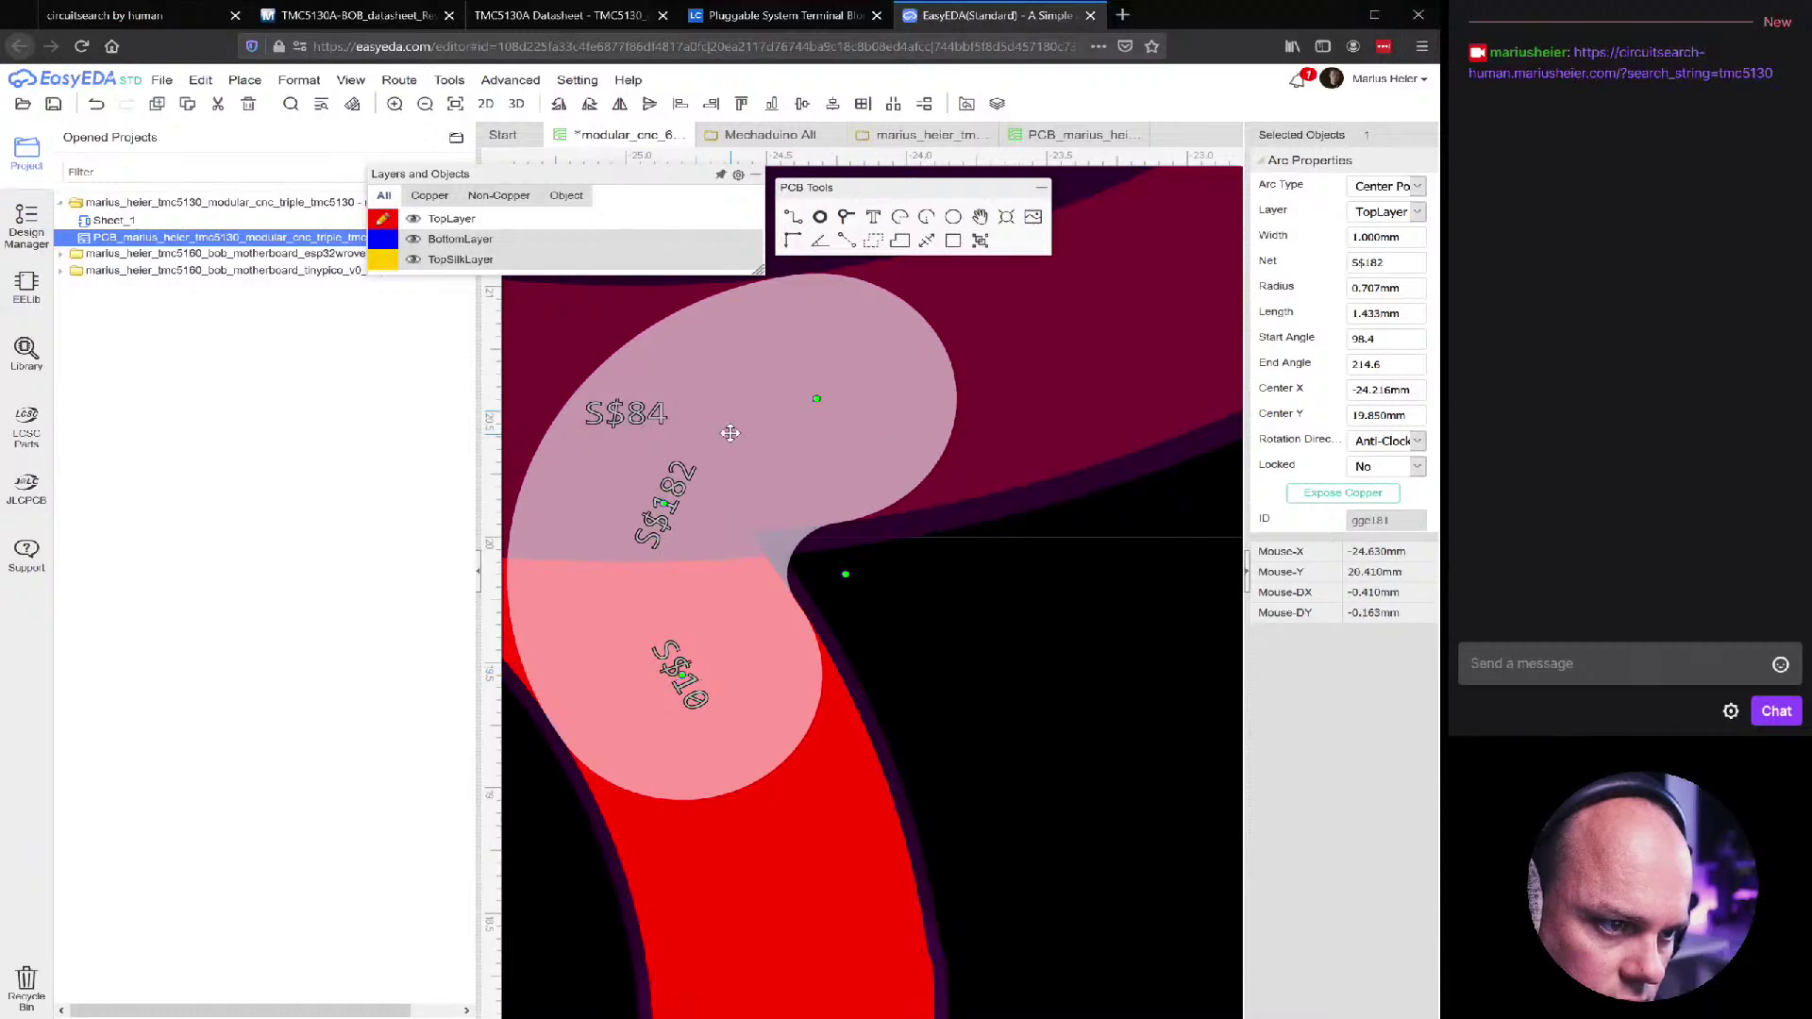
# Copy the small inner-corner arc at the upper-left ring and paste it beside the vertical track above the lower-left ring
pyautogui.click(1109, 682)
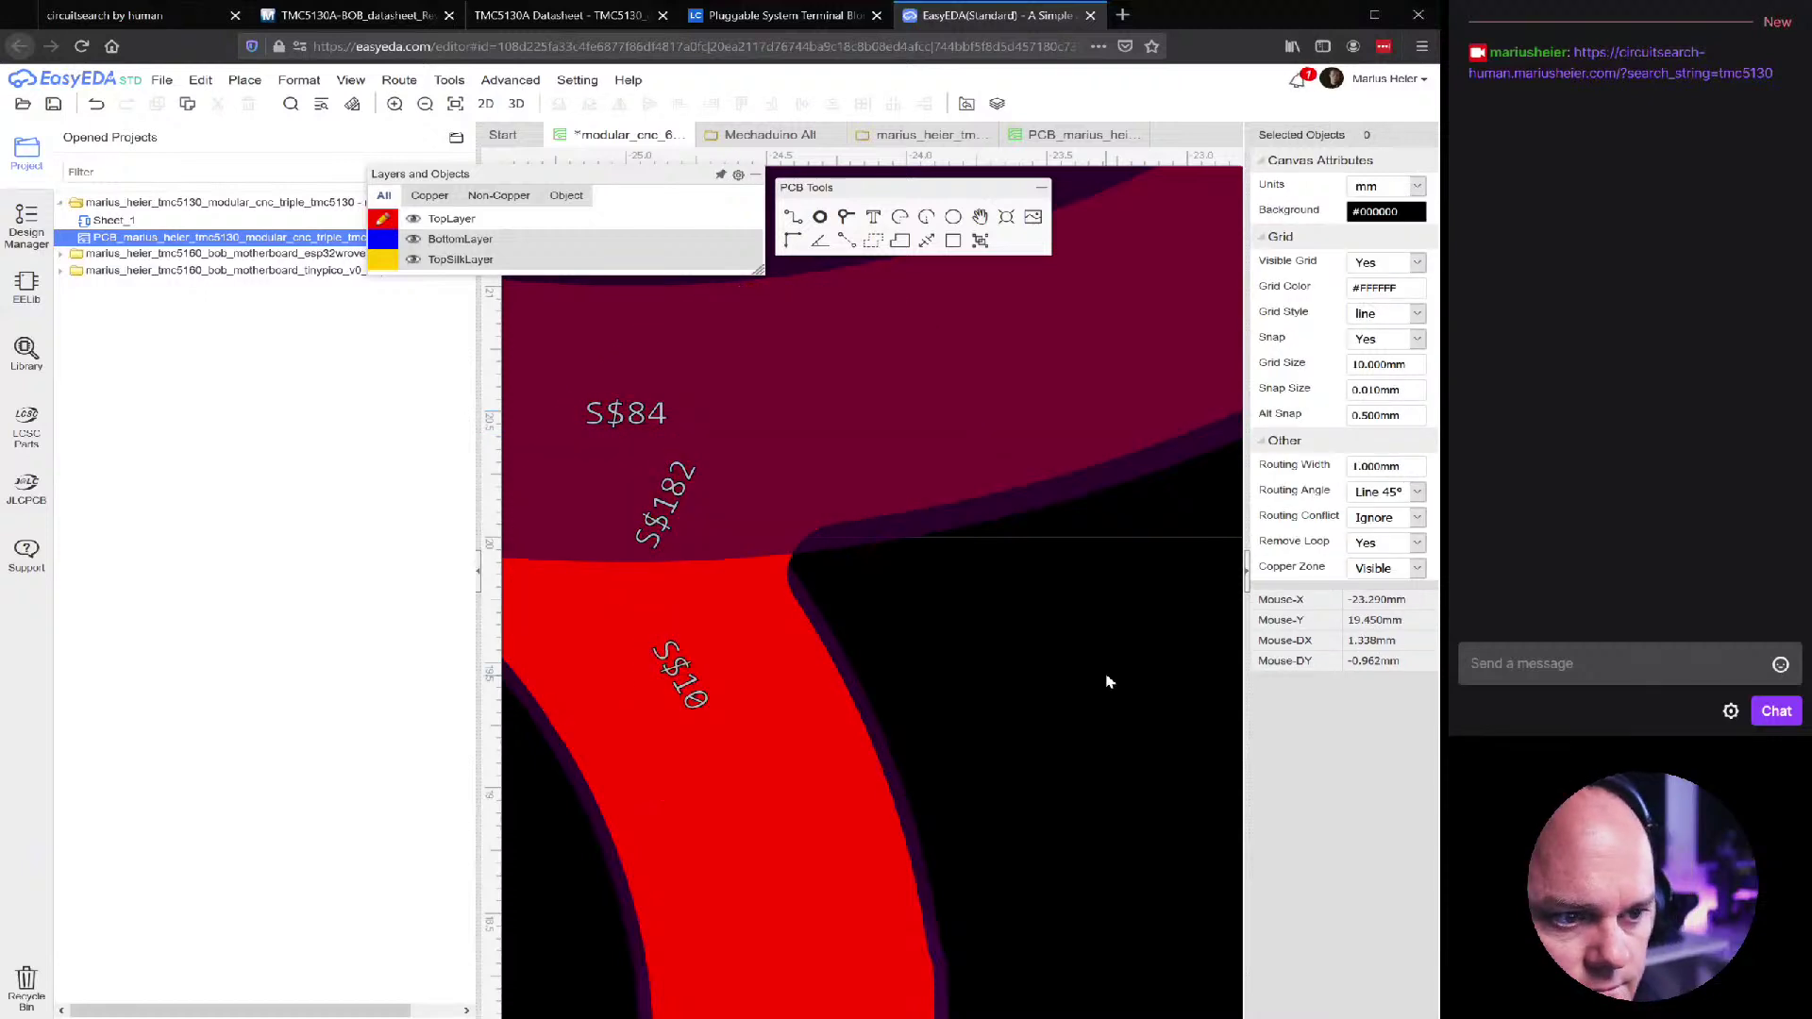
pyautogui.scroll(-3, 1109, 681)
pyautogui.click(984, 642)
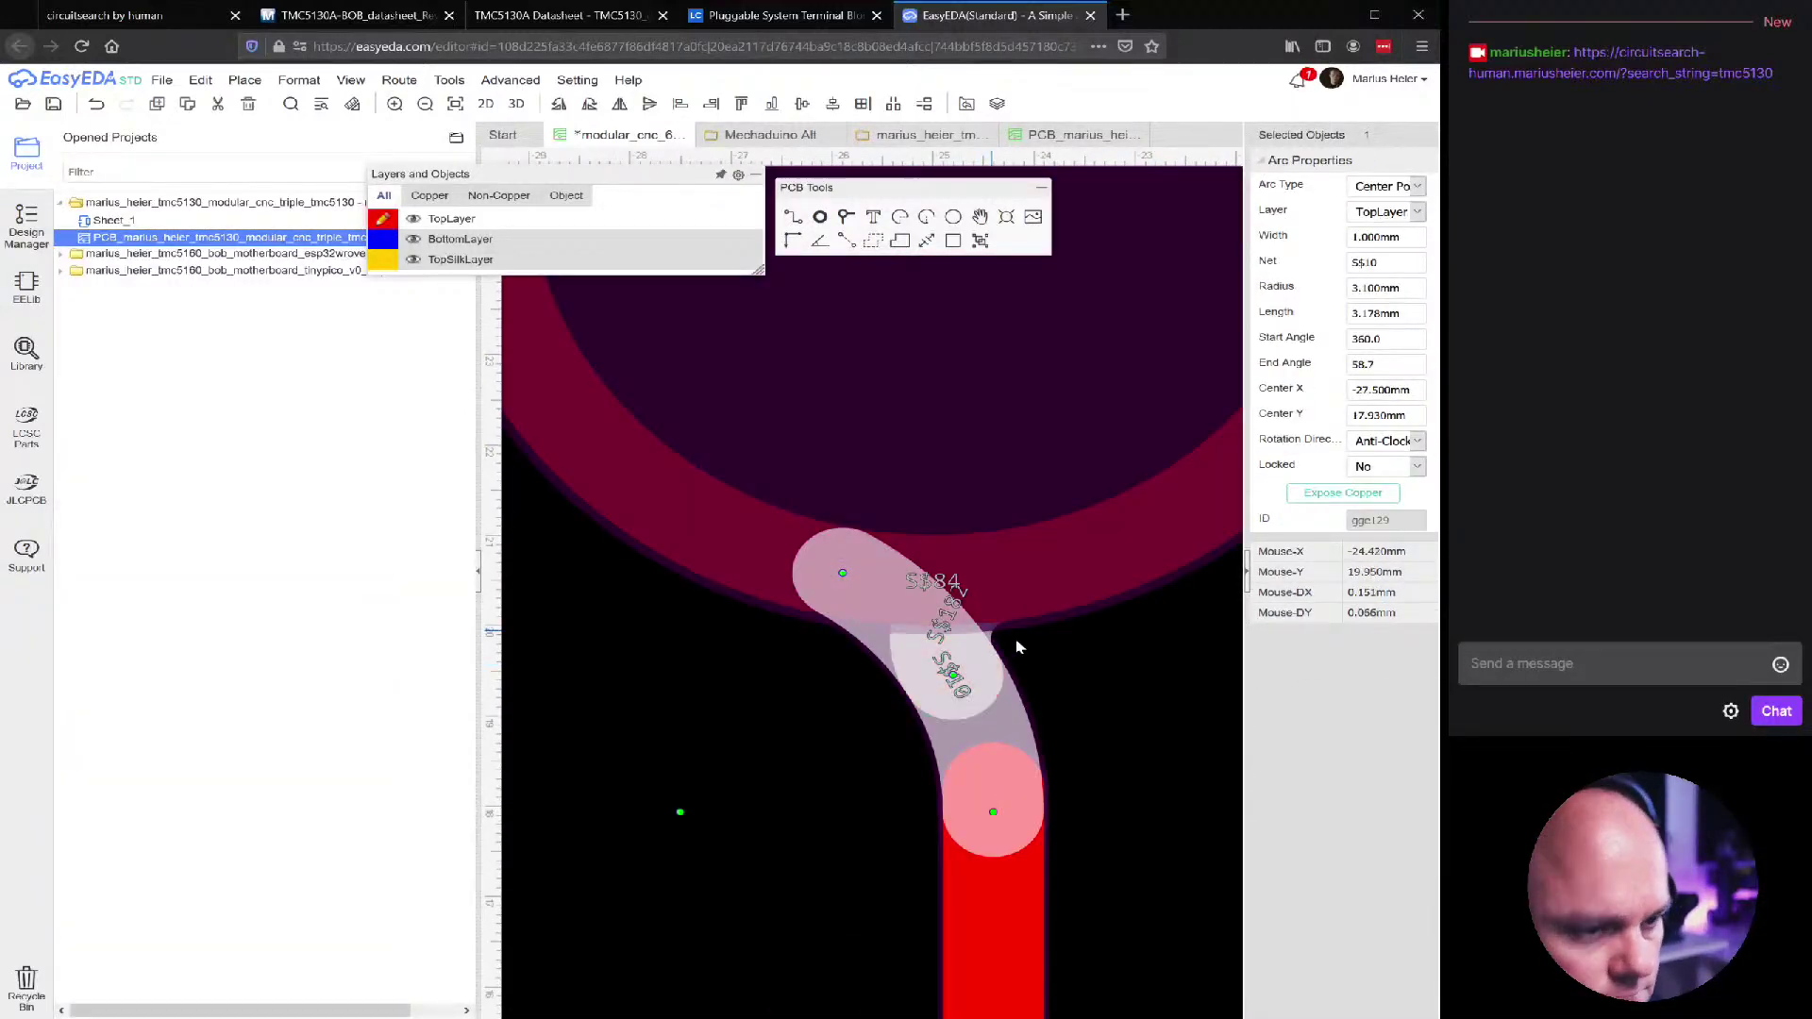
pyautogui.scroll(5, 1027, 650)
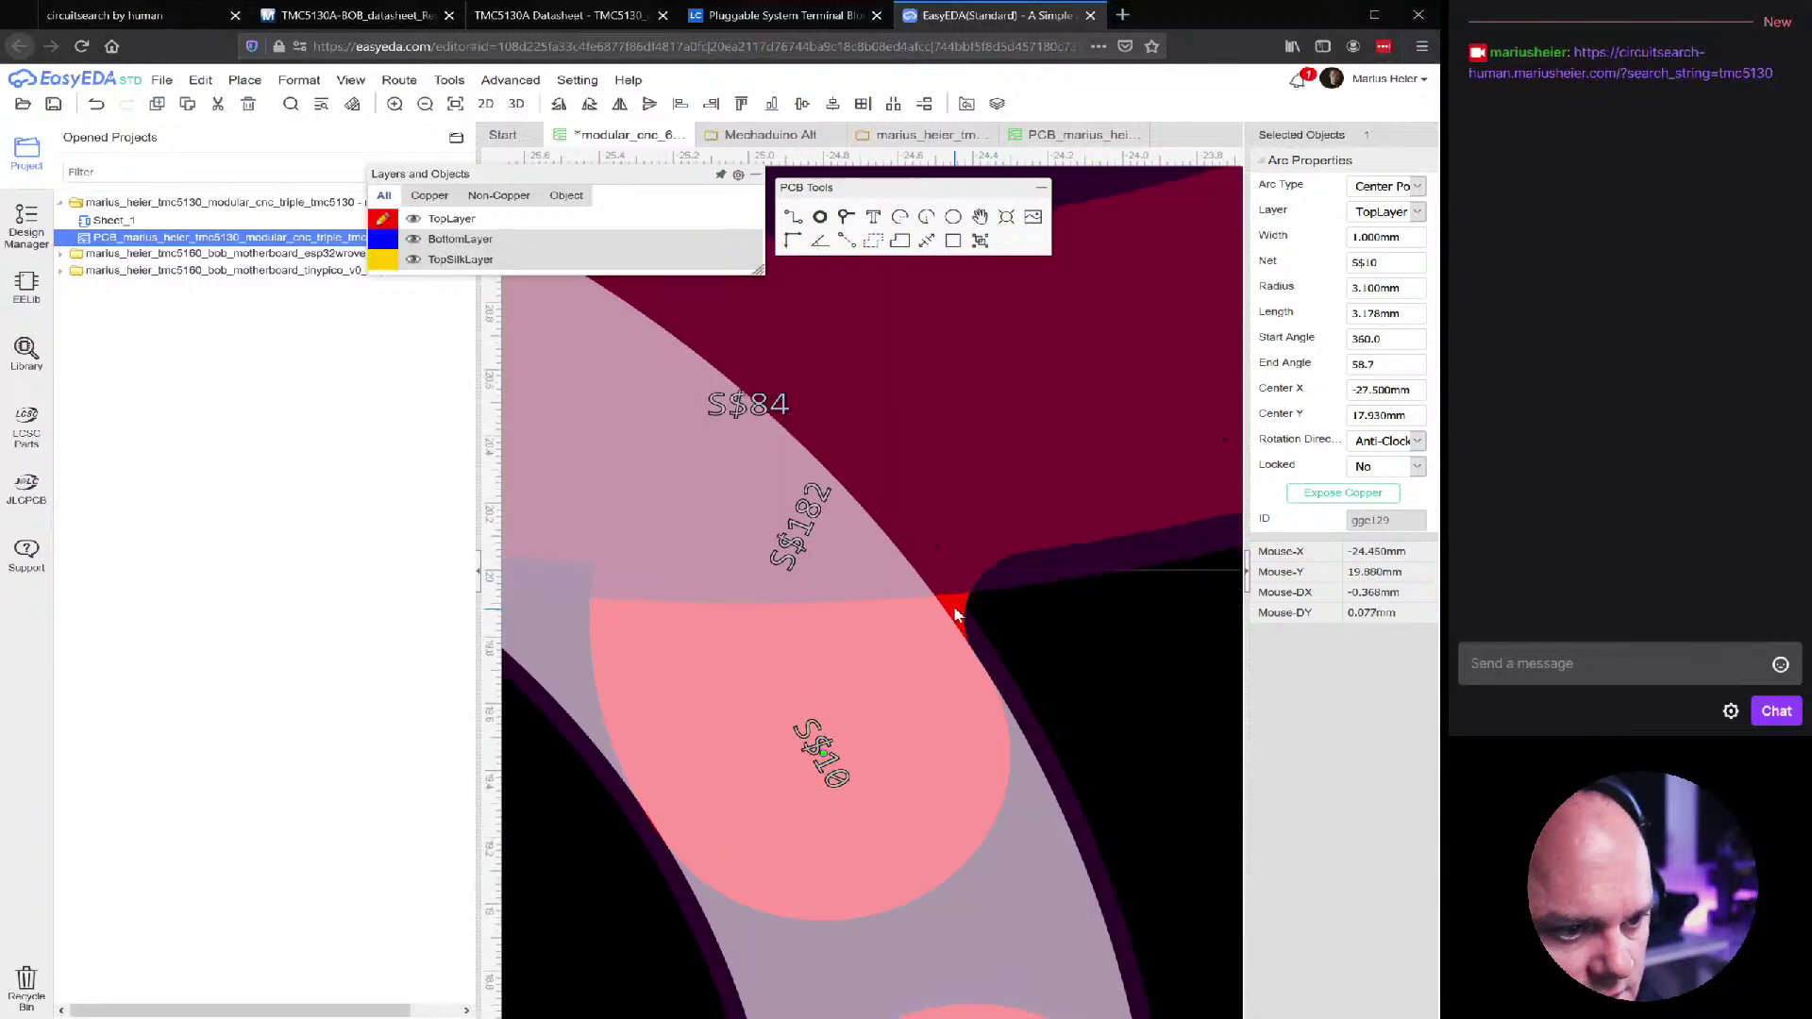
pyautogui.click(960, 608)
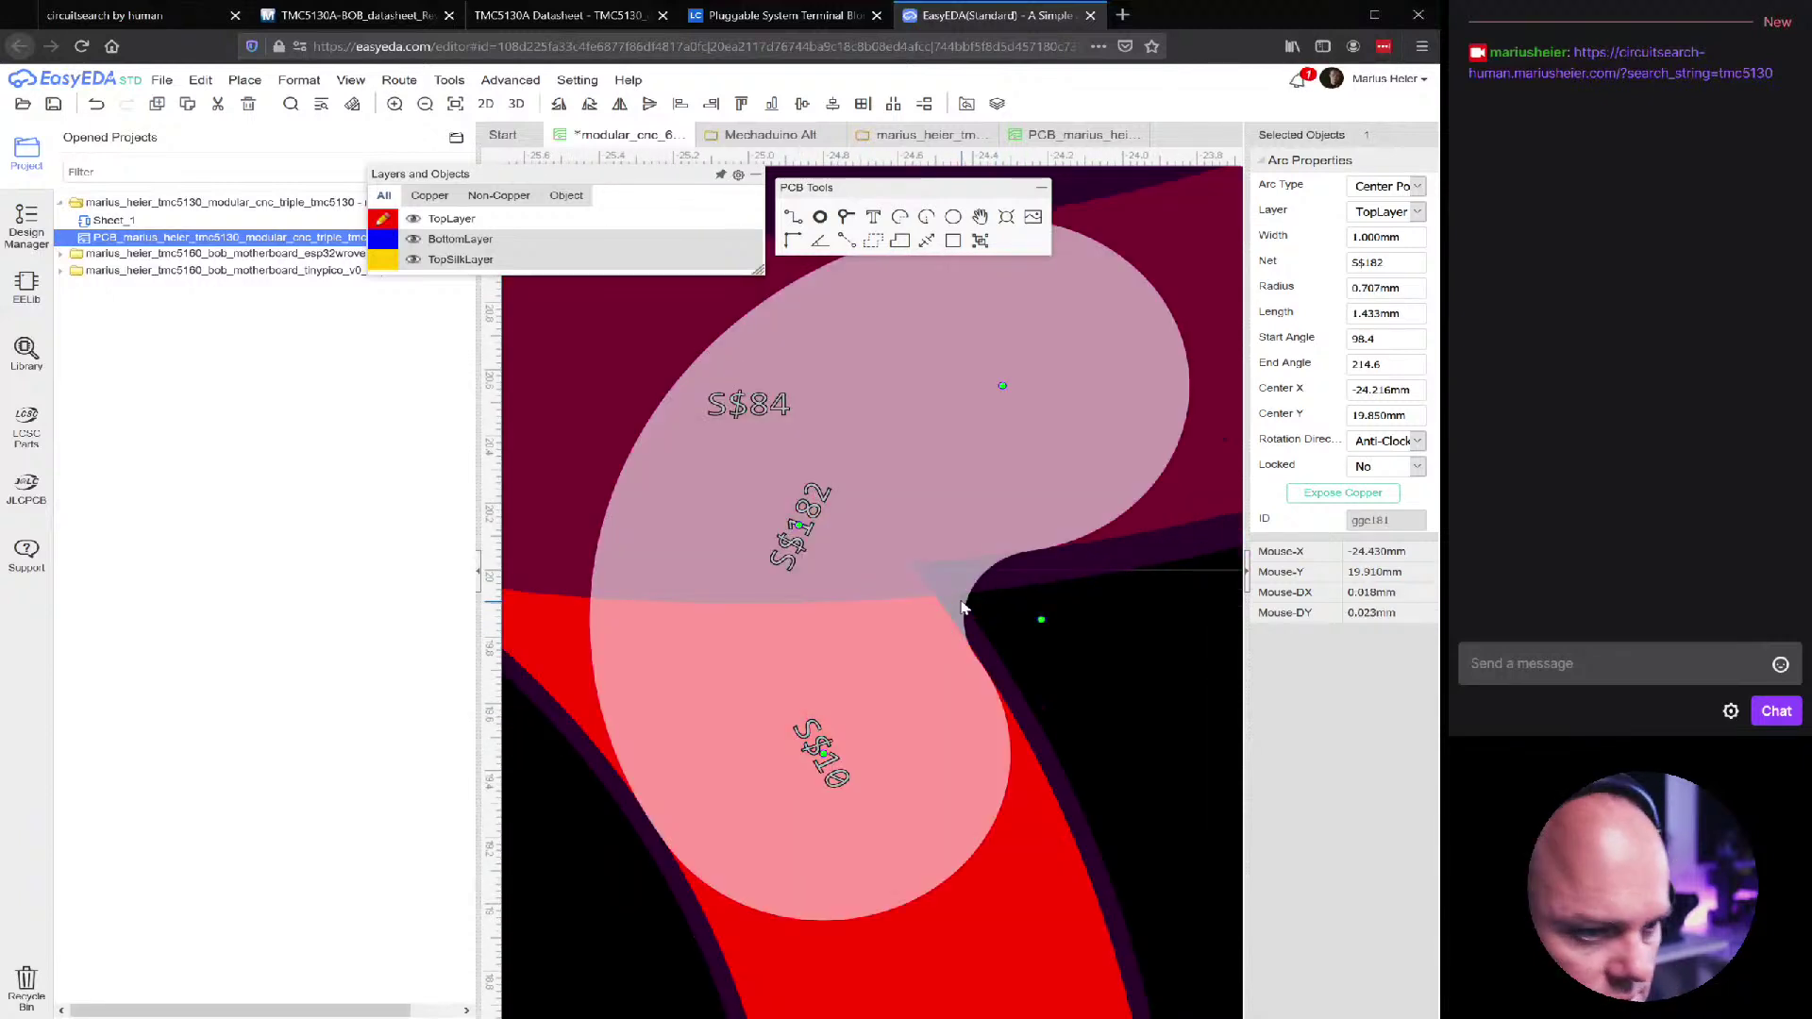
pyautogui.scroll(-5, 963, 607)
pyautogui.moveTo(1038, 639); pyautogui.dragTo(887, 634, button='right')
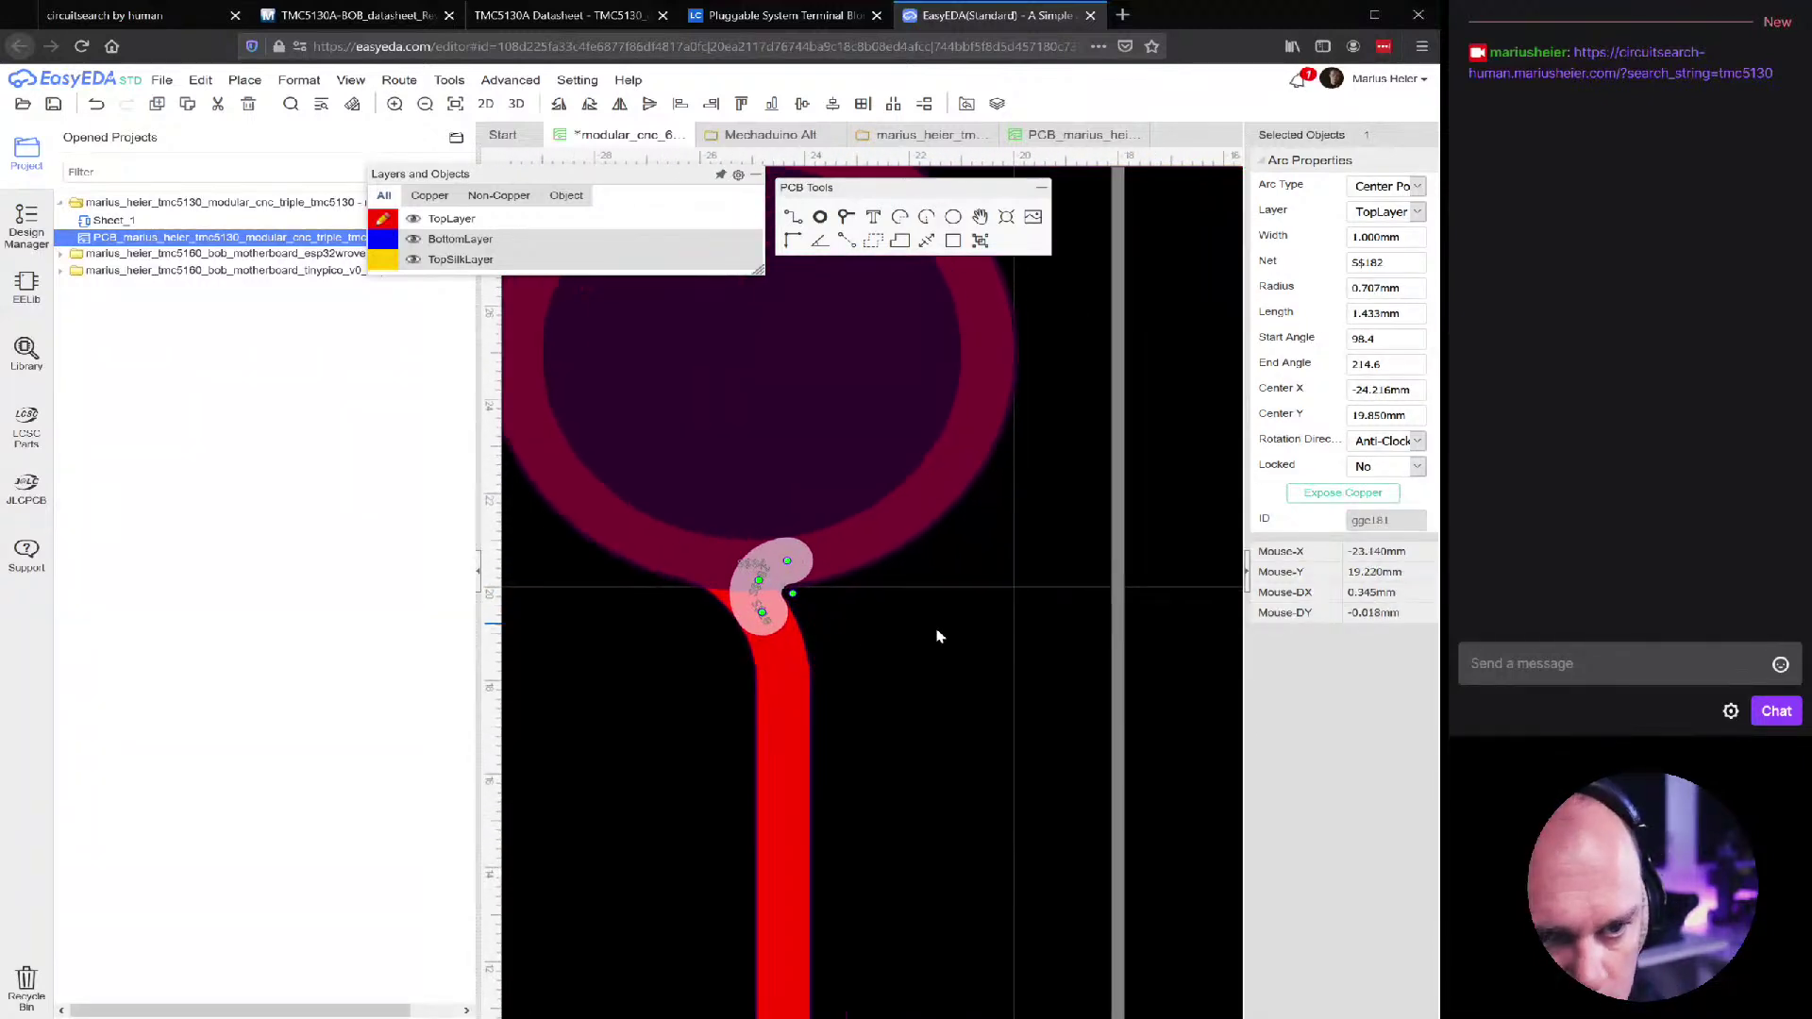
pyautogui.hotkey('ctrl', 'c')
pyautogui.scroll(-5, 921, 629)
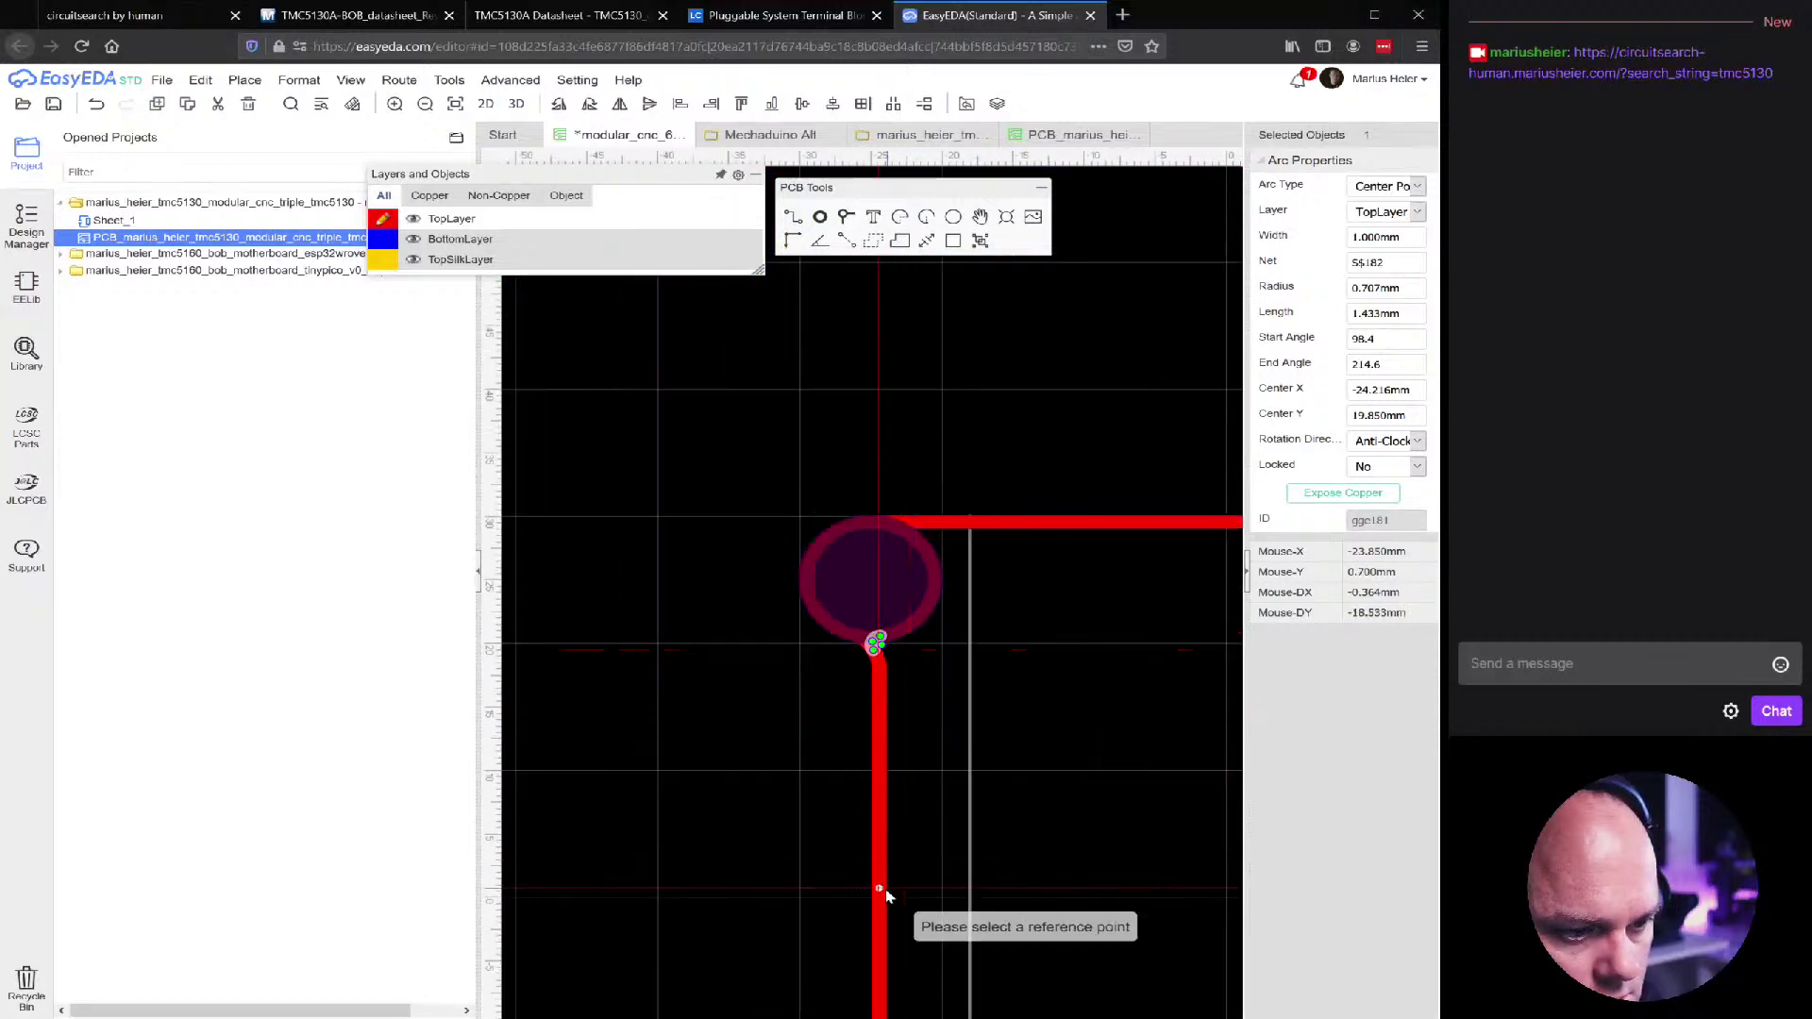
pyautogui.moveTo(881, 894); pyautogui.dragTo(857, 462, button='right')
pyautogui.scroll(6, 862, 688)
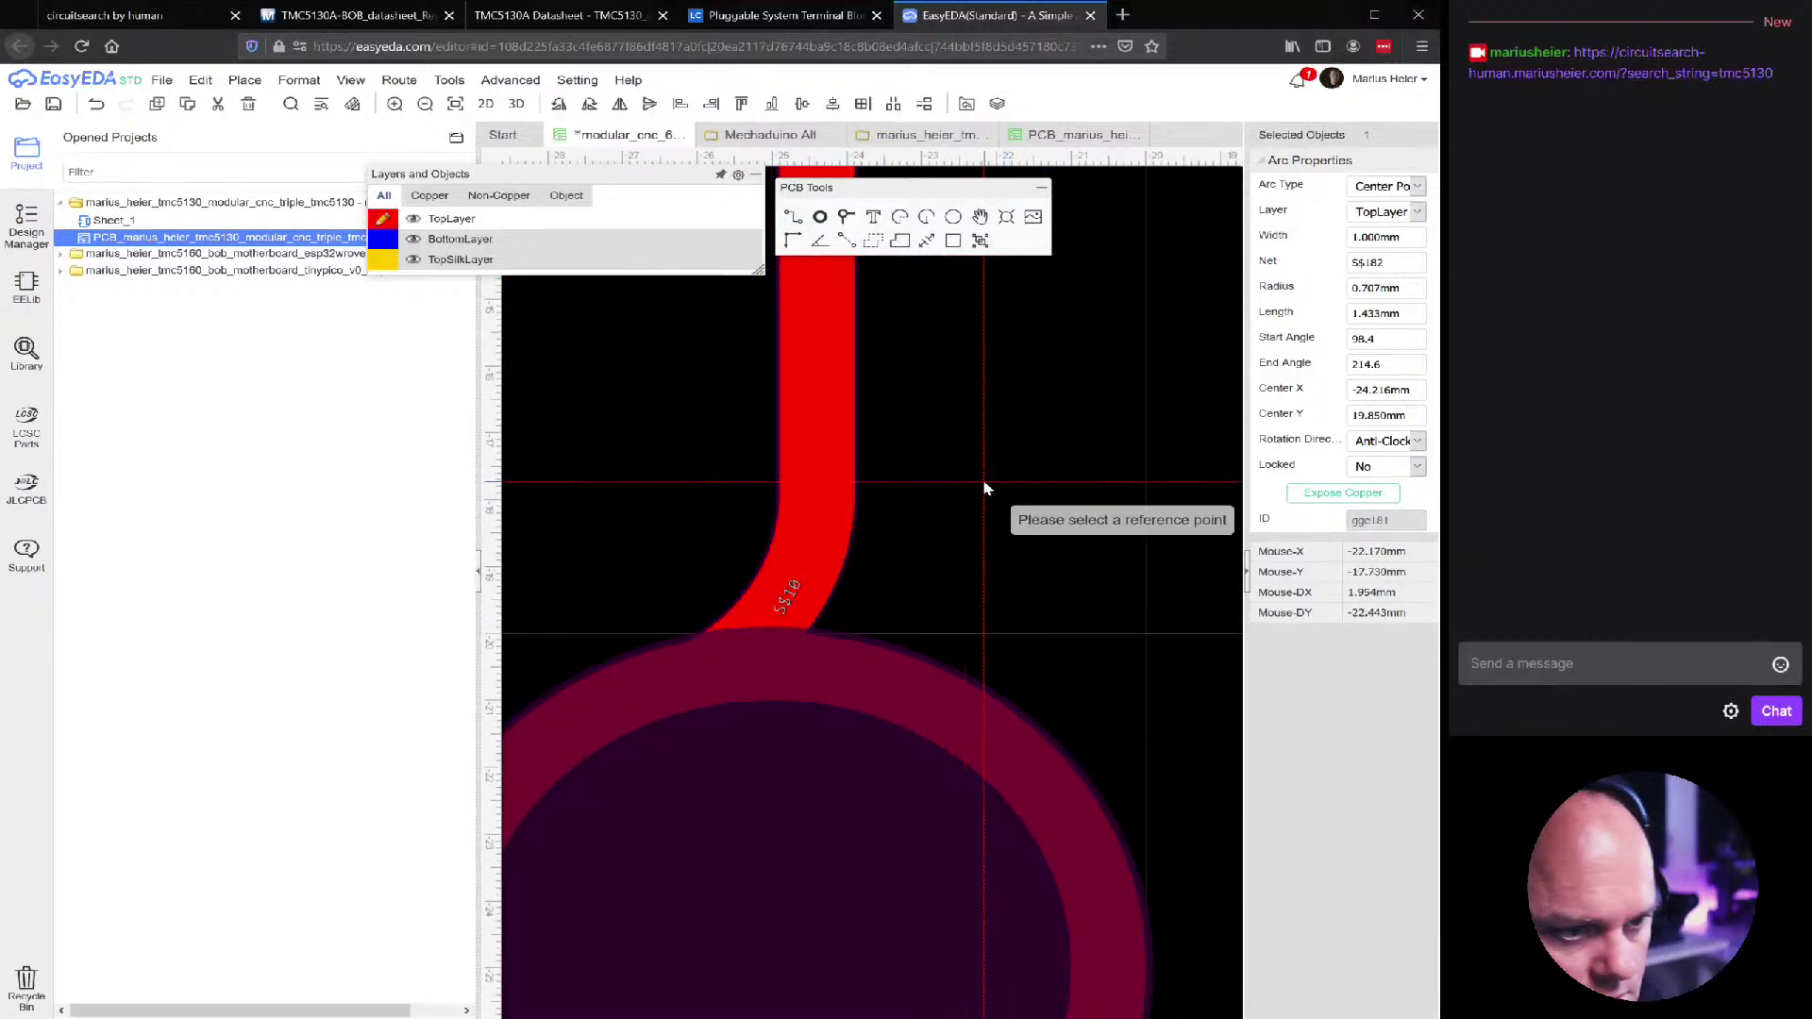
pyautogui.click(984, 486)
pyautogui.hotkey('ctrl', 'v')
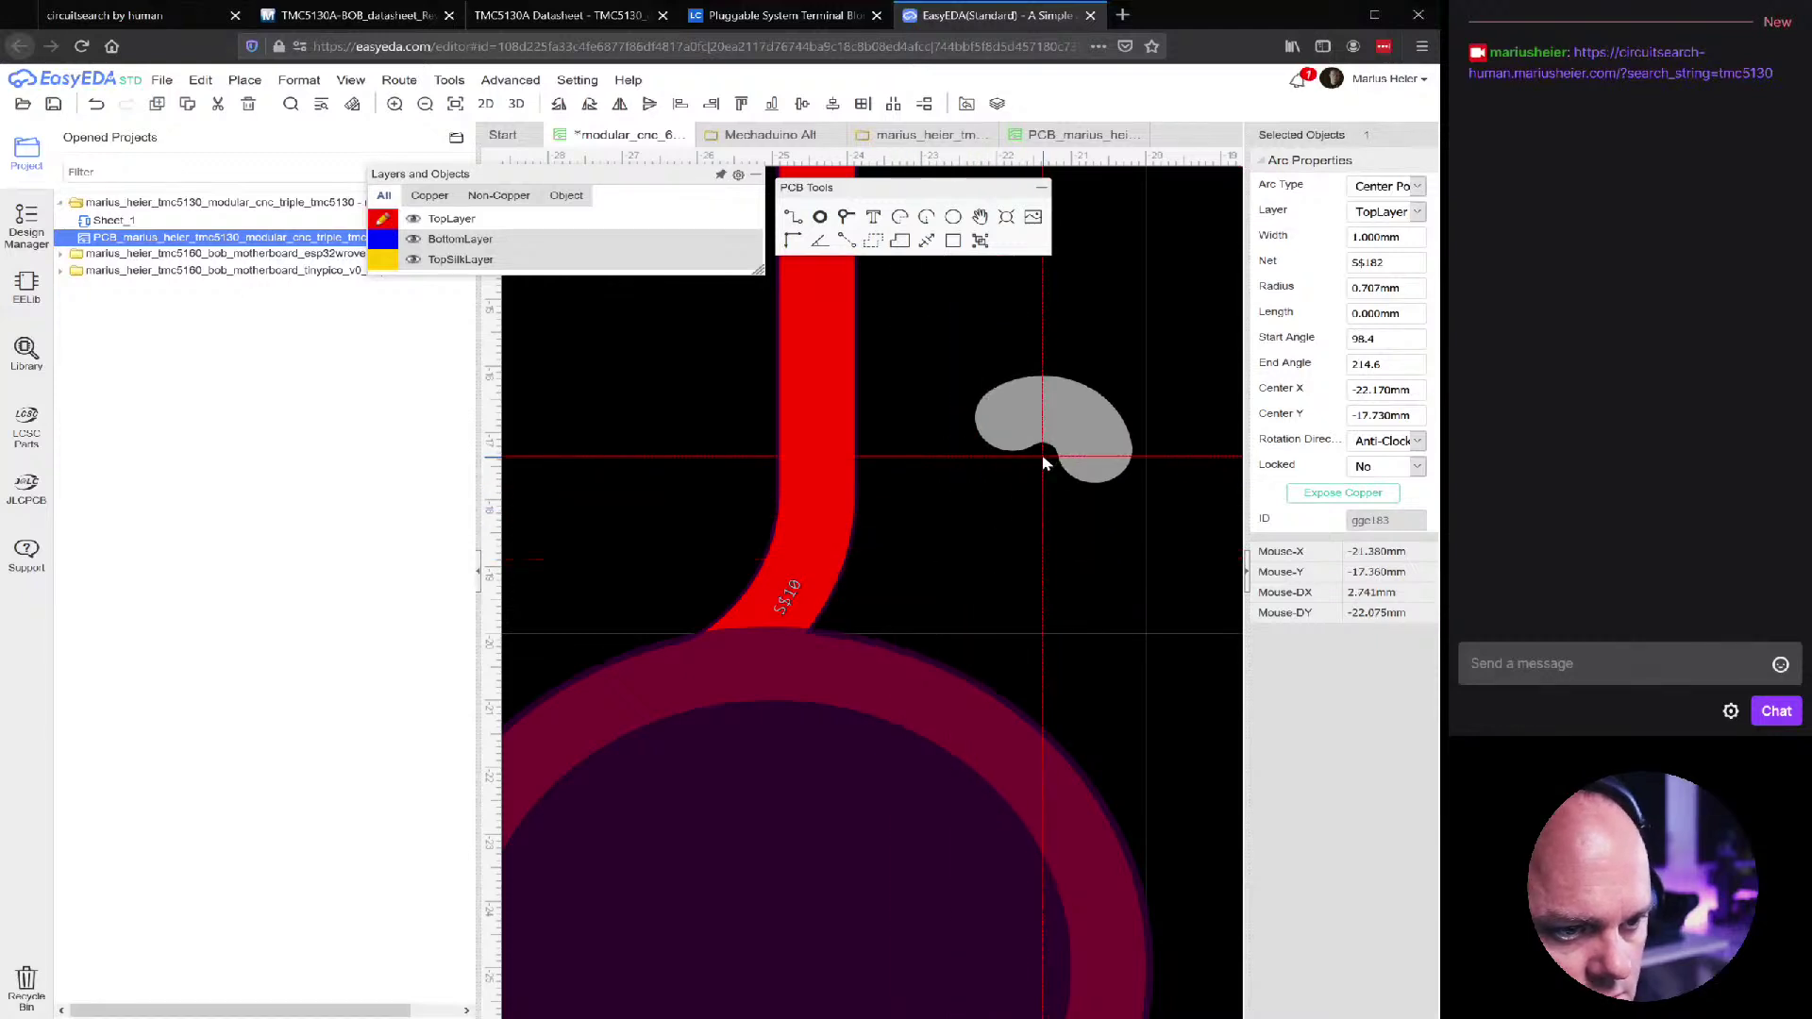
pyautogui.click(1042, 460)
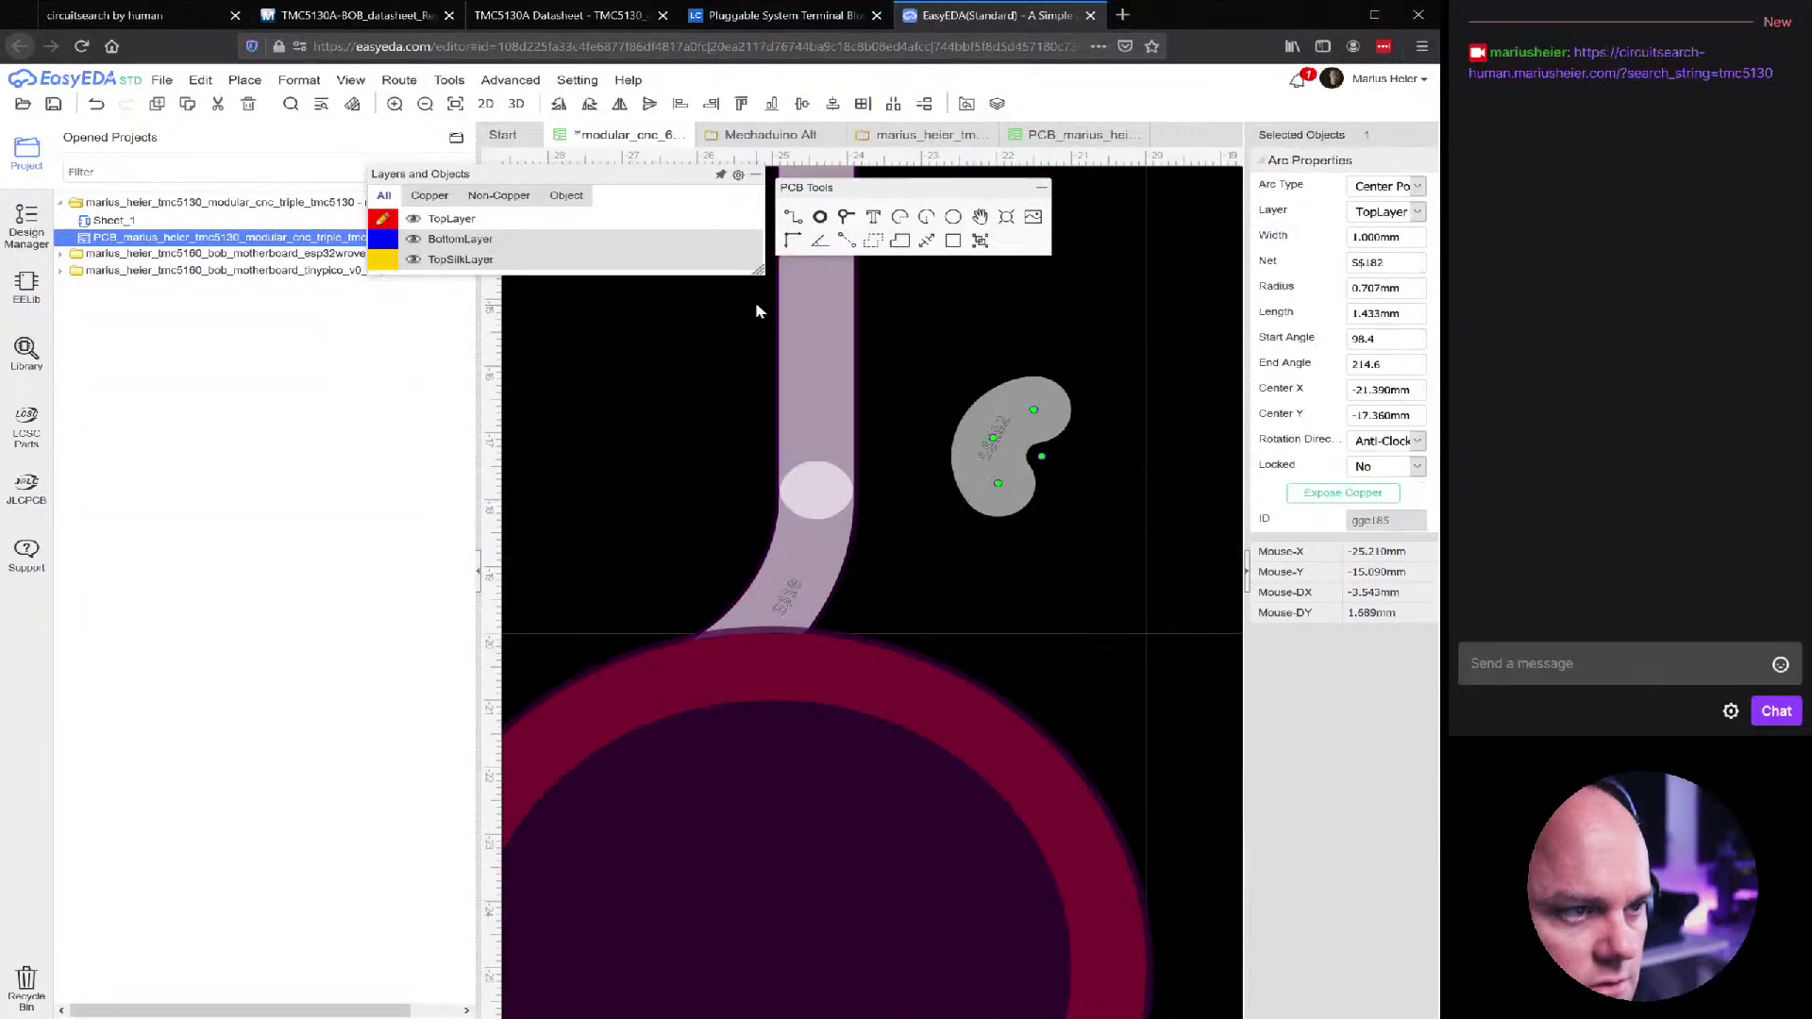
# Flip the pasted arc vertically and fit it into the lower-left ring's inner corner, centred at about X -24.2 mm, Y -19.85 mm
pyautogui.click(299, 79)
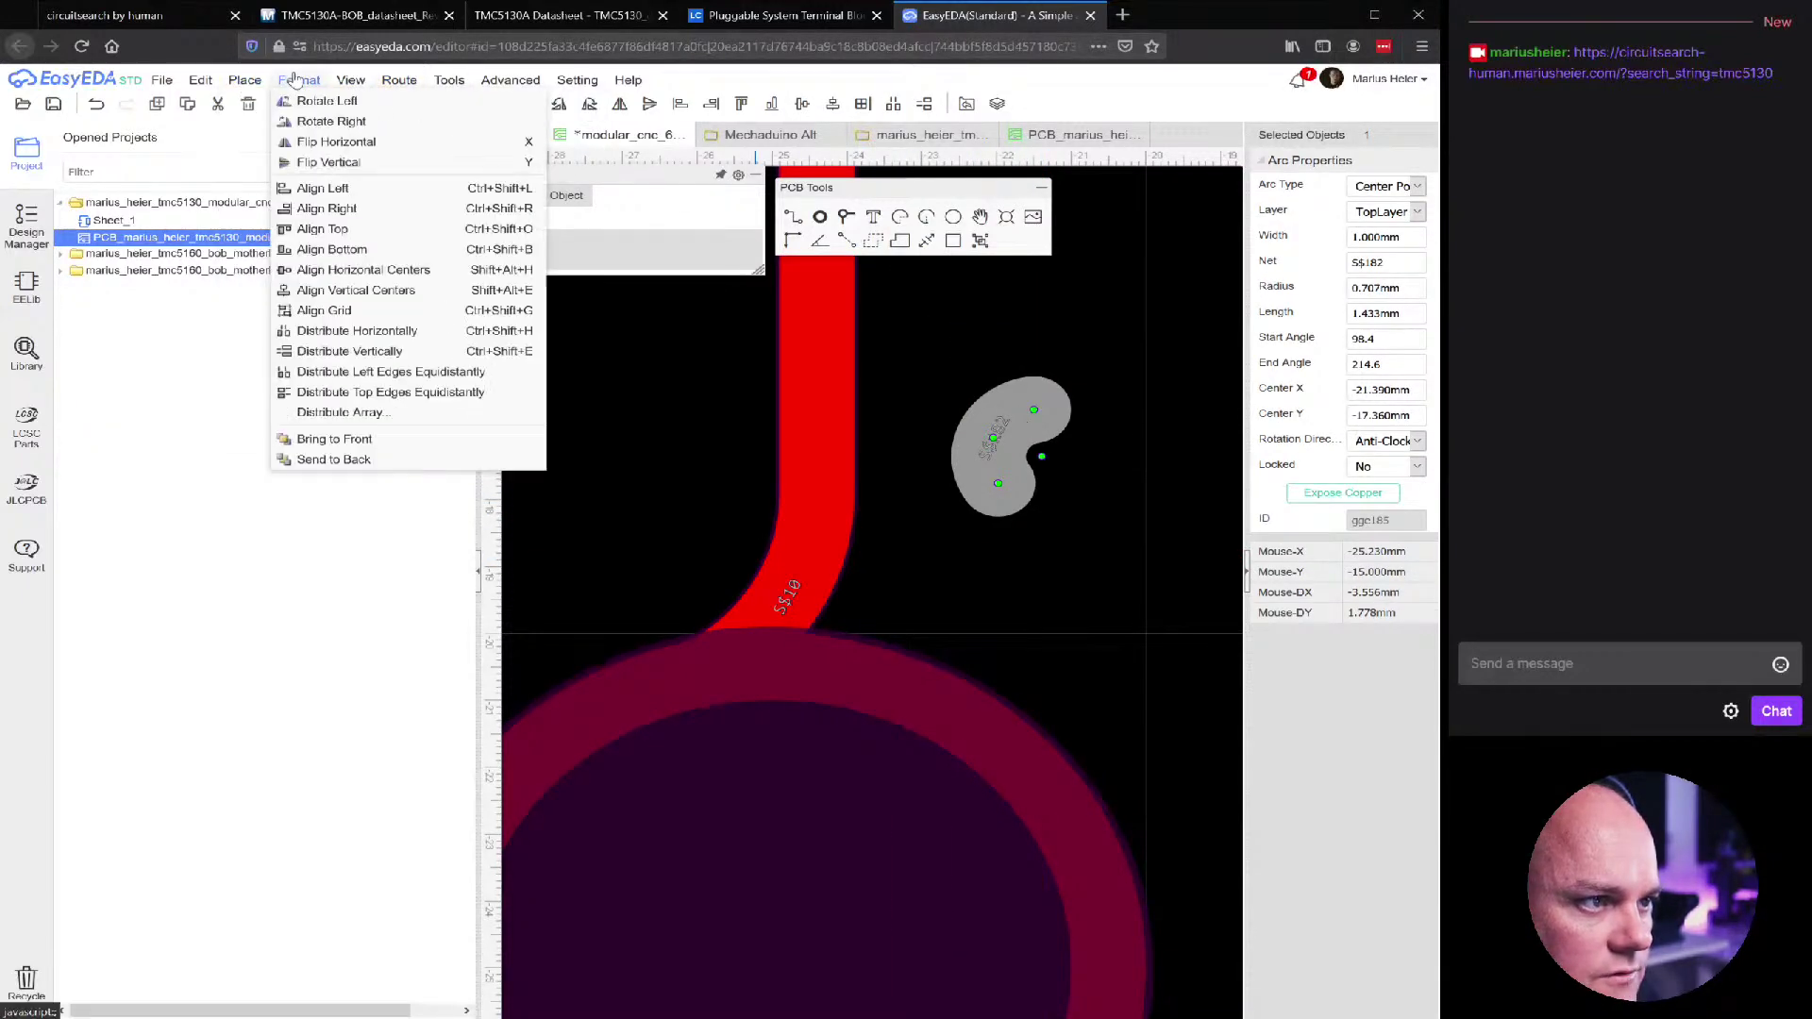
pyautogui.click(336, 141)
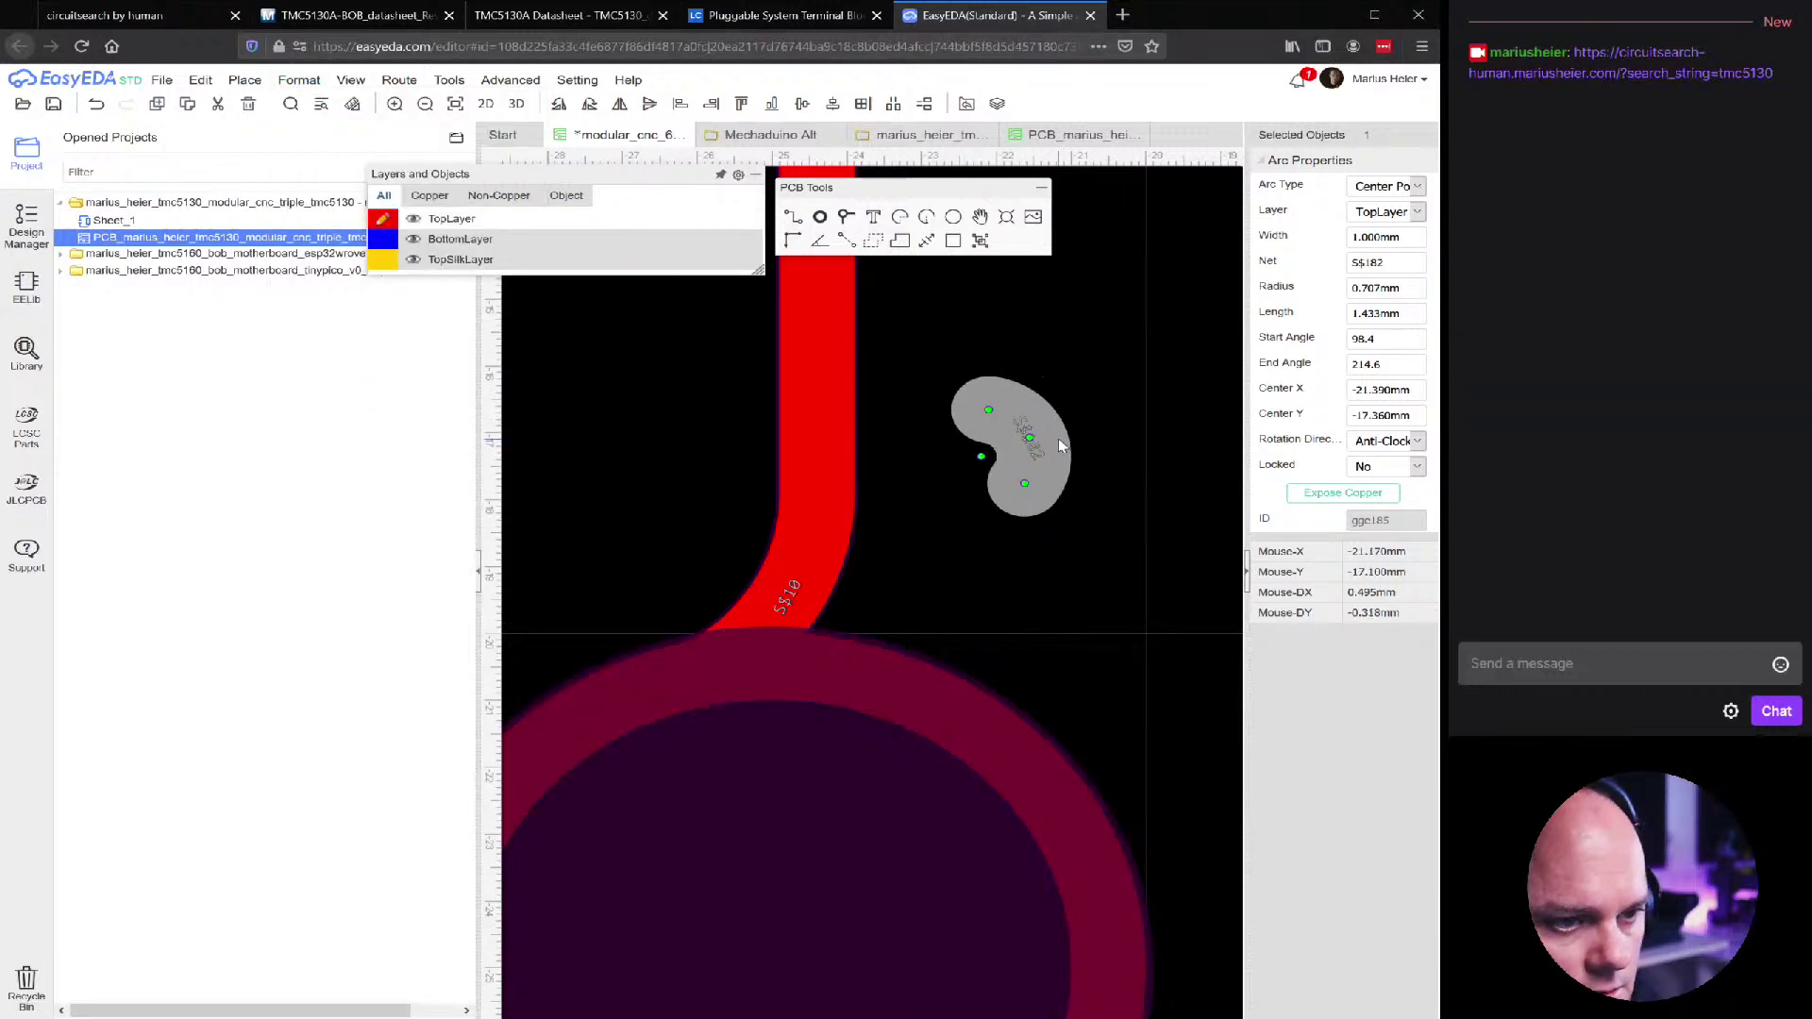
pyautogui.press('y')
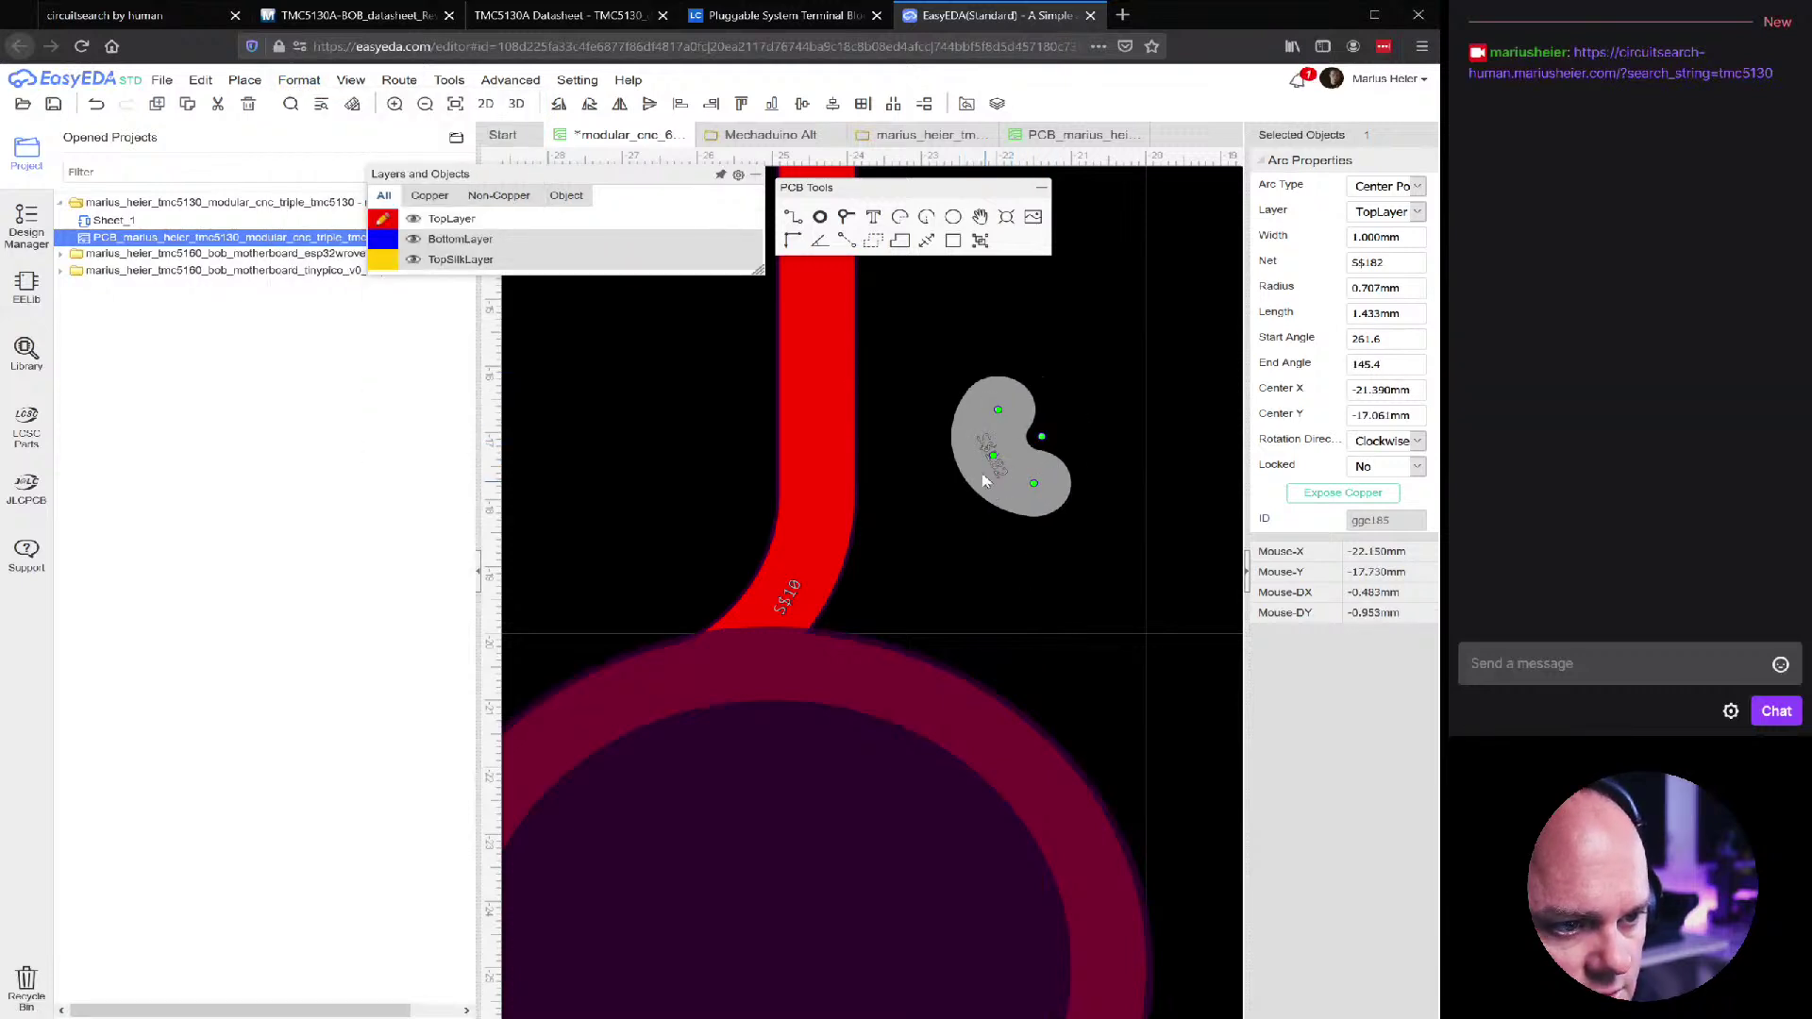
pyautogui.moveTo(1010, 424)
pyautogui.mouseDown()
pyautogui.moveTo(849, 528)
pyautogui.moveTo(810, 615)
pyautogui.mouseUp()
pyautogui.scroll(7, 810, 618)
pyautogui.moveTo(769, 538); pyautogui.dragTo(745, 536)
pyautogui.scroll(-3, 738, 540)
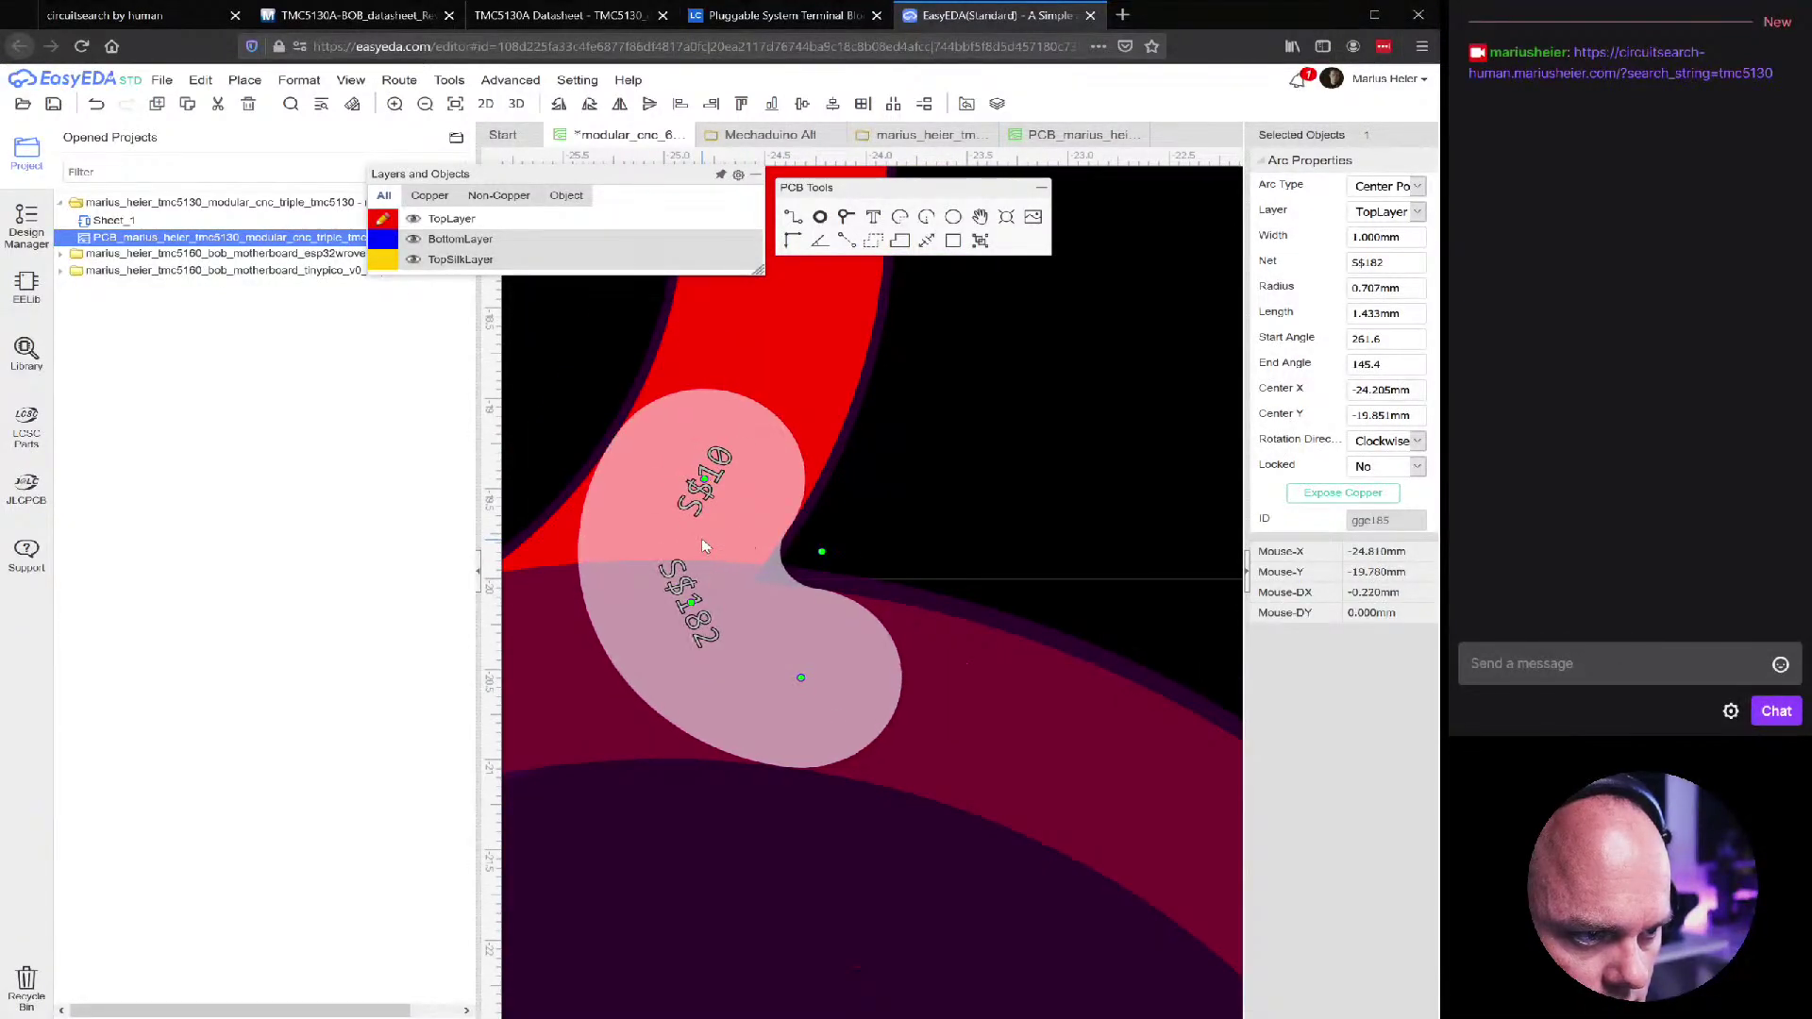
pyautogui.press('Delete')
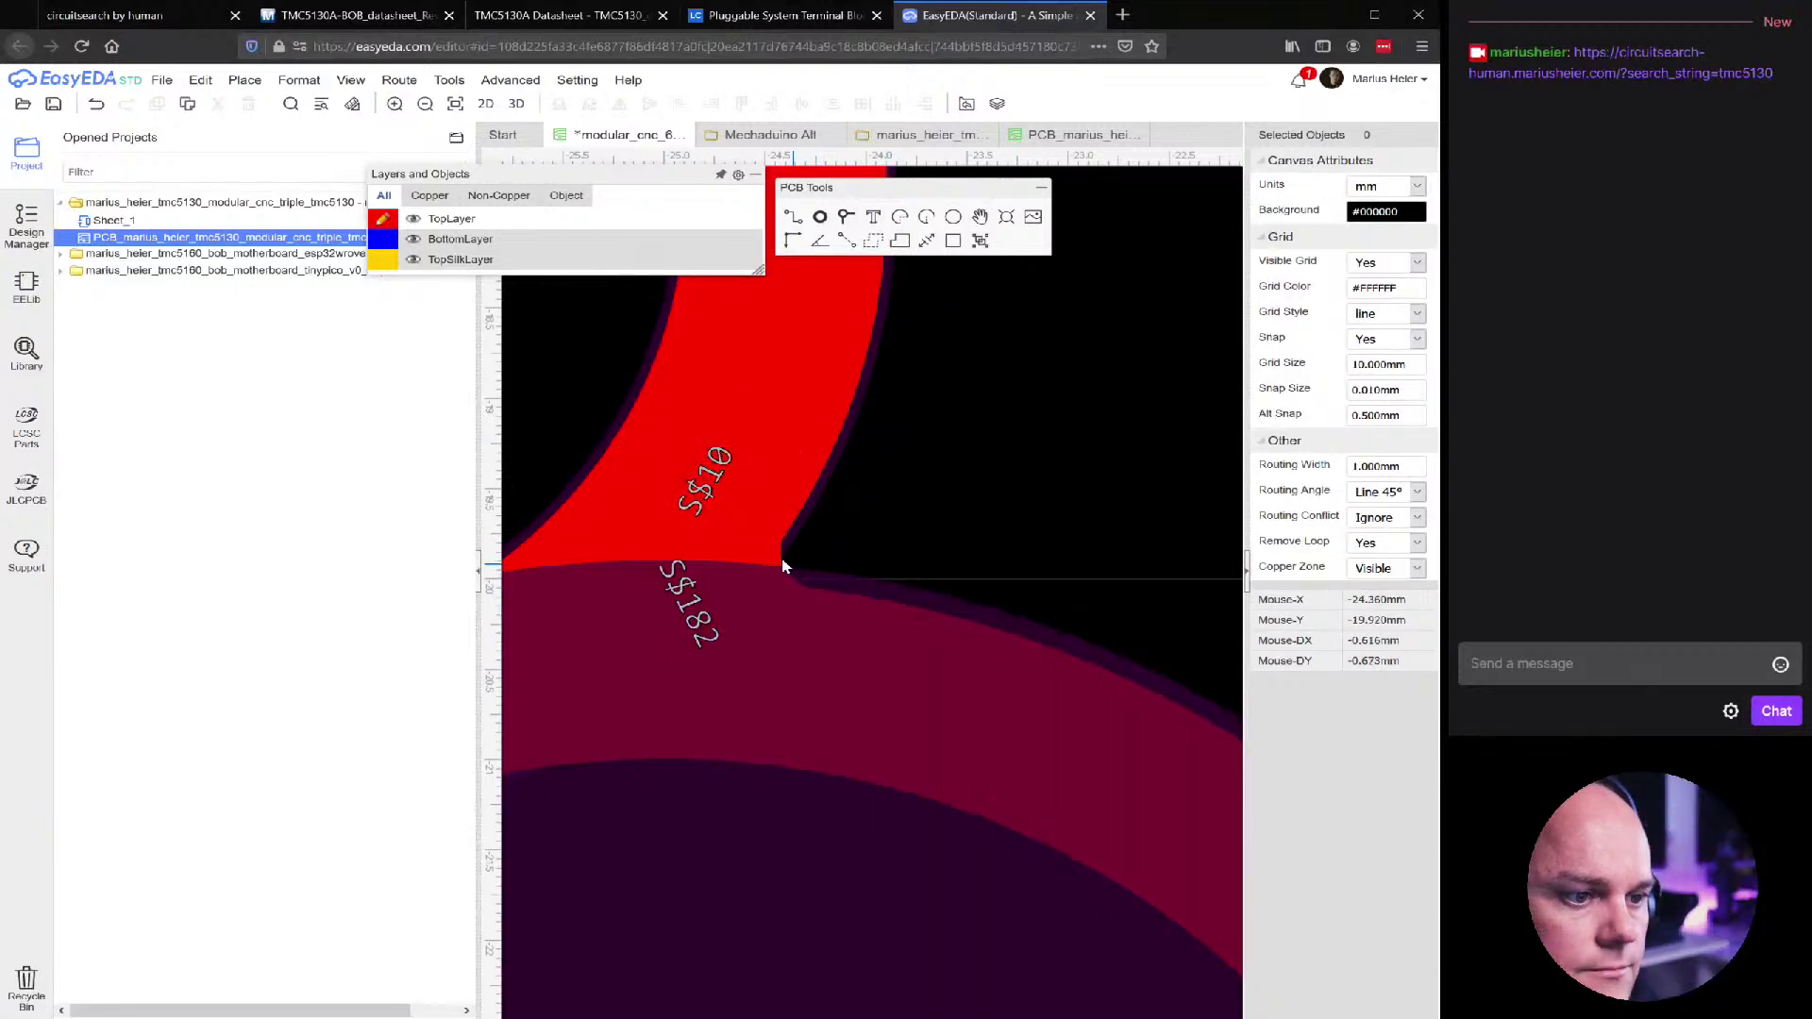
pyautogui.hotkey('ctrl', 'z')
pyautogui.scroll(-3, 774, 564)
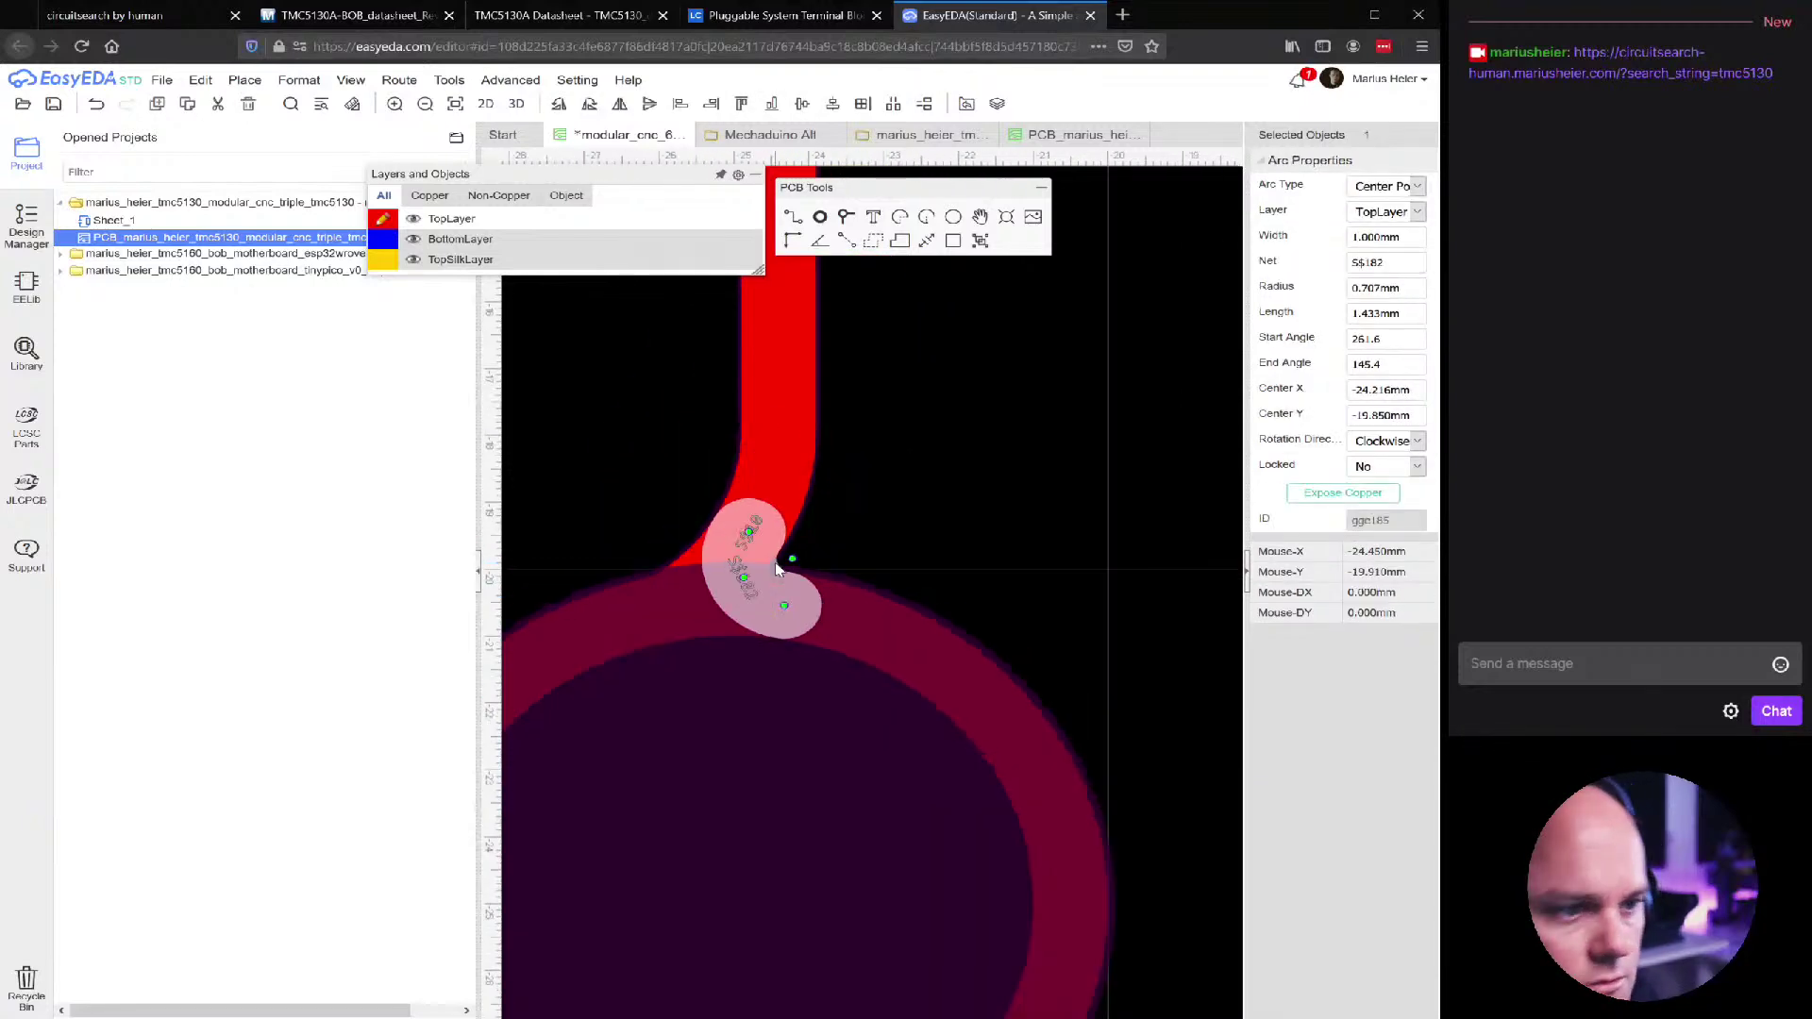
# Copy the two small inner-corner arcs on the frame's left side together and paste the pair outside the frame's right side
pyautogui.scroll(-4, 775, 565)
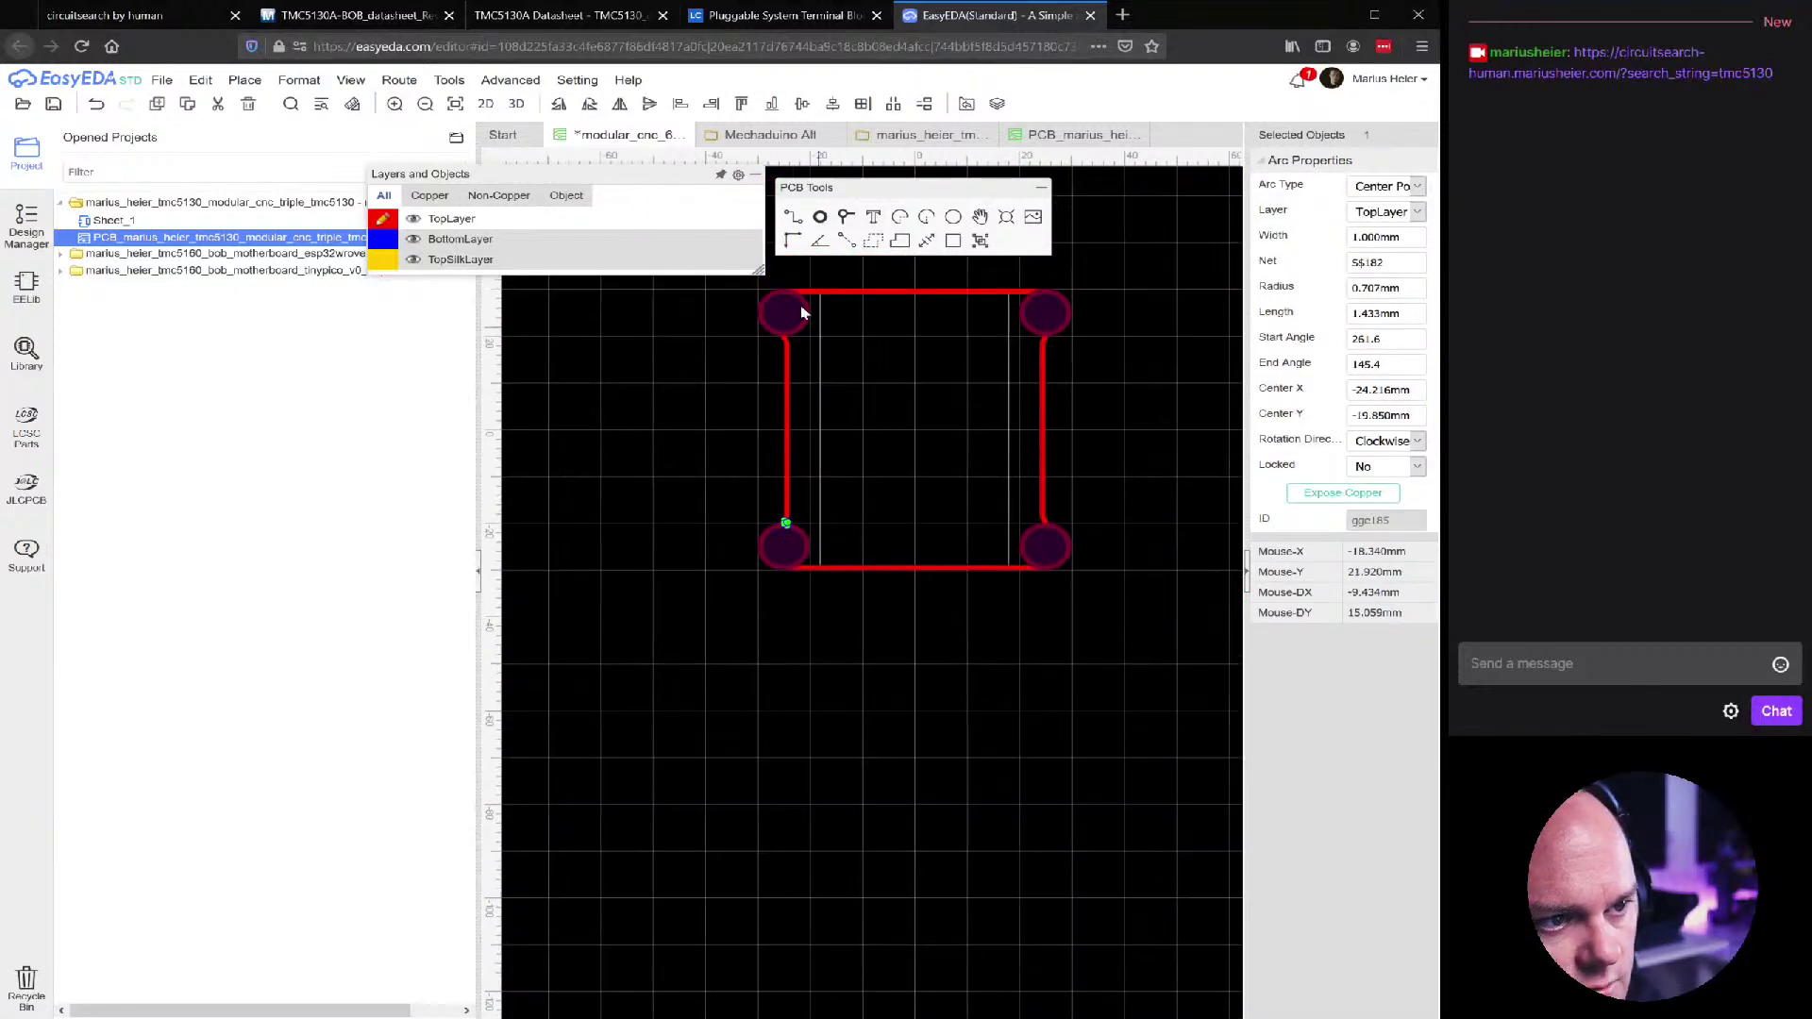
pyautogui.scroll(5, 818, 331)
pyautogui.scroll(2, 744, 509)
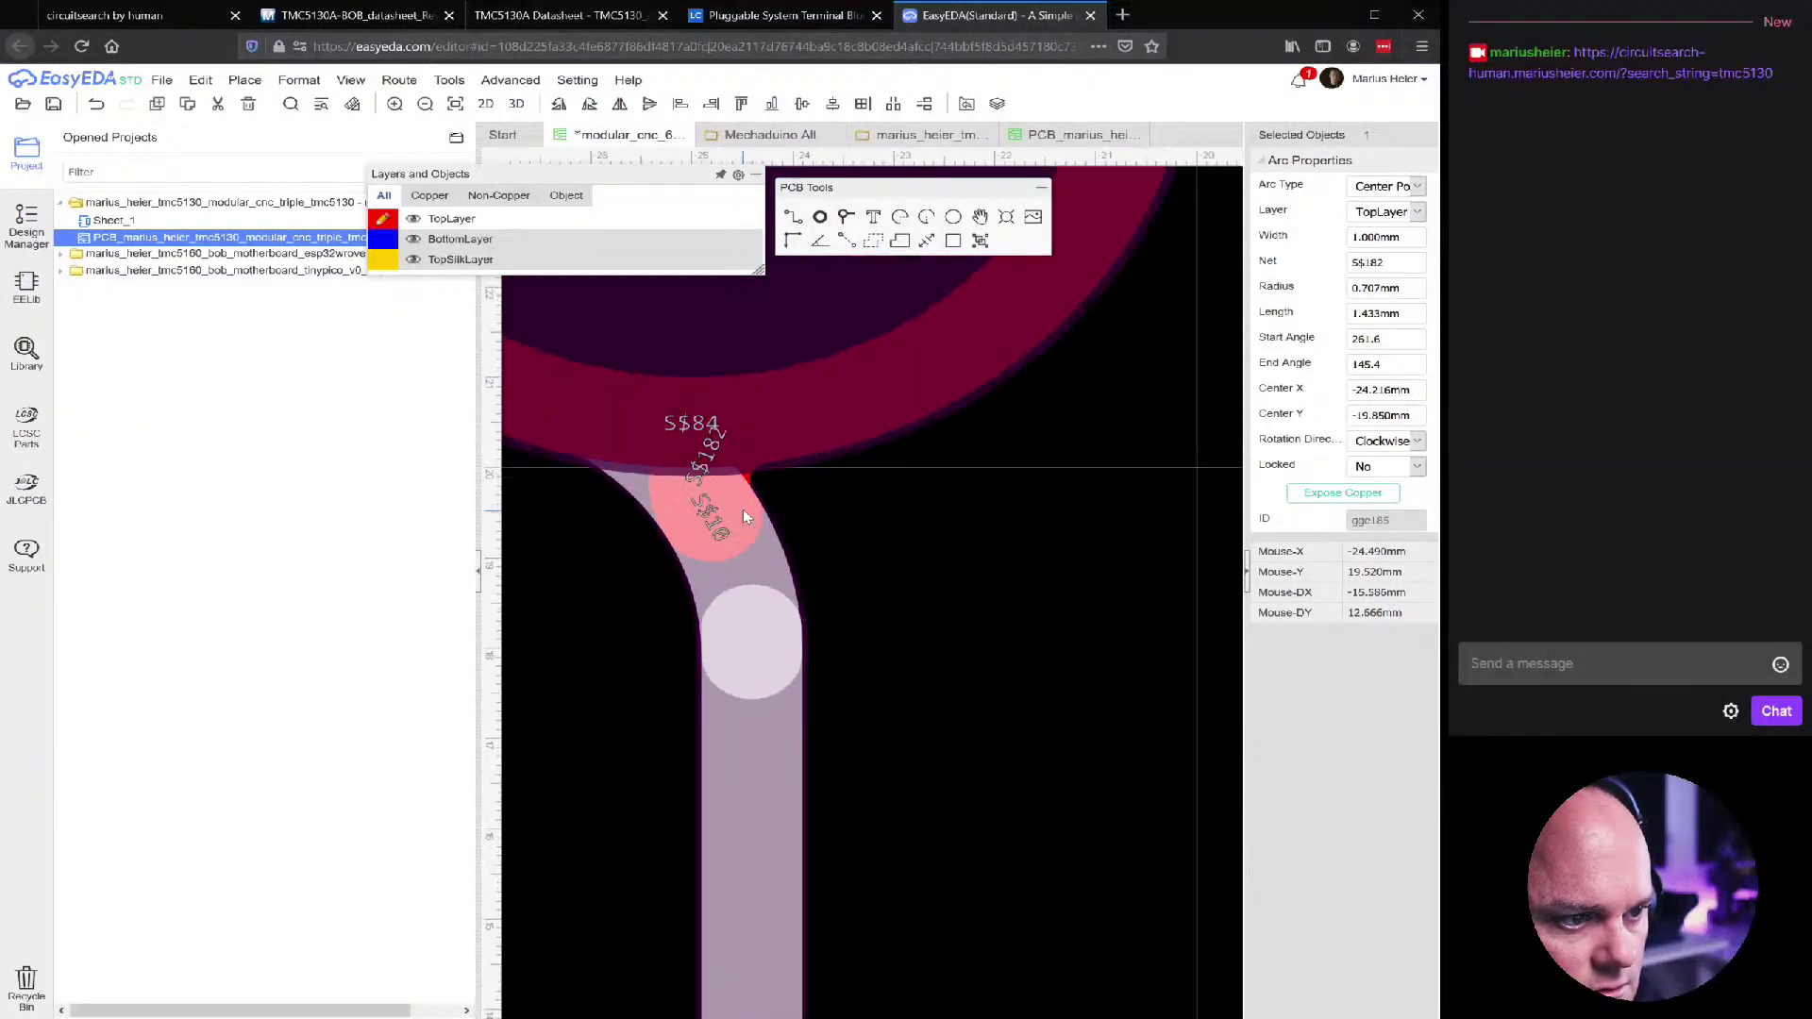
pyautogui.scroll(3, 743, 507)
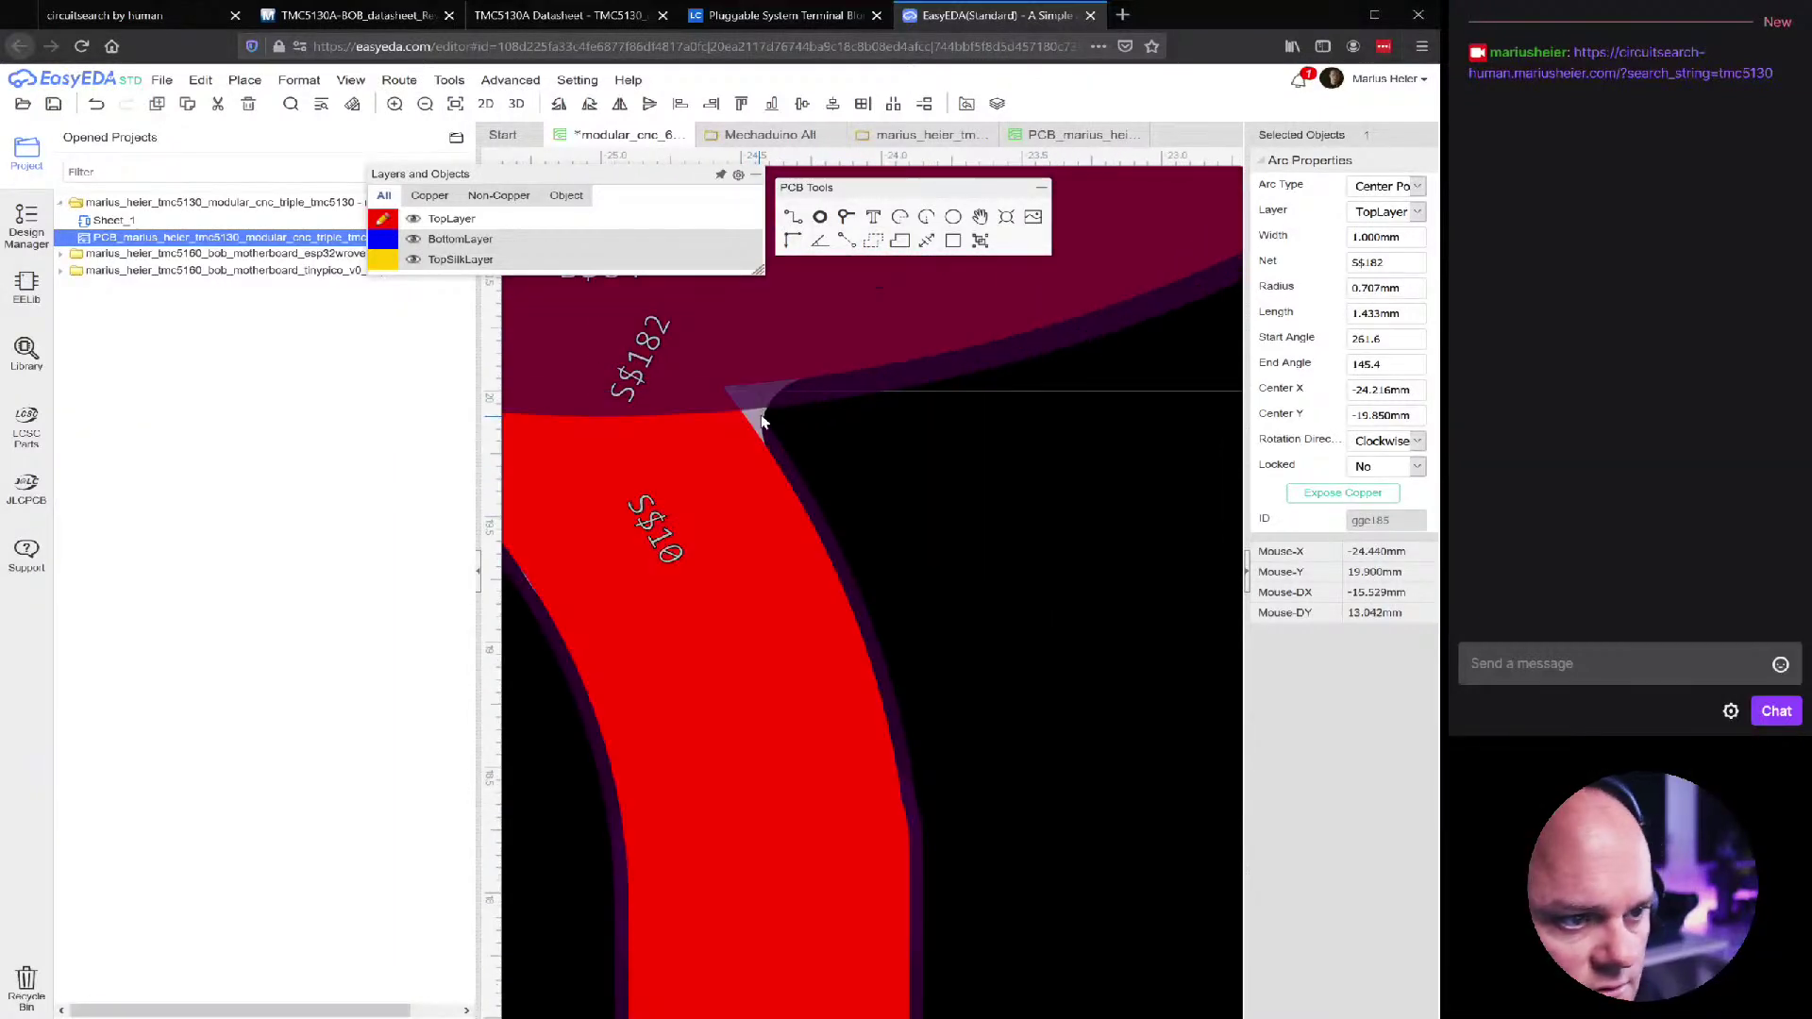
pyautogui.click(763, 421)
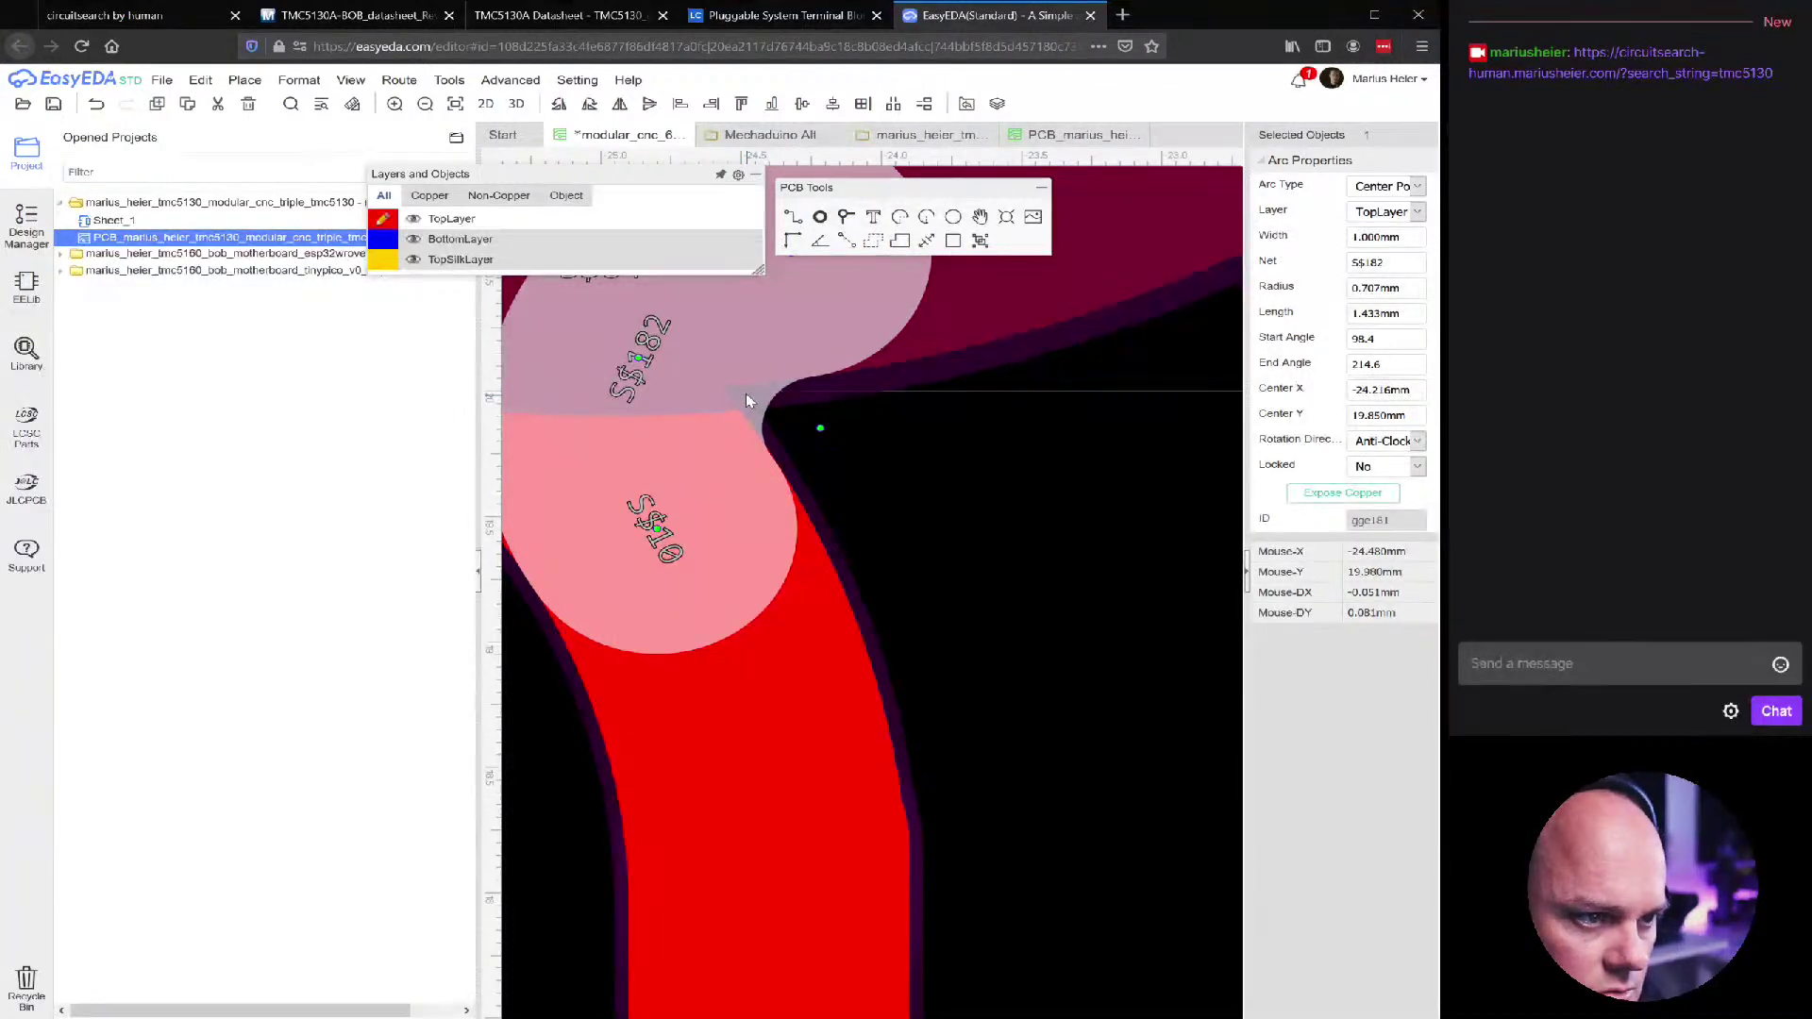
pyautogui.click(746, 393)
pyautogui.click(766, 398)
pyautogui.scroll(-5, 852, 531)
pyautogui.scroll(-3, 849, 538)
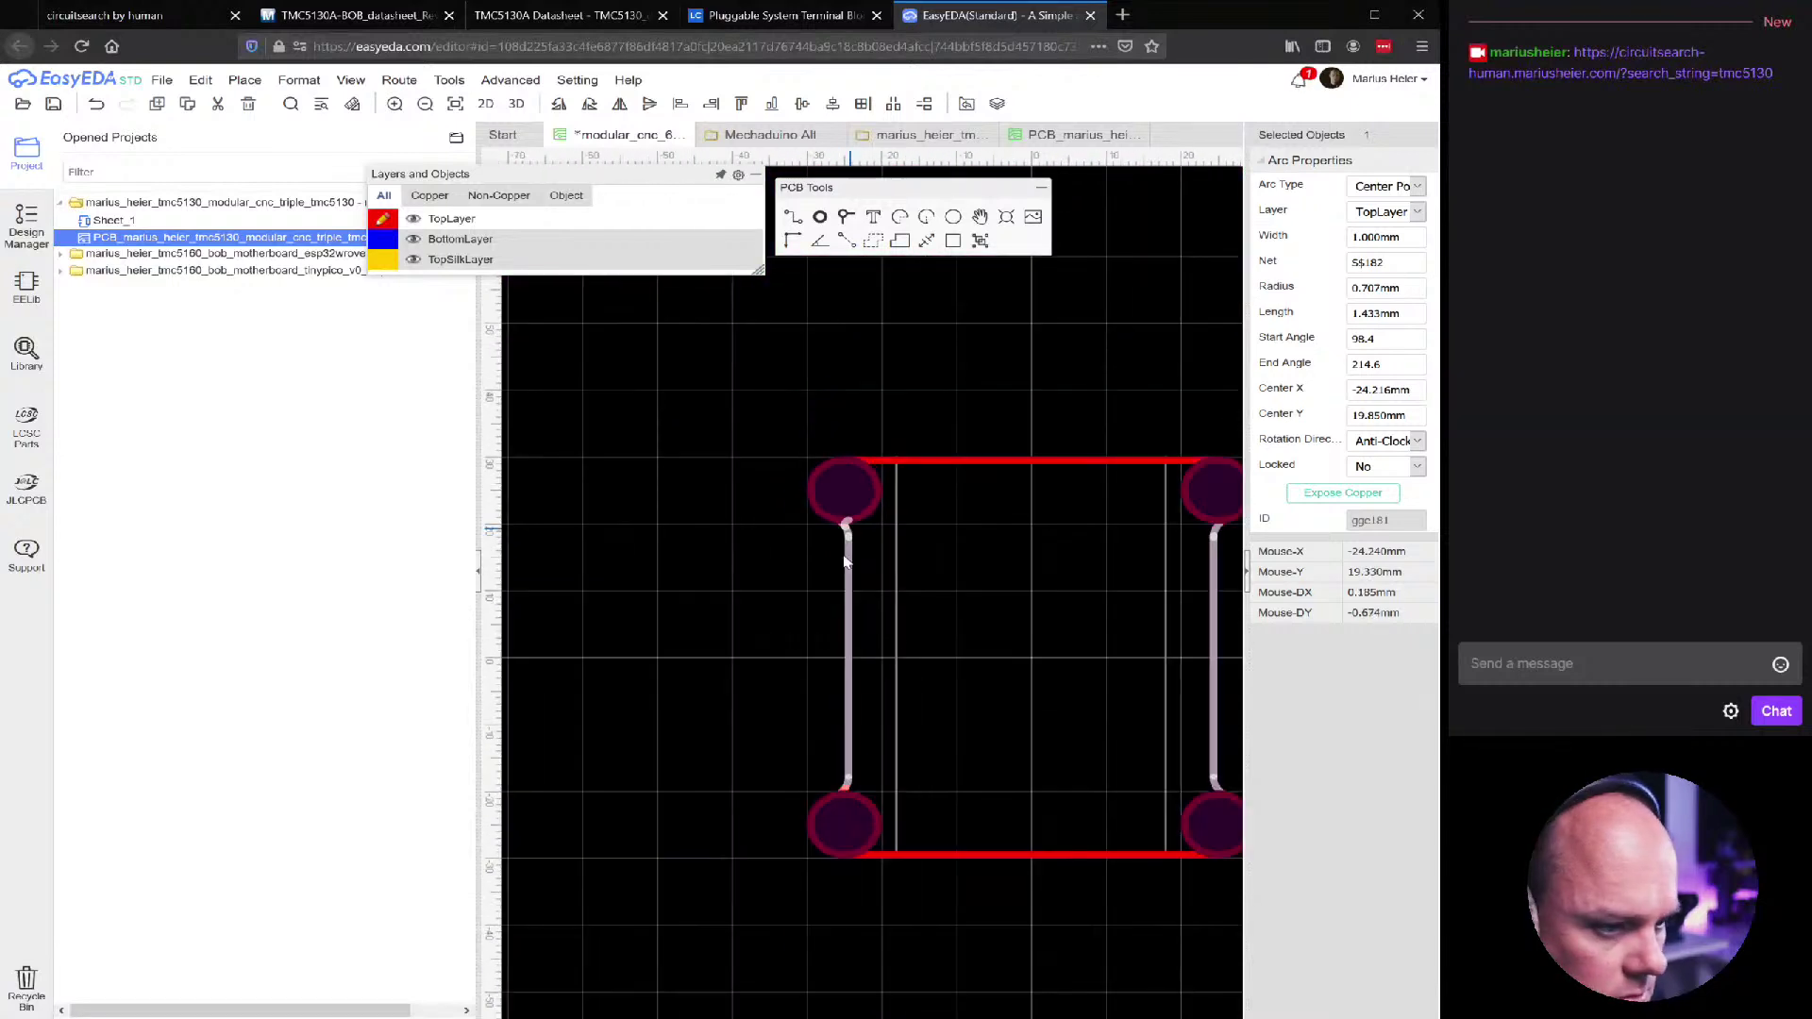
pyautogui.scroll(10, 868, 794)
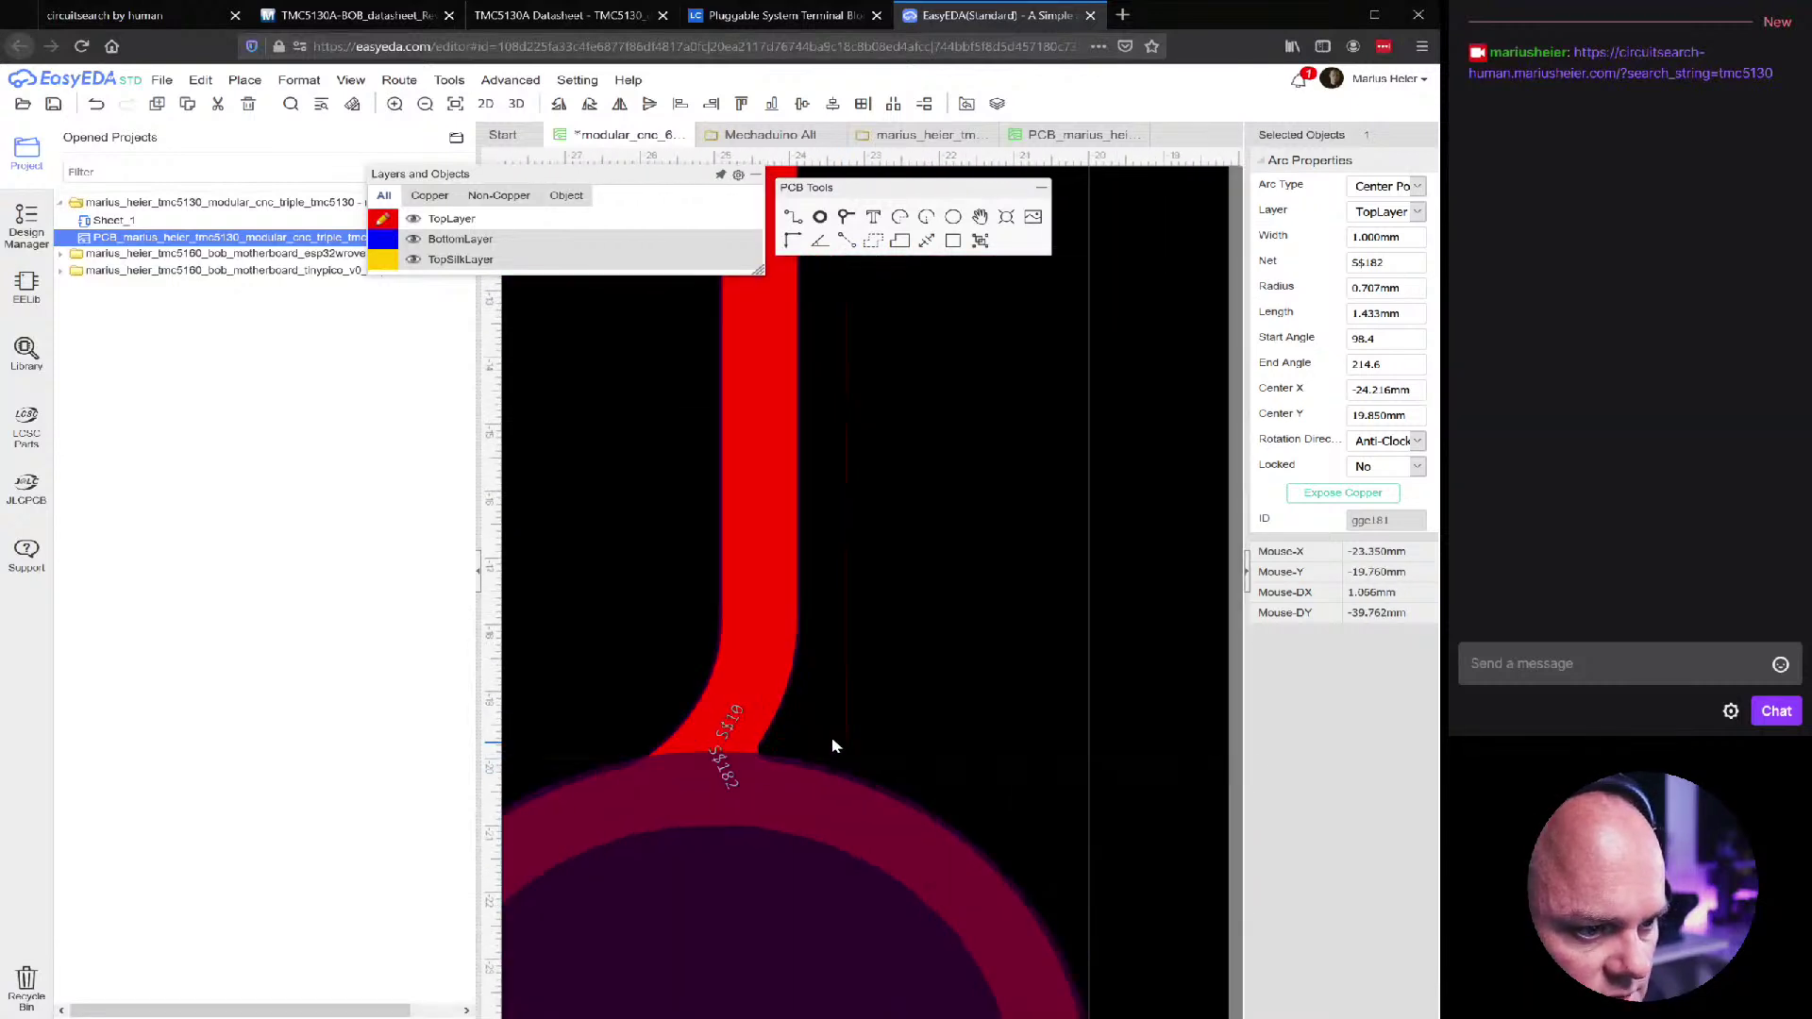
pyautogui.scroll(3, 755, 762)
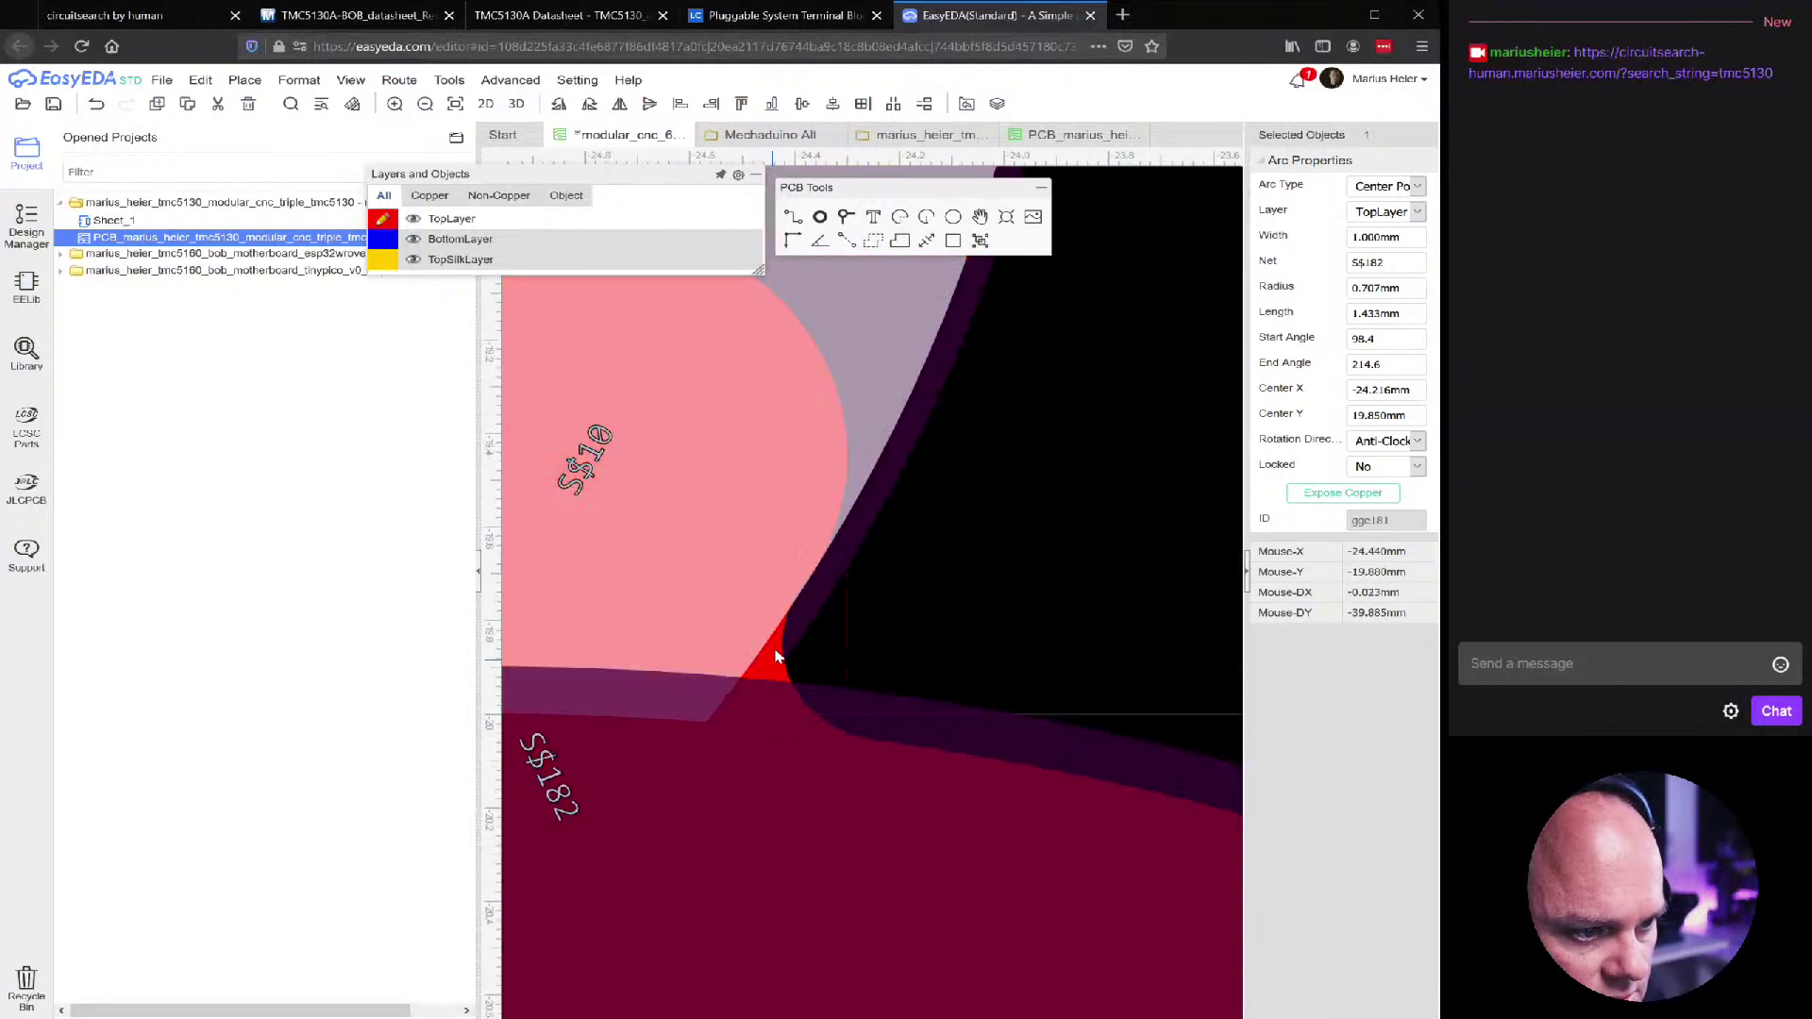
pyautogui.keyDown('shift'); pyautogui.click(770, 666); pyautogui.keyUp('shift')
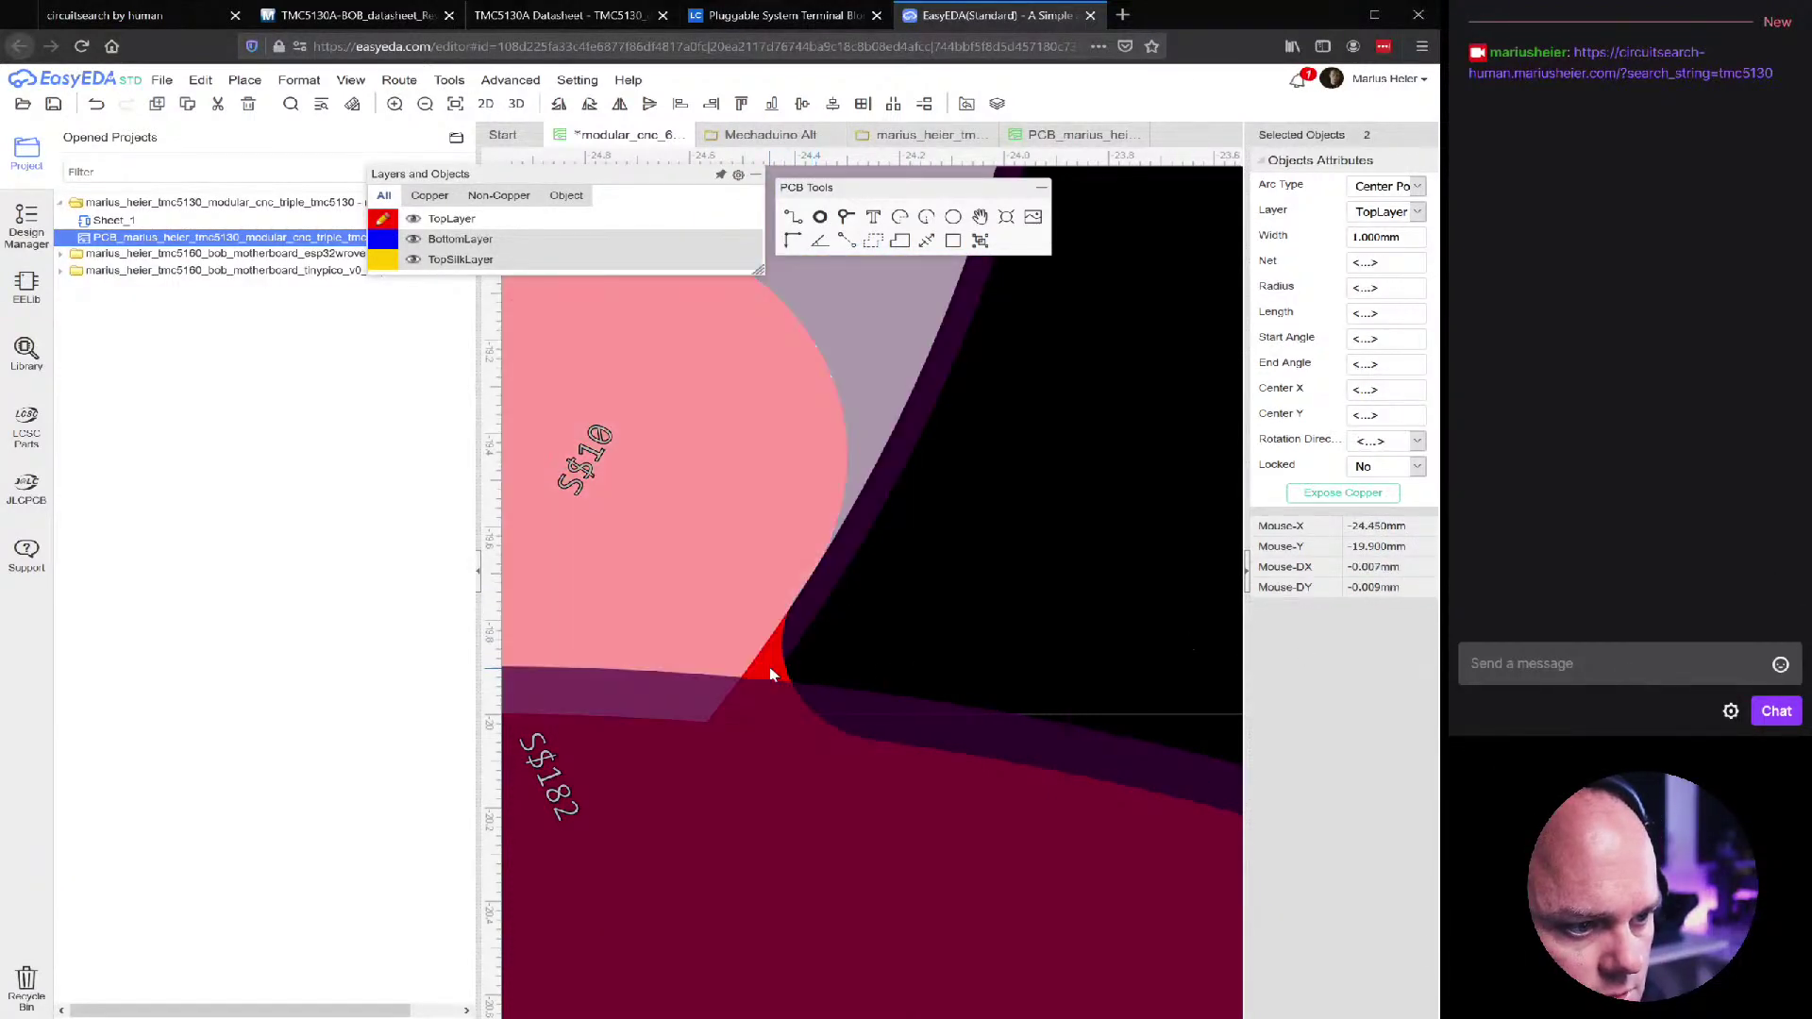
pyautogui.click(768, 681)
pyautogui.keyDown('shift'); pyautogui.click(766, 681); pyautogui.keyUp('shift')
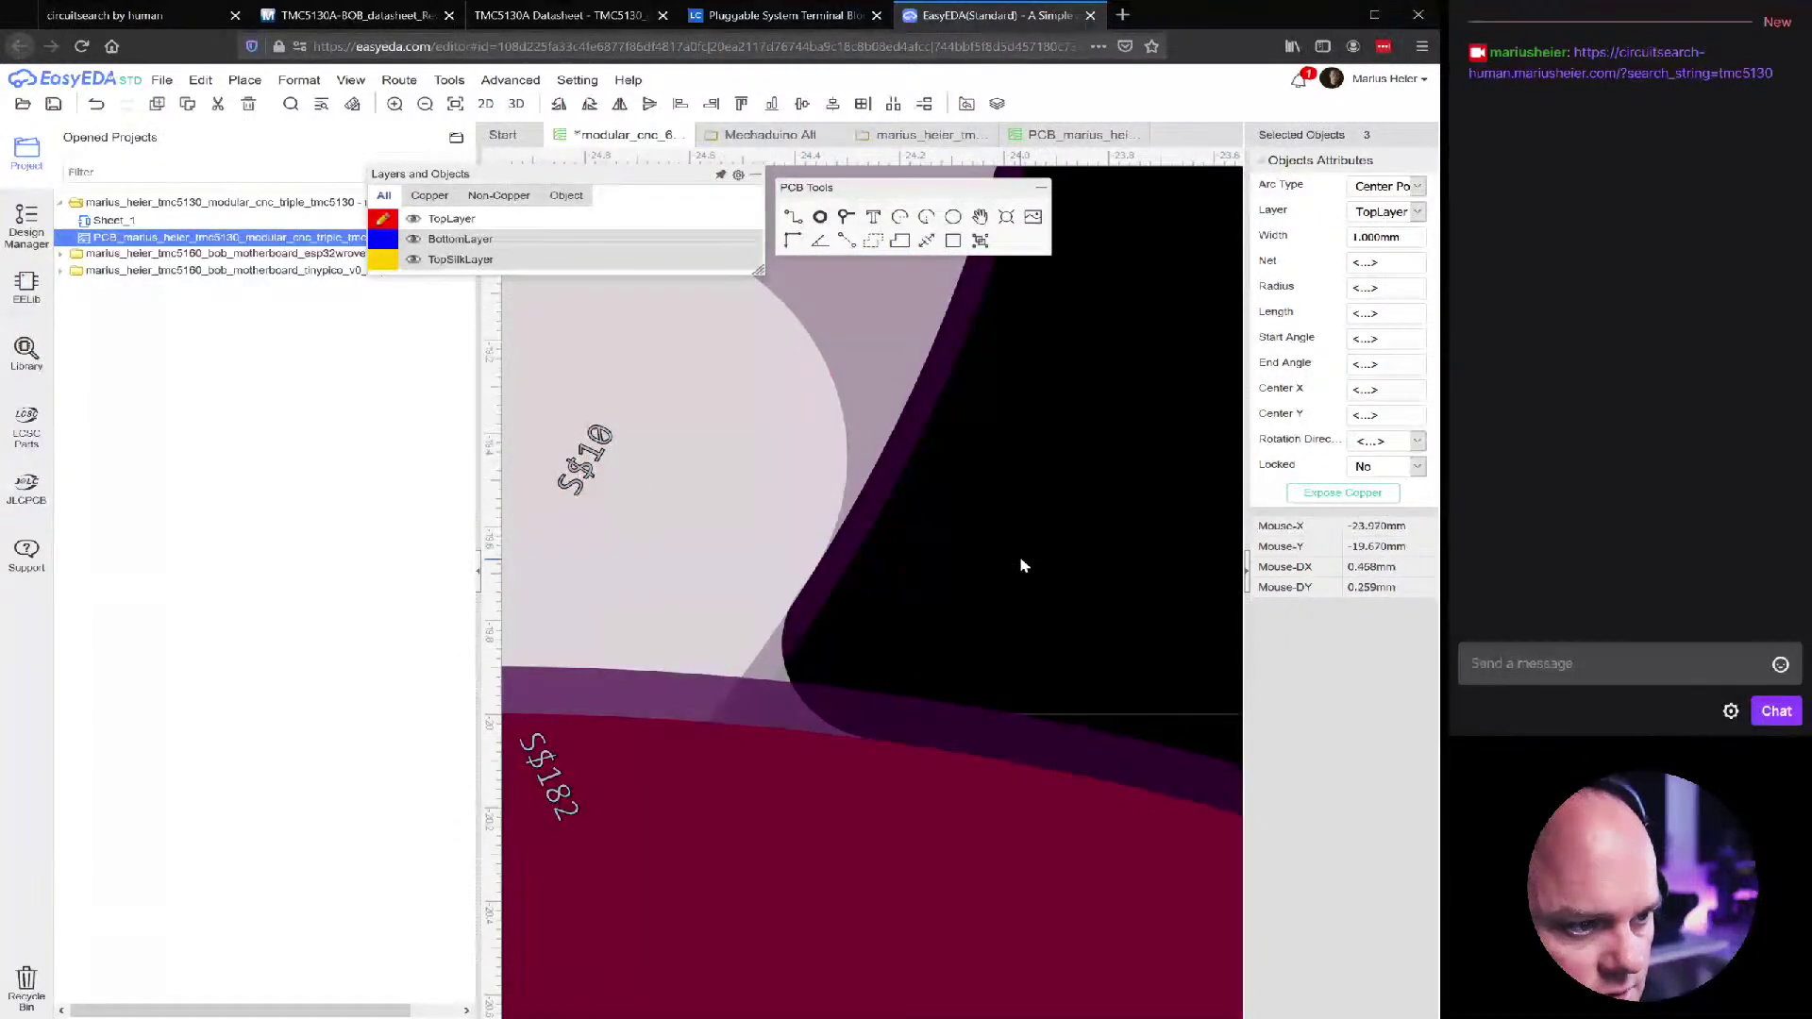
pyautogui.scroll(-3, 889, 519)
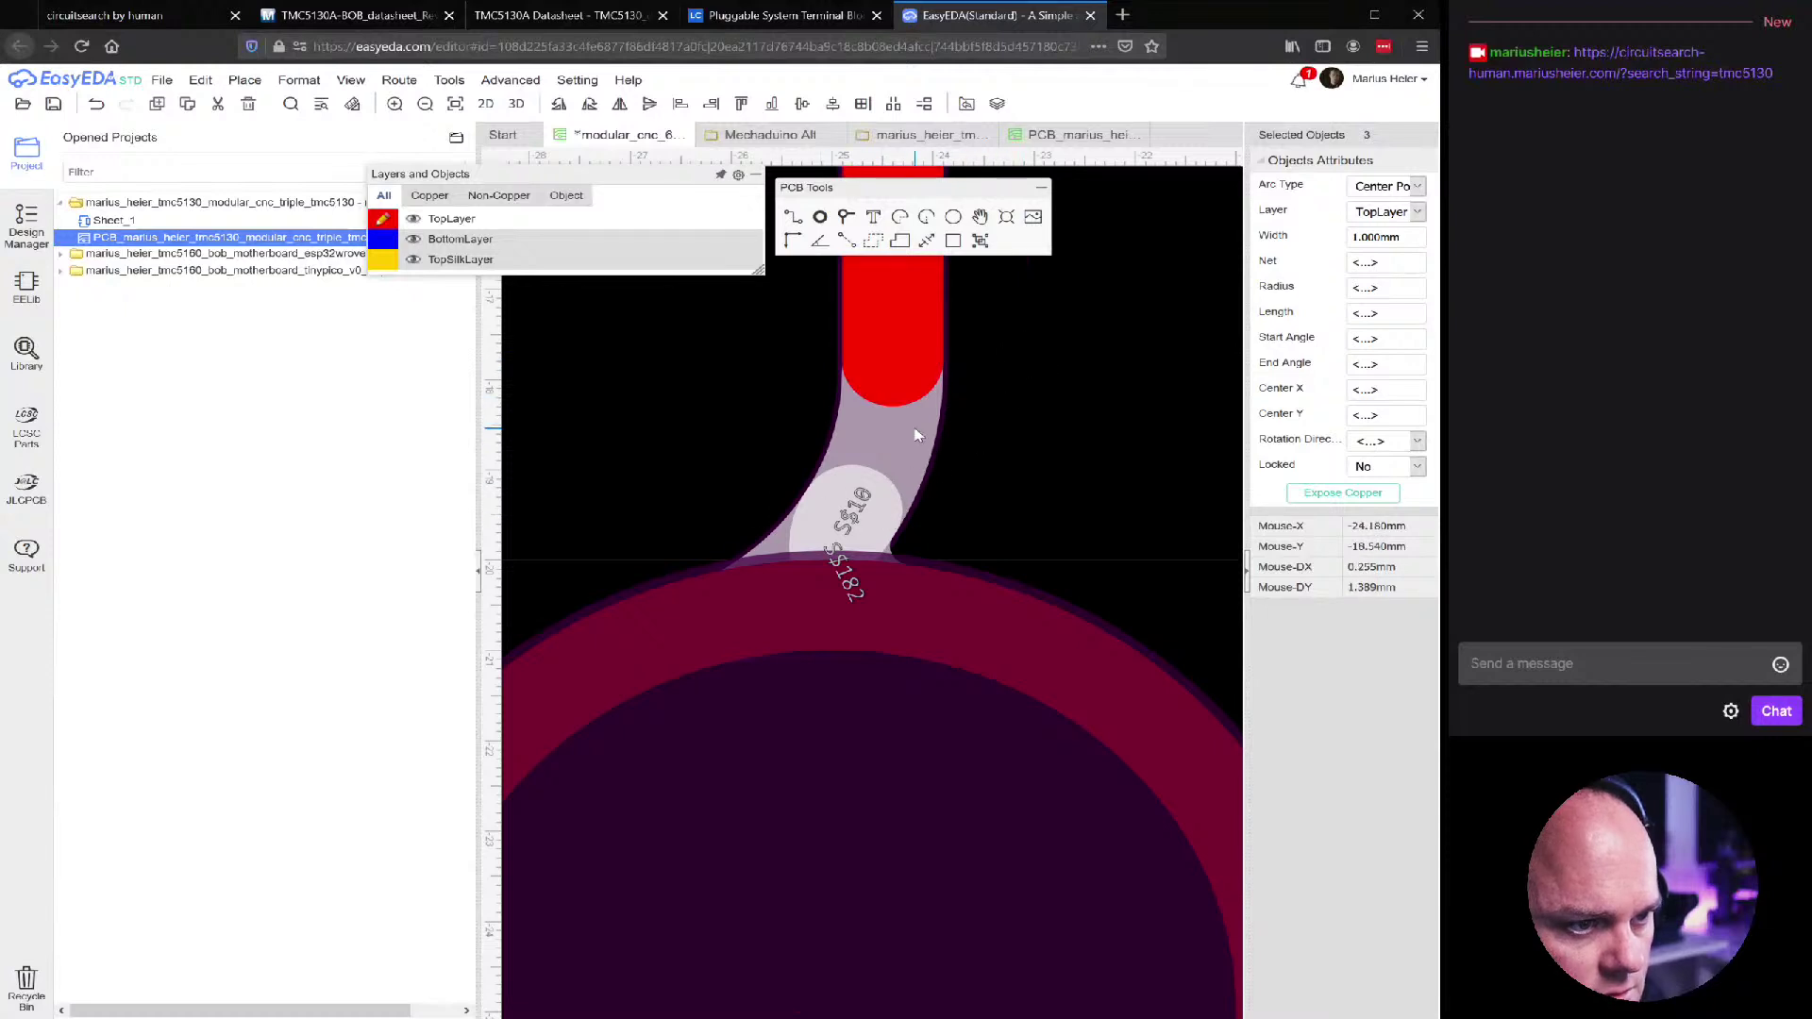
pyautogui.keyDown('shift'); pyautogui.click(915, 435); pyautogui.keyUp('shift')
pyautogui.scroll(-5, 1008, 507)
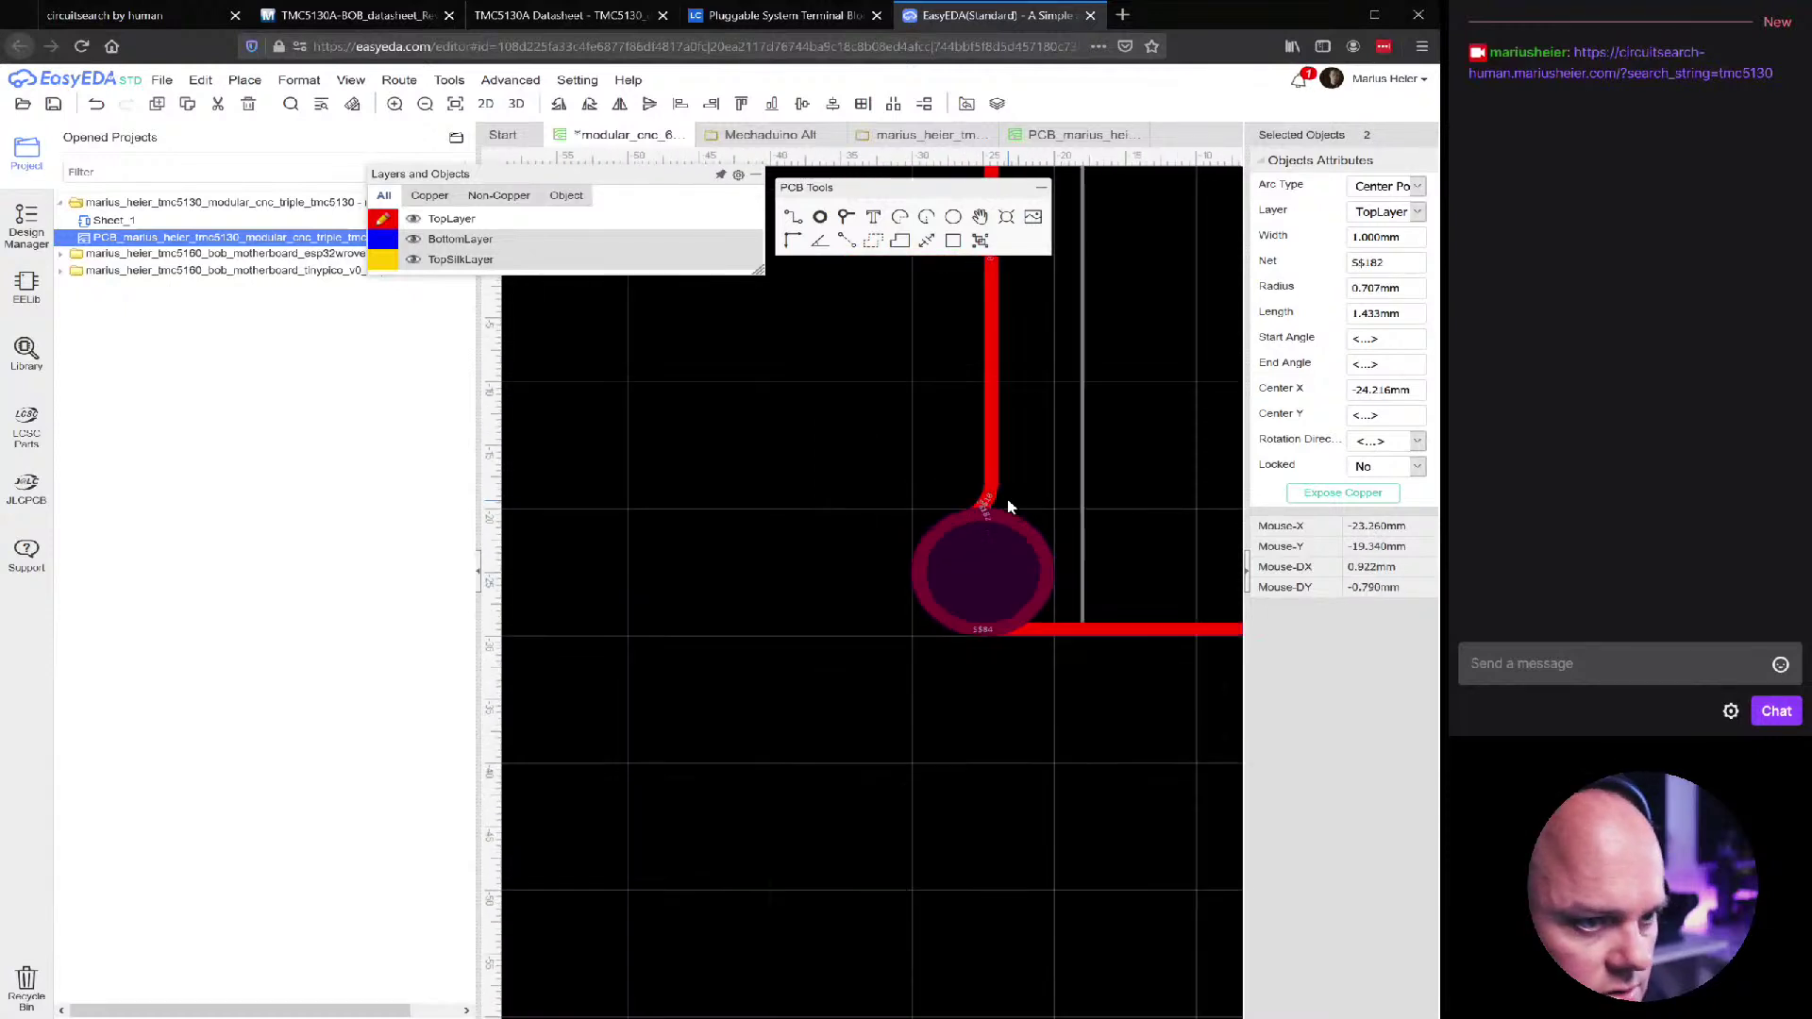
pyautogui.hotkey('ctrl', 'shift', 'x')
pyautogui.scroll(-4, 759, 517)
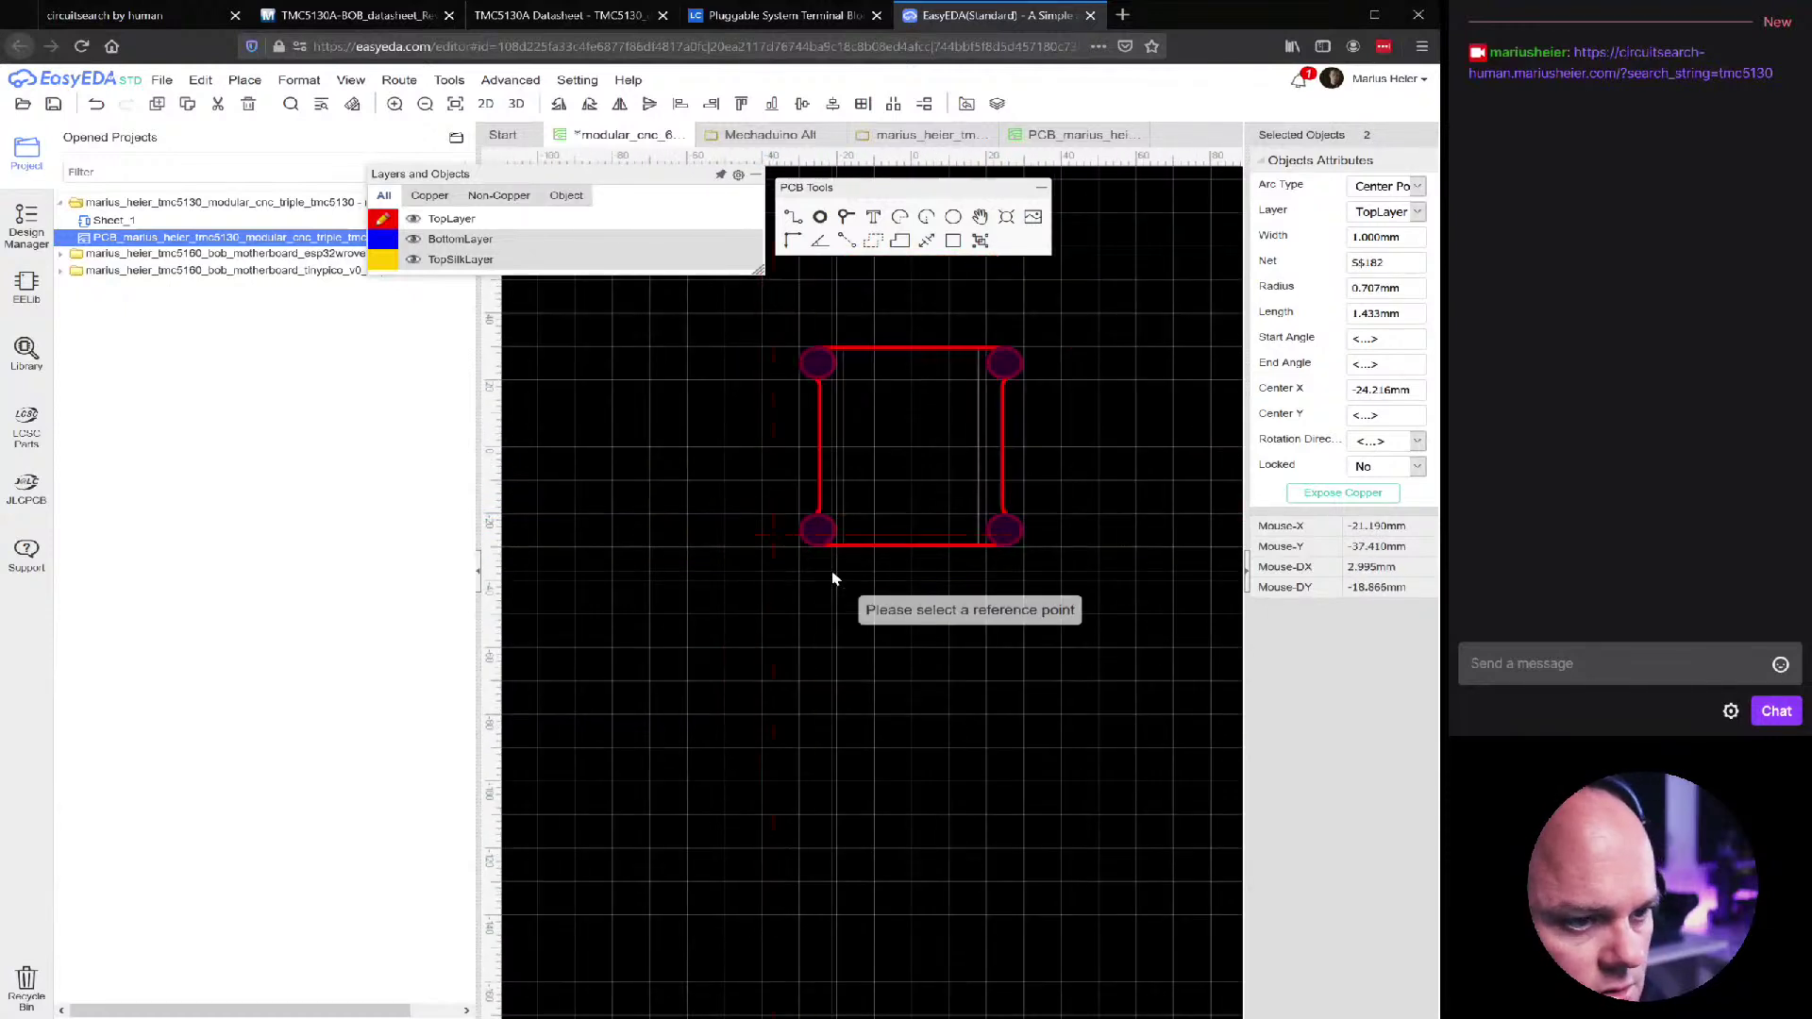
pyautogui.click(1071, 378)
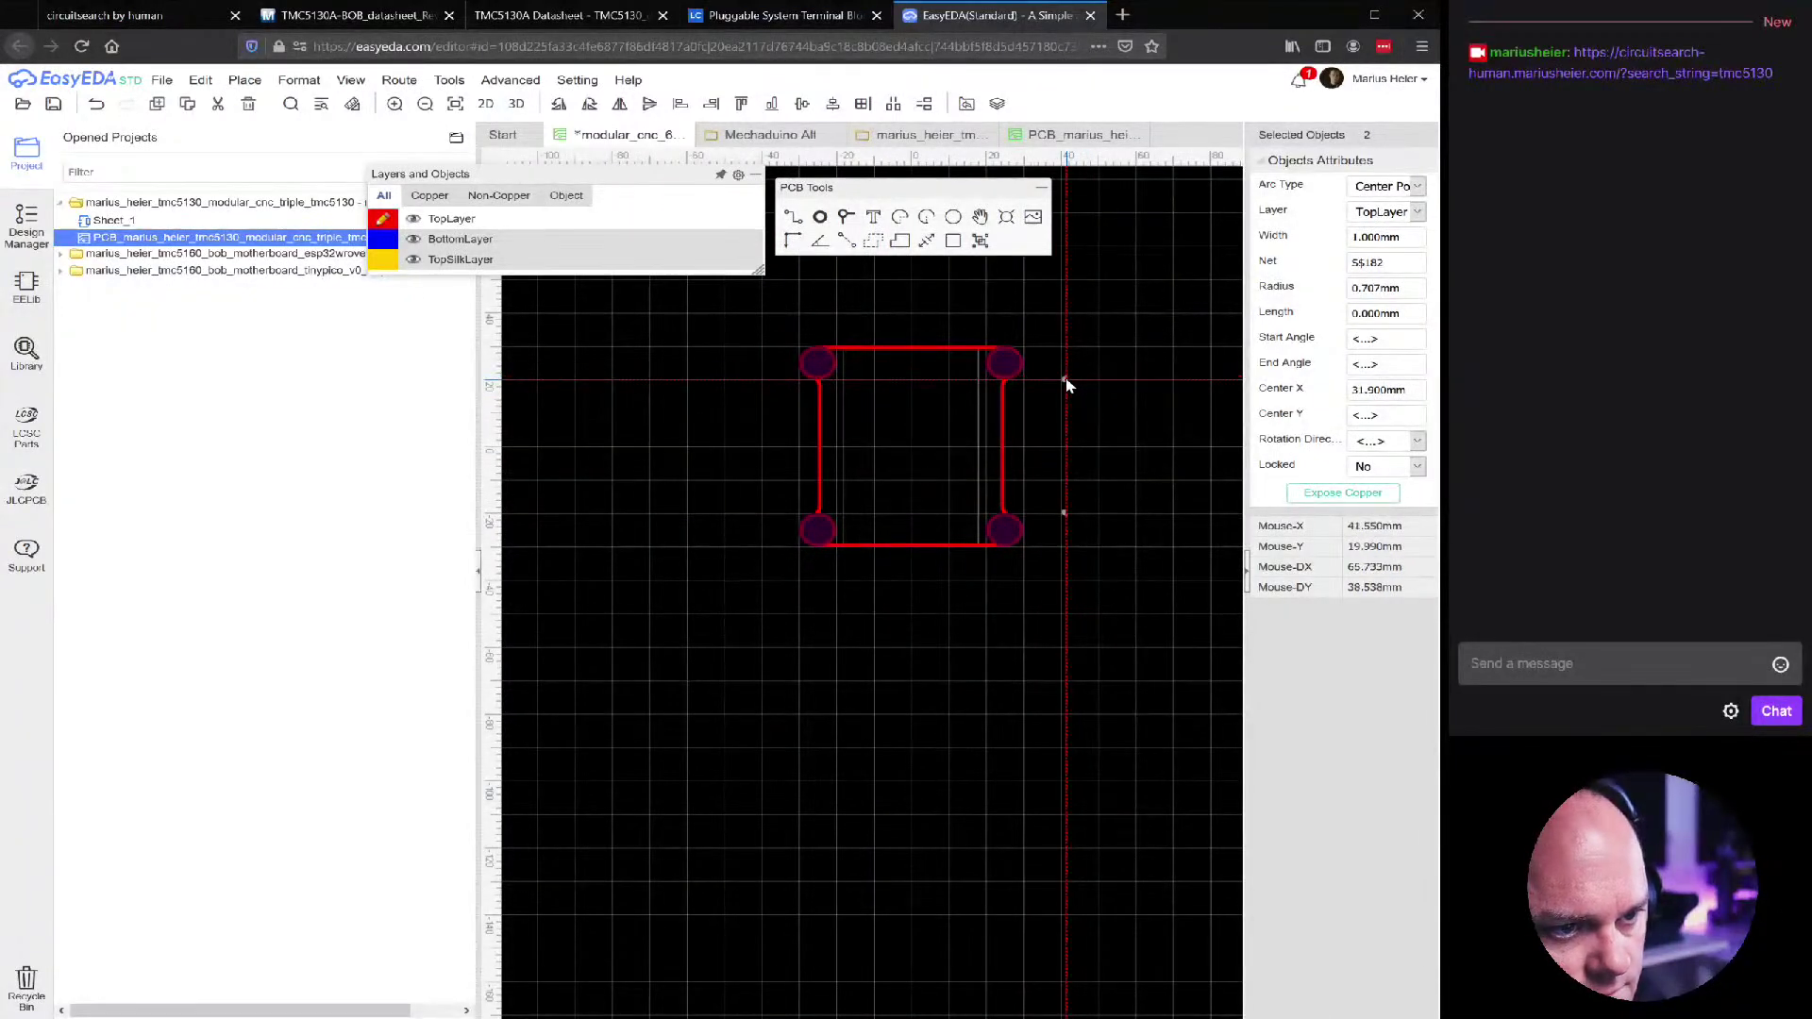
pyautogui.moveTo(1093, 362); pyautogui.dragTo(1059, 565)
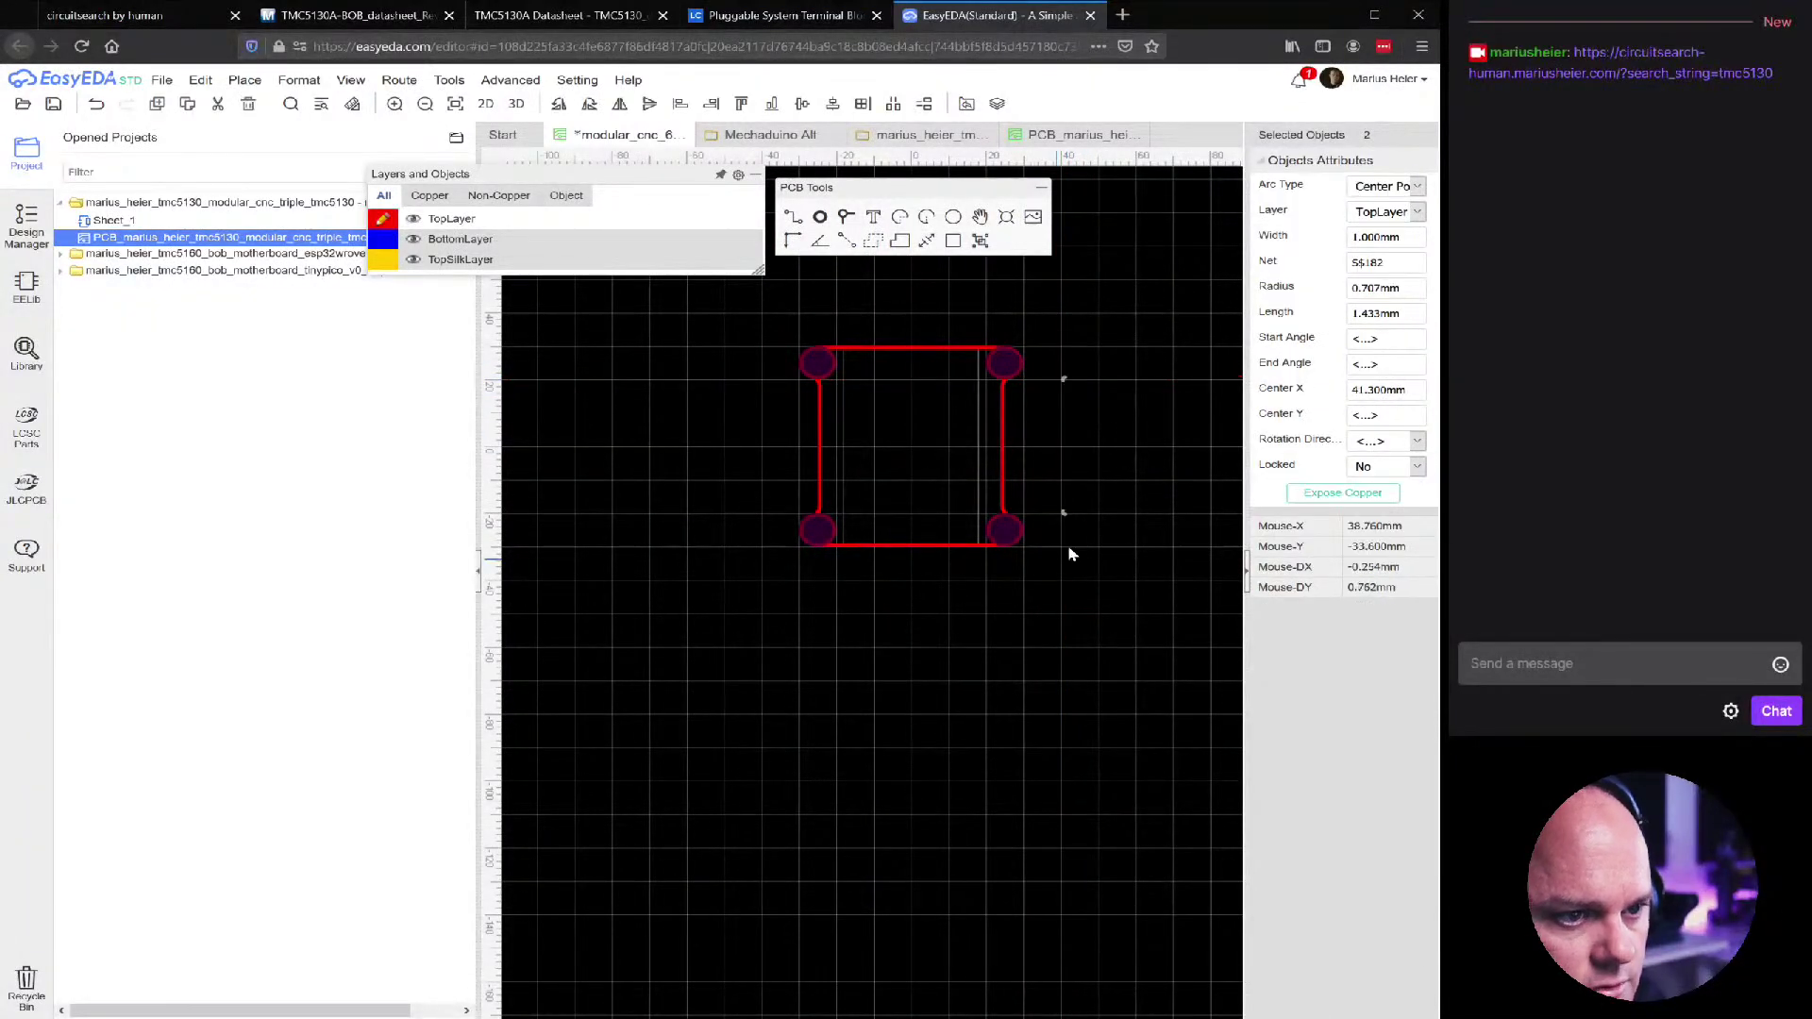
# Flip the pasted arc pair horizontally and fit it into the right-side rings' inner corners, centred at about X 24.216 mm
pyautogui.click(301, 81)
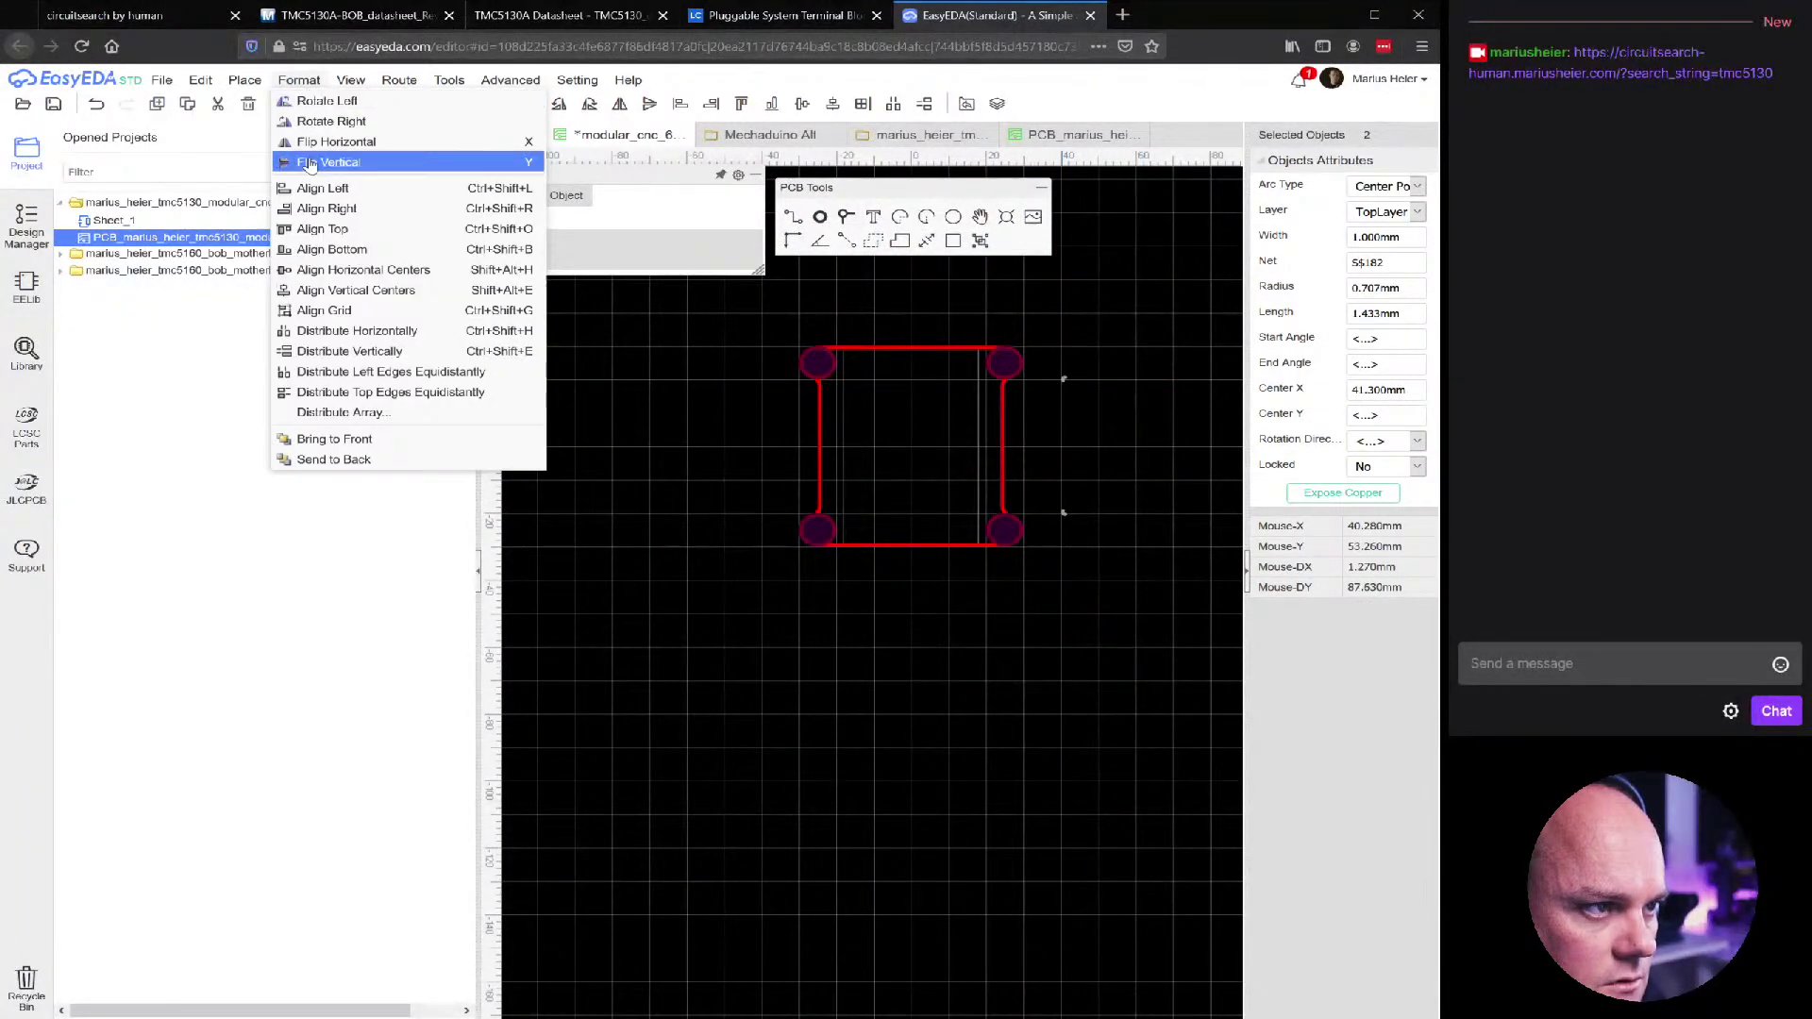
pyautogui.click(336, 141)
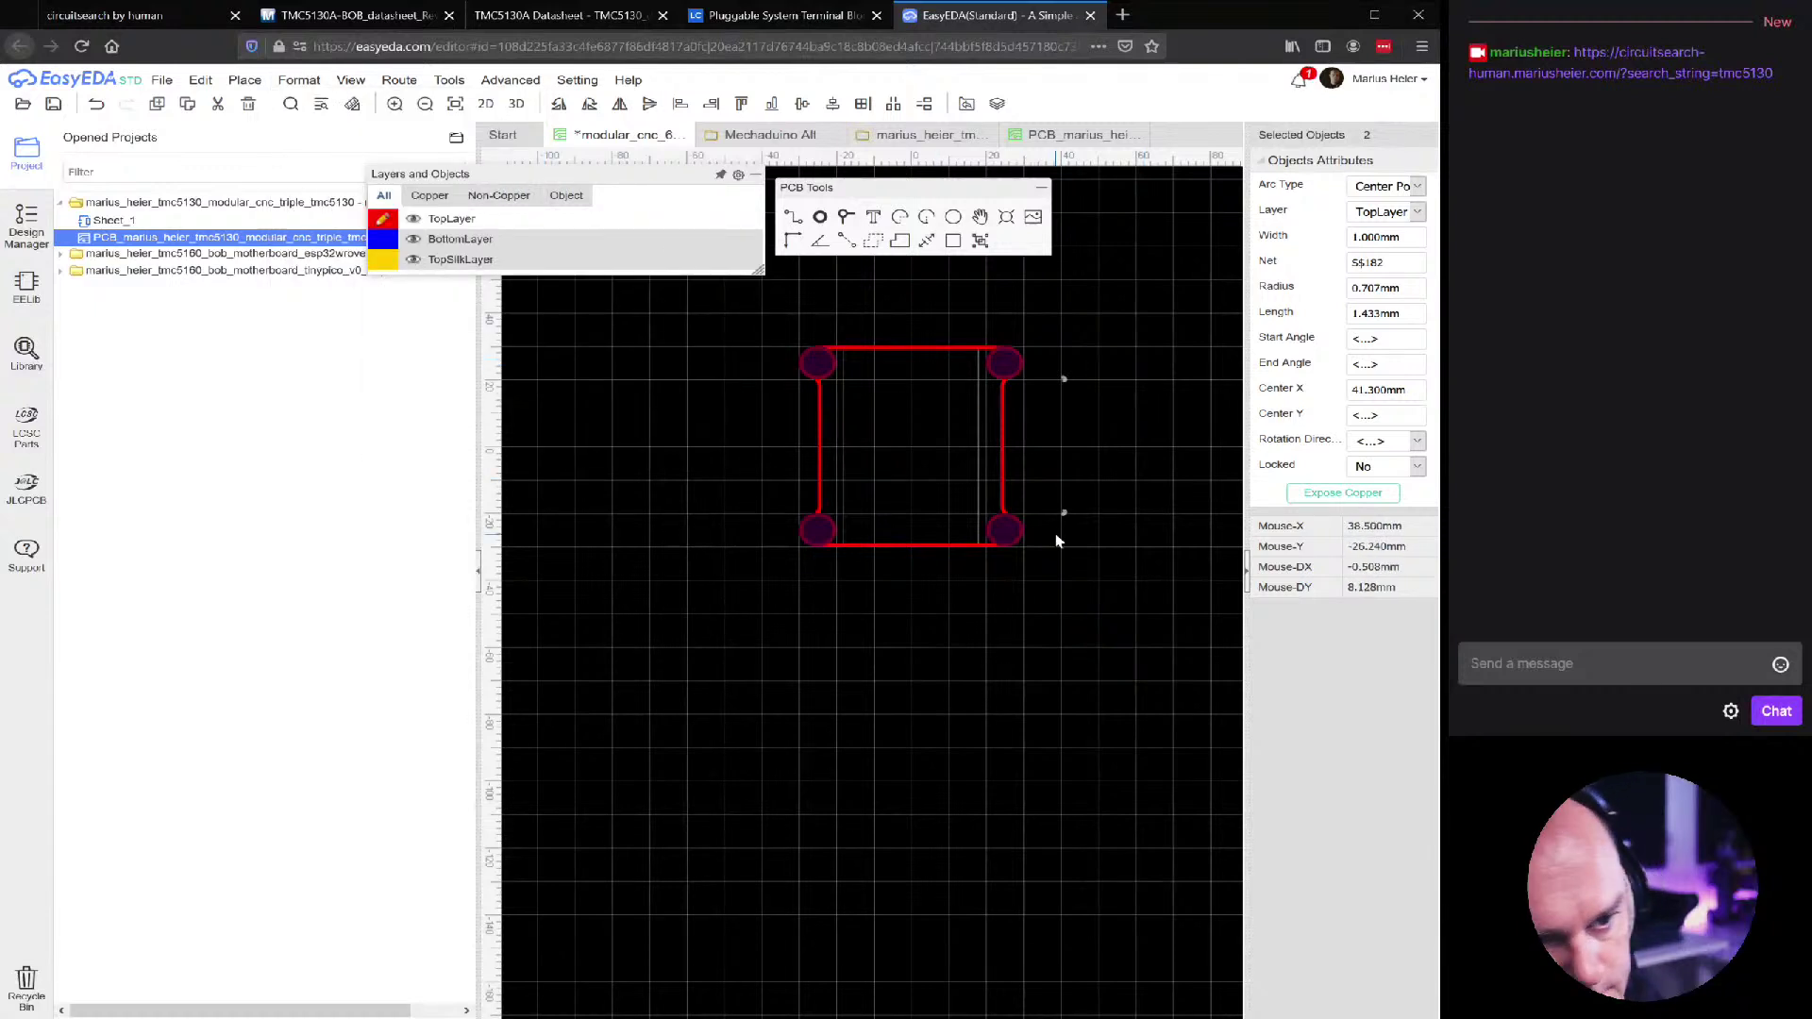
pyautogui.scroll(5, 1055, 534)
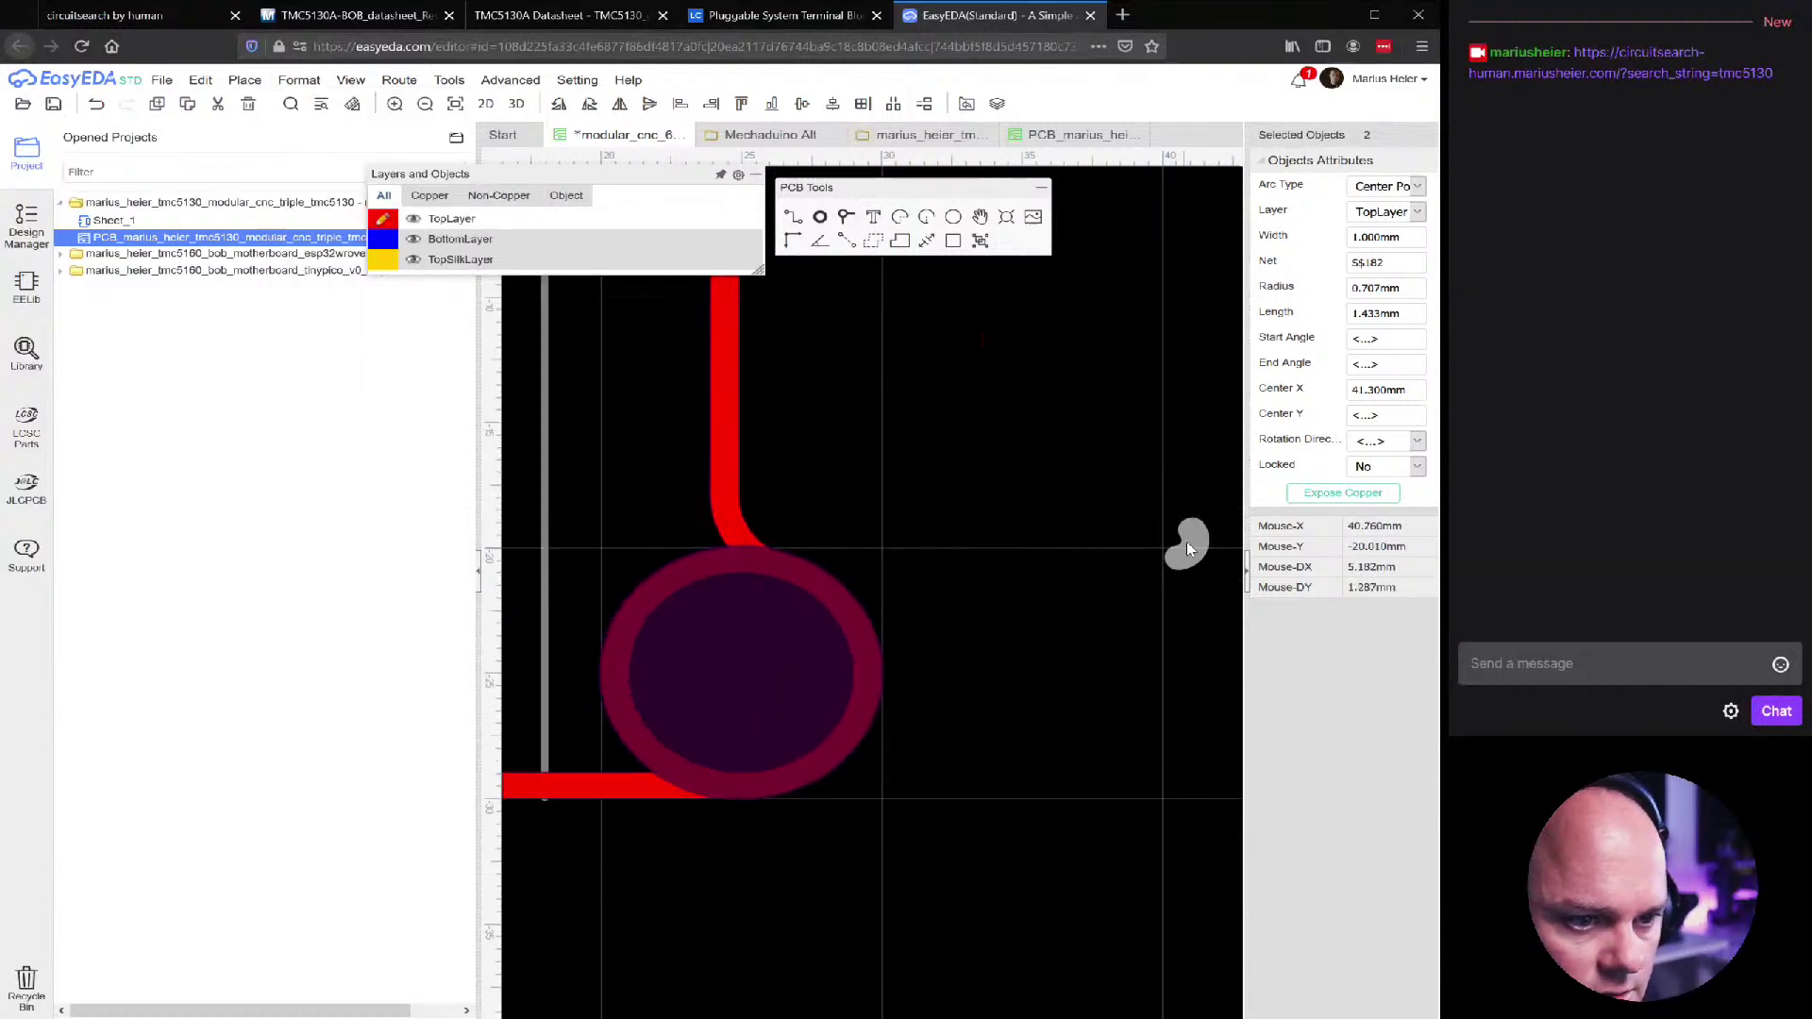
pyautogui.click(717, 531)
pyautogui.scroll(8, 717, 530)
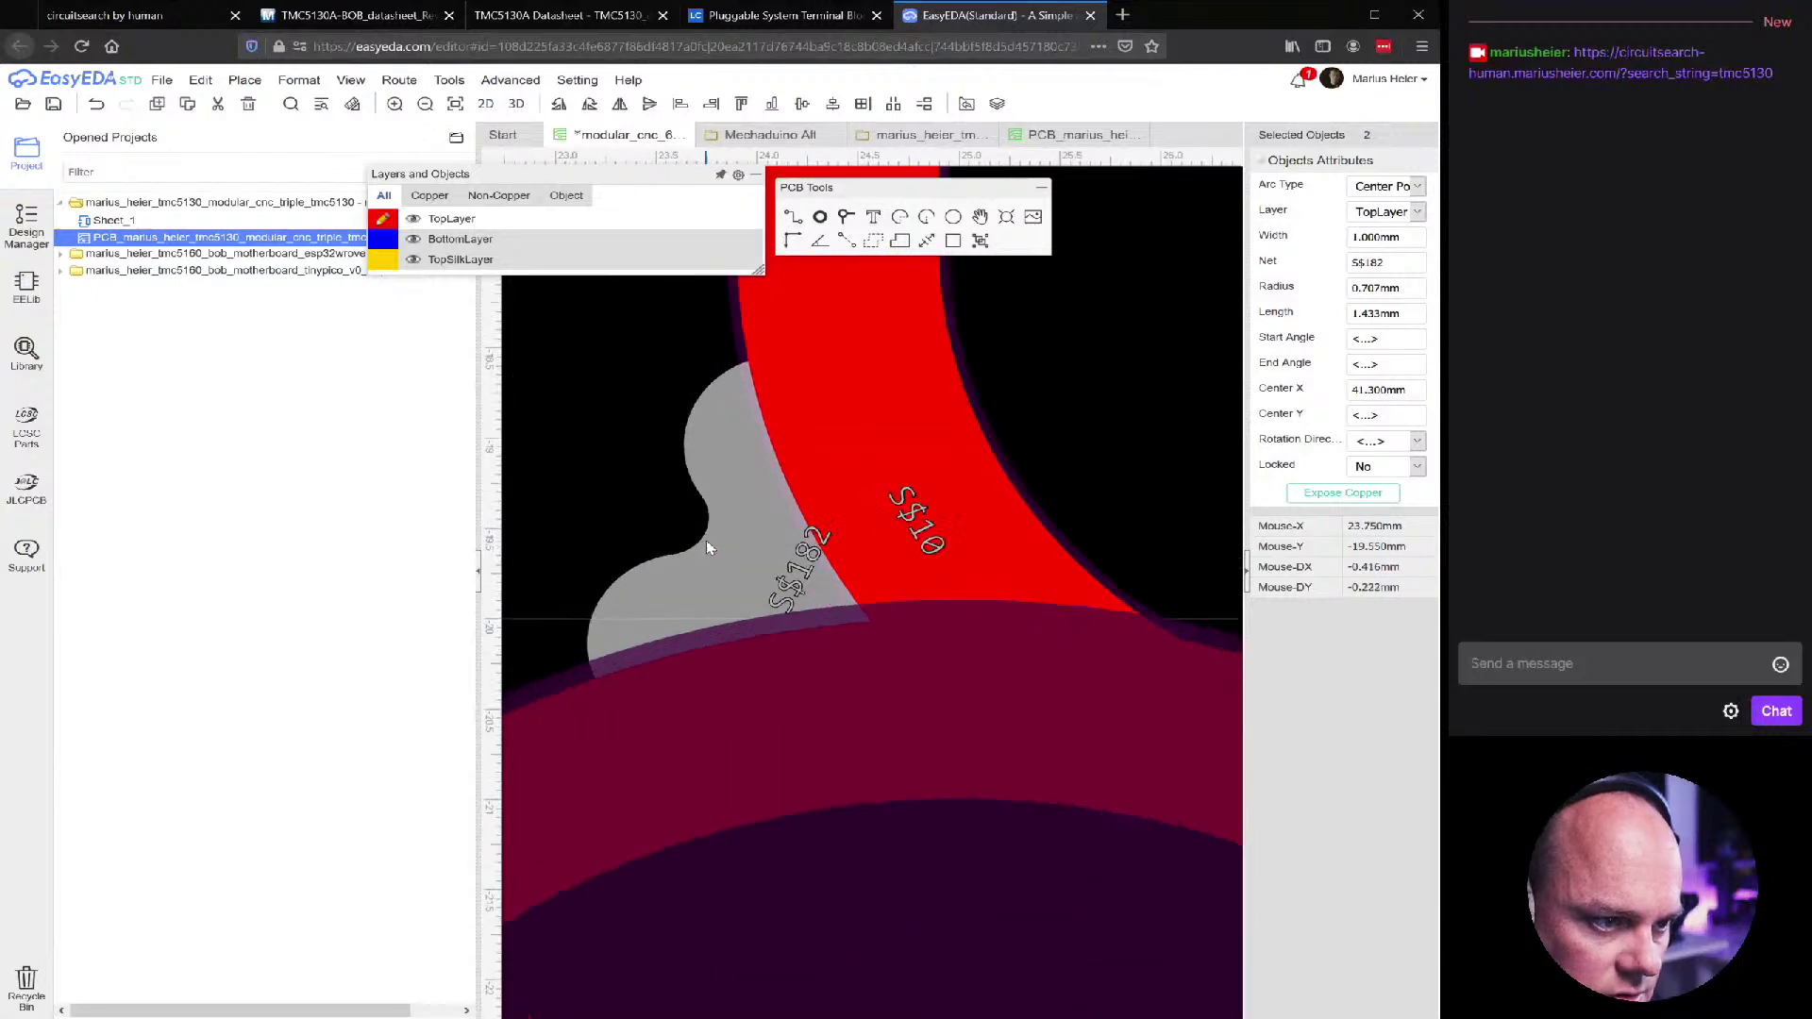
pyautogui.moveTo(761, 570); pyautogui.dragTo(945, 665)
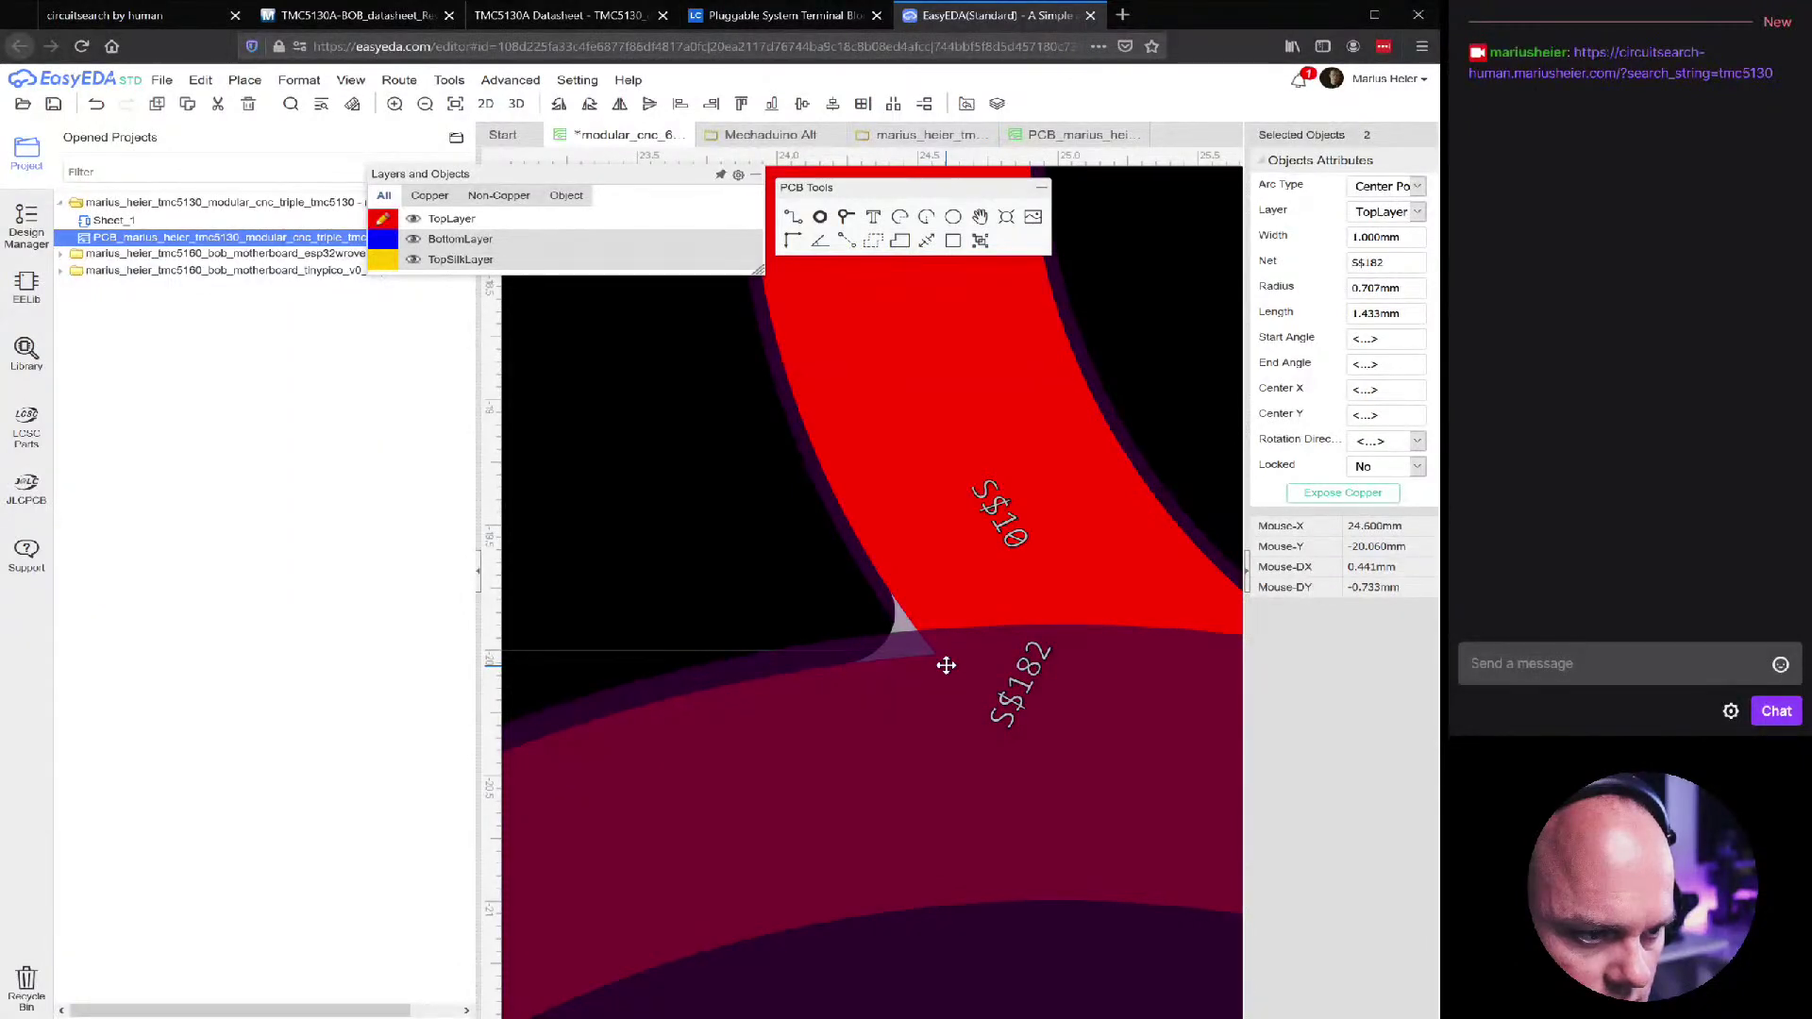
pyautogui.scroll(2, 937, 669)
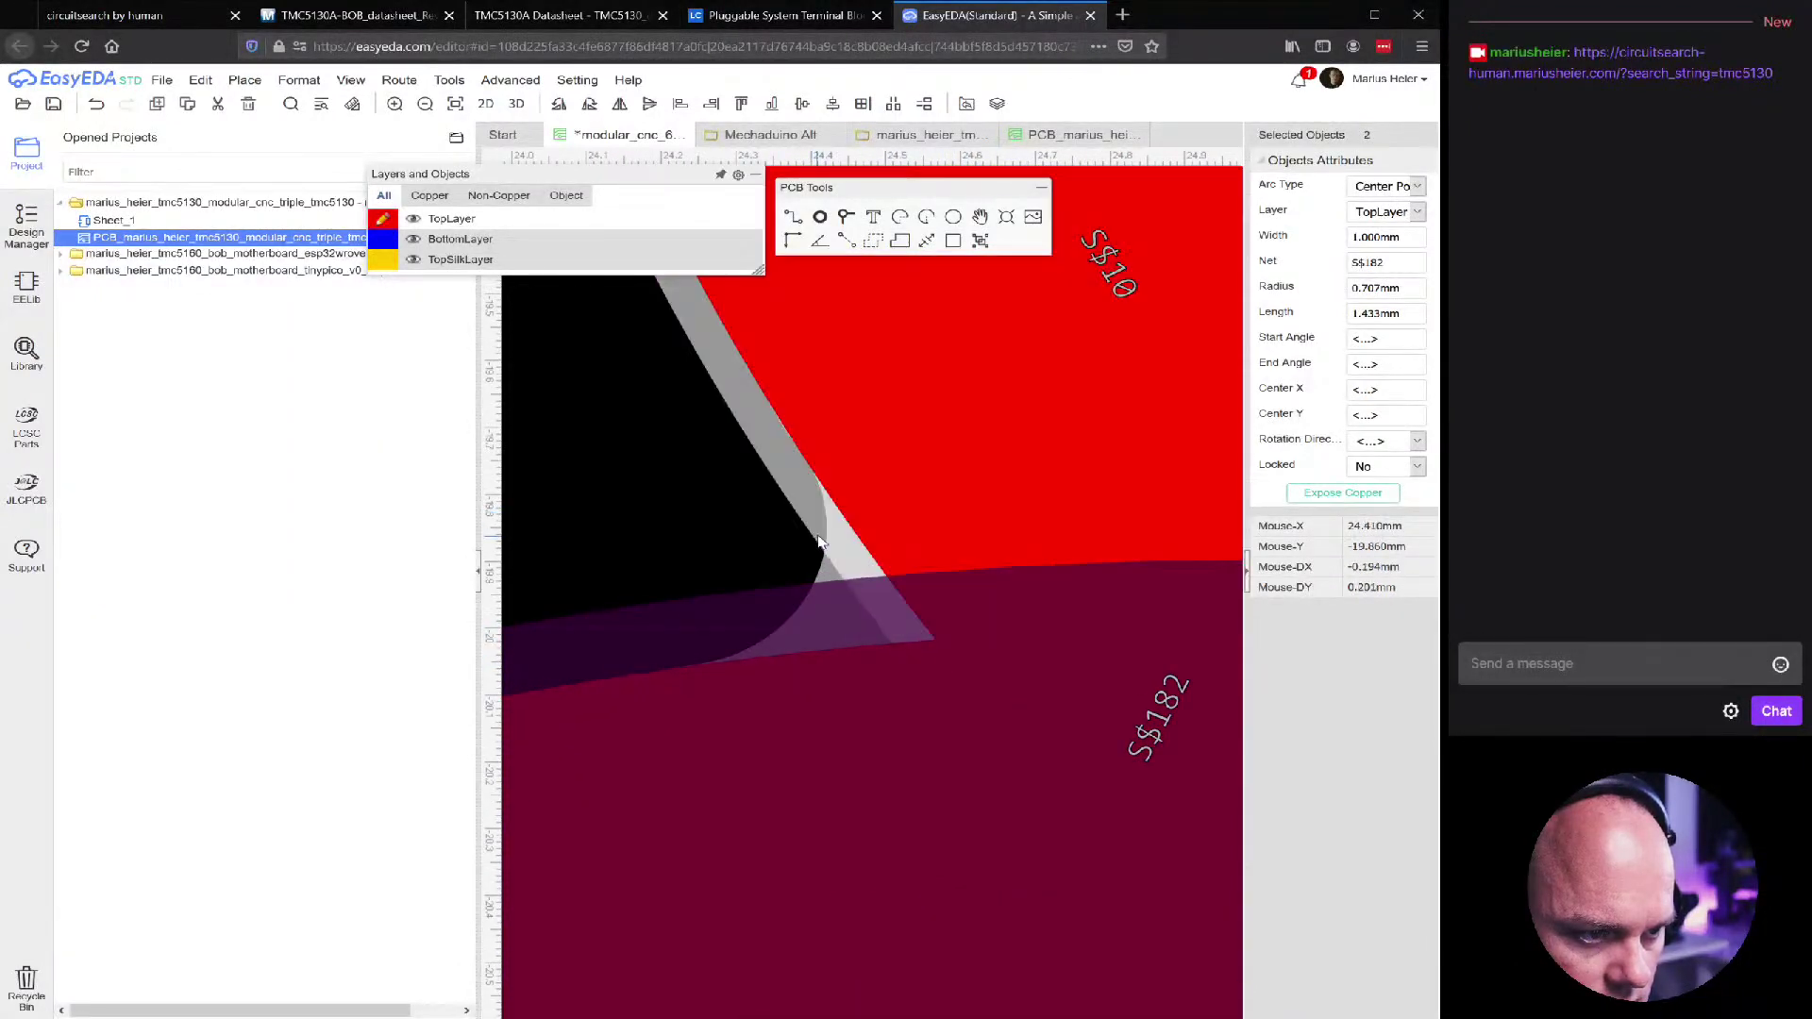
pyautogui.scroll(-10, 889, 636)
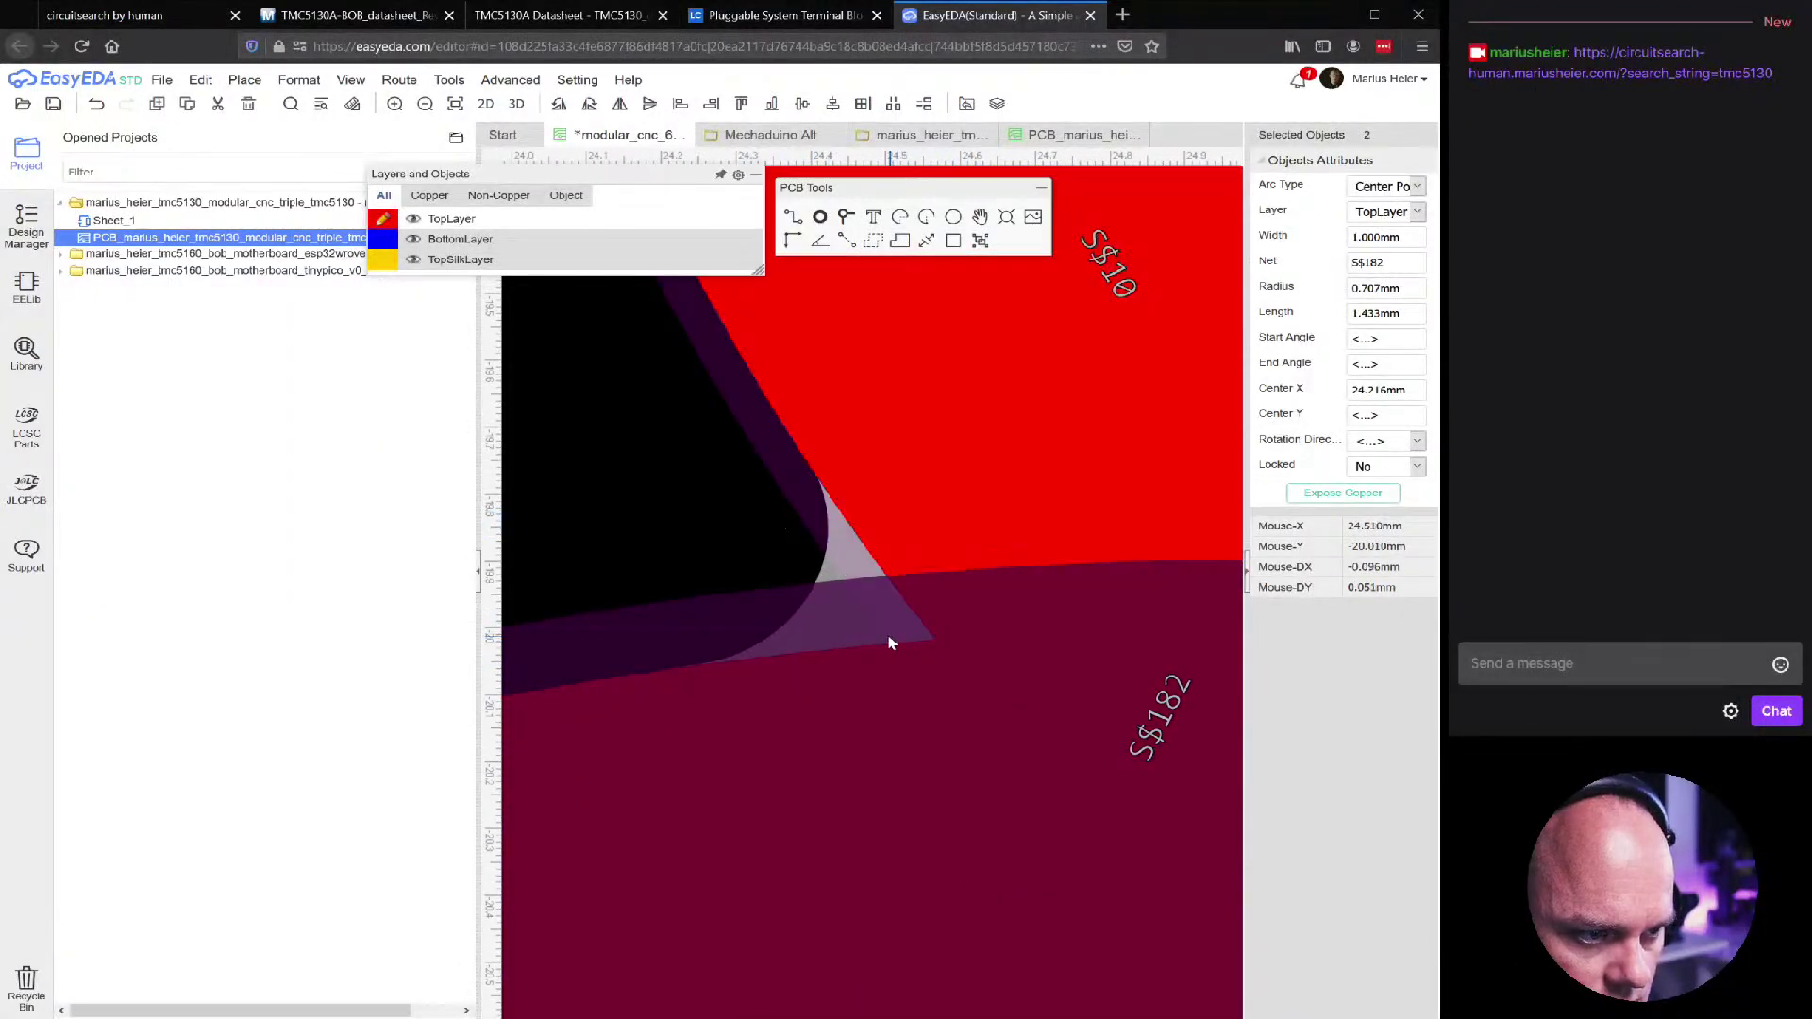
# Check the small arc's fit at the upper-right ring, clear the selection and save the frame design
pyautogui.scroll(10, 877, 531)
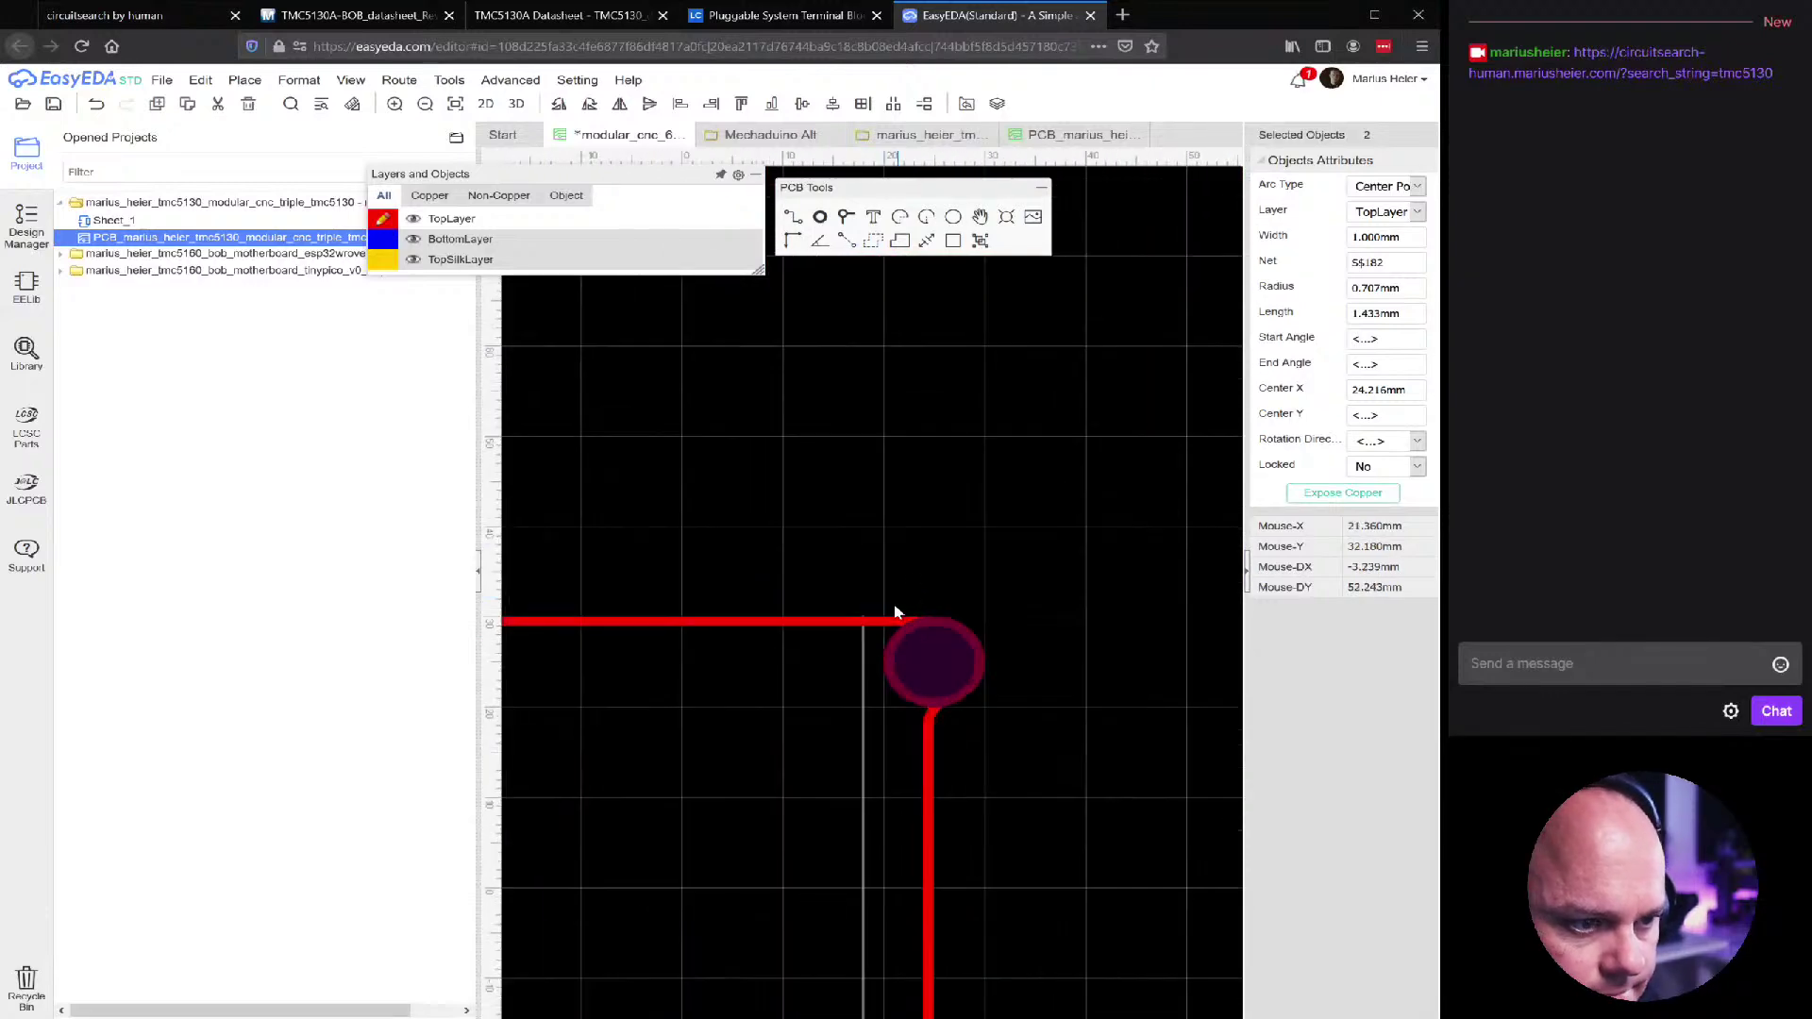
pyautogui.scroll(4, 897, 636)
pyautogui.scroll(-2, 827, 454)
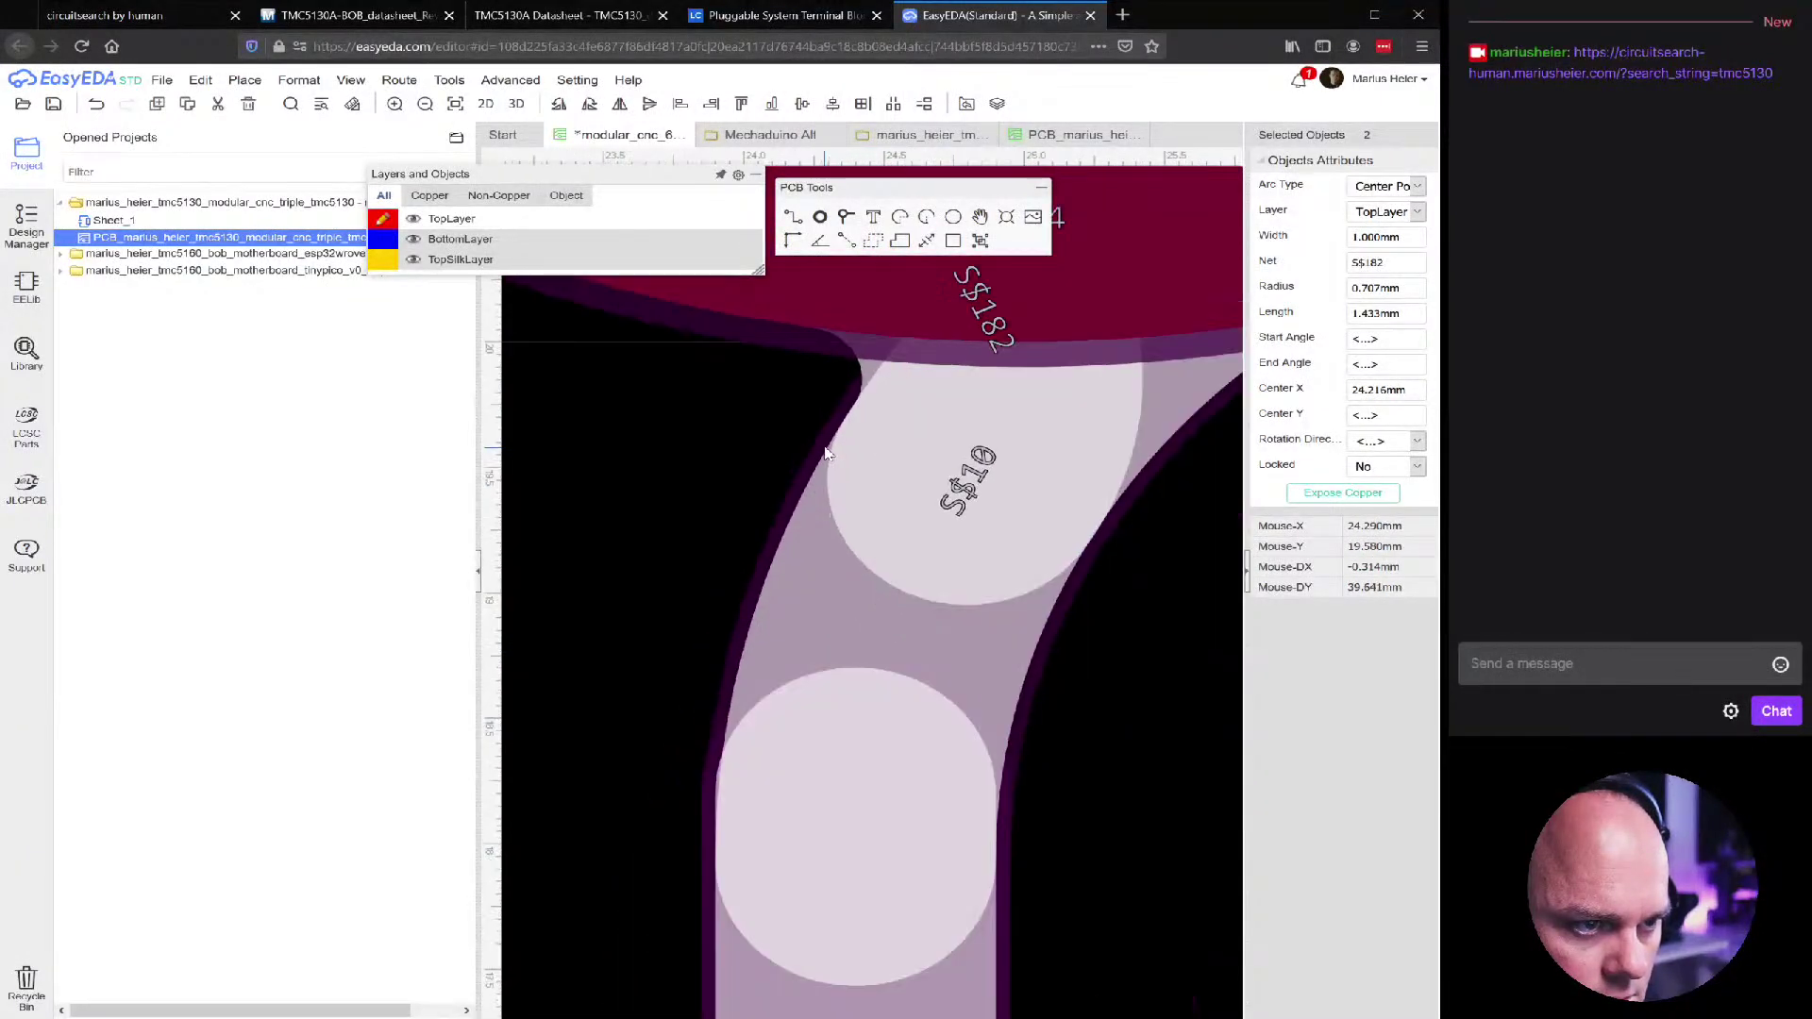
pyautogui.click(639, 469)
pyautogui.scroll(-5, 641, 471)
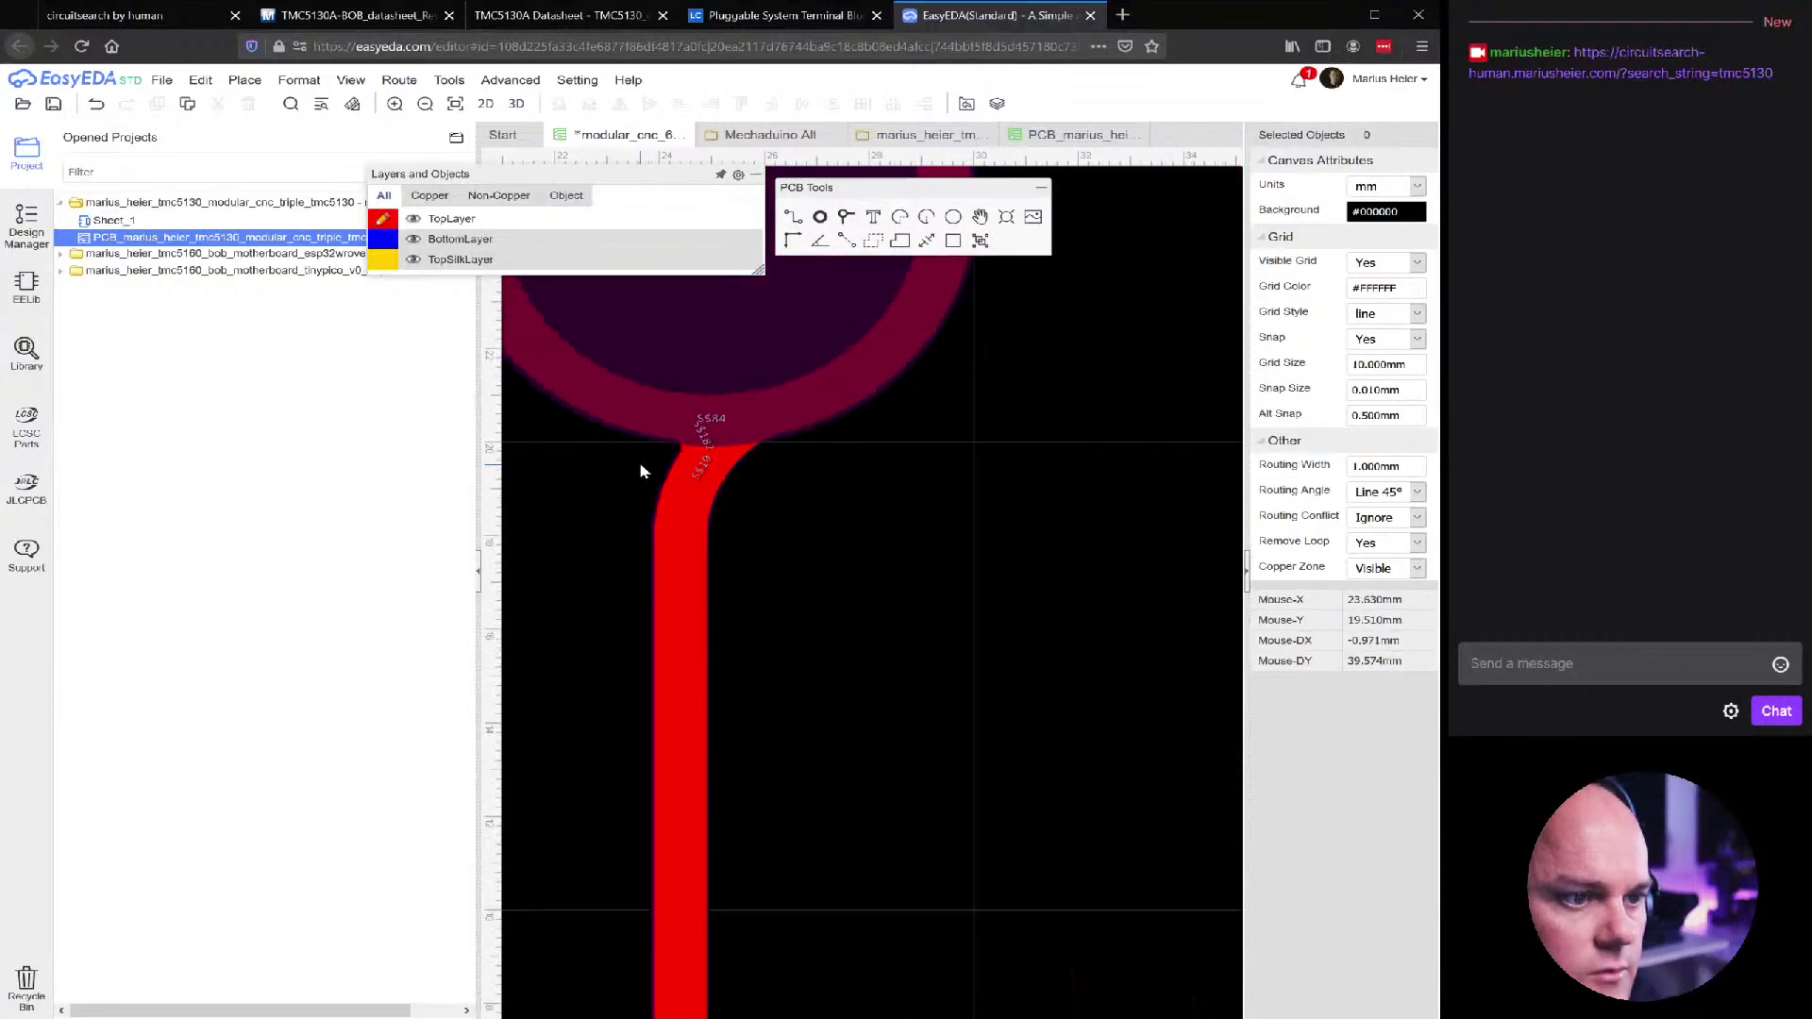
pyautogui.hotkey('ctrl', 's')
pyautogui.scroll(-6, 833, 651)
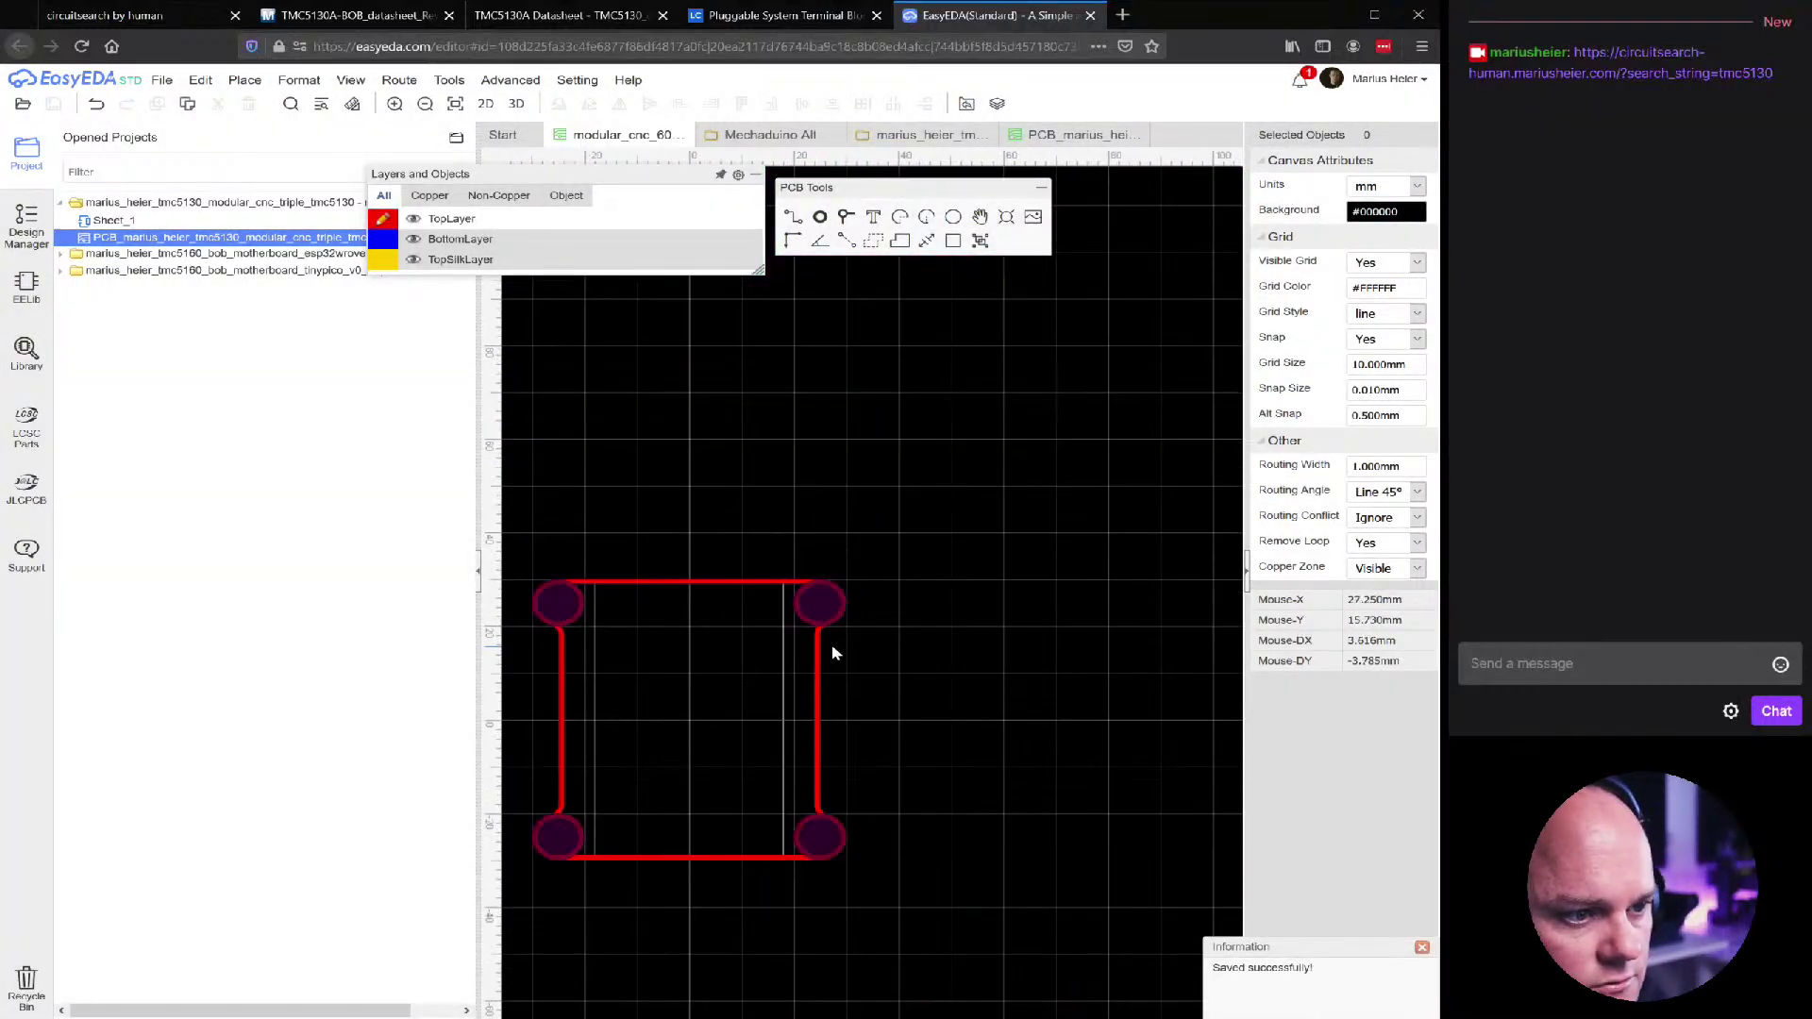
# Select all tracks and arcs of the copper frame together and assign them to the net "fluff"
pyautogui.moveTo(833, 652); pyautogui.dragTo(923, 619, button='right')
pyautogui.moveTo(1001, 454); pyautogui.dragTo(596, 884)
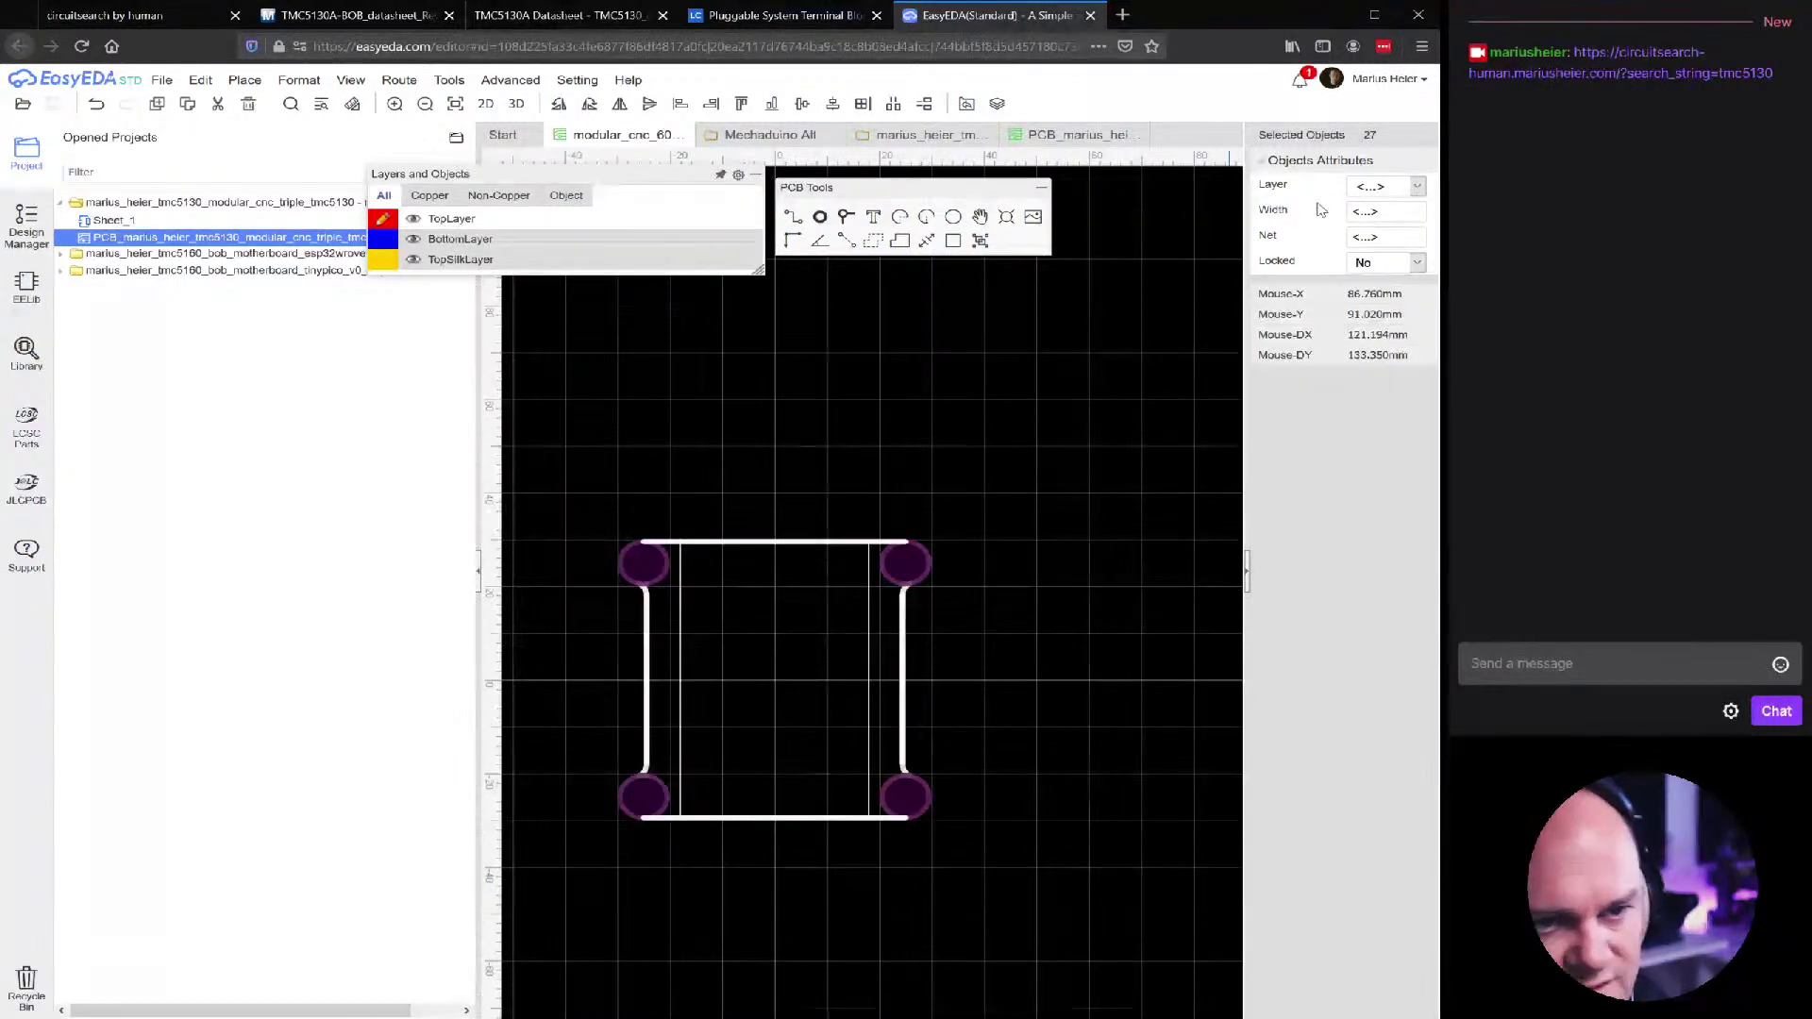
pyautogui.click(1394, 235)
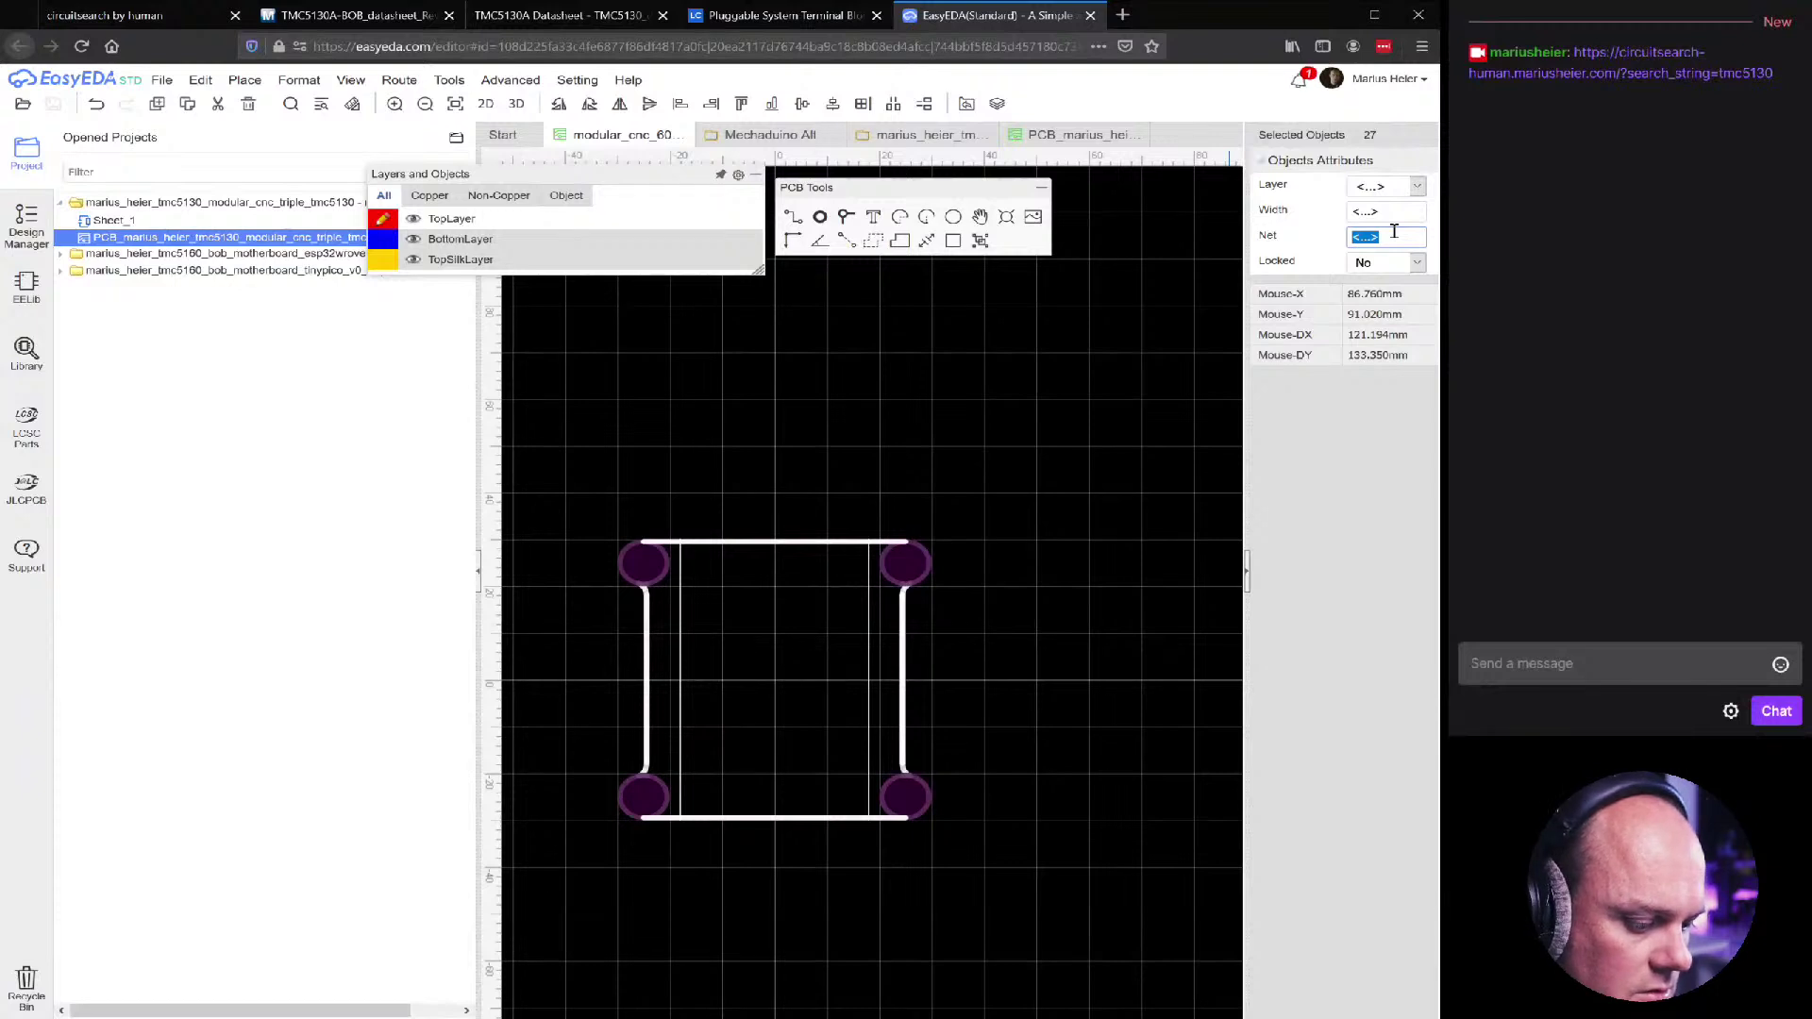
pyautogui.write('fi')
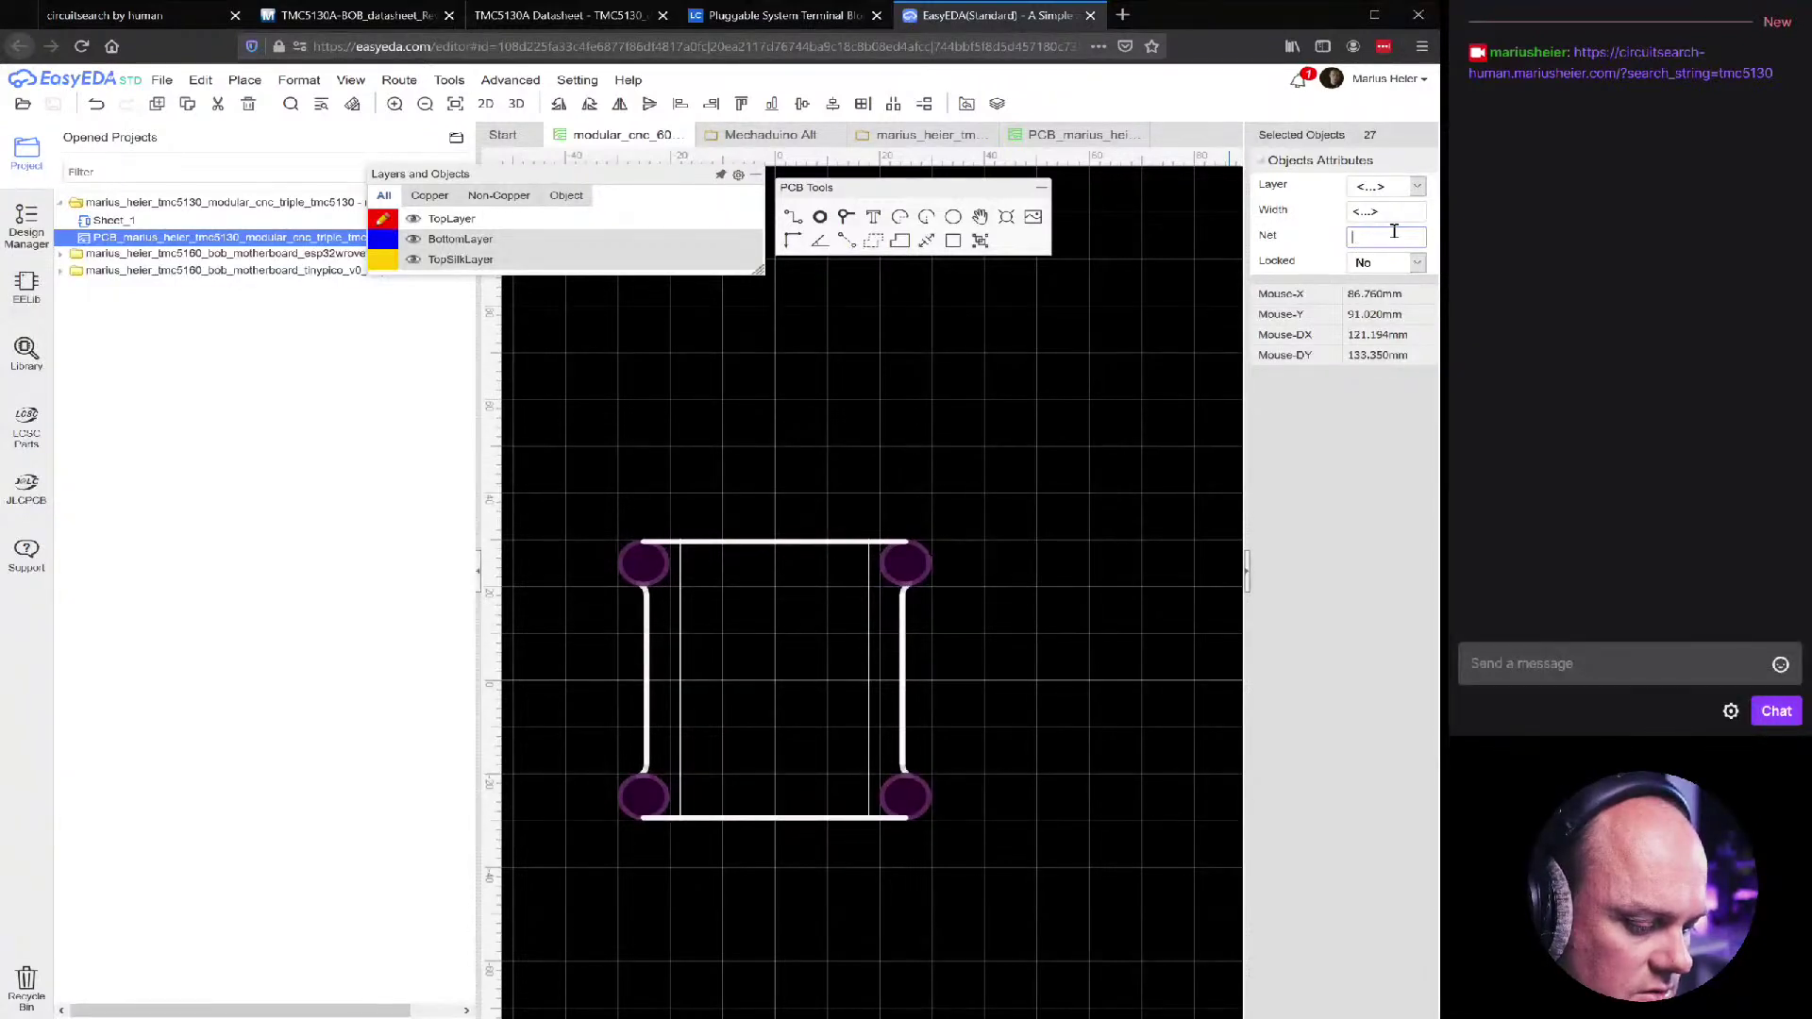
pyautogui.write('luff')
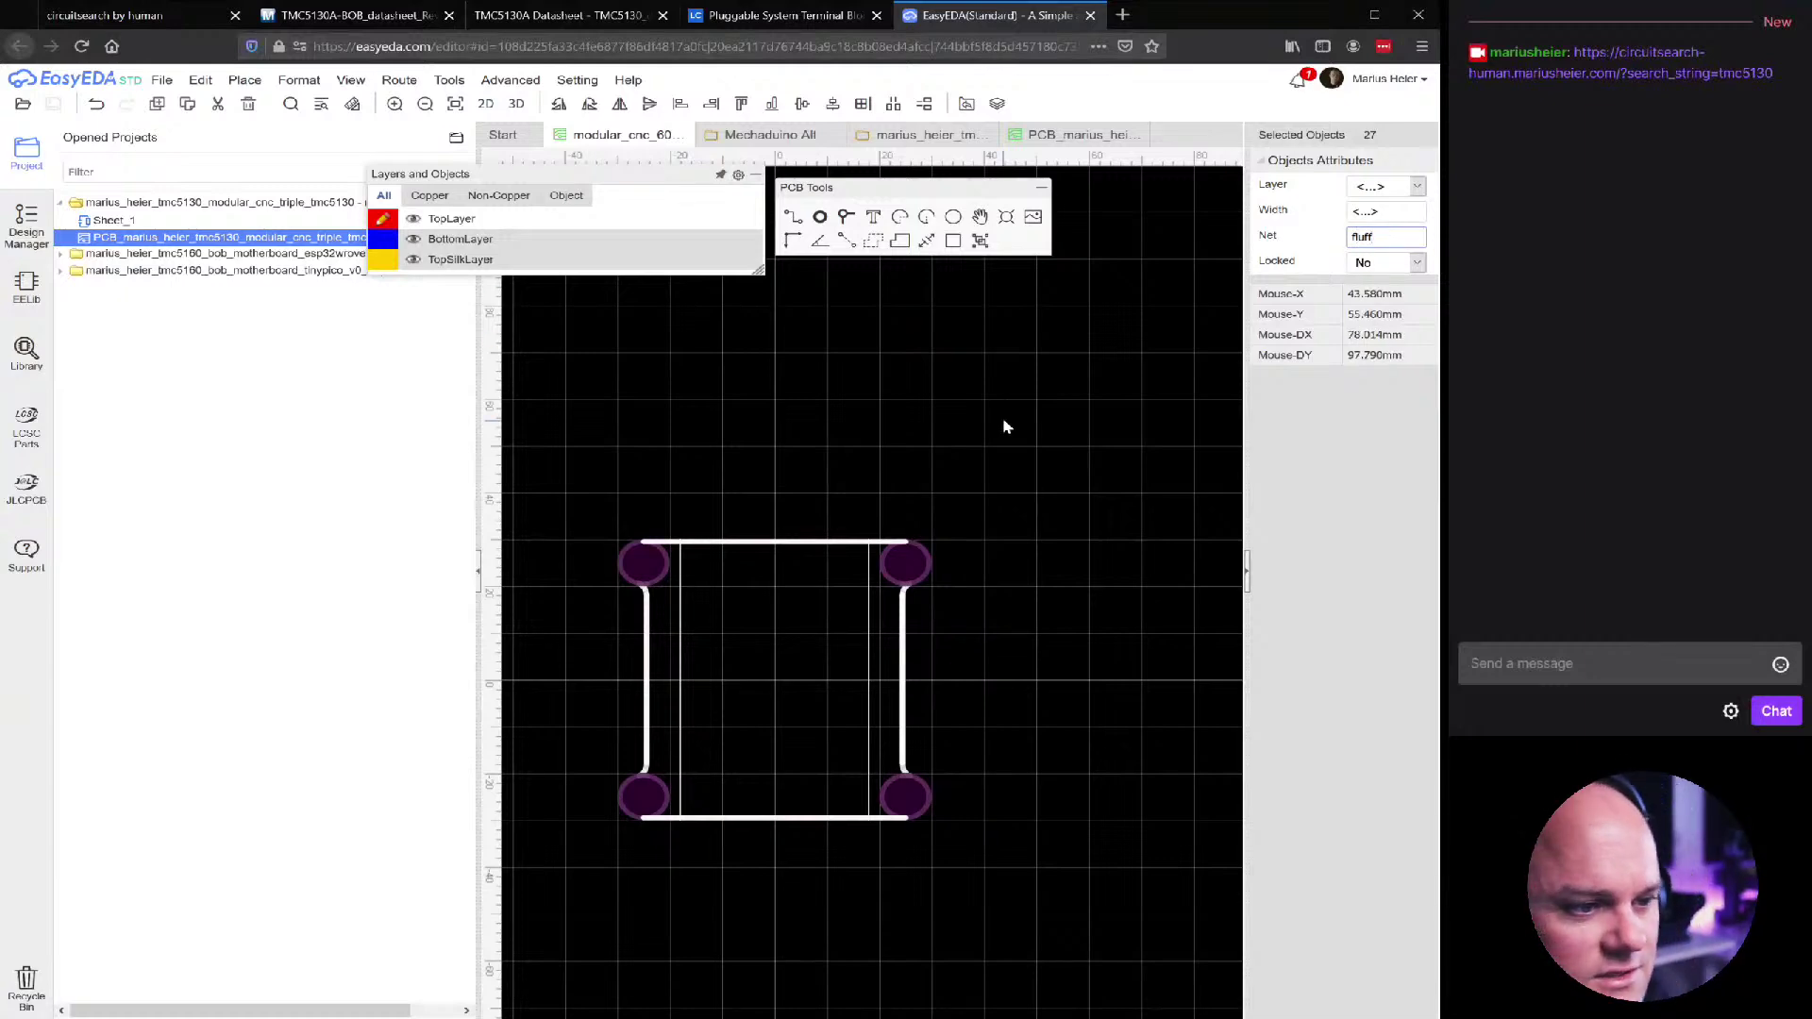
pyautogui.click(1002, 417)
# Preview the frame design in the 2D photo view and request a 3D view of the PCB, closing both previews
pyautogui.moveTo(1002, 417); pyautogui.dragTo(509, 113)
pyautogui.click(486, 103)
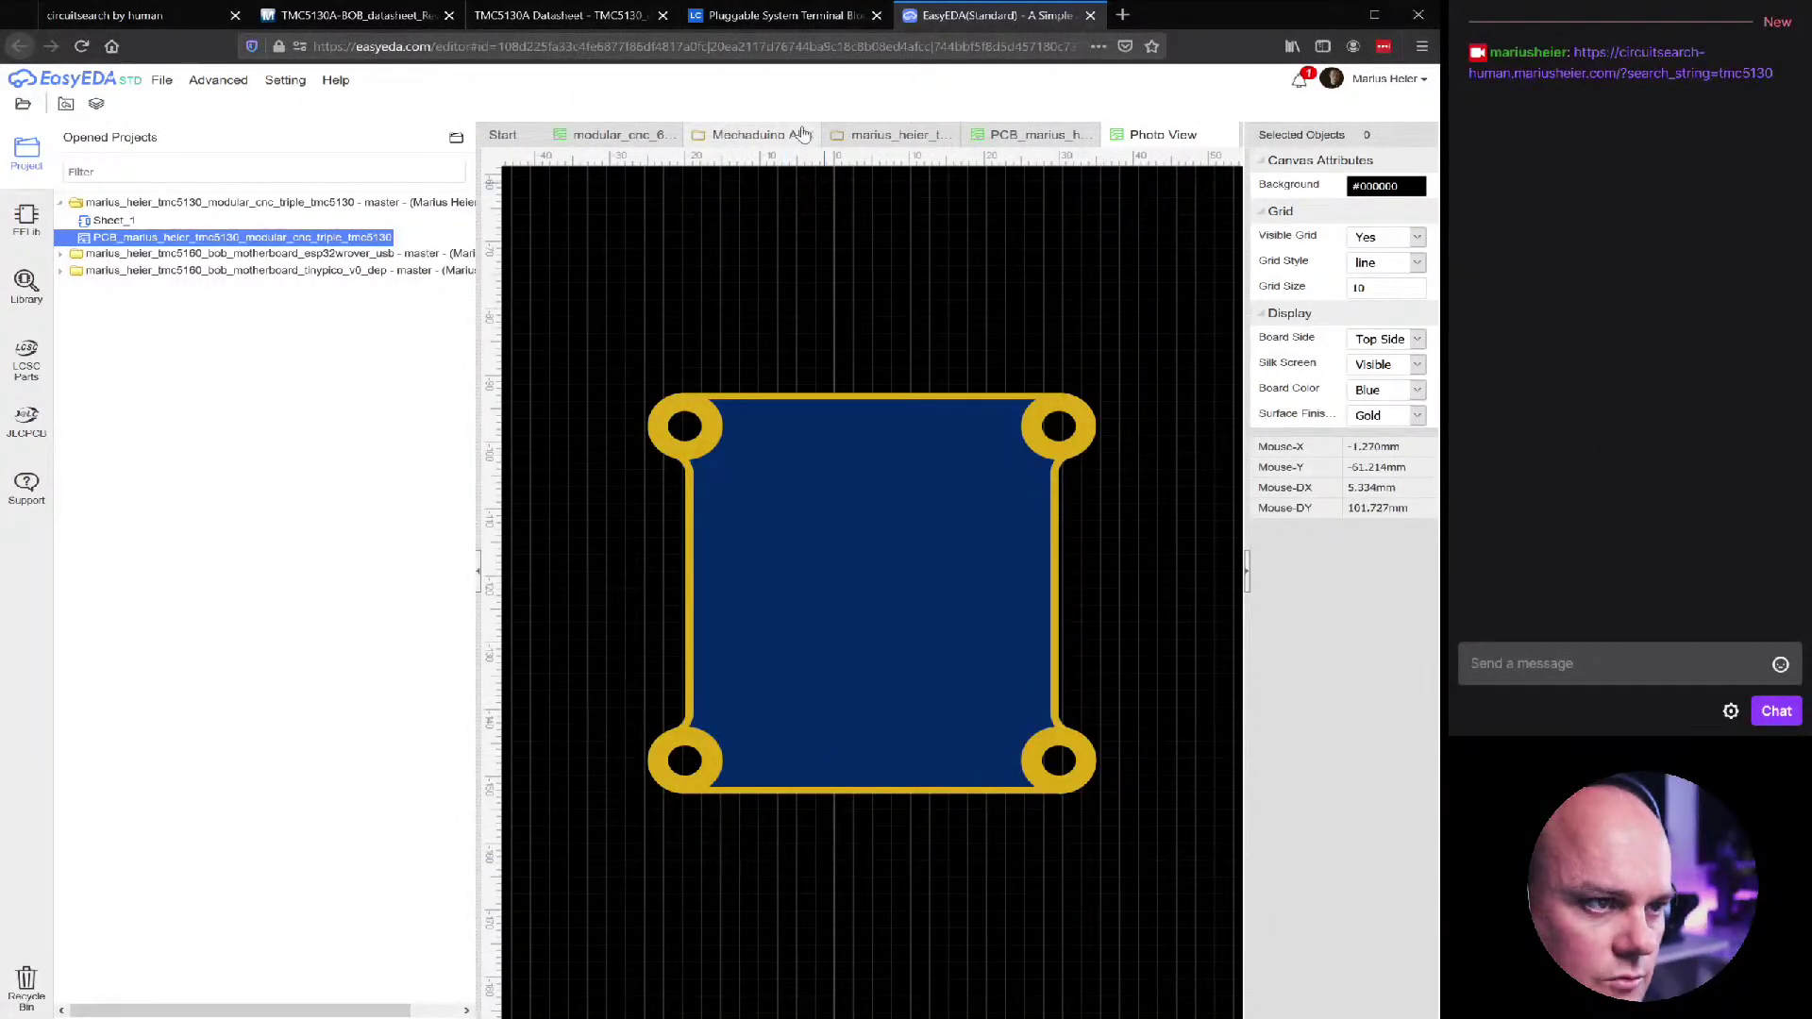
pyautogui.click(1226, 135)
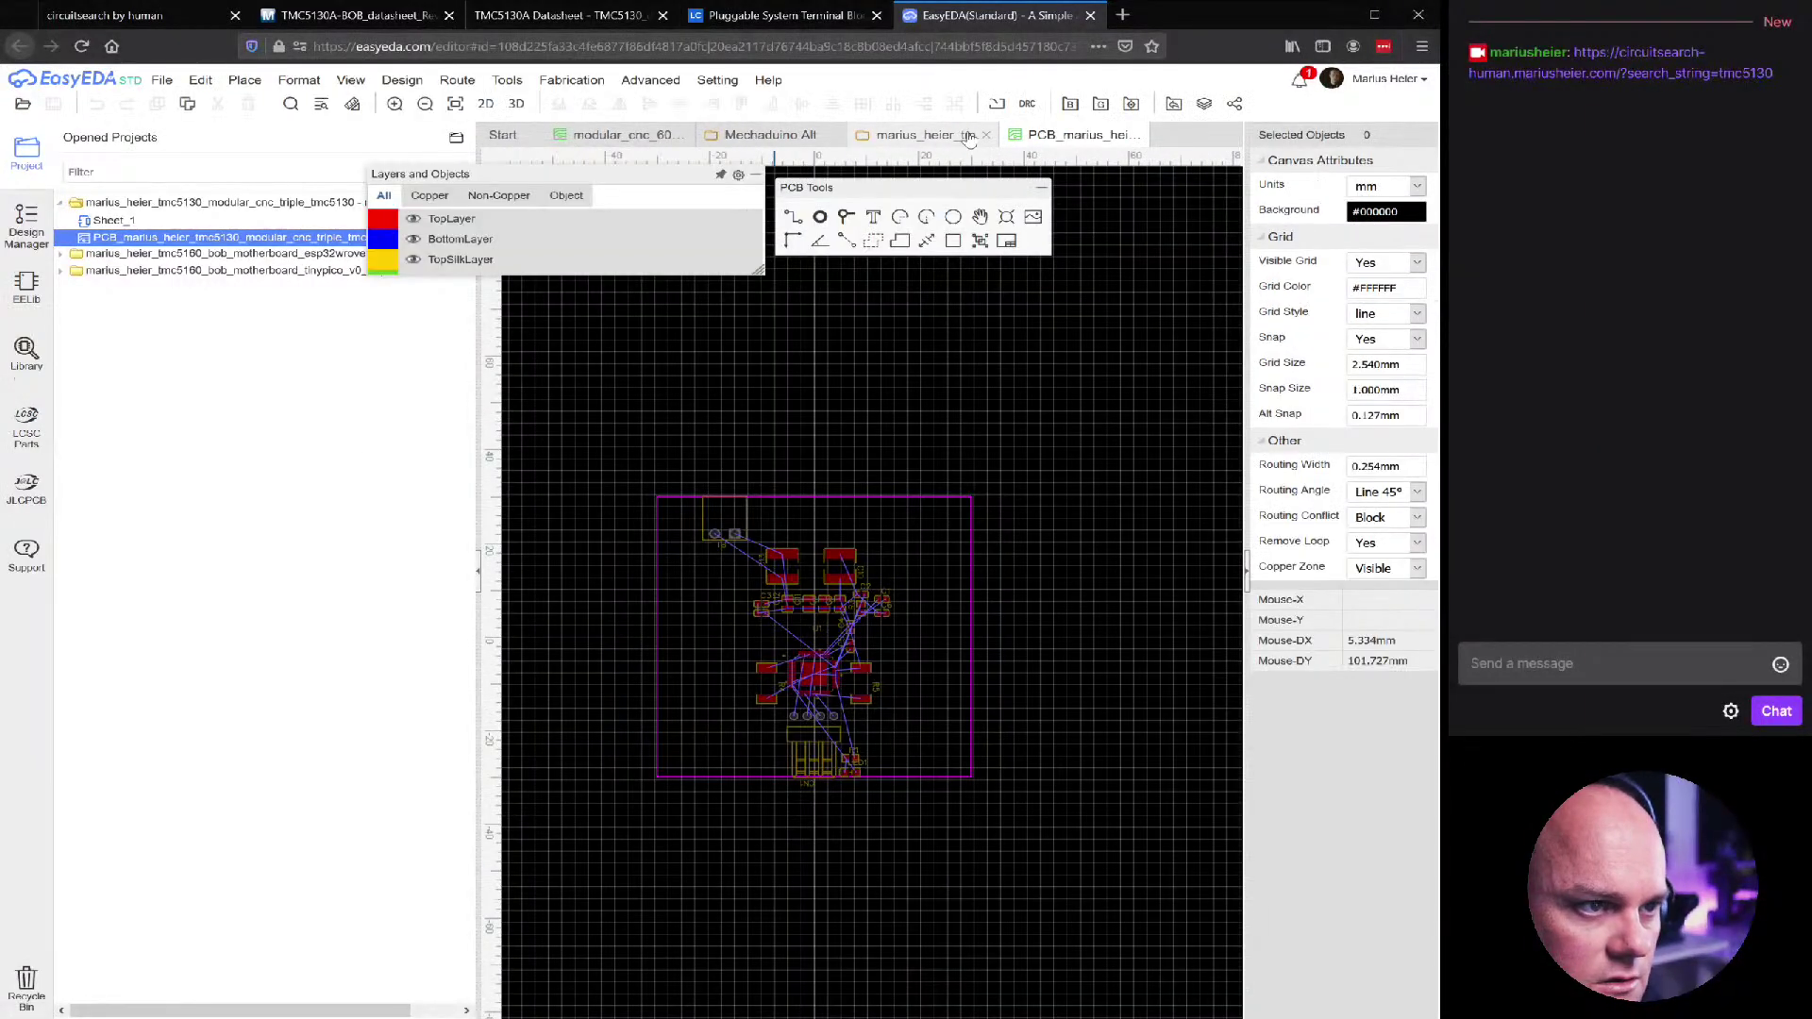
pyautogui.click(518, 103)
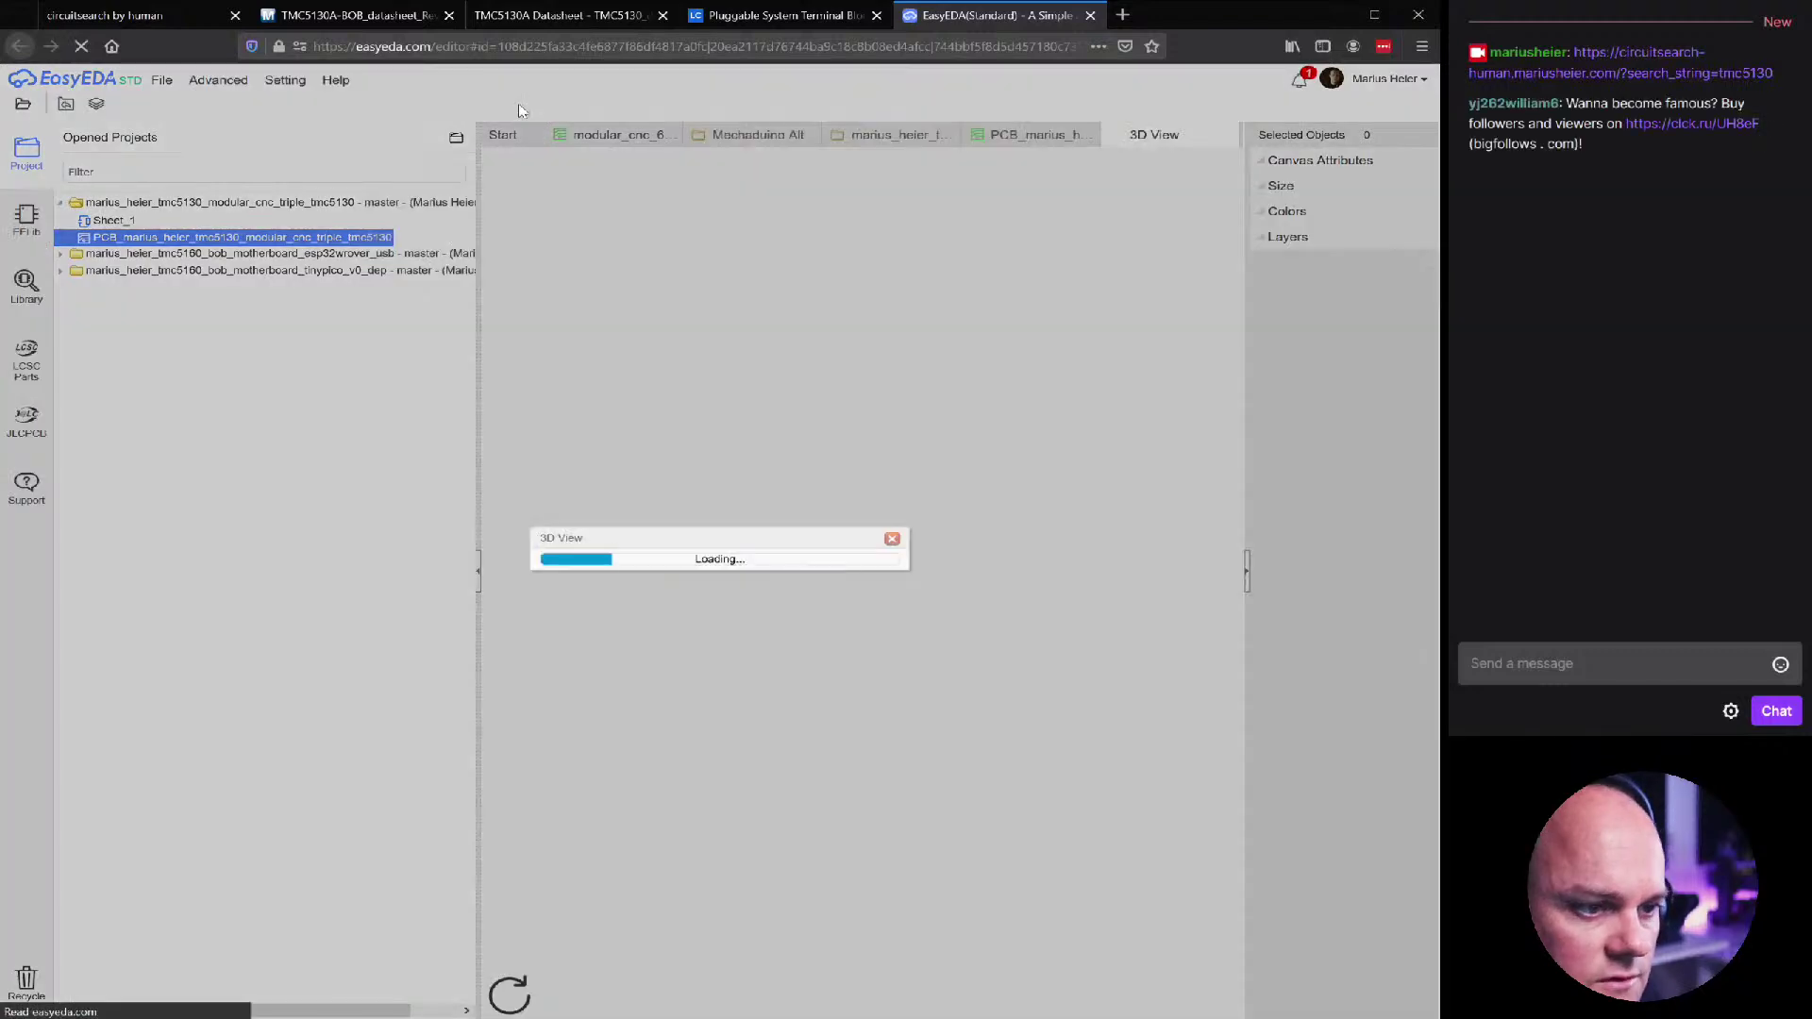
pyautogui.click(1227, 138)
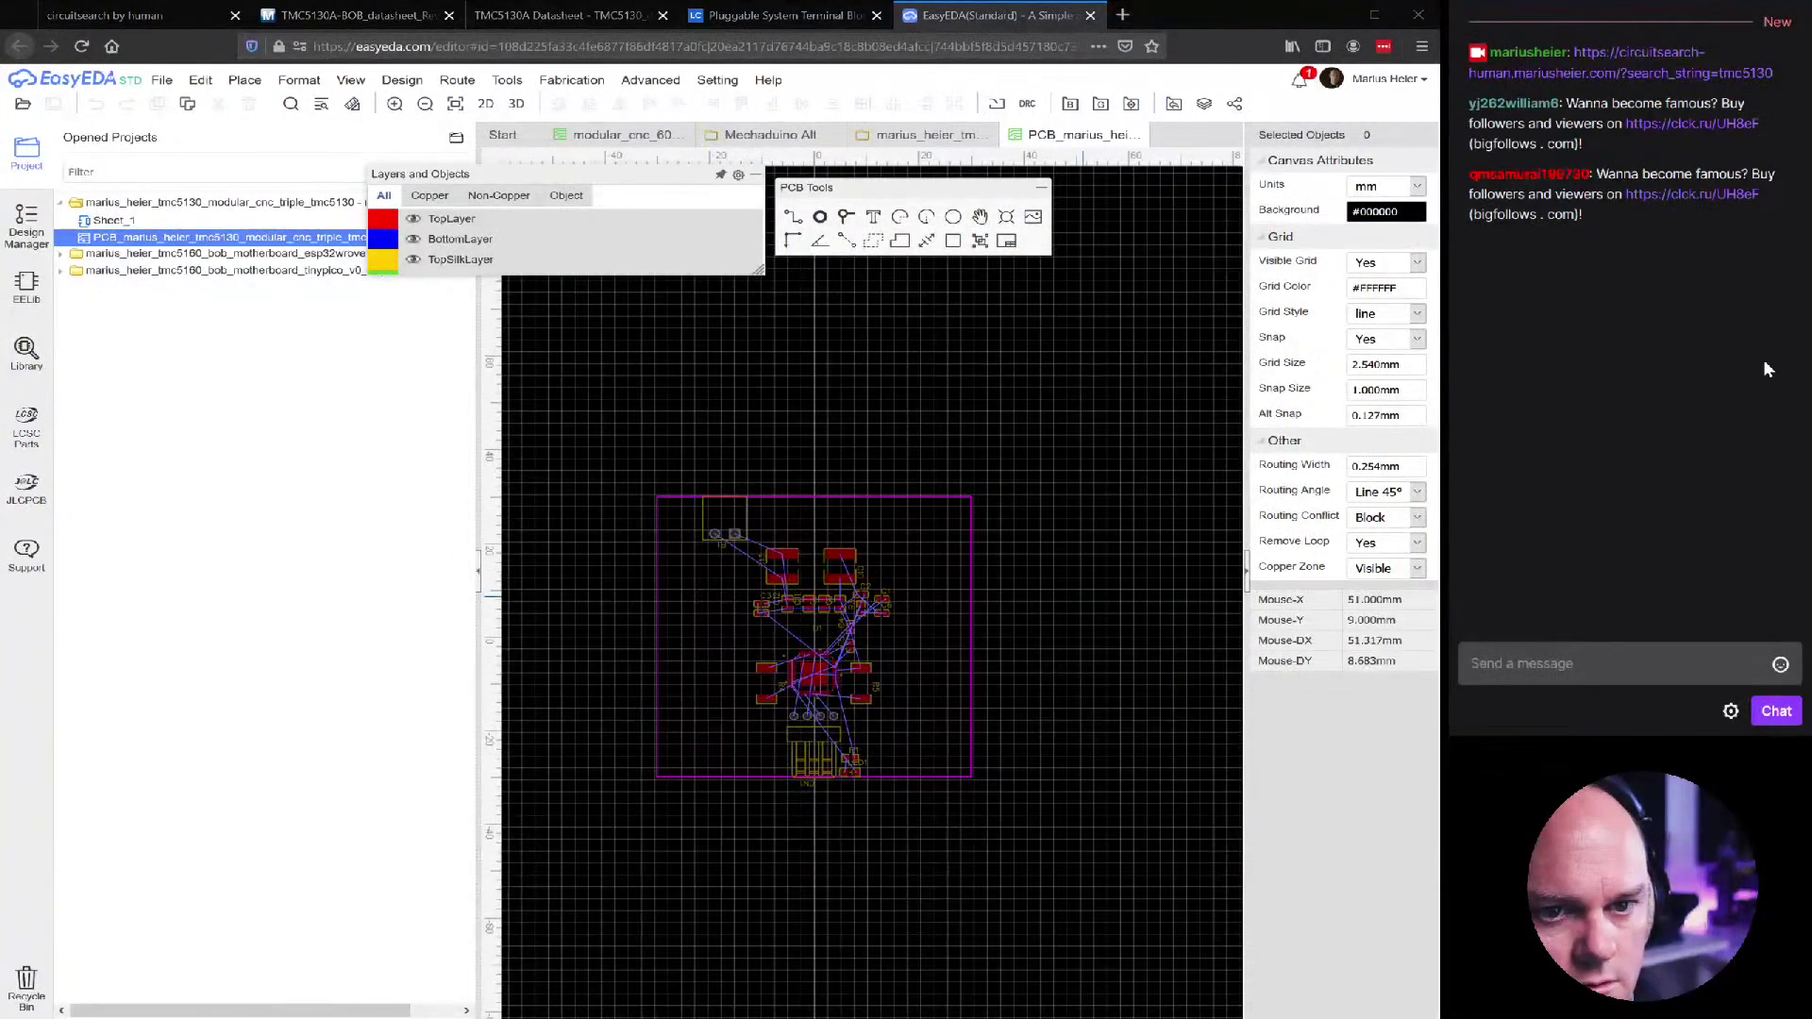
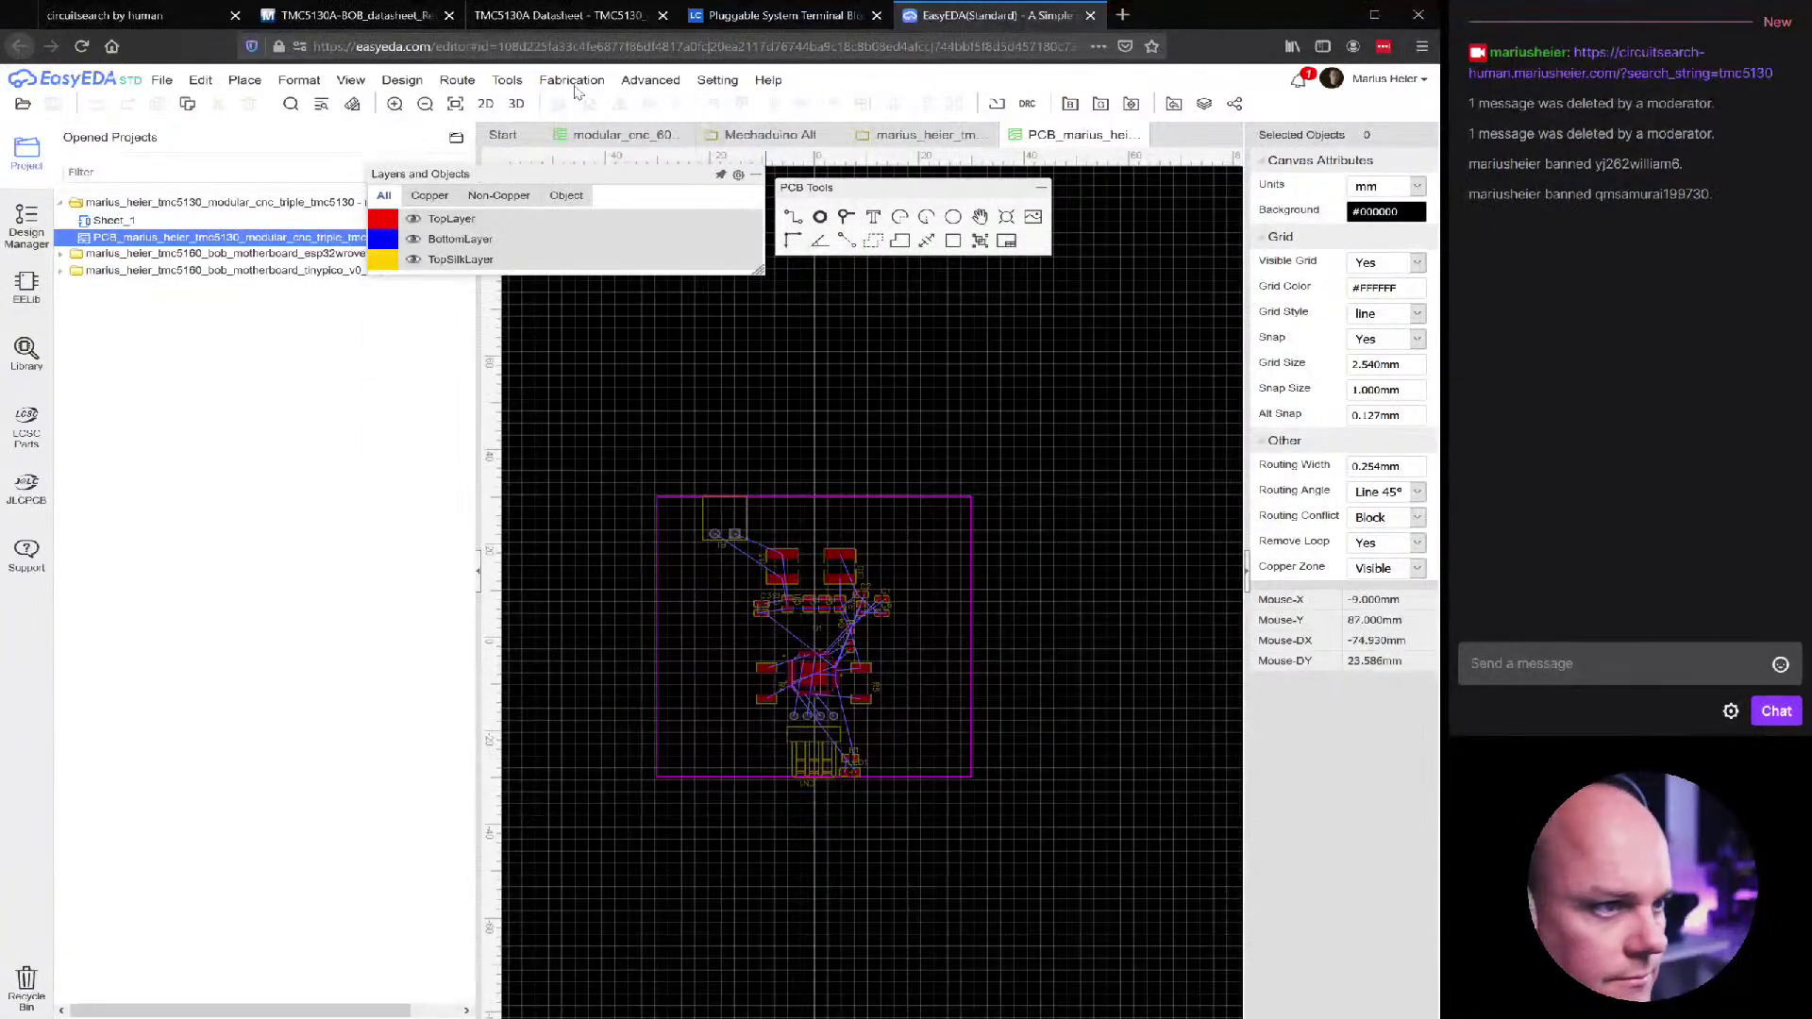
# Return to the modular CNC frame and examine the upper-left ring's junctions with the vertical and horizontal tracks up close
pyautogui.click(618, 135)
pyautogui.moveTo(1003, 420); pyautogui.dragTo(1110, 627)
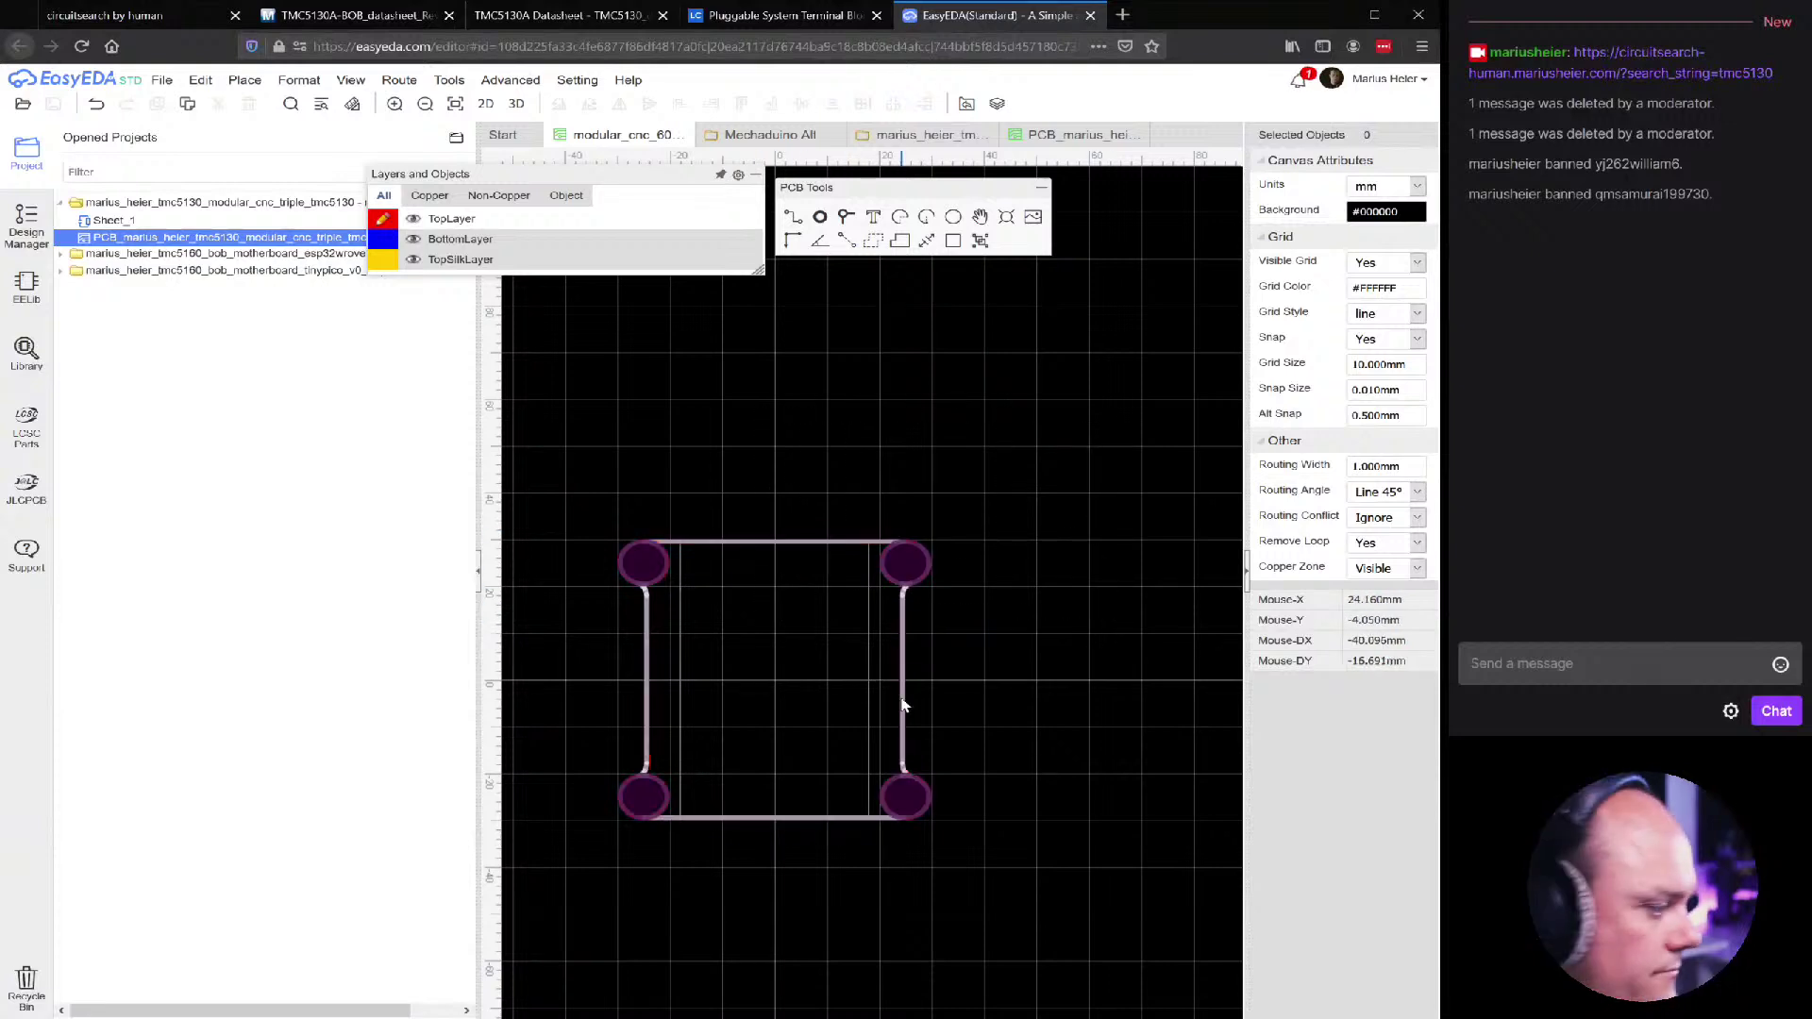
pyautogui.scroll(2, 720, 760)
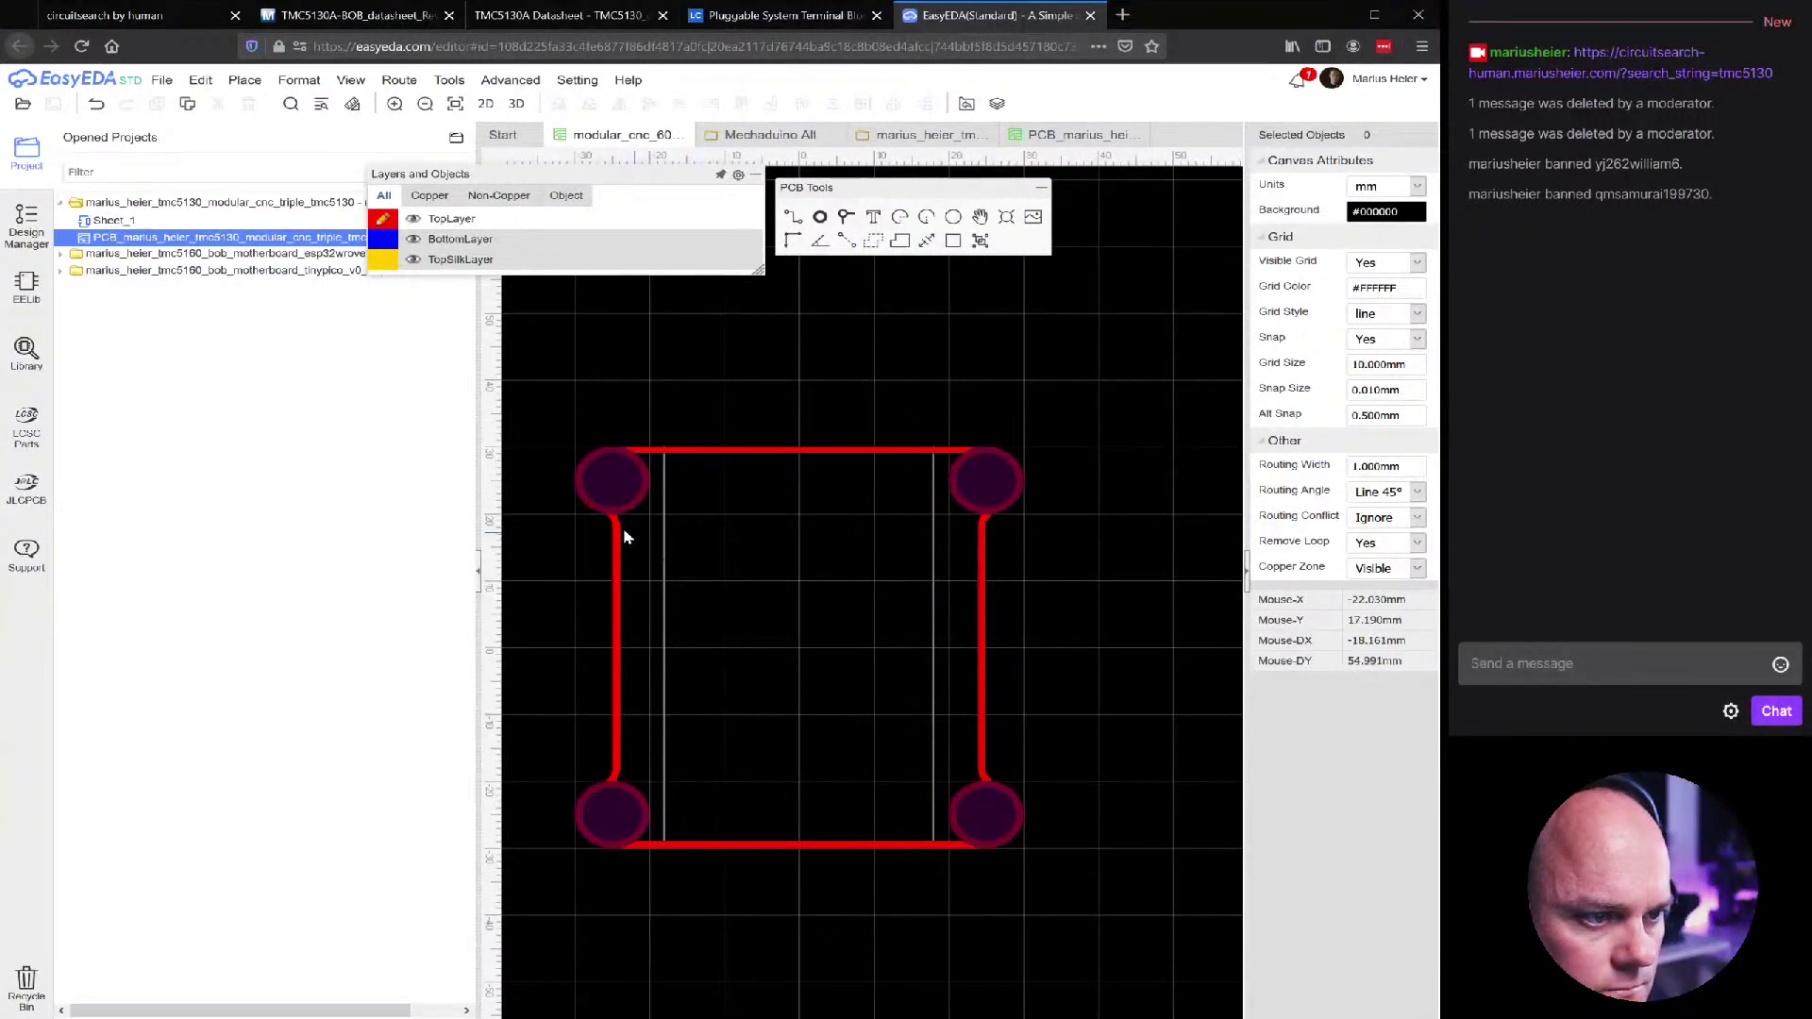
pyautogui.scroll(5, 619, 516)
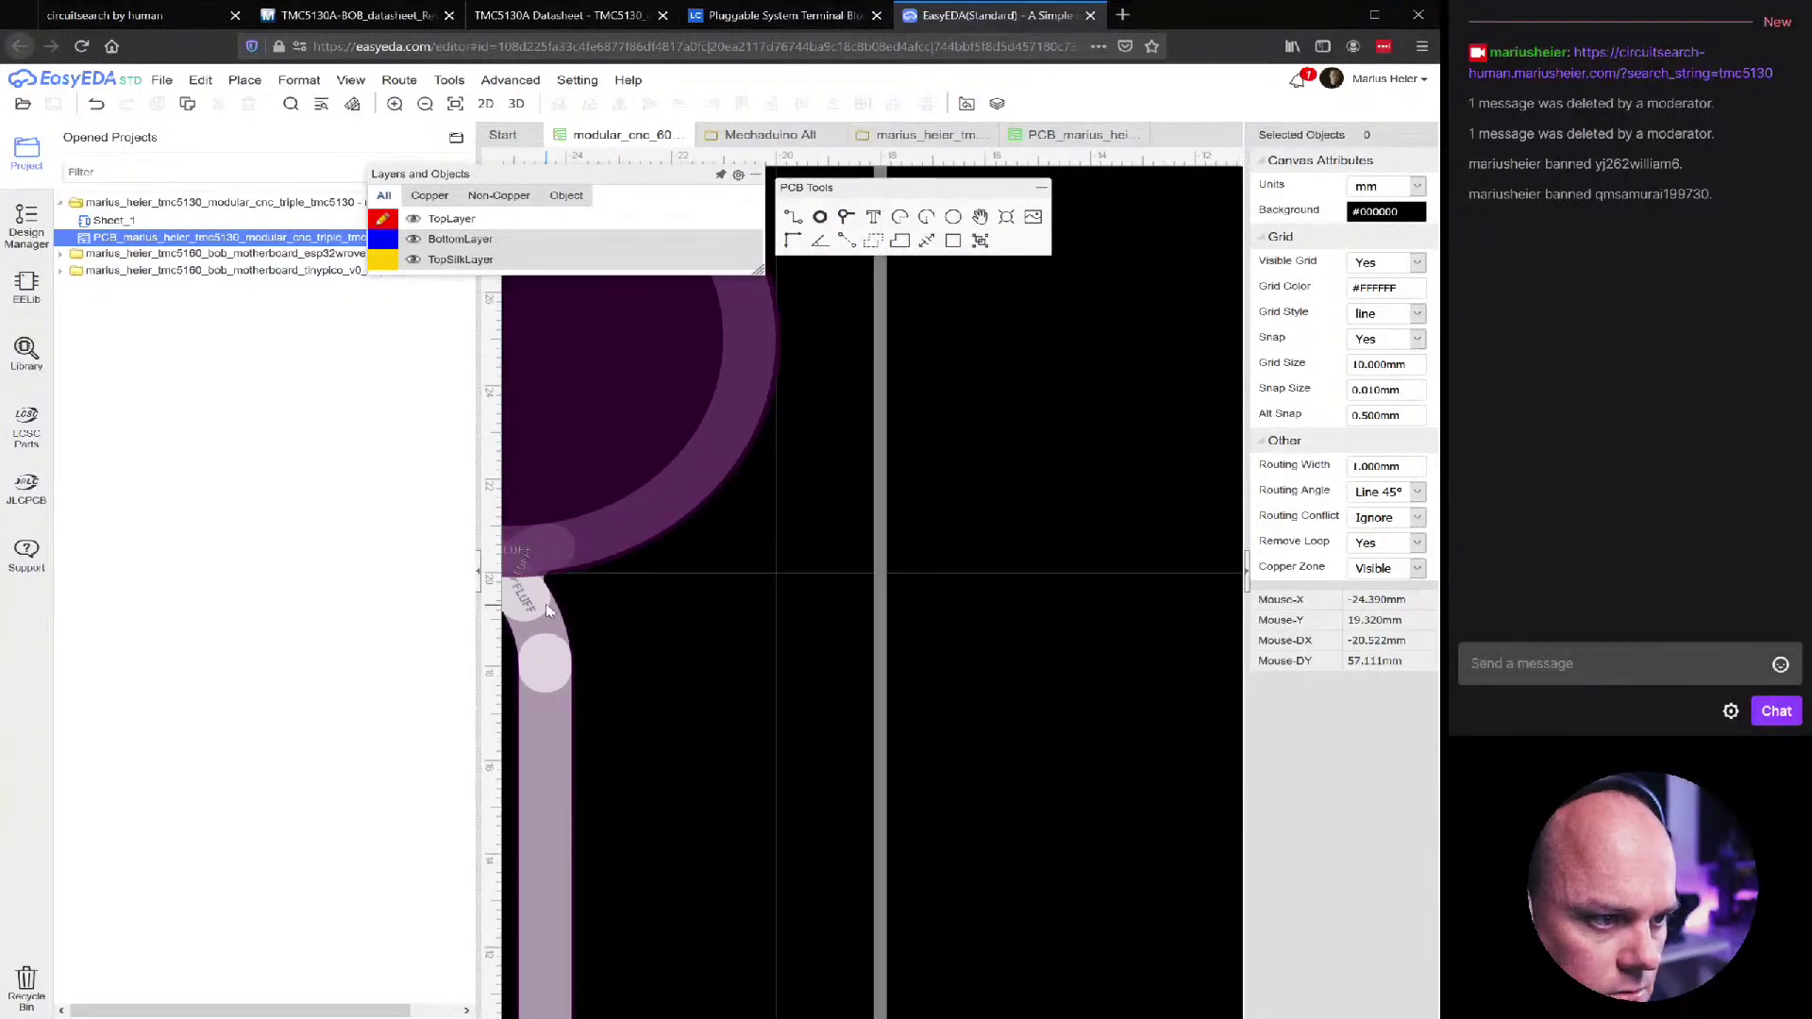
pyautogui.scroll(-4, 633, 681)
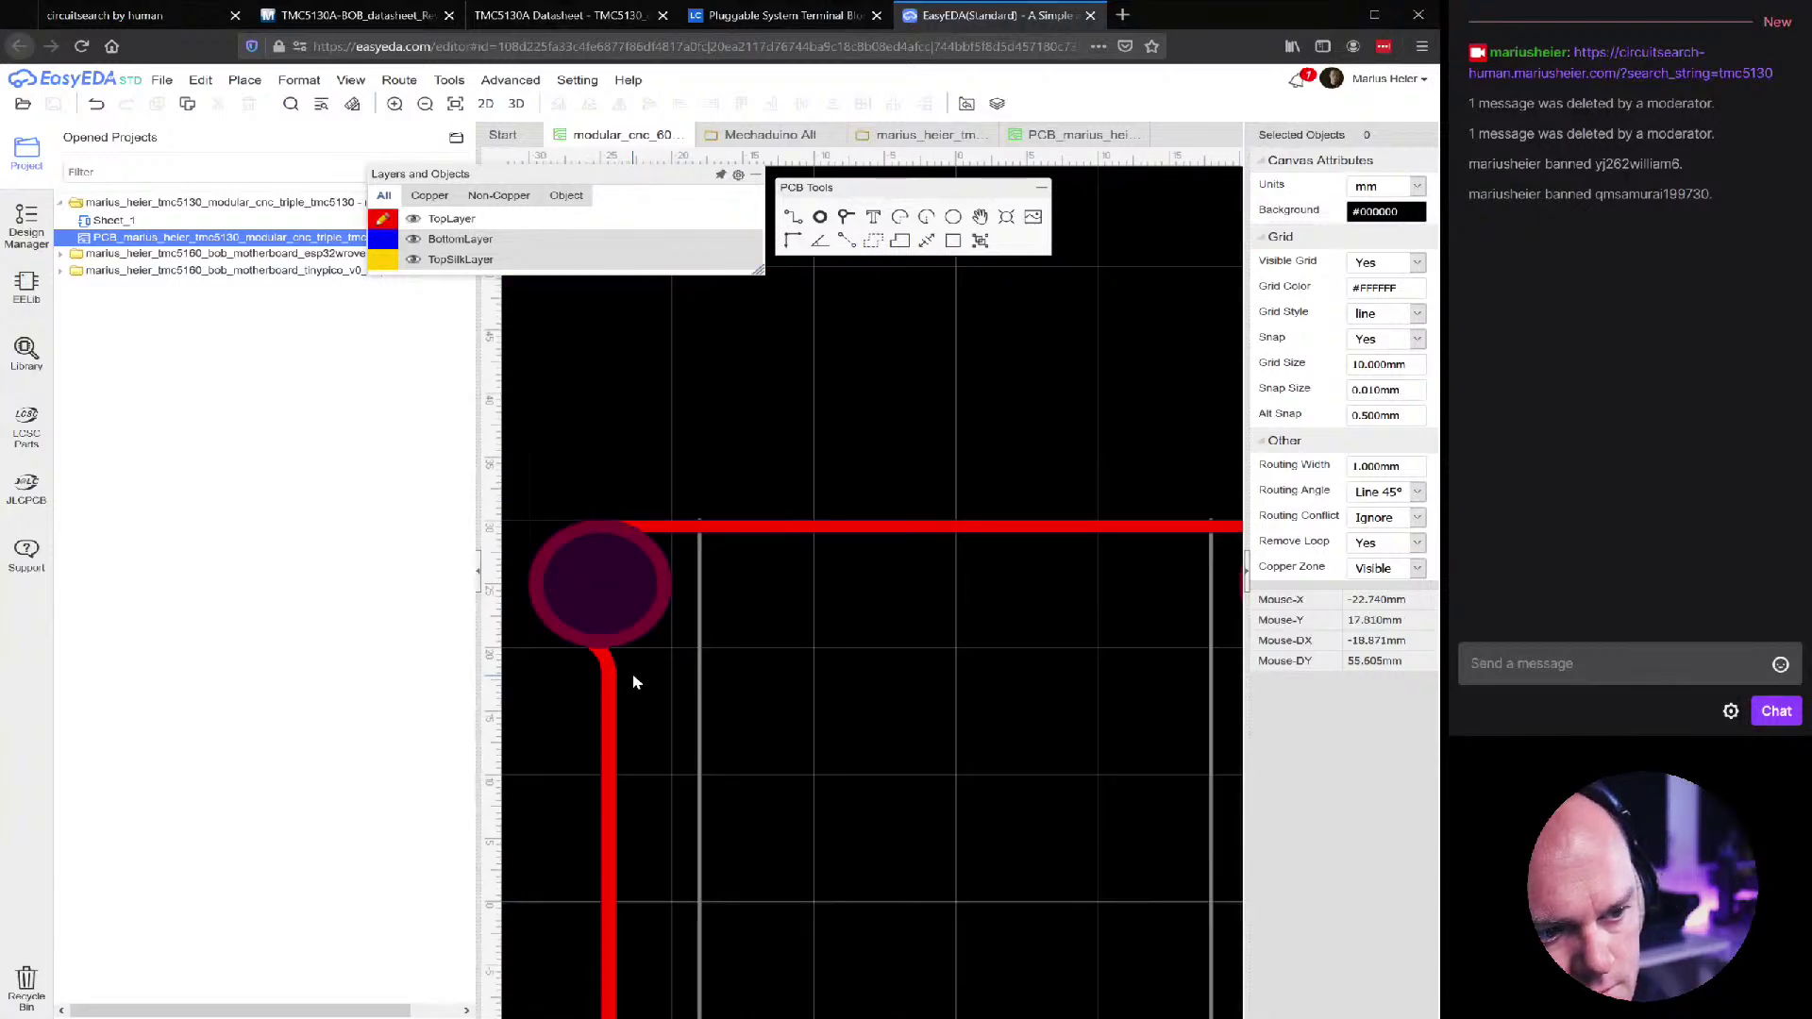
pyautogui.scroll(6, 598, 478)
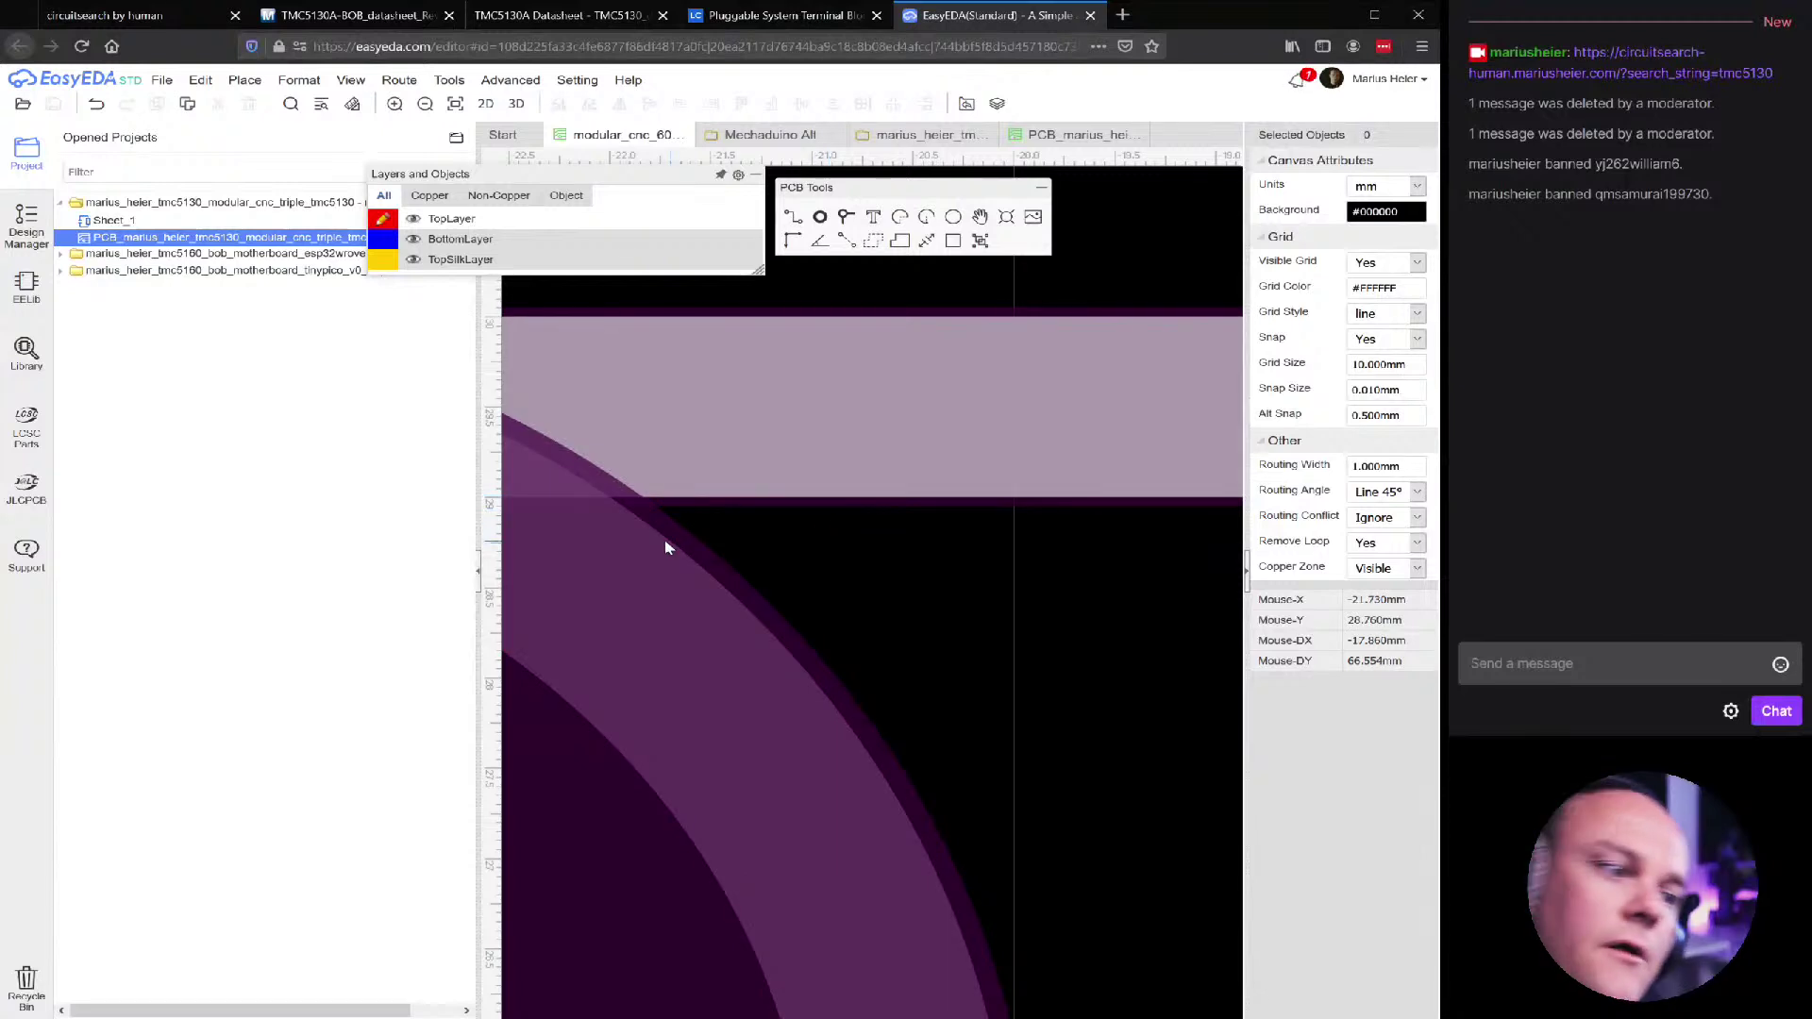
pyautogui.scroll(1, 666, 548)
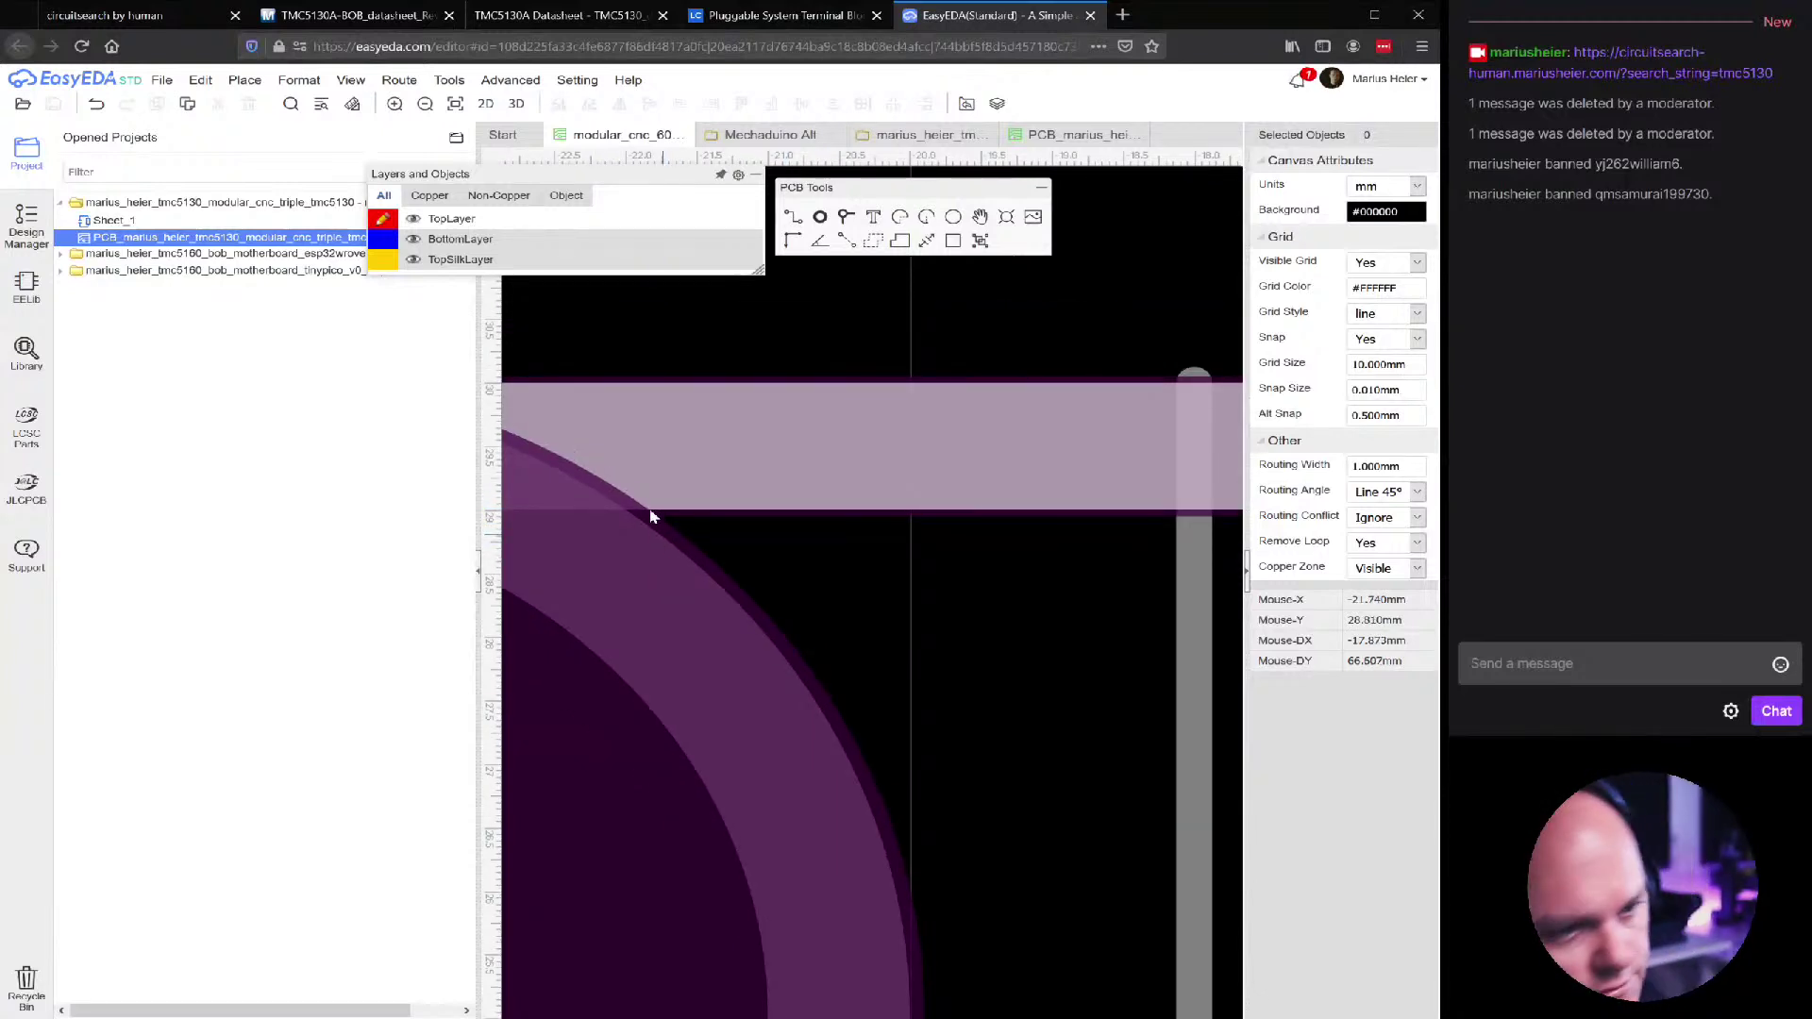
pyautogui.scroll(2, 648, 514)
pyautogui.scroll(2, 689, 561)
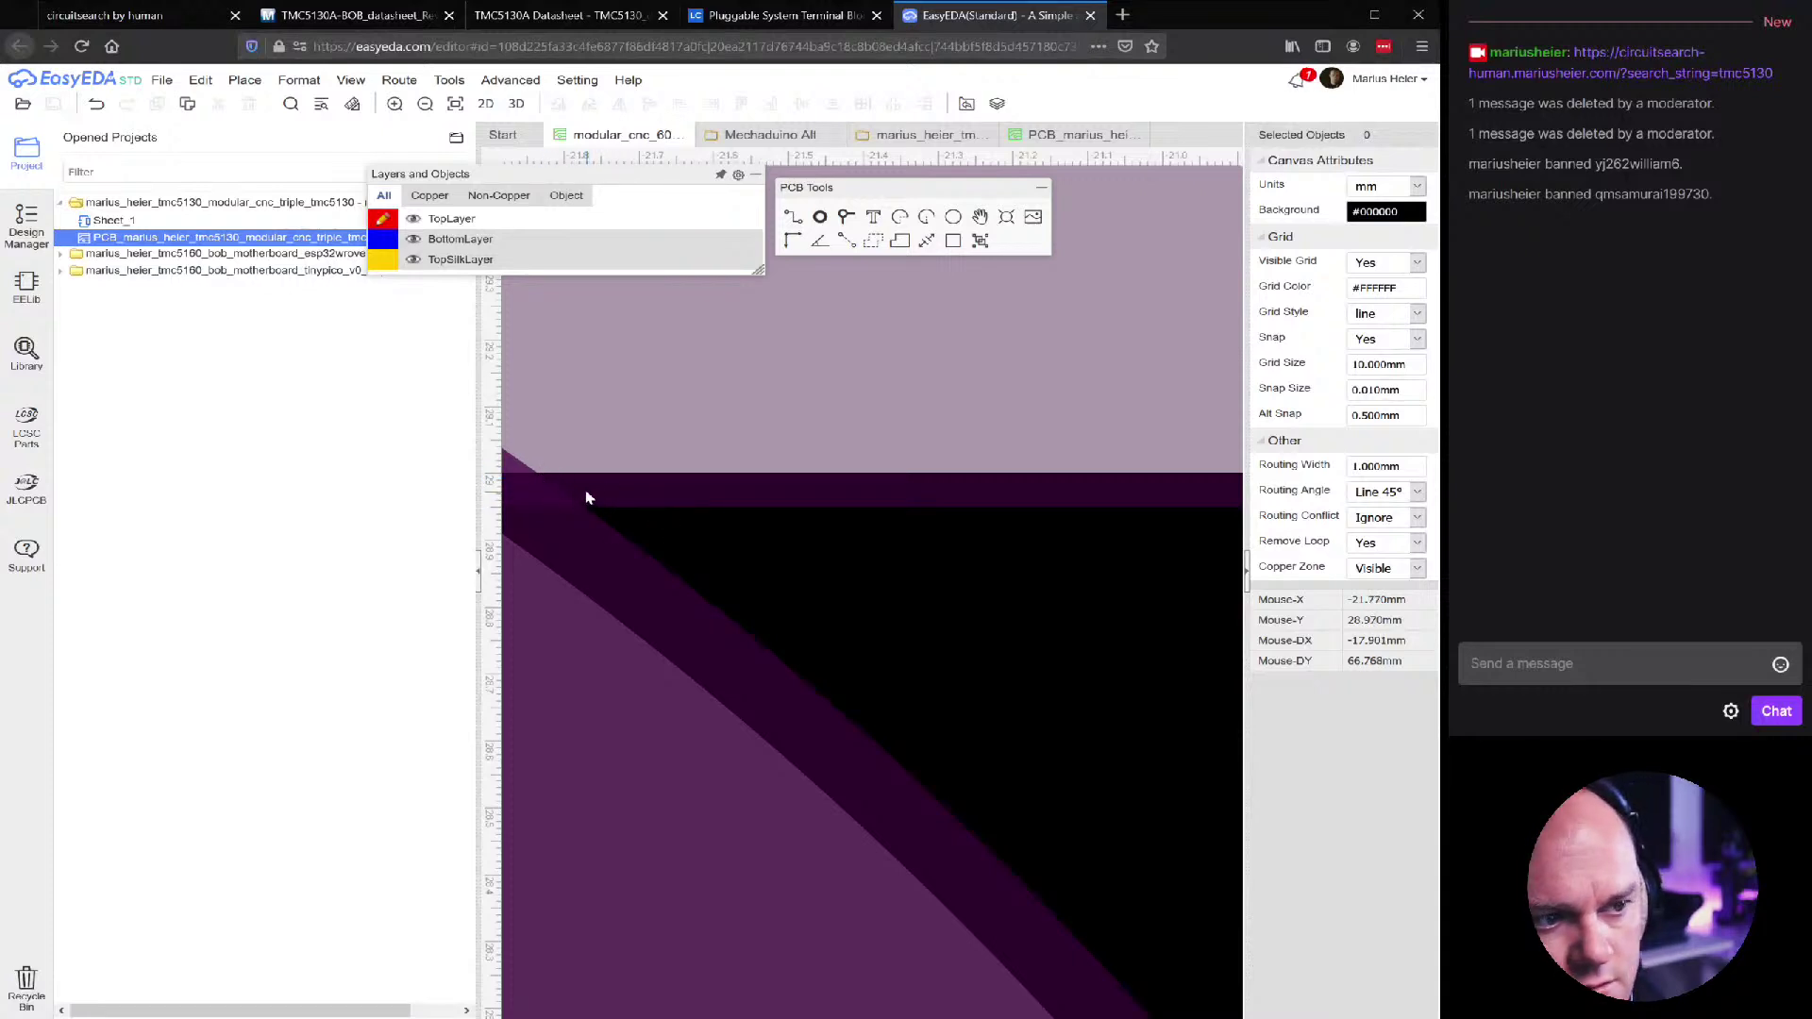
pyautogui.scroll(-1, 781, 635)
pyautogui.scroll(1, 780, 639)
pyautogui.scroll(-10, 780, 635)
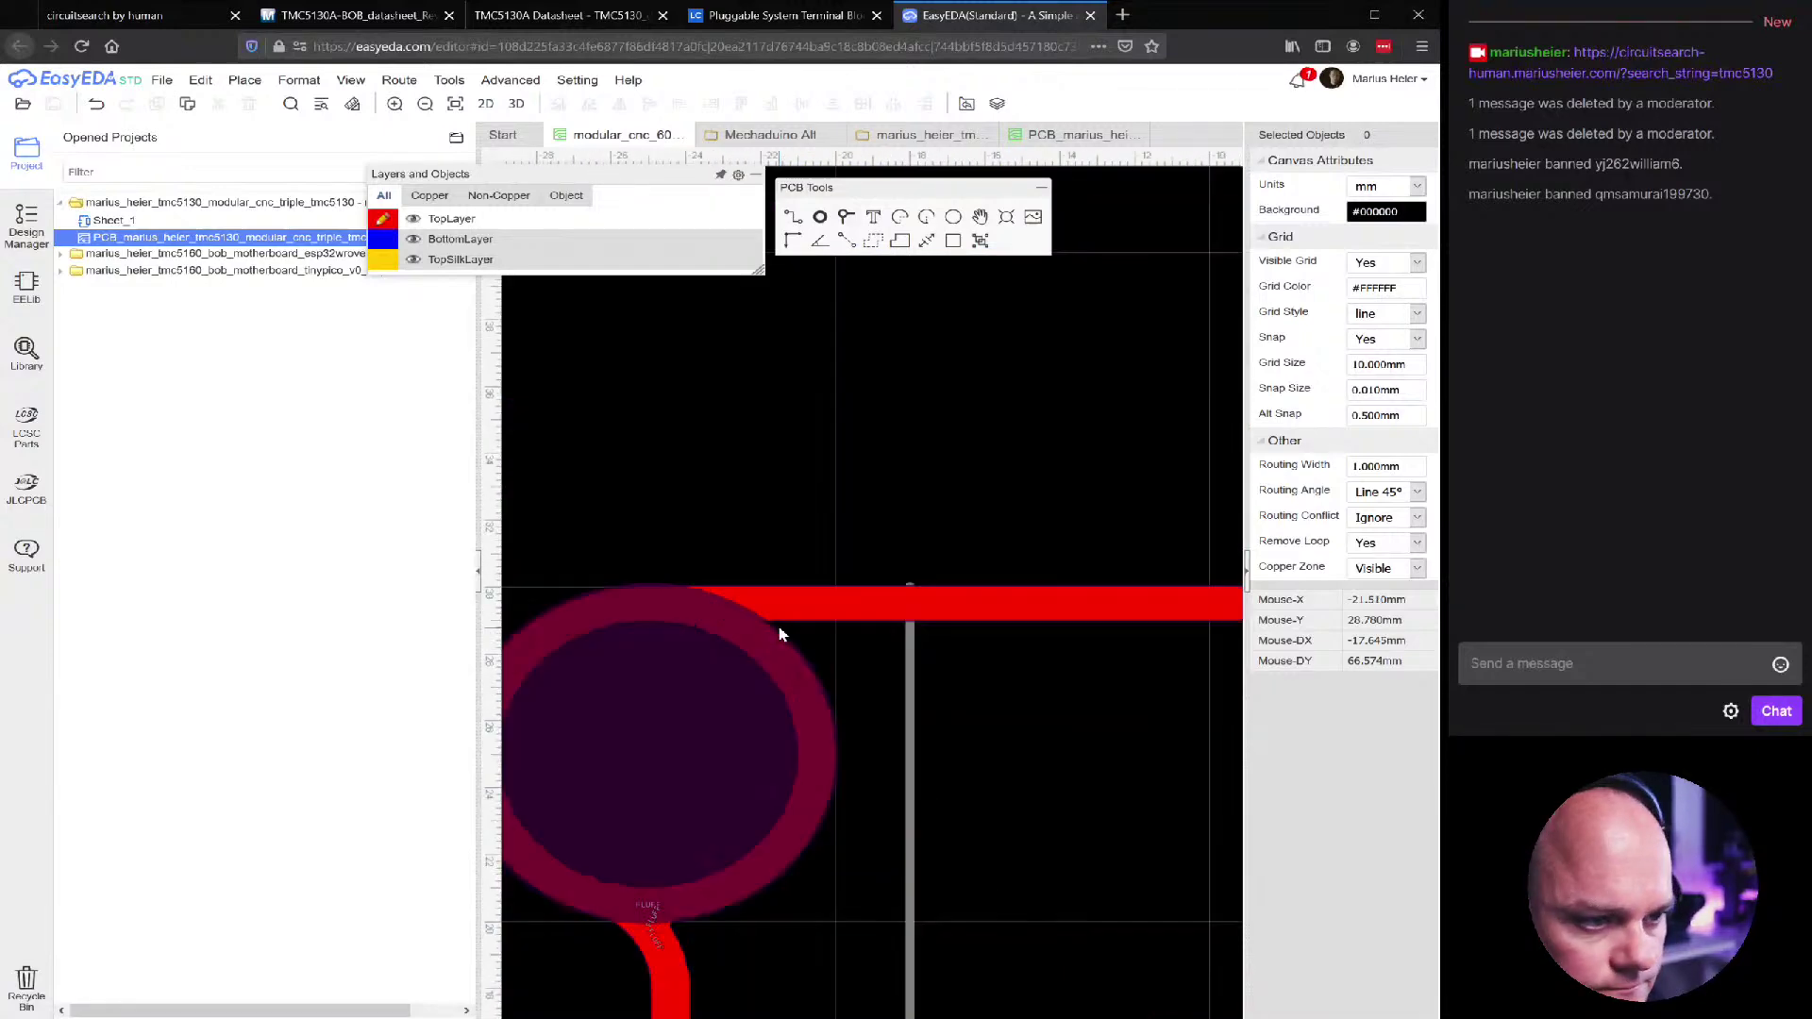
pyautogui.moveTo(812, 518); pyautogui.dragTo(711, 279, button='right')
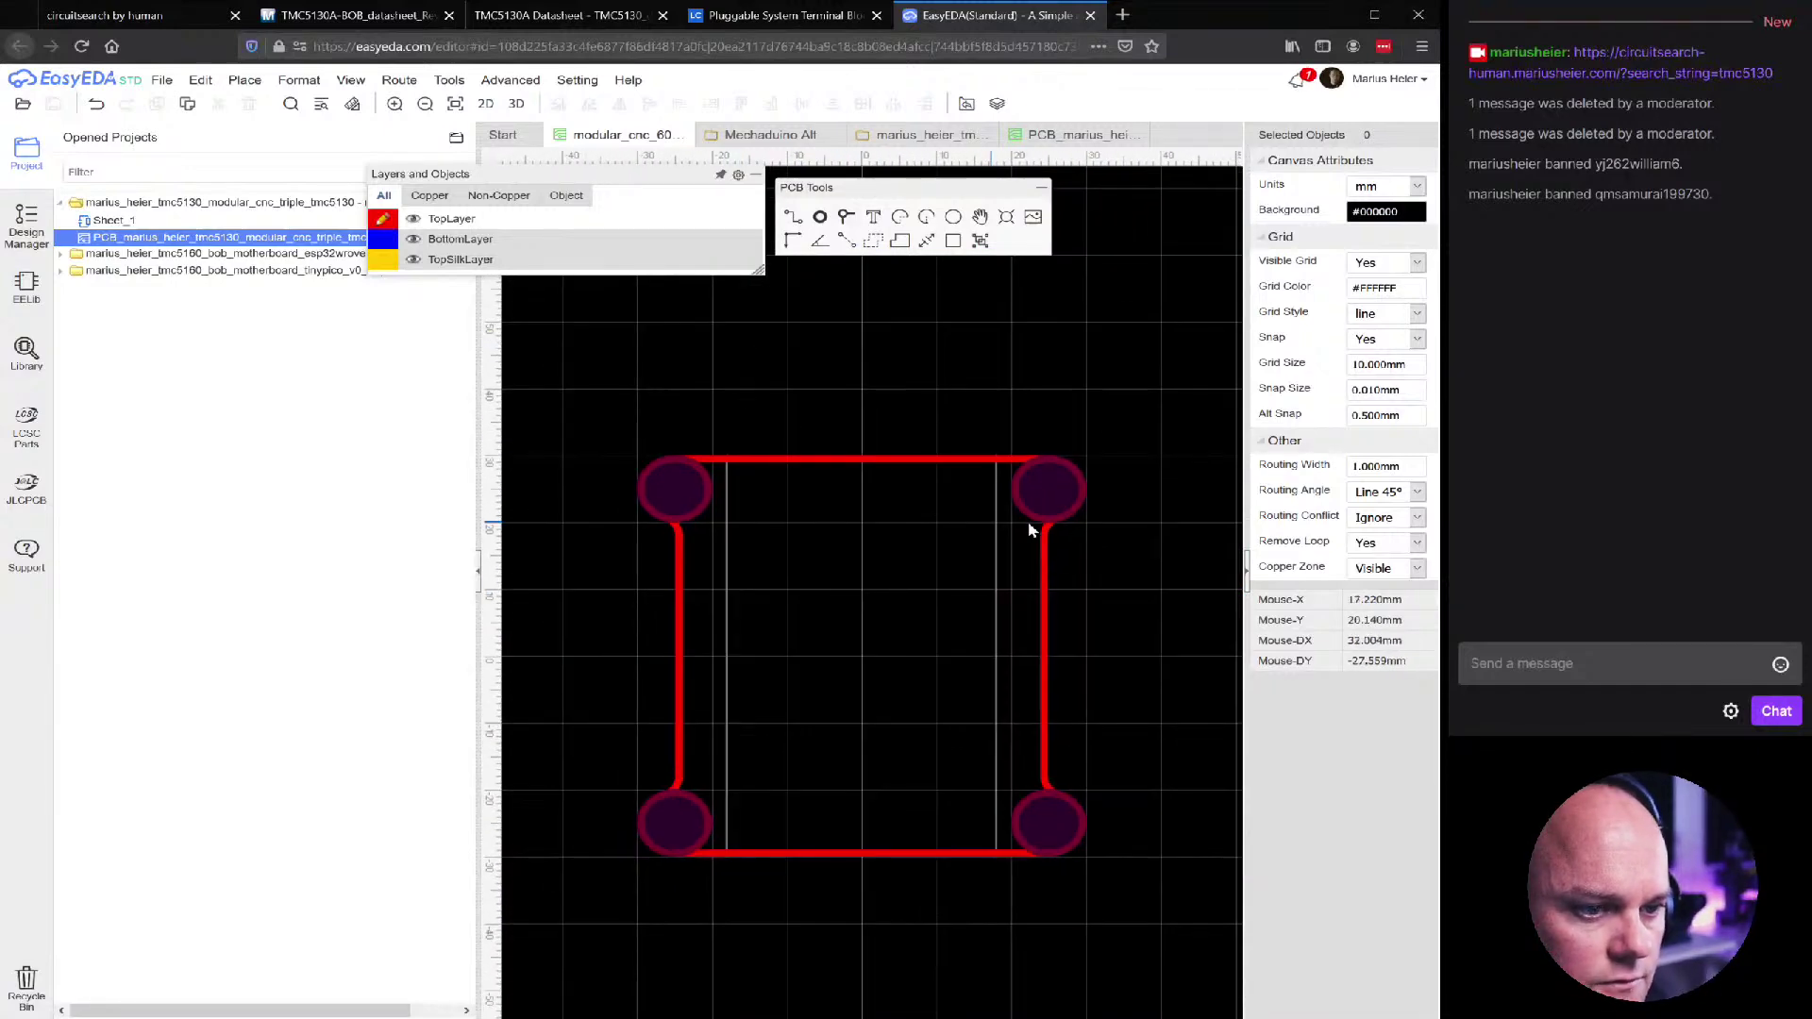
# Save the frame design and collapse the floating layer list and PCB tool palette
pyautogui.hotkey('ctrl', 's')
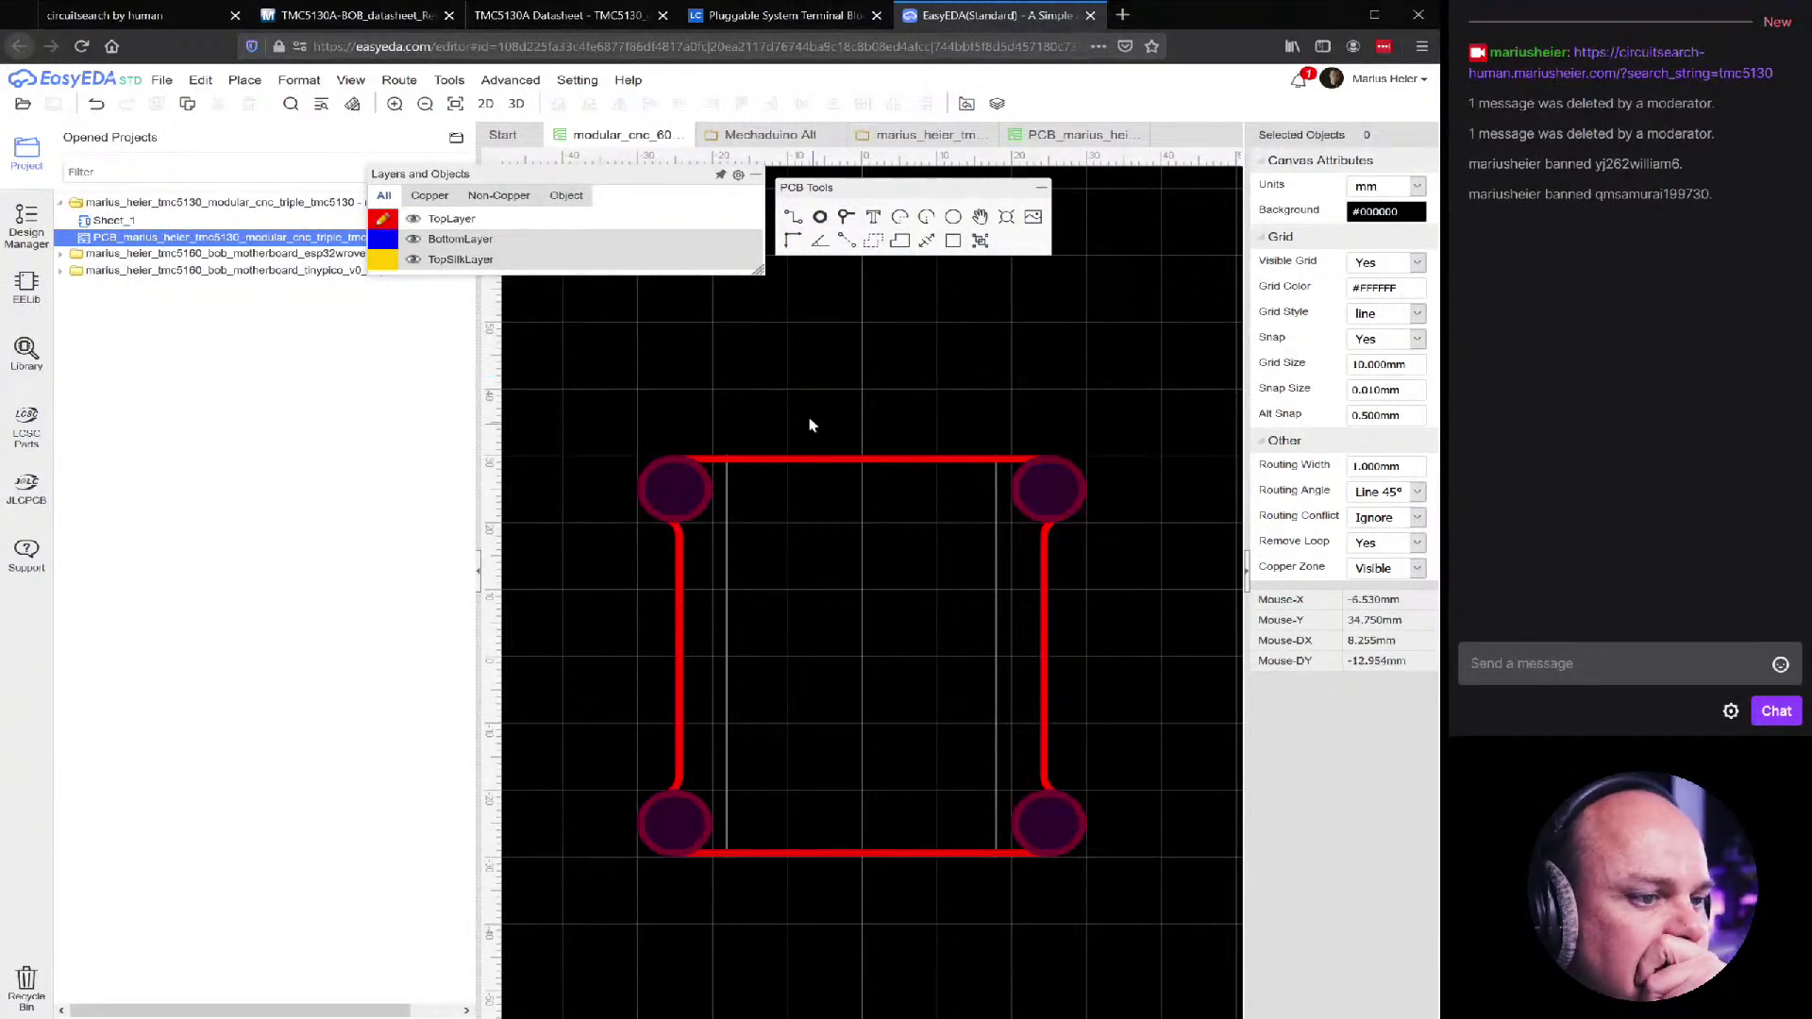
pyautogui.click(120, 203)
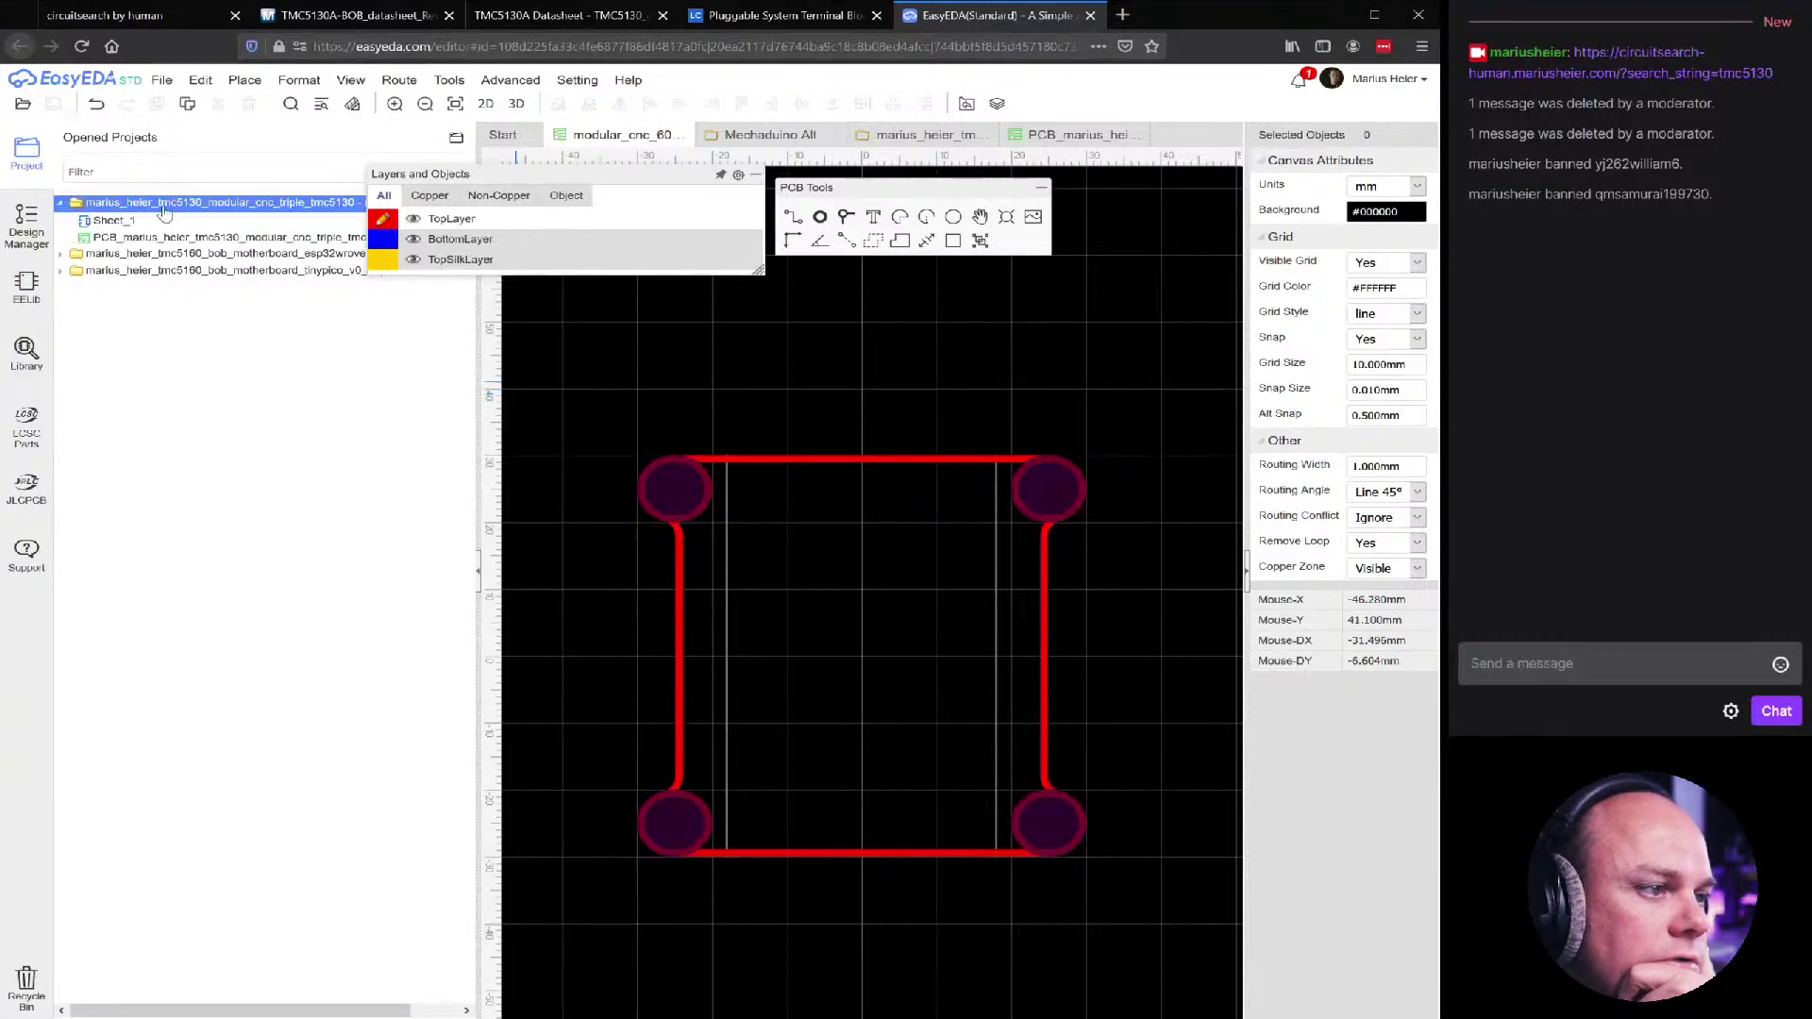
pyautogui.moveTo(760, 176)
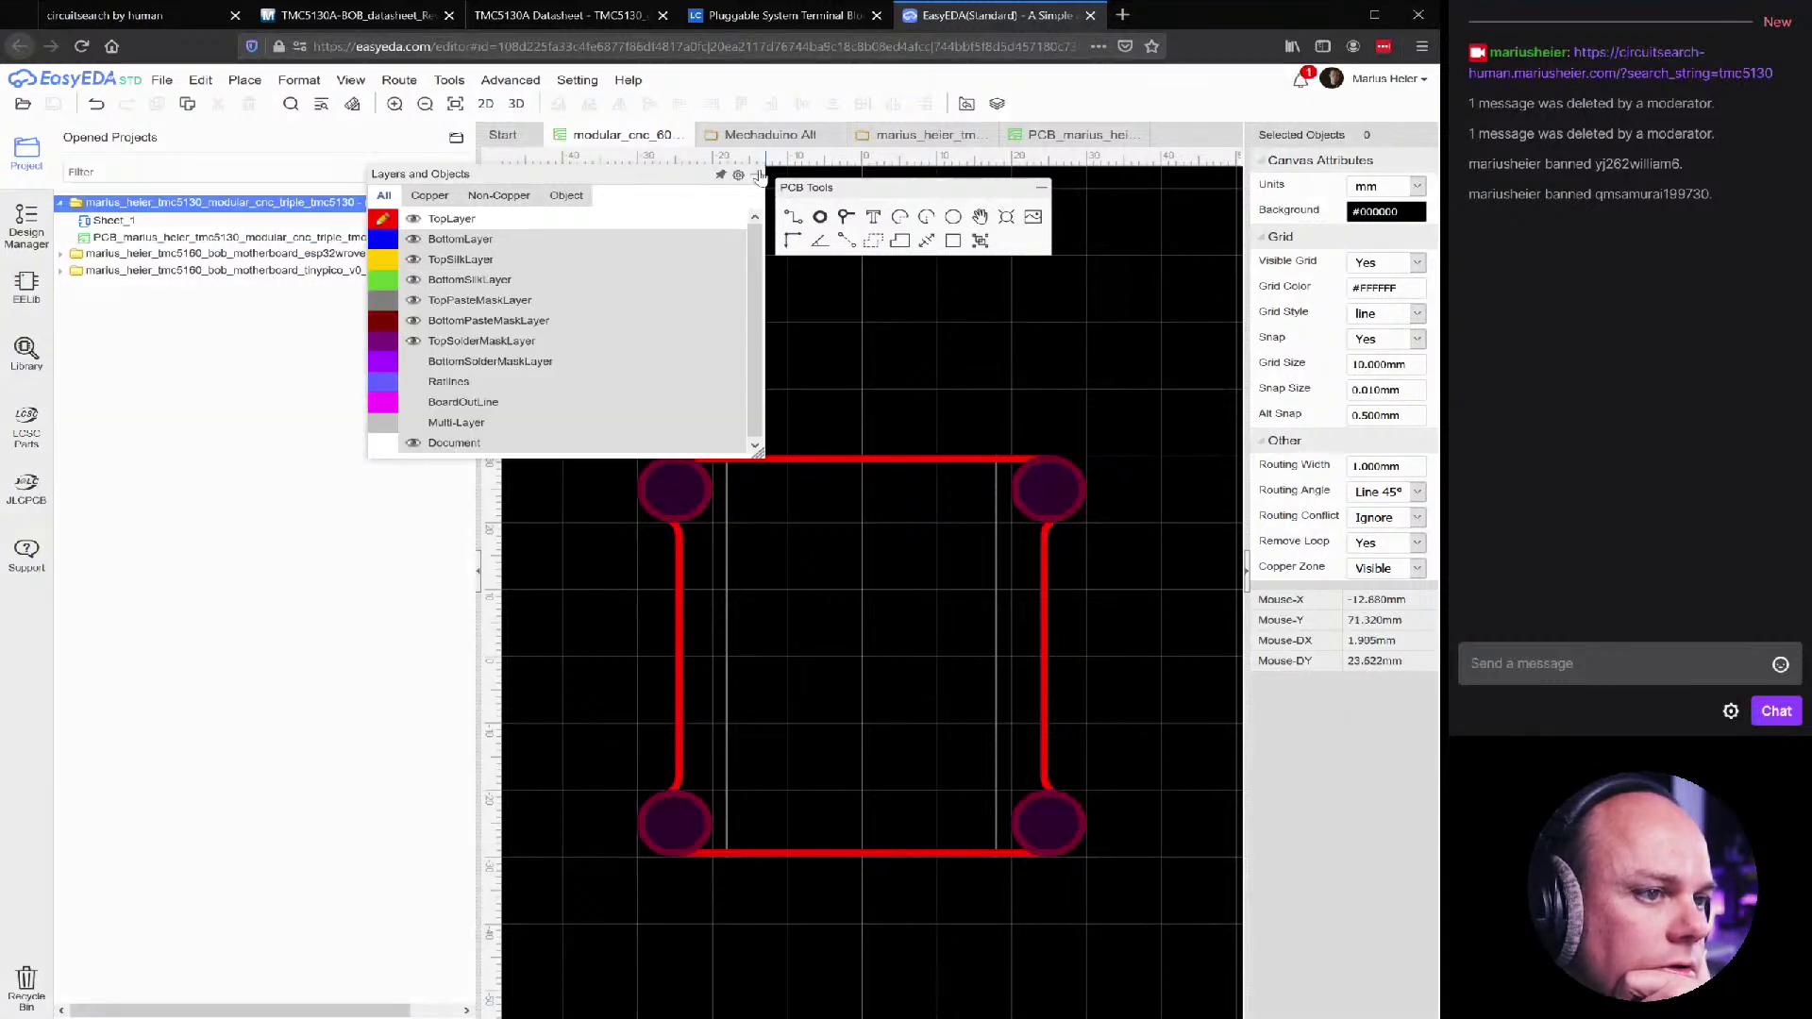
pyautogui.click(1041, 187)
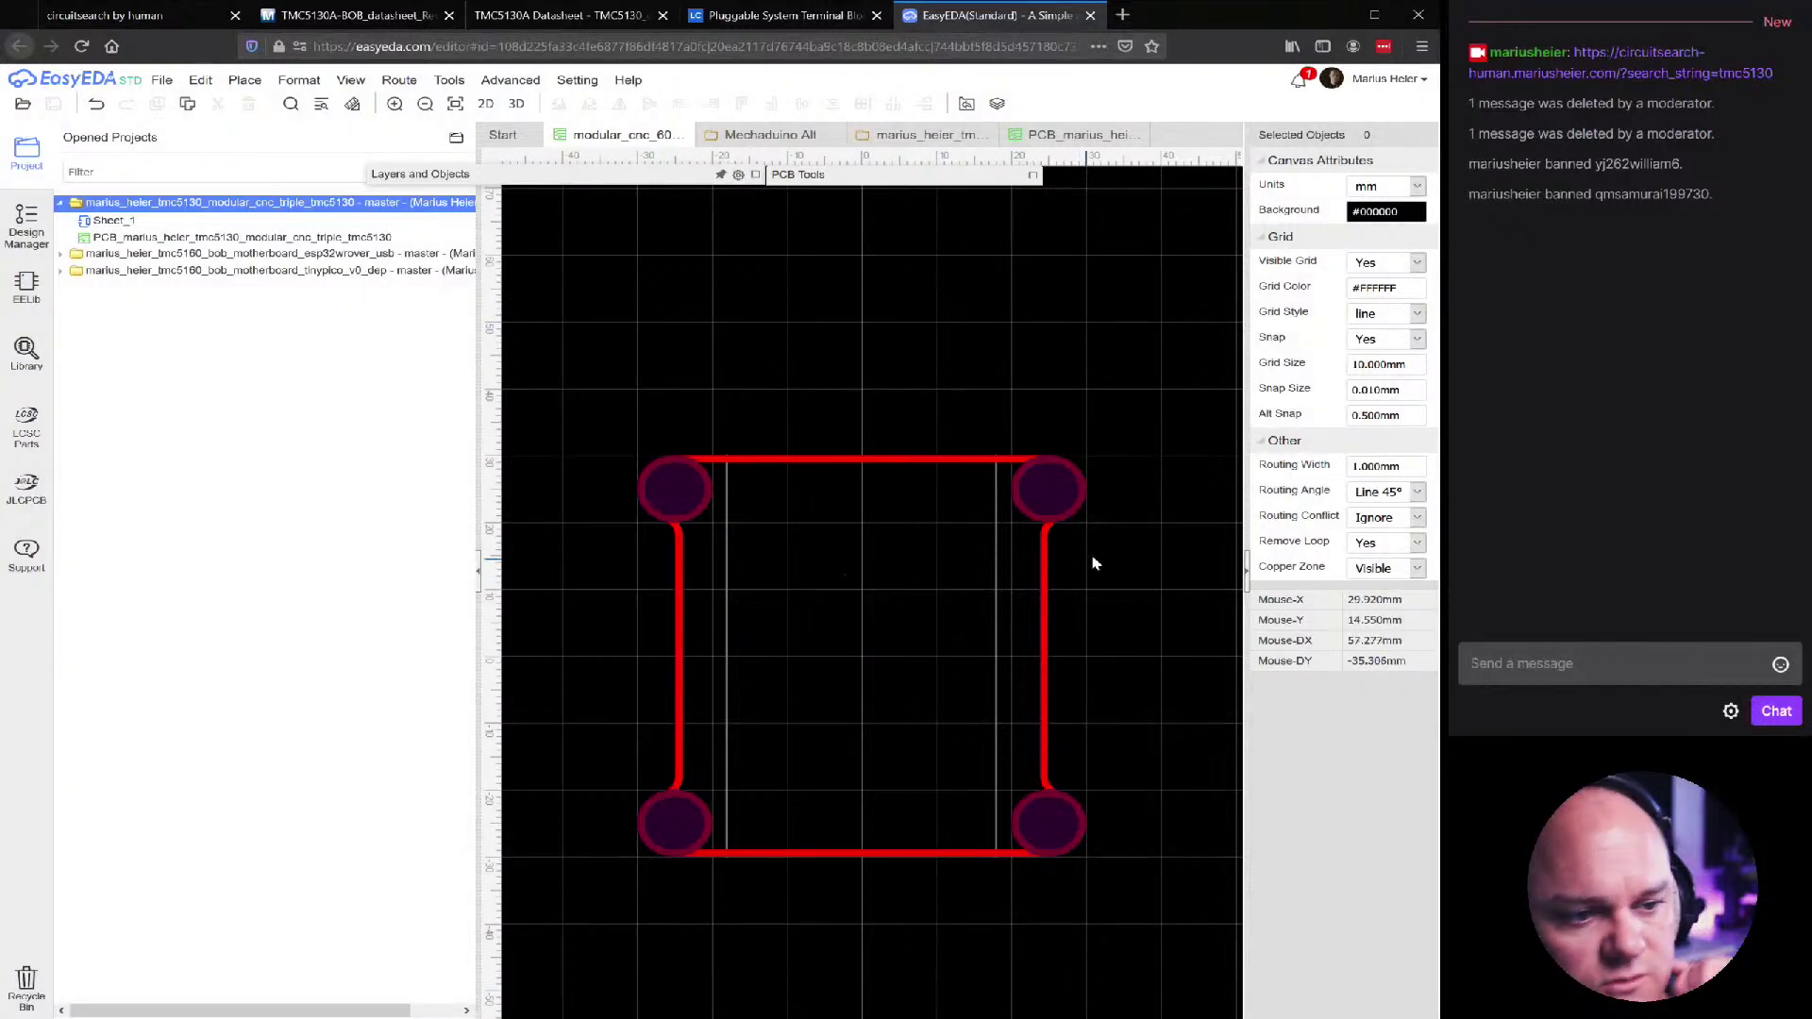
# Switch to the modular CNC triple TMC5130 PCB and select resistor R4 beside U1
pyautogui.scroll(-2, 1095, 561)
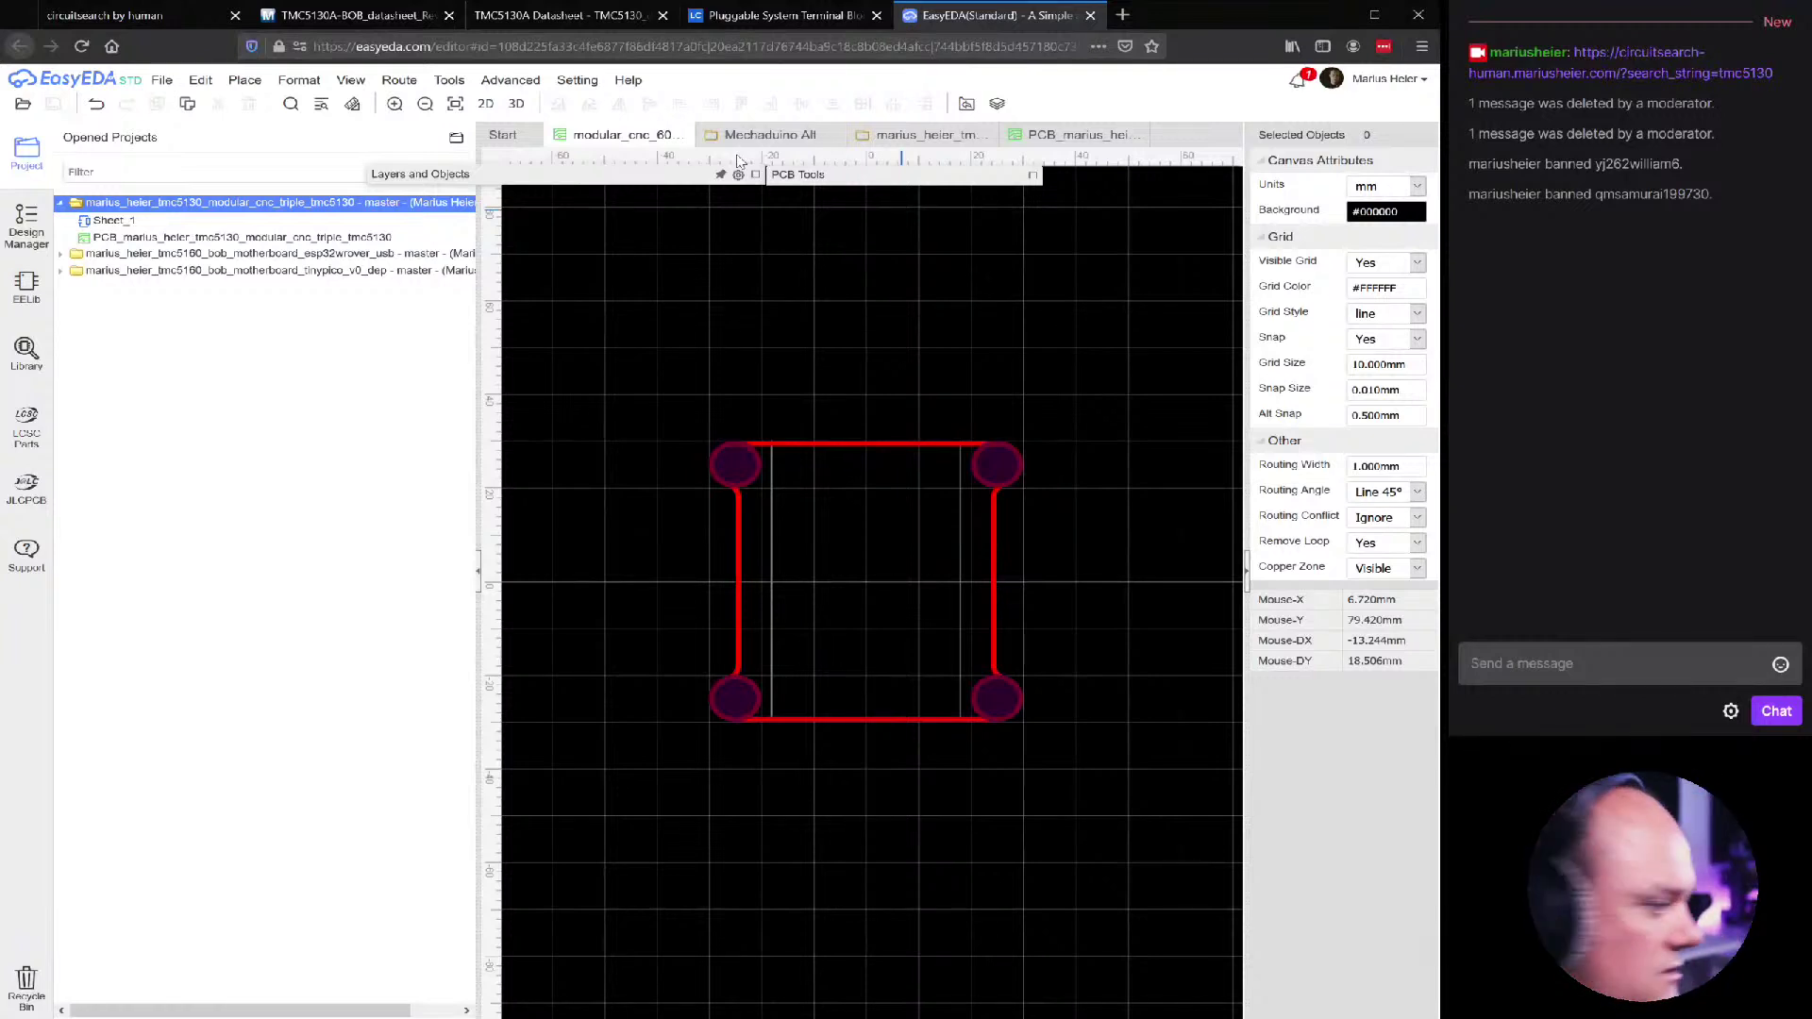
pyautogui.click(1062, 137)
pyautogui.scroll(2, 801, 738)
pyautogui.click(733, 634)
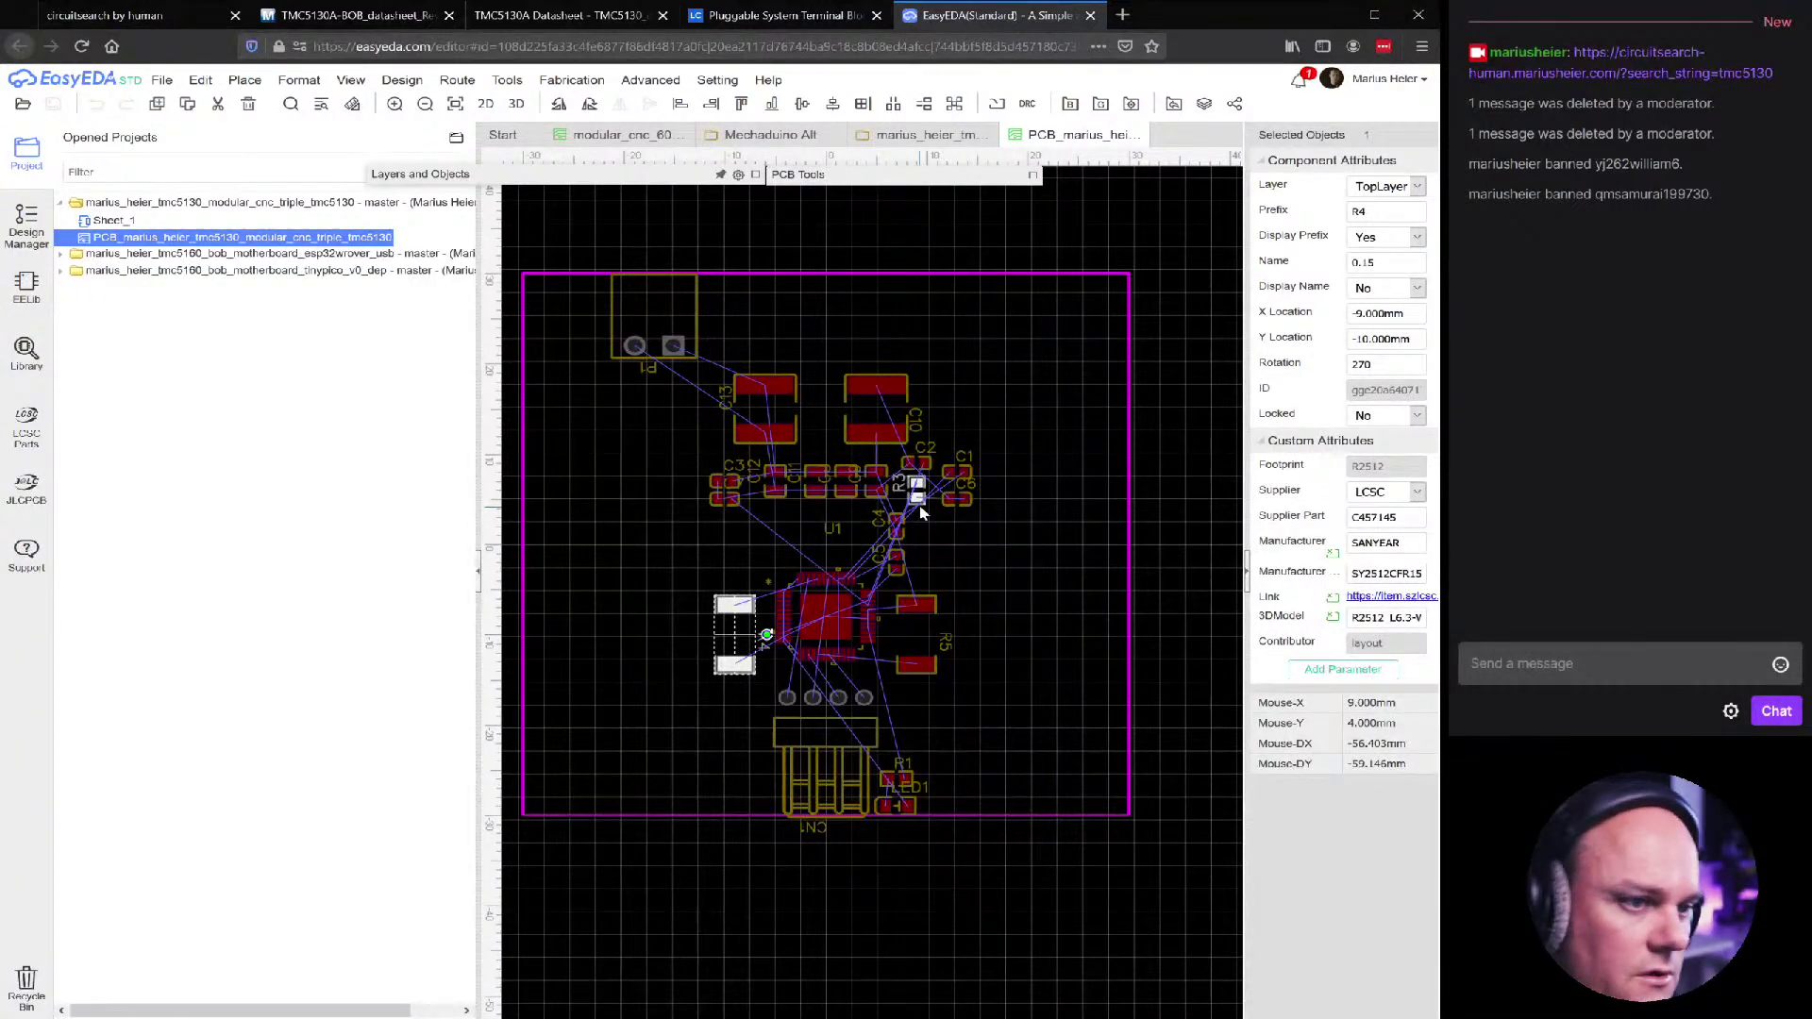
# Open the schematic of the triple TMC5130 board and show the sense resistors R4 and R5 beside U1
pyautogui.click(910, 143)
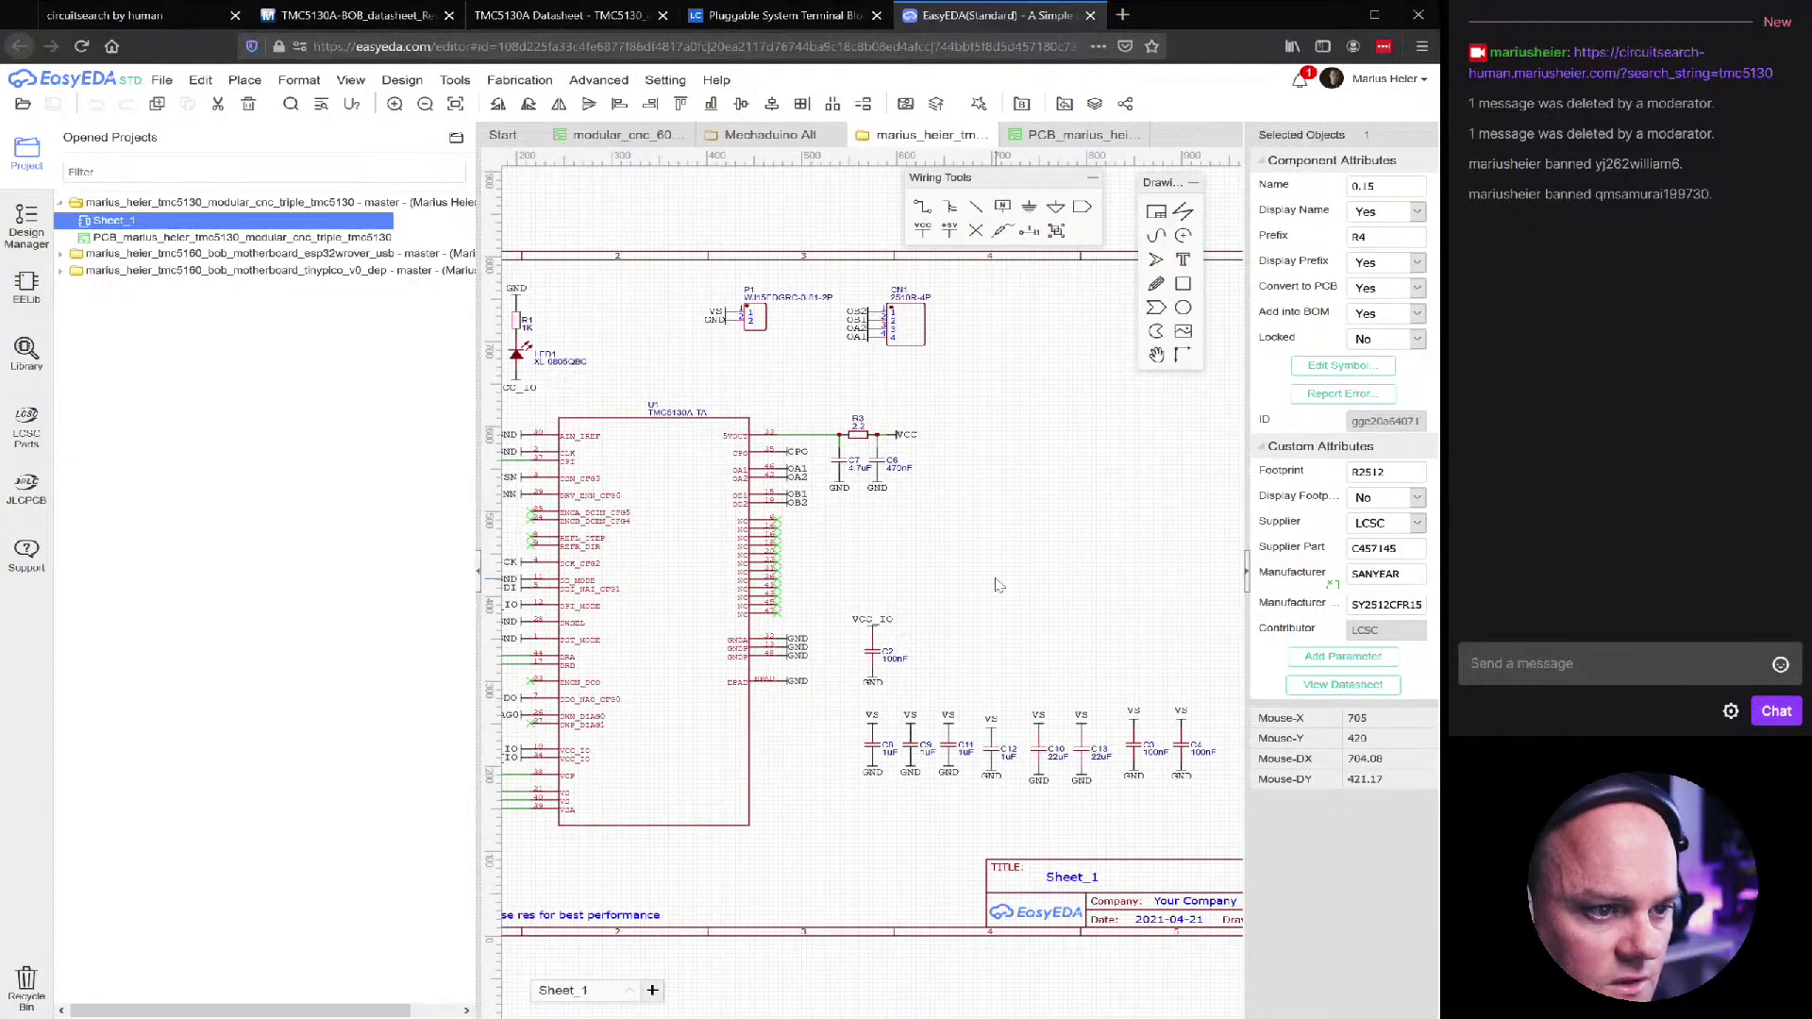
pyautogui.moveTo(1001, 585); pyautogui.dragTo(1128, 558, button='right')
pyautogui.click(665, 79)
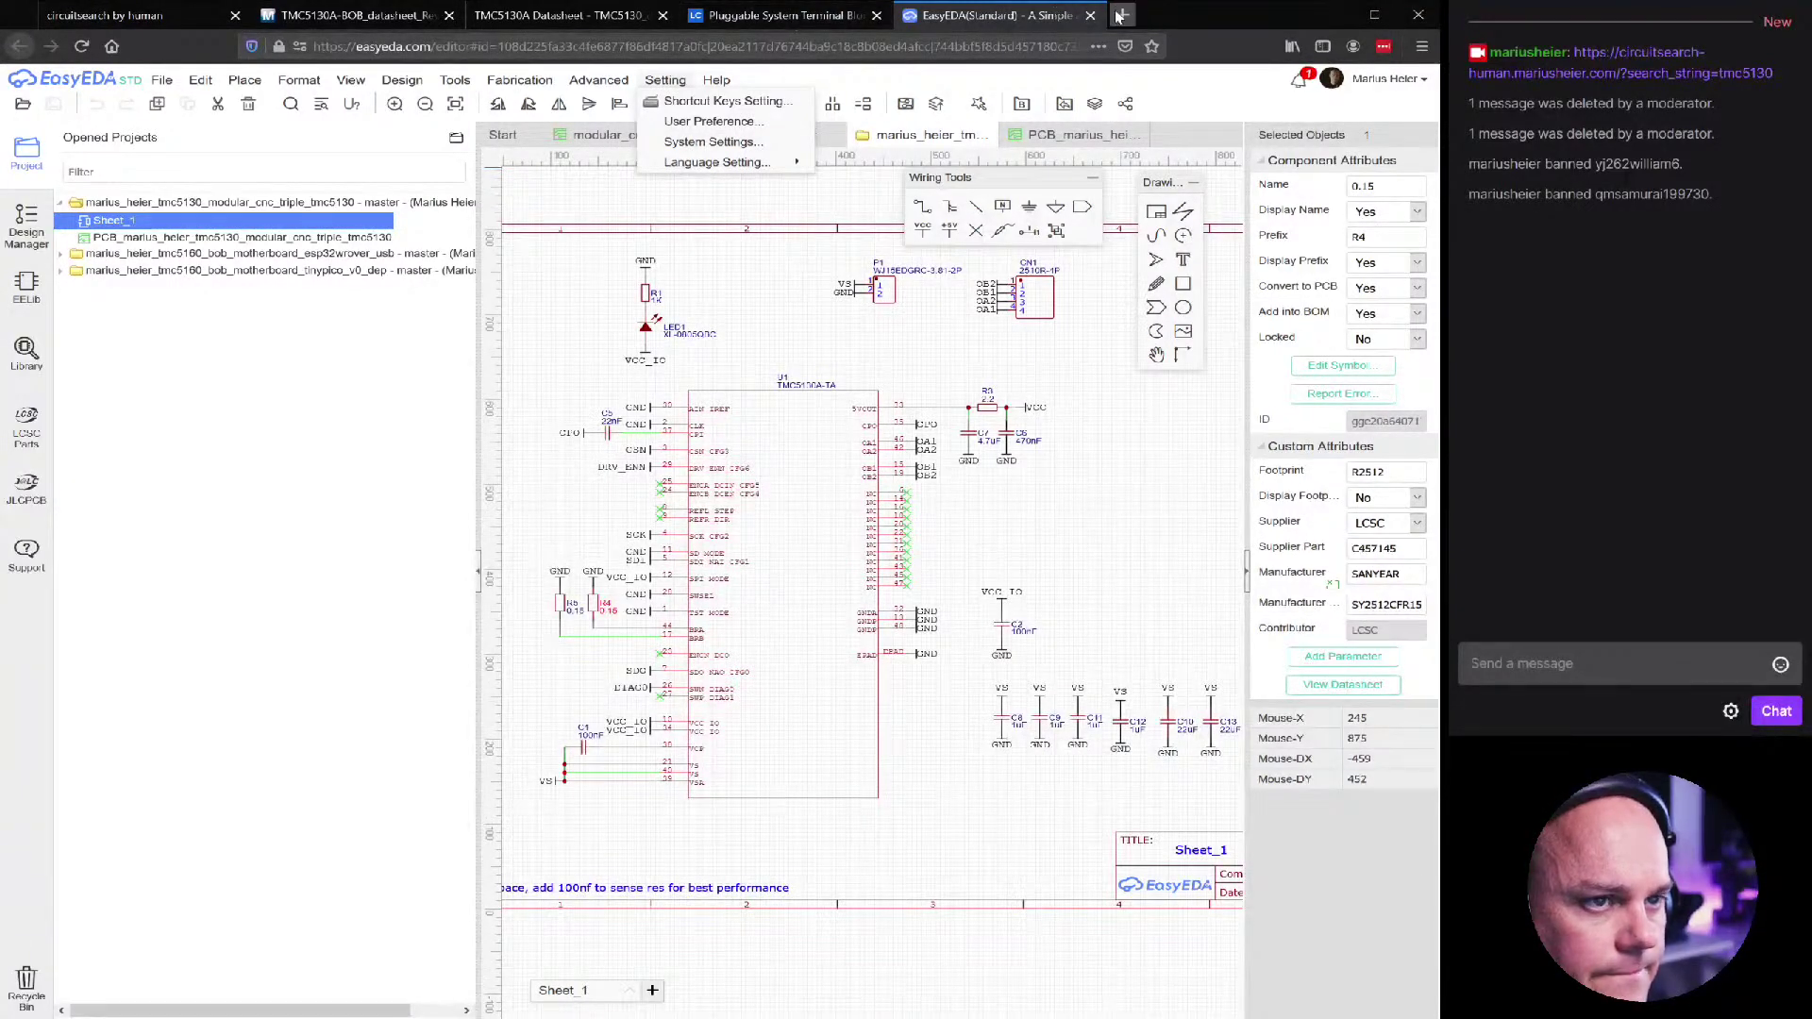
# Switch to the LCSC parts site and open its Resistors category
pyautogui.click(442, 17)
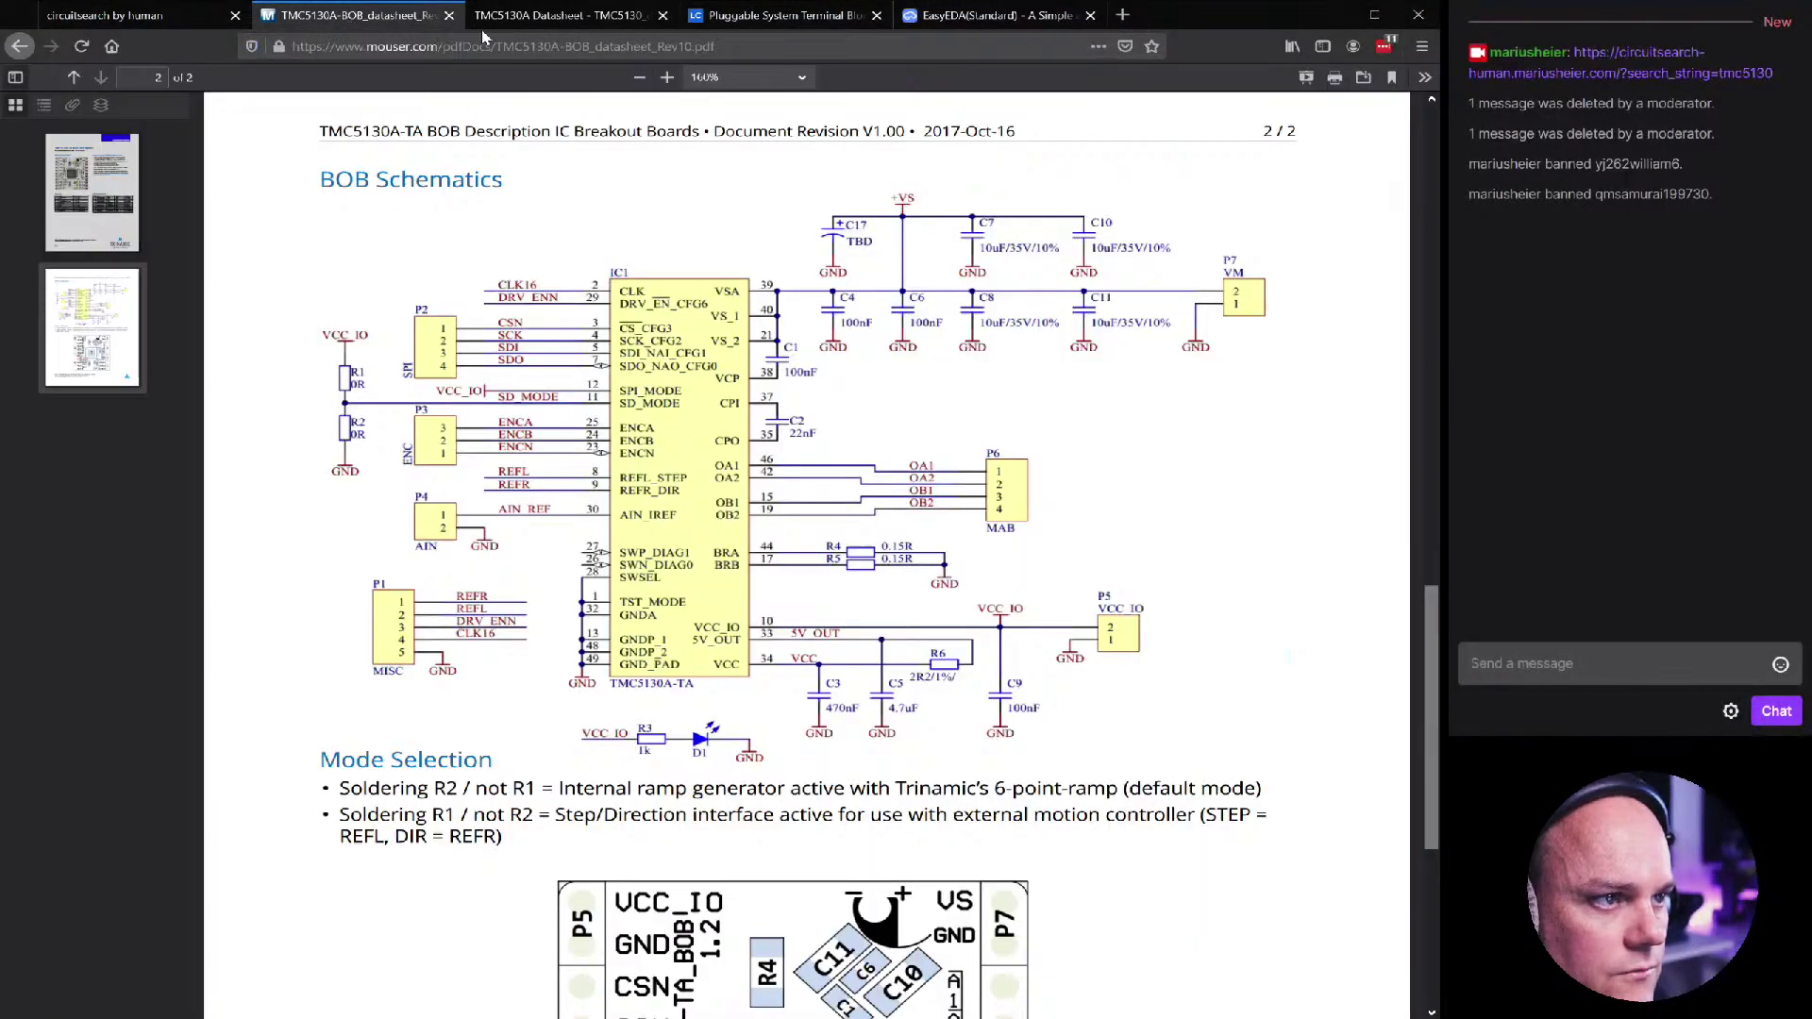
pyautogui.click(569, 17)
pyautogui.click(779, 17)
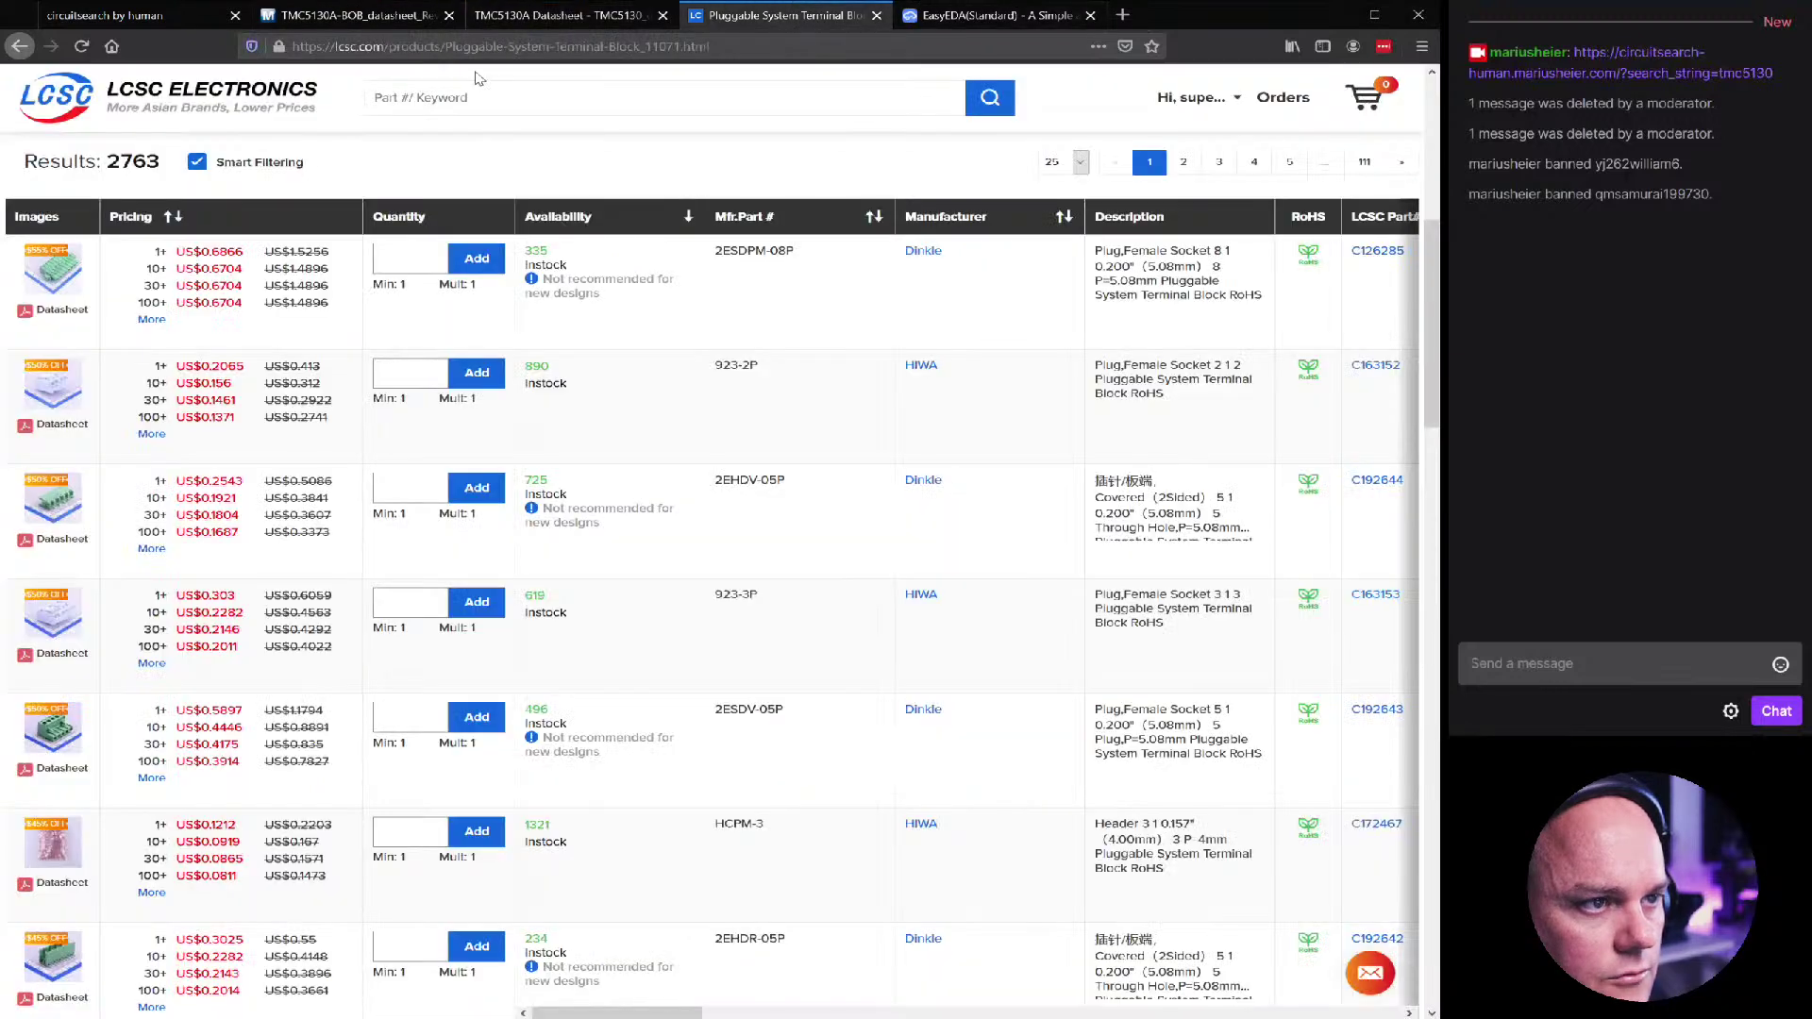
pyautogui.click(64, 100)
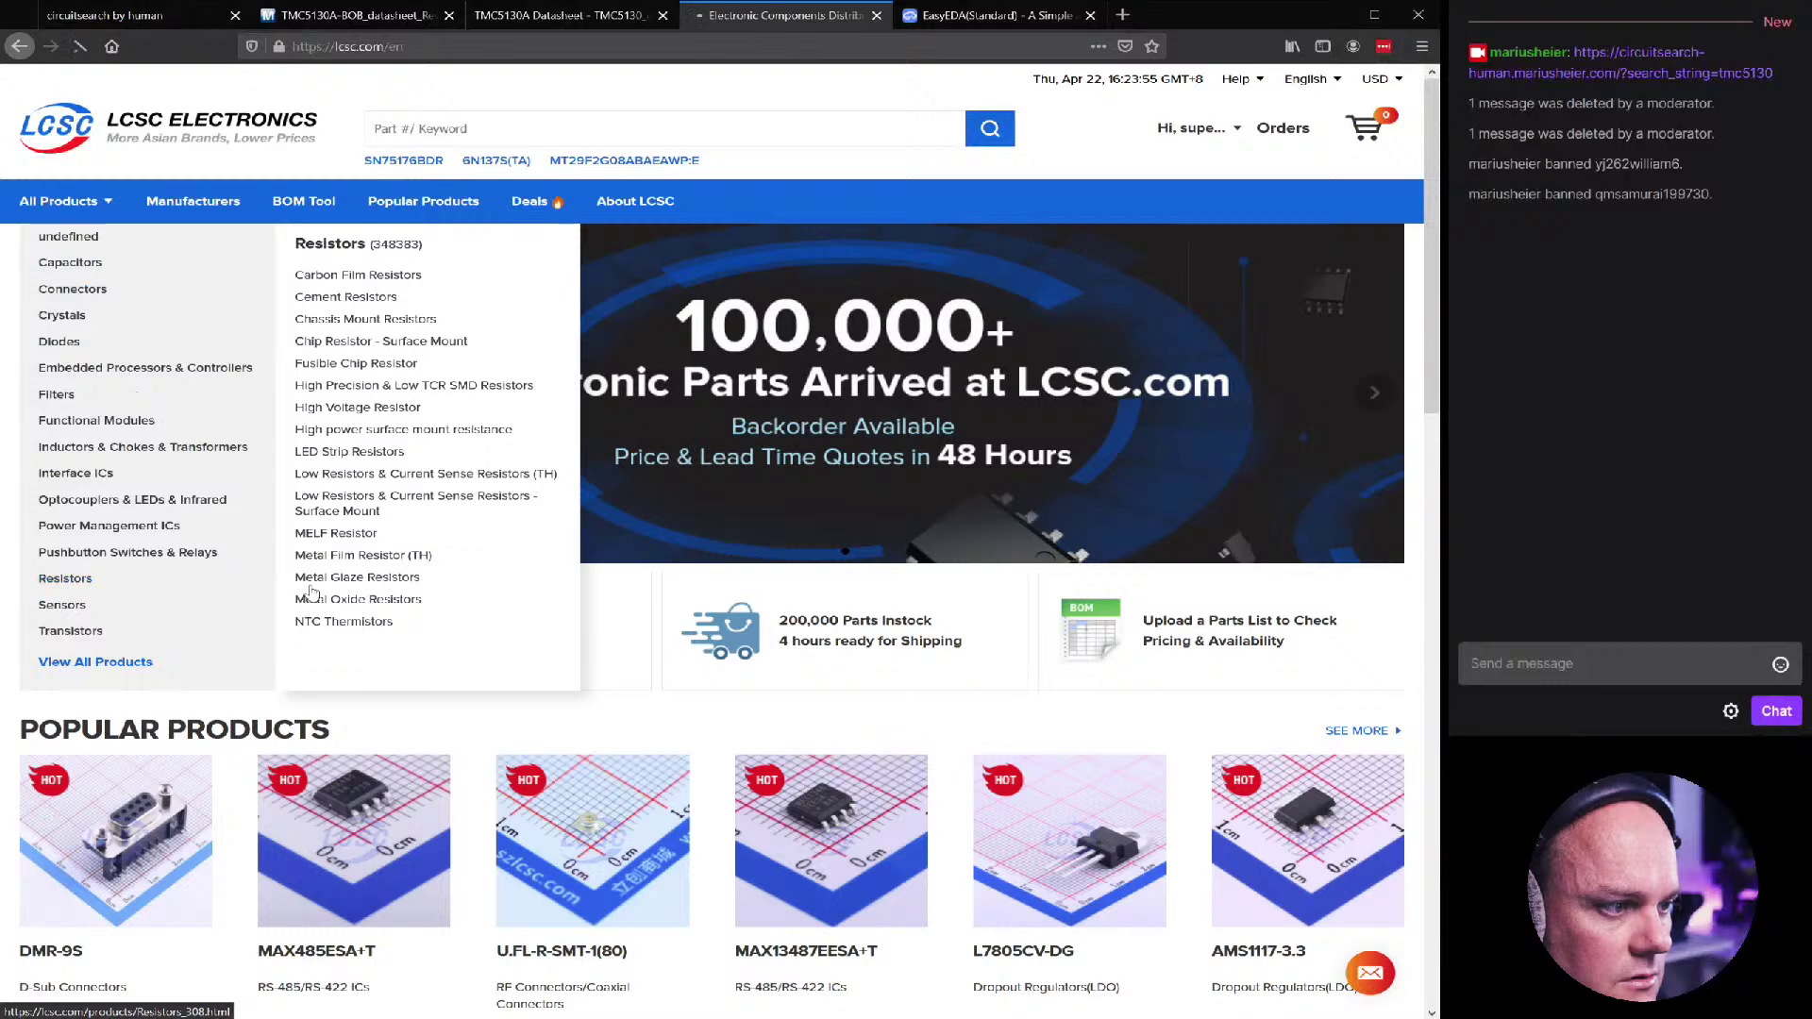
pyautogui.click(64, 579)
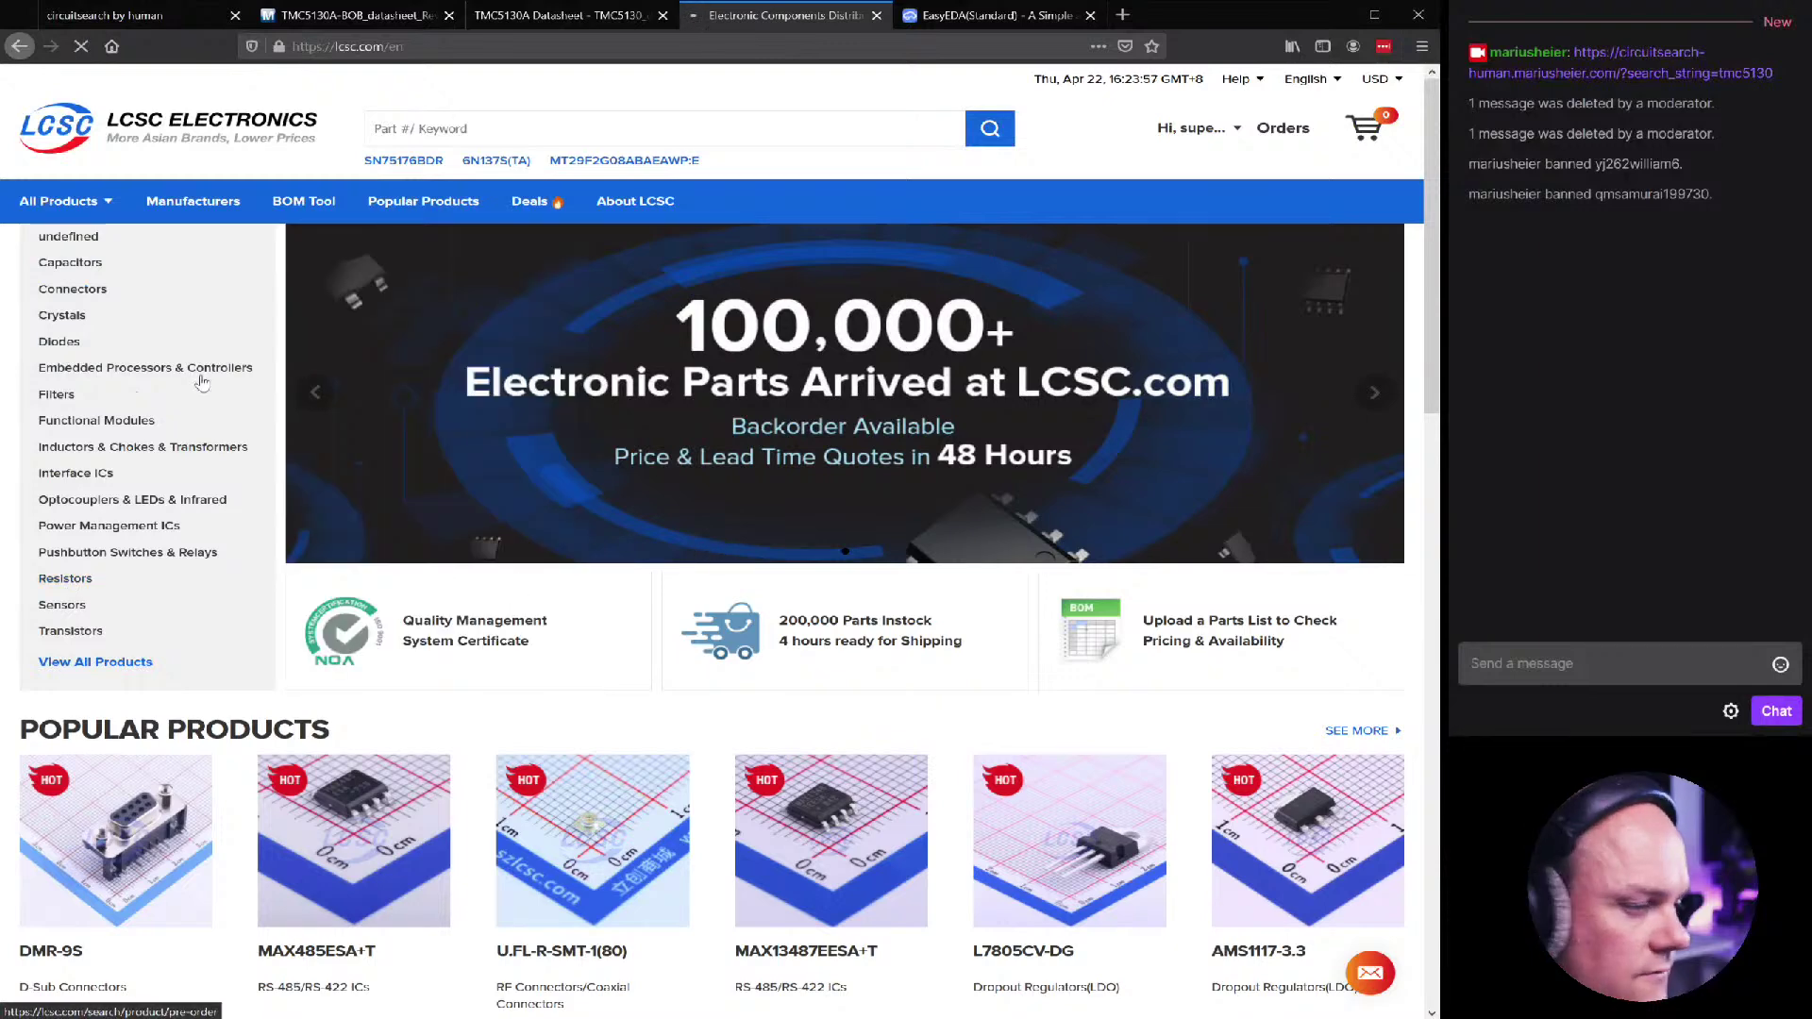
# From the resistor types, open the Low Resistors & Current Sense Resistors - Surface Mount category
pyautogui.scroll(-2, 496, 693)
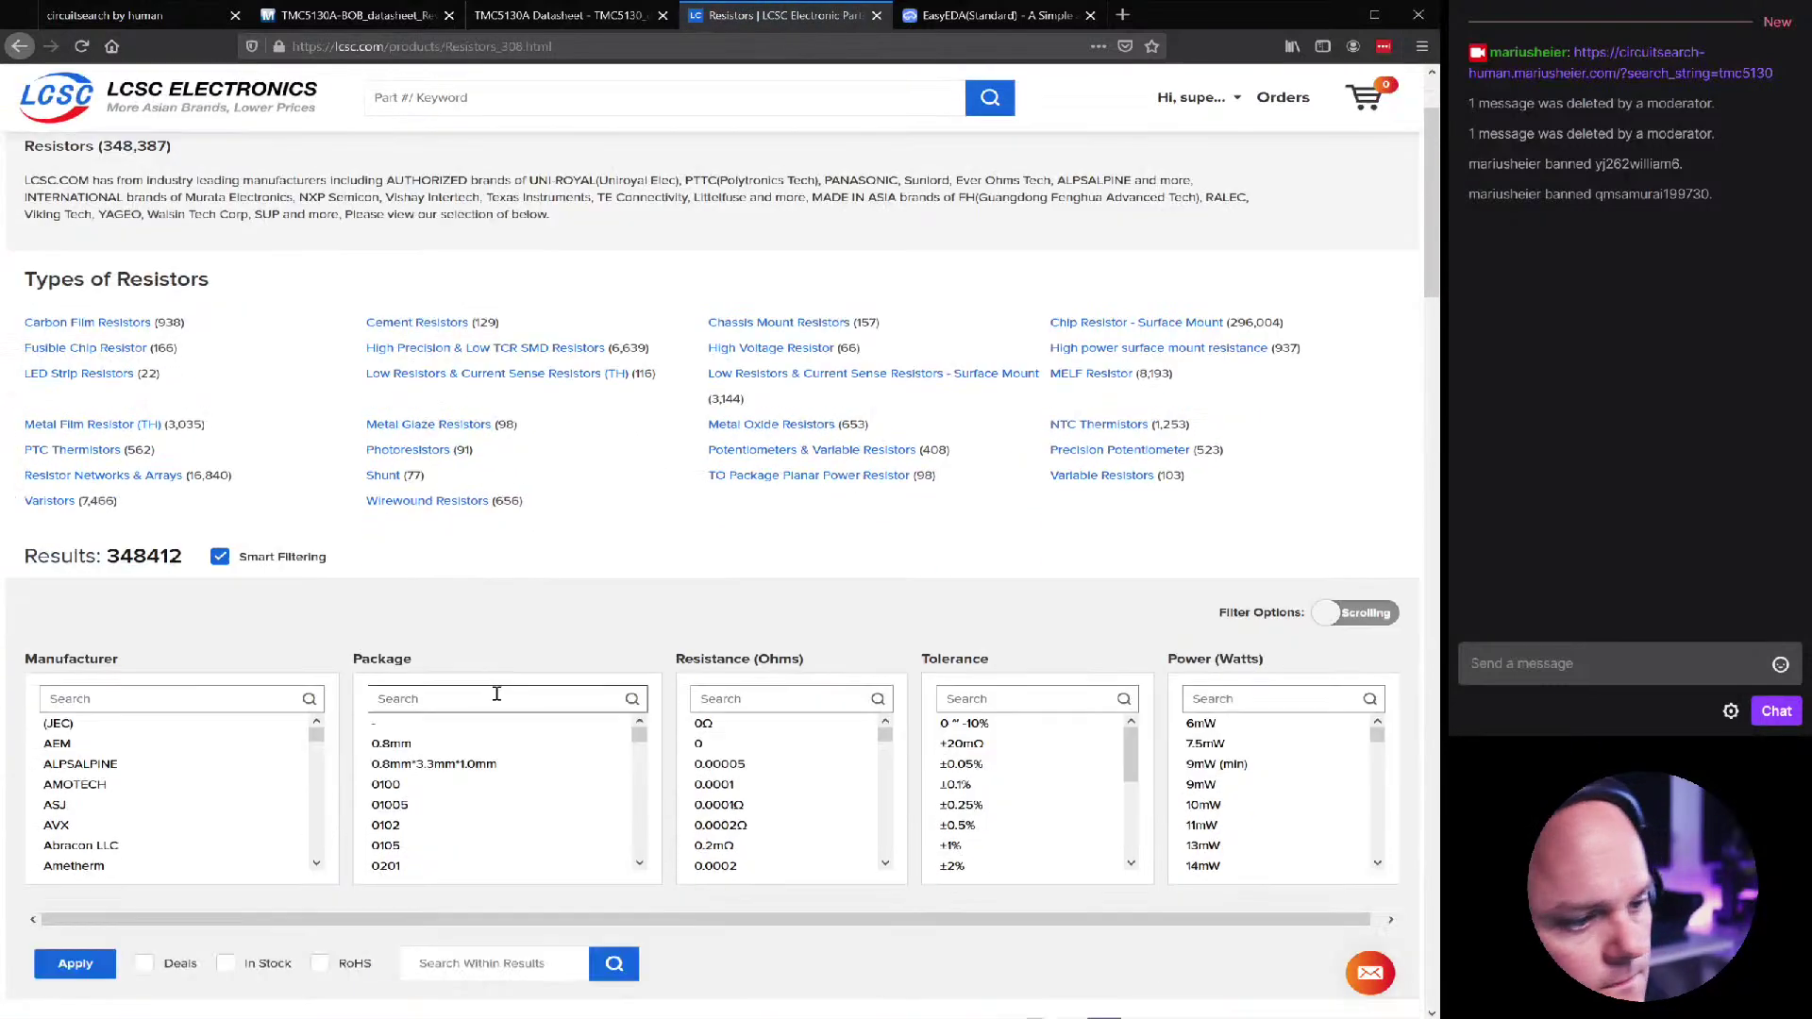
pyautogui.scroll(-2, 496, 694)
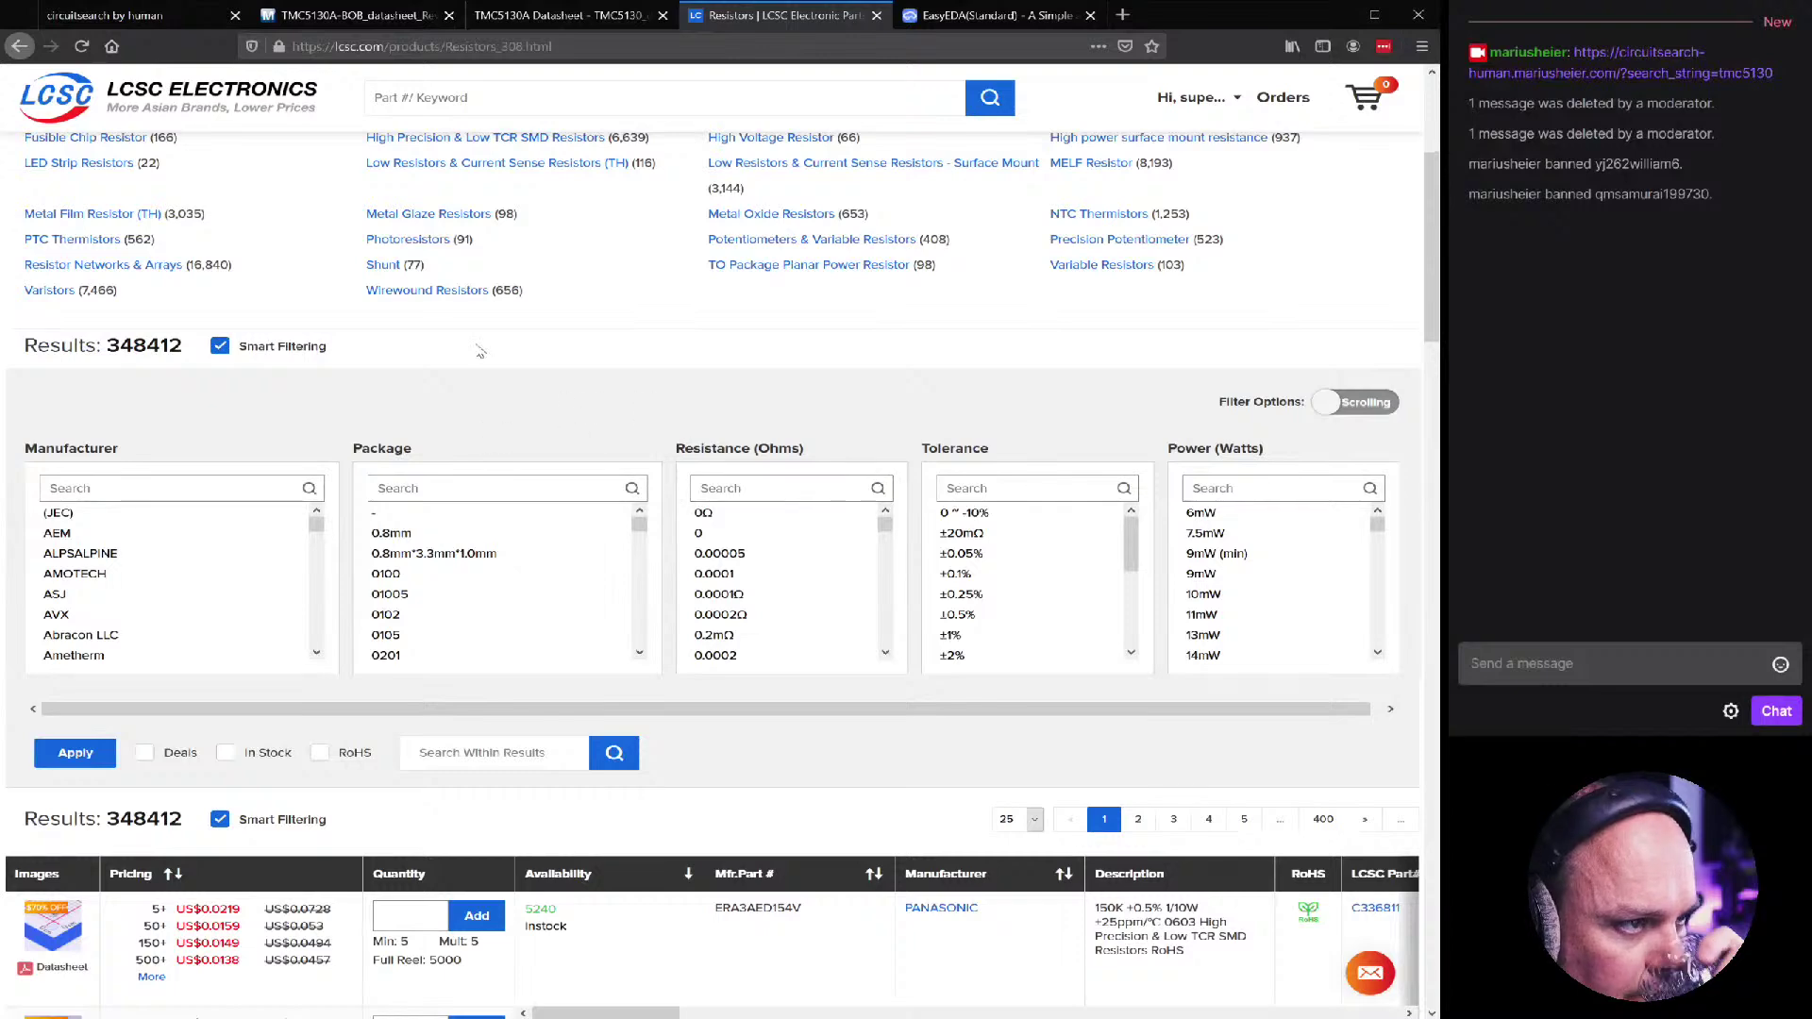
pyautogui.scroll(2, 479, 353)
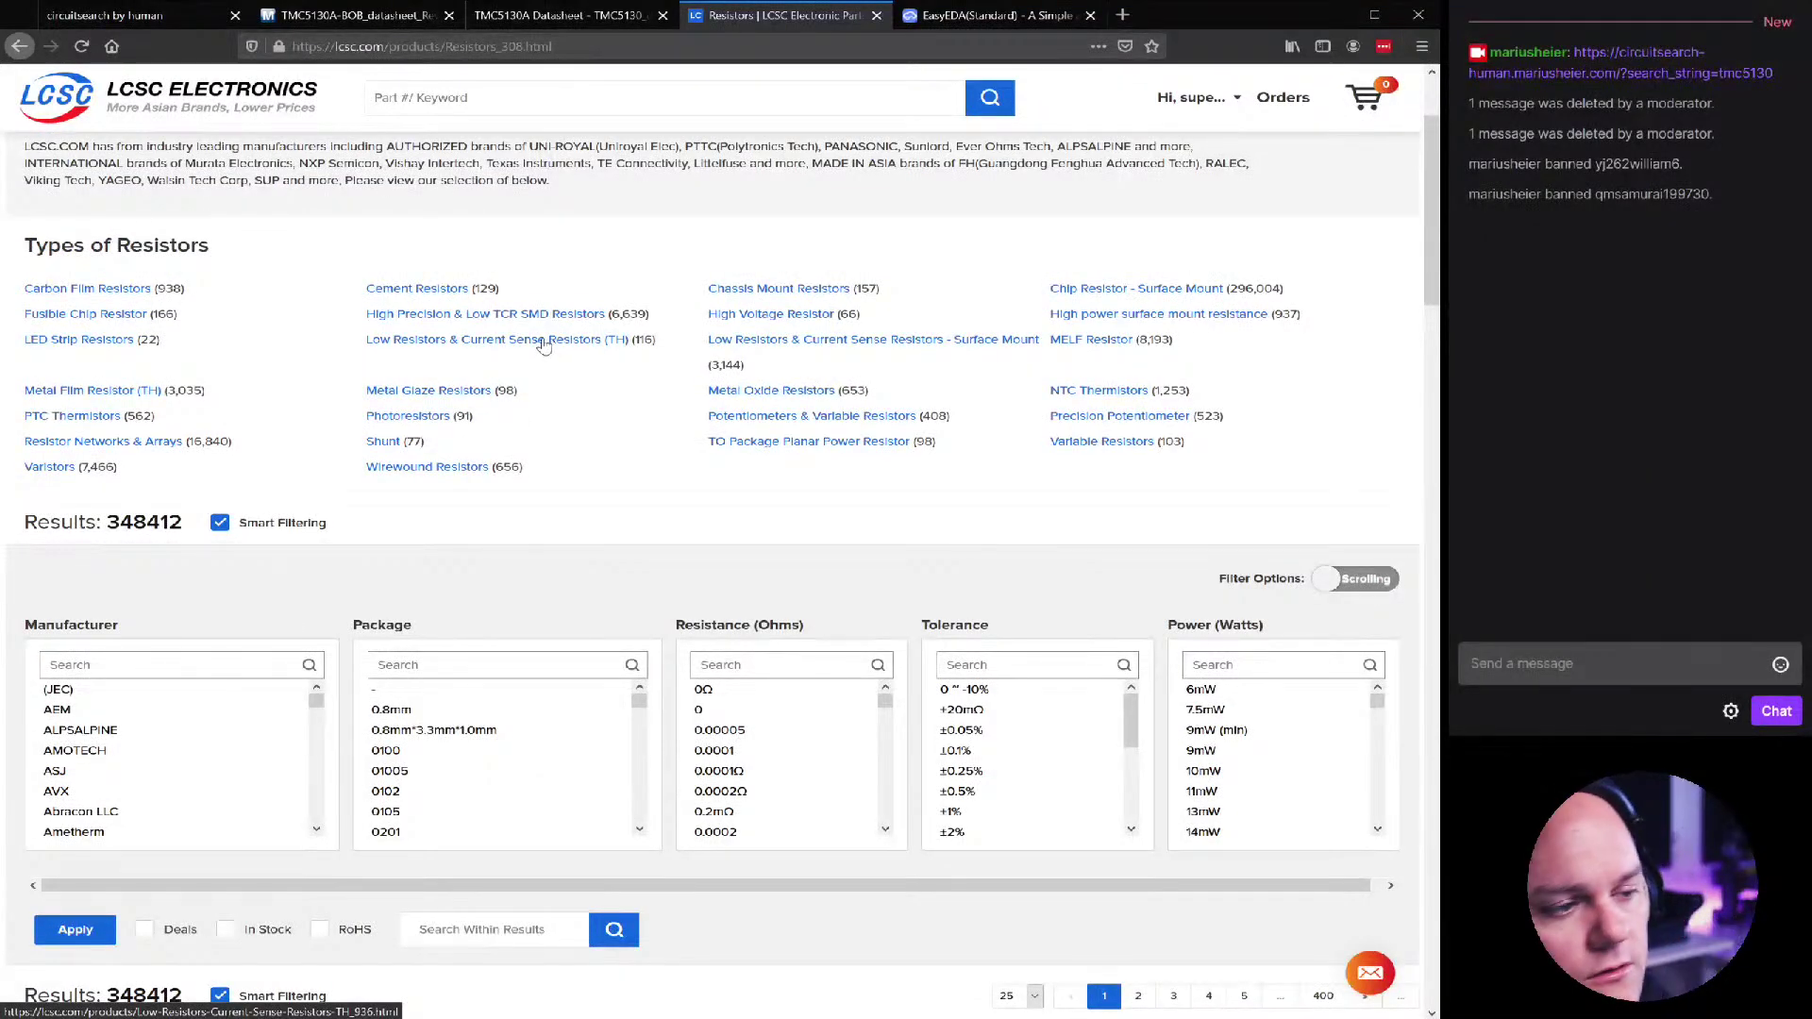
pyautogui.click(543, 347)
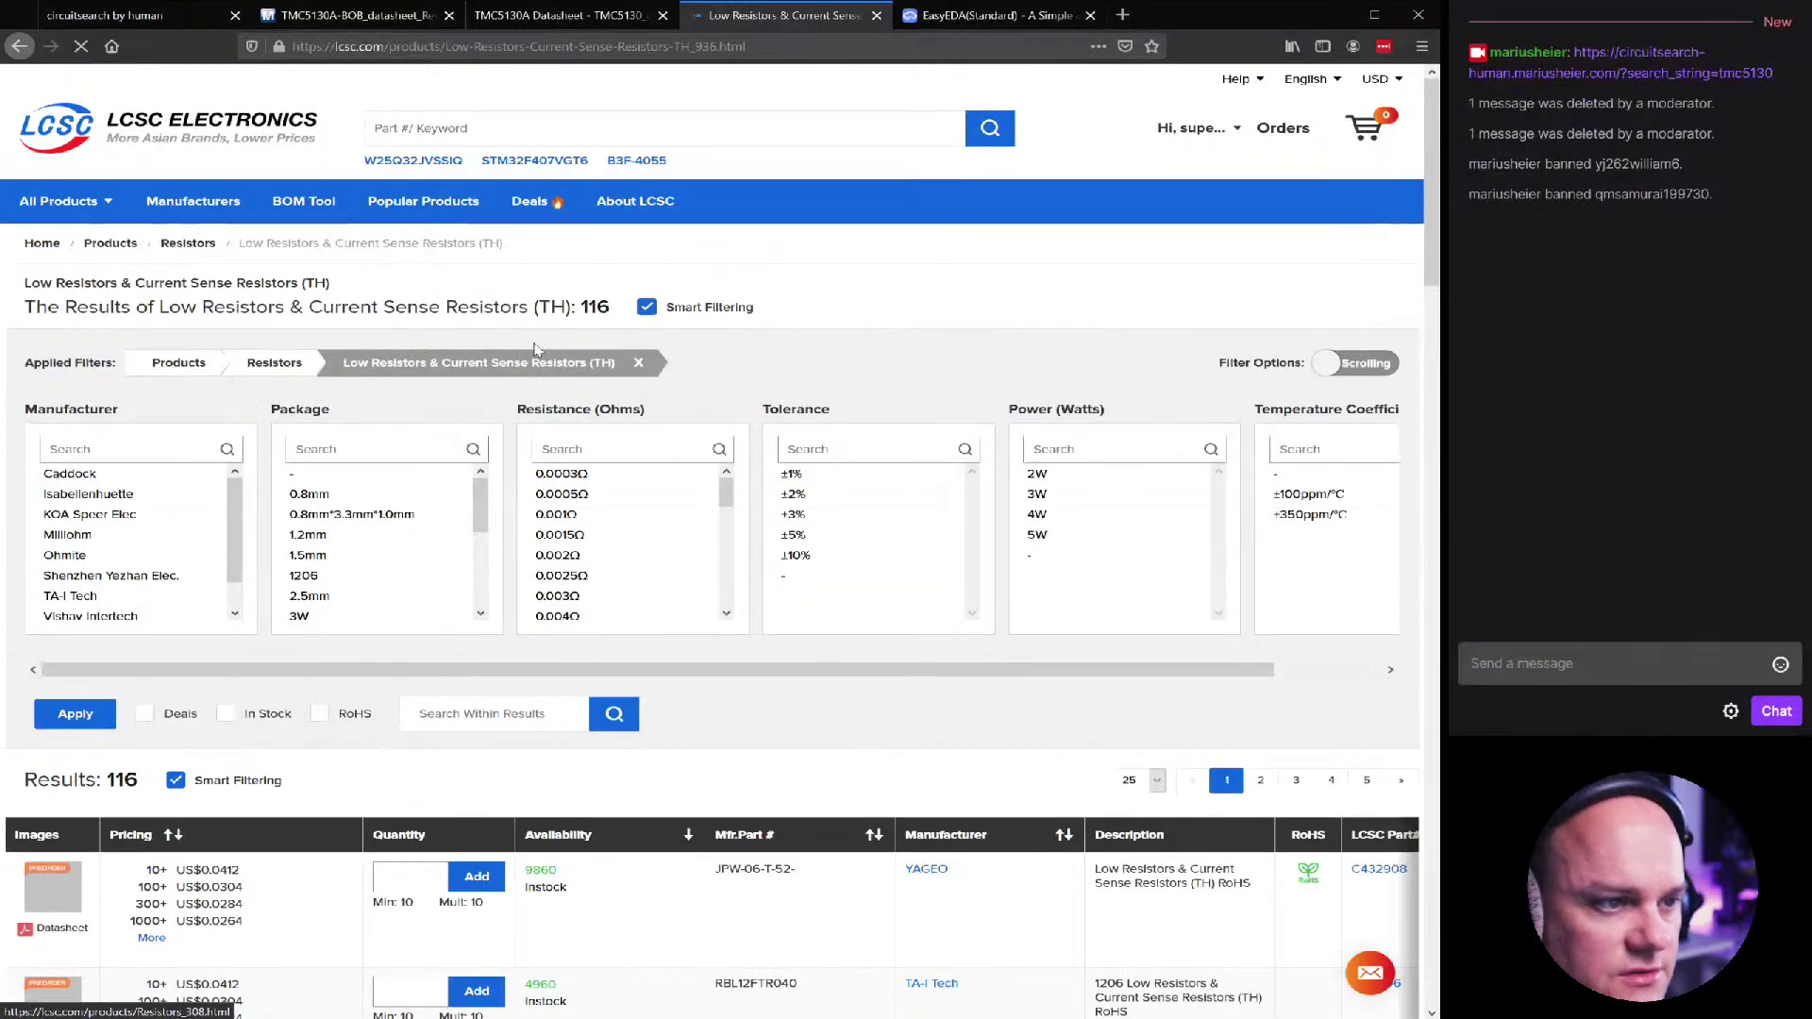
pyautogui.click(192, 241)
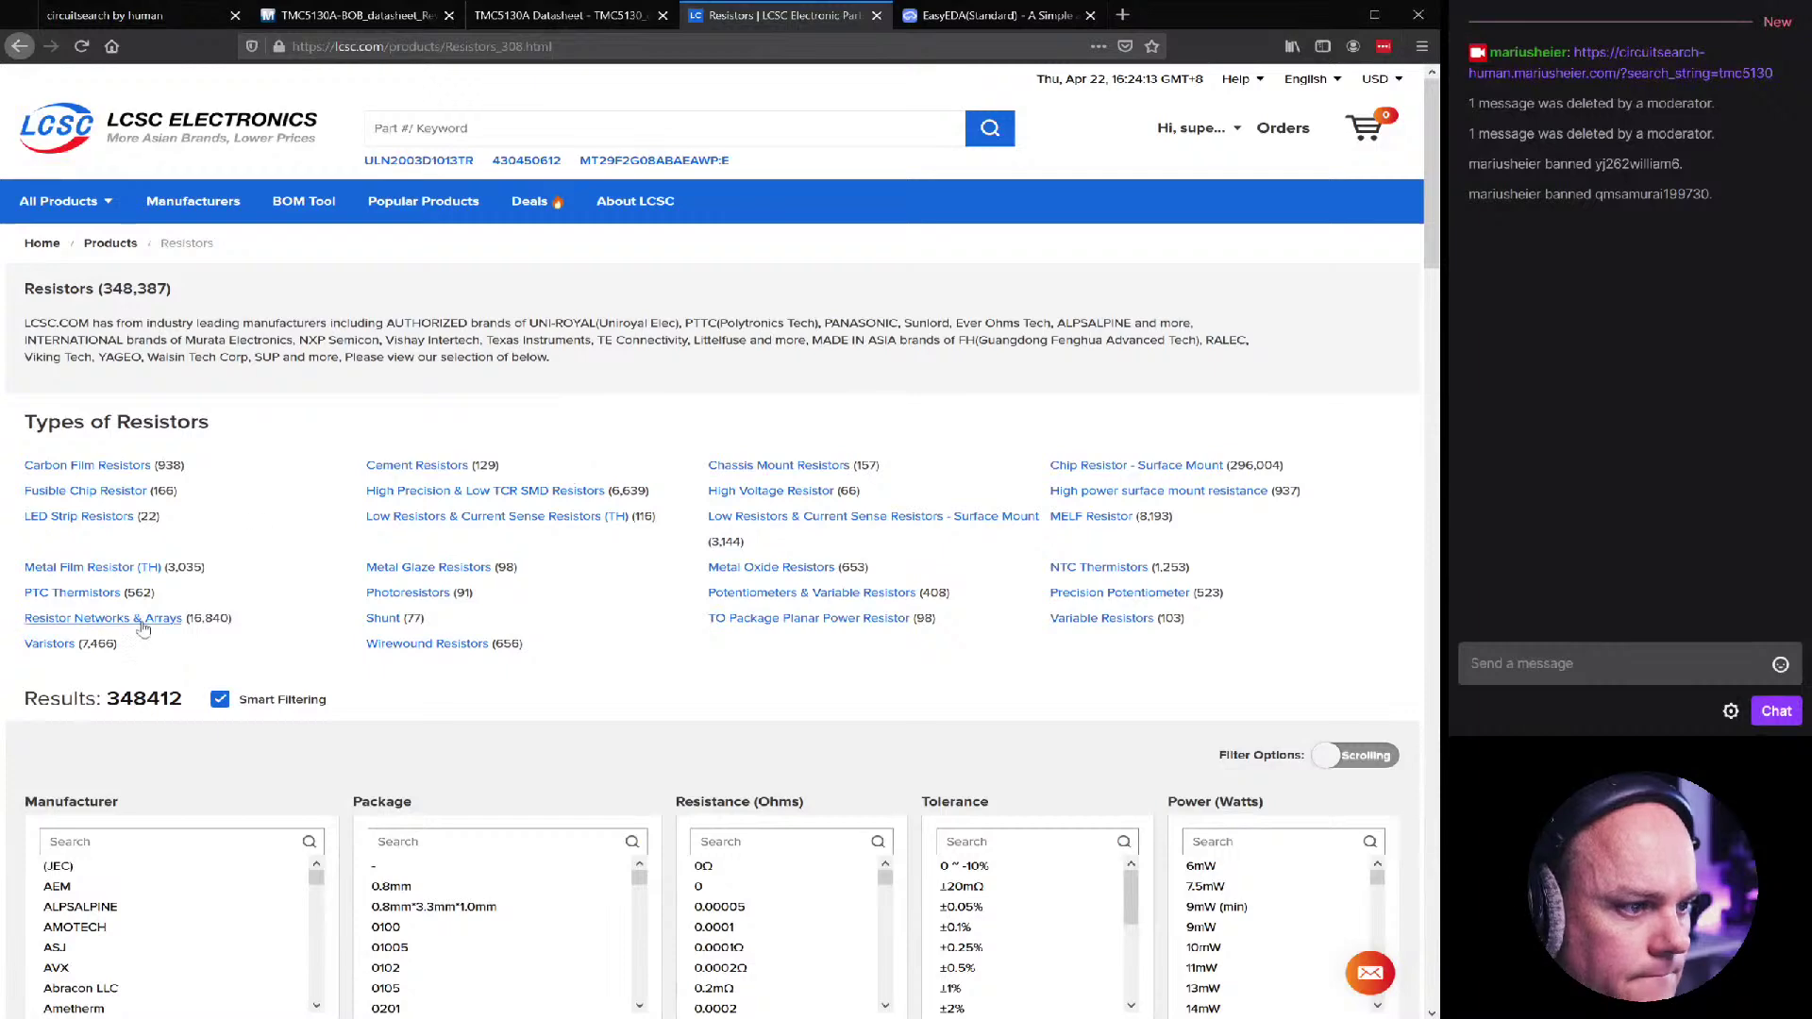
pyautogui.click(973, 524)
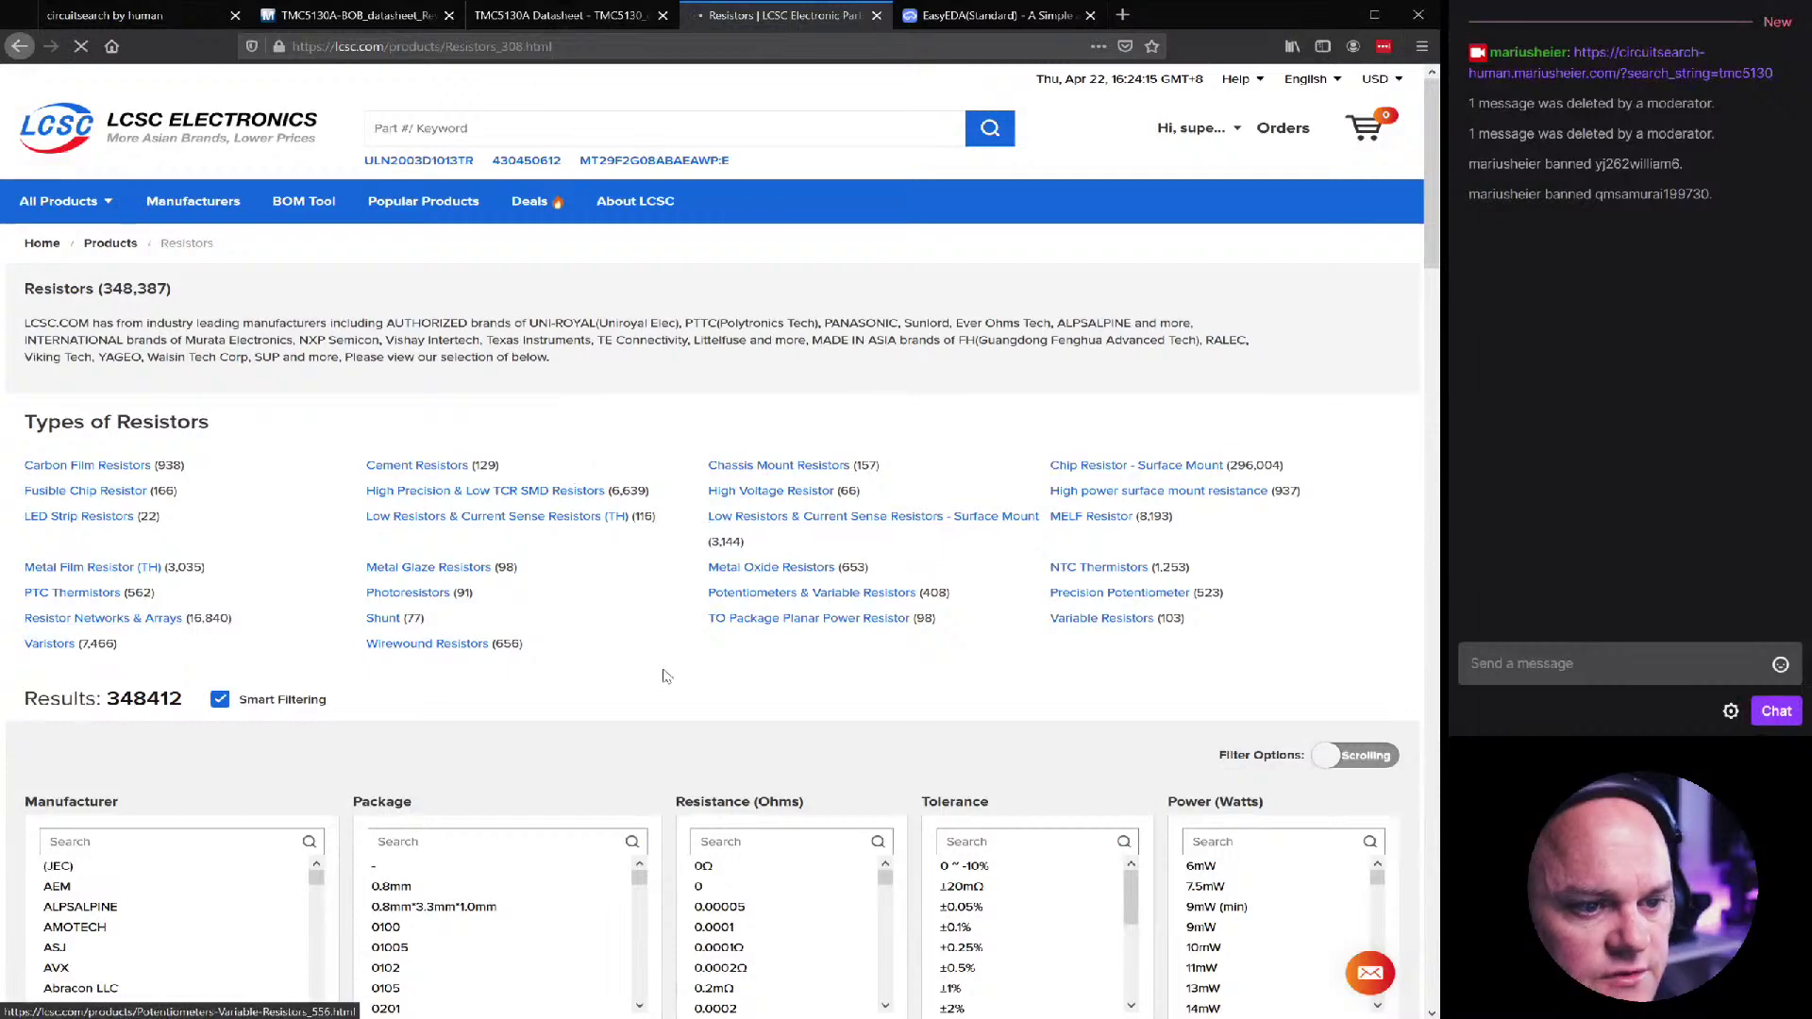
# Filter the surface-mount current sense resistors to the resistance values 0.15 and 0.15Ω
pyautogui.click(639, 446)
pyautogui.write('0.15')
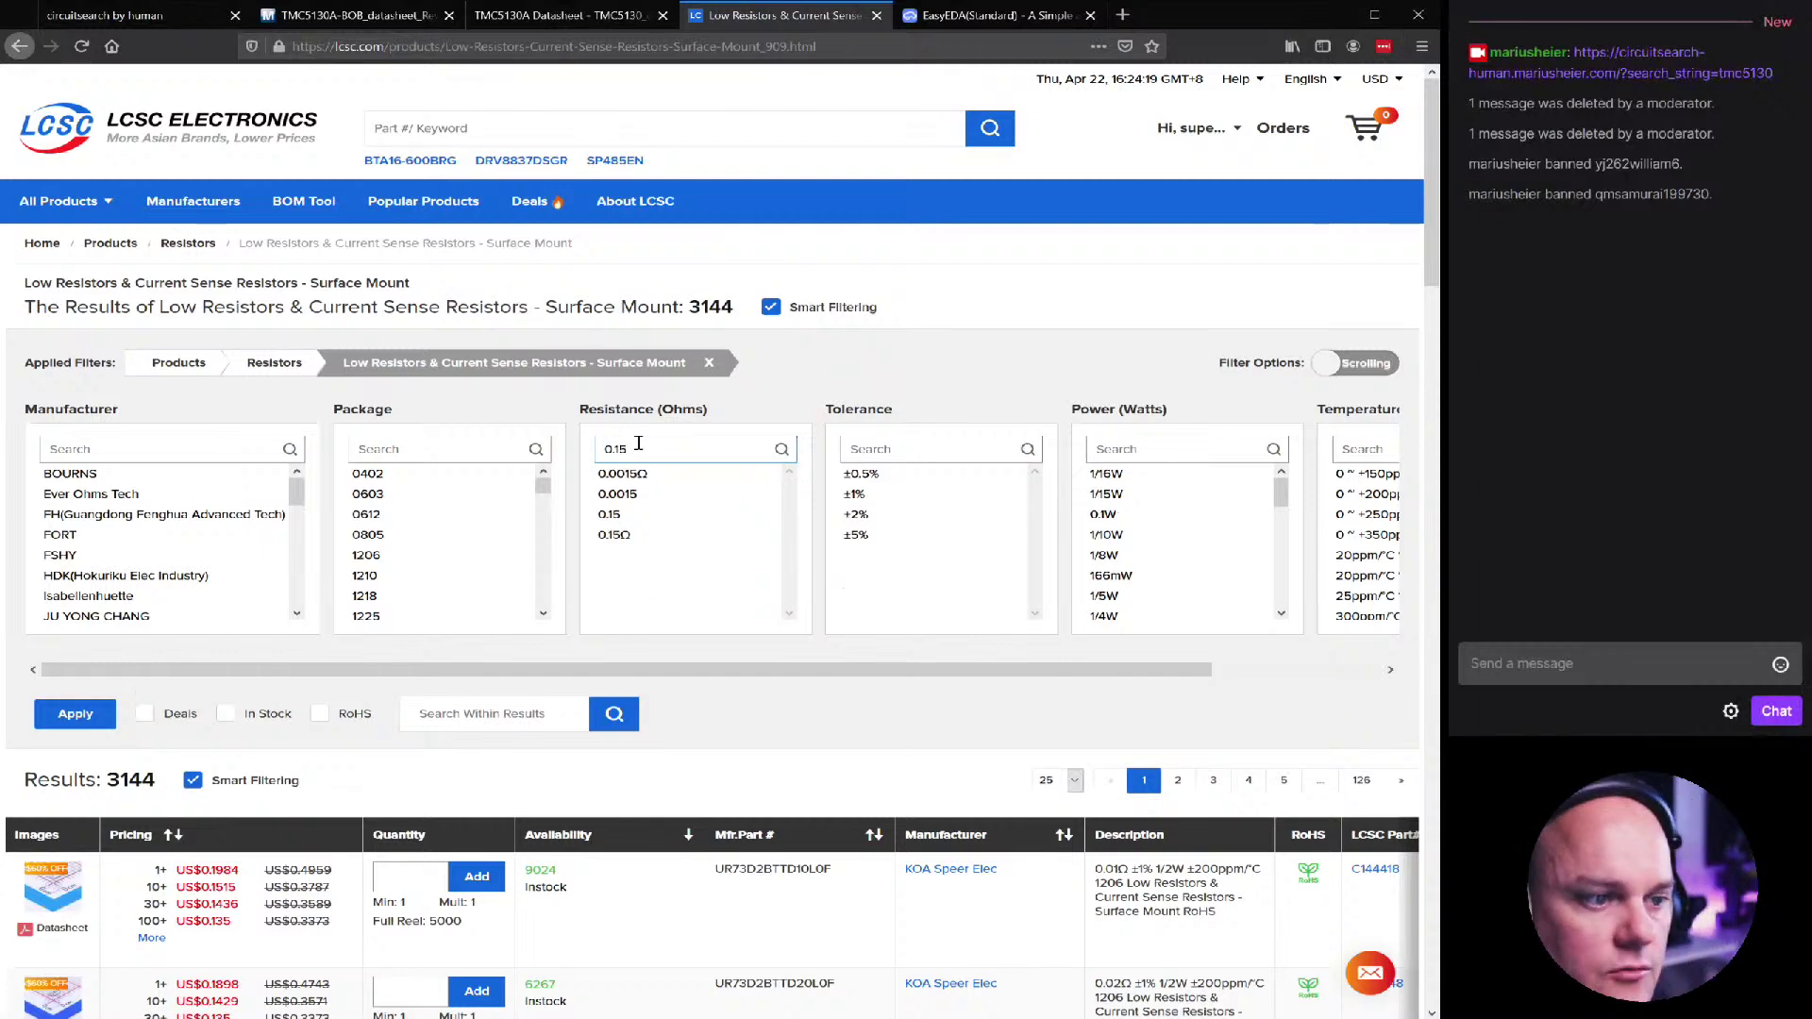
pyautogui.click(622, 534)
pyautogui.keyDown('ctrl'); pyautogui.click(609, 514); pyautogui.keyUp('ctrl')
pyautogui.click(845, 494)
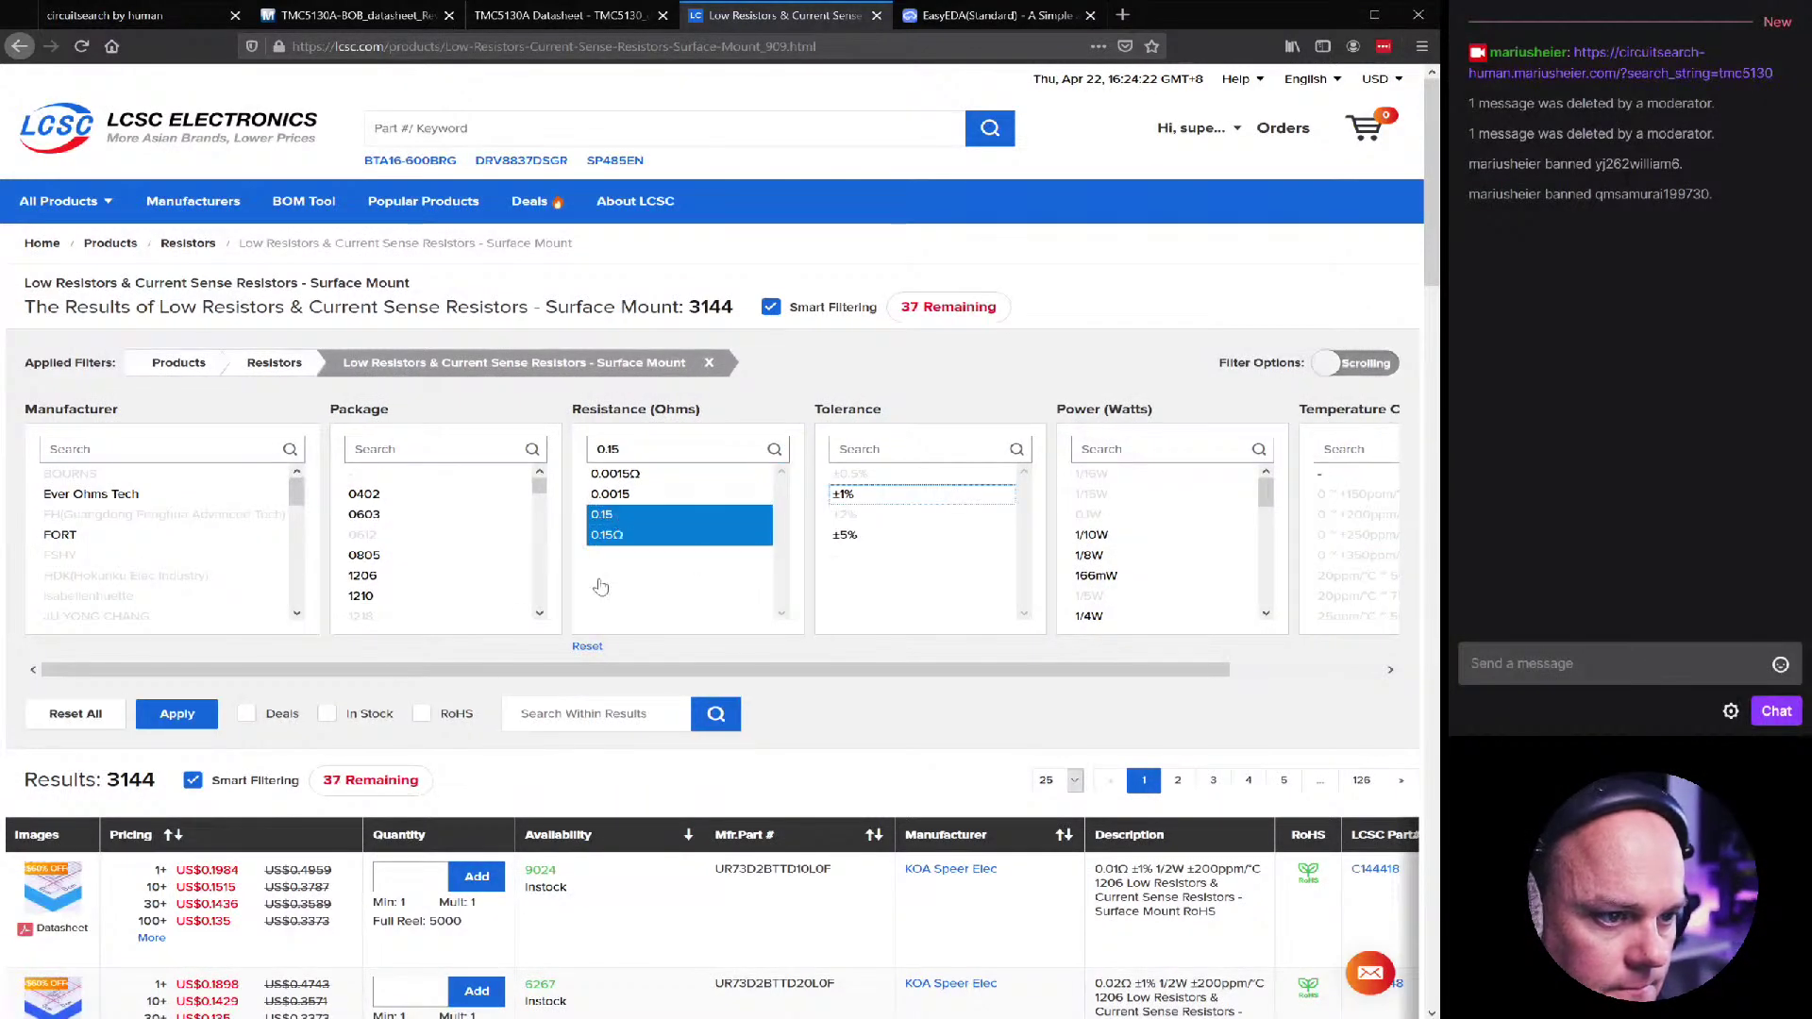
pyautogui.click(189, 714)
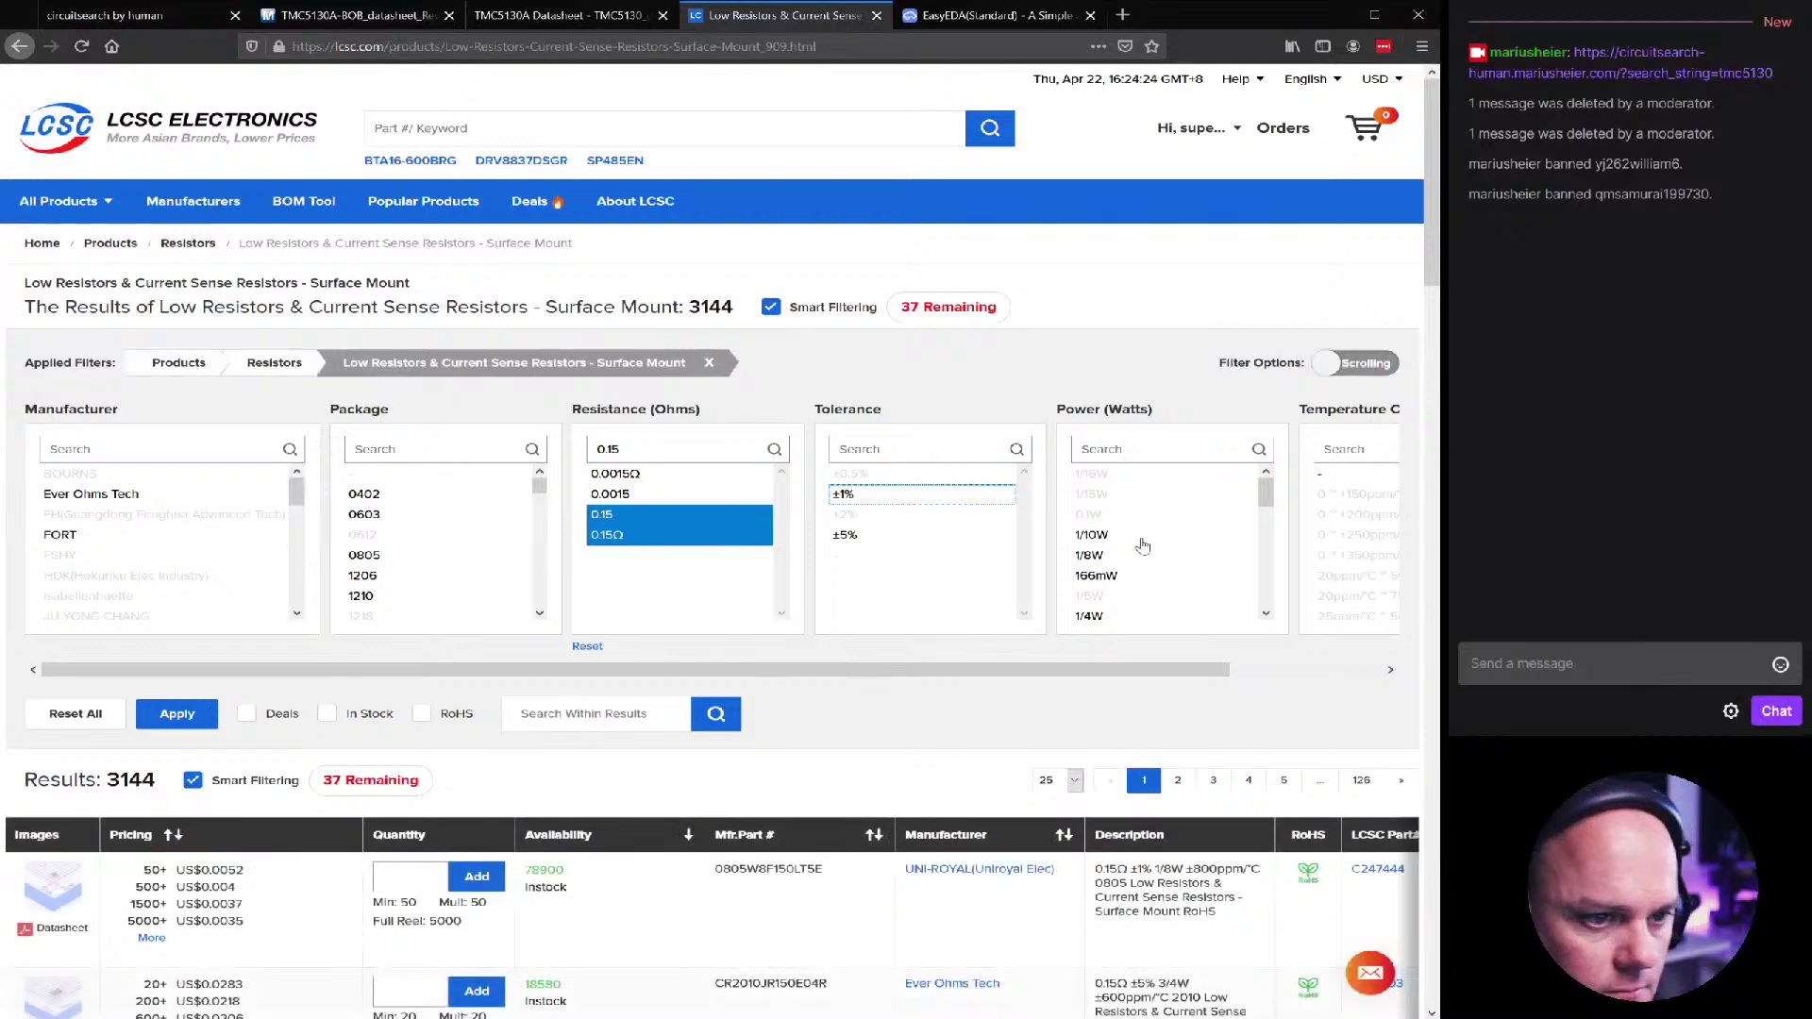
# Narrow the 0.15 Ω resistor list to the packages 0805, 1206 and 1210
pyautogui.scroll(-2, 412, 692)
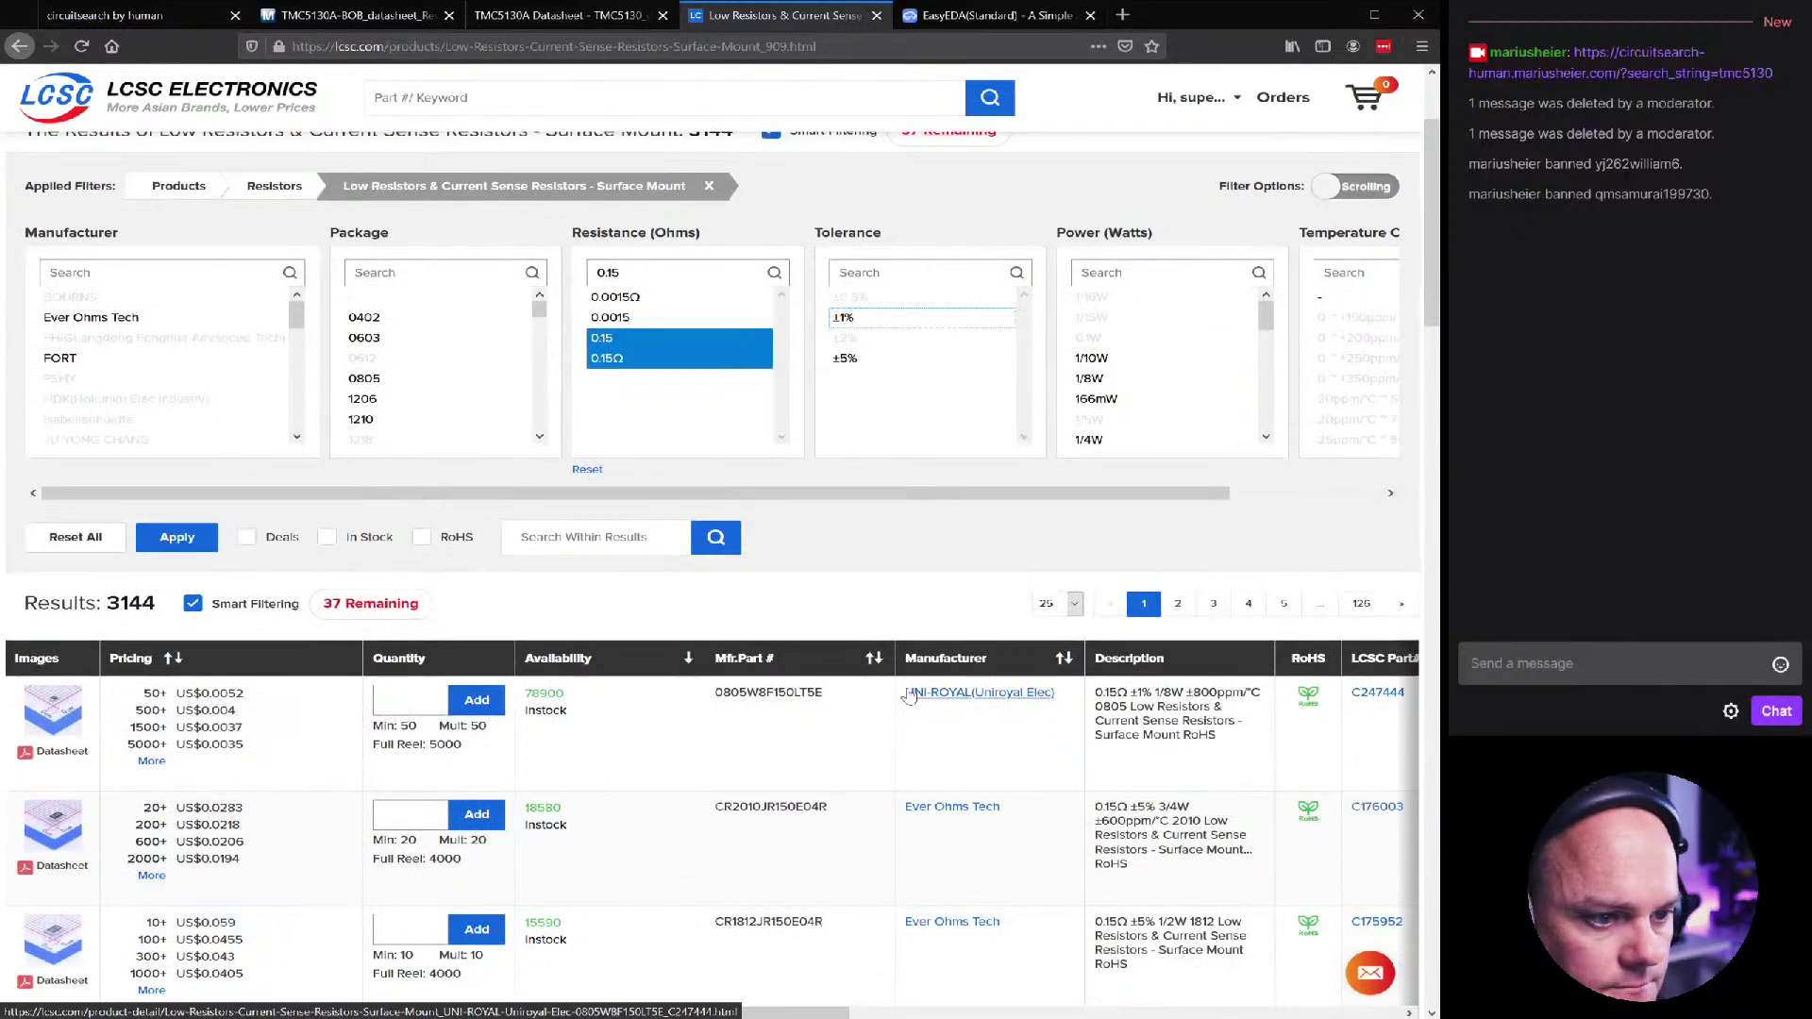
pyautogui.moveTo(66, 703)
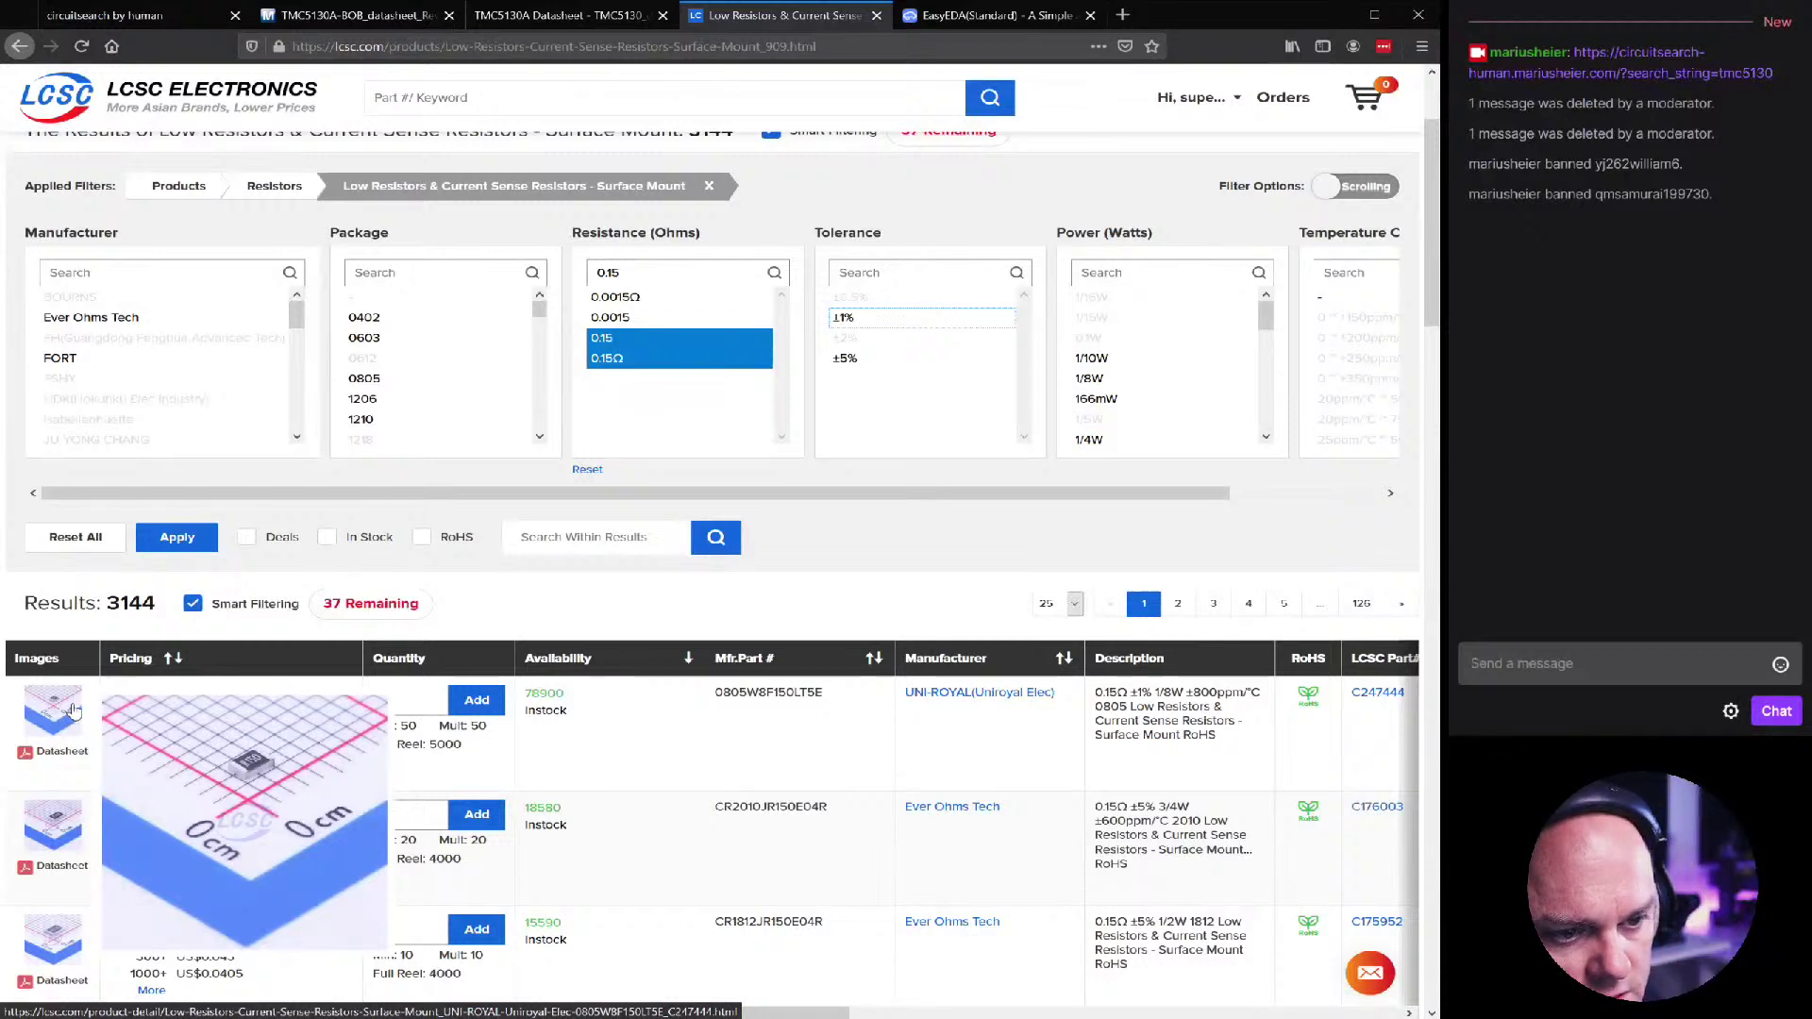
pyautogui.scroll(-2, 700, 659)
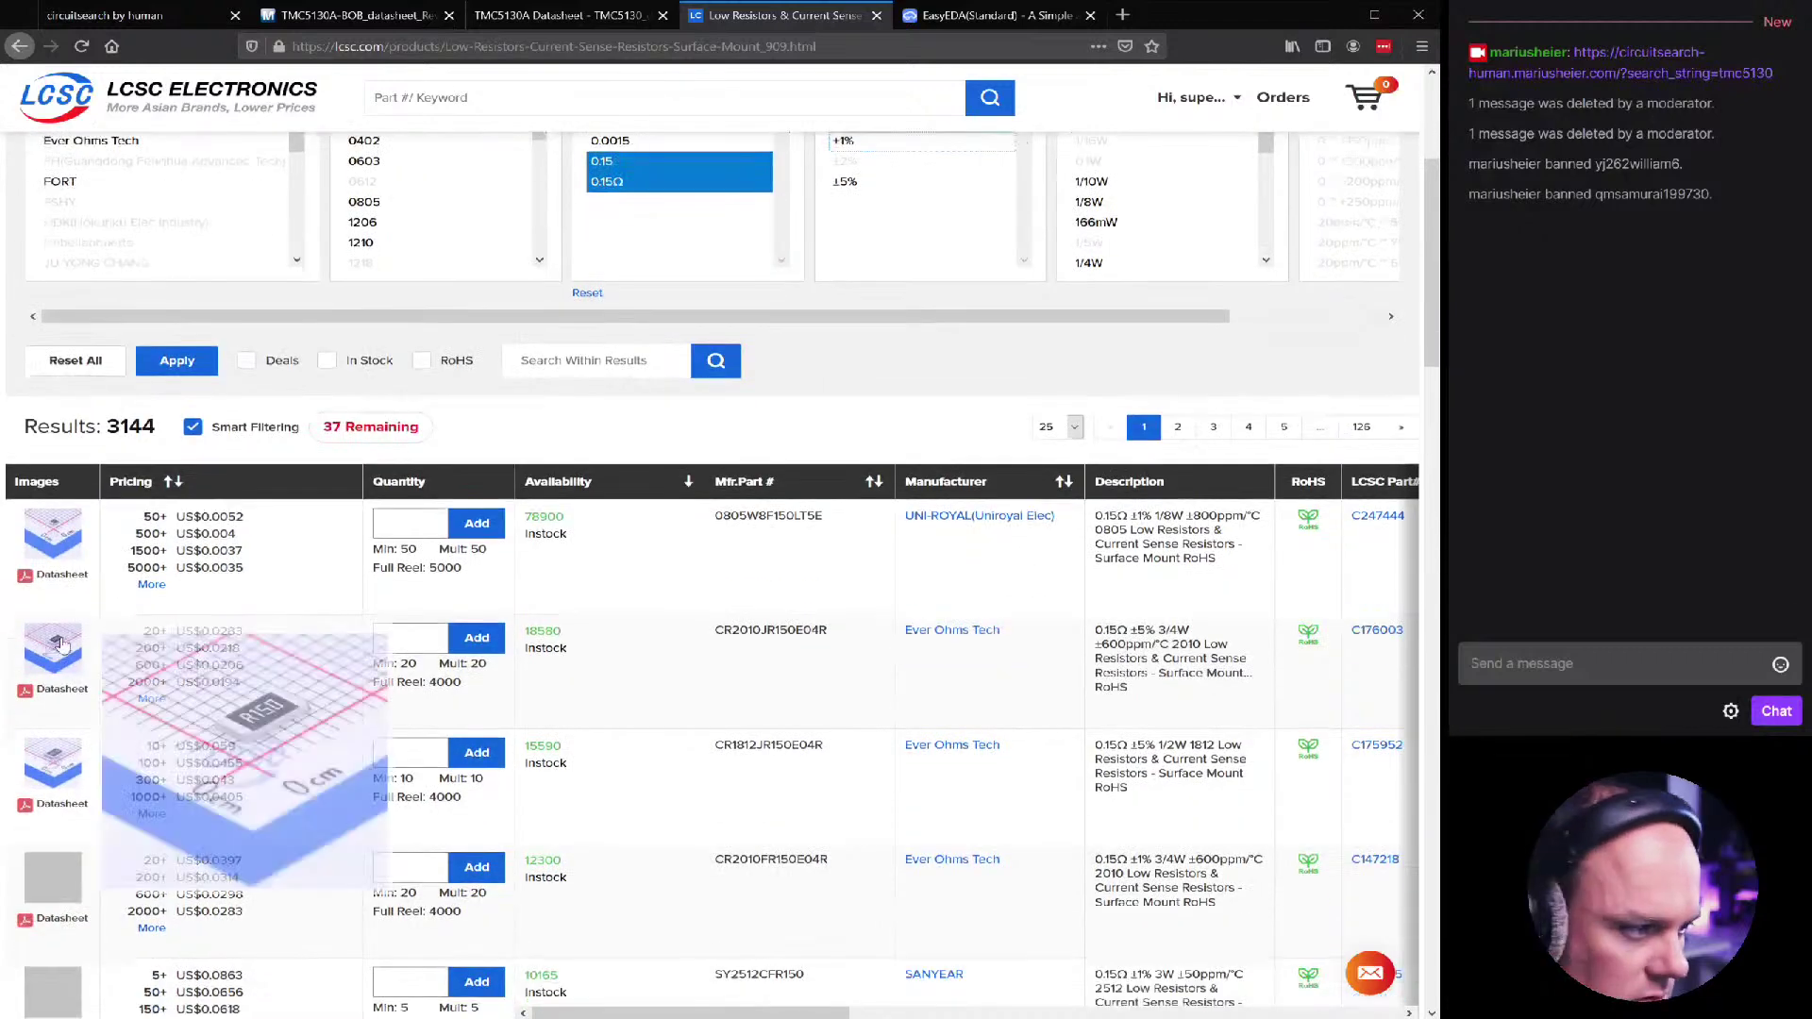
pyautogui.scroll(2, 408, 373)
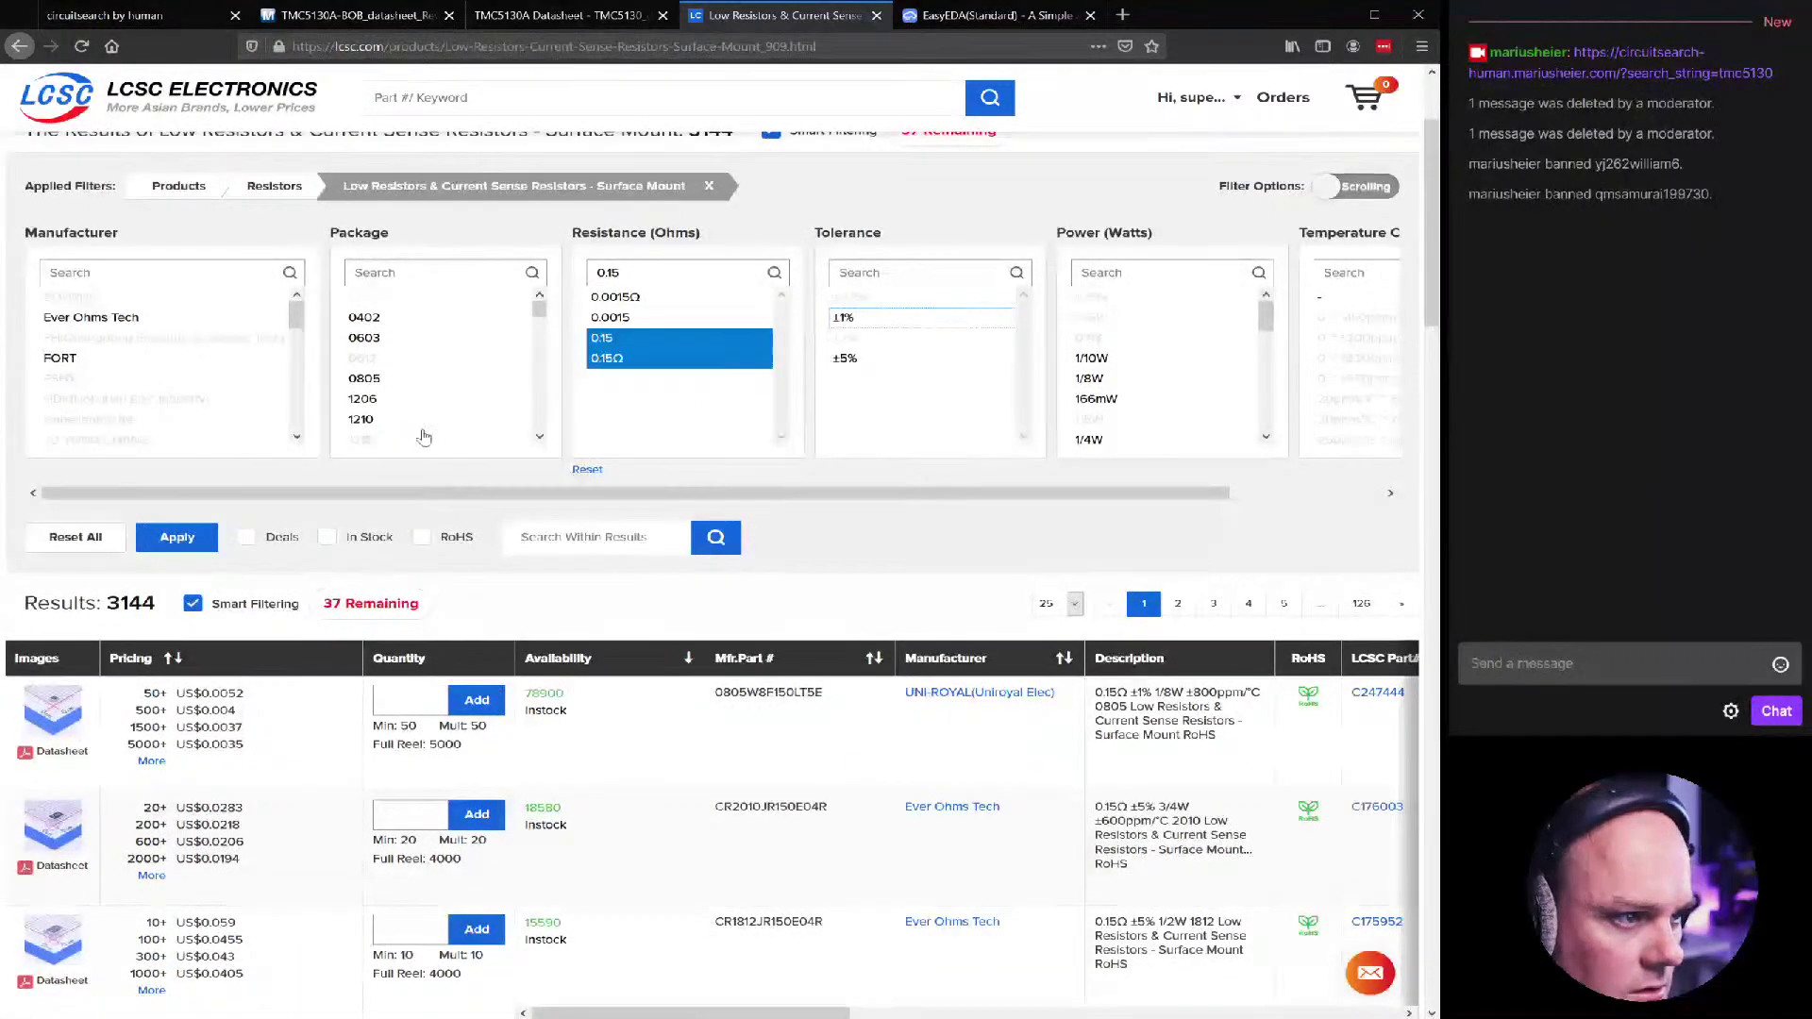
pyautogui.moveTo(371, 426); pyautogui.dragTo(366, 379)
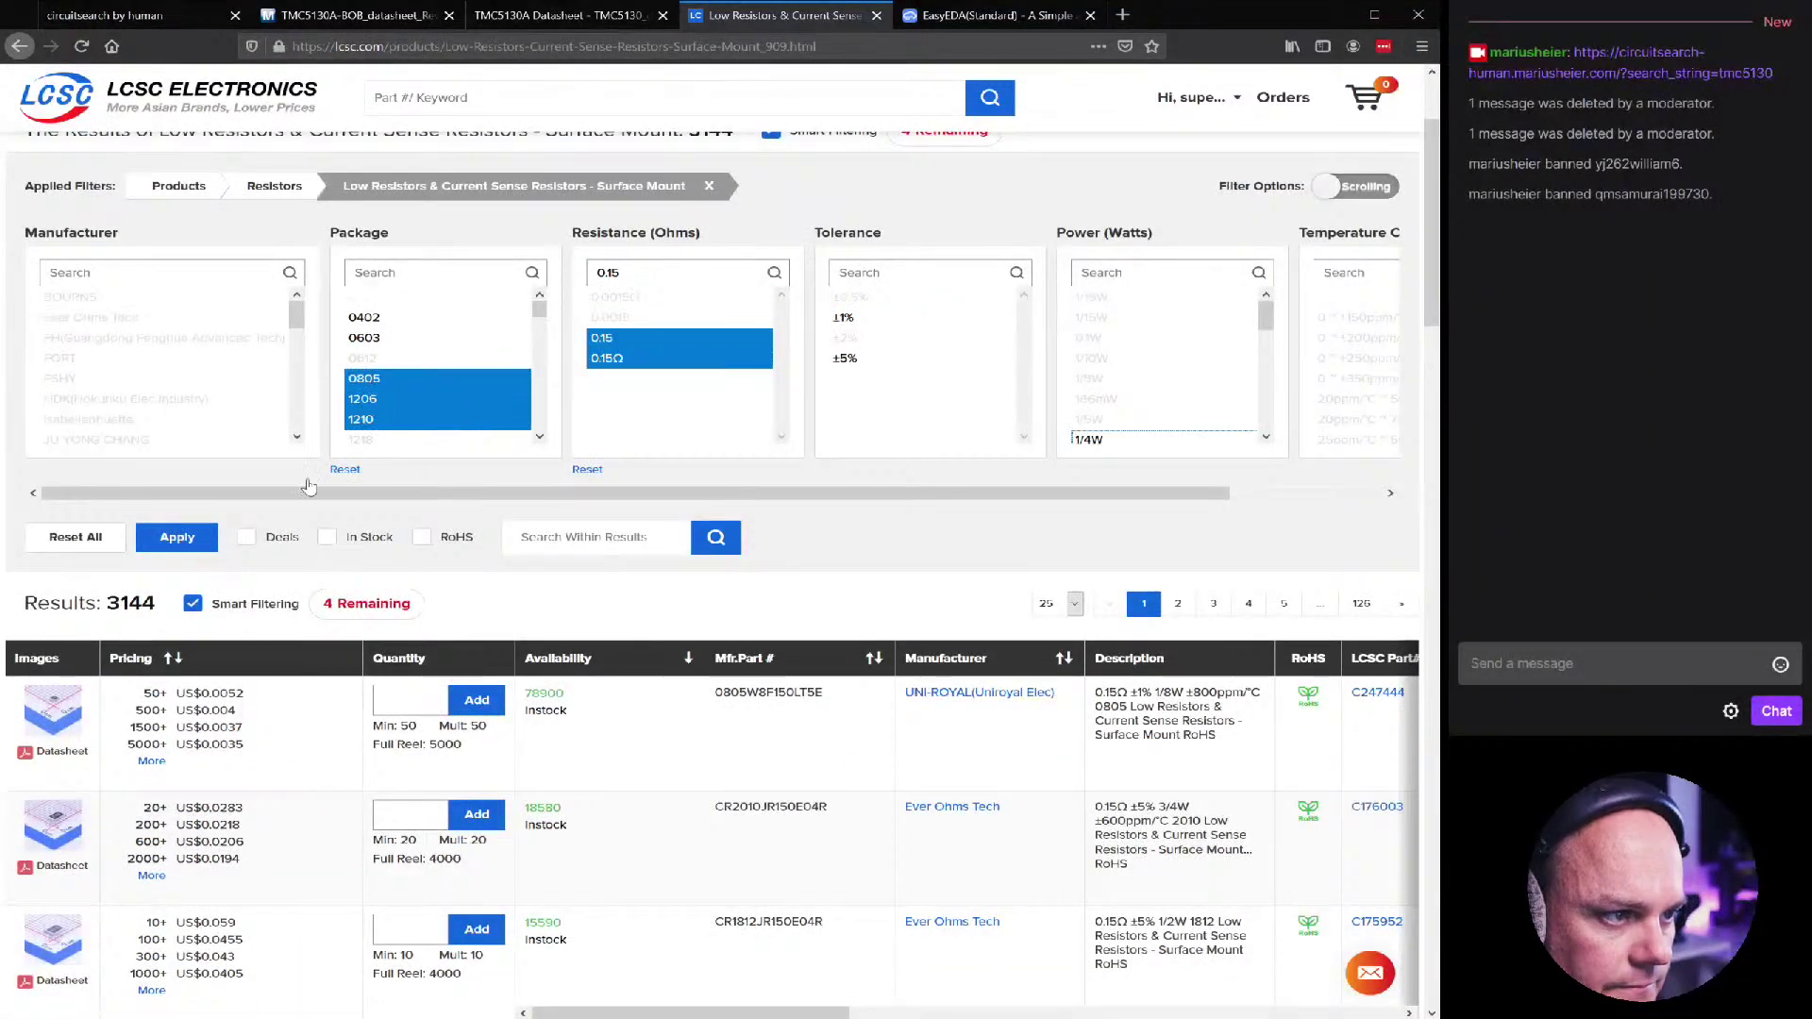
pyautogui.click(186, 537)
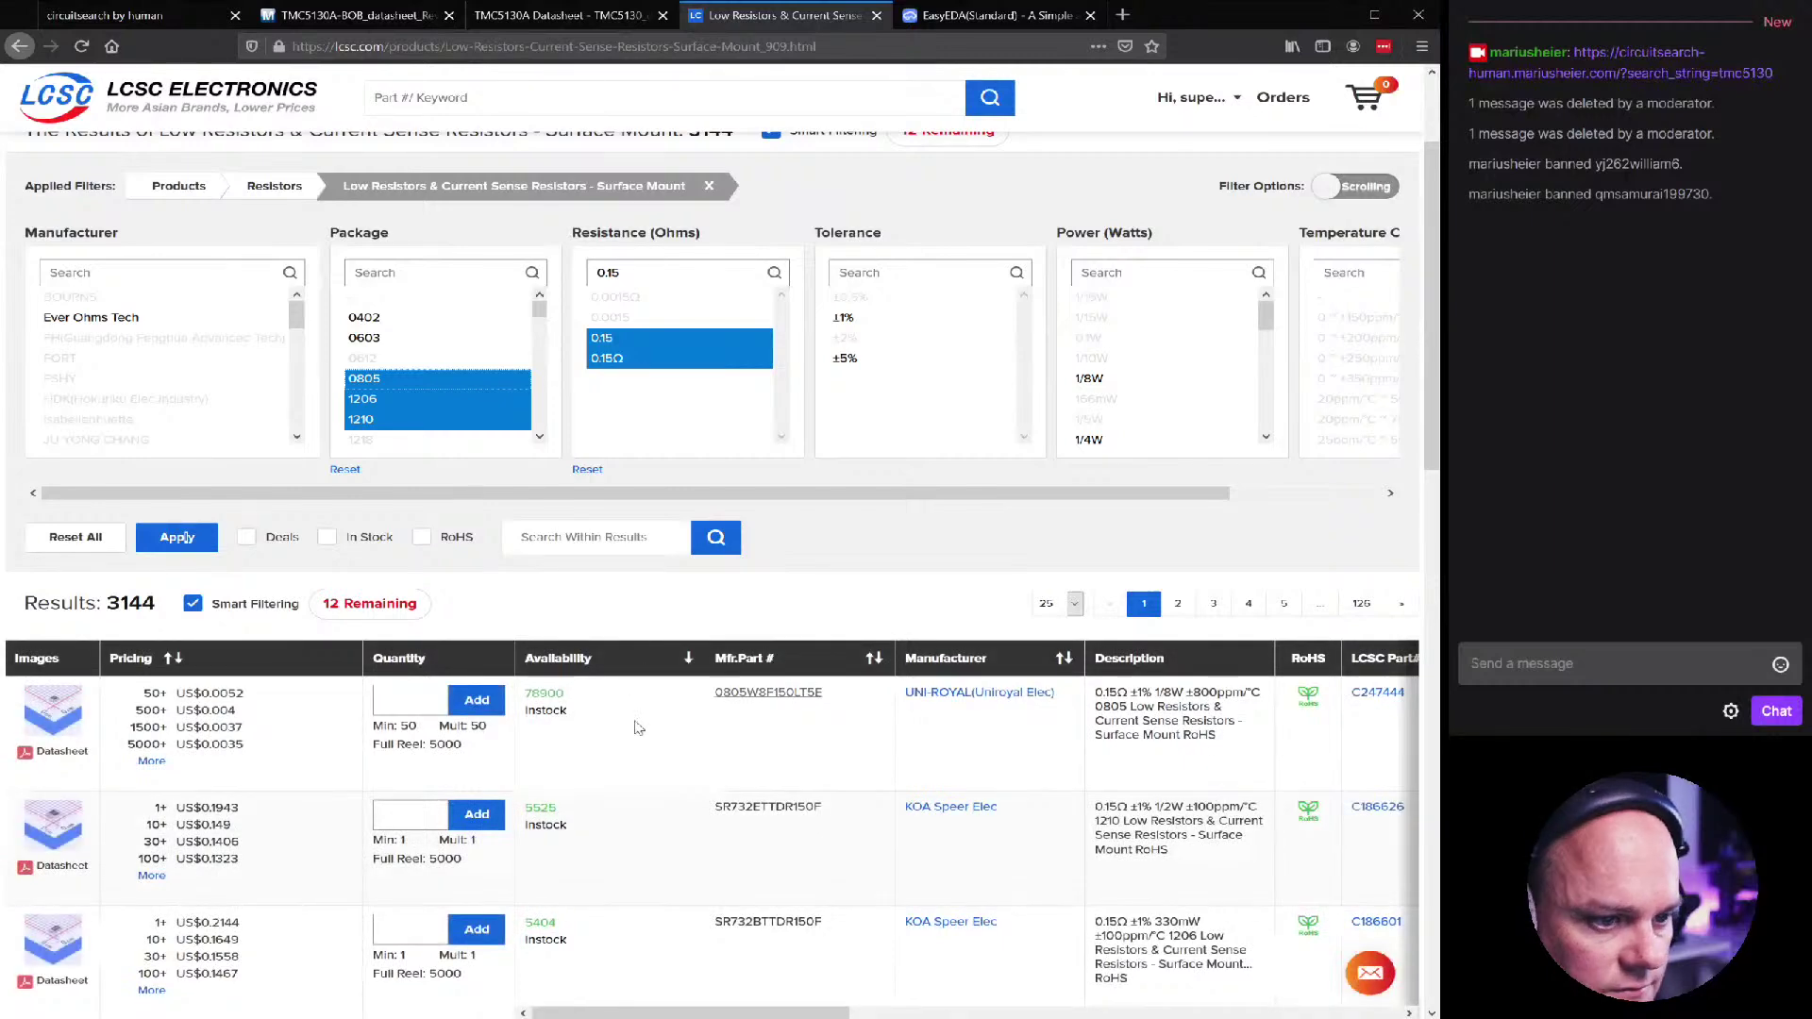
# Compare the filtered 0.15 Ω resistors by photo, package size, power rating, stock and price
pyautogui.scroll(-1, 285, 751)
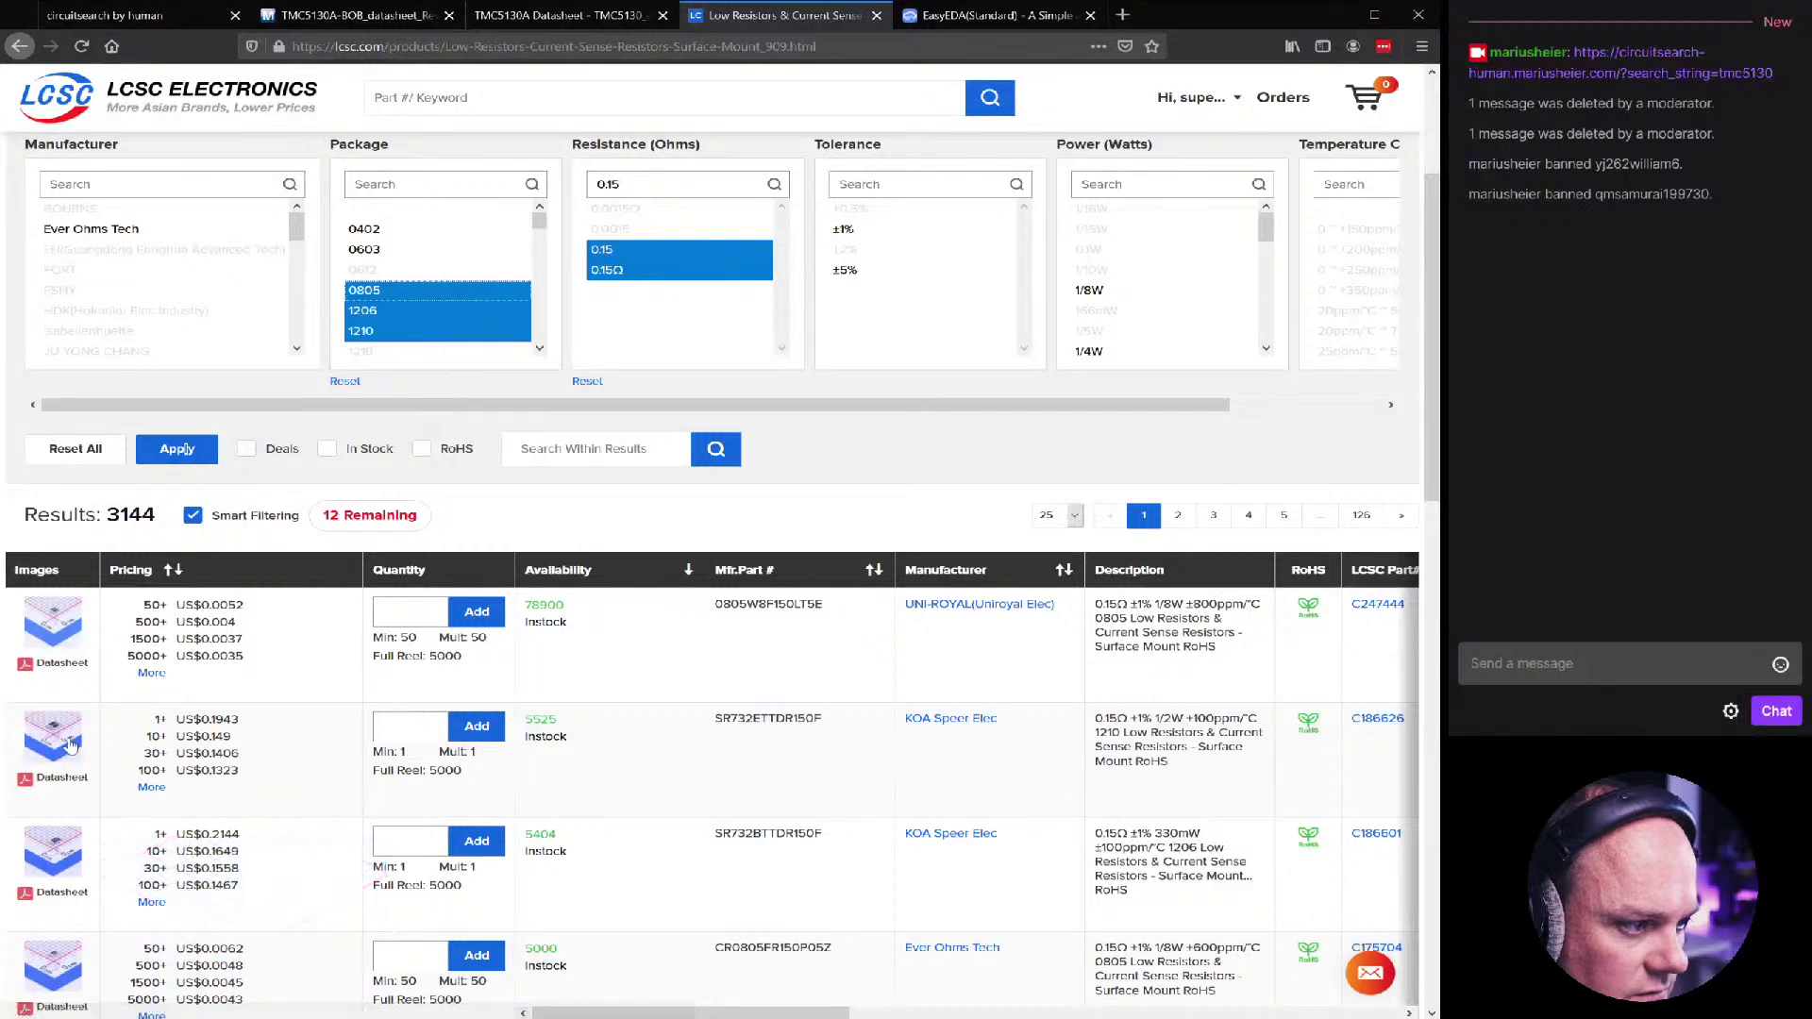
pyautogui.moveTo(70, 852)
pyautogui.scroll(-1, 70, 852)
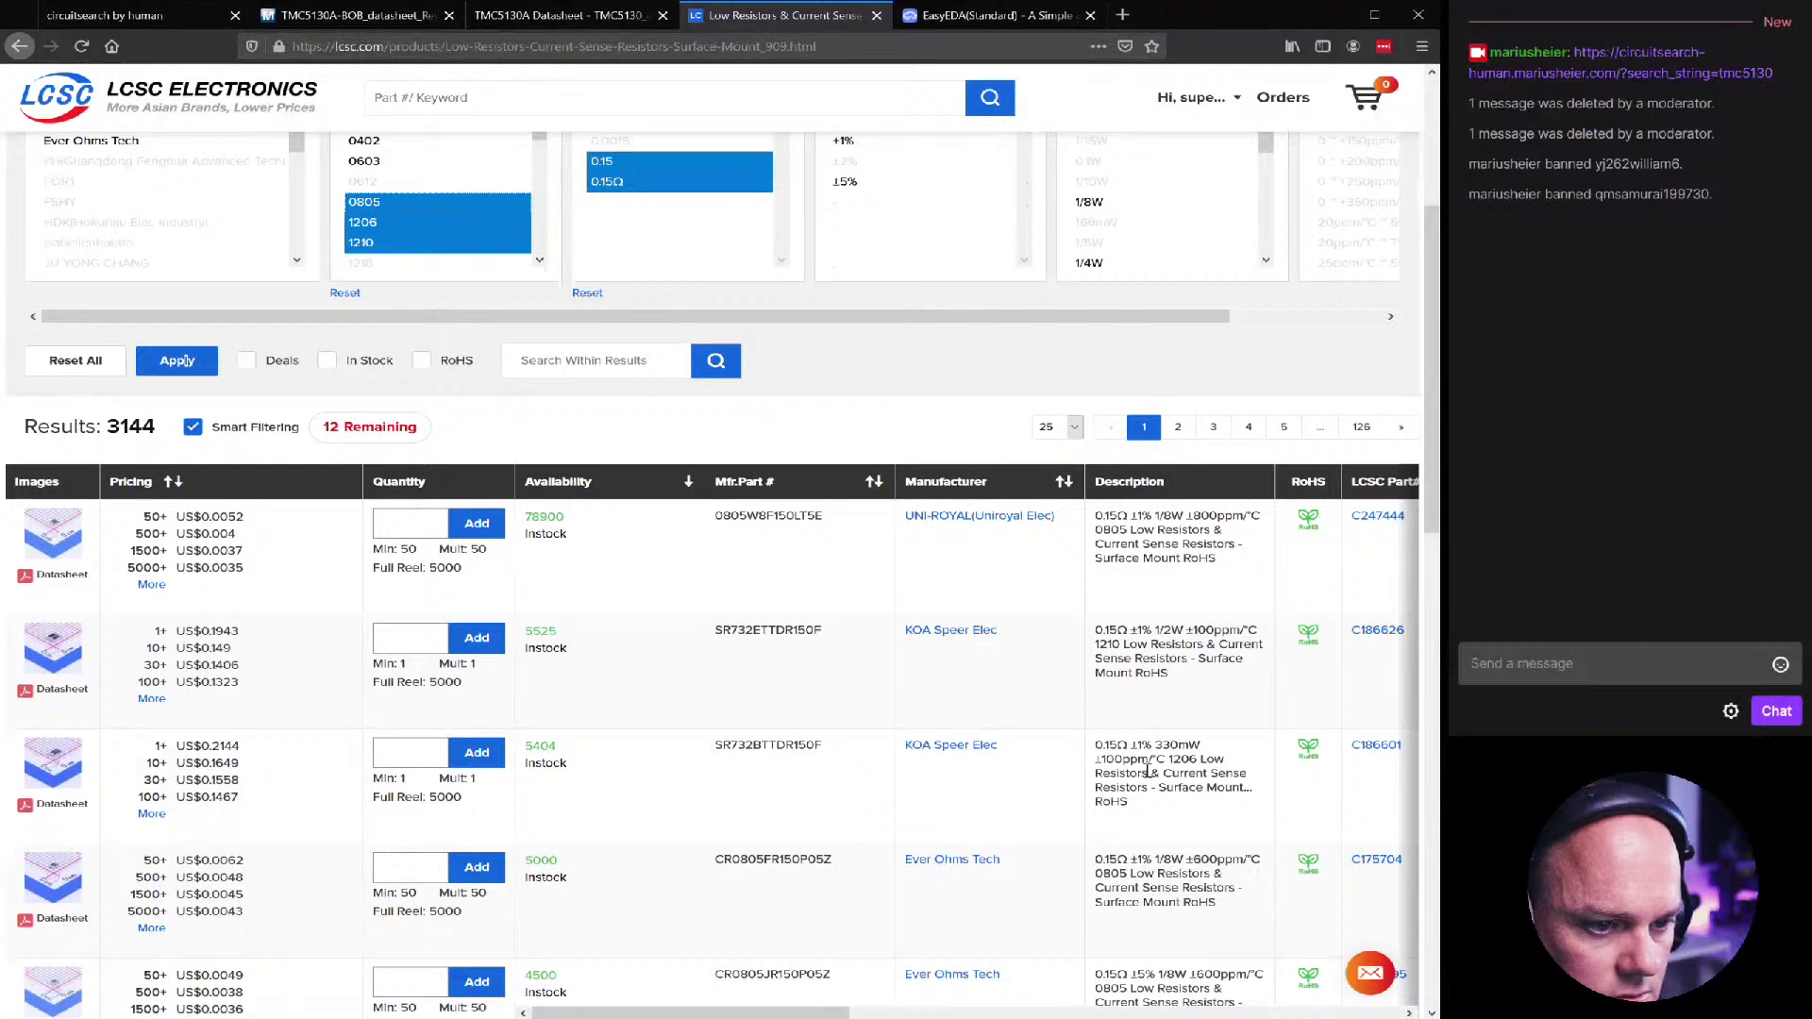
pyautogui.moveTo(72, 637)
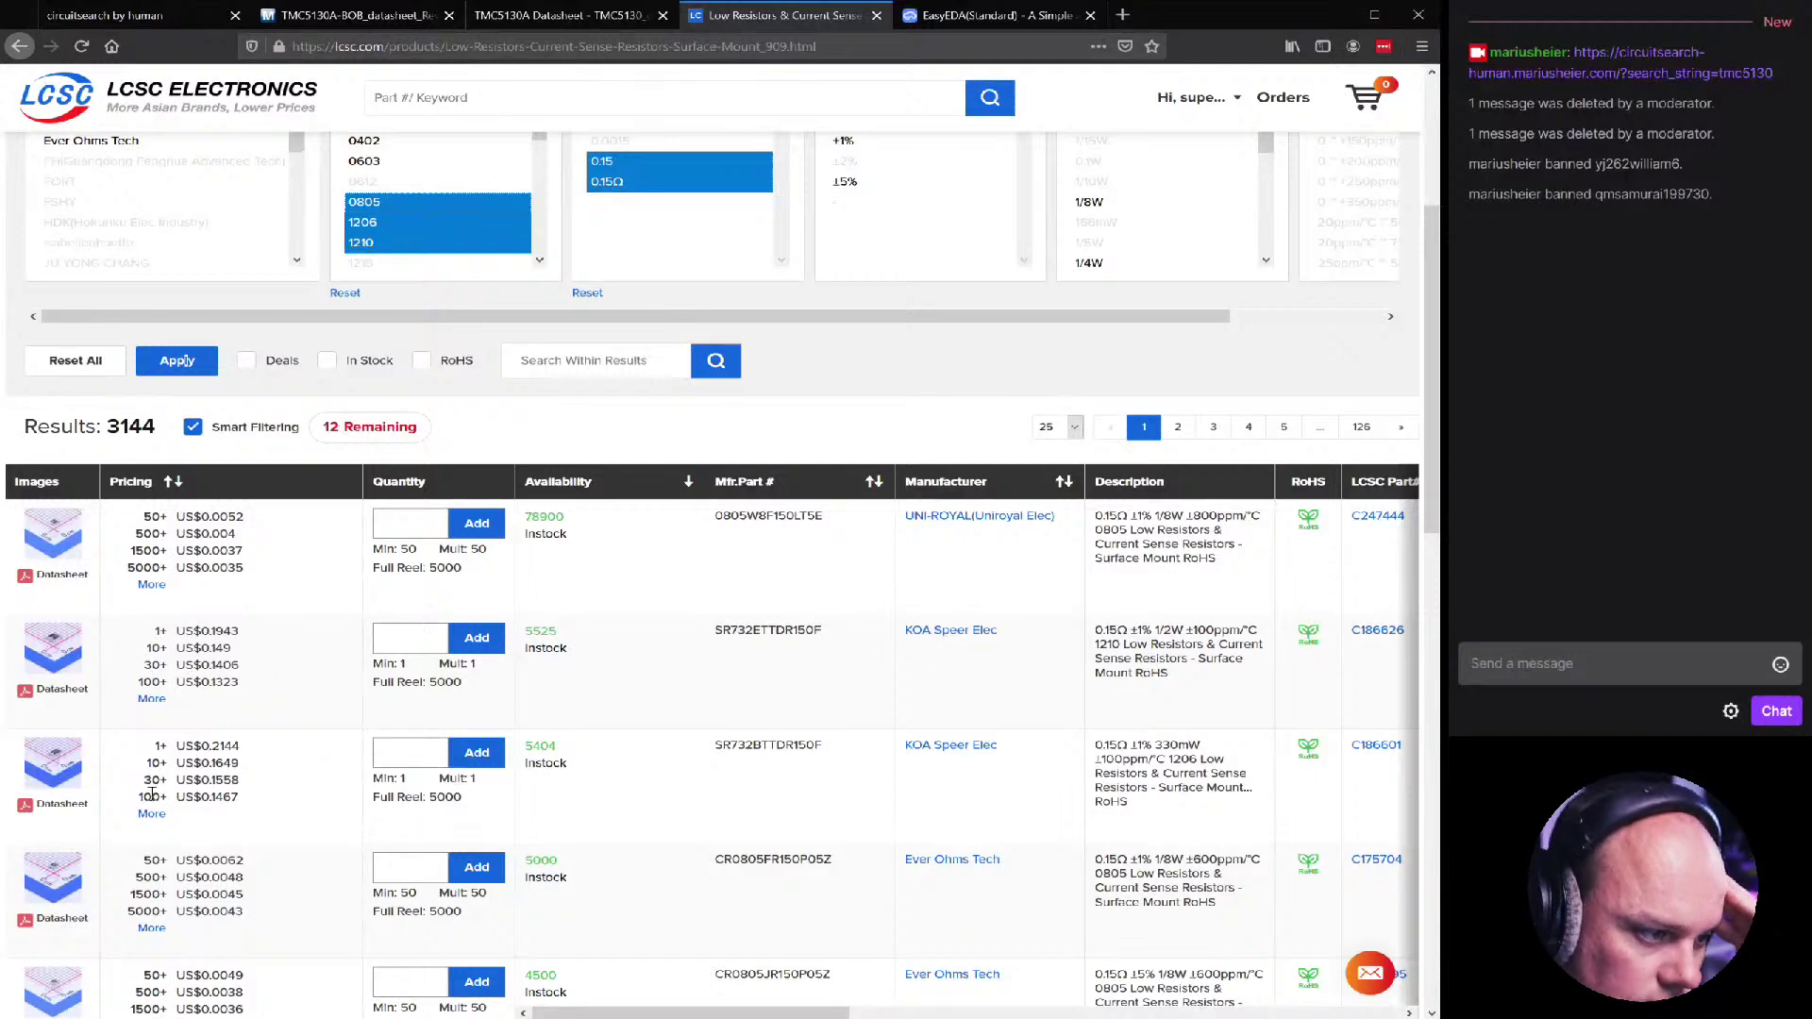
pyautogui.scroll(-3, 246, 783)
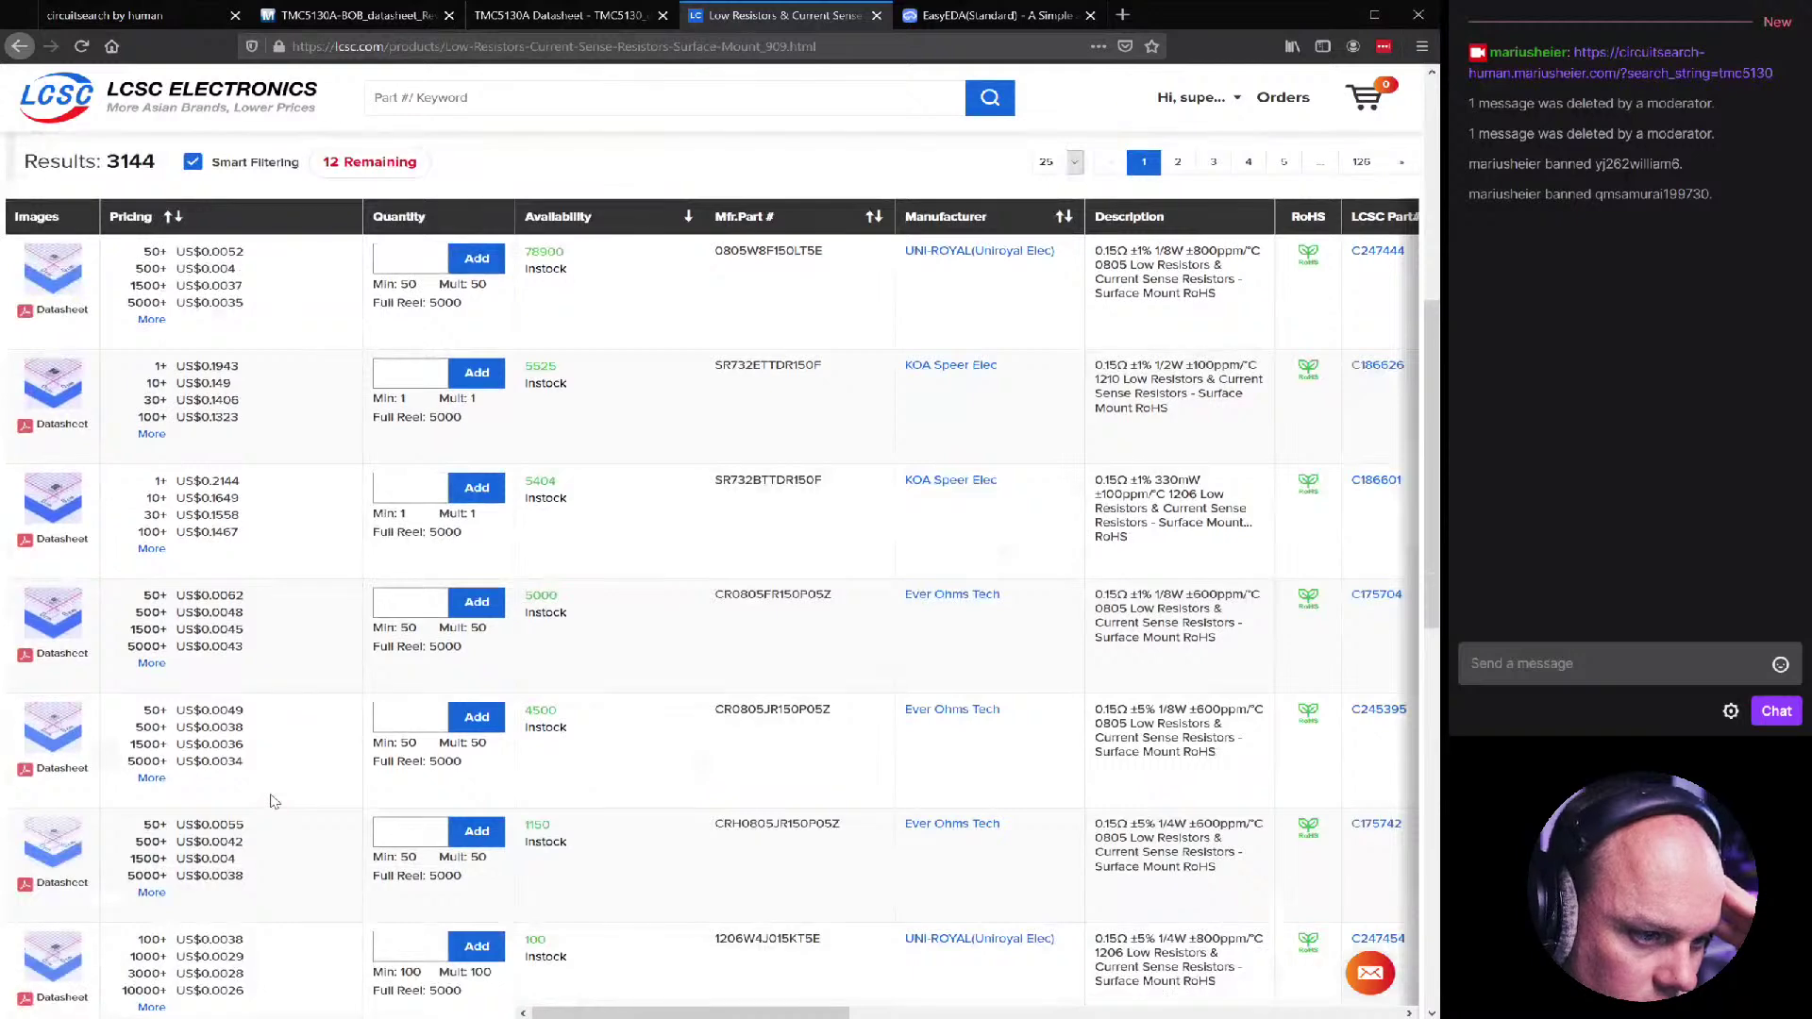
pyautogui.scroll(-3, 274, 801)
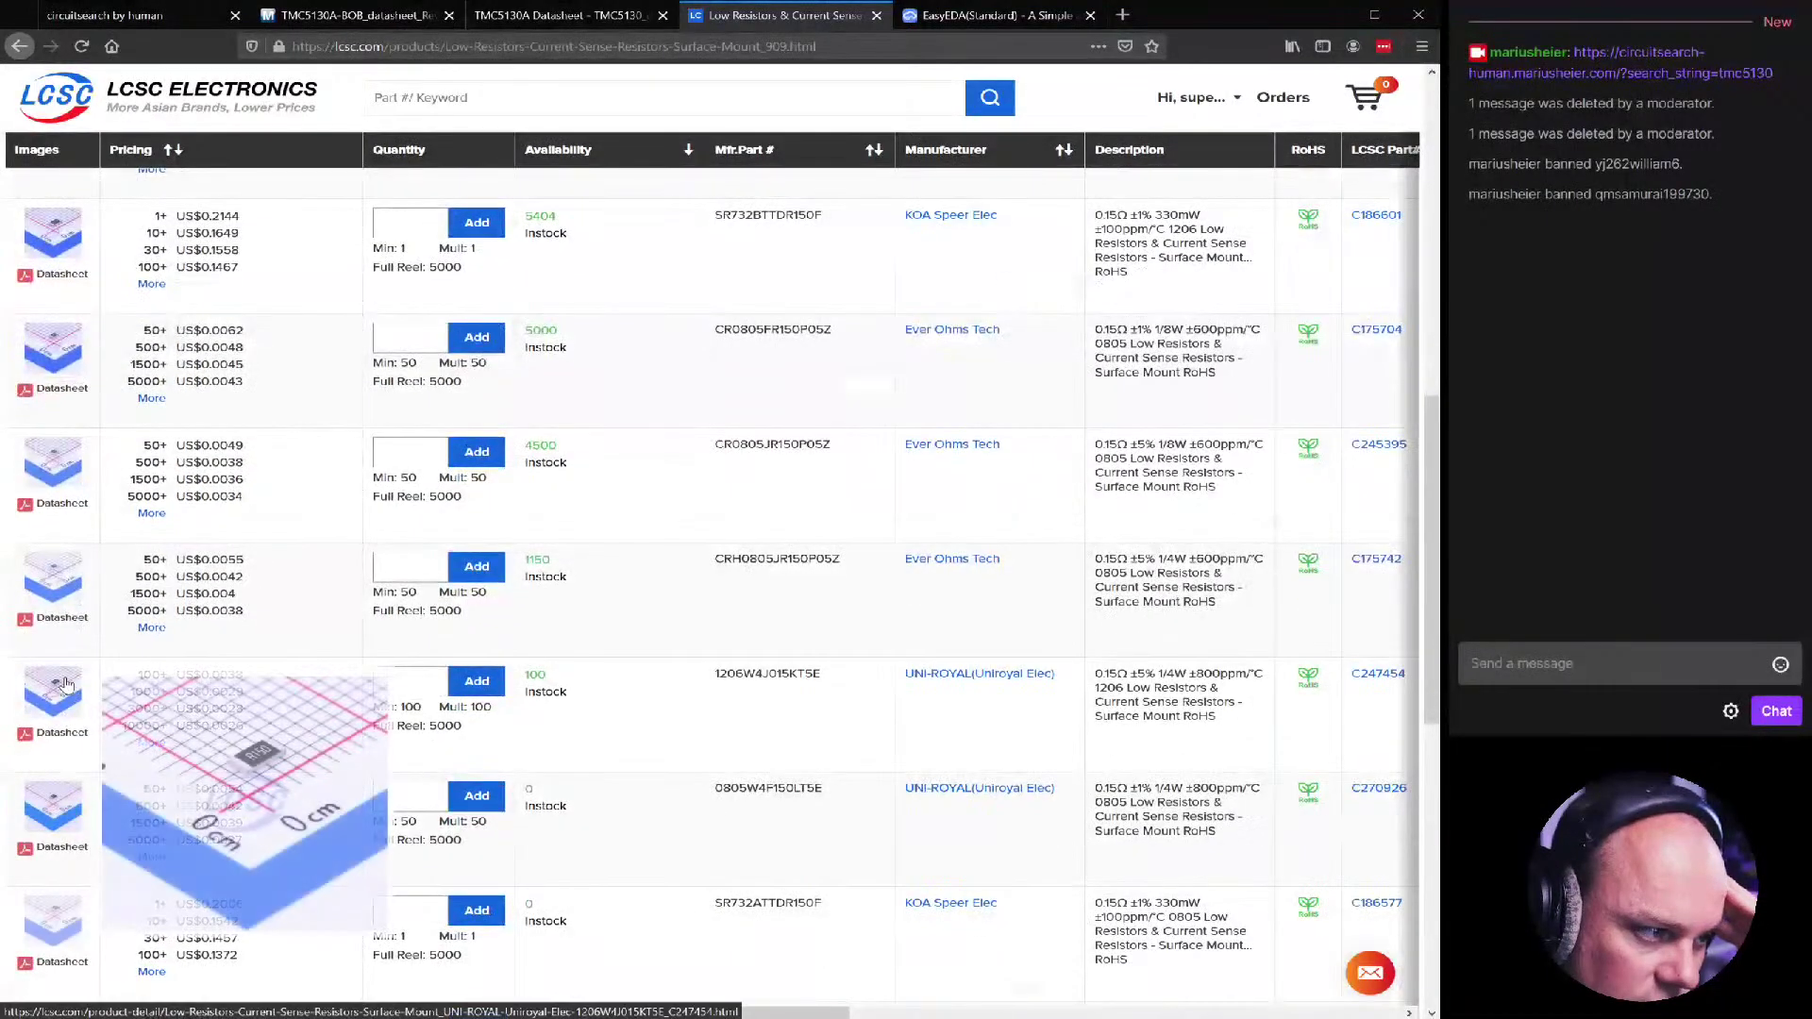
pyautogui.scroll(3, 741, 703)
pyautogui.scroll(4, 742, 703)
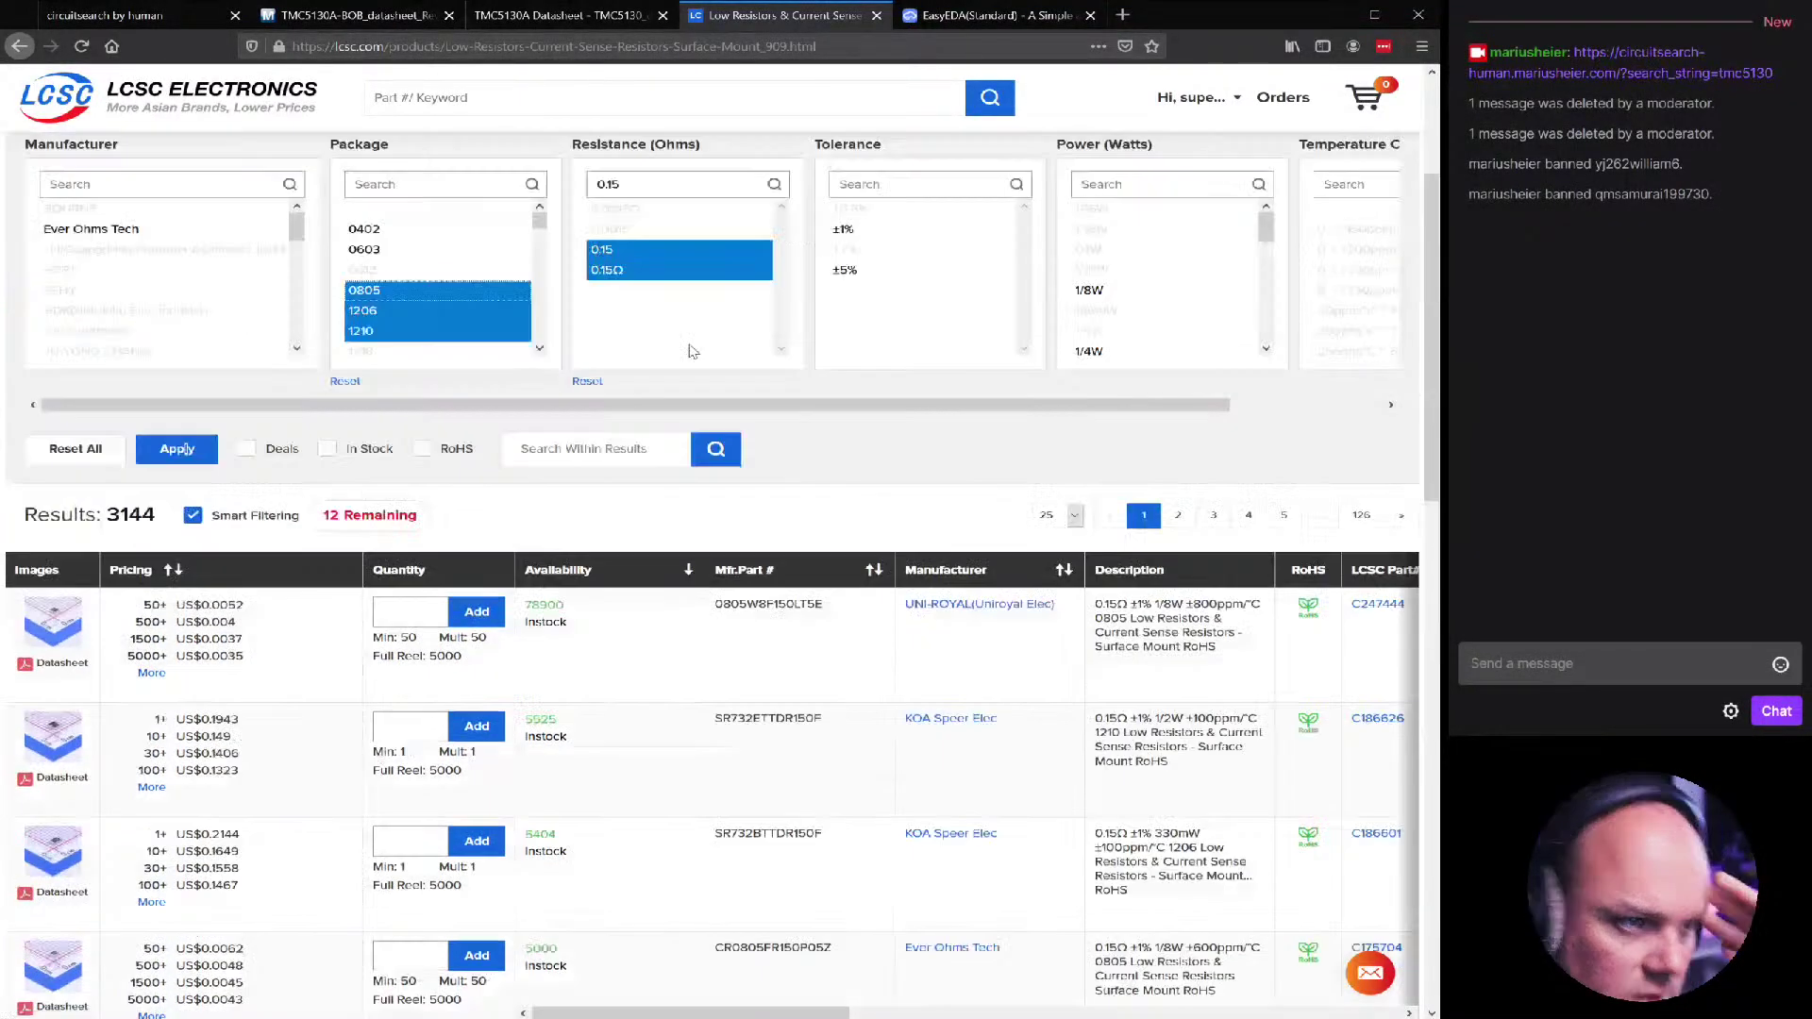
# Remove 0805 from the package filter and compare the 1206 and 1210 resistors
pyautogui.keyDown('ctrl'); pyautogui.click(377, 296); pyautogui.keyUp('ctrl')
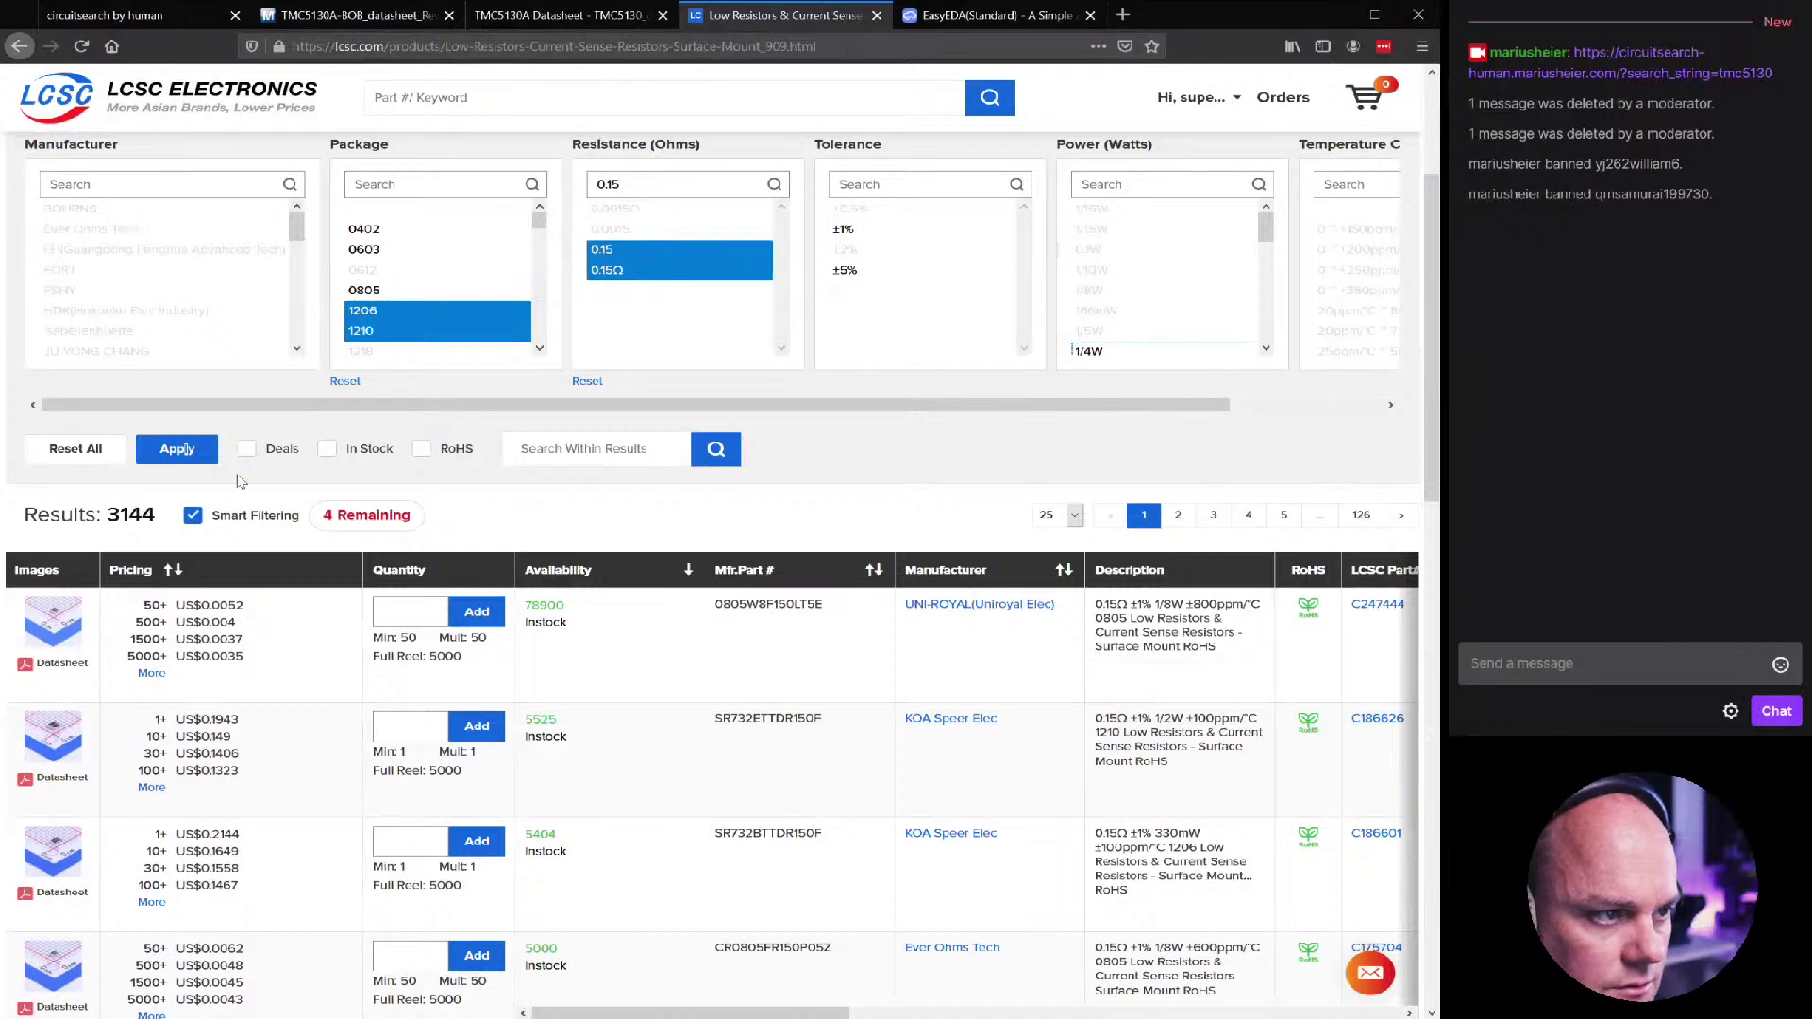
pyautogui.click(202, 452)
pyautogui.scroll(-2, 372, 667)
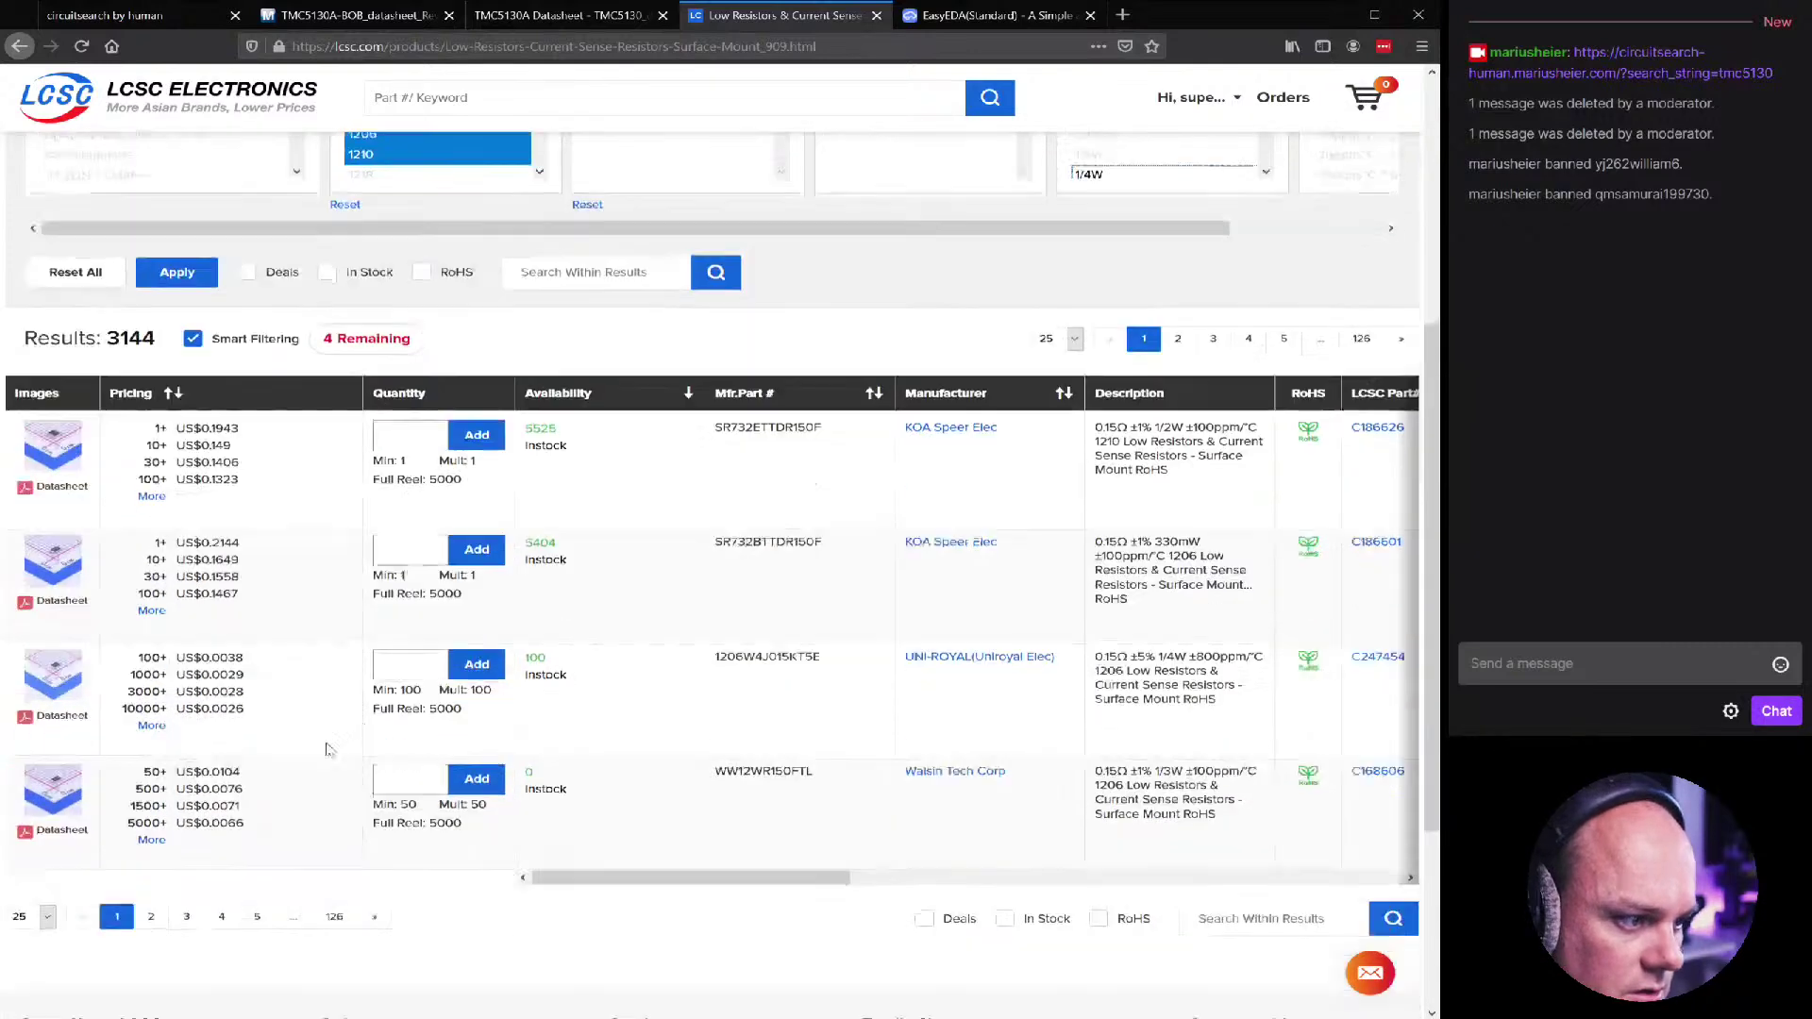
pyautogui.moveTo(80, 800)
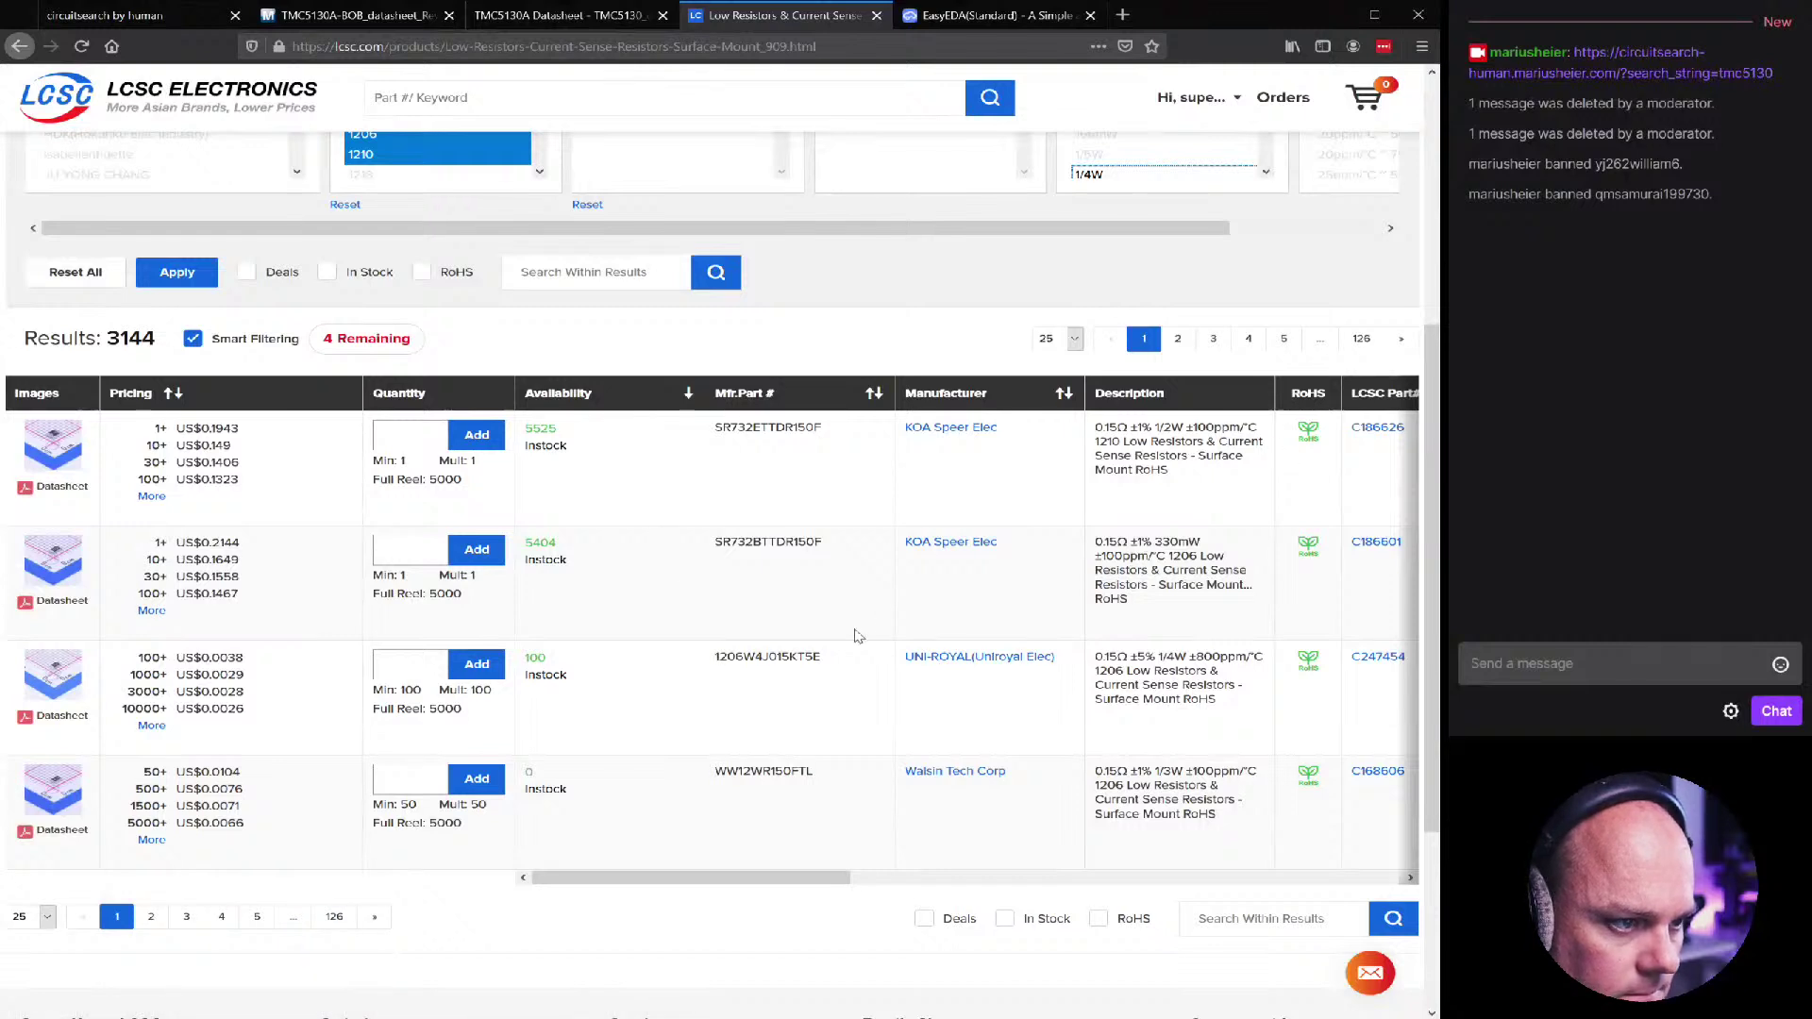
pyautogui.moveTo(42, 557)
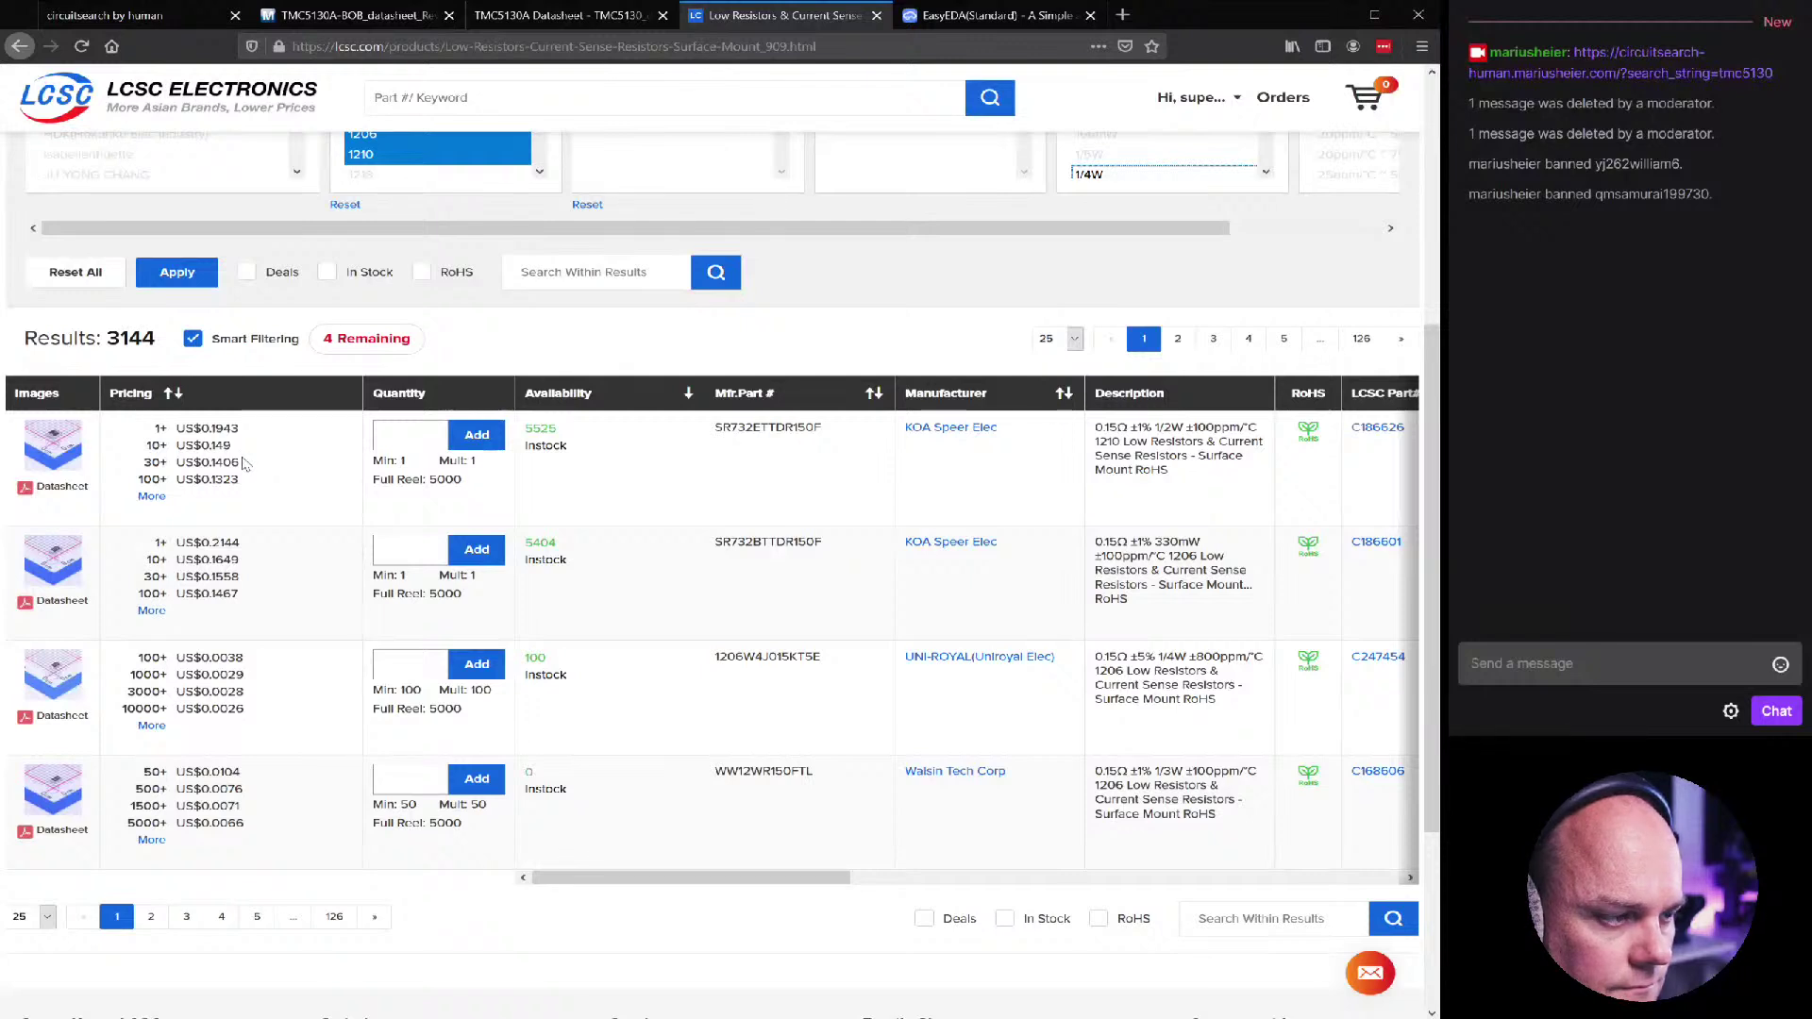
pyautogui.moveTo(68, 434)
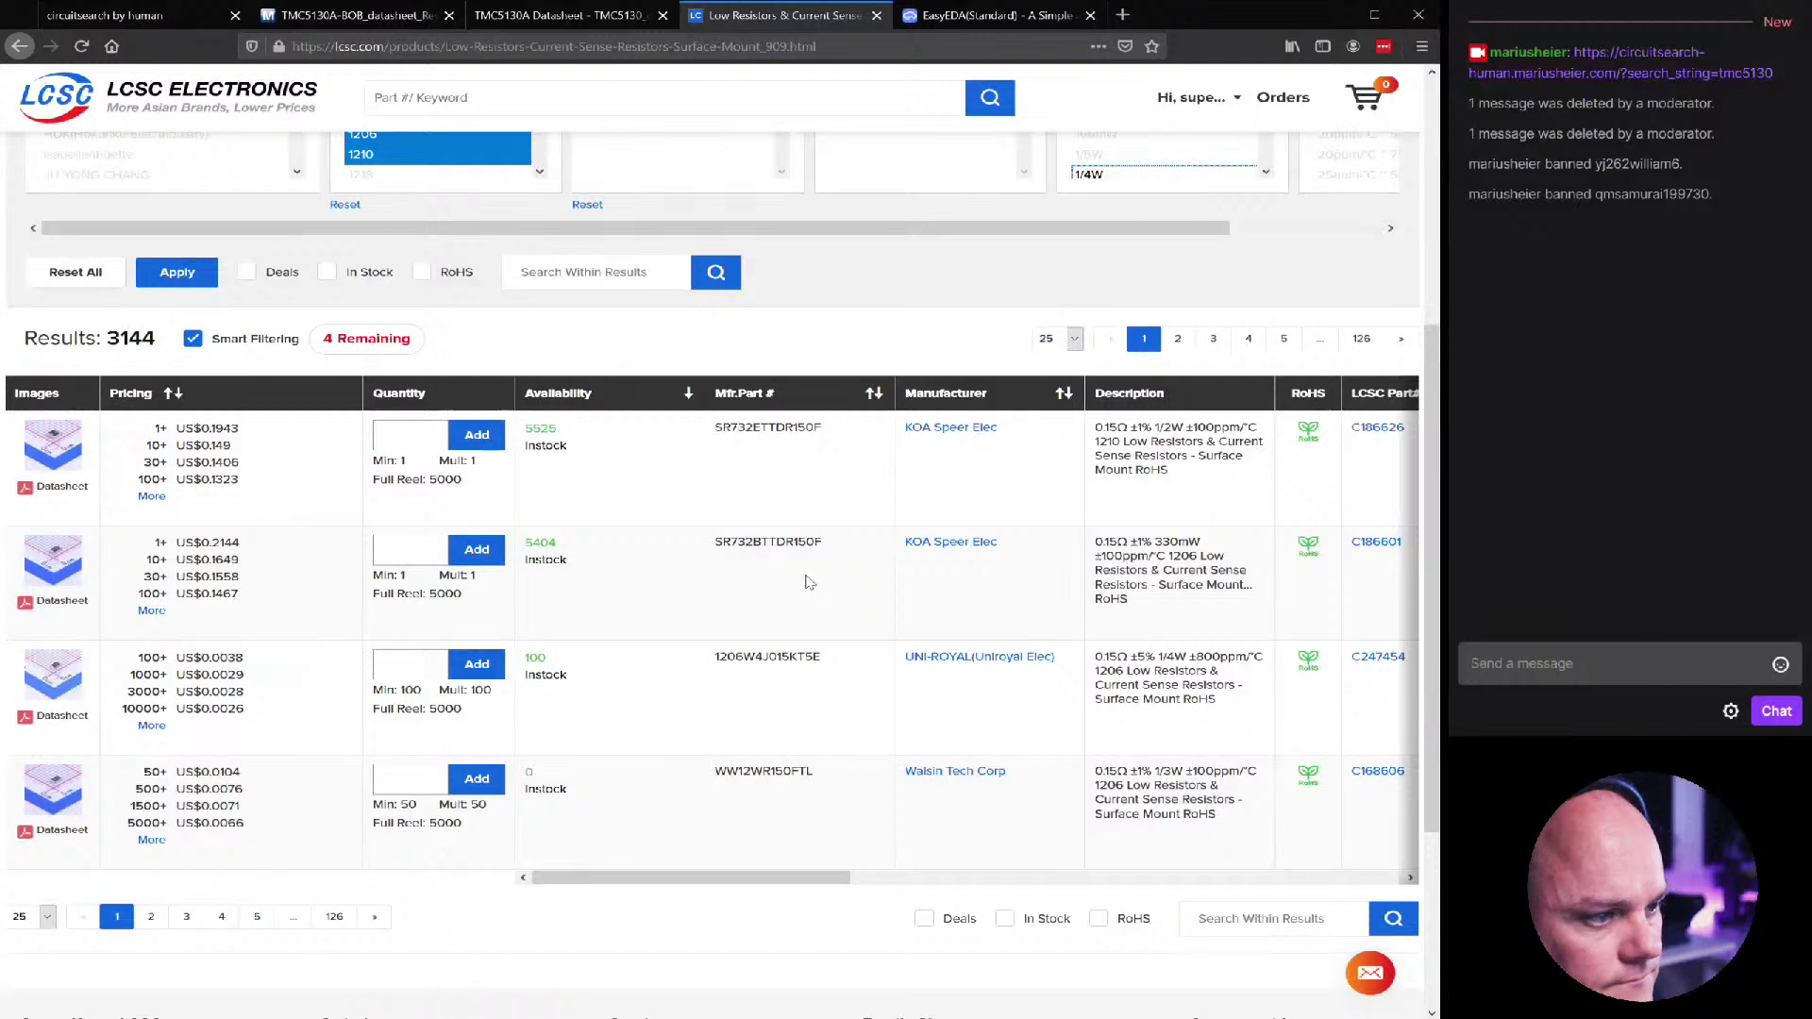
# Copy LCSC part number C186601 of the 1206 KOA Speer resistor and look it up in EasyEDA's LCSC Electronics library
pyautogui.doubleClick(1387, 543)
pyautogui.hotkey('ctrl', 'c')
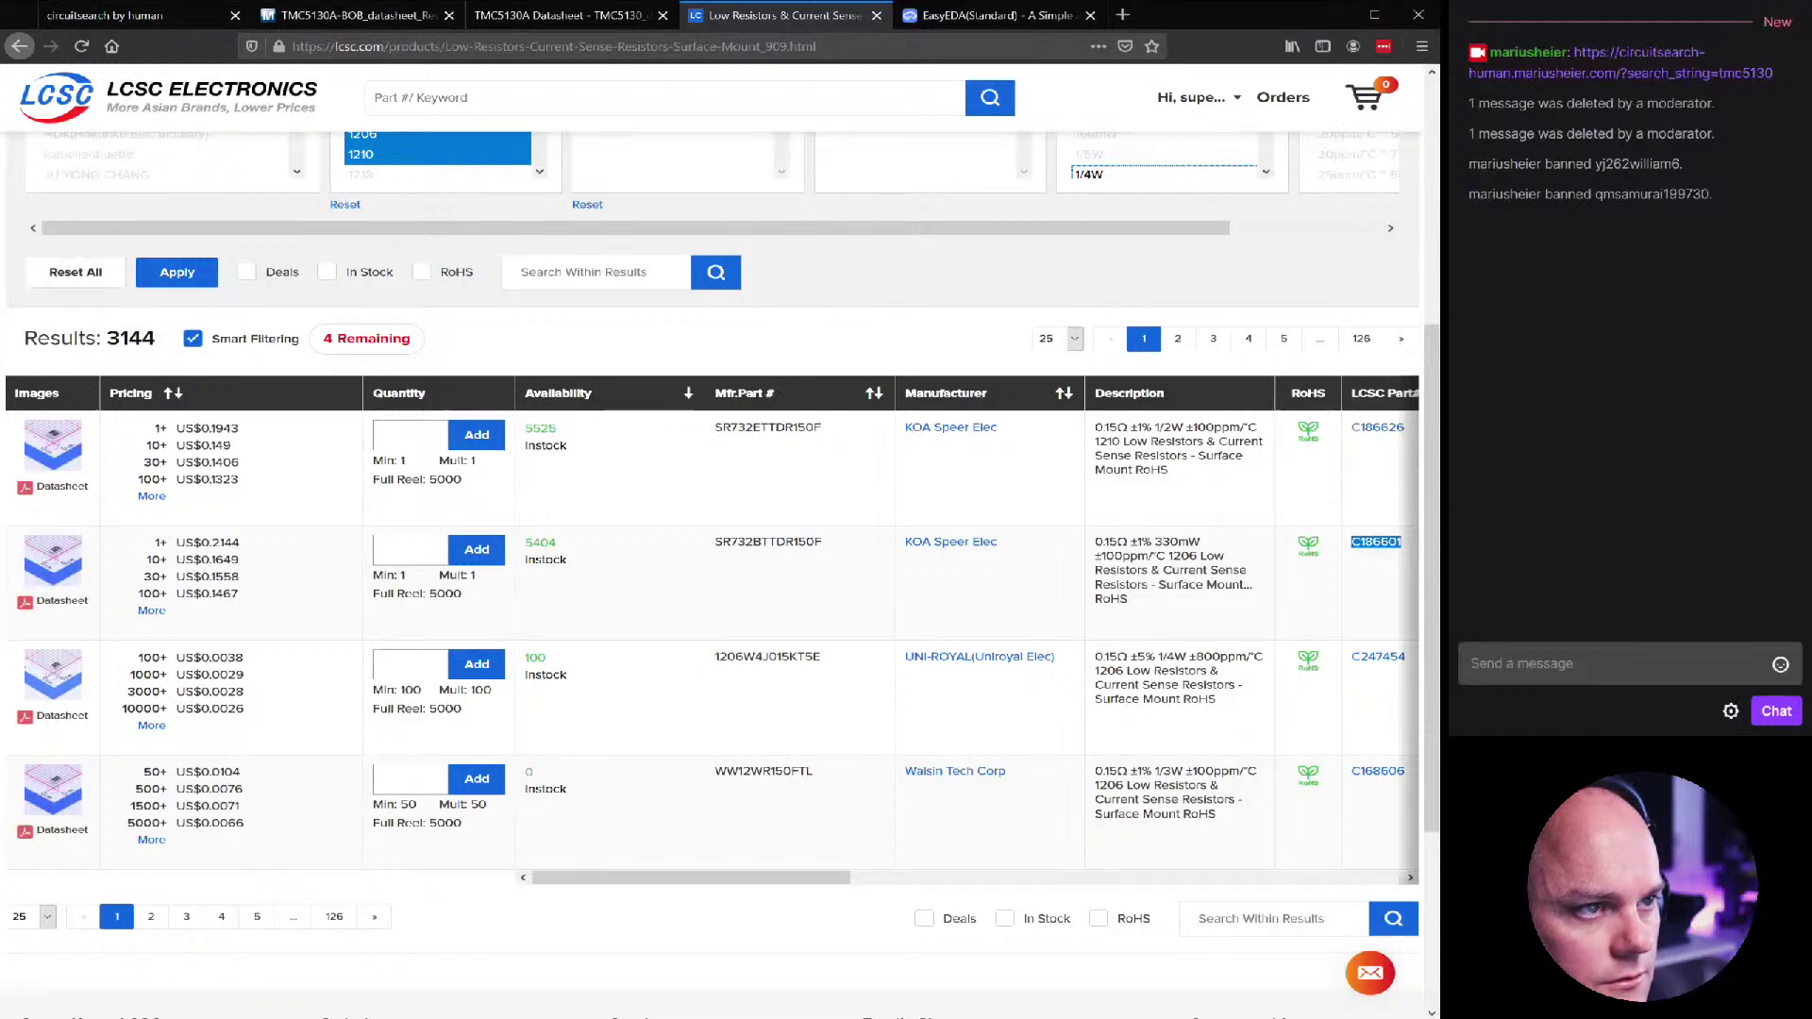
pyautogui.click(963, 25)
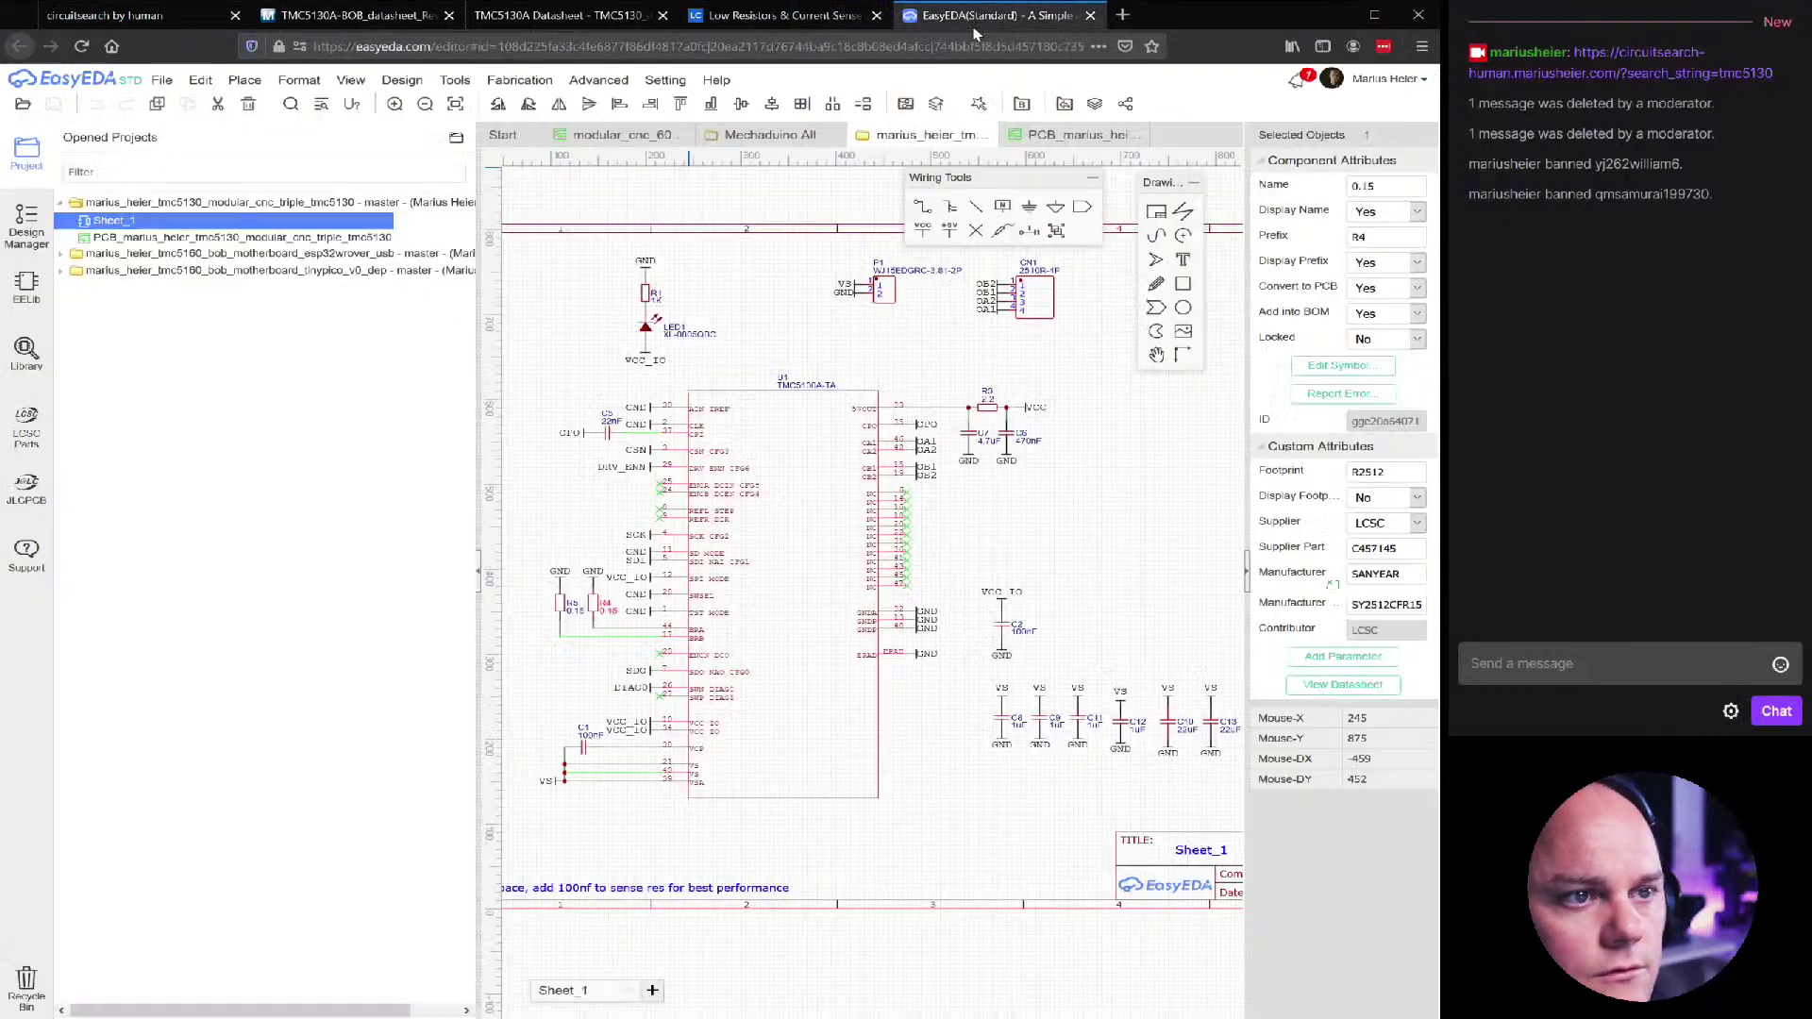
pyautogui.click(27, 359)
pyautogui.hotkey('ctrl', 'v')
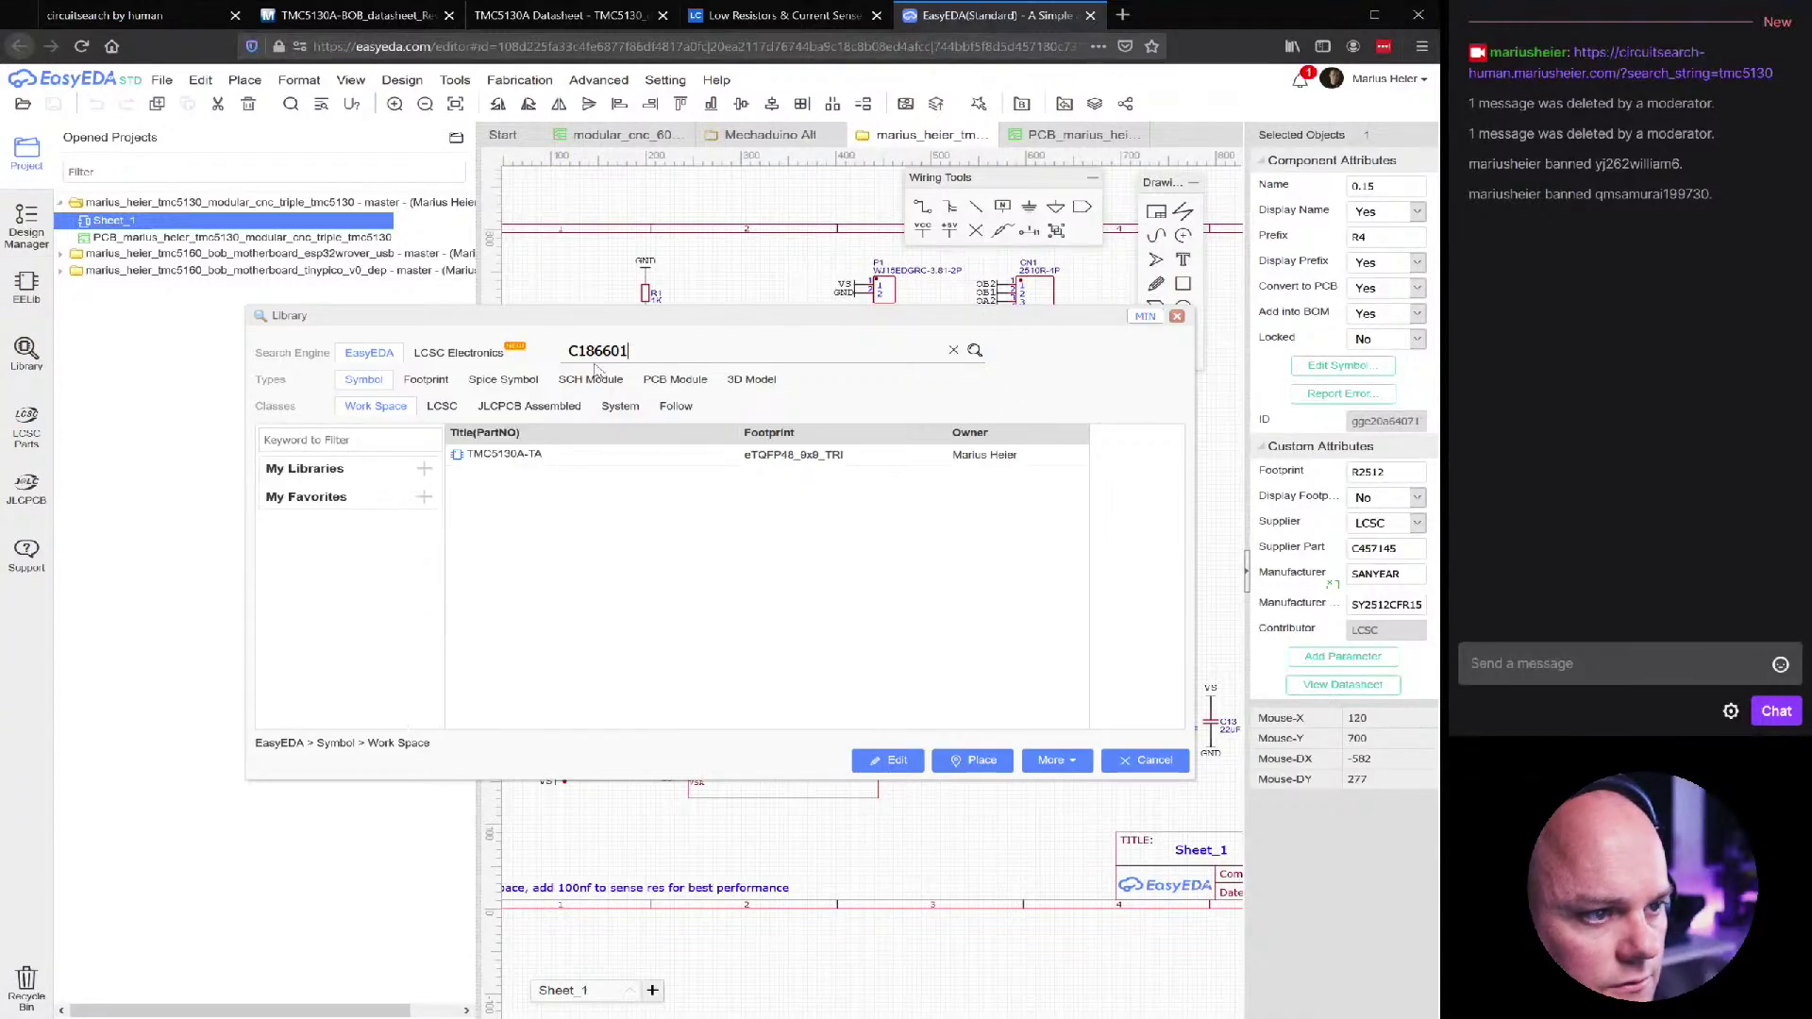
pyautogui.click(477, 353)
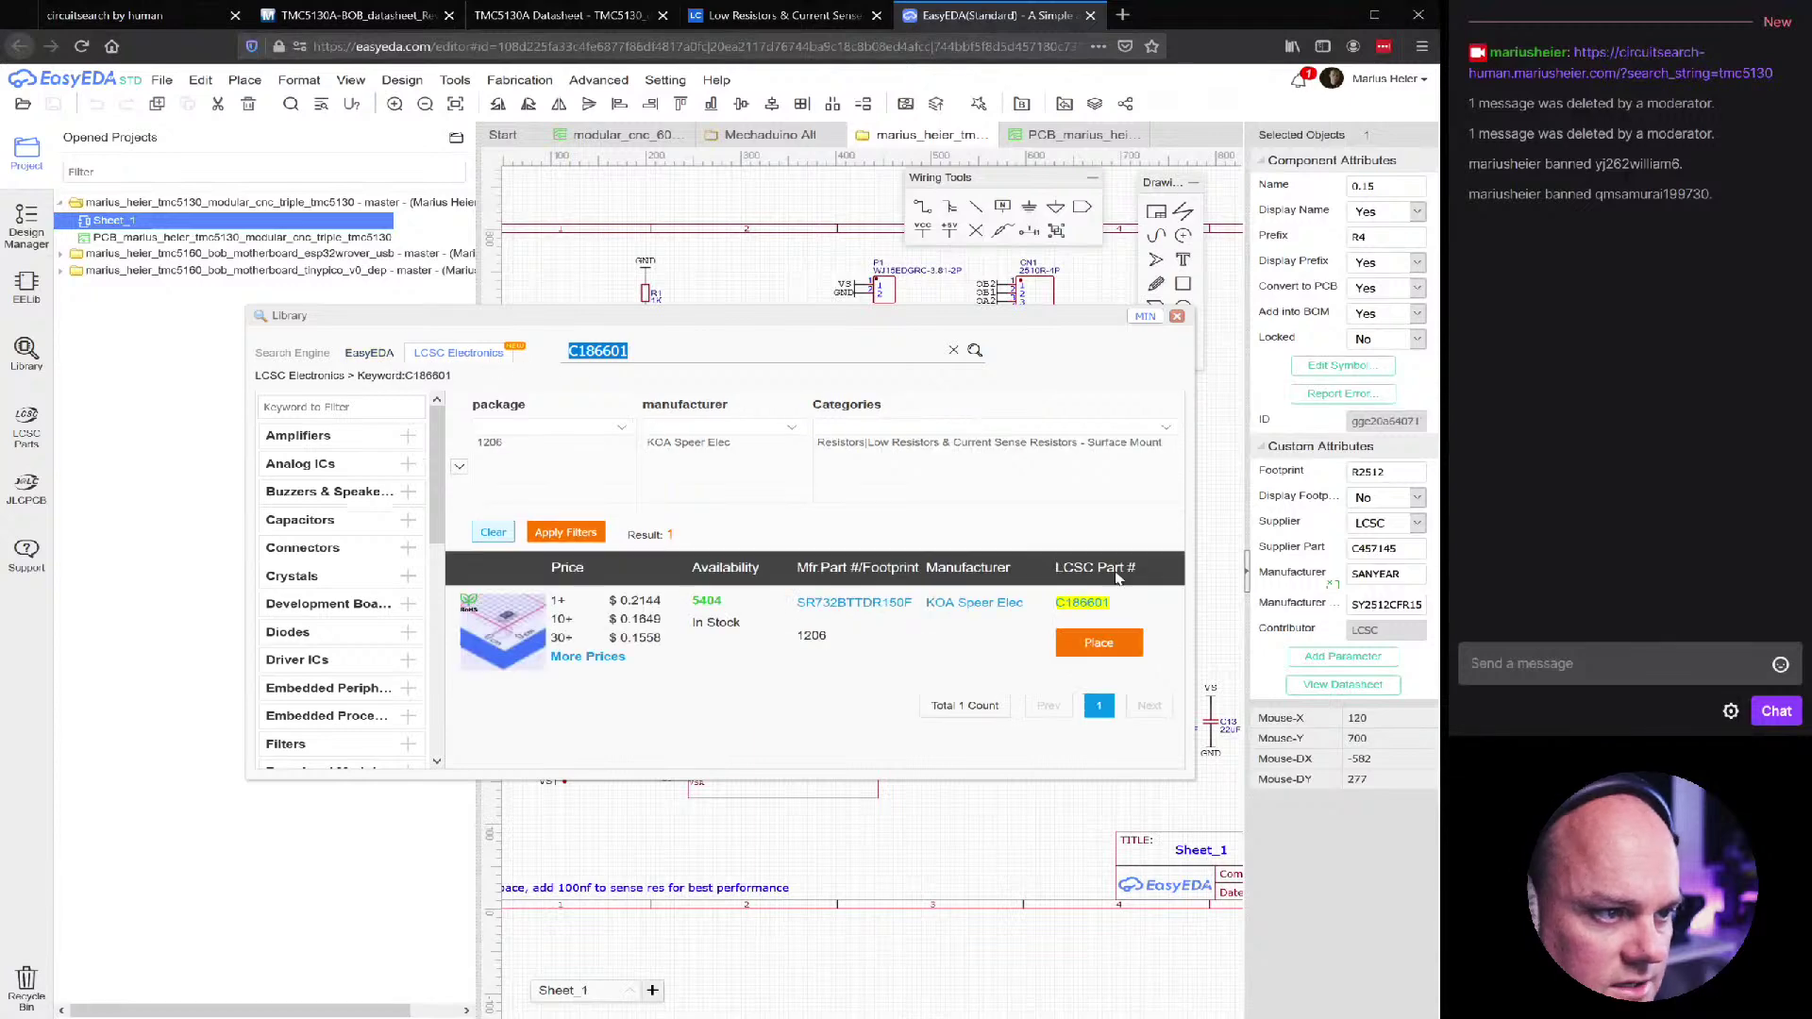
# Place two vertical C186601 0.15 Ω resistors on the schematic beside the existing sense resistors R5 and R4
pyautogui.click(1118, 644)
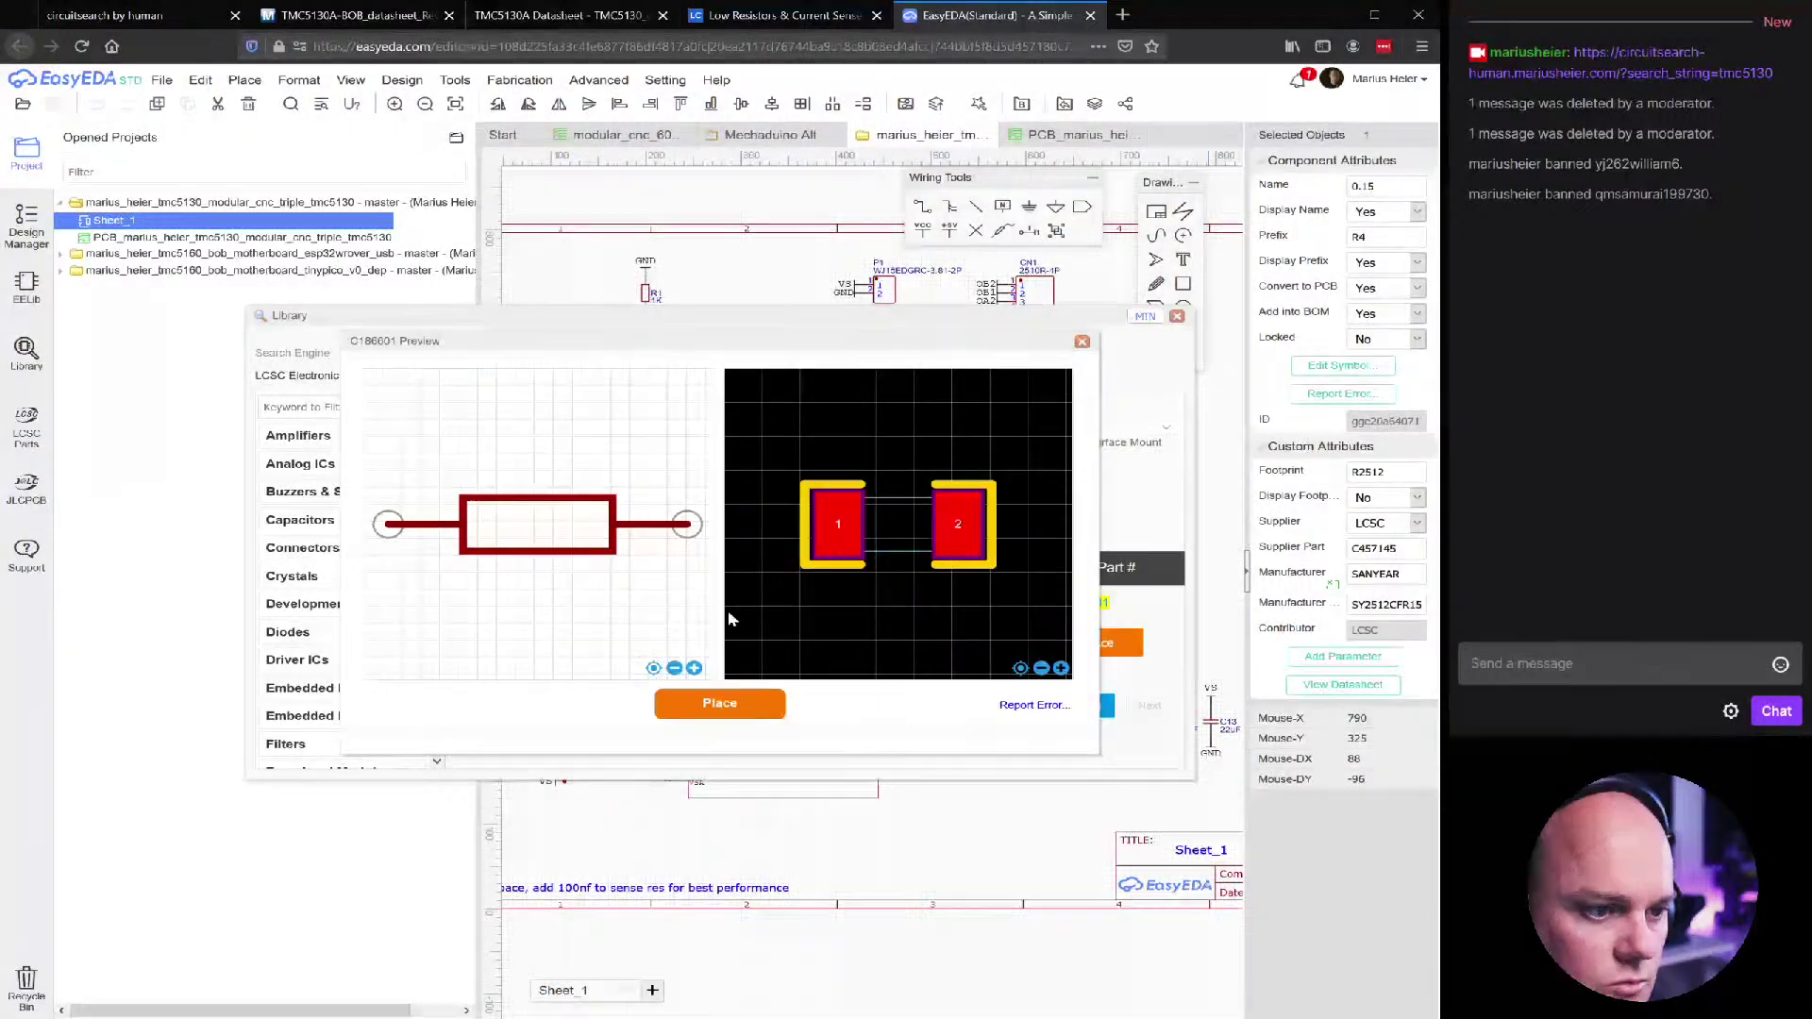
pyautogui.click(722, 701)
pyautogui.scroll(3, 522, 640)
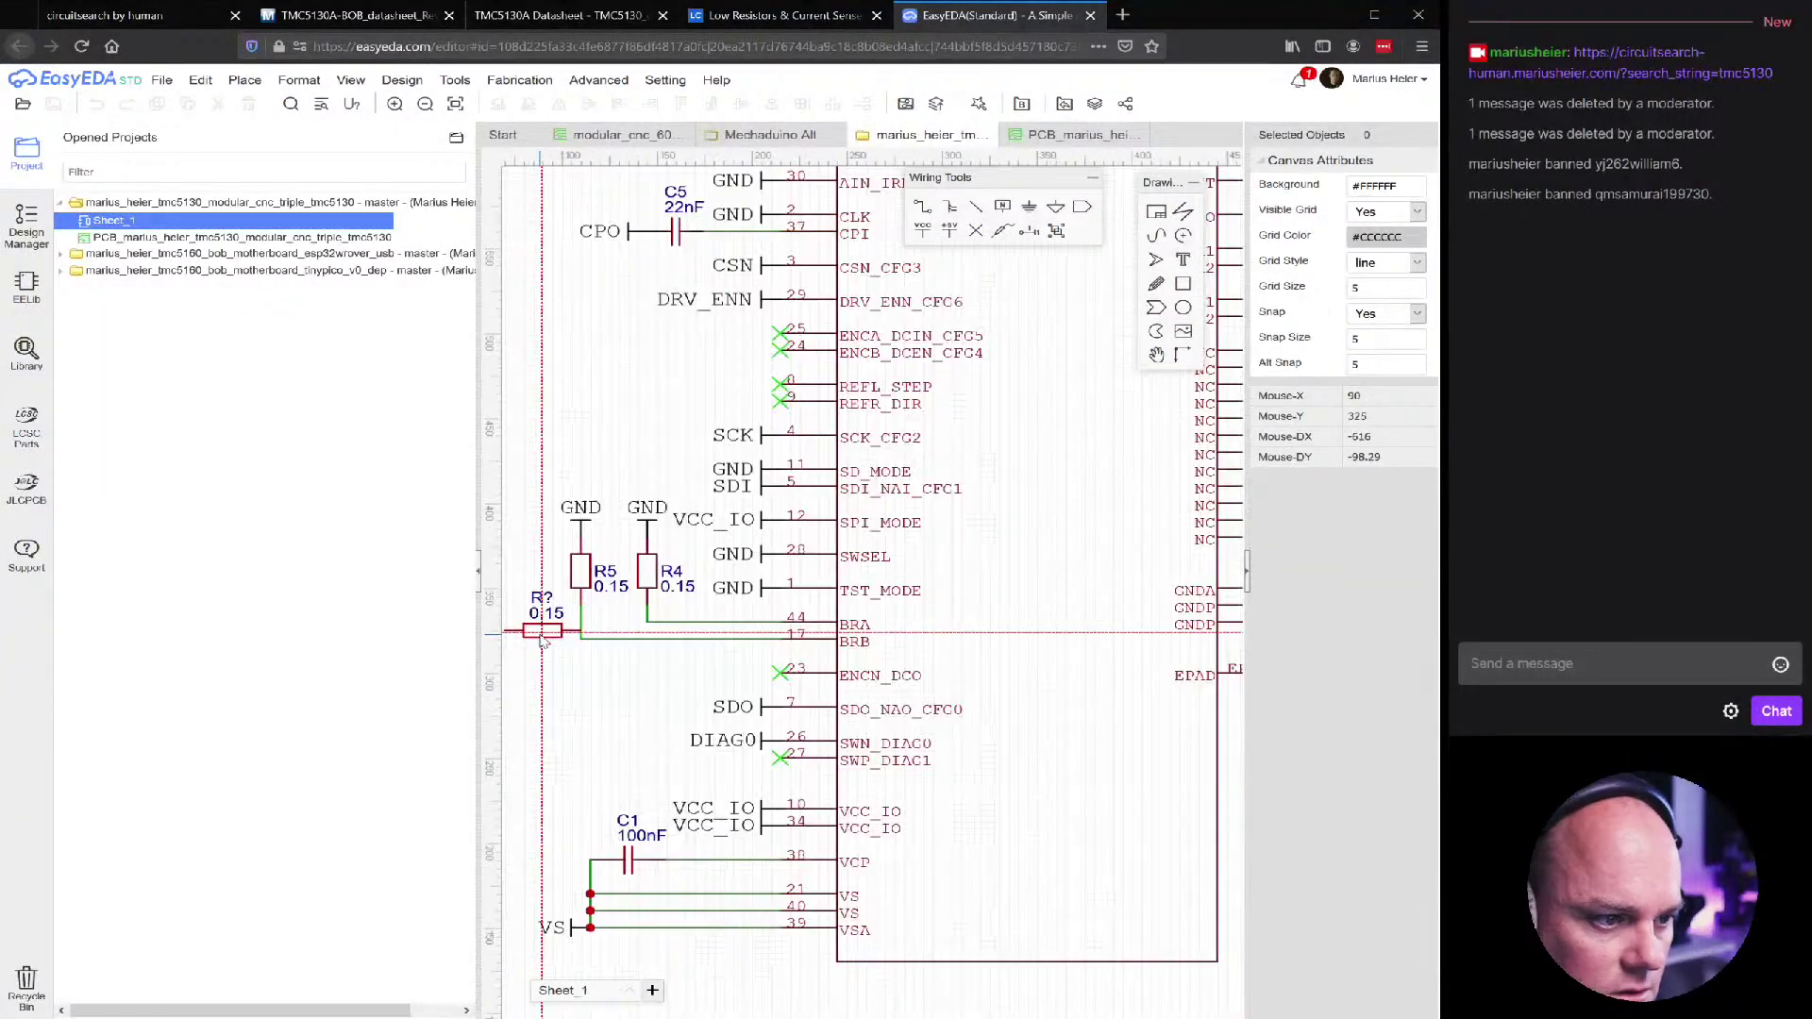
pyautogui.press('space')
pyautogui.click(634, 573)
pyautogui.click(701, 573)
pyautogui.press('Escape')
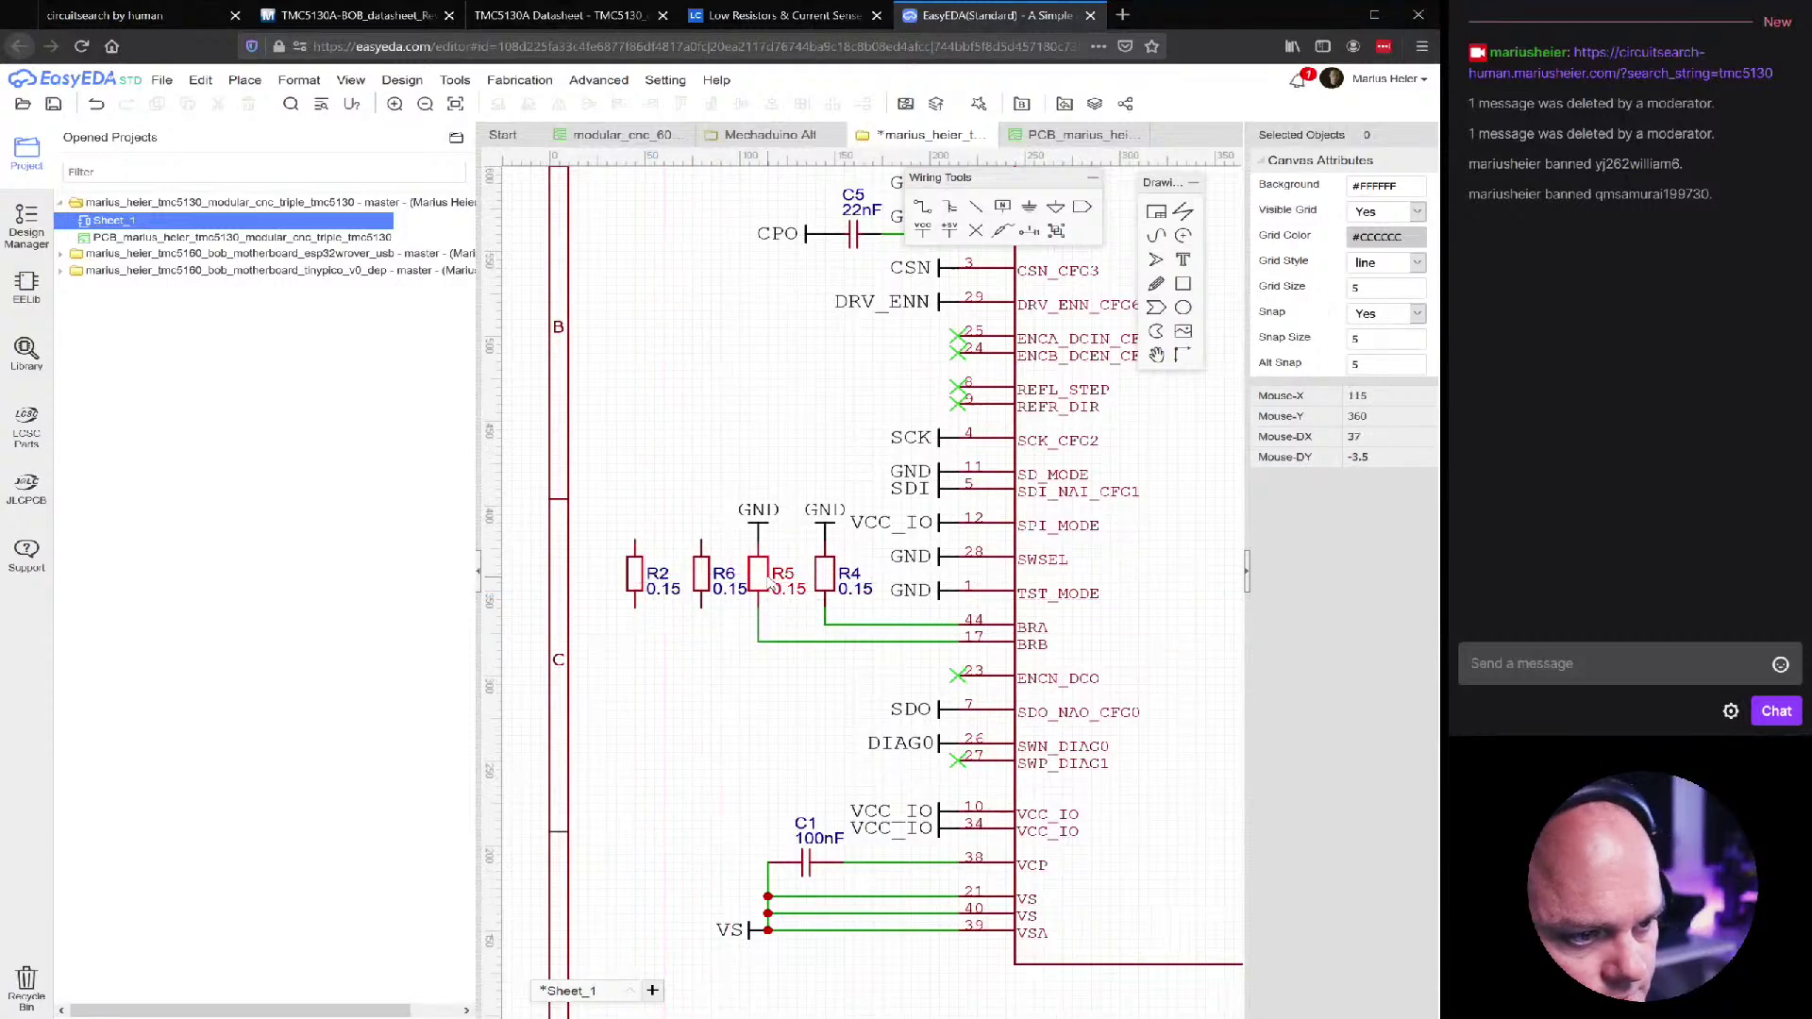
# Delete sense resistors R5 and R4, put R2 and R6 in their places on the BRB and BRA lines, and save the schematic
pyautogui.click(758, 573)
pyautogui.press('Delete')
pyautogui.click(823, 585)
pyautogui.moveTo(719, 592); pyautogui.dragTo(826, 573)
pyautogui.click(637, 571)
pyautogui.moveTo(637, 571); pyautogui.dragTo(761, 572)
pyautogui.click(660, 621)
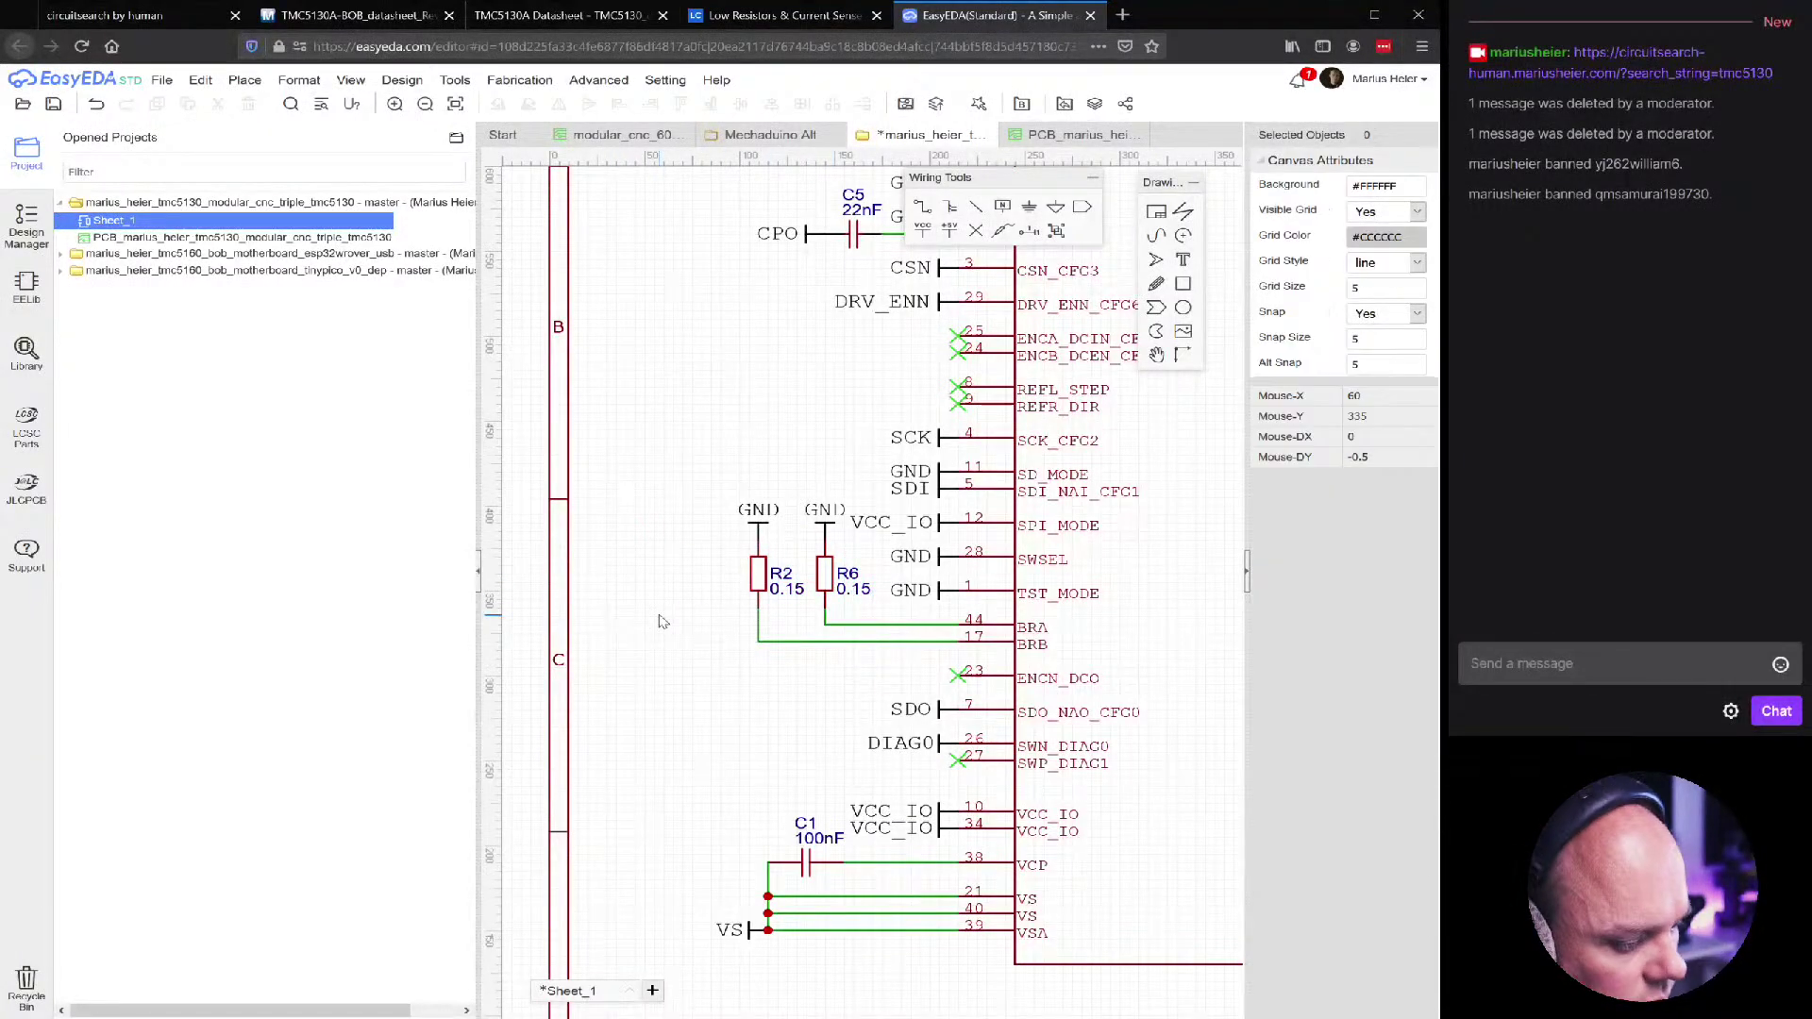
pyautogui.hotkey('ctrl', 's')
pyautogui.press('k')
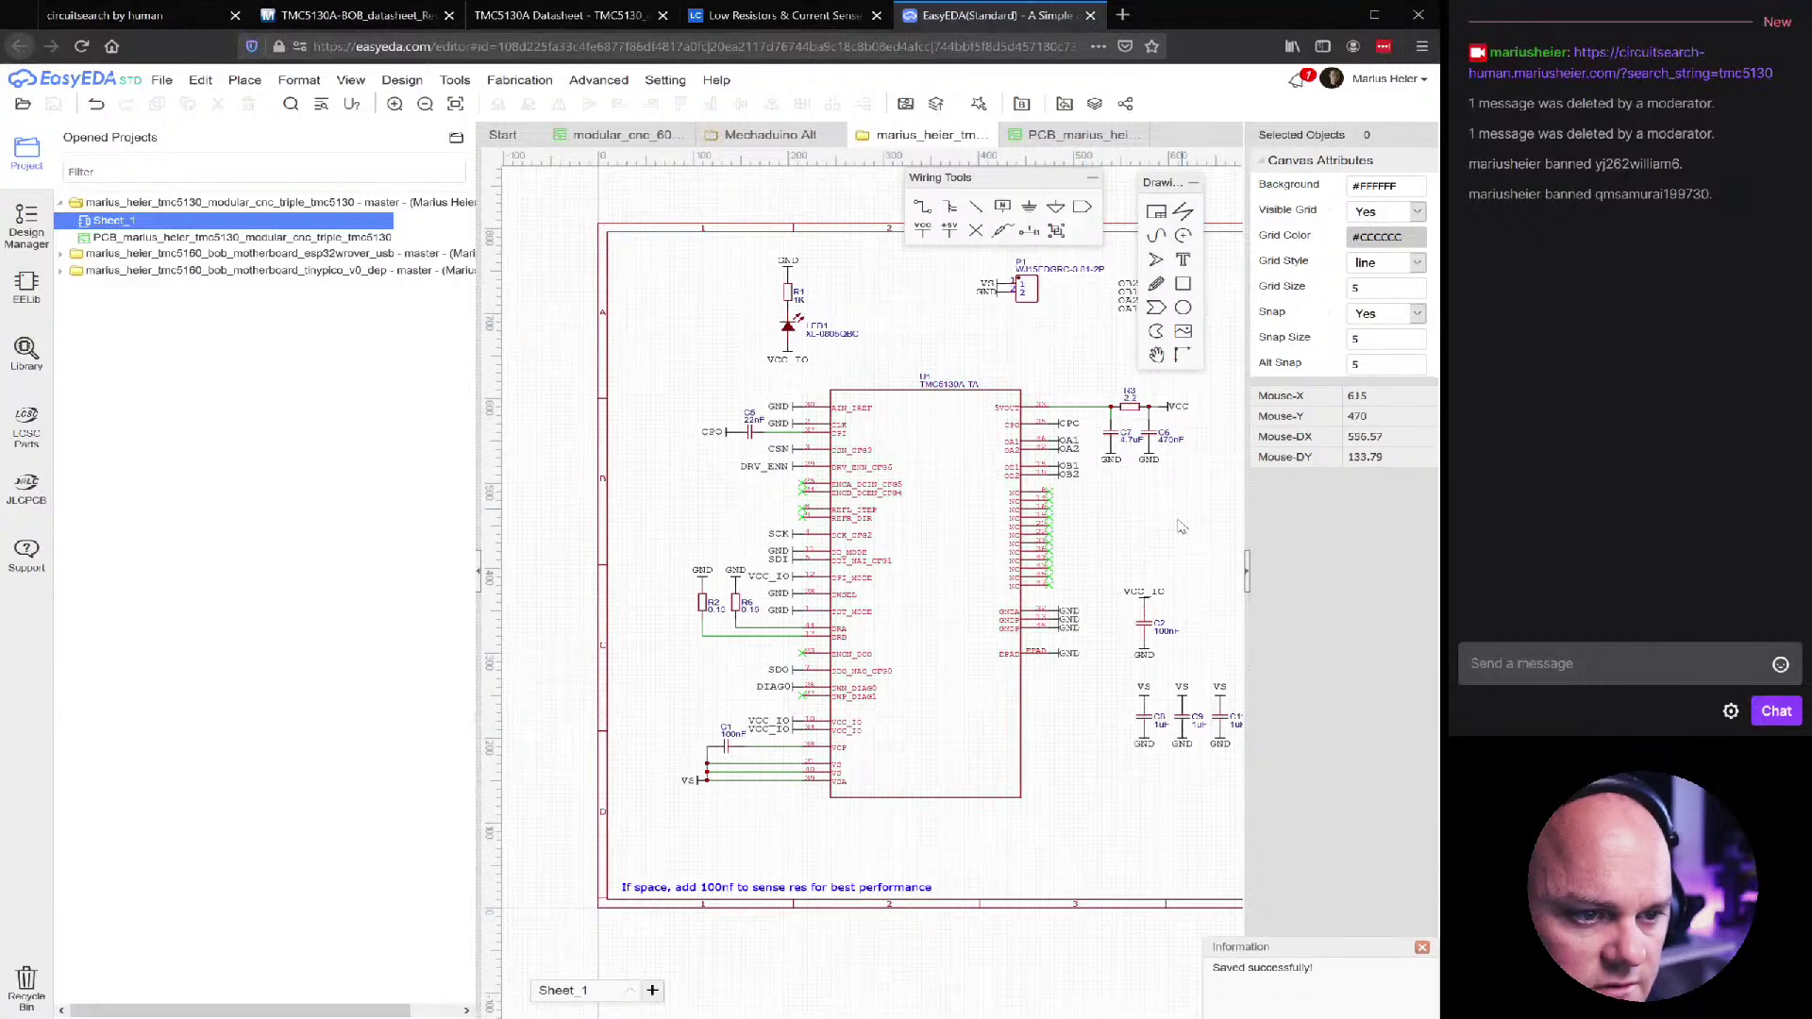
pyautogui.moveTo(1185, 515); pyautogui.dragTo(1071, 578, button='right')
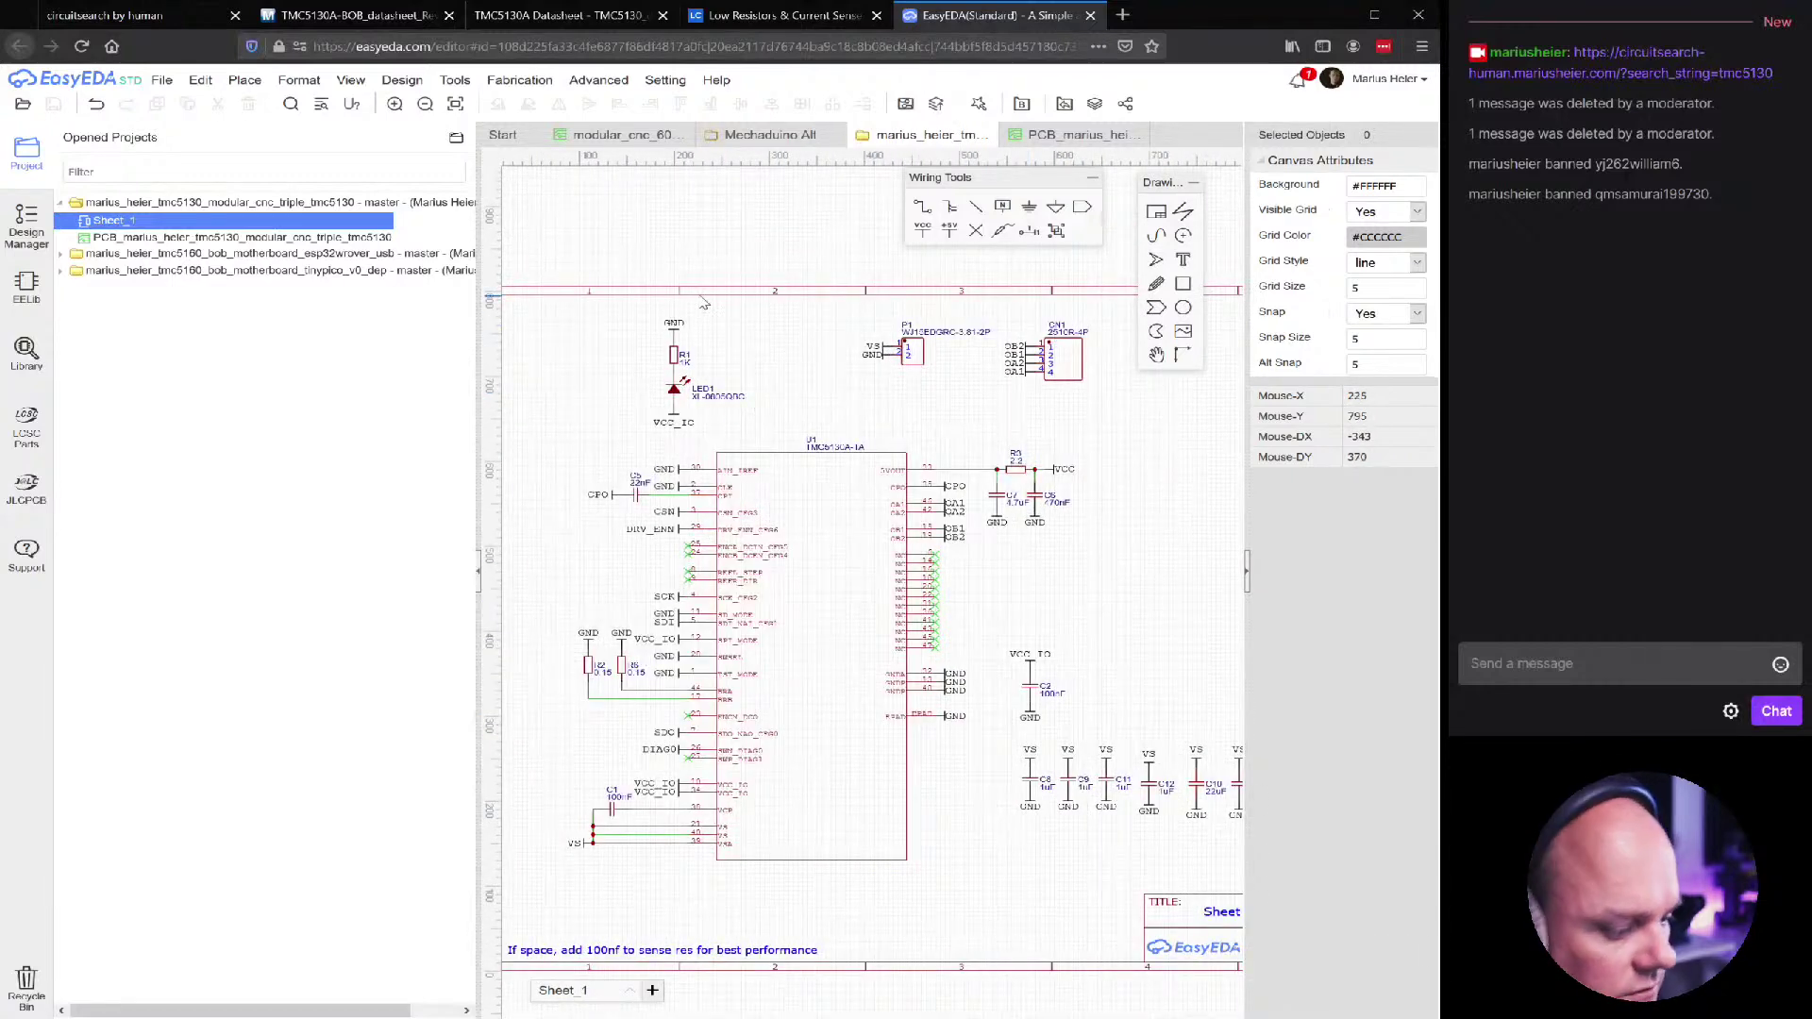
pyautogui.hotkey('ctrl', 's')
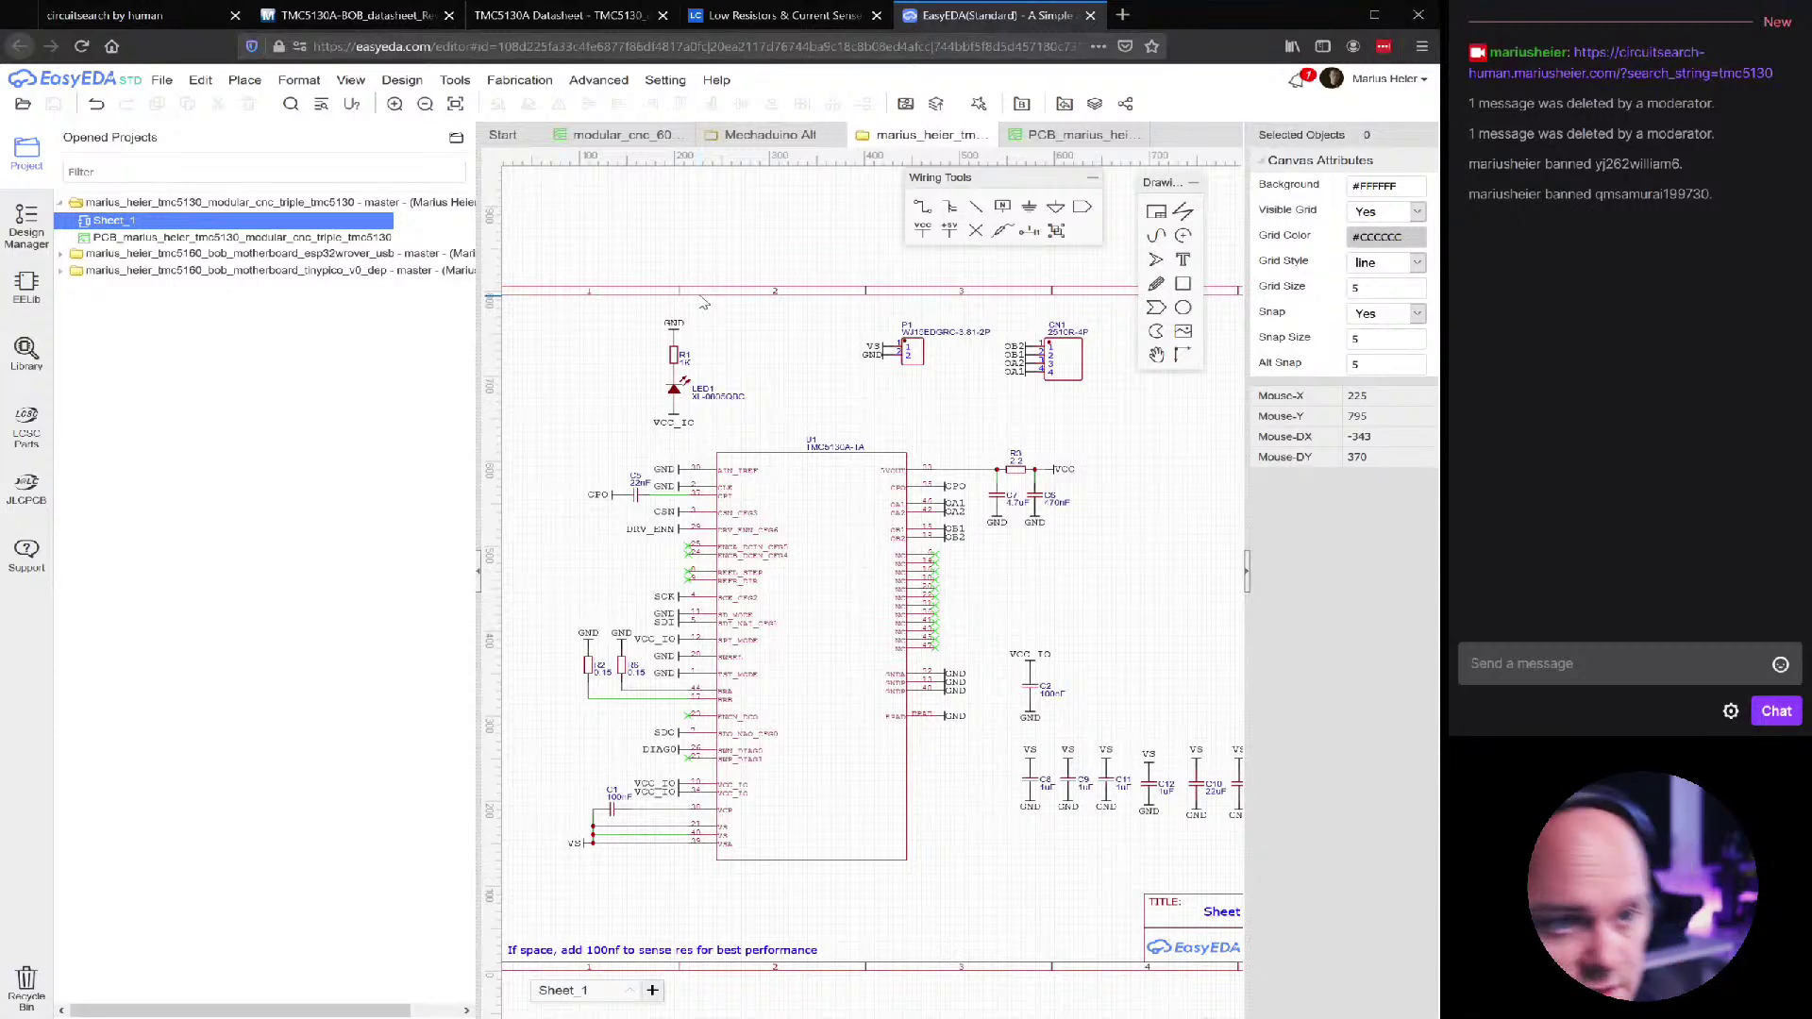
# Update the PCB from the schematic without checking nets, apply the component and net changes, and leave the design rules as they are
pyautogui.click(519, 80)
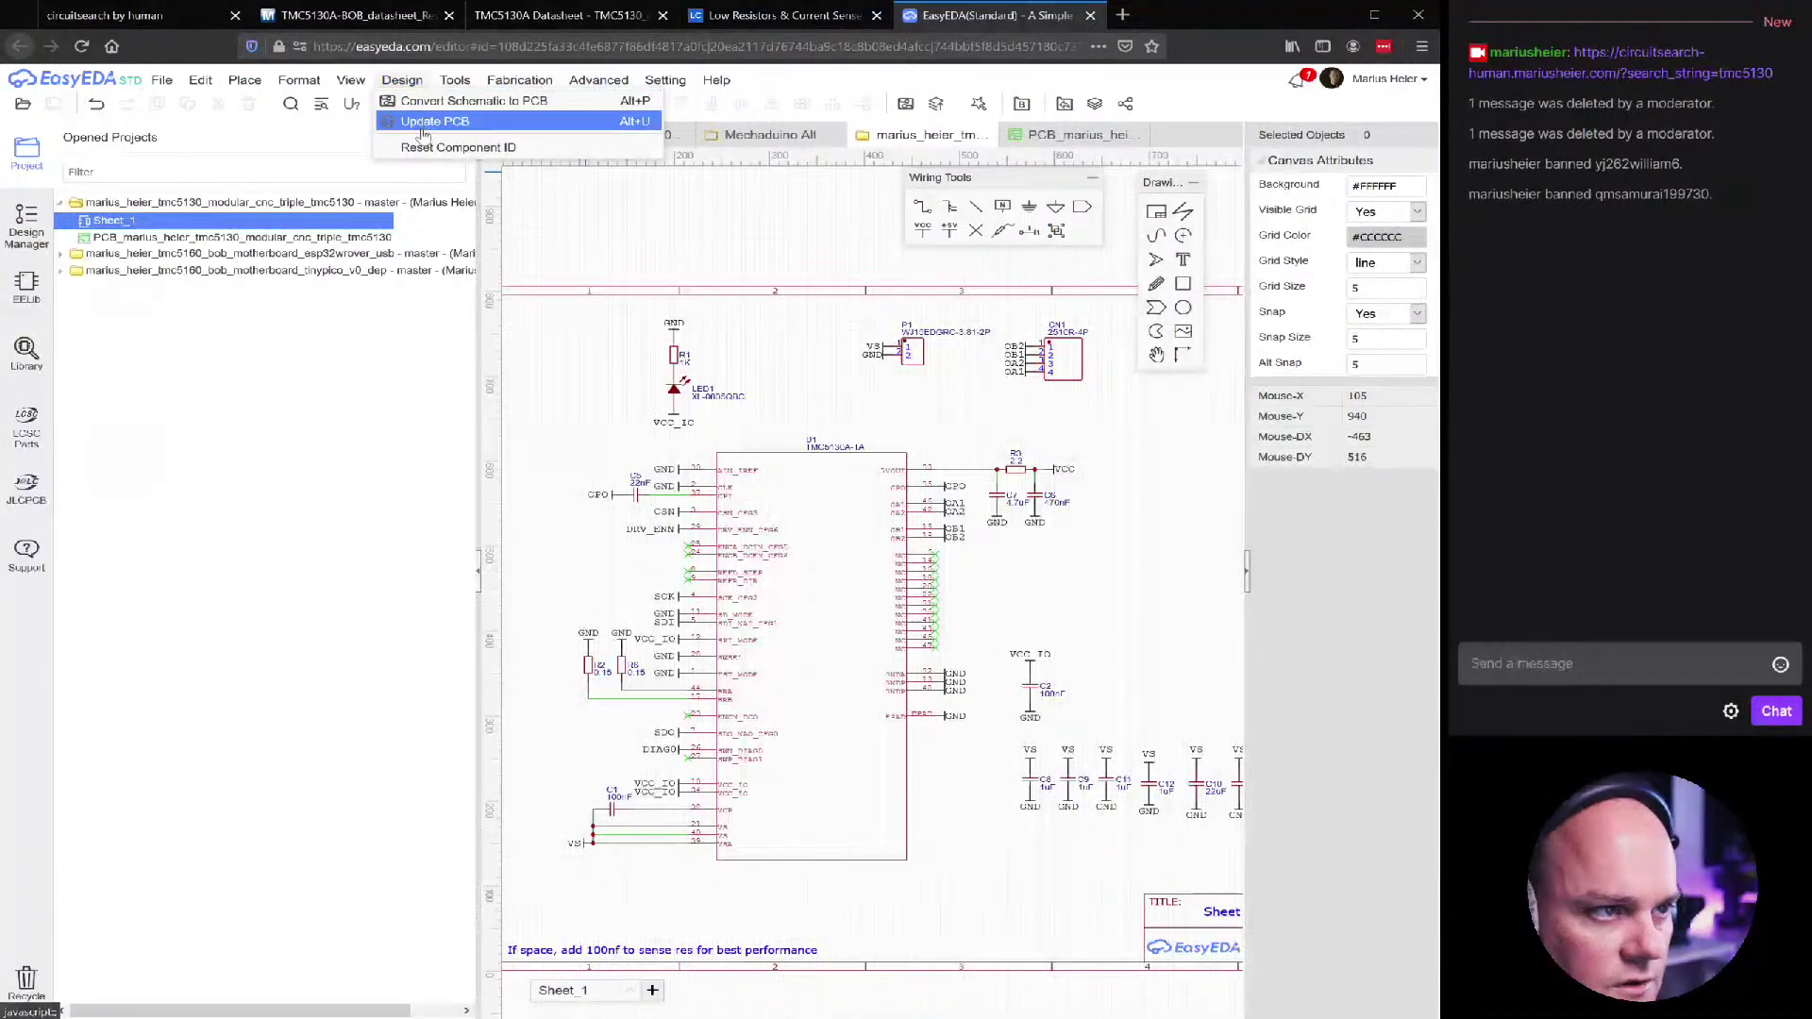
pyautogui.click(429, 117)
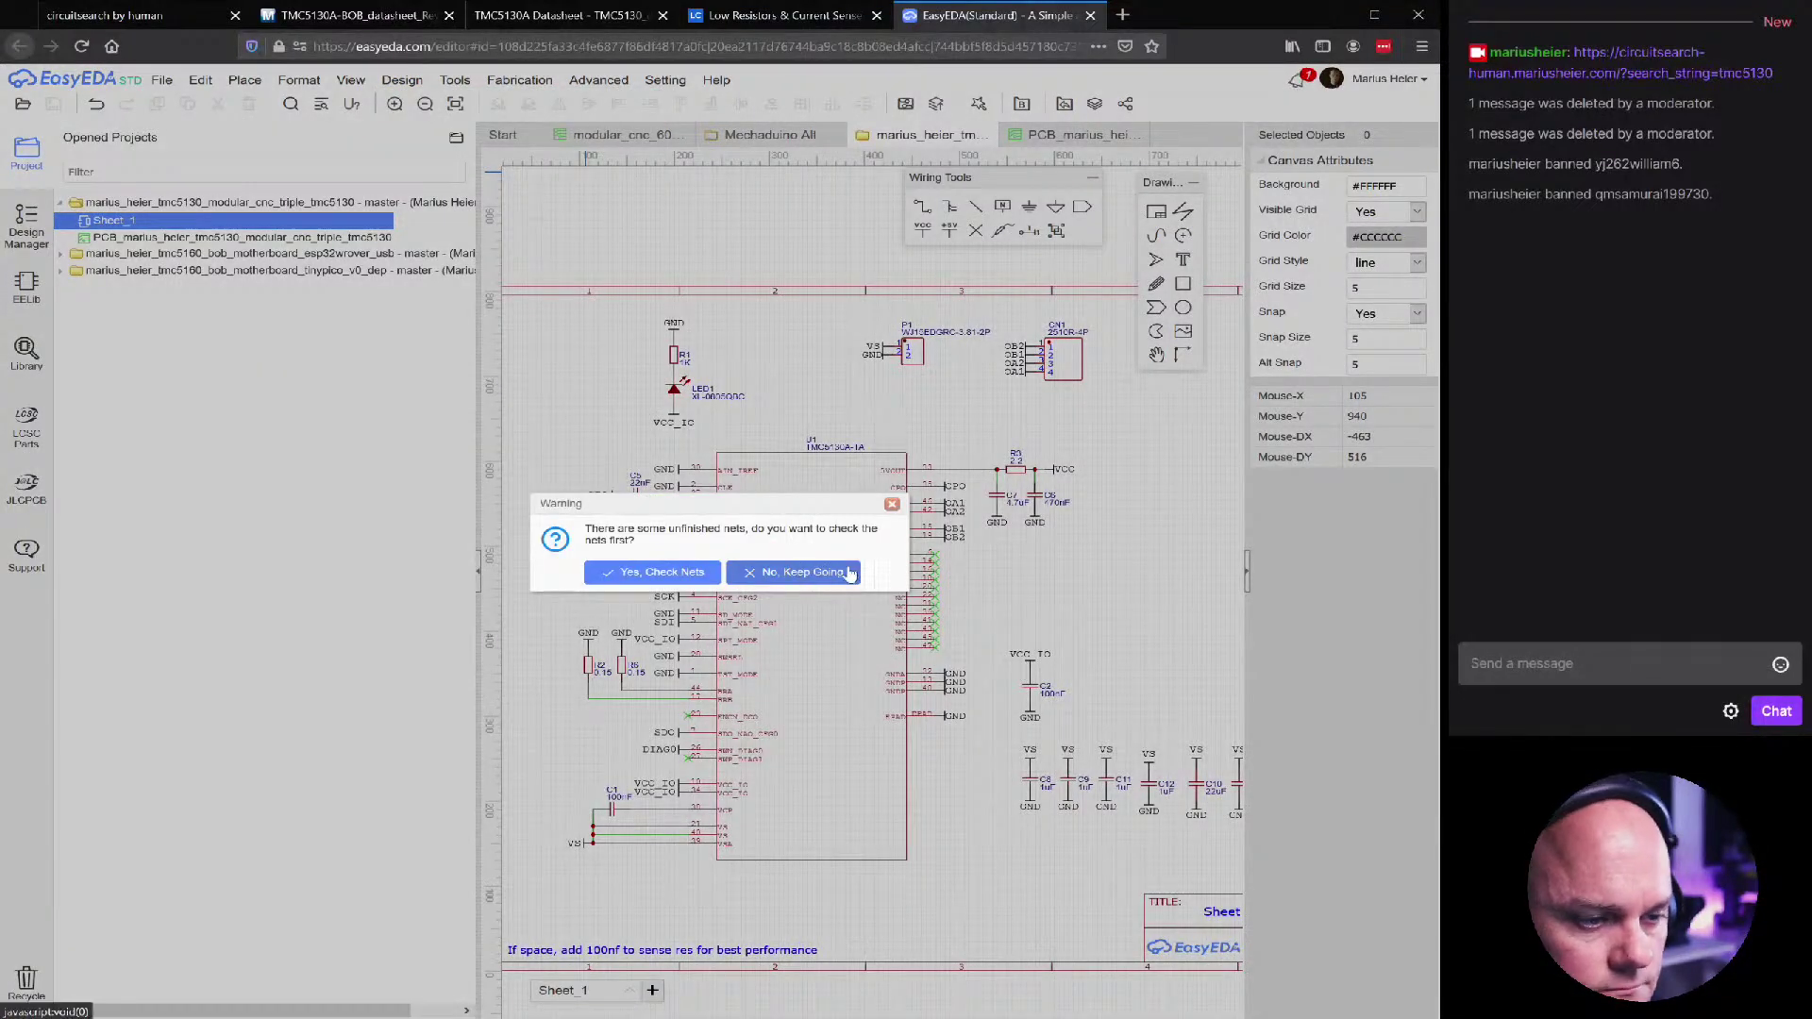
pyautogui.click(802, 572)
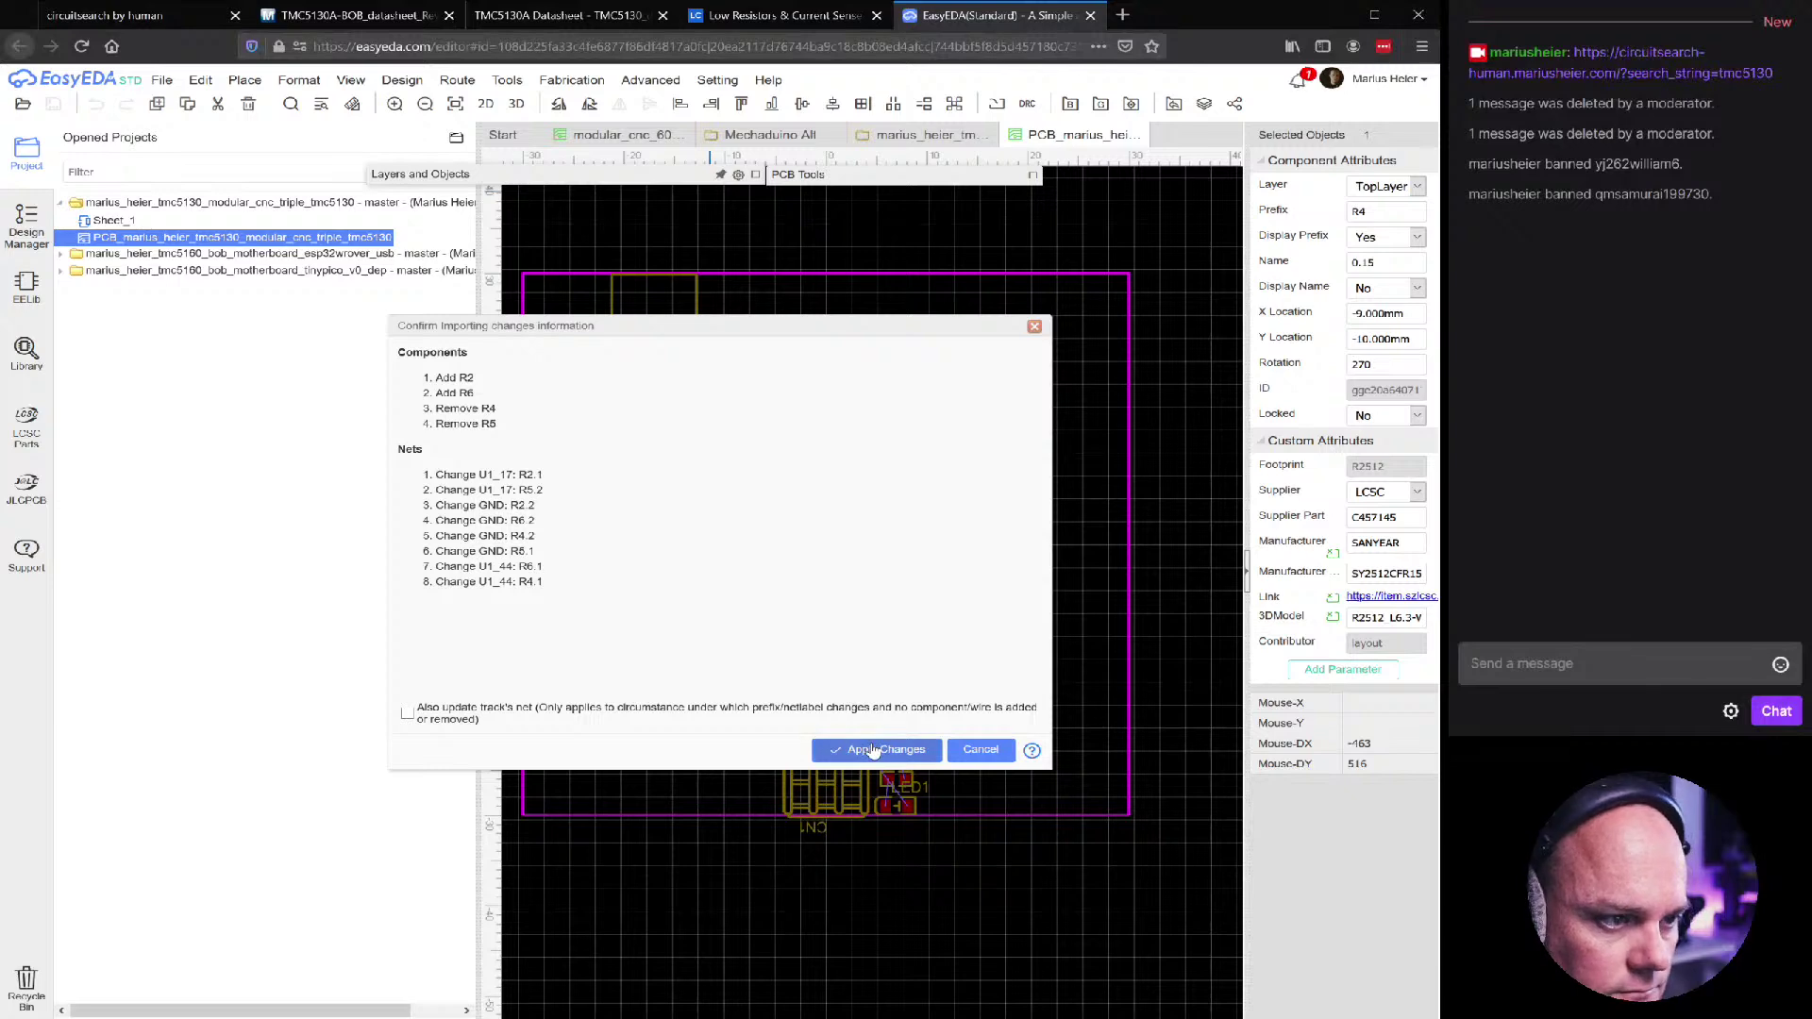
pyautogui.click(873, 750)
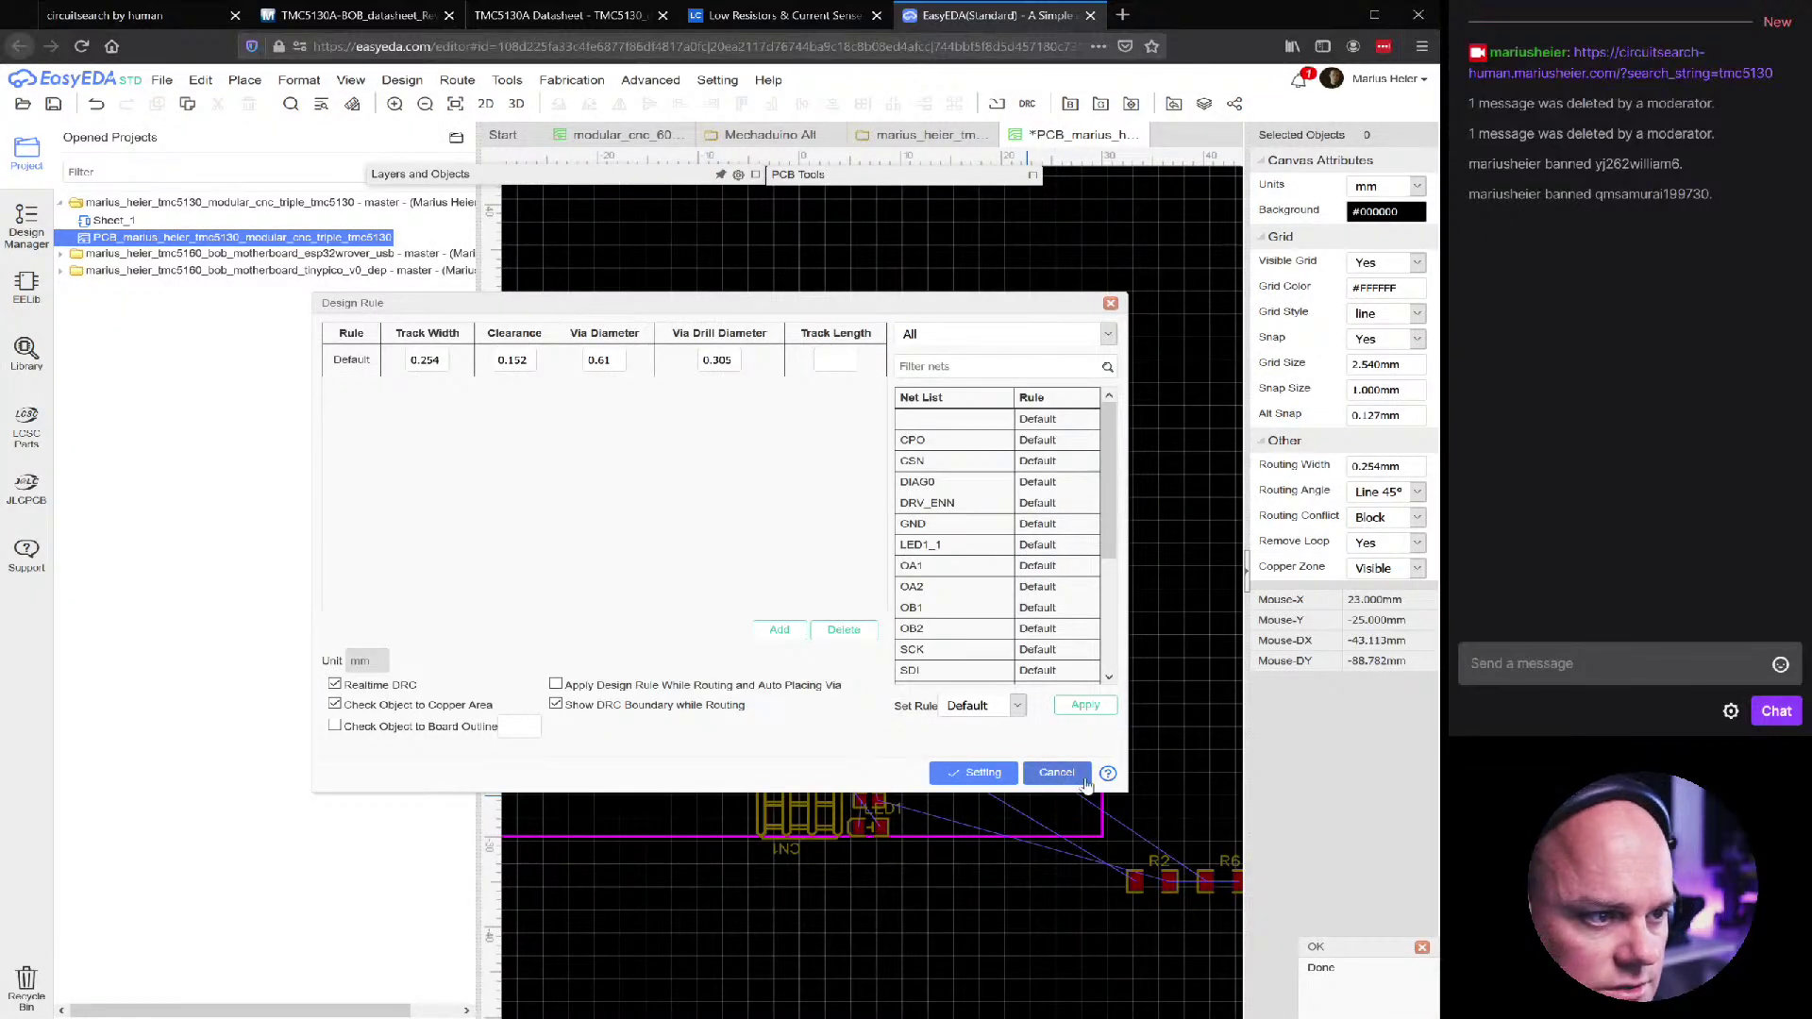
pyautogui.click(1064, 778)
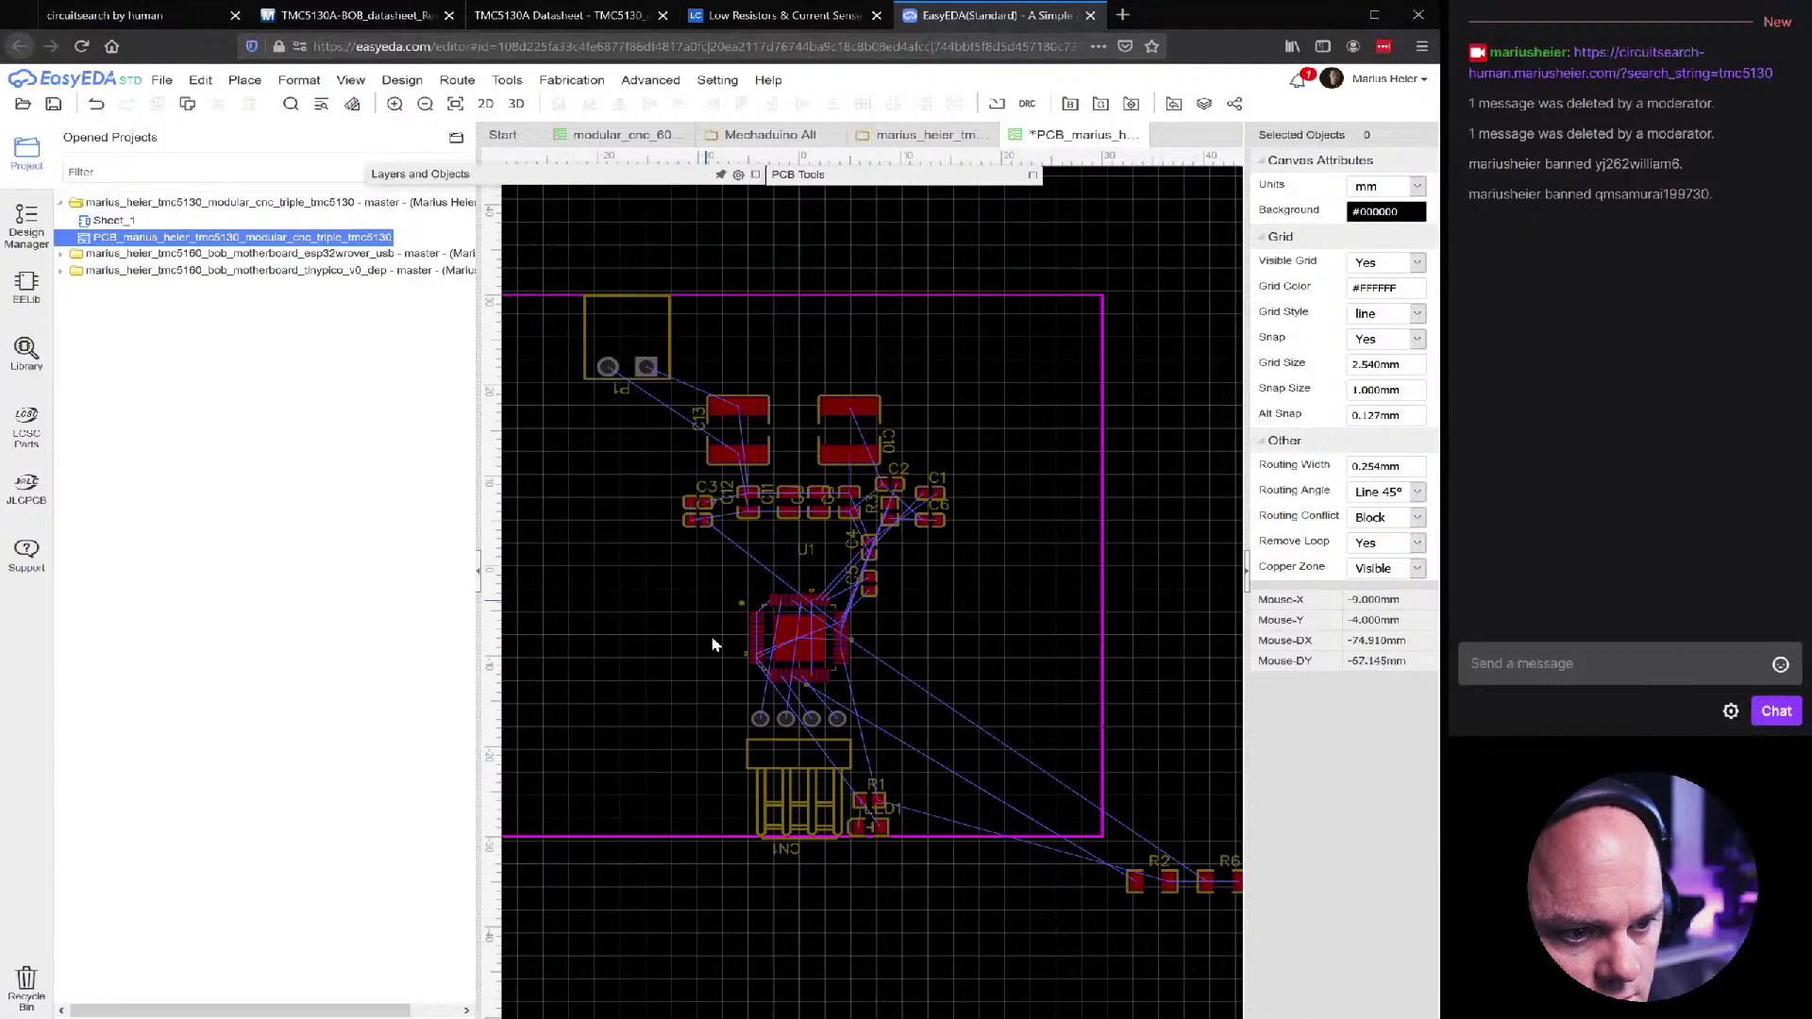
# Move R2 and R6 onto the board beside CN1's pads, one below the other, with R6 at X 8 mm, Y -16 mm
pyautogui.moveTo(1137, 882); pyautogui.dragTo(861, 694)
pyautogui.moveTo(1203, 901); pyautogui.dragTo(854, 720)
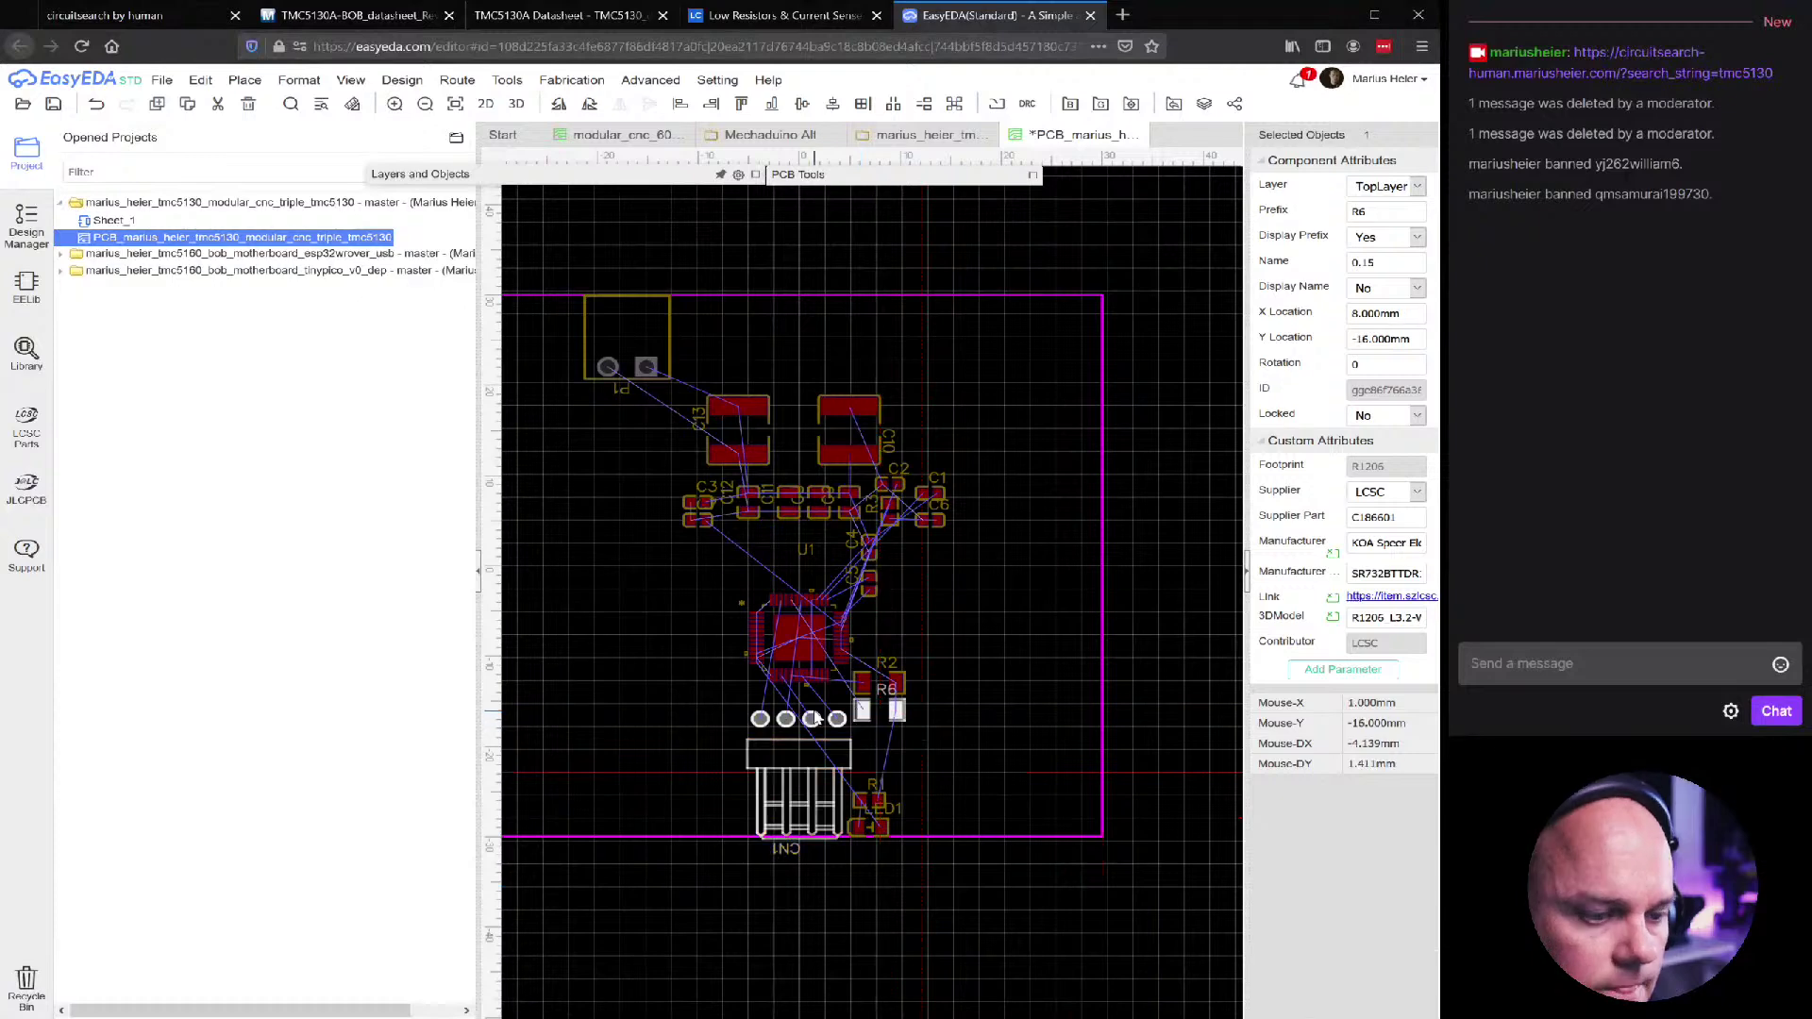
# Examine how the coil output and sense resistor pins around U1 line up with connector CN1's four pads
pyautogui.scroll(5, 815, 713)
pyautogui.scroll(4, 736, 630)
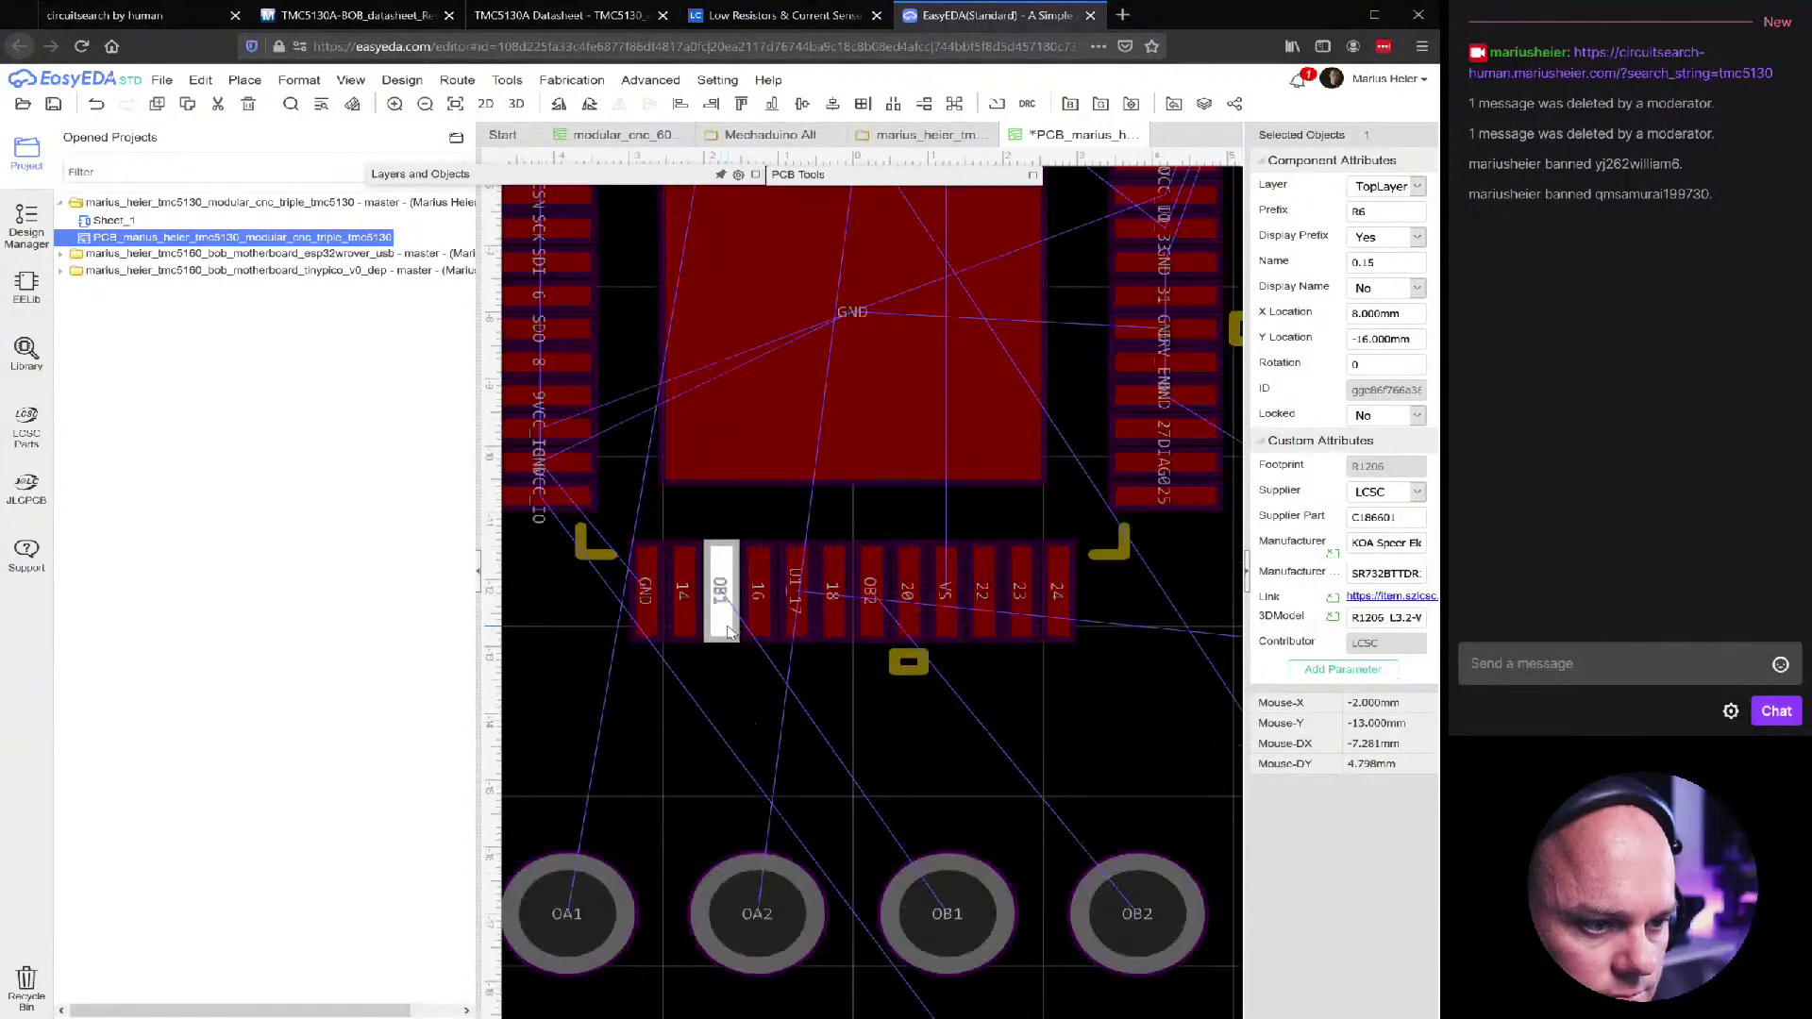
pyautogui.scroll(-2, 775, 591)
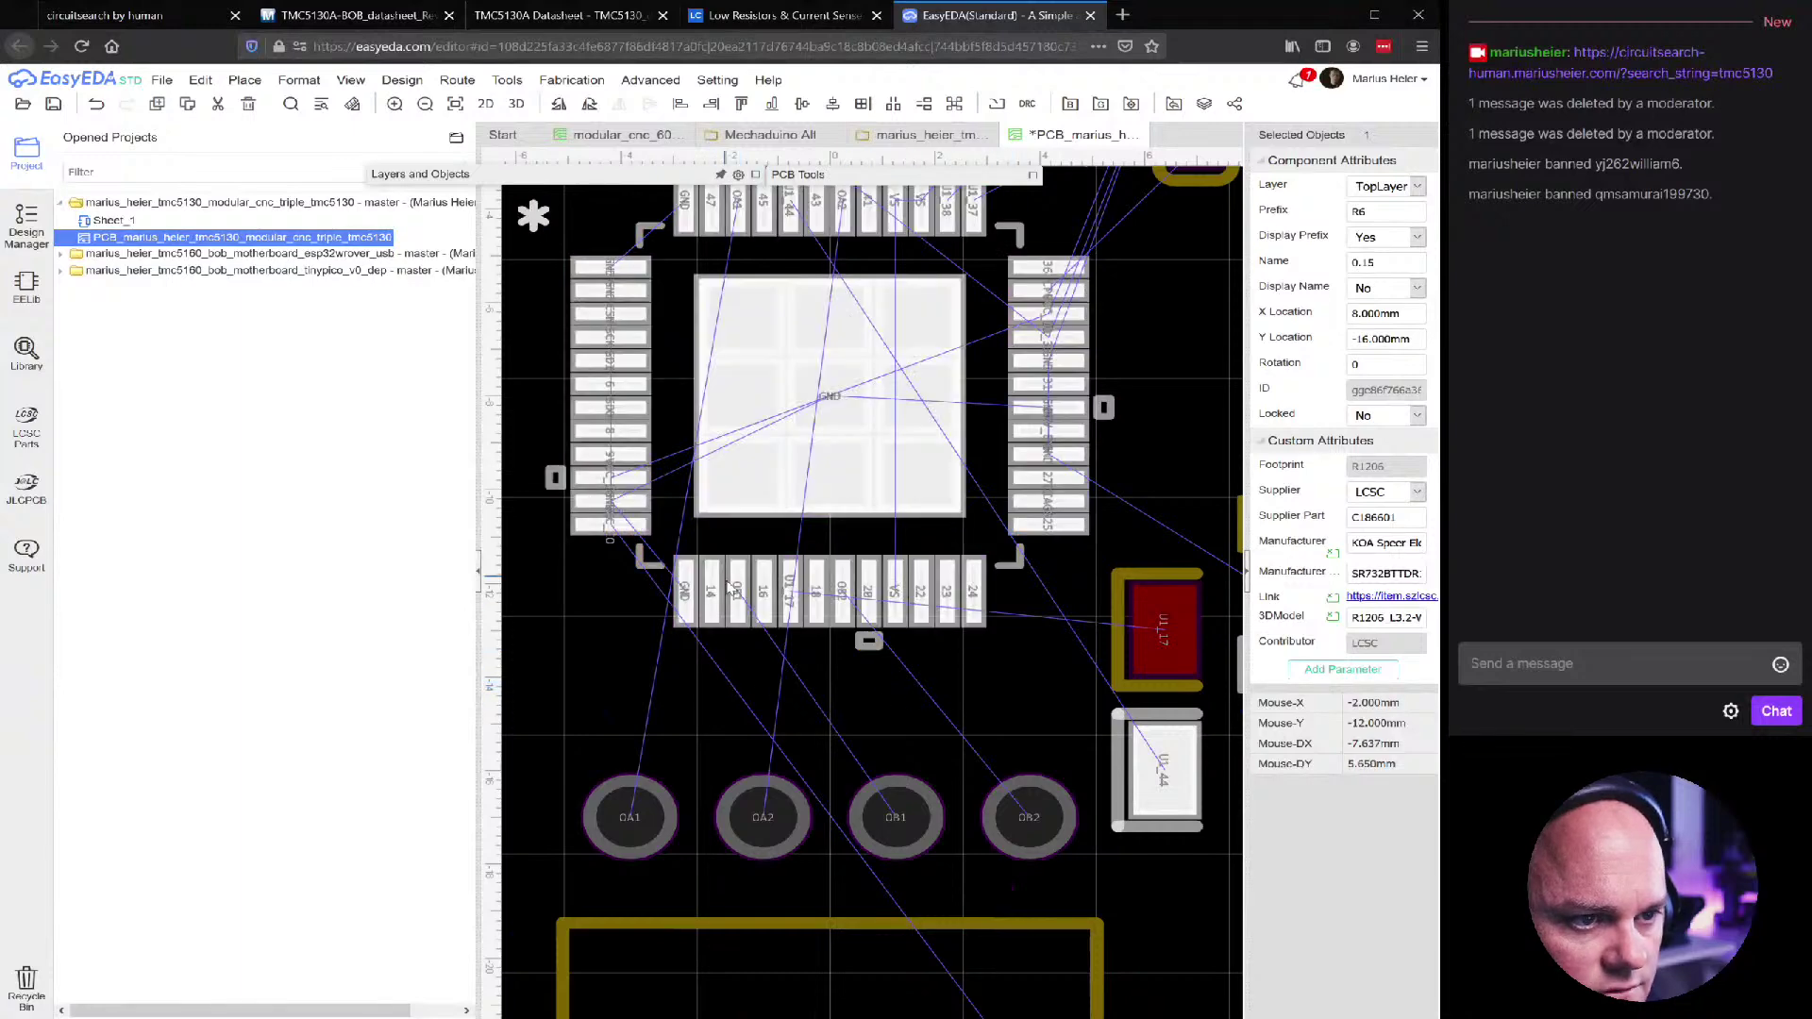
pyautogui.scroll(2, 726, 590)
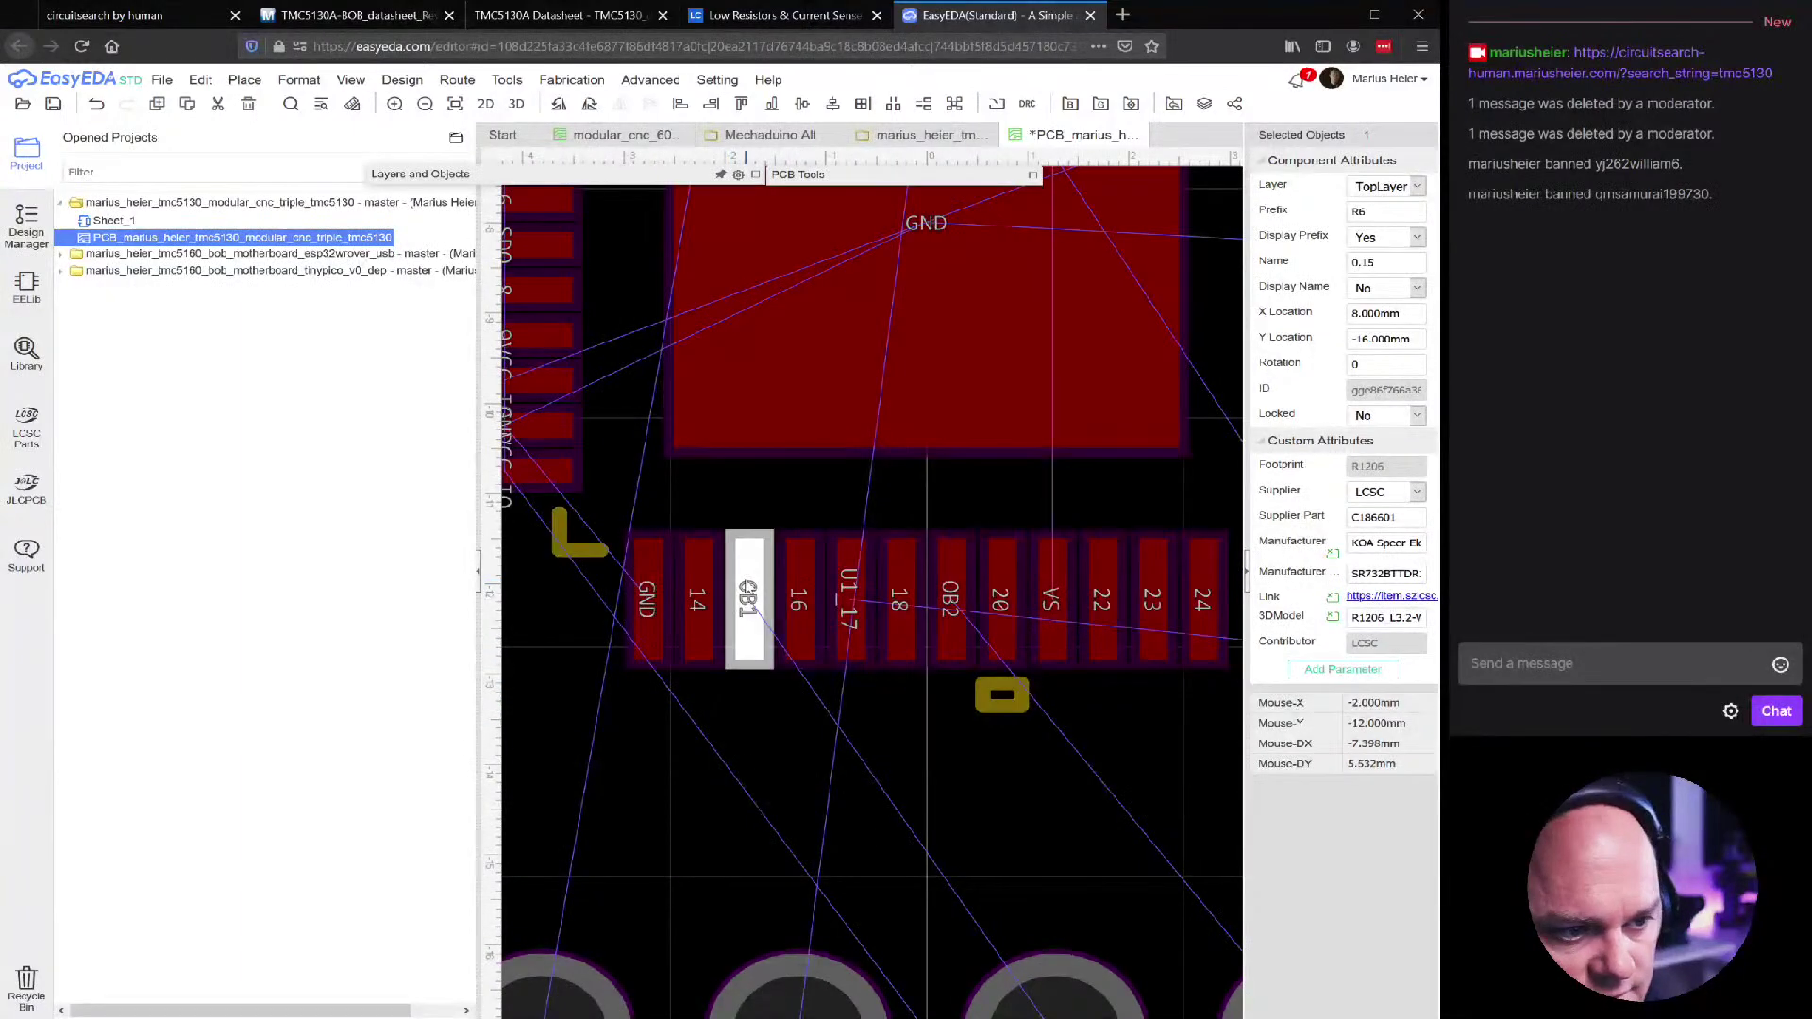
pyautogui.scroll(-2, 953, 600)
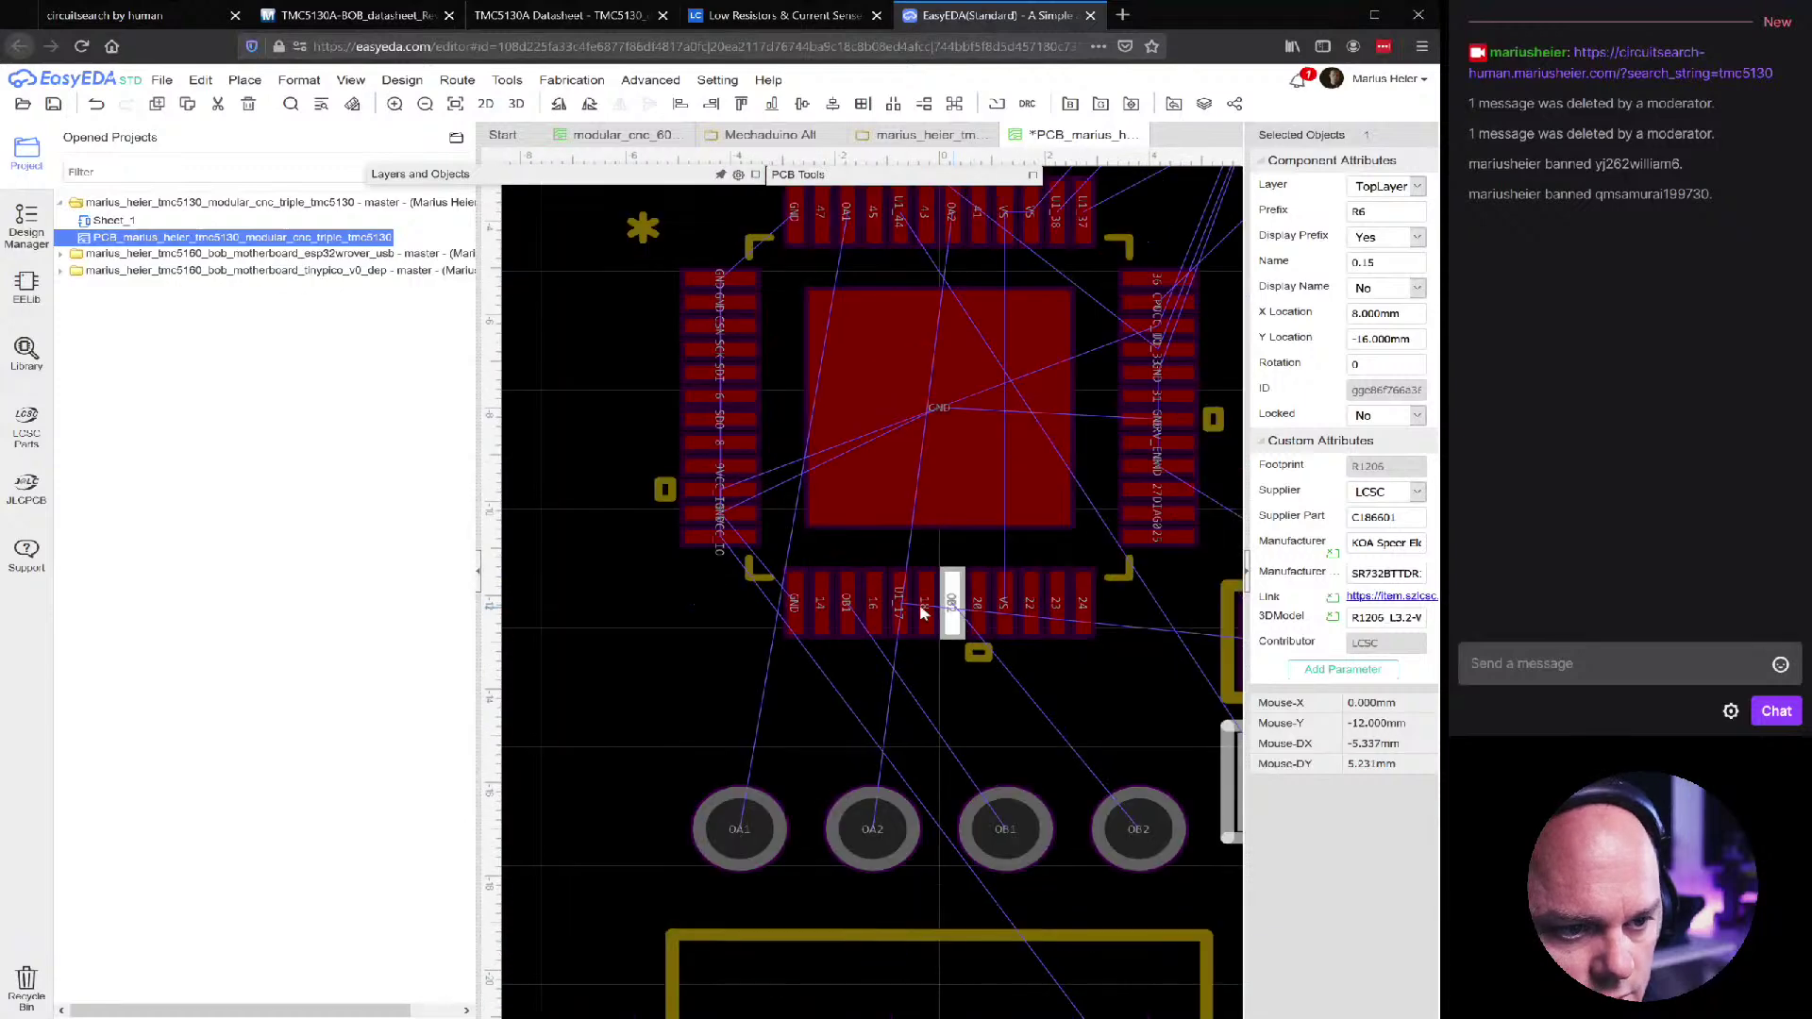
pyautogui.scroll(2, 774, 416)
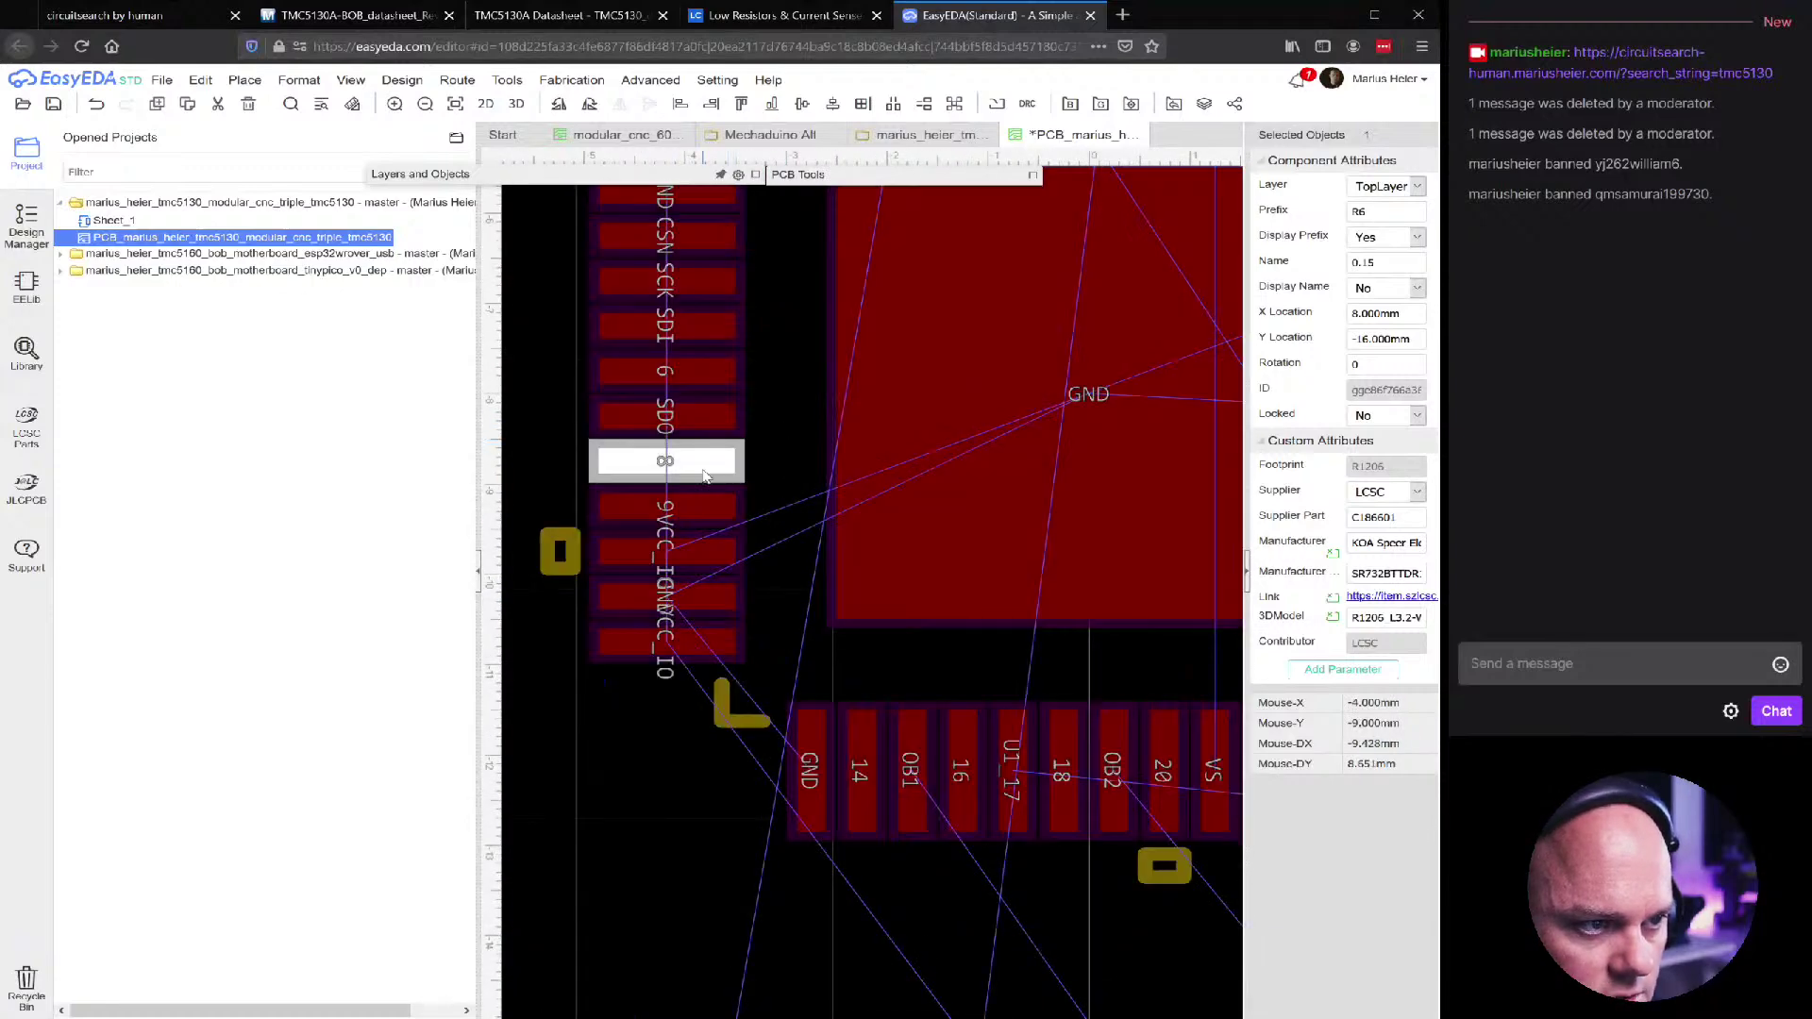
pyautogui.scroll(-2, 850, 546)
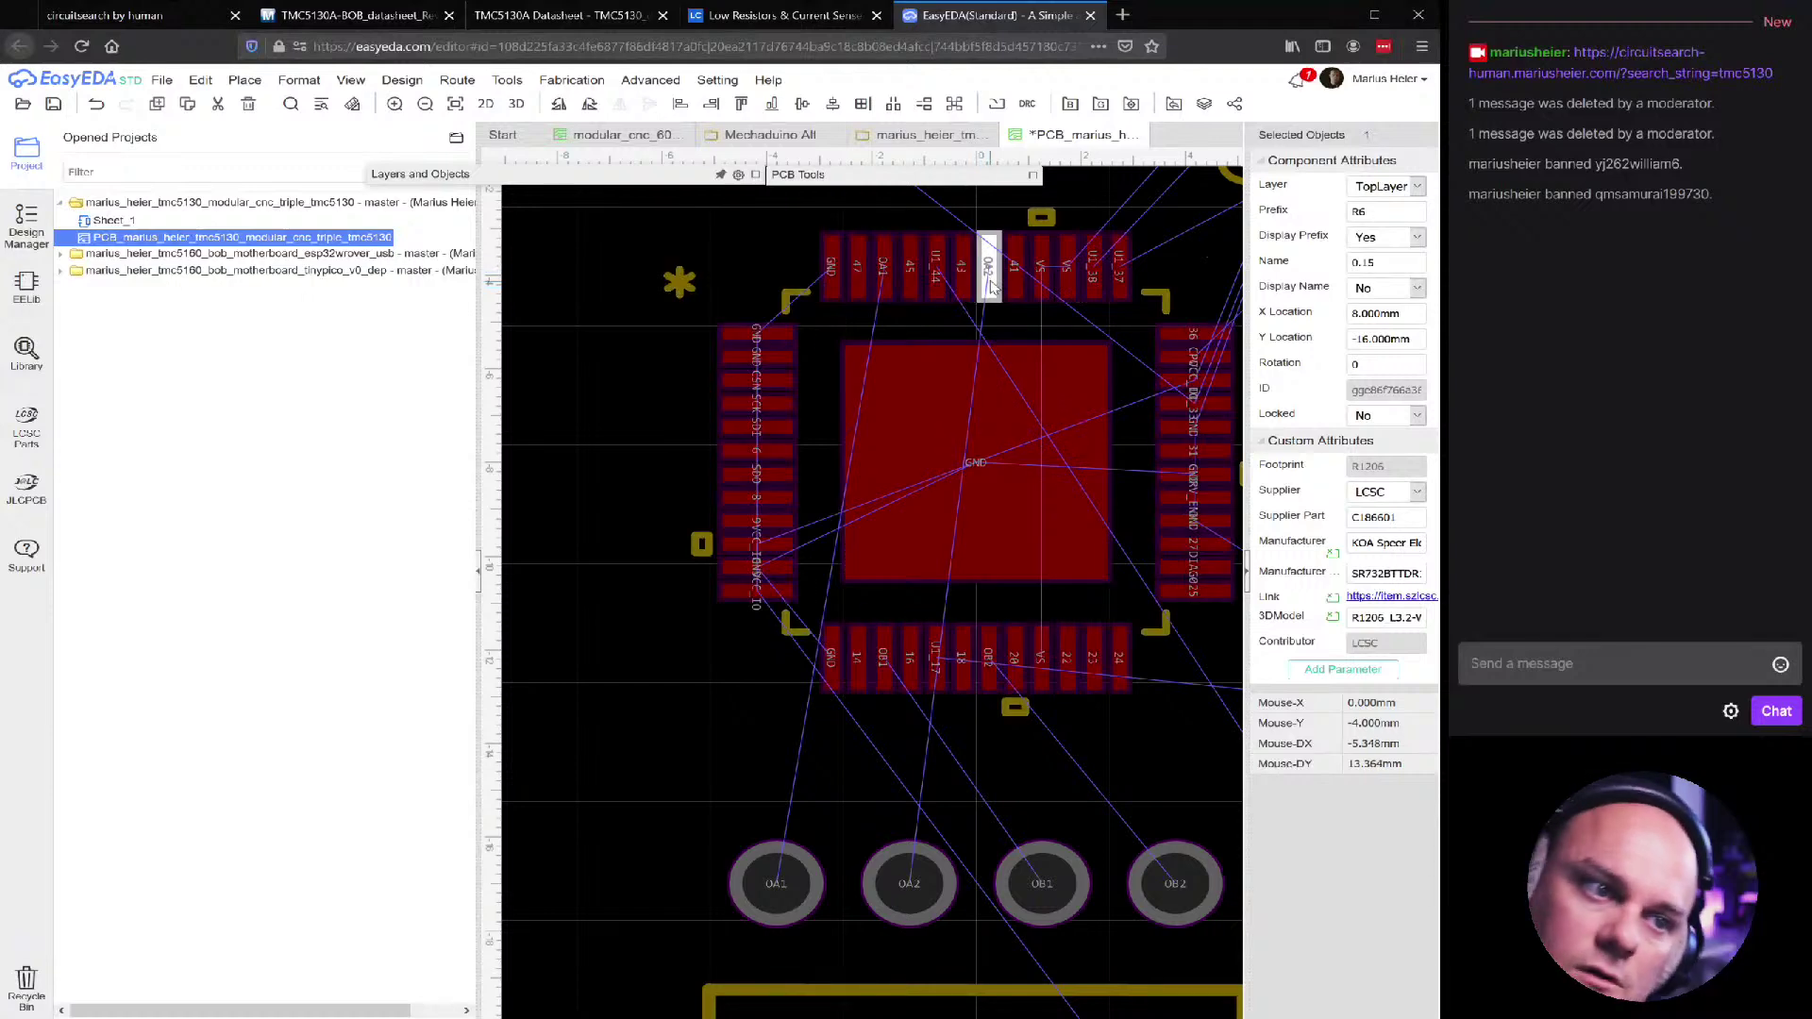
# Rotate driver chip U1 to 90 degrees and check its pin positions against connector CN1
pyautogui.scroll(-1, 986, 660)
pyautogui.click(1056, 477)
pyautogui.scroll(1, 1062, 472)
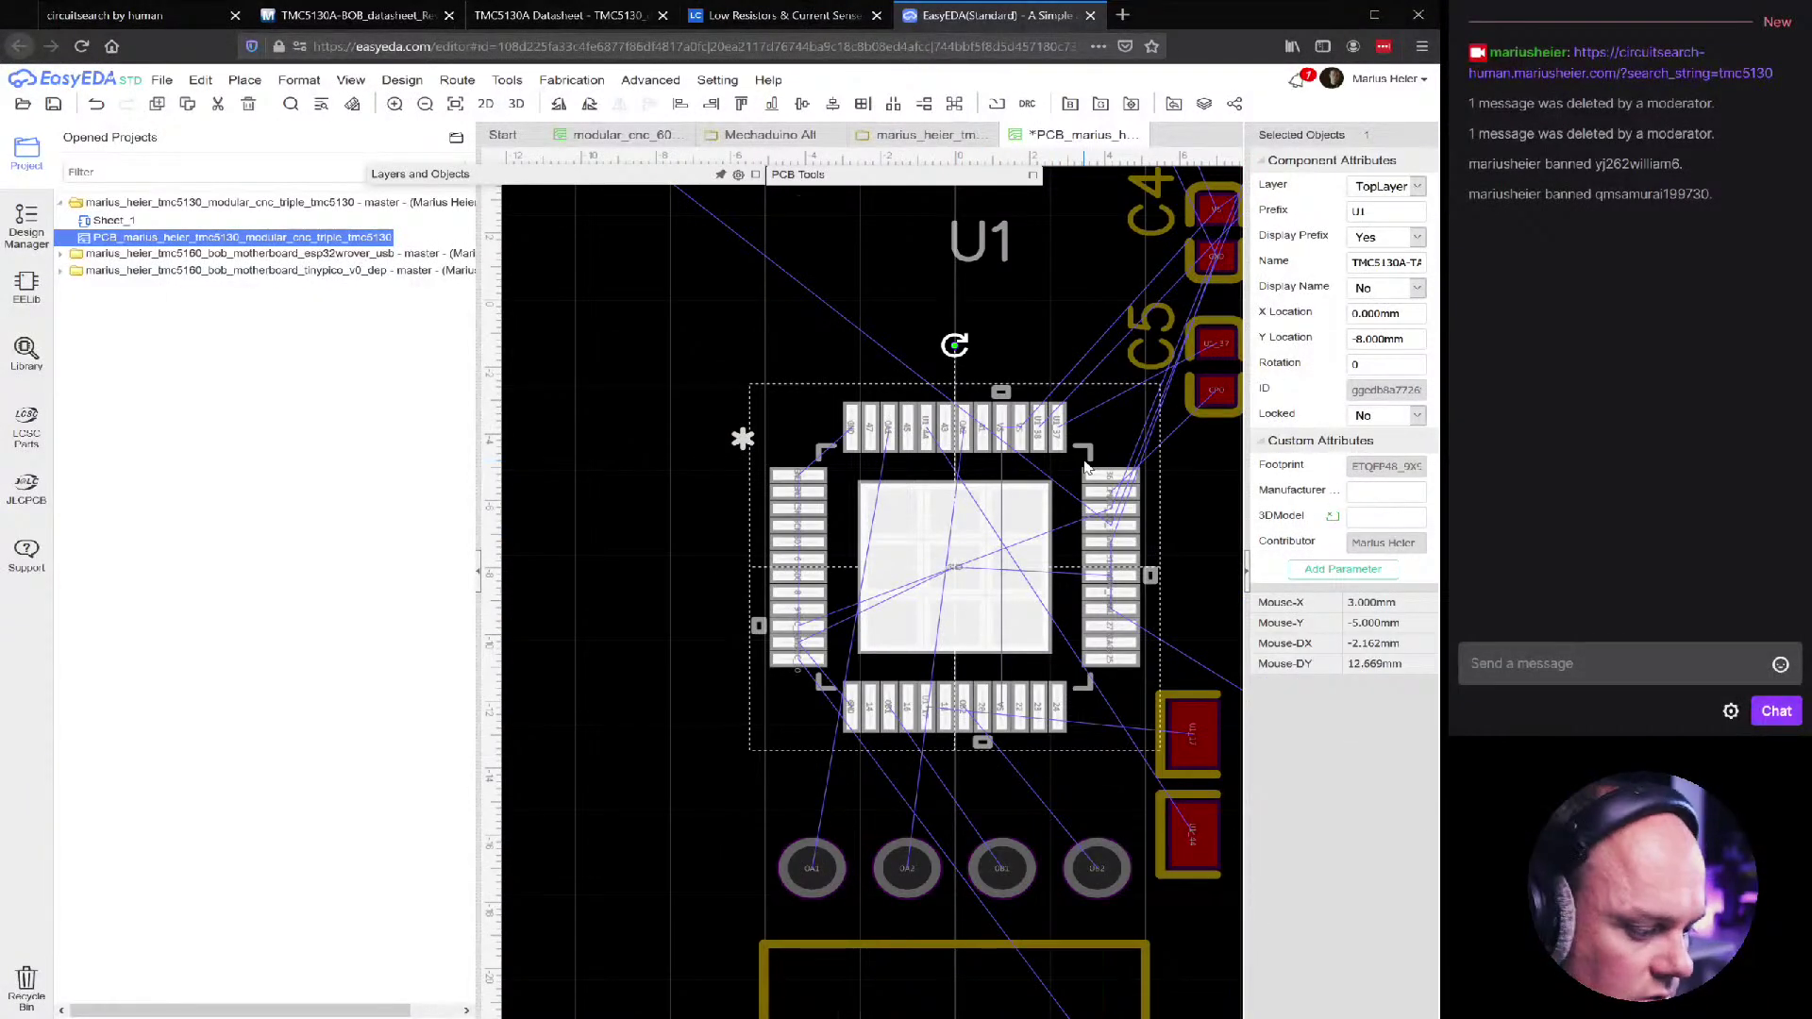
pyautogui.press('space')
pyautogui.scroll(2, 955, 555)
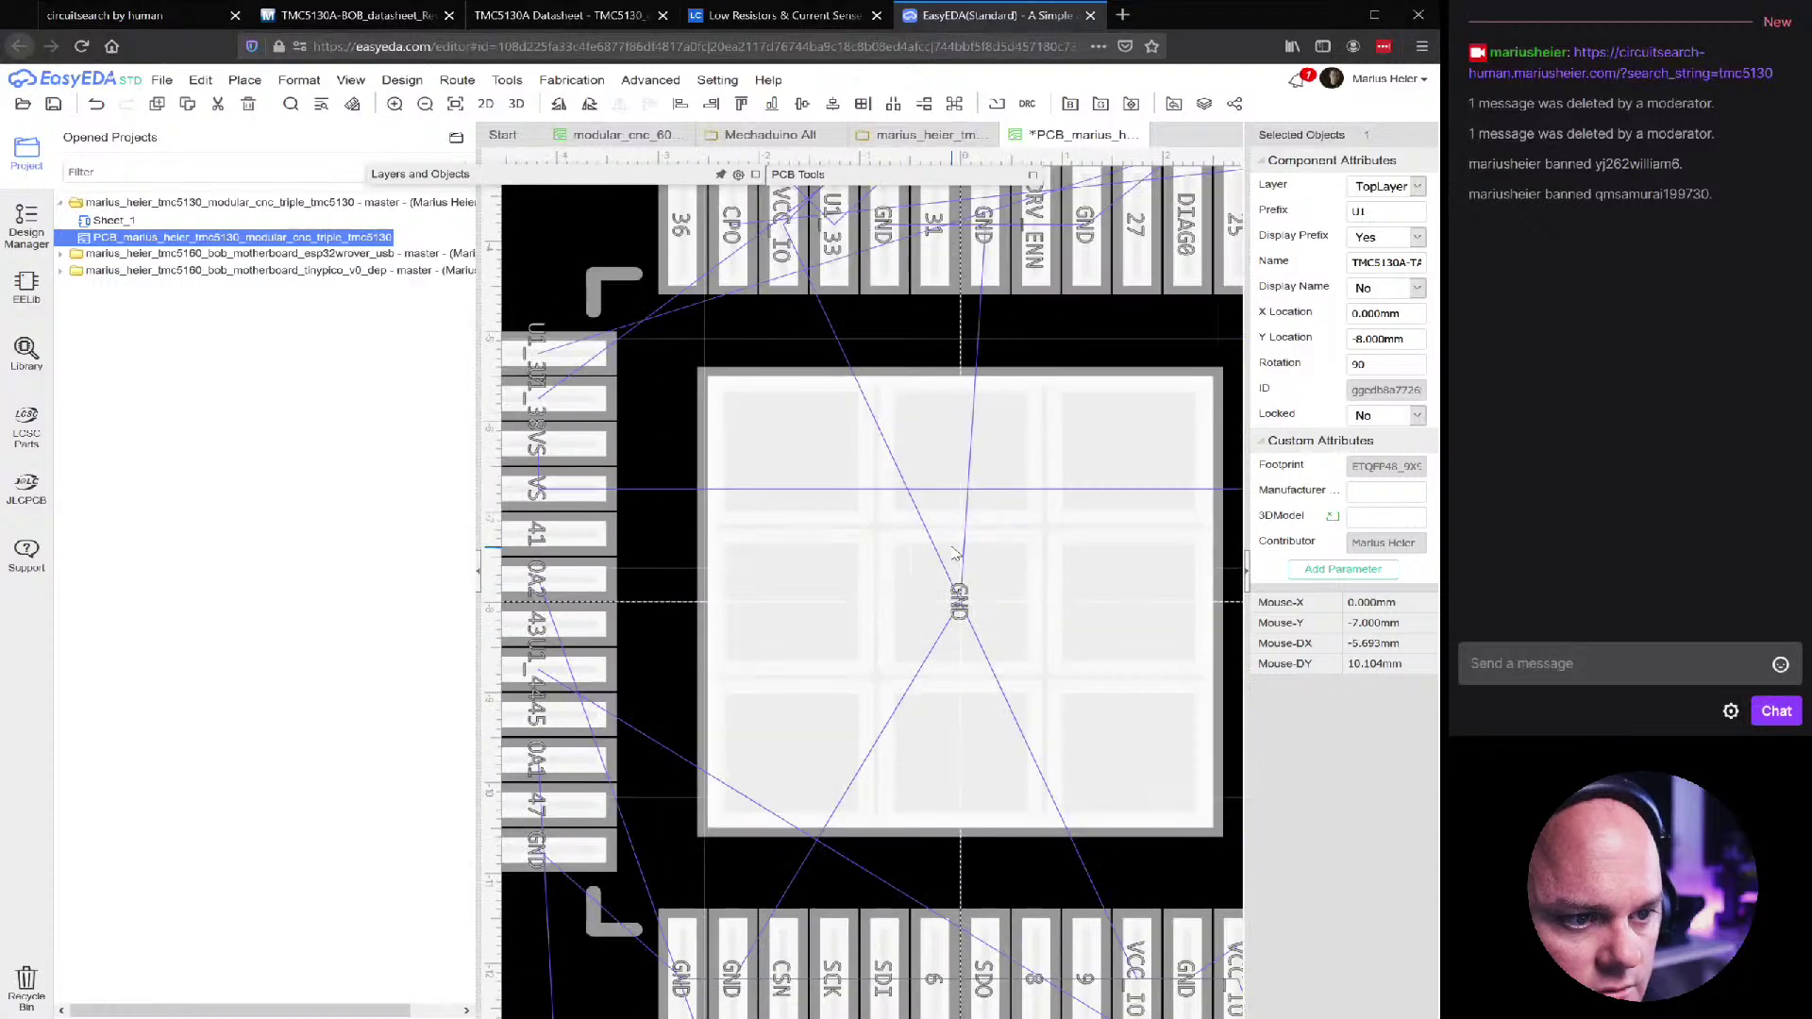
pyautogui.scroll(-1, 955, 554)
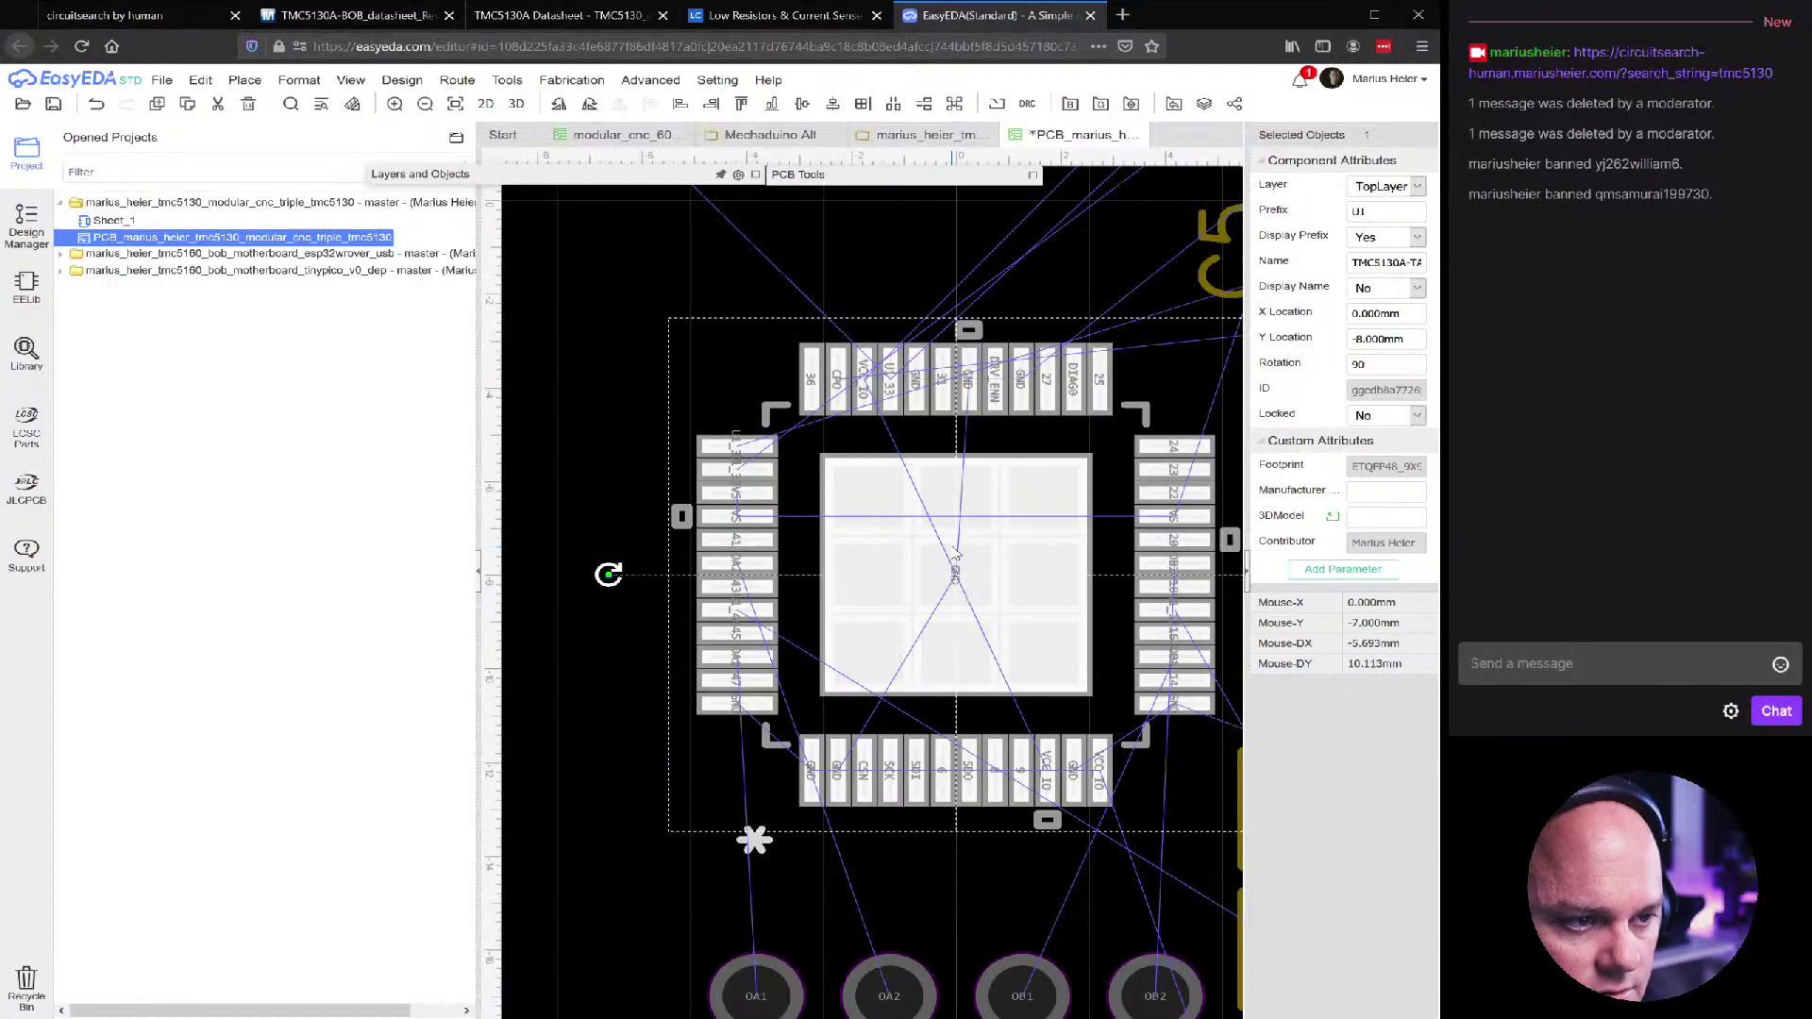
# Hide the project tree to enlarge the canvas and rotate driver chip U1 to 270 degrees
pyautogui.click(479, 571)
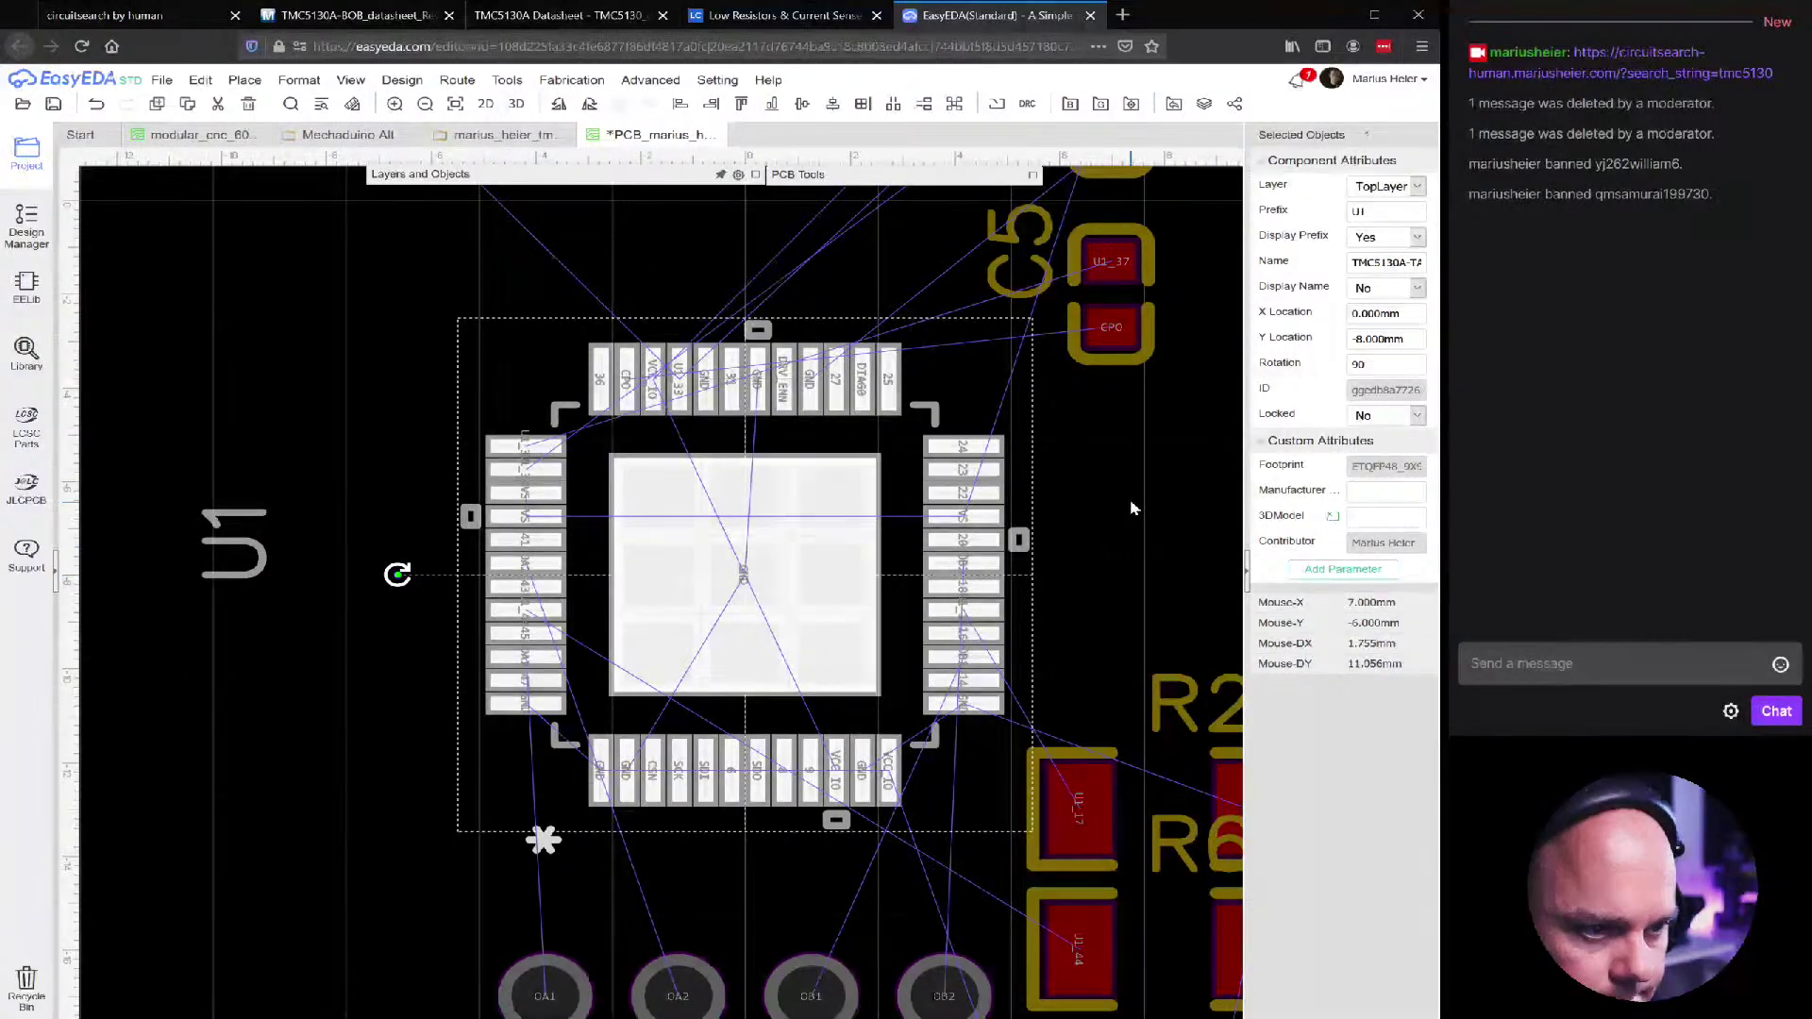
pyautogui.click(1129, 498)
pyautogui.scroll(-1, 1130, 498)
pyautogui.scroll(4, 825, 666)
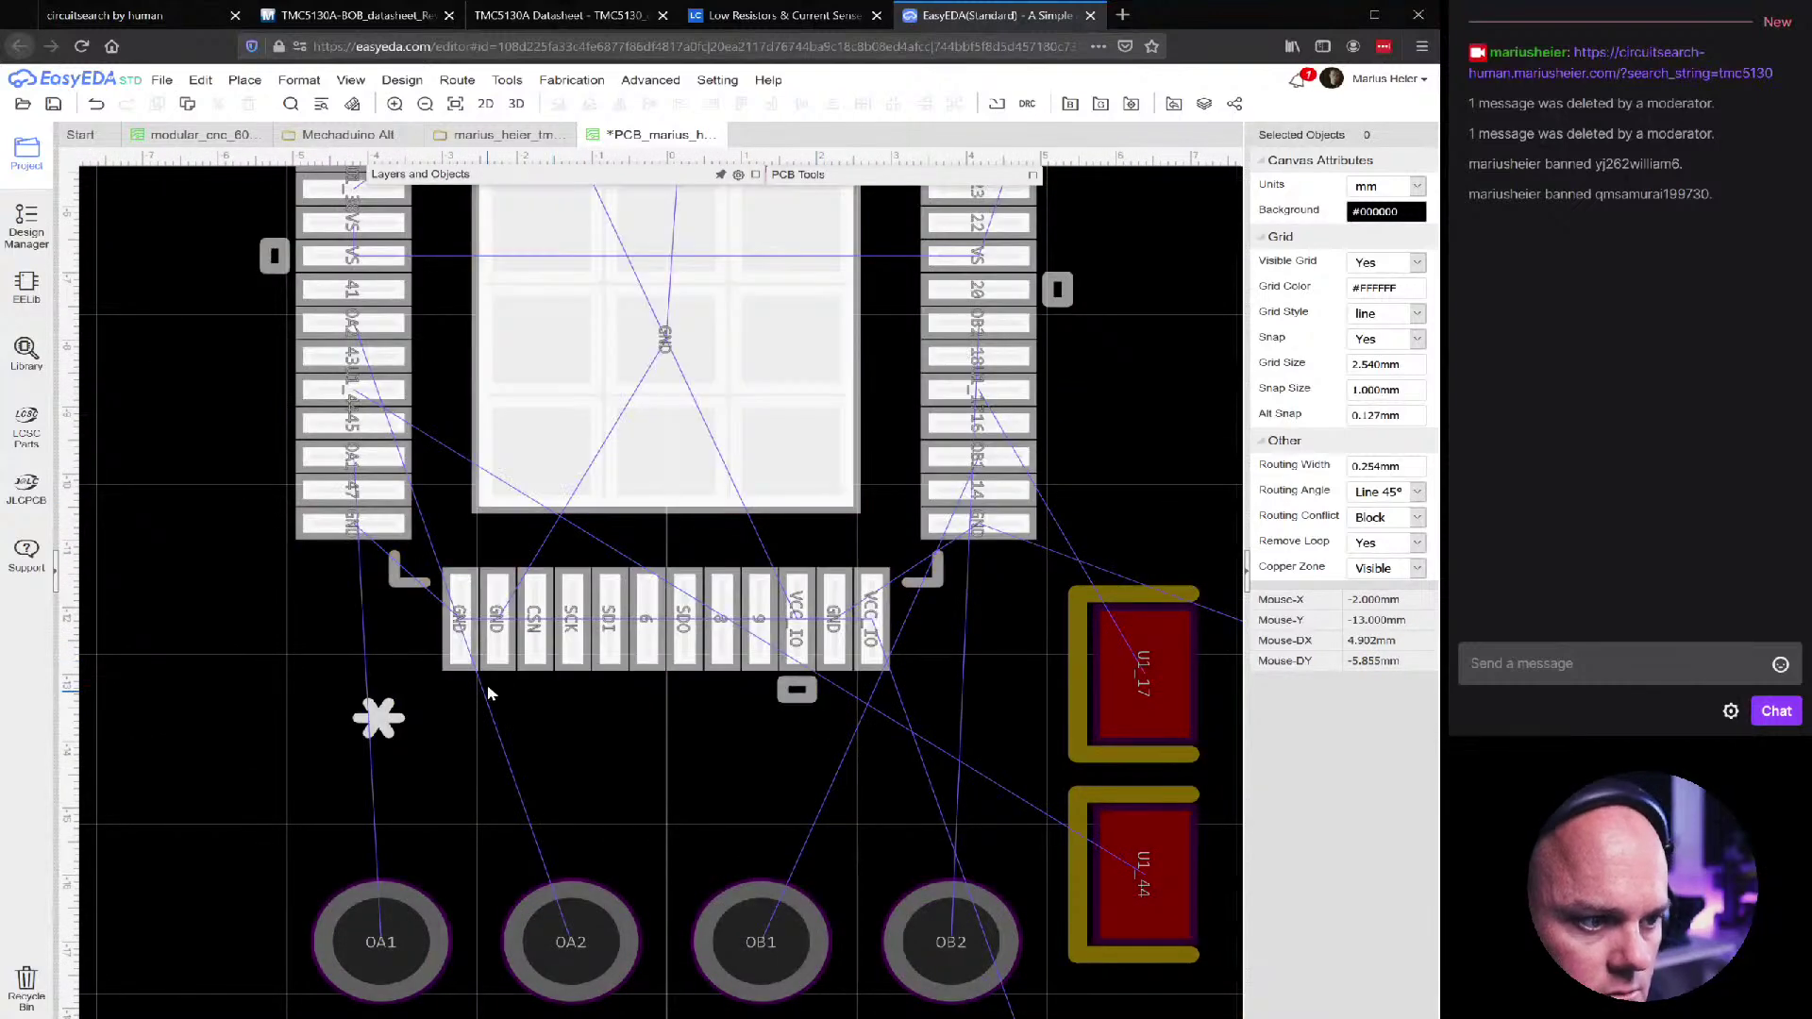
pyautogui.click(496, 618)
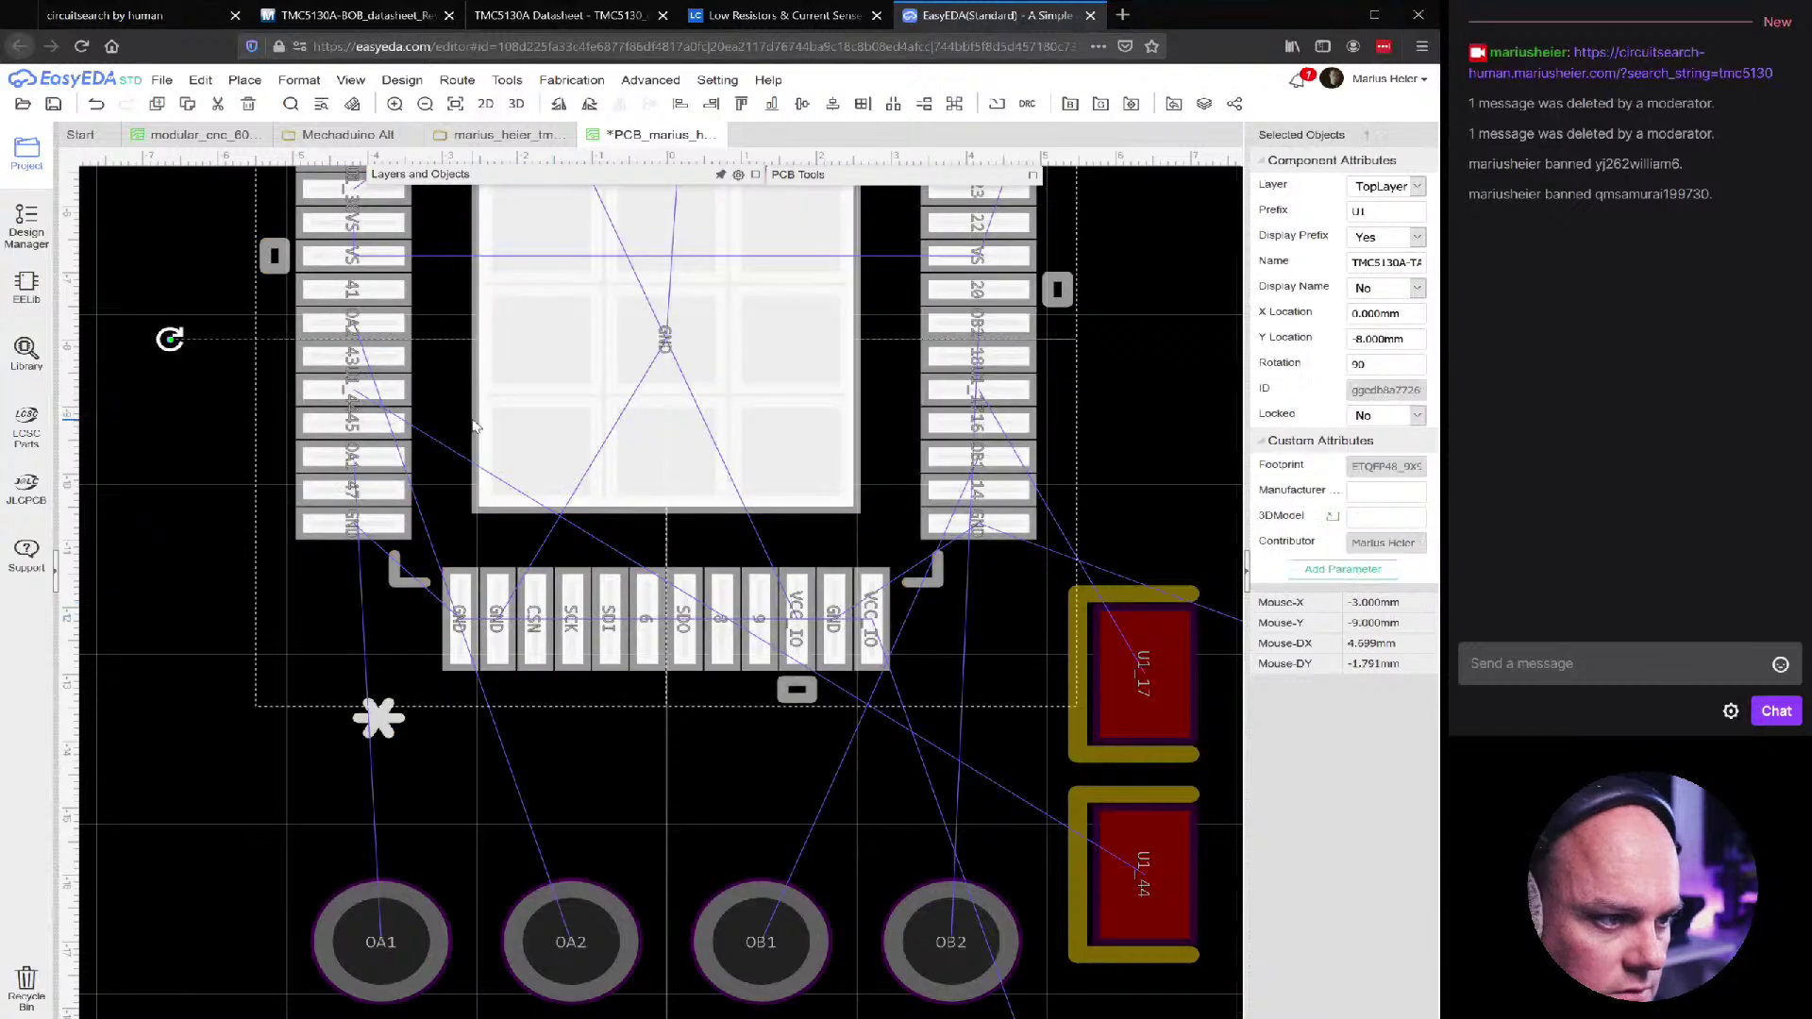
pyautogui.press('space')
pyautogui.press('space')
pyautogui.scroll(-2, 476, 426)
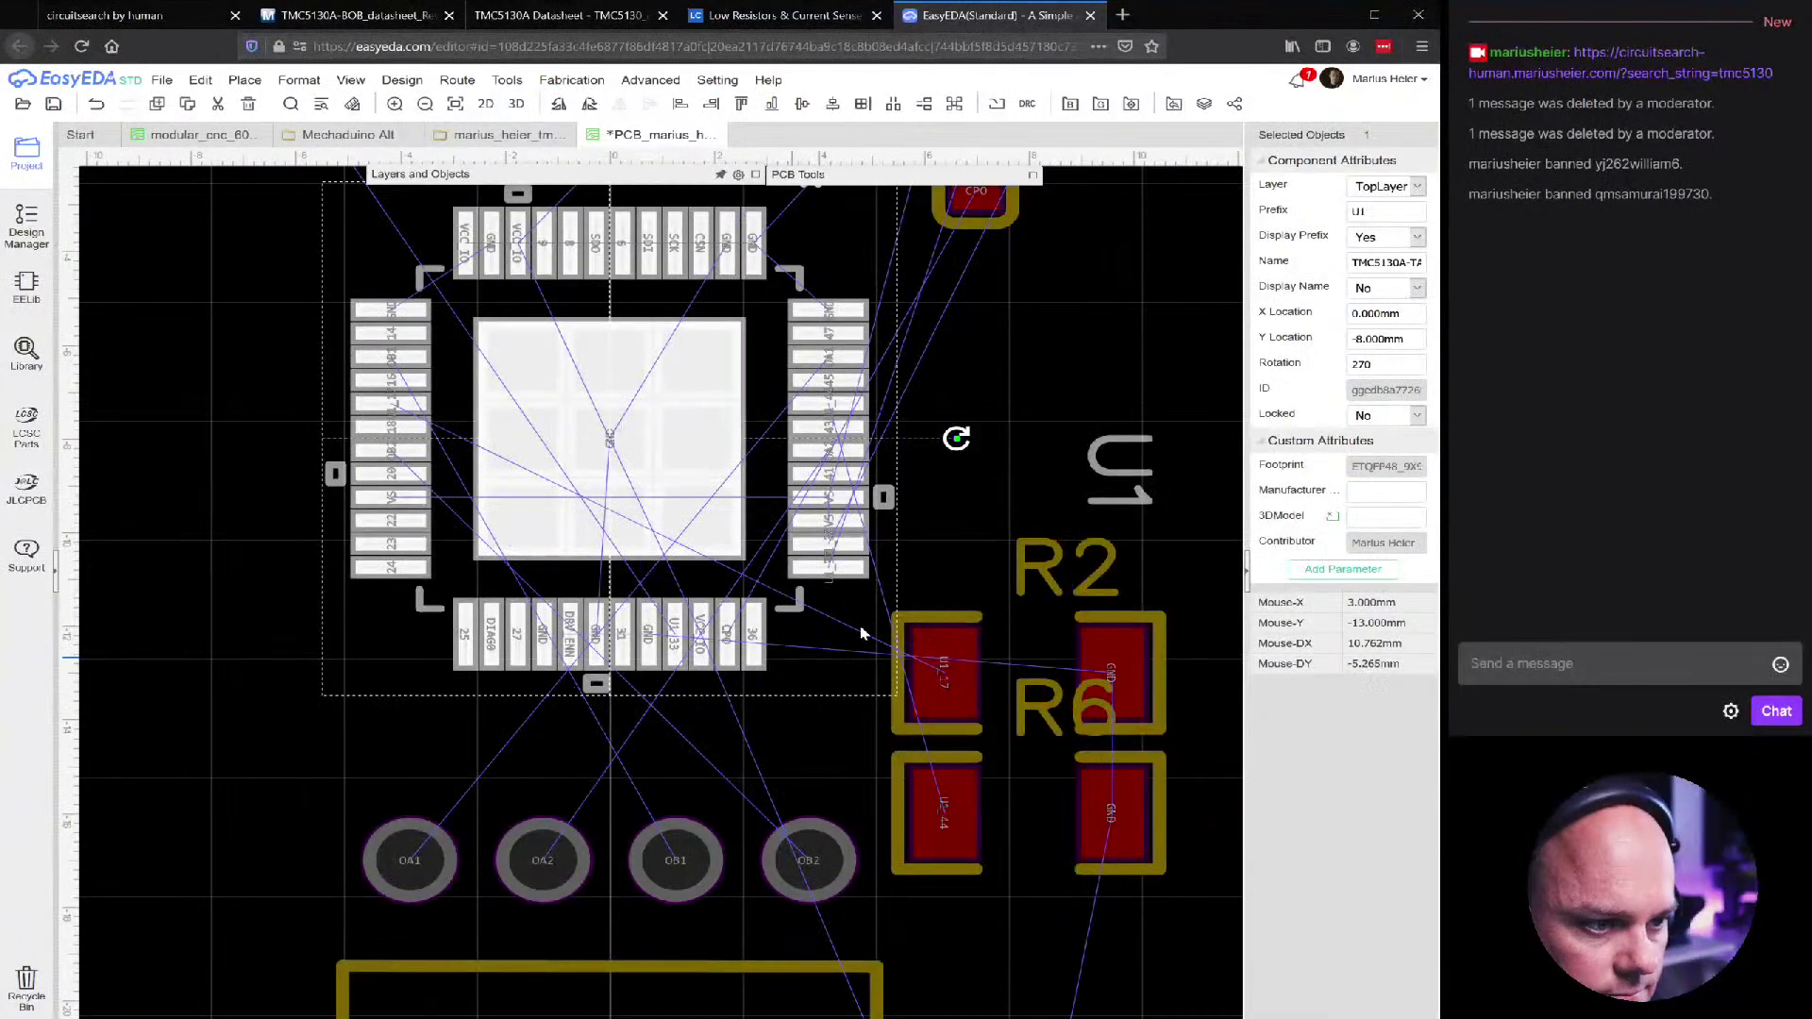
pyautogui.click(1044, 512)
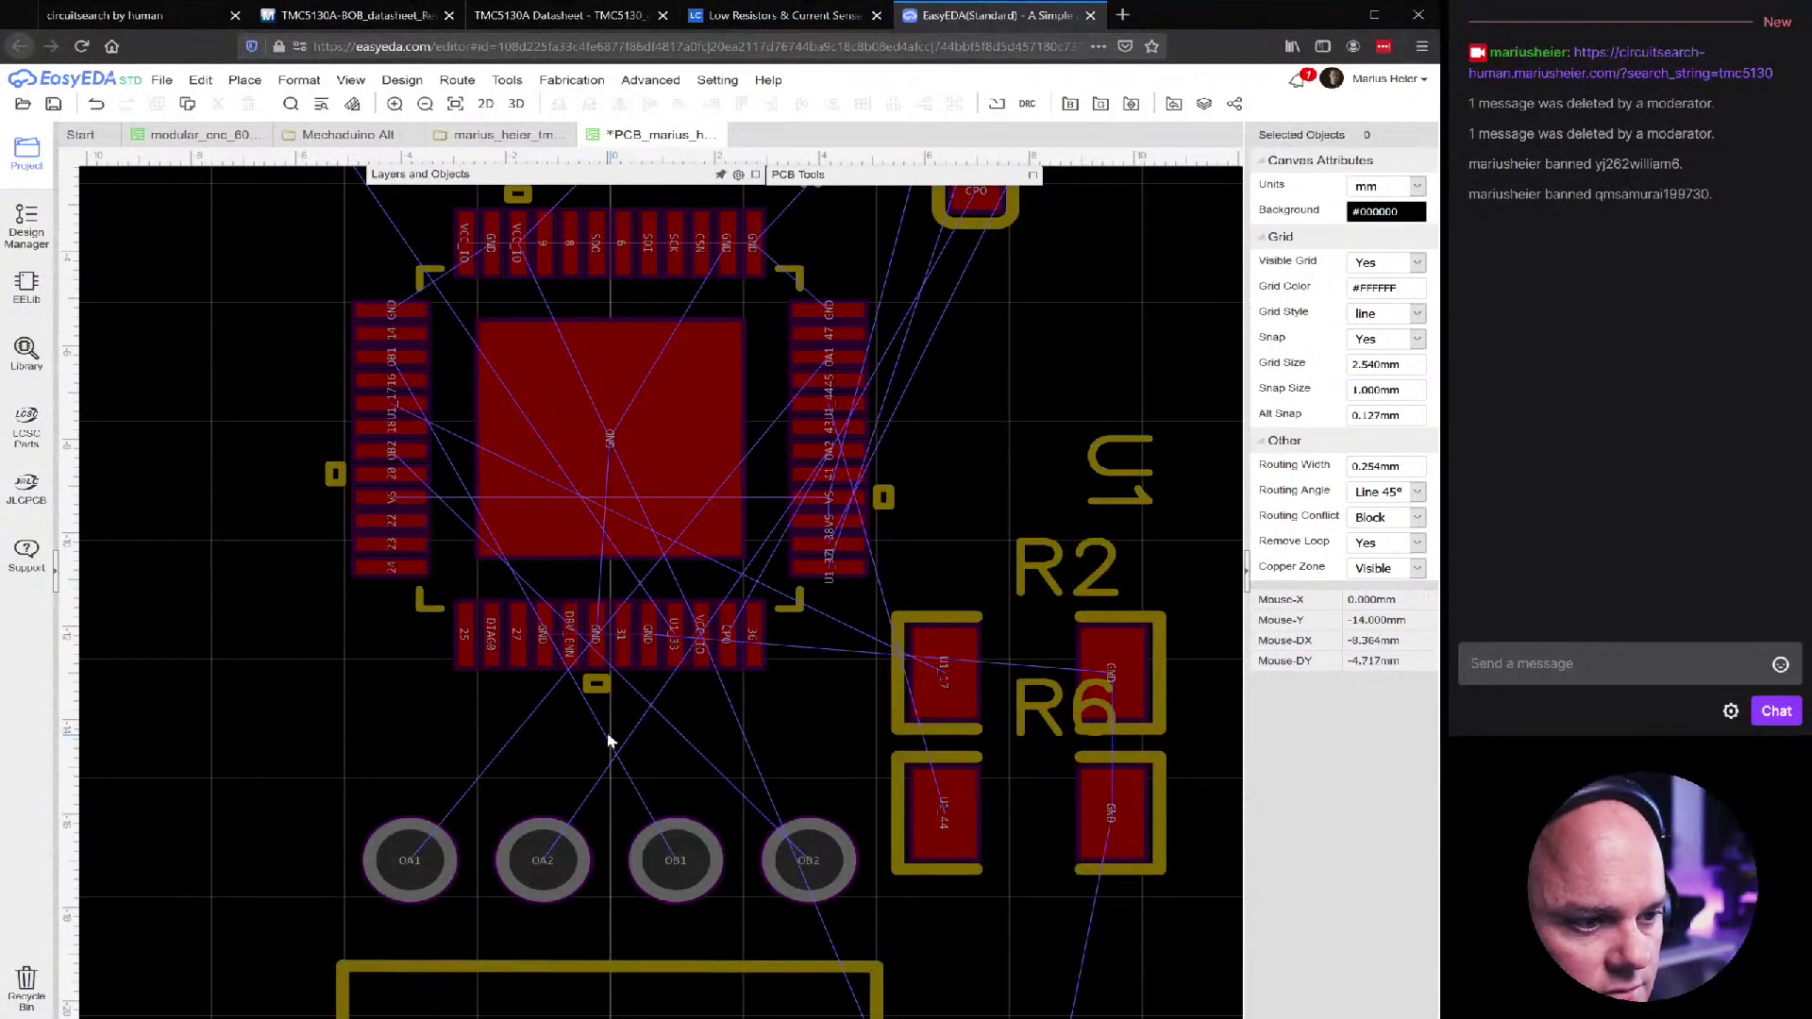
# Examine the ratlines between the rotated U1, connector CN1, sense resistors R2 and R6, and the surrounding capacitors
pyautogui.press('Up')
pyautogui.press('Up')
pyautogui.press('Up')
pyautogui.press('Left')
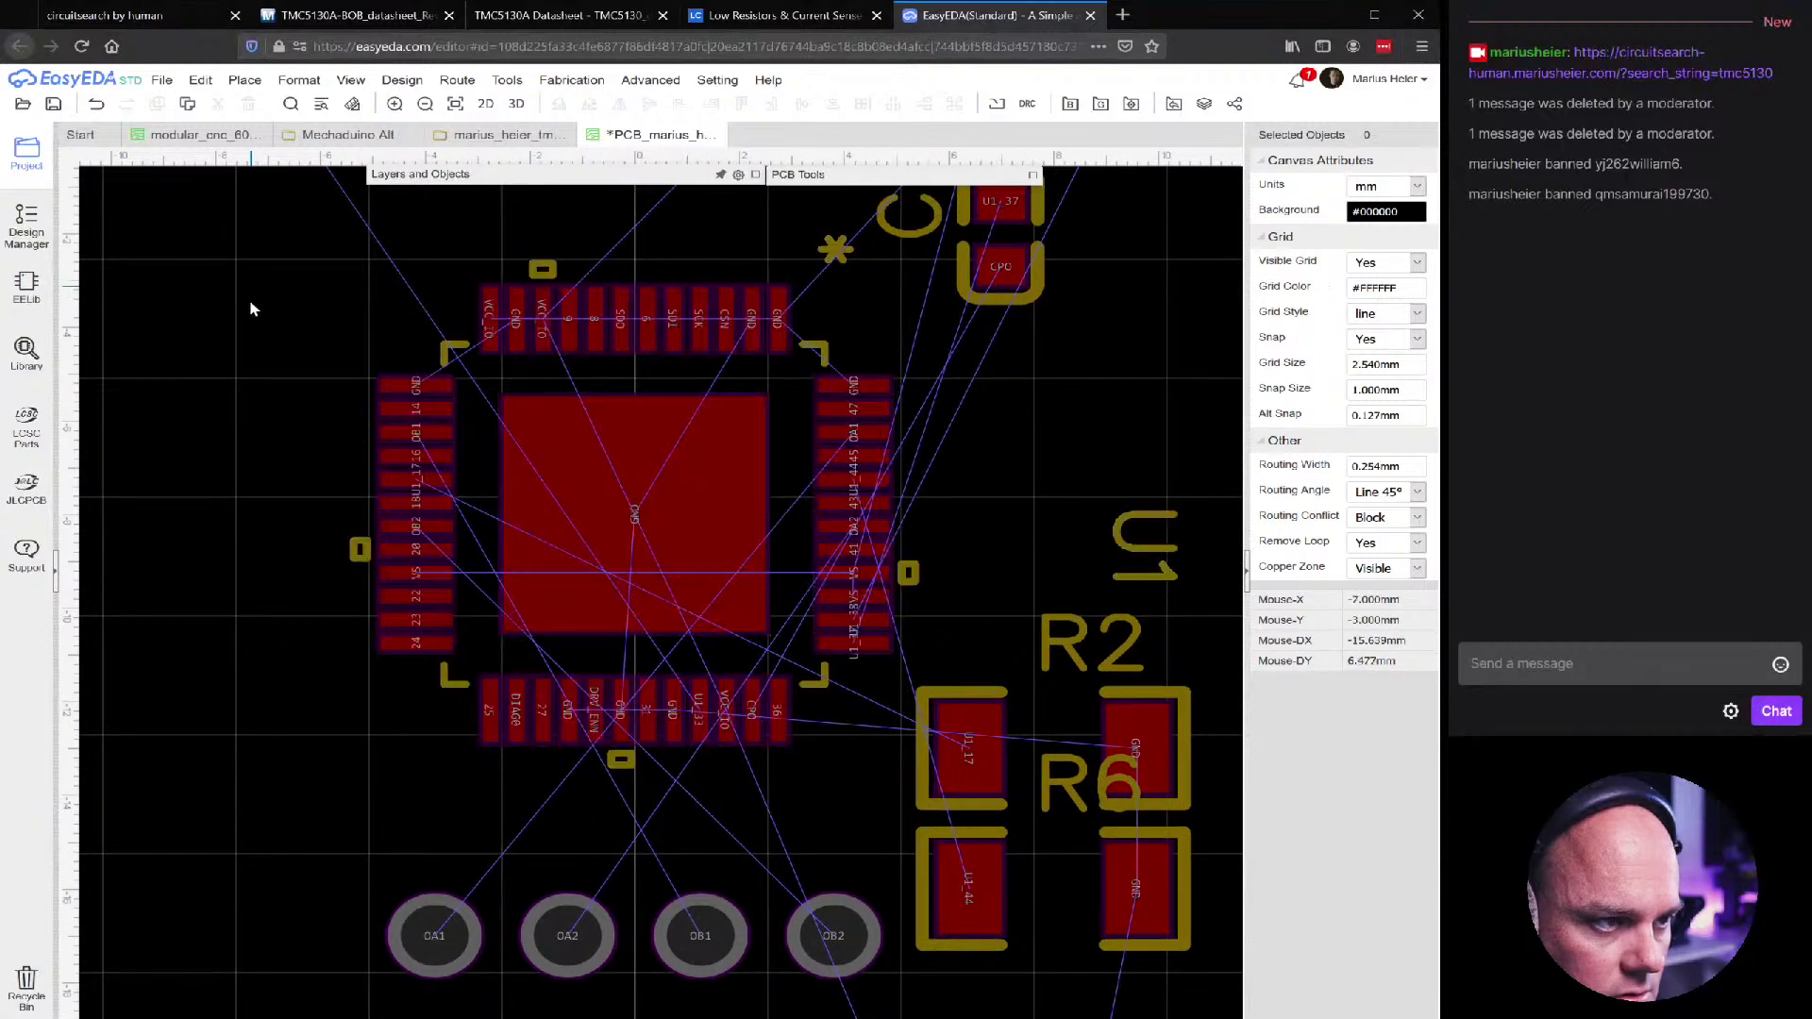
pyautogui.scroll(-3, 327, 469)
pyautogui.scroll(-1, 347, 457)
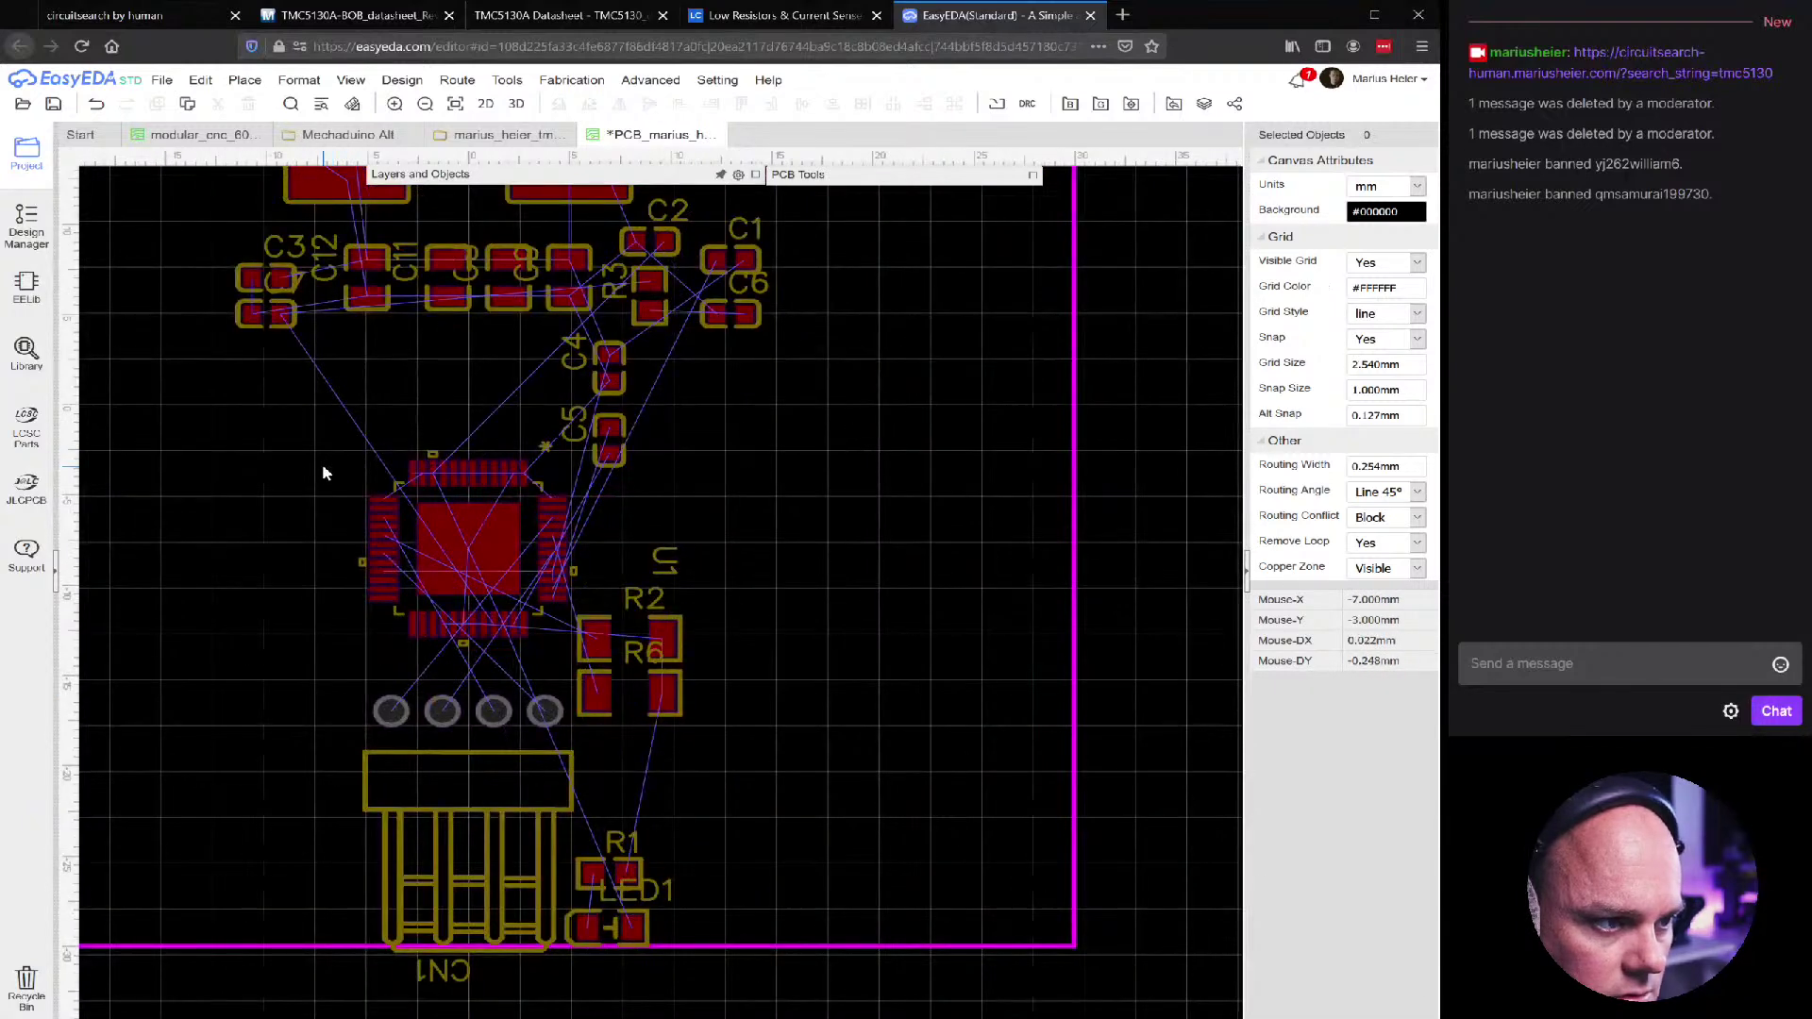
pyautogui.scroll(2, 350, 444)
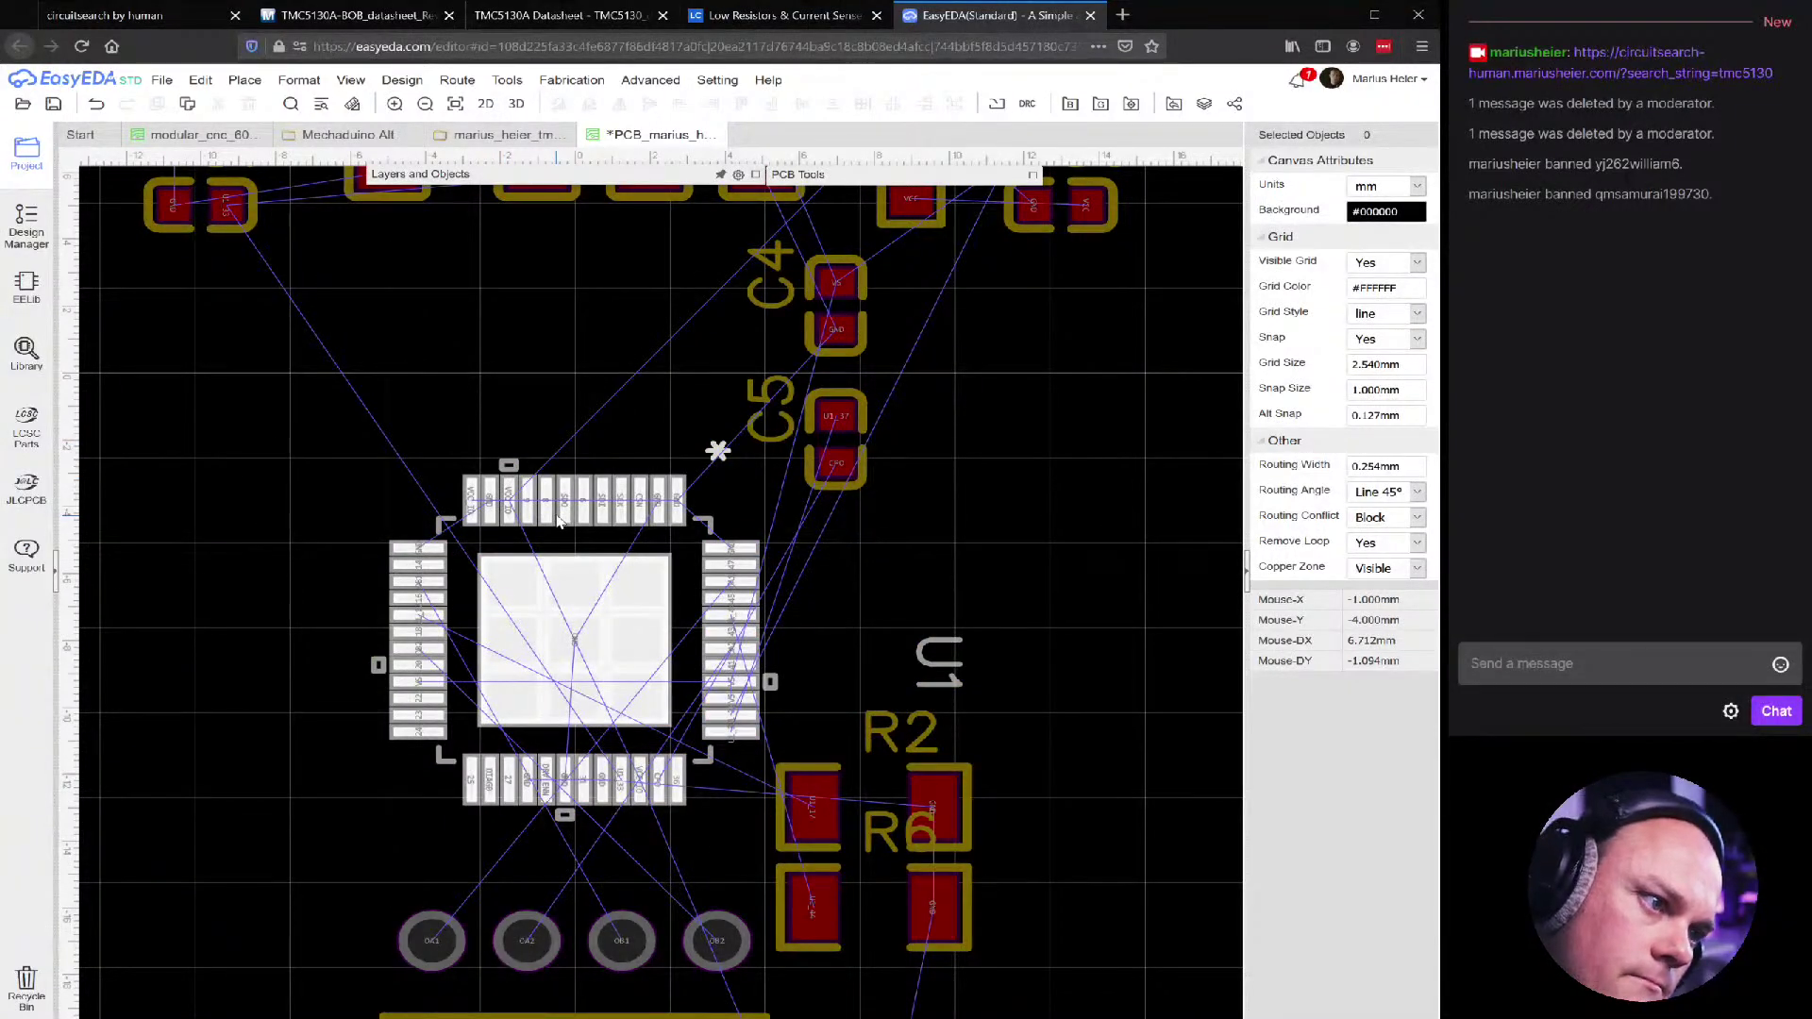
pyautogui.scroll(-4, 558, 522)
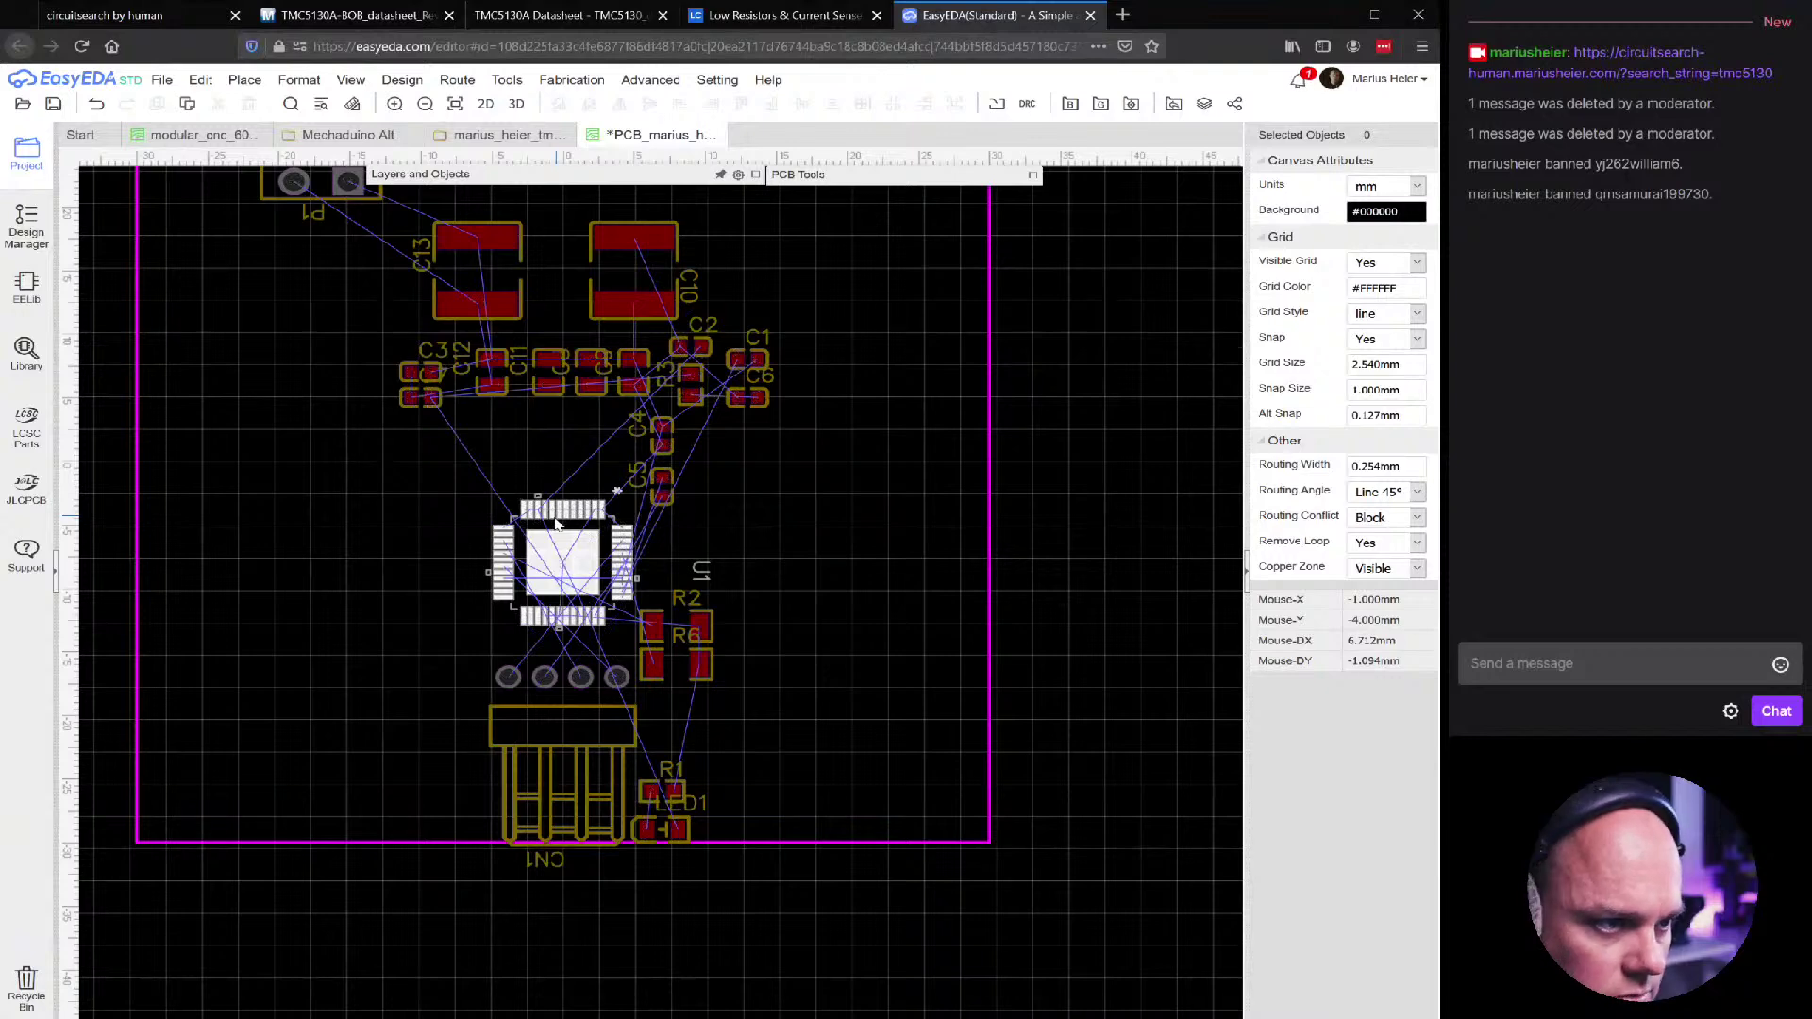
# Move sense resistor R2 beyond U1's upper-left corner to X -8 mm, Y -3 mm and delete its silkscreen designator
pyautogui.scroll(8, 579, 614)
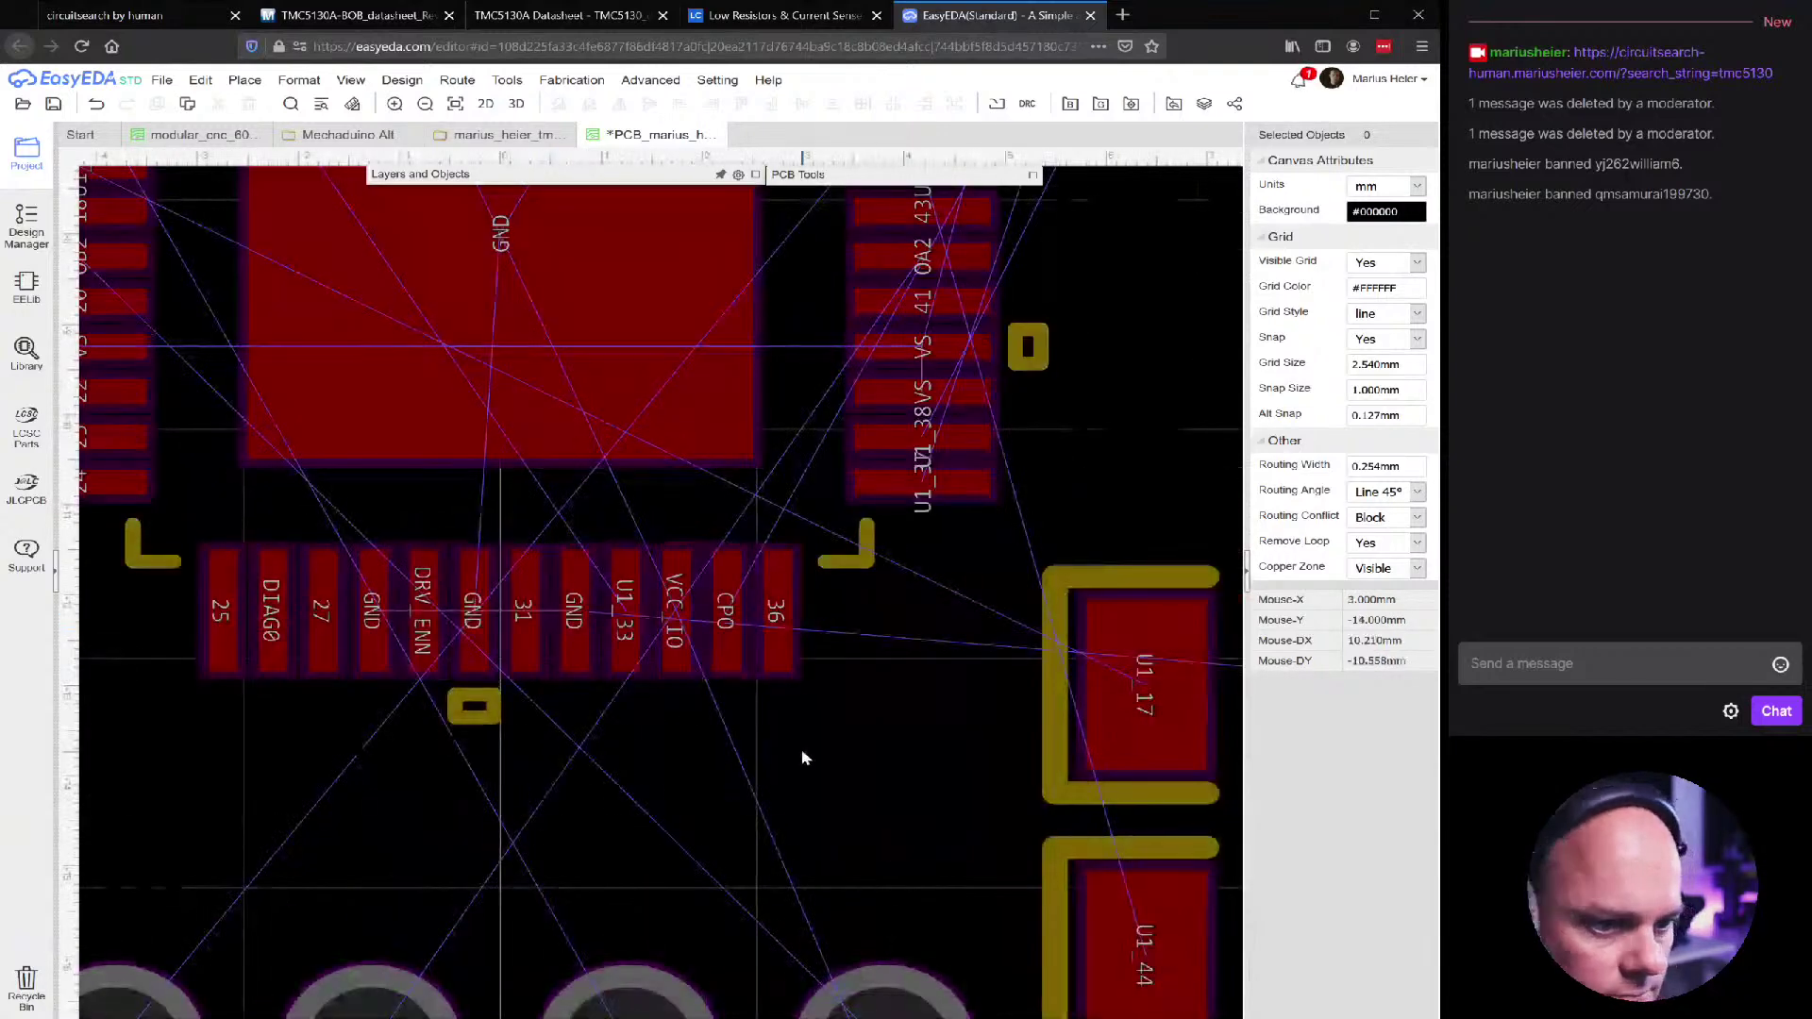
pyautogui.scroll(-3, 801, 758)
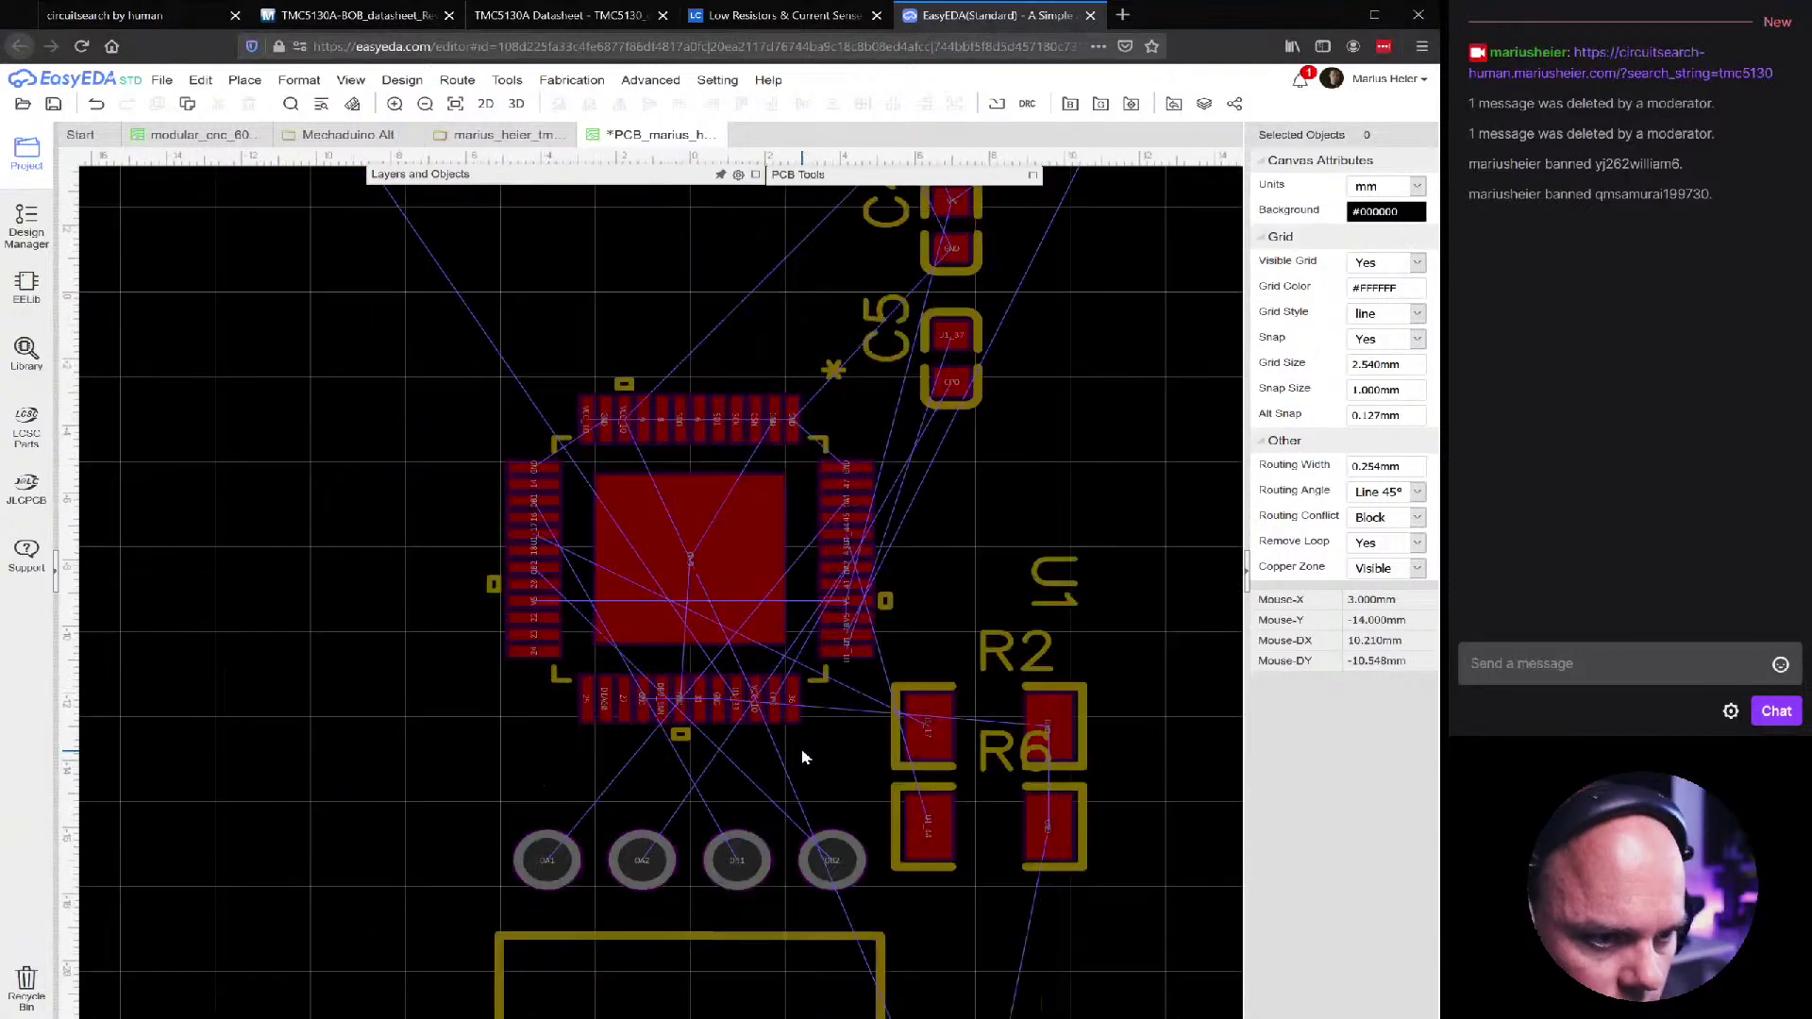
pyautogui.click(922, 660)
pyautogui.moveTo(922, 660); pyautogui.dragTo(217, 479)
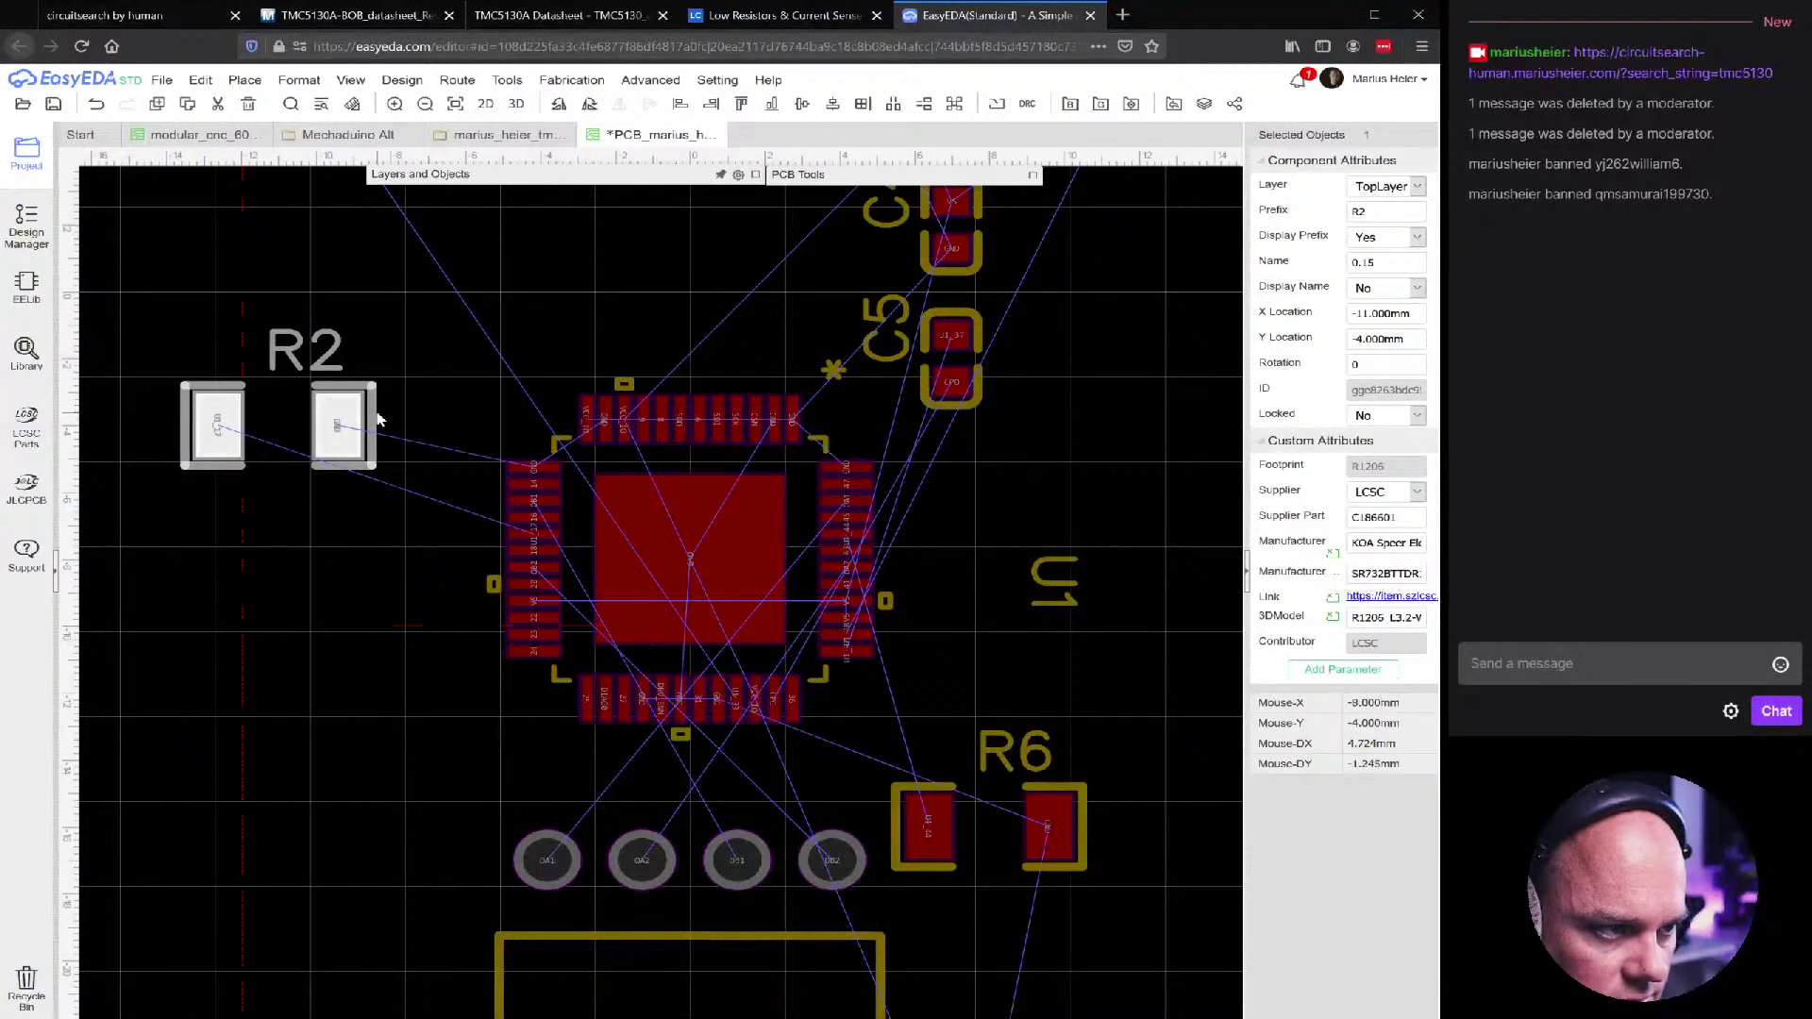
pyautogui.scroll(3, 392, 403)
pyautogui.moveTo(353, 359); pyautogui.dragTo(509, 279)
pyautogui.moveTo(589, 333); pyautogui.dragTo(561, 636, button='right')
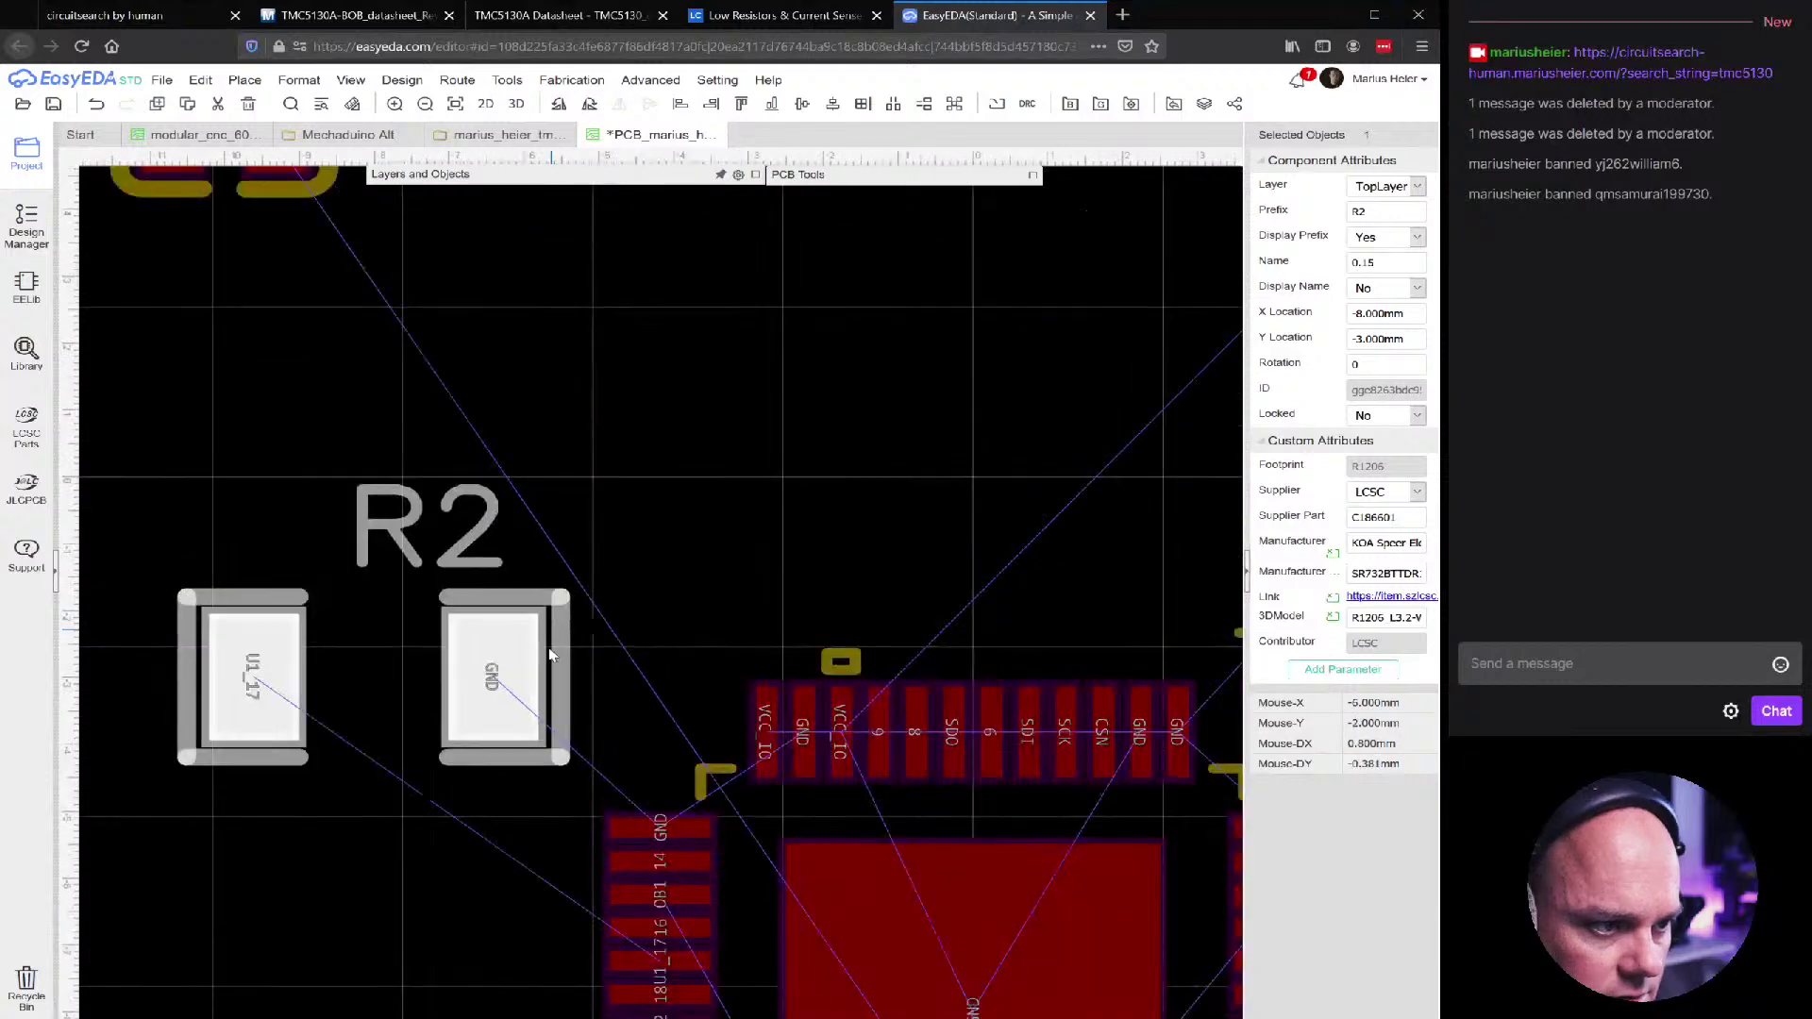
pyautogui.click(378, 514)
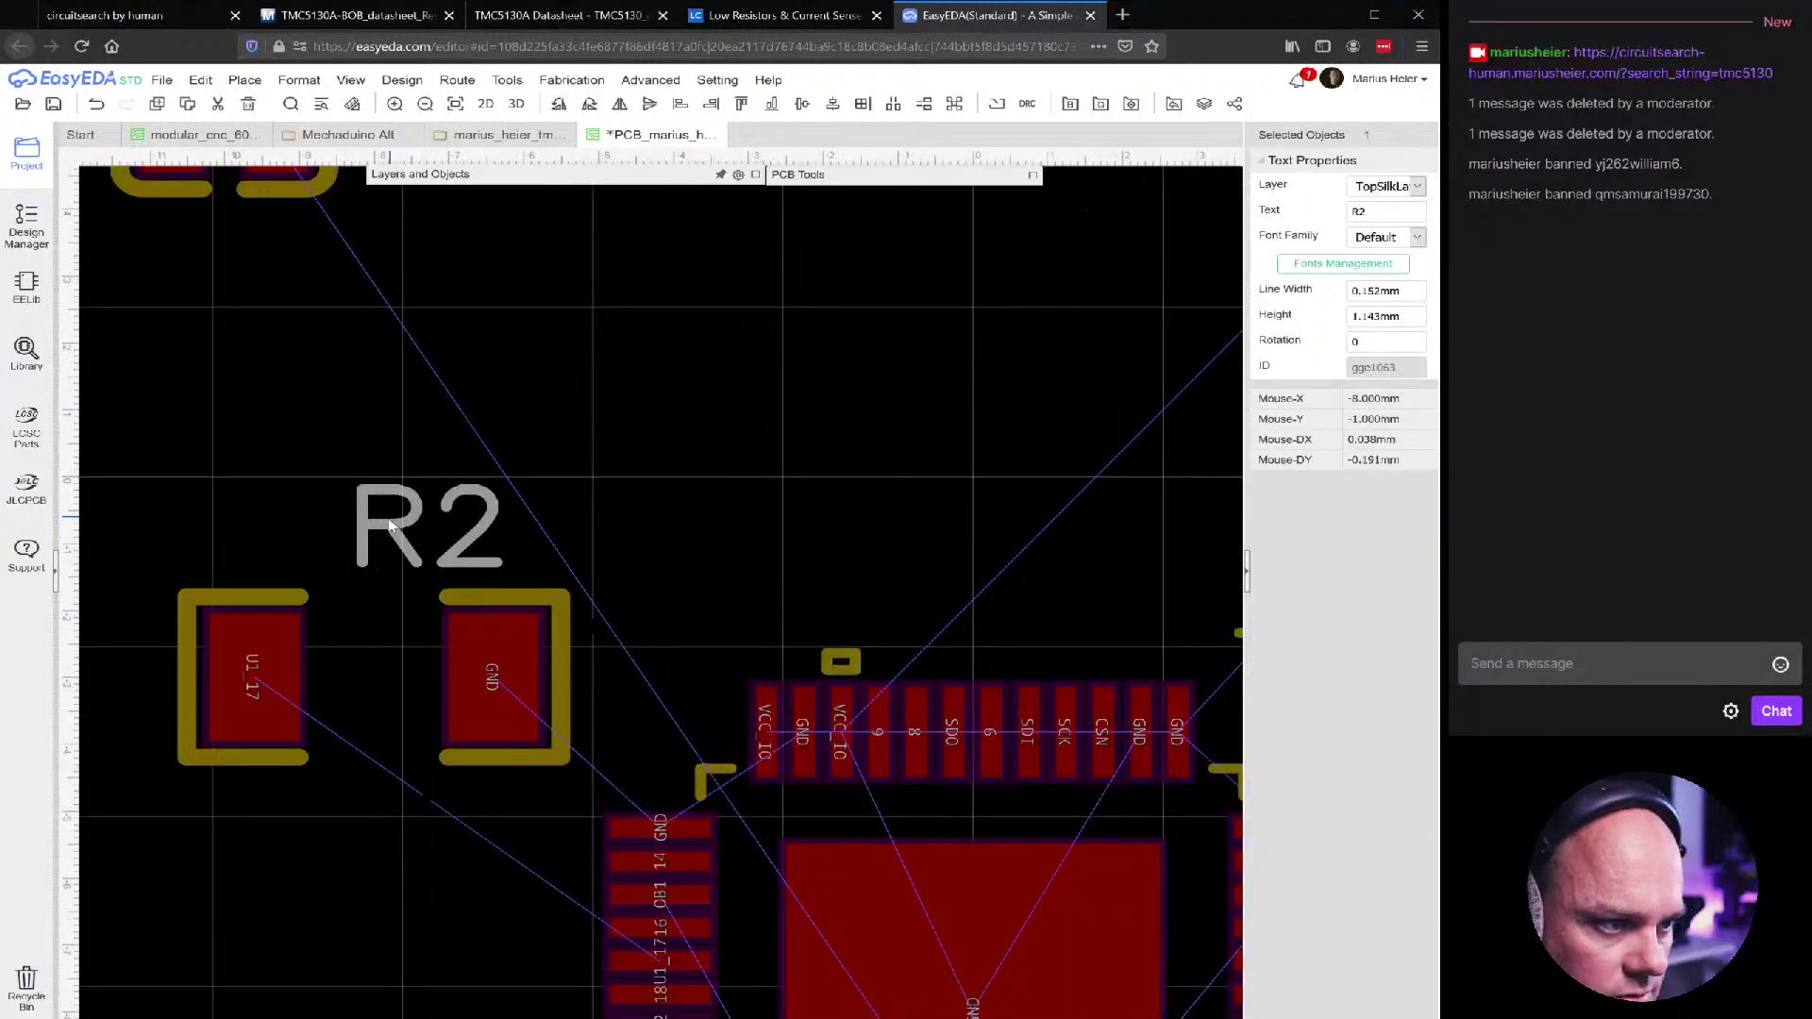
pyautogui.press('Delete')
# Bring R2 closer to U1 and rotate it to 180 degrees, placing it just above the chip's upper-left corner
pyautogui.moveTo(456, 585); pyautogui.dragTo(598, 446)
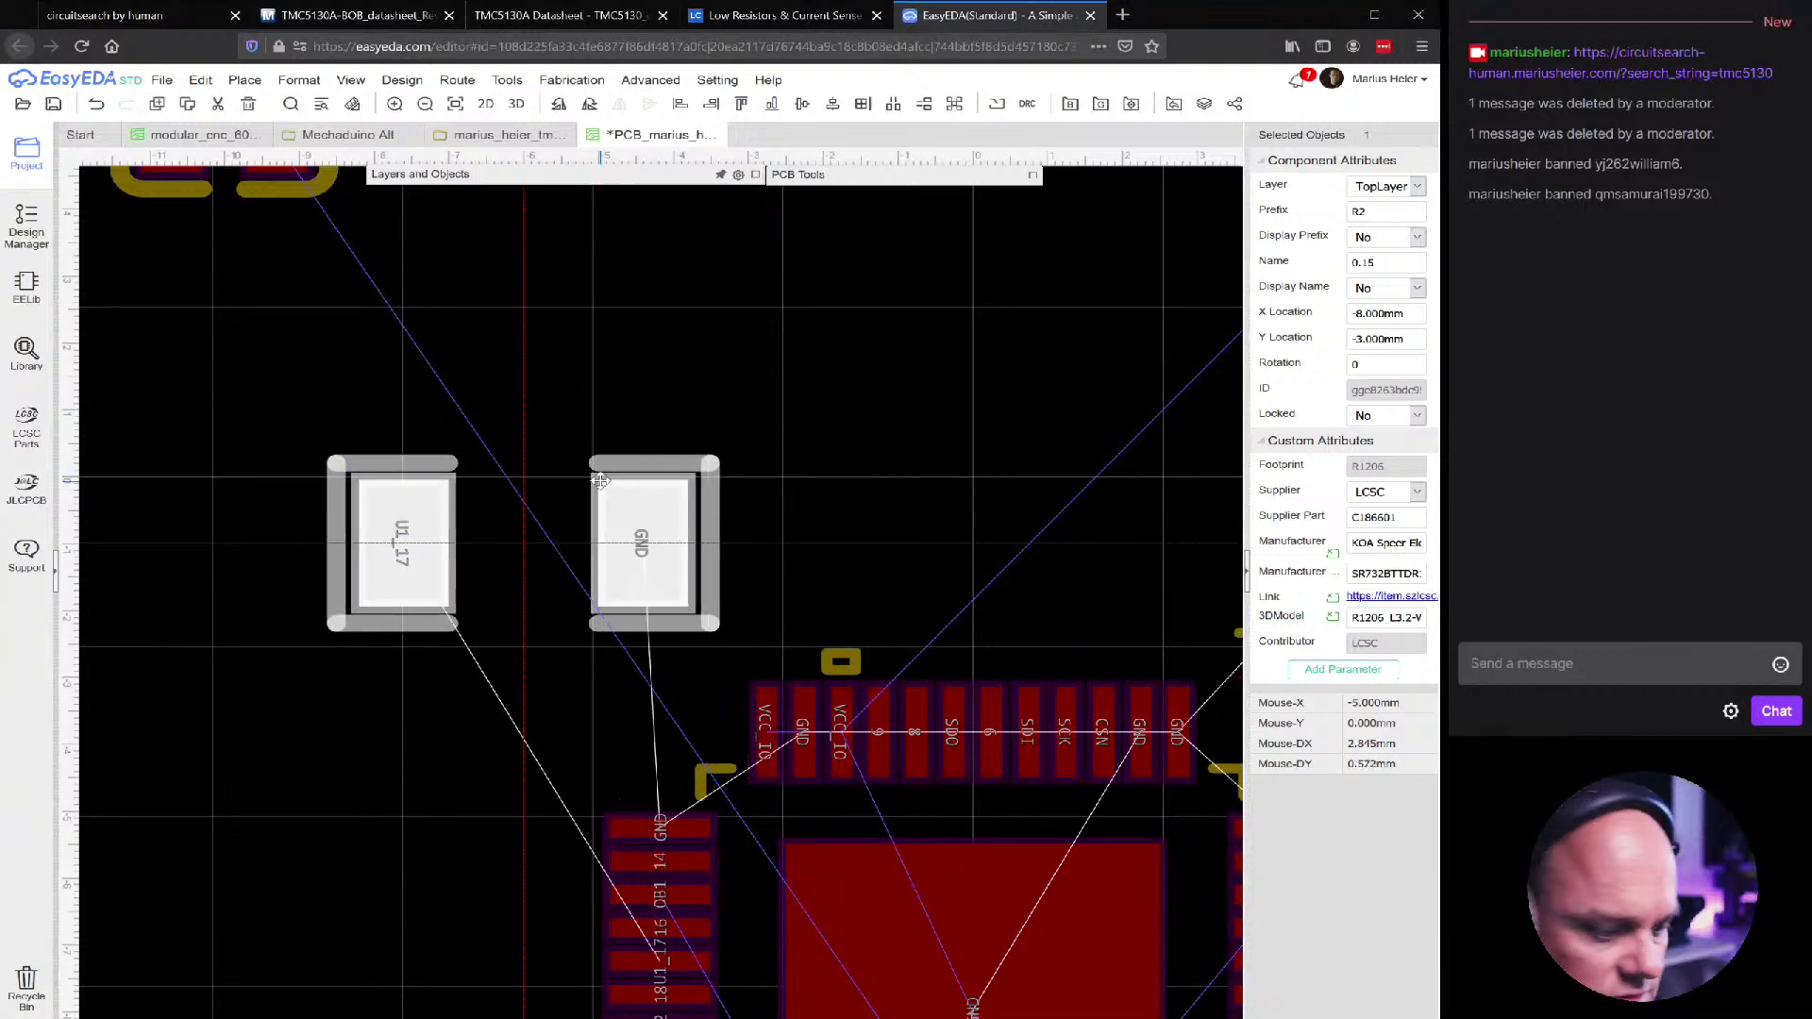
pyautogui.press('space')
pyautogui.moveTo(609, 663); pyautogui.dragTo(535, 675)
pyautogui.scroll(-5, 514, 726)
pyautogui.scroll(5, 514, 730)
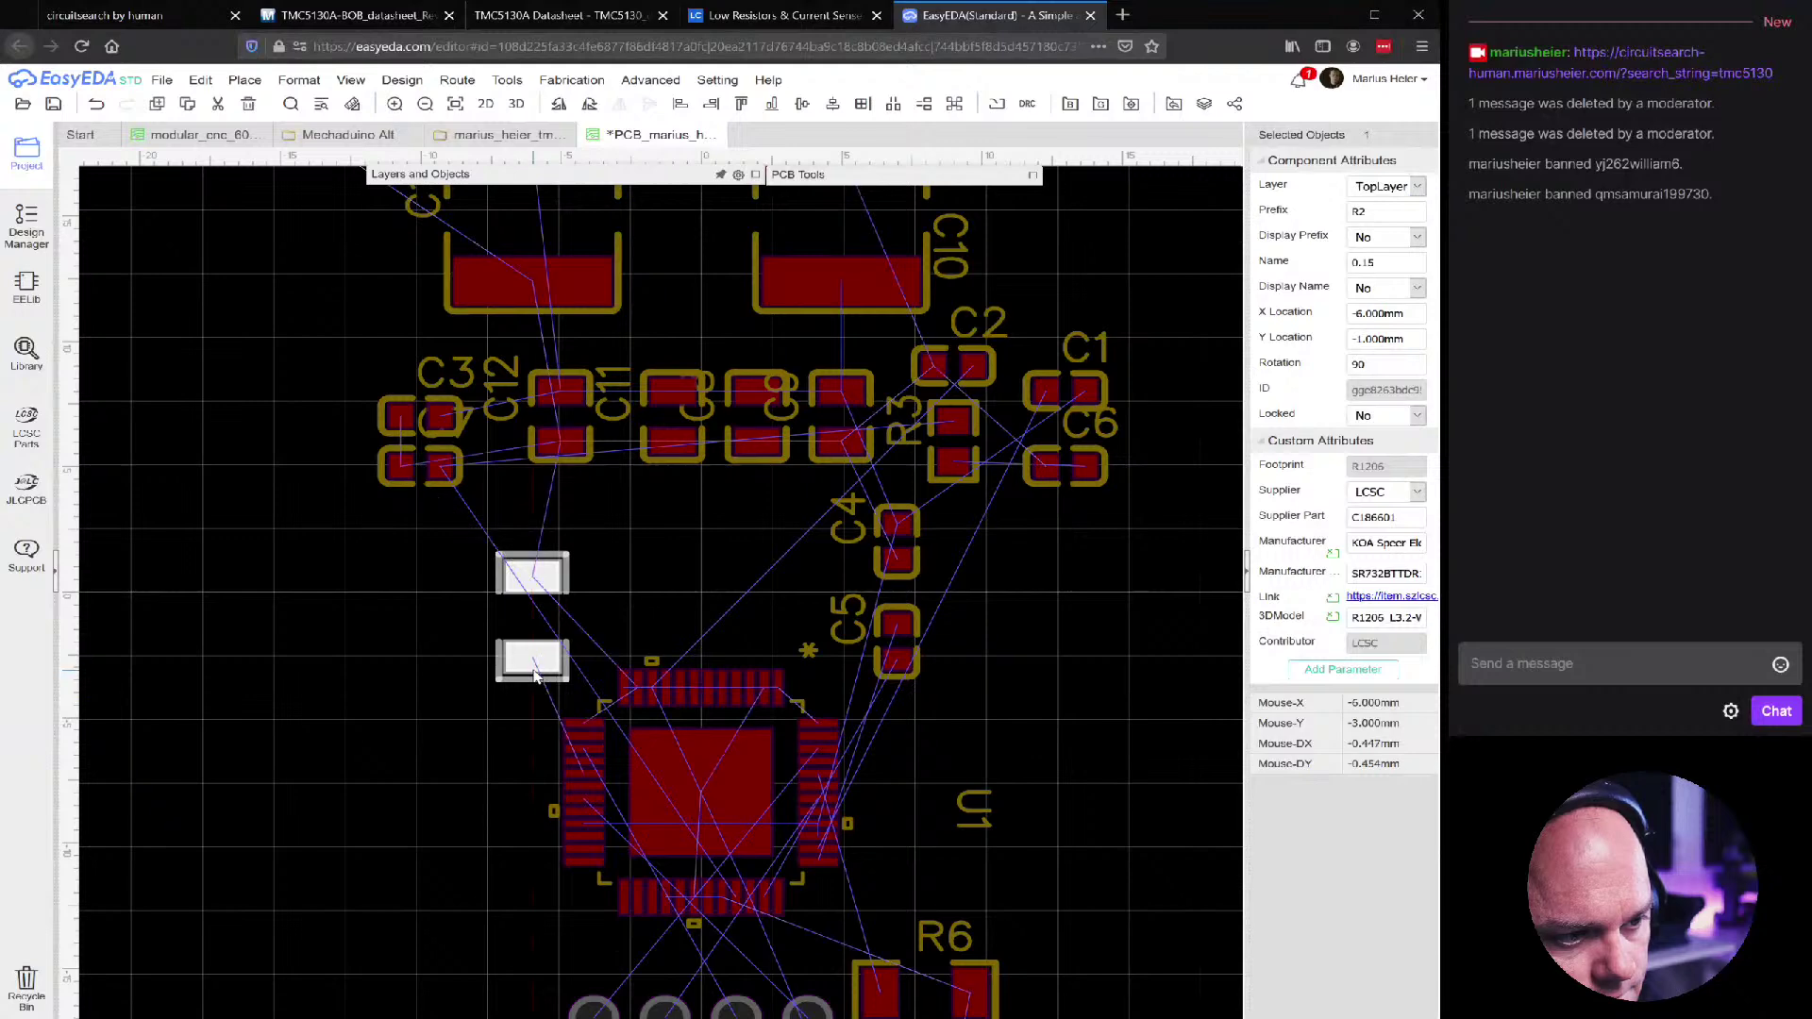
pyautogui.press('space')
pyautogui.moveTo(578, 634); pyautogui.dragTo(604, 607)
pyautogui.moveTo(953, 515); pyautogui.dragTo(1088, 654)
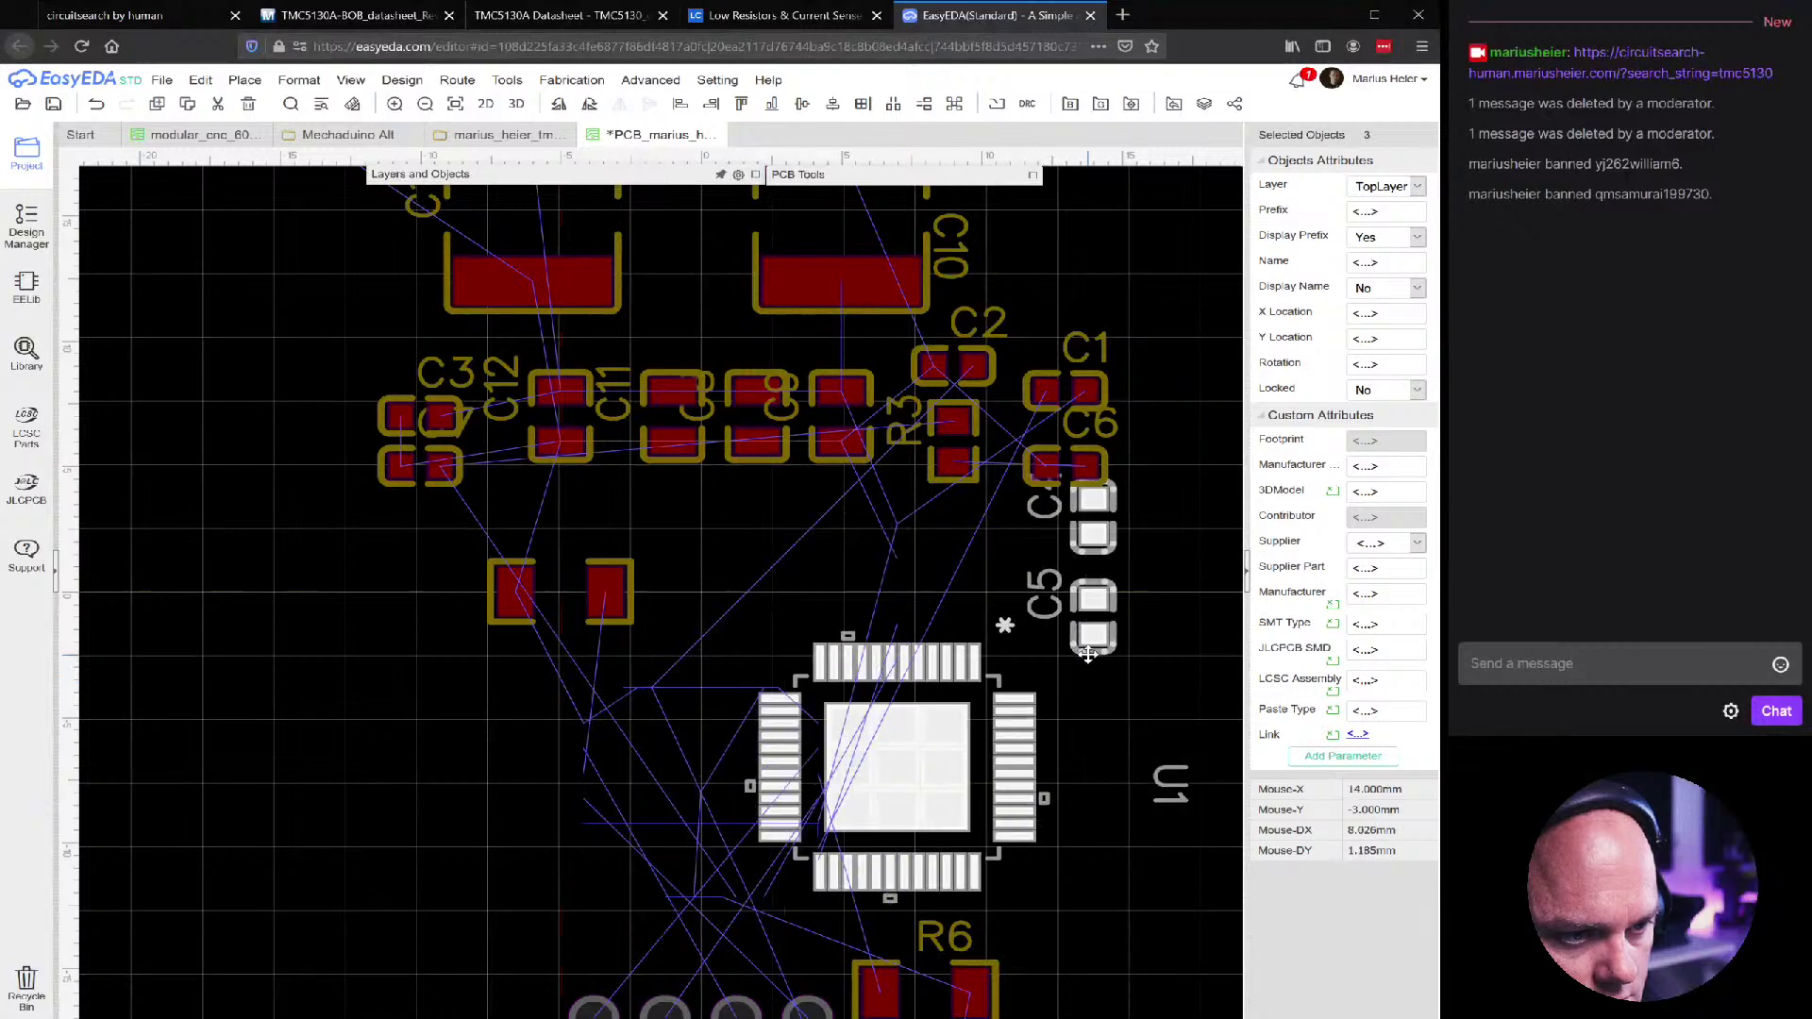
pyautogui.hotkey('ctrl', 'z')
pyautogui.click(1032, 702)
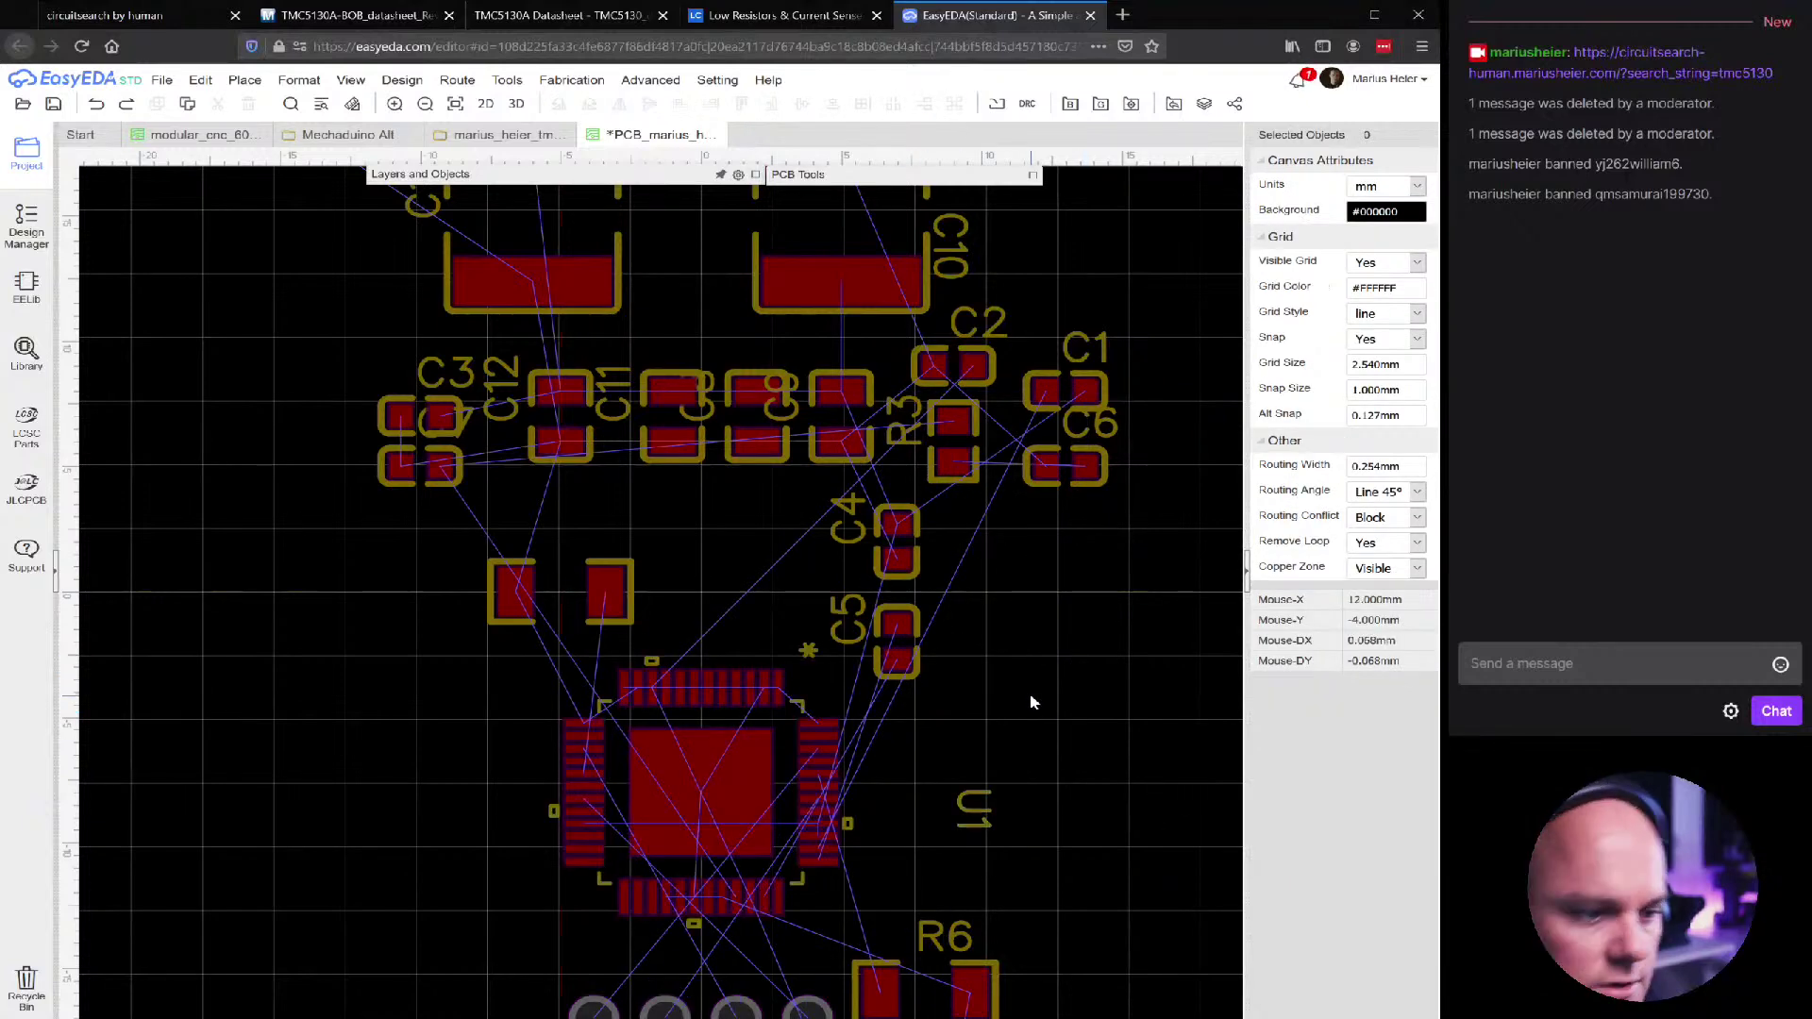
# Move capacitors C5 and C4 away from U1 to the free area beside C6, with C4 at X 16 mm, Y 7 mm
pyautogui.moveTo(897, 627); pyautogui.dragTo(1121, 546)
pyautogui.click(897, 561)
pyautogui.moveTo(897, 561); pyautogui.dragTo(1149, 437)
# Place sense resistor R6 beyond U1's upper-right corner at X 8 mm, Y -3 mm and rotate it to 90 degrees
pyautogui.scroll(-2, 959, 648)
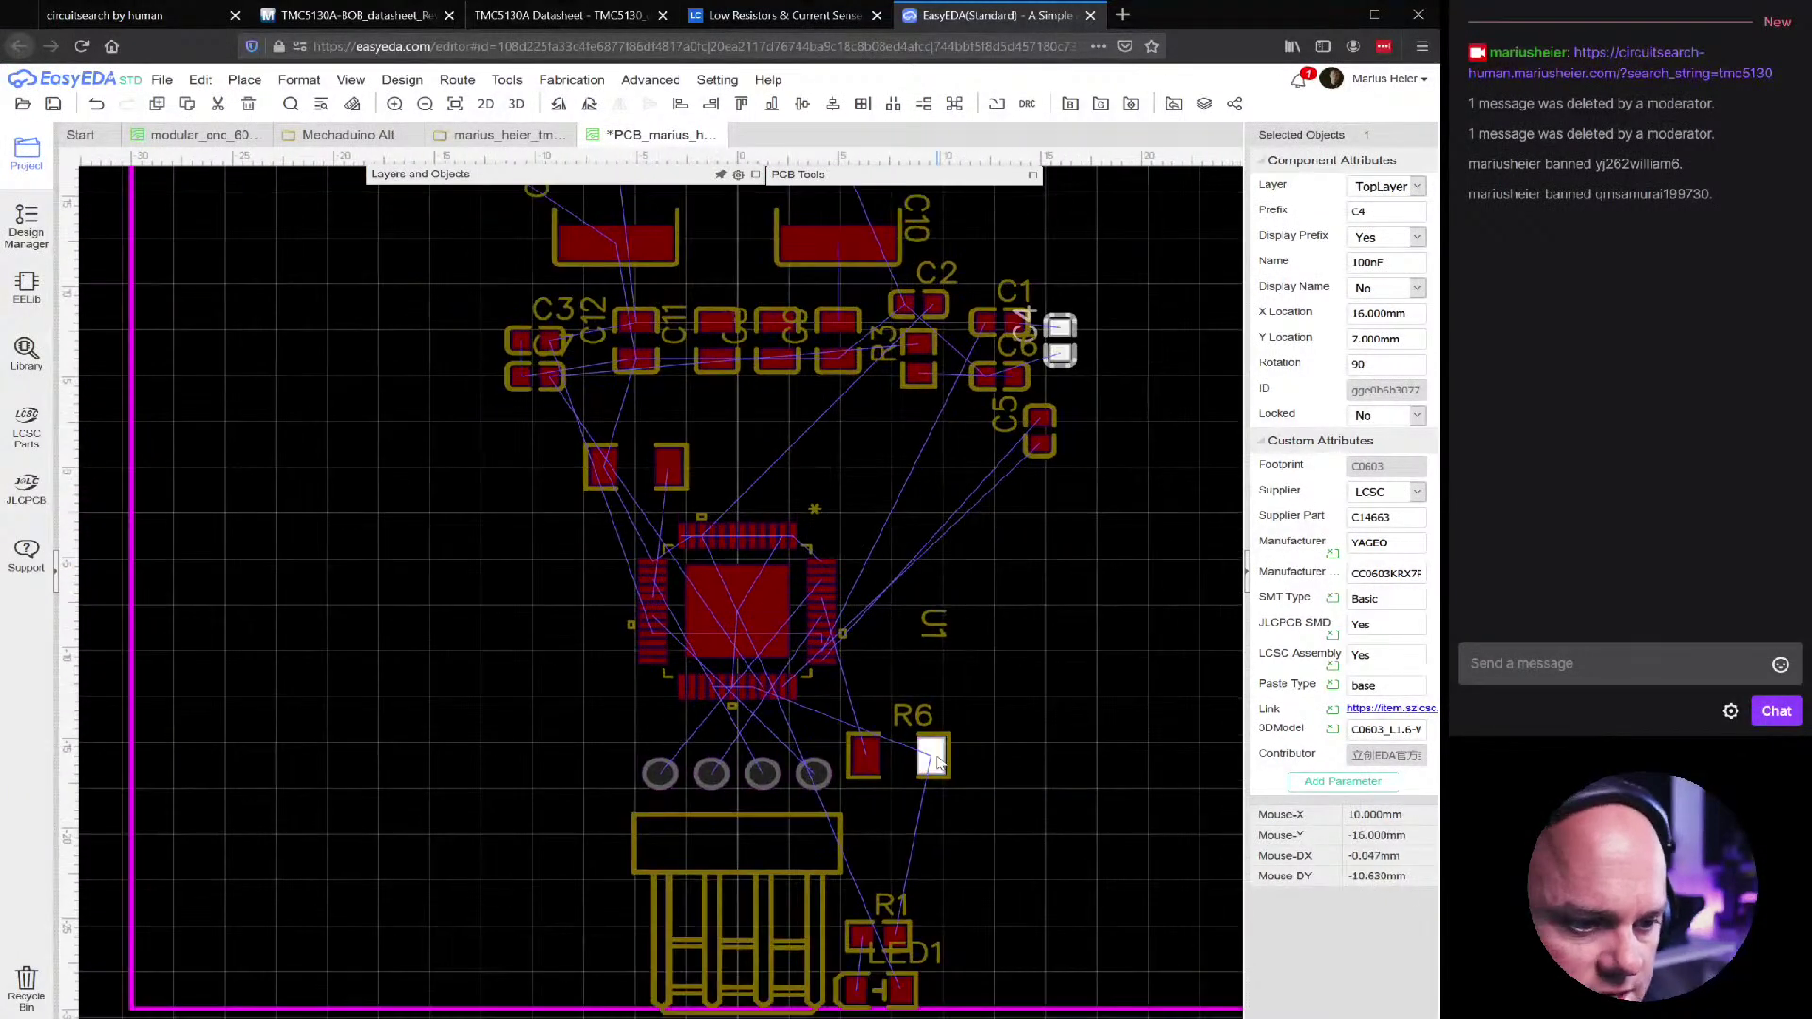
pyautogui.moveTo(929, 738); pyautogui.dragTo(901, 520)
pyautogui.scroll(2, 901, 520)
pyautogui.press('space')
pyautogui.press('space')
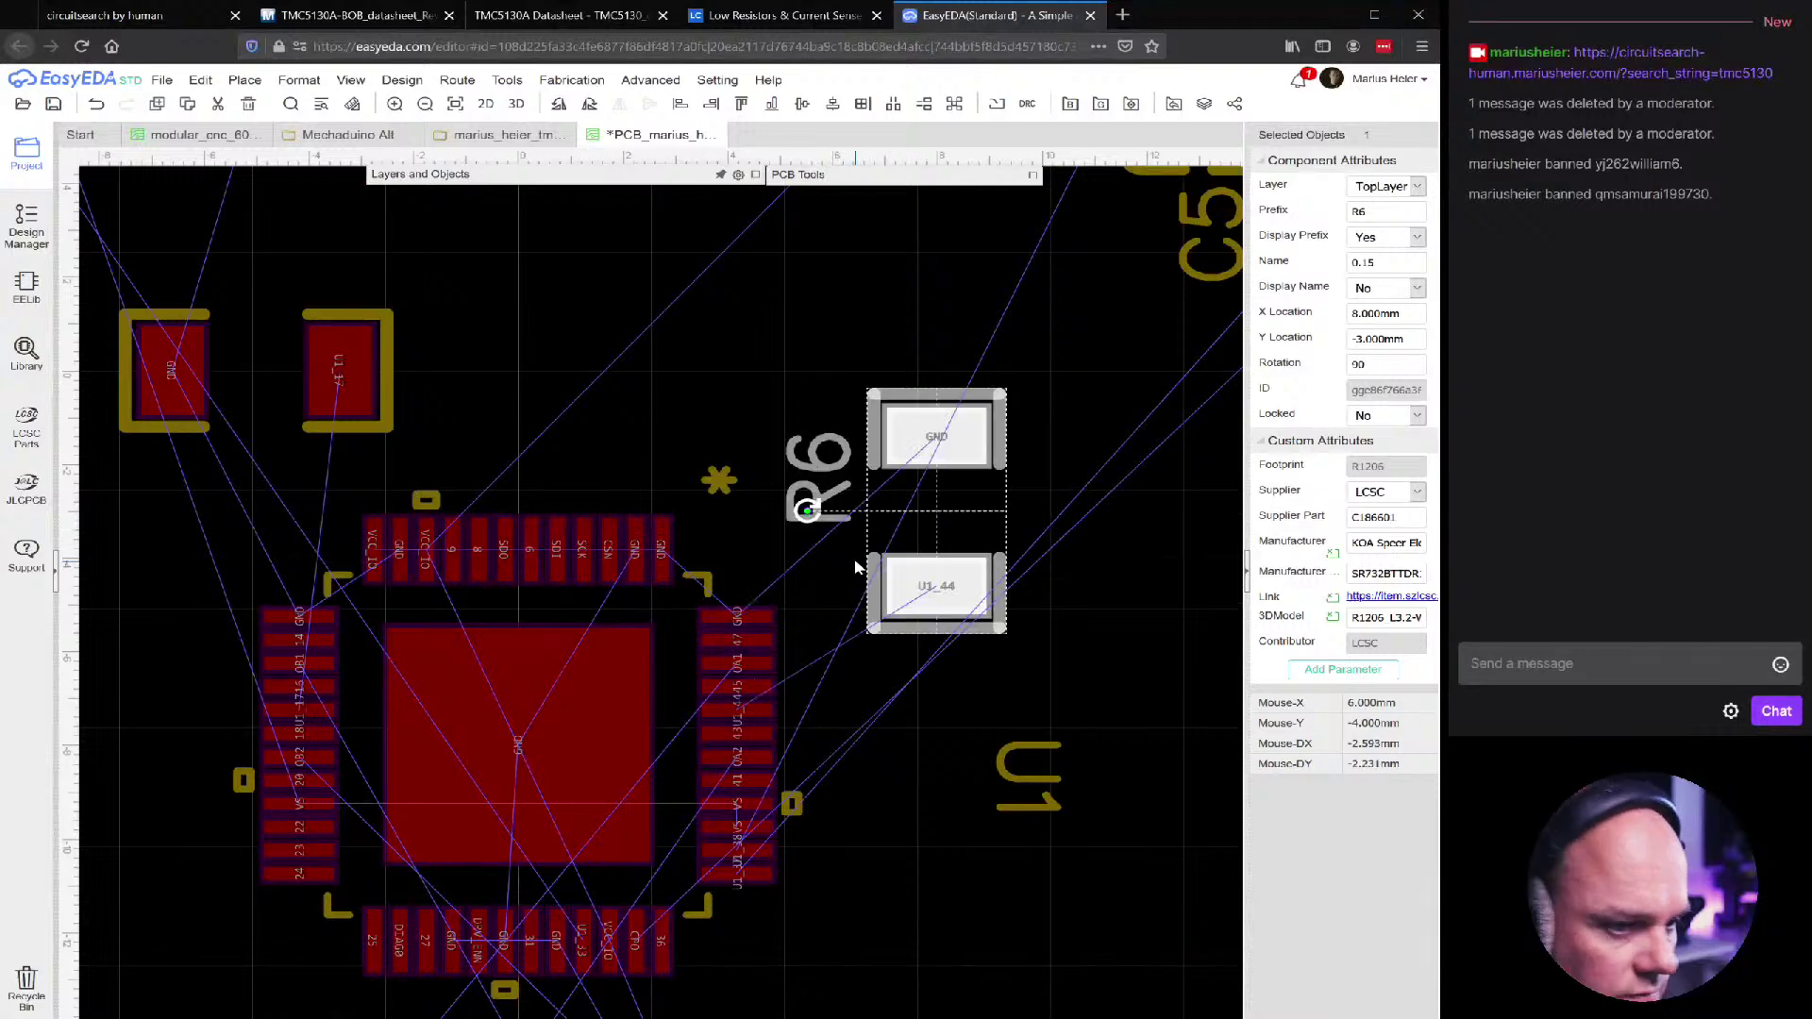
pyautogui.press('space')
pyautogui.press('space')
pyautogui.press('space')
pyautogui.click(1056, 636)
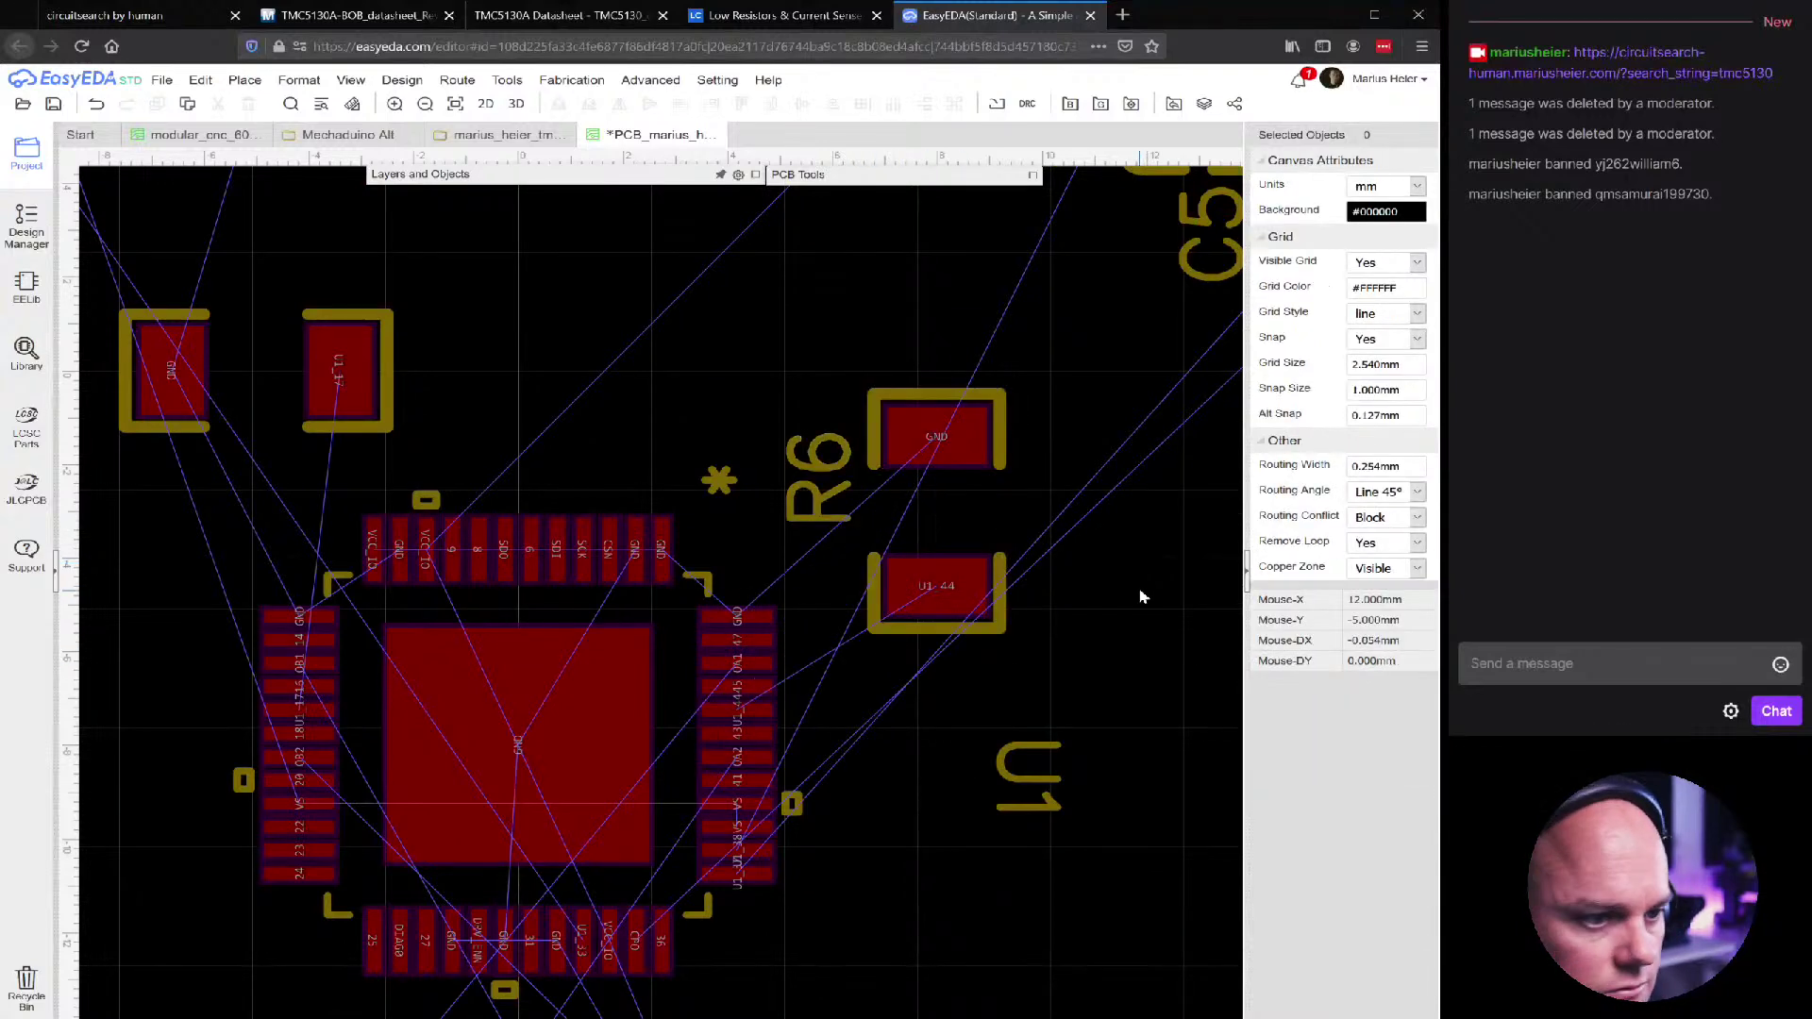
# Examine the component placement and sense resistor wiring around IC1 in the TMC5130A-BOB breakout board datasheet
pyautogui.click(560, 16)
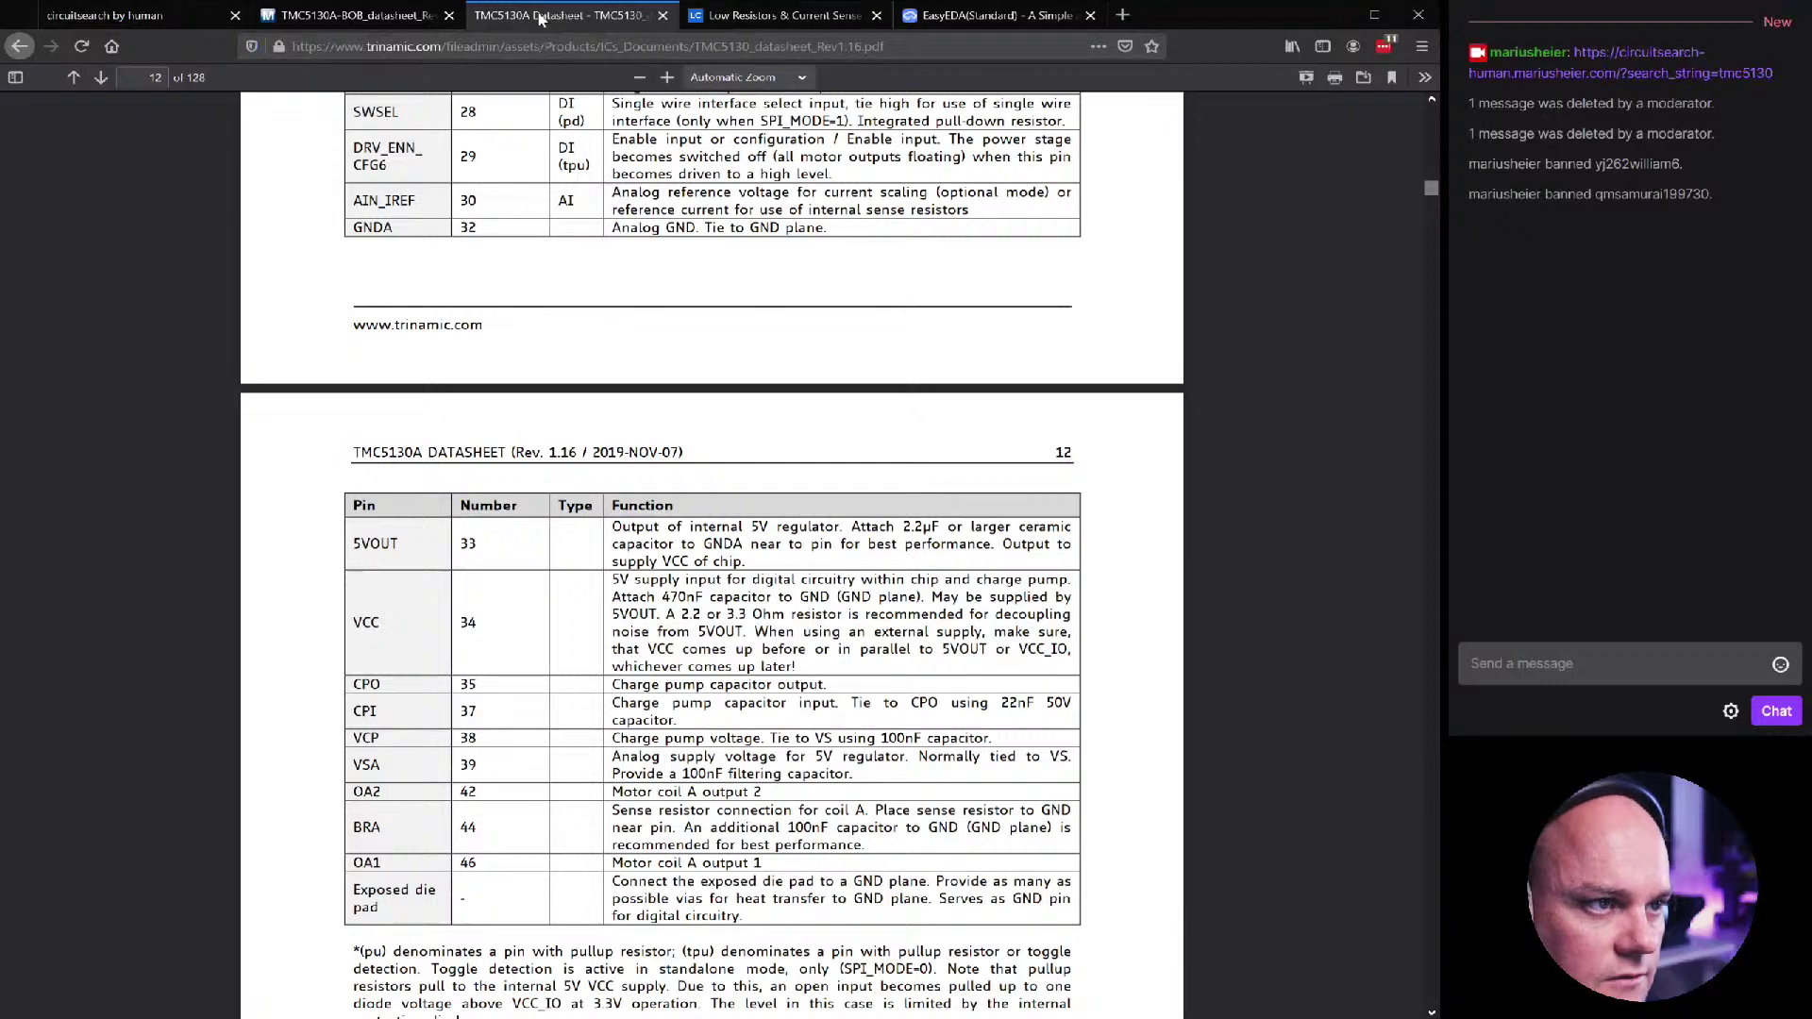
pyautogui.click(326, 17)
pyautogui.scroll(-5, 621, 513)
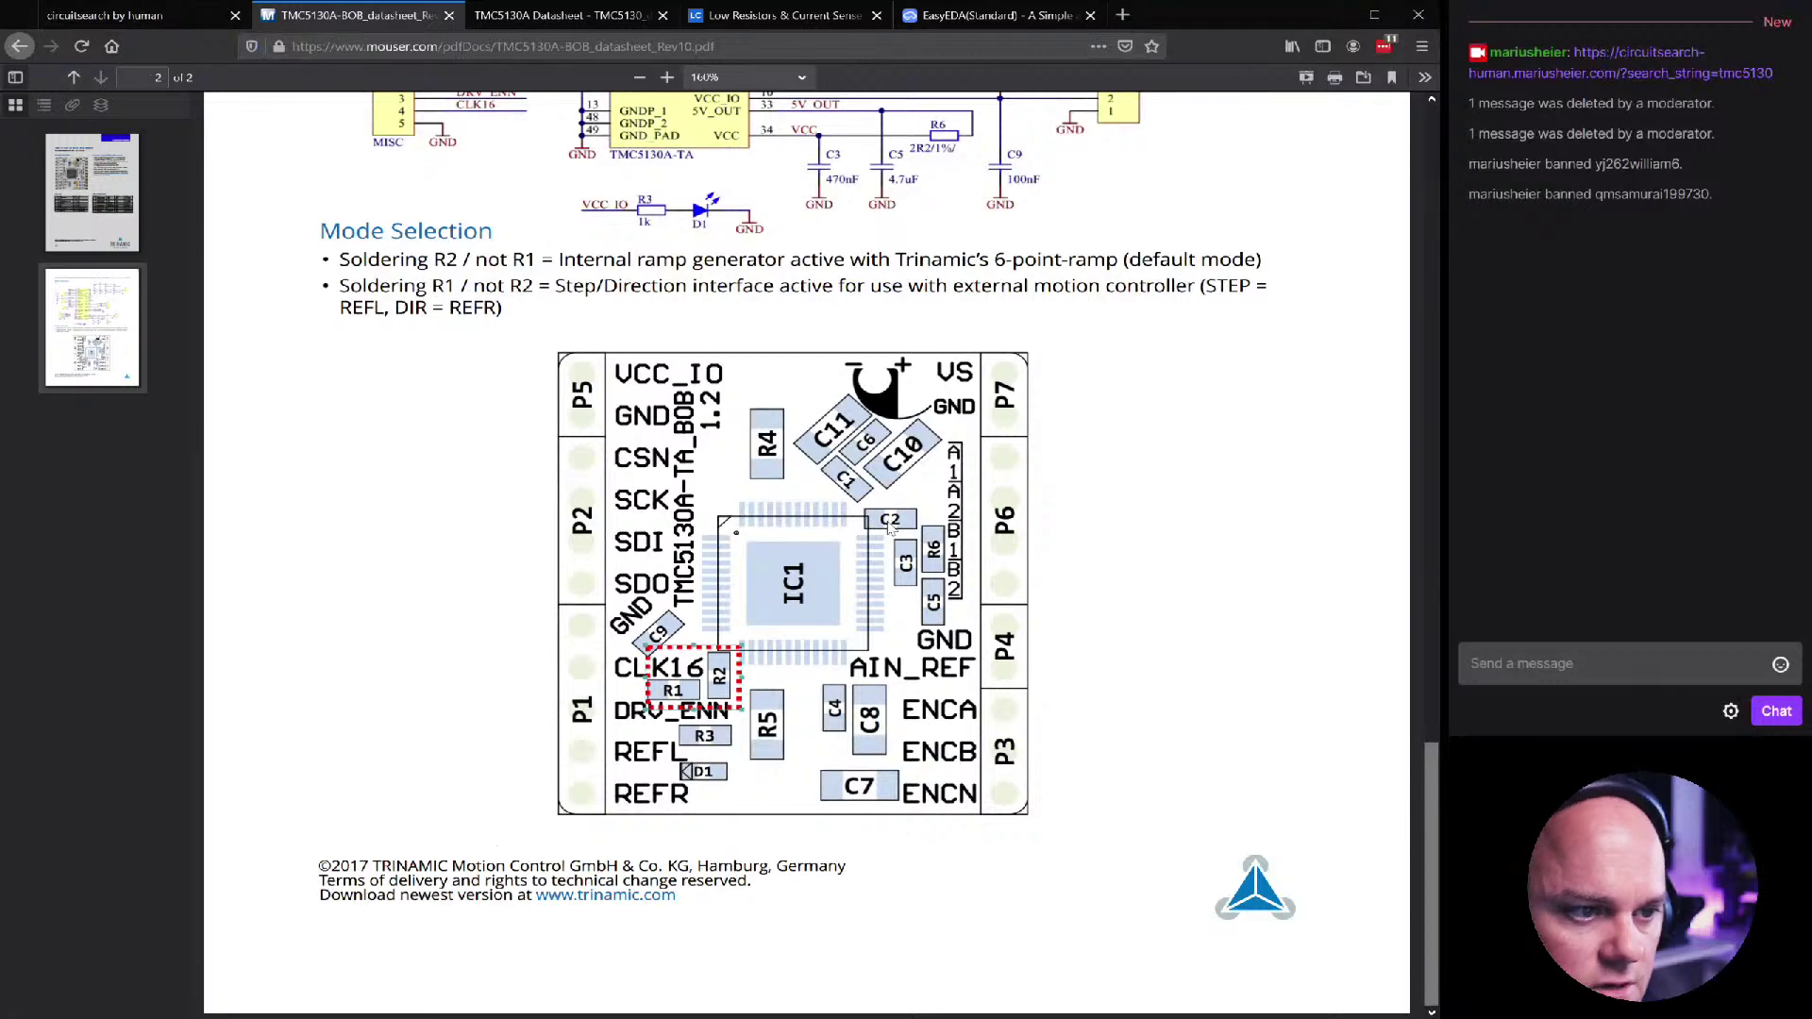
pyautogui.scroll(2, 808, 571)
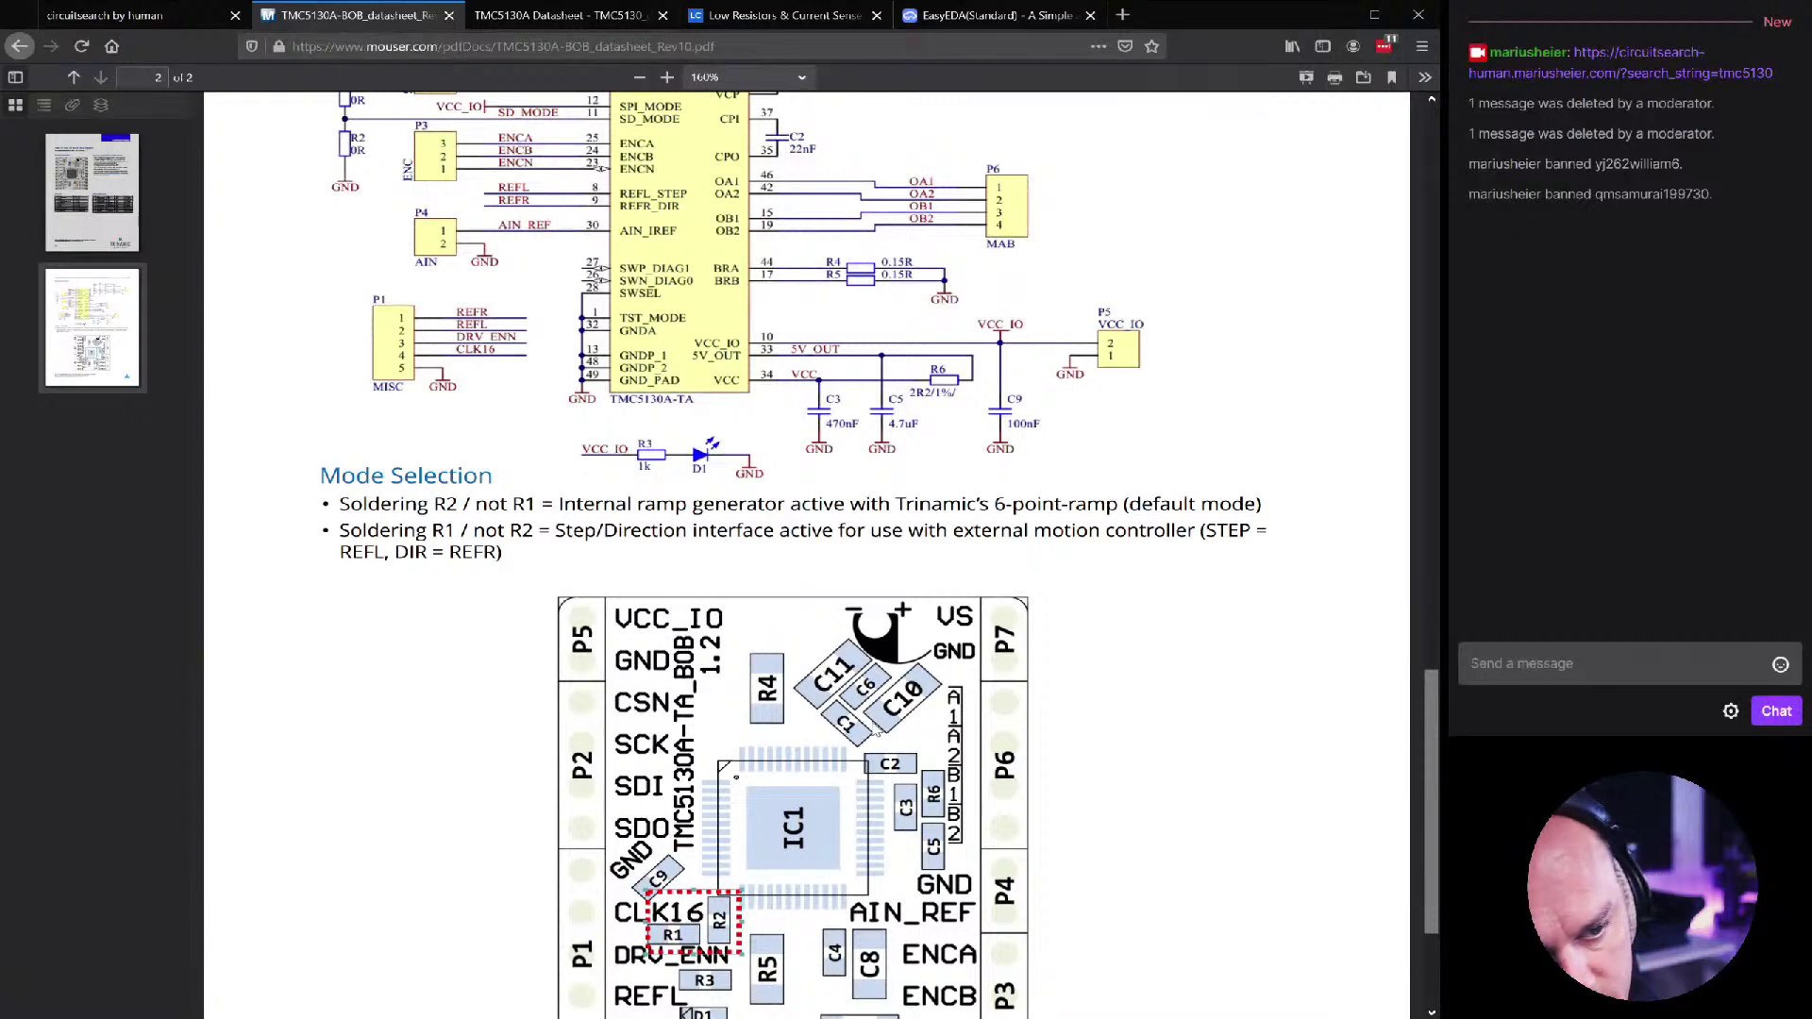
pyautogui.scroll(-2, 841, 681)
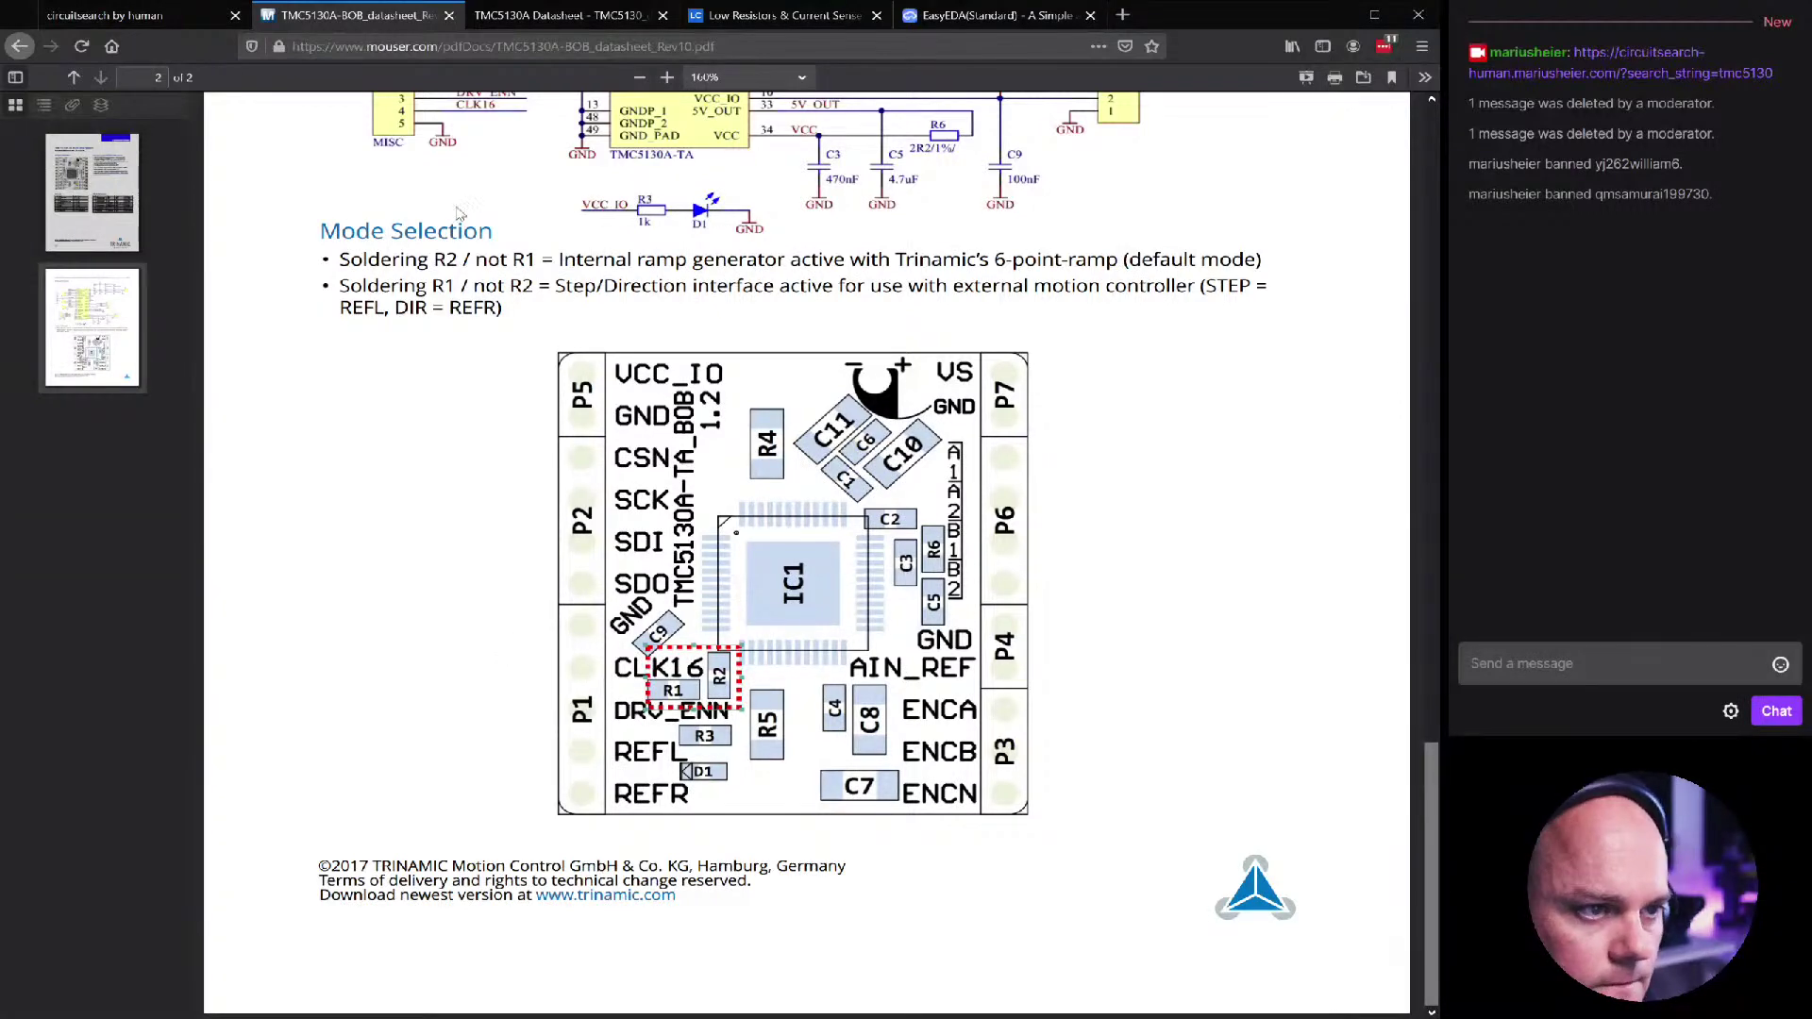
pyautogui.scroll(4, 609, 681)
pyautogui.scroll(-4, 509, 162)
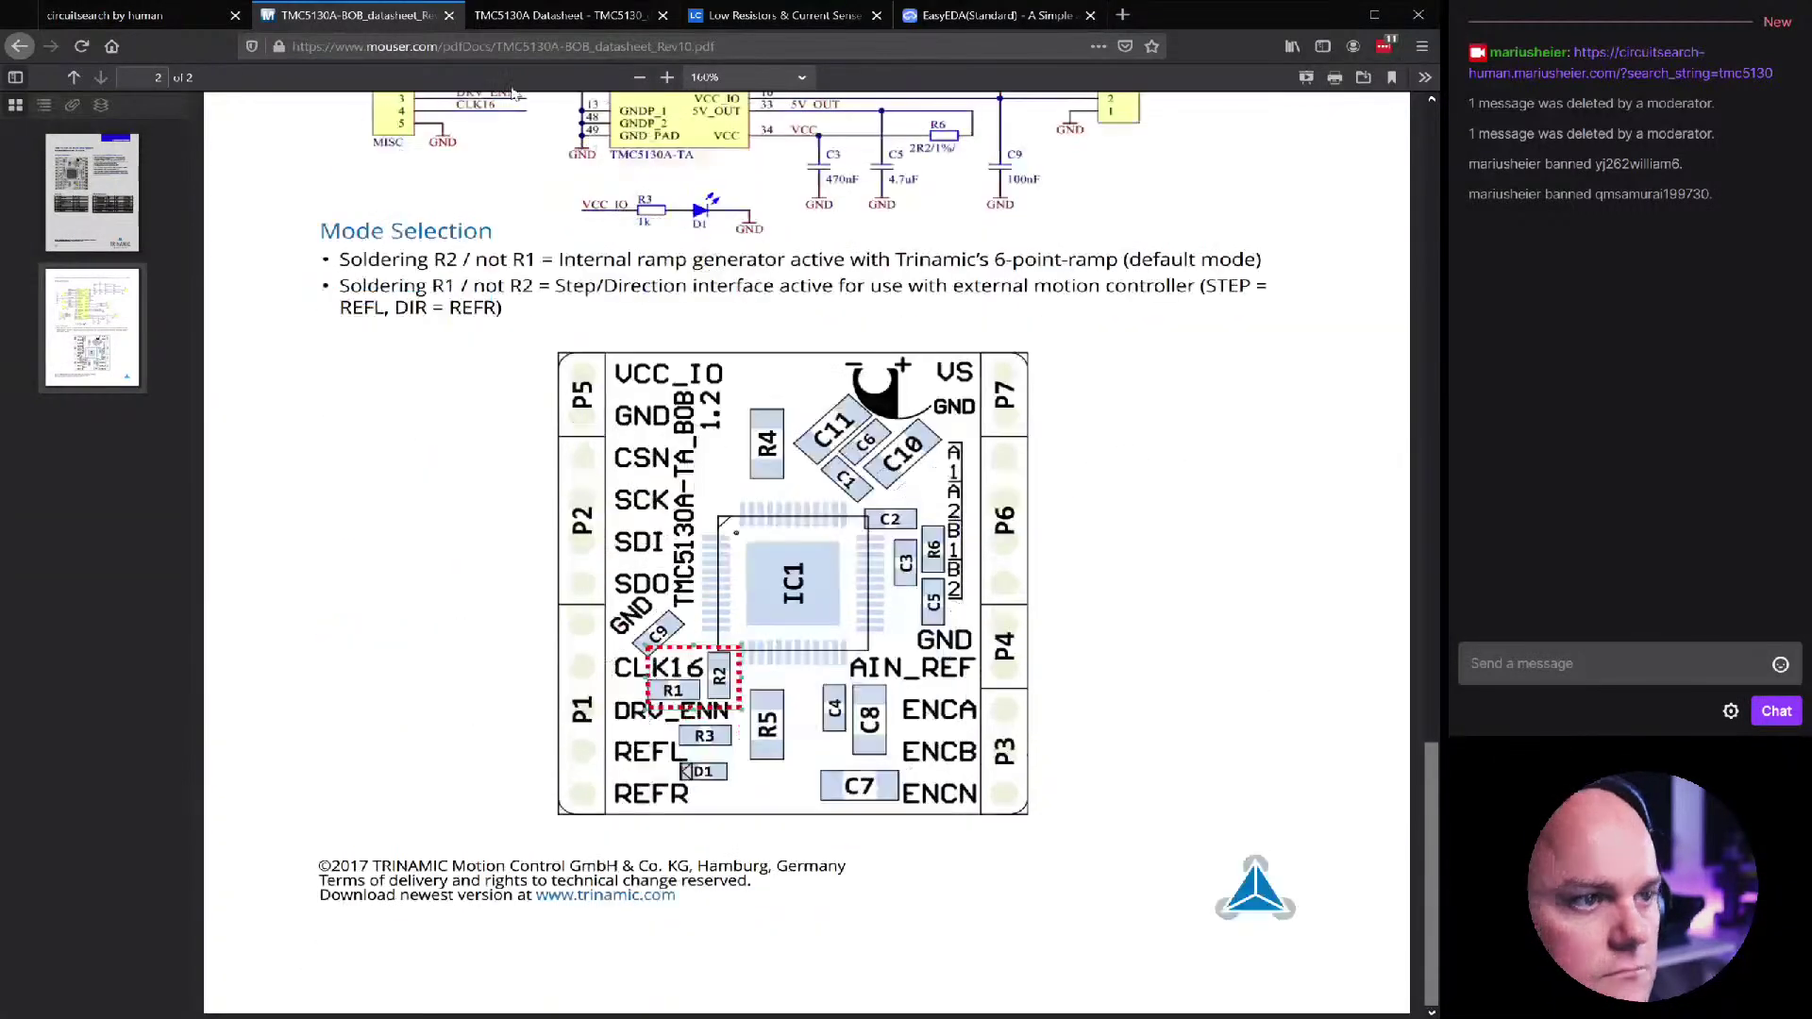
# Read the pin signal descriptions on pages 10 and 11 of the TMC5130A datasheet for component placement guidance
pyautogui.click(598, 12)
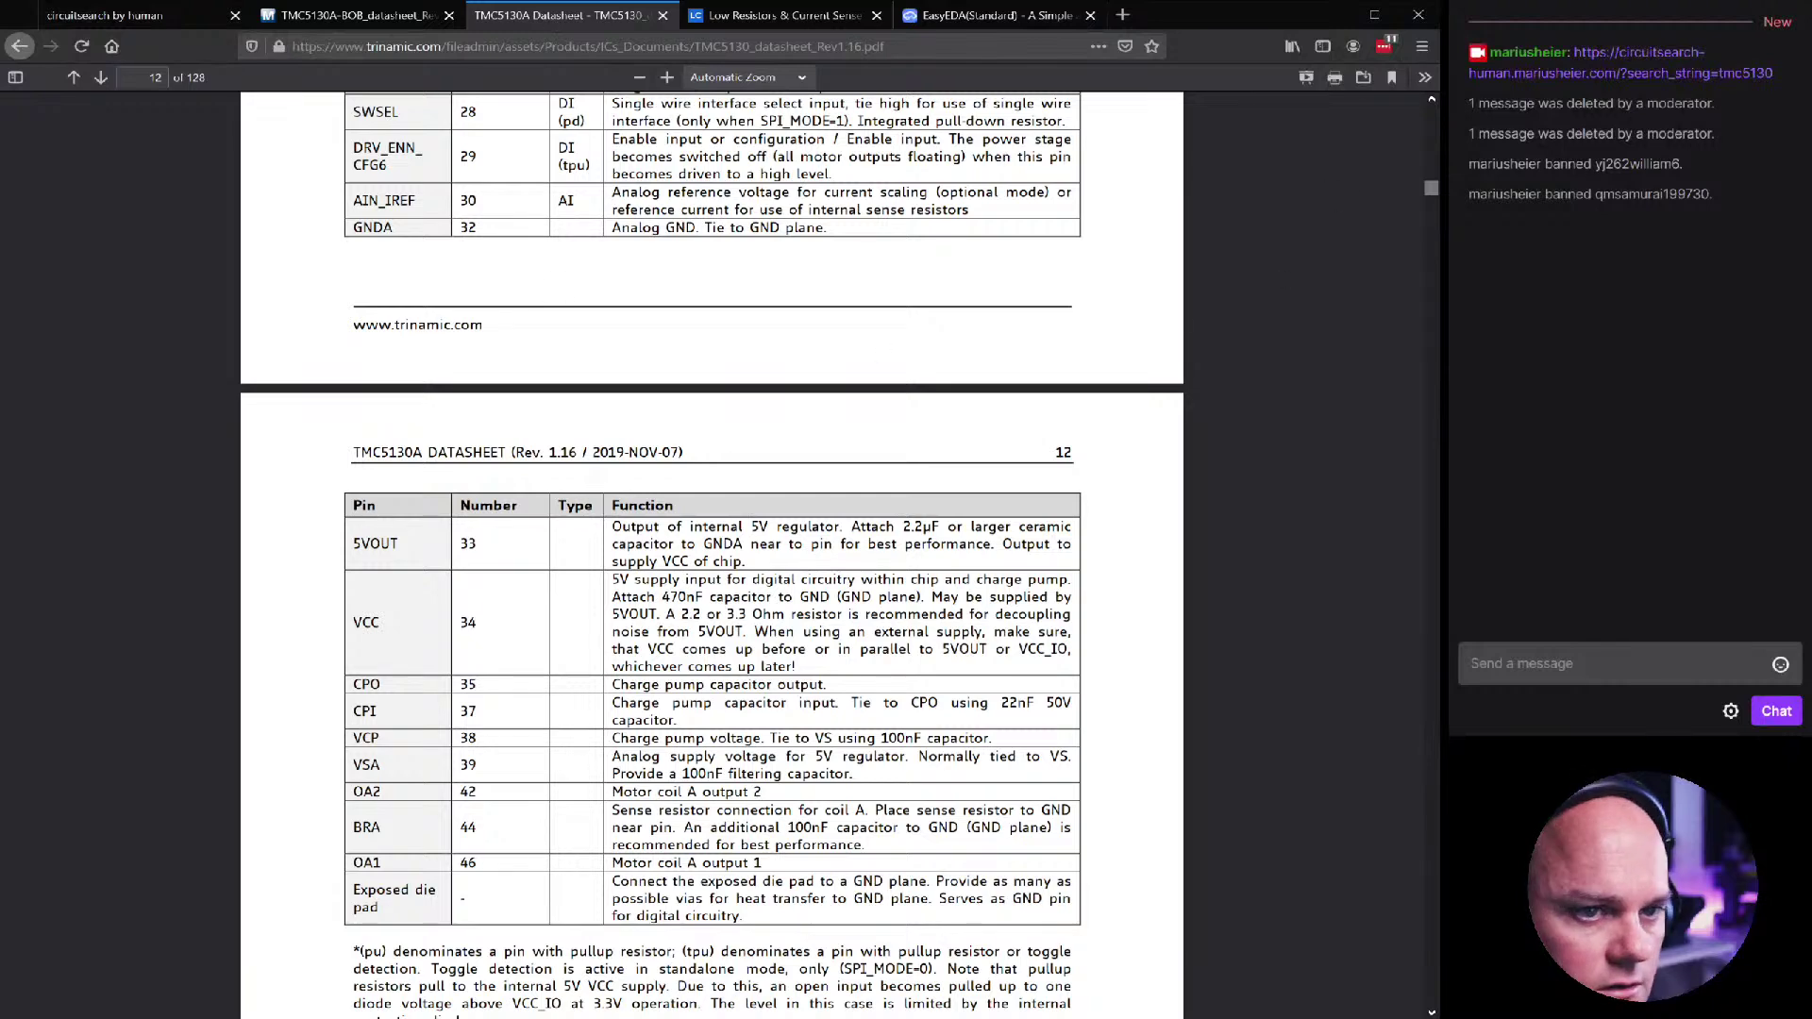
pyautogui.moveTo(1431, 193); pyautogui.dragTo(1435, 186)
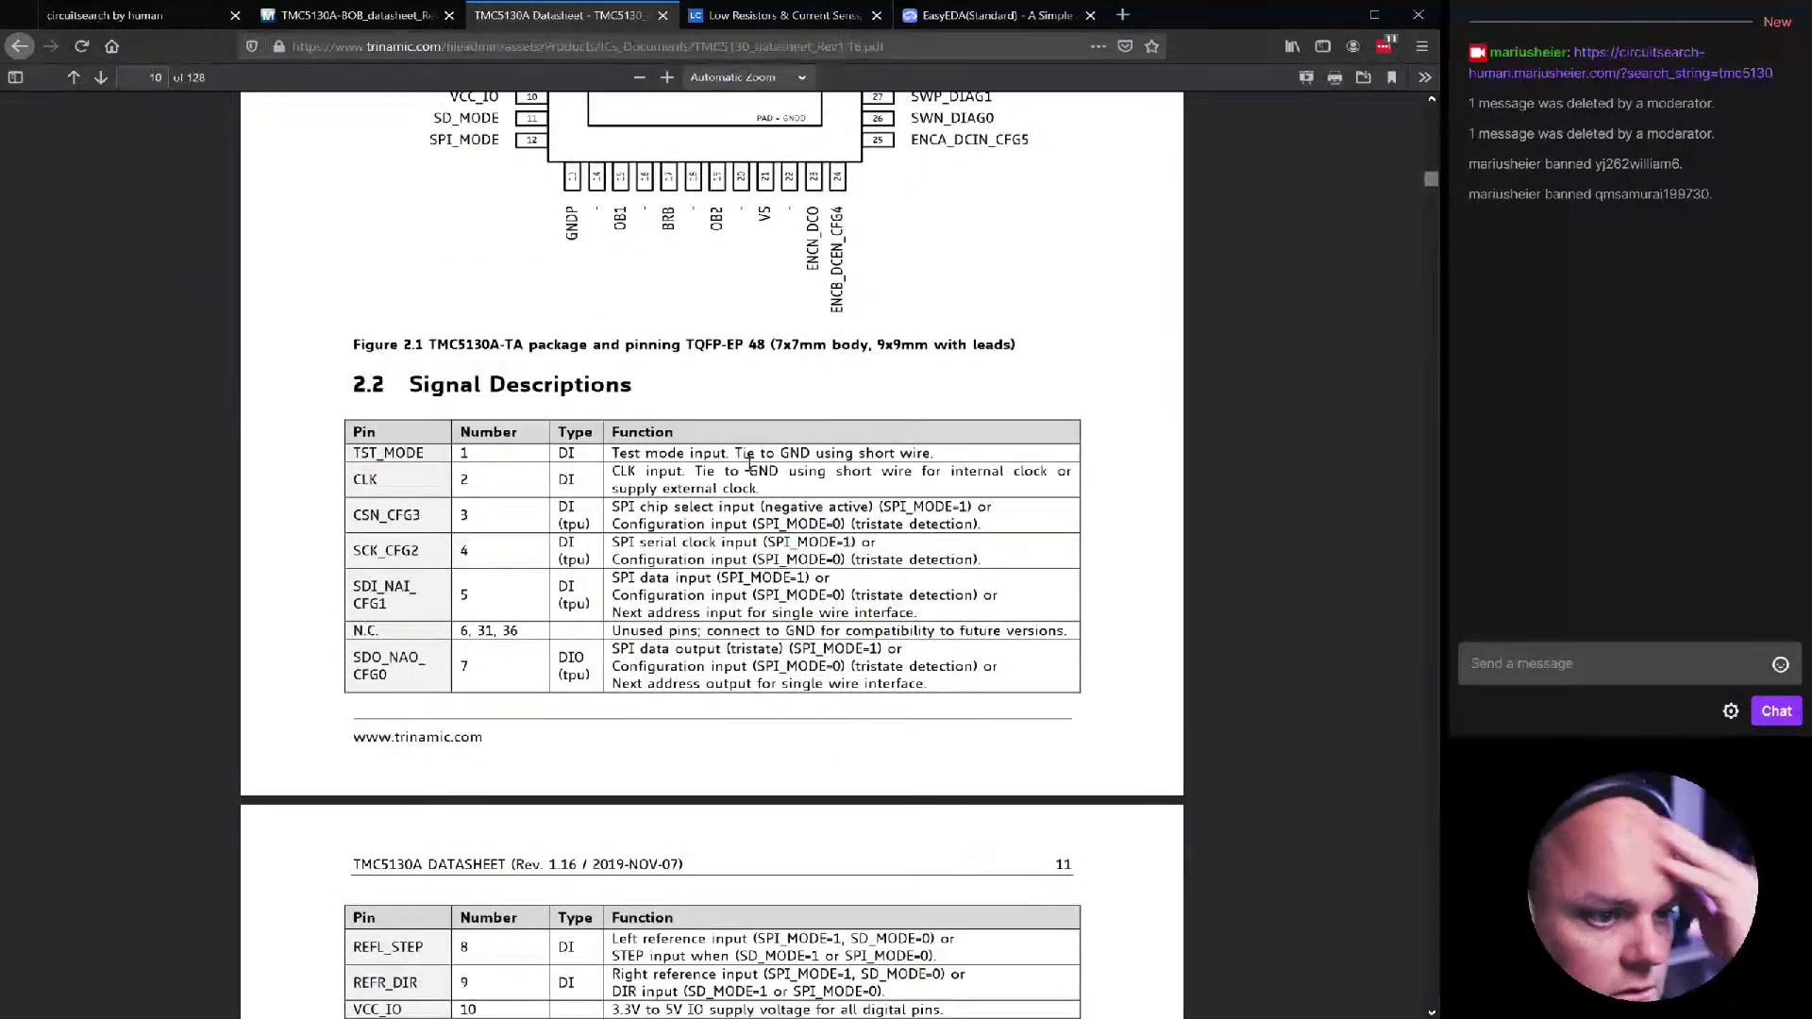
pyautogui.scroll(-4, 564, 616)
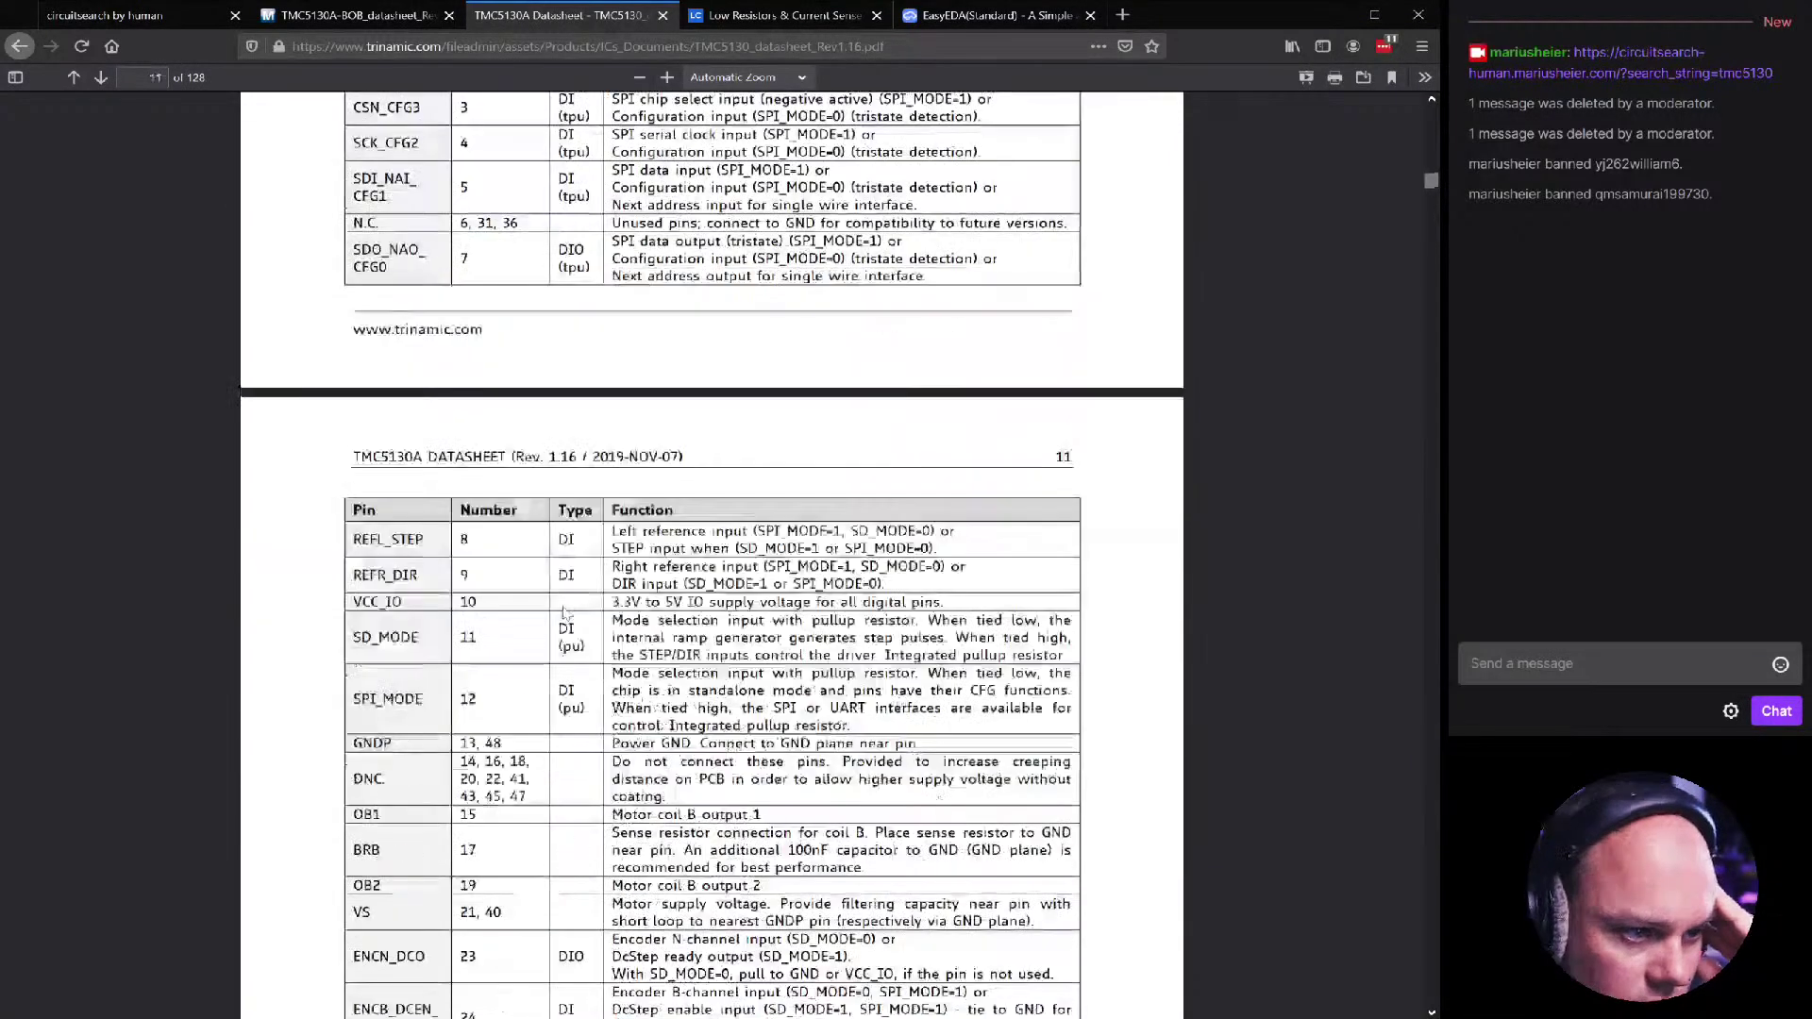
pyautogui.scroll(-2, 564, 614)
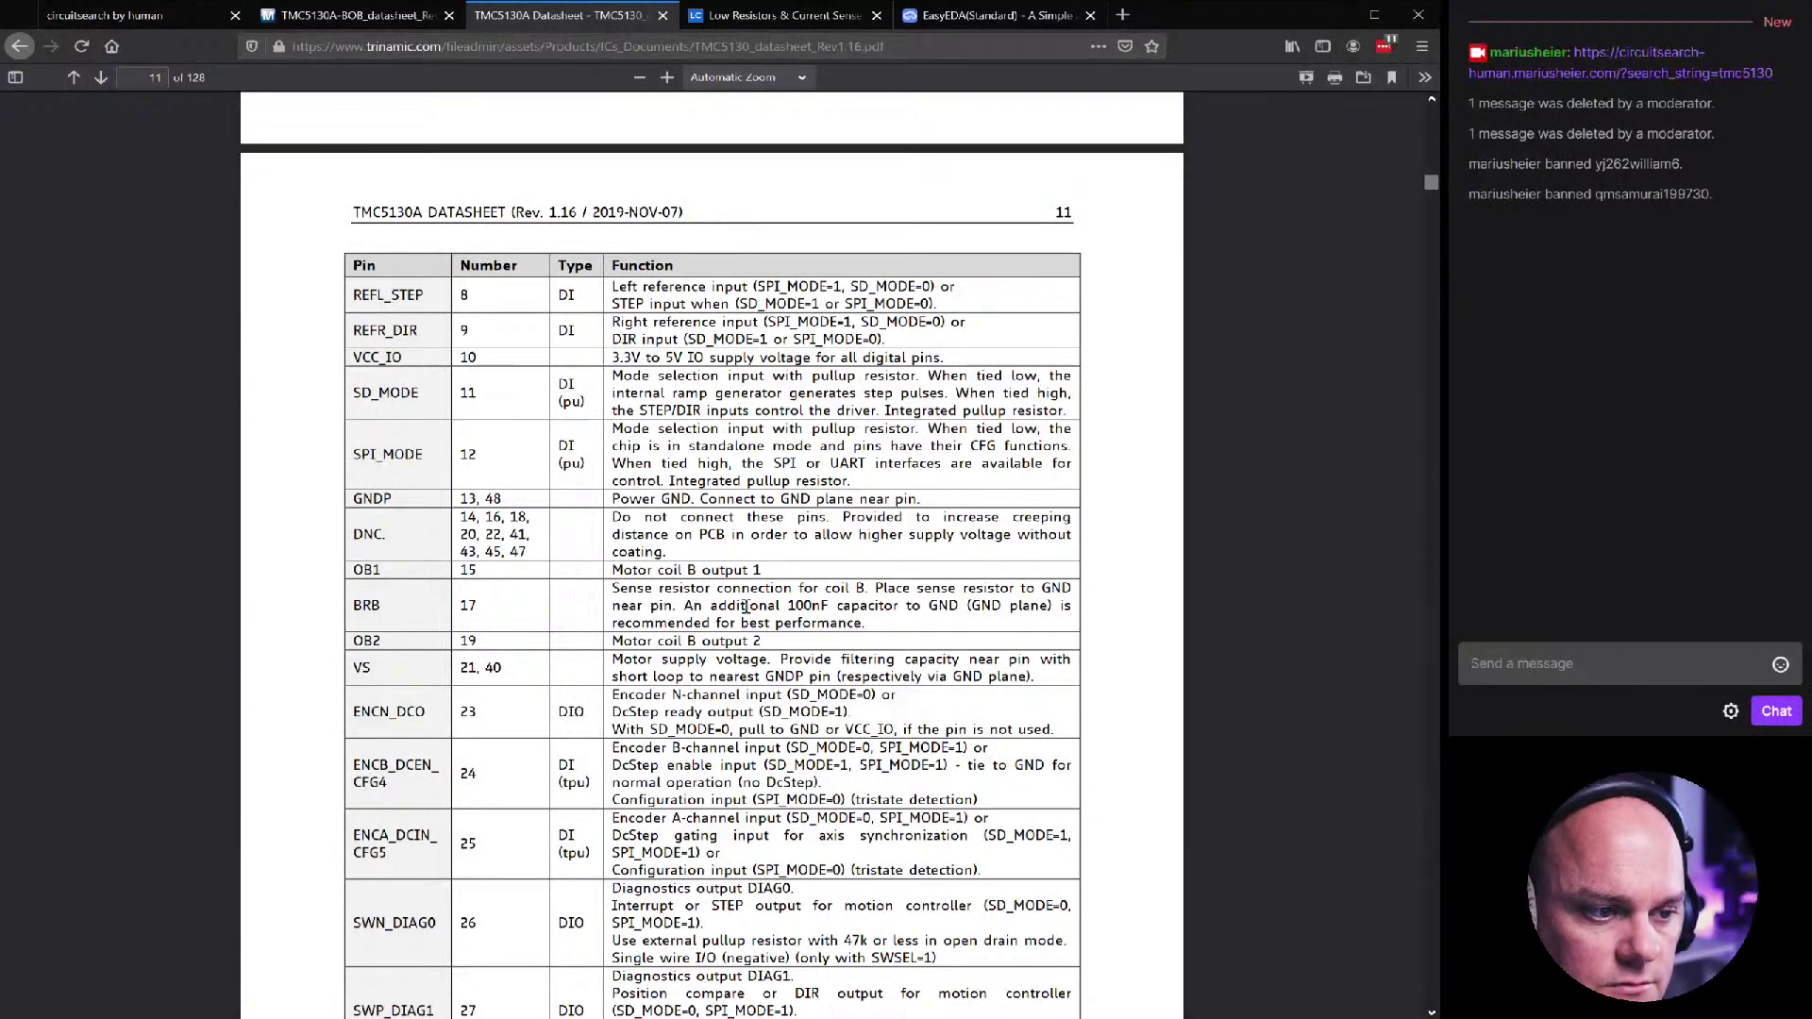
# Search the TMC5130A datasheet for "near" and step to the sense resistor note for pin BRB
pyautogui.hotkey('ctrl', 'f')
pyautogui.write('near')
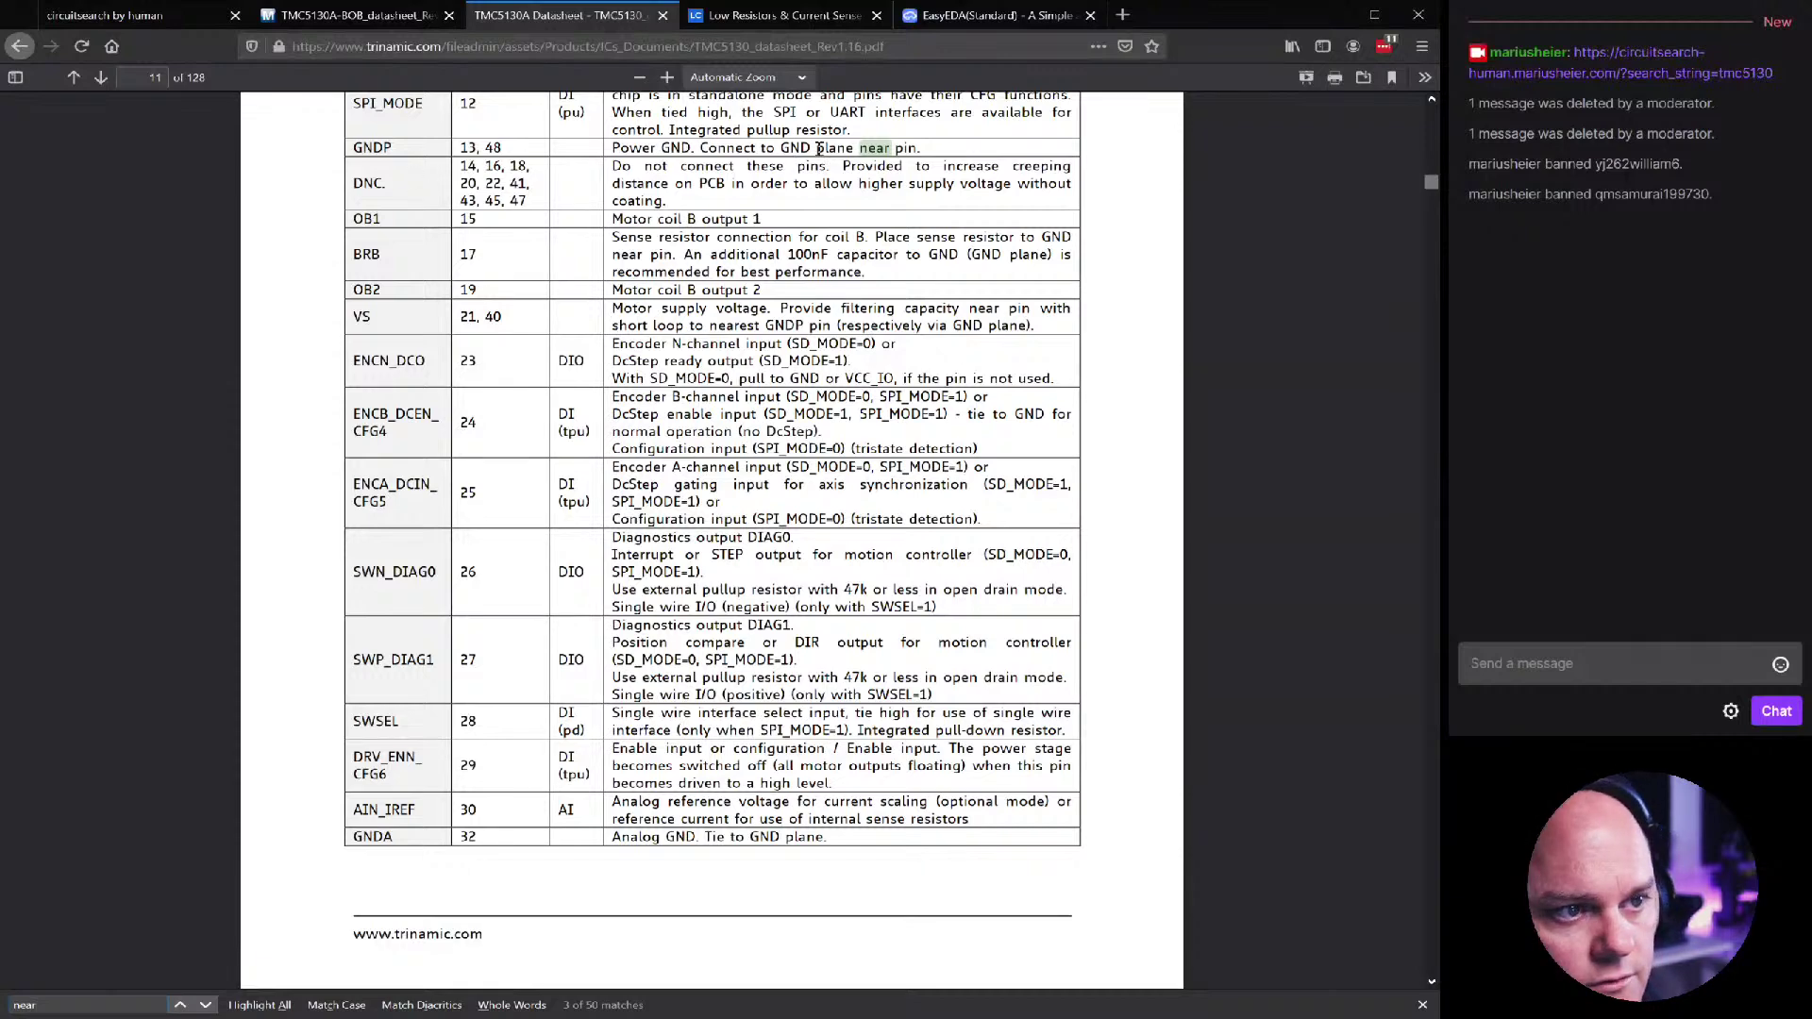
pyautogui.click(205, 1005)
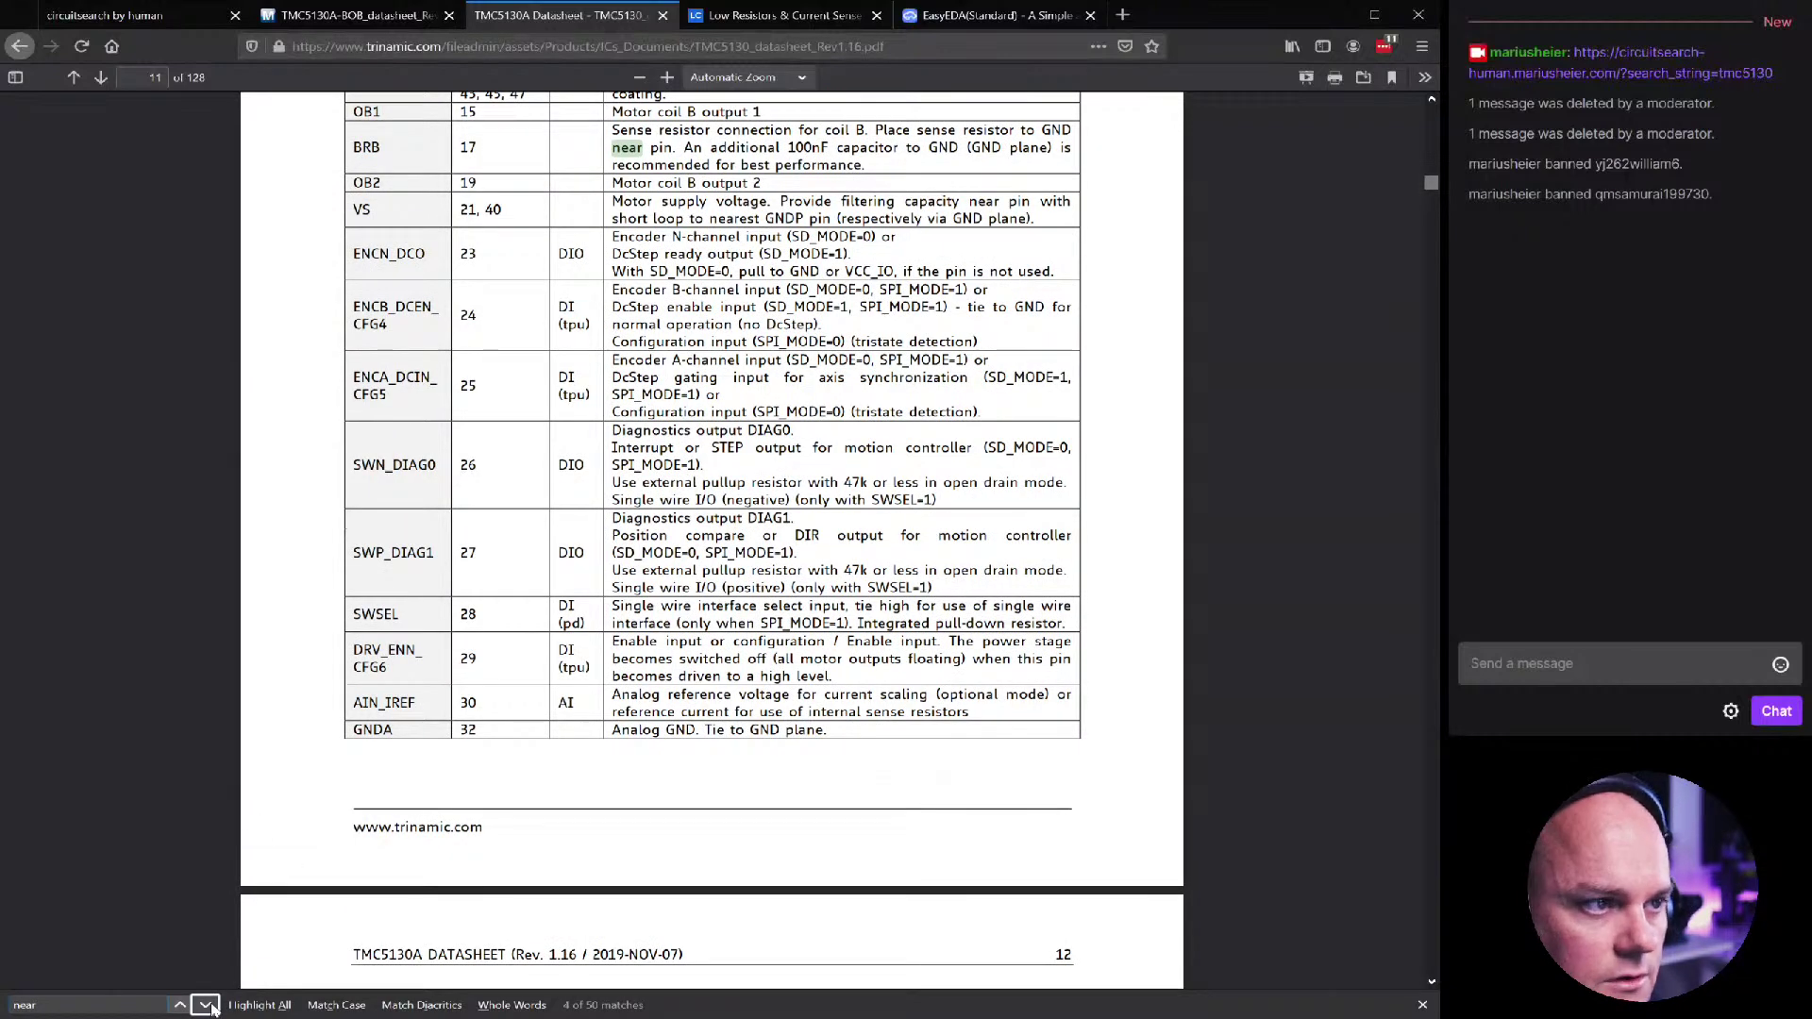
# Step through the matches for "near" in the TMC5130A datasheet to review the capacitor and sense resistor placement notes
pyautogui.click(206, 1005)
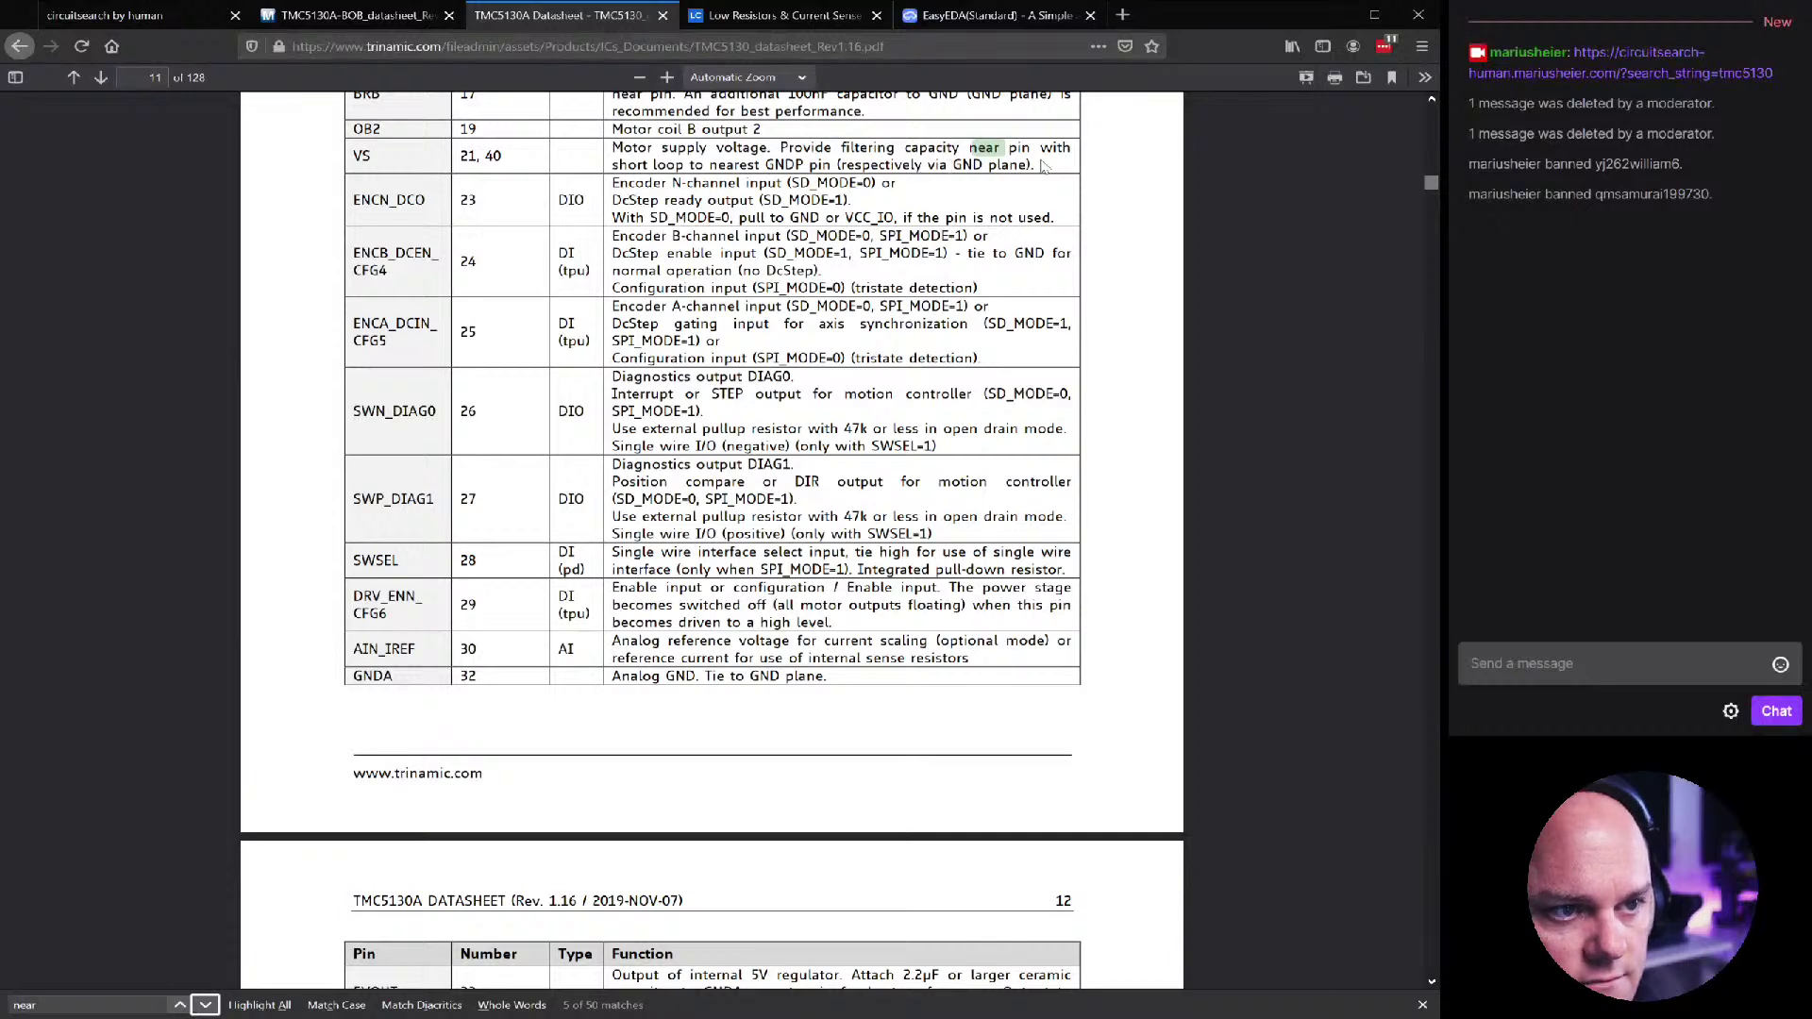
pyautogui.click(206, 1005)
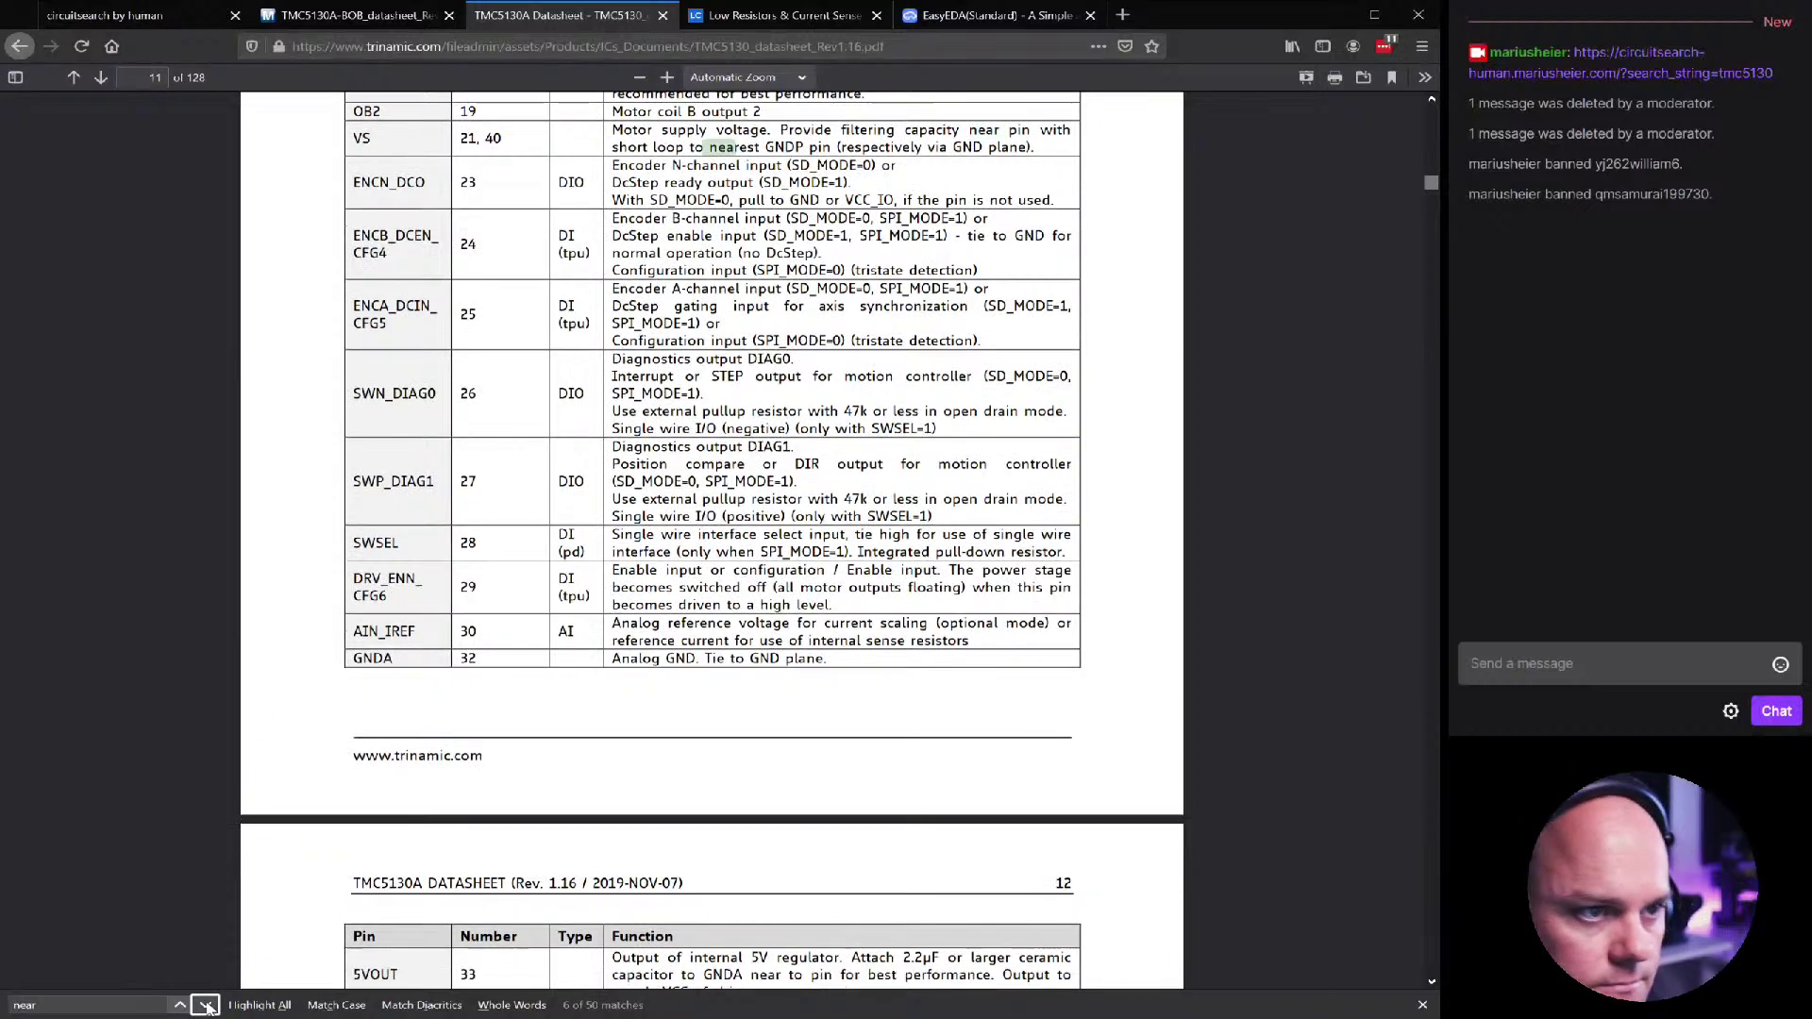
pyautogui.click(206, 1005)
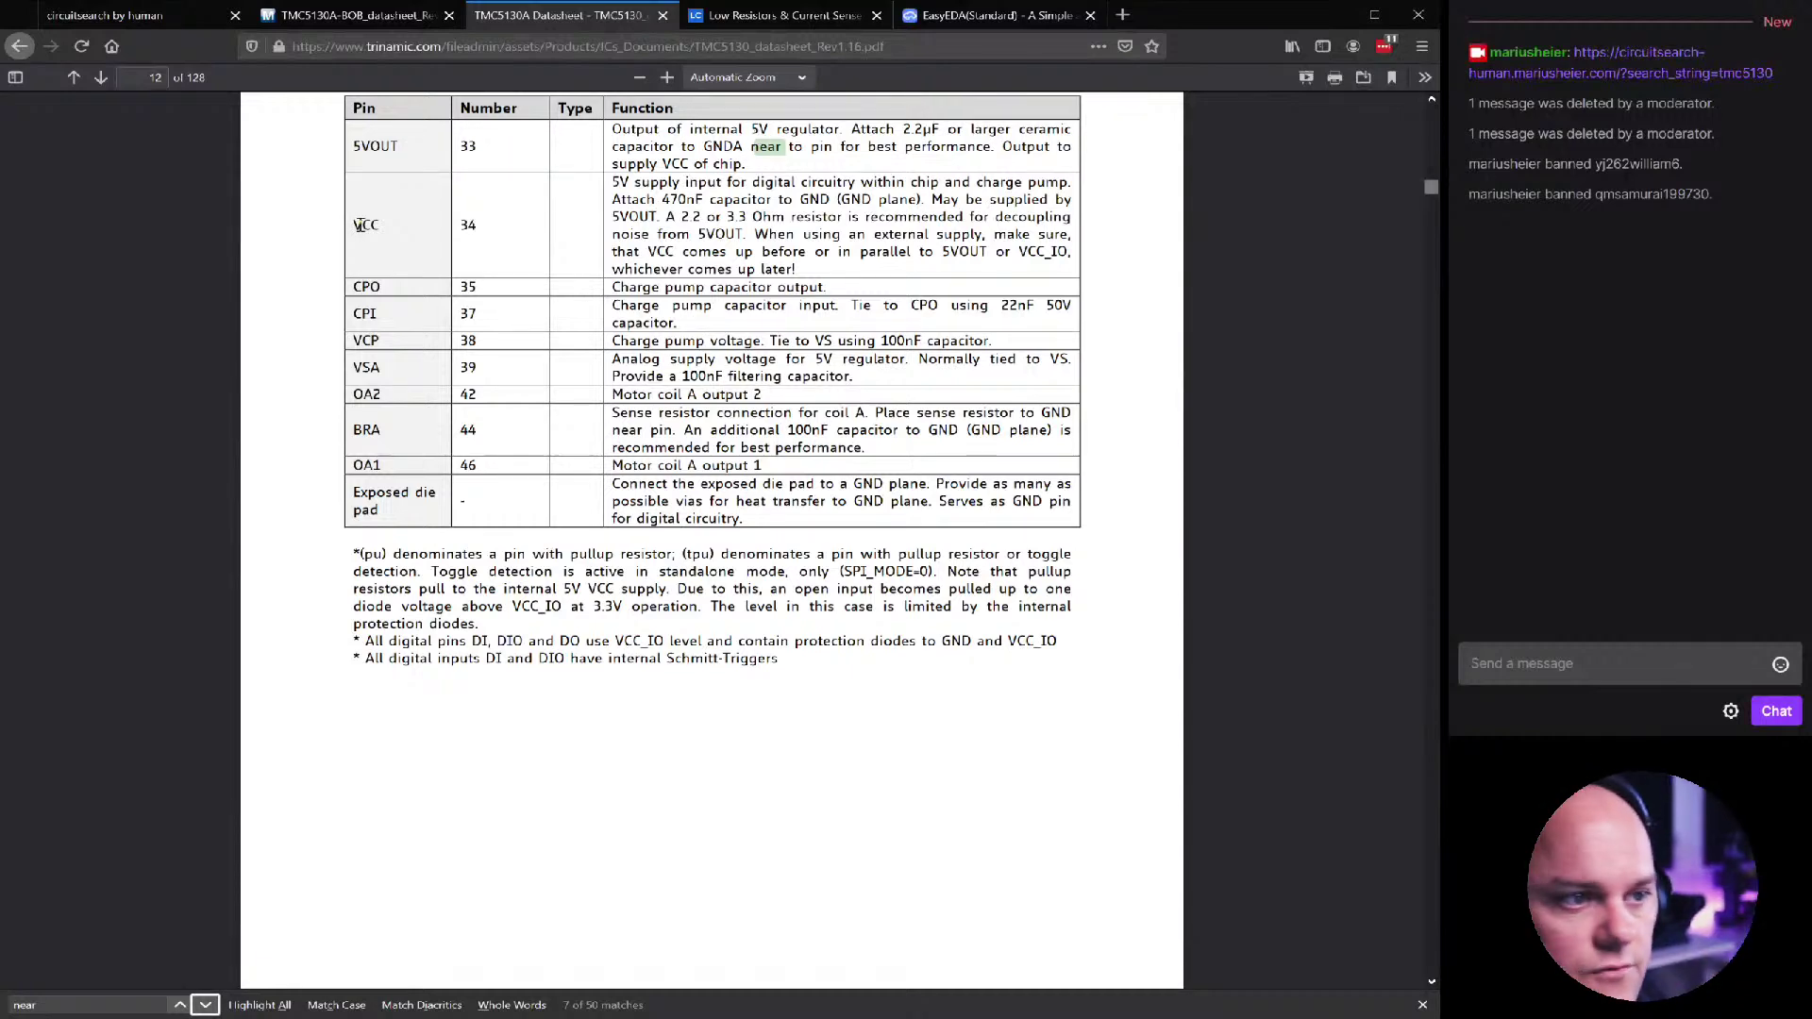
pyautogui.click(205, 1005)
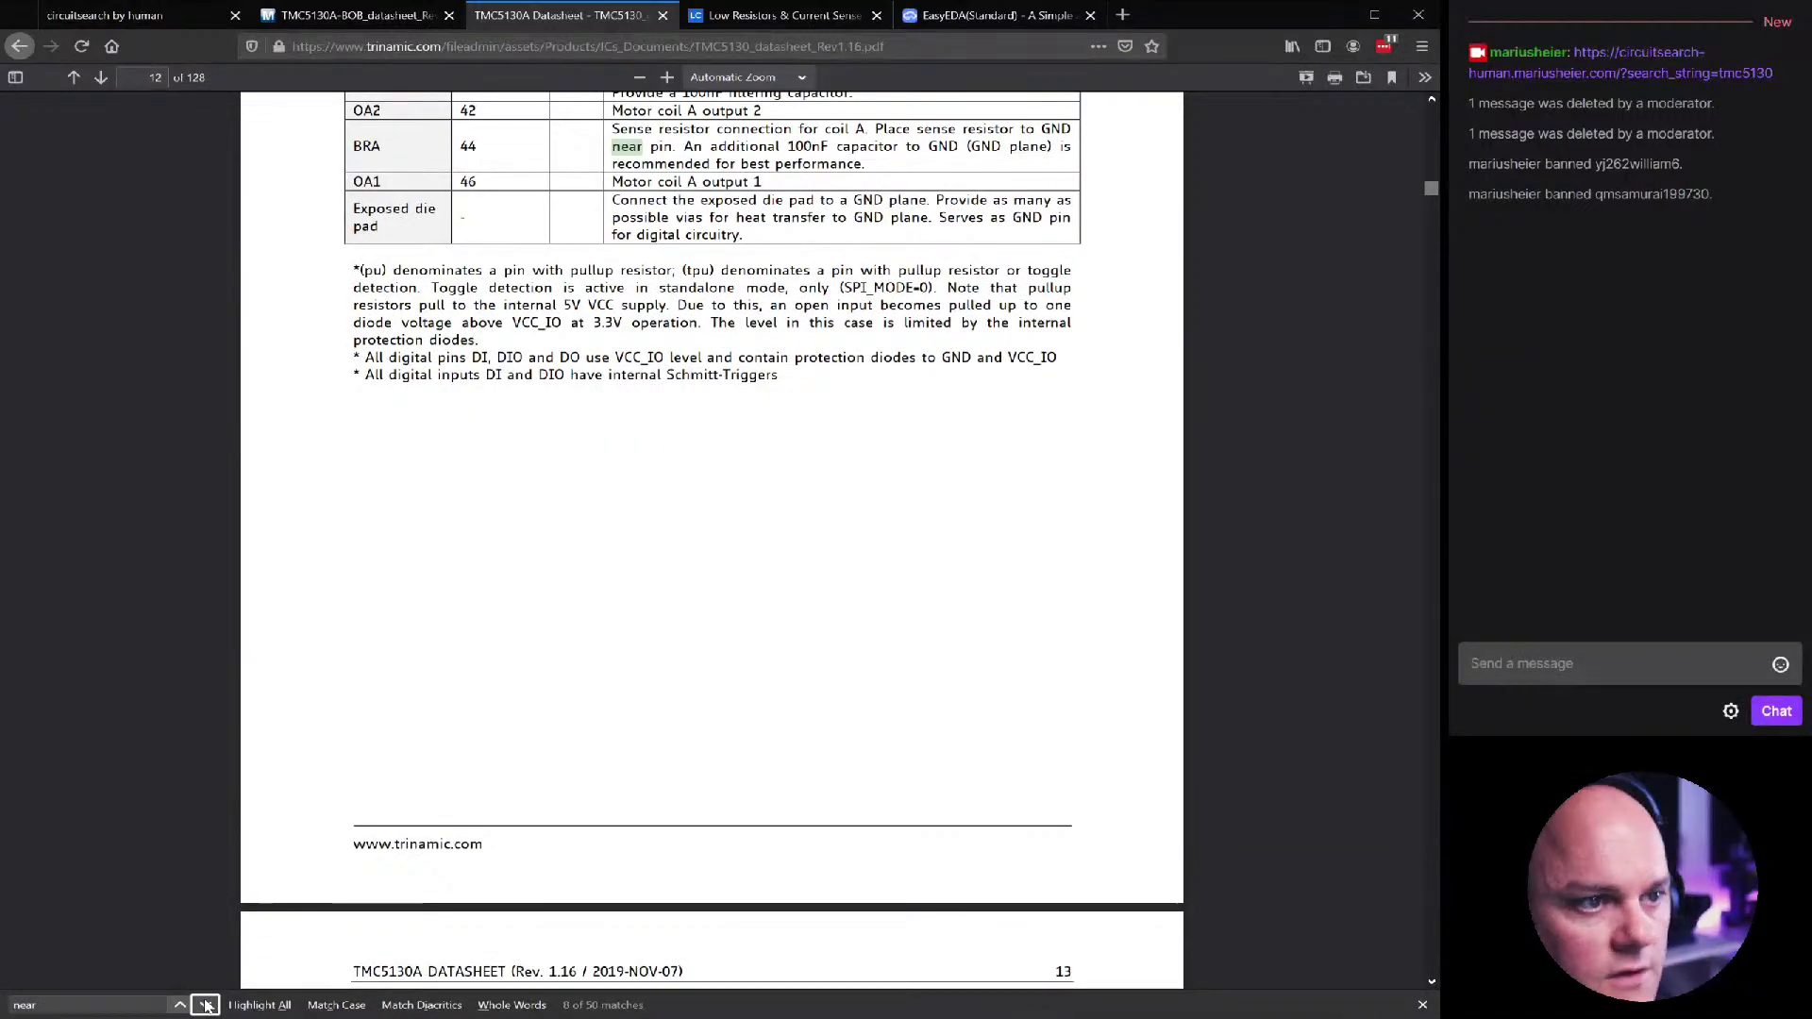
pyautogui.click(205, 1005)
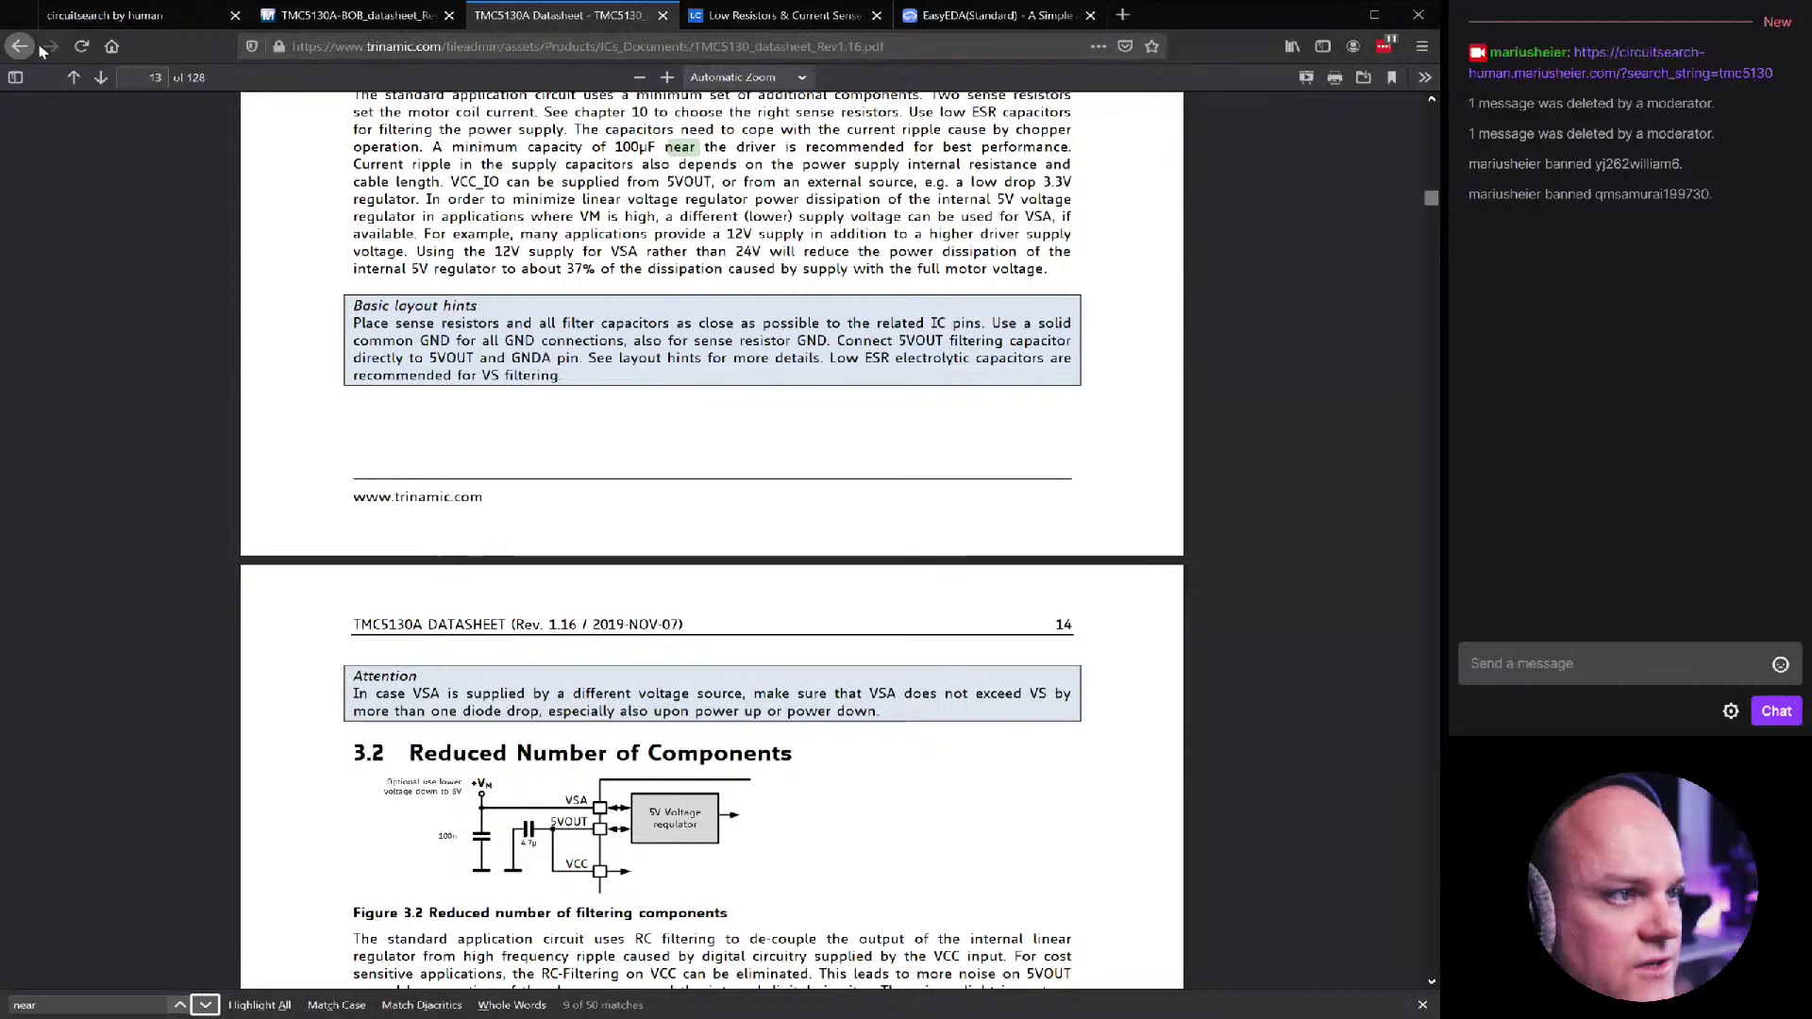
# Switch to the EasyEDA PCB layout, rotate resistor R6 to 180°, and place it beside U1 at X 7 mm, Y -3 mm
pyautogui.click(941, 17)
pyautogui.scroll(-3, 441, 580)
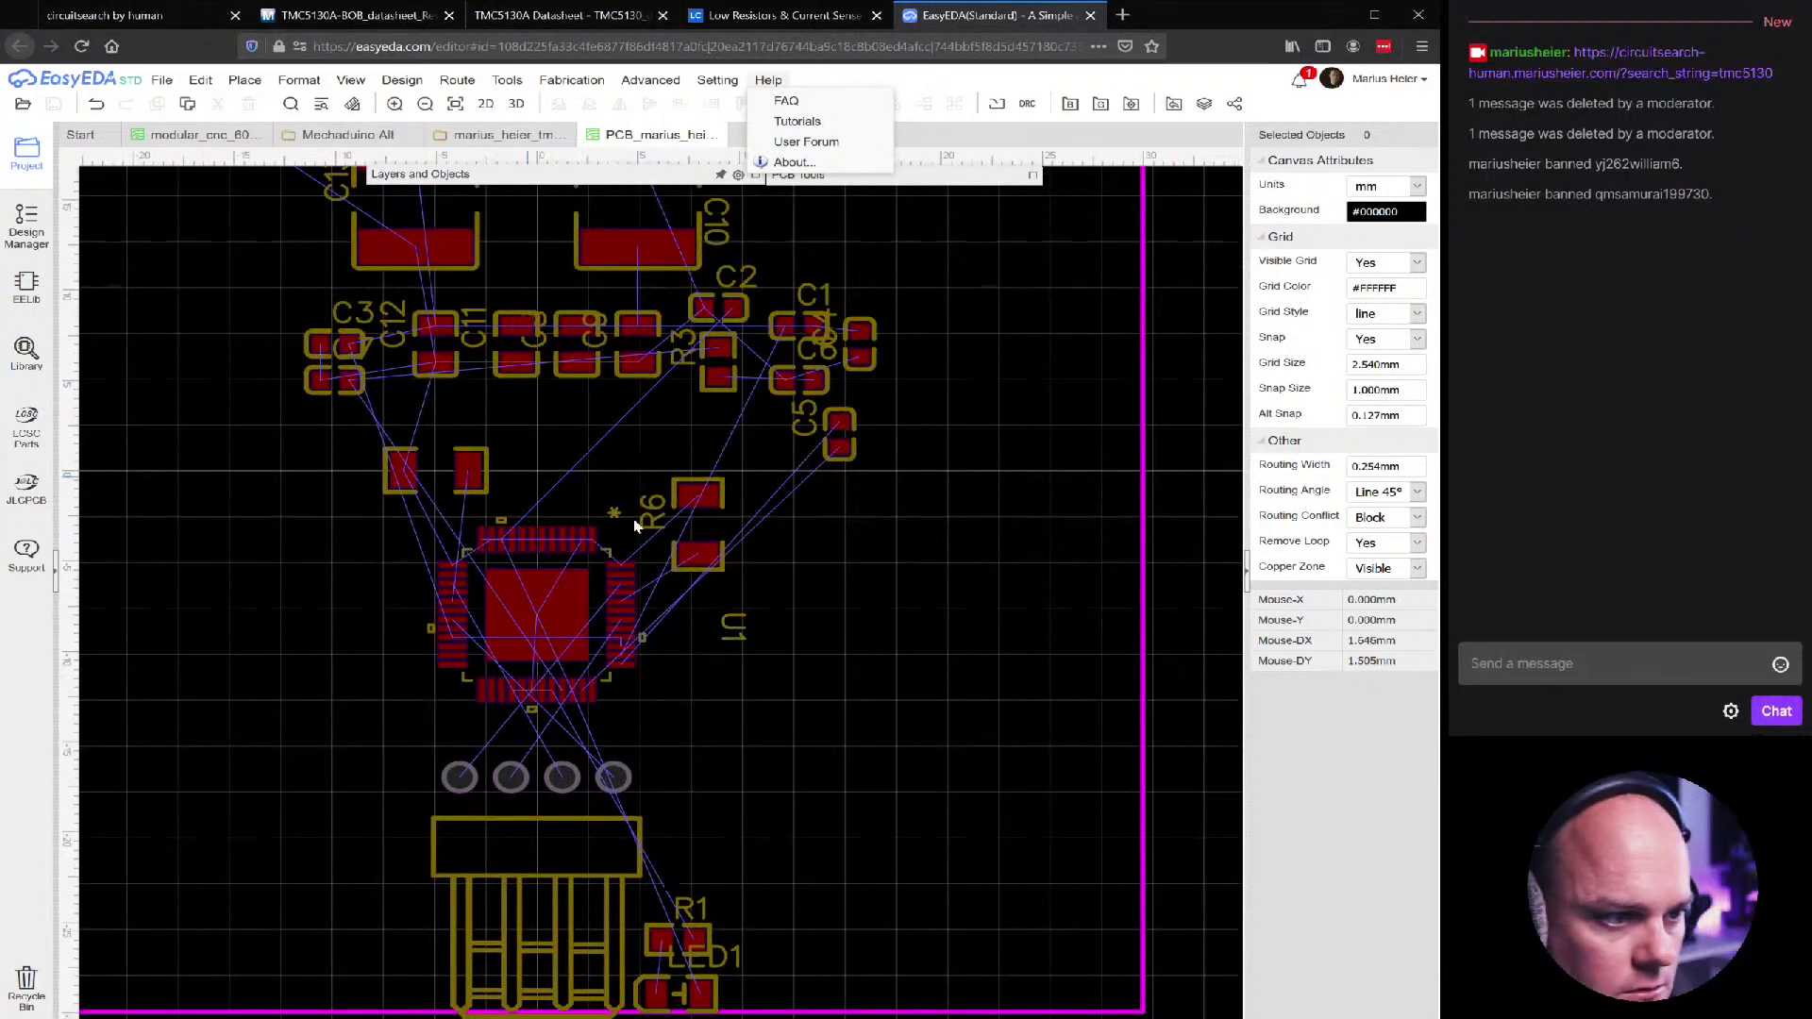
pyautogui.moveTo(693, 570); pyautogui.dragTo(635, 455)
pyautogui.press('space')
pyautogui.scroll(3, 660, 514)
pyautogui.moveTo(453, 545); pyautogui.dragTo(612, 535, button='right')
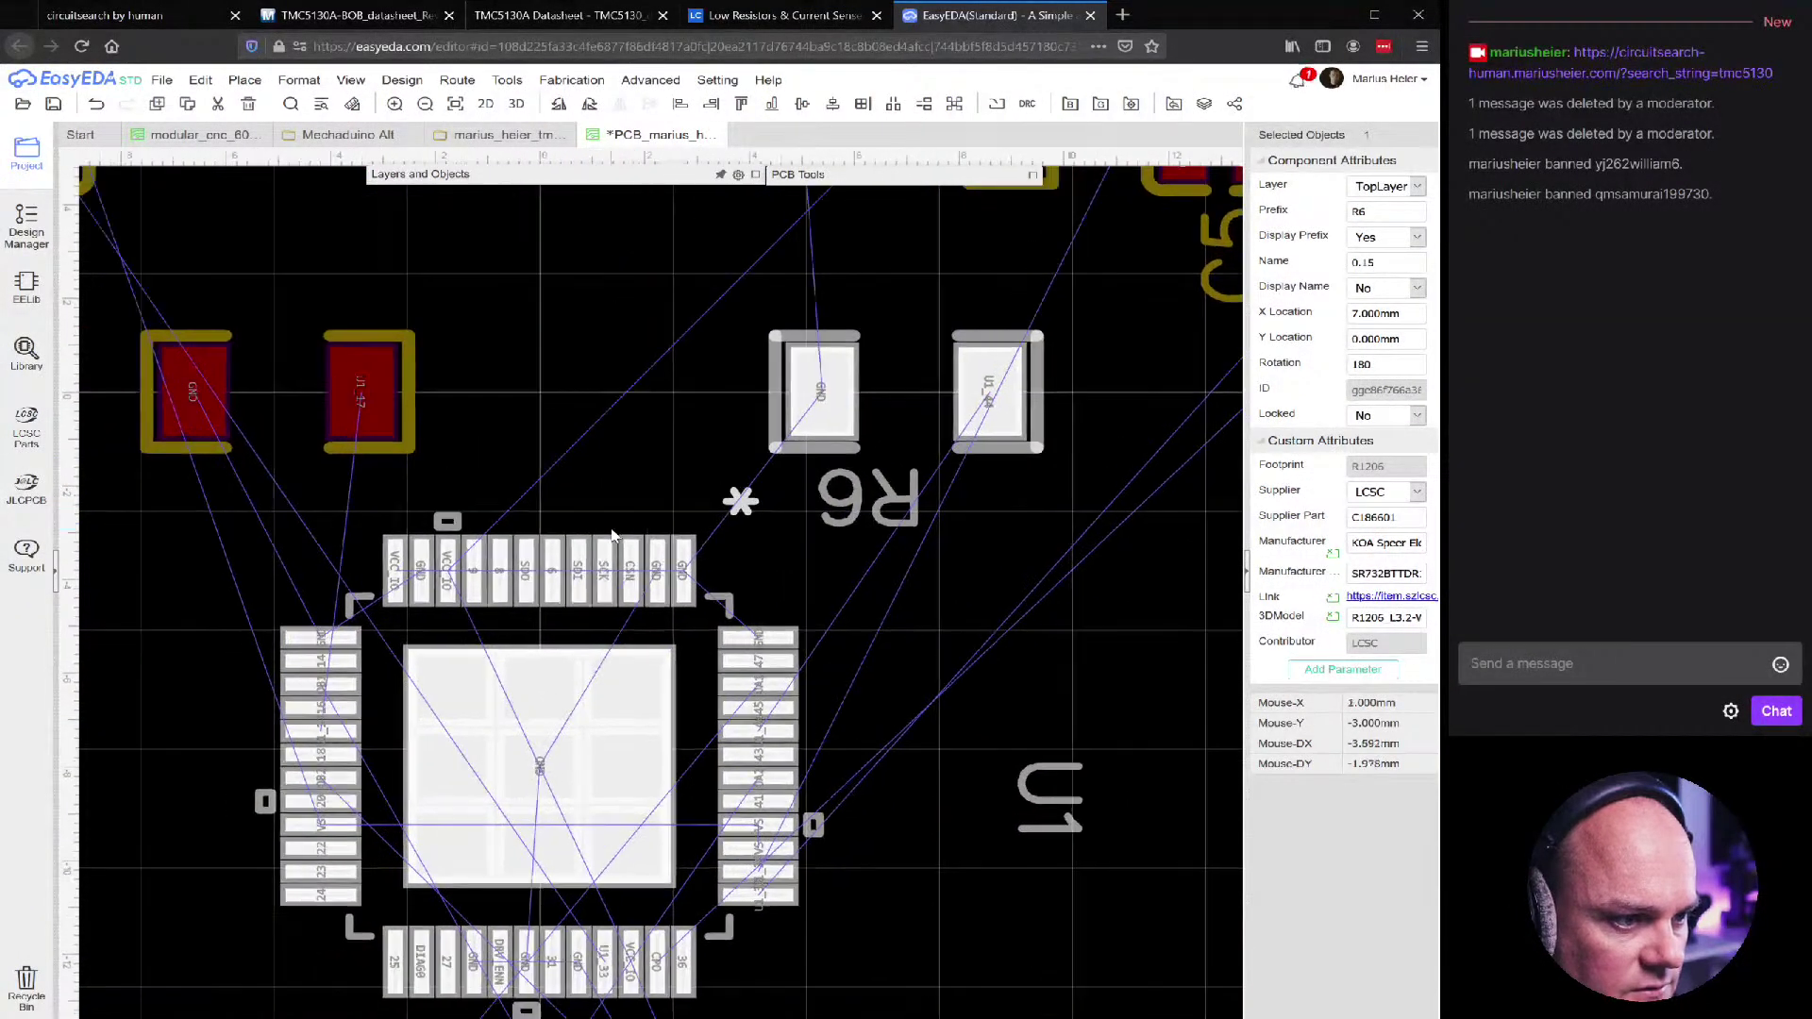
pyautogui.scroll(-3, 745, 557)
pyautogui.scroll(3, 798, 580)
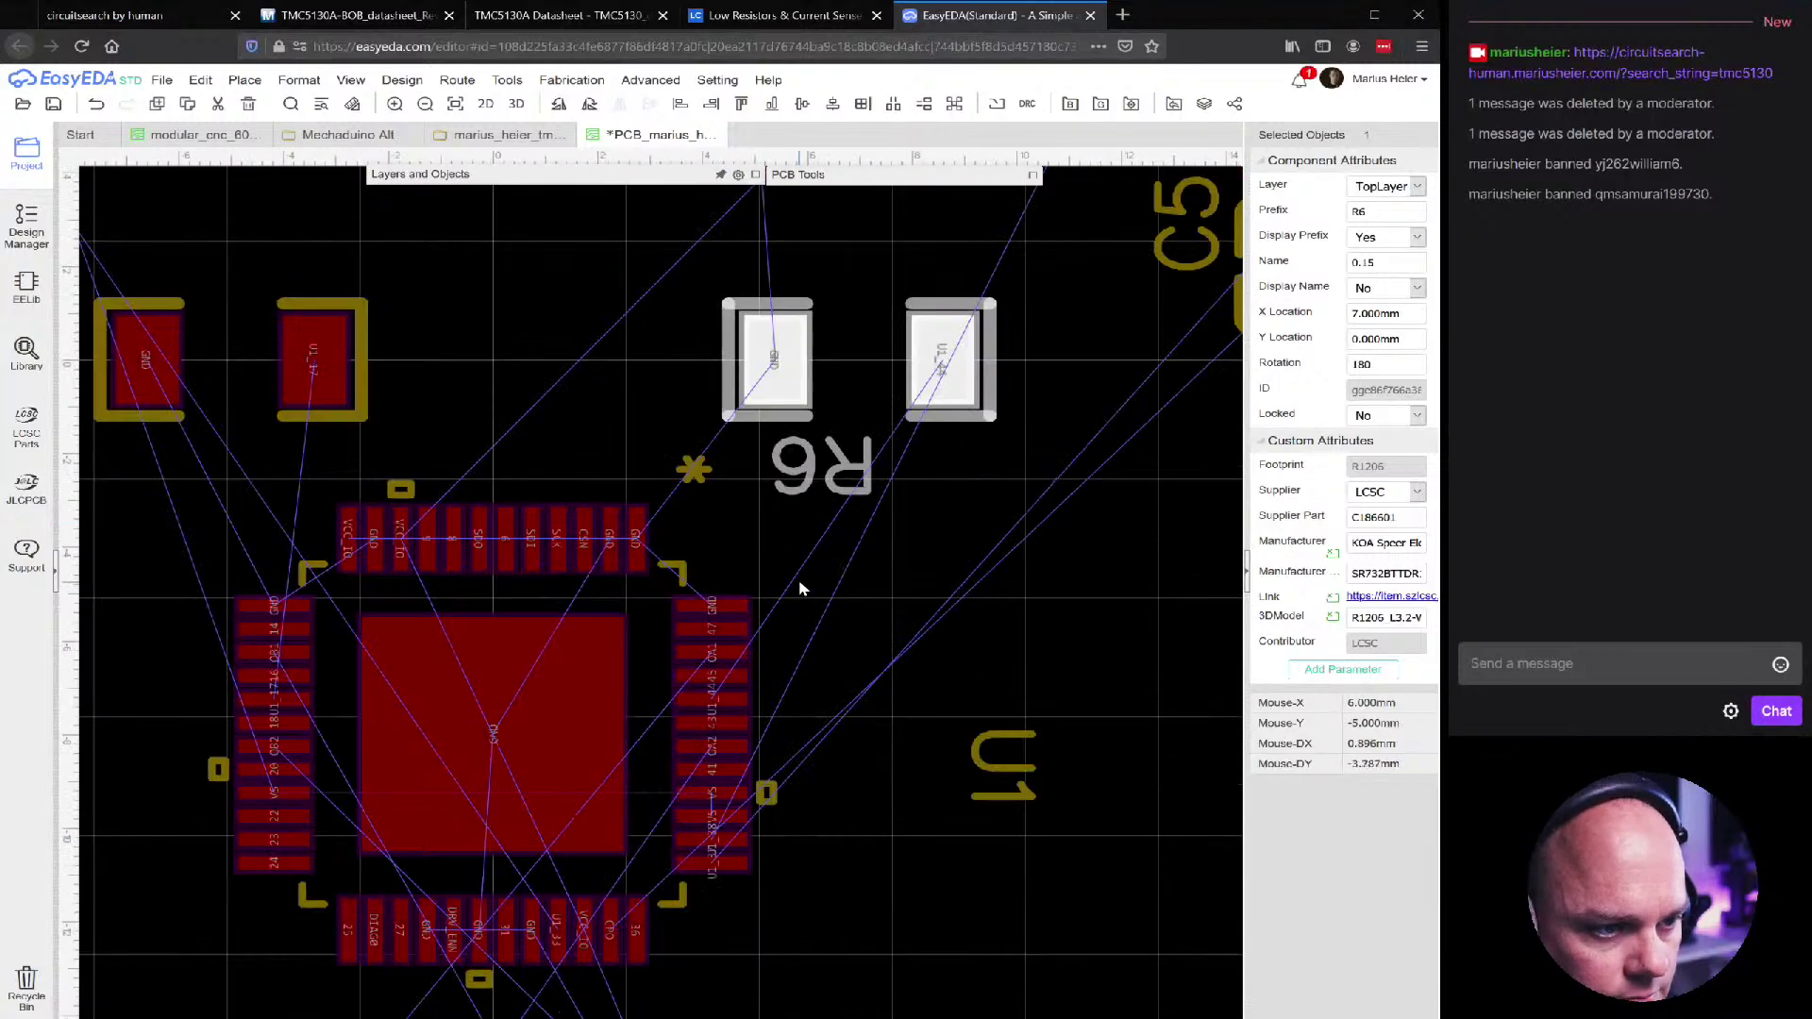
pyautogui.moveTo(981, 417); pyautogui.dragTo(933, 549)
pyautogui.scroll(3, 703, 746)
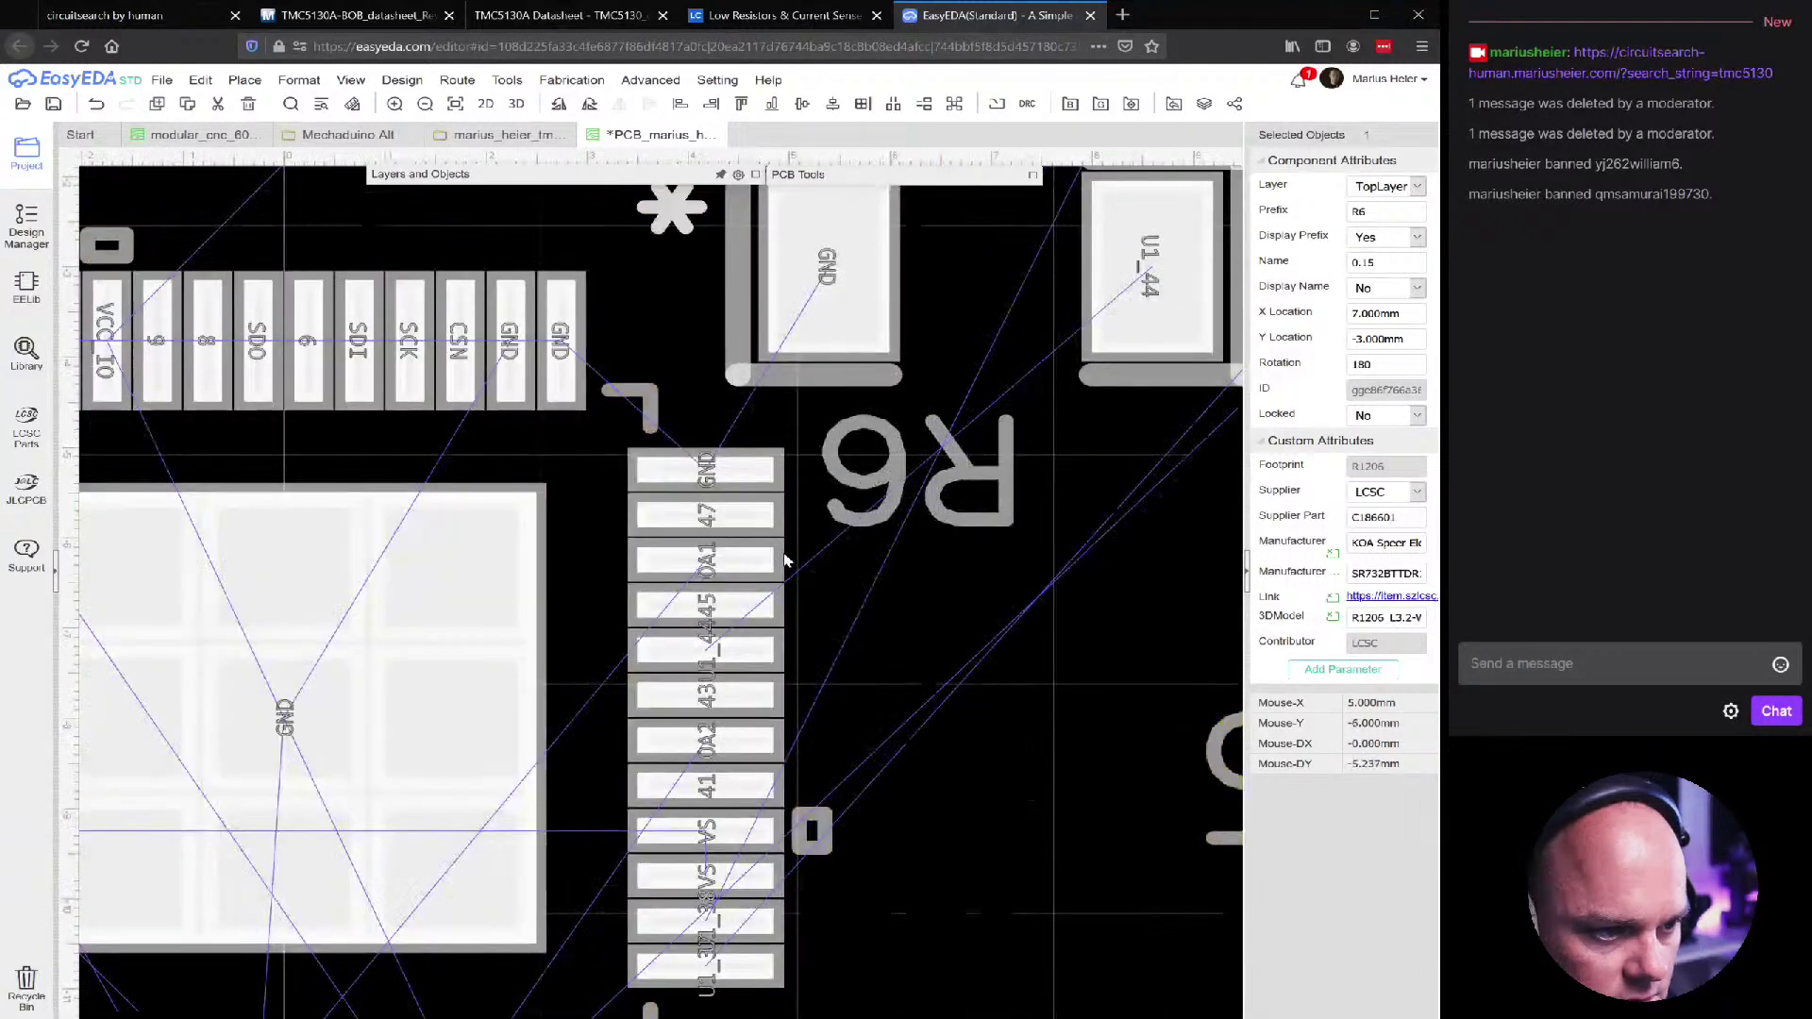
# Inspect the pads on U1's side nearest R6, including the OA1 pad, and clear the selection
pyautogui.click(720, 582)
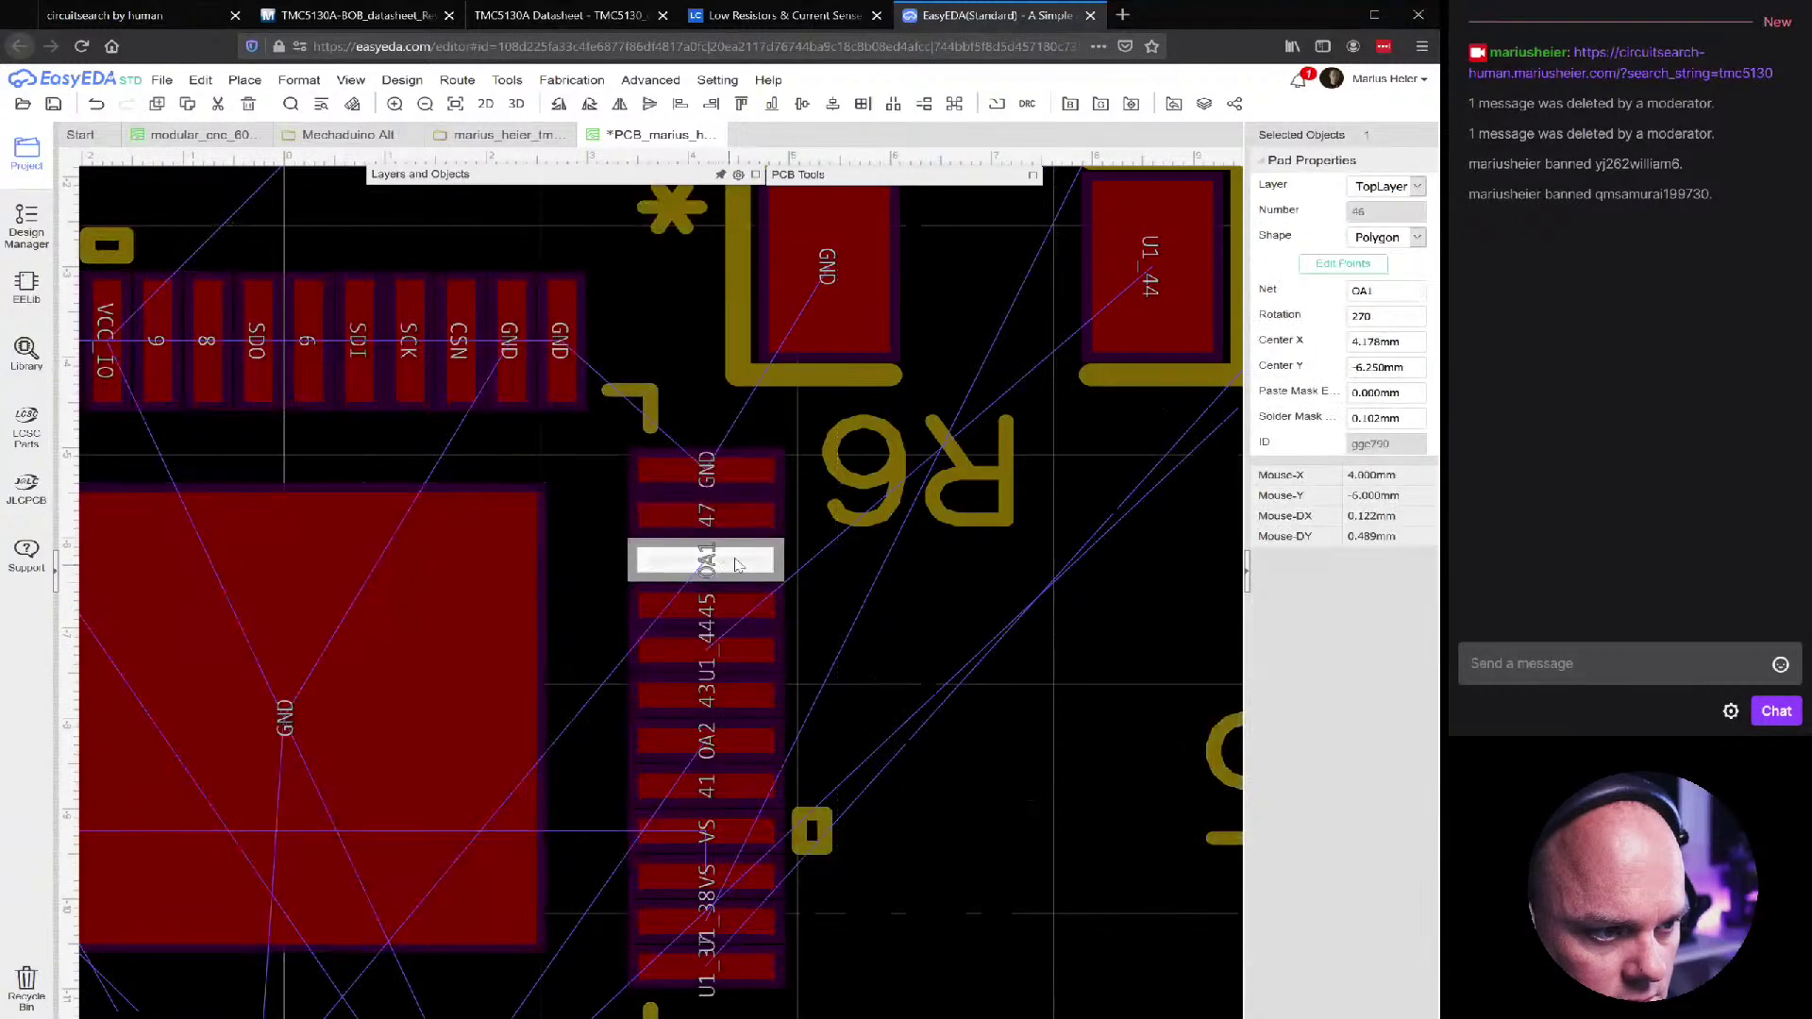
pyautogui.click(745, 521)
pyautogui.click(740, 538)
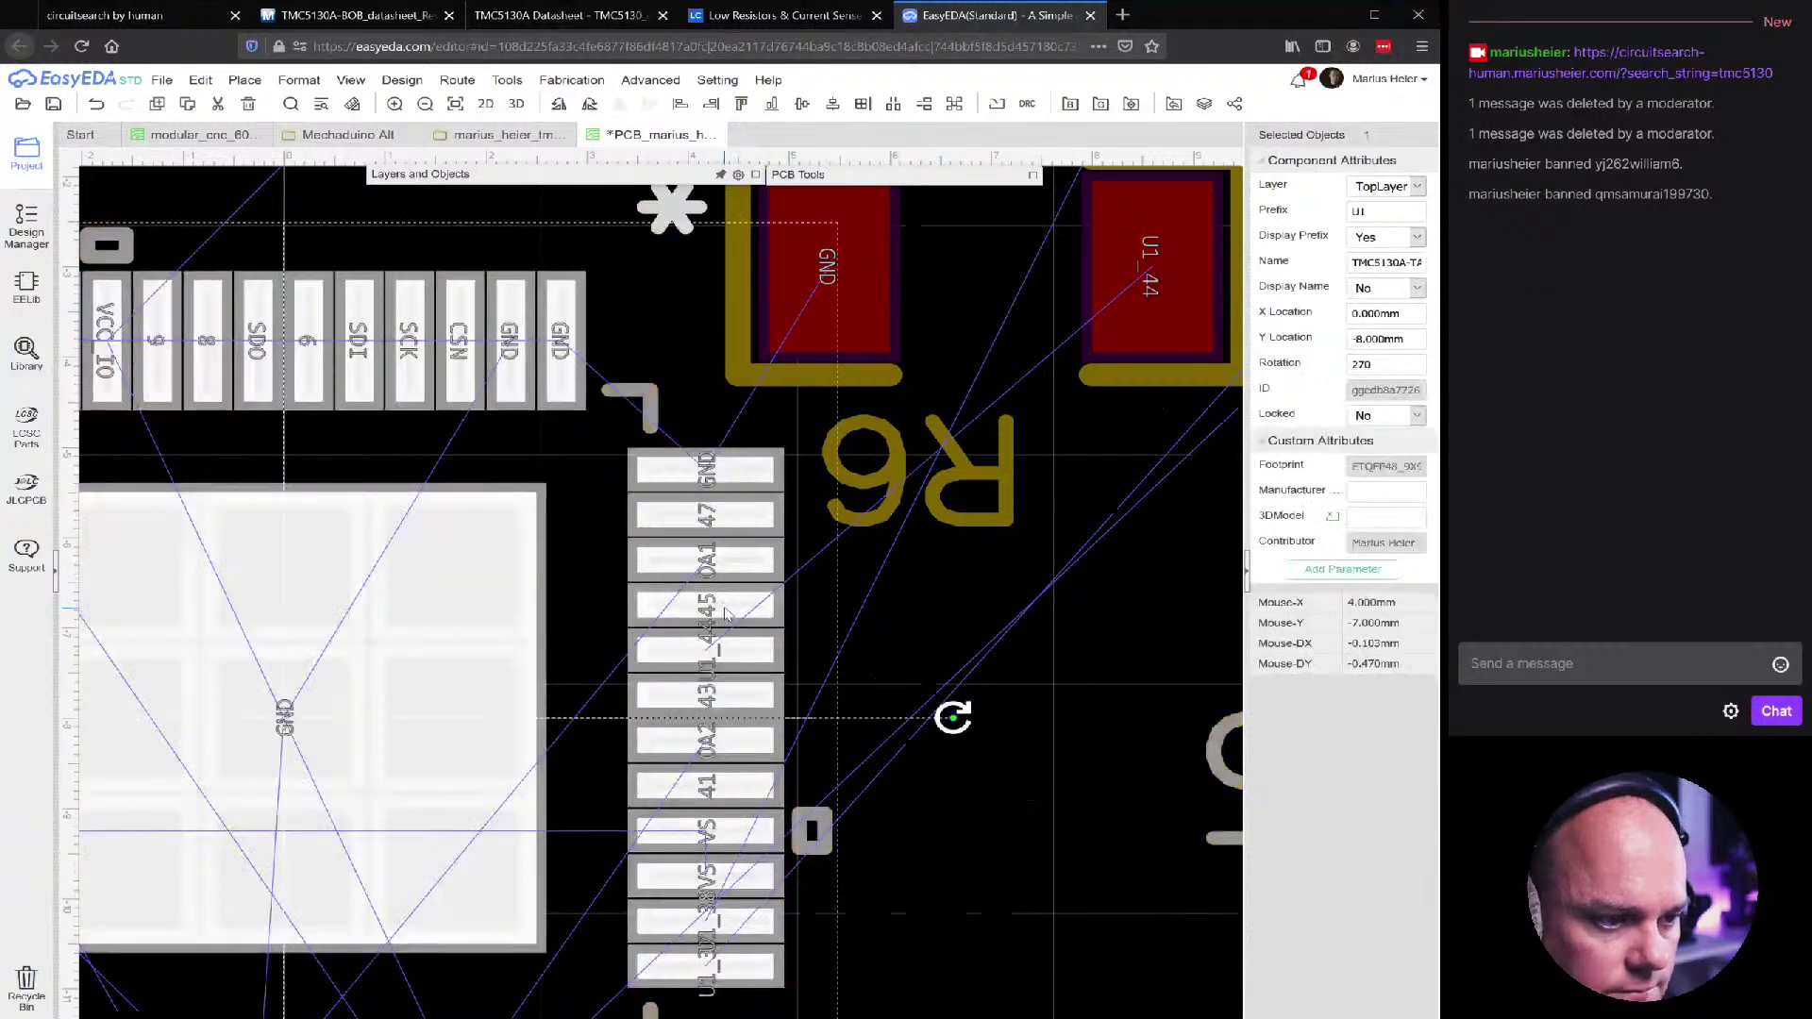
pyautogui.click(731, 564)
pyautogui.click(954, 580)
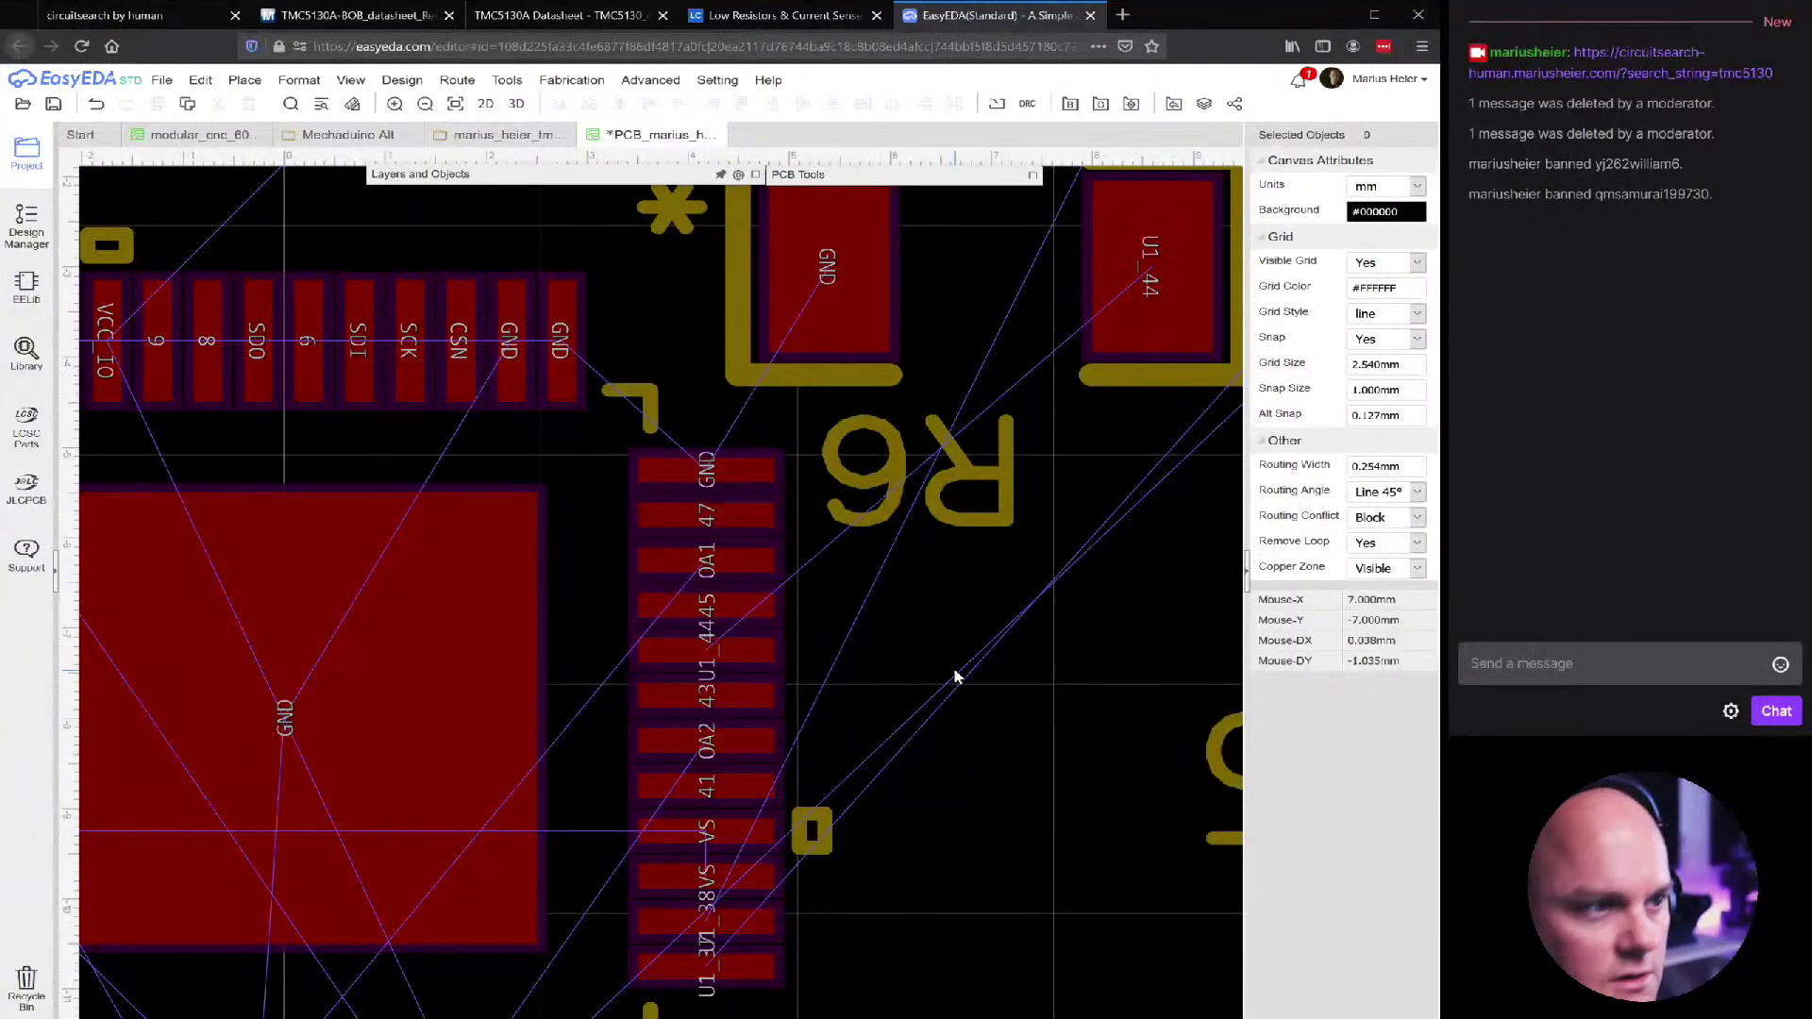
# Check U1's pin connections and unconnected pins in the project schematic, and return to the PCB layout
pyautogui.click(351, 134)
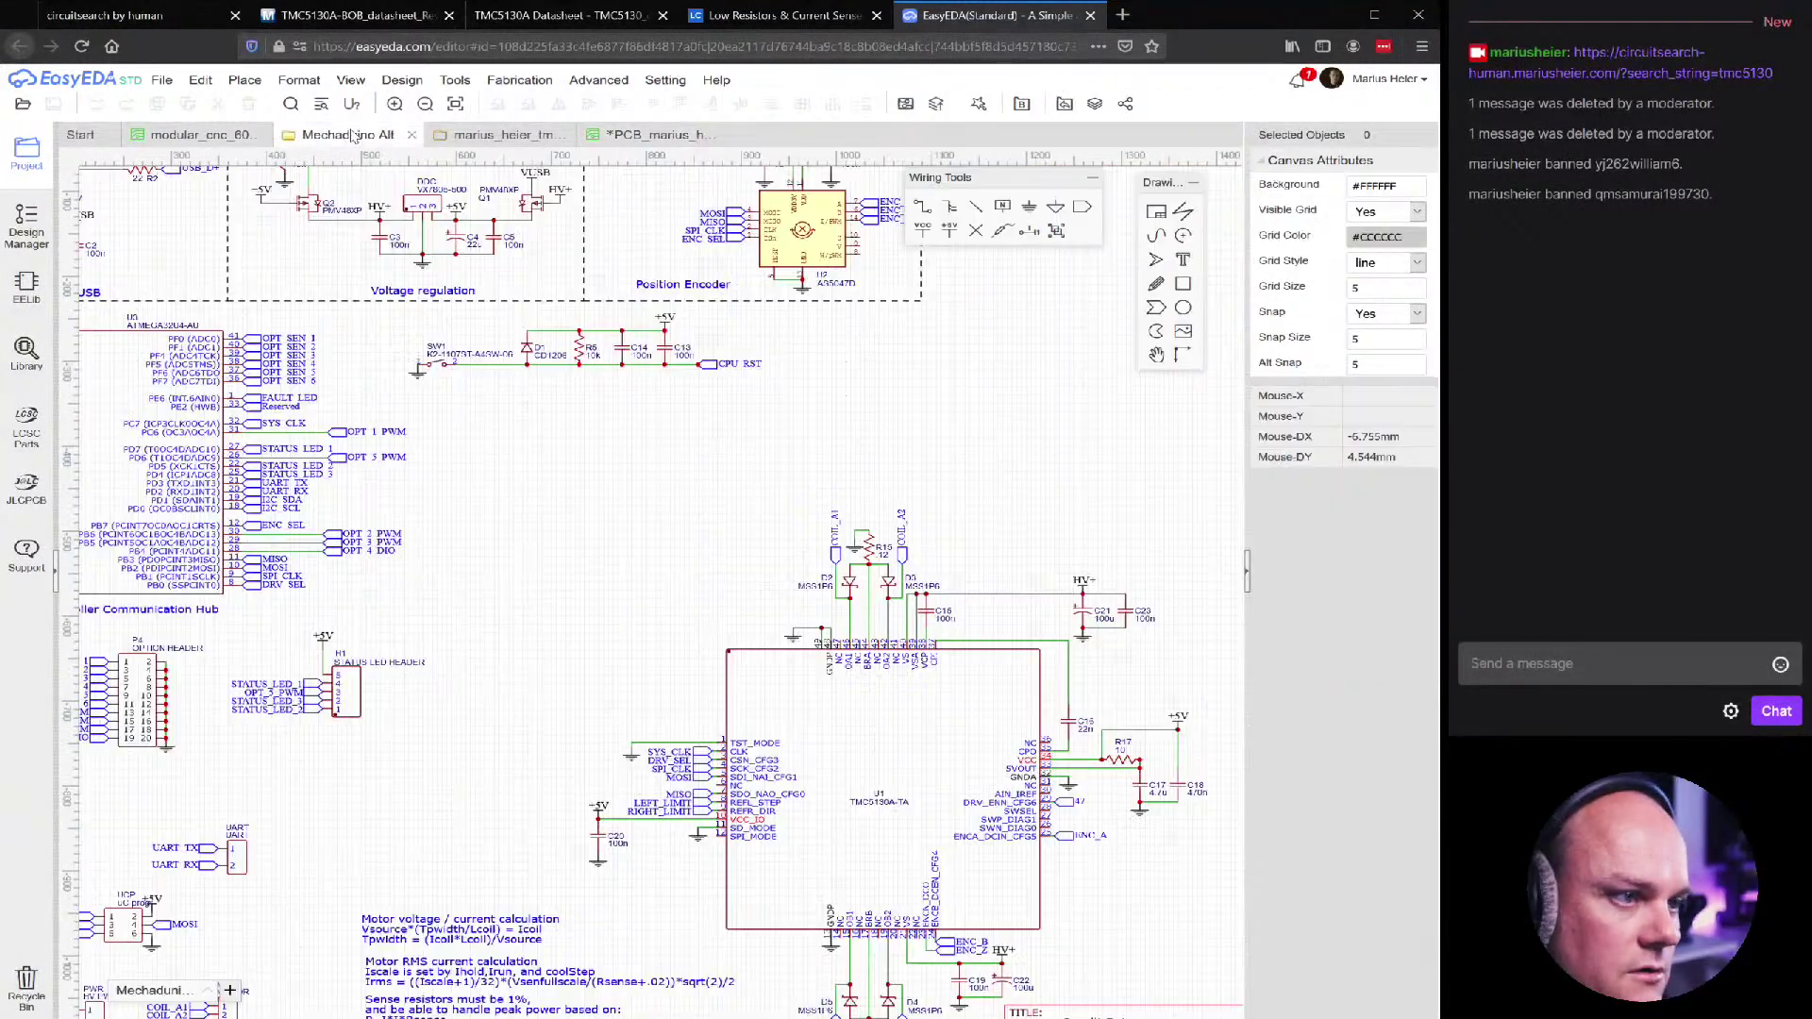
pyautogui.click(500, 135)
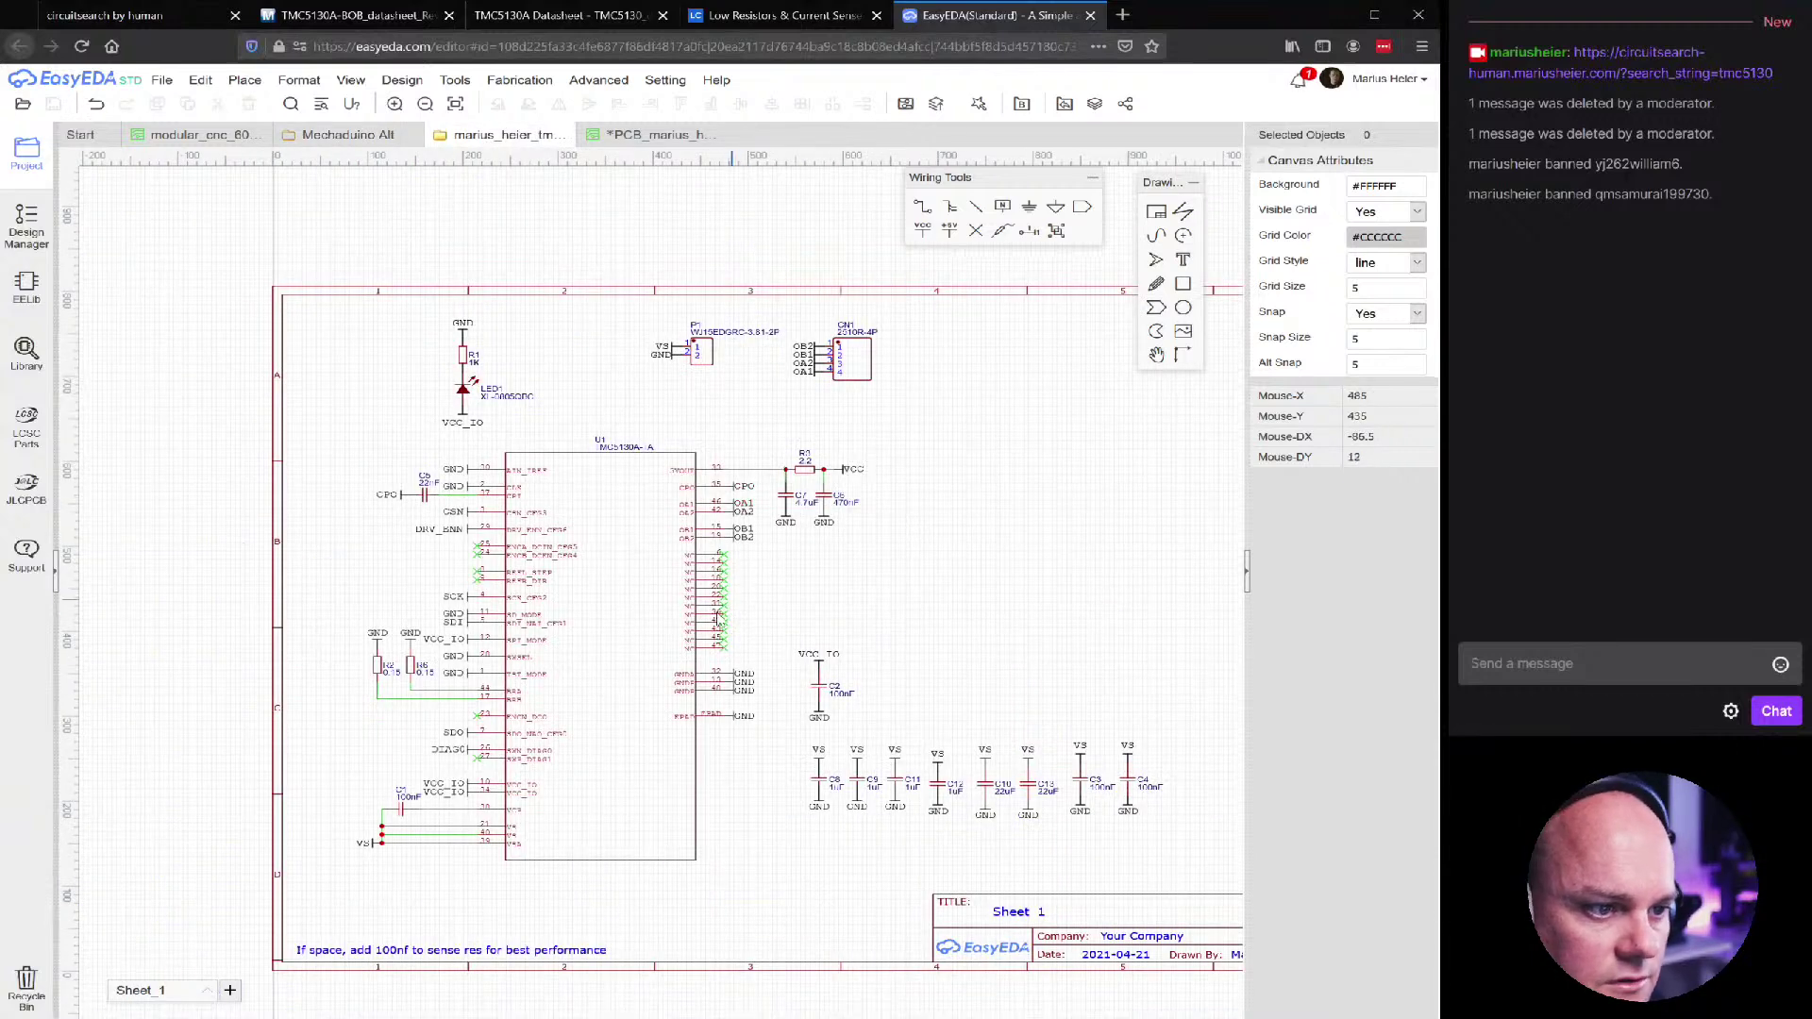
pyautogui.scroll(2, 716, 629)
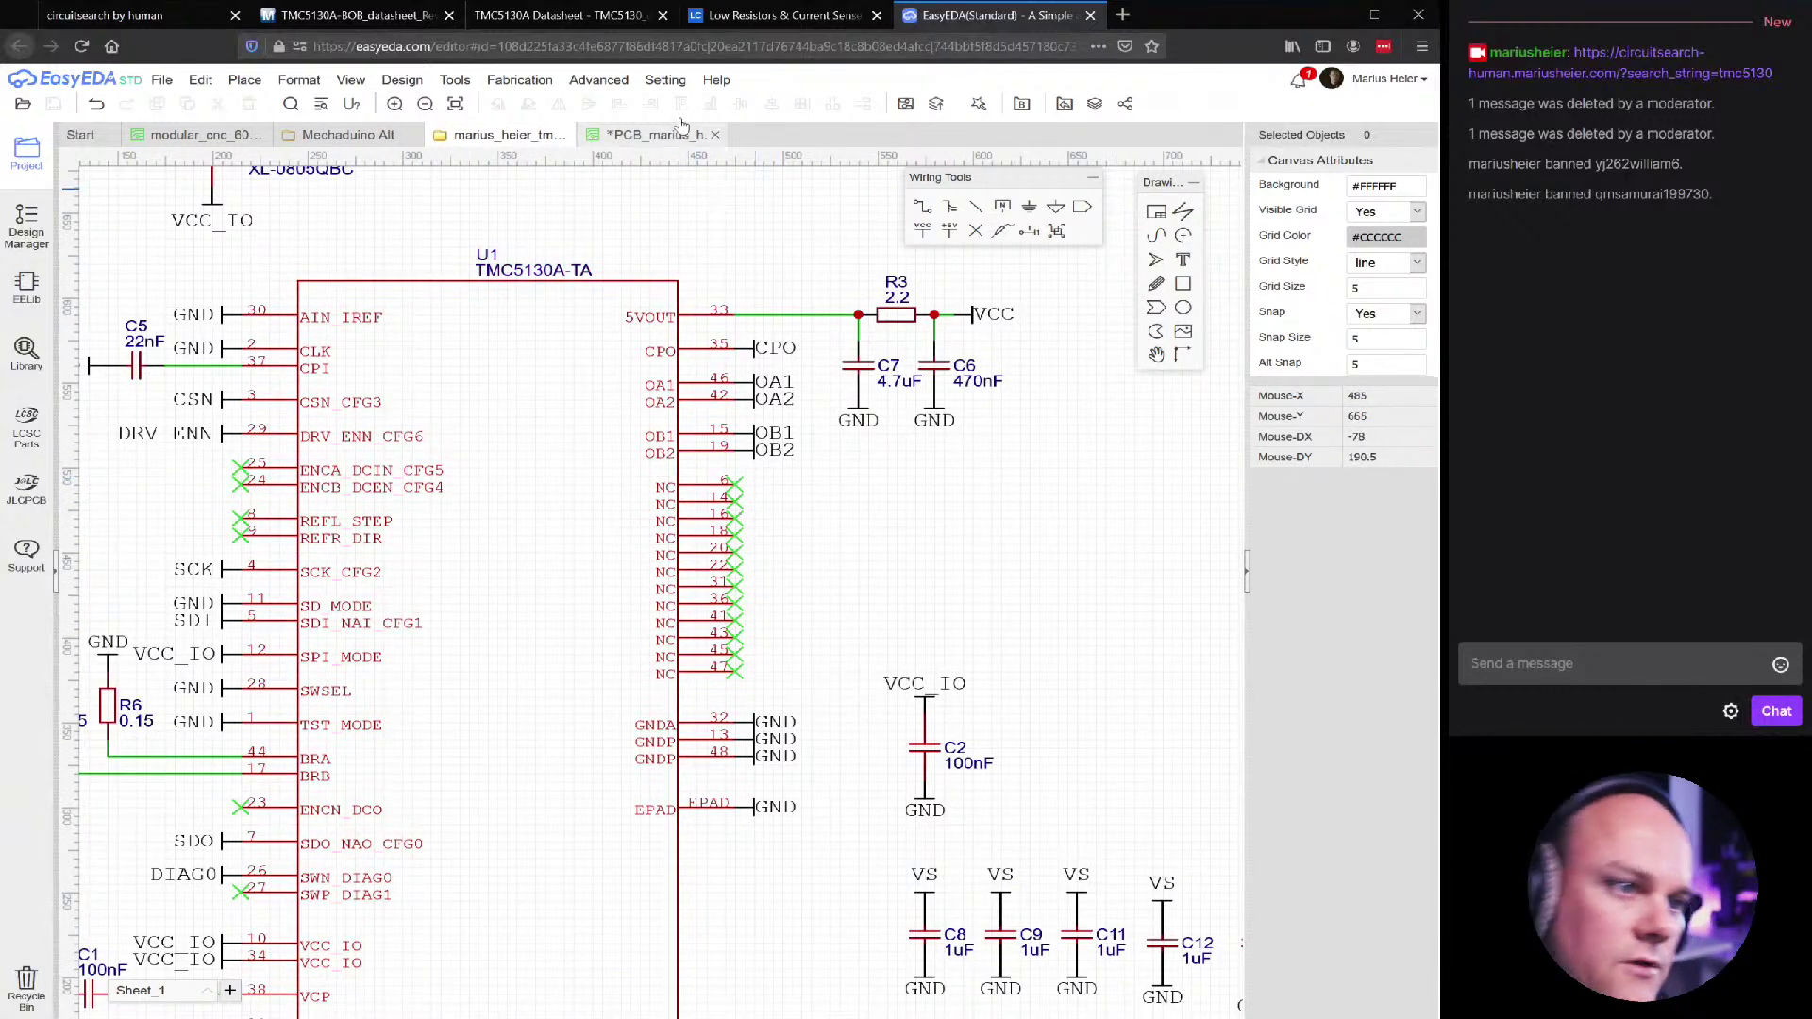
pyautogui.click(622, 139)
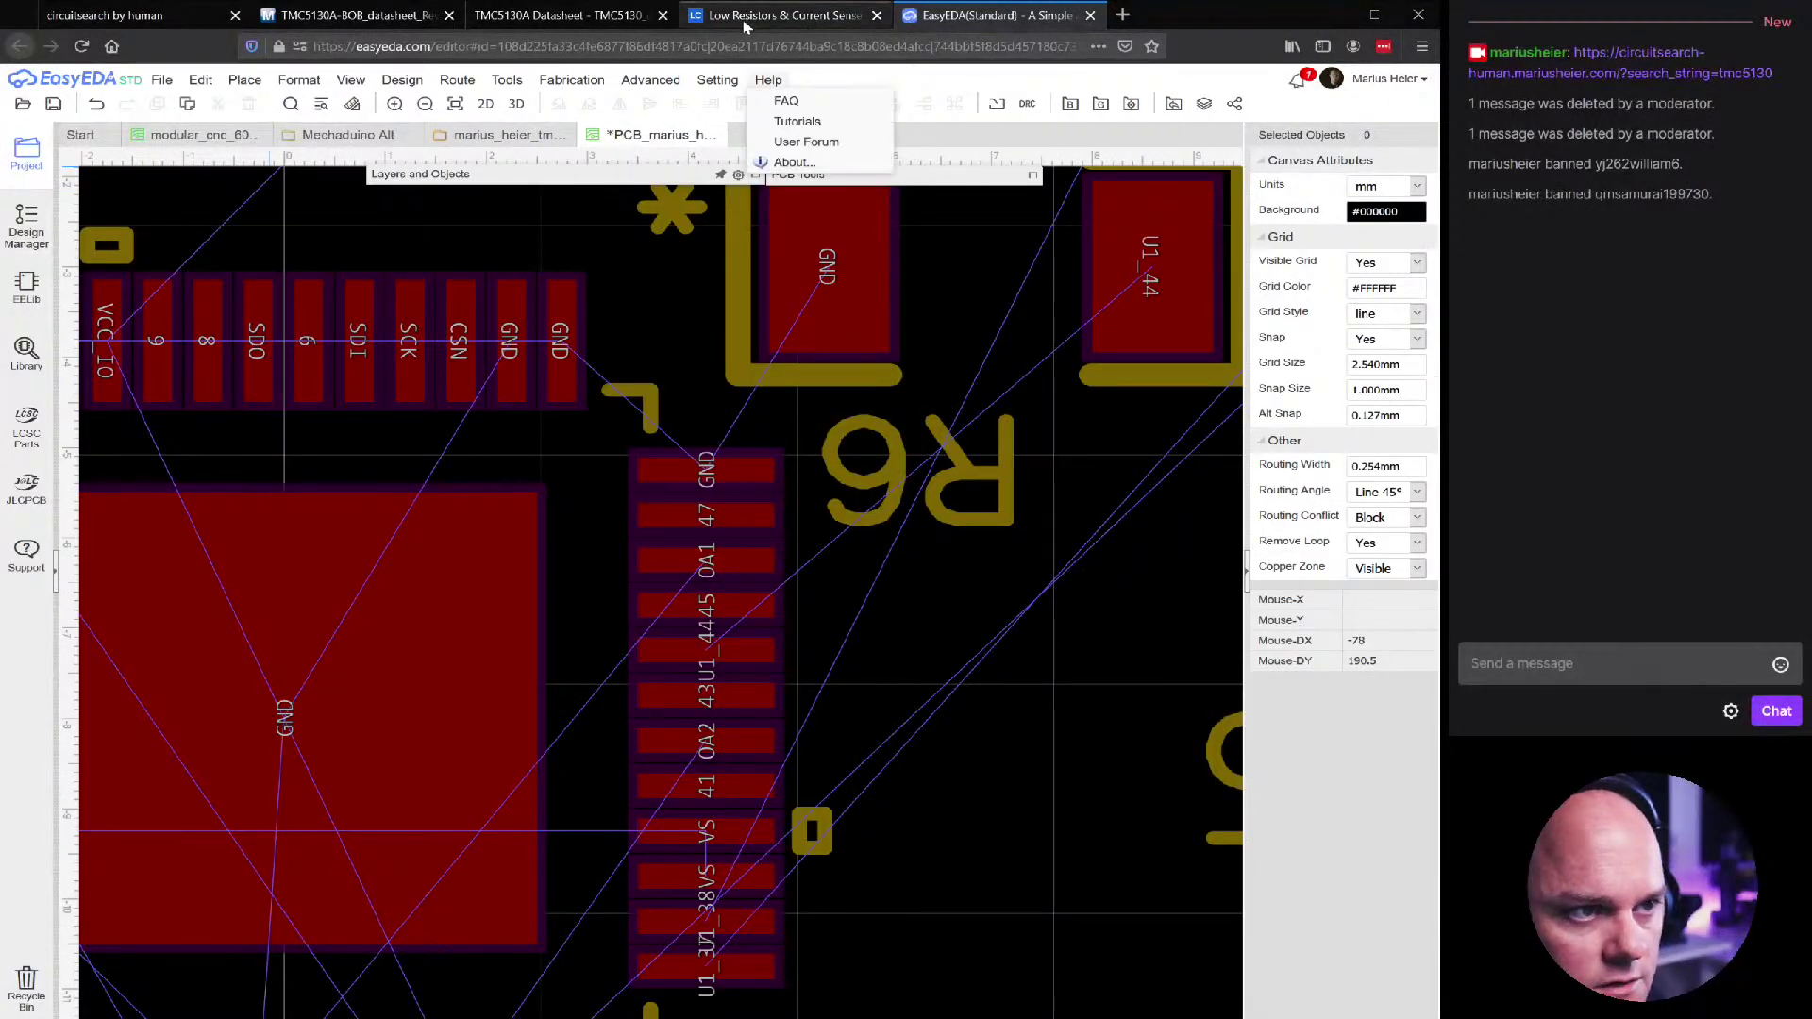
# Return to the TMC5130A datasheet, skim the supply circuit pages, and search the document for "eval"
pyautogui.click(792, 16)
pyautogui.click(486, 17)
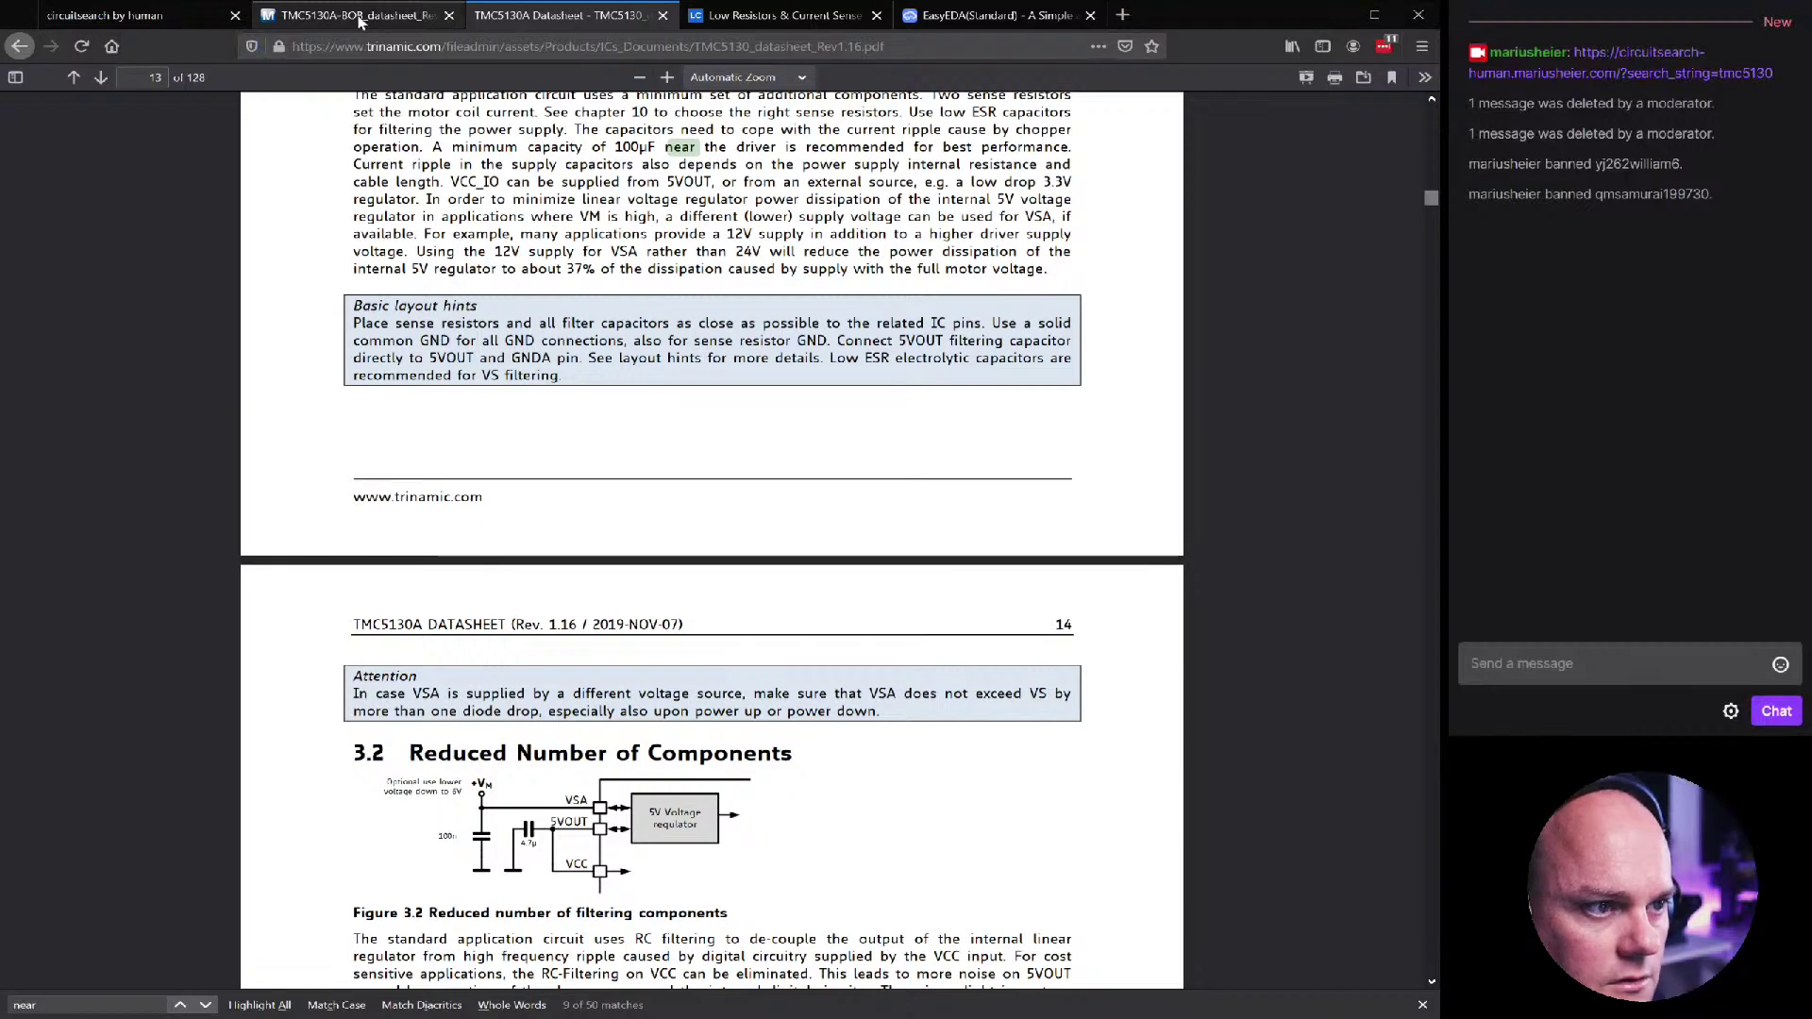
pyautogui.scroll(-20, 1422, 253)
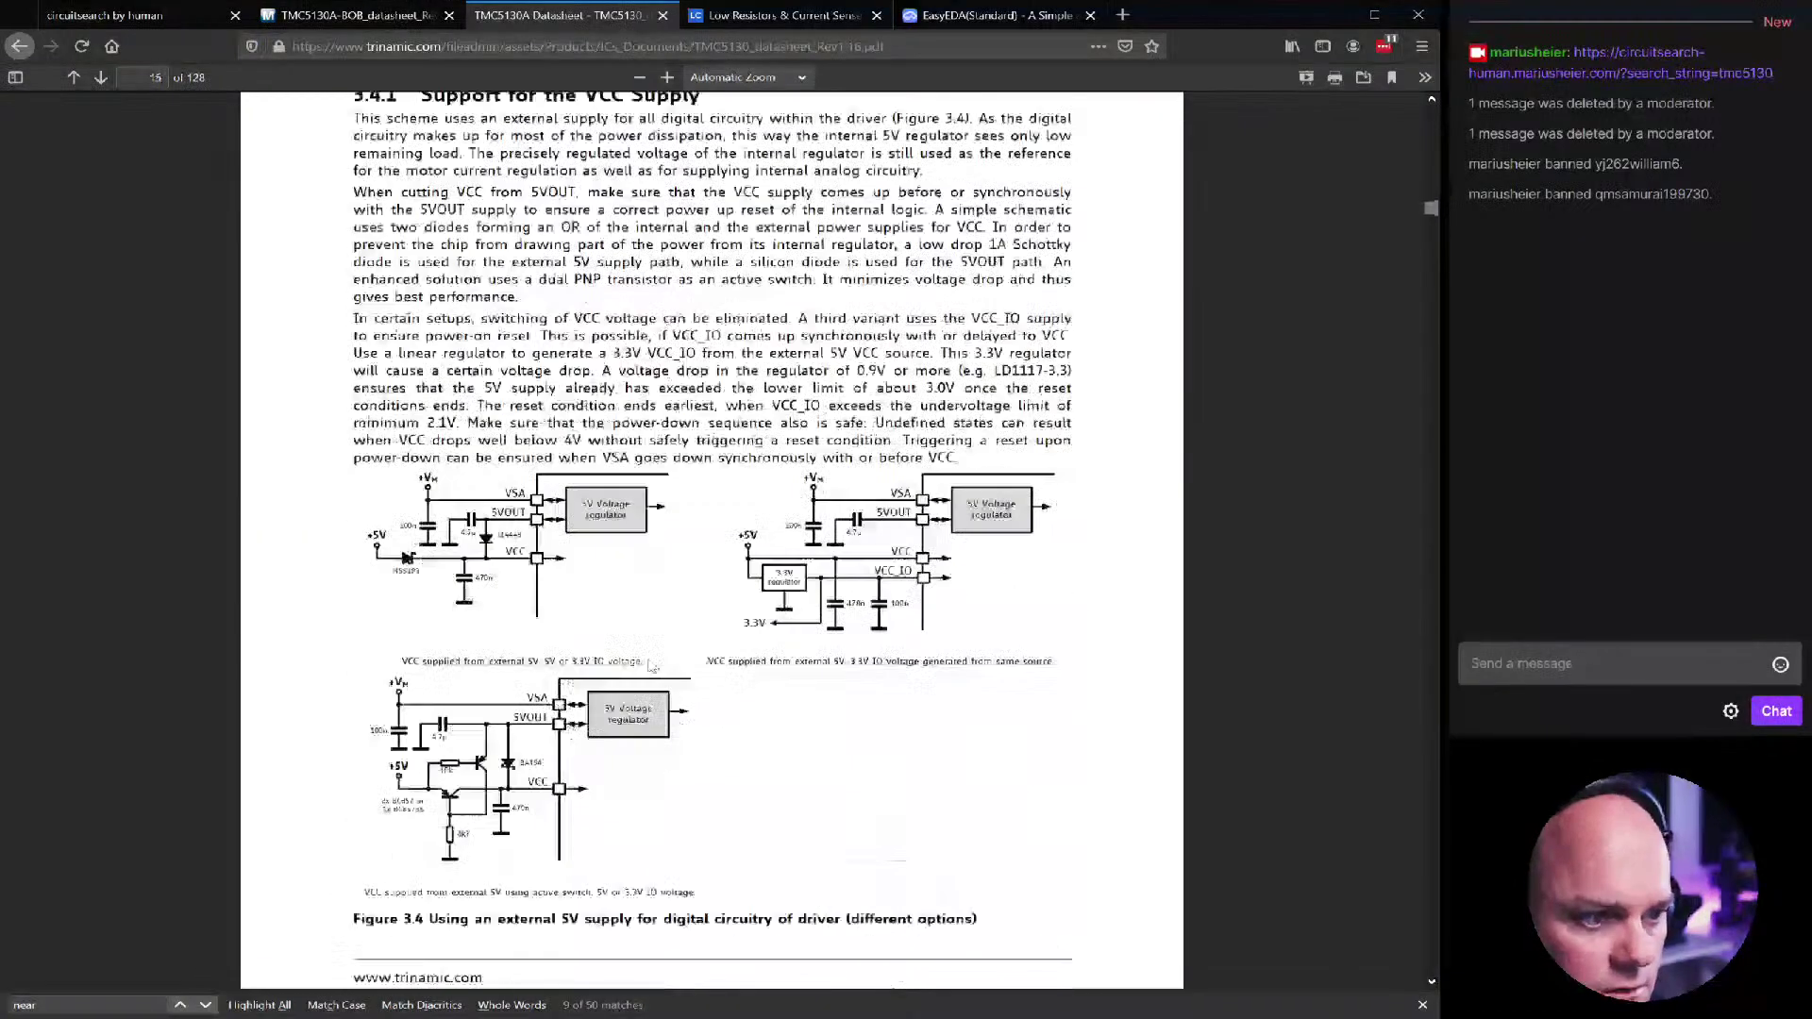
pyautogui.scroll(-20, 1422, 253)
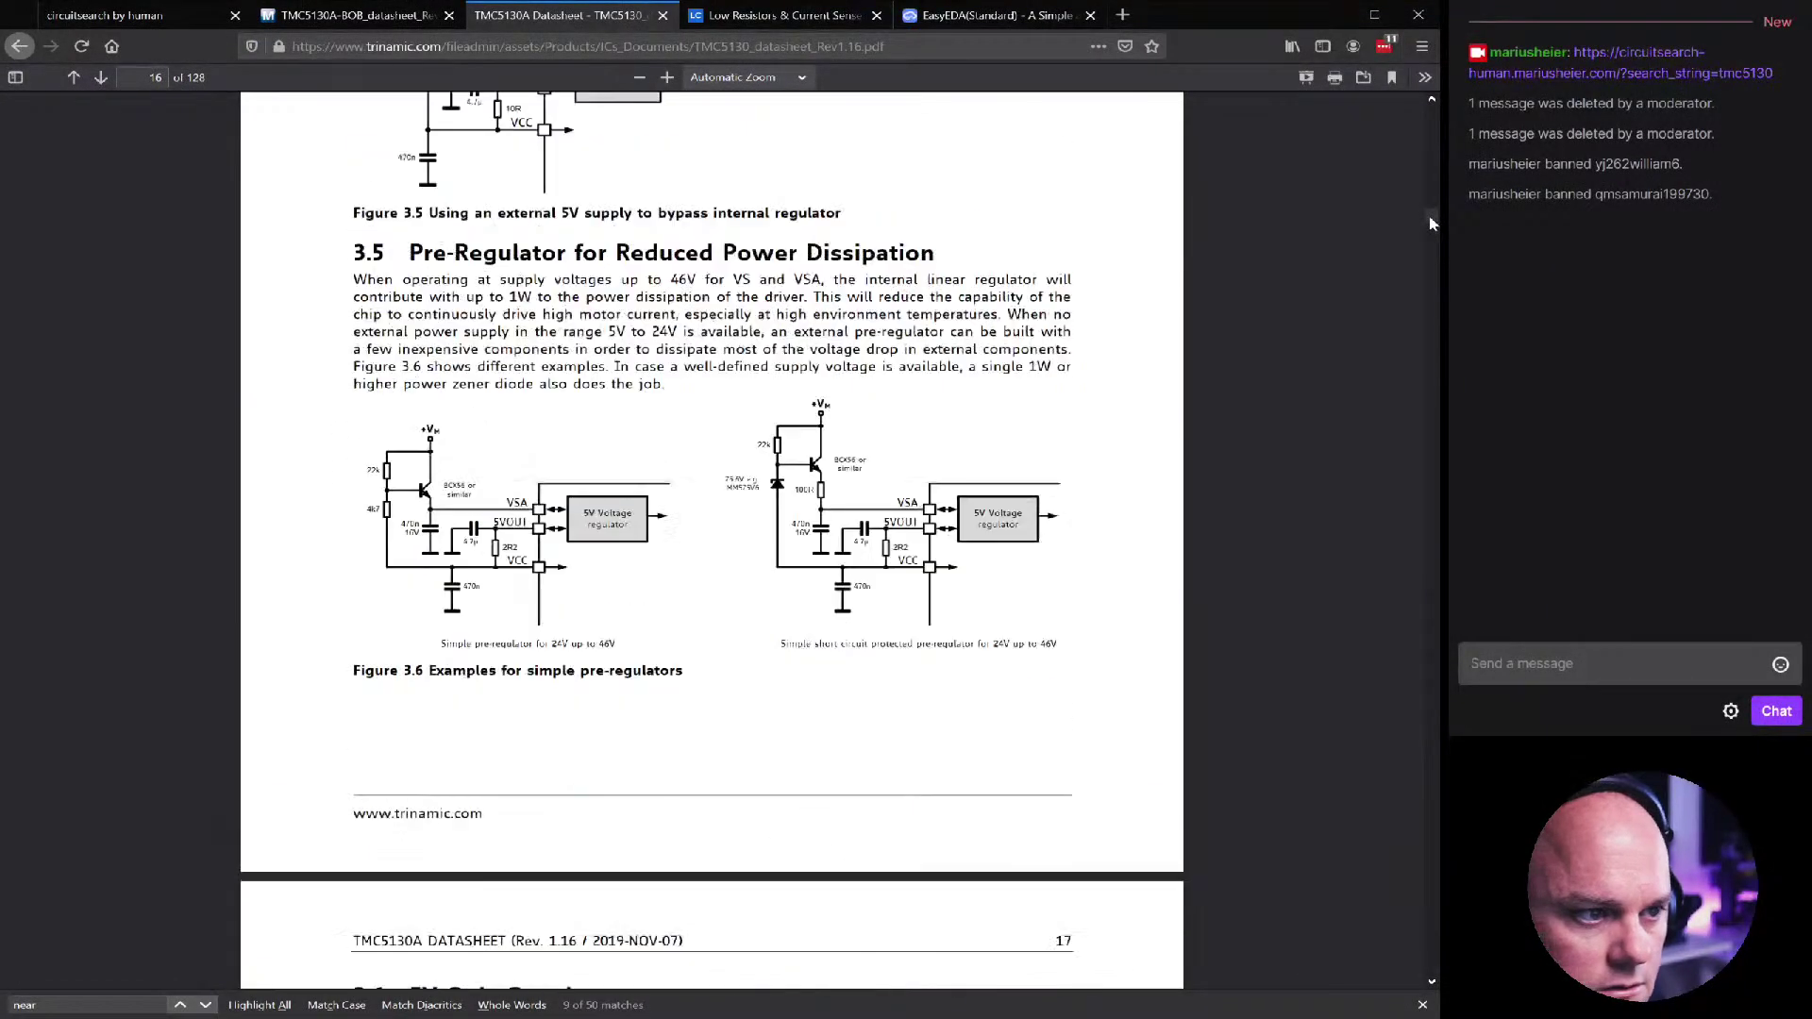
pyautogui.moveTo(1422, 251); pyautogui.dragTo(1276, 802)
pyautogui.moveTo(1432, 822); pyautogui.dragTo(1431, 955)
pyautogui.hotkey('ctrl', 'f')
pyautogui.write('eval')
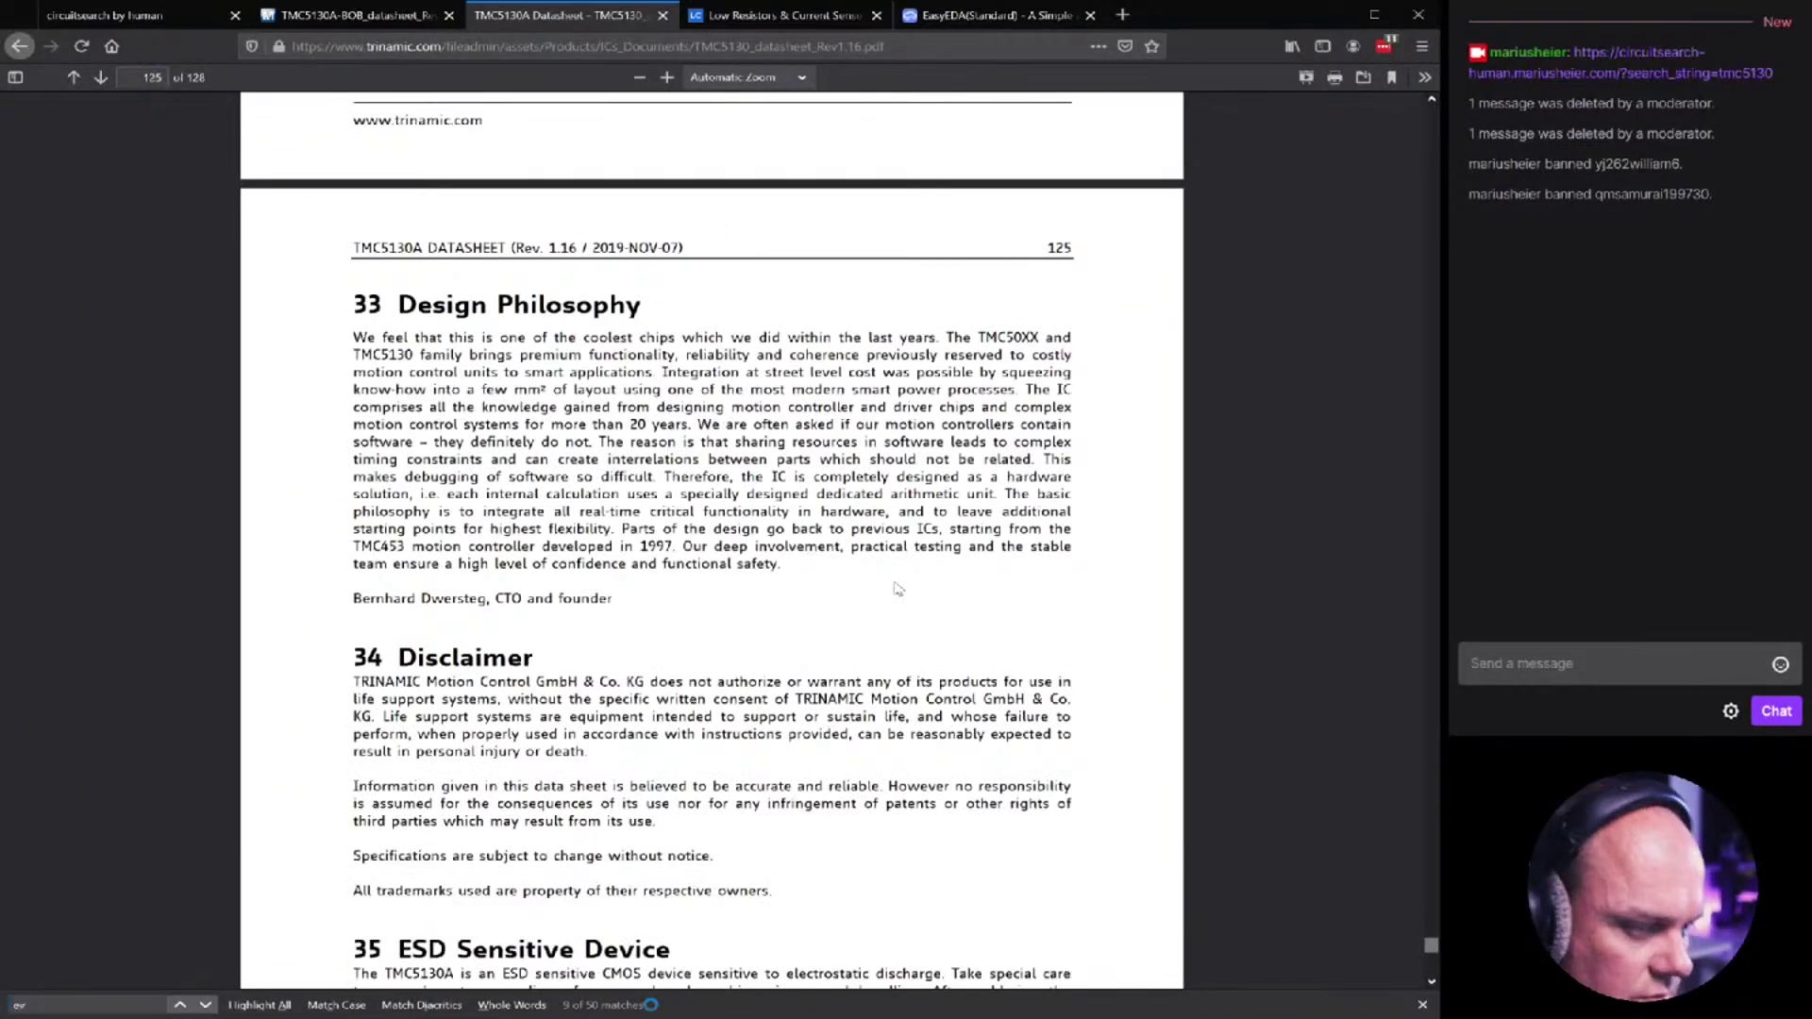
pyautogui.press('Return')
pyautogui.press('Return')
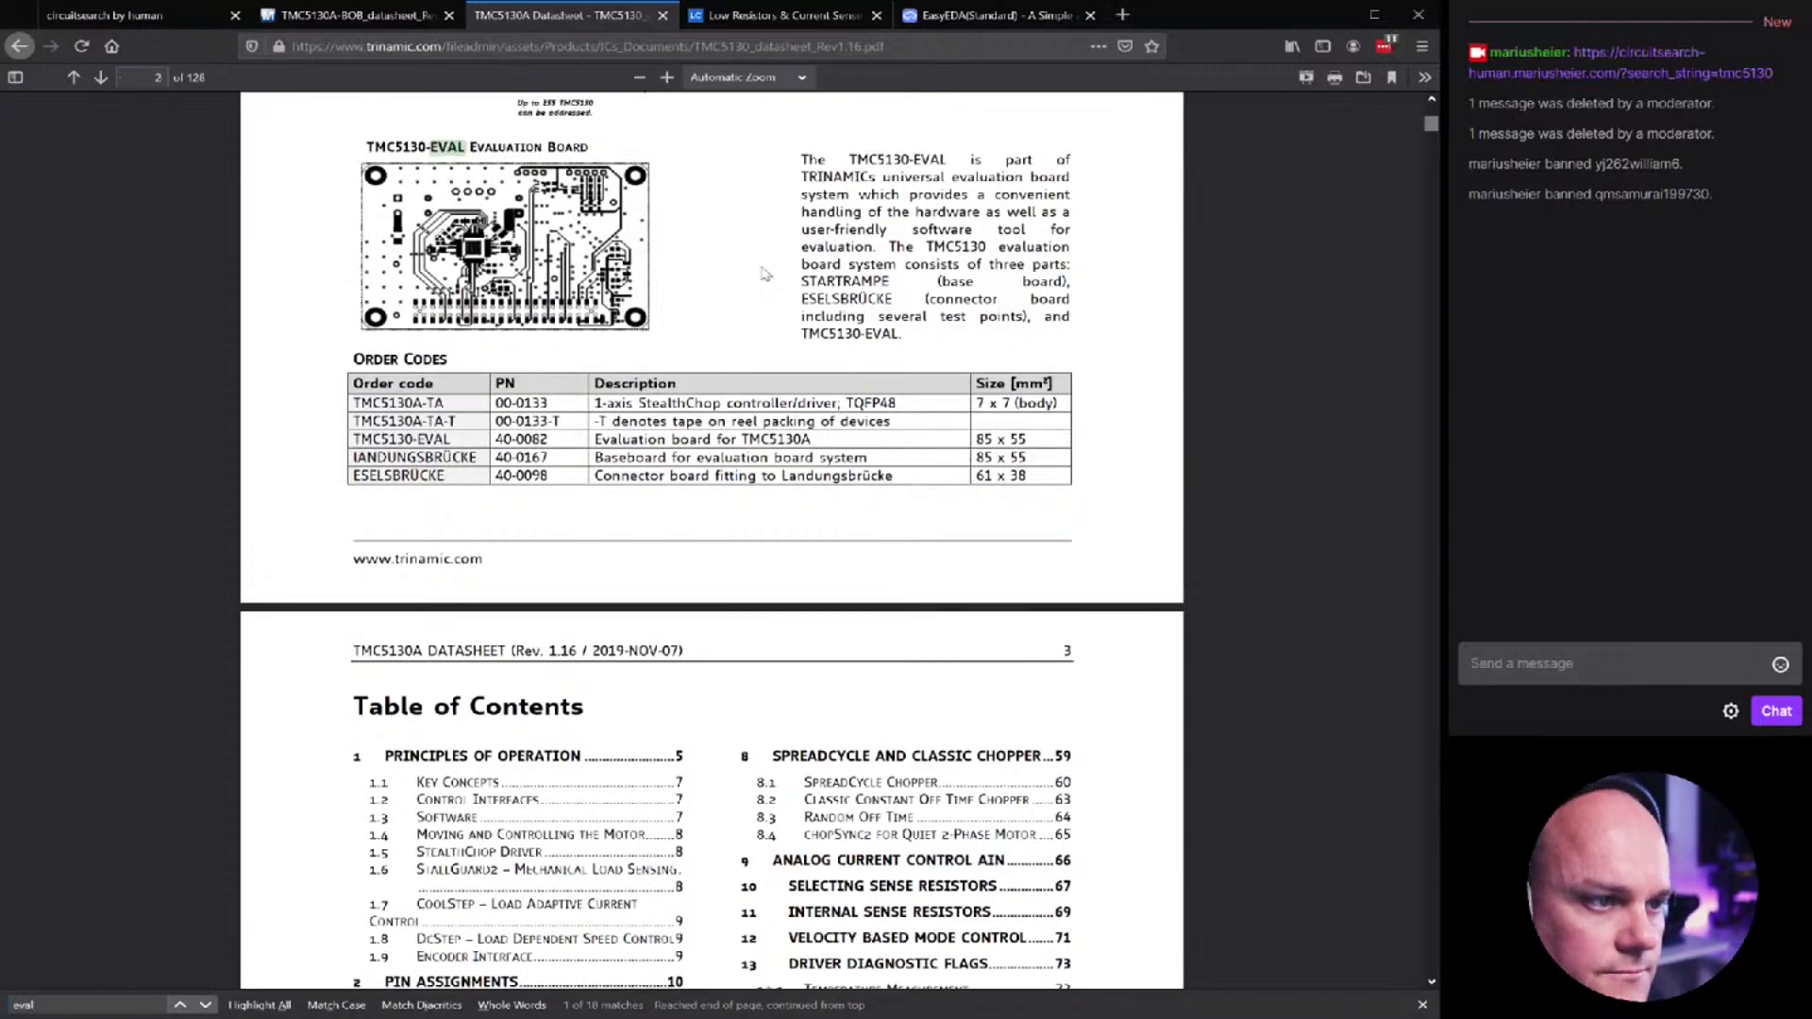
# Examine the TMC5130-EVAL board layout around the driver chip up close, and restore the datasheet's normal zoom
pyautogui.keyDown('ctrl'); pyautogui.scroll(15, 440, 240); pyautogui.keyUp('ctrl')
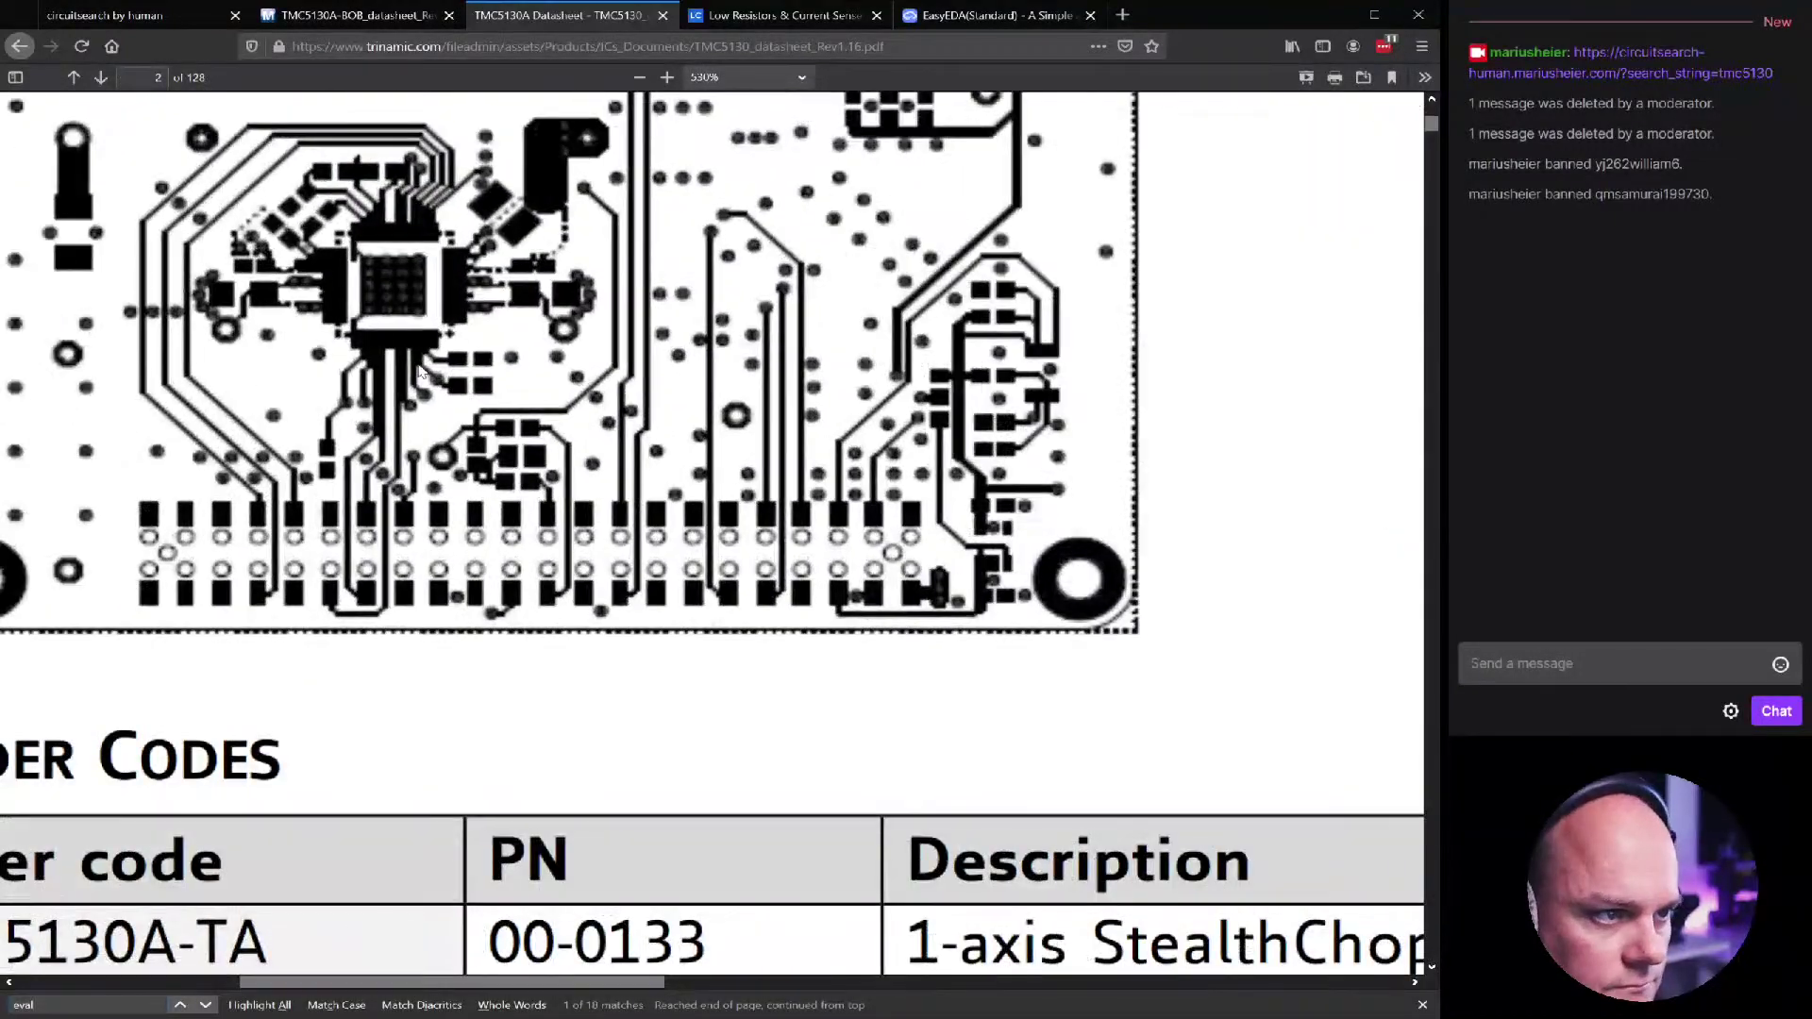
pyautogui.keyDown('ctrl'); pyautogui.scroll(4, 274, 240); pyautogui.keyUp('ctrl')
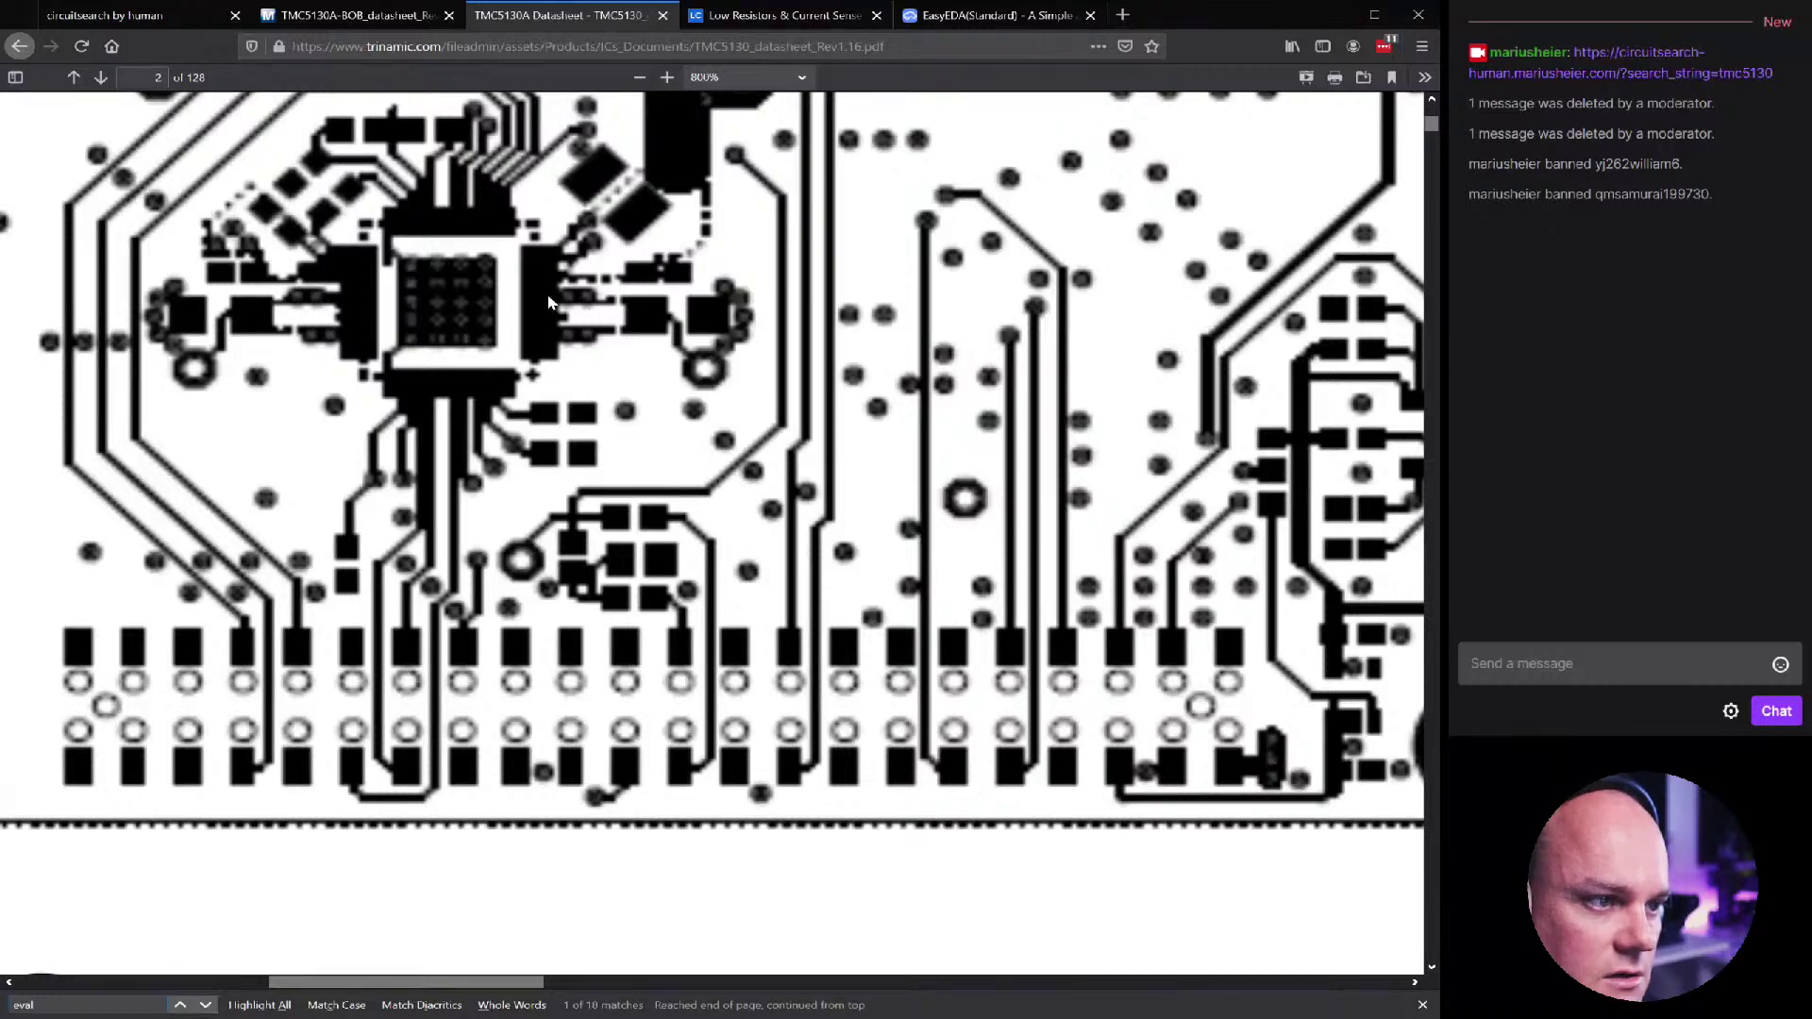
pyautogui.keyDown('ctrl'); pyautogui.scroll(-4, 552, 302); pyautogui.keyUp('ctrl')
pyautogui.keyDown('ctrl'); pyautogui.scroll(-8, 552, 302); pyautogui.keyUp('ctrl')
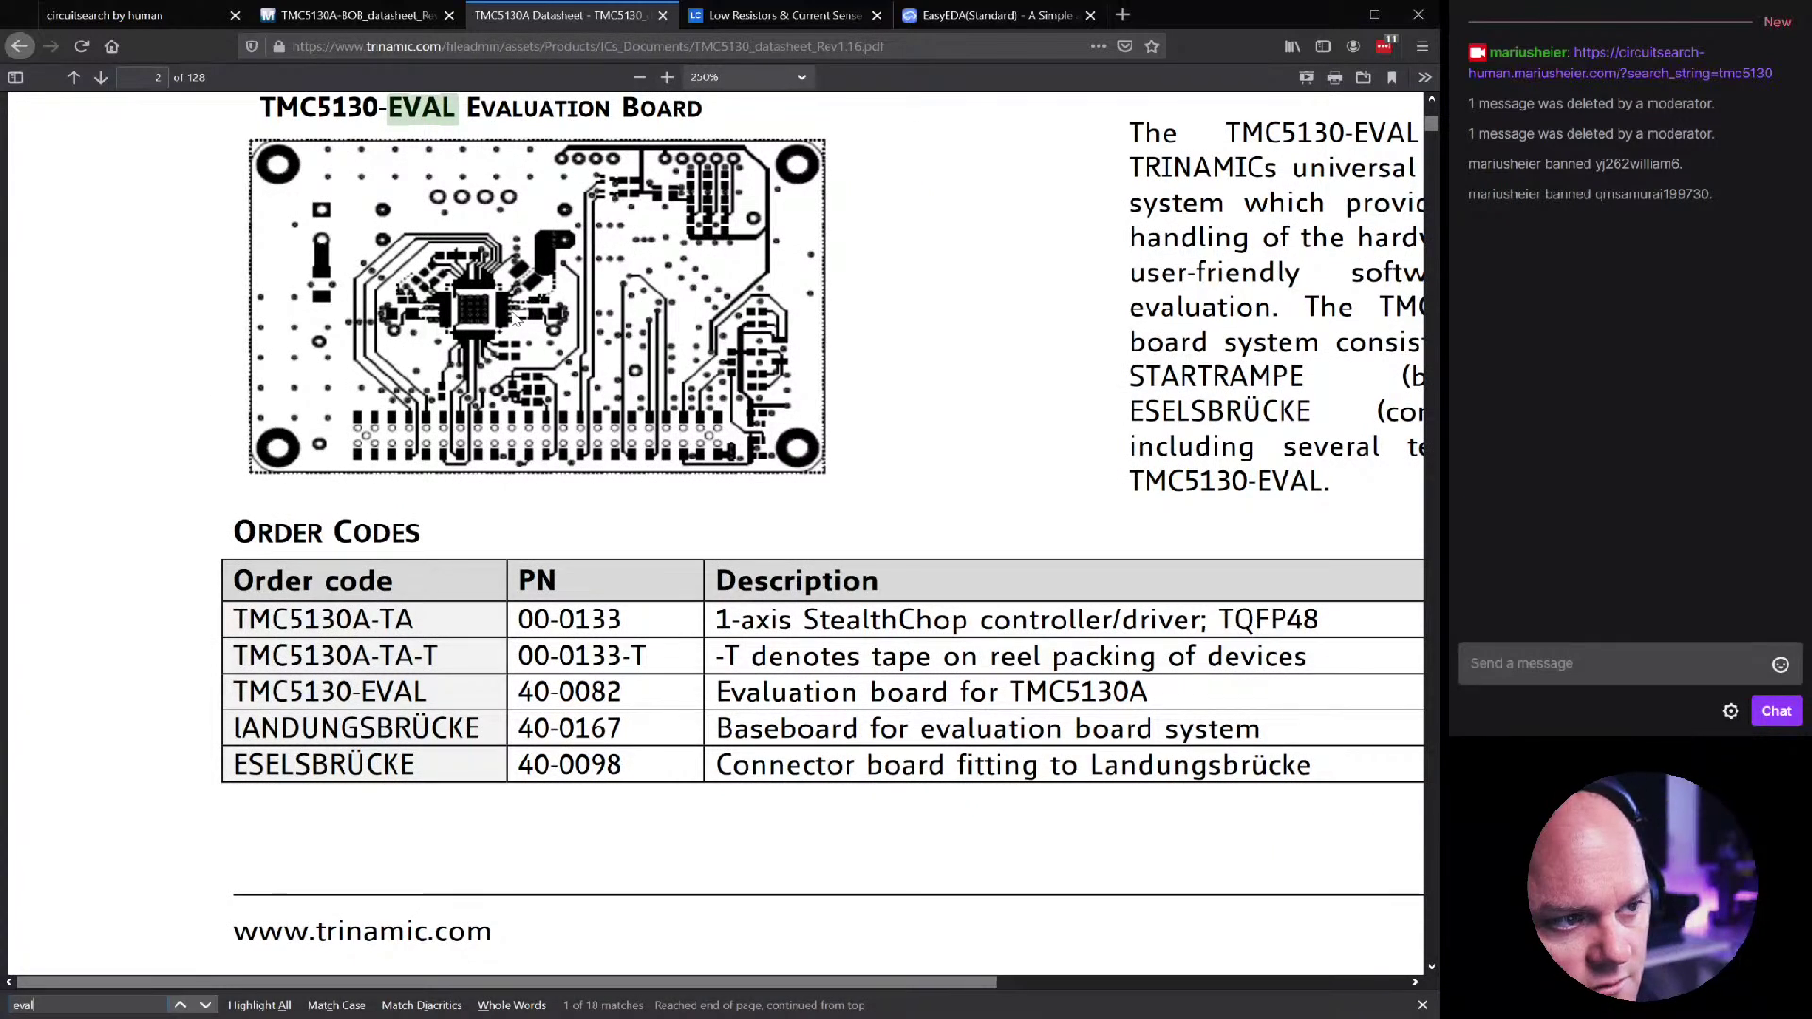
pyautogui.scroll(3, 514, 316)
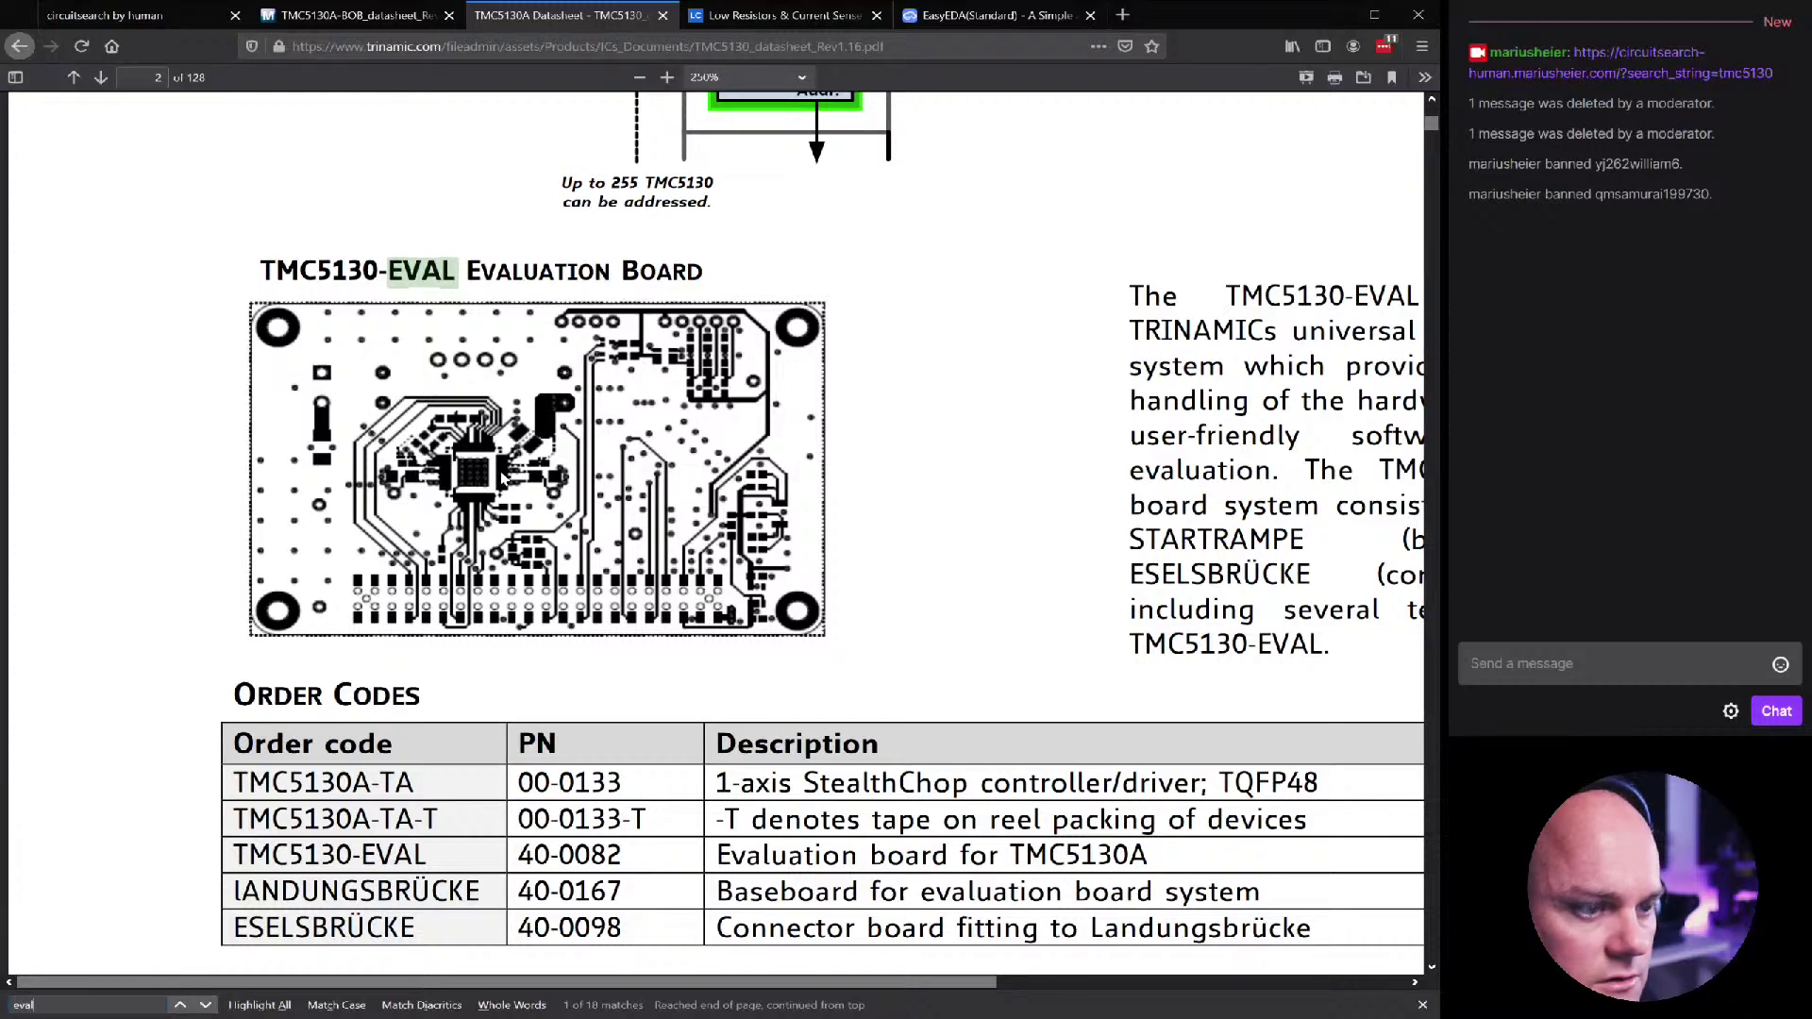
pyautogui.hotkey('ctrl', '0')
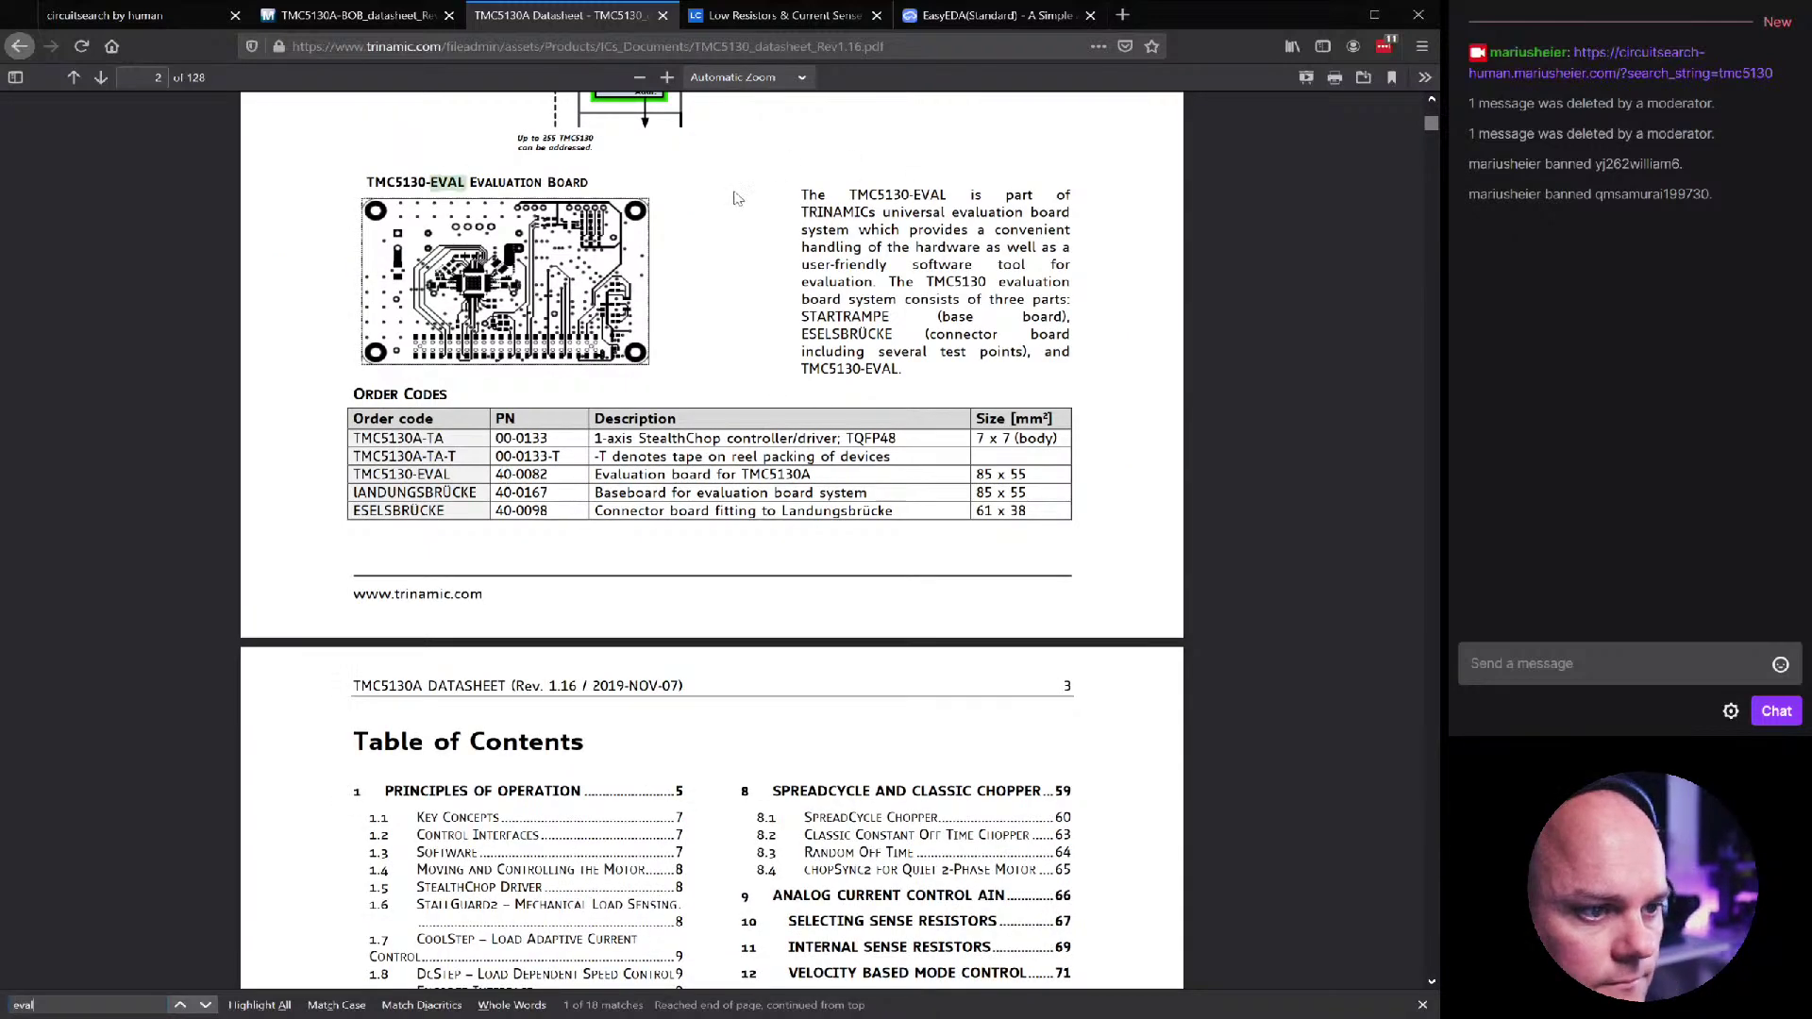
pyautogui.scroll(5, 592, 281)
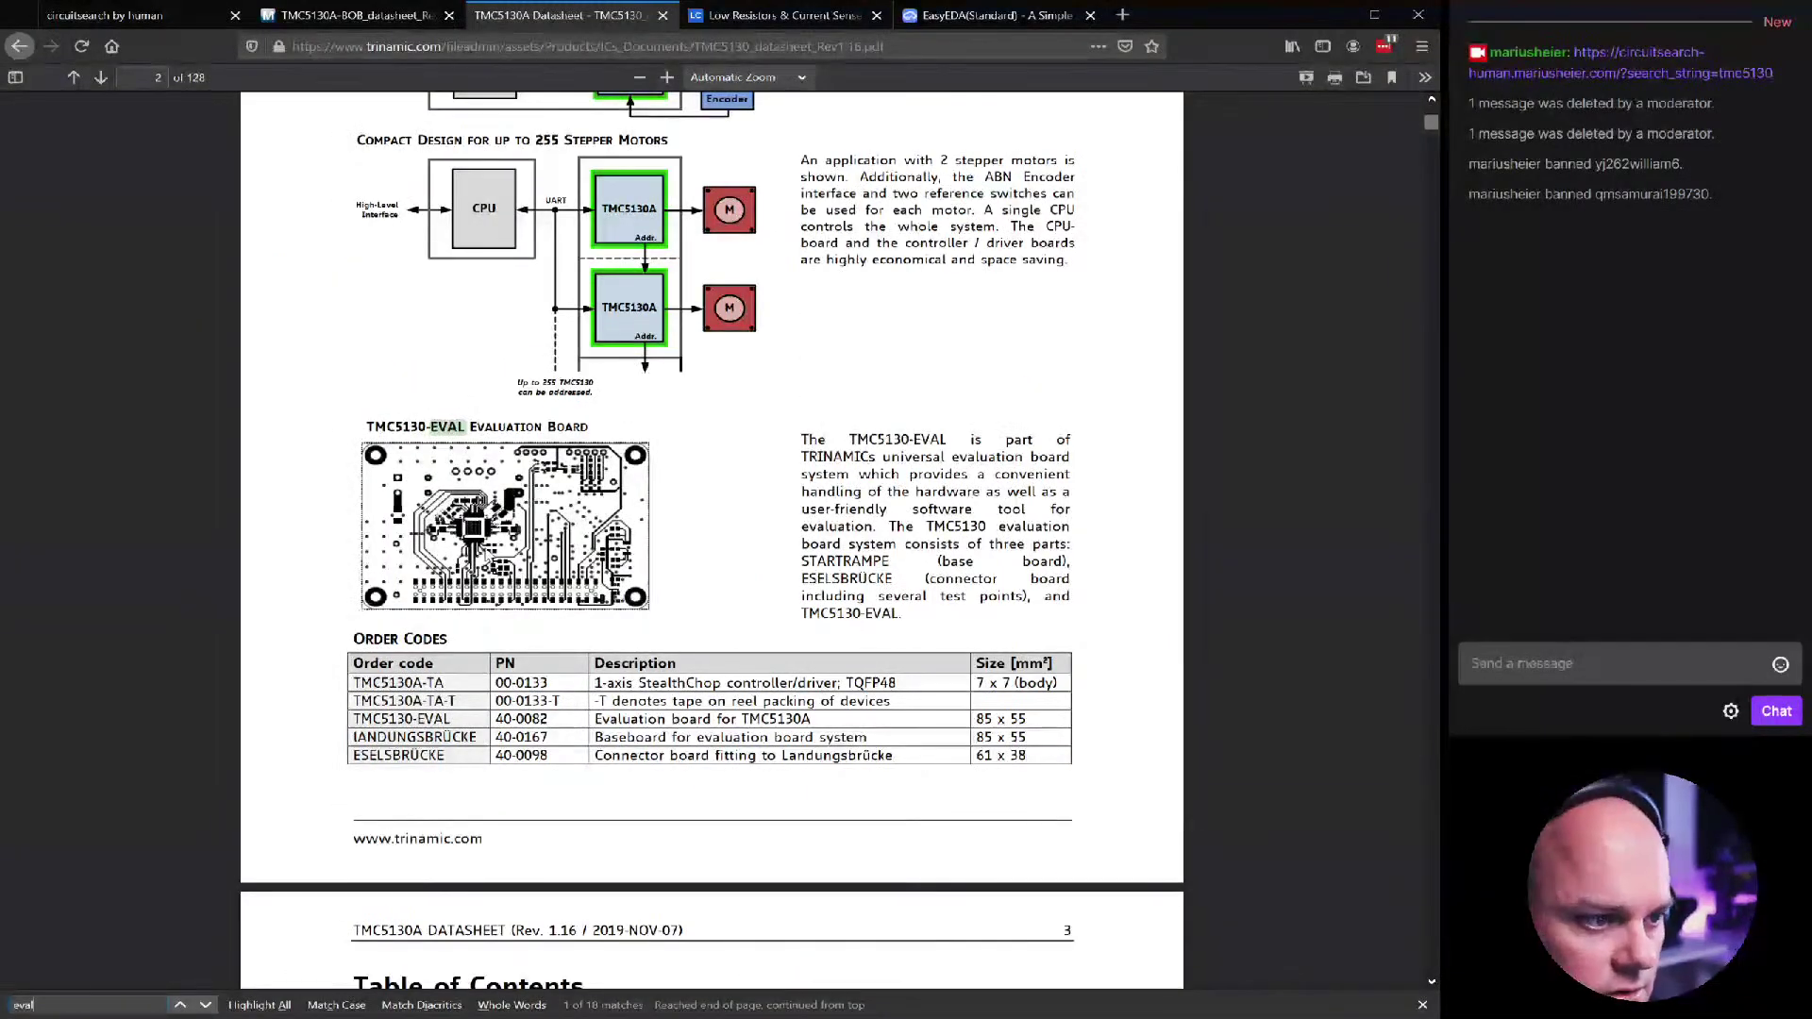
pyautogui.scroll(5, 464, 550)
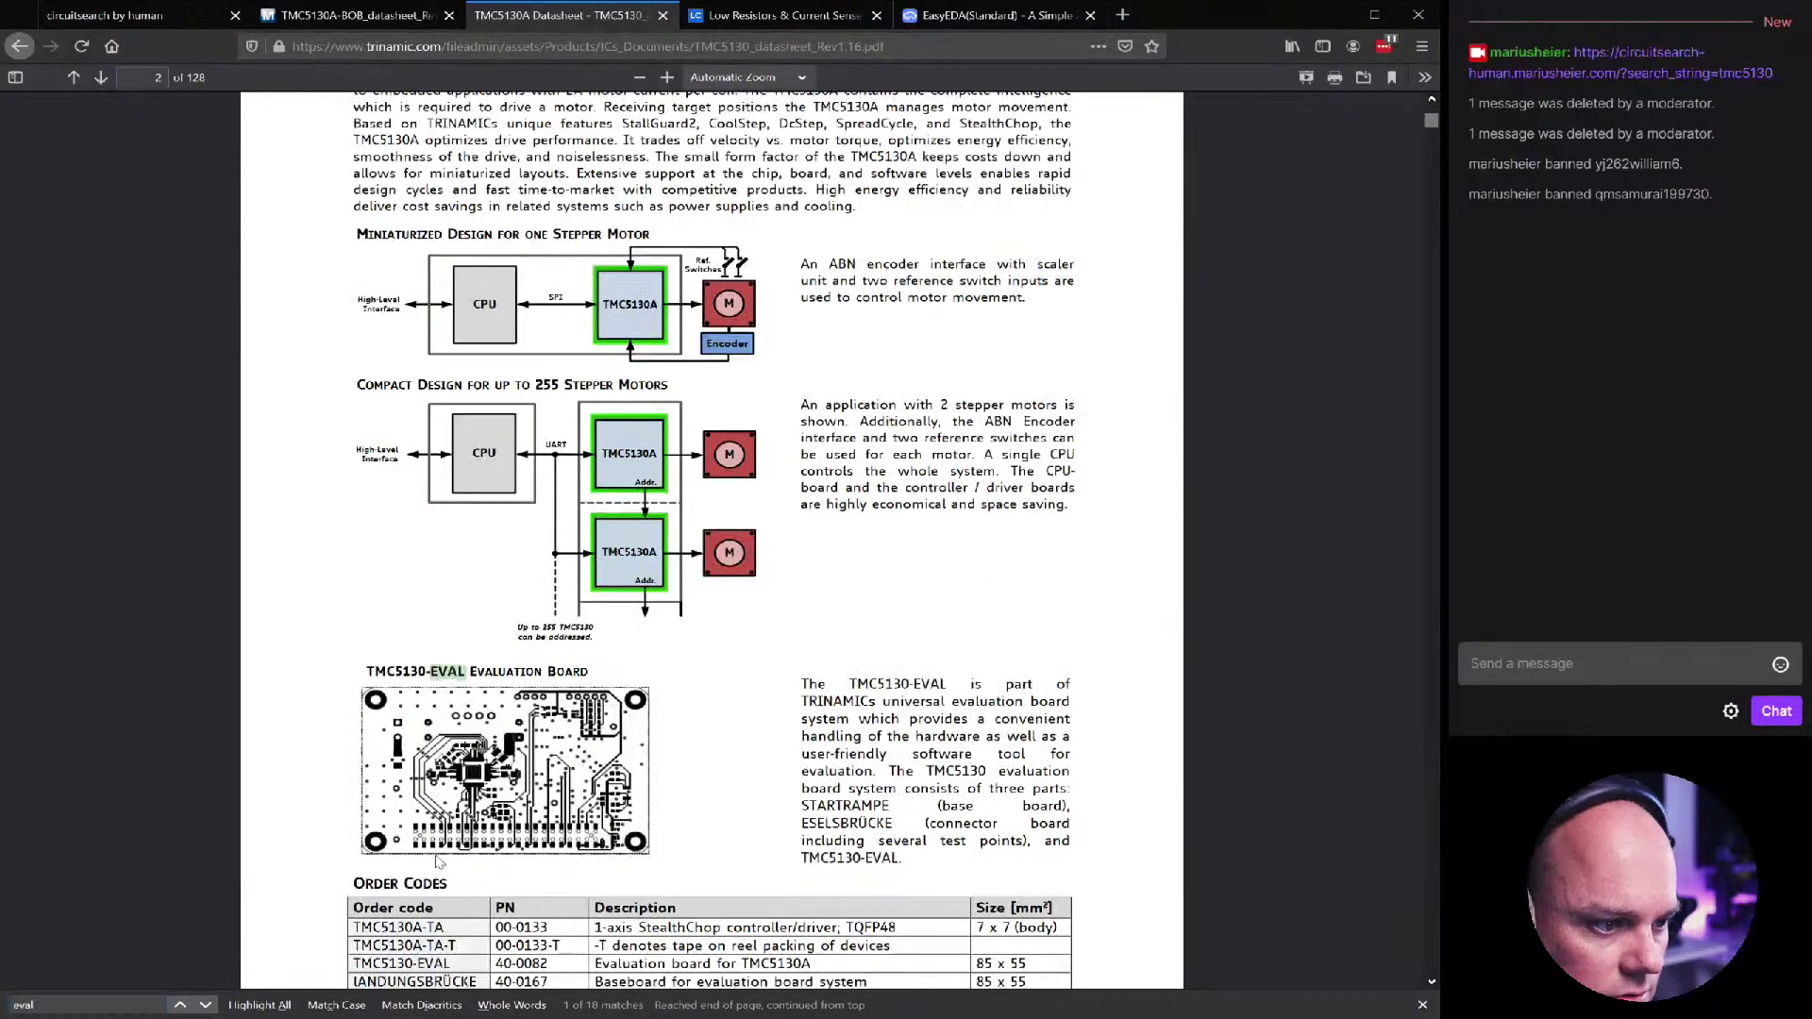
# Review the component placement drawing in the TMC5130A-BOB datasheet for comparison with the evaluation board
pyautogui.click(361, 19)
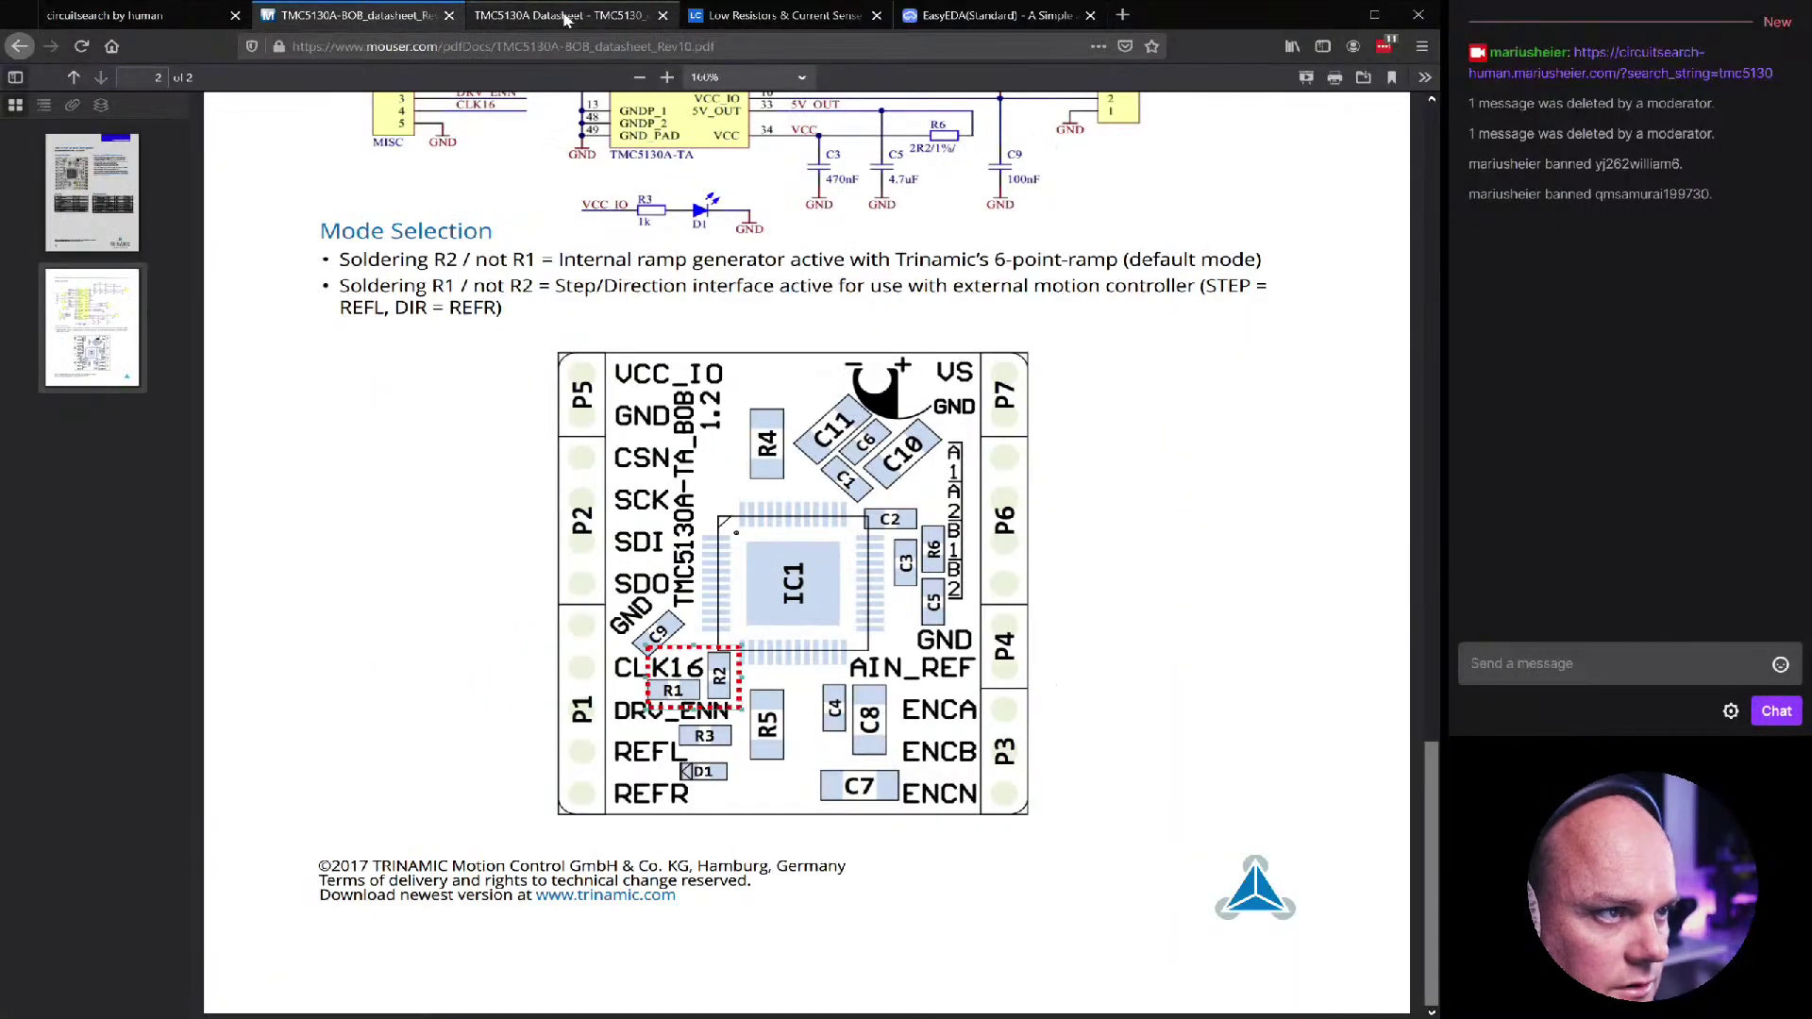
pyautogui.click(563, 17)
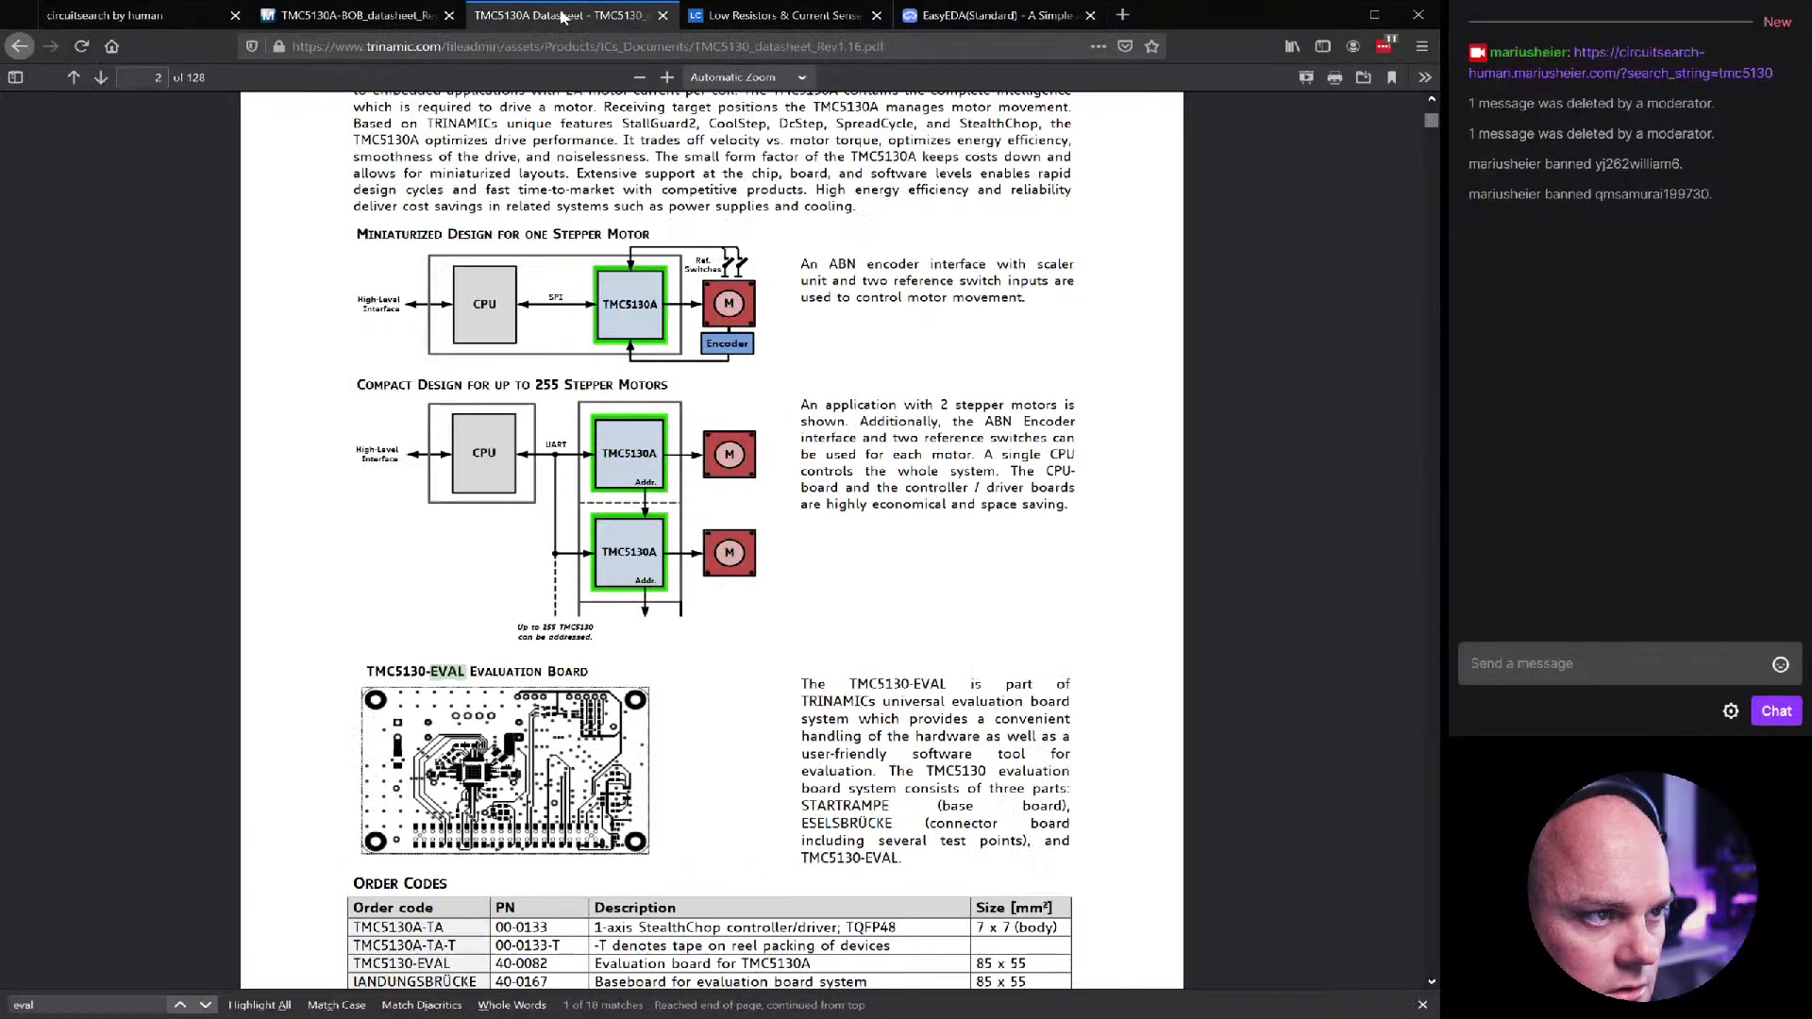
pyautogui.click(98, 19)
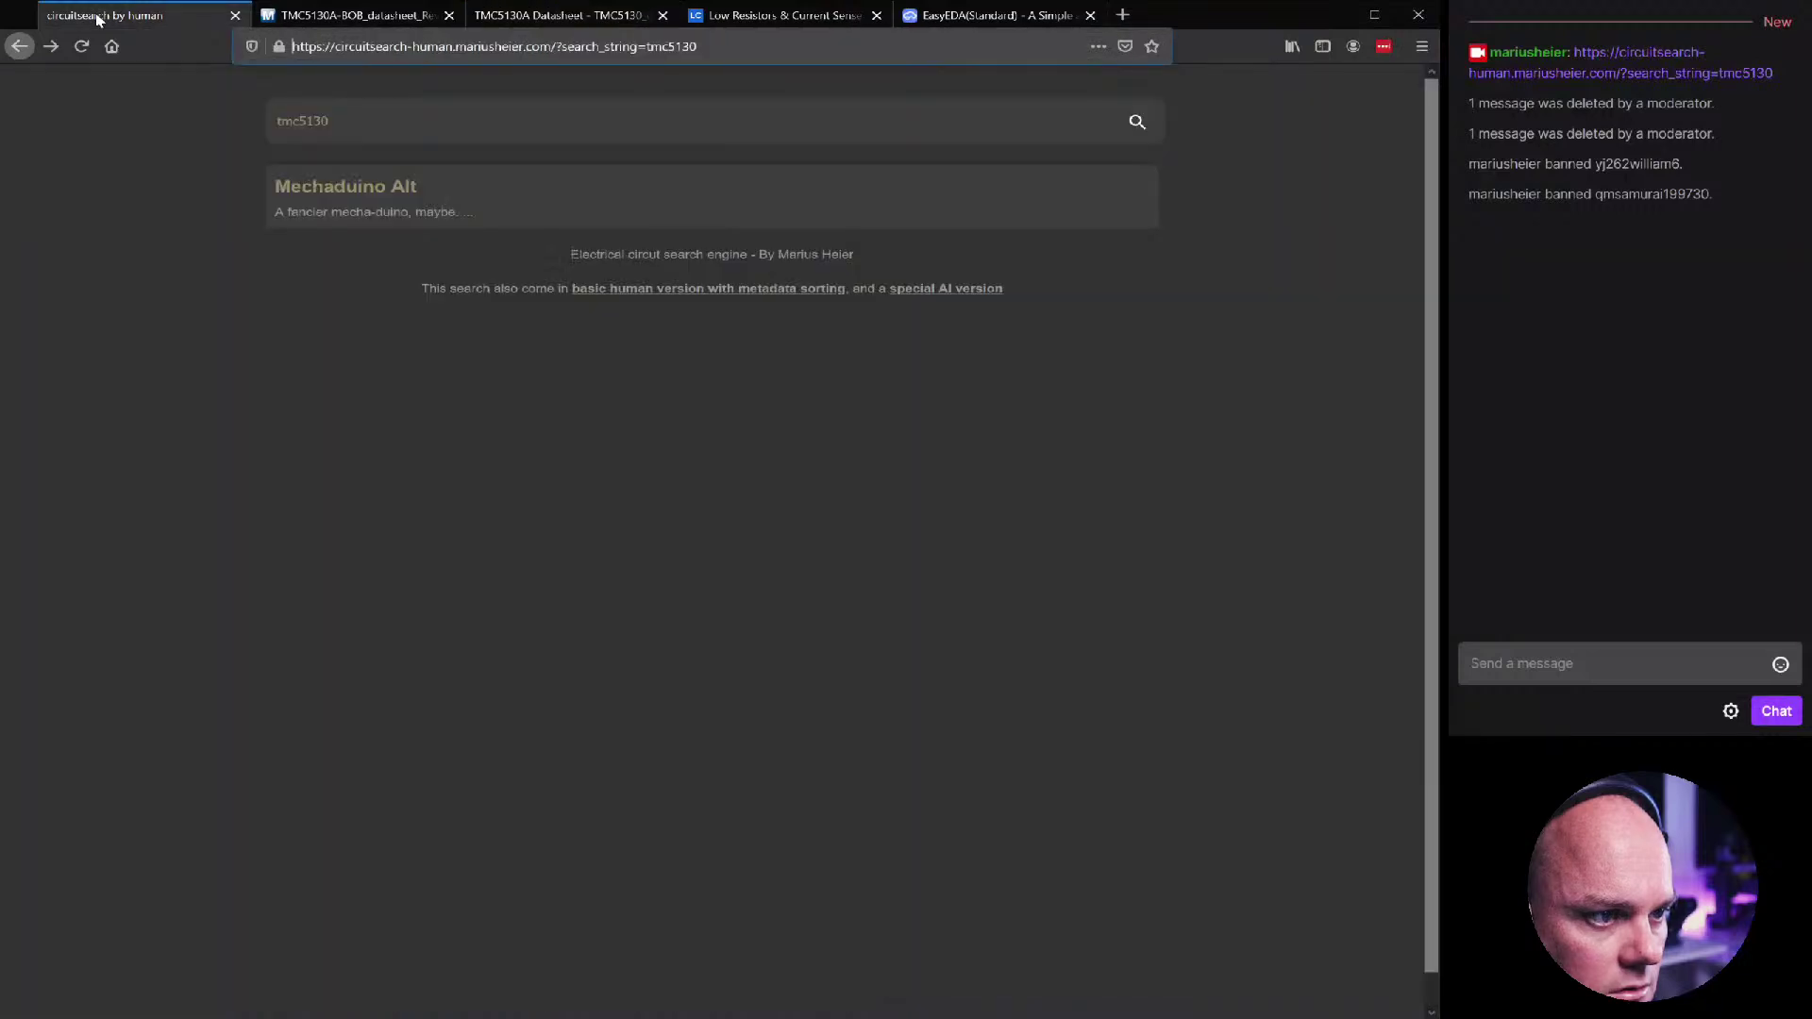
# Switch to EasyEDA, select U1 in the project schematic and open its footprint assignment in the Footprint Manager
pyautogui.click(979, 13)
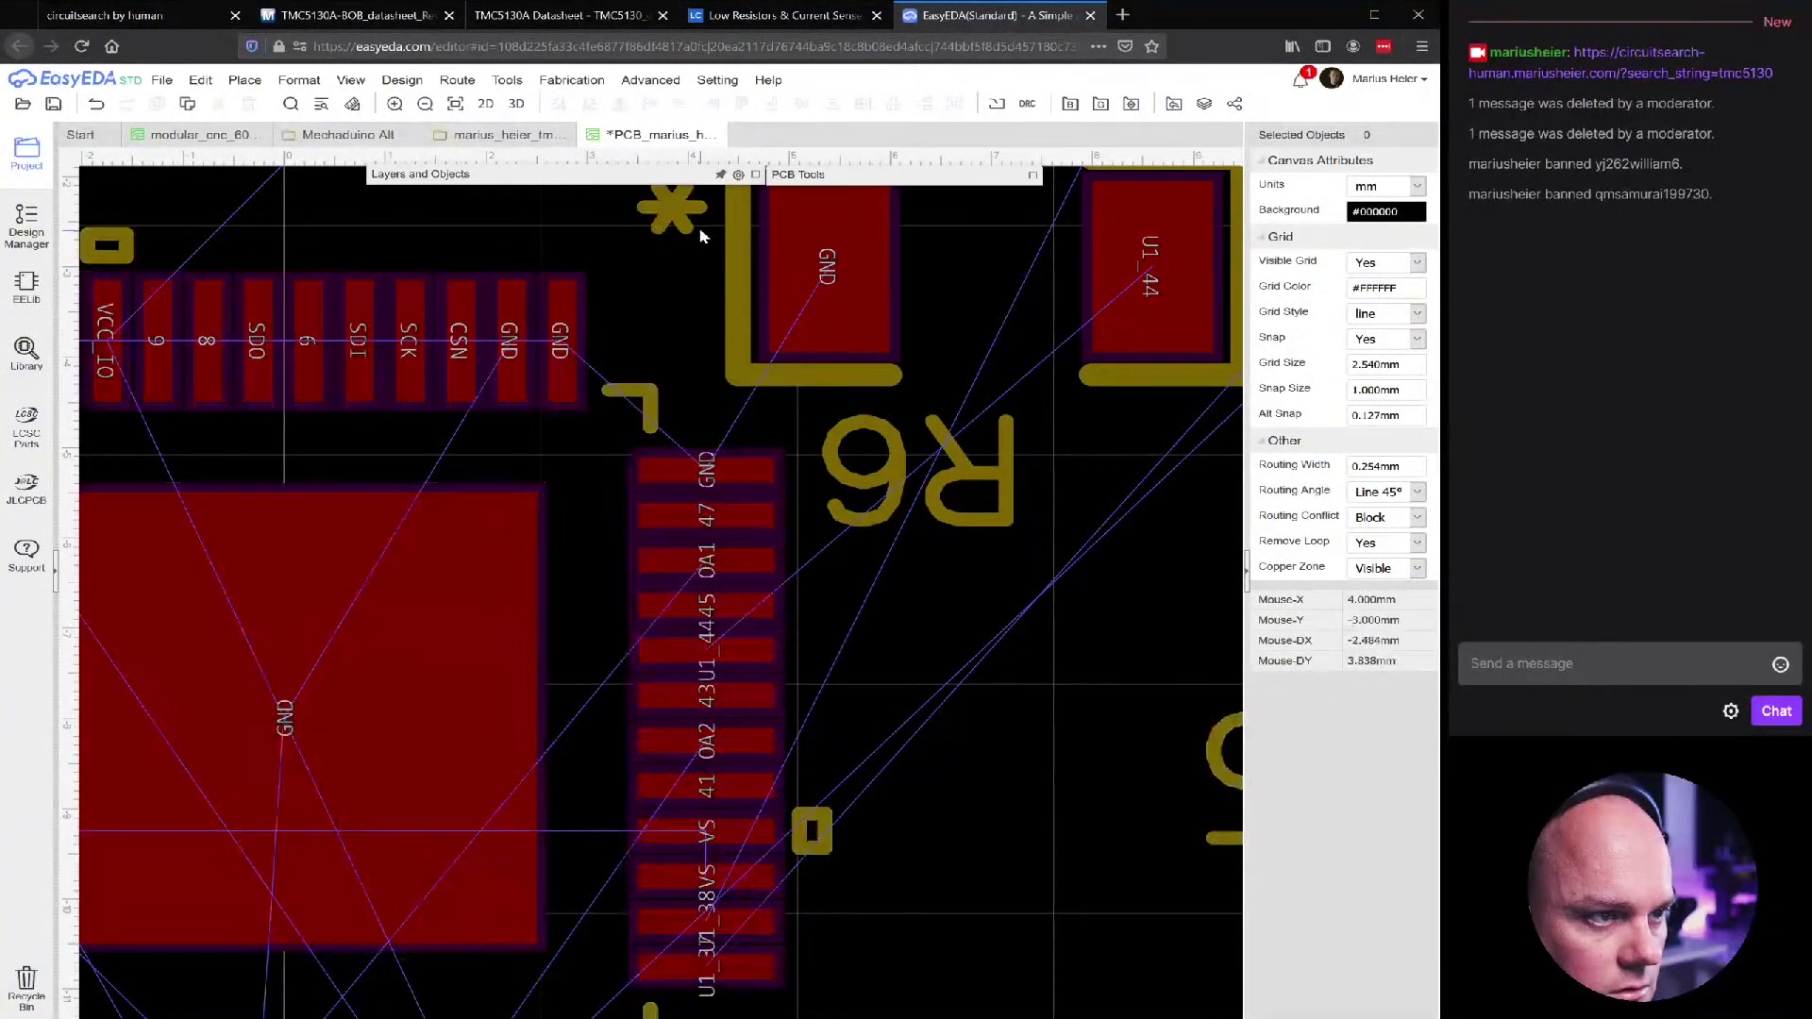
pyautogui.click(475, 136)
pyautogui.click(479, 621)
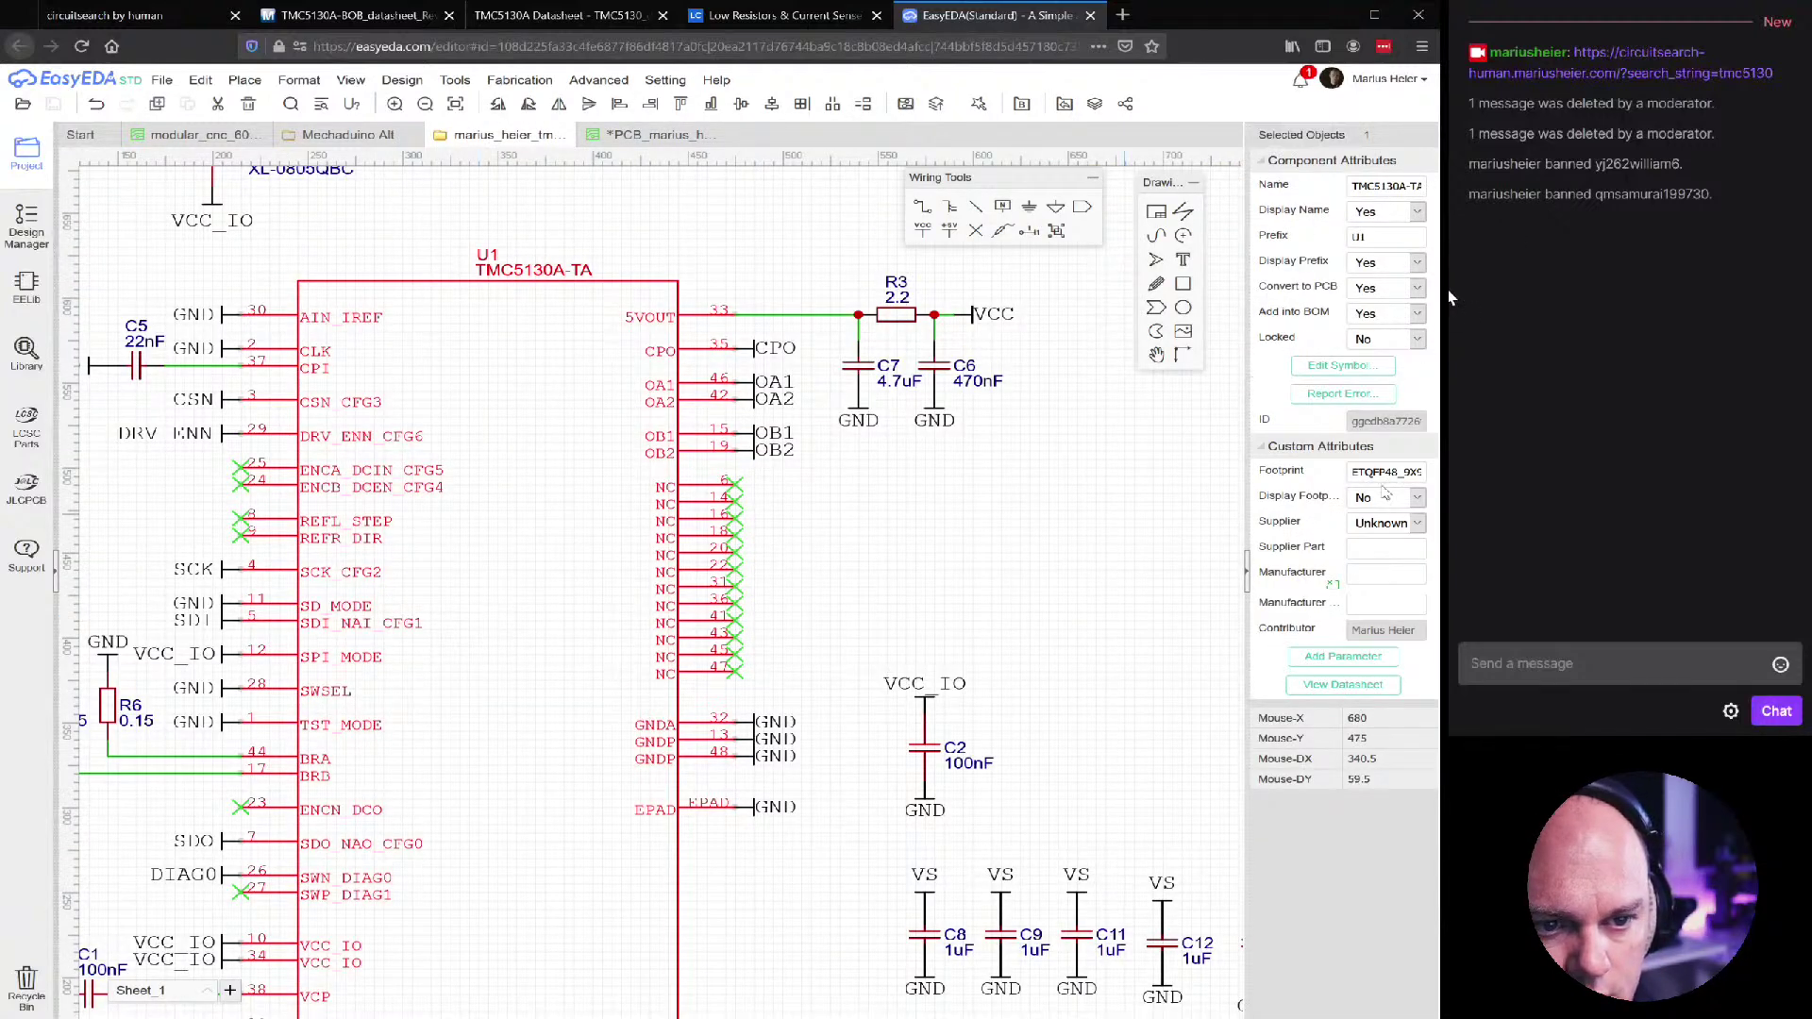
pyautogui.click(1376, 473)
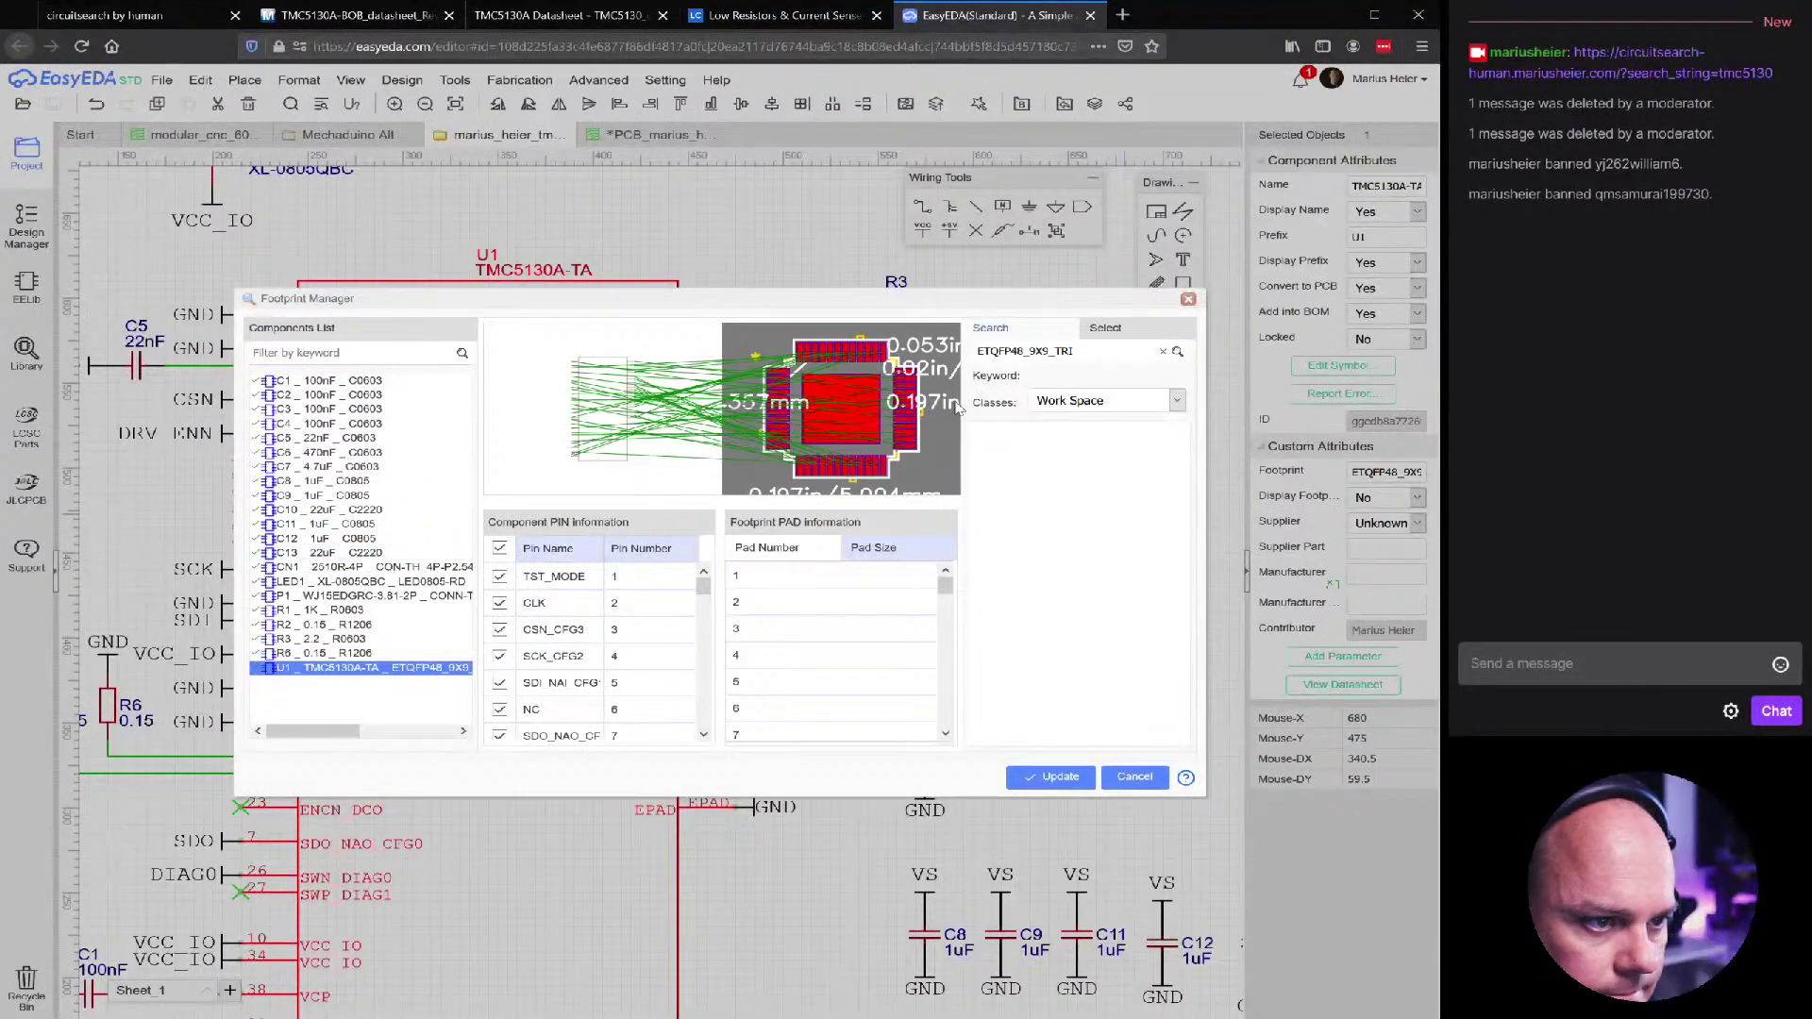
# Check U1's pin names and numbers, especially the NC pins around 14 to 18, and return to the PCB layout without updating the footprint
pyautogui.scroll(3, 708, 401)
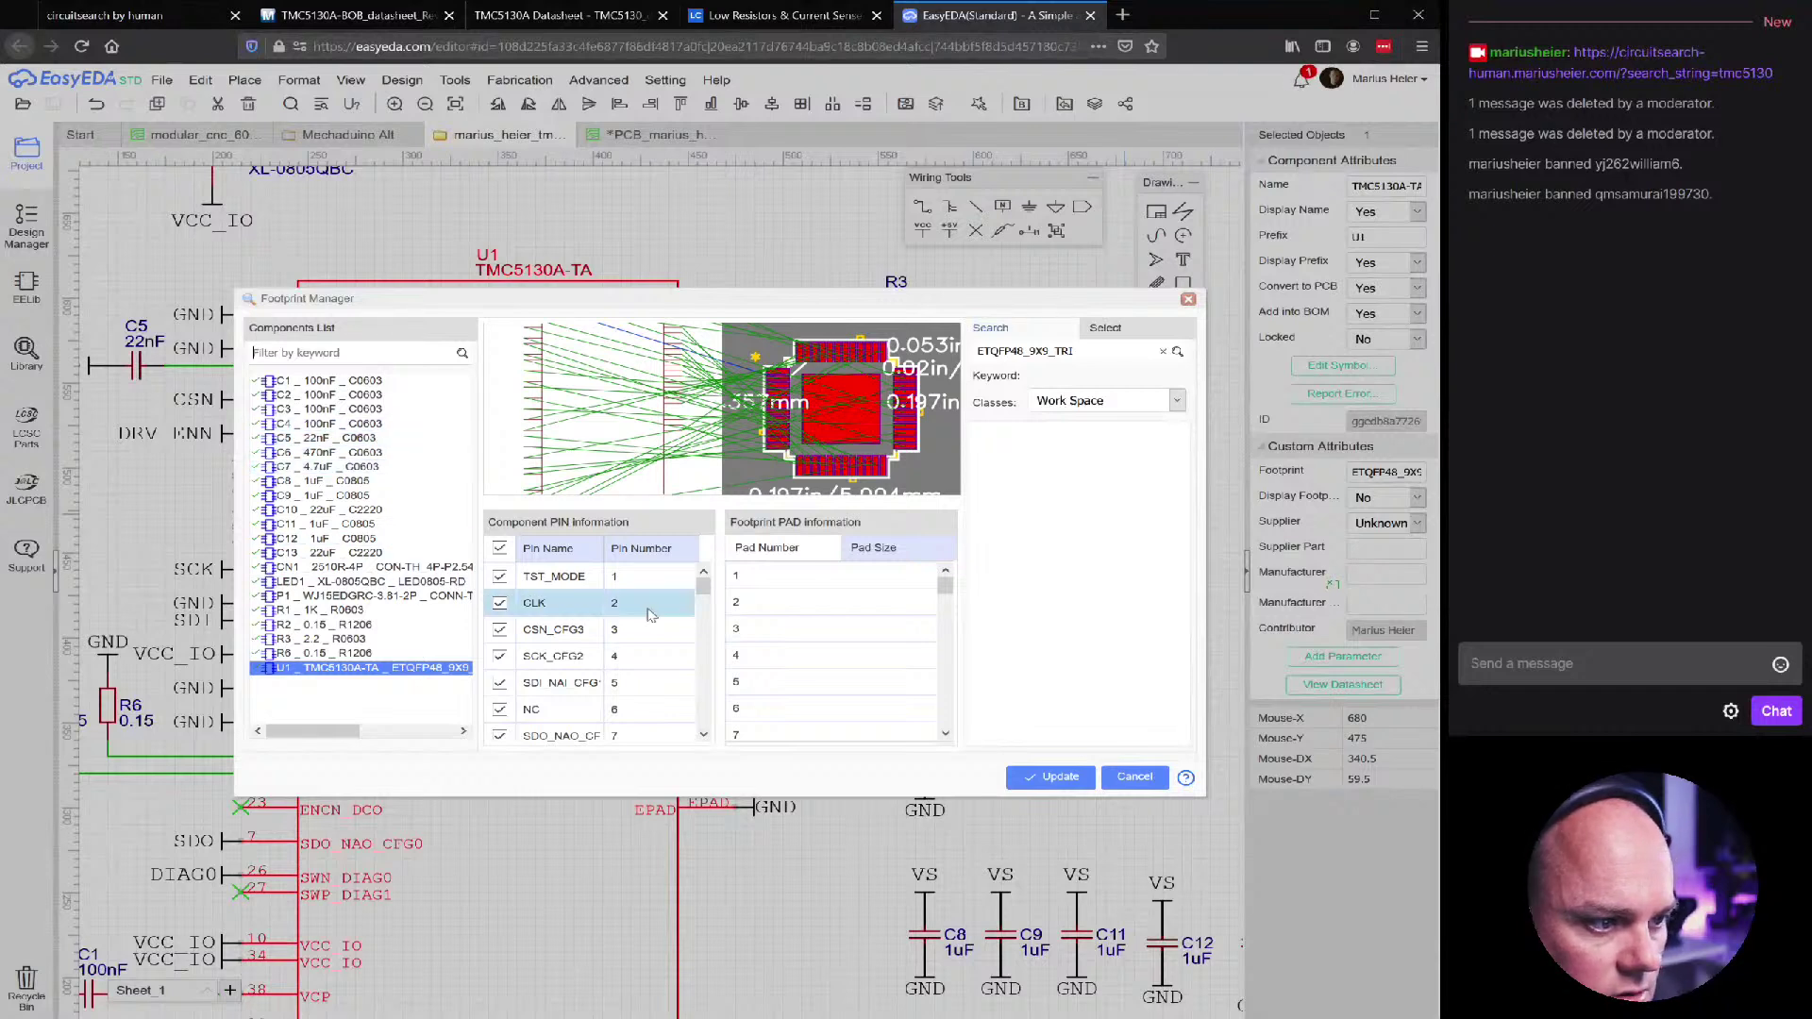
pyautogui.scroll(-1, 590, 613)
pyautogui.scroll(-4, 590, 614)
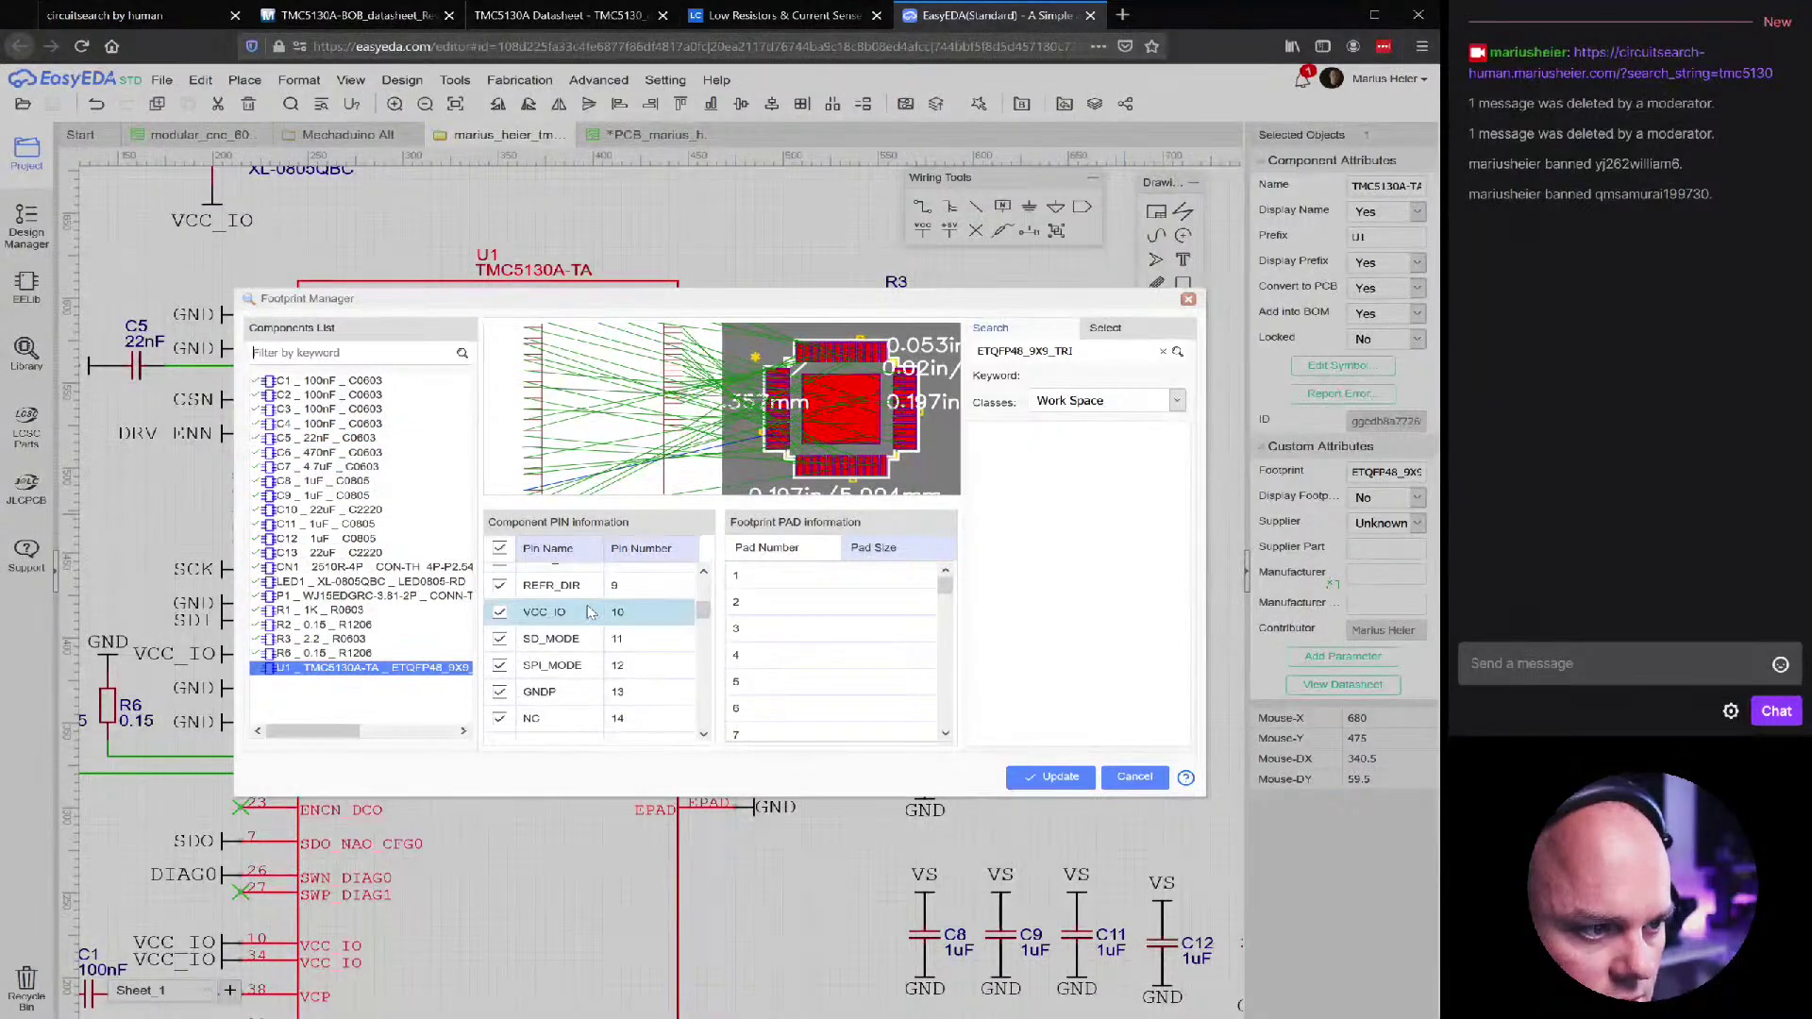
pyautogui.scroll(1, 580, 614)
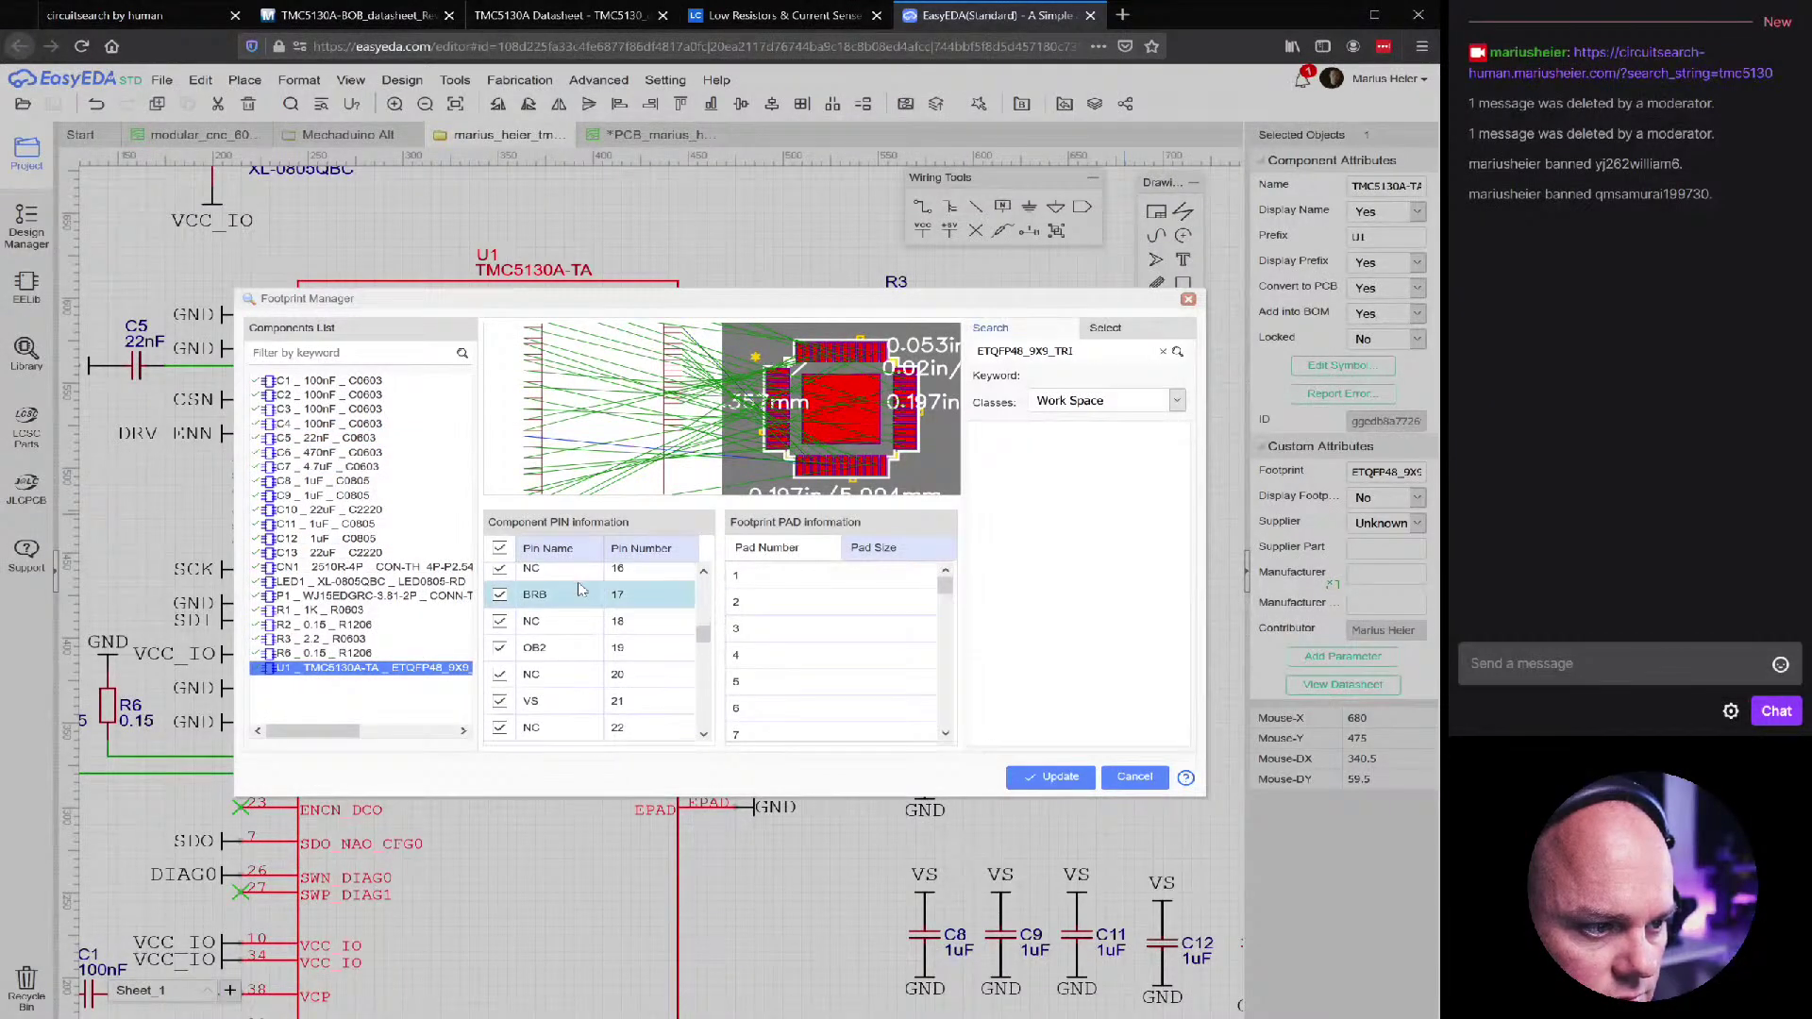
pyautogui.click(569, 609)
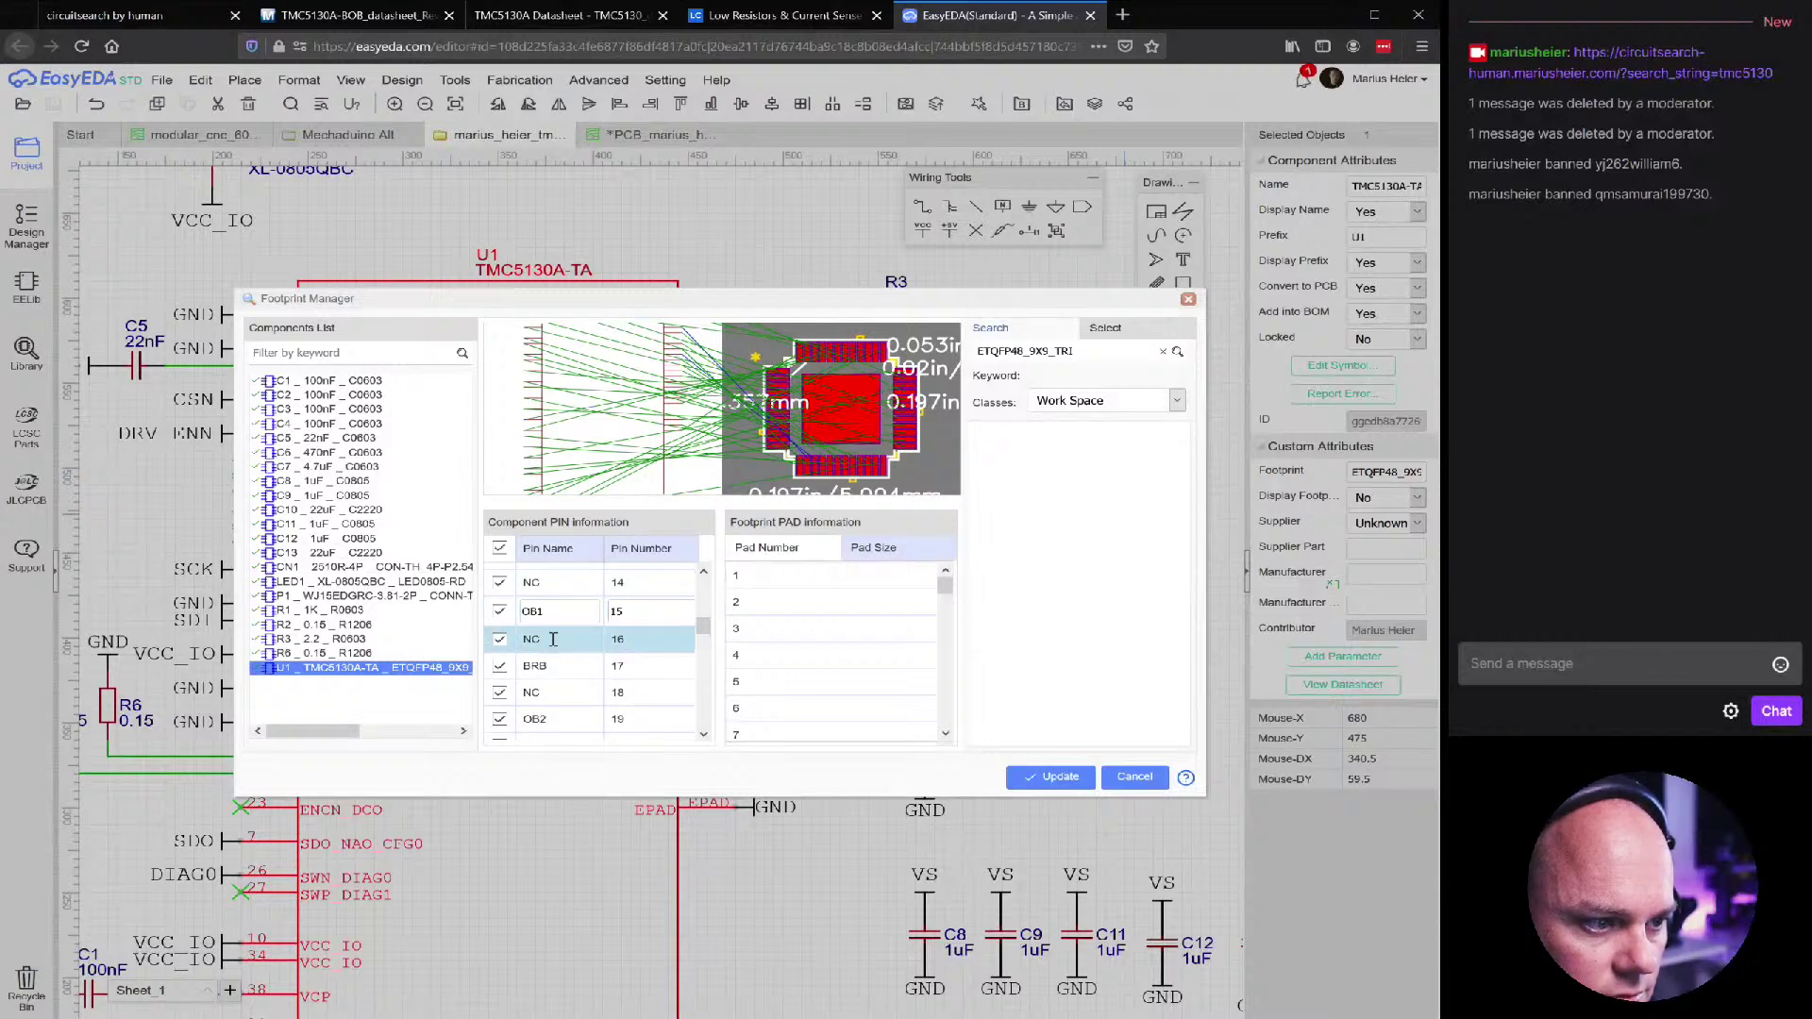
pyautogui.click(554, 642)
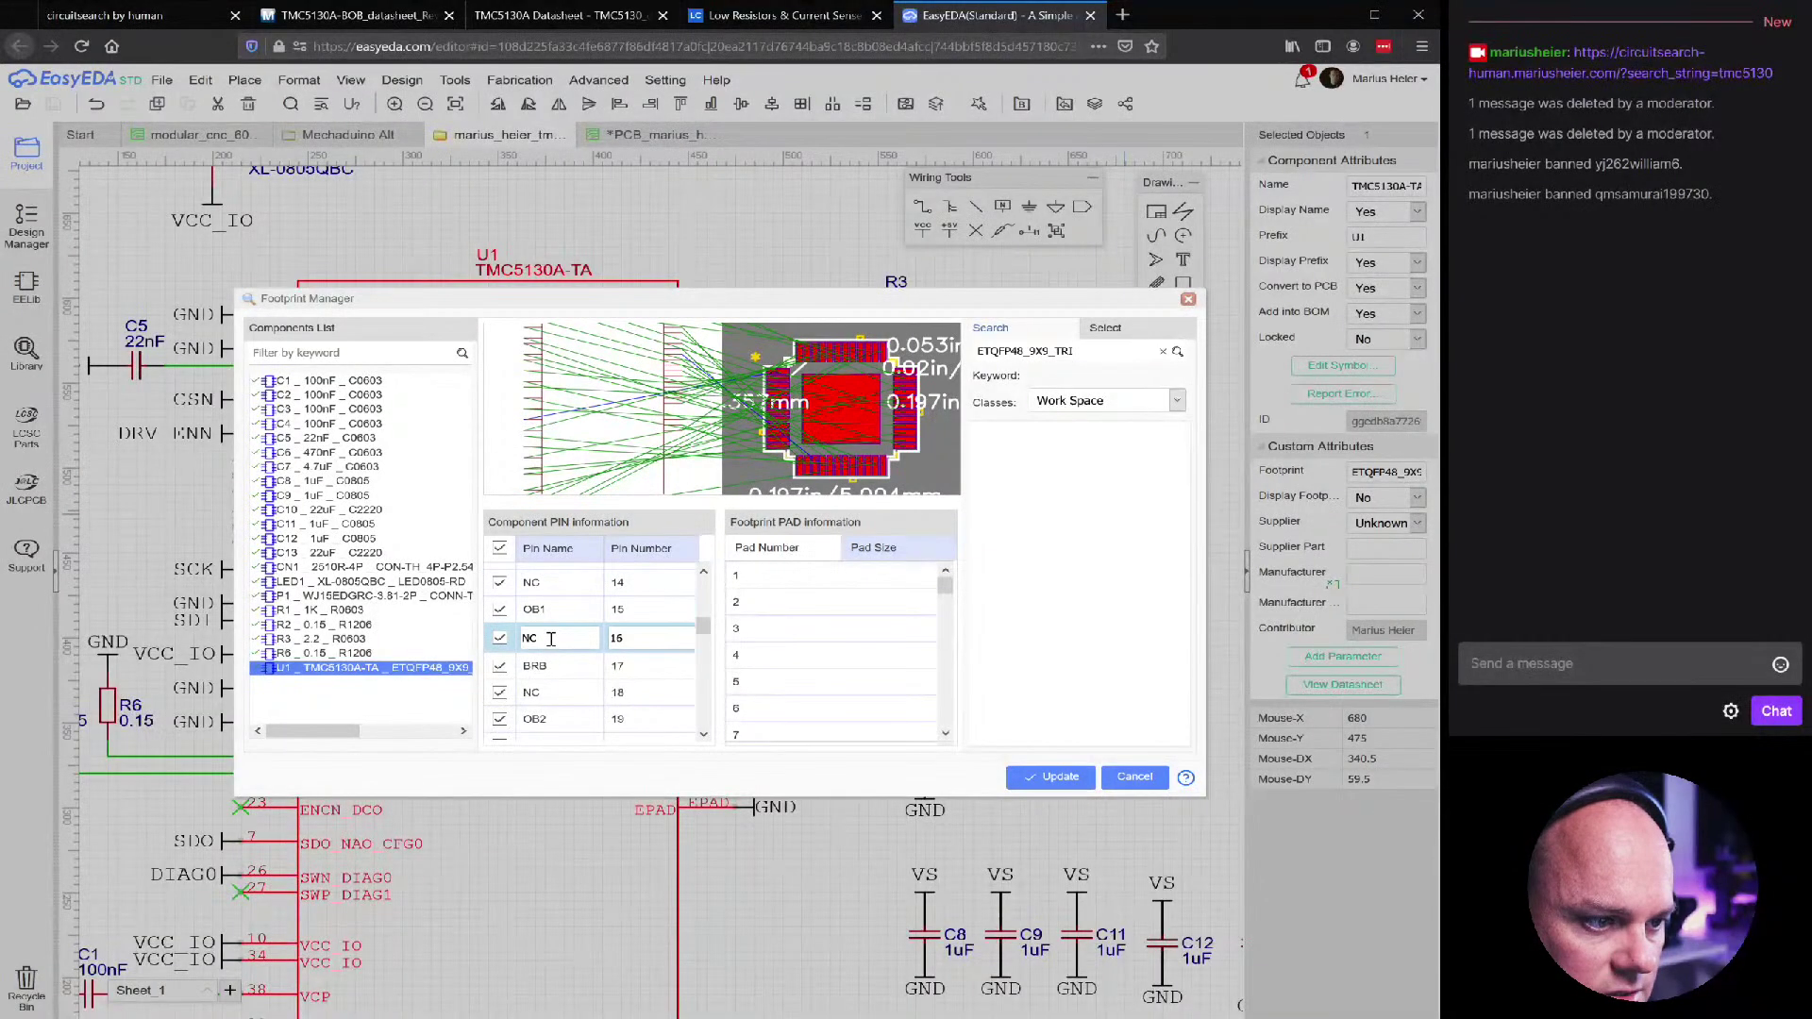
pyautogui.click(568, 694)
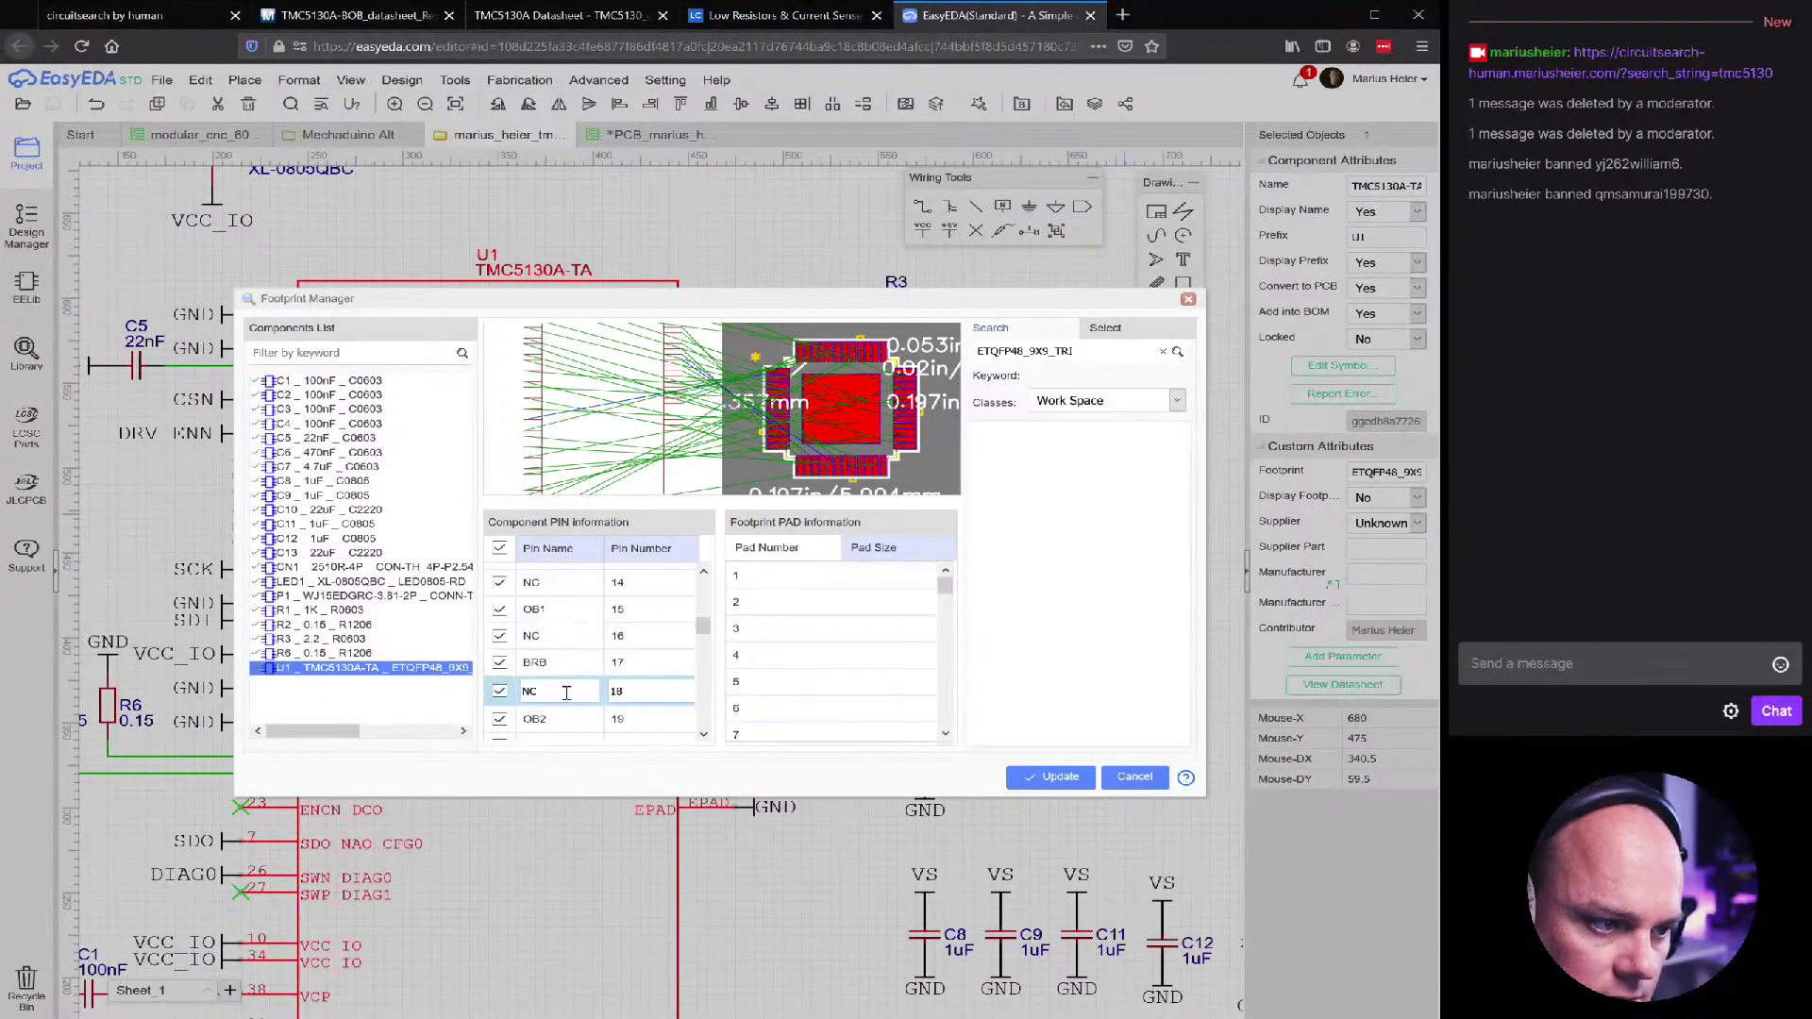
pyautogui.click(556, 641)
pyautogui.click(557, 584)
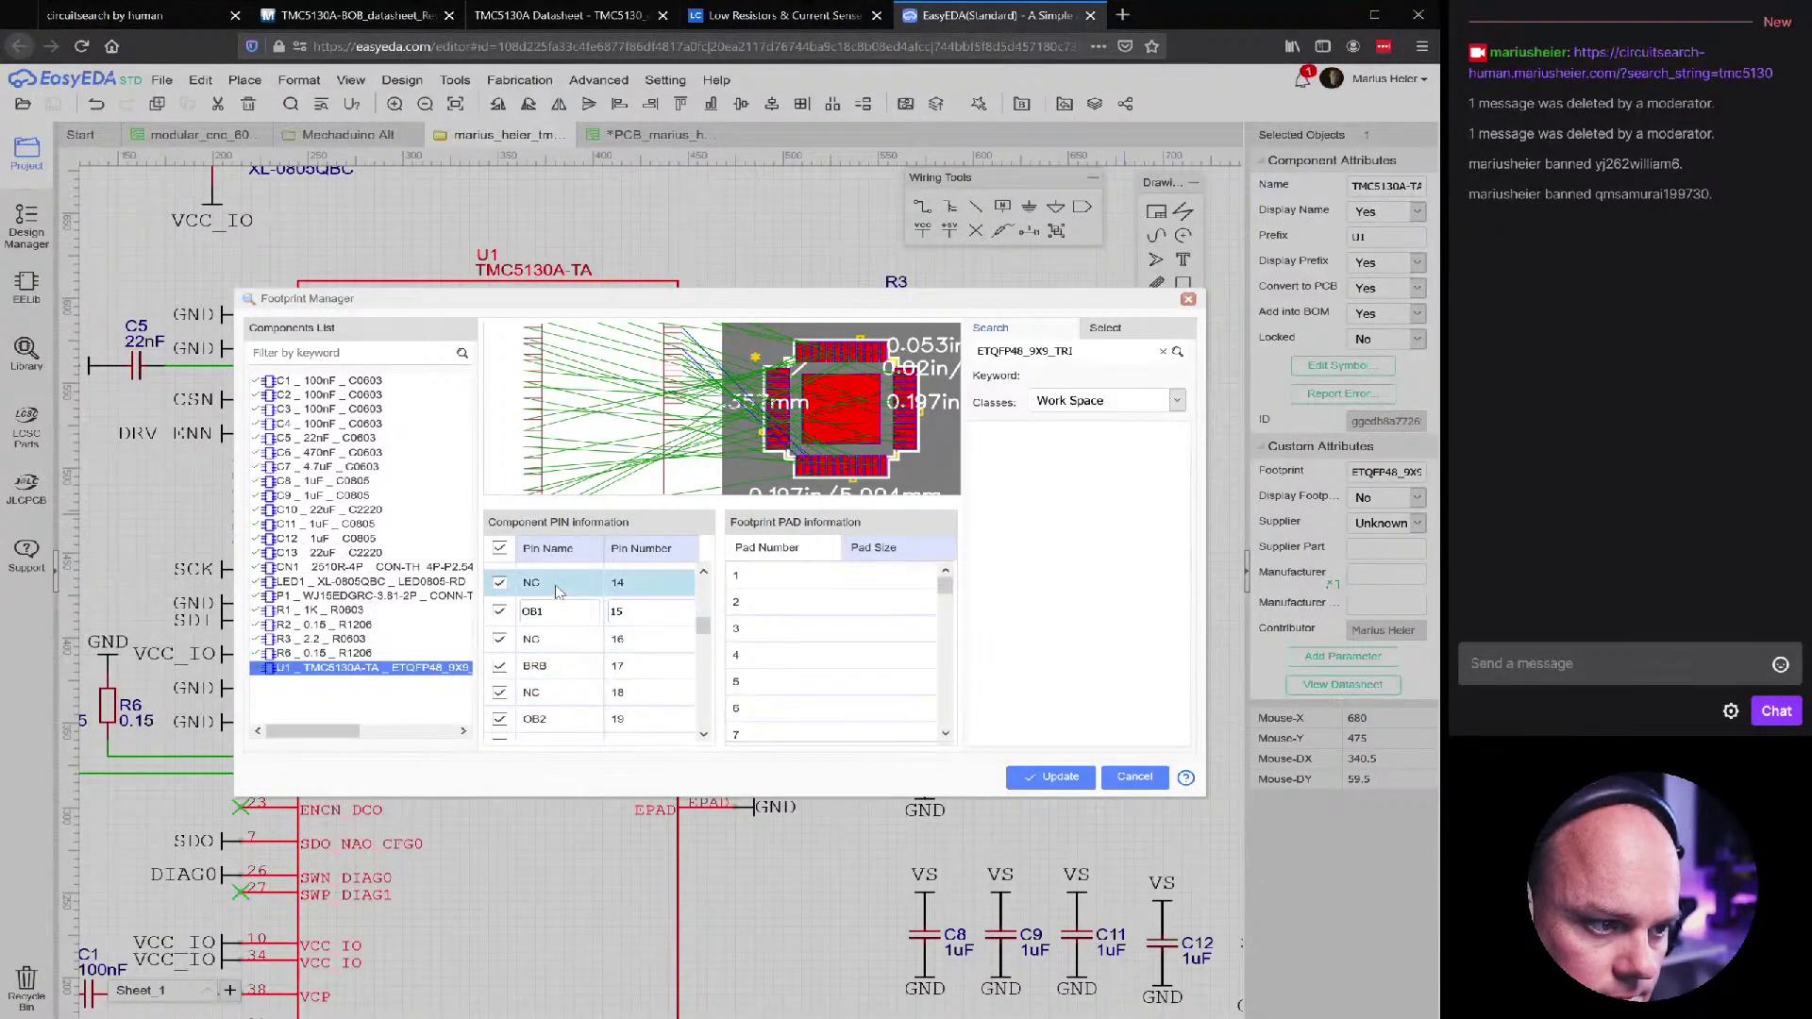
pyautogui.click(1136, 777)
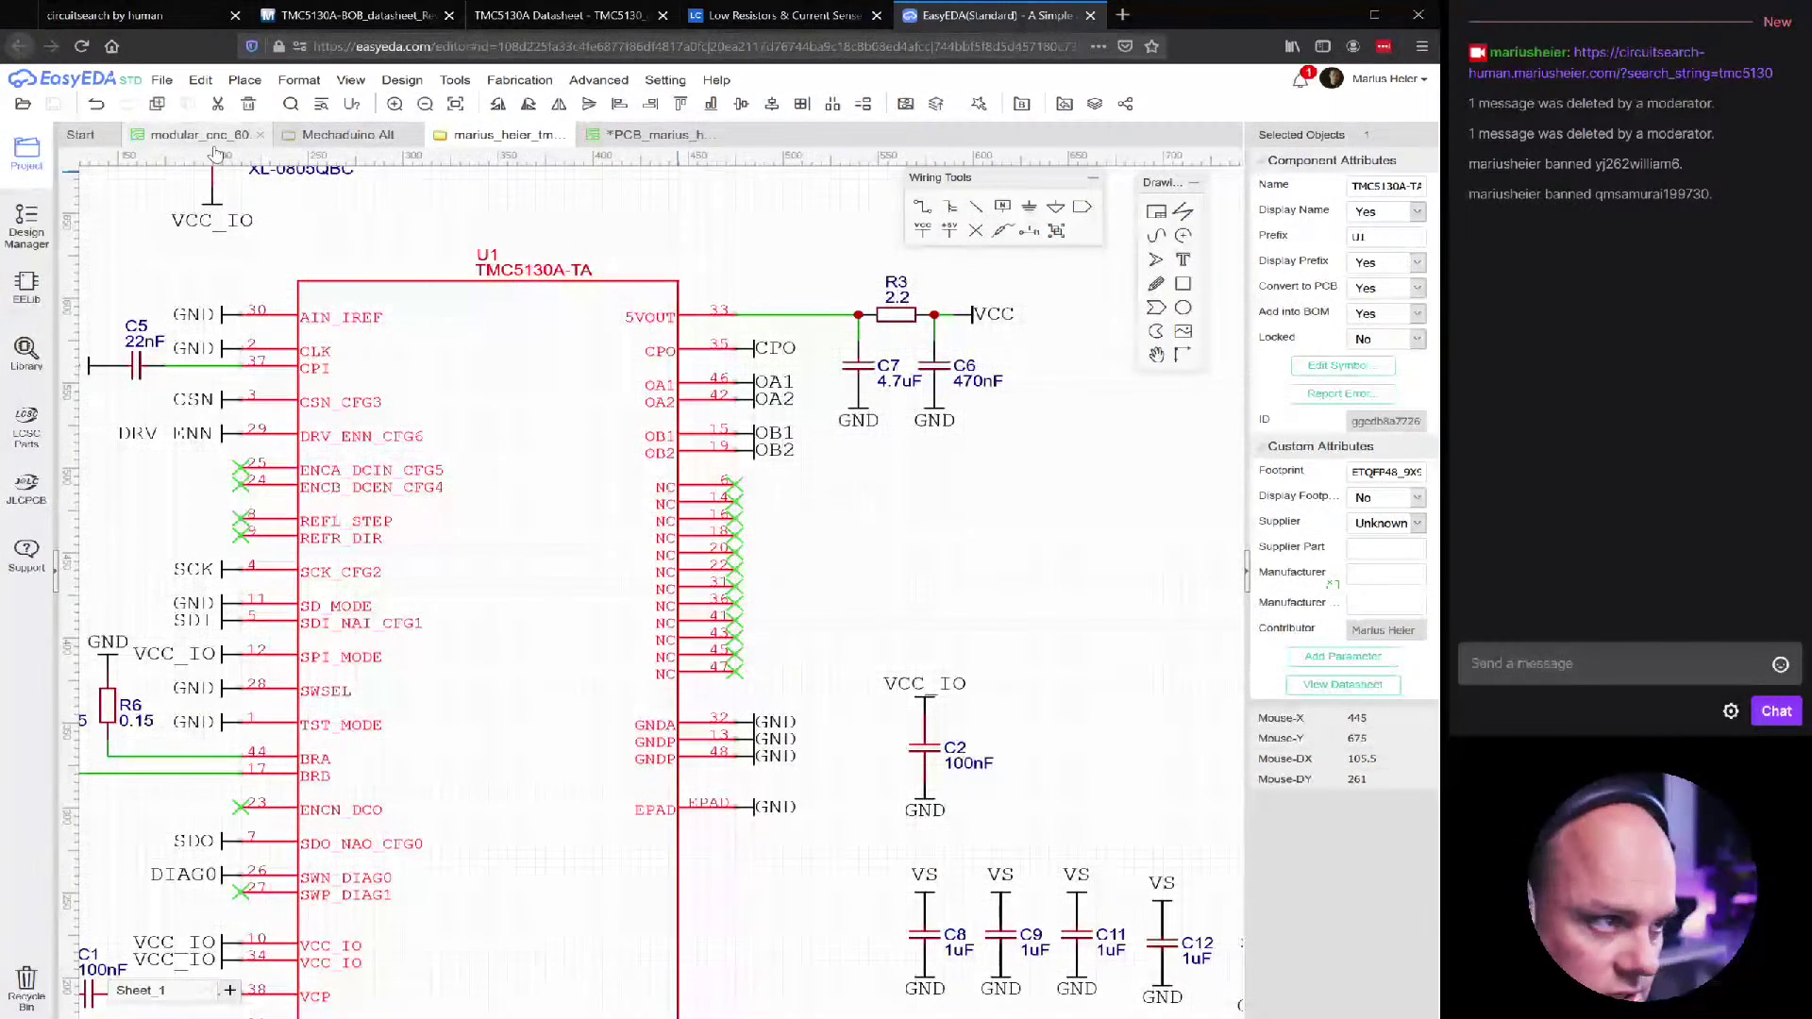
pyautogui.click(634, 139)
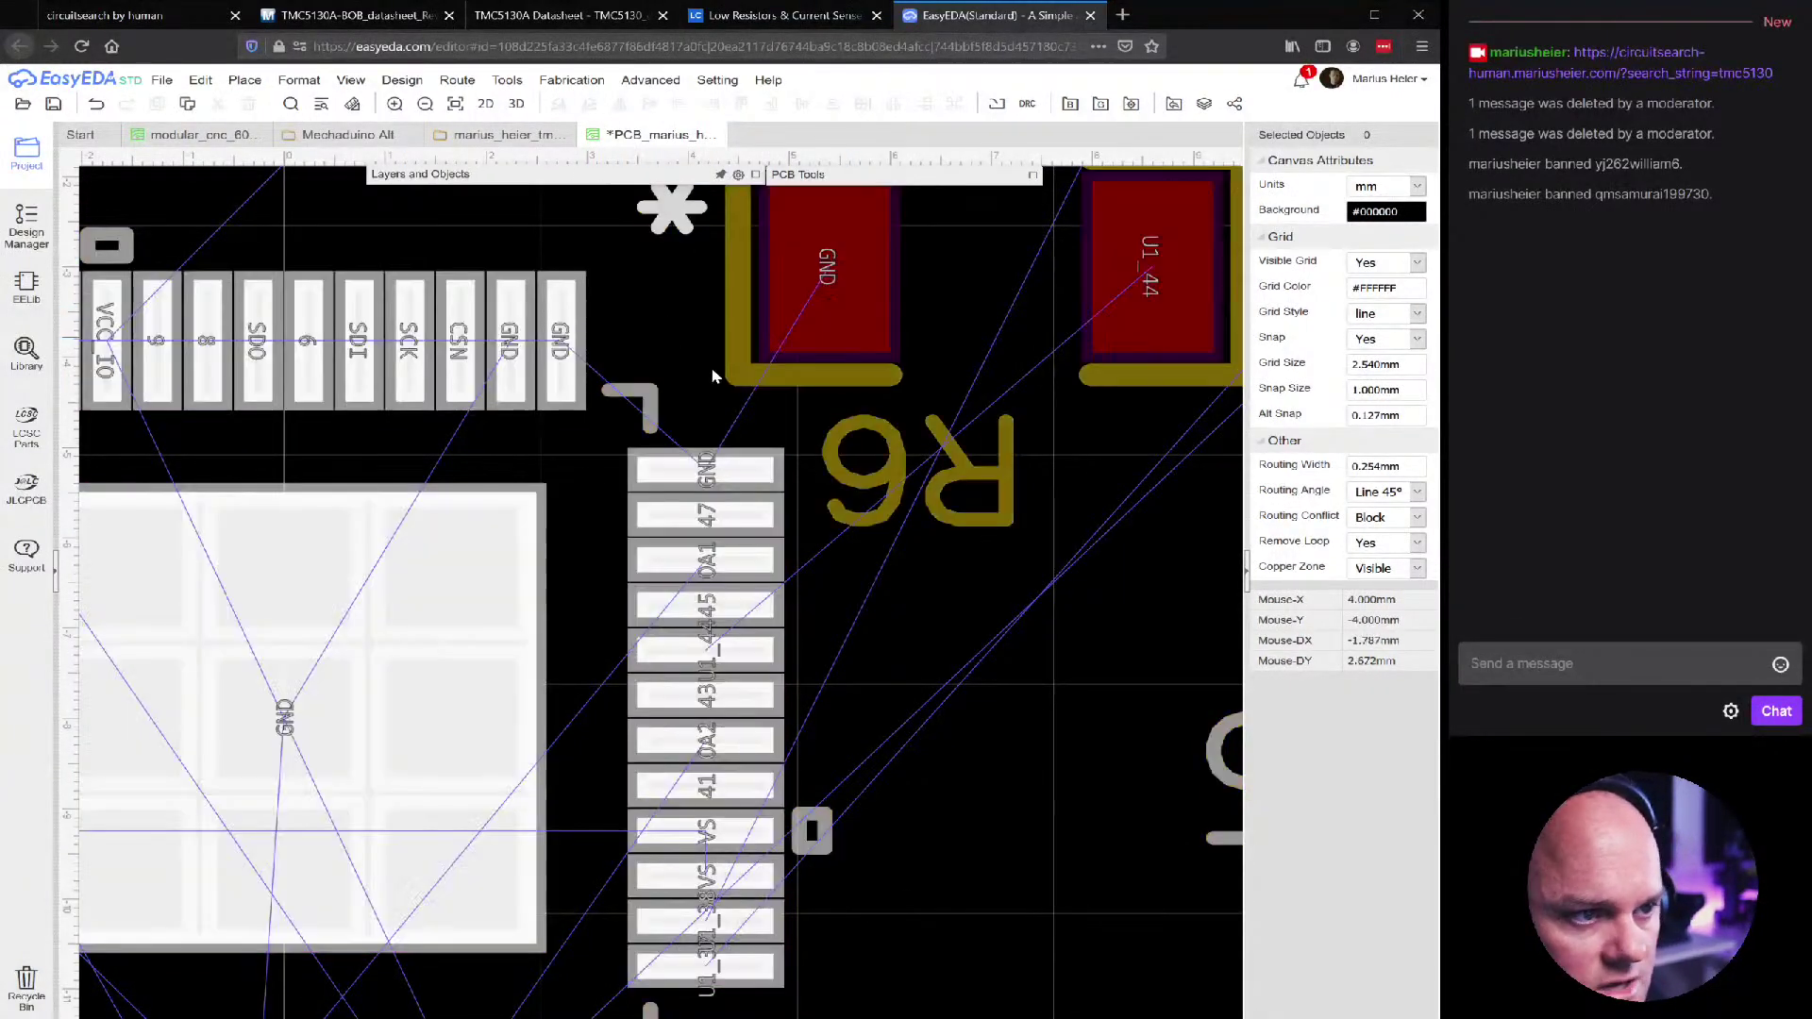
# Try R6 upright beside U1's pad 44, rotated to 90° at X 7 mm, Y -6 mm
pyautogui.scroll(-3, 788, 368)
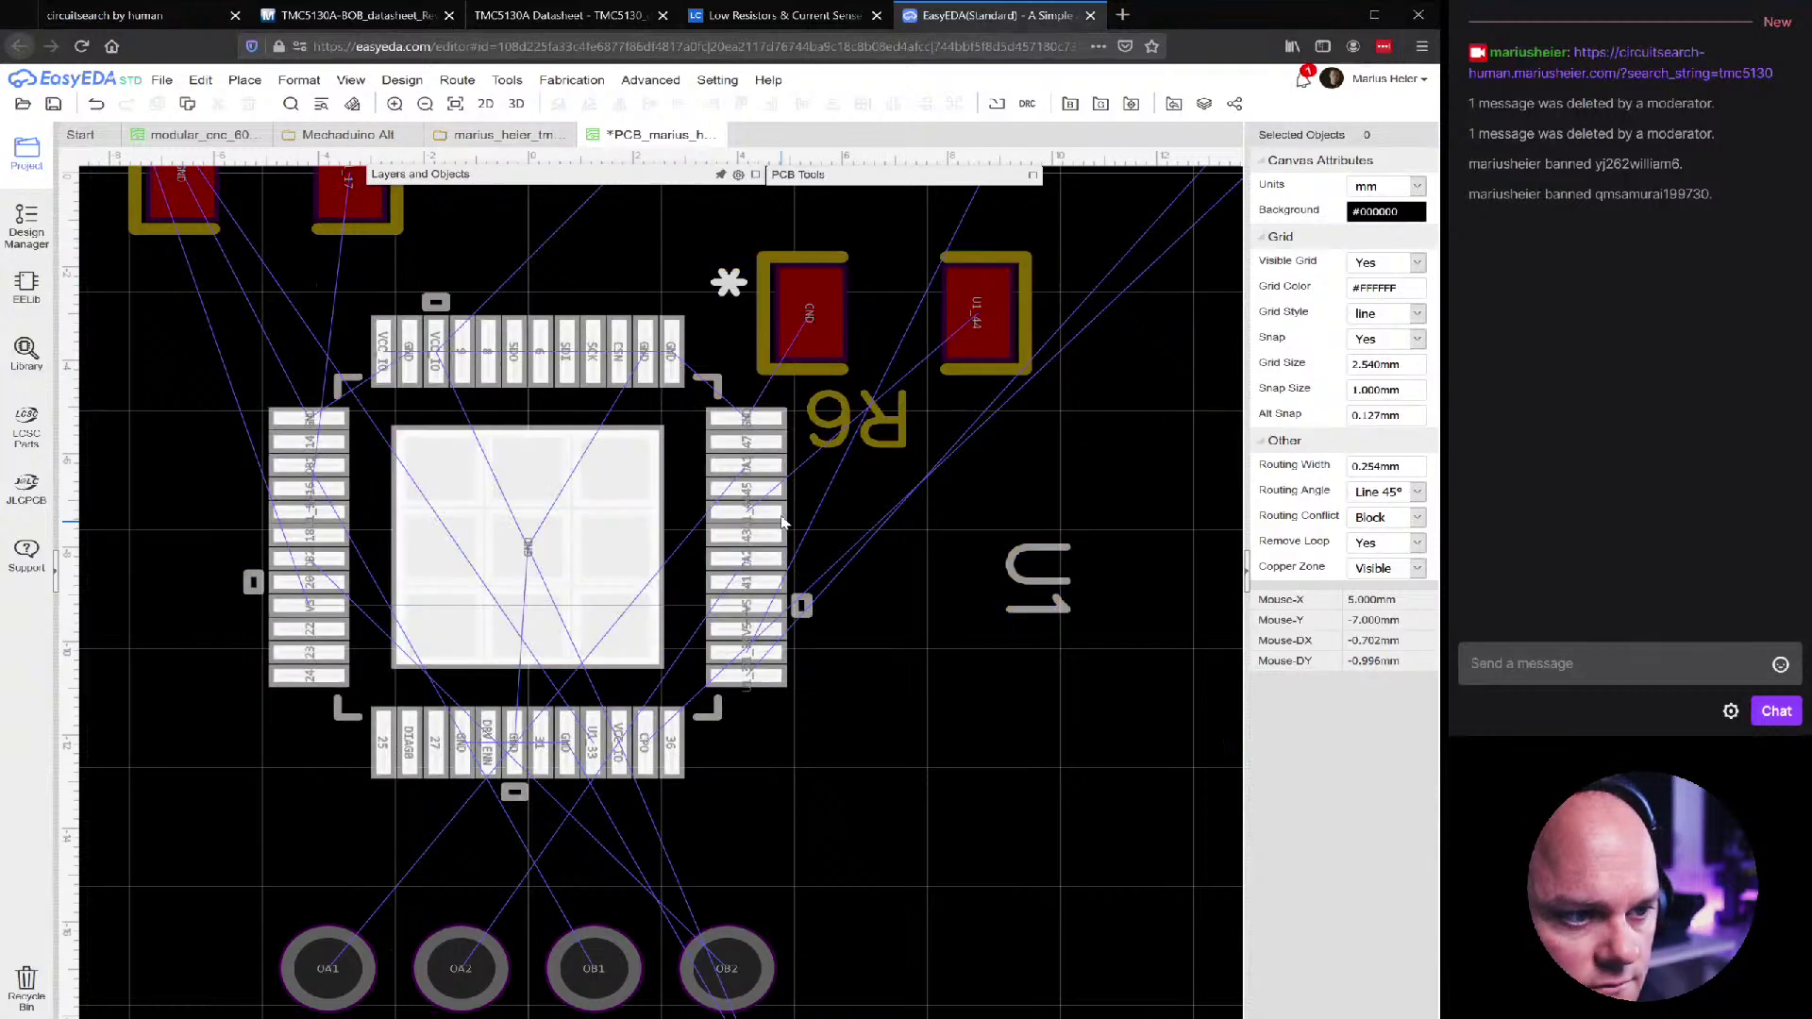
pyautogui.scroll(3, 783, 527)
pyautogui.moveTo(1016, 425); pyautogui.dragTo(949, 597, button='right')
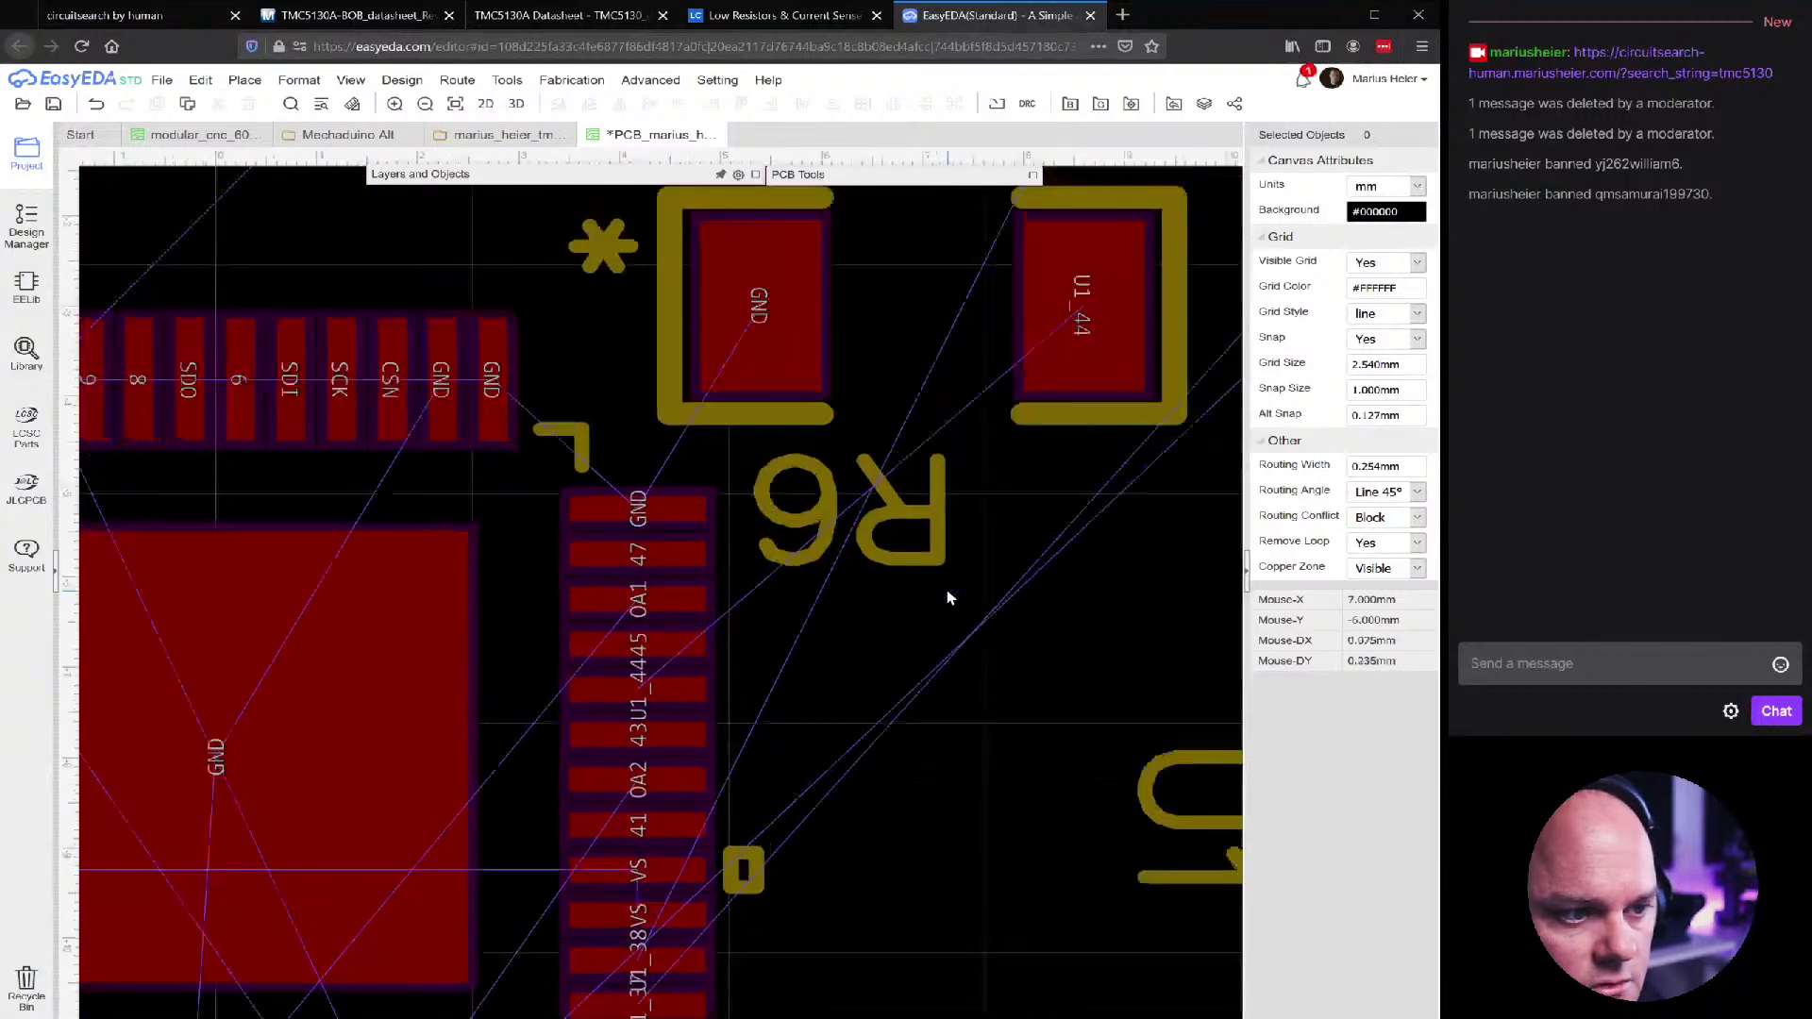
pyautogui.click(670, 694)
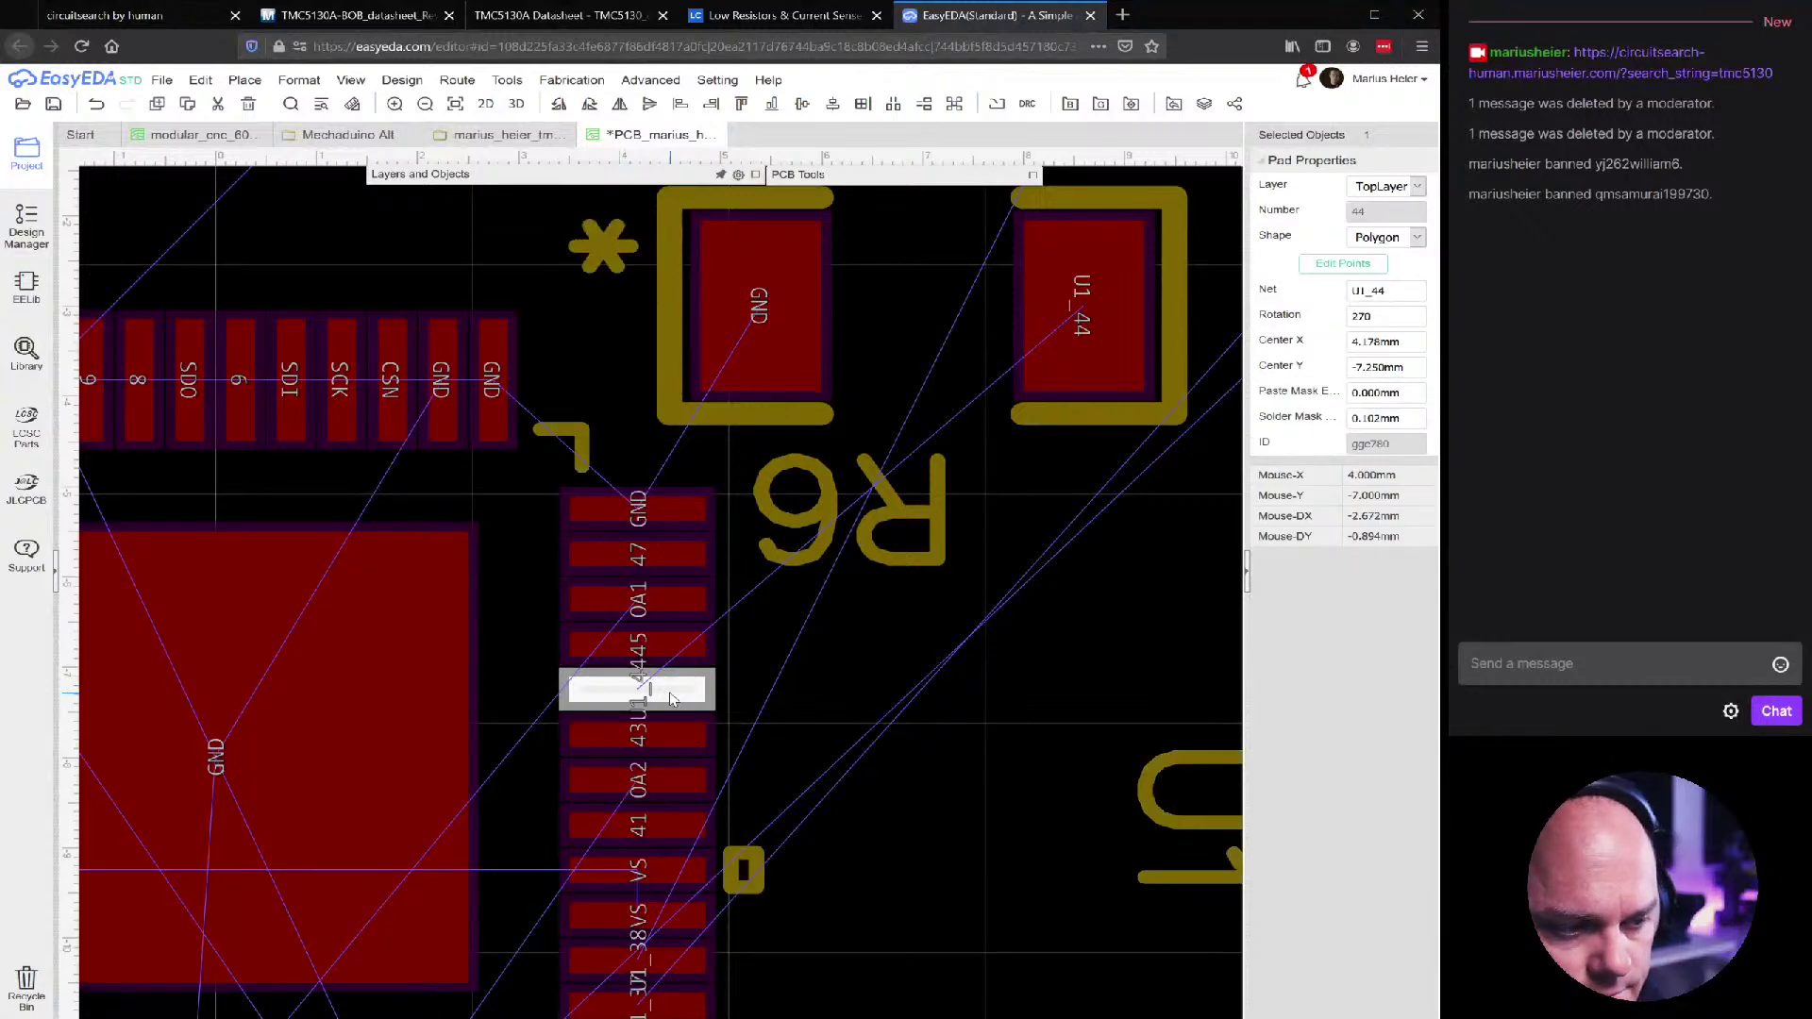
pyautogui.click(1064, 422)
pyautogui.scroll(-5, 1065, 423)
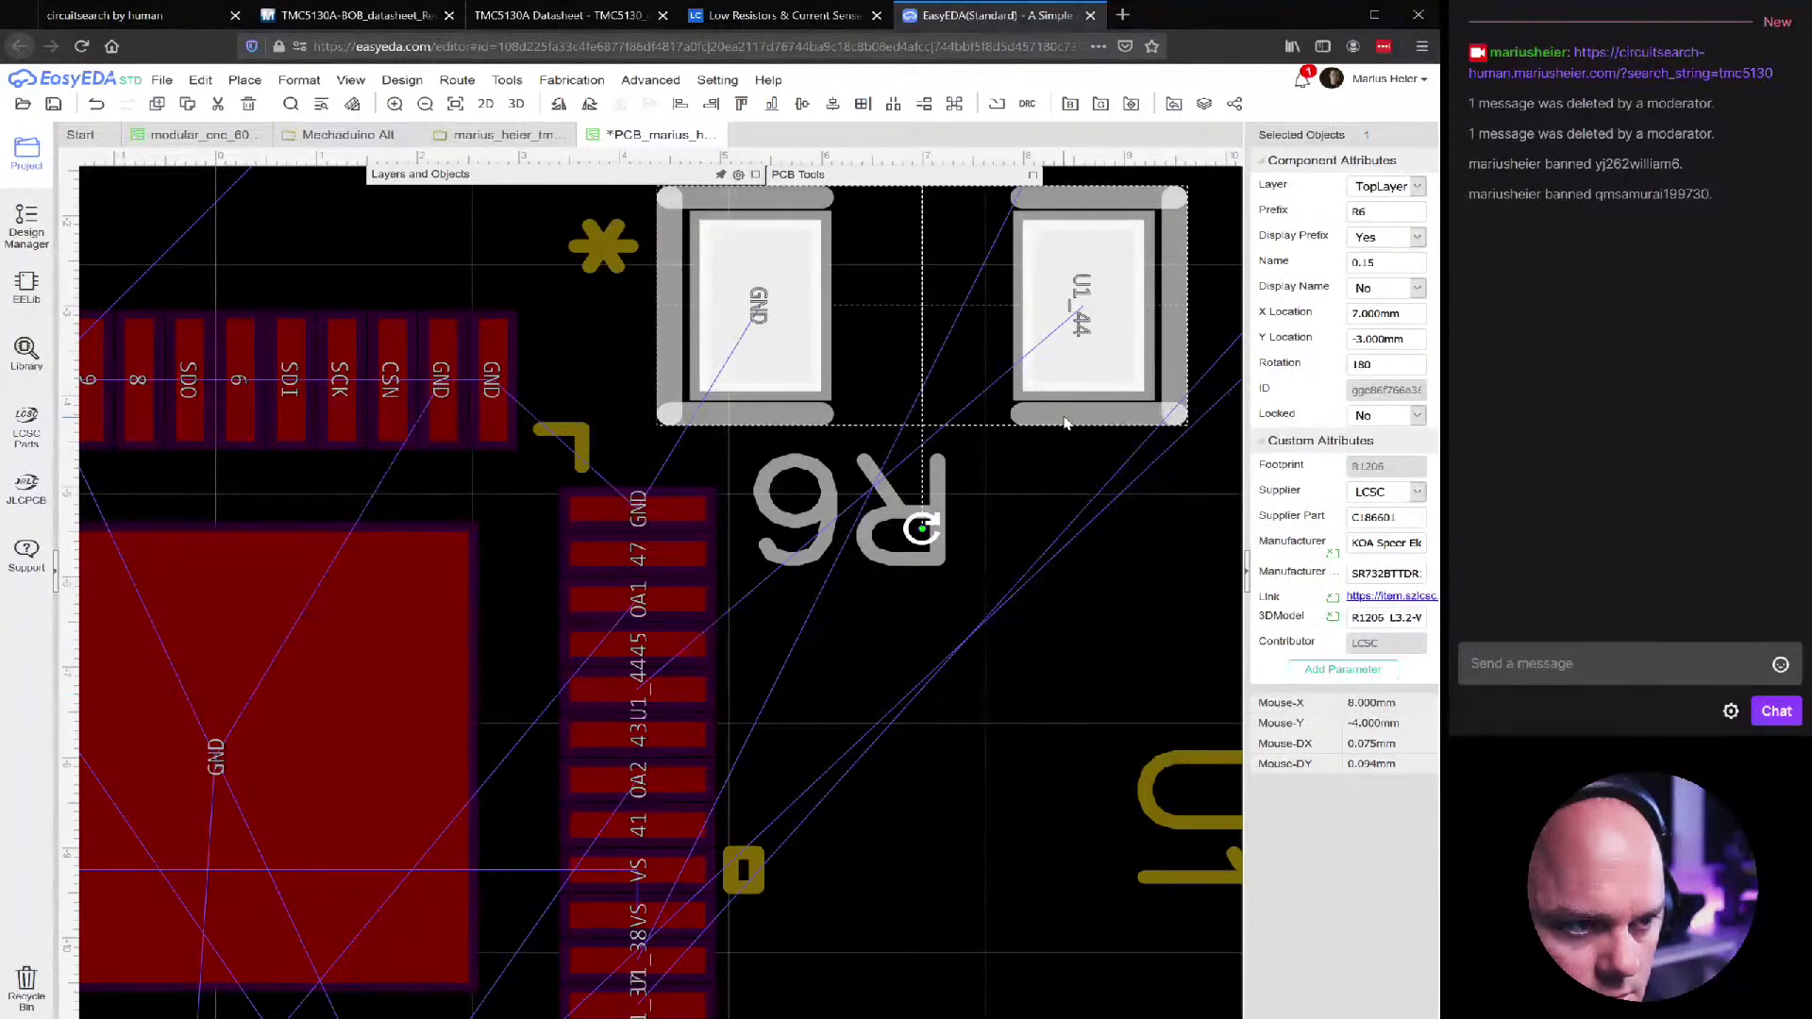
pyautogui.scroll(3, 681, 614)
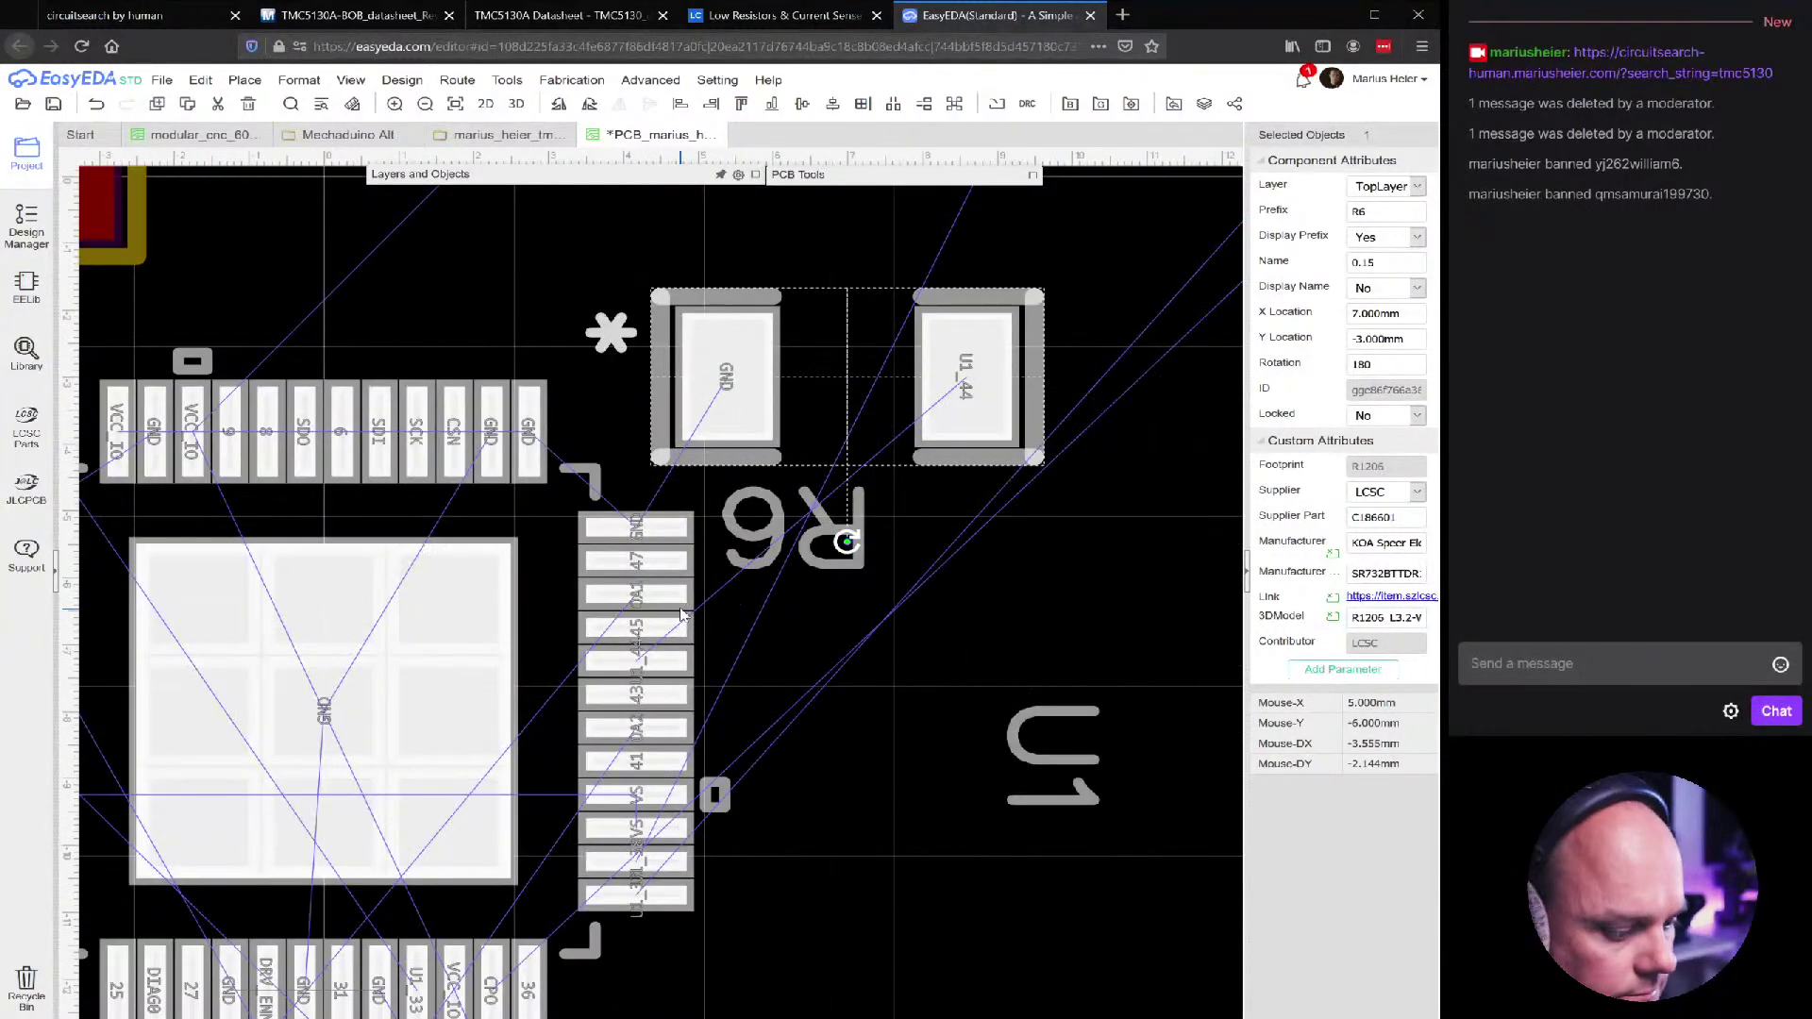
pyautogui.press('space')
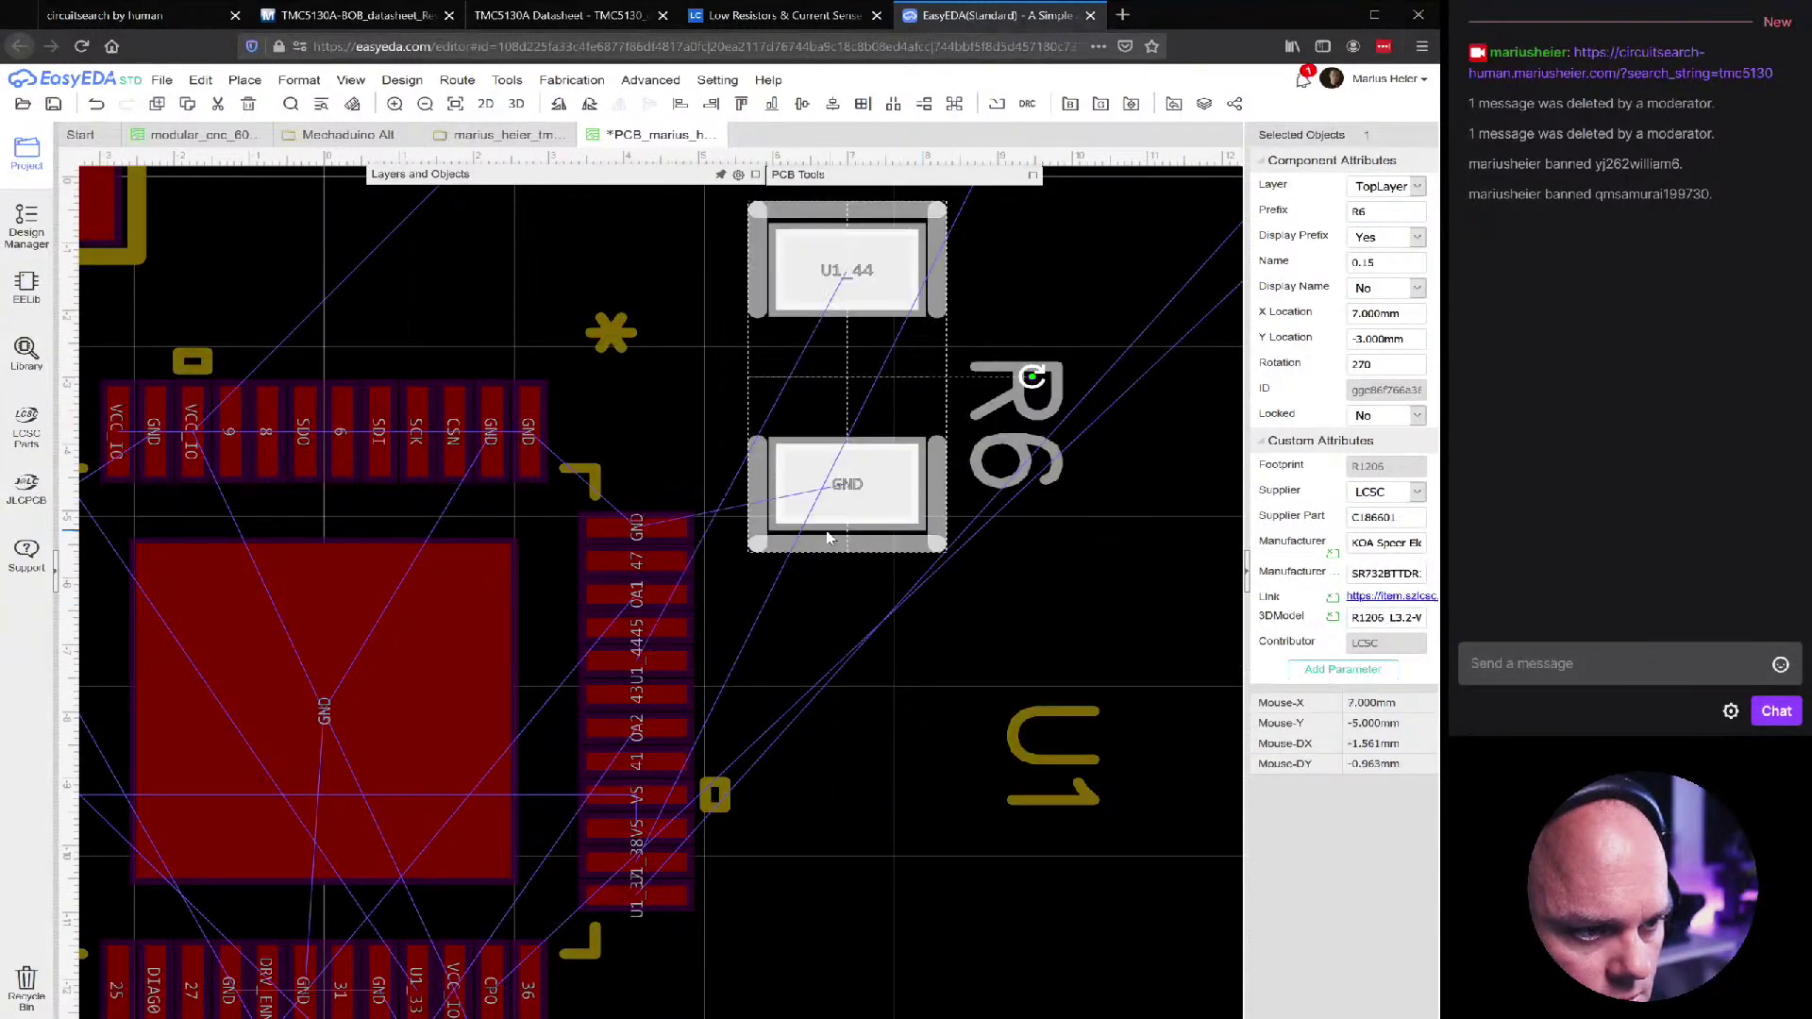
pyautogui.press('space')
pyautogui.press('space')
pyautogui.moveTo(829, 558); pyautogui.dragTo(822, 740)
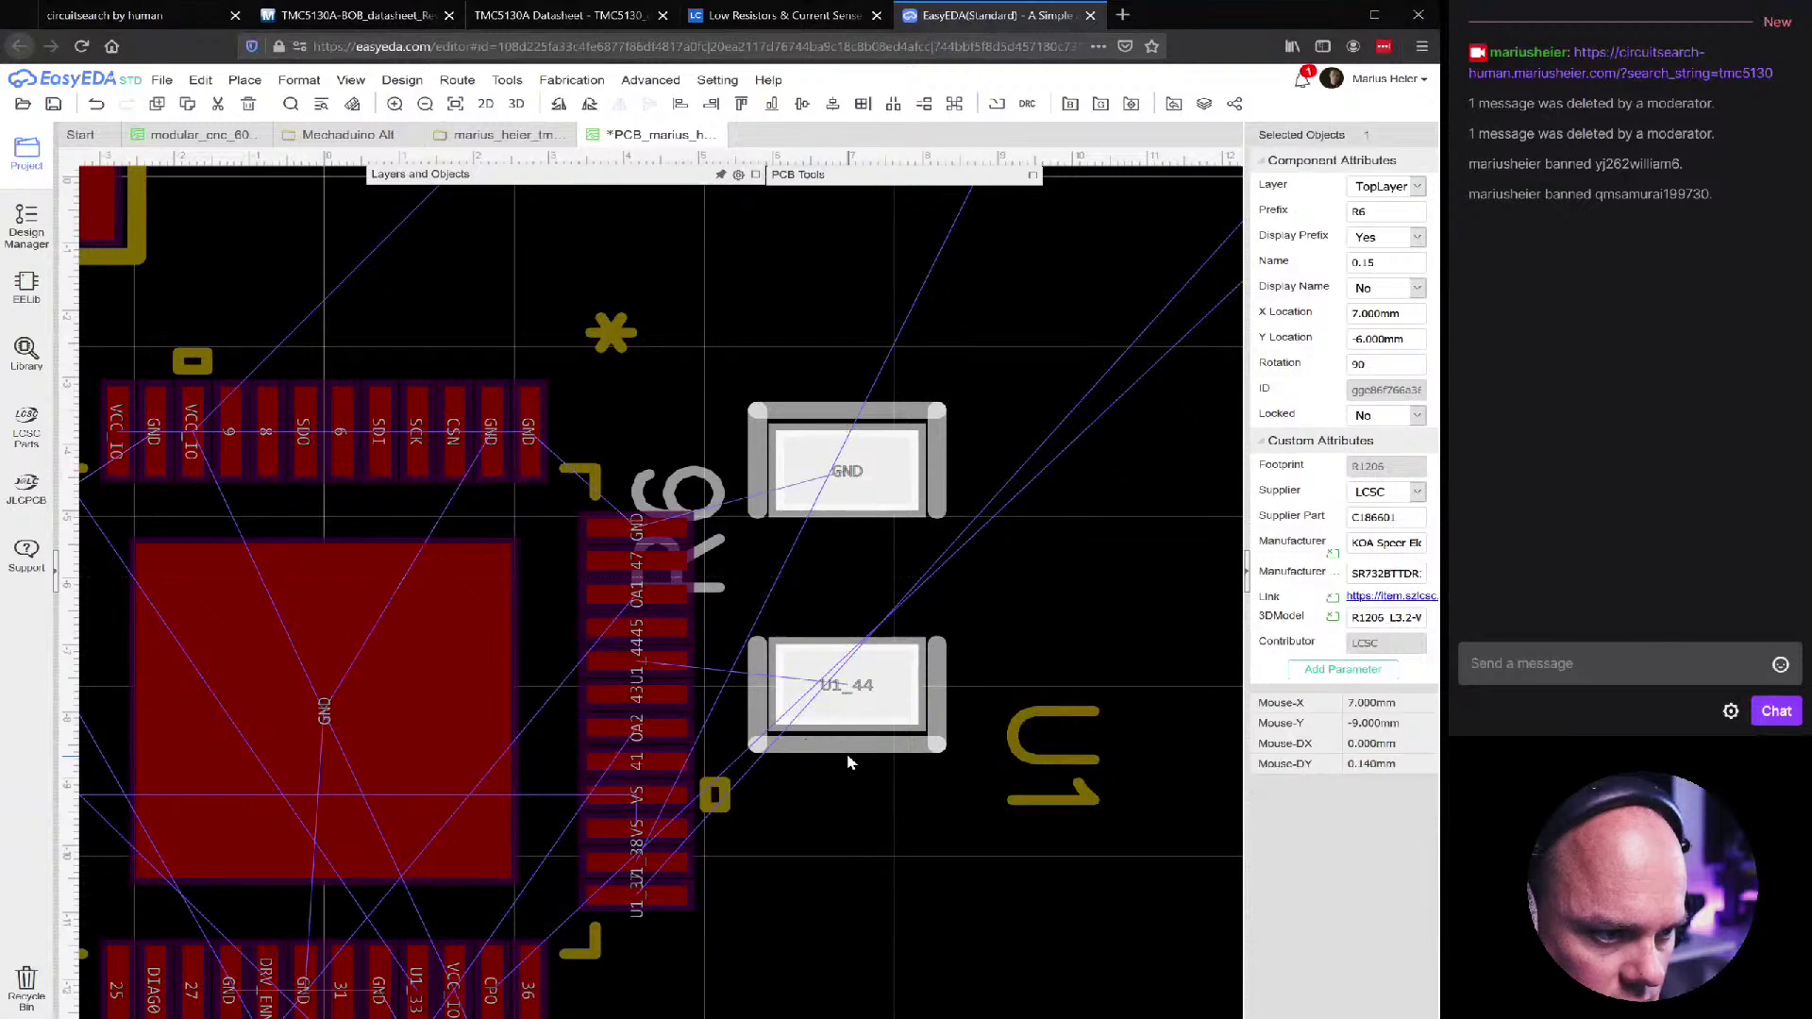
pyautogui.scroll(1, 839, 748)
pyautogui.scroll(-2, 801, 676)
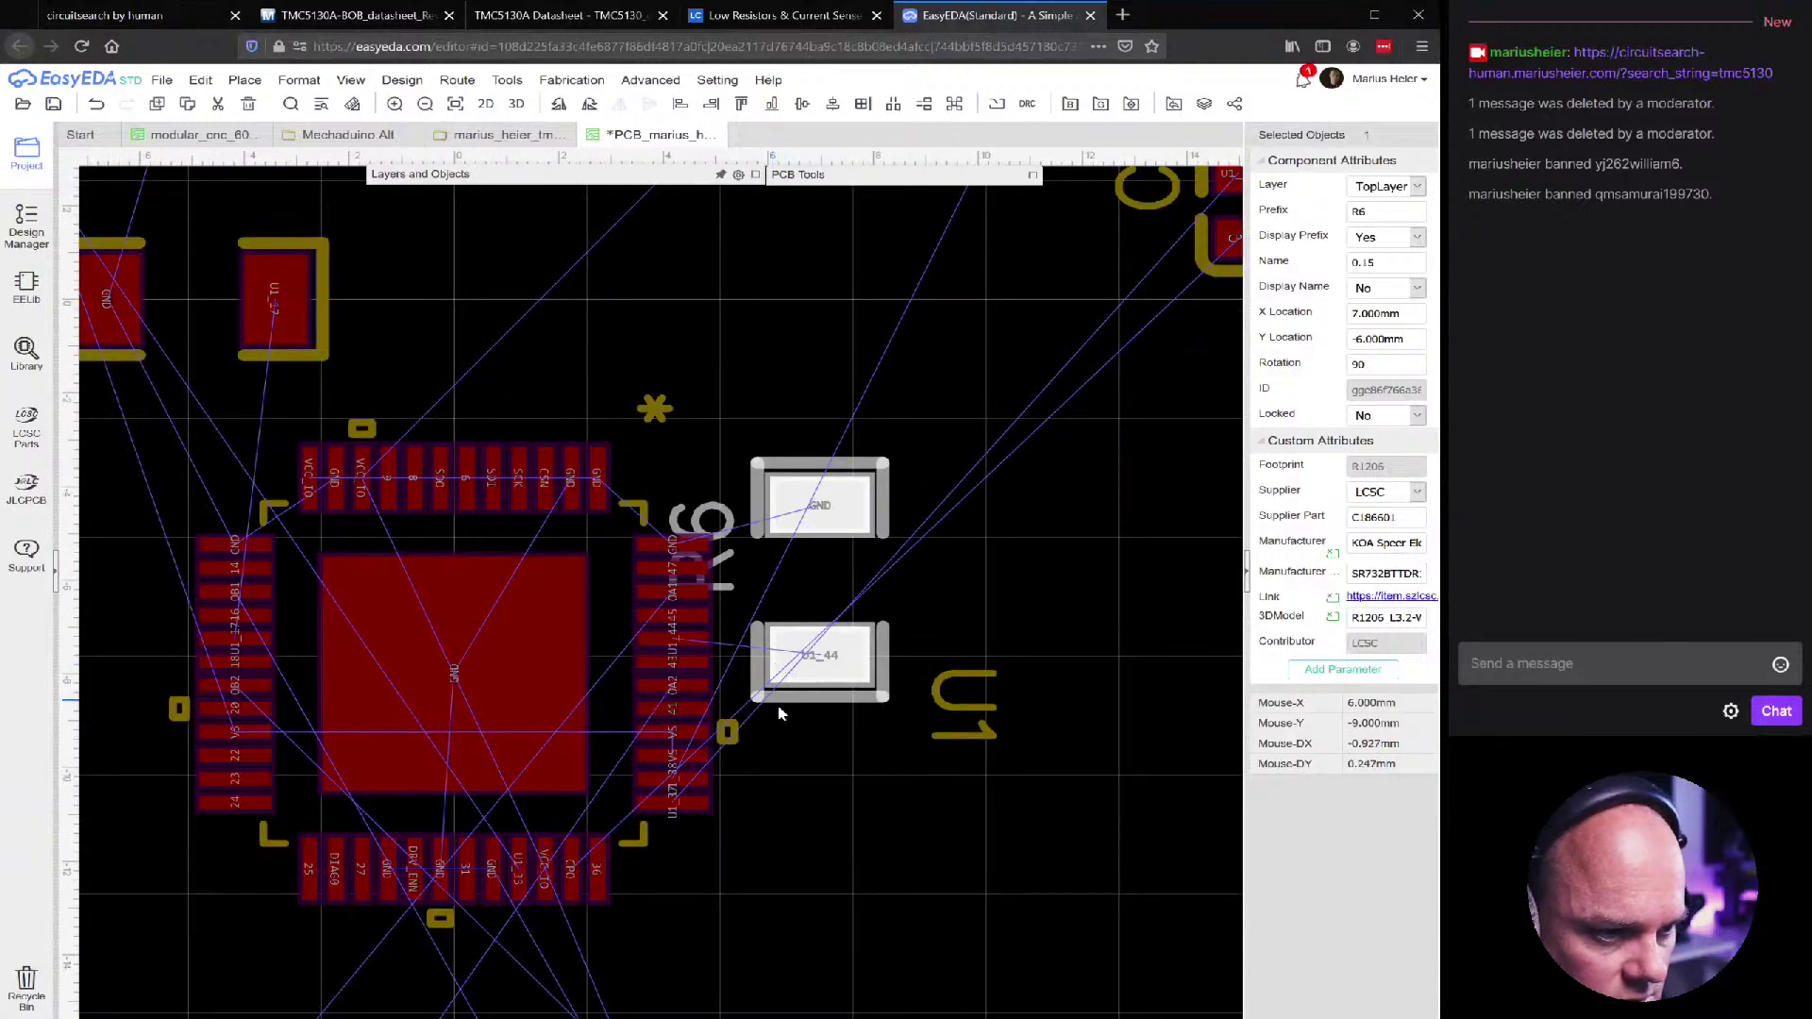
# Try R6 horizontally above U1's corner near the pin 1 marker, at X 6 mm, Y -2 mm with 180° rotation
pyautogui.press('space')
pyautogui.moveTo(896, 601); pyautogui.dragTo(799, 485)
pyautogui.scroll(-1, 799, 485)
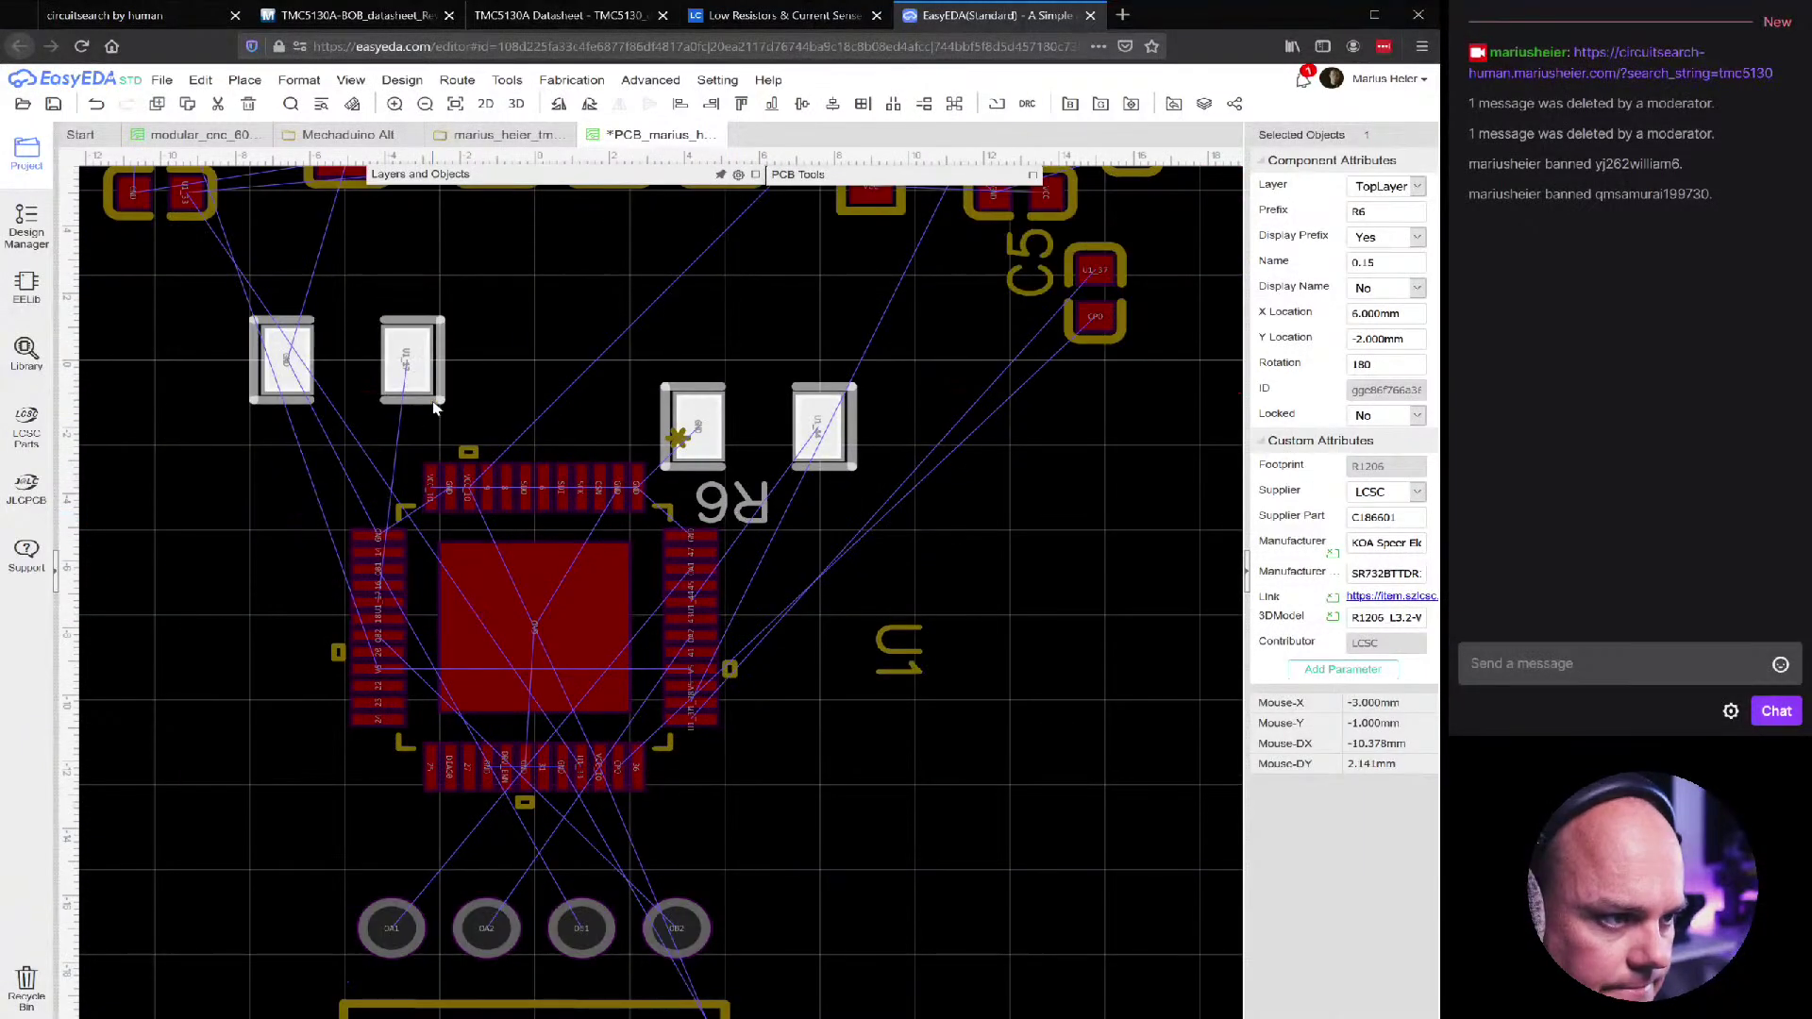
pyautogui.moveTo(689, 476); pyautogui.dragTo(778, 441)
pyautogui.press('space')
pyautogui.press('space')
pyautogui.press('space')
pyautogui.press('space')
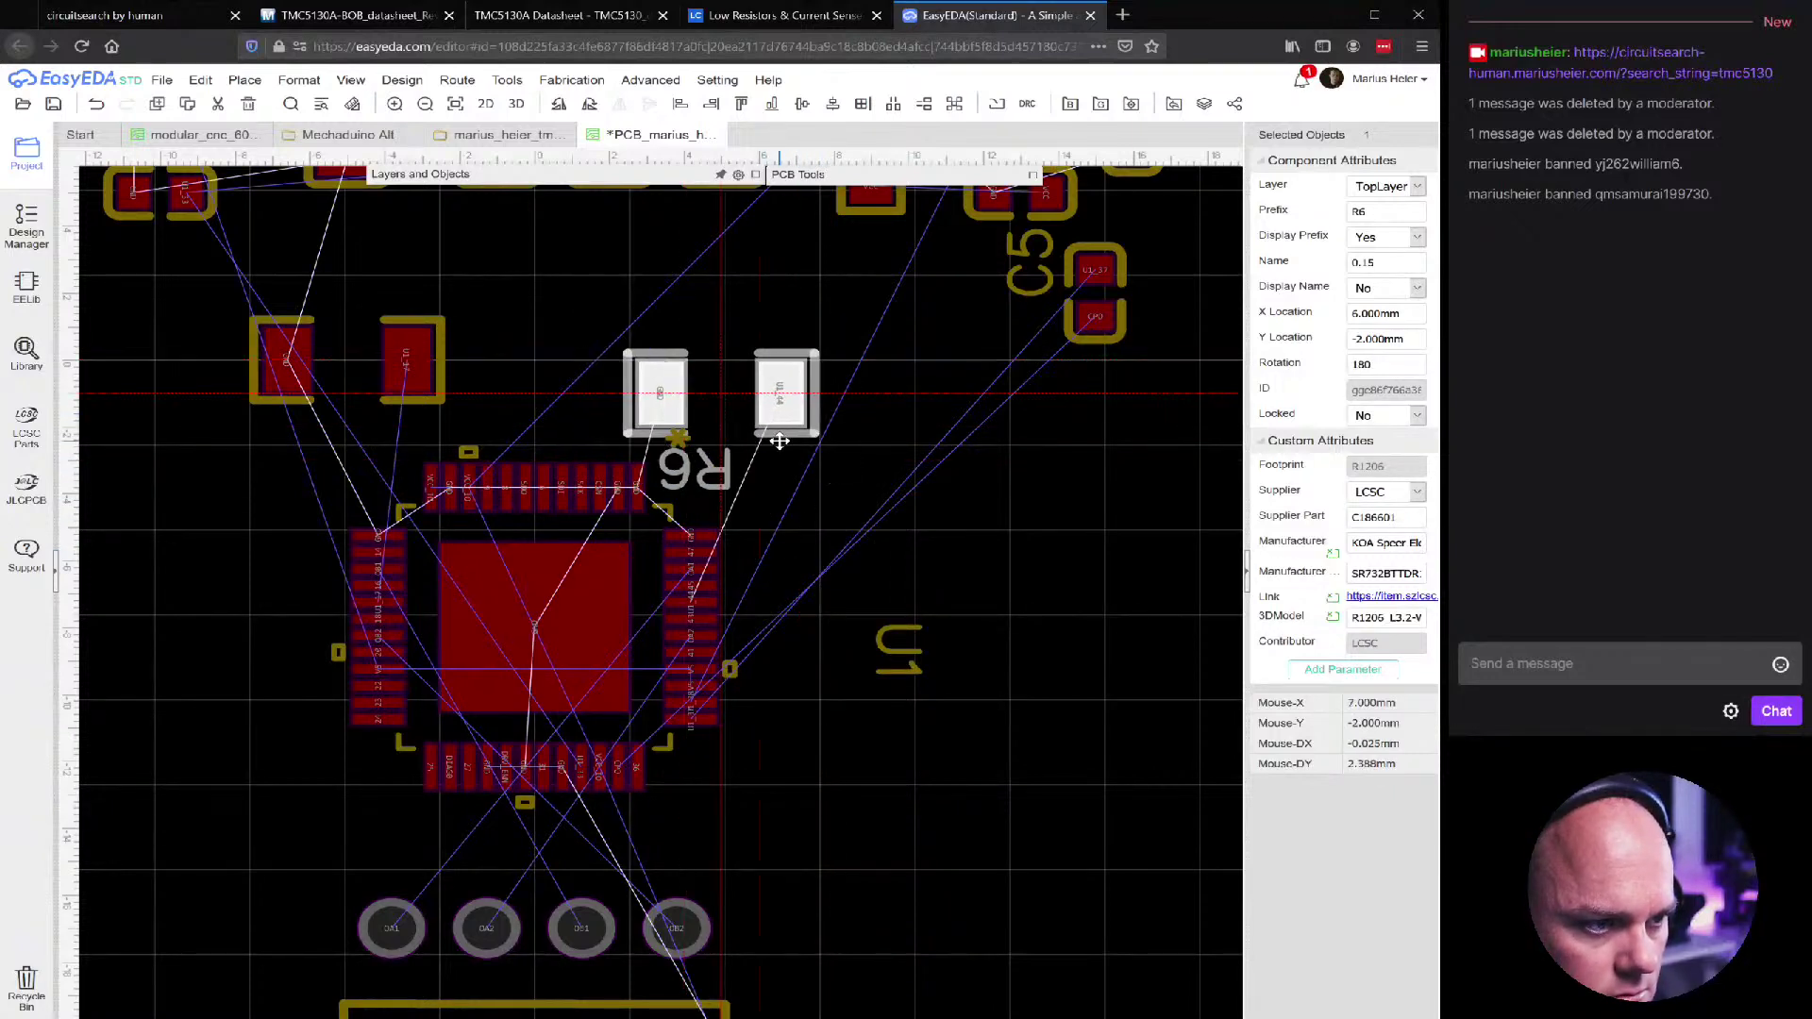
# Place R6 upright above U1's corner at X 7 mm, Y -2 mm with 90° rotation
pyautogui.moveTo(780, 435); pyautogui.dragTo(837, 522)
pyautogui.press('space')
pyautogui.press('space')
pyautogui.press('space')
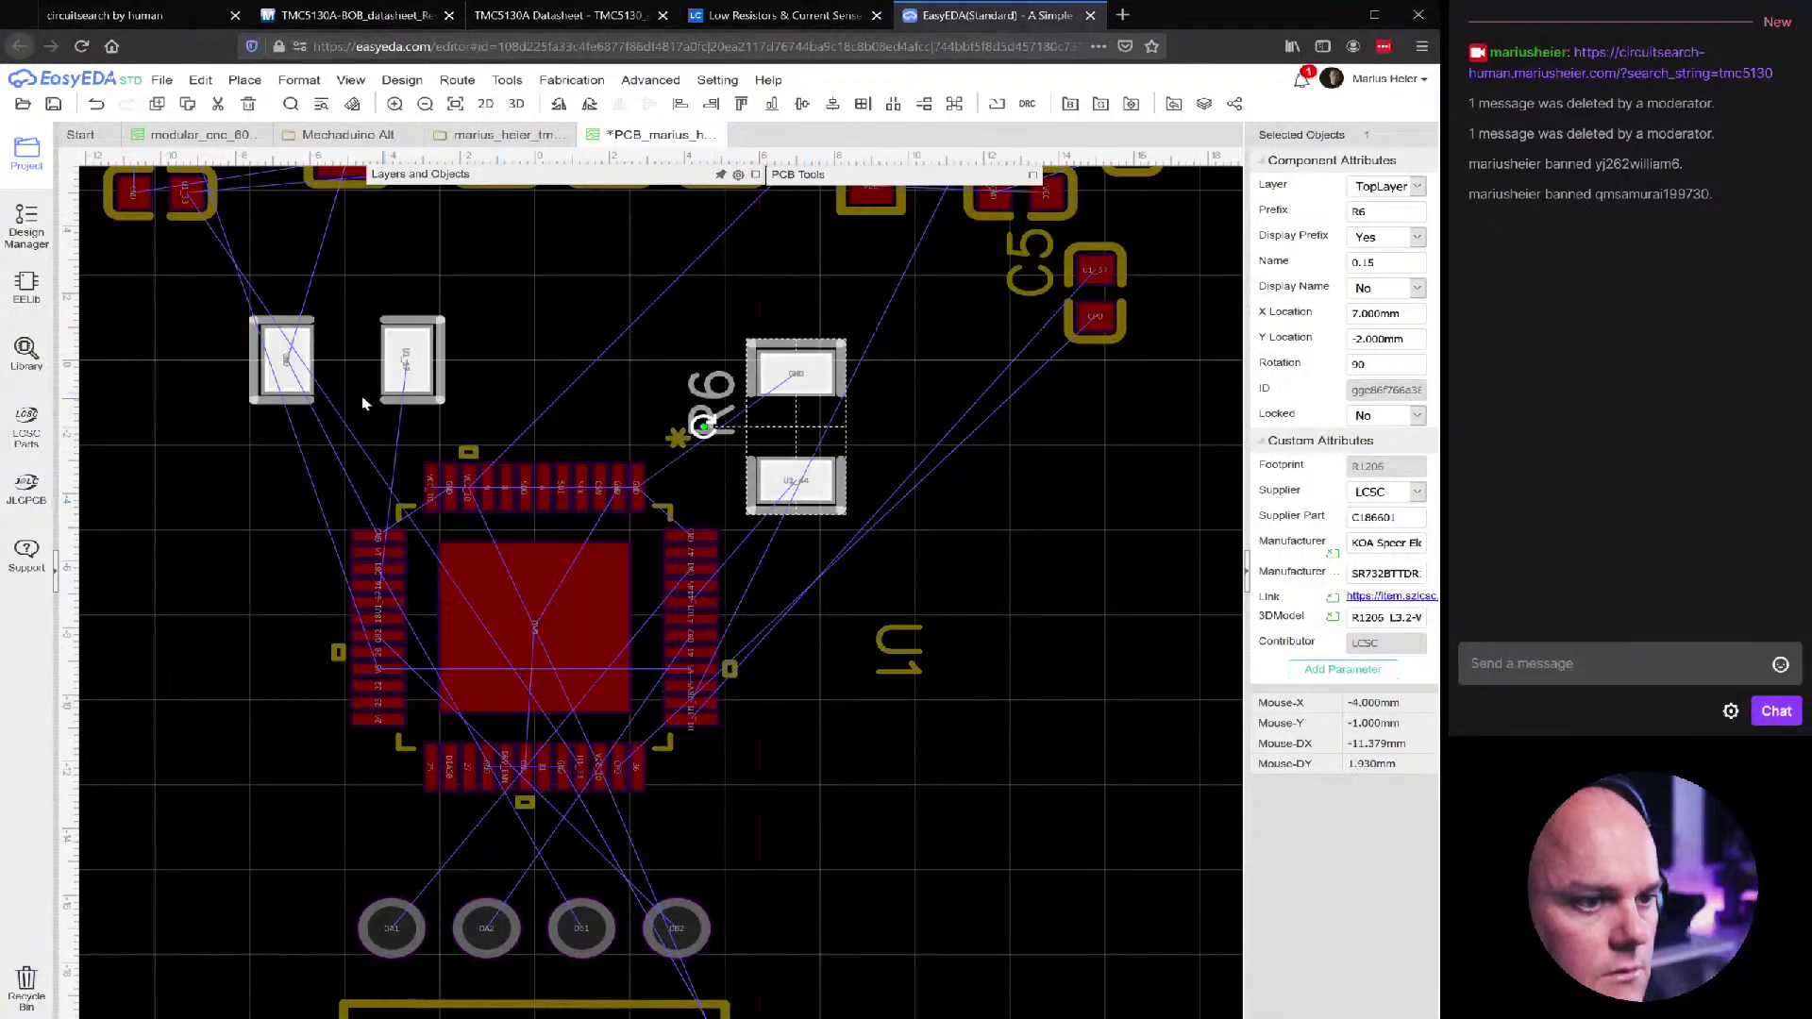
# Rotate R2 to 90° and place it opposite R6 at X -7 mm, Y -2 mm
pyautogui.click(304, 404)
pyautogui.press('space')
pyautogui.moveTo(314, 450); pyautogui.dragTo(244, 505)
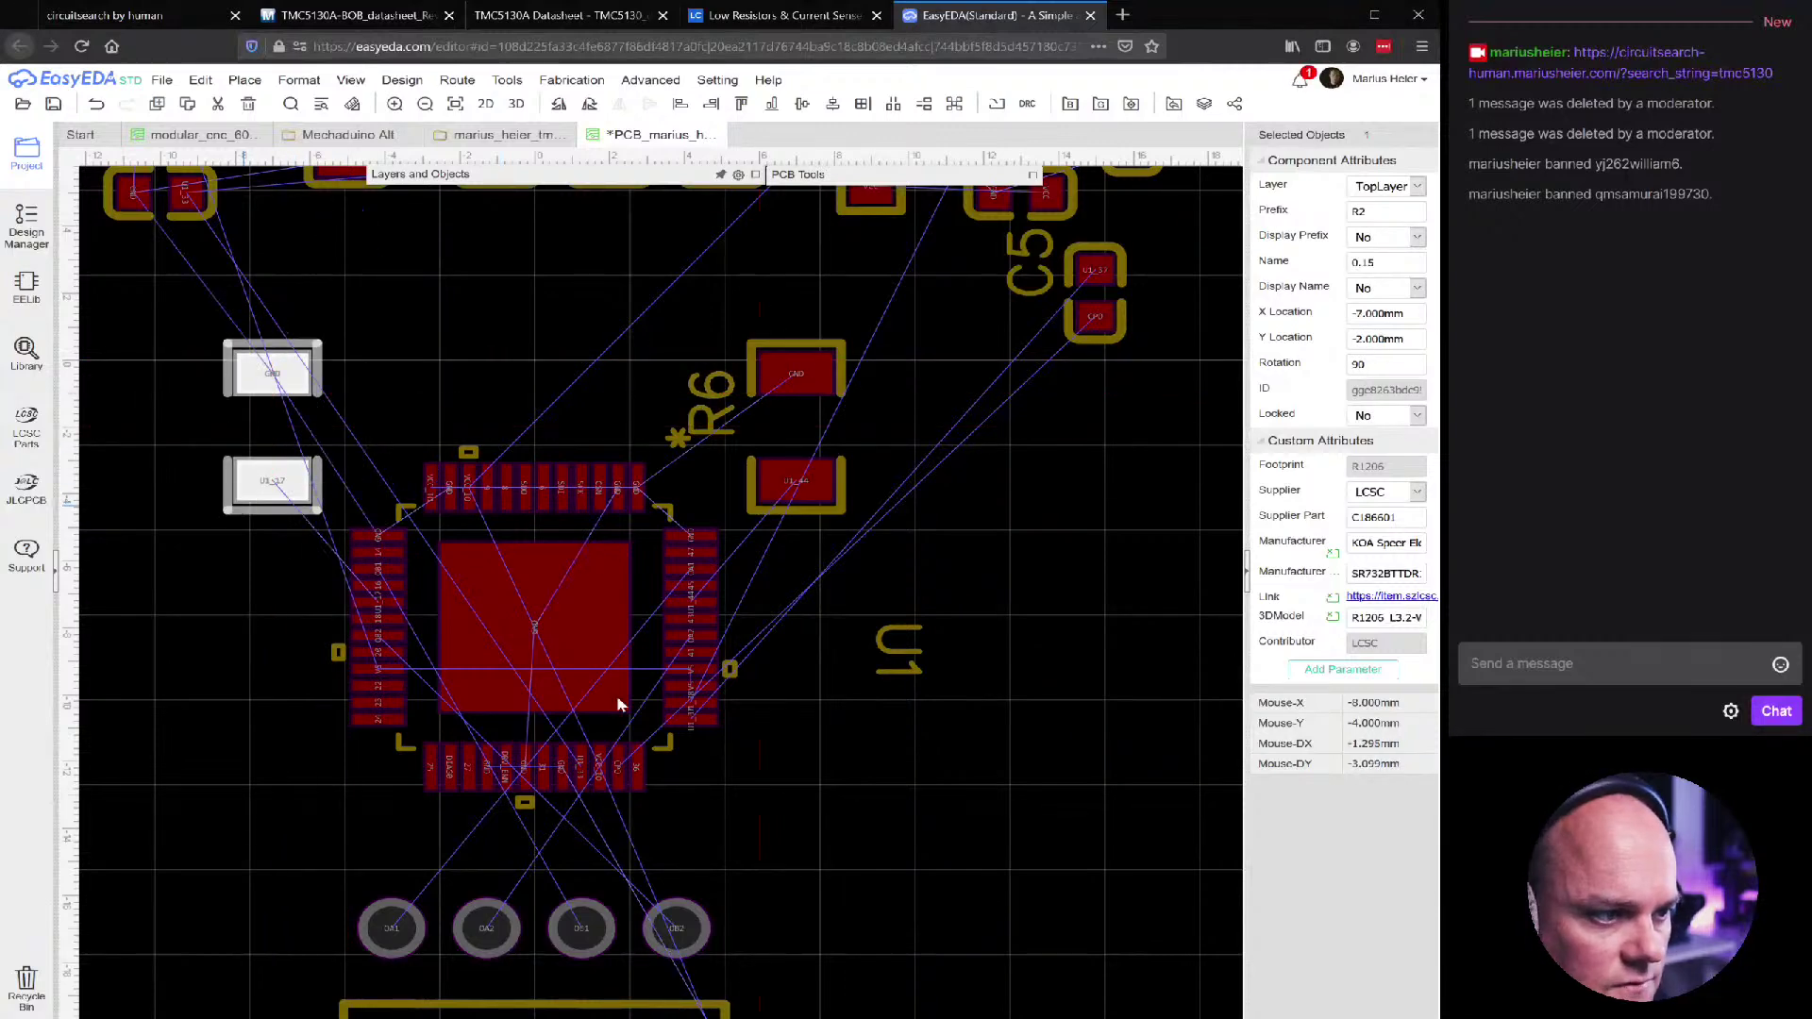
# Delete the U1 and R6 designator texts from the silkscreen
pyautogui.click(963, 760)
pyautogui.scroll(-3, 959, 751)
pyautogui.click(937, 717)
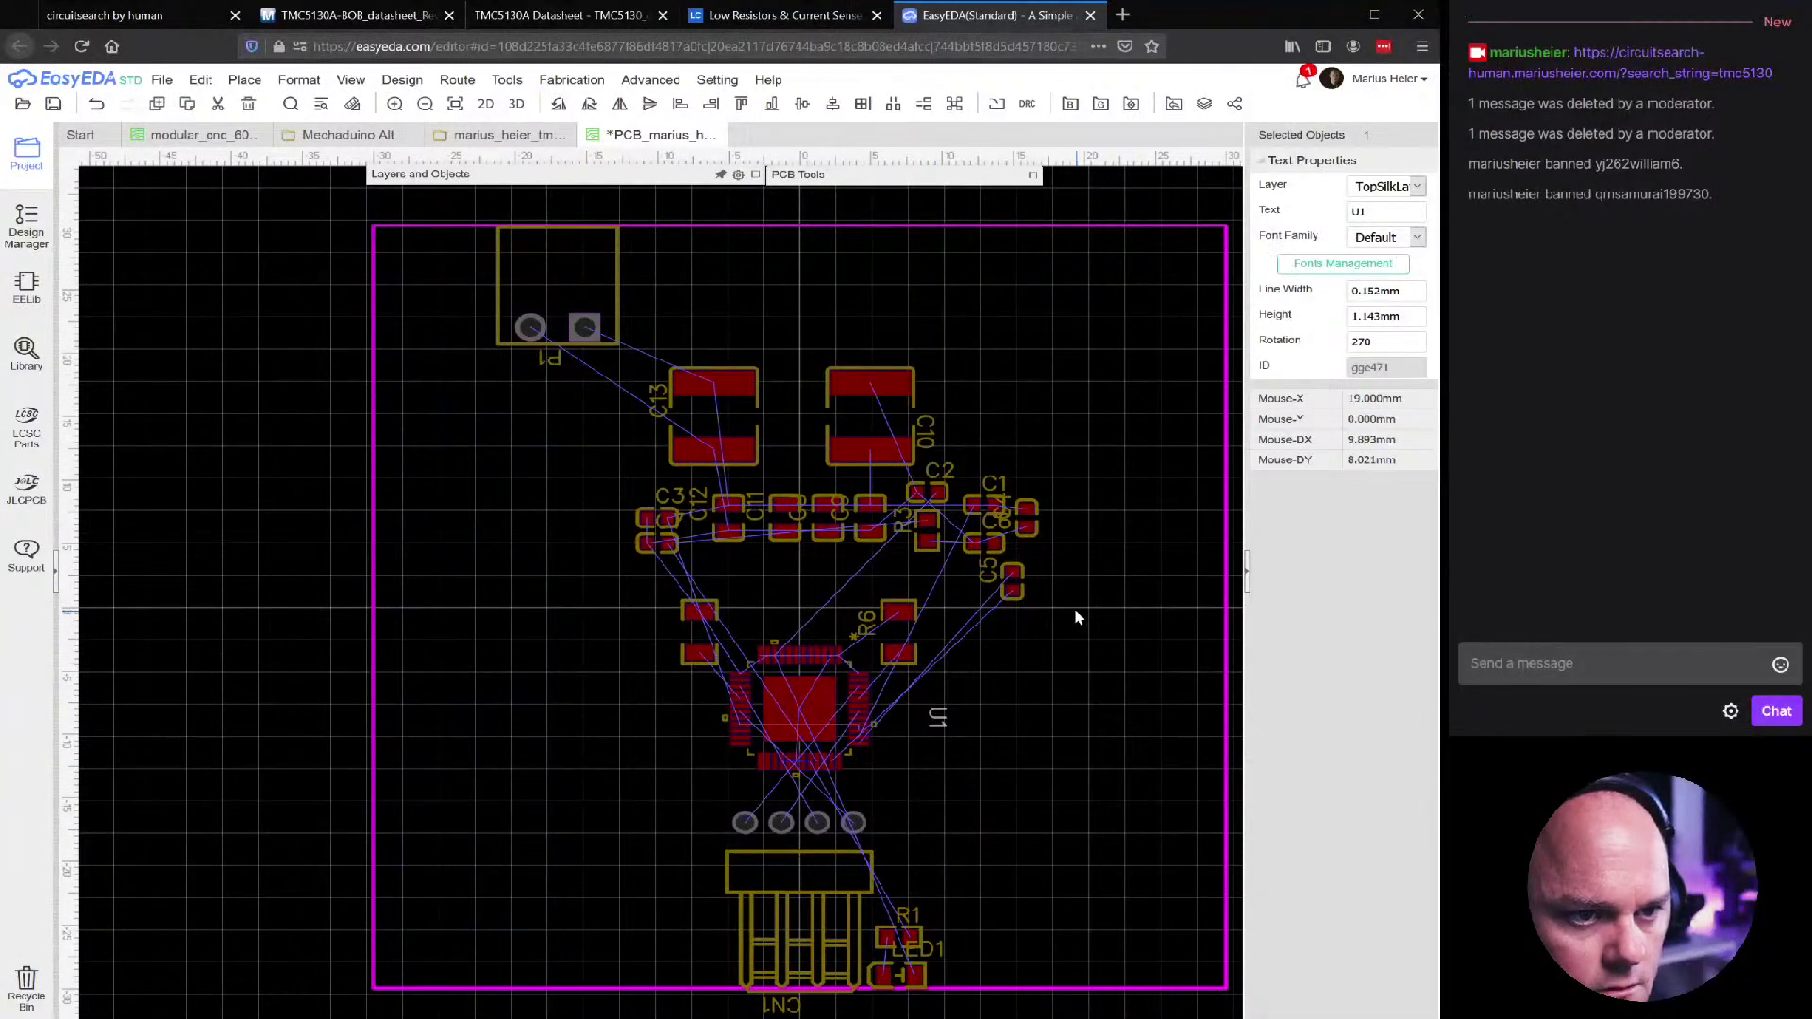
pyautogui.scroll(3, 869, 653)
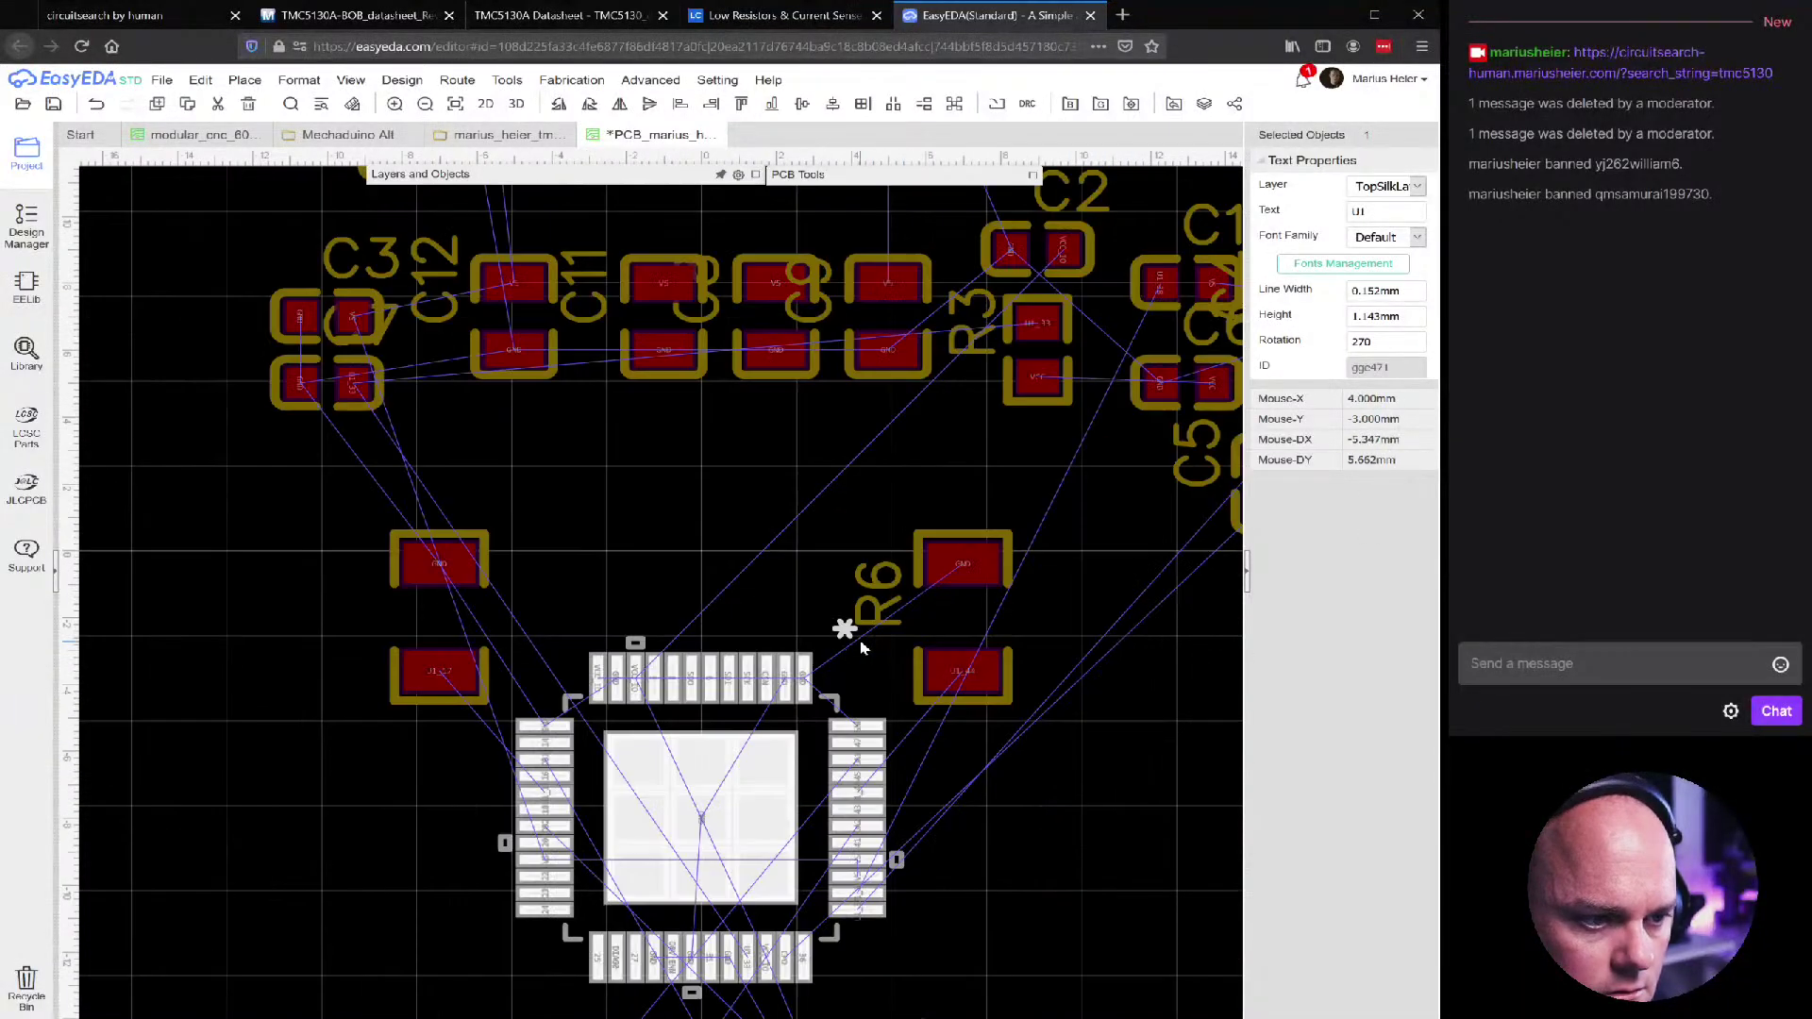
pyautogui.click(860, 596)
pyautogui.scroll(-4, 566, 599)
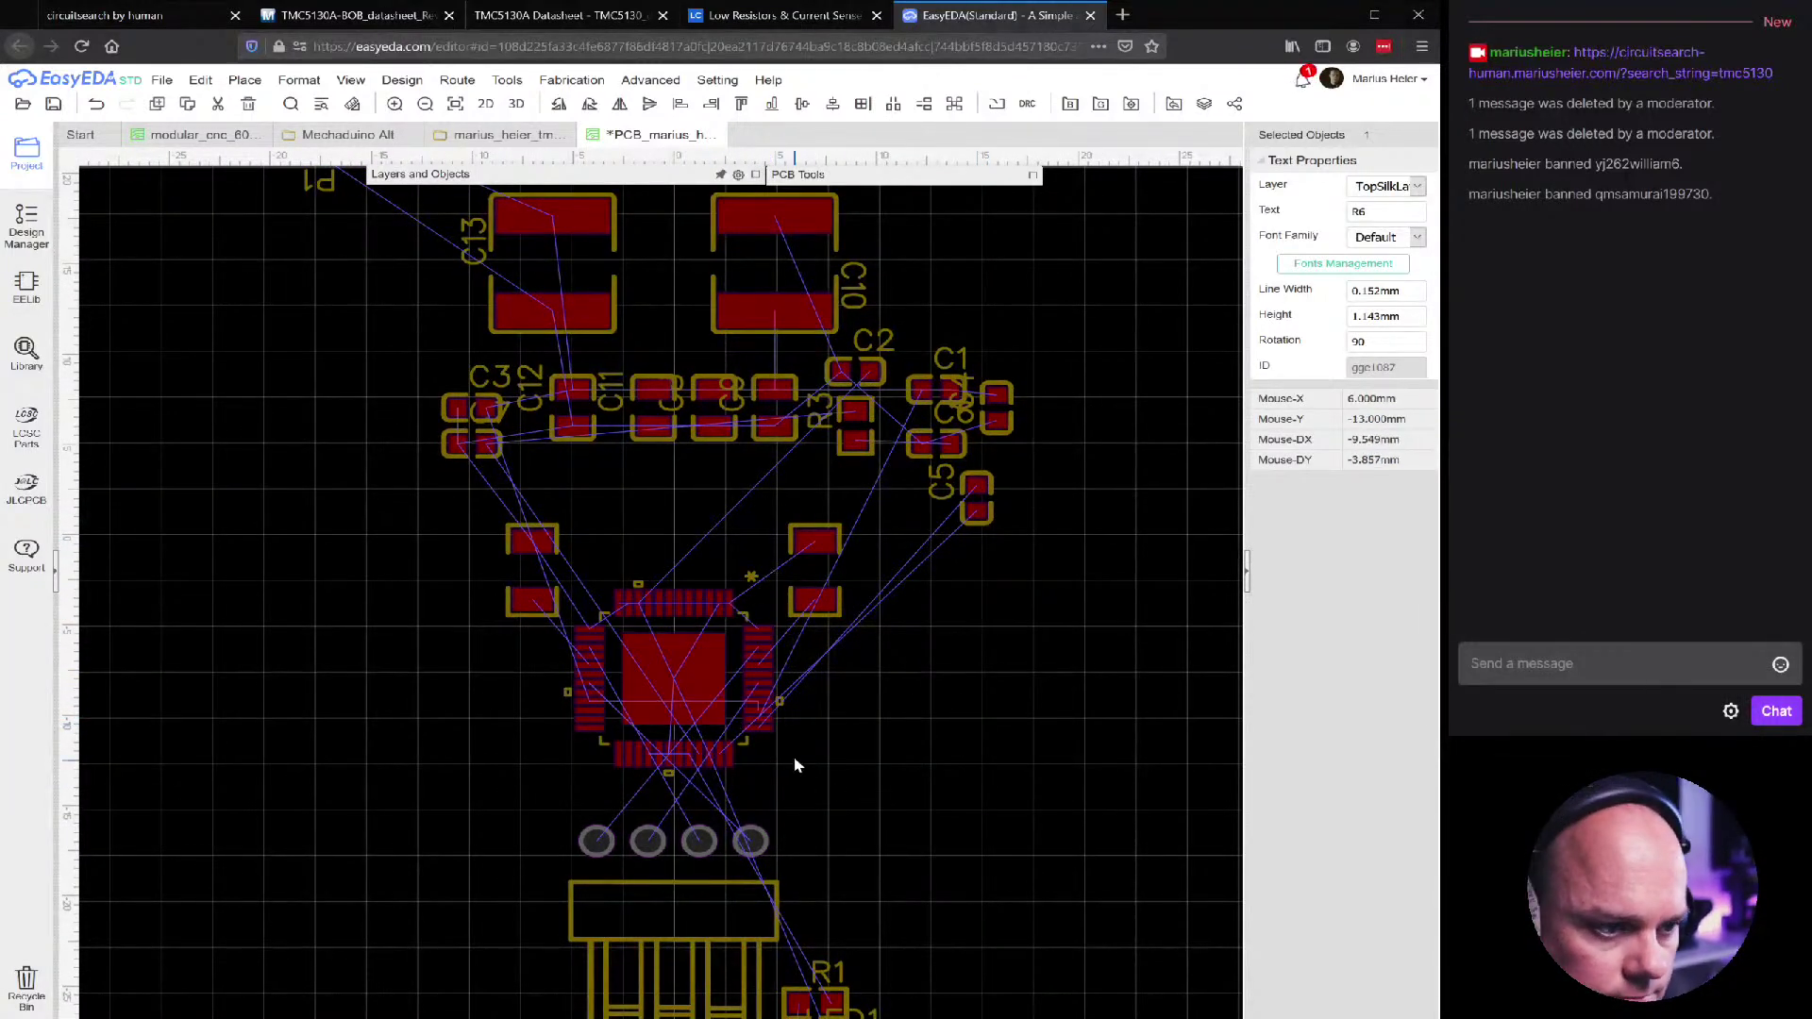
# Move C5 next to U1's corner by pins 36 and 37, at X 5 mm, Y -13 mm, and delete its silkscreen designator
pyautogui.click(982, 527)
pyautogui.moveTo(982, 528); pyautogui.dragTo(906, 719)
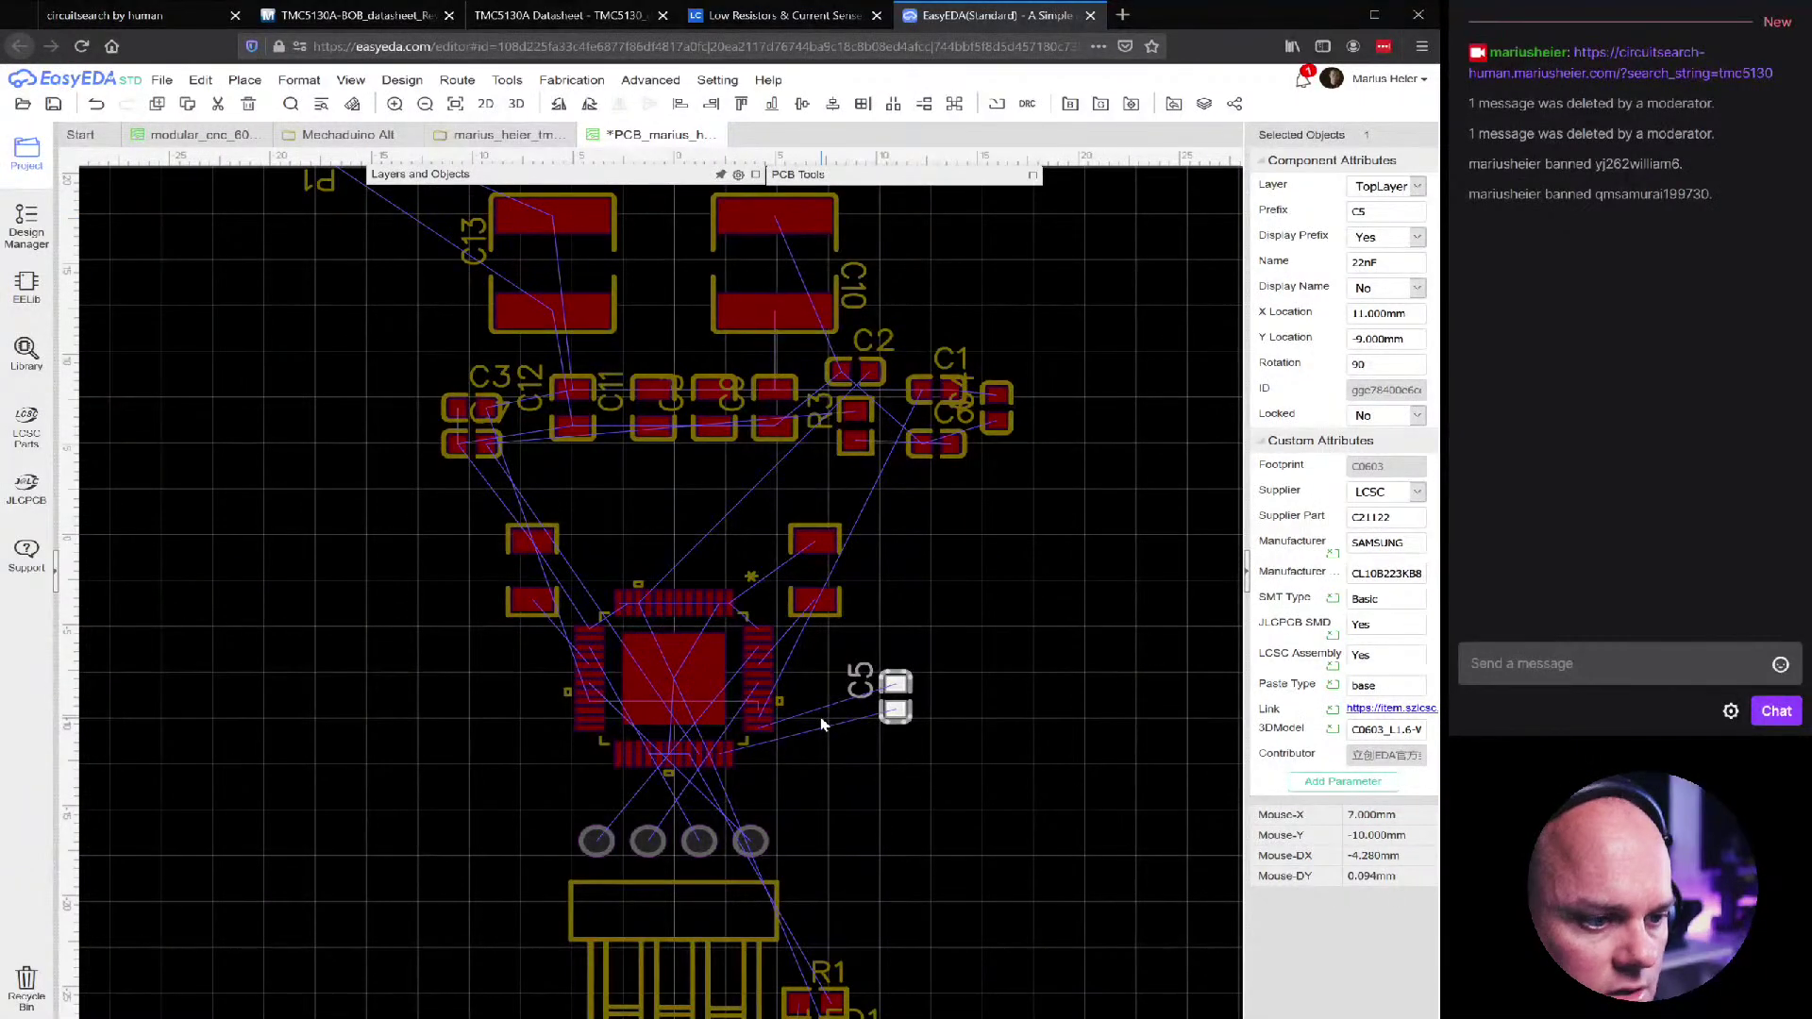
pyautogui.scroll(3, 750, 779)
pyautogui.moveTo(1131, 626); pyautogui.dragTo(832, 829)
pyautogui.click(743, 717)
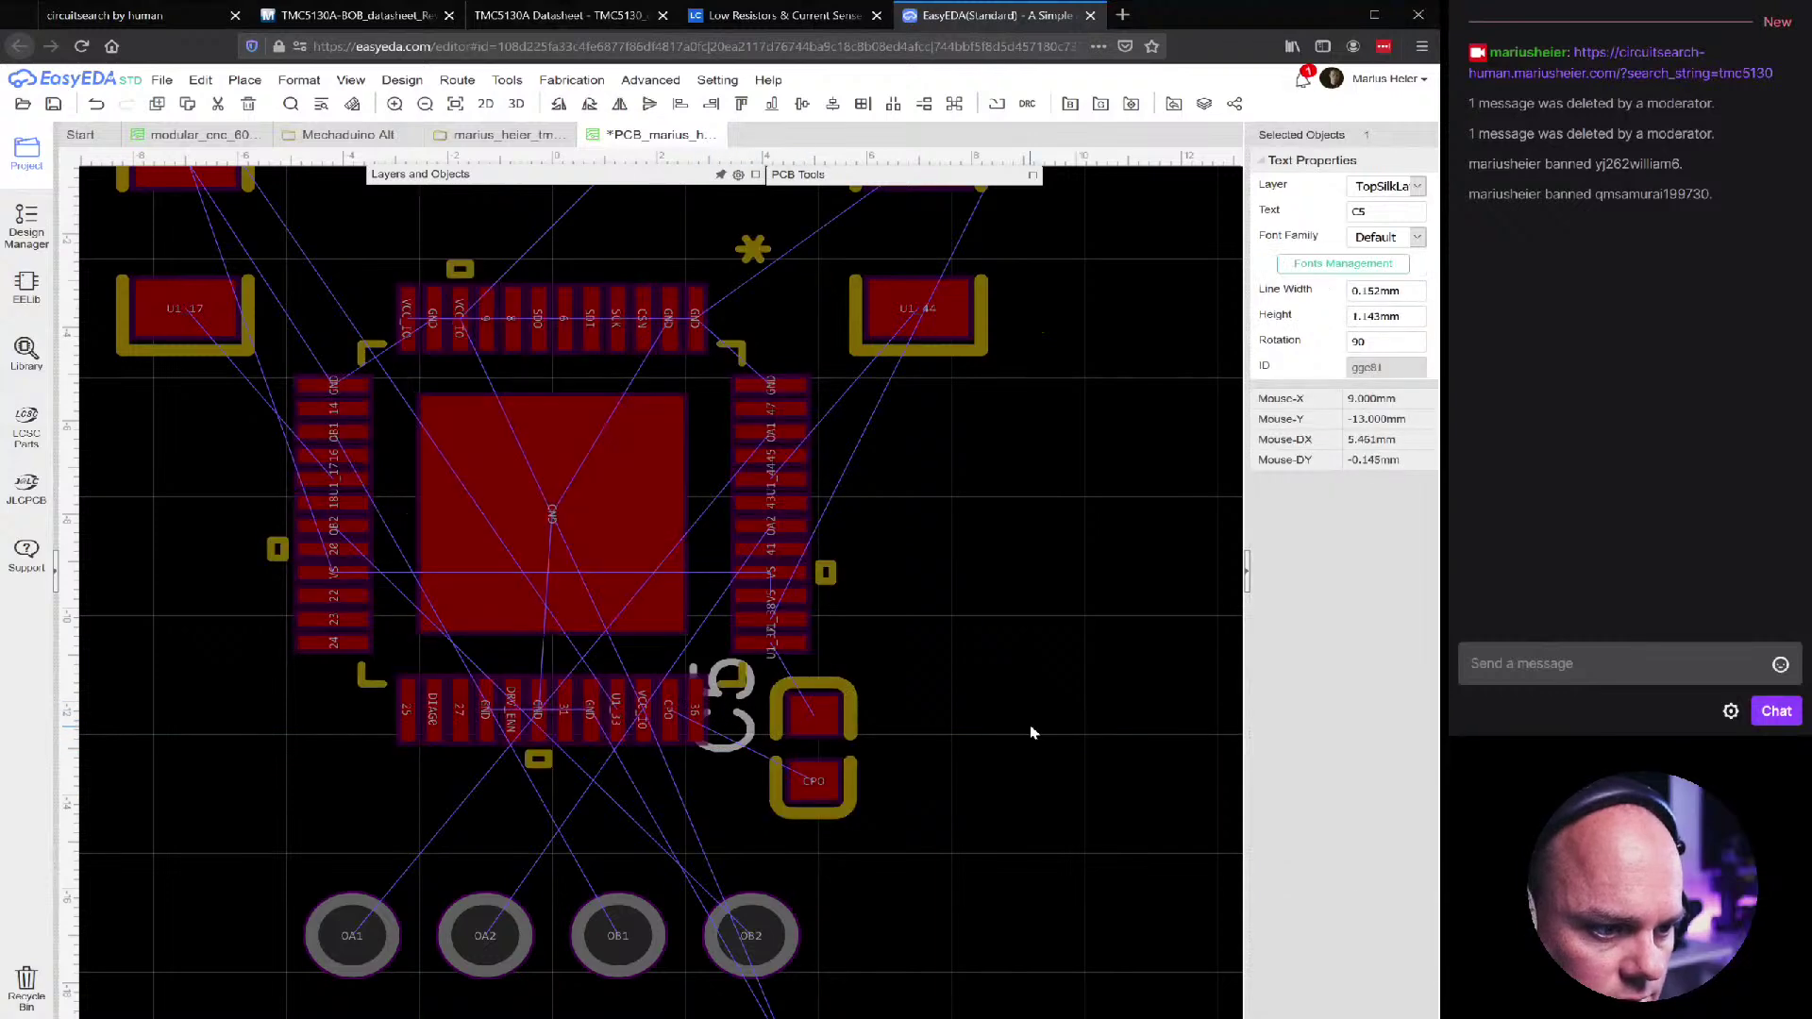
pyautogui.press('Delete')
# Shift C5 1 mm further away from U1, to X 6 mm, Y -13 mm
pyautogui.scroll(2, 802, 823)
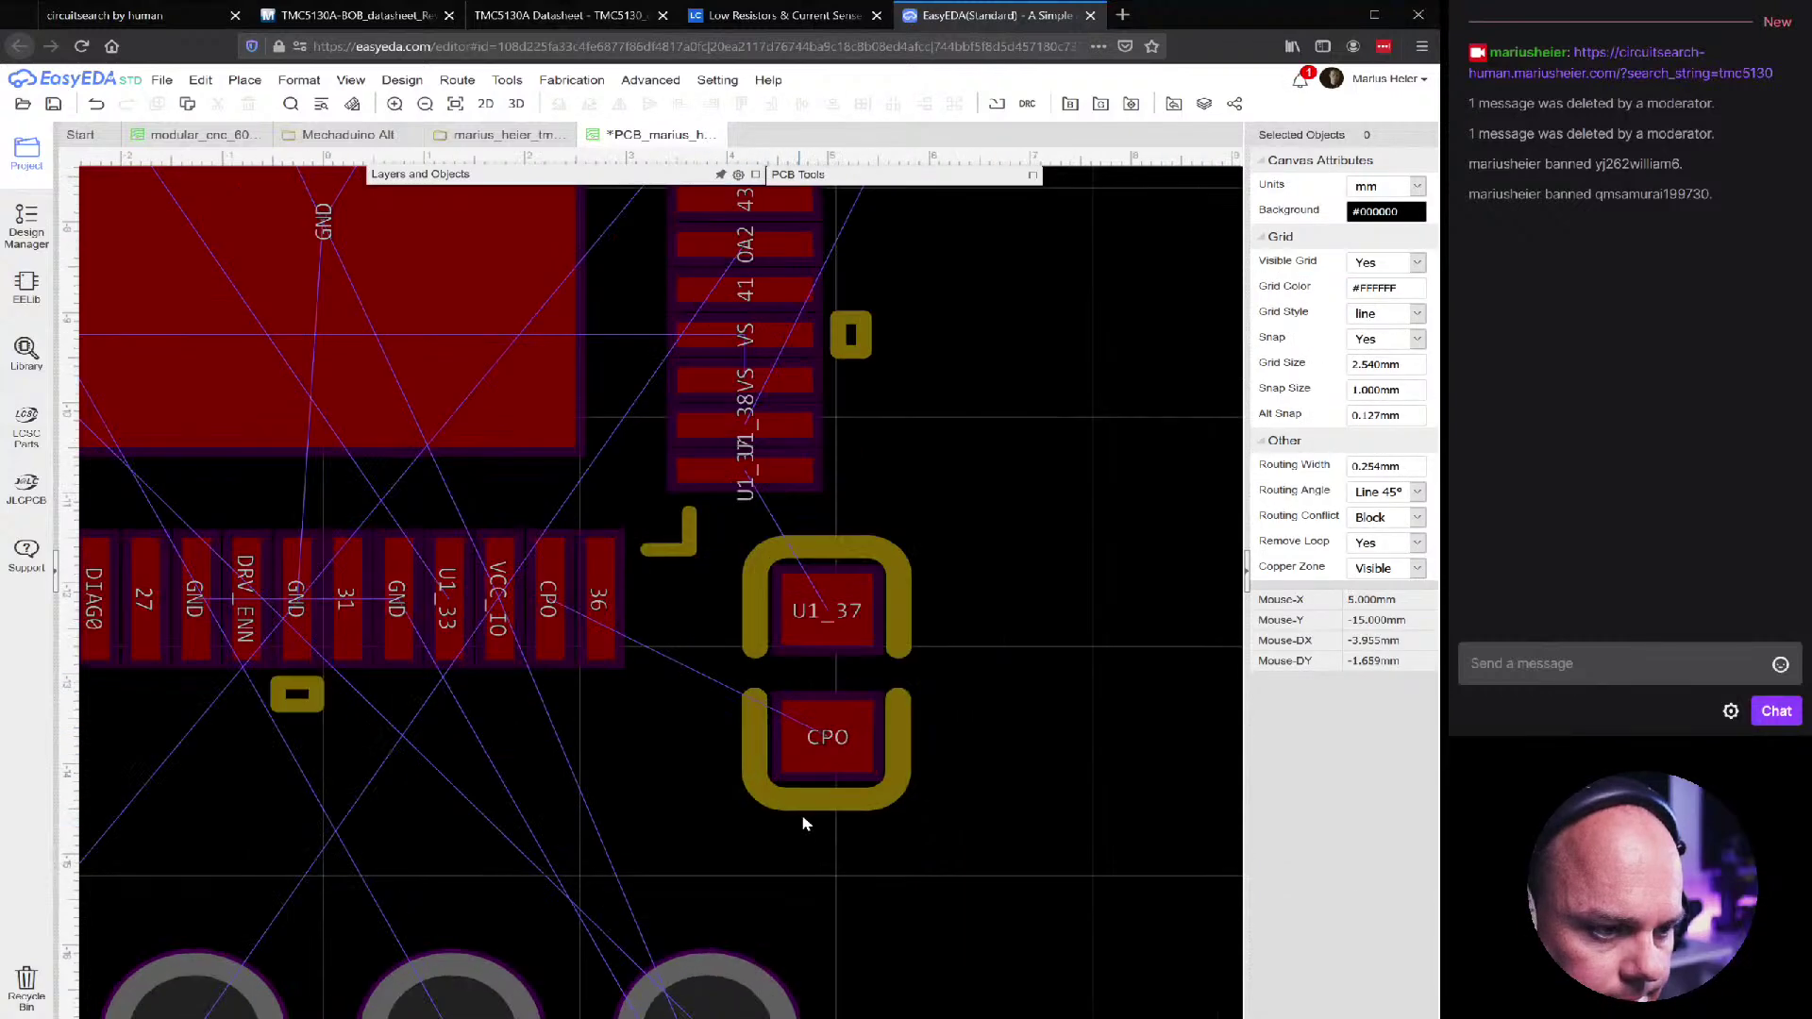
pyautogui.click(900, 745)
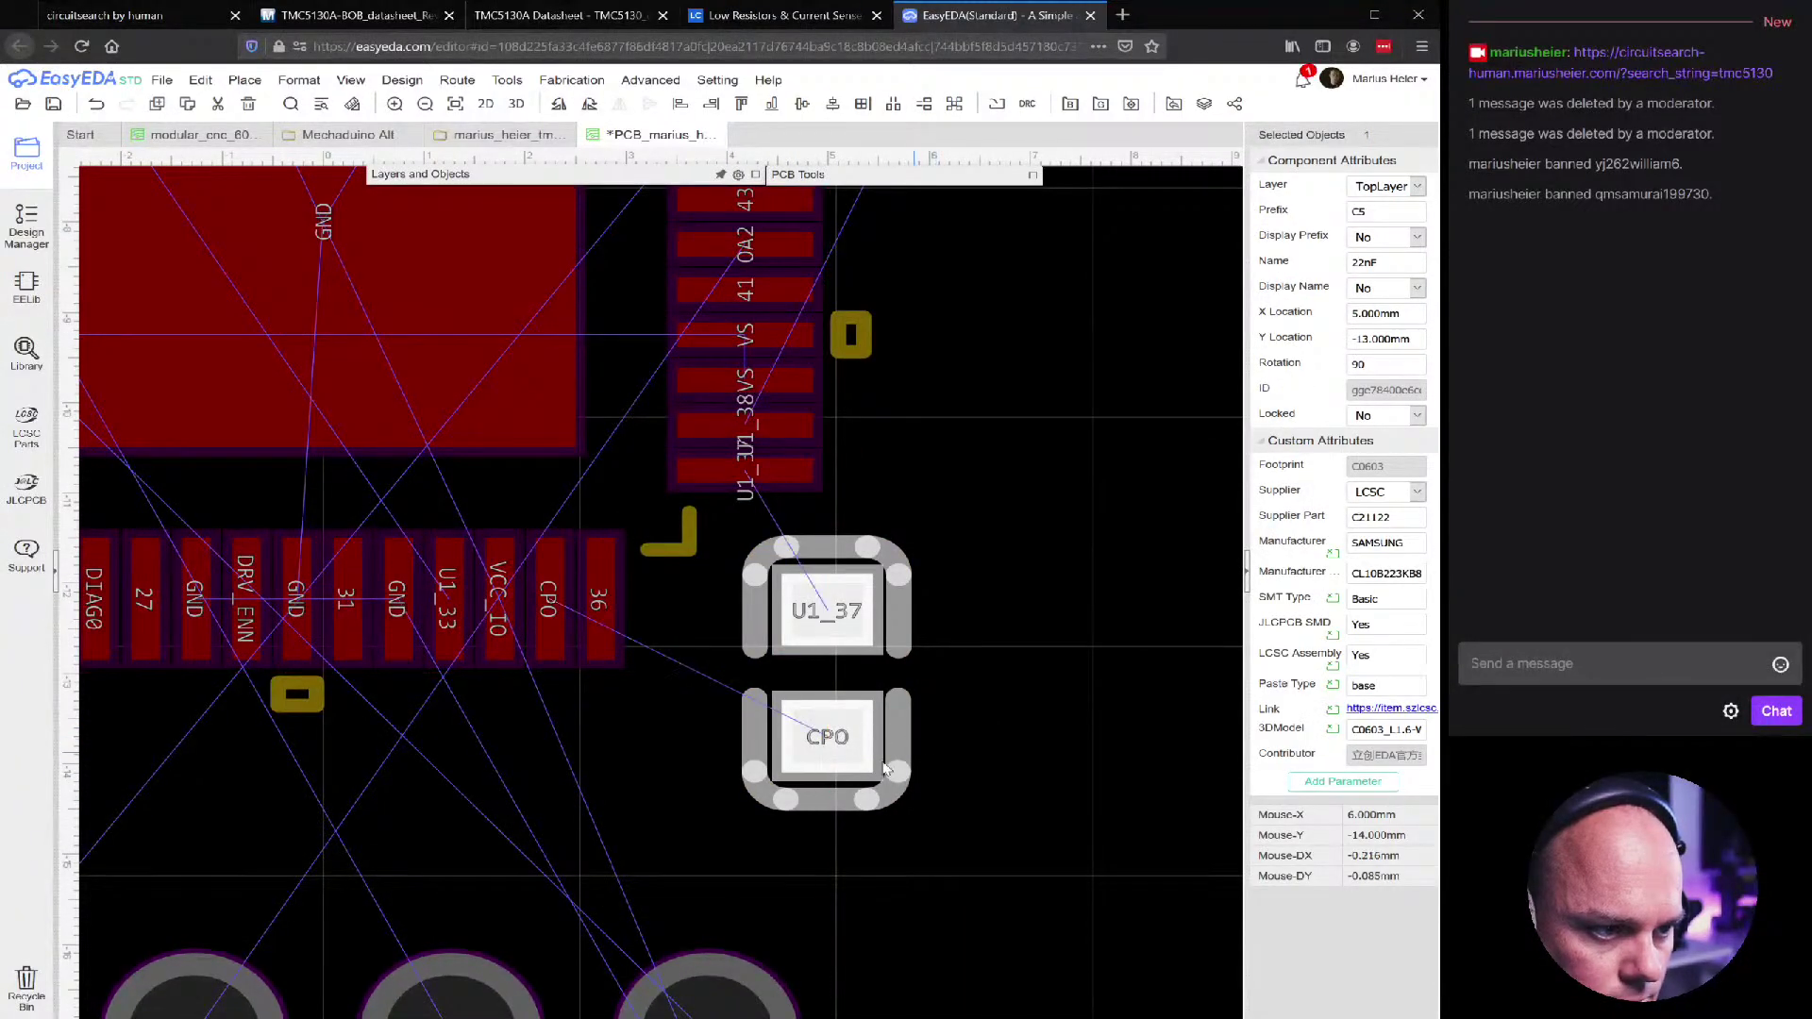
pyautogui.moveTo(815, 799); pyautogui.dragTo(881, 795)
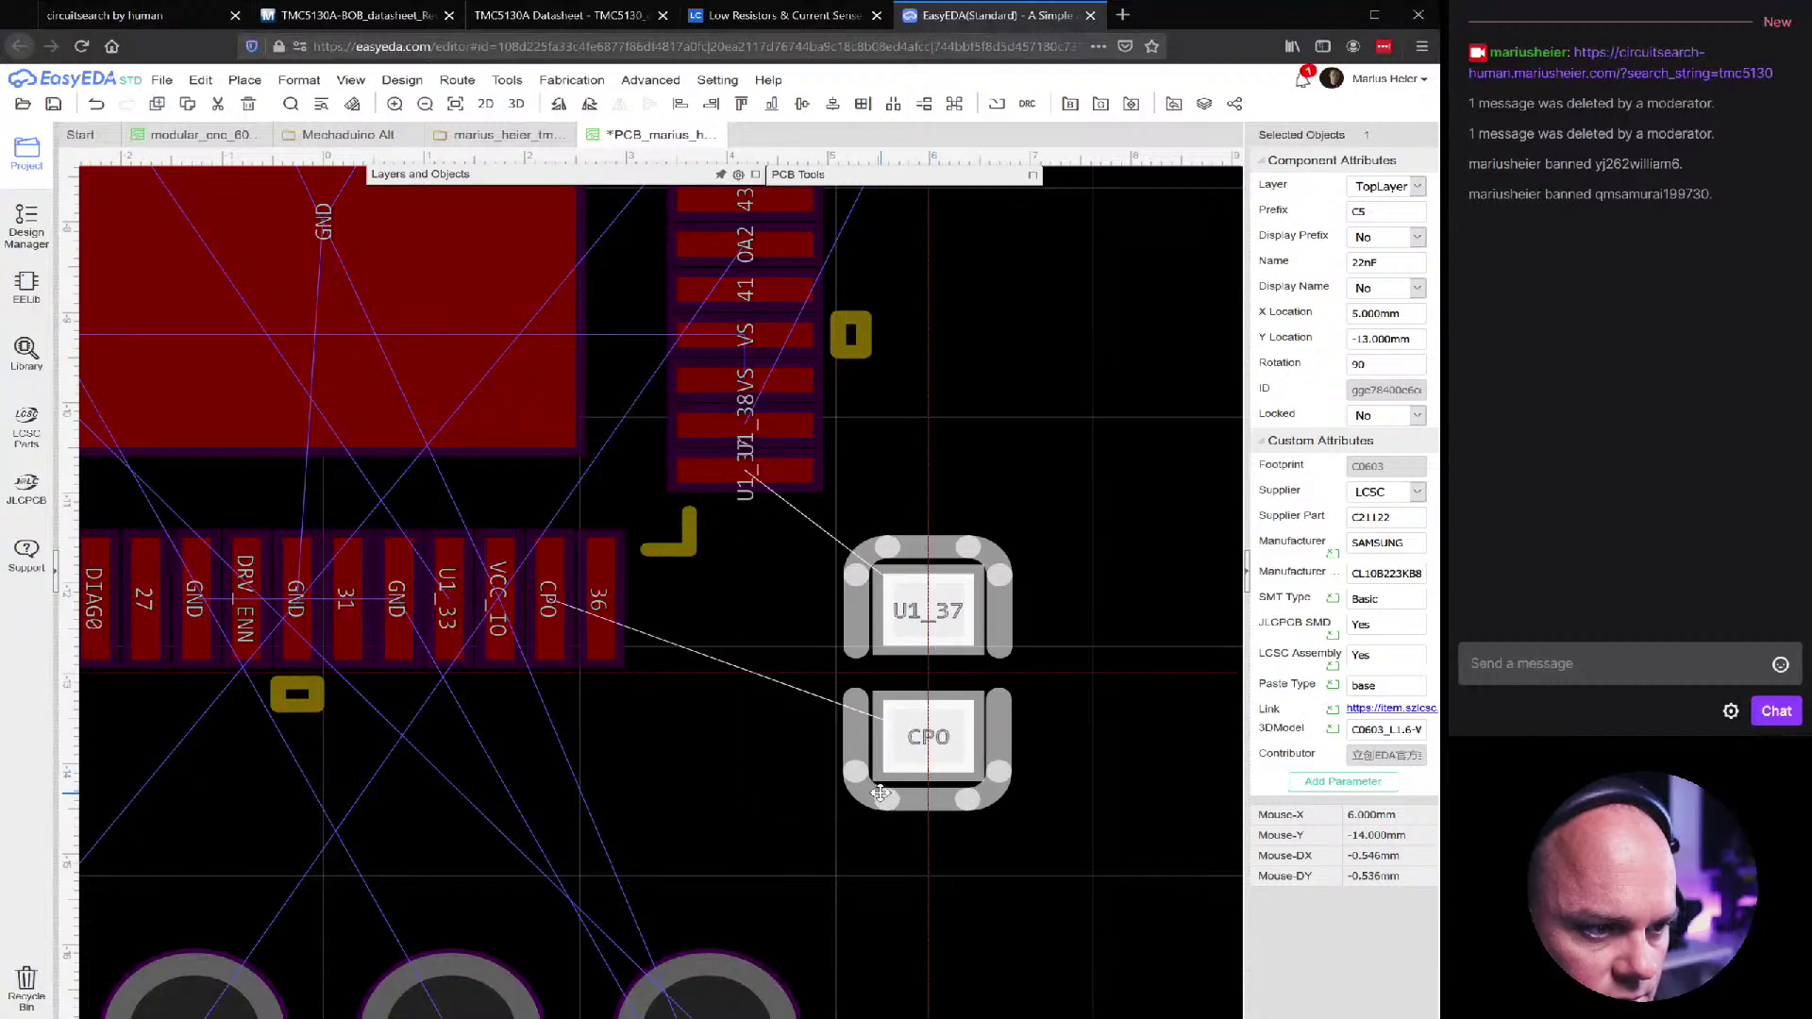
pyautogui.scroll(-3, 880, 788)
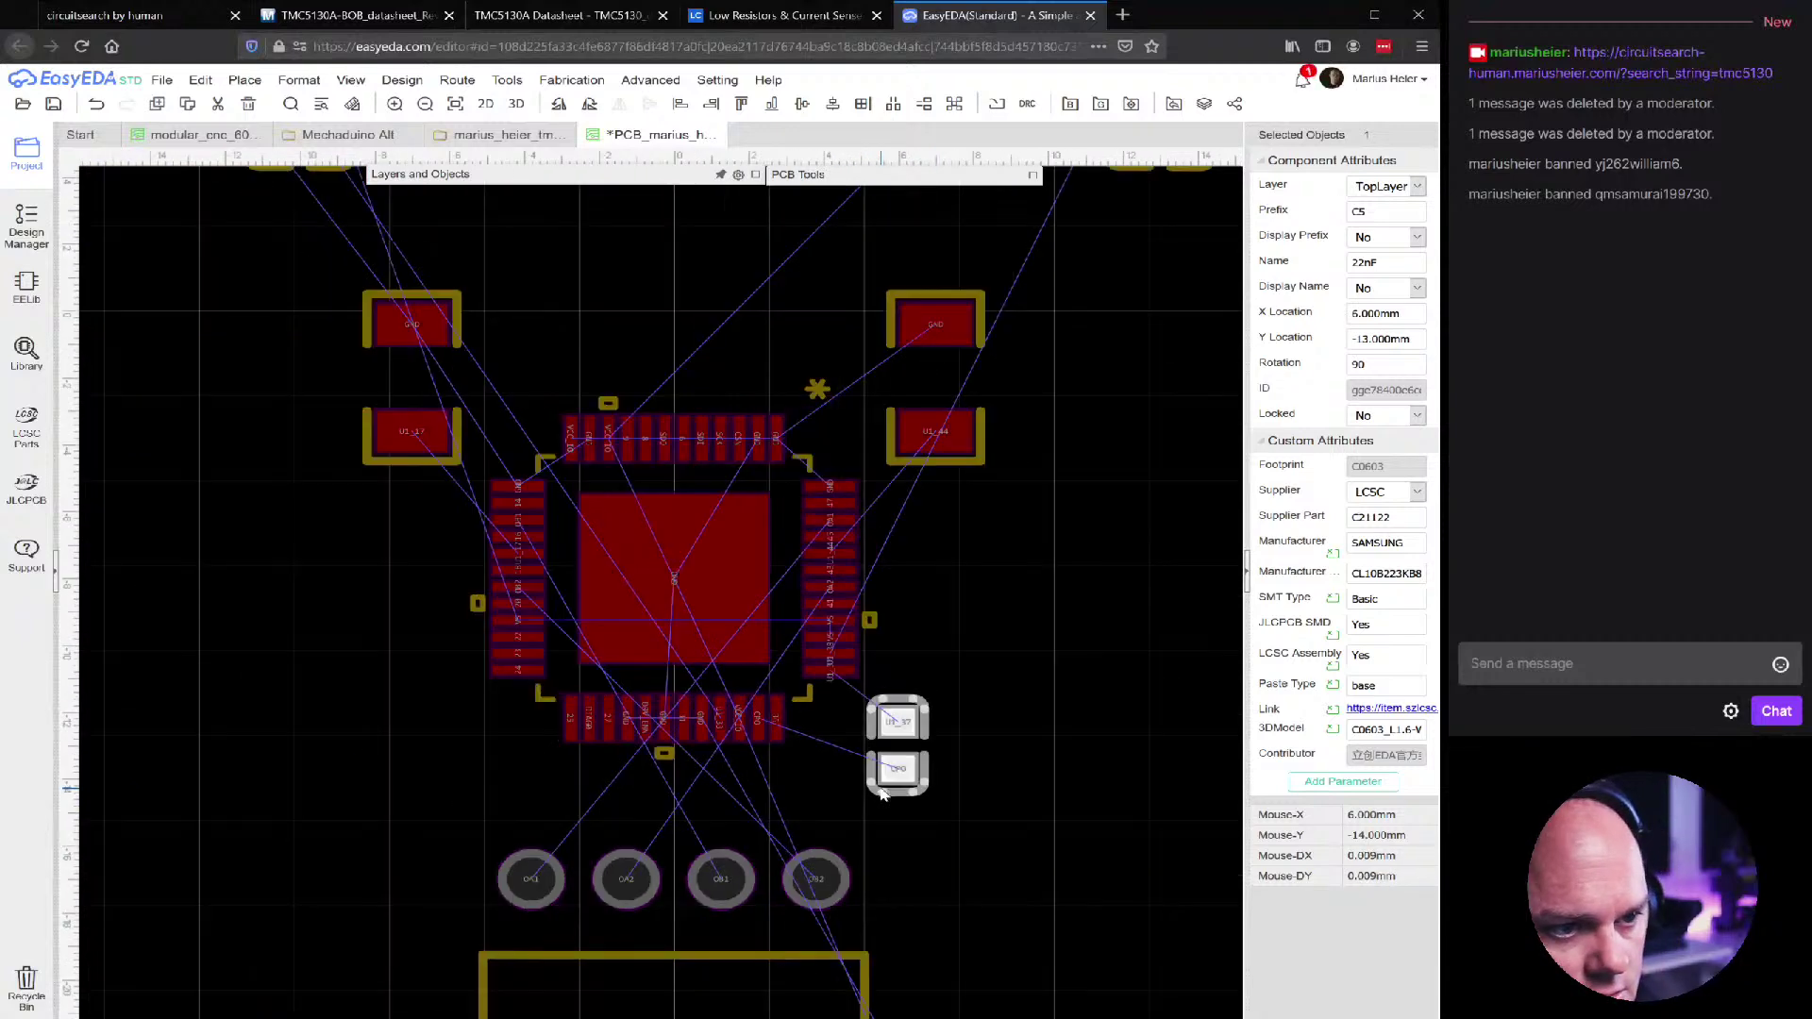
pyautogui.click(1065, 786)
# Check the values of capacitors C7 and C6 above U1
pyautogui.scroll(-2, 681, 658)
pyautogui.scroll(-2, 681, 658)
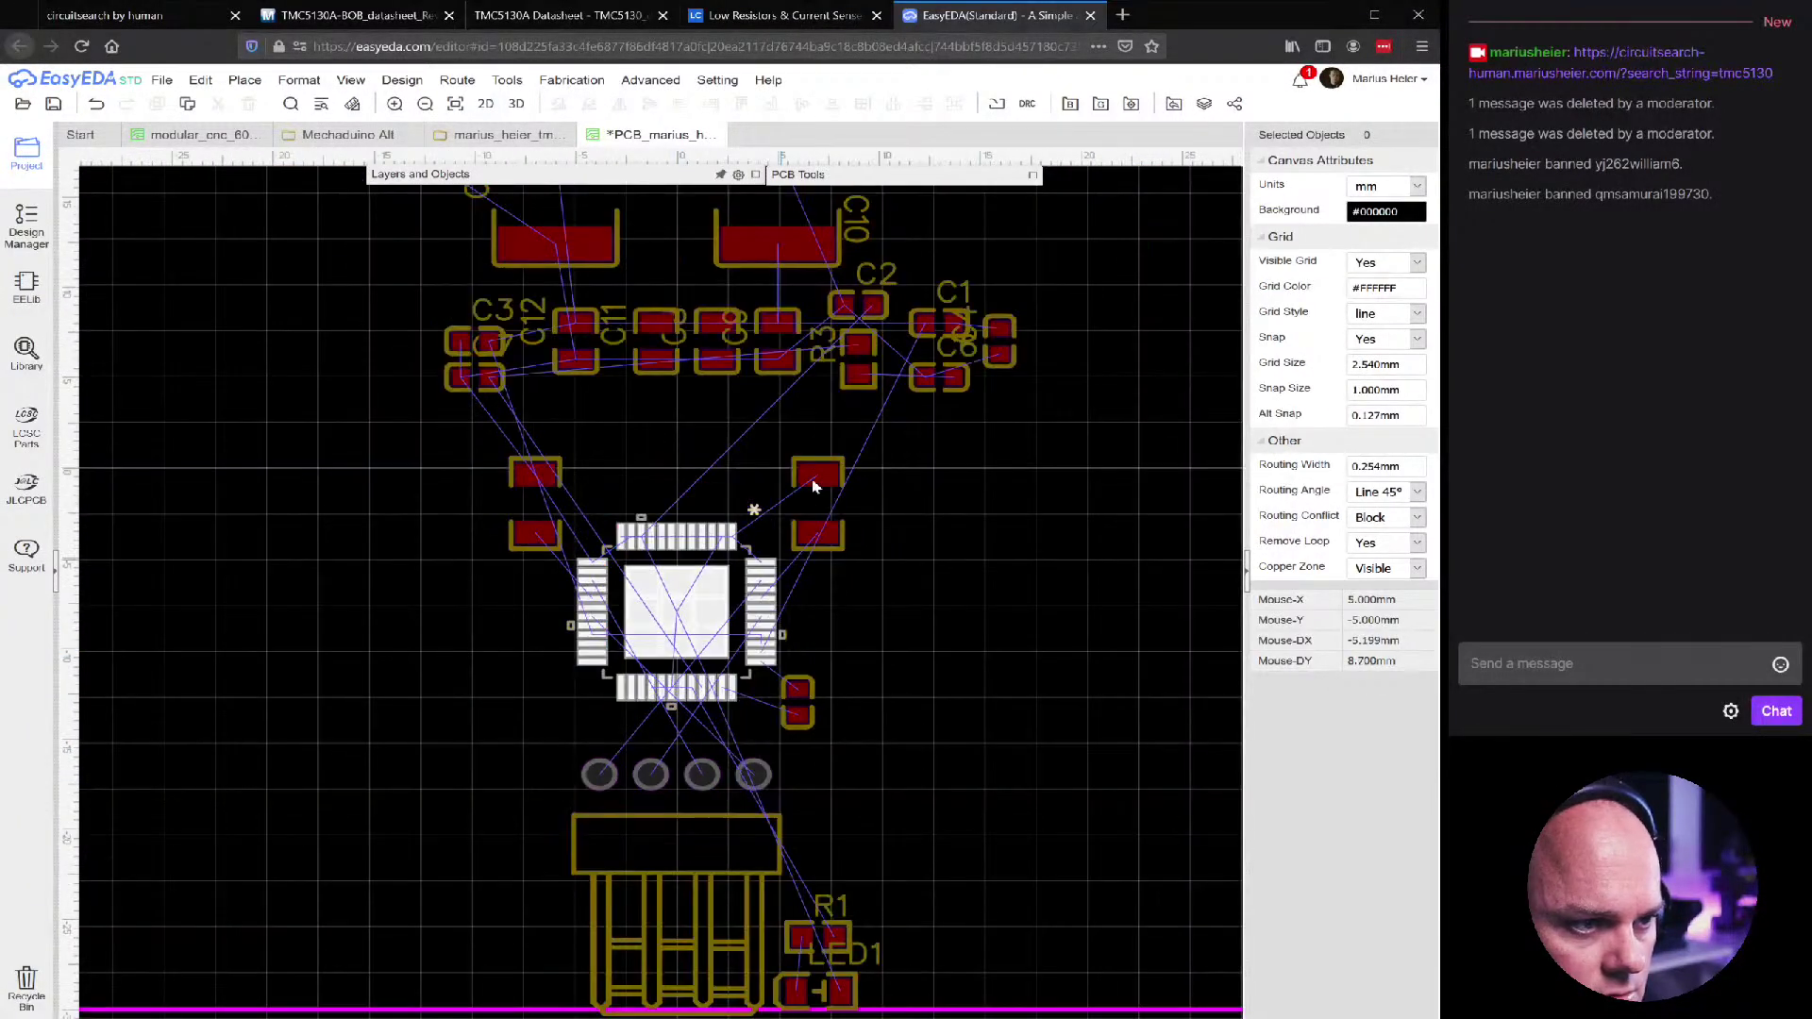
pyautogui.click(490, 392)
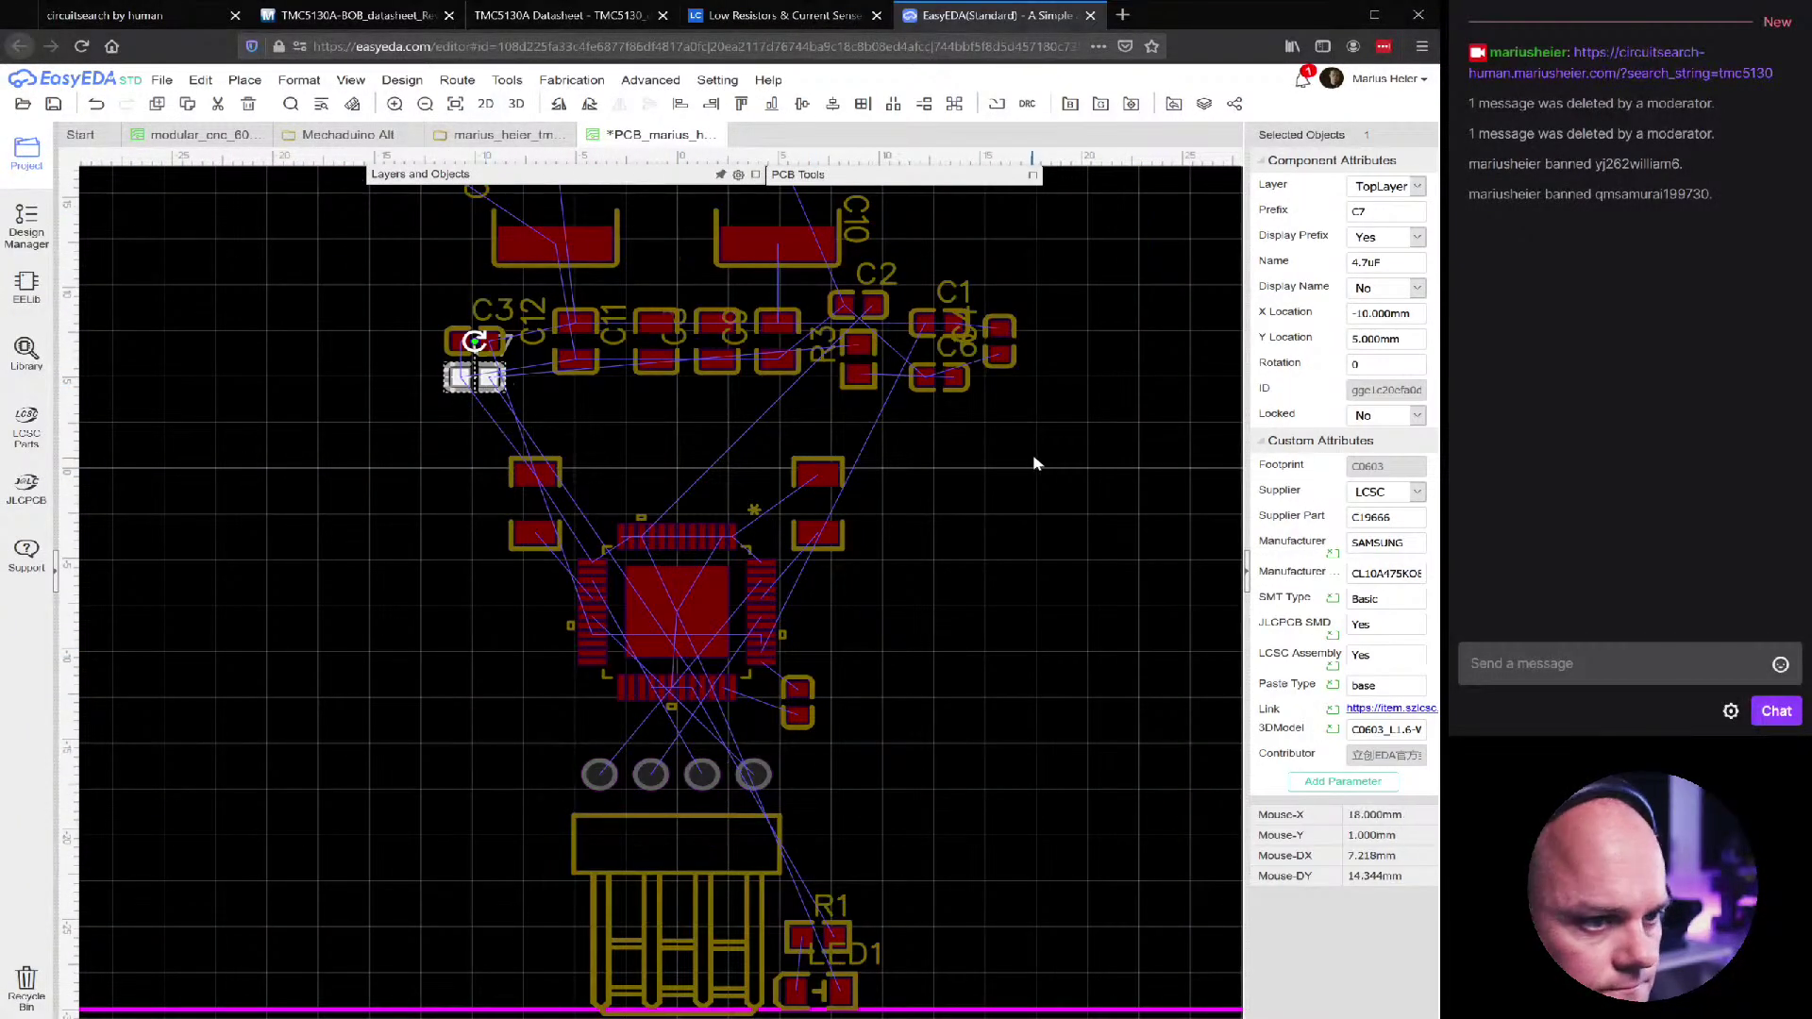
pyautogui.click(992, 429)
pyautogui.click(951, 387)
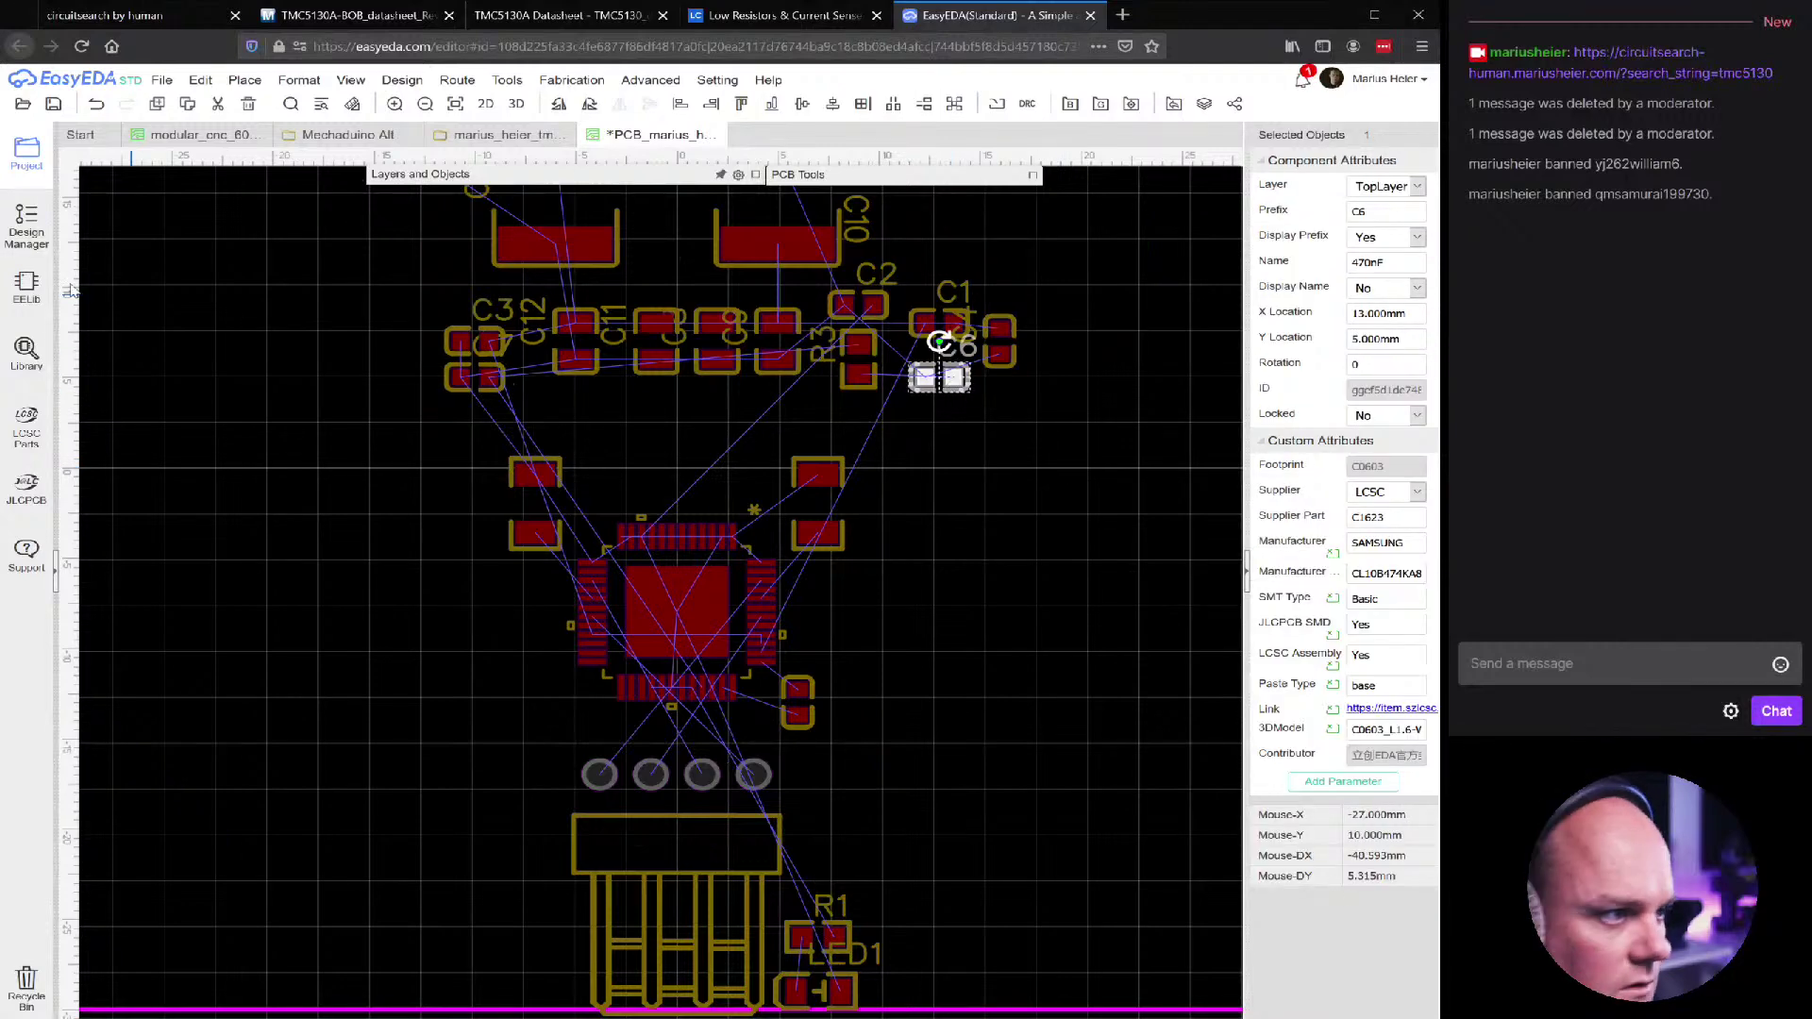
# List all components of the board in the Design Manager
pyautogui.click(56, 570)
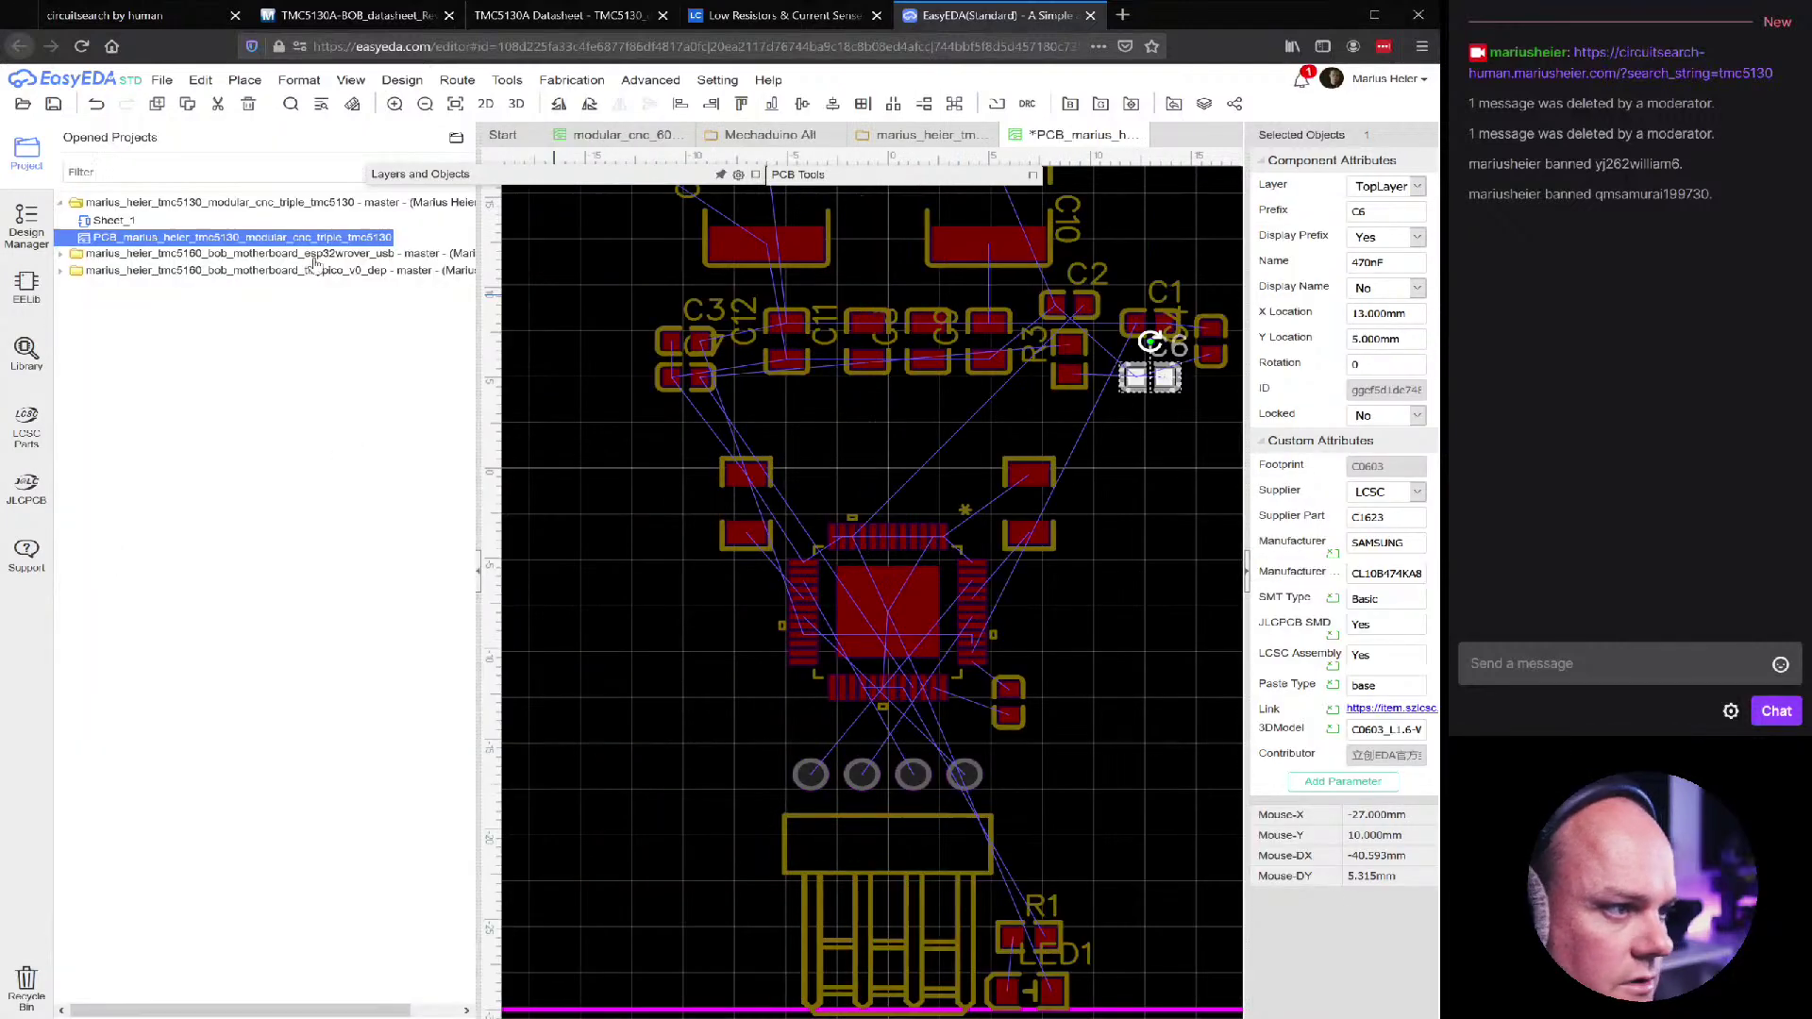
pyautogui.click(28, 216)
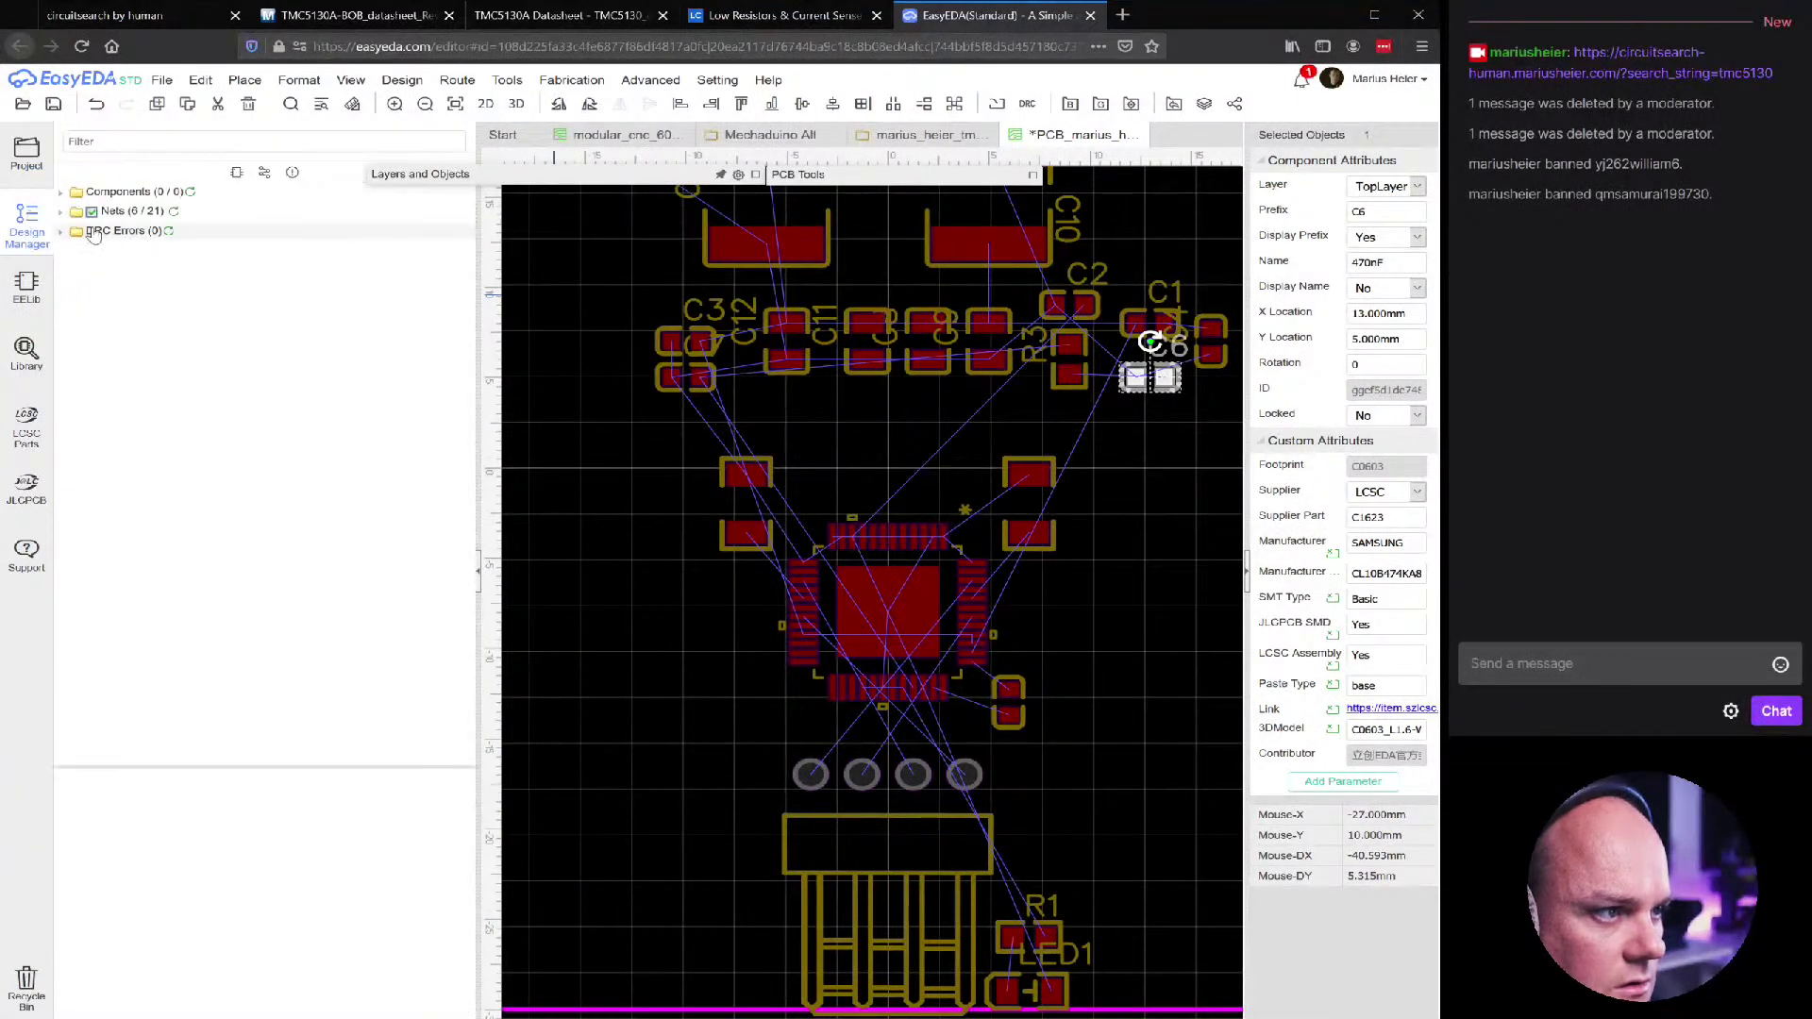
pyautogui.click(60, 194)
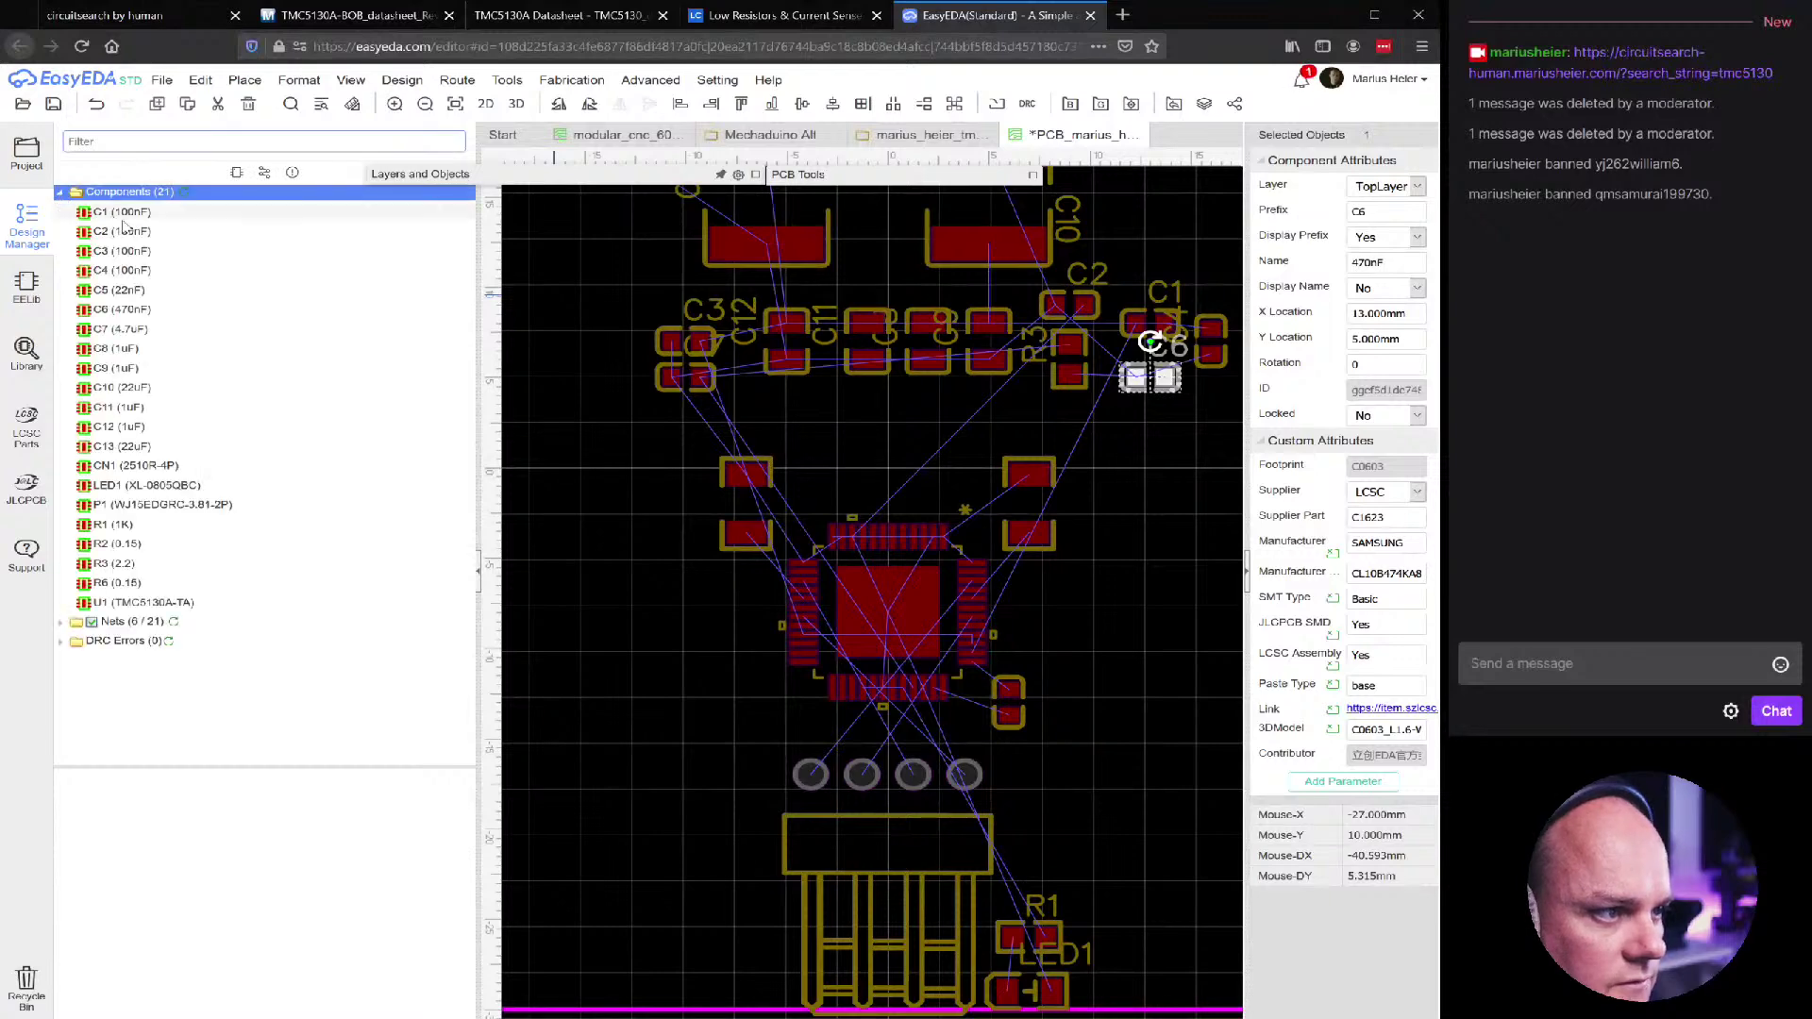
# Locate C1 and C2 from the component list and stack them beside U1, with C2 at X 10 mm, Y -7 mm, directly above C1
pyautogui.click(123, 215)
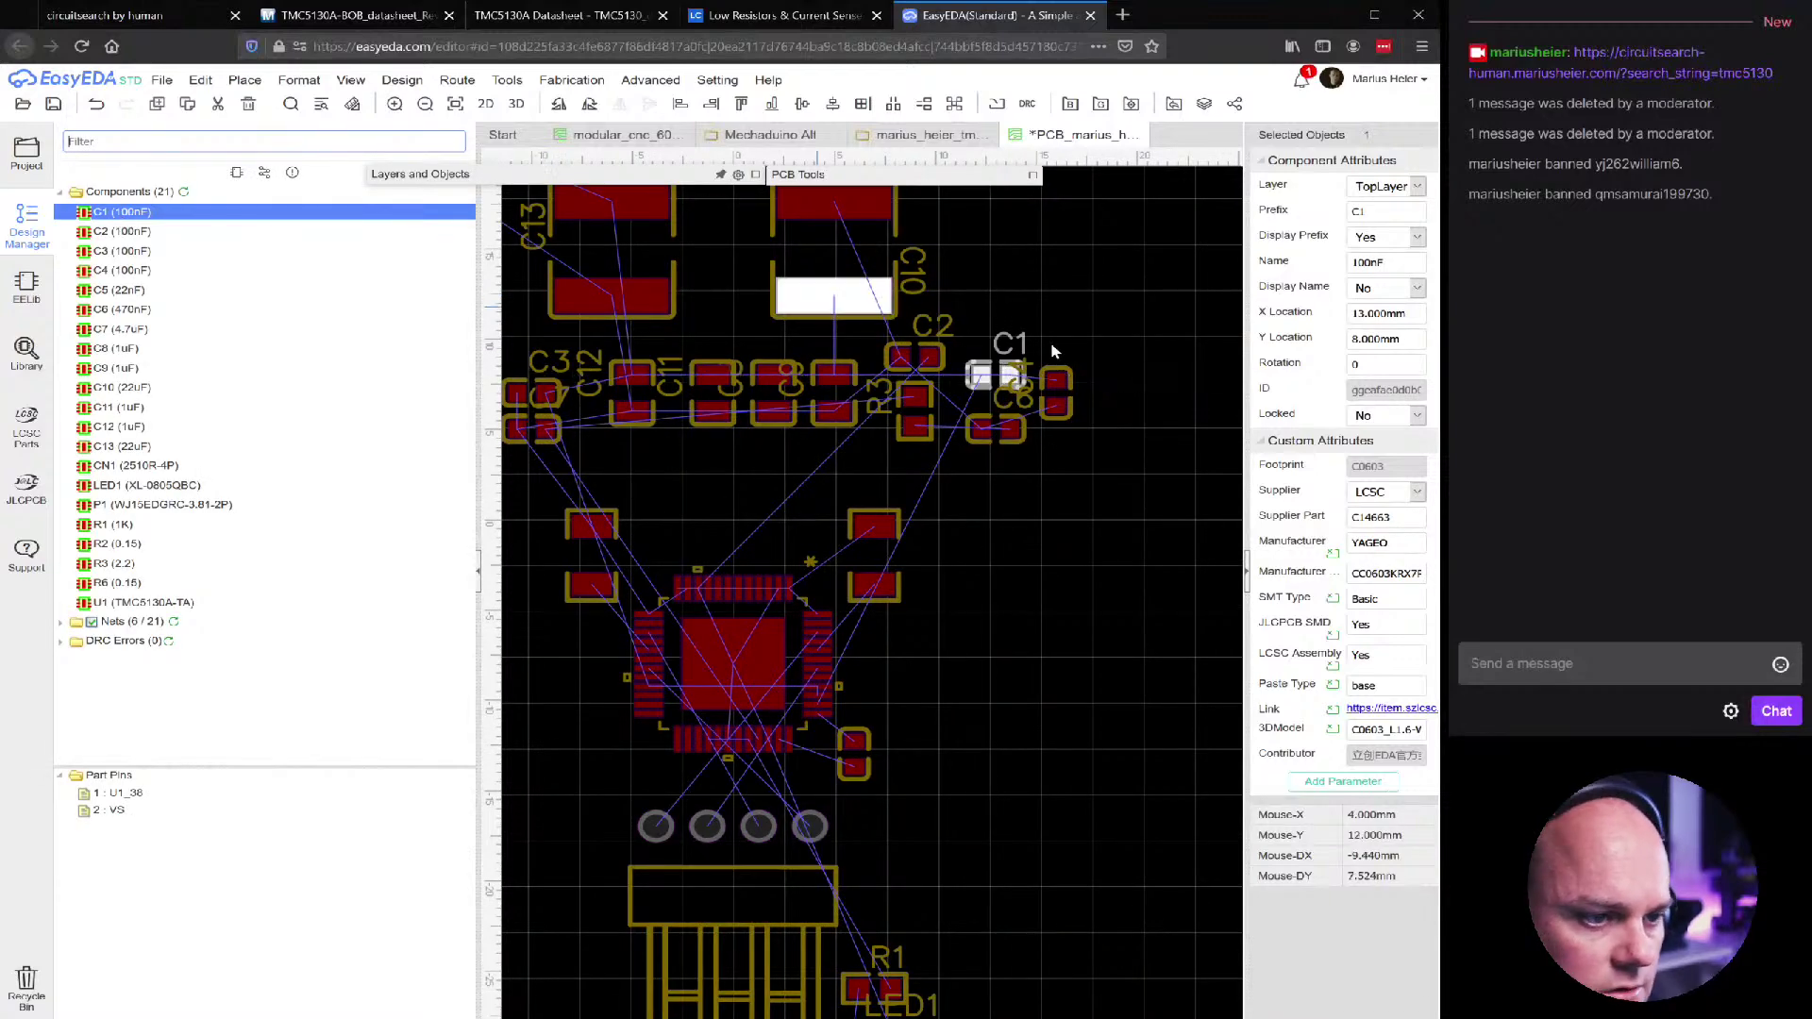
pyautogui.moveTo(972, 385); pyautogui.dragTo(911, 710)
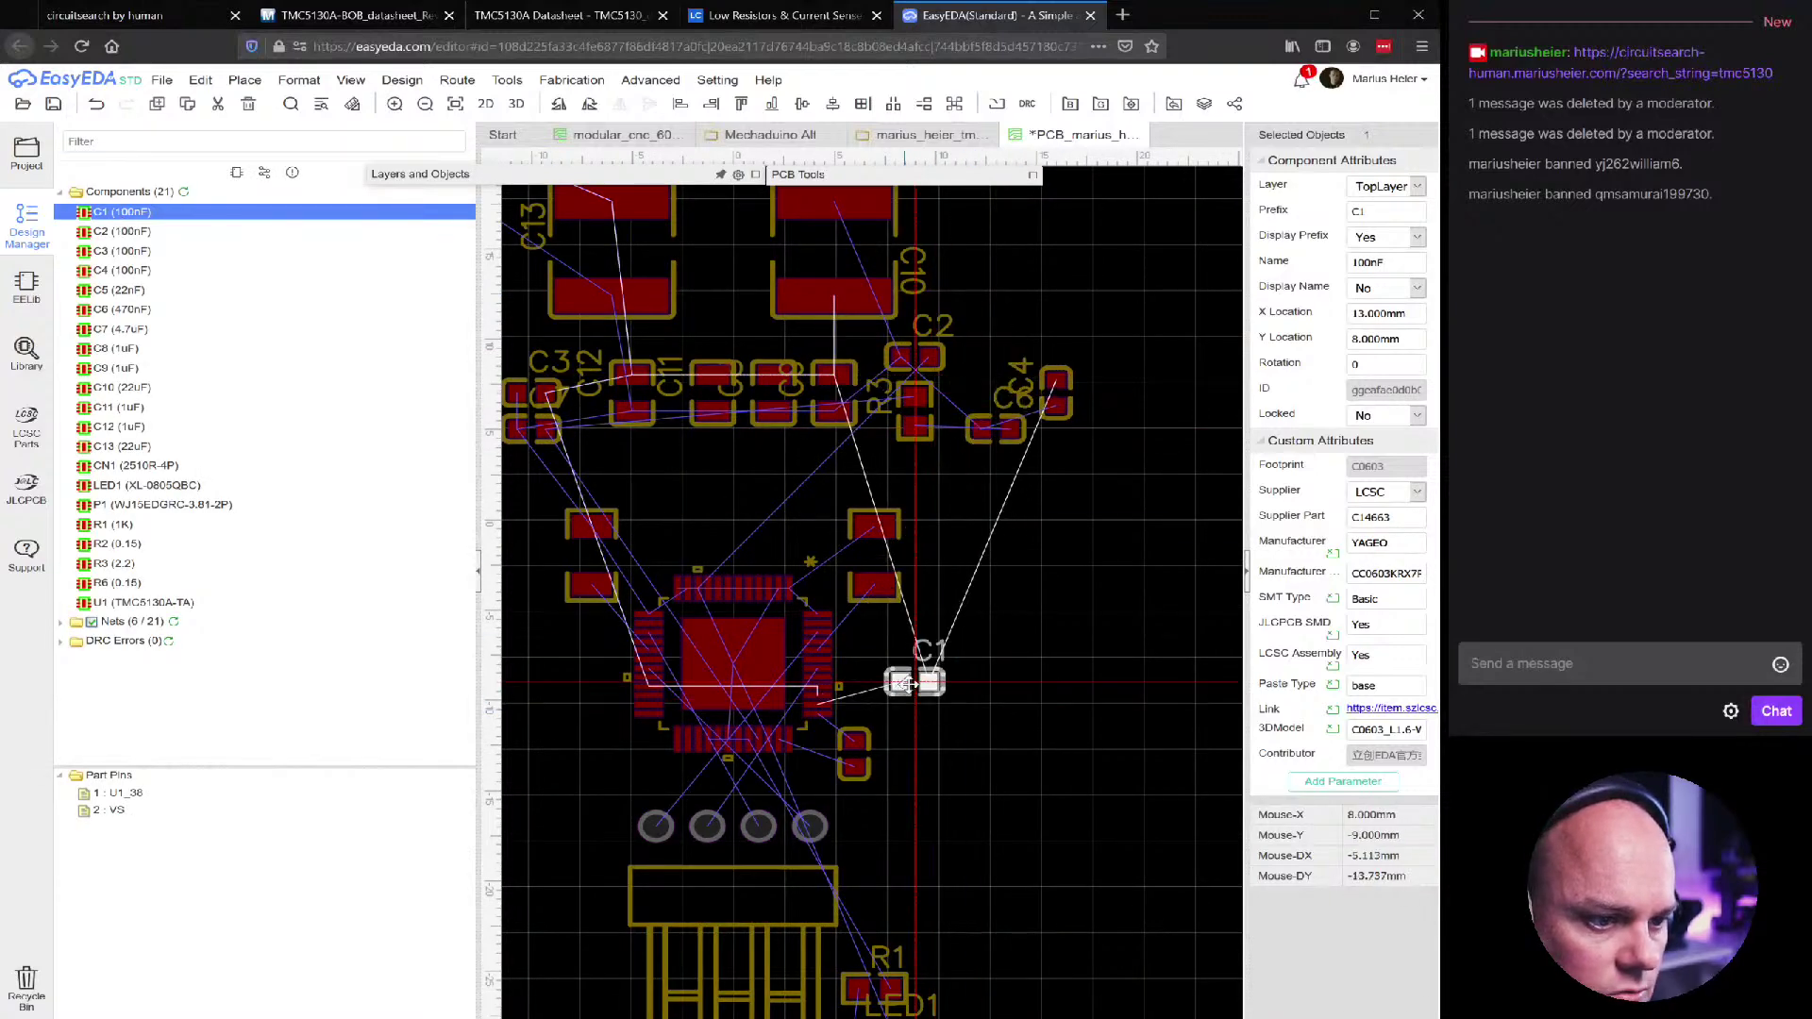
pyautogui.click(121, 231)
pyautogui.moveTo(915, 370); pyautogui.dragTo(942, 649)
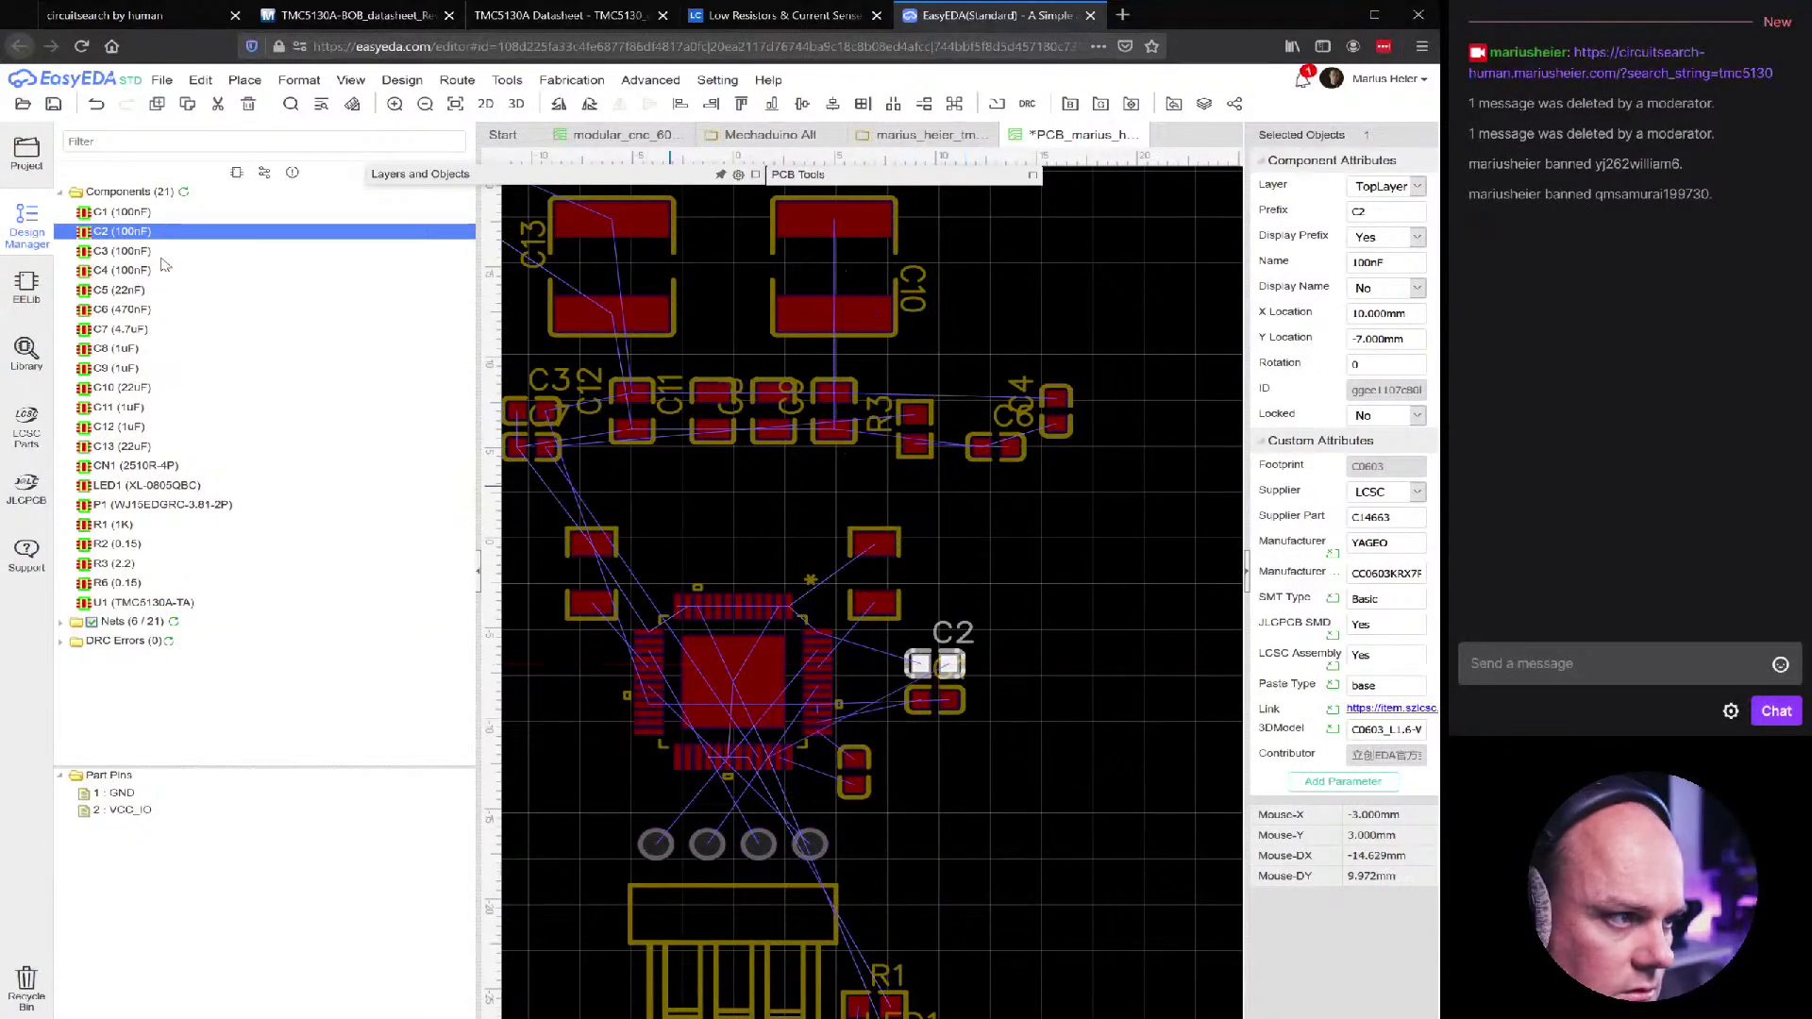
# Place C3 and C4 on U1's opposite side, with C4 above C3 at X -10 mm, Y -7 mm and rotated to 180°
pyautogui.click(129, 252)
pyautogui.scroll(-2, 802, 429)
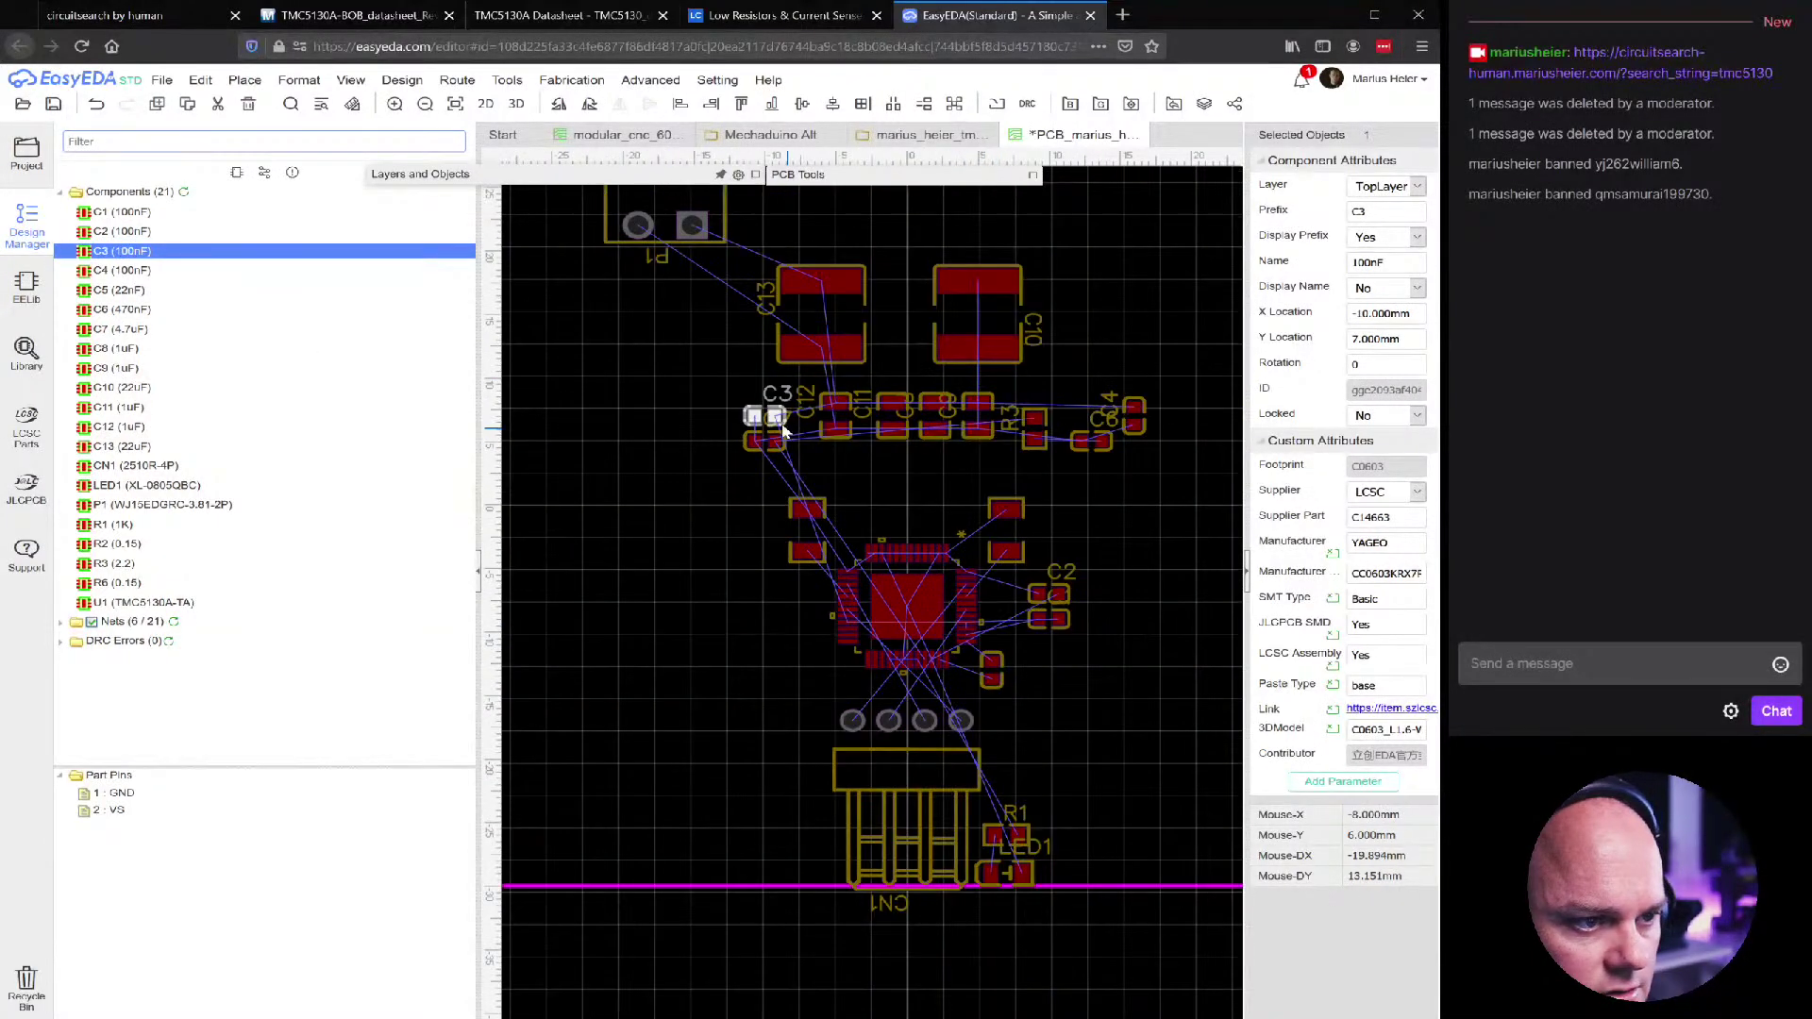
pyautogui.moveTo(755, 415); pyautogui.dragTo(752, 620)
pyautogui.click(128, 271)
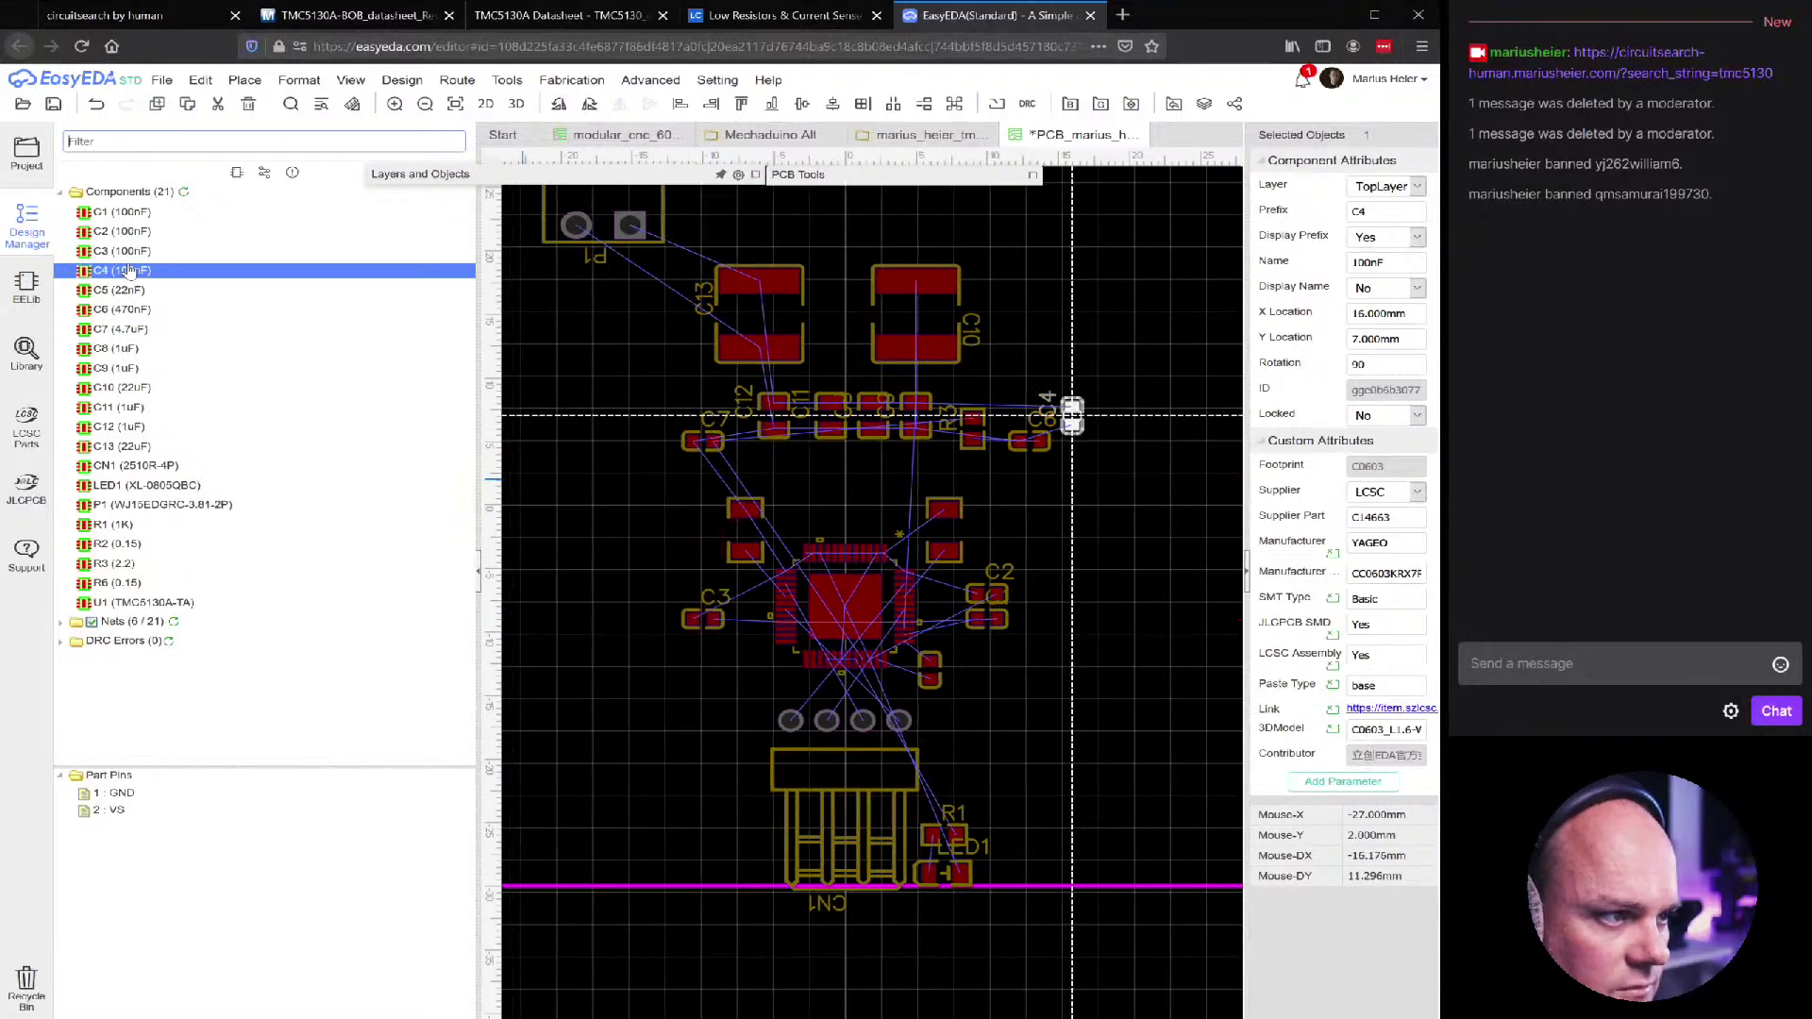
pyautogui.moveTo(1072, 415); pyautogui.dragTo(710, 609)
pyautogui.press('space')
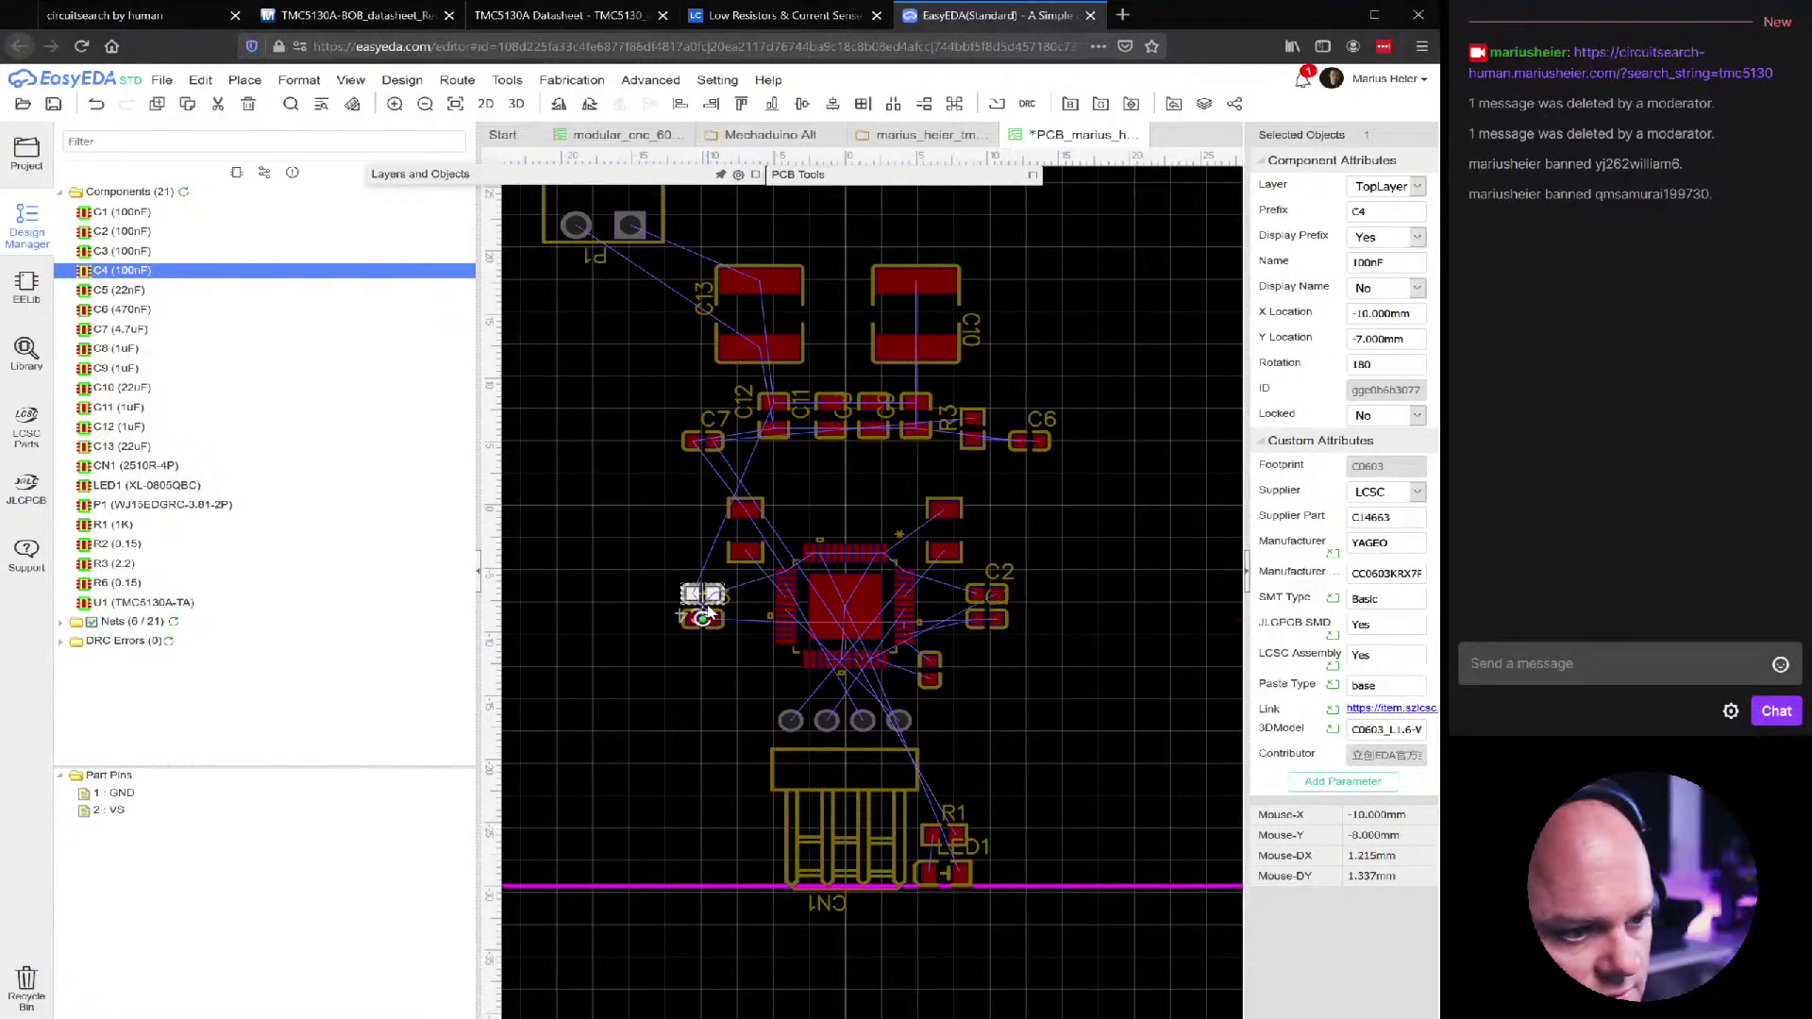
# Examine the net names on the pads of C3 and C4 and on the adjacent U1 pins
pyautogui.scroll(3, 708, 613)
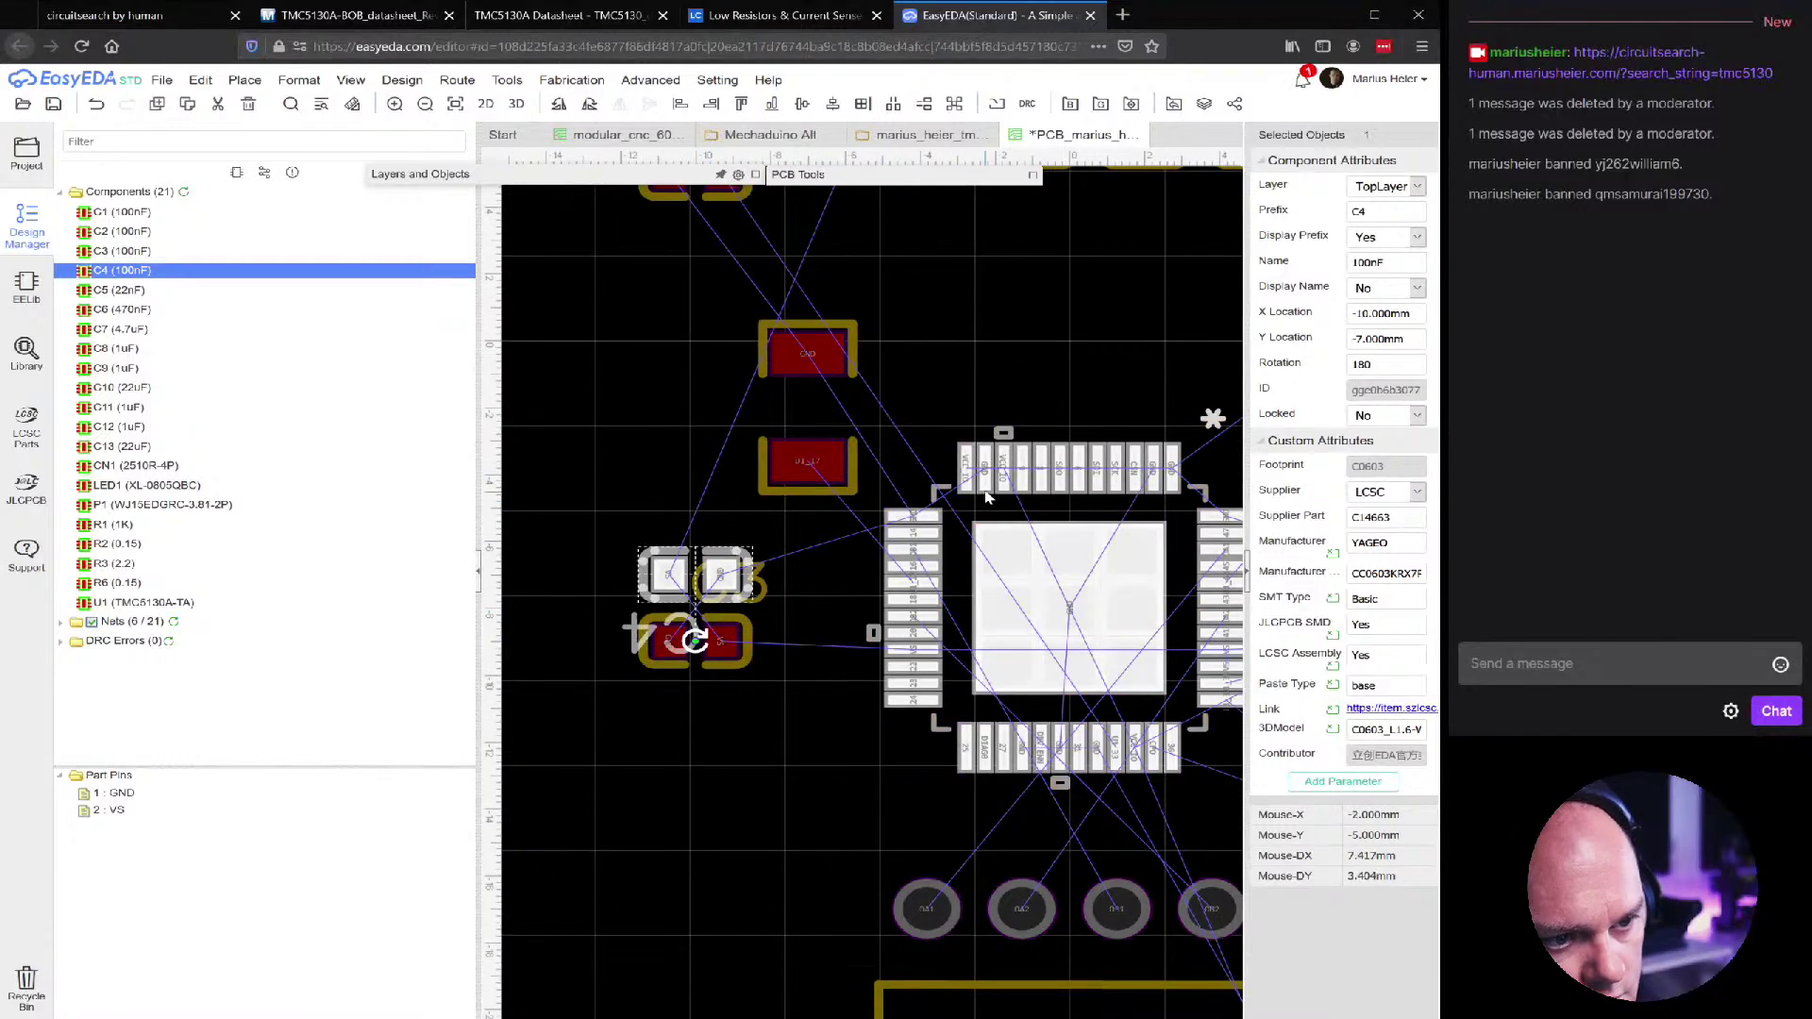
pyautogui.scroll(2, 1002, 464)
pyautogui.scroll(-2, 748, 601)
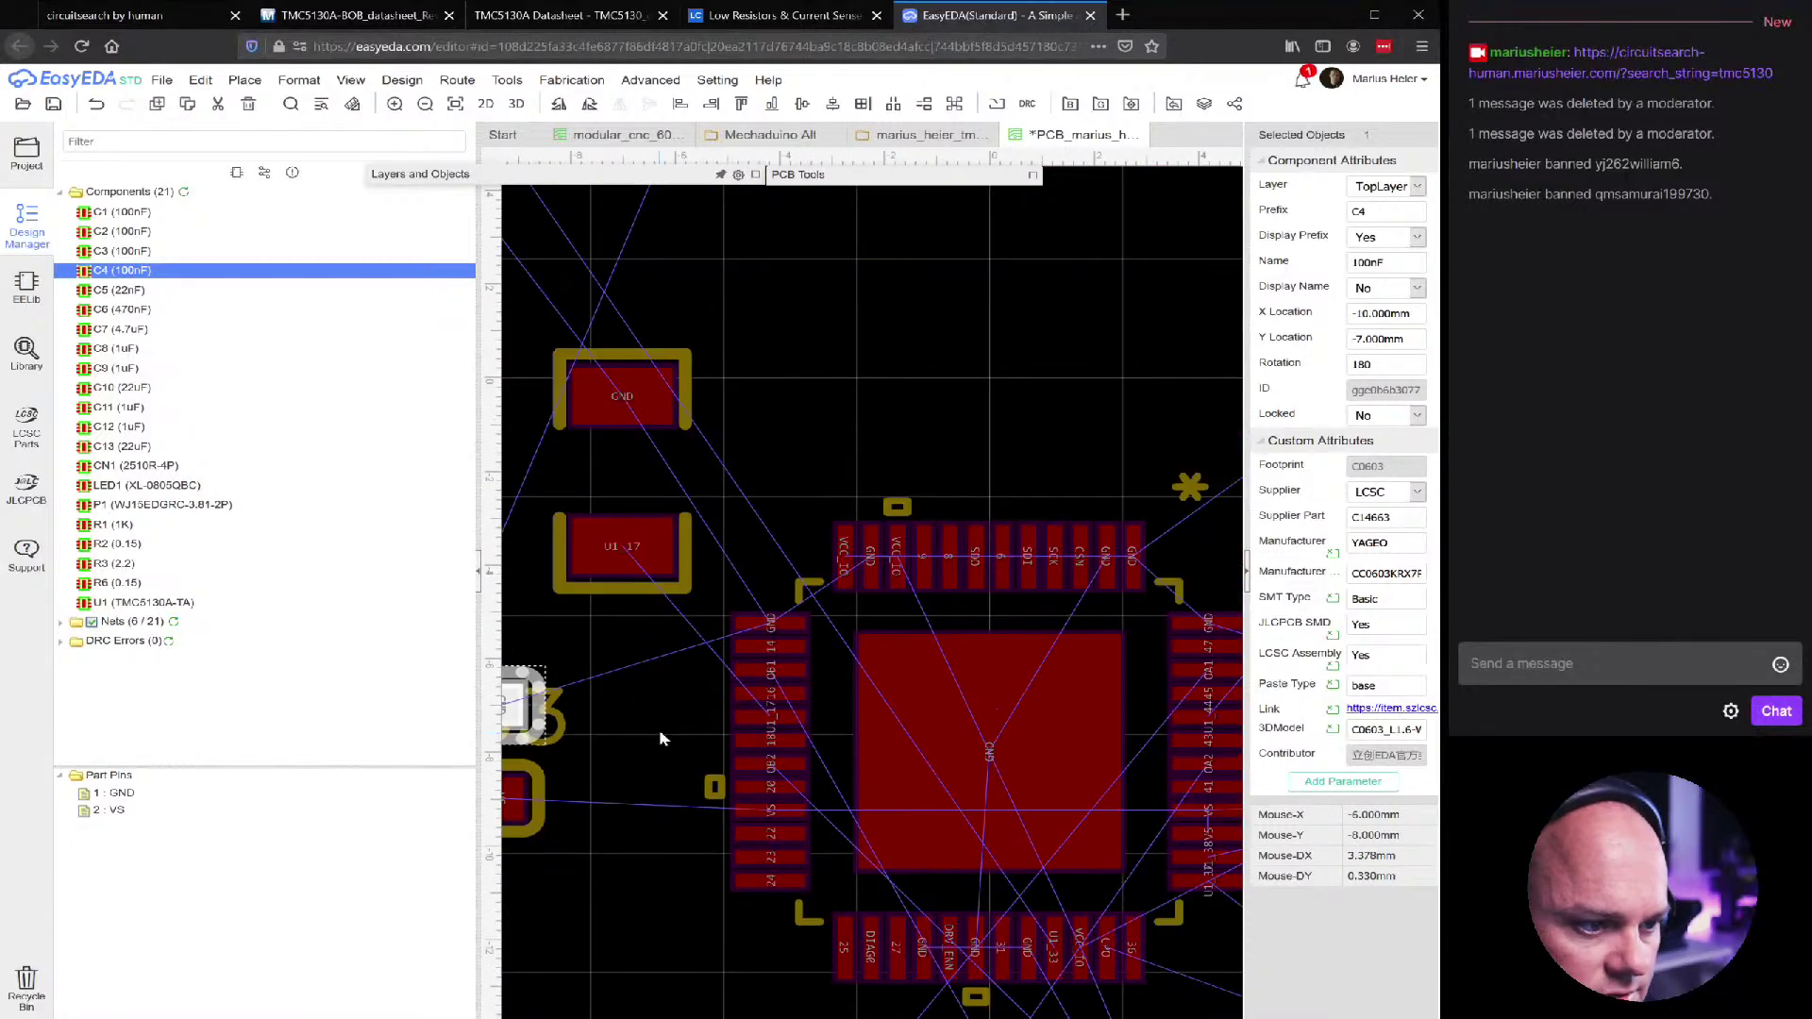
pyautogui.scroll(1, 659, 736)
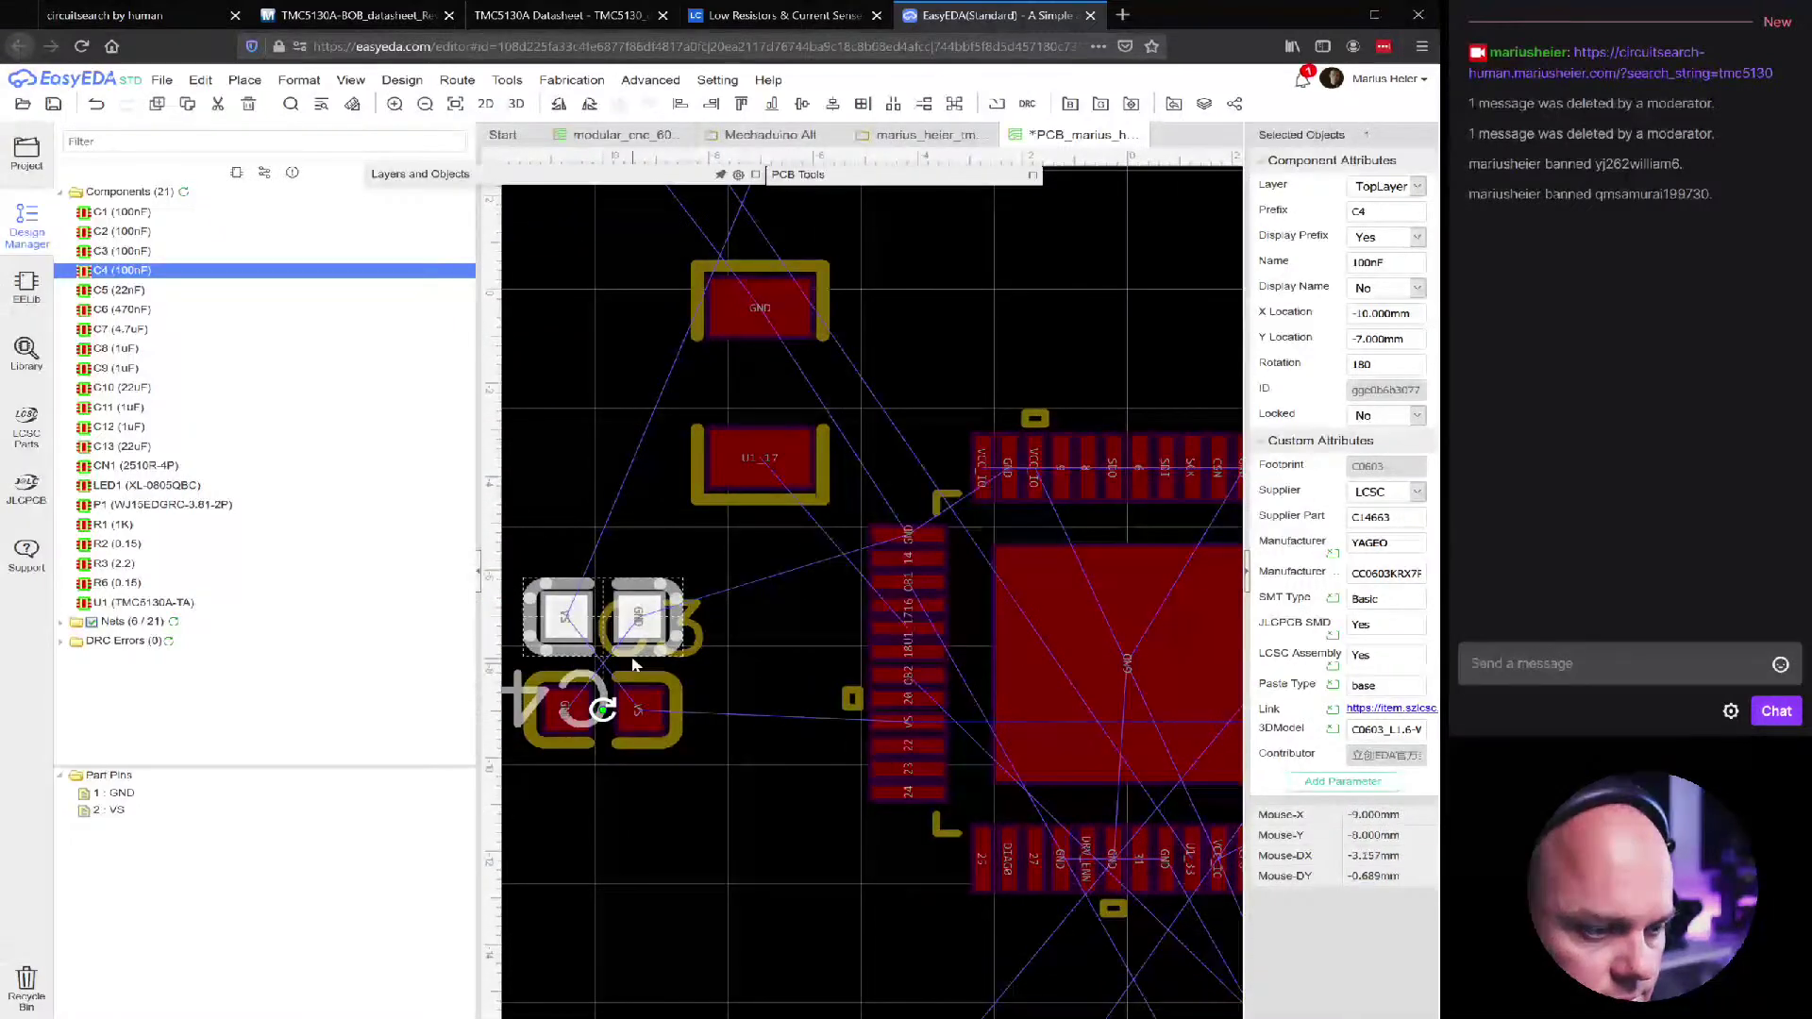
pyautogui.scroll(-3, 736, 687)
pyautogui.scroll(3, 1138, 477)
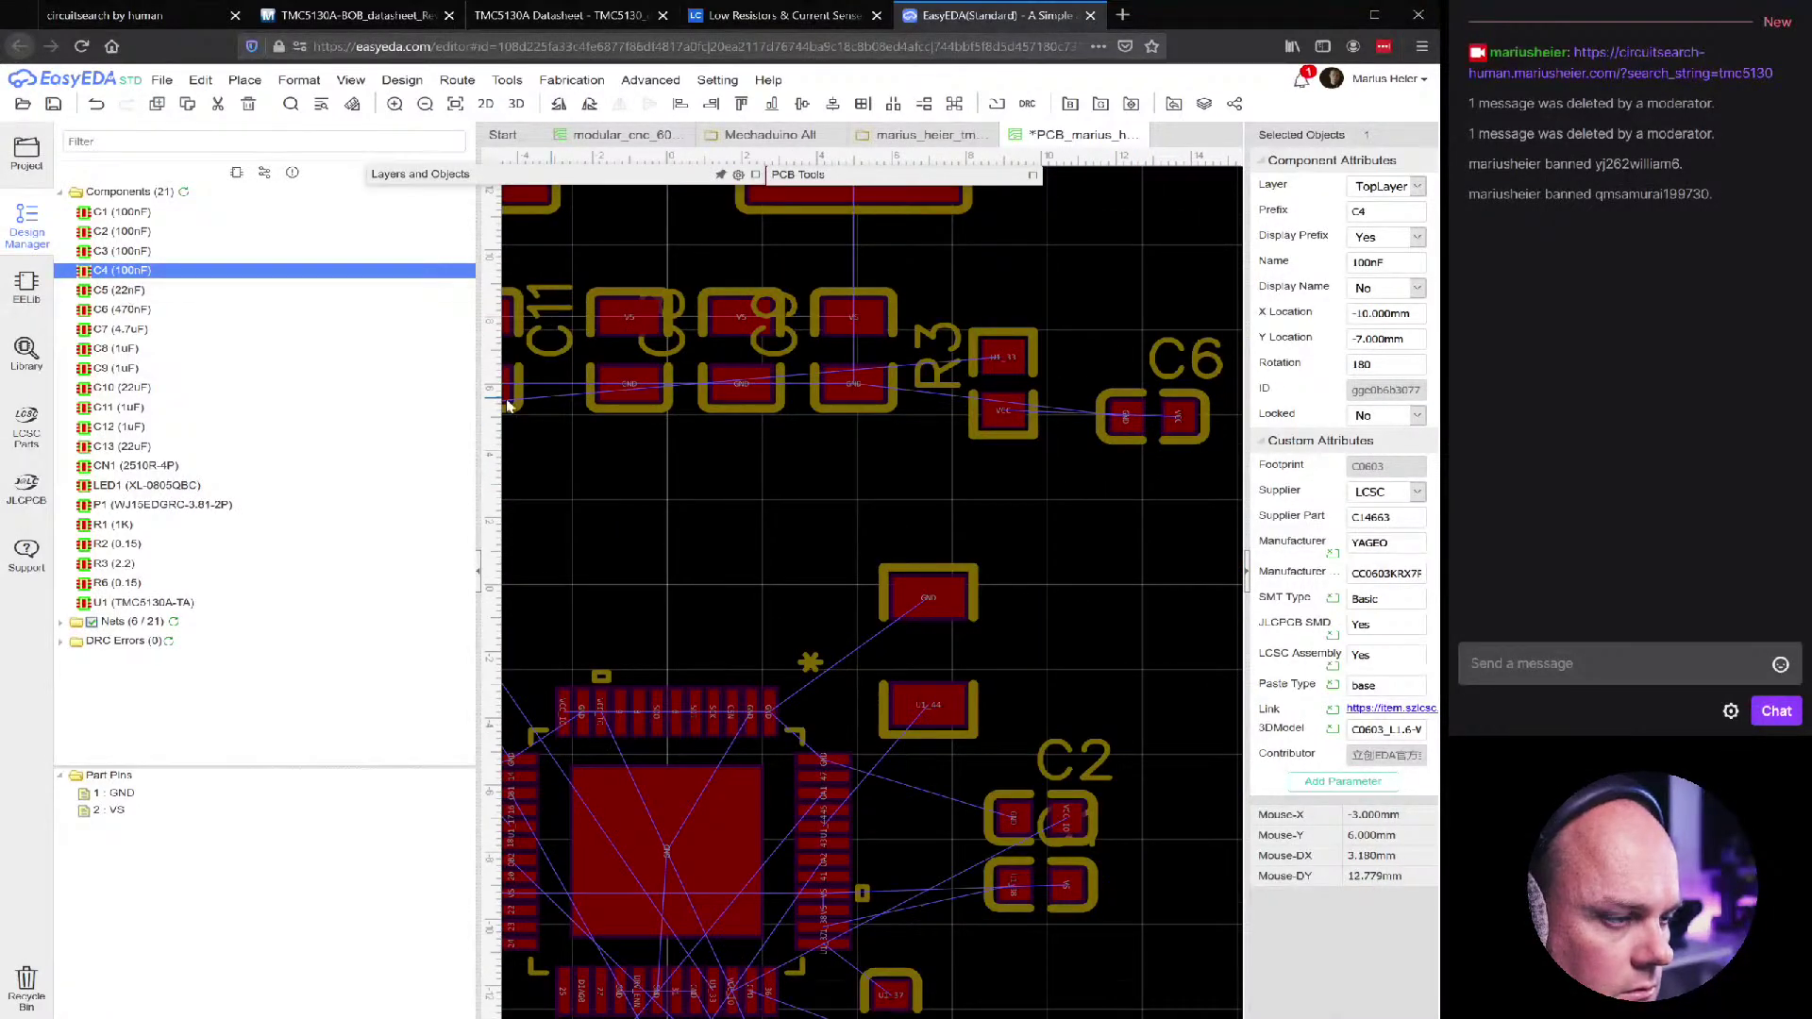
# Place R3 at X 0 mm, Y 1 mm above U1, with C6 directly beside it between the two sense resistors
pyautogui.click(118, 289)
pyautogui.scroll(-3, 923, 604)
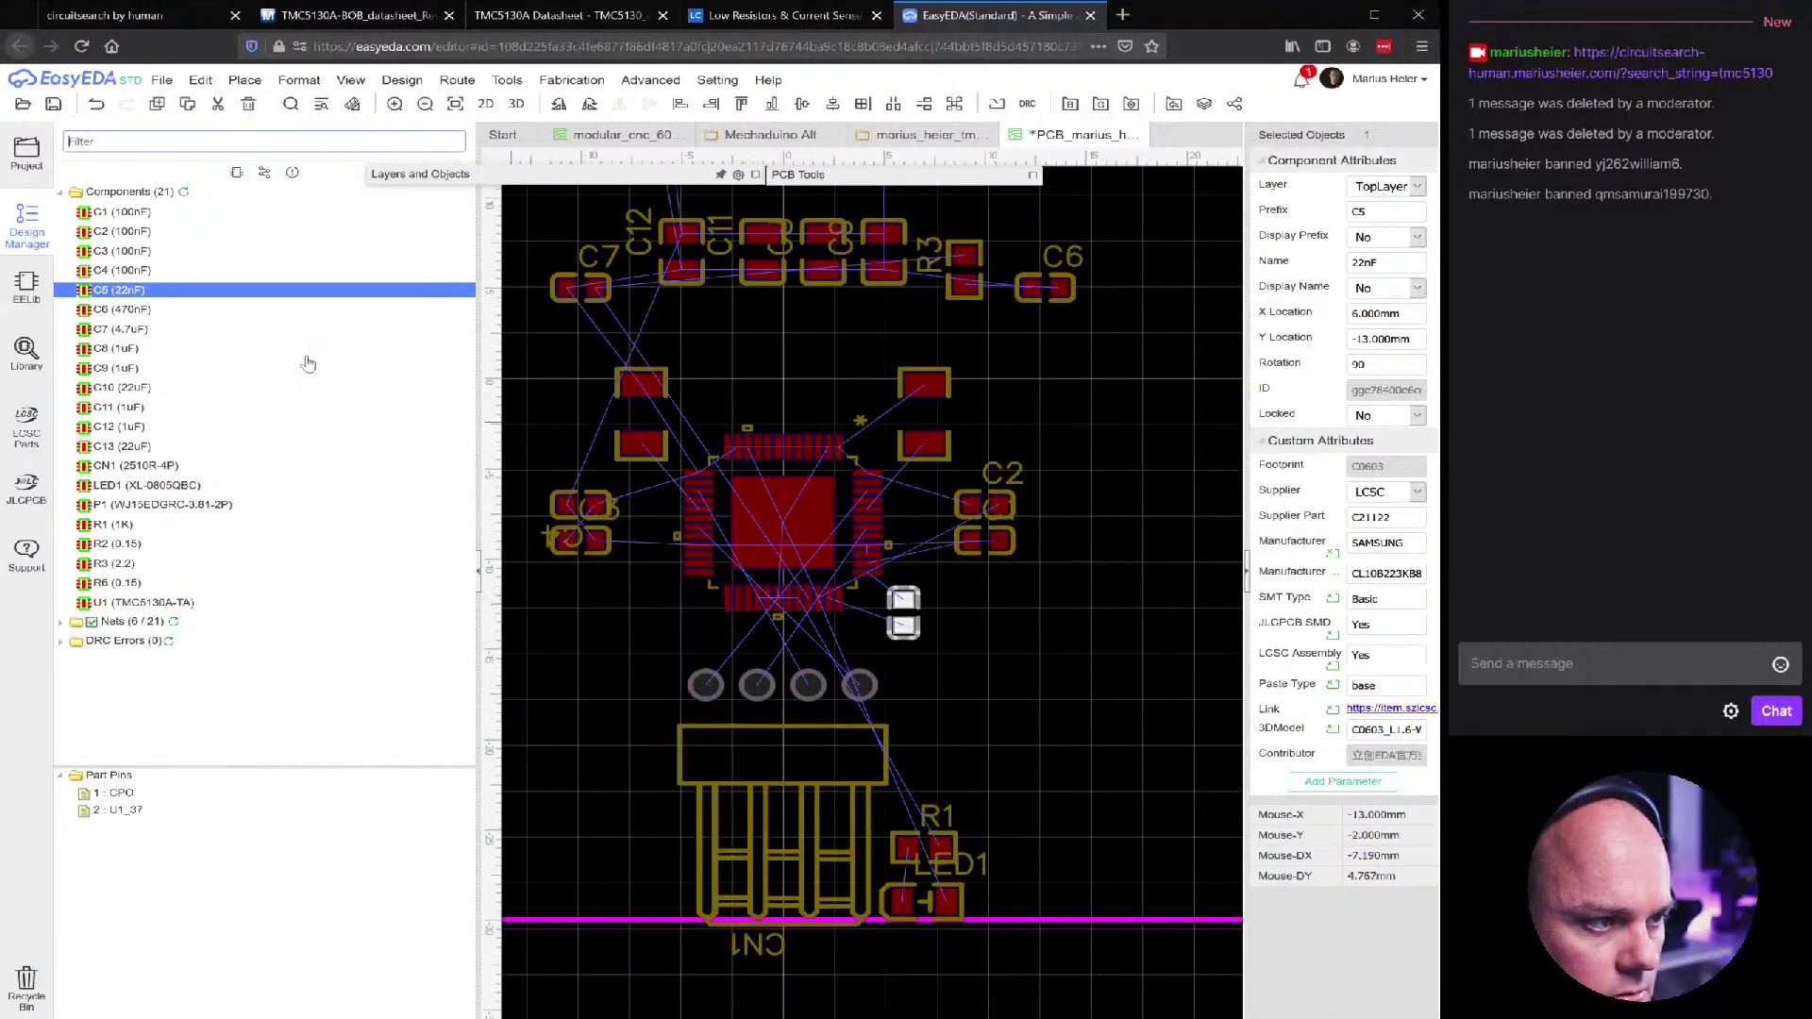
pyautogui.click(118, 310)
pyautogui.moveTo(976, 393); pyautogui.dragTo(1102, 451)
pyautogui.scroll(-3, 996, 734)
pyautogui.moveTo(1135, 518); pyautogui.dragTo(903, 513)
pyautogui.moveTo(1000, 429); pyautogui.dragTo(870, 510)
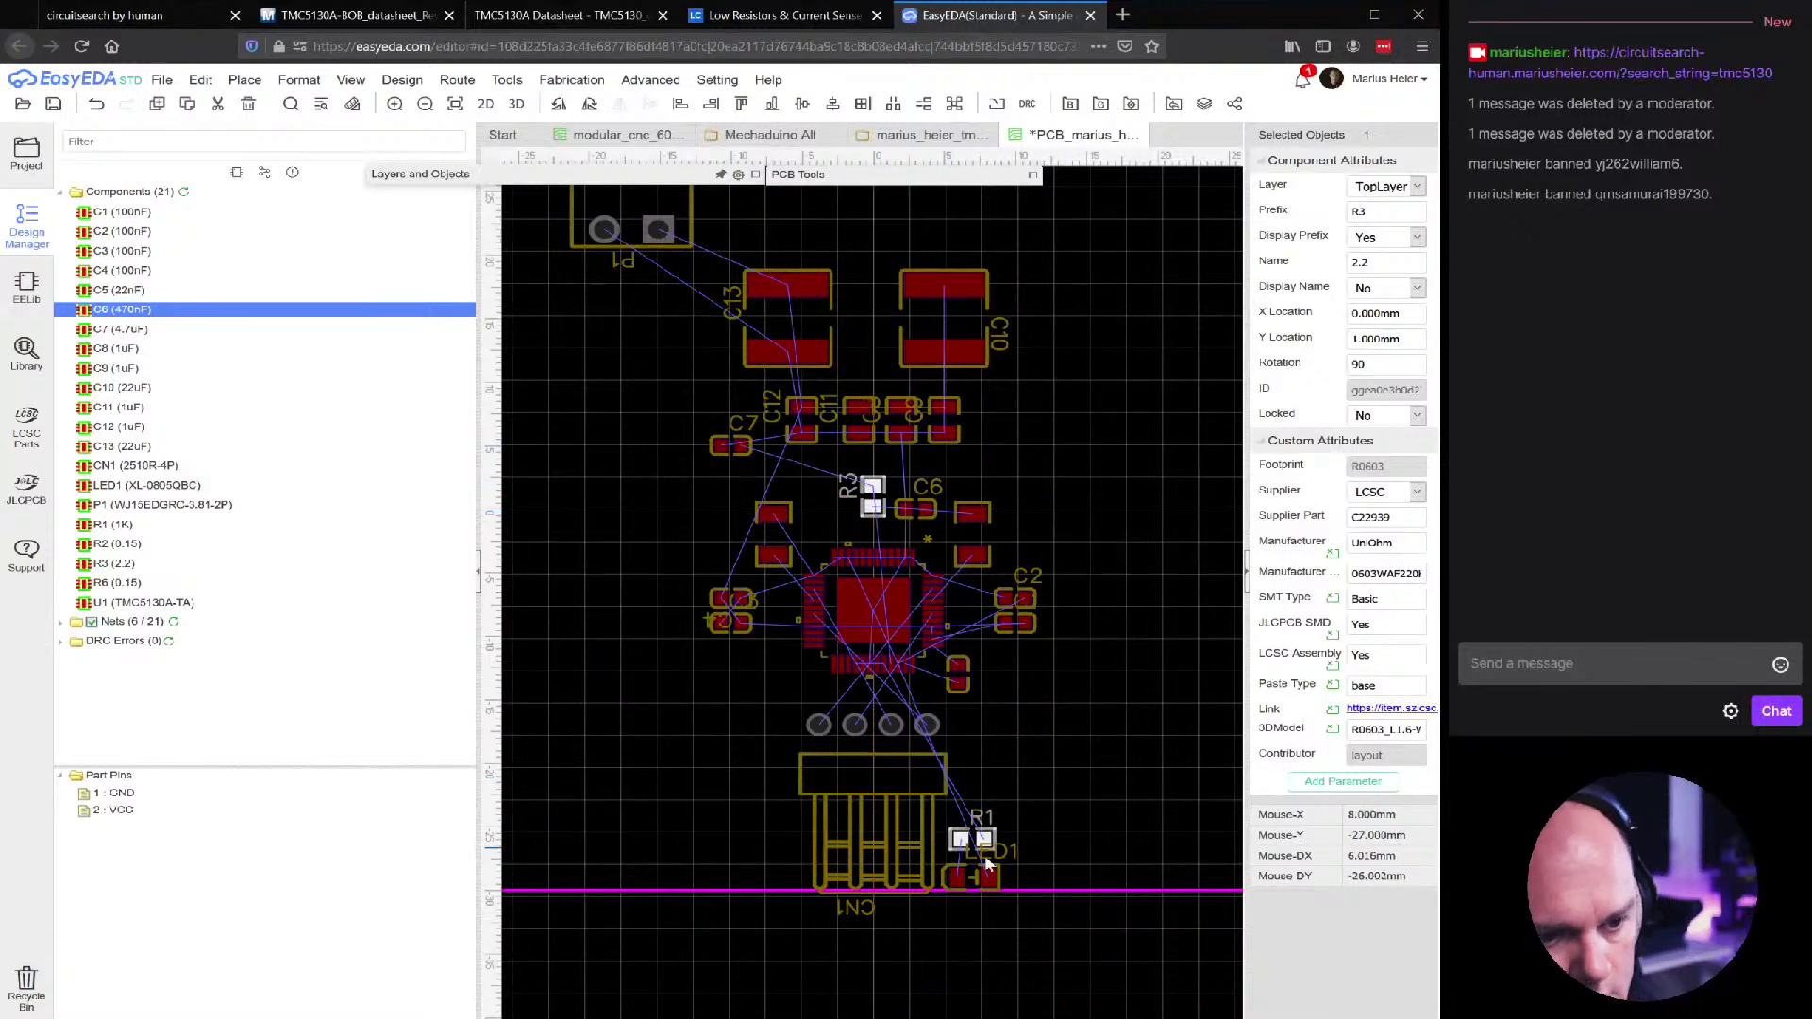
# Move R1 and LED1 together further away from connector CN1 and the board edge
pyautogui.moveTo(999, 852); pyautogui.dragTo(1047, 802)
pyautogui.moveTo(993, 881); pyautogui.dragTo(1042, 840)
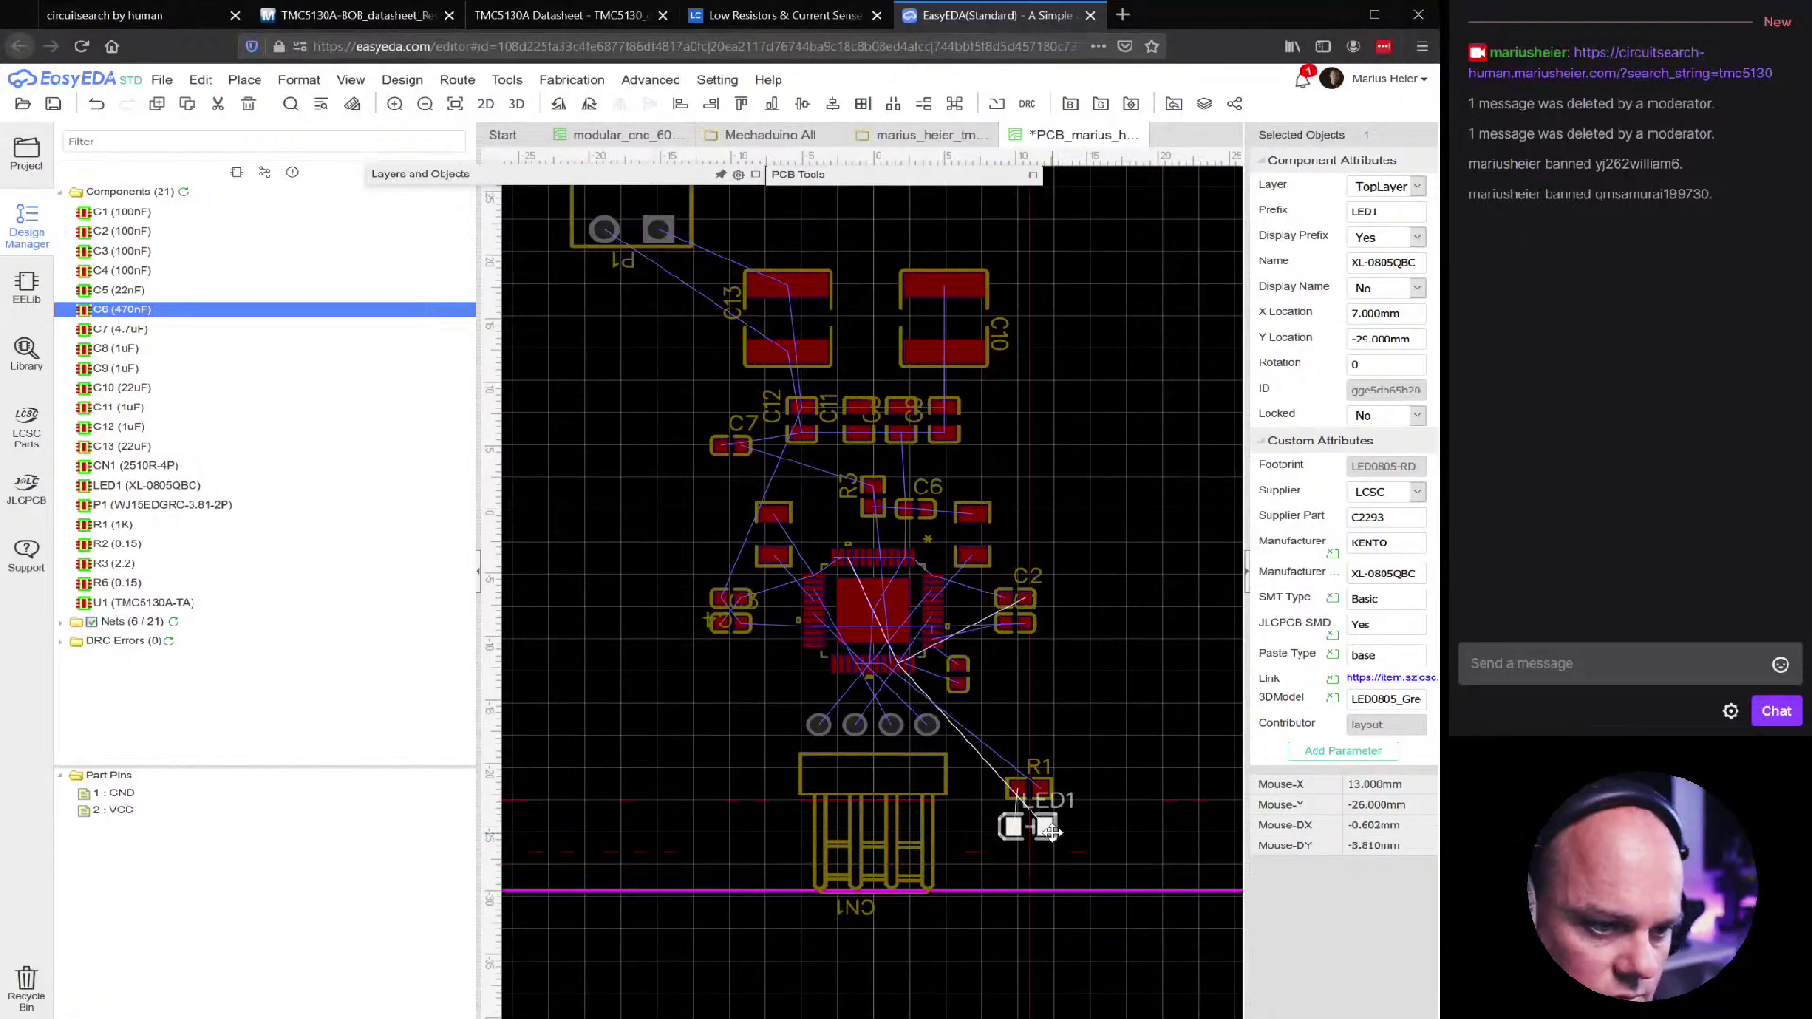
# Delete the C4 and C3 designator texts from the silkscreen
pyautogui.scroll(3, 744, 521)
pyautogui.scroll(1, 741, 519)
pyautogui.click(696, 590)
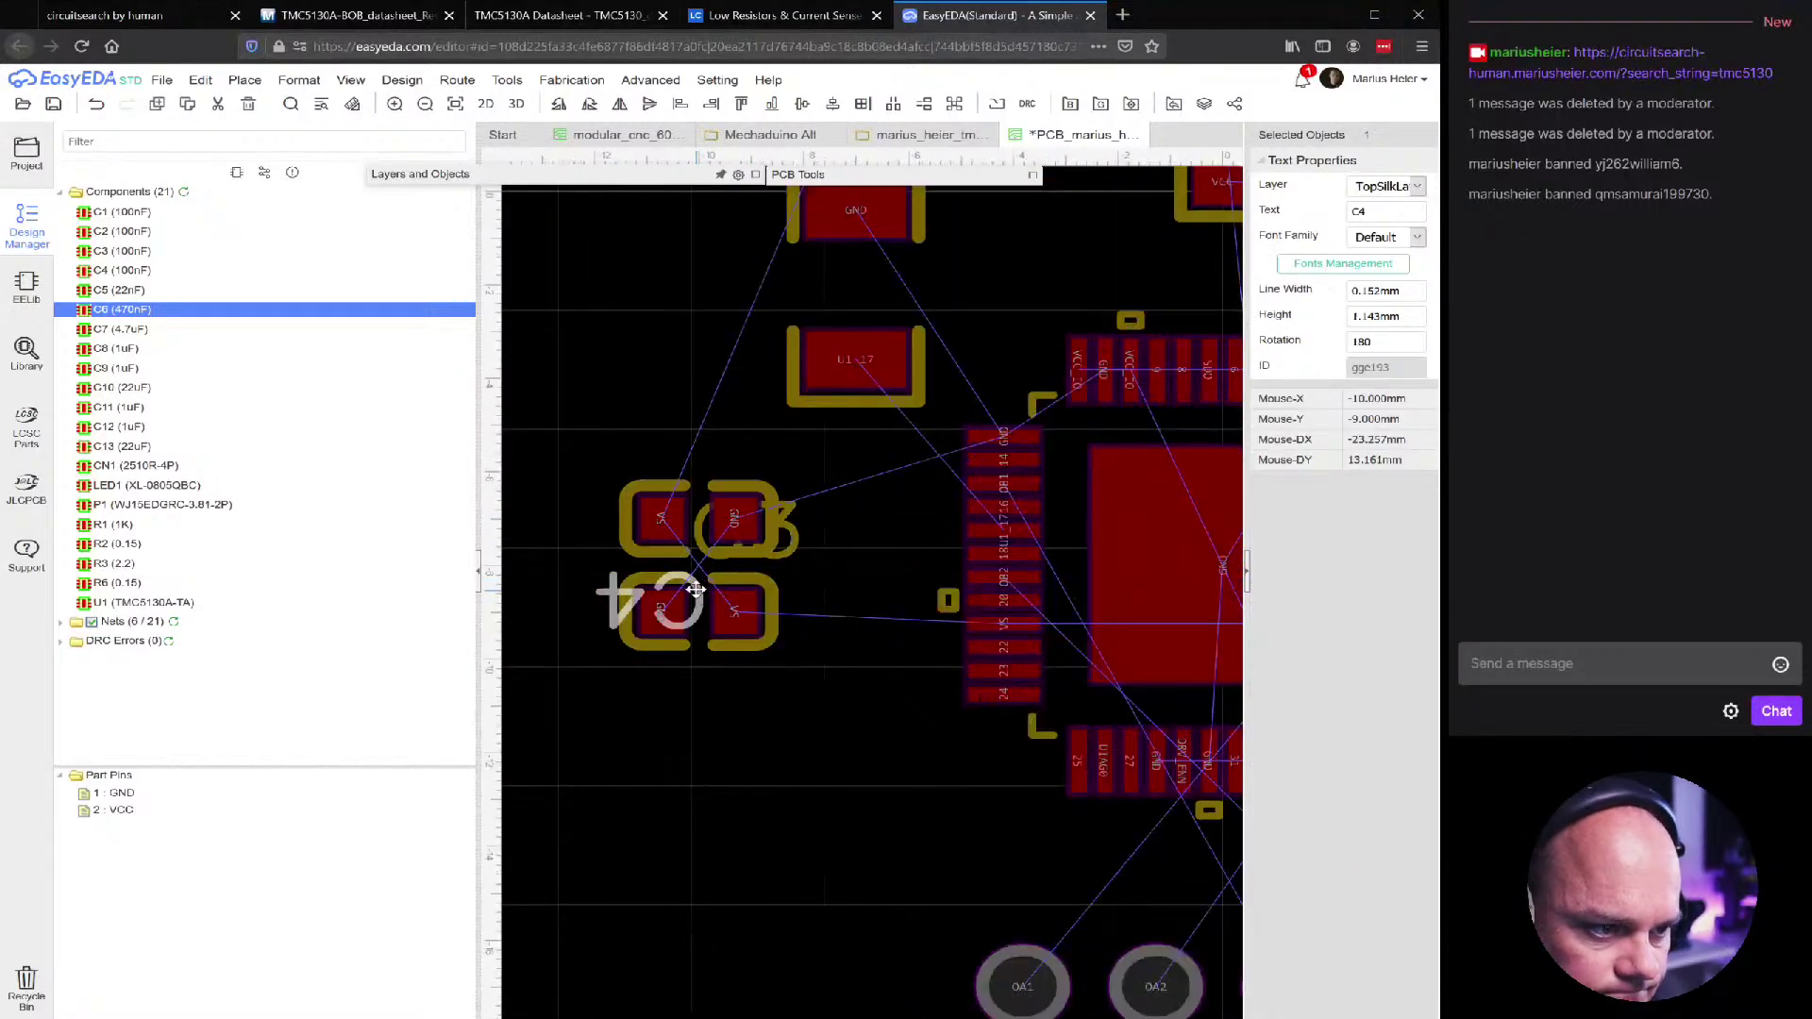
pyautogui.click(790, 552)
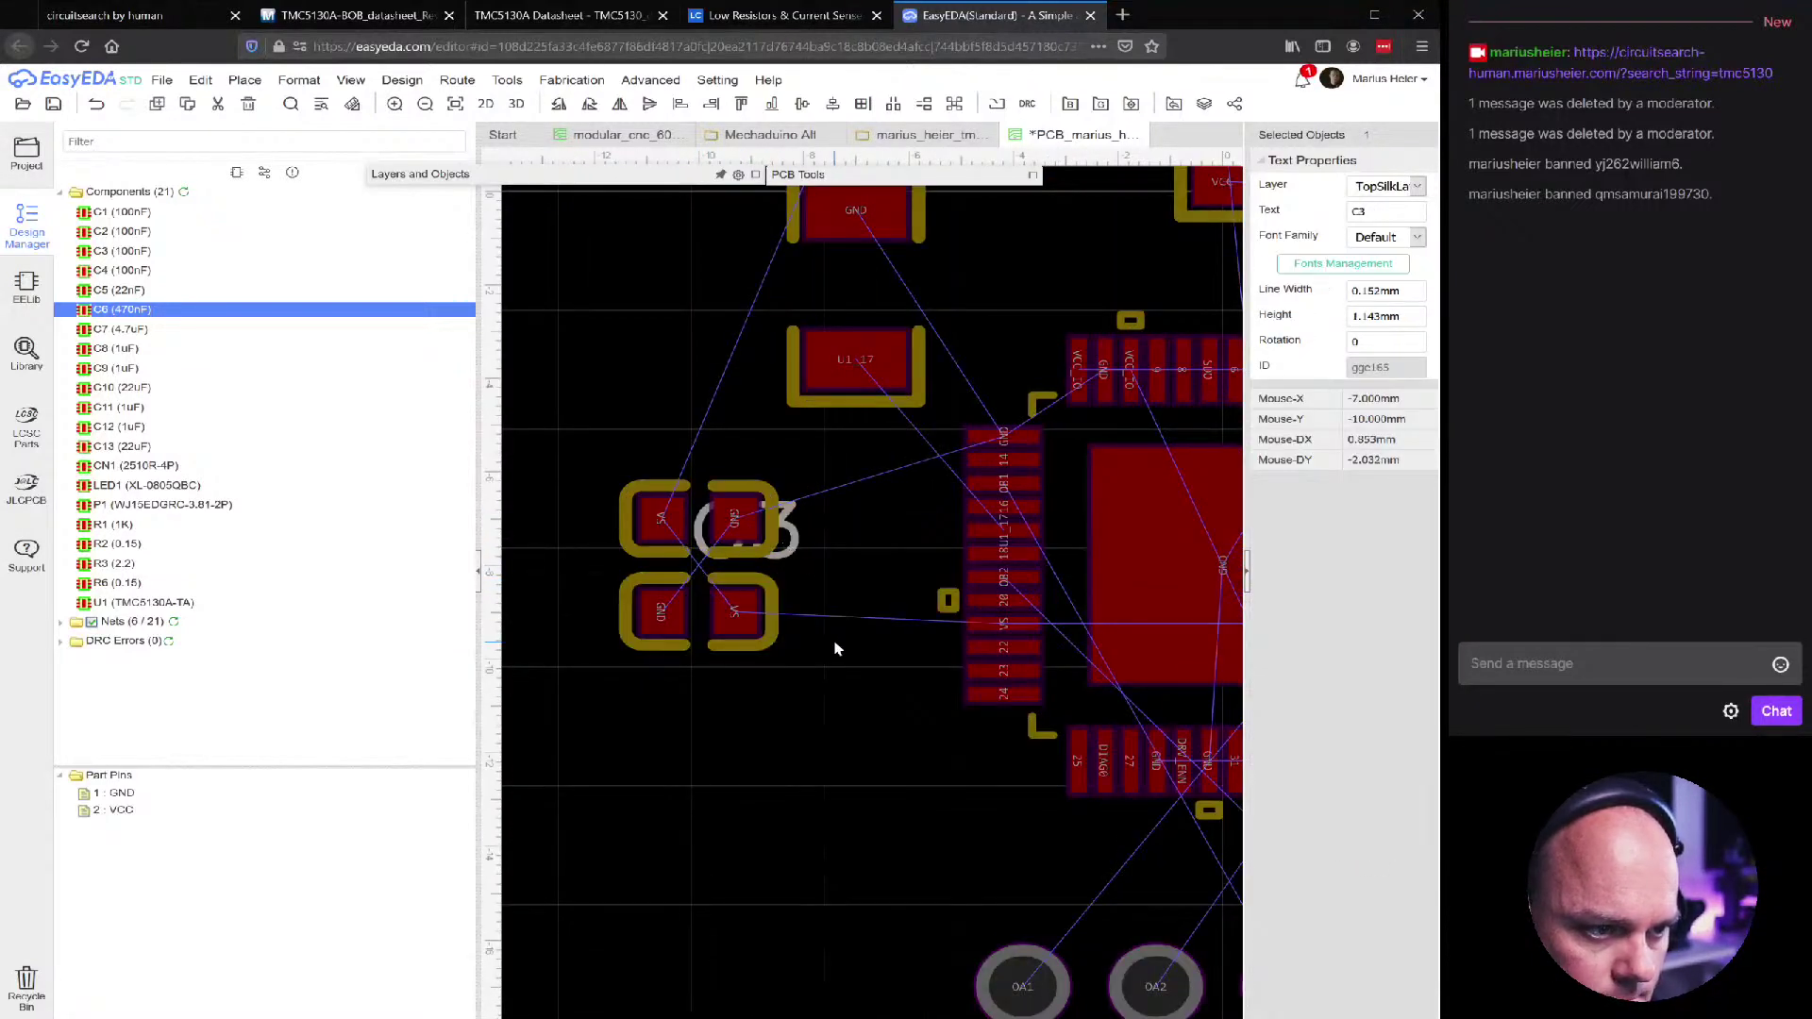
# Move C3 close to U1's VS pin between pins 20 and 22 and rotate it to 90°
pyautogui.click(750, 648)
pyautogui.moveTo(750, 647); pyautogui.dragTo(857, 653)
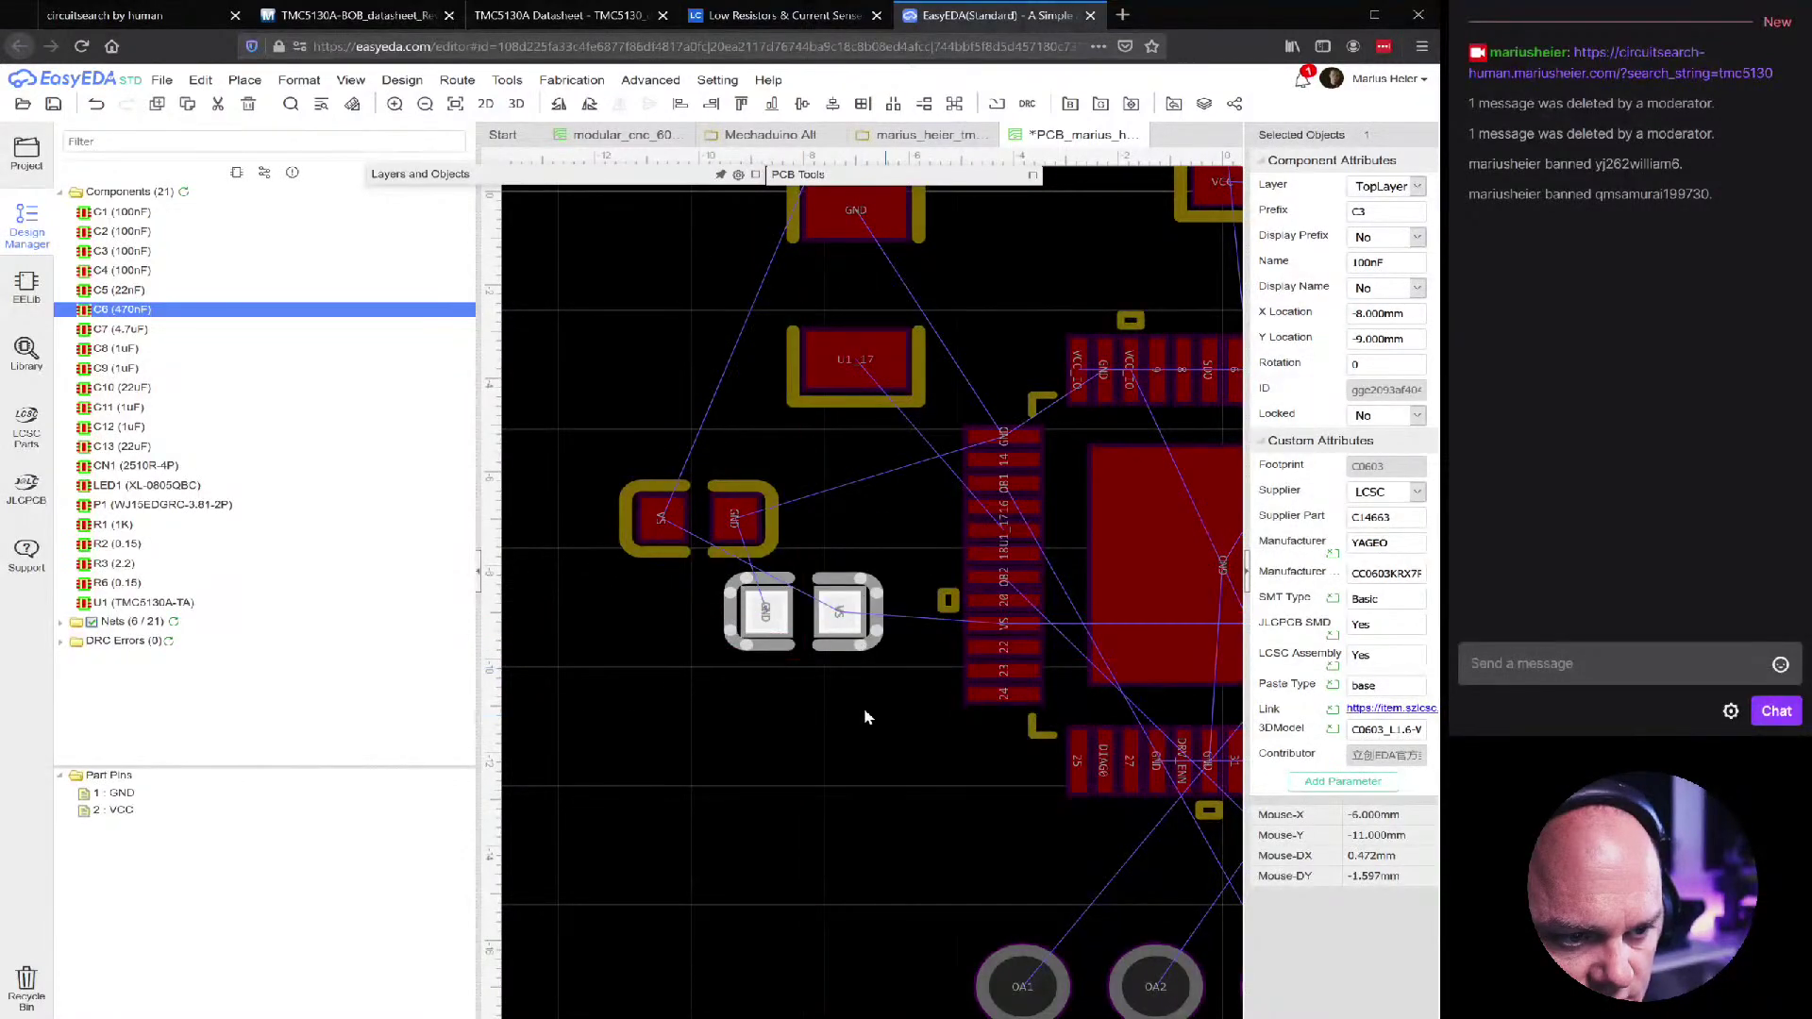
pyautogui.scroll(2, 887, 623)
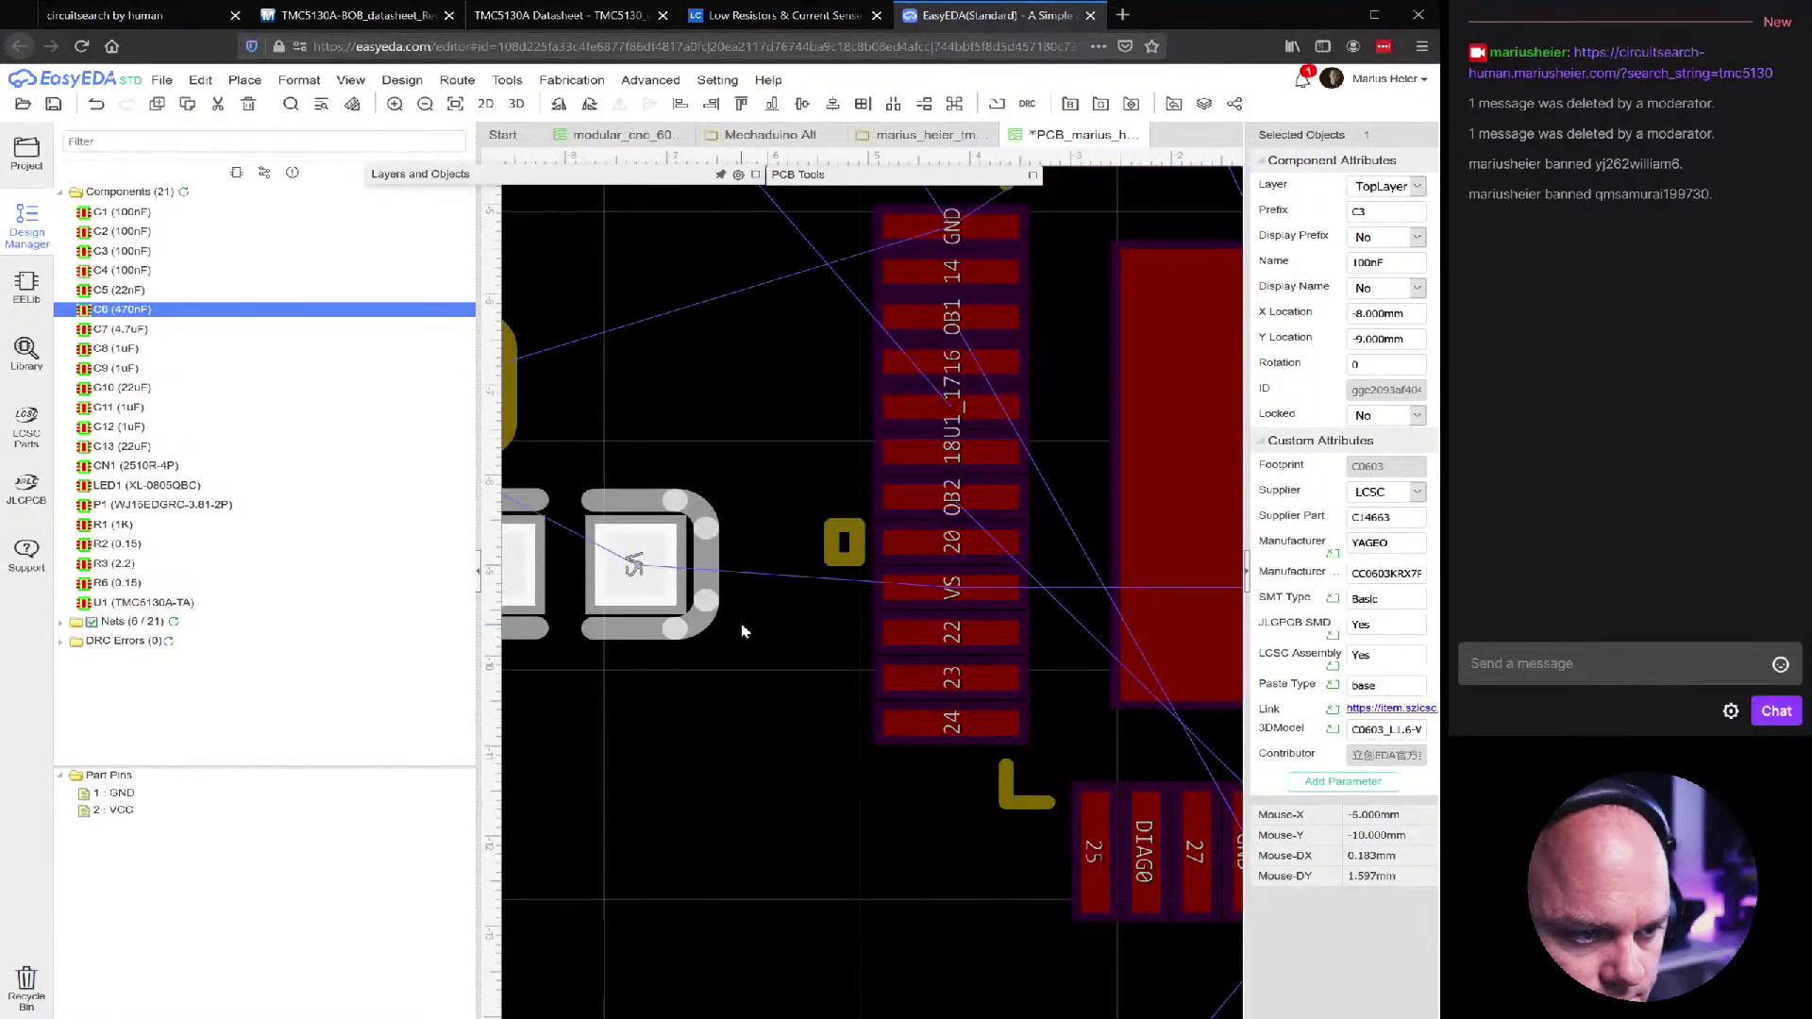
pyautogui.scroll(-1, 741, 633)
pyautogui.moveTo(652, 641); pyautogui.dragTo(888, 693)
pyautogui.press('space')
# Set the snap size to 0.5 mm and nudge C3 slightly away from U1
pyautogui.scroll(-2, 773, 752)
pyautogui.scroll(1, 727, 720)
pyautogui.click(599, 687)
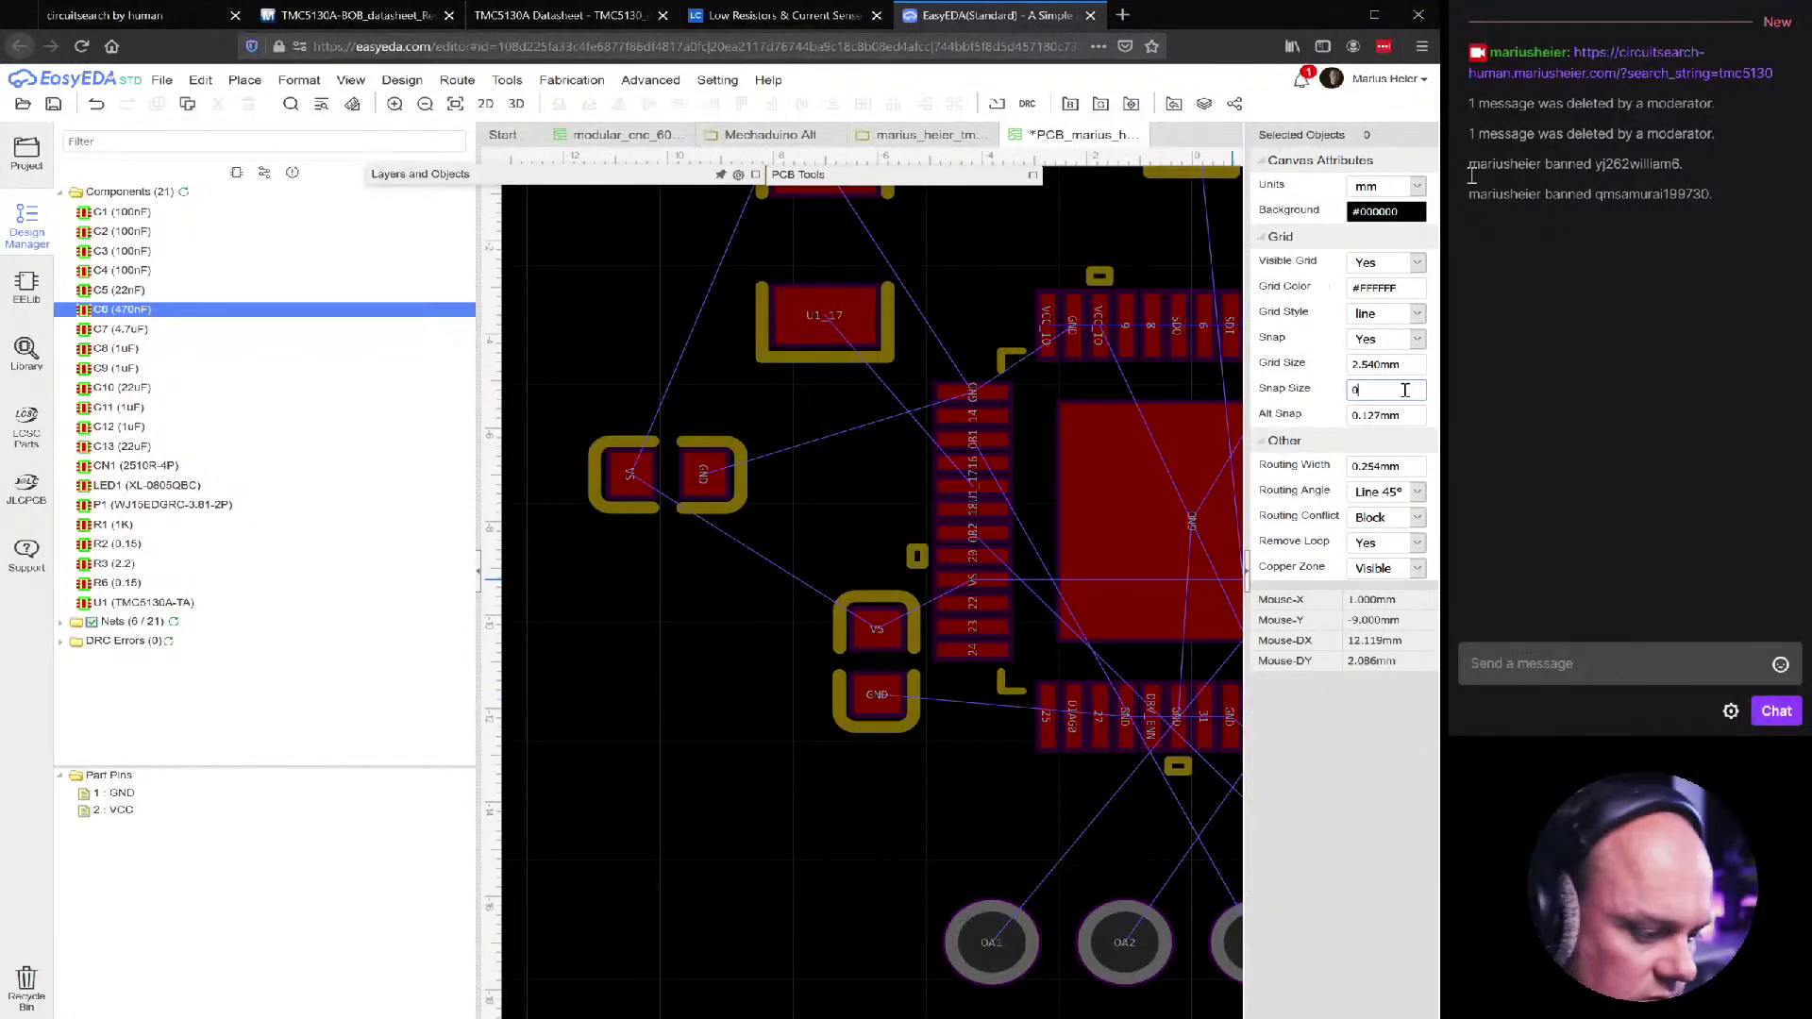
pyautogui.moveTo(853, 703); pyautogui.dragTo(827, 703)
# Rotate C4 to 90° and place it alongside C3 at X -8.5 mm, Y -11 mm
pyautogui.moveTo(654, 500); pyautogui.dragTo(787, 686)
pyautogui.press('space')
pyautogui.press('space')
pyautogui.press('space')
pyautogui.scroll(-2, 776, 794)
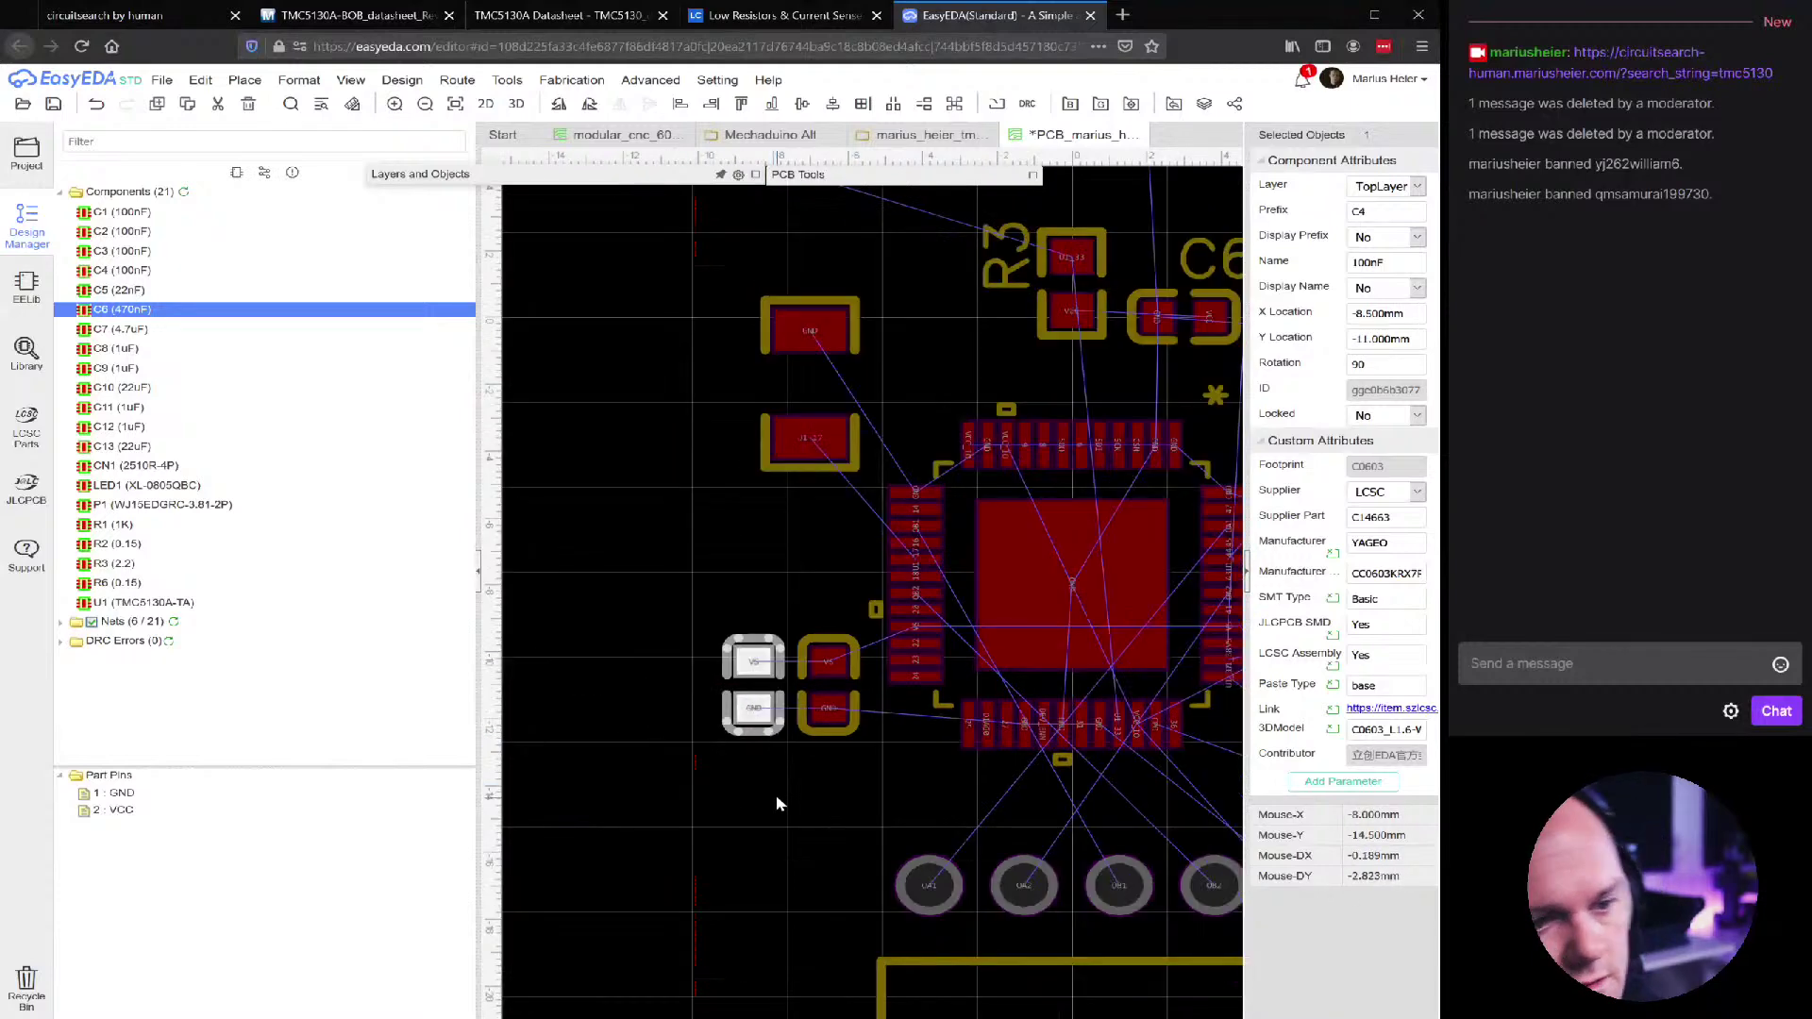
pyautogui.click(778, 801)
# Shift C5 to X 6 mm, Y -13.5 mm near U1's corner
pyautogui.scroll(-3, 717, 727)
pyautogui.moveTo(672, 661); pyautogui.dragTo(611, 544, button='right')
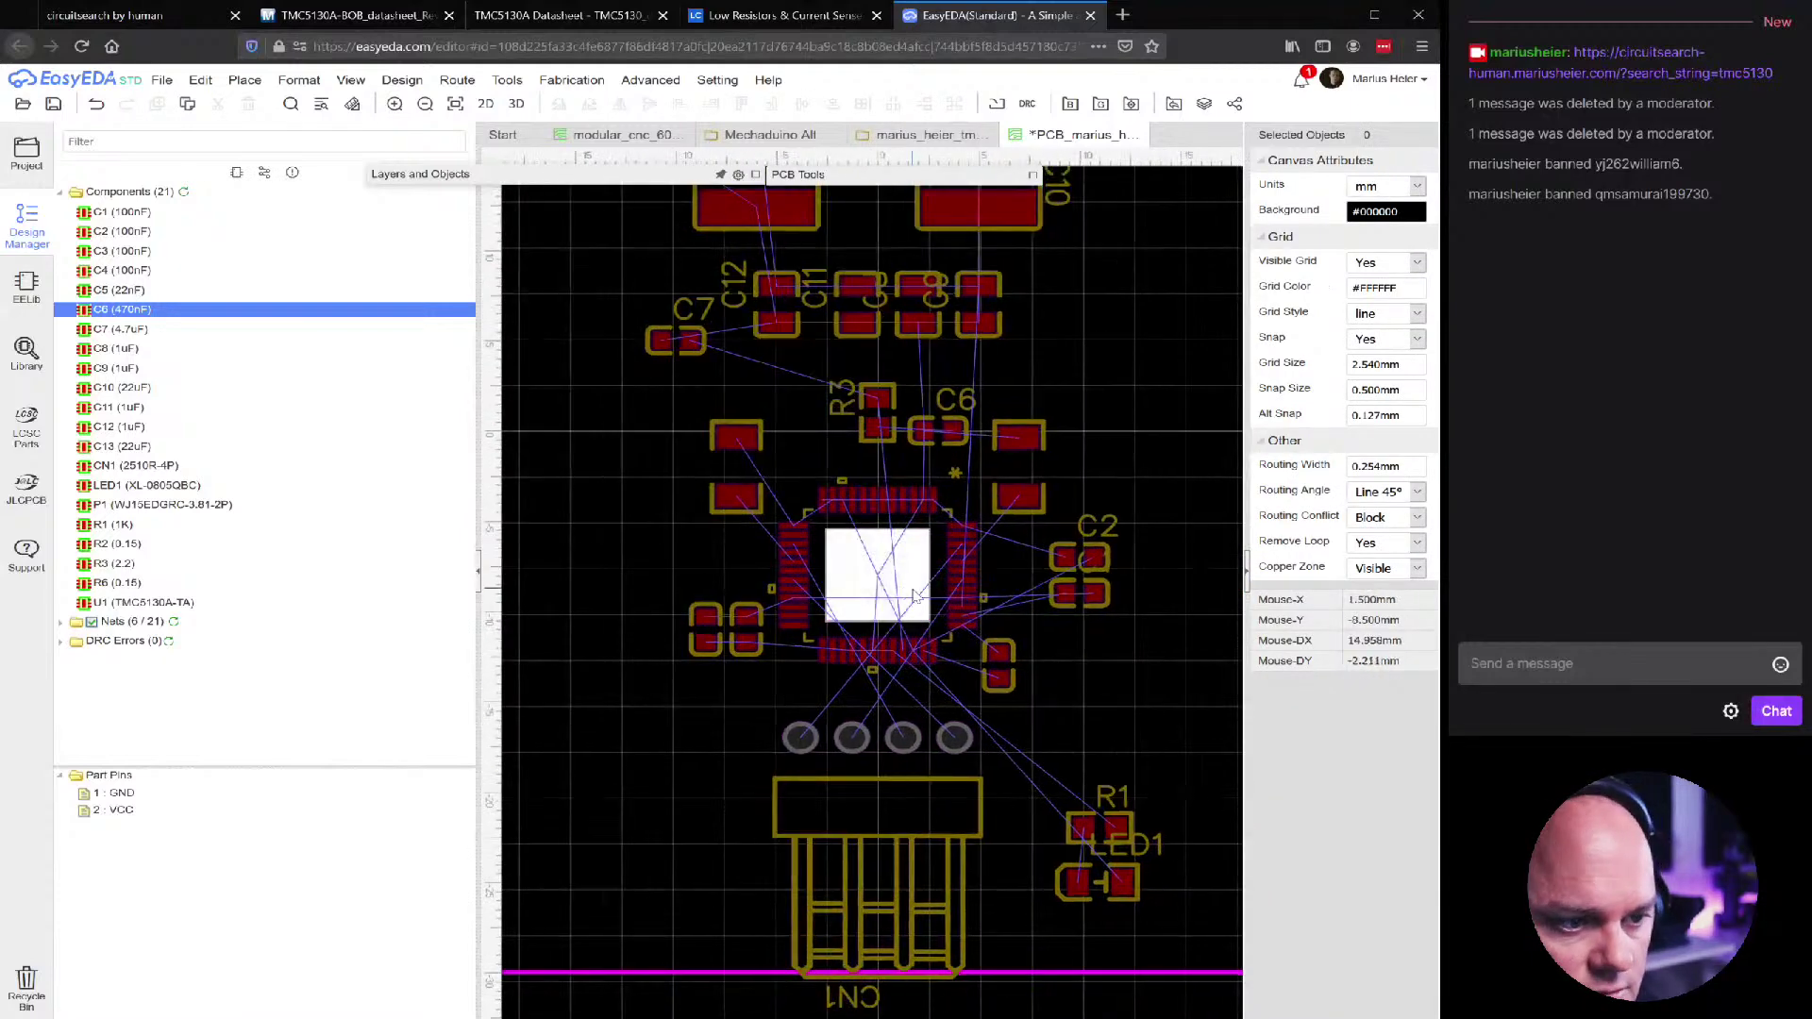
pyautogui.scroll(2, 1027, 650)
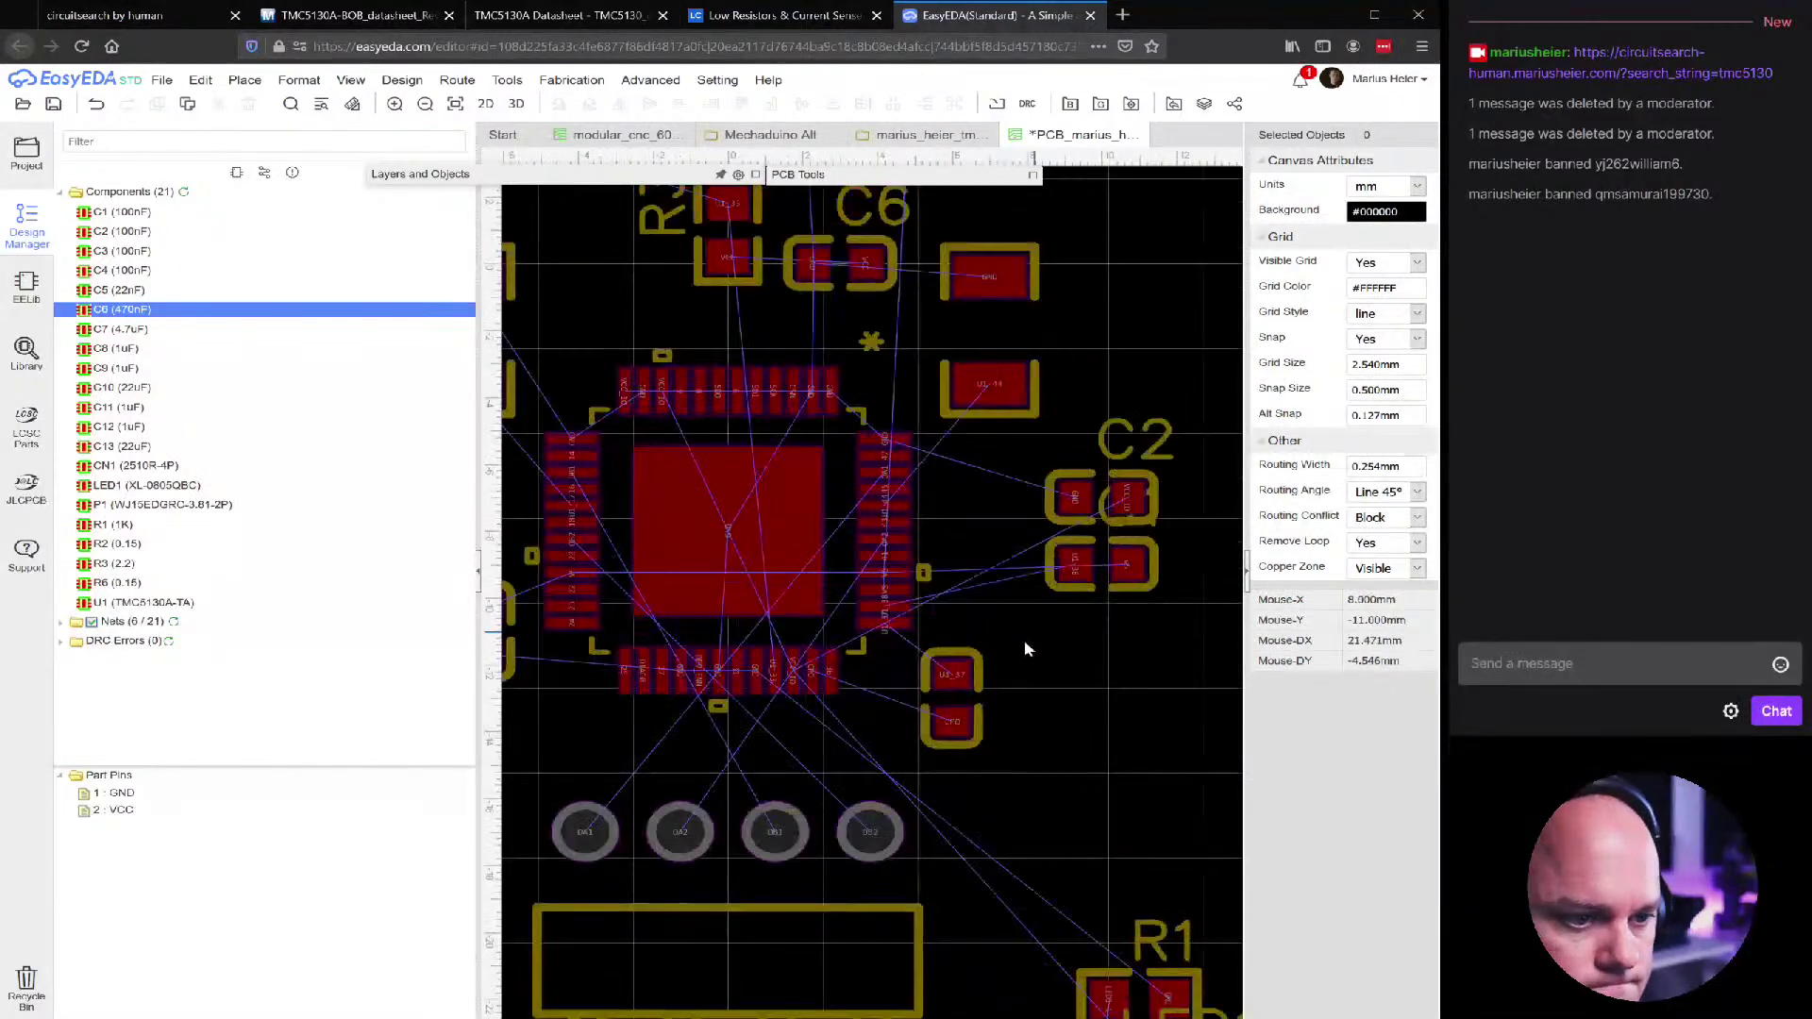
pyautogui.click(974, 731)
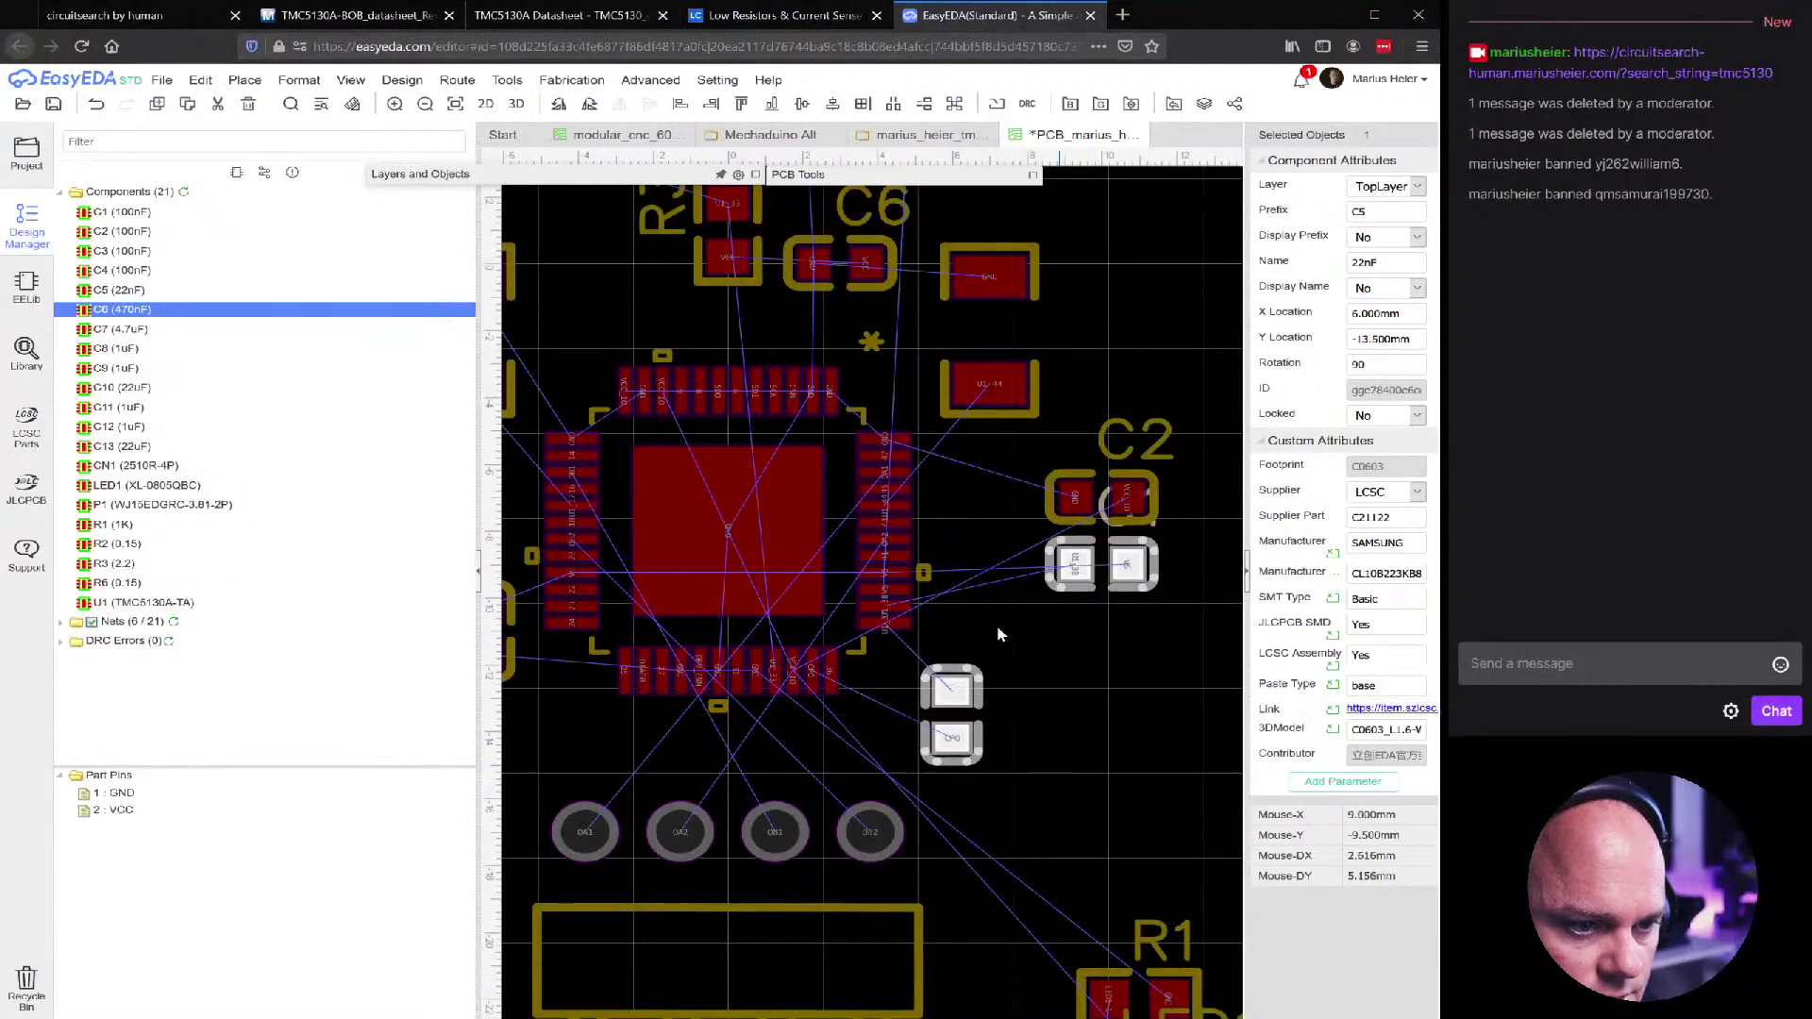
# Check which nets U1's pads 38 and 39 near C5 belong to
pyautogui.scroll(3, 921, 648)
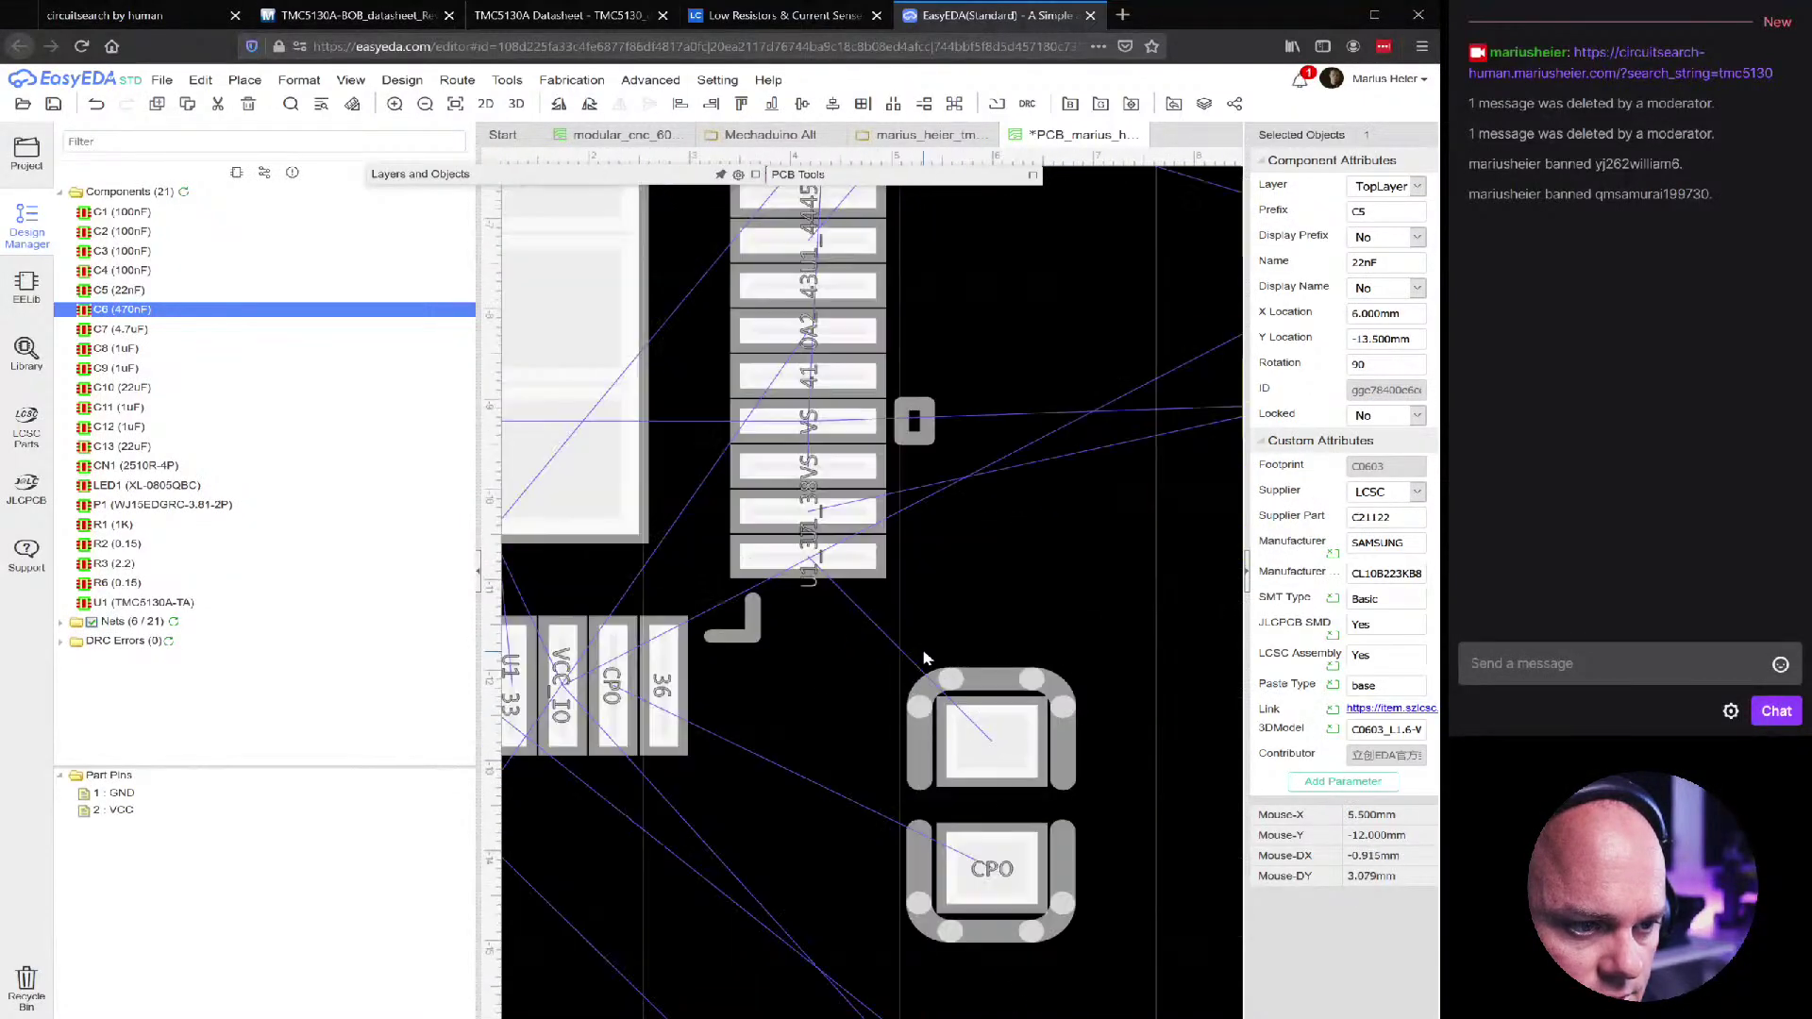
pyautogui.click(856, 512)
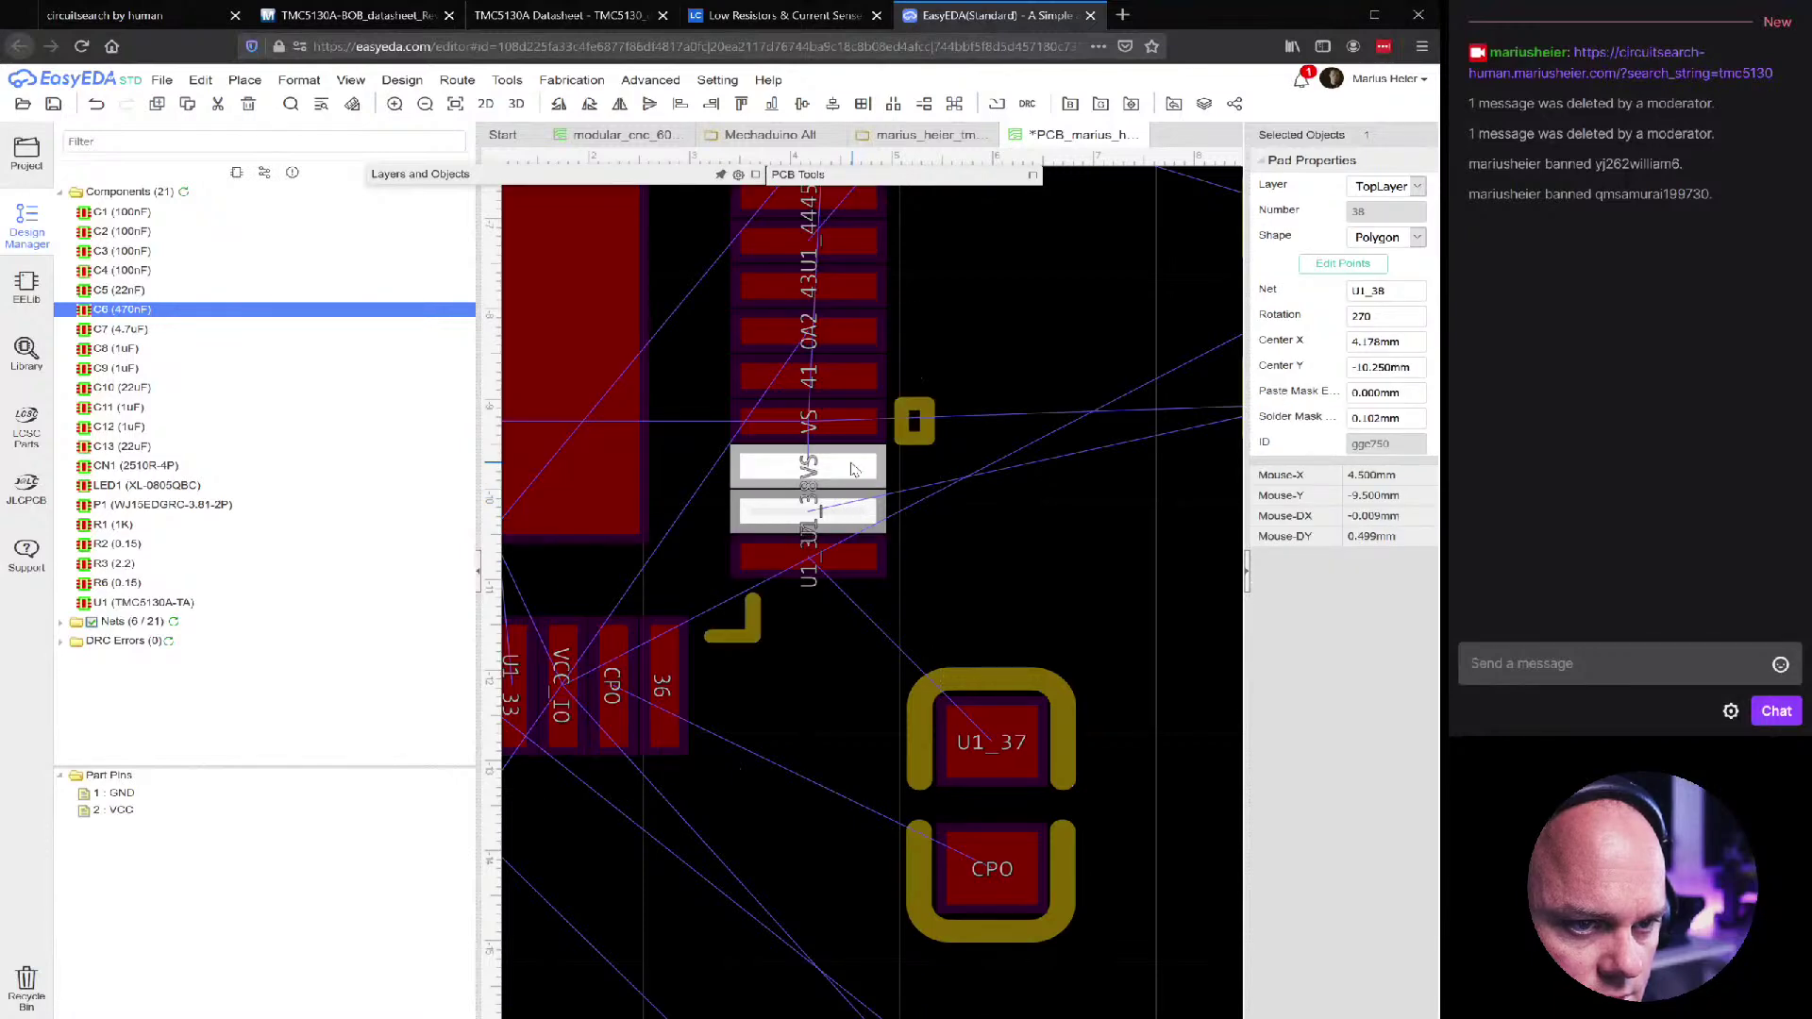
pyautogui.click(854, 469)
pyautogui.scroll(-1, 973, 509)
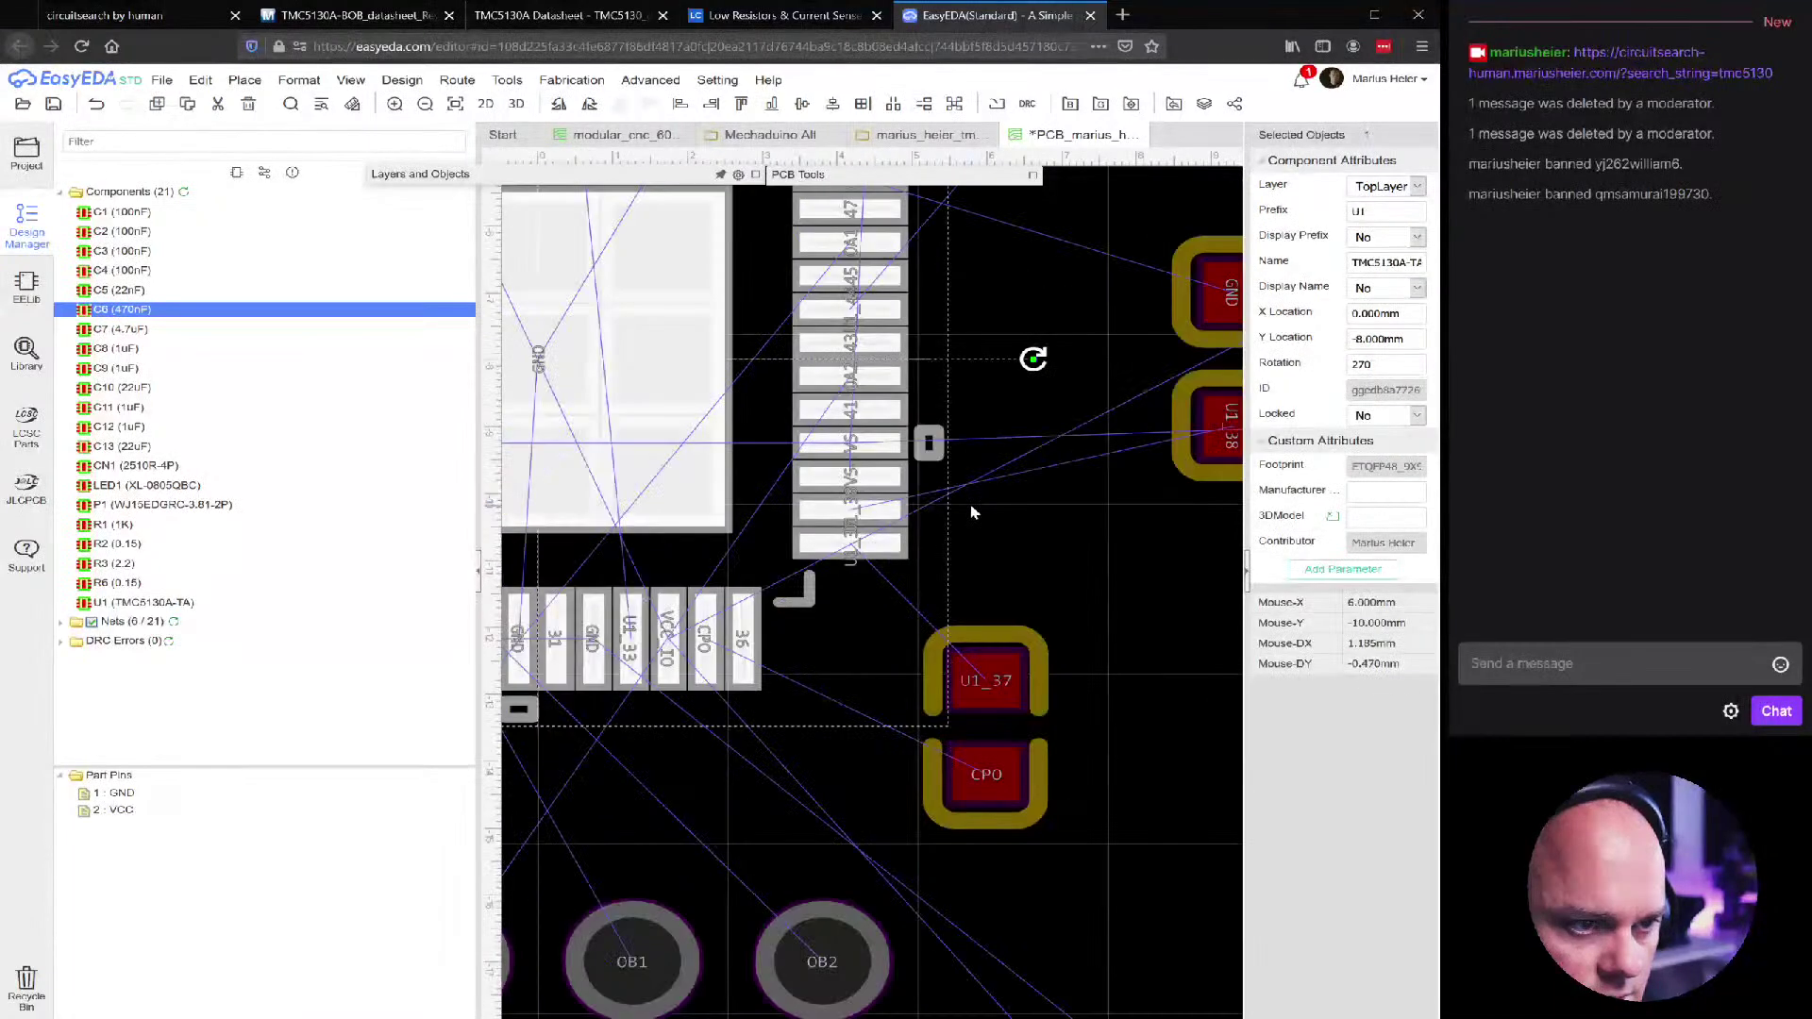
pyautogui.click(873, 488)
pyautogui.scroll(-2, 1132, 558)
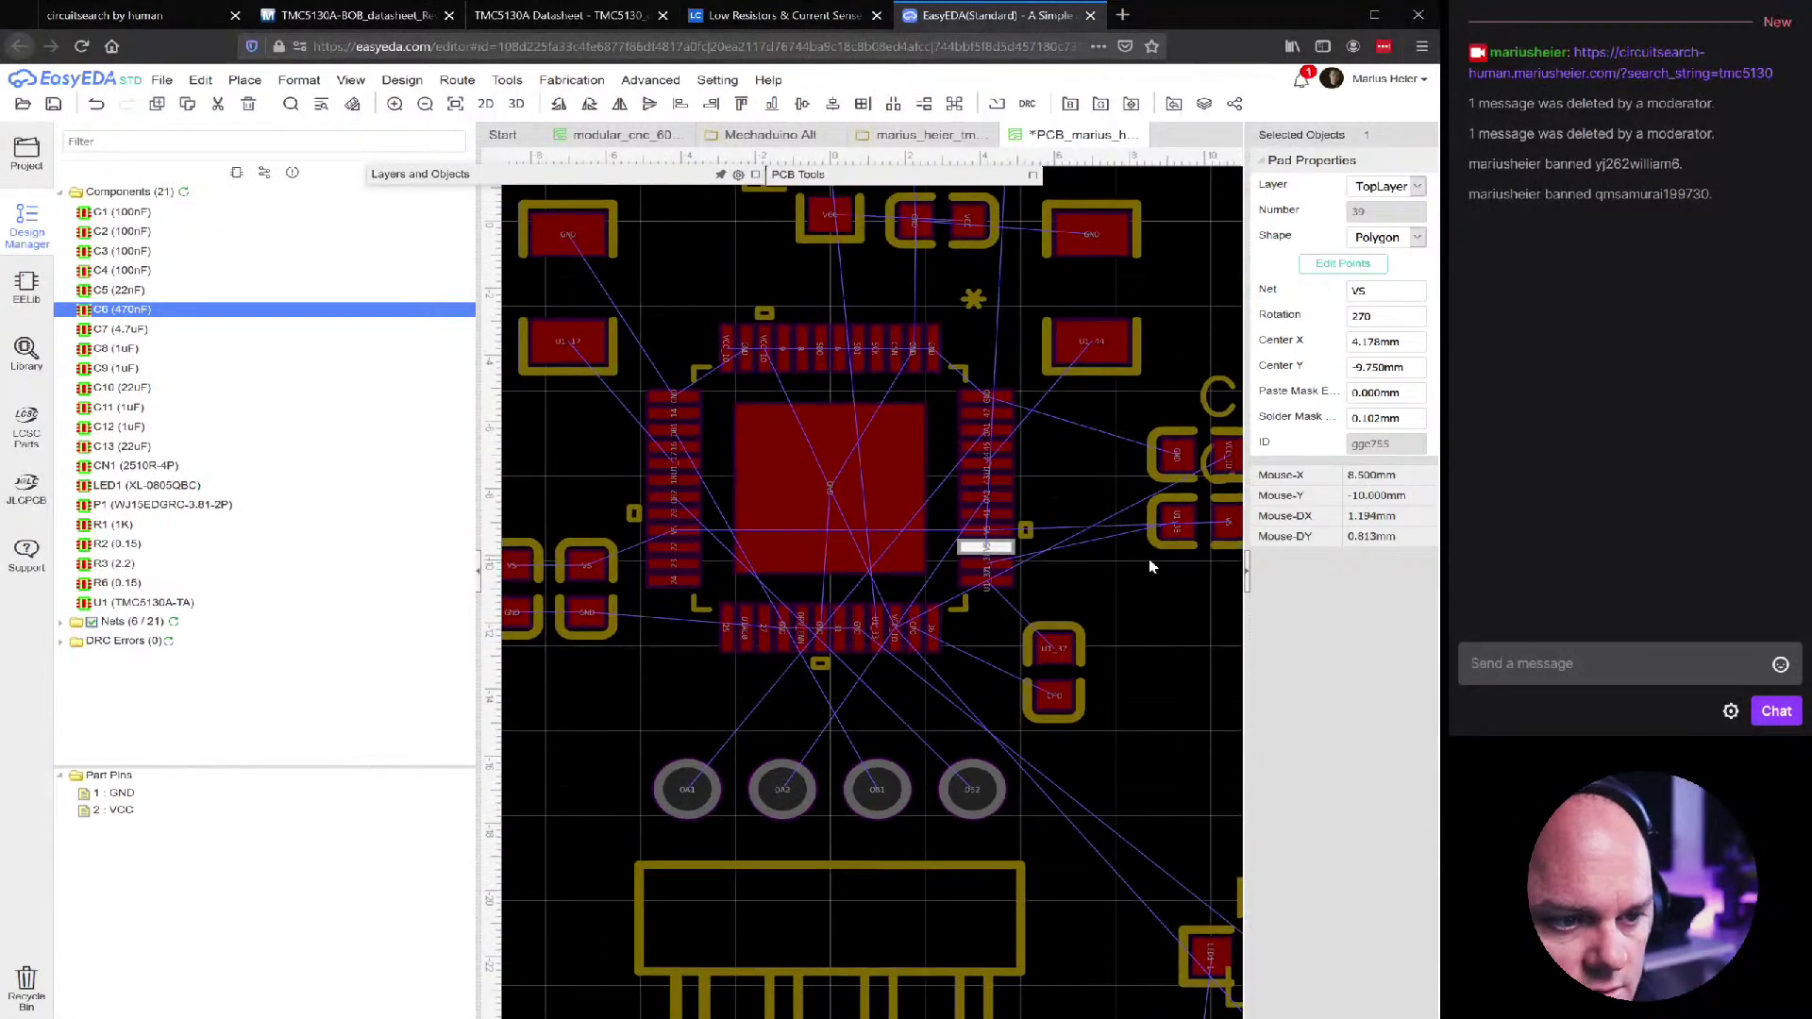
# Rotate C1 to 90°, place it between C5 and C2 near U1's pins 38 and 39, and delete its silkscreen designator
pyautogui.moveTo(1169, 549); pyautogui.dragTo(1120, 618)
pyautogui.press('space')
pyautogui.click(1088, 563)
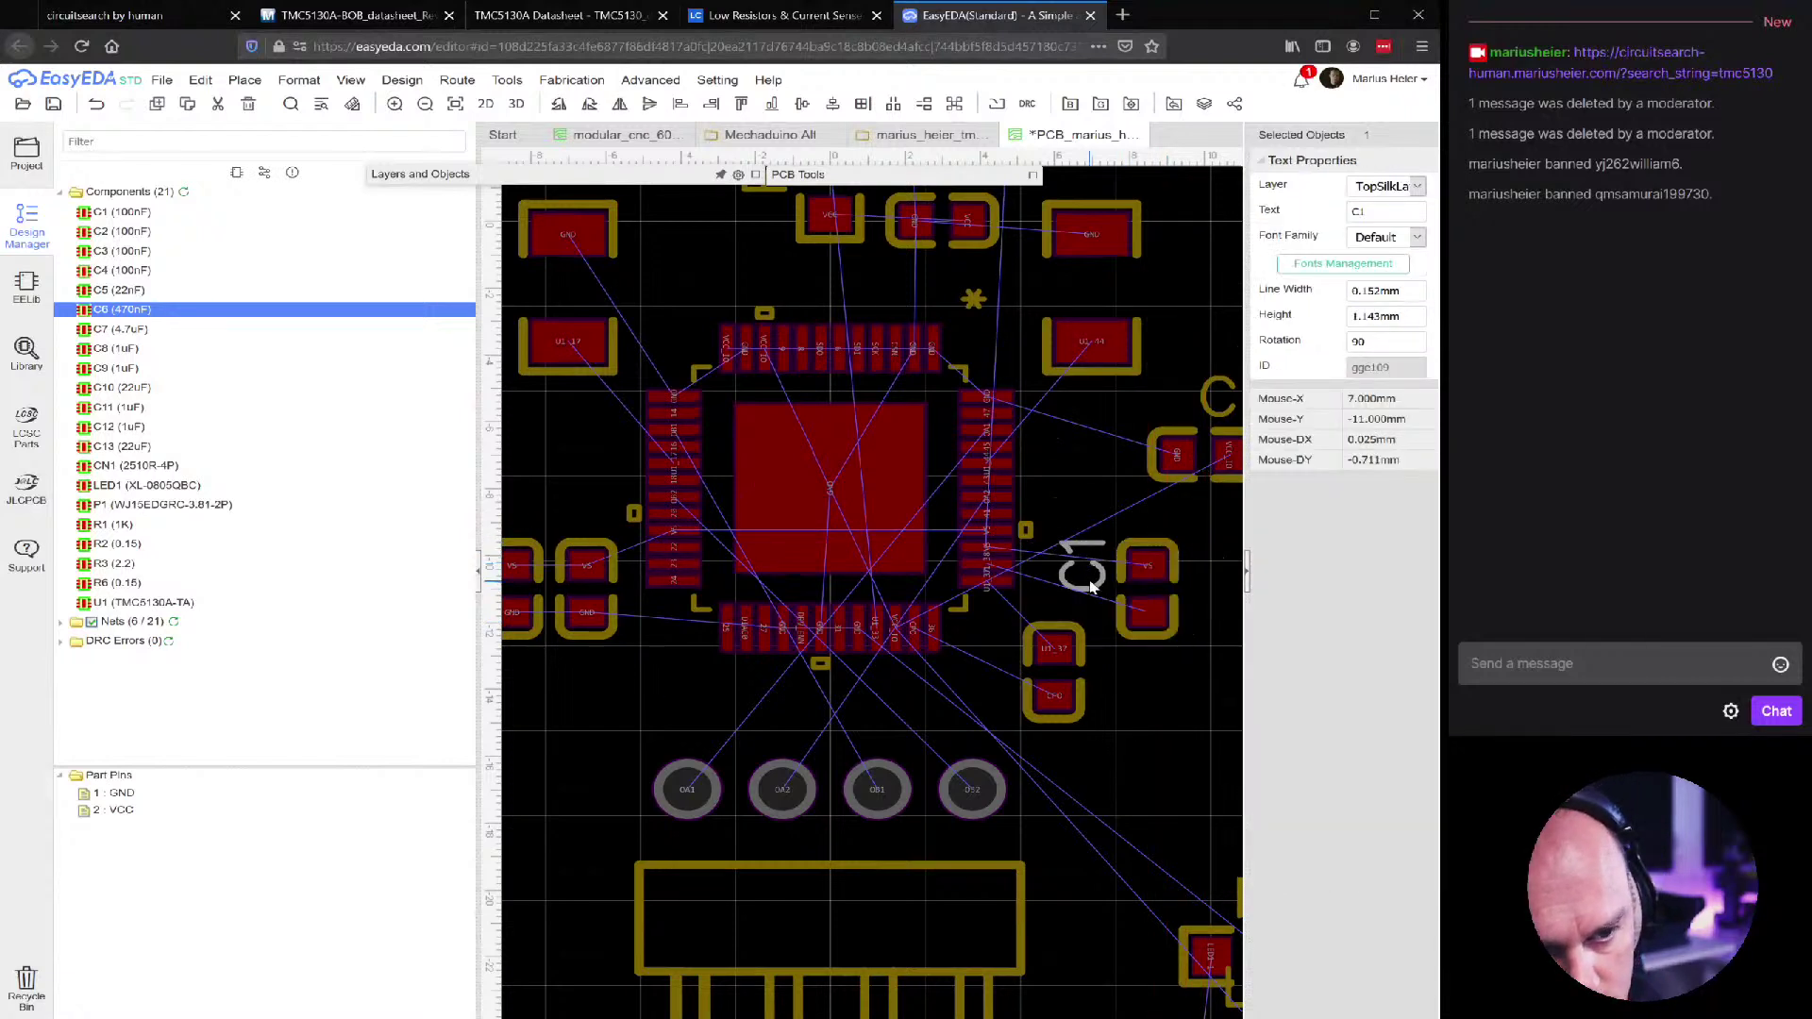
# Delete C2's silkscreen designator and rotate C2 to 90°
pyautogui.click(1194, 415)
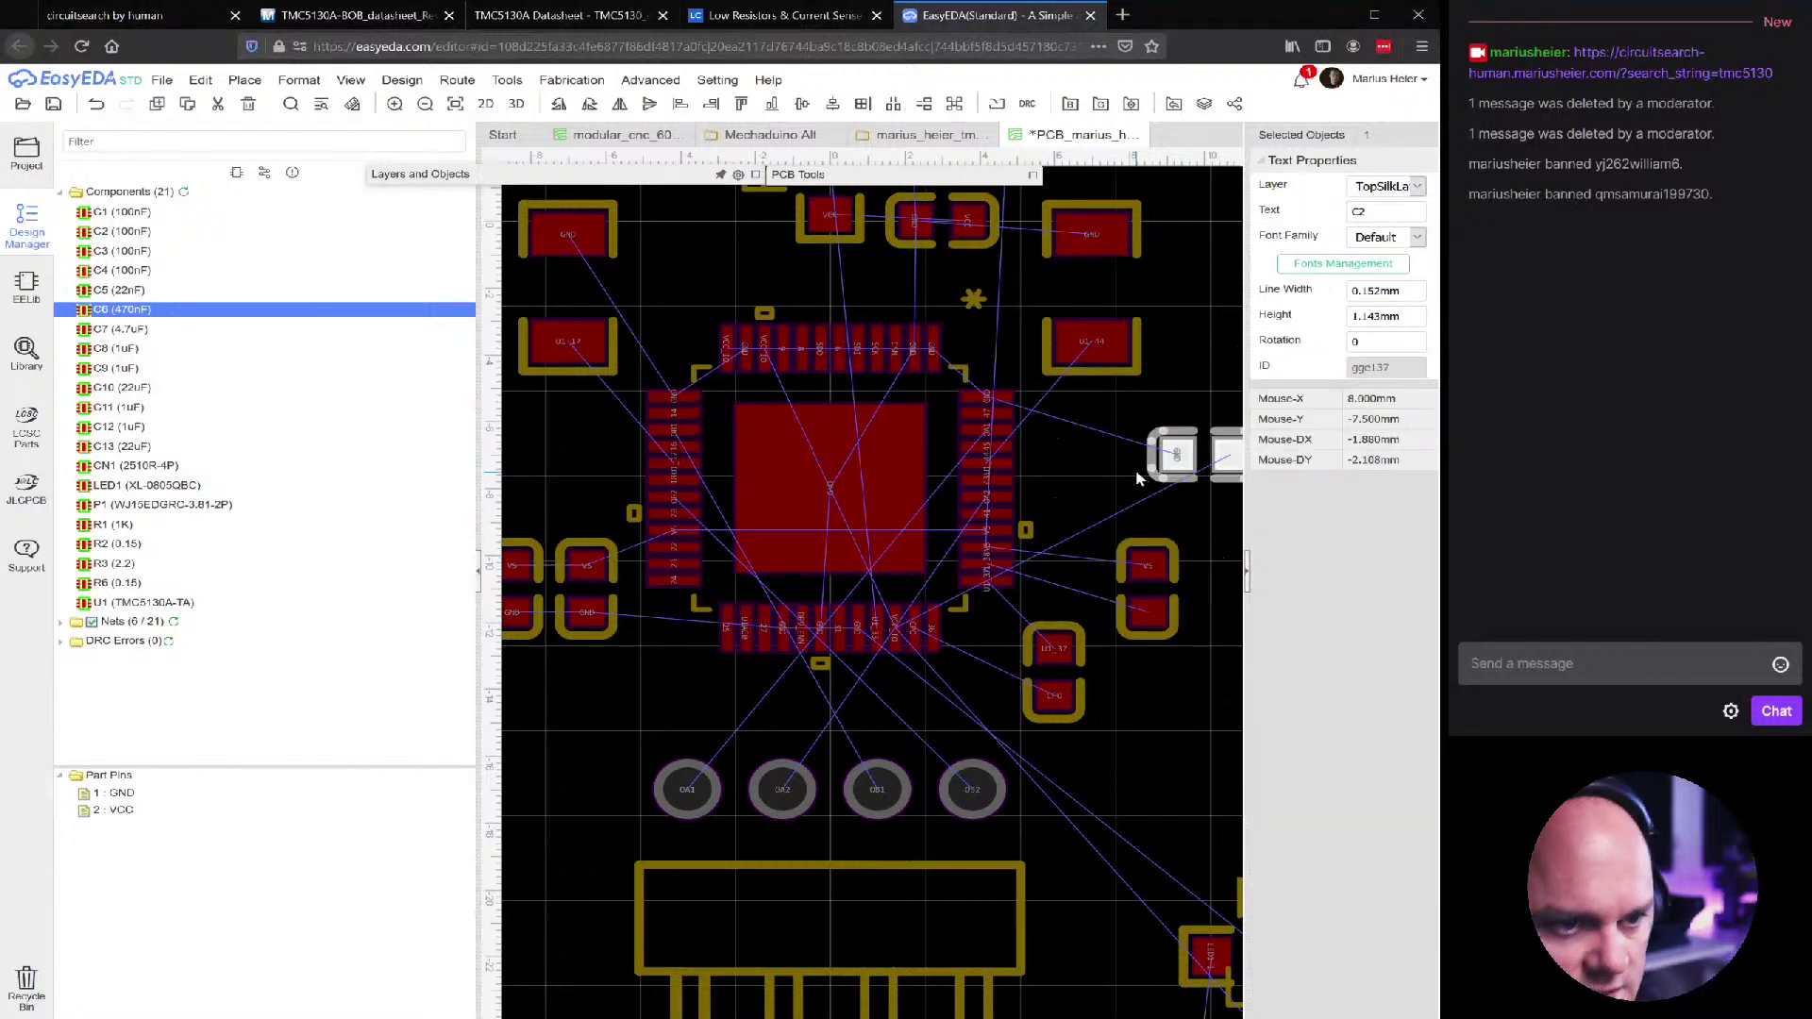
pyautogui.click(1159, 472)
pyautogui.press('space')
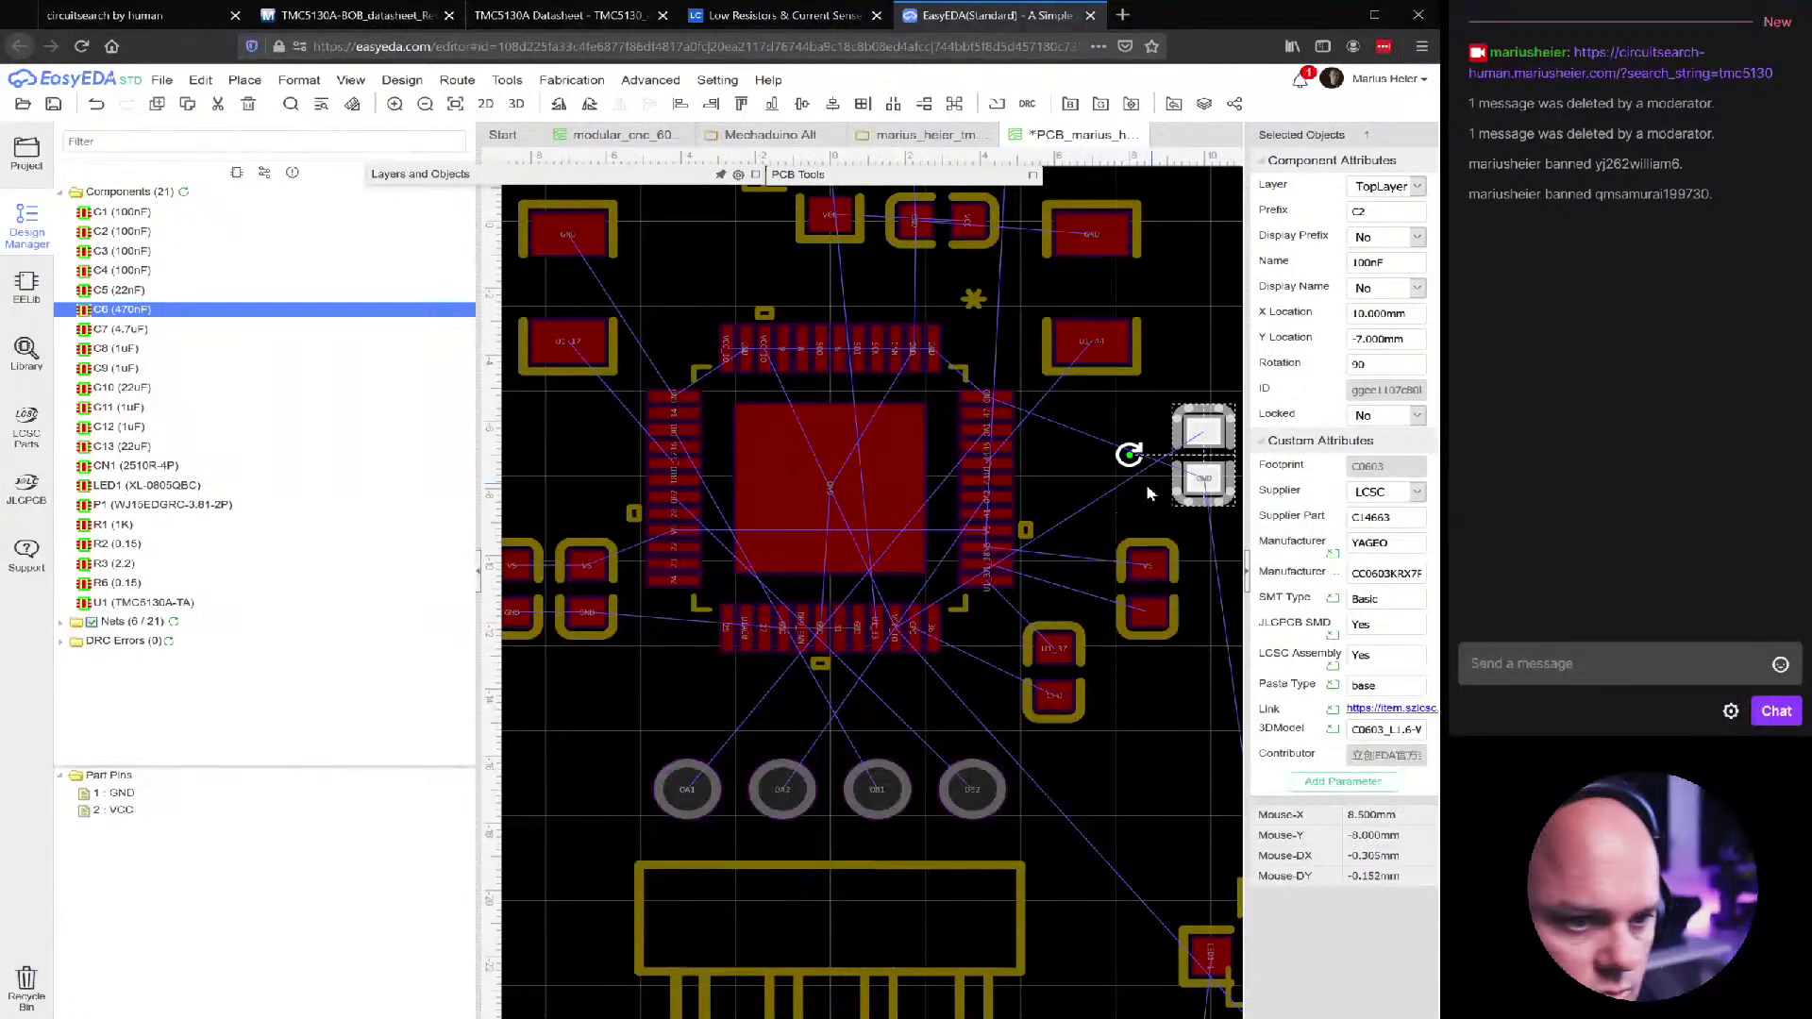
# Arrange C1 and C2 side by side next to U1's pins 38 and 39, with C5 below them at X 6 mm, Y -15 mm
pyautogui.click(1132, 546)
pyautogui.moveTo(1130, 538); pyautogui.dragTo(1056, 522)
pyautogui.moveTo(1048, 693); pyautogui.dragTo(1048, 744)
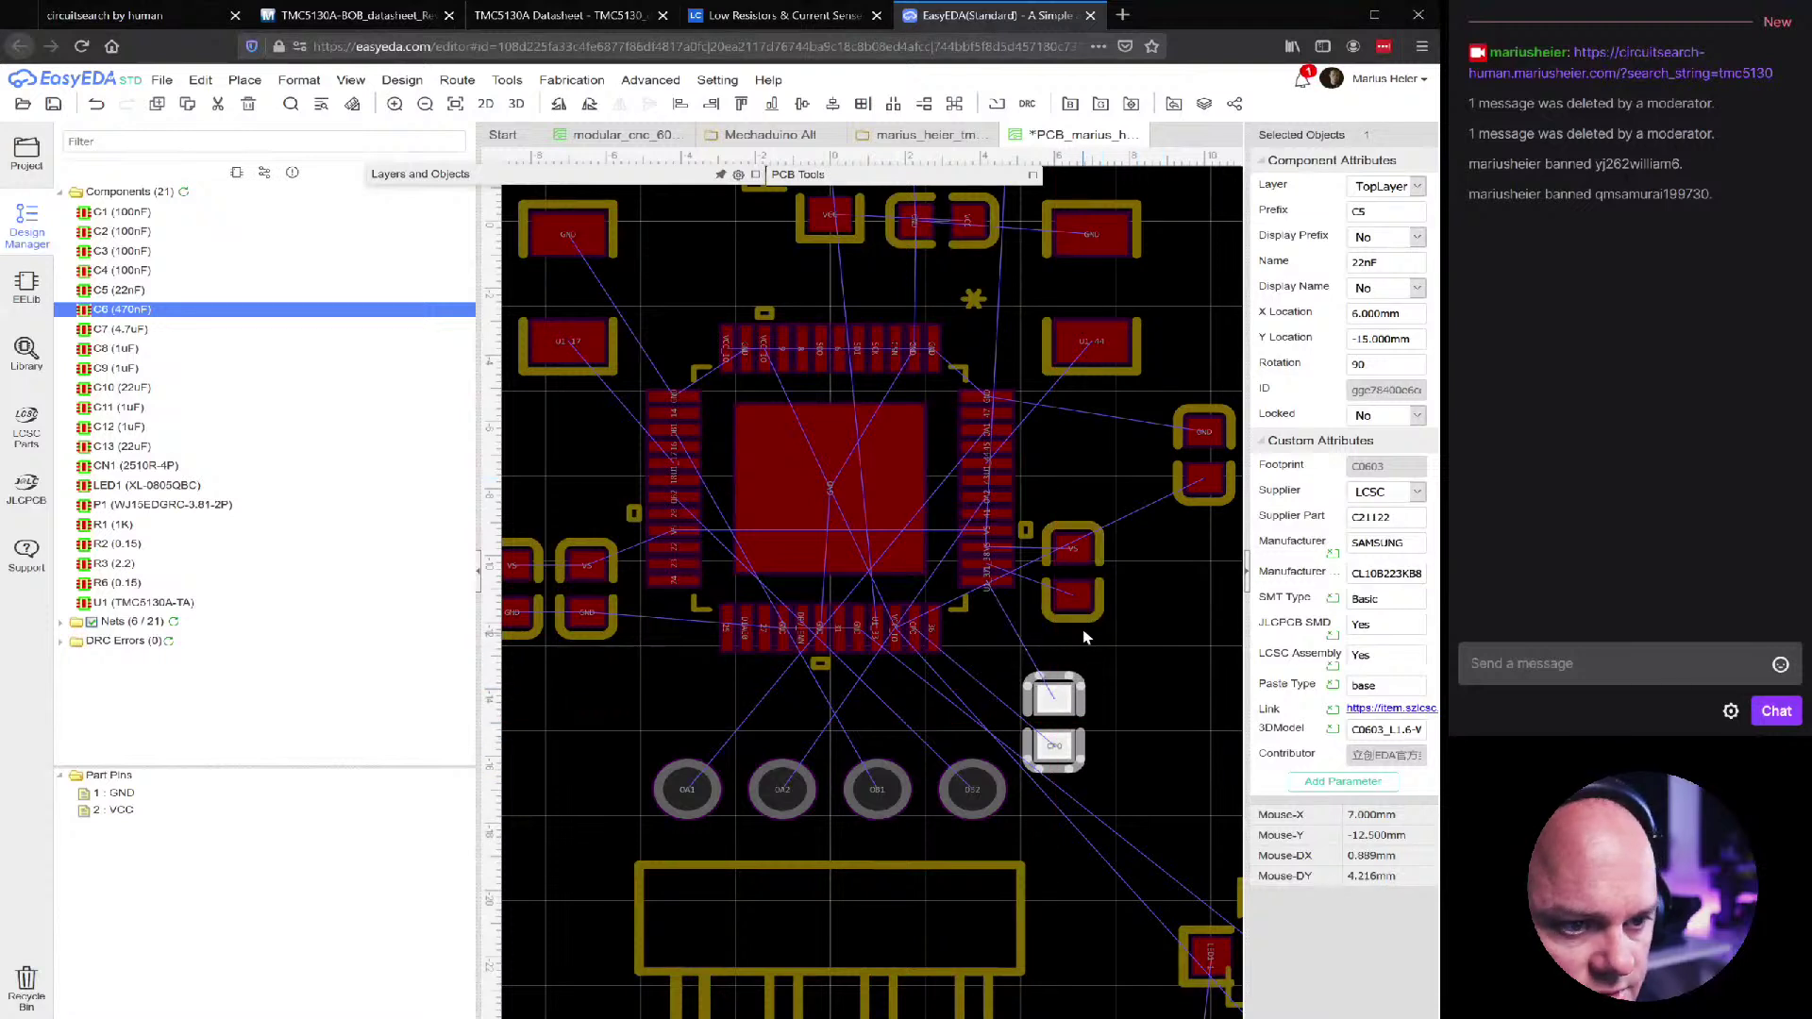
pyautogui.moveTo(1076, 603); pyautogui.dragTo(1076, 632)
pyautogui.moveTo(1201, 493); pyautogui.dragTo(1145, 627)
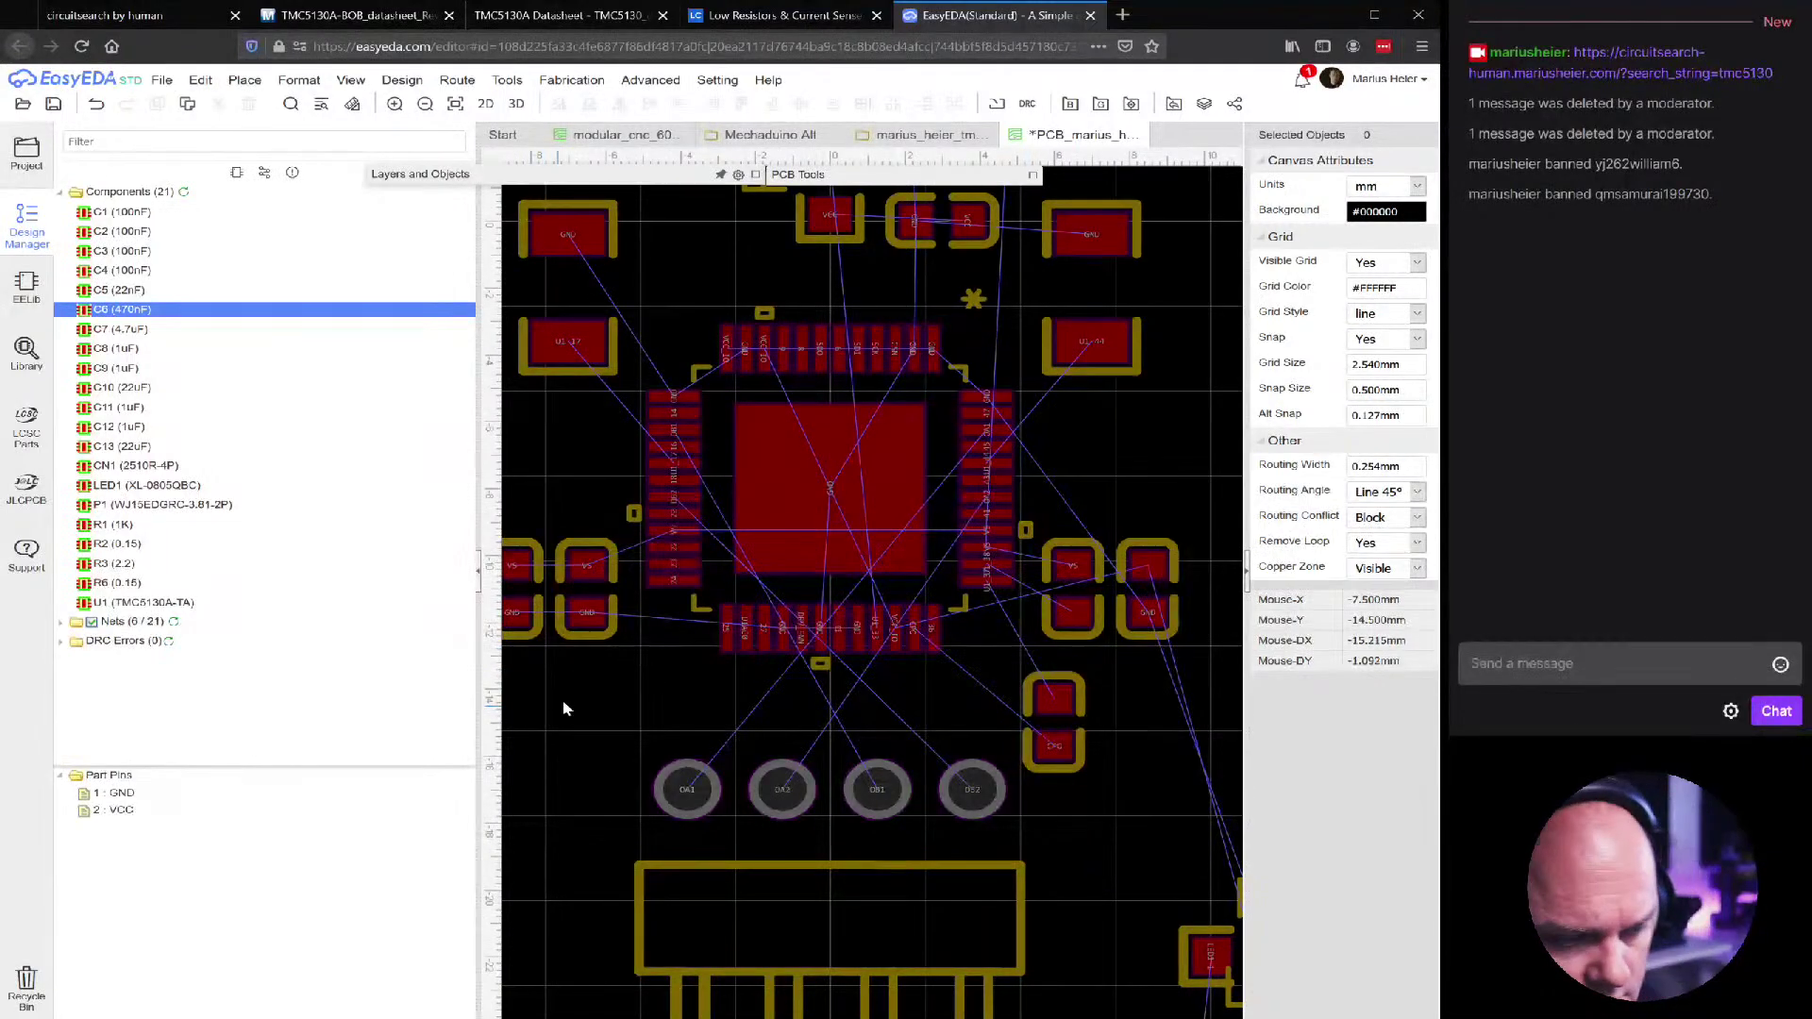
# Delete the silkscreen designators of R3 and C6
pyautogui.scroll(-3, 676, 699)
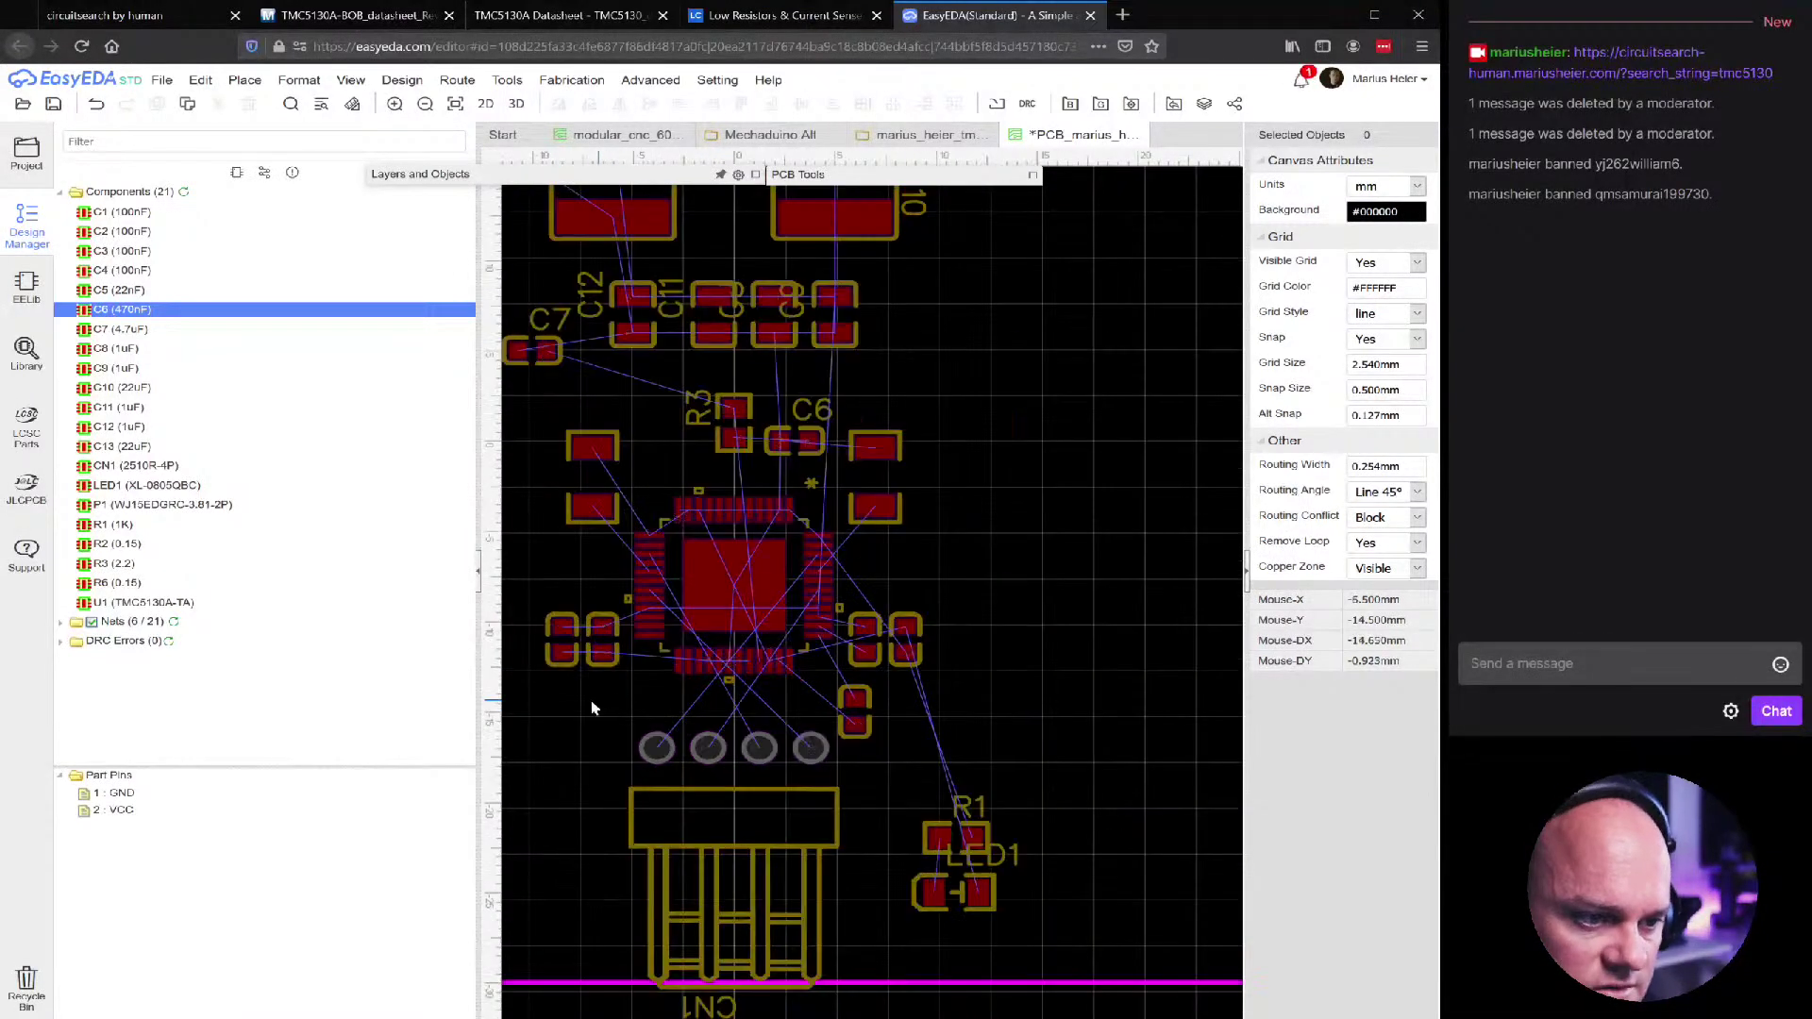
pyautogui.scroll(1, 612, 673)
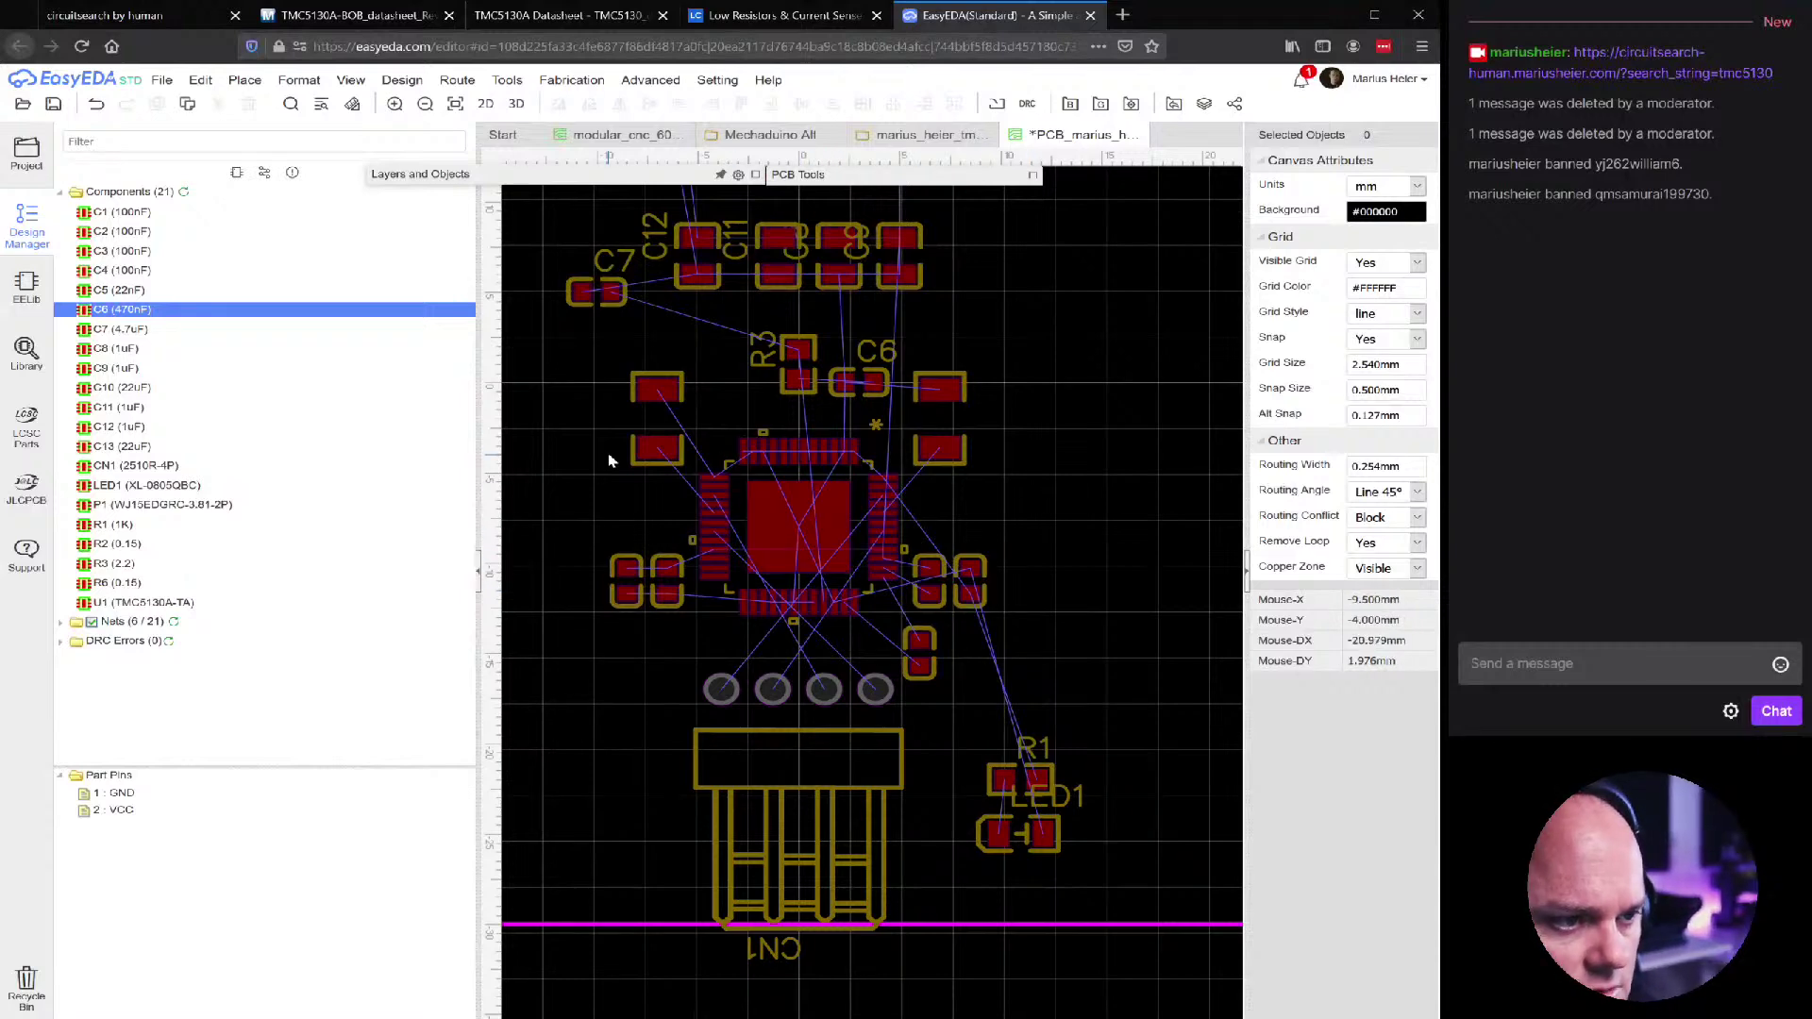
pyautogui.click(761, 354)
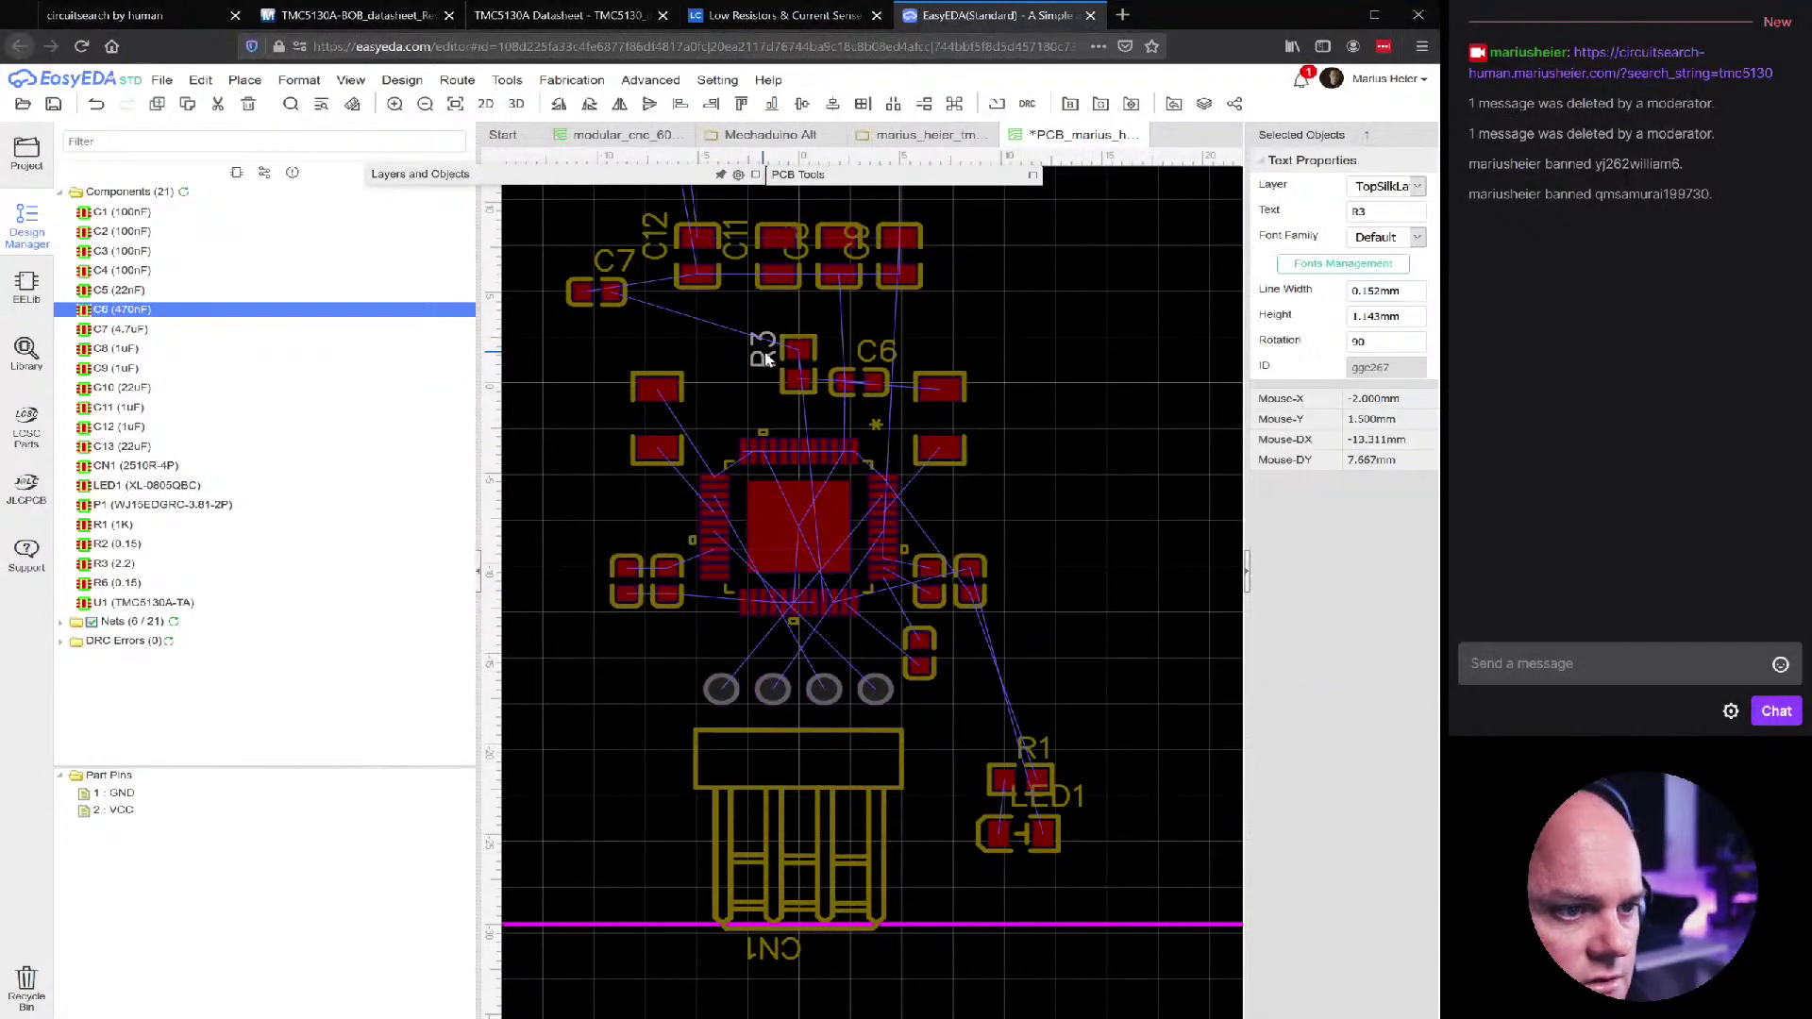
pyautogui.click(1032, 348)
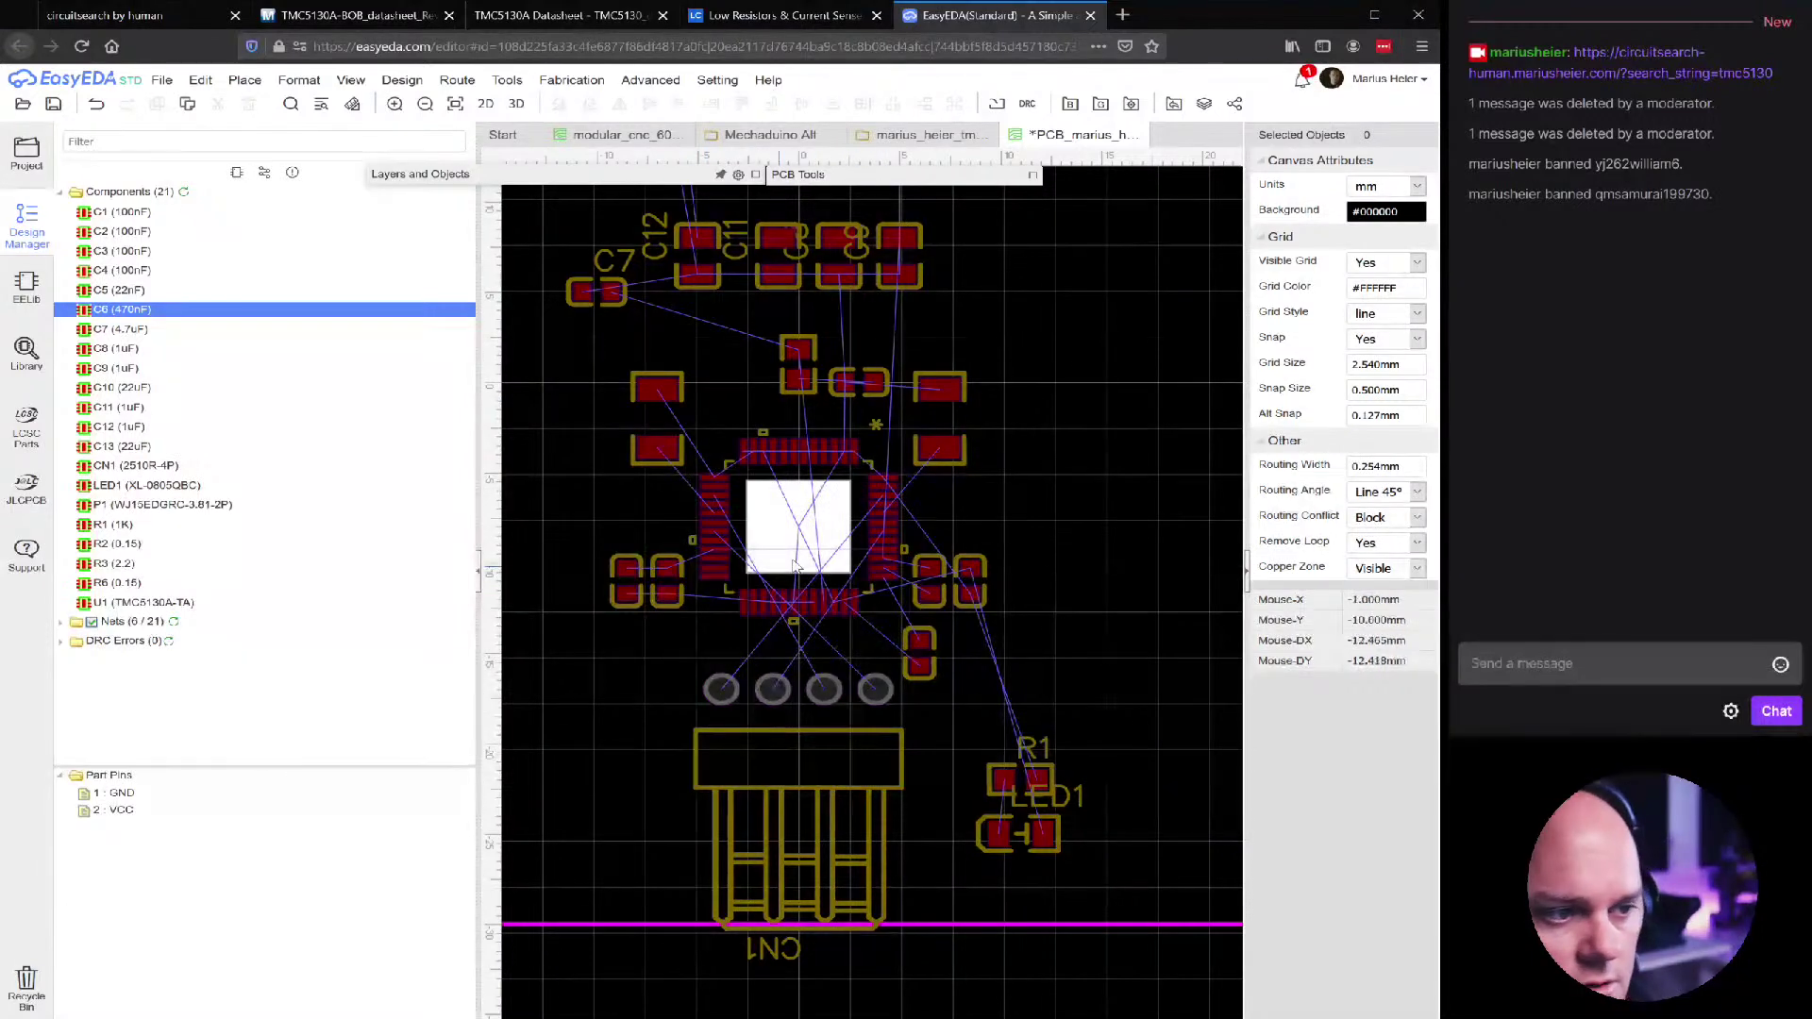
# Move R3 and C7 into the gap between U1 and CN1, placing C7 at X -2 mm, Y -14 mm
pyautogui.scroll(2, 788, 567)
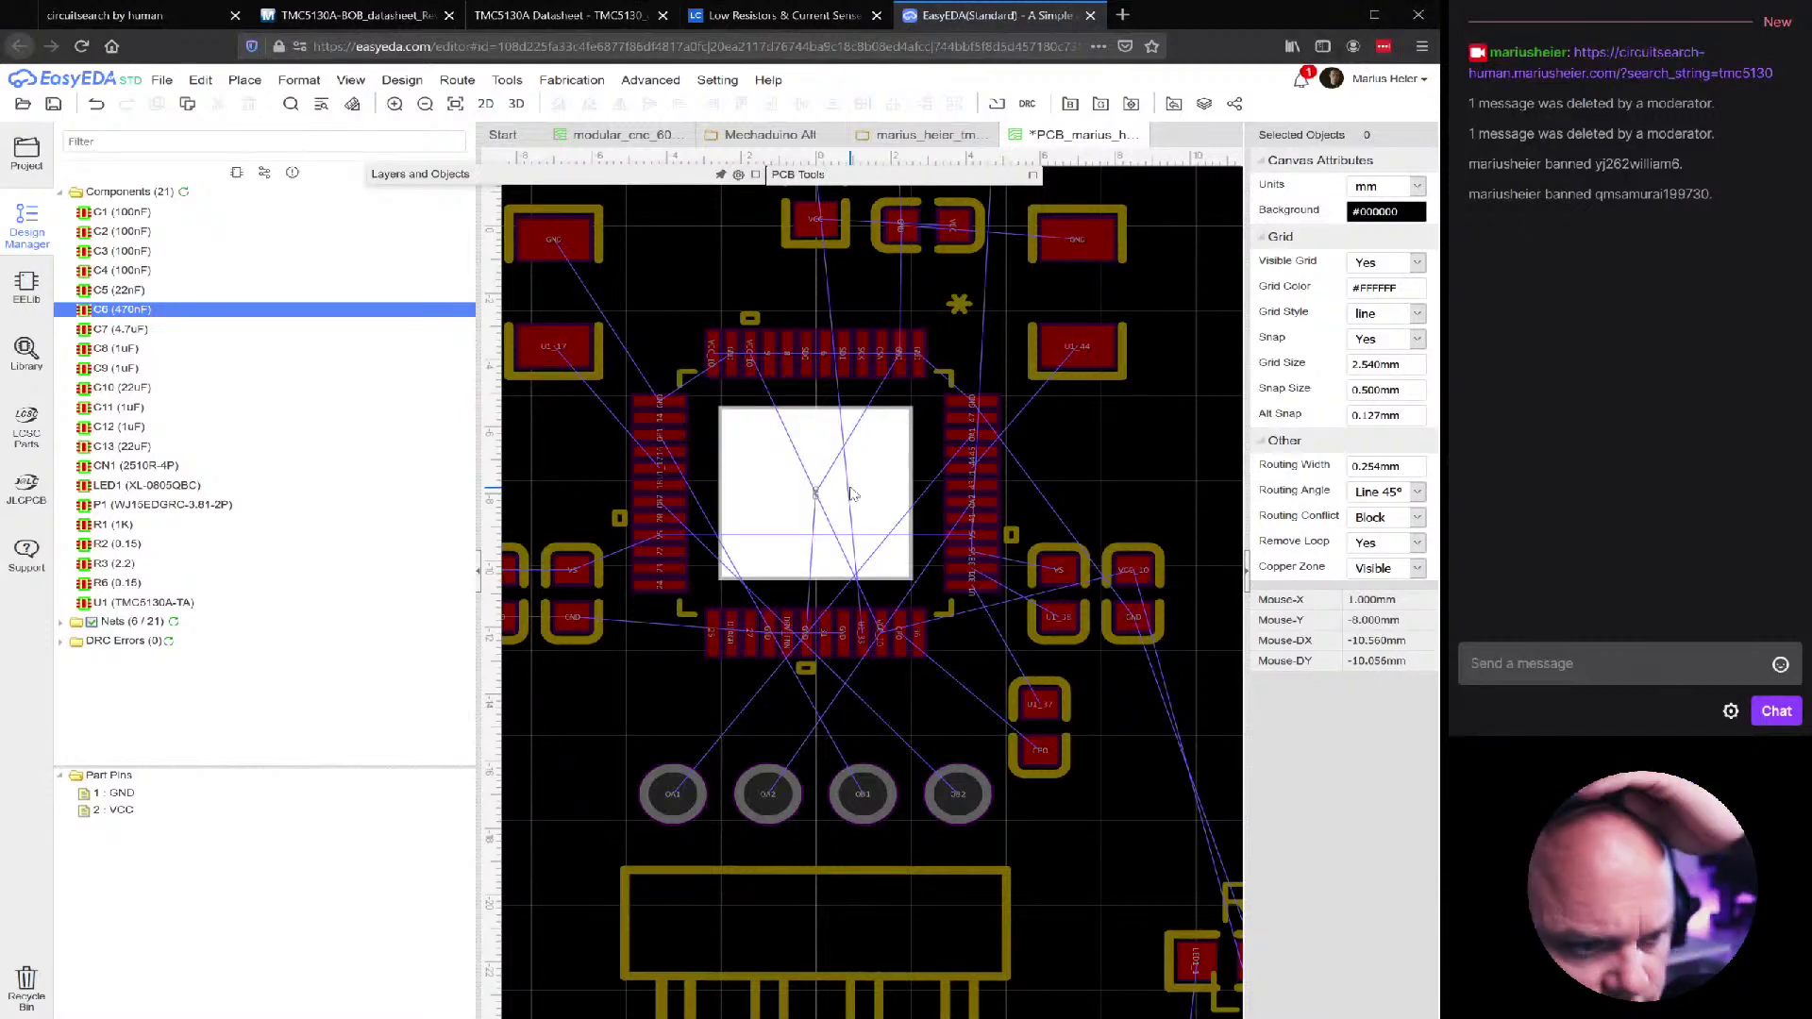
pyautogui.scroll(-3, 1095, 745)
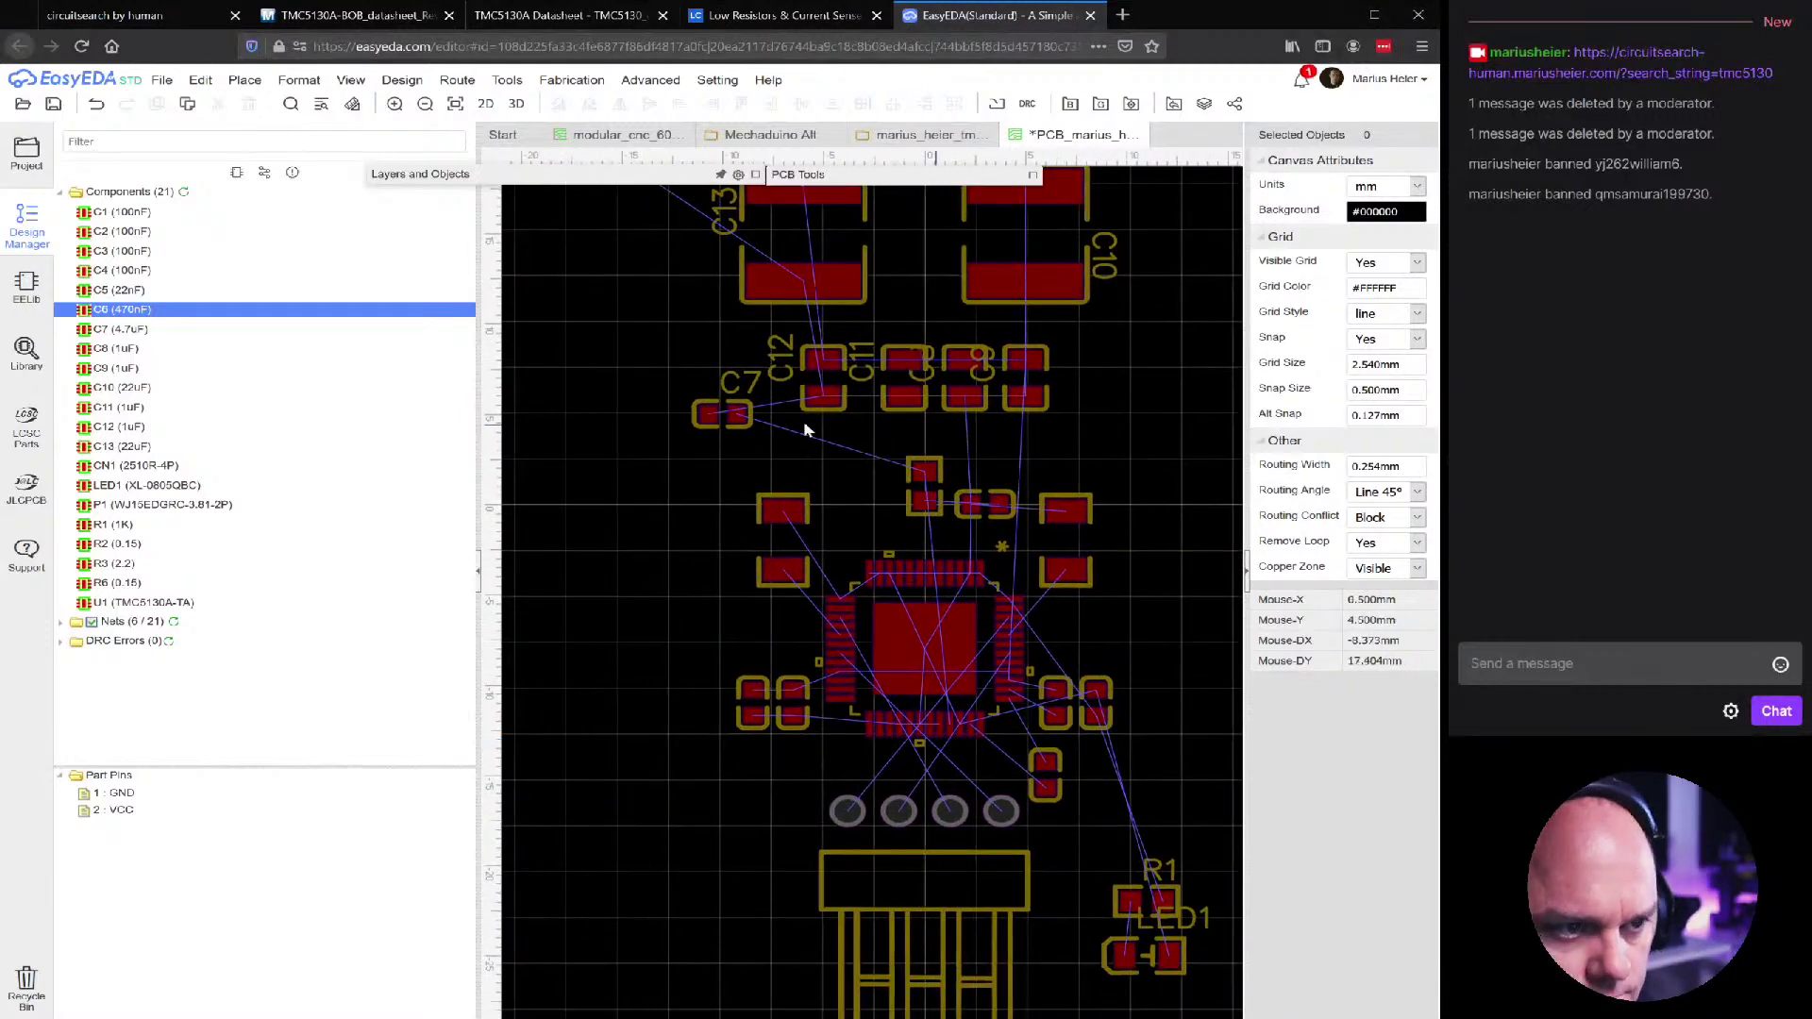
pyautogui.scroll(3, 755, 451)
pyautogui.click(115, 328)
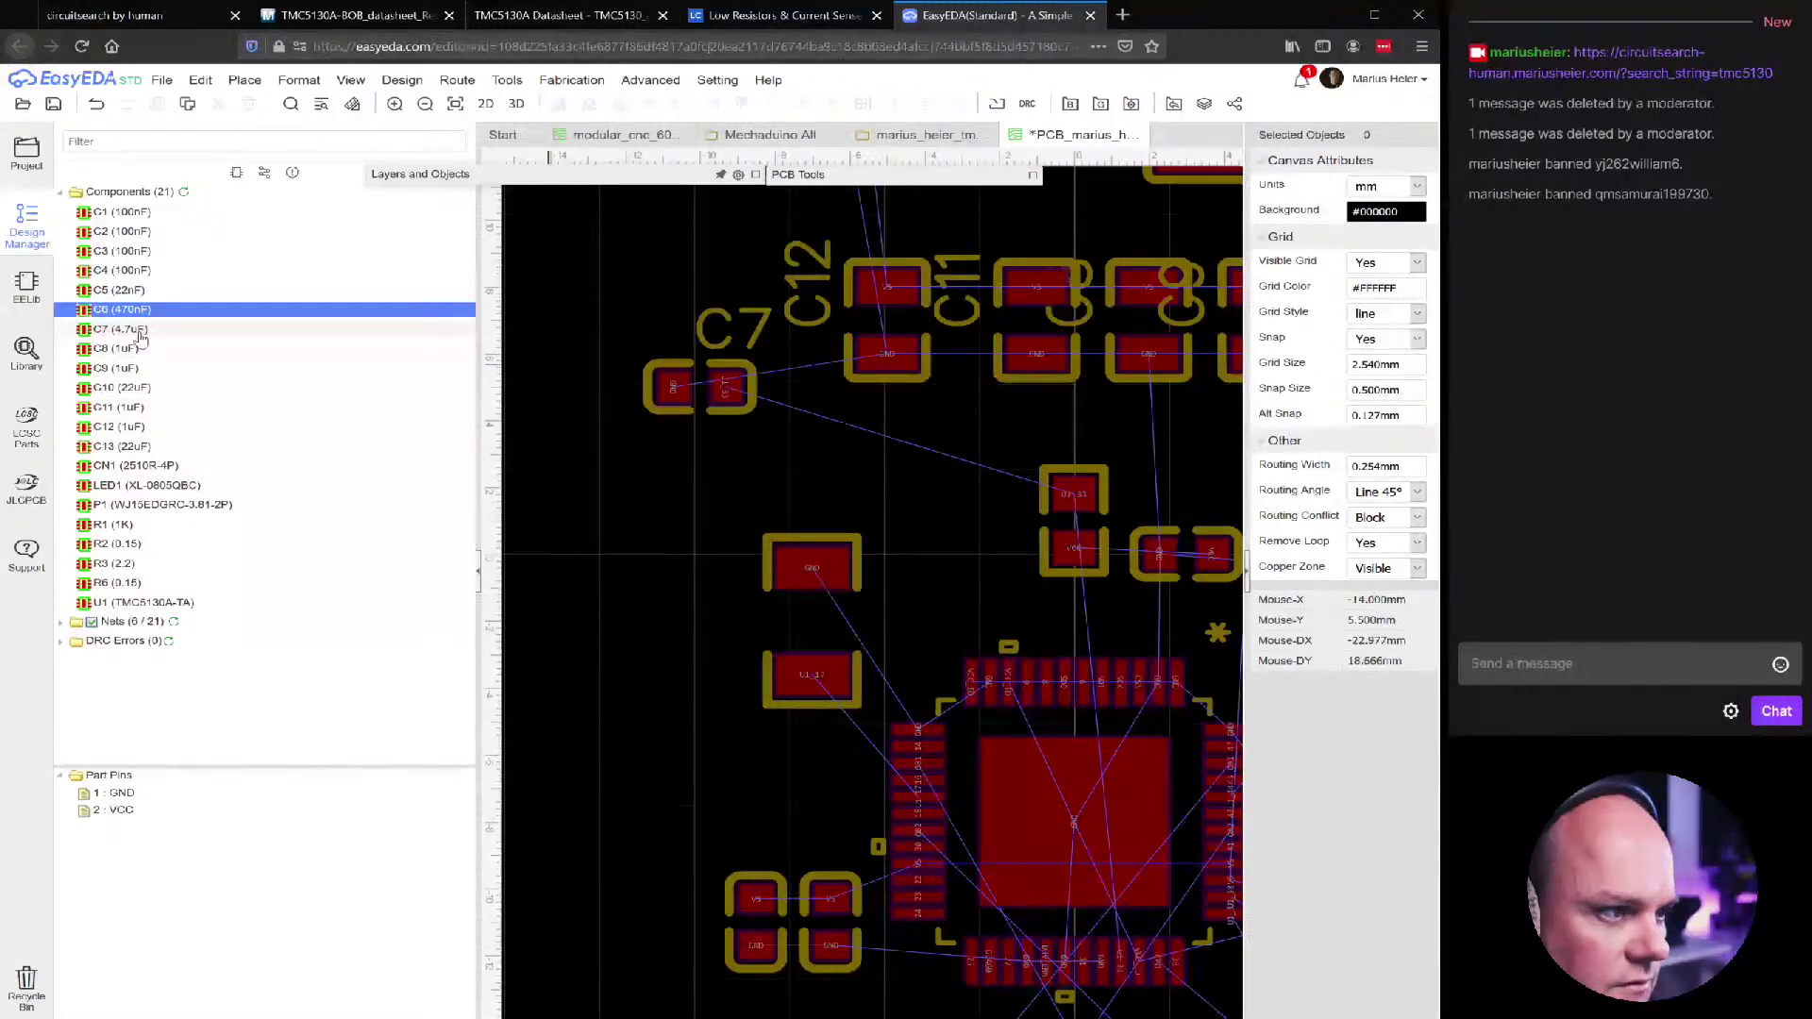
pyautogui.scroll(-3, 755, 585)
pyautogui.moveTo(854, 608); pyautogui.dragTo(990, 673)
pyautogui.moveTo(918, 566); pyautogui.dragTo(713, 431, button='right')
pyautogui.scroll(3, 834, 458)
pyautogui.scroll(-3, 873, 732)
pyautogui.scroll(1, 783, 416)
pyautogui.moveTo(817, 382); pyautogui.dragTo(860, 757)
pyautogui.moveTo(731, 368); pyautogui.dragTo(755, 772)
pyautogui.scroll(3, 755, 772)
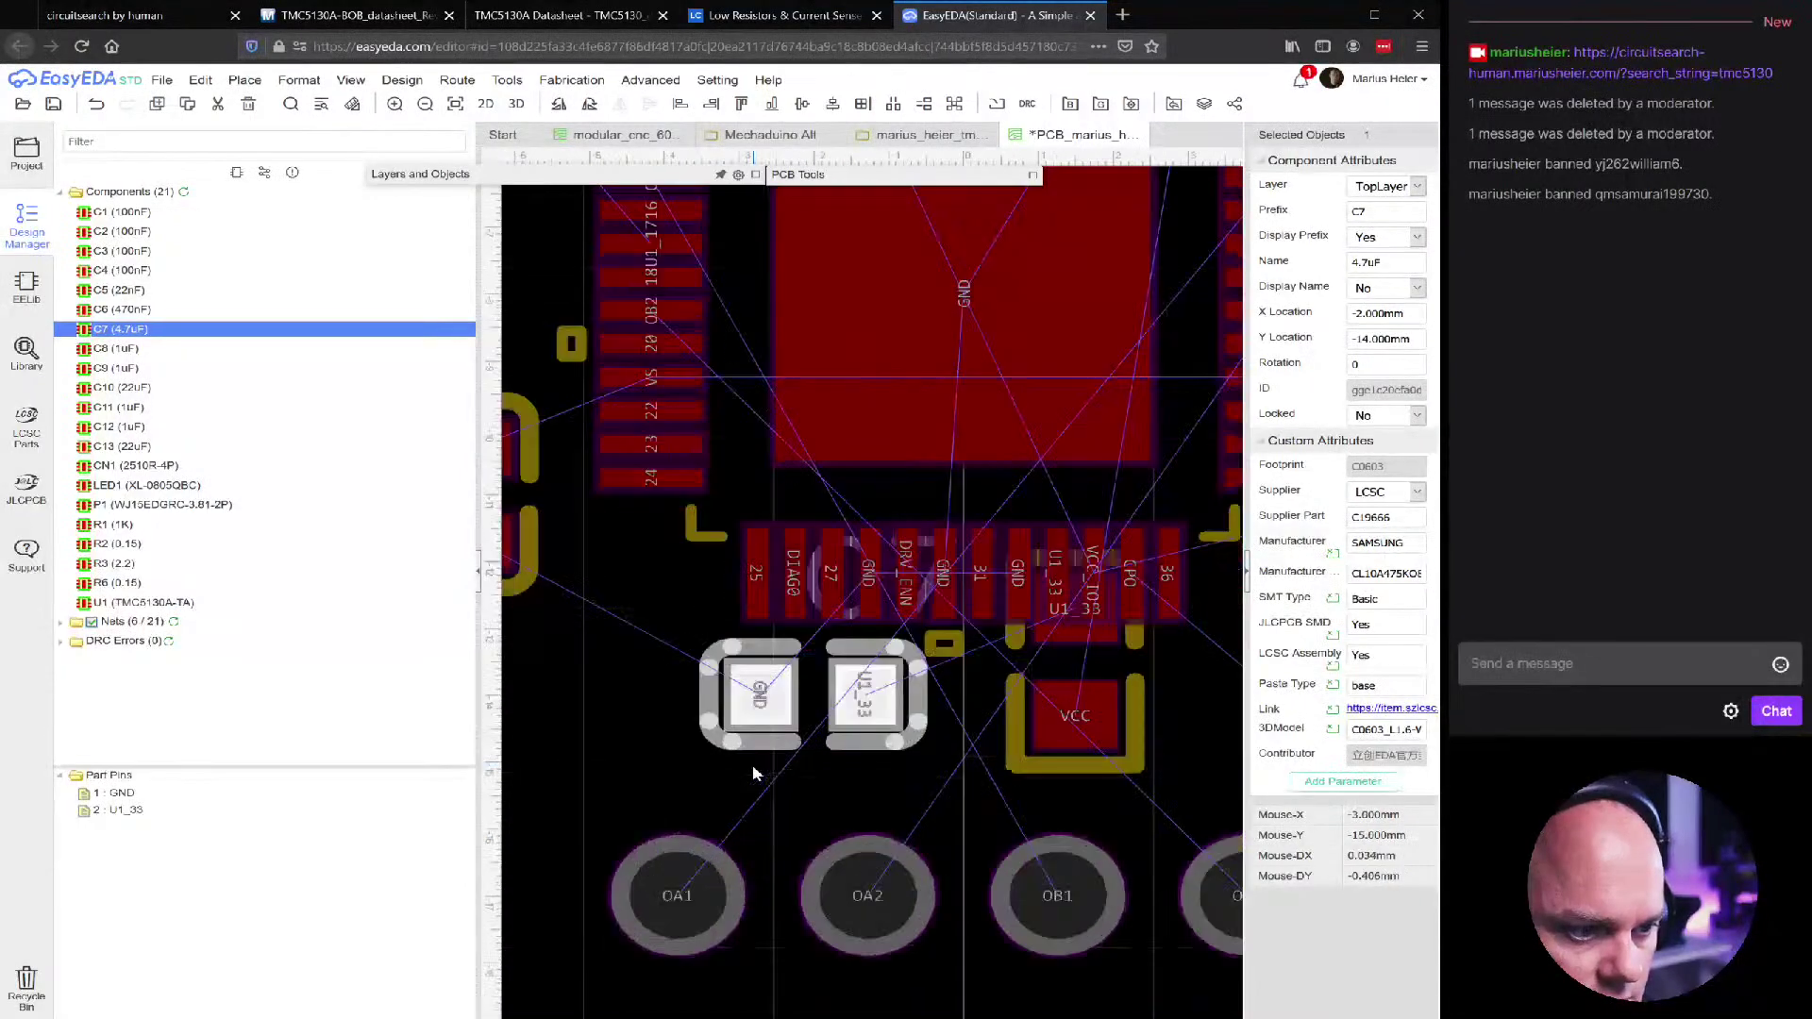
# Select U1 together with its surrounding capacitors and resistors and shift the group up about 2 mm, away from CN1
pyautogui.click(651, 771)
pyautogui.scroll(-1, 703, 792)
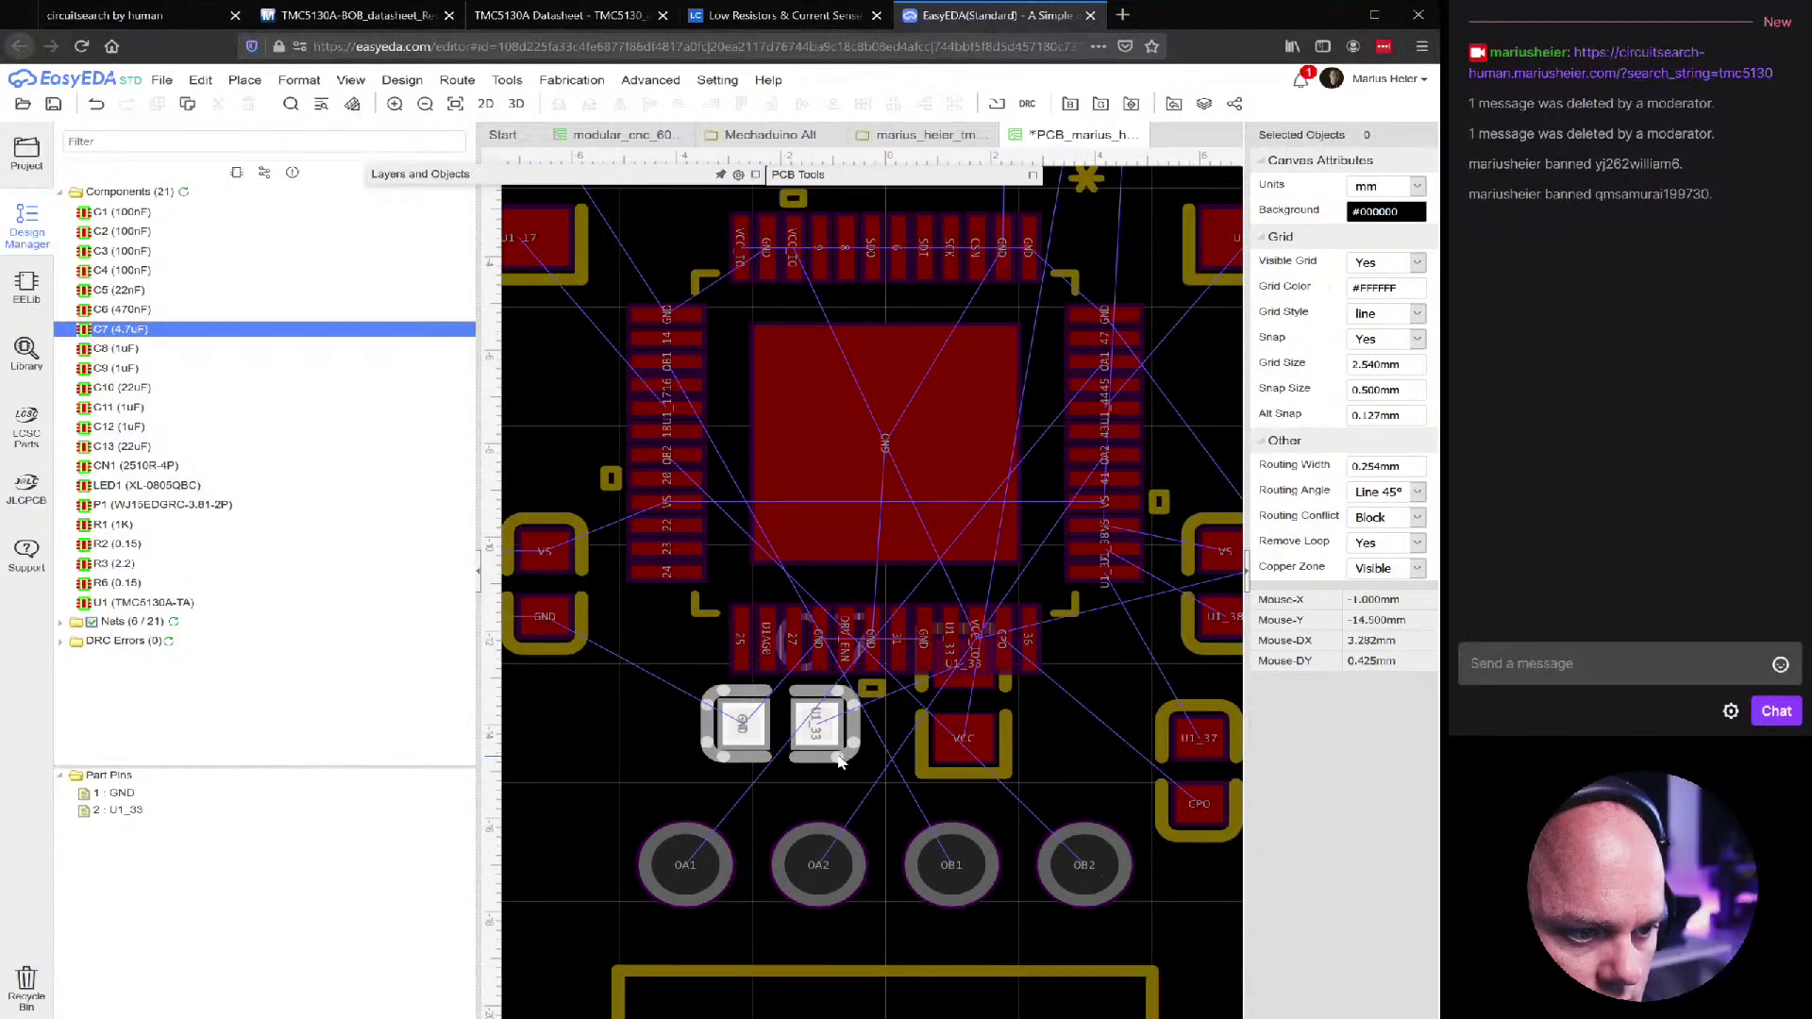
pyautogui.scroll(-2, 839, 763)
pyautogui.scroll(-2, 1009, 746)
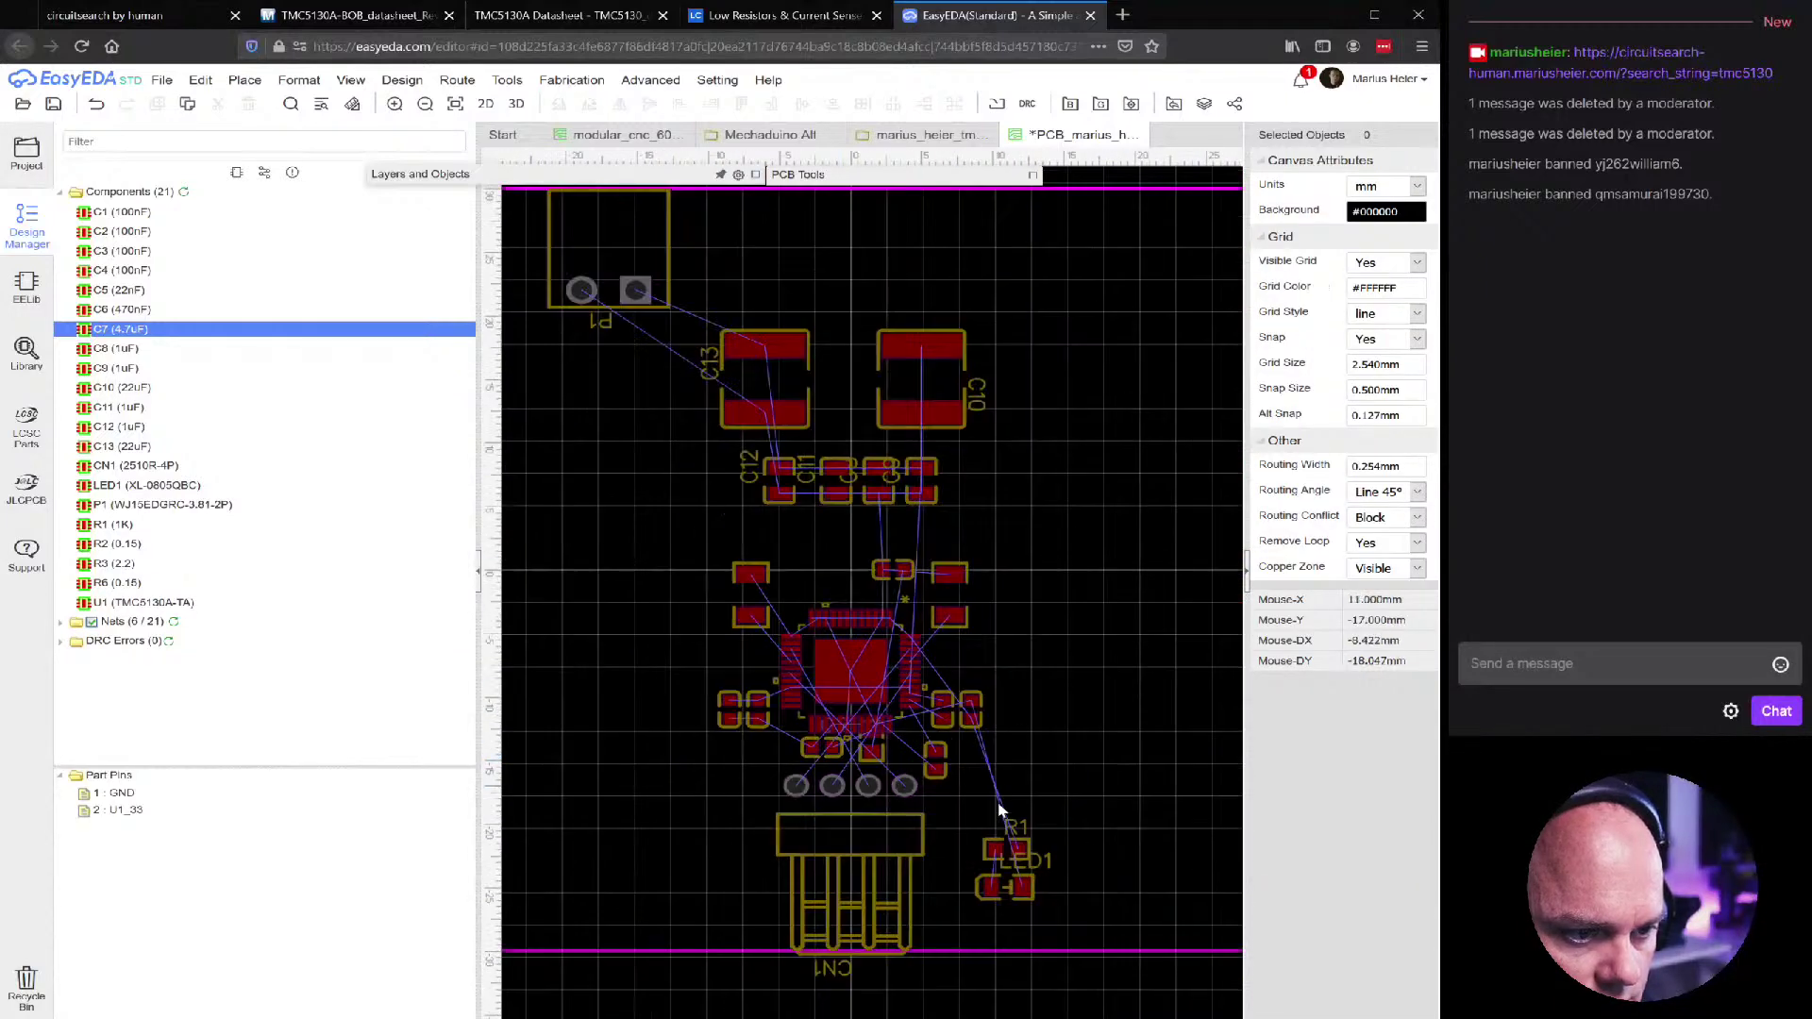
pyautogui.moveTo(1073, 777); pyautogui.dragTo(614, 538)
pyautogui.press('Up')
pyautogui.press('Up')
pyautogui.press('Up')
pyautogui.press('Up')
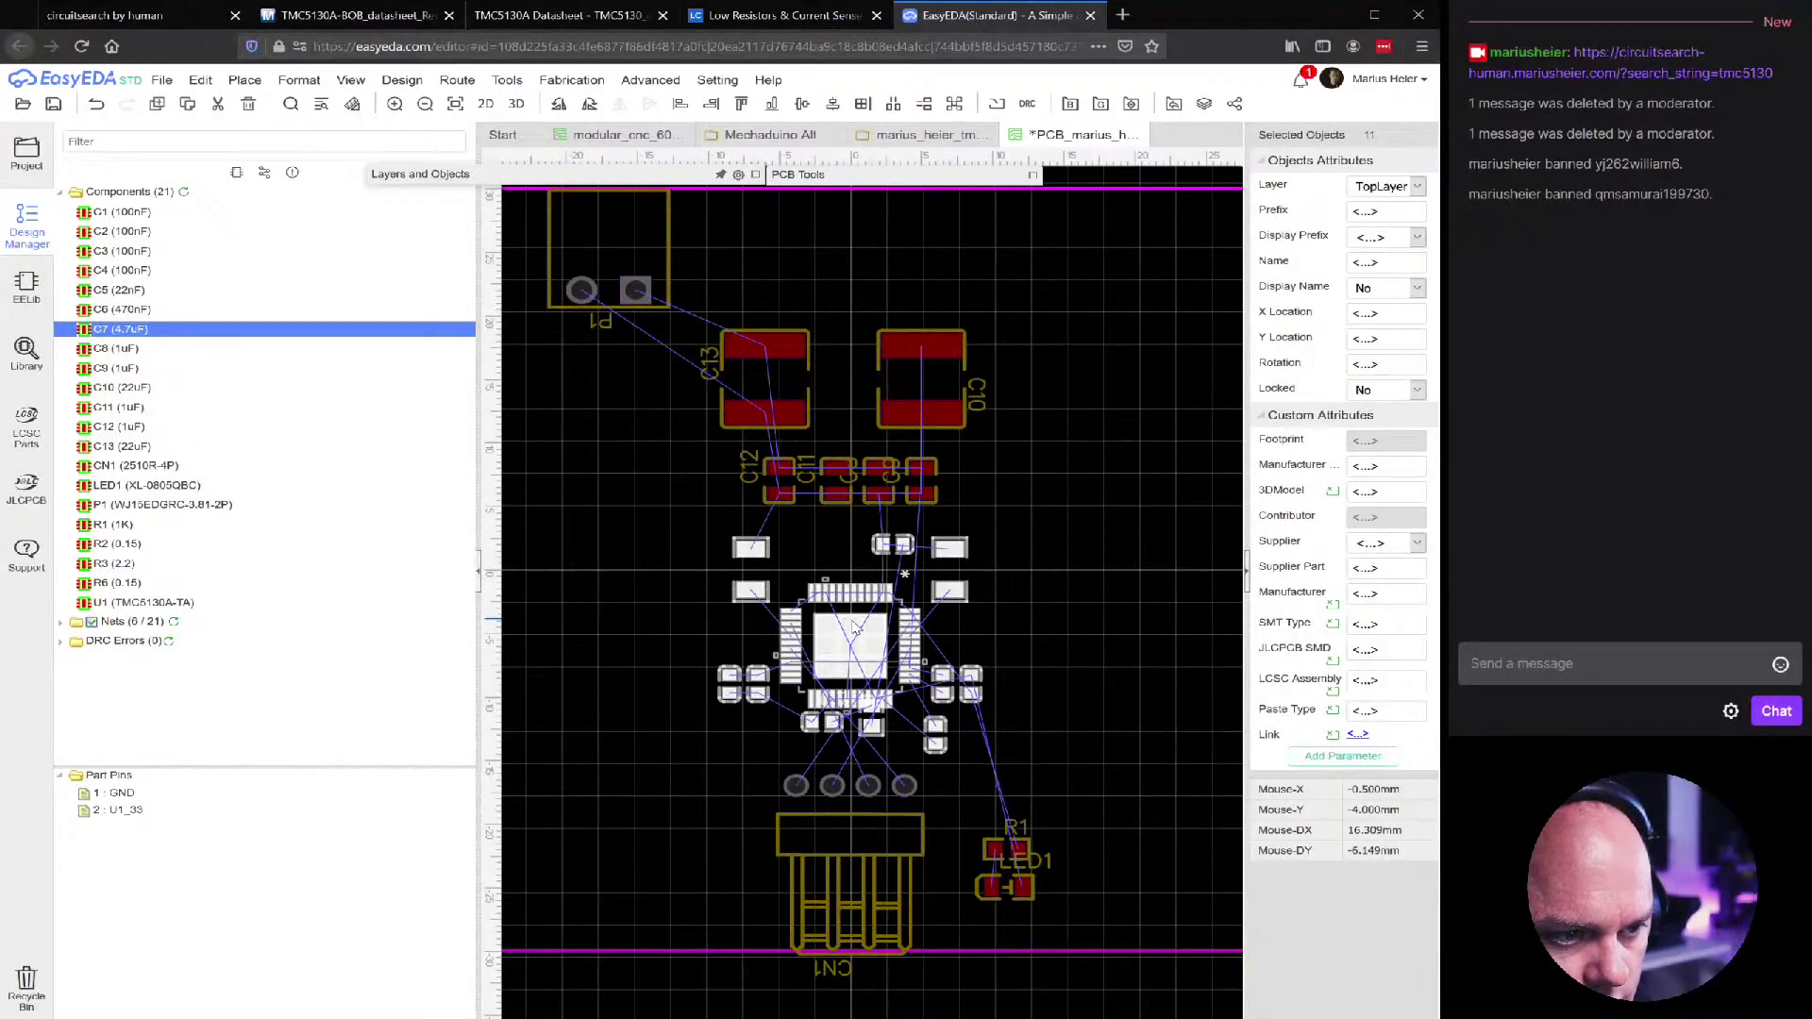
pyautogui.click(901, 742)
# Lower C7 away from U1, then move R3 to X 2 mm, Y -13 mm and rotate it to 180°
pyautogui.scroll(4, 844, 765)
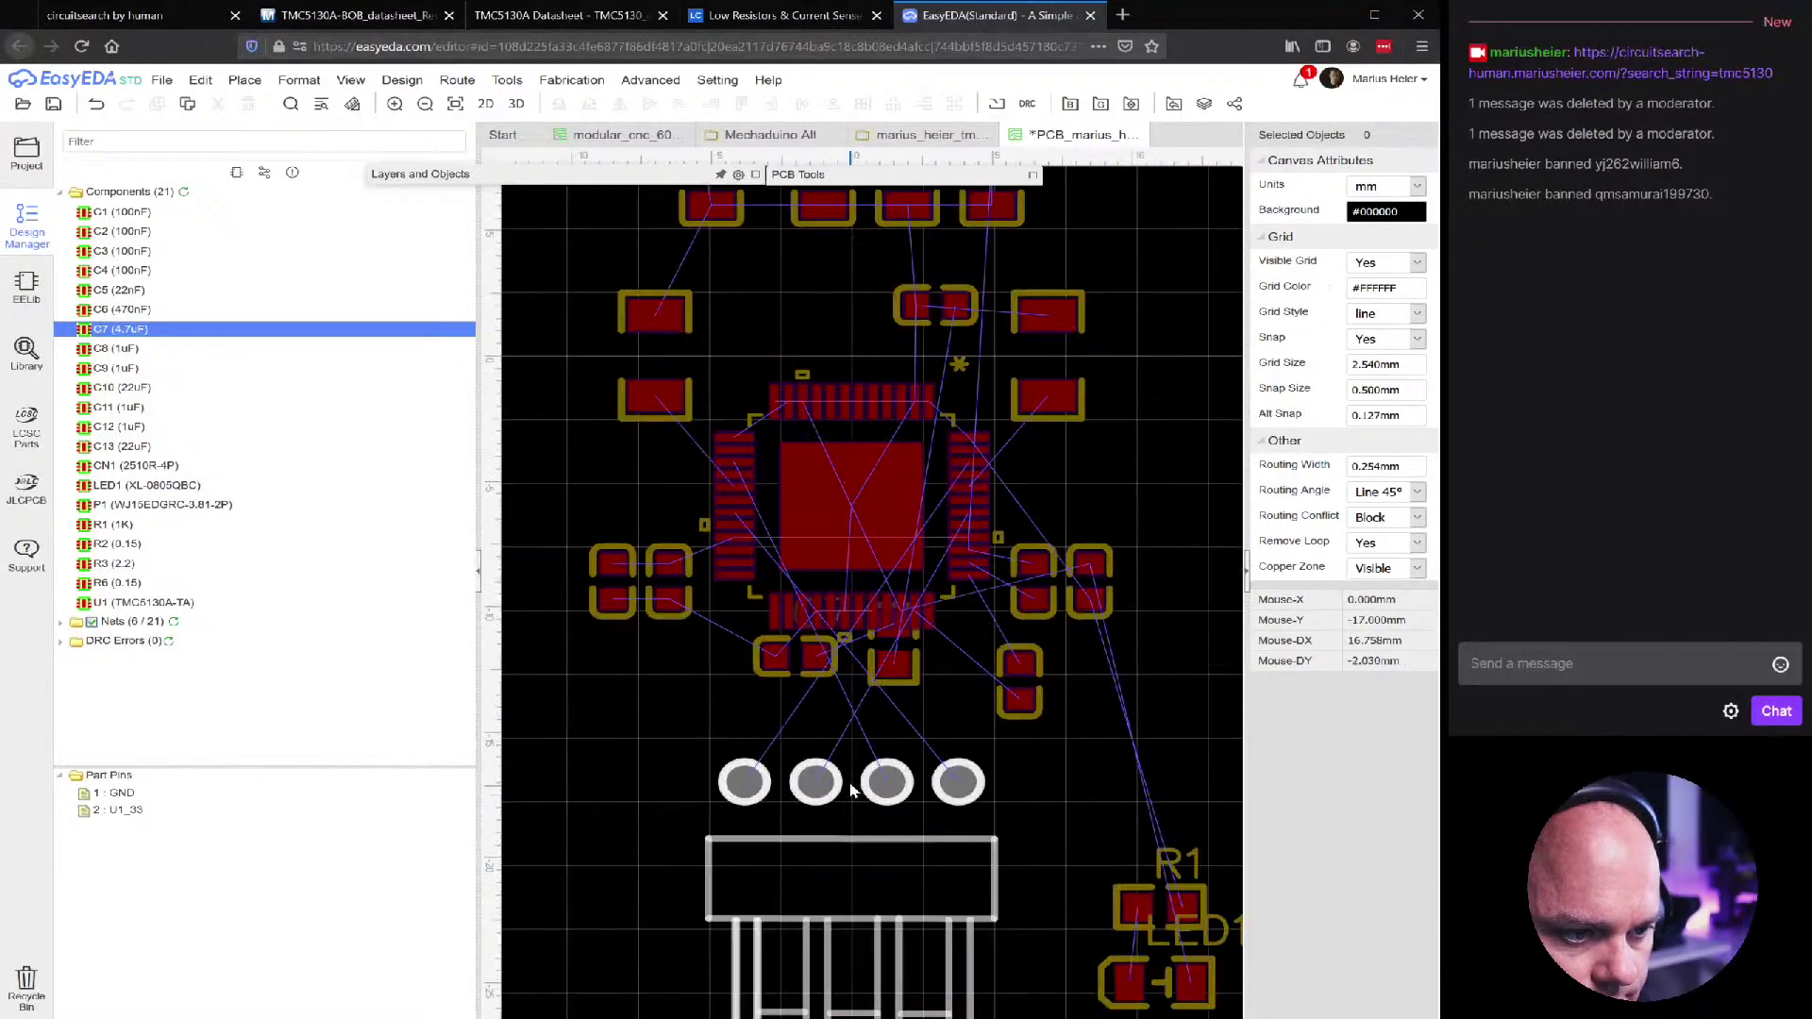
pyautogui.click(802, 639)
pyautogui.moveTo(802, 639); pyautogui.dragTo(802, 691)
pyautogui.moveTo(911, 643); pyautogui.dragTo(932, 699)
pyautogui.scroll(3, 933, 698)
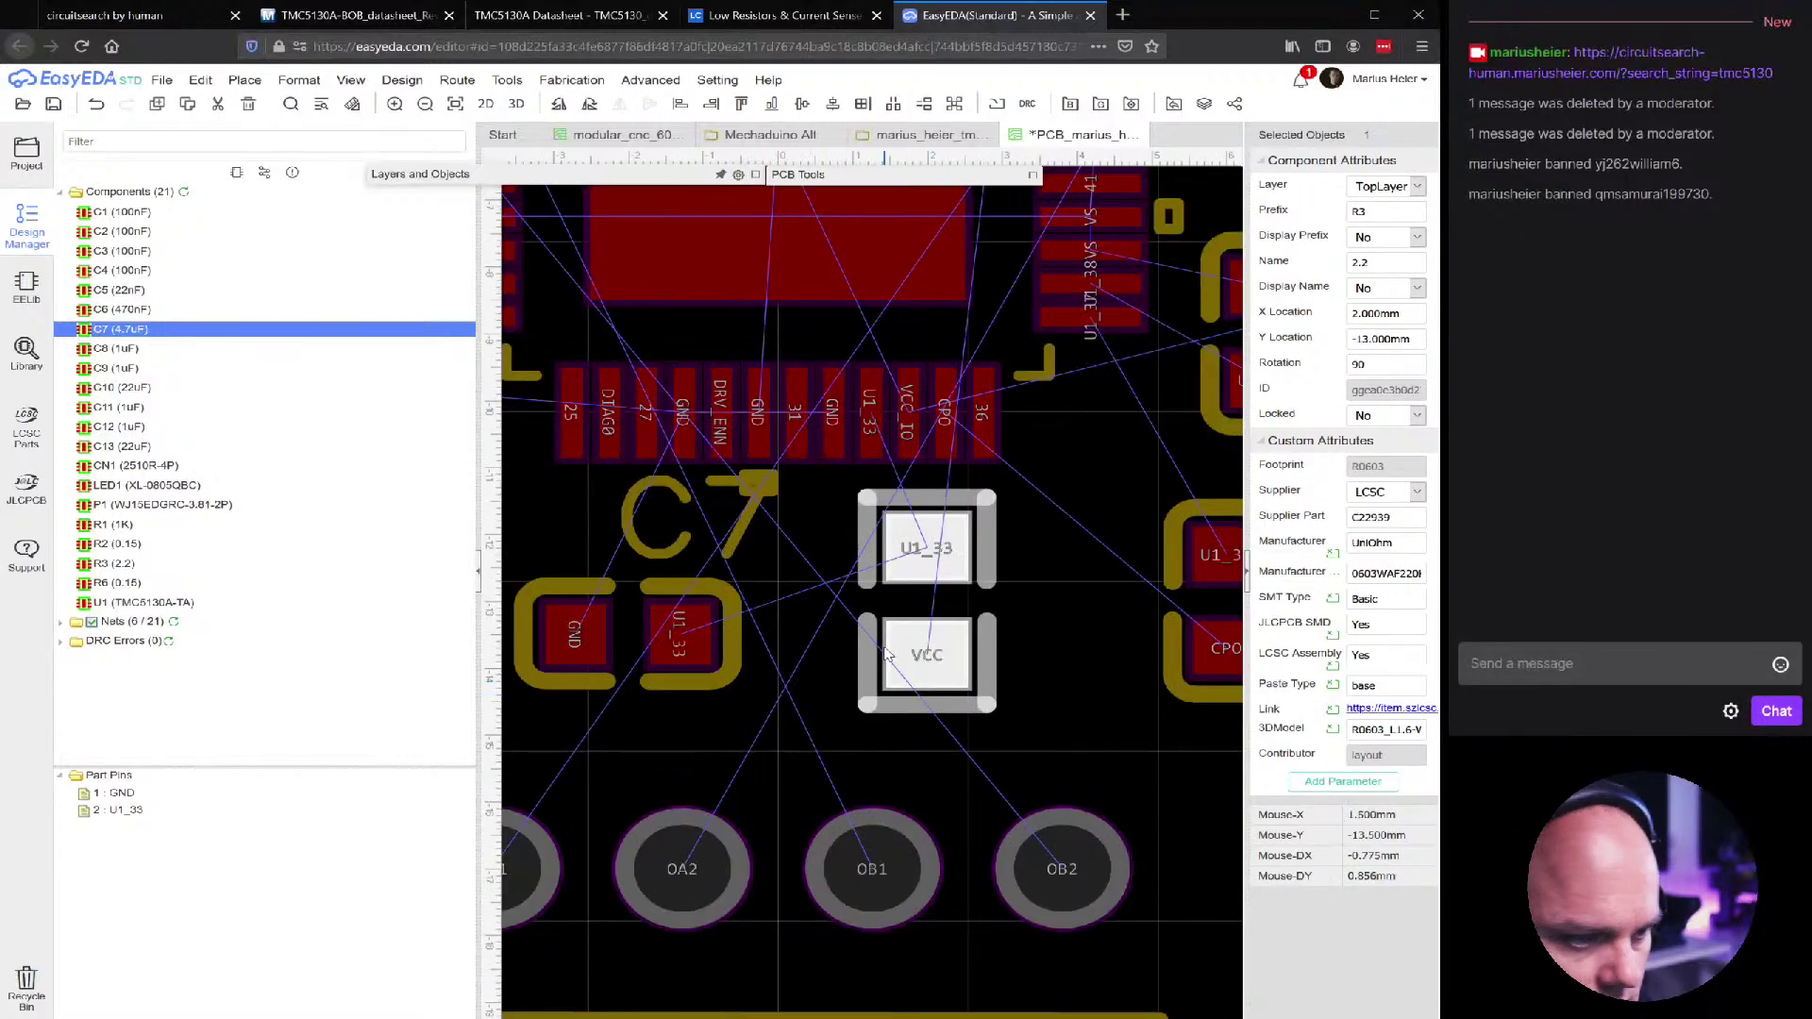
pyautogui.press('space')
# Delete C7's silkscreen designator and lower C7 and R3 so both sit level at Y -14 mm
pyautogui.click(679, 556)
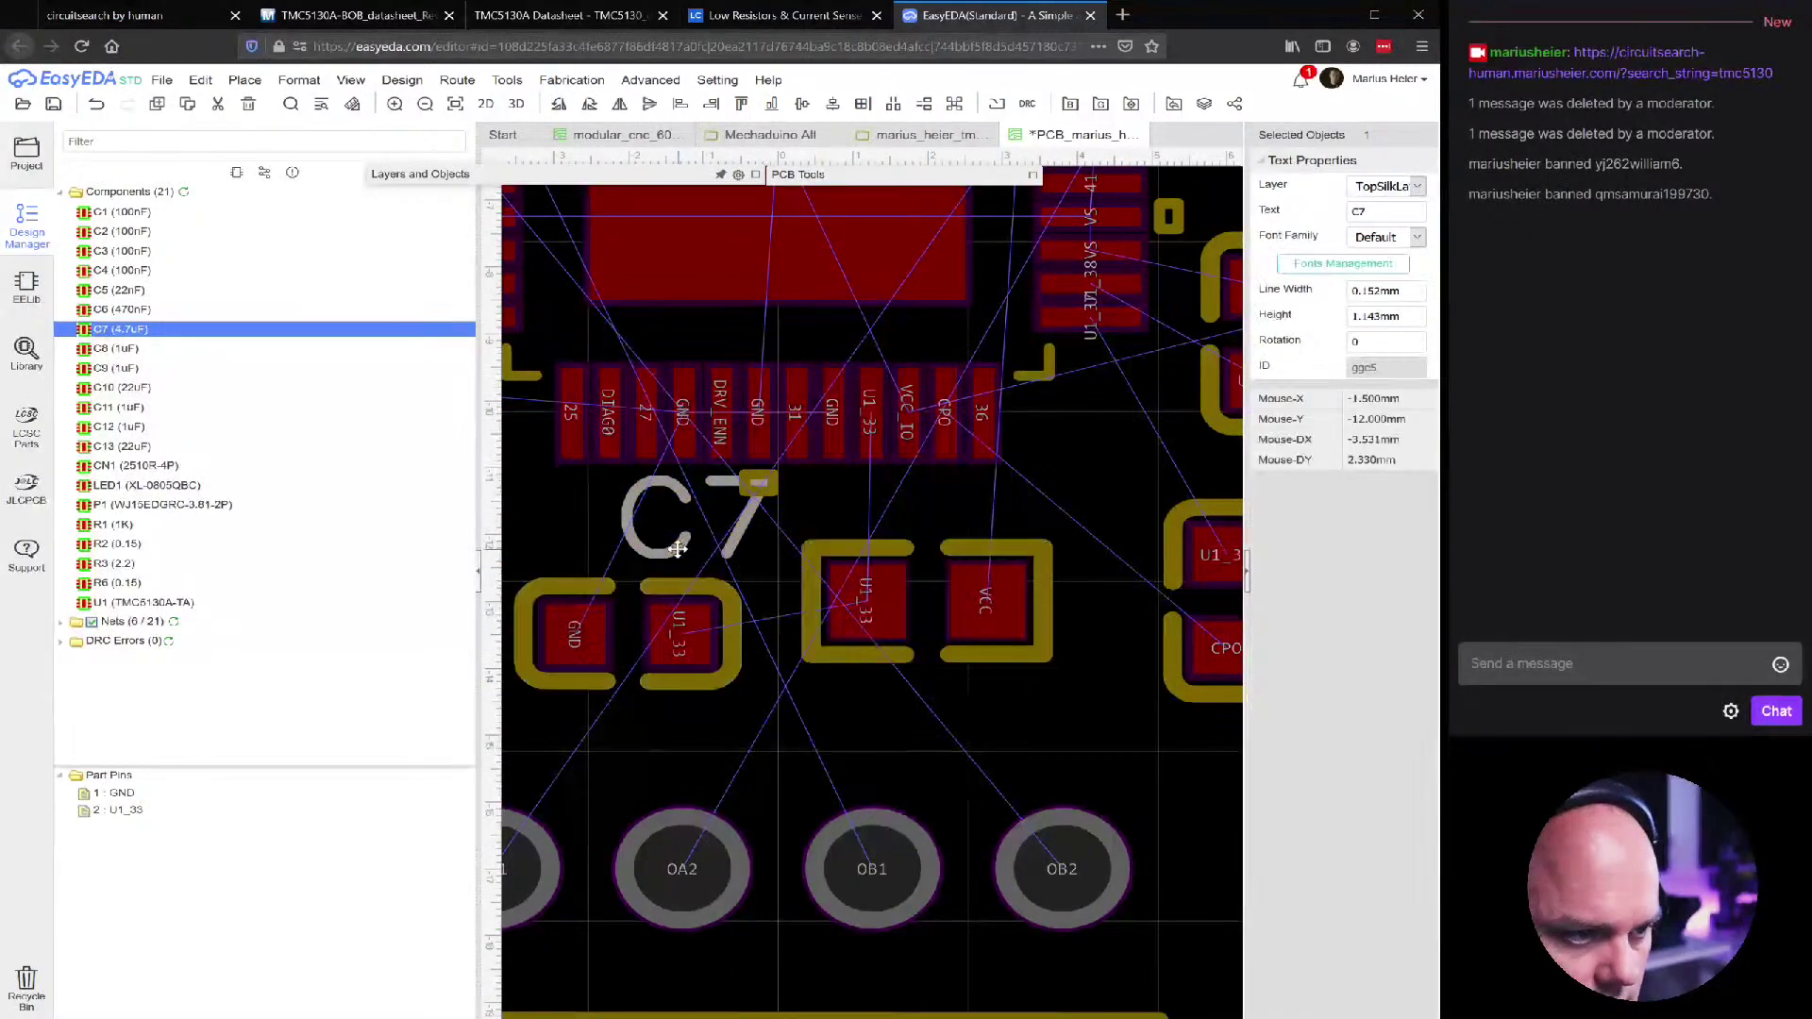
pyautogui.moveTo(678, 681); pyautogui.dragTo(671, 645)
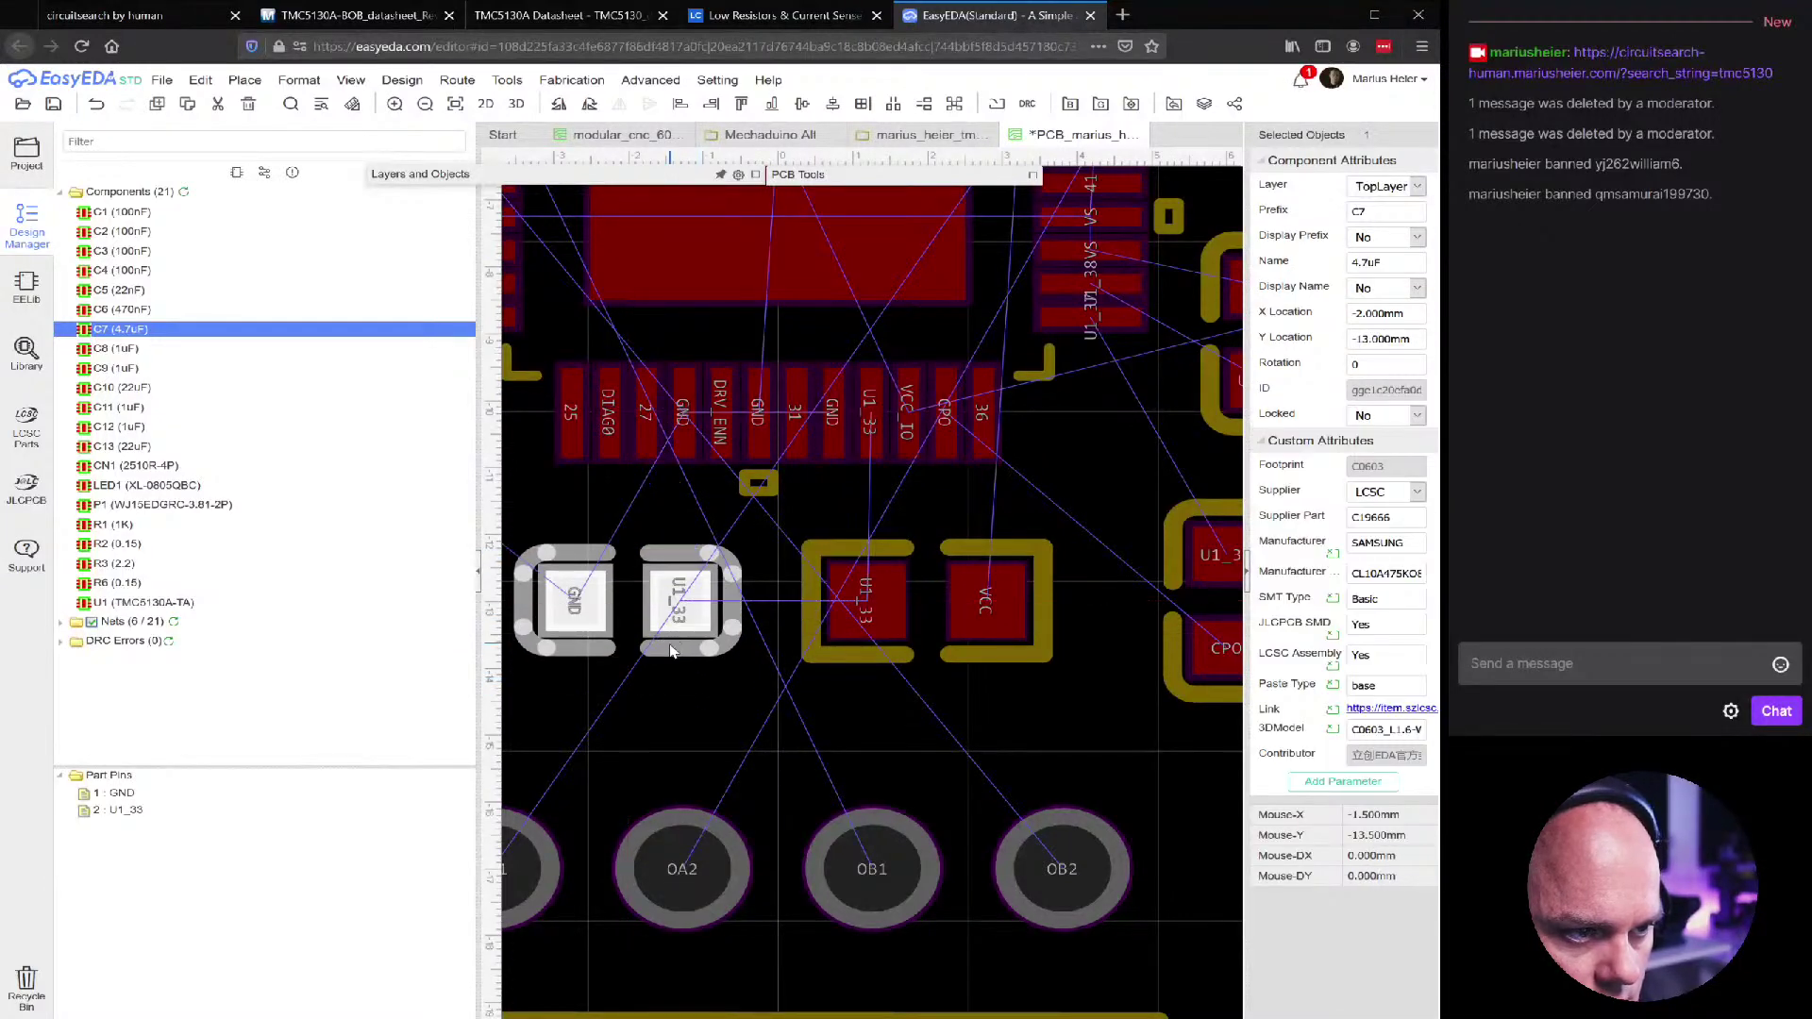
pyautogui.scroll(-4, 719, 692)
pyautogui.scroll(5, 719, 692)
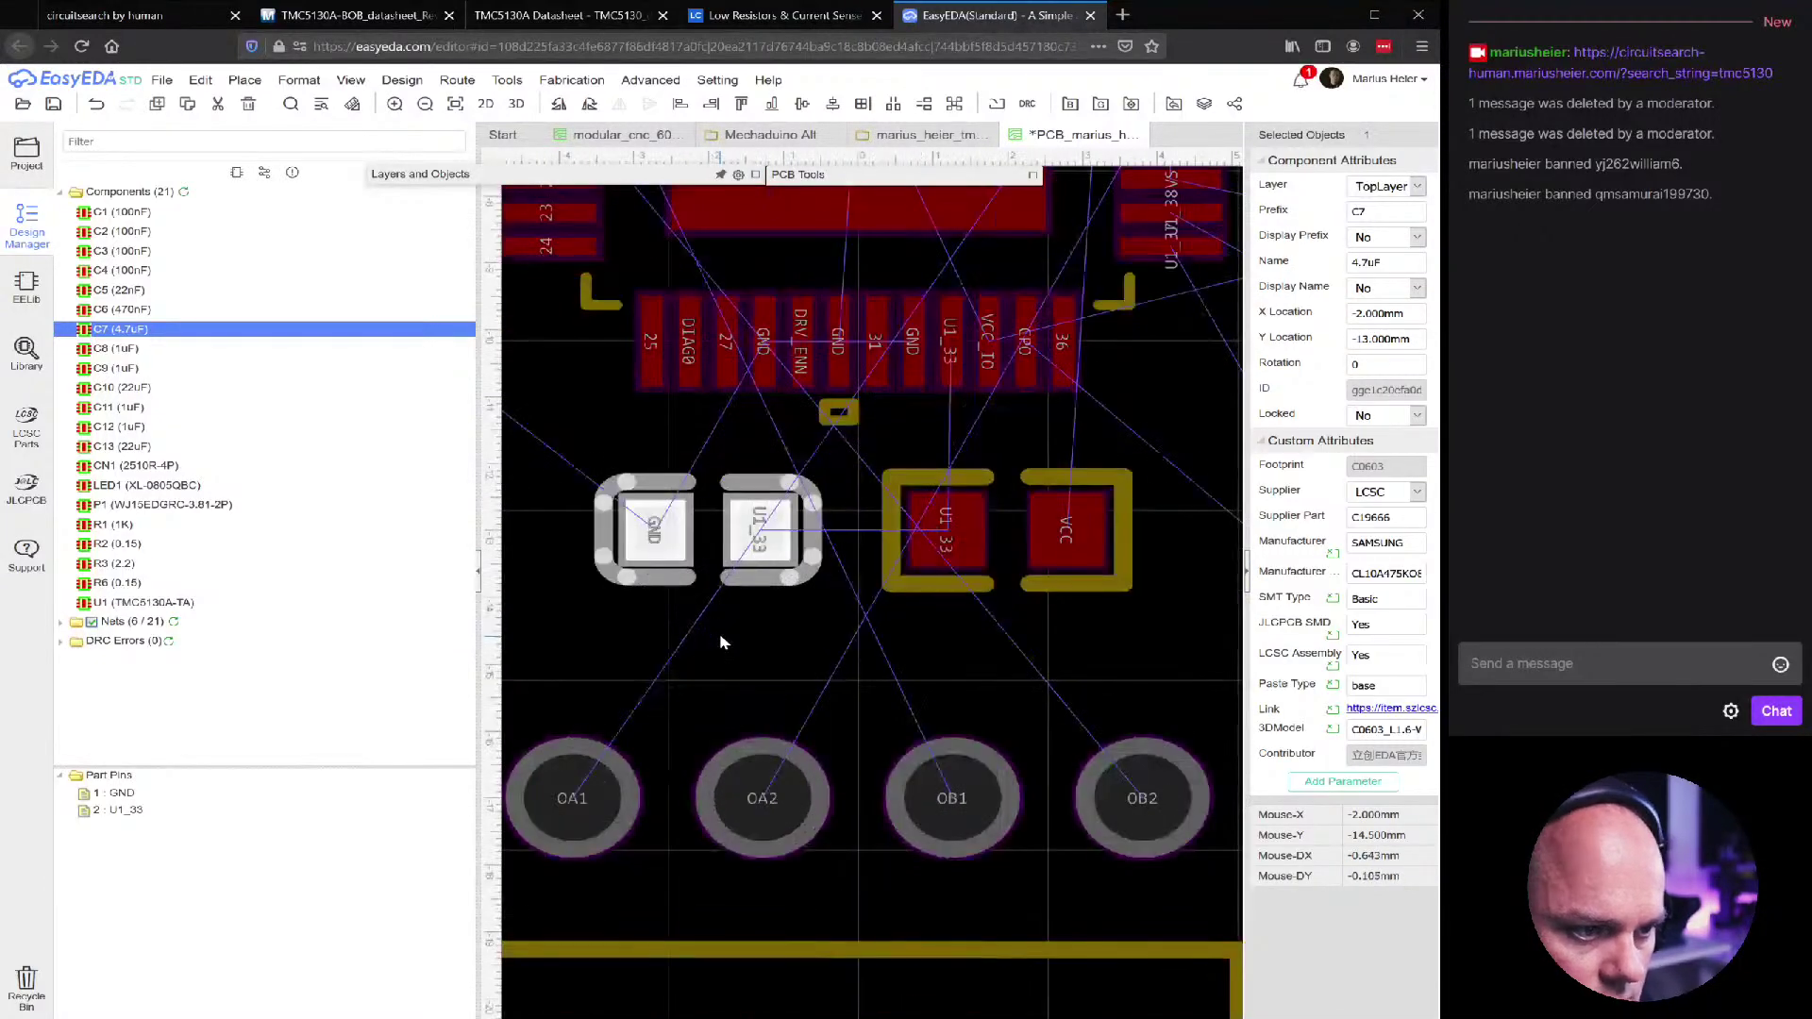
pyautogui.moveTo(1023, 562); pyautogui.dragTo(1023, 654)
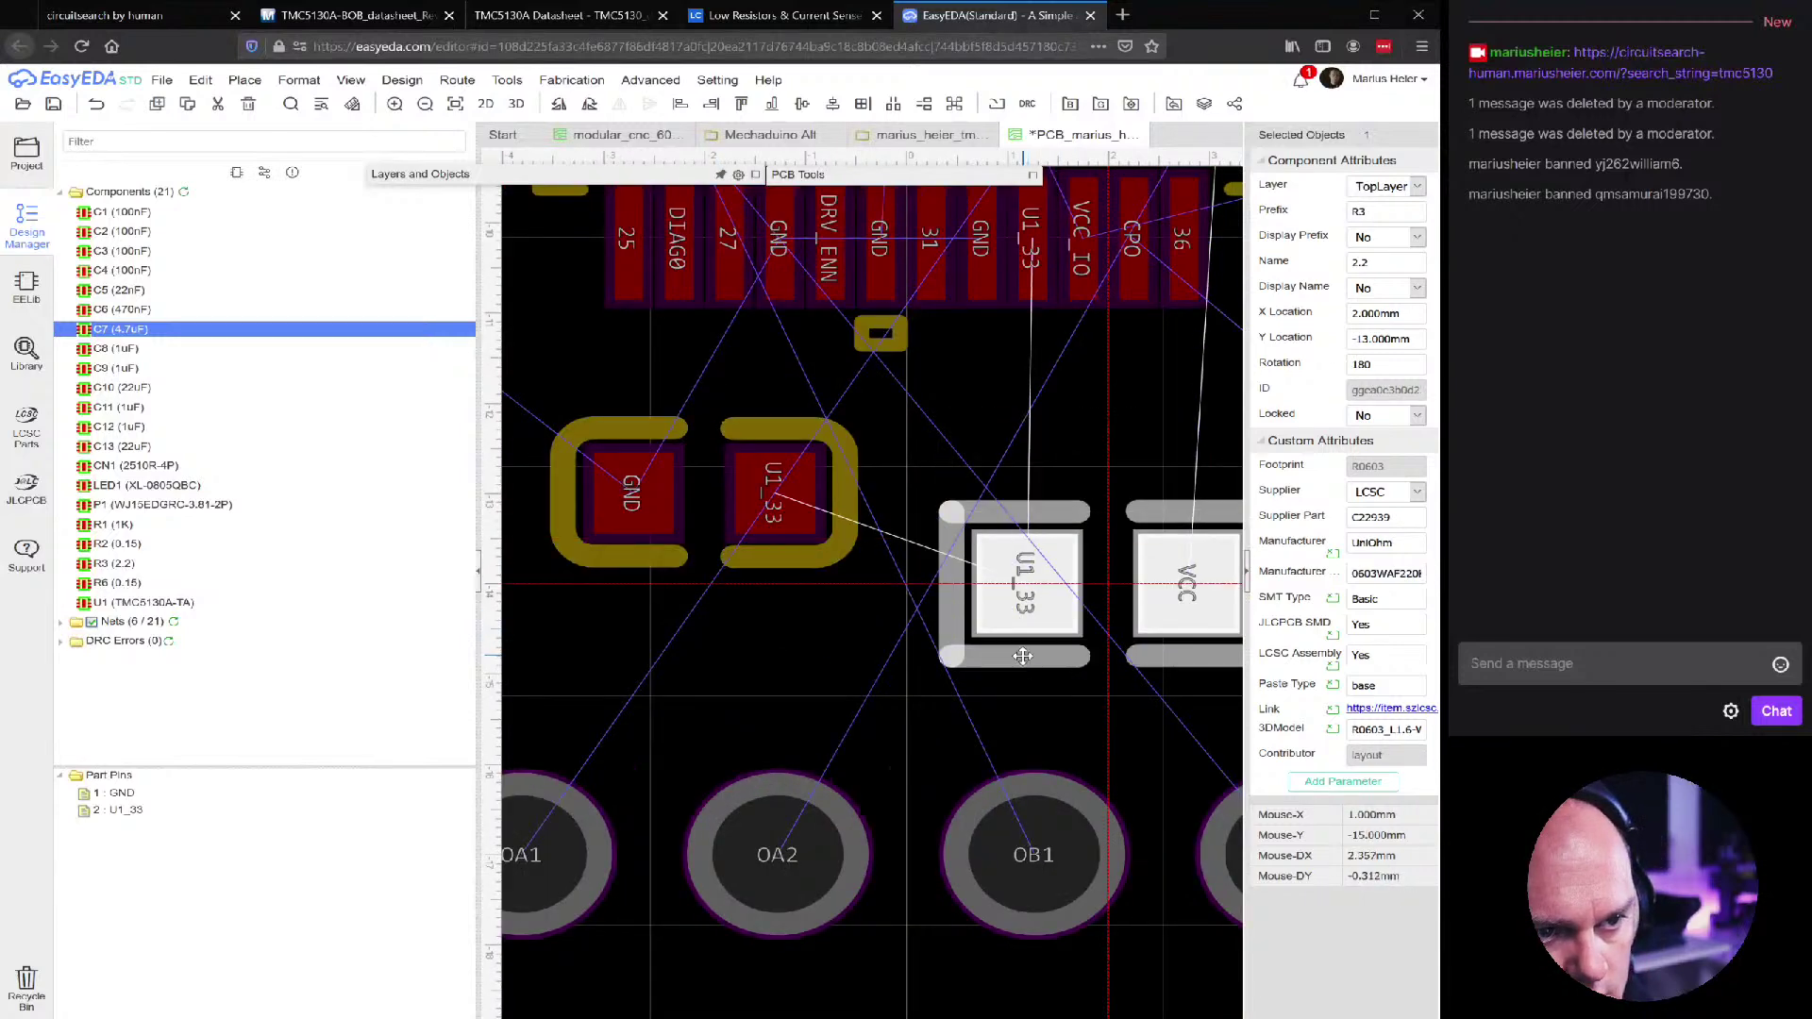
pyautogui.moveTo(744, 540); pyautogui.dragTo(754, 622)
# Examine the nets of U1's lower pins and the connections to C7, R3 and the neighbouring capacitors
pyautogui.scroll(-2, 715, 422)
pyautogui.scroll(2, 780, 332)
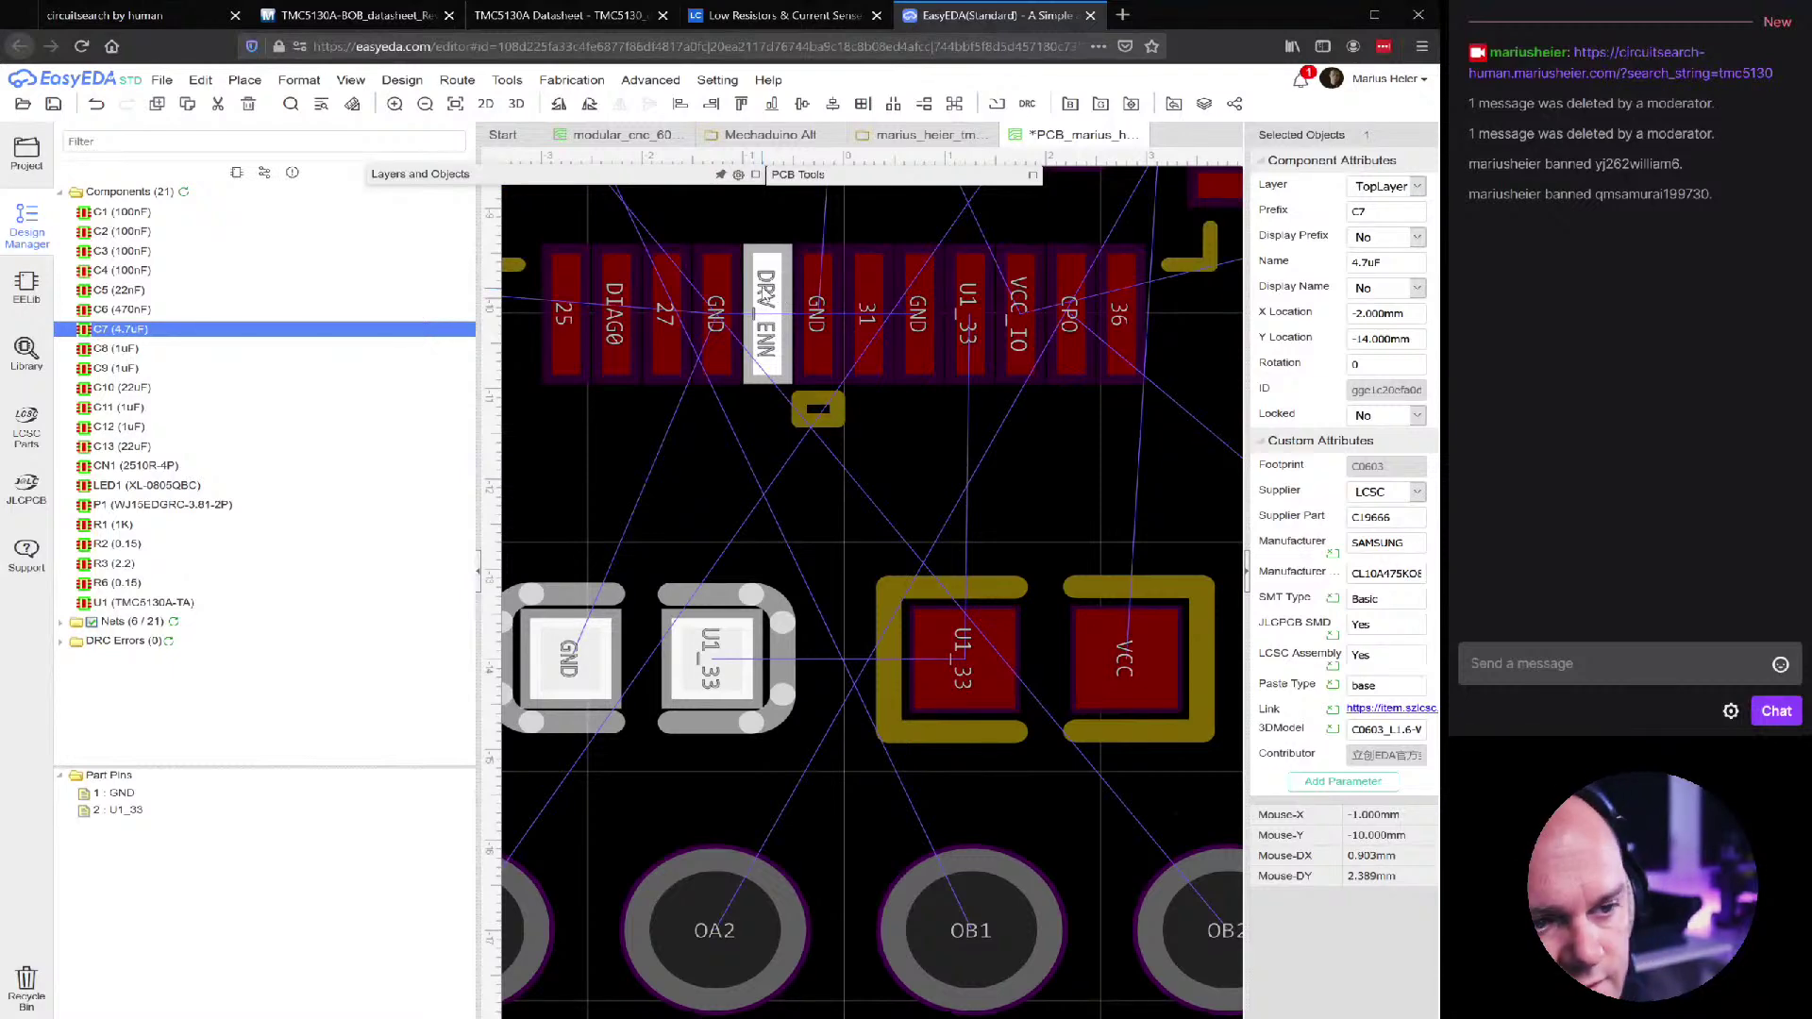
pyautogui.scroll(-1, 755, 429)
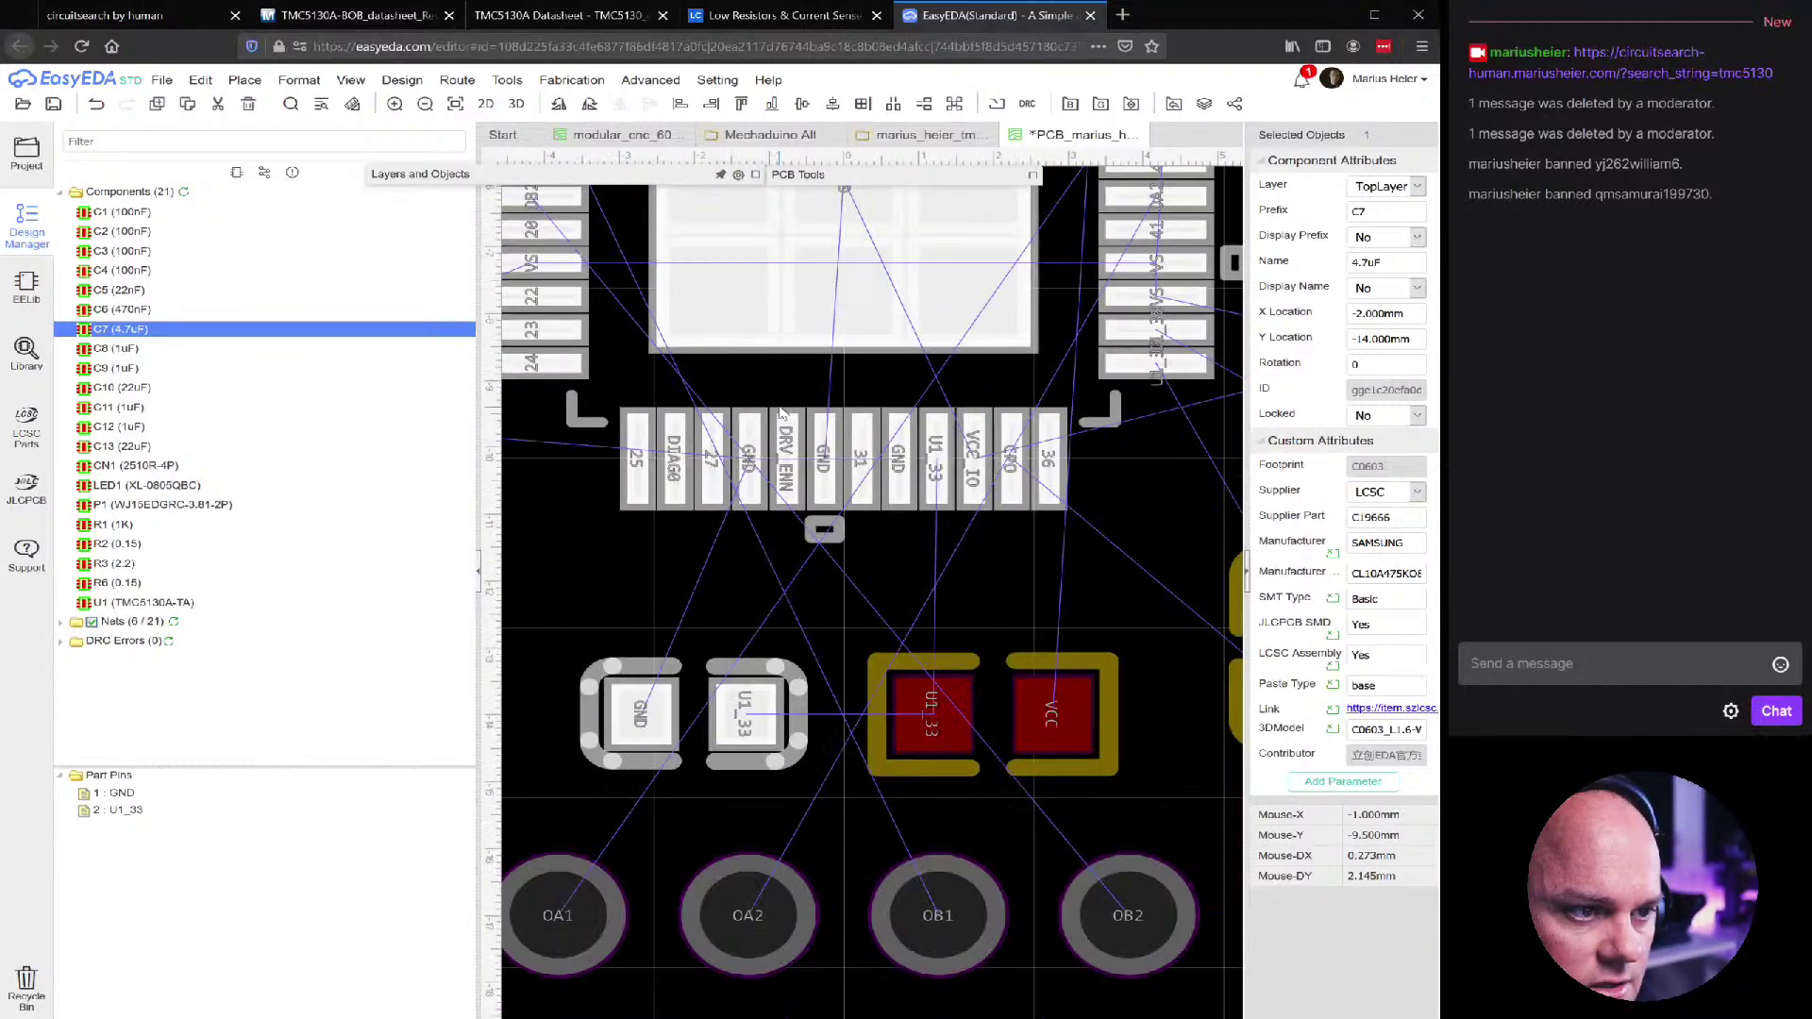
pyautogui.scroll(-1, 779, 414)
pyautogui.moveTo(615, 424); pyautogui.dragTo(614, 497, button='right')
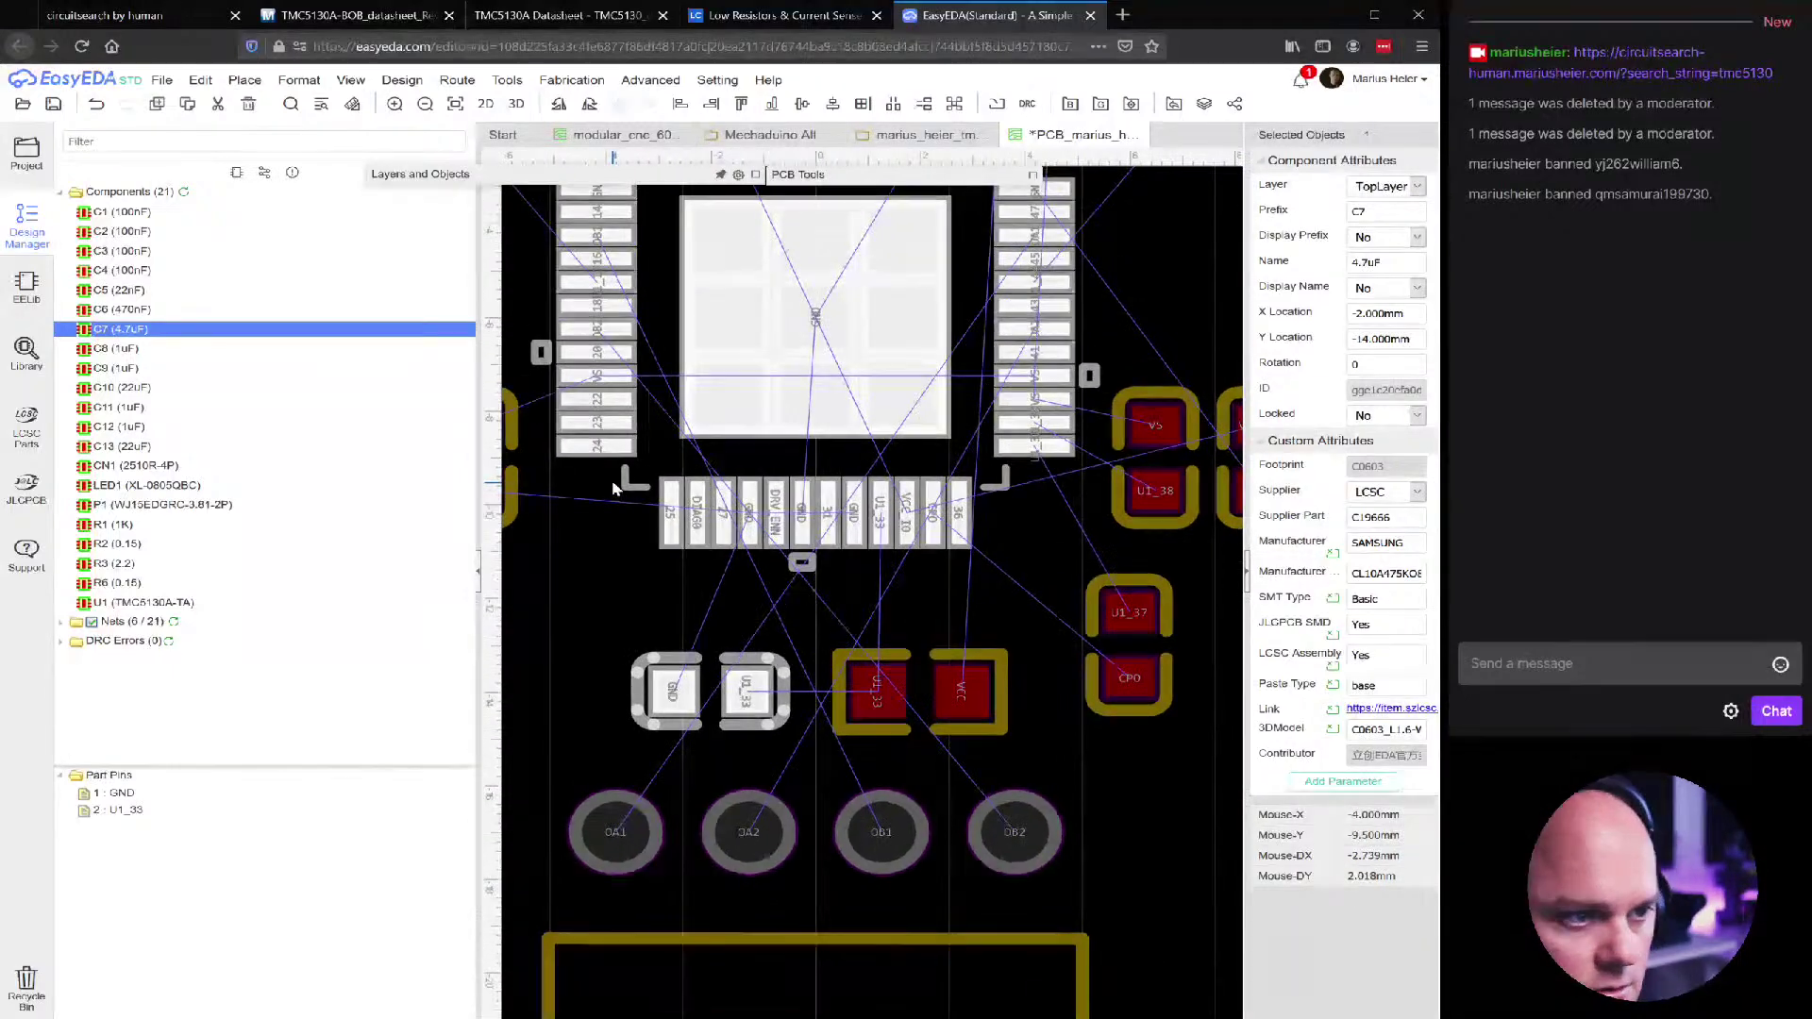
pyautogui.scroll(-2, 612, 488)
pyautogui.scroll(3, 612, 481)
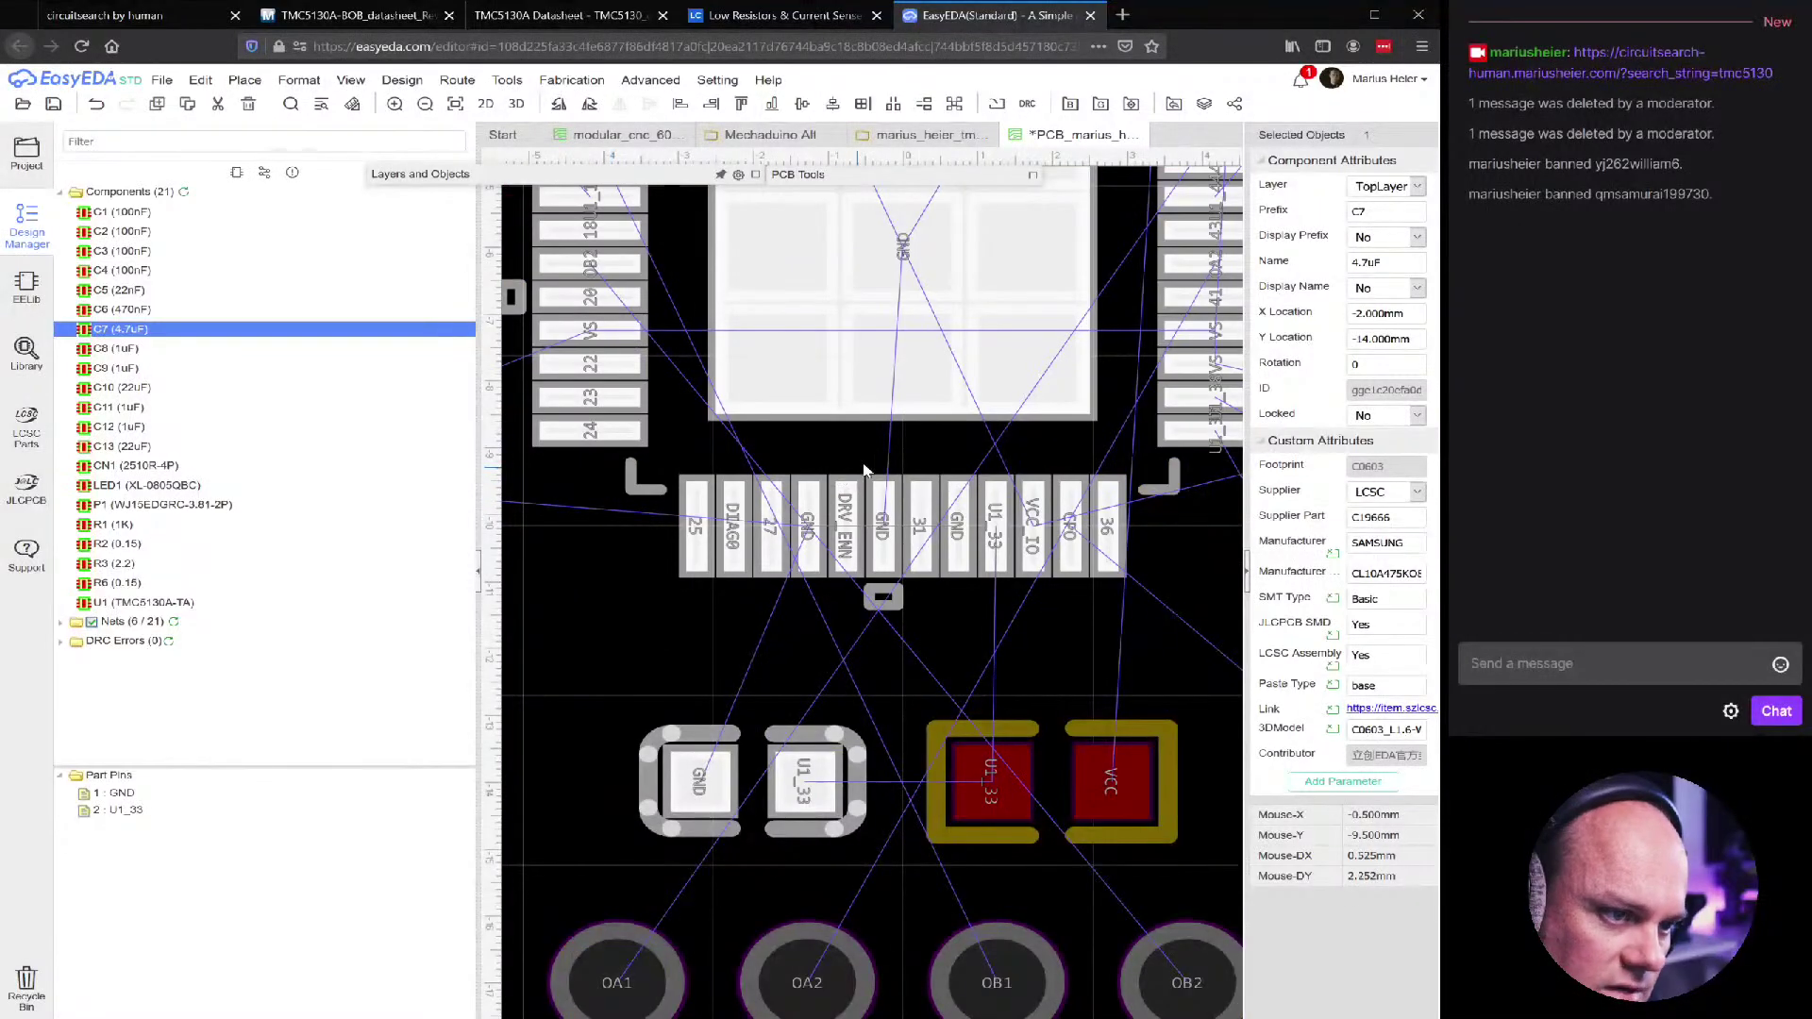
pyautogui.scroll(-2, 682, 347)
pyautogui.moveTo(679, 404); pyautogui.dragTo(680, 295, button='right')
pyautogui.moveTo(1071, 301); pyautogui.dragTo(1083, 411, button='right')
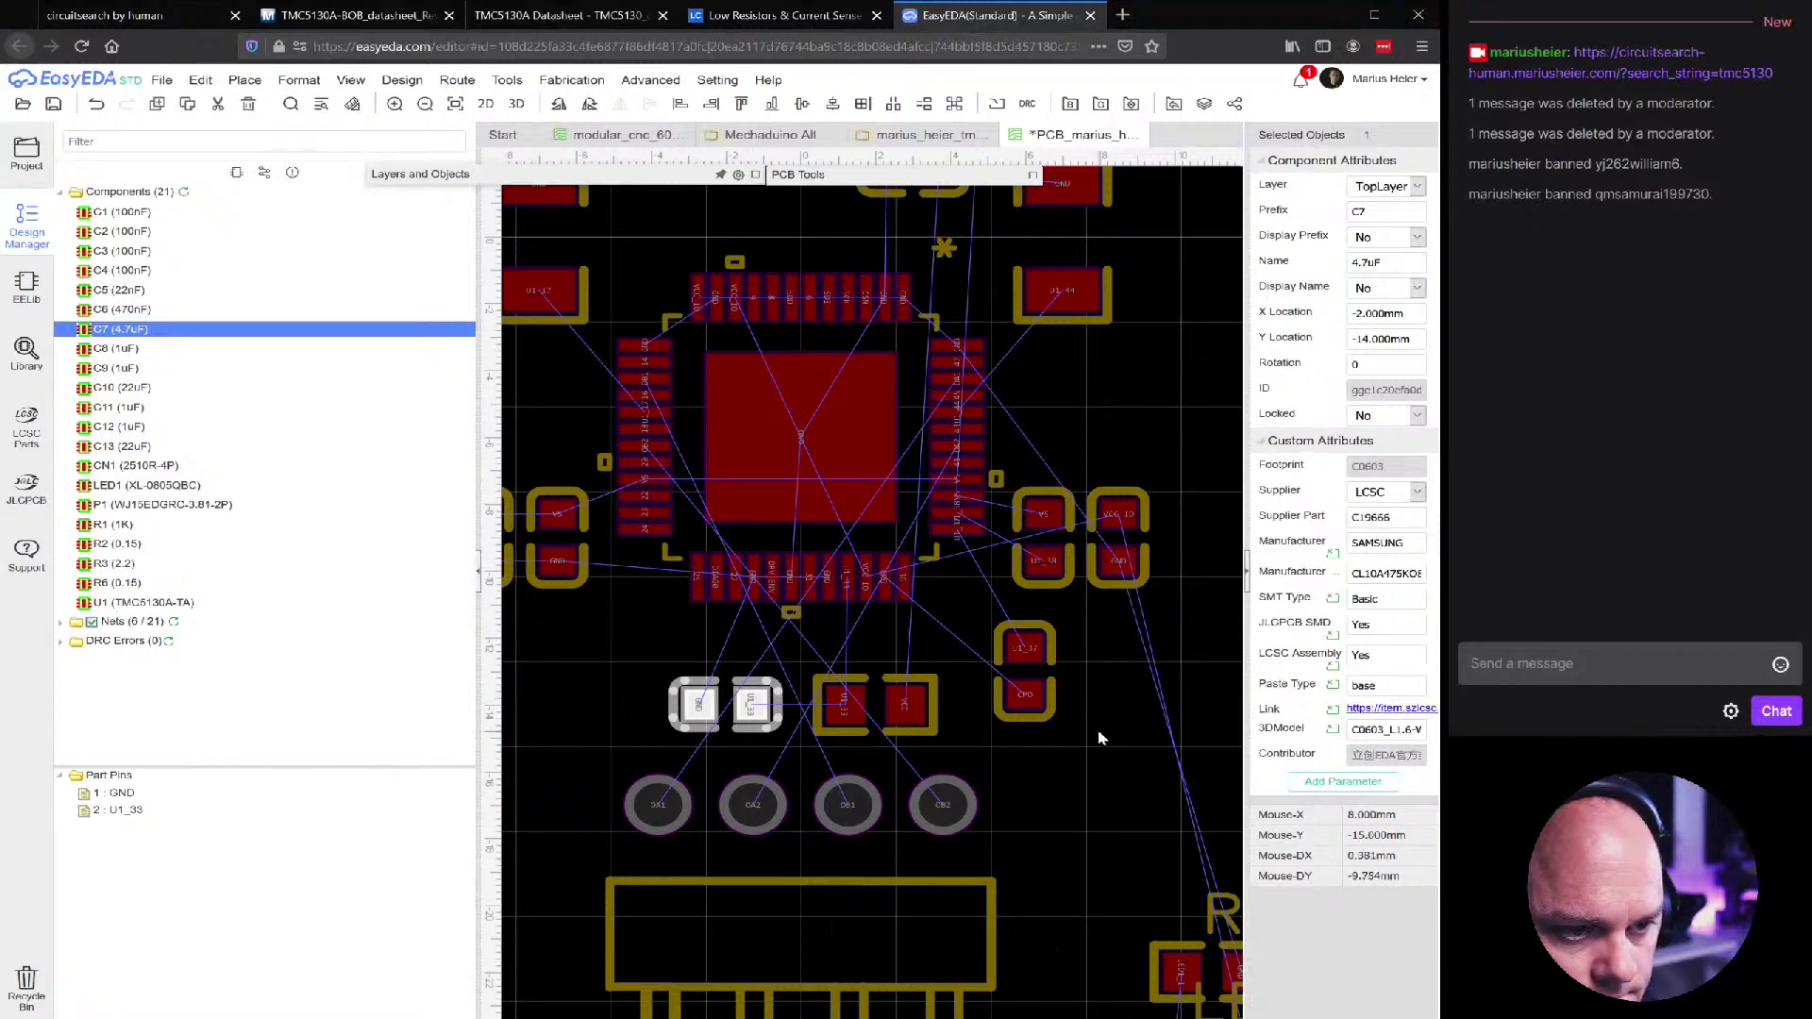
# Move R1 and LED1 together outward from CN1 to X 14 mm
pyautogui.scroll(-3, 1102, 727)
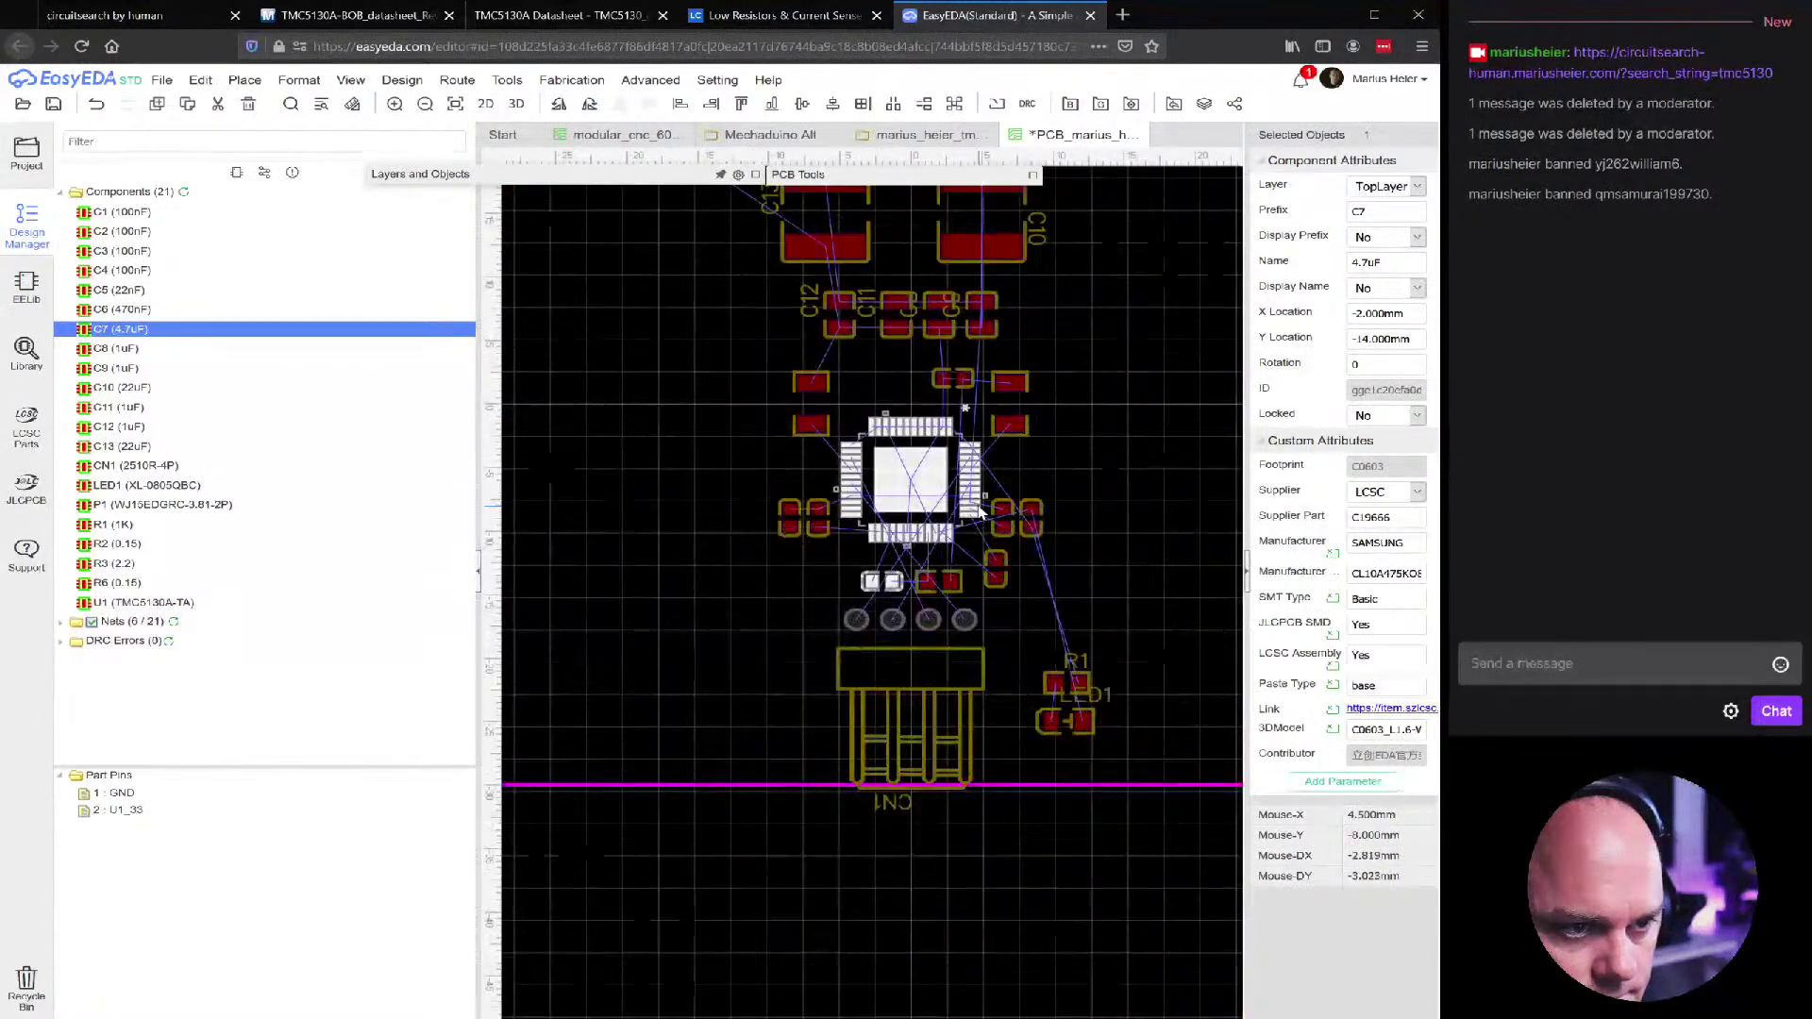
pyautogui.moveTo(1128, 657)
pyautogui.mouseDown()
pyautogui.moveTo(1033, 747)
pyautogui.moveTo(1123, 642)
pyautogui.mouseUp()
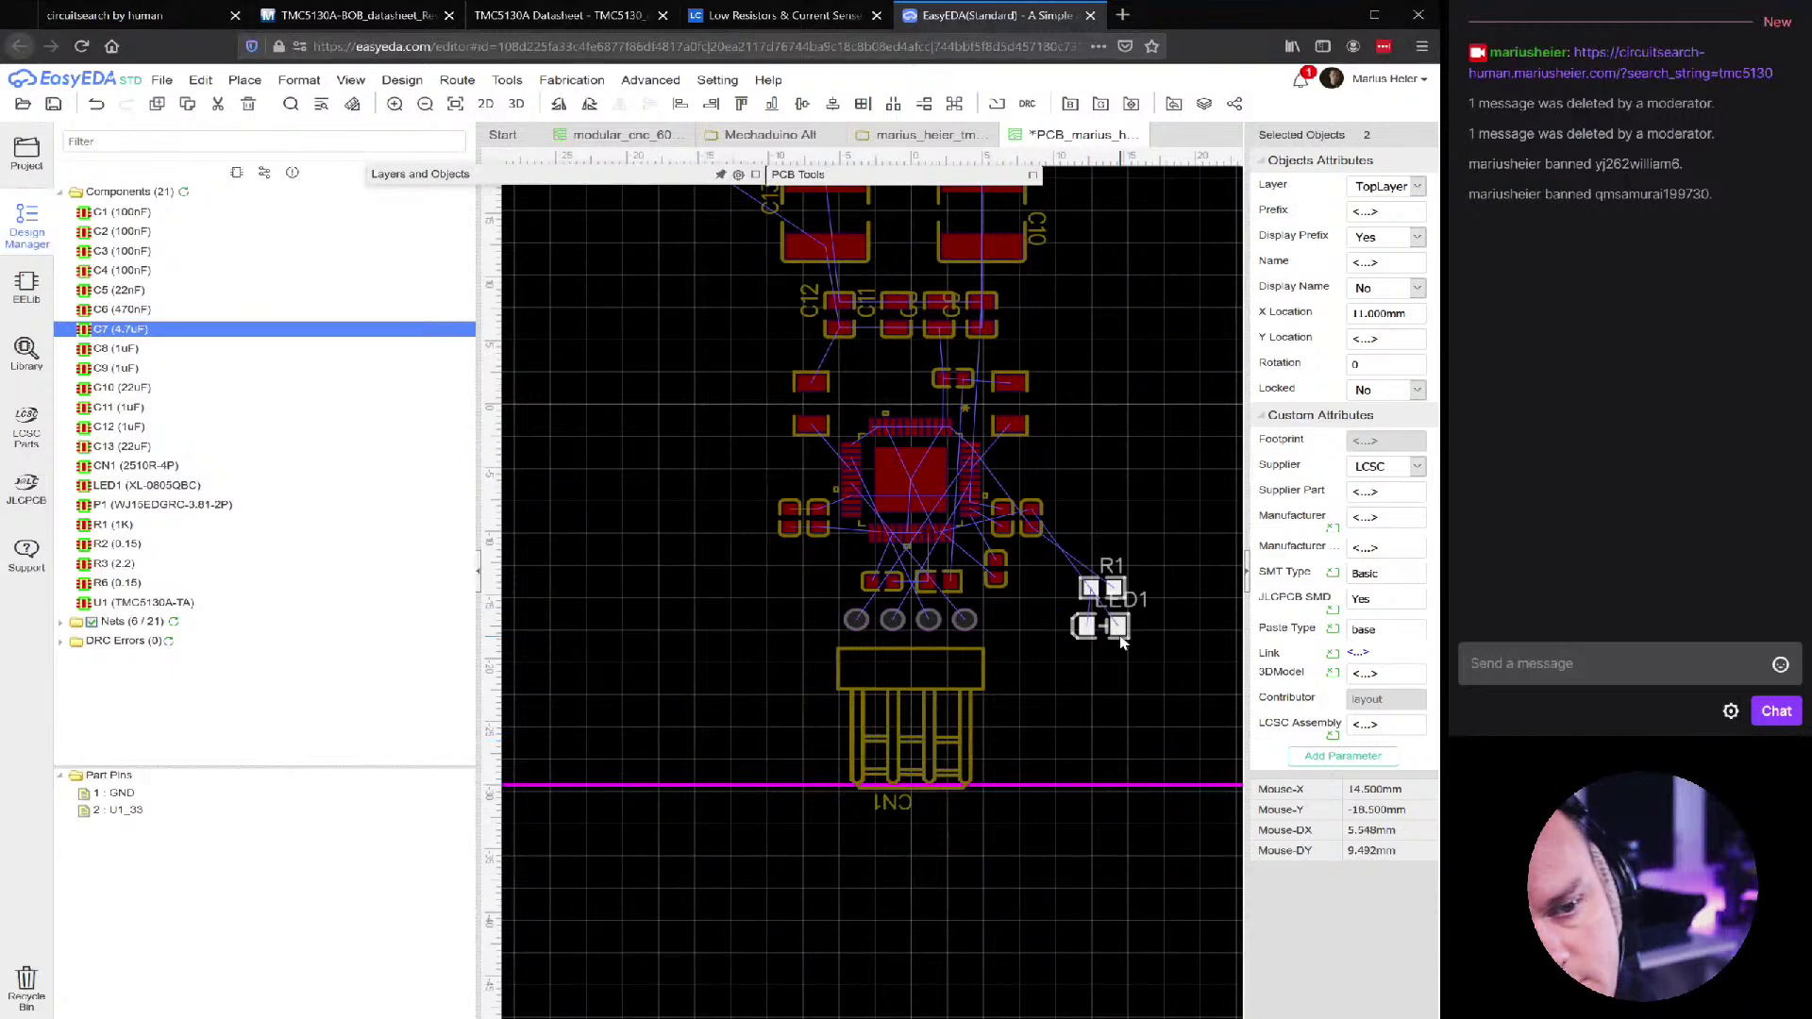
pyautogui.moveTo(1119, 639); pyautogui.dragTo(1128, 694)
pyautogui.scroll(-2, 1055, 681)
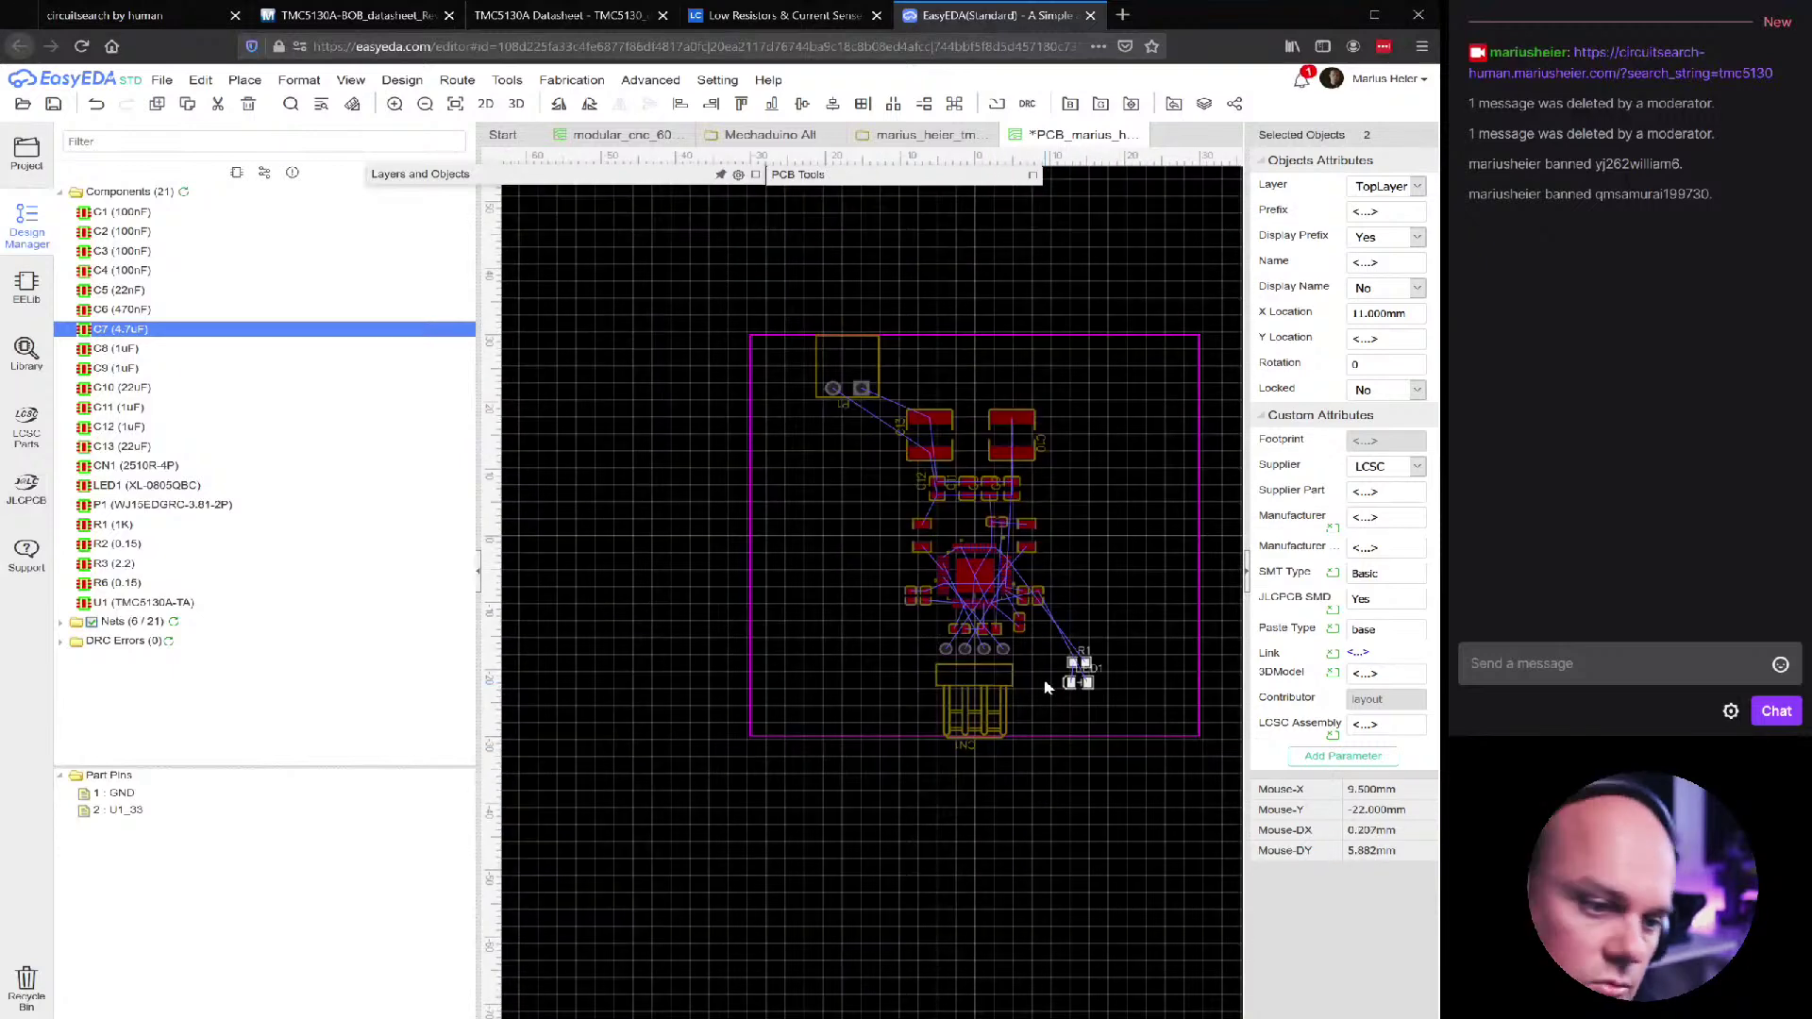
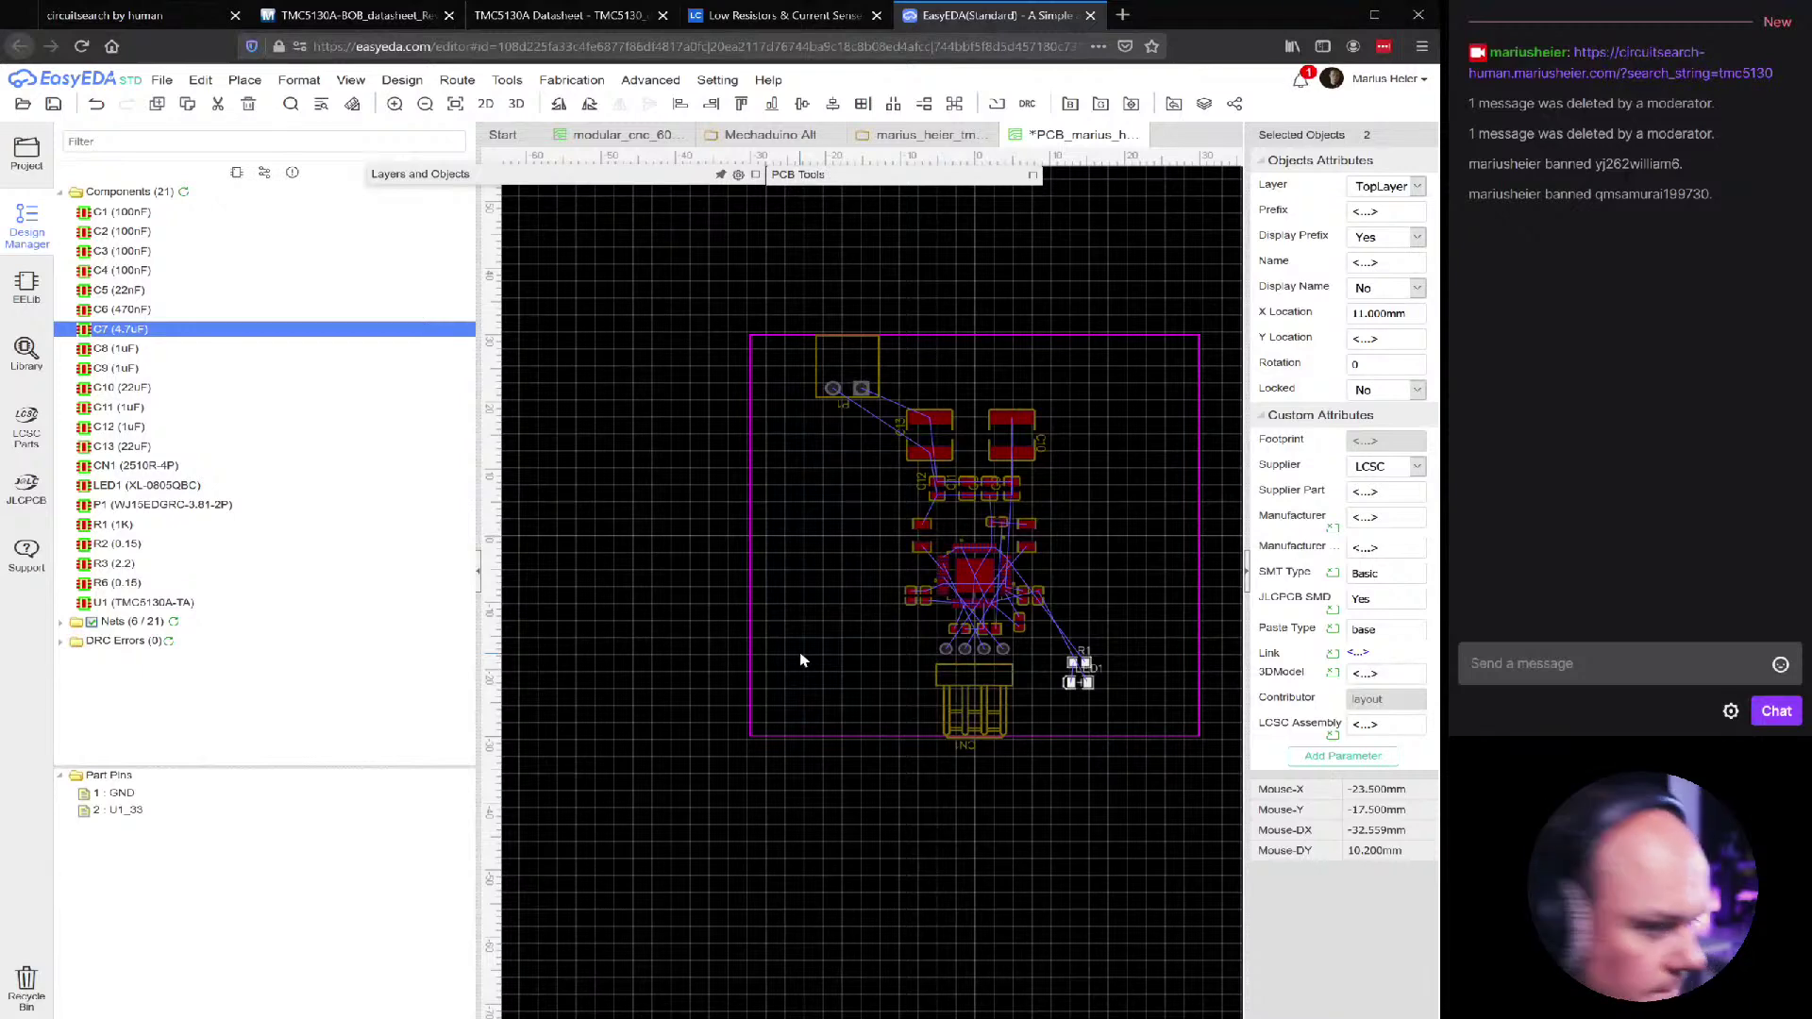
# Move R1 and LED1 right next to connector CN1, near the lower board edge
pyautogui.scroll(1, 971, 745)
pyautogui.scroll(2, 971, 745)
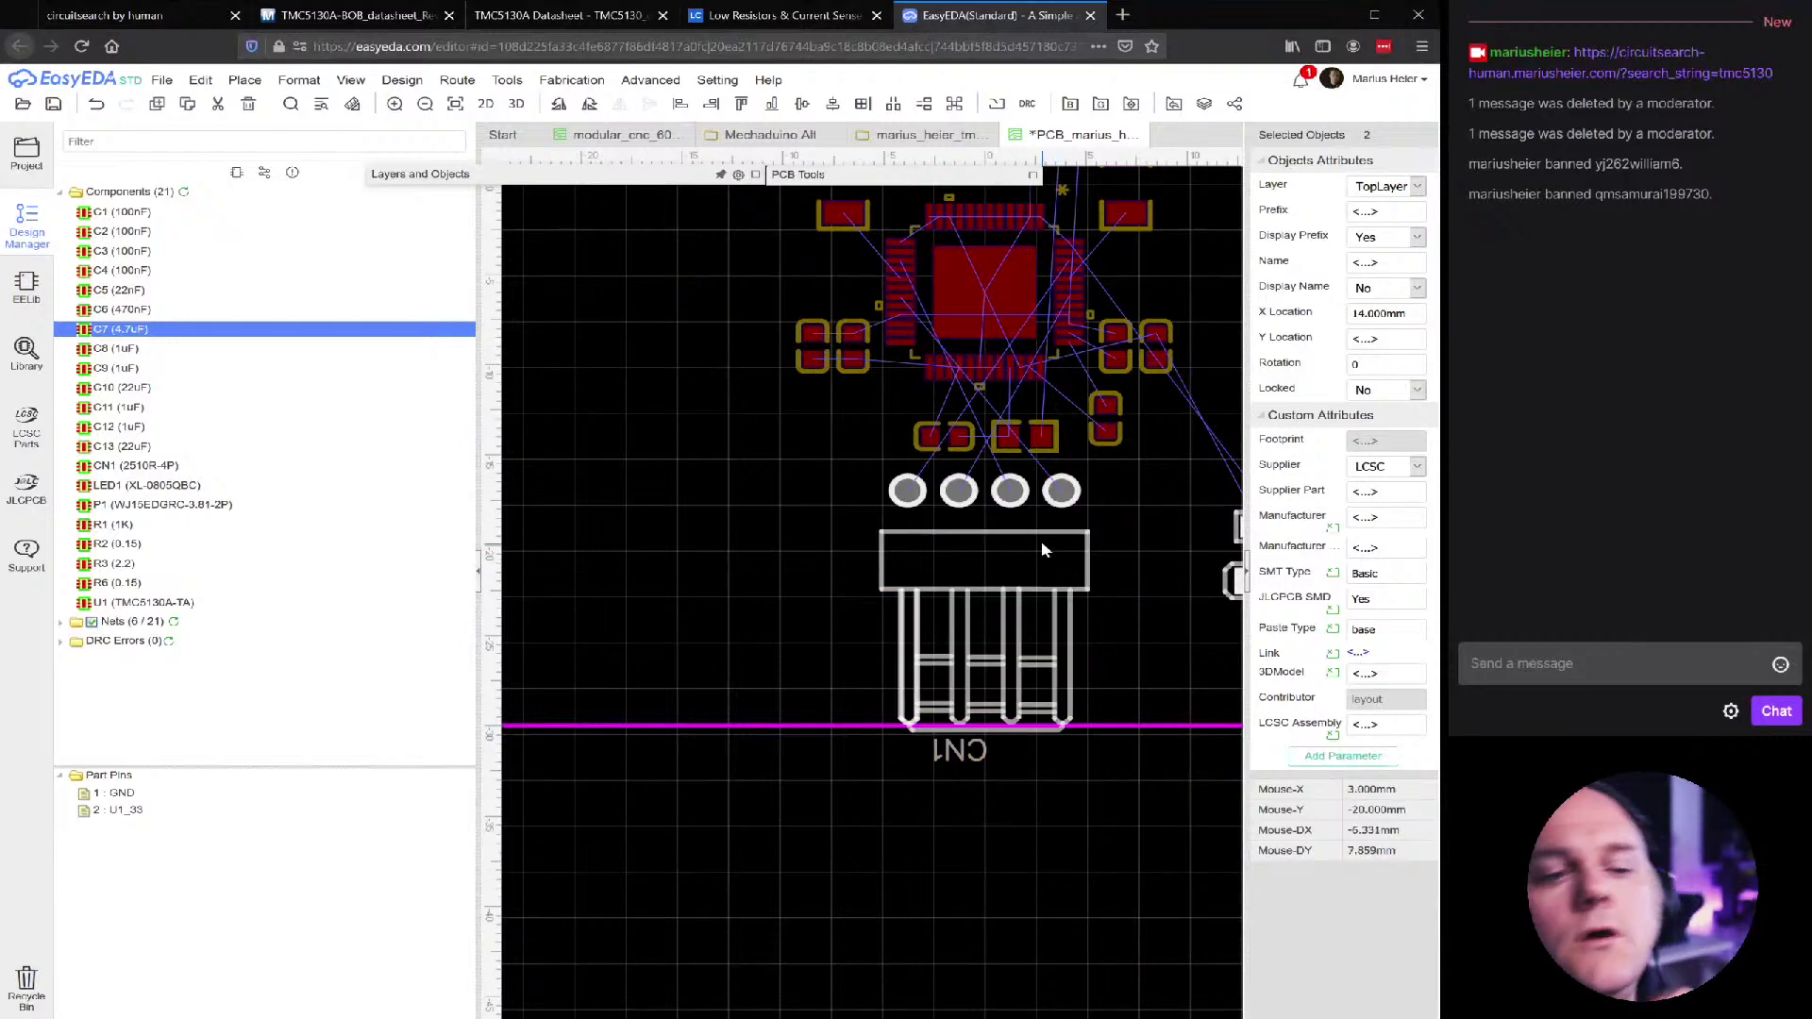
pyautogui.scroll(-2, 1041, 544)
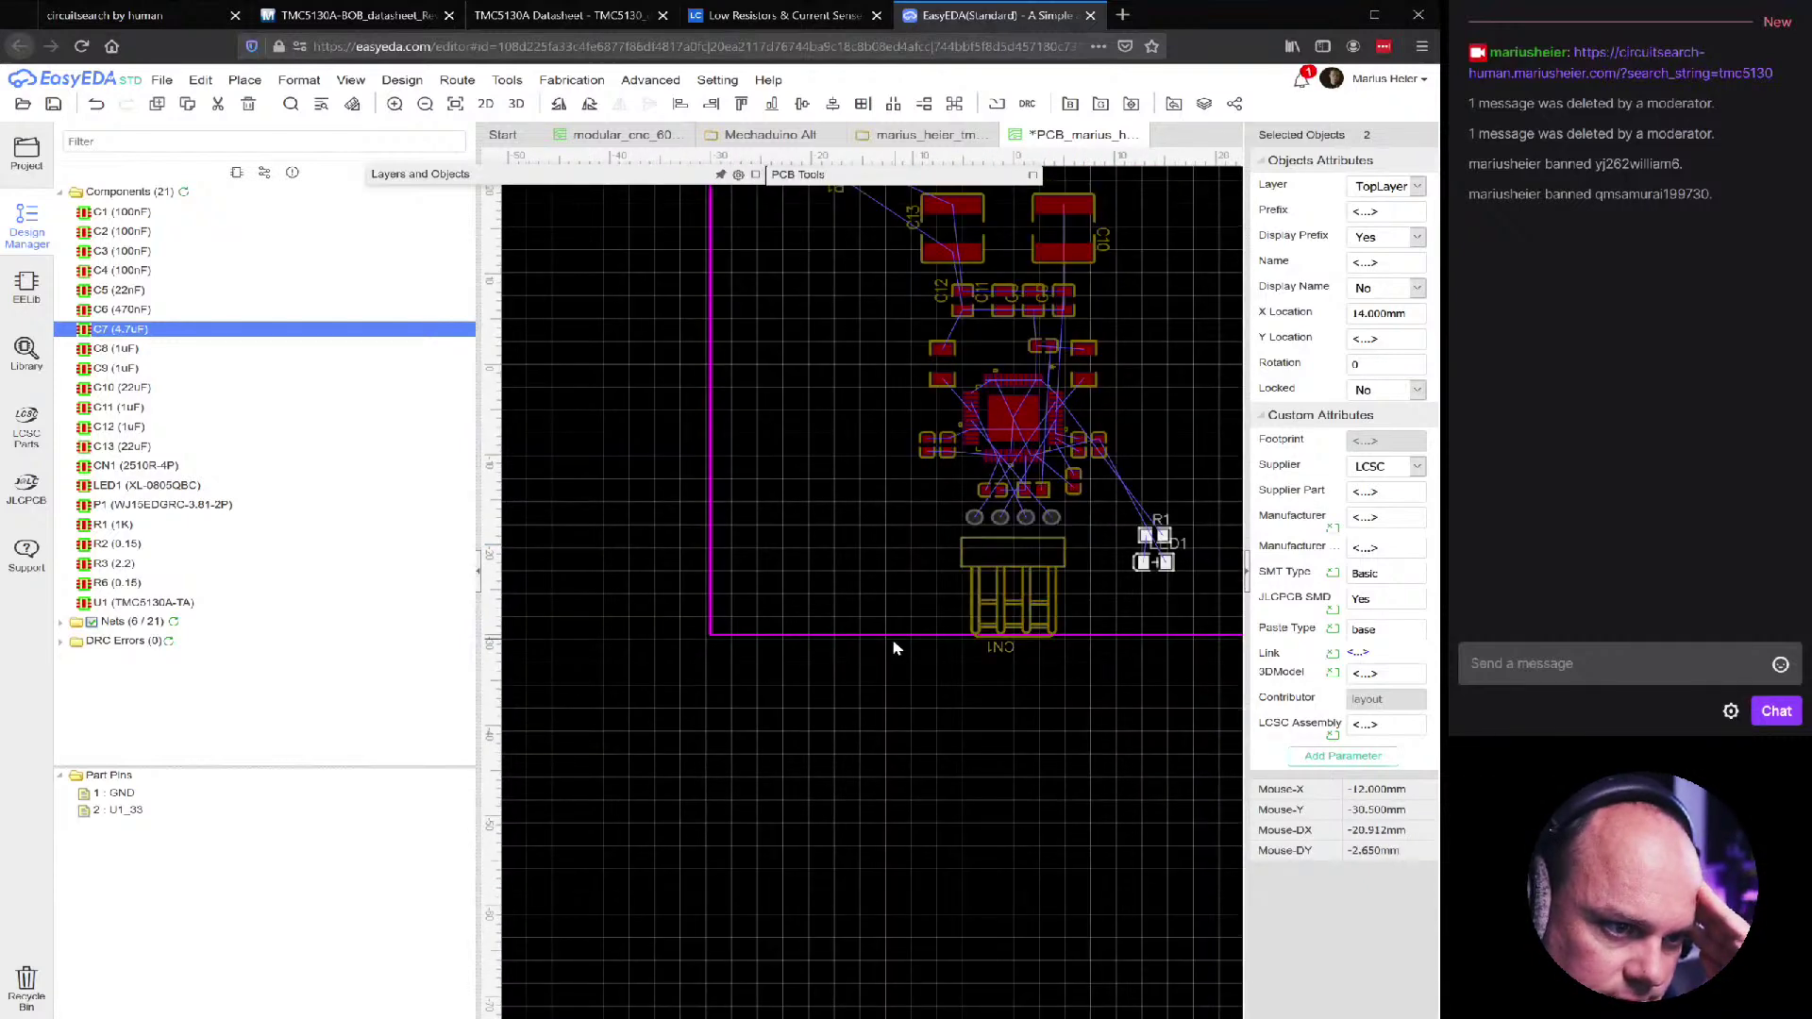
pyautogui.scroll(-2, 893, 636)
pyautogui.scroll(3, 1112, 514)
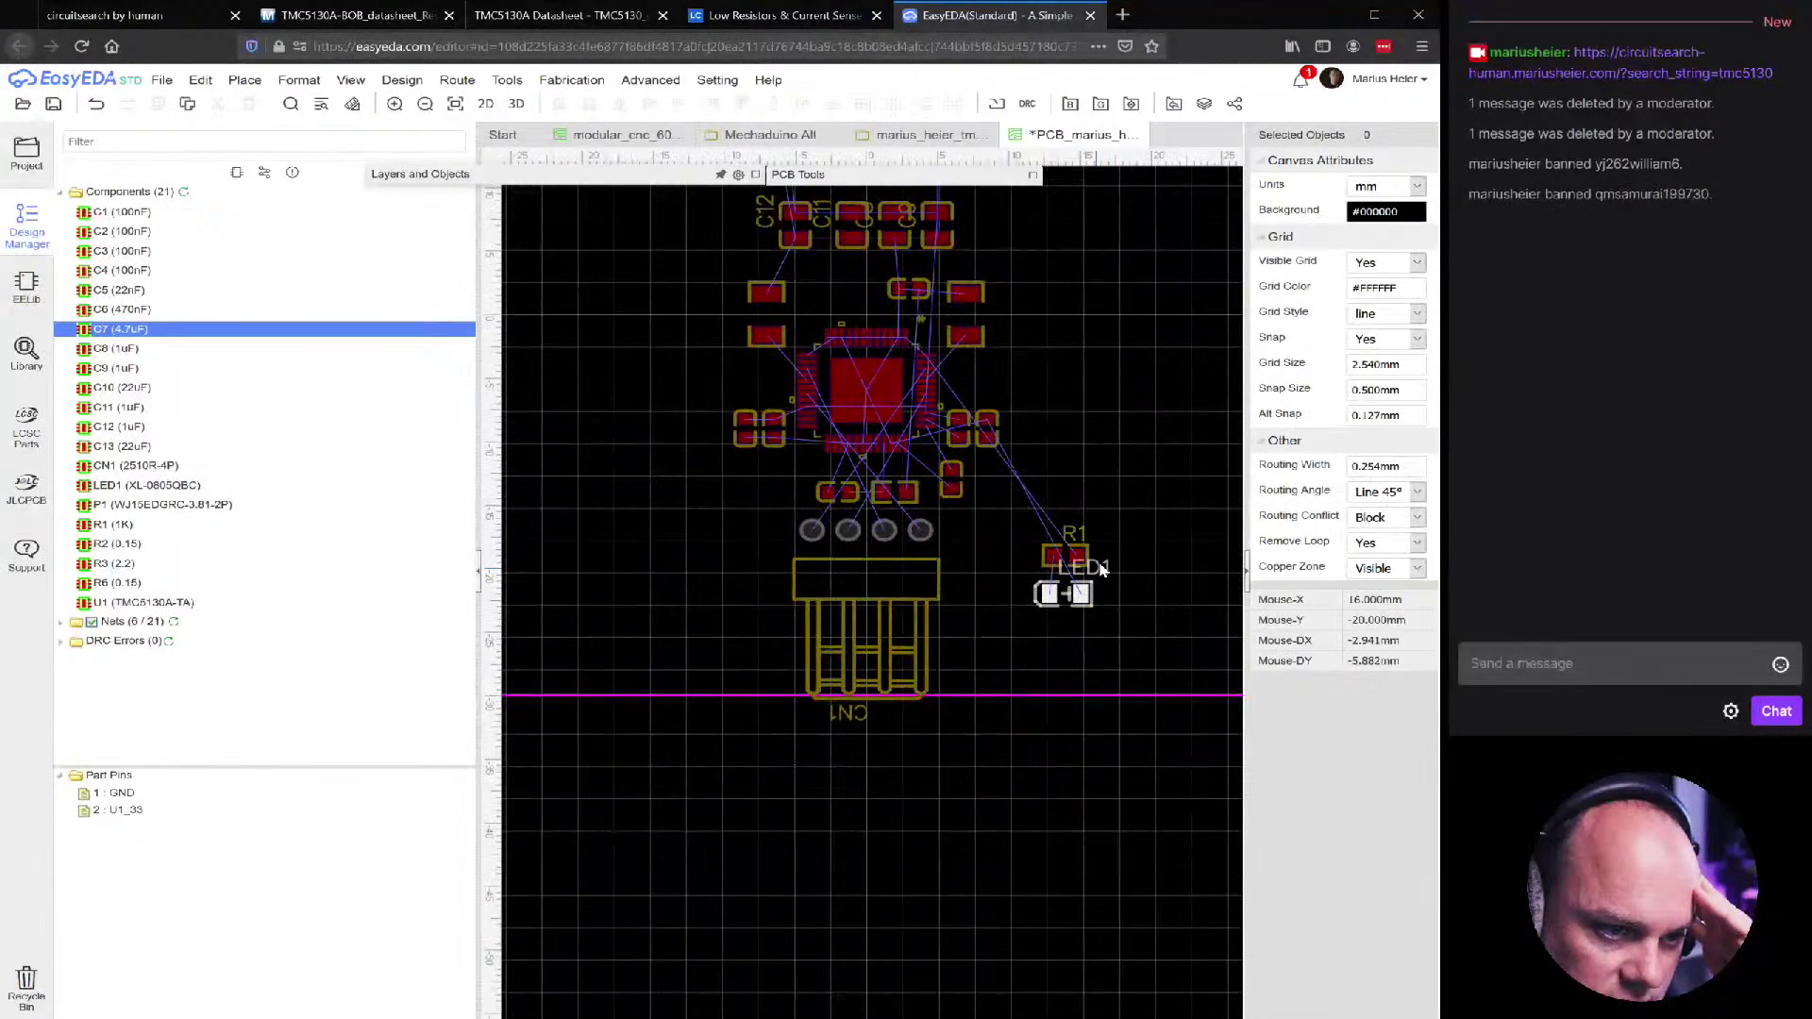
pyautogui.click(1033, 619)
pyautogui.moveTo(1047, 595); pyautogui.dragTo(956, 658)
pyautogui.click(1061, 536)
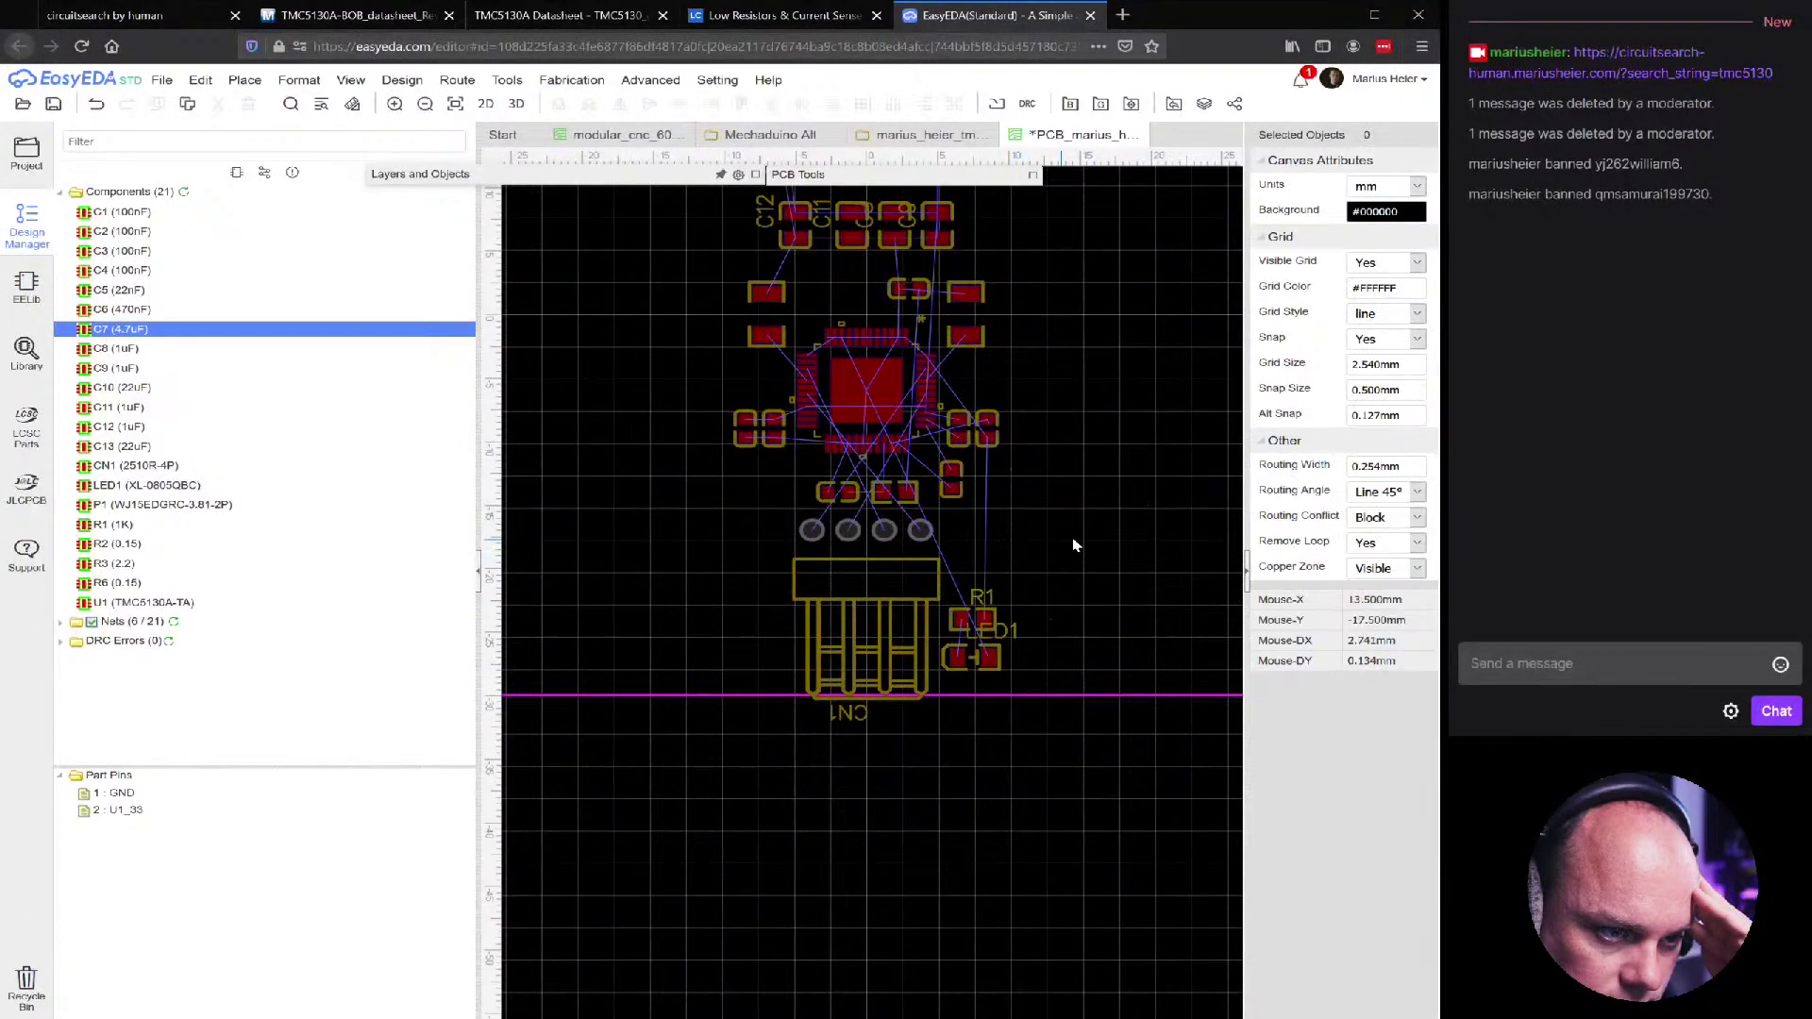
# Delete the silkscreen designators of the small capacitor row above U1, capacitors C10 and C13, and connector P1
pyautogui.scroll(-2, 1072, 542)
pyautogui.scroll(-1, 977, 402)
pyautogui.scroll(4, 977, 401)
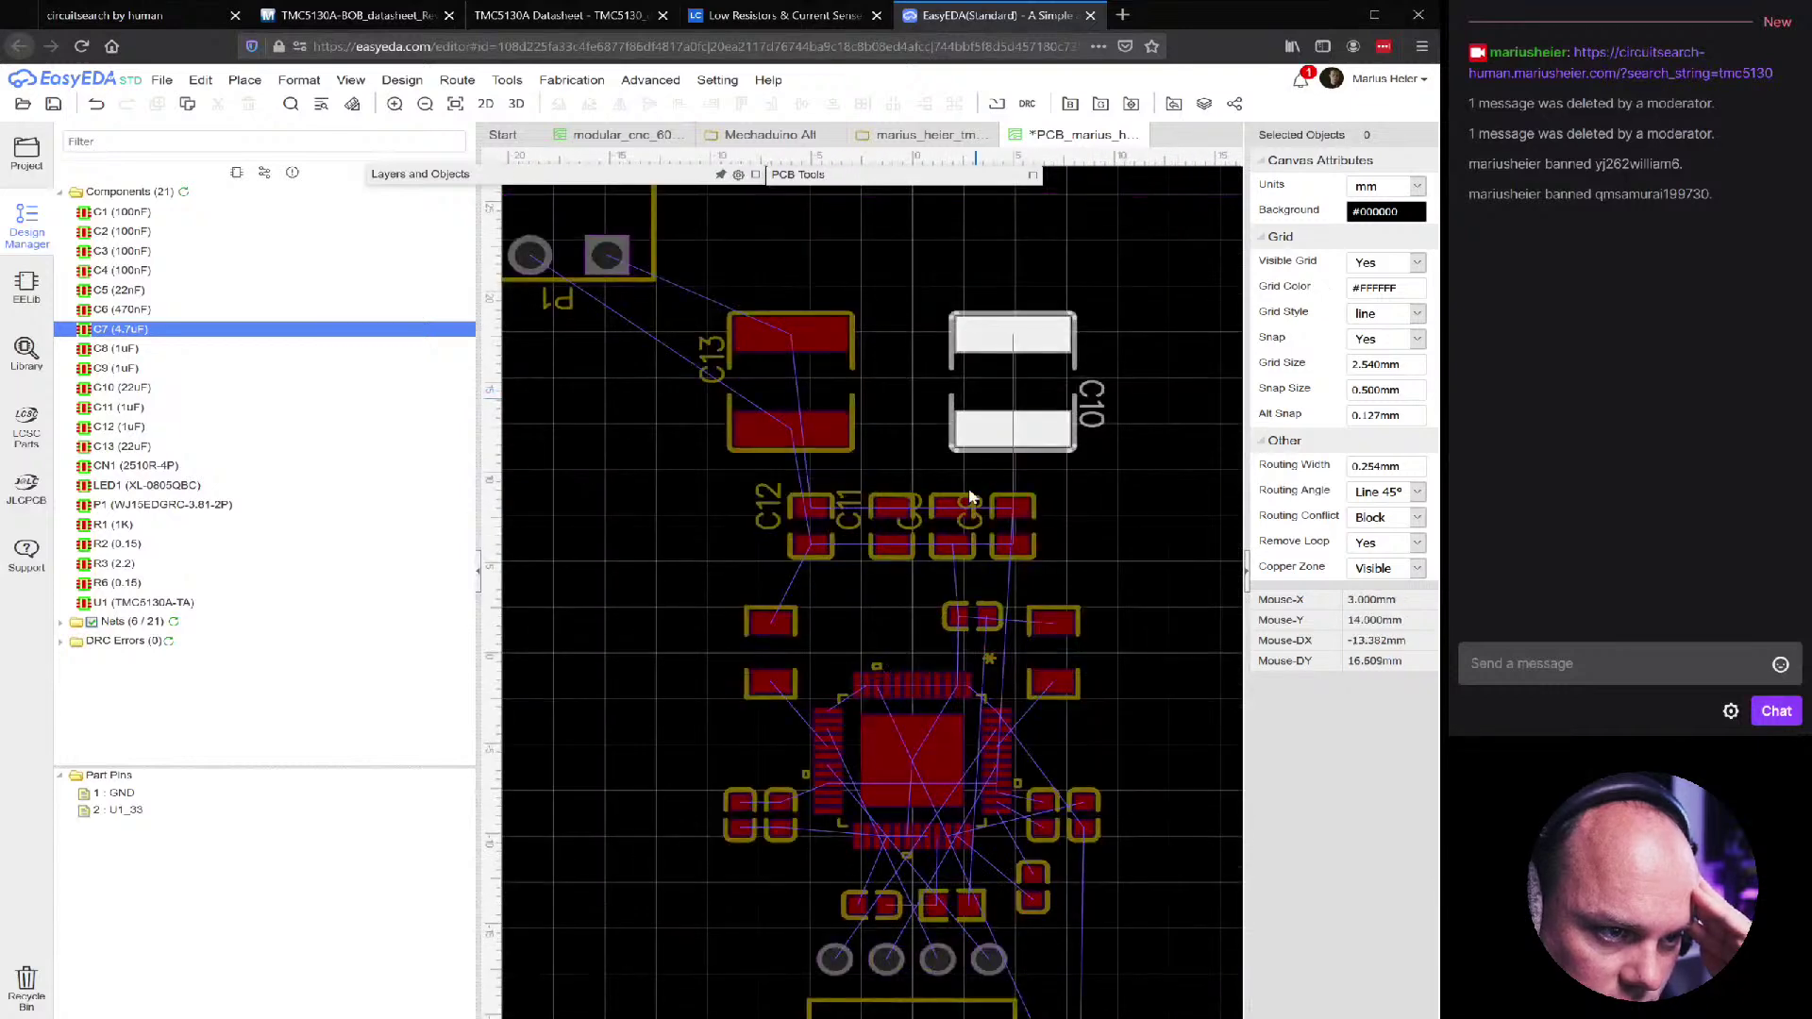
pyautogui.click(761, 510)
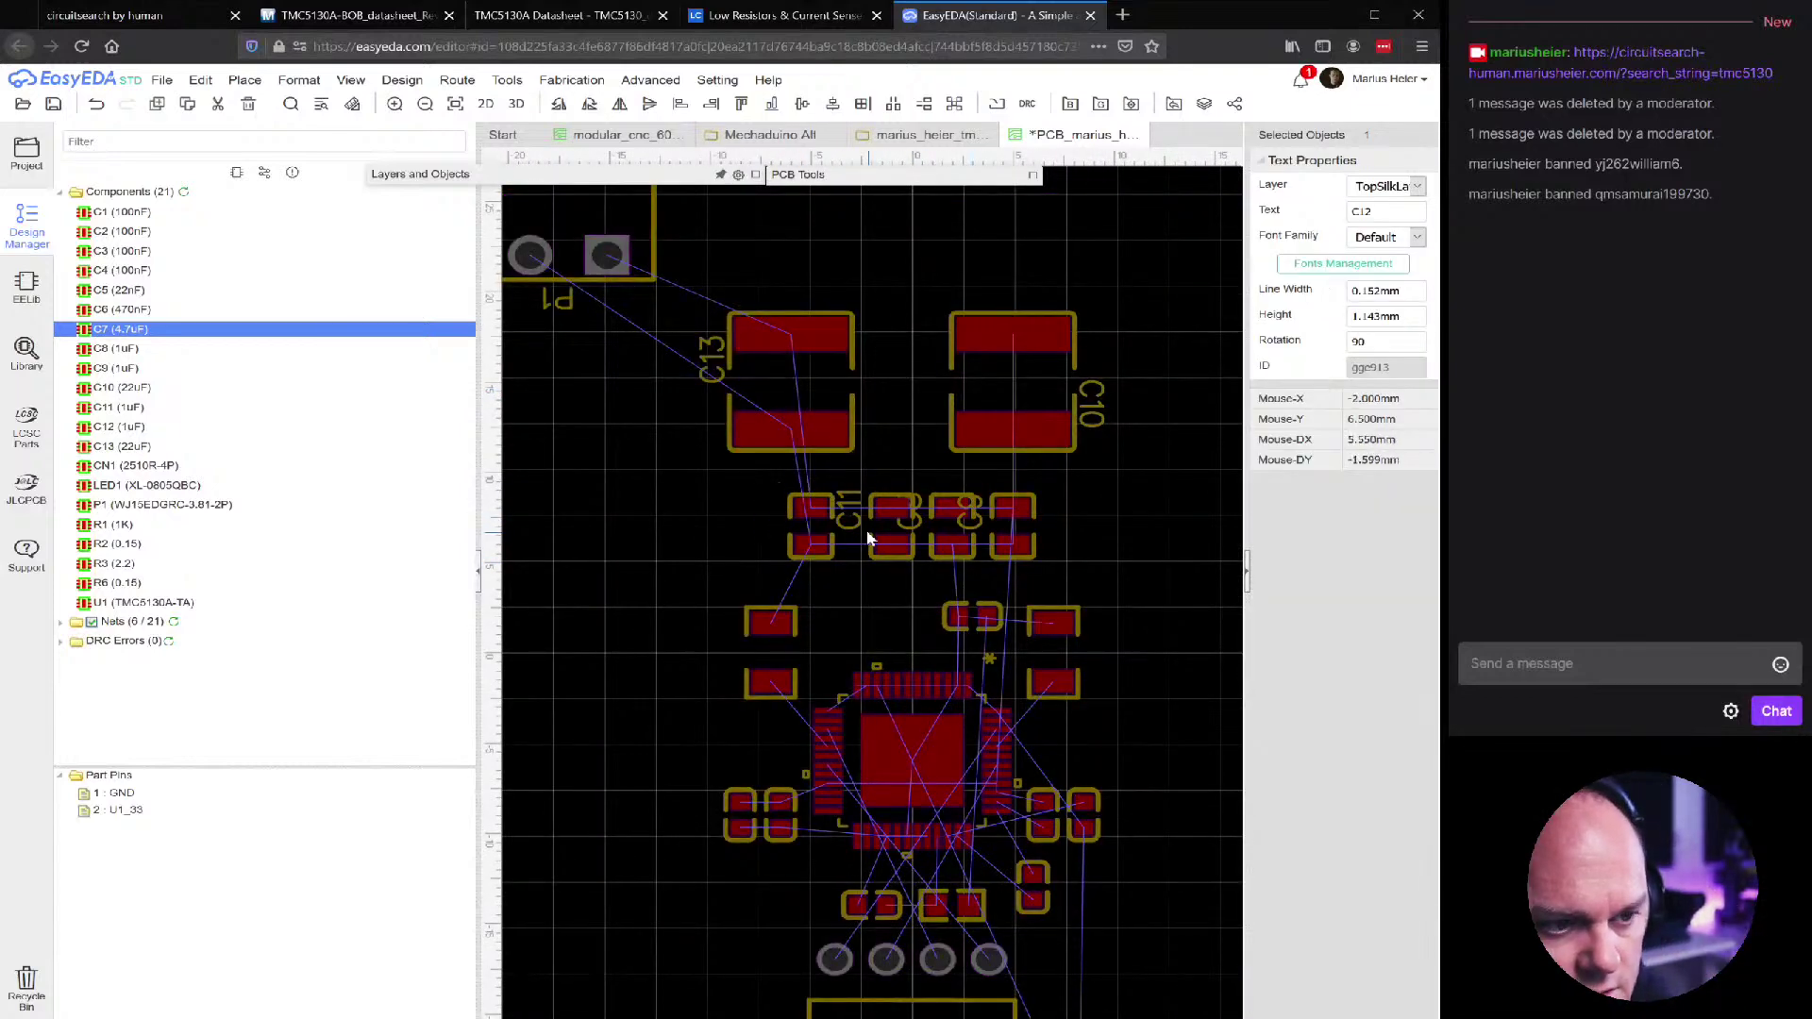
pyautogui.moveTo(851, 514); pyautogui.dragTo(1145, 416)
pyautogui.click(1083, 422)
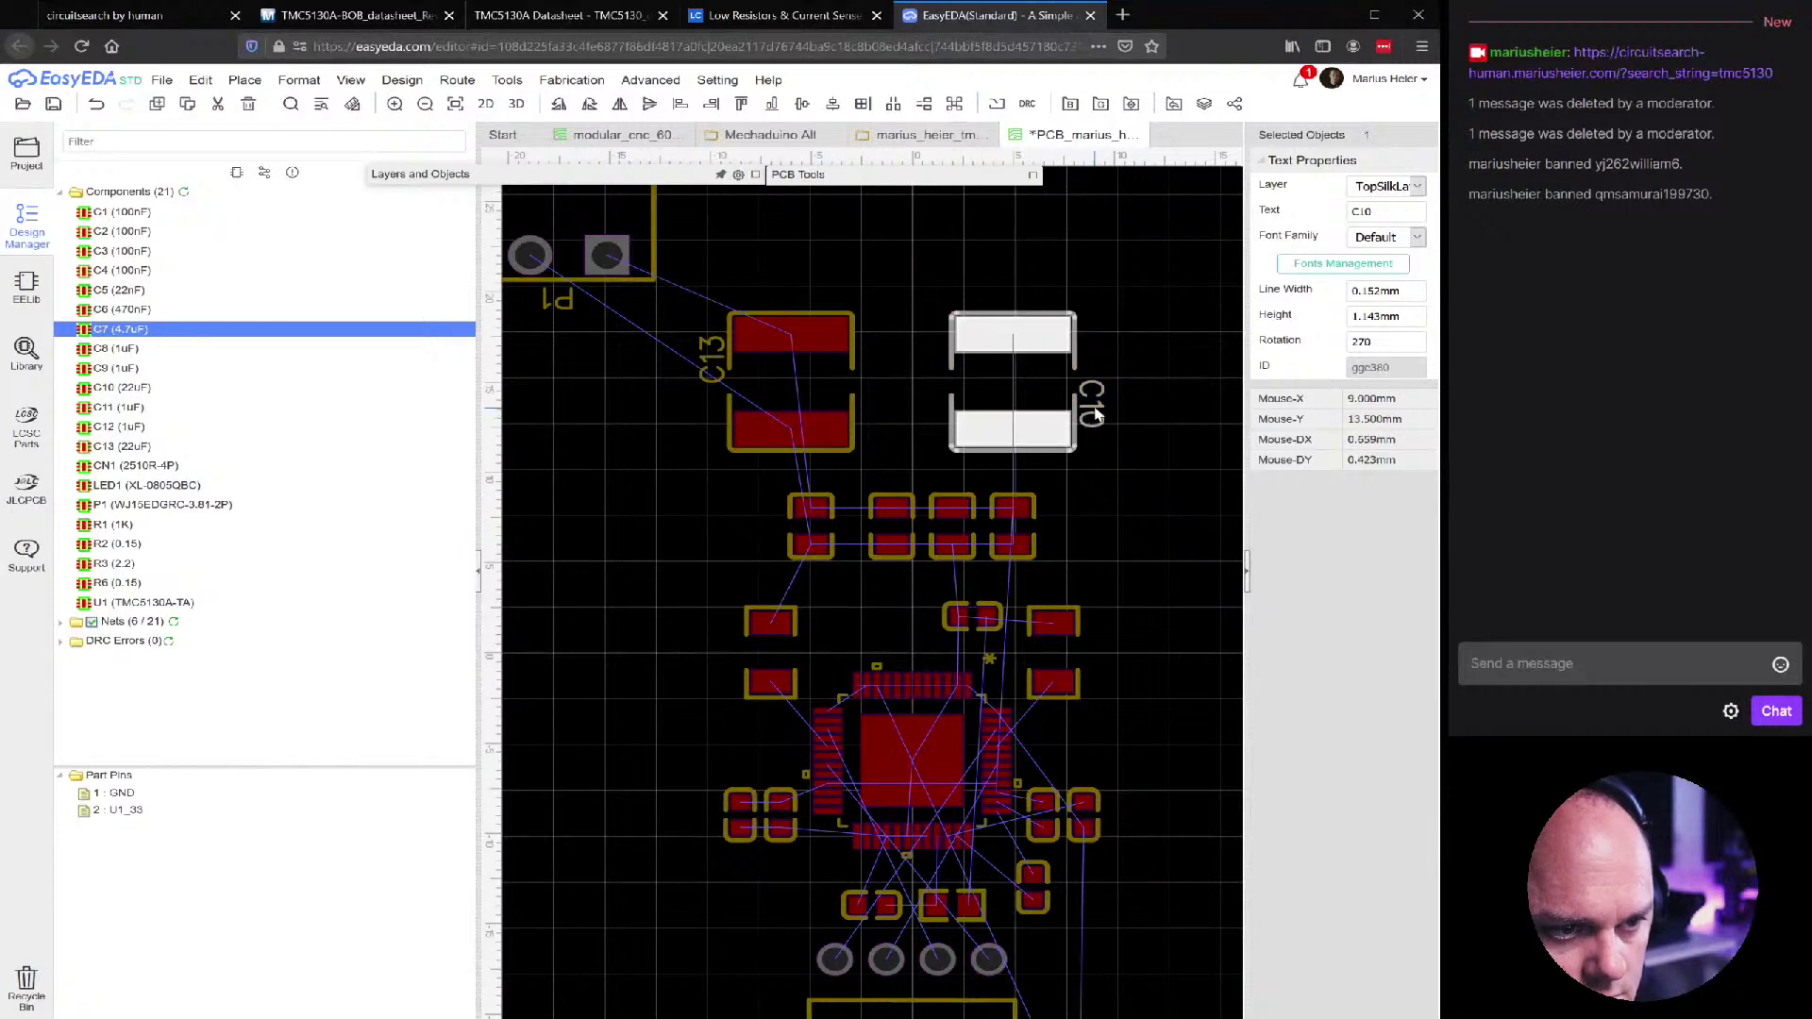
pyautogui.moveTo(710, 357); pyautogui.dragTo(545, 299)
pyautogui.click(545, 299)
pyautogui.press('Delete')
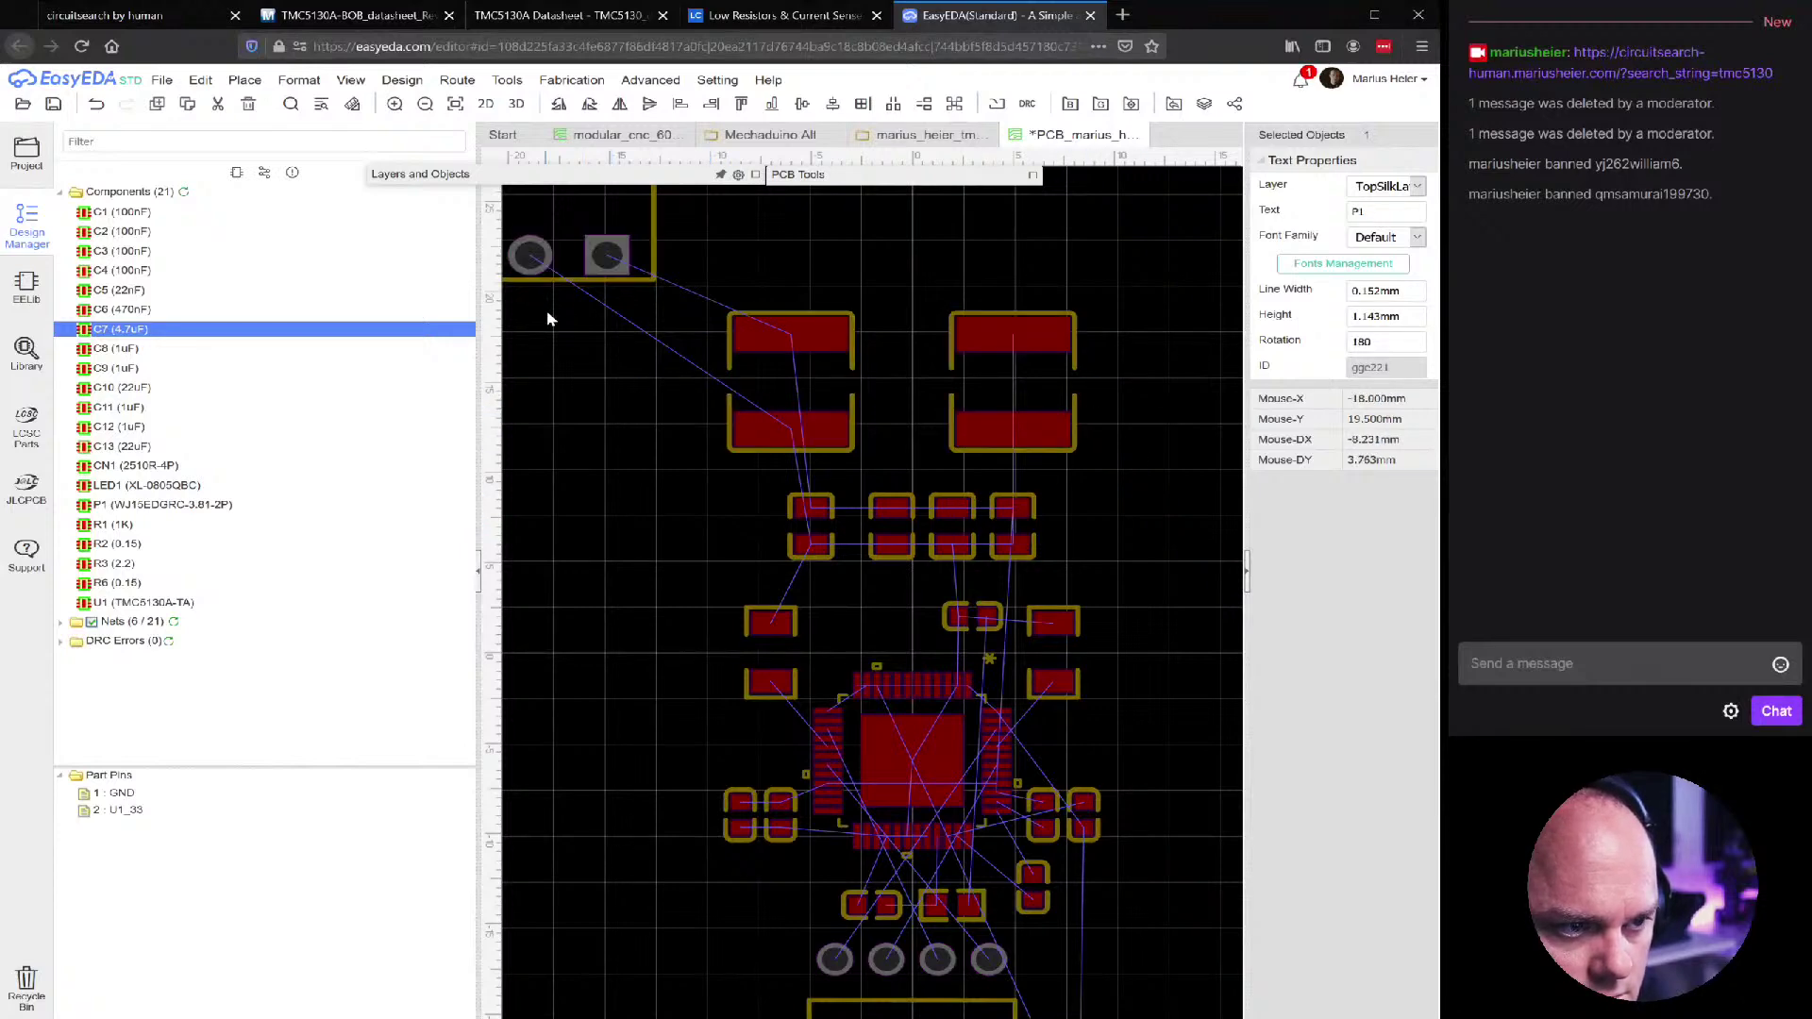
# Examine the nets on U1's lower pins and their connections to the surrounding capacitors
pyautogui.scroll(-2, 629, 576)
pyautogui.moveTo(620, 672); pyautogui.dragTo(650, 535, button='right')
pyautogui.scroll(2, 1041, 518)
pyautogui.moveTo(1027, 491); pyautogui.dragTo(1104, 478, button='right')
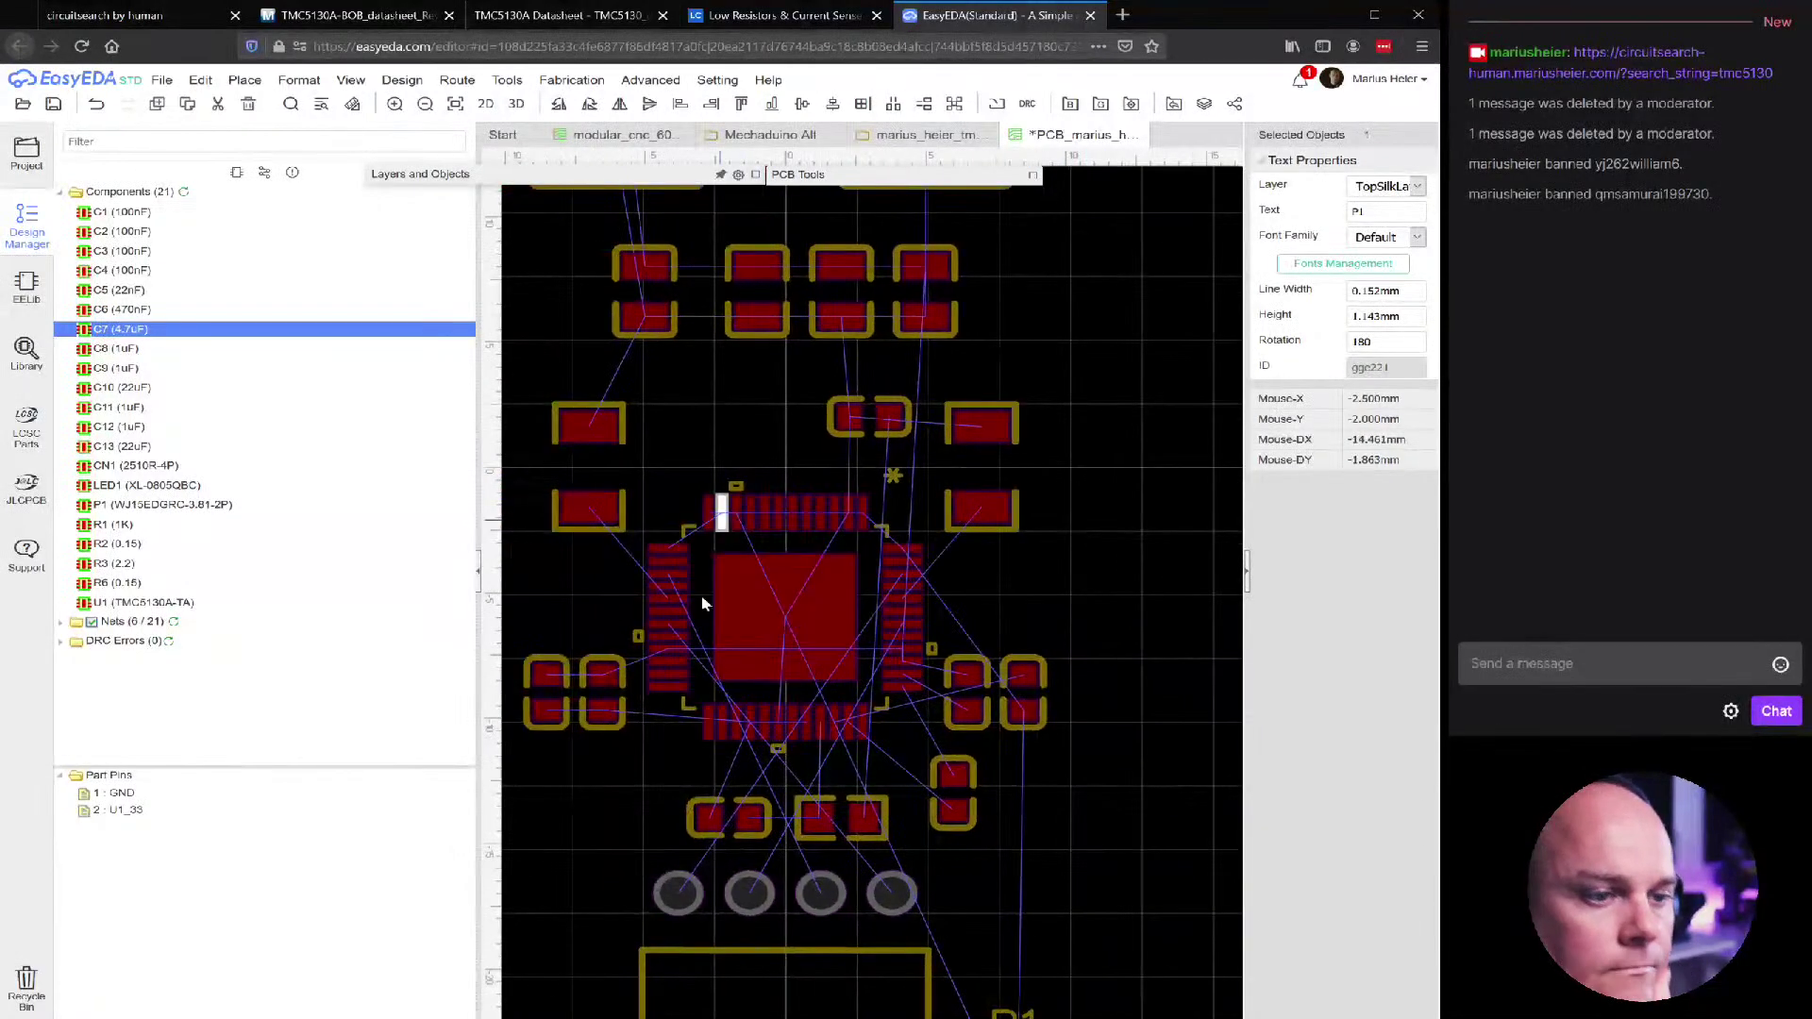
pyautogui.moveTo(774, 625); pyautogui.dragTo(772, 546, button='right')
pyautogui.scroll(4, 594, 614)
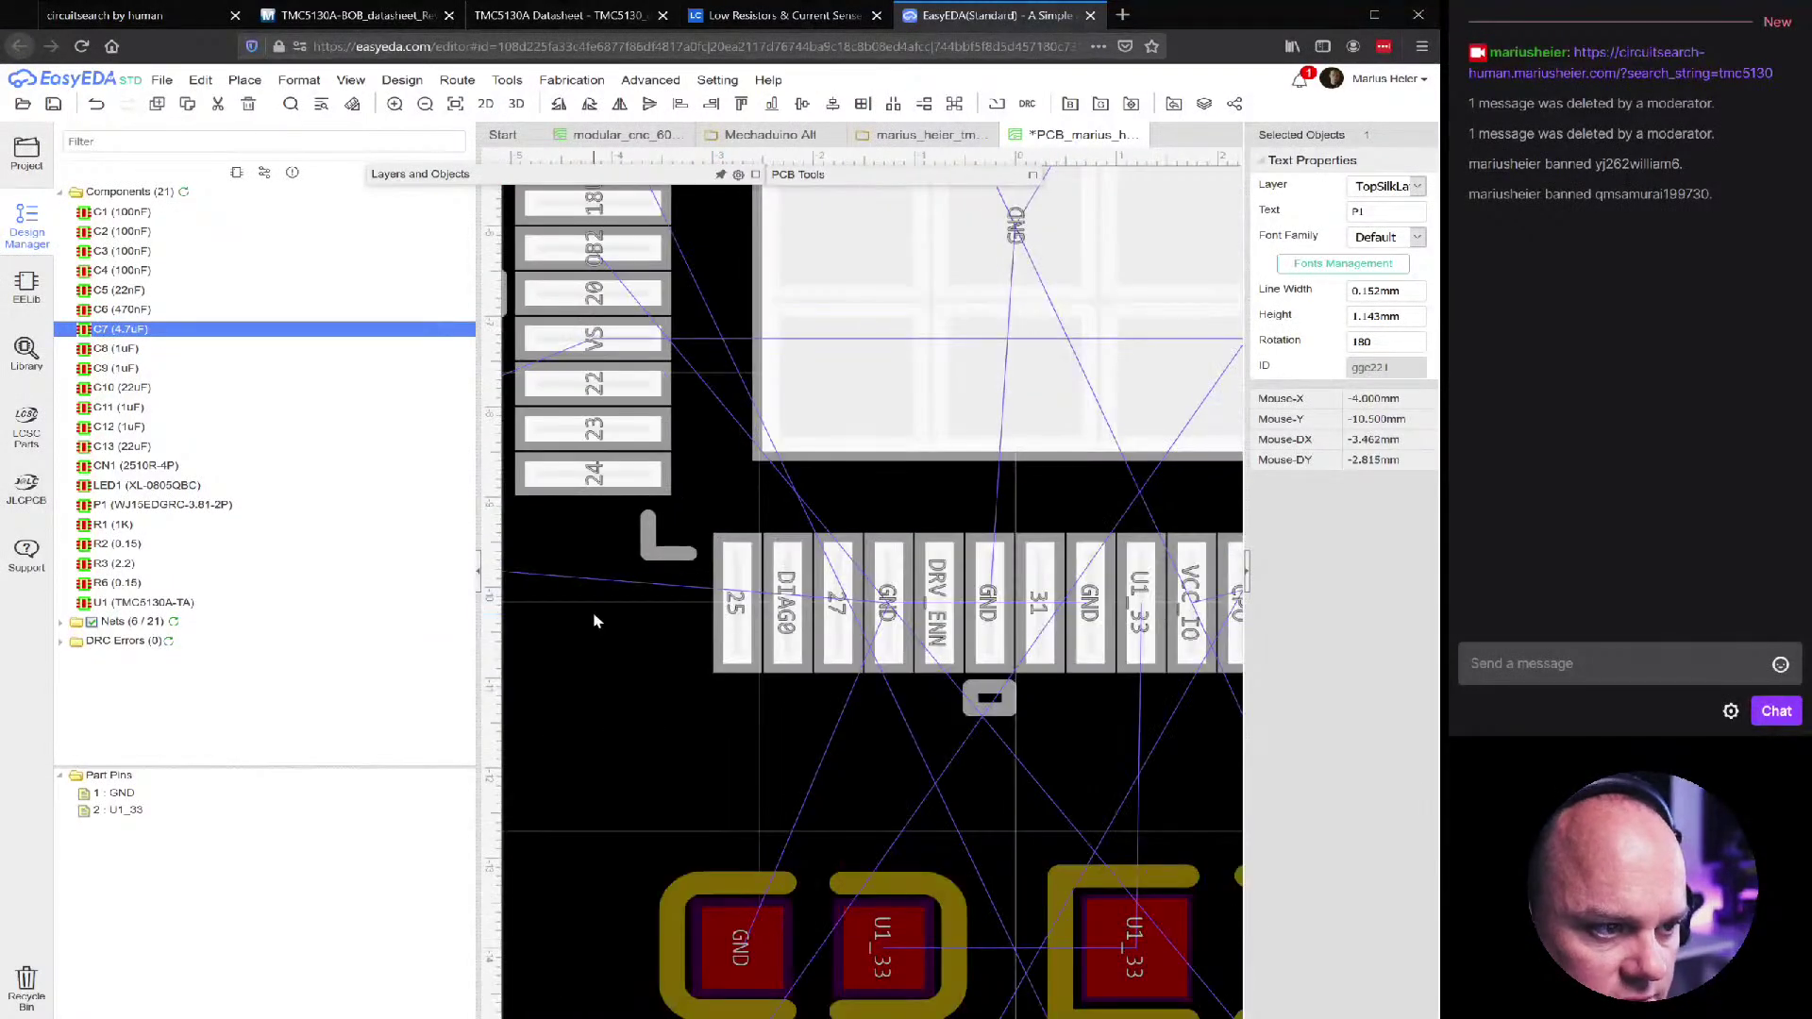
pyautogui.scroll(-3, 594, 623)
pyautogui.scroll(-3, 596, 627)
pyautogui.scroll(-2, 599, 633)
pyautogui.scroll(2, 613, 637)
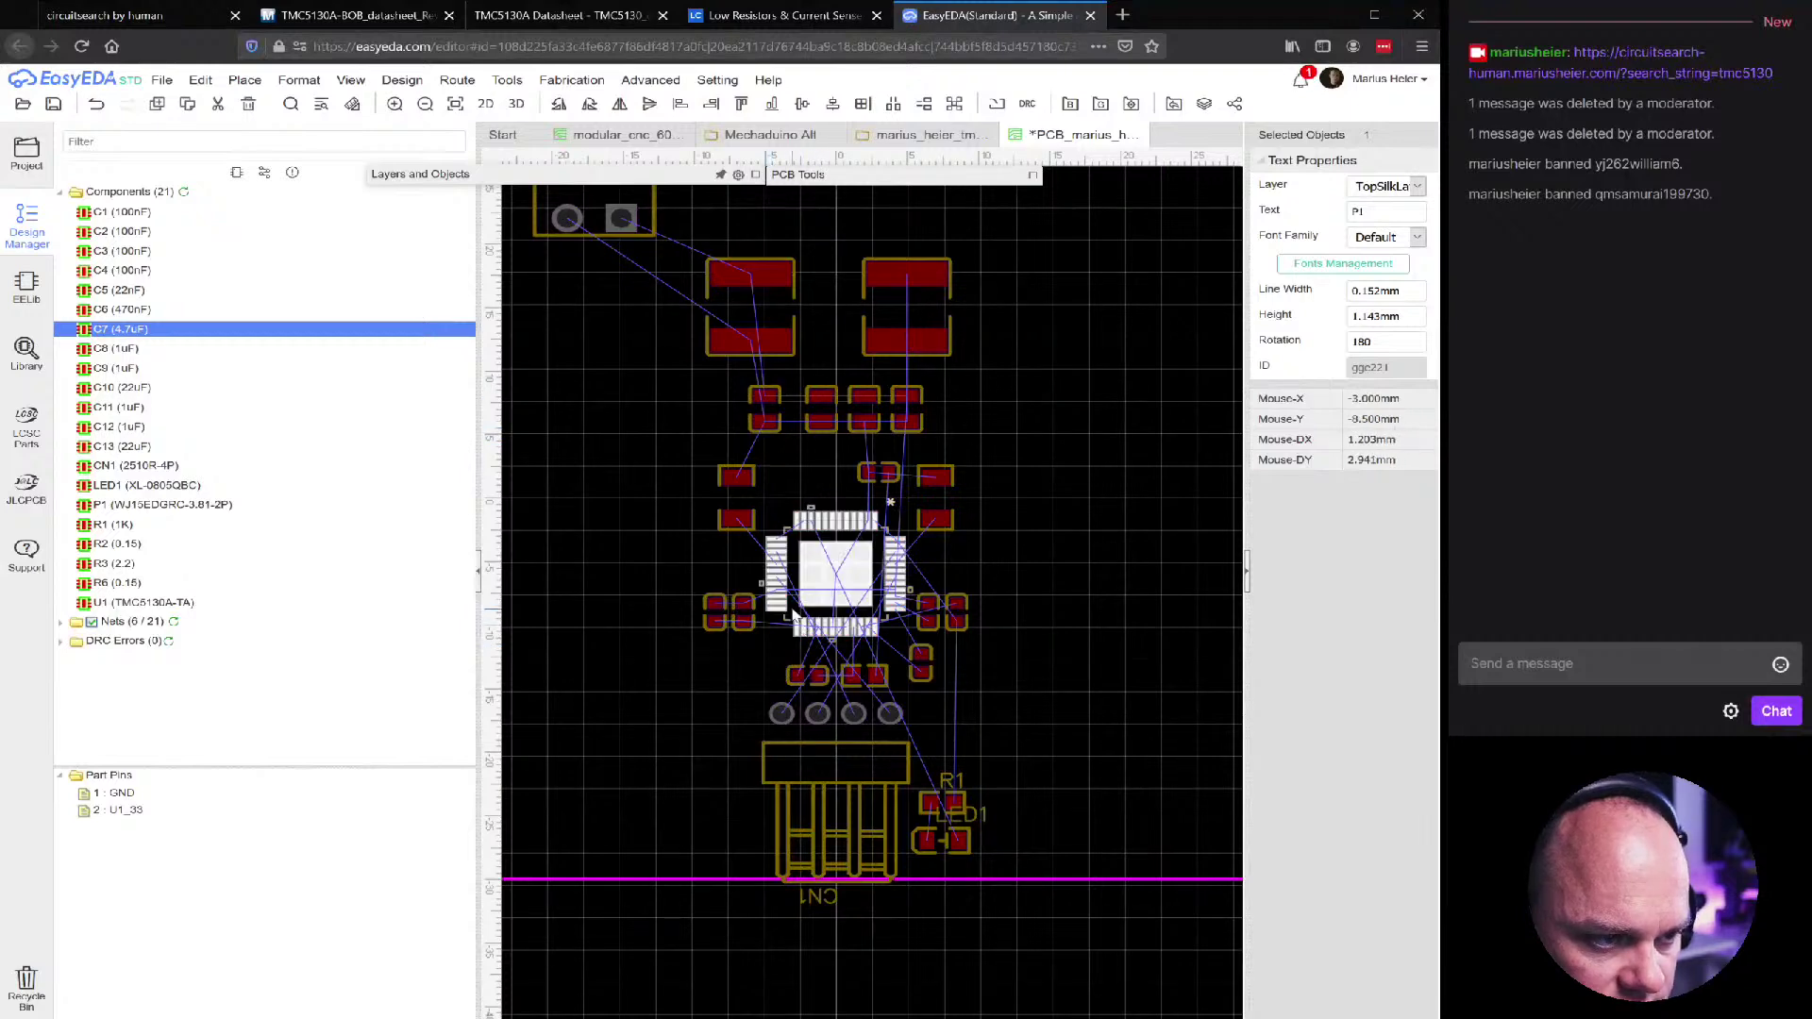
pyautogui.scroll(3, 772, 593)
pyautogui.scroll(3, 771, 595)
pyautogui.scroll(-3, 772, 595)
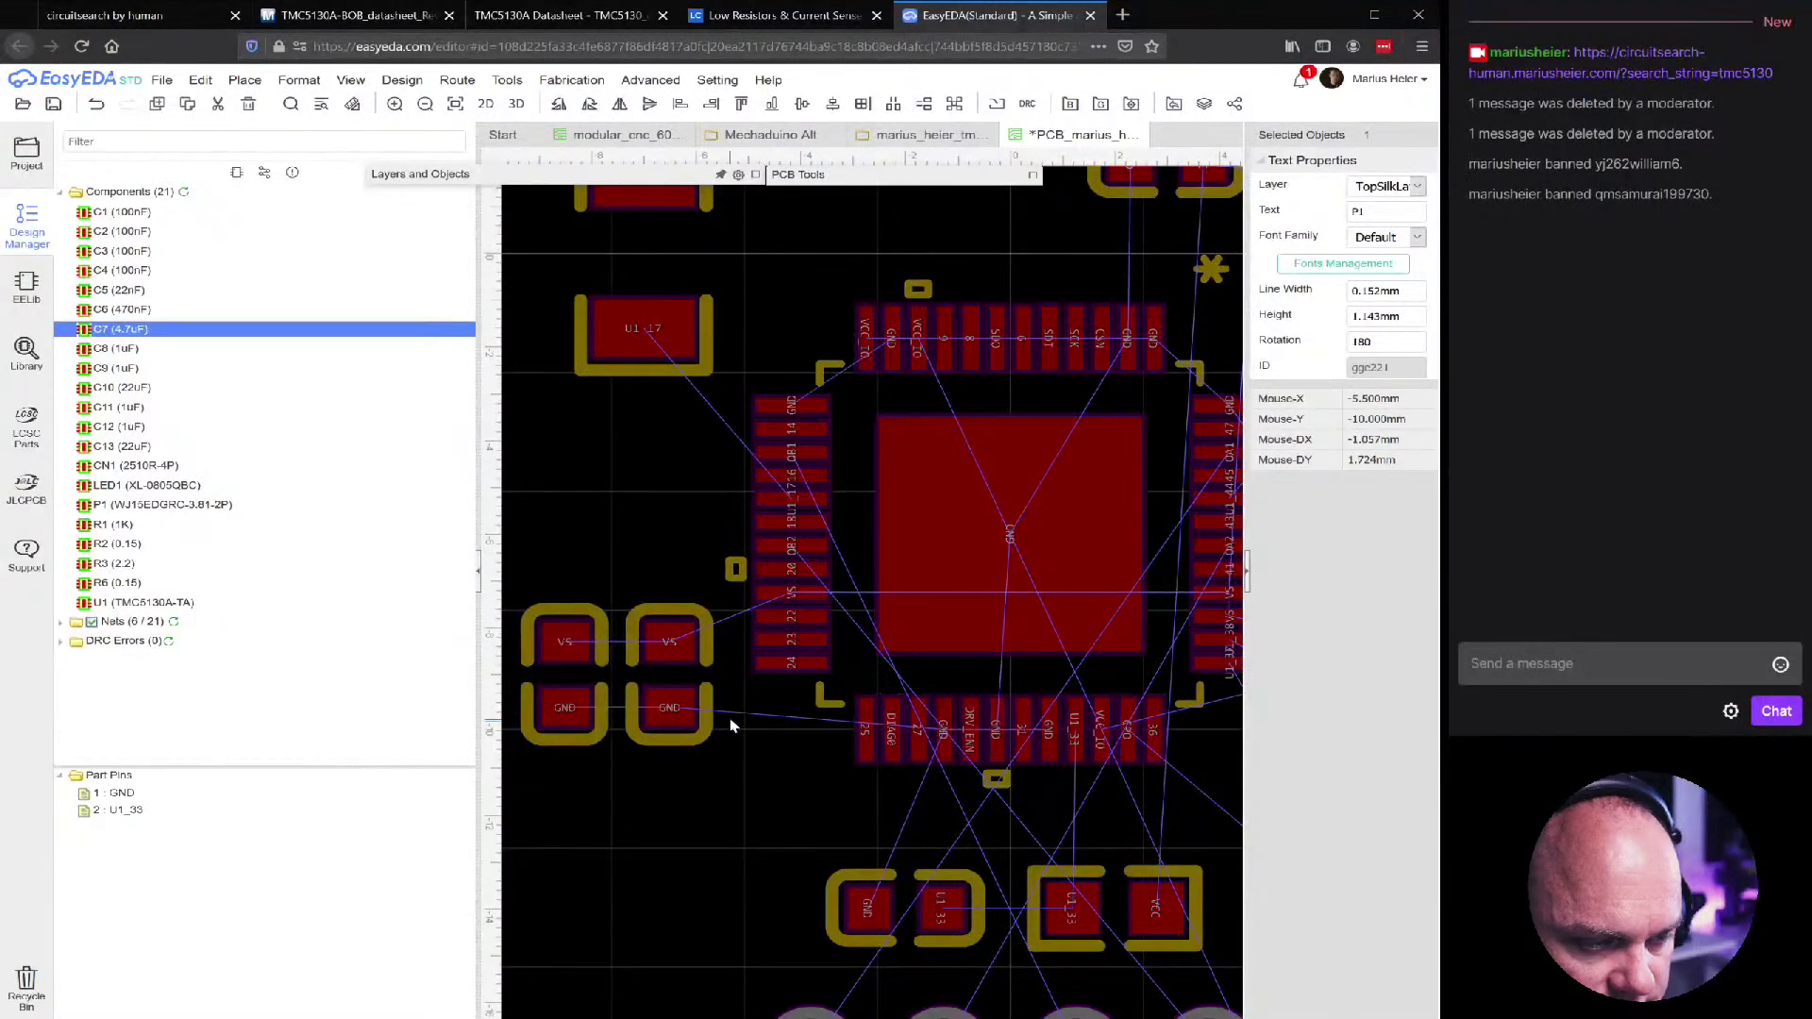
# Inspect U1's pads 13 to 24 on the PCB, checking pad 14 beside OB1 for a net
pyautogui.scroll(3, 792, 460)
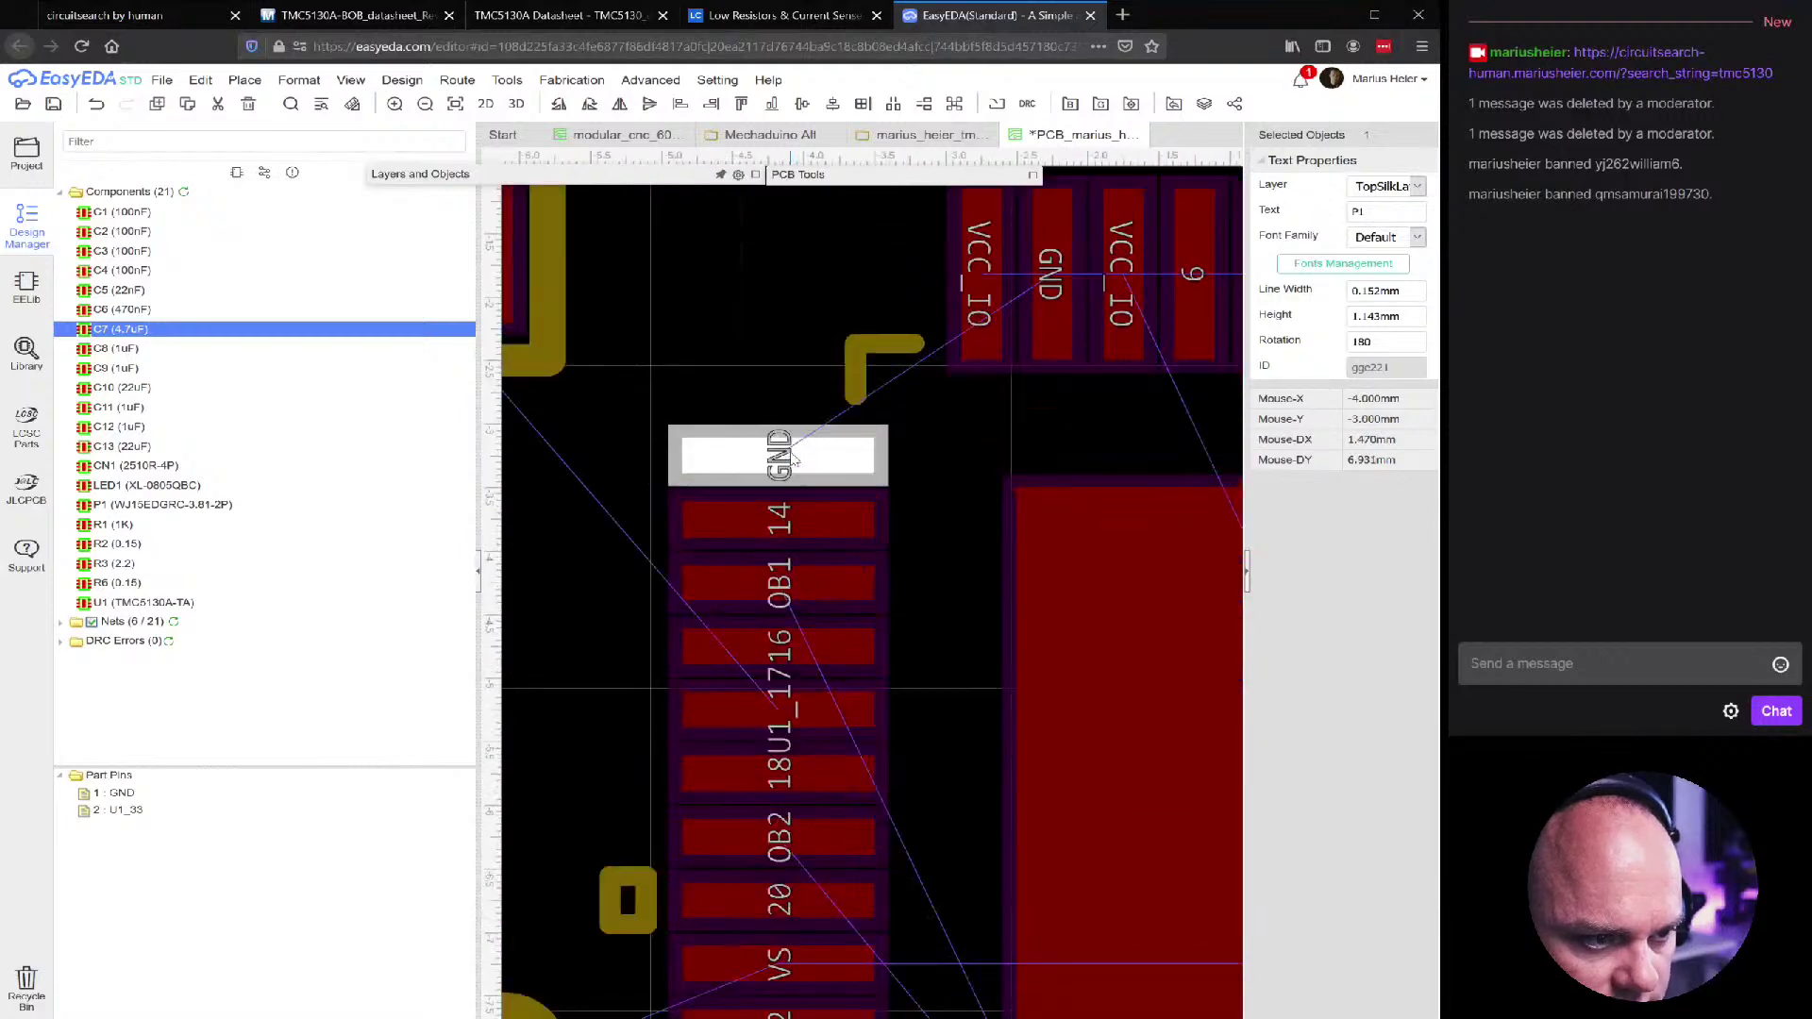
pyautogui.scroll(-2, 800, 613)
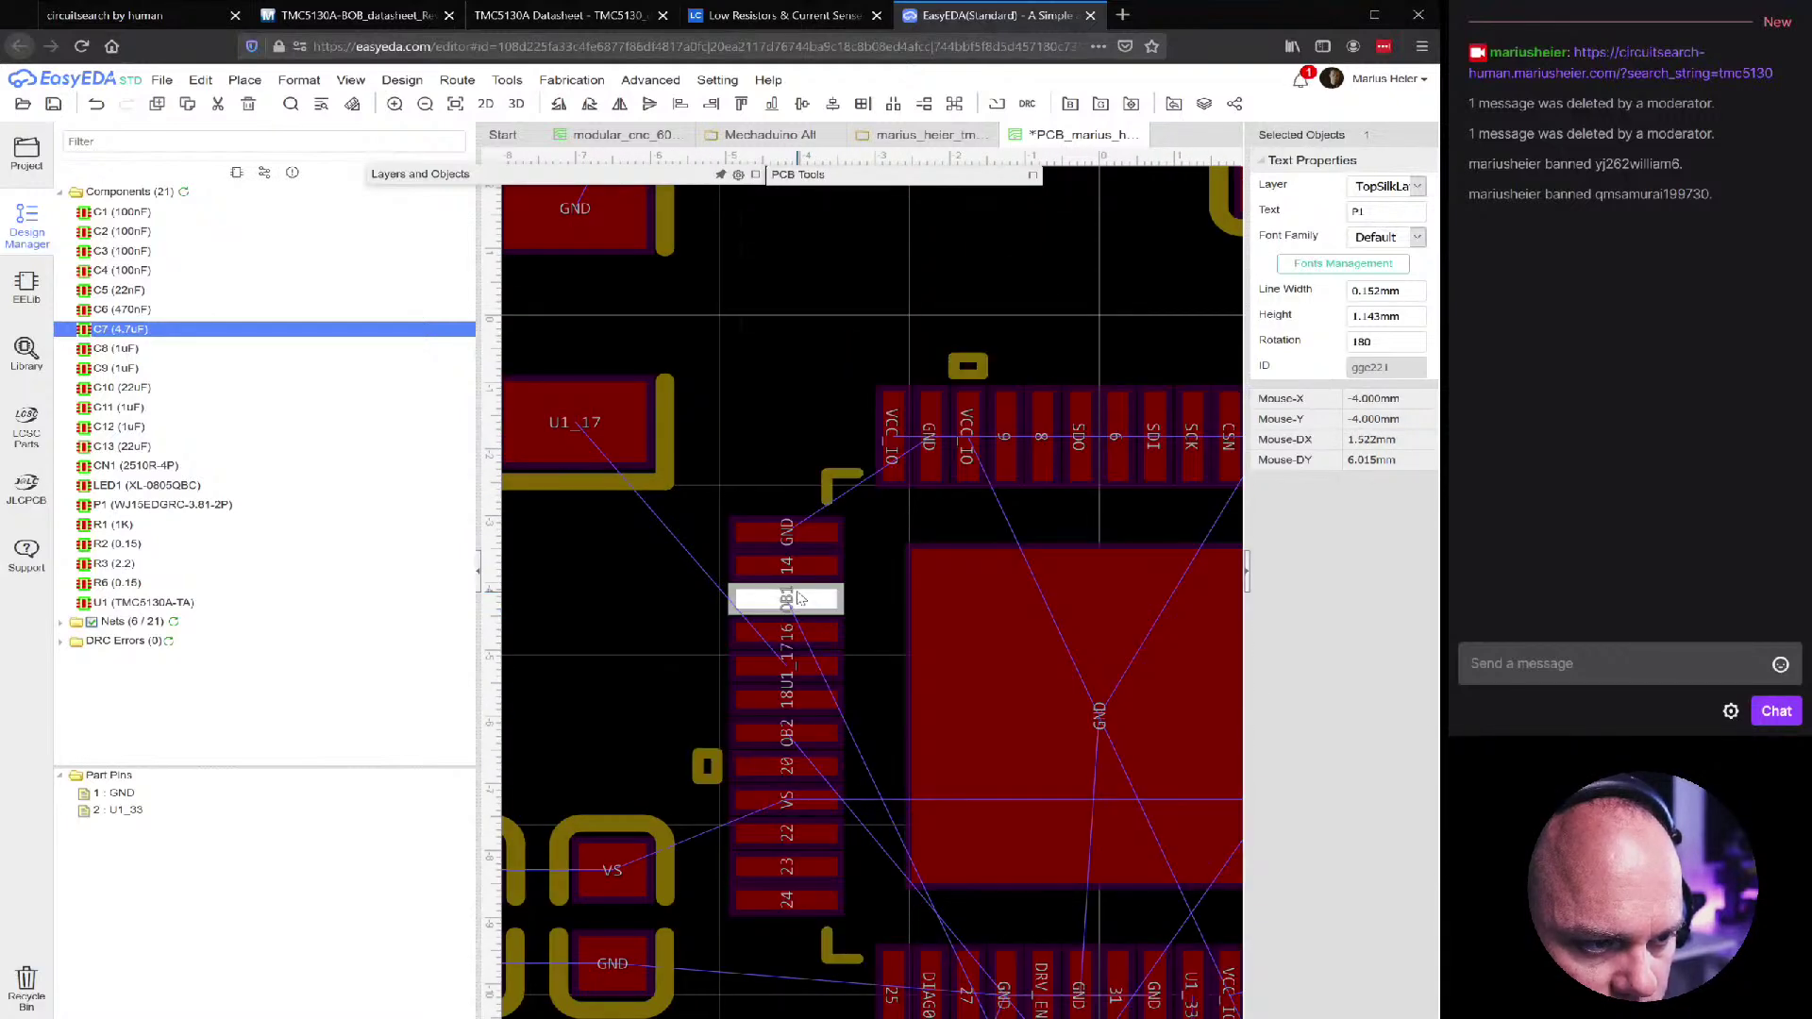
pyautogui.scroll(-1, 799, 598)
pyautogui.moveTo(798, 598); pyautogui.dragTo(767, 561, button='right')
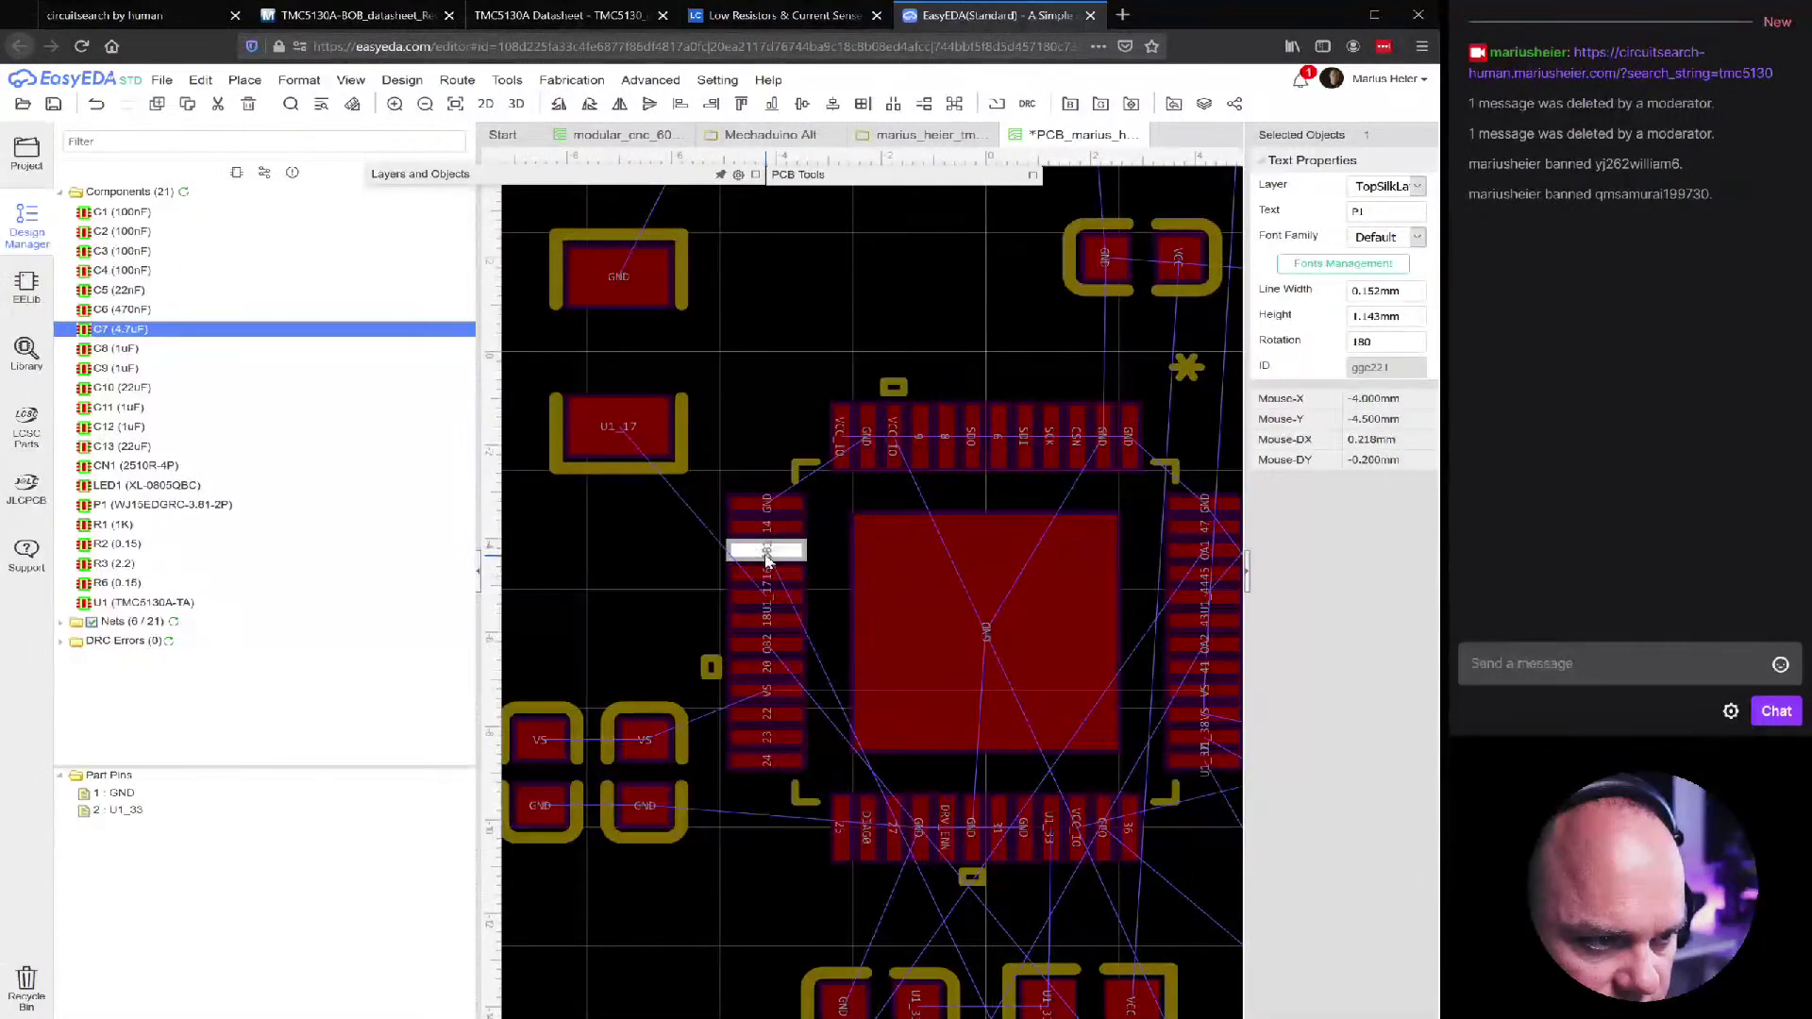
pyautogui.scroll(3, 766, 560)
pyautogui.click(847, 474)
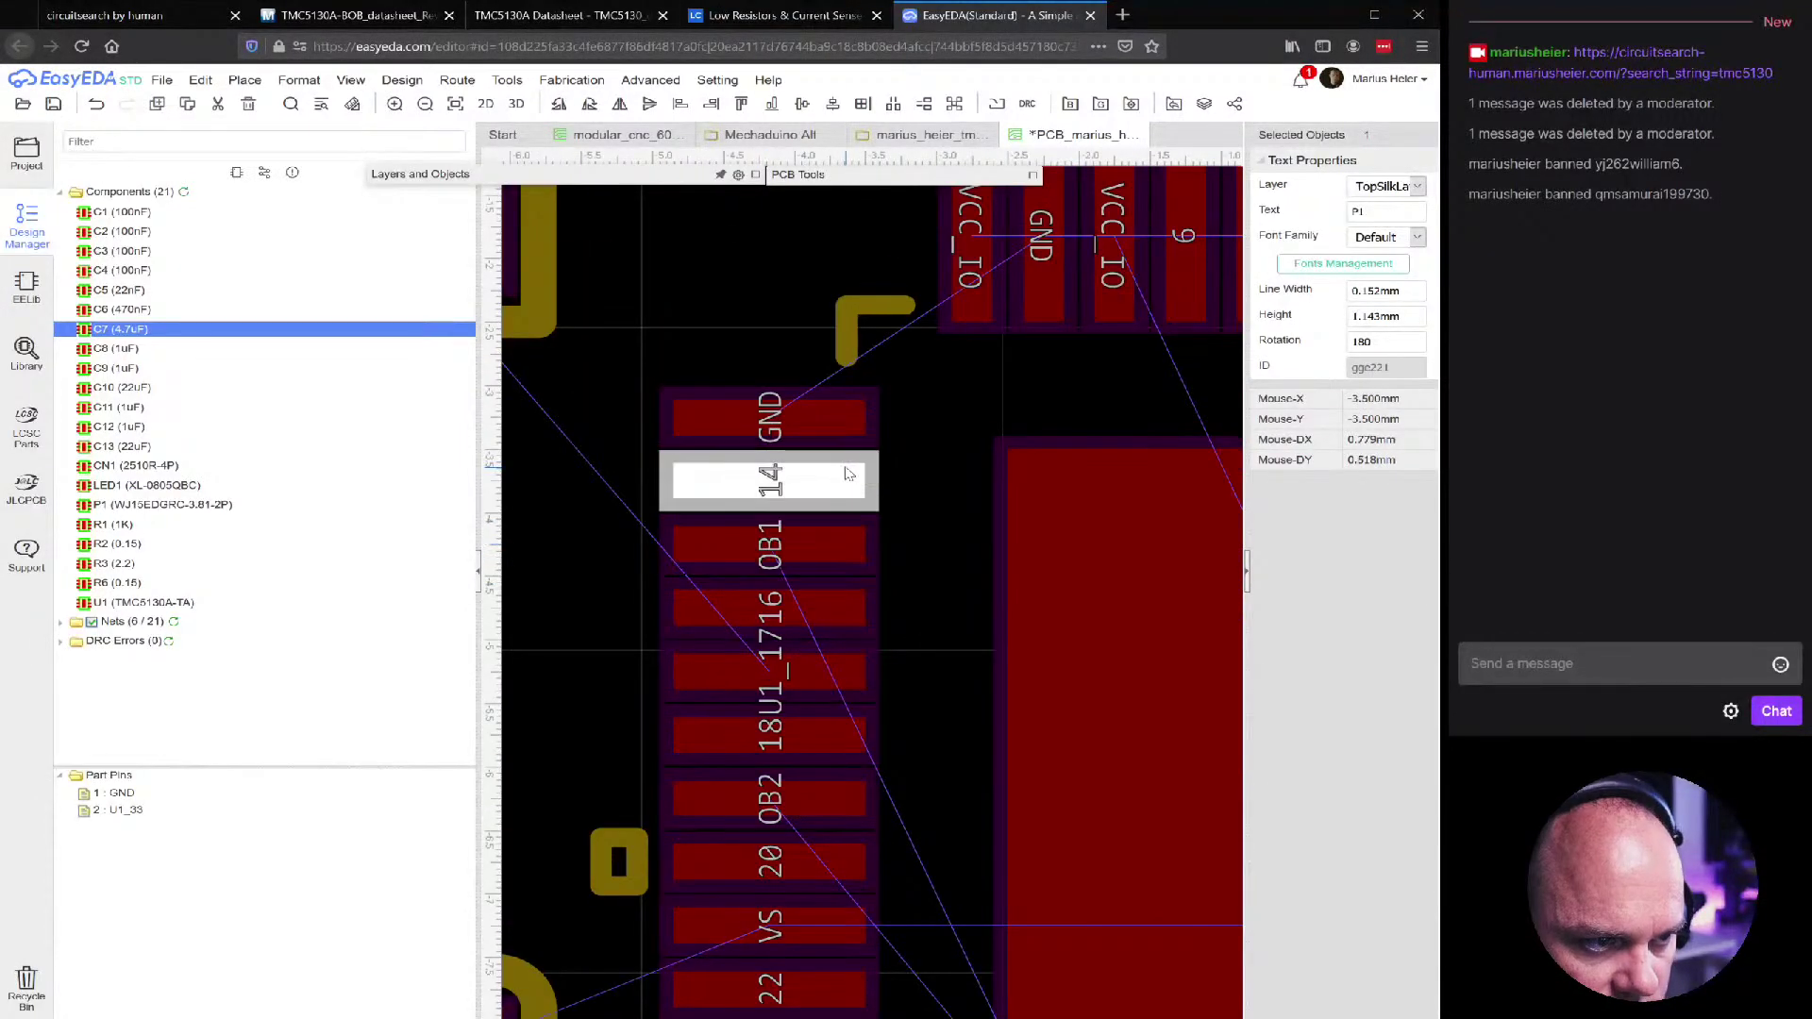
pyautogui.scroll(-1, 846, 473)
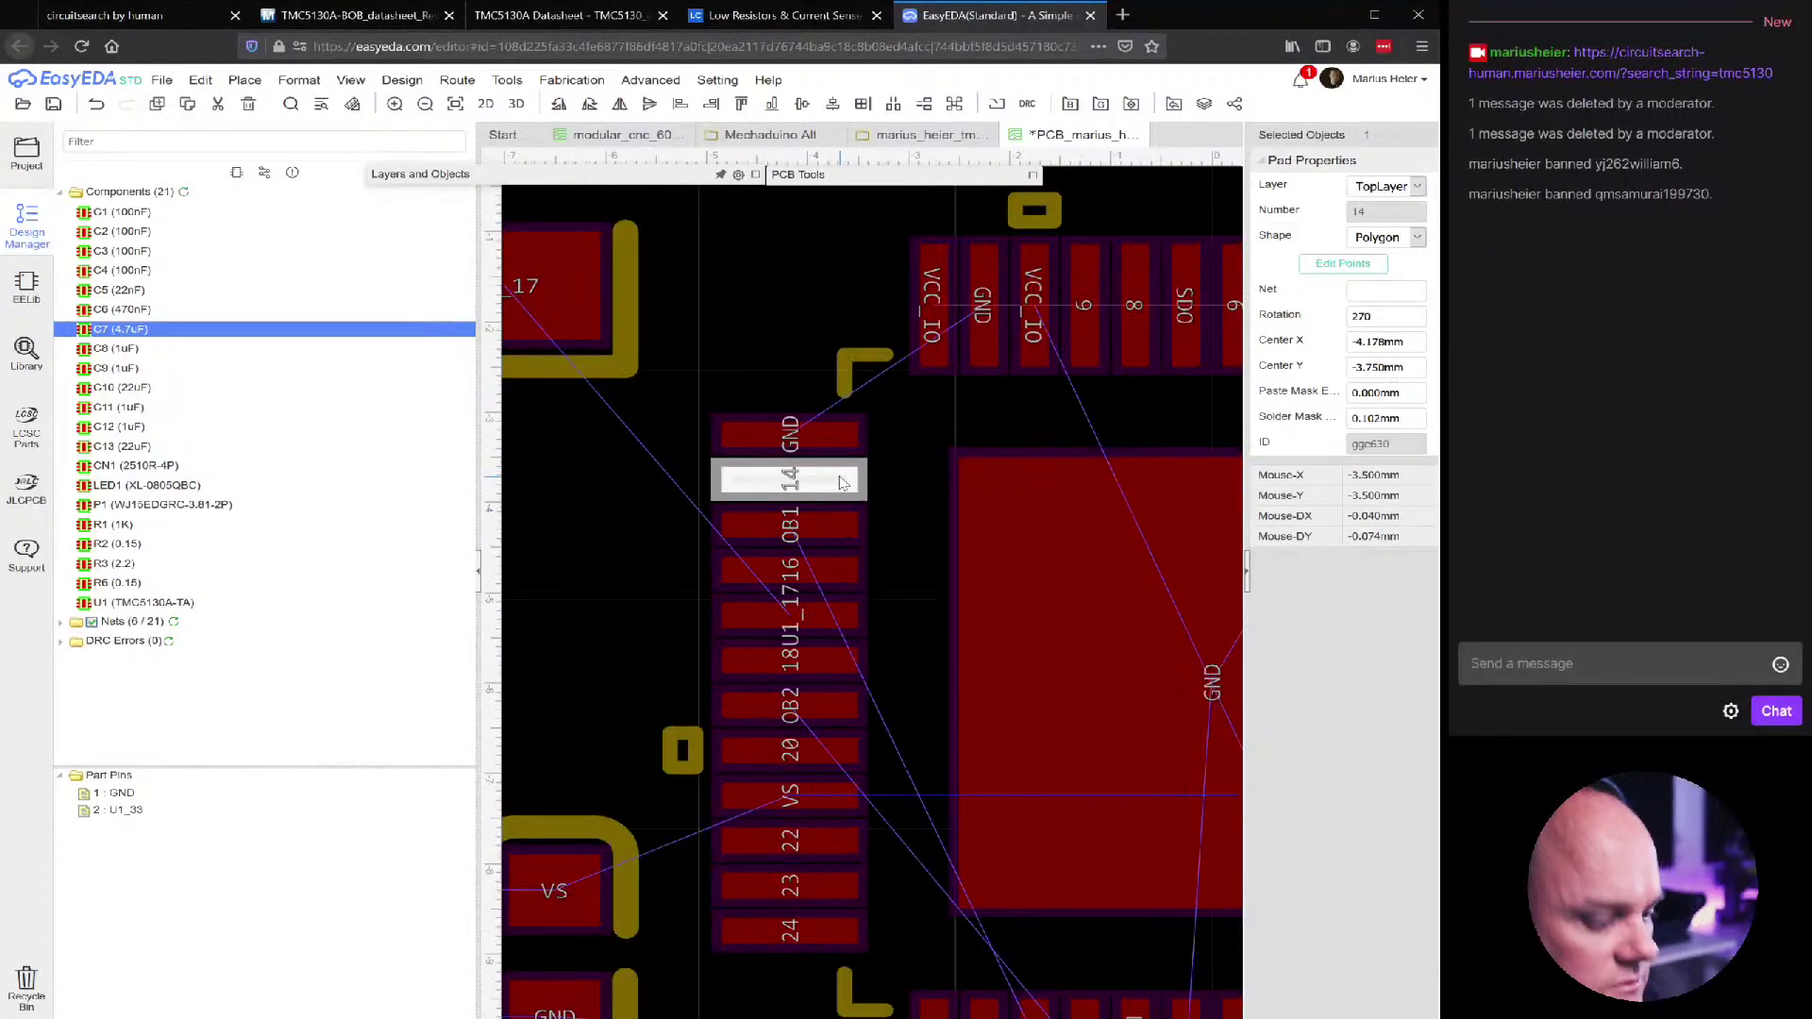
# Save the PCB and examine U1's OB1, OB2 and NC pins in the TMC5130A schematic
pyautogui.click(843, 482)
pyautogui.hotkey('ctrl', 's')
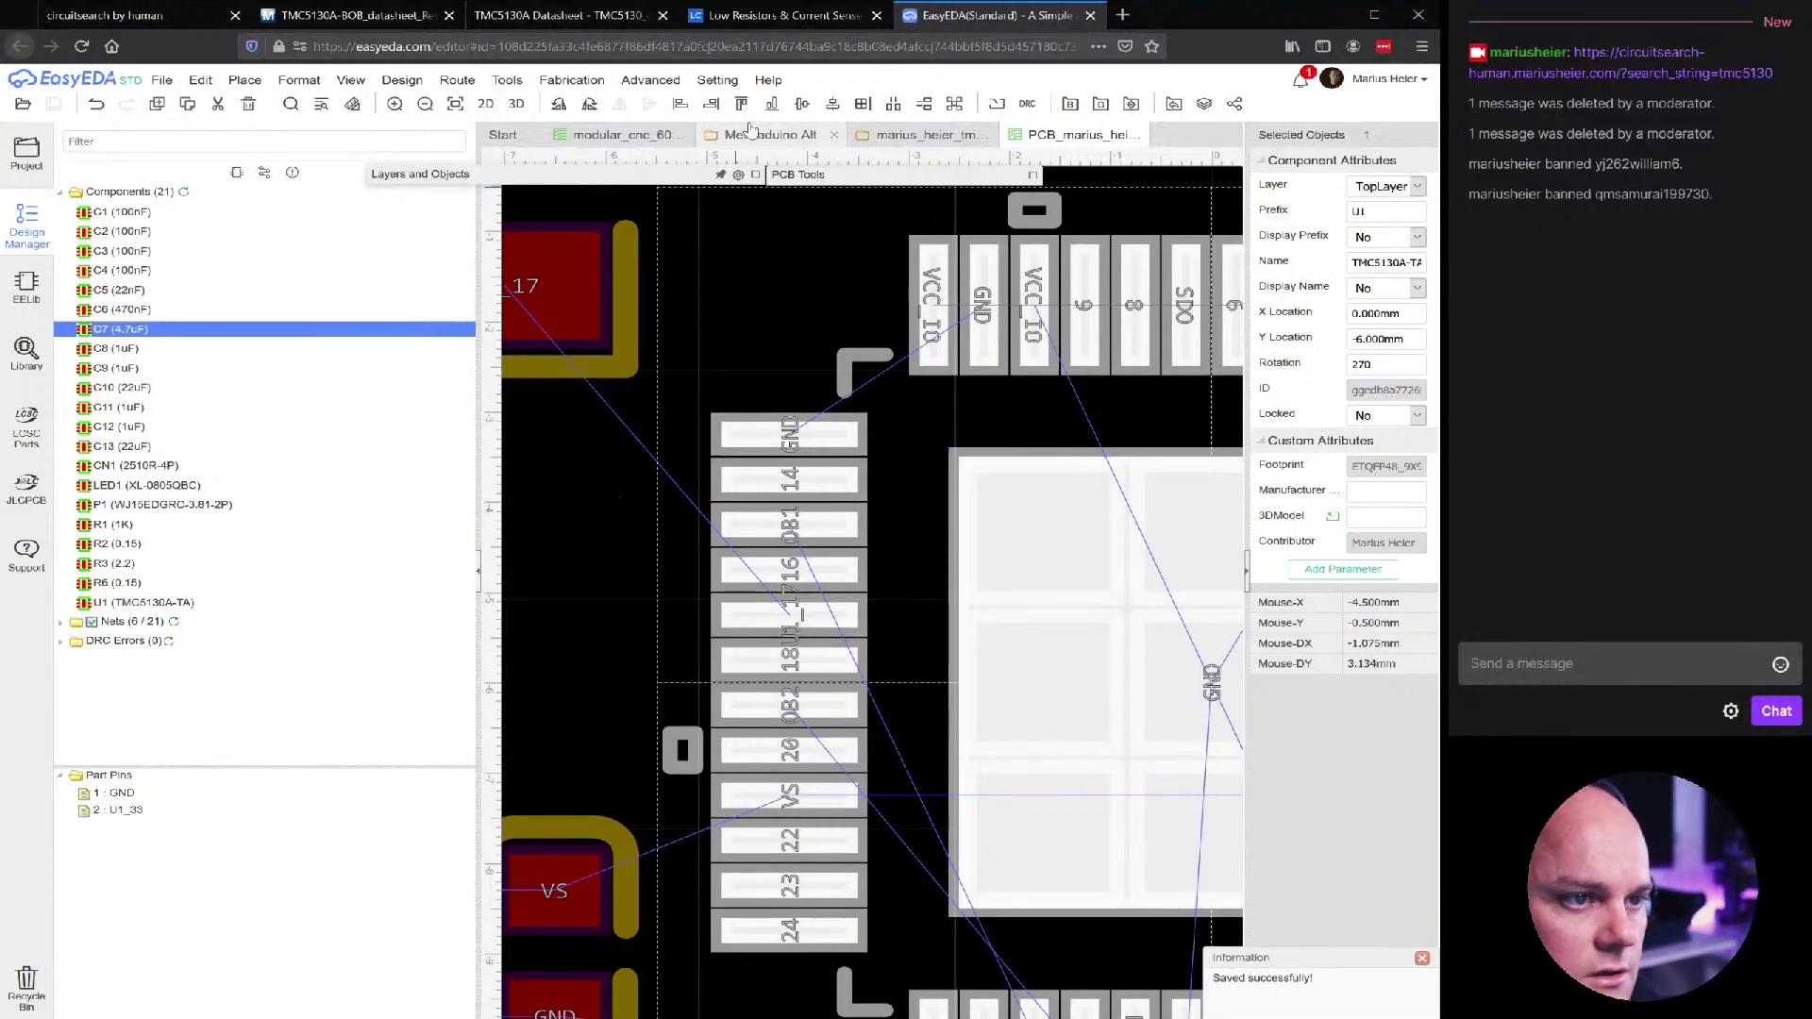
pyautogui.click(962, 140)
pyautogui.scroll(-1, 793, 548)
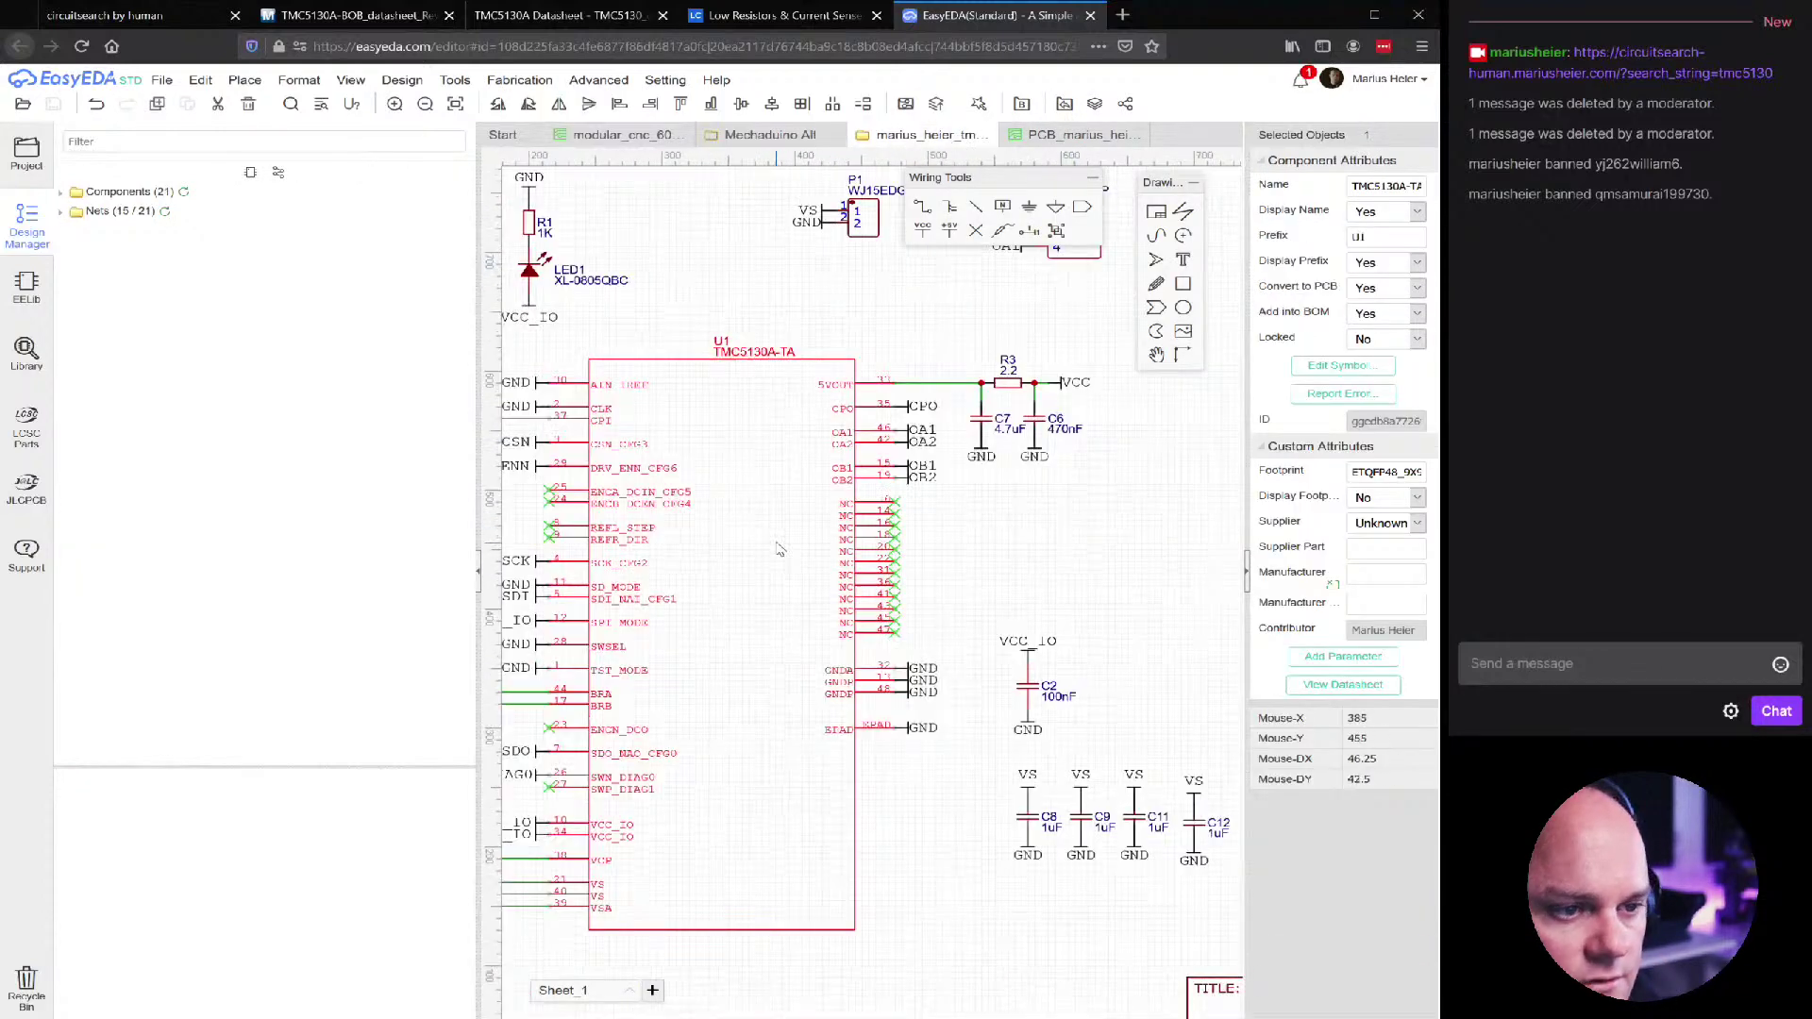
pyautogui.scroll(2, 904, 522)
pyautogui.click(992, 535)
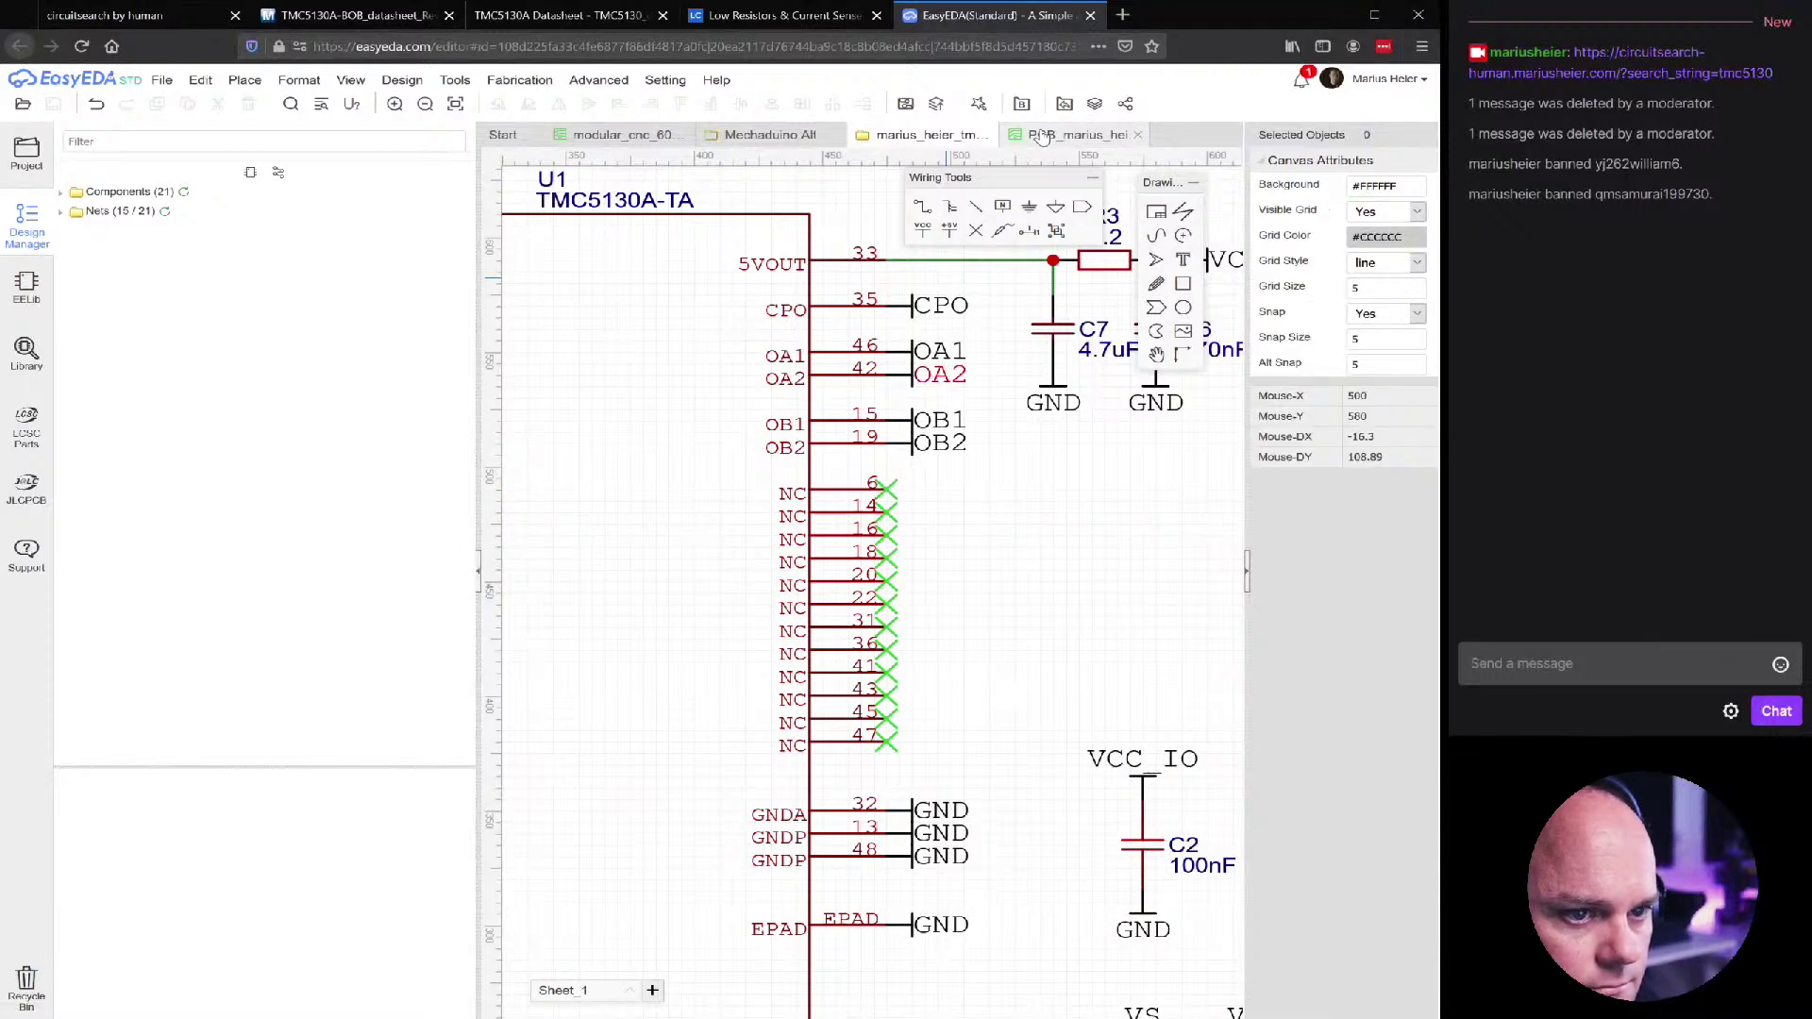
# Review U1's pin names and numbers around pins 13 to 21 in the Footprint Manager, leaving them unchanged
pyautogui.click(843, 683)
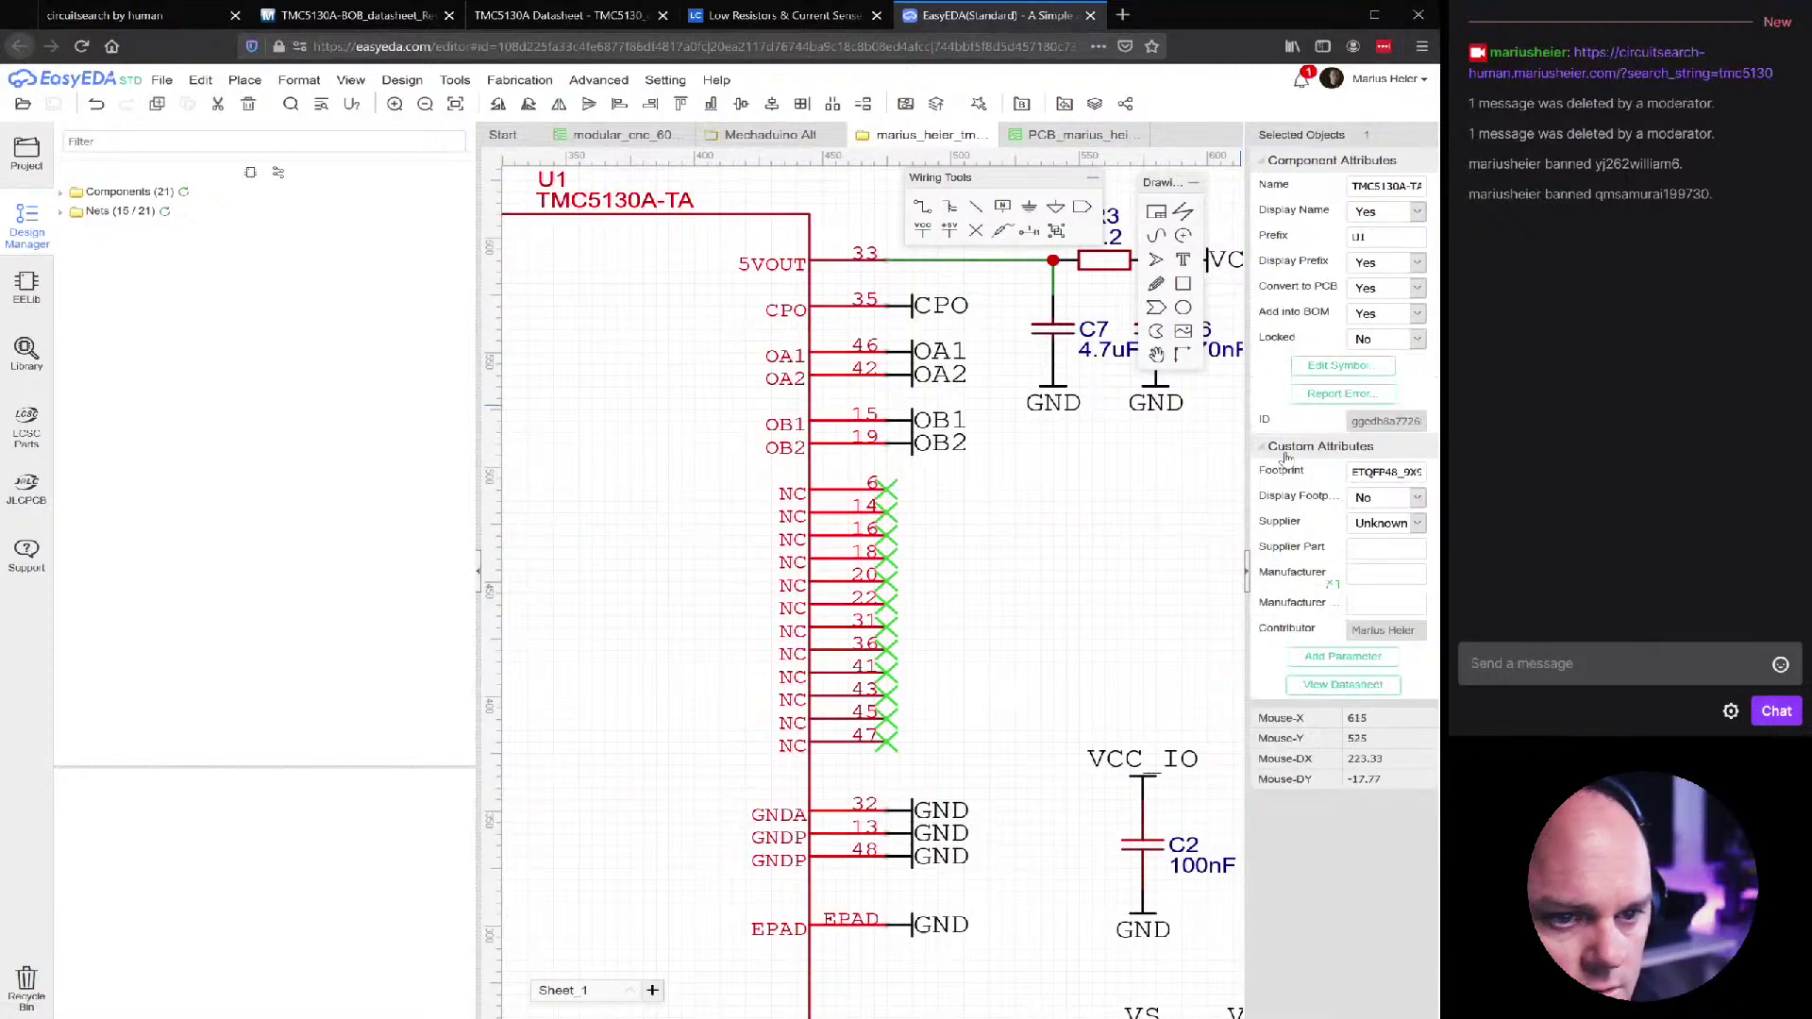
pyautogui.click(1388, 472)
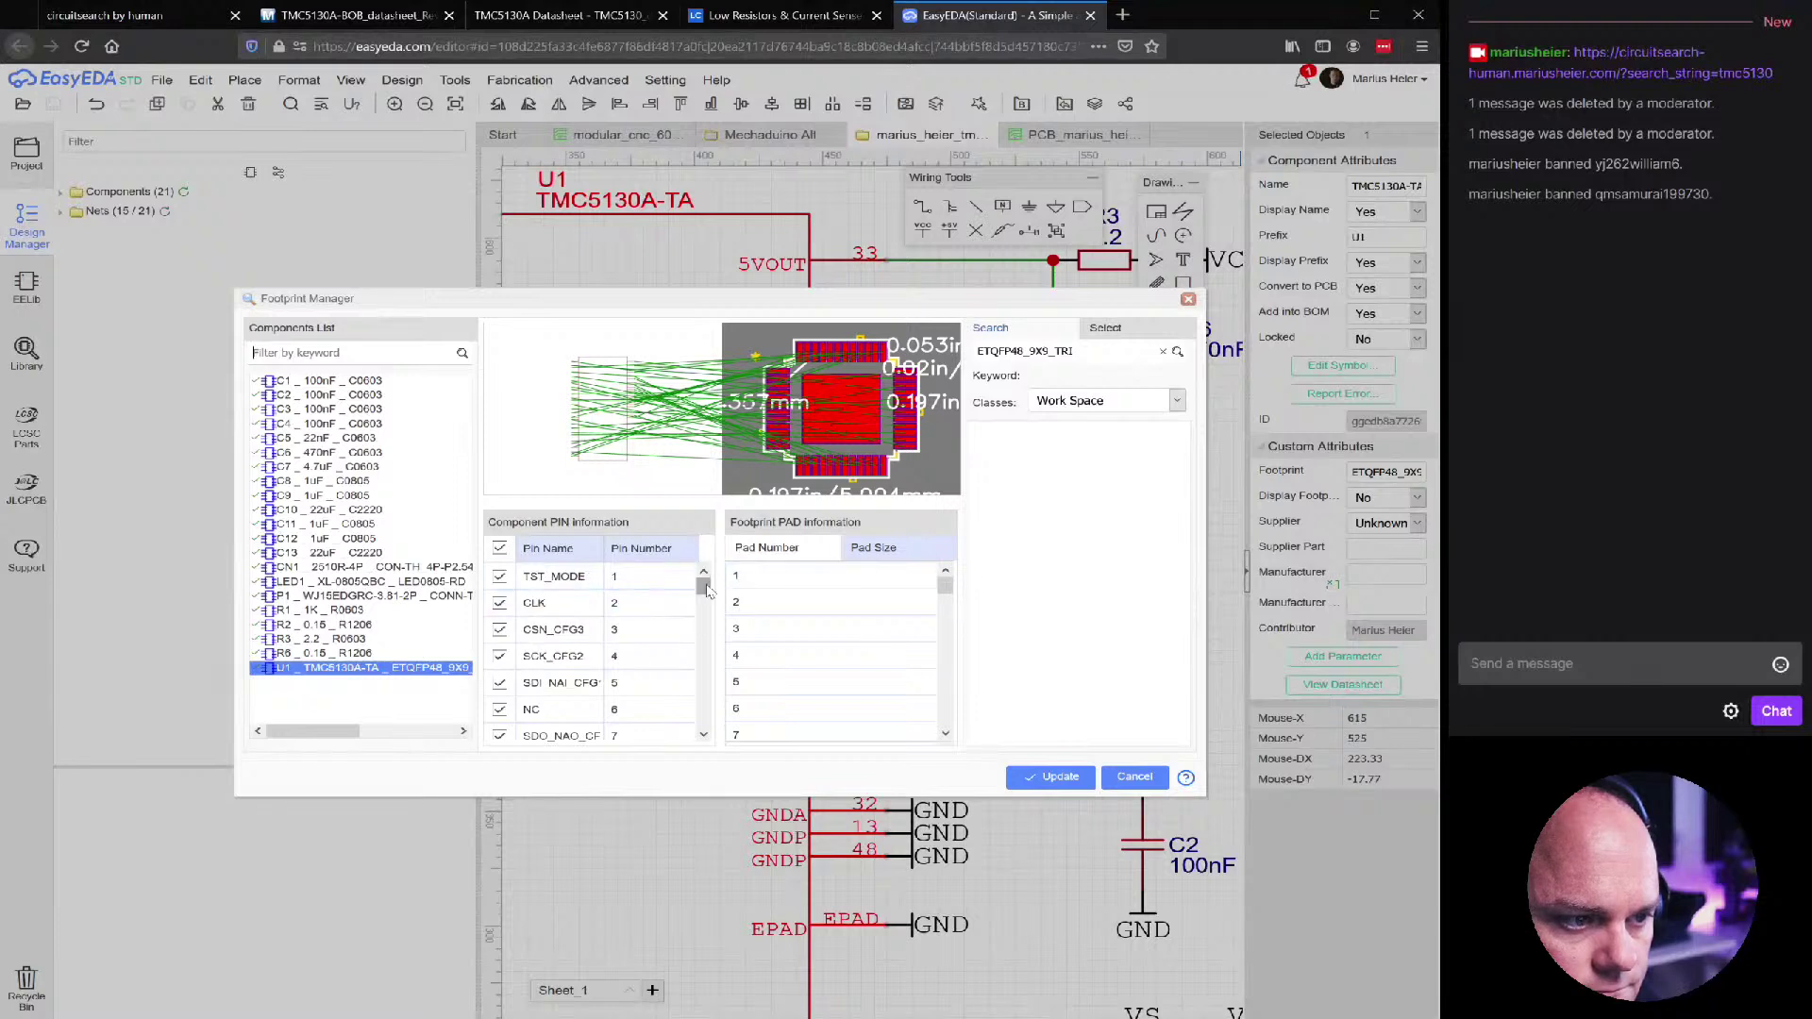
pyautogui.moveTo(706, 589); pyautogui.dragTo(706, 625)
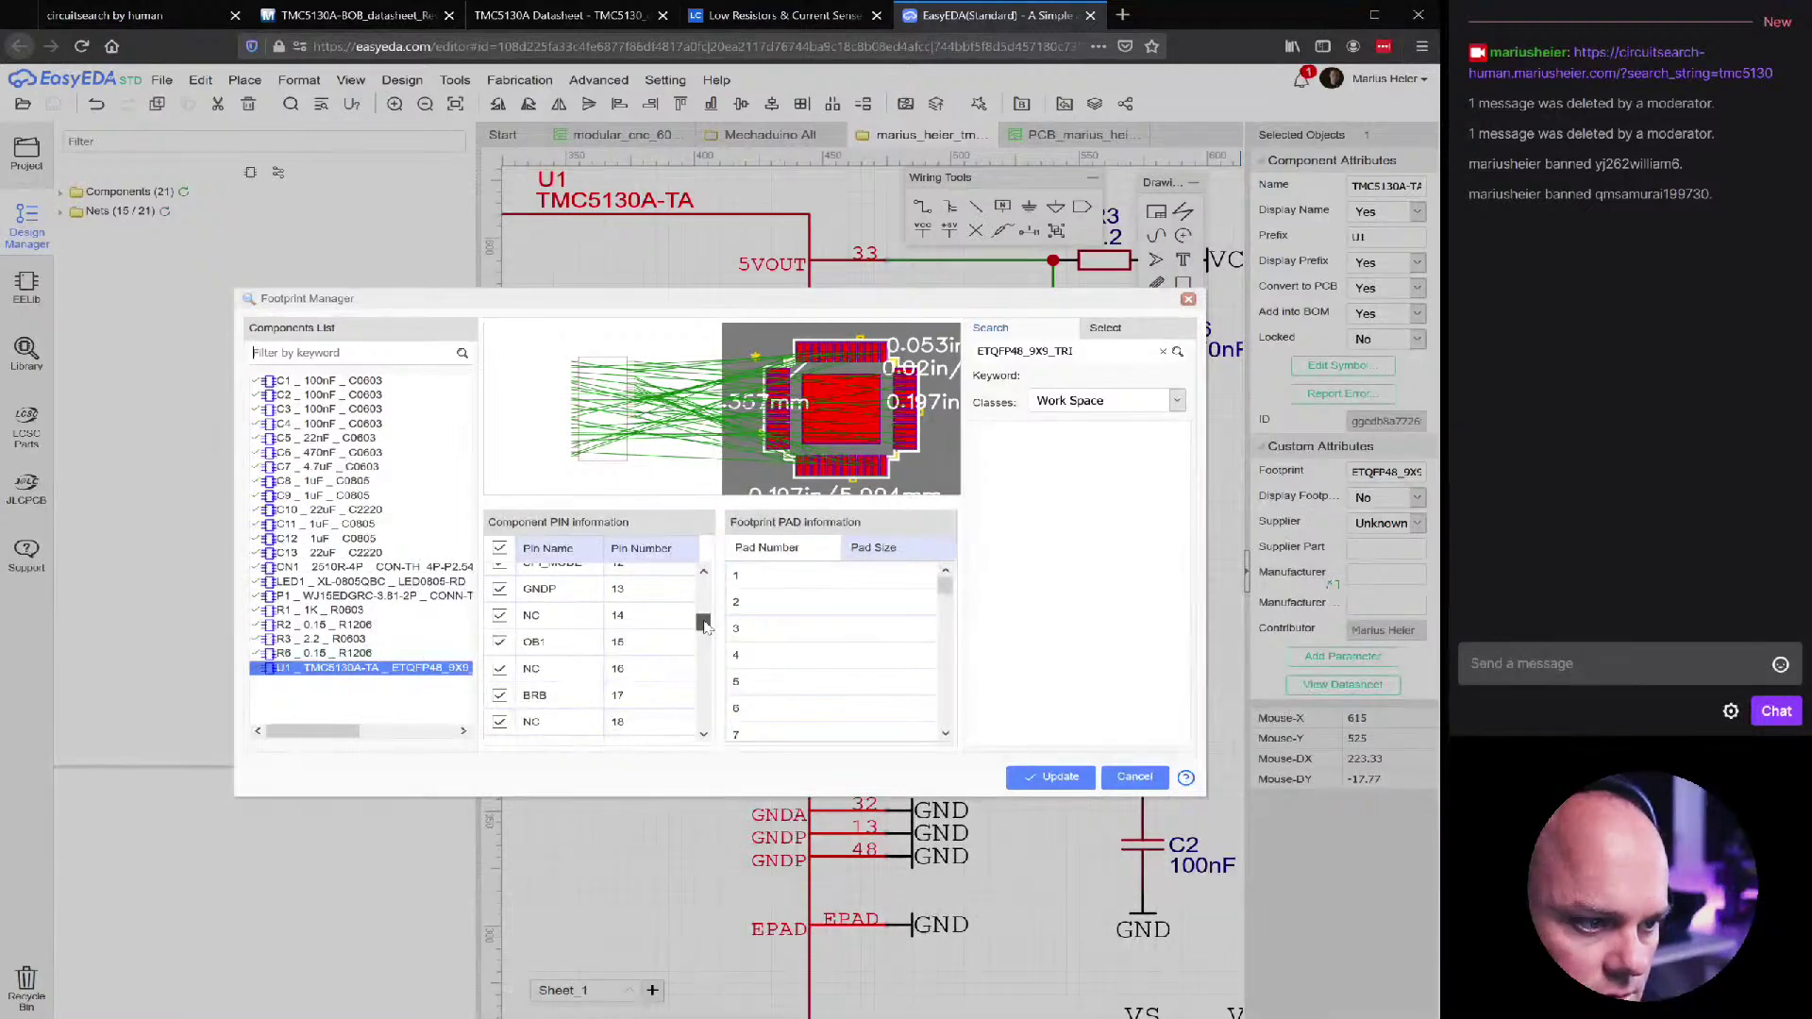
pyautogui.click(544, 671)
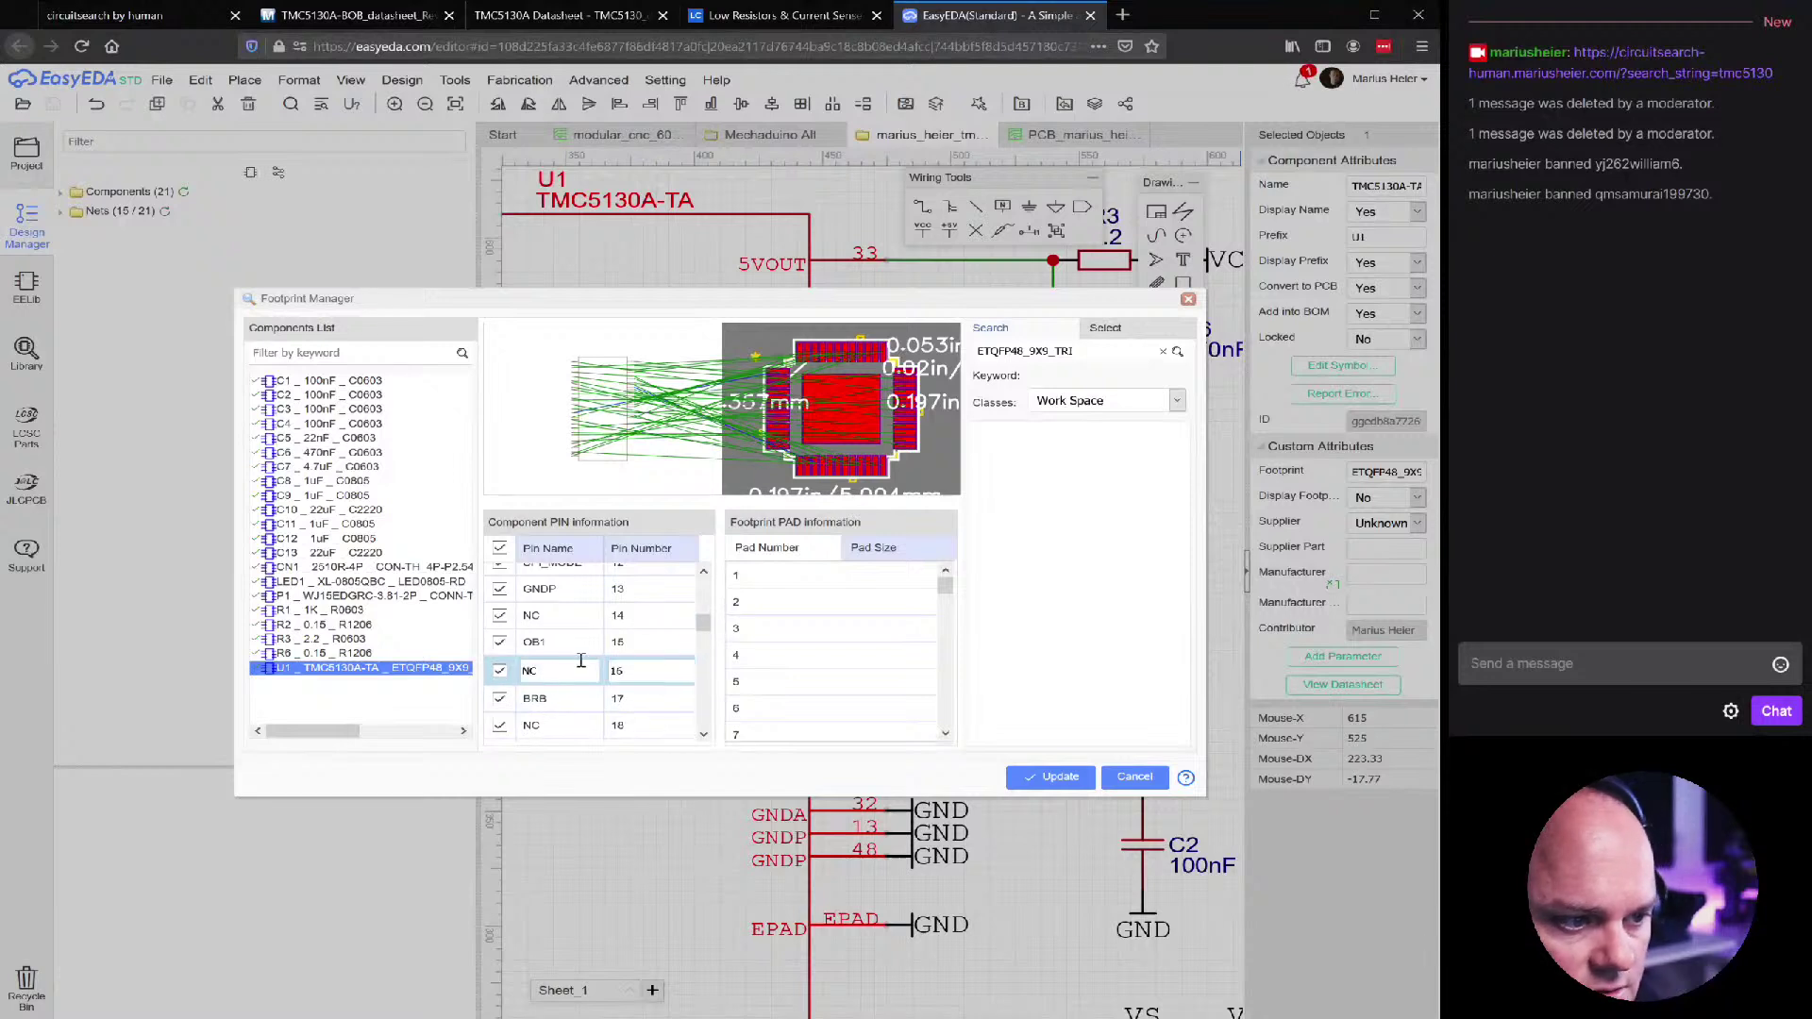
pyautogui.click(618, 725)
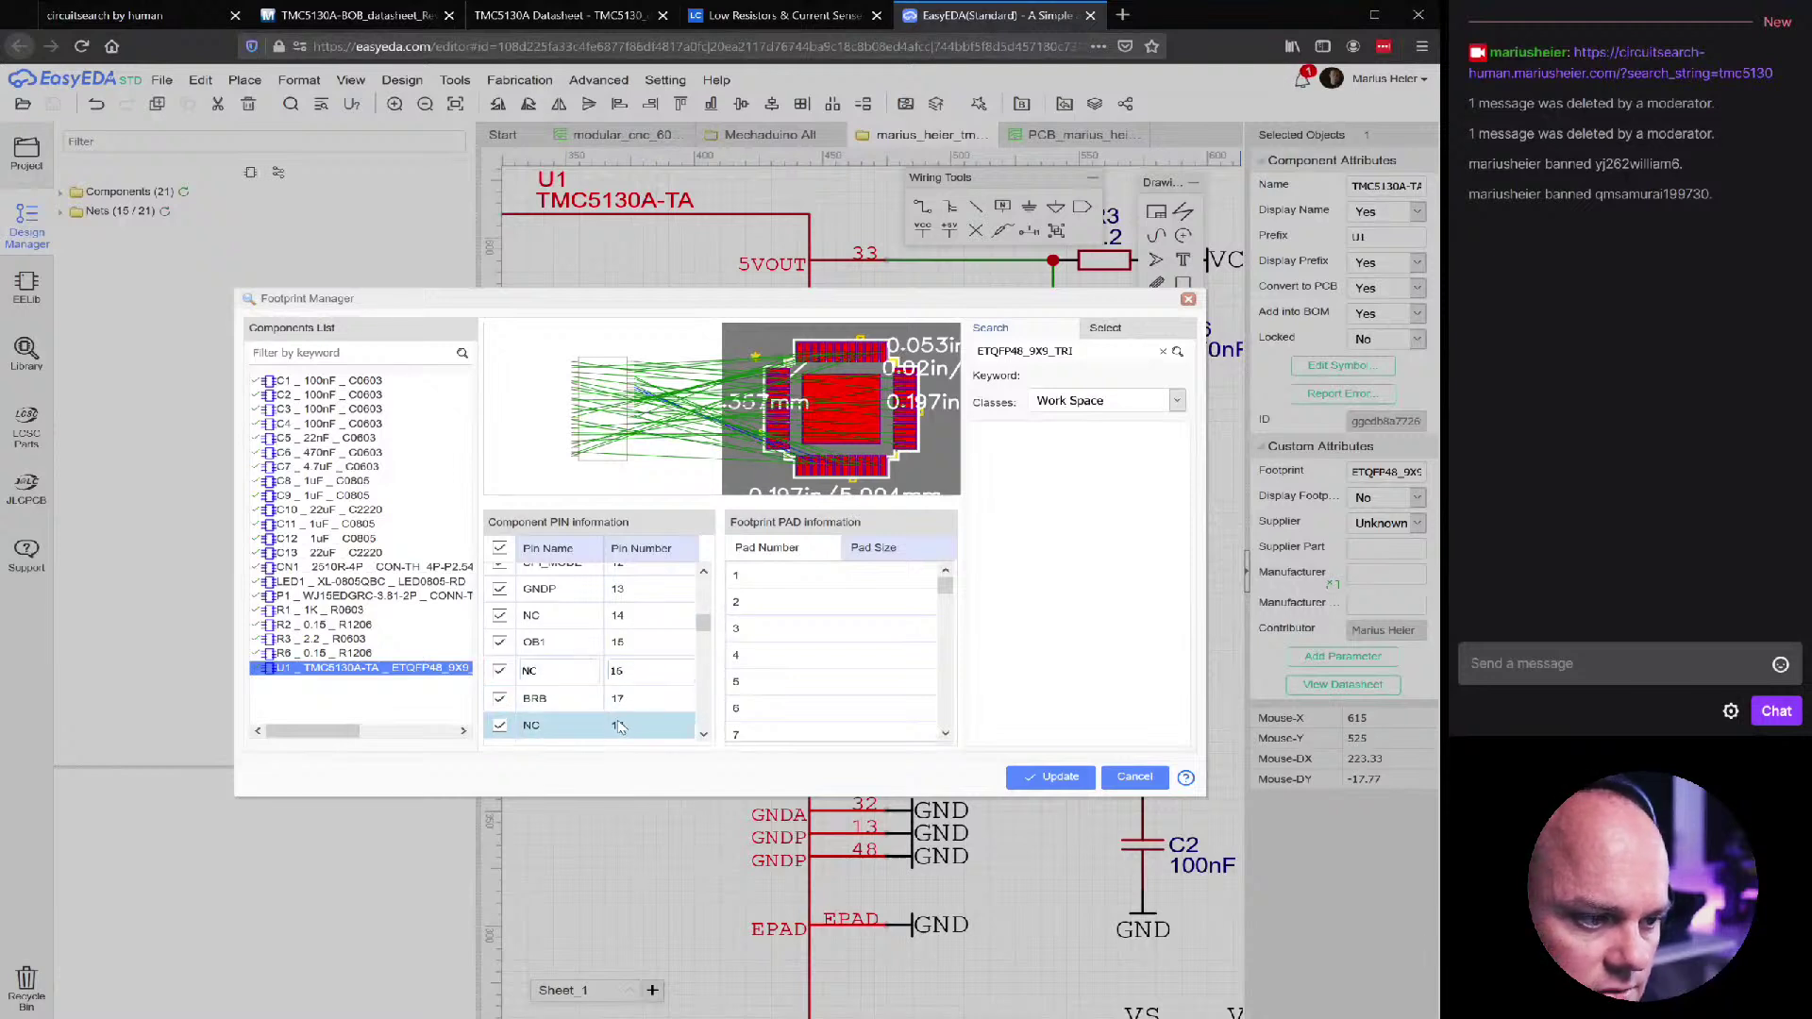
pyautogui.scroll(-3, 618, 724)
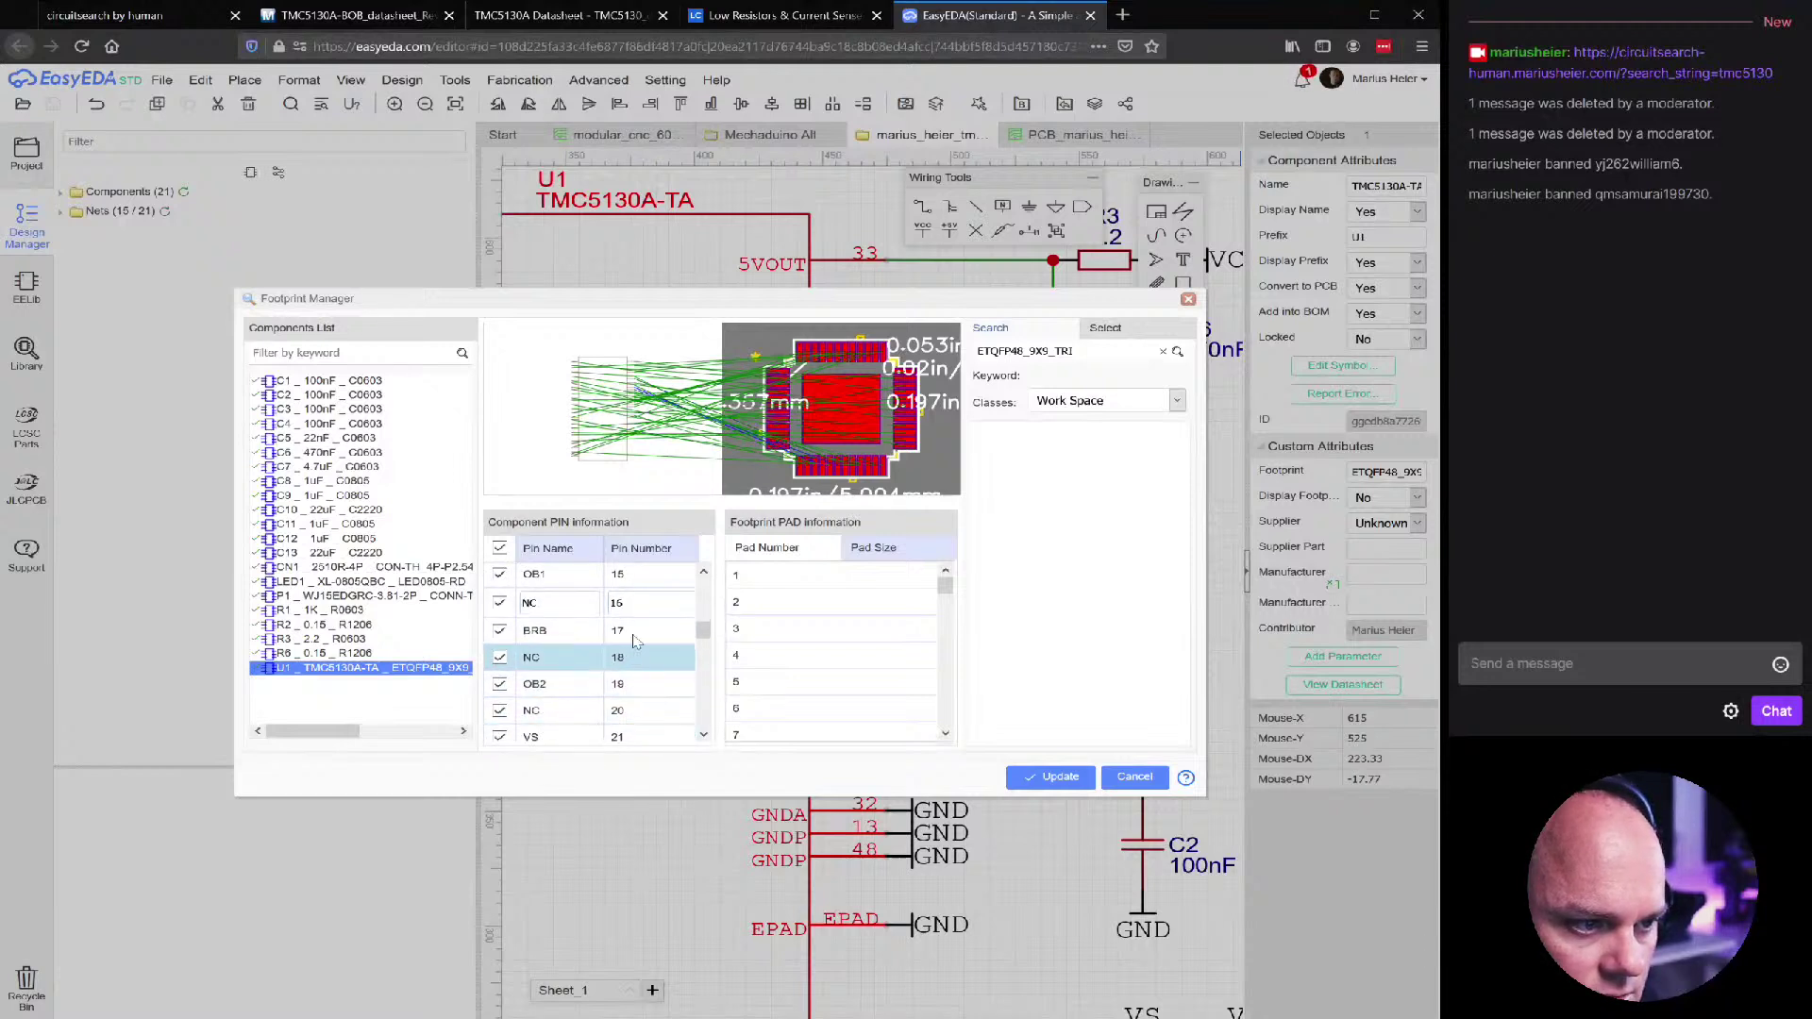
pyautogui.click(630, 605)
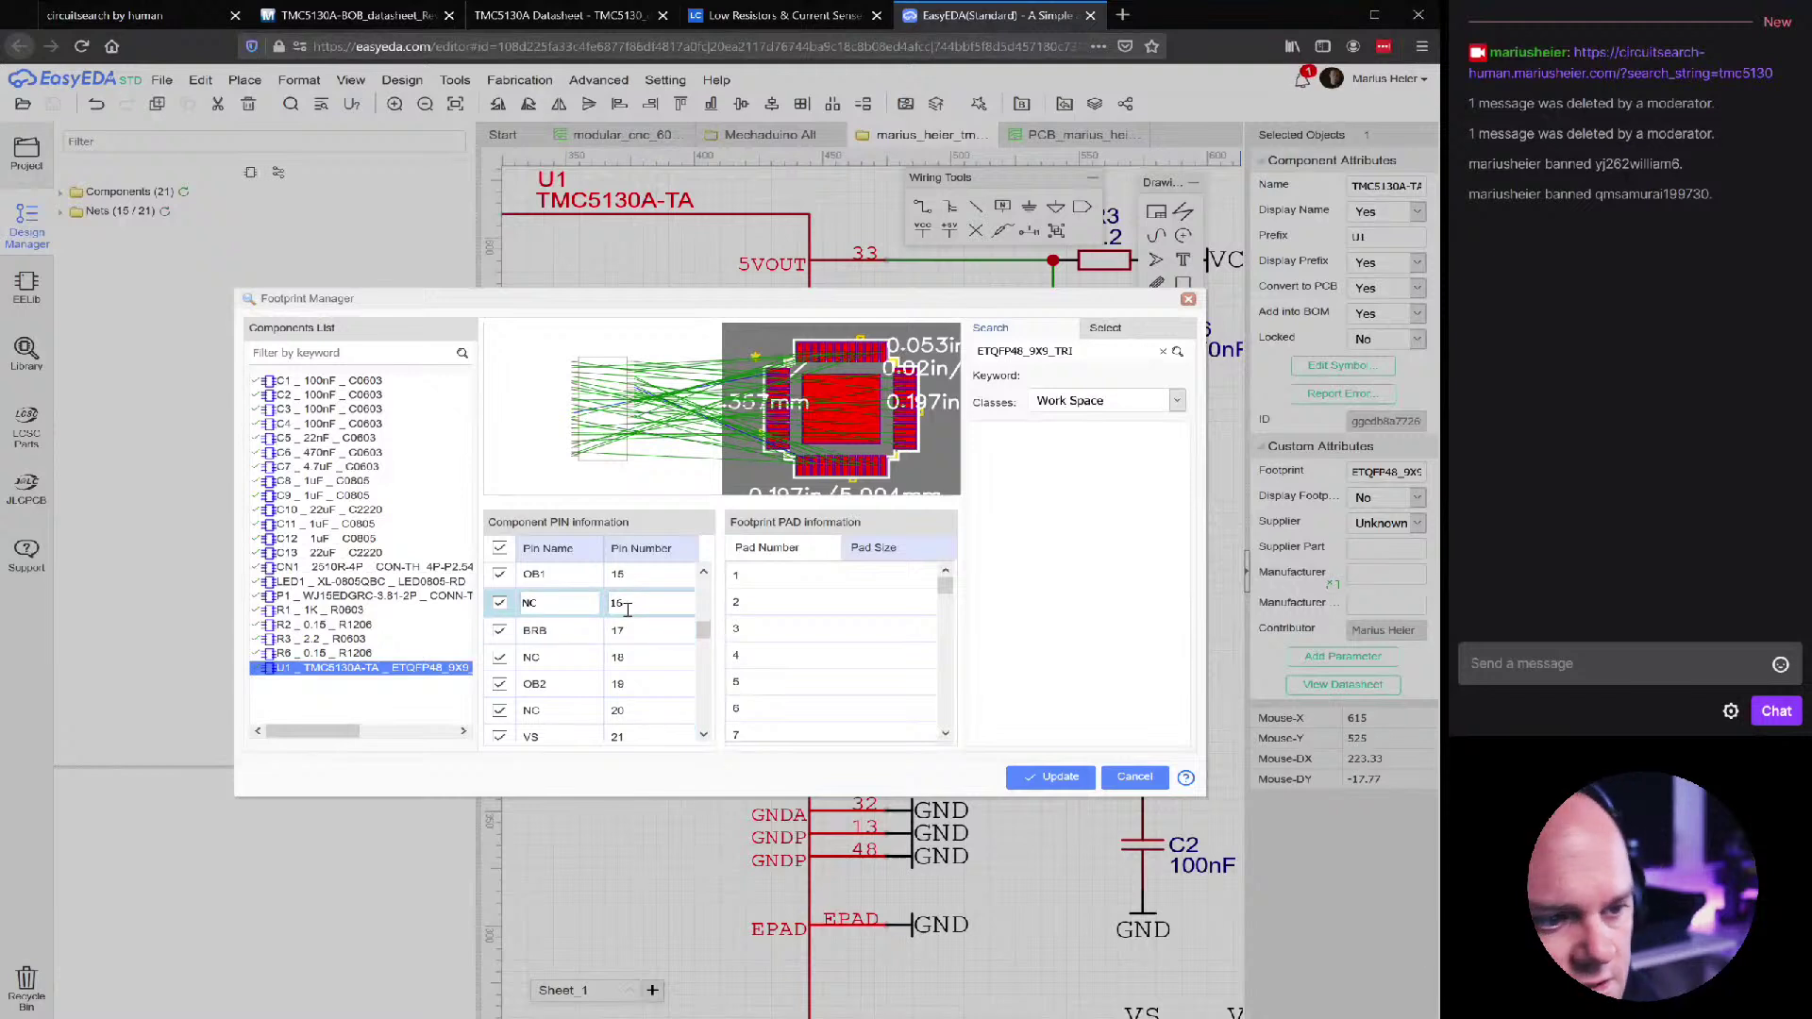
pyautogui.click(565, 638)
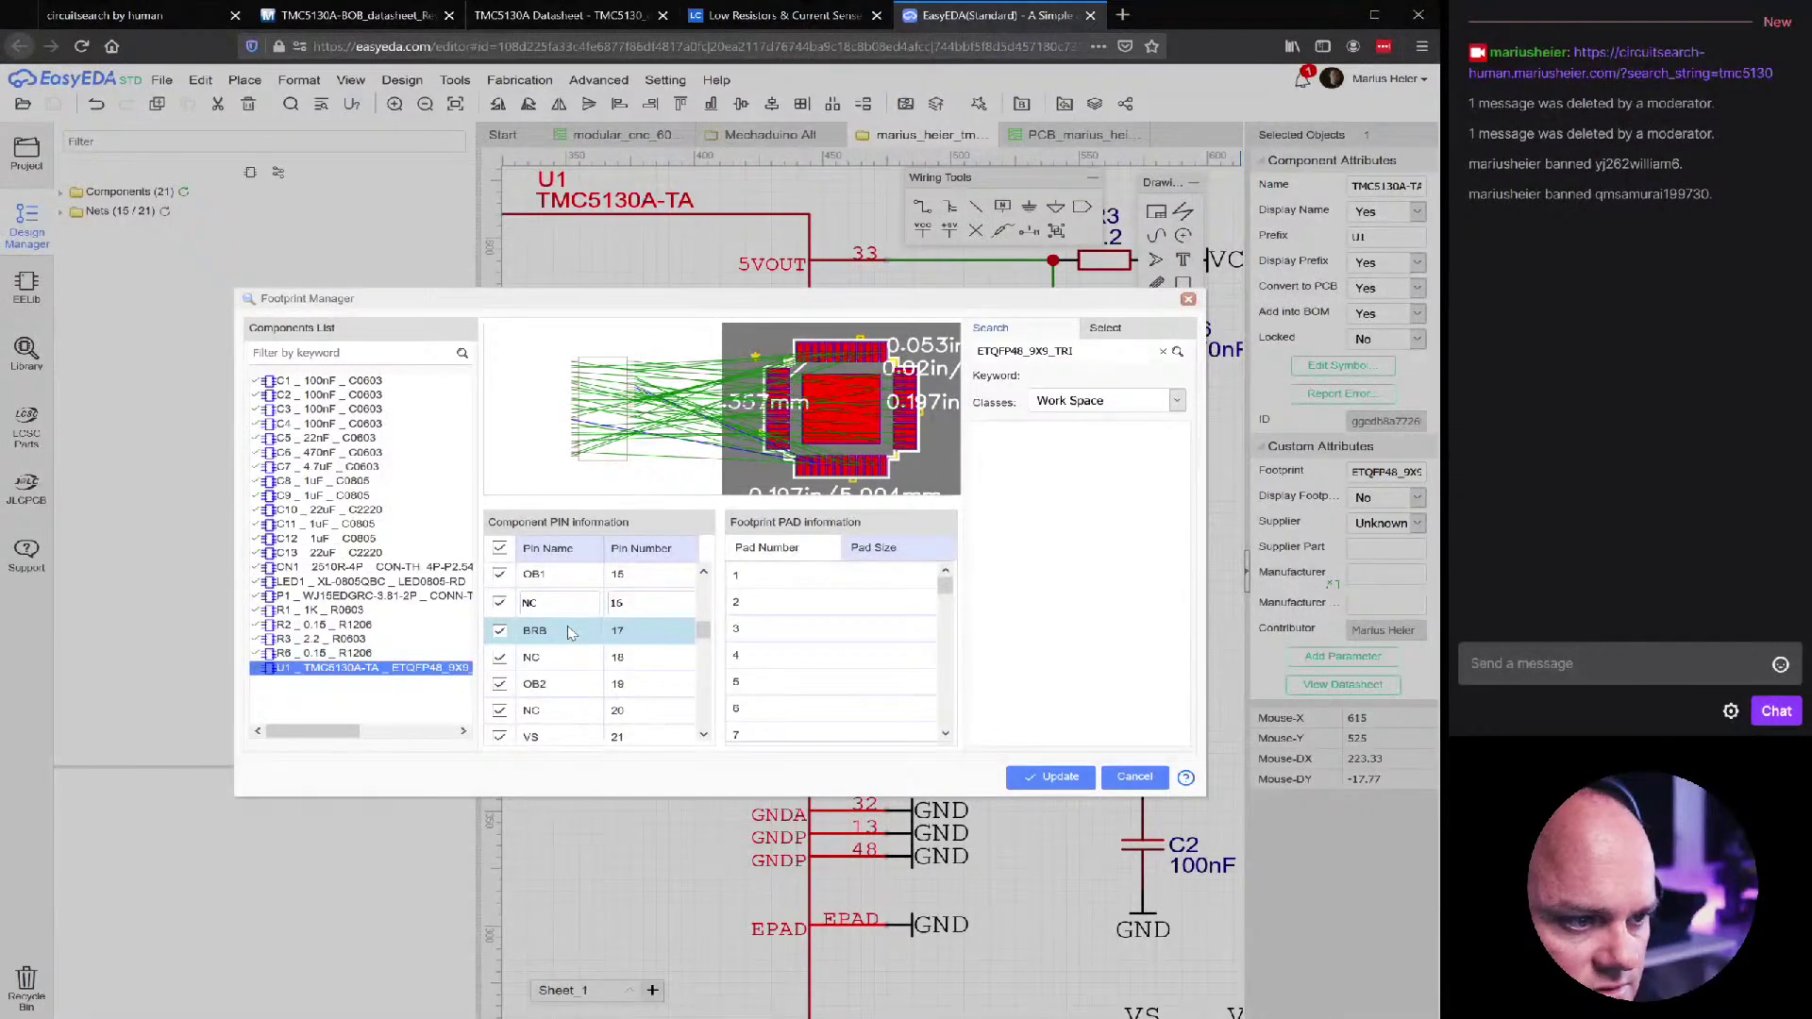
pyautogui.scroll(2, 569, 633)
pyautogui.click(635, 668)
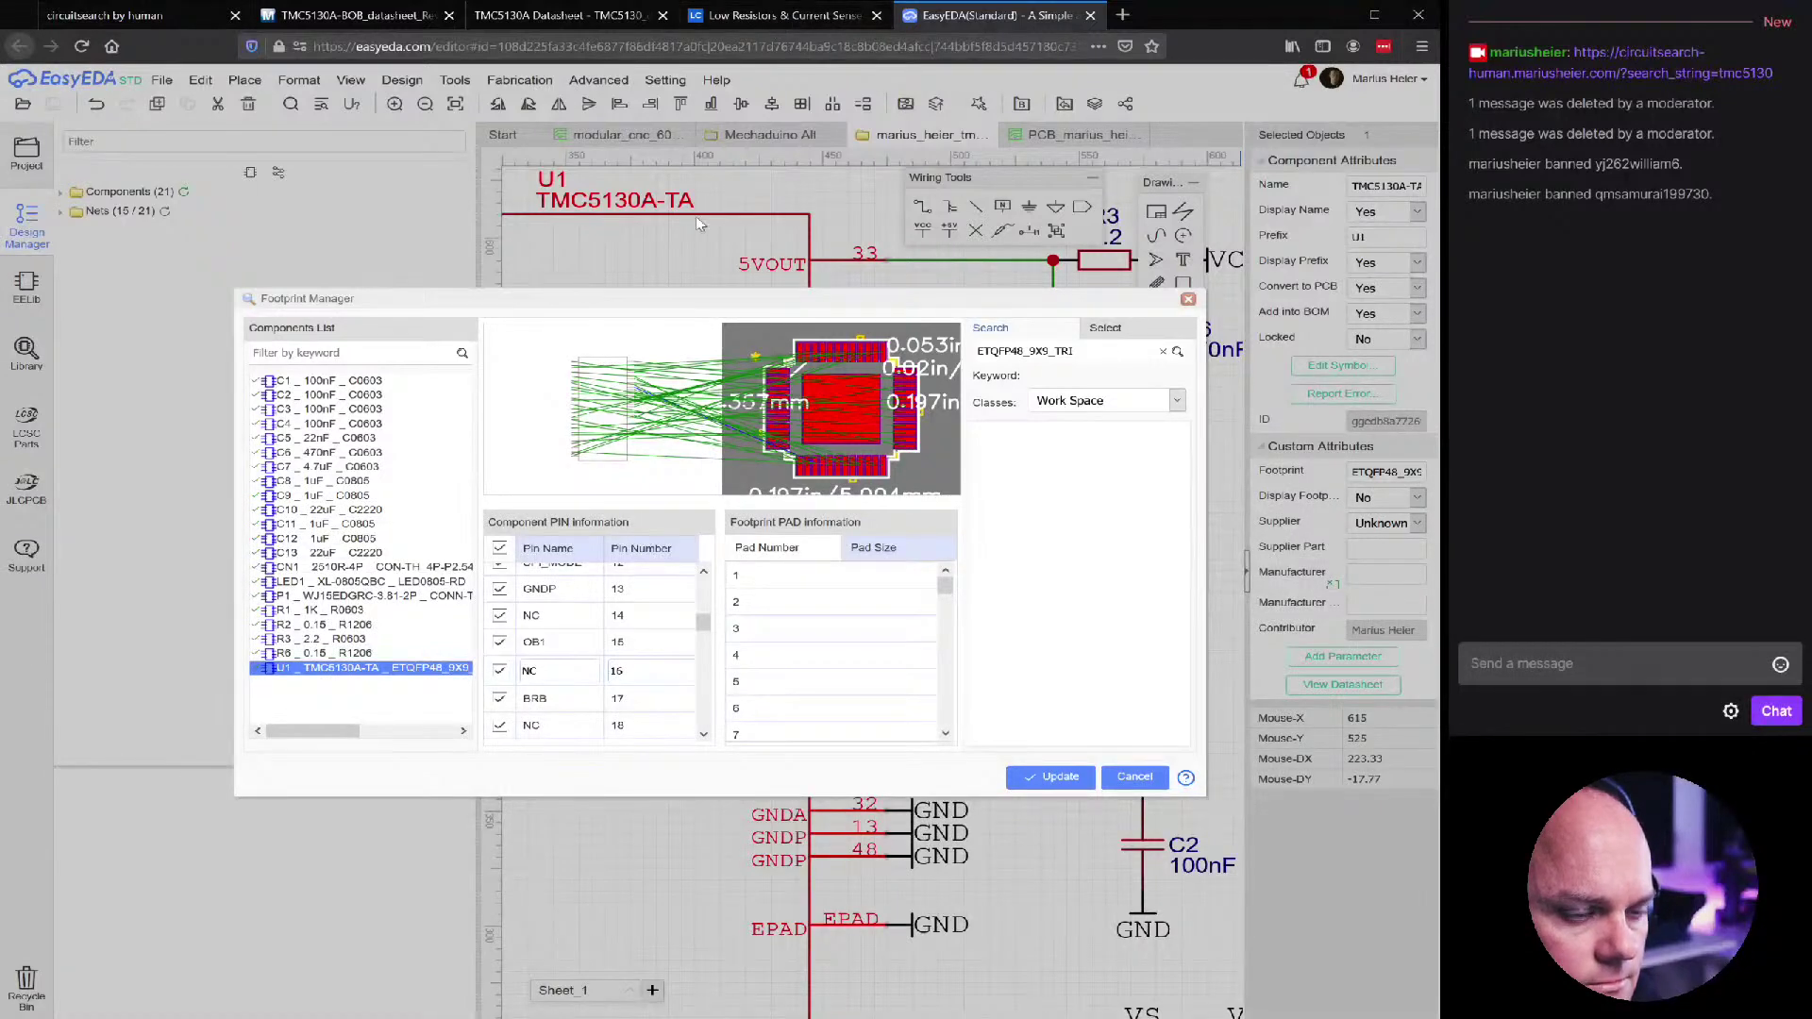
pyautogui.scroll(-1, 627, 706)
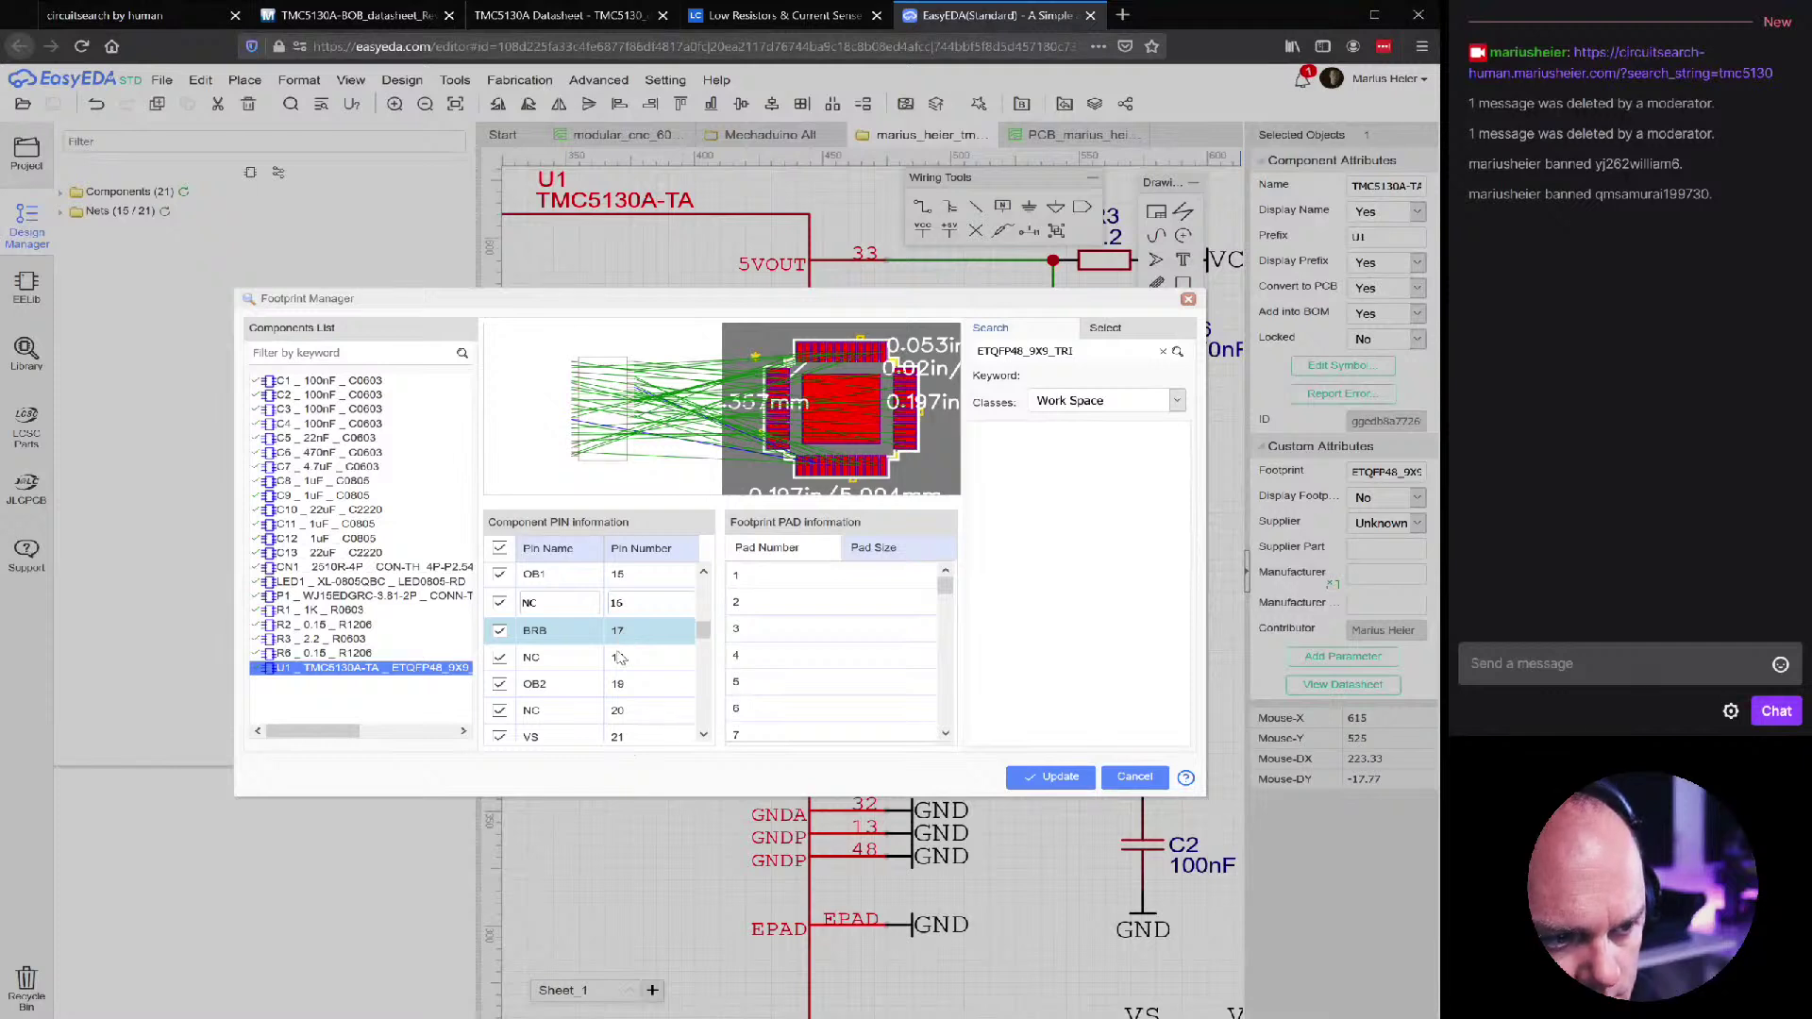
pyautogui.scroll(2, 620, 651)
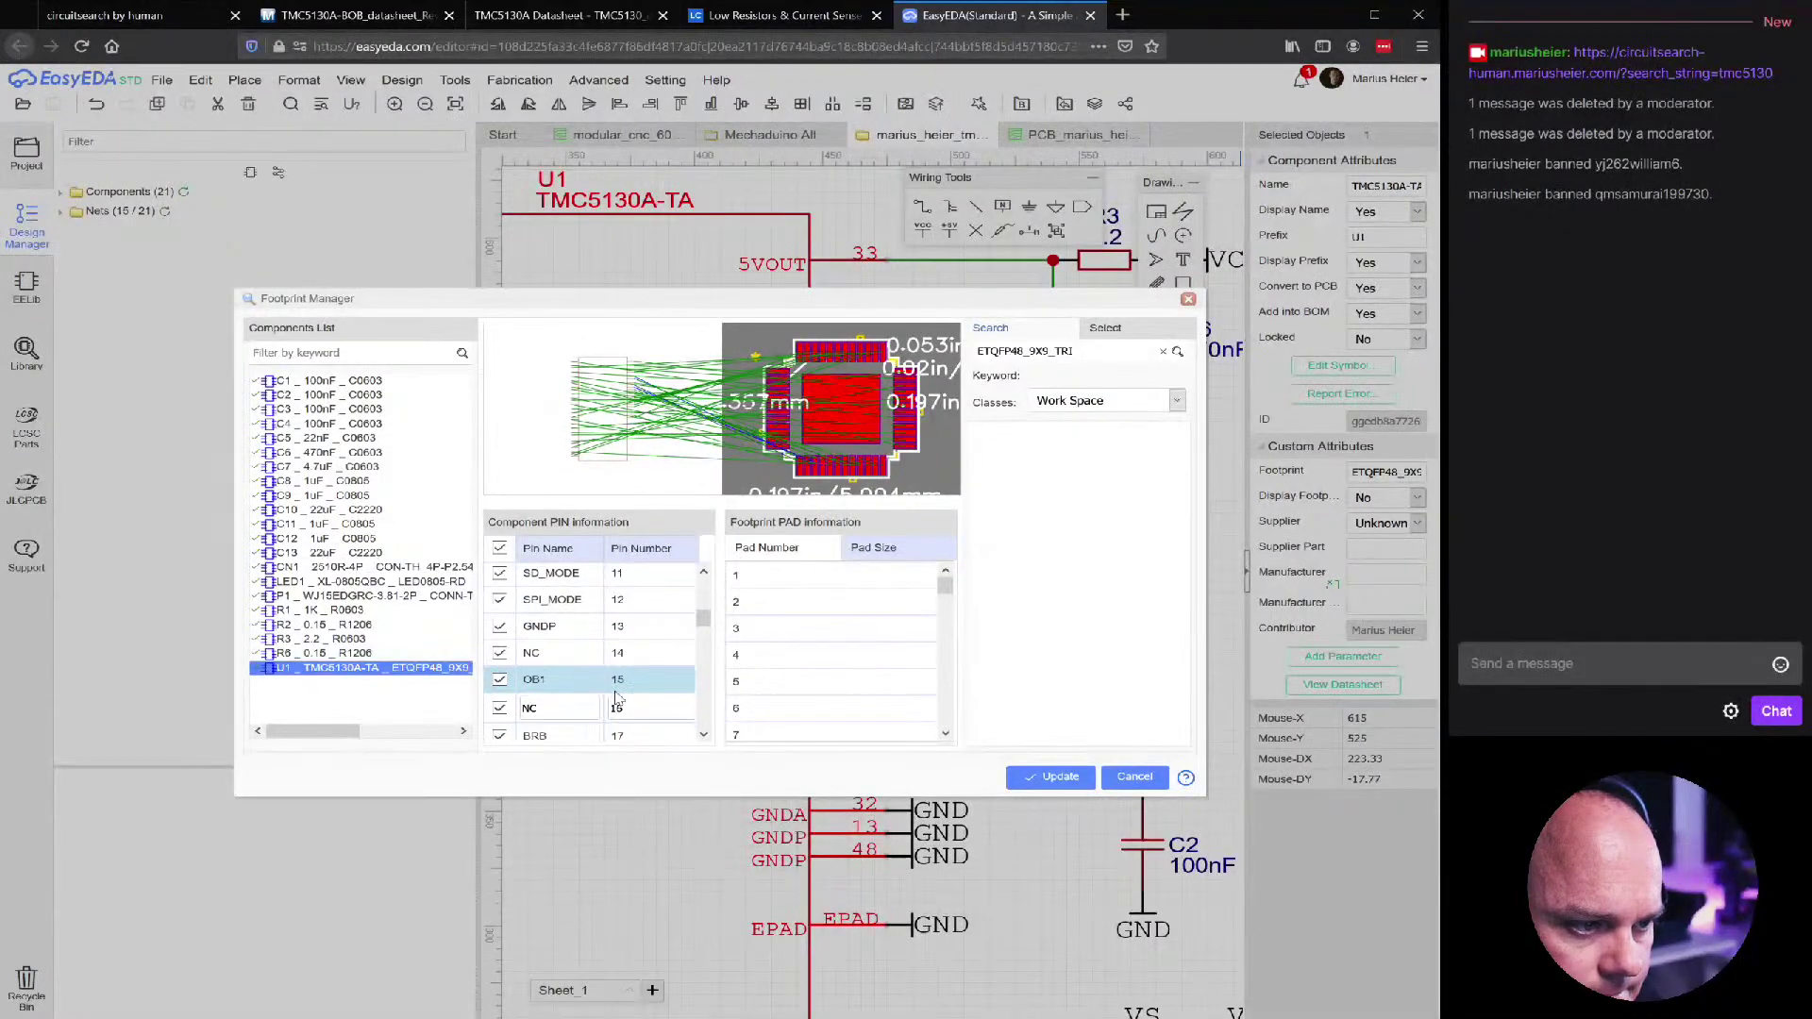
pyautogui.scroll(-1, 633, 680)
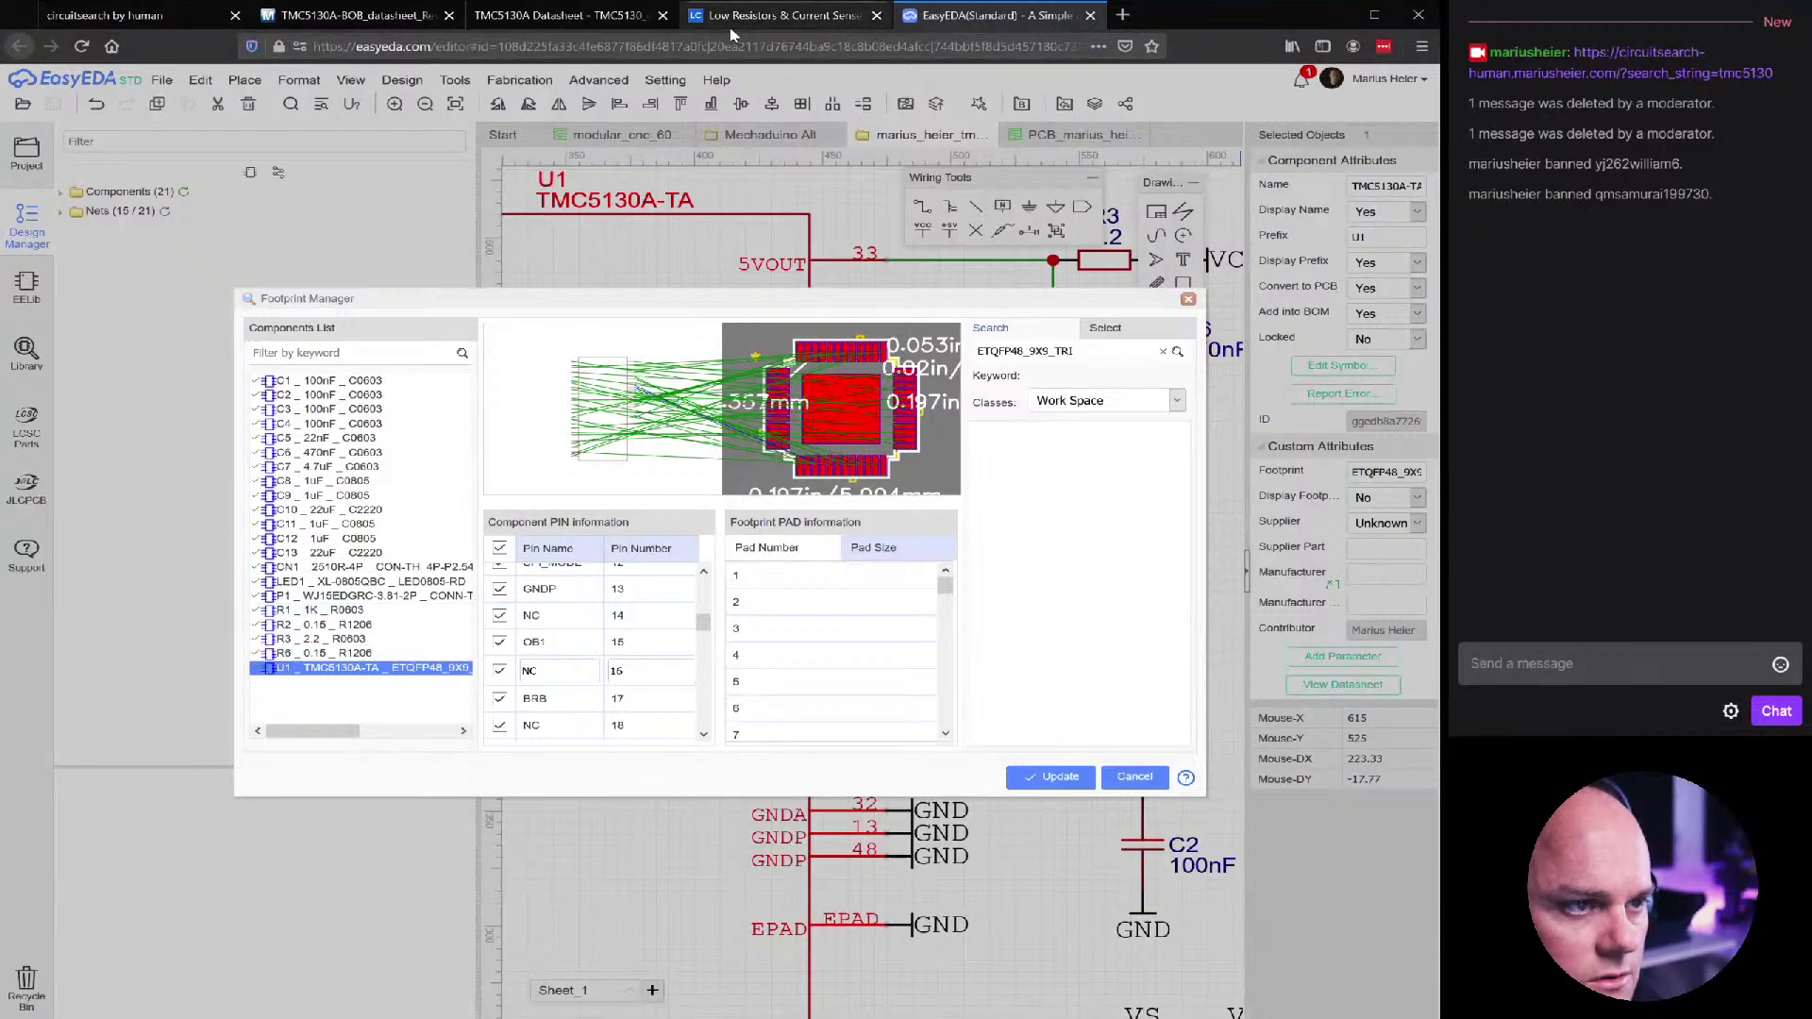
pyautogui.click(1134, 778)
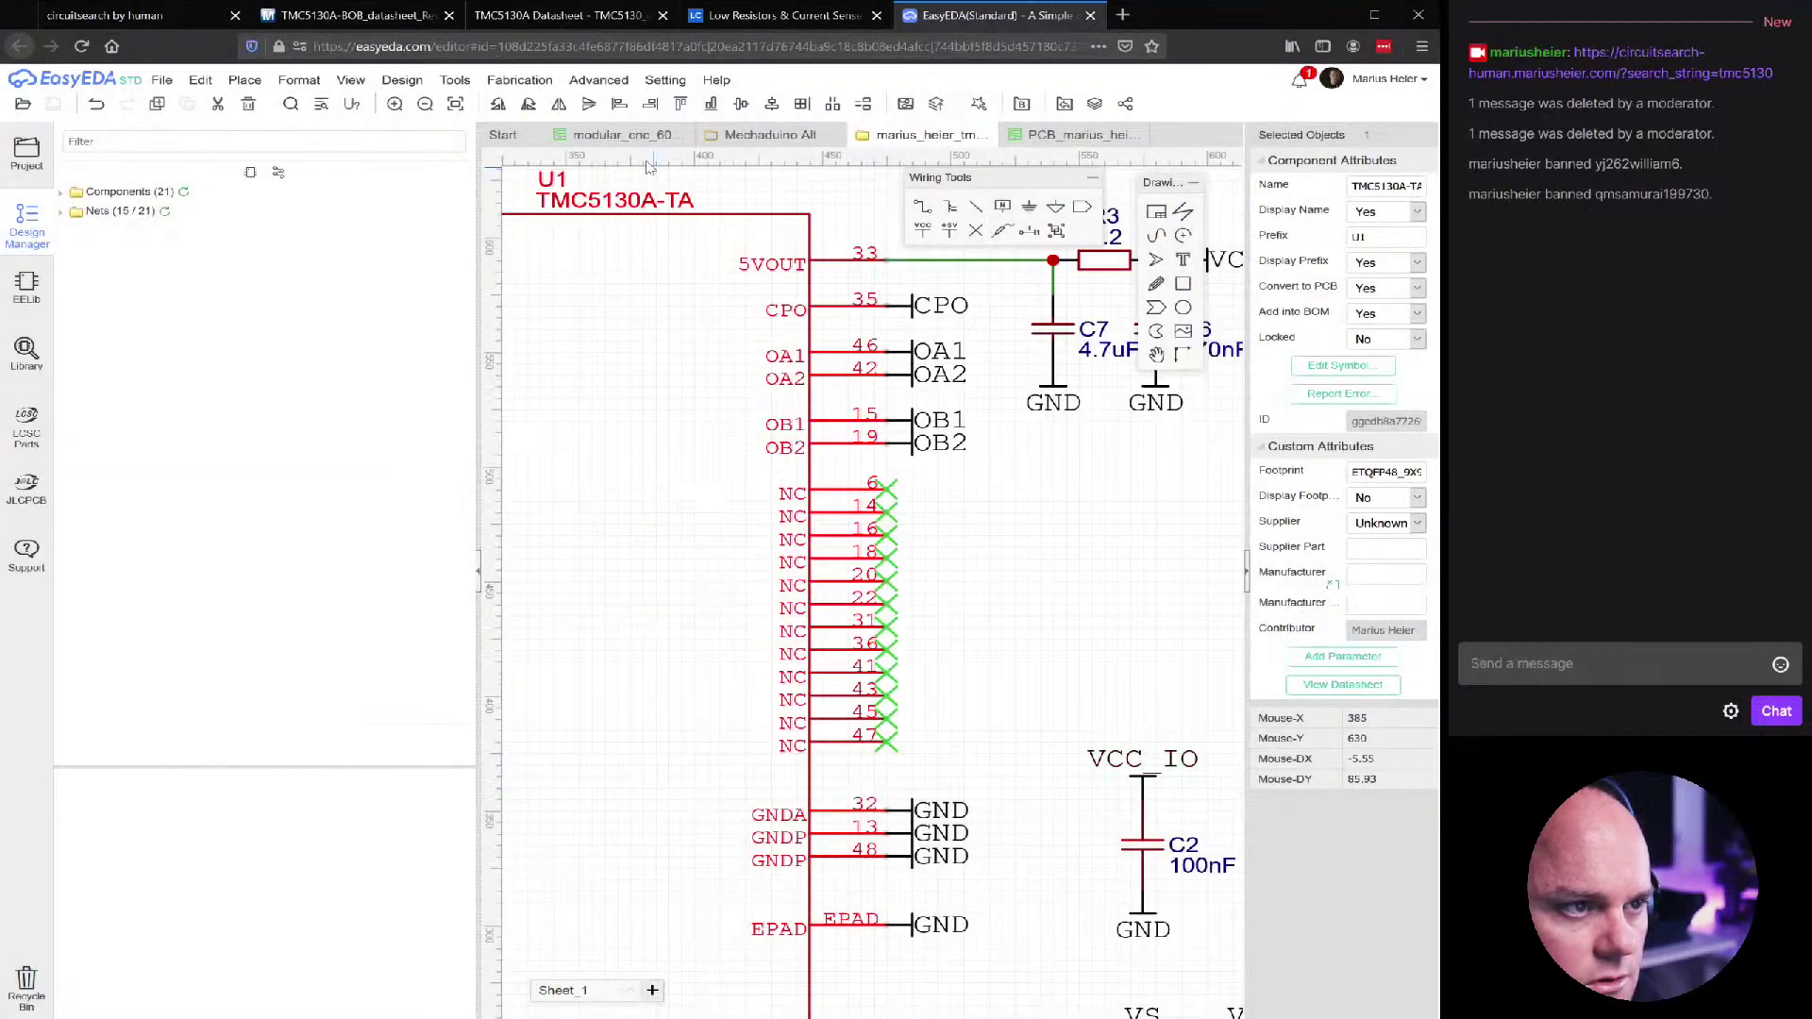
# Look at the Mechaduino Alt and modular_cnc_60 documents, and return to the TMC5130A schematic
pyautogui.click(804, 141)
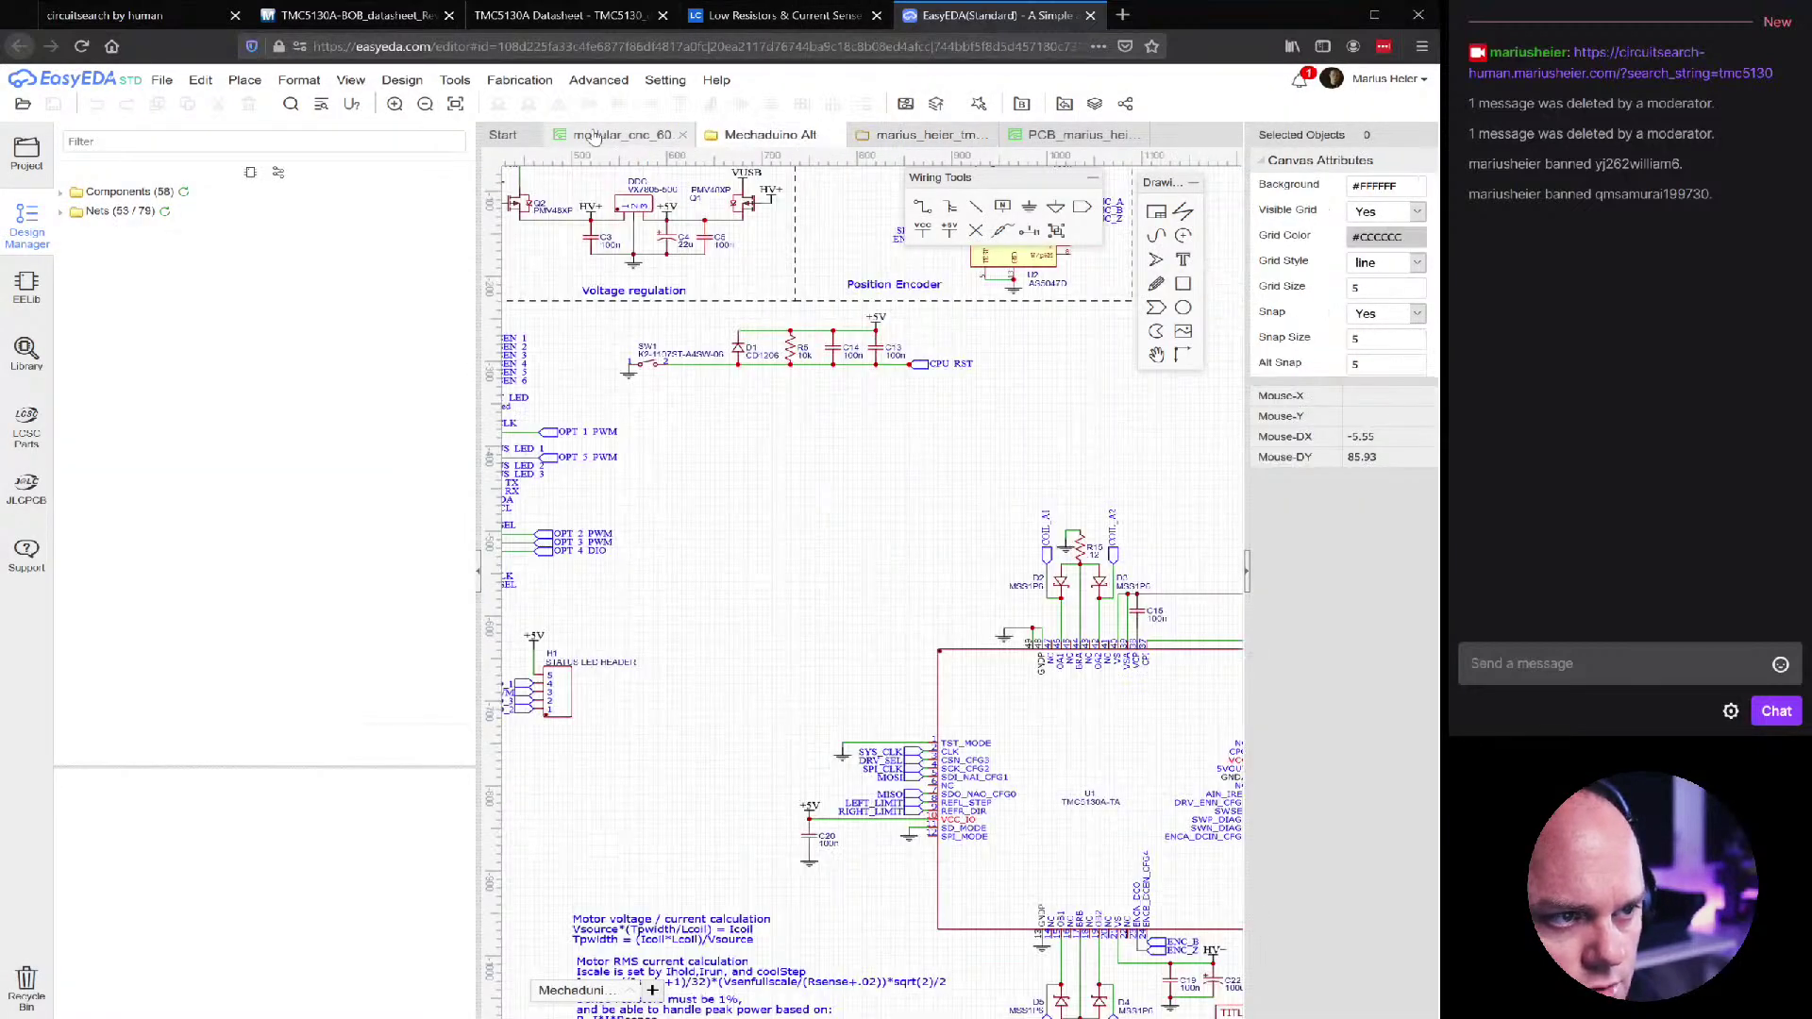
pyautogui.click(595, 137)
pyautogui.click(912, 132)
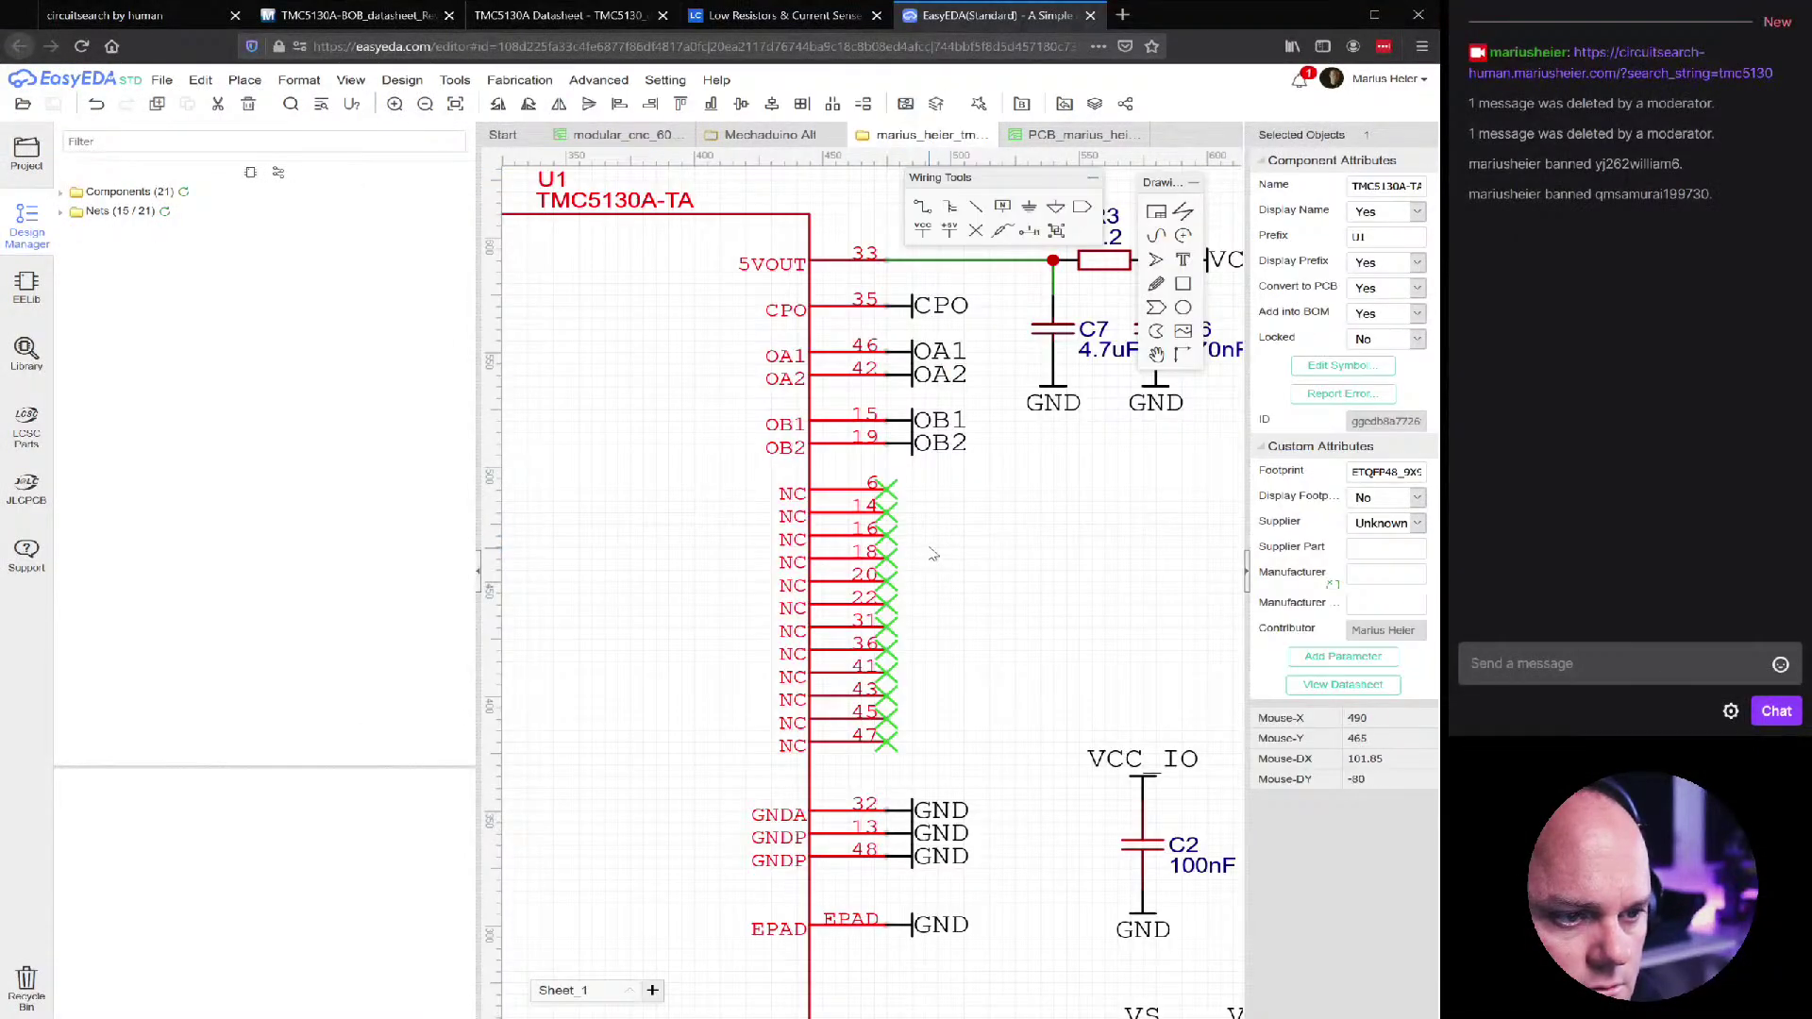
# Replace the no-connect flag on U1's pin 14 with a copy of the OB1 net flag and return to the PCB
pyautogui.click(888, 513)
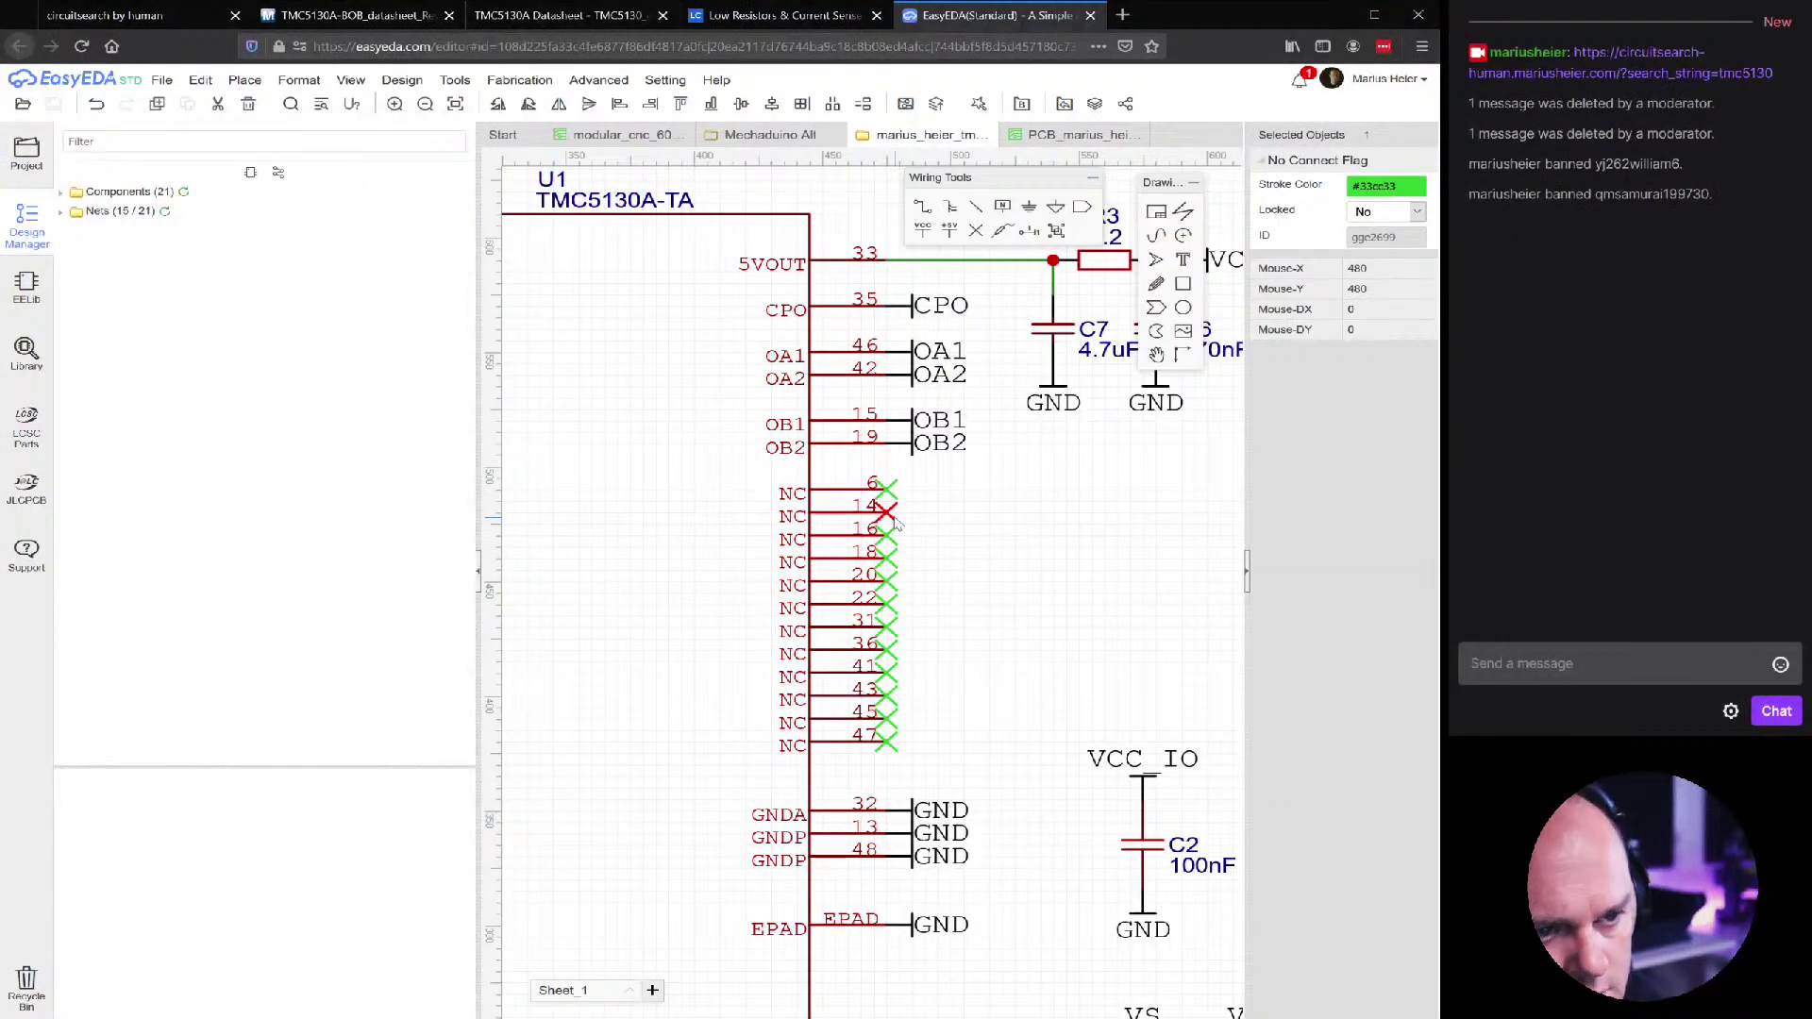
pyautogui.press('Delete')
pyautogui.click(916, 426)
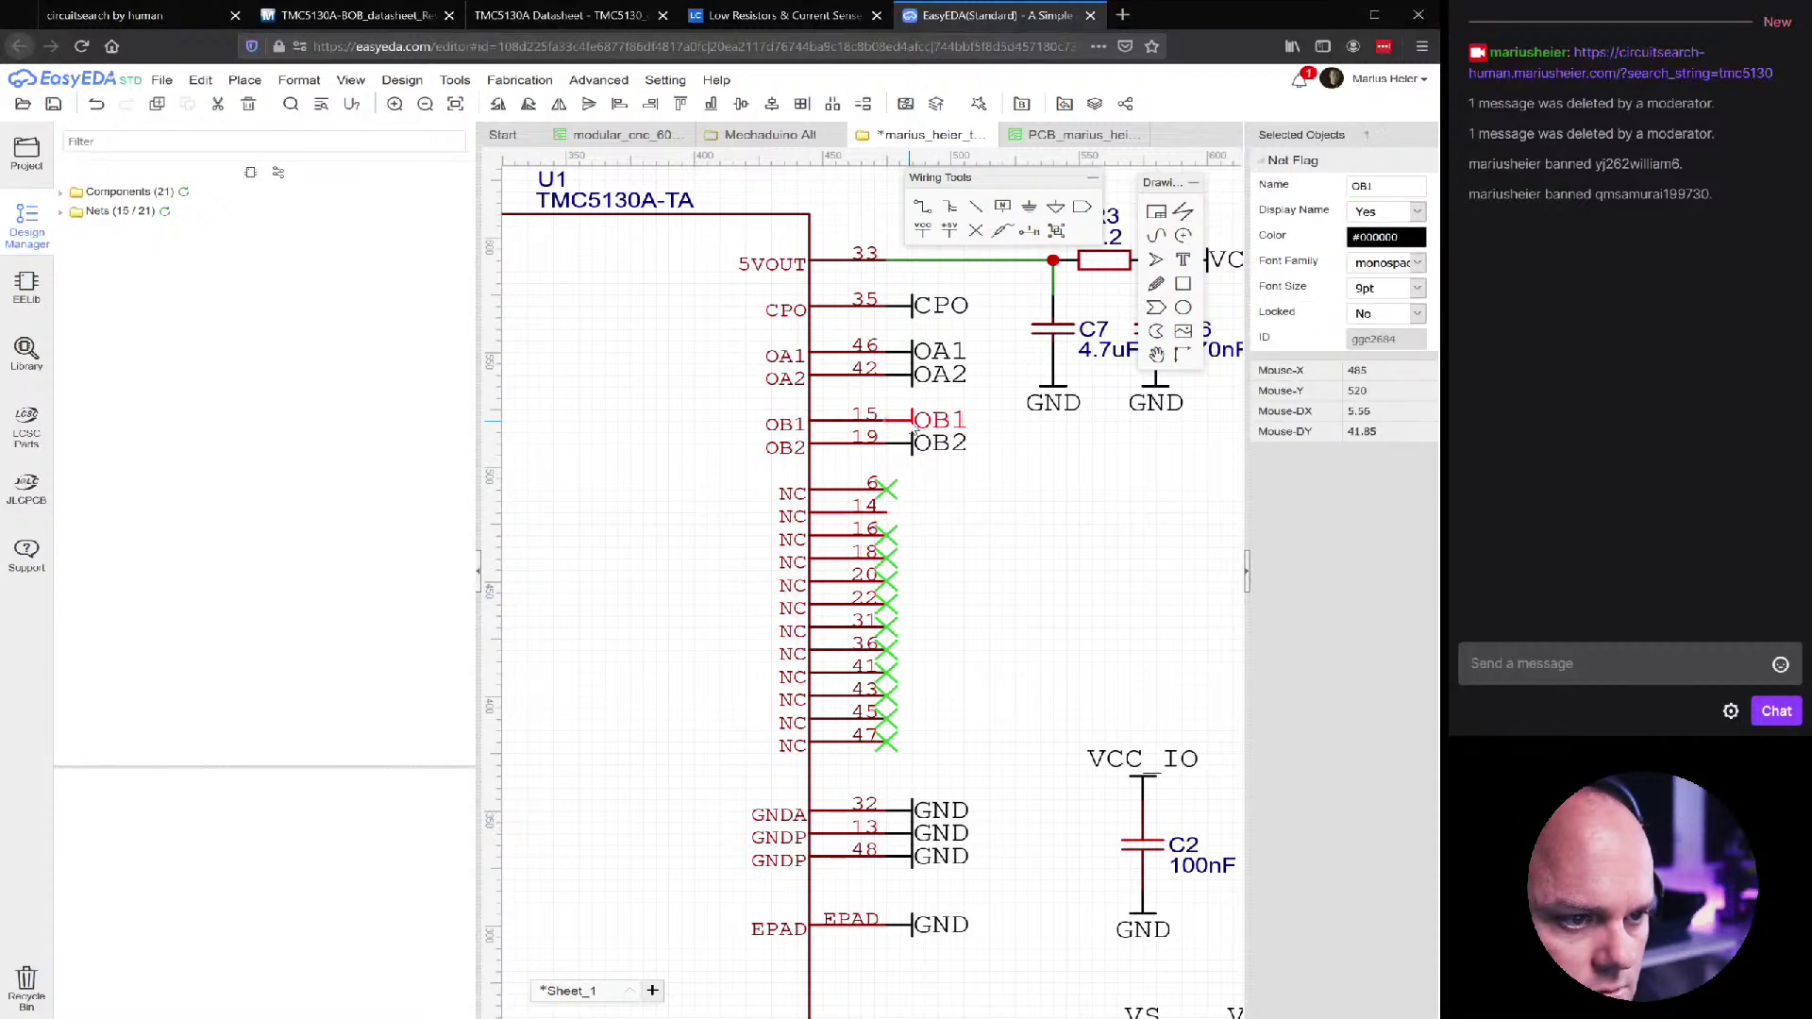
pyautogui.hotkey('ctrl', 'c')
pyautogui.hotkey('ctrl', 'v')
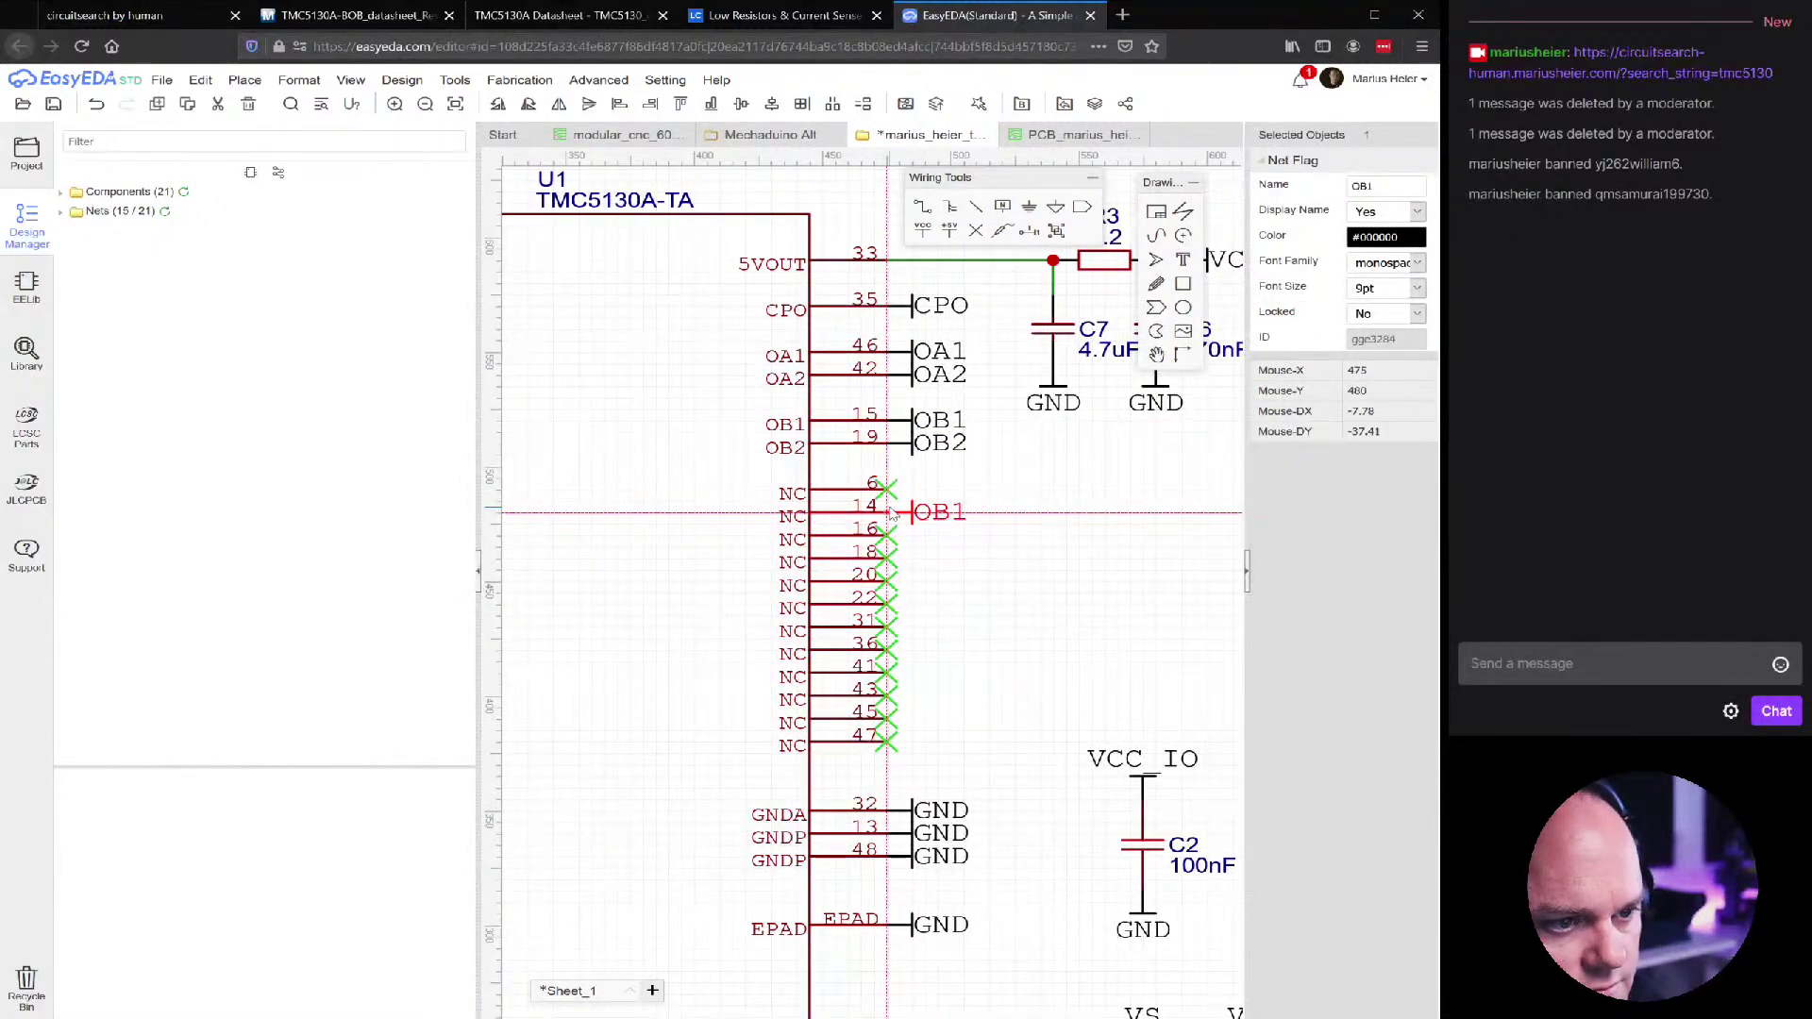
pyautogui.click(1048, 135)
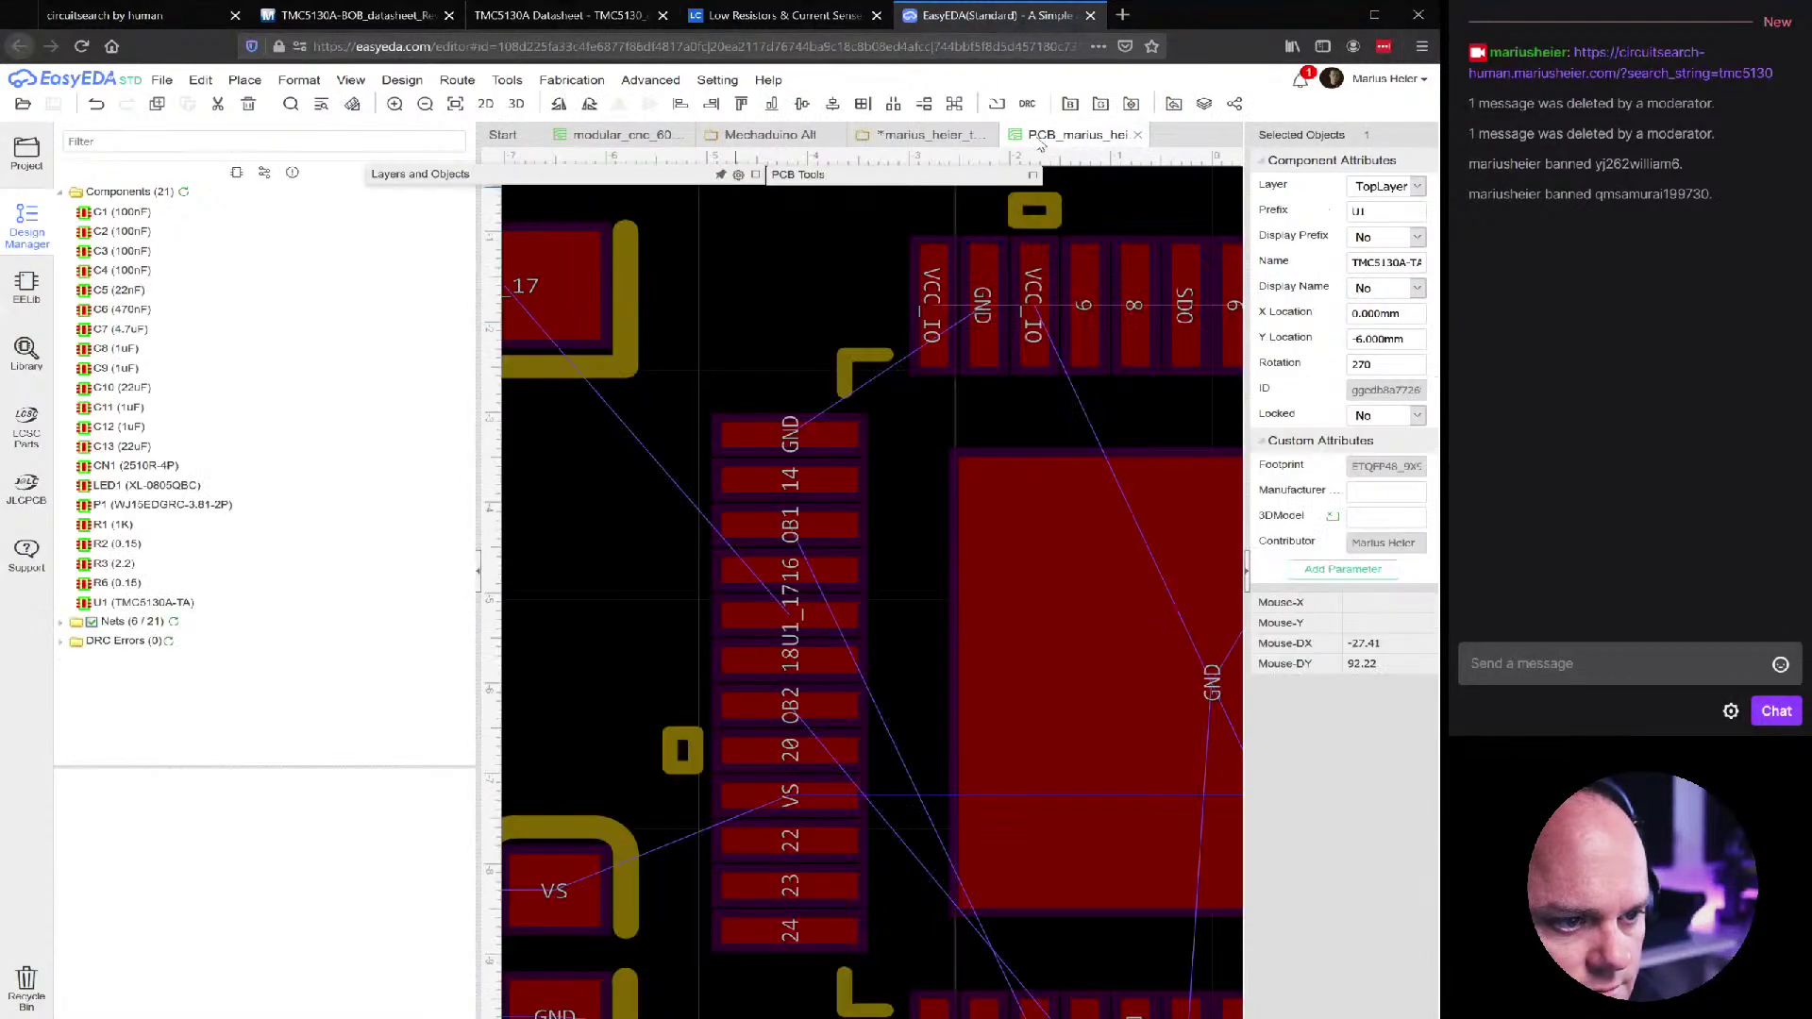
# Compare U1's pads 14 to 17 and their nets on the PCB with the pin assignments in the schematic
pyautogui.click(856, 526)
pyautogui.click(796, 481)
pyautogui.click(795, 482)
pyautogui.click(797, 483)
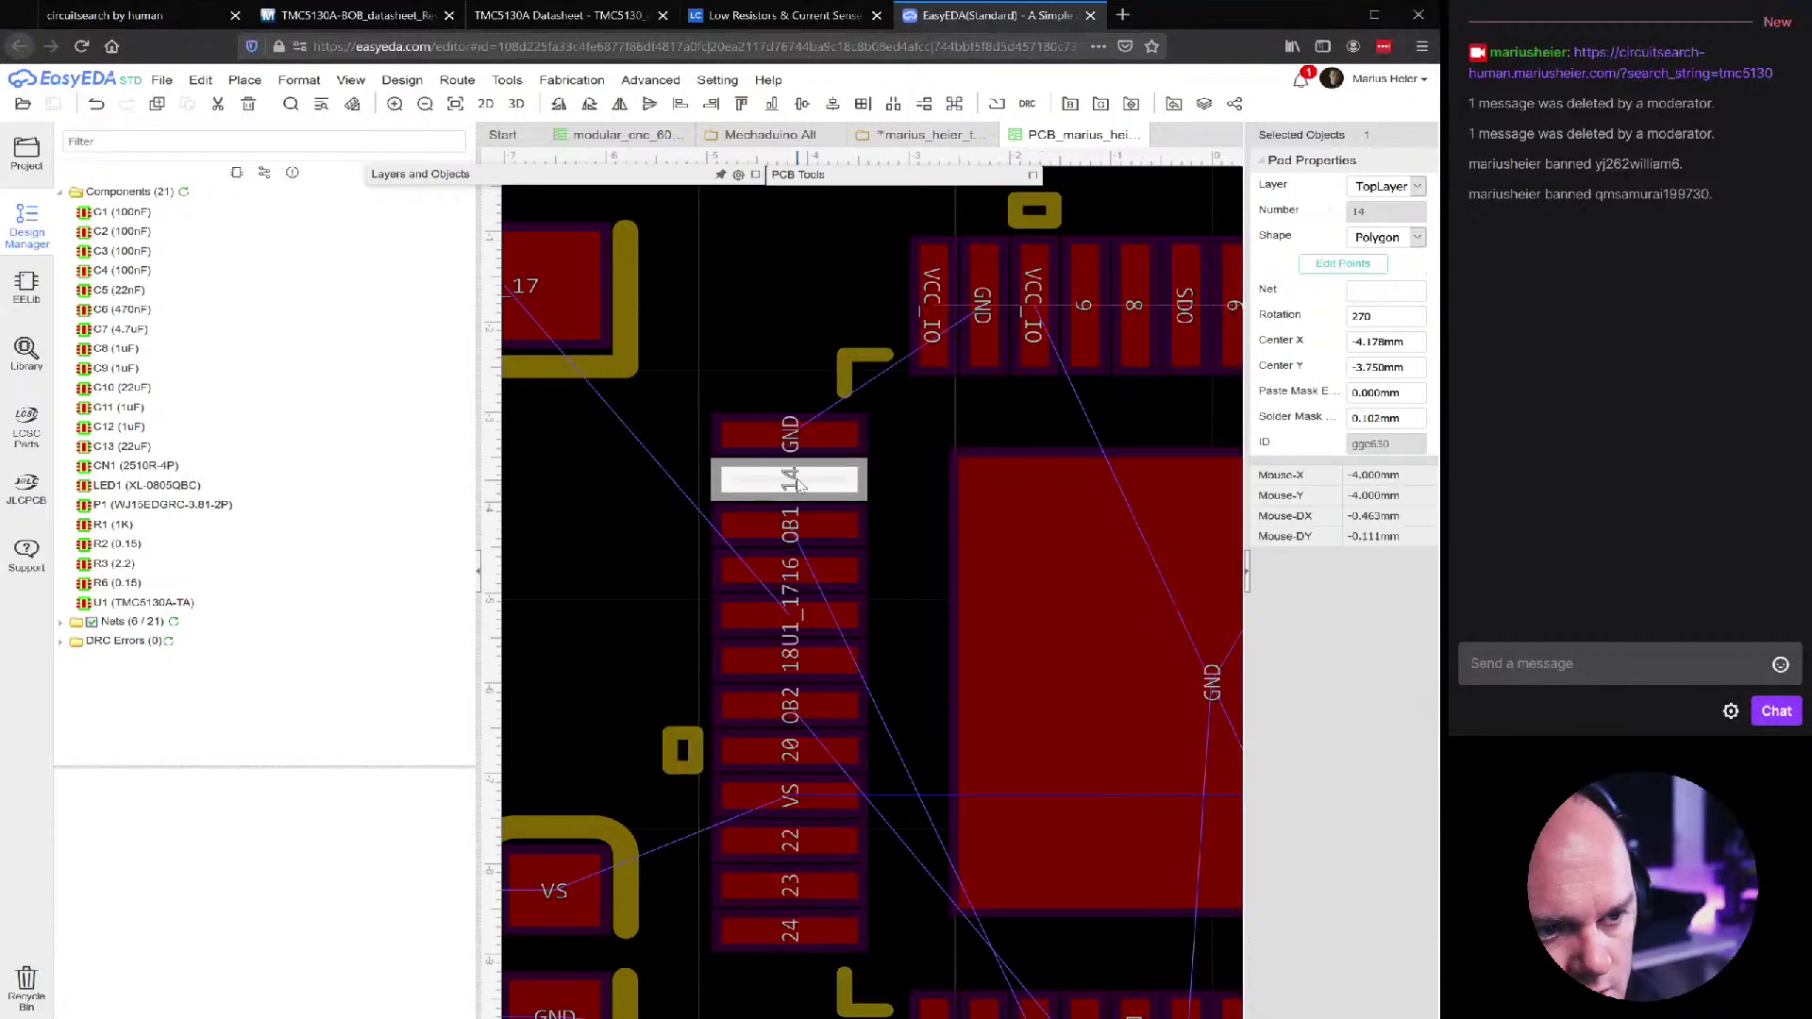
pyautogui.click(892, 140)
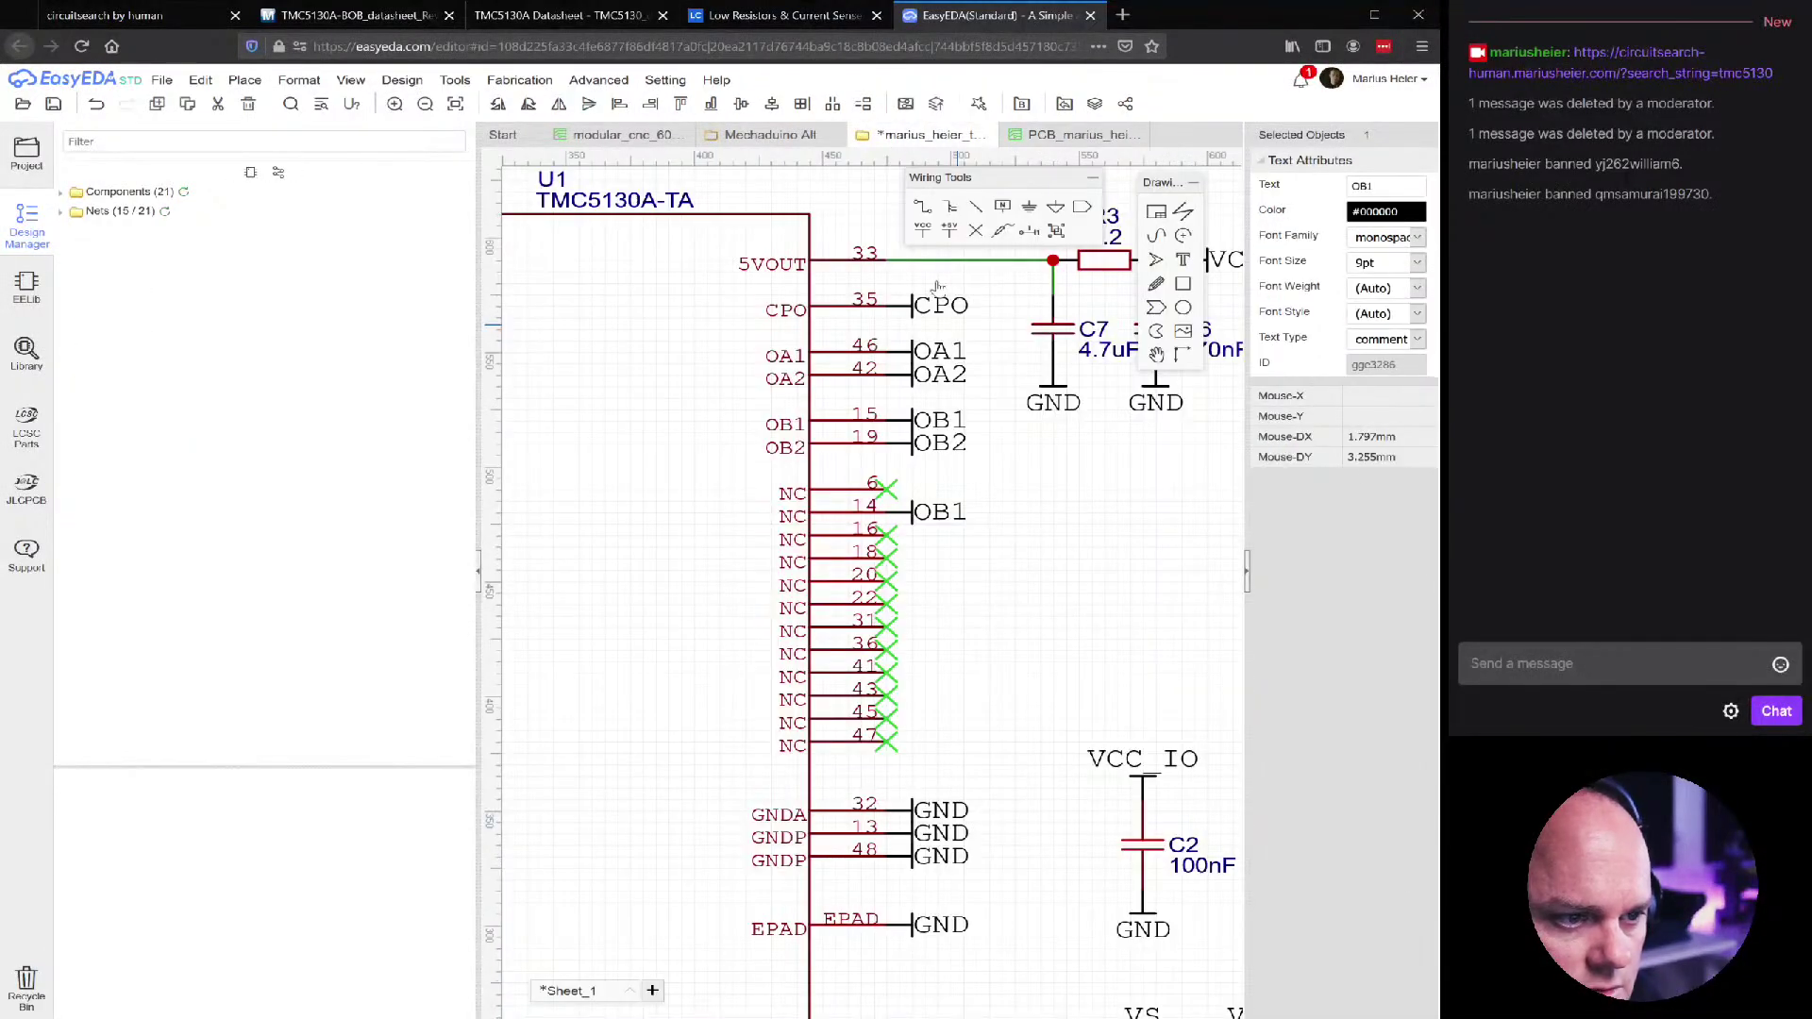
pyautogui.click(1038, 138)
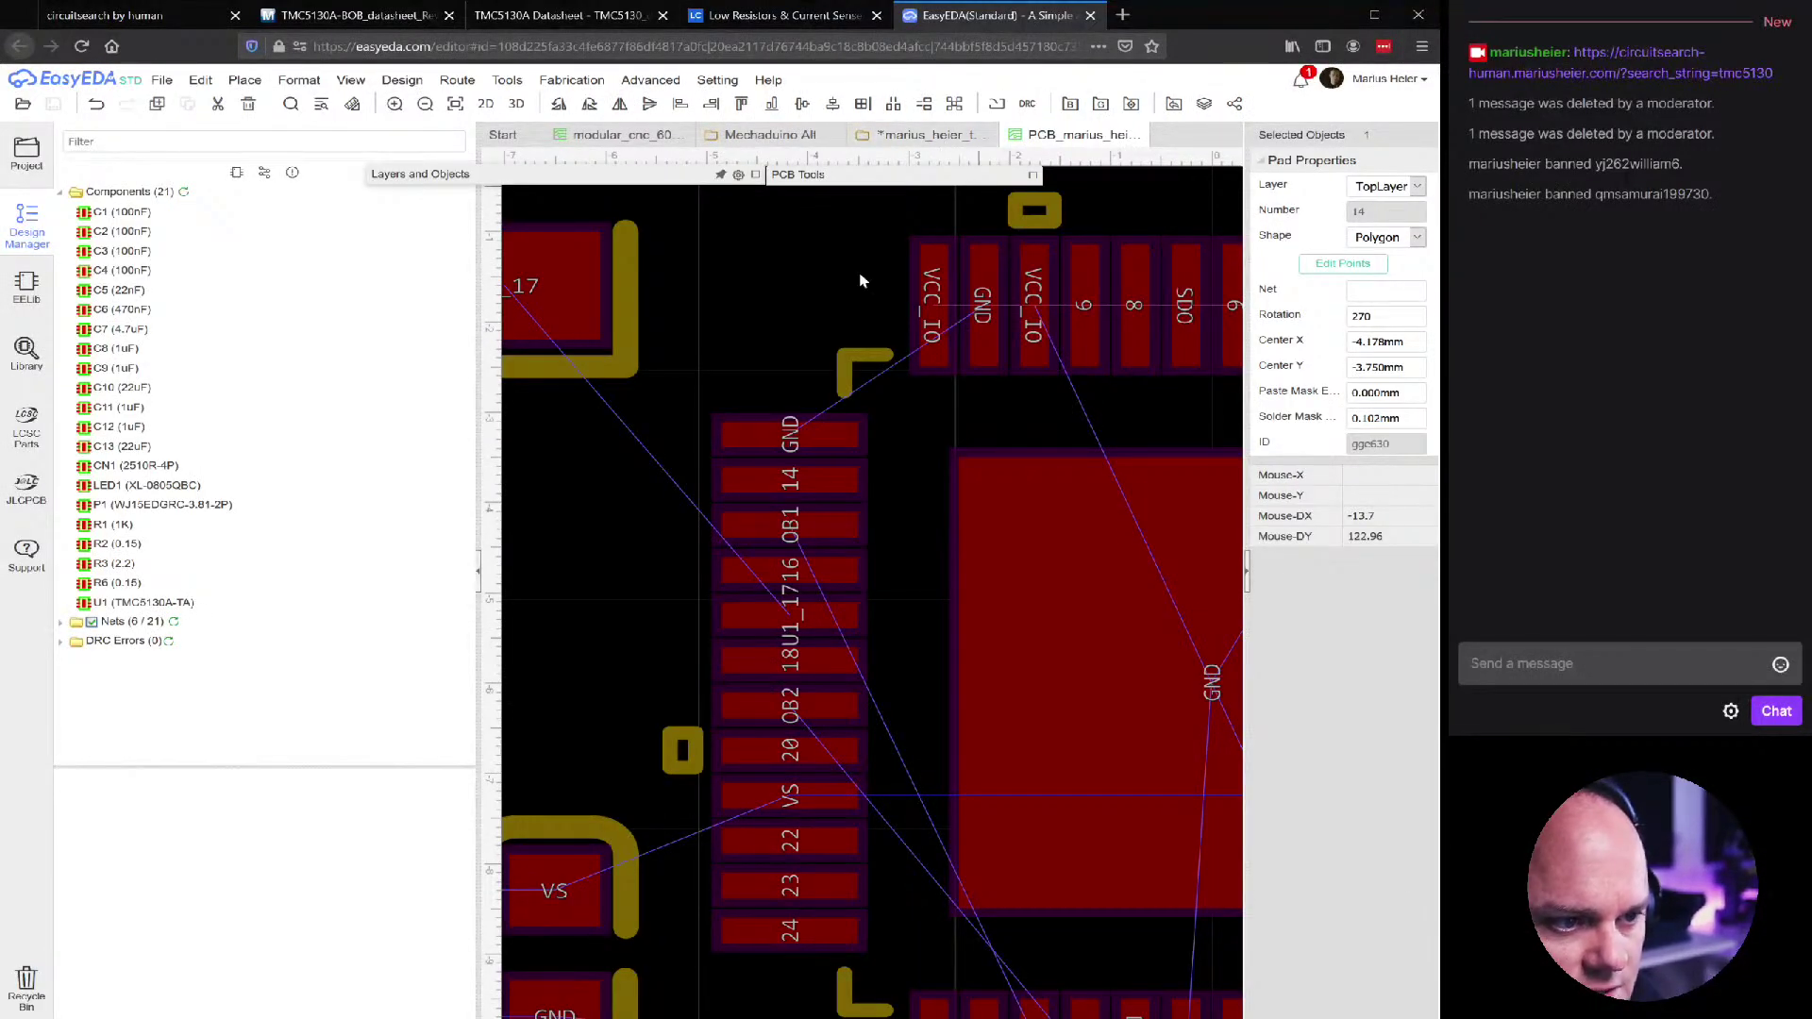
pyautogui.click(817, 625)
pyautogui.click(840, 621)
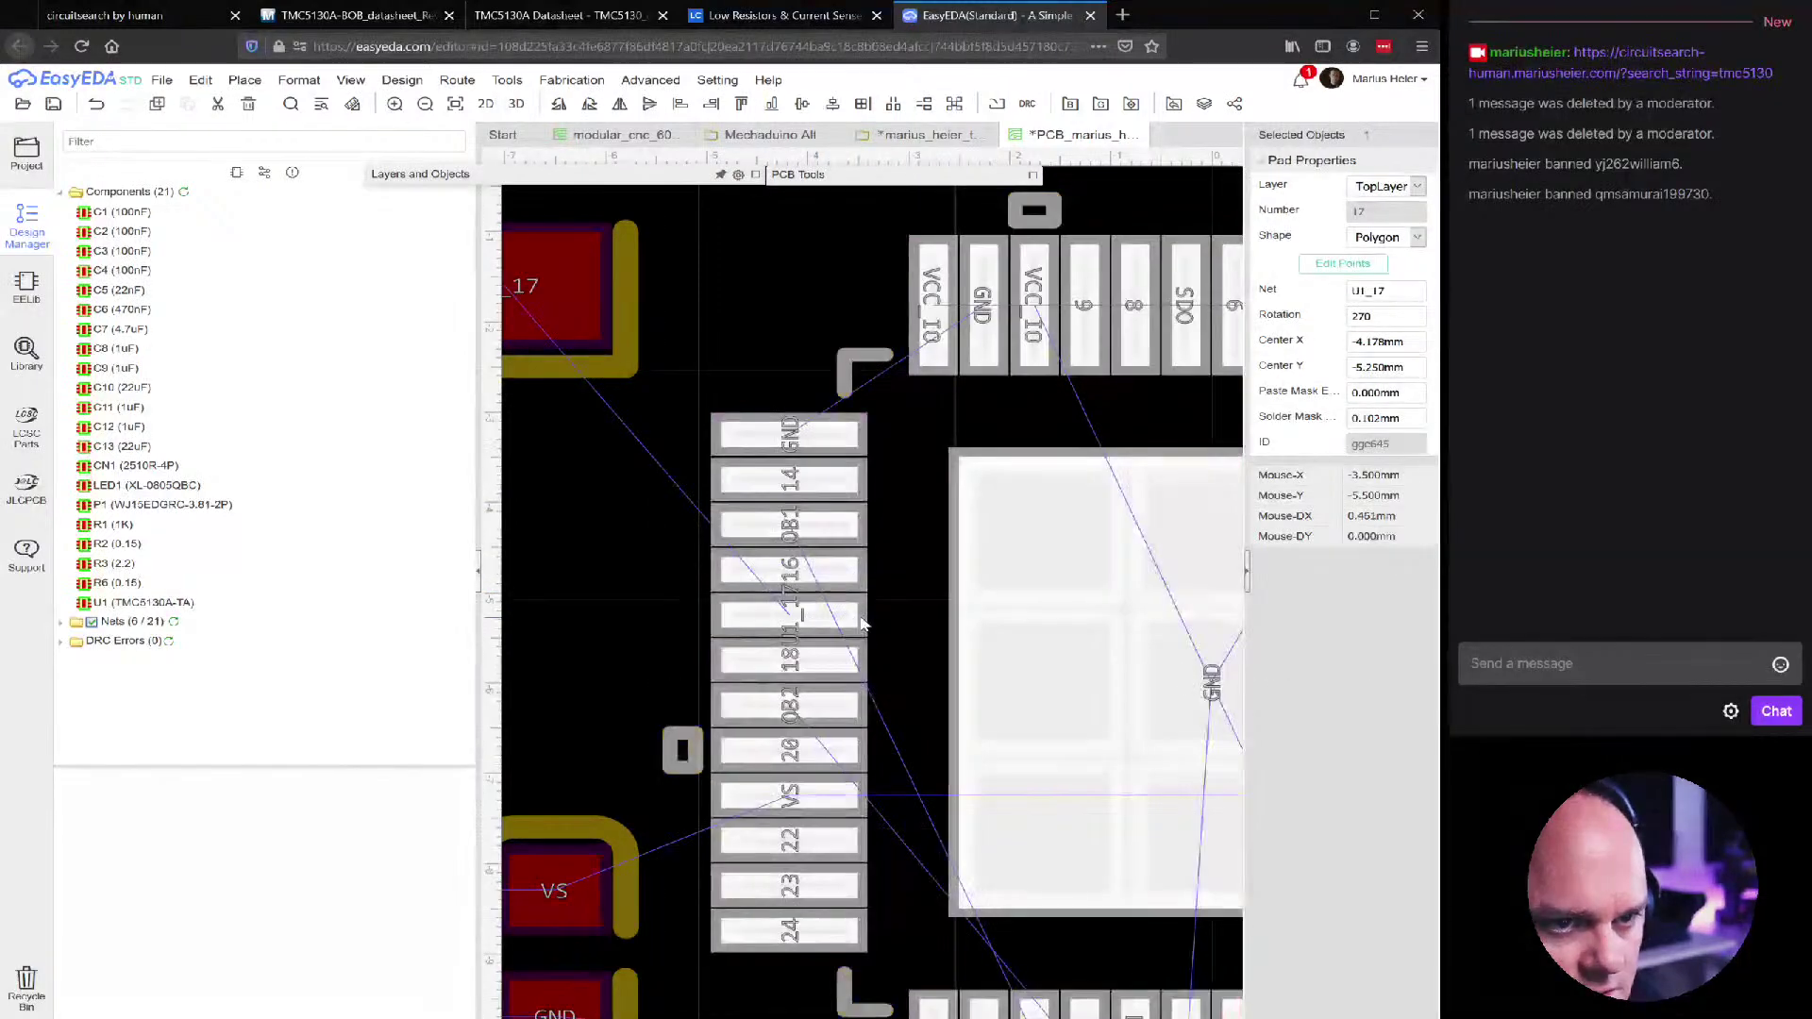
pyautogui.click(824, 540)
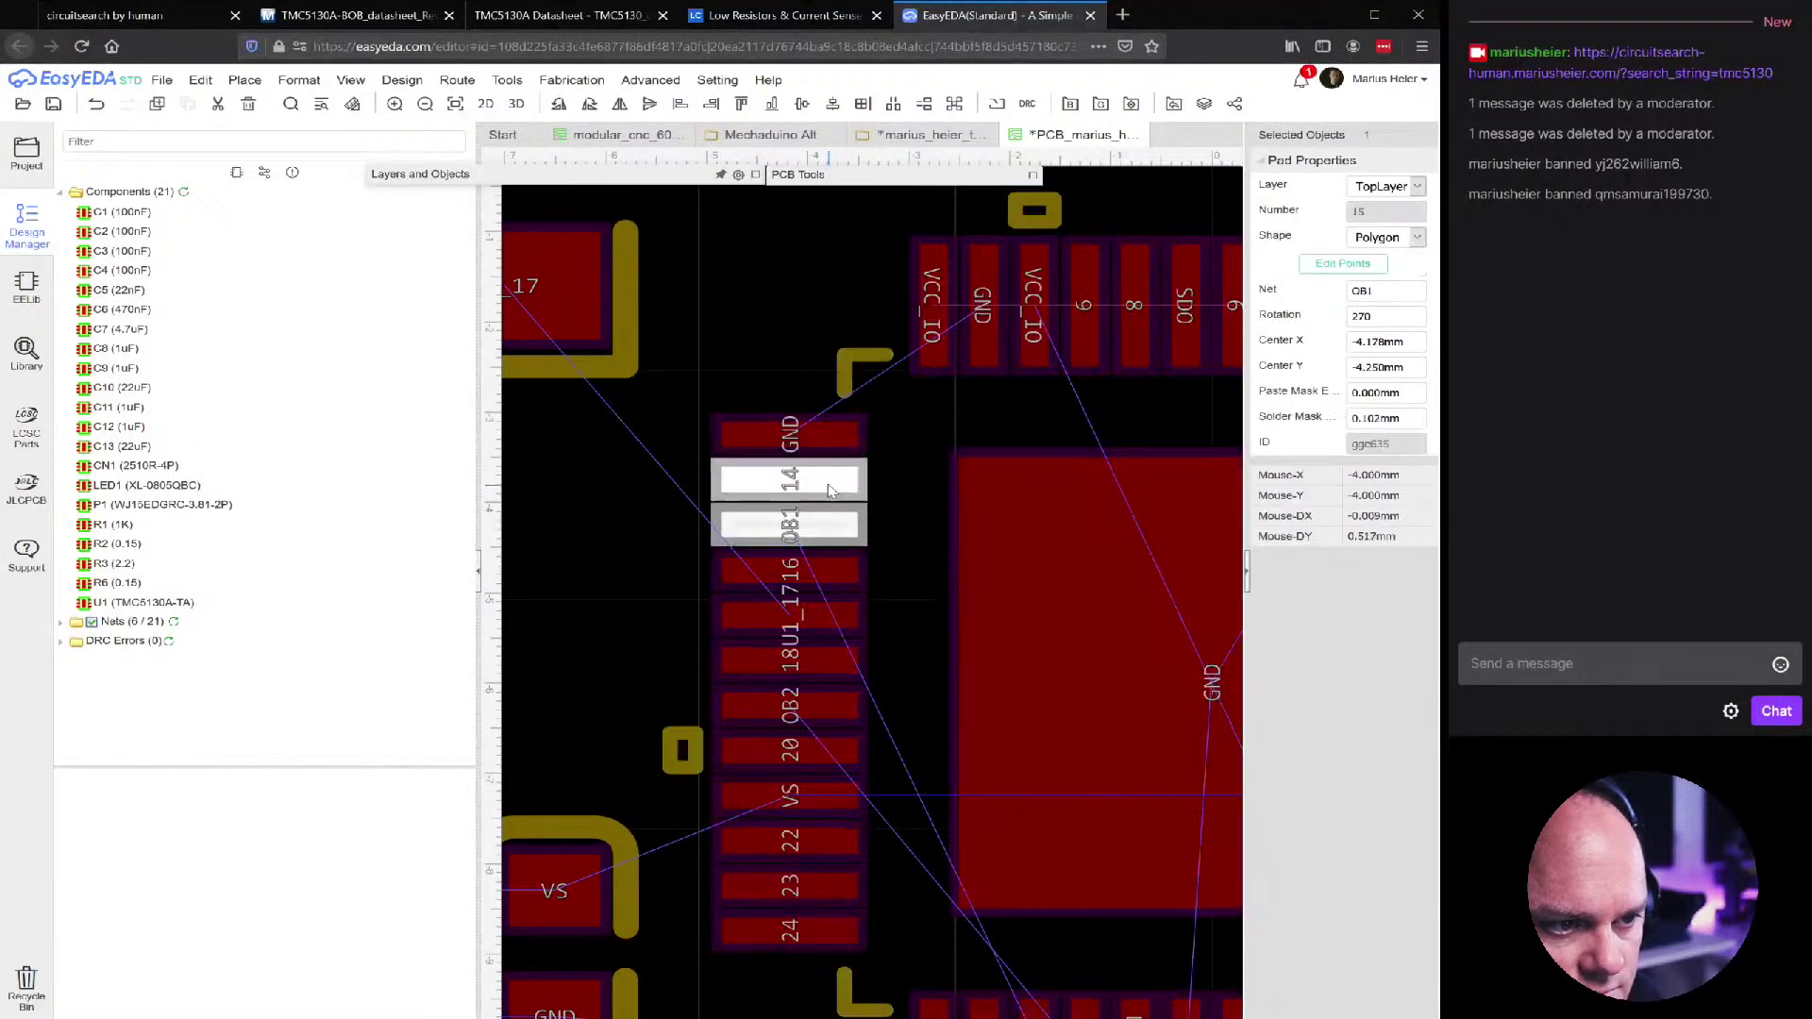
pyautogui.click(824, 540)
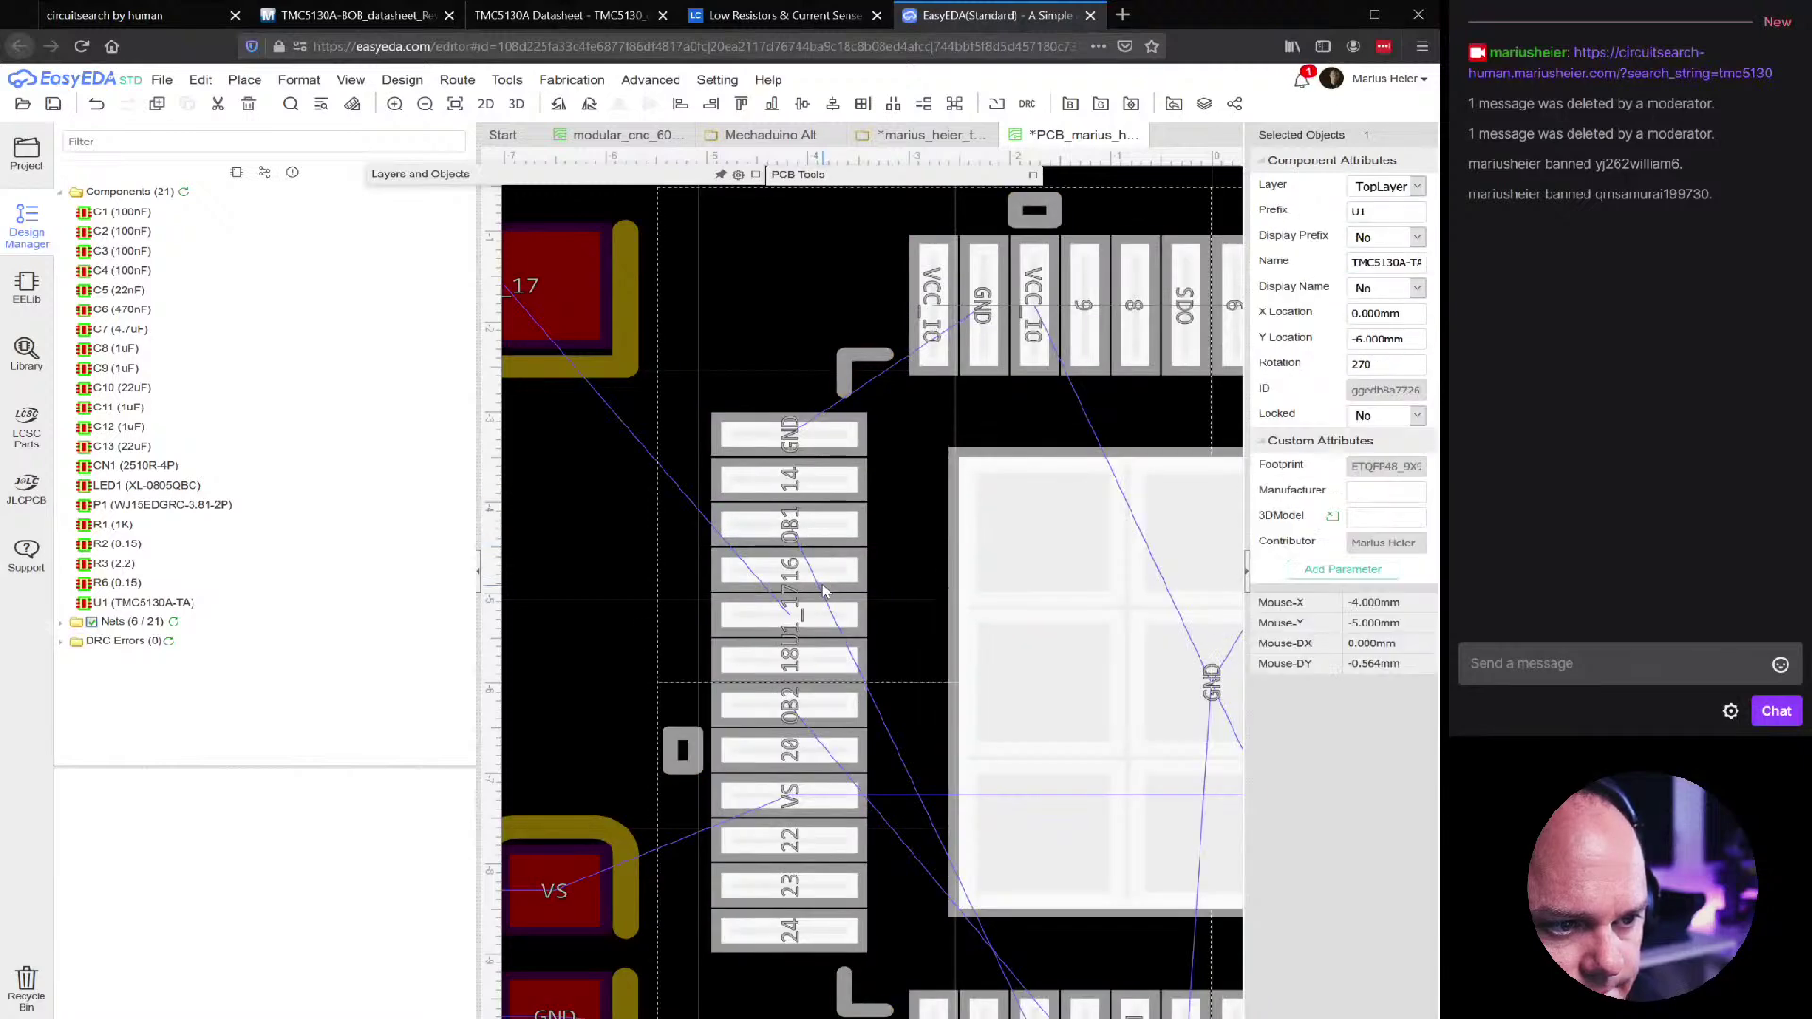
pyautogui.click(901, 134)
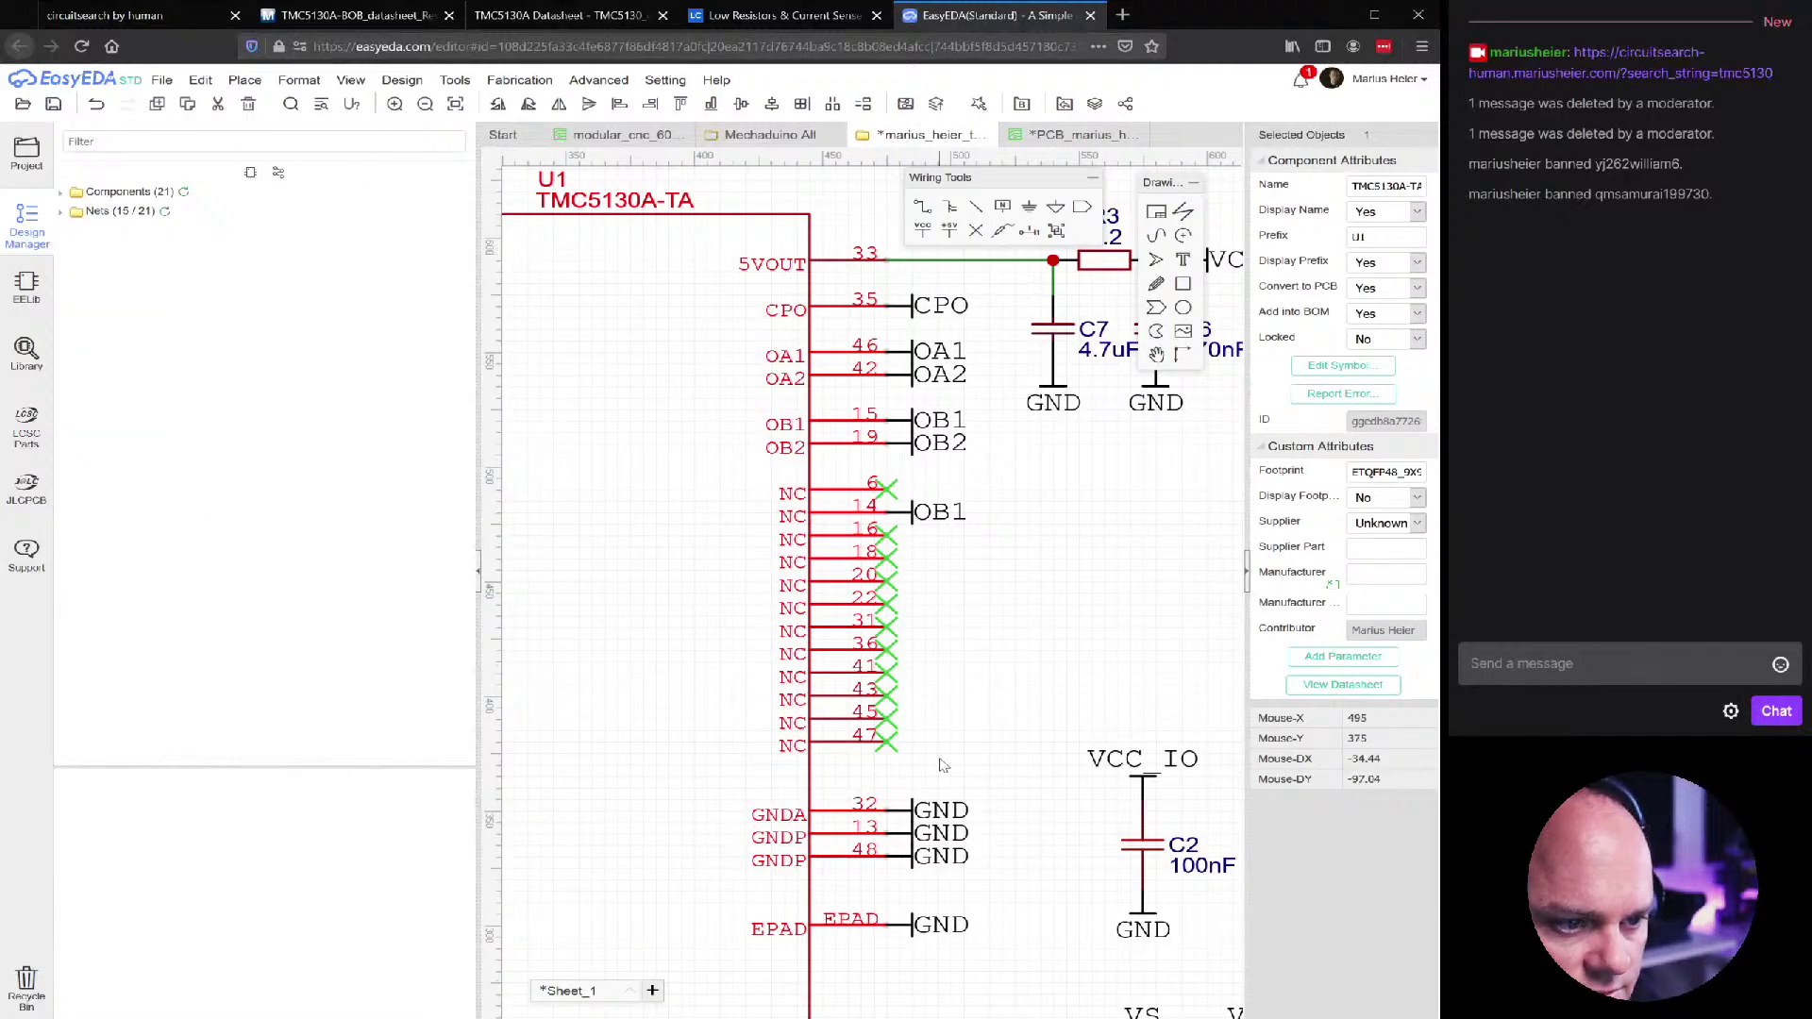
pyautogui.click(1033, 135)
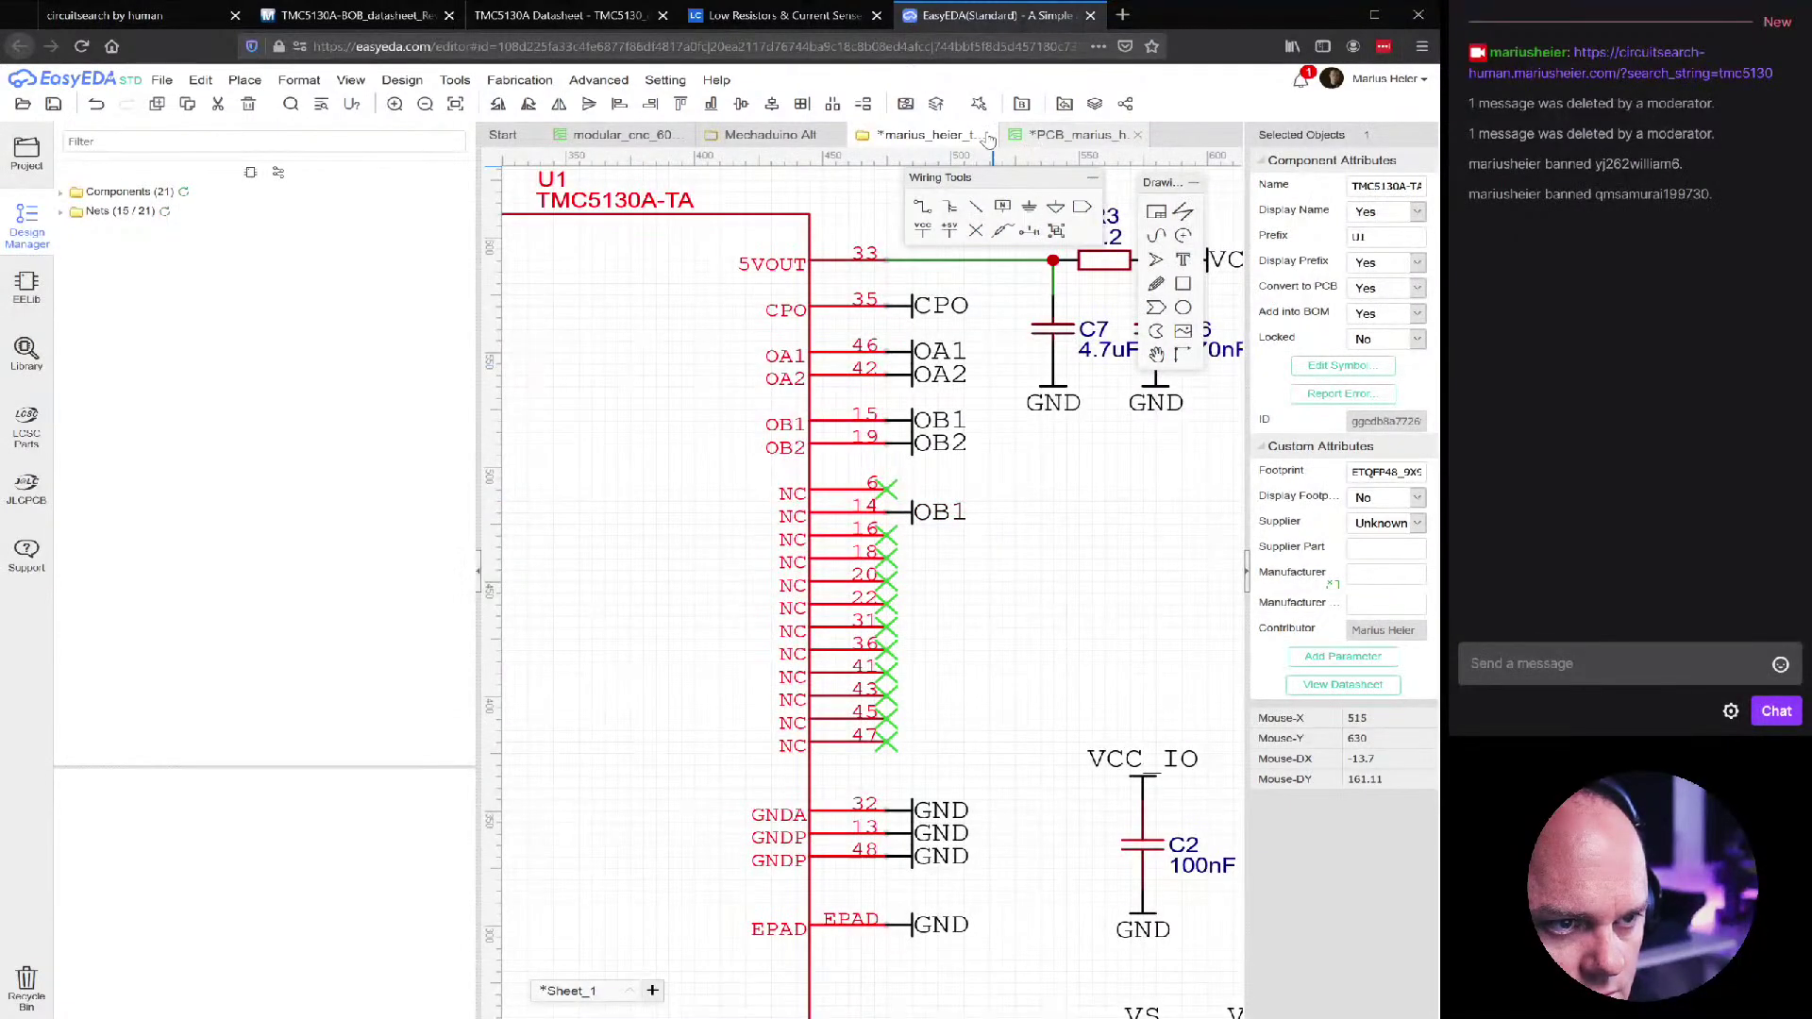
pyautogui.click(637, 604)
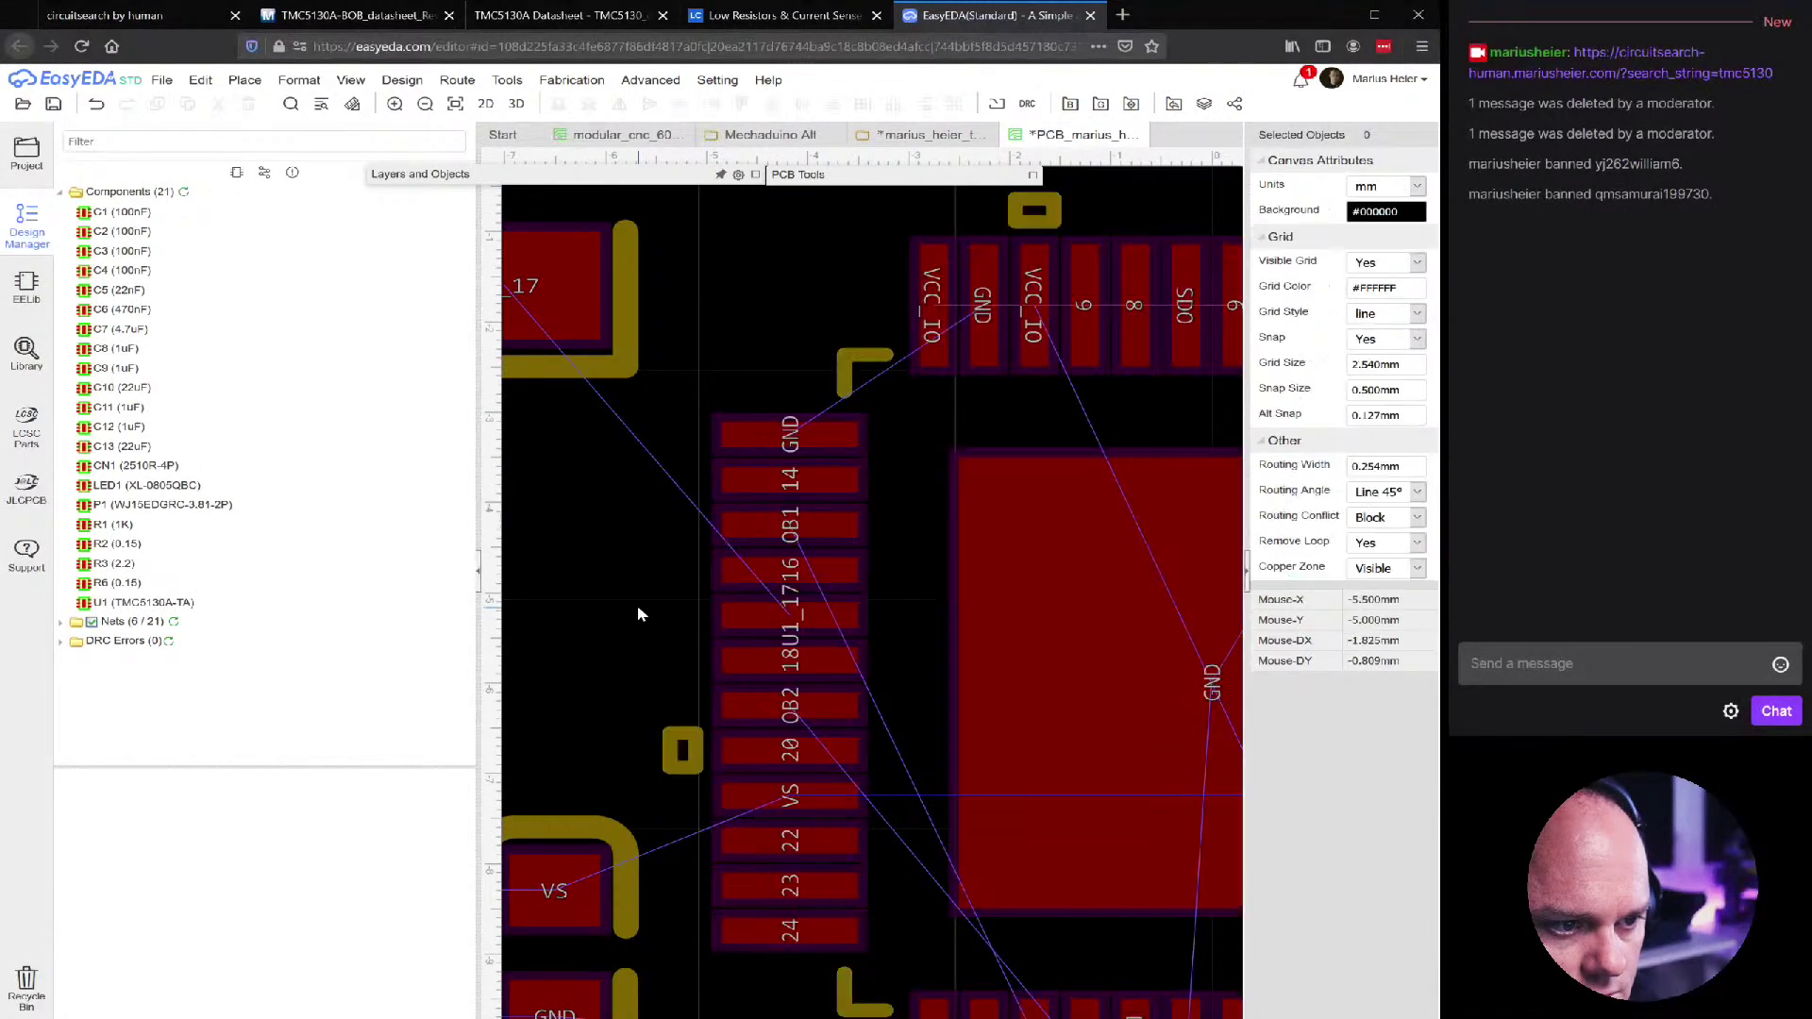
pyautogui.click(772, 572)
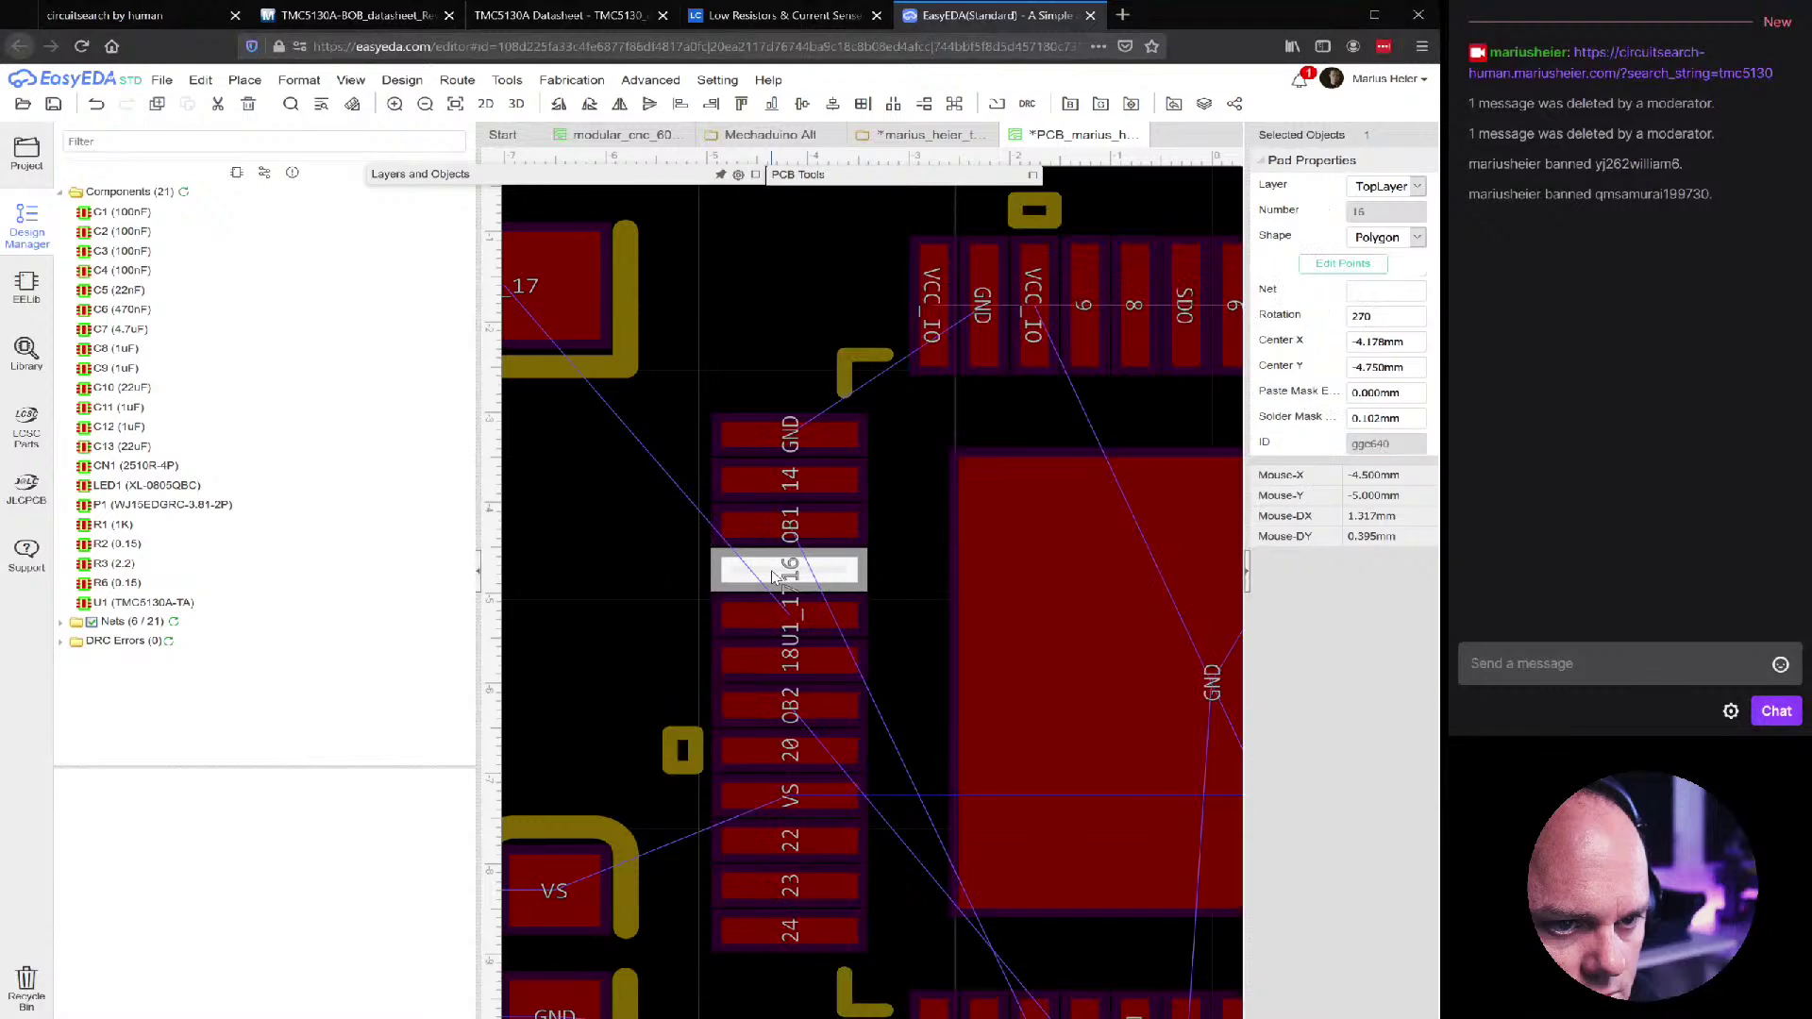
# Replace the no-connect flag on U1's pin 16 in the schematic with a copy of pin 14's OB1 net flag
pyautogui.click(924, 135)
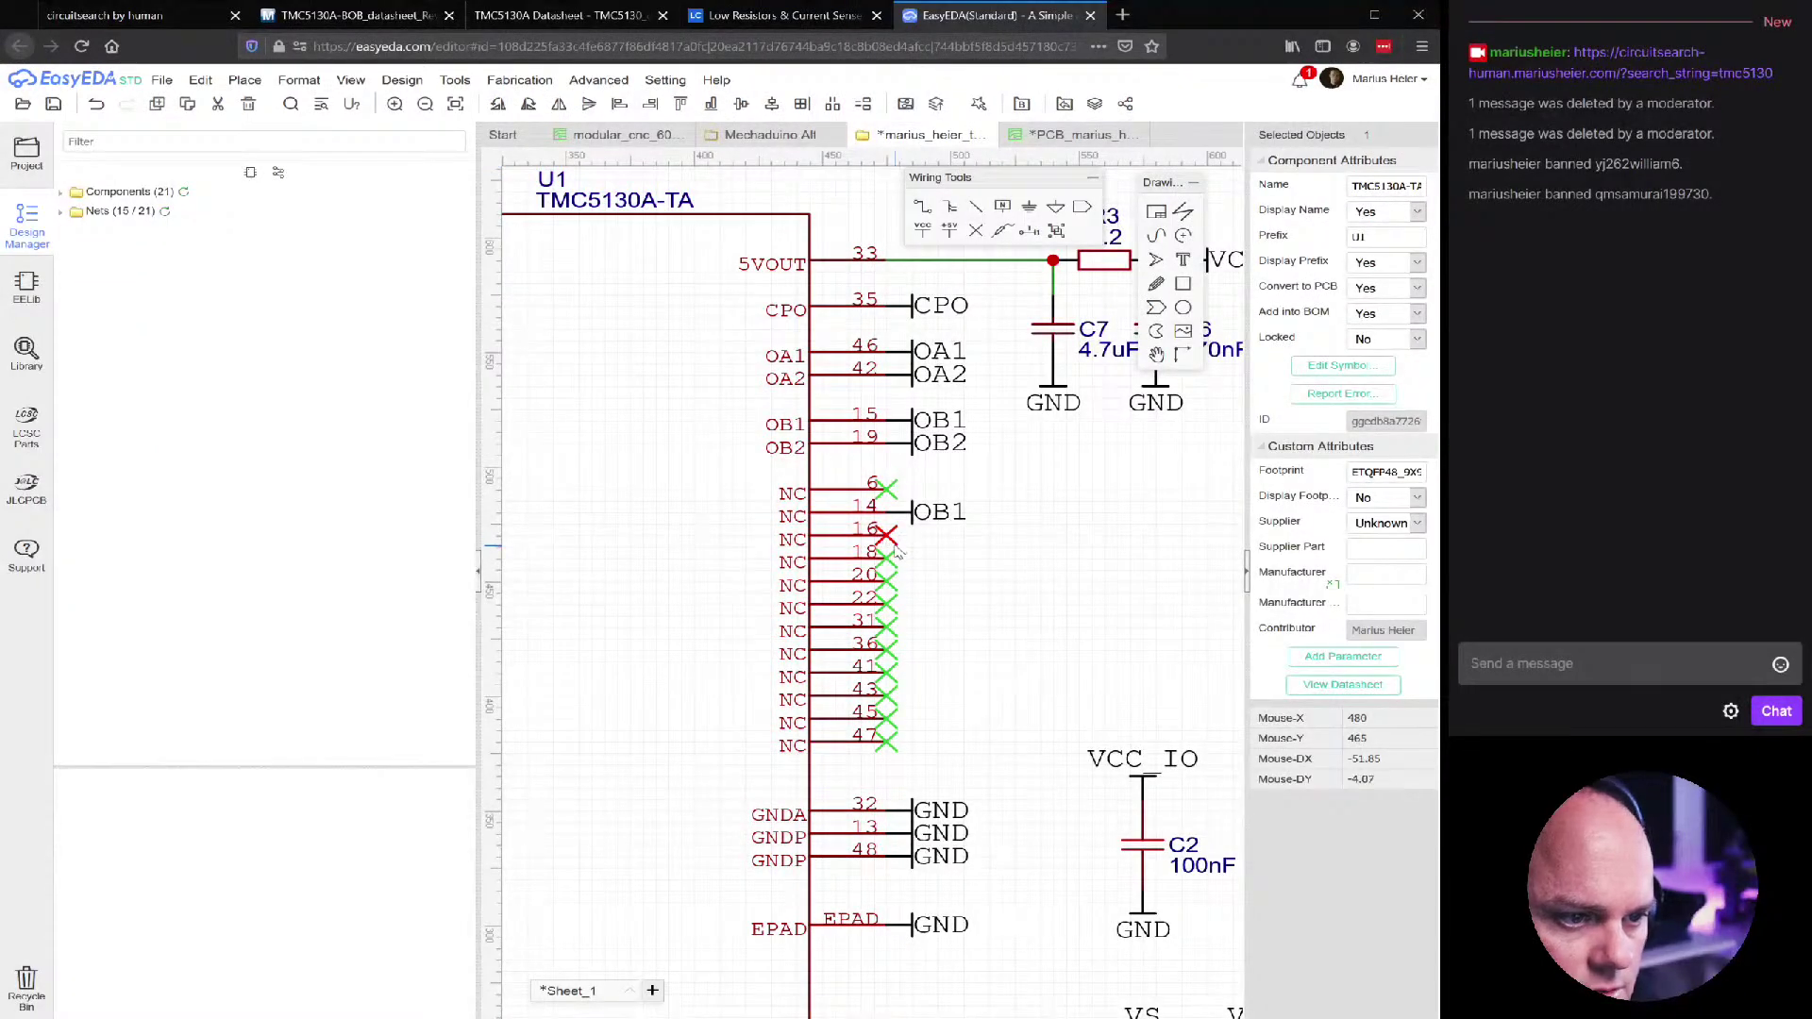
pyautogui.click(887, 536)
pyautogui.press('Delete')
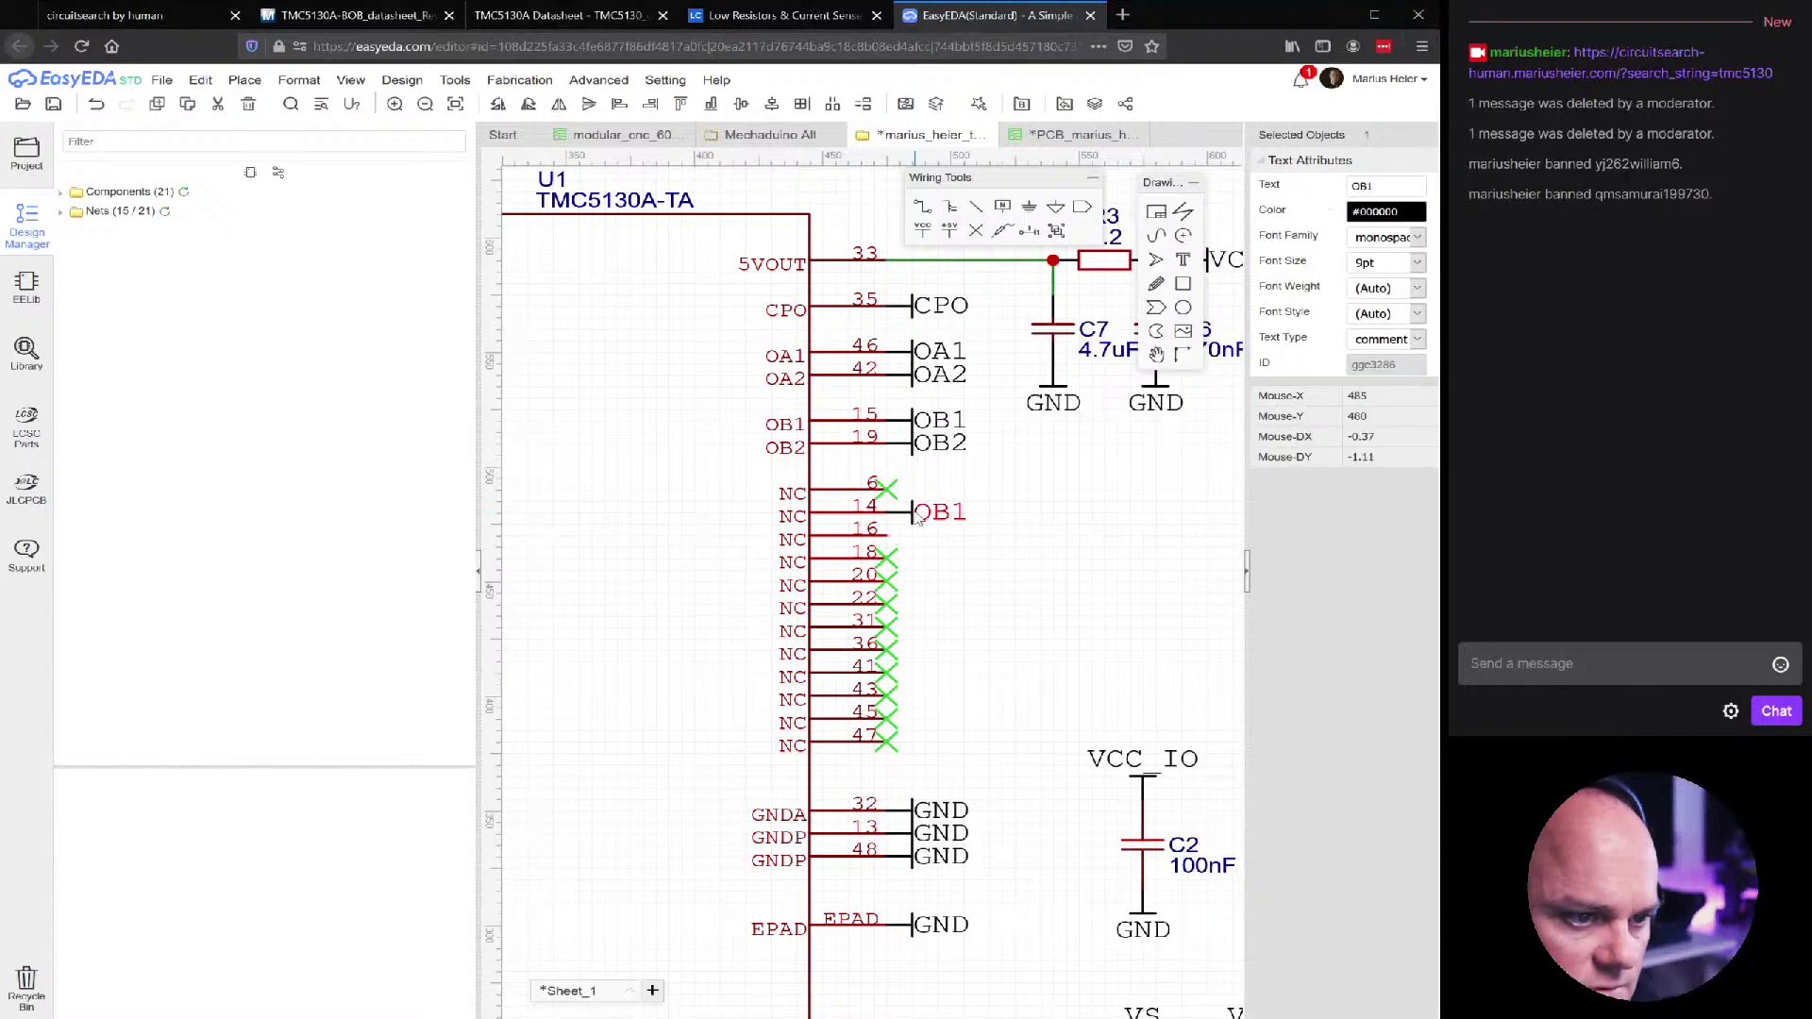
pyautogui.click(917, 517)
pyautogui.hotkey('ctrl', 'c')
pyautogui.hotkey('ctrl', 'v')
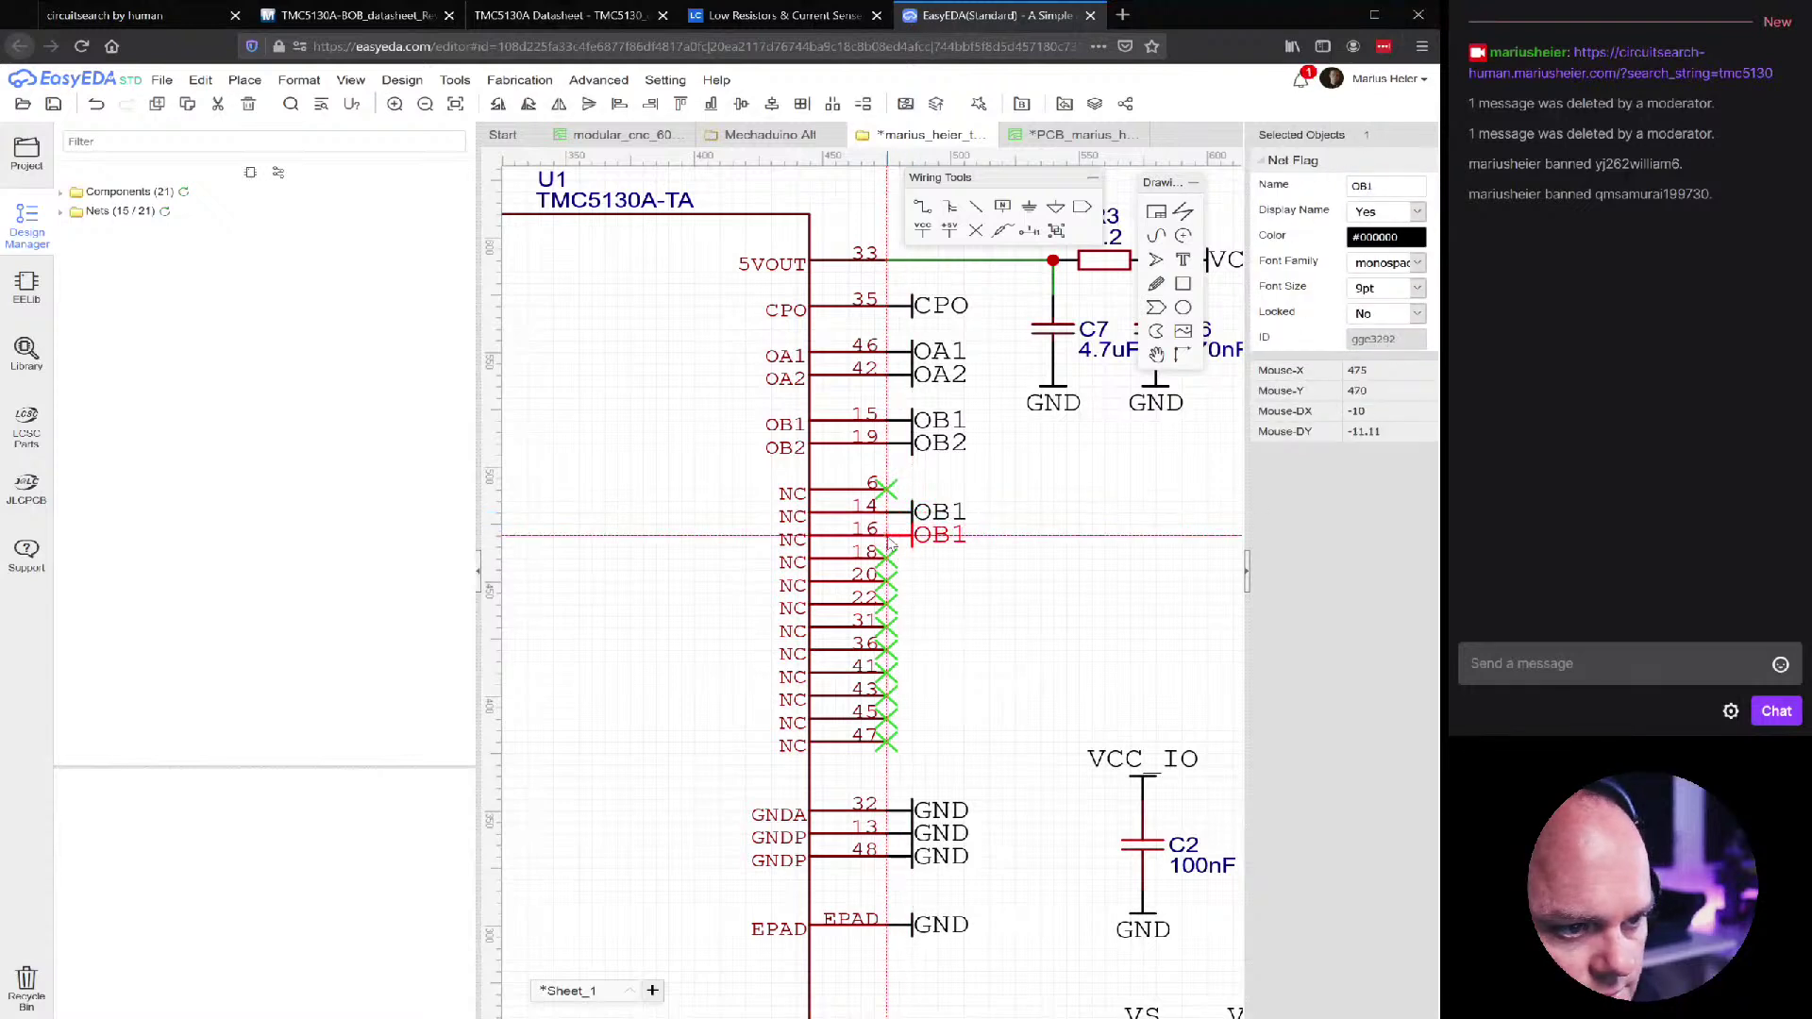
pyautogui.click(917, 536)
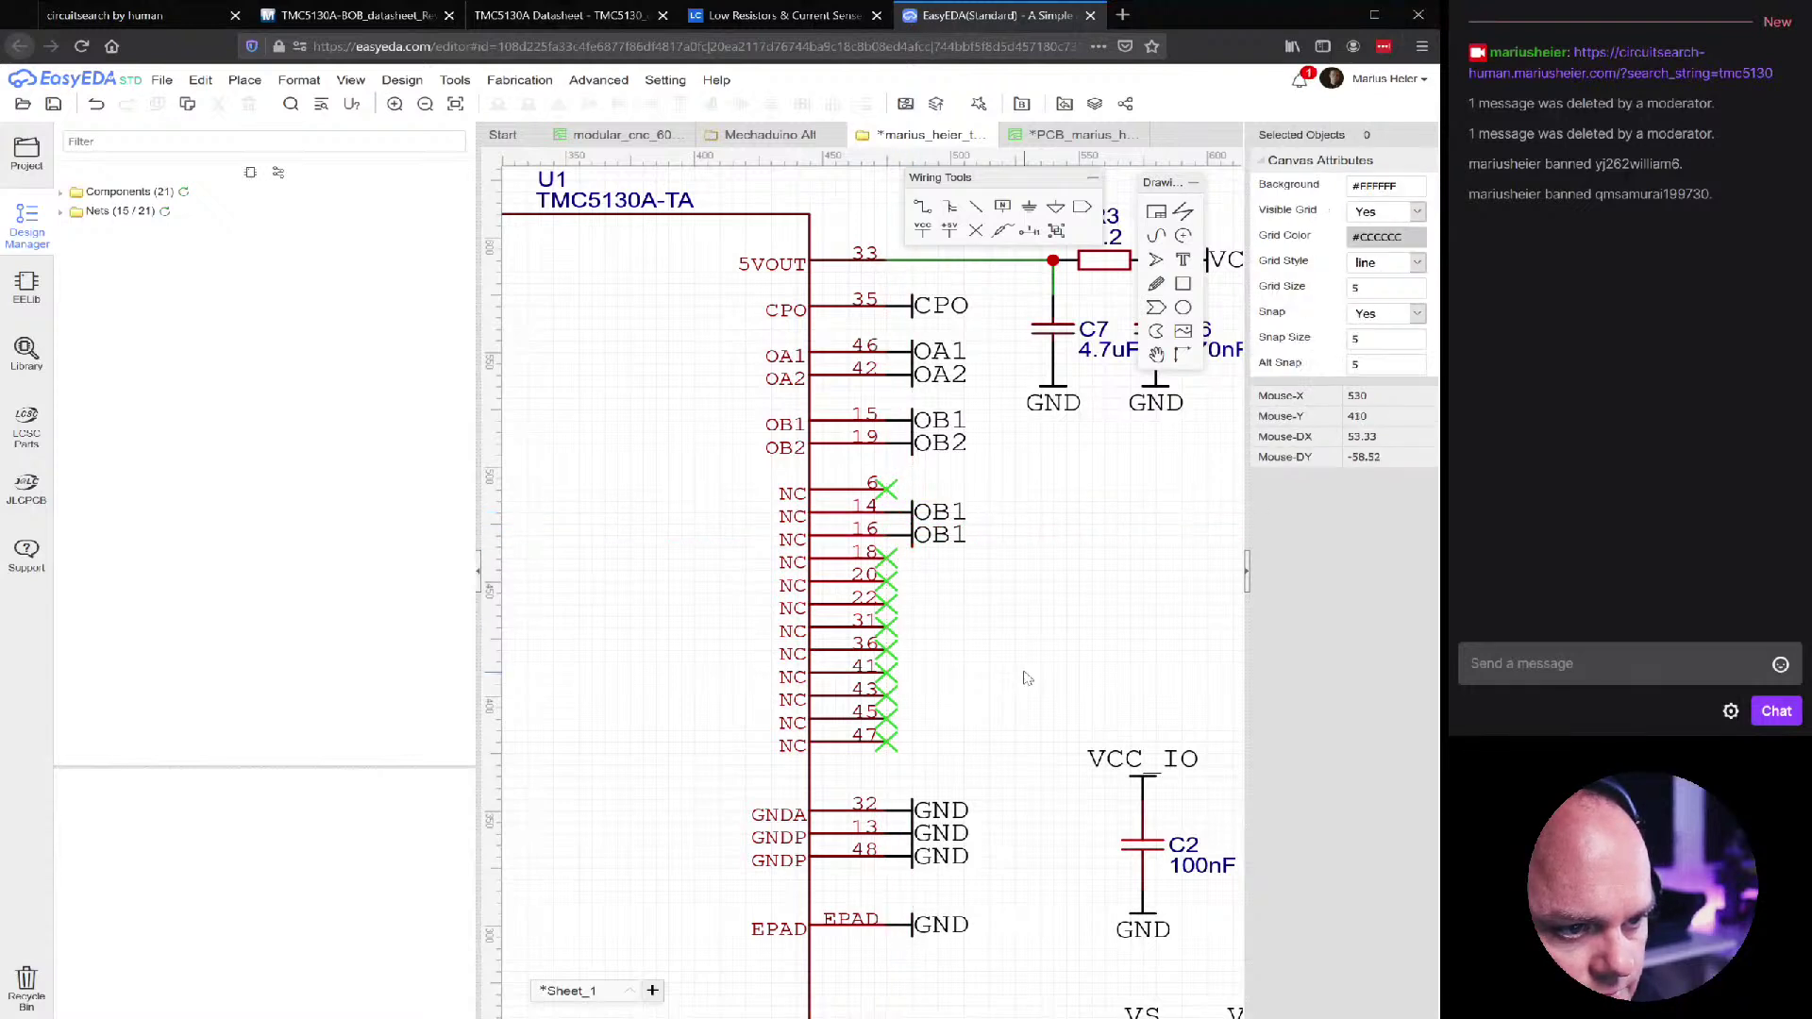
# Check pad 18 on the PCB, and replace the no-connect flags on U1's schematic pins 18 and 20 with copies of the OB1 flags
pyautogui.click(1040, 142)
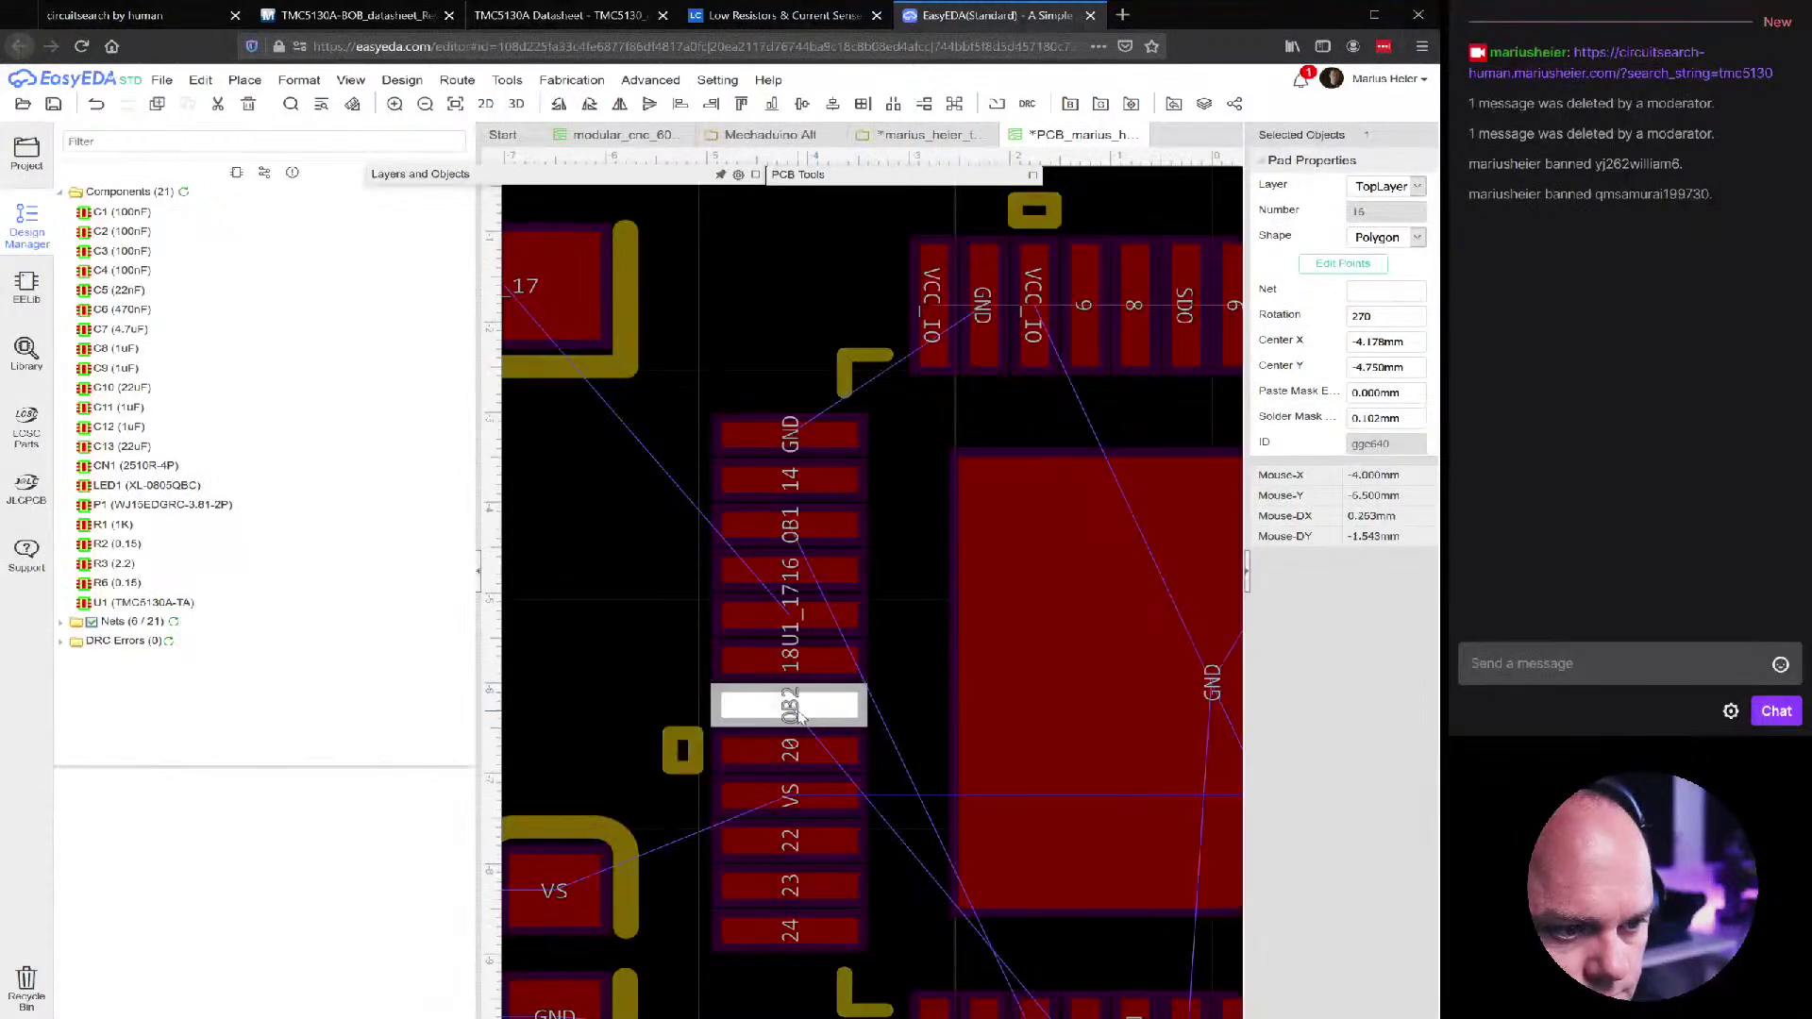
pyautogui.click(805, 678)
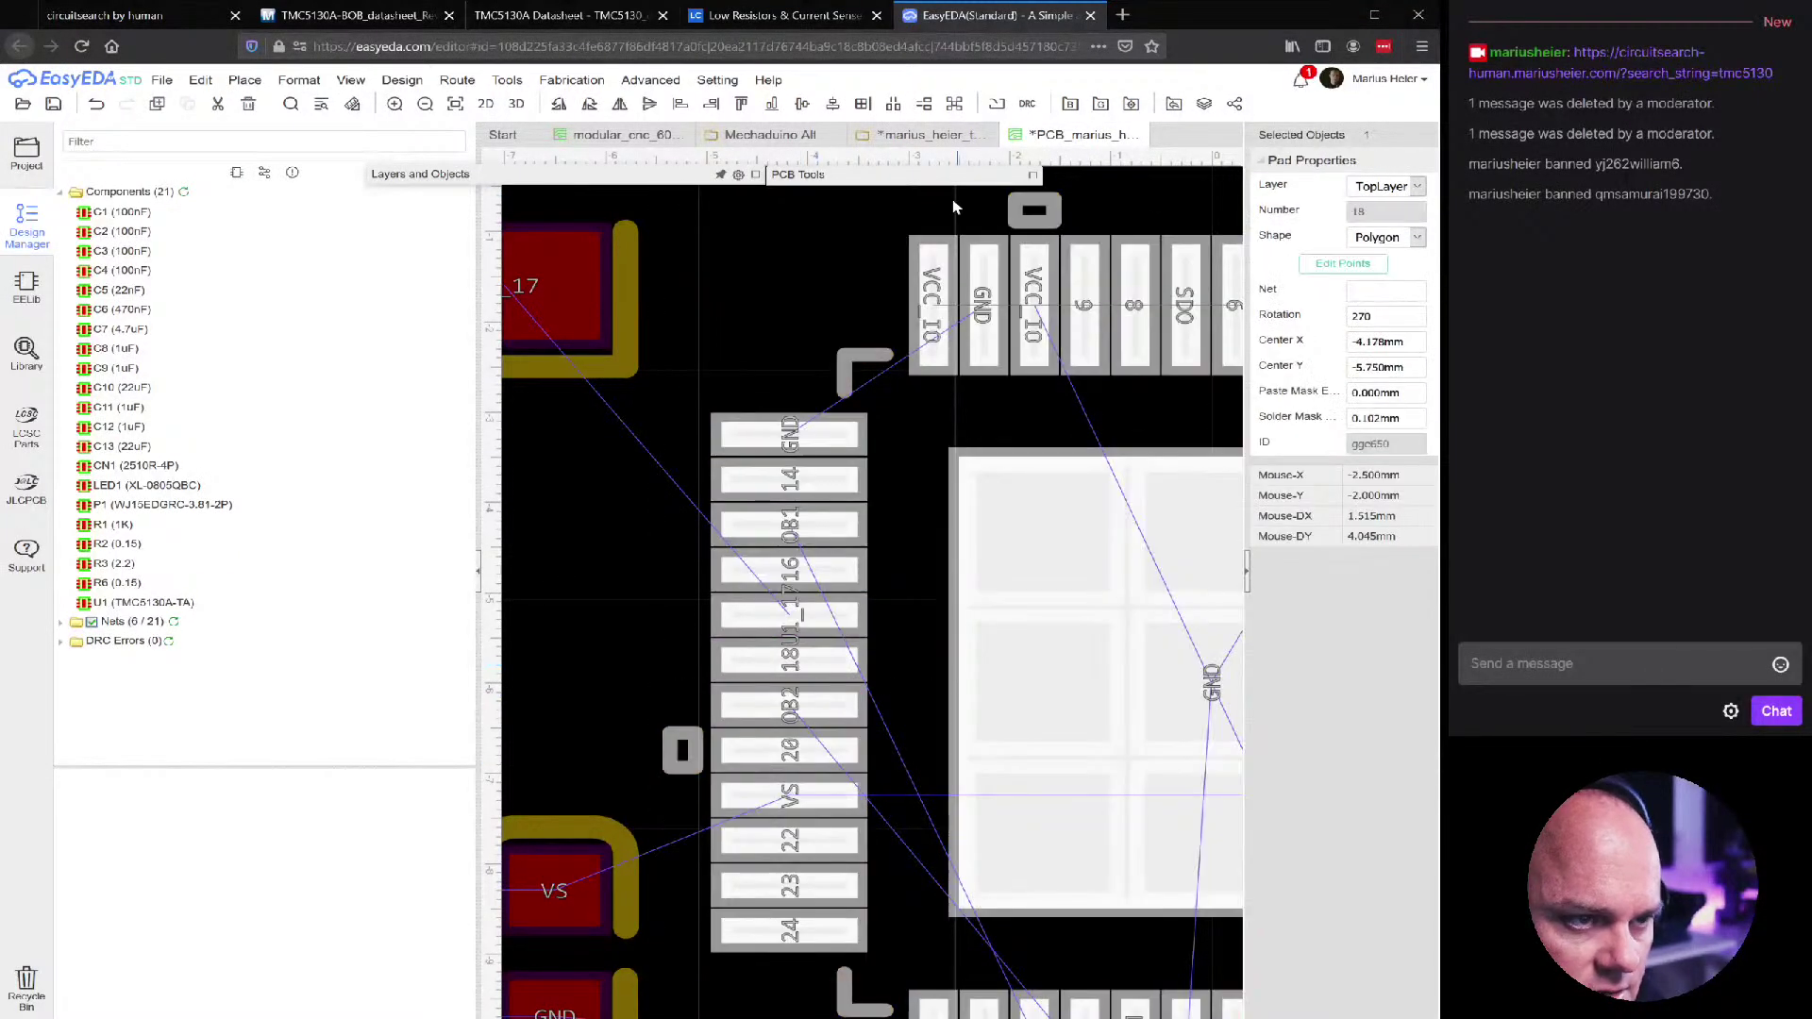
pyautogui.click(925, 135)
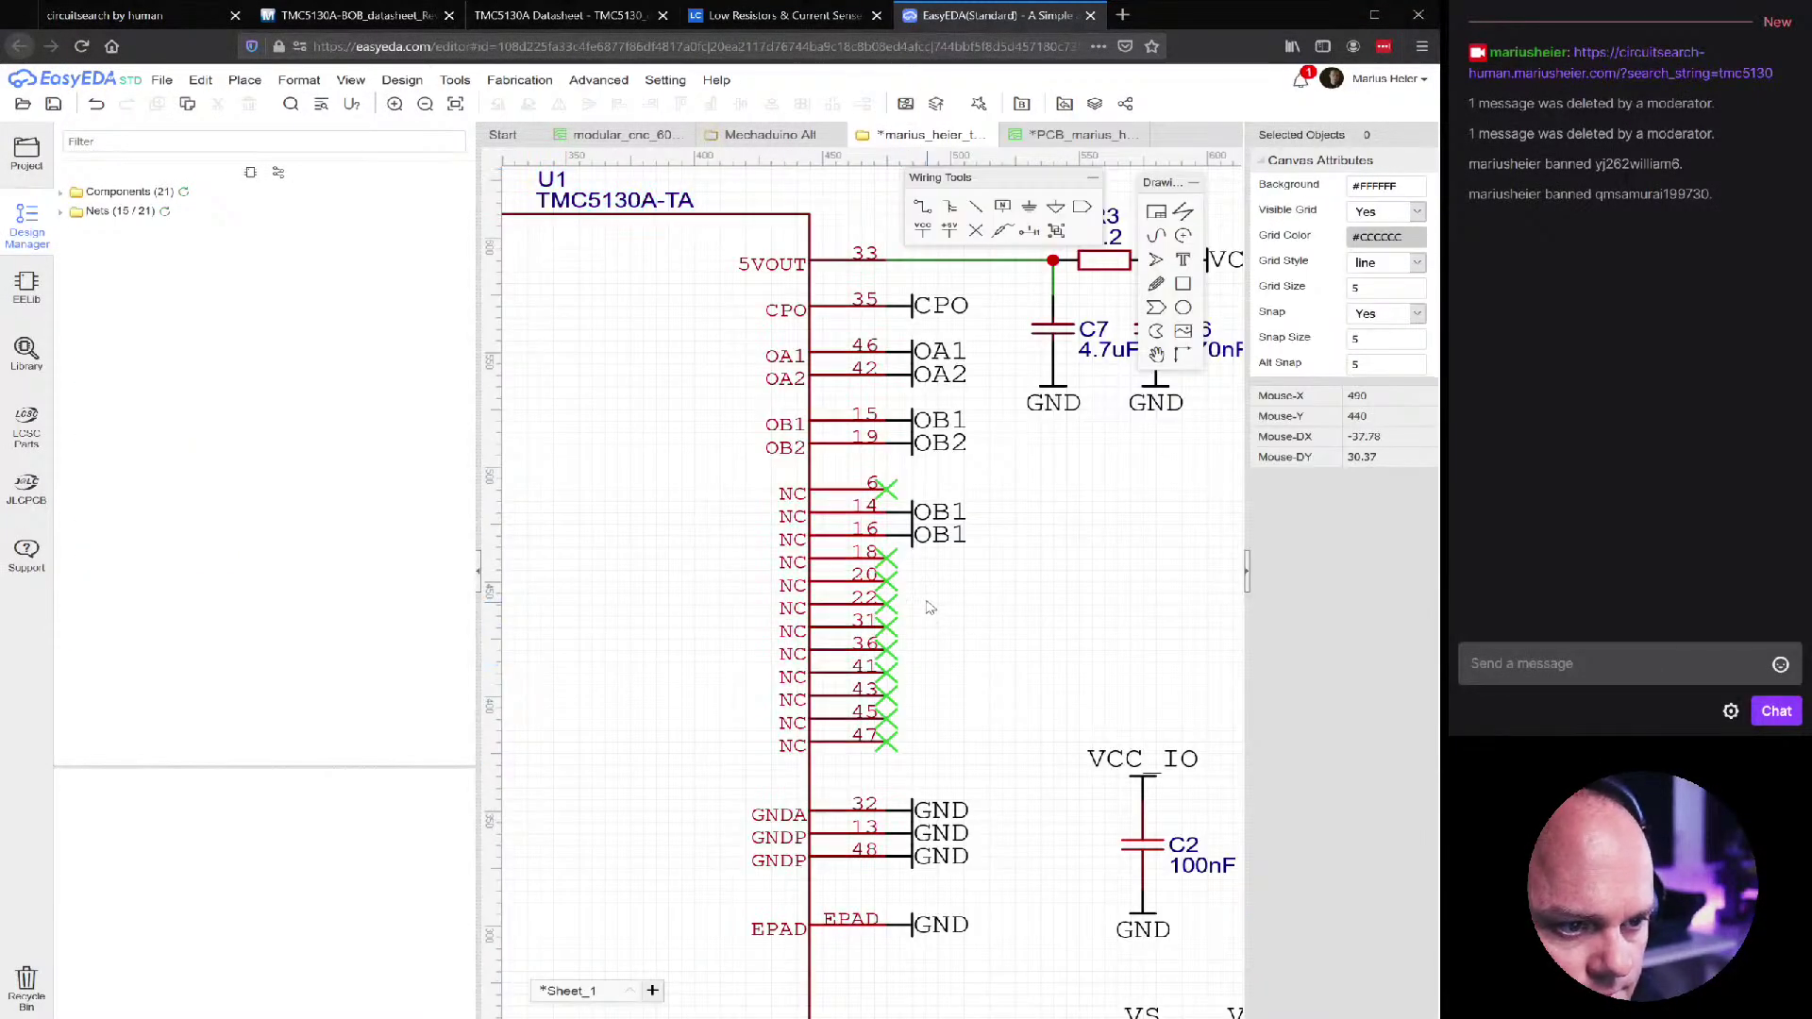
pyautogui.click(887, 561)
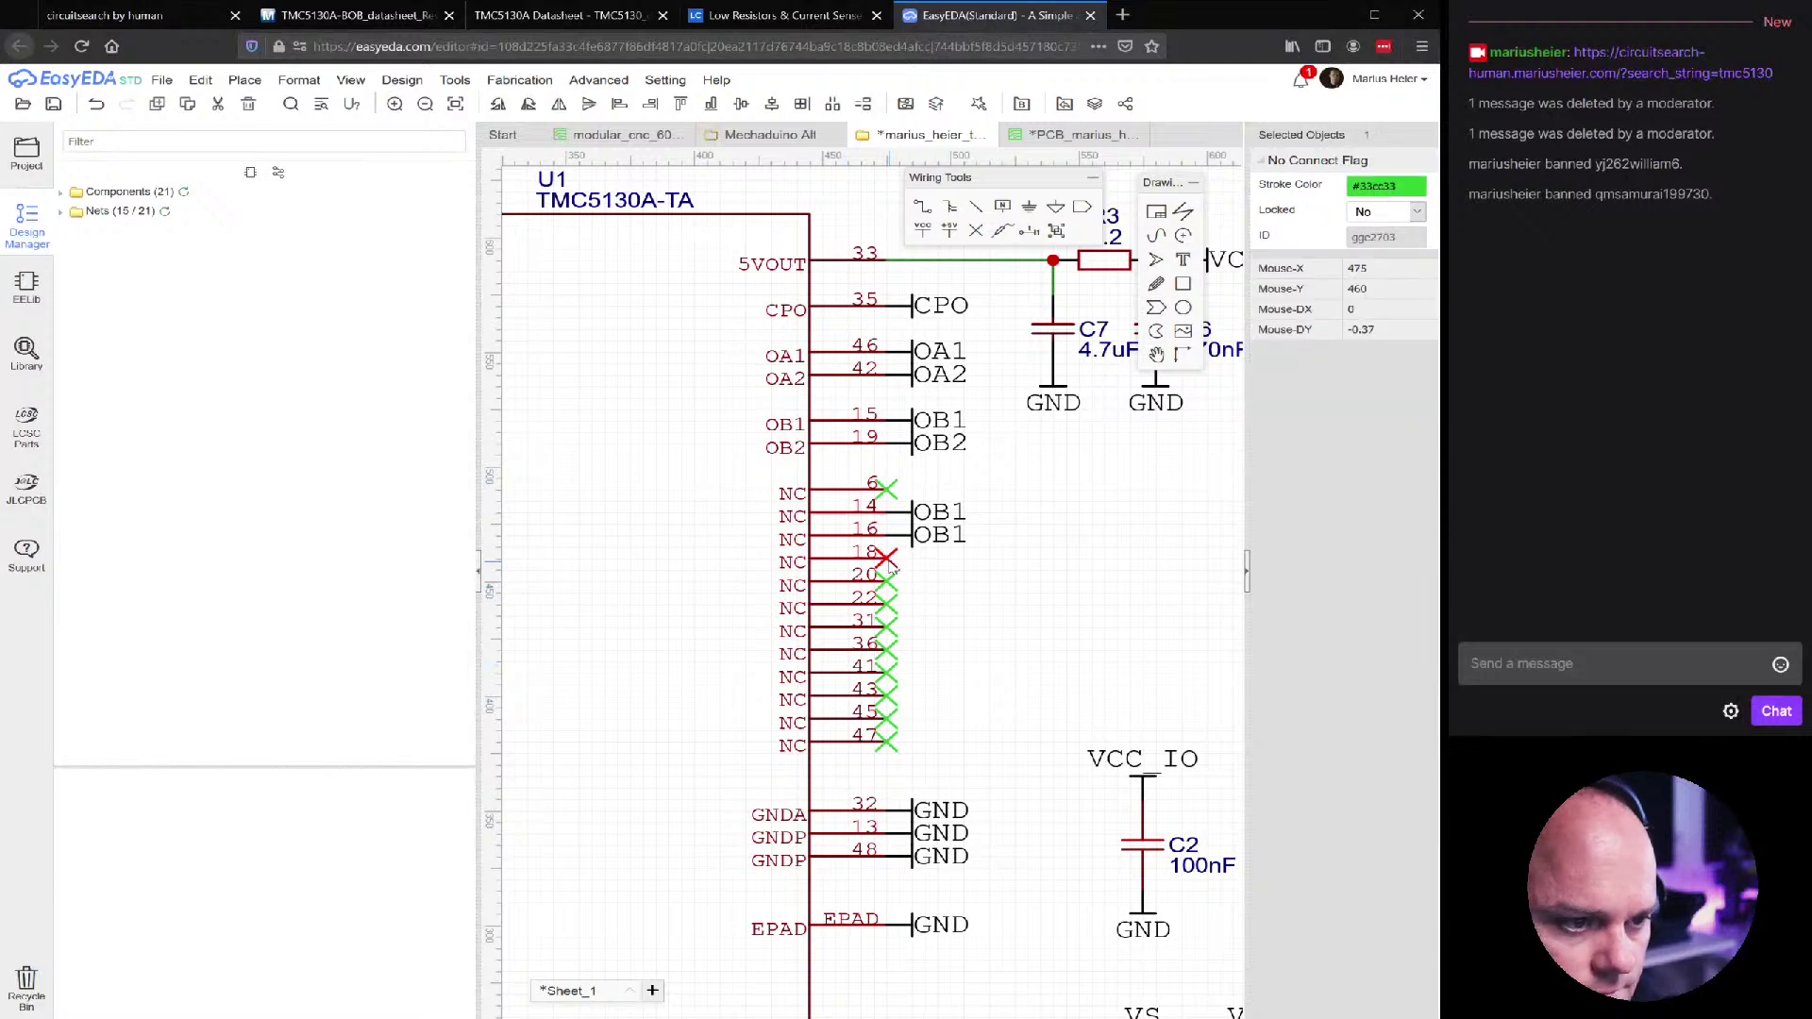
pyautogui.press('Delete')
pyautogui.click(887, 576)
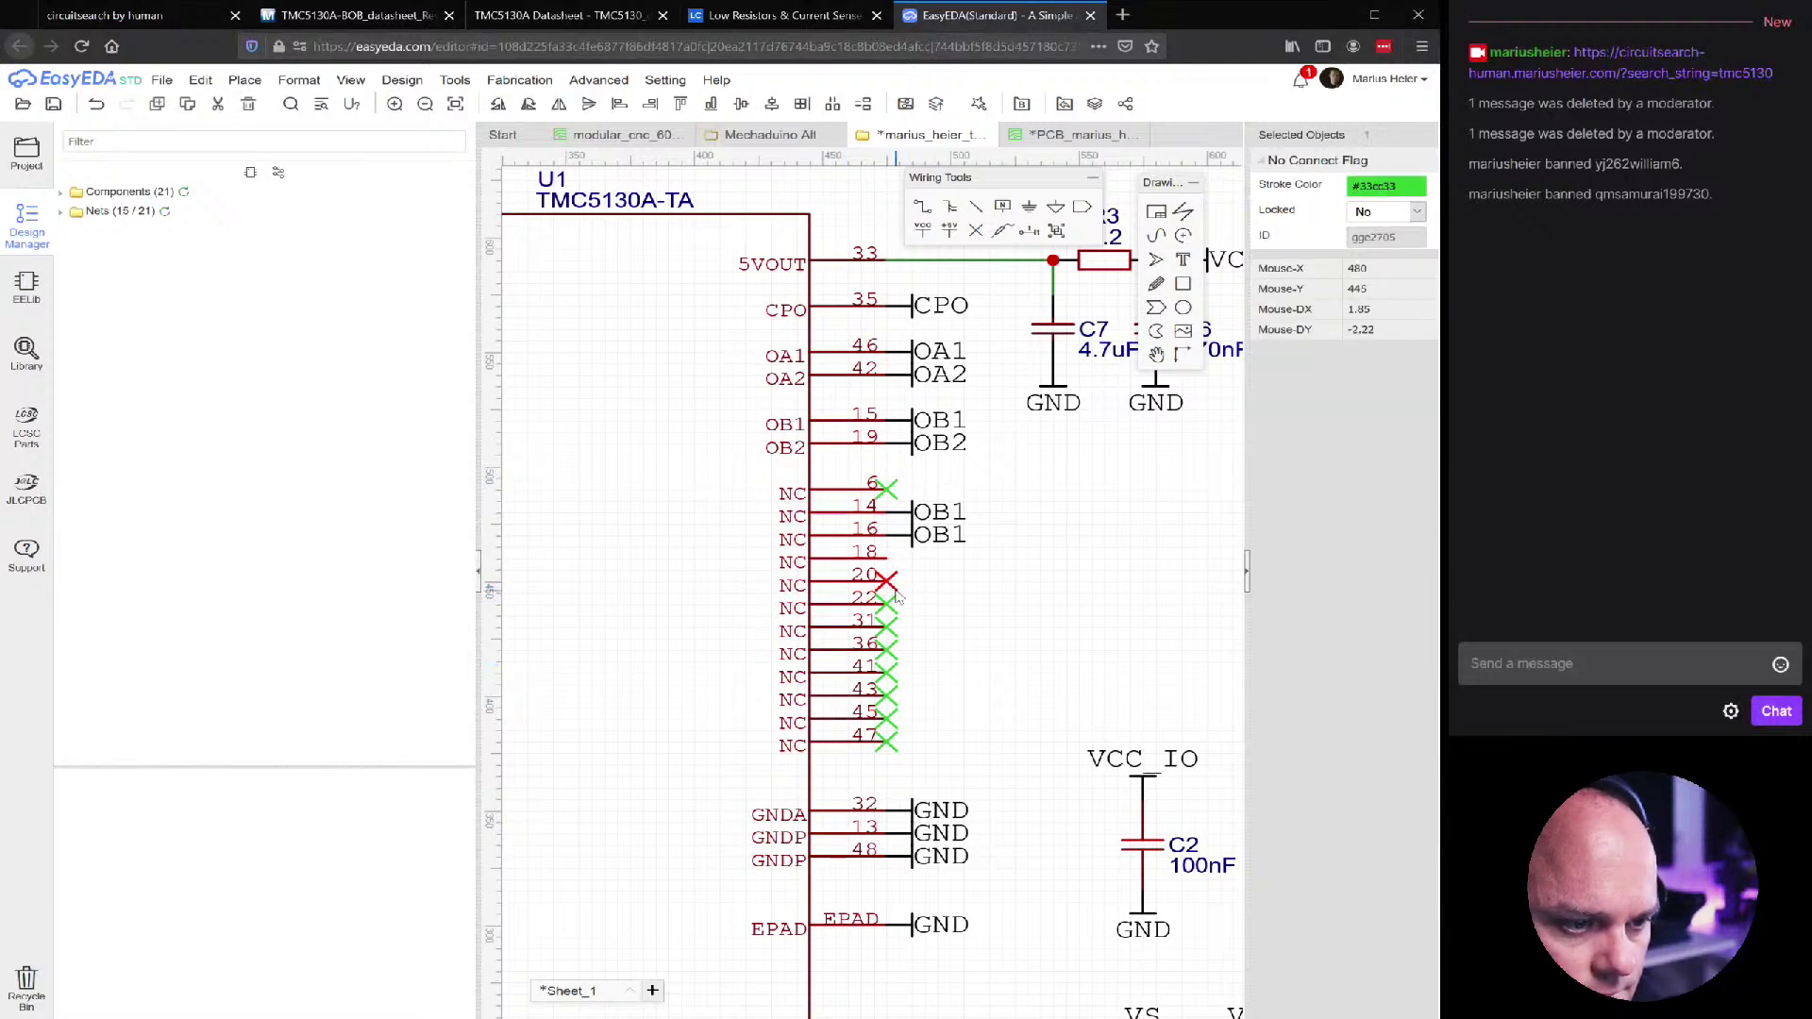
pyautogui.press('Delete')
pyautogui.click(914, 538)
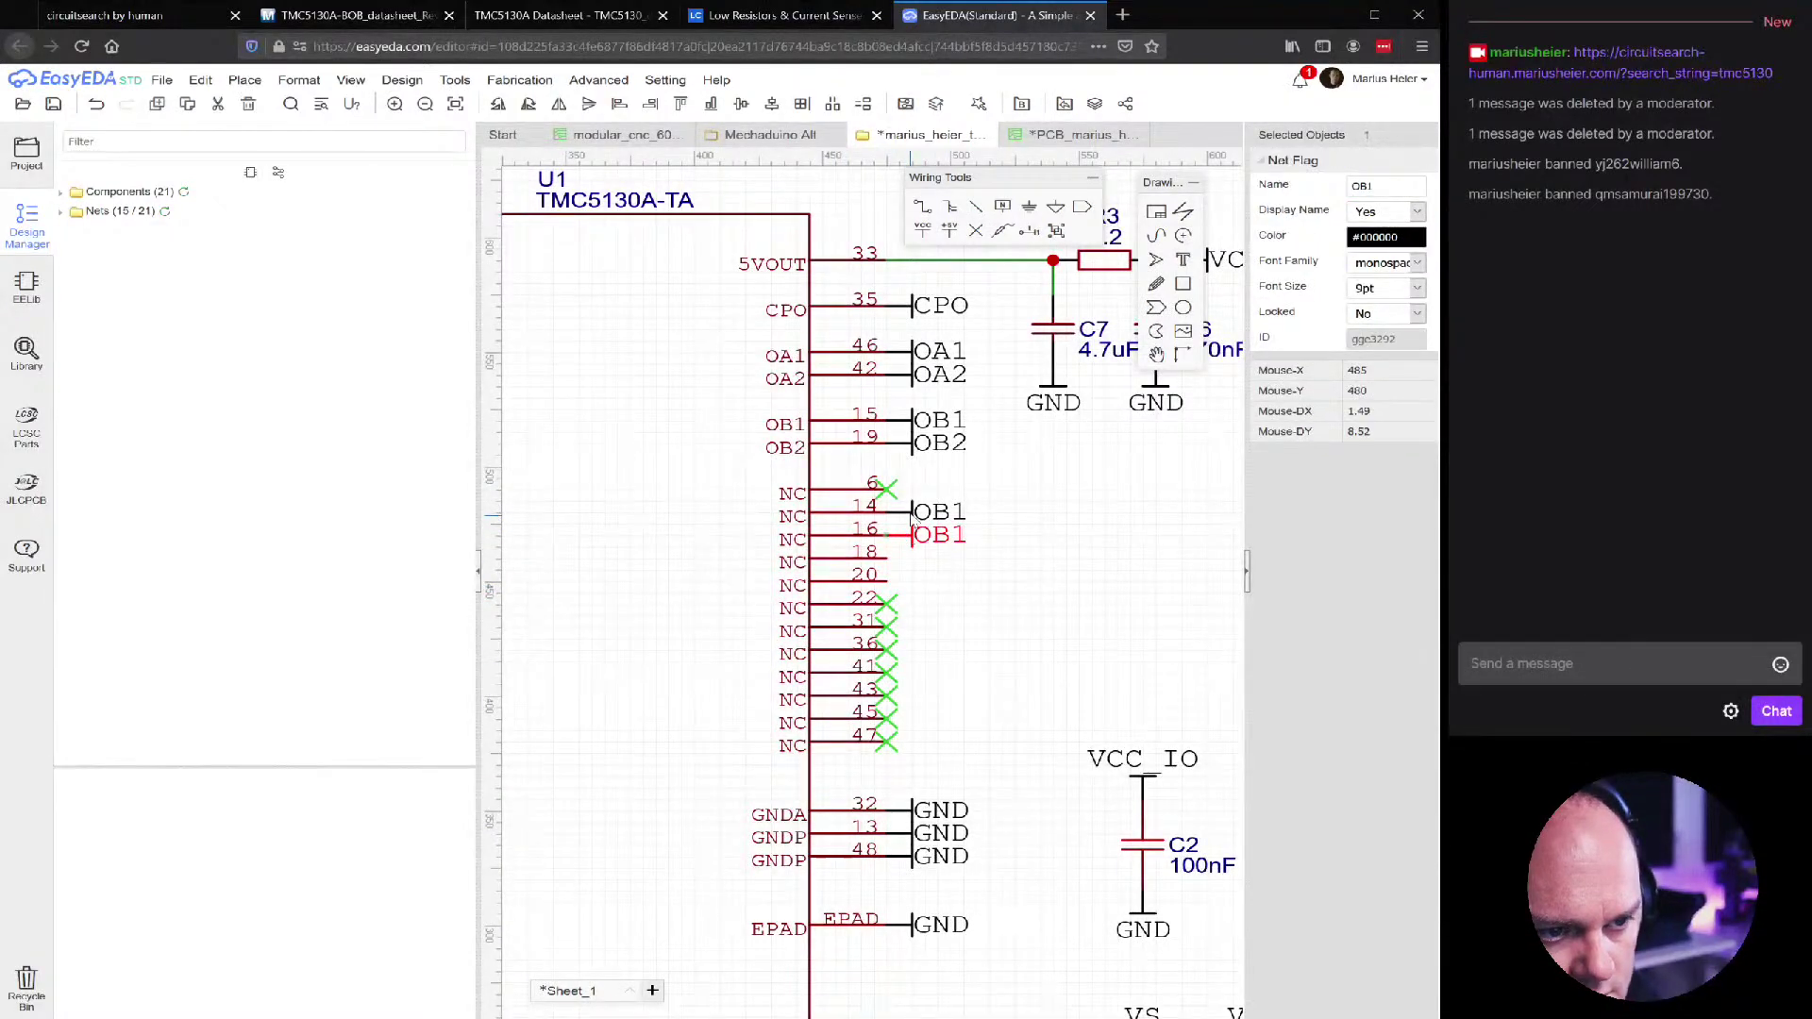
pyautogui.keyDown('ctrl'); pyautogui.click(908, 516); pyautogui.keyUp('ctrl')
pyautogui.hotkey('ctrl', 'c')
pyautogui.hotkey('ctrl', 'v')
pyautogui.click(910, 563)
pyautogui.click(958, 648)
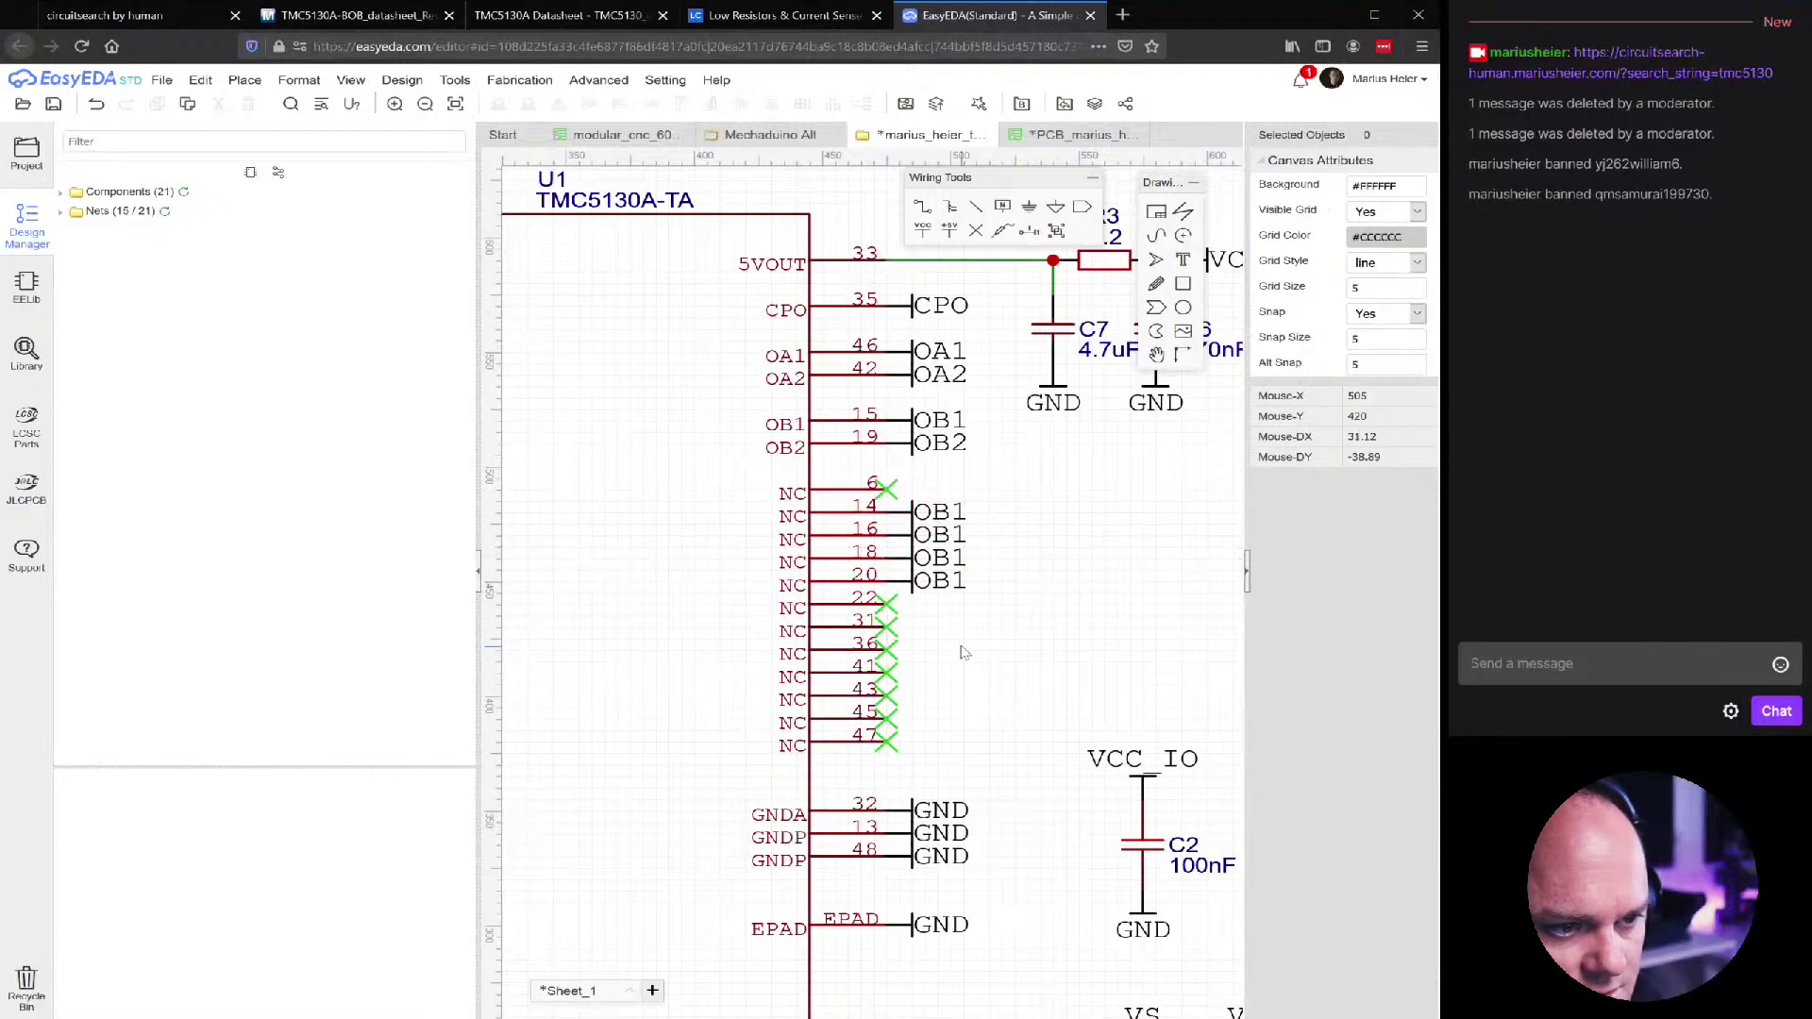
# Check the pads beside OB2 and VS on the PCB and remove the no-connect flag from U1's pin 22 in the schematic
pyautogui.scroll(2, 914, 643)
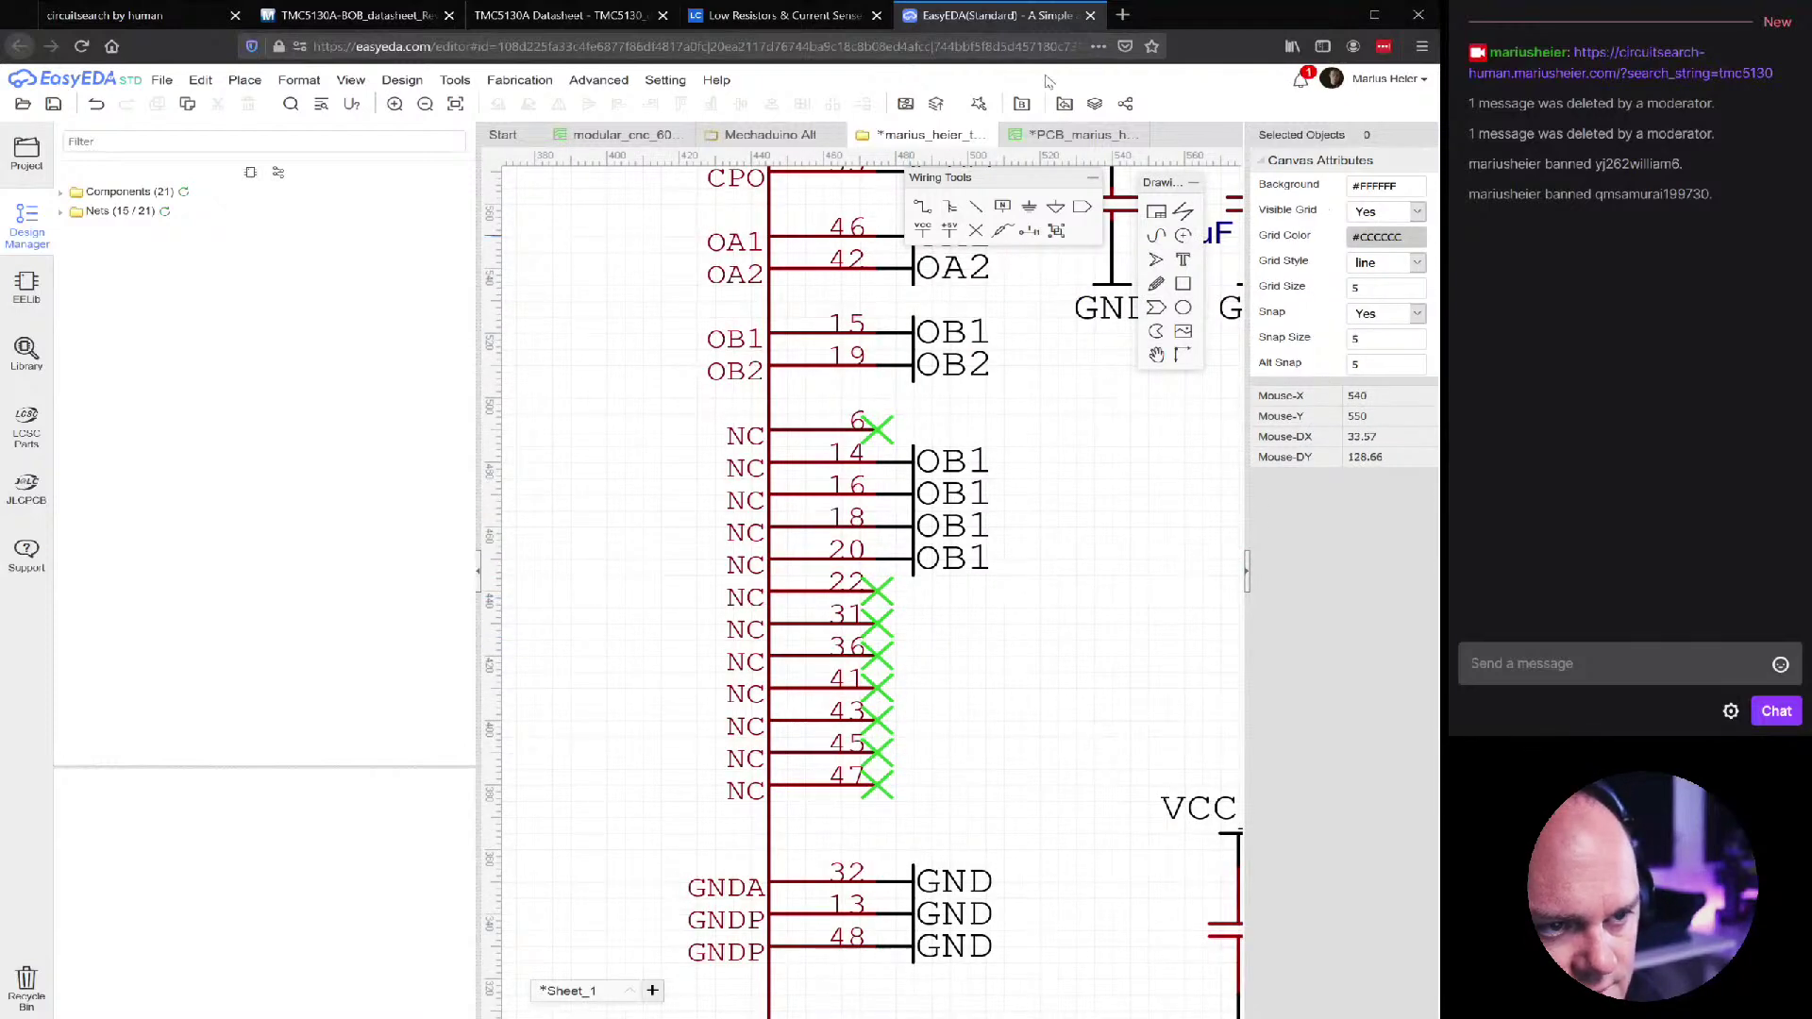
pyautogui.click(1041, 139)
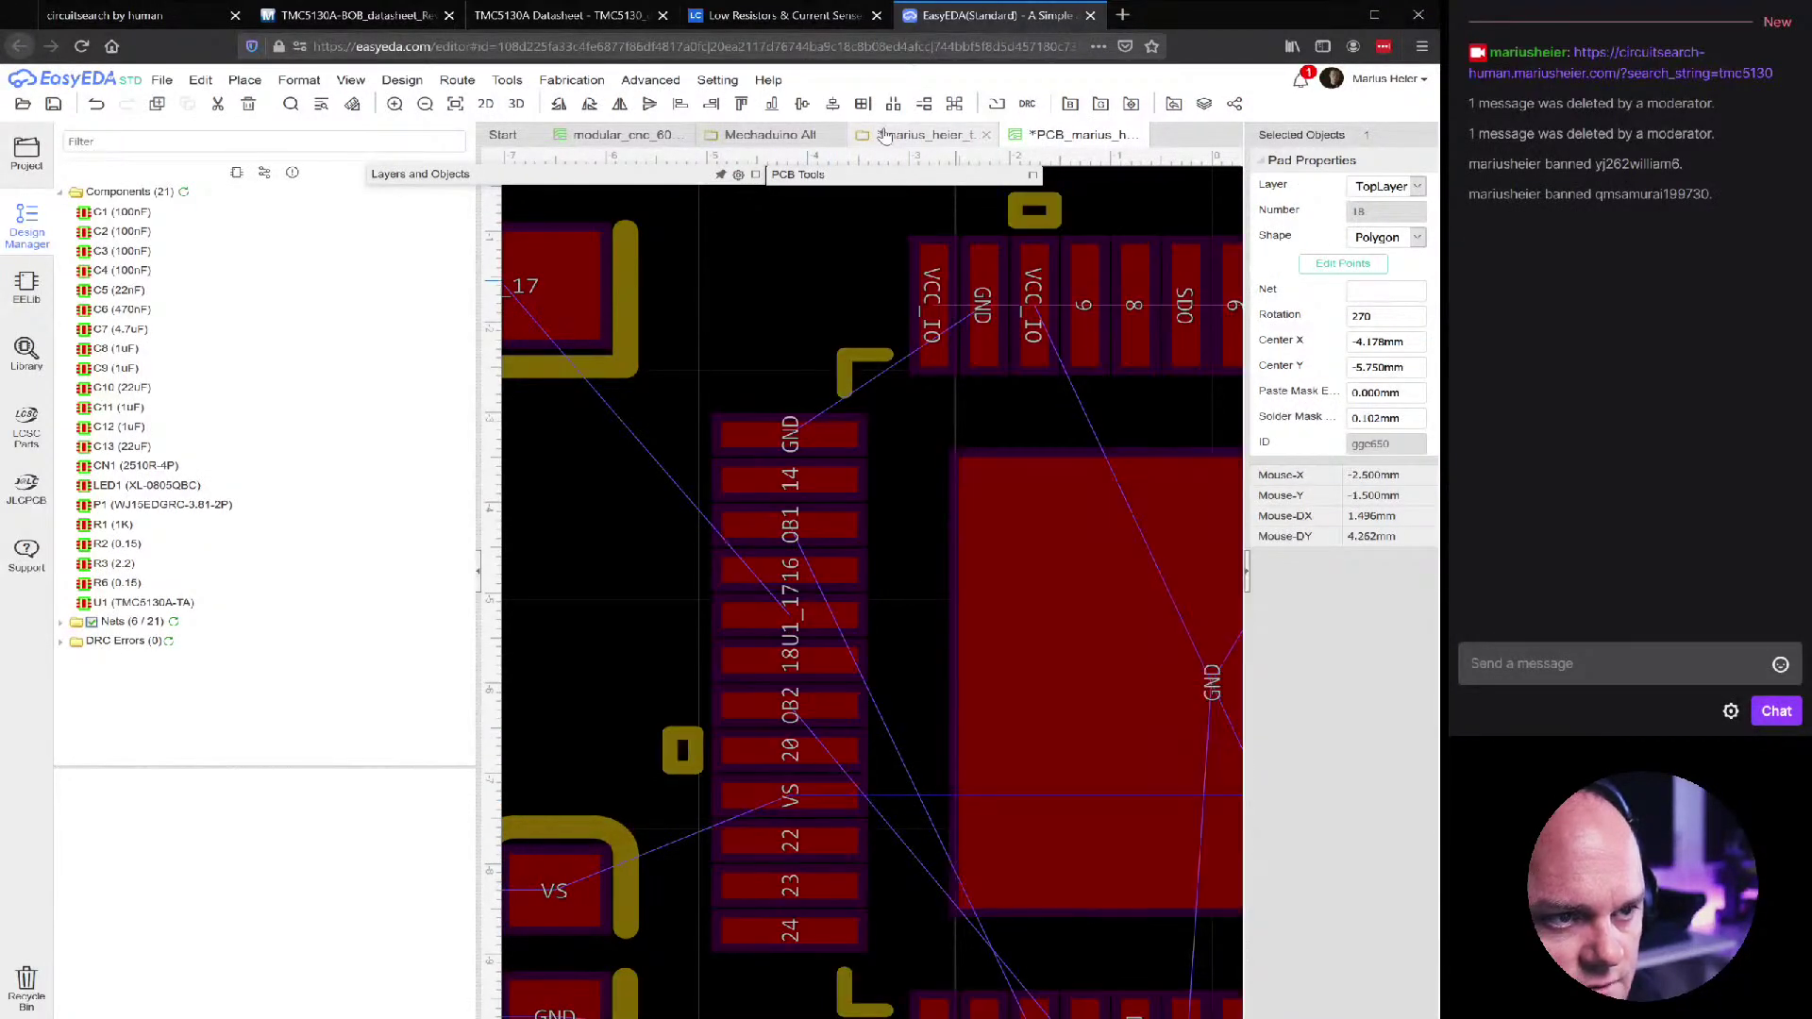
pyautogui.click(884, 134)
pyautogui.click(882, 597)
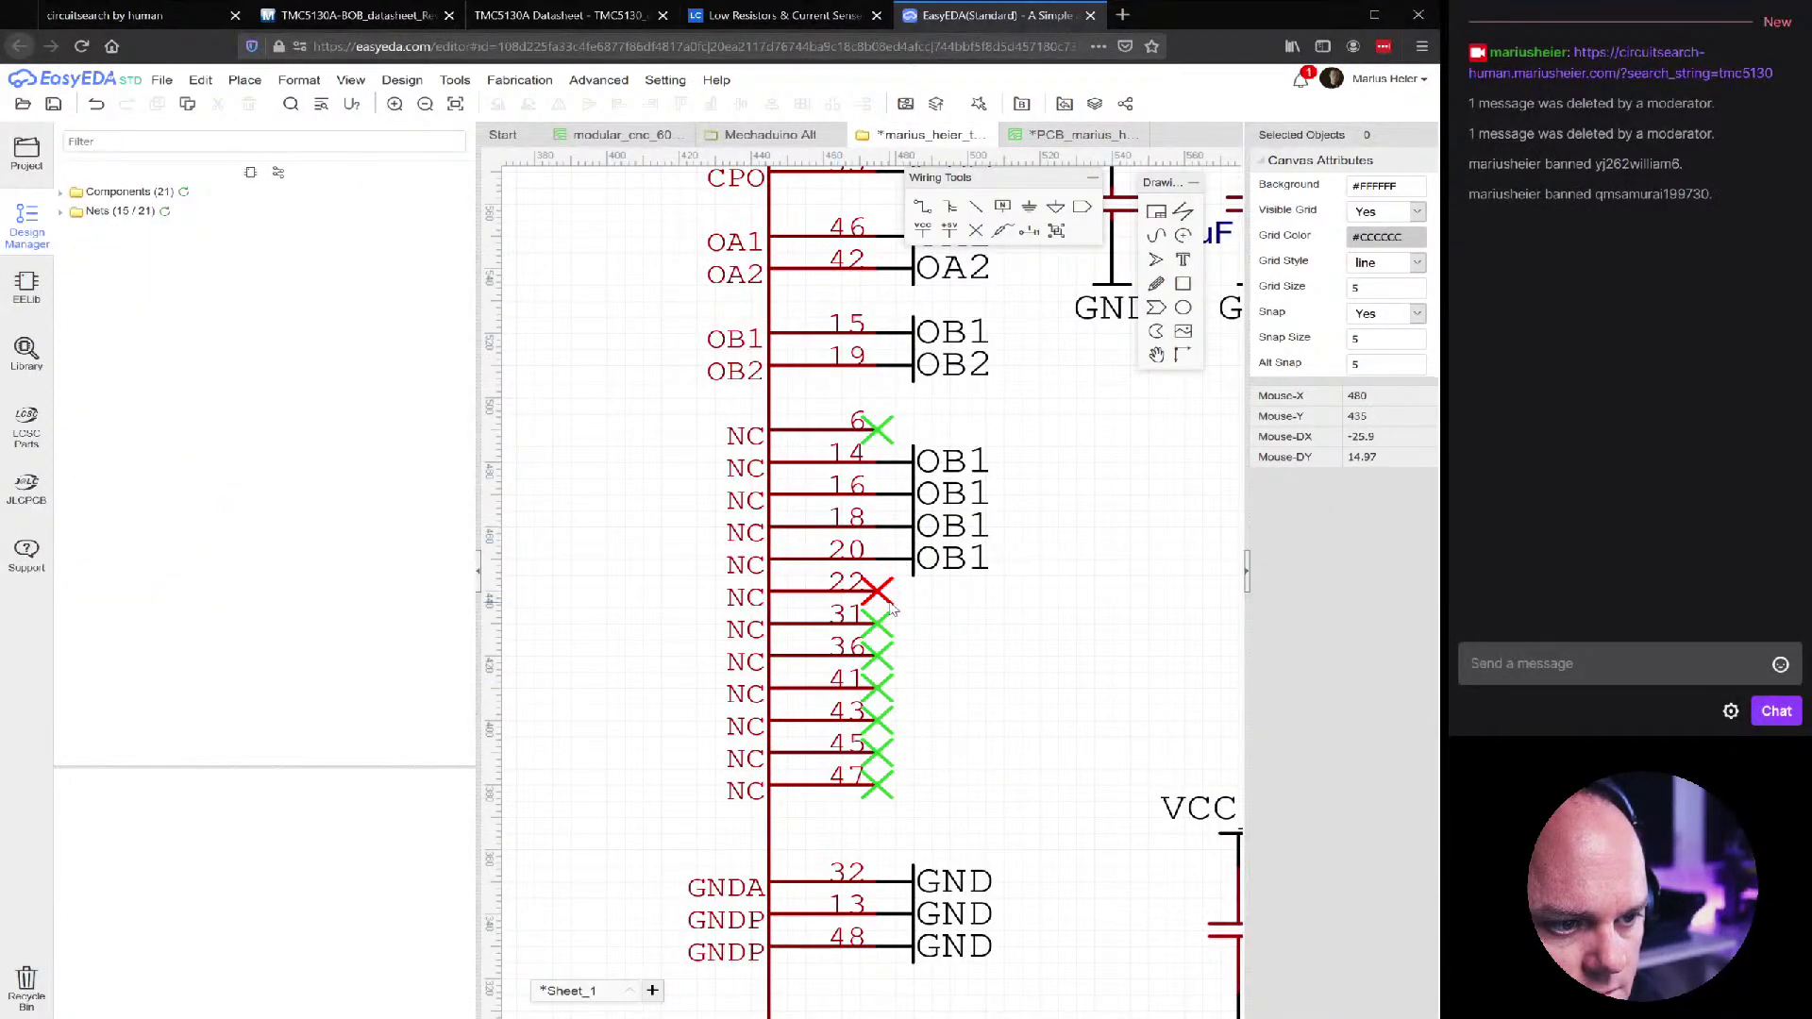
pyautogui.press('Delete')
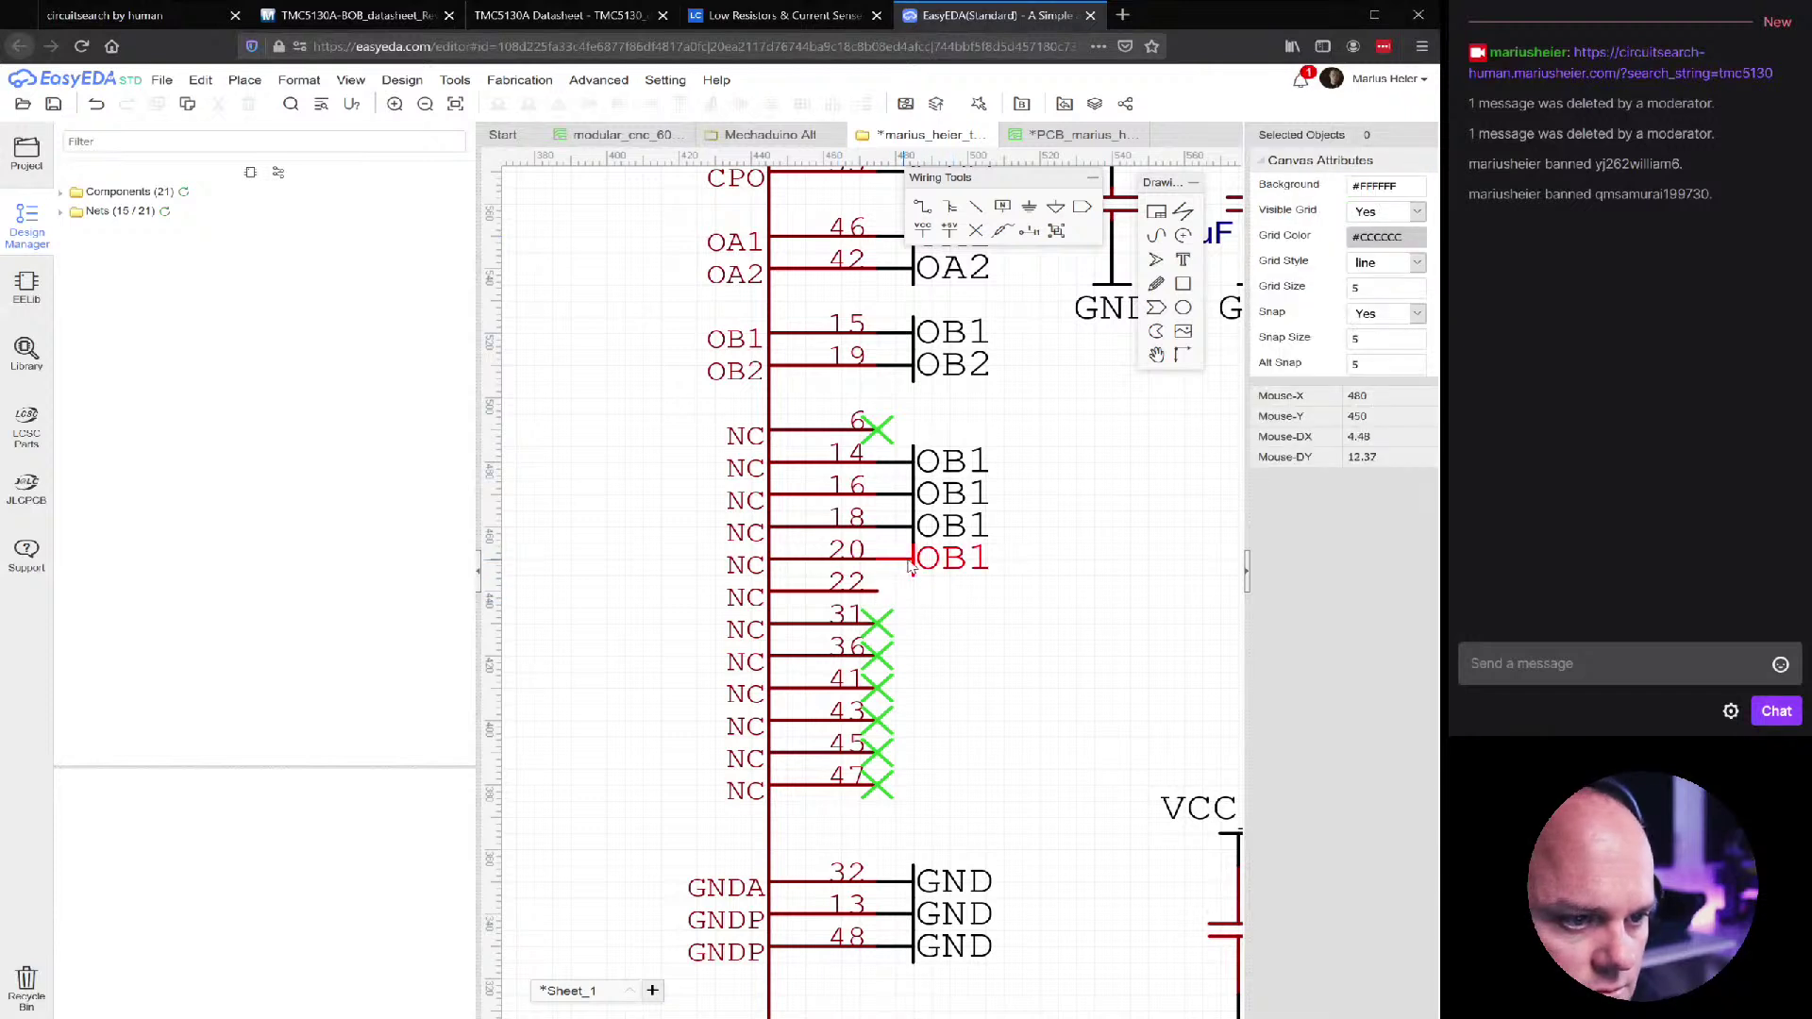
# Rename the net flags on U1's pins 18 and 20 to OB2
pyautogui.doubleClick(962, 531)
pyautogui.write('OB')
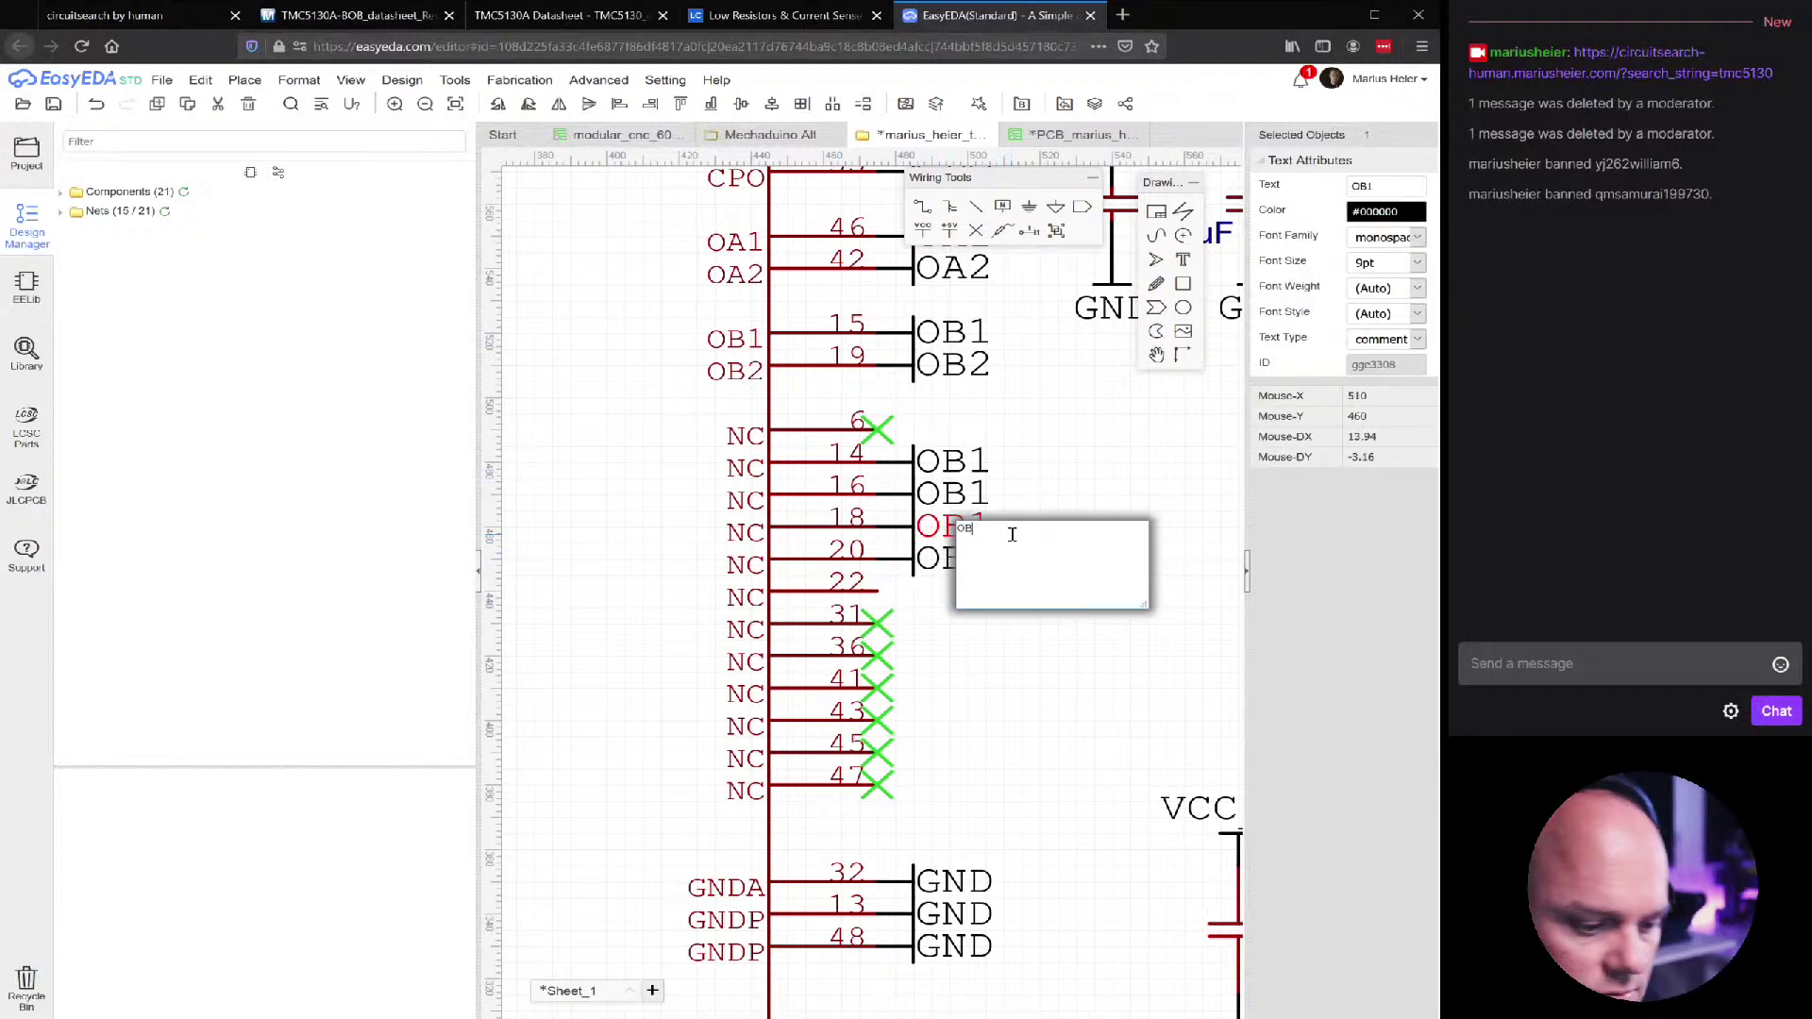
pyautogui.write('2')
pyautogui.press('Return')
pyautogui.doubleClick(969, 567)
pyautogui.write('OB2')
pyautogui.press('Return')
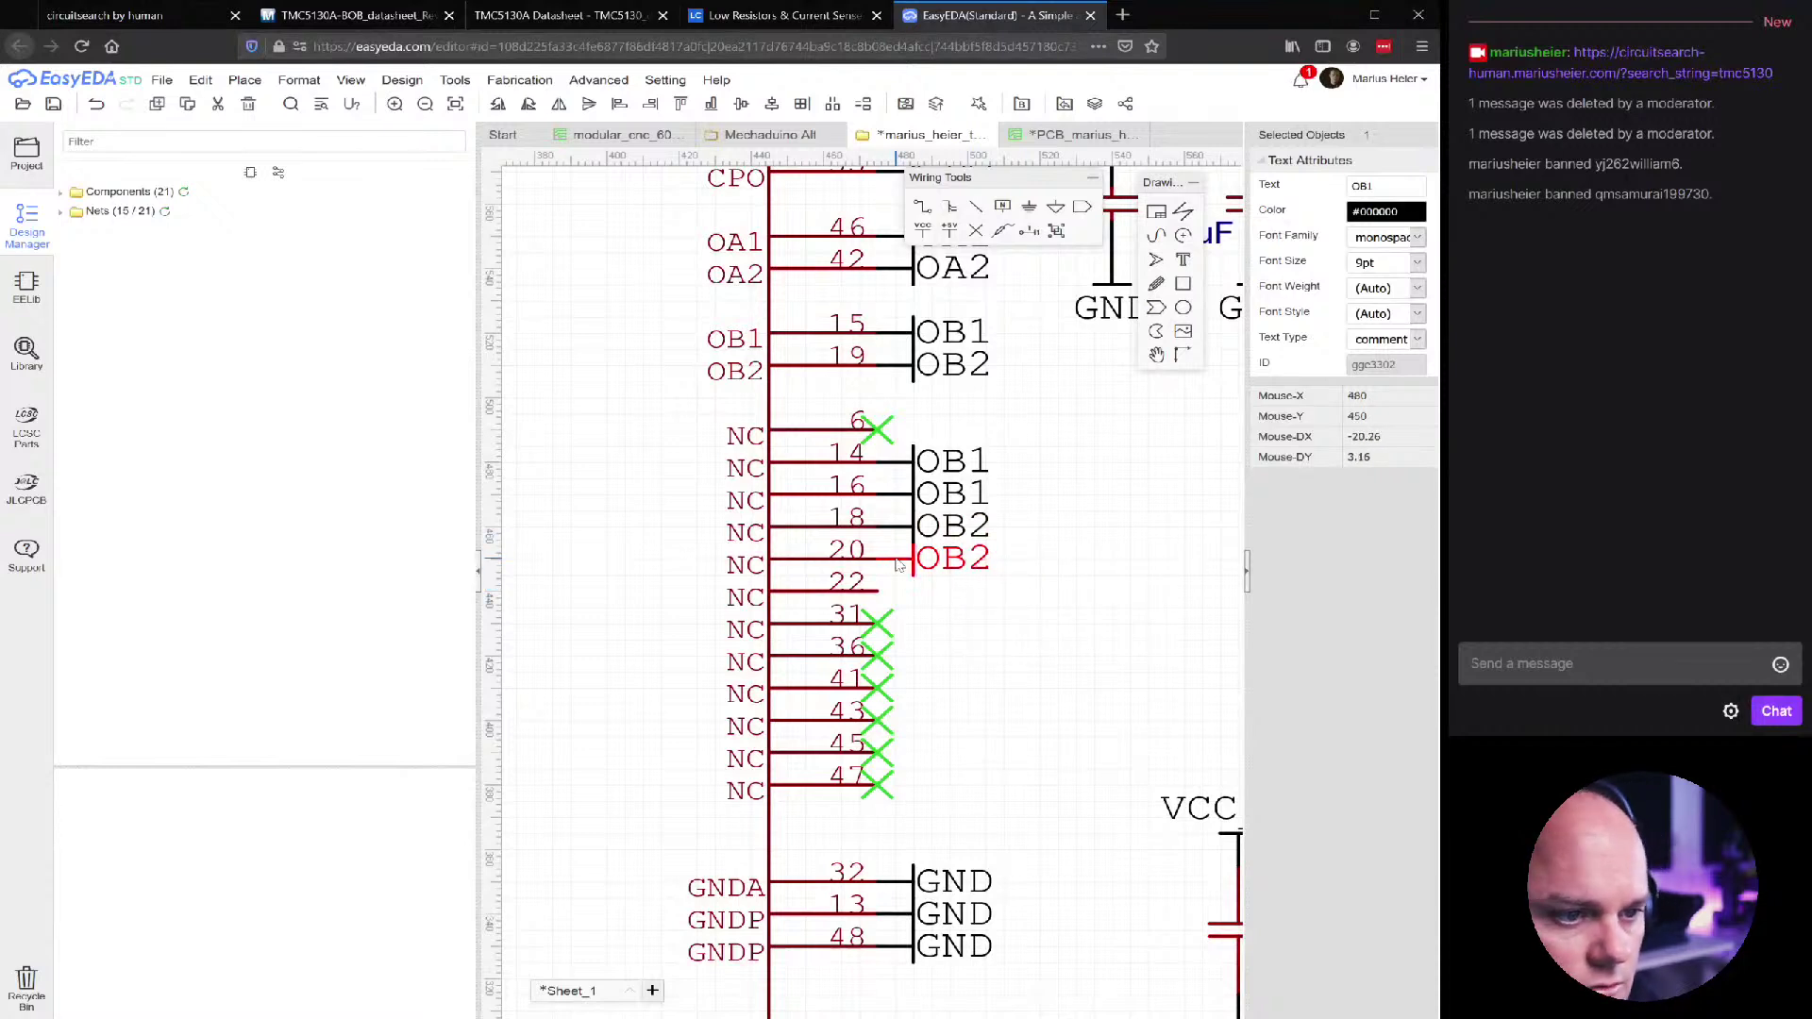
# Attach a copy of pin 20's net flag to U1's pin 22 and rename it VS
pyautogui.hotkey('ctrl', 'c')
pyautogui.hotkey('ctrl', 'v')
pyautogui.click(901, 596)
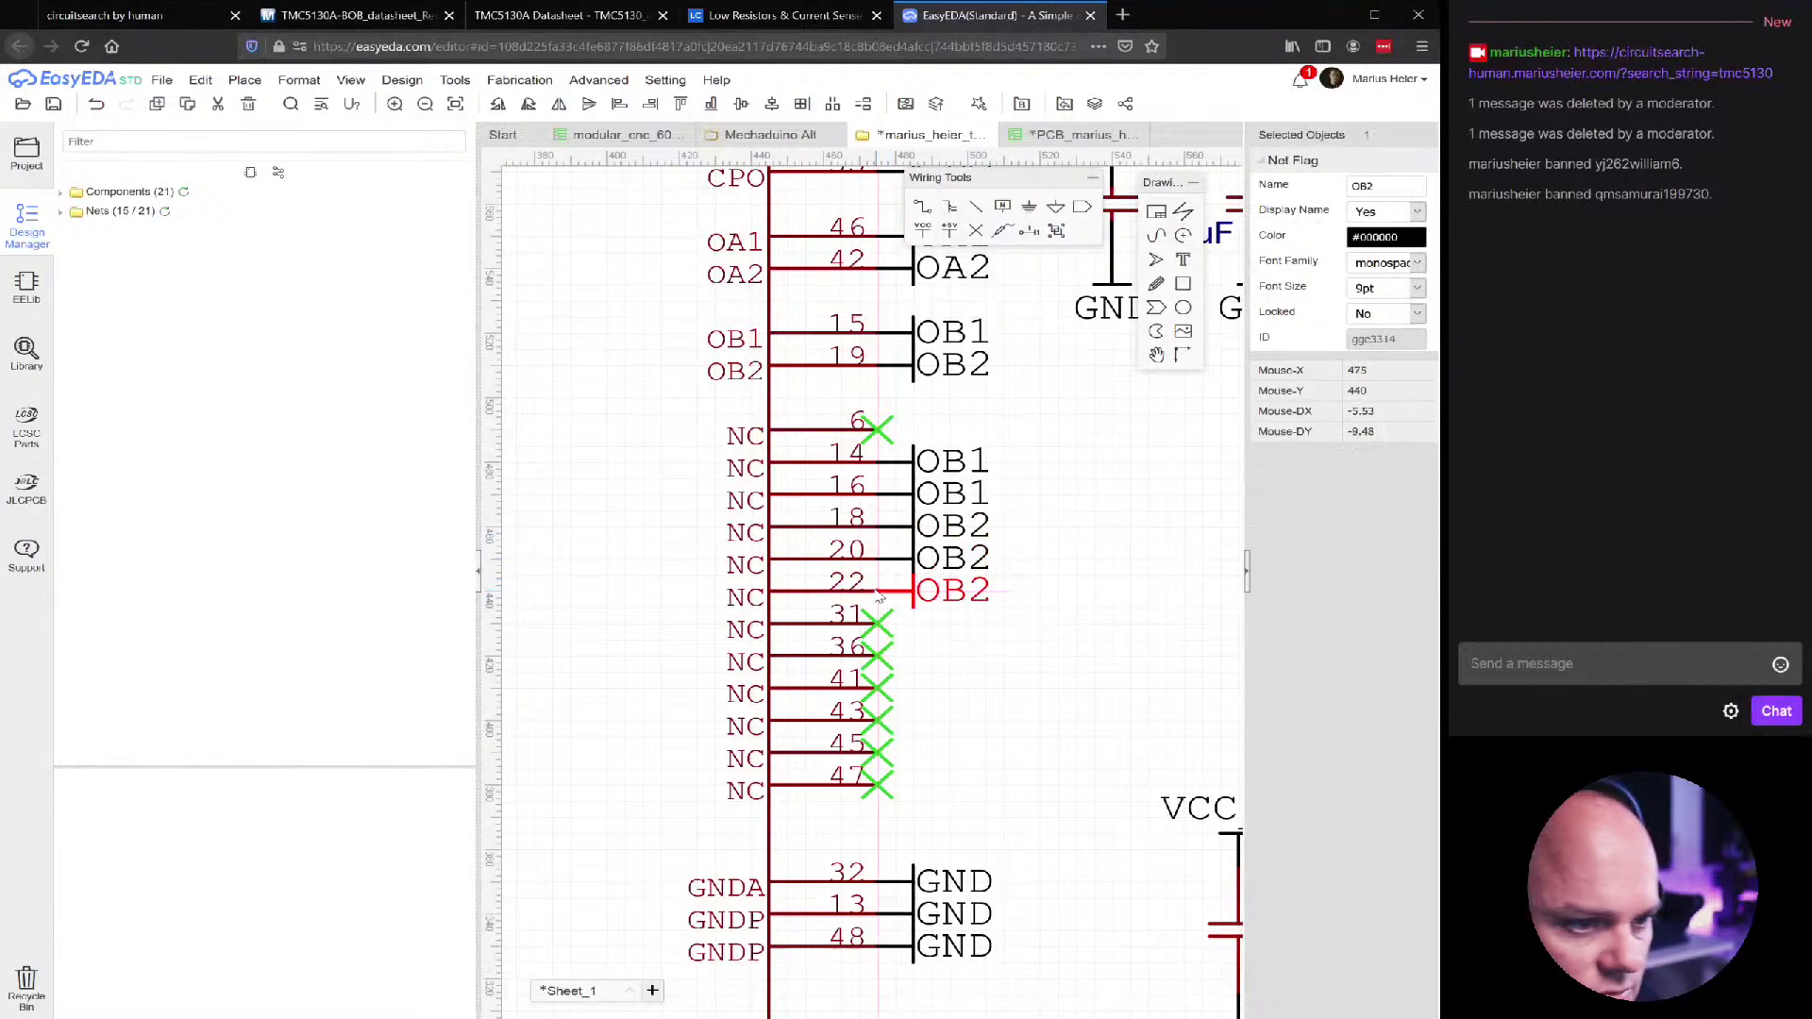
pyautogui.doubleClick(964, 598)
pyautogui.write('VS')
pyautogui.press('Return')
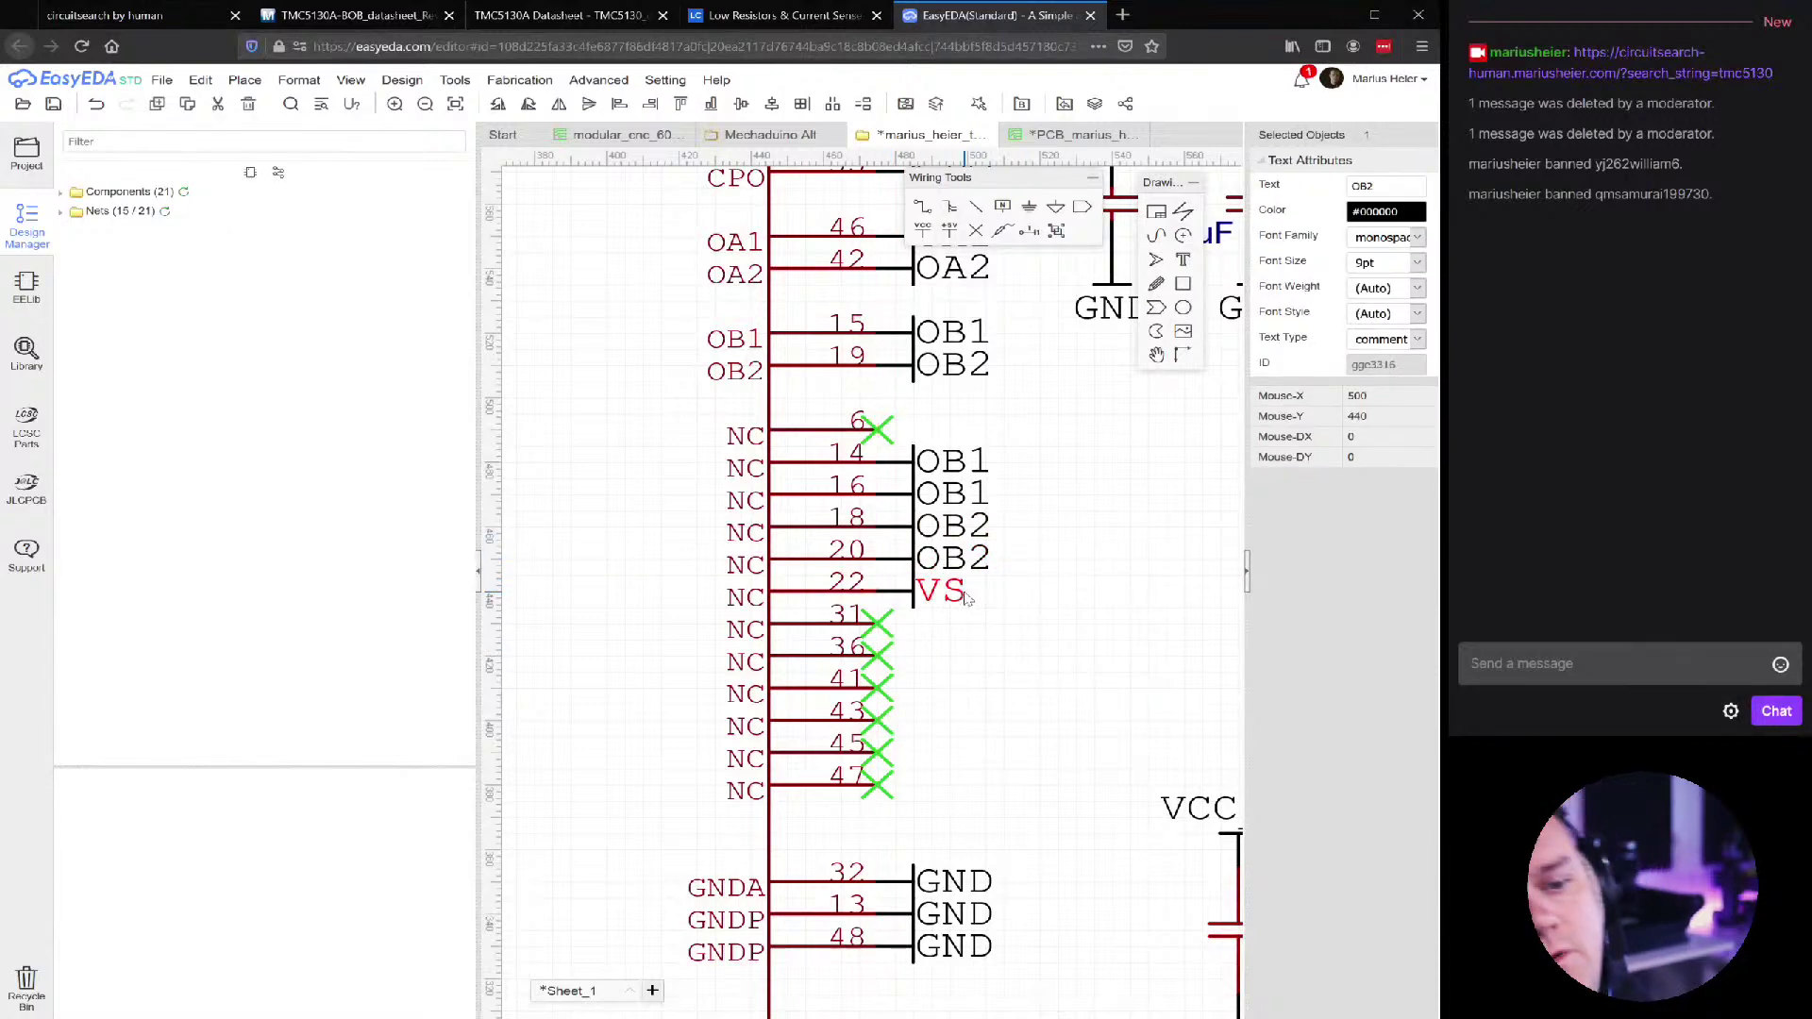
pyautogui.click(1078, 592)
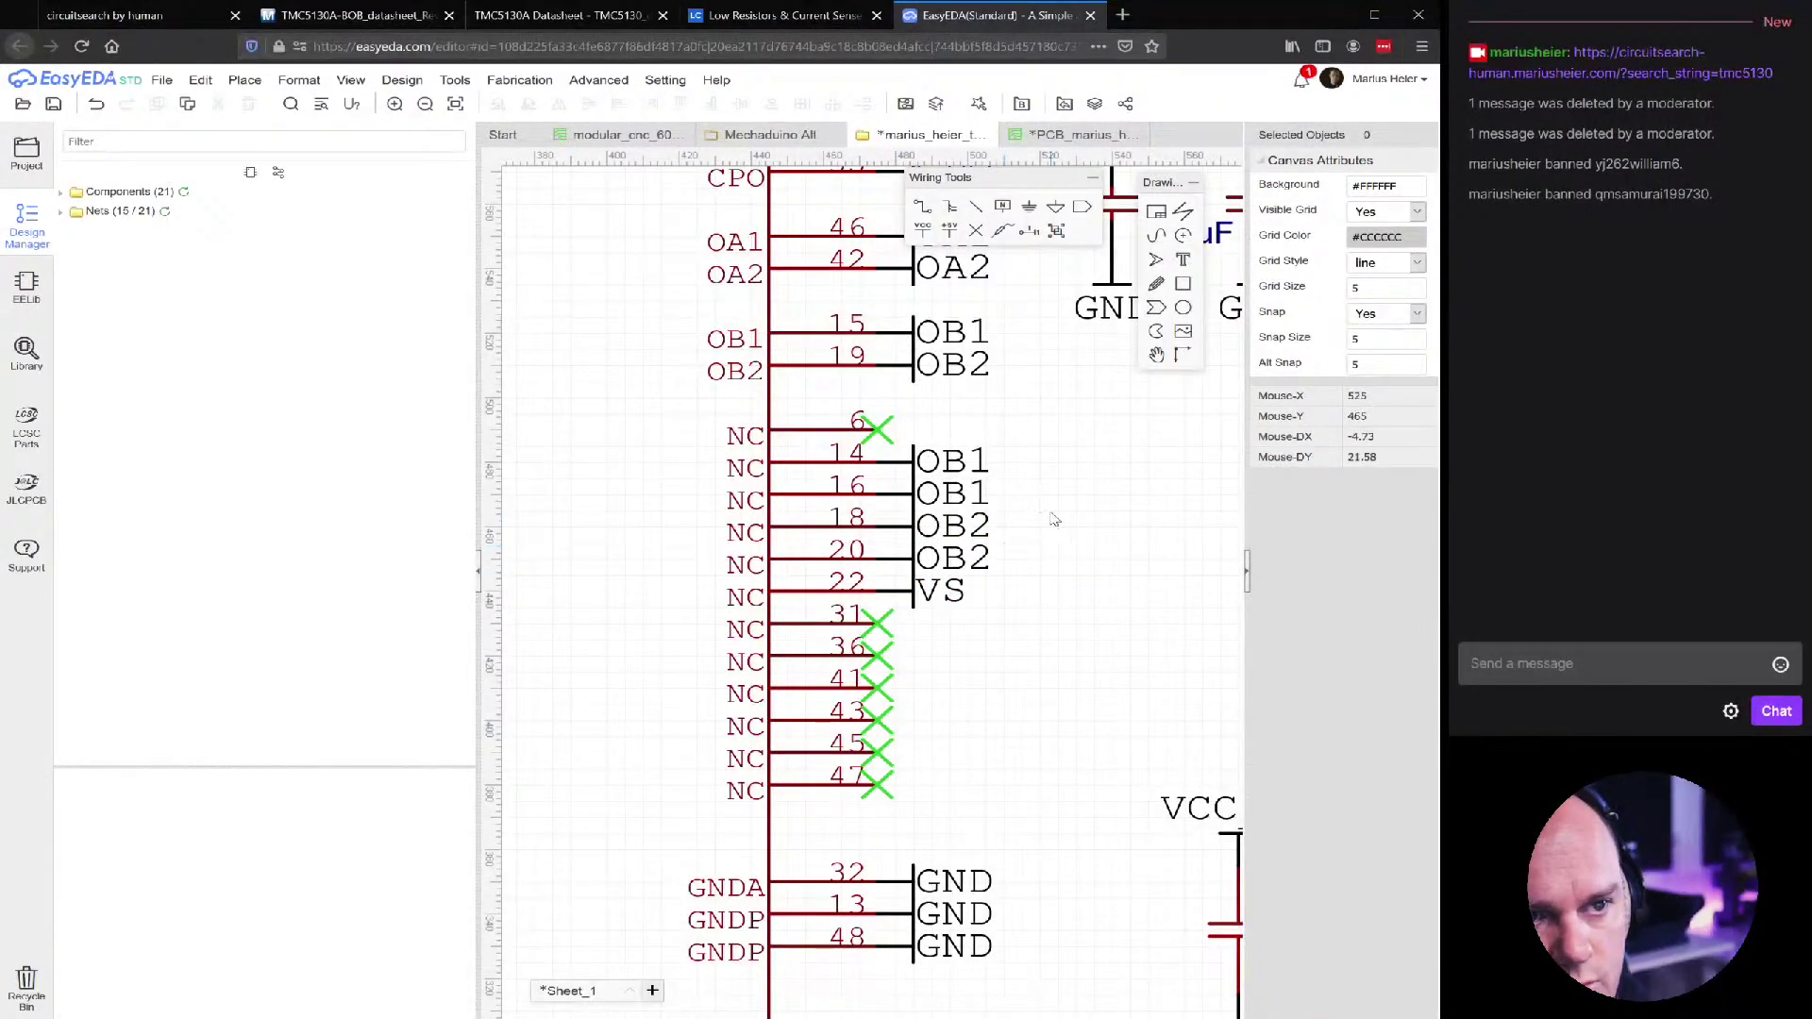
# Review U1's remaining NC pins in the schematic and examine the pads around OA1 and OA2 on the PCB
pyautogui.moveTo(1053, 553); pyautogui.dragTo(923, 571, button='right')
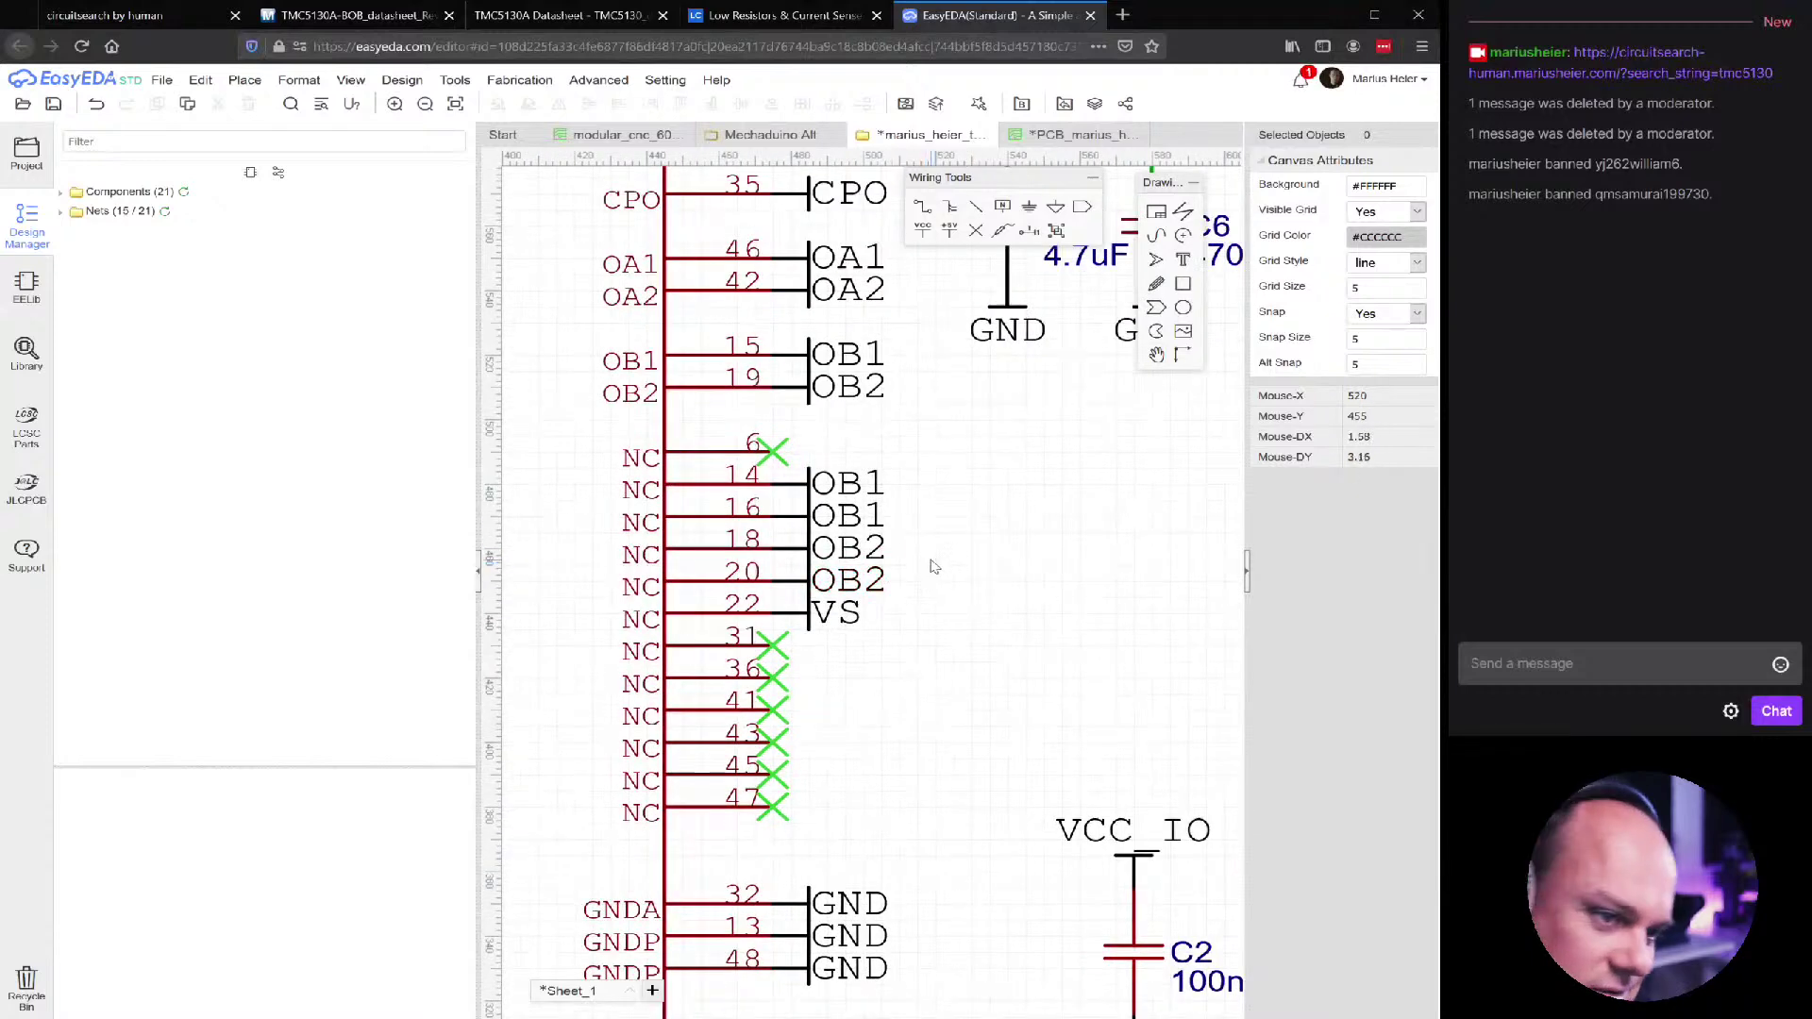
pyautogui.scroll(-2, 959, 585)
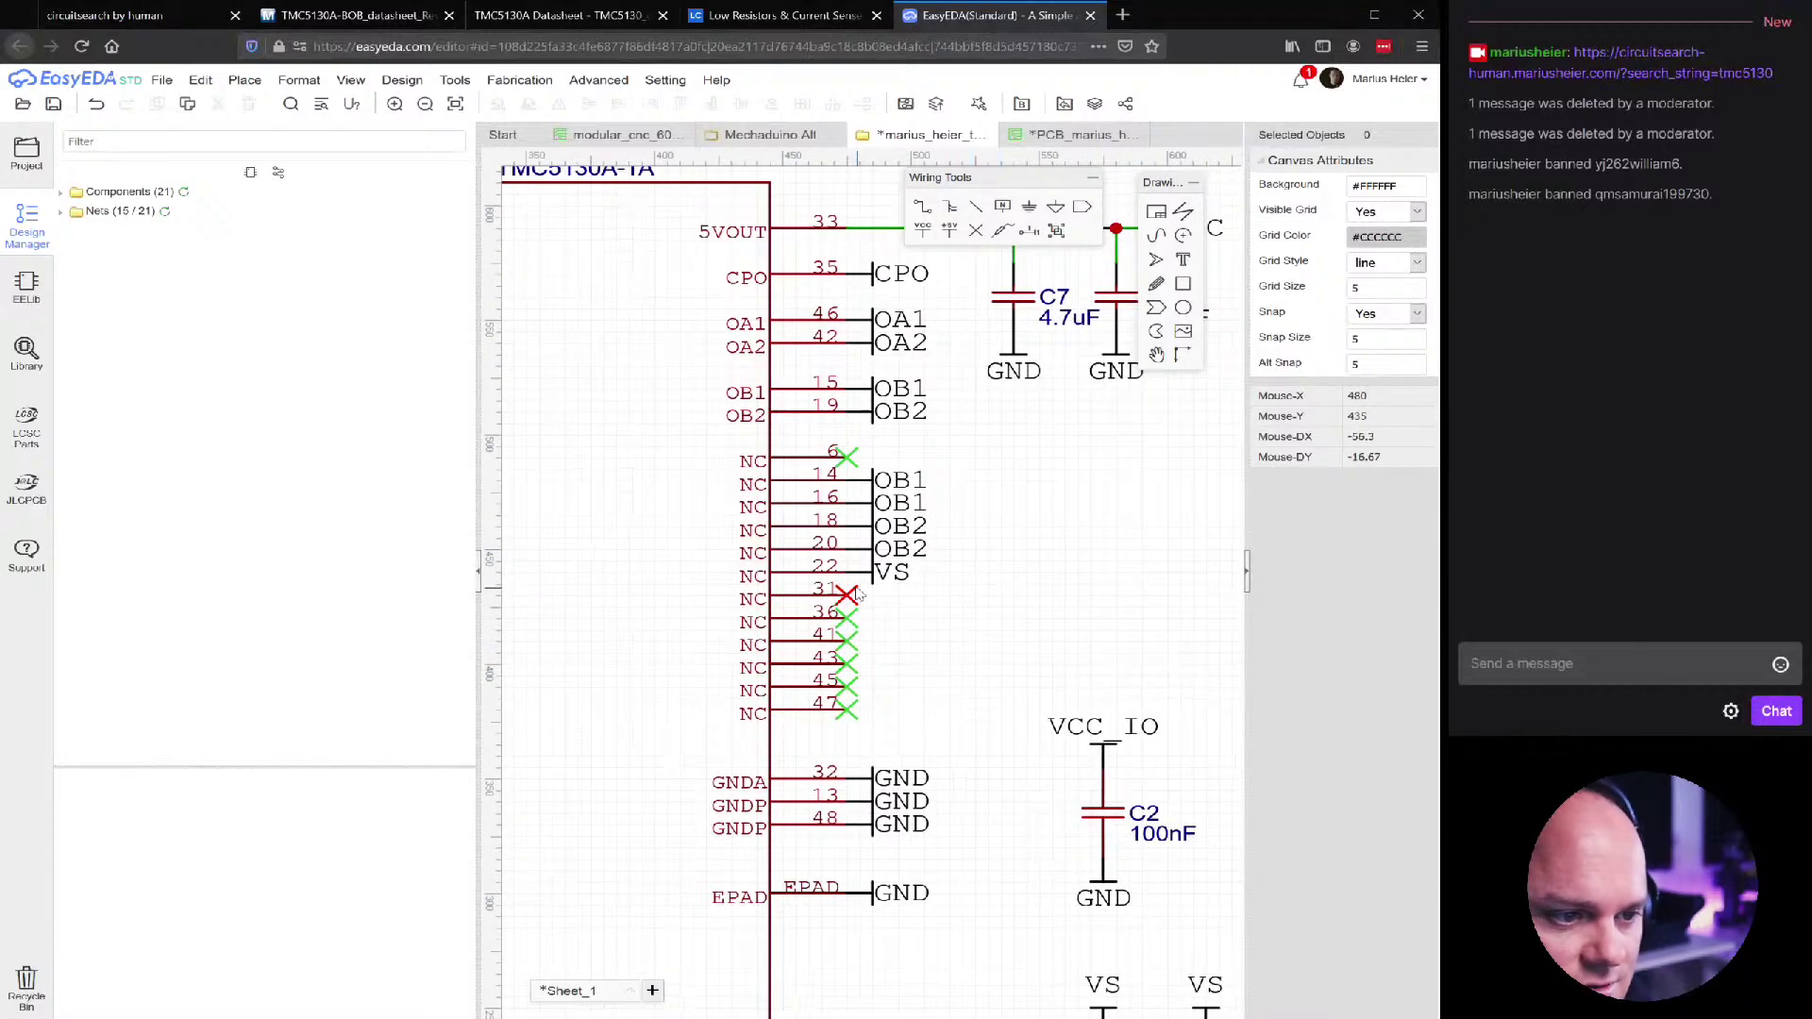
pyautogui.scroll(1, 840, 641)
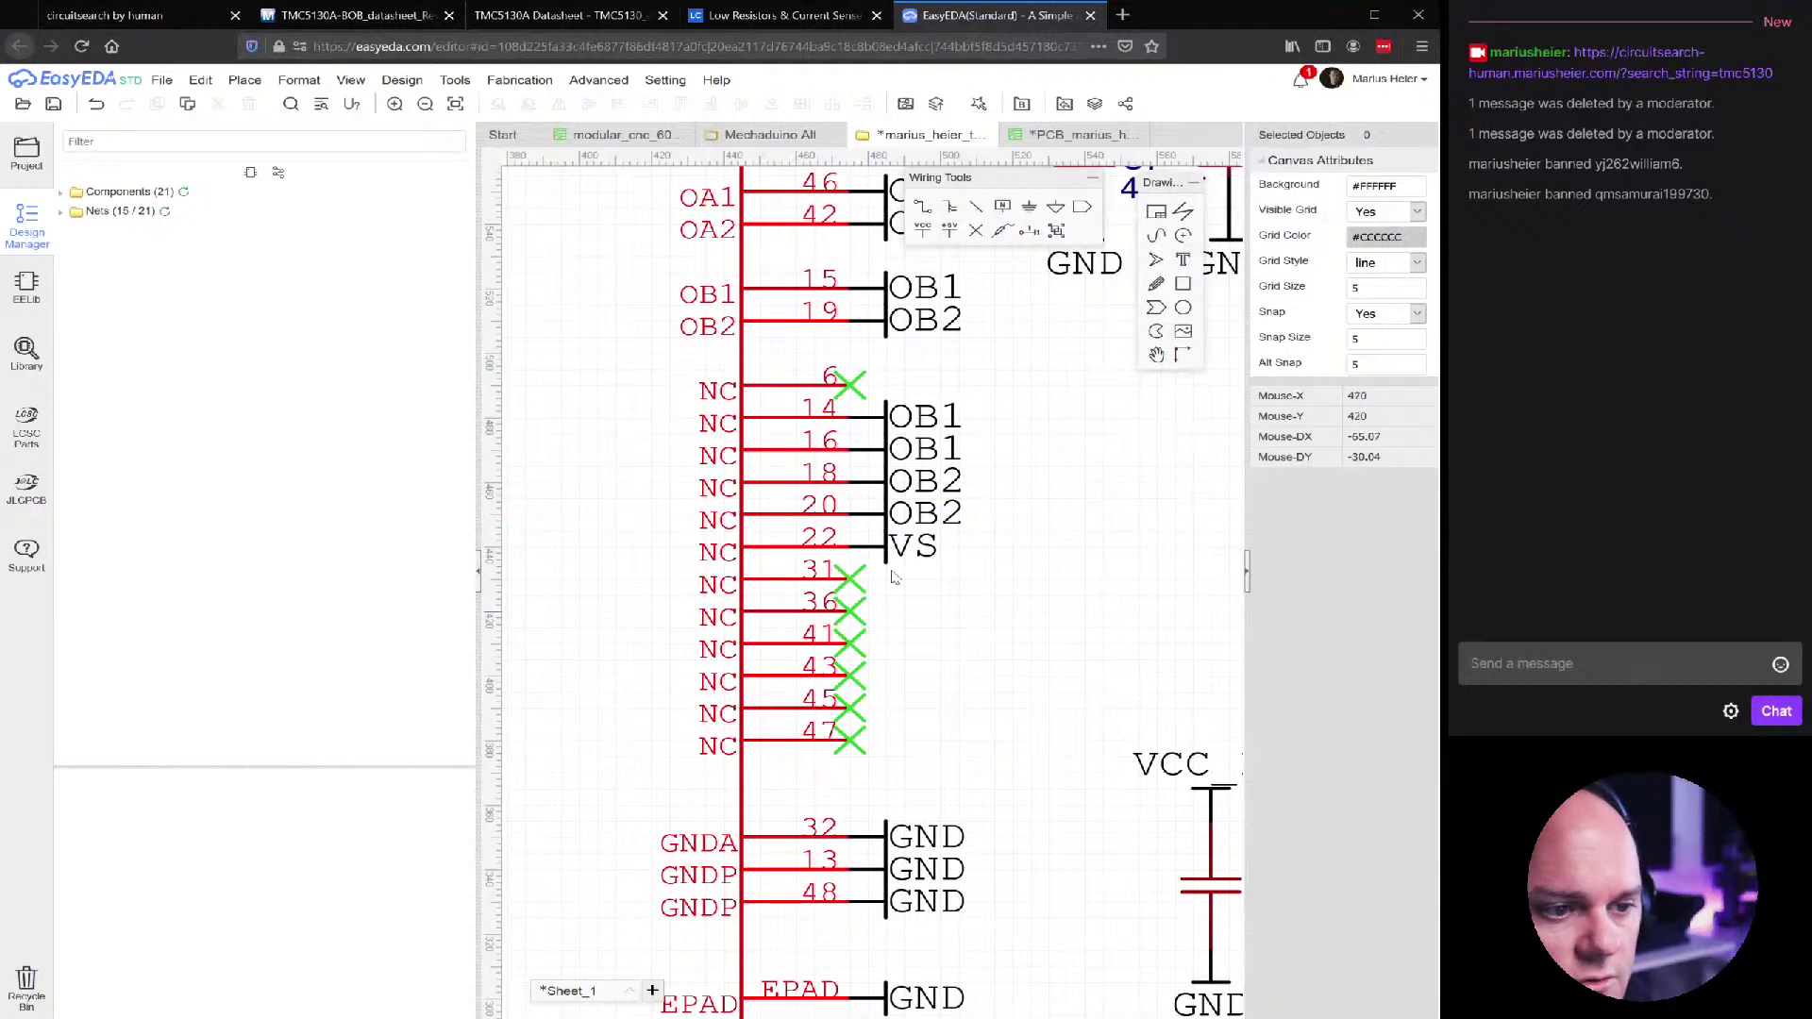
pyautogui.click(1031, 135)
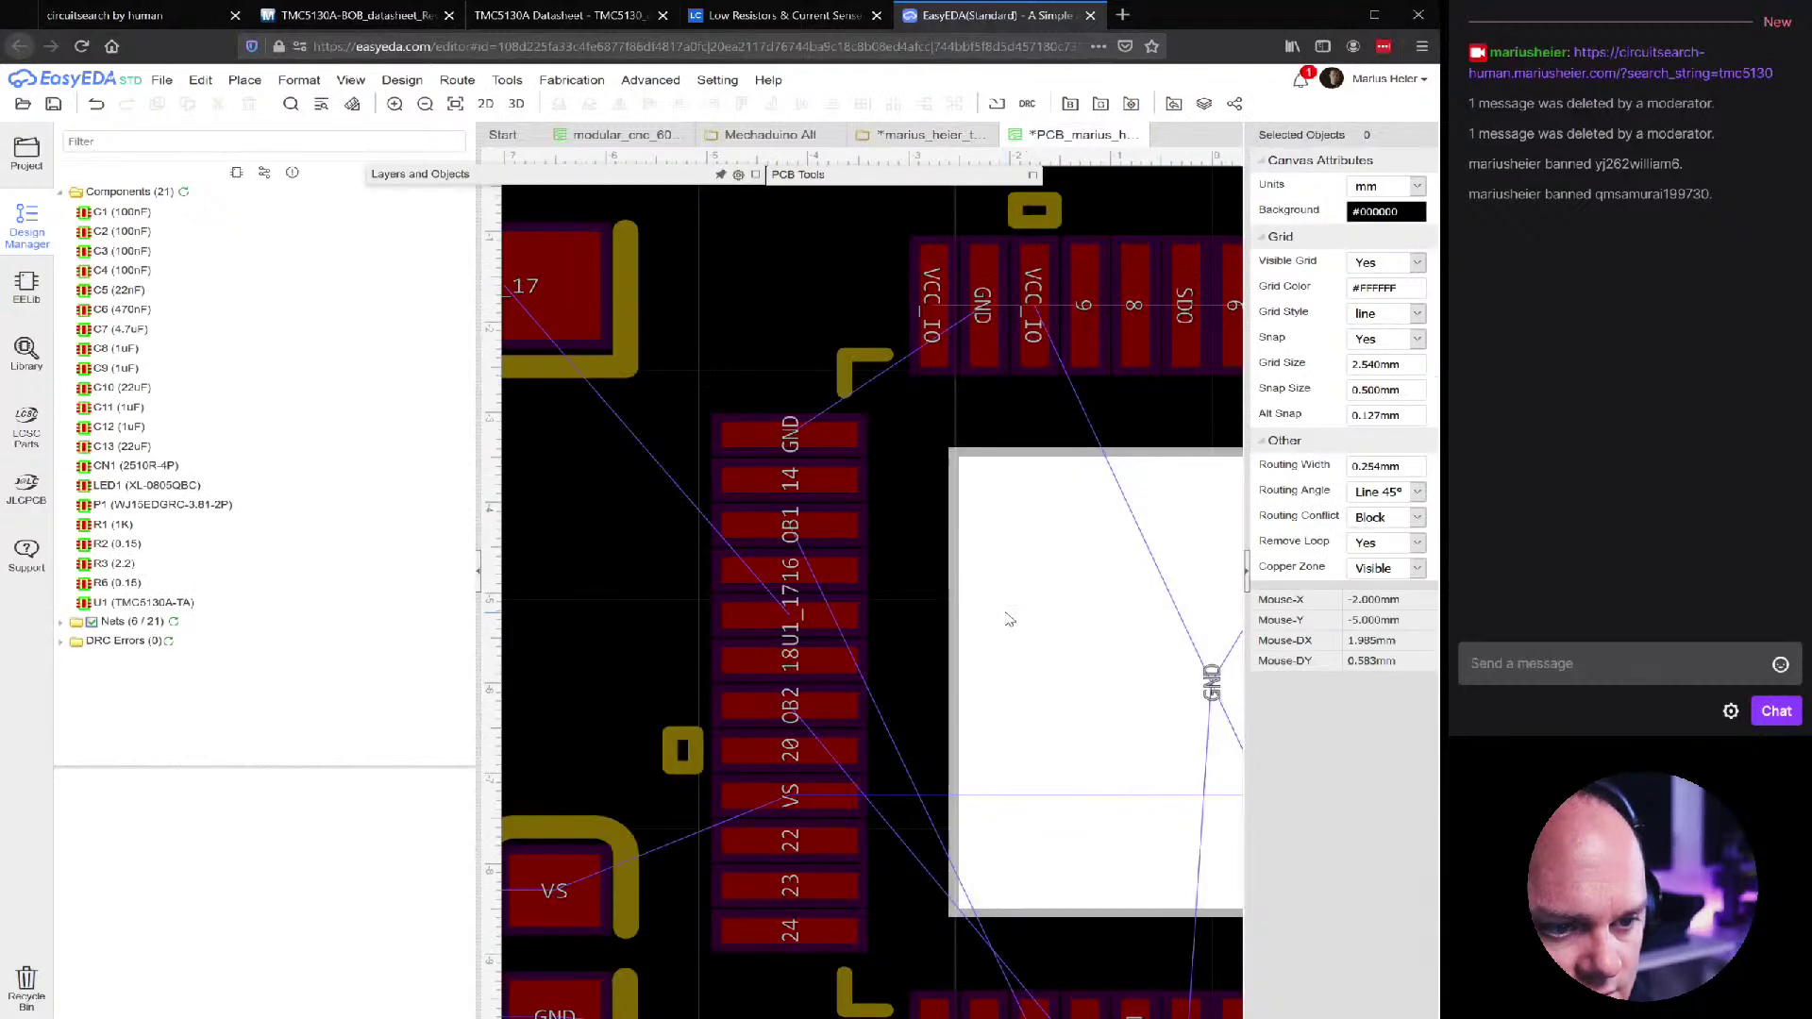
pyautogui.scroll(-3, 845, 585)
pyautogui.scroll(3, 942, 542)
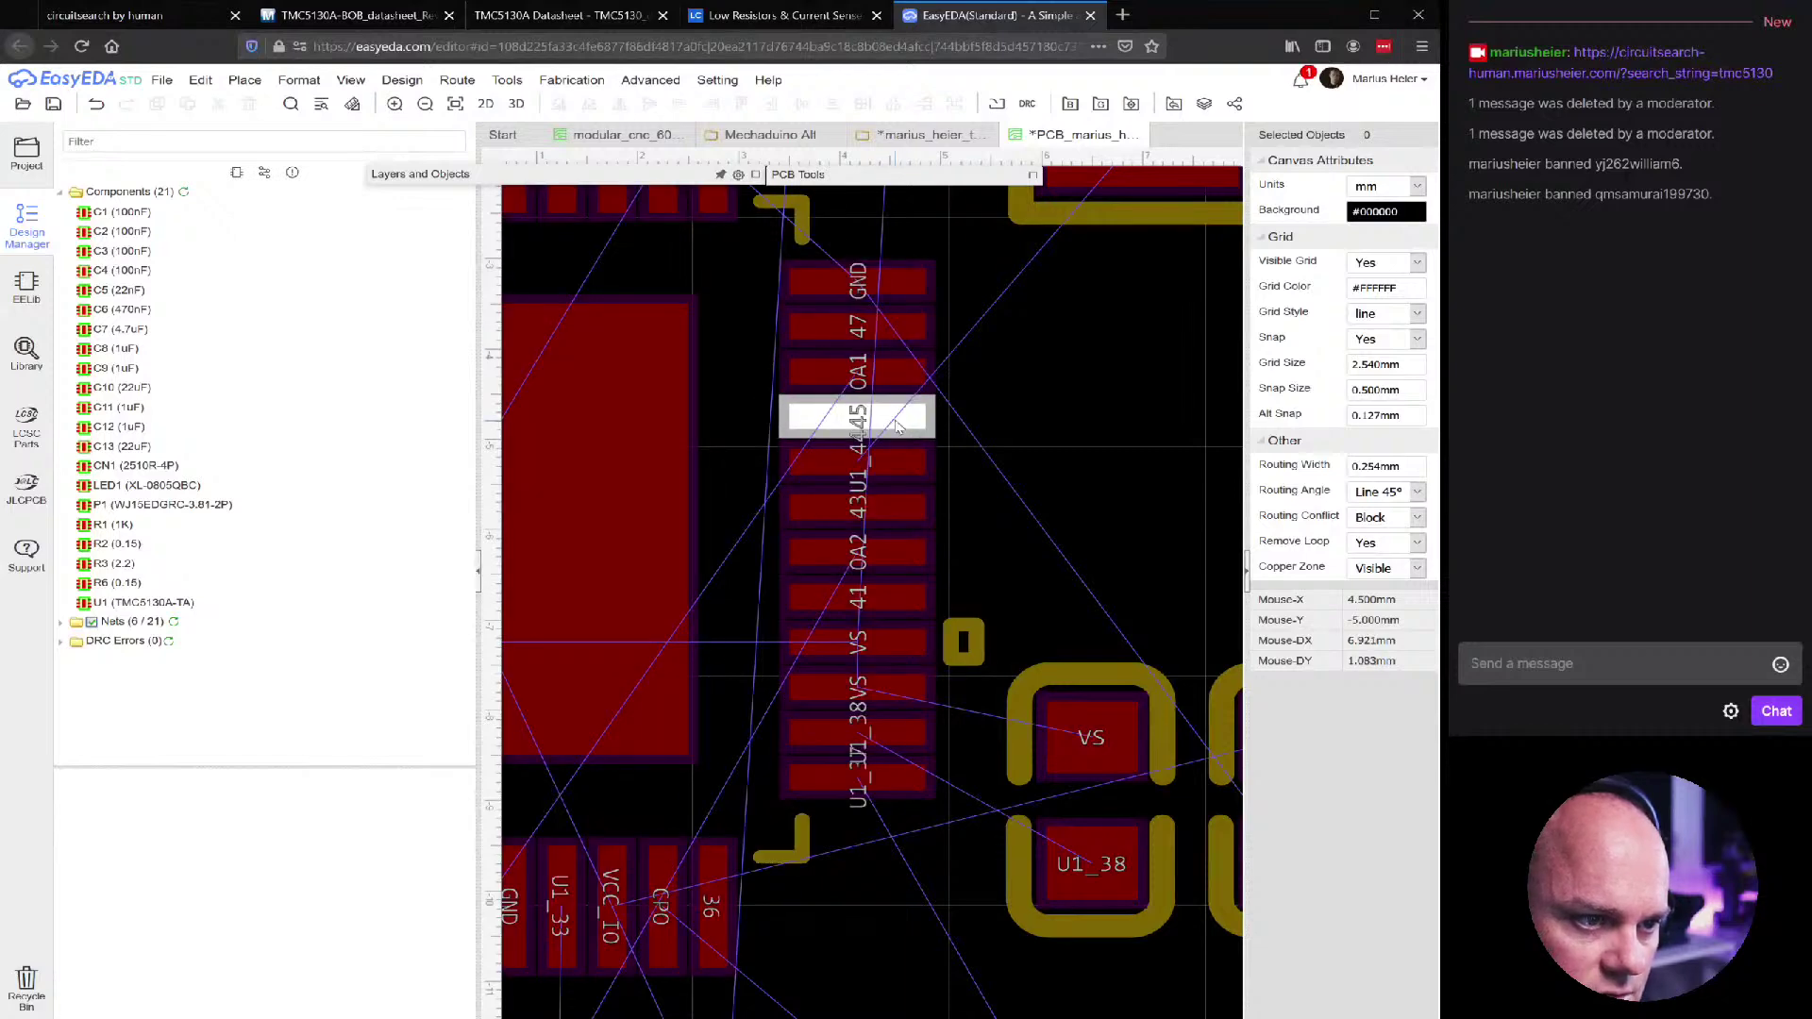
# Replace the no-connect flags on U1's pins 45 and 47 in the schematic with copies of the OB2 net flag
pyautogui.click(927, 136)
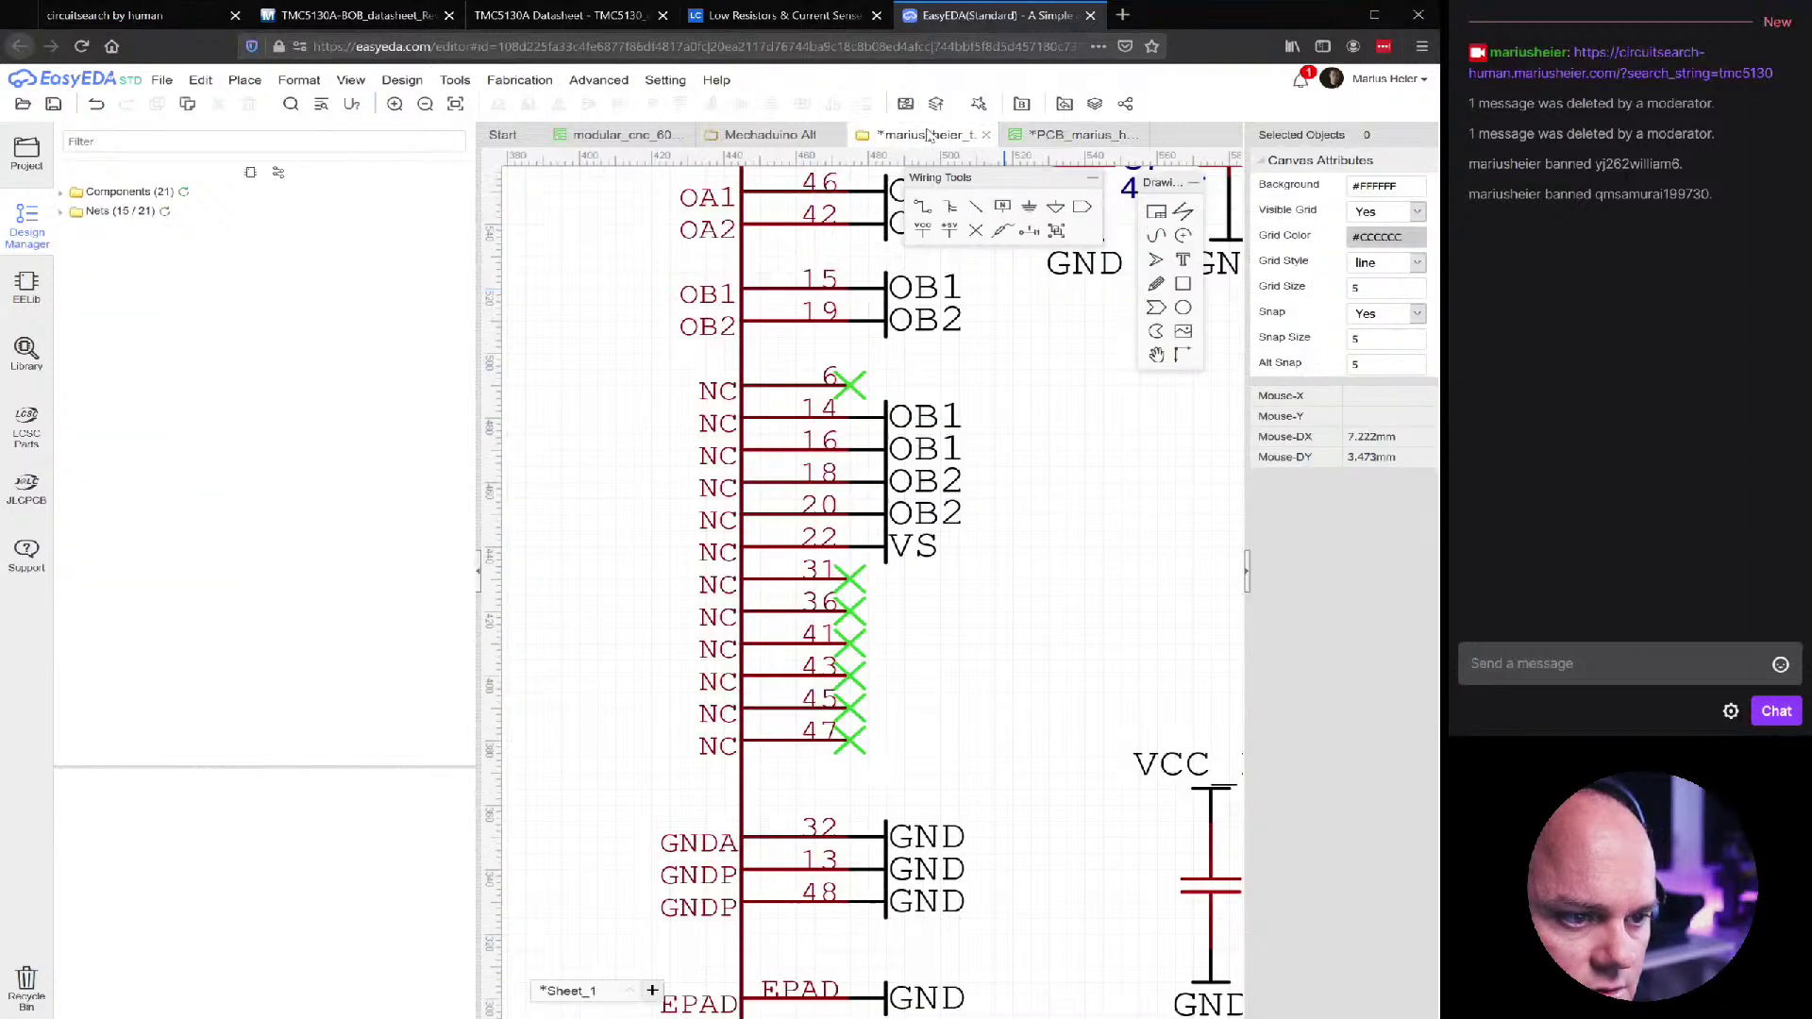
pyautogui.hotkey('ctrl', 'z')
pyautogui.hotkey('ctrl', 'z')
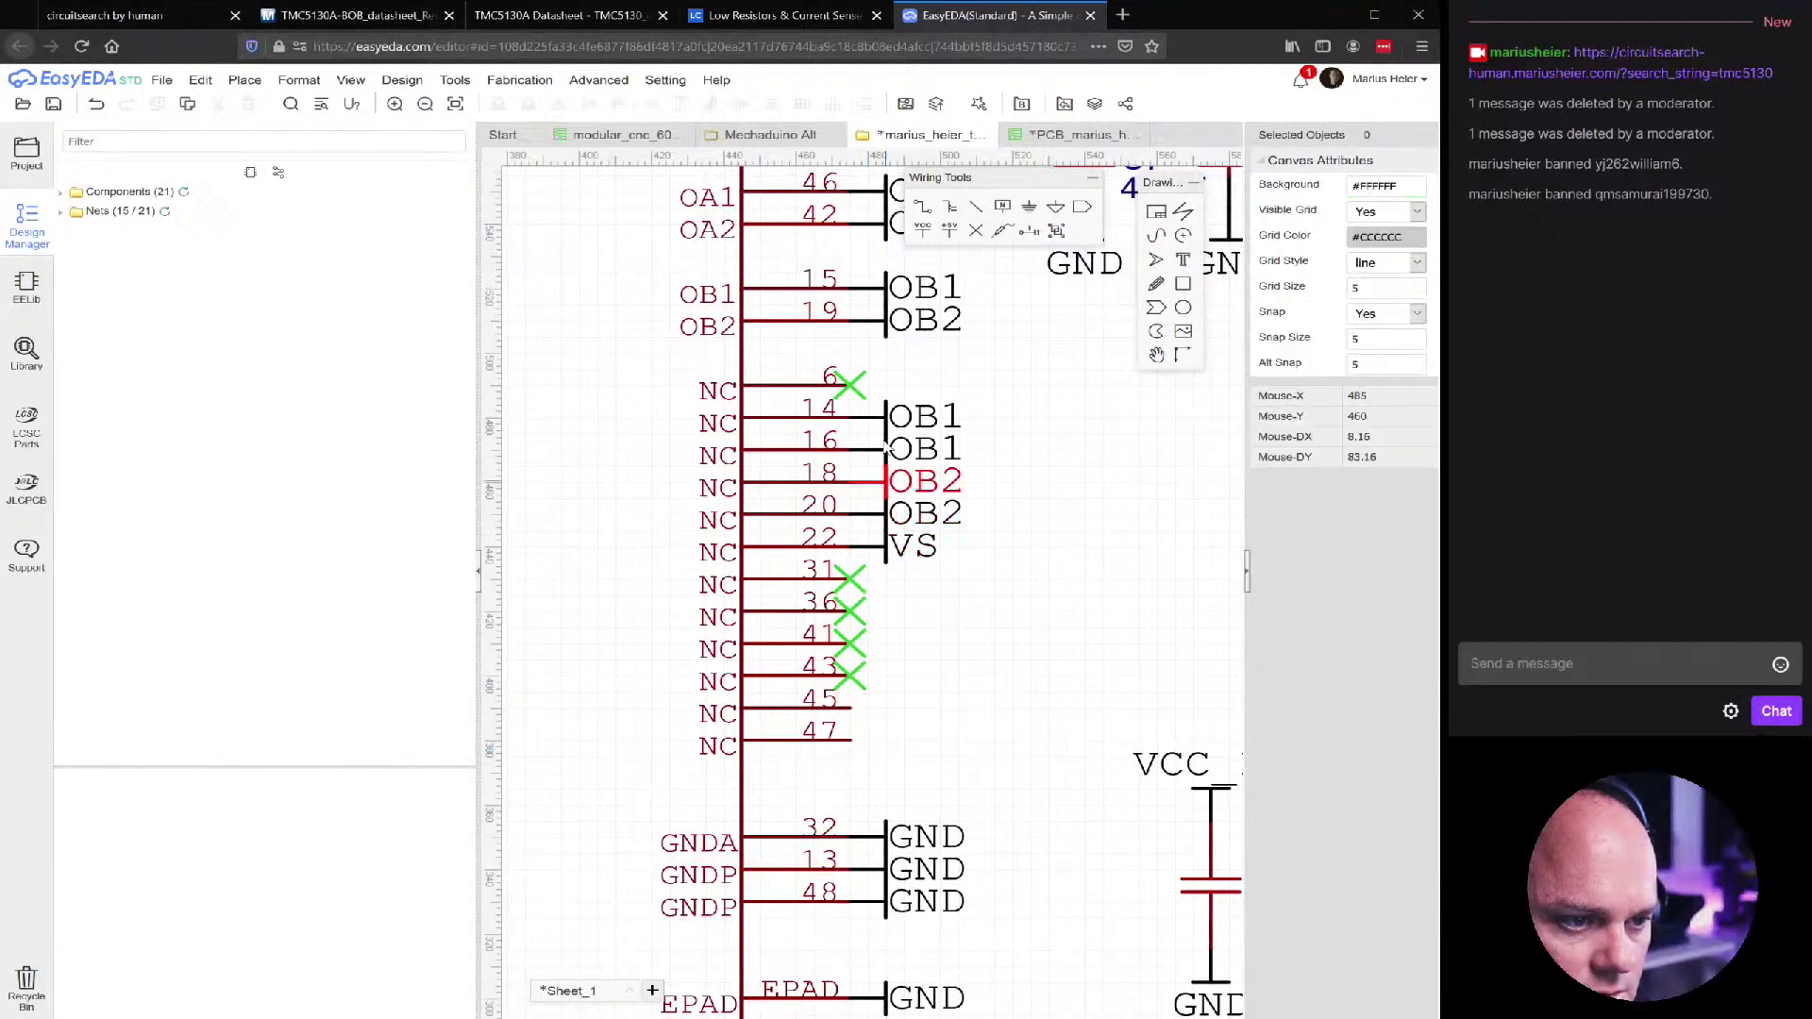
pyautogui.click(877, 422)
pyautogui.hotkey('ctrl', 'c')
pyautogui.hotkey('ctrl', 'v')
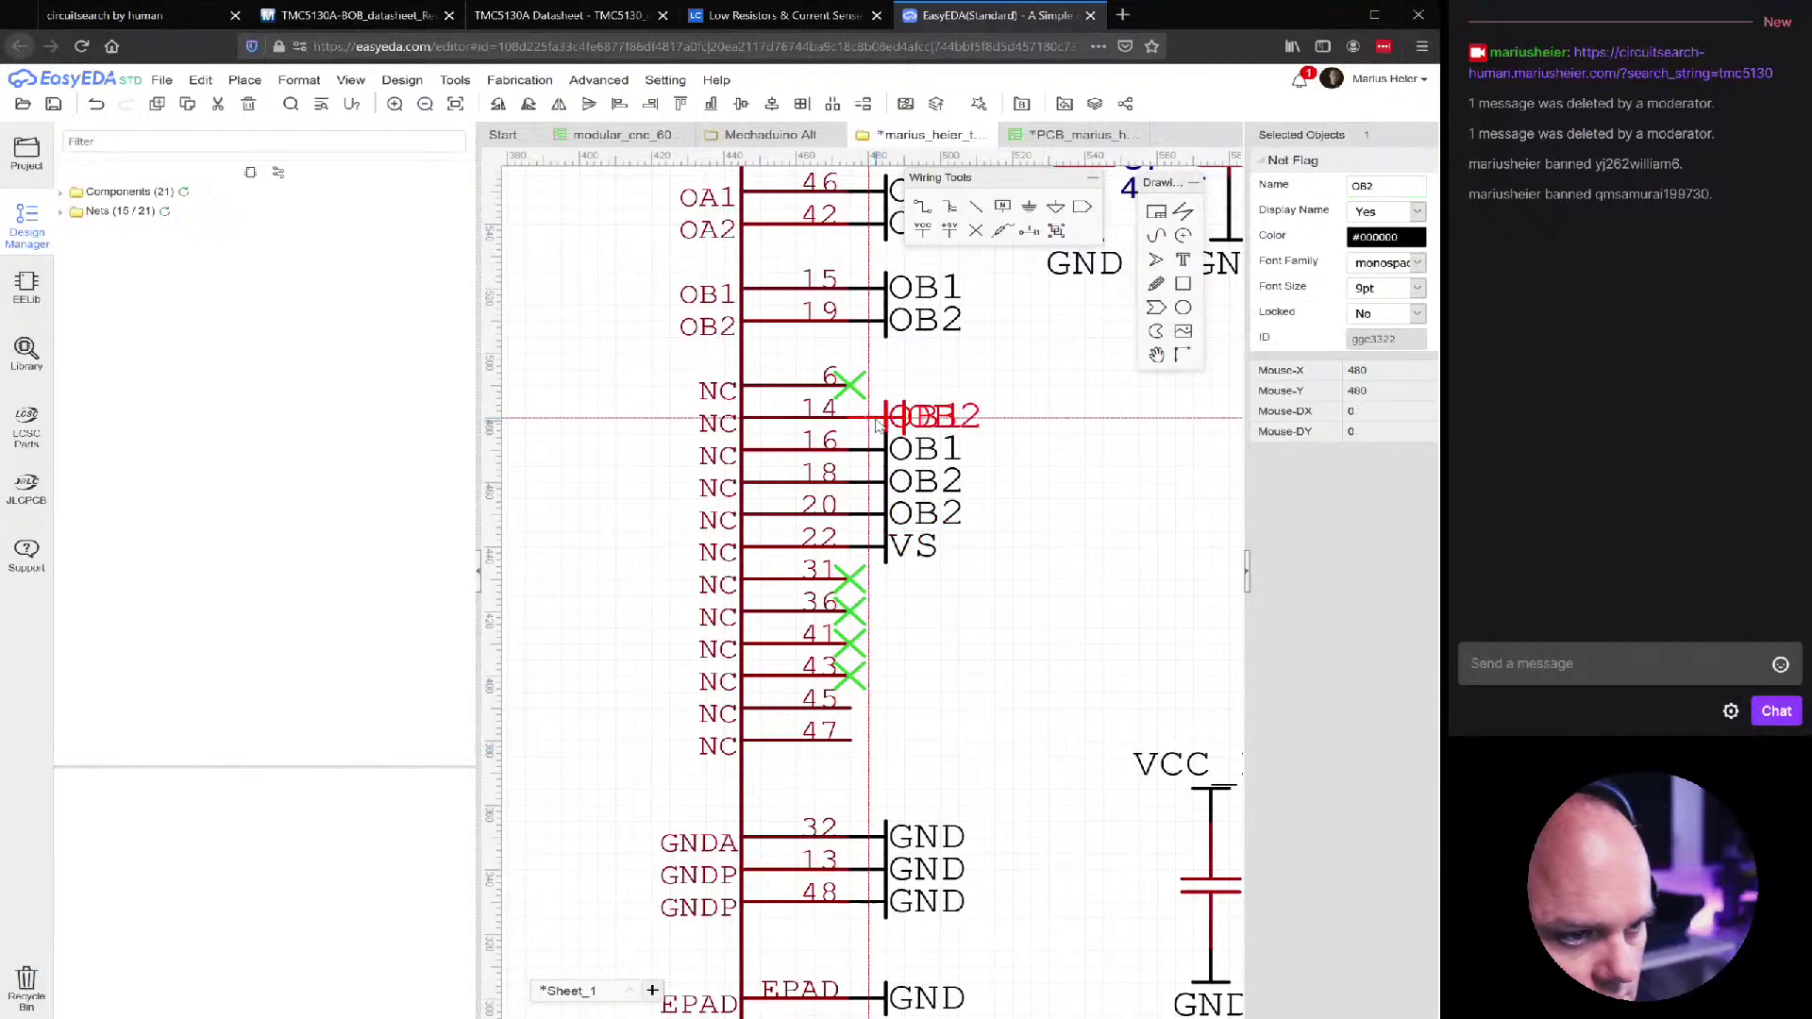
pyautogui.click(848, 707)
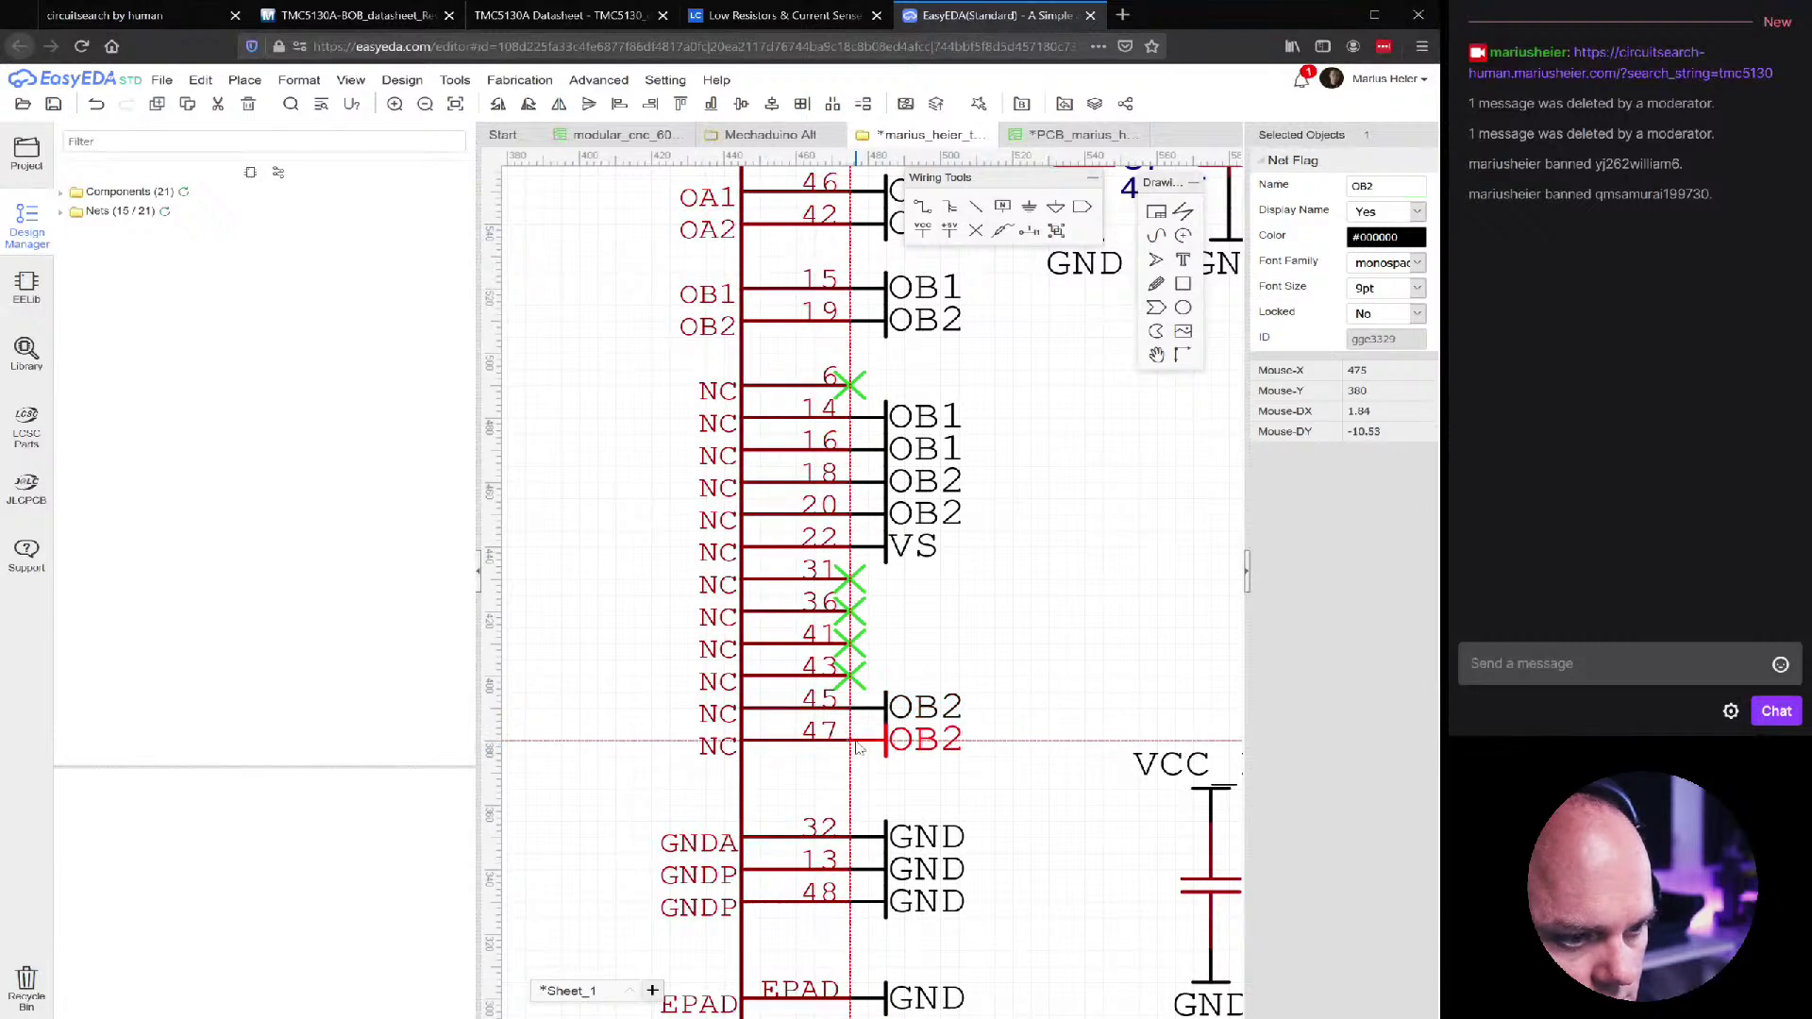
pyautogui.click(859, 748)
# Rename the net flags on U1's pins 45 and 47 to OA1
pyautogui.click(935, 708)
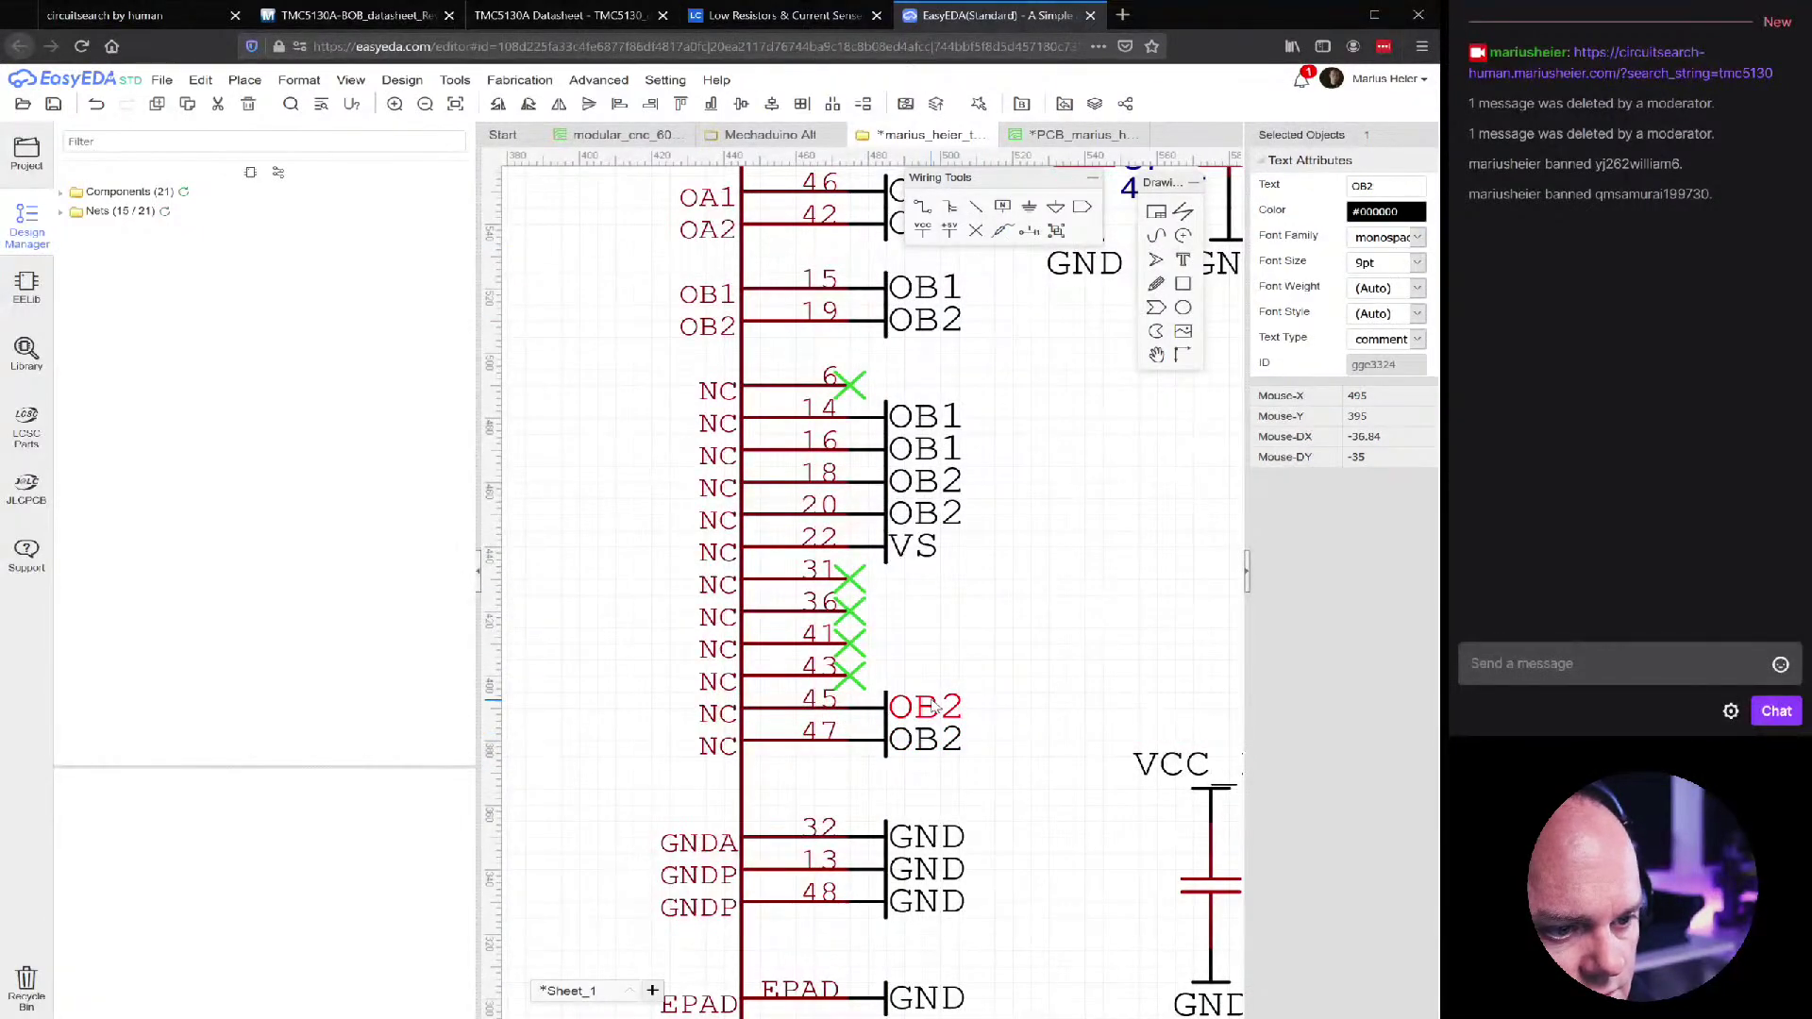
pyautogui.doubleClick(936, 707)
pyautogui.write('OA1')
pyautogui.press('Return')
pyautogui.click(937, 741)
pyautogui.doubleClick(937, 741)
pyautogui.write('OA1')
pyautogui.press('Return')
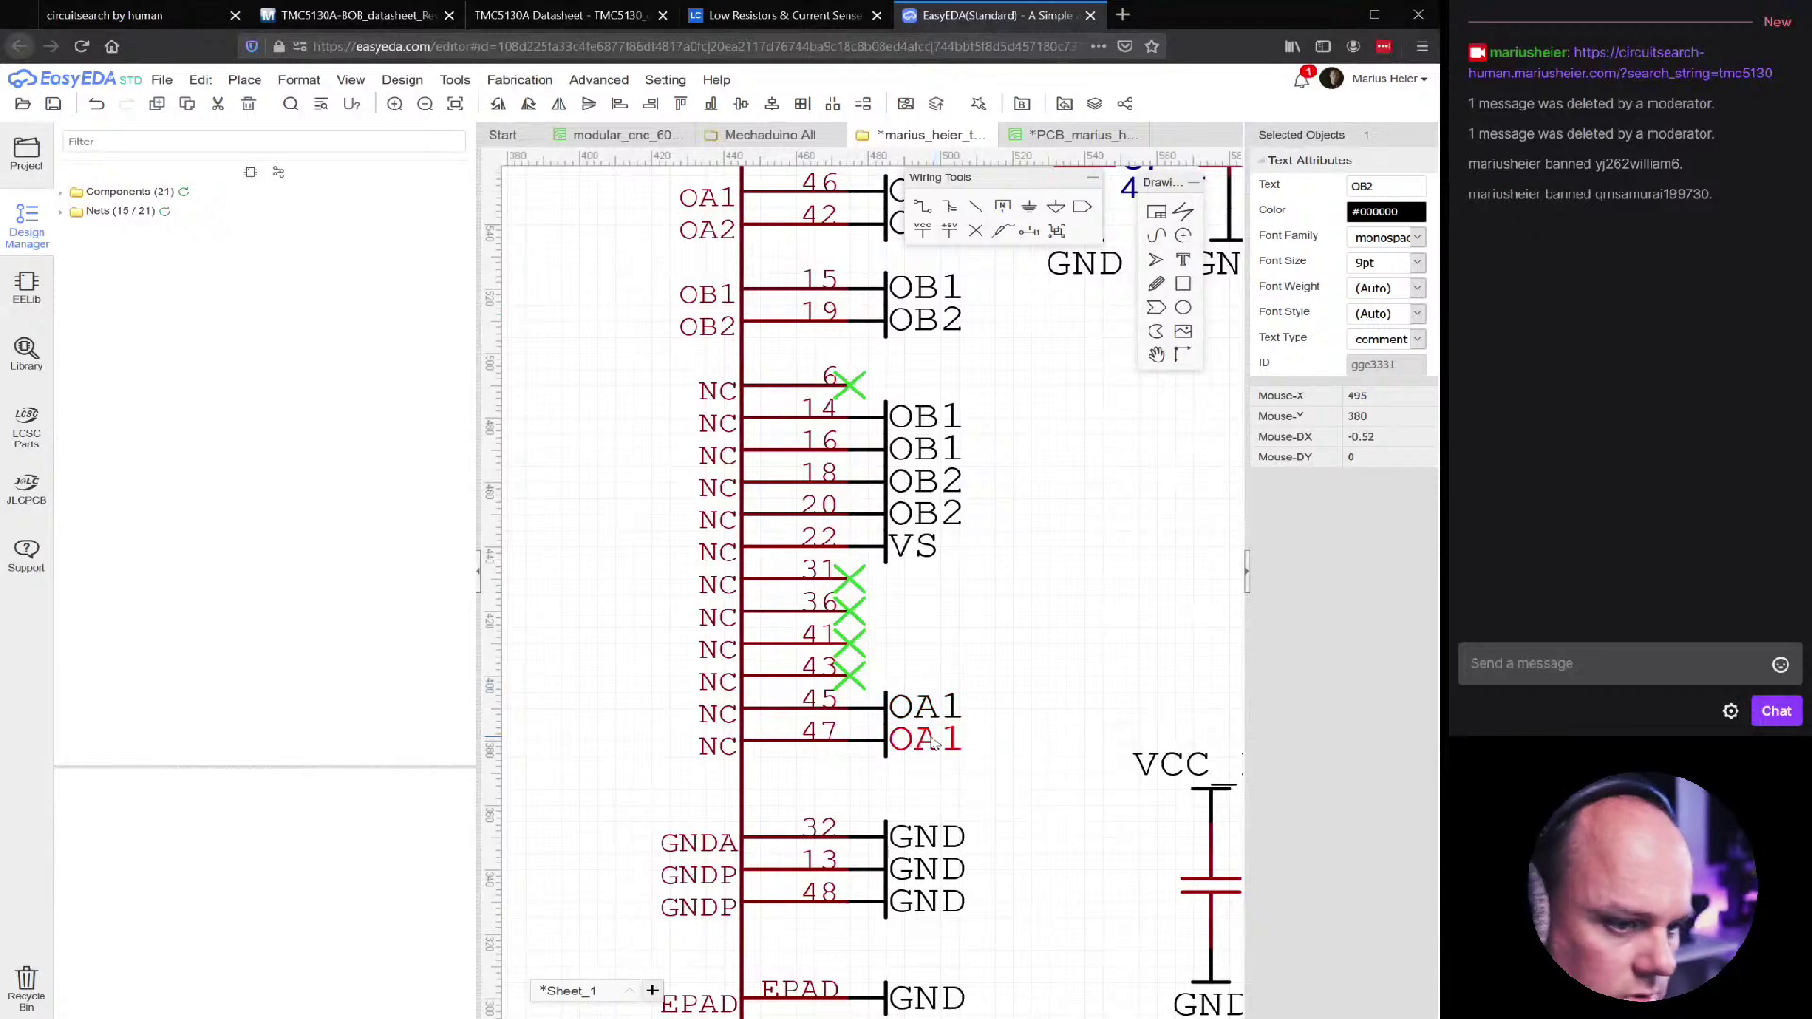
# Check pads 41 and 43 beside OA2 on the PCB and remove the no-connect flags from those pins in the schematic
pyautogui.click(1080, 140)
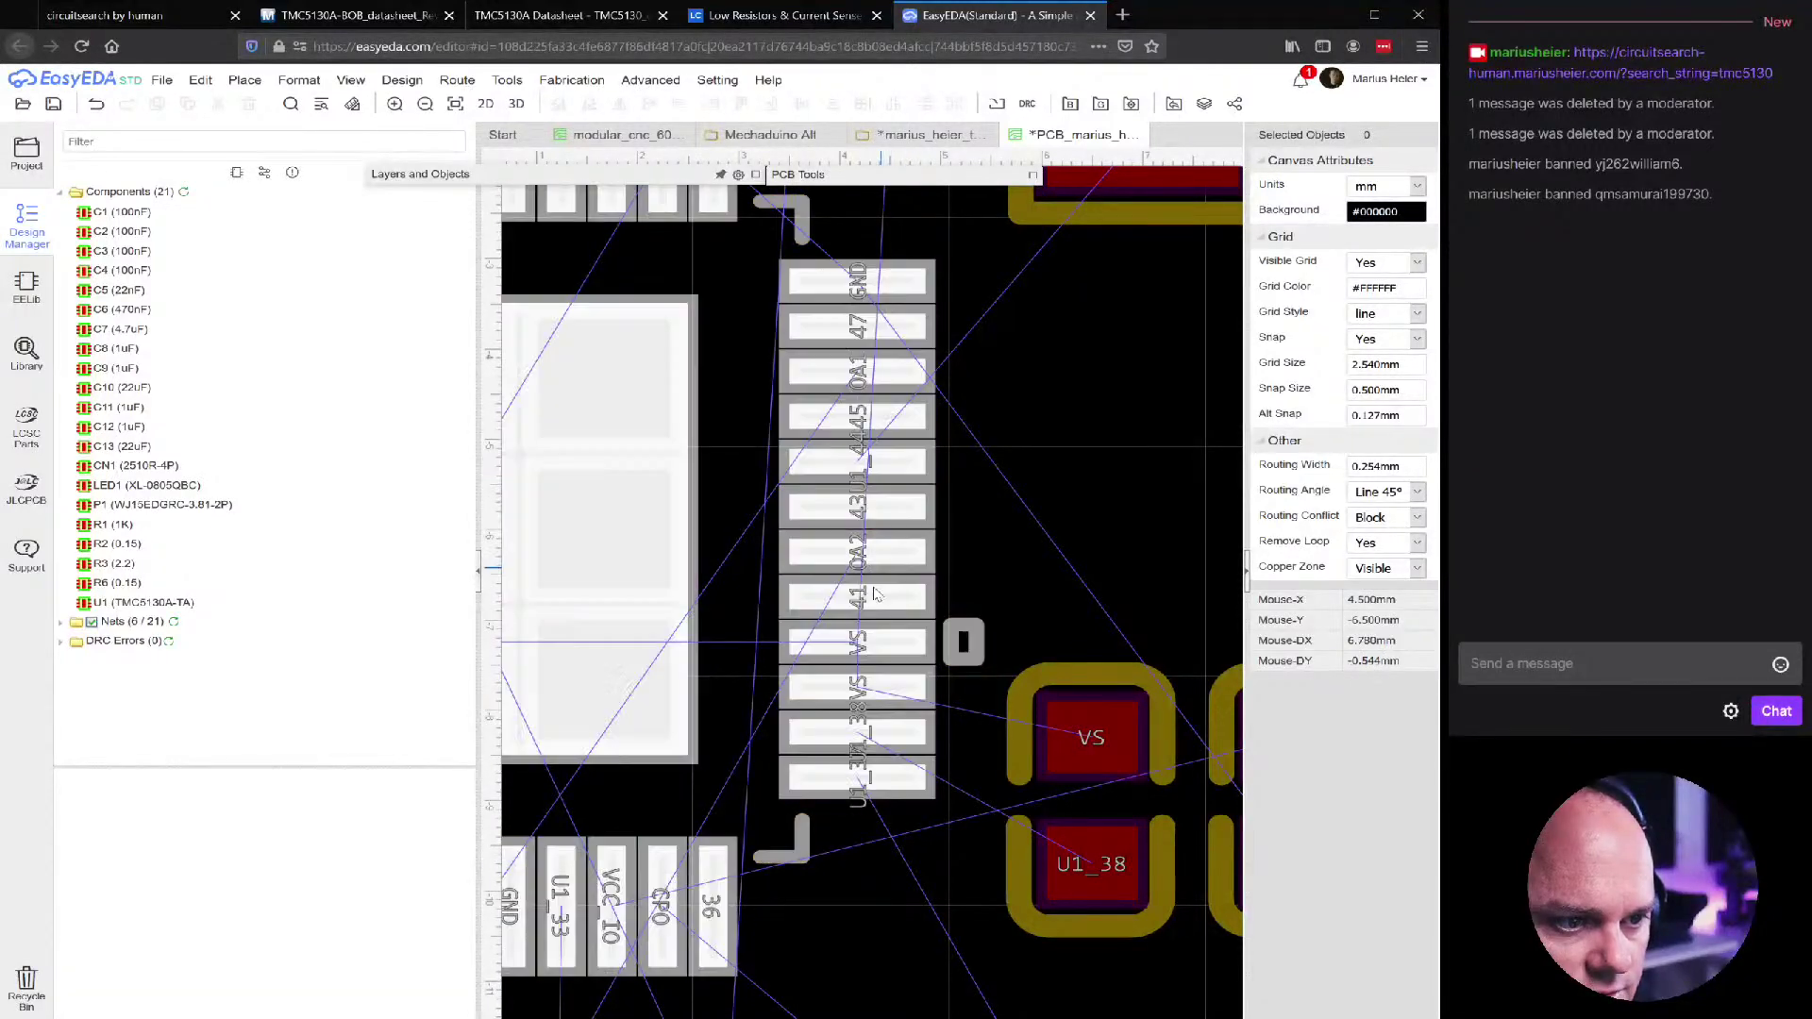
pyautogui.click(875, 605)
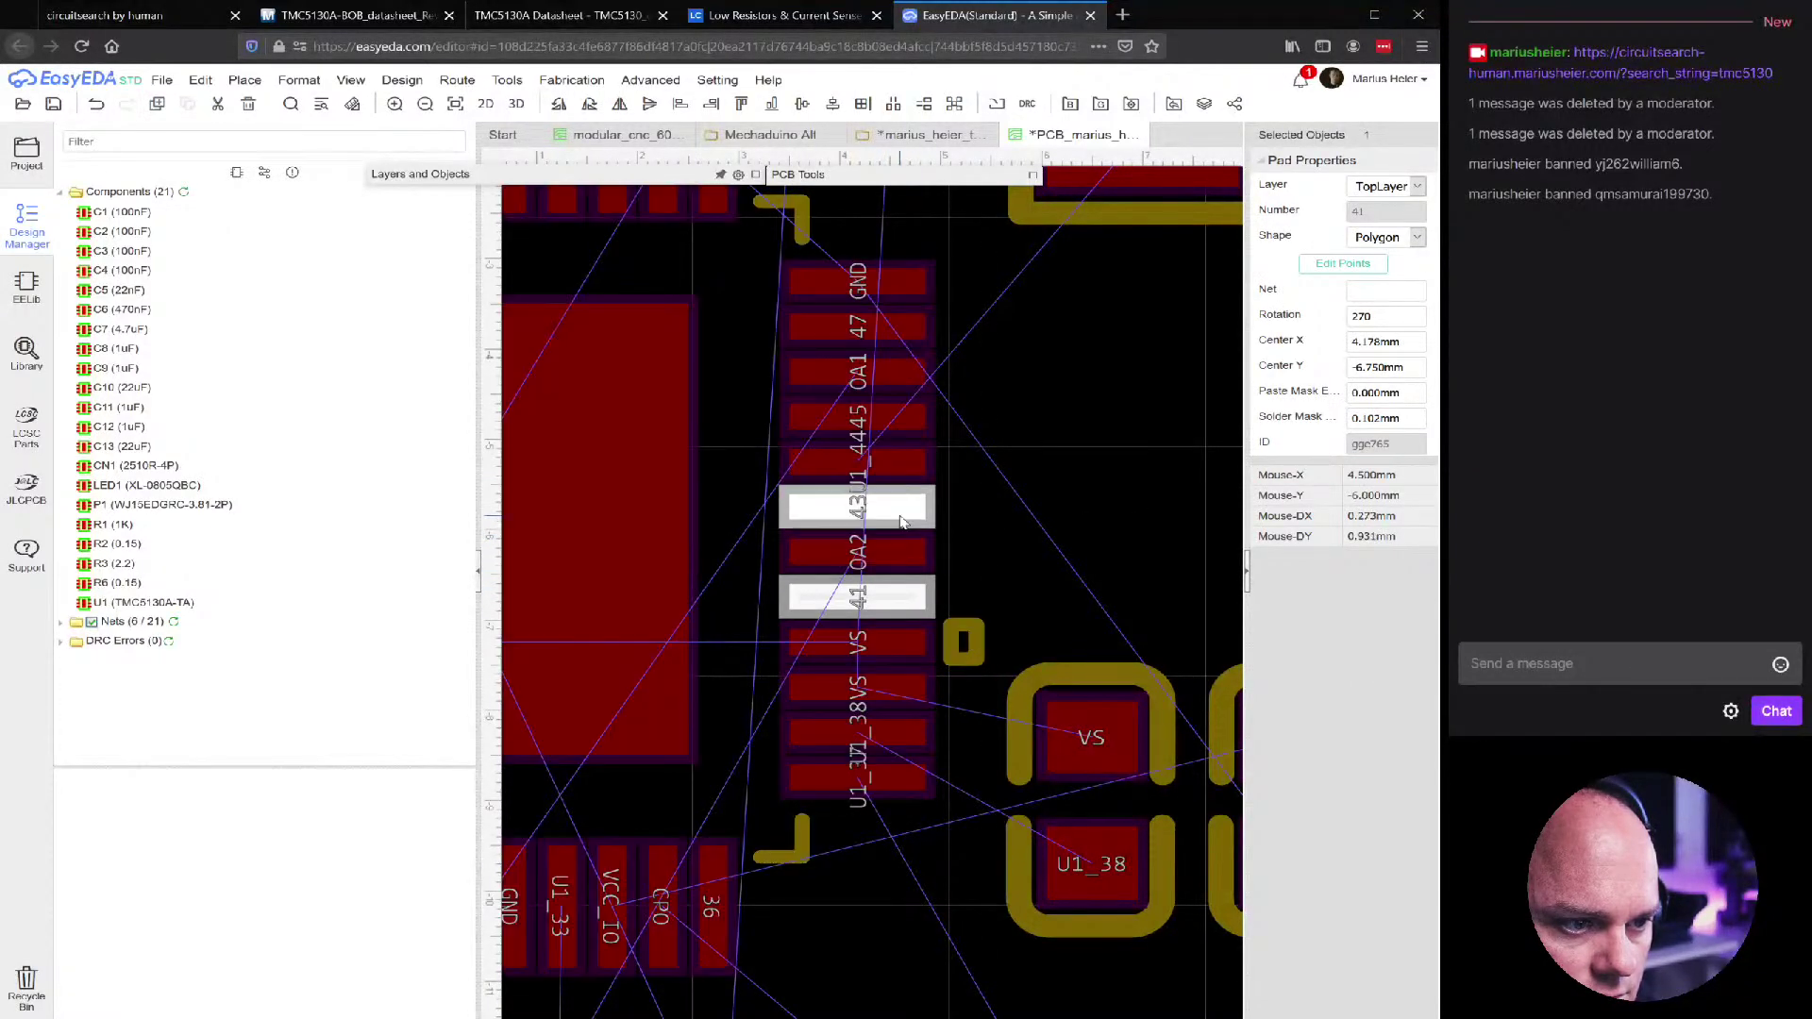
pyautogui.click(918, 132)
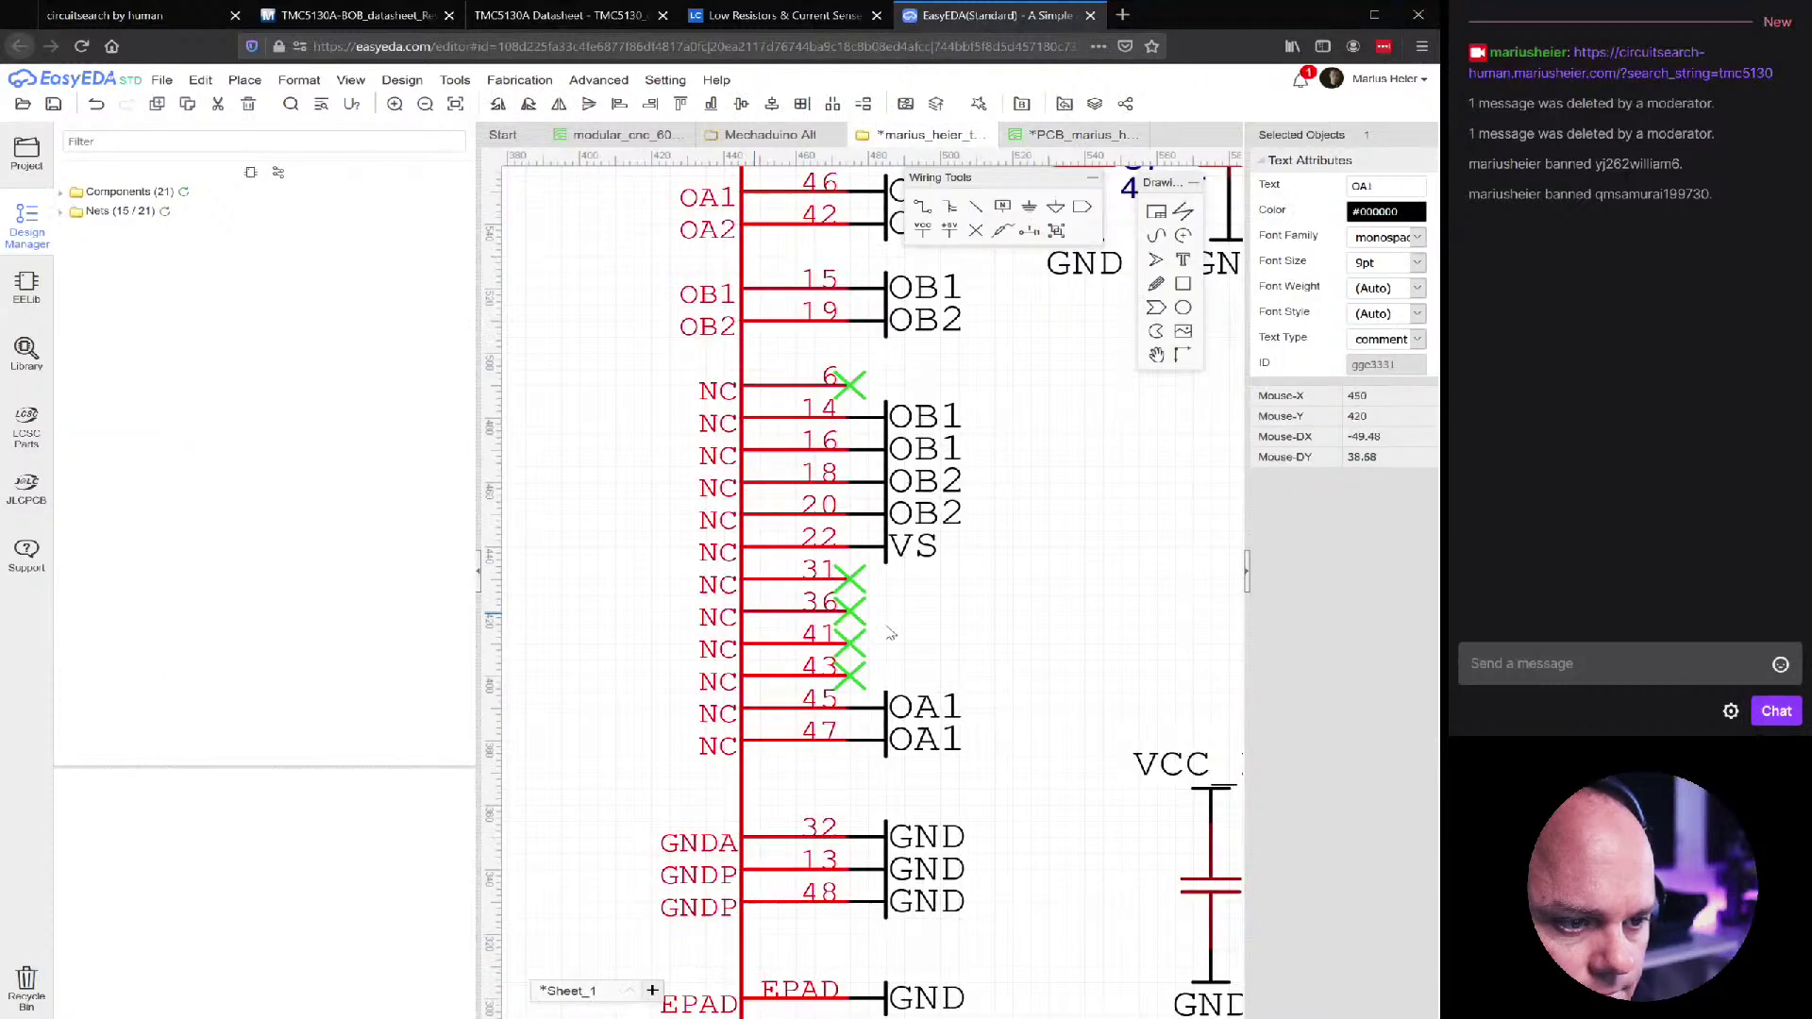
pyautogui.click(860, 651)
pyautogui.press('Delete')
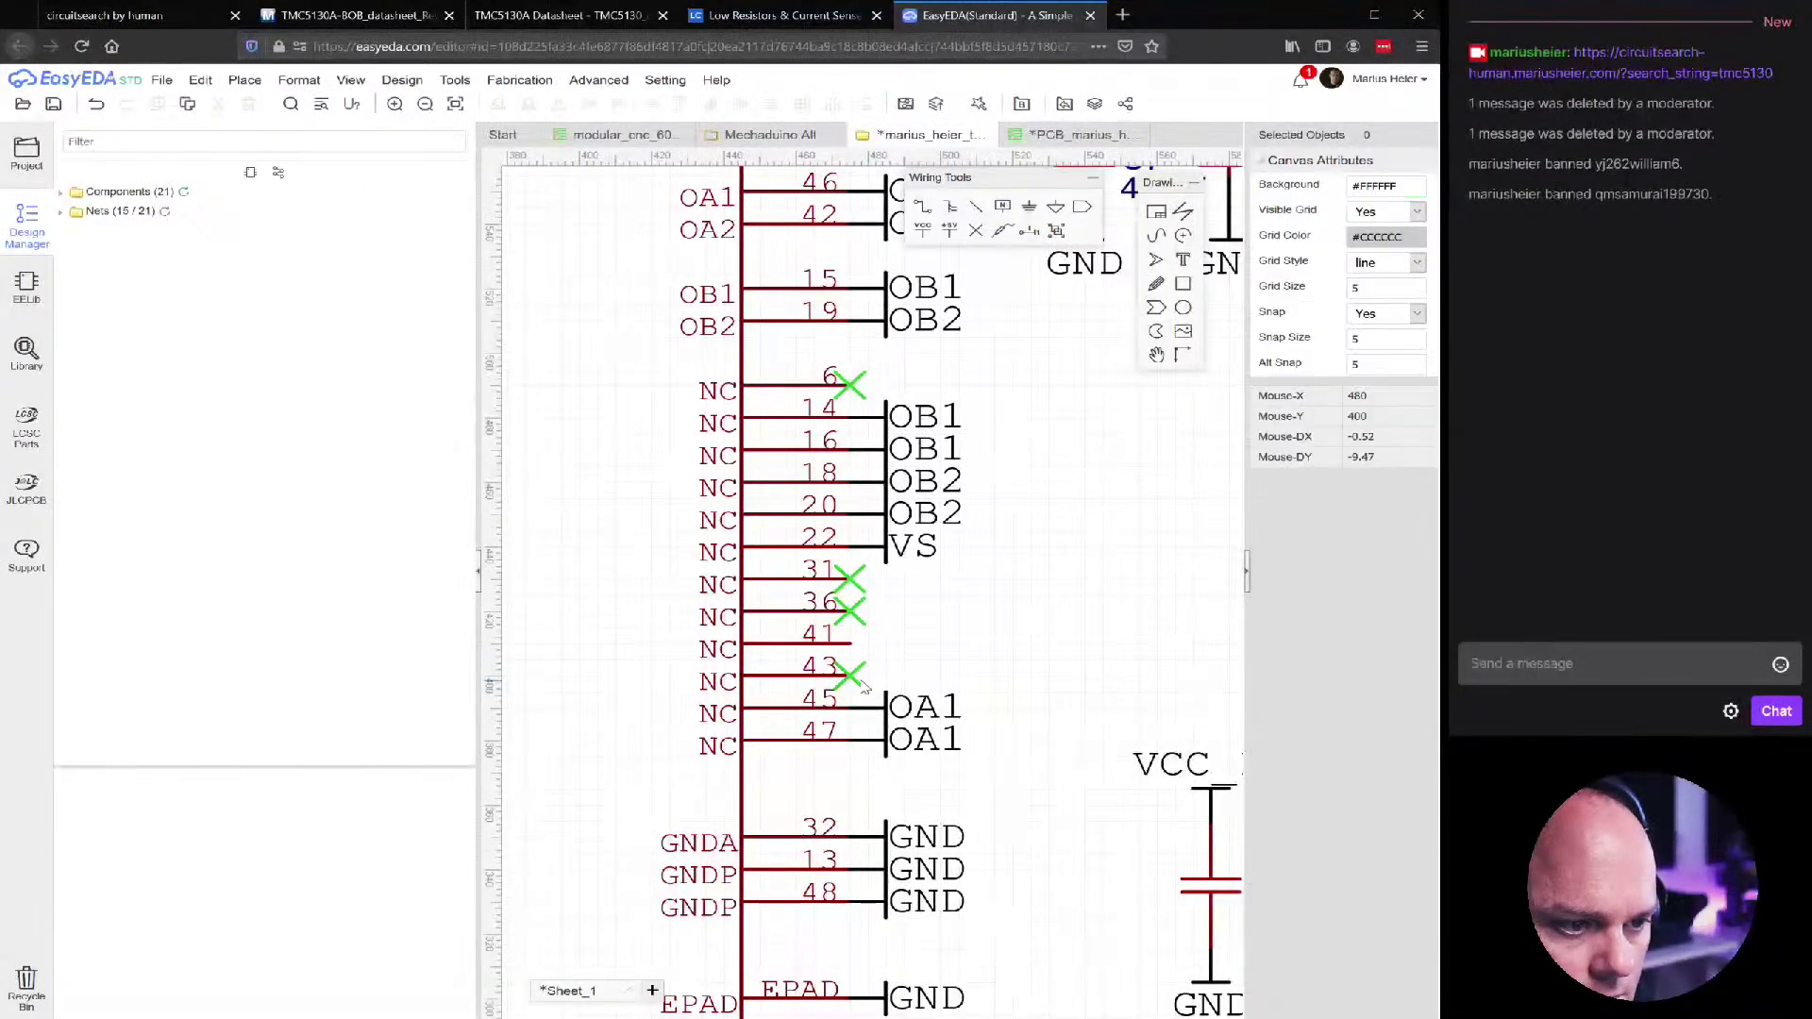
pyautogui.click(849, 674)
pyautogui.press('Delete')
# Attach copies of pin 45's OA1 net flag to U1's pins 43 and 41
pyautogui.click(879, 708)
pyautogui.hotkey('ctrl', 'c')
pyautogui.hotkey('ctrl', 'v')
pyautogui.click(920, 675)
pyautogui.hotkey('ctrl', 'v')
pyautogui.click(927, 645)
# Rename the net flags on U1's pins 41 and 43 to OA2
pyautogui.doubleClick(928, 644)
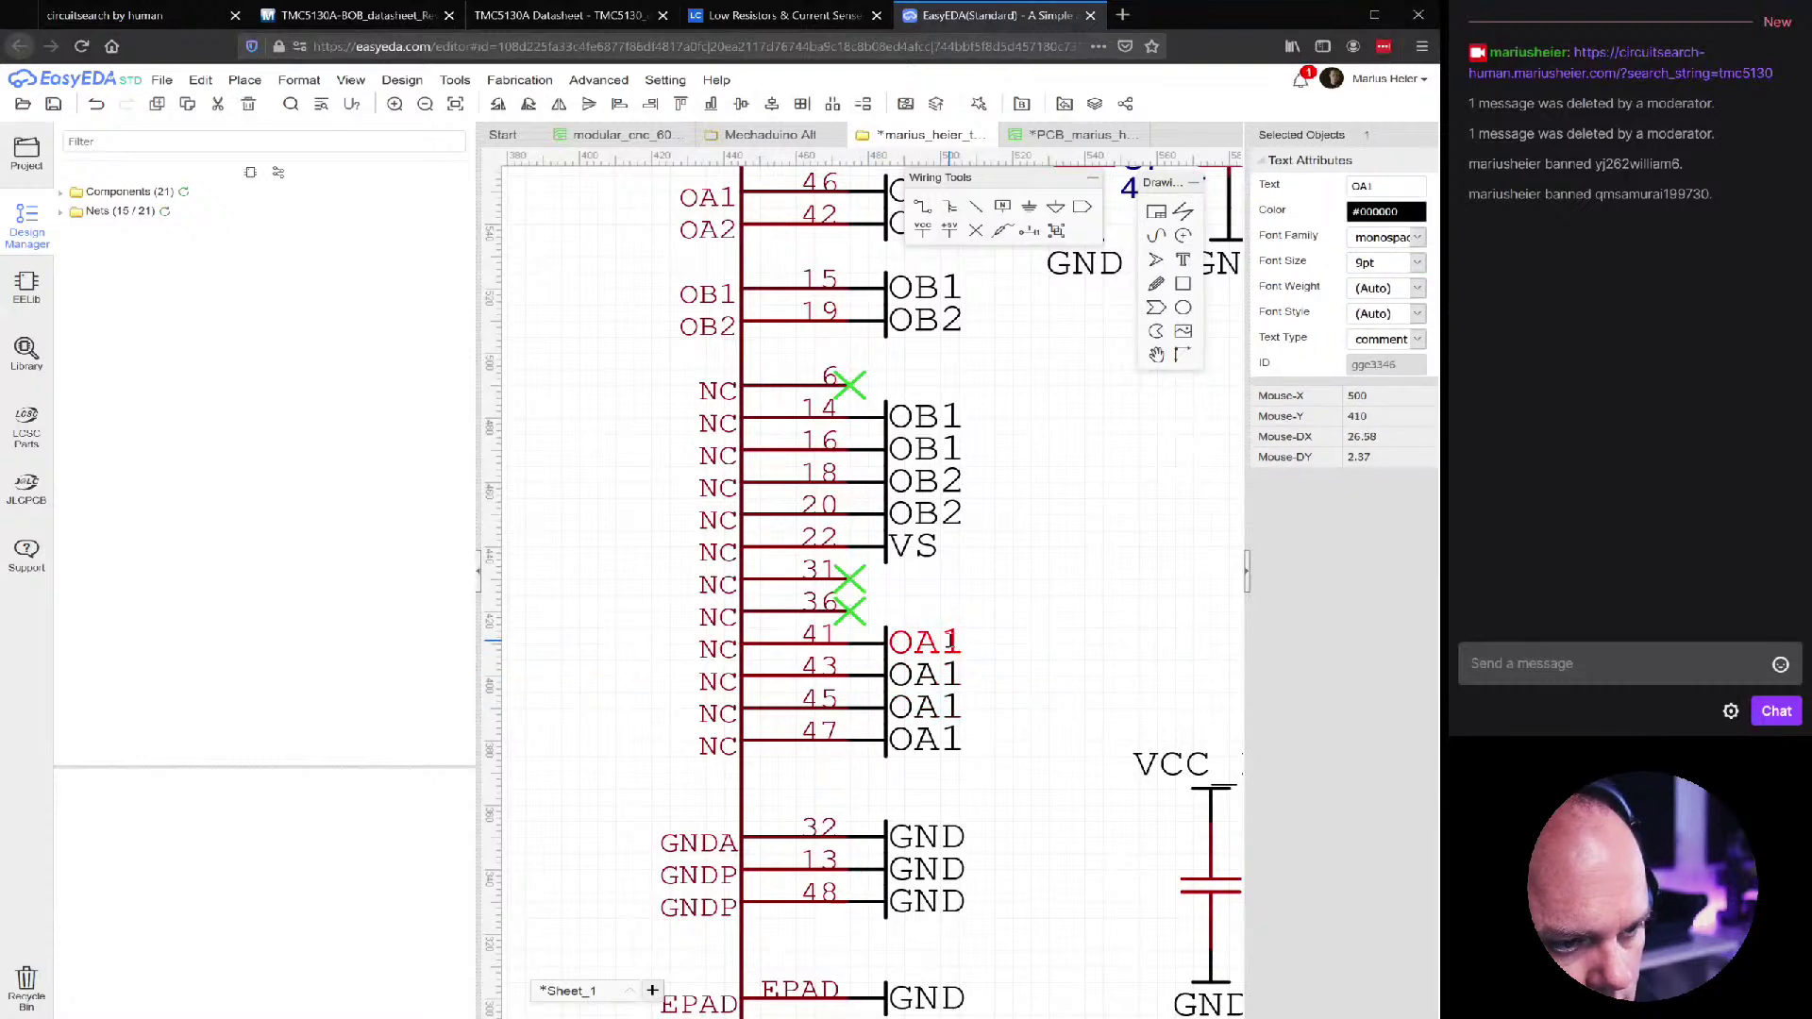
pyautogui.press('BackSpace')
pyautogui.write('2')
pyautogui.press('Return')
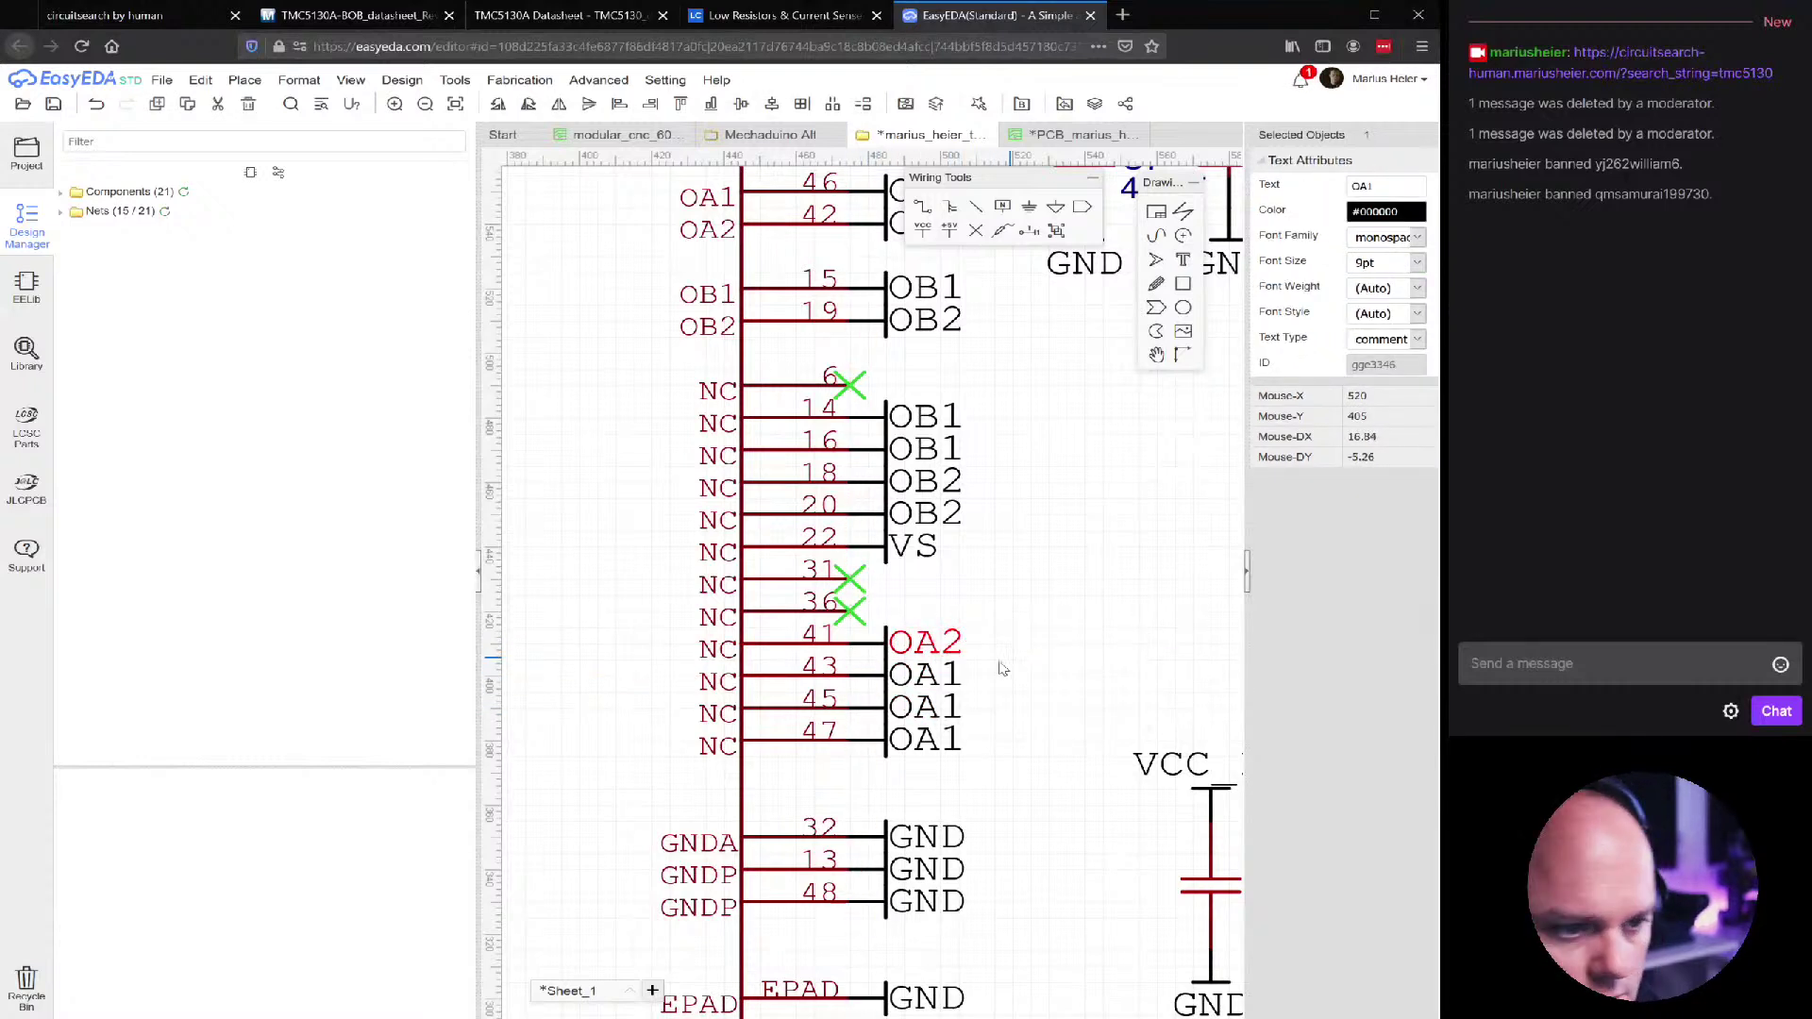
pyautogui.doubleClick(955, 674)
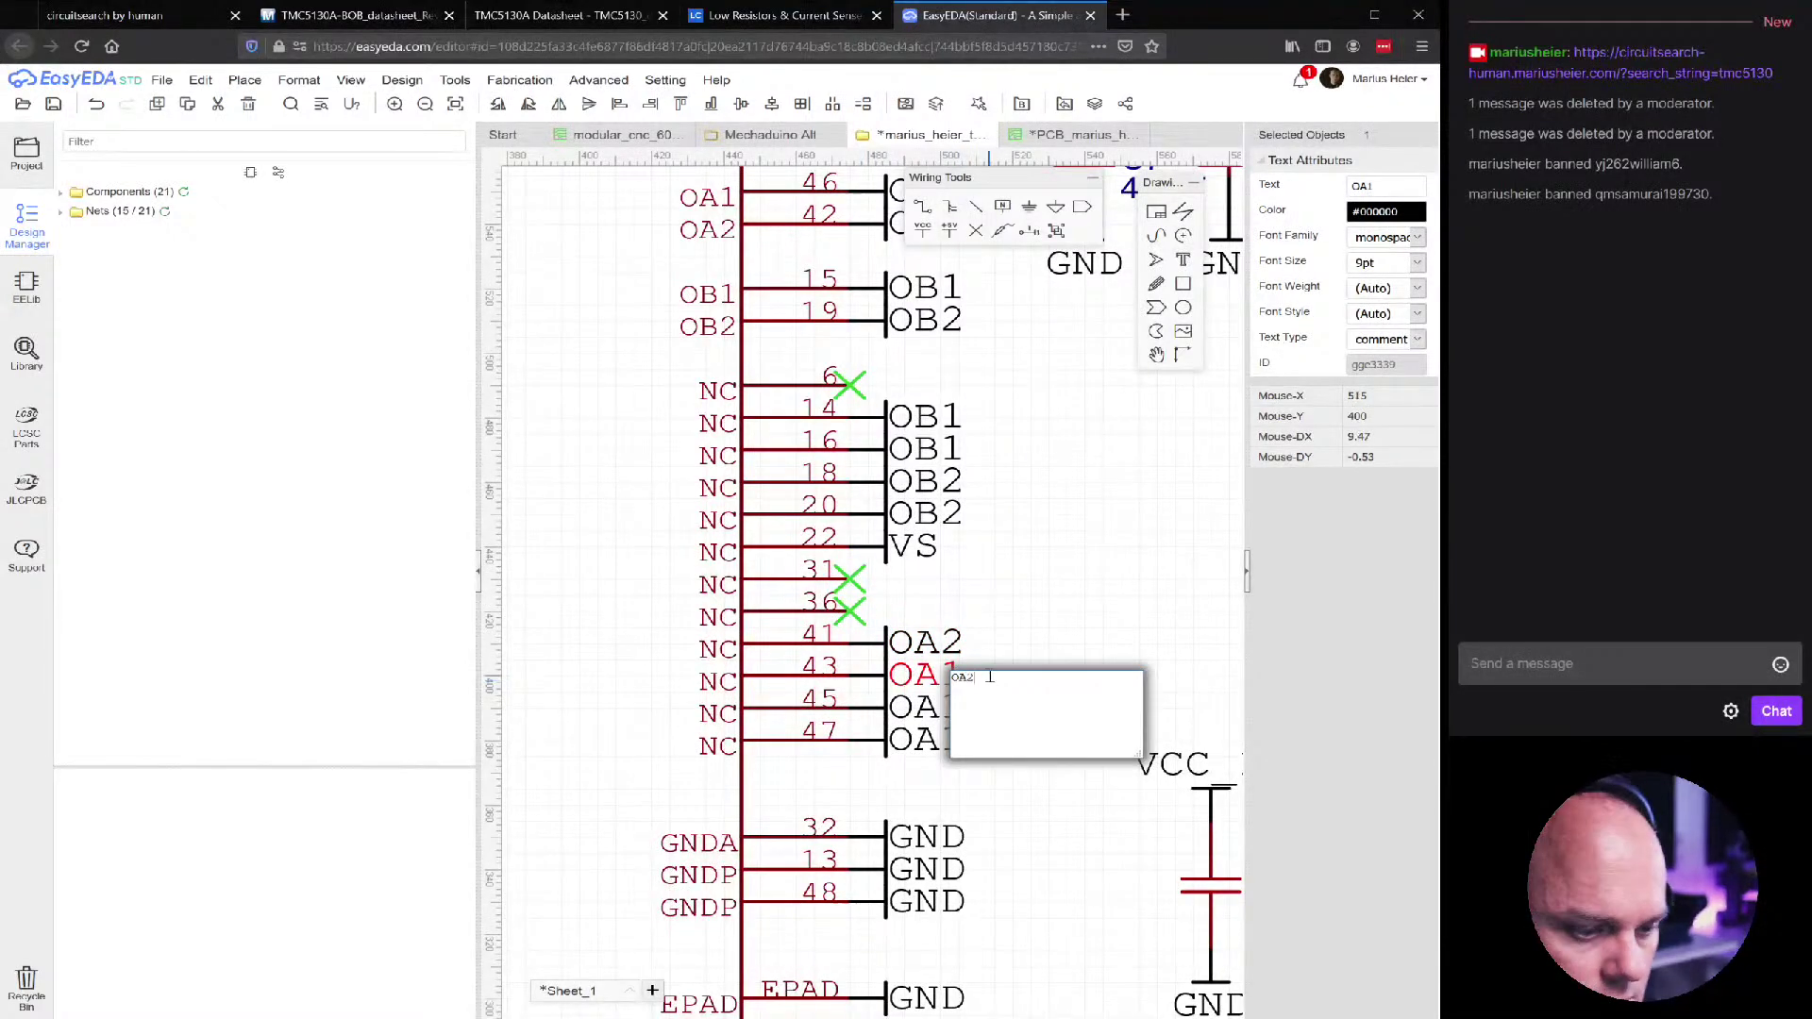
pyautogui.write('2')
pyautogui.press('Return')
pyautogui.click(1041, 632)
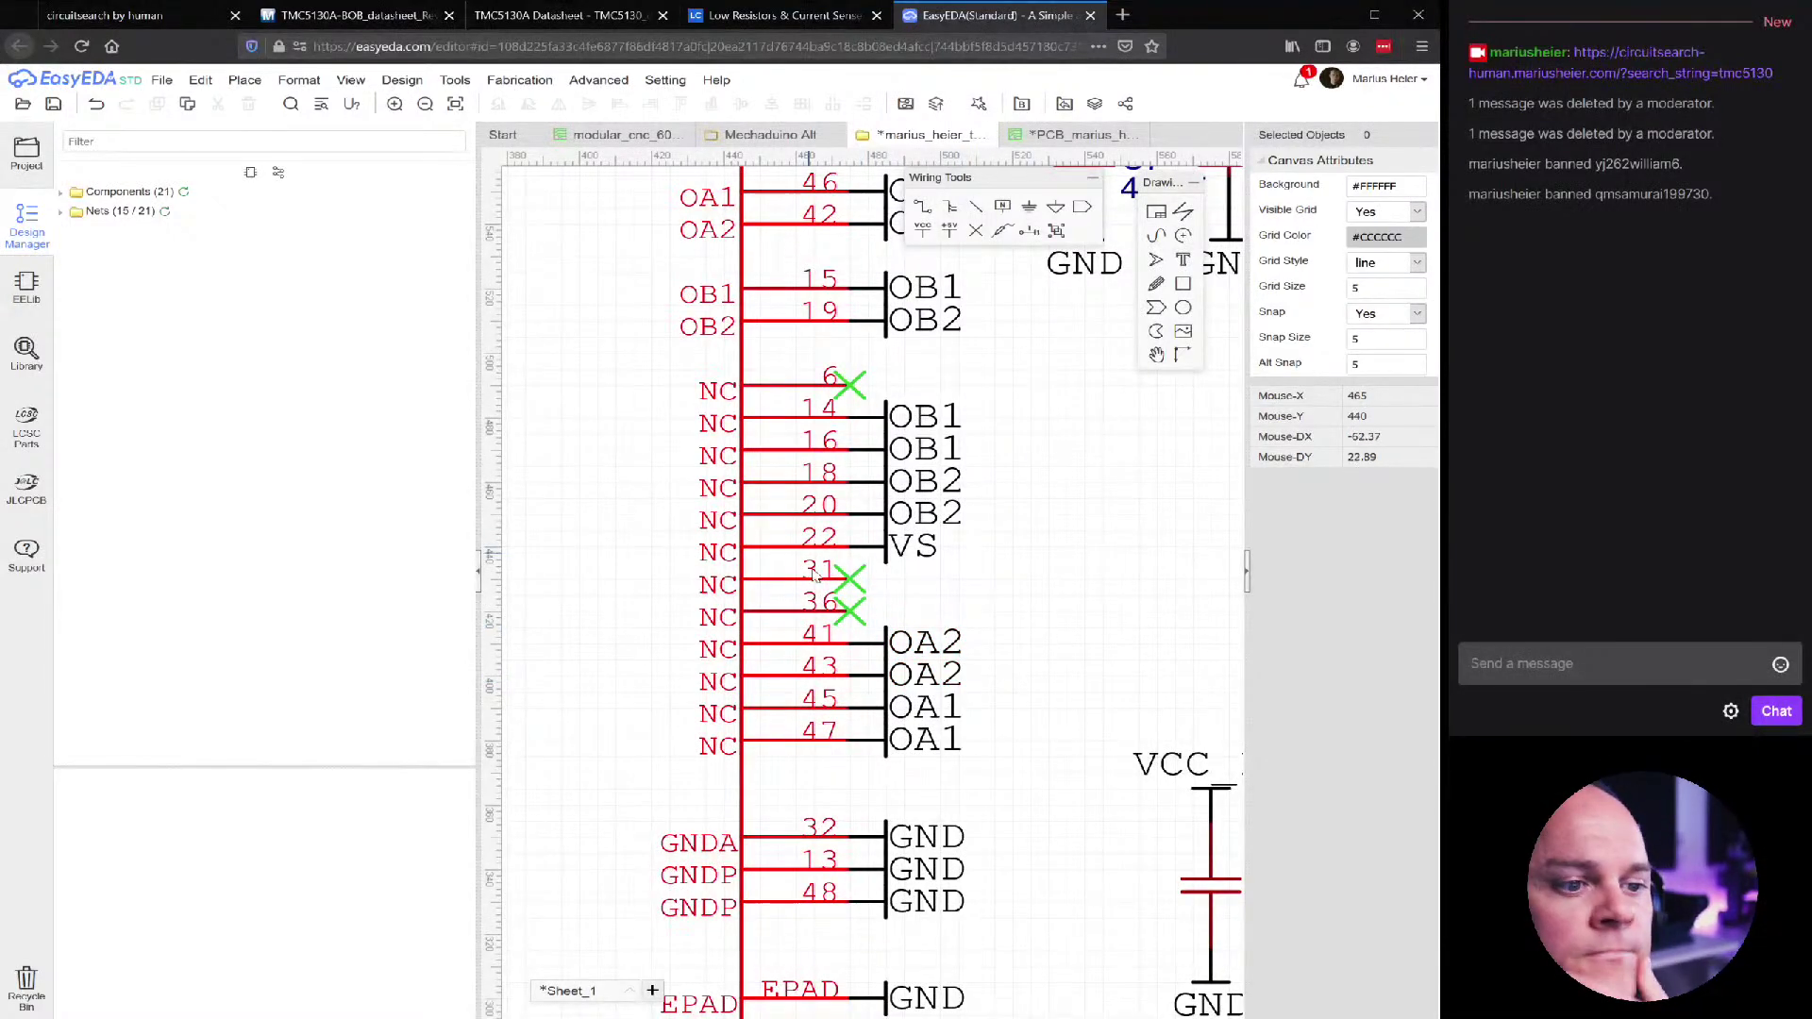
# Compare U1's pad 41 and the neighbouring VS and U1_38 pads on the PCB with the pin nets in the schematic
pyautogui.click(1040, 135)
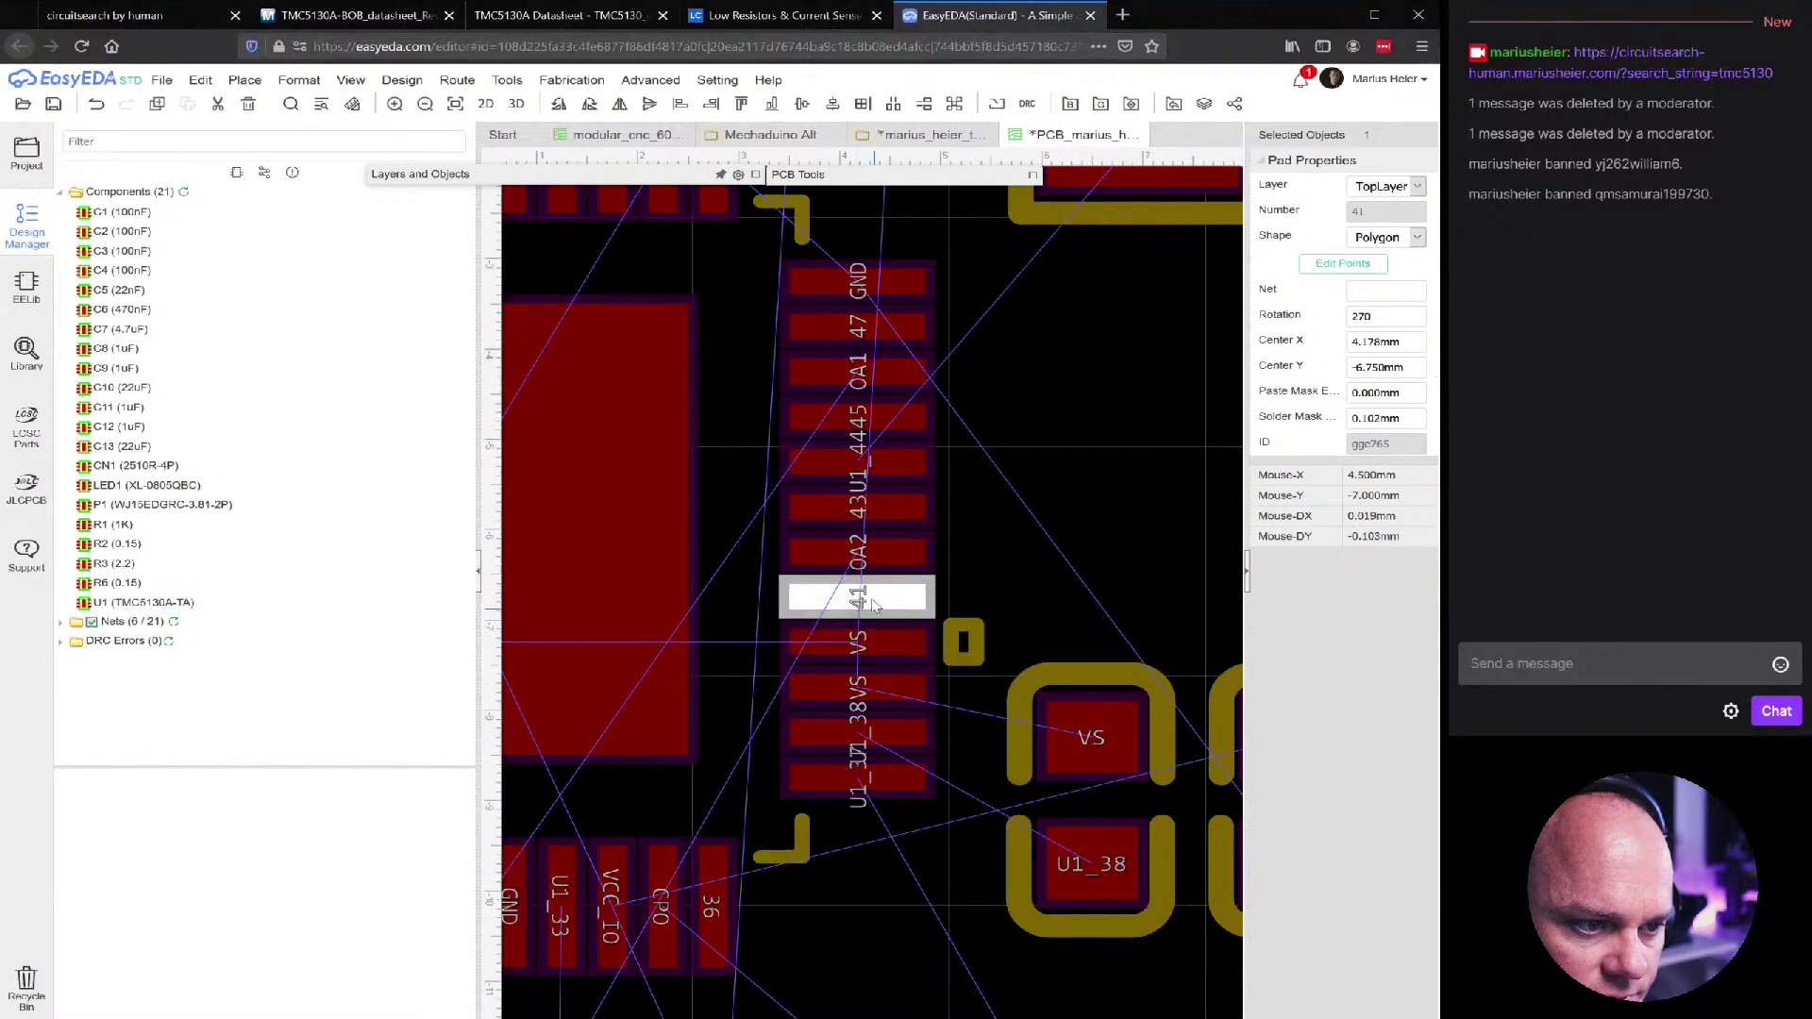
pyautogui.click(866, 687)
pyautogui.click(884, 613)
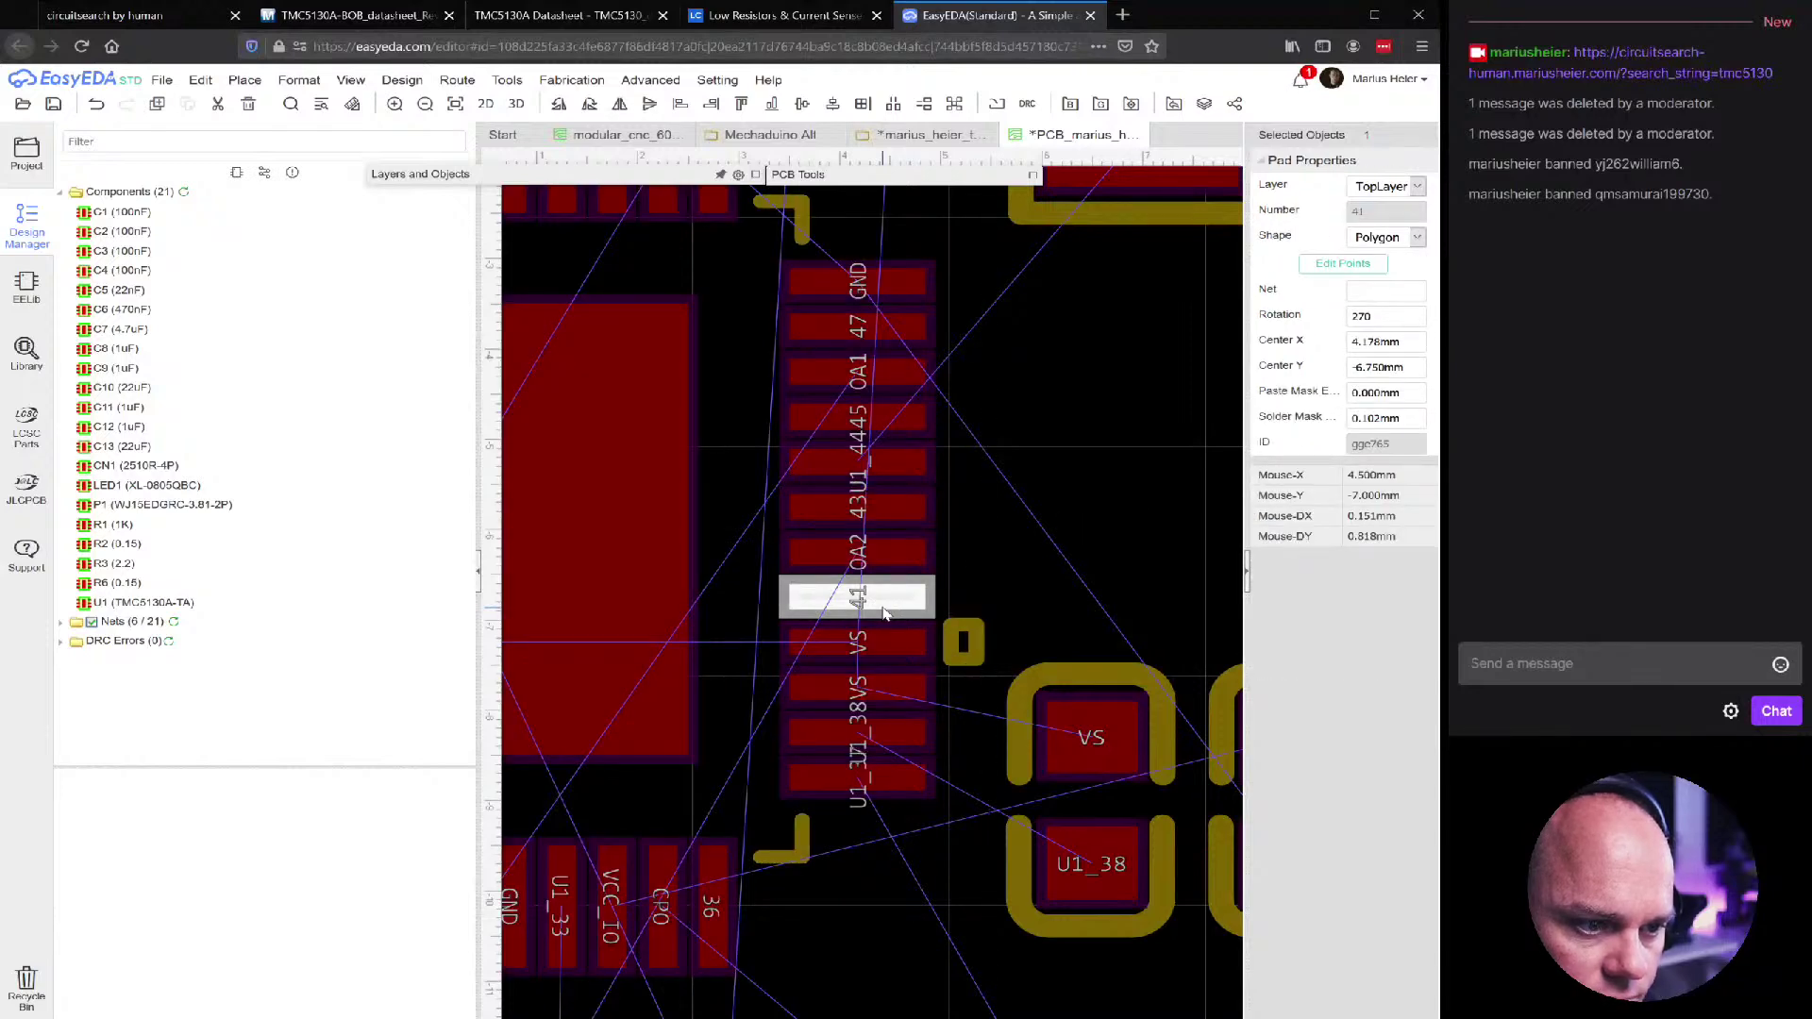
pyautogui.click(892, 142)
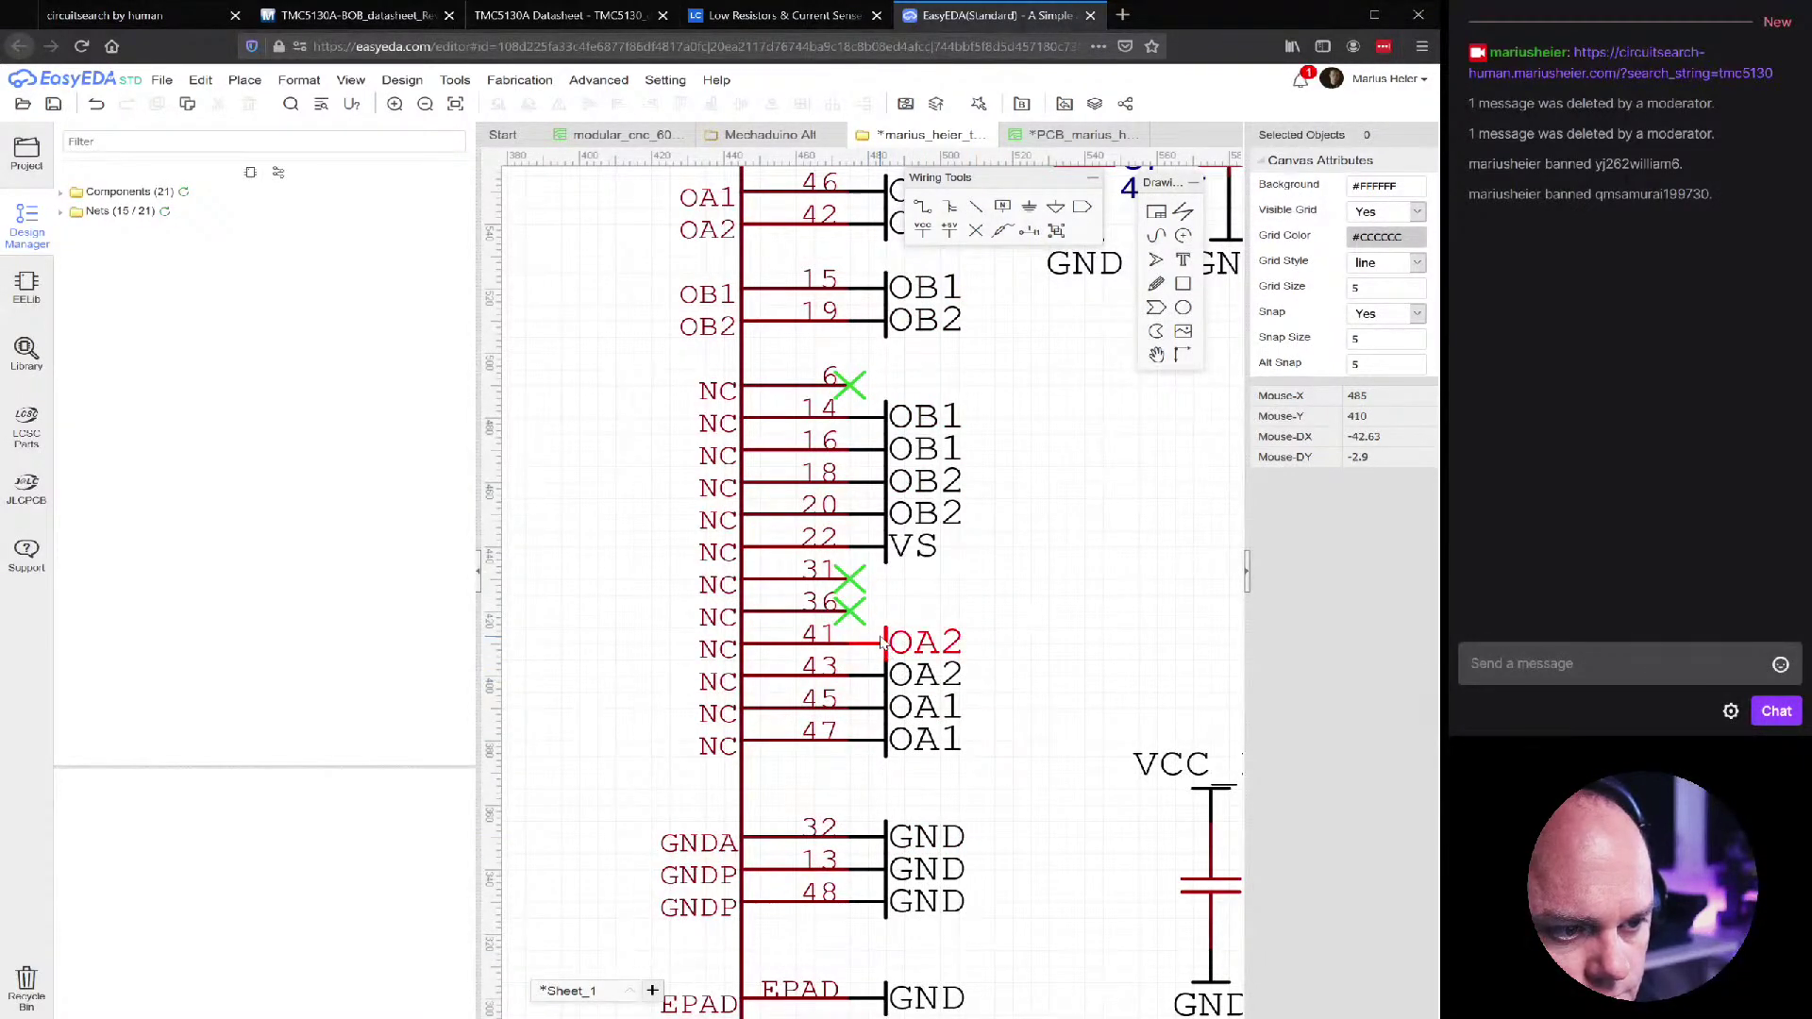
pyautogui.click(1045, 139)
pyautogui.click(889, 602)
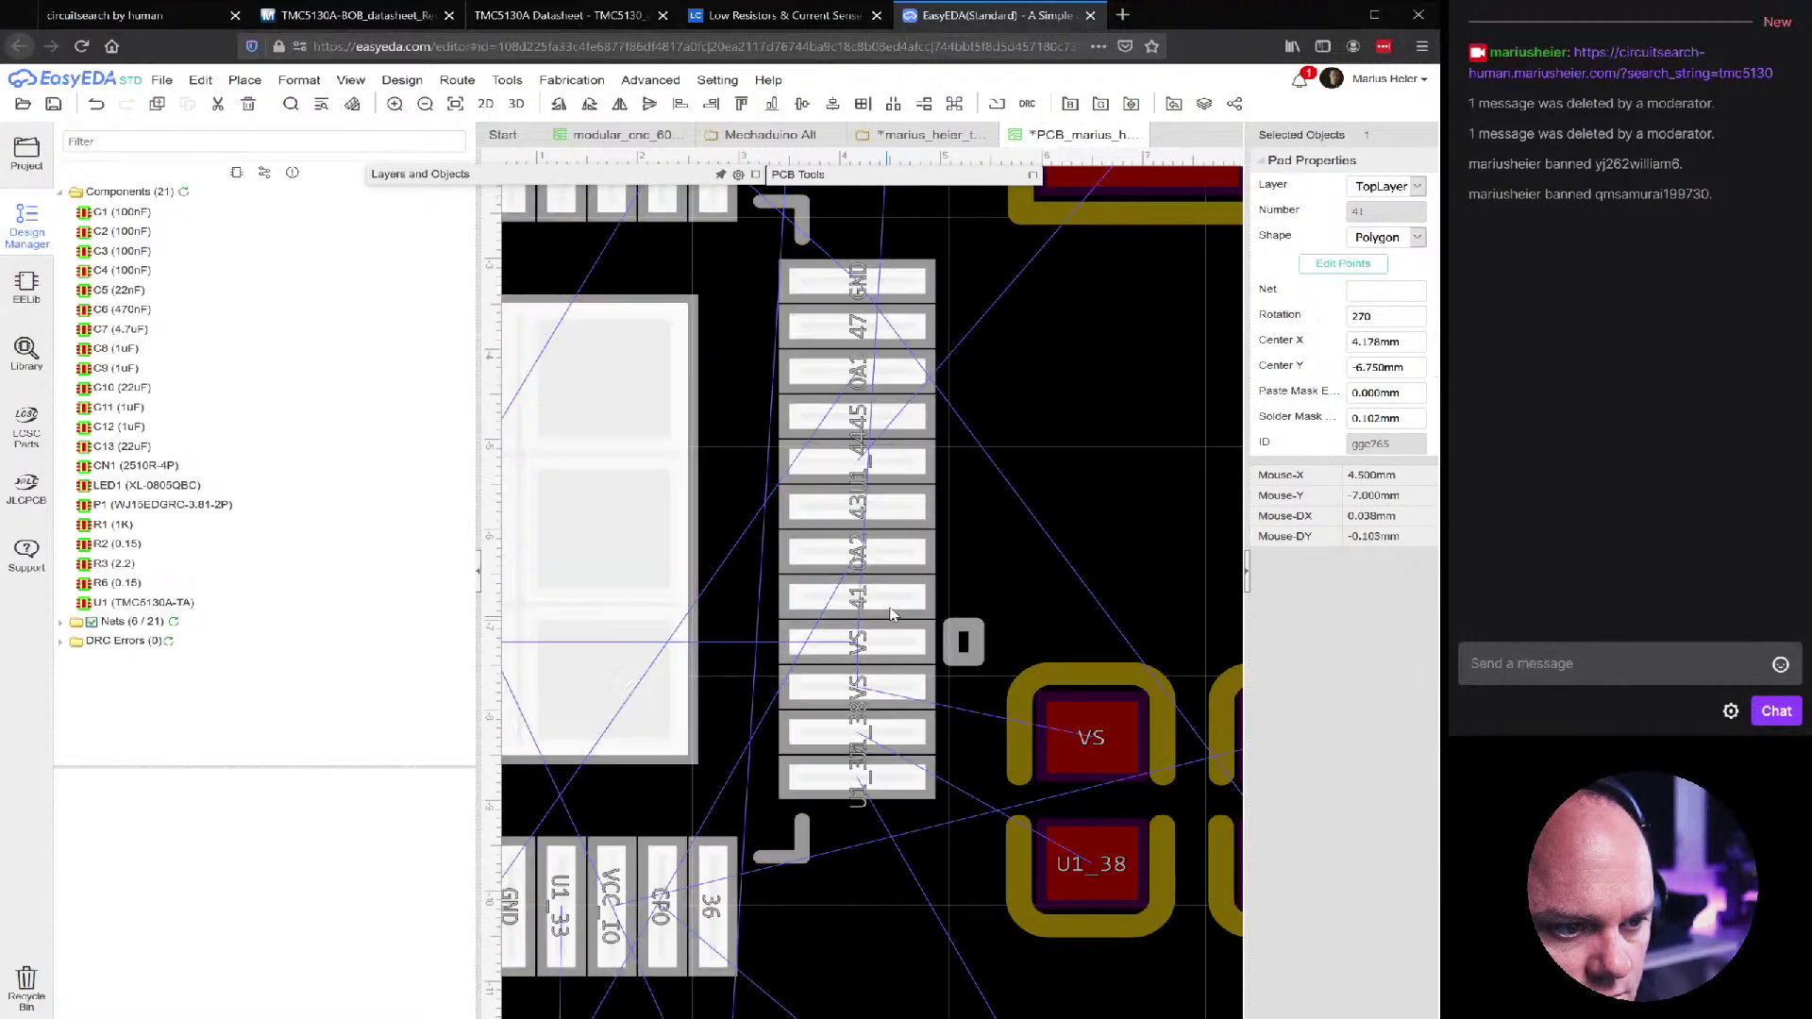
pyautogui.click(866, 647)
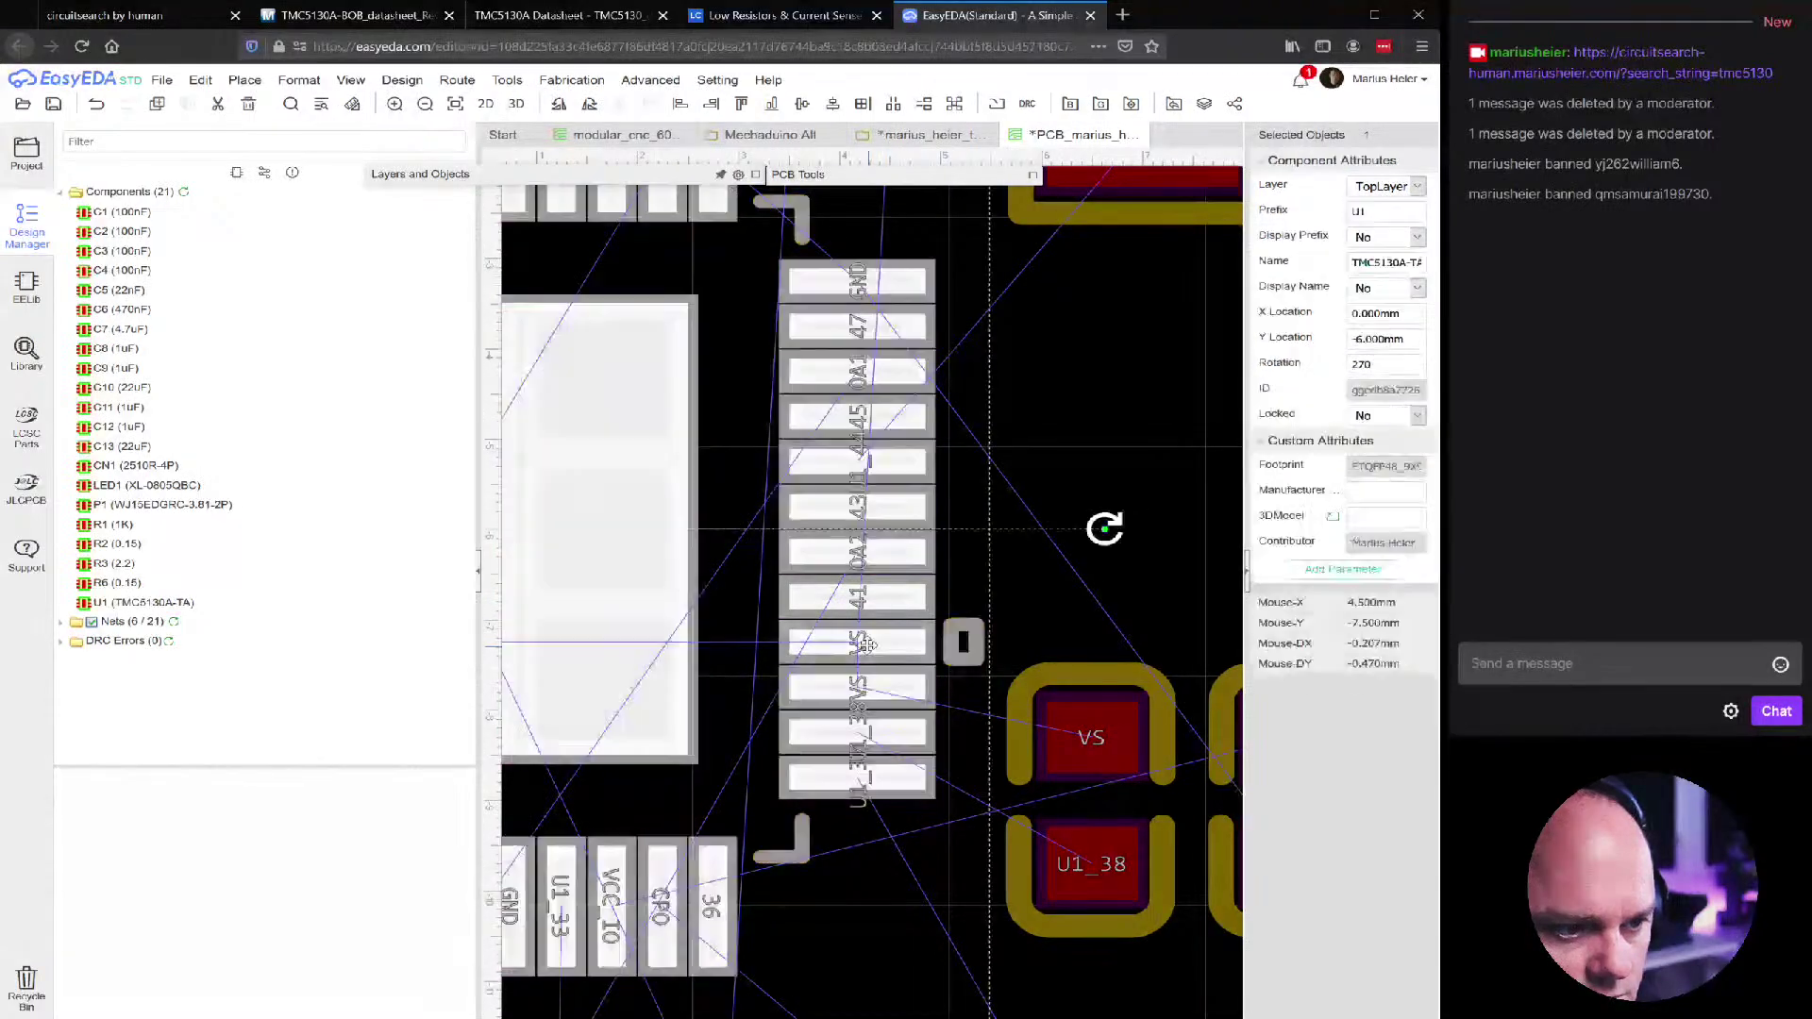
pyautogui.click(869, 693)
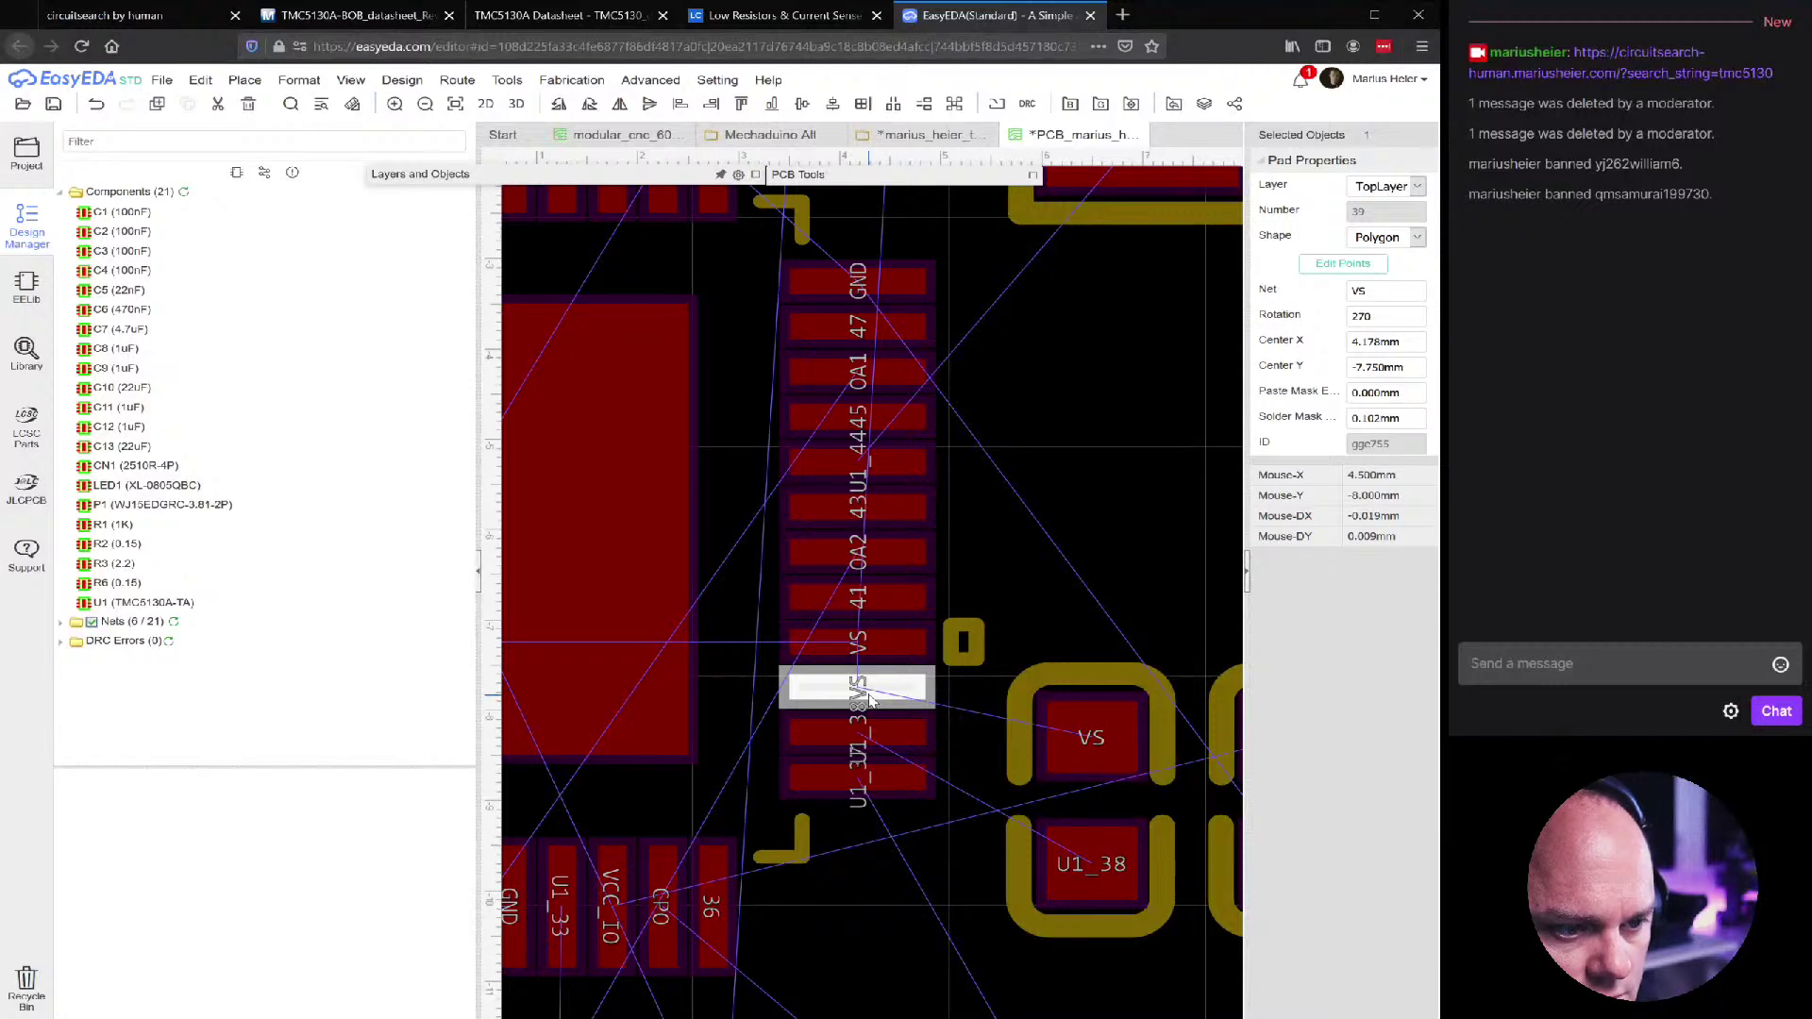
pyautogui.click(877, 735)
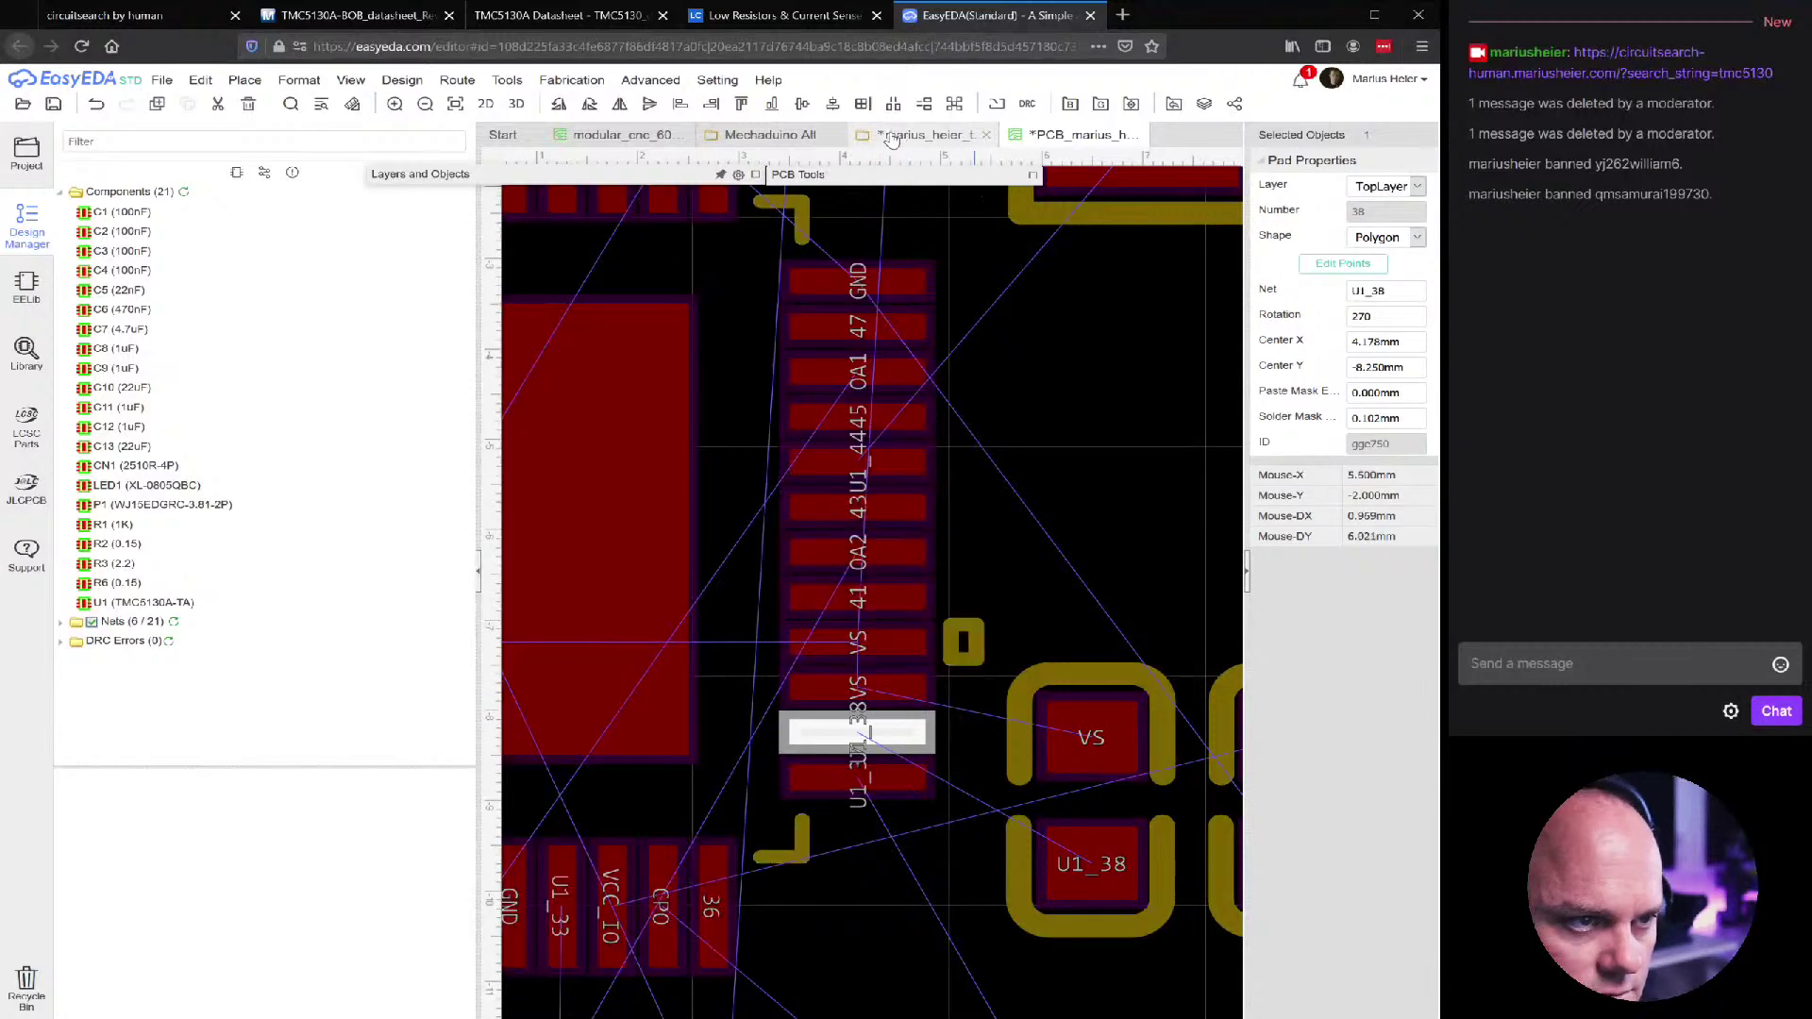
pyautogui.click(893, 135)
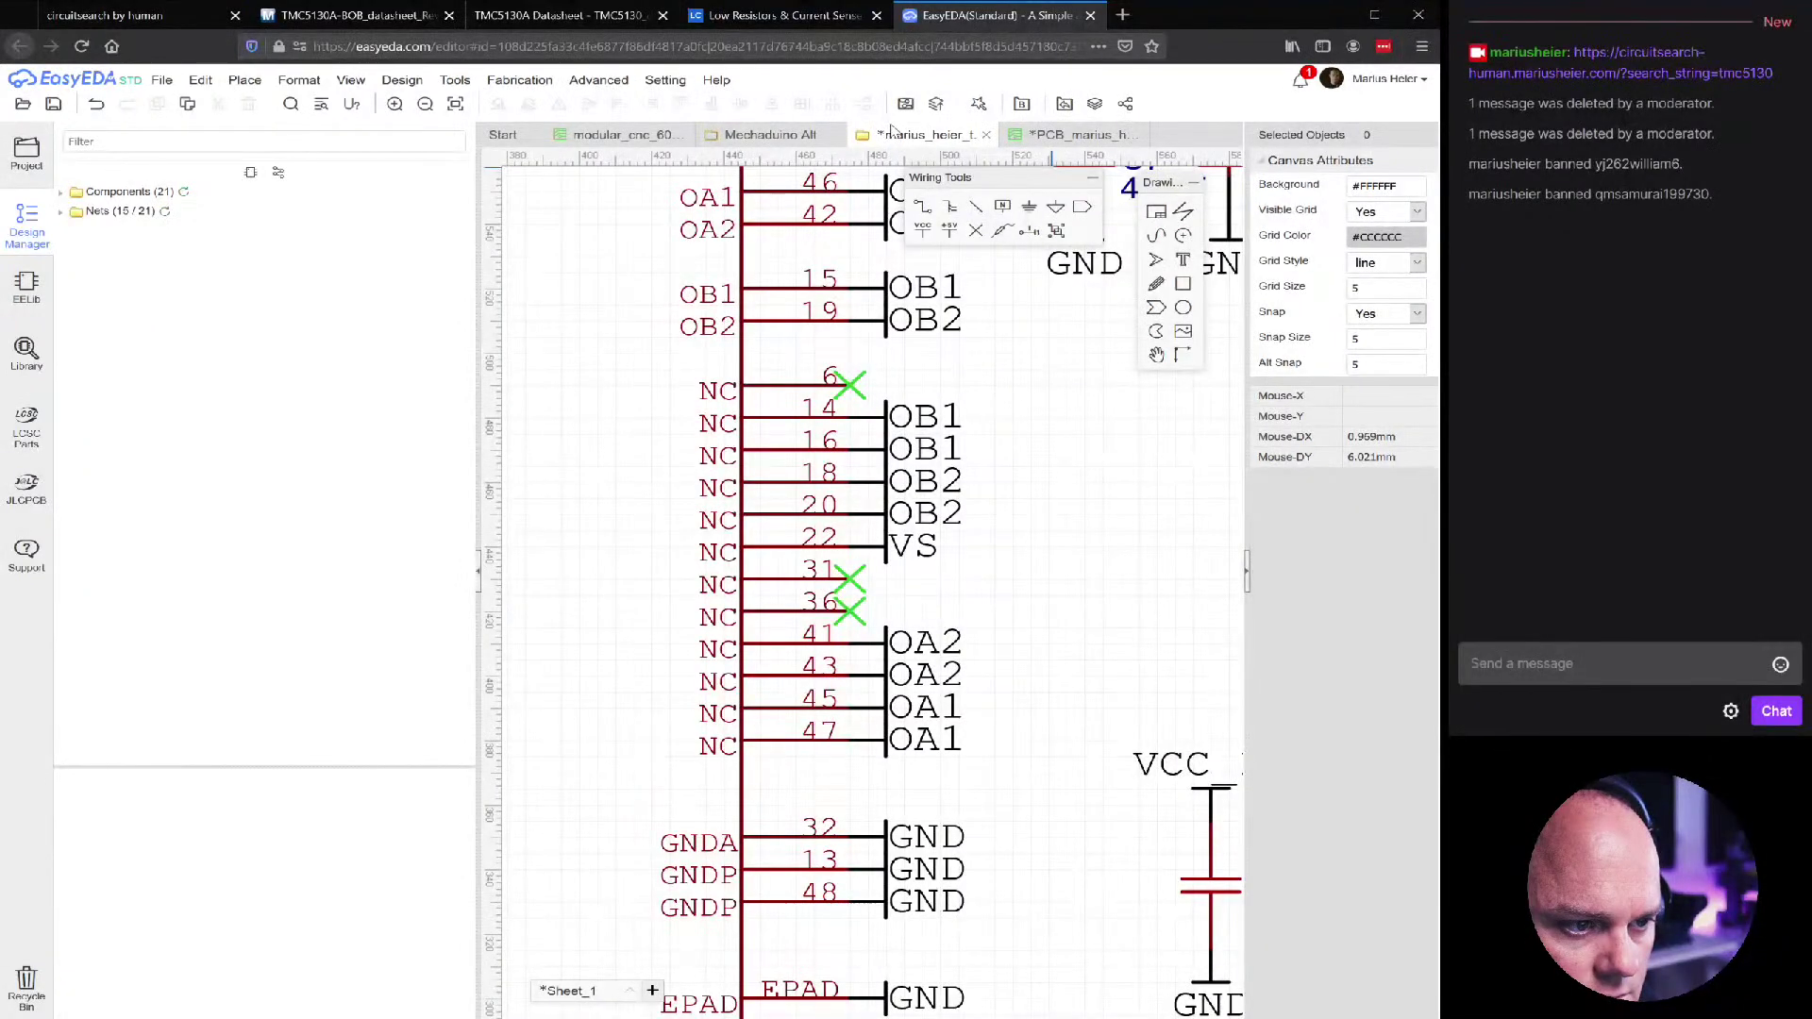
pyautogui.scroll(-2, 953, 823)
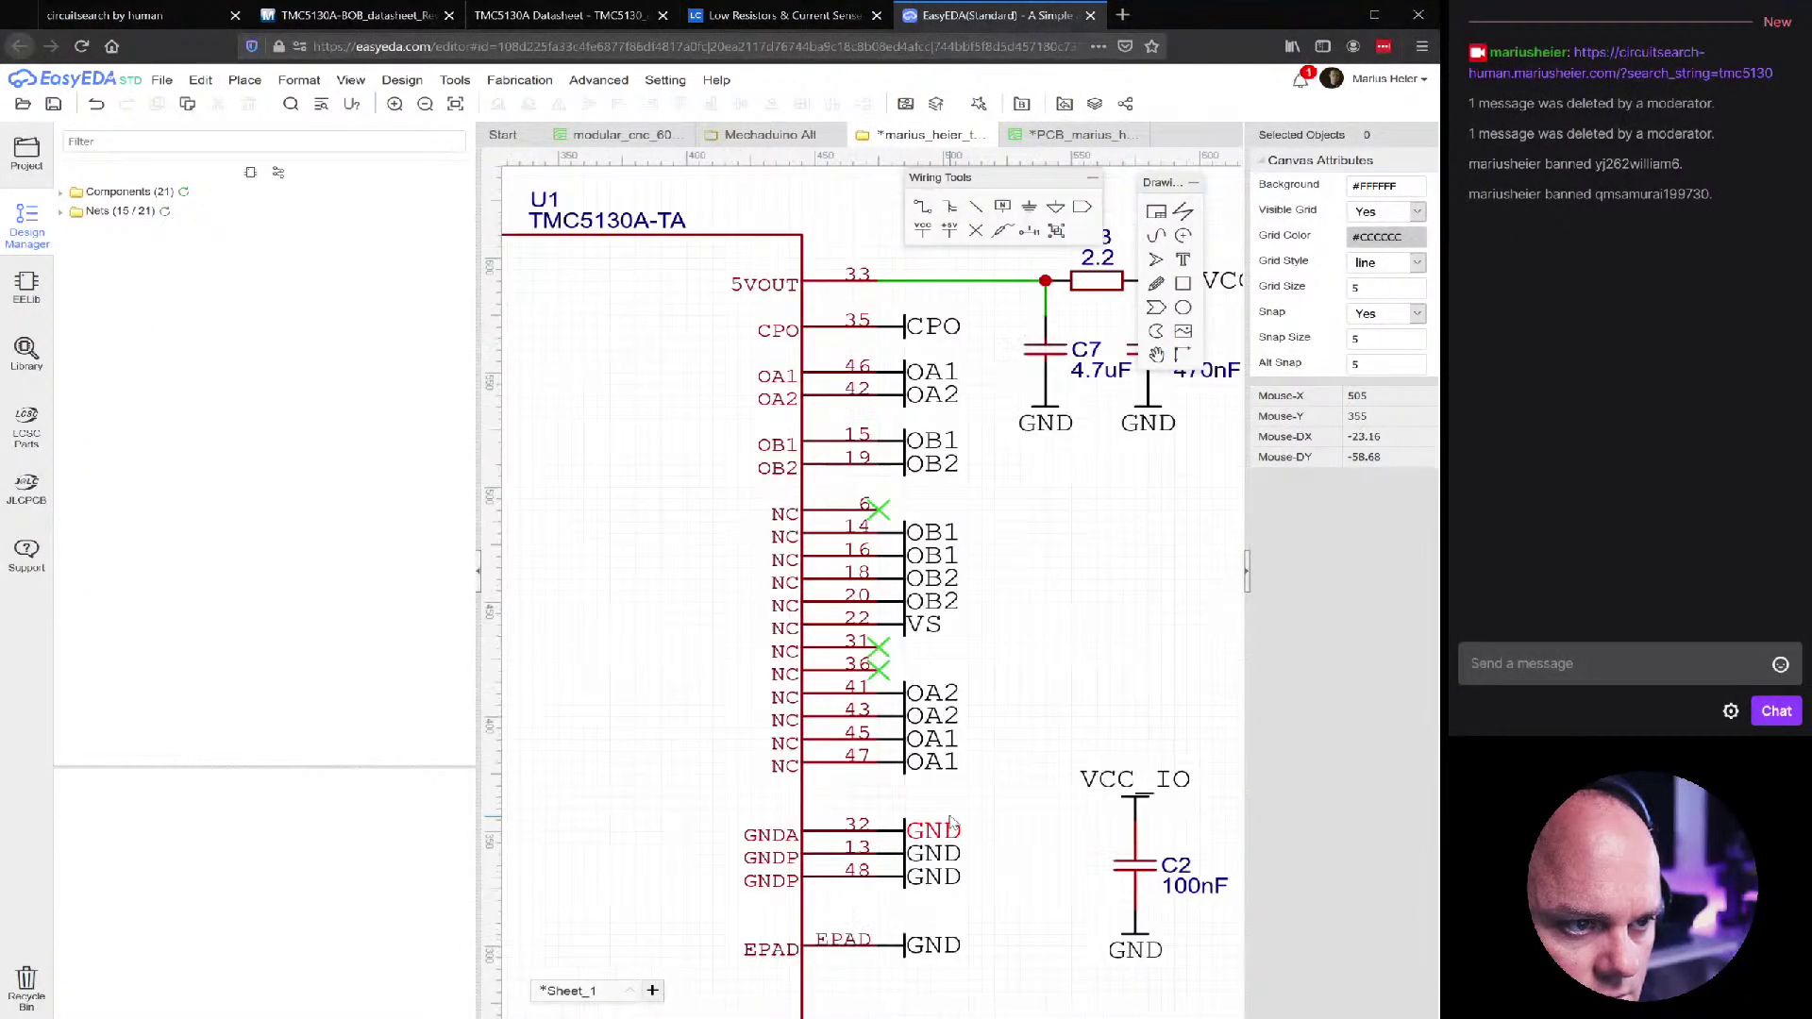
pyautogui.scroll(-1, 953, 824)
pyautogui.scroll(3, 958, 821)
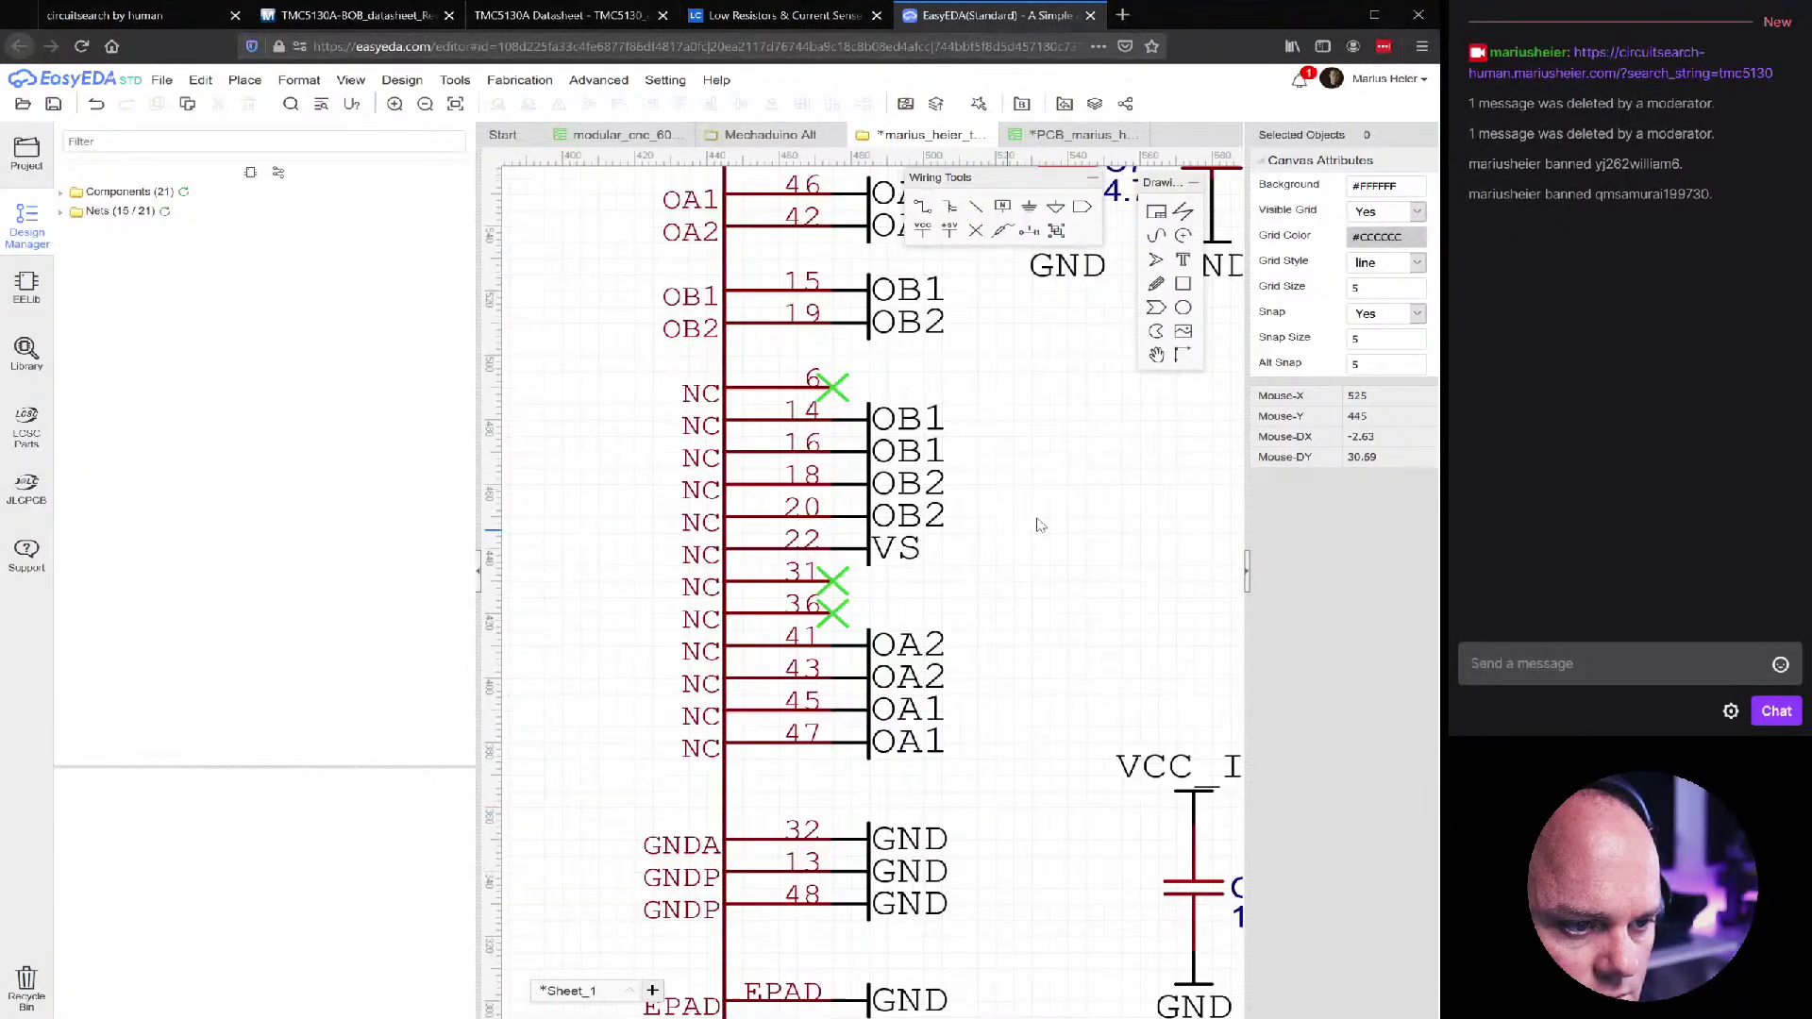
# Examine the nets of U1's pads around OA2 and VS and of the corner pads CPO, 36 and U1_37 on the PCB
pyautogui.click(1033, 138)
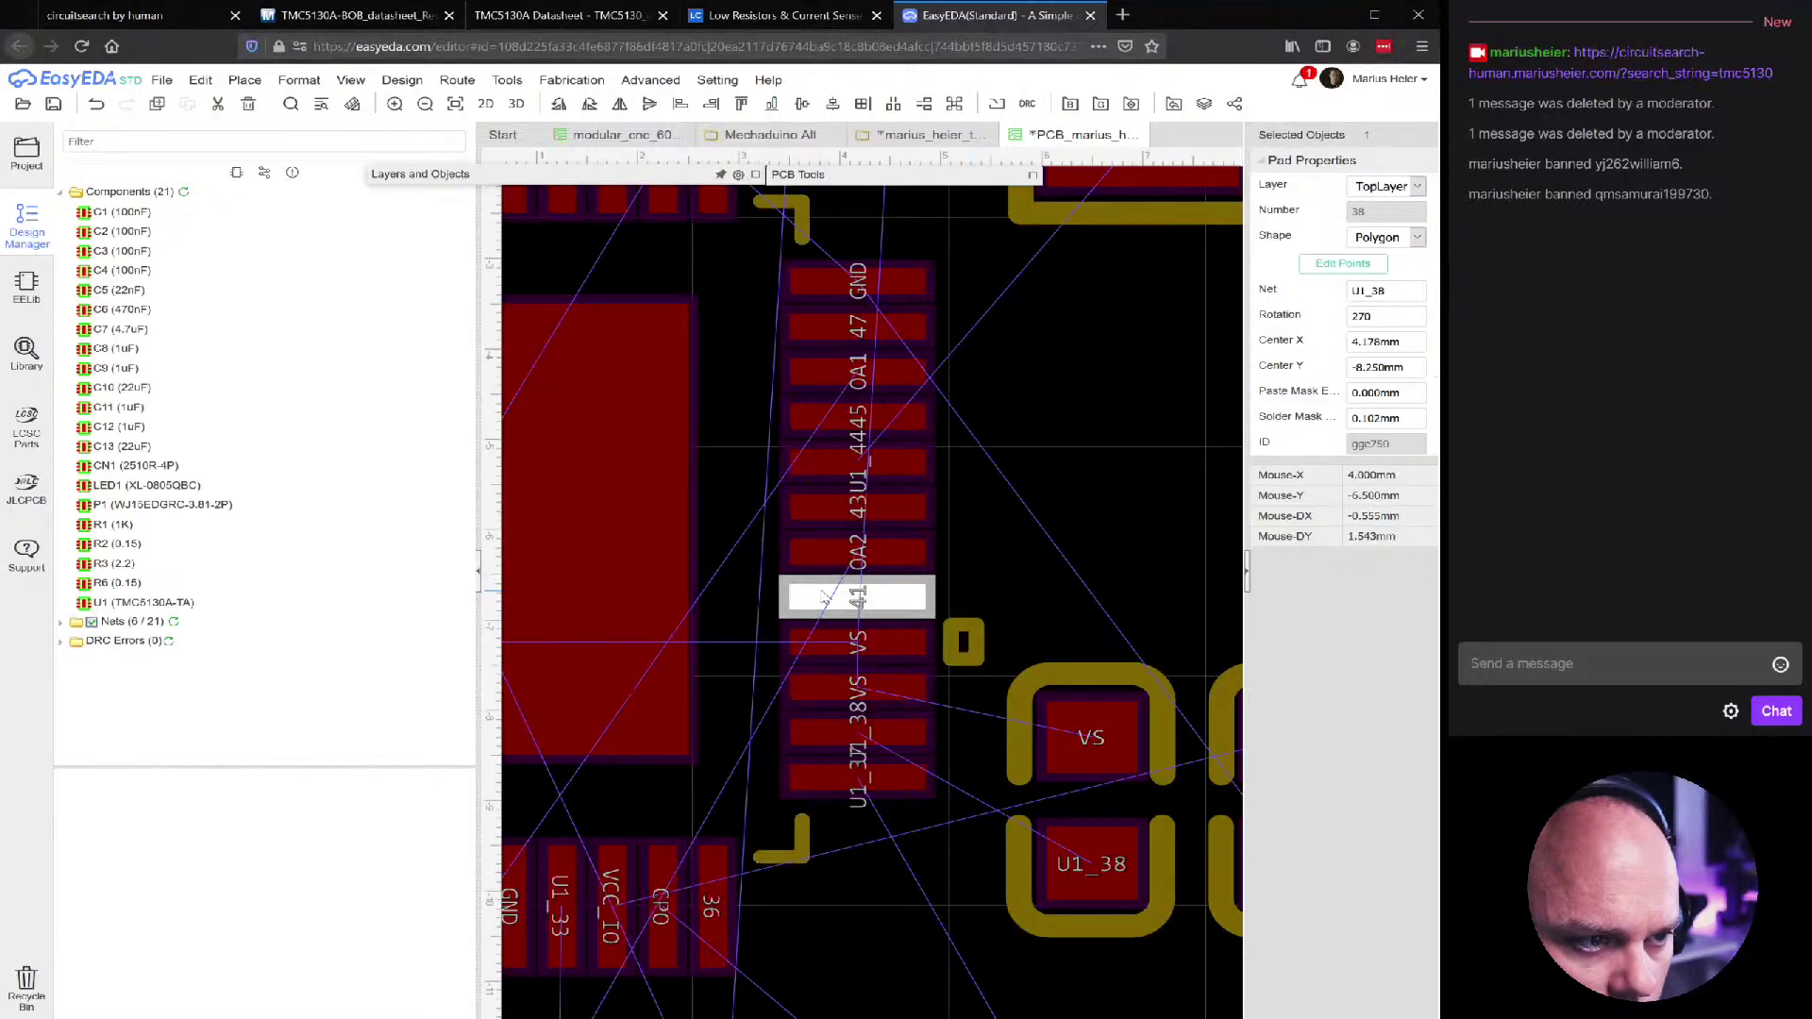
pyautogui.click(858, 688)
pyautogui.click(873, 587)
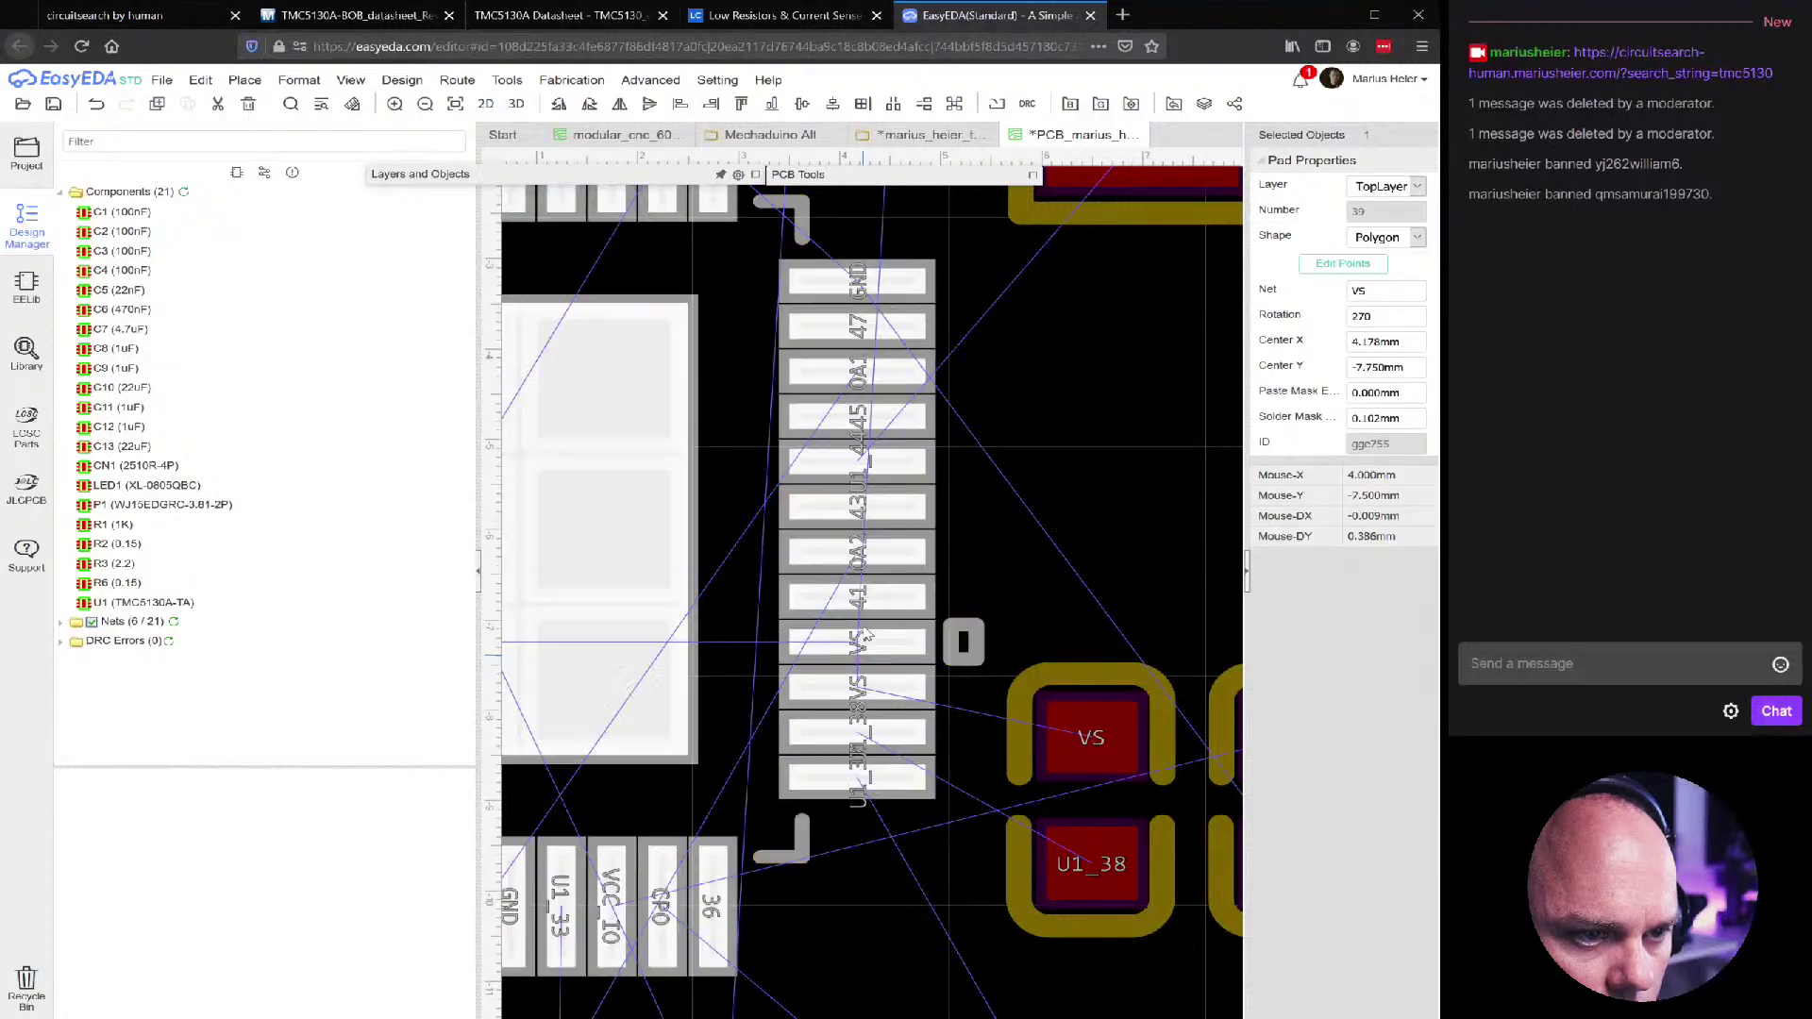
pyautogui.click(877, 563)
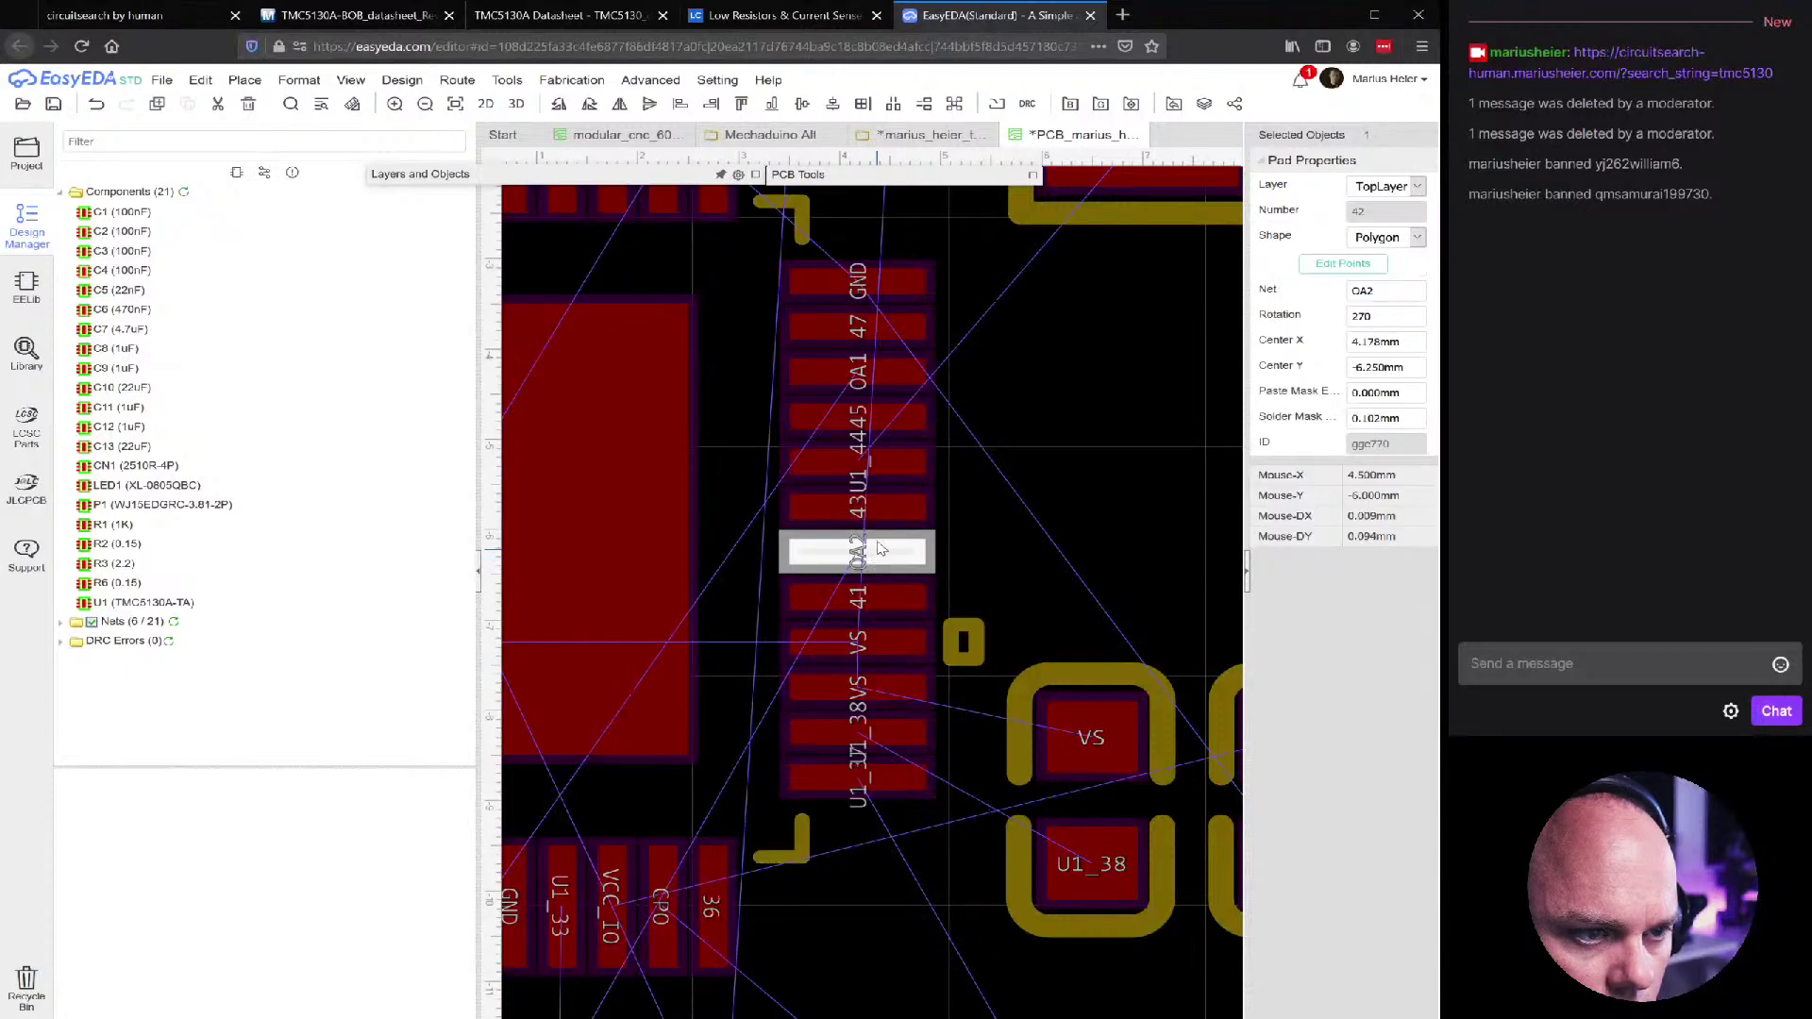
pyautogui.click(881, 516)
pyautogui.click(656, 883)
pyautogui.click(655, 883)
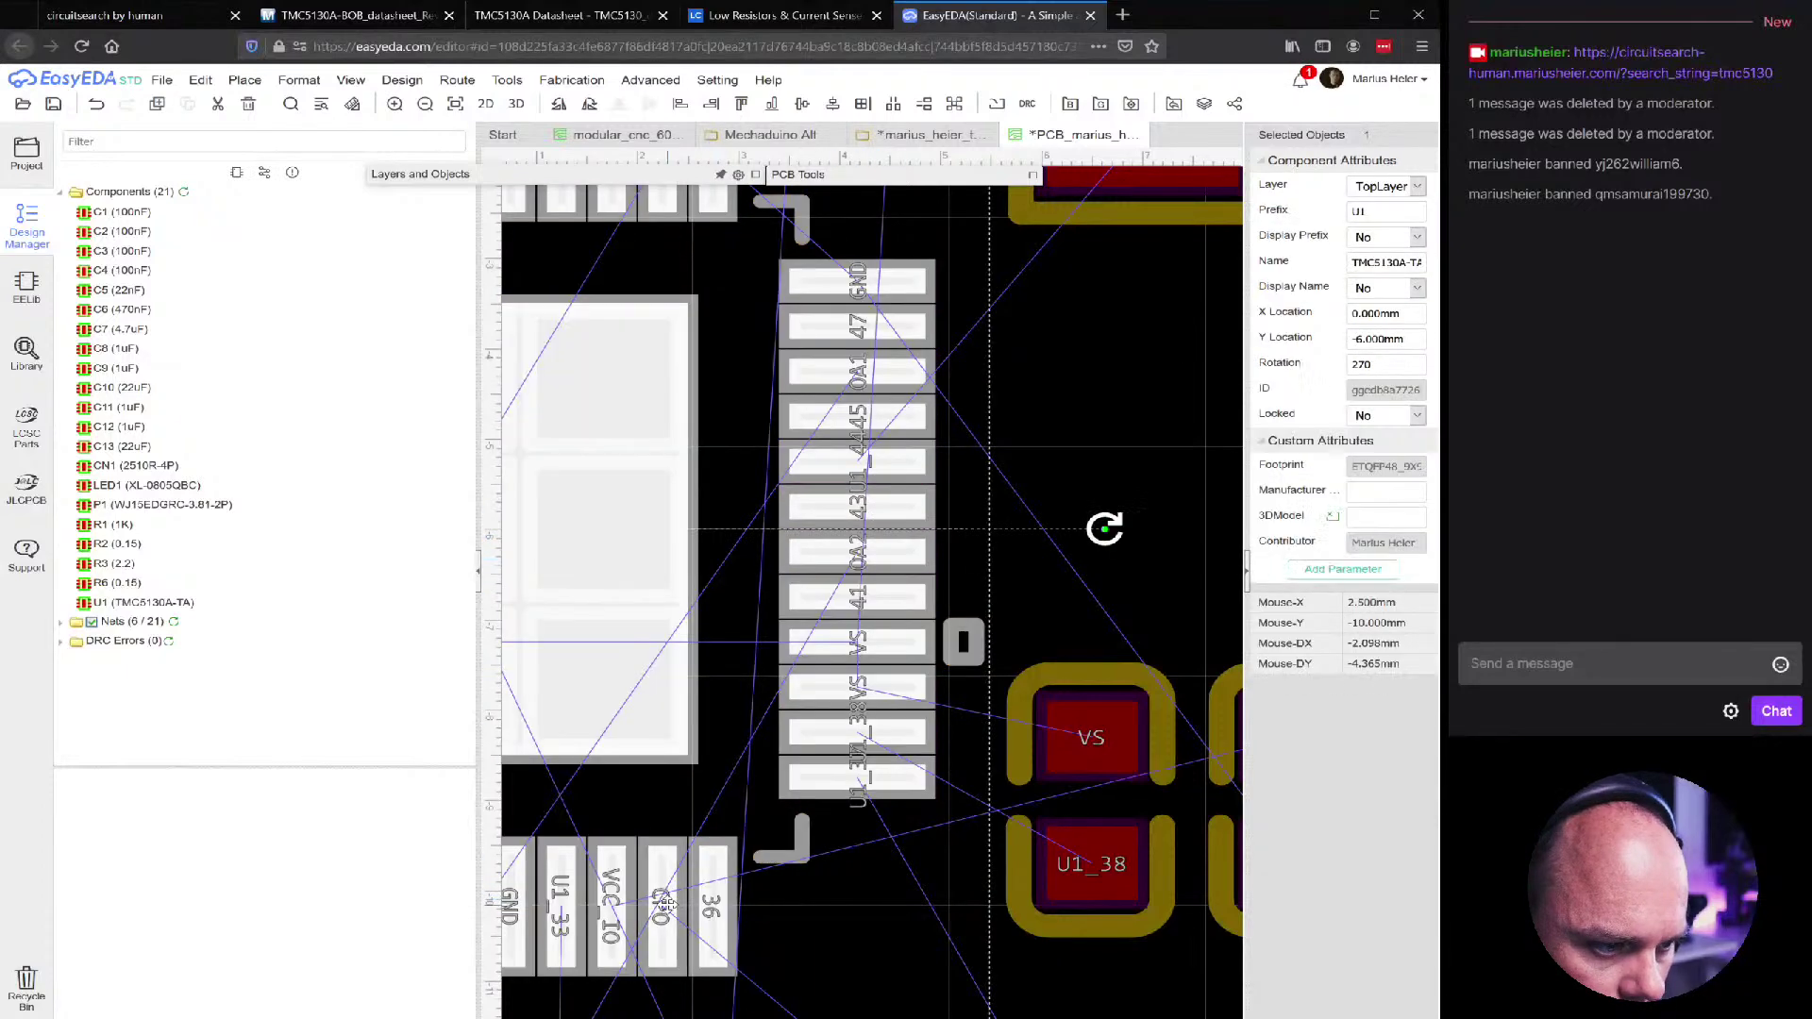
pyautogui.click(656, 883)
pyautogui.scroll(-2, 655, 882)
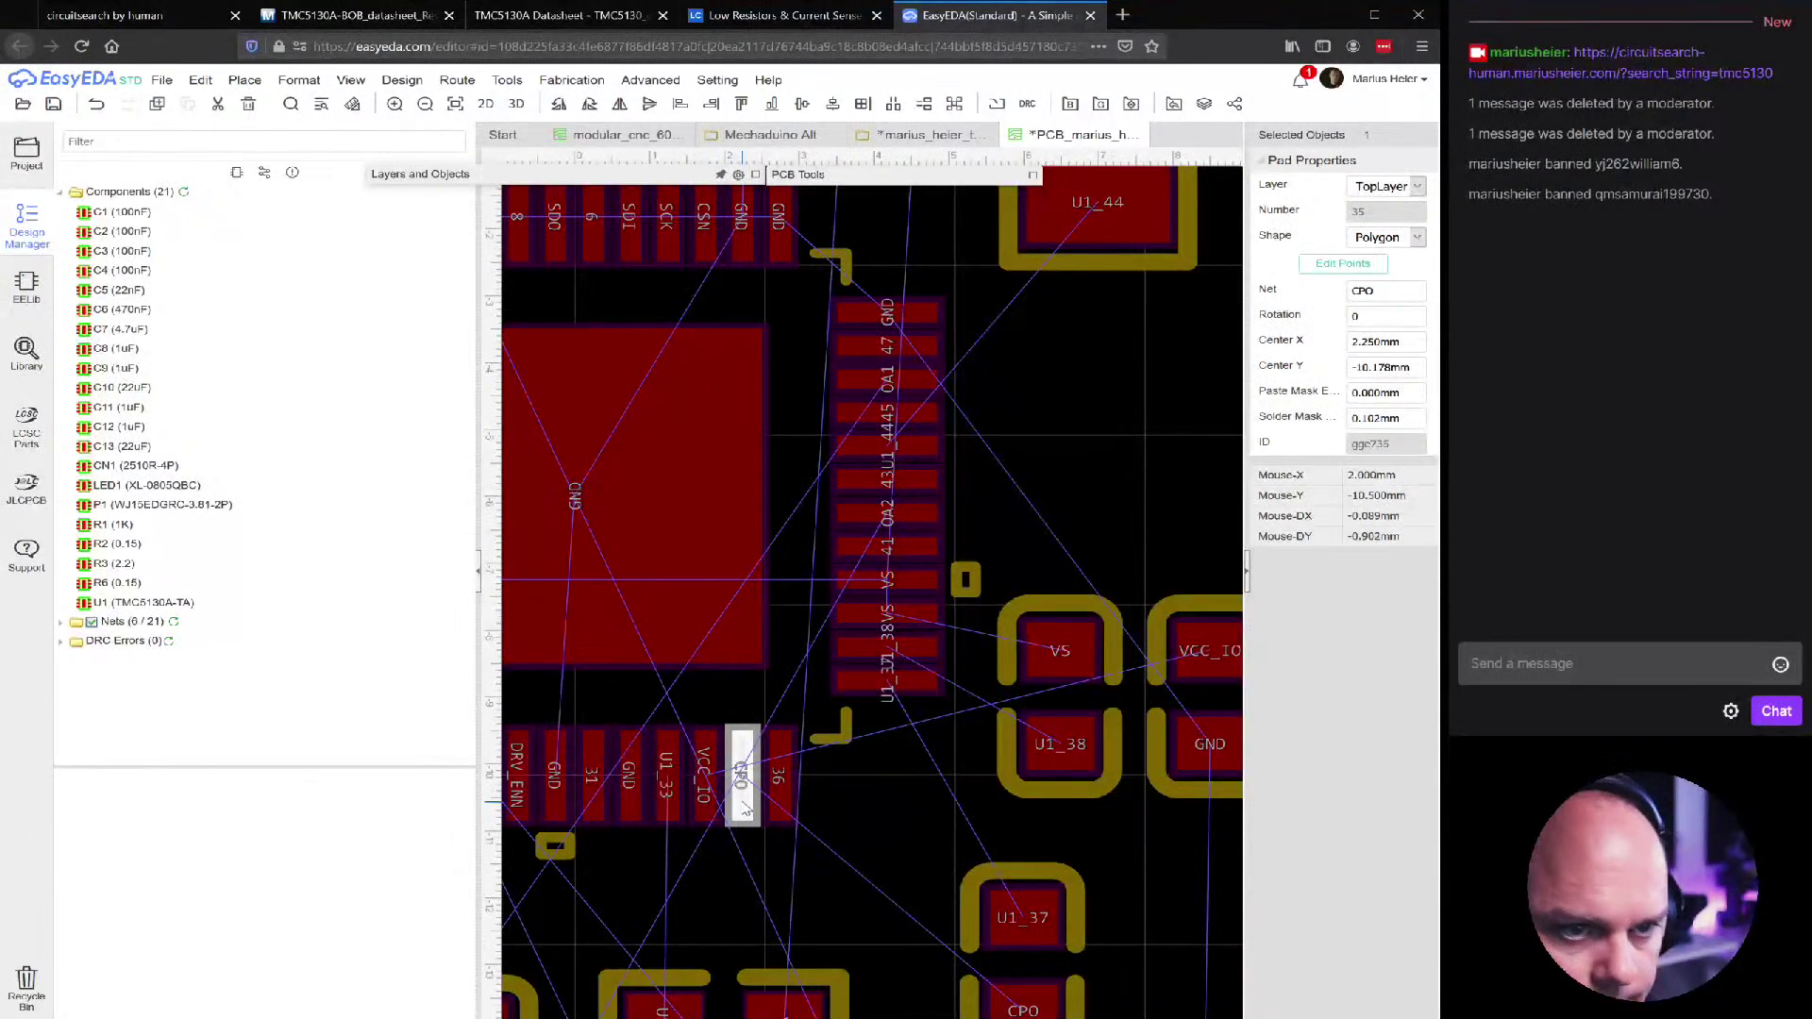
pyautogui.click(791, 803)
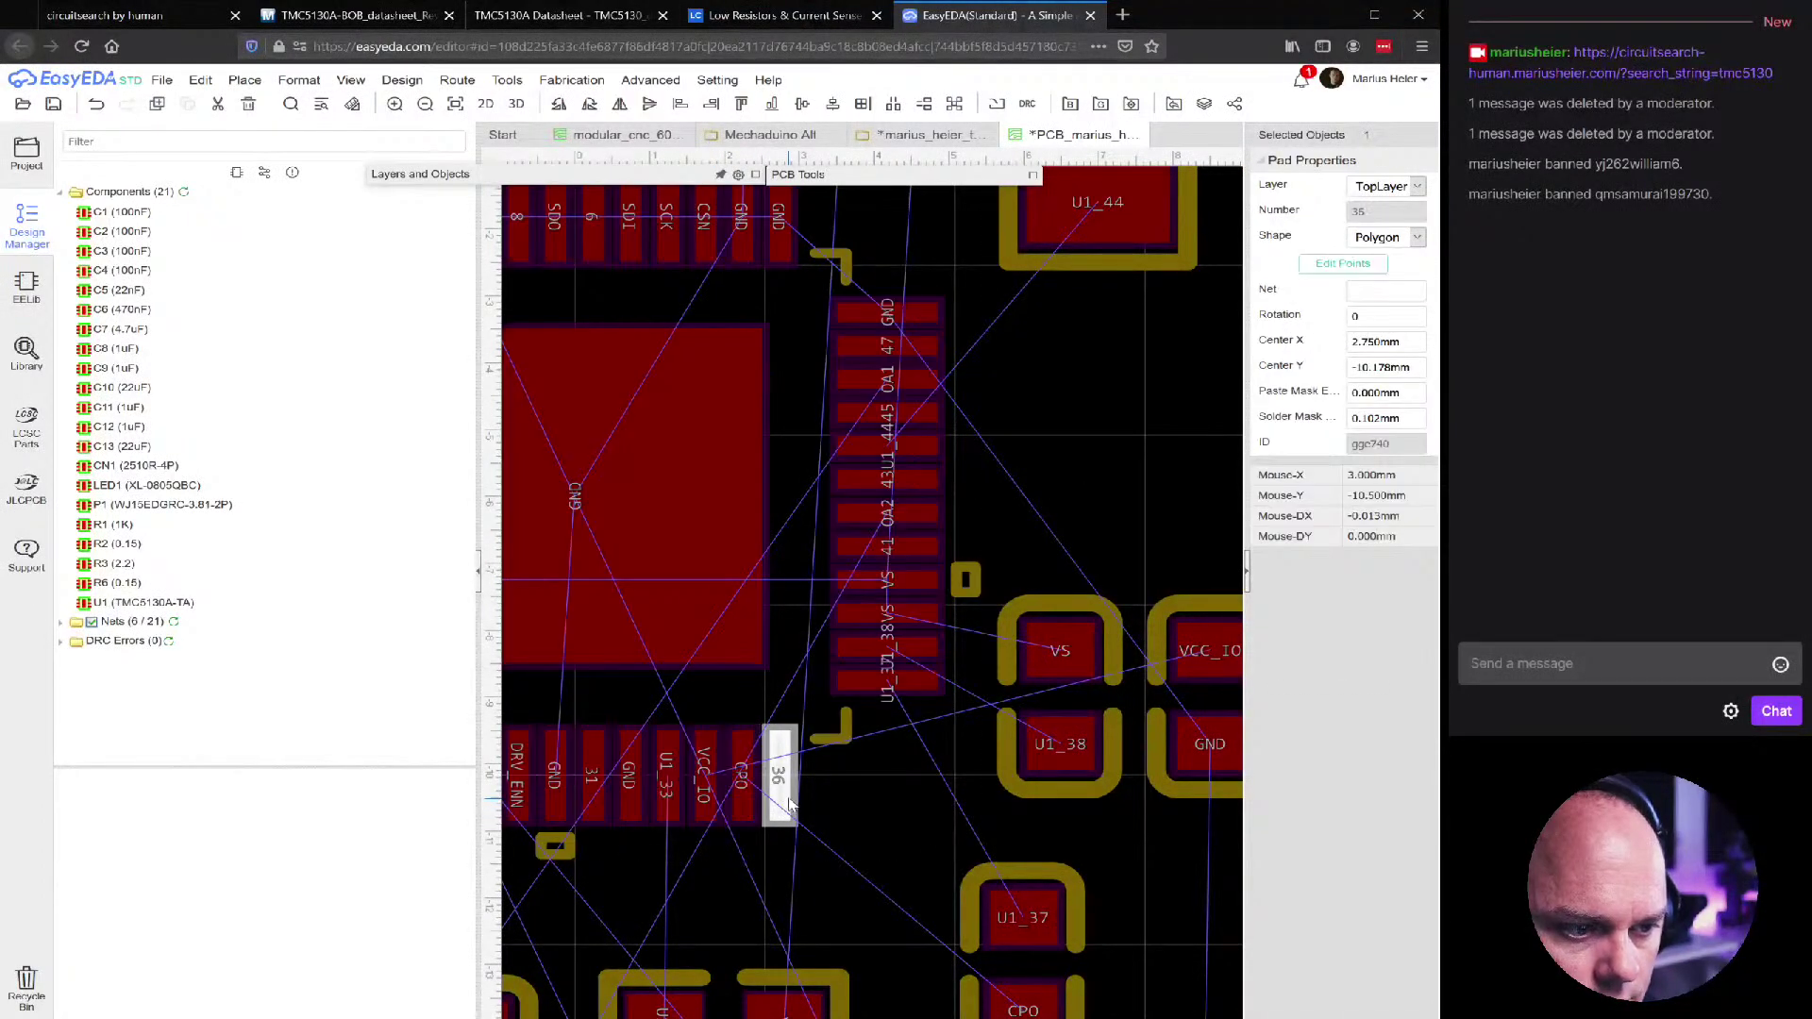
pyautogui.scroll(2, 774, 802)
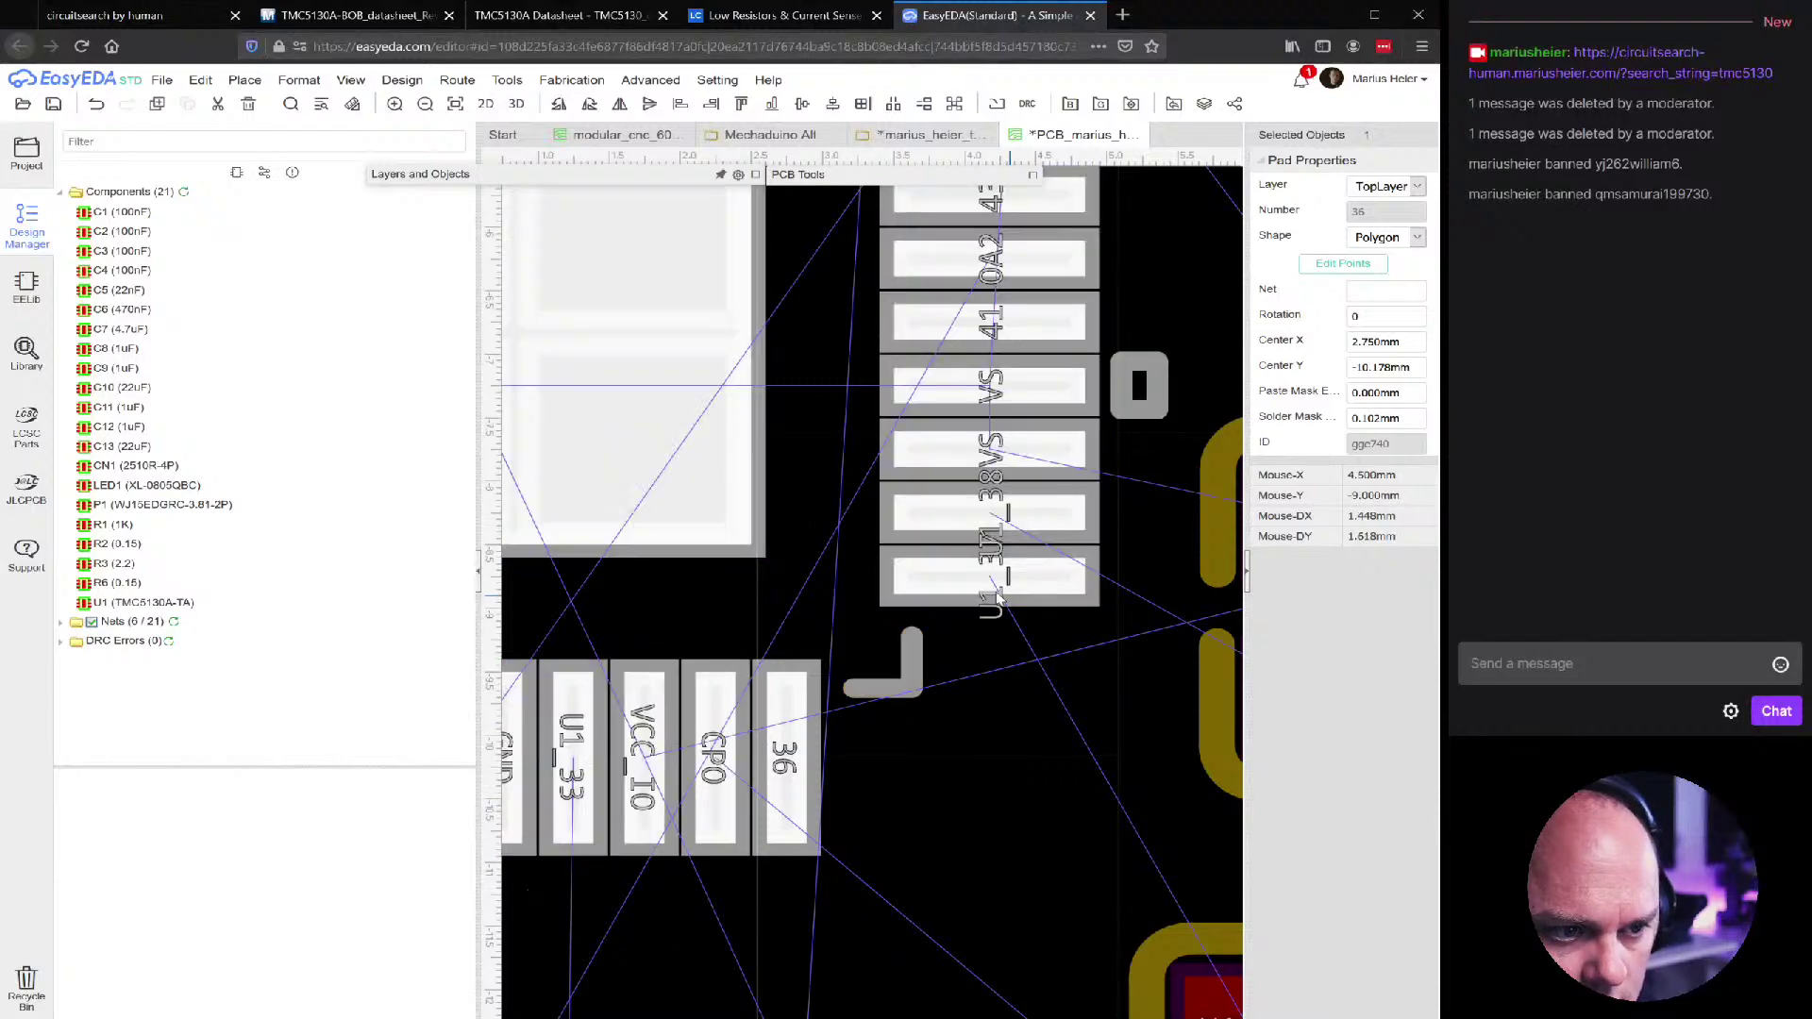
pyautogui.click(918, 580)
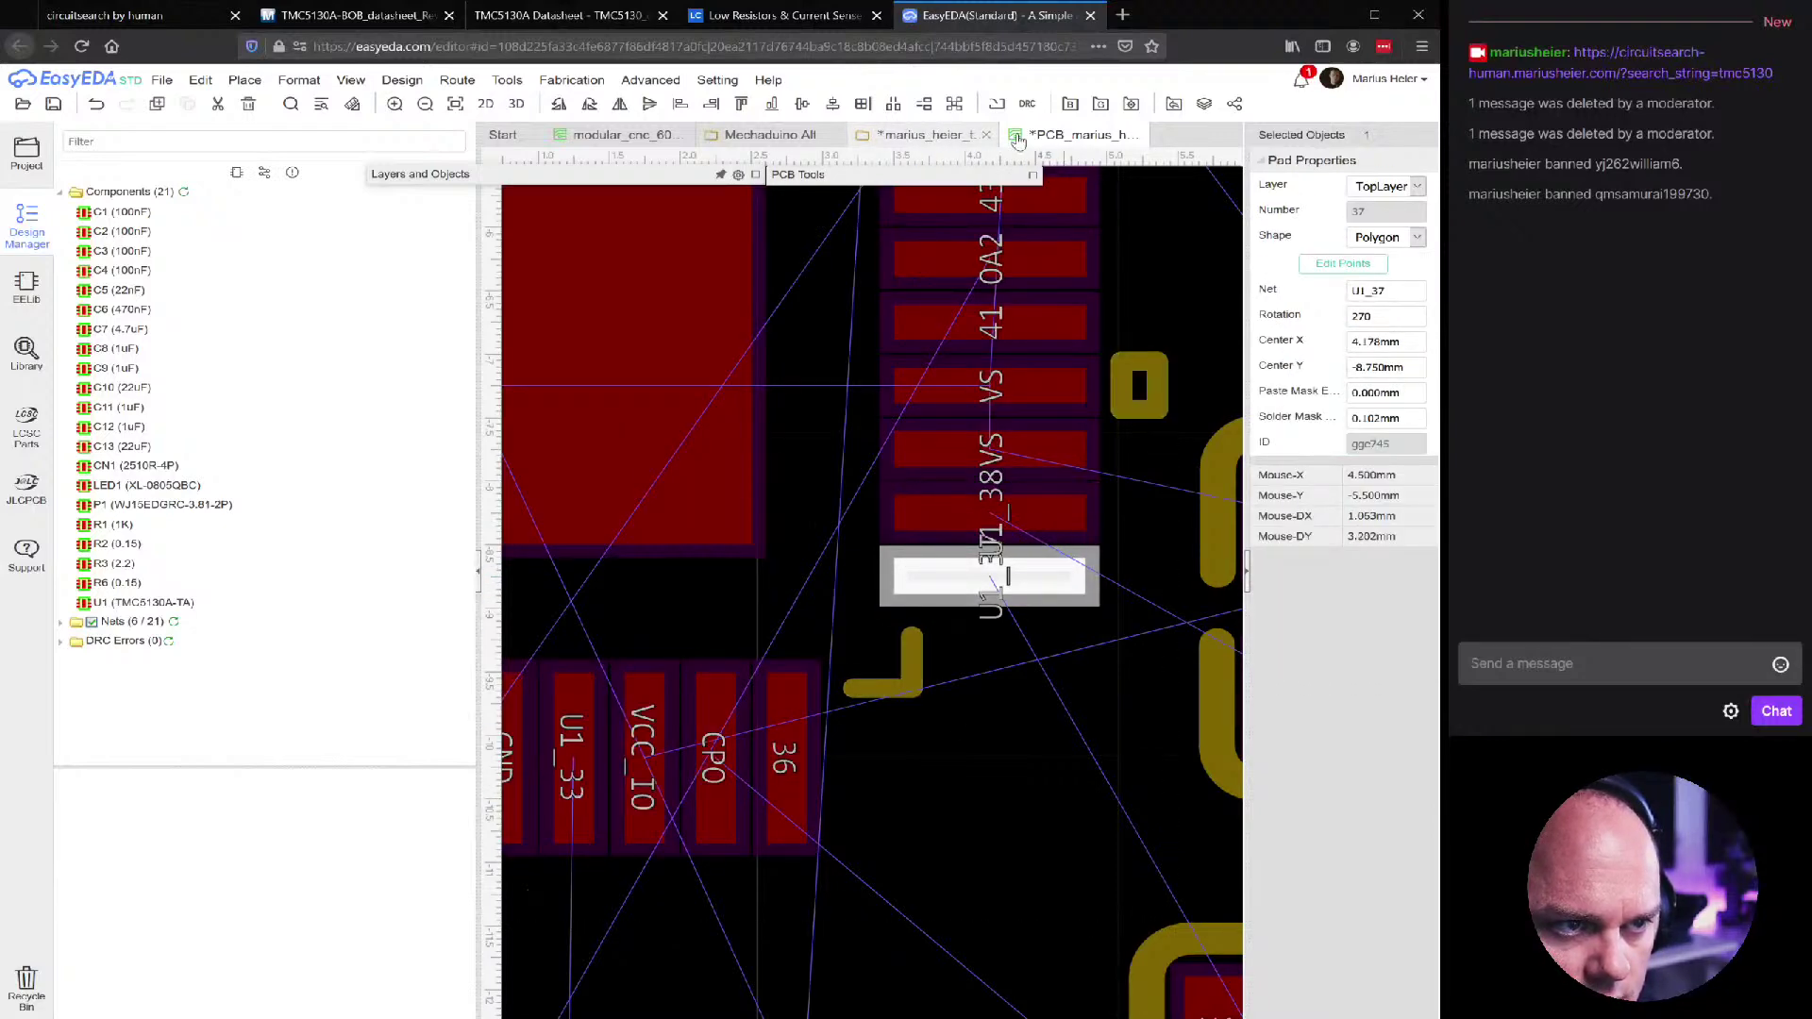
# Review U1's remaining no-connect pins in the schematic and examine the pad row from 36 to 25 on the PCB
pyautogui.click(934, 135)
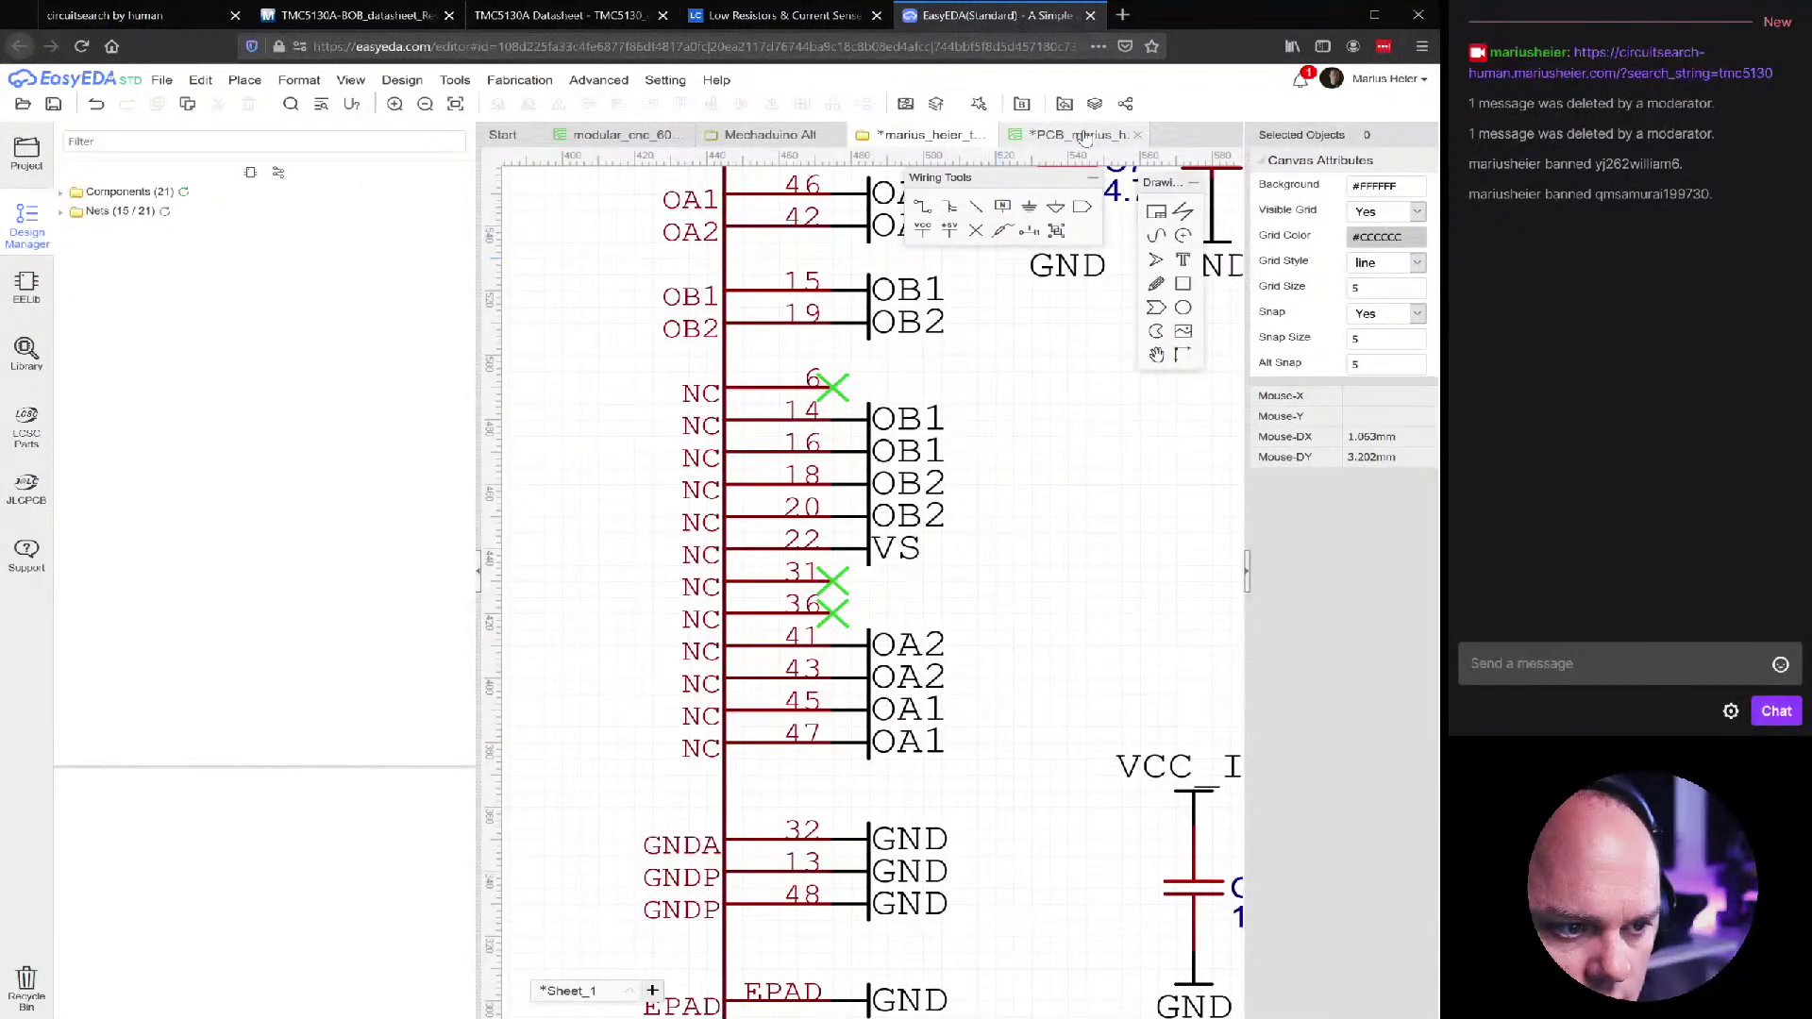
pyautogui.click(1084, 135)
pyautogui.scroll(-3, 604, 778)
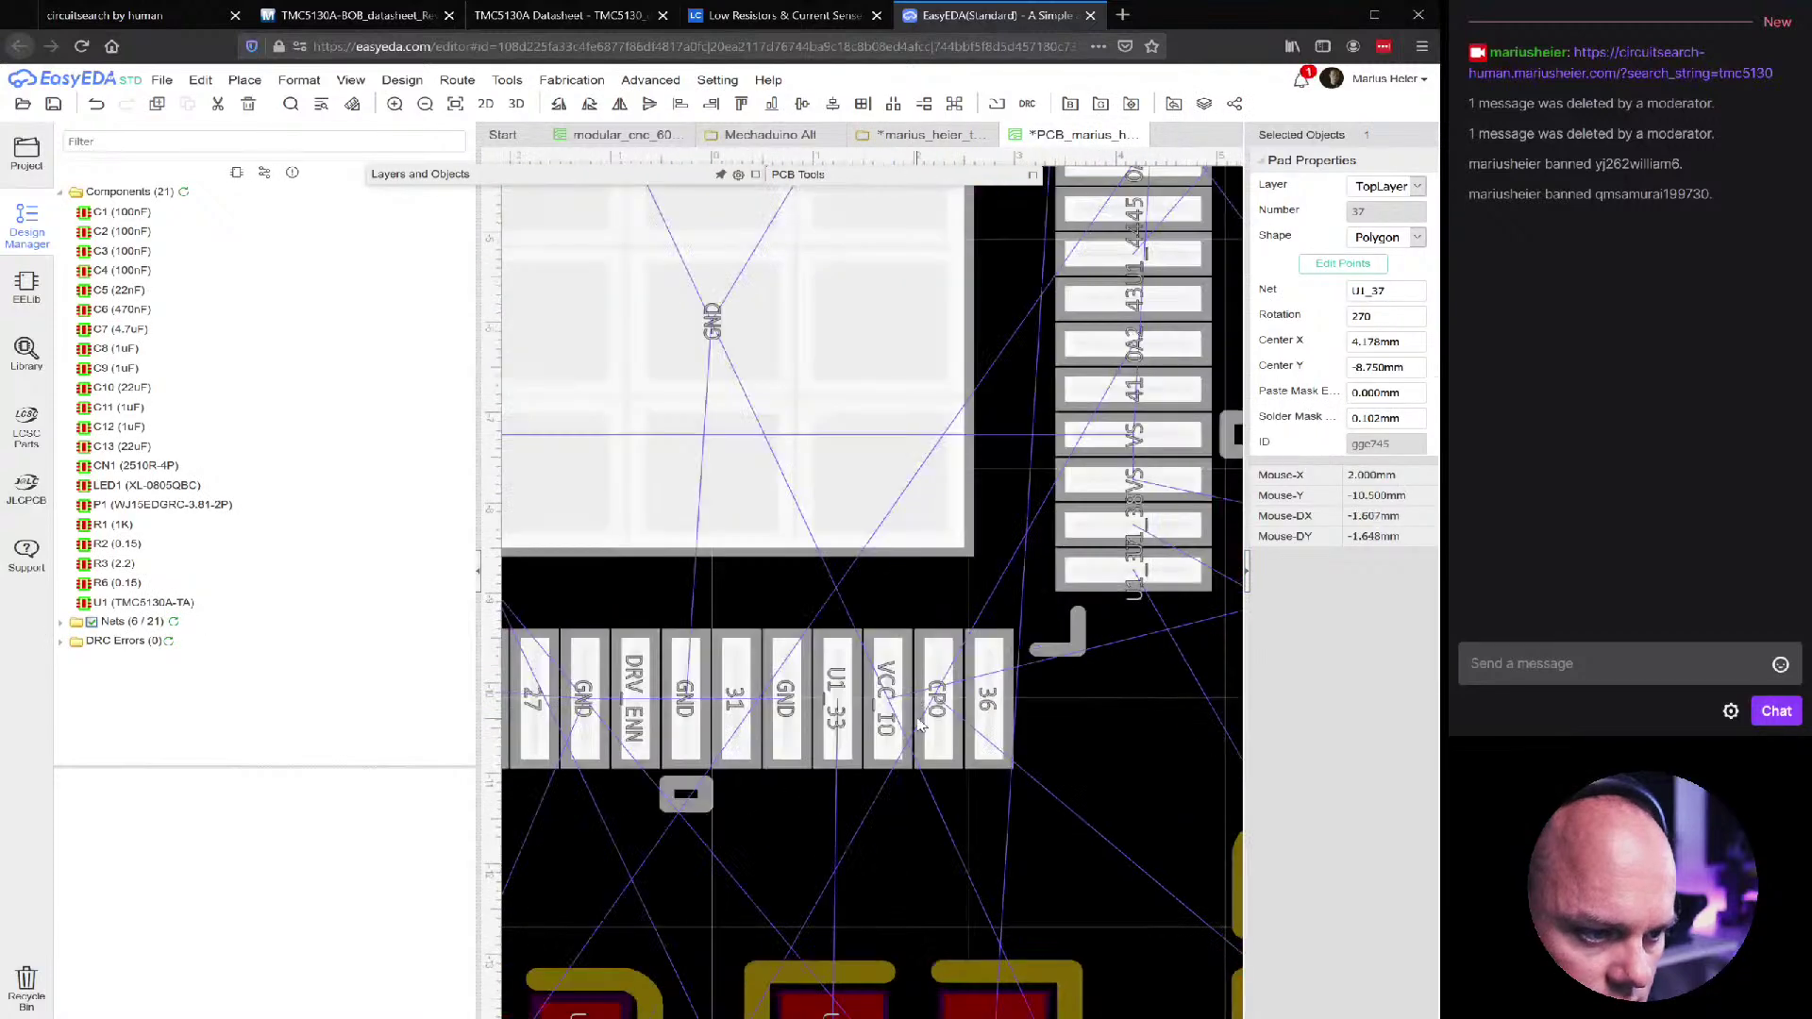
pyautogui.scroll(4, 604, 778)
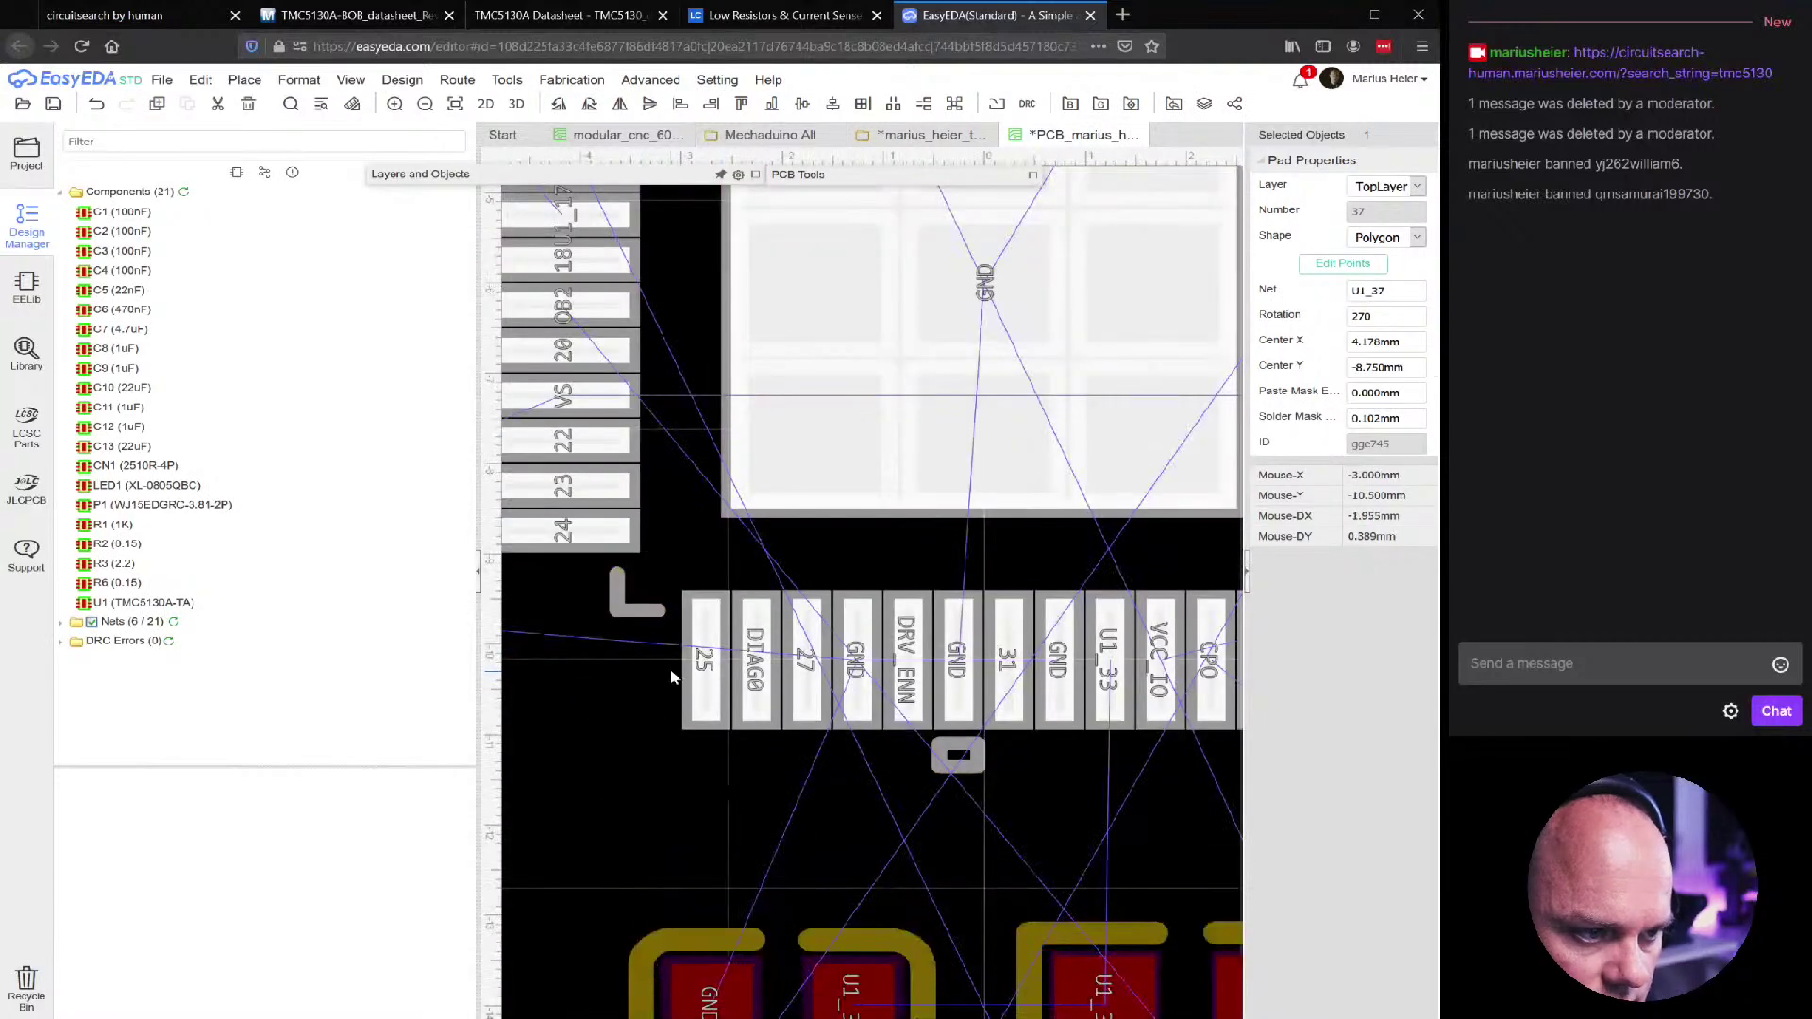
# Examine the nets of U1's pads 25, DRV_ENN and 31 along its lower pad row and save the PCB
pyautogui.click(687, 668)
pyautogui.click(699, 676)
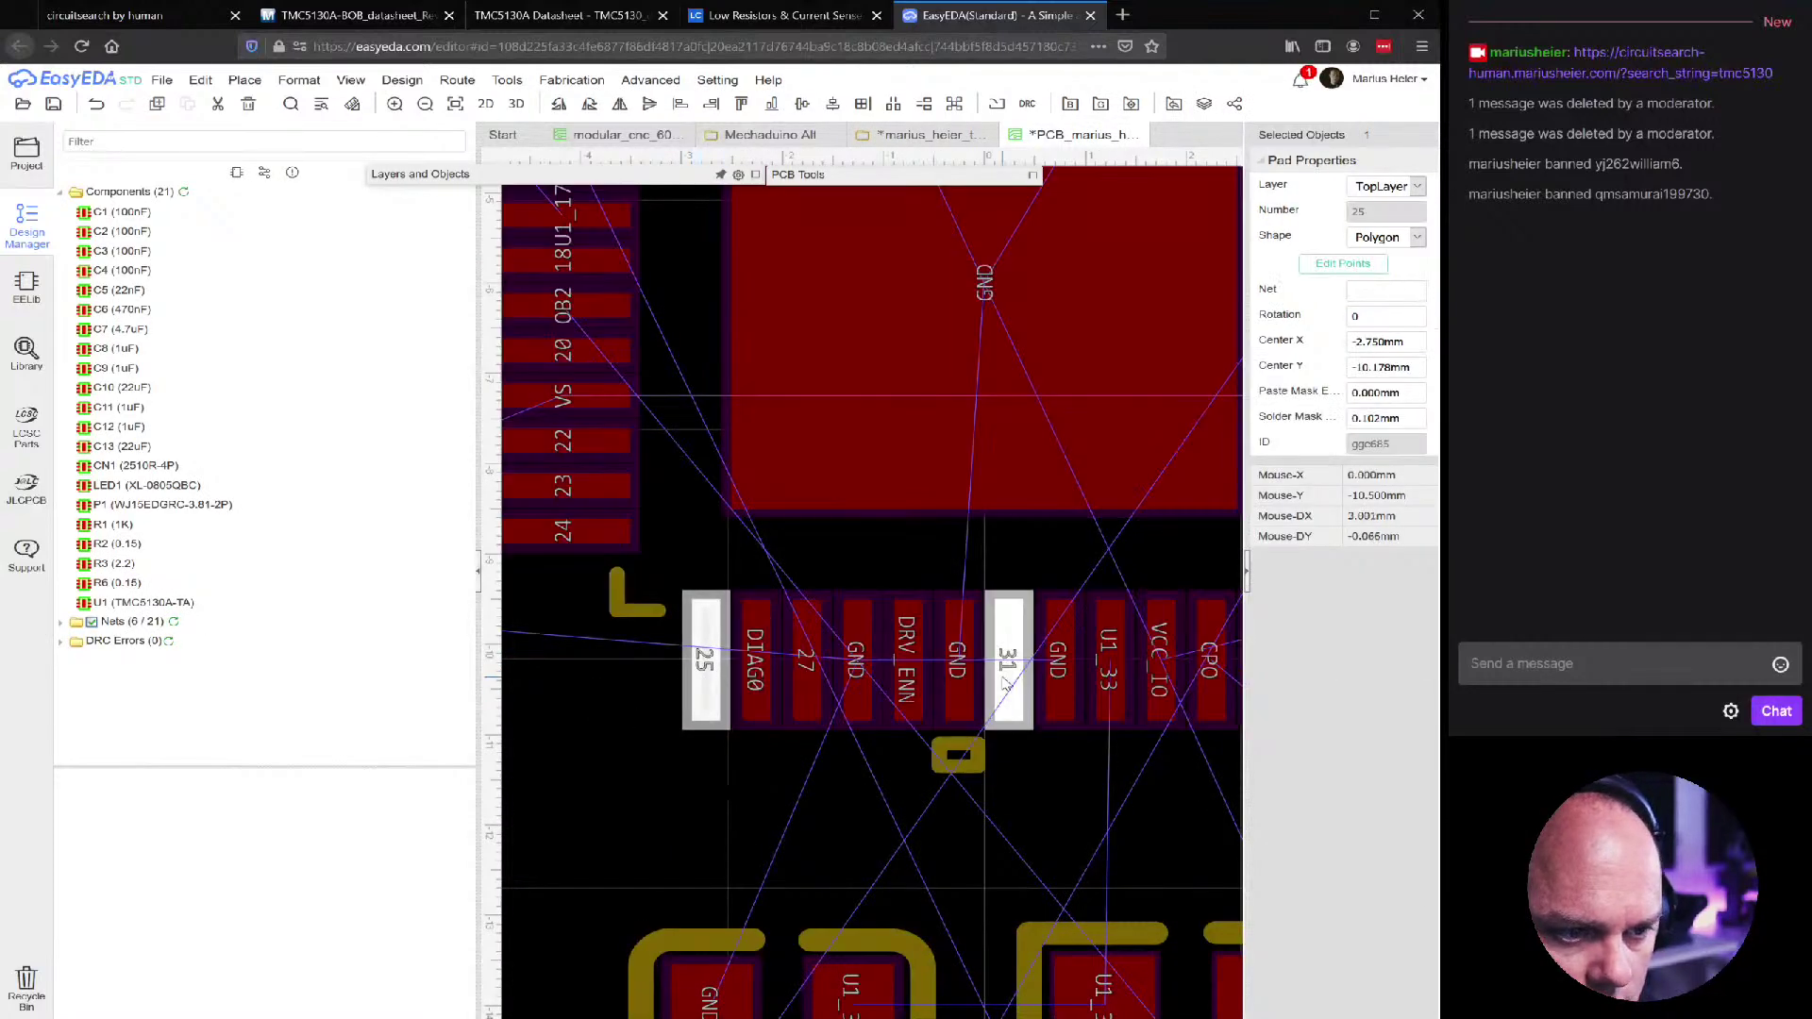
pyautogui.click(904, 672)
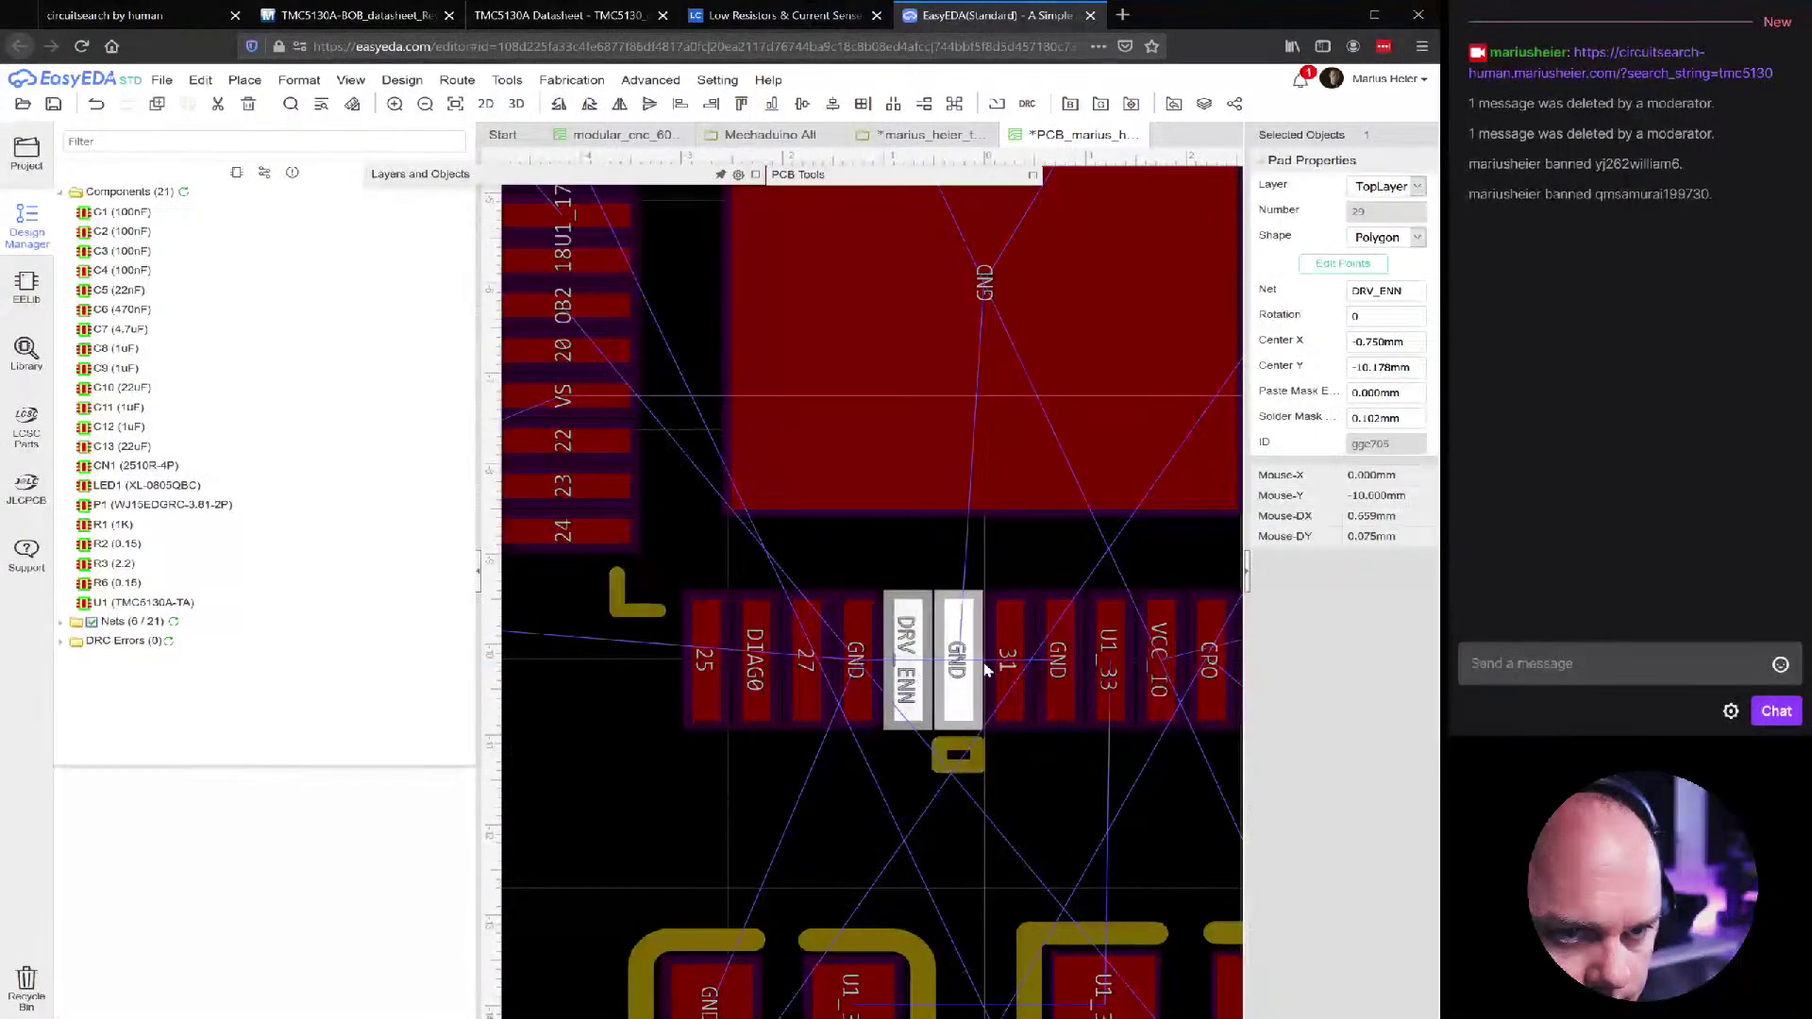
pyautogui.click(1010, 682)
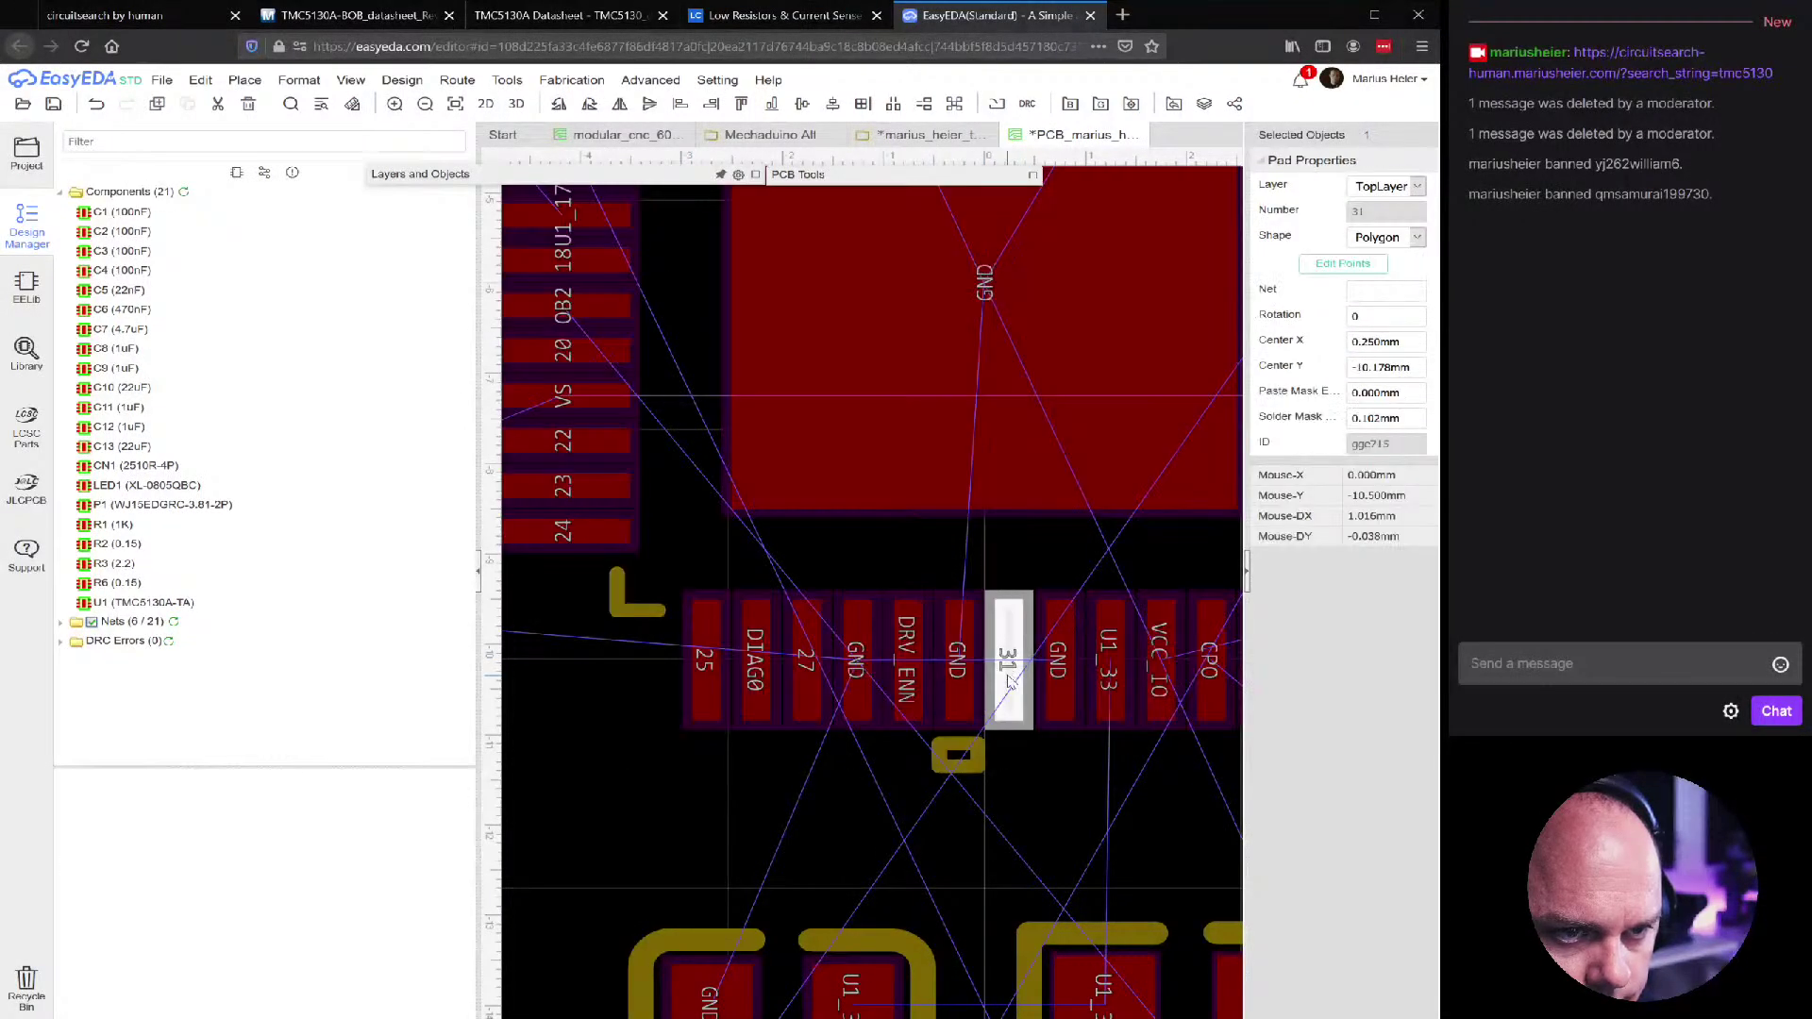
pyautogui.scroll(-1, 1050, 778)
pyautogui.scroll(-1, 876, 751)
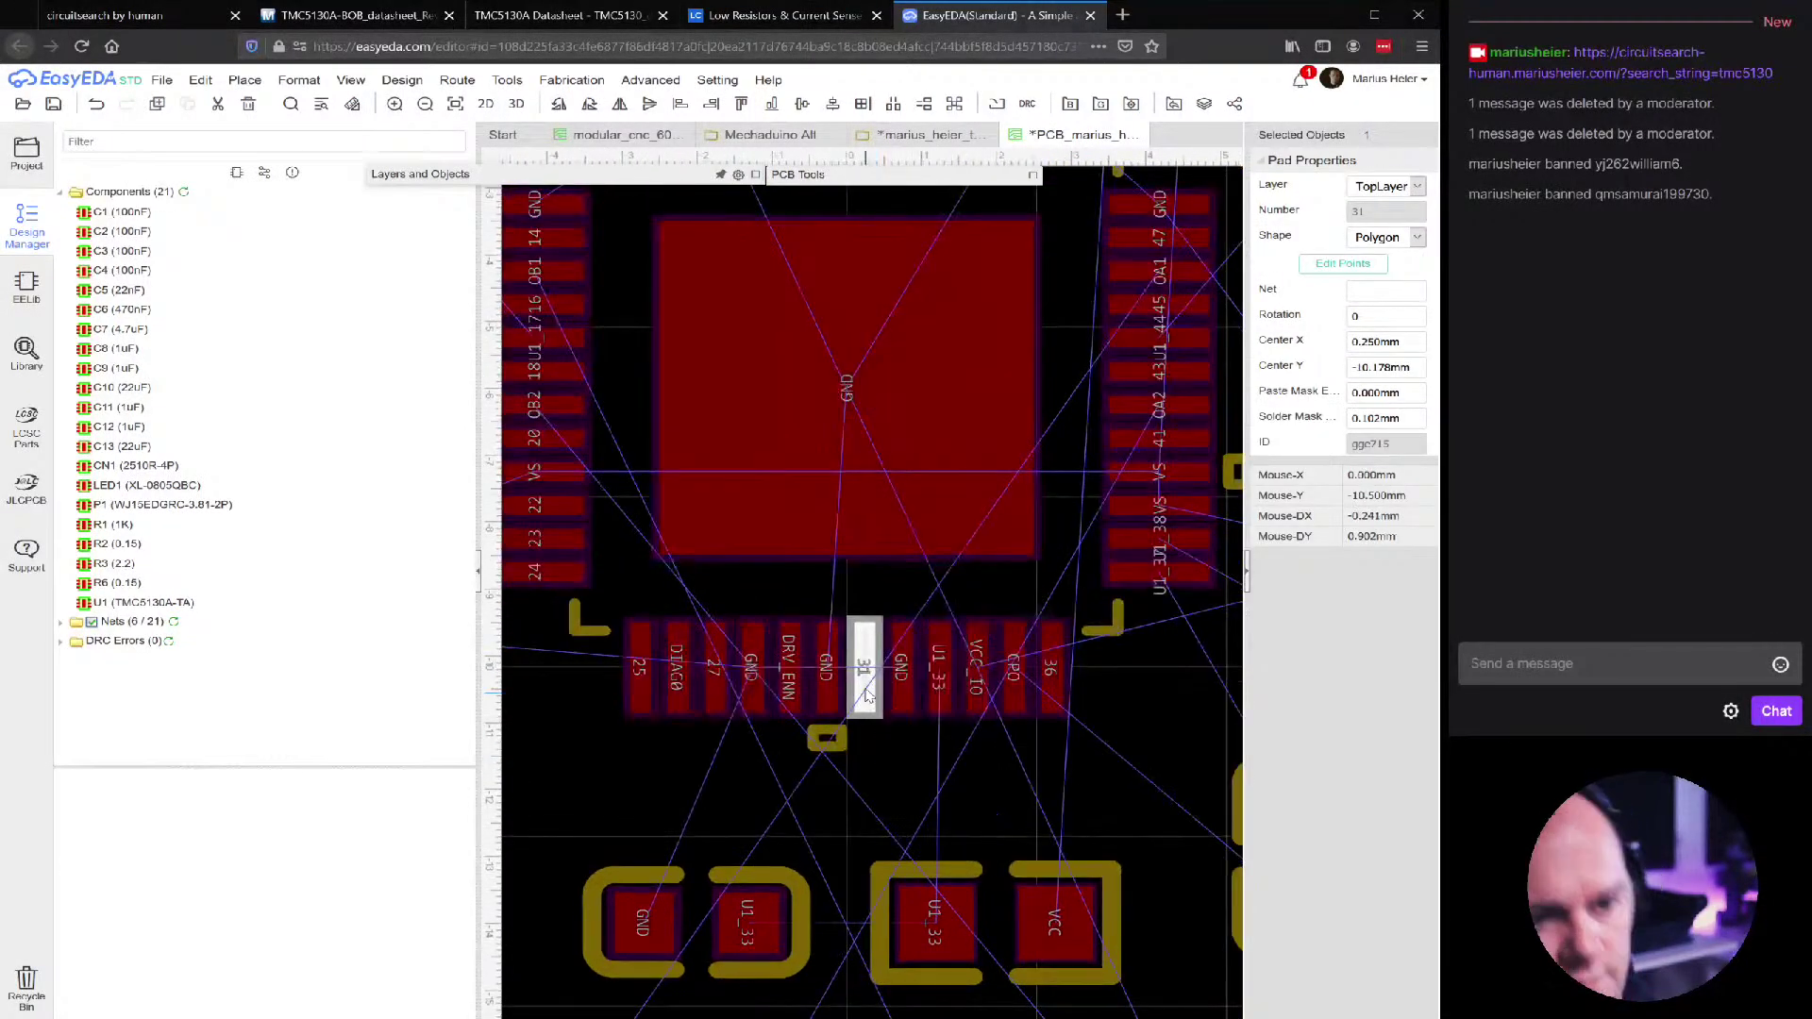
pyautogui.scroll(3, 868, 694)
pyautogui.click(891, 703)
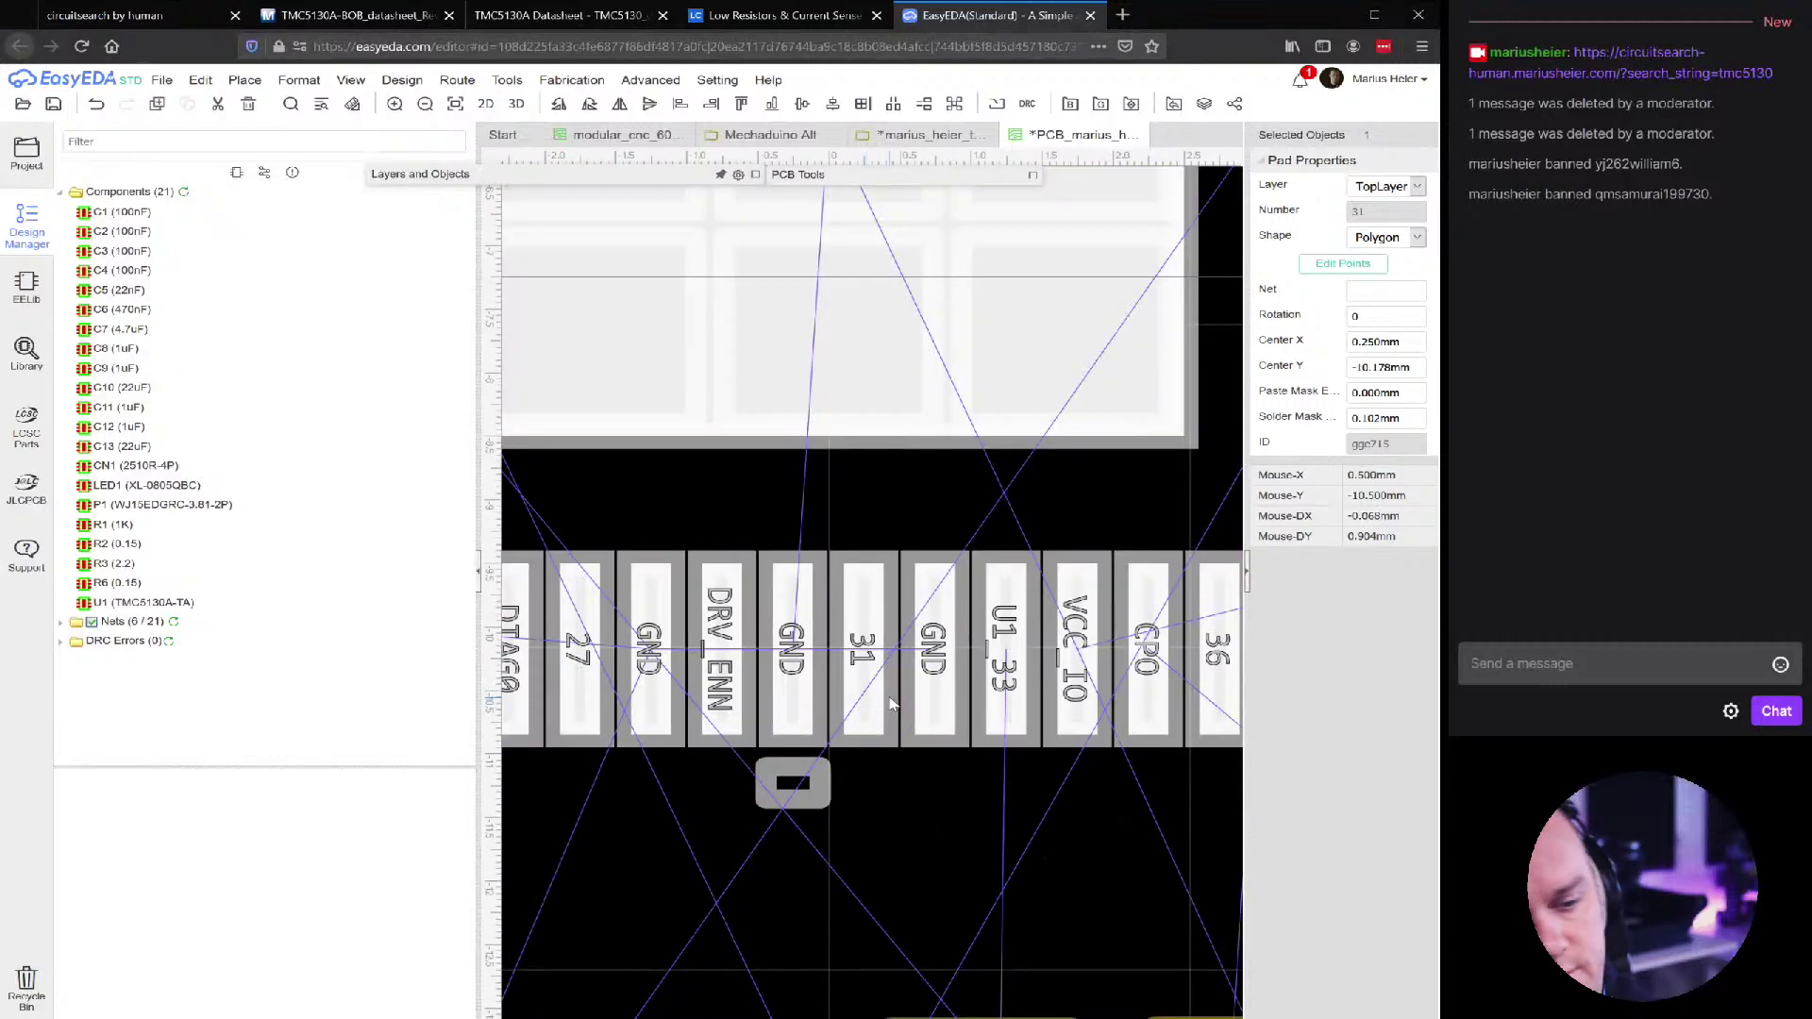
pyautogui.click(1011, 813)
pyautogui.hotkey('ctrl', 's')
# Examine the nets of U1's two adjacent VS pads and the pad rows on both sides of the chip
pyautogui.scroll(-3, 1011, 813)
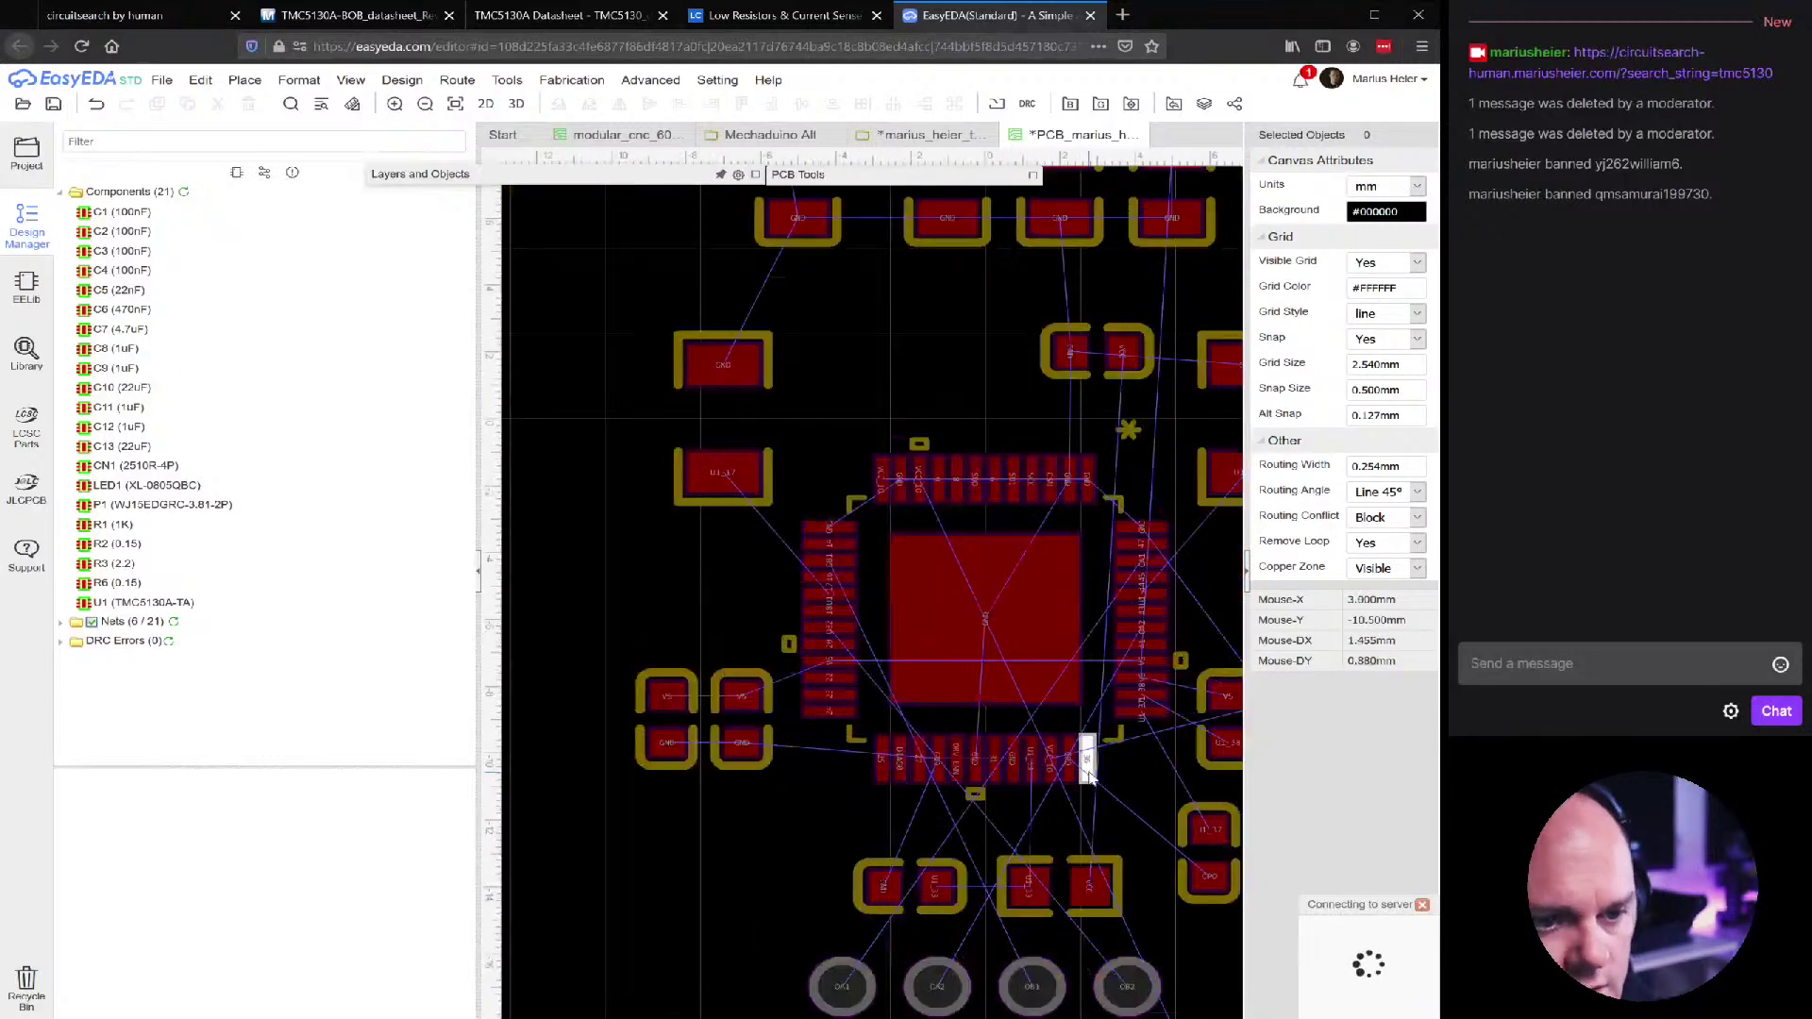
pyautogui.scroll(4, 971, 651)
pyautogui.scroll(2, 958, 604)
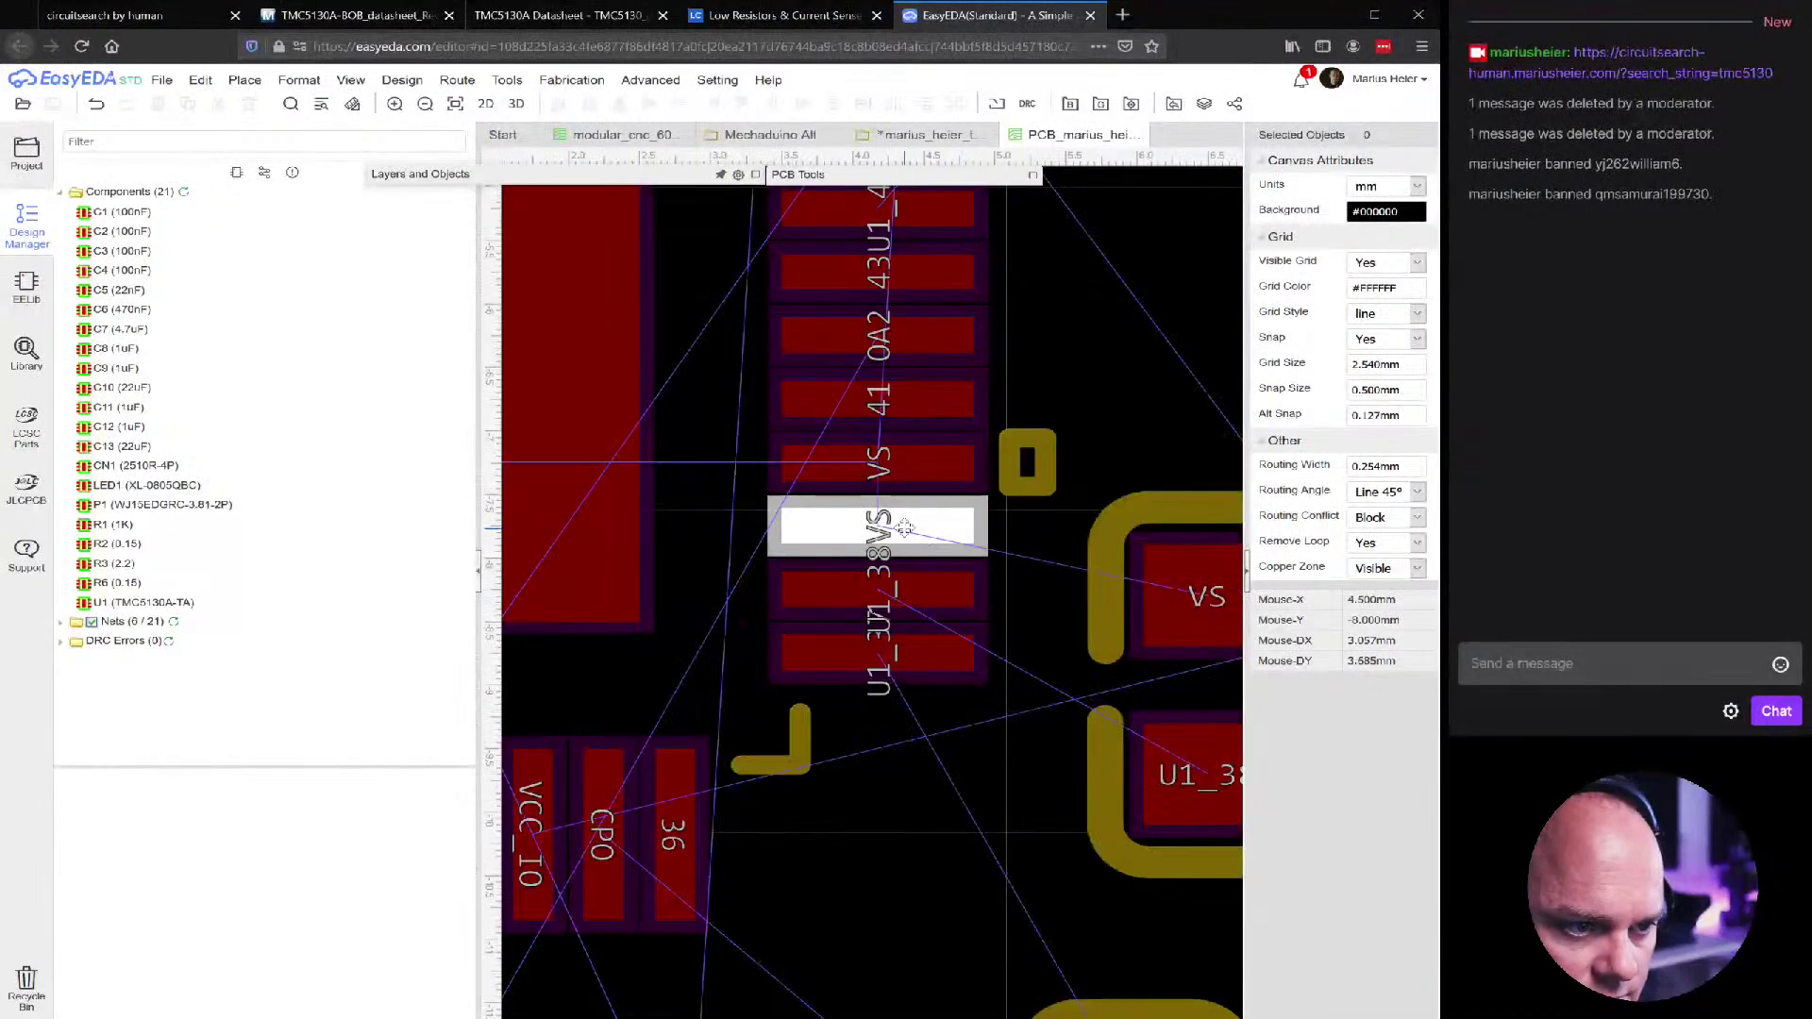
pyautogui.click(920, 474)
pyautogui.click(920, 475)
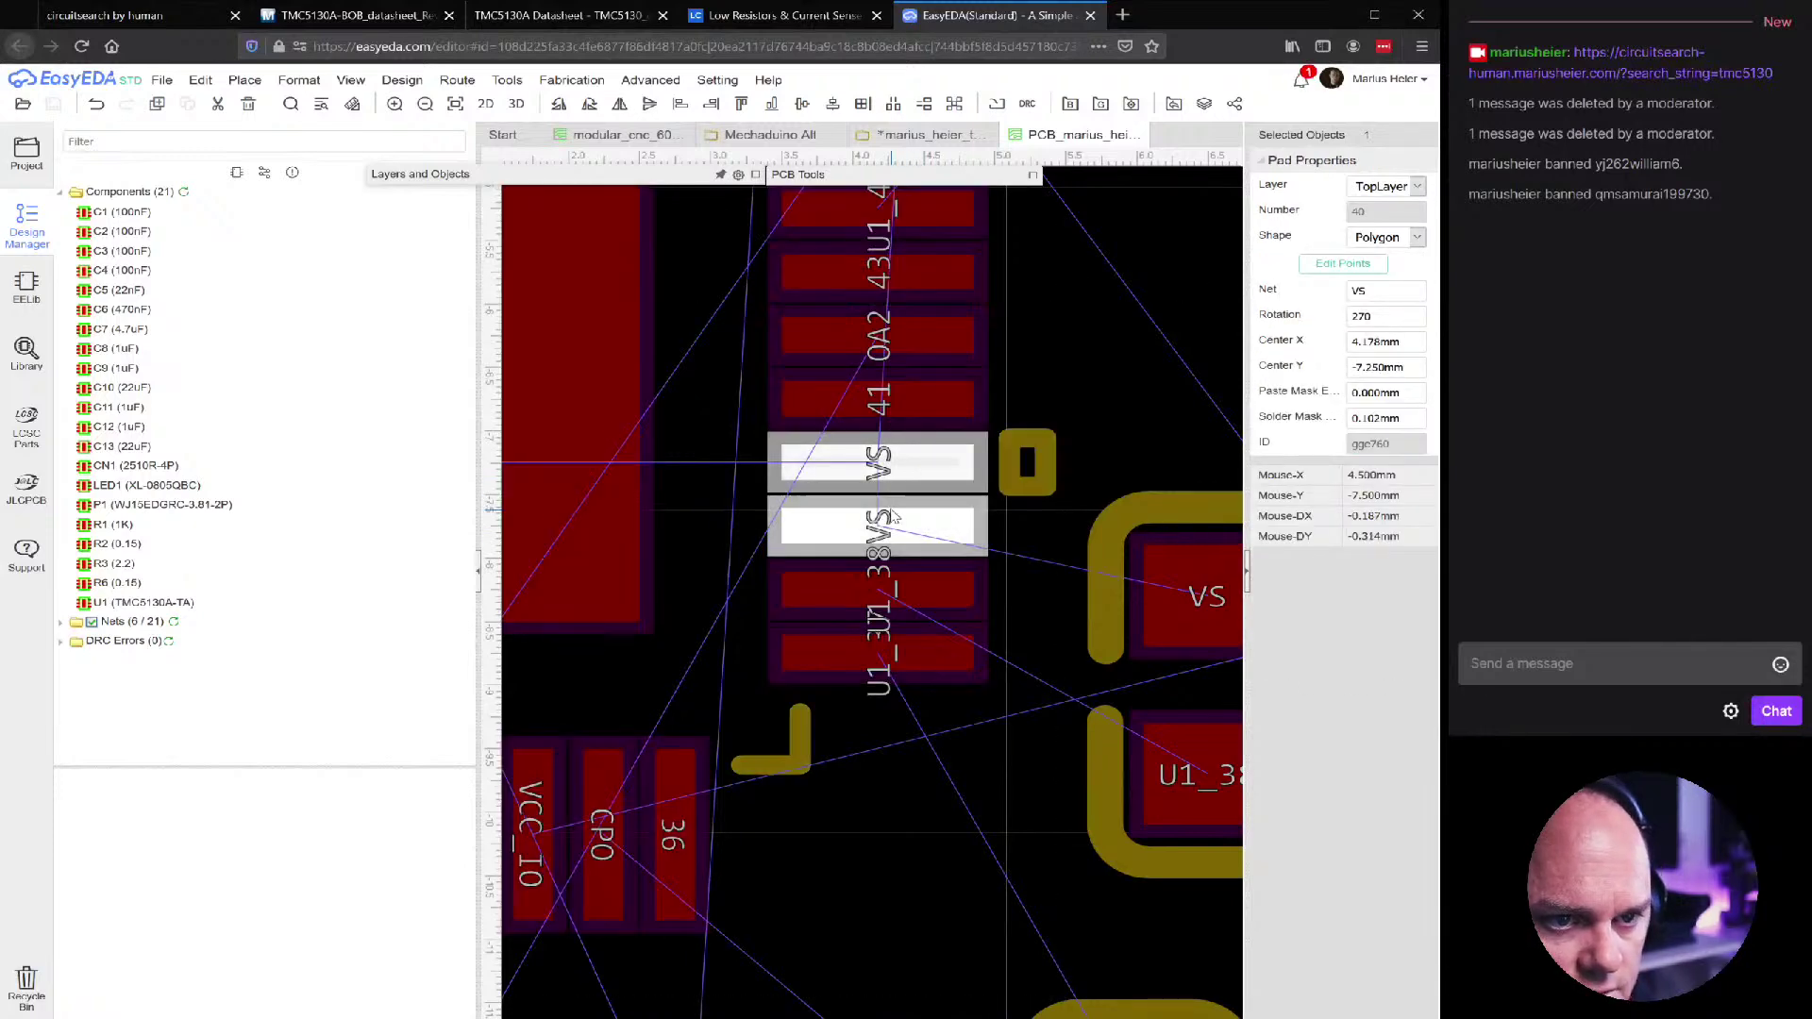
pyautogui.click(1089, 415)
pyautogui.scroll(-2, 1057, 585)
pyautogui.scroll(1, 1057, 585)
pyautogui.scroll(-1, 964, 628)
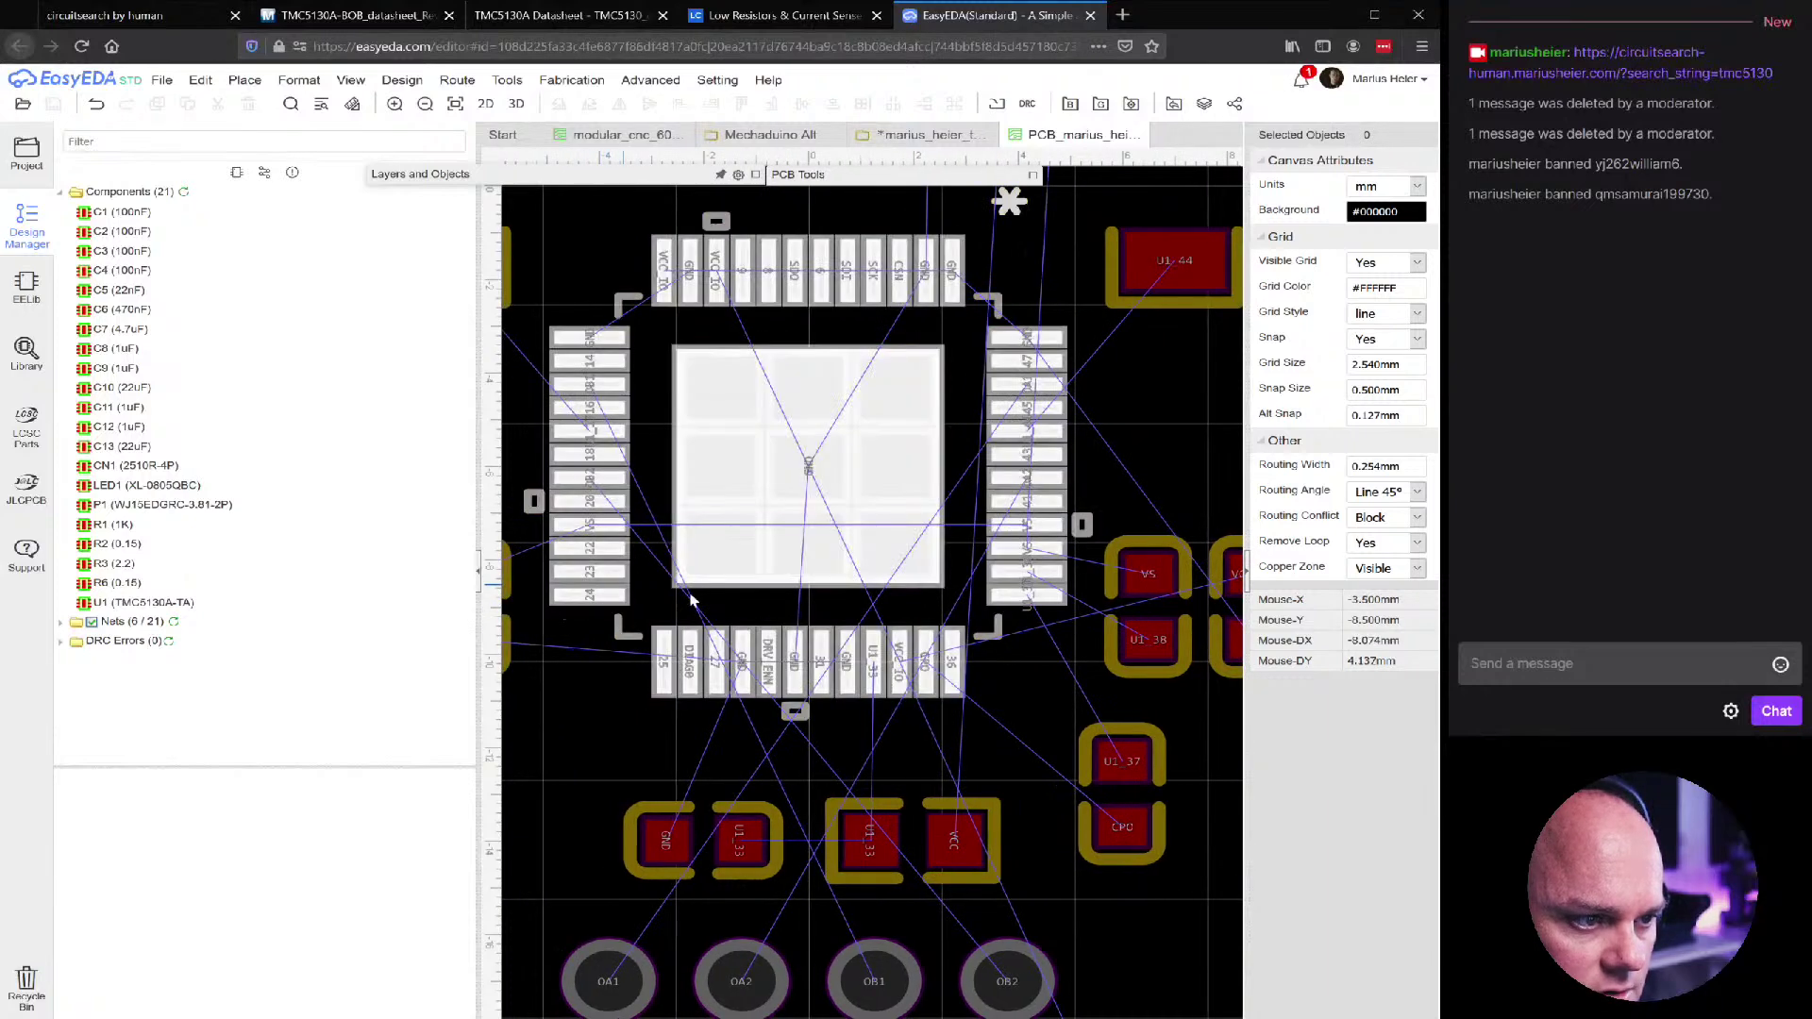
pyautogui.moveTo(552, 562); pyautogui.dragTo(772, 581, button='right')
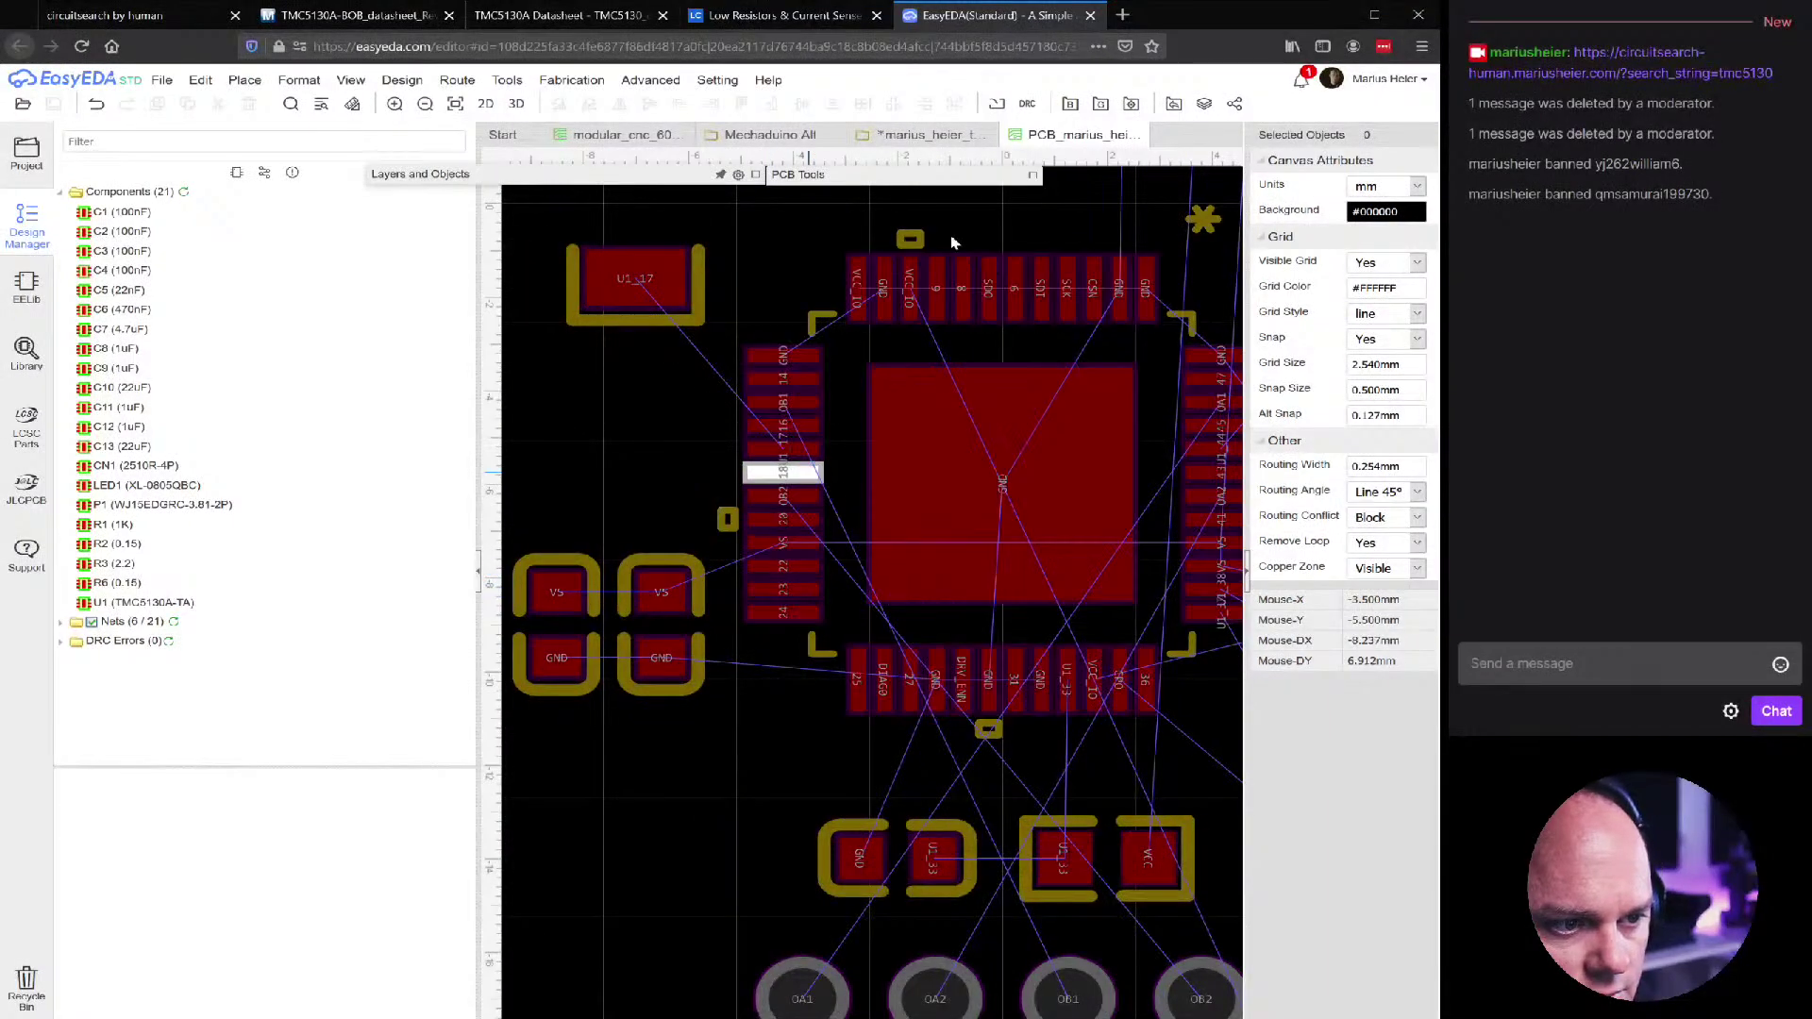
# Save the schematic and update the PCB from it without checking nets, applying the OA1, OA2, OB1, OB2 and VS changes to U1
pyautogui.click(925, 135)
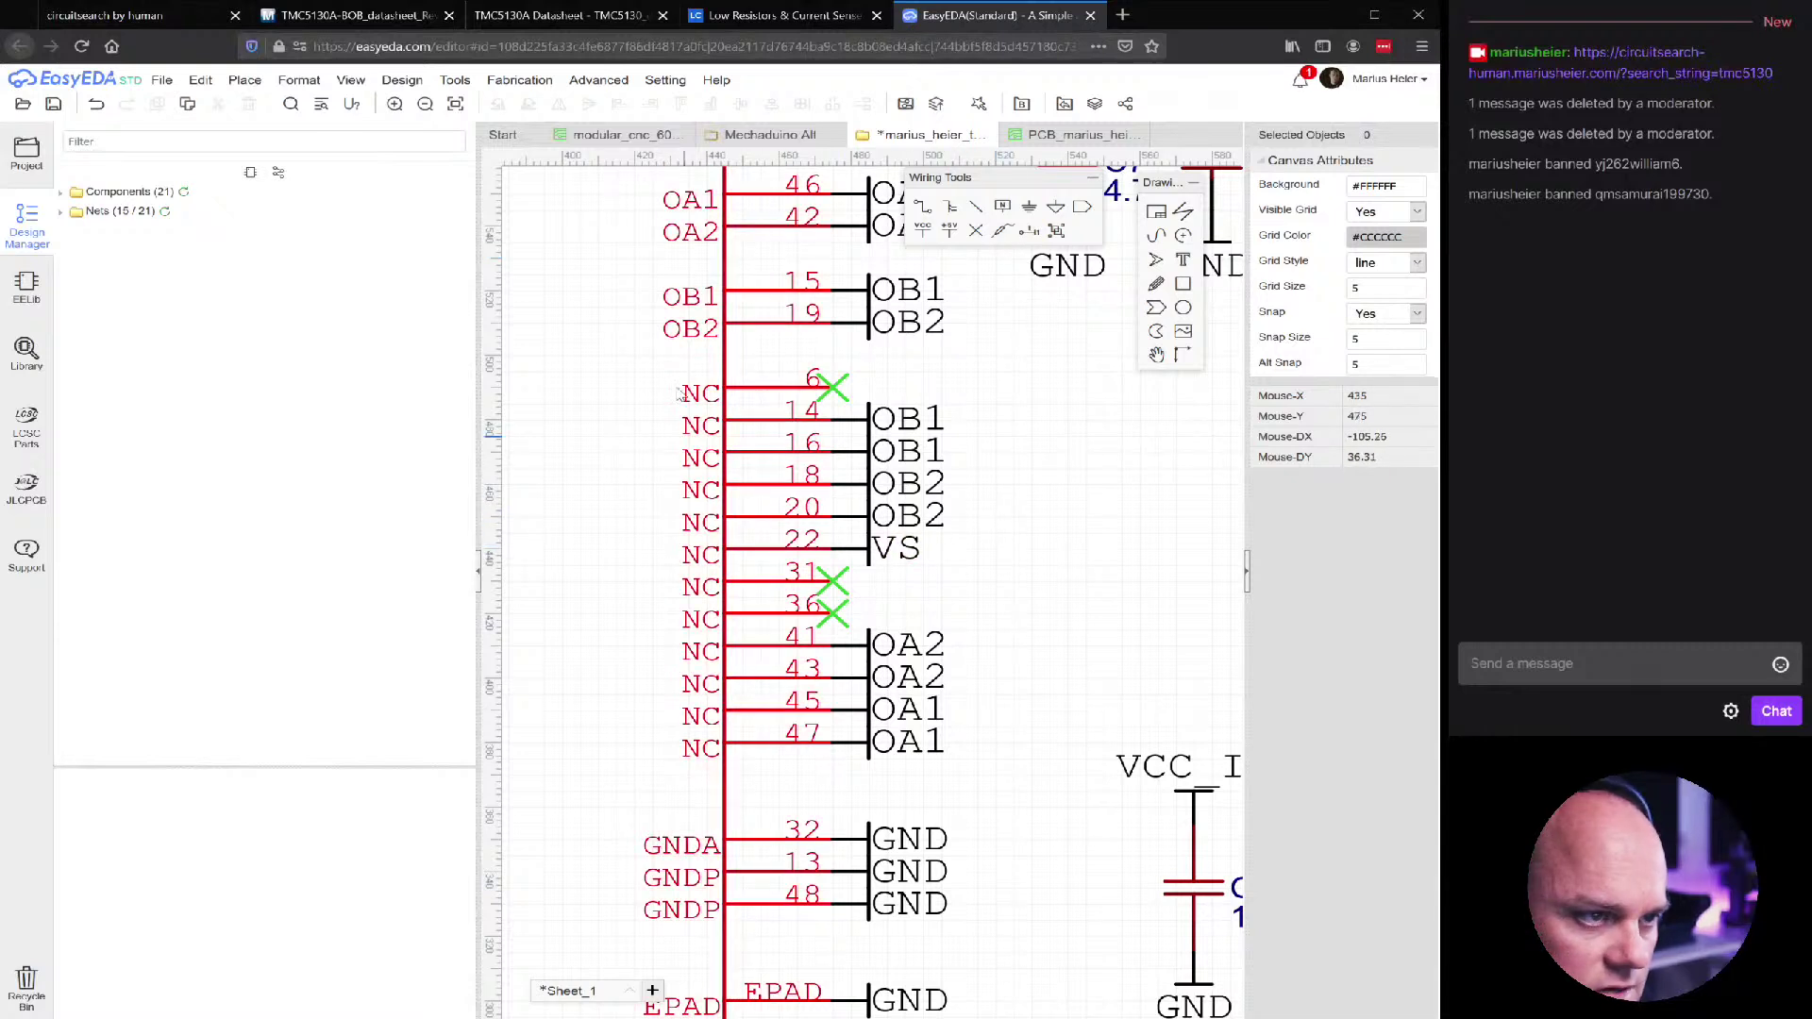
pyautogui.click(563, 394)
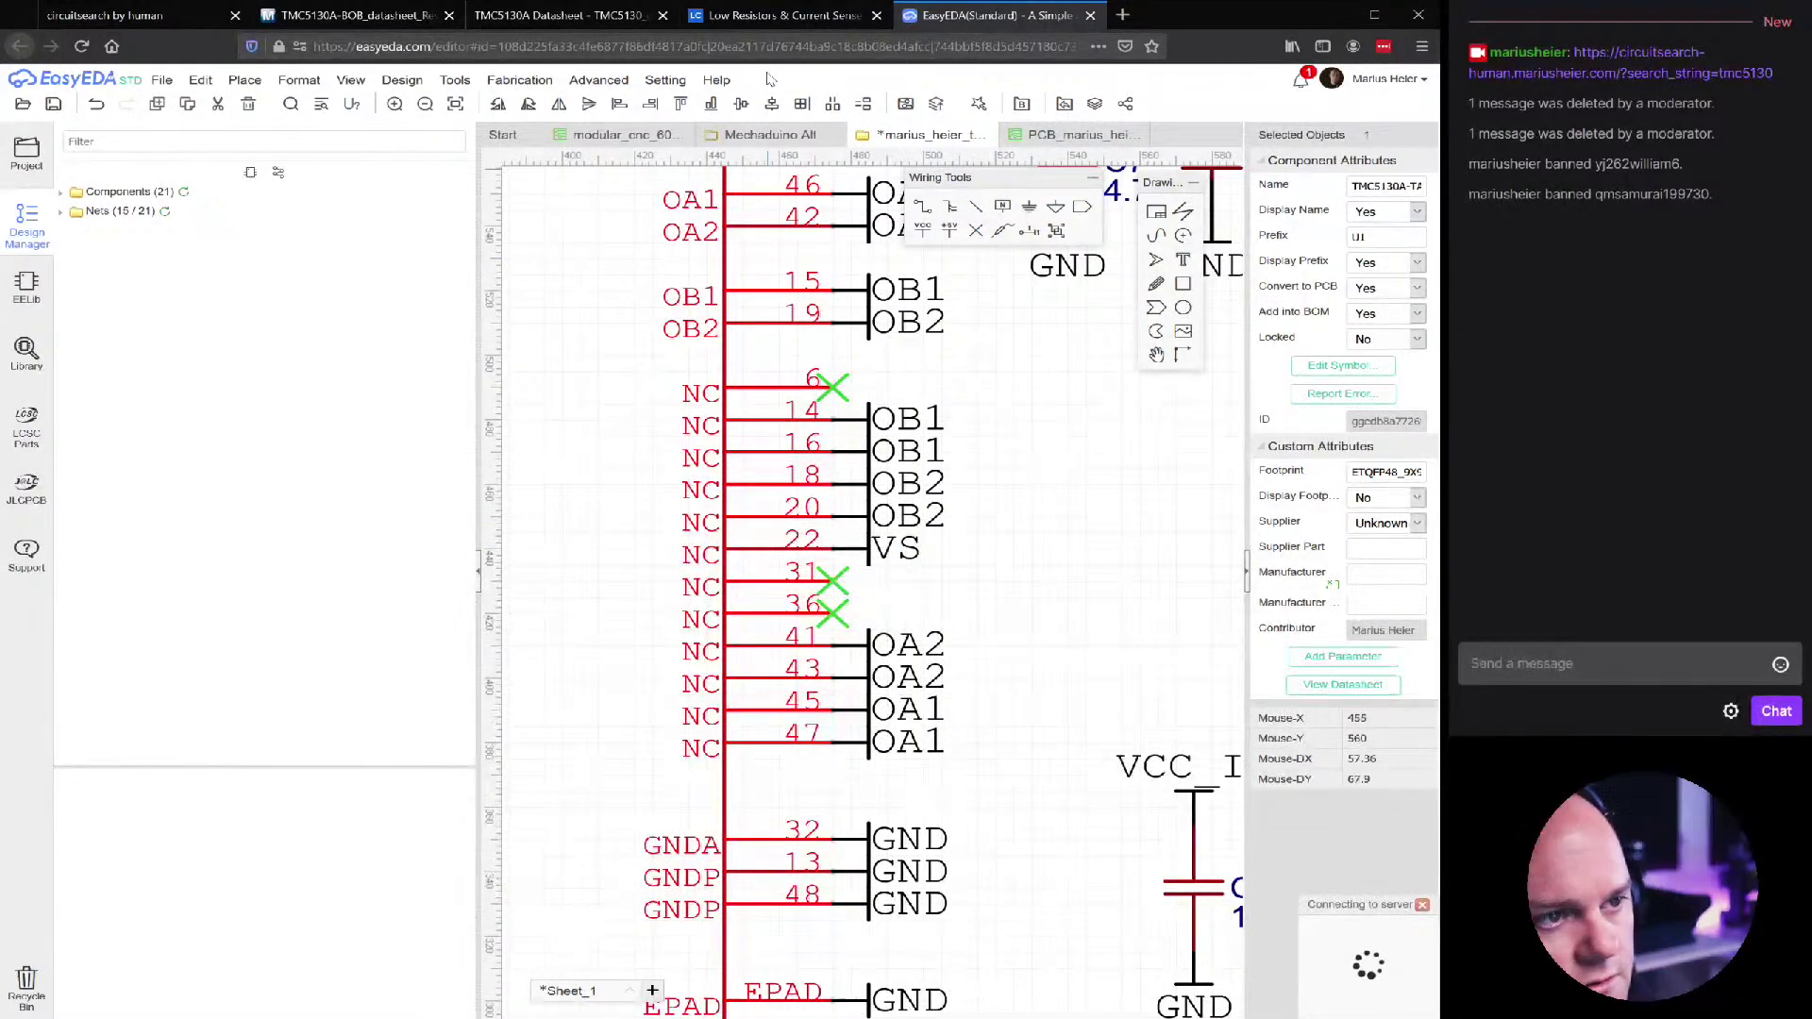
pyautogui.moveTo(452, 80)
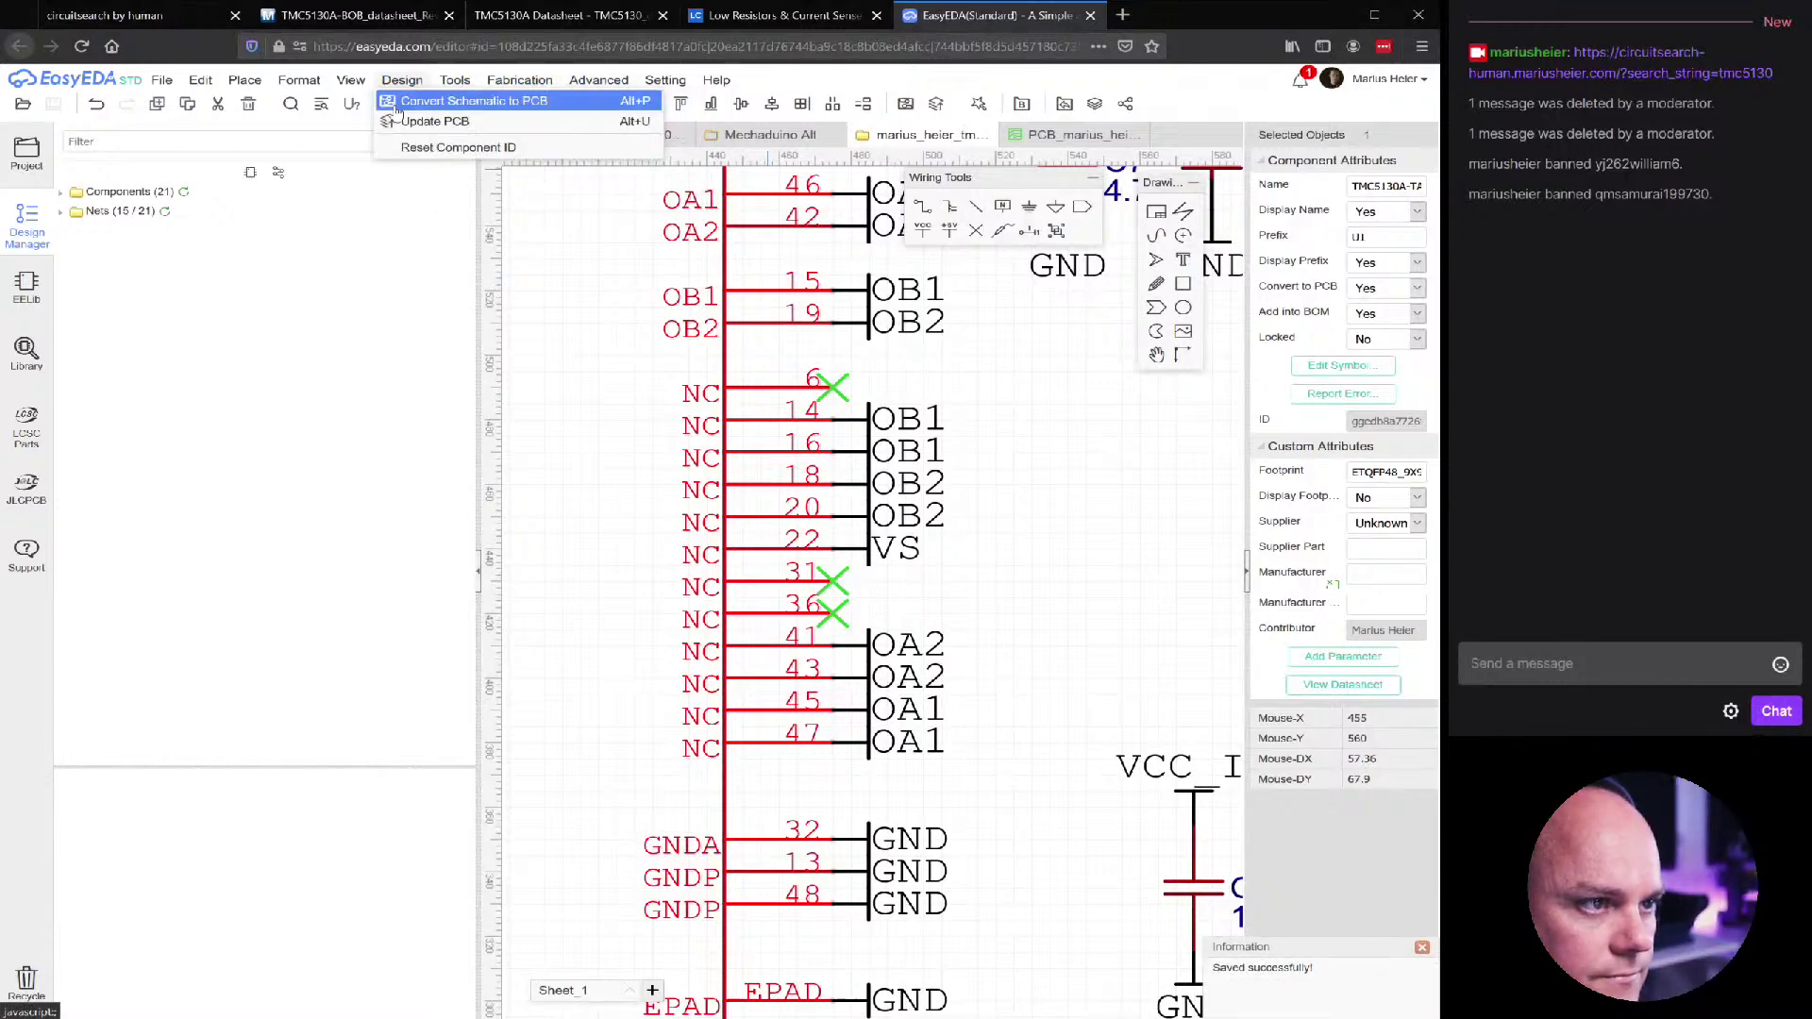
pyautogui.click(406, 122)
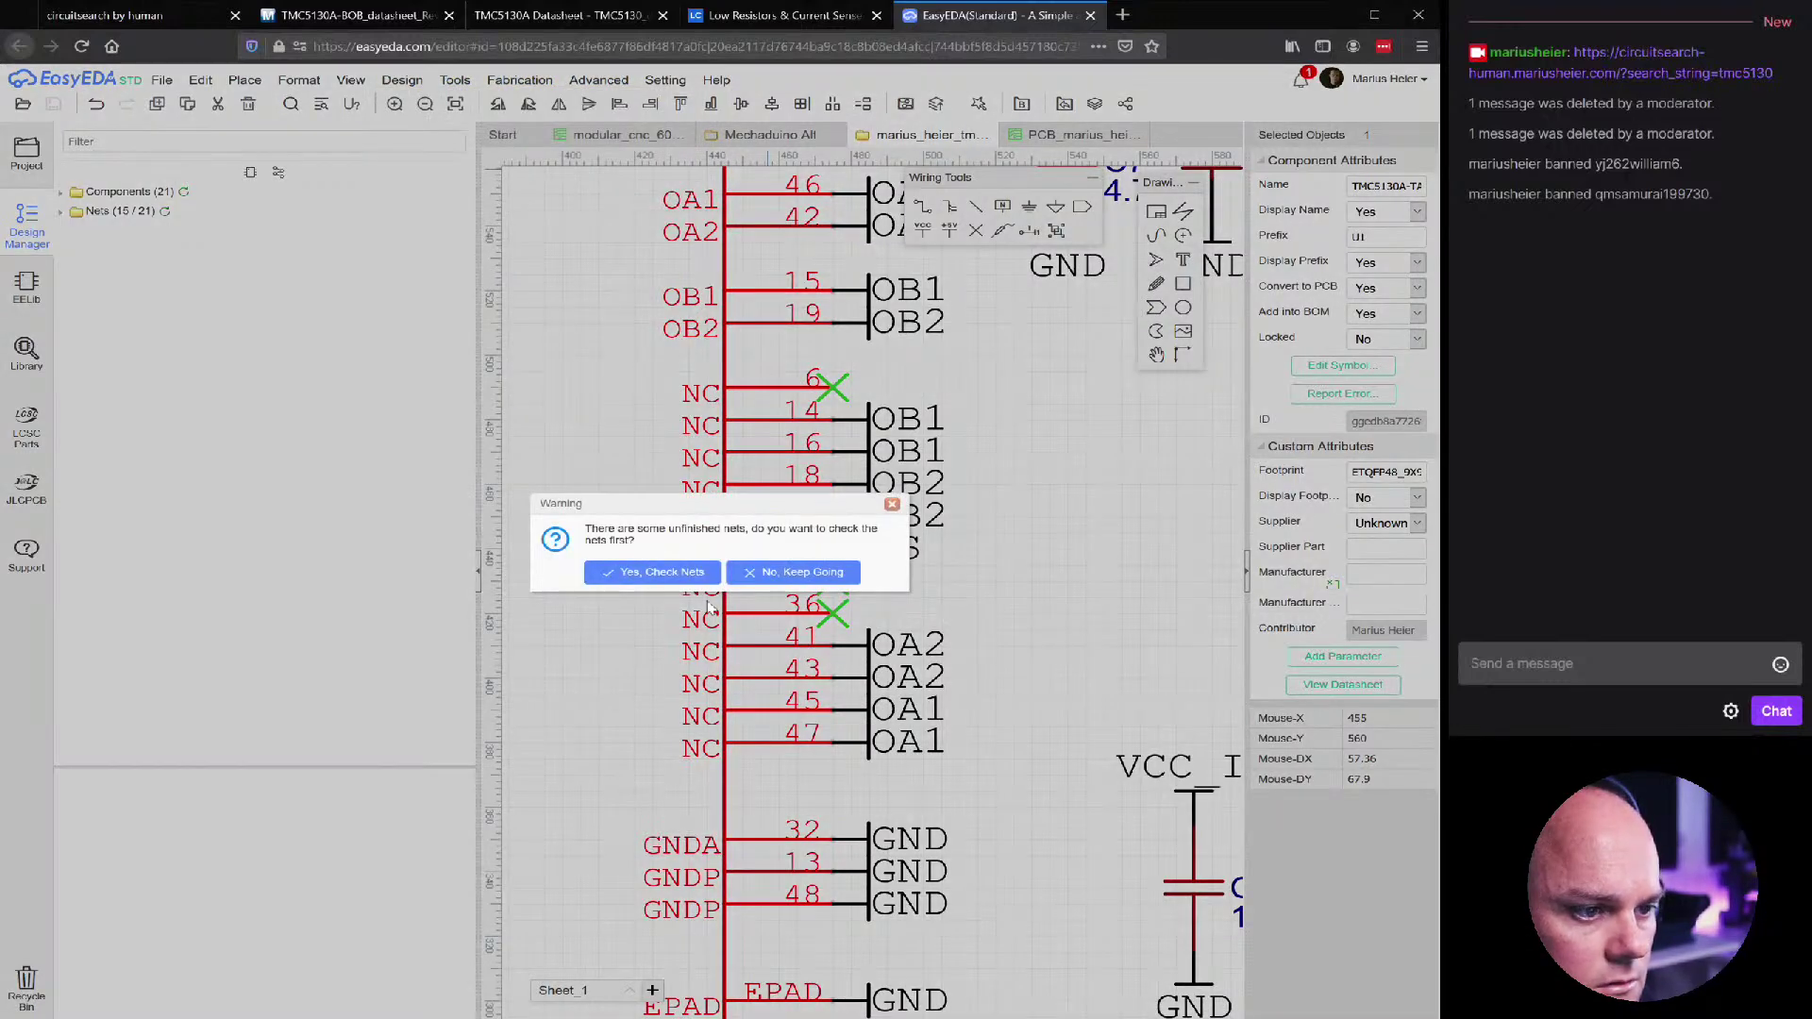
pyautogui.click(778, 573)
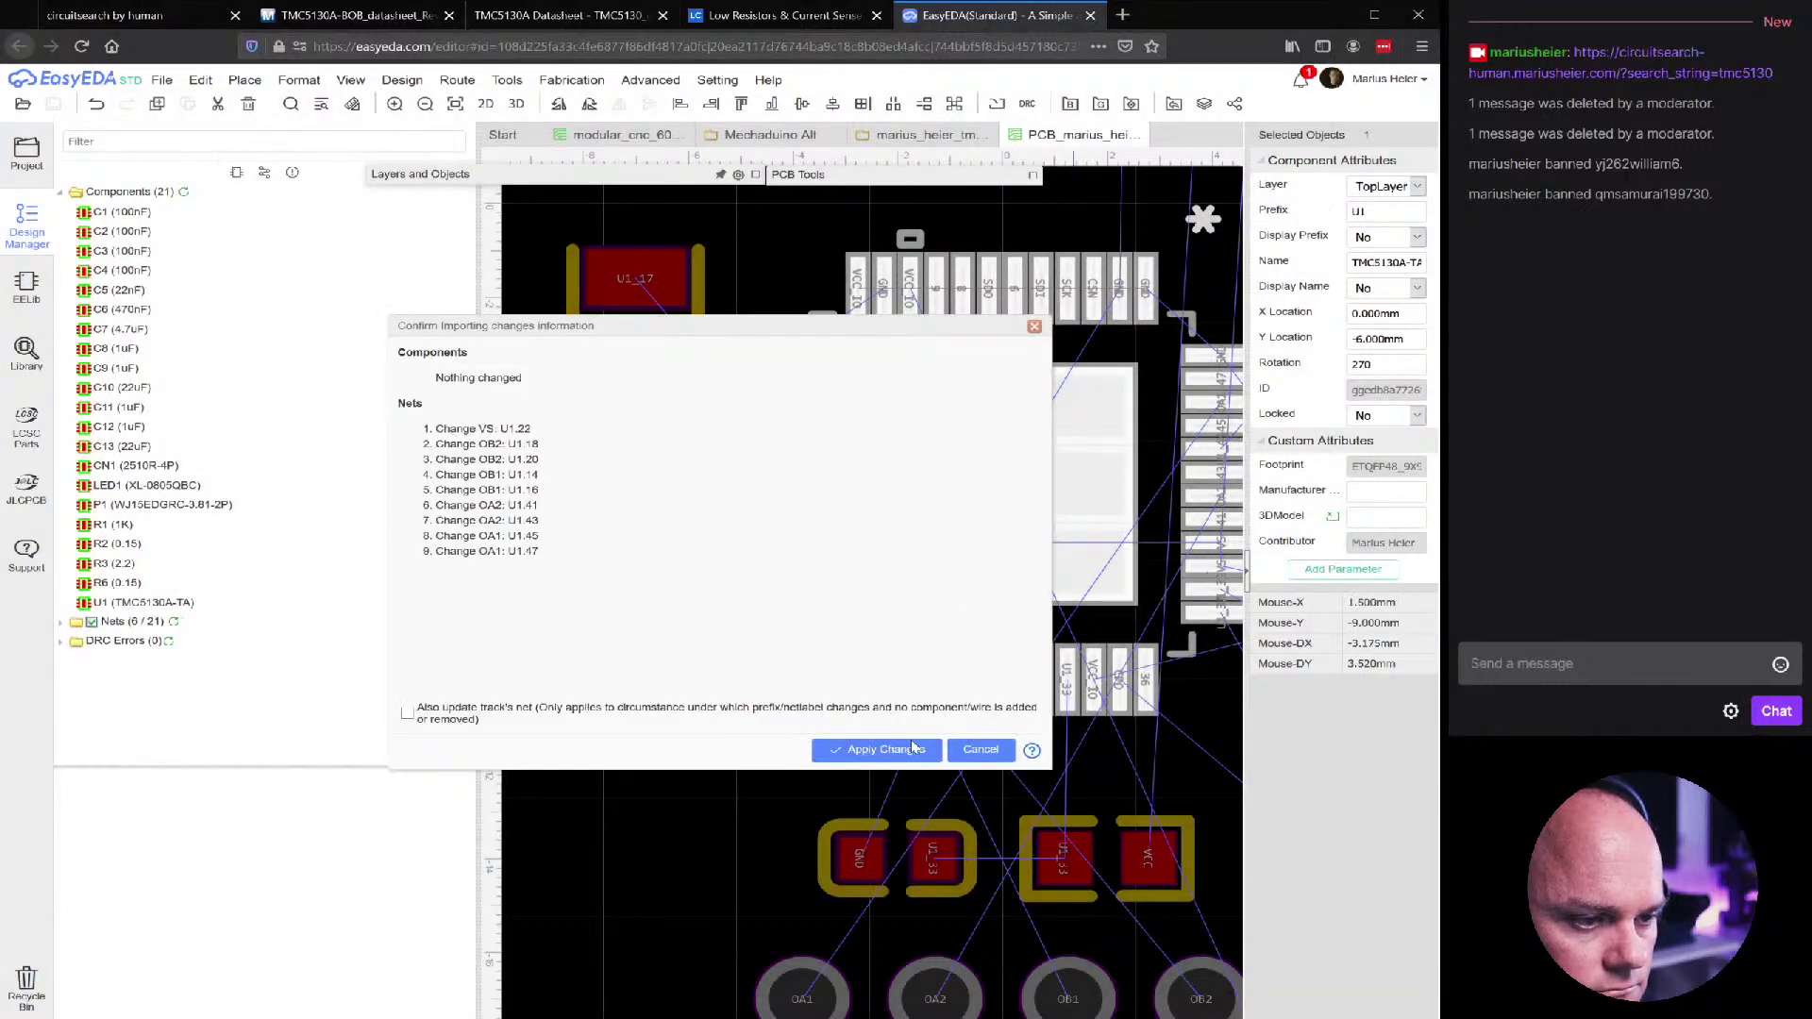
pyautogui.click(877, 750)
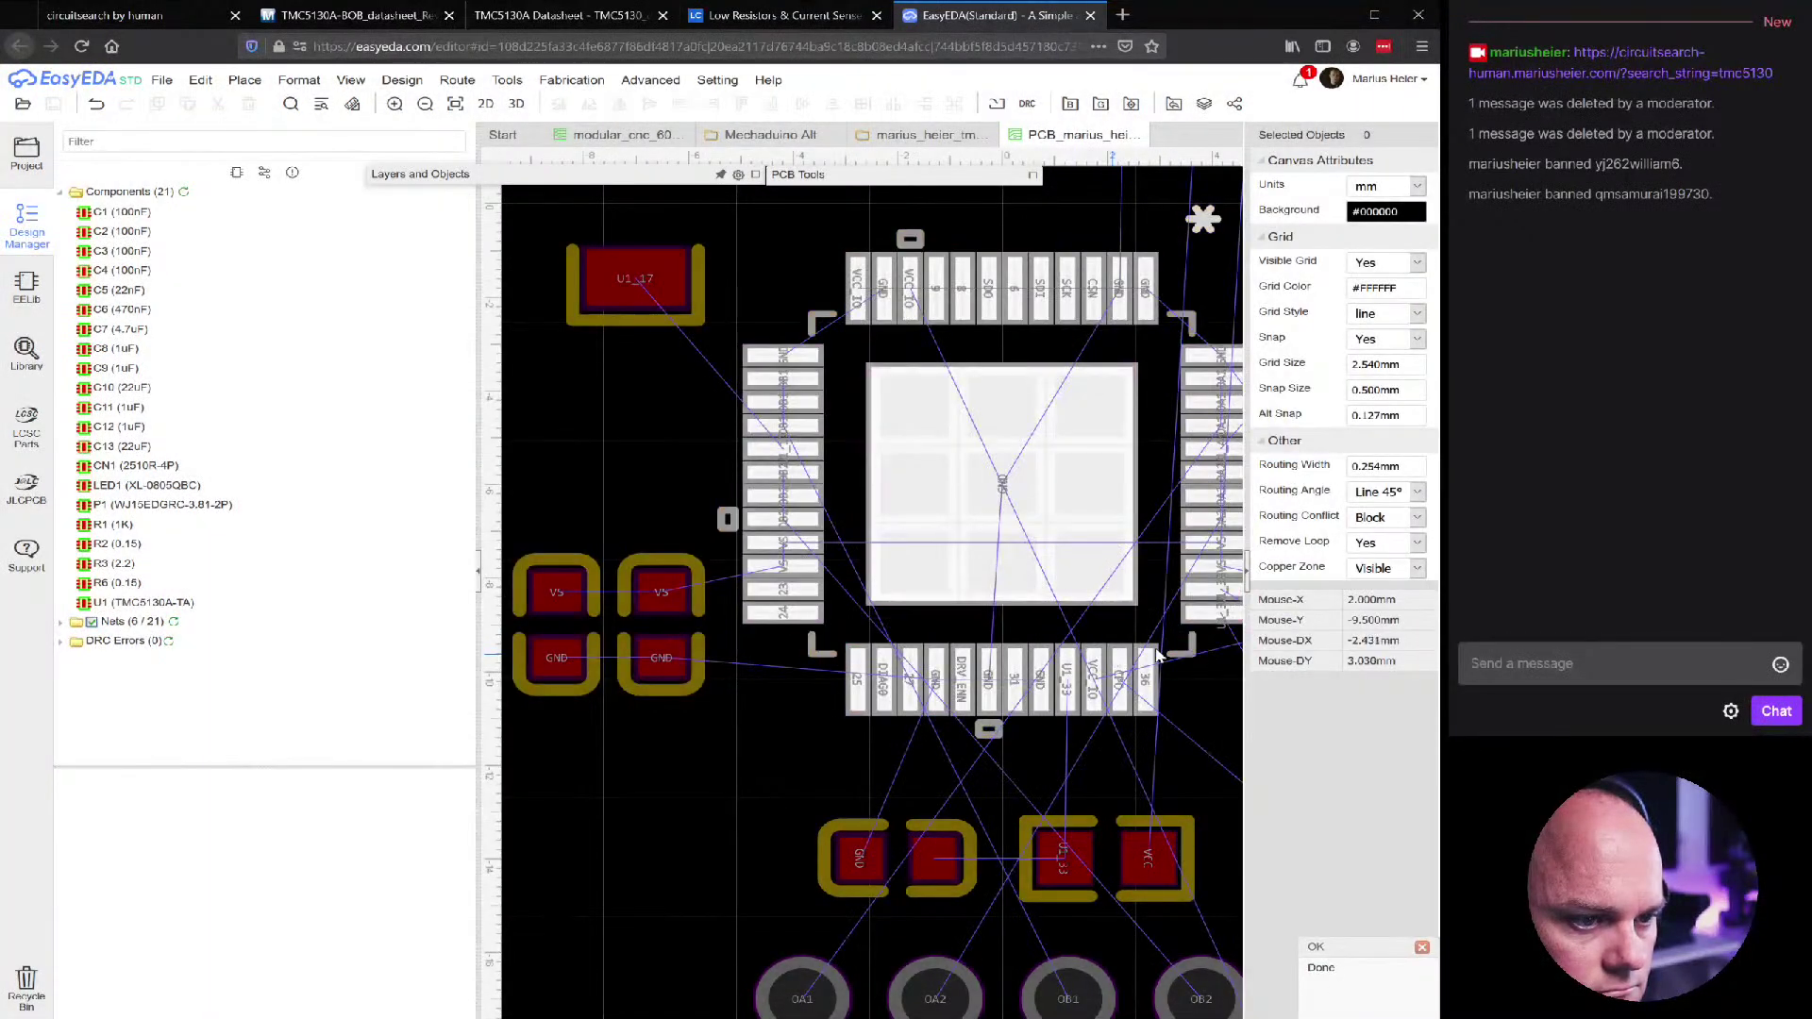
# Check the net assigned to U1's pad 41 and the neighbouring OA2 and VS pads on the updated PCB
pyautogui.scroll(5, 1139, 657)
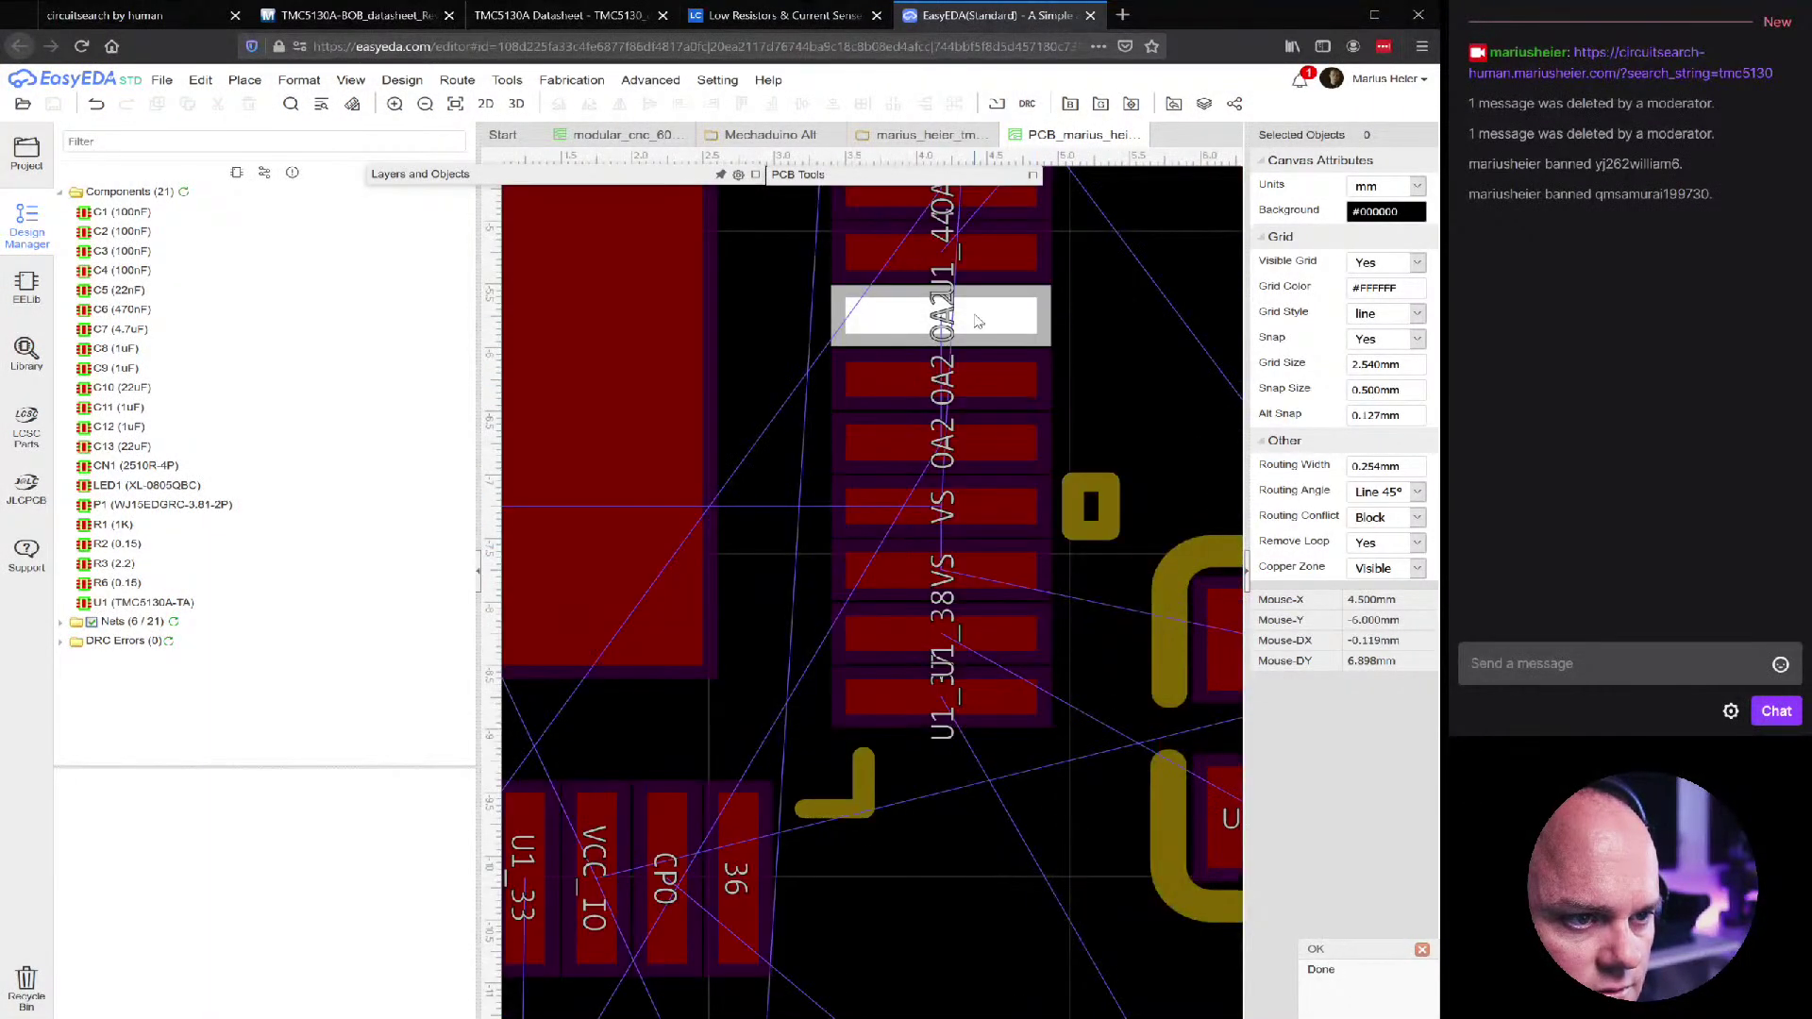
pyautogui.click(977, 323)
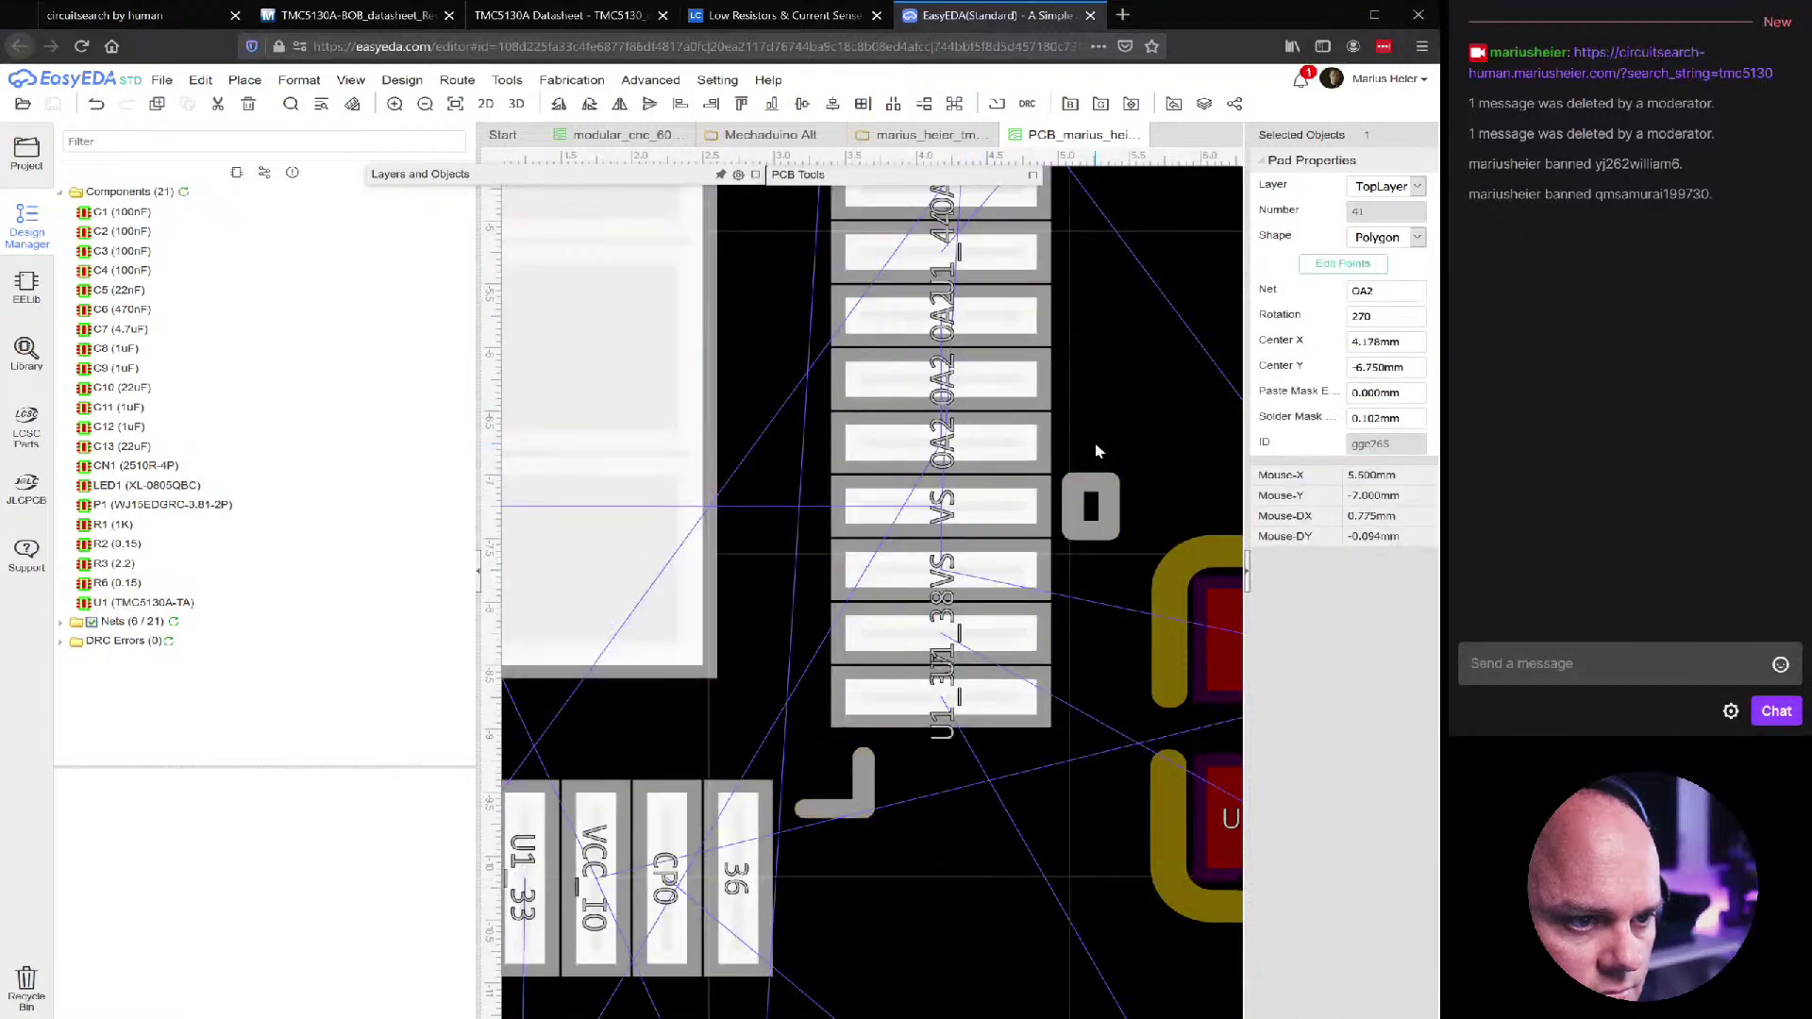
pyautogui.scroll(-3, 1097, 451)
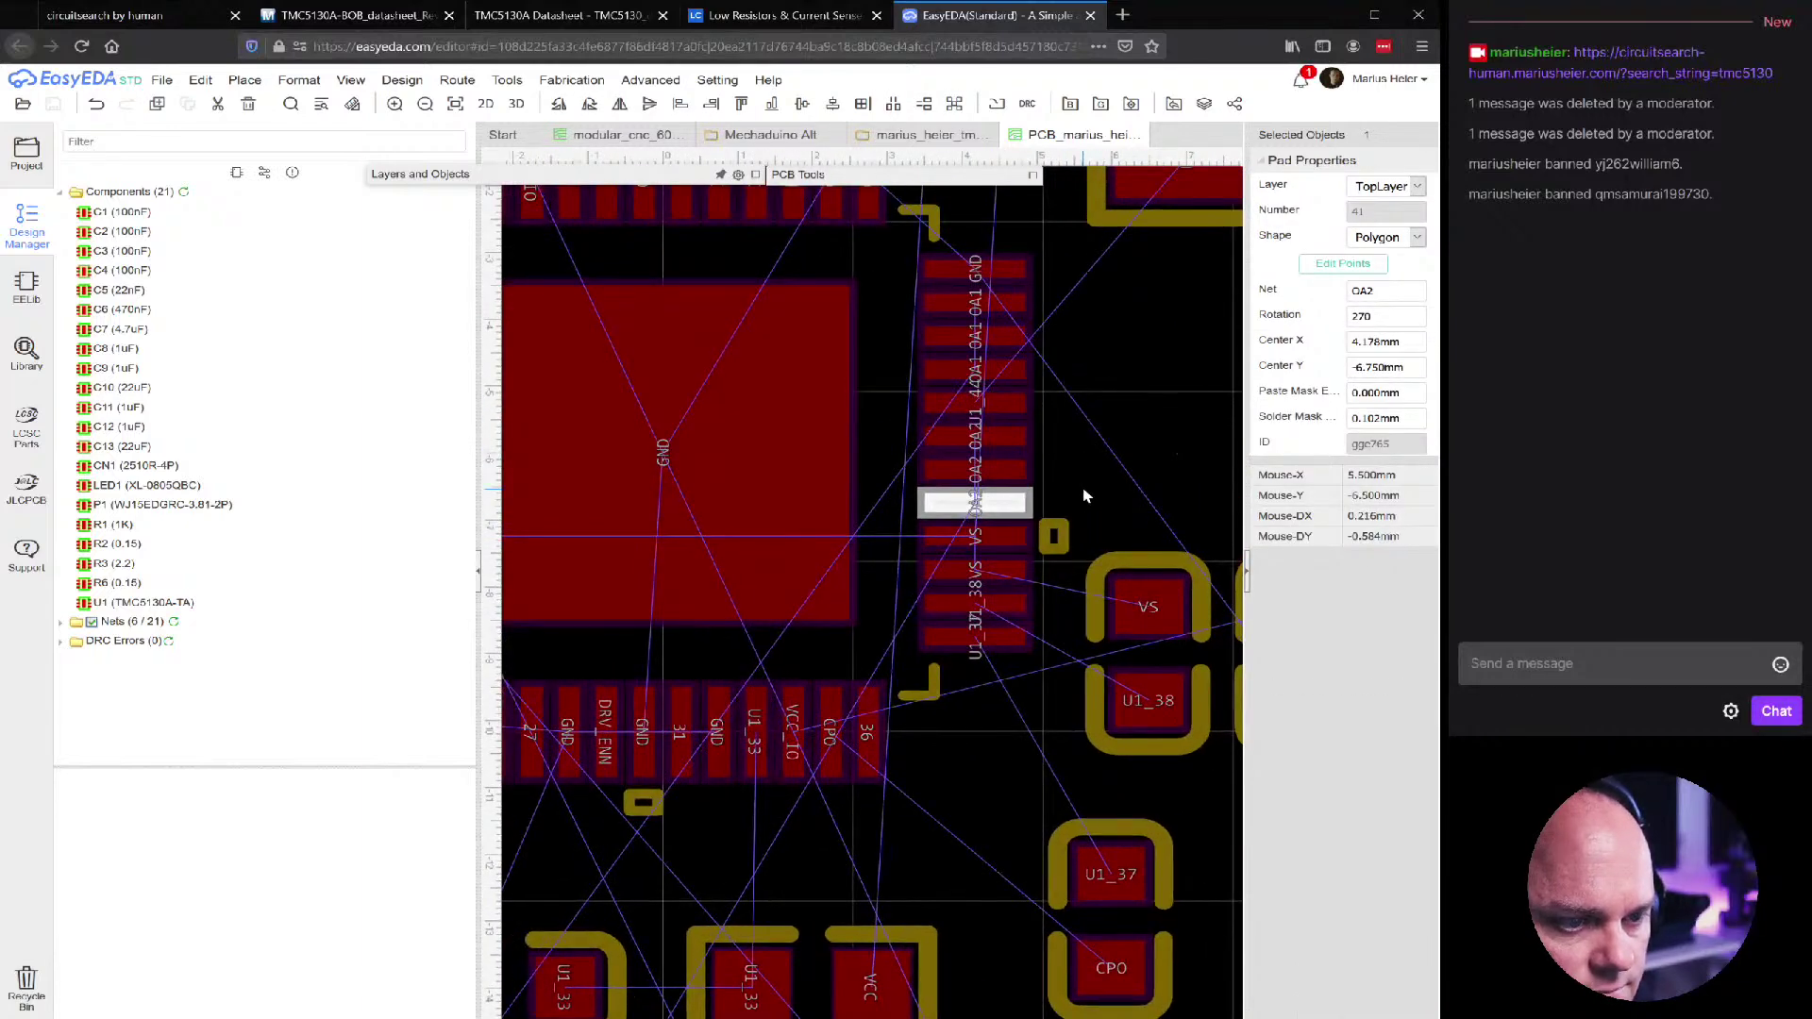
pyautogui.scroll(2, 1029, 523)
pyautogui.click(1118, 487)
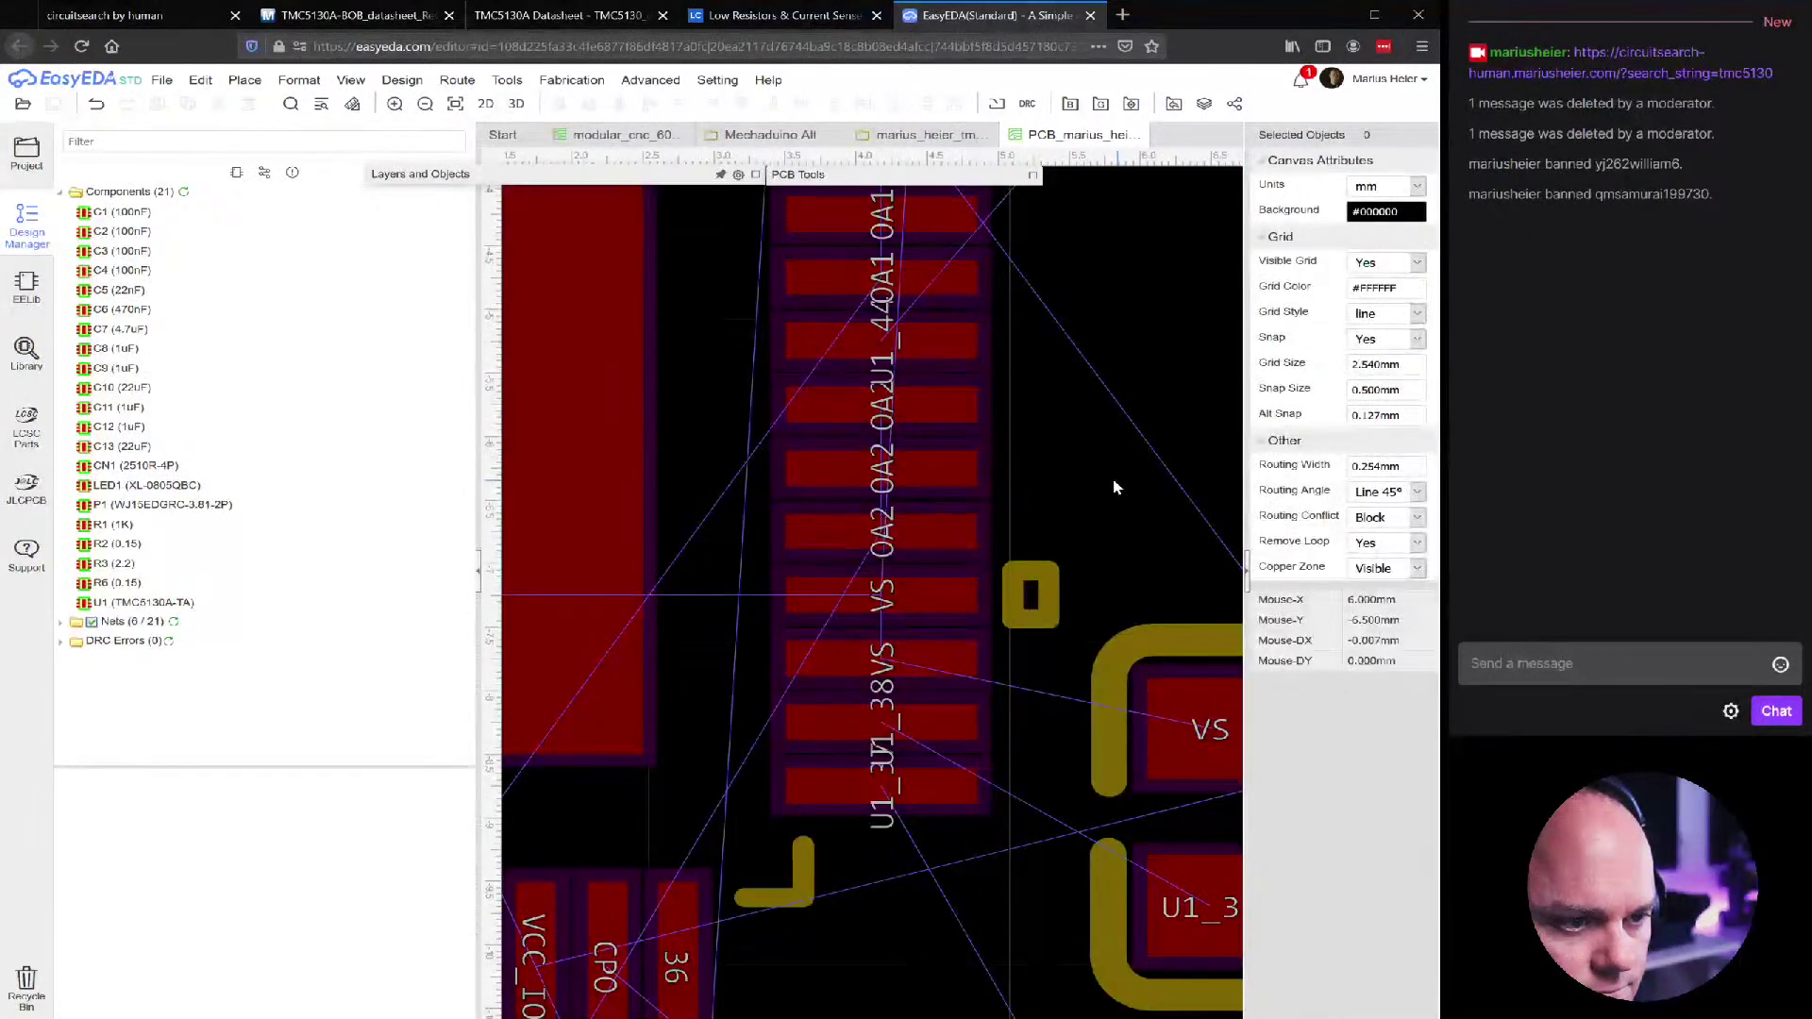
pyautogui.click(920, 536)
pyautogui.click(922, 539)
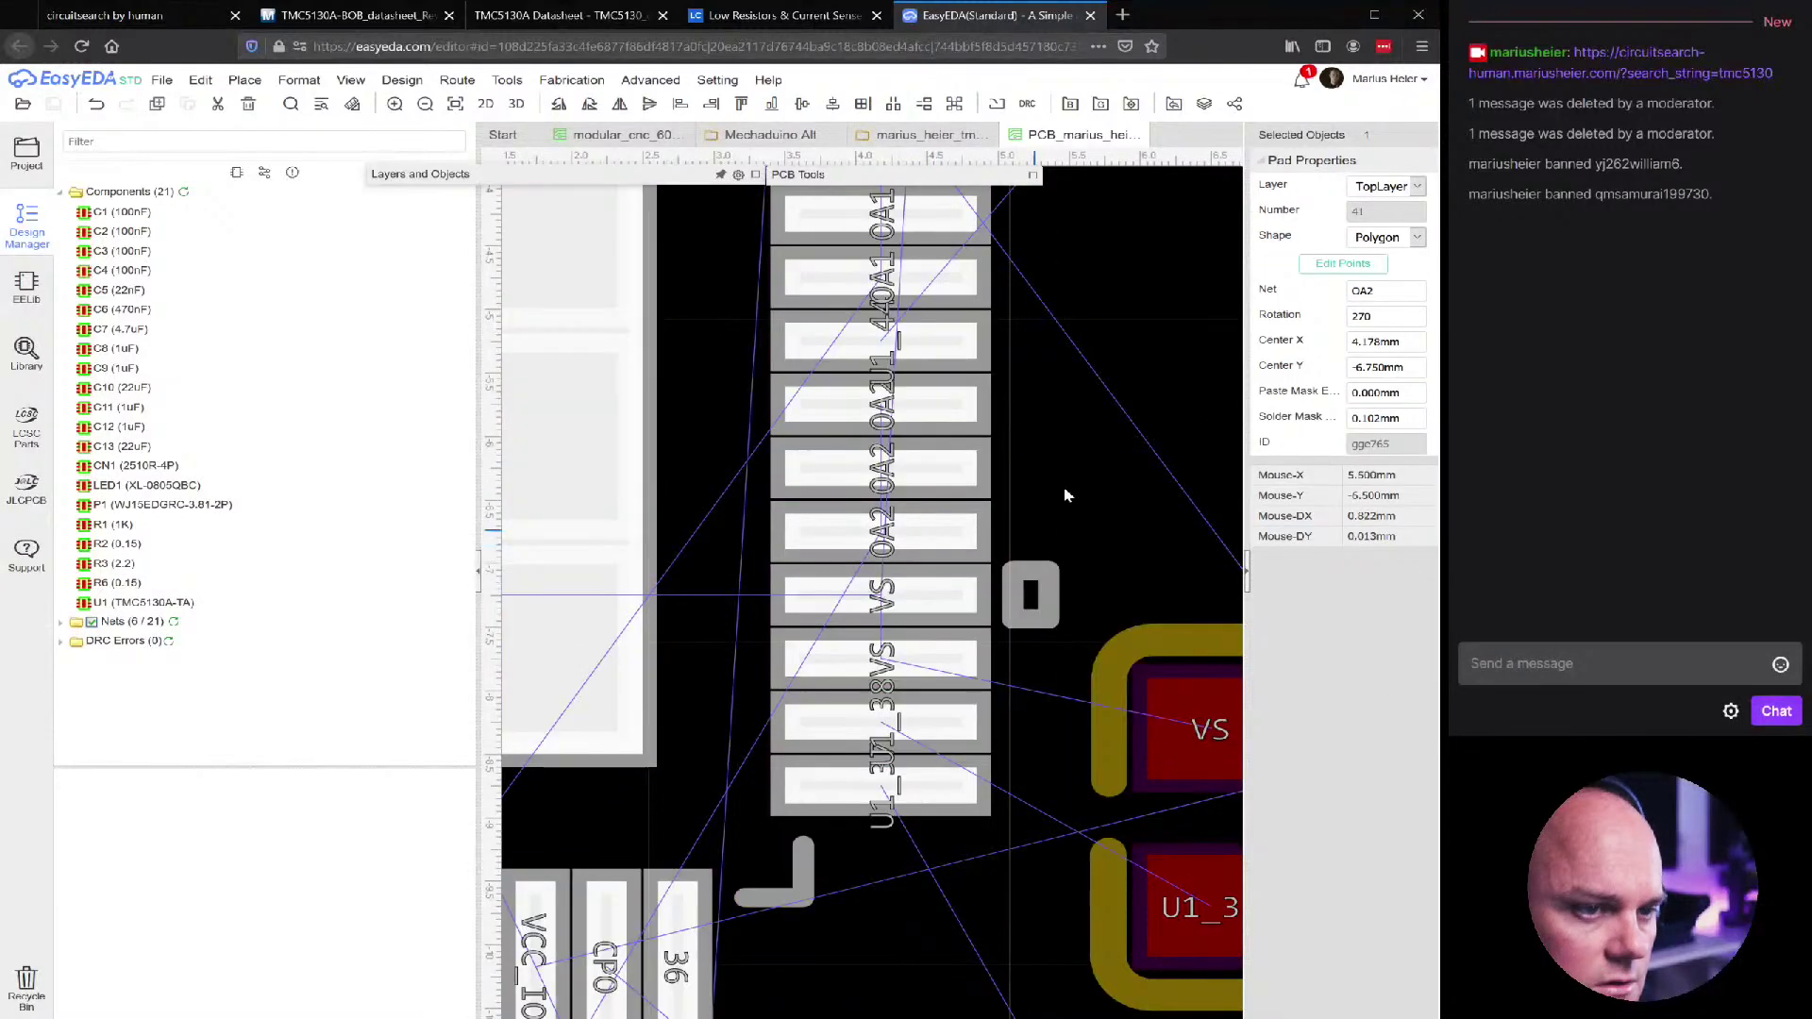
# Look up U1's unused pins in the package outline and signal descriptions of the TMC5130A datasheet
pyautogui.click(558, 17)
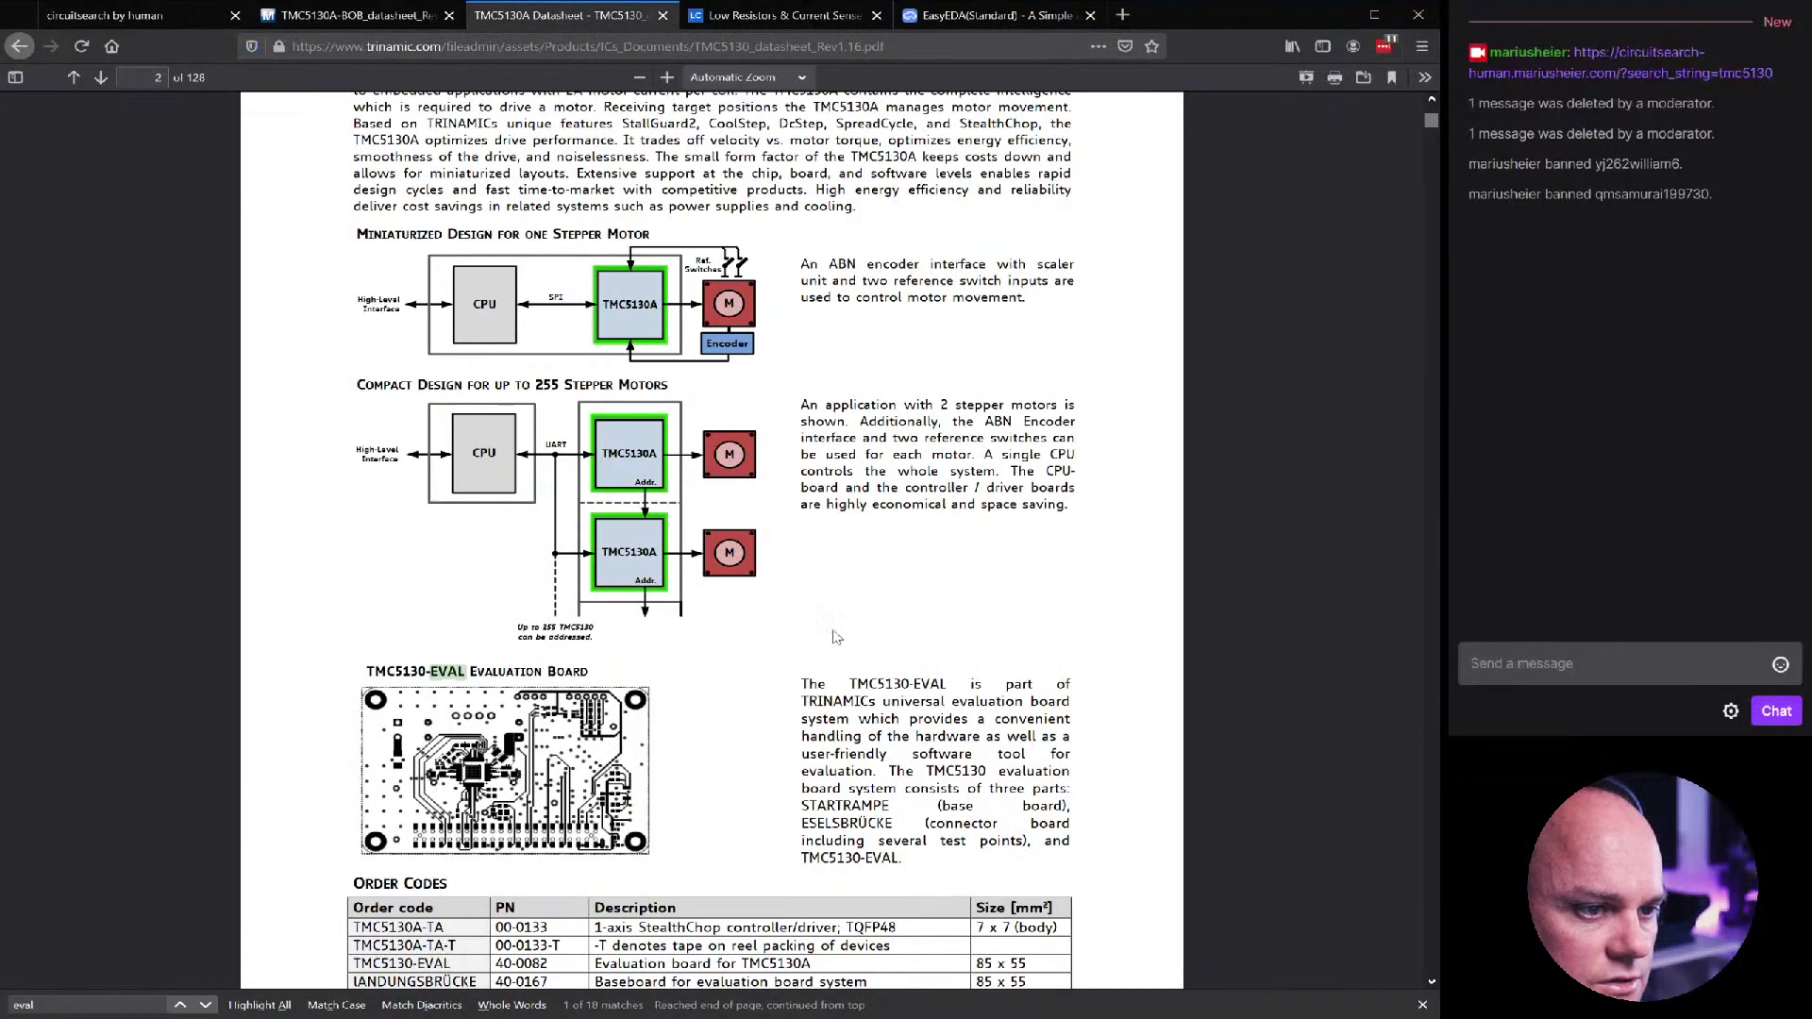
pyautogui.scroll(-2, 836, 638)
pyautogui.click(1433, 130)
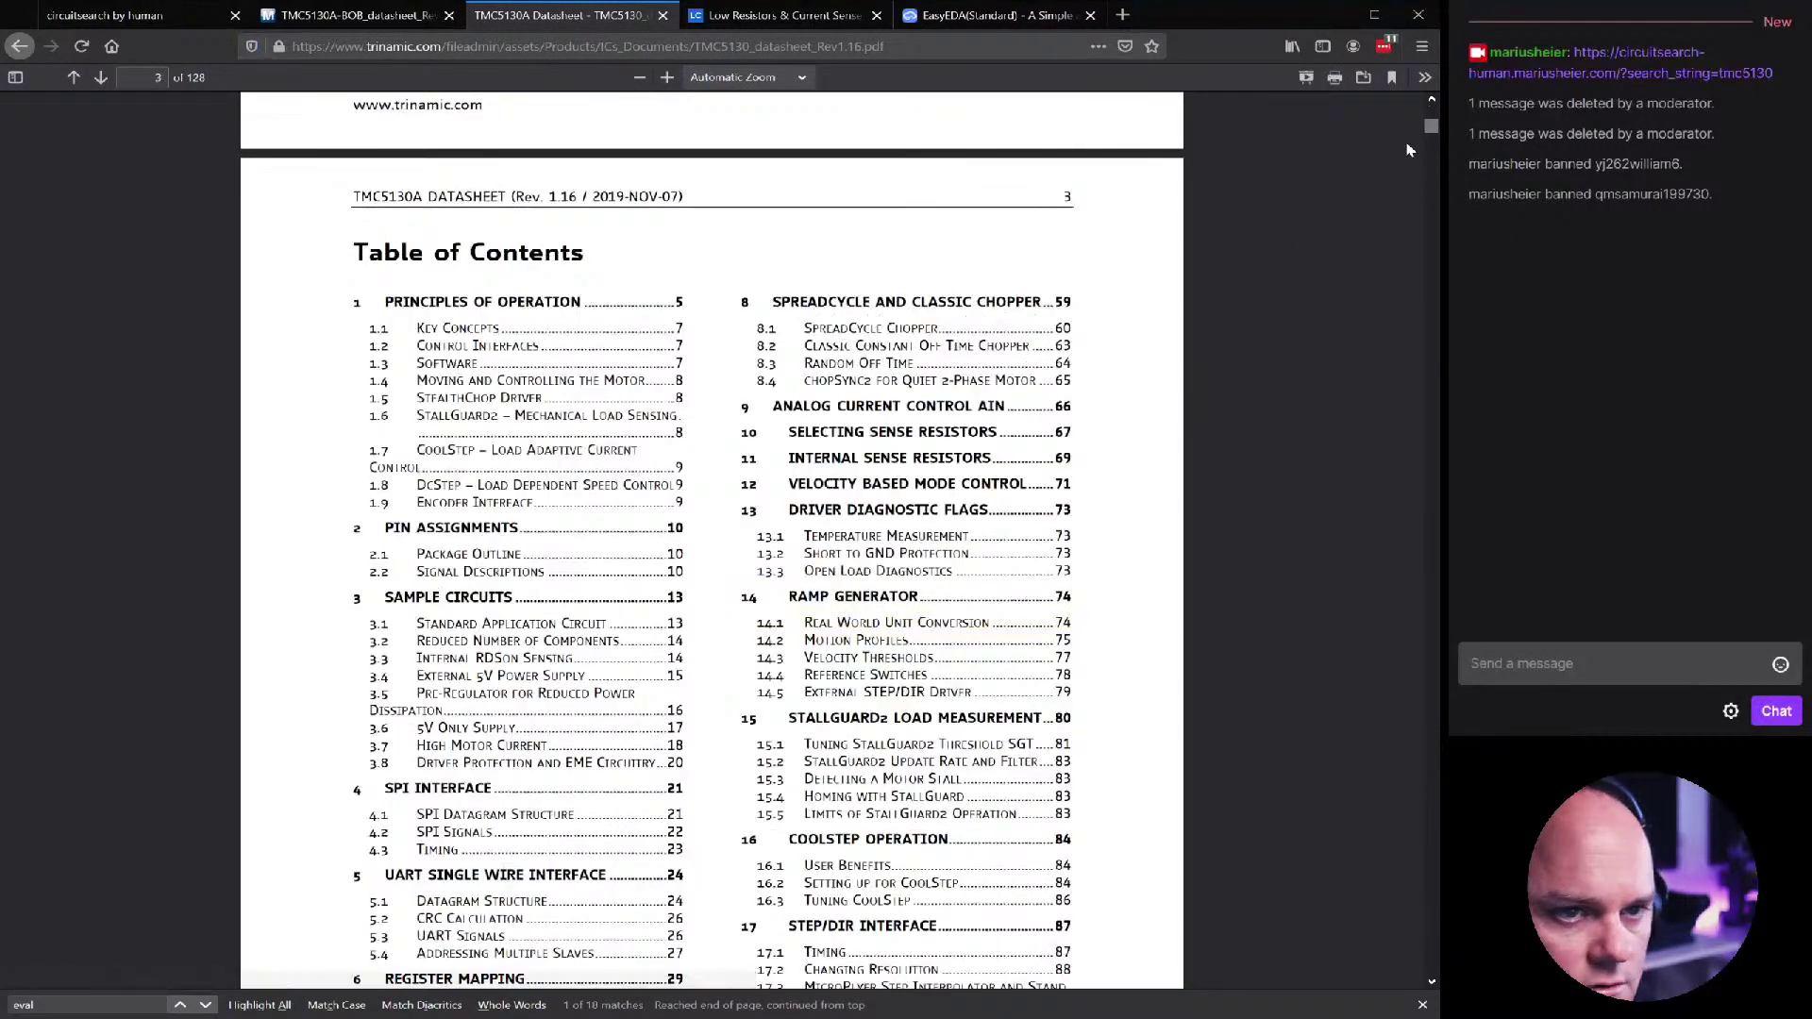
pyautogui.moveTo(1433, 130); pyautogui.dragTo(1426, 167)
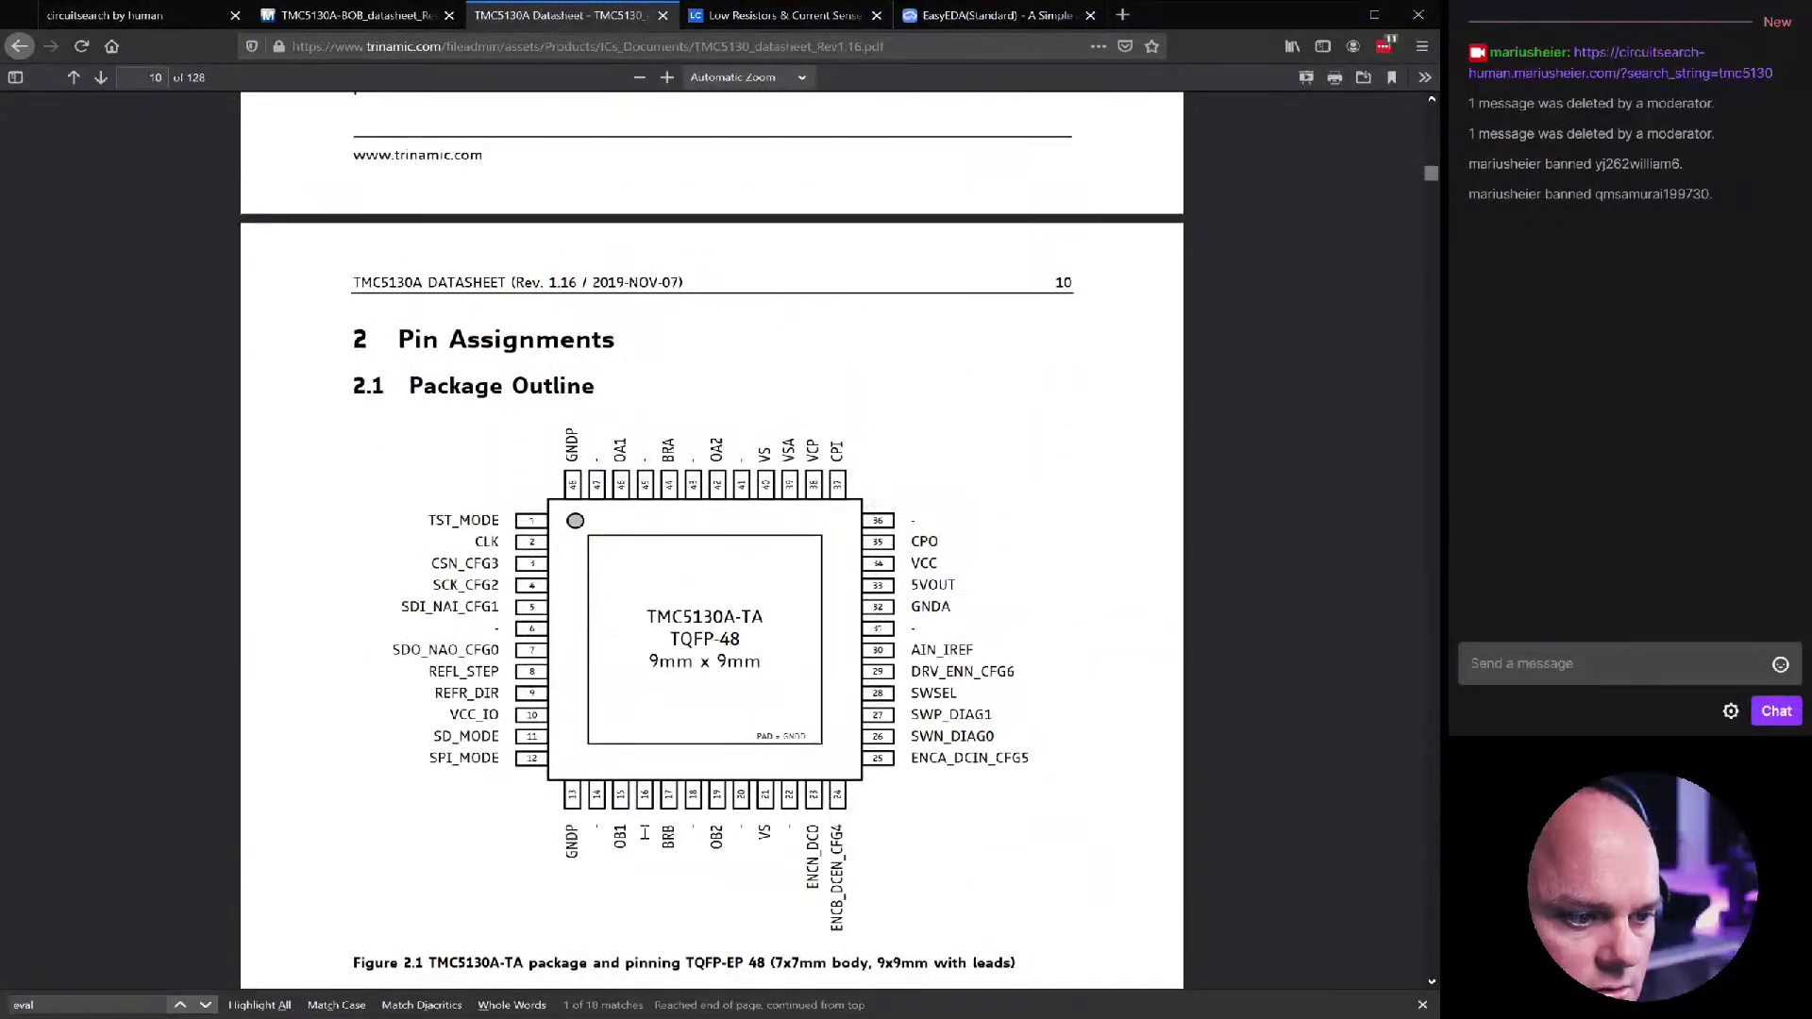
pyautogui.scroll(-2, 620, 918)
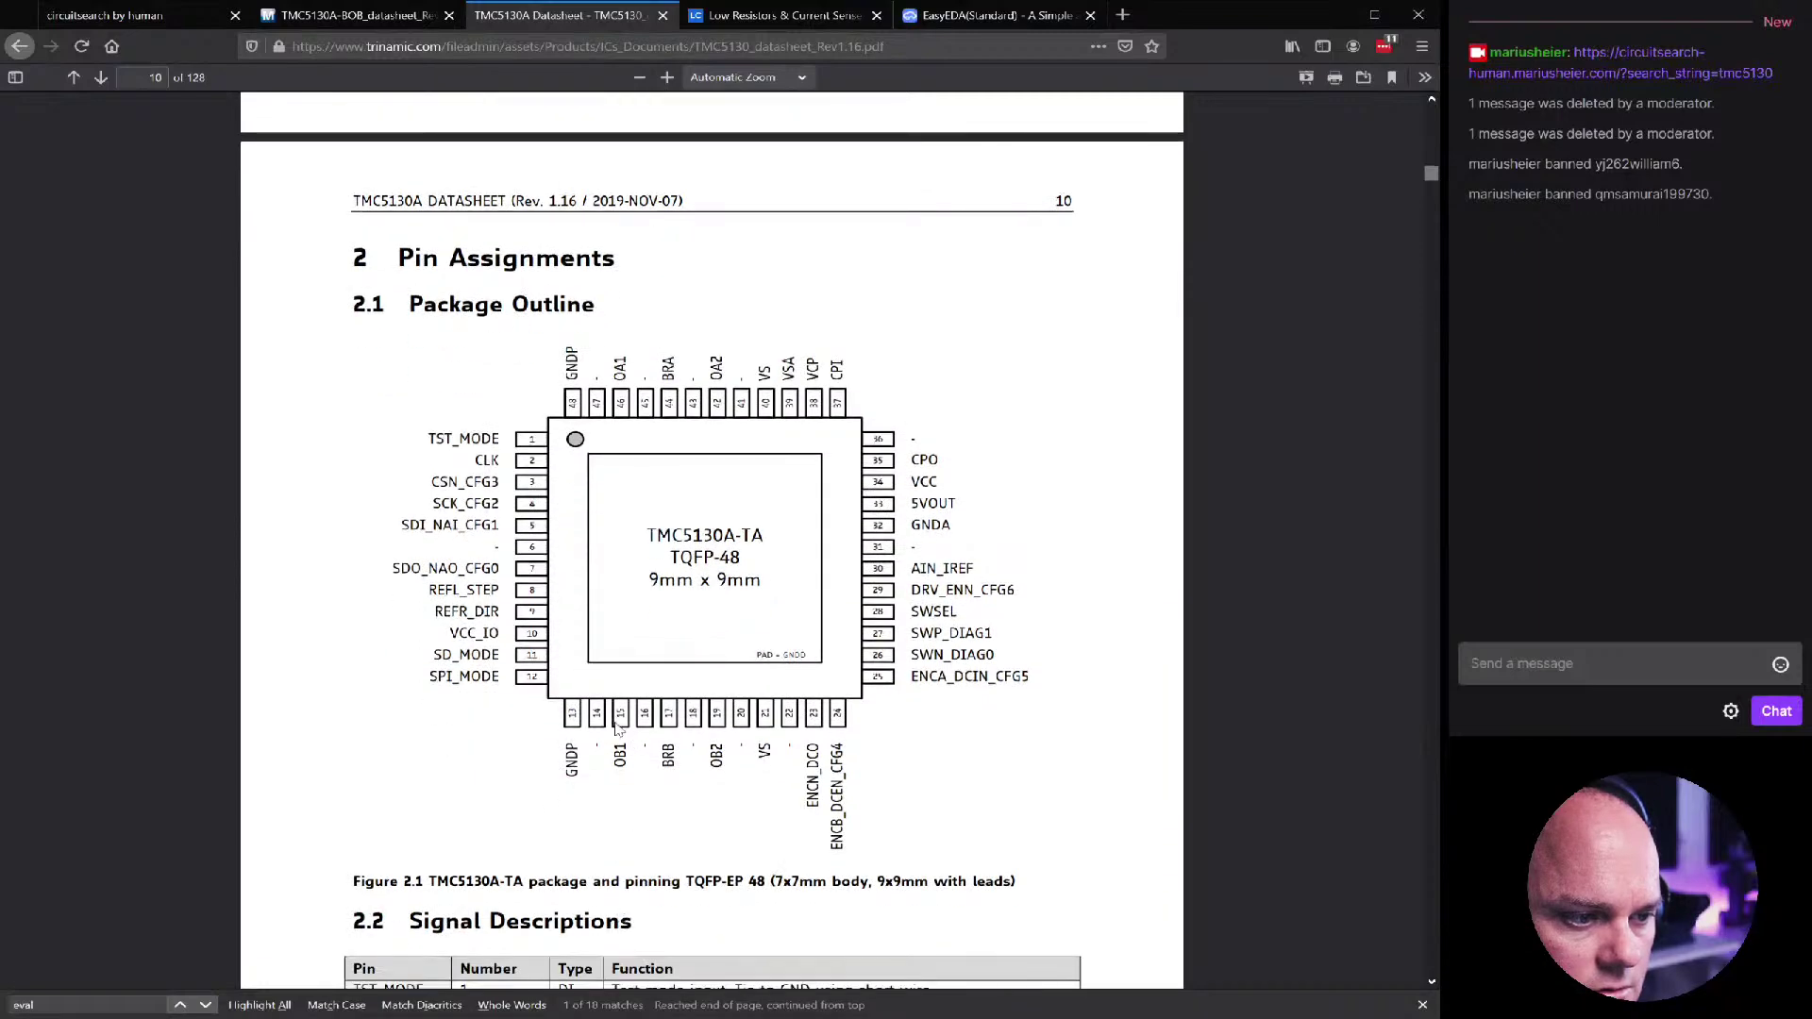
pyautogui.scroll(2, 618, 728)
pyautogui.scroll(-2, 614, 745)
pyautogui.scroll(-2, 618, 748)
pyautogui.scroll(-15, 605, 642)
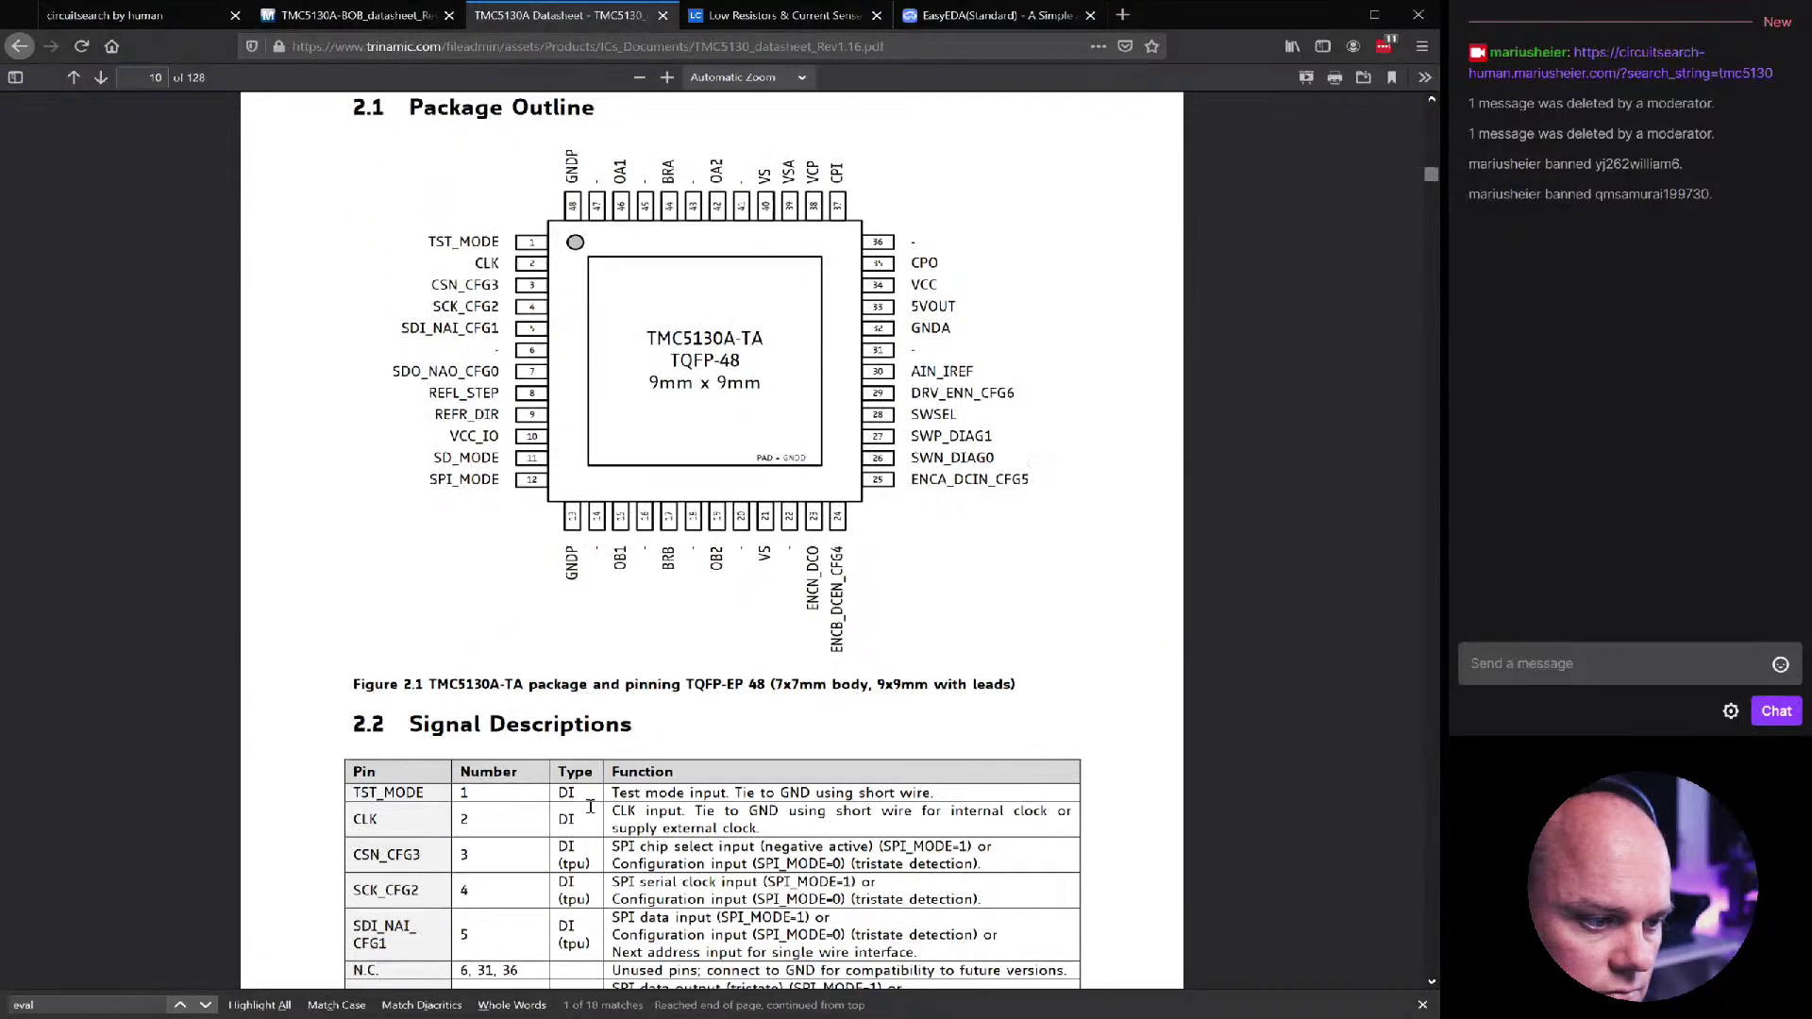
pyautogui.scroll(-6, 592, 811)
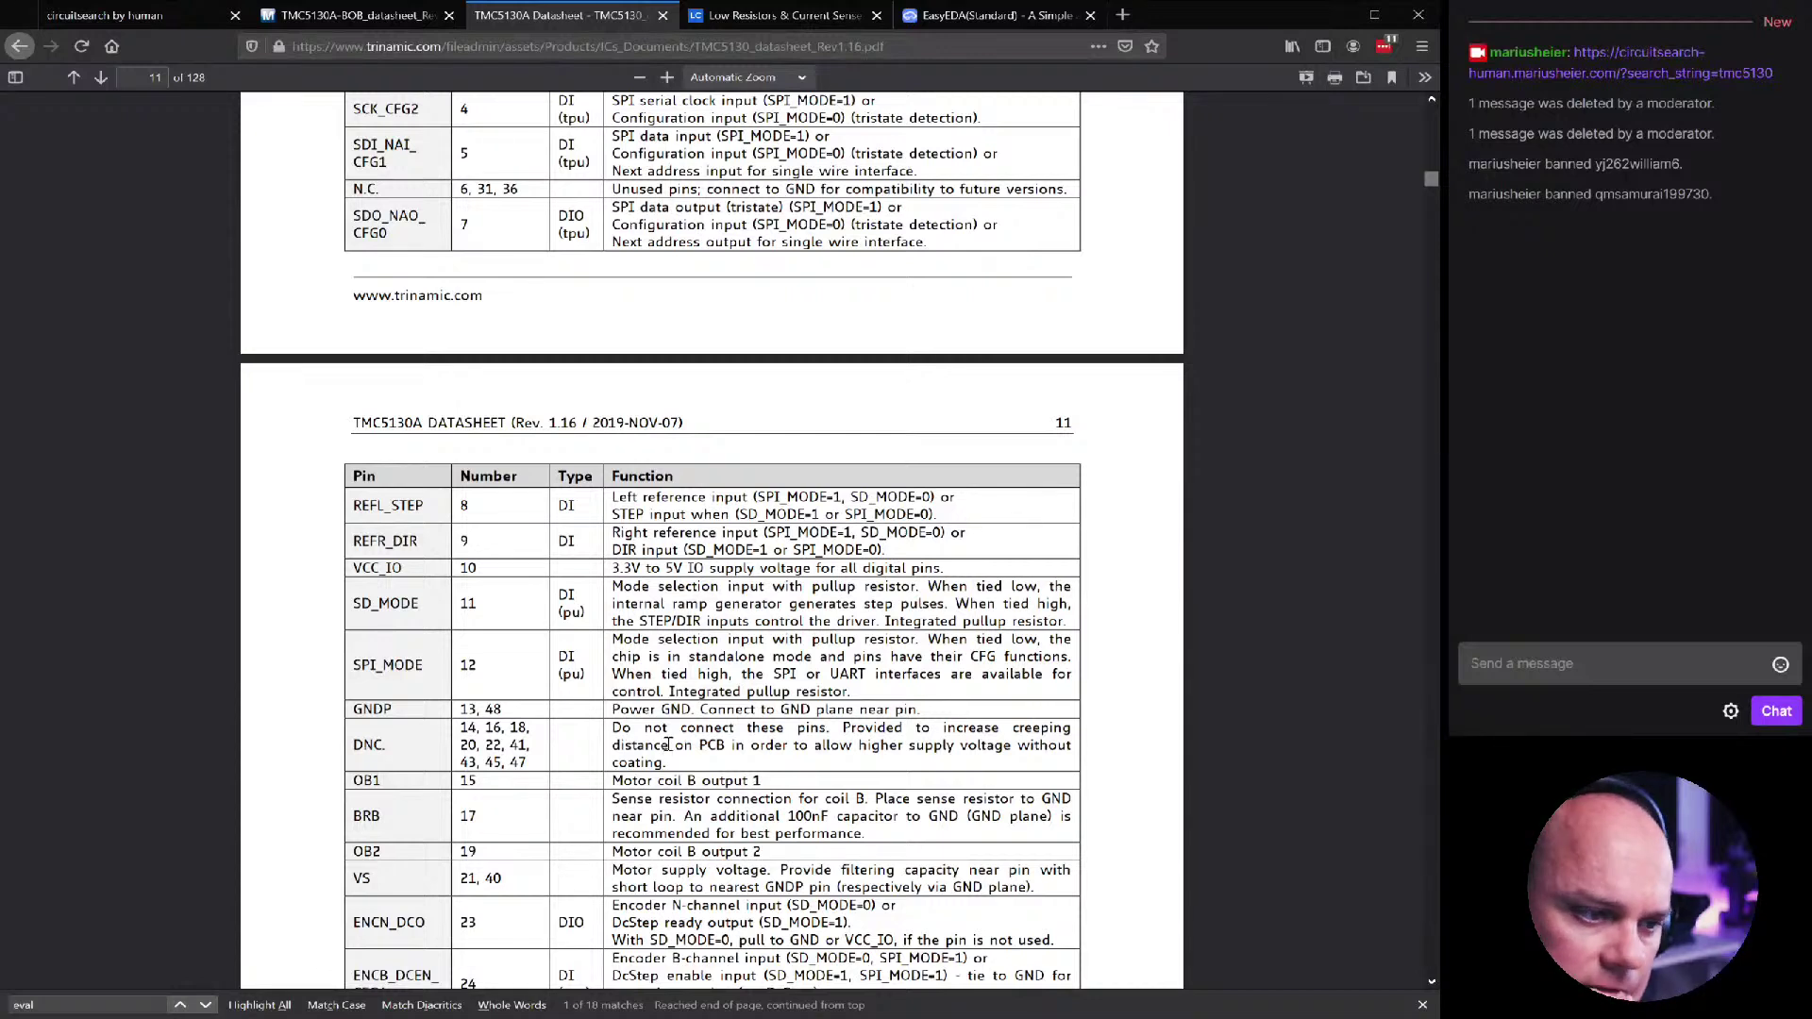
# Review the module top view, pin list and bill of materials in the TMC5130A-BOB breakout board datasheet
pyautogui.click(953, 21)
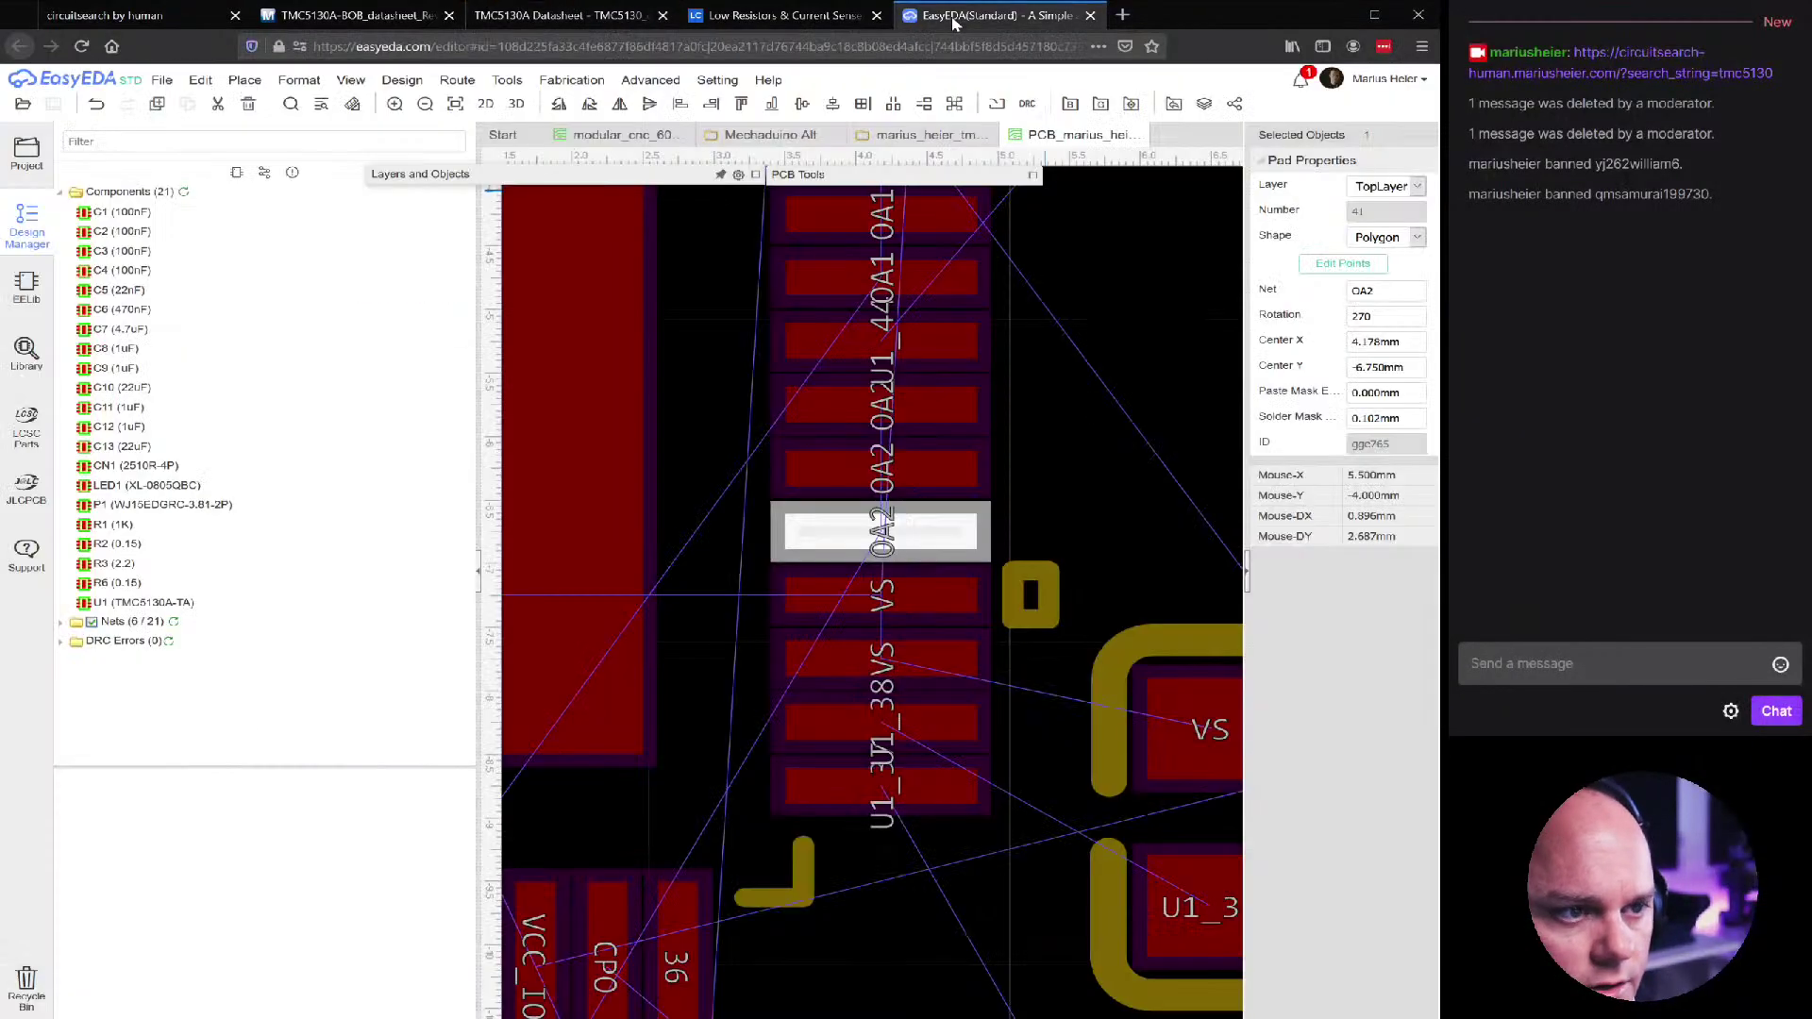
pyautogui.click(851, 19)
pyautogui.click(536, 18)
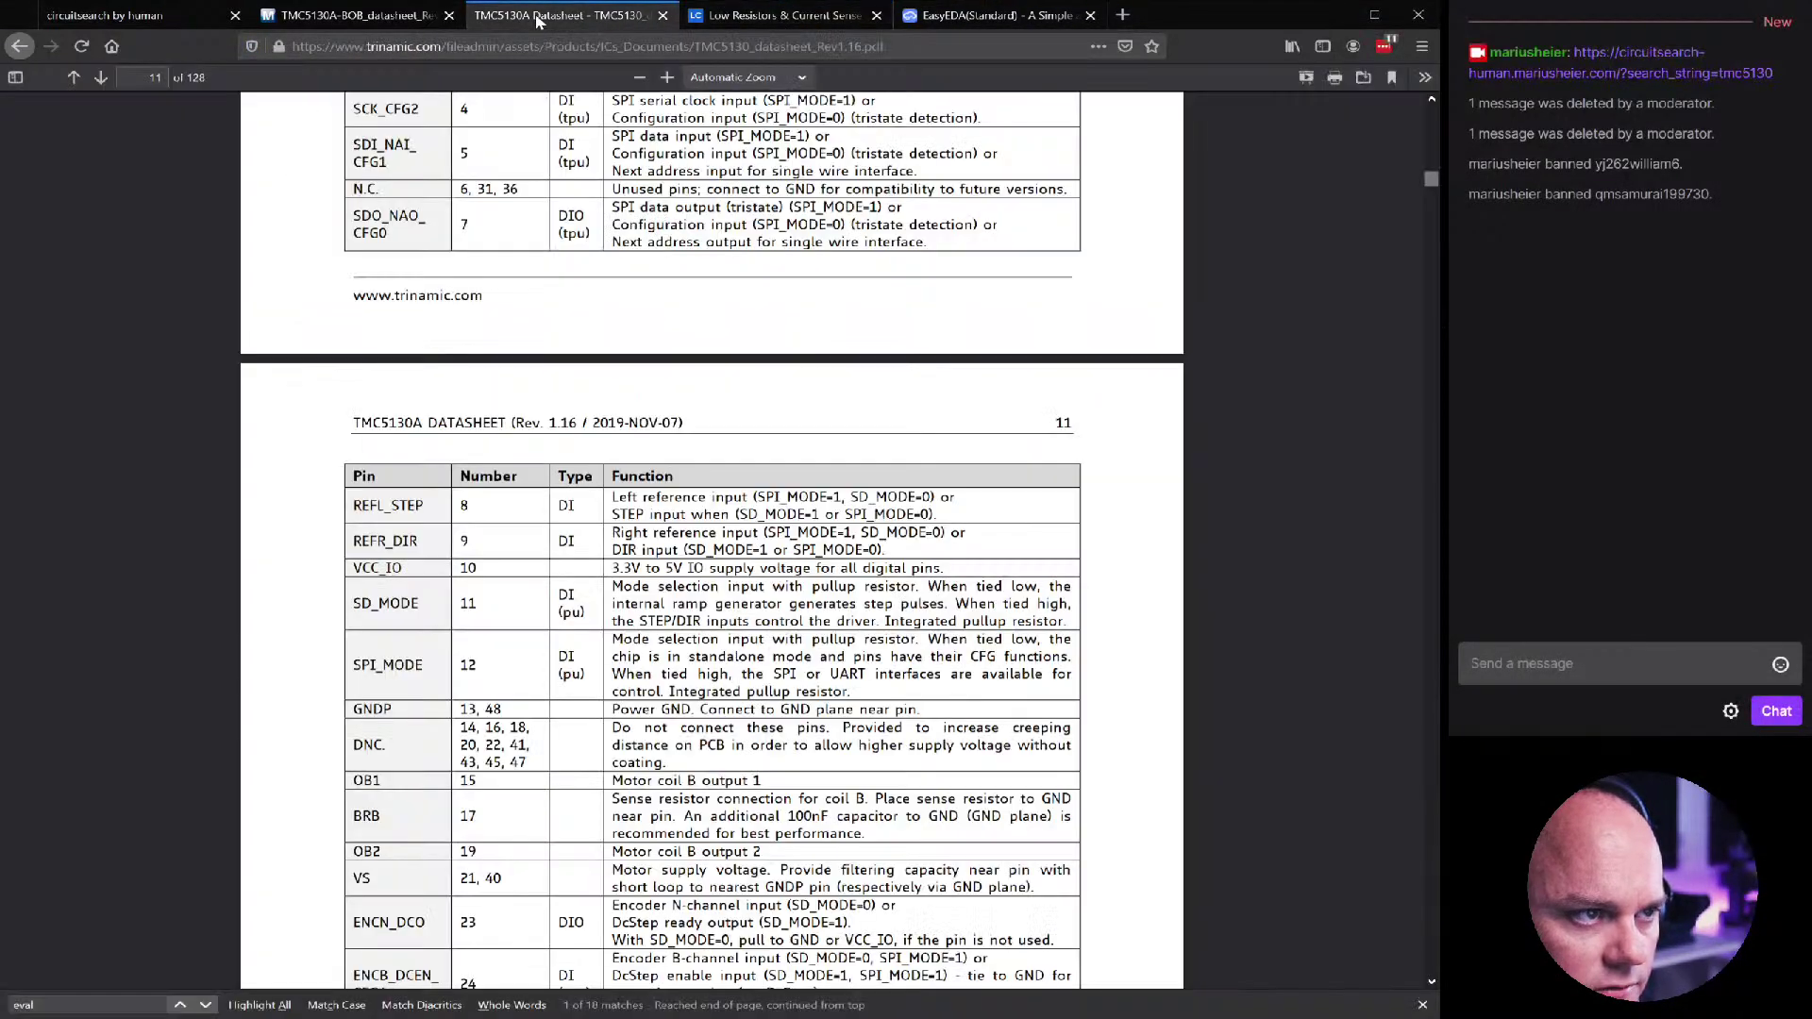
pyautogui.click(357, 17)
pyautogui.scroll(3, 646, 605)
pyautogui.scroll(-3, 642, 613)
pyautogui.scroll(10, 637, 621)
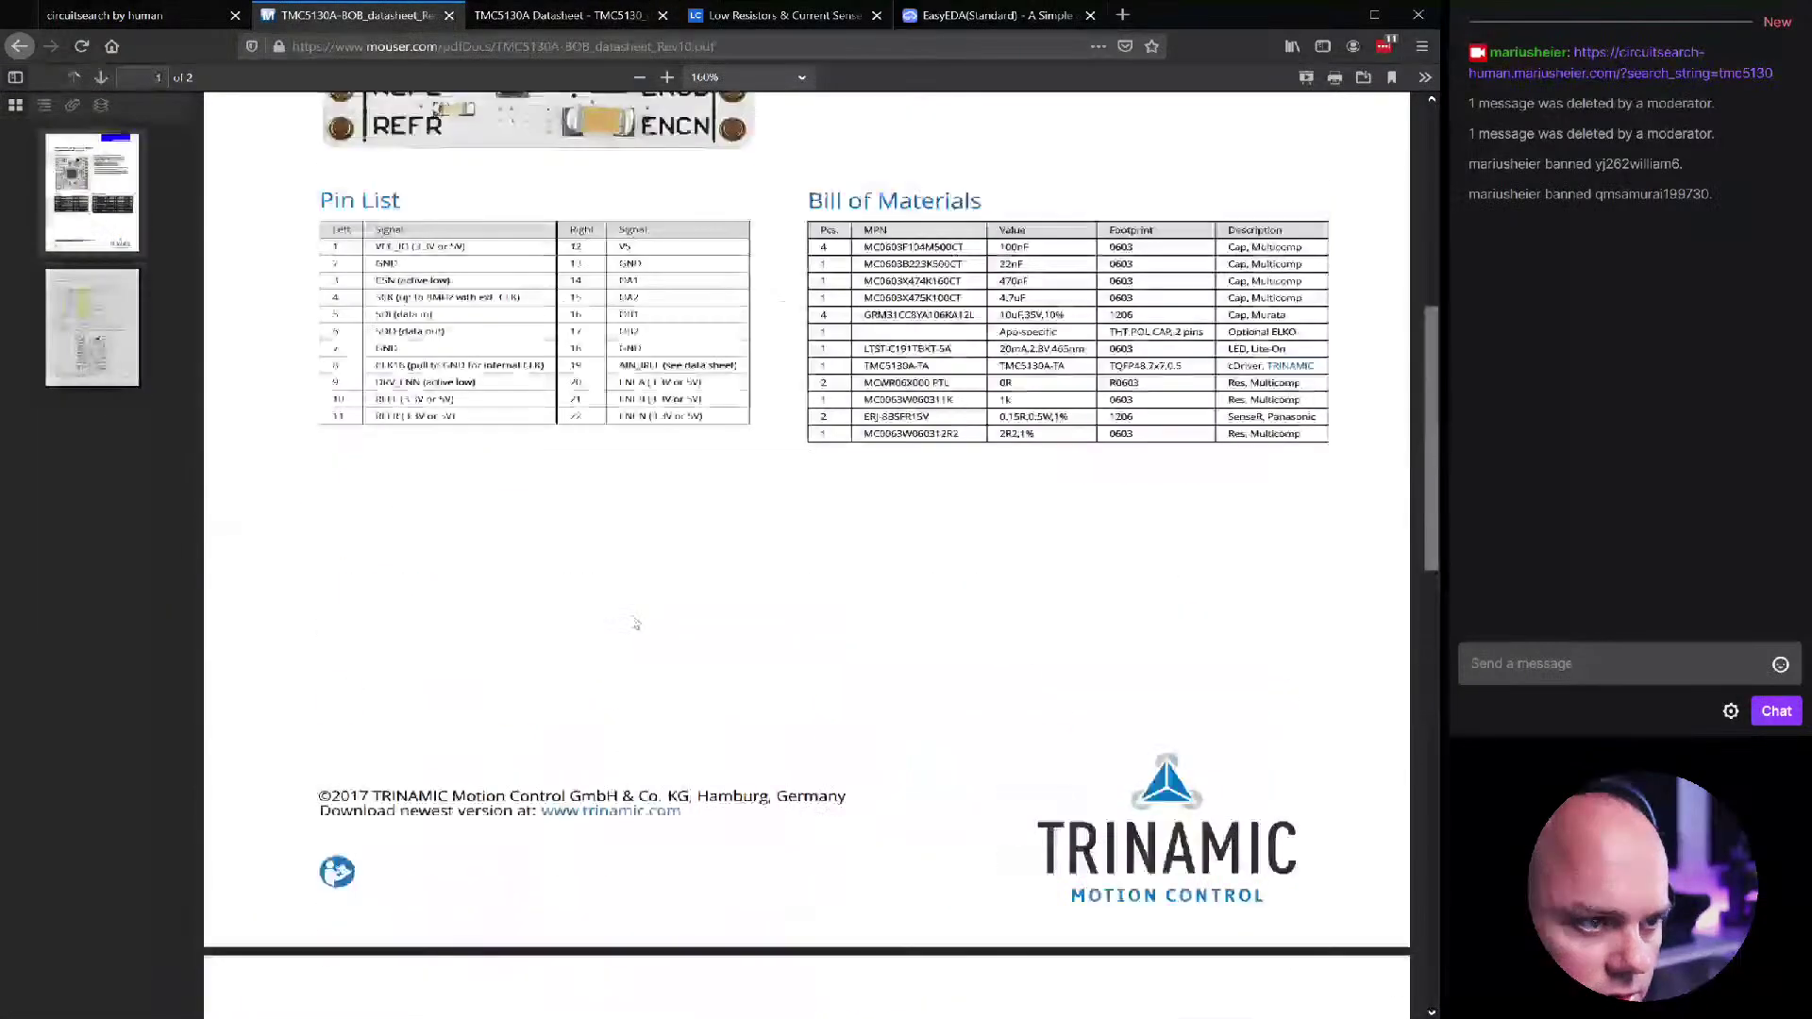
pyautogui.scroll(5, 636, 624)
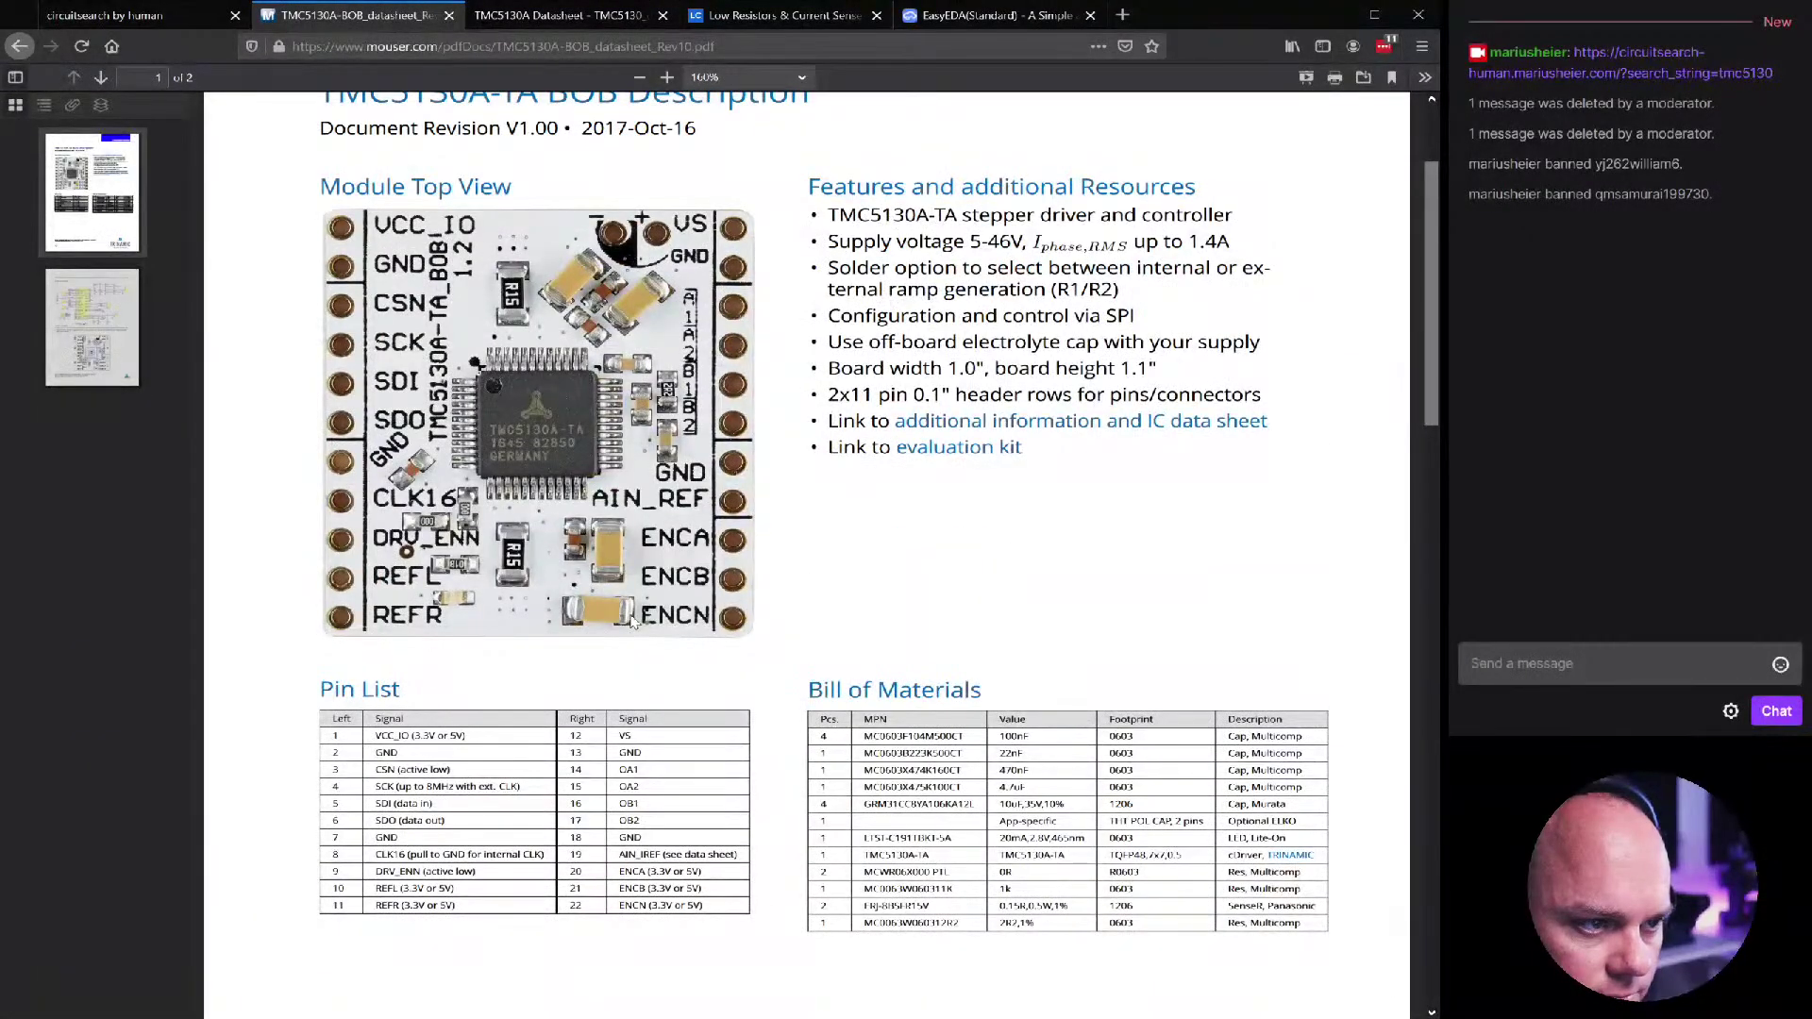
pyautogui.scroll(2, 633, 620)
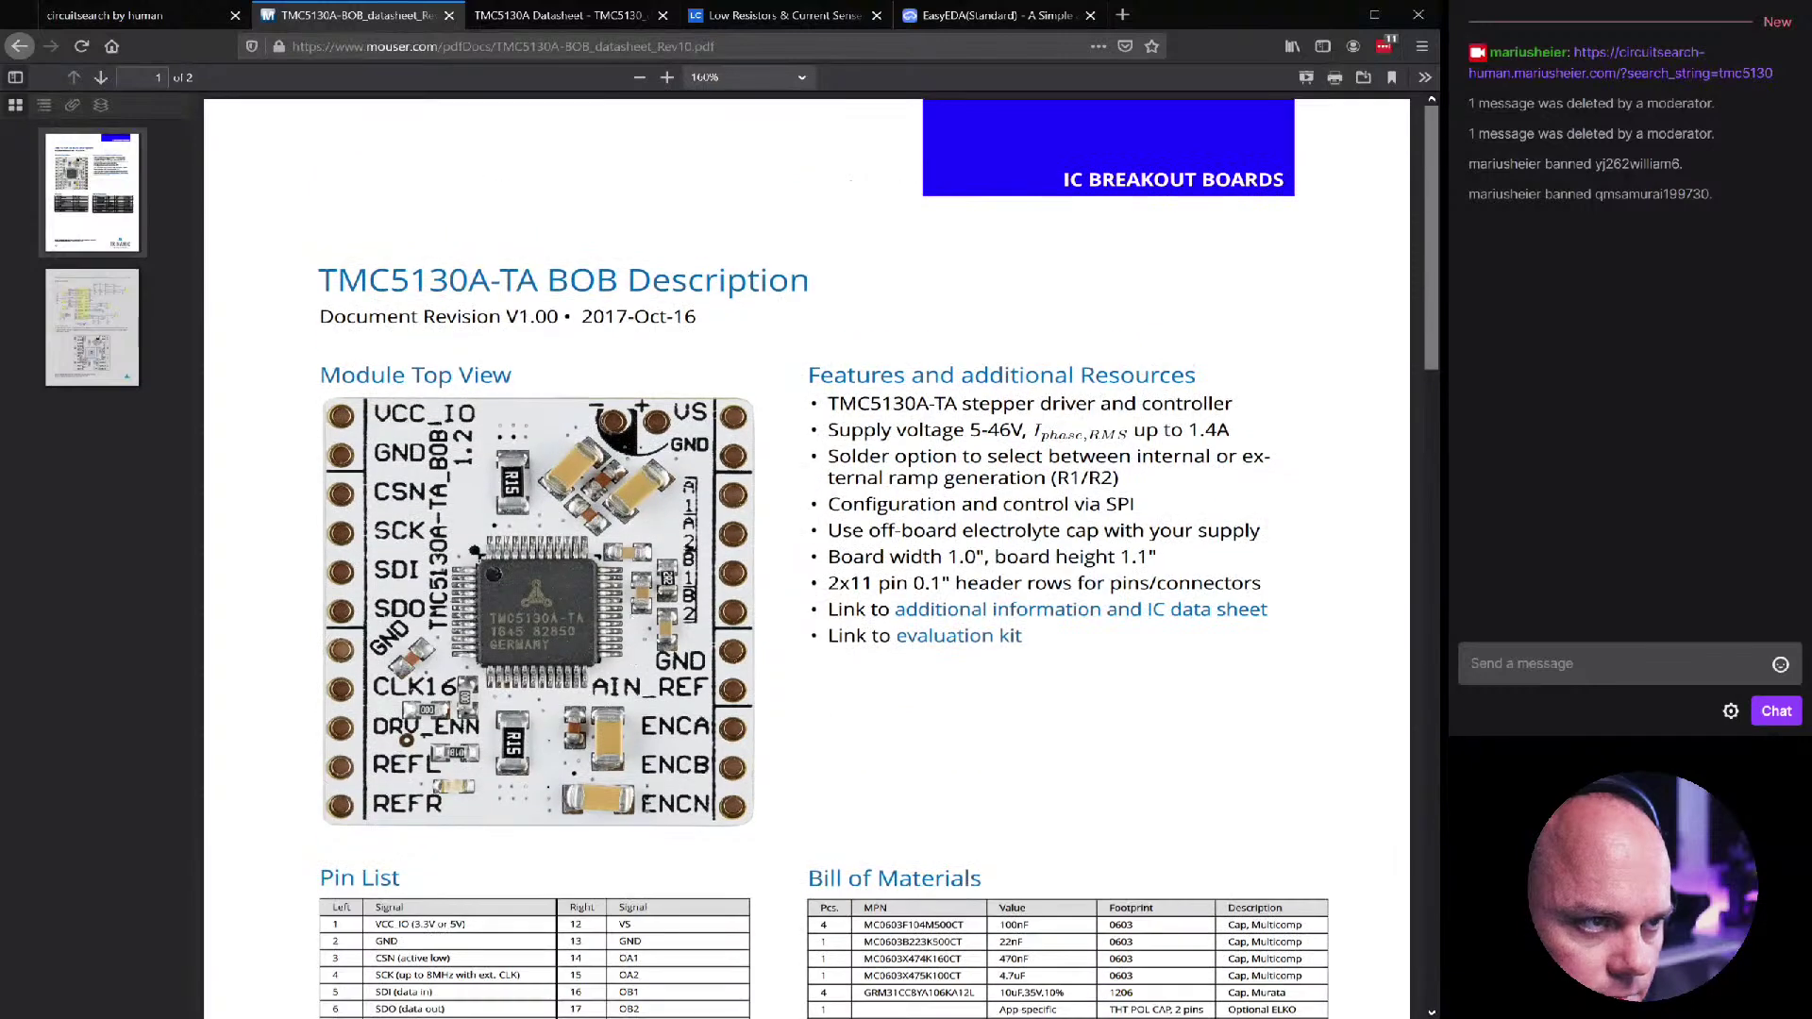
# Search the web for "altium" in a new browser tab and open the Altium website
pyautogui.click(1122, 15)
pyautogui.write('altium')
pyautogui.press('Return')
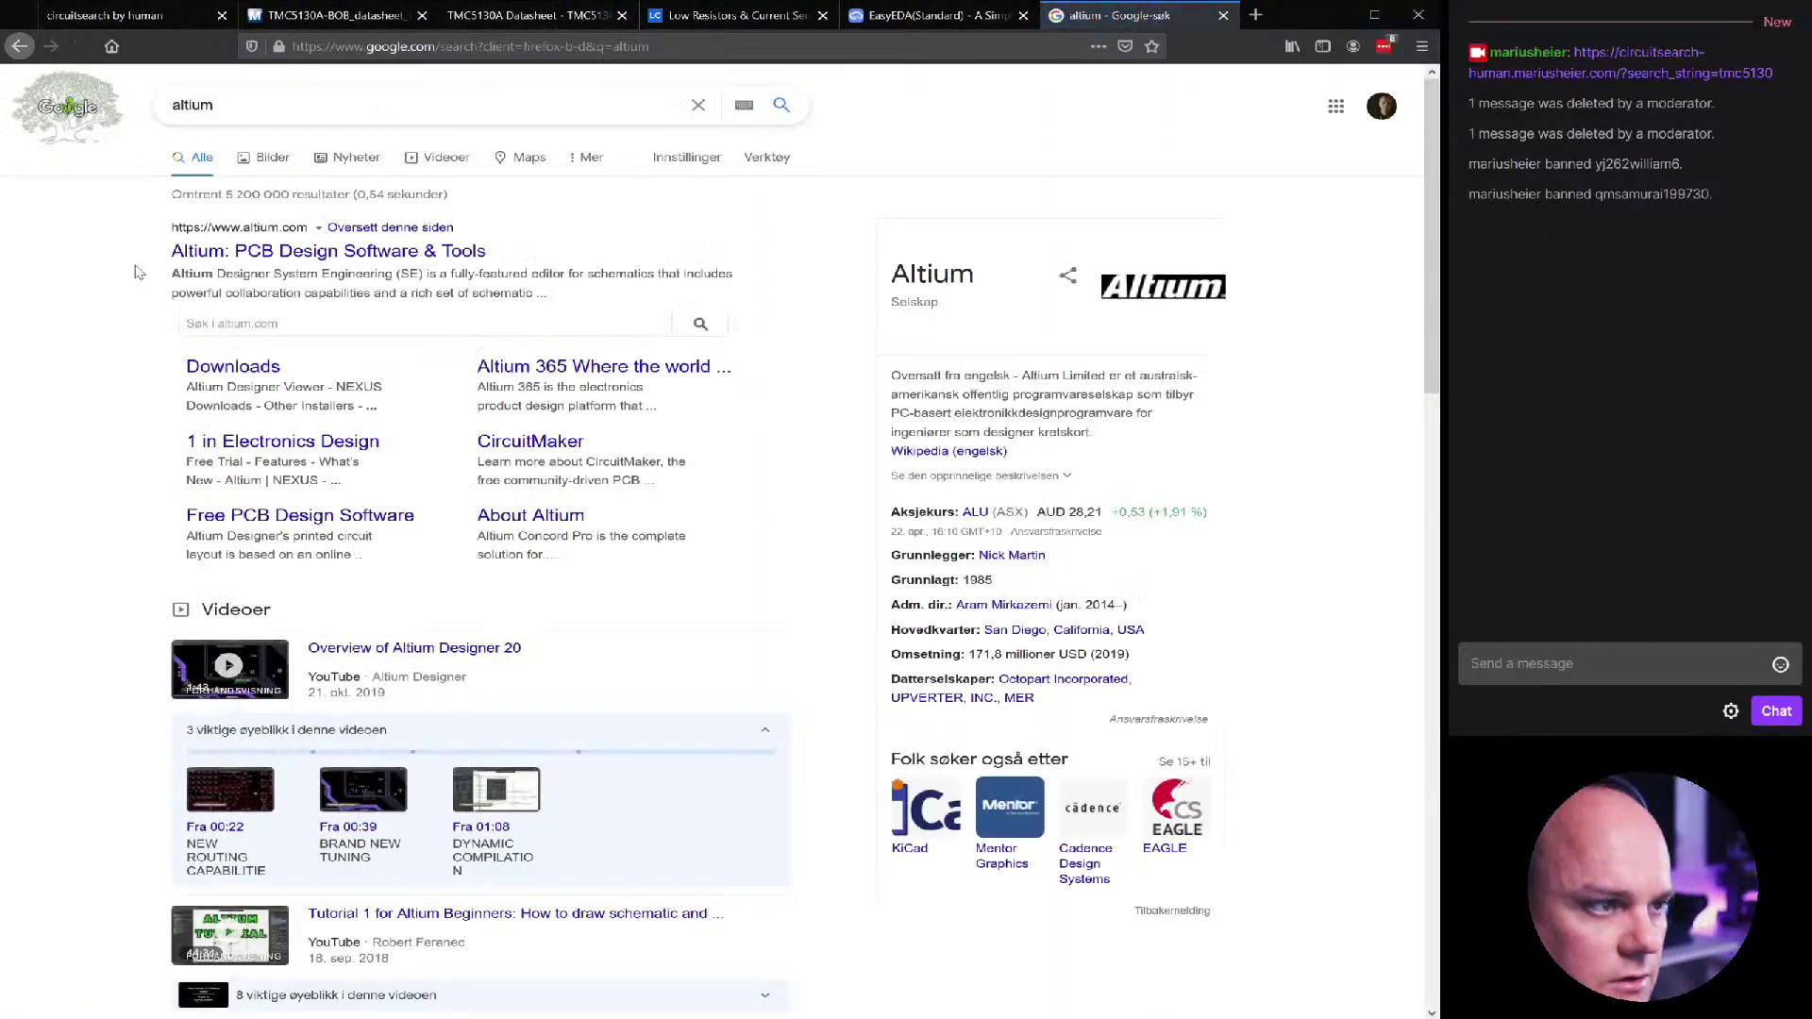
pyautogui.click(247, 253)
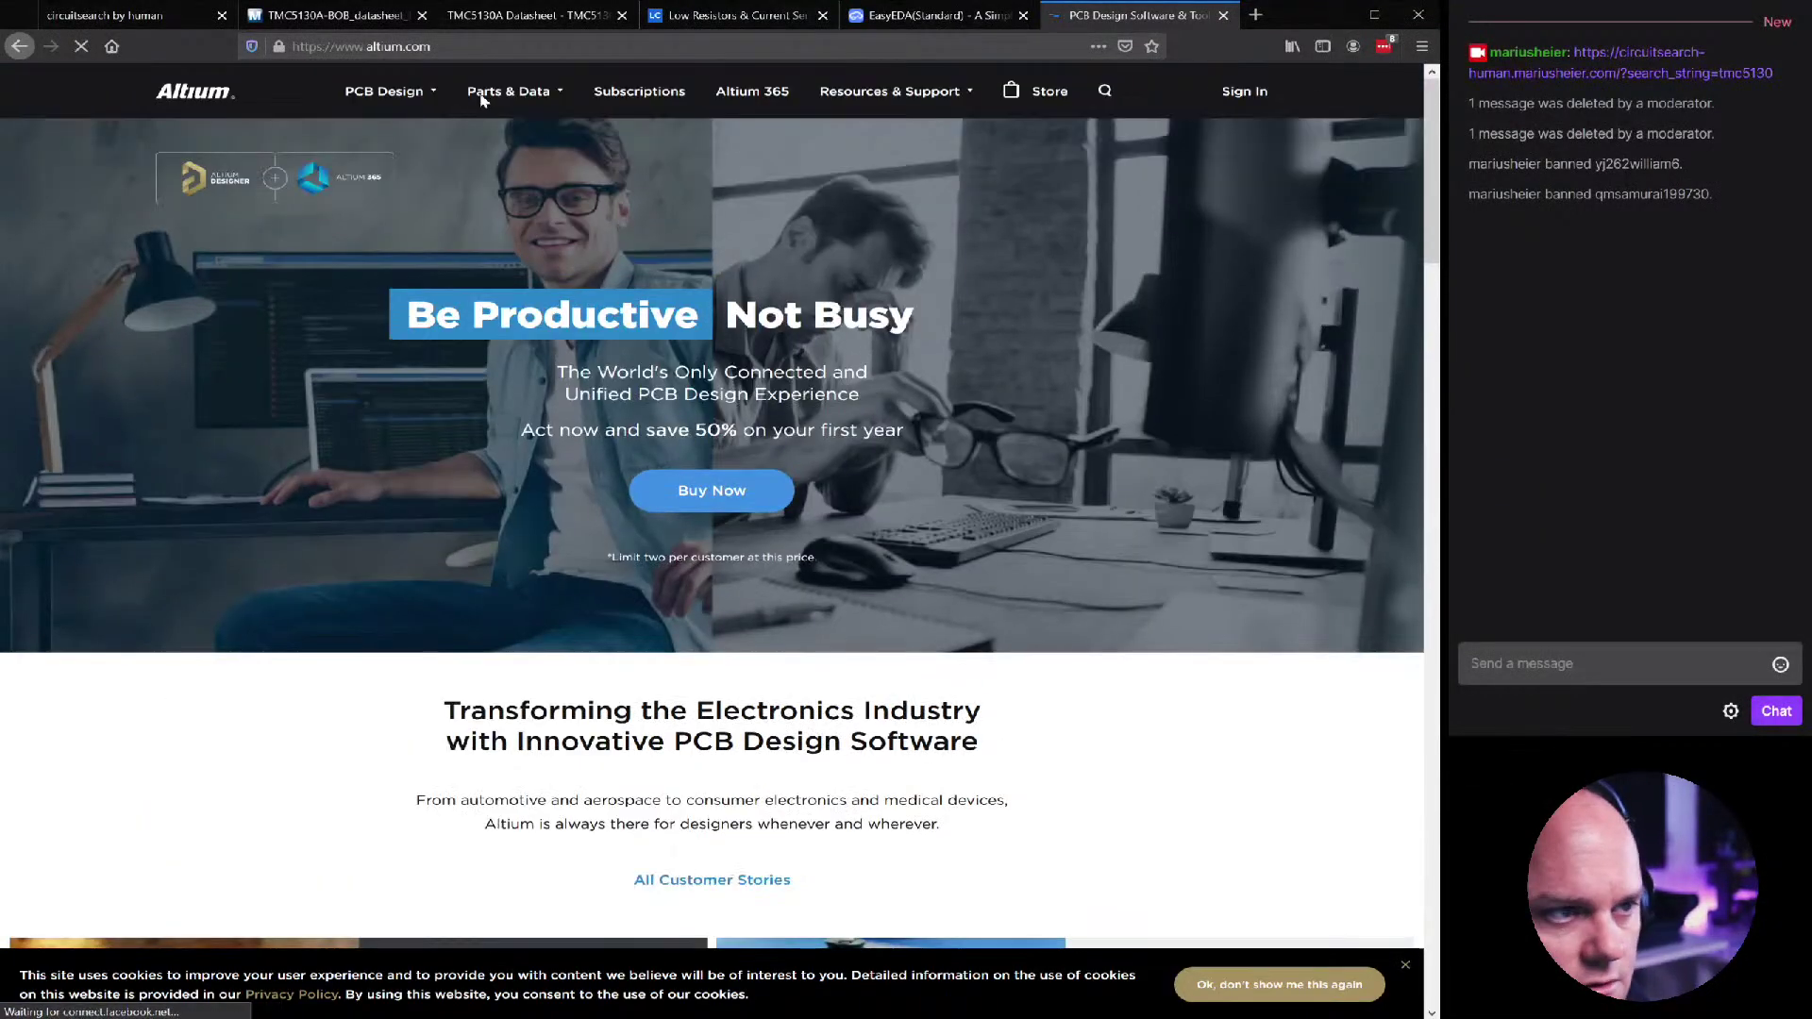
# Search the web for "show altium design online"
pyautogui.hotkey('ctrl', 'l')
pyautogui.write('show altium design online')
pyautogui.press('Return')
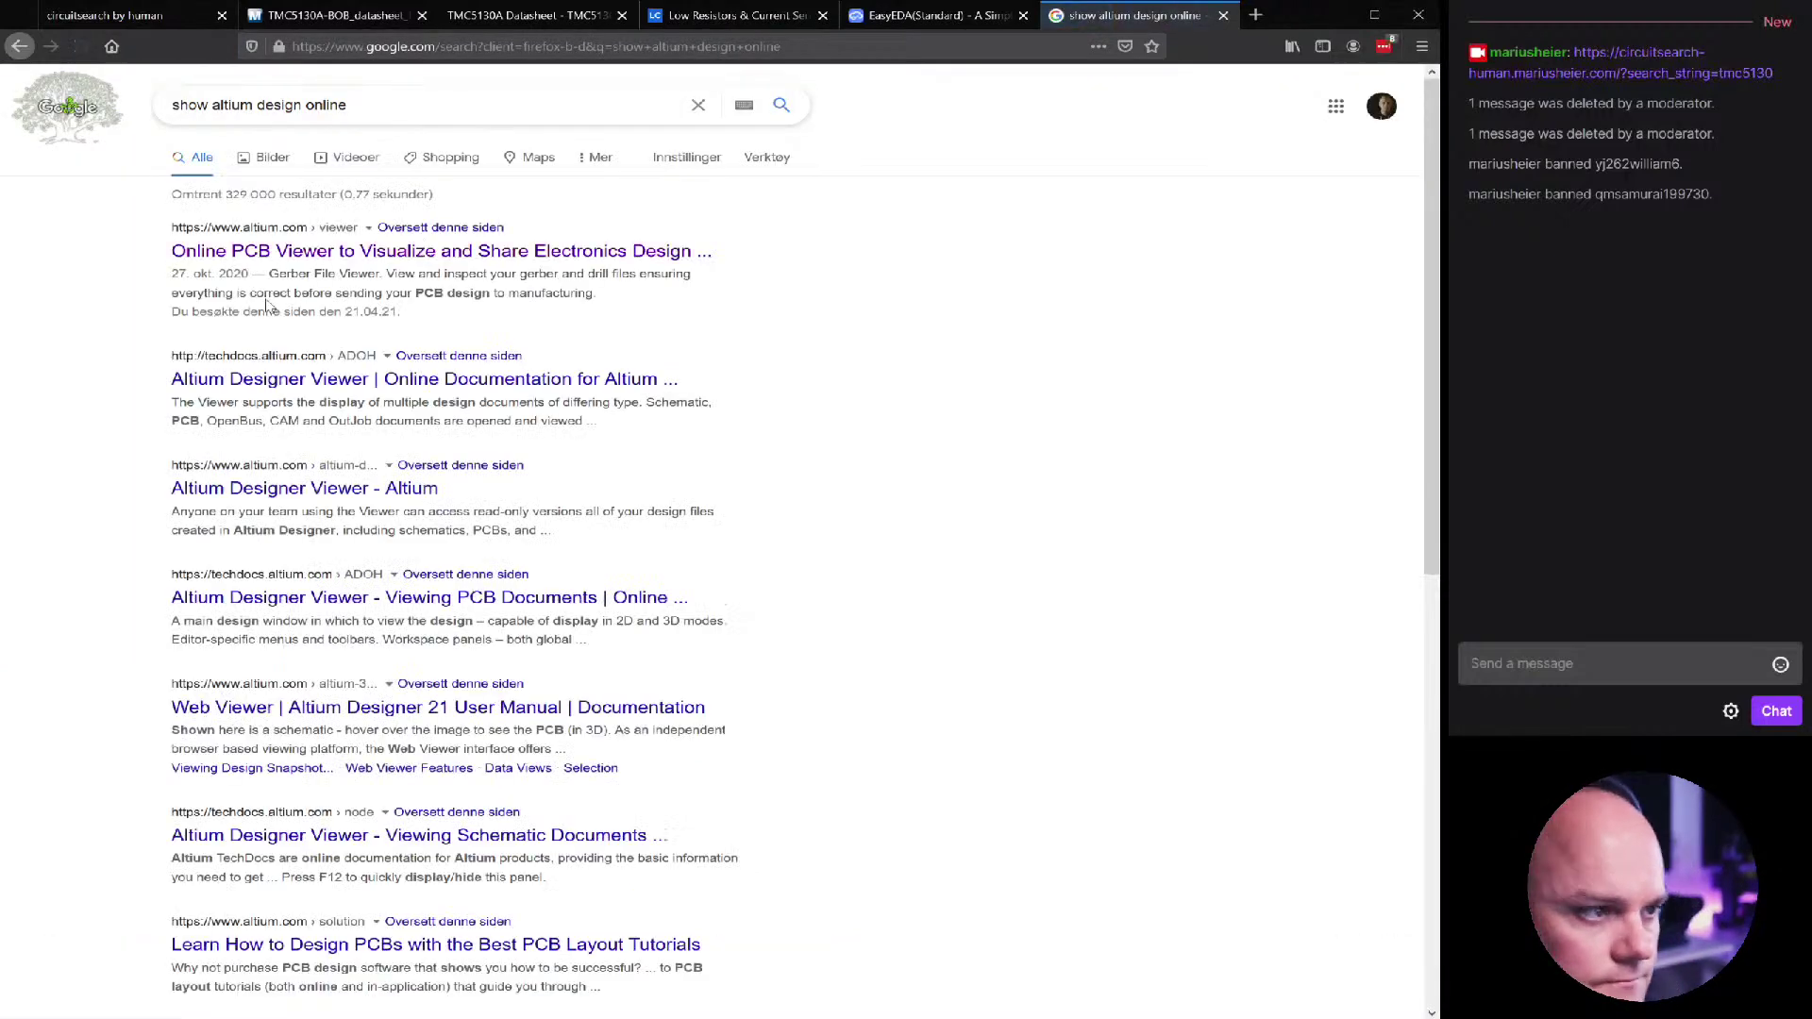
# Open Altium's online PCB viewer, try to upload the ul_TMC5130ATA(1) file, and reload the page
pyautogui.click(557, 268)
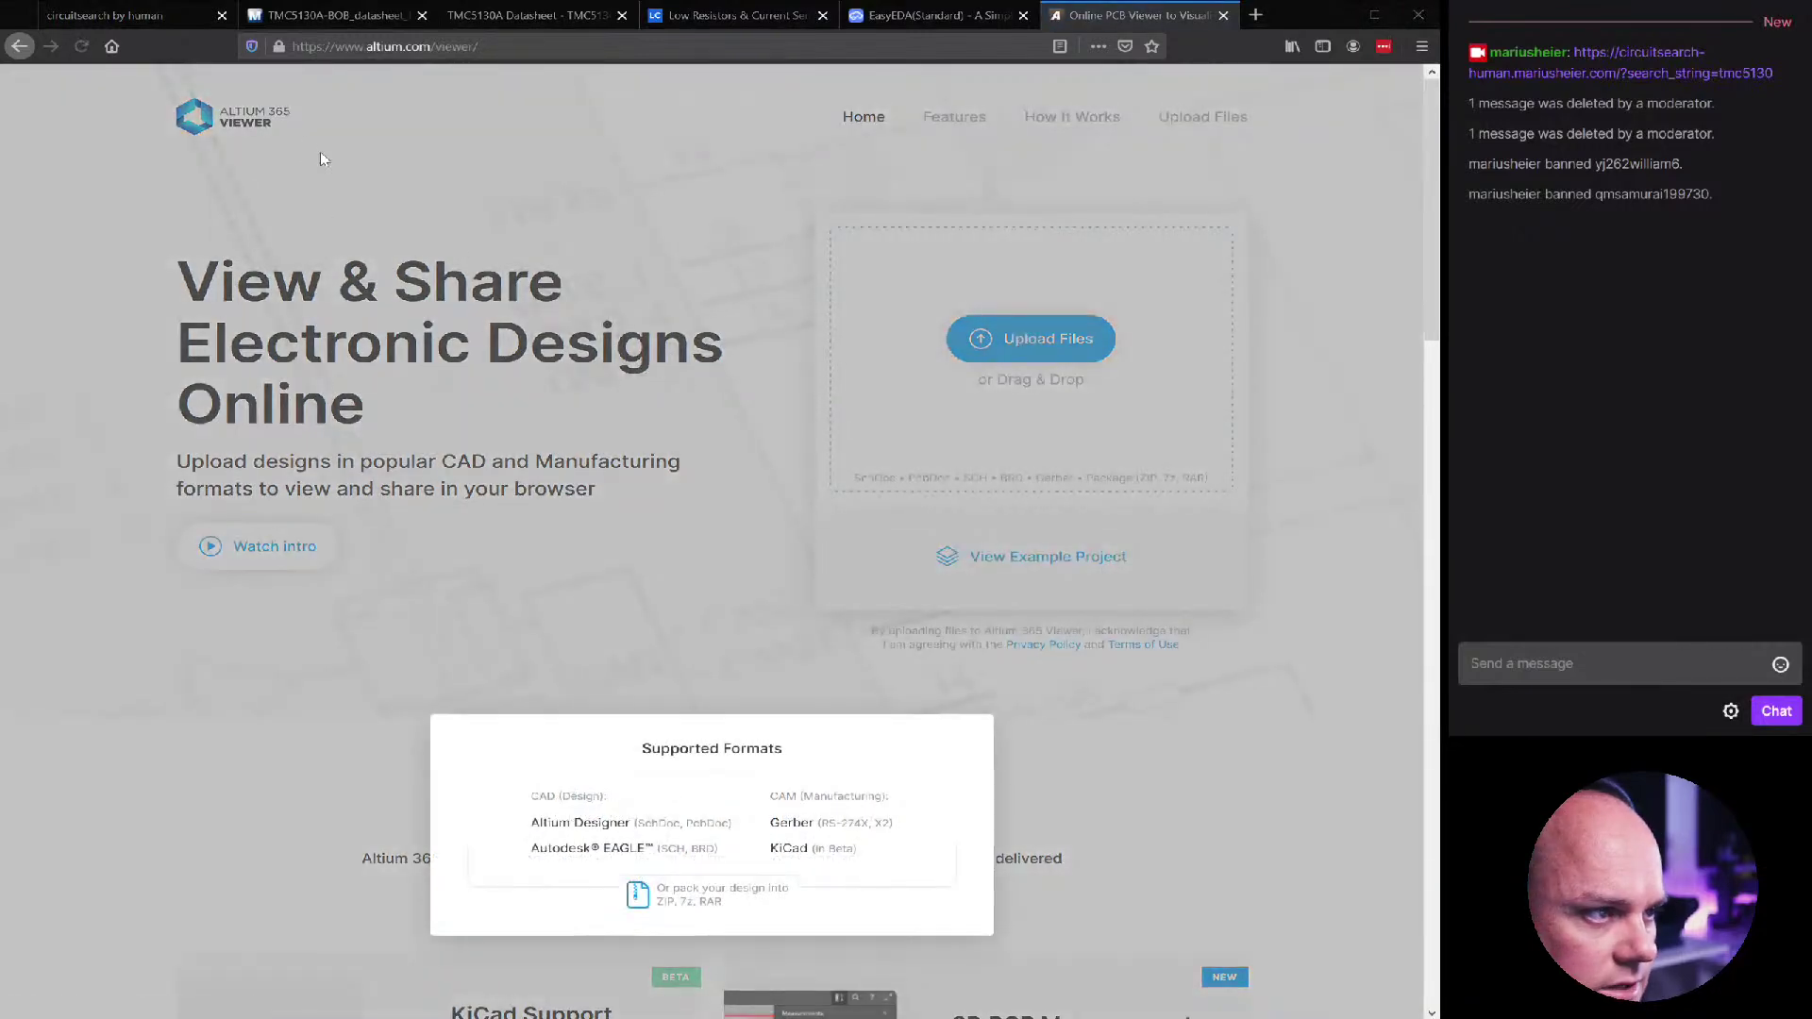
pyautogui.moveTo(241, 151); pyautogui.dragTo(241, 150)
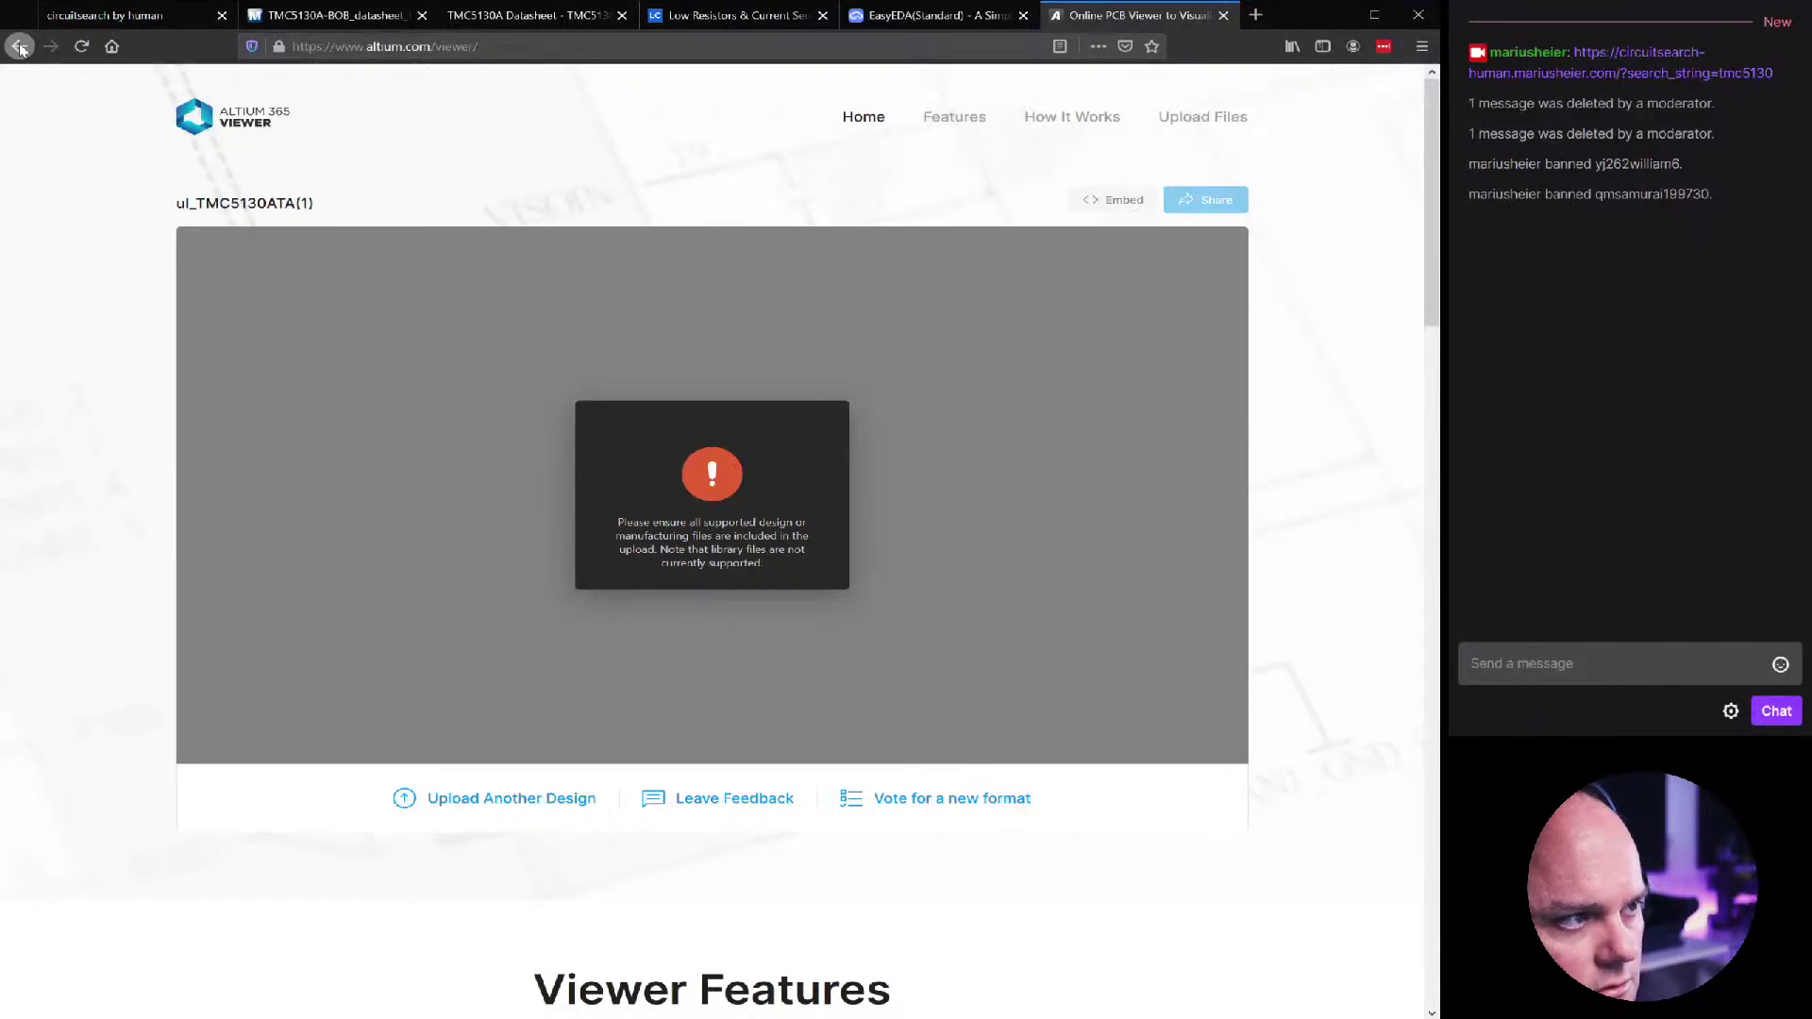
pyautogui.click(81, 46)
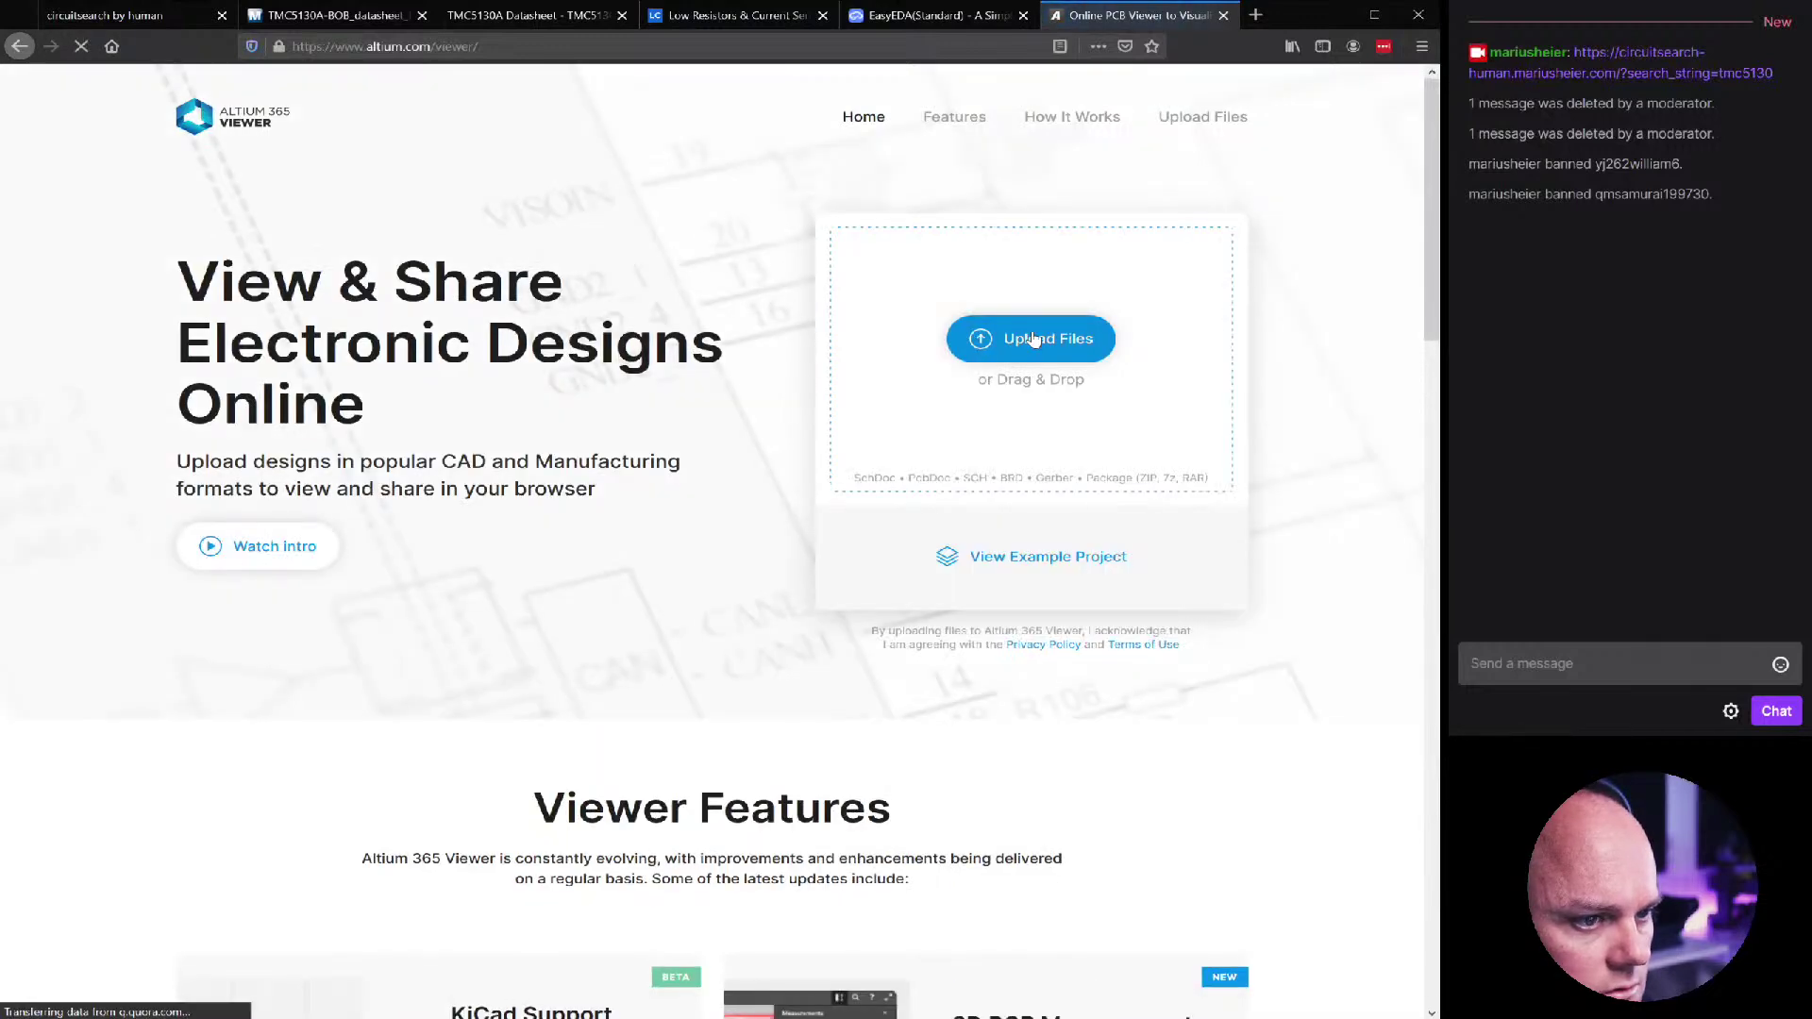
# Upload the TMC5130A-BOB_CAD_Files_V1.2 design to the viewer and display its PCB layout
pyautogui.click(952, 339)
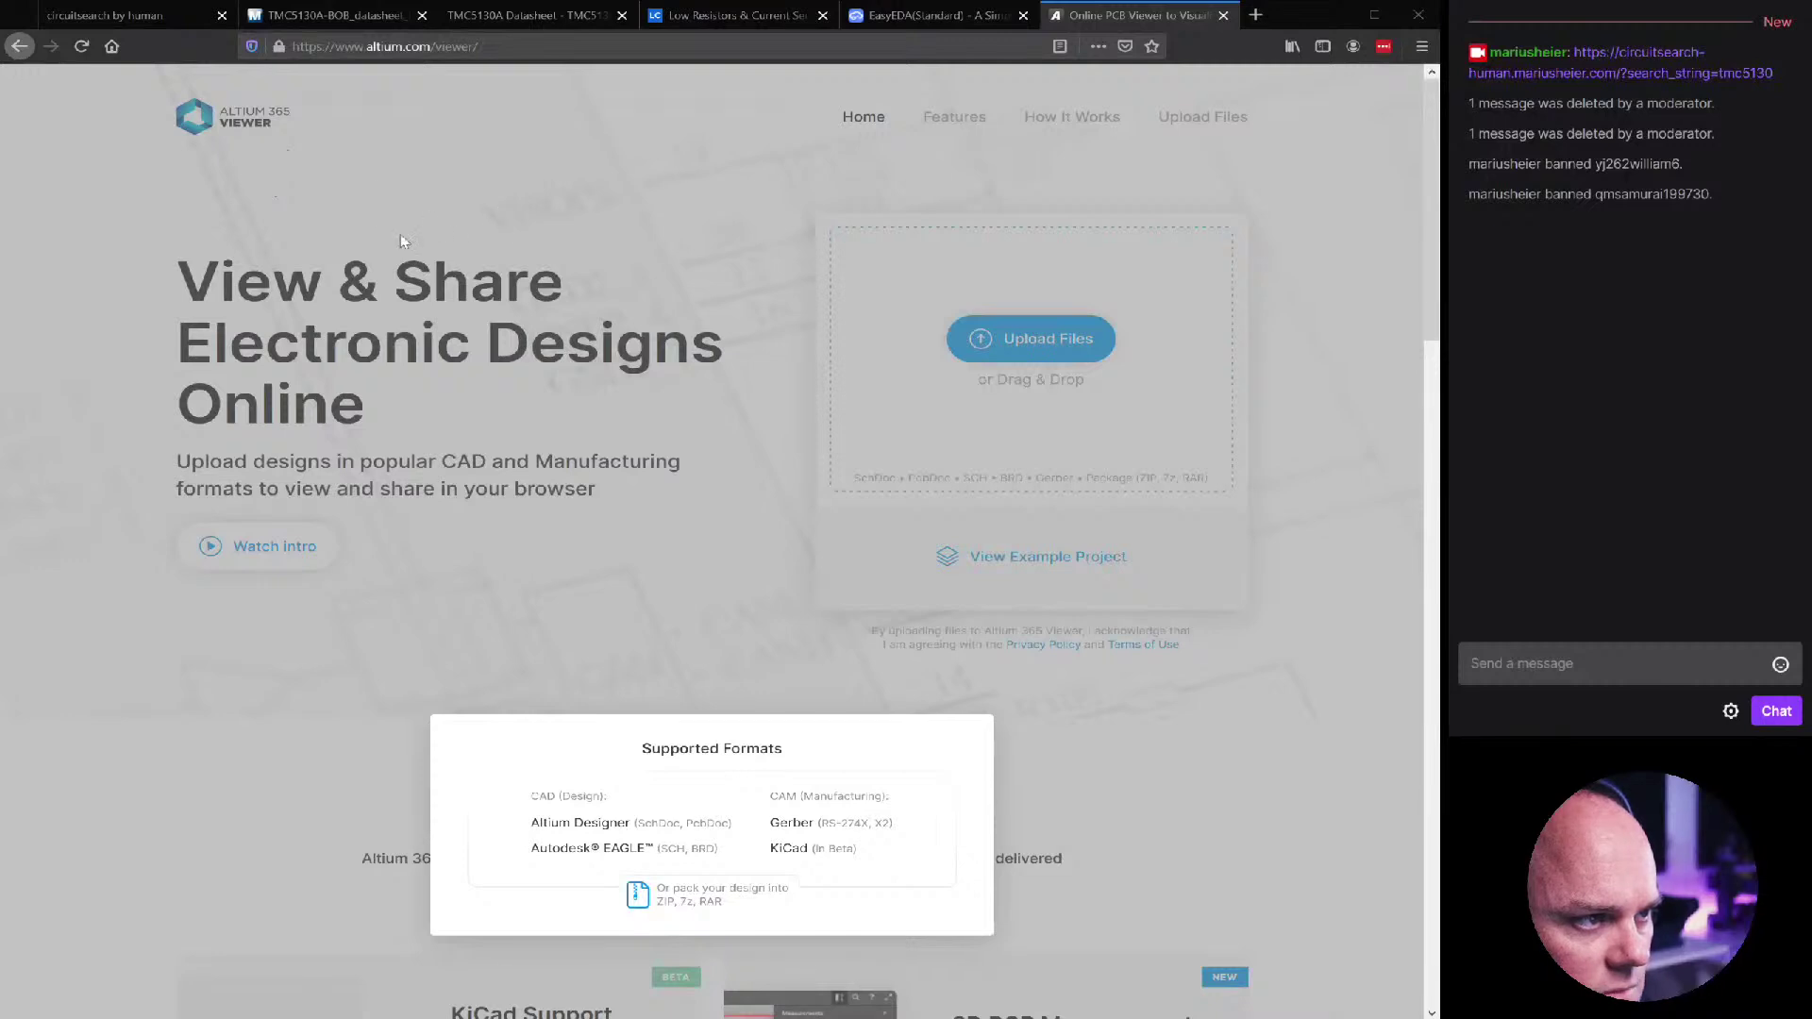
pyautogui.press('Return')
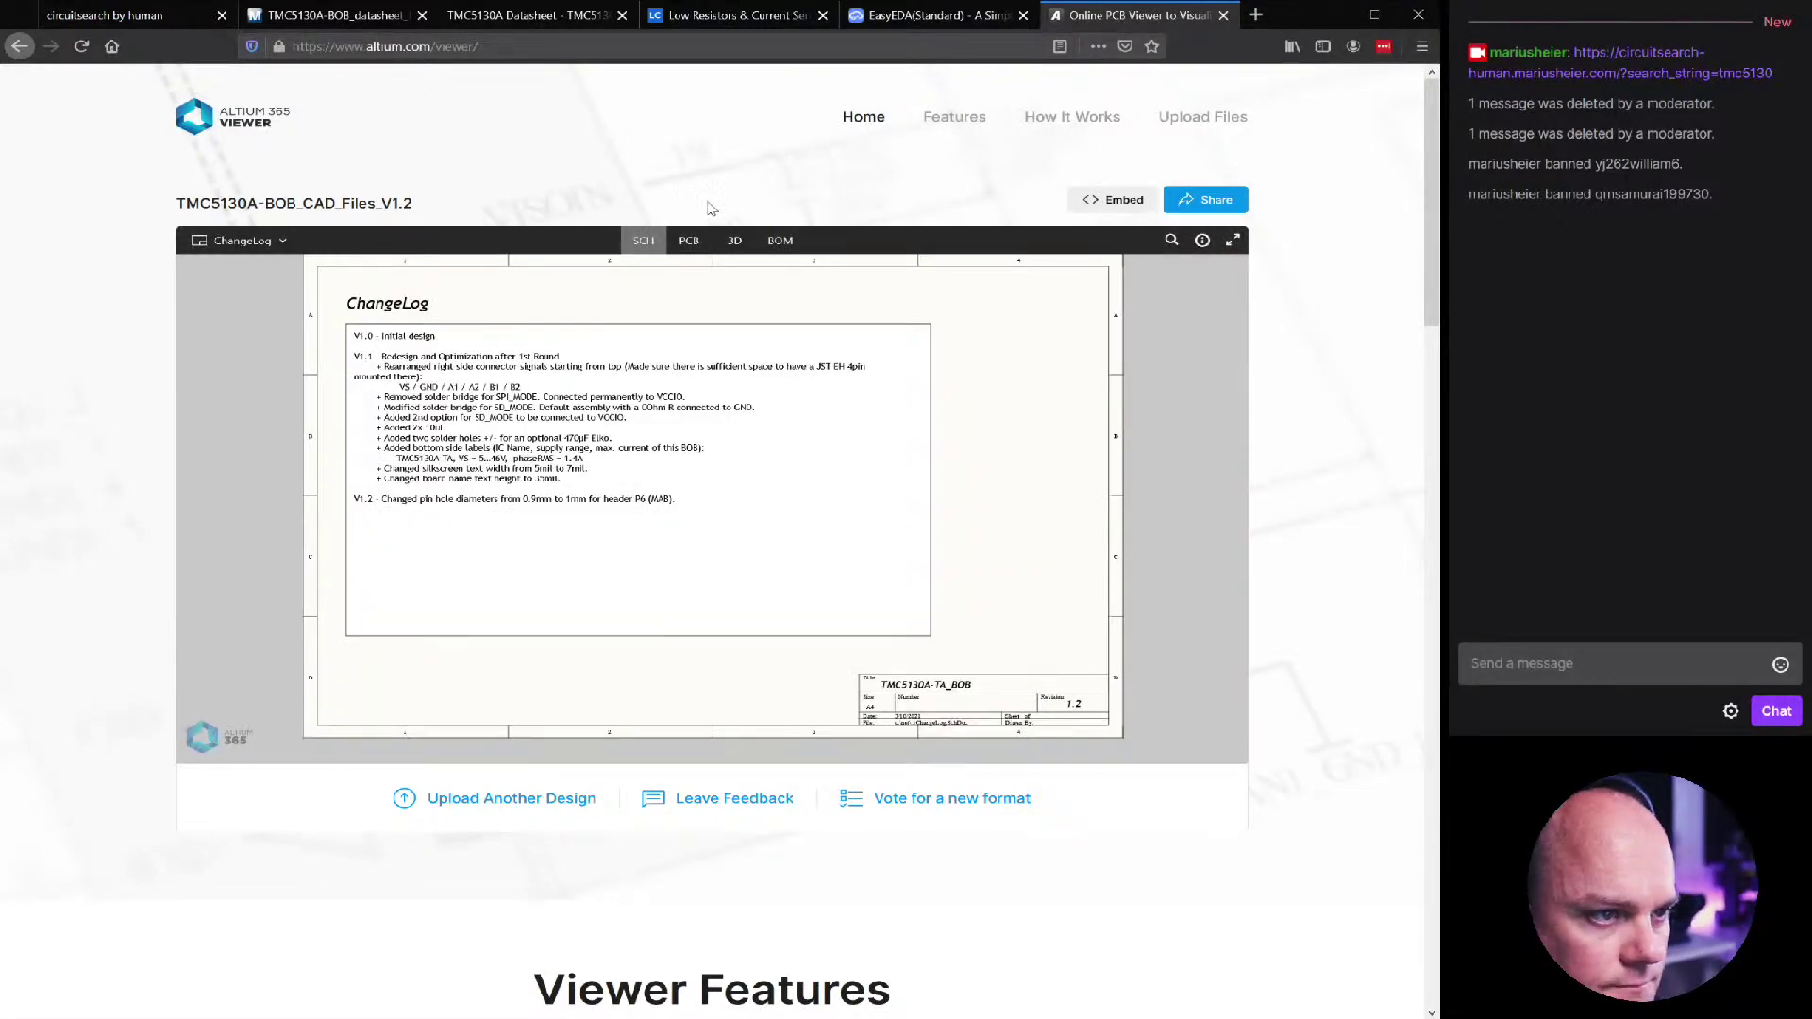
pyautogui.click(688, 242)
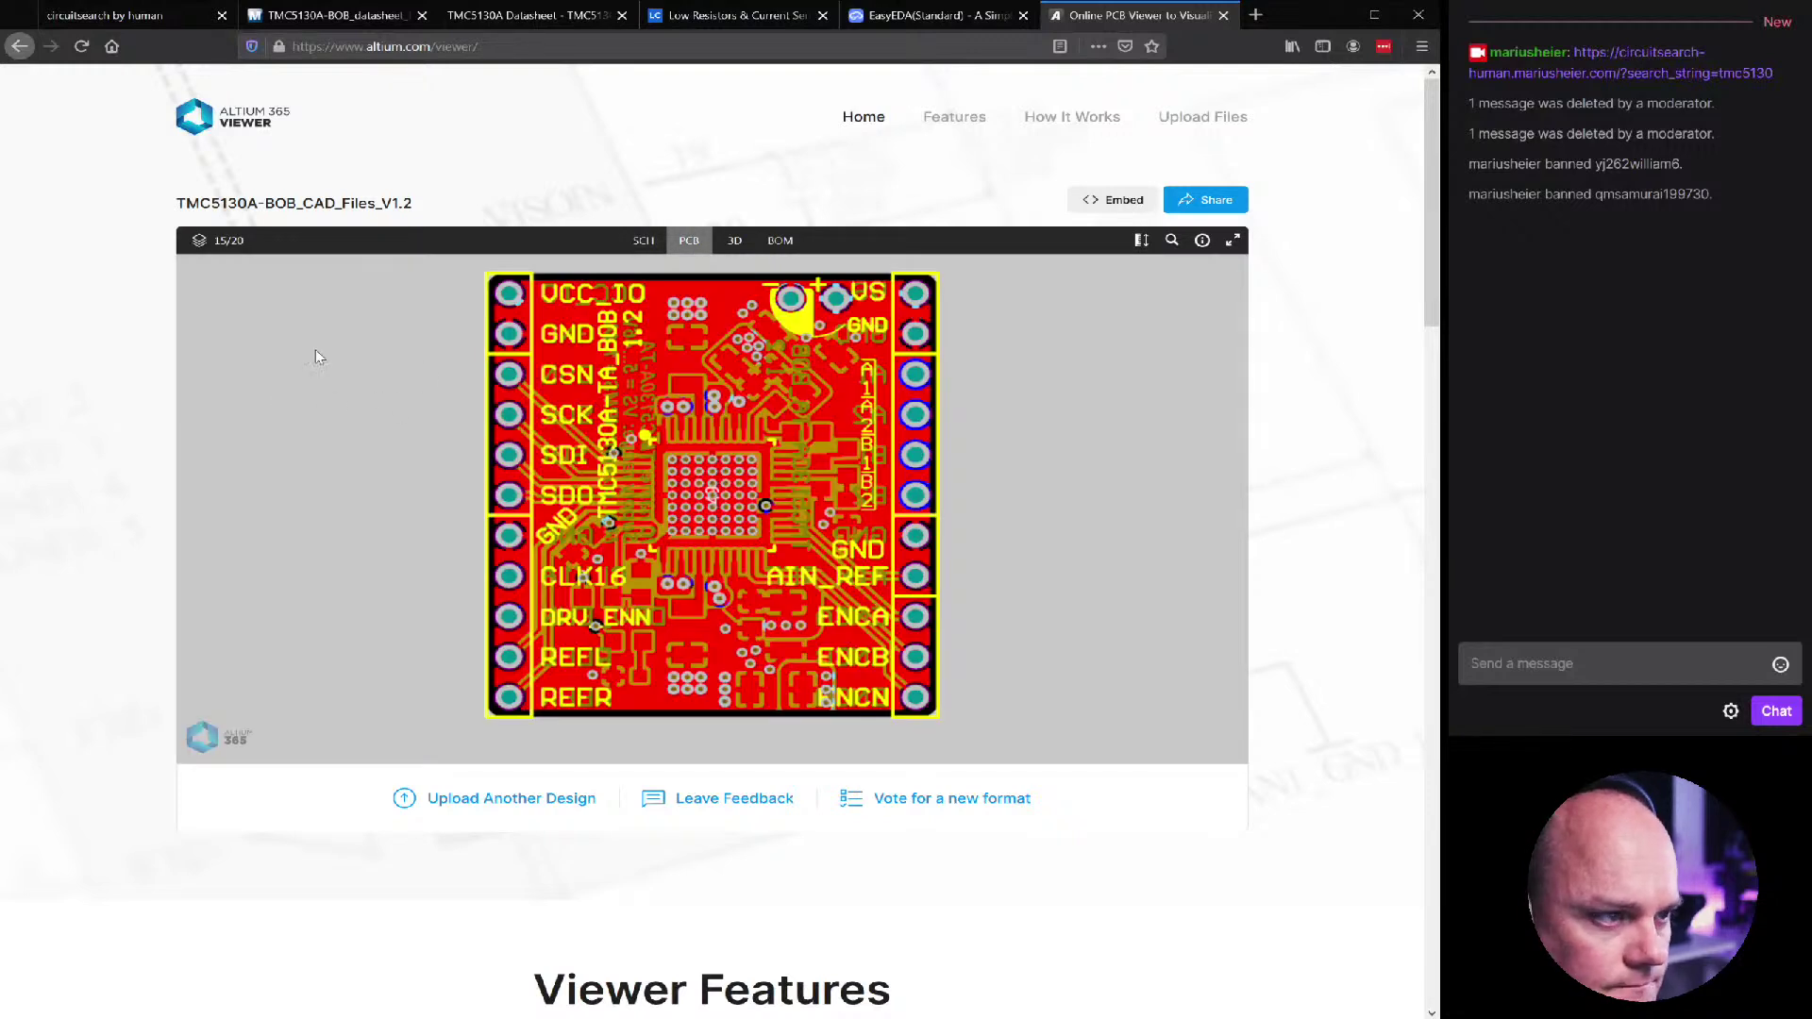
# Hide the Top Overlay and Bottom Overlay silkscreen layers of the breakout board layout
pyautogui.click(200, 245)
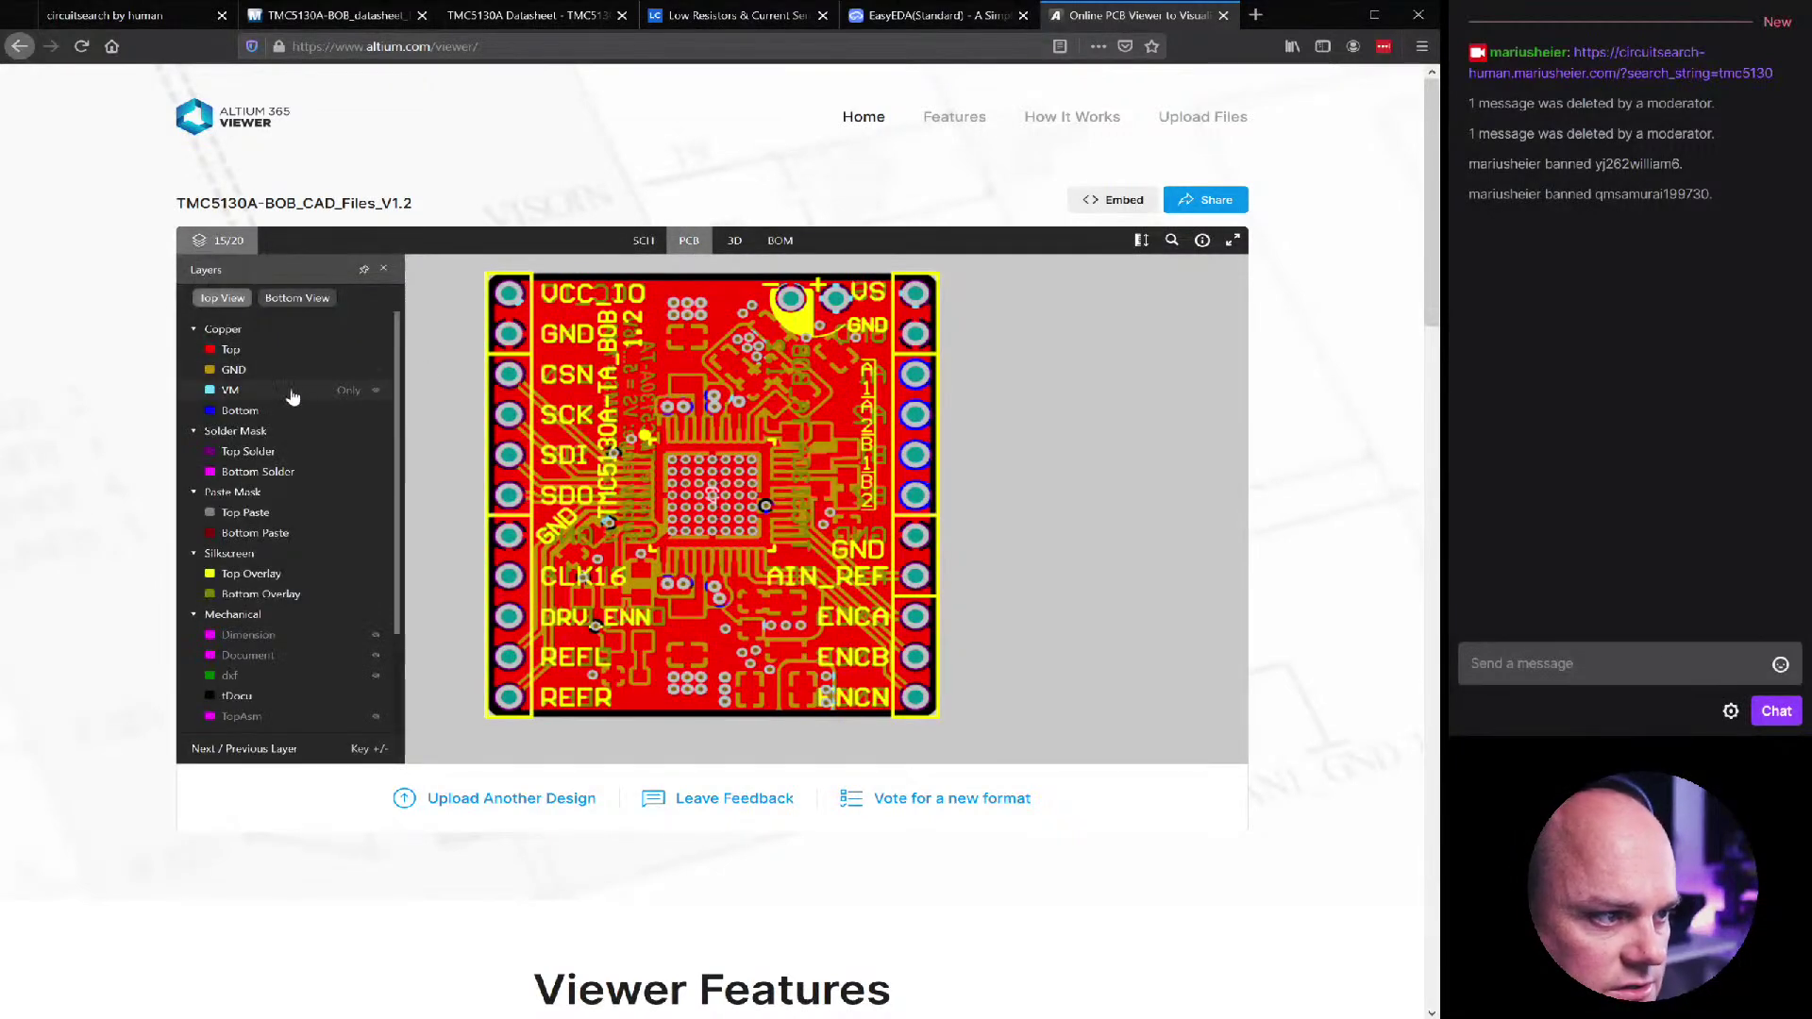
pyautogui.scroll(1, 738, 501)
pyautogui.scroll(5, 738, 501)
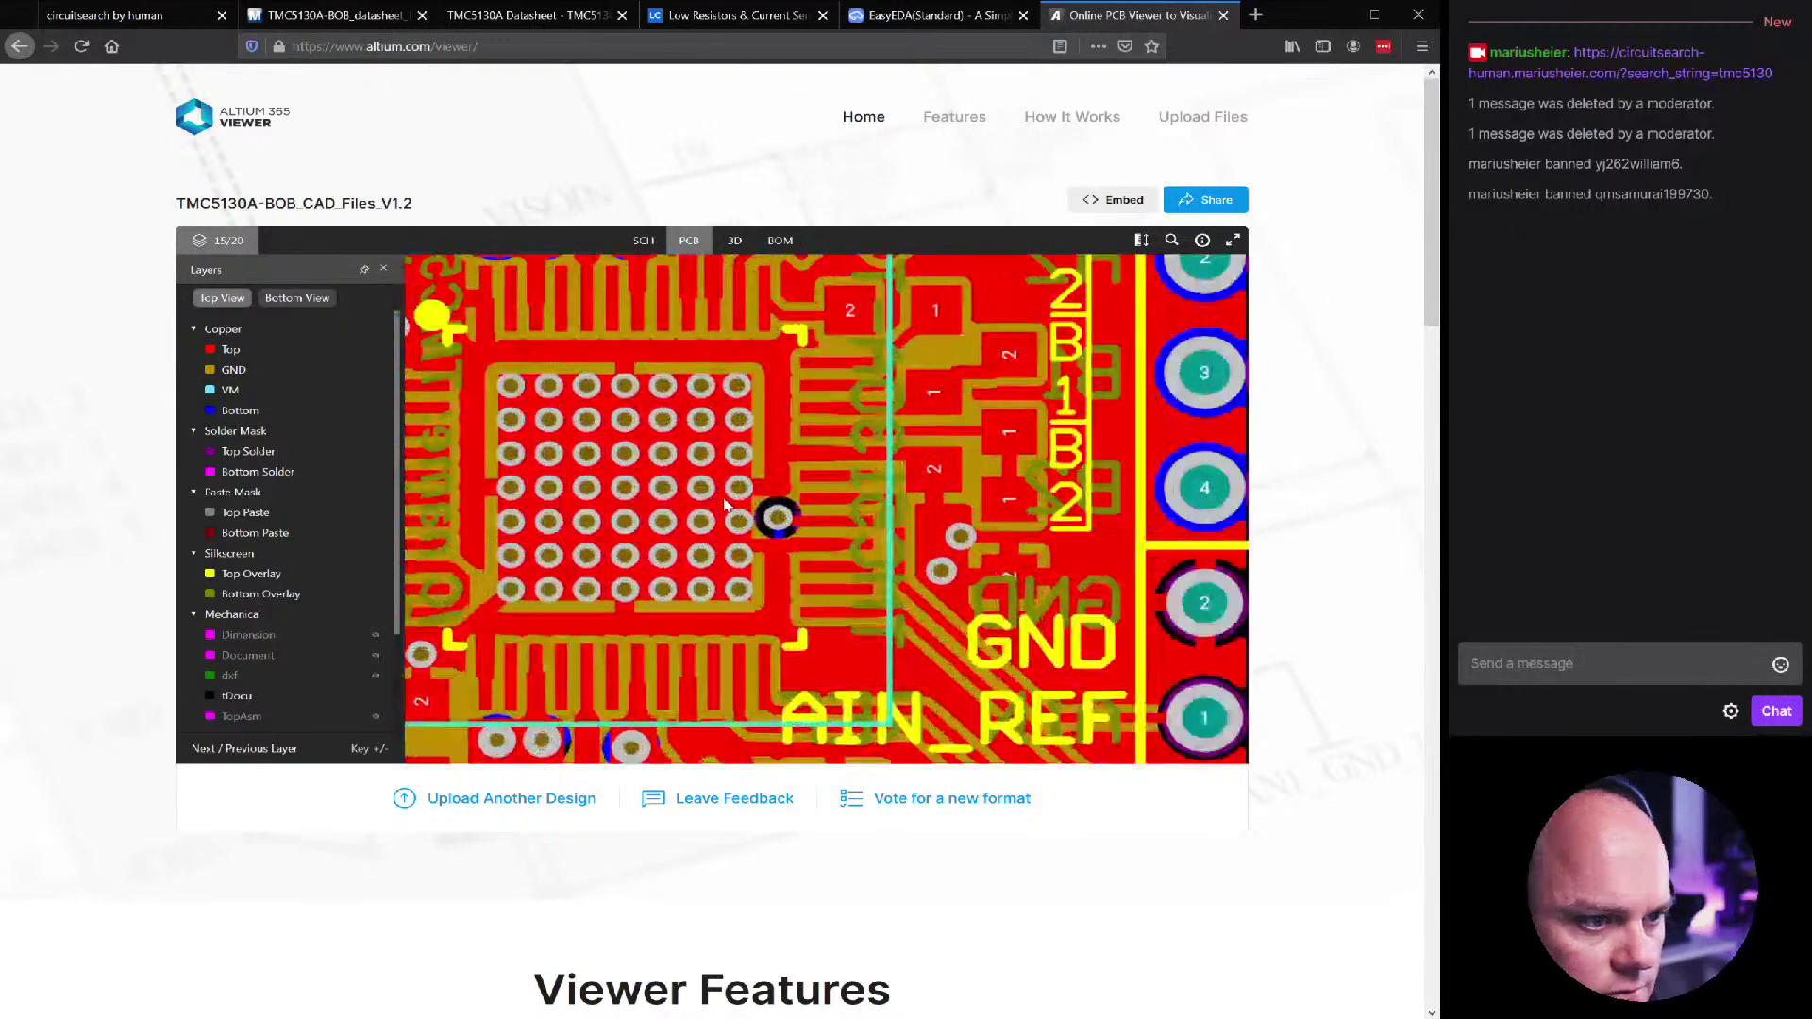
pyautogui.scroll(-3, 886, 564)
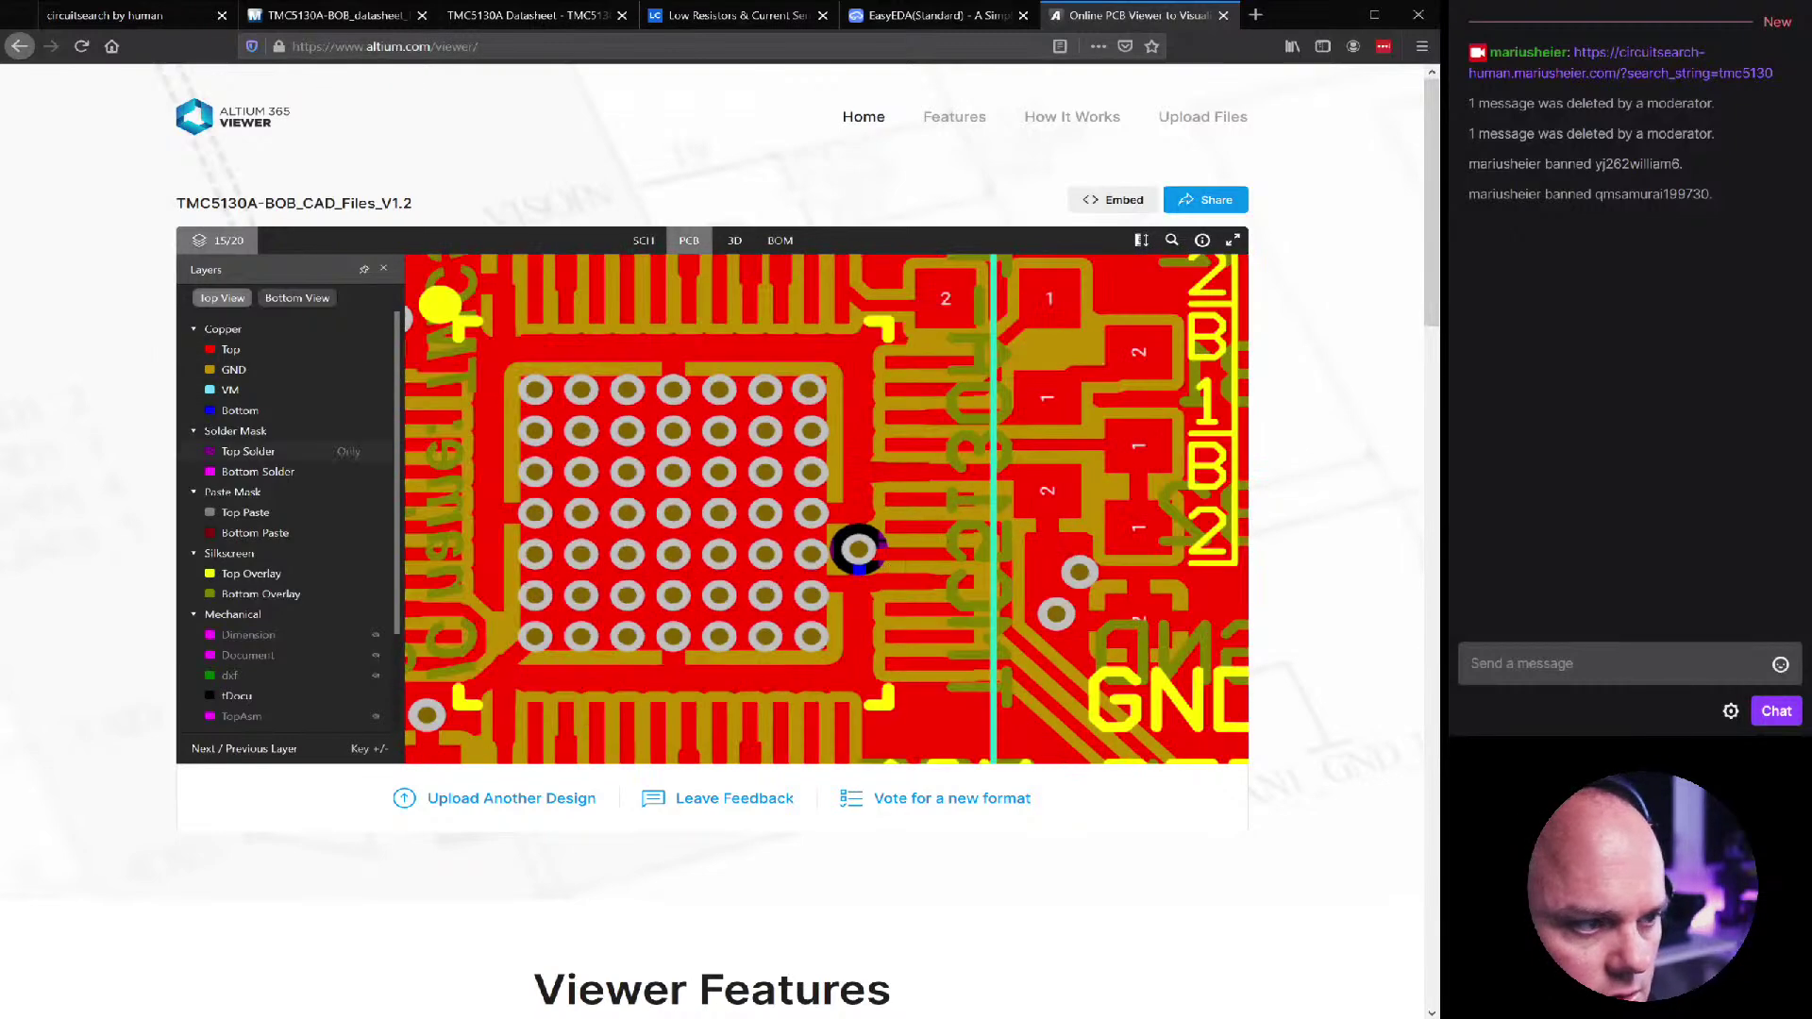
pyautogui.click(210, 575)
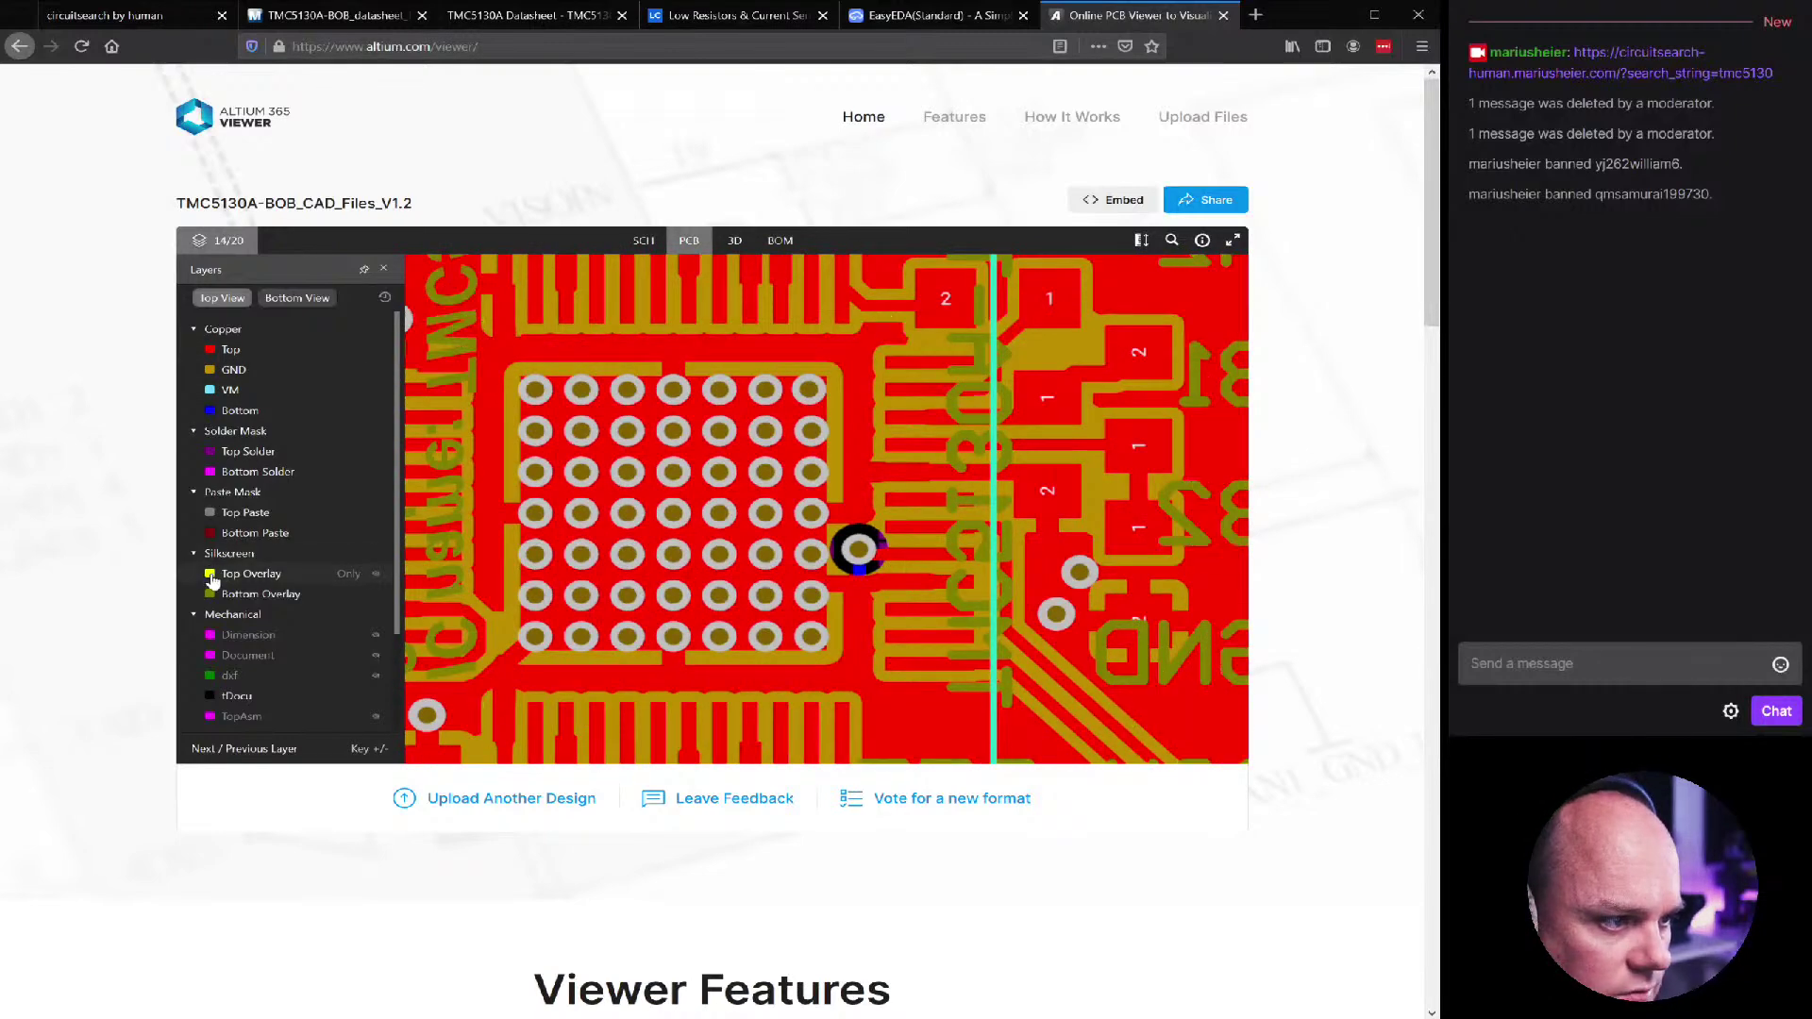
pyautogui.click(376, 593)
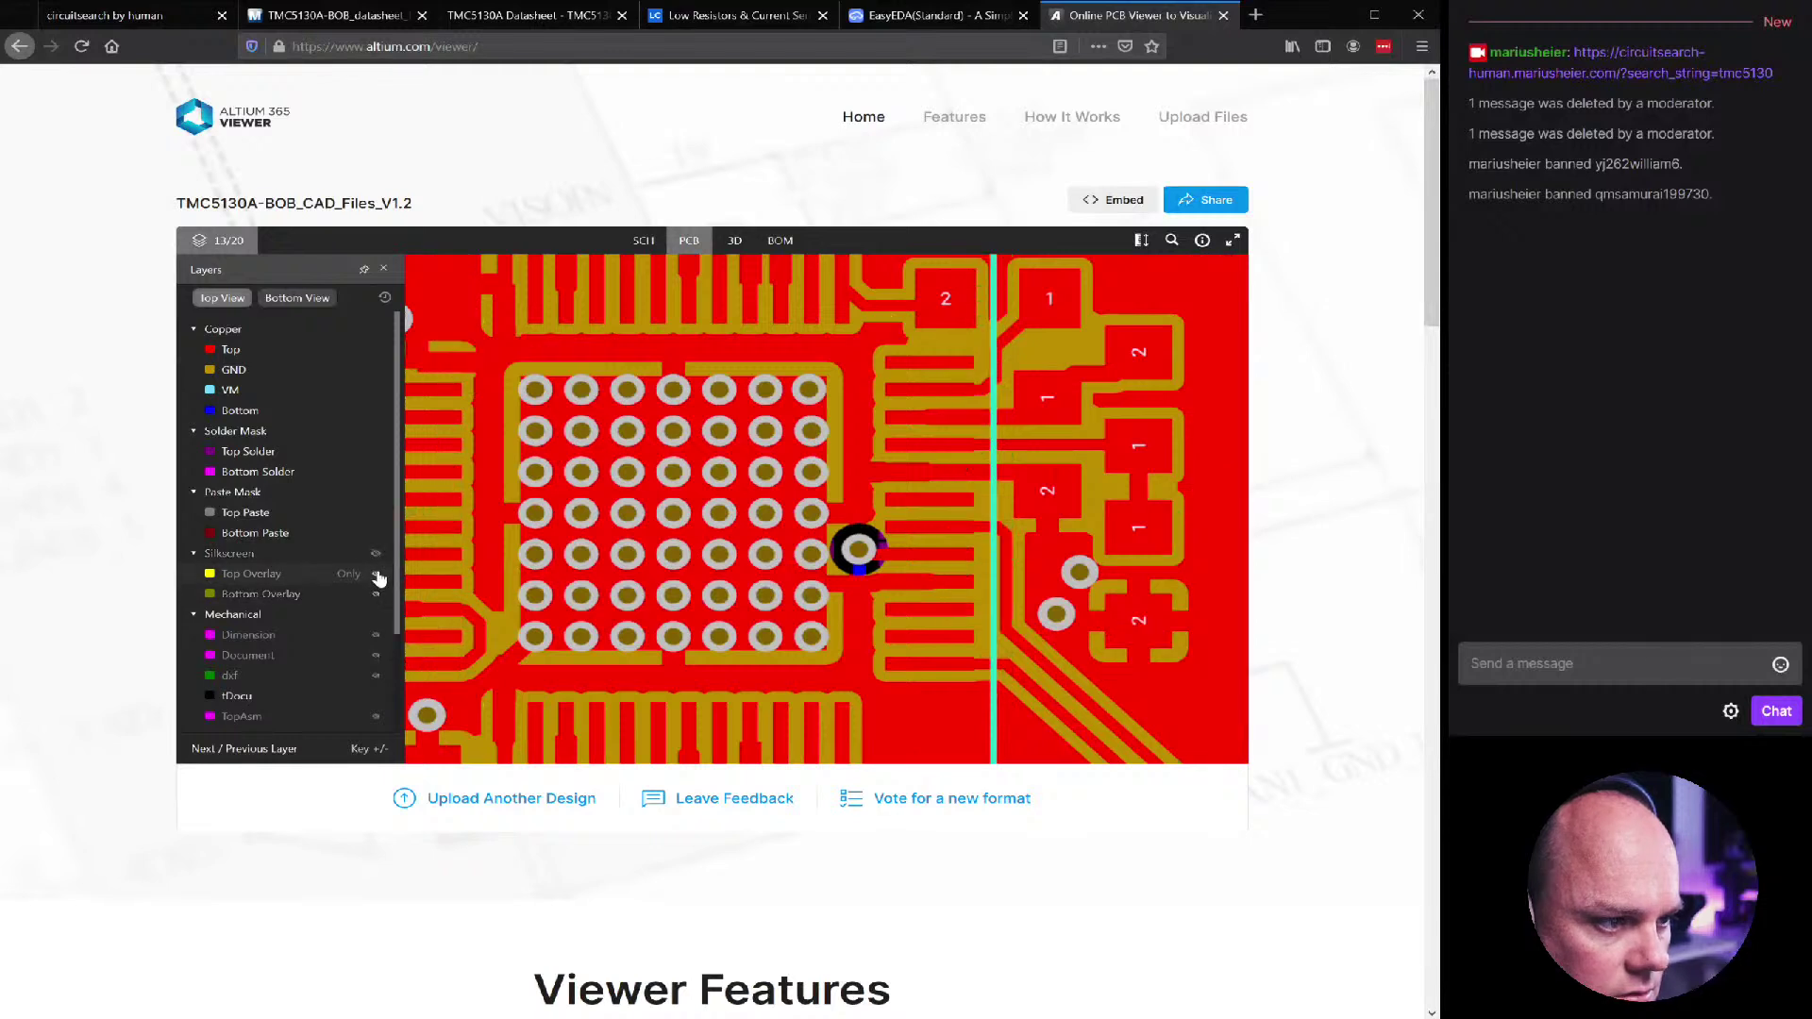
pyautogui.click(377, 575)
pyautogui.click(377, 576)
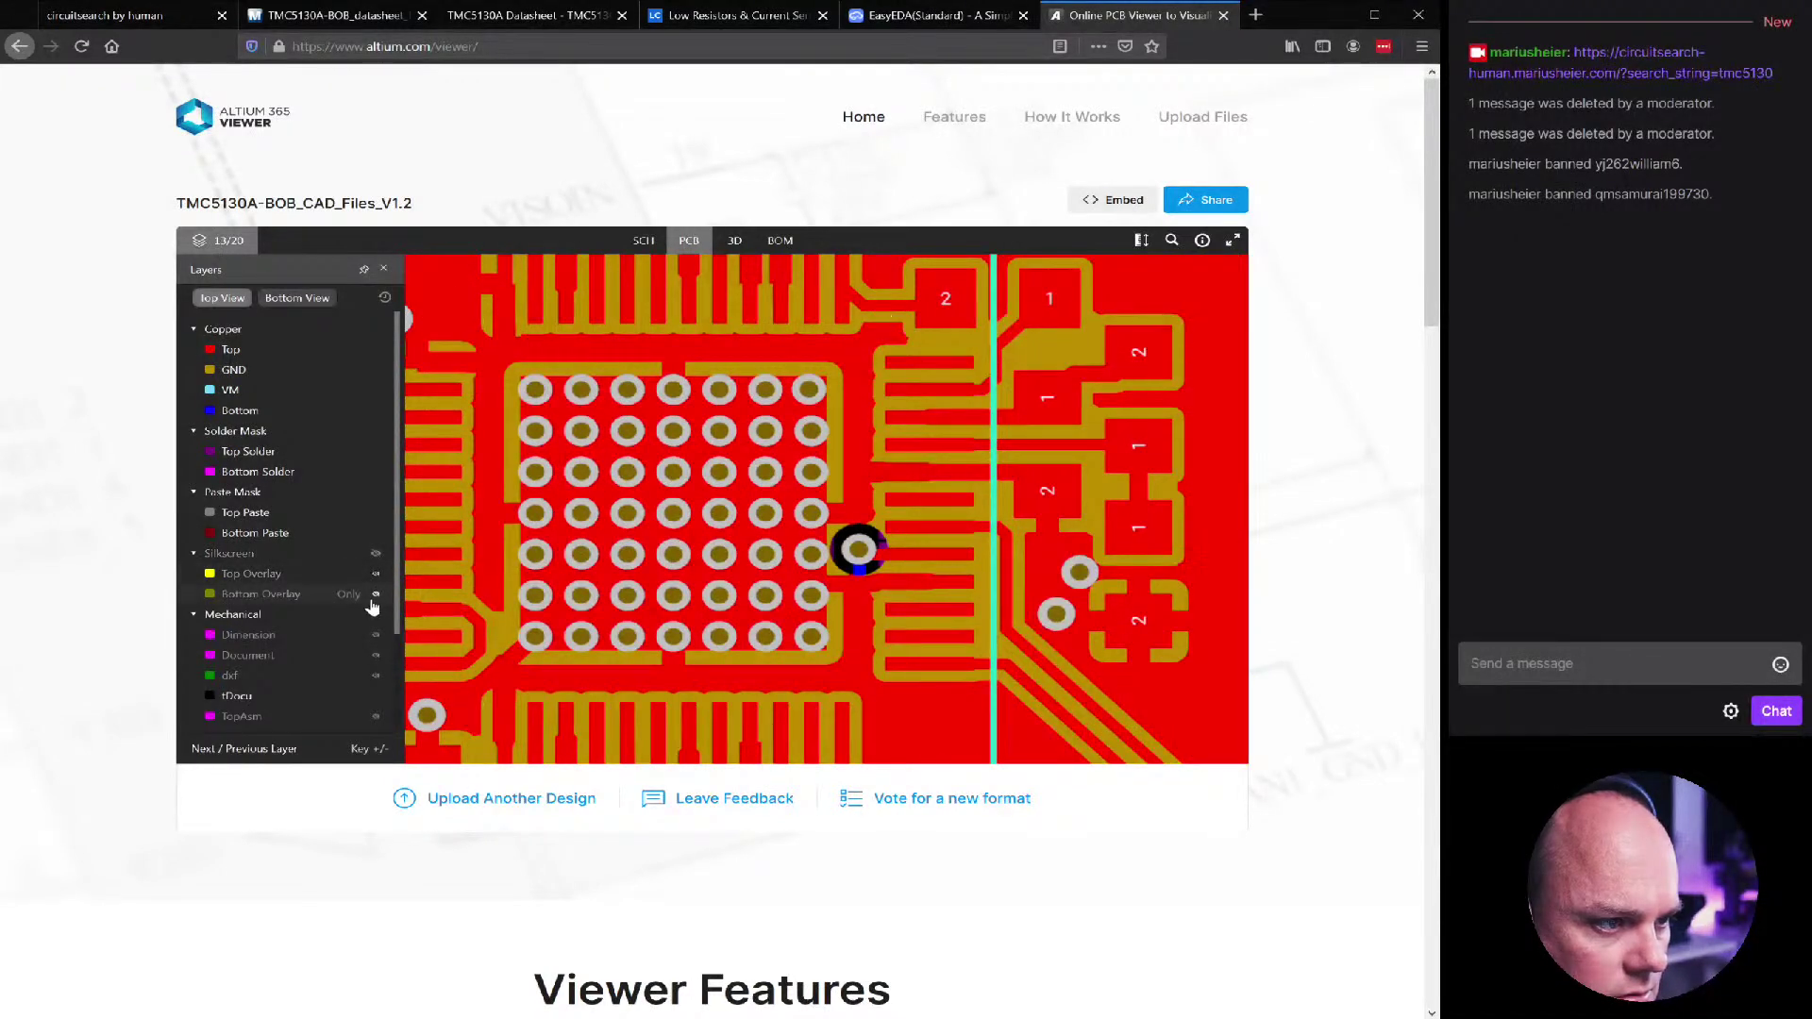
# Hide the solder mask layers and the GND, VM and Bottom copper layers, keeping the Top copper layer shown
pyautogui.click(377, 472)
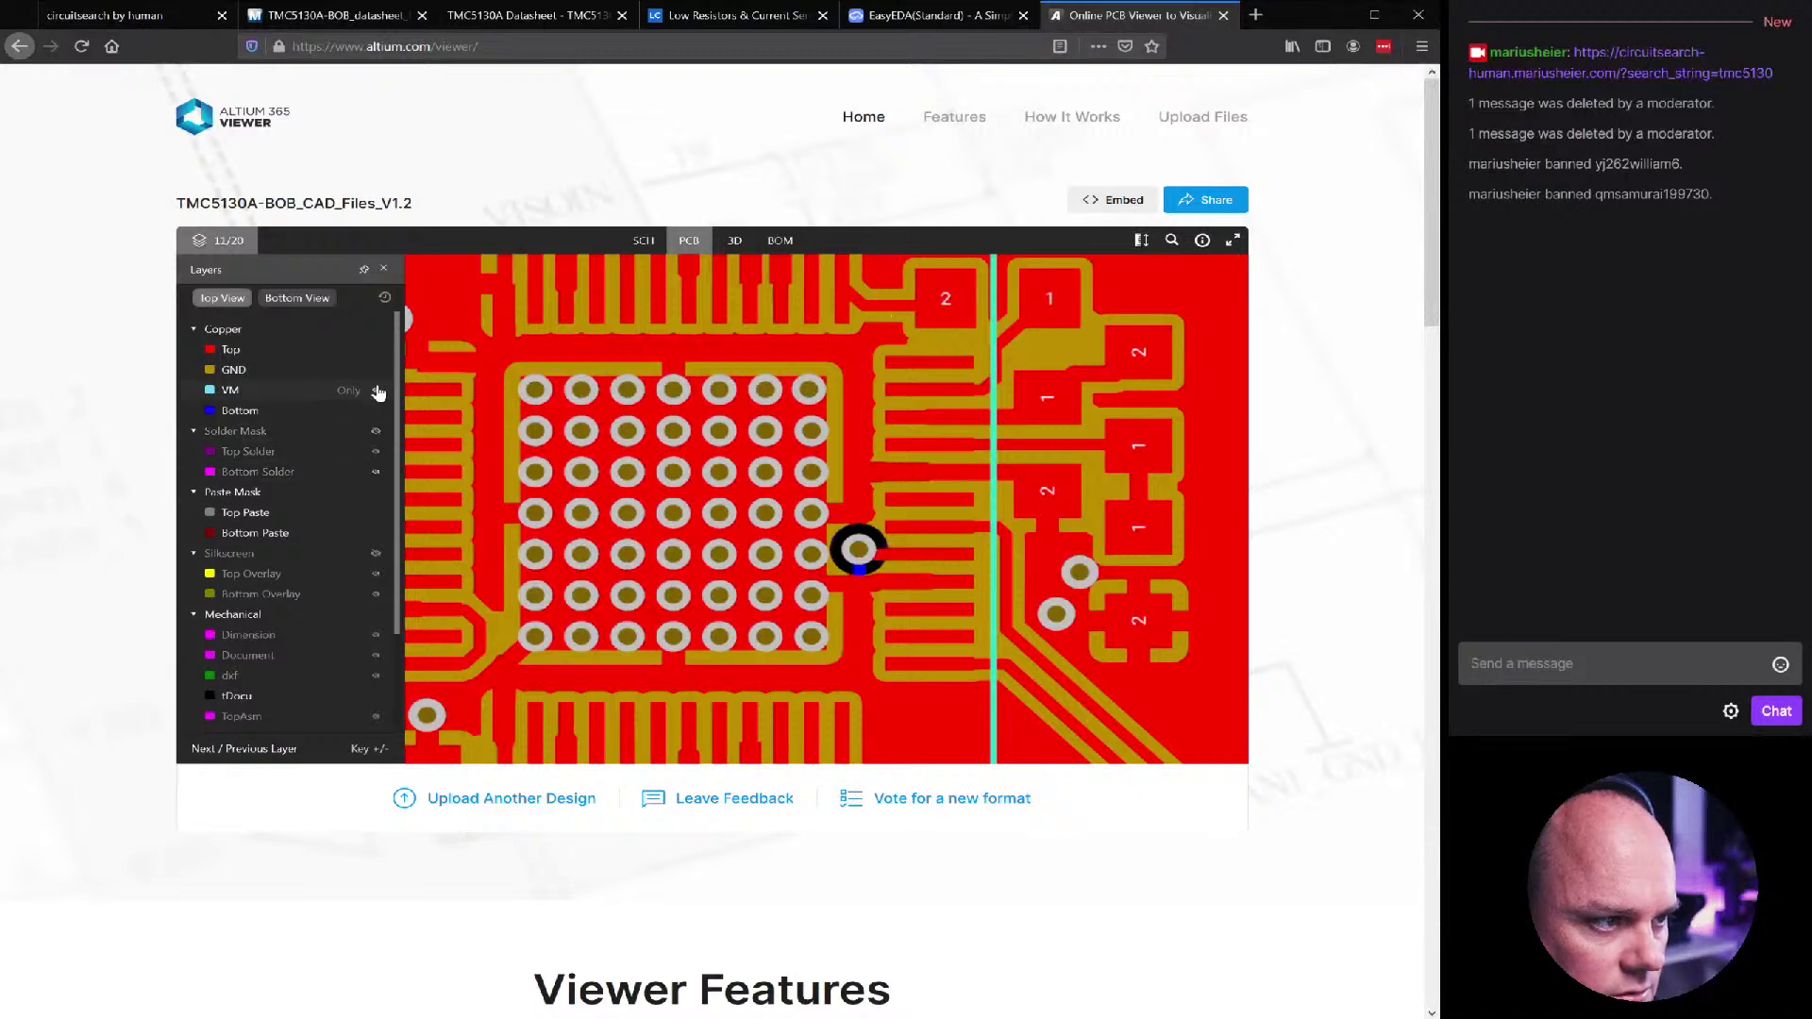
pyautogui.click(376, 392)
pyautogui.click(377, 412)
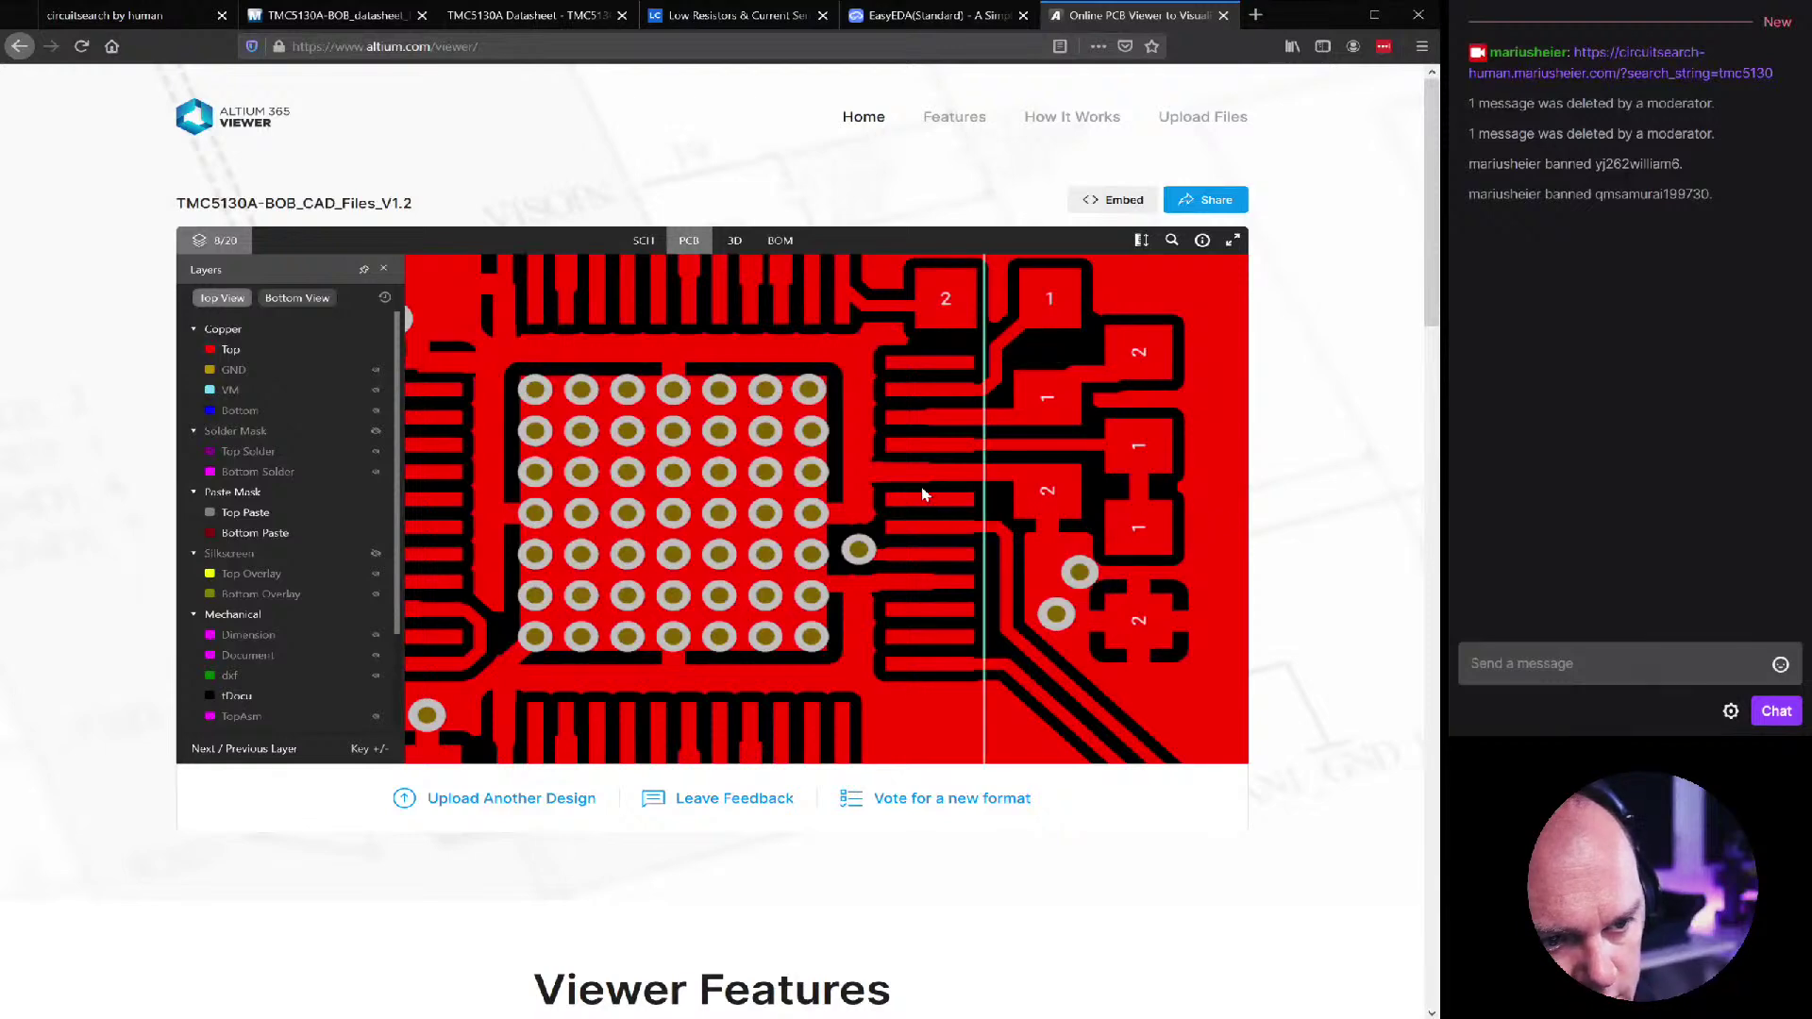
# Examine how the driver chip's pads are routed on the breakout board's top copper and review the remaining layers
pyautogui.scroll(-1, 427, 582)
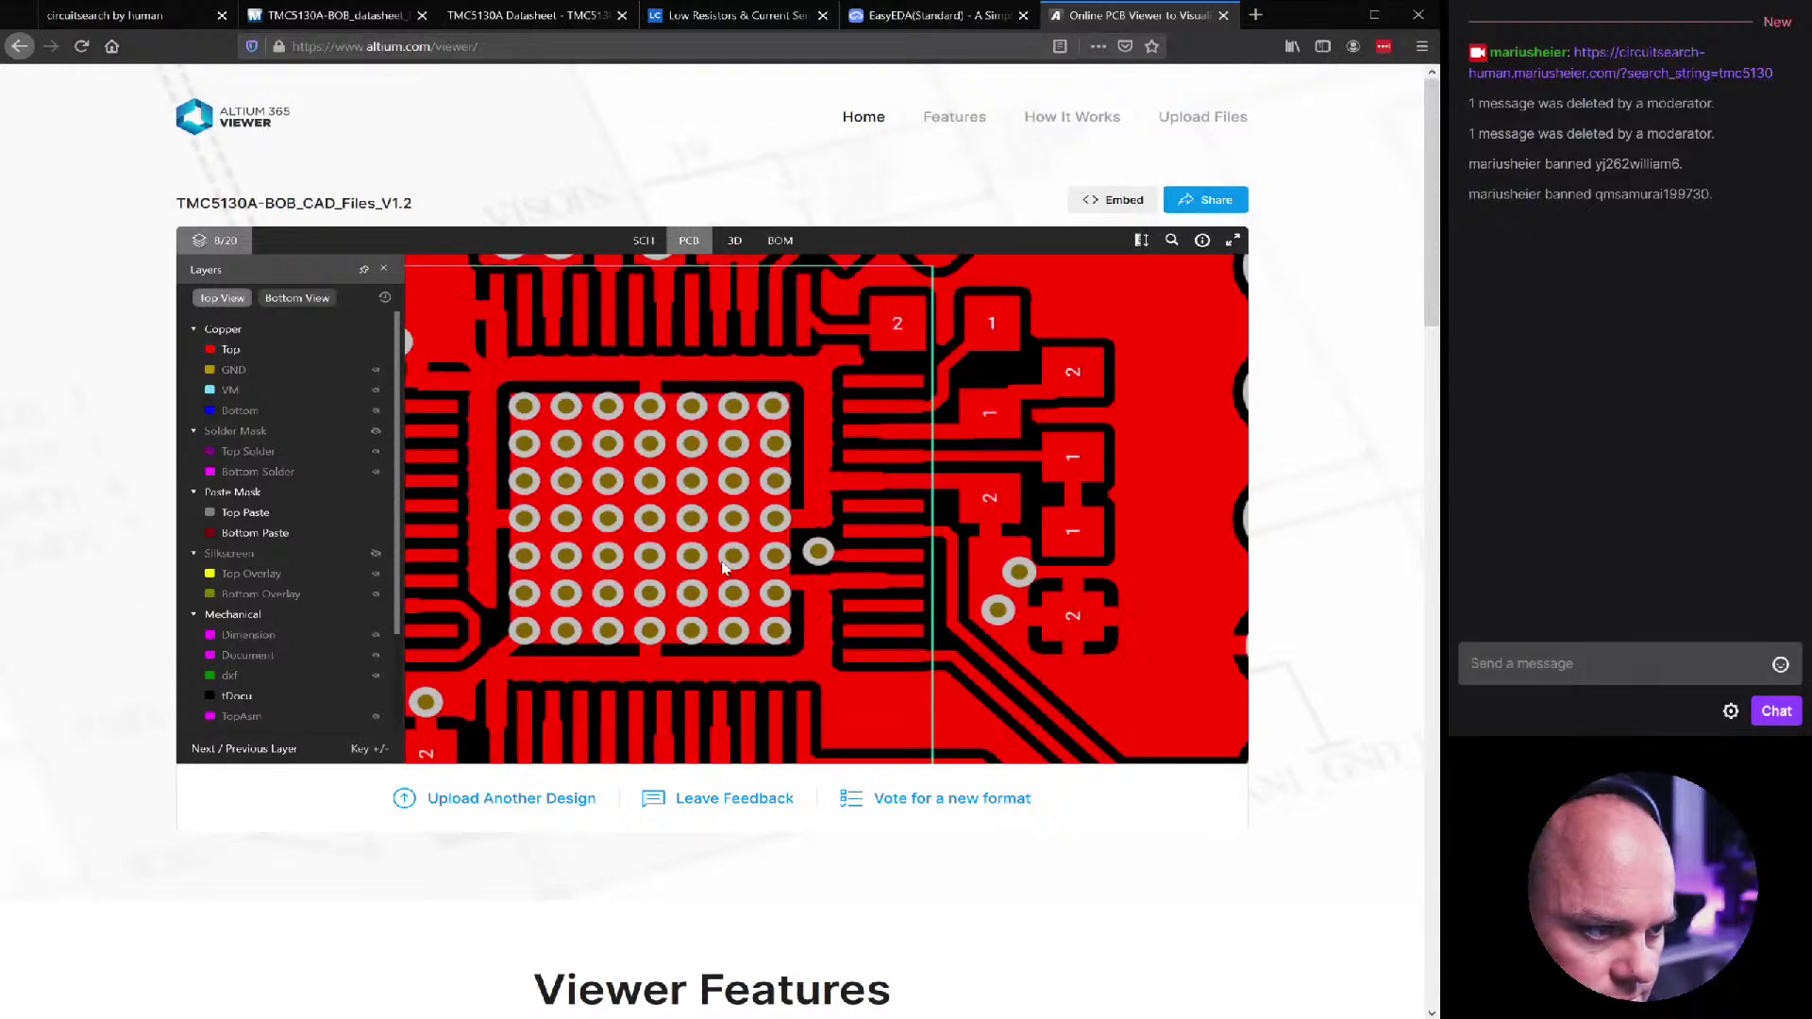
pyautogui.scroll(-4, 444, 534)
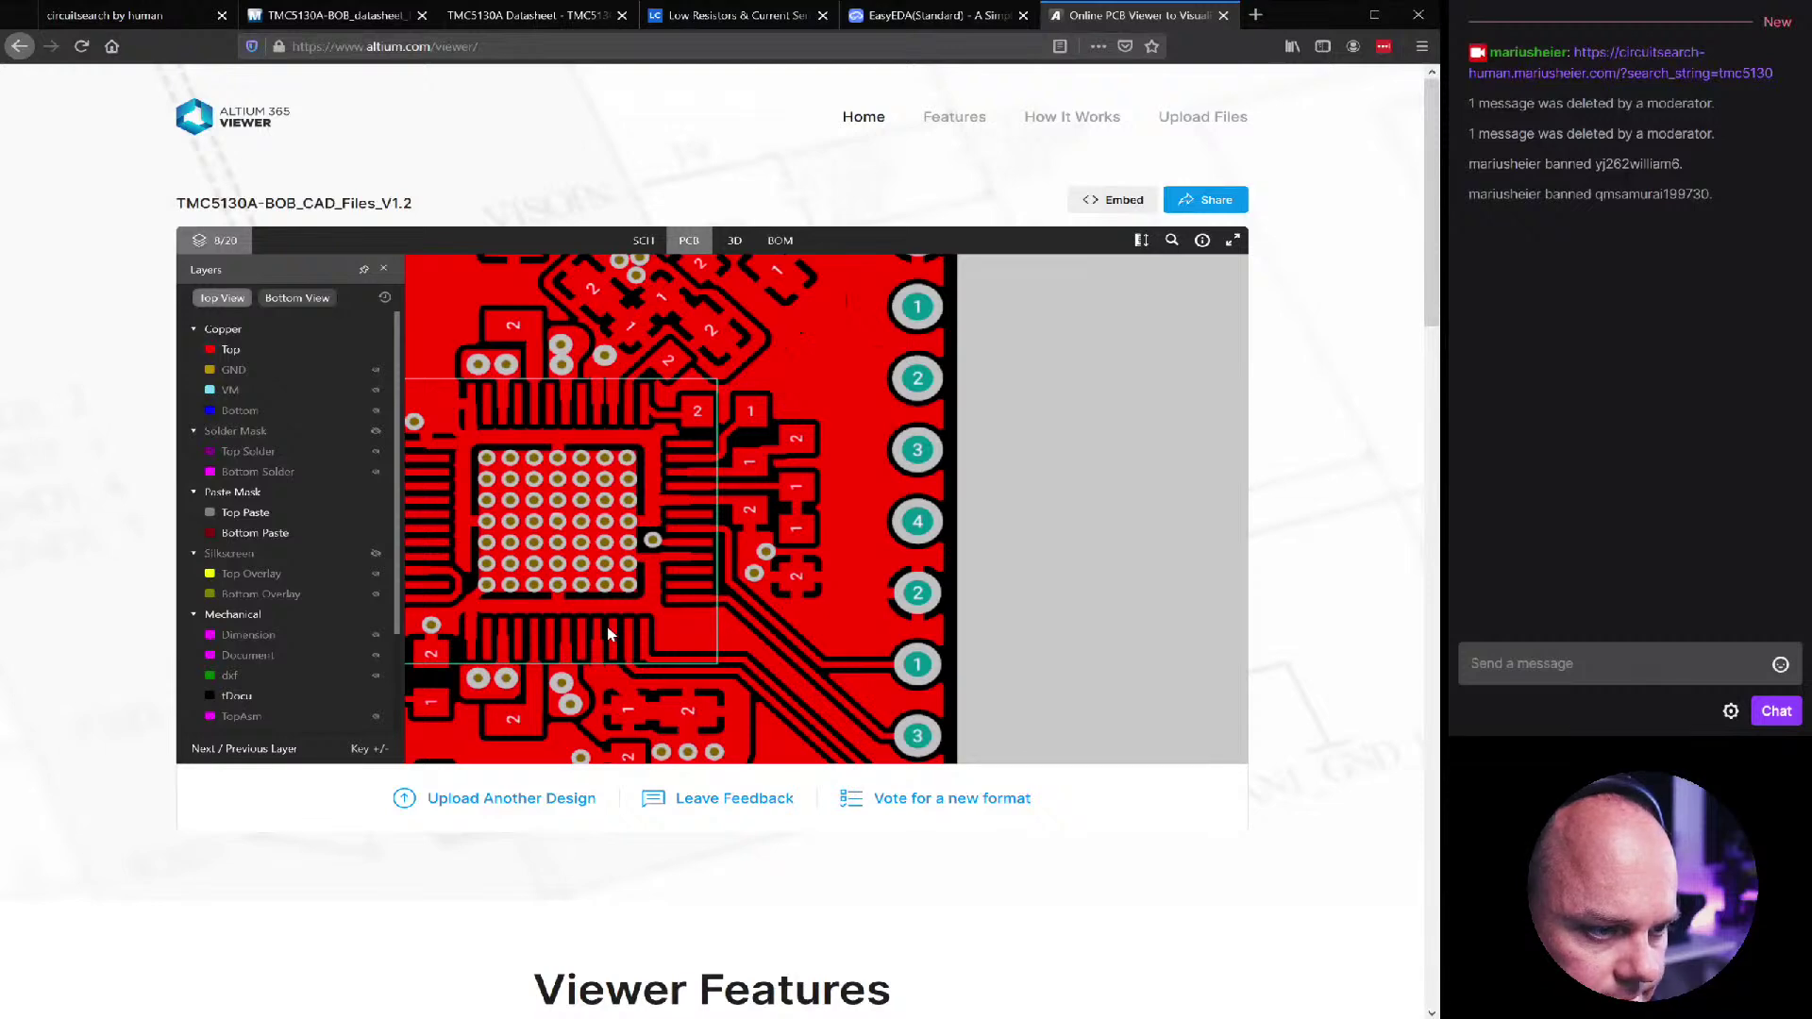
pyautogui.scroll(1, 499, 622)
pyautogui.scroll(-1, 342, 611)
pyautogui.scroll(-5, 341, 611)
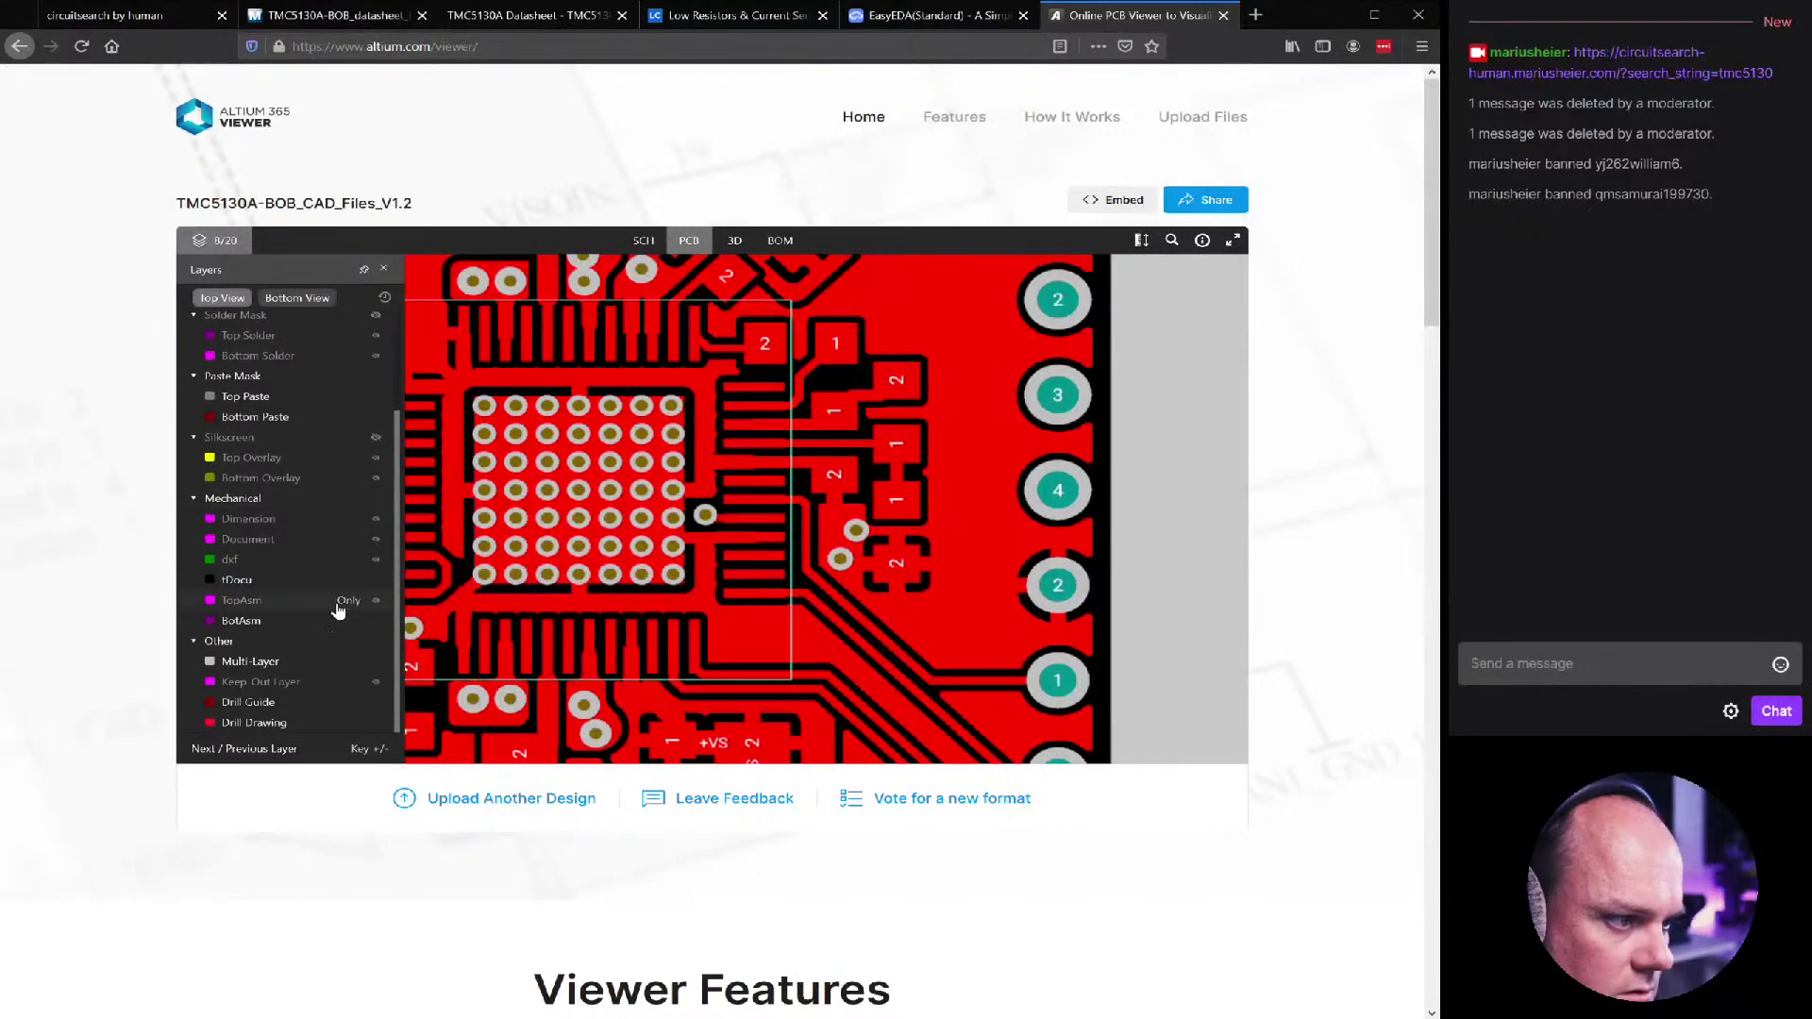
pyautogui.scroll(3, 315, 598)
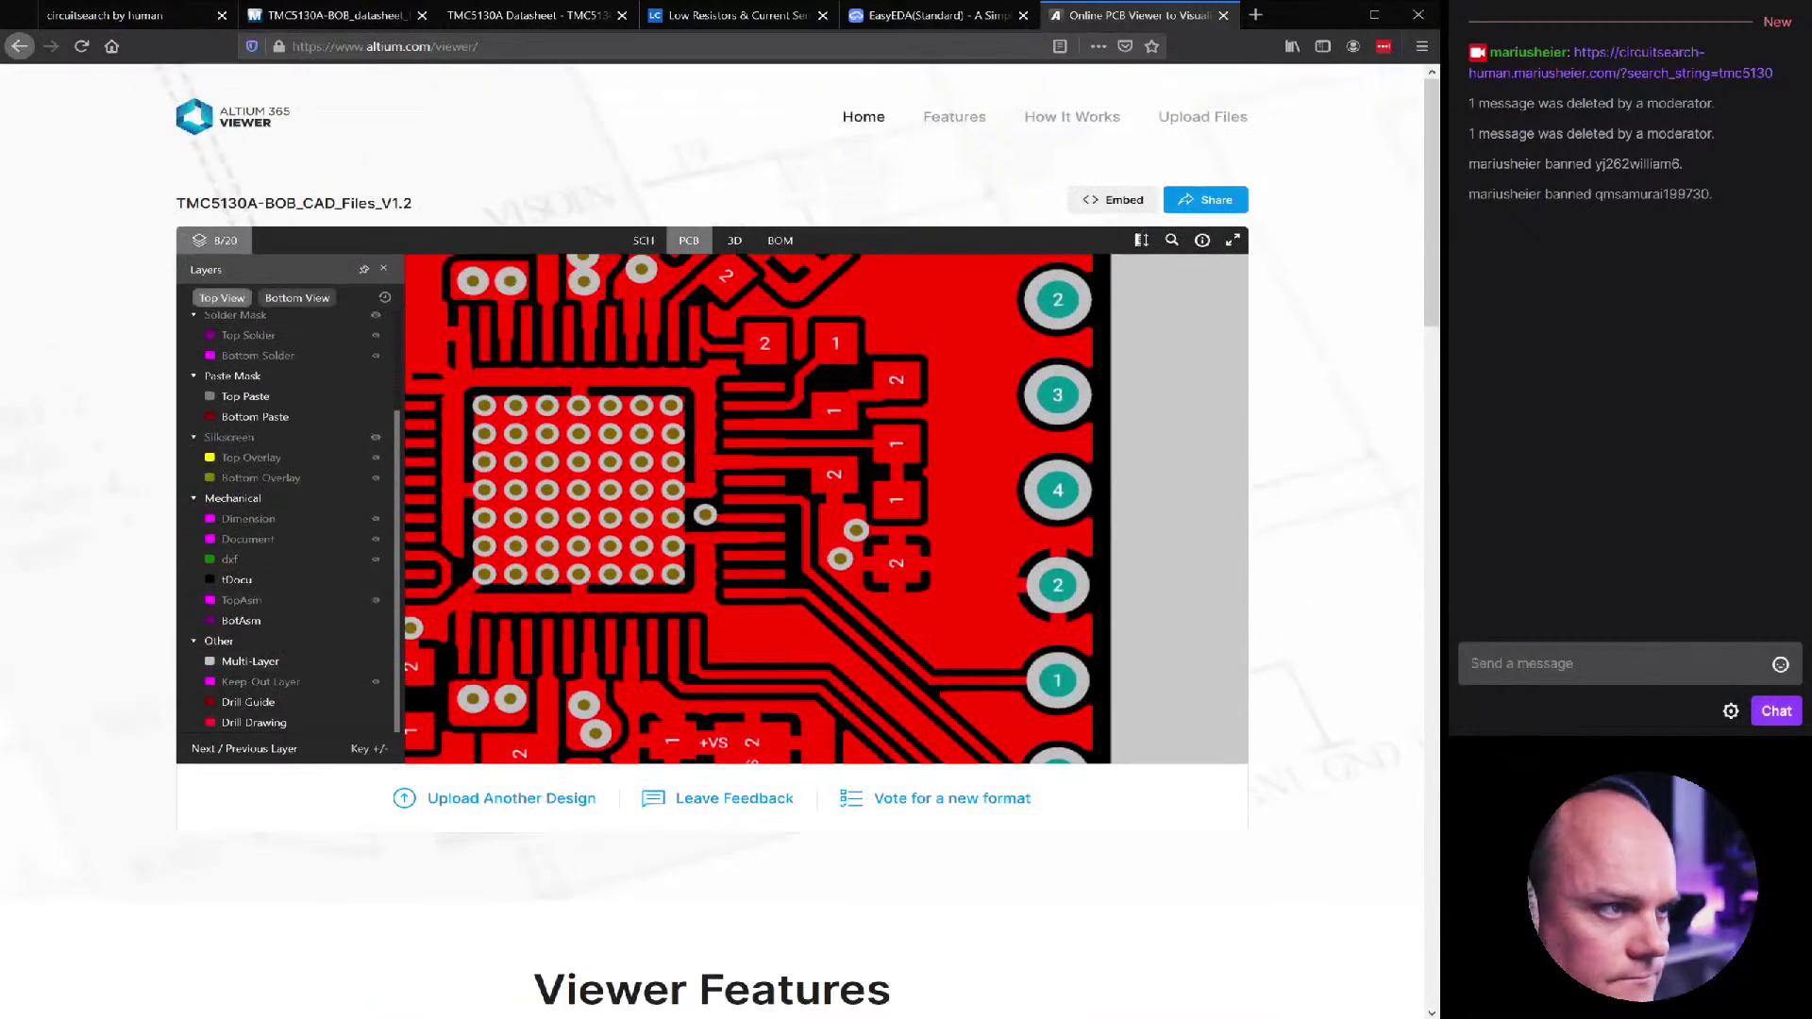
# Switch to EasyEDA and bring up the stepper driver schematic with U1's NC pins
pyautogui.click(335, 15)
pyautogui.click(686, 19)
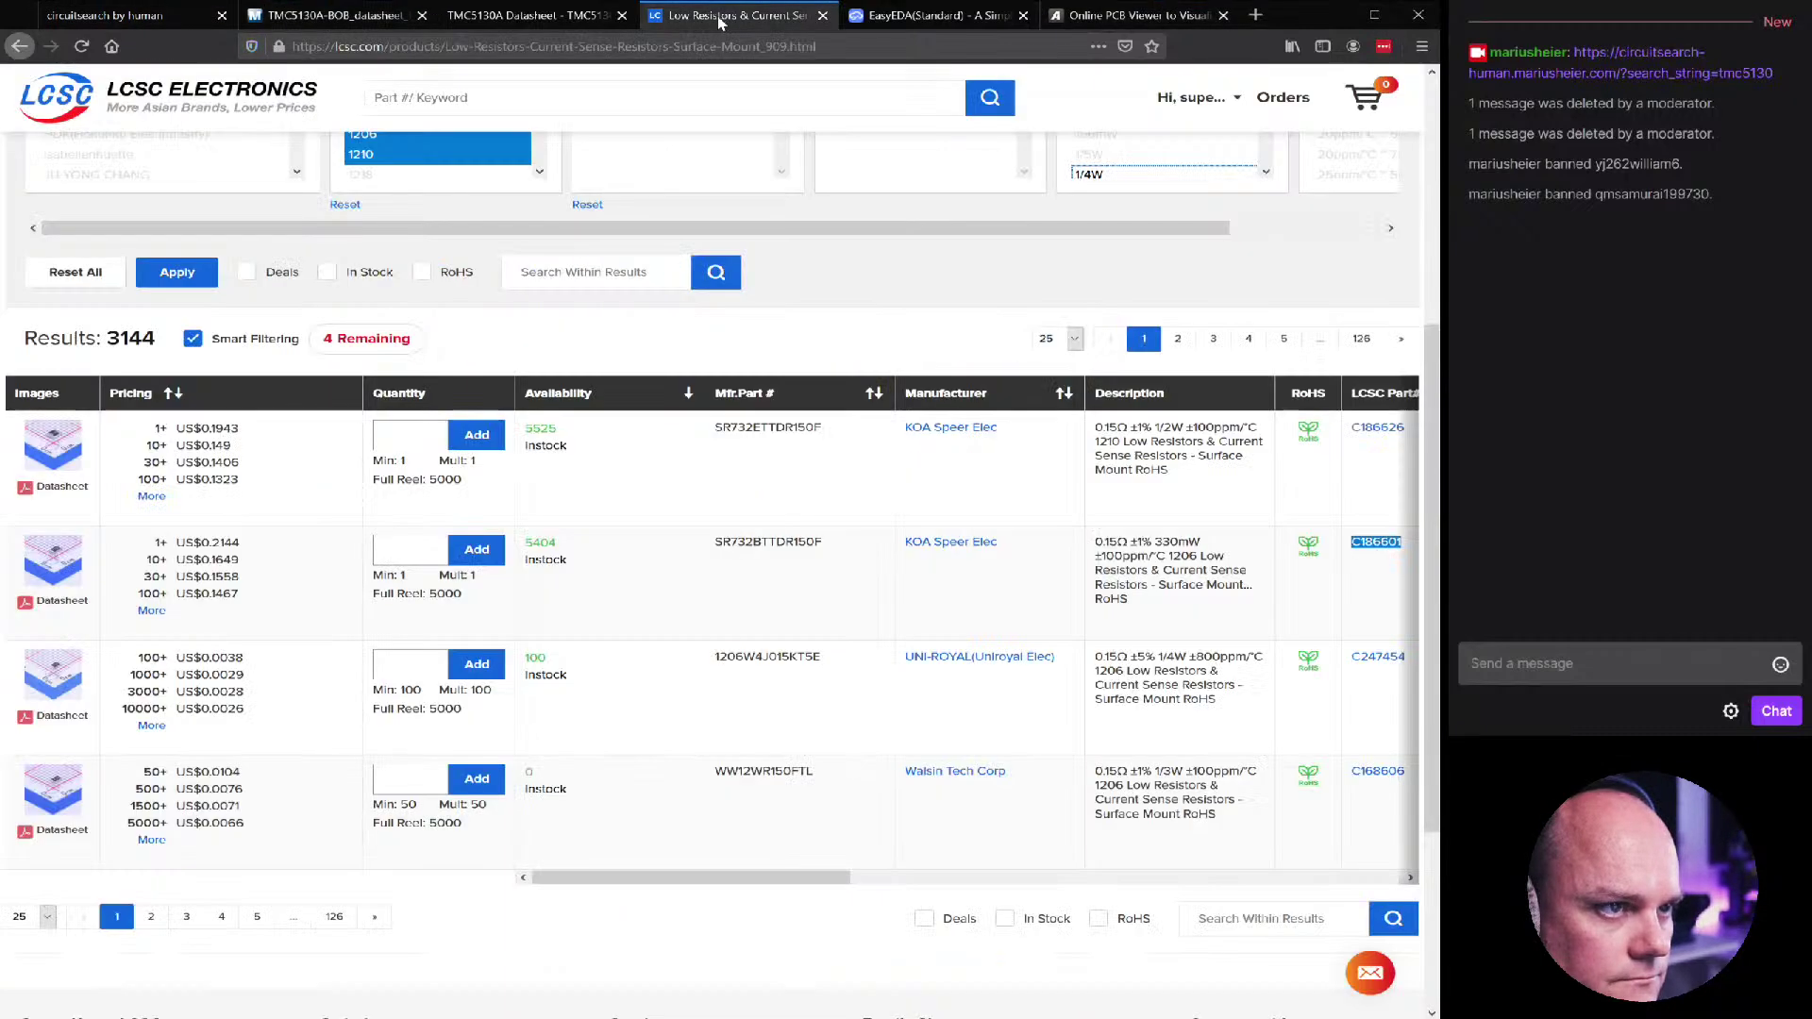
pyautogui.click(912, 17)
pyautogui.click(618, 134)
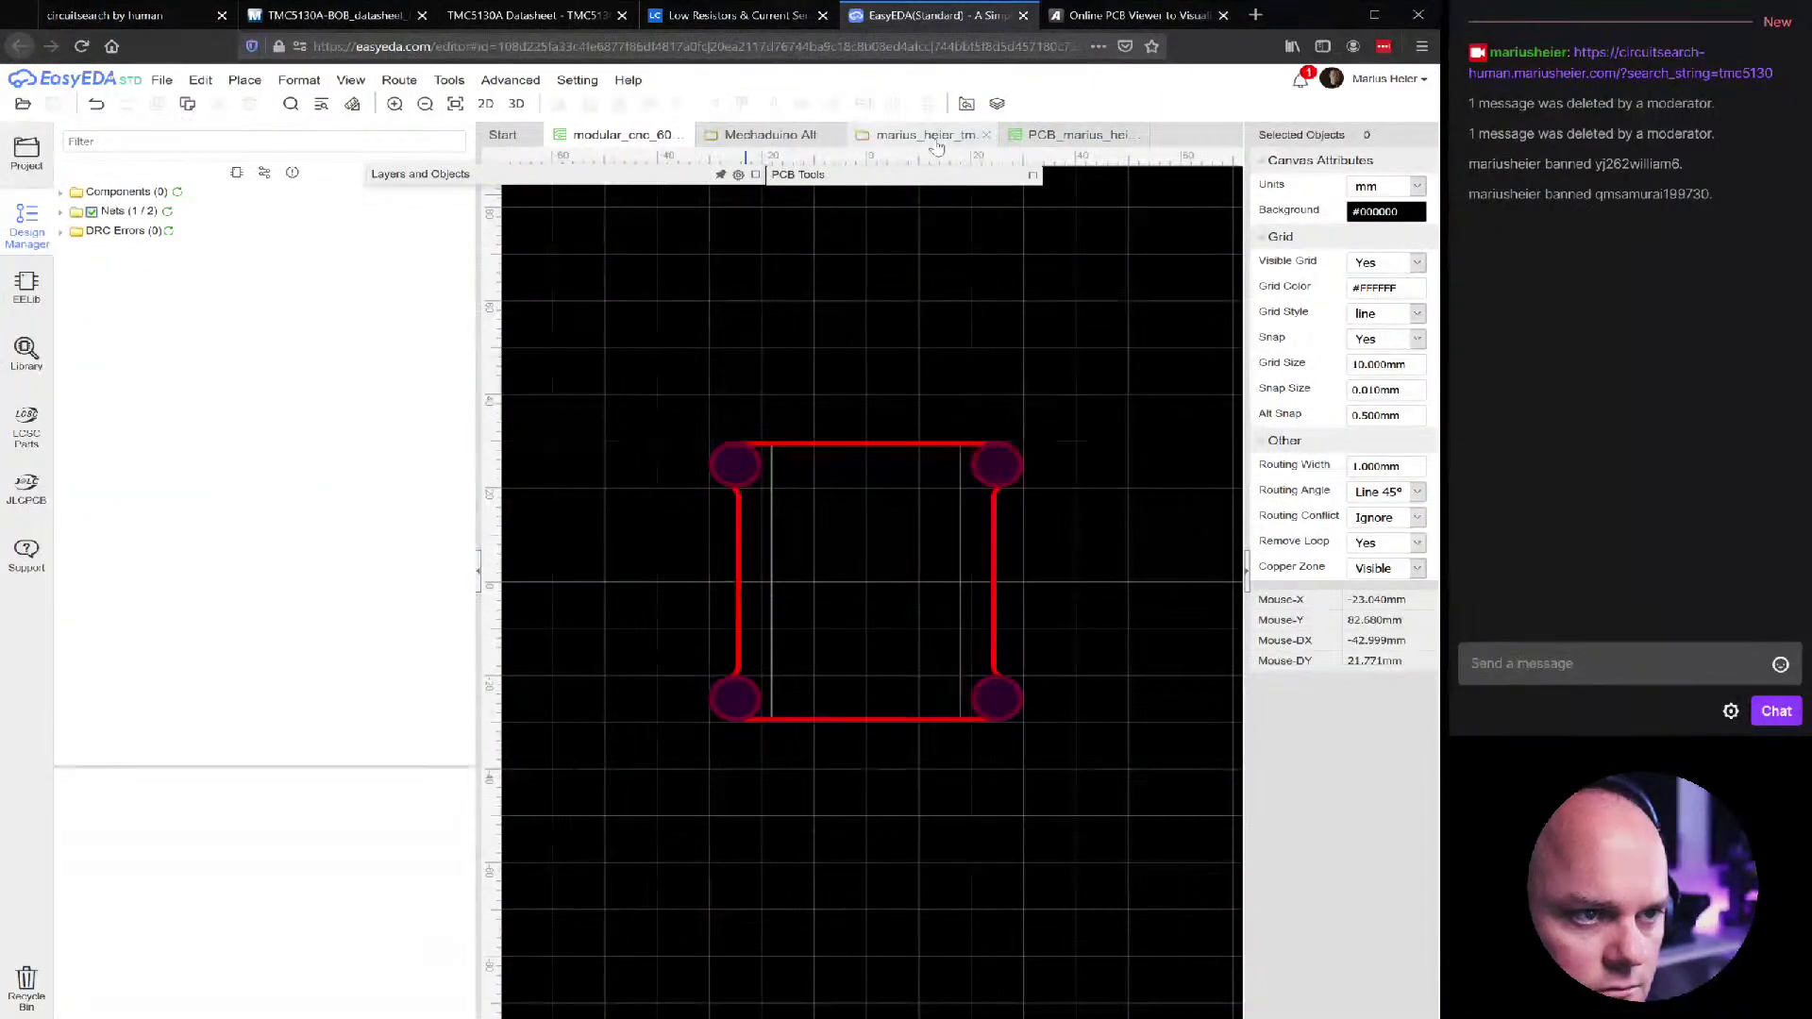
pyautogui.click(925, 135)
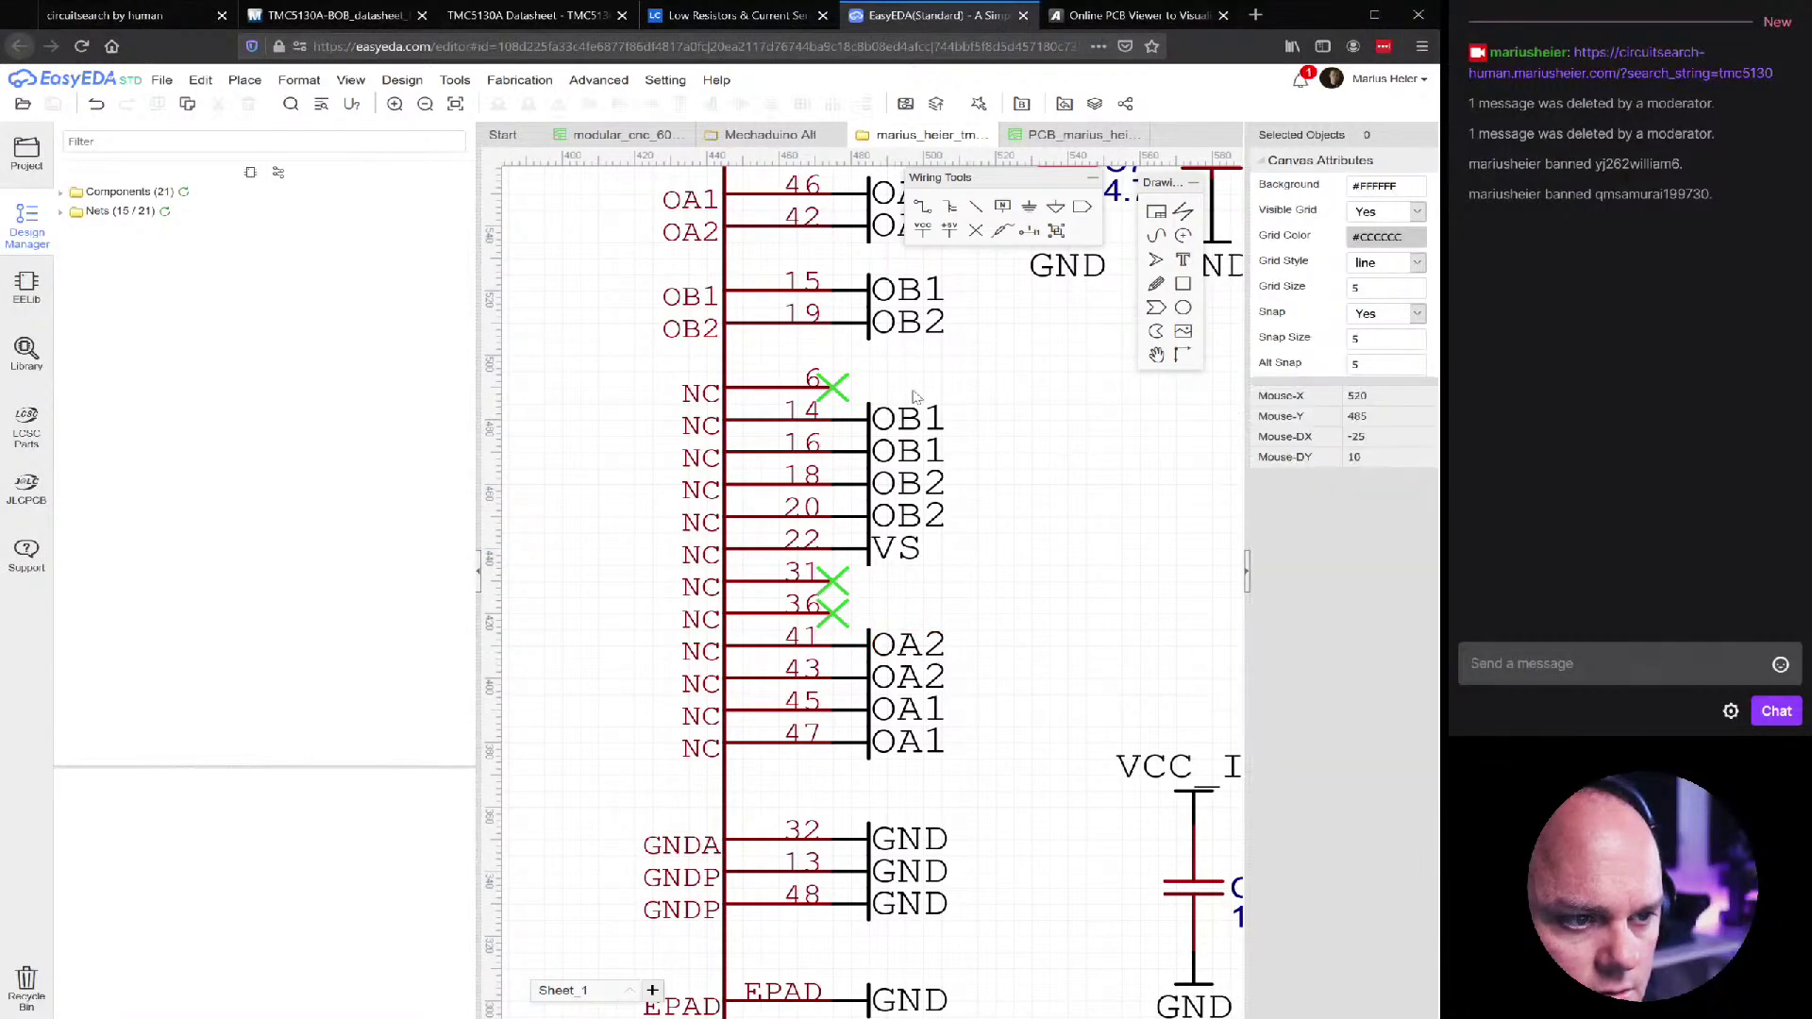
# Delete the OB1, OB2 and VS net labels from U1's NC pins 14, 16, 18, 20 and 22
pyautogui.moveTo(996, 394); pyautogui.dragTo(877, 566)
pyautogui.click(873, 419)
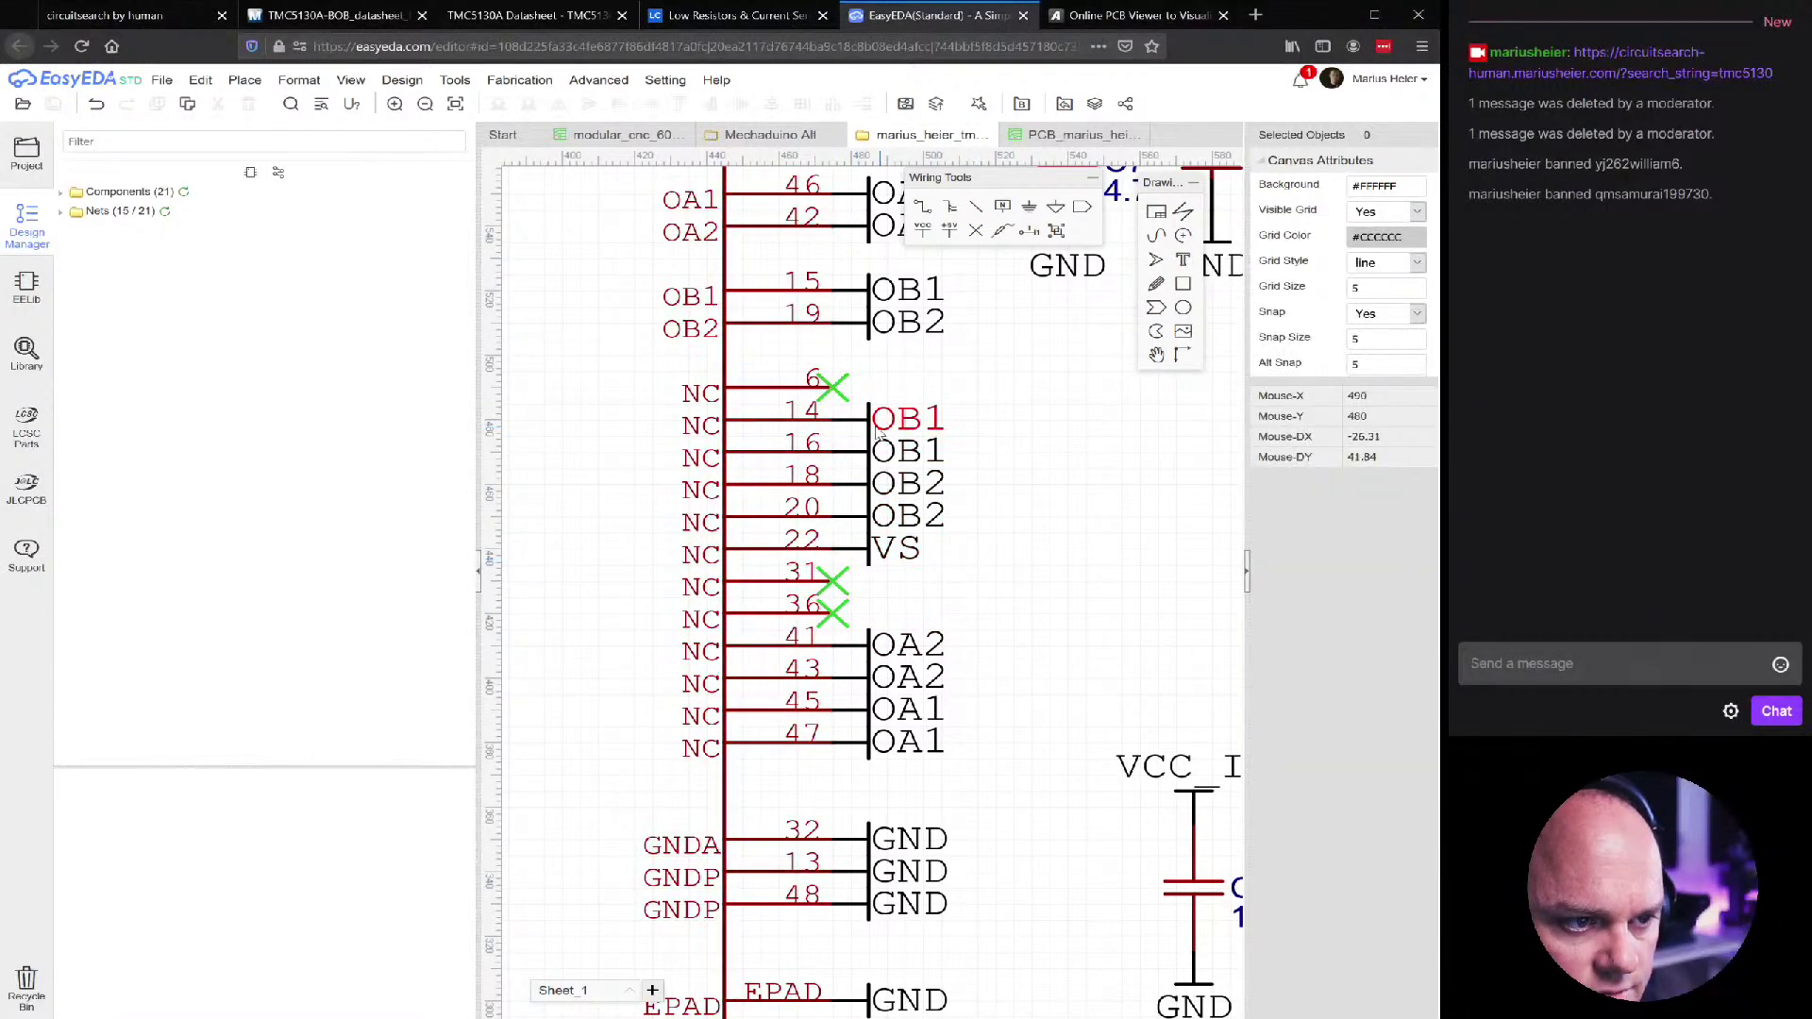
pyautogui.keyDown('ctrl'); pyautogui.click(869, 451); pyautogui.keyUp('ctrl')
pyautogui.keyDown('ctrl'); pyautogui.click(866, 487); pyautogui.keyUp('ctrl')
pyautogui.keyDown('ctrl'); pyautogui.click(869, 518); pyautogui.keyUp('ctrl')
pyautogui.keyDown('ctrl'); pyautogui.click(858, 553); pyautogui.keyUp('ctrl')
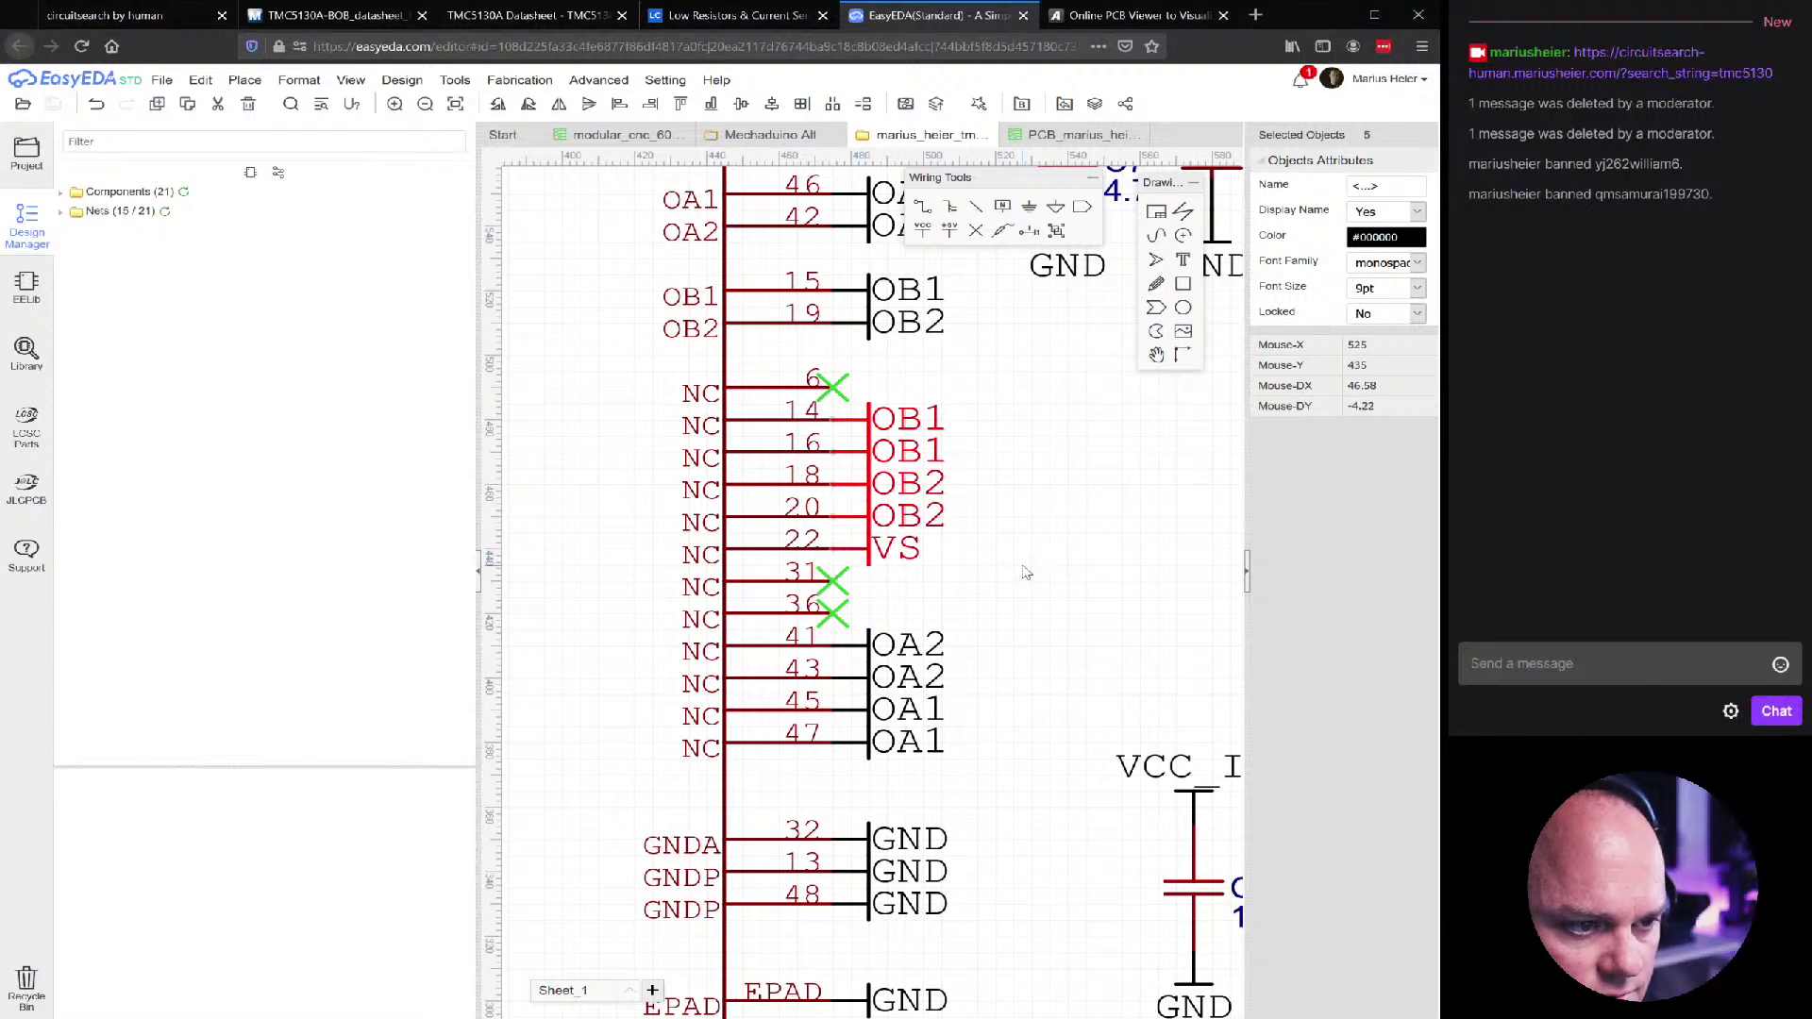
pyautogui.press('Delete')
# Delete the OA2 and OA1 net labels from U1's NC pins 41, 43, 45 and 47
pyautogui.click(869, 645)
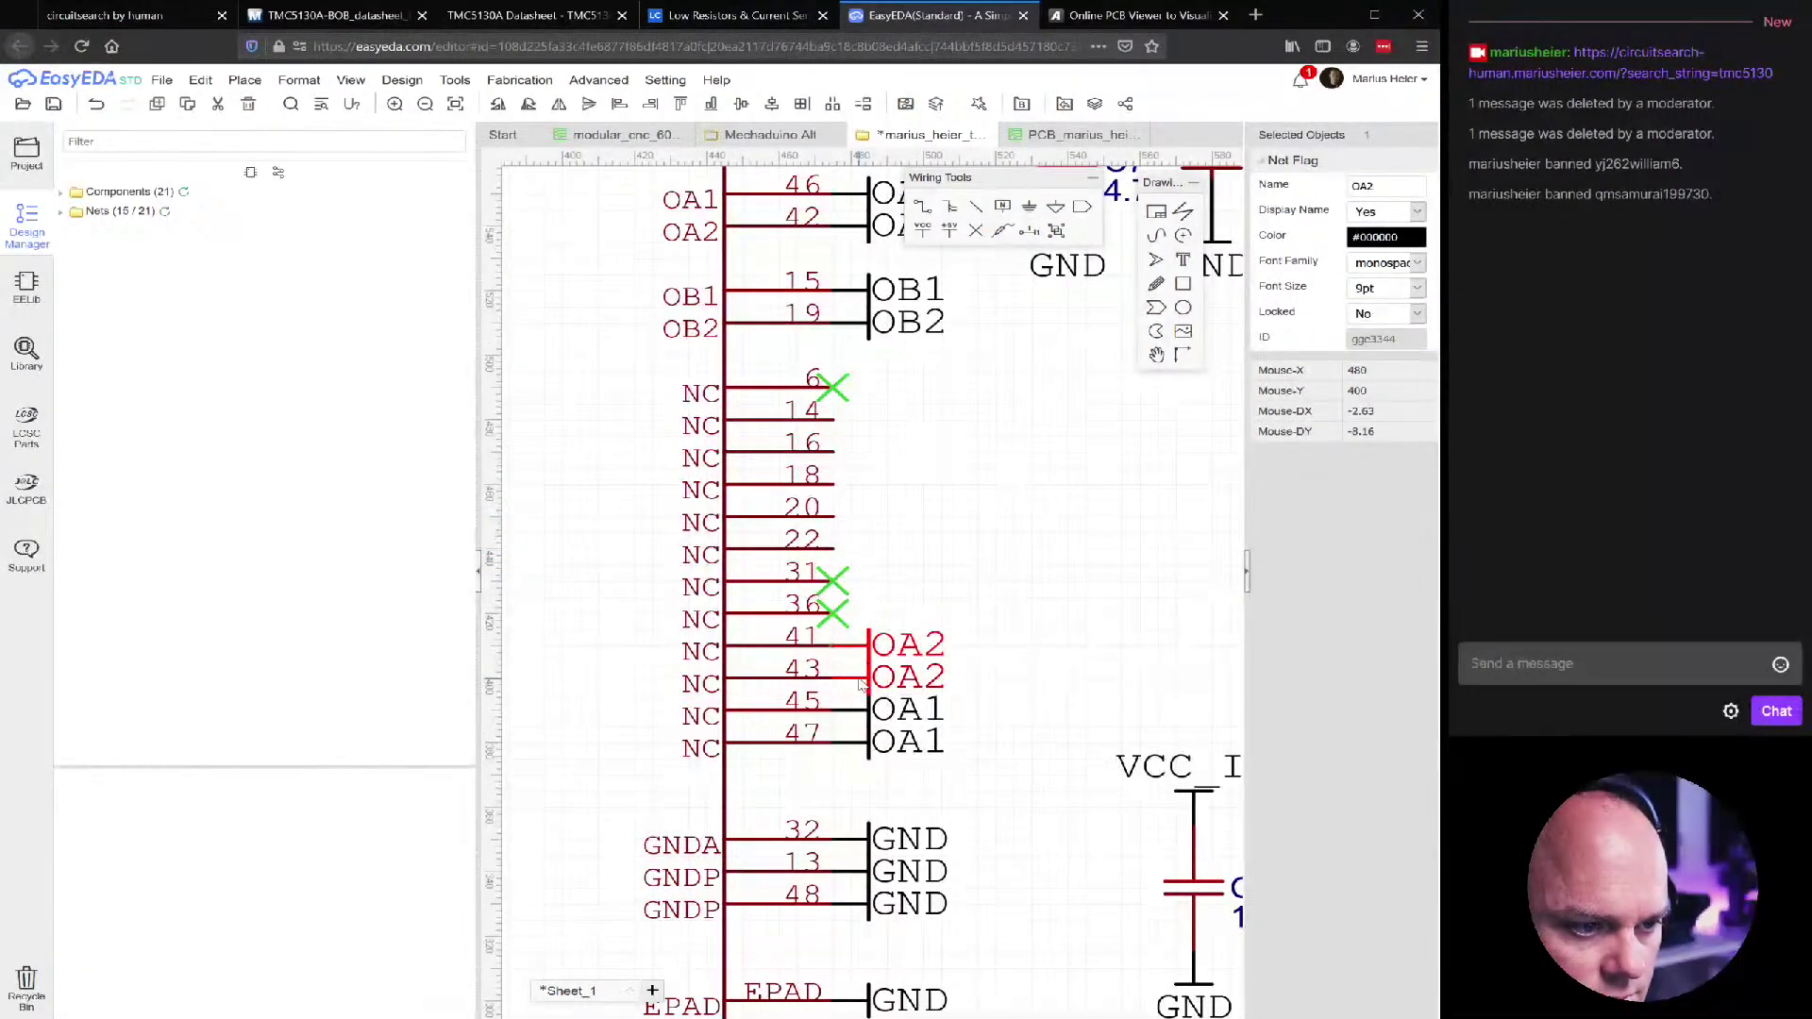
pyautogui.keyDown('ctrl'); pyautogui.click(870, 677); pyautogui.keyUp('ctrl')
pyautogui.keyDown('ctrl'); pyautogui.click(869, 709); pyautogui.keyUp('ctrl')
pyautogui.keyDown('ctrl'); pyautogui.click(869, 742); pyautogui.keyUp('ctrl')
pyautogui.press('Delete')
# Copy the no-connect flags from U1's pins 31 and 36 onto pins 41, 43, 45 and 47
pyautogui.click(833, 613)
pyautogui.keyDown('ctrl'); pyautogui.click(838, 585); pyautogui.keyUp('ctrl')
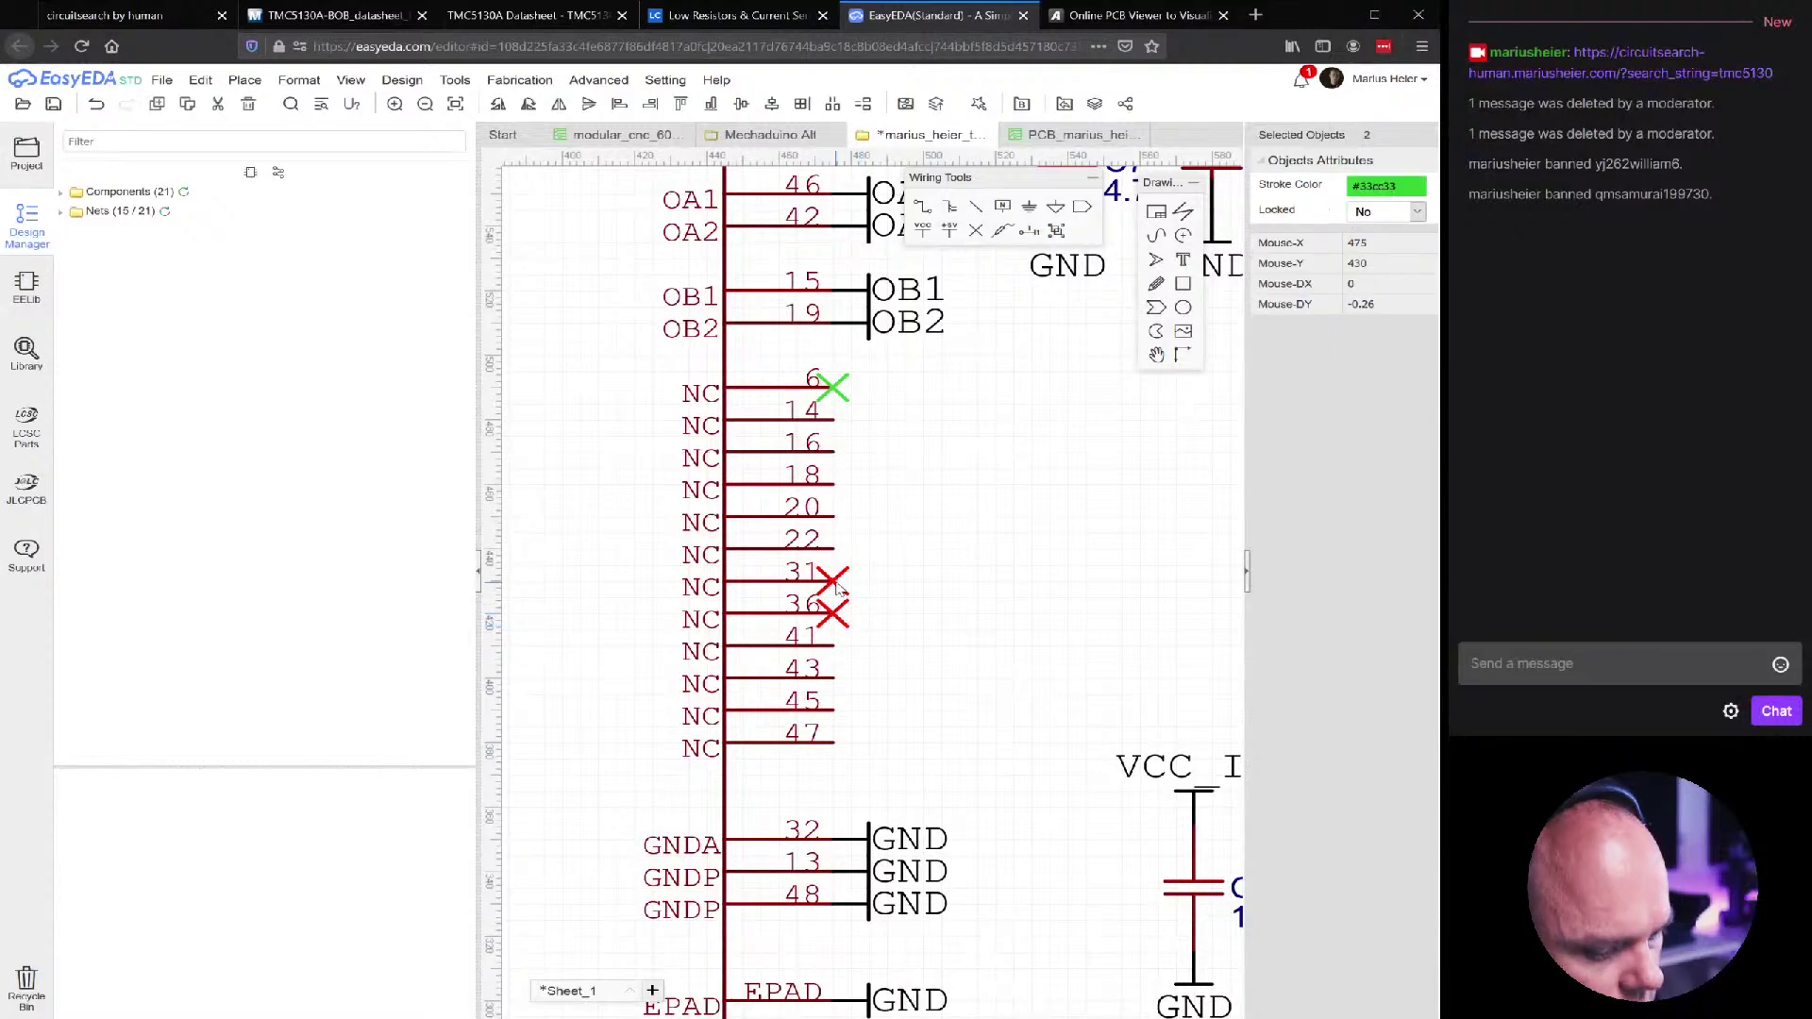
pyautogui.hotkey('ctrl', 'c')
pyautogui.hotkey('ctrl', 'v')
pyautogui.click(830, 651)
pyautogui.hotkey('ctrl', 'b')
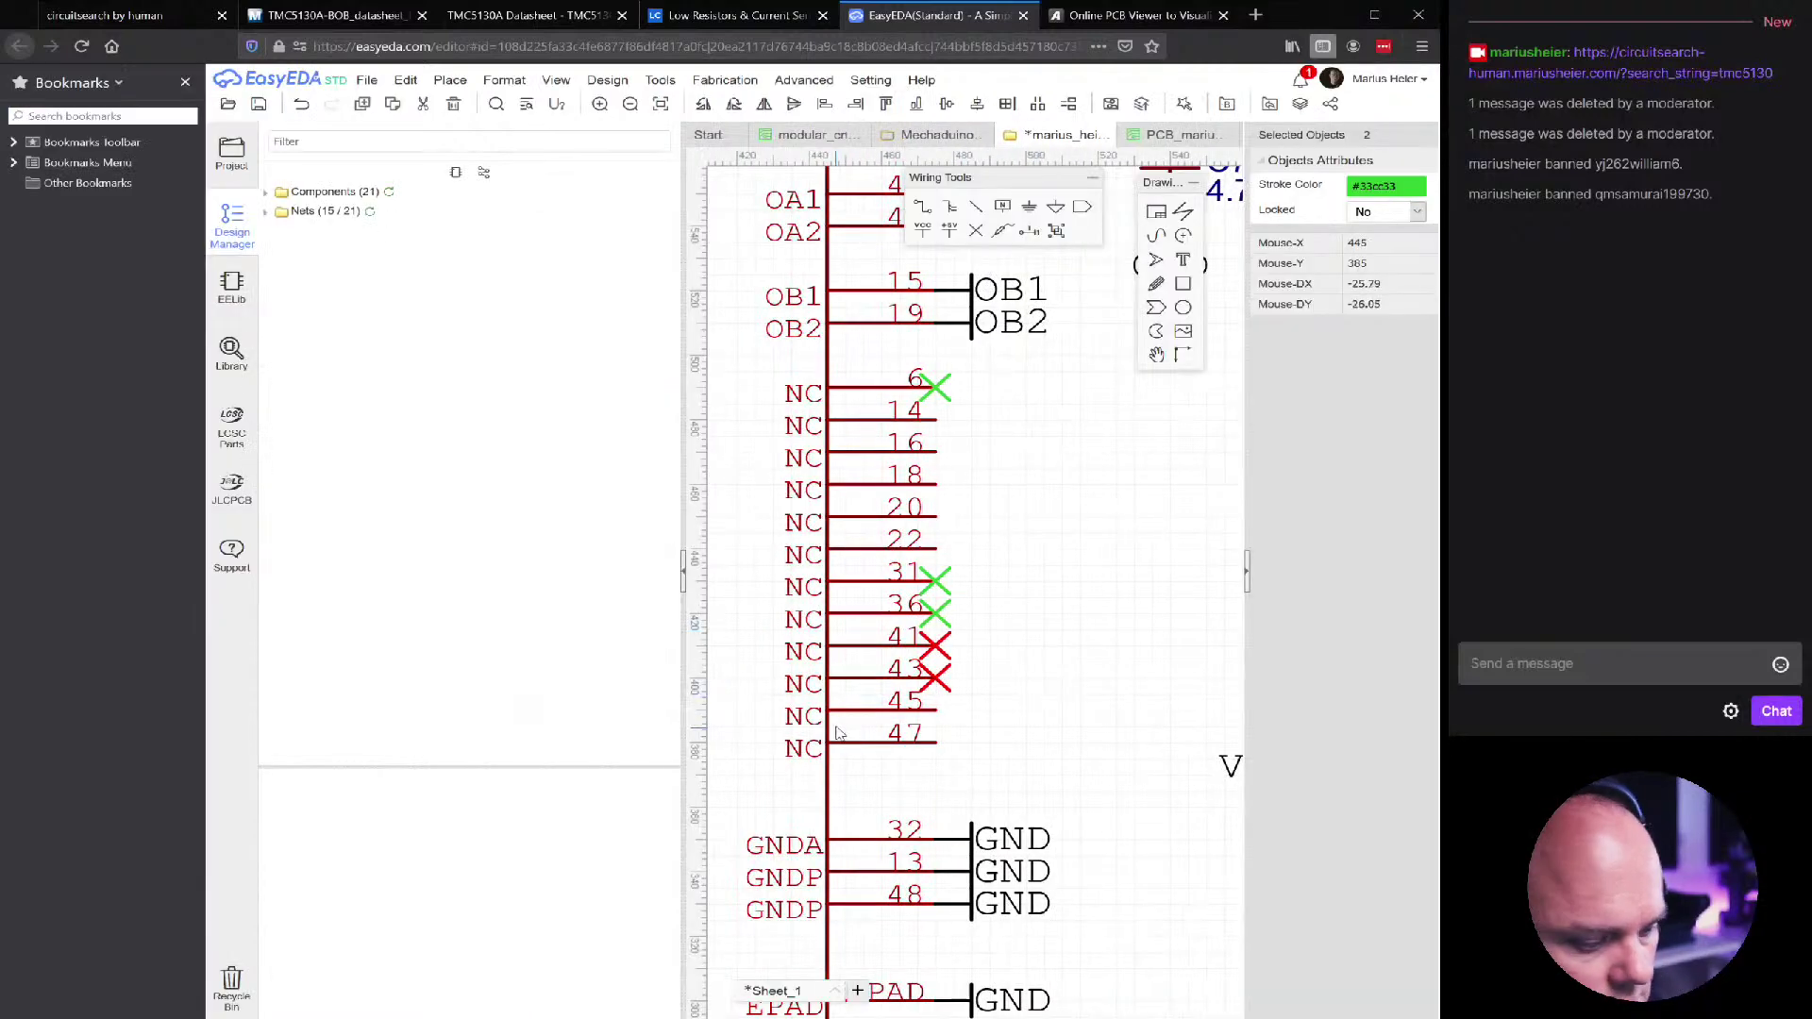
pyautogui.click(184, 84)
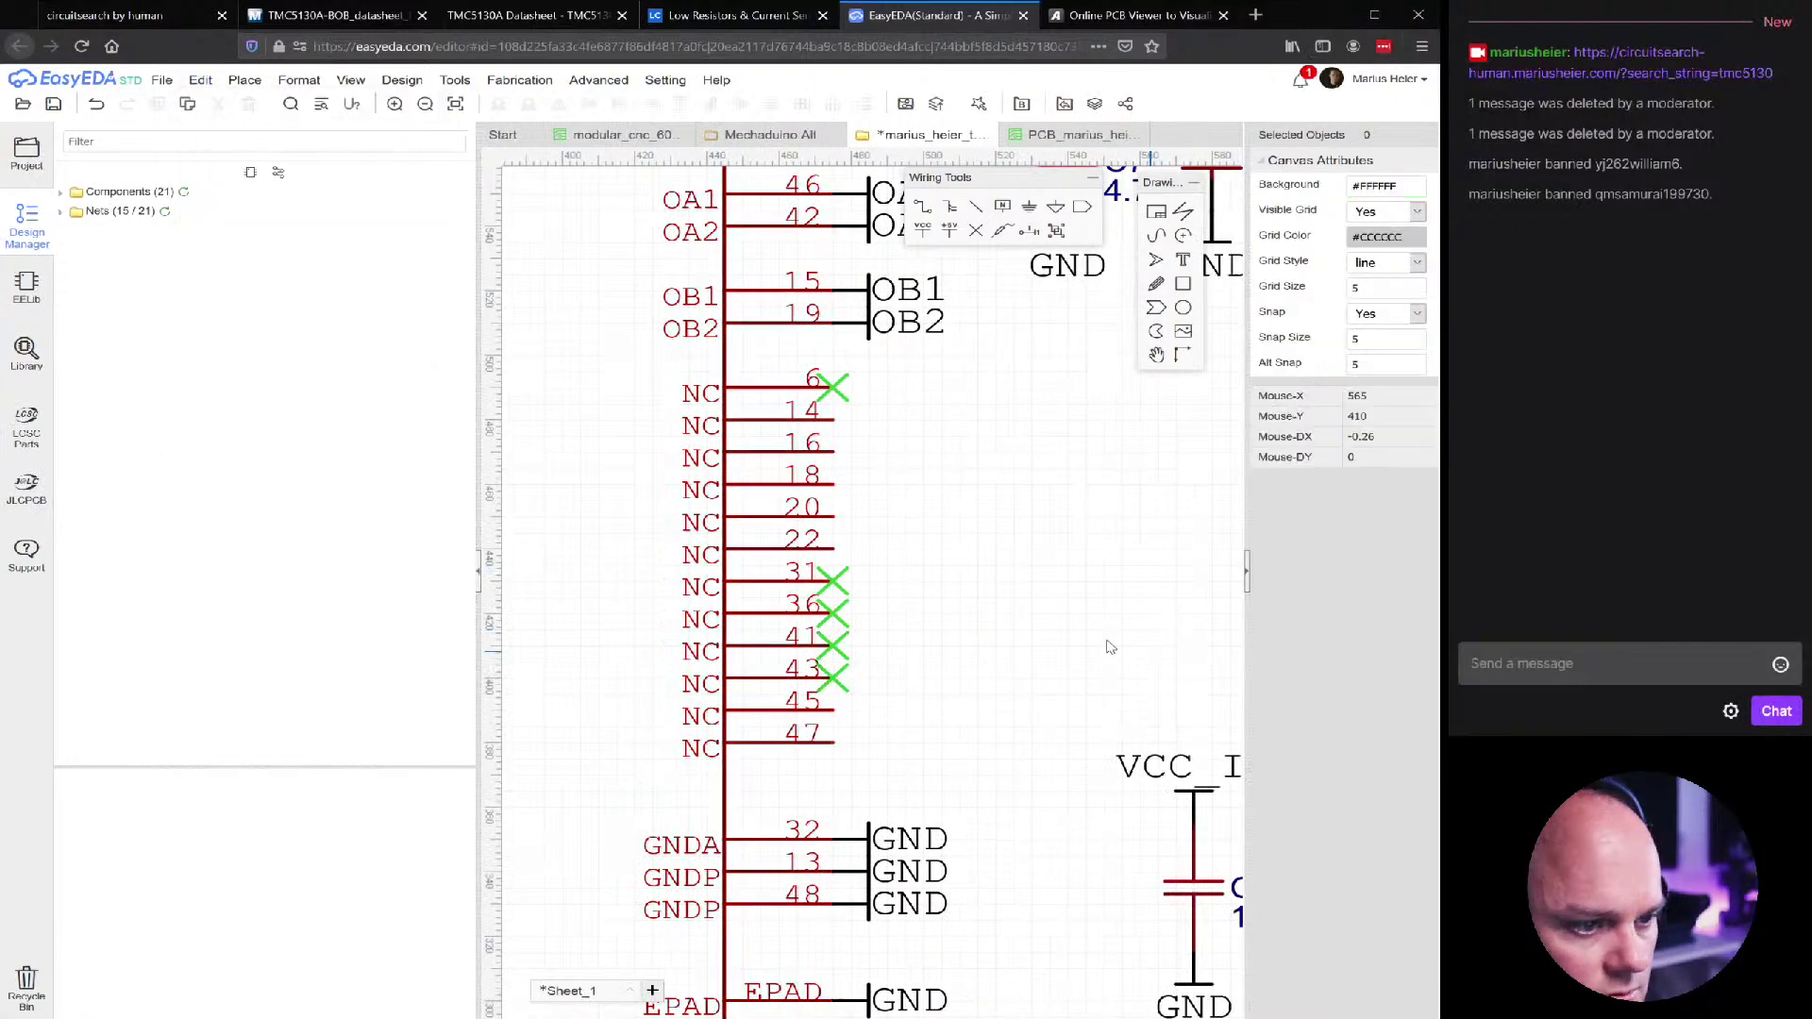
pyautogui.hotkey('ctrl', 'v')
pyautogui.click(838, 711)
# Paste the copied no-connect flags onto U1's NC pins 14, 16, 18, 20 and 22
pyautogui.hotkey('ctrl', 'v')
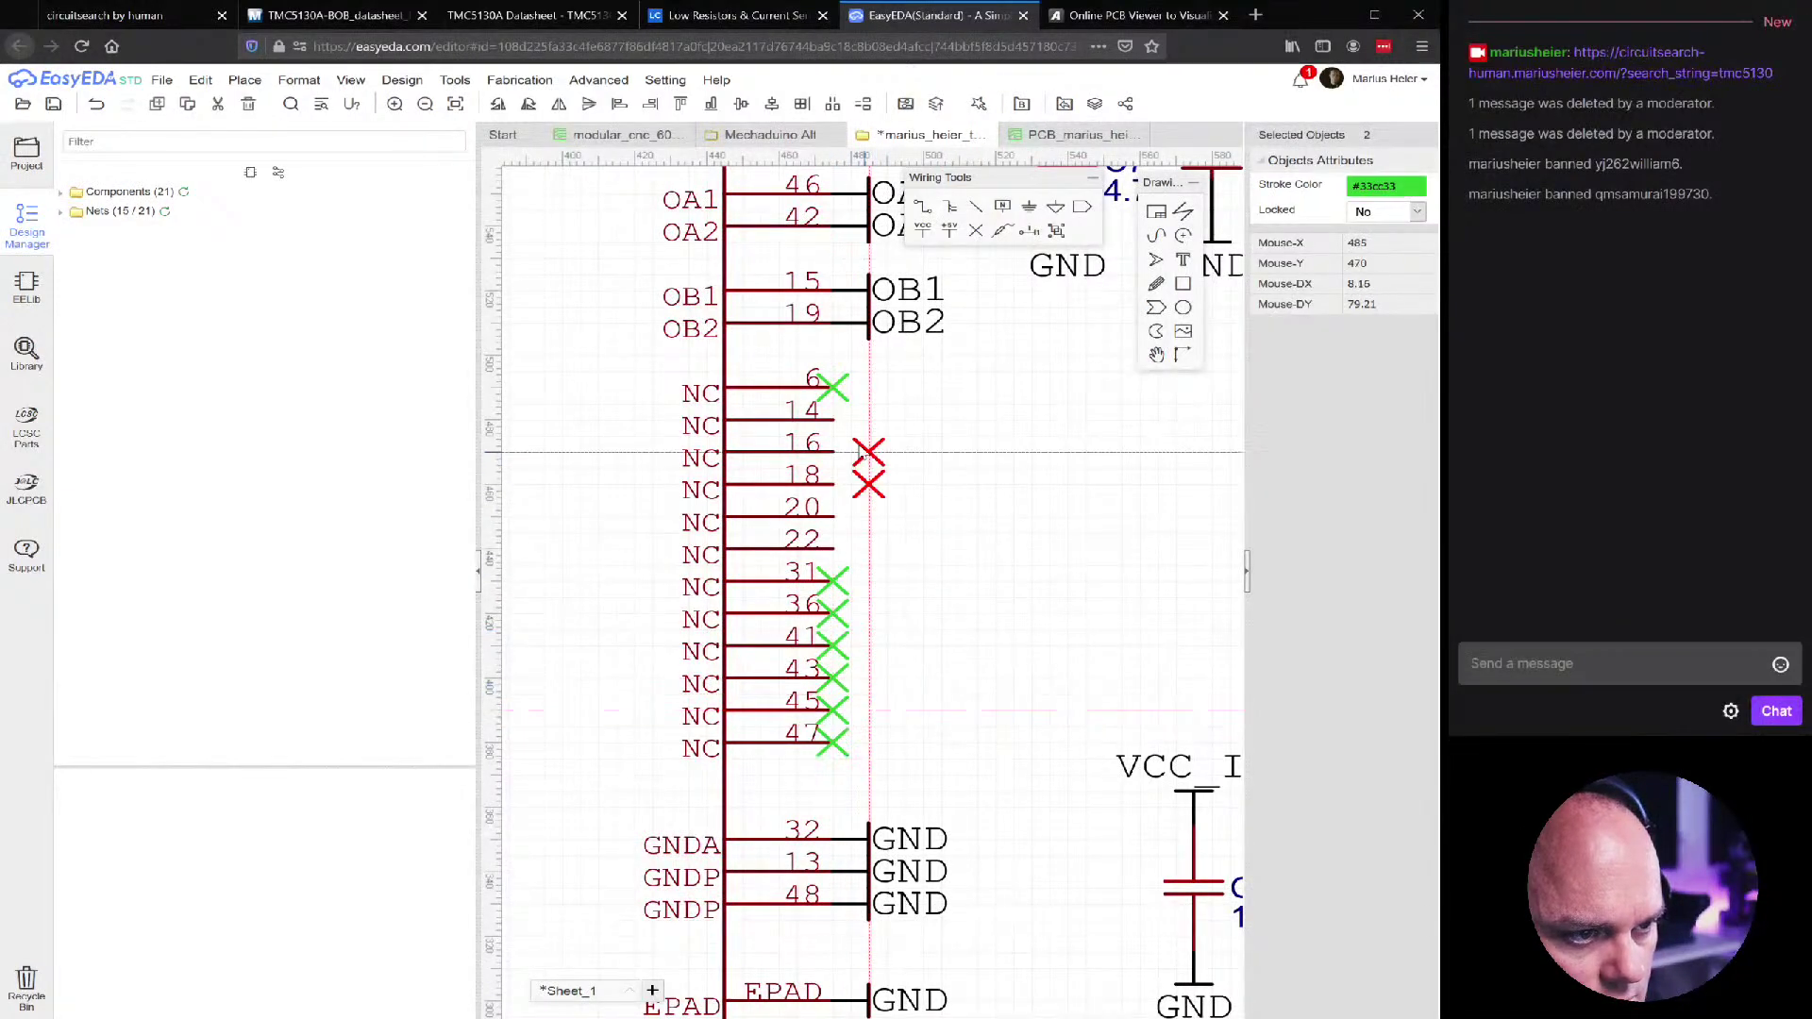
pyautogui.click(834, 423)
pyautogui.hotkey('ctrl', 'v')
pyautogui.click(834, 490)
pyautogui.hotkey('ctrl', 'v')
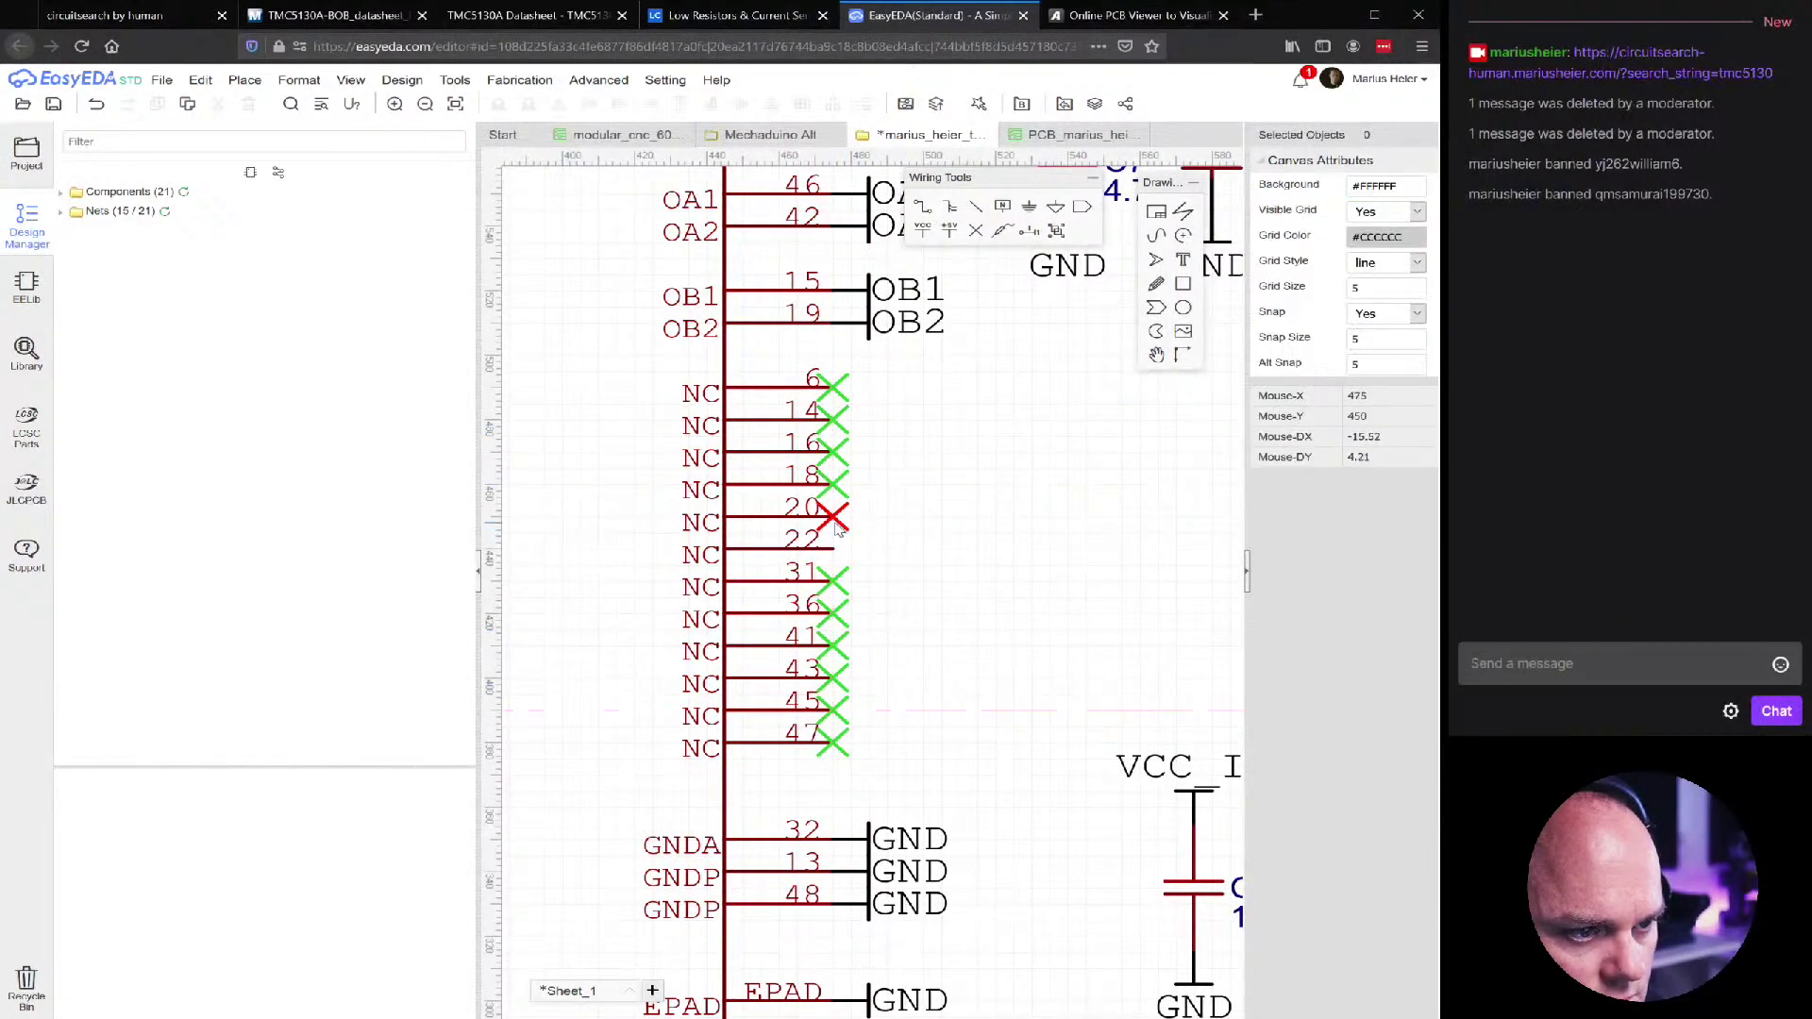
pyautogui.click(836, 555)
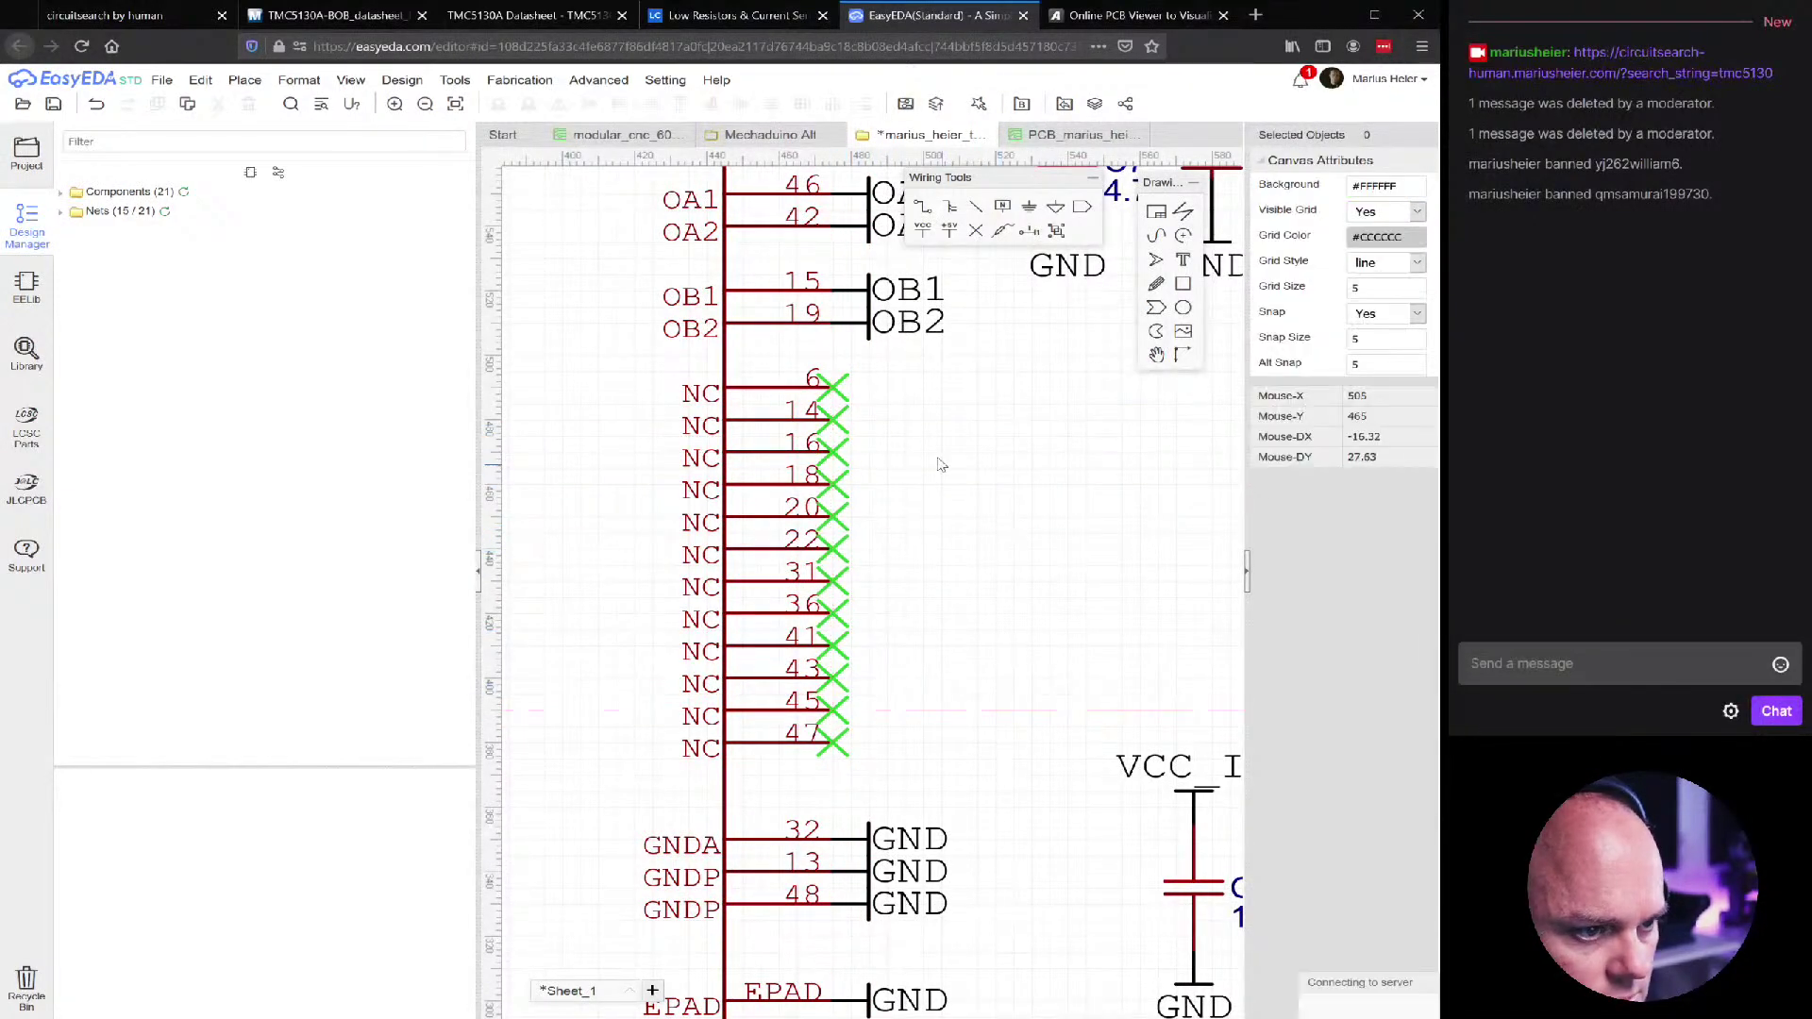
# Save the schematic and update the PCB from it, skipping the net check and applying the net changes for U1
pyautogui.hotkey('ctrl', 's')
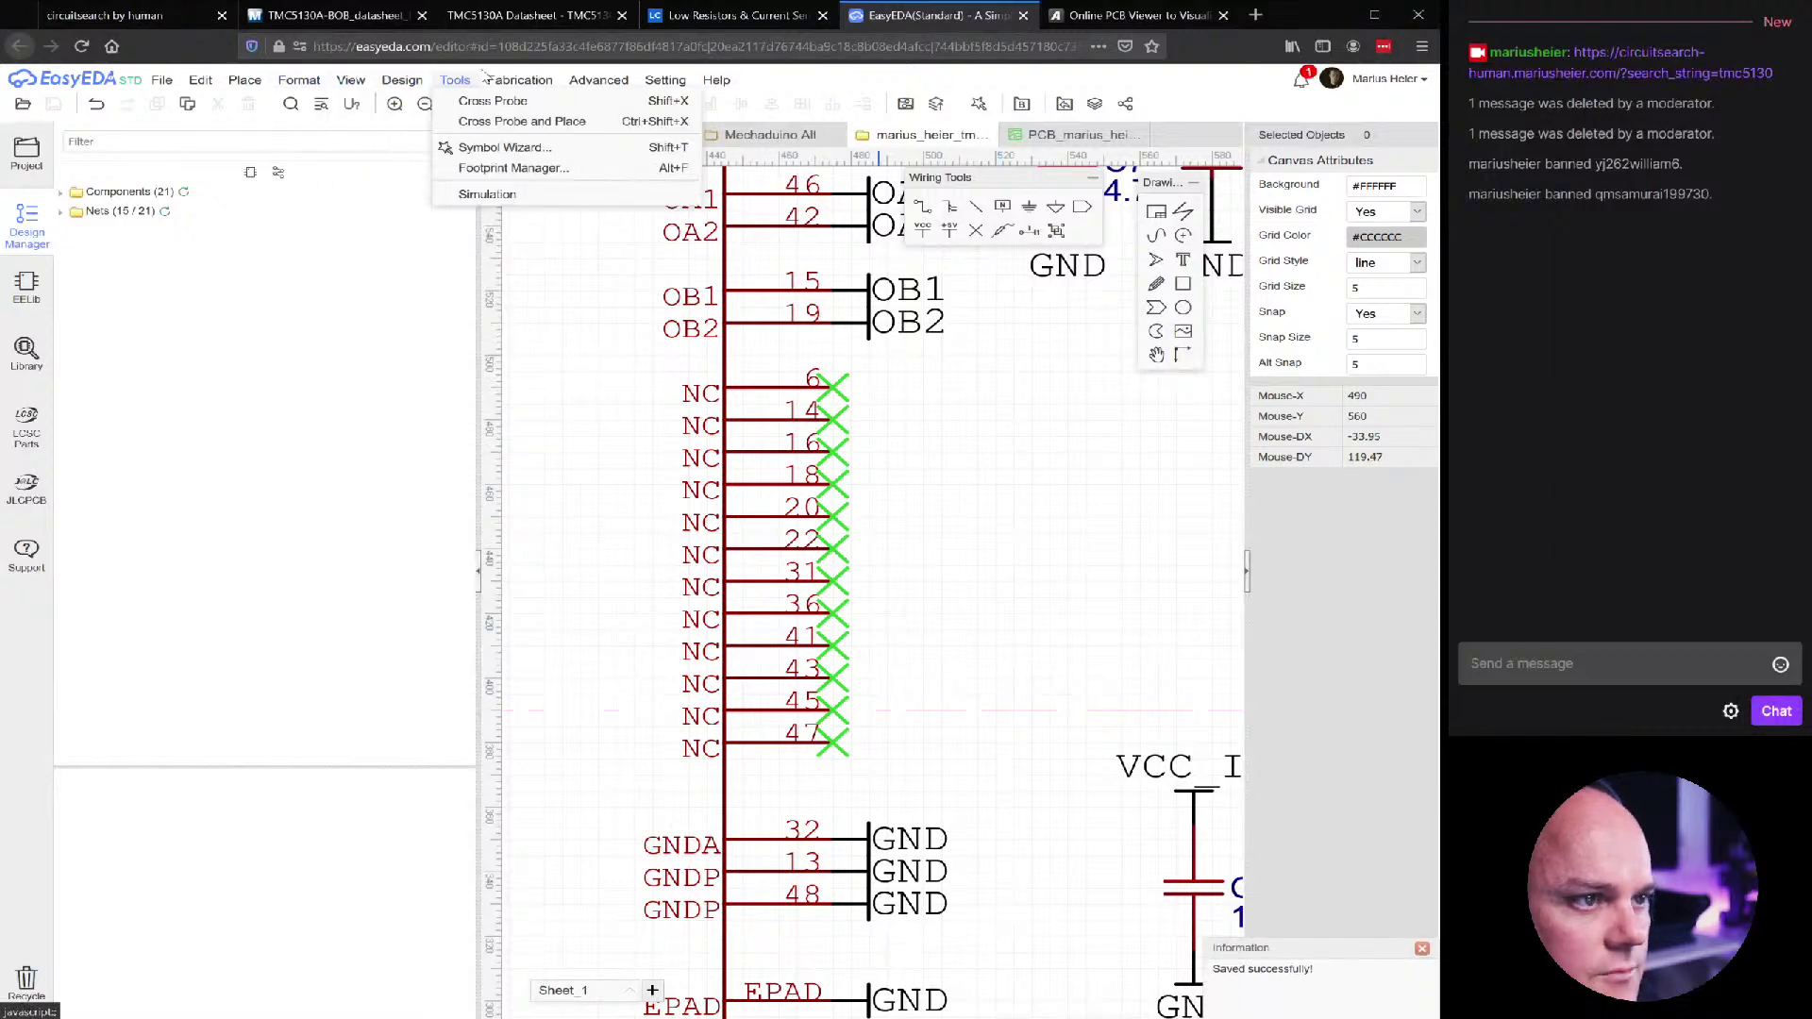
pyautogui.click(415, 131)
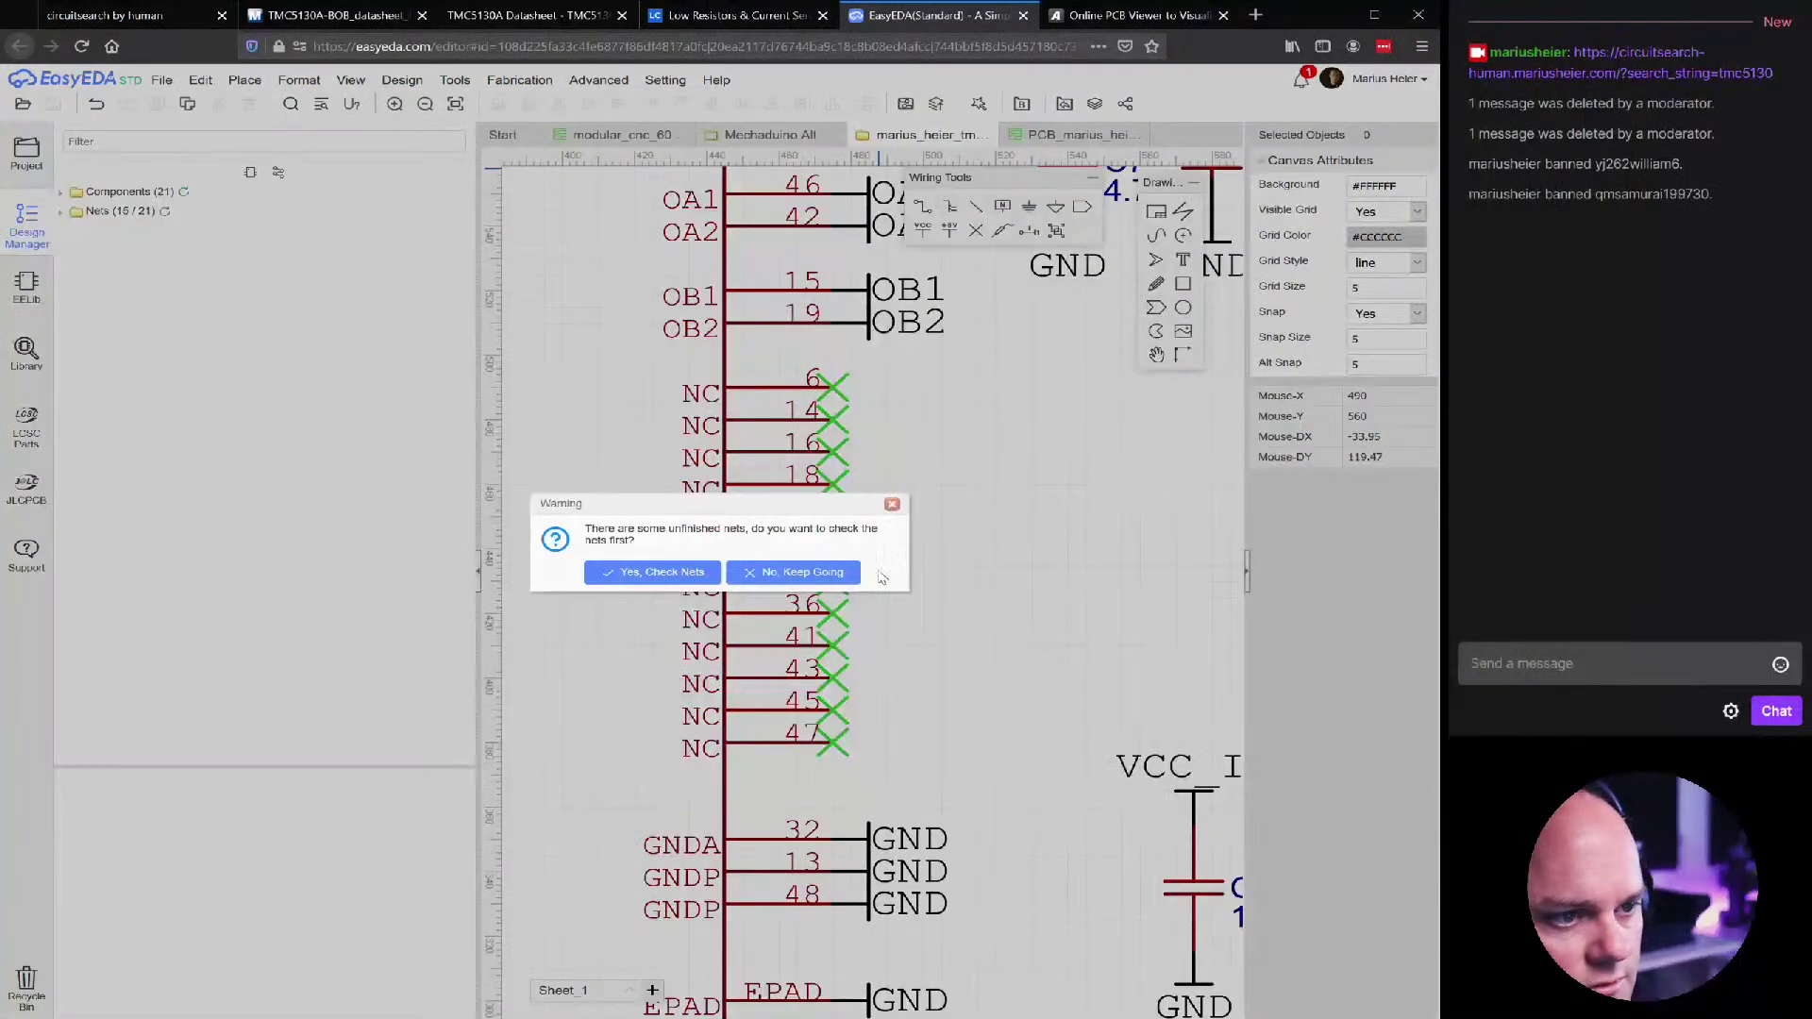
pyautogui.click(805, 571)
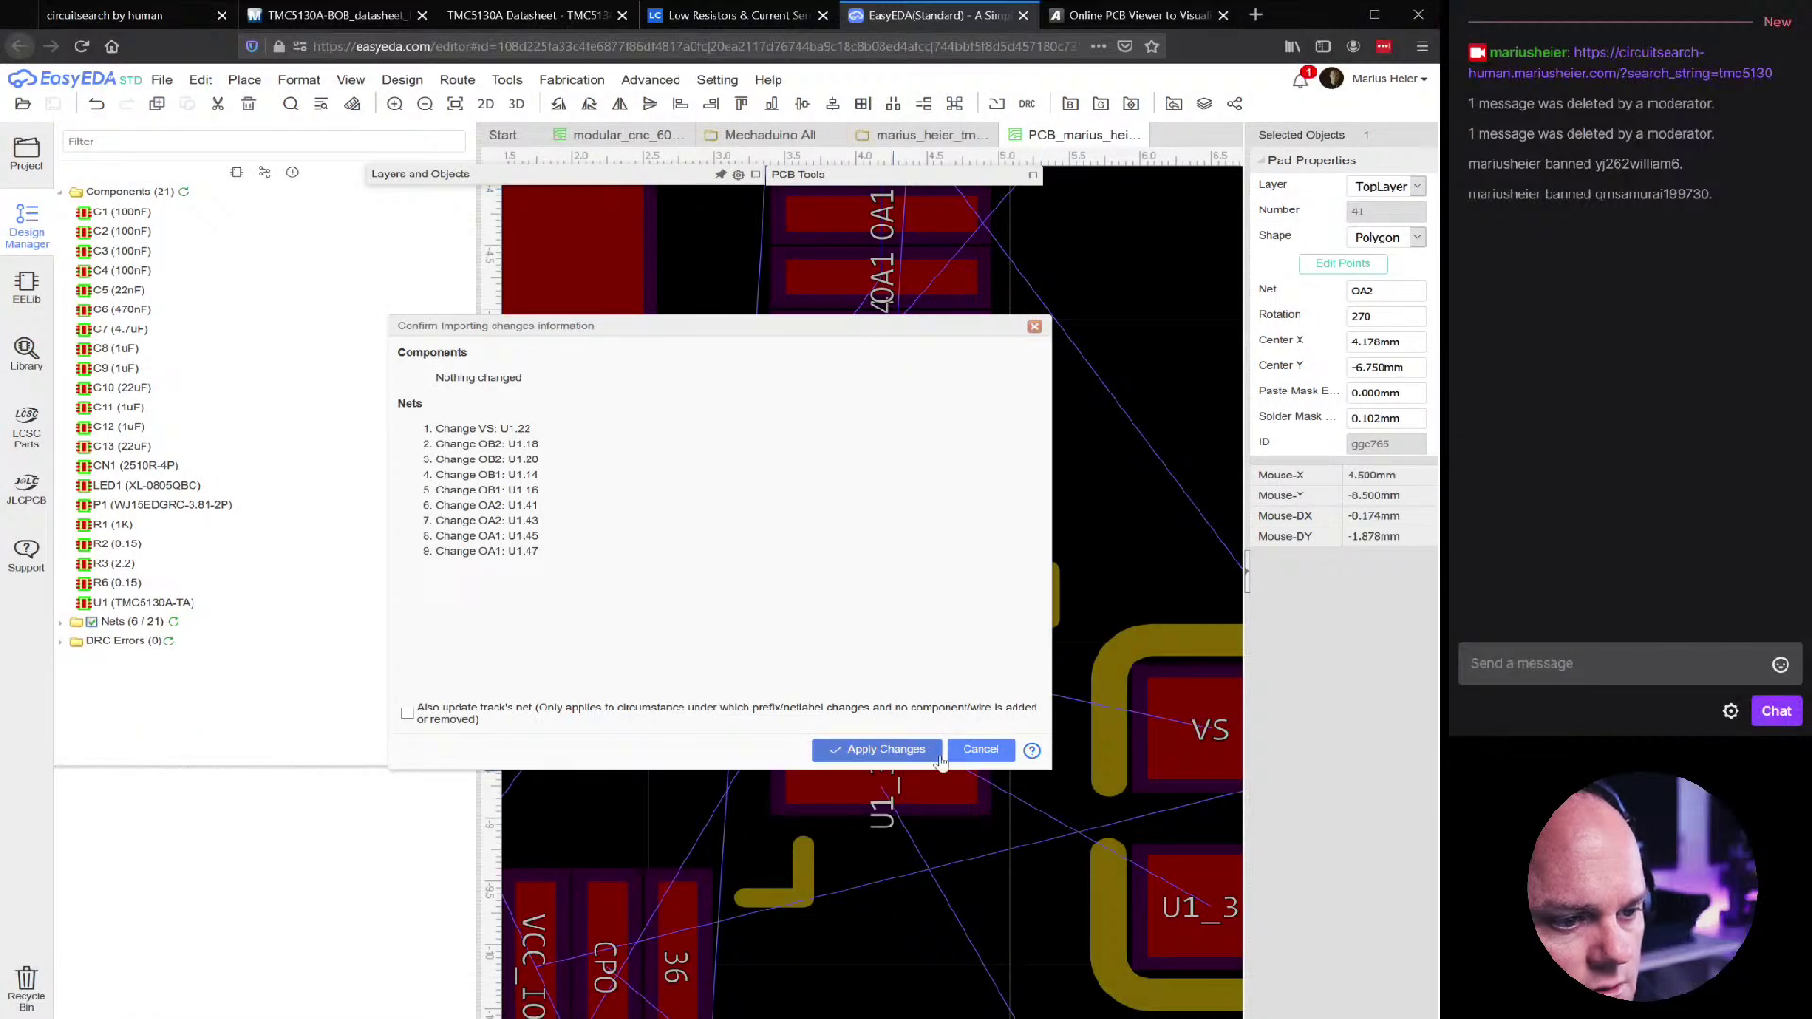
pyautogui.click(901, 751)
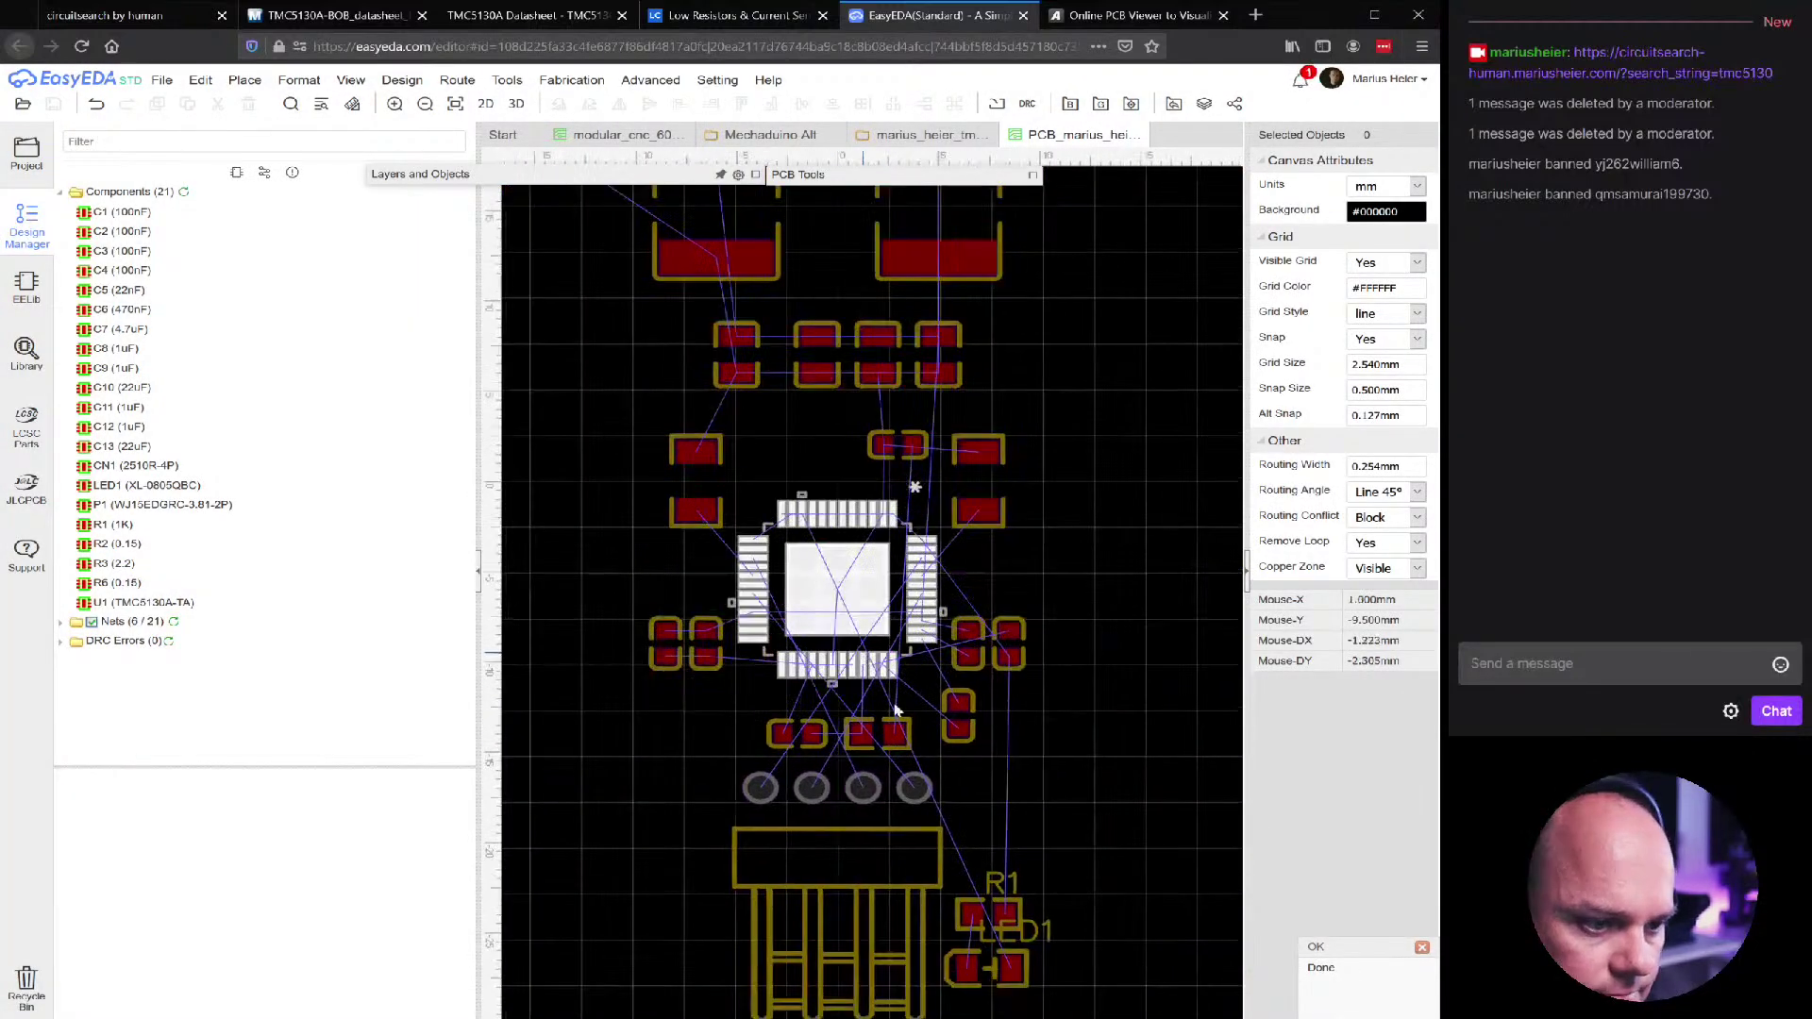
pyautogui.scroll(-2, 1080, 756)
pyautogui.moveTo(1072, 711); pyautogui.dragTo(1027, 703, button='right')
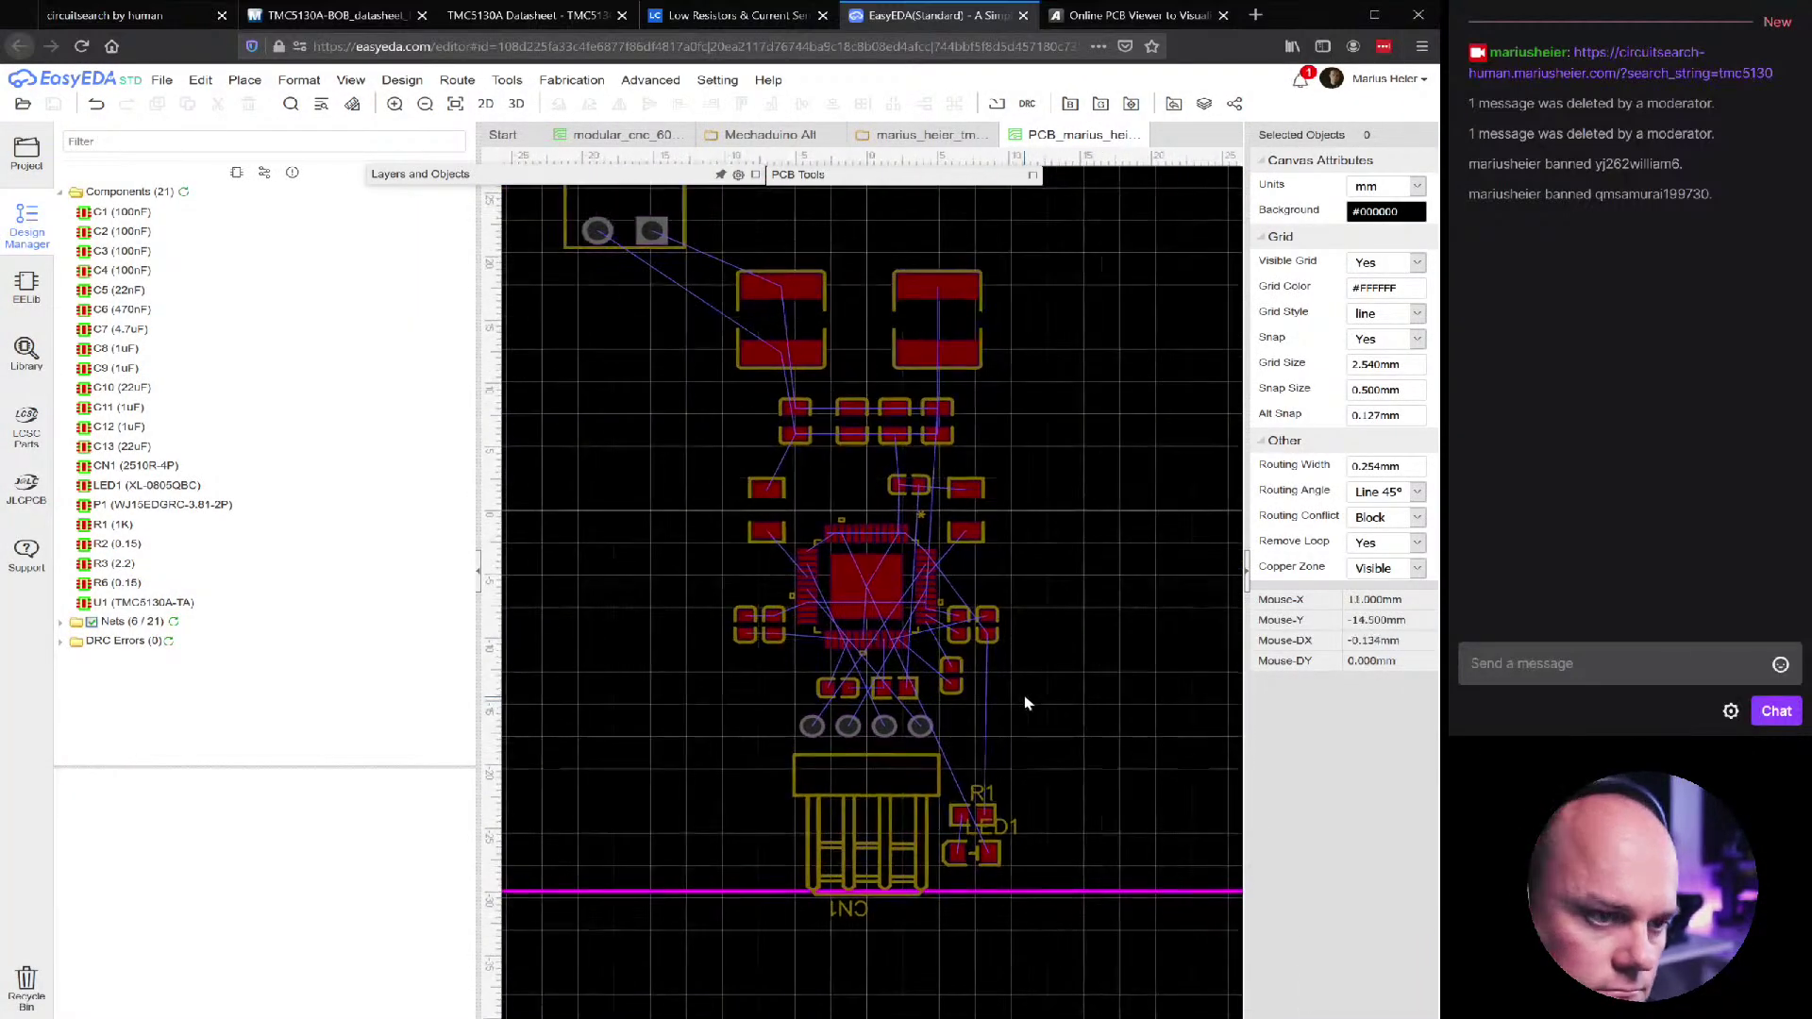
# Move C4 and its neighbouring VS decoupling capacitor closer to U1's lower-left corner, placing C4 at X -7 mm, Y -11 mm
pyautogui.scroll(3, 872, 522)
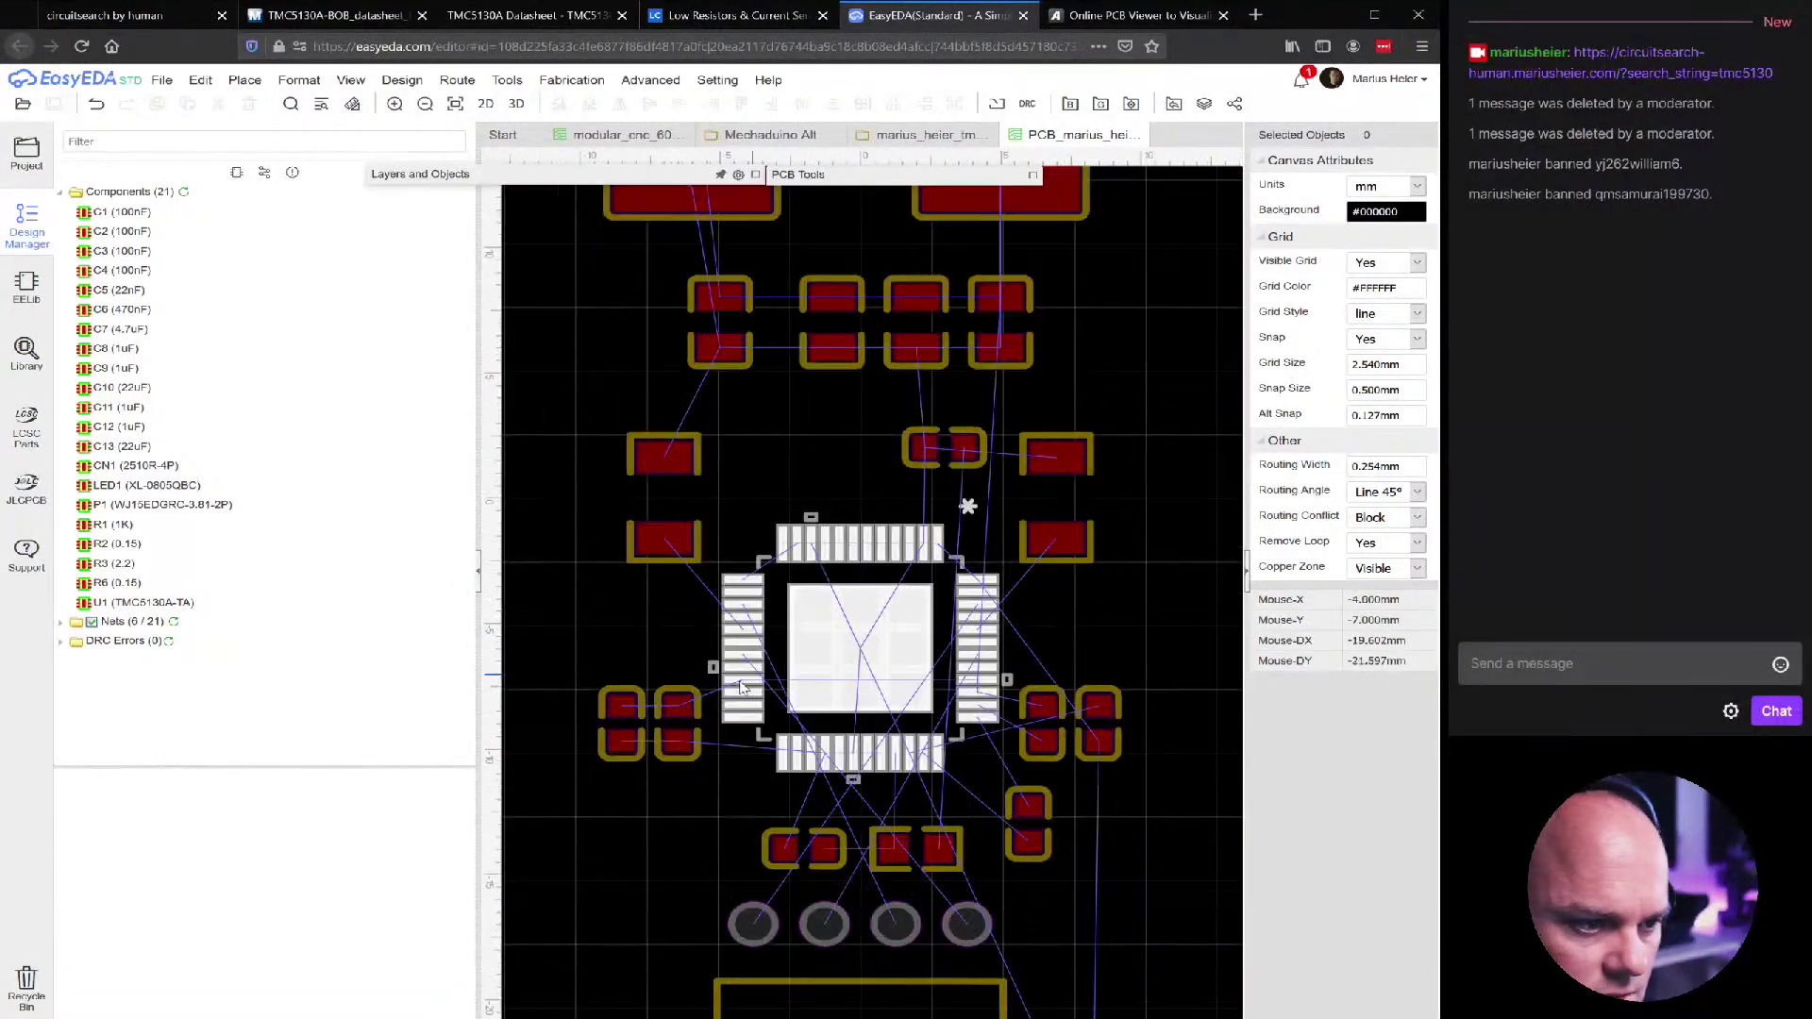
pyautogui.scroll(2, 696, 797)
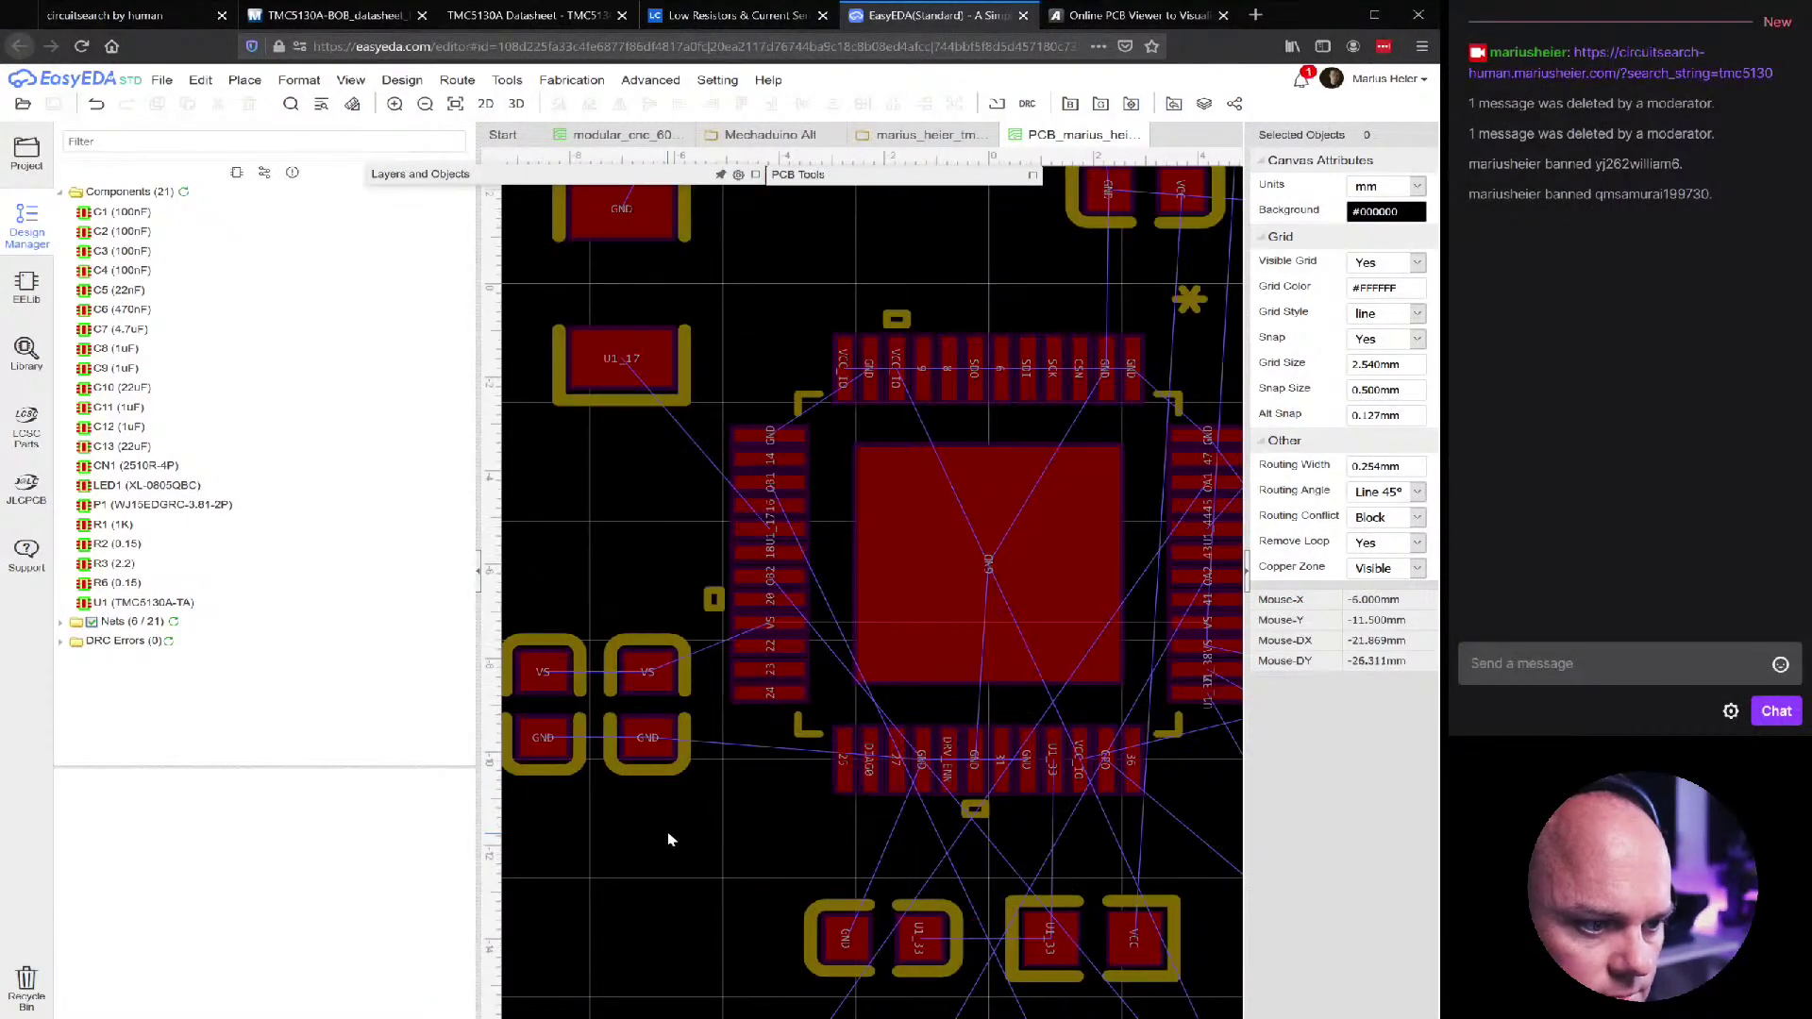
pyautogui.click(630, 769)
pyautogui.moveTo(630, 769); pyautogui.dragTo(715, 863)
pyautogui.moveTo(540, 766); pyautogui.dragTo(615, 860)
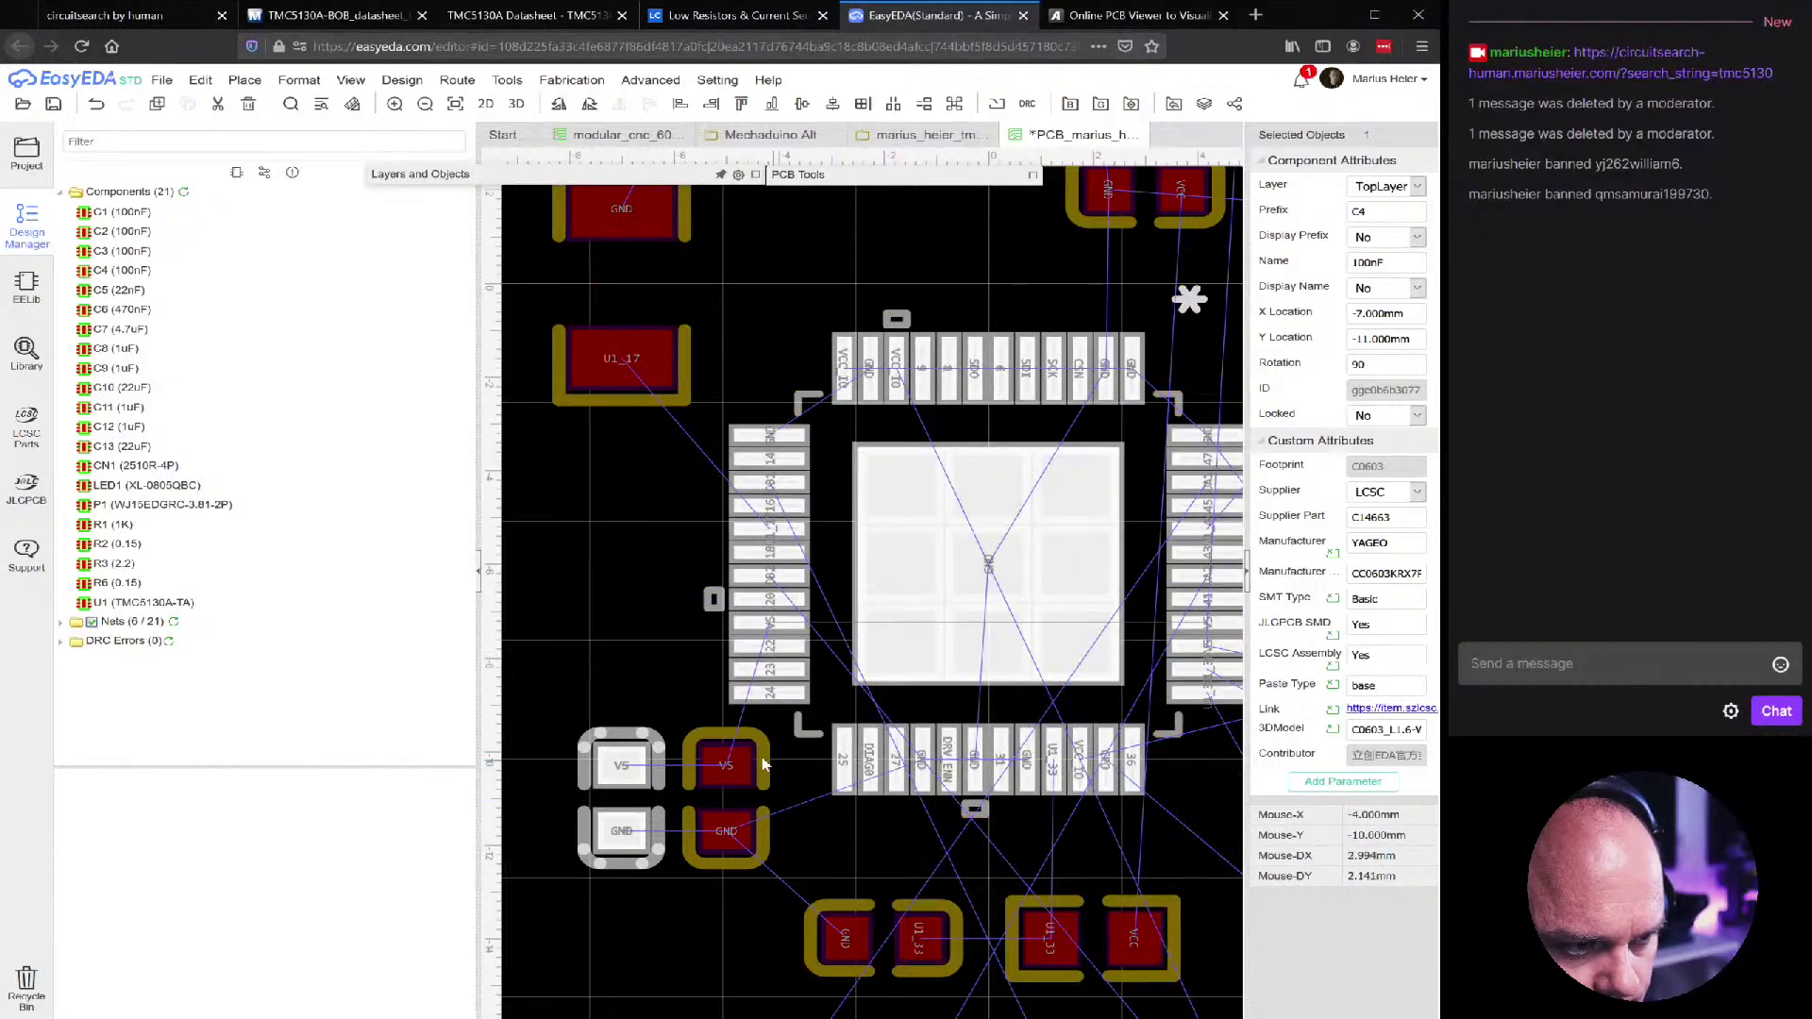
# Move 1uF capacitor C12 beside U1's left pin row at X -7 mm, Y -6 mm, and rotate it to 270 degrees
pyautogui.scroll(-3, 709, 750)
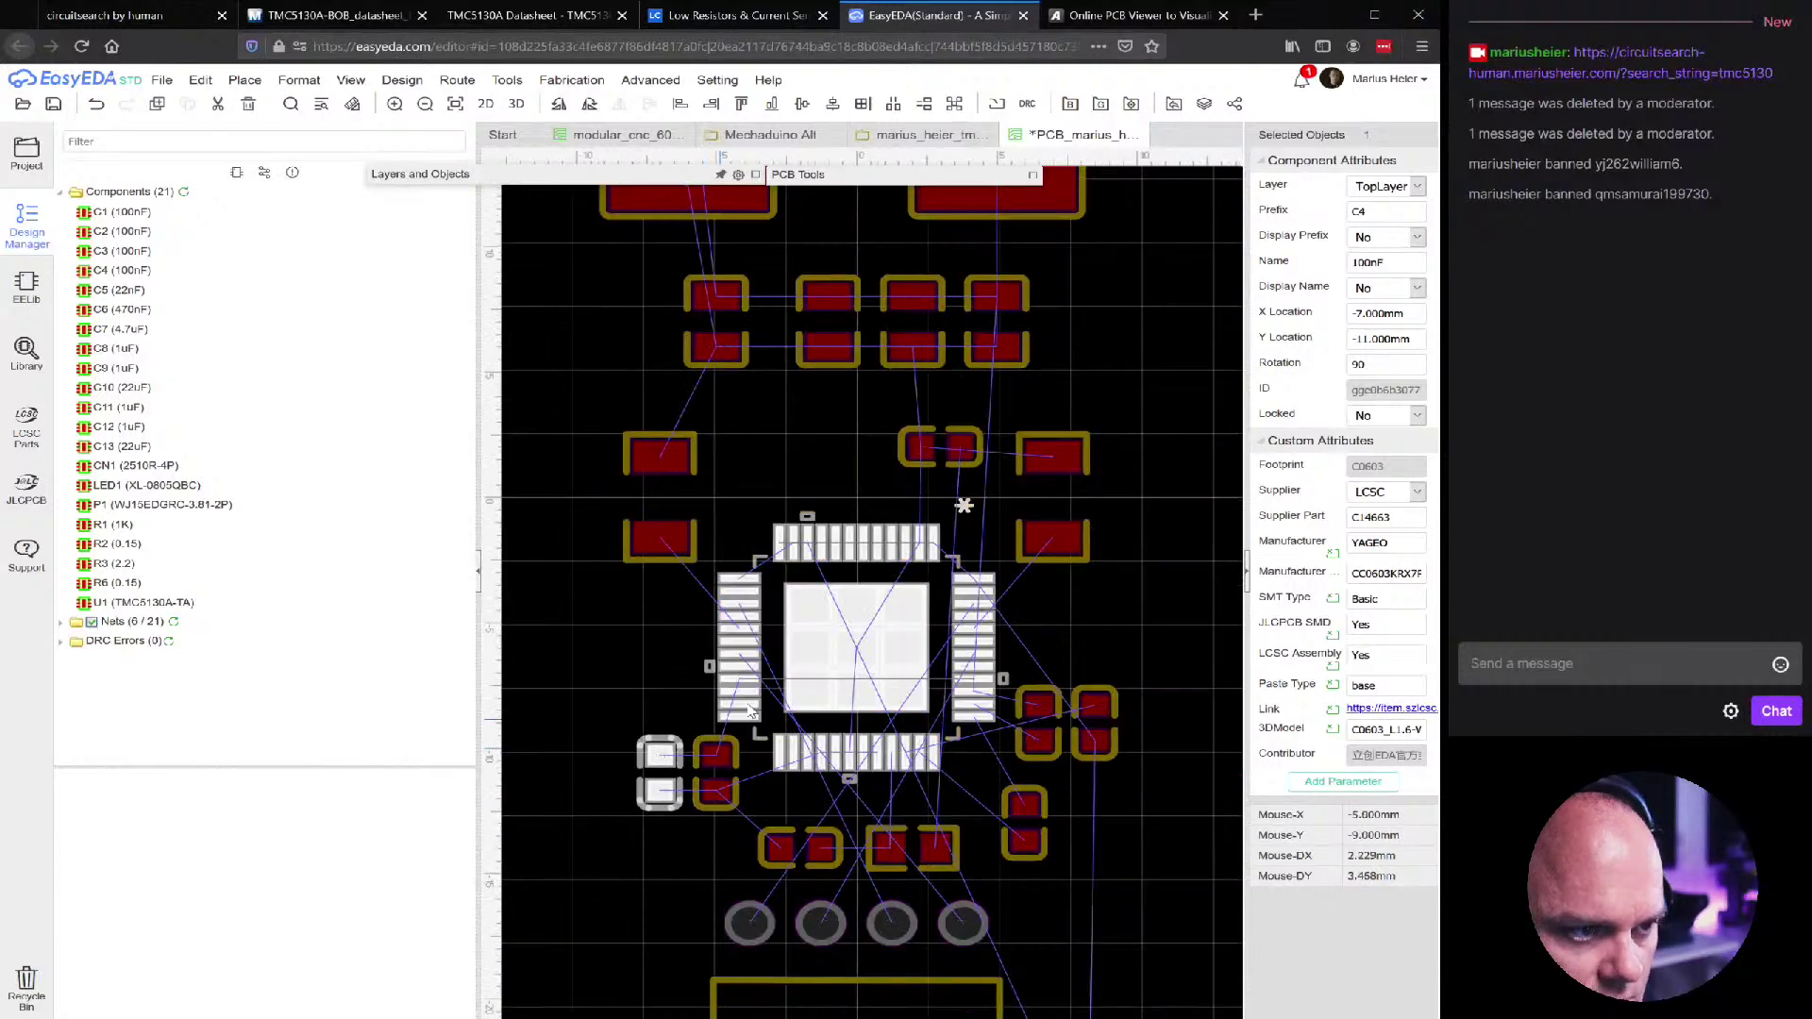
pyautogui.scroll(3, 745, 663)
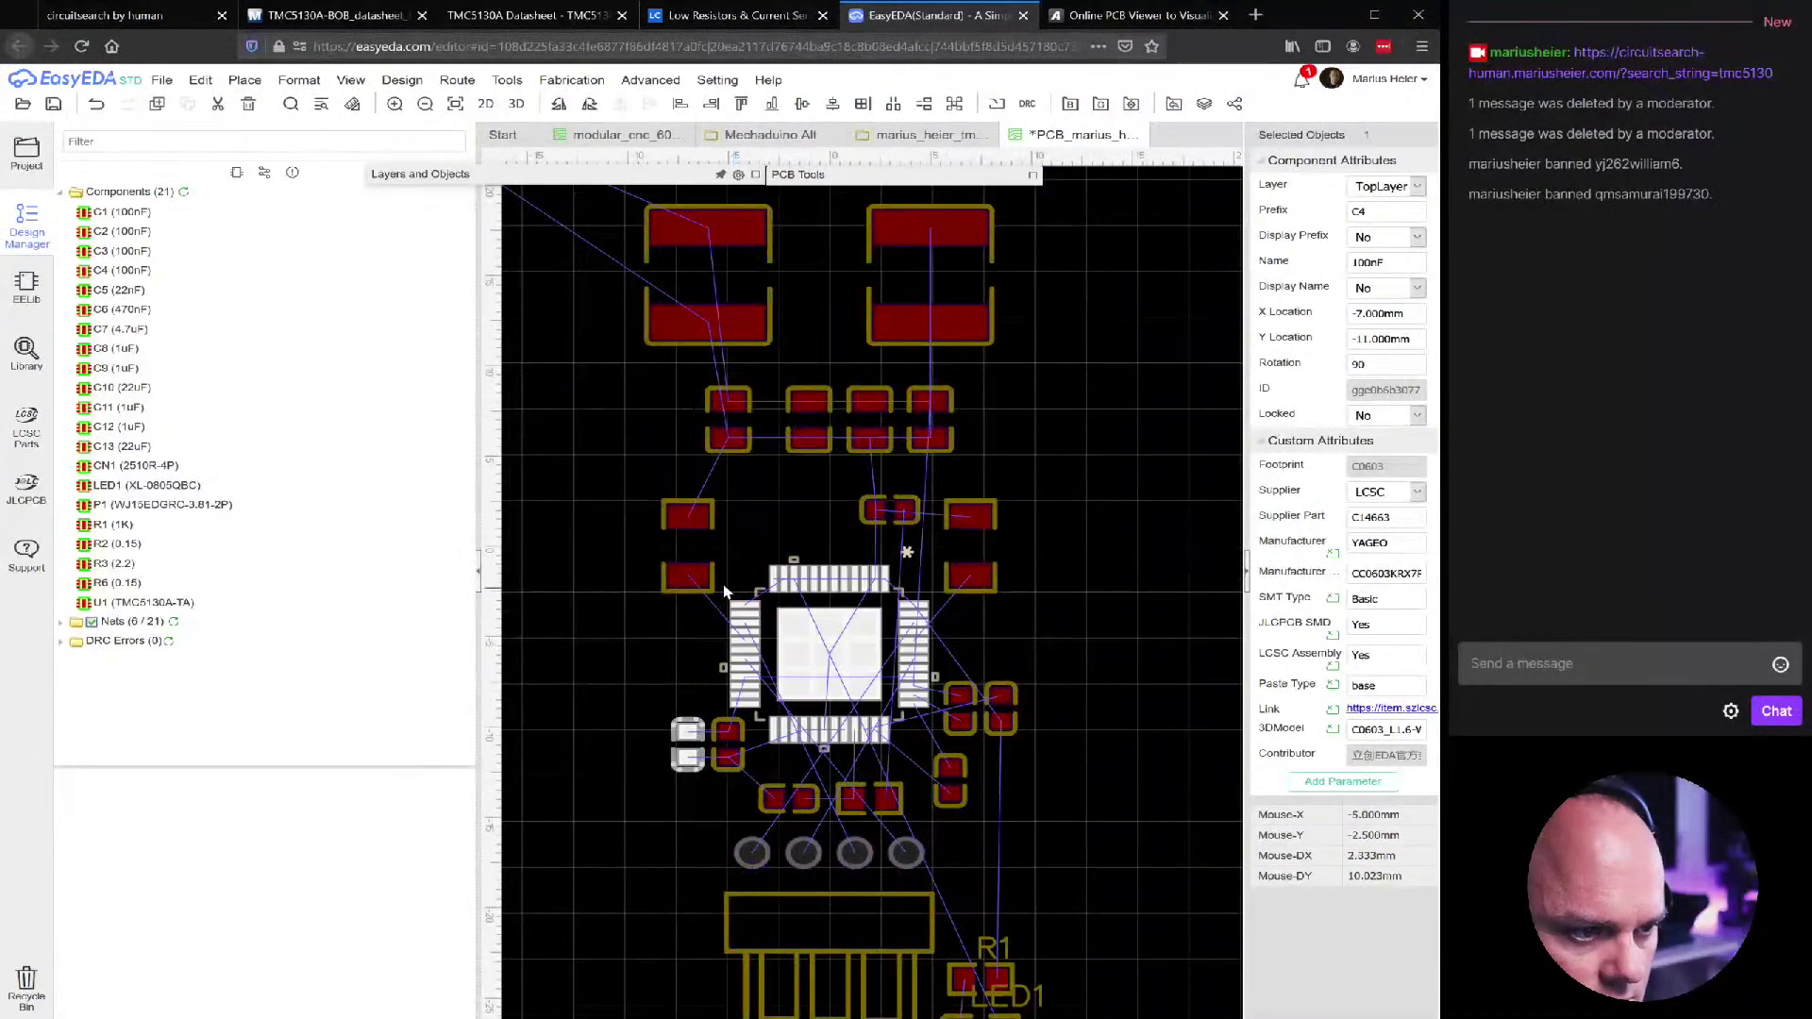
pyautogui.click(728, 429)
pyautogui.moveTo(719, 507); pyautogui.dragTo(700, 675)
pyautogui.scroll(5, 698, 676)
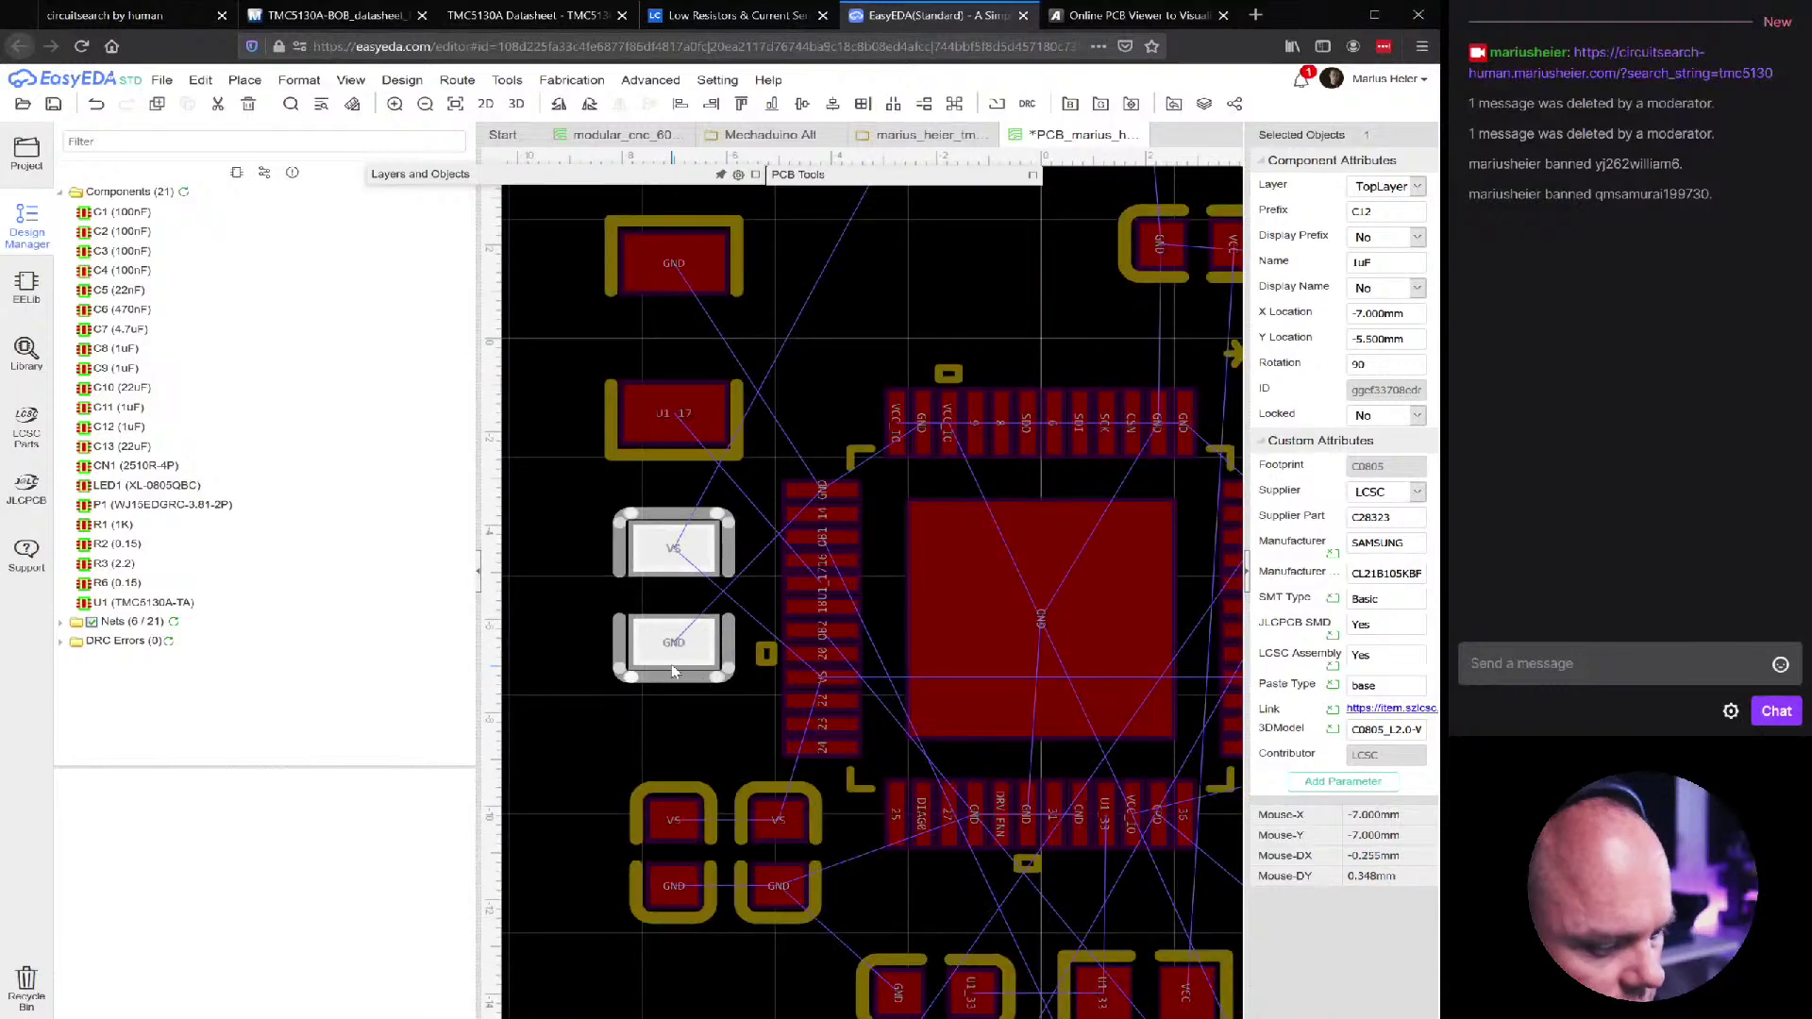
pyautogui.press('space')
pyautogui.press('space')
pyautogui.moveTo(673, 679)
pyautogui.mouseDown()
pyautogui.moveTo(700, 694)
pyautogui.moveTo(672, 692)
pyautogui.mouseUp()
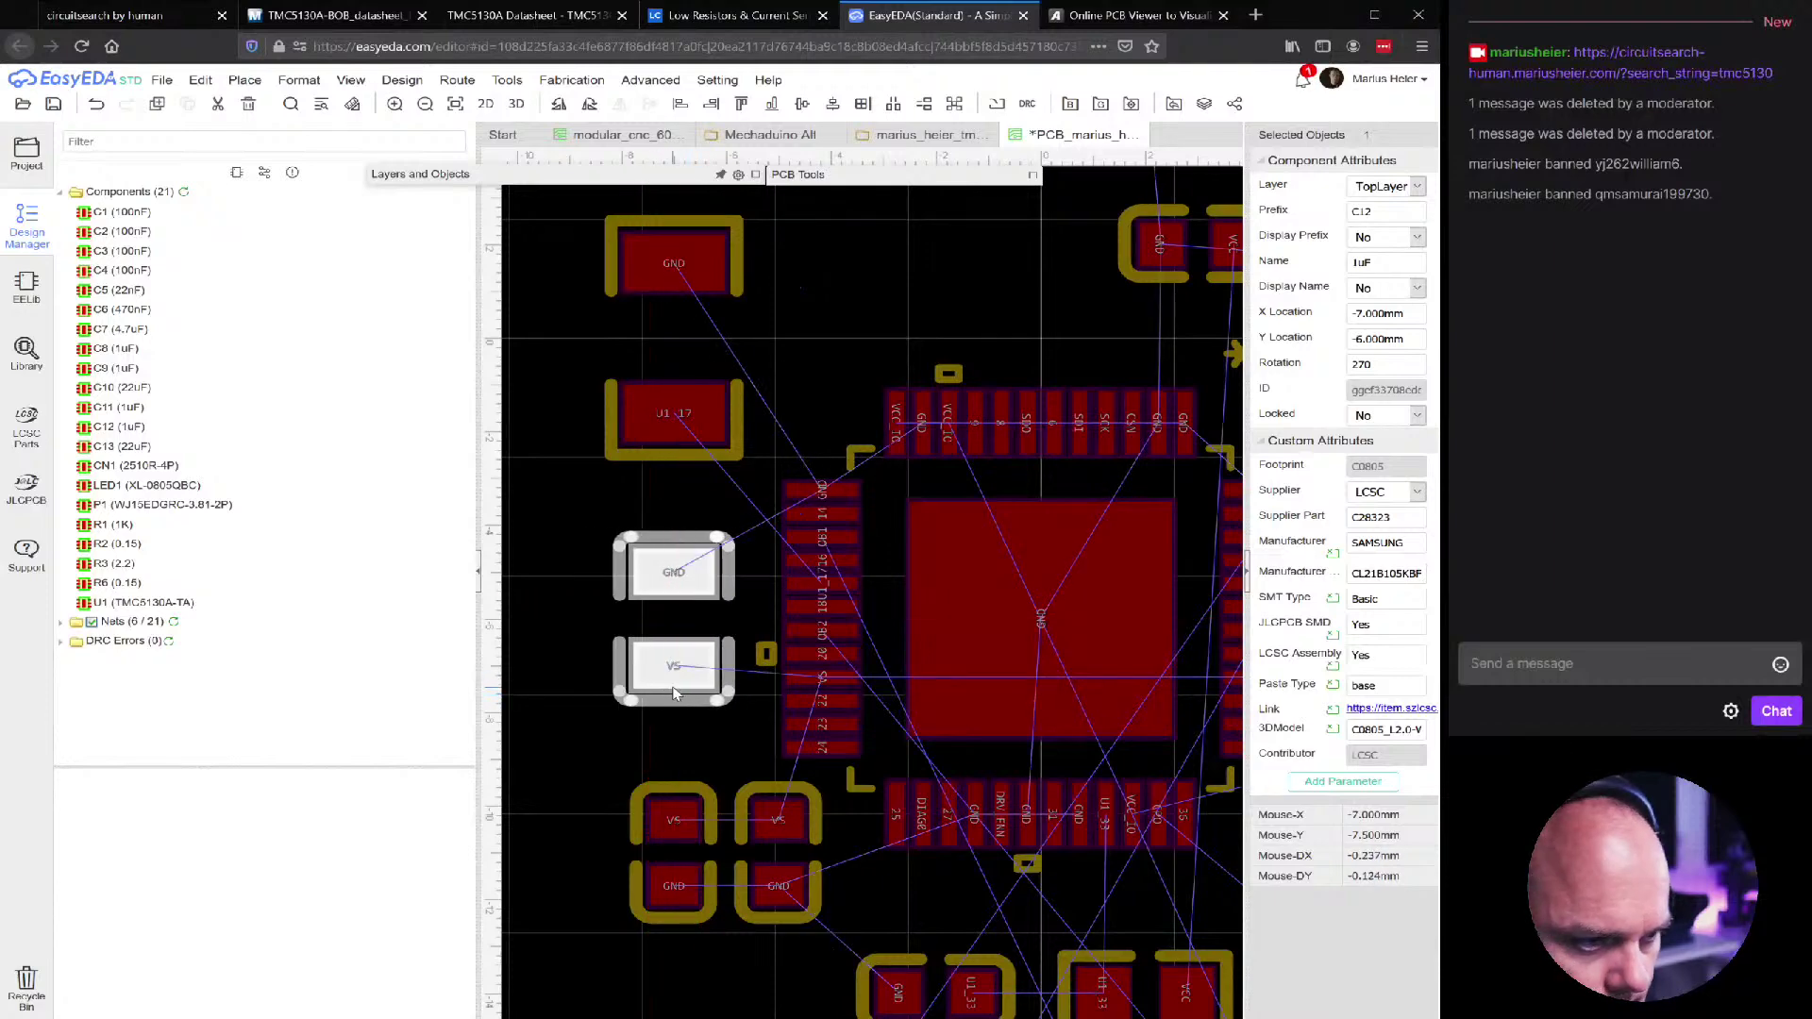
# Move 1uF capacitor C9 beside U1's right pin row at X 8 mm, Y -5.5 mm
pyautogui.scroll(-3, 672, 692)
pyautogui.moveTo(917, 448); pyautogui.dragTo(960, 668)
pyautogui.scroll(5, 961, 668)
pyautogui.scroll(2, 750, 550)
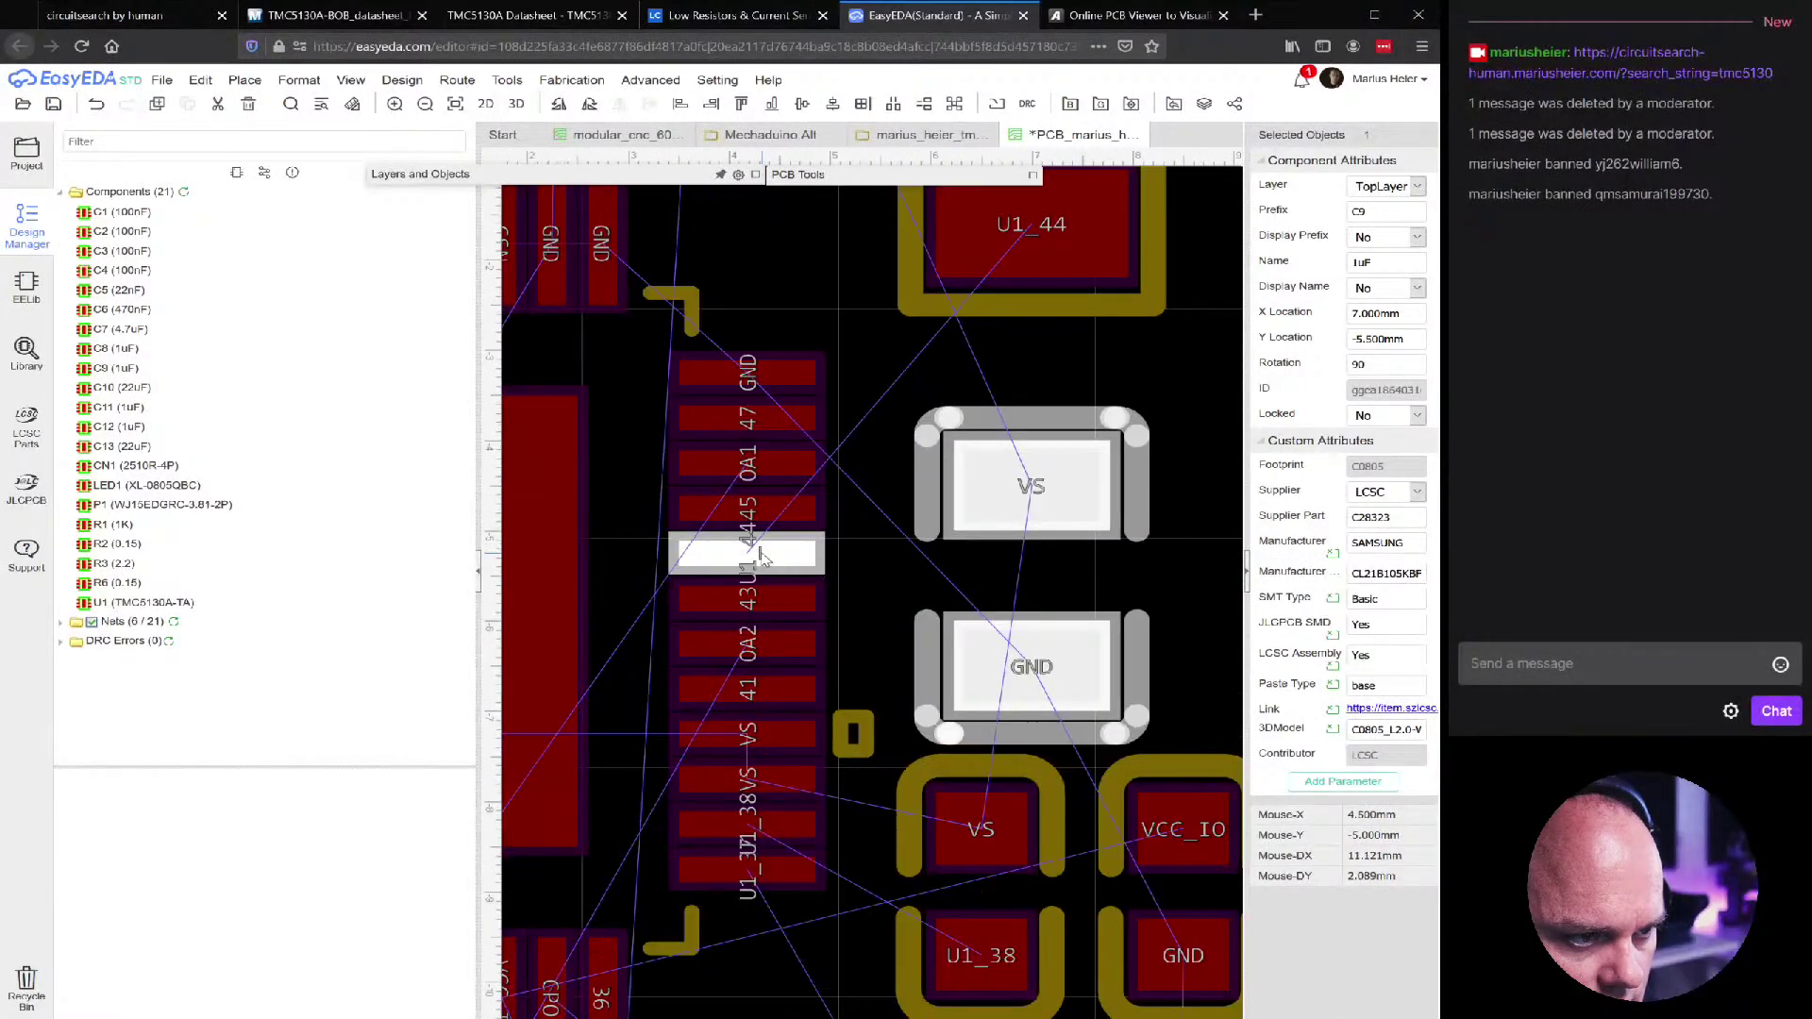
pyautogui.scroll(-3, 1031, 694)
pyautogui.moveTo(1032, 694); pyautogui.dragTo(1088, 692)
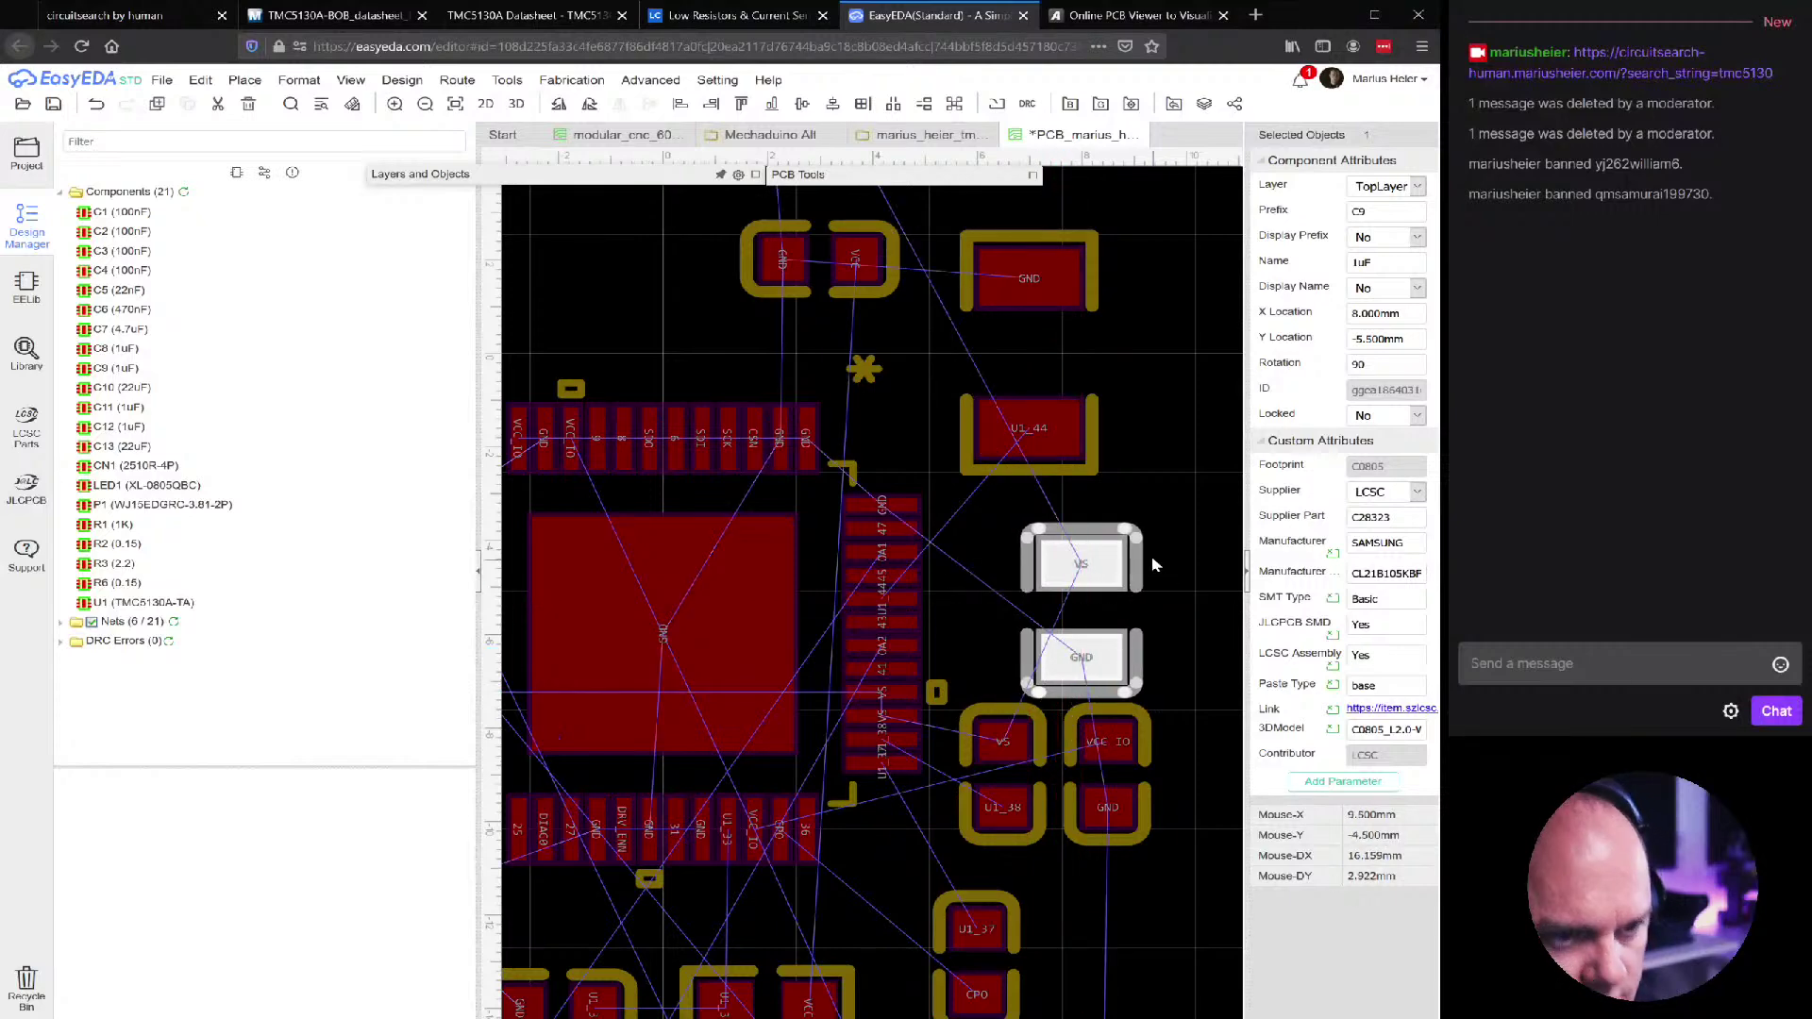
# Shift the two capacitors directly below C9 slightly downward together to leave more clearance
pyautogui.click(1207, 646)
pyautogui.scroll(-3, 1043, 857)
pyautogui.scroll(3, 1018, 682)
pyautogui.moveTo(1017, 681); pyautogui.dragTo(1093, 703)
pyautogui.scroll(-2, 1093, 708)
pyautogui.click(1100, 713)
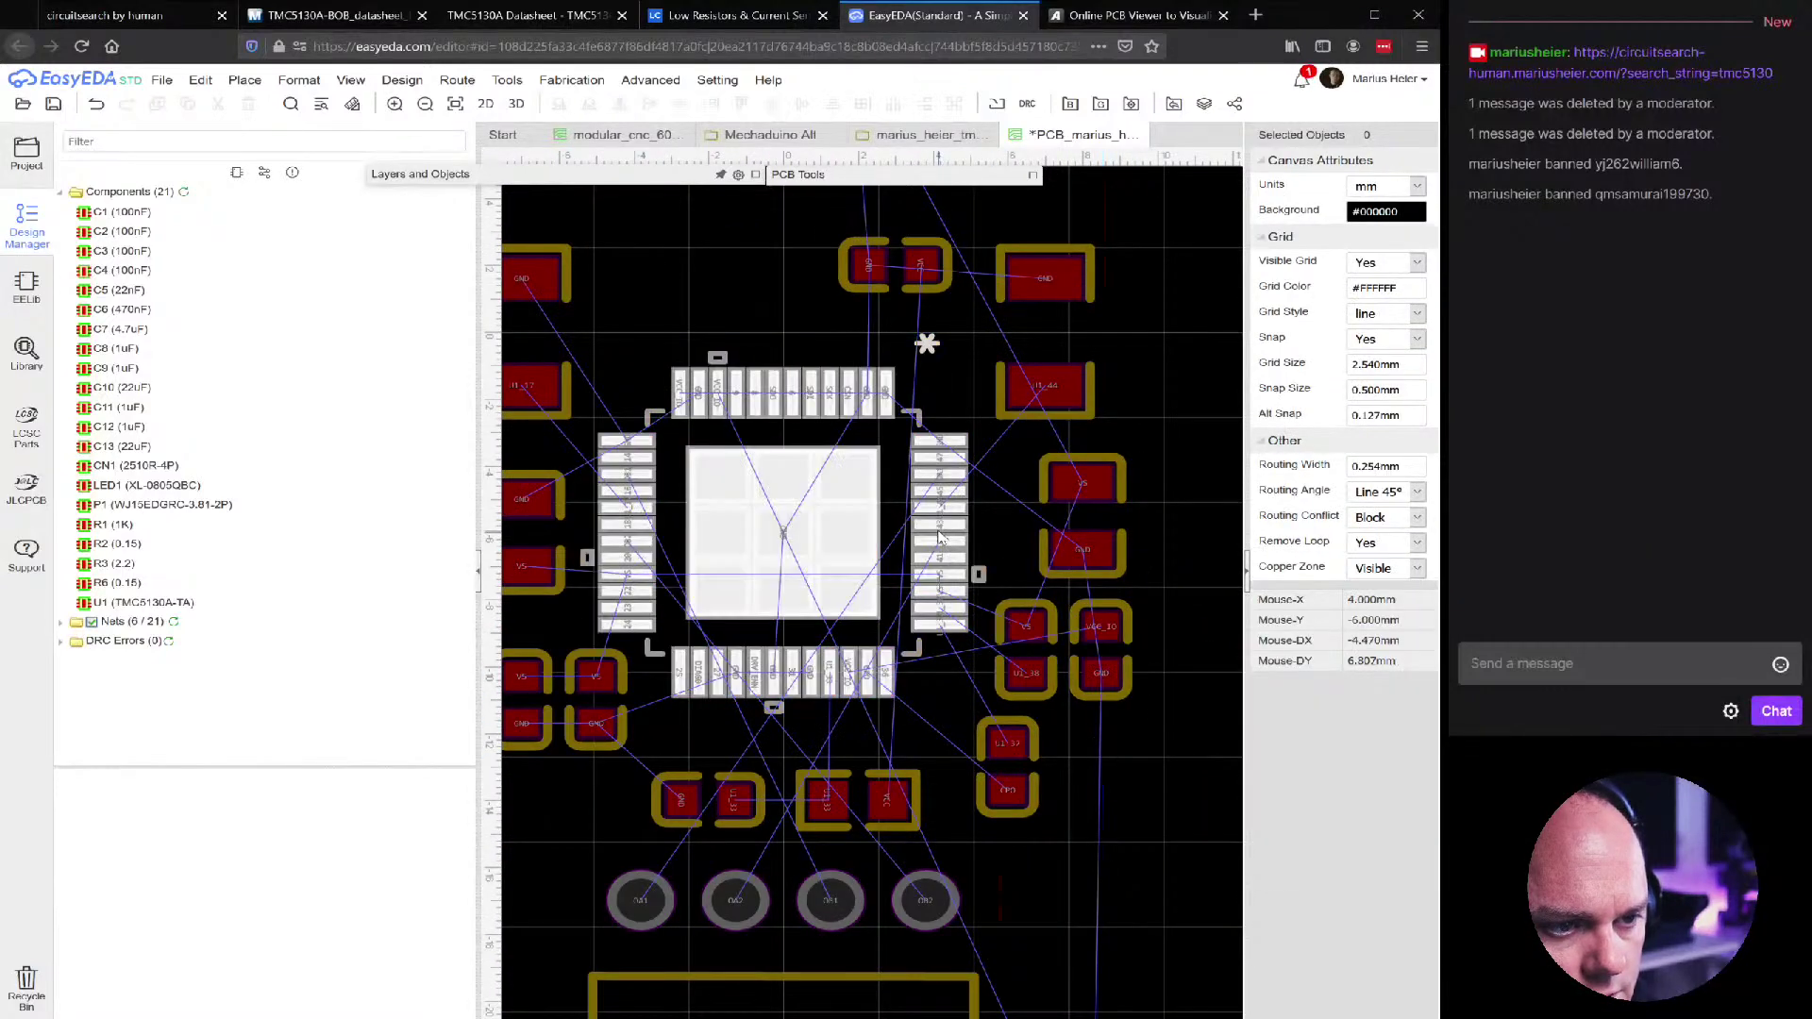
# Move C12 outward to X -8 mm, Y -5.5 mm so it mirrors C9 on the other side of U1
pyautogui.scroll(5, 939, 538)
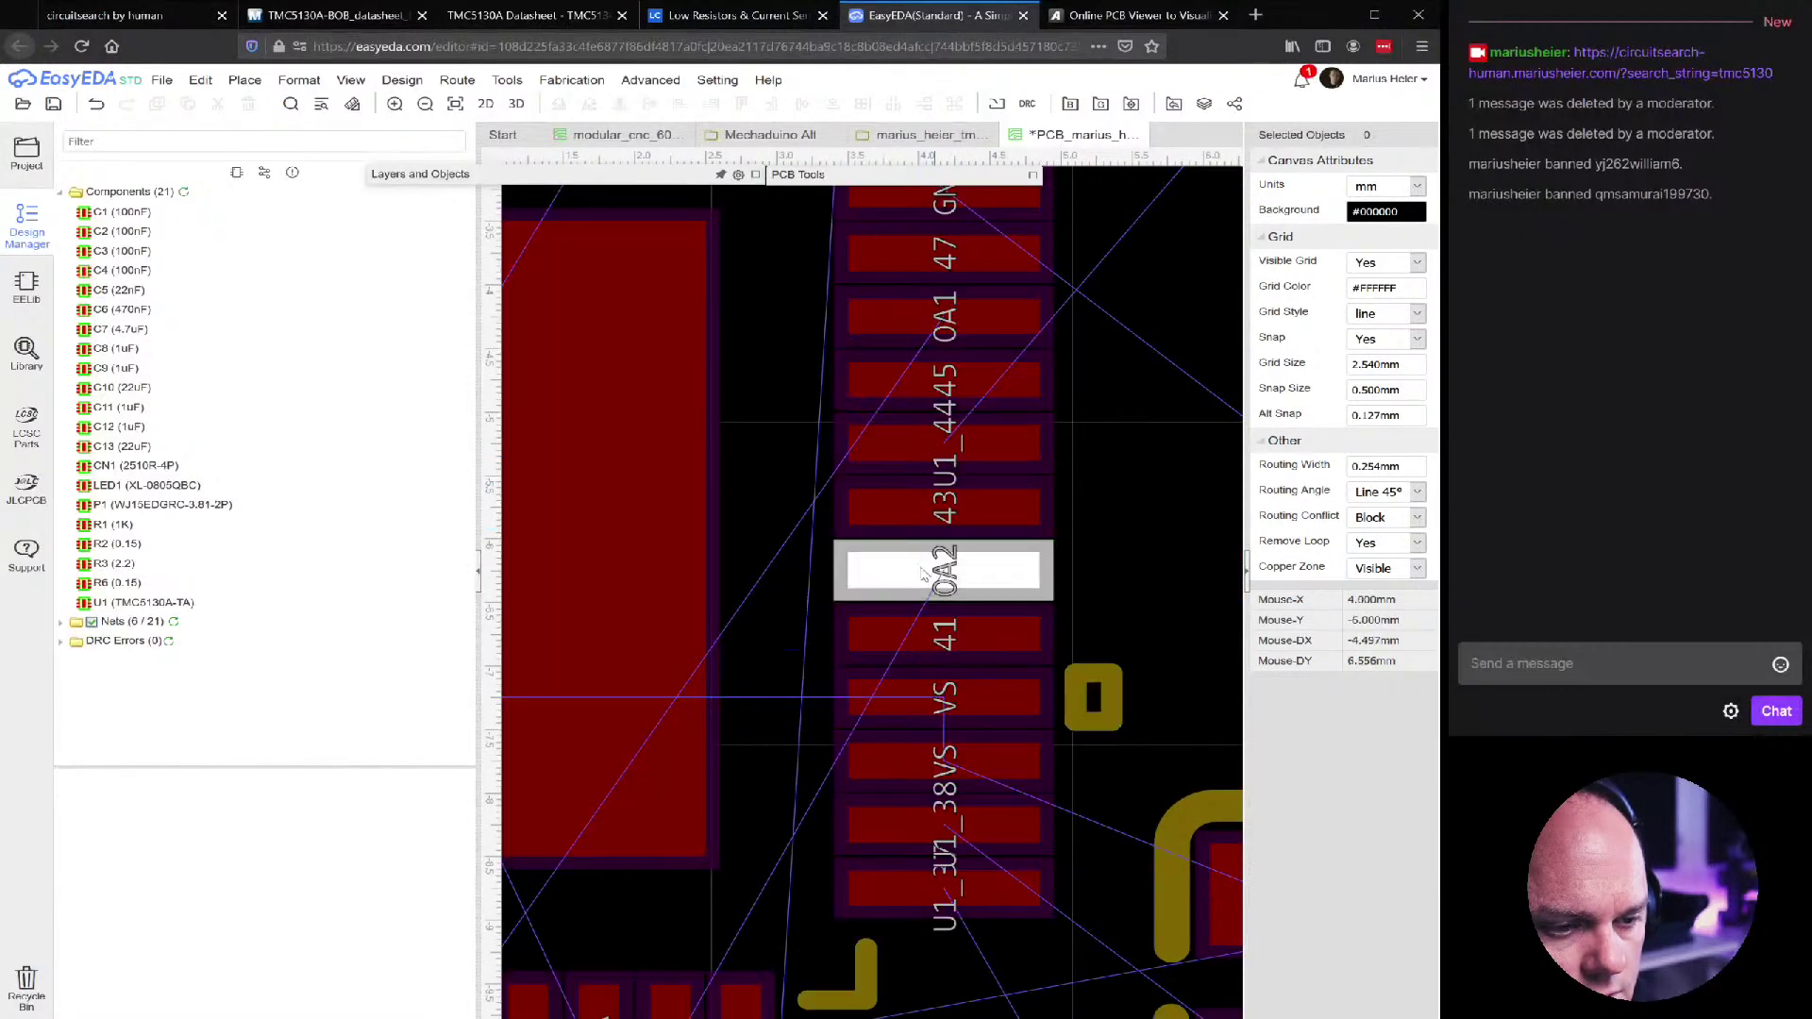
pyautogui.scroll(-4, 996, 589)
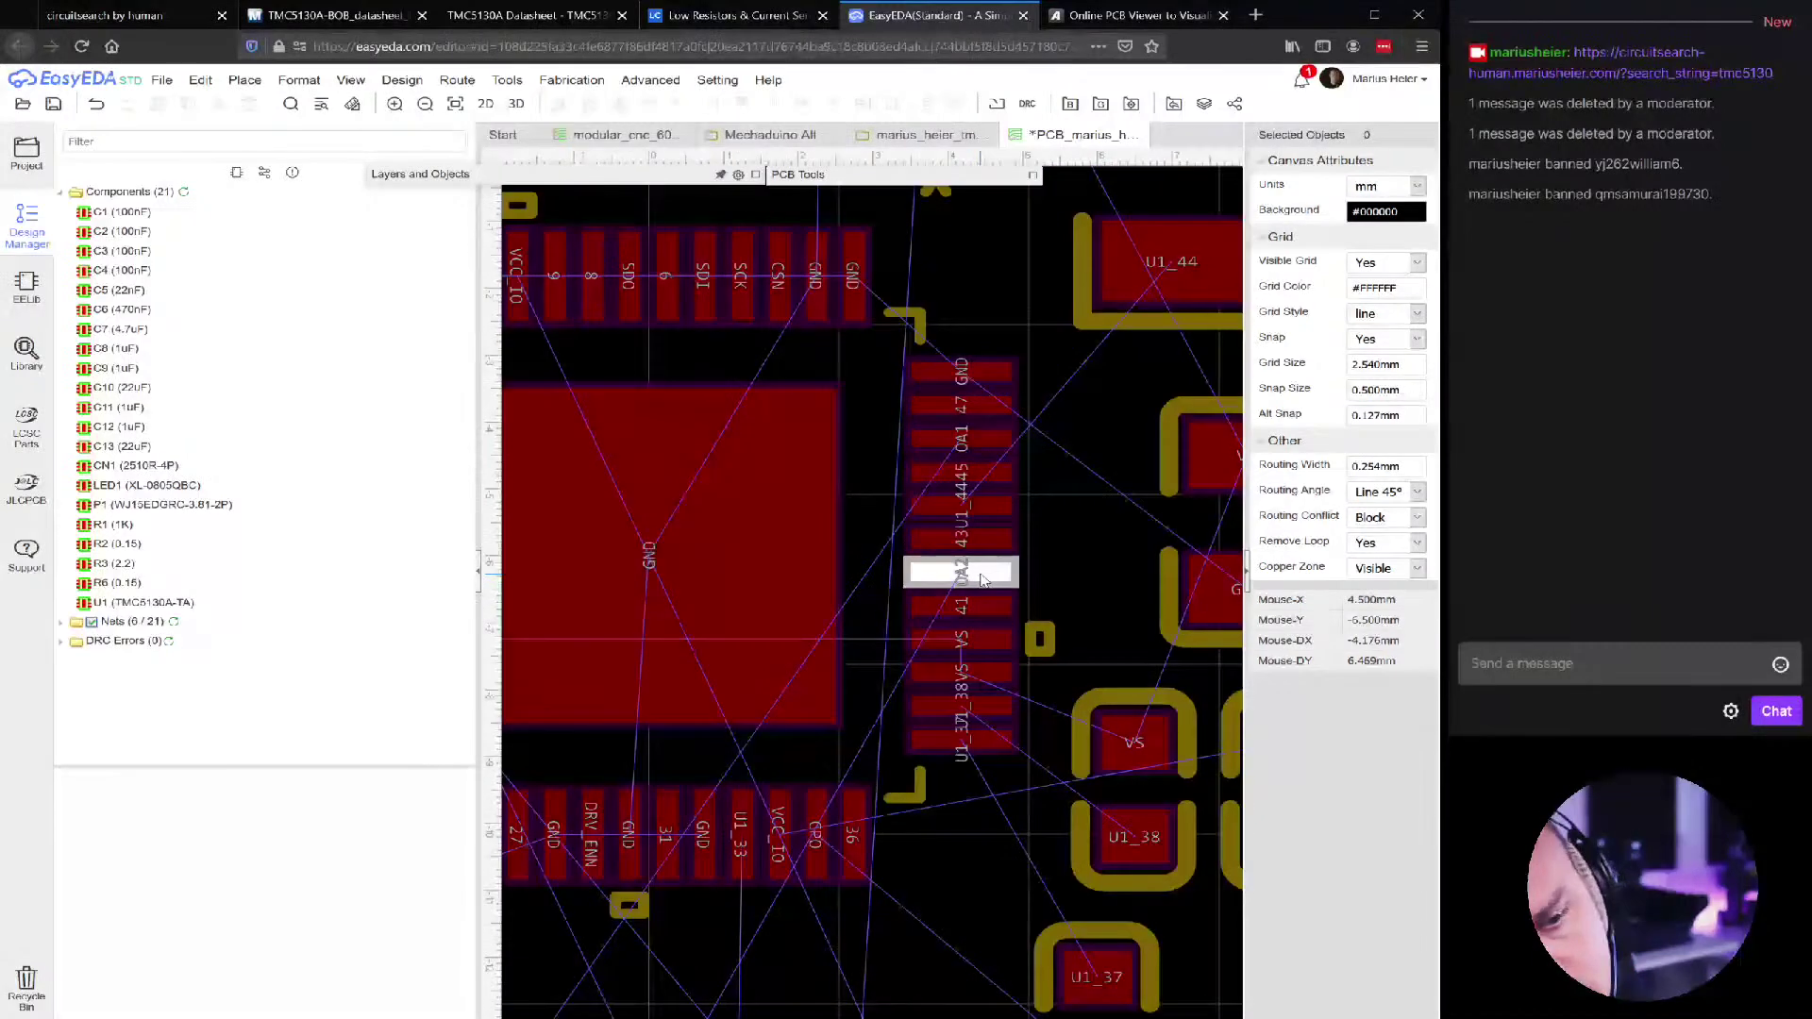
pyautogui.scroll(-3, 982, 579)
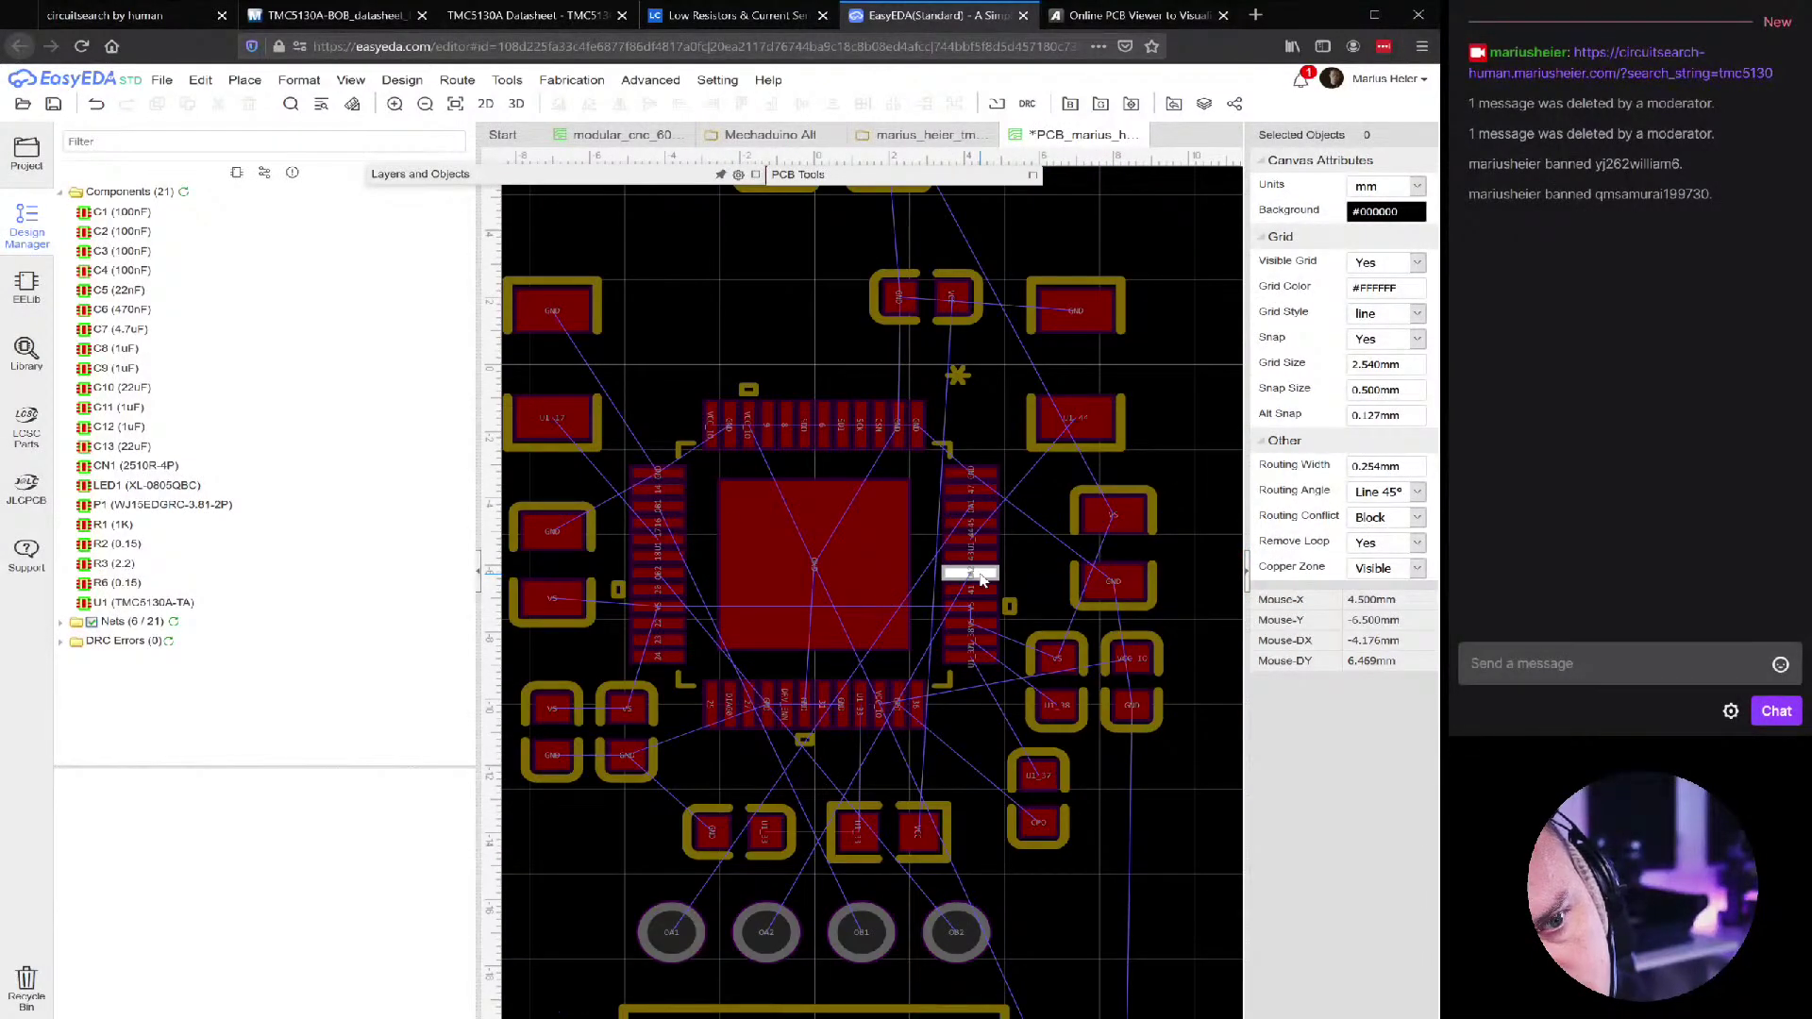
pyautogui.scroll(-3, 981, 579)
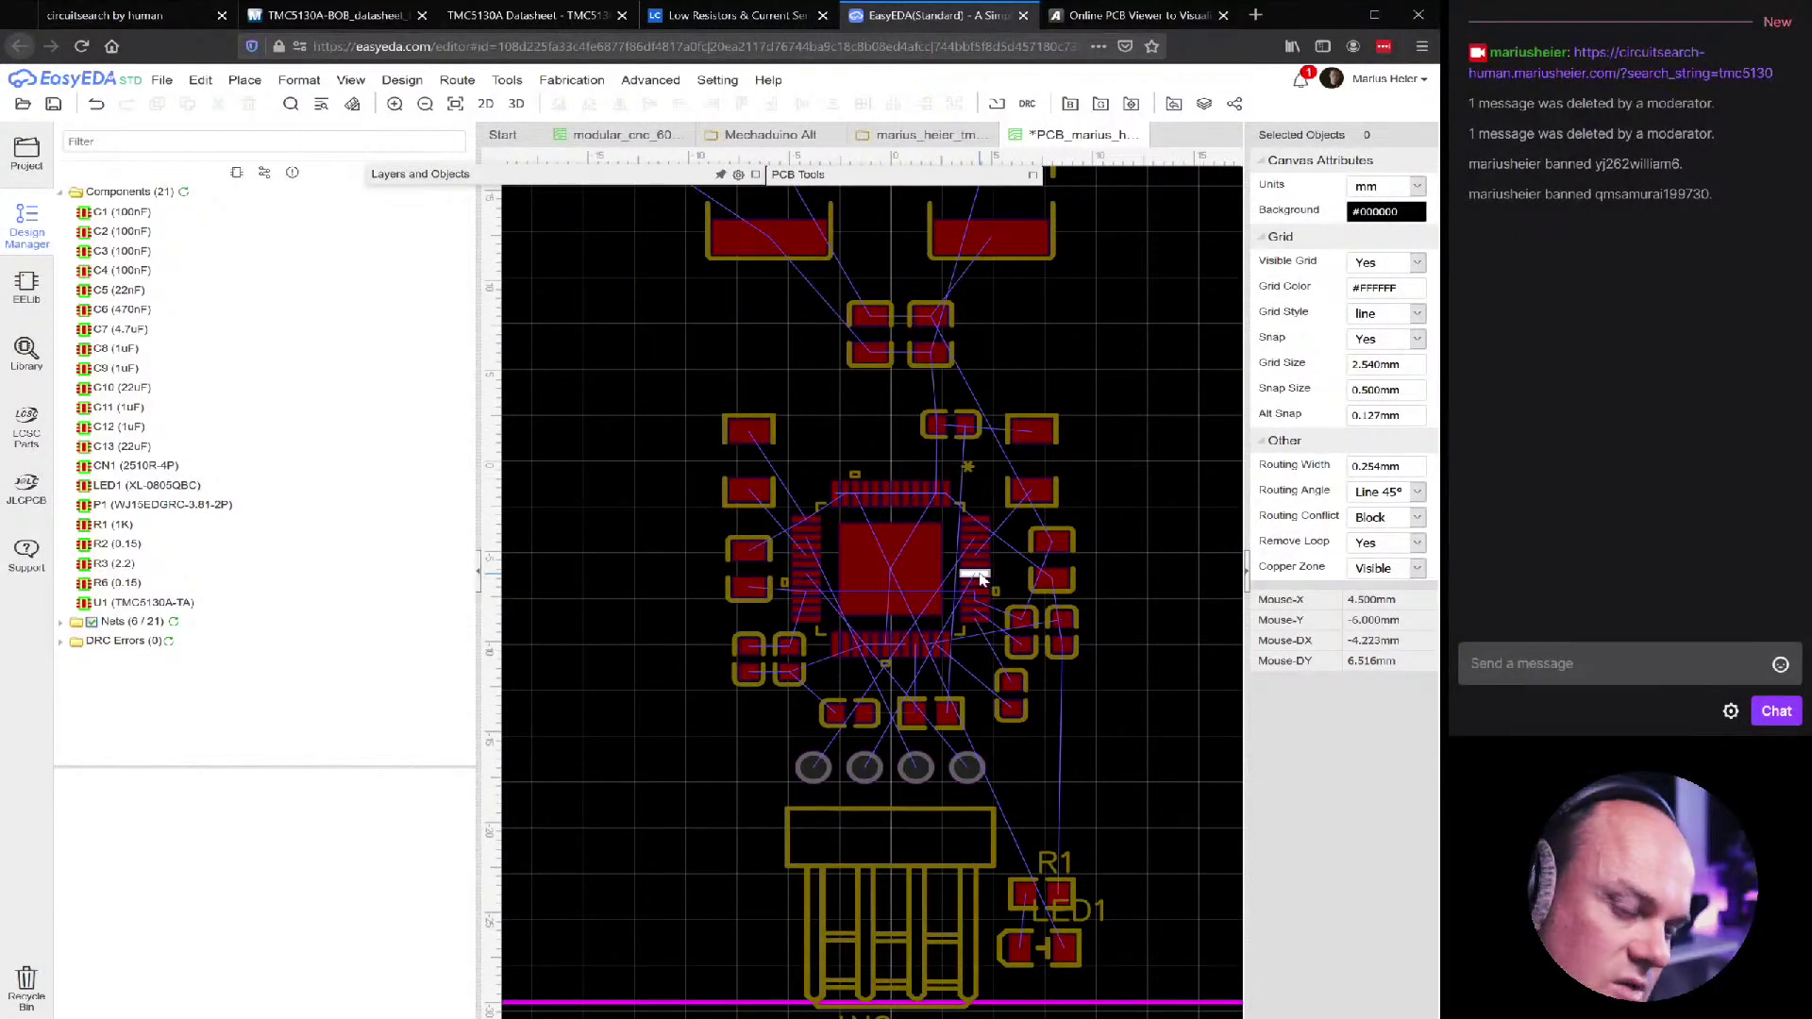
pyautogui.scroll(3, 981, 579)
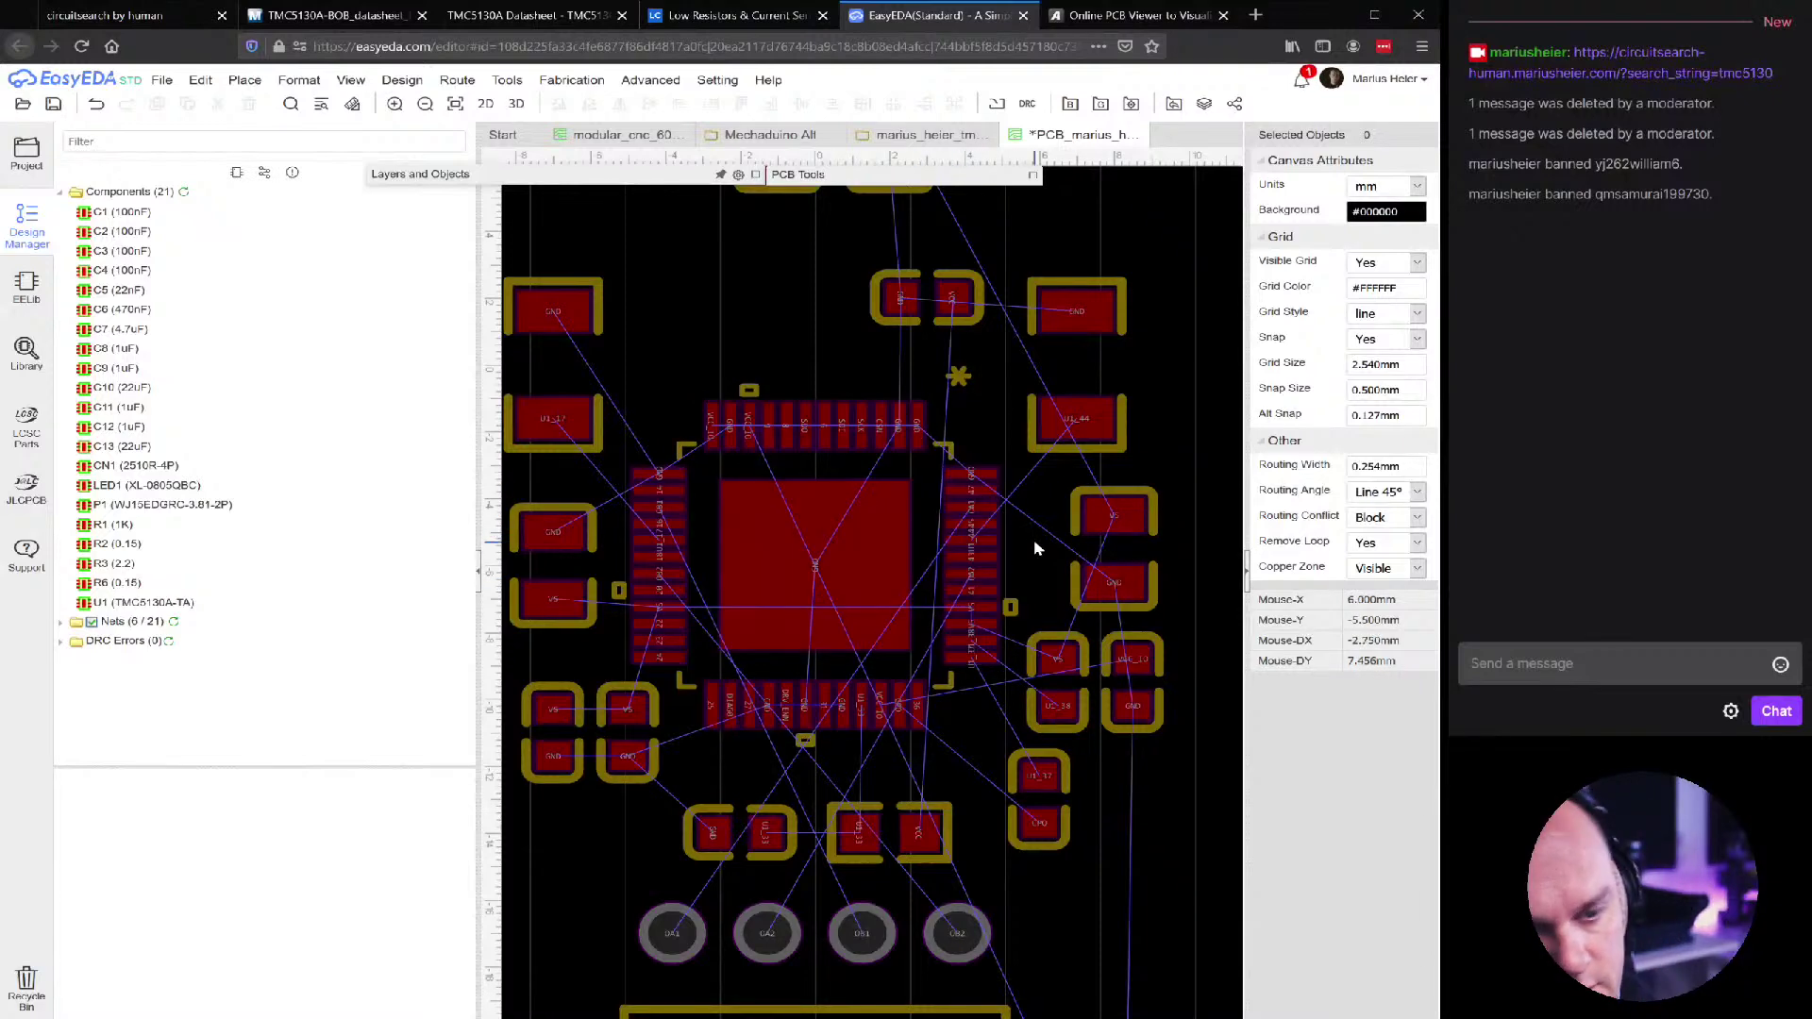
pyautogui.scroll(-2, 1033, 540)
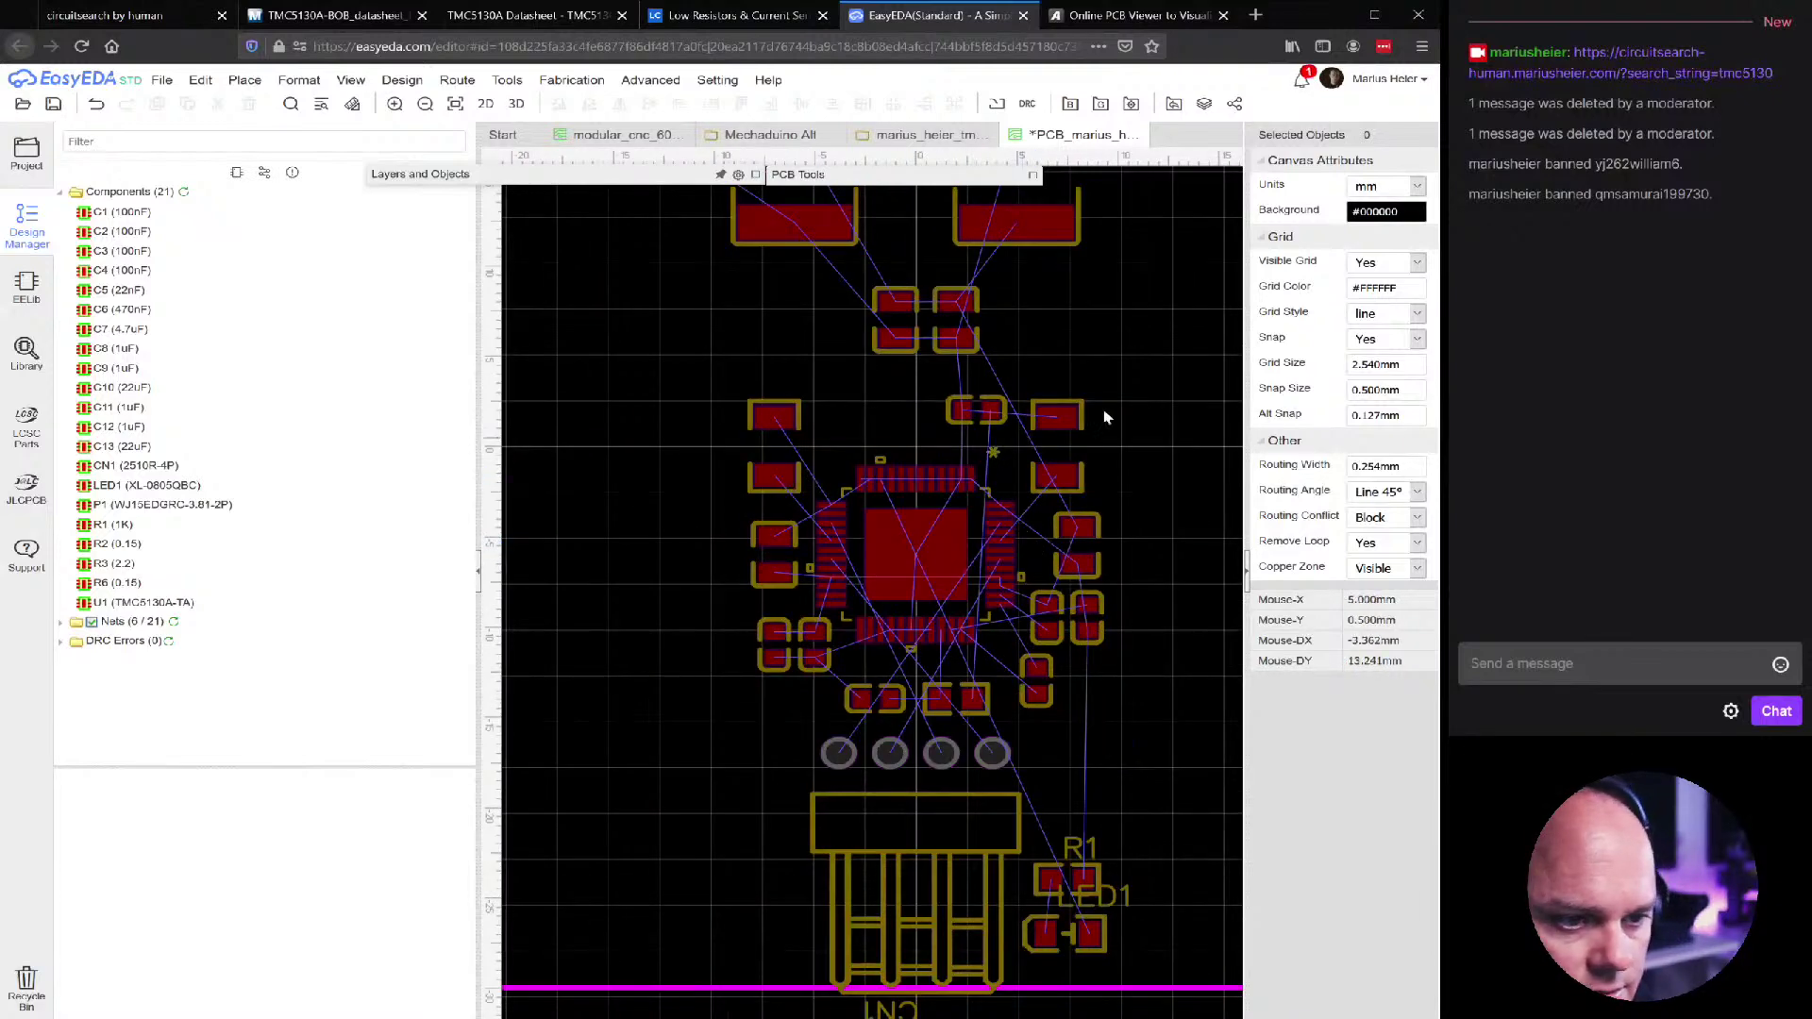
pyautogui.moveTo(780, 593); pyautogui.dragTo(752, 577)
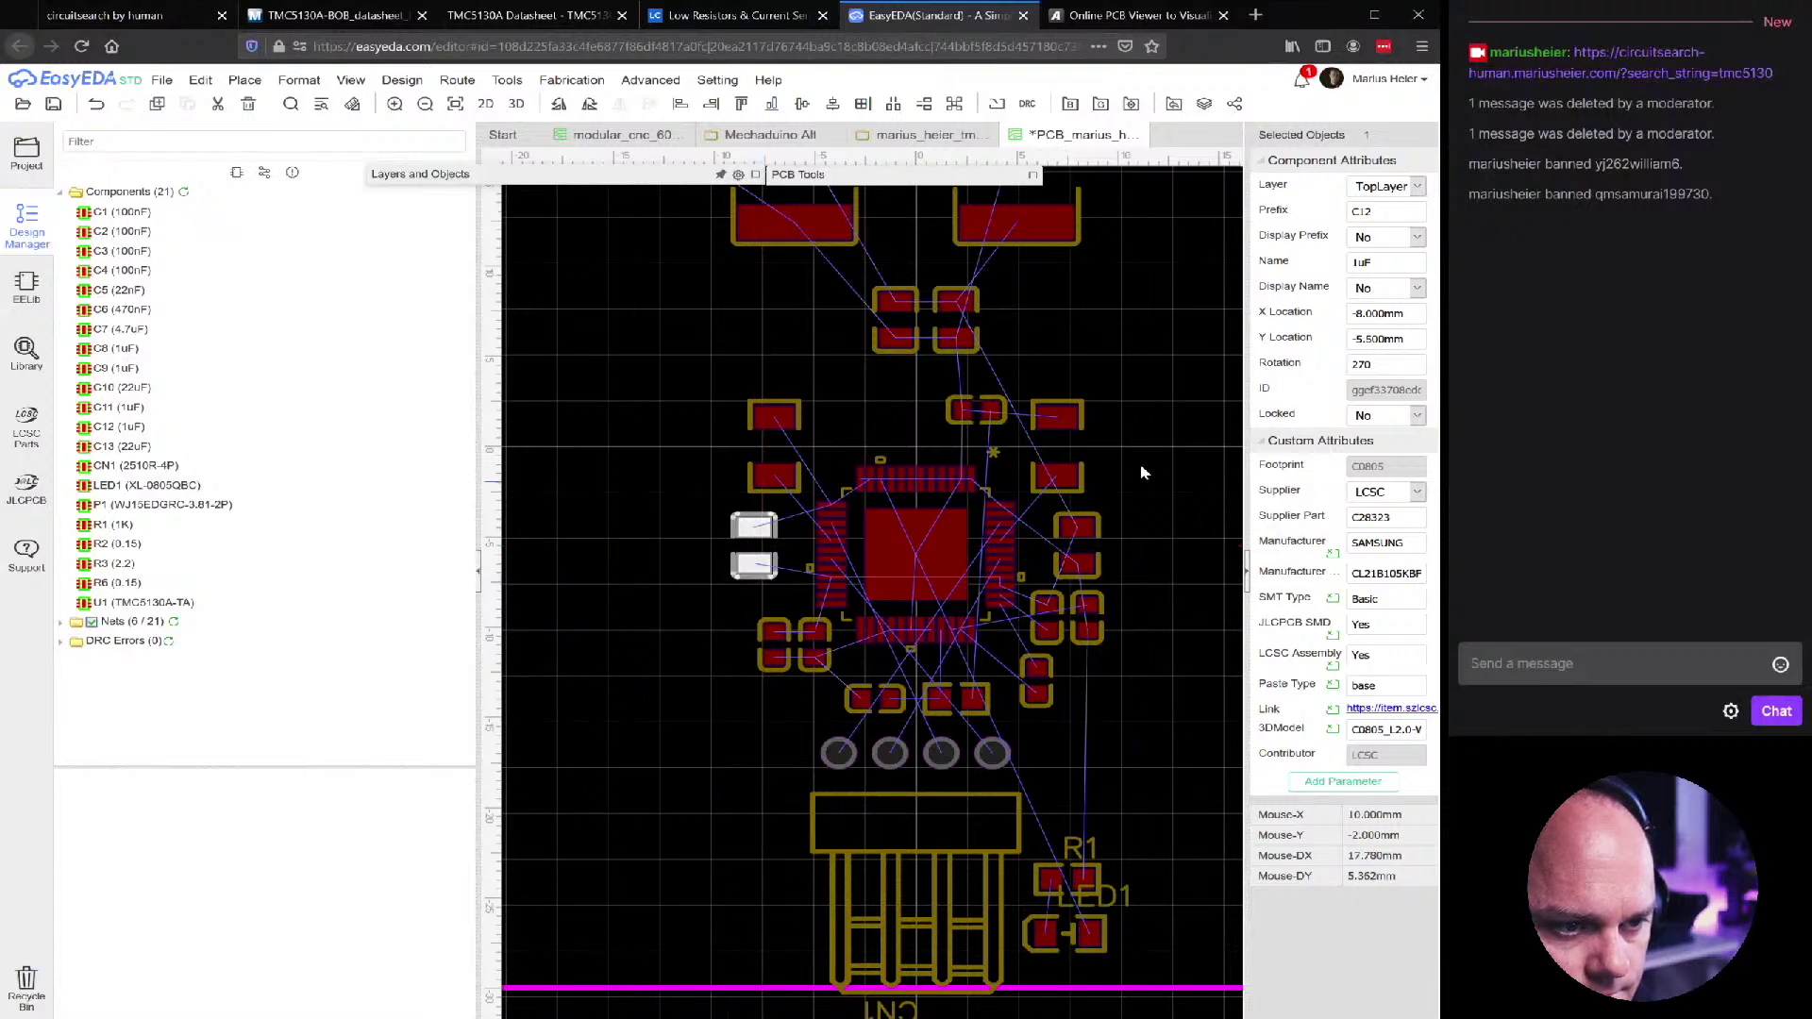
pyautogui.click(1192, 455)
# Move sense resistors R6 and R2 inward to X 6.5 mm and X -6.5 mm, both at Y 0 mm
pyautogui.moveTo(1175, 469); pyautogui.dragTo(1137, 426, button='right')
pyautogui.moveTo(1019, 449); pyautogui.dragTo(1002, 446)
pyautogui.moveTo(733, 445); pyautogui.dragTo(761, 450)
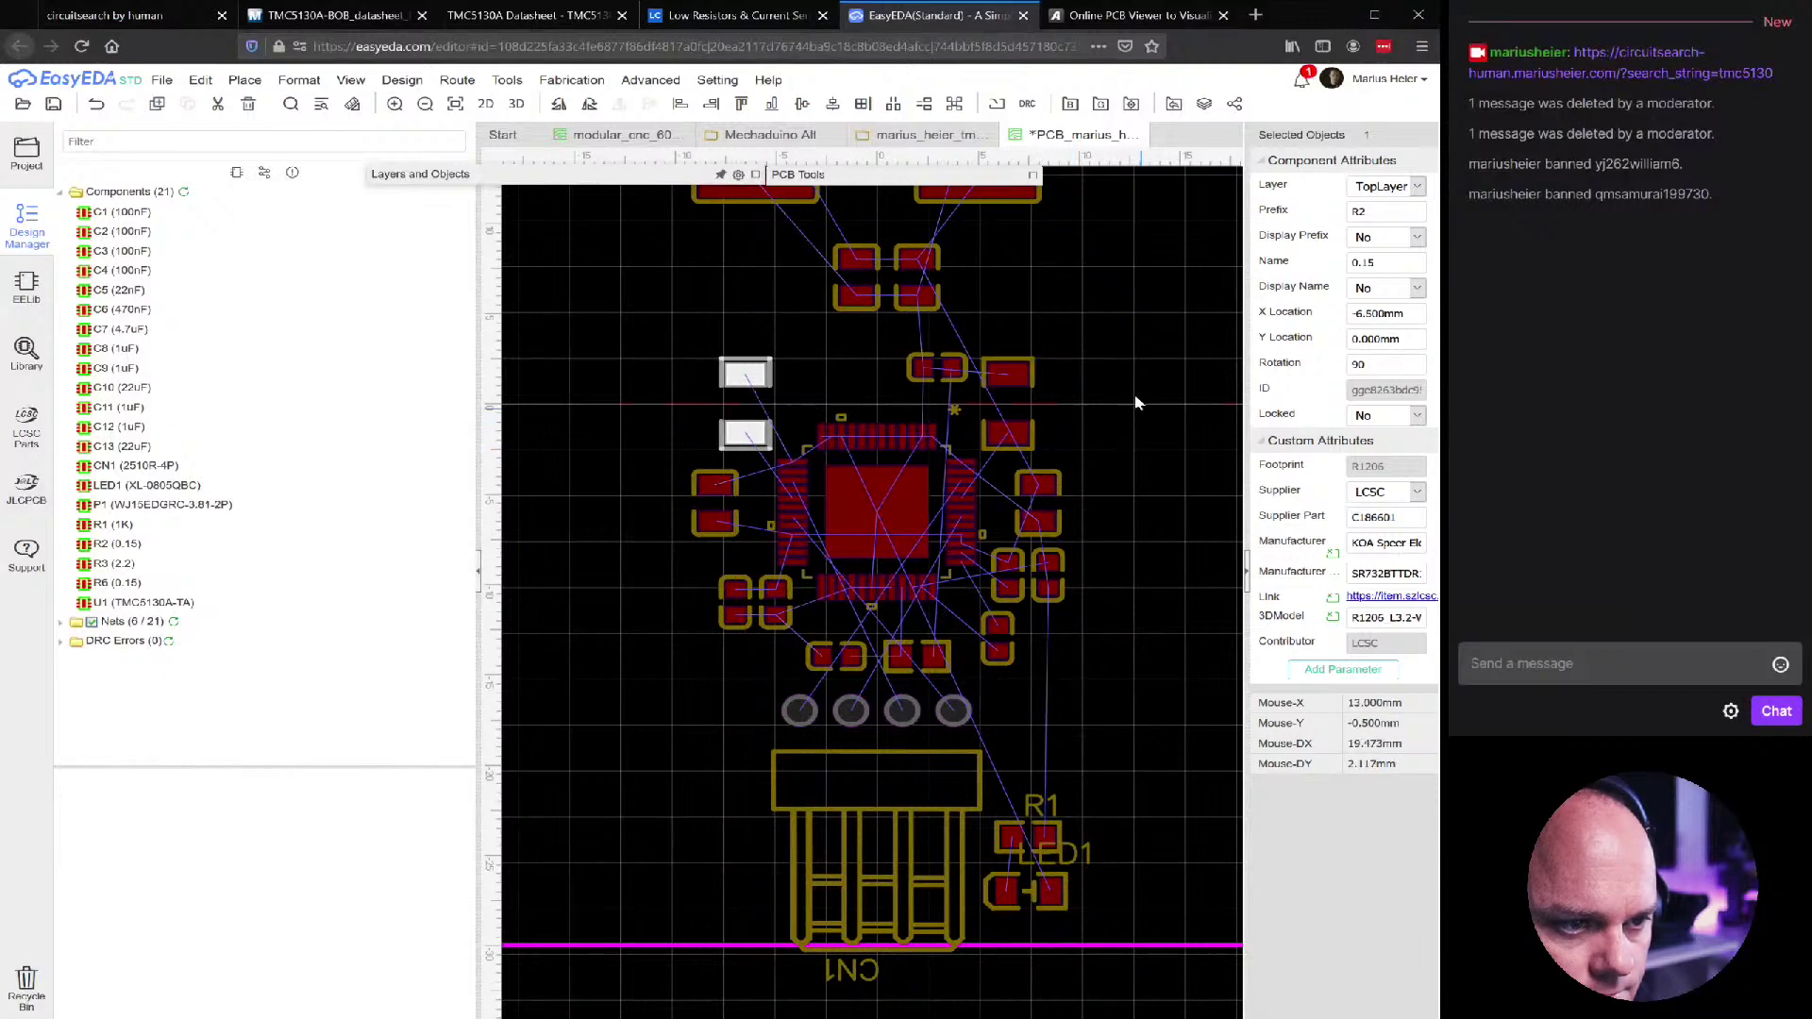
pyautogui.moveTo(699, 311); pyautogui.dragTo(630, 352, button='right')
# Compare the X and Y locations of R6 and R2 to check that they sit symmetrically about U1
pyautogui.click(1087, 407)
pyautogui.click(958, 450)
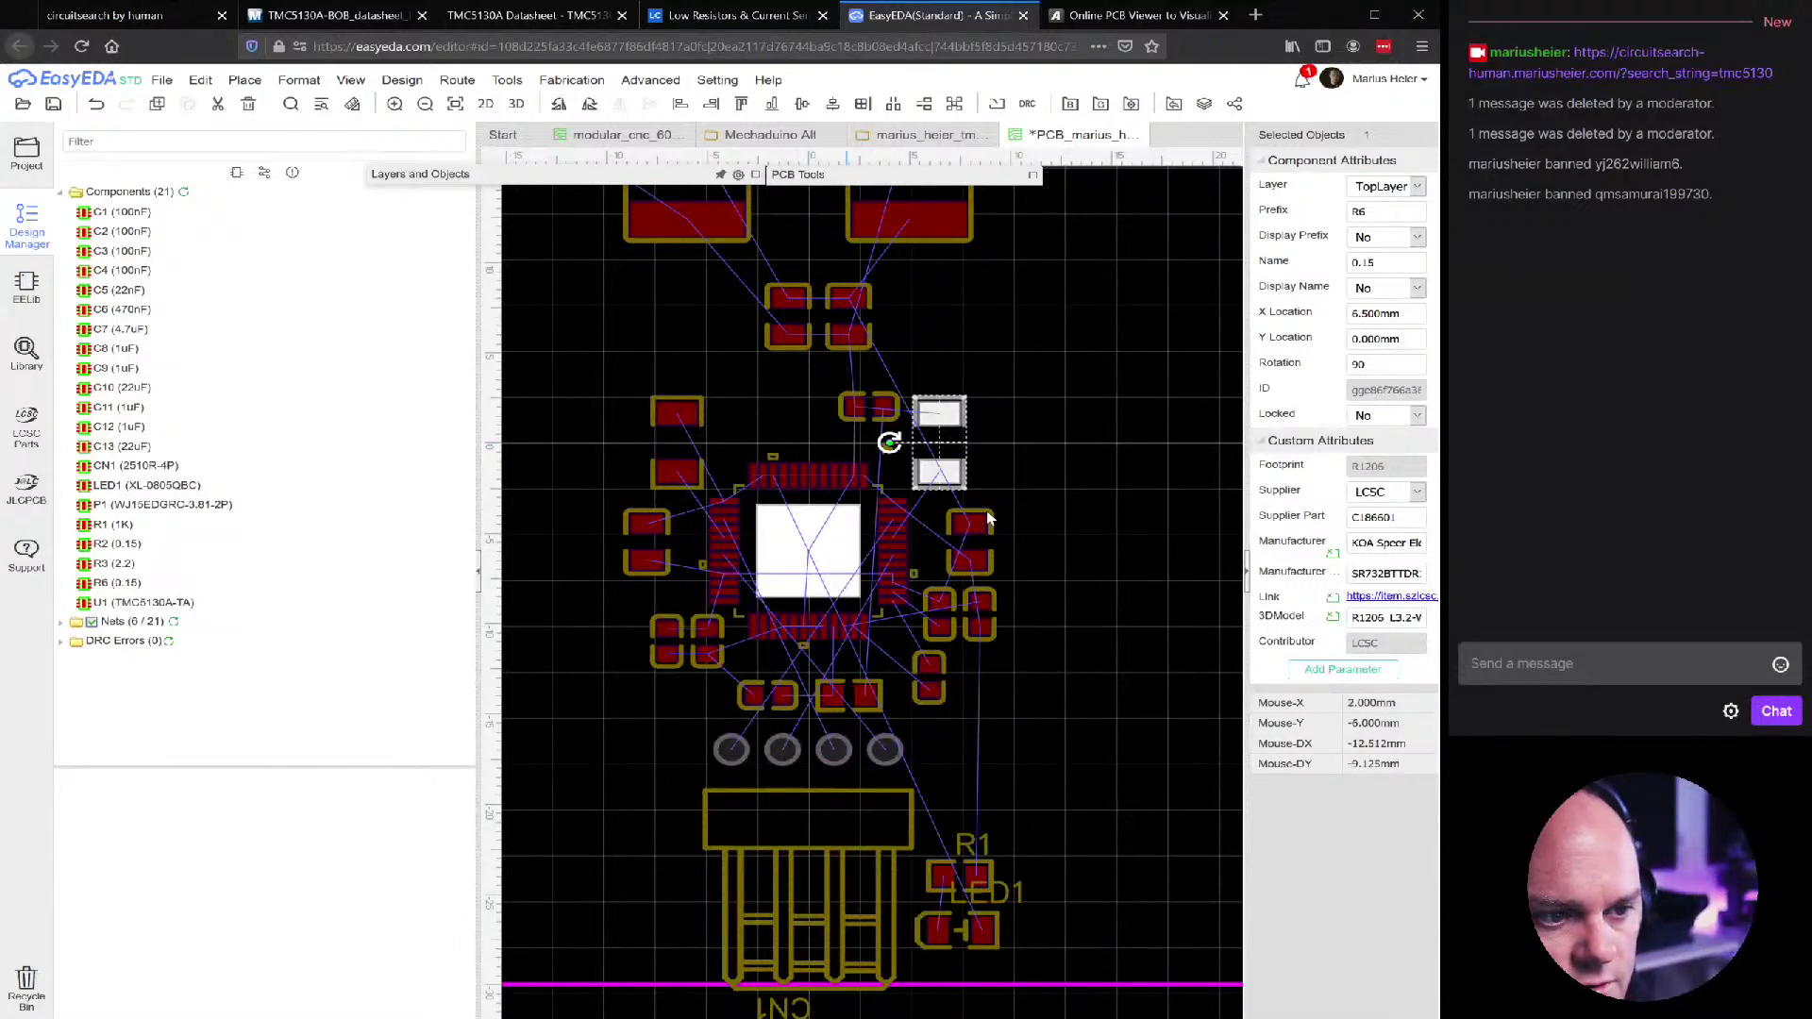
pyautogui.click(991, 436)
pyautogui.click(927, 452)
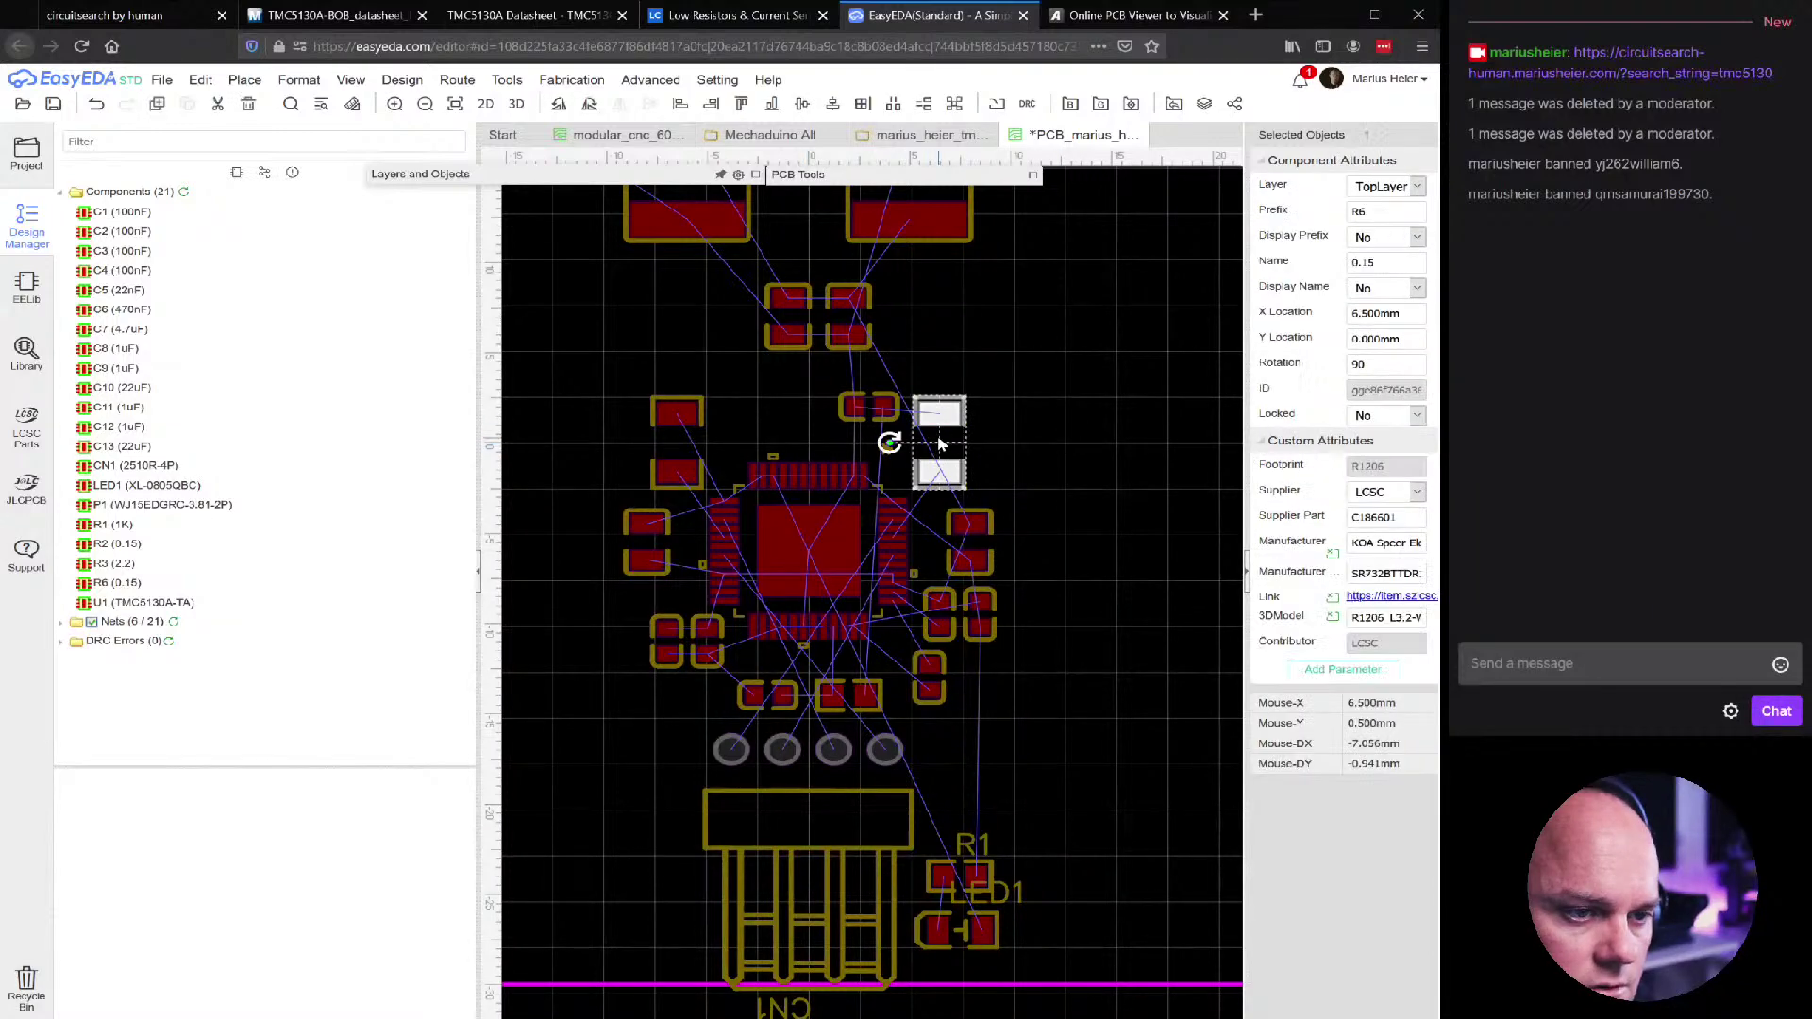
pyautogui.click(672, 442)
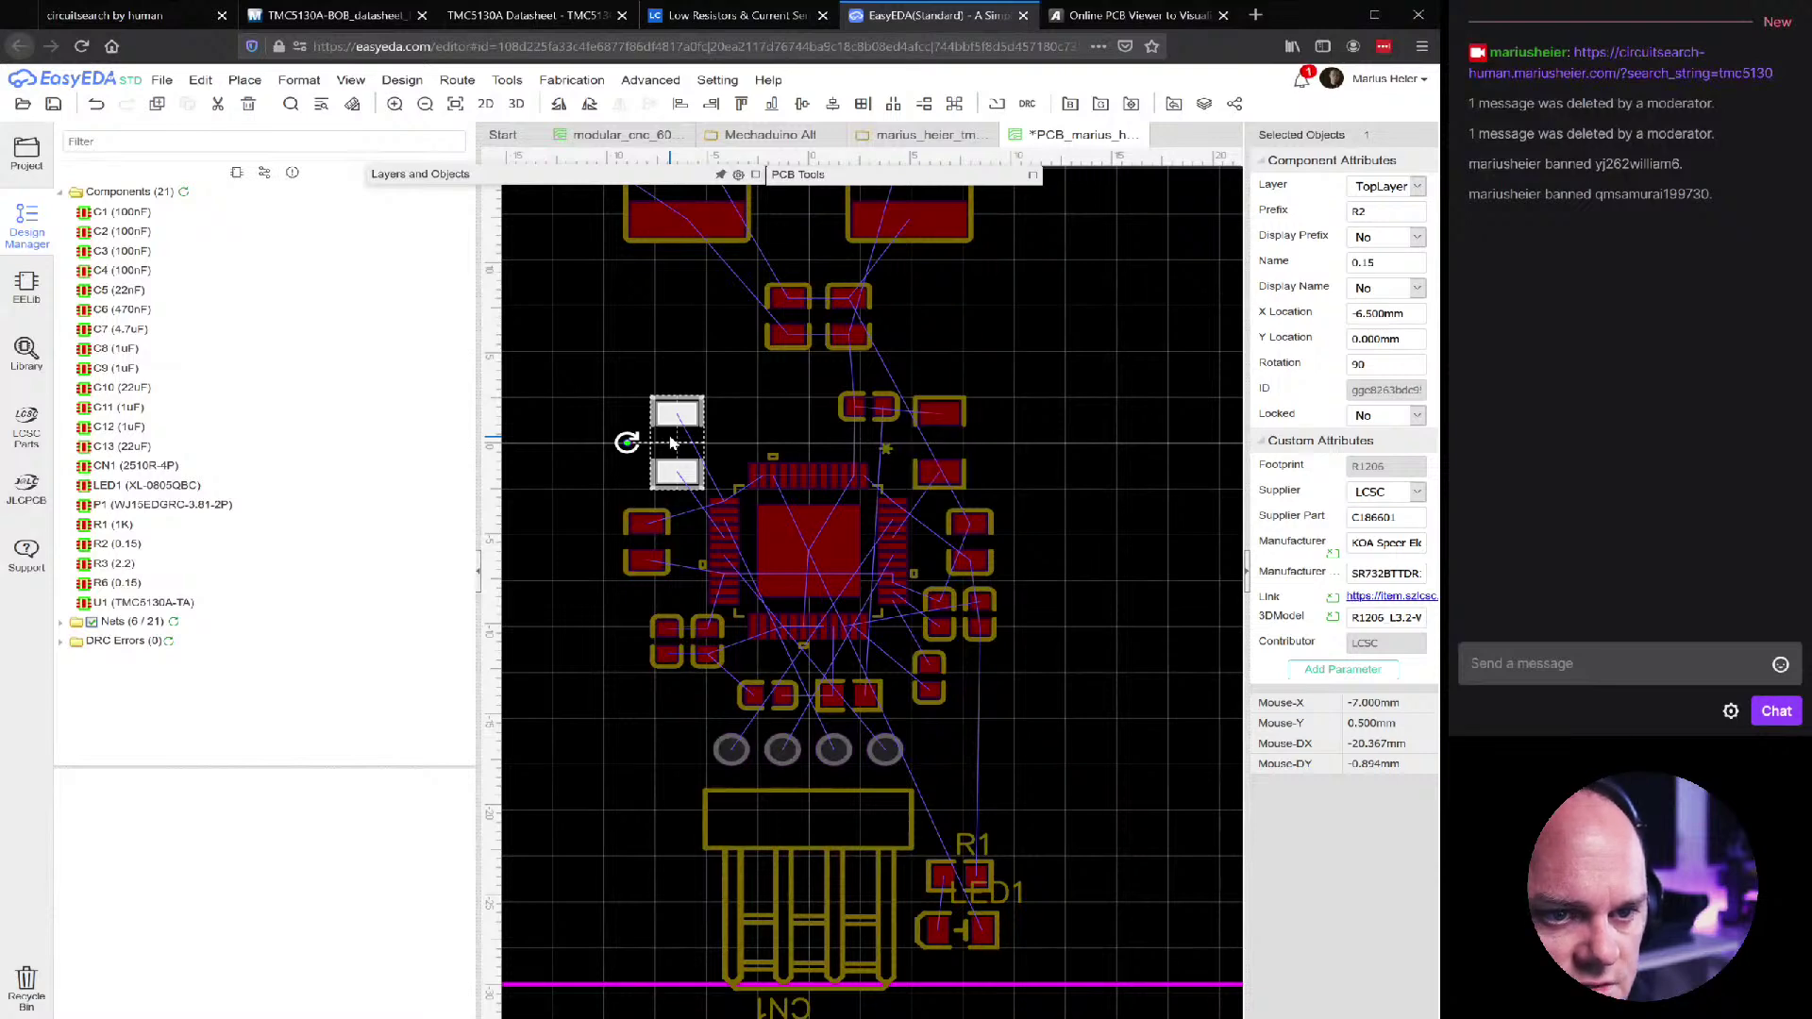
# Move the 0.15 resistors R2 and R6 inward, closer to the upper corners of the TMC5130A driver chip
pyautogui.click(1119, 408)
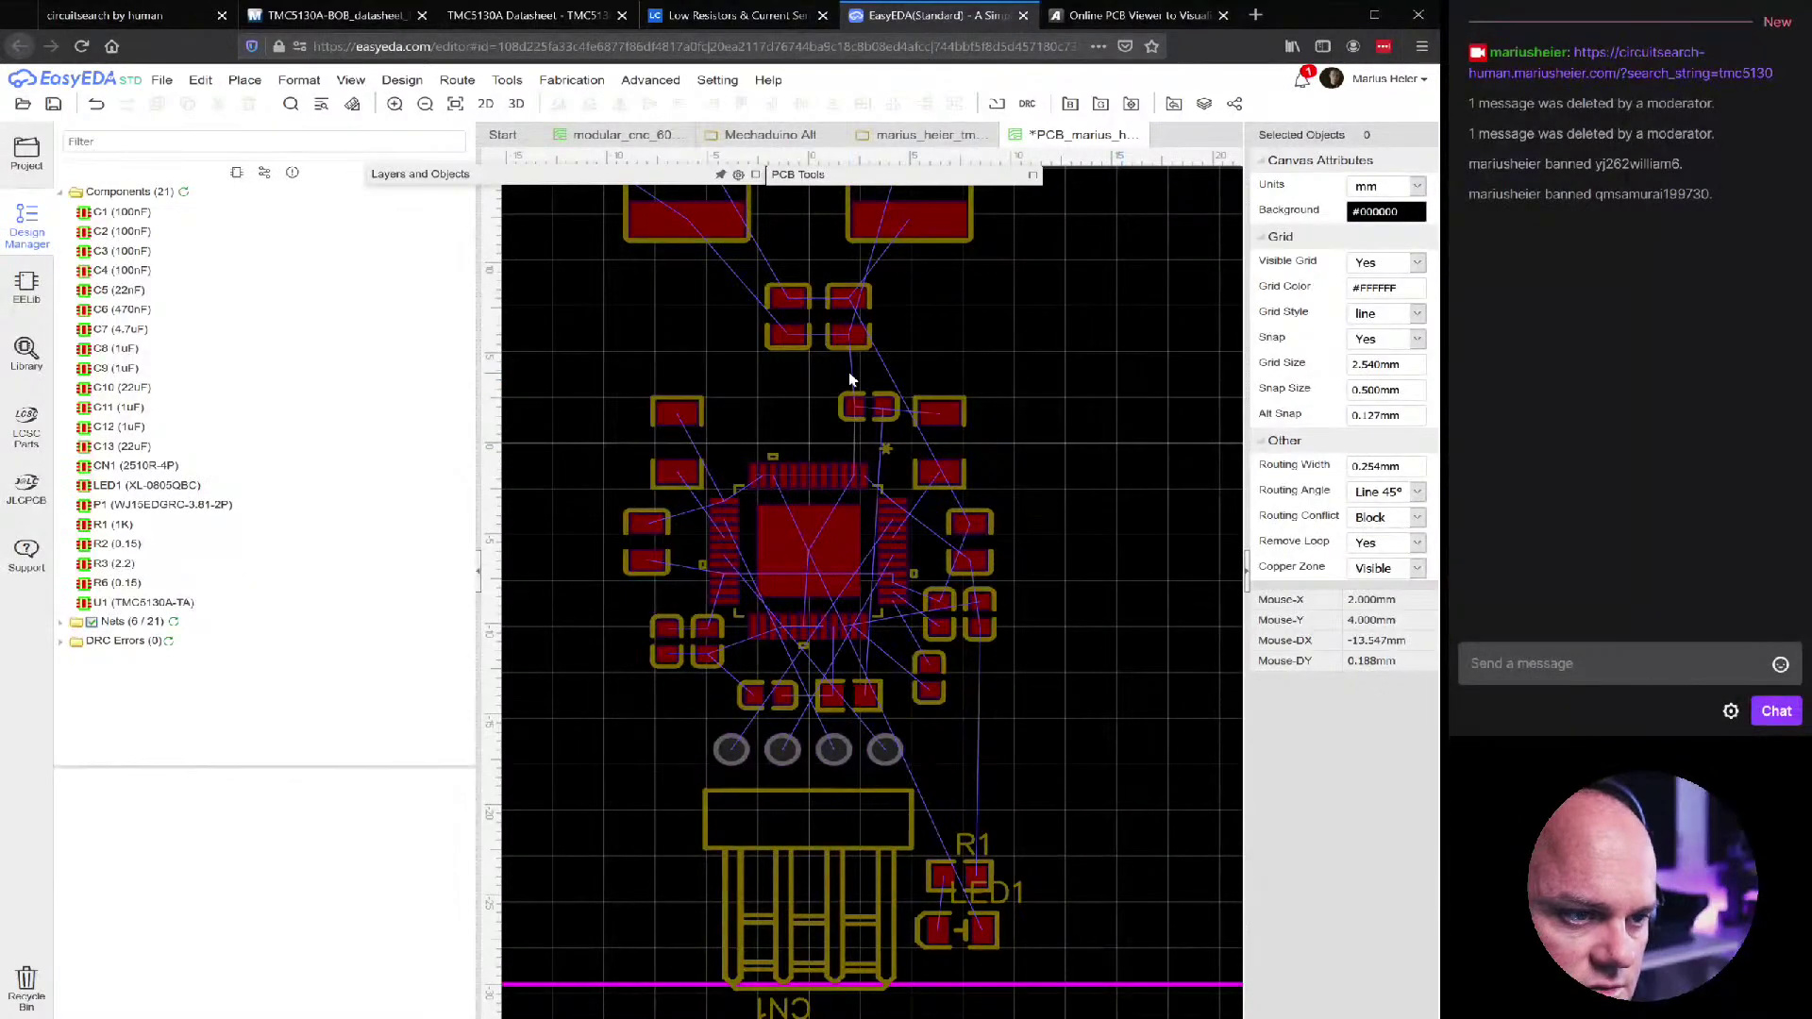
pyautogui.scroll(-2, 848, 372)
pyautogui.scroll(1, 975, 457)
pyautogui.scroll(1, 1067, 556)
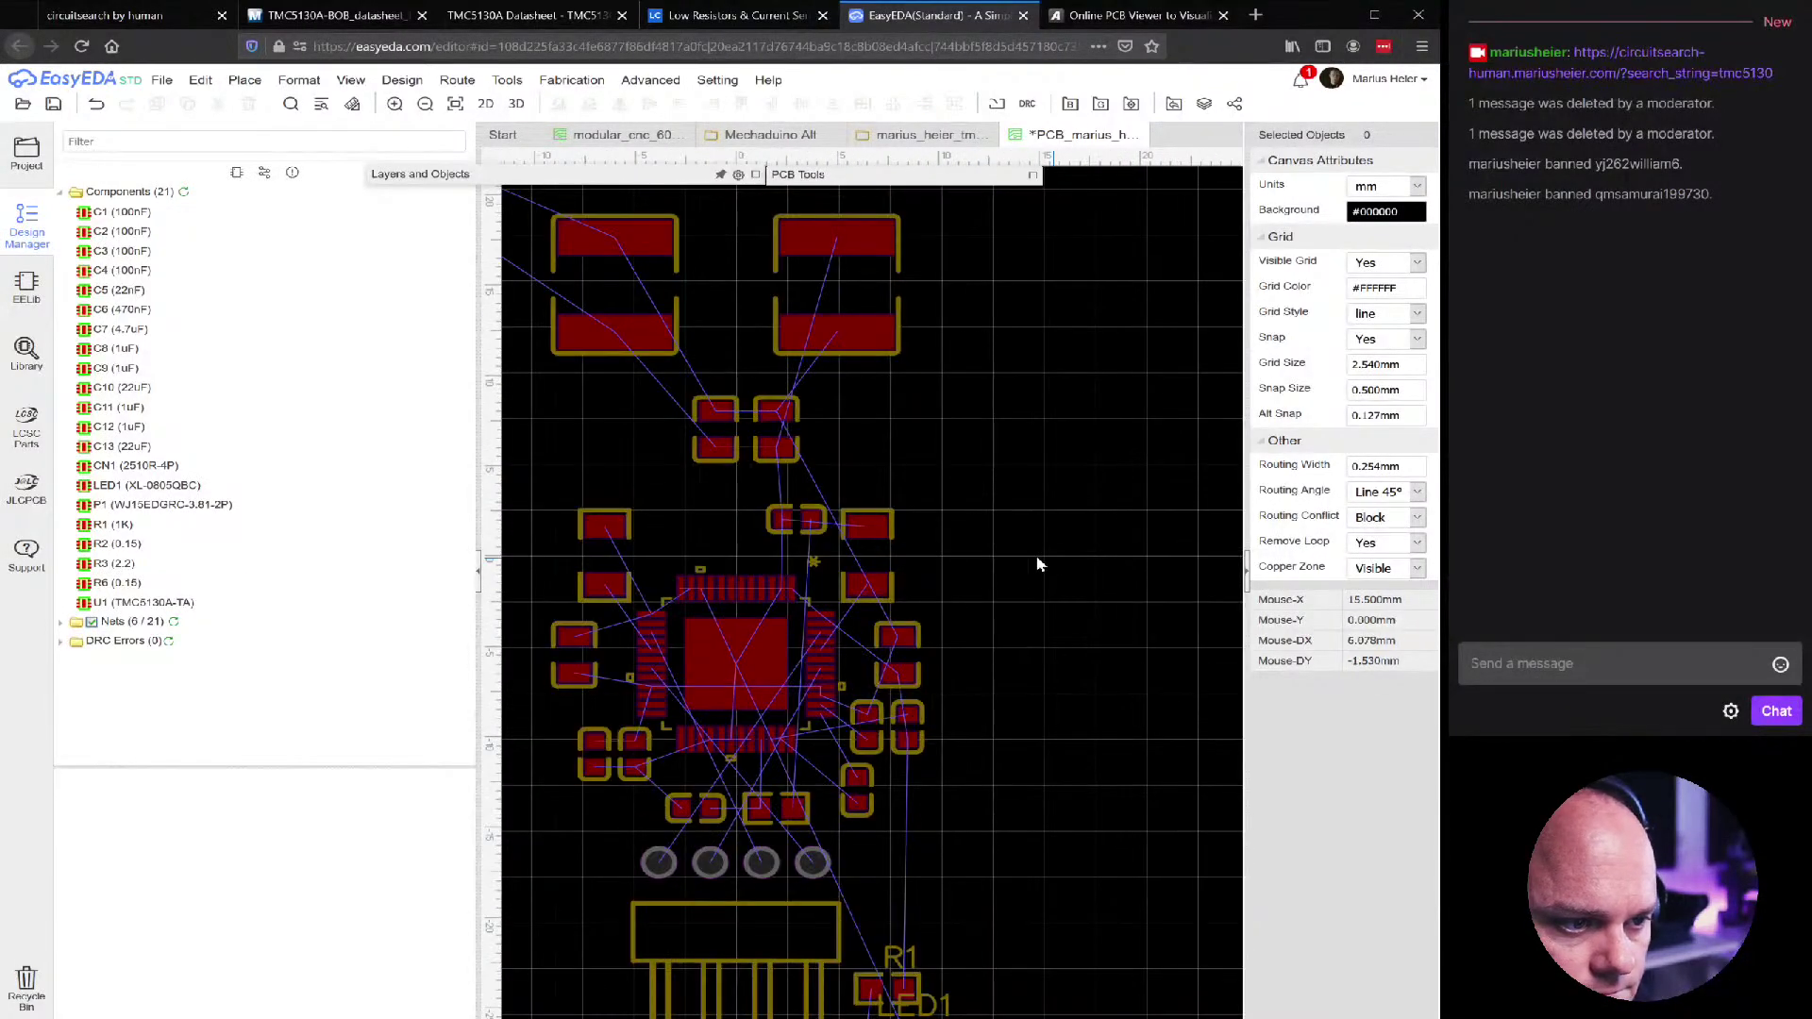
pyautogui.moveTo(731, 660); pyautogui.dragTo(842, 661, button='right')
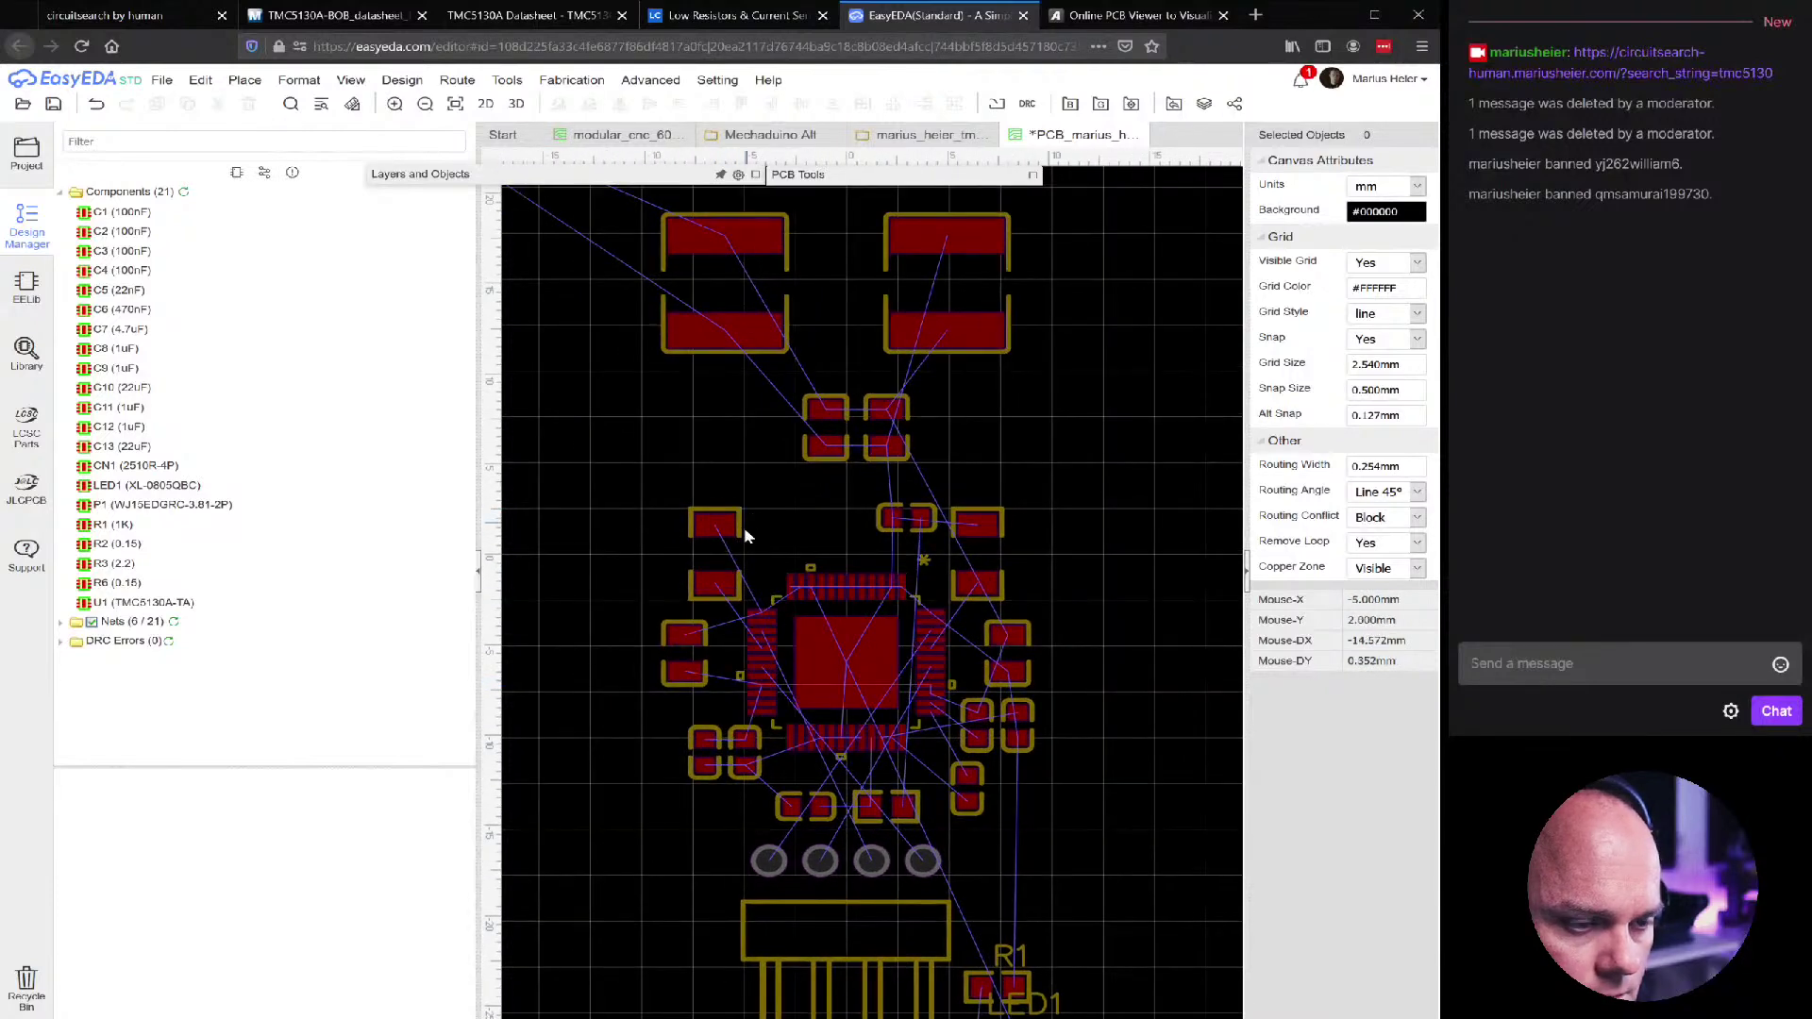
pyautogui.moveTo(738, 586); pyautogui.dragTo(758, 566)
pyautogui.moveTo(971, 590); pyautogui.dragTo(895, 555)
# Move the 1uF capacitor C11 beside the driver chip, above C12, at about X -8 mm, Y -1.5 mm
pyautogui.click(915, 536)
pyautogui.click(819, 463)
pyautogui.moveTo(819, 462); pyautogui.dragTo(681, 608)
# Delete the square board outline around the components
pyautogui.scroll(-4, 681, 604)
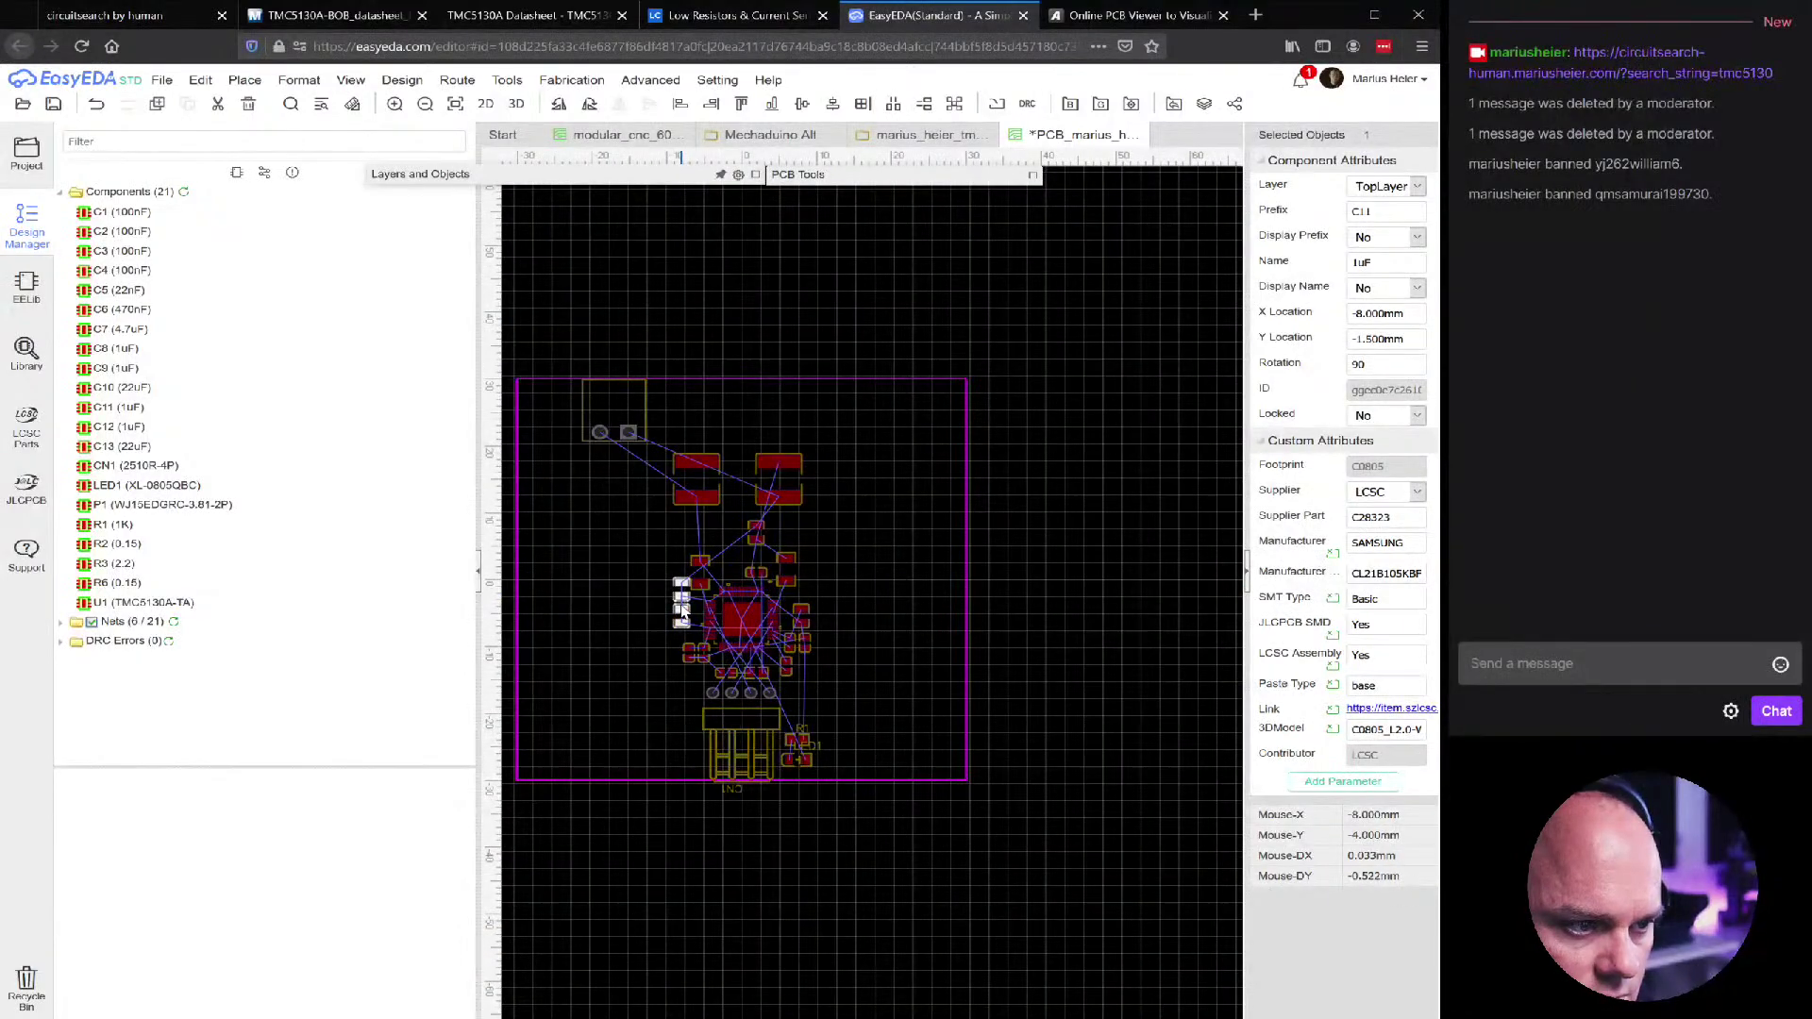
pyautogui.scroll(2, 683, 612)
pyautogui.scroll(-2, 683, 612)
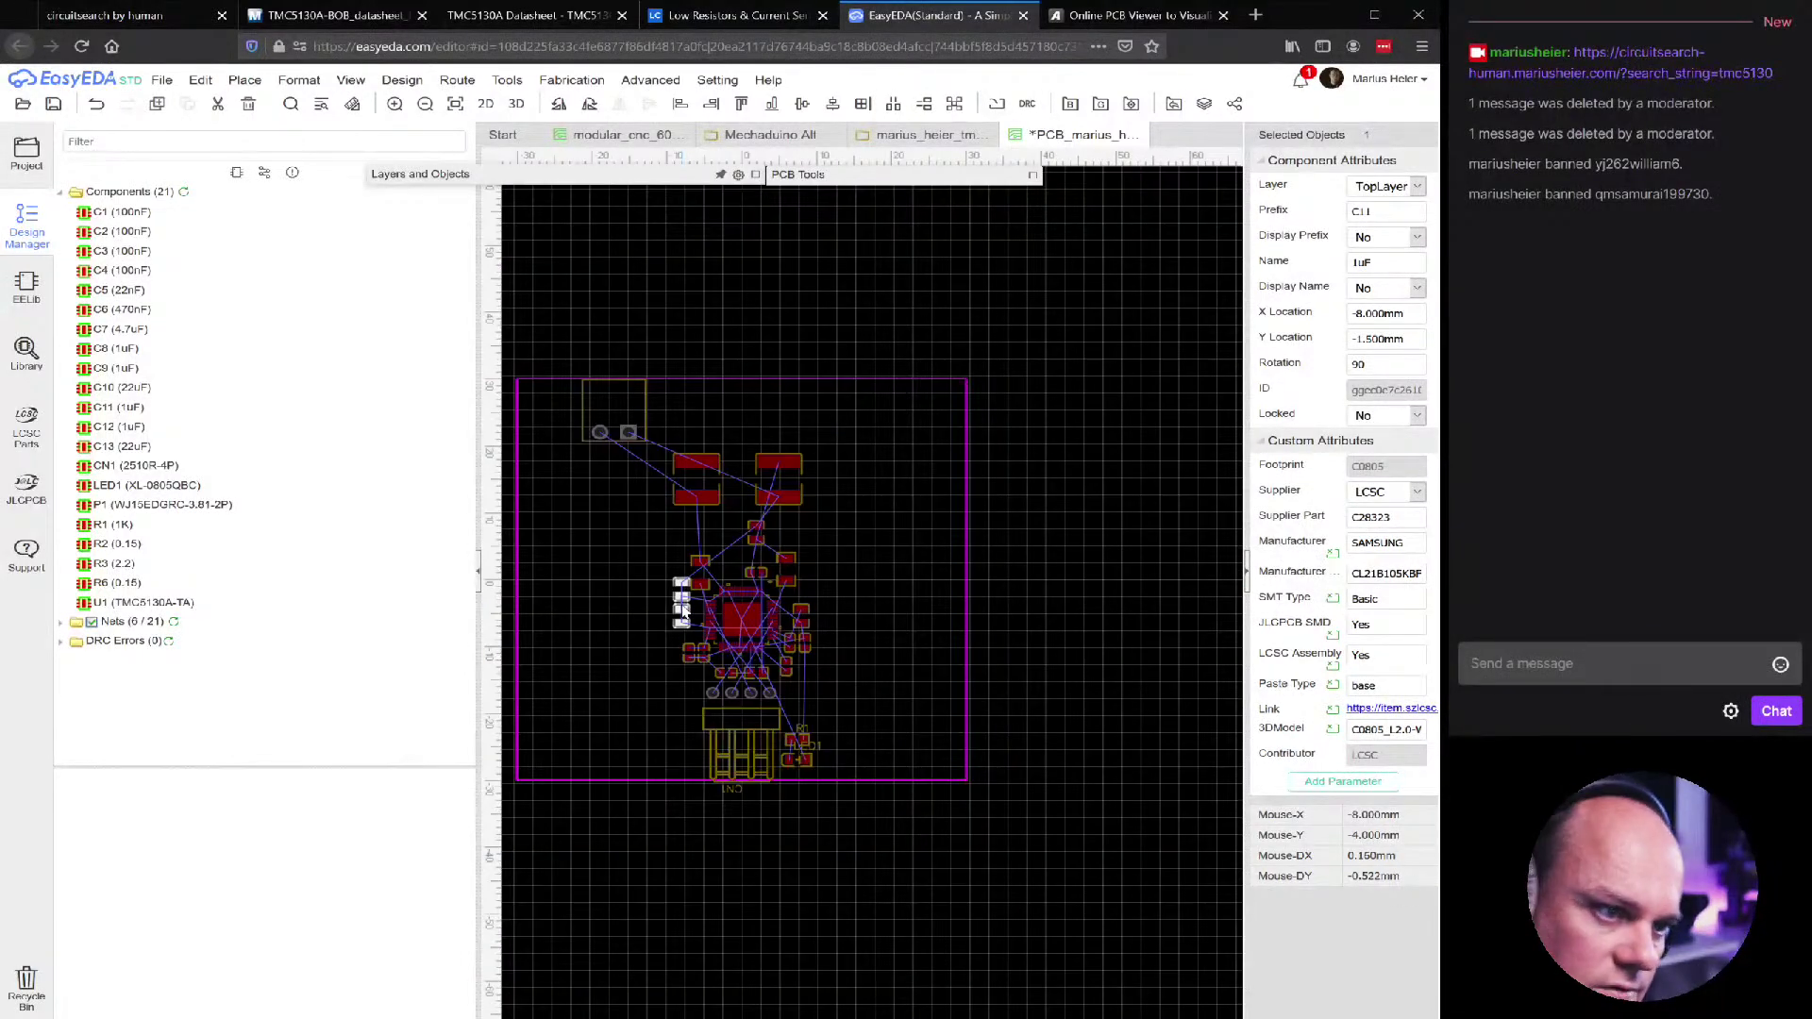
pyautogui.click(811, 379)
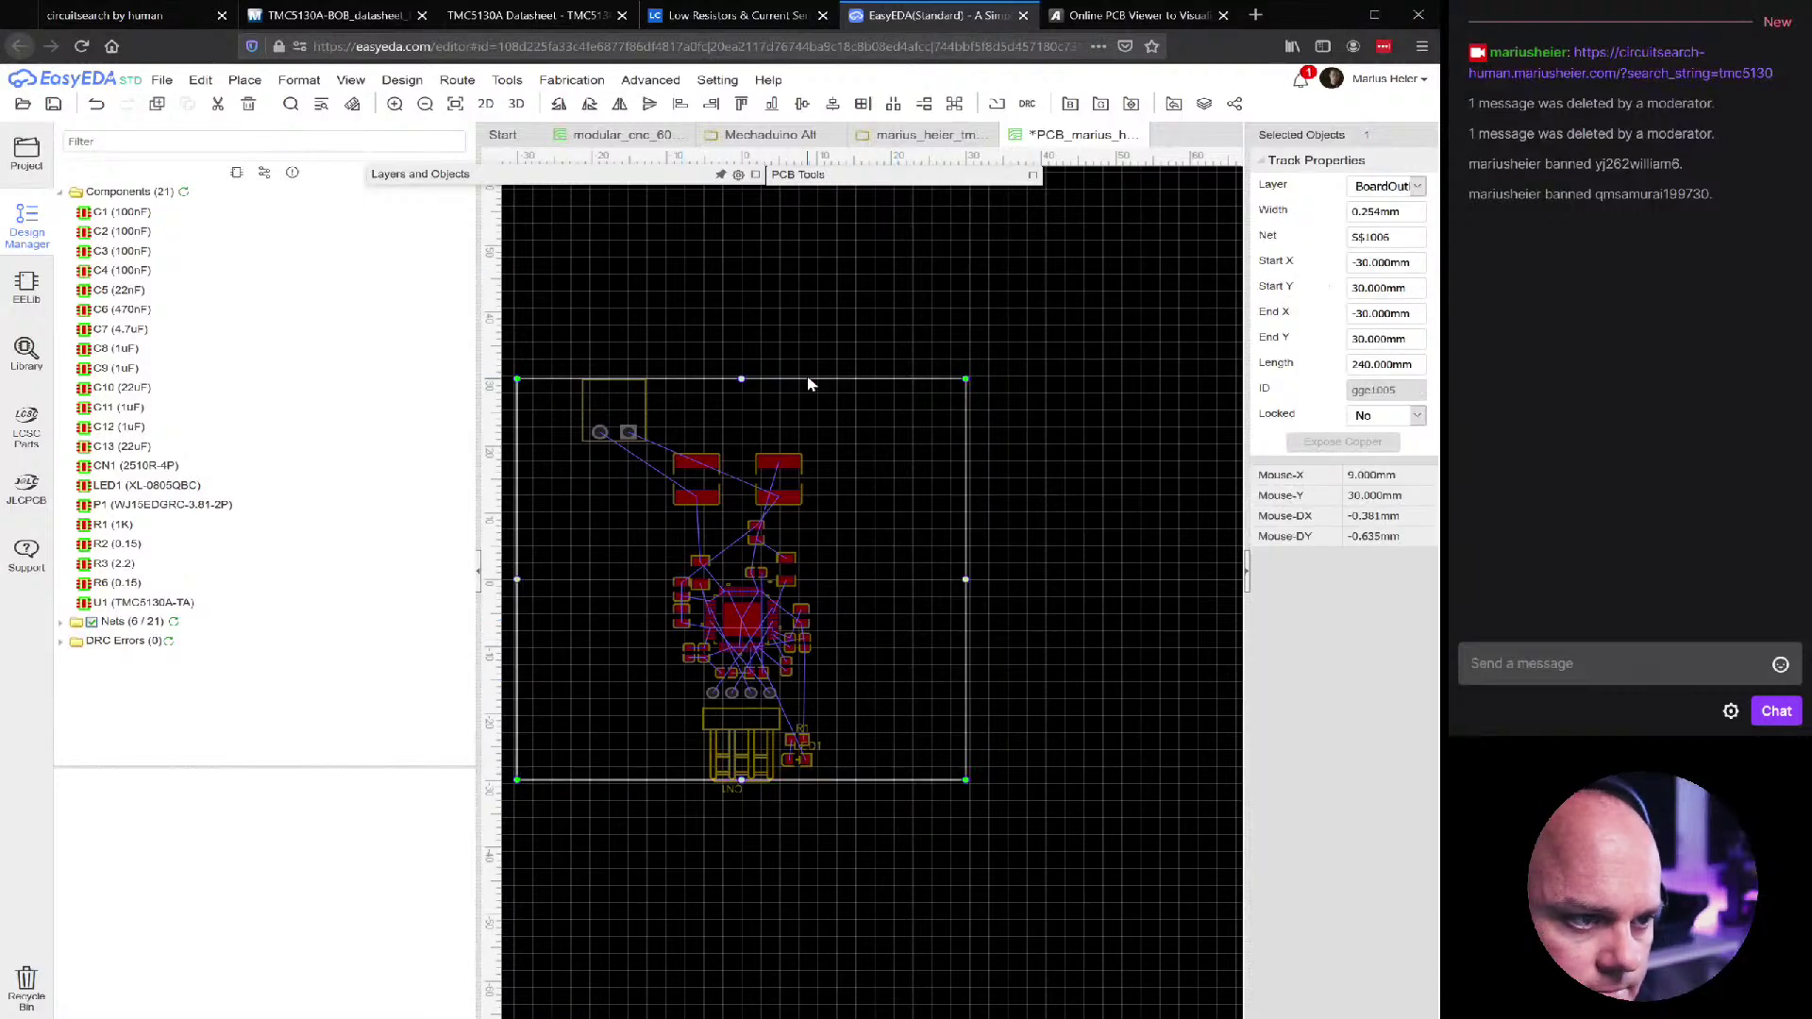
pyautogui.click(1023, 309)
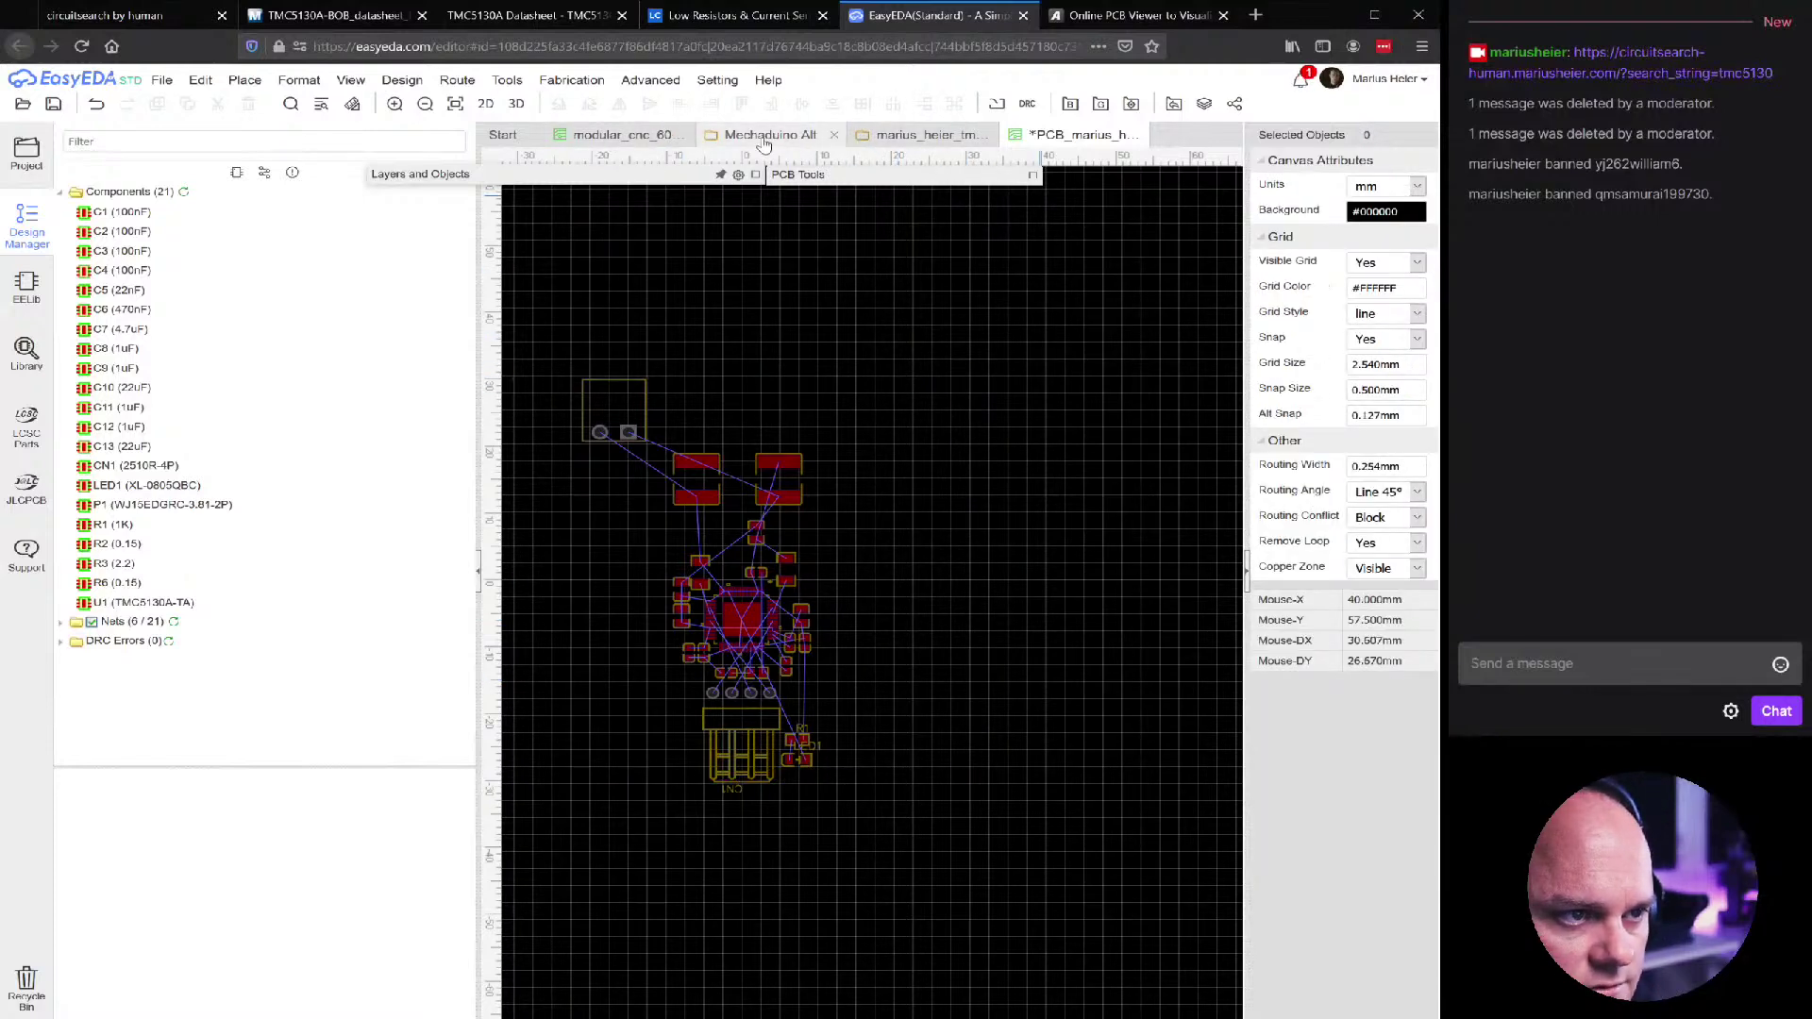
# Copy the complete frame from the modular_cnc_60 board, with a reference point near its upper-left corner circle
pyautogui.click(668, 140)
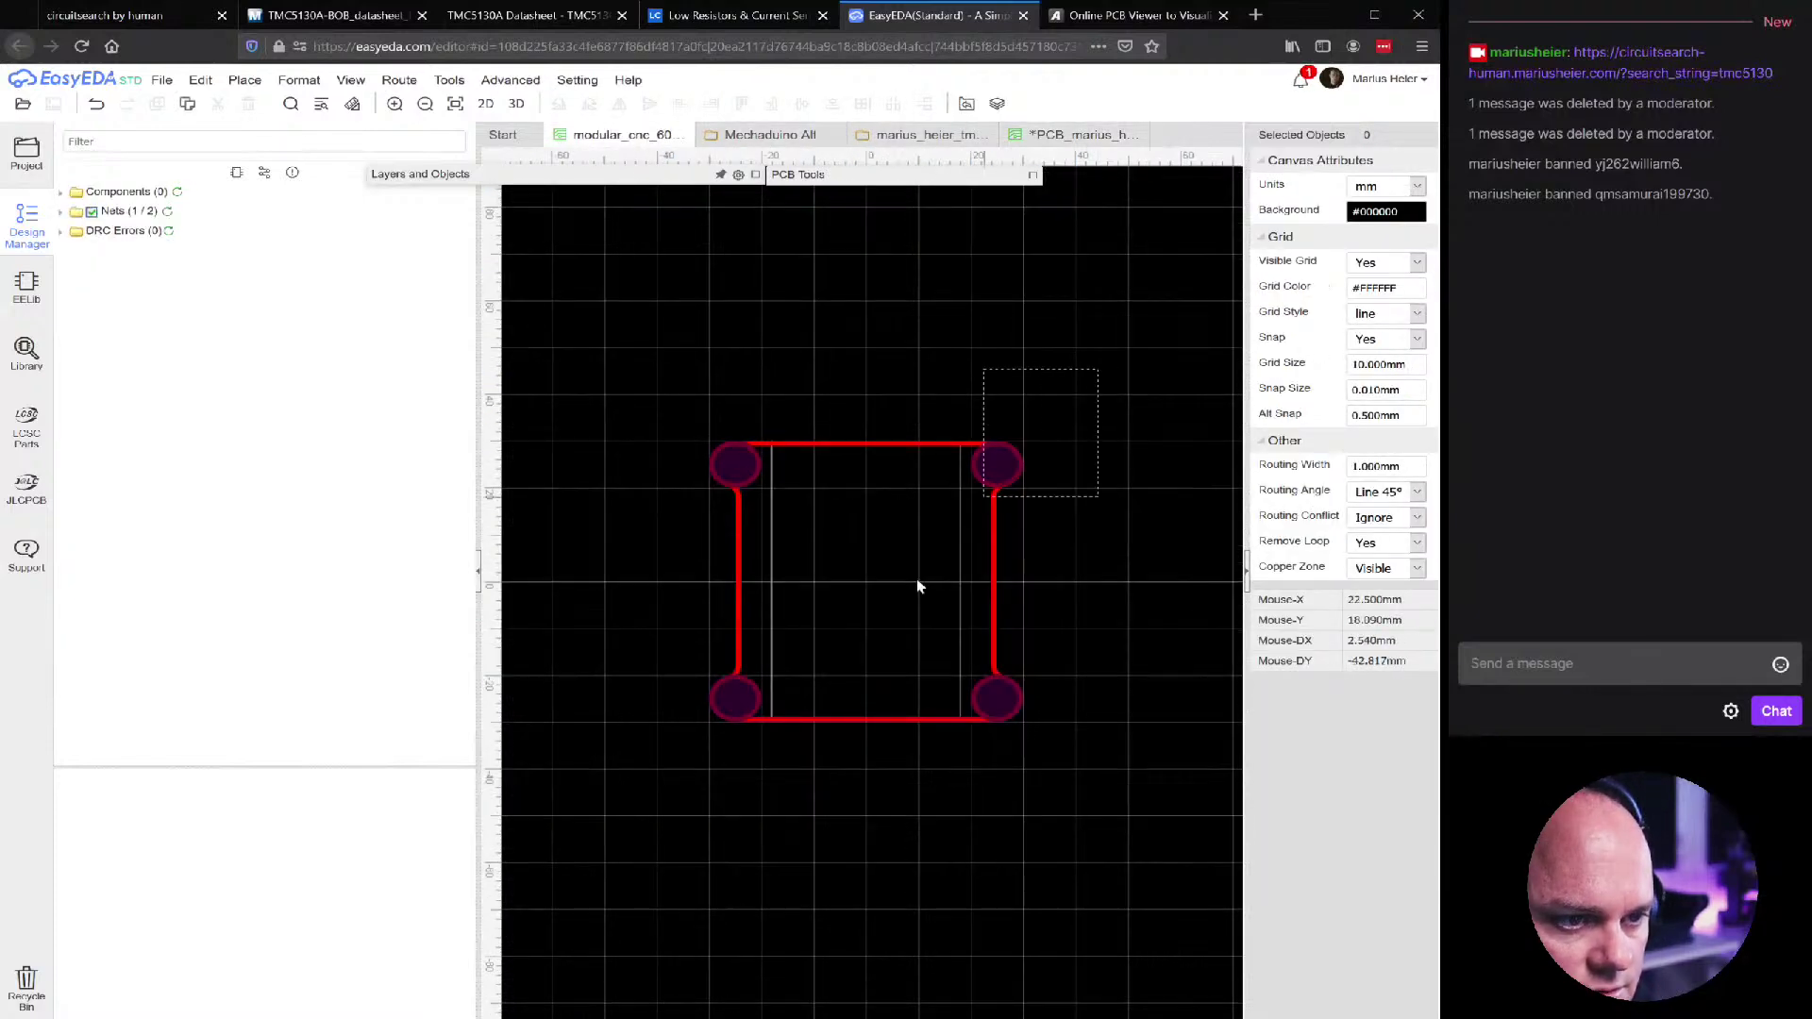
pyautogui.moveTo(680, 795); pyautogui.dragTo(684, 795)
pyautogui.hotkey('ctrl', 'c')
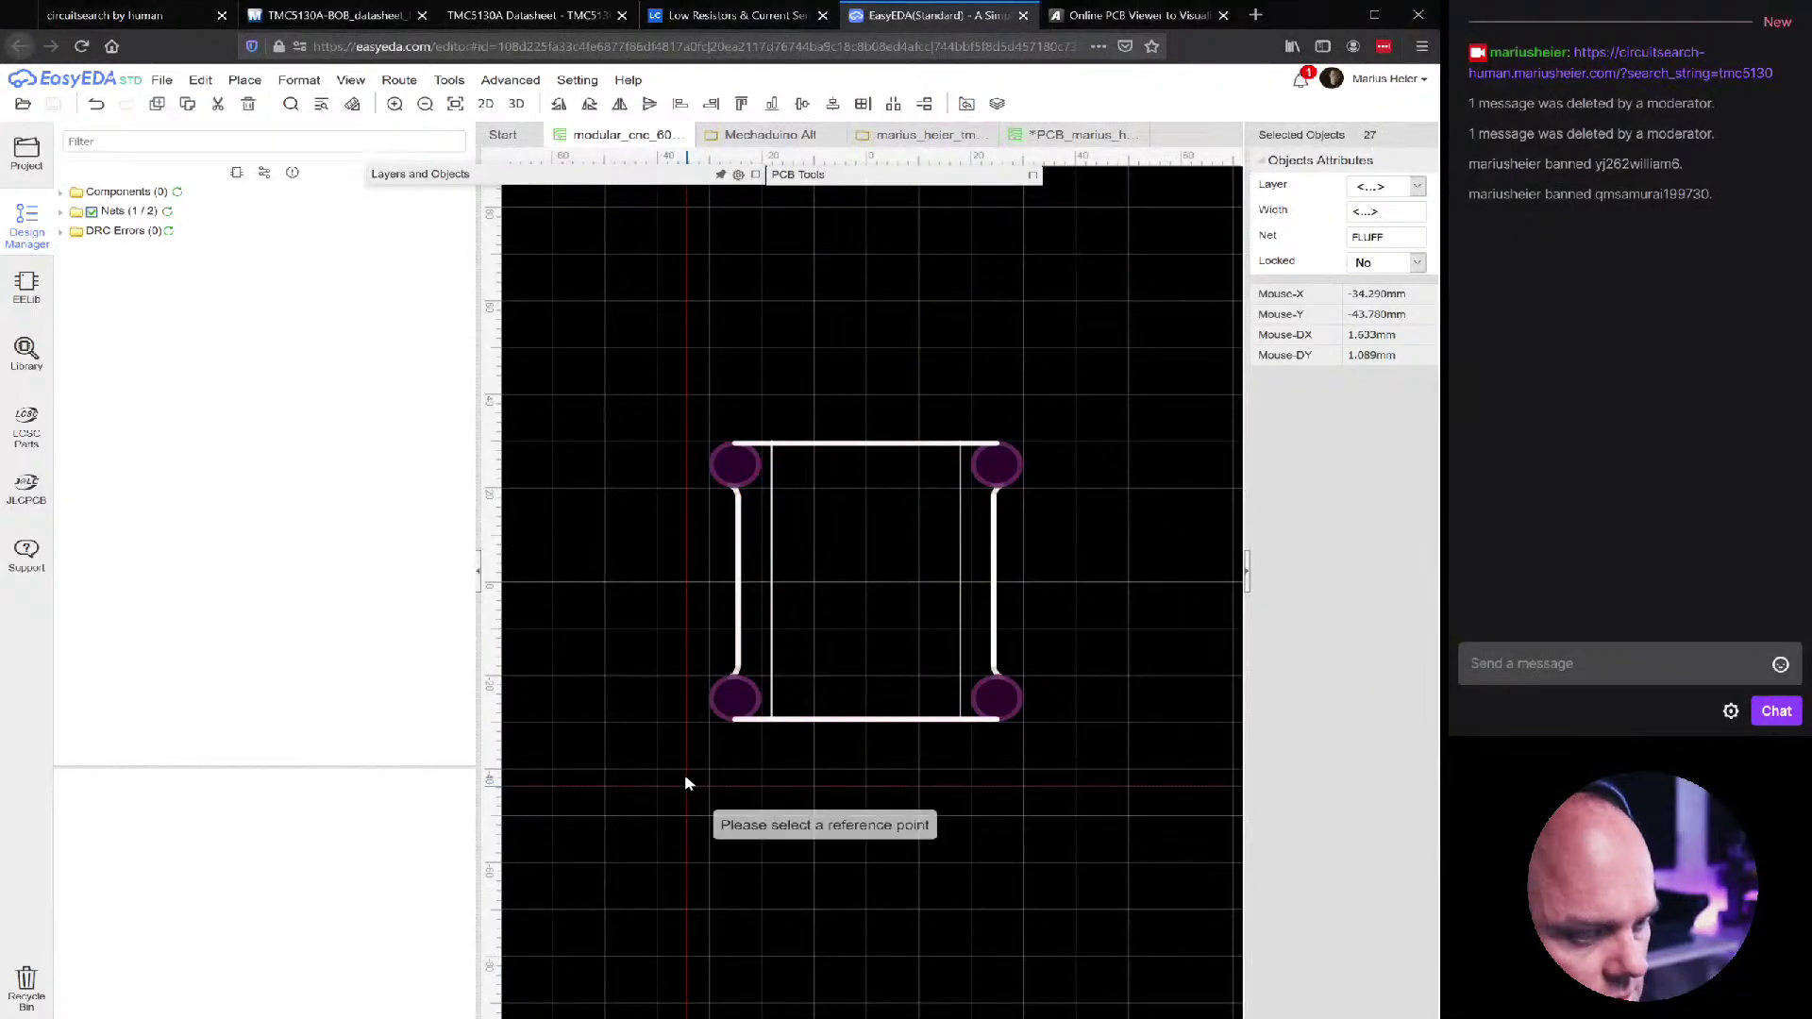
pyautogui.click(769, 464)
# Try to place the copied frame around the components on the driver PCB, and delete the pasted copy
pyautogui.click(1076, 134)
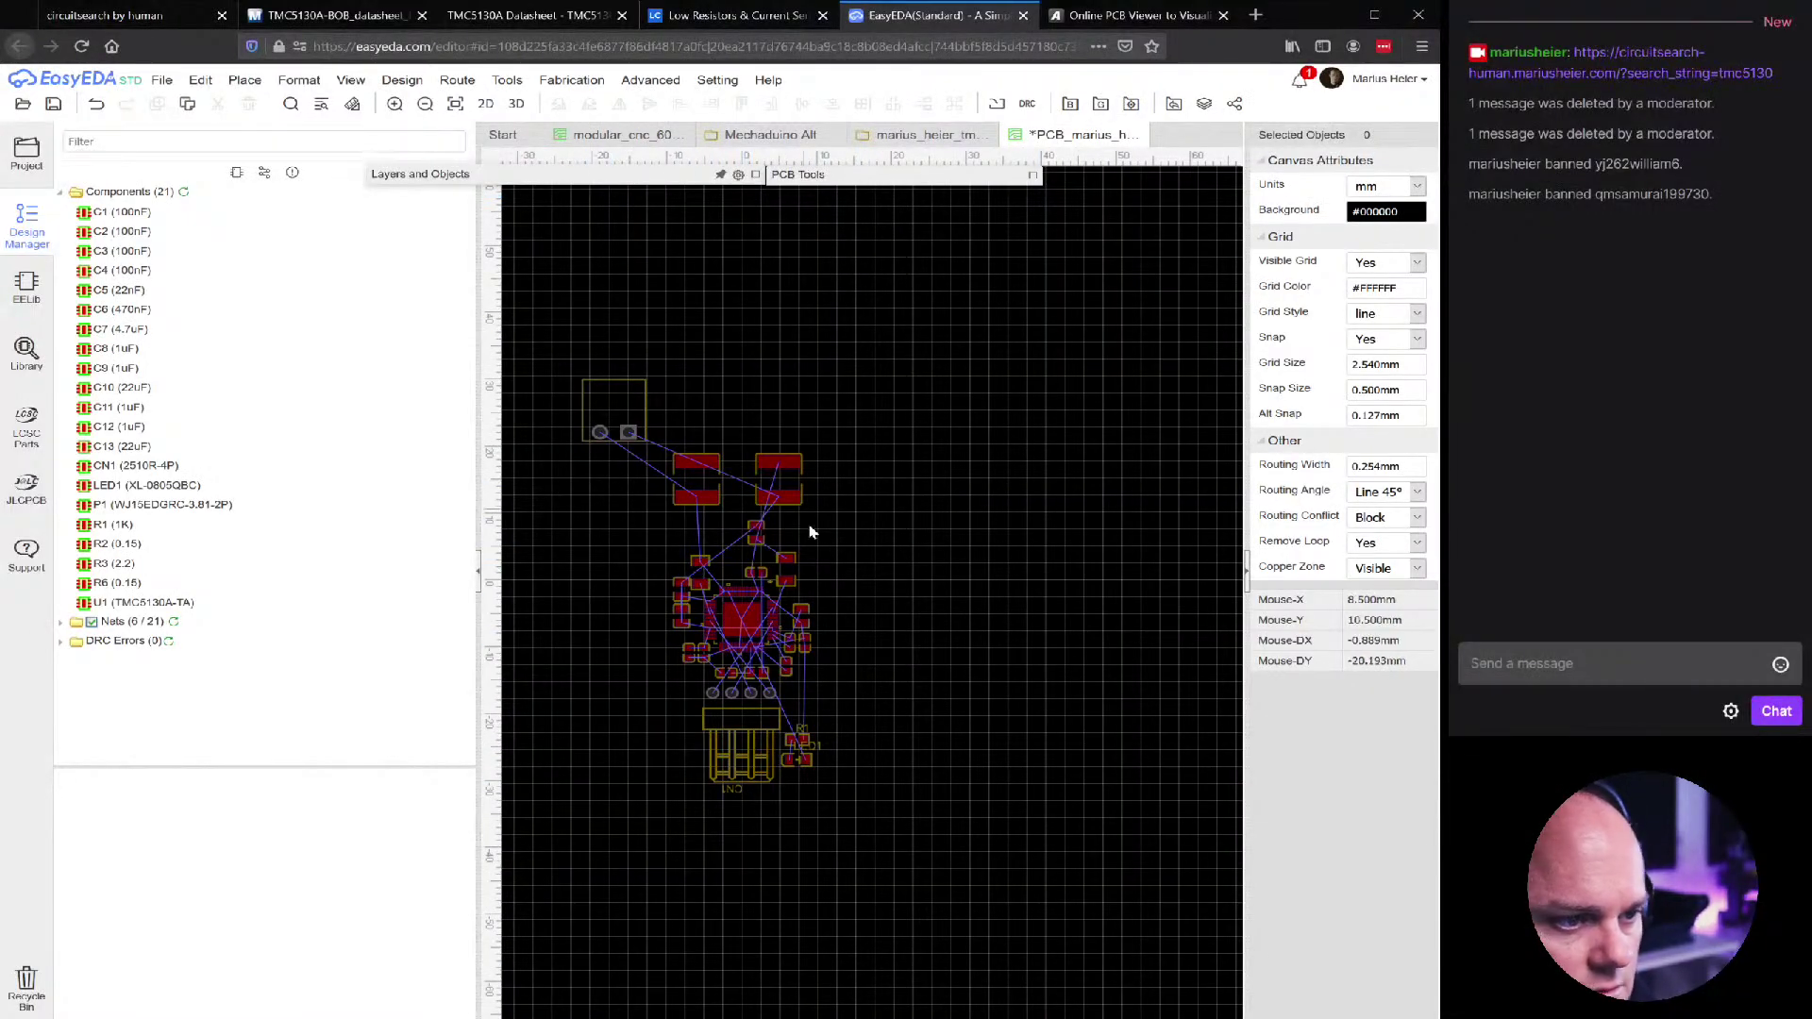
pyautogui.scroll(-3, 806, 515)
pyautogui.hotkey('ctrl', 'v')
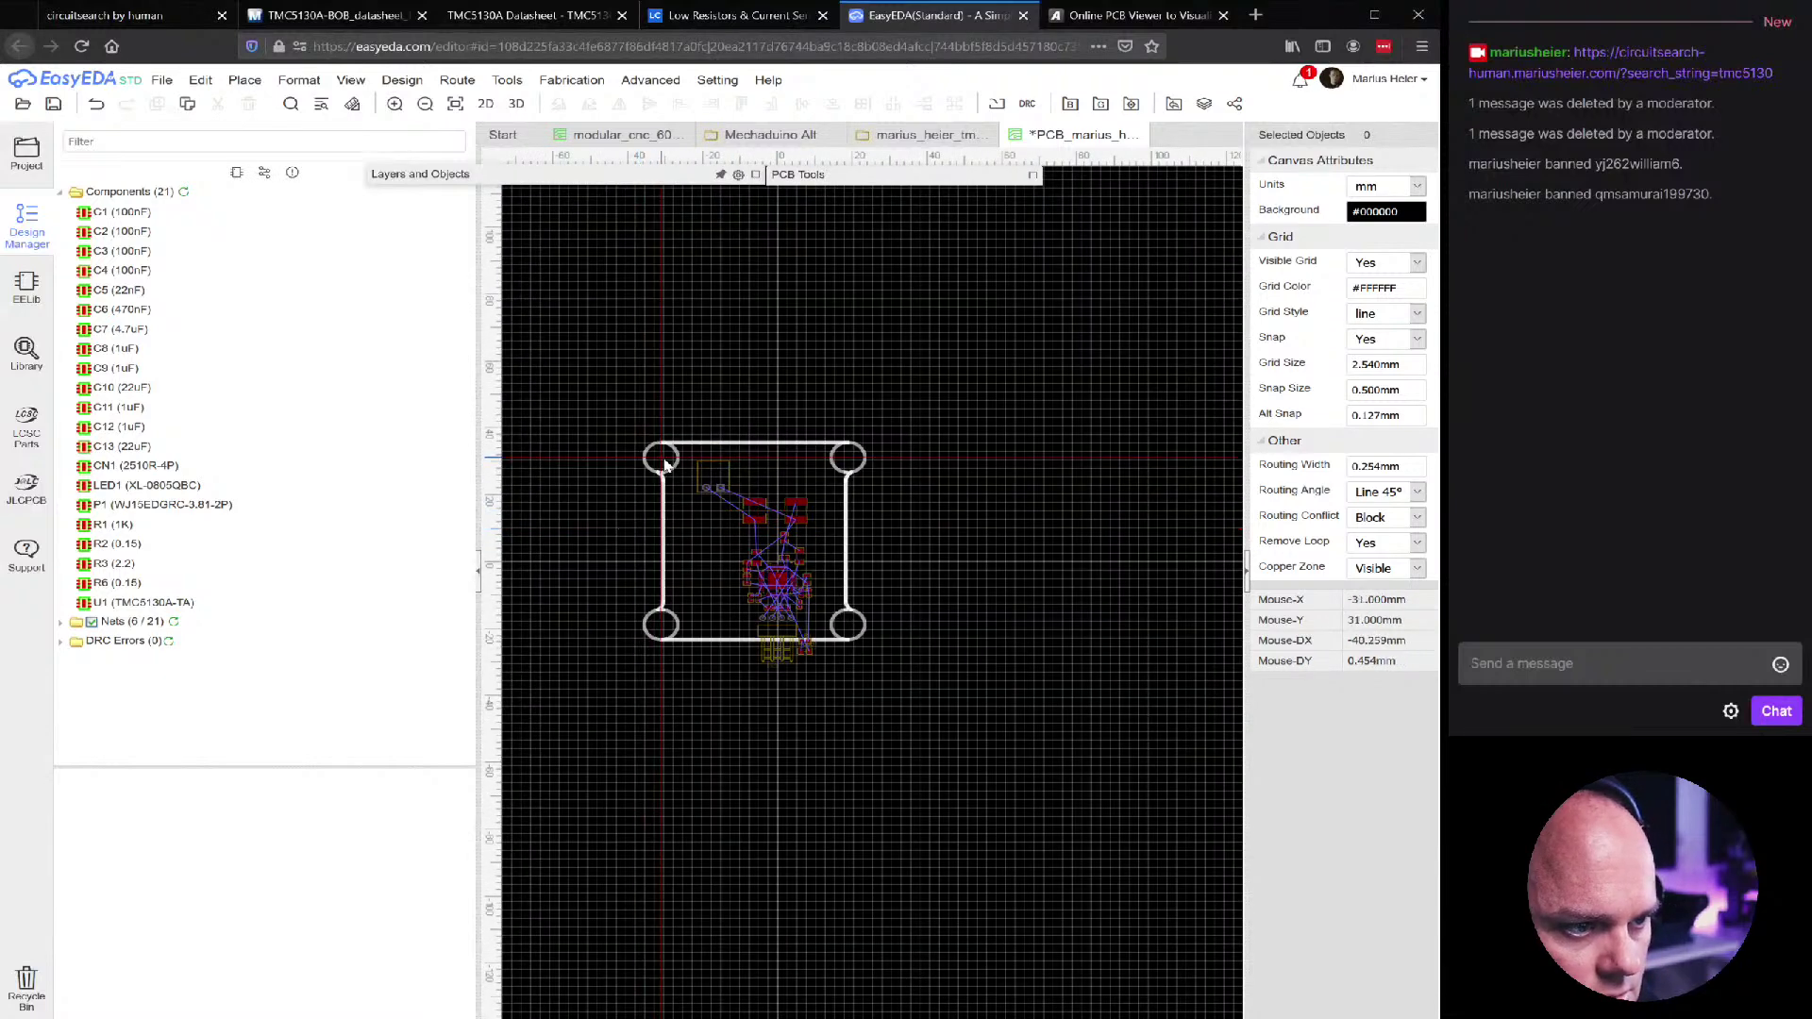
pyautogui.click(674, 467)
pyautogui.moveTo(718, 455); pyautogui.dragTo(869, 473)
pyautogui.scroll(-2, 963, 429)
pyautogui.press('Delete')
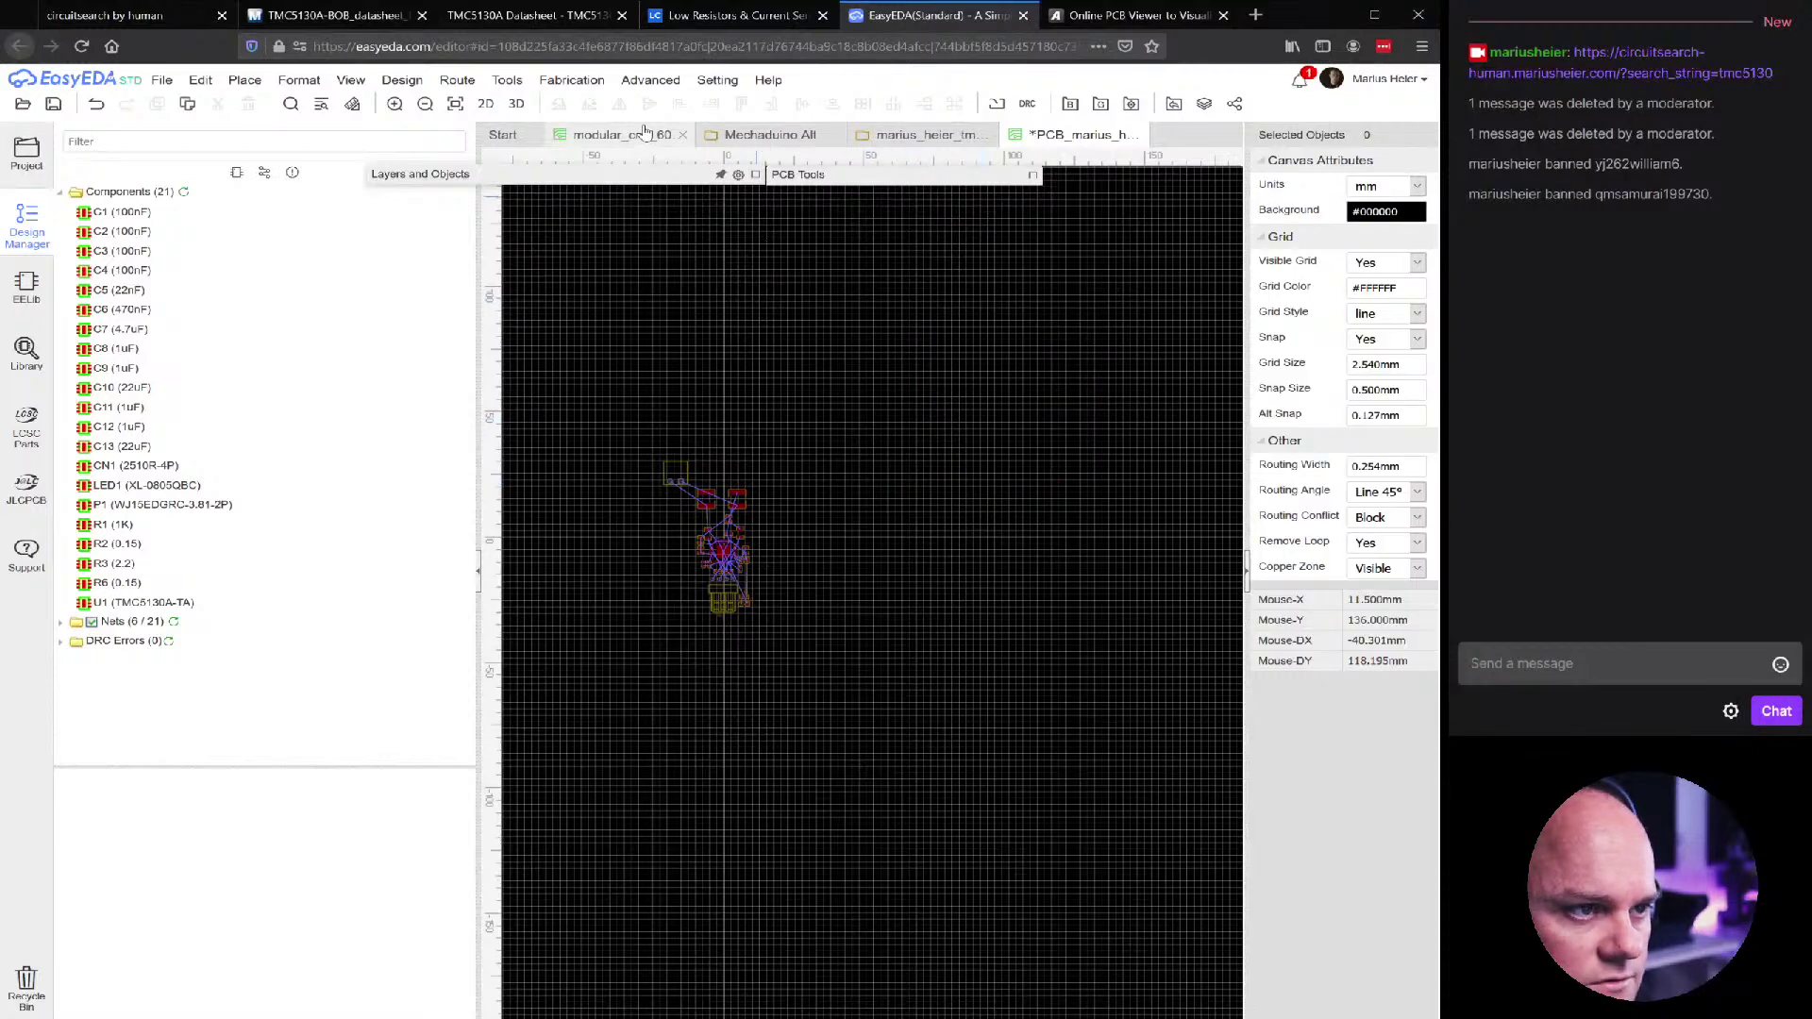
# Set the snap size of the modular_cnc_60 board to 10 mm
pyautogui.click(623, 134)
pyautogui.click(1106, 415)
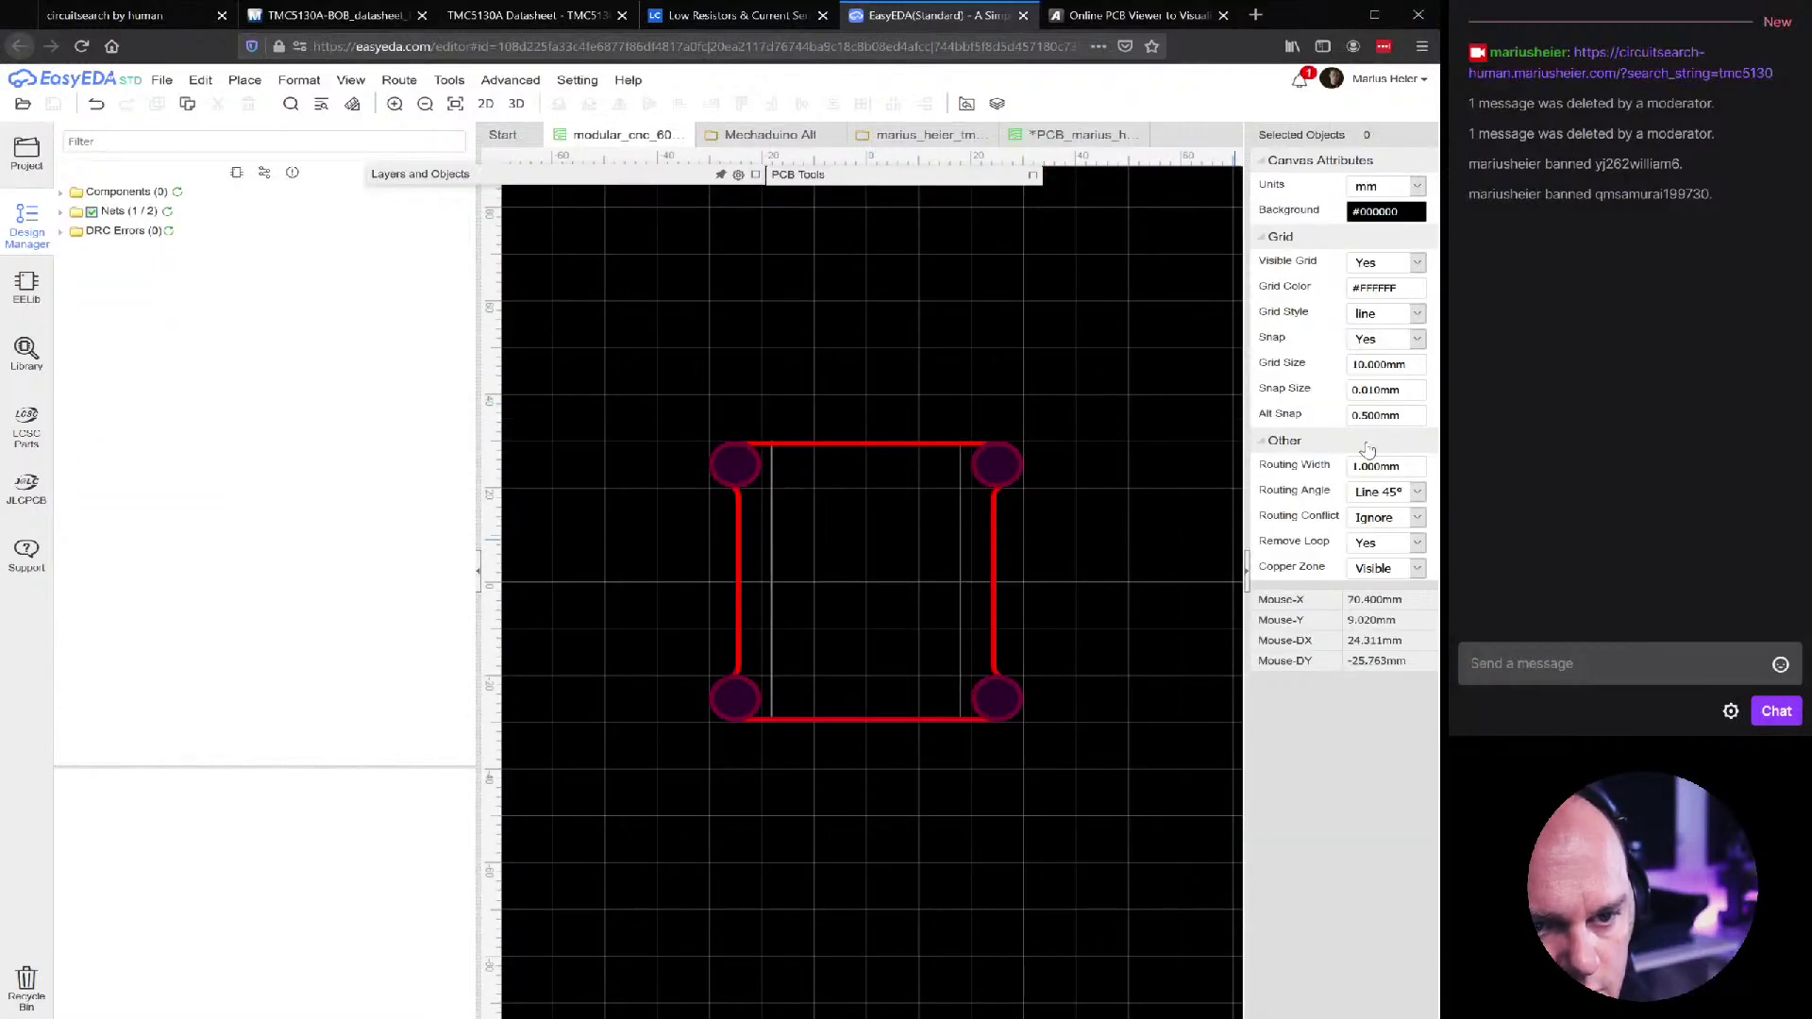
pyautogui.click(1394, 388)
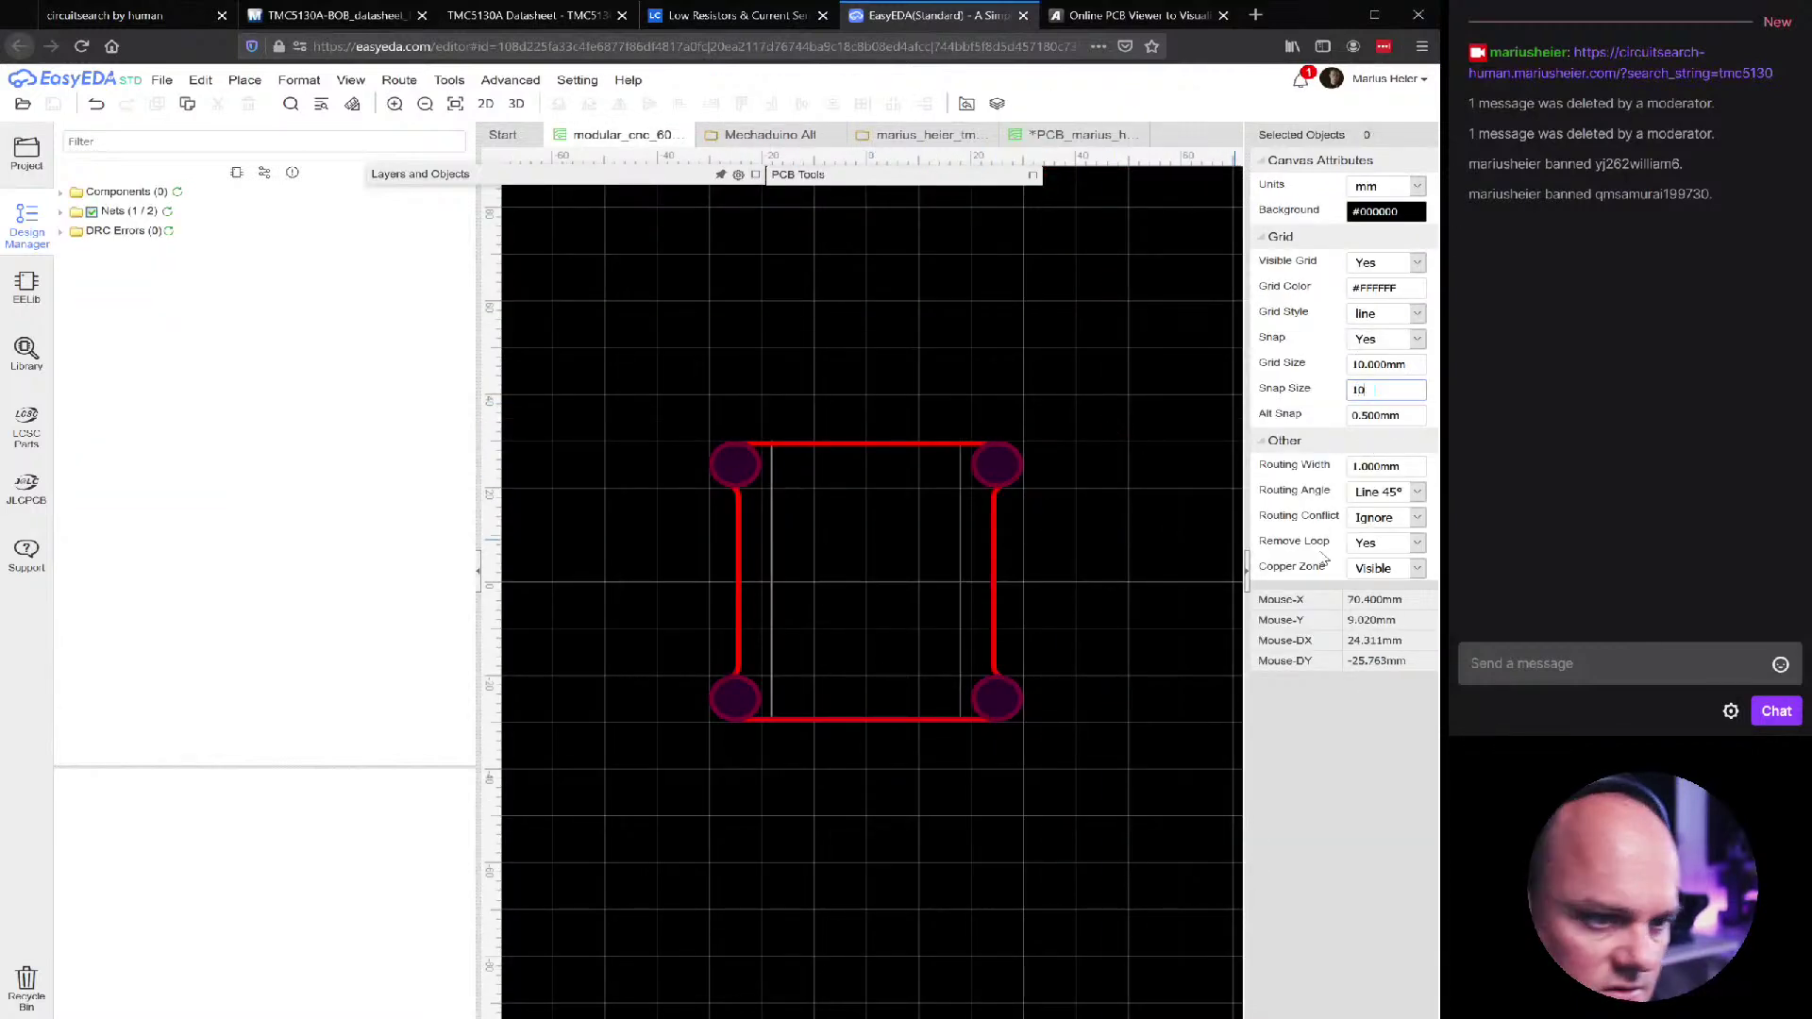
pyautogui.click(943, 334)
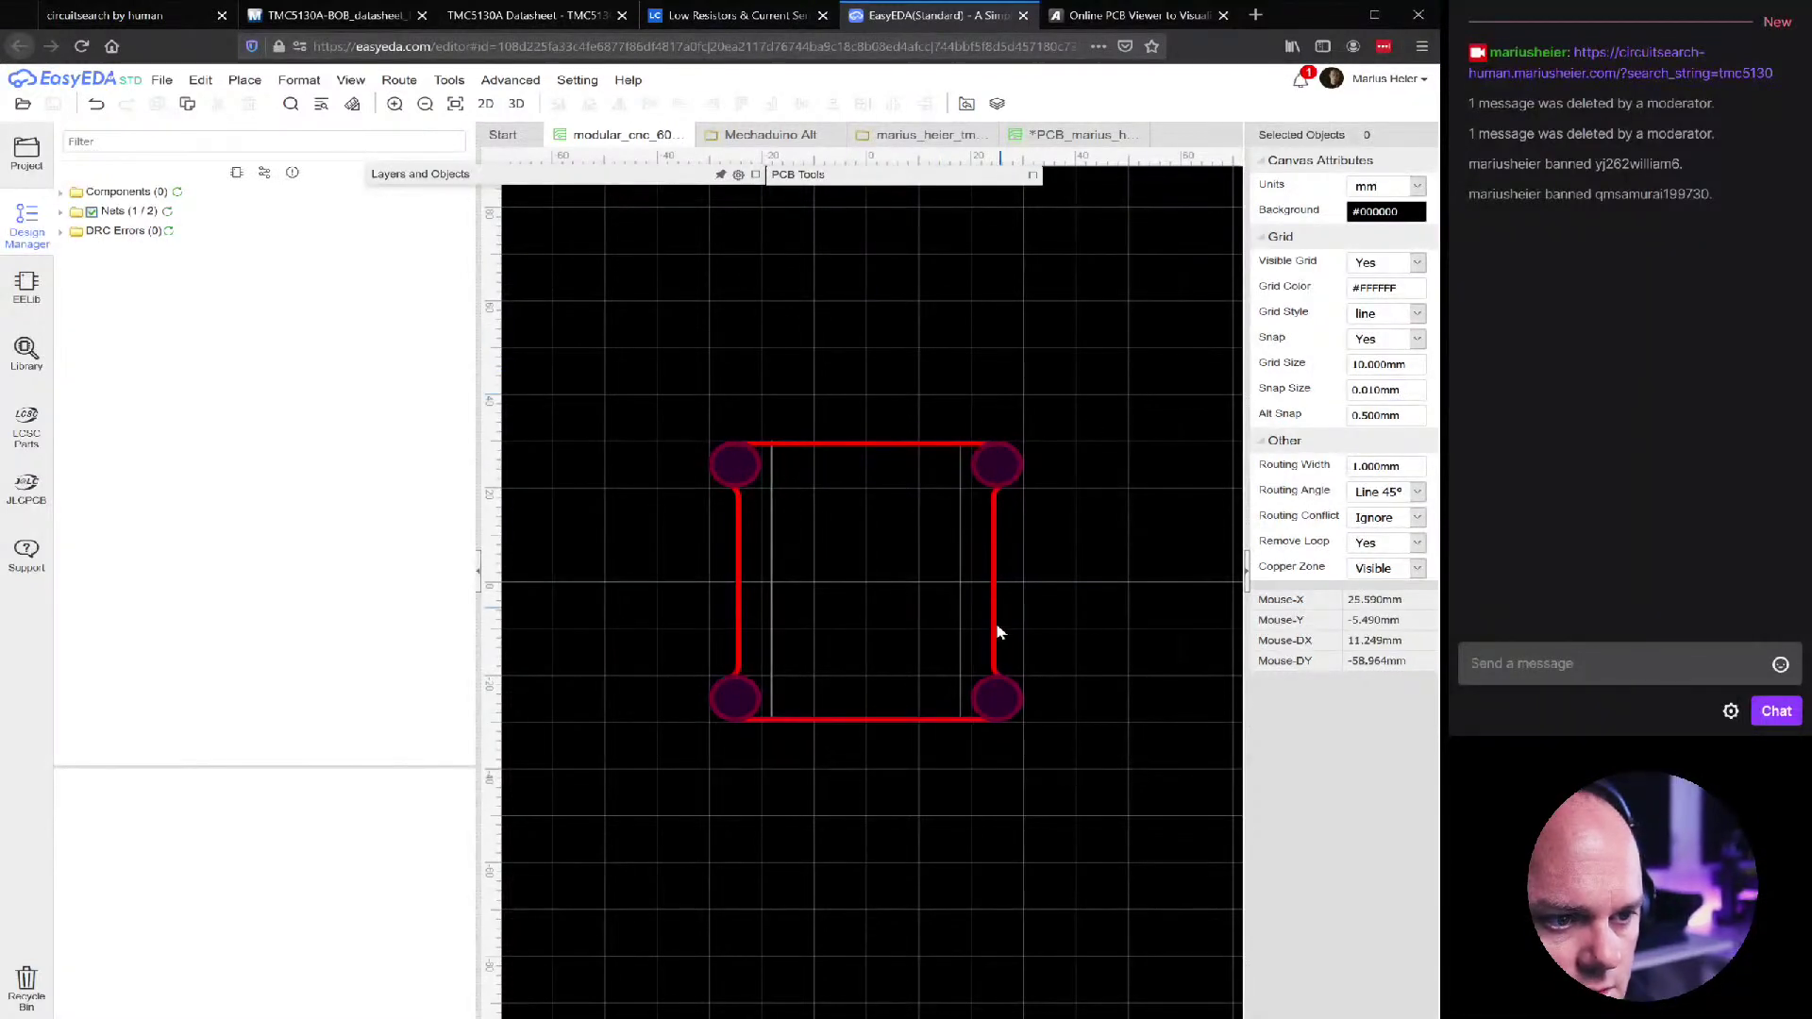
pyautogui.click(1392, 387)
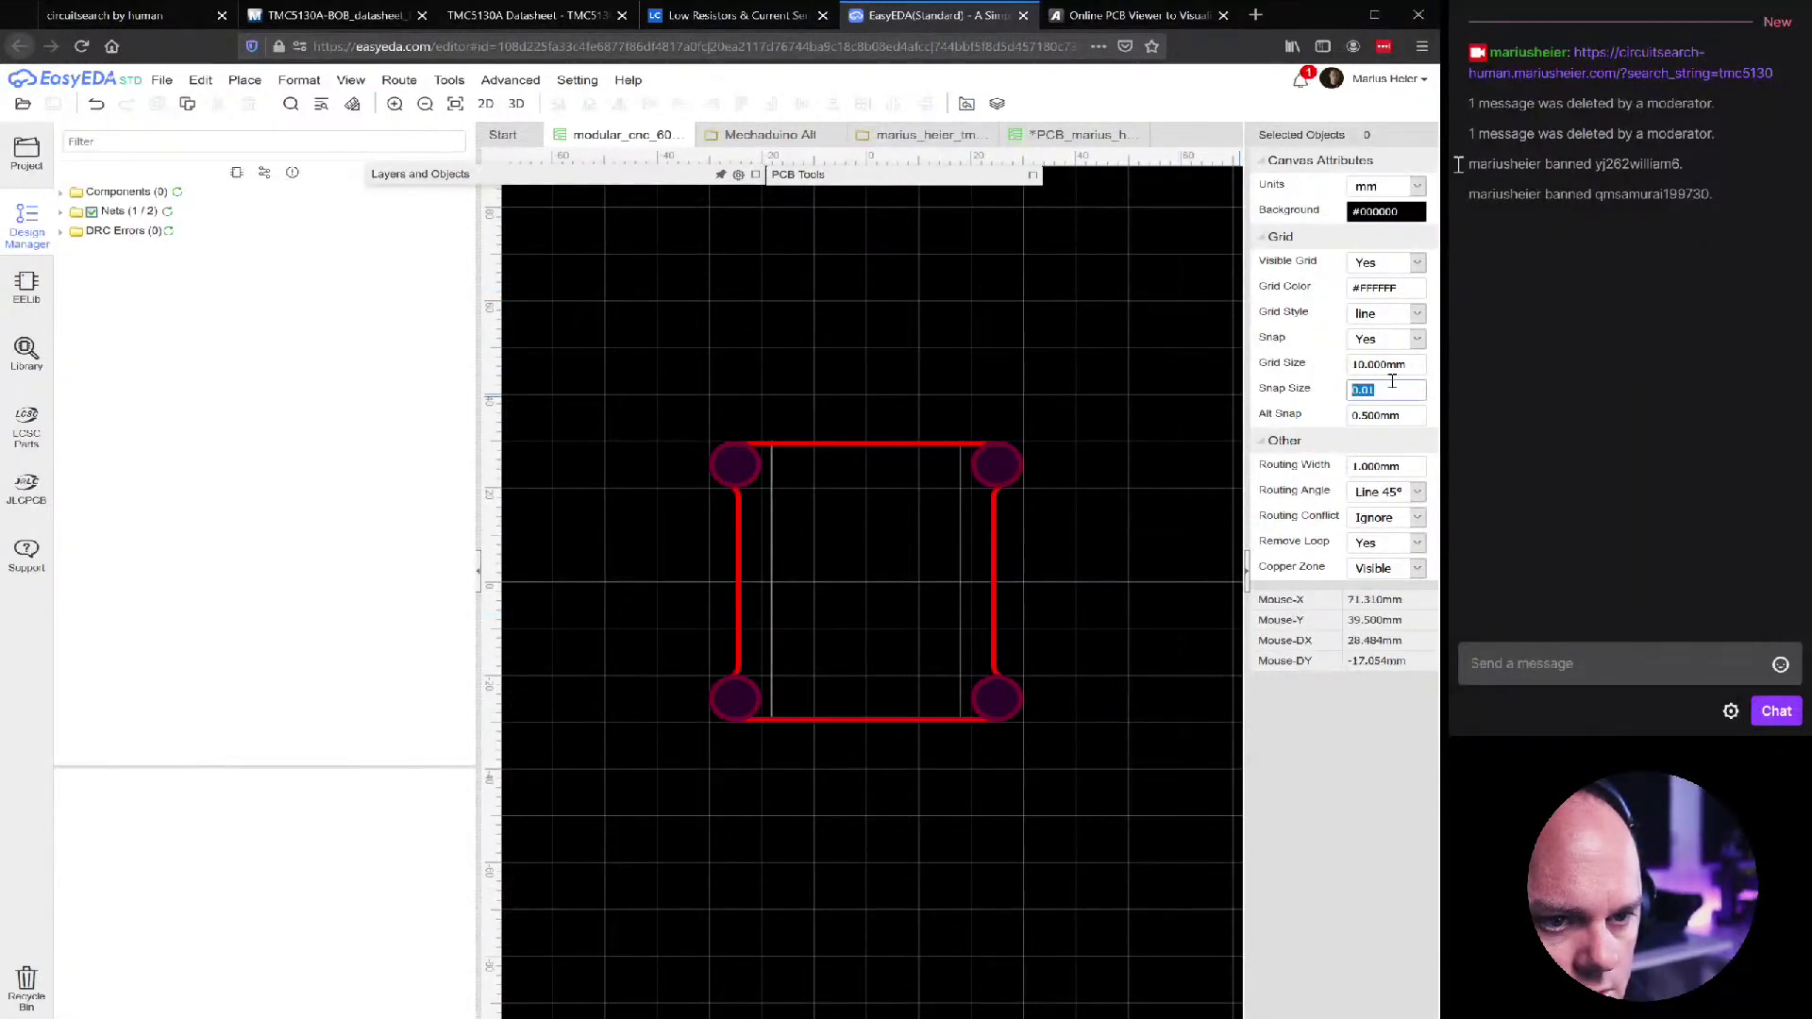
pyautogui.press('Return')
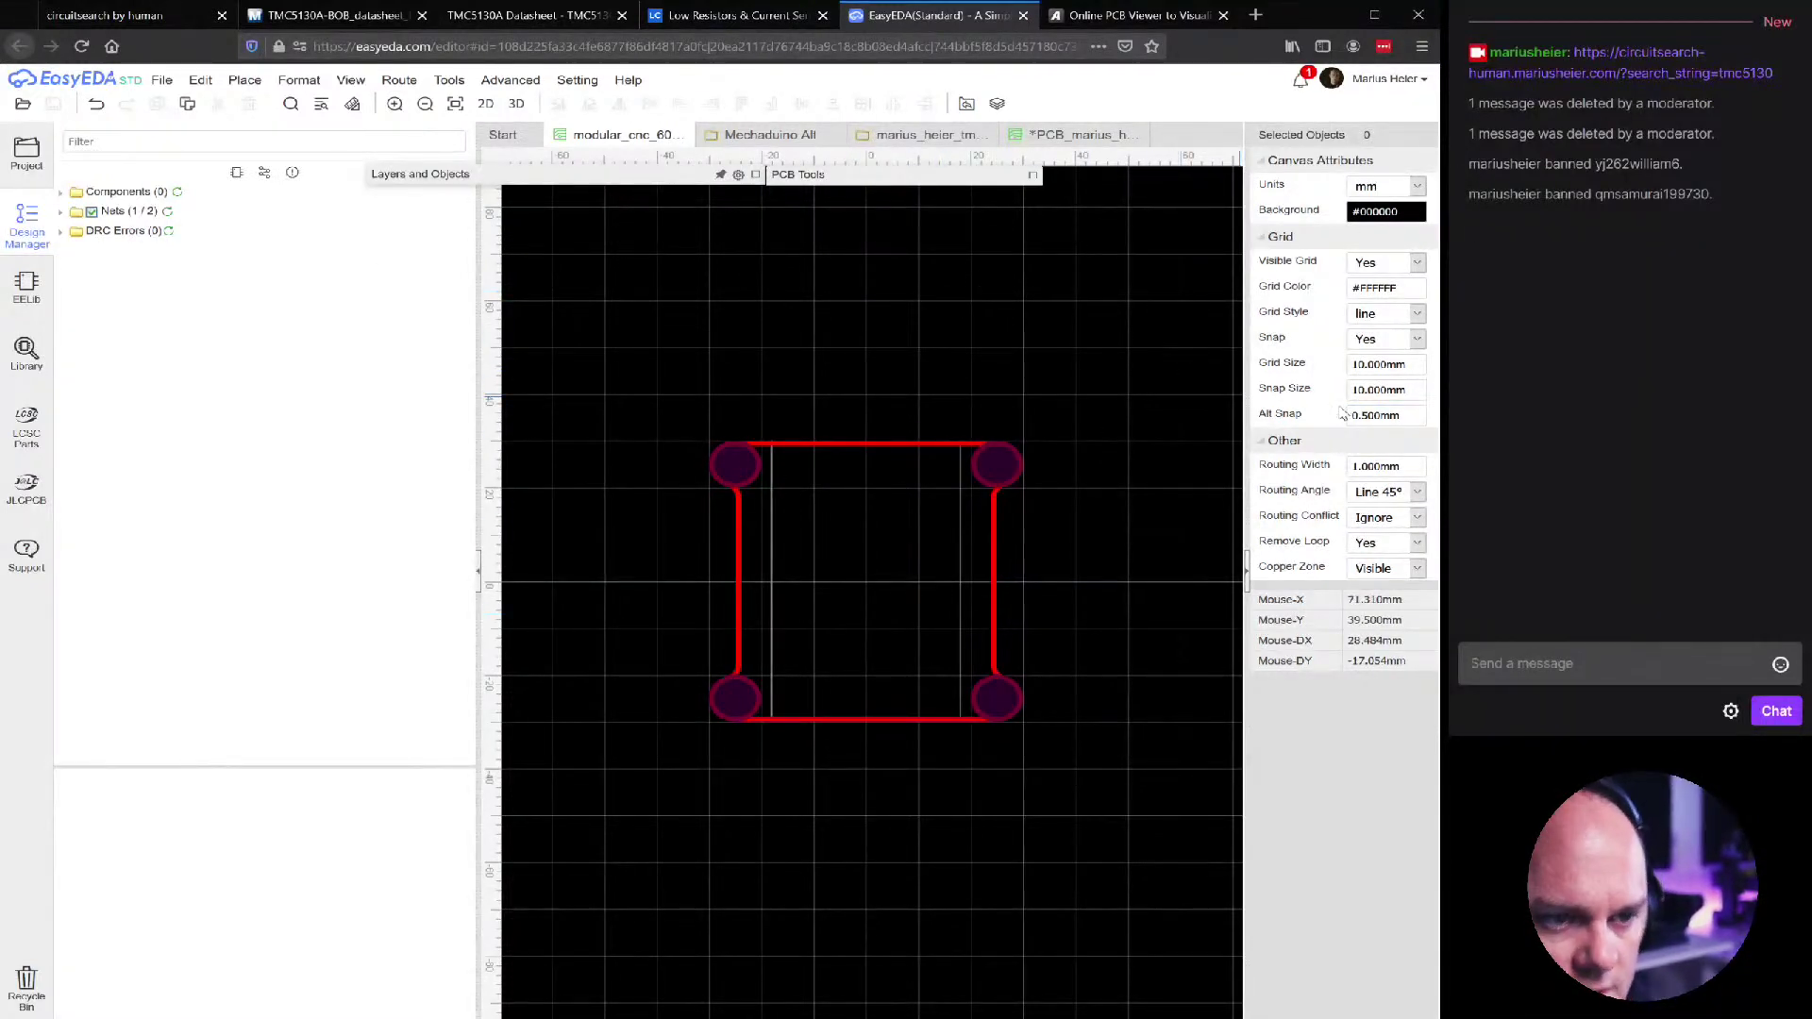
# Copy the complete frame from the modular_cnc_60 board, using the origin (0, 0) as the reference point
pyautogui.moveTo(1132, 337); pyautogui.dragTo(695, 830)
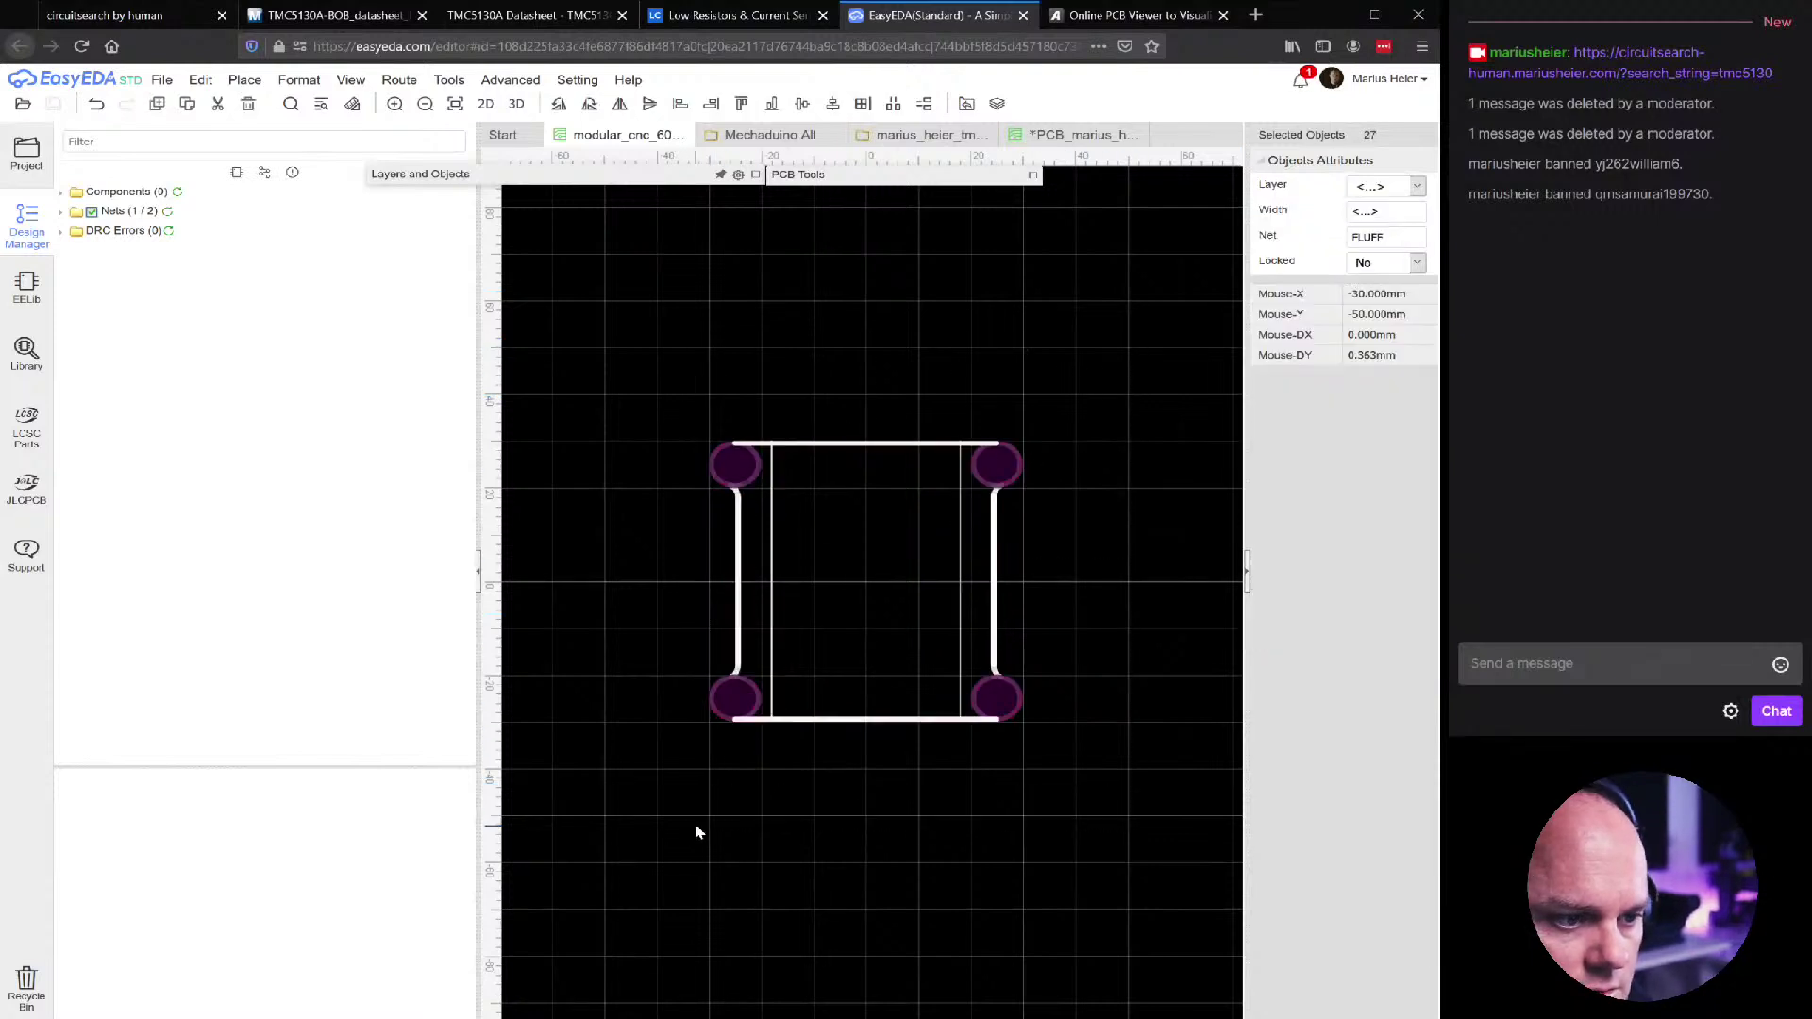
pyautogui.hotkey('ctrl', 'x')
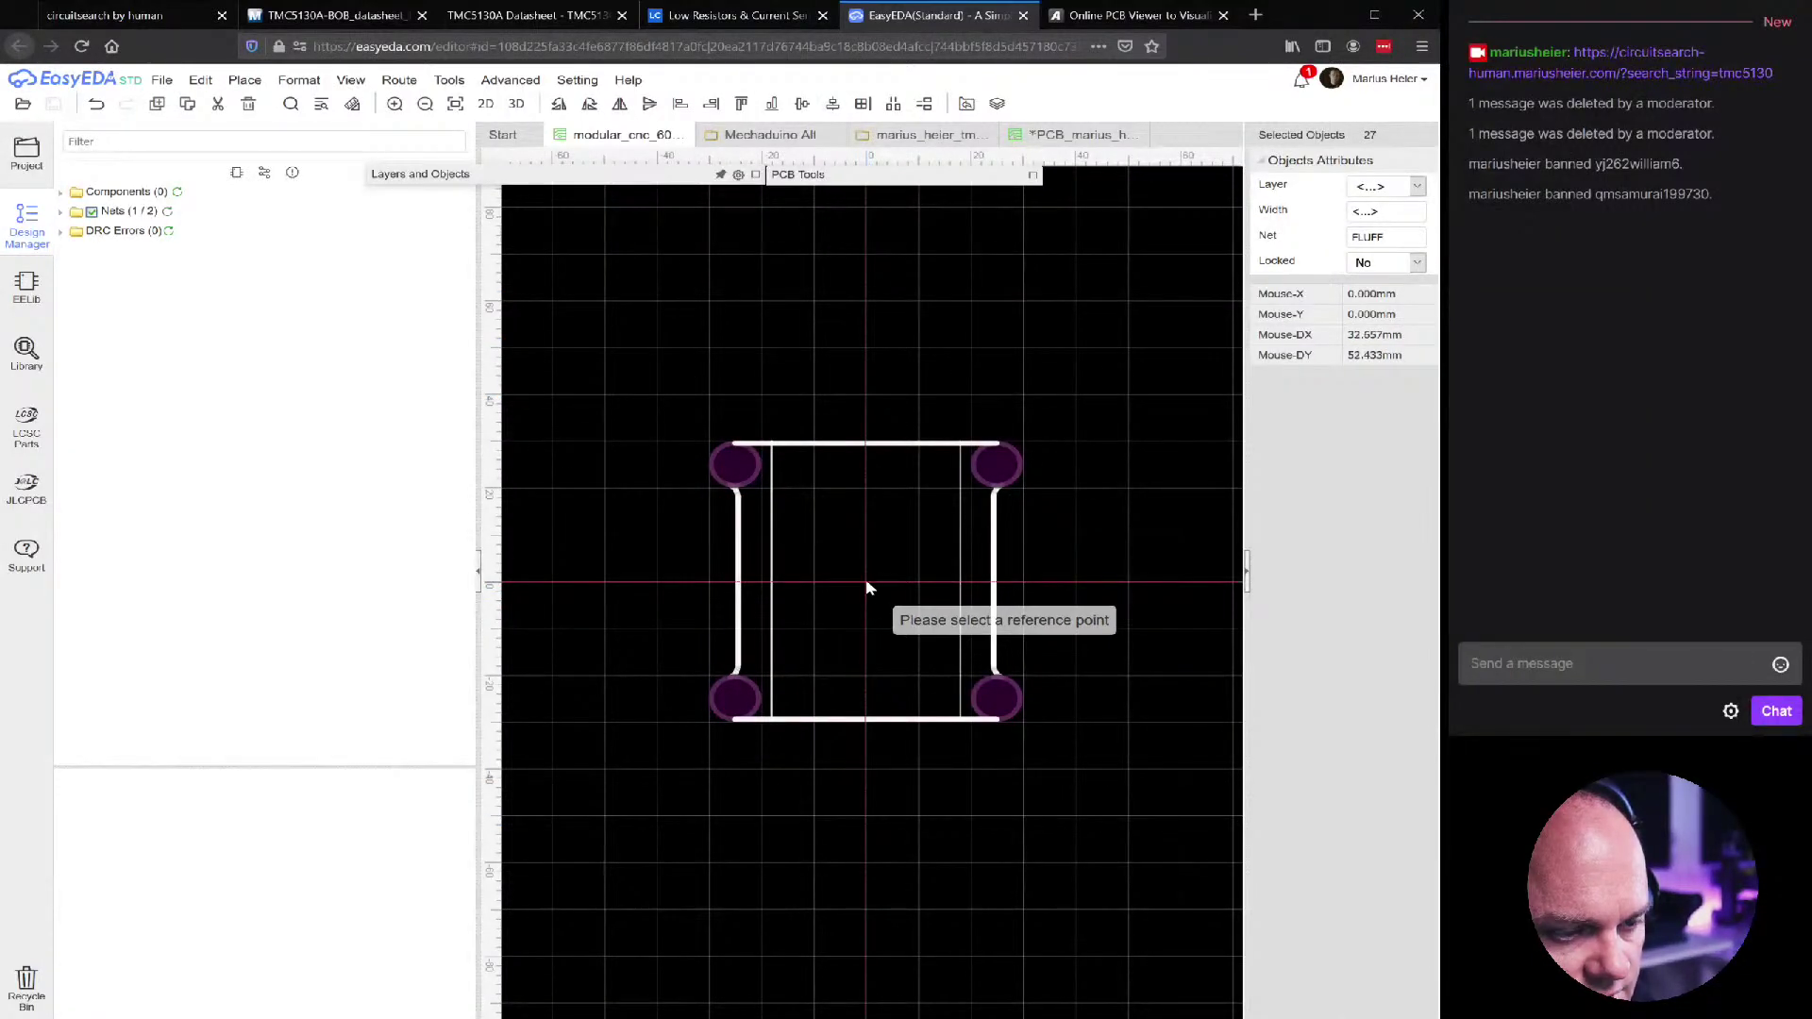
pyautogui.press('Escape')
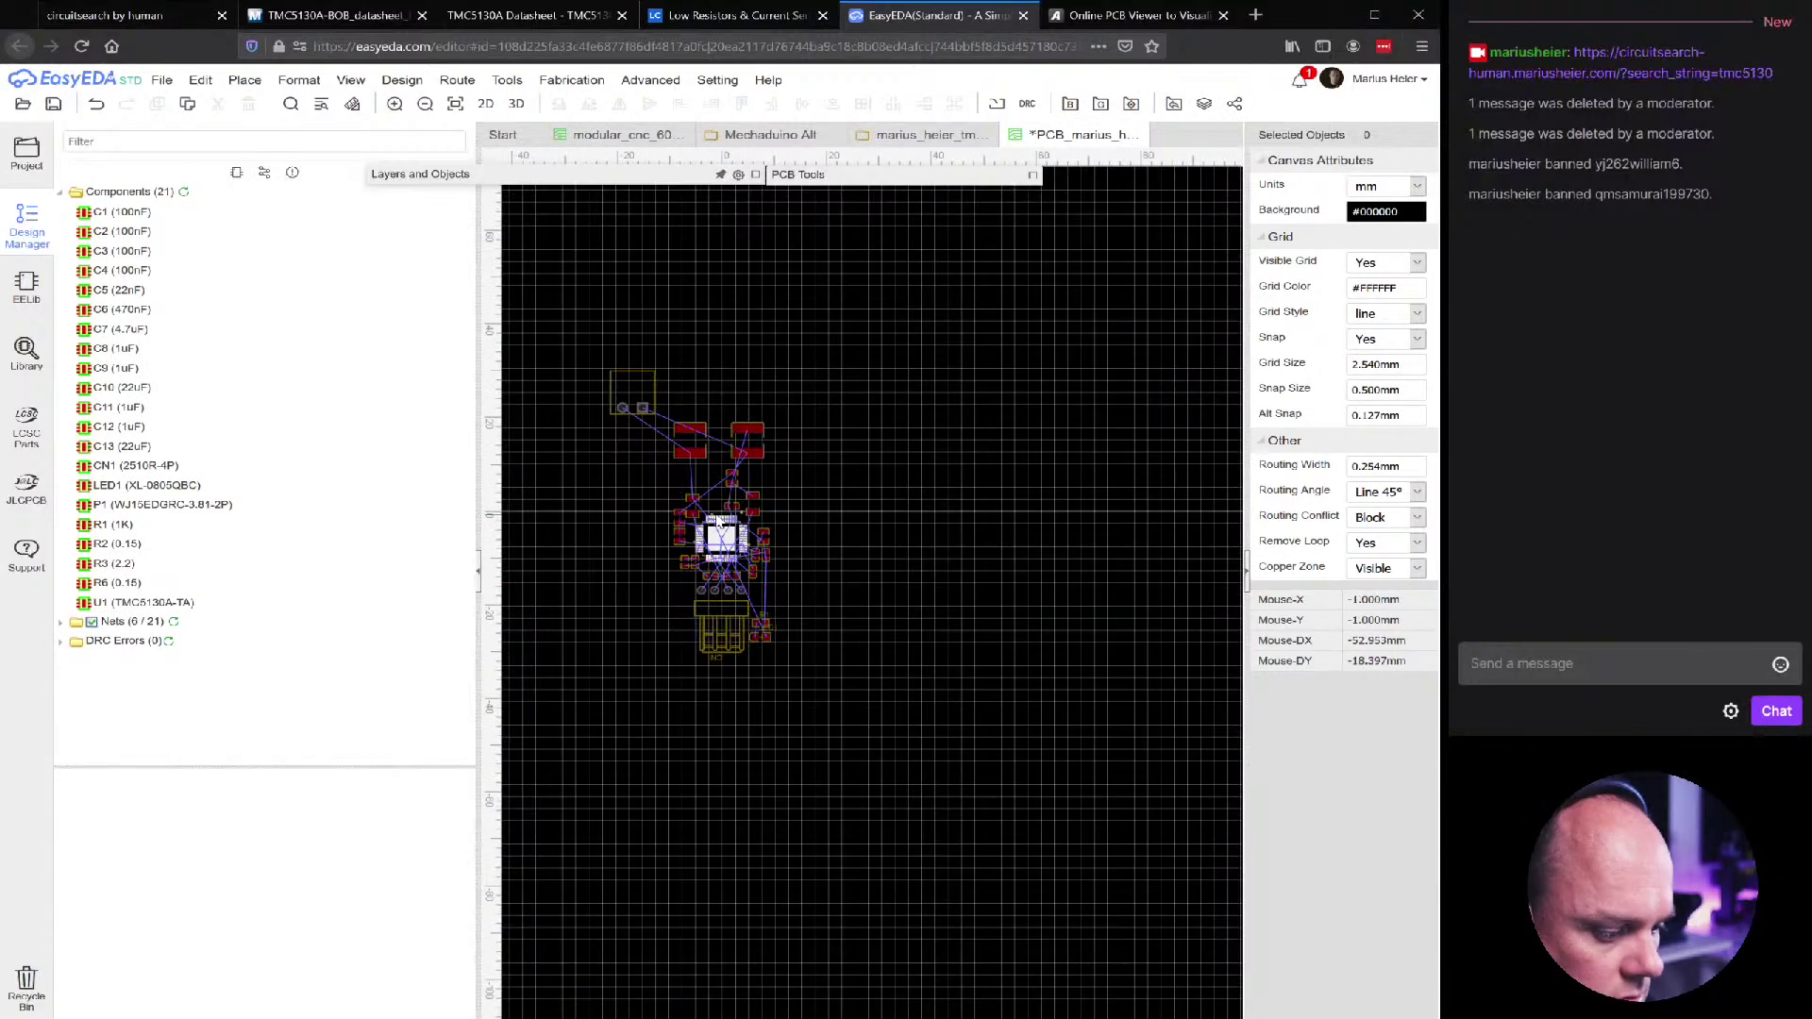
# Paste the copied frame into the driver PCB with its reference point on the canvas origin
pyautogui.hotkey('ctrl', 'a')
pyautogui.scroll(5, 719, 519)
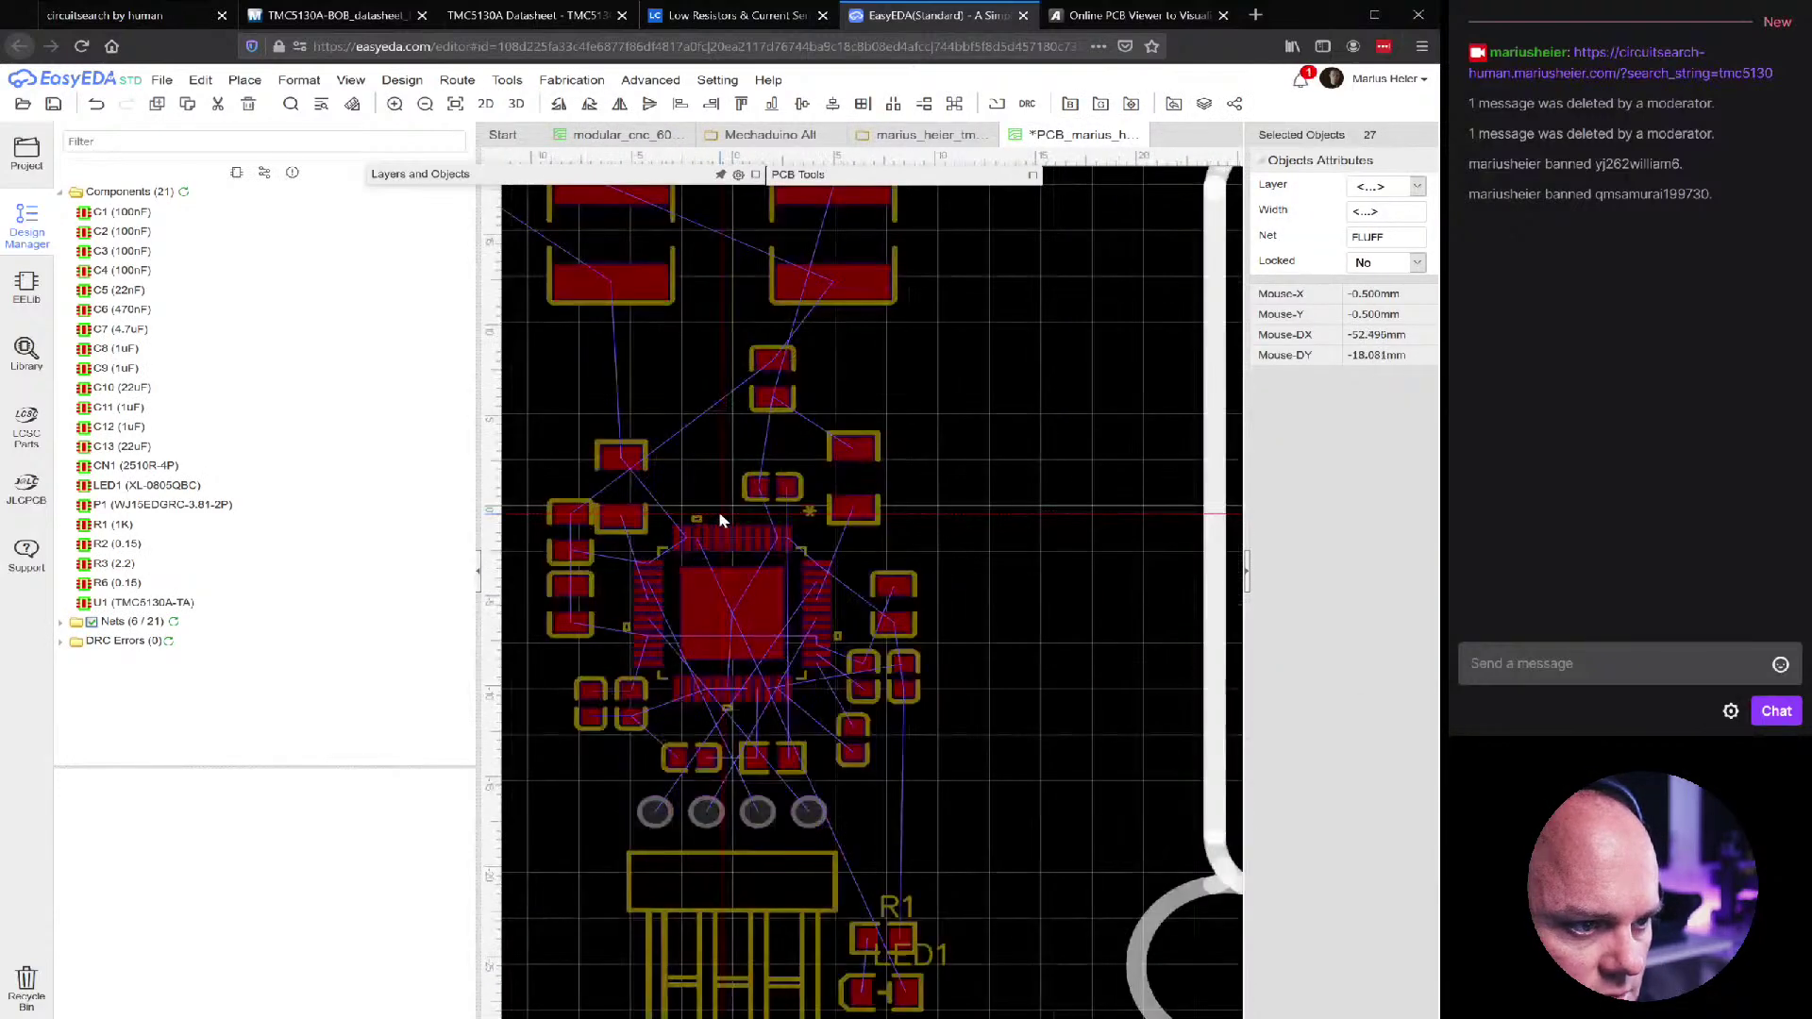
pyautogui.scroll(3, 719, 519)
pyautogui.click(759, 495)
pyautogui.scroll(-10, 759, 495)
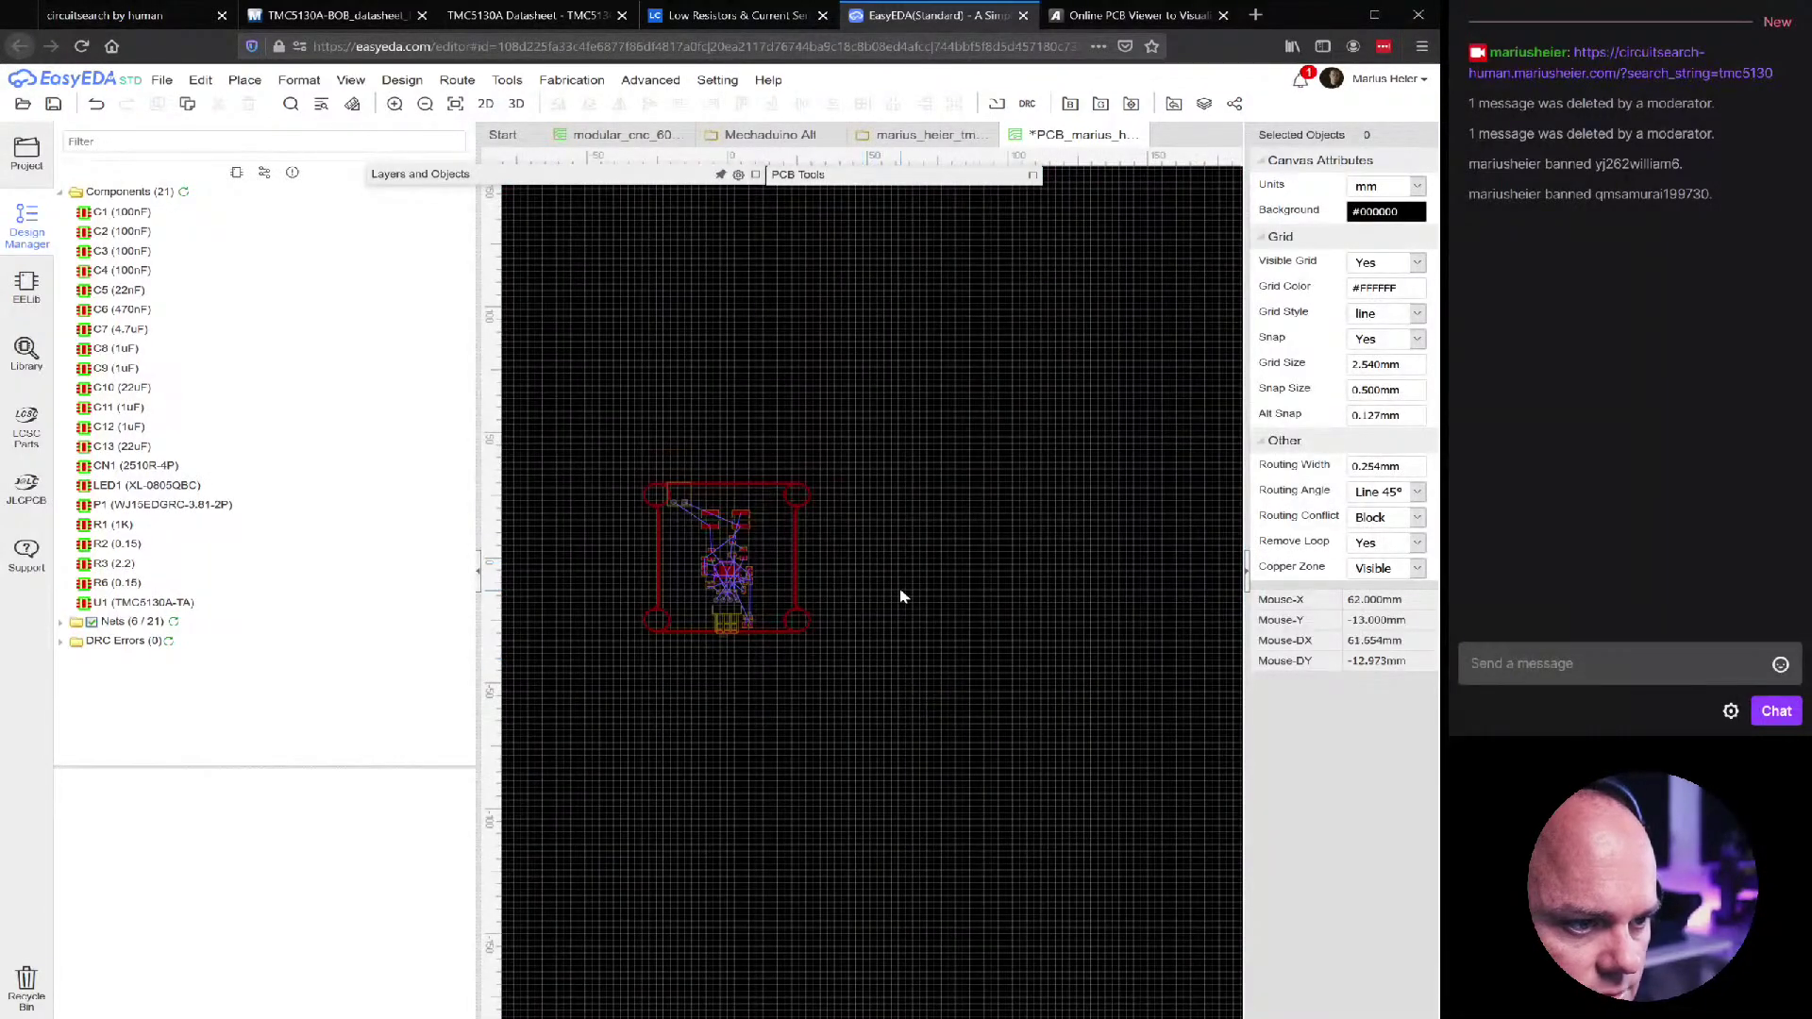
# Lock all lines and corner circles of the pasted frame in place
pyautogui.moveTo(875, 444); pyautogui.dragTo(765, 672)
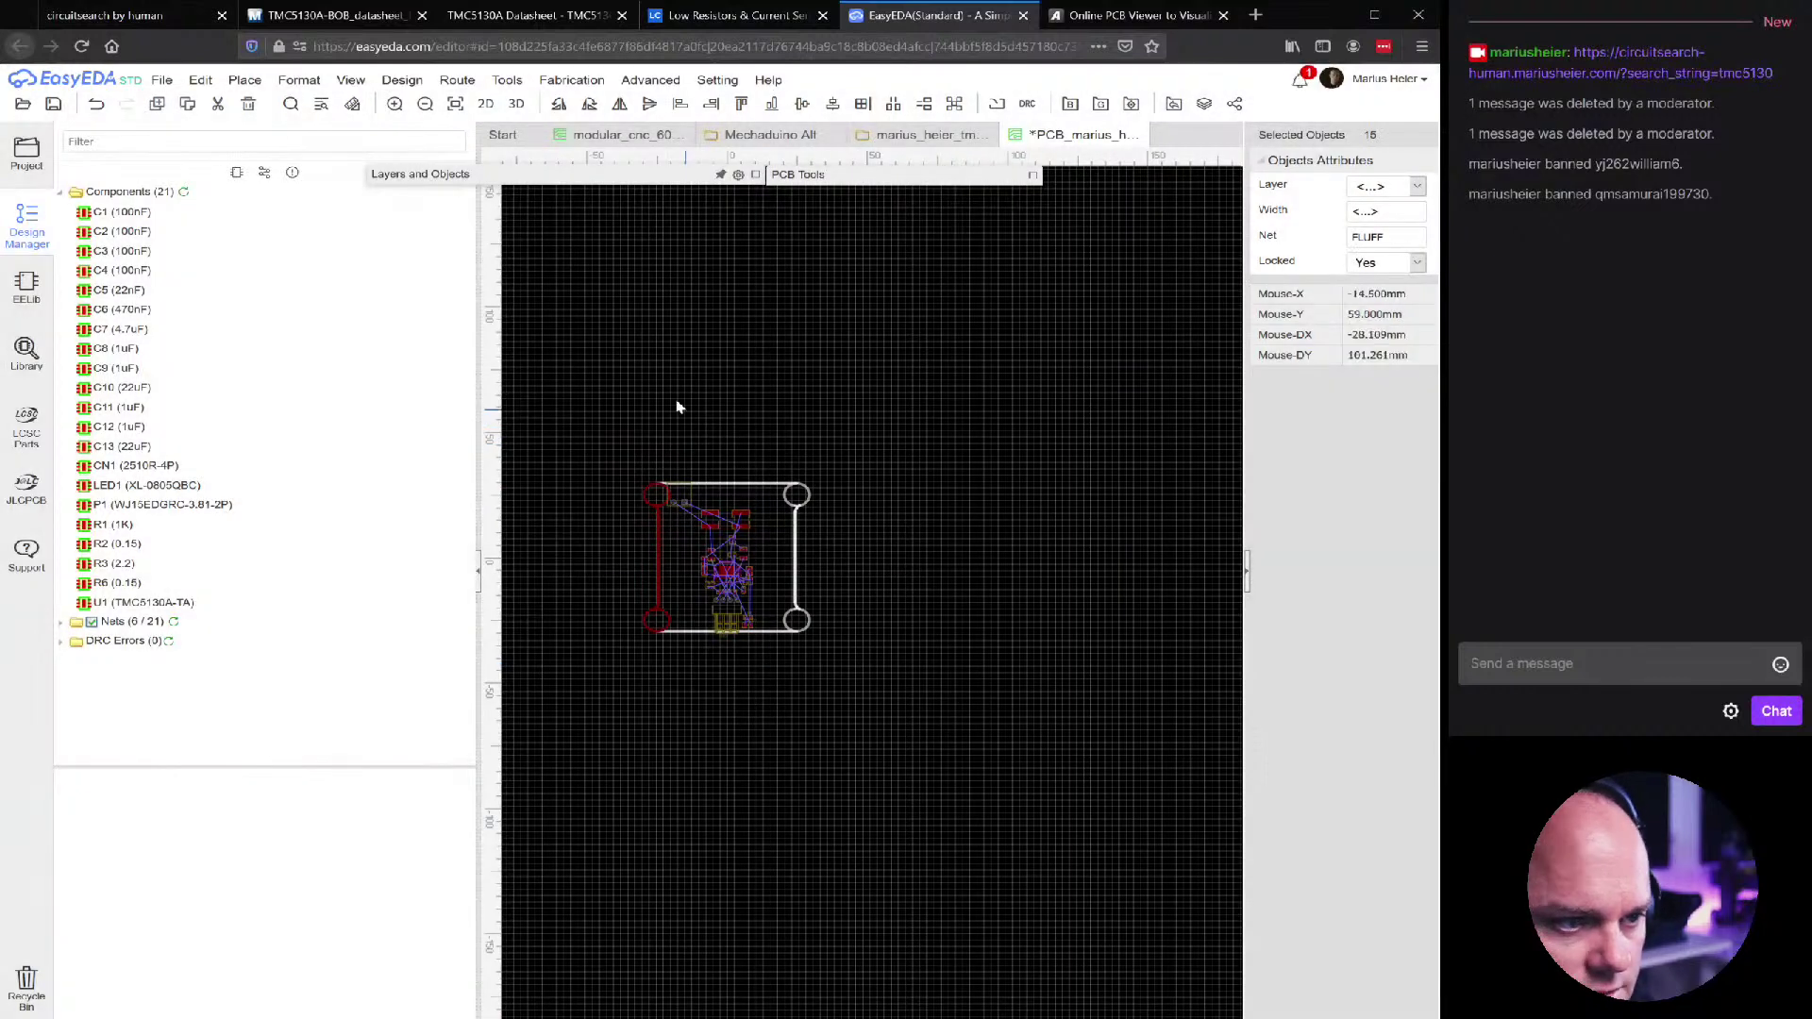
pyautogui.moveTo(578, 424); pyautogui.dragTo(676, 696)
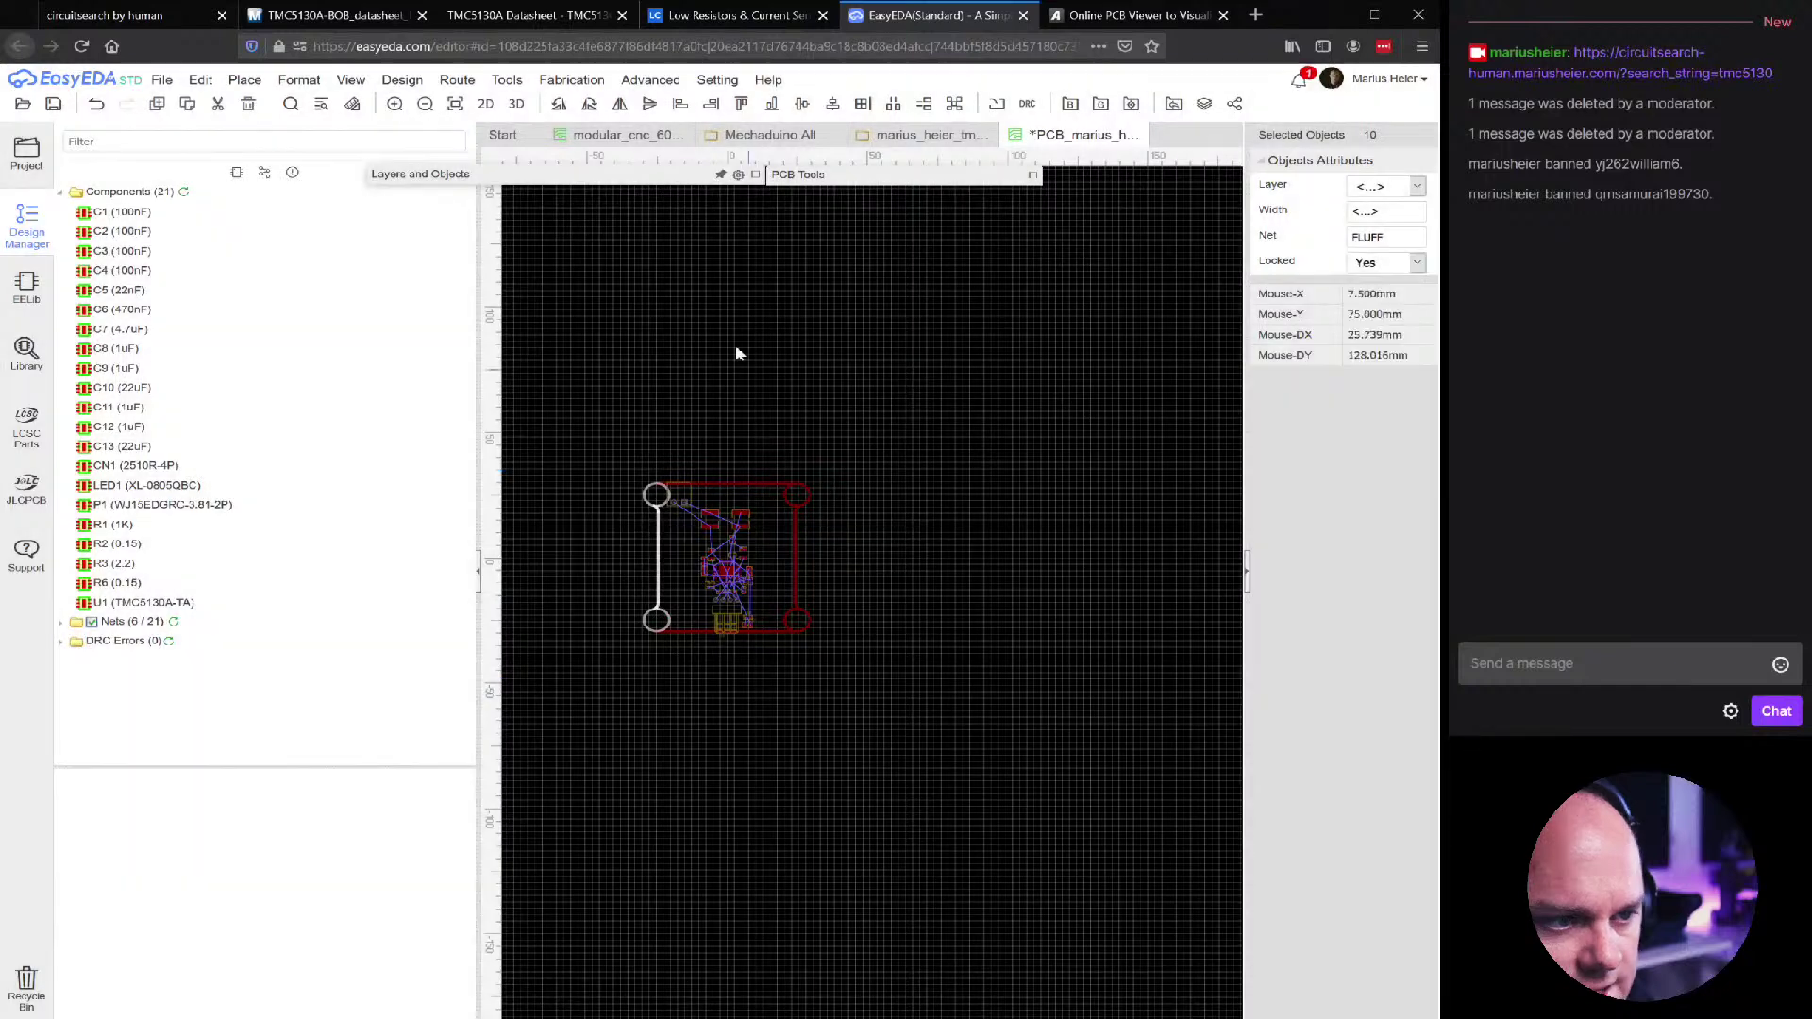
pyautogui.click(734, 344)
# Move the two-pin terminal P1 along the frame's upper edge, clear of the upper-left corner circle
pyautogui.scroll(5, 685, 477)
pyautogui.click(673, 541)
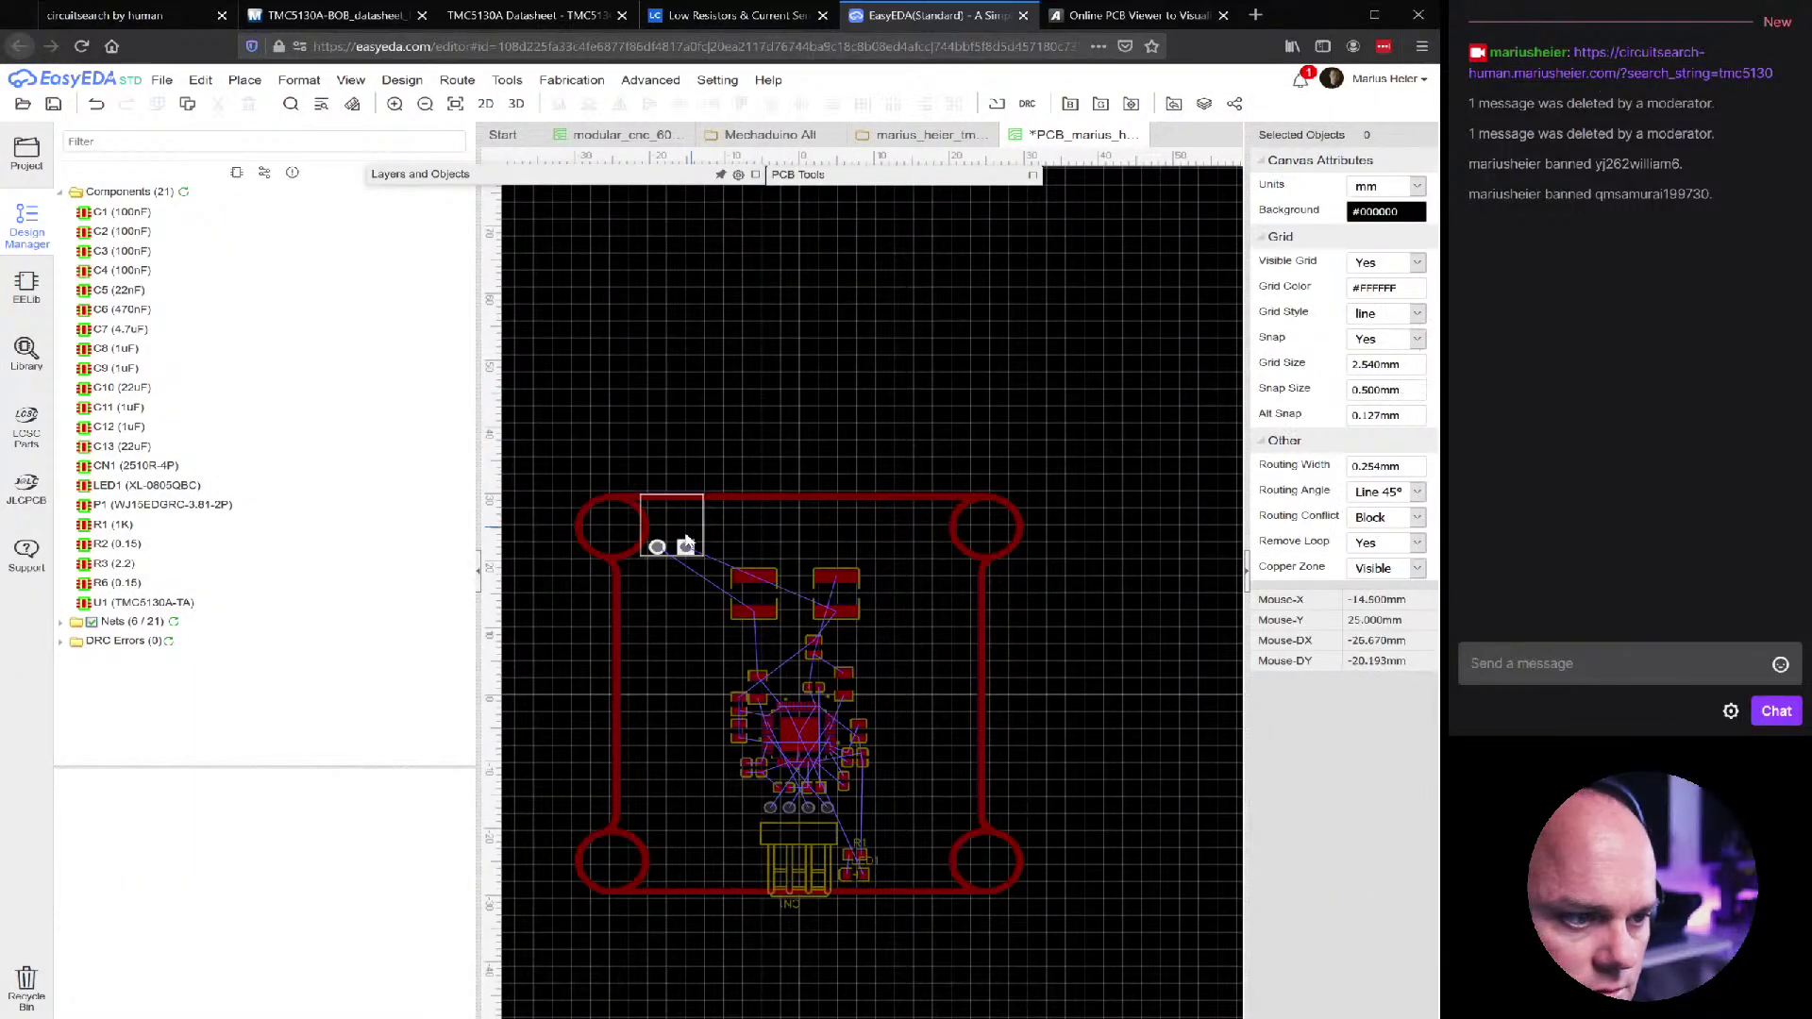
pyautogui.moveTo(676, 534); pyautogui.dragTo(726, 527)
pyautogui.click(807, 403)
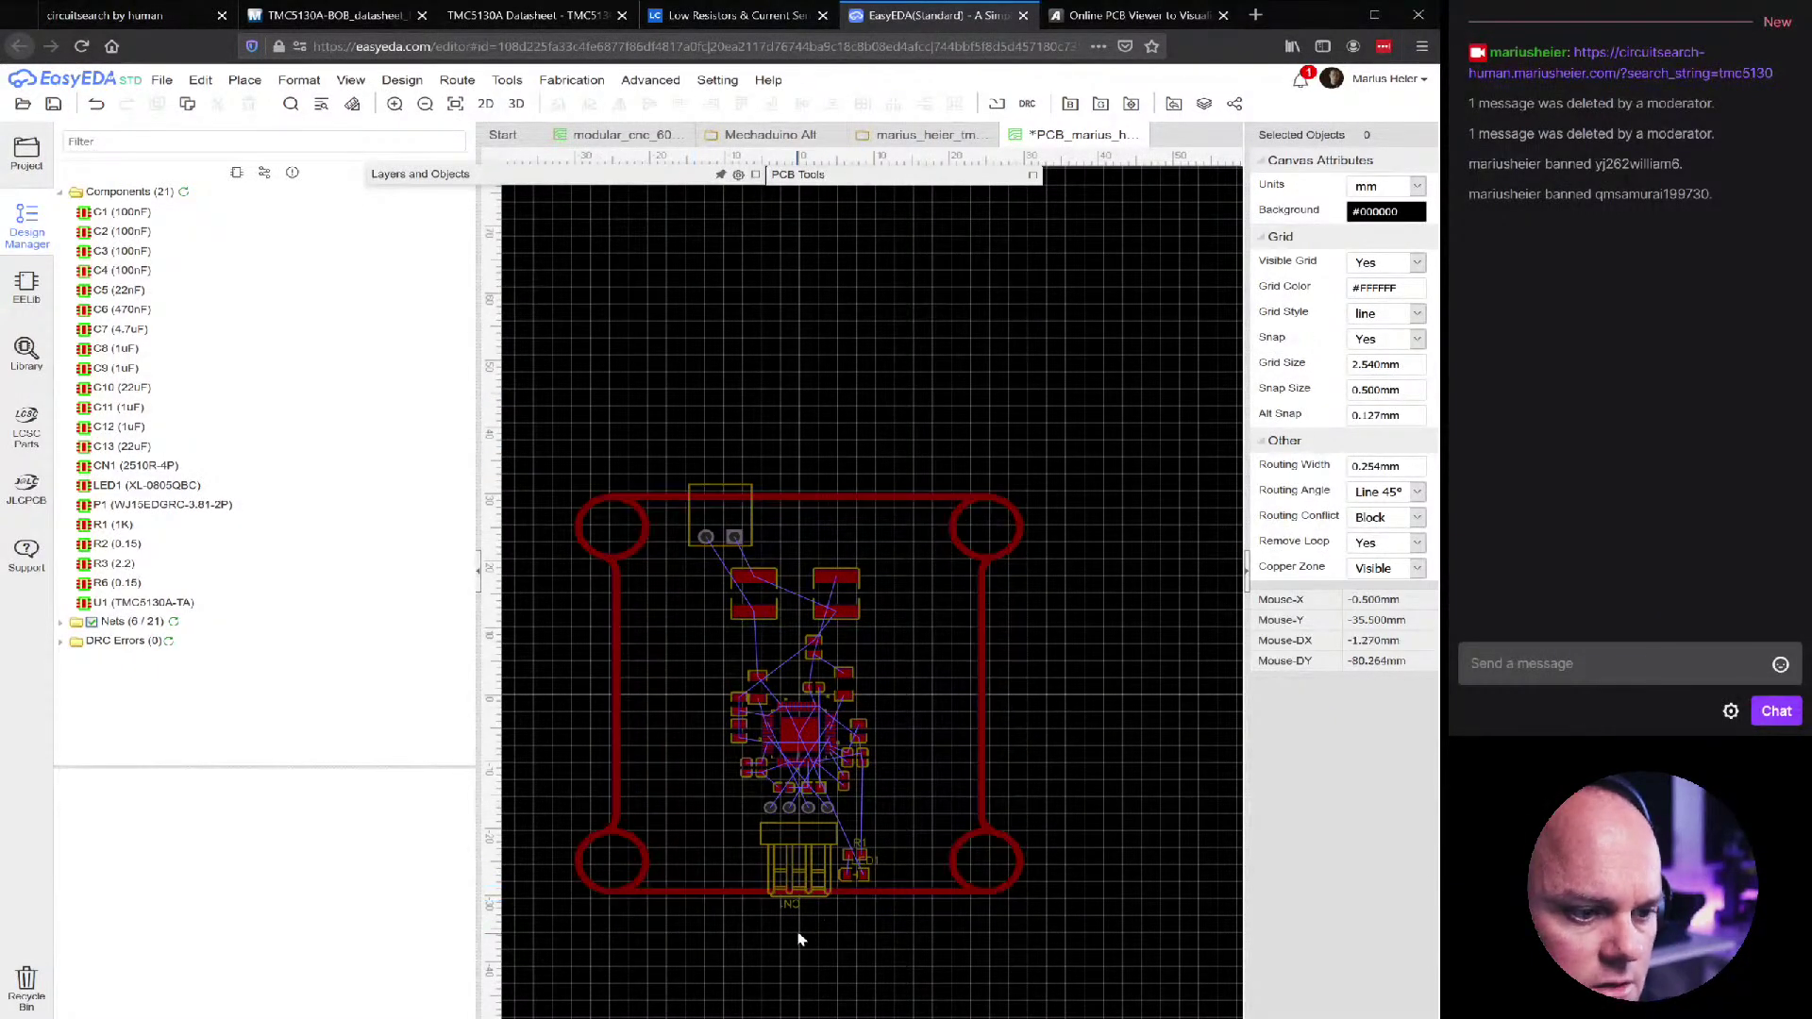
# Move the 22uF capacitor C13 sideways, closer to the other large capacitor below terminal P1
pyautogui.scroll(5, 798, 938)
pyautogui.scroll(-2, 798, 938)
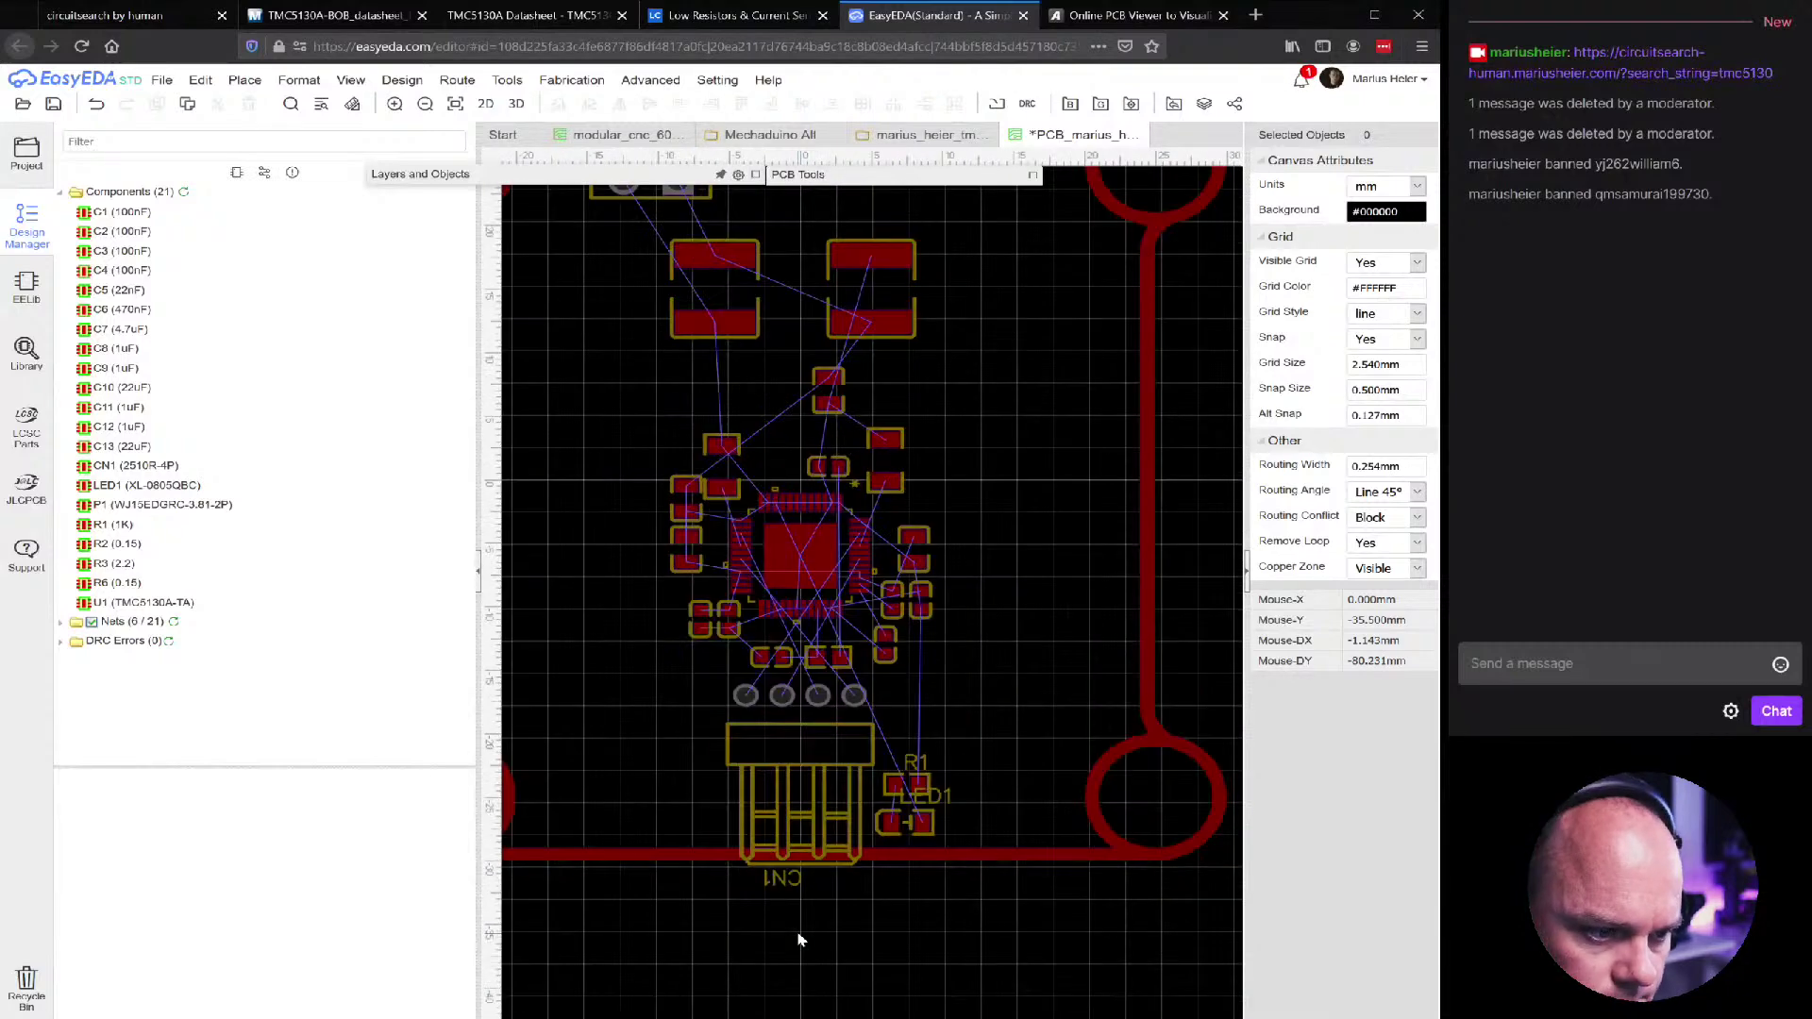
pyautogui.moveTo(798, 938); pyautogui.dragTo(794, 898, button='right')
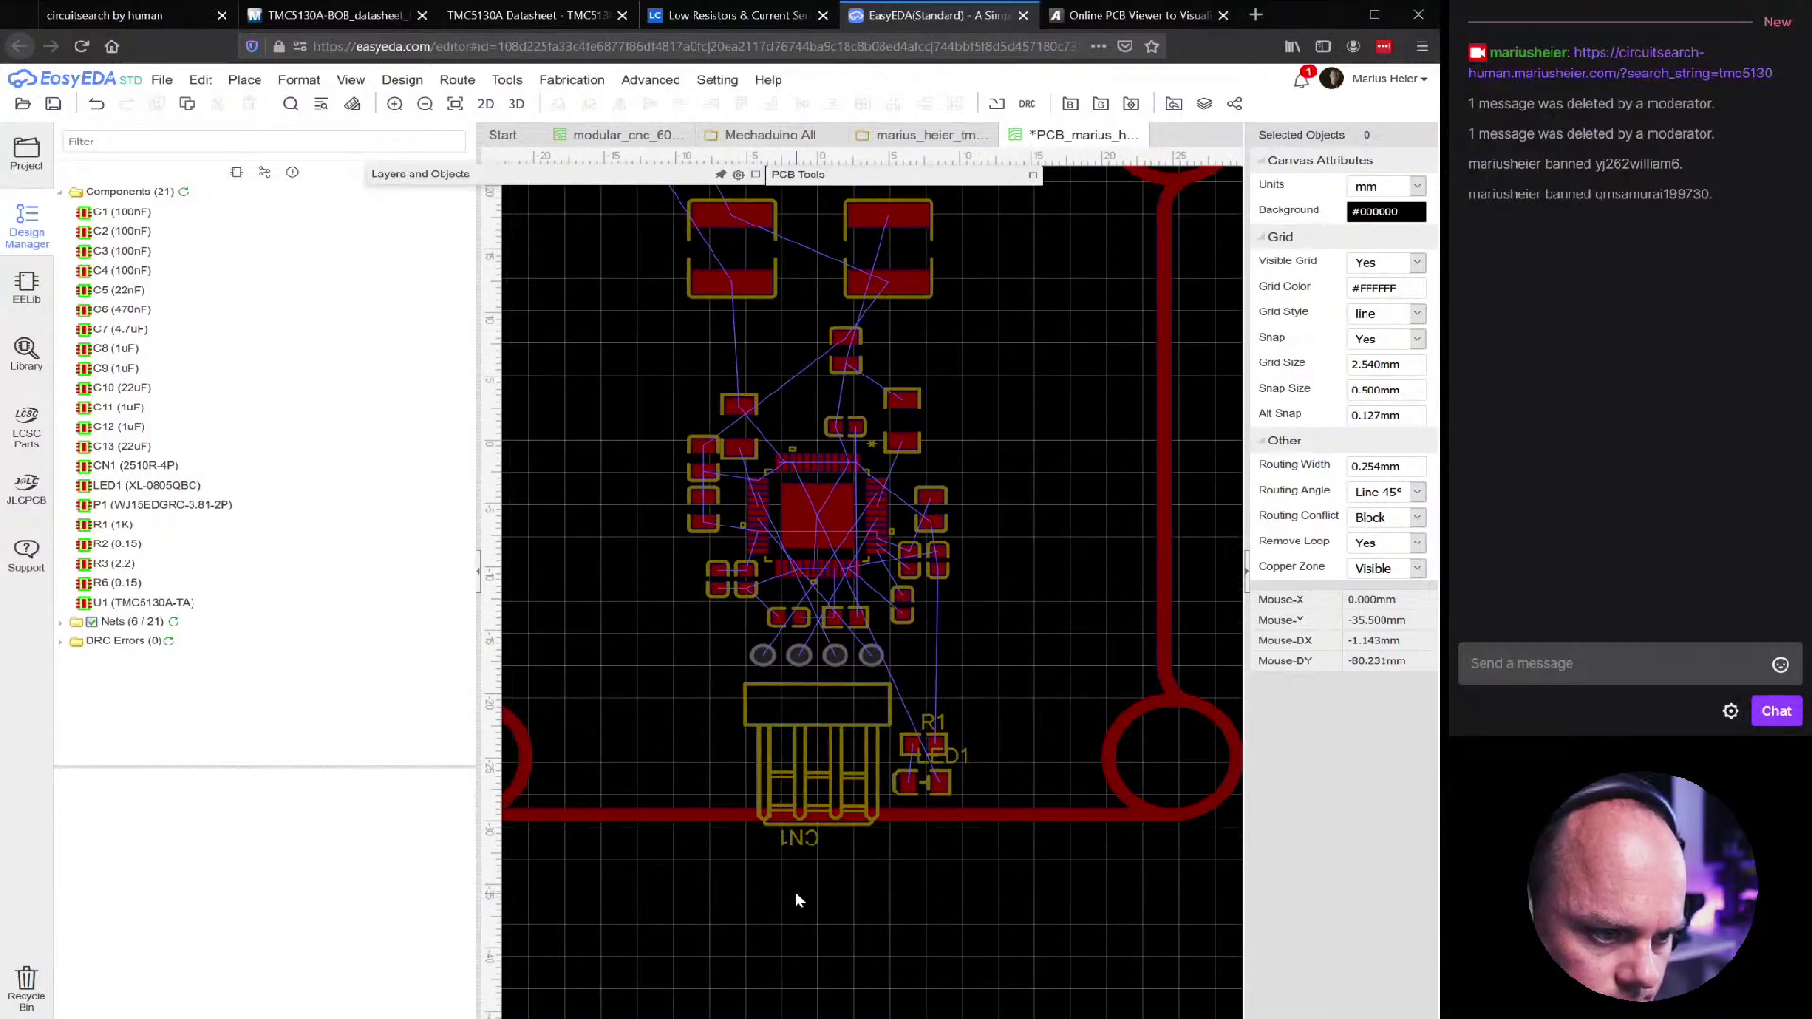
pyautogui.scroll(-3, 1010, 625)
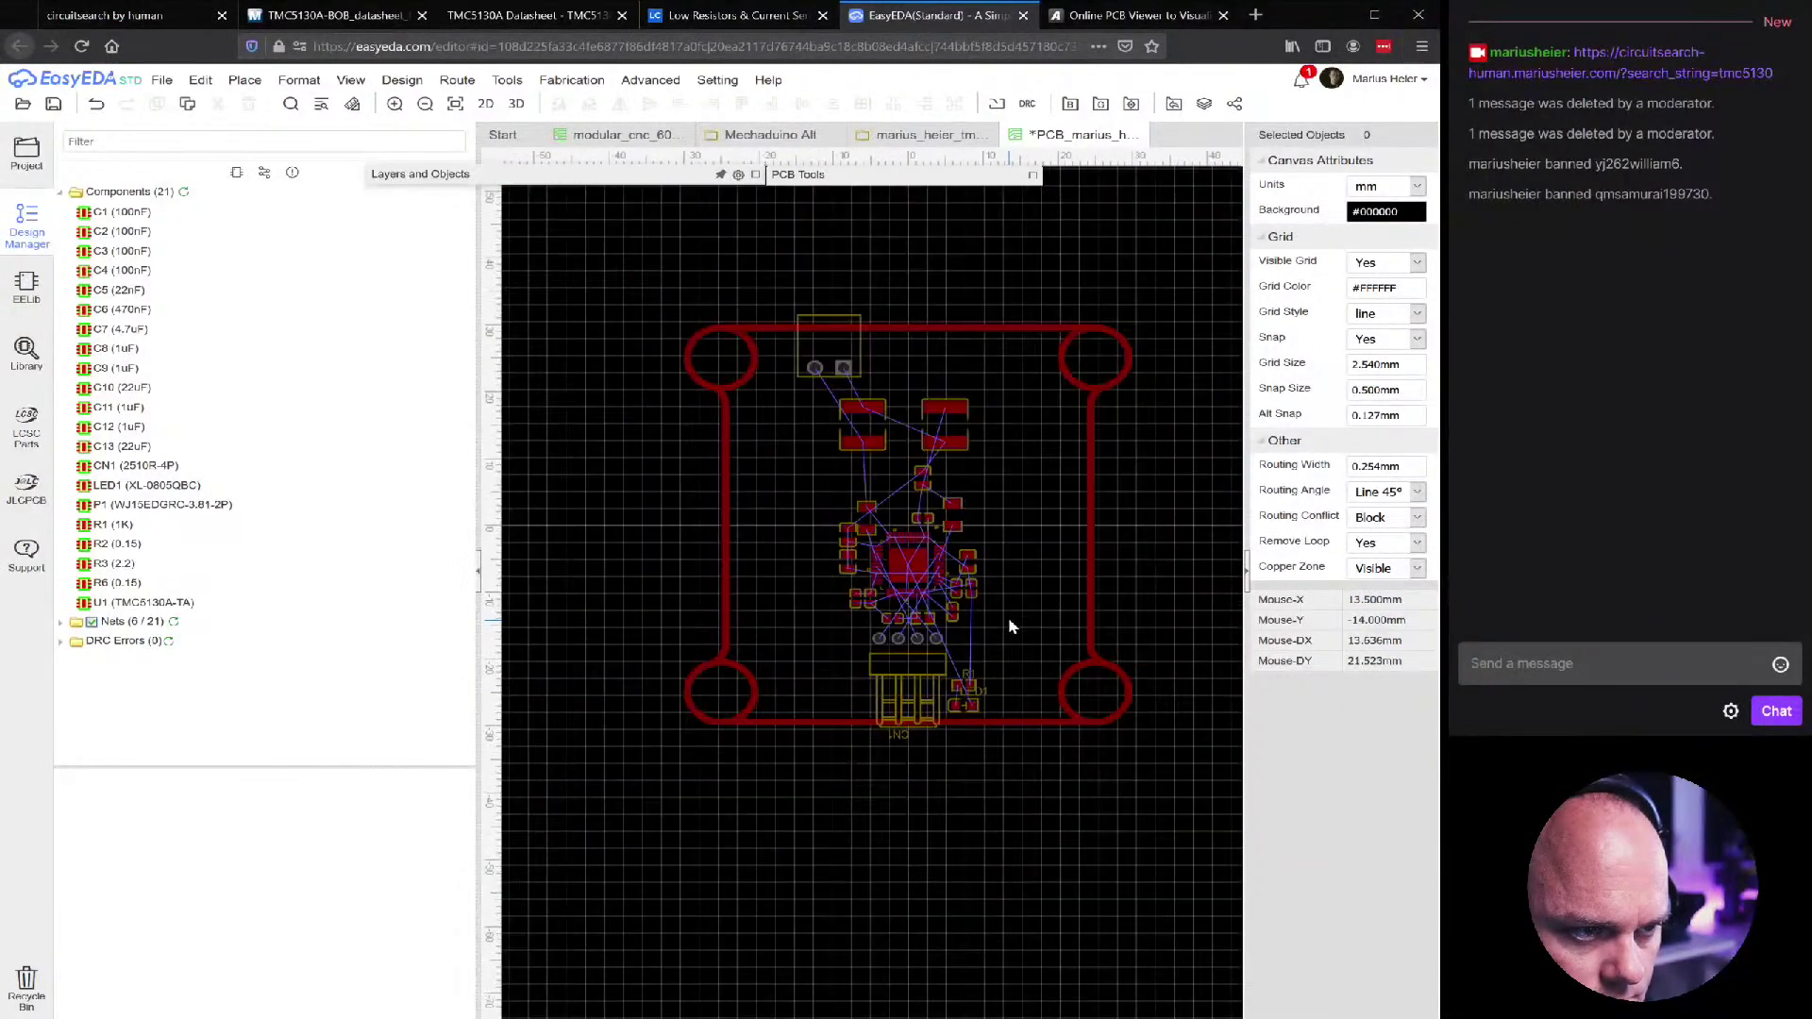
pyautogui.scroll(5, 989, 492)
pyautogui.click(696, 472)
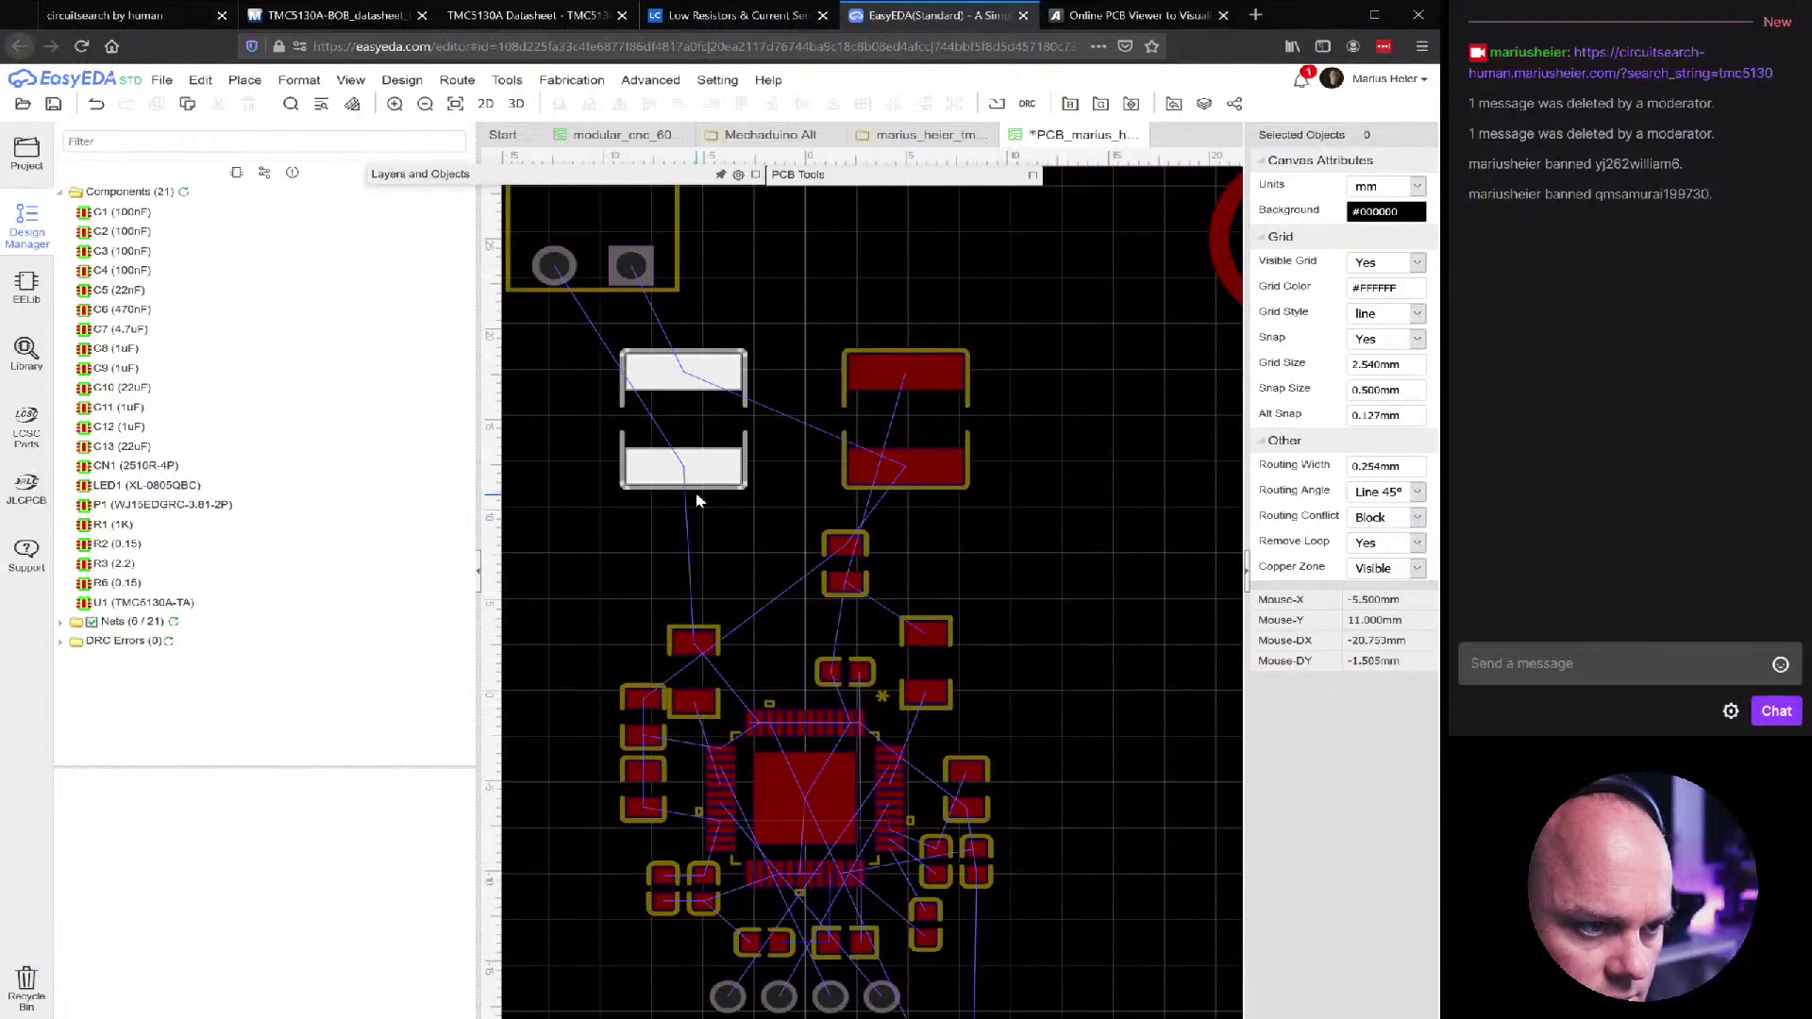
pyautogui.moveTo(696, 471); pyautogui.dragTo(746, 472)
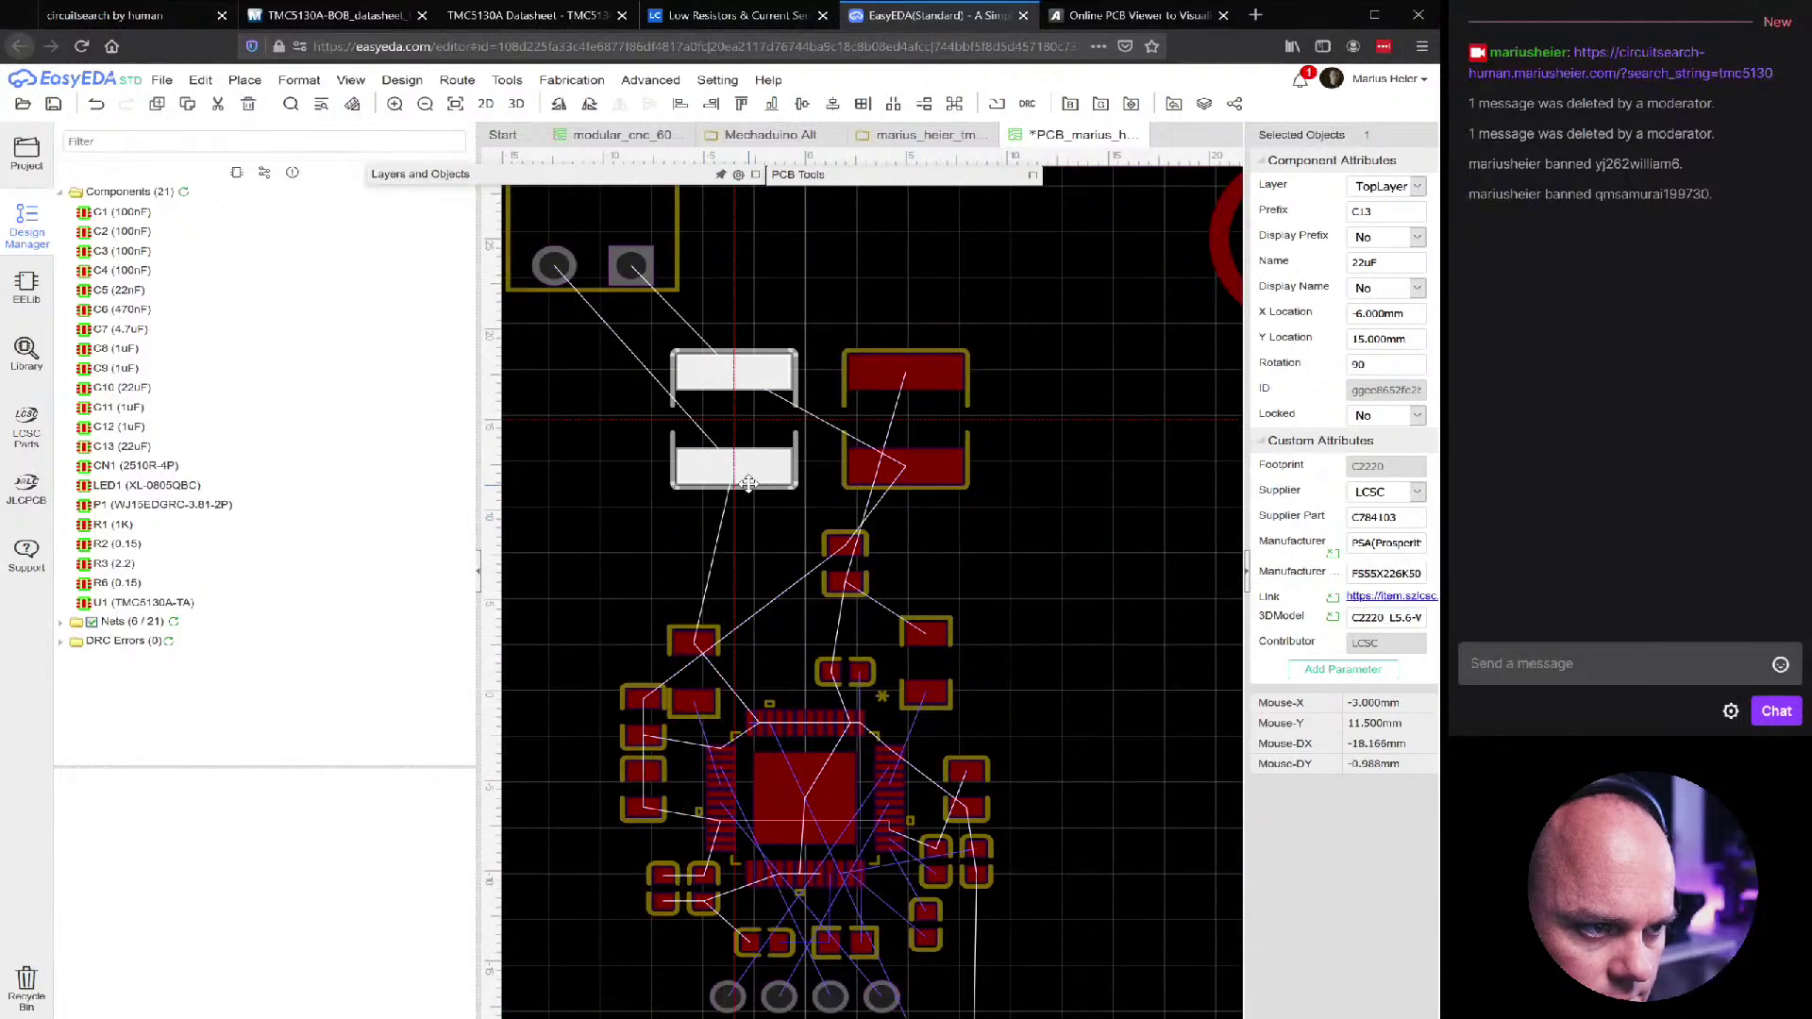
# Move the 1uF capacitor C8 to the right side of the driver chip at X 9 mm, Y -1 mm
pyautogui.click(831, 596)
pyautogui.moveTo(831, 596); pyautogui.dragTo(988, 747)
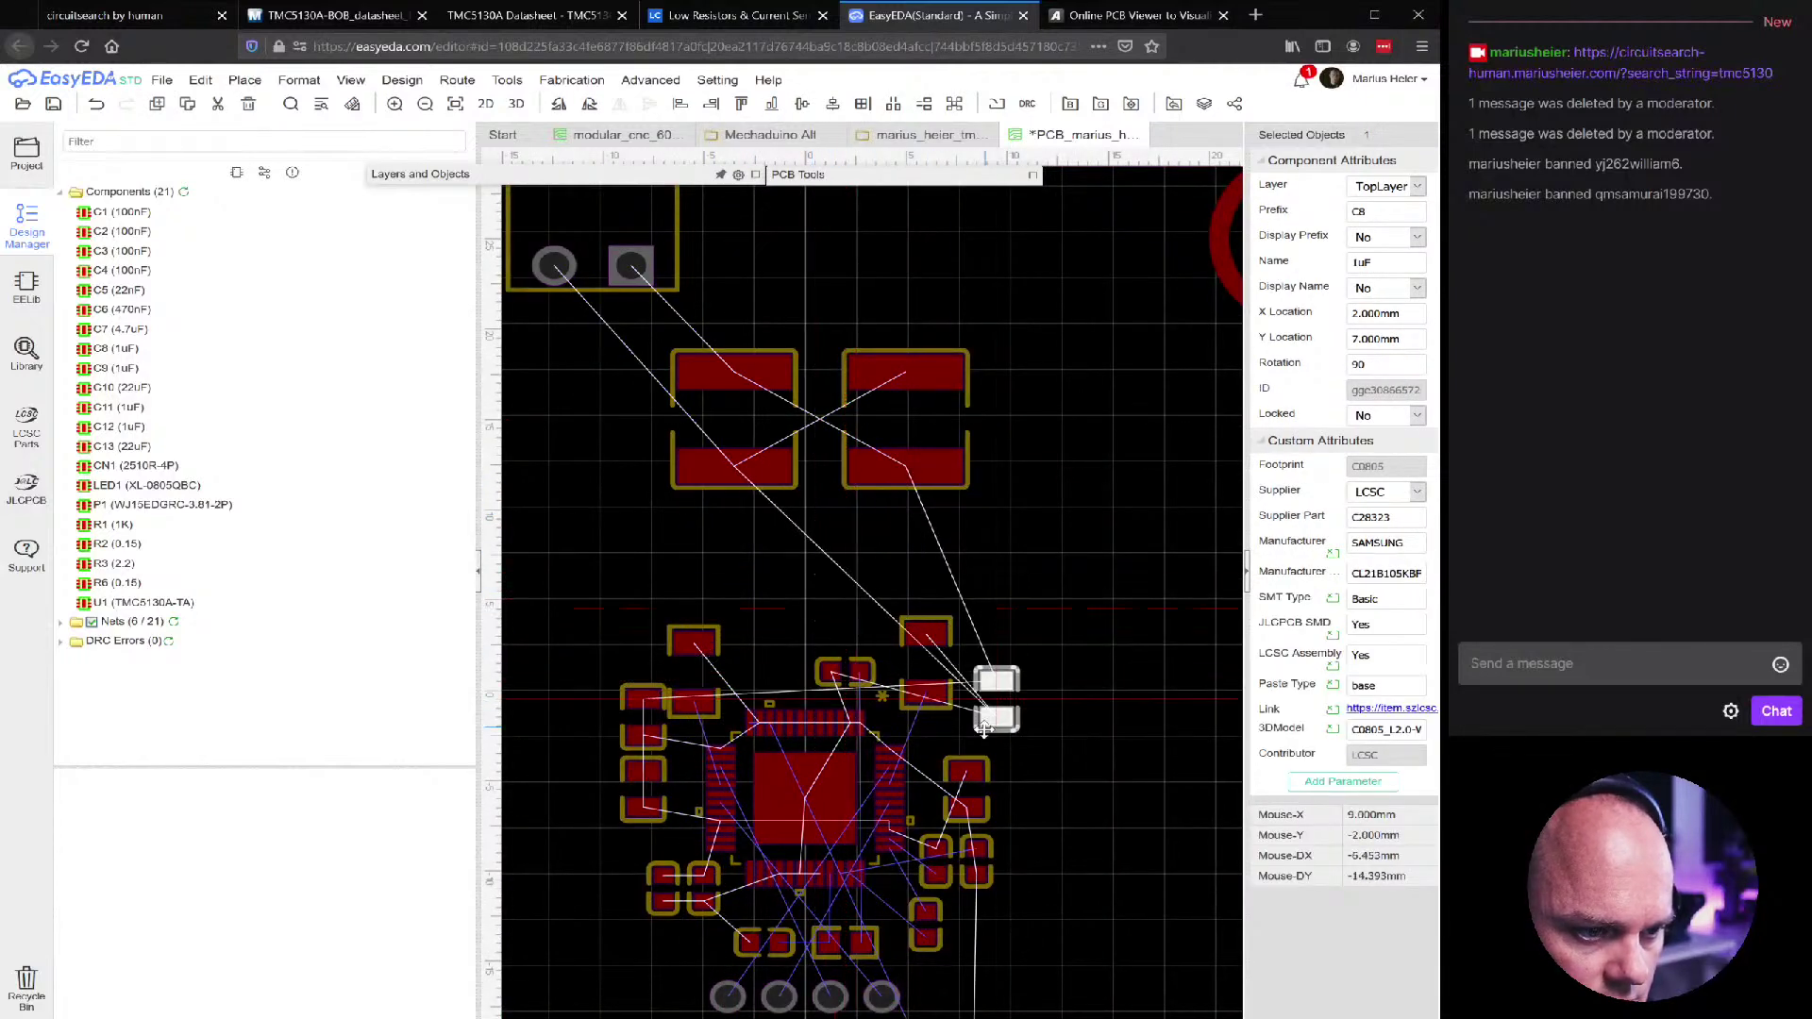
pyautogui.scroll(-2, 1064, 708)
pyautogui.moveTo(1074, 706); pyautogui.dragTo(1038, 531, button='right')
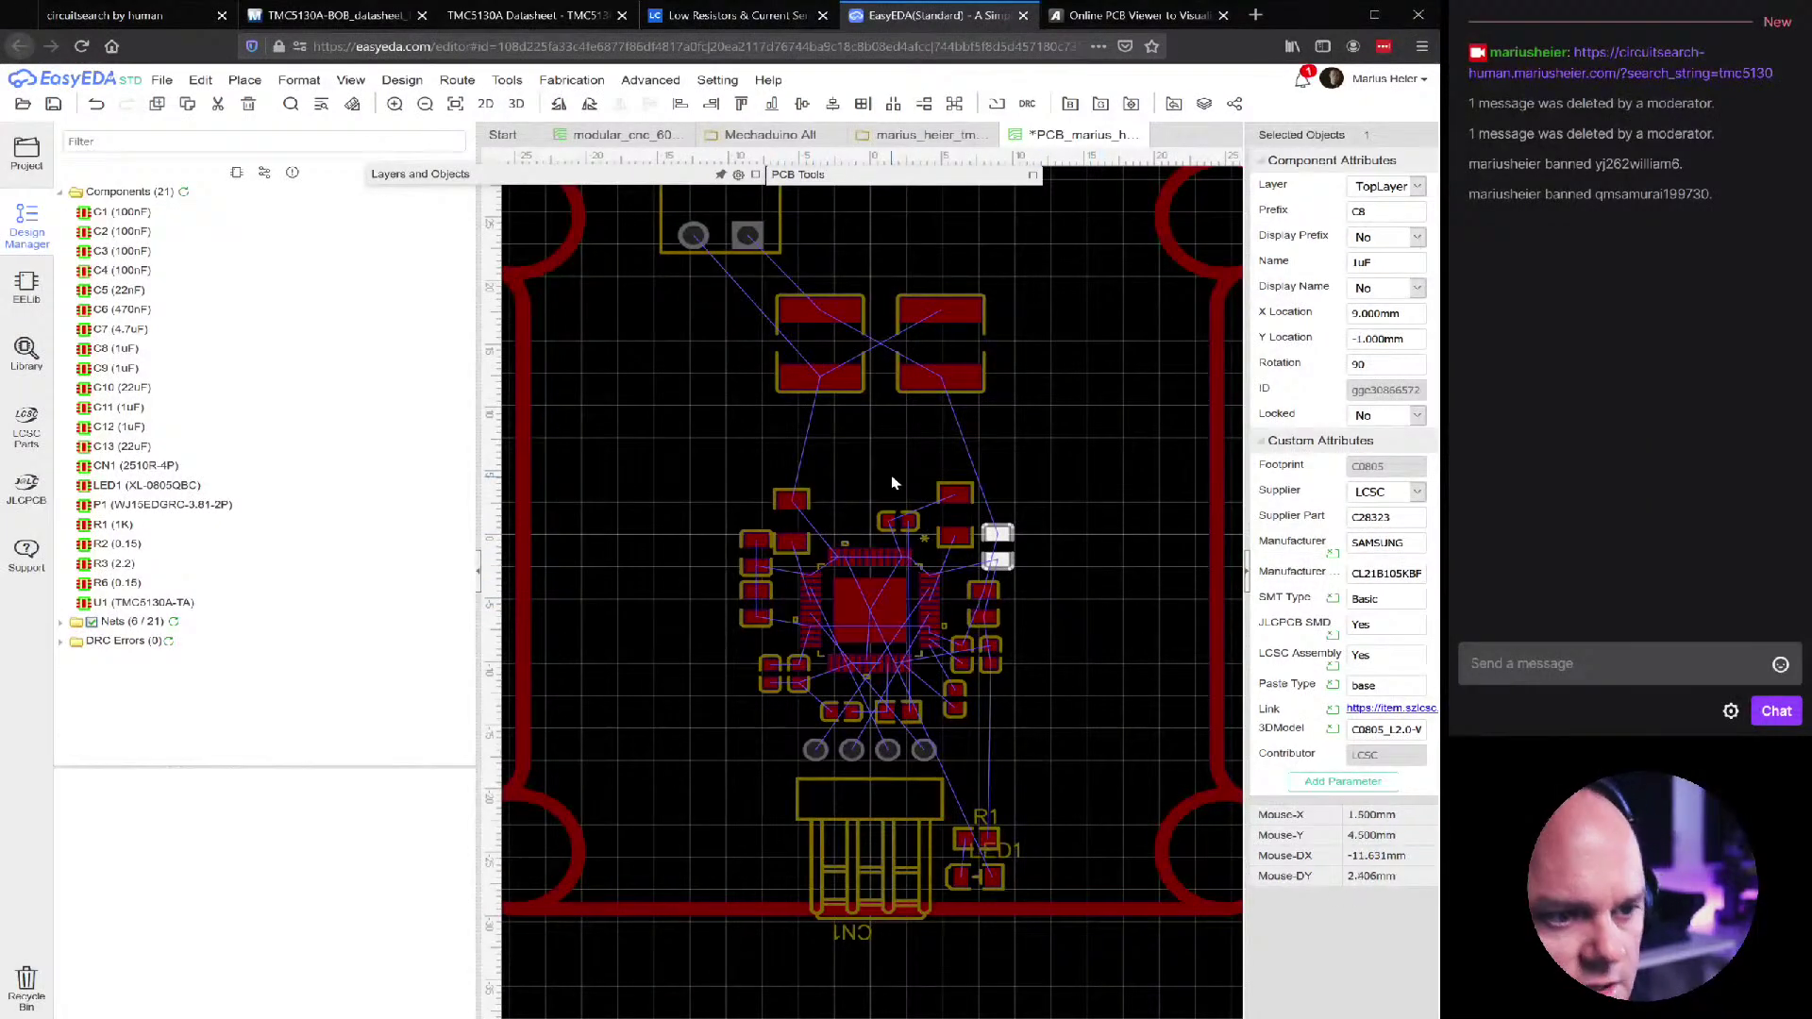
# Align R2 and R6 above the driver chip at Y 2 mm, and move C12 to X -7.5 mm, Y -6 mm
pyautogui.scroll(4, 826, 557)
pyautogui.moveTo(755, 493)
pyautogui.mouseDown()
pyautogui.moveTo(793, 462)
pyautogui.moveTo(772, 462)
pyautogui.mouseUp()
pyautogui.moveTo(1163, 495); pyautogui.dragTo(1137, 483)
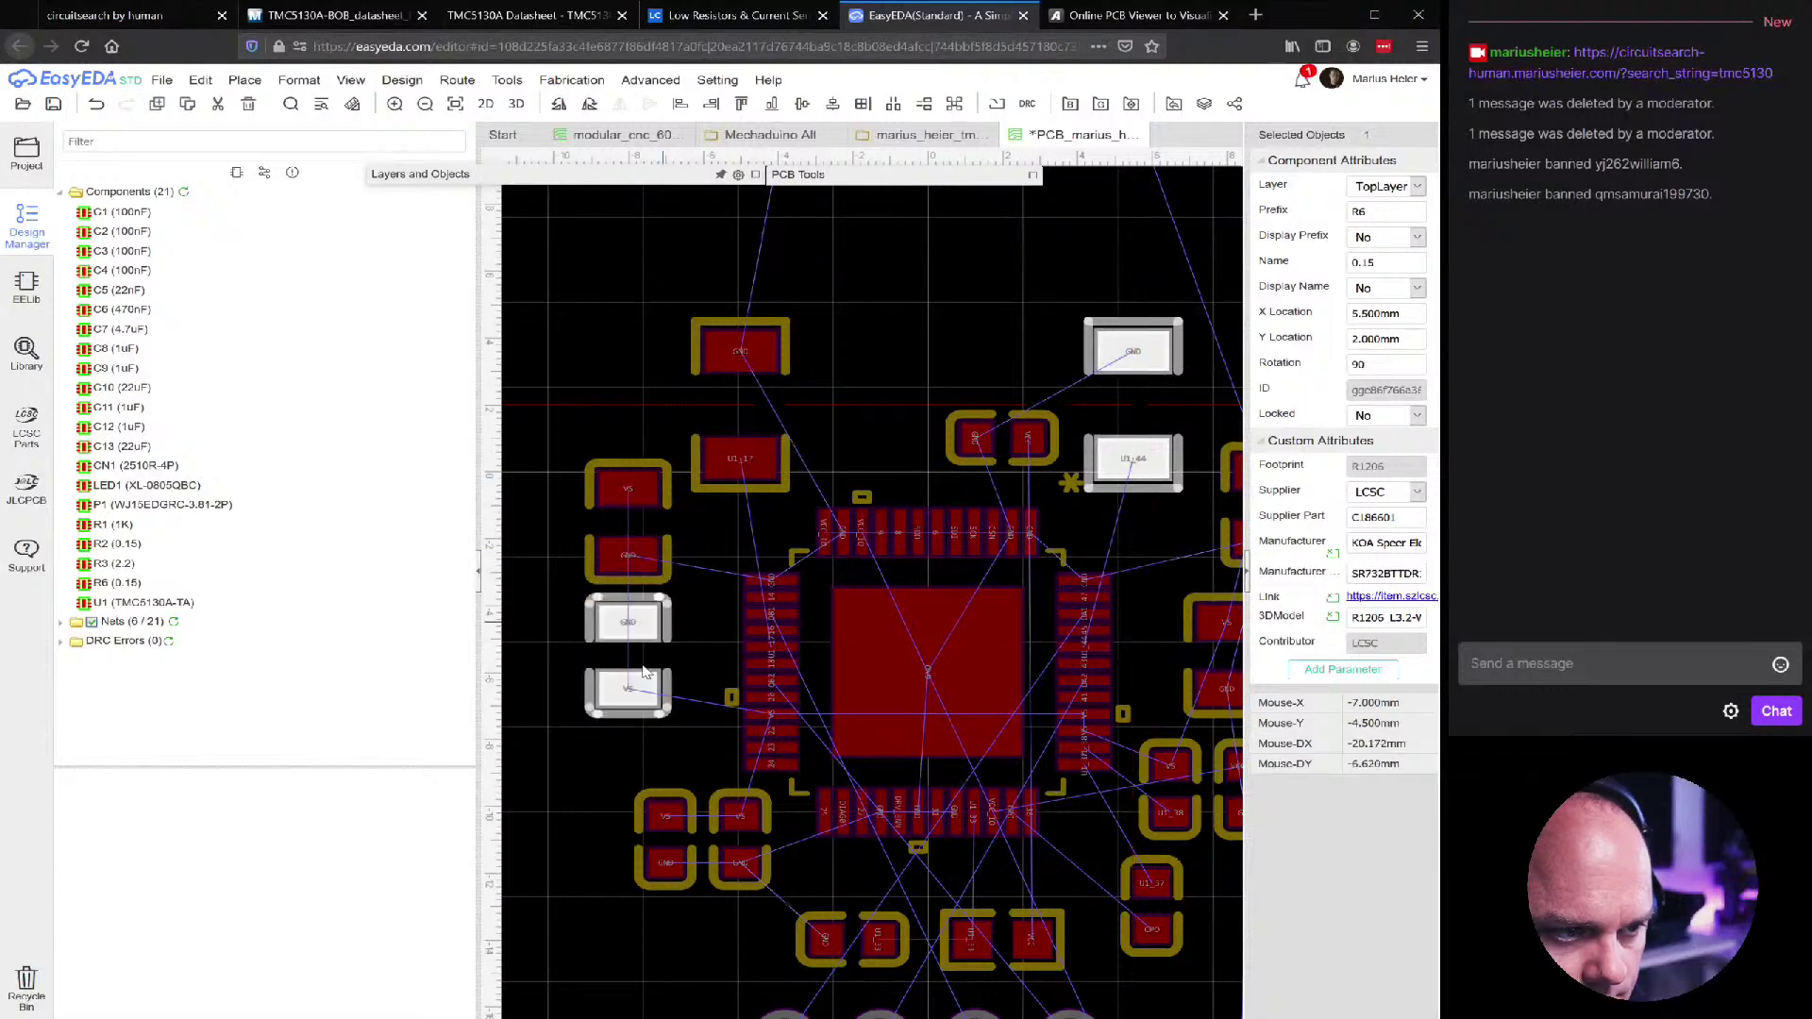
pyautogui.moveTo(641, 710); pyautogui.dragTo(663, 723)
pyautogui.scroll(3, 663, 724)
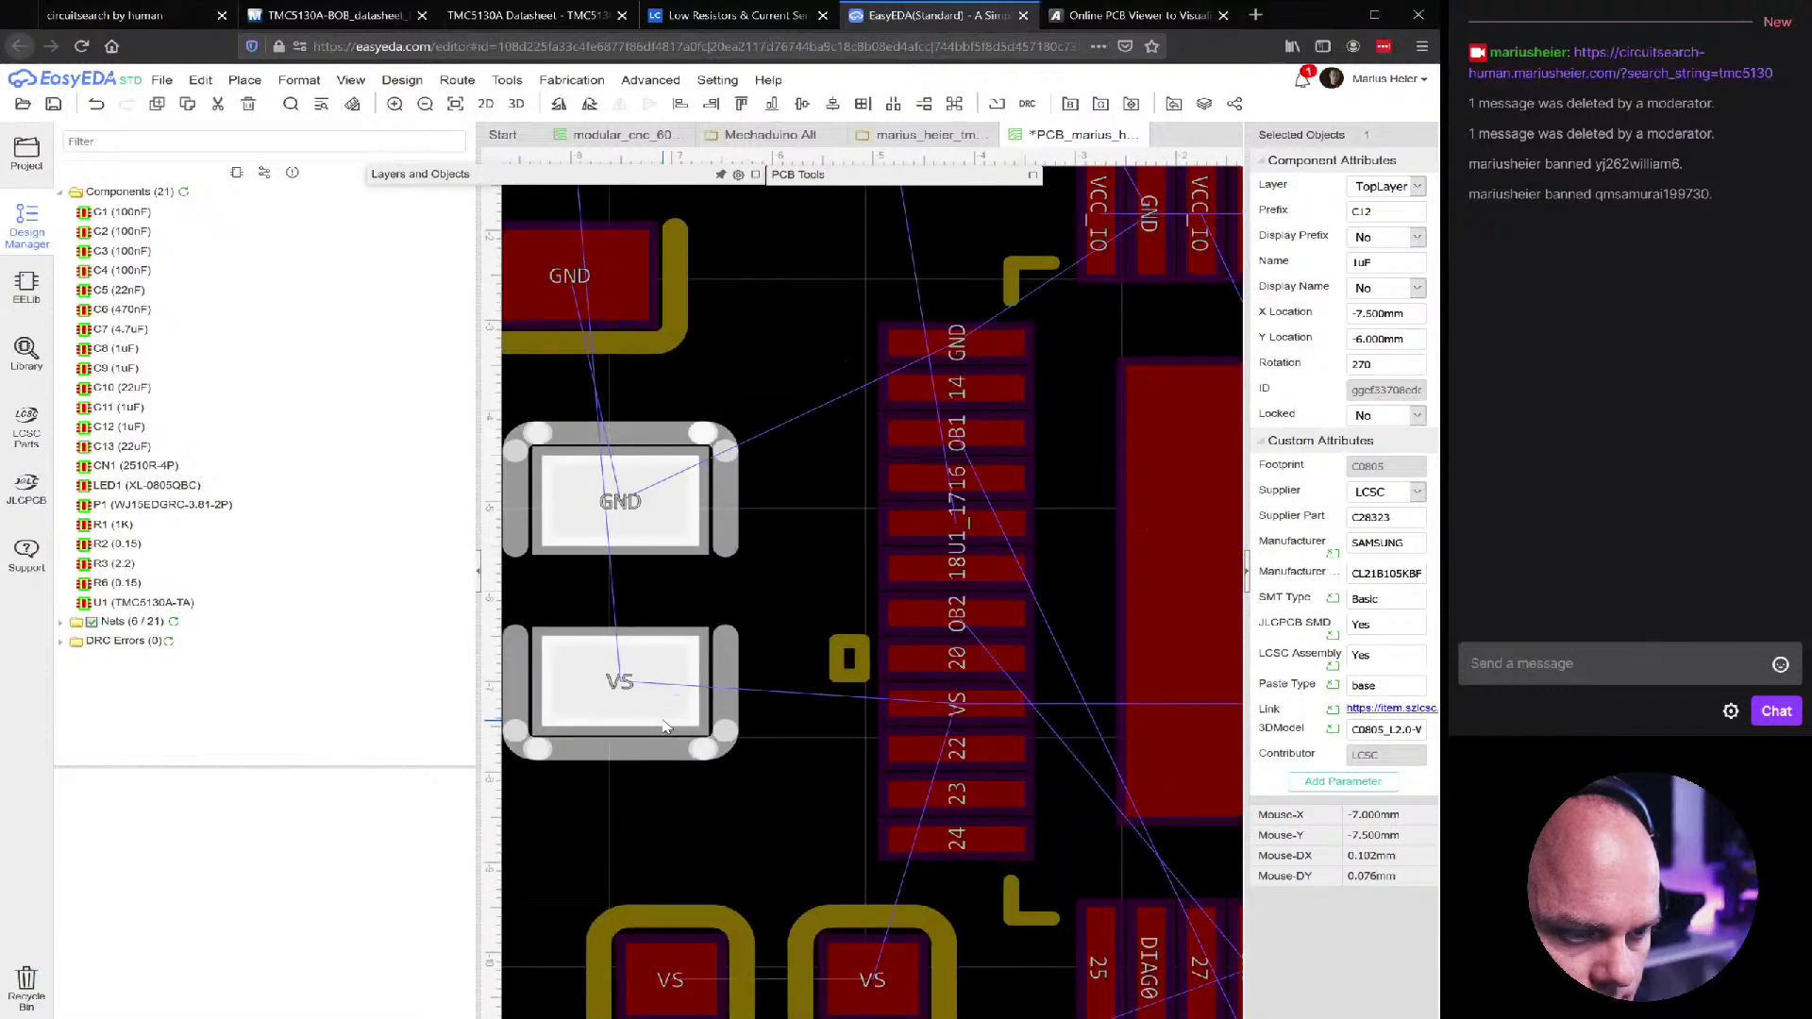
# Set the canvas snap size to 0.1 mm
pyautogui.click(799, 582)
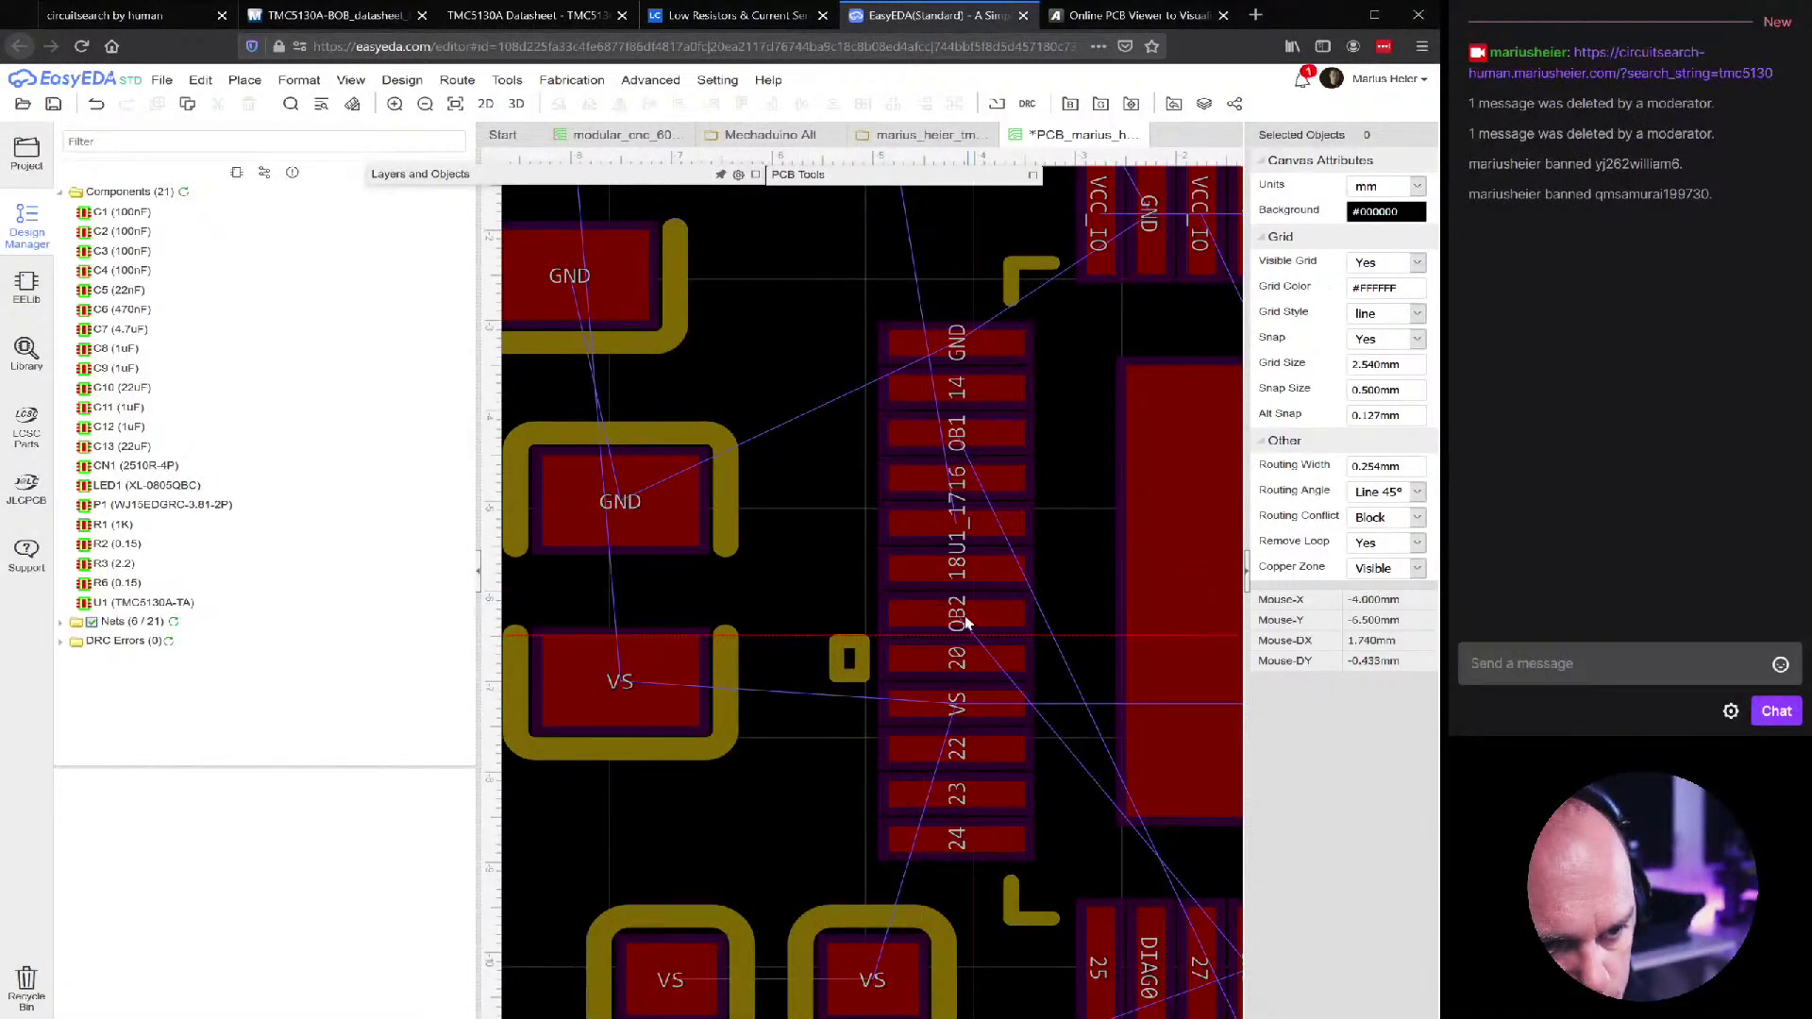
pyautogui.click(1407, 392)
pyautogui.write('0.1')
pyautogui.press('Return')
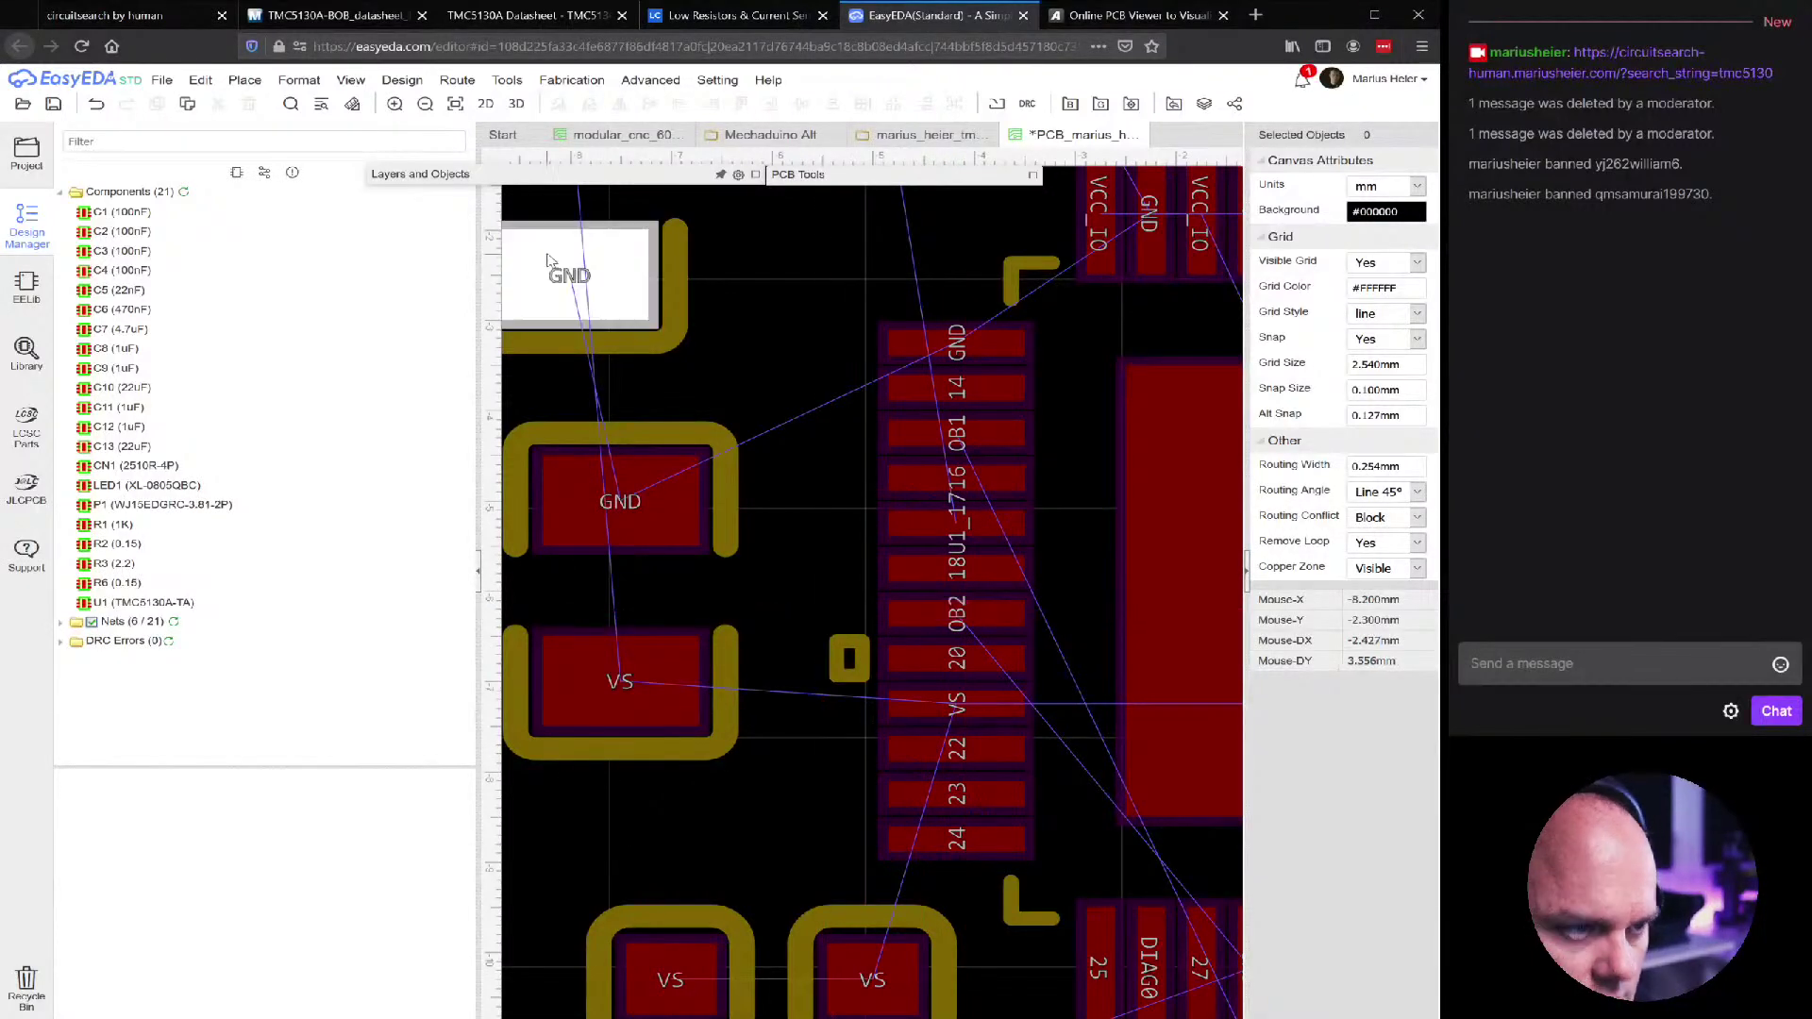
# Make TopLayer the active layer and set the snap size to 0.5 mm
pyautogui.moveTo(435, 179)
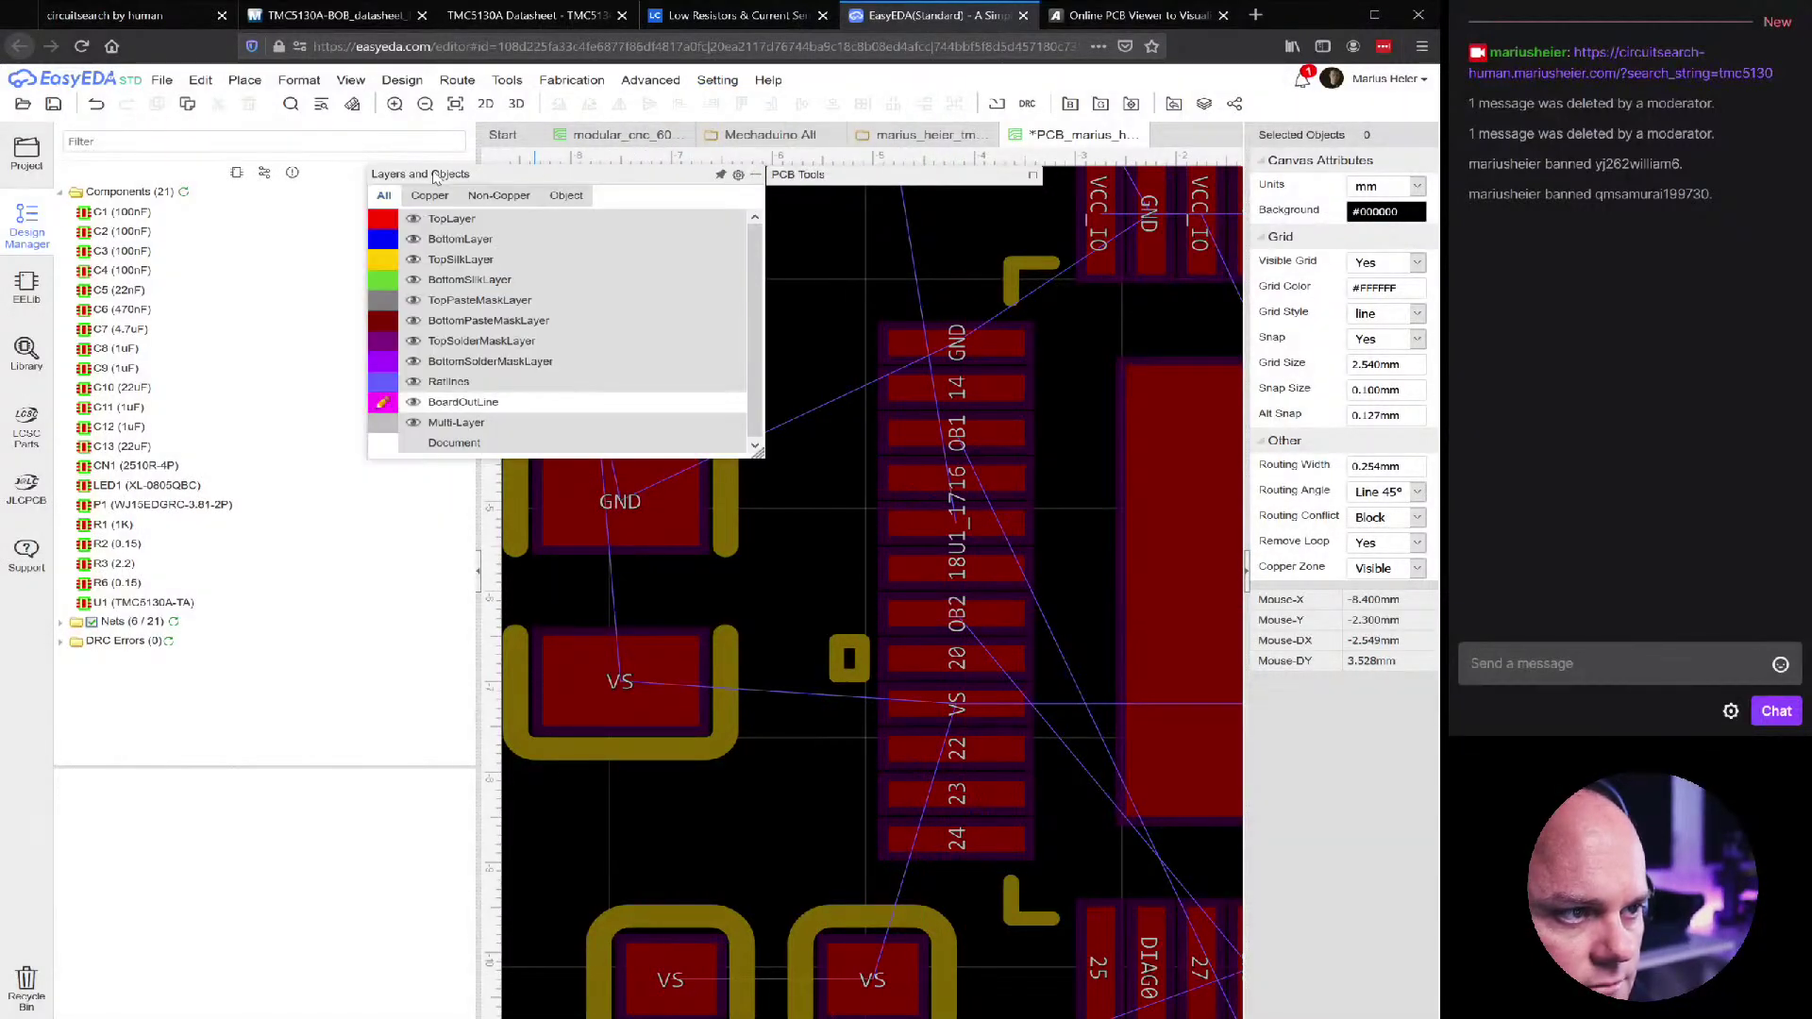
pyautogui.click(384, 219)
pyautogui.press('w')
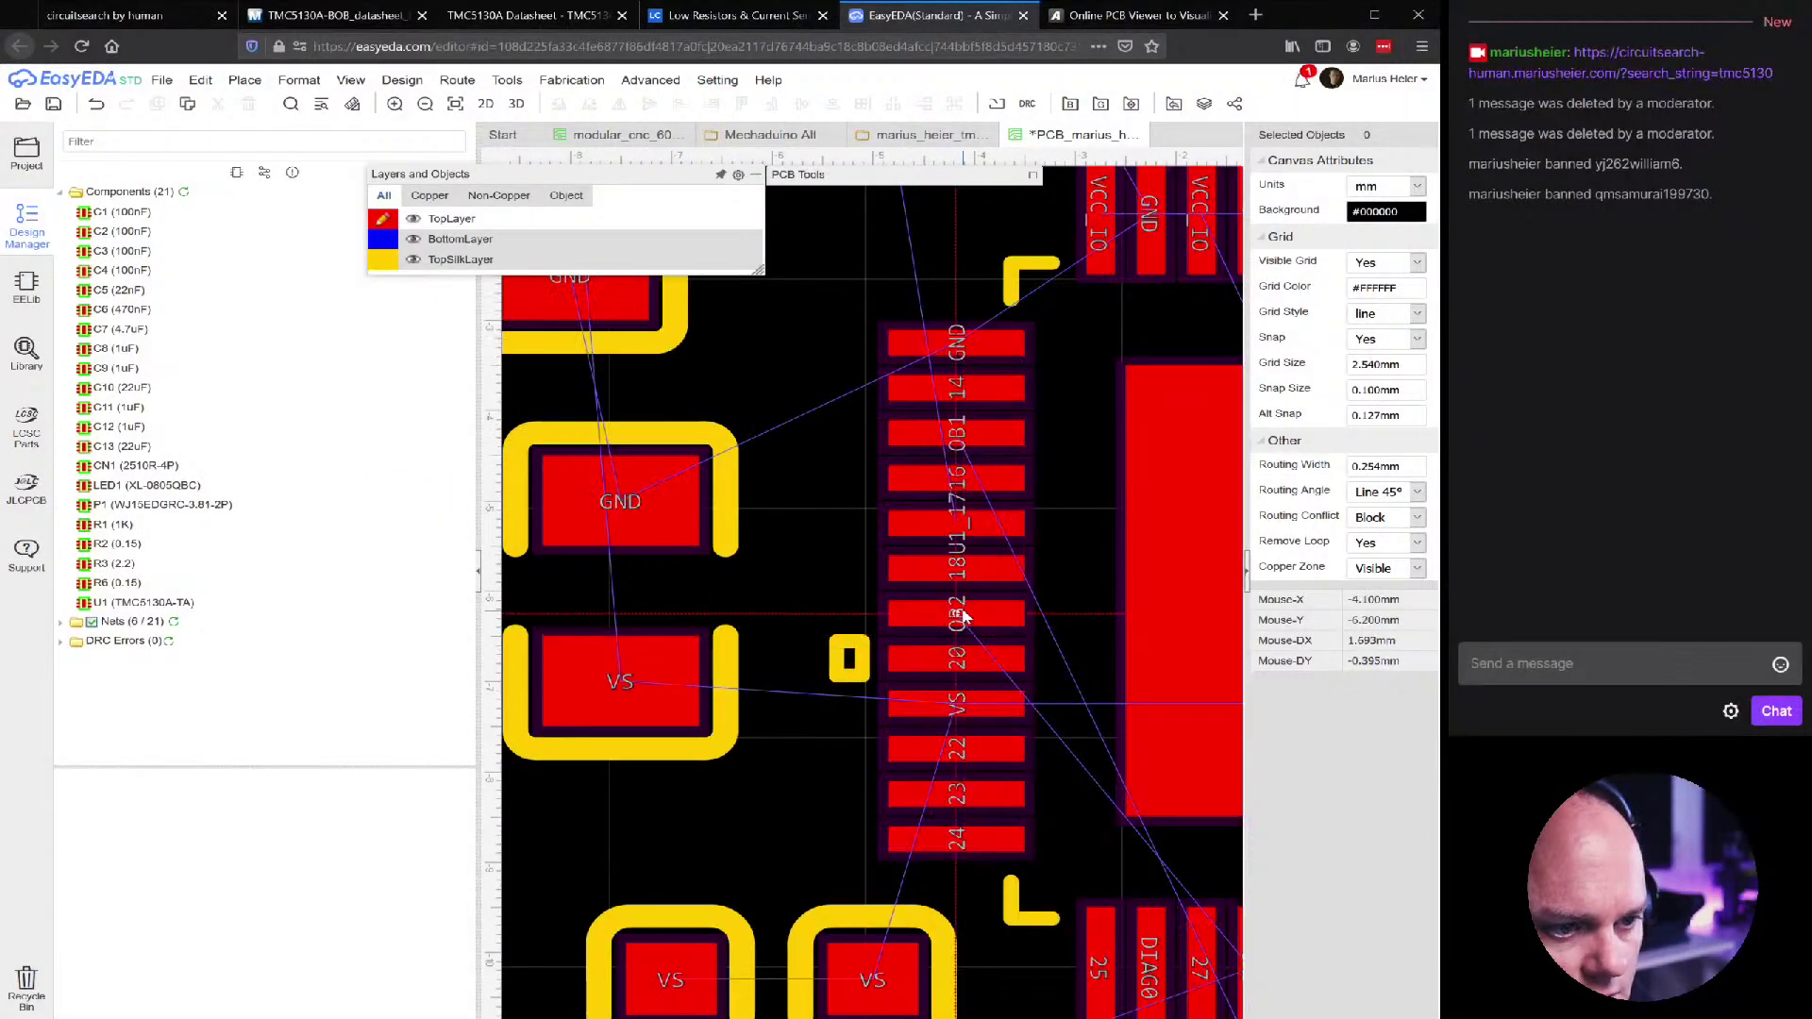
pyautogui.click(1405, 387)
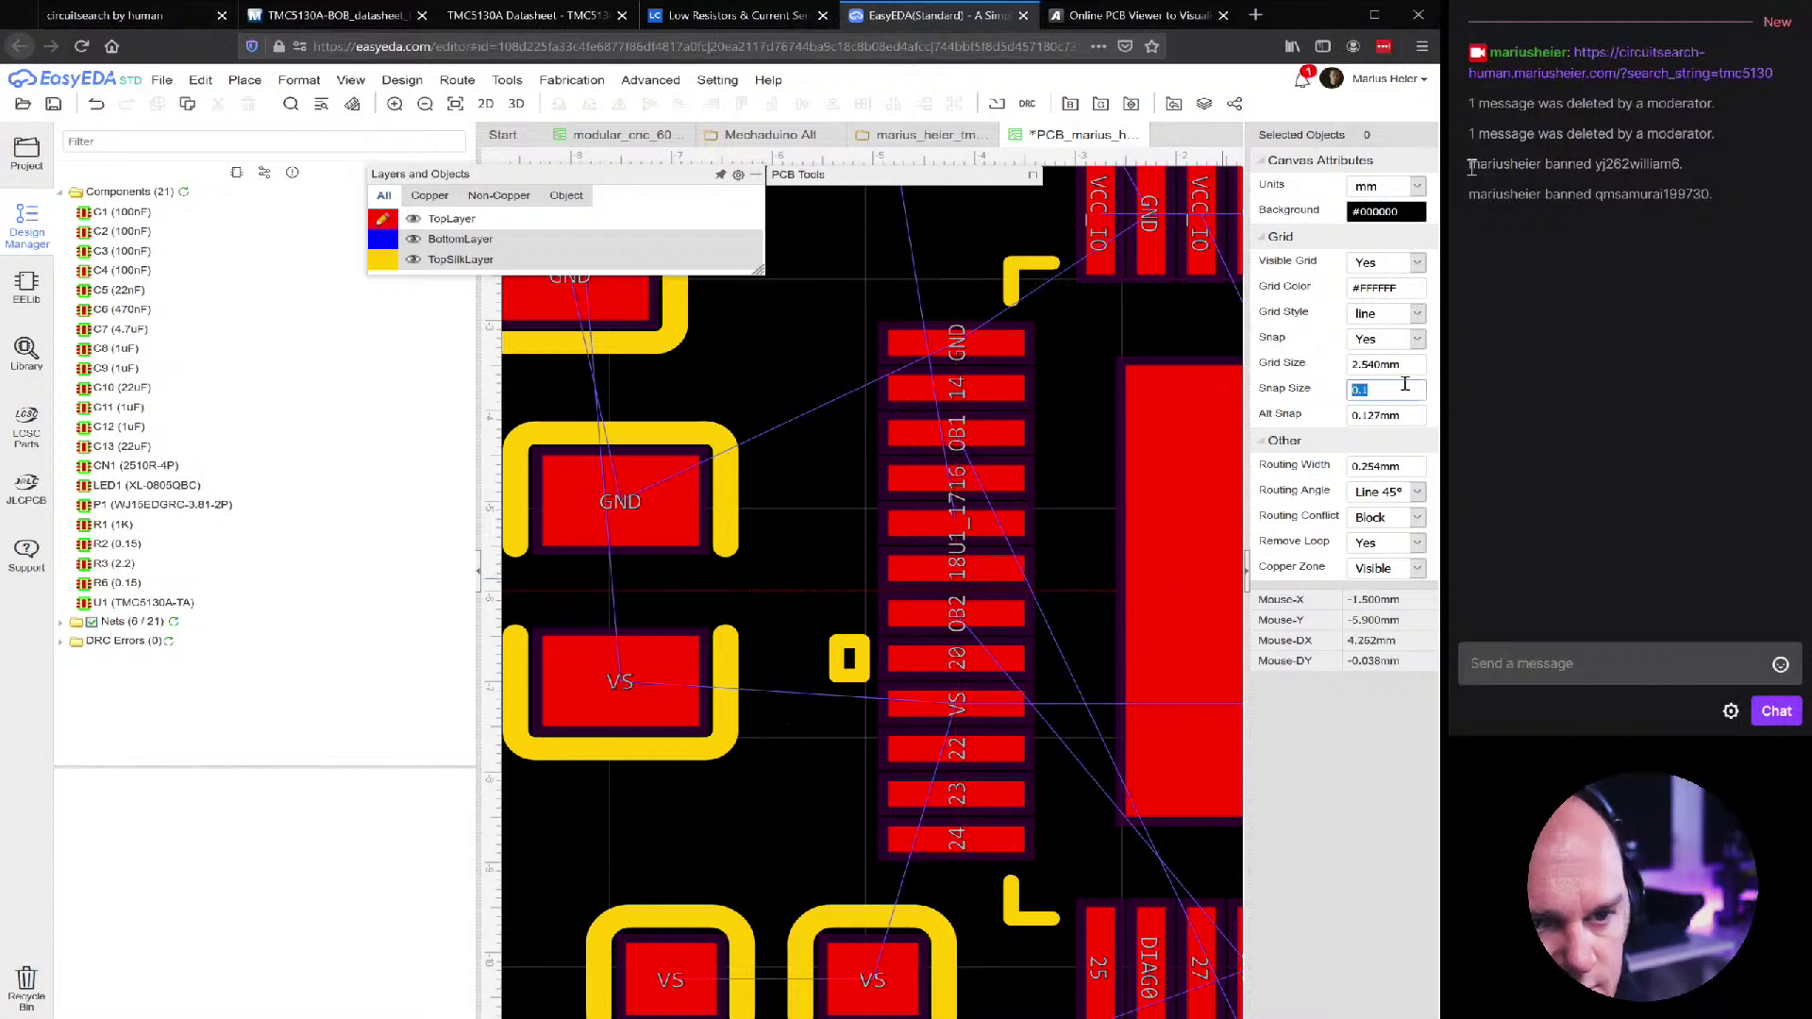
pyautogui.write('0.5')
pyautogui.press('Return')
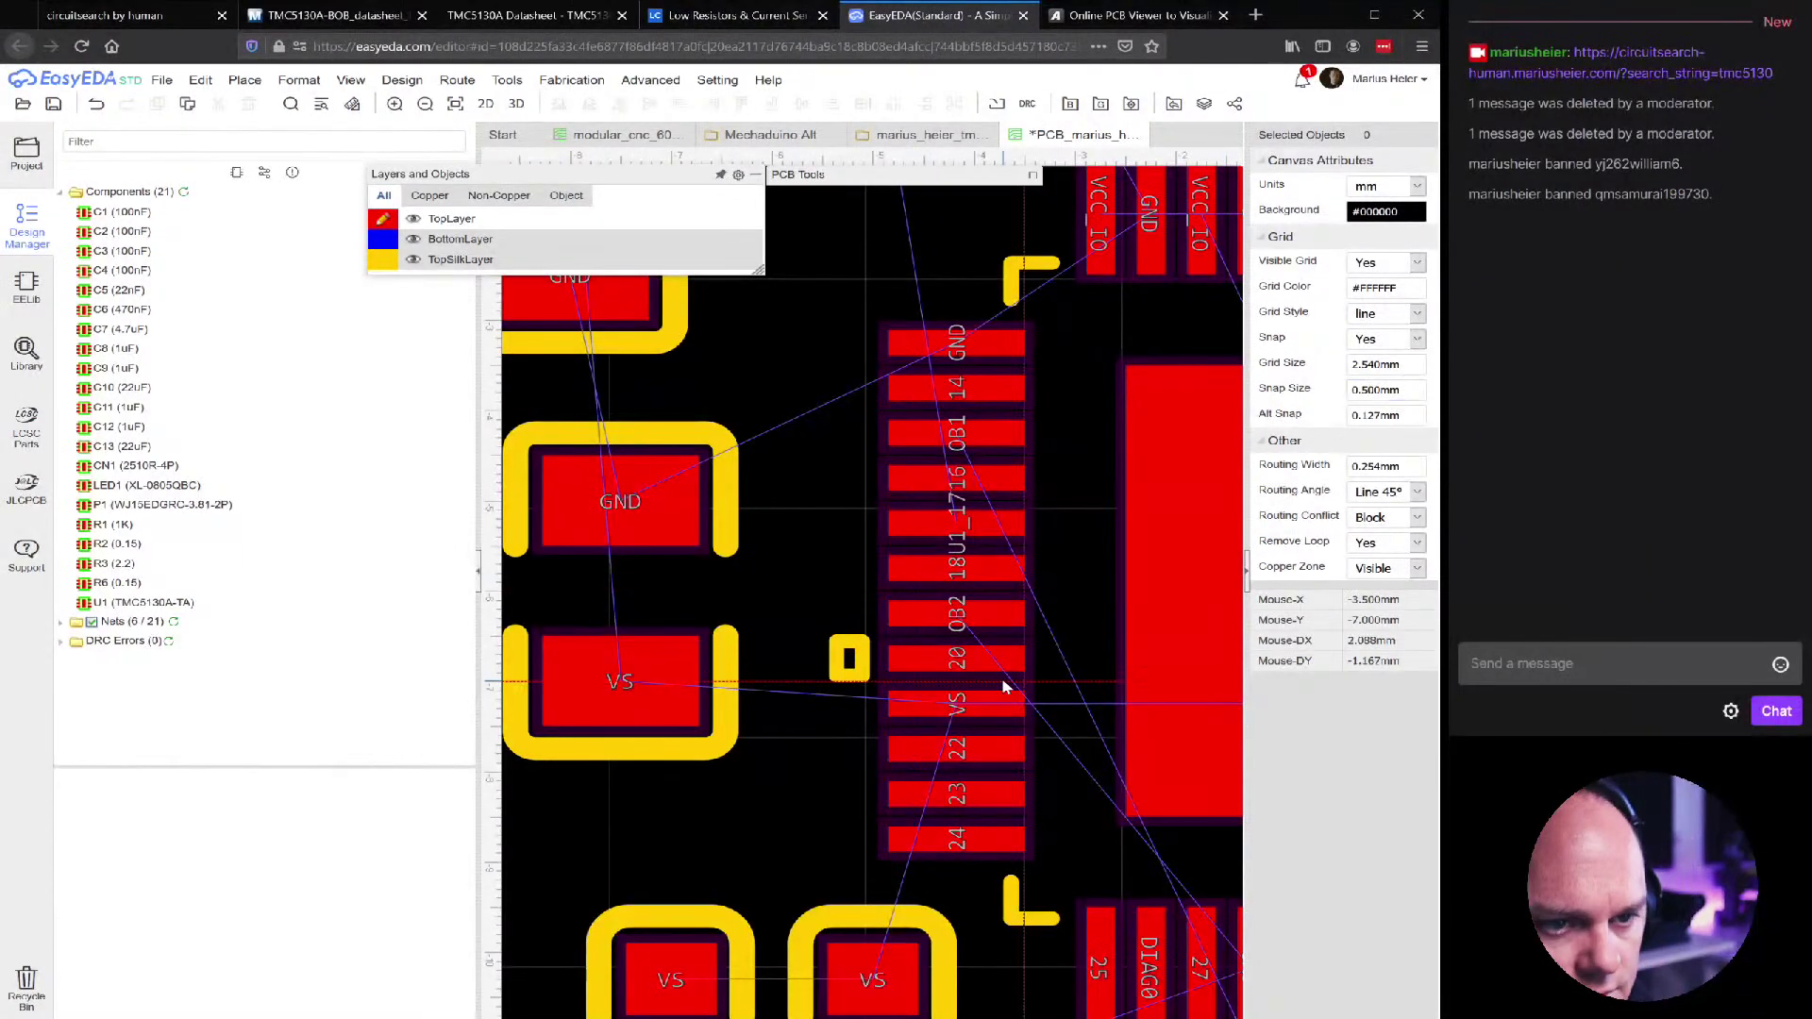
pyautogui.click(956, 612)
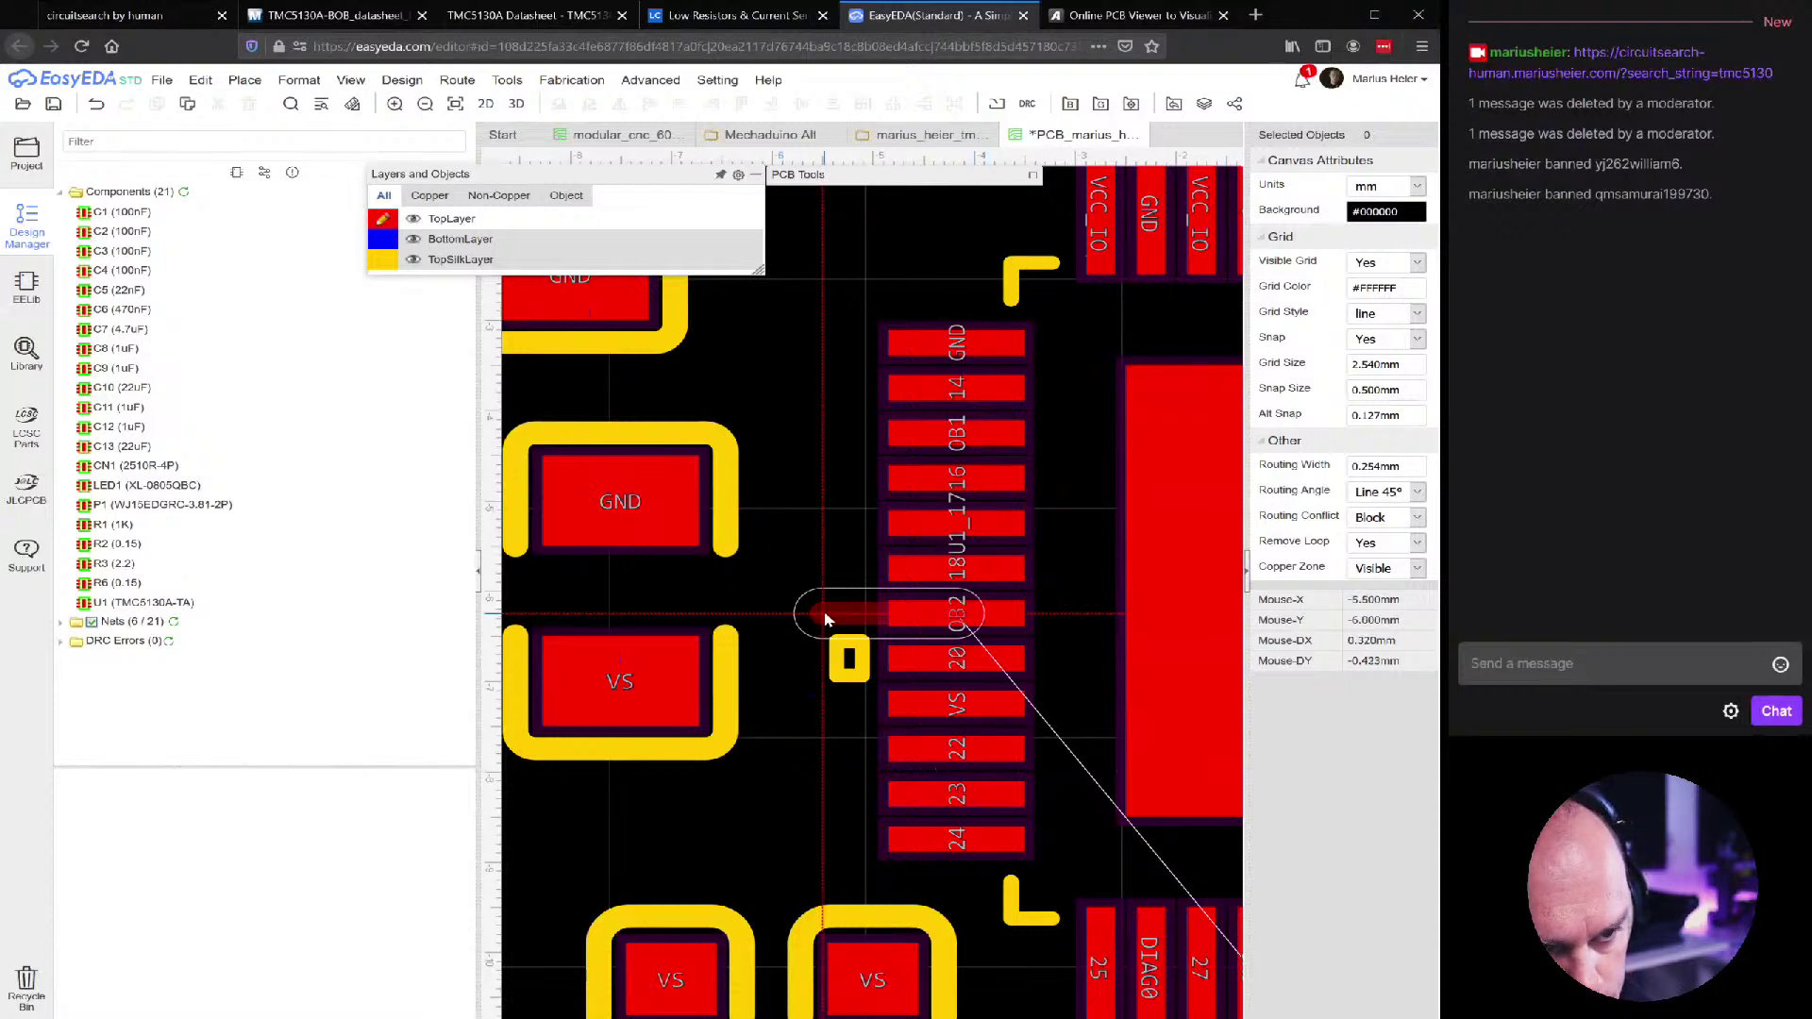
pyautogui.click(822, 615)
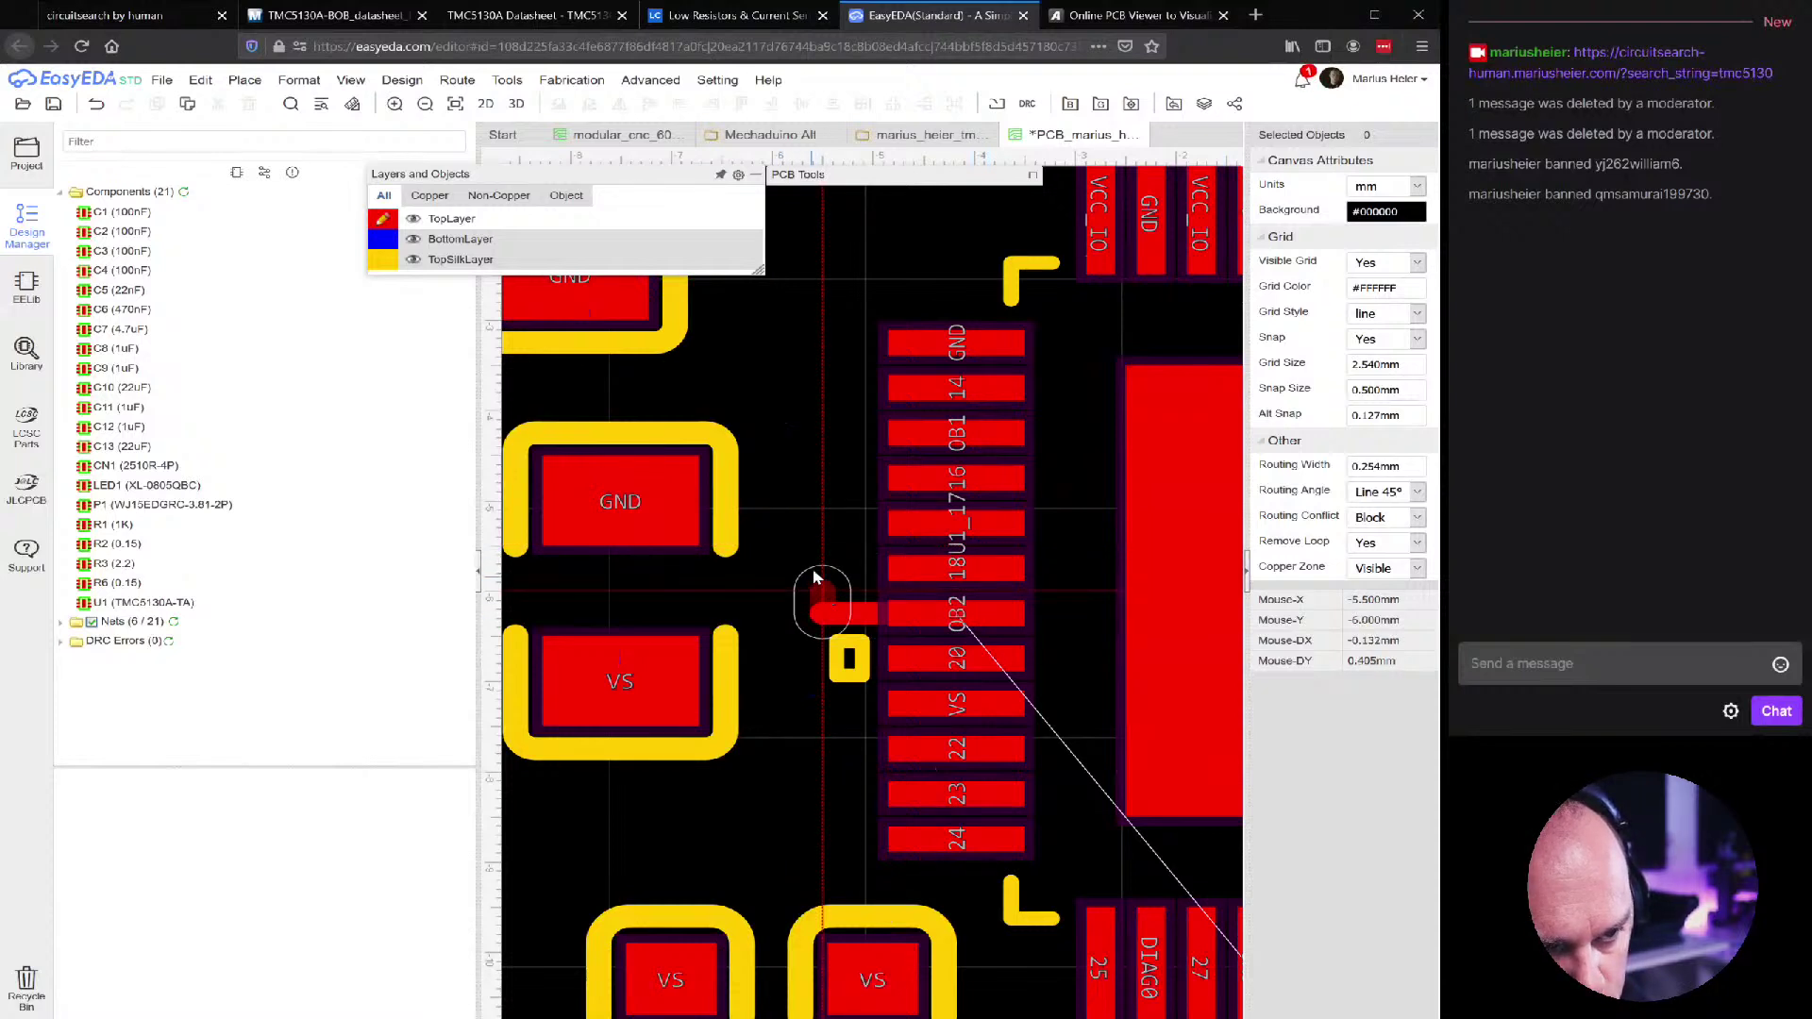
pyautogui.doubleClick(802, 677)
pyautogui.moveTo(811, 615); pyautogui.dragTo(852, 615)
pyautogui.press('Delete')
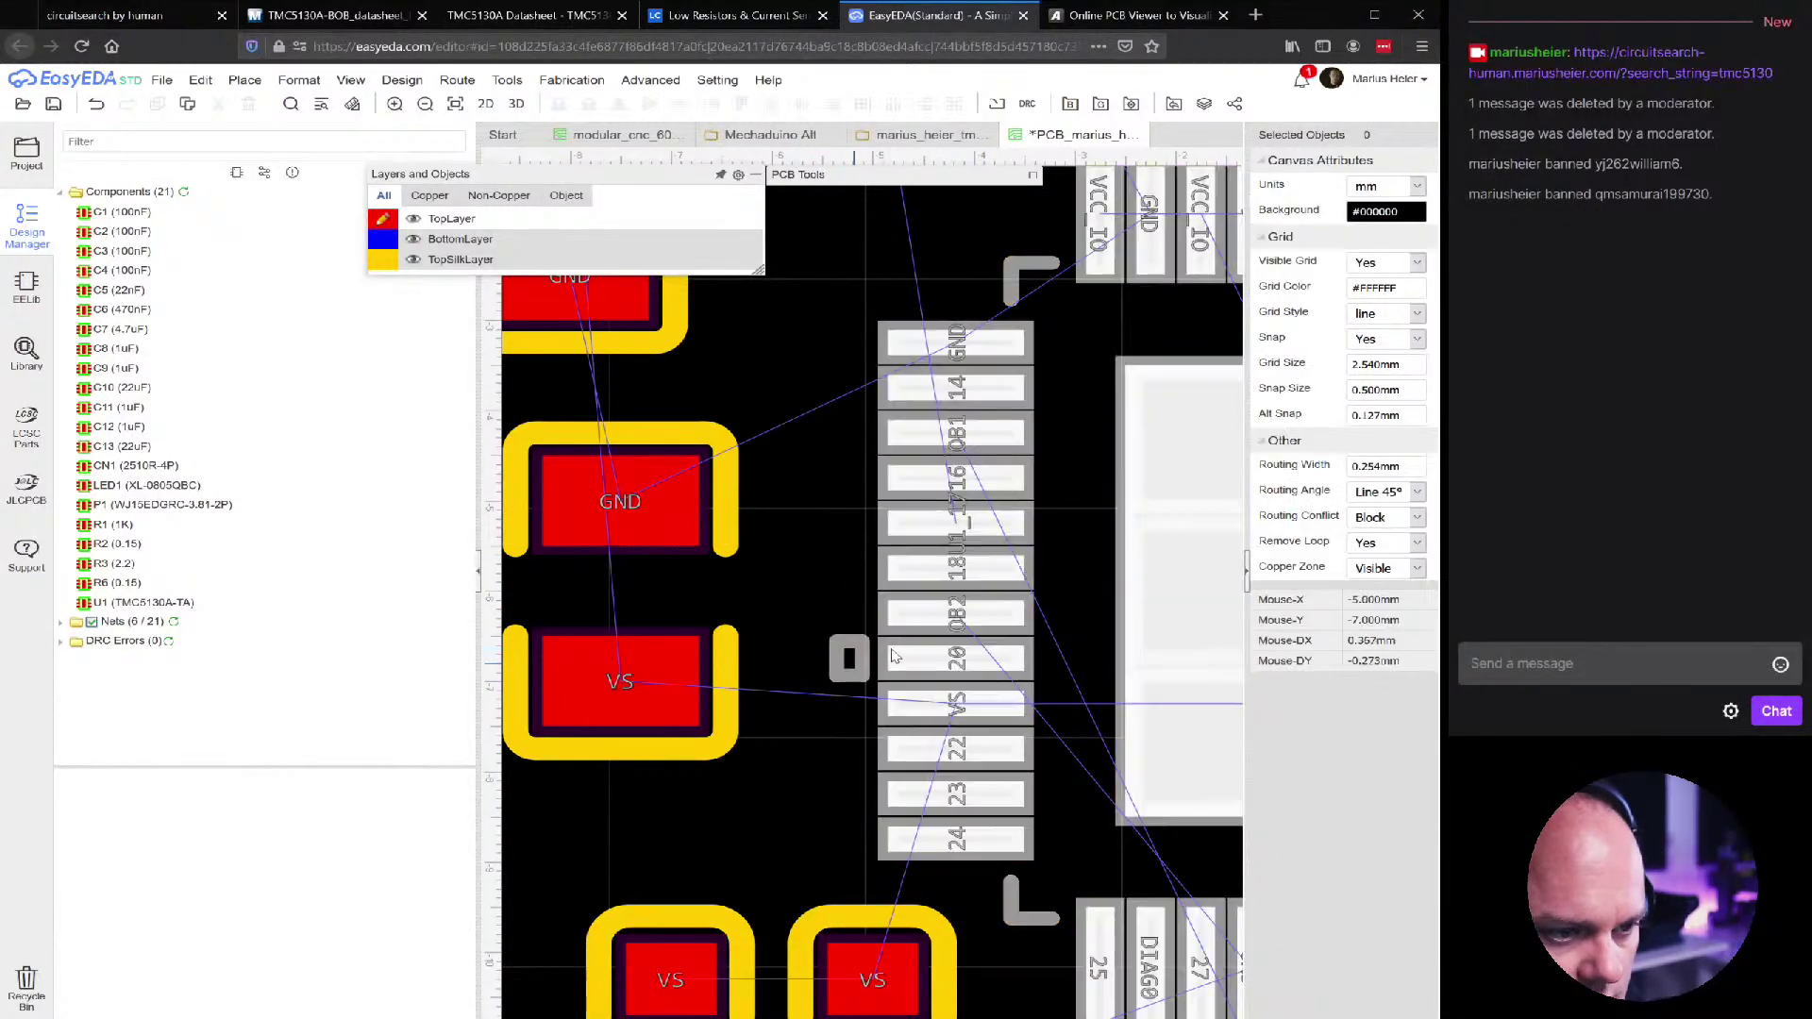
# Route short L-shaped tracks from the driver chip's OB2 and OB1 pads outward to X -5.5 mm, each turning upward
pyautogui.click(885, 620)
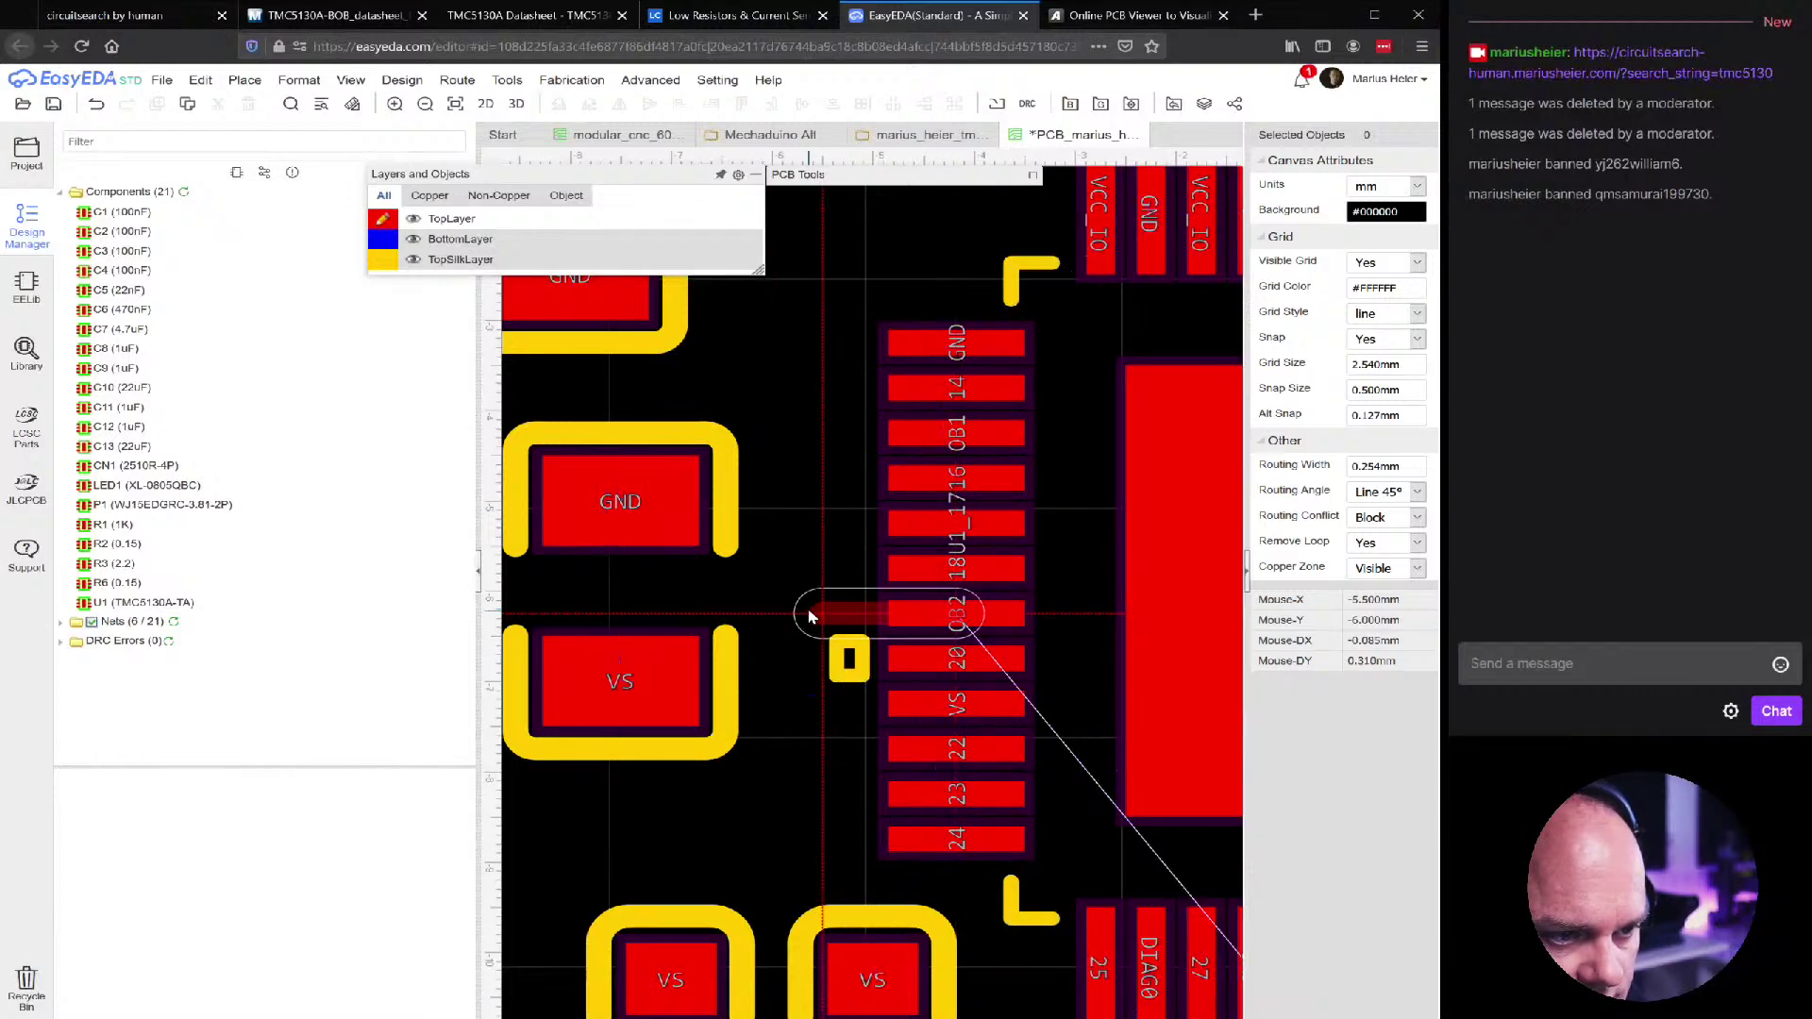
pyautogui.click(802, 555)
pyautogui.rightClick(801, 558)
pyautogui.click(948, 433)
pyautogui.click(810, 361)
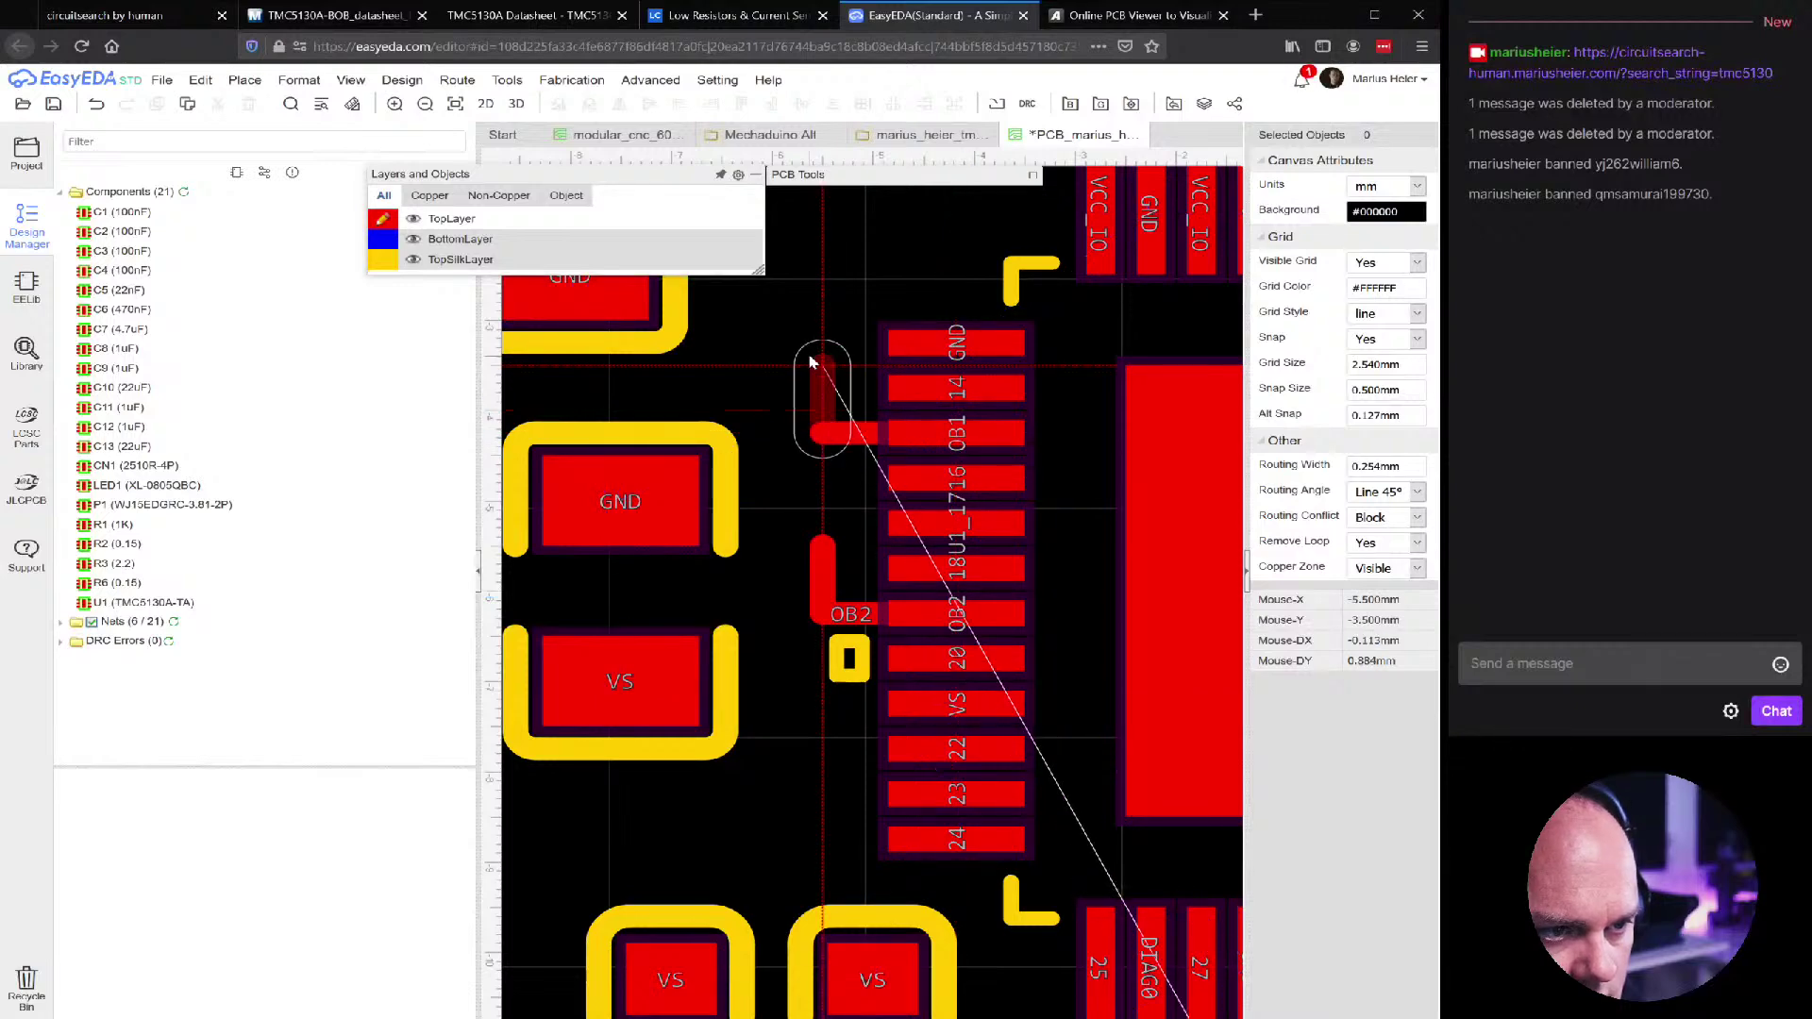
pyautogui.rightClick(812, 366)
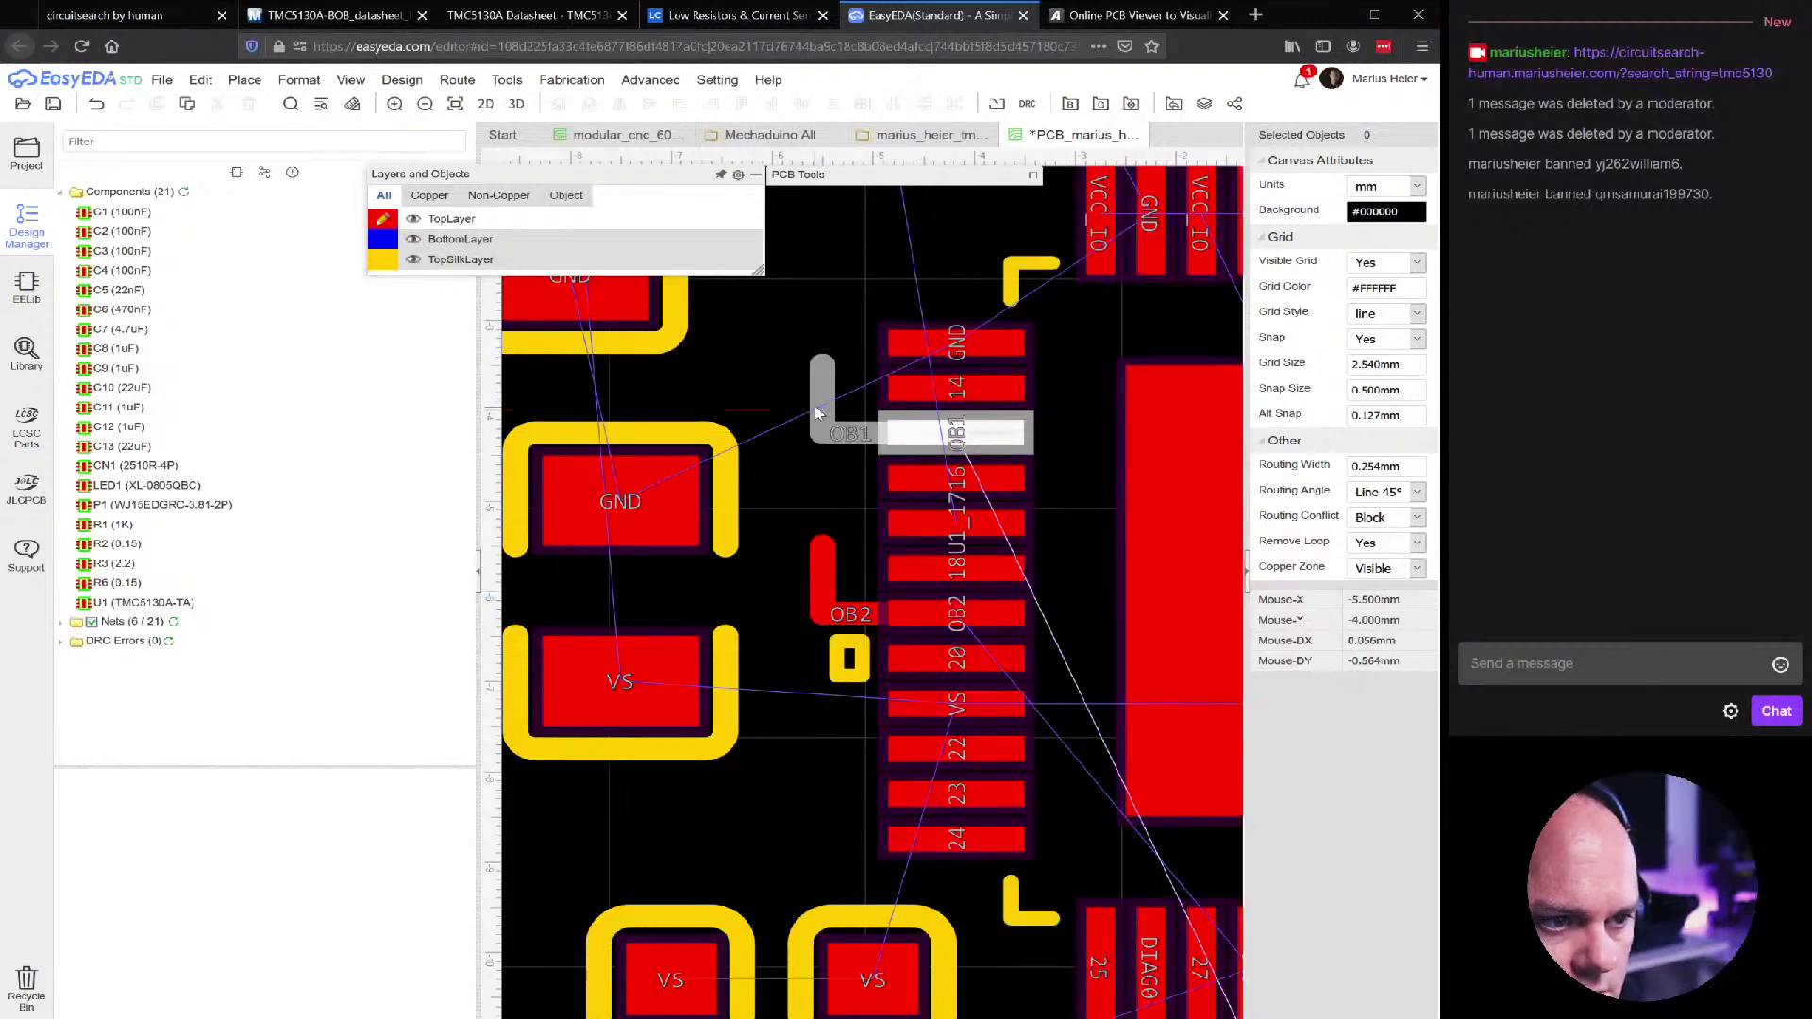
# Set the width of the L-shaped OB1 track to 1 mm
pyautogui.click(816, 404)
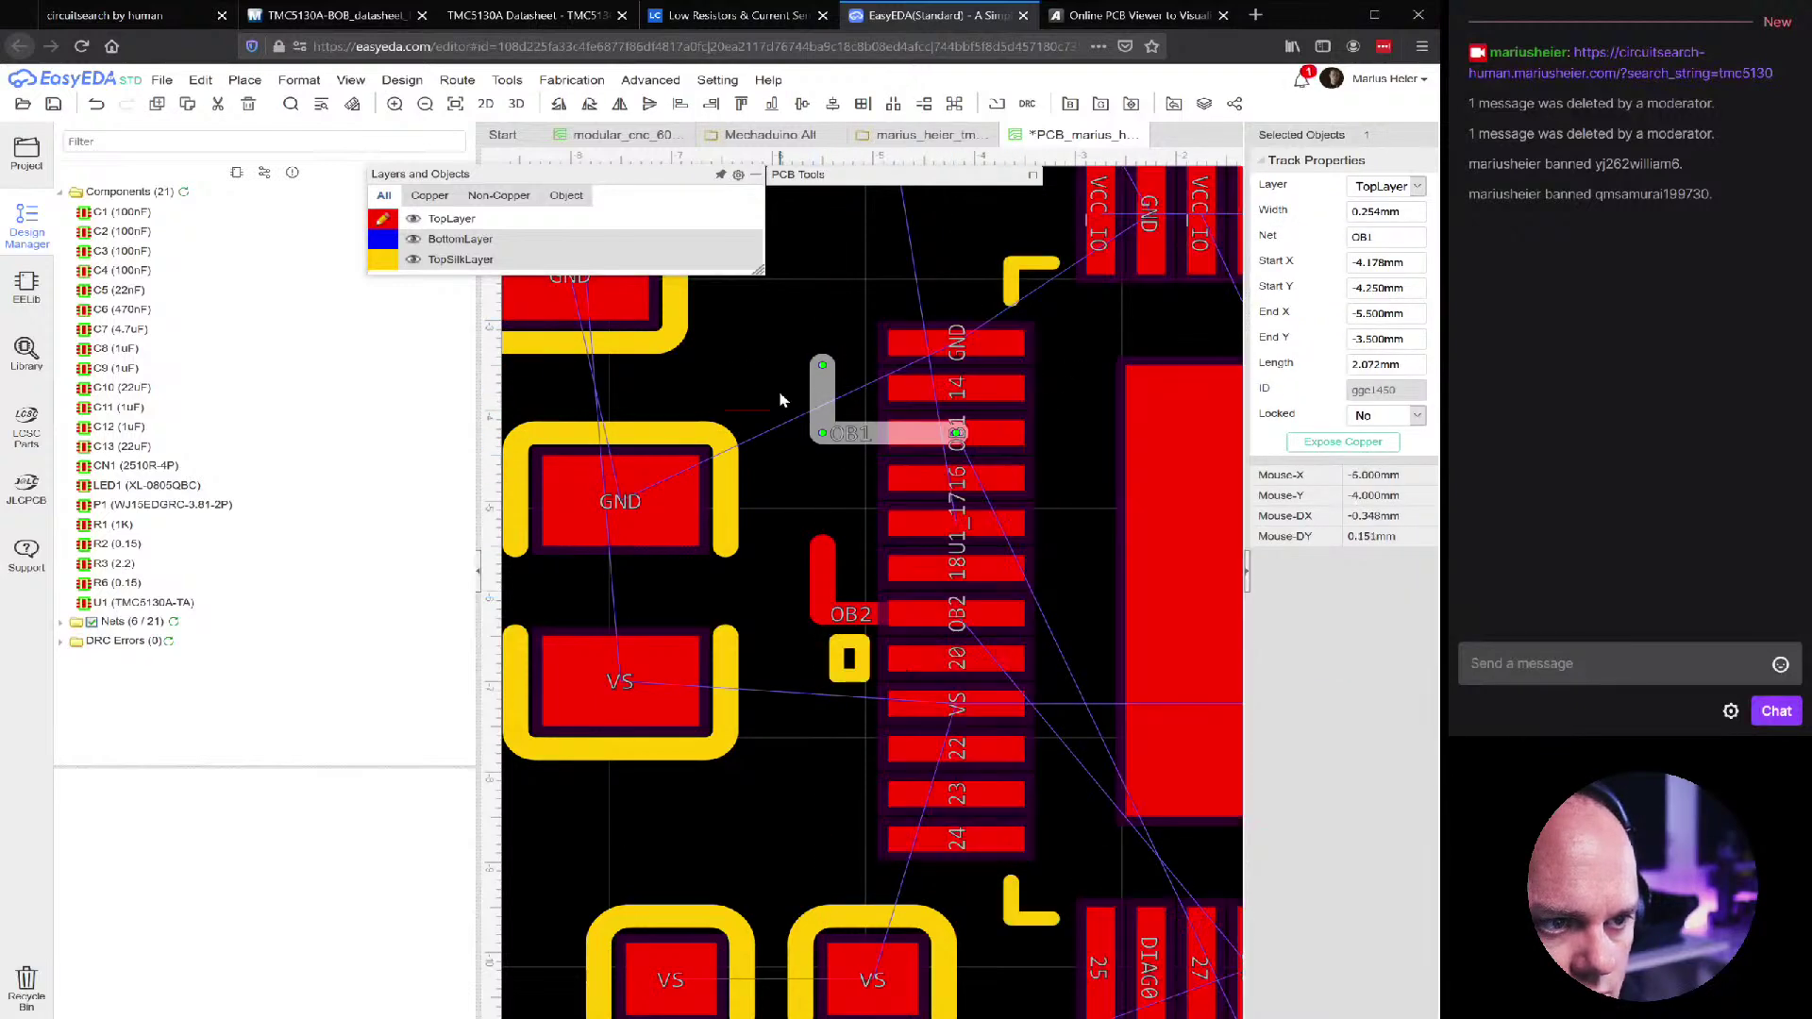
pyautogui.click(830, 403)
pyautogui.click(822, 391)
pyautogui.click(823, 392)
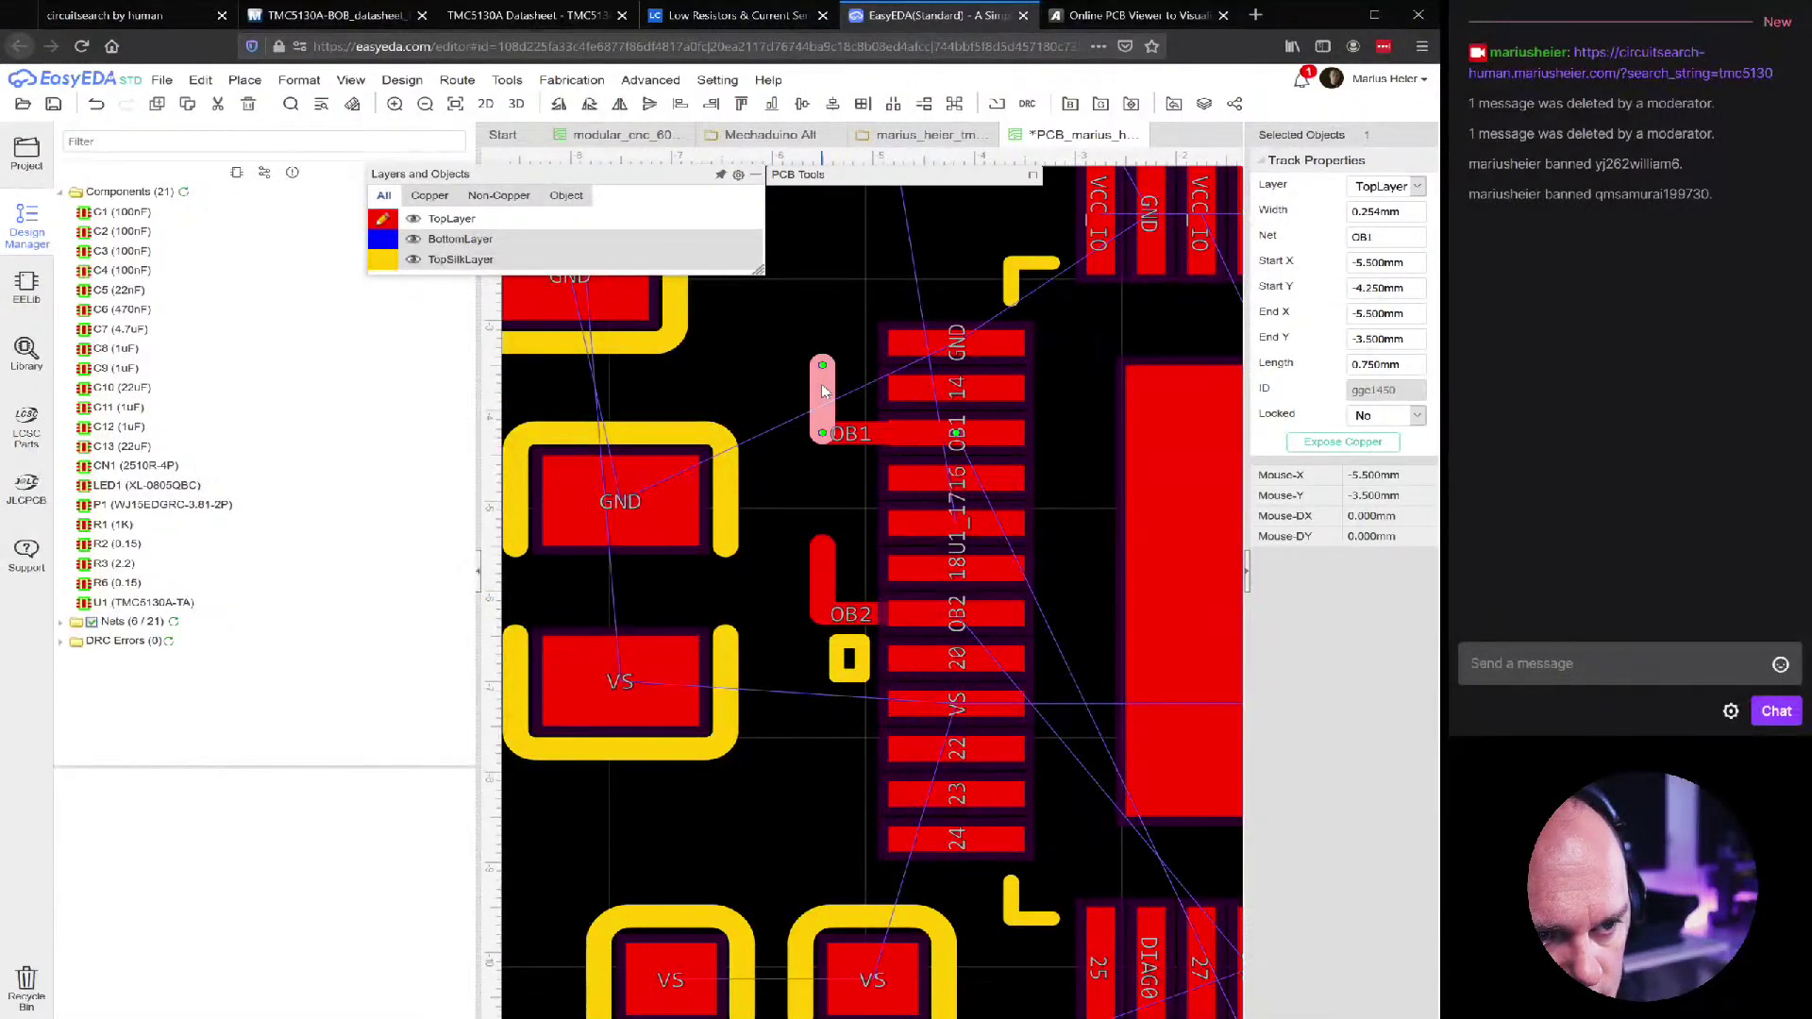
pyautogui.click(819, 387)
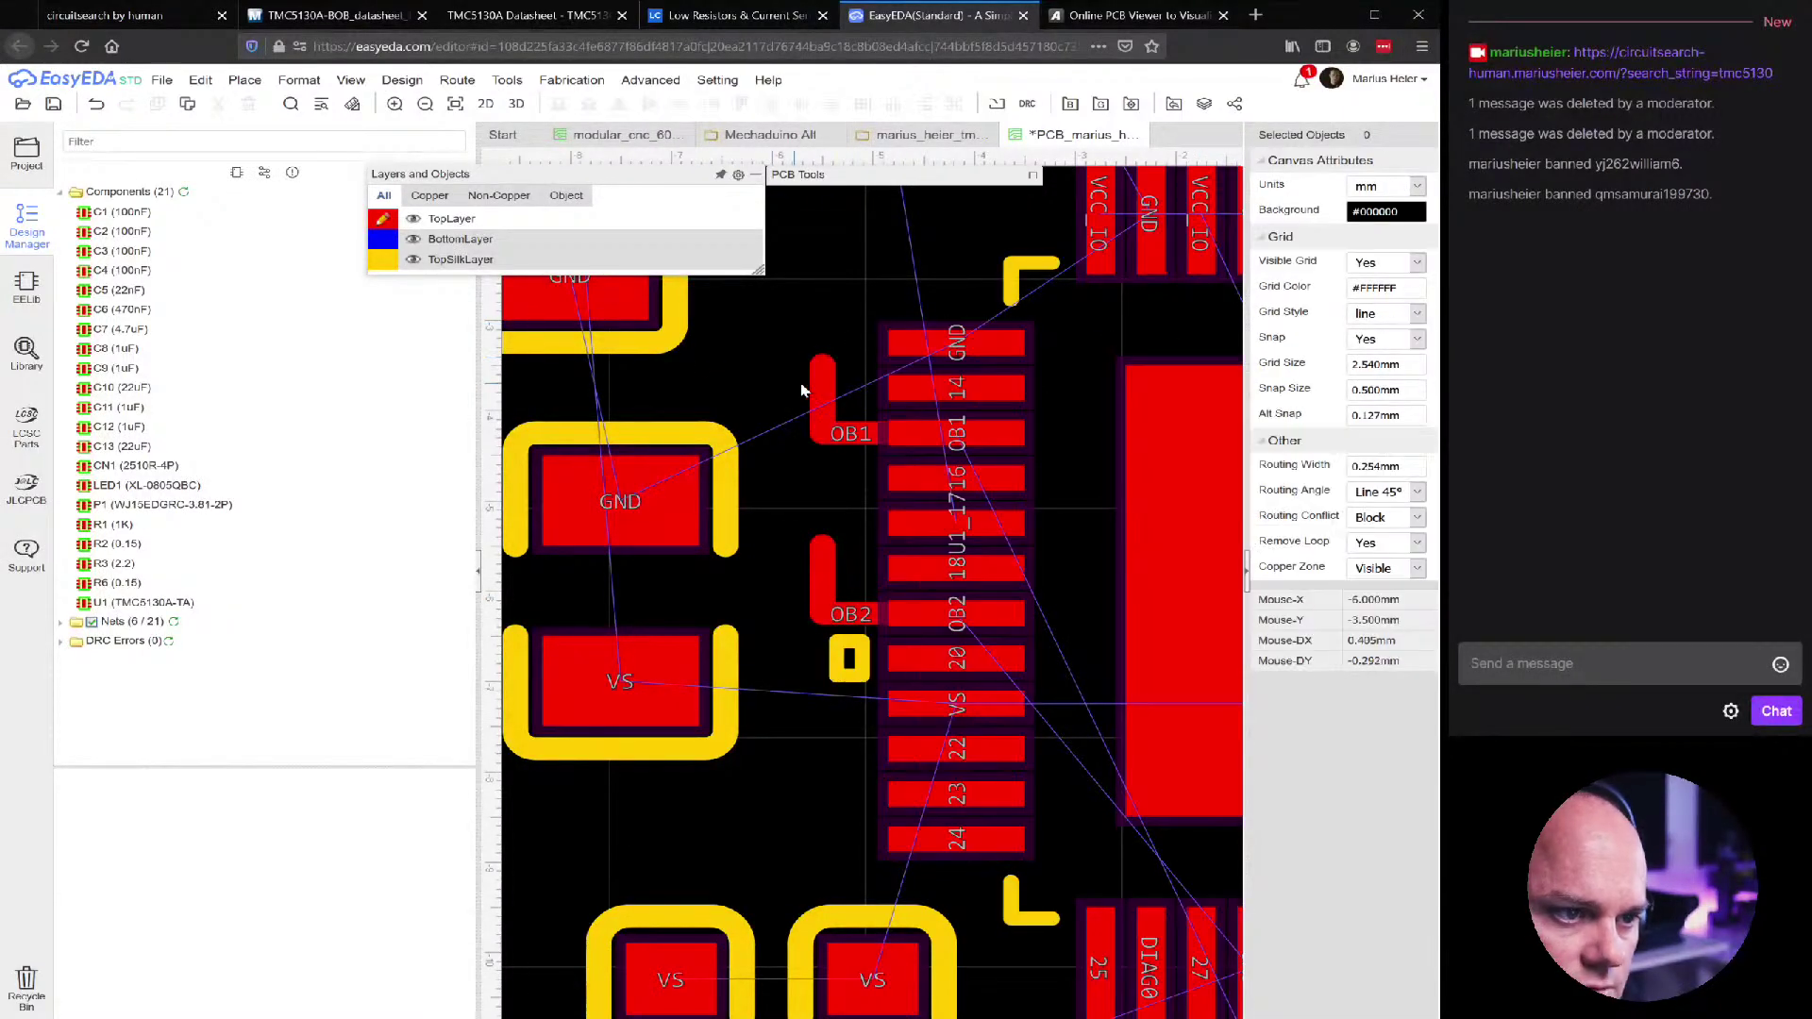
pyautogui.click(825, 393)
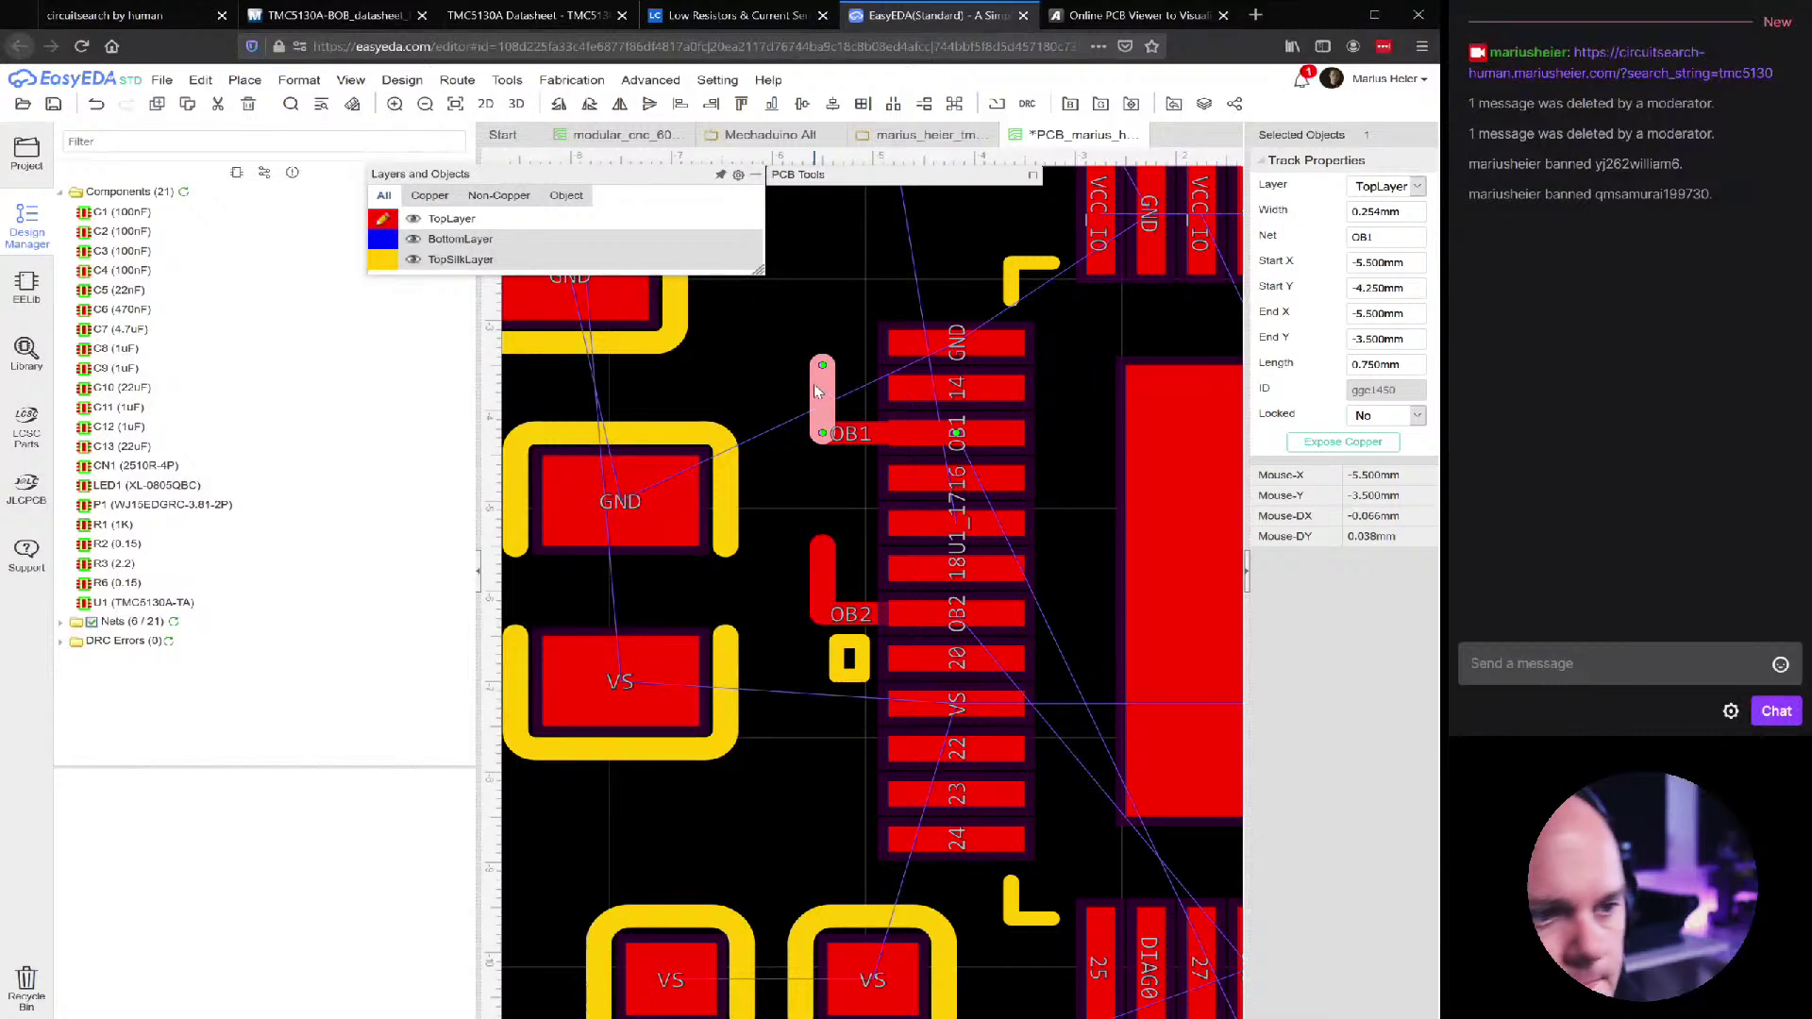
pyautogui.scroll(-2, 825, 393)
pyautogui.scroll(2, 831, 394)
pyautogui.scroll(1, 832, 395)
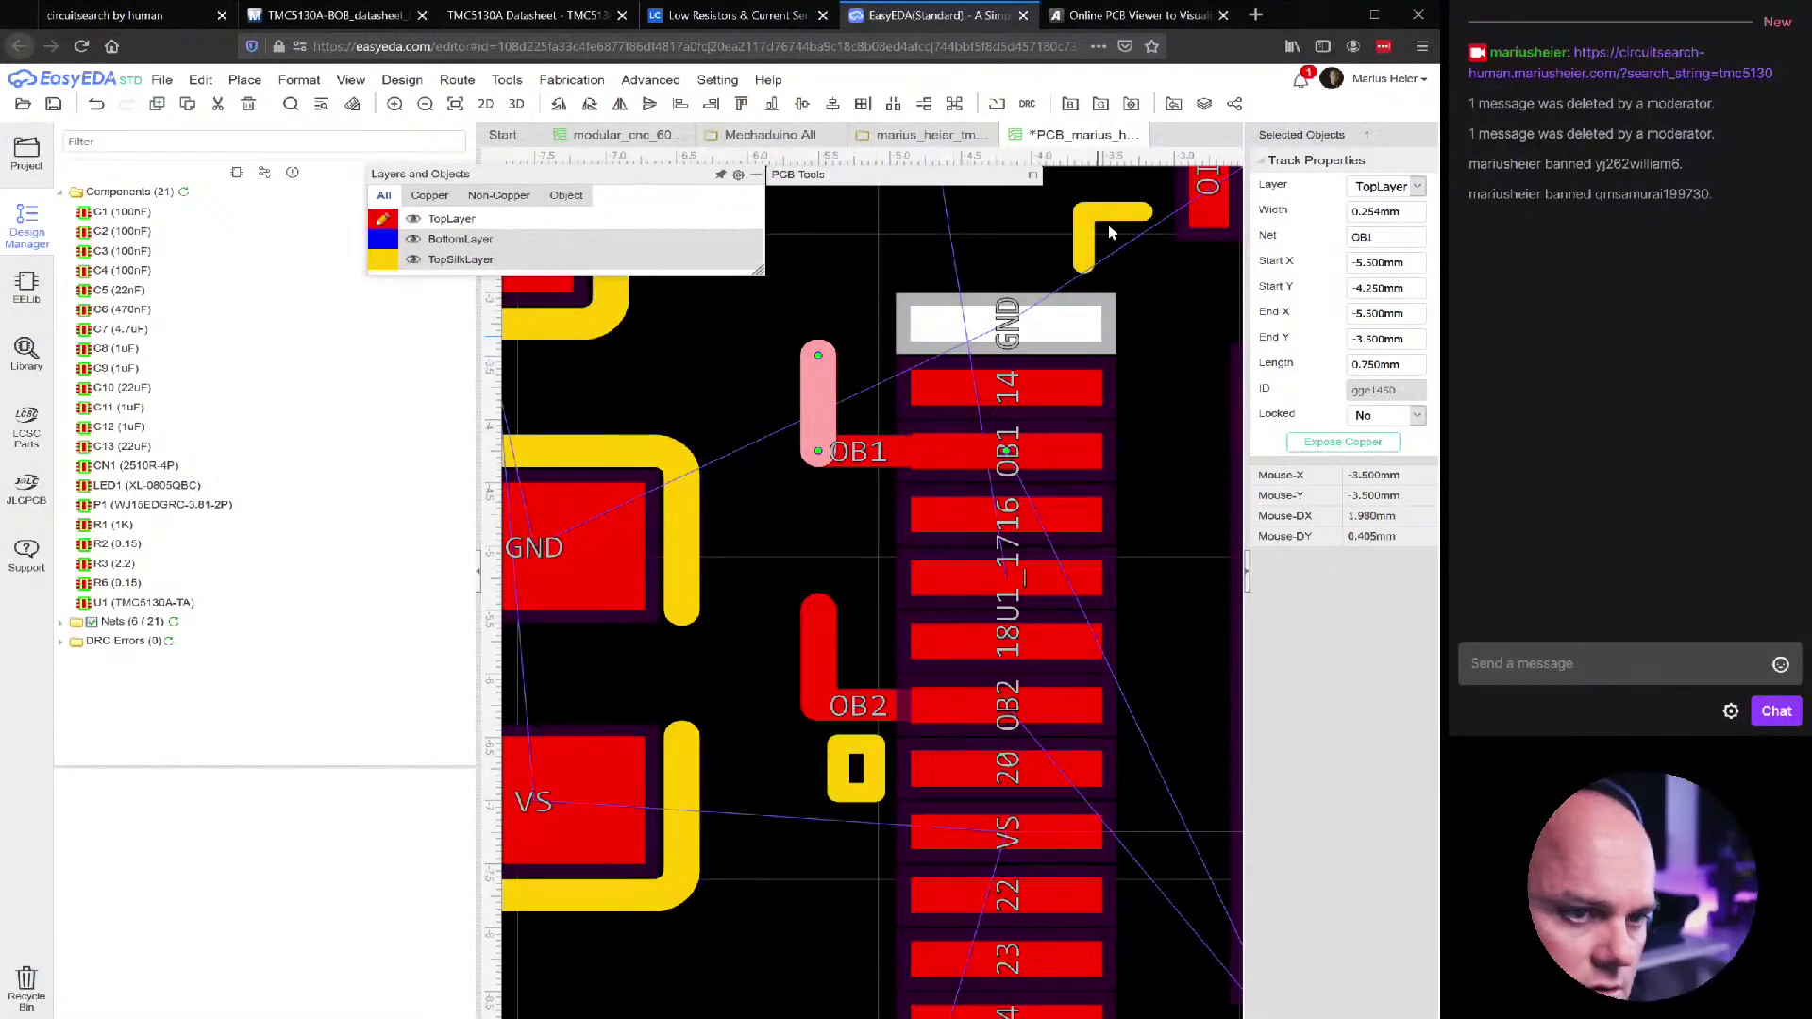
pyautogui.click(1410, 211)
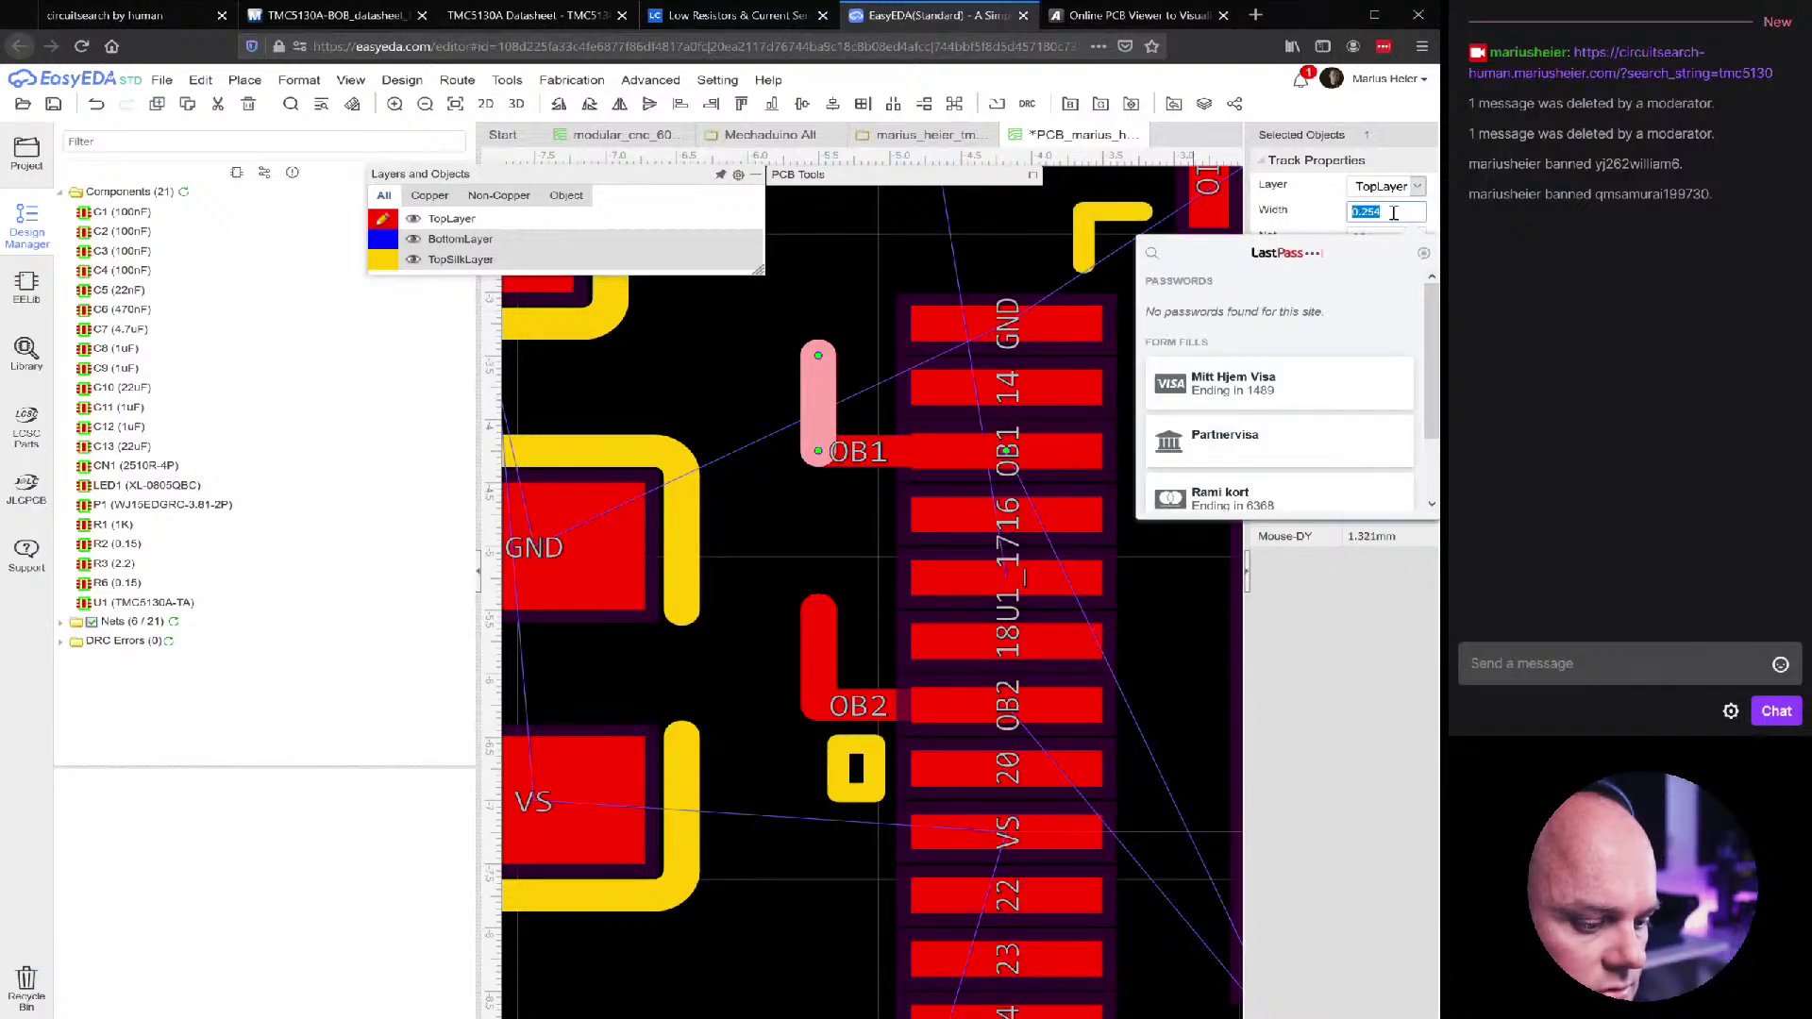
pyautogui.write('1')
pyautogui.press('Return')
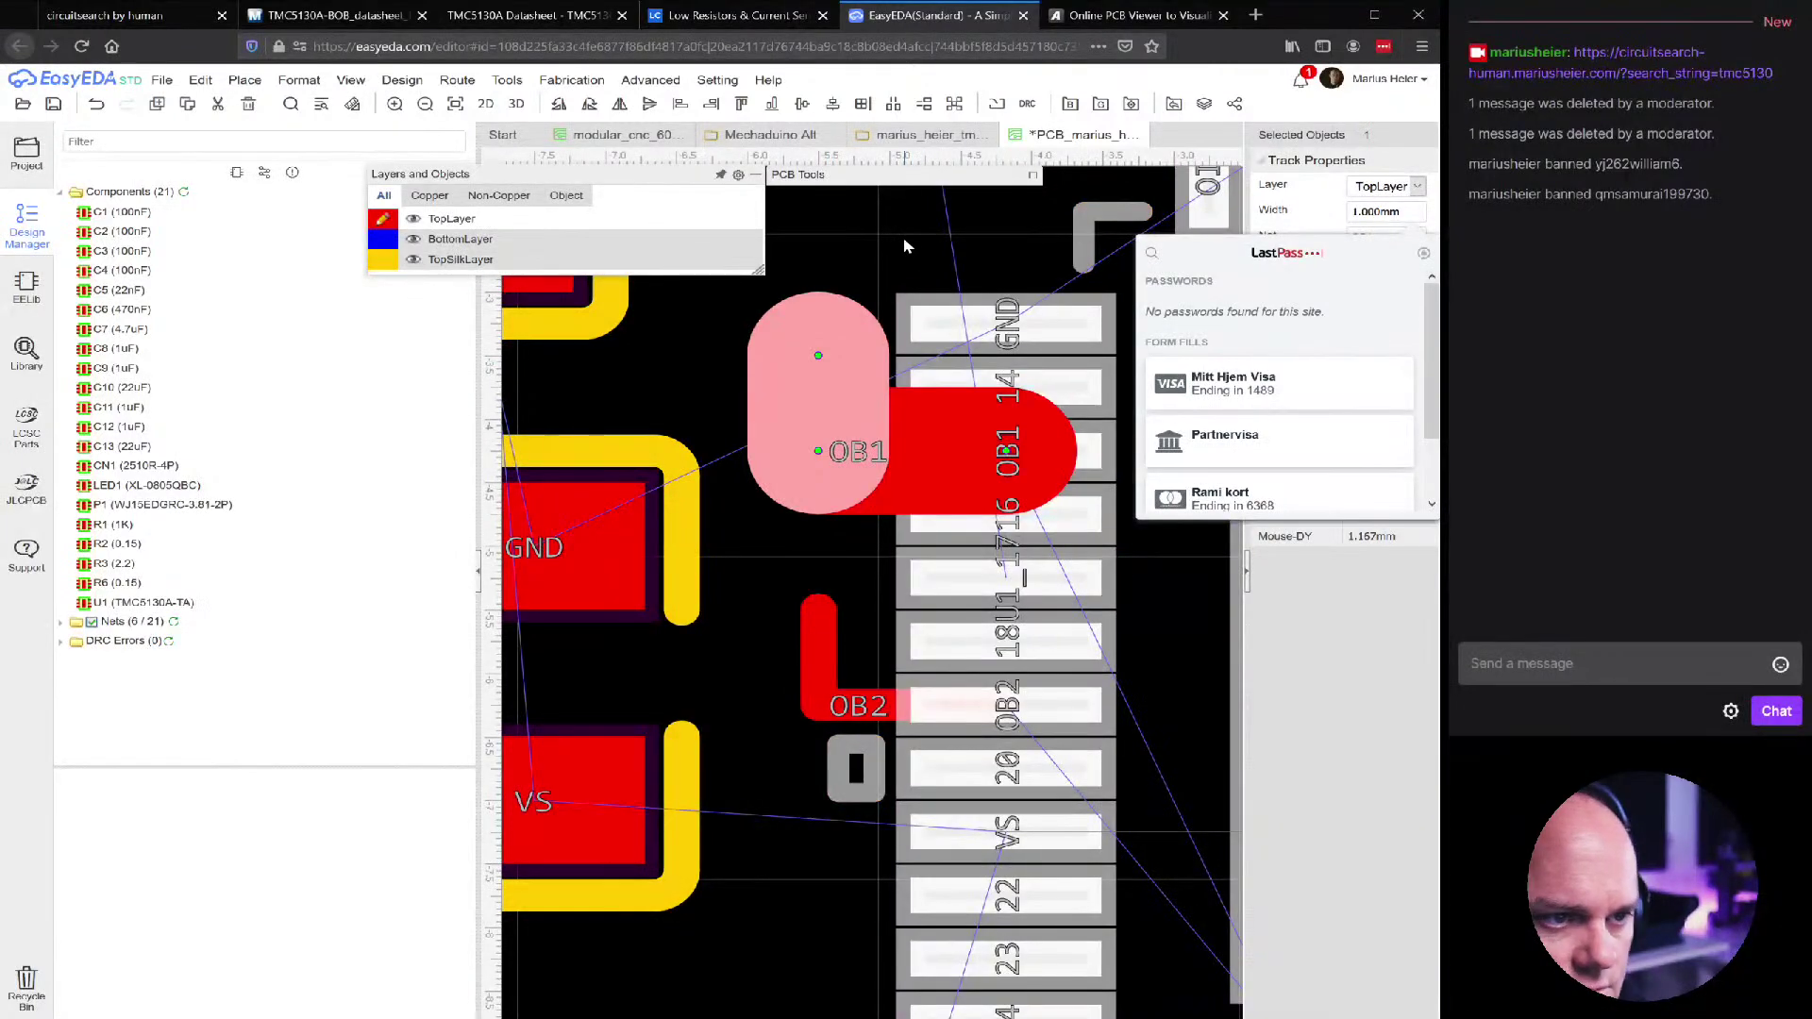
# Delete the OB1 track's horizontal segment and place its vertical segment at X -5.5 mm, just above the OB2 track
pyautogui.click(828, 386)
pyautogui.click(796, 376)
pyautogui.moveTo(796, 376); pyautogui.dragTo(785, 436)
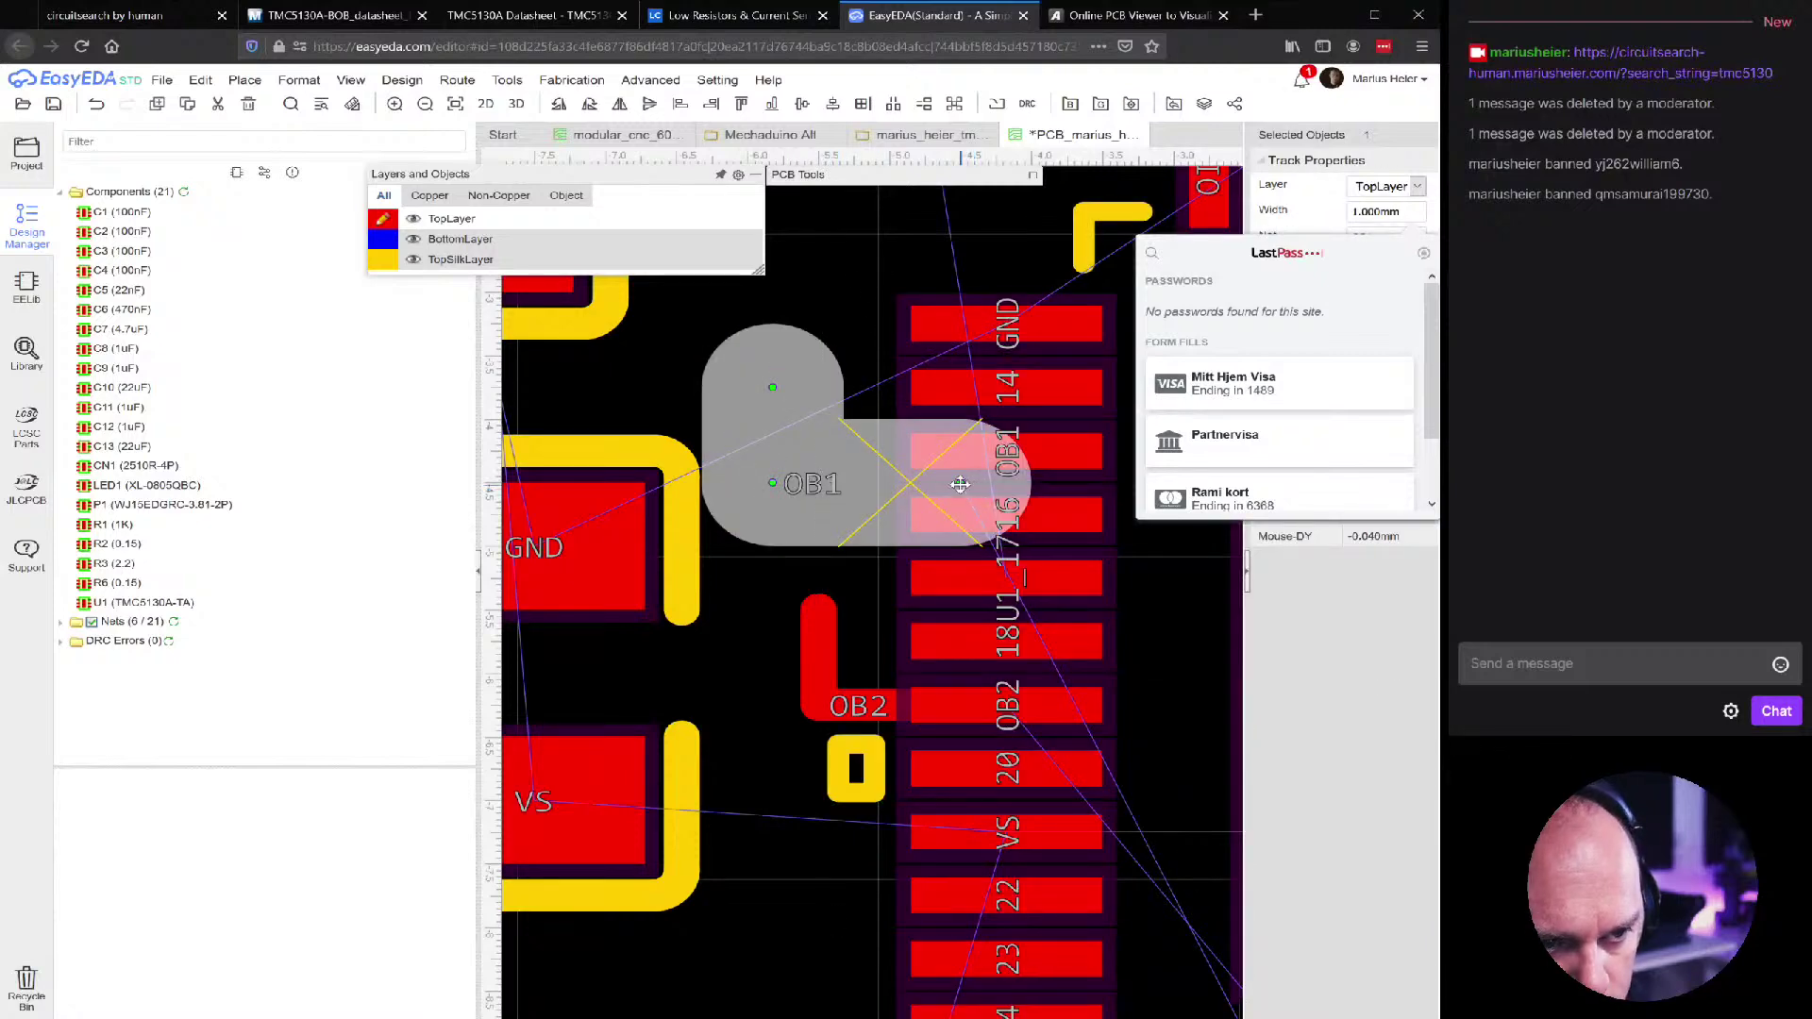
pyautogui.click(962, 487)
pyautogui.press('Delete')
pyautogui.moveTo(833, 427); pyautogui.dragTo(813, 423)
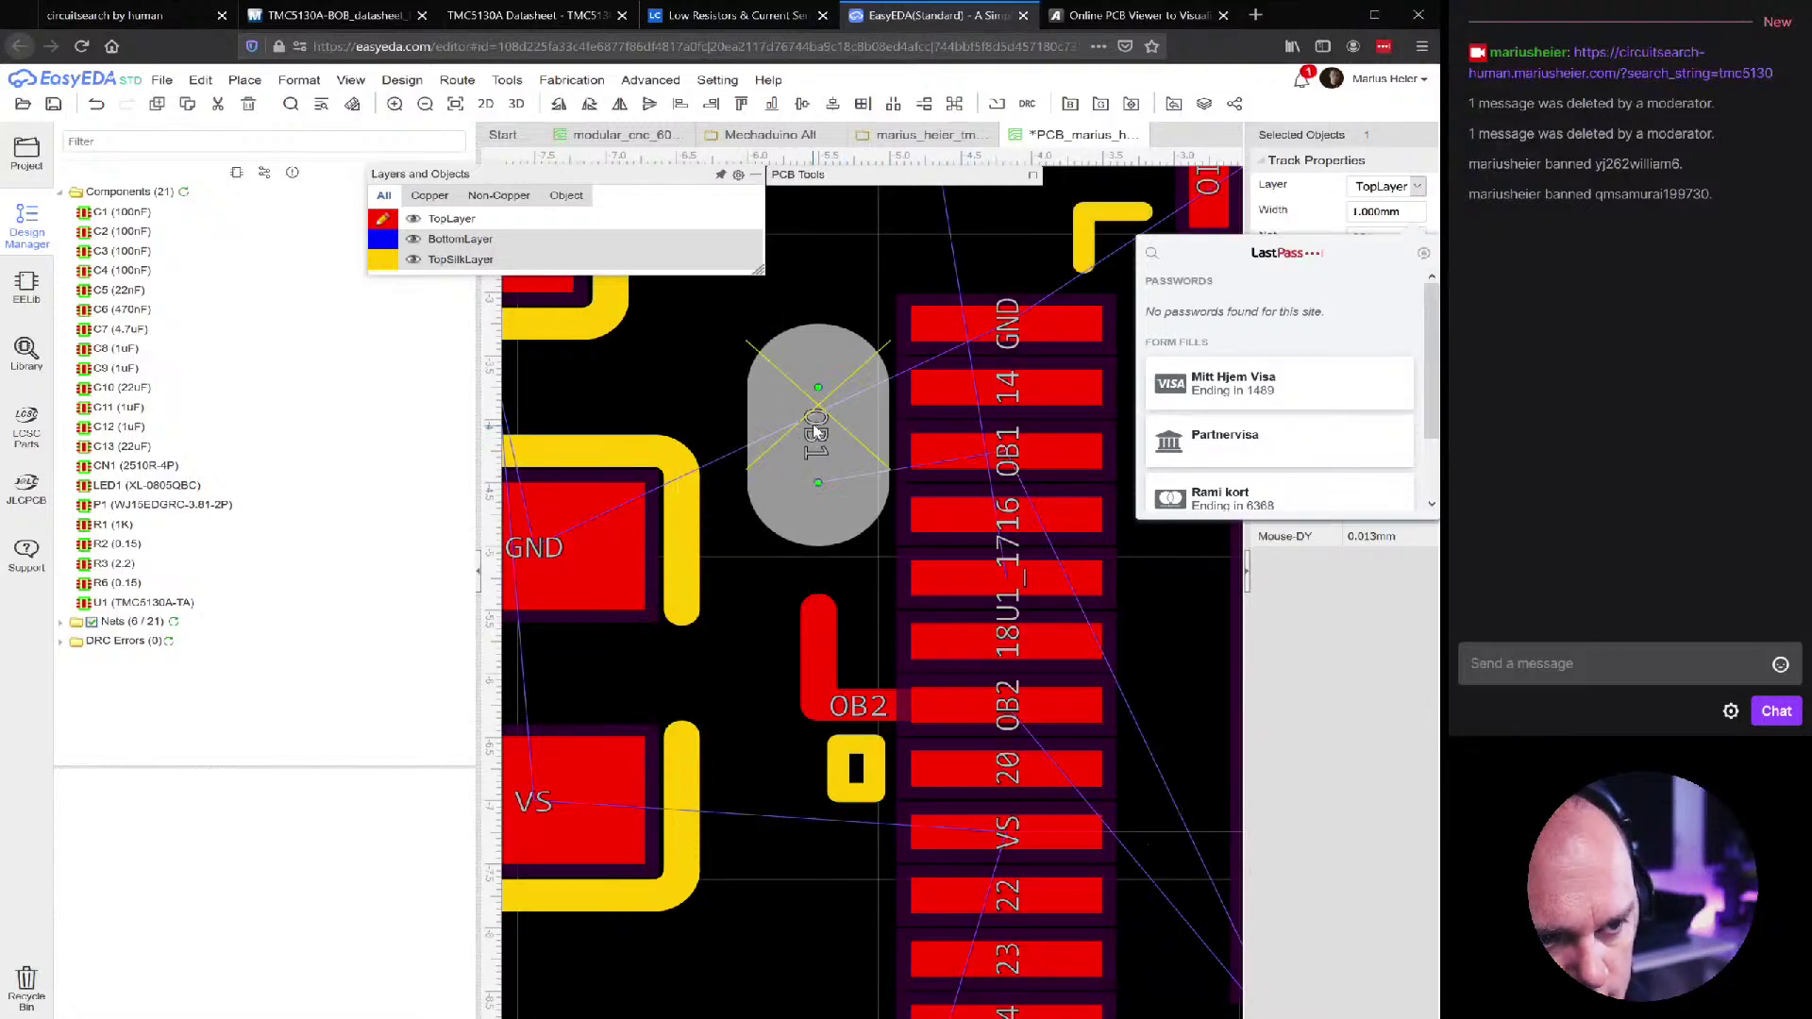
pyautogui.click(800, 490)
pyautogui.click(882, 263)
pyautogui.click(830, 327)
pyautogui.moveTo(792, 319); pyautogui.dragTo(790, 334)
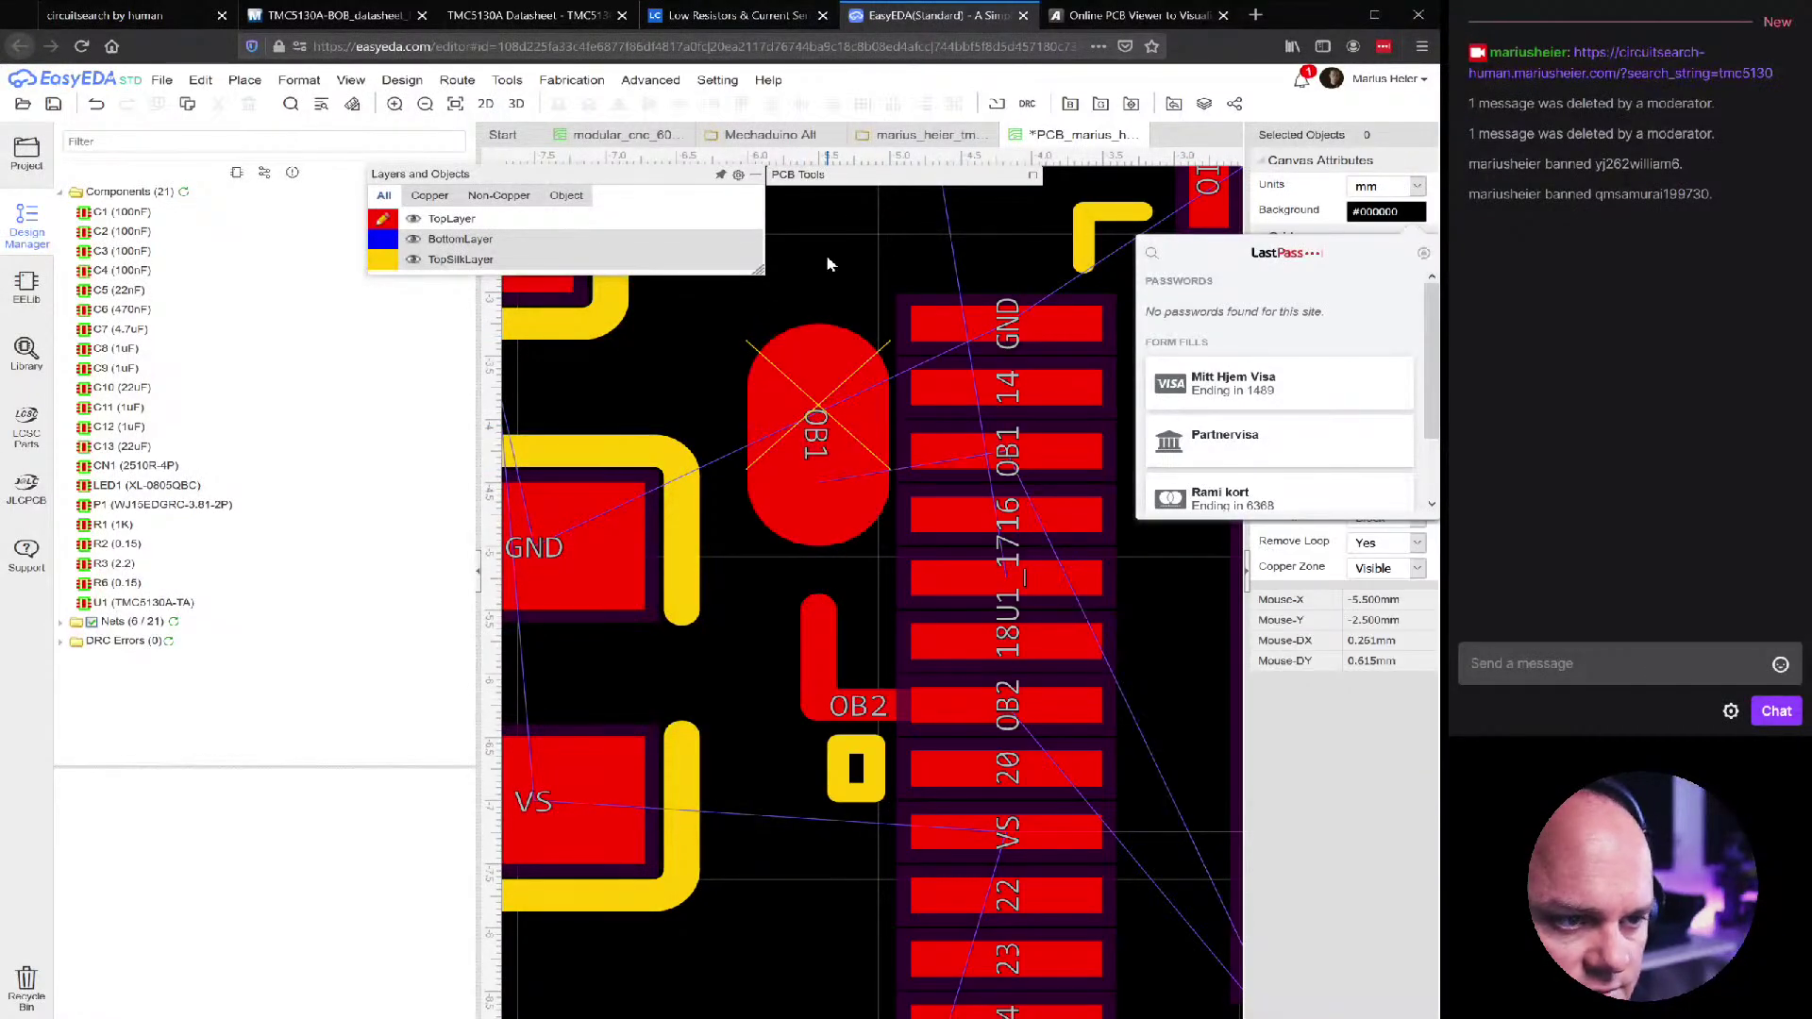
pyautogui.click(769, 560)
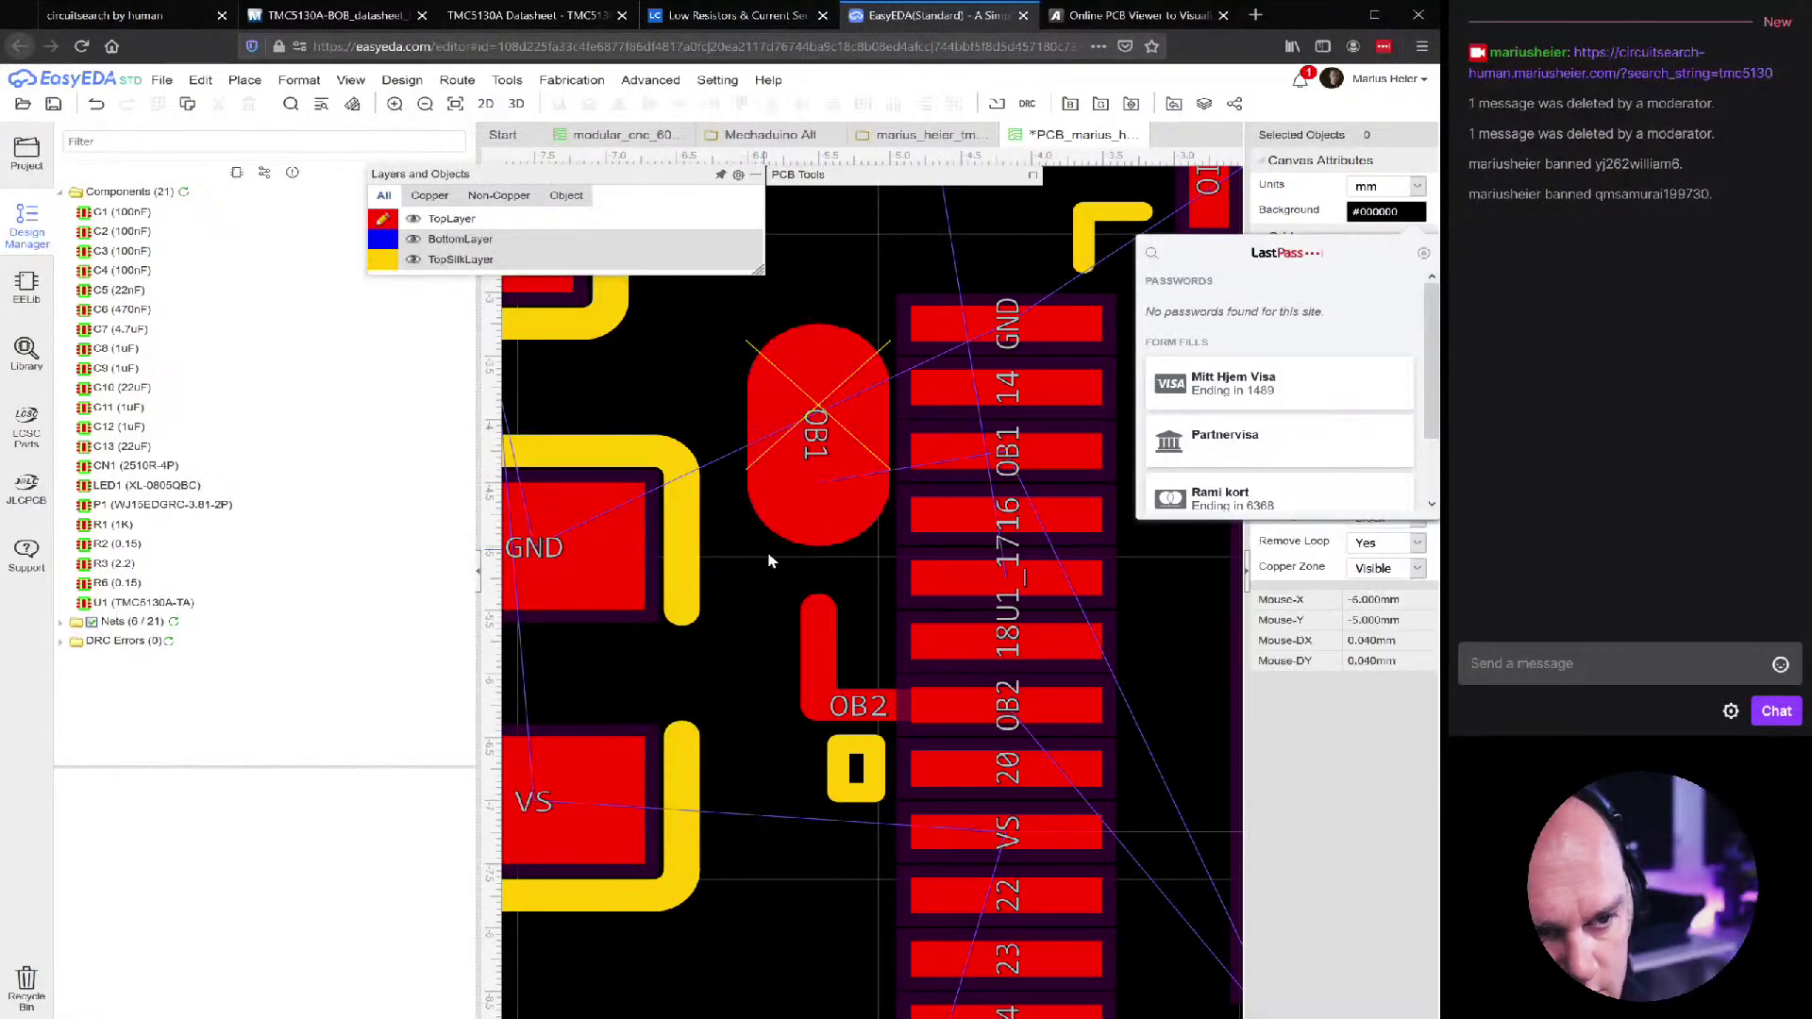
pyautogui.click(846, 238)
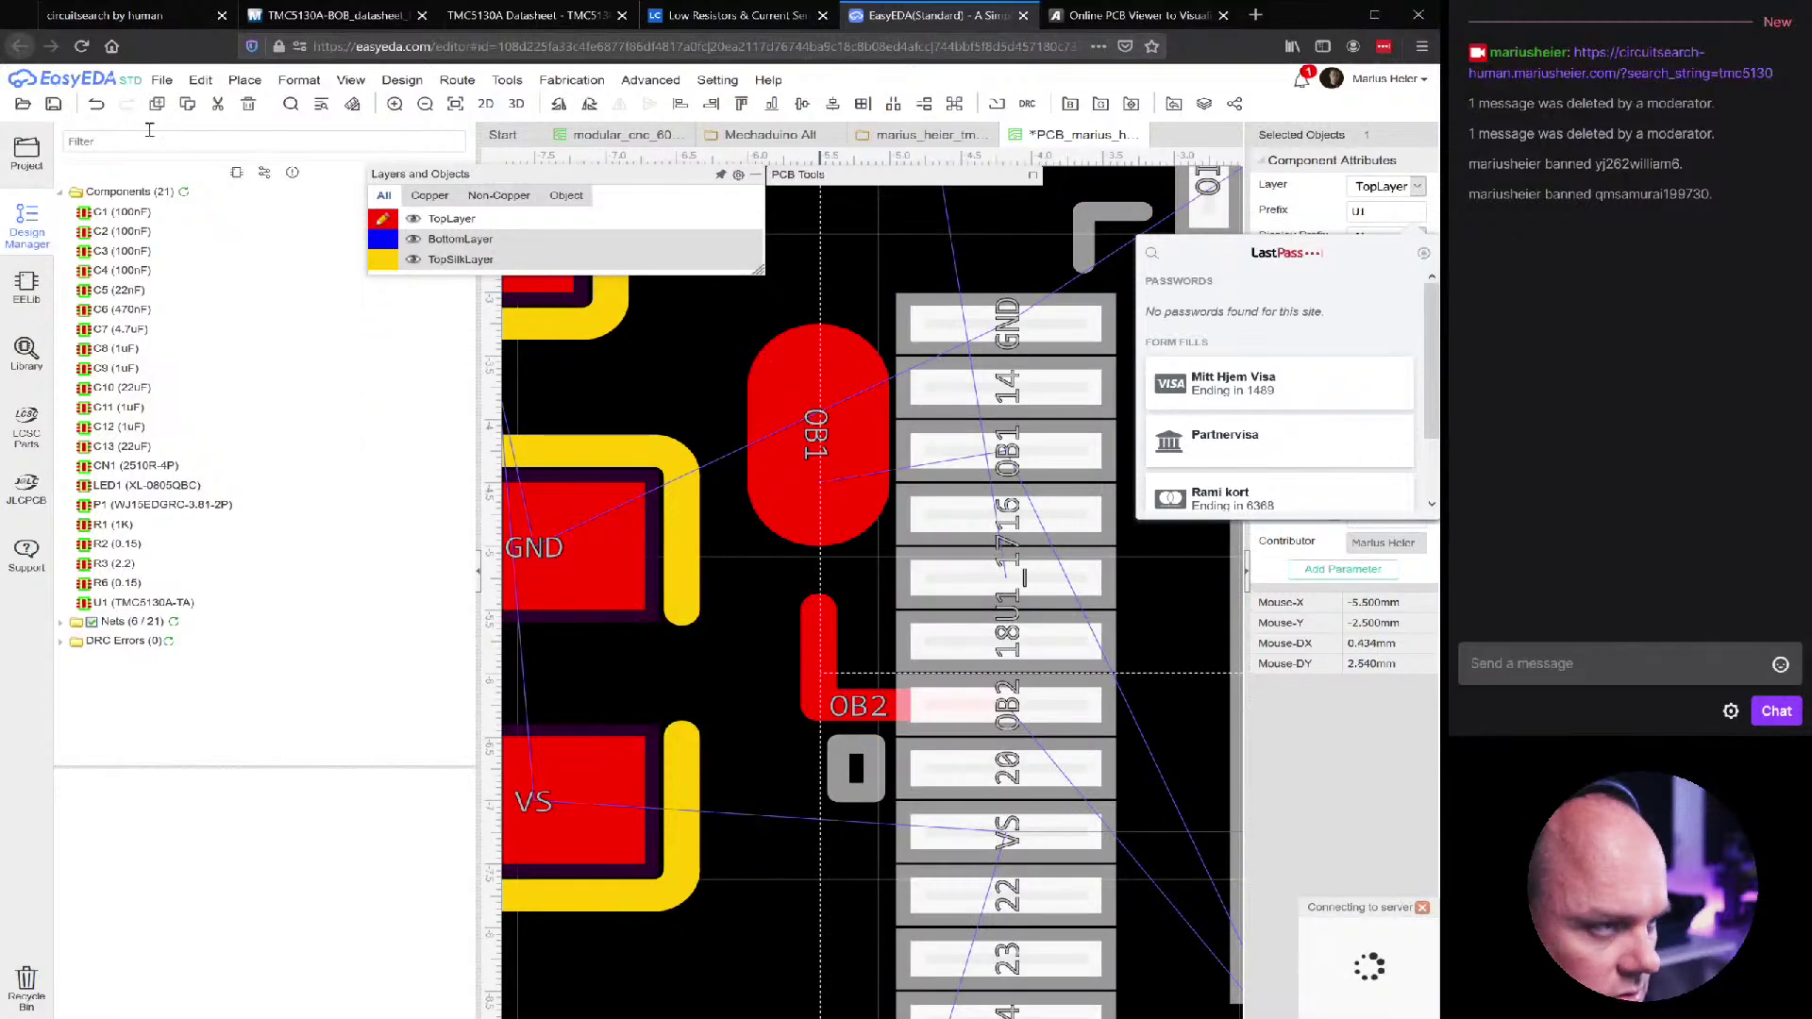
# Save the PCB and reload the editor page in the browser
pyautogui.hotkey('ctrl', 'r')
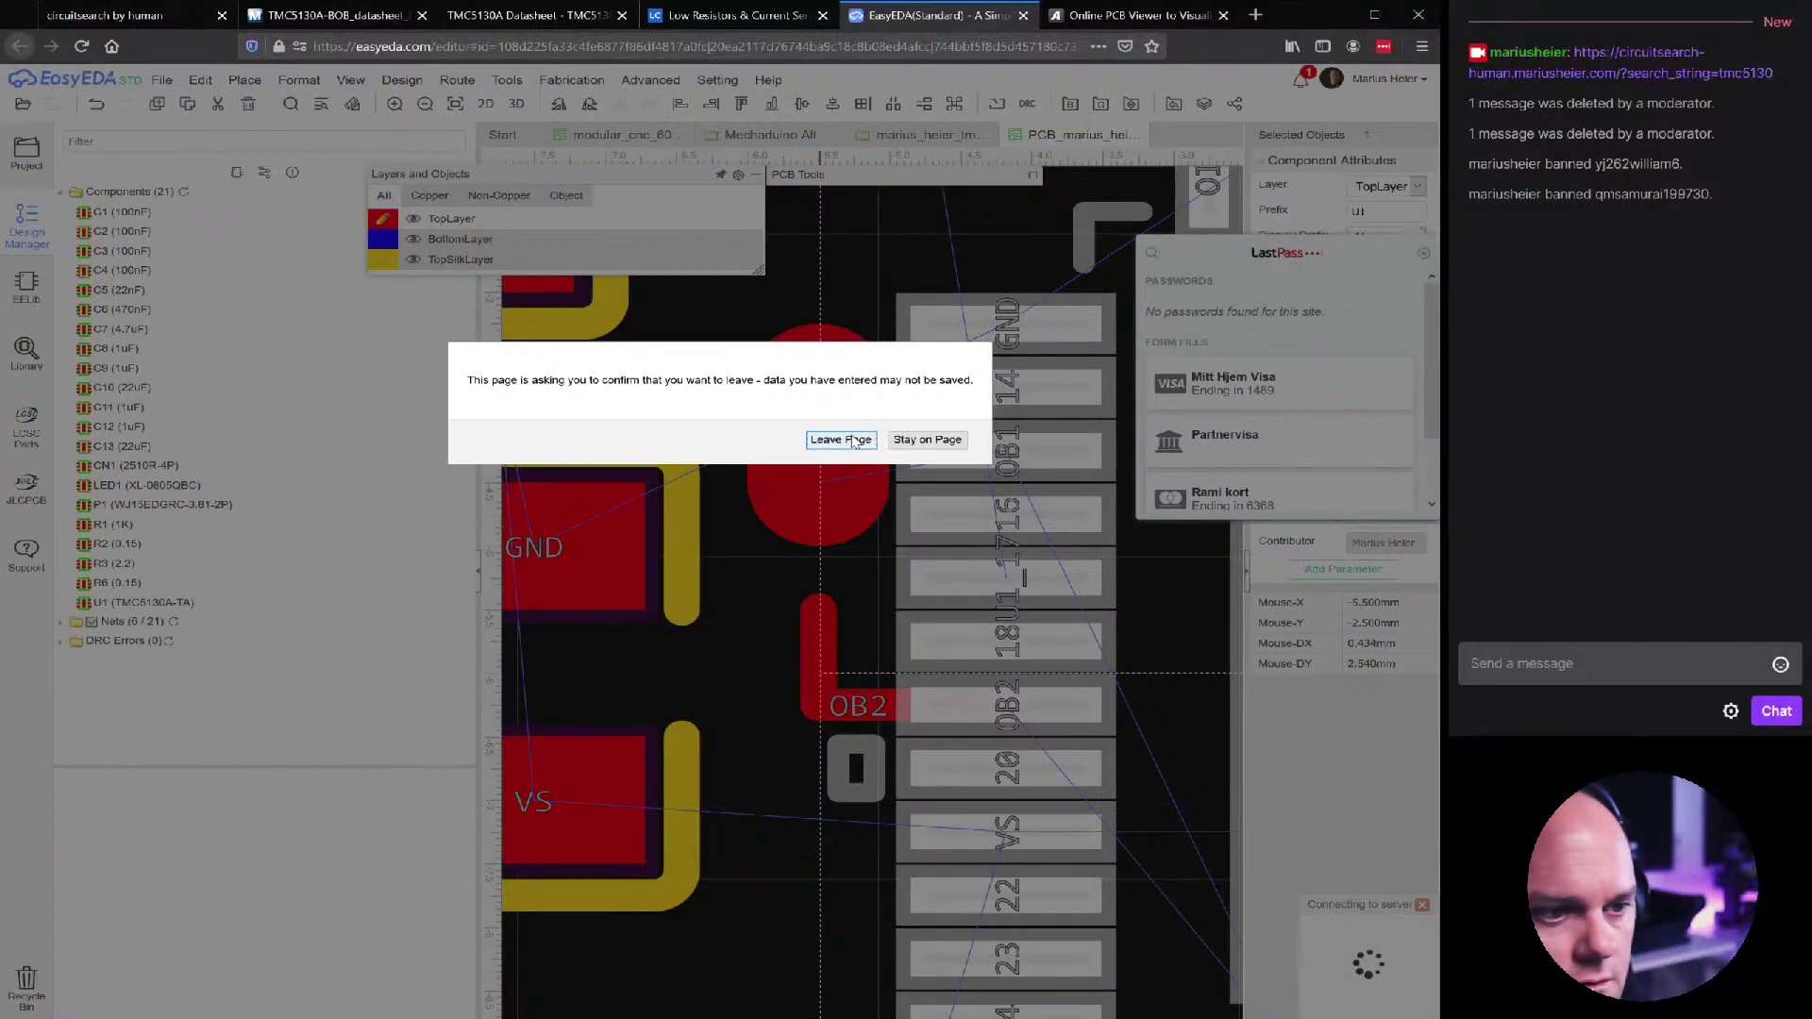
pyautogui.click(928, 440)
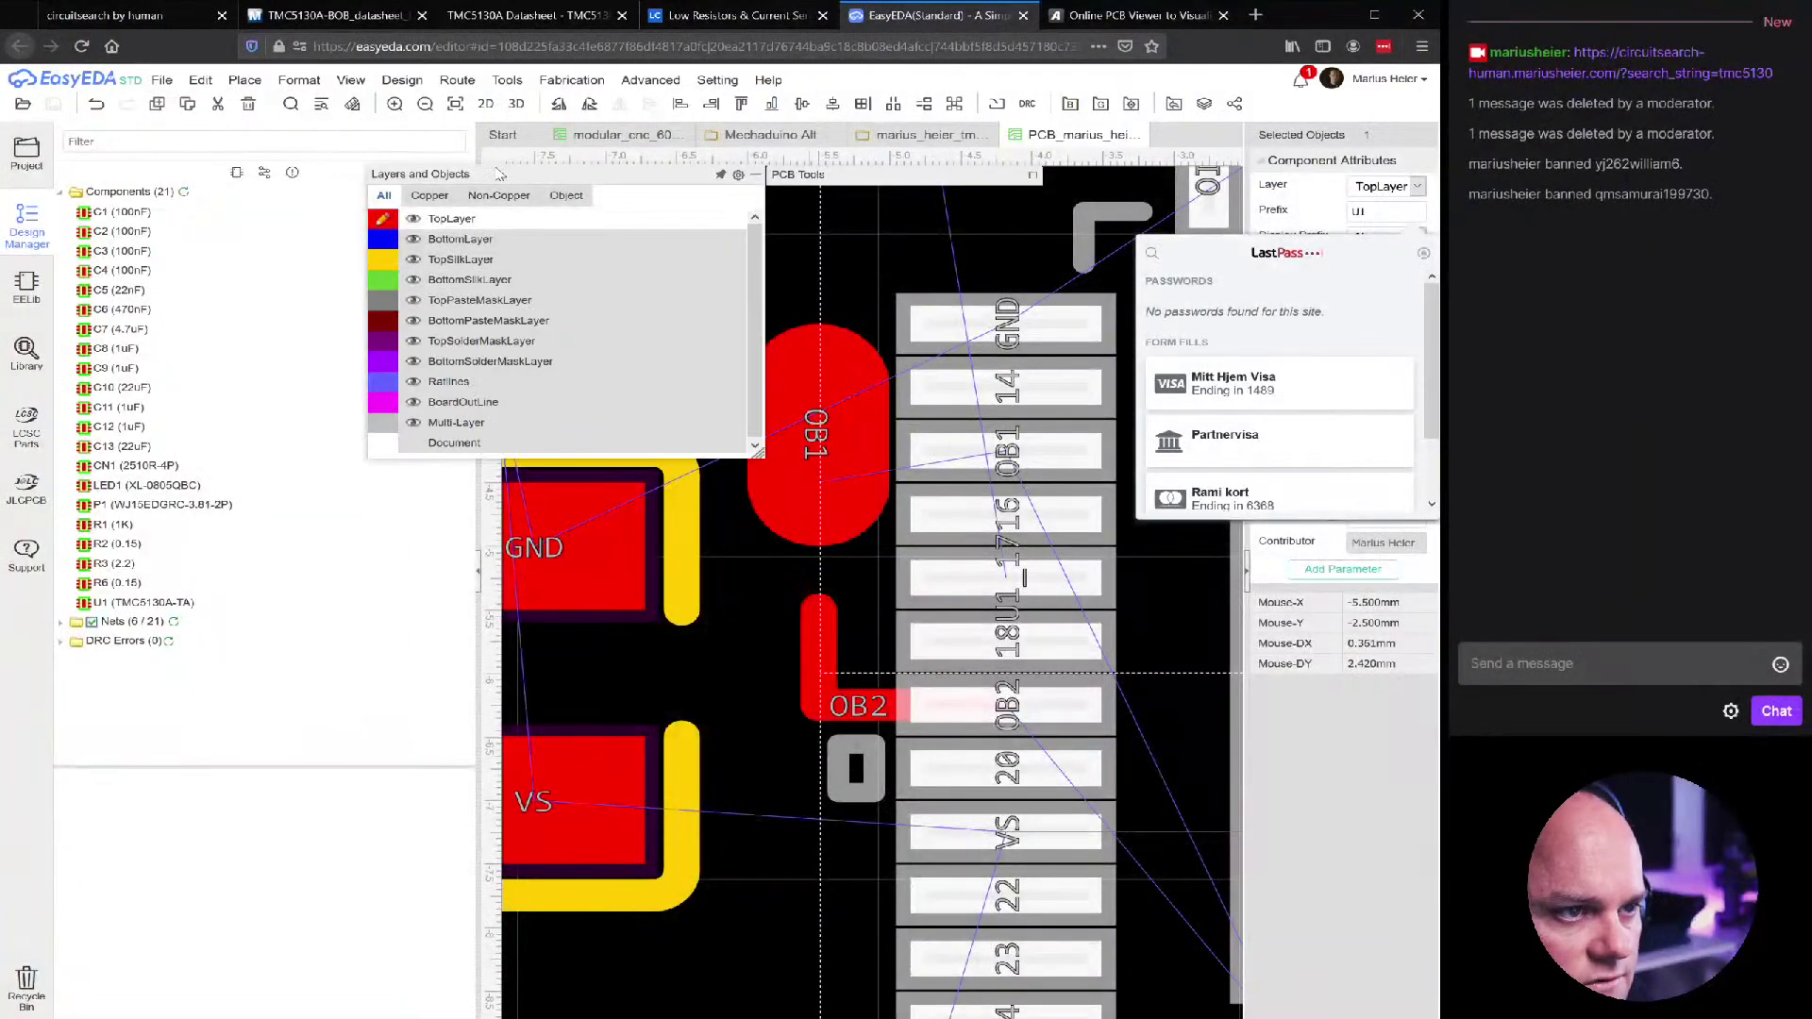
pyautogui.click(161, 79)
pyautogui.click(200, 79)
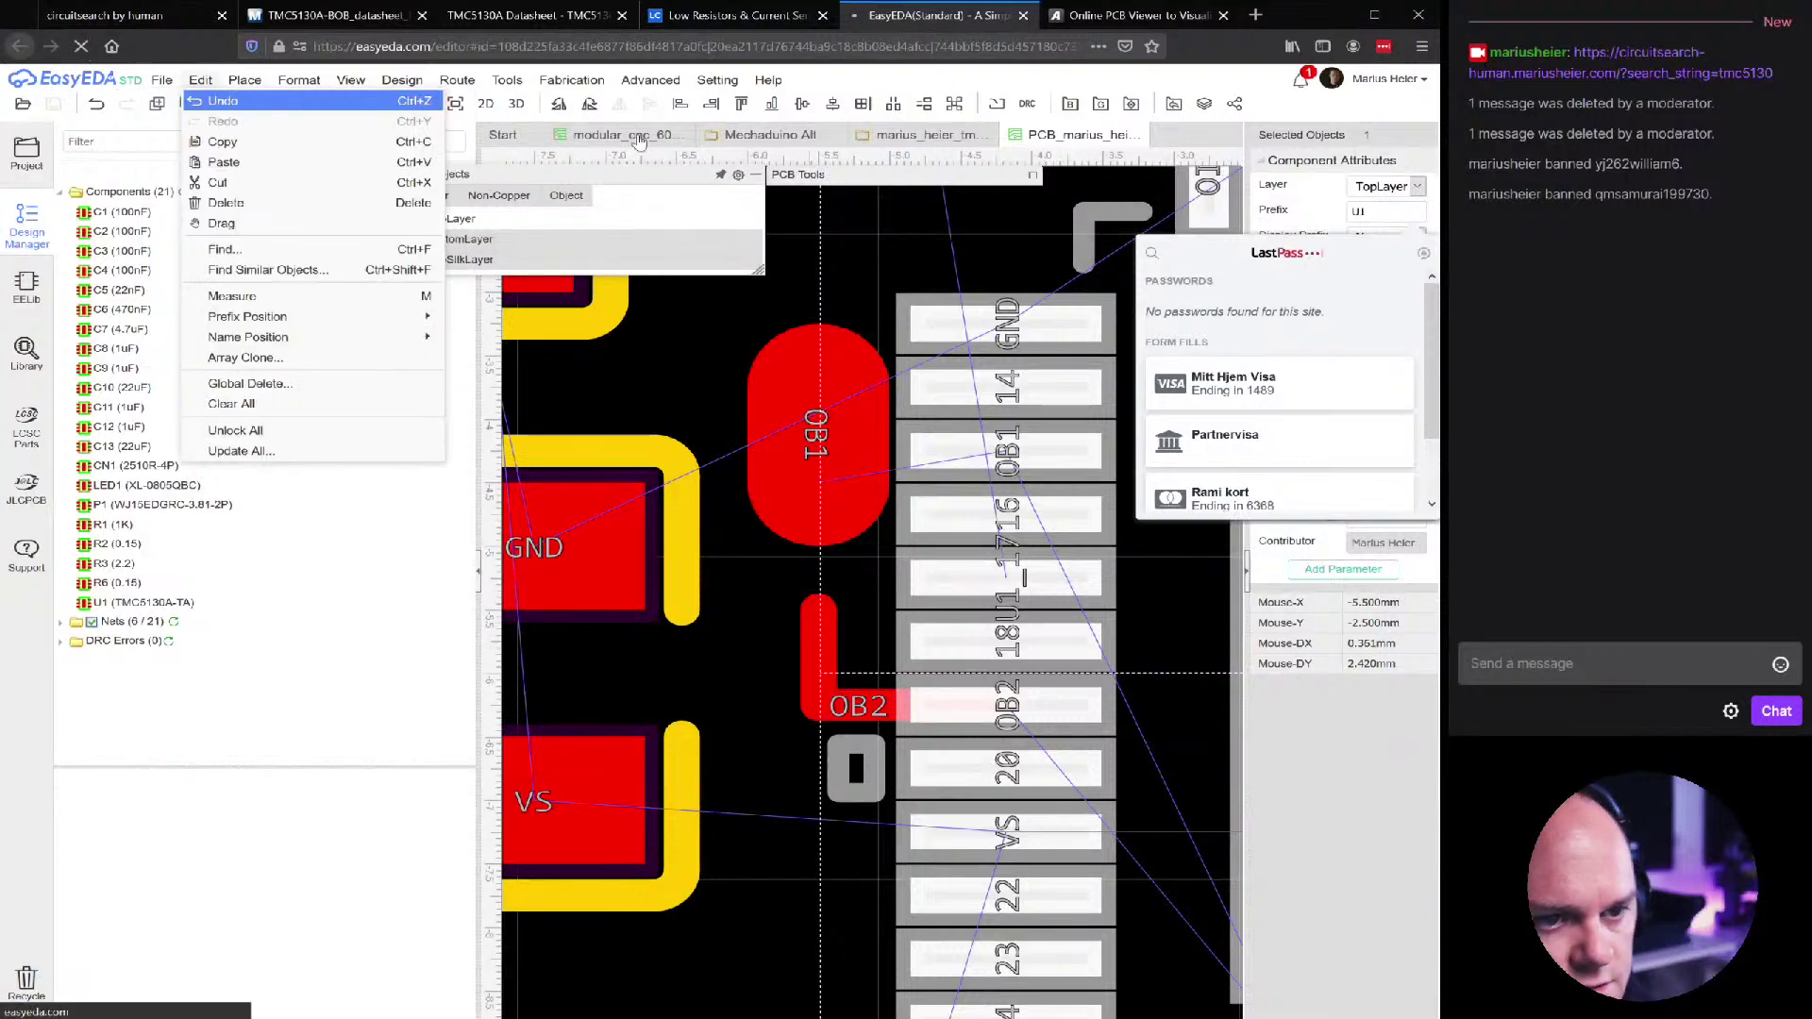
pyautogui.click(420, 101)
pyautogui.hotkey('ctrl', 'r')
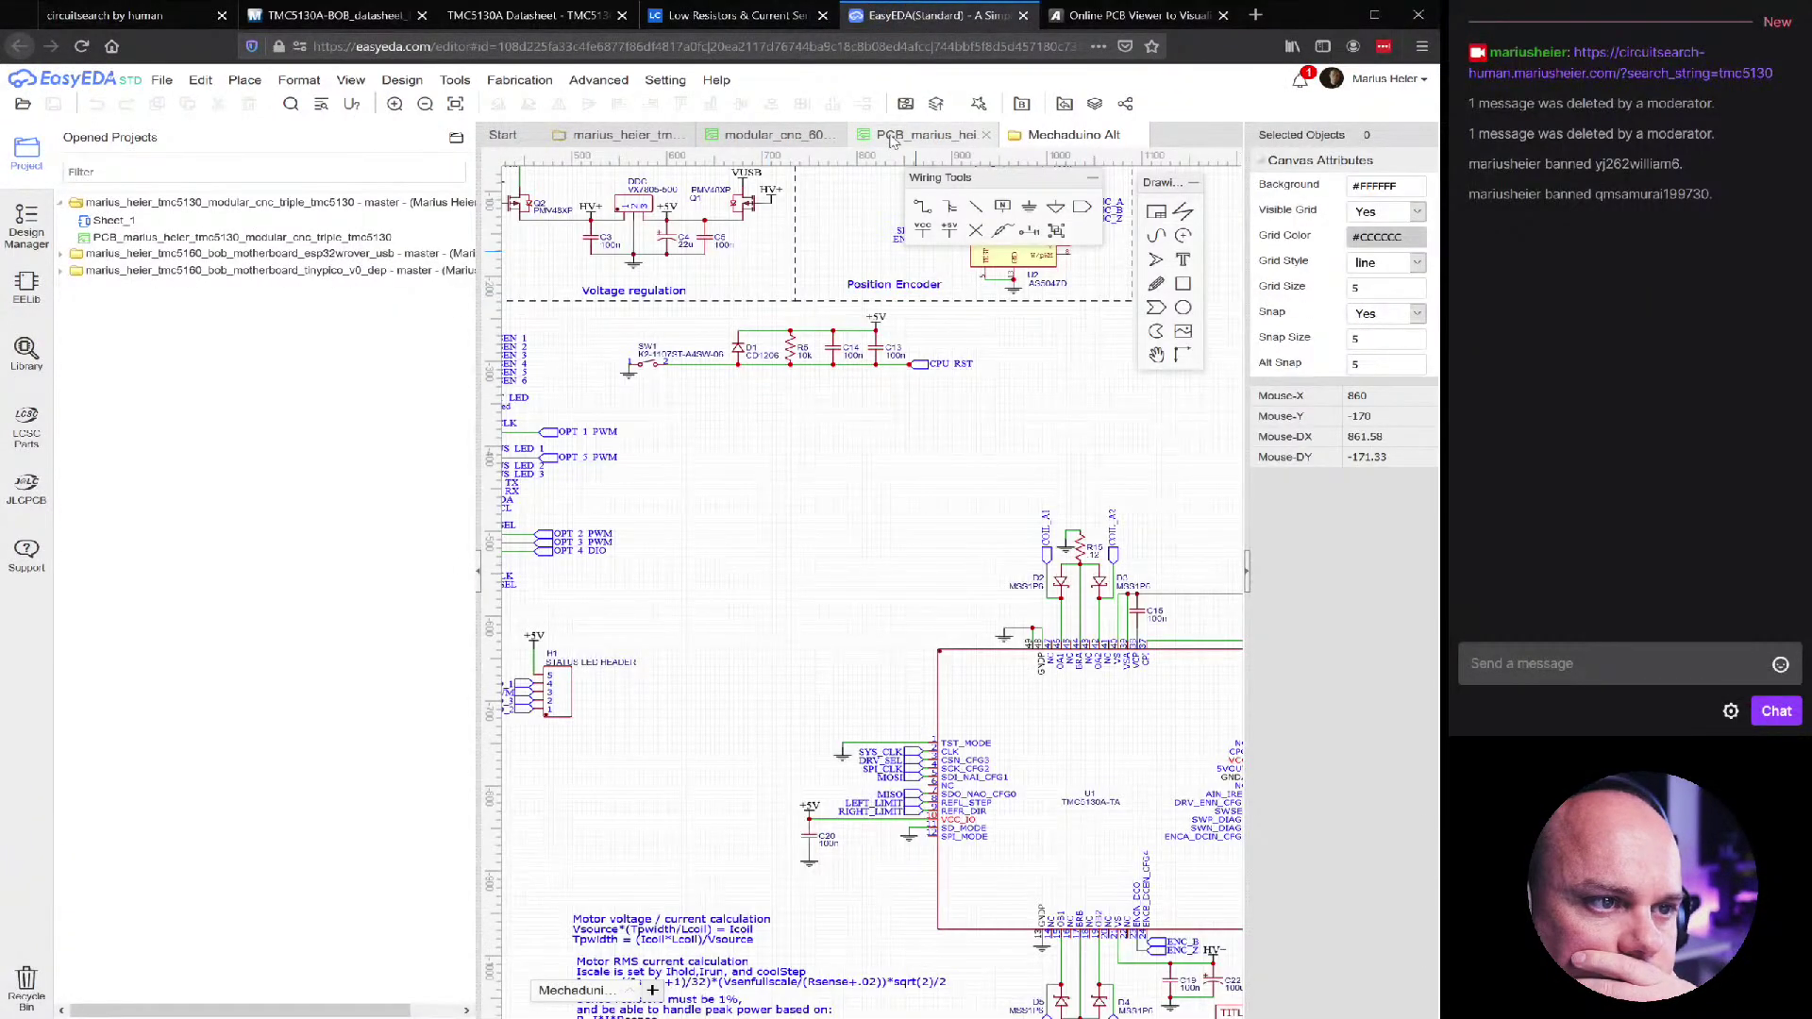
# Switch to the TMC5130 PCB document and move the wide OB1 track segment to X -6 mm, spanning Y -4.875 to -4.125 mm
pyautogui.click(891, 137)
pyautogui.scroll(3, 791, 486)
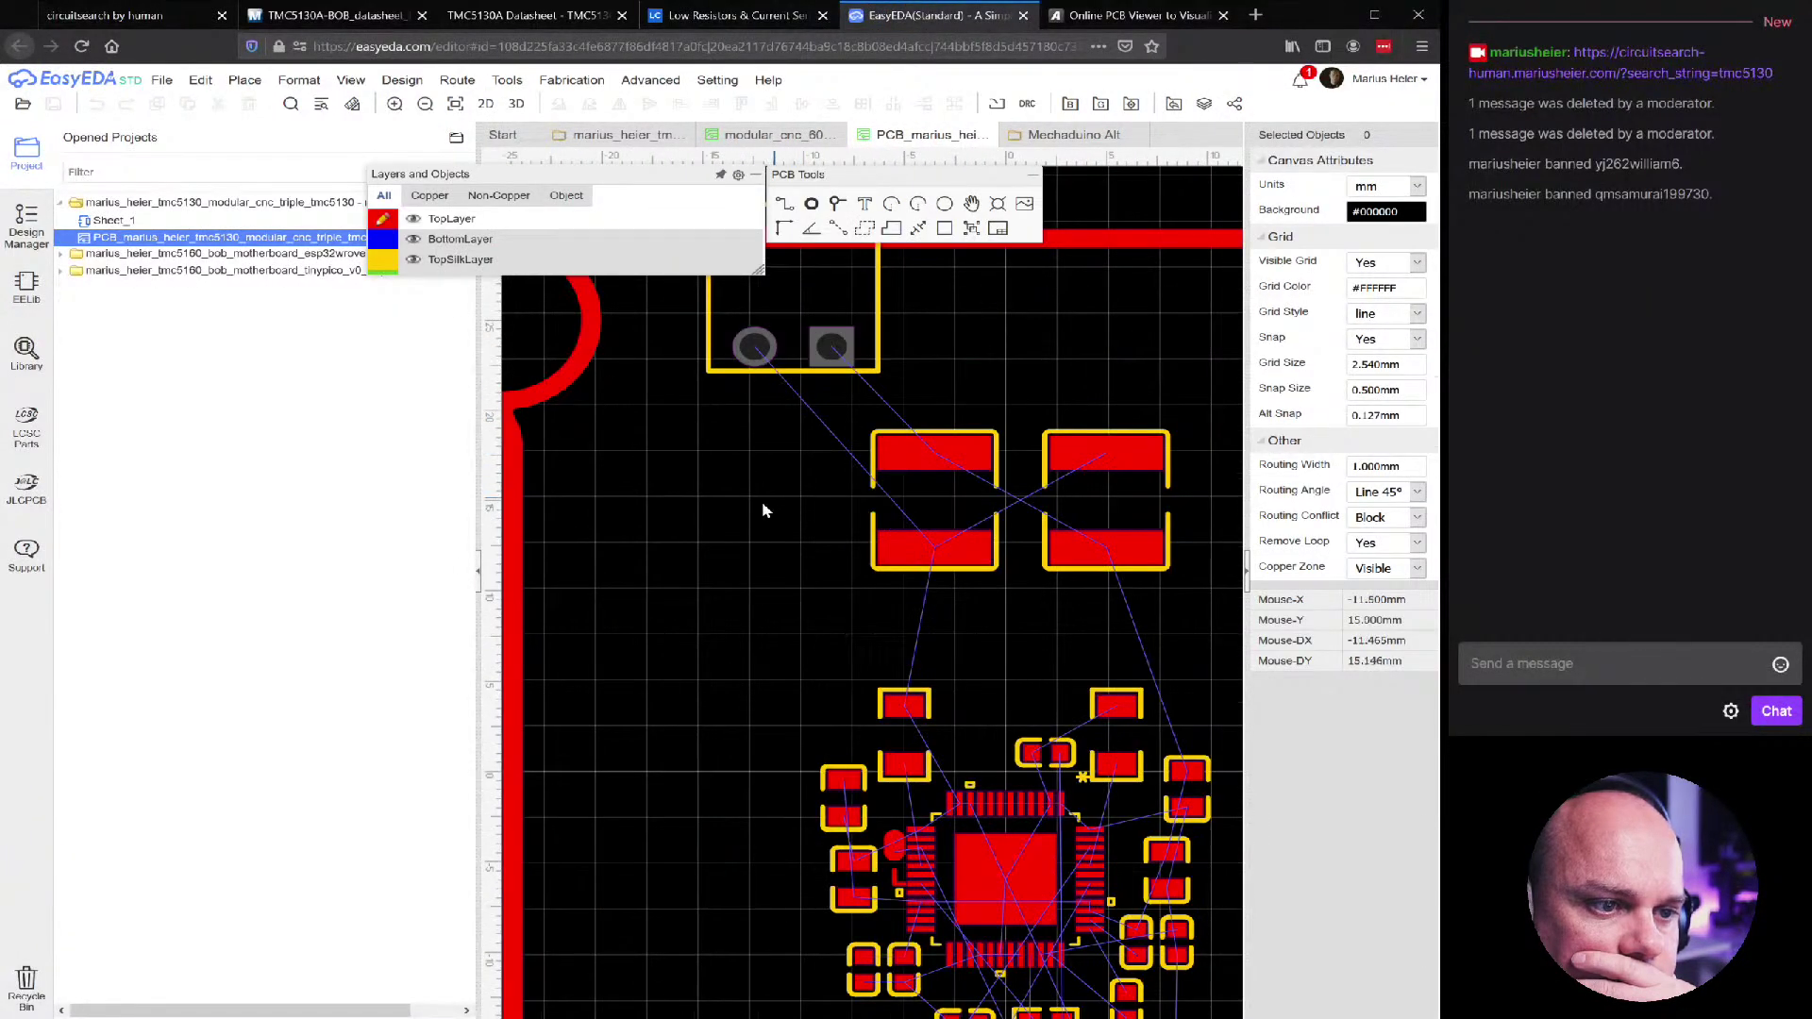
pyautogui.scroll(-3, 732, 518)
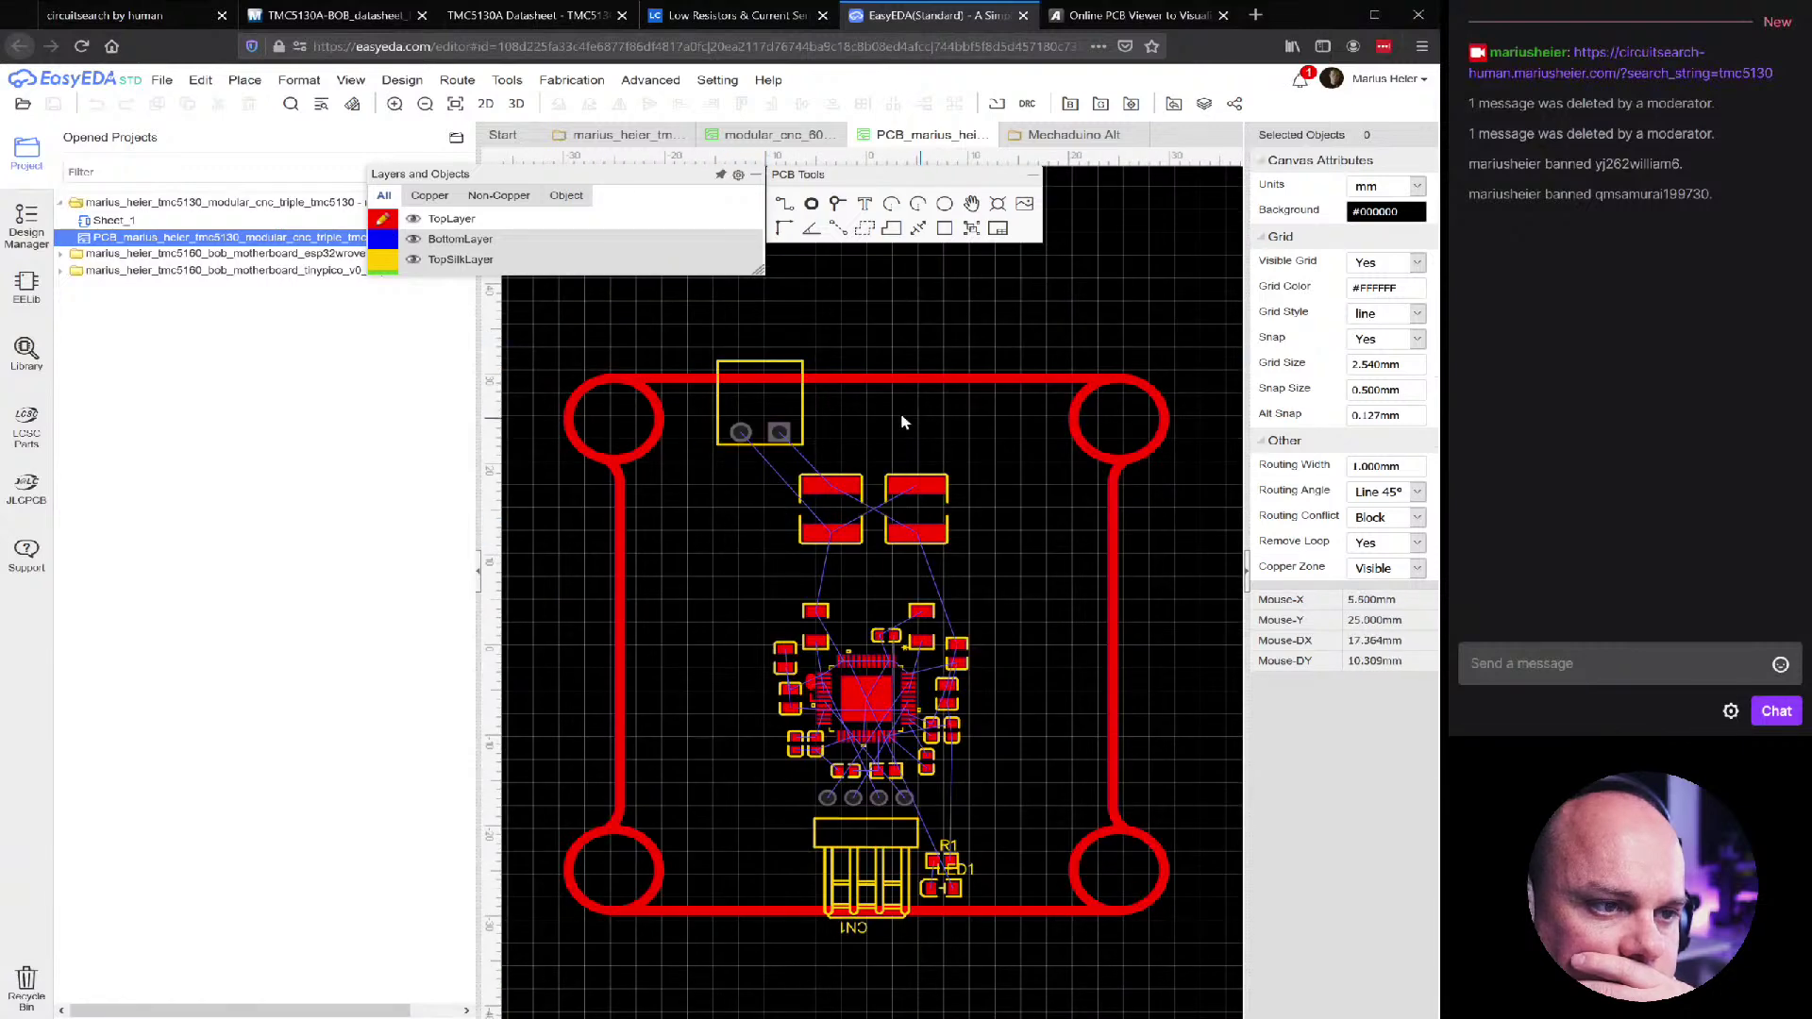
pyautogui.scroll(2, 763, 591)
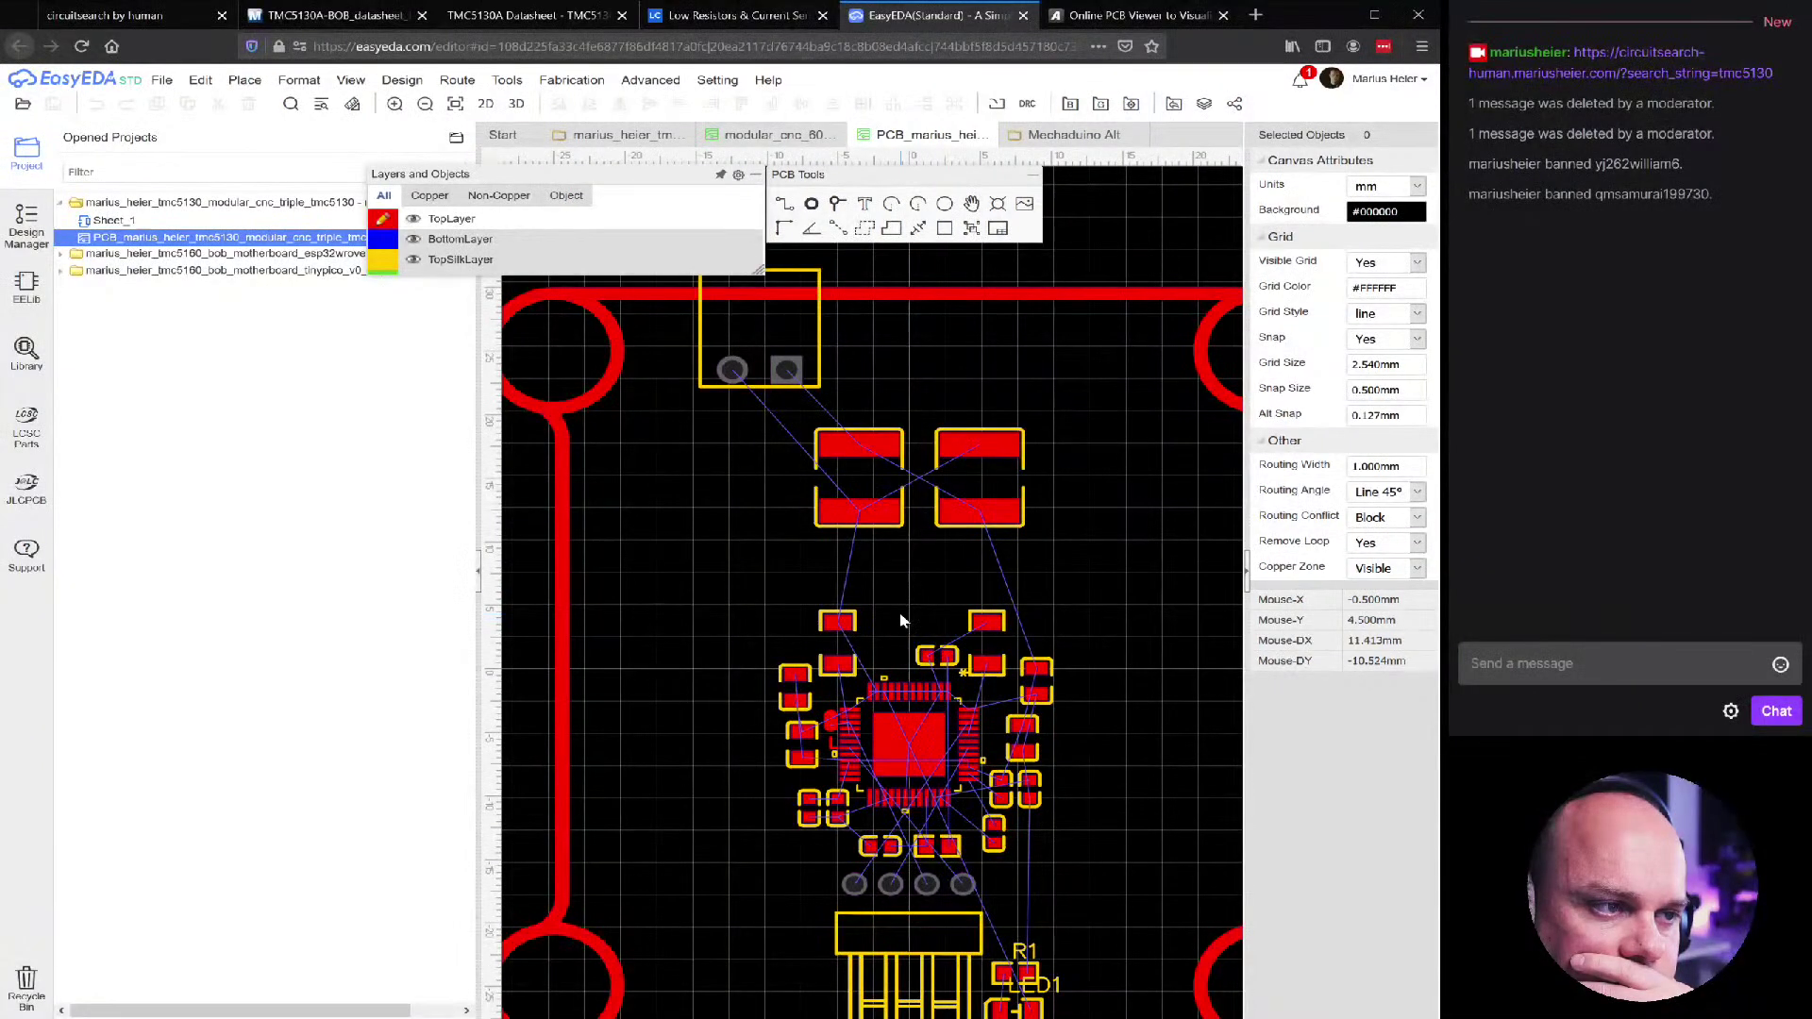
pyautogui.scroll(5, 830, 750)
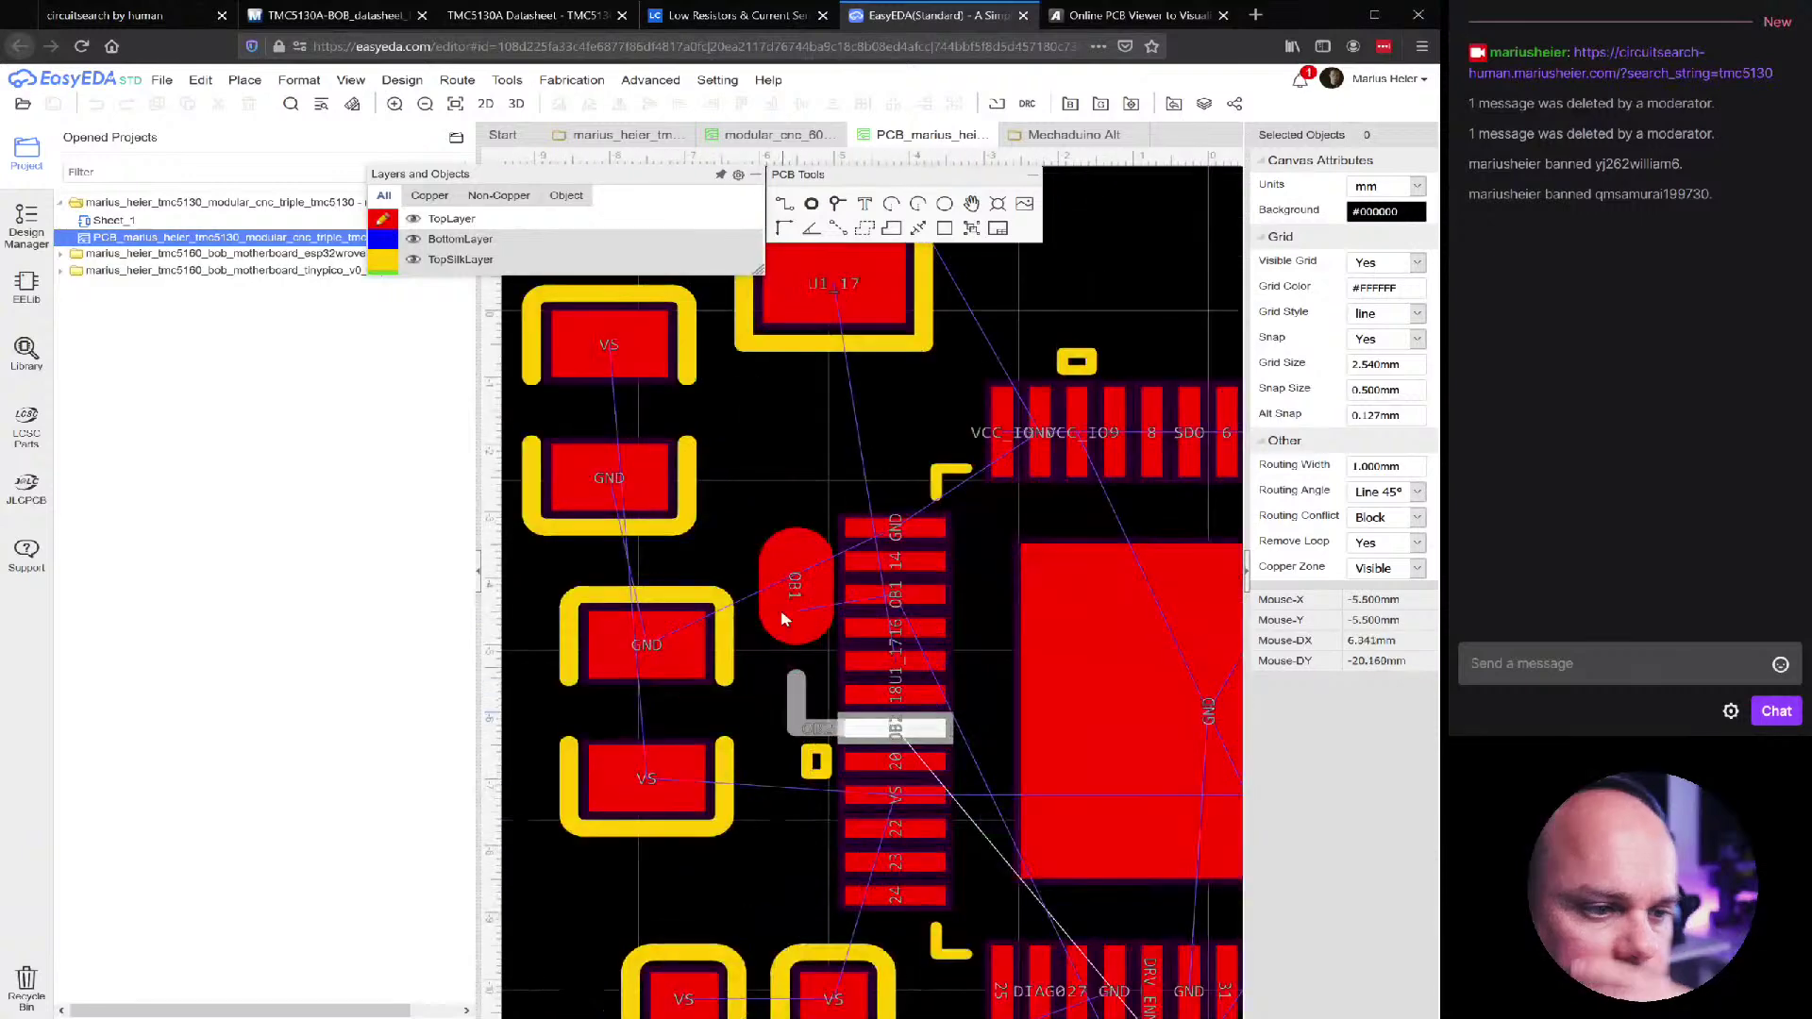
pyautogui.click(786, 604)
pyautogui.scroll(1, 786, 606)
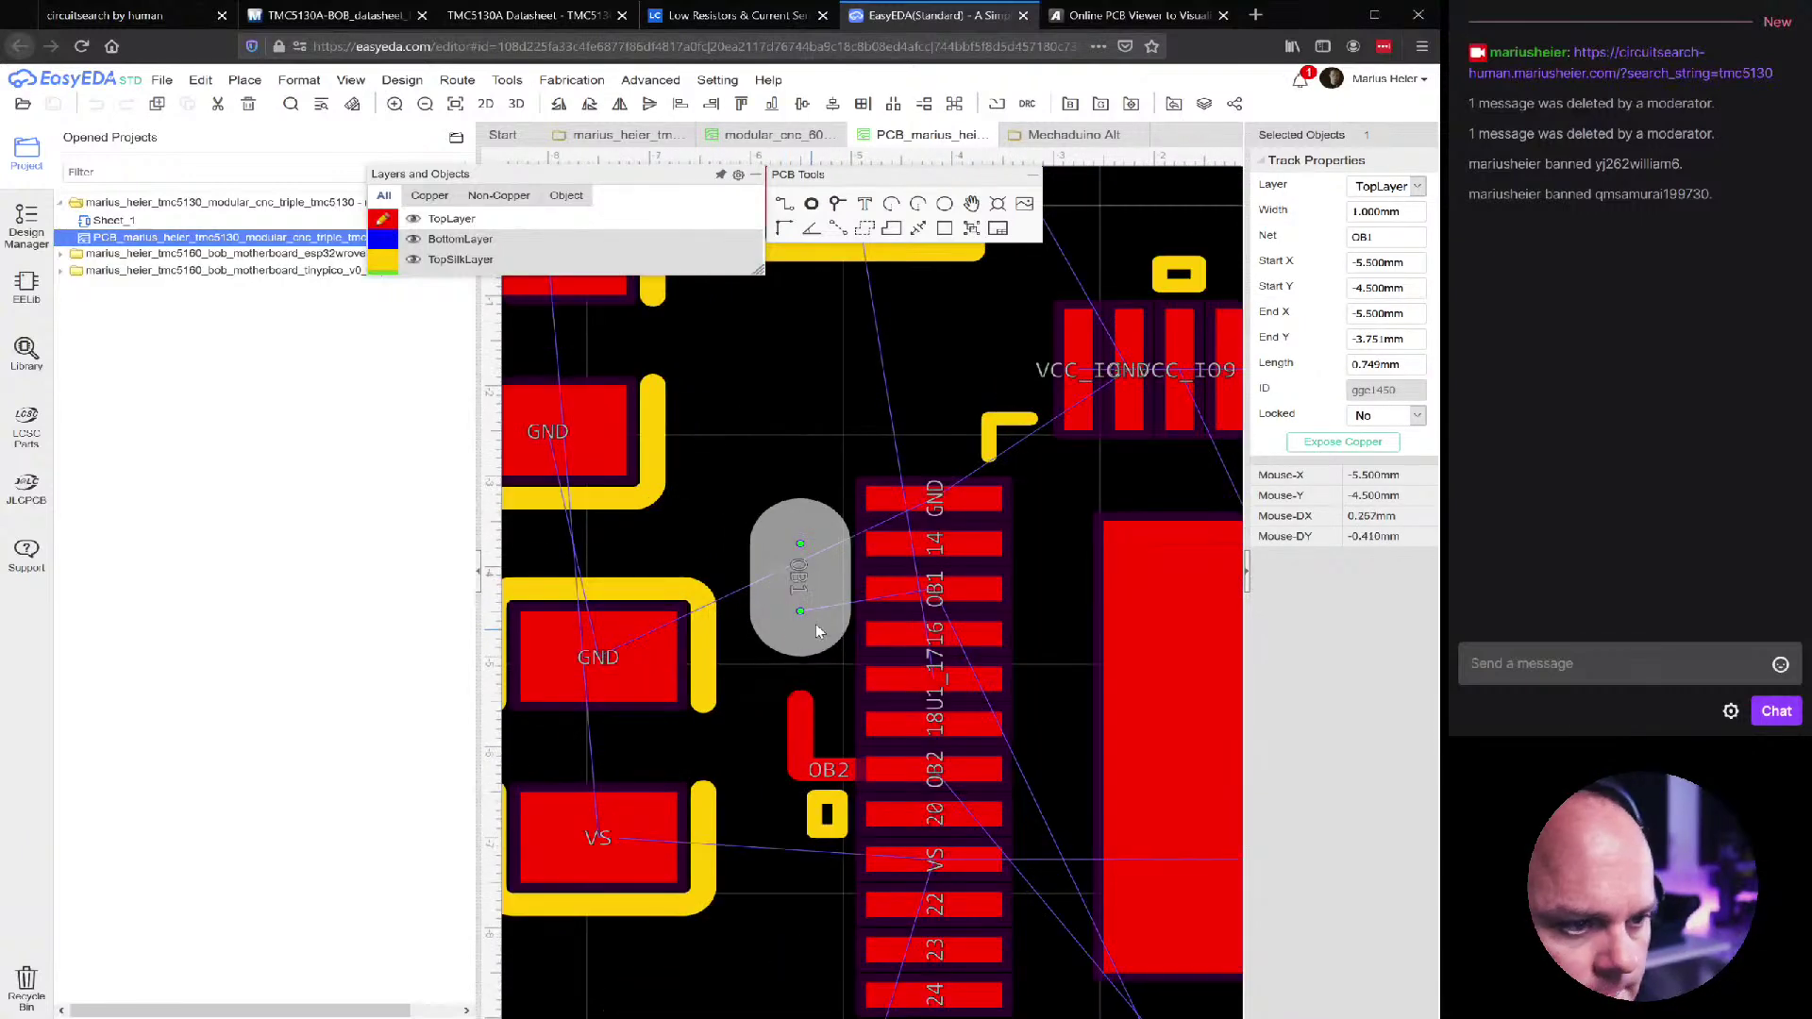
pyautogui.moveTo(817, 585); pyautogui.dragTo(754, 642)
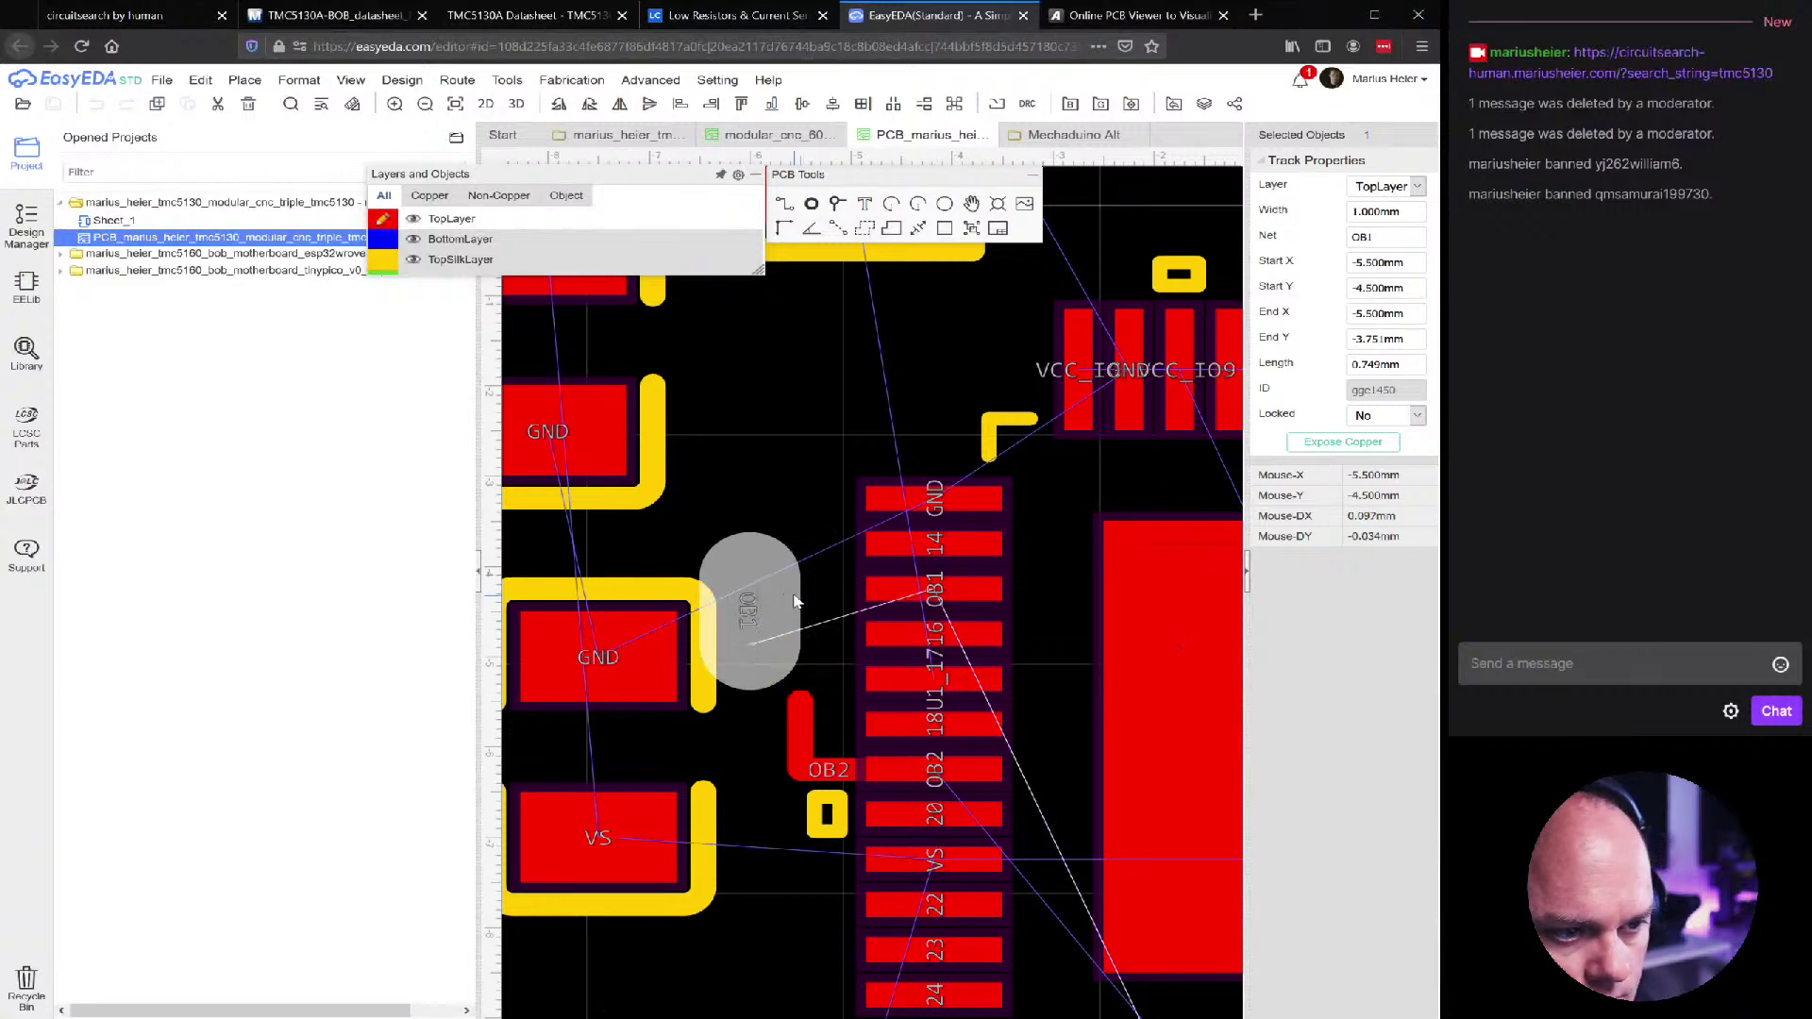
pyautogui.click(761, 351)
pyautogui.click(752, 608)
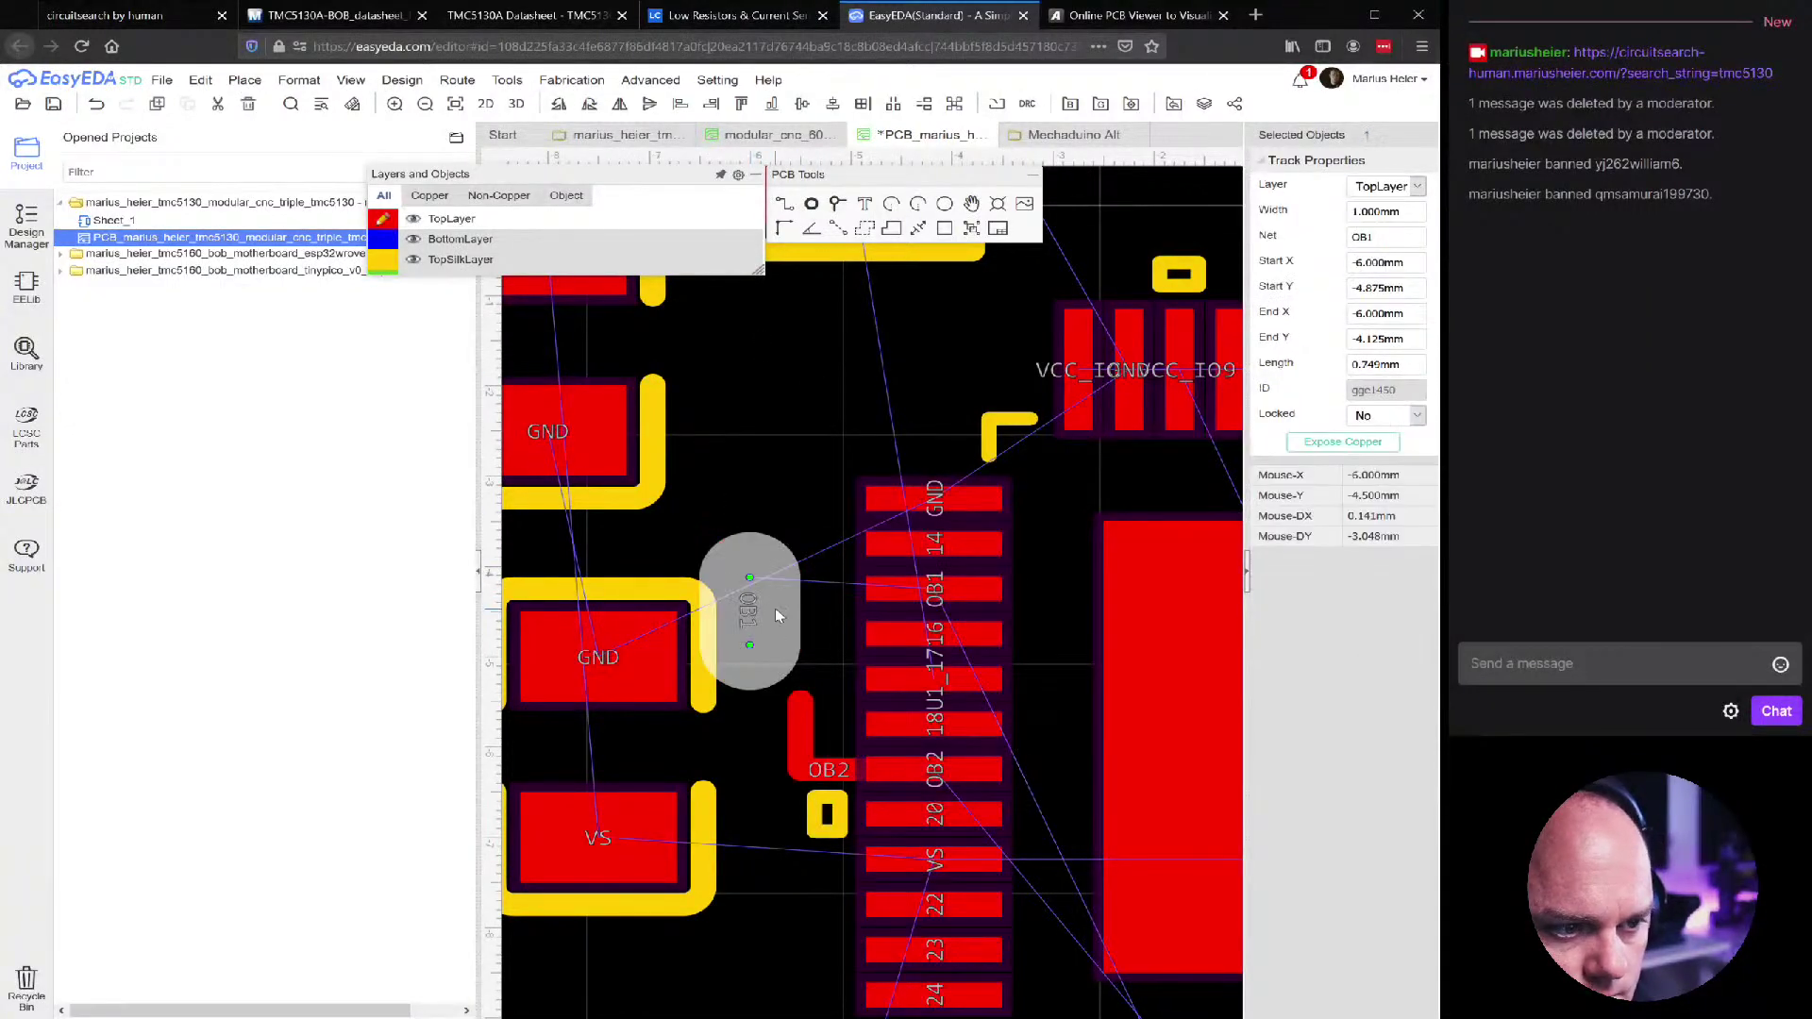
# Switch to the Altium 365 viewer and examine the reference board's top-layer routing around the driver chip
pyautogui.click(1133, 17)
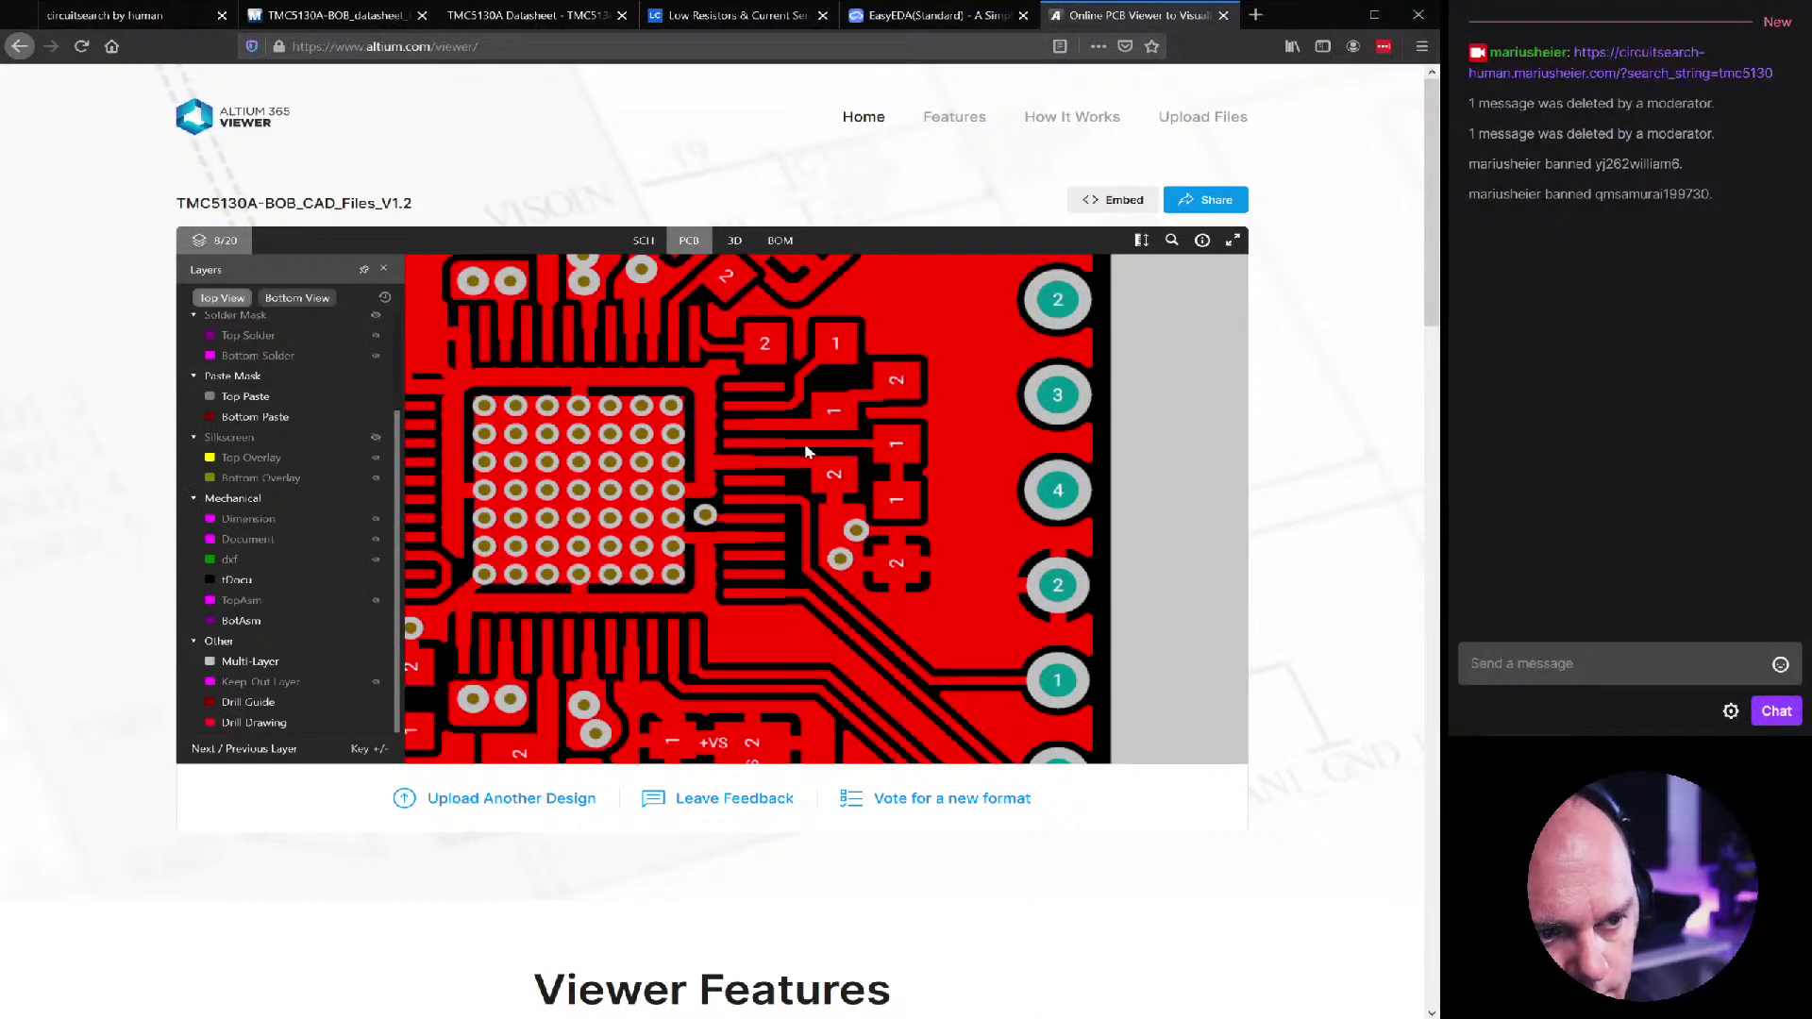
pyautogui.scroll(-1, 807, 452)
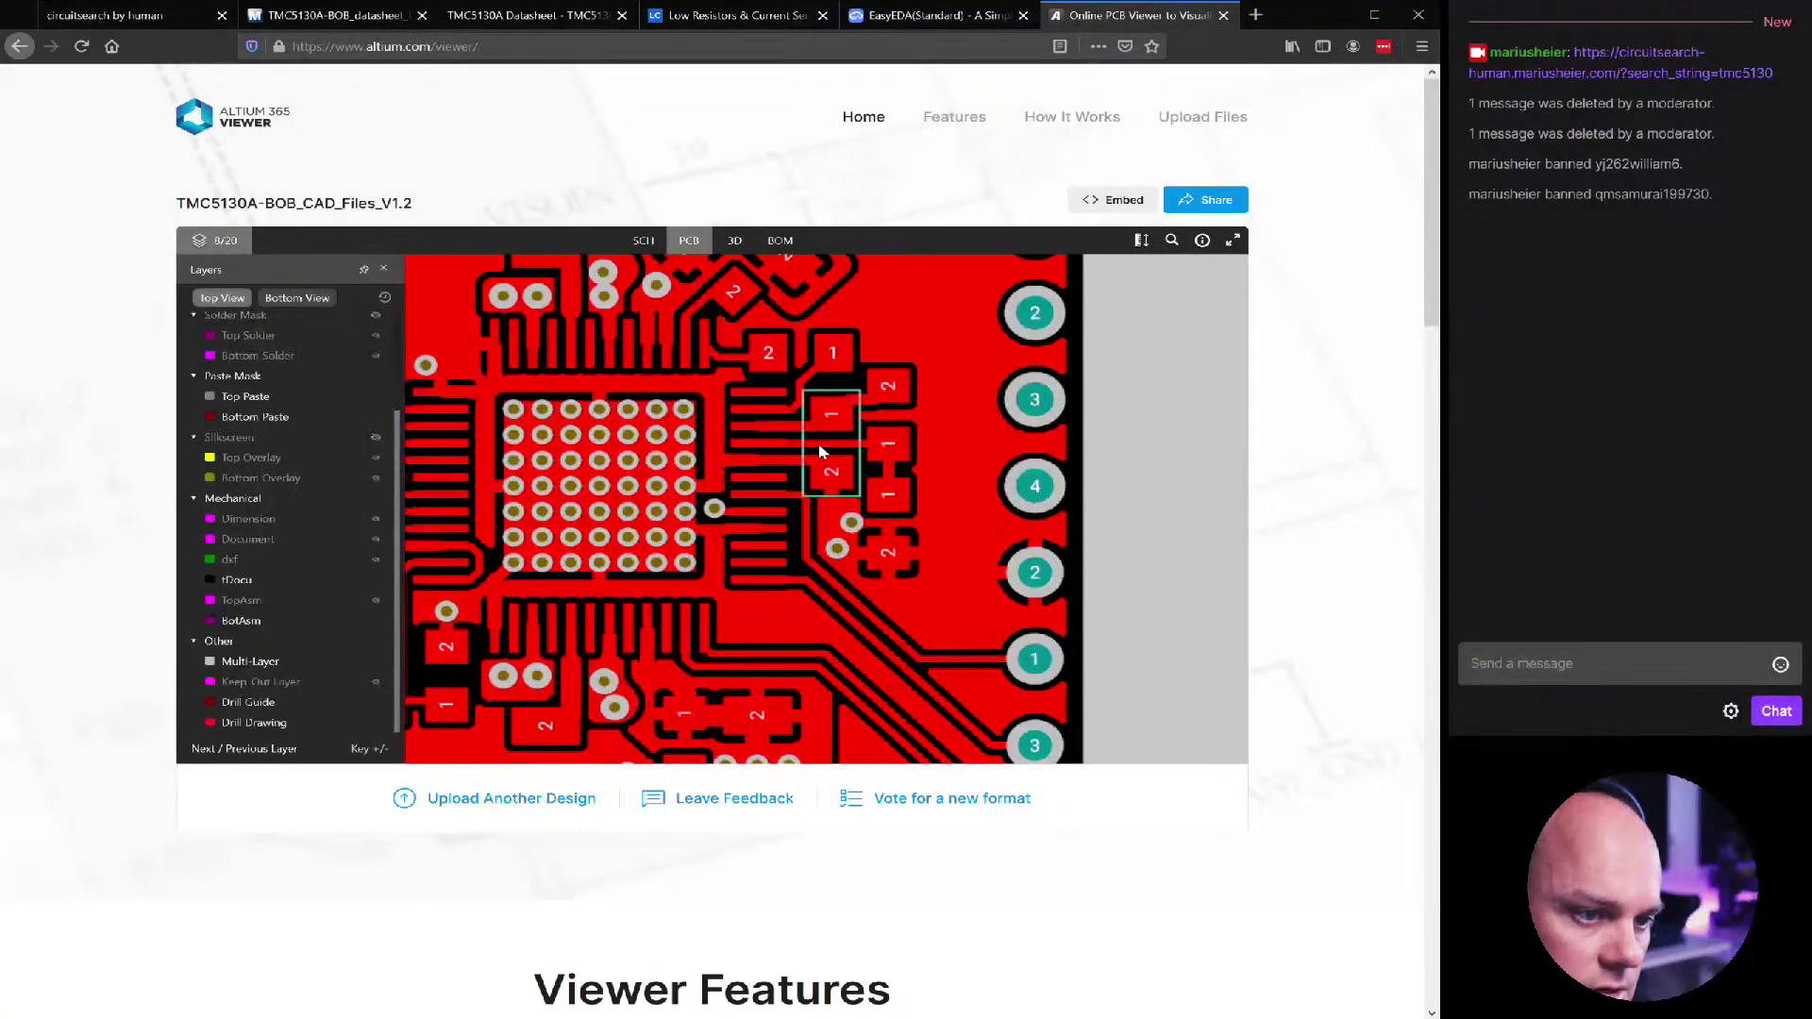
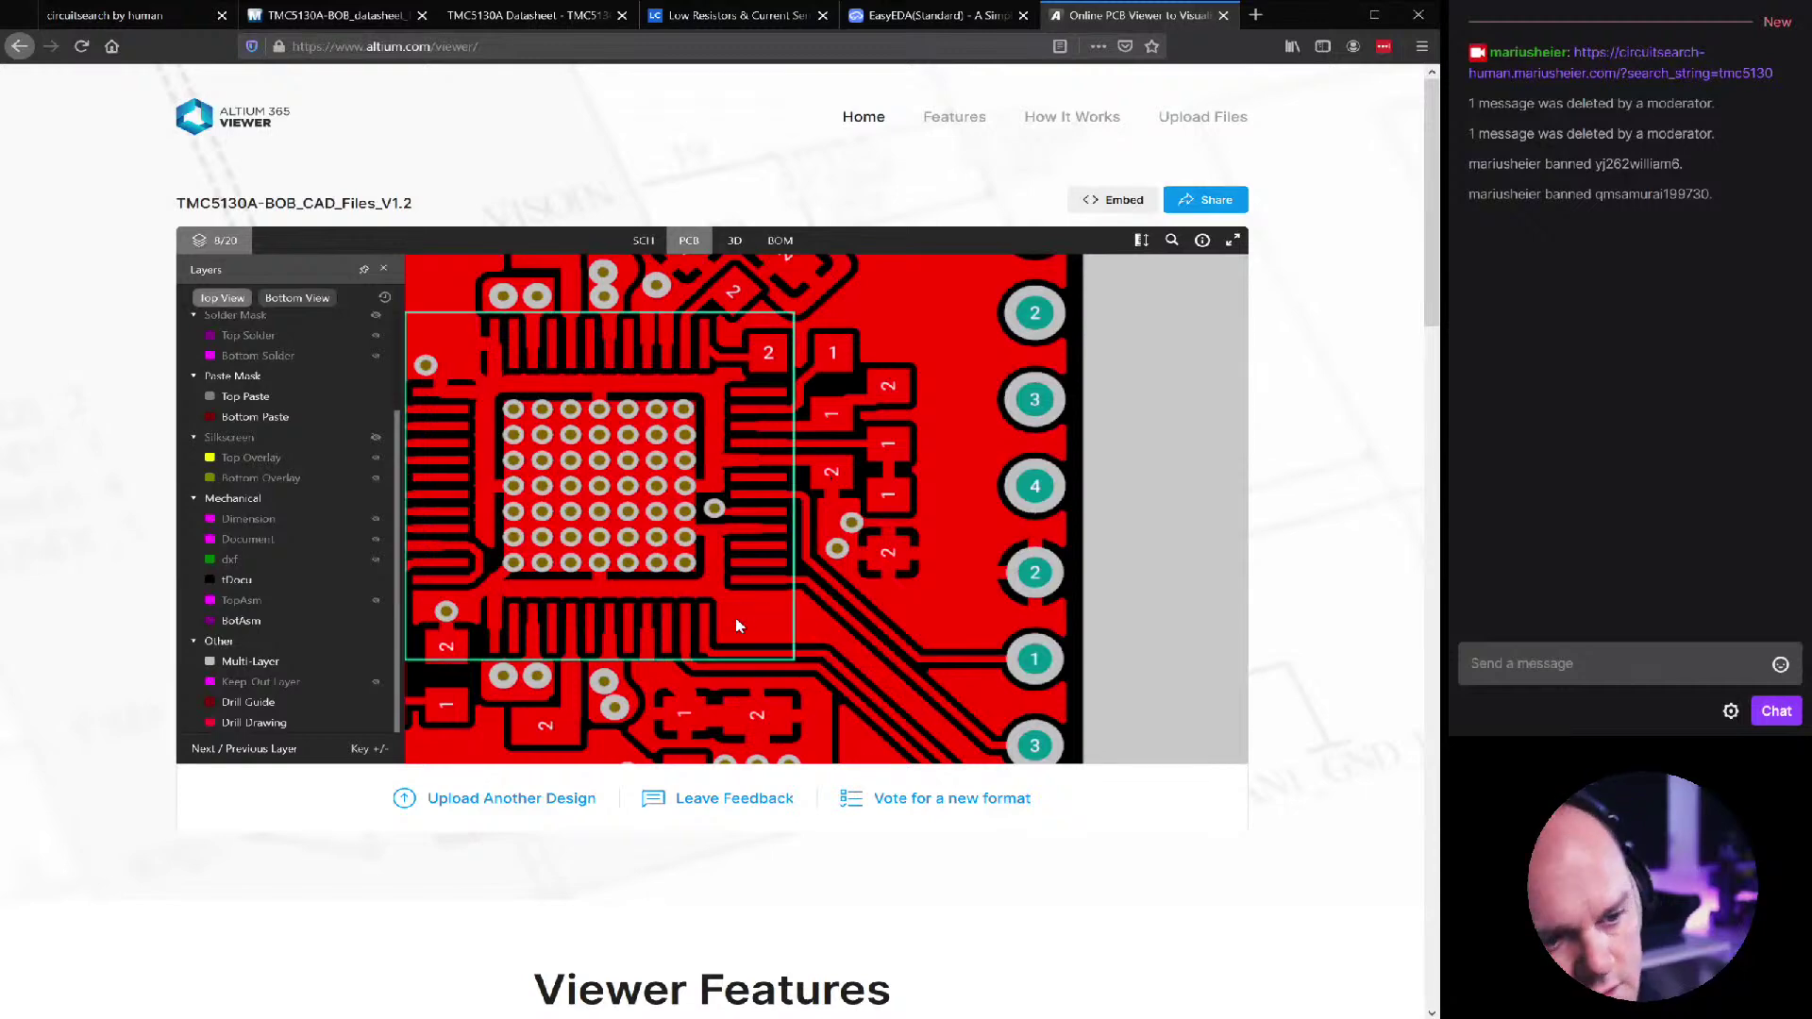
pyautogui.scroll(-2, 432, 421)
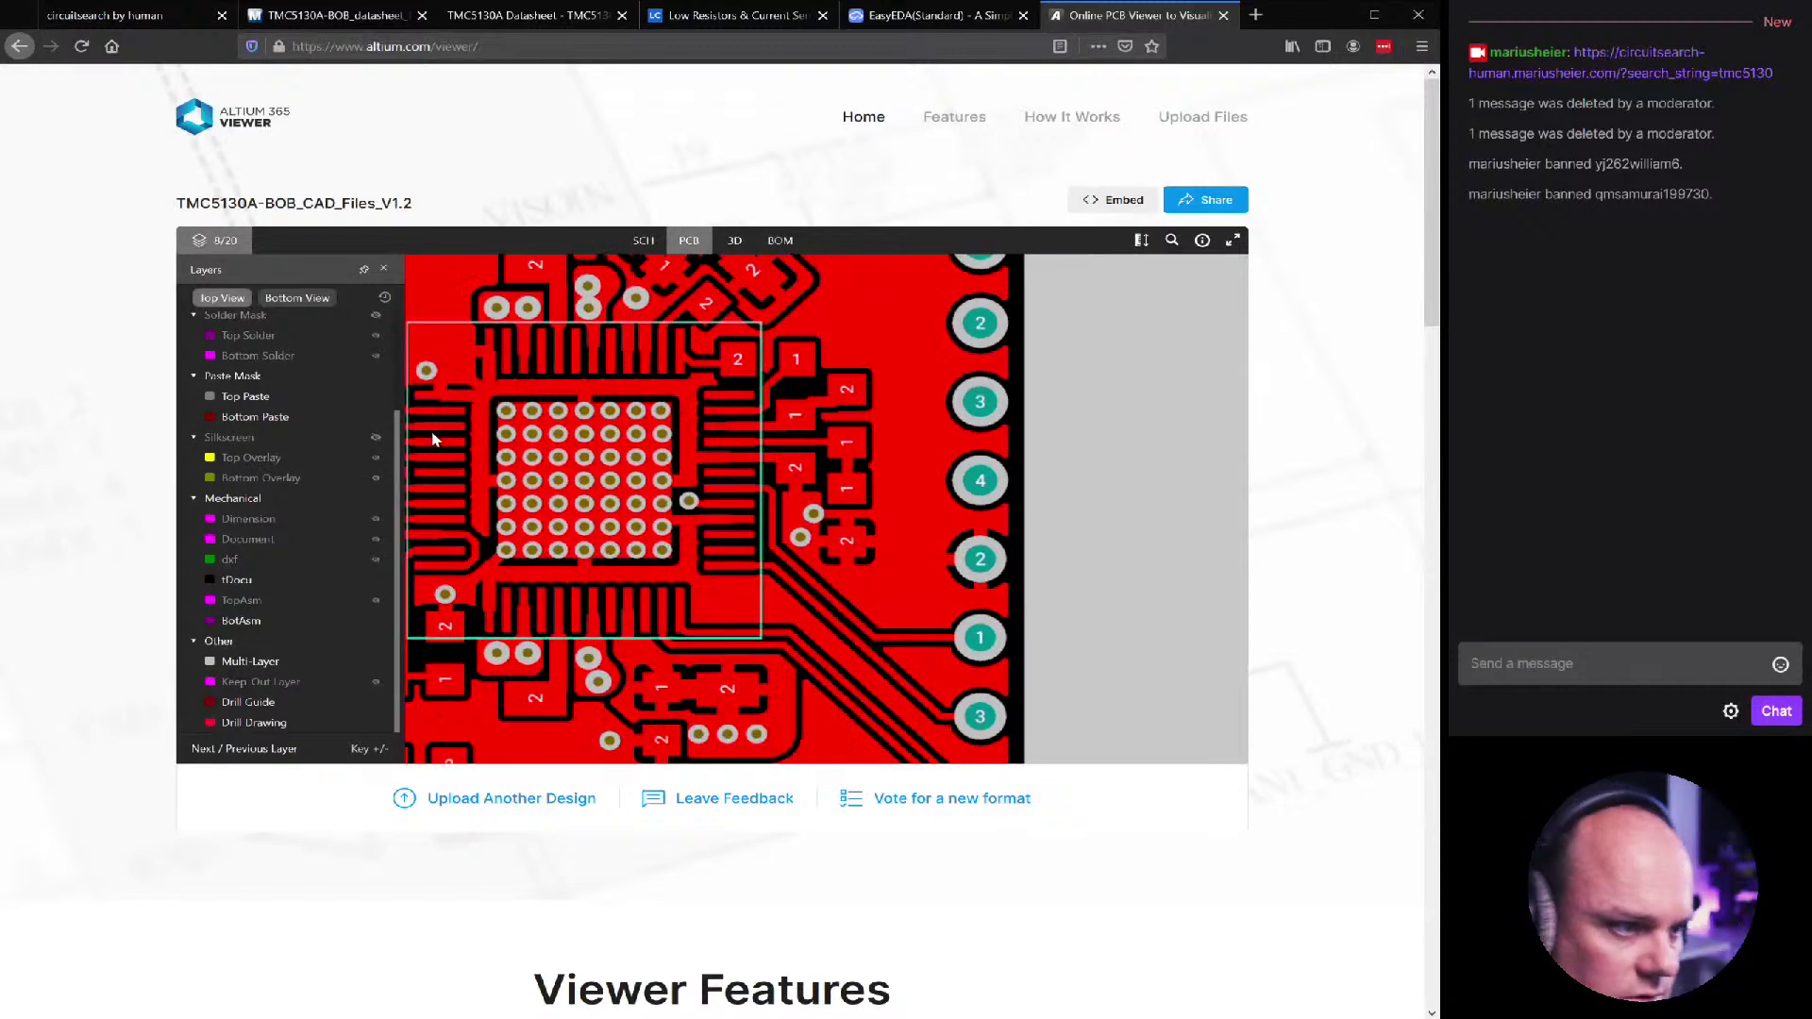
pyautogui.scroll(-1, 423, 458)
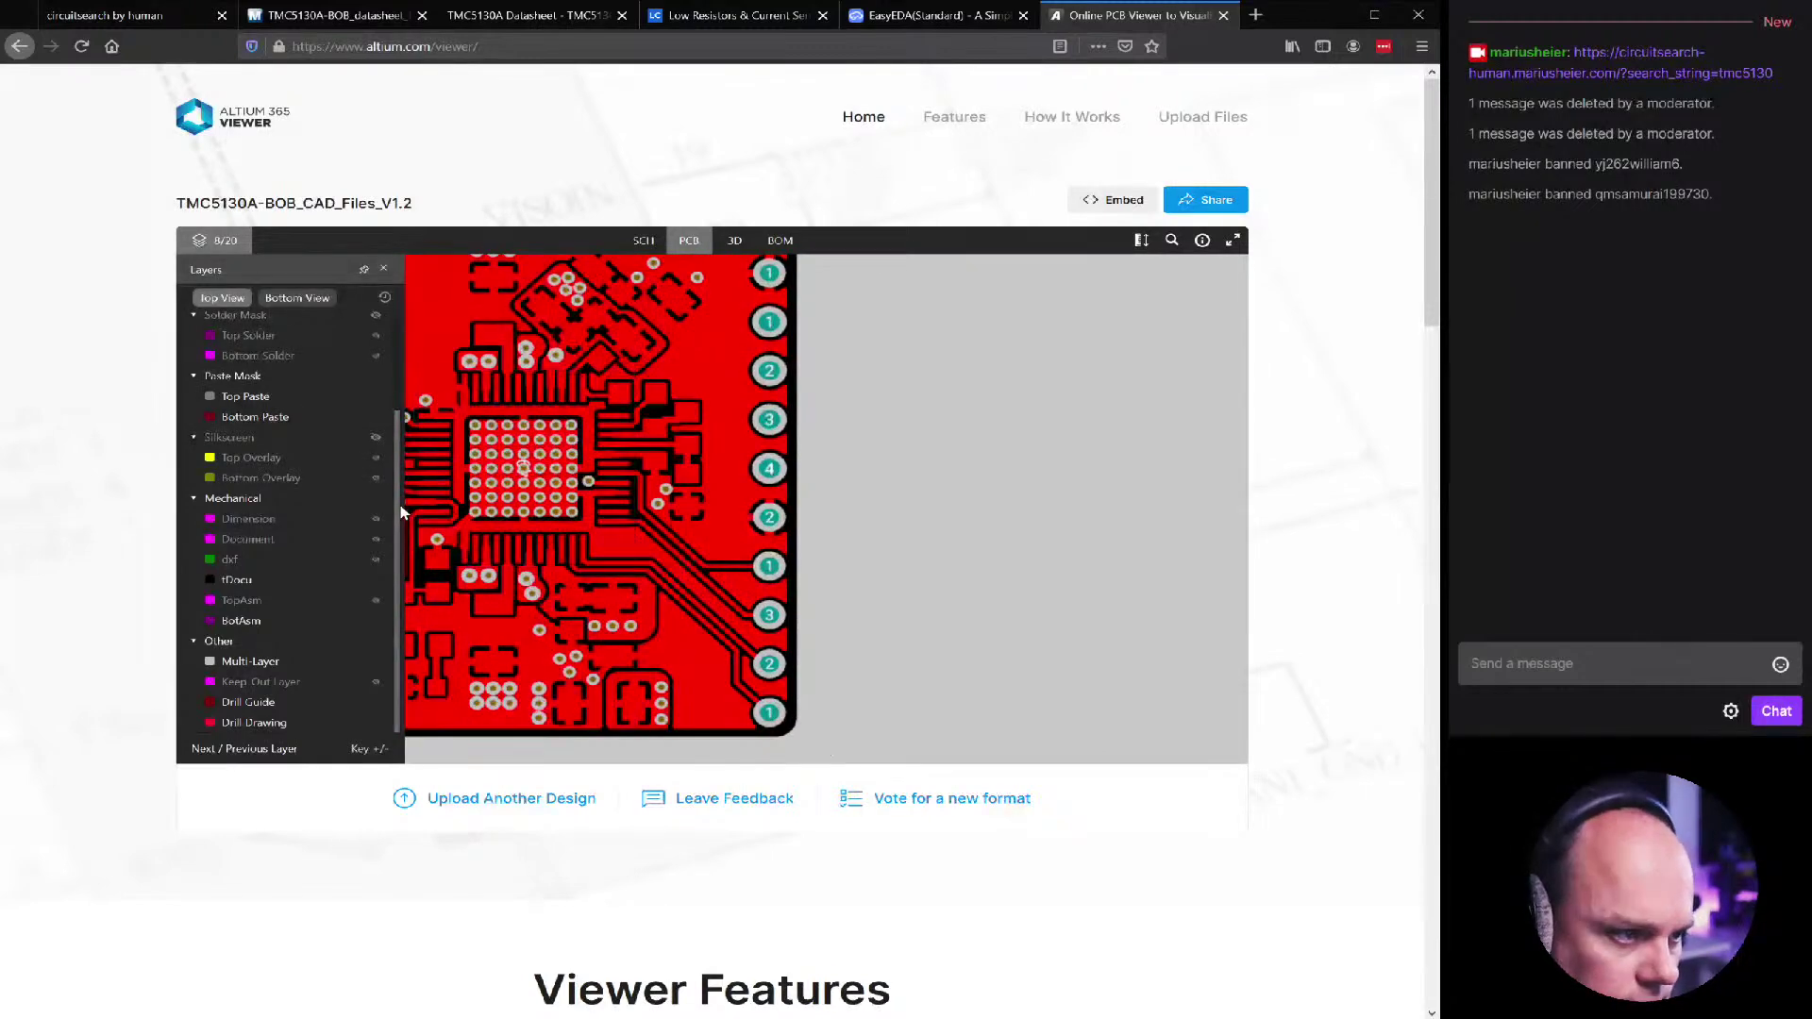
pyautogui.scroll(-3, 422, 507)
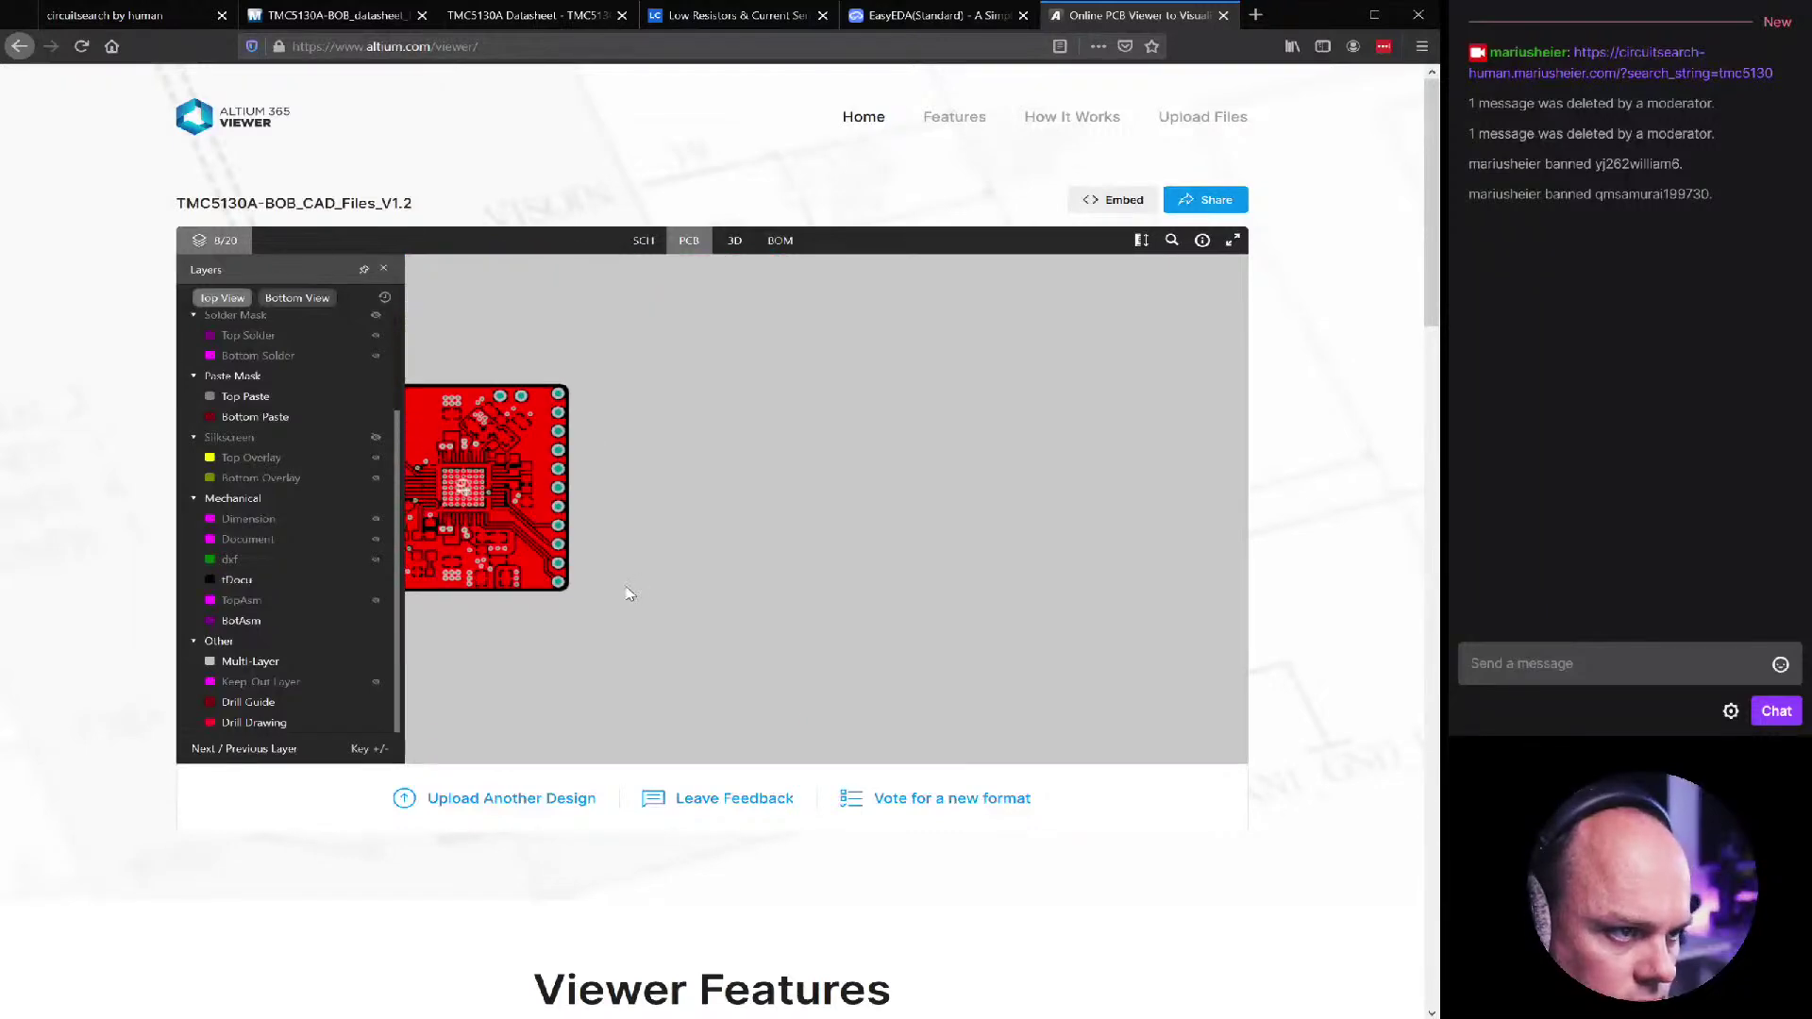
pyautogui.moveTo(629, 592); pyautogui.dragTo(789, 585)
pyautogui.scroll(5, 633, 492)
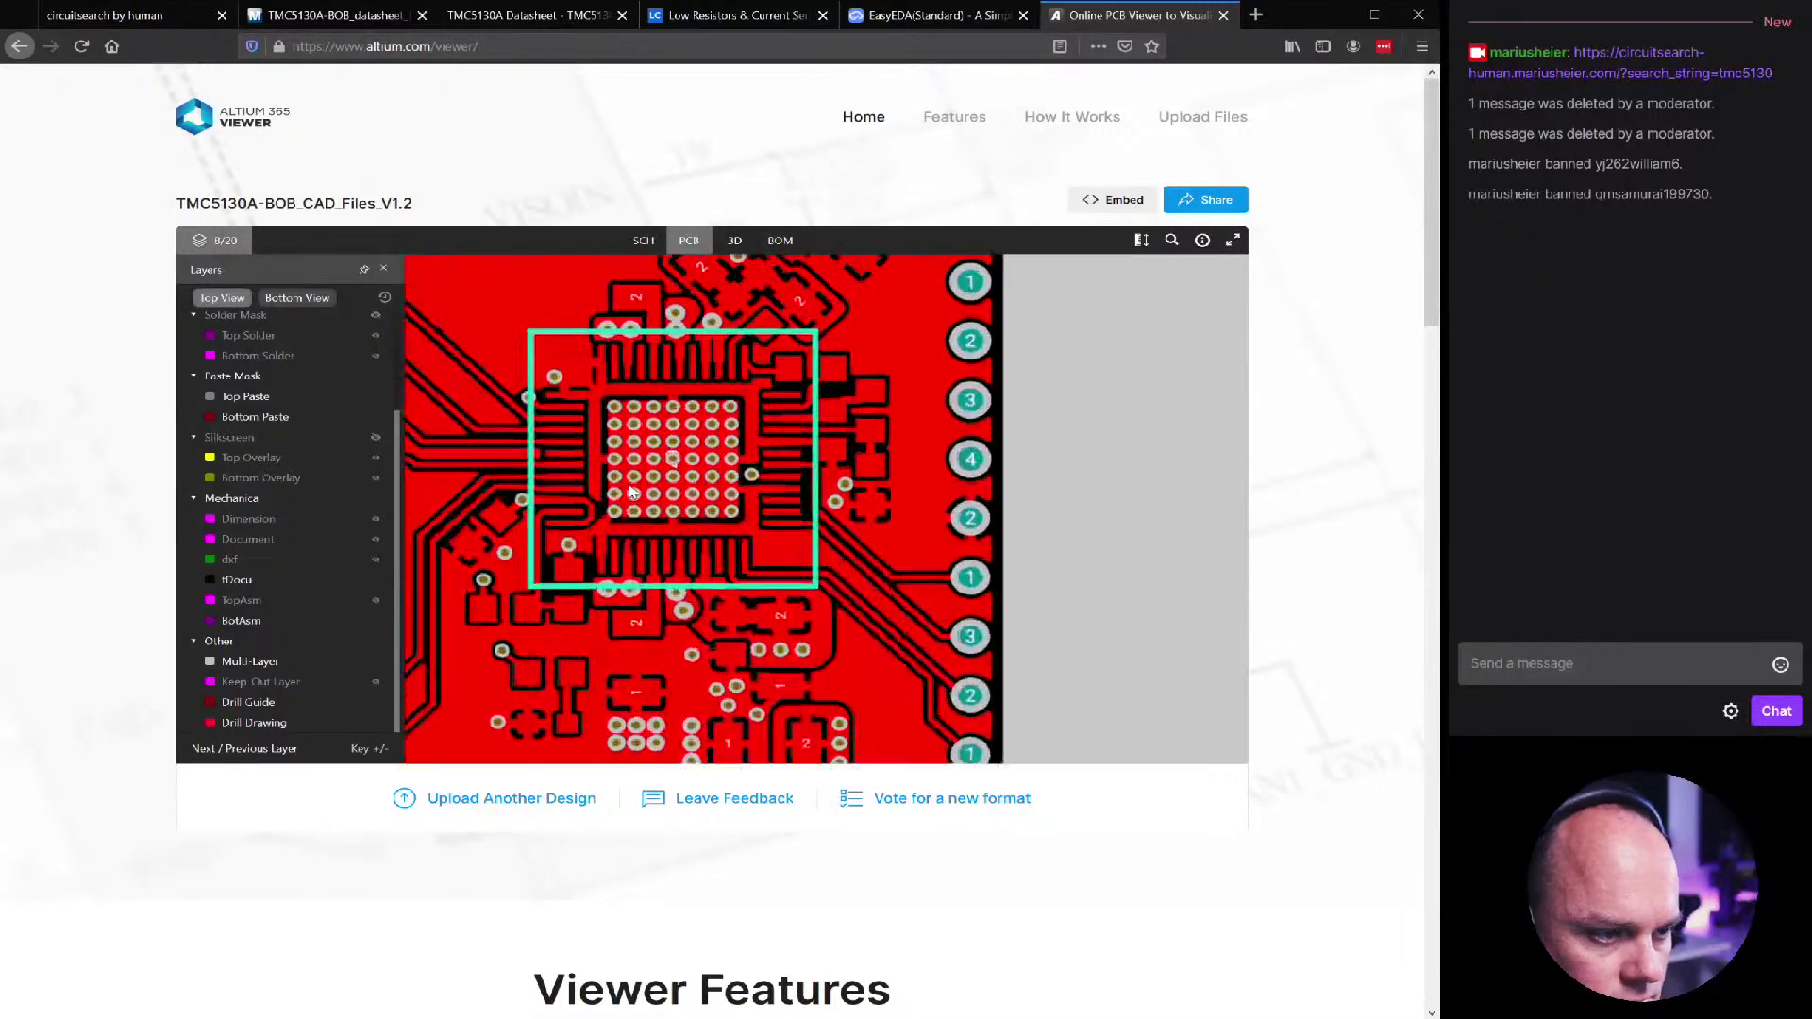
pyautogui.click(1104, 370)
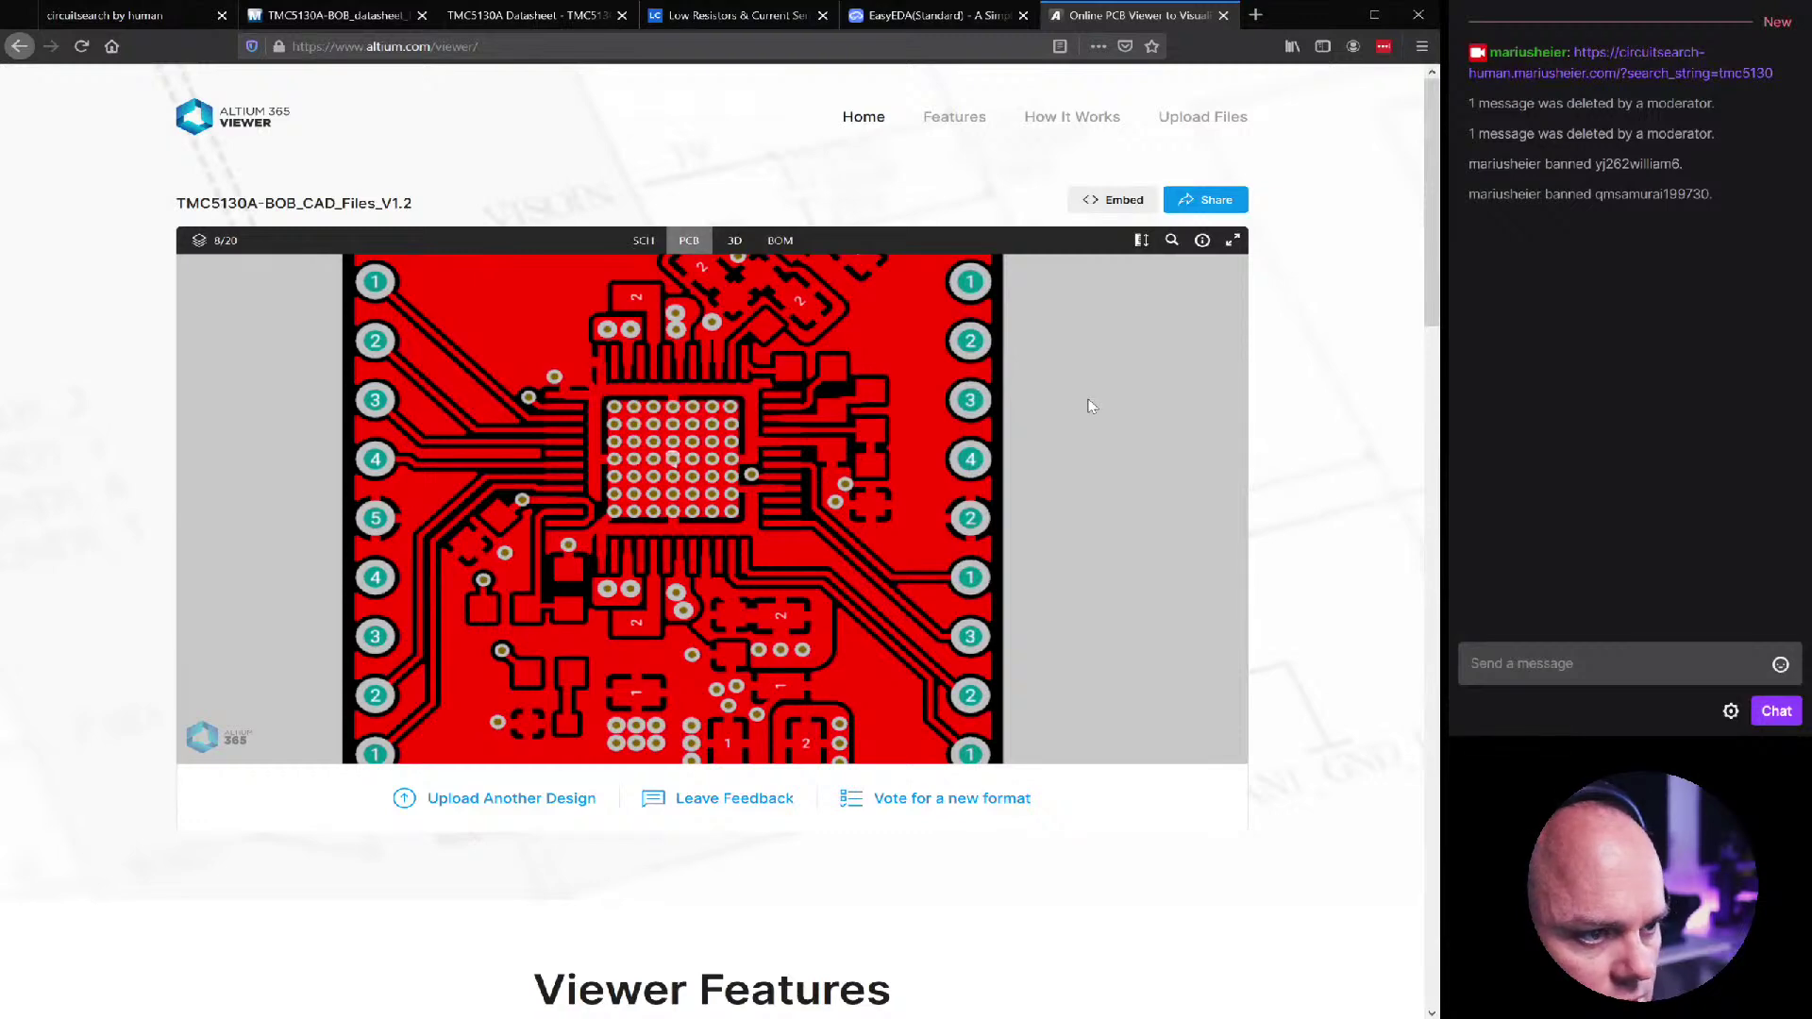
pyautogui.scroll(-2, 1089, 394)
pyautogui.scroll(2, 725, 548)
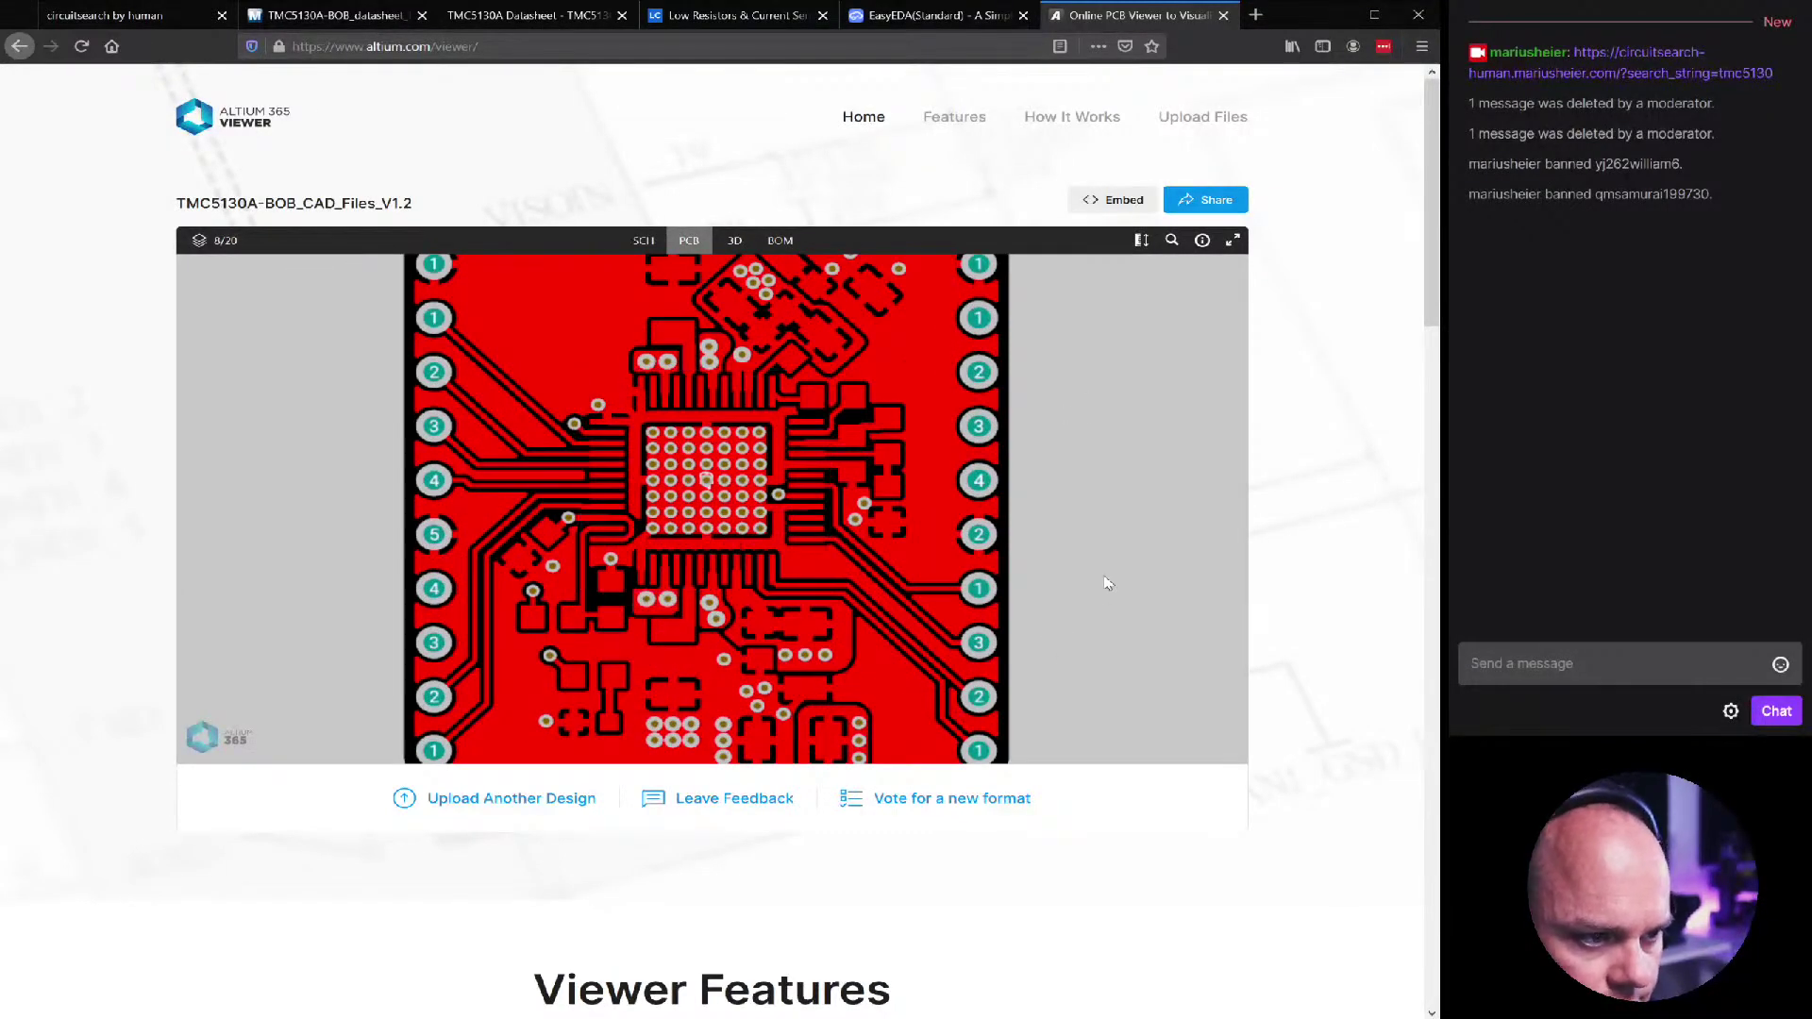
pyautogui.scroll(1, 1083, 620)
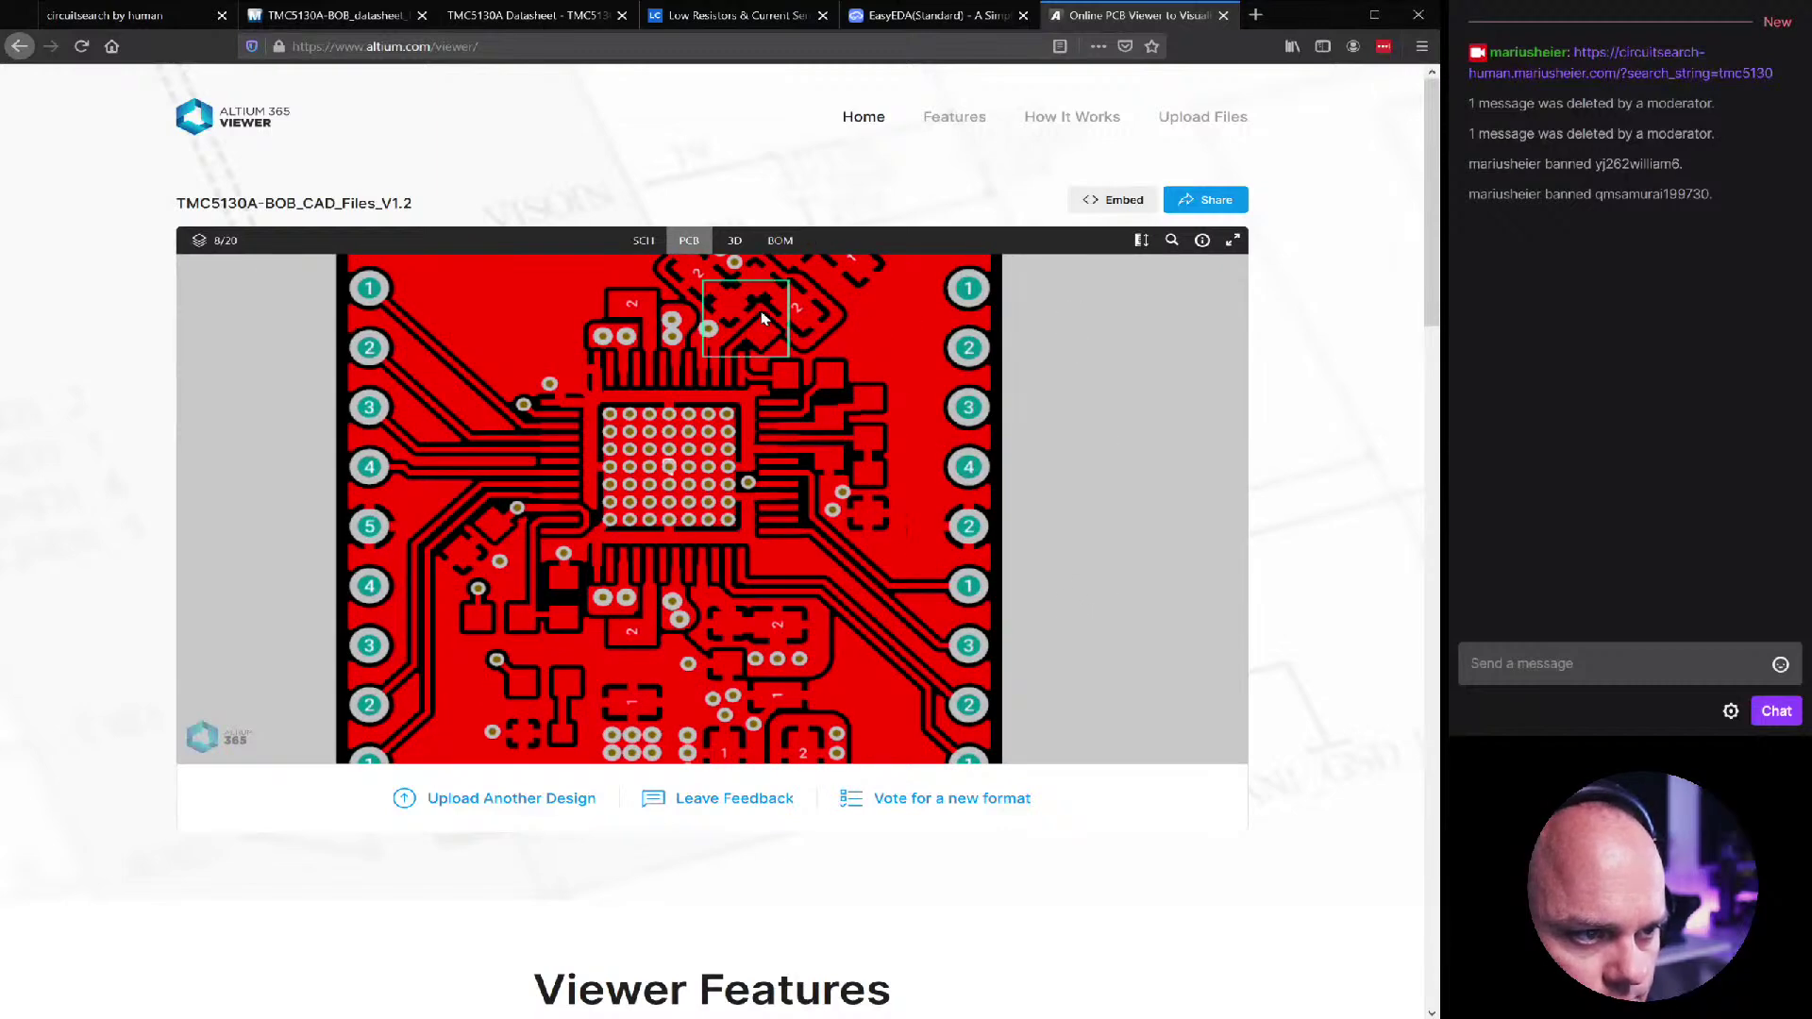
pyautogui.scroll(-1, 1164, 373)
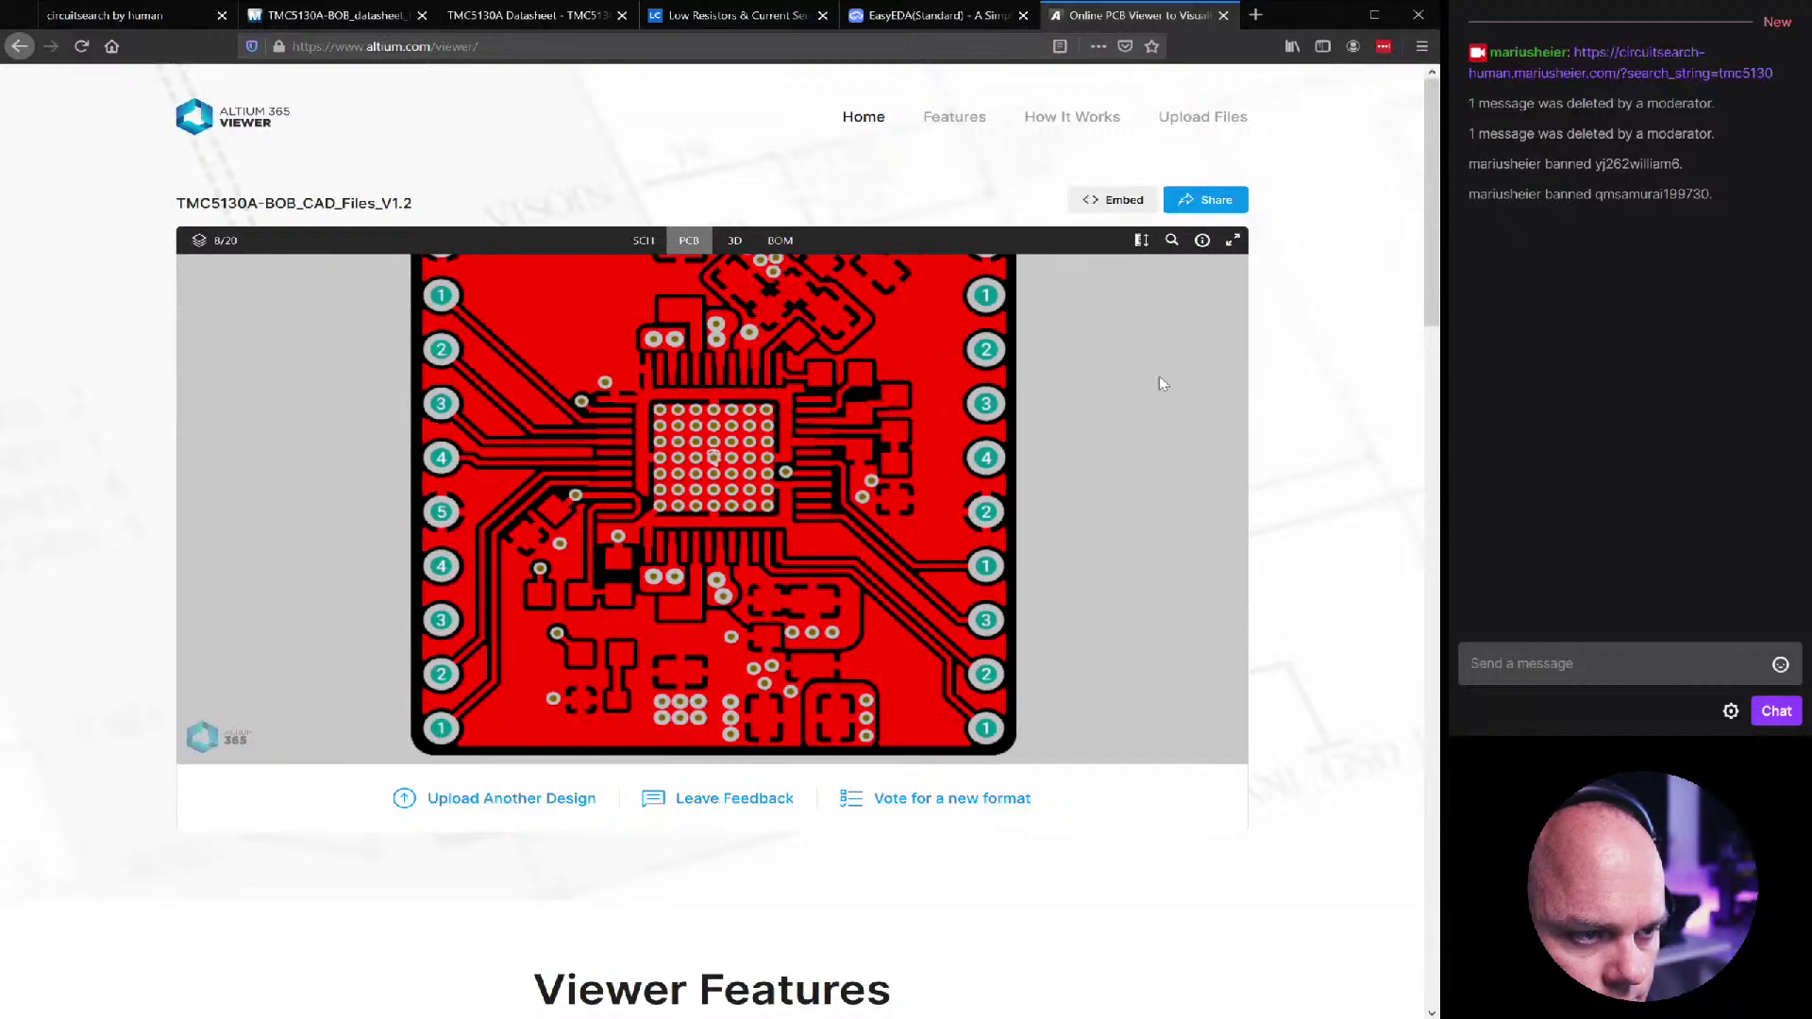
pyautogui.scroll(5, 762, 378)
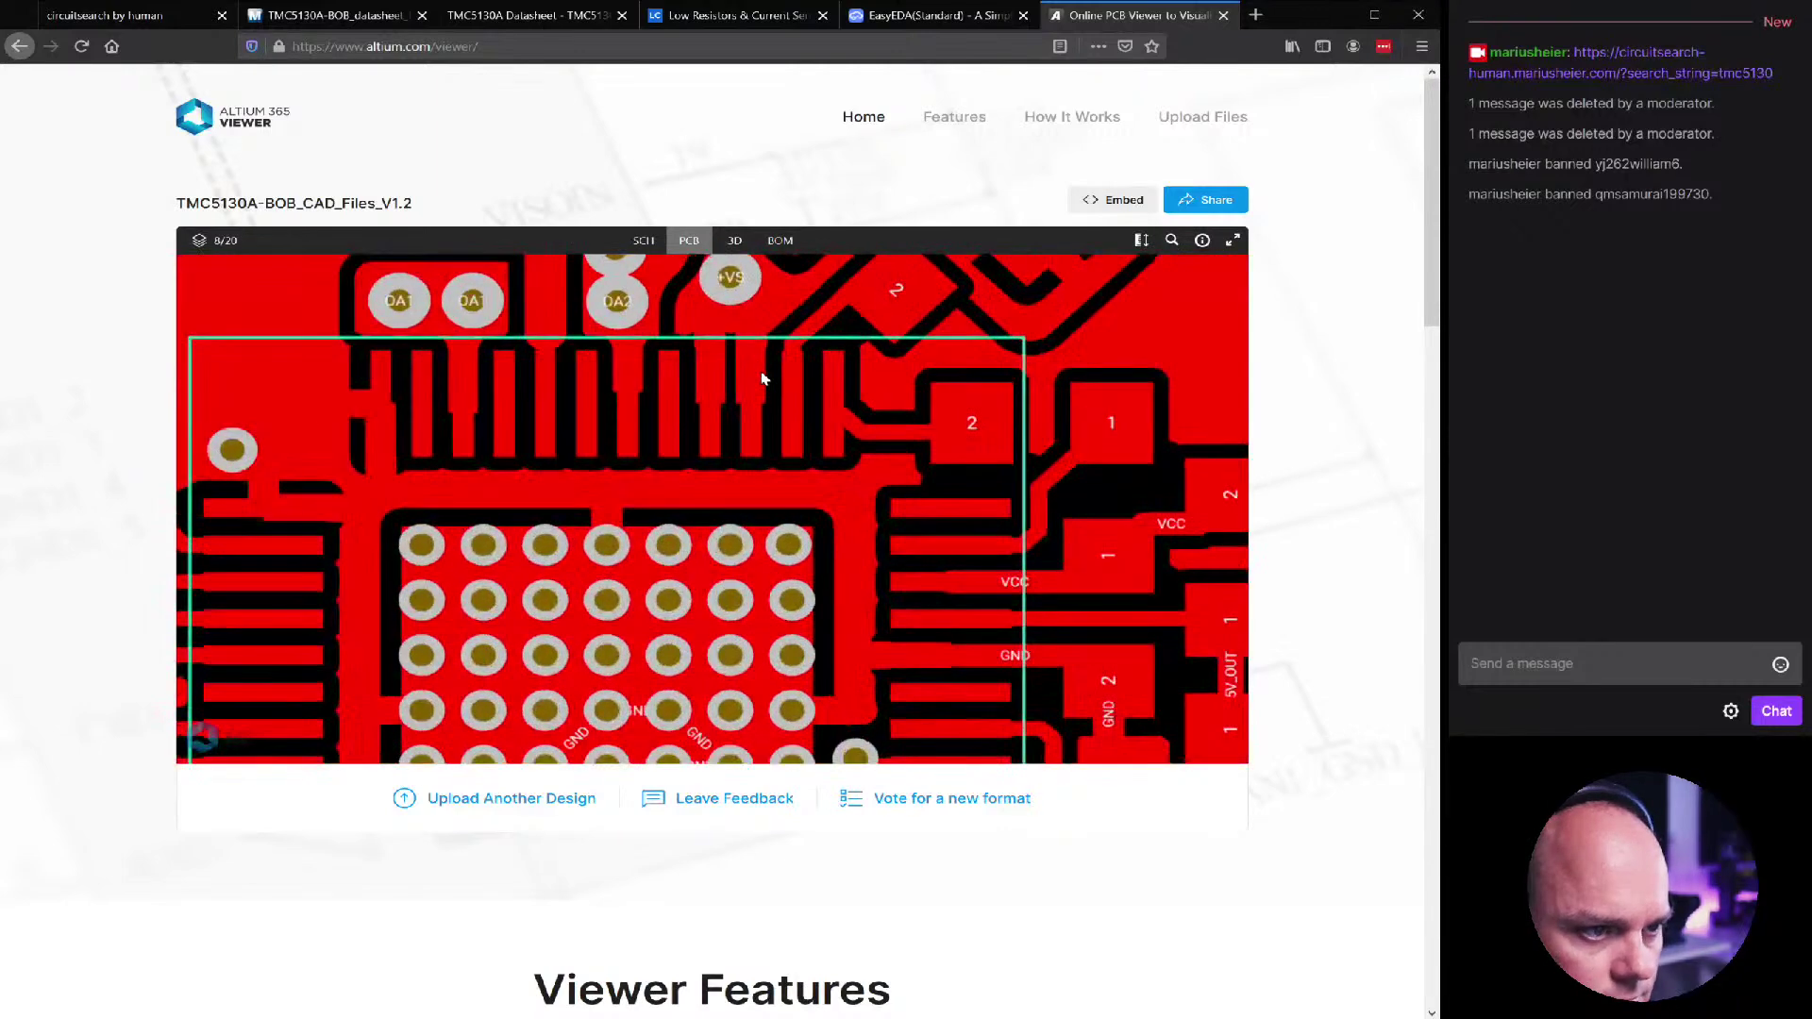
# Inspect the properties of pads IC1-39 and IC1-40 and the OA2 via above them on the reference board
pyautogui.click(755, 374)
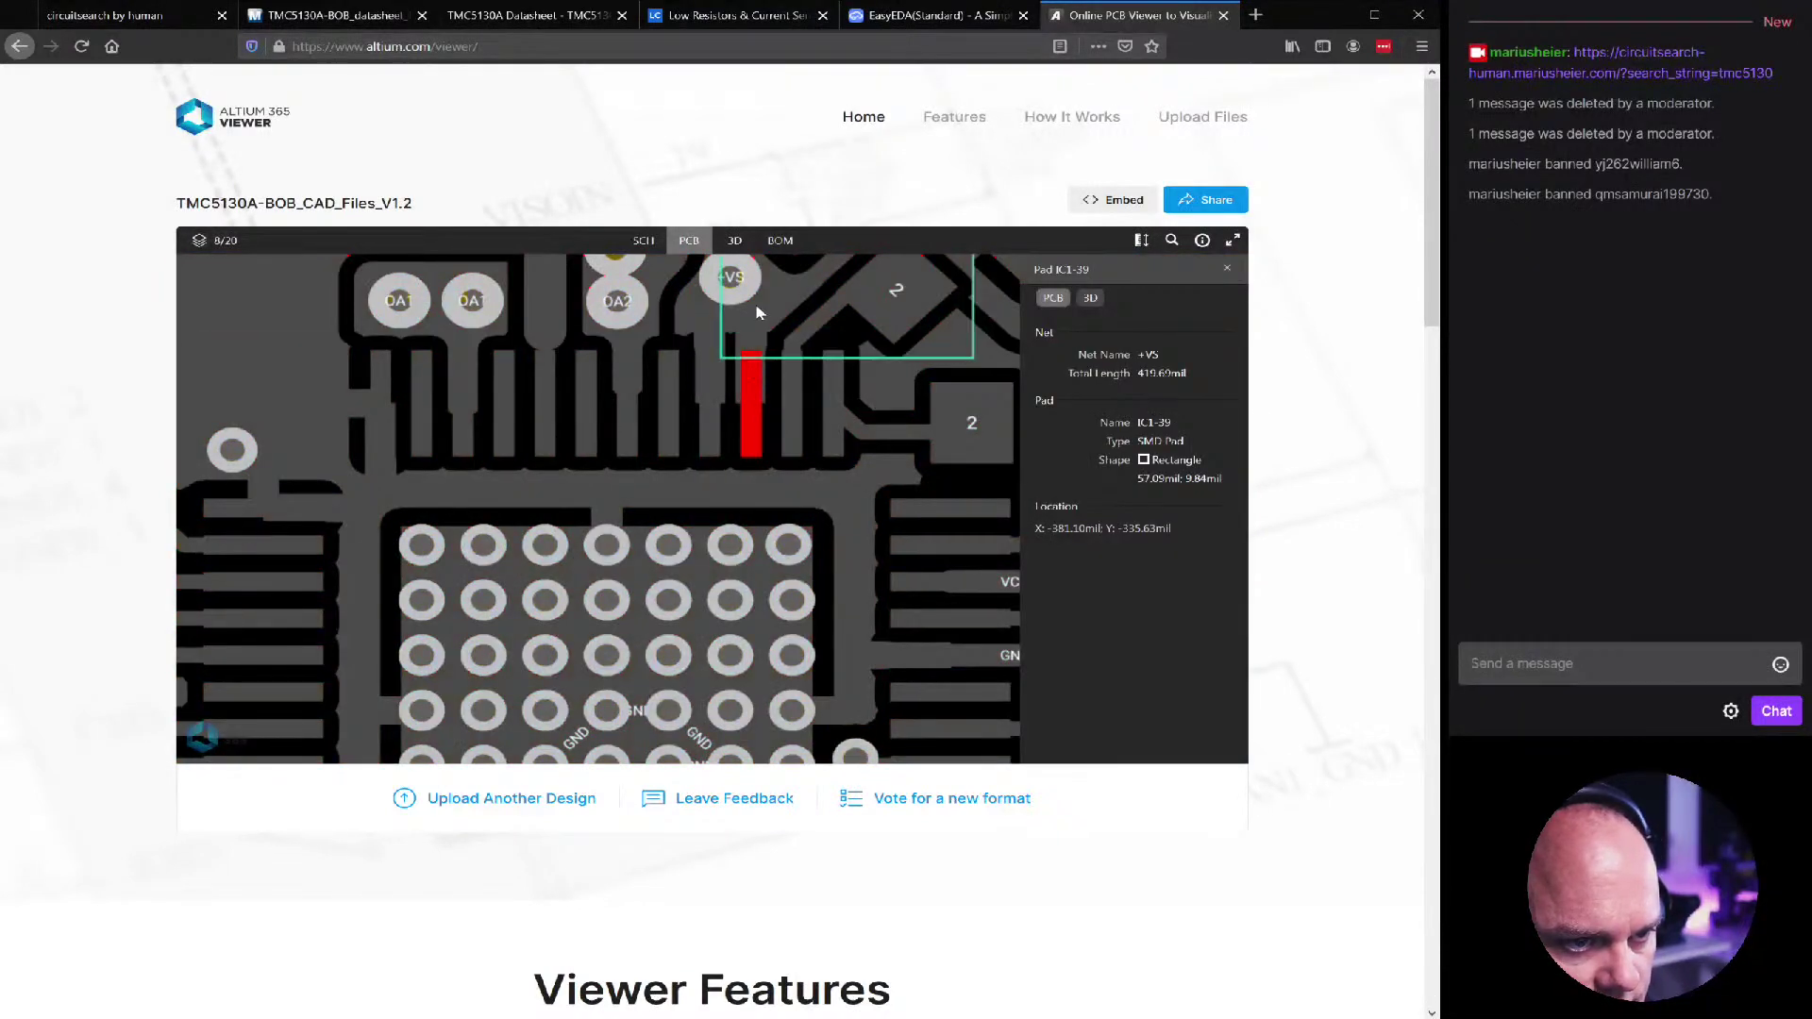
pyautogui.scroll(-1, 757, 313)
pyautogui.click(712, 376)
pyautogui.scroll(-2, 712, 373)
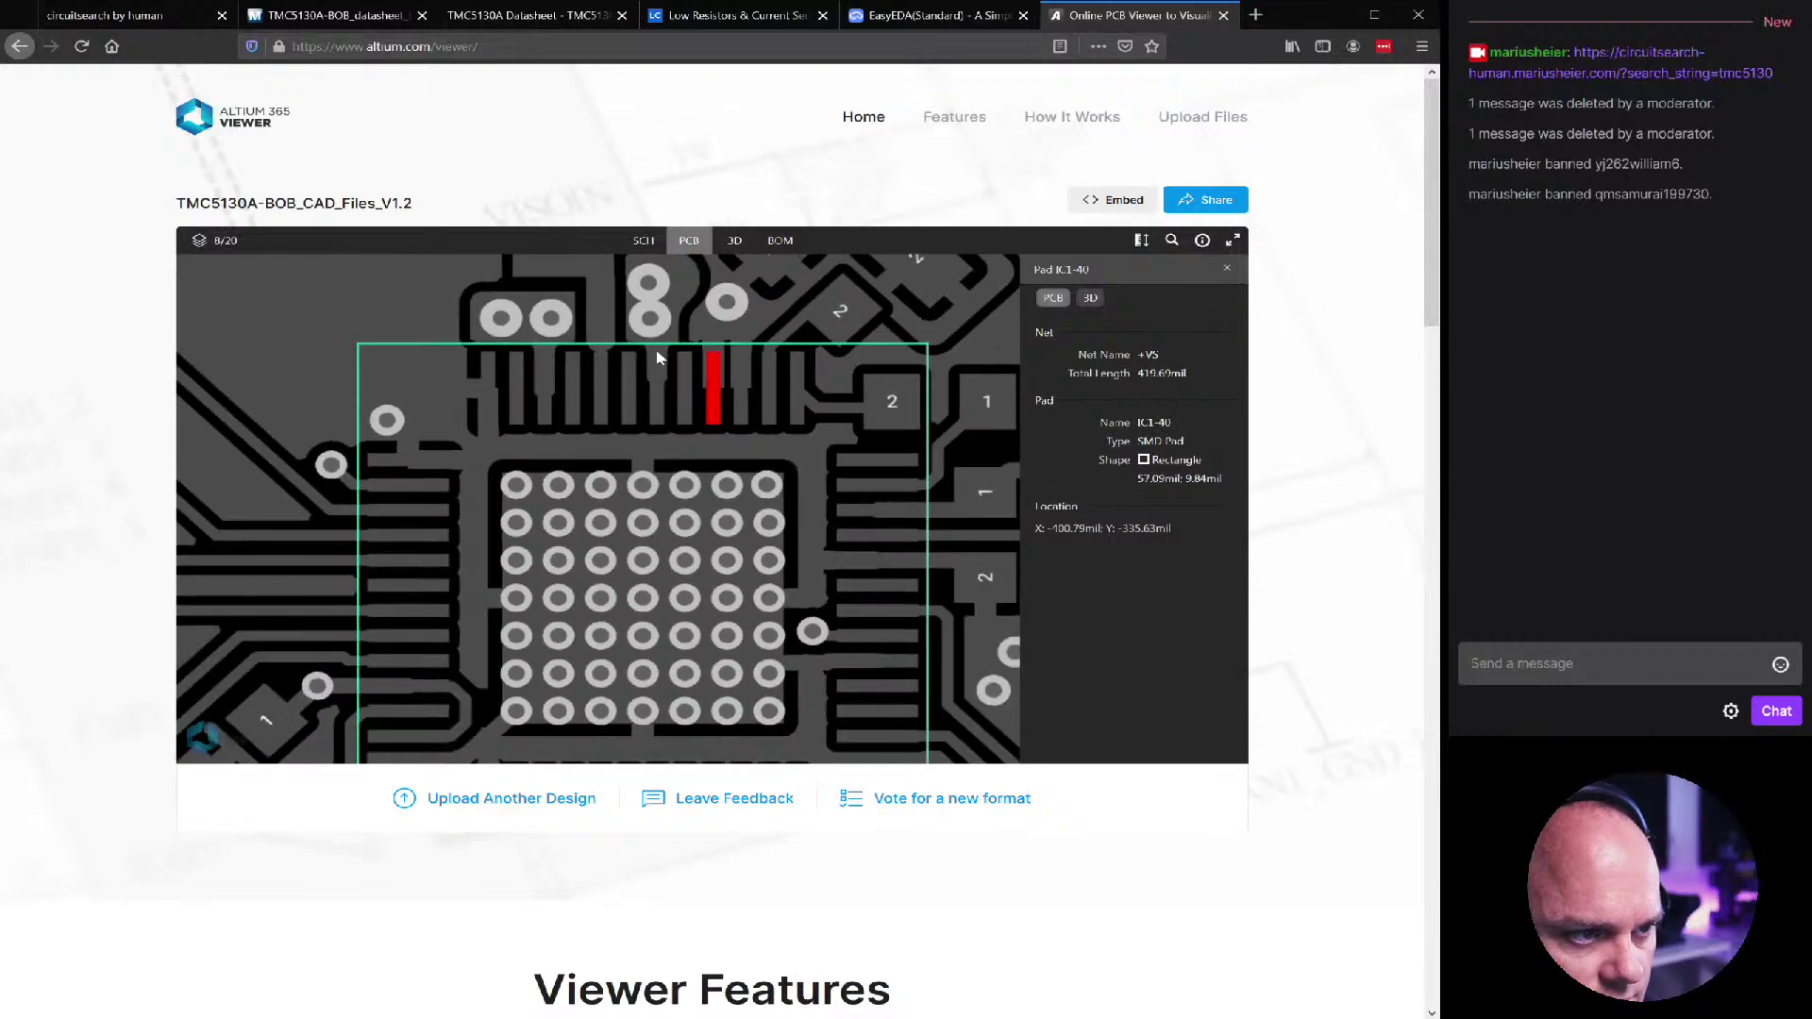
pyautogui.click(658, 357)
pyautogui.click(663, 346)
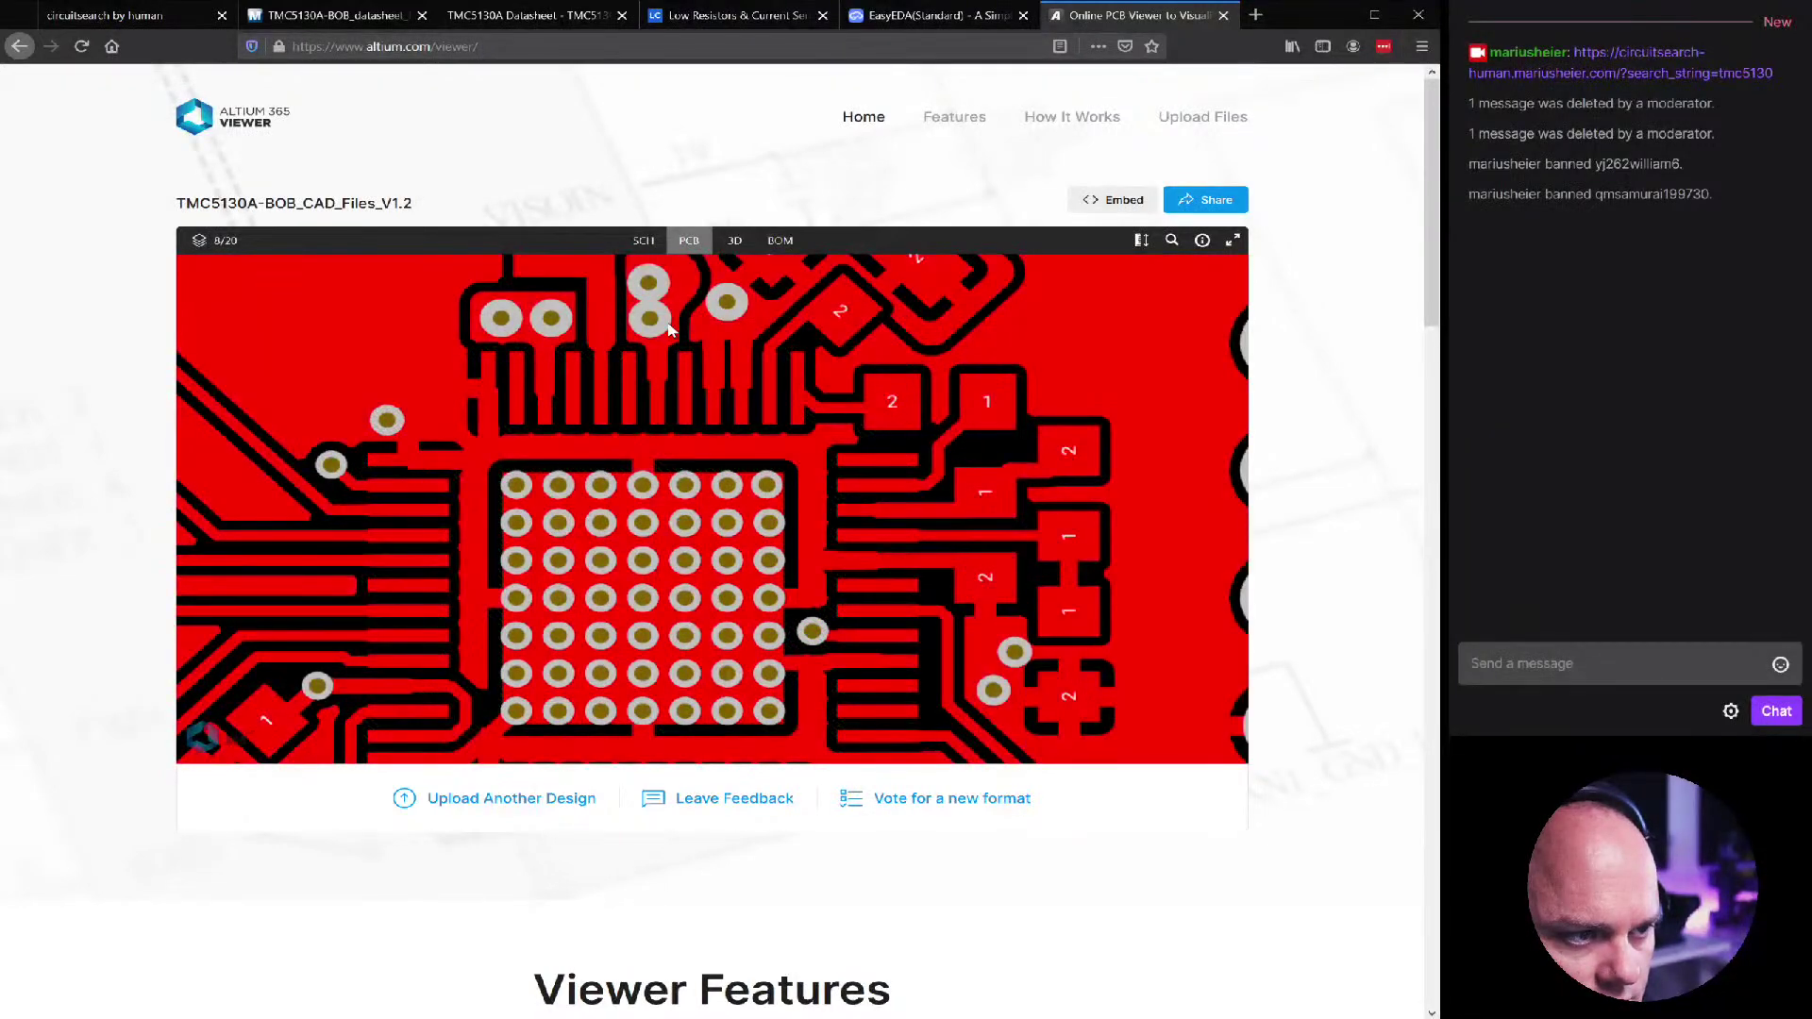
pyautogui.click(651, 317)
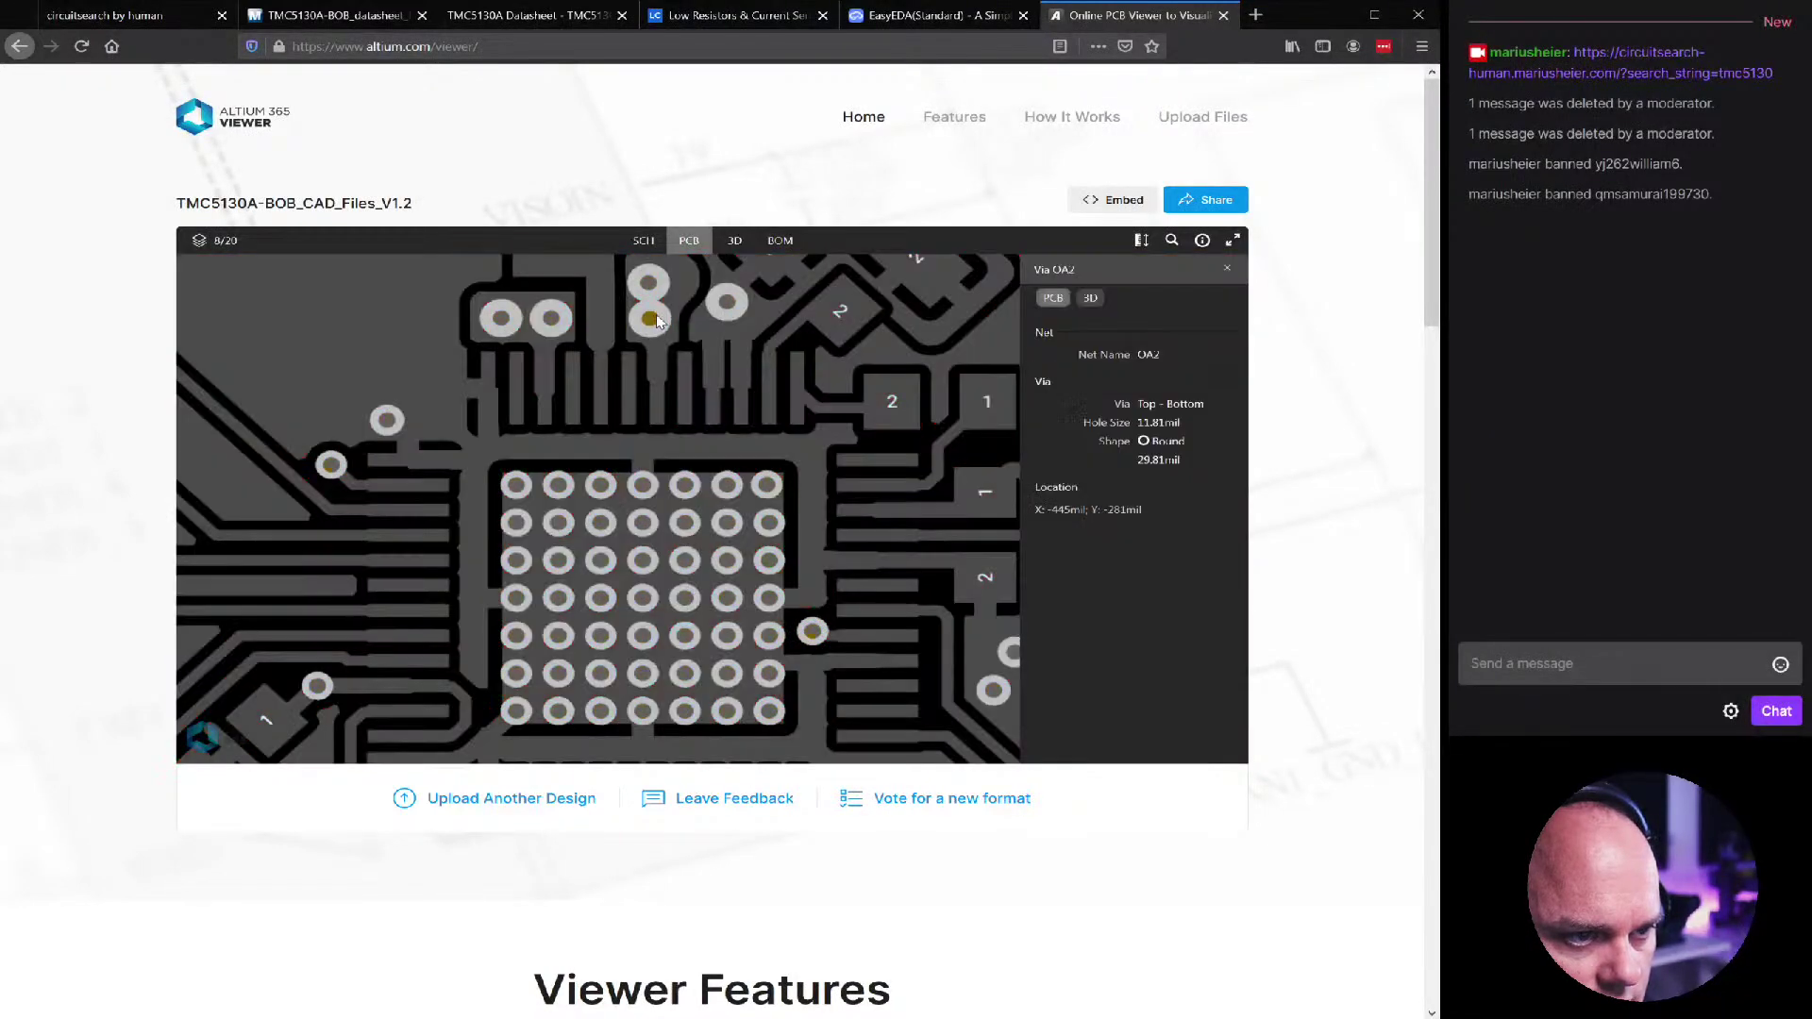
pyautogui.scroll(-5, 658, 321)
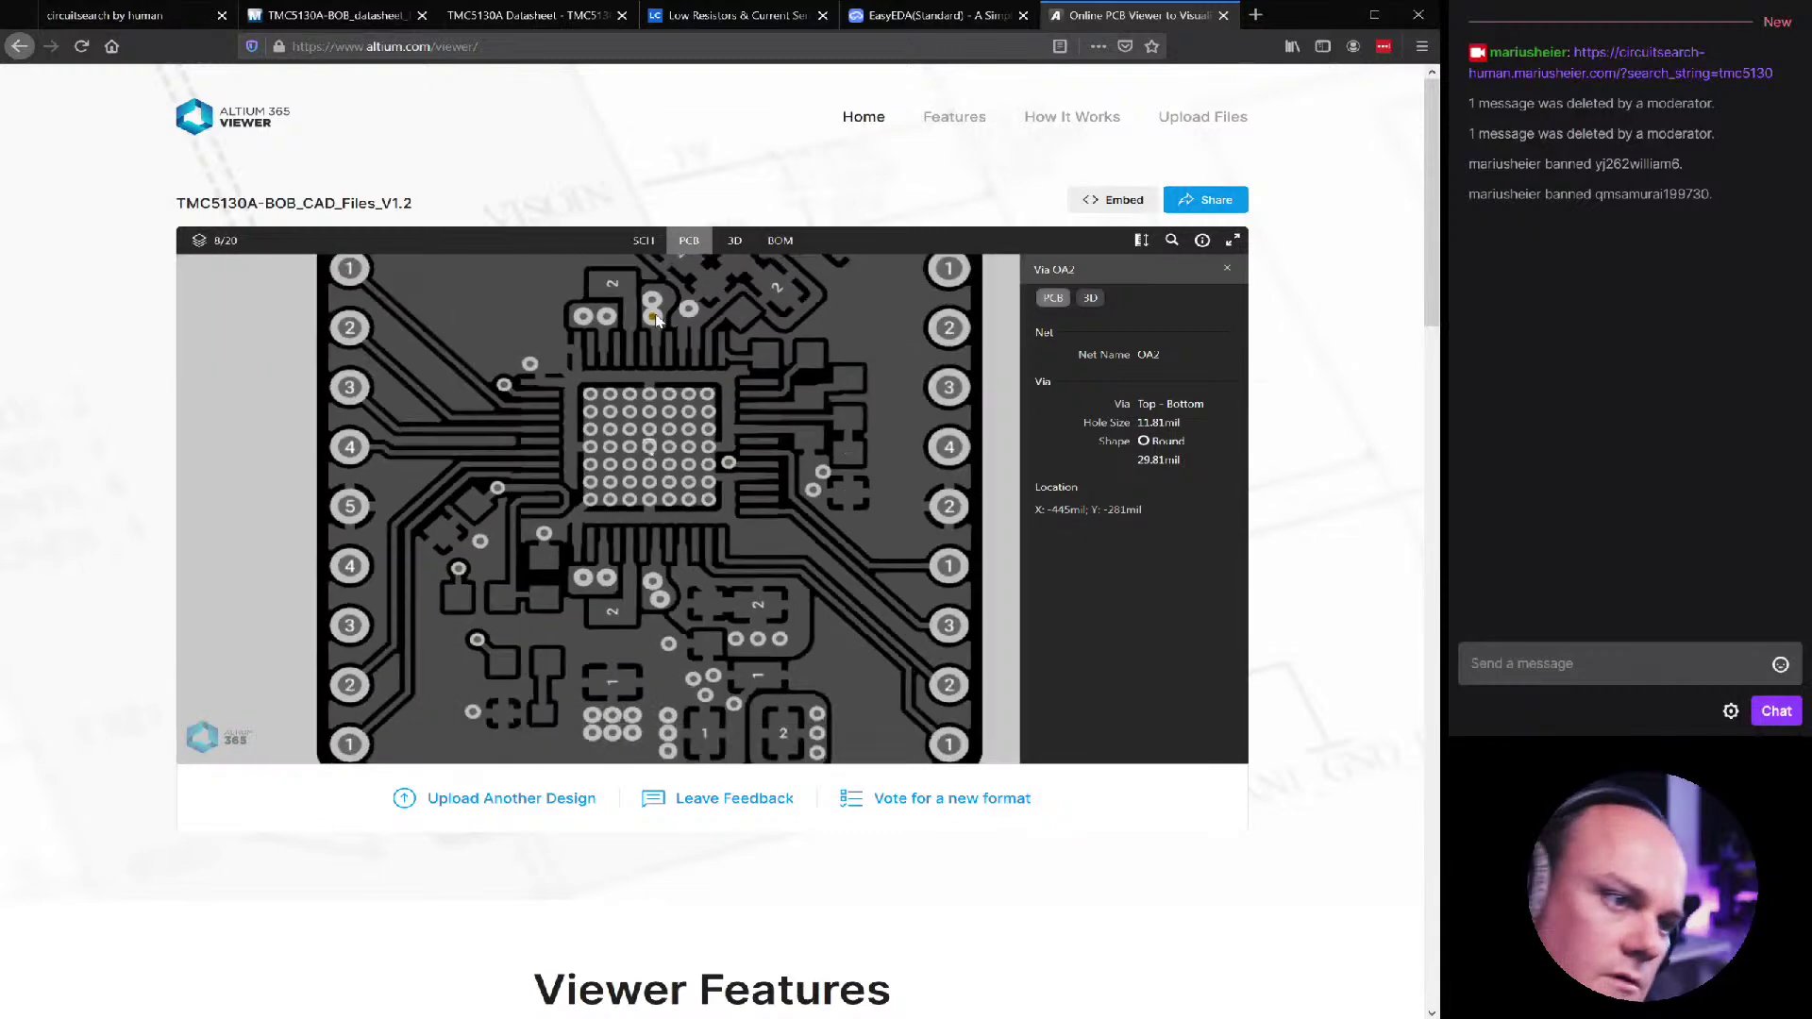
pyautogui.scroll(5, 658, 319)
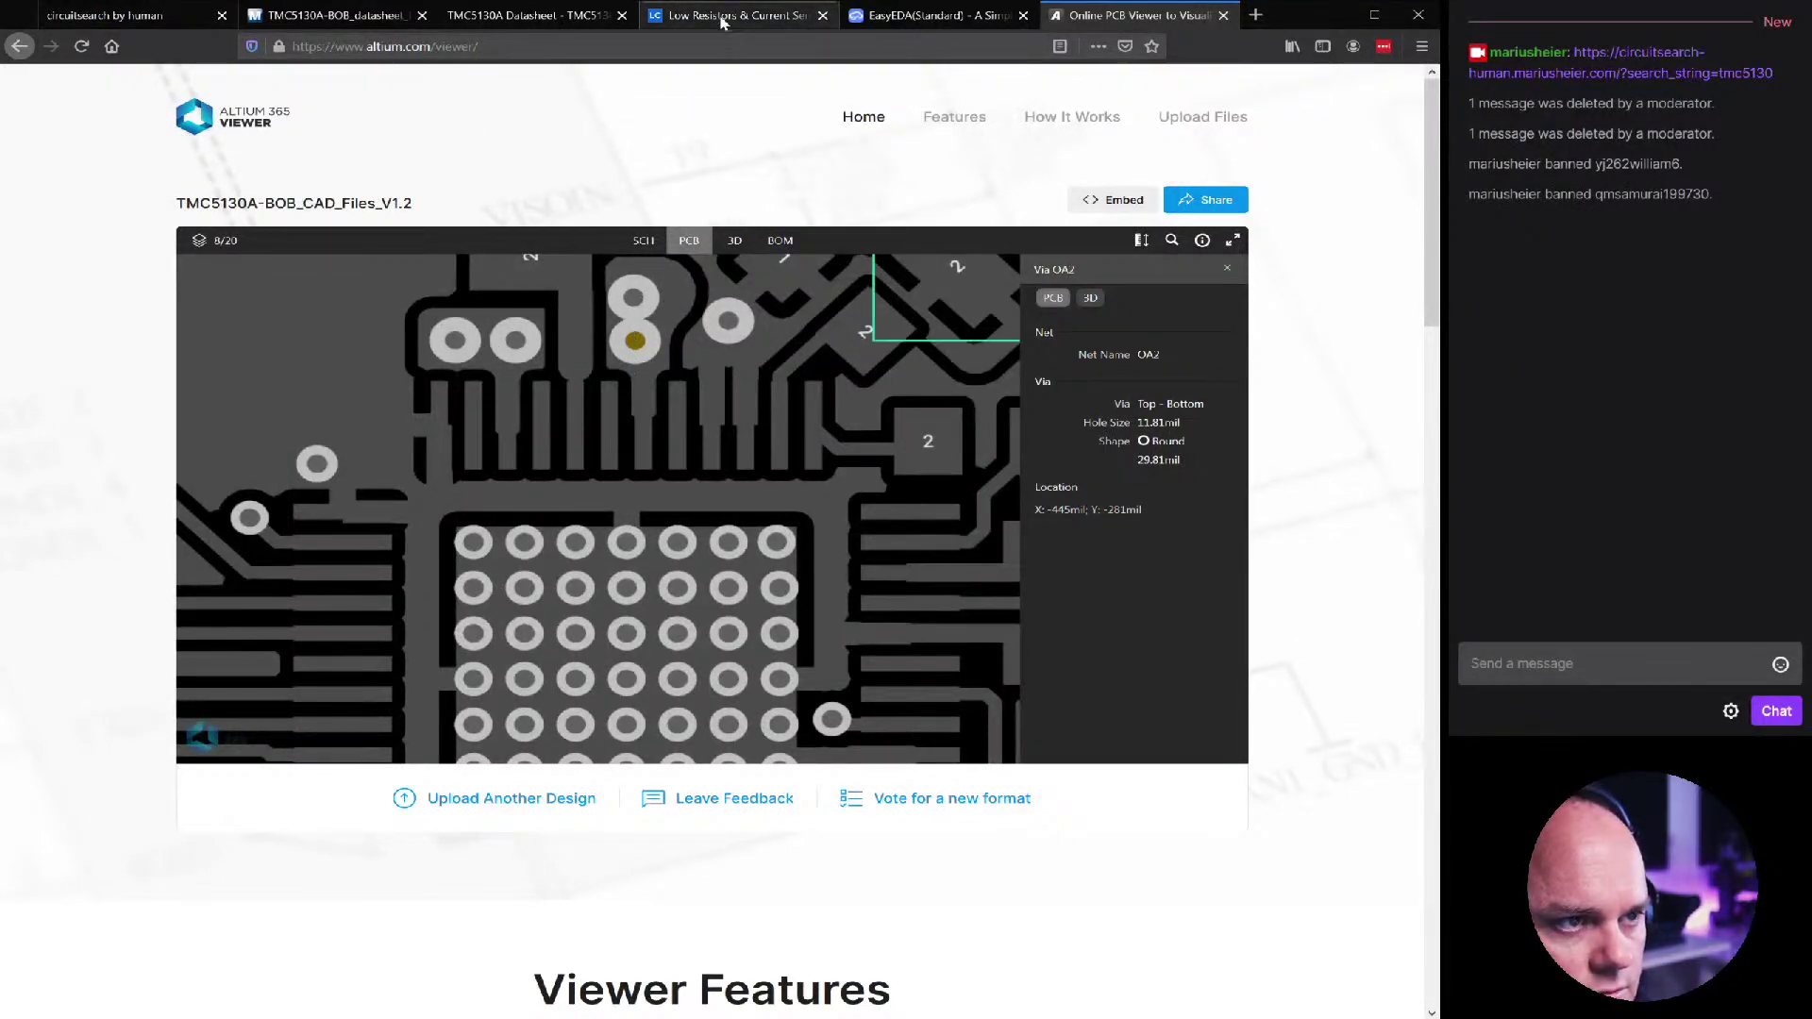
# Switch back to the EasyEDA PCB and move the wide OB1 track segment to span Y -4.5 to -3.751 mm at X -6 mm
pyautogui.click(127, 15)
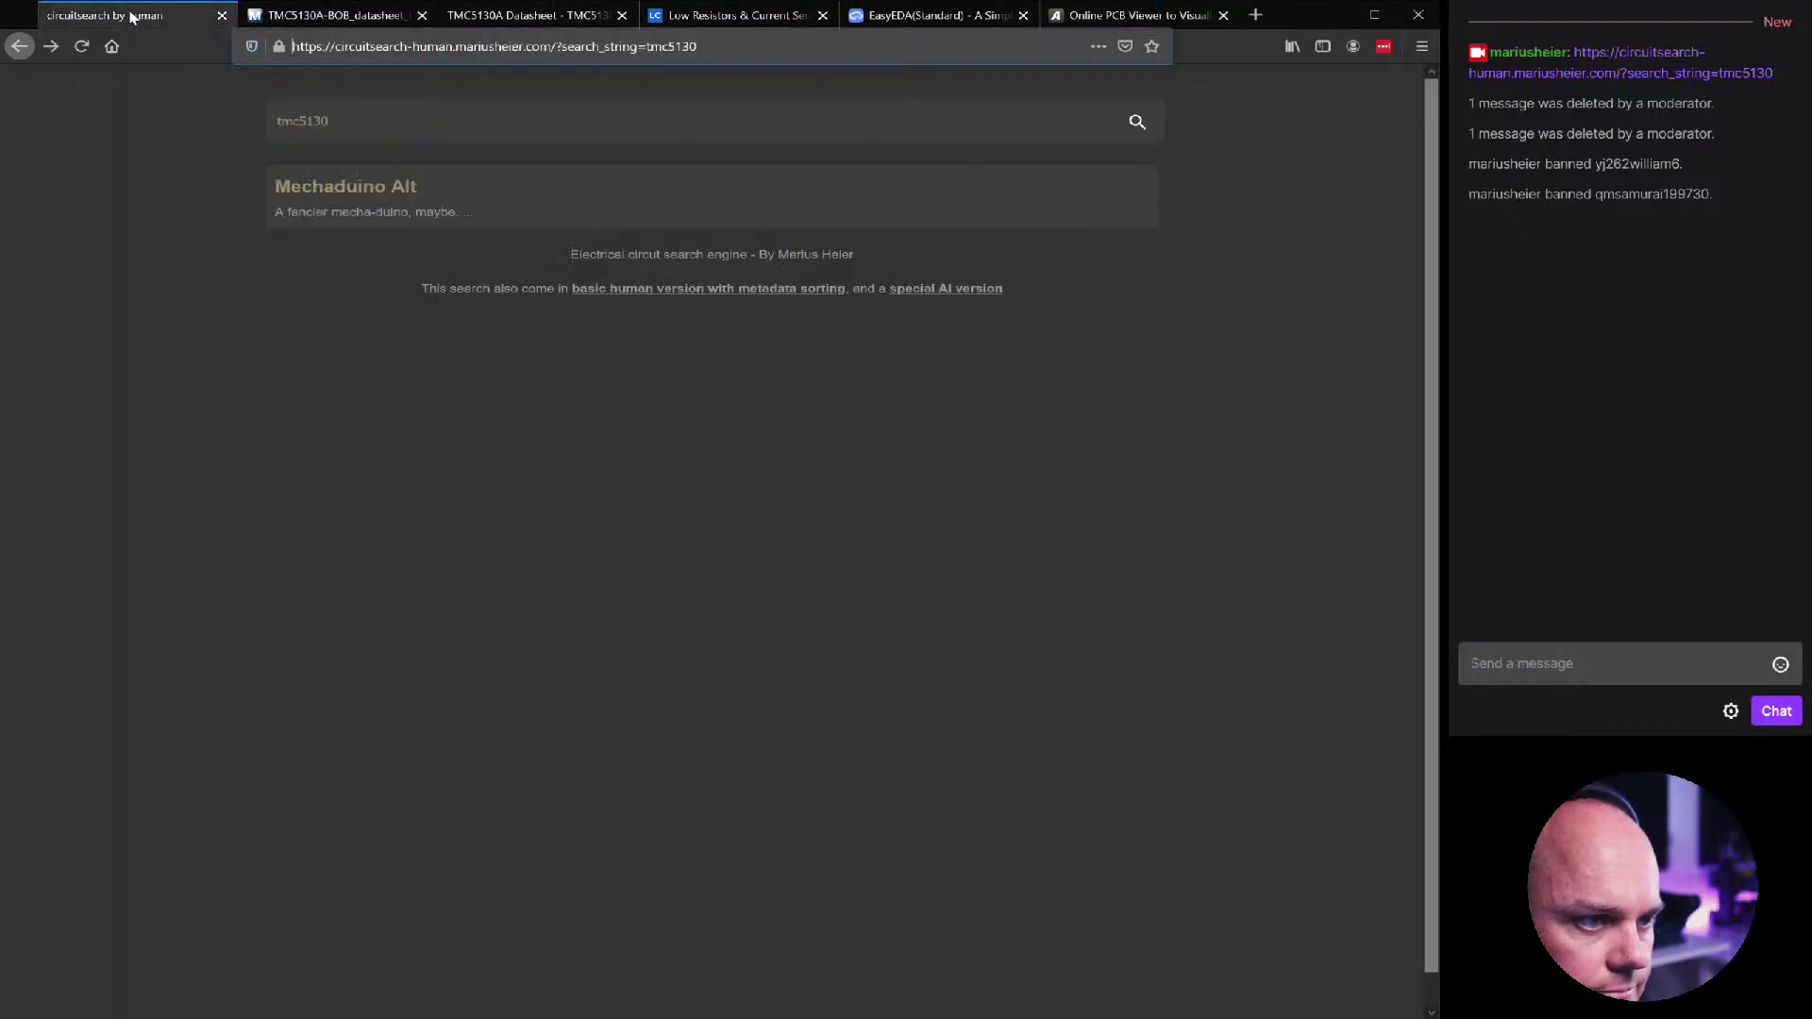
pyautogui.click(686, 17)
pyautogui.click(880, 15)
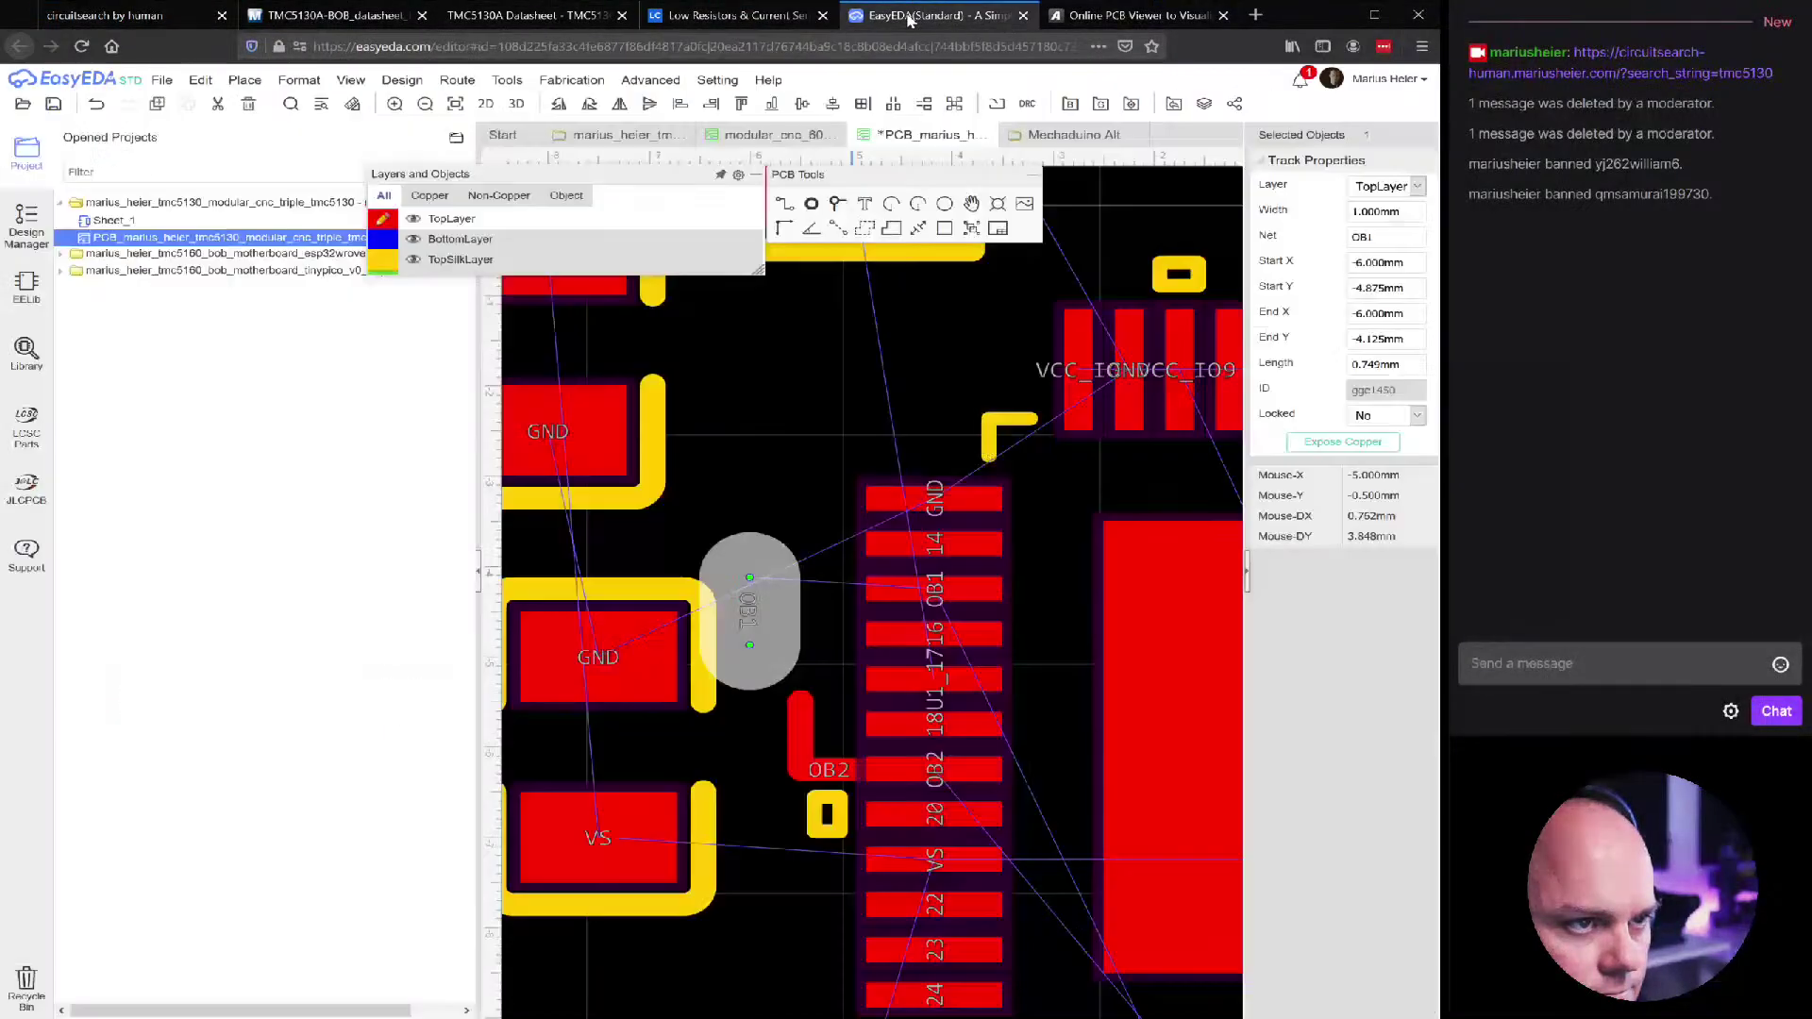
pyautogui.moveTo(787, 595); pyautogui.dragTo(787, 550)
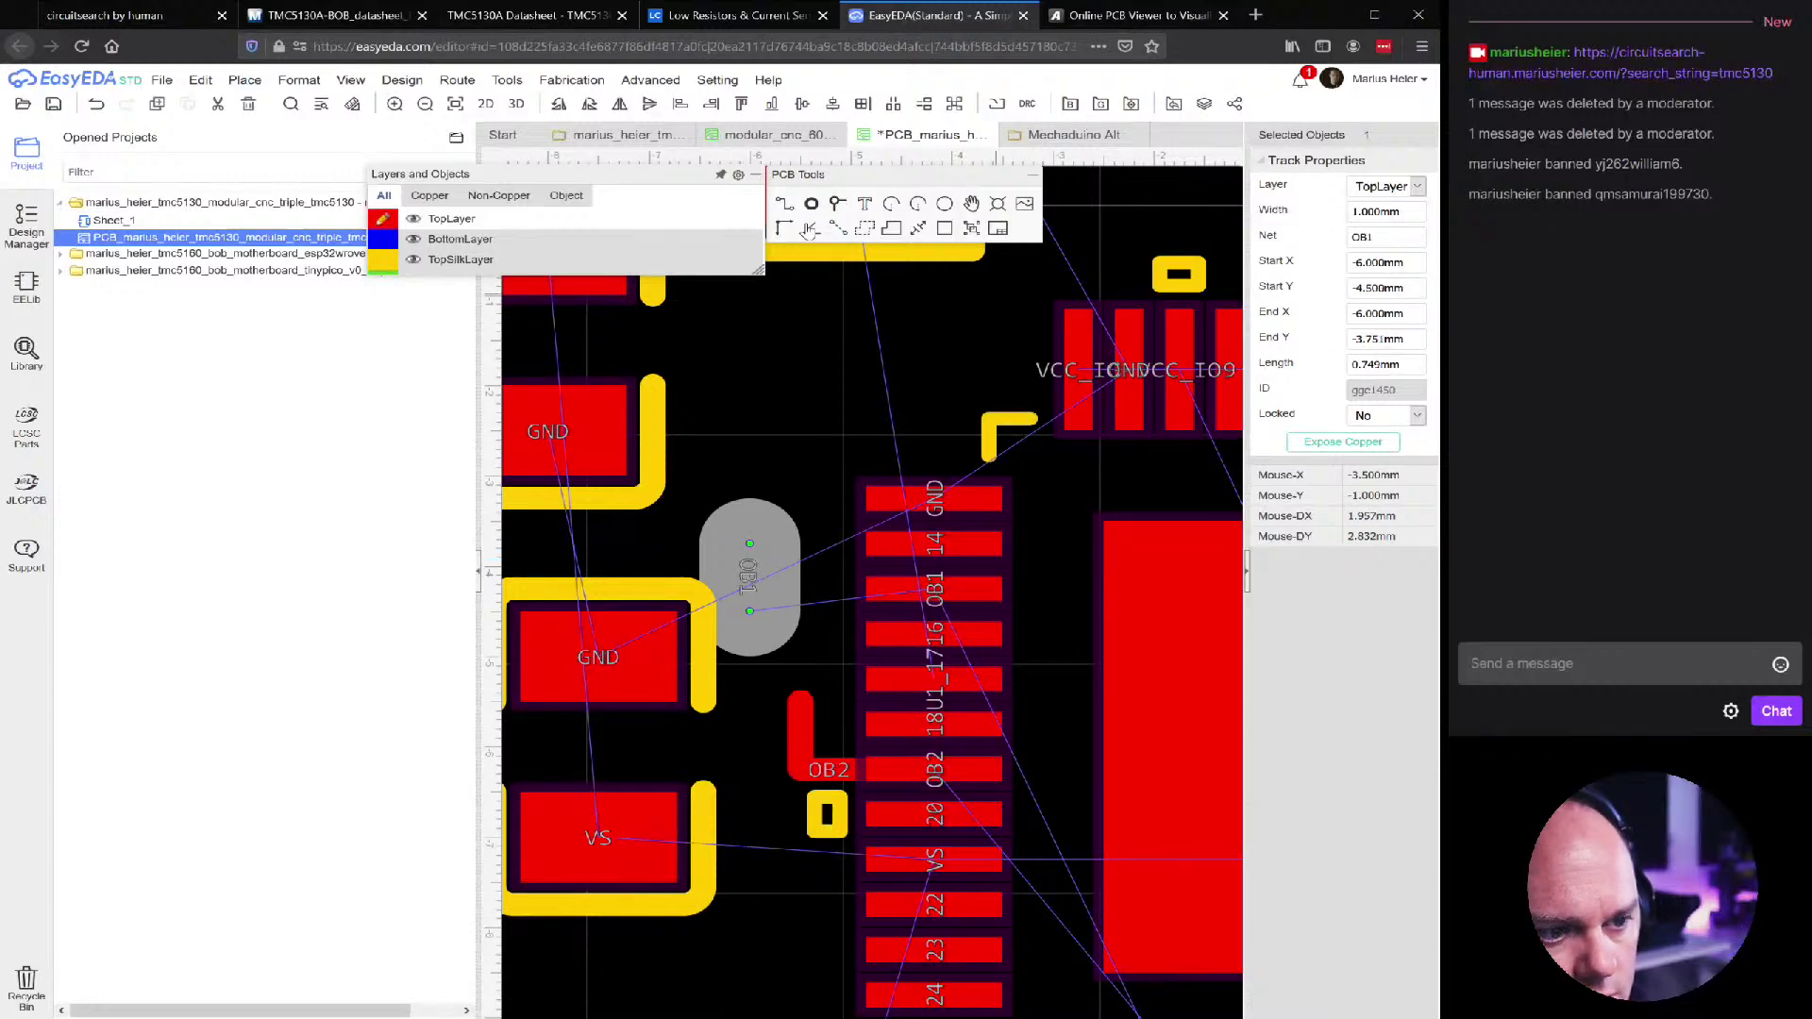
# Place two vias on the wide OB1 track, one at each end of the segment
pyautogui.click(766, 382)
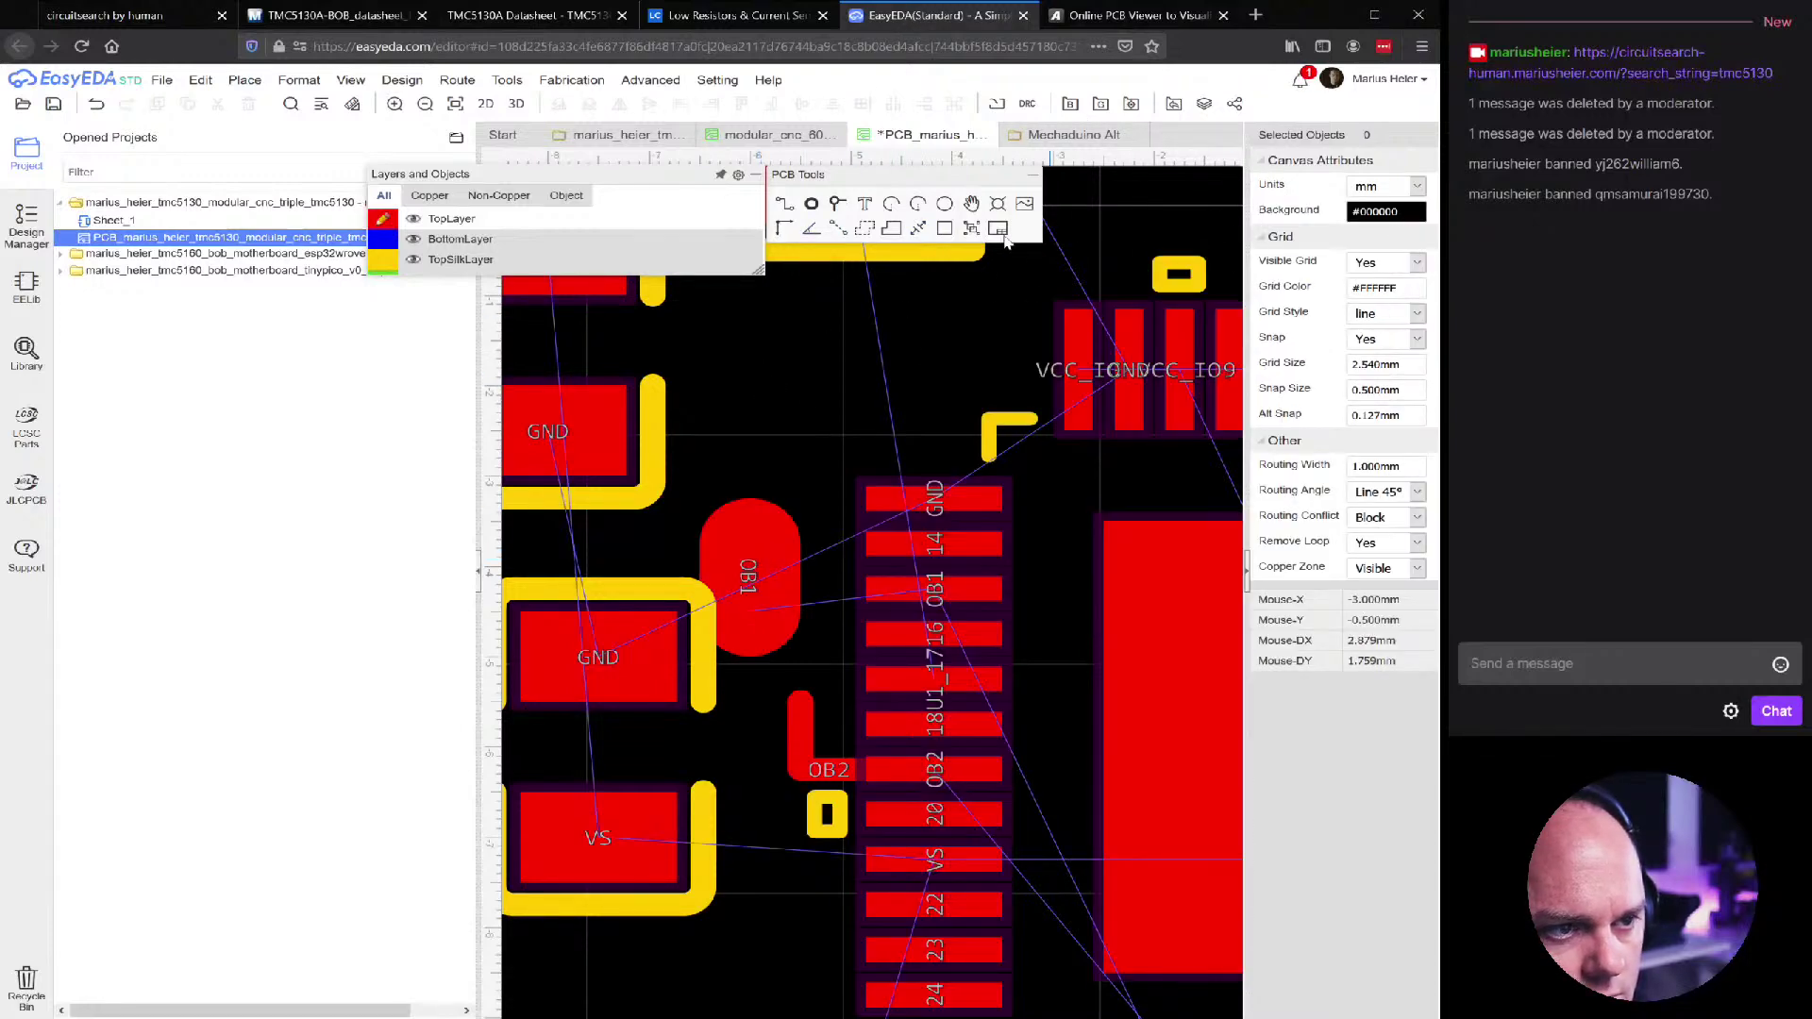
pyautogui.click(836, 203)
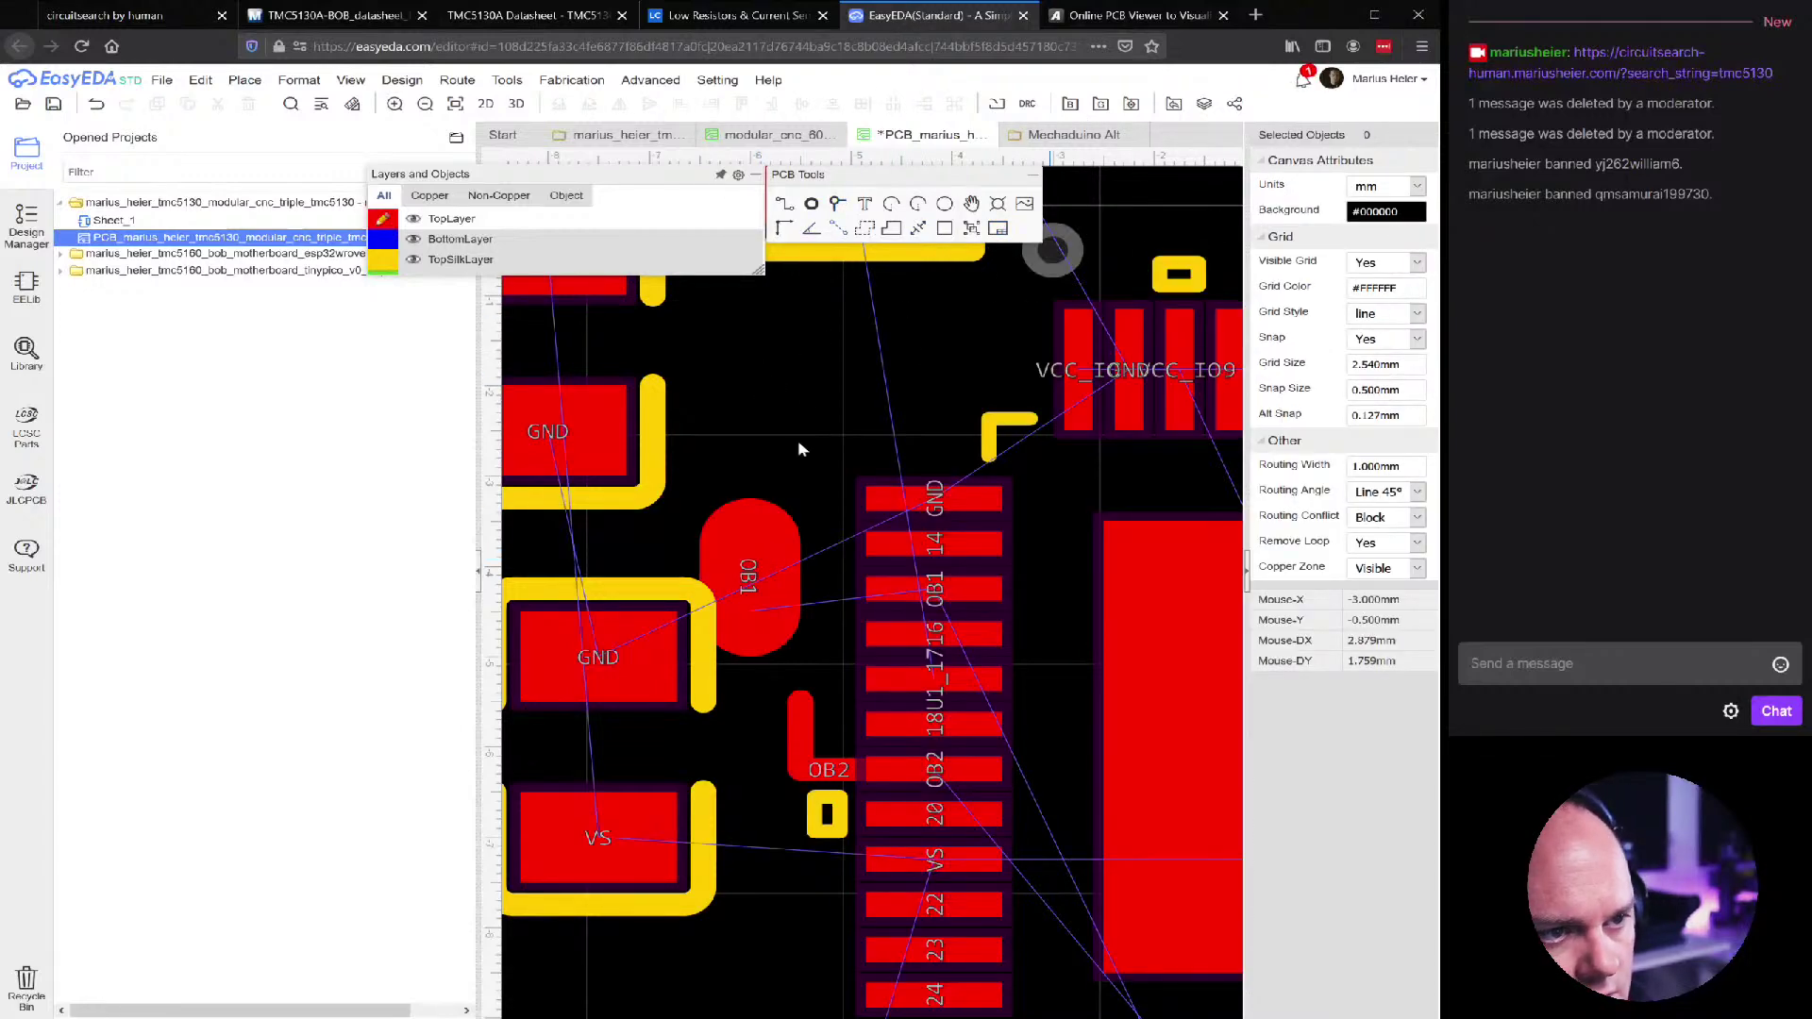
pyautogui.click(750, 546)
pyautogui.click(749, 611)
pyautogui.press('Escape')
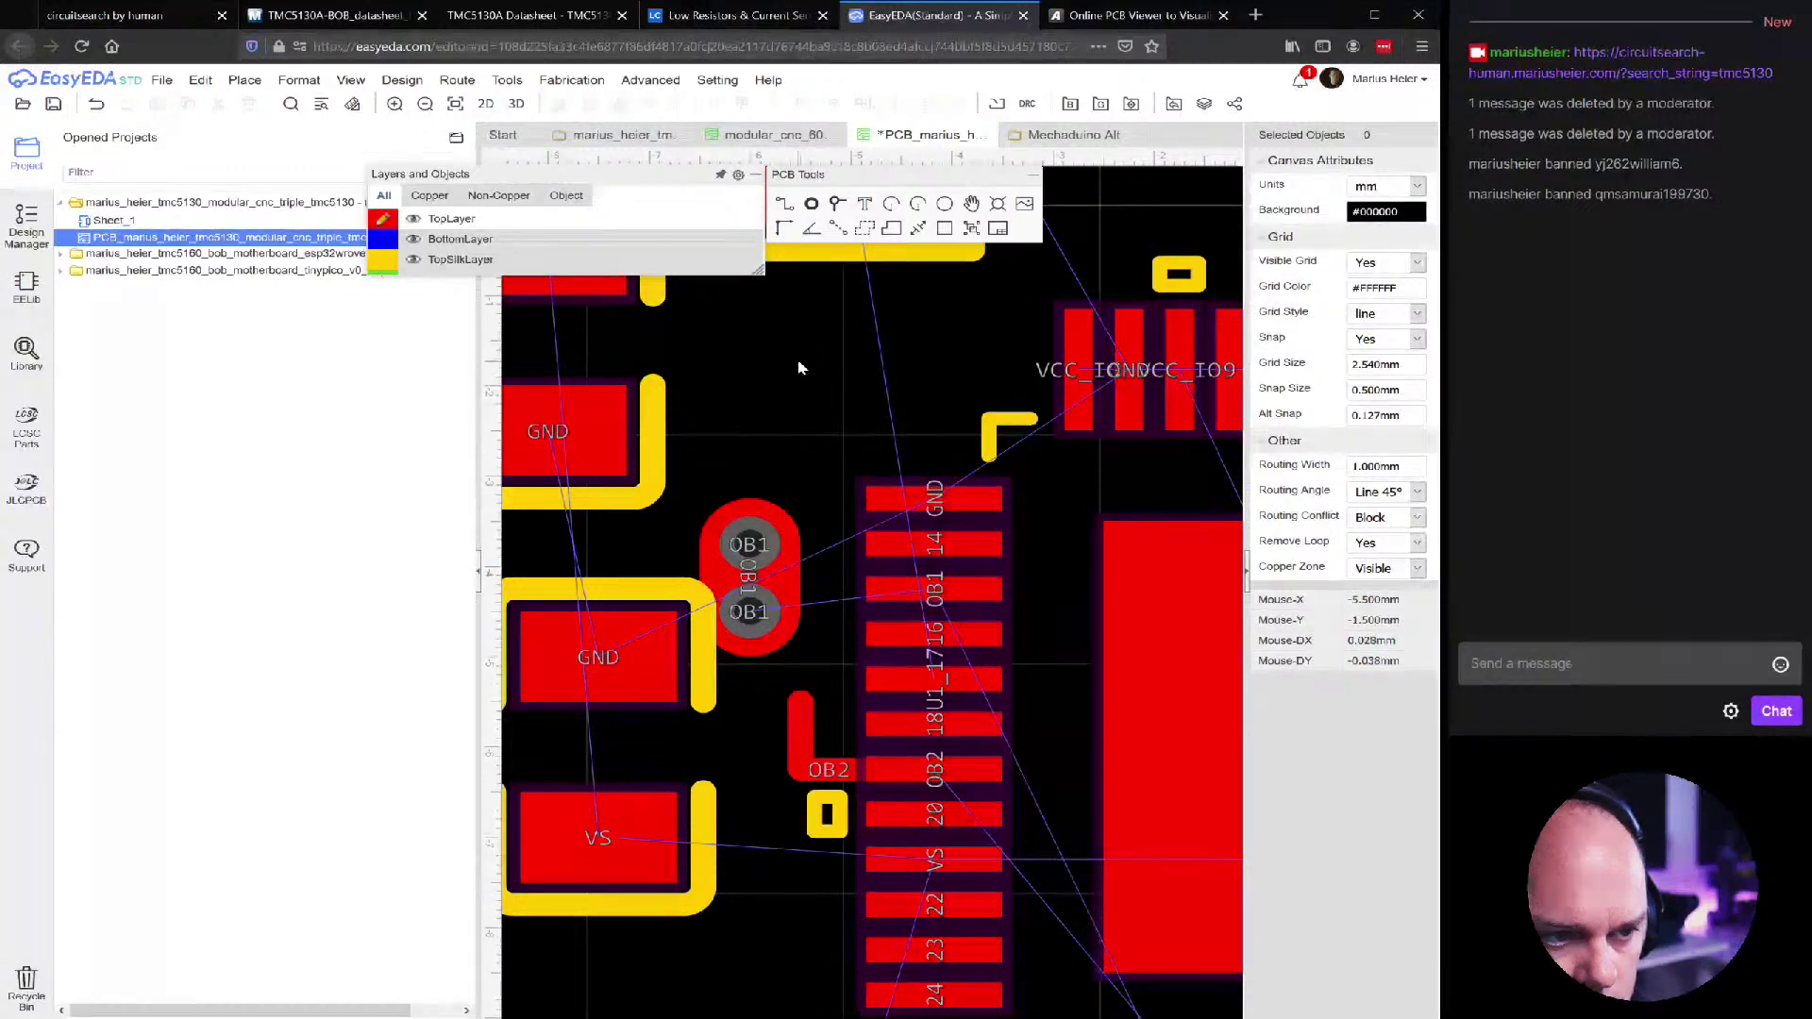
# Set the PCB canvas snap size to 0.1 mm
pyautogui.scroll(-3, 798, 368)
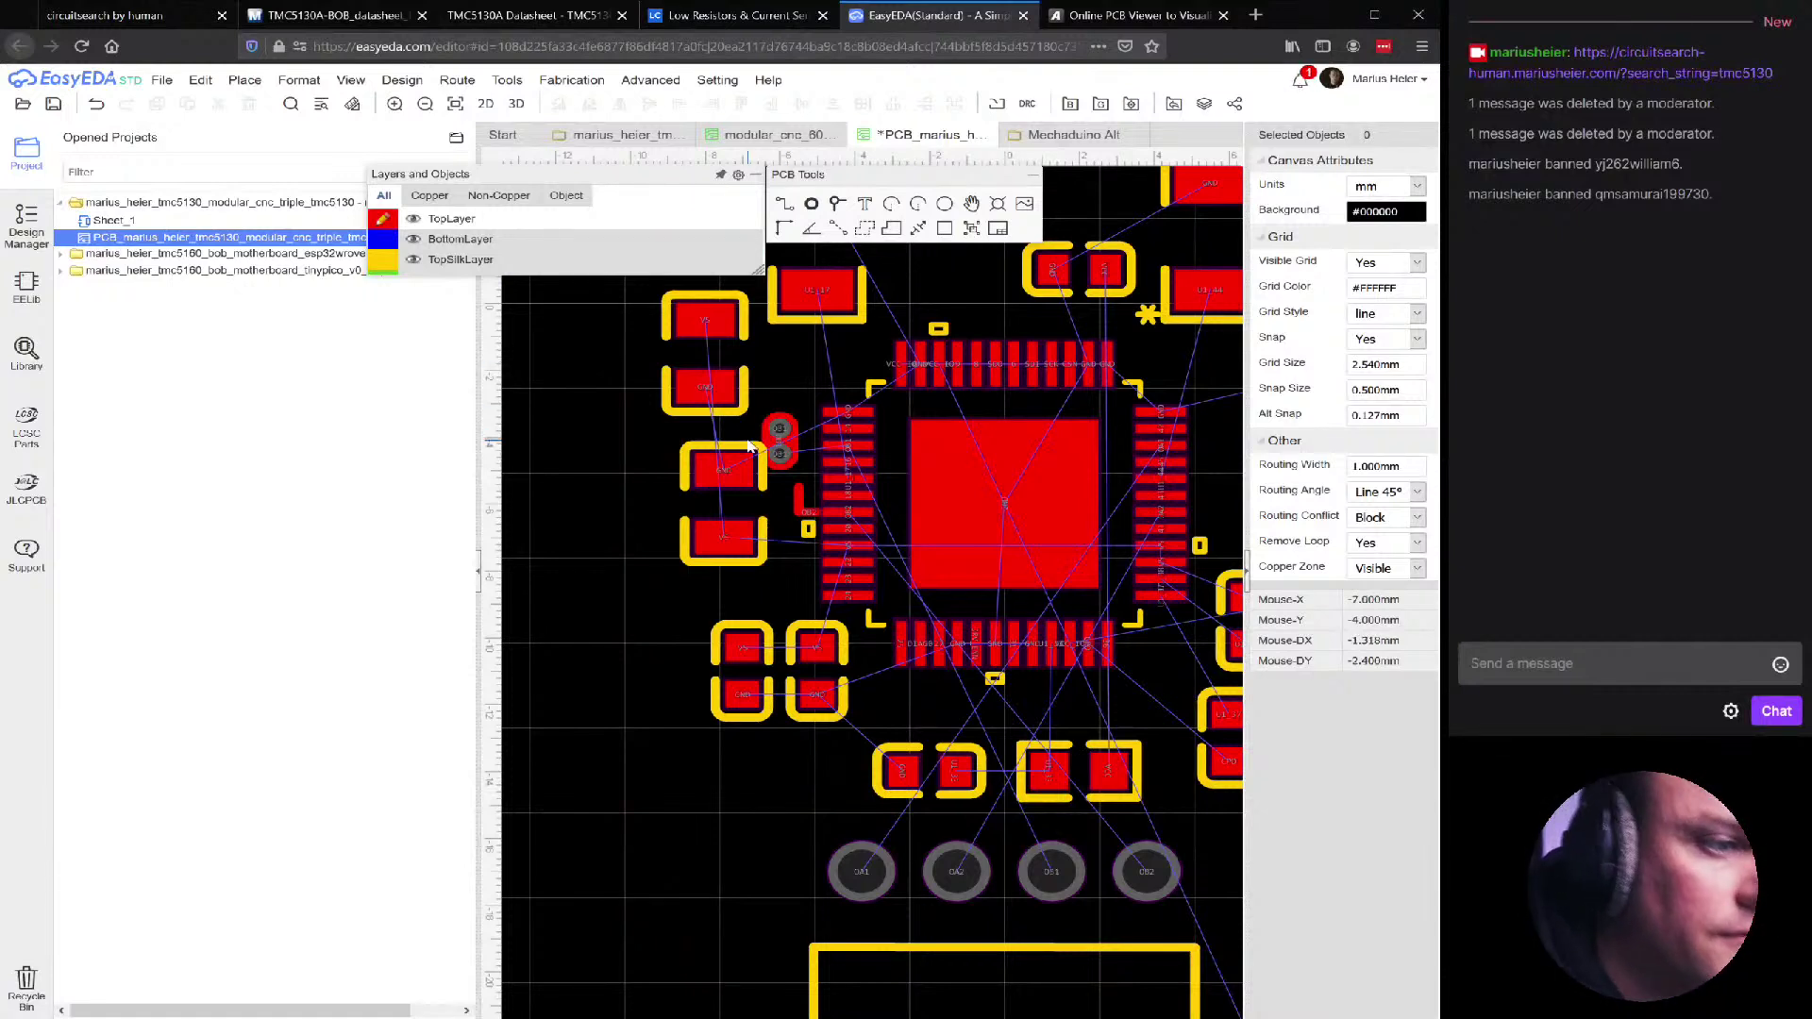
pyautogui.scroll(3, 780, 508)
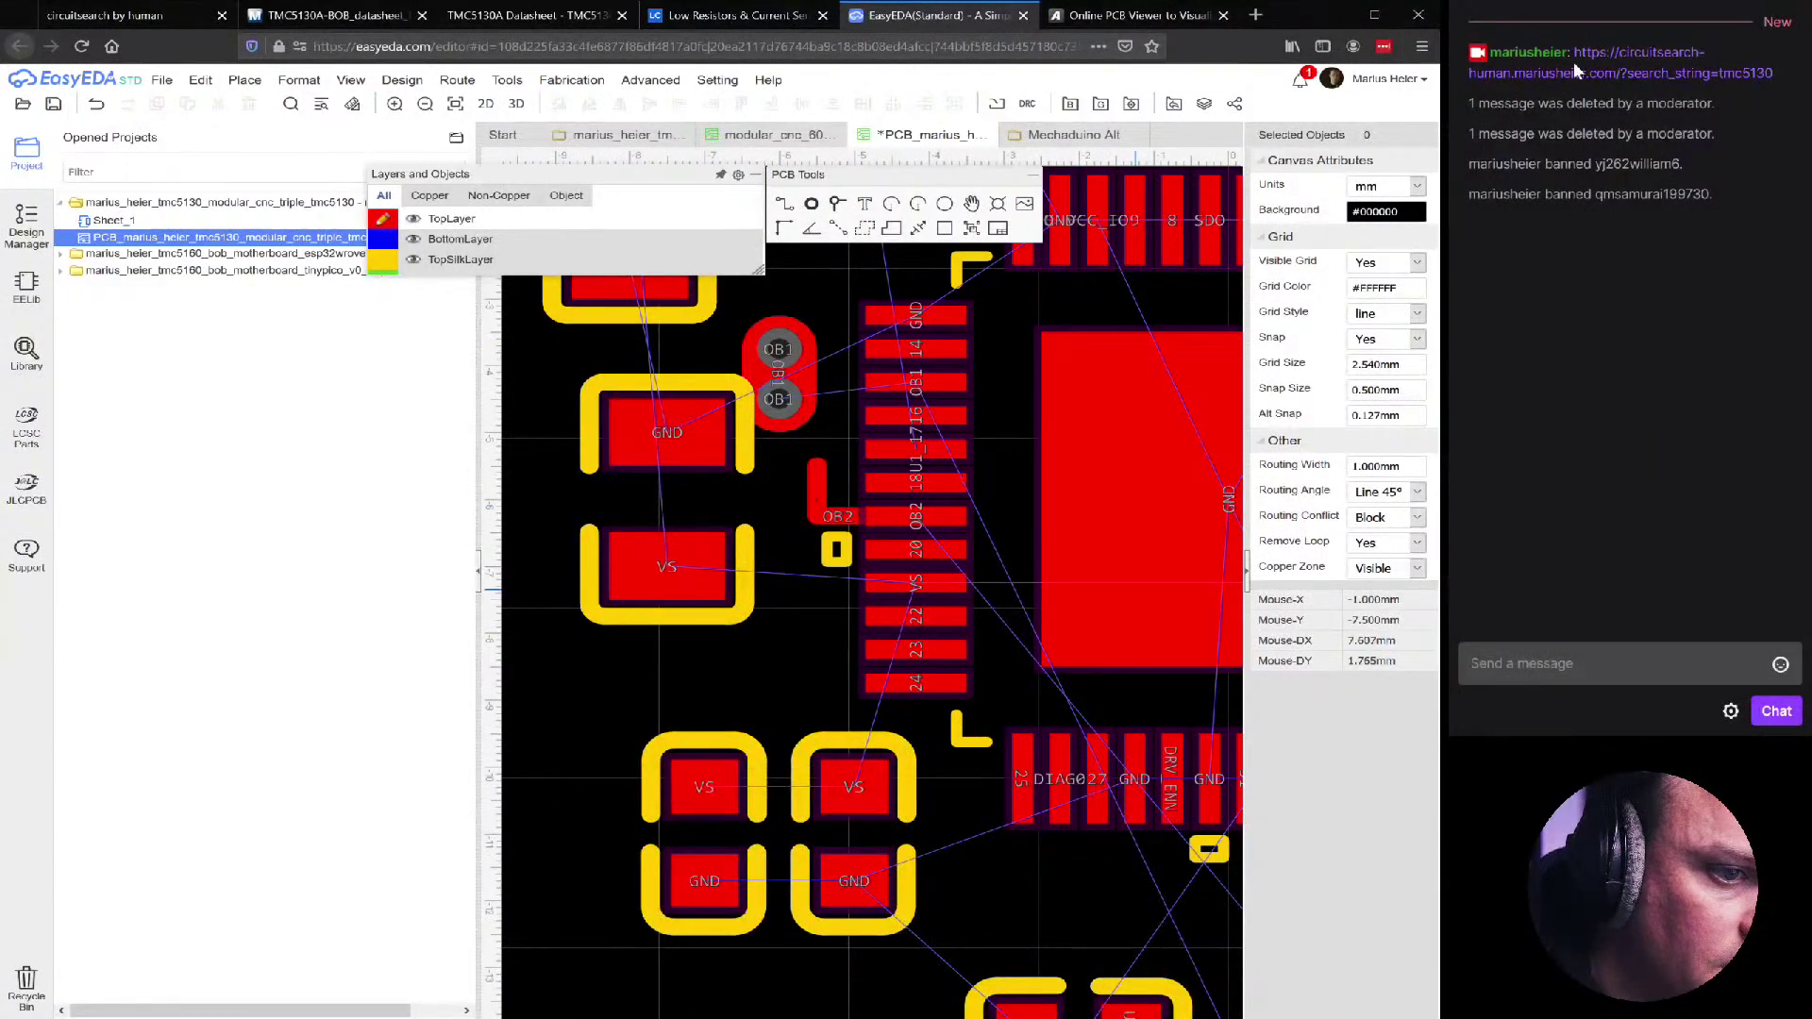
pyautogui.click(1408, 390)
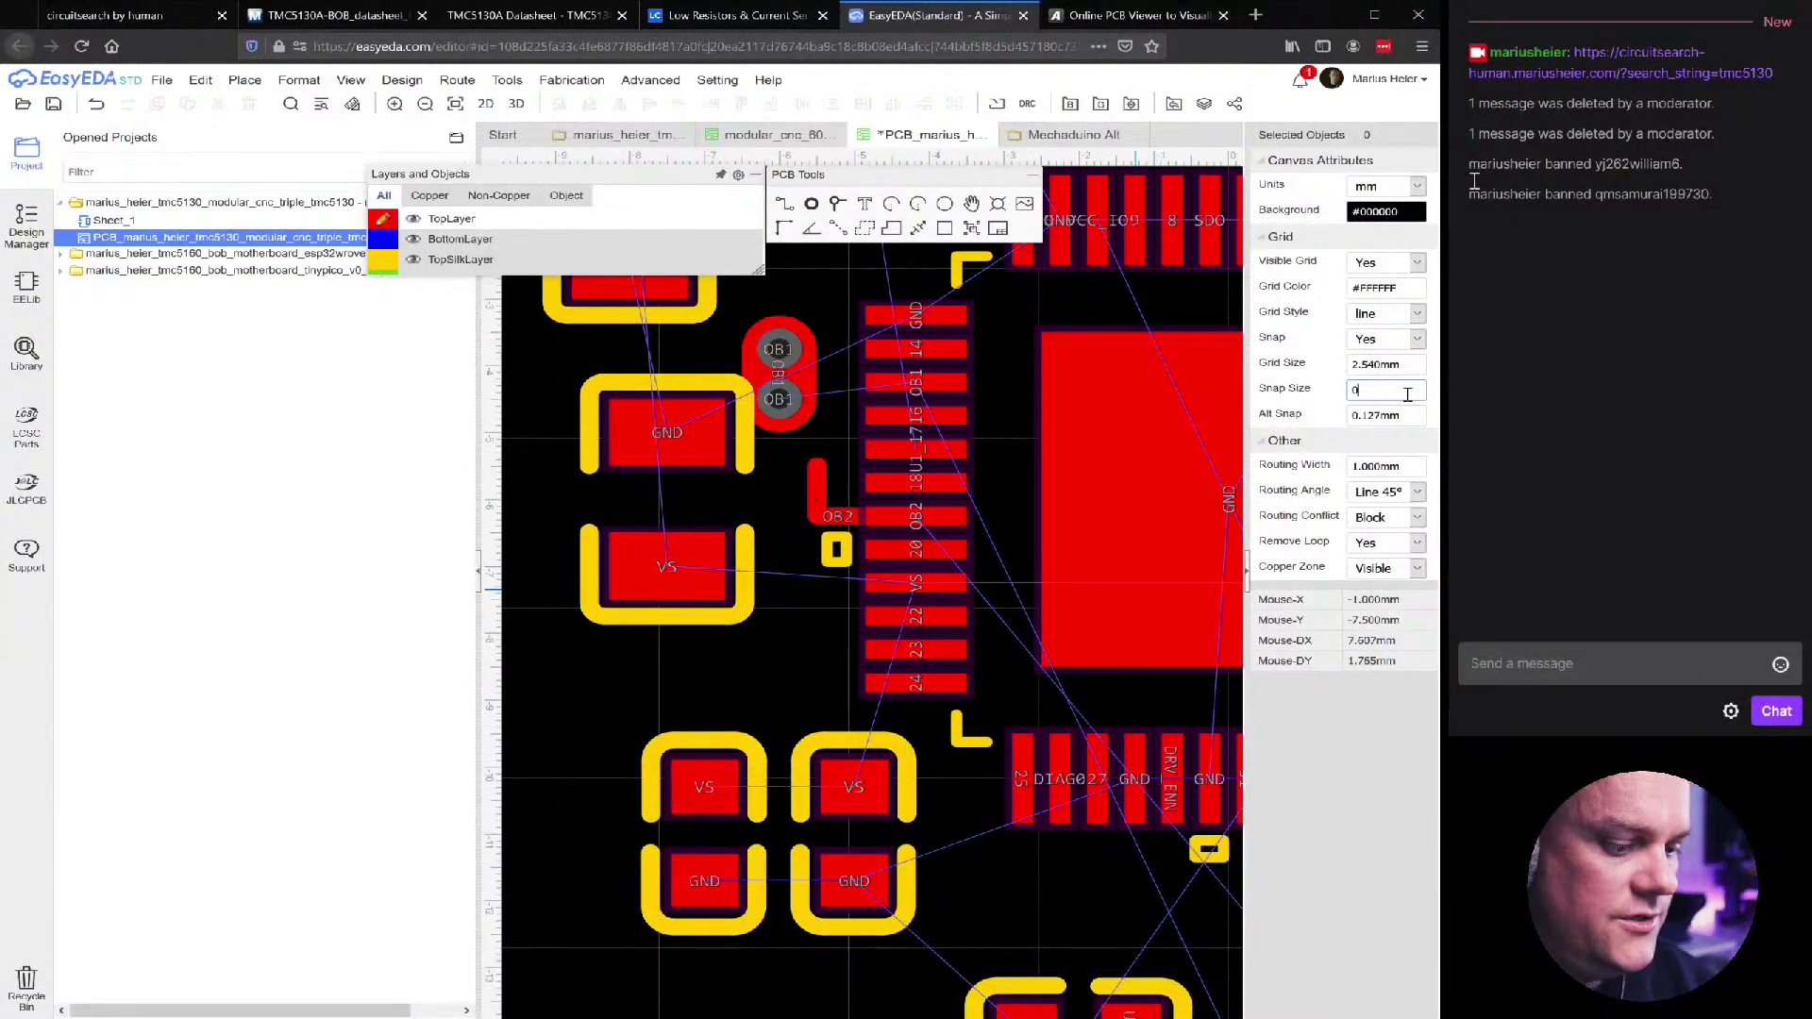
pyautogui.press('Return')
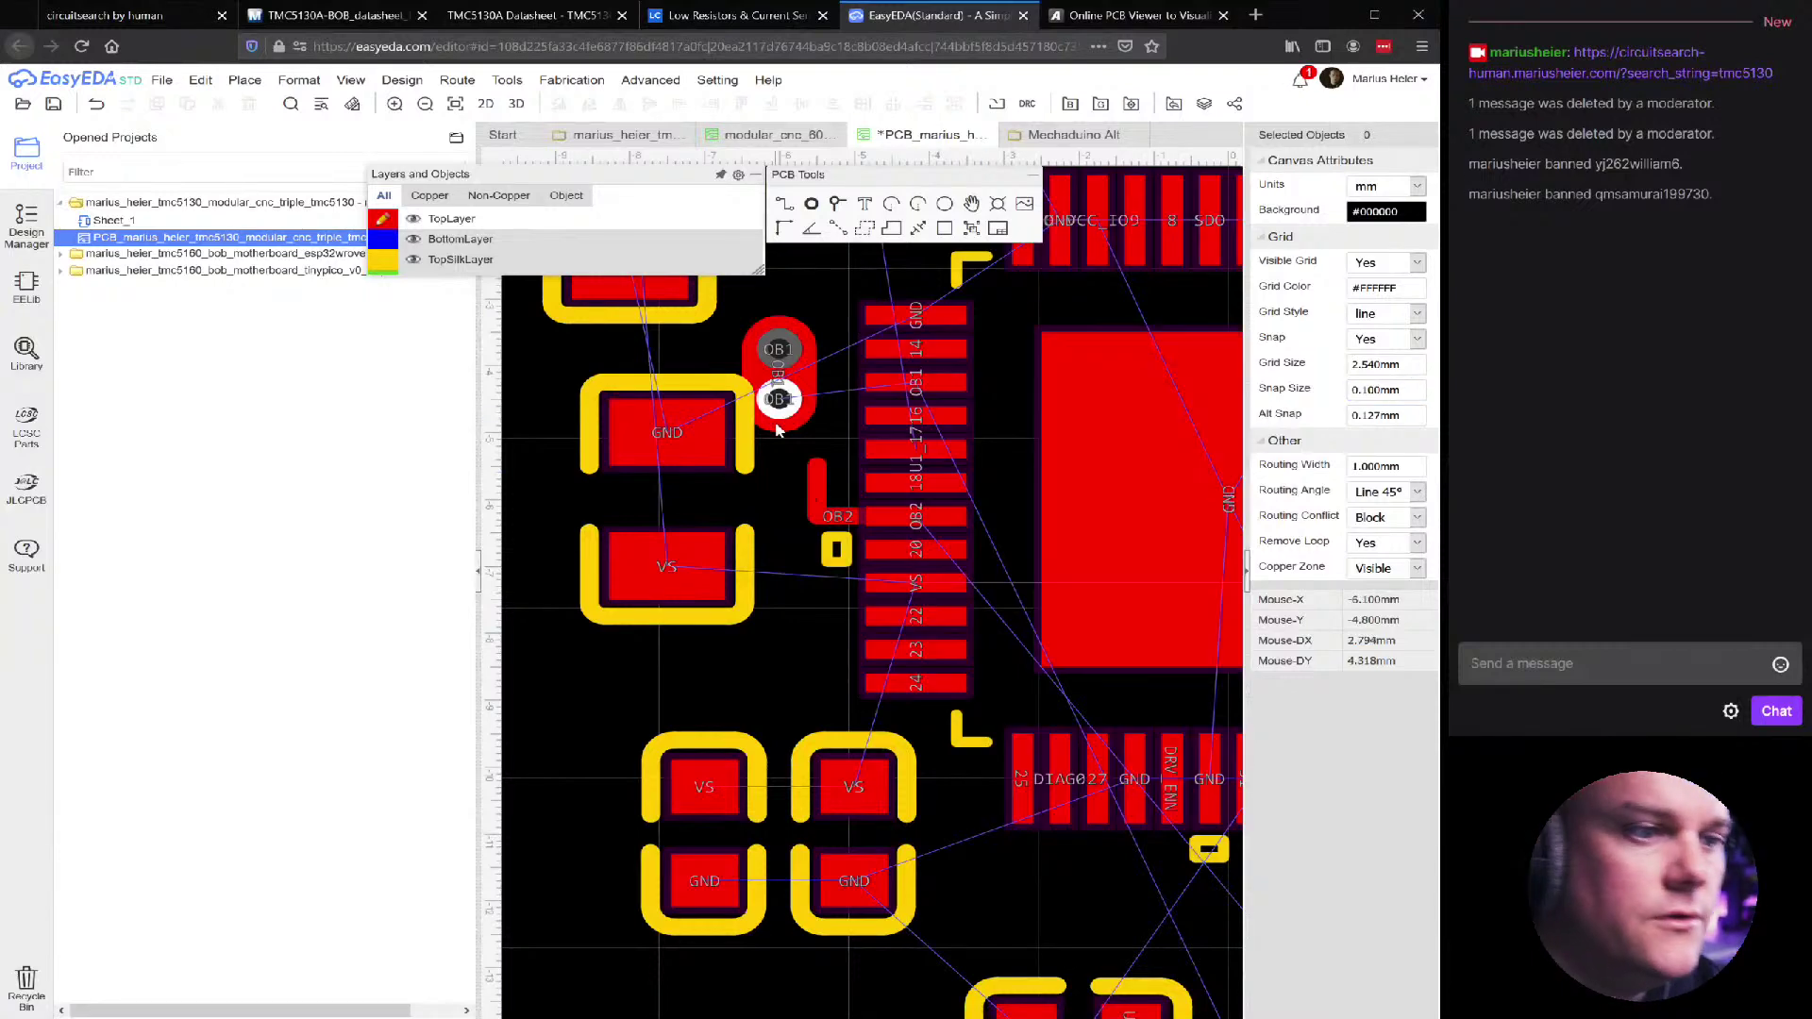
pyautogui.click(836, 303)
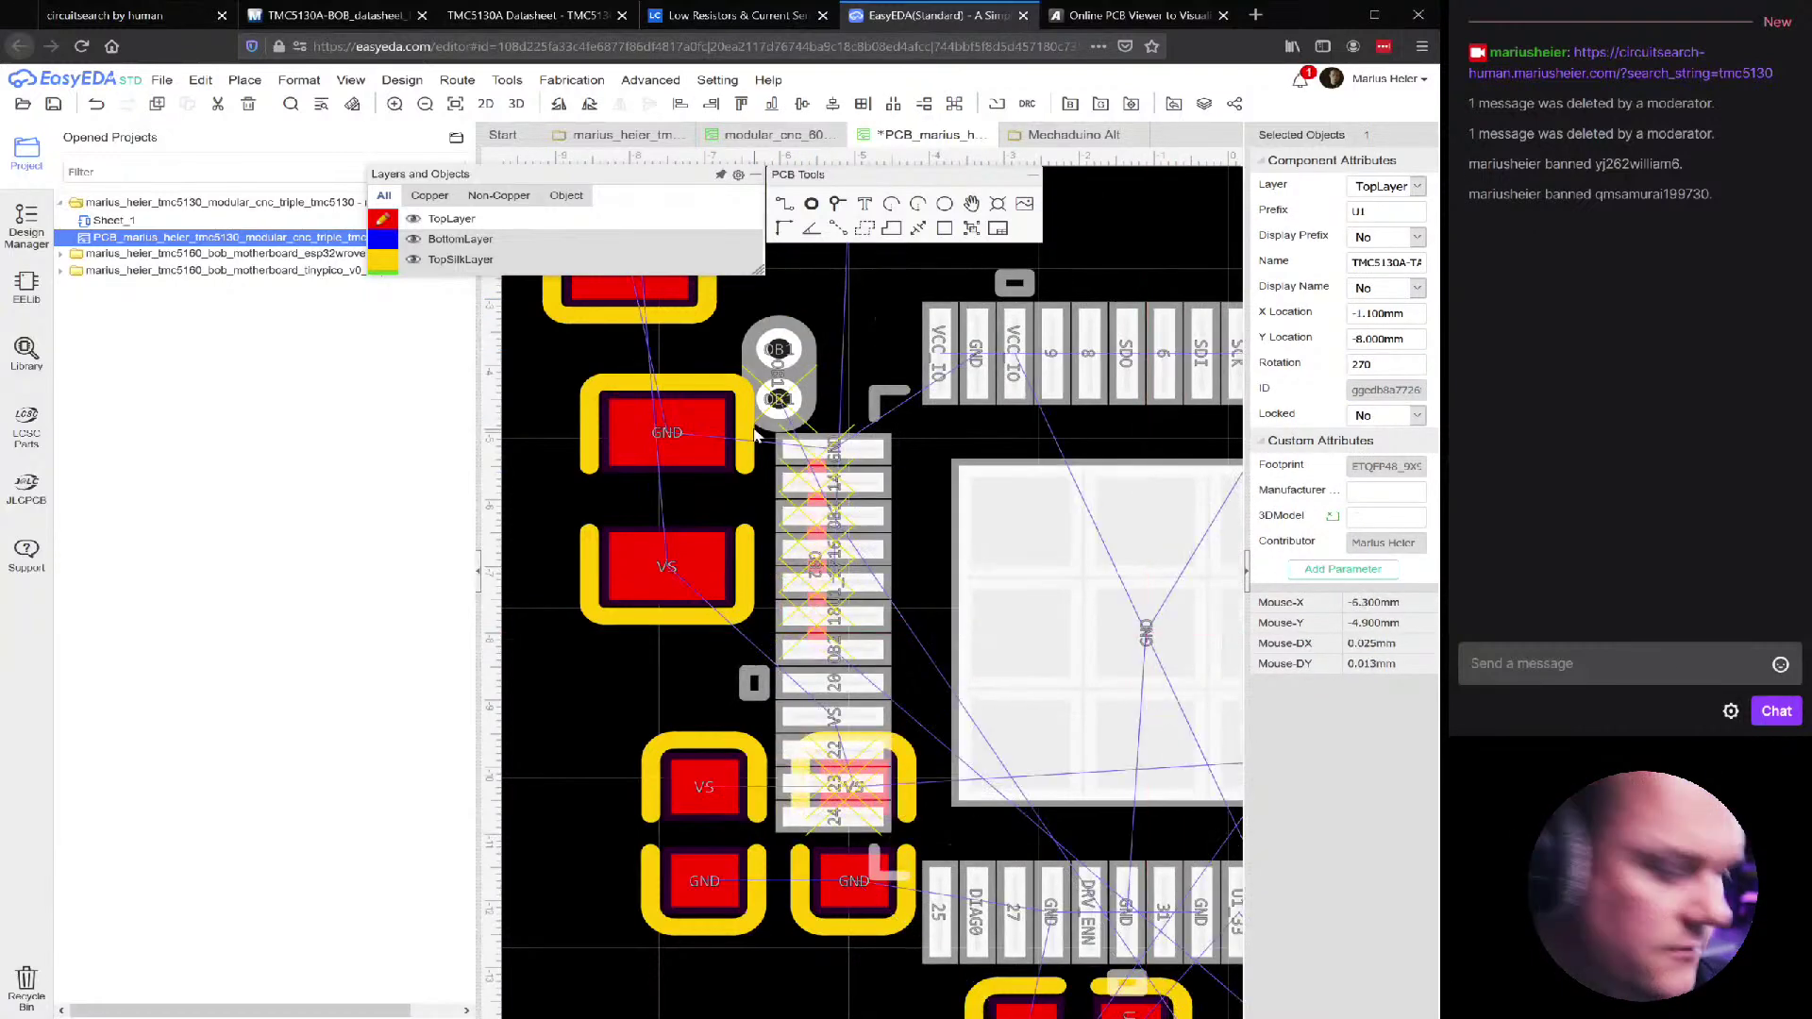
pyautogui.click(991, 313)
pyautogui.click(962, 261)
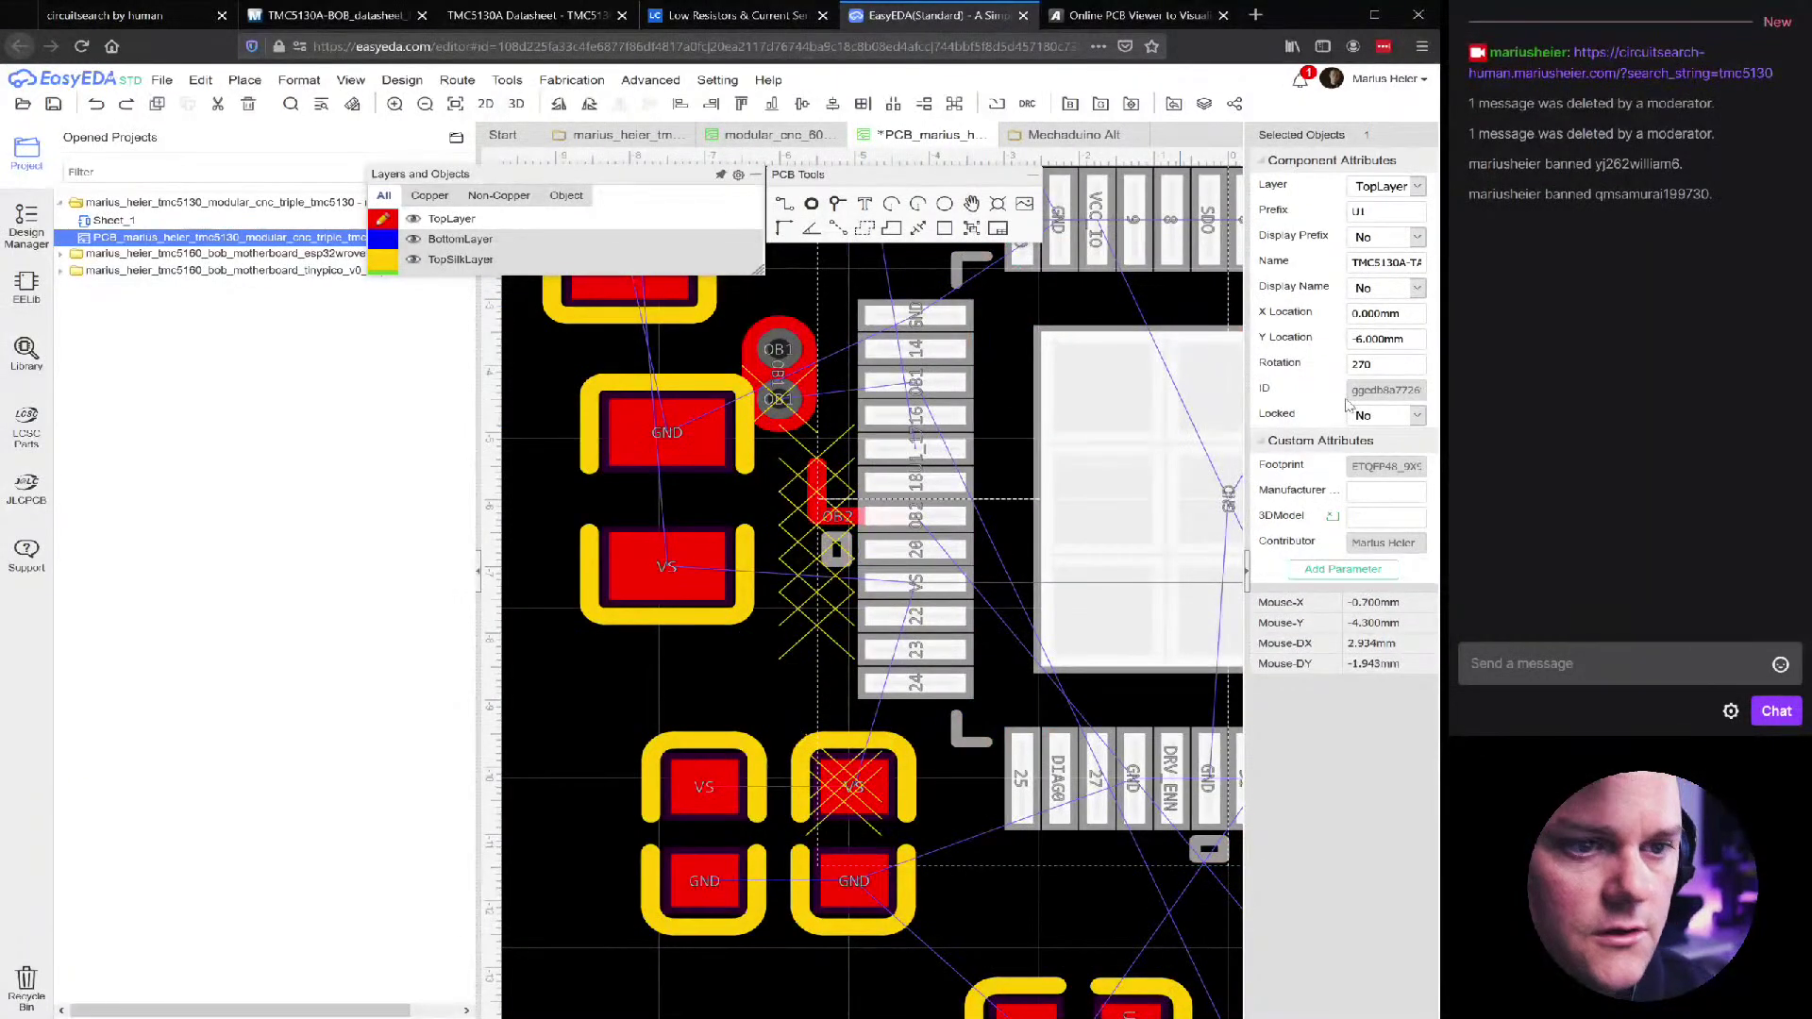
pyautogui.scroll(-3, 956, 641)
pyautogui.click(659, 685)
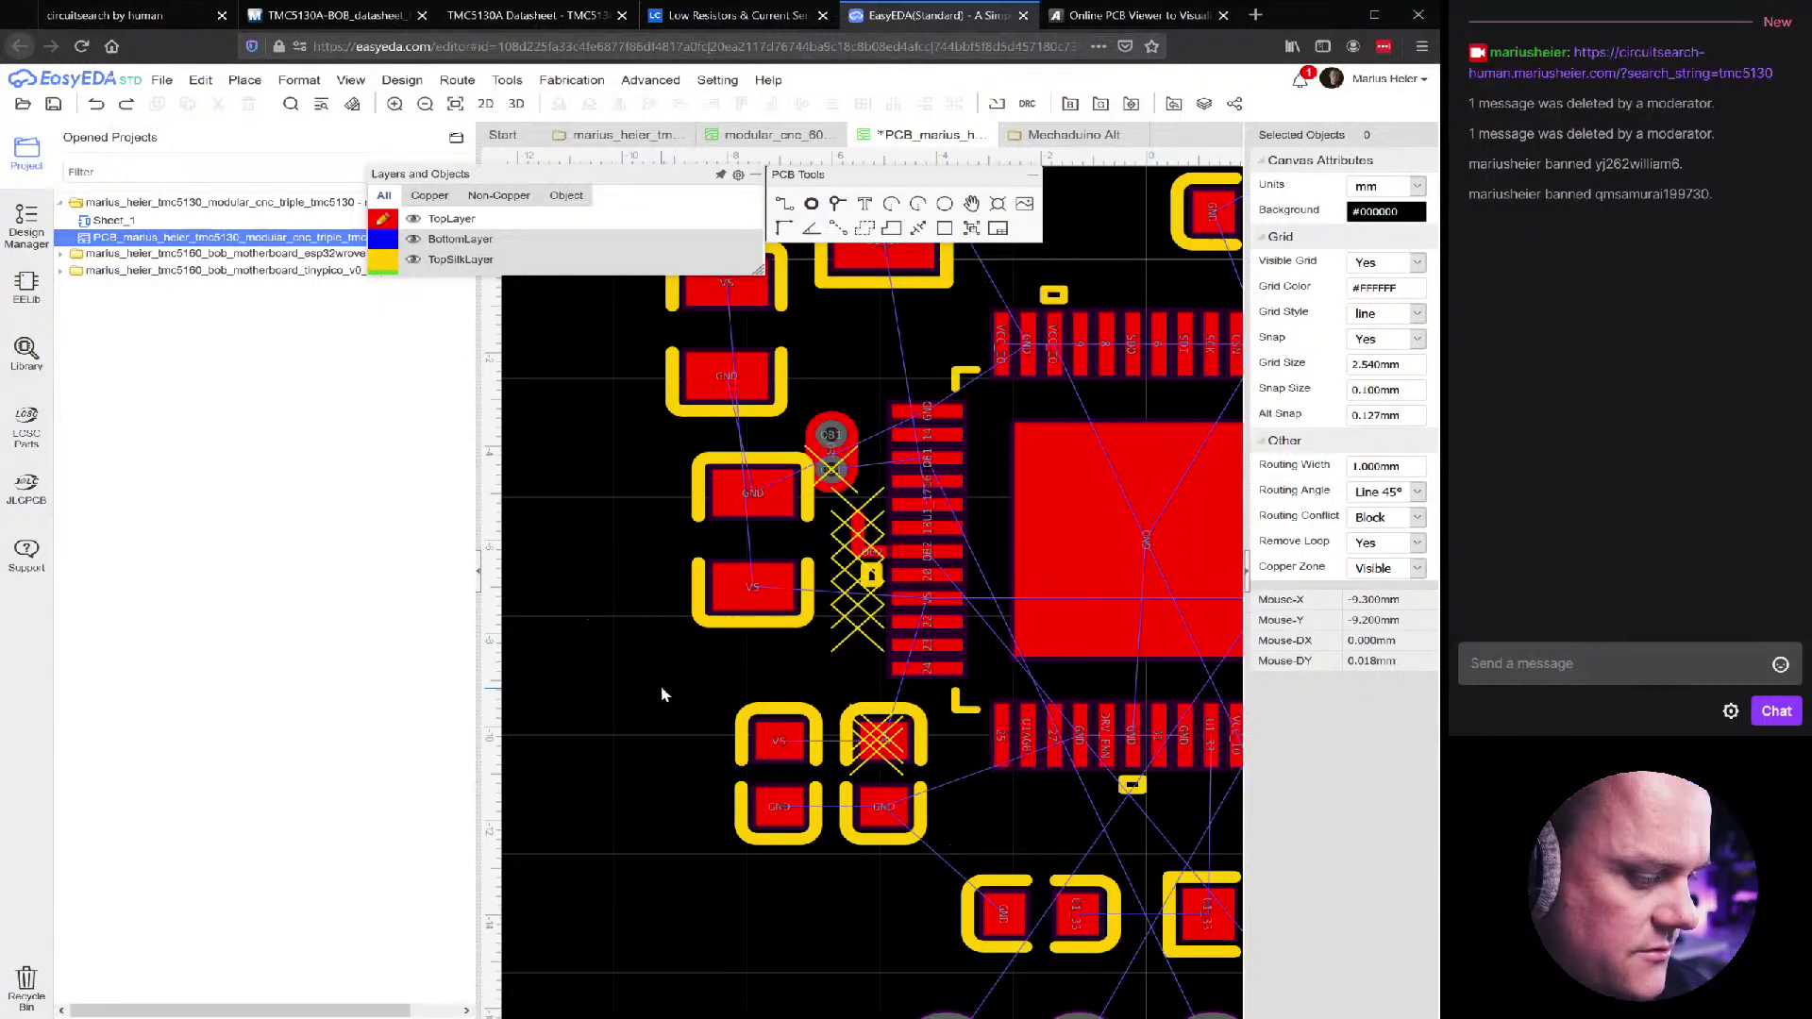
# Save the PCB document and select the TMC5130A driver chip
pyautogui.scroll(-2, 705, 668)
pyautogui.moveTo(705, 668); pyautogui.dragTo(618, 628, button='right')
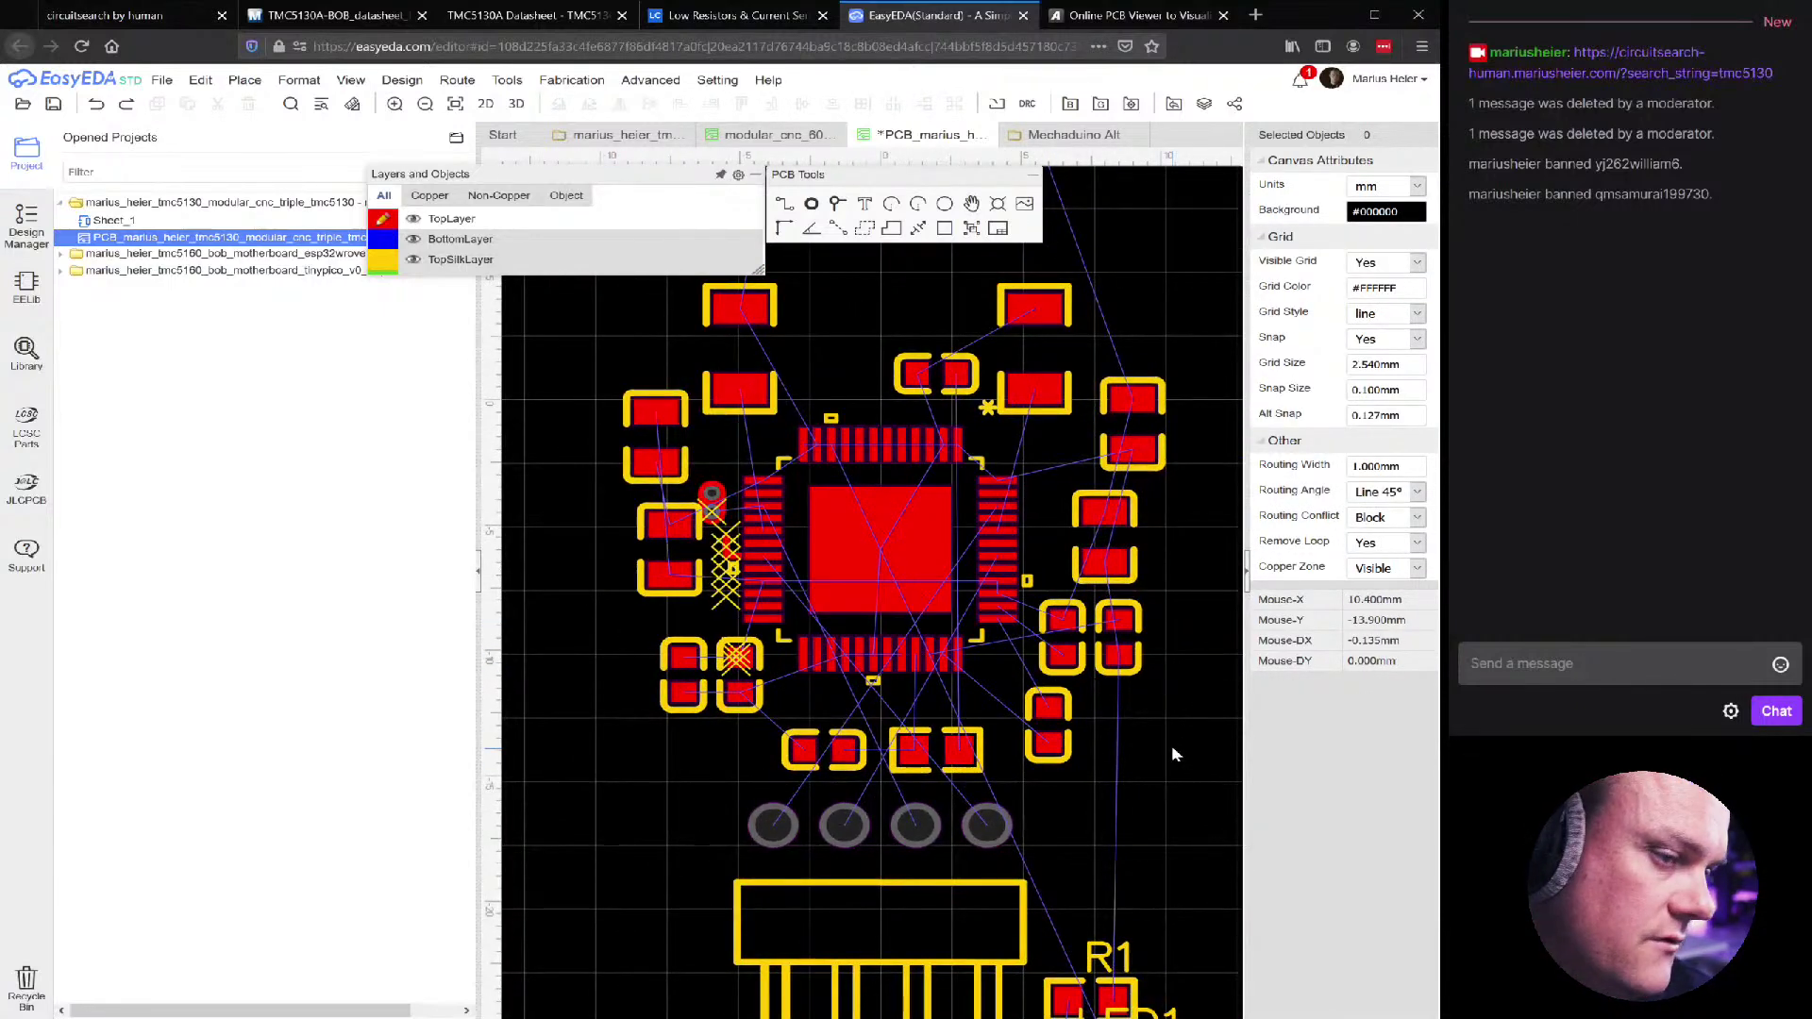
pyautogui.scroll(3, 726, 557)
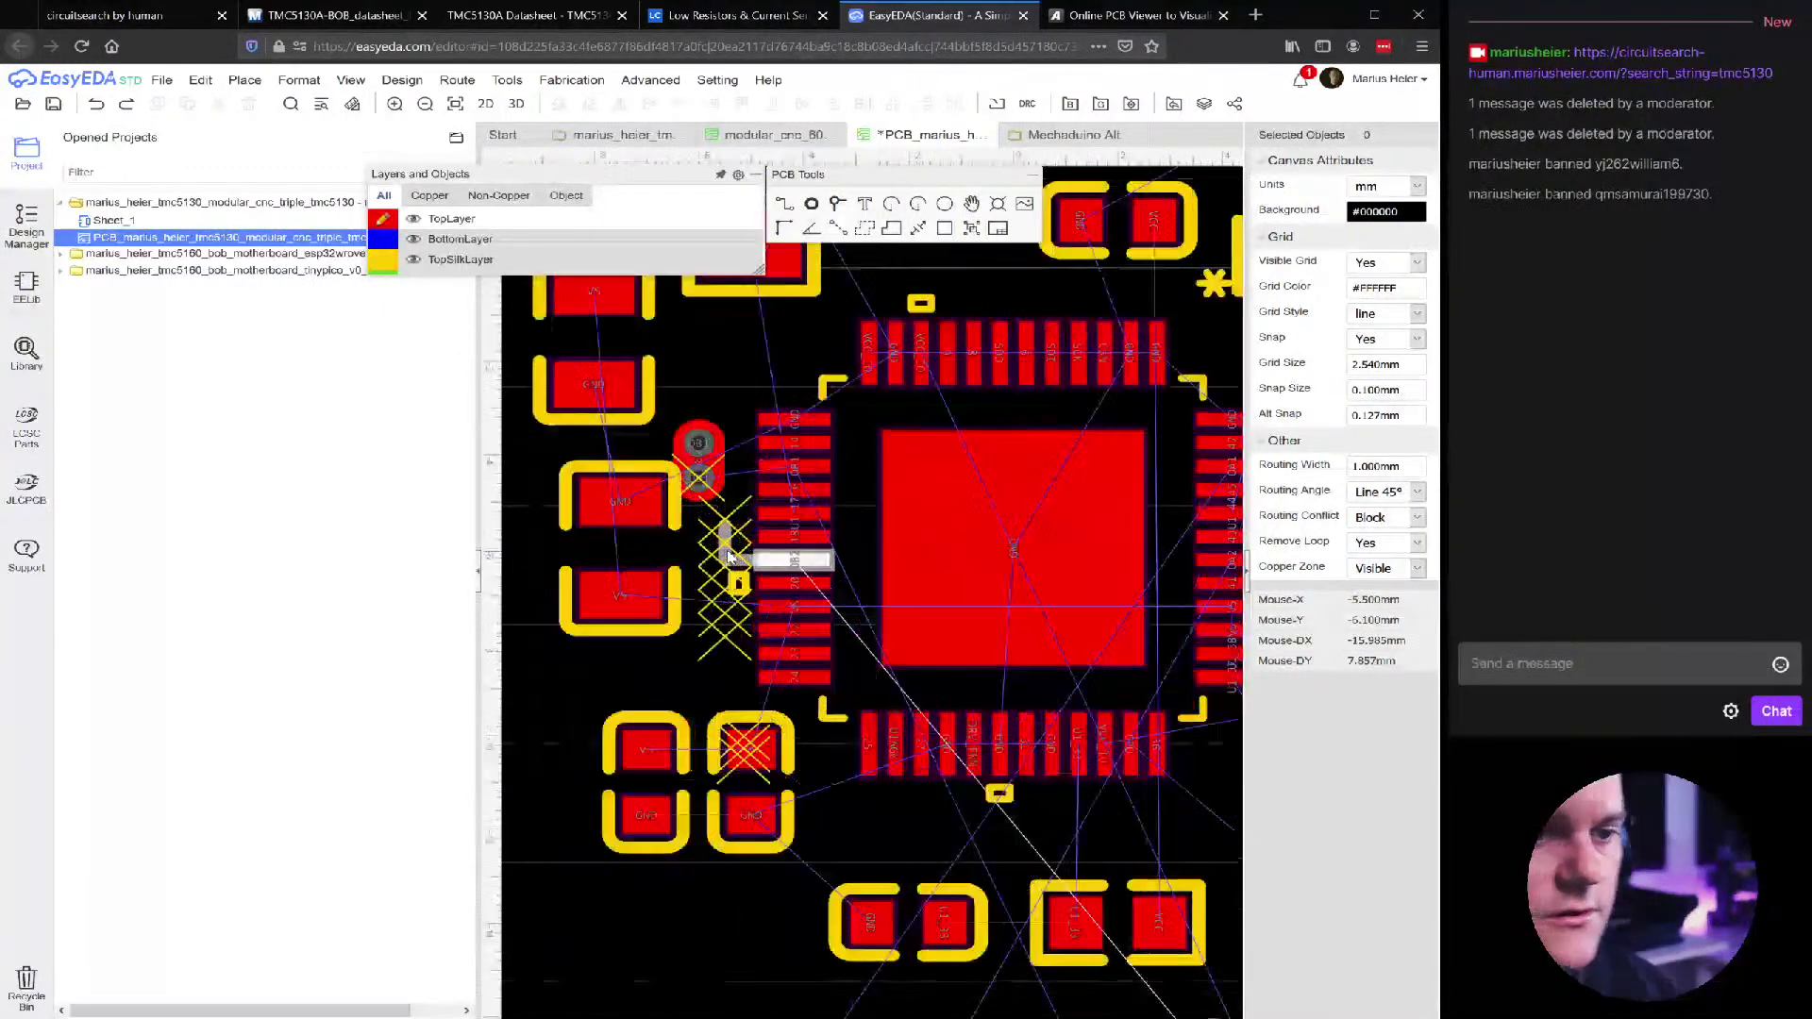
pyautogui.hotkey('ctrl', 's')
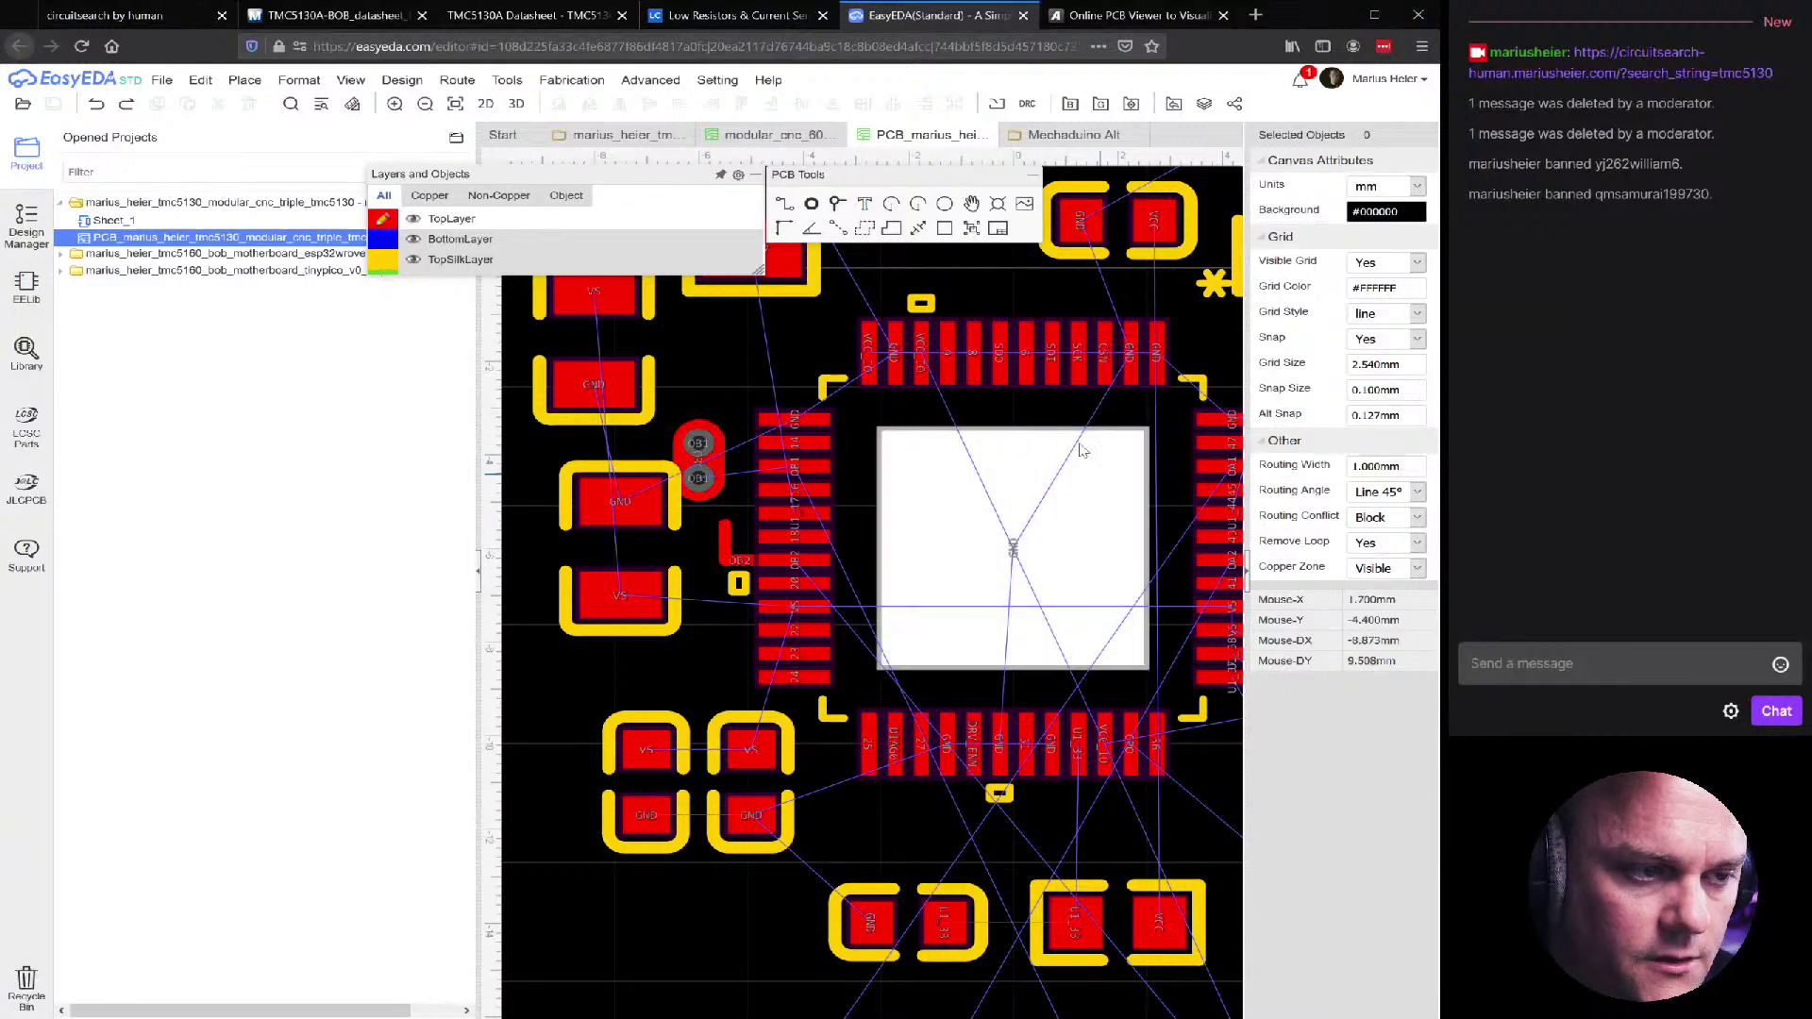
pyautogui.click(1000, 453)
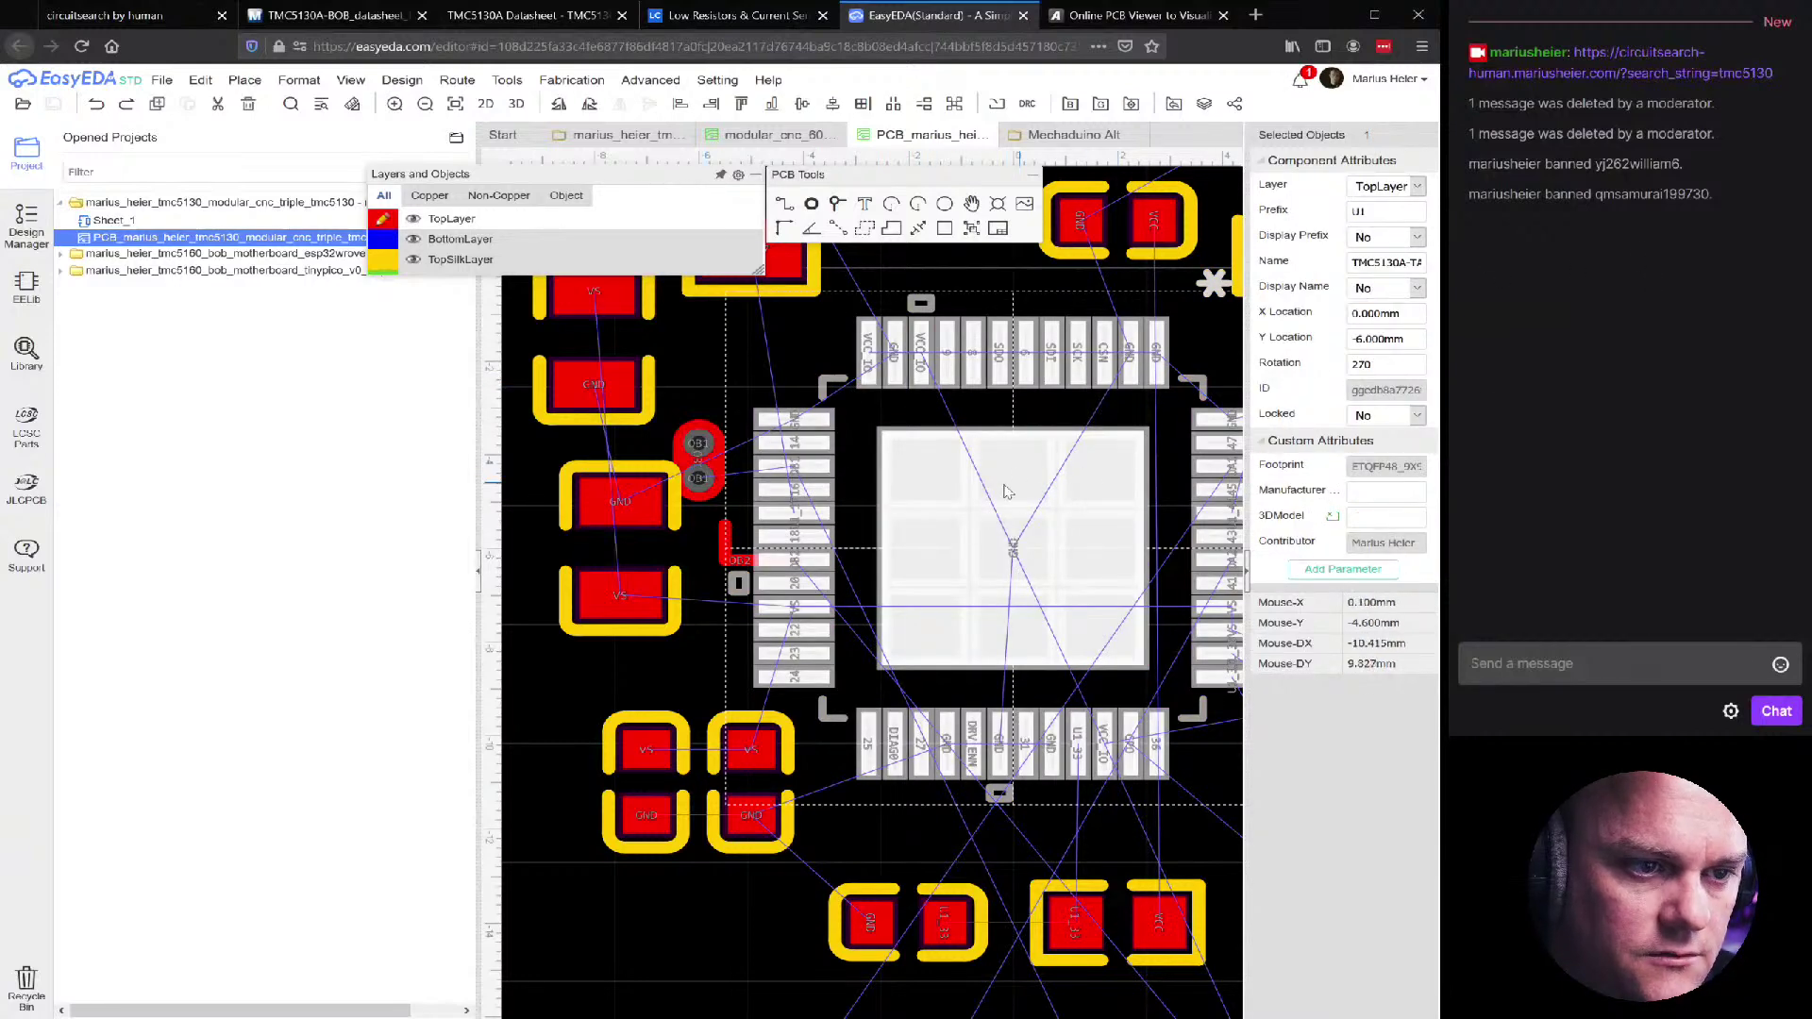
# Select the wide OB1 track with its two vias and nudge the group closer to the chip, roughly level with the OB1 pad
pyautogui.scroll(-3, 843, 387)
pyautogui.scroll(3, 868, 515)
pyautogui.click(653, 447)
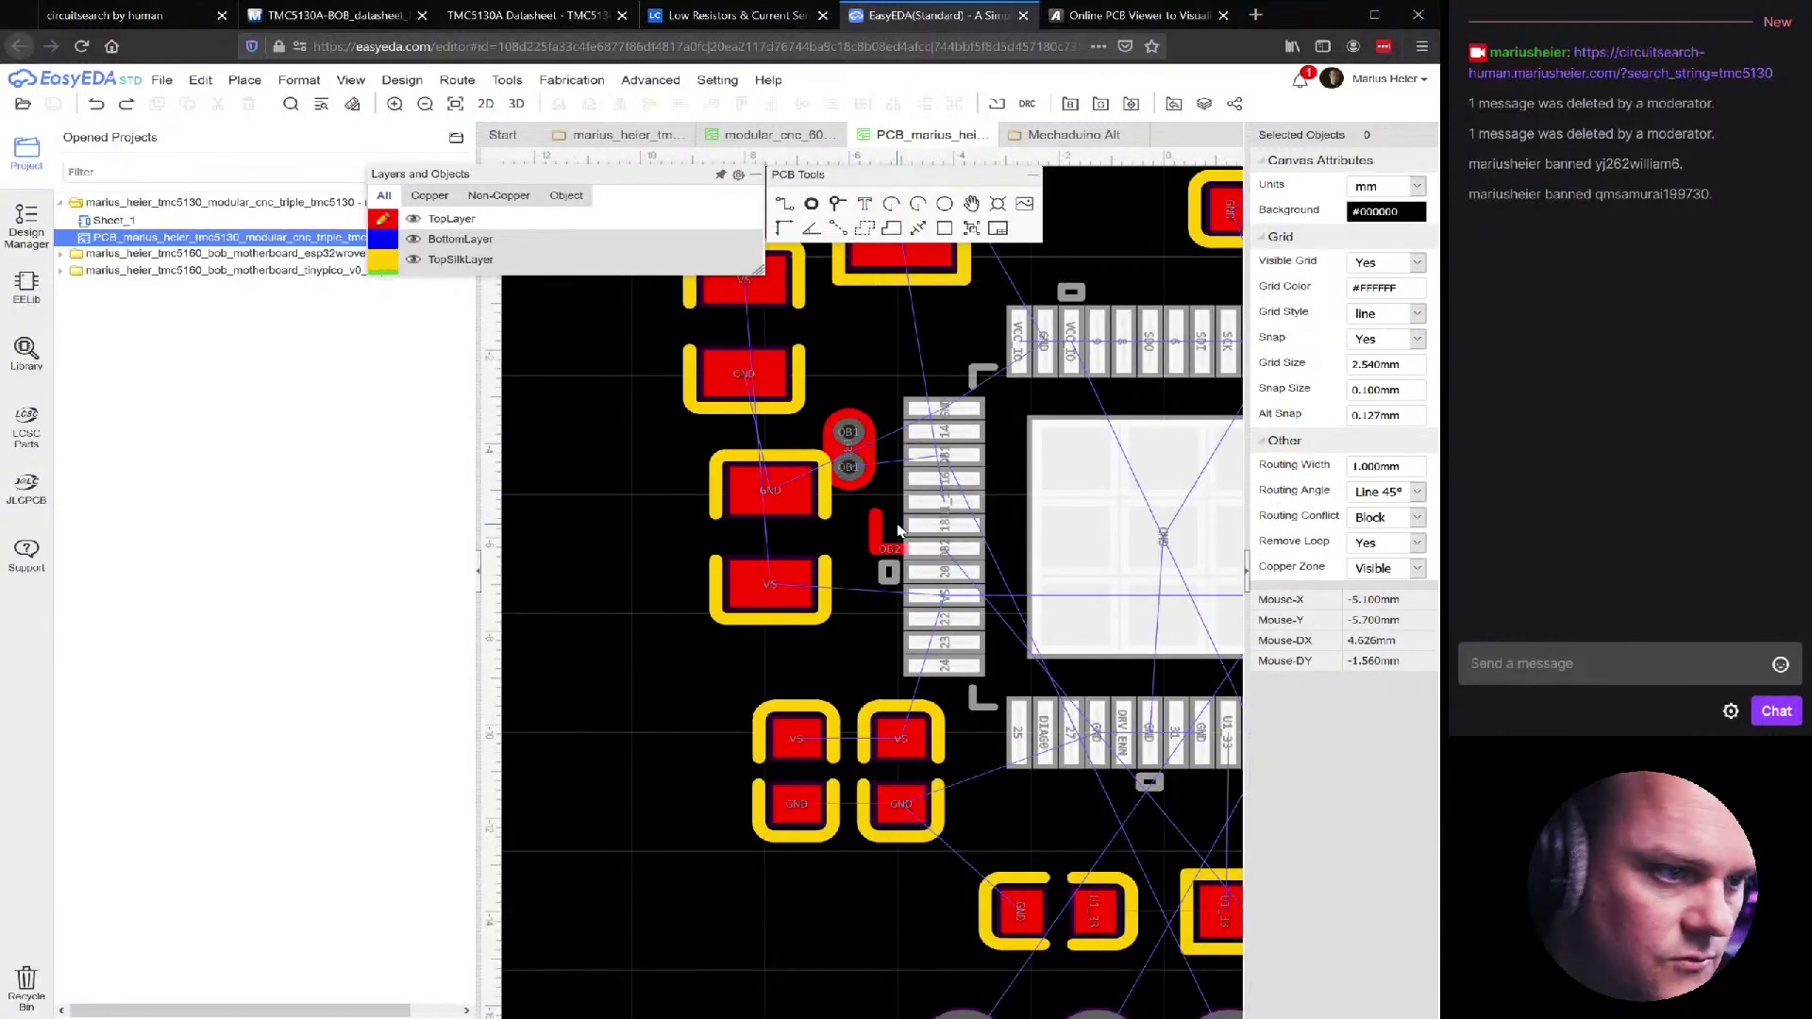
pyautogui.scroll(3, 836, 521)
pyautogui.scroll(-3, 836, 525)
pyautogui.scroll(3, 836, 529)
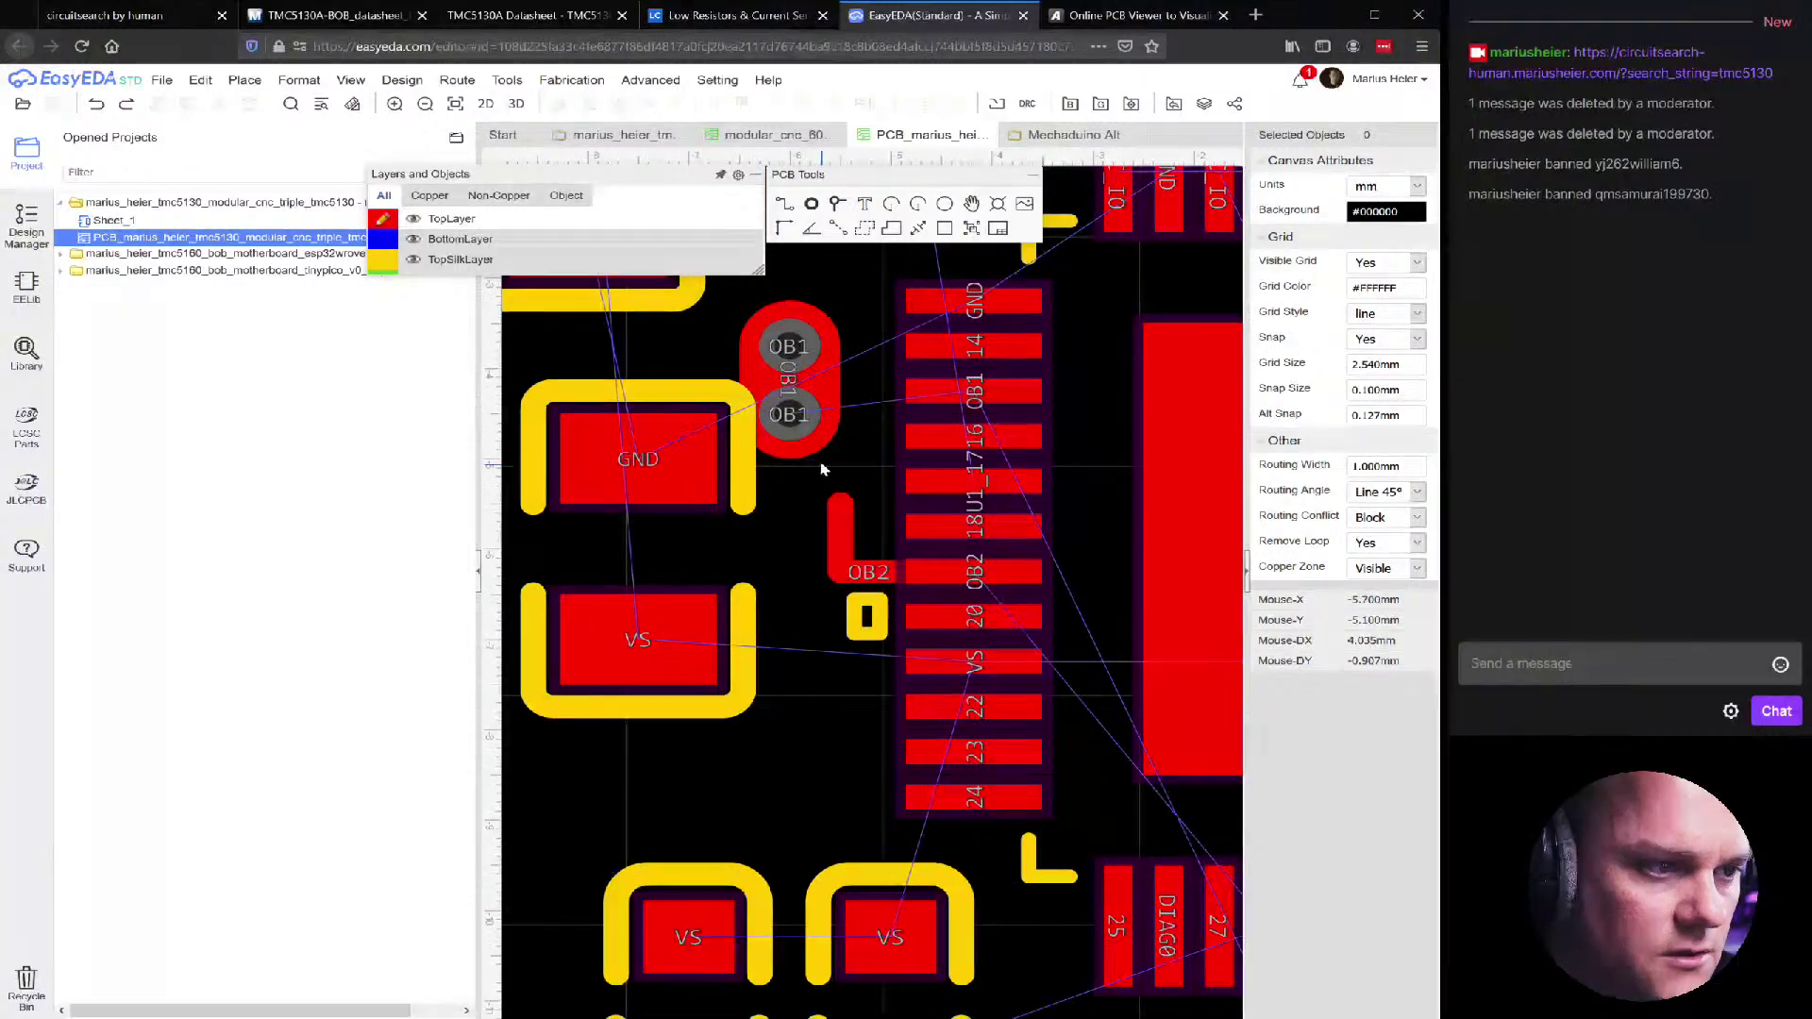
pyautogui.click(812, 429)
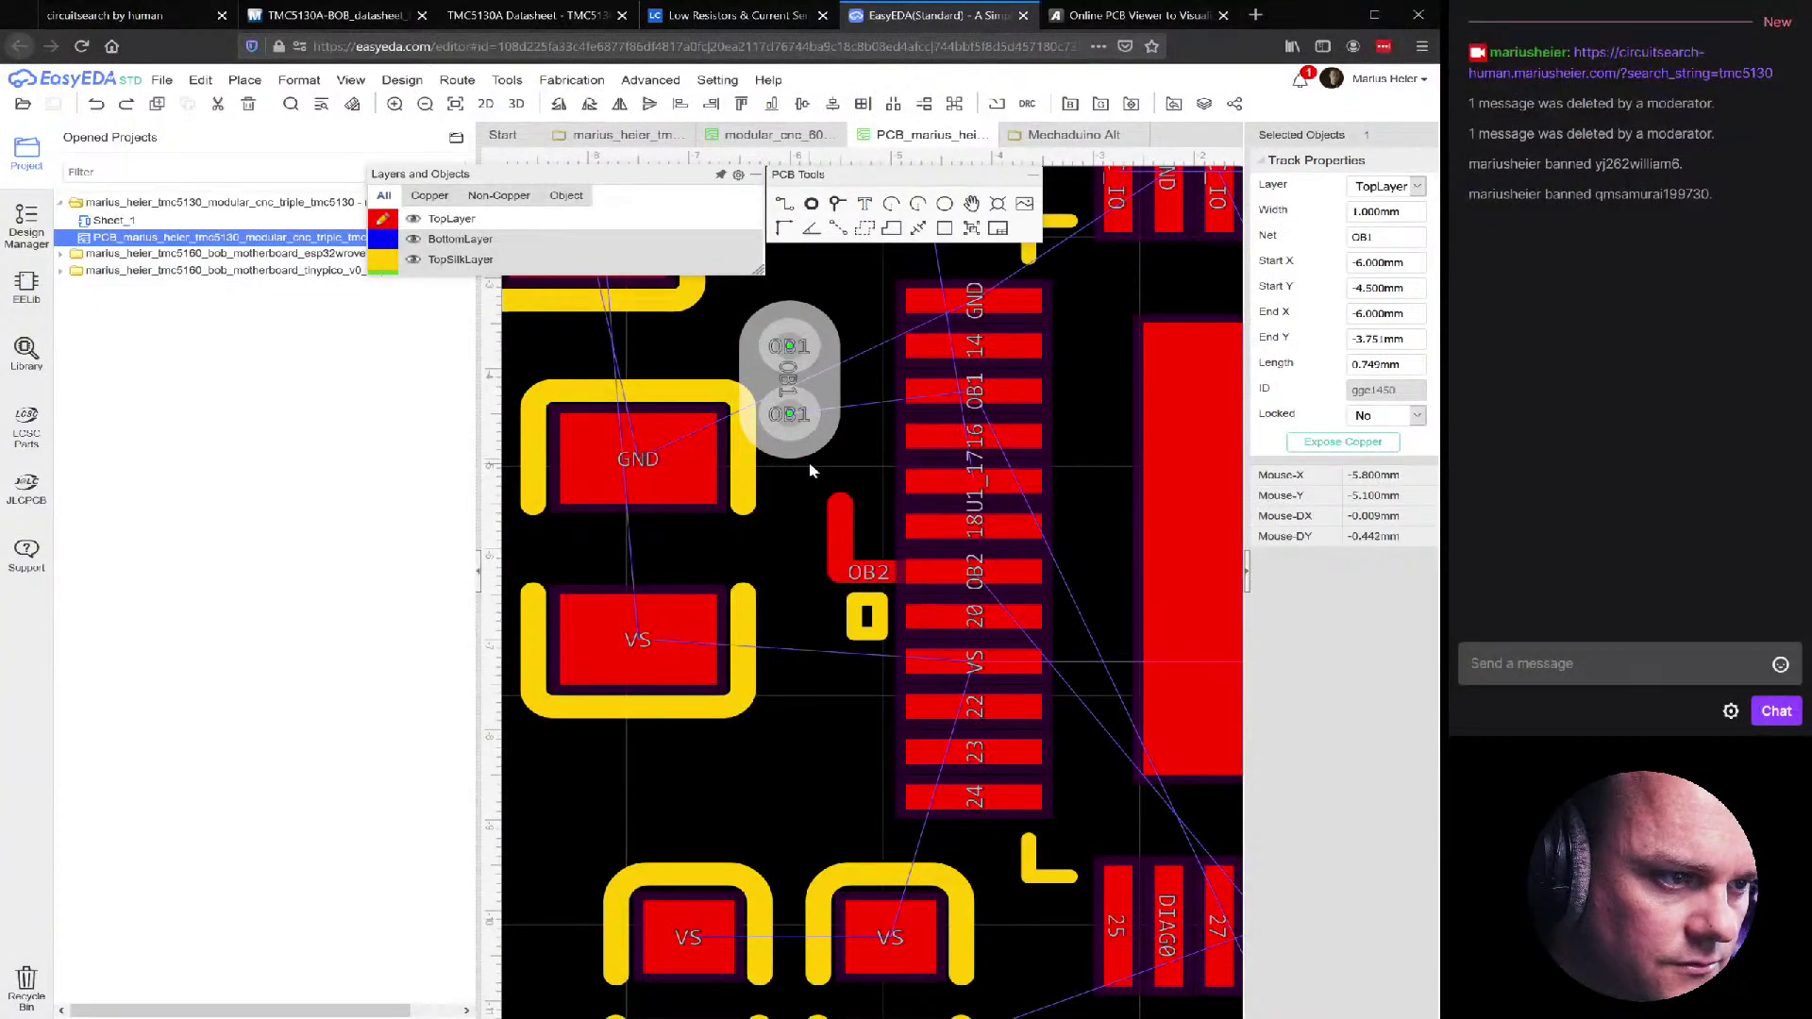
pyautogui.click(809, 436)
pyautogui.click(808, 441)
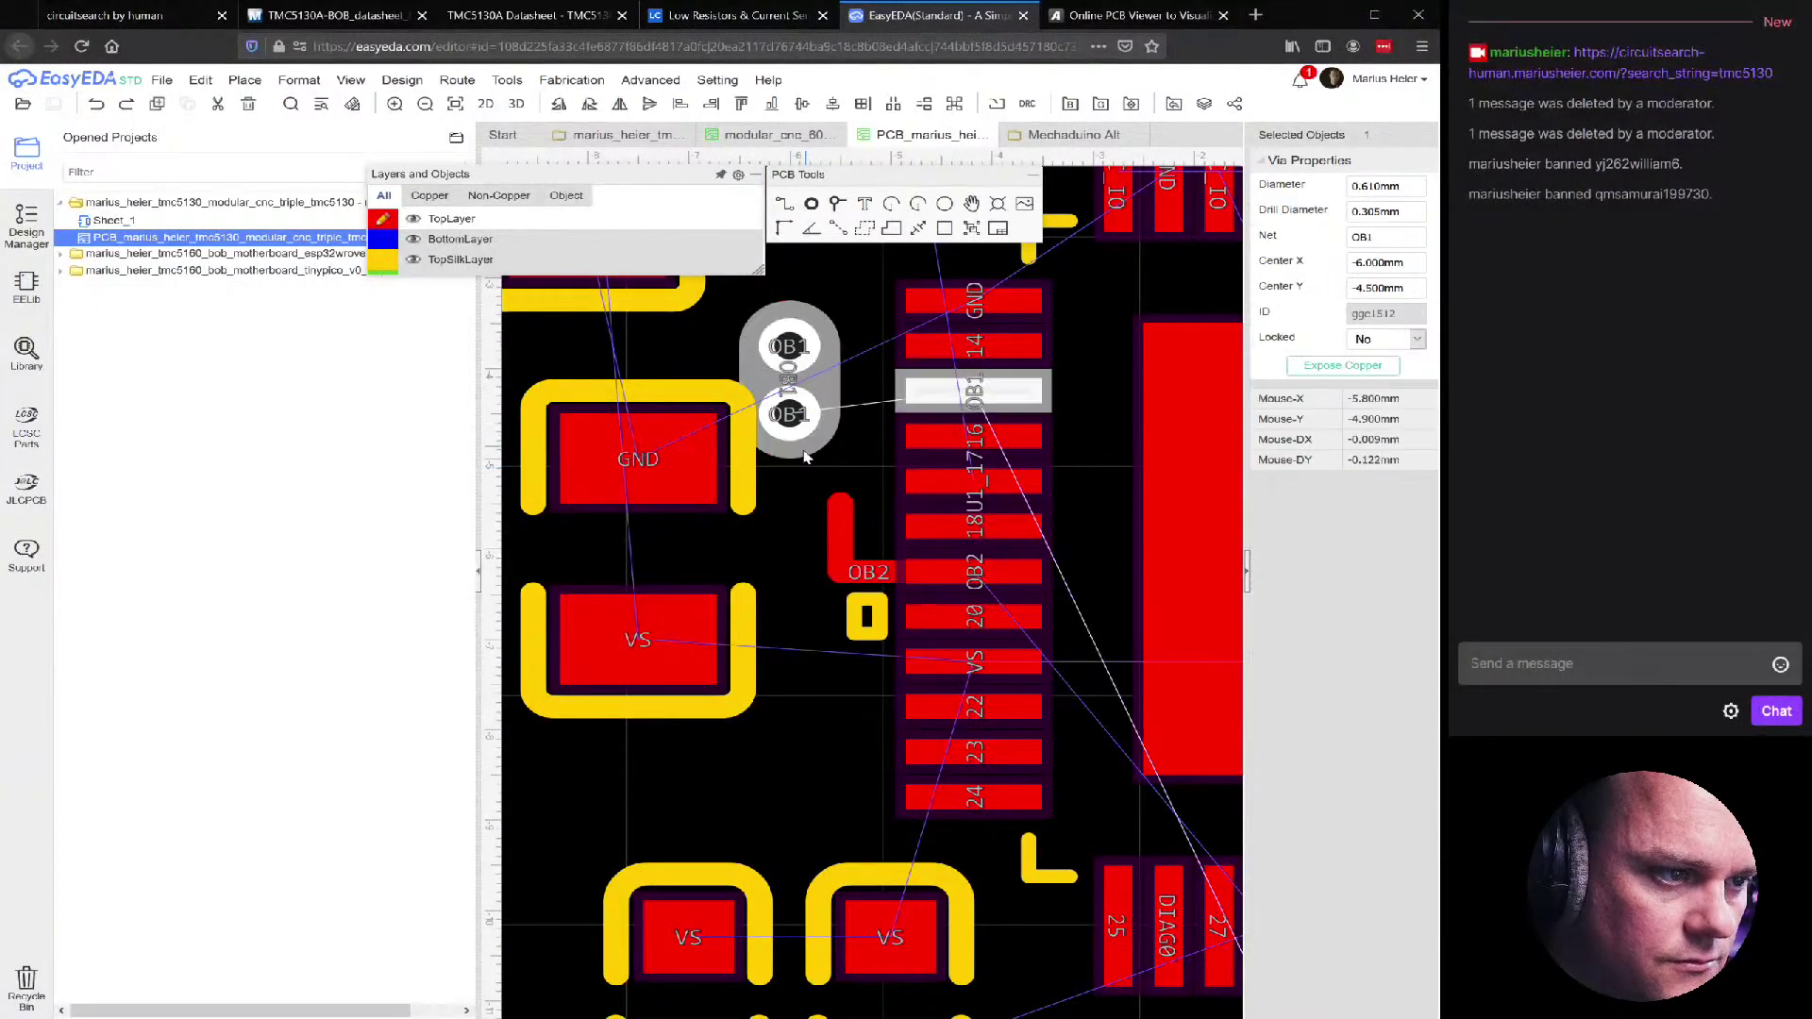
pyautogui.click(804, 487)
pyautogui.moveTo(752, 302); pyautogui.dragTo(834, 454)
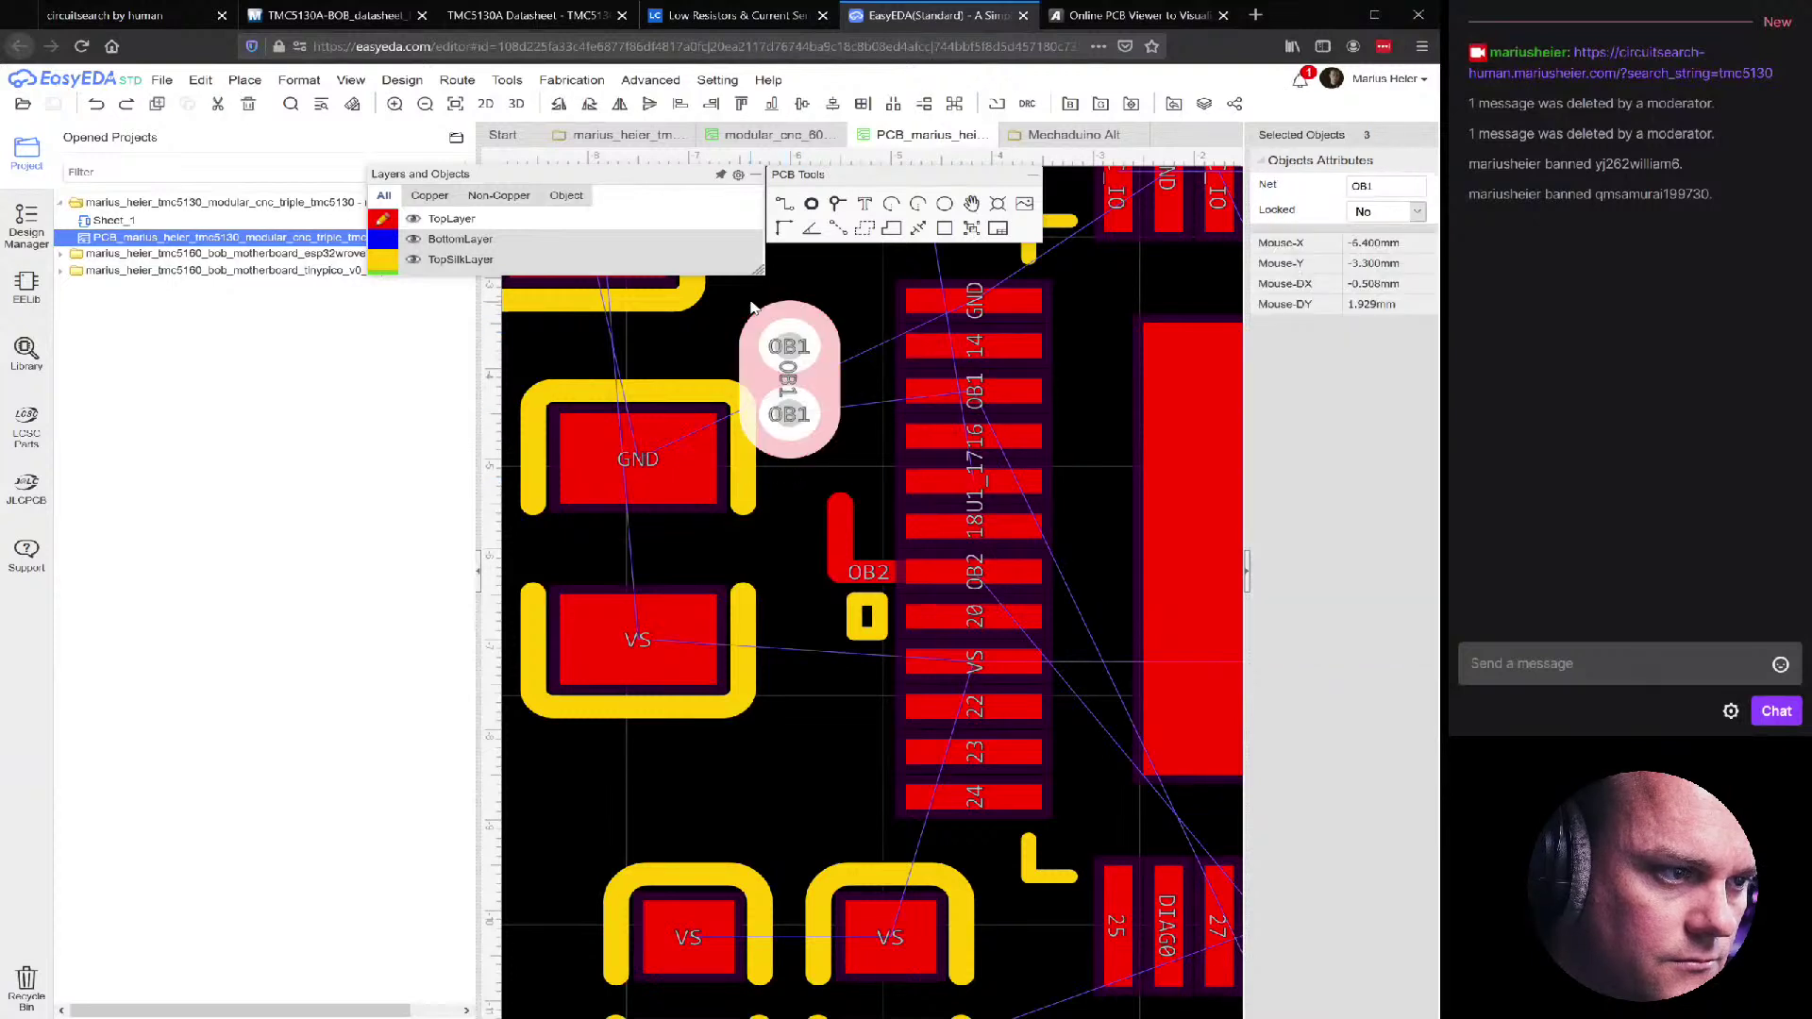
pyautogui.press('Right')
pyautogui.press('Right')
pyautogui.press('Right')
pyautogui.press('Down')
pyautogui.press('Down')
pyautogui.press('Down')
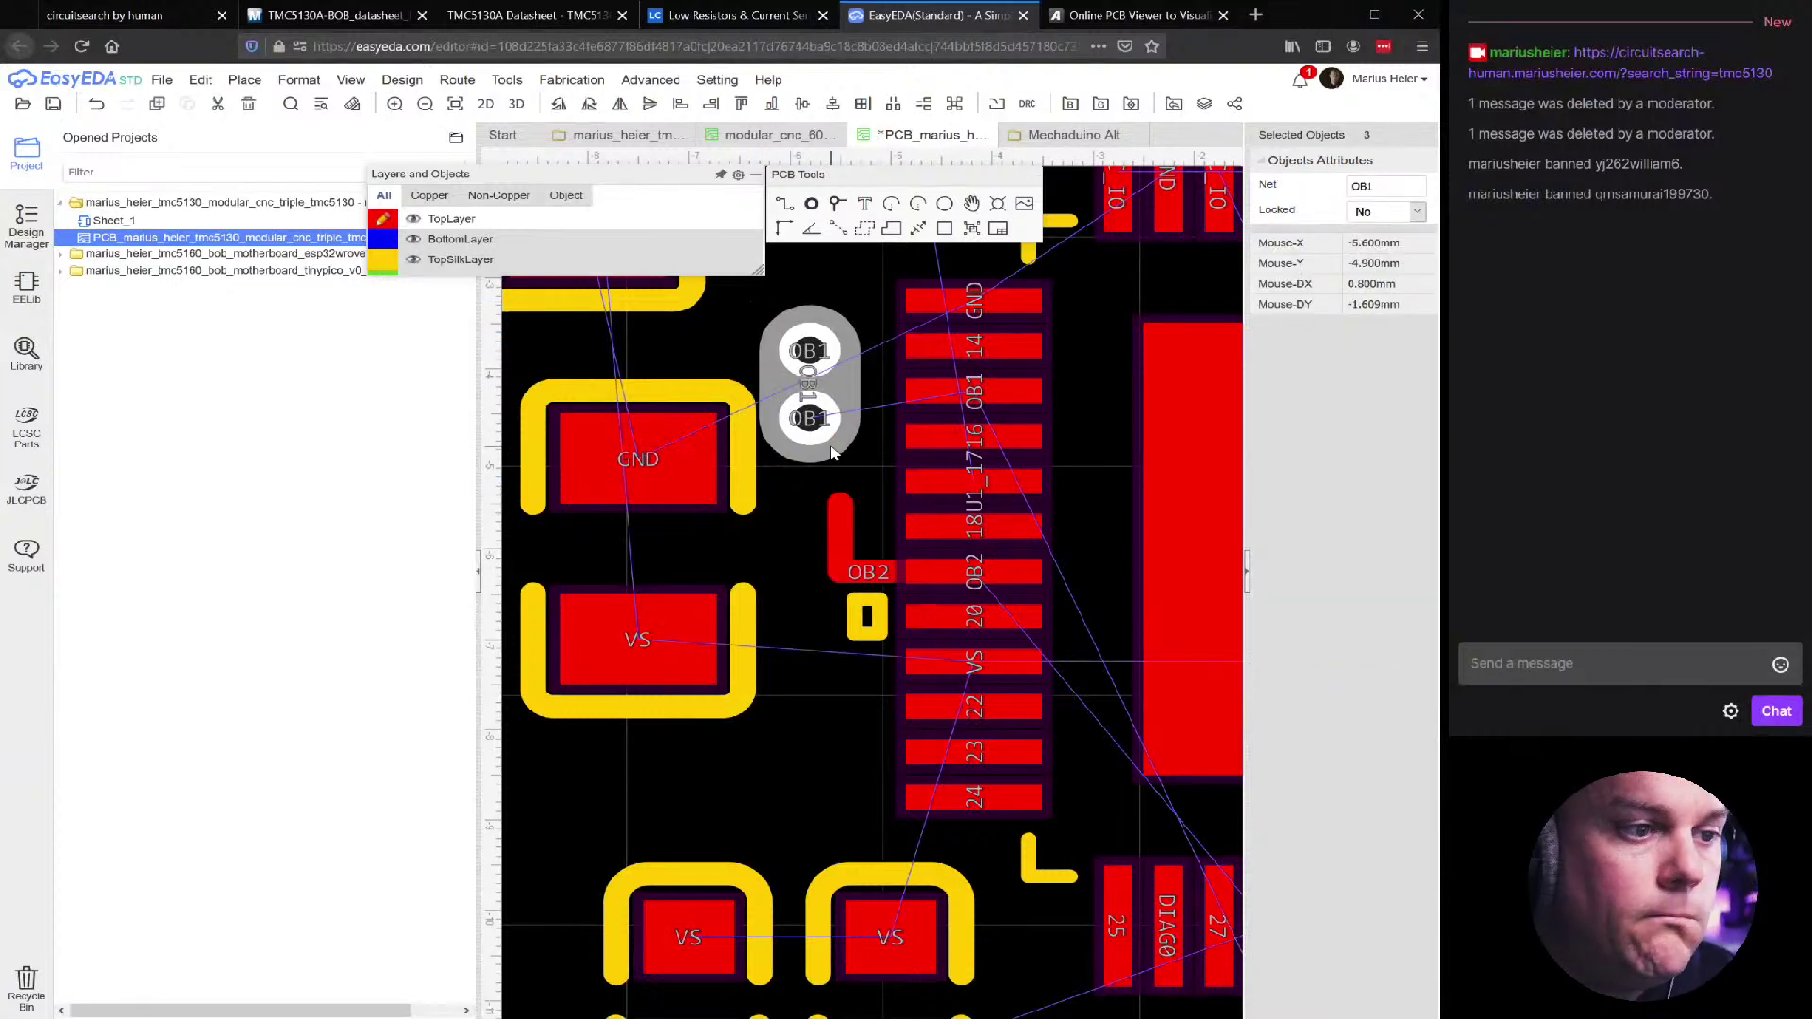
pyautogui.press('Up')
pyautogui.press('Up')
pyautogui.press('Up')
pyautogui.press('Up')
pyautogui.press('Up')
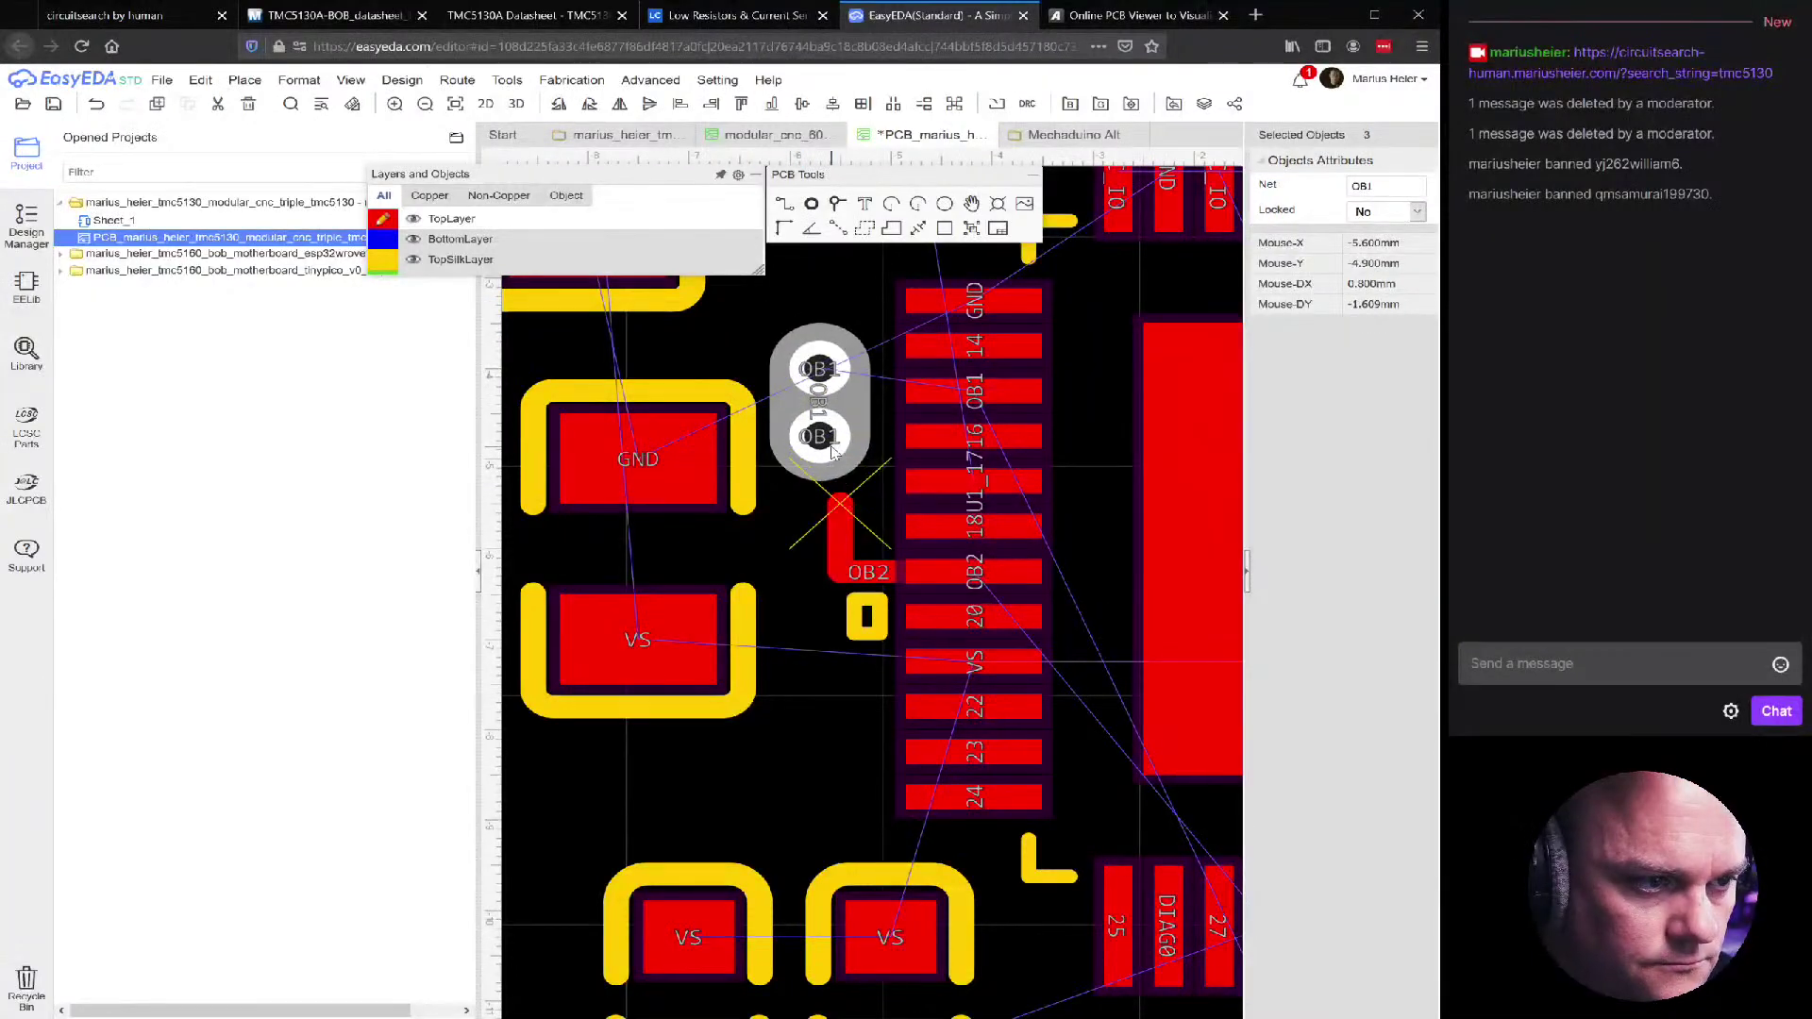
pyautogui.press('Down')
pyautogui.press('Down')
pyautogui.press('Down')
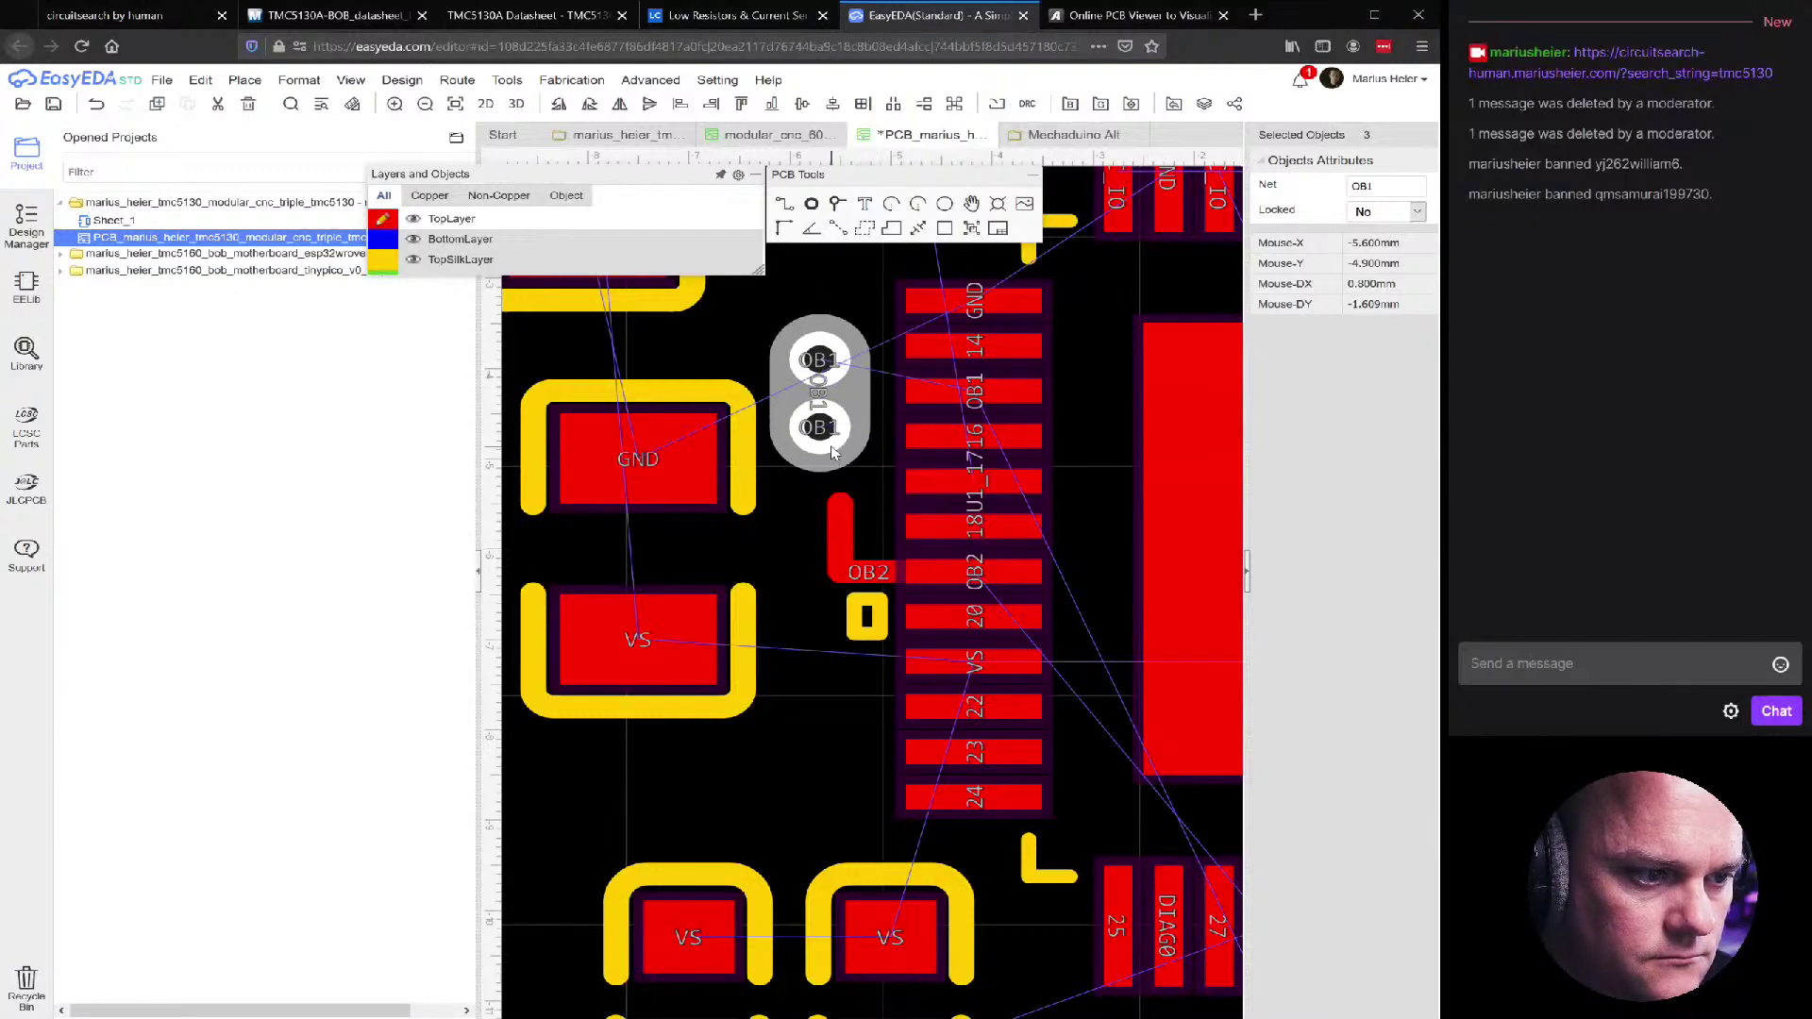
pyautogui.press('Up')
pyautogui.press('Up')
pyautogui.press('Up')
pyautogui.press('Up')
pyautogui.press('Up')
pyautogui.press('Right')
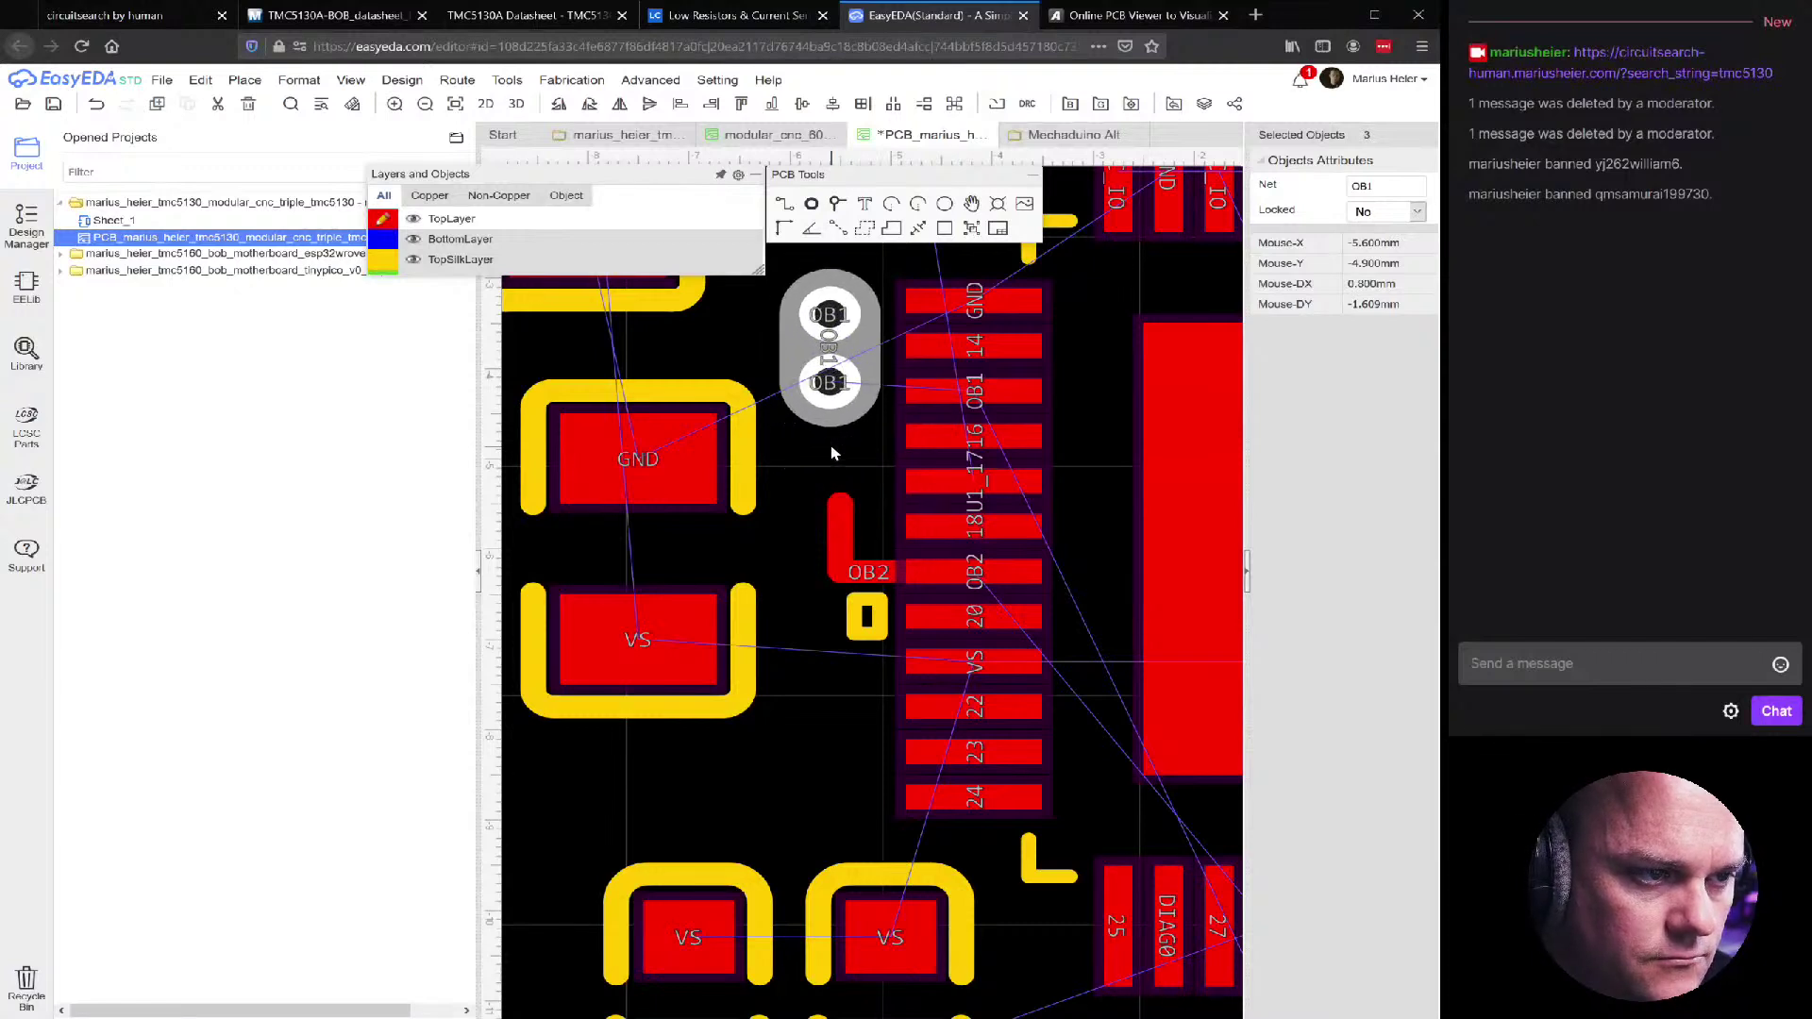
pyautogui.click(817, 458)
pyautogui.moveTo(840, 459); pyautogui.dragTo(795, 273)
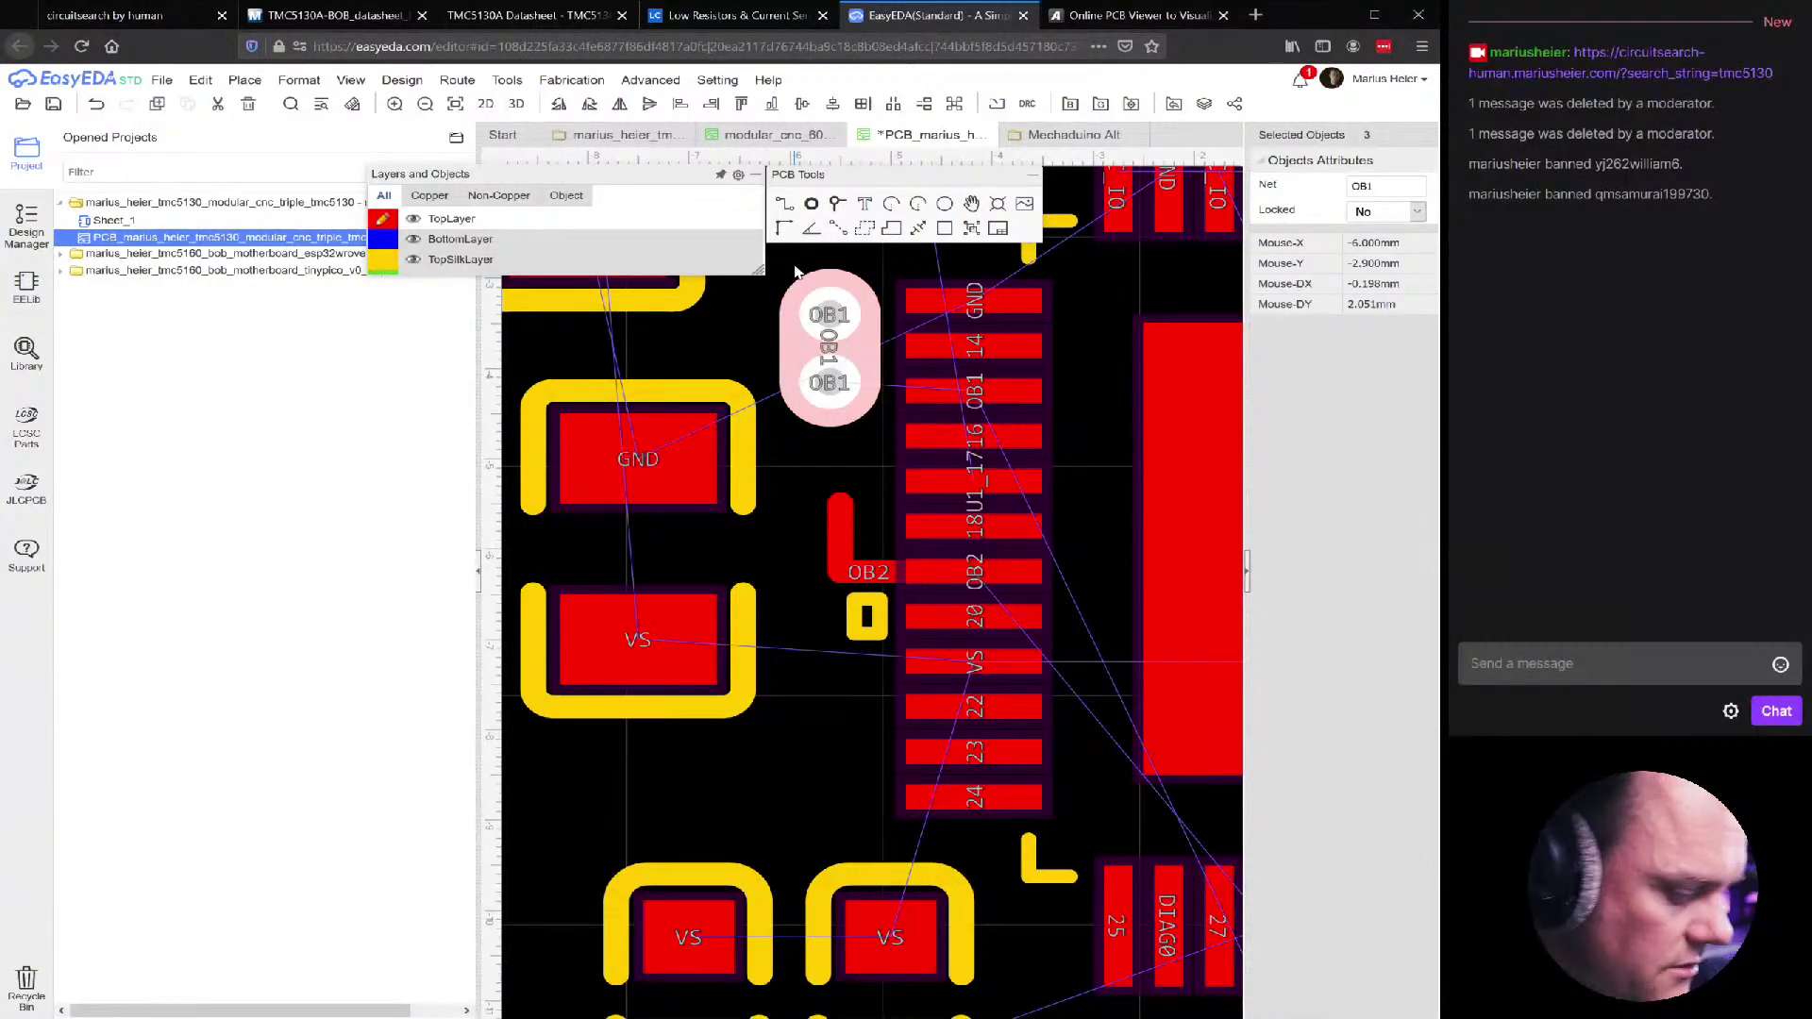
# Delete the L-shaped OB2 track at the chip's OB2 pad and undo the stray drag of the chip
pyautogui.click(834, 540)
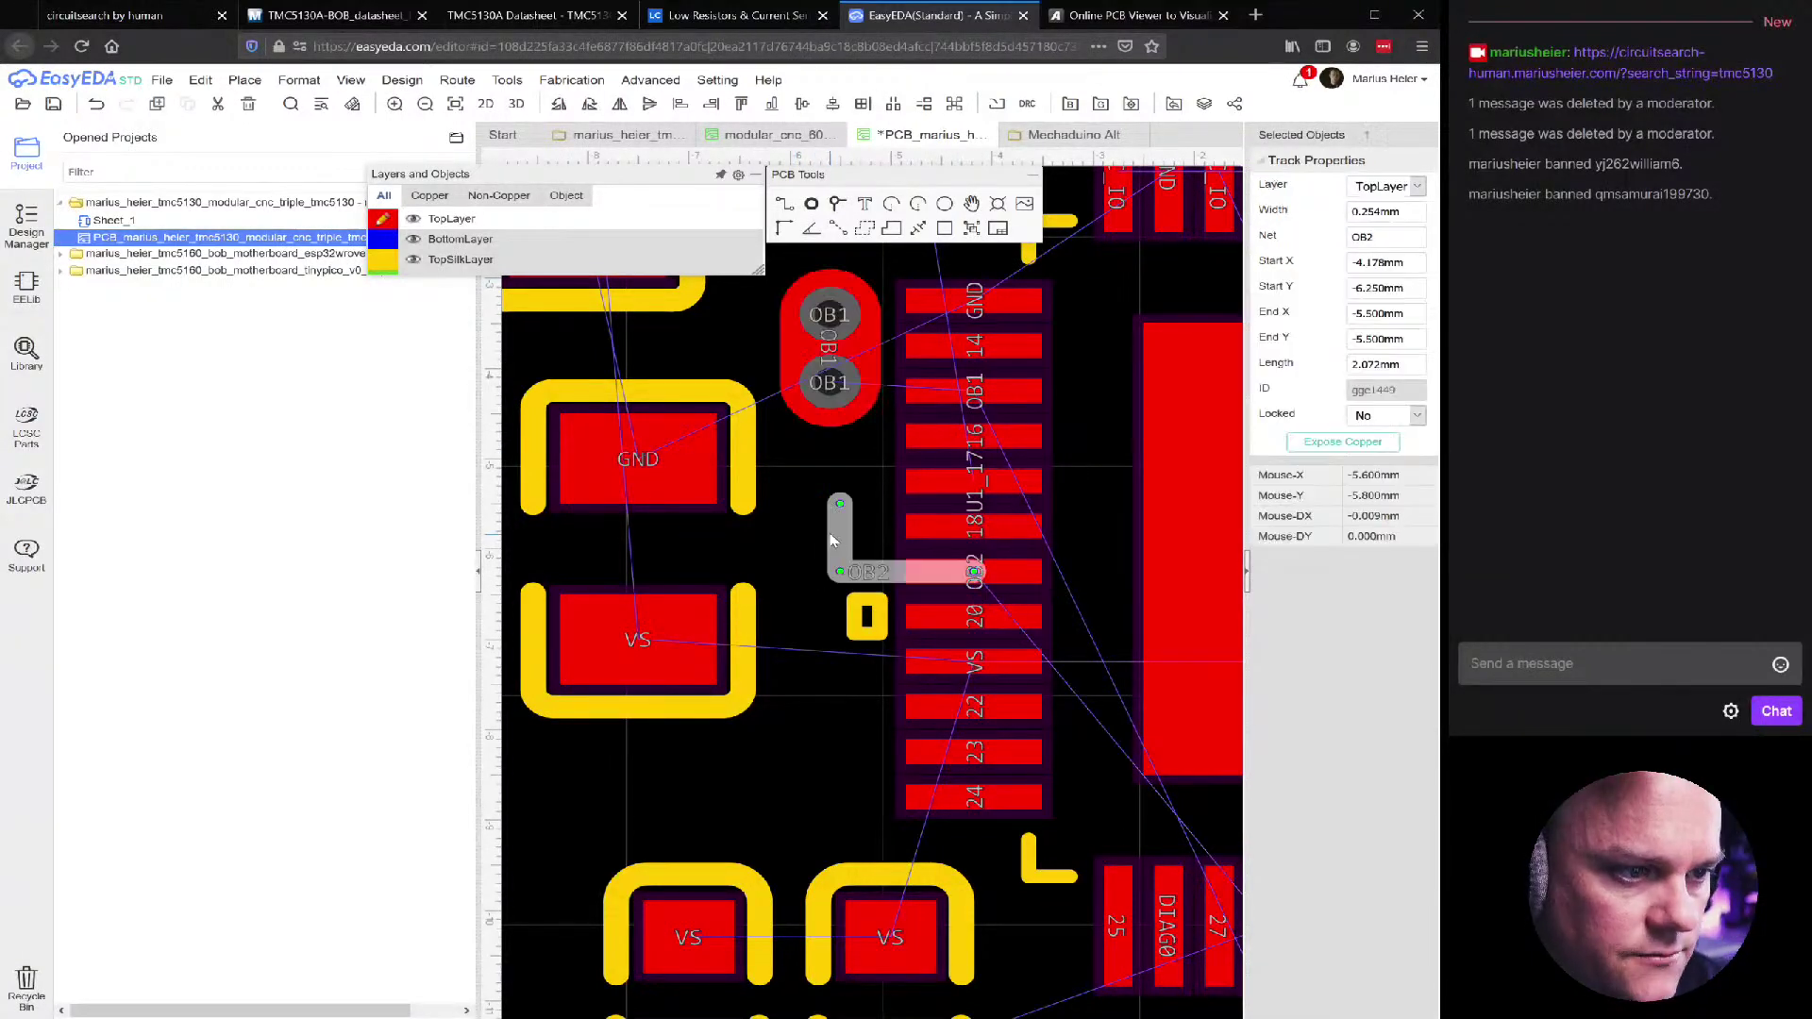
pyautogui.press('Delete')
pyautogui.moveTo(887, 465); pyautogui.dragTo(831, 401)
pyautogui.hotkey('ctrl', 'z')
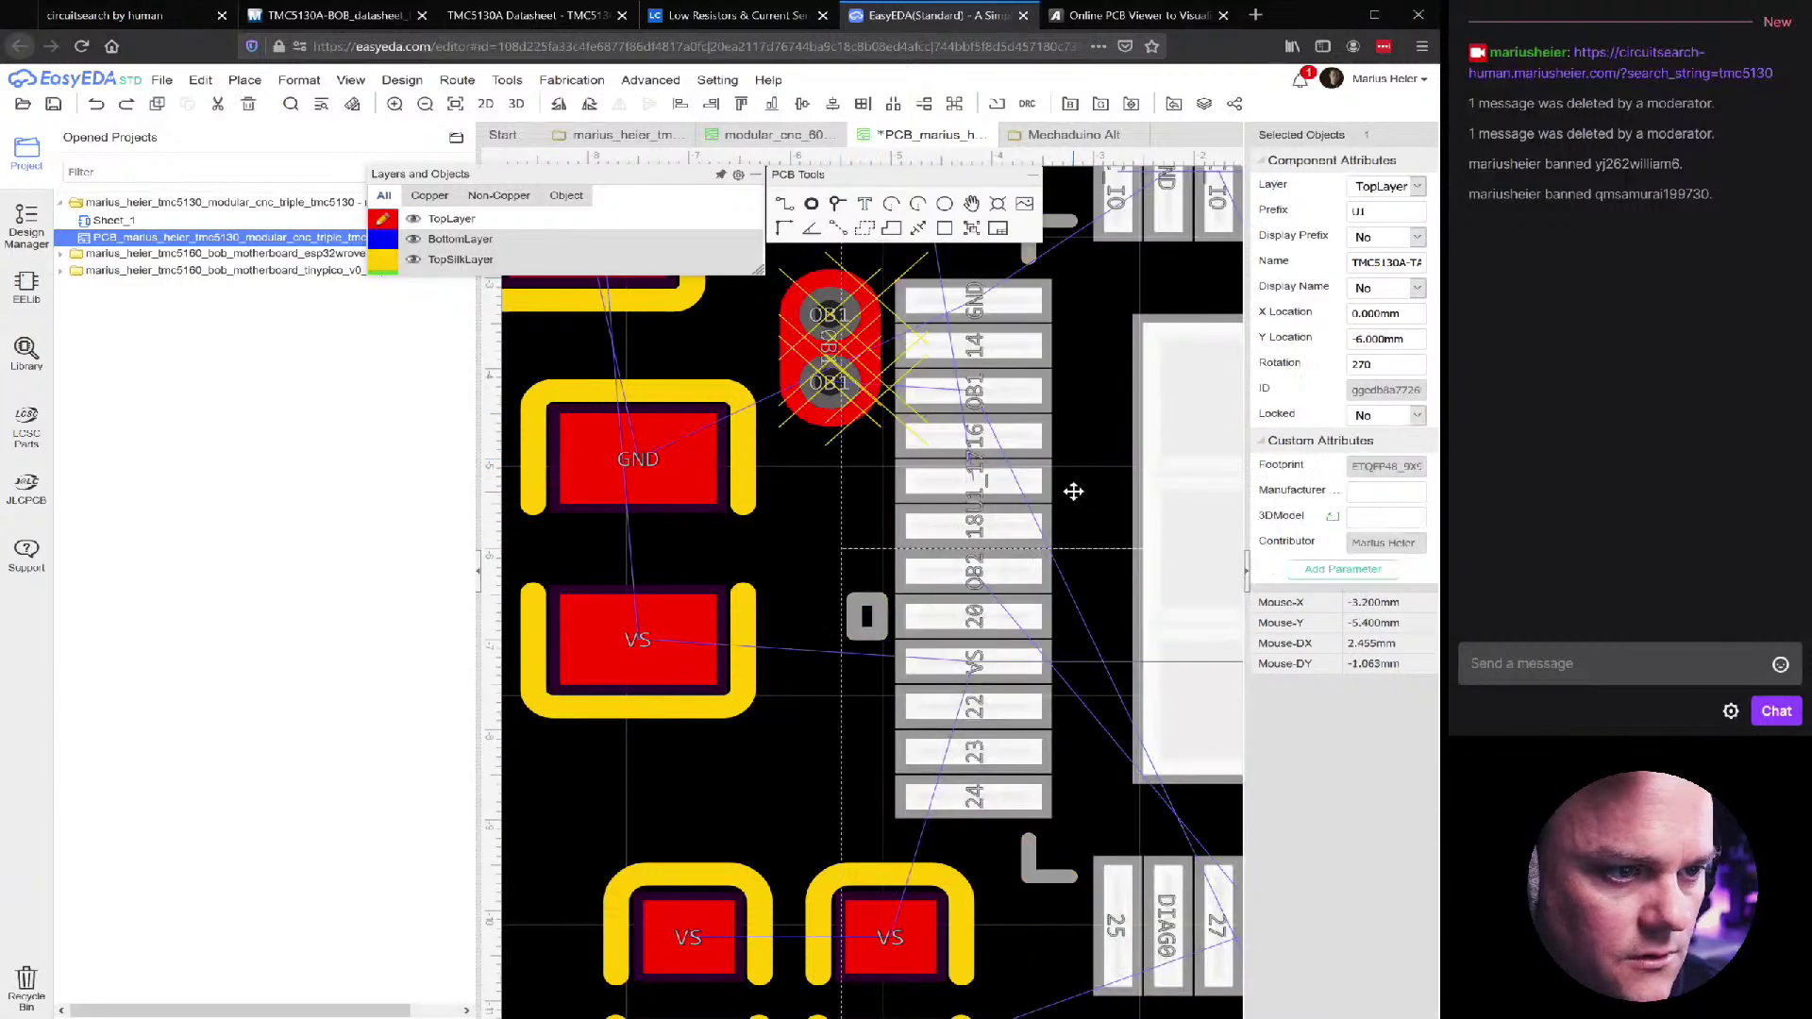
# Set the TMC5130A driver chip as locked and deselect it
pyautogui.click(1385, 416)
pyautogui.click(1377, 448)
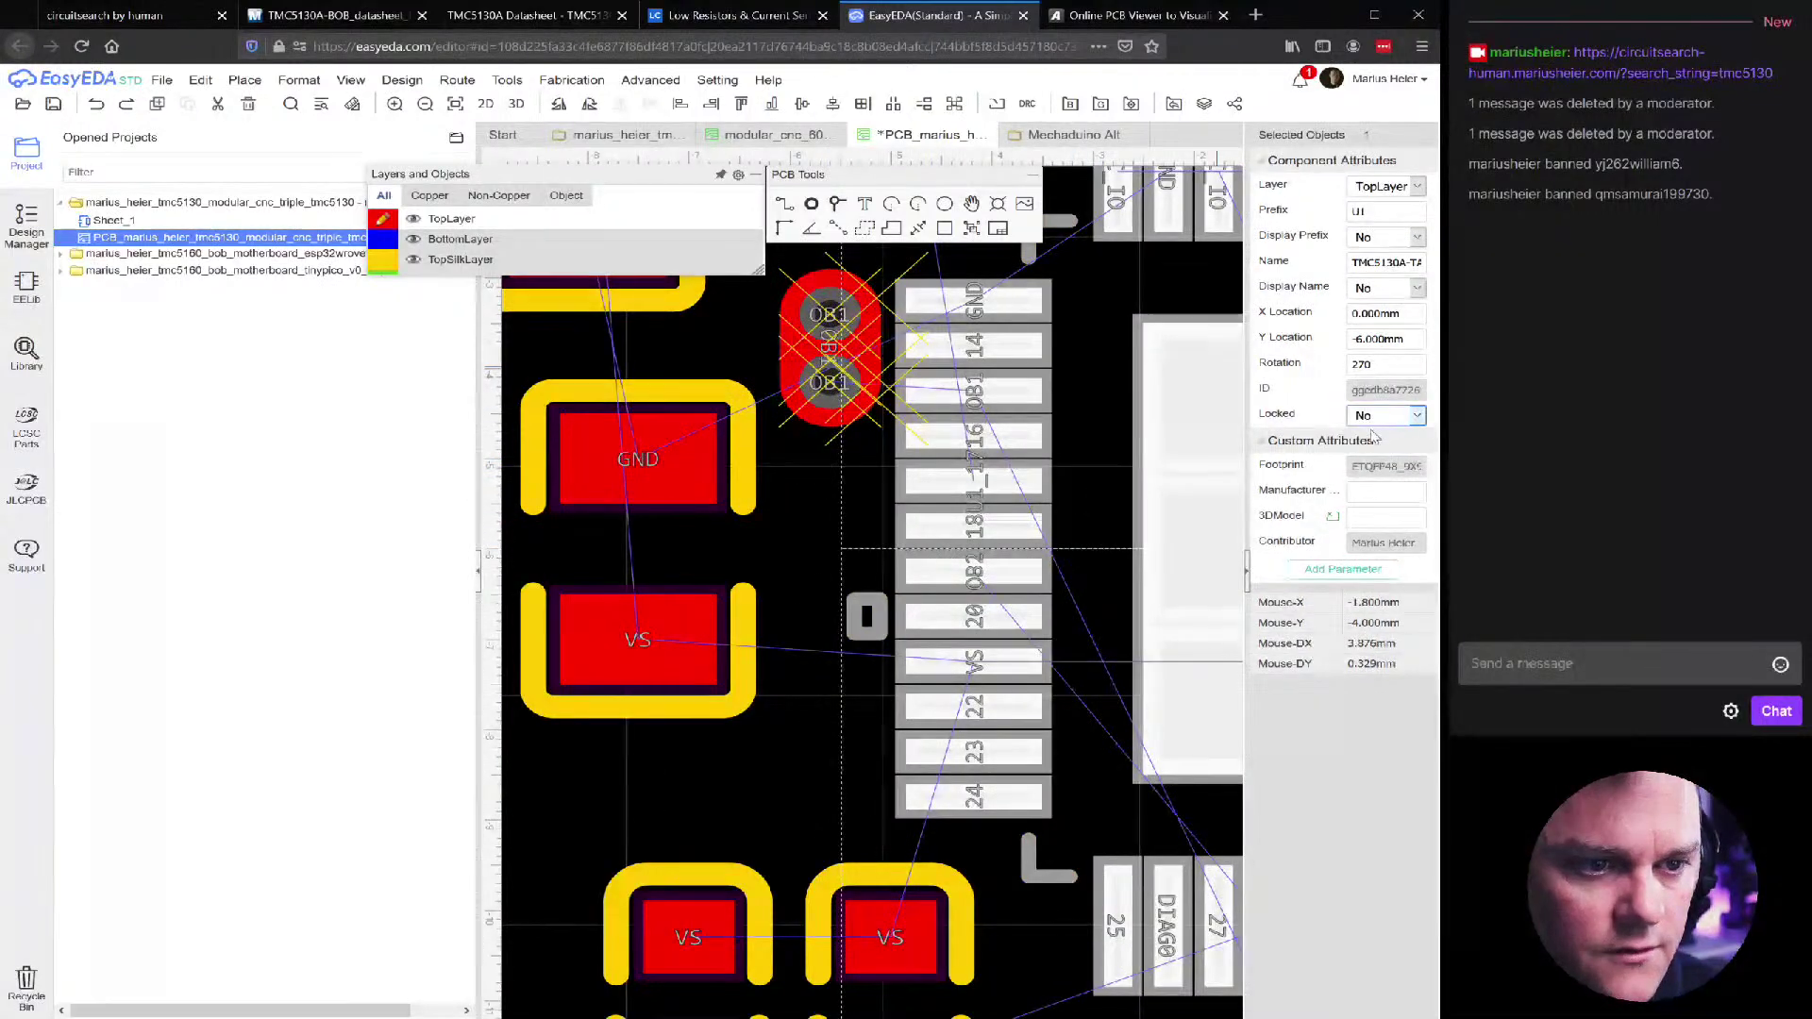
pyautogui.click(797, 484)
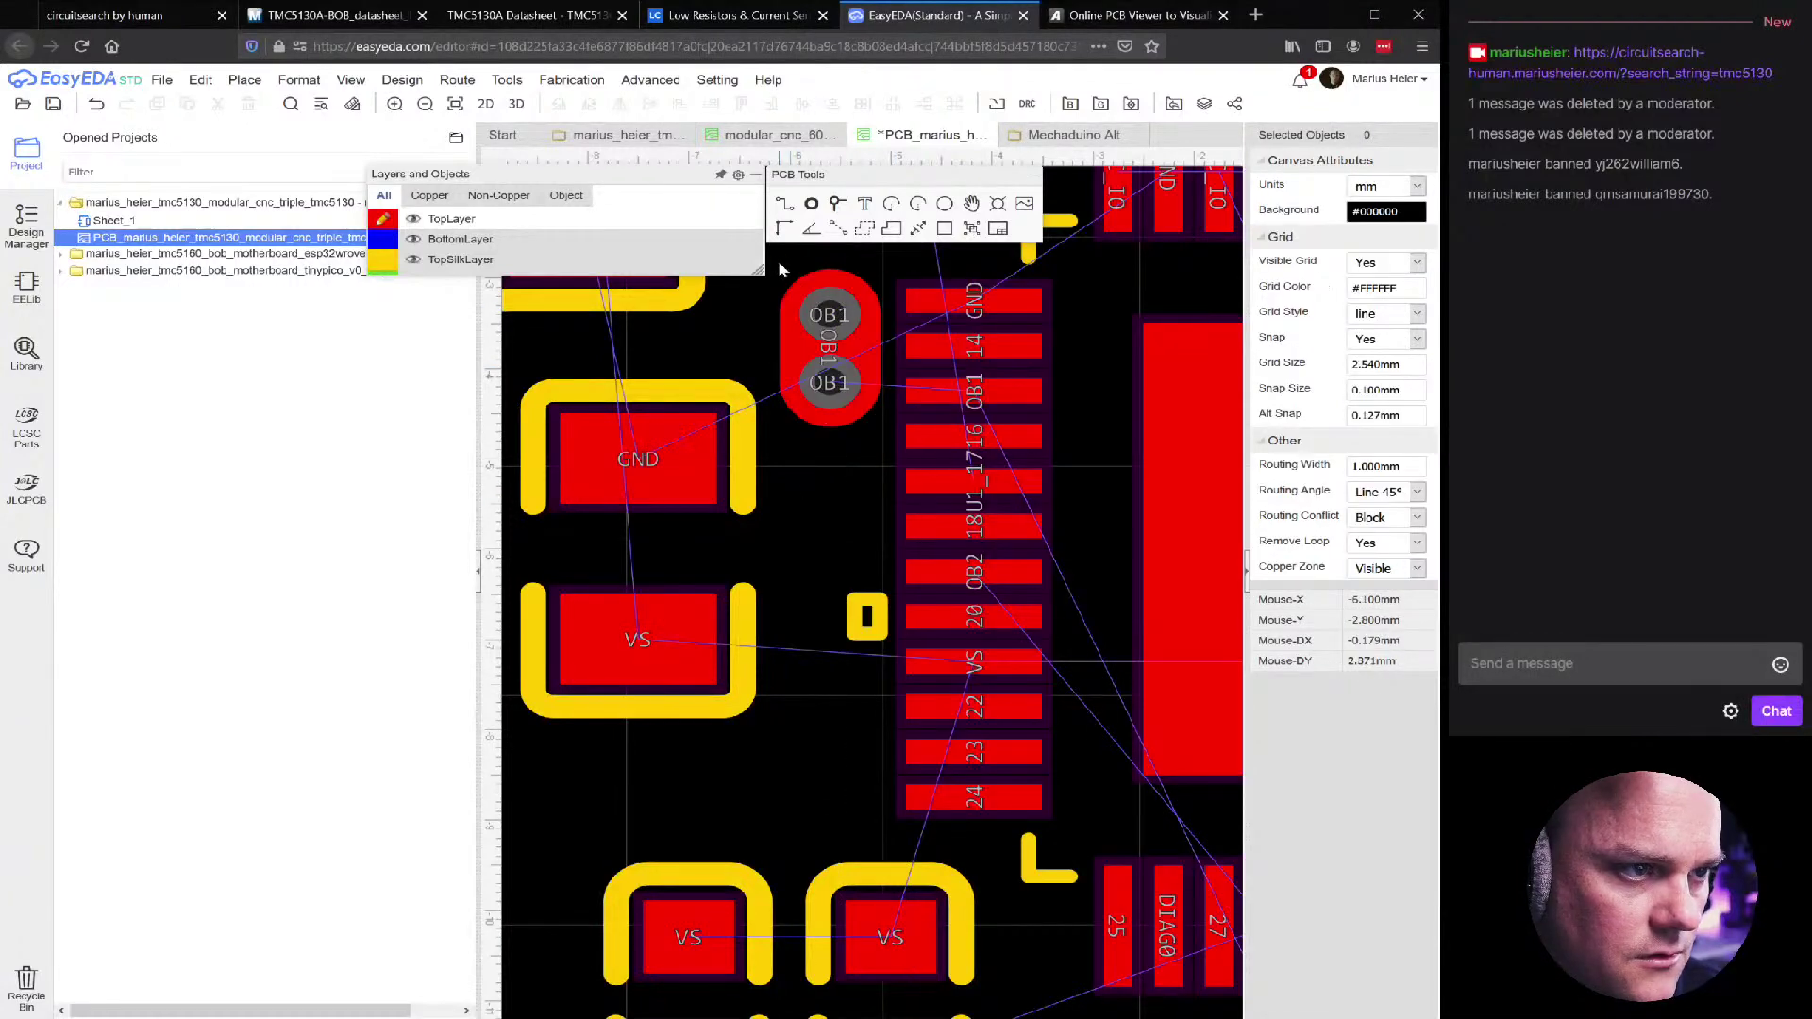
# Copy the wide OB1 track and paste it directly below the original, beside the chip's OB2 pad
pyautogui.click(859, 430)
pyautogui.hotkey('ctrl', 'c')
pyautogui.hotkey('ctrl', 'v')
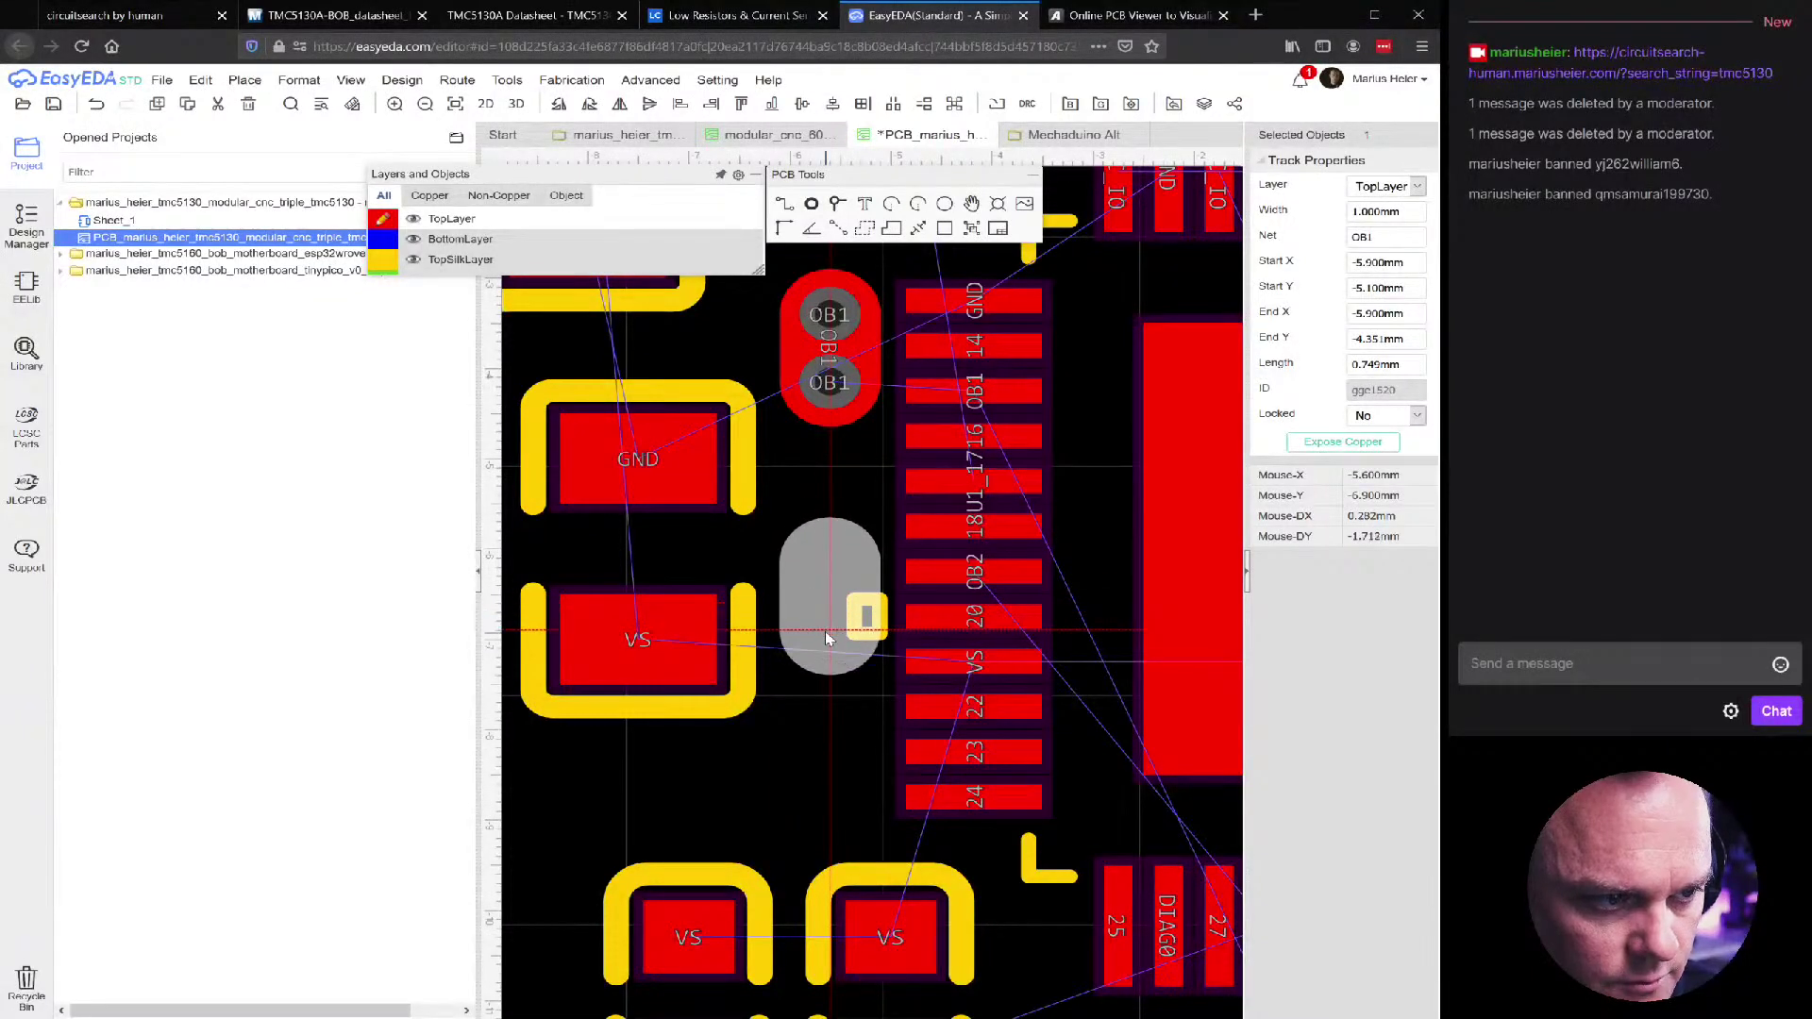
pyautogui.click(825, 630)
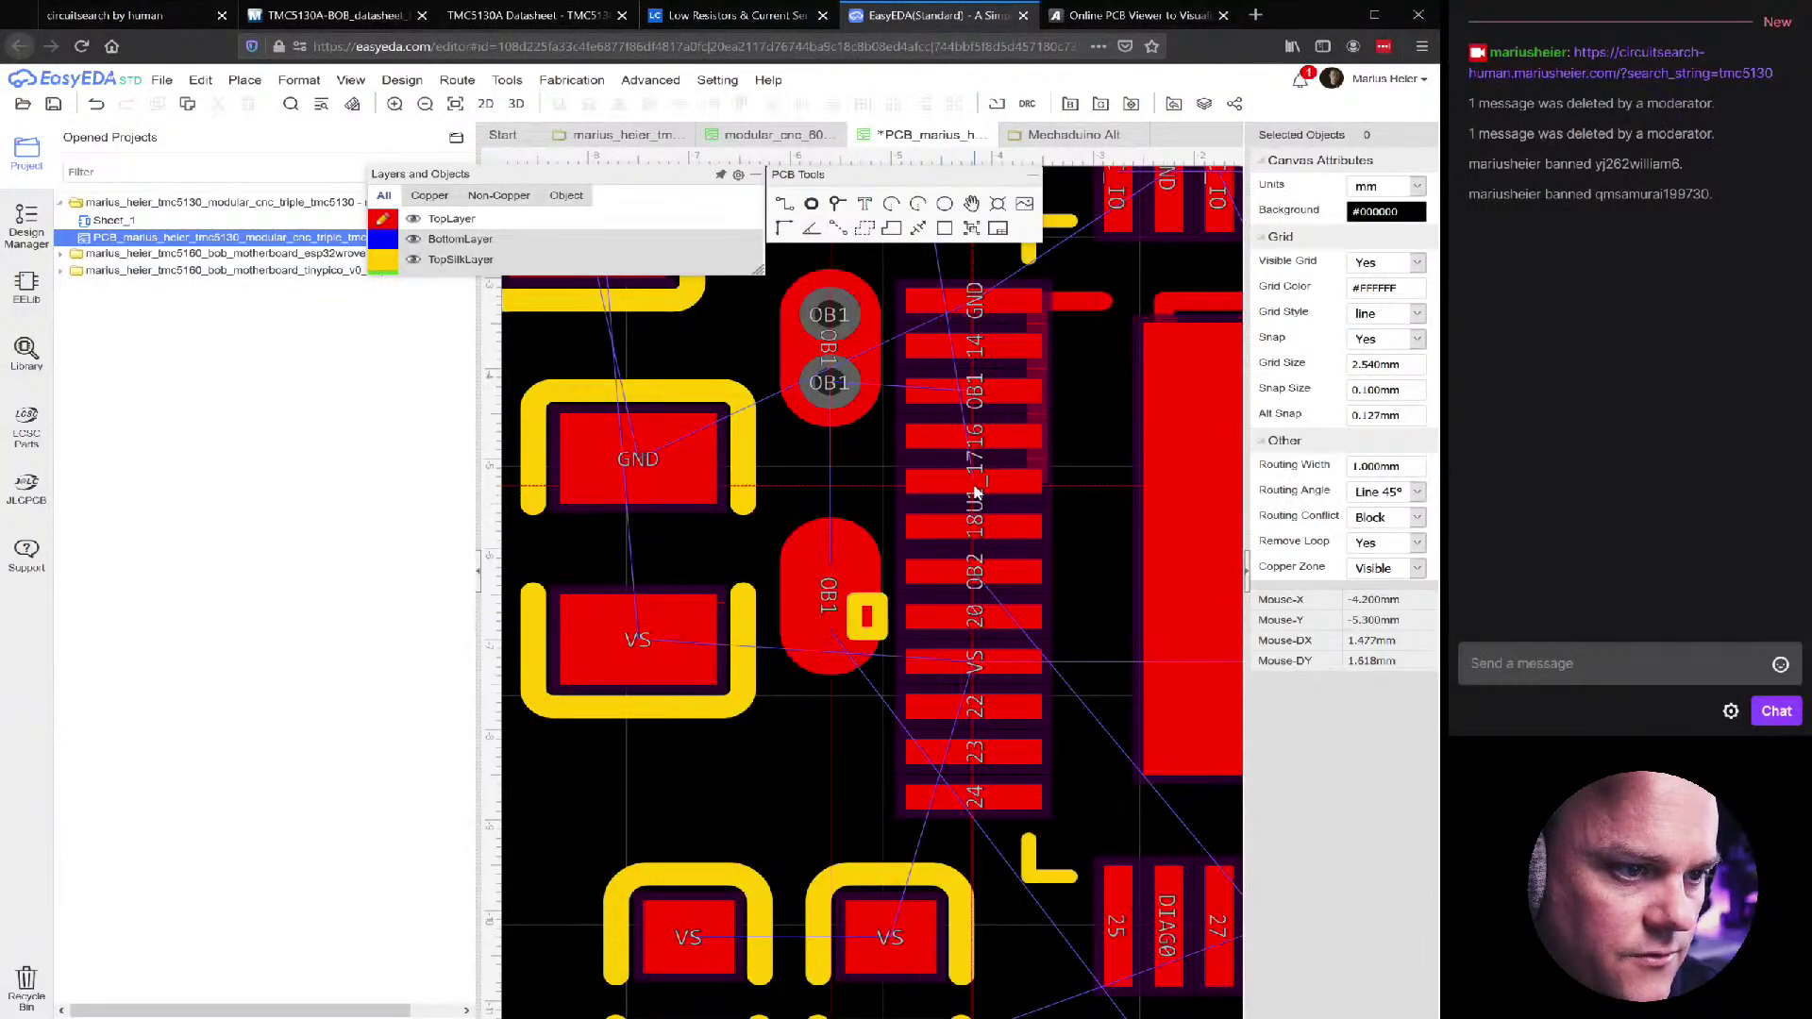
pyautogui.click(976, 492)
pyautogui.hotkey('ctrl', 'z')
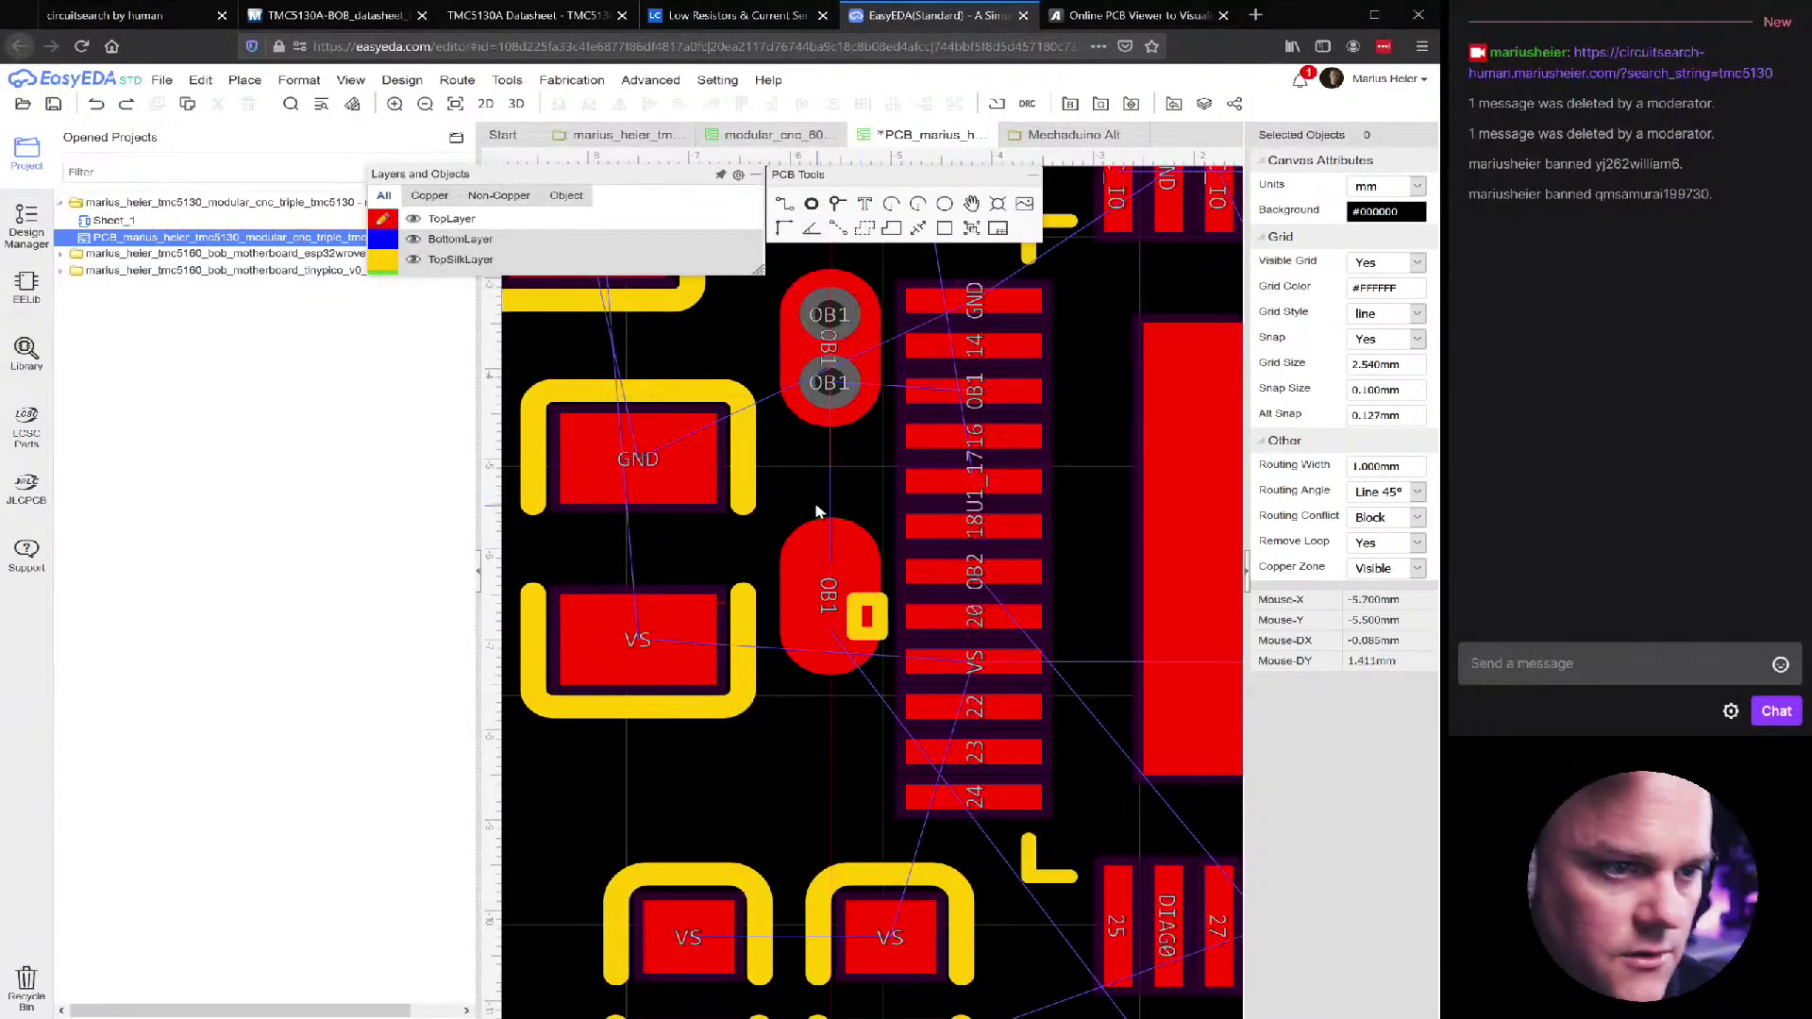
pyautogui.hotkey('ctrl', 'y')
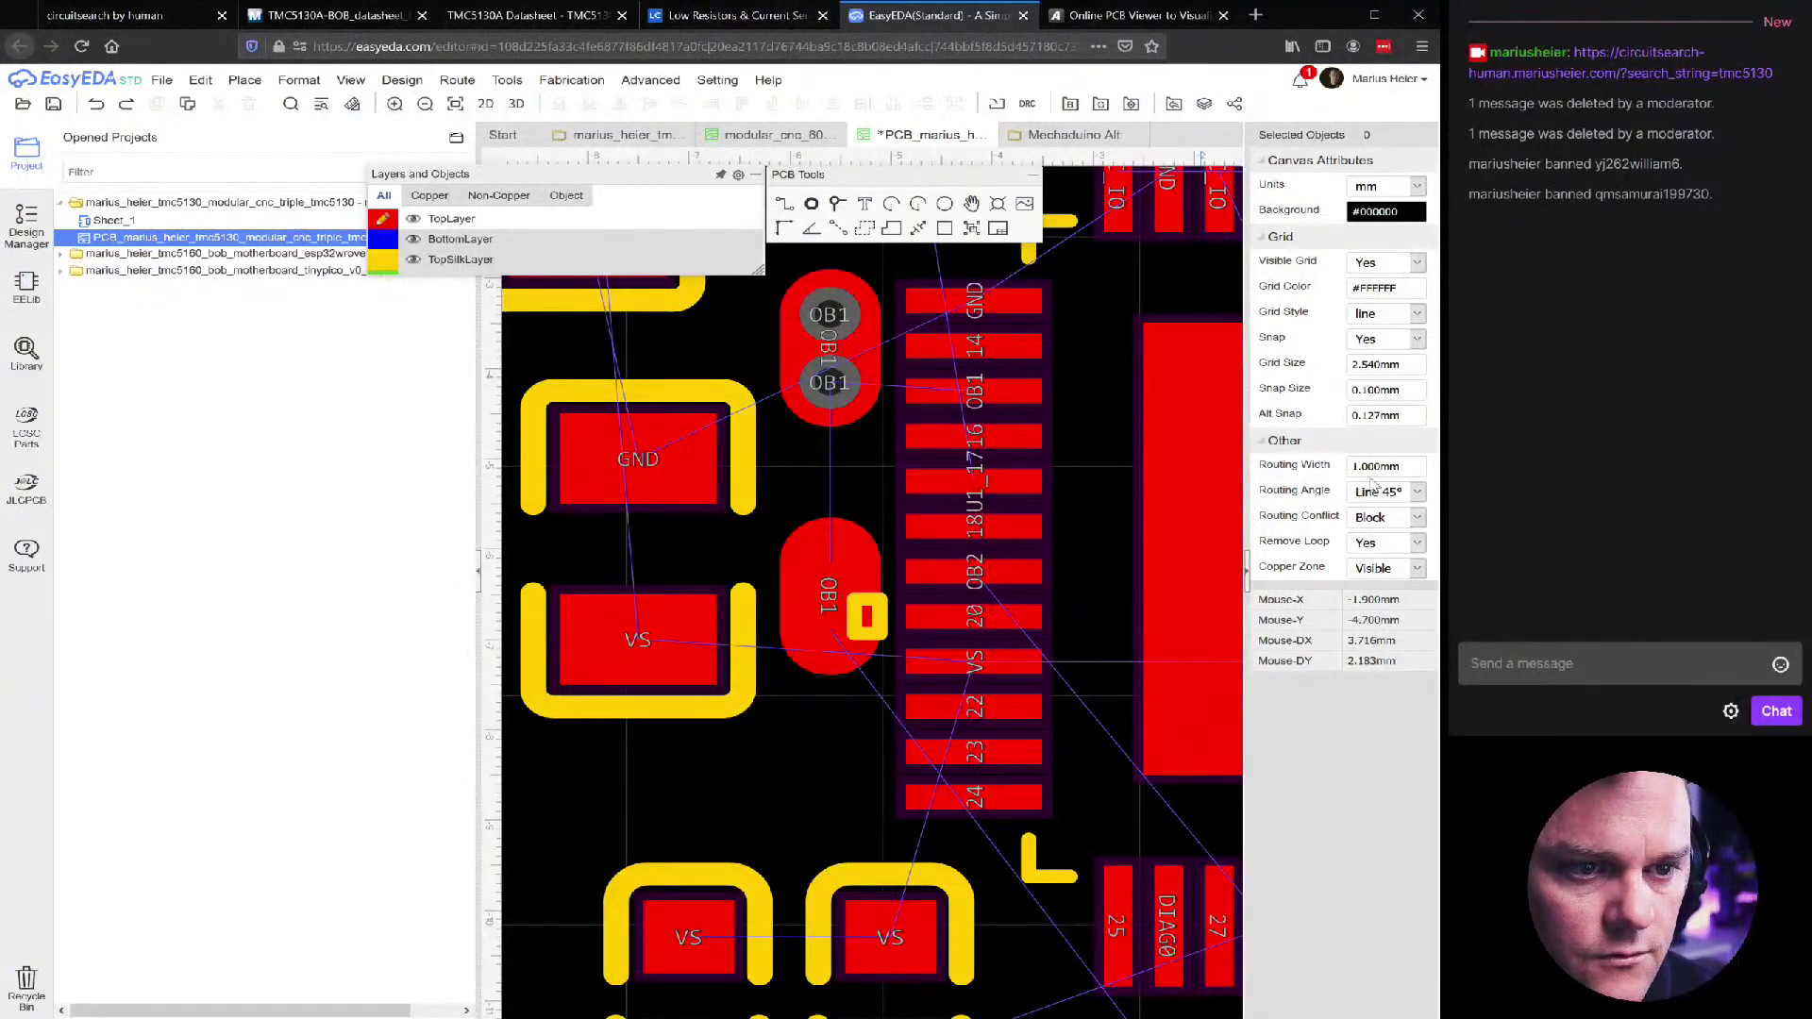
# Set the routing width to 0.3 mm and route a straight track from pad U1_17 outward between the two OB1 tracks to about X -6.2 mm
pyautogui.tripleClick(1394, 466)
pyautogui.press('BackSpace')
pyautogui.write('0')
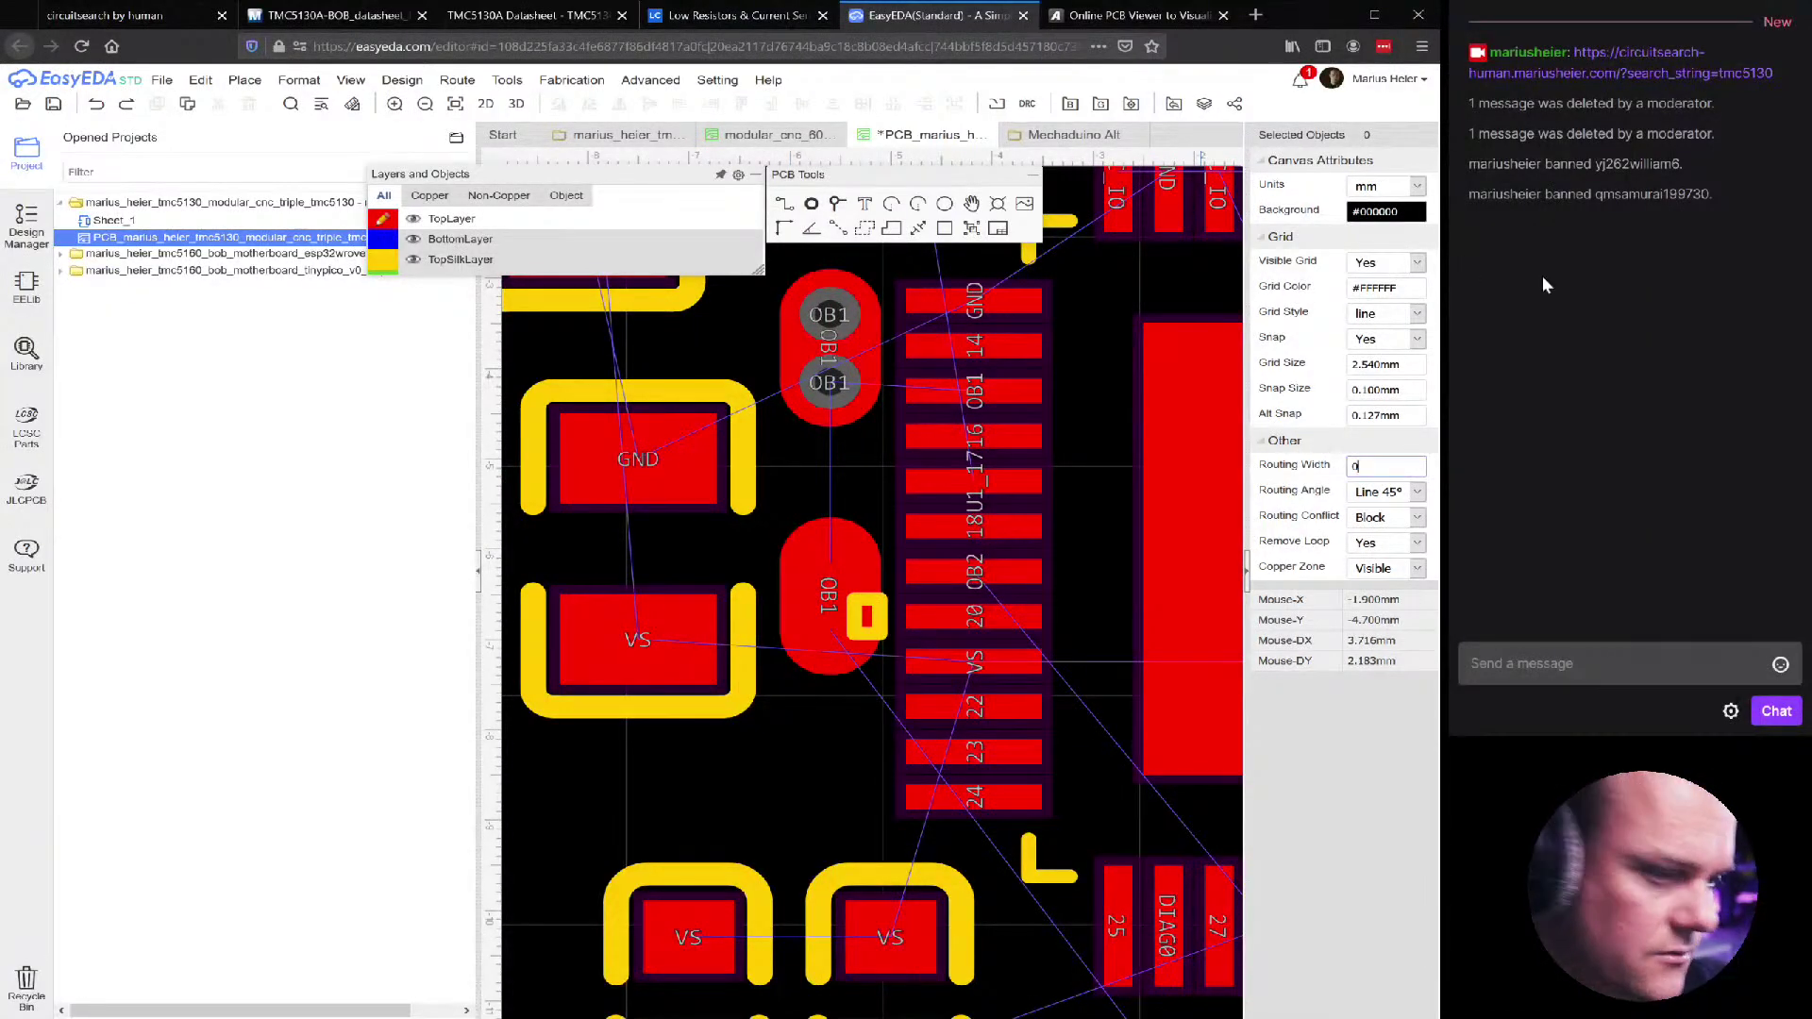
pyautogui.write('.3')
pyautogui.press('Return')
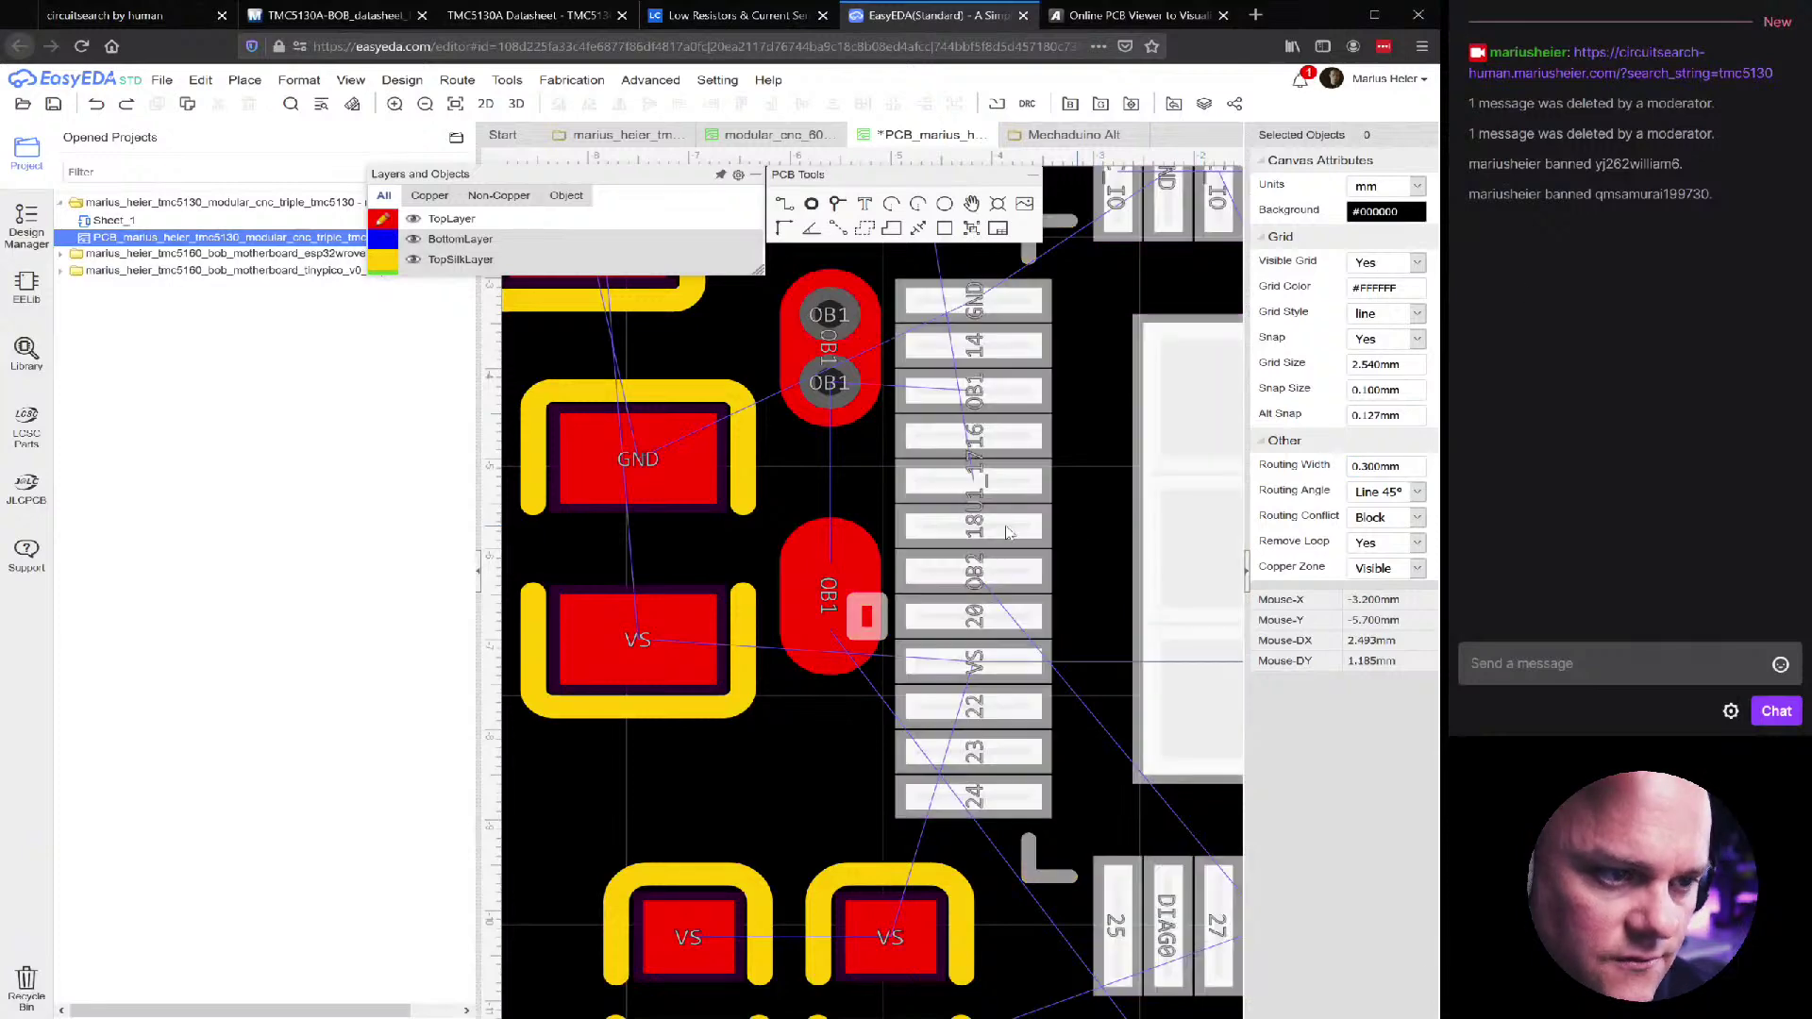
pyautogui.press('w')
pyautogui.click(968, 483)
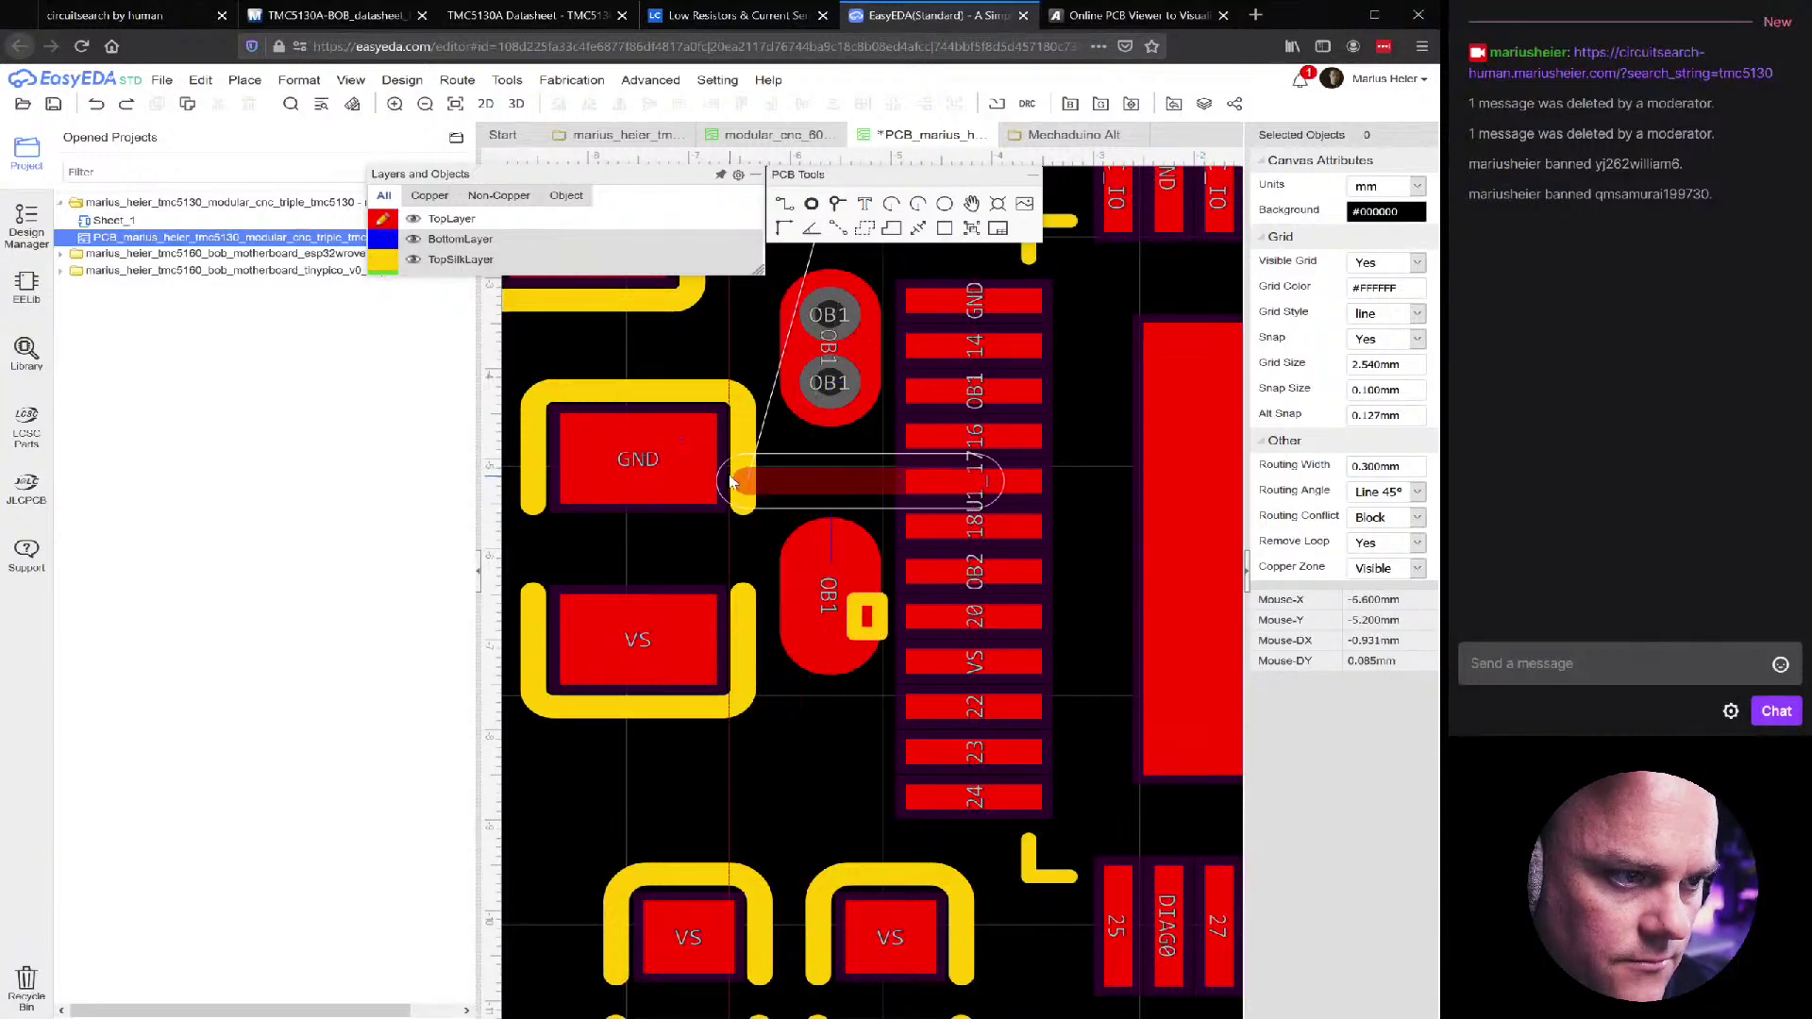
pyautogui.click(769, 483)
pyautogui.rightClick(769, 483)
# Move the 1uF capacitor C12 away from the chip to X -10.1 mm, Y -6.3 mm
pyautogui.scroll(-3, 769, 483)
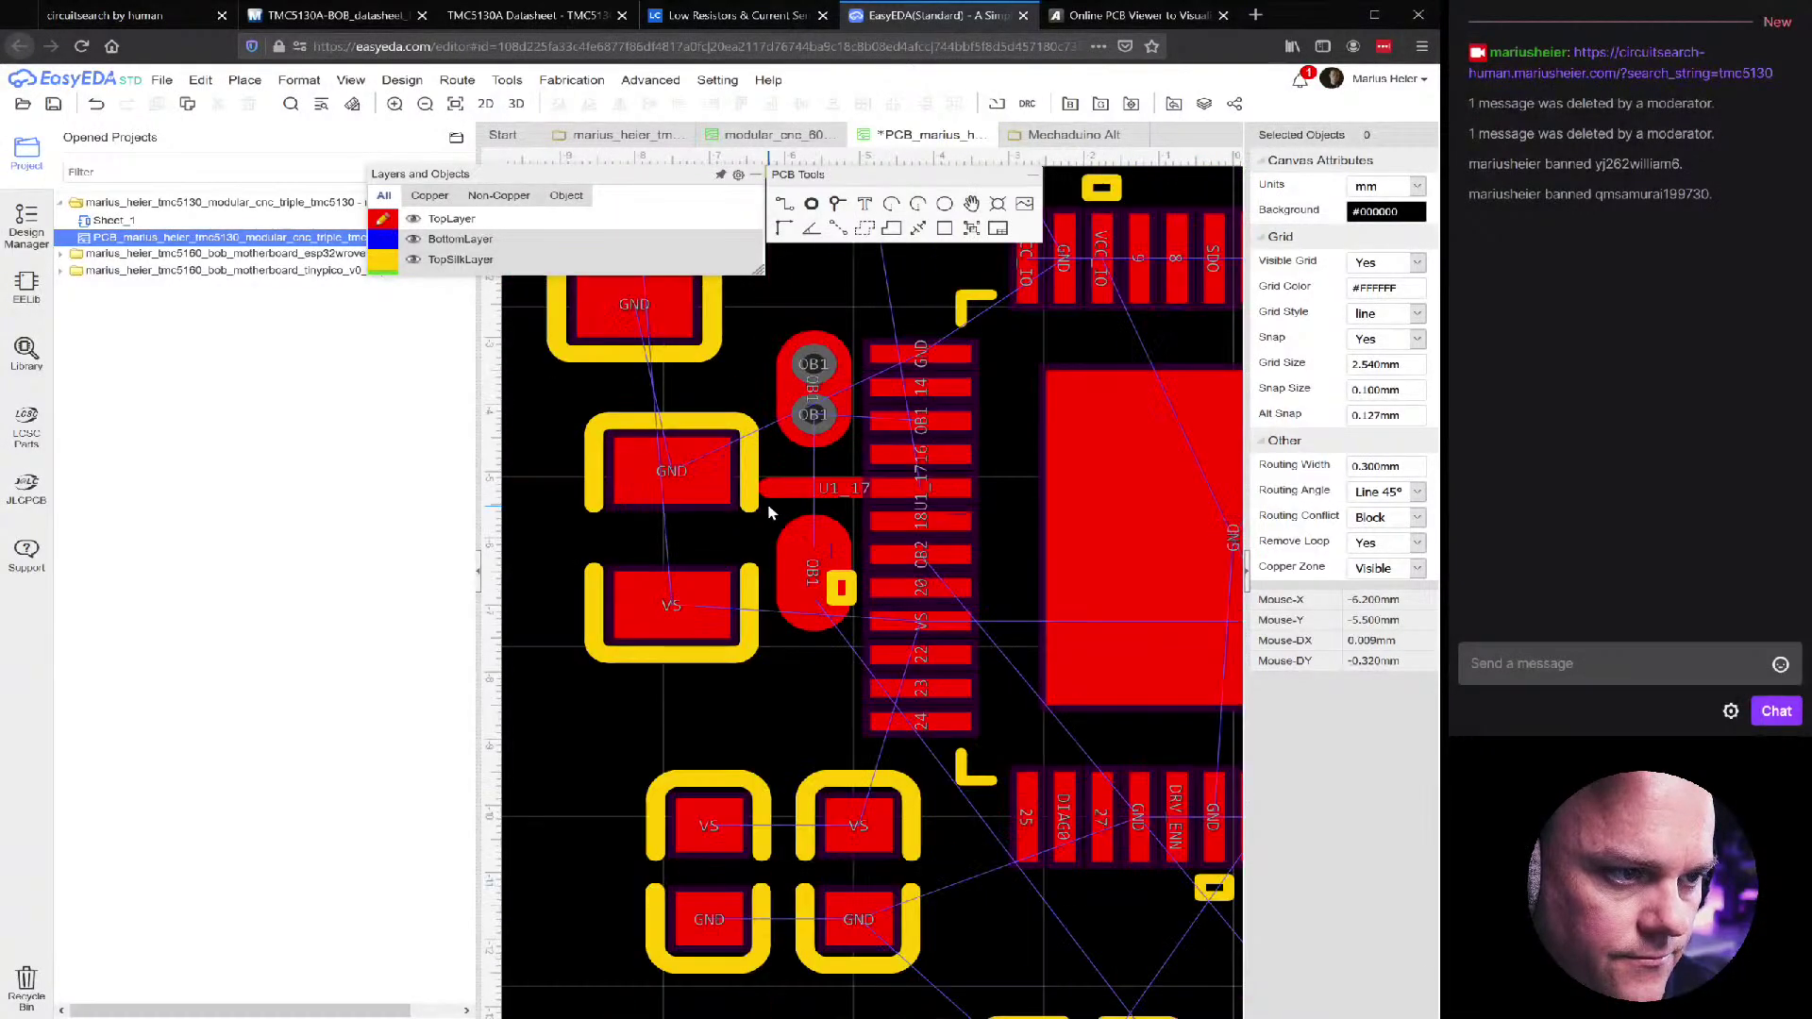
pyautogui.moveTo(755, 590); pyautogui.dragTo(609, 601)
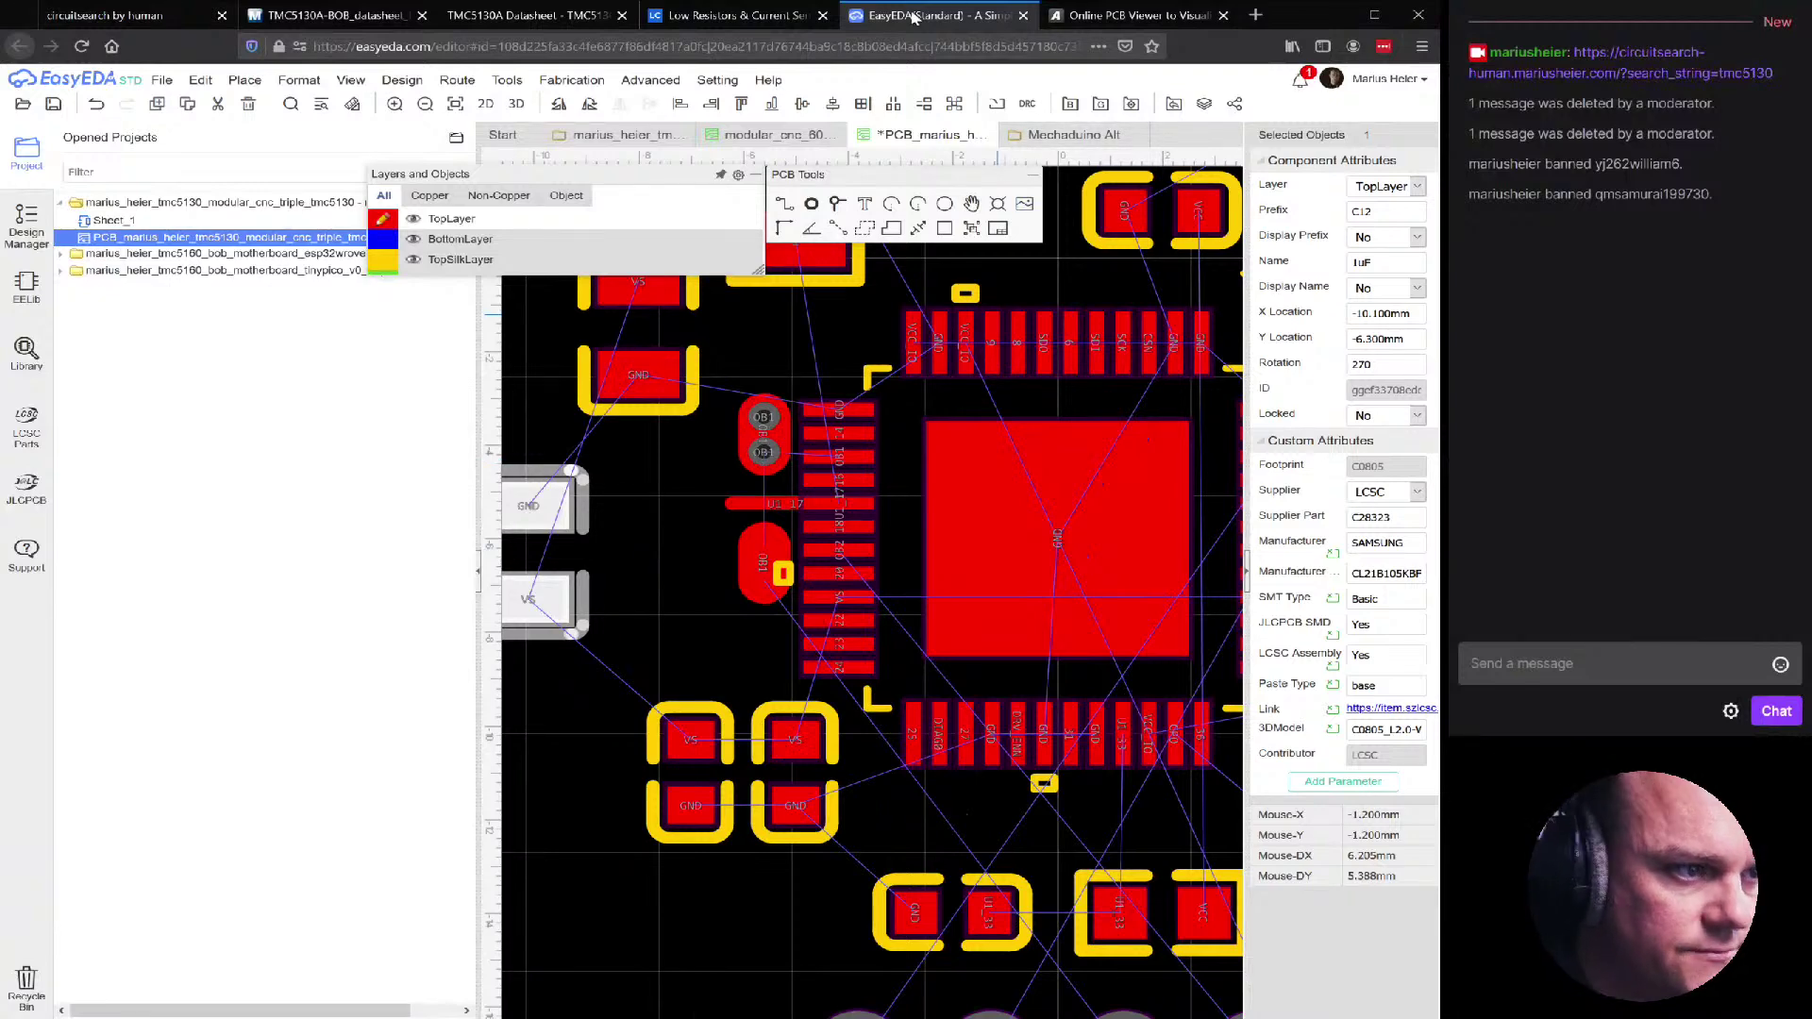
# Switch to the Altium 365 Viewer and examine pad R4-2 and the NetIC1_44 track joining it to the chip on the reference board
pyautogui.hotkey('ctrl', 'pageup')
pyautogui.click(975, 27)
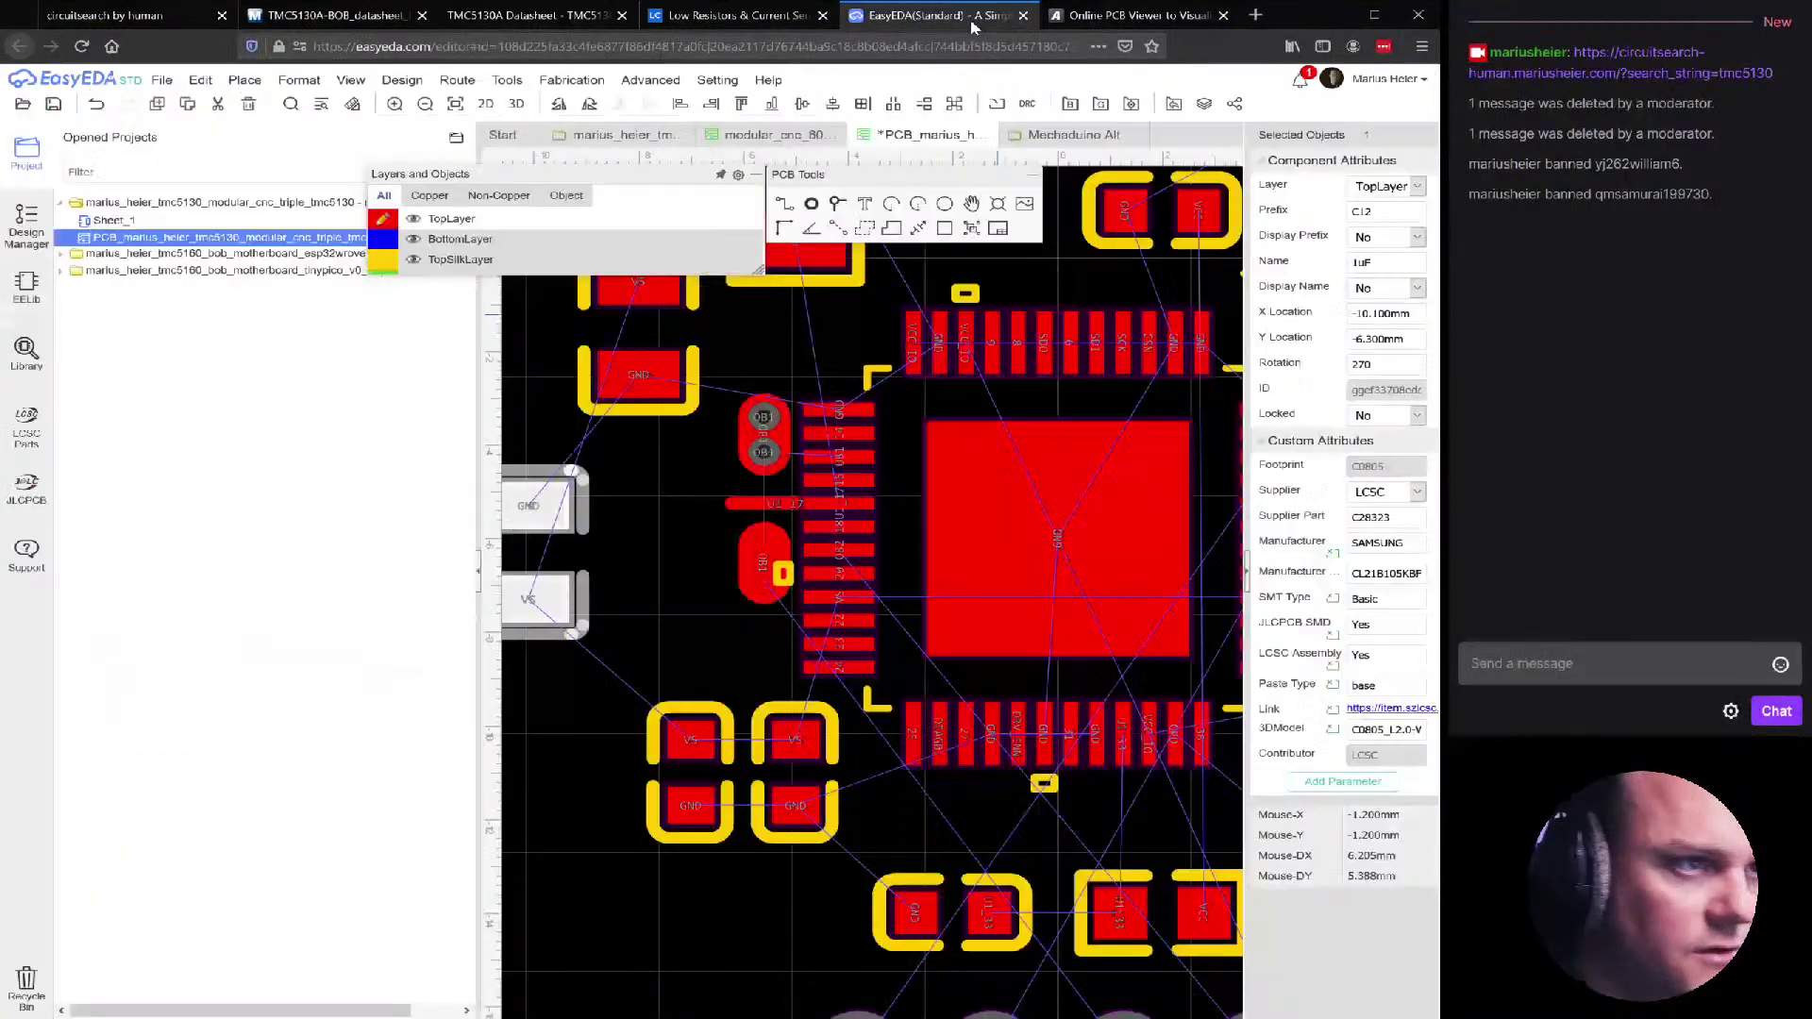
pyautogui.click(1156, 15)
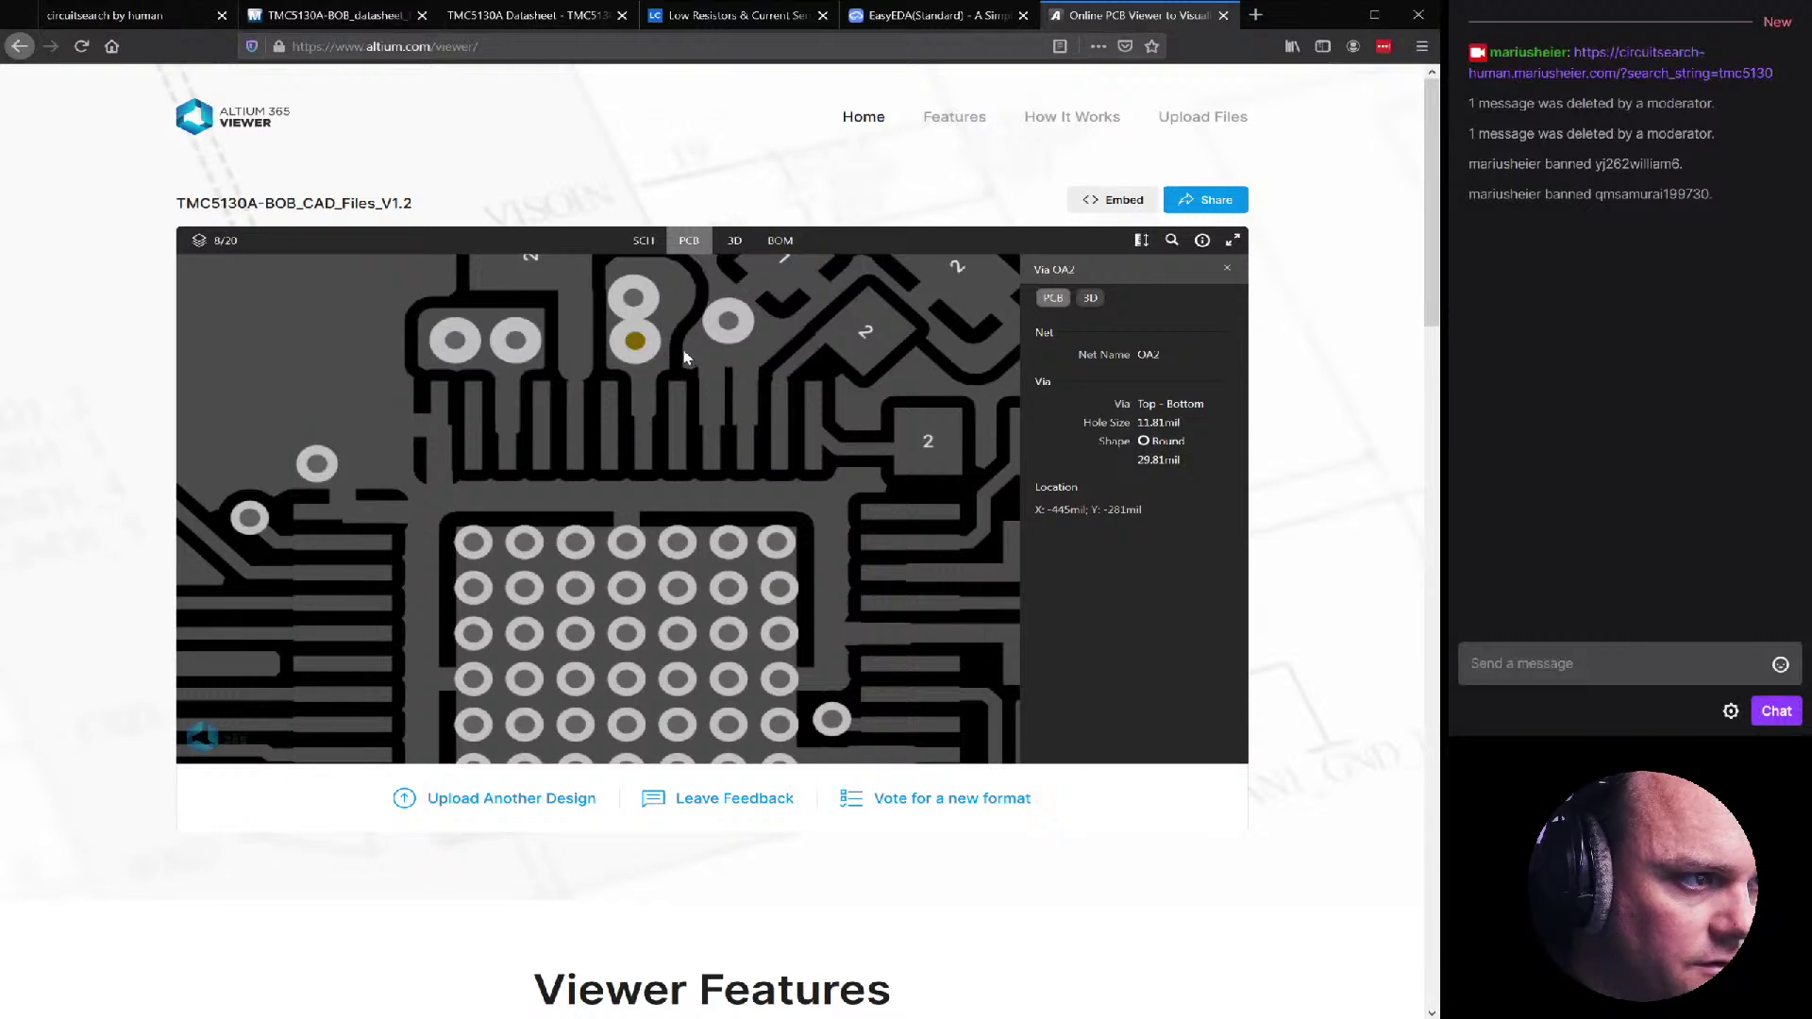
pyautogui.click(483, 319)
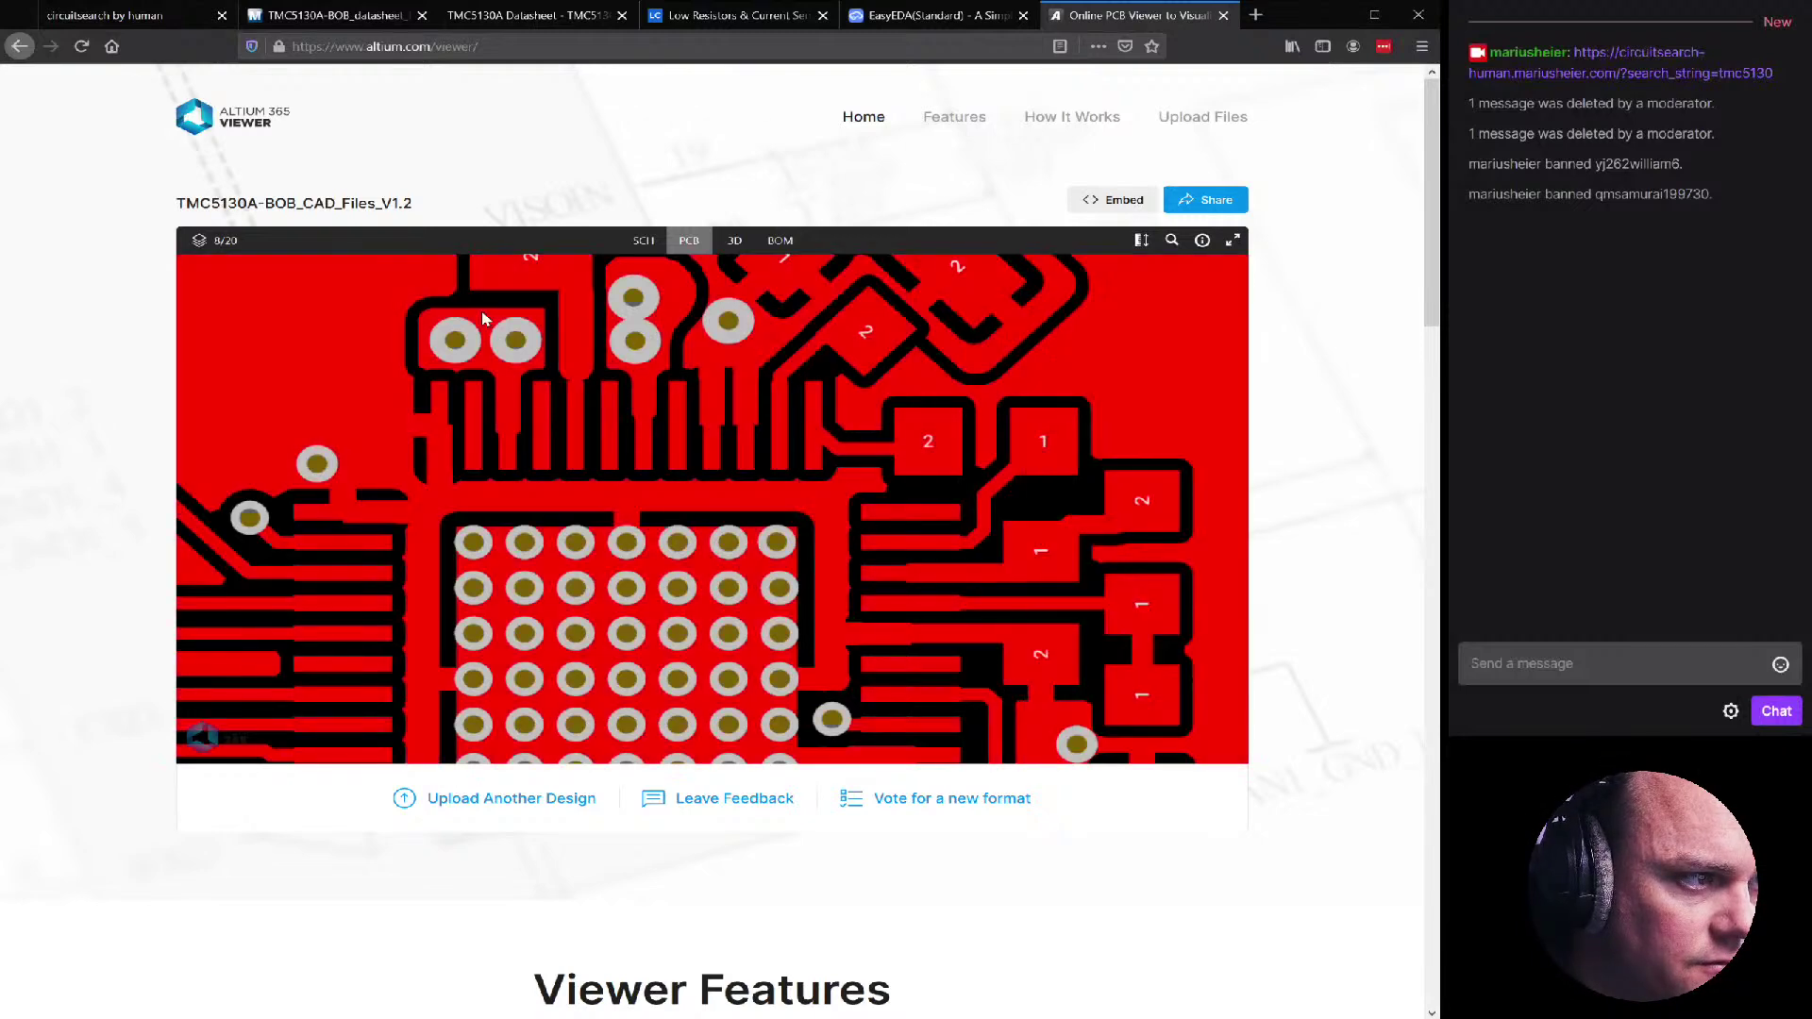
pyautogui.scroll(-4, 487, 321)
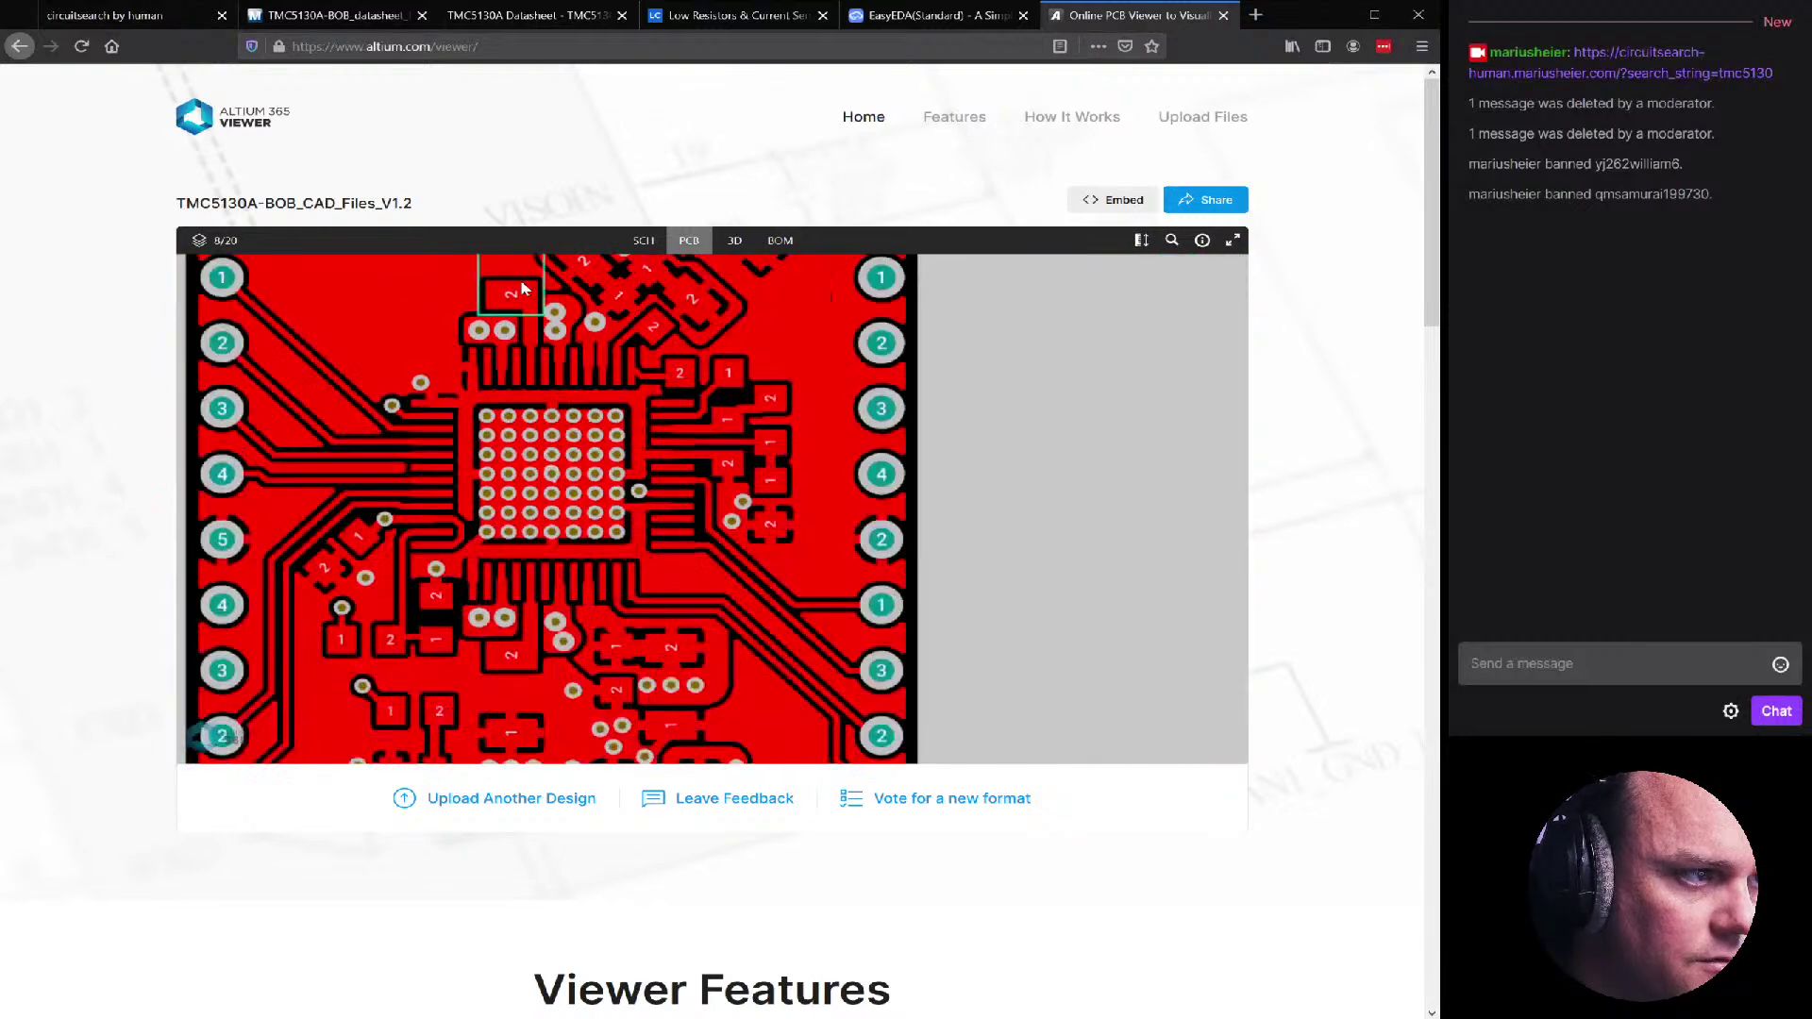
pyautogui.click(511, 301)
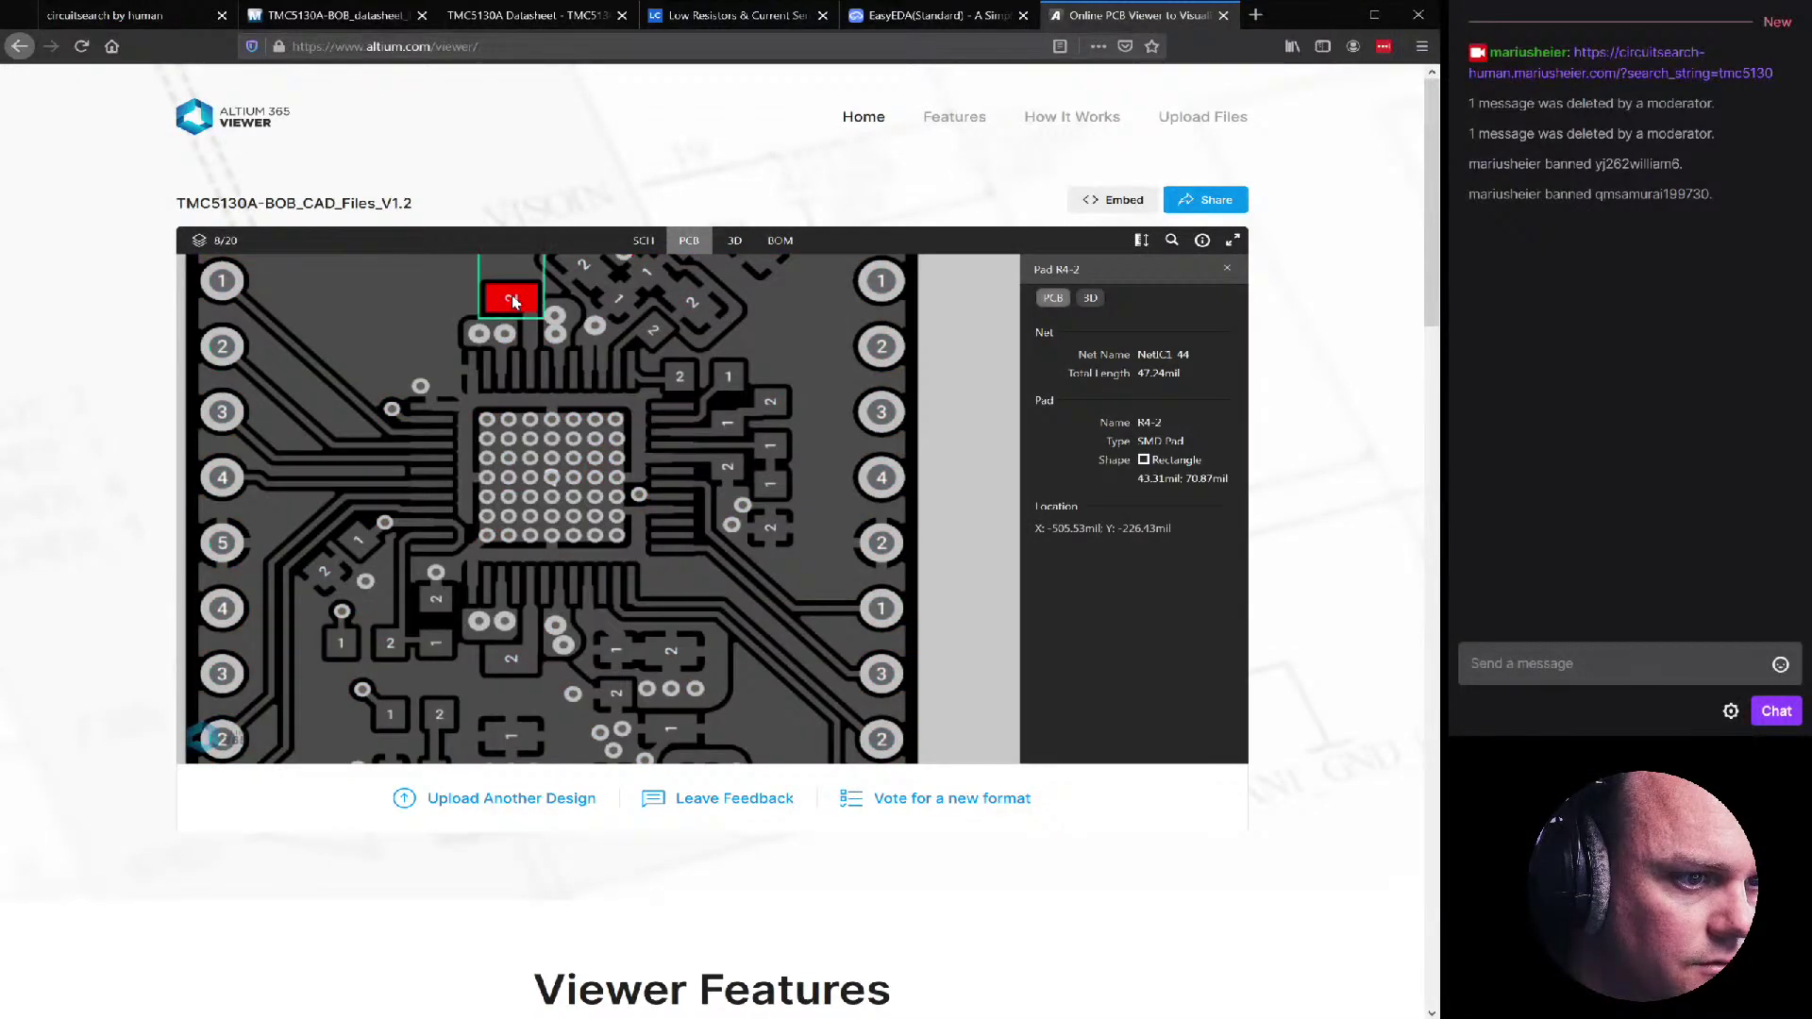
pyautogui.scroll(3, 514, 300)
pyautogui.click(549, 373)
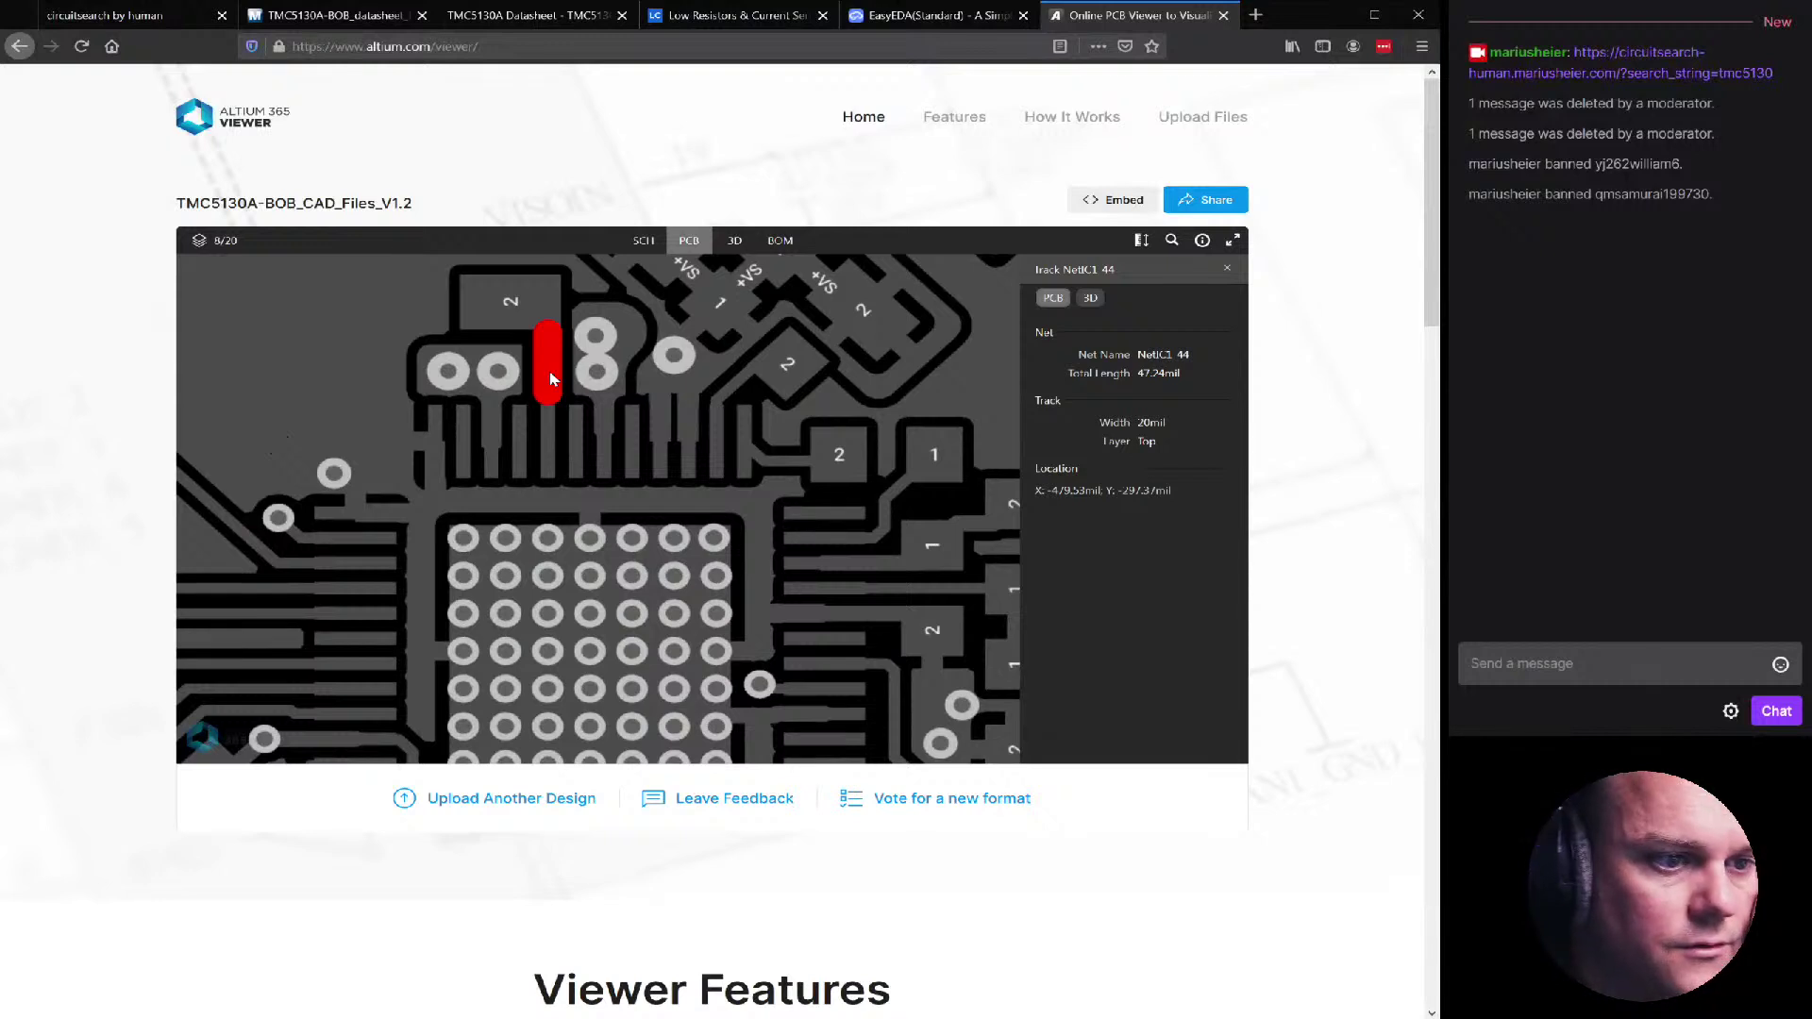
pyautogui.scroll(-1, 687, 414)
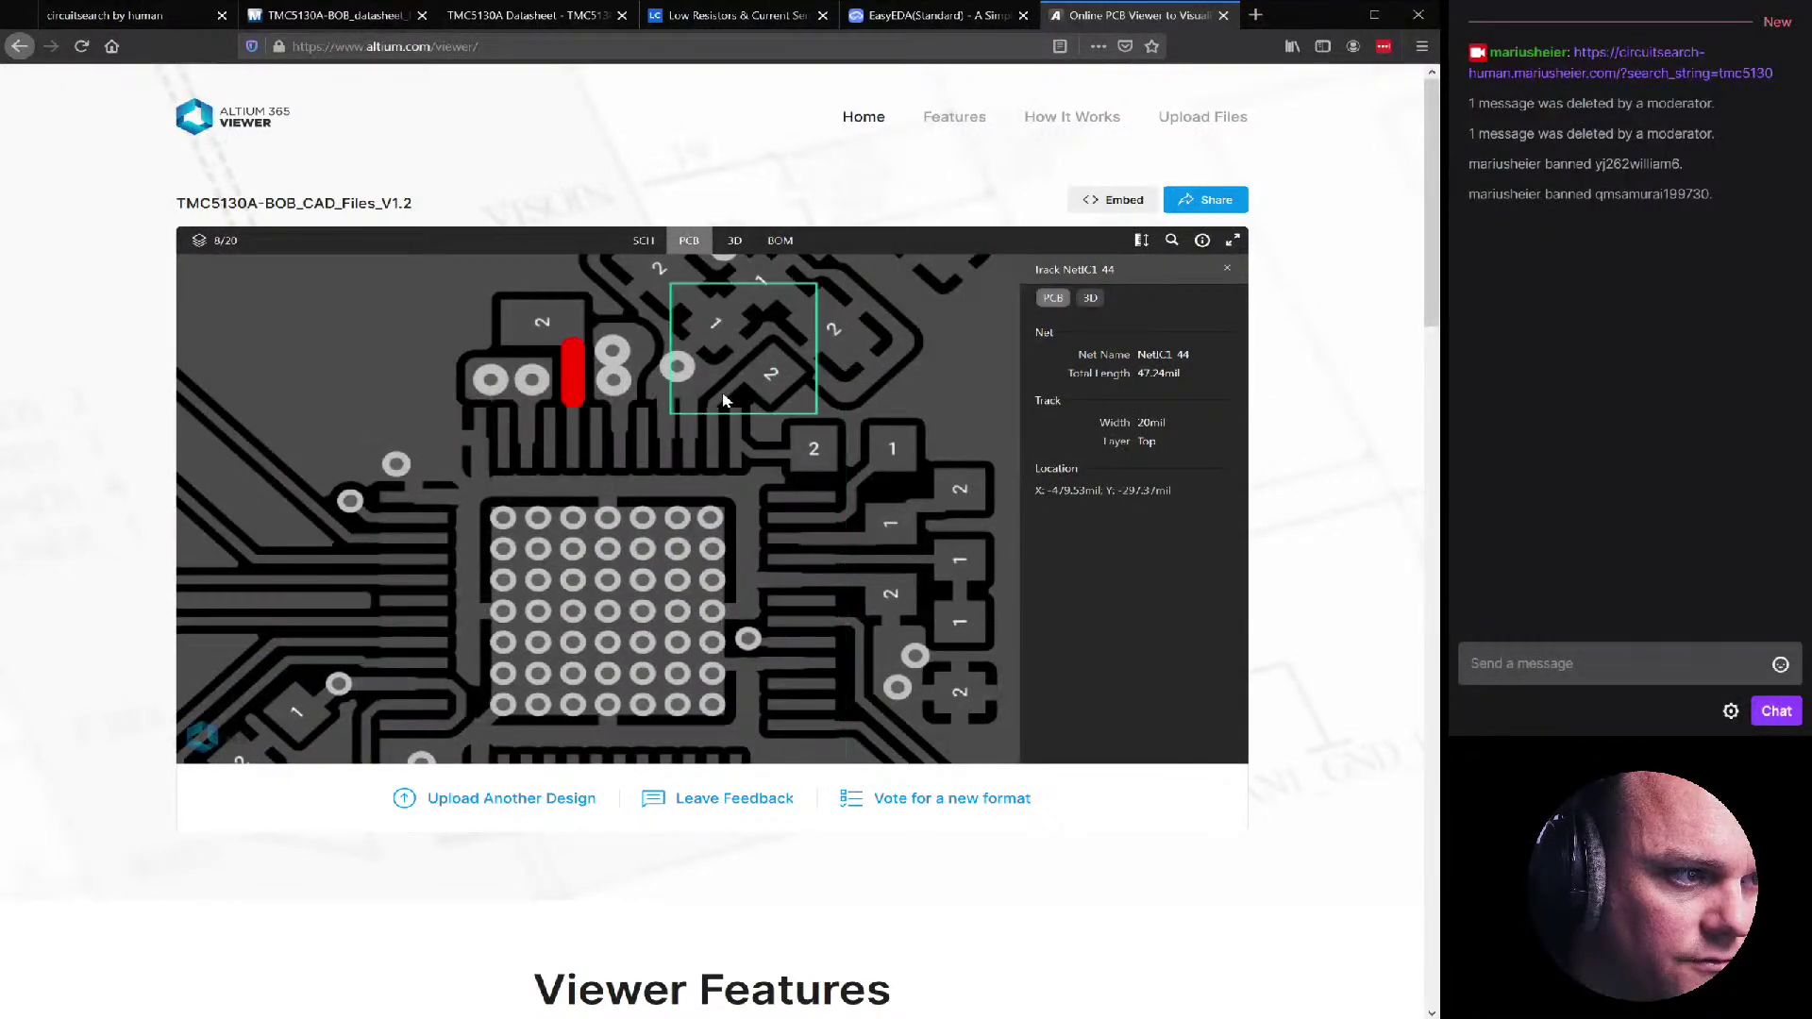
# Examine the size of pad R4-2 and the parts around it, and switch to the LCSC current-sense resistor listing
pyautogui.scroll(-3, 723, 393)
pyautogui.scroll(2, 751, 312)
pyautogui.scroll(2, 746, 333)
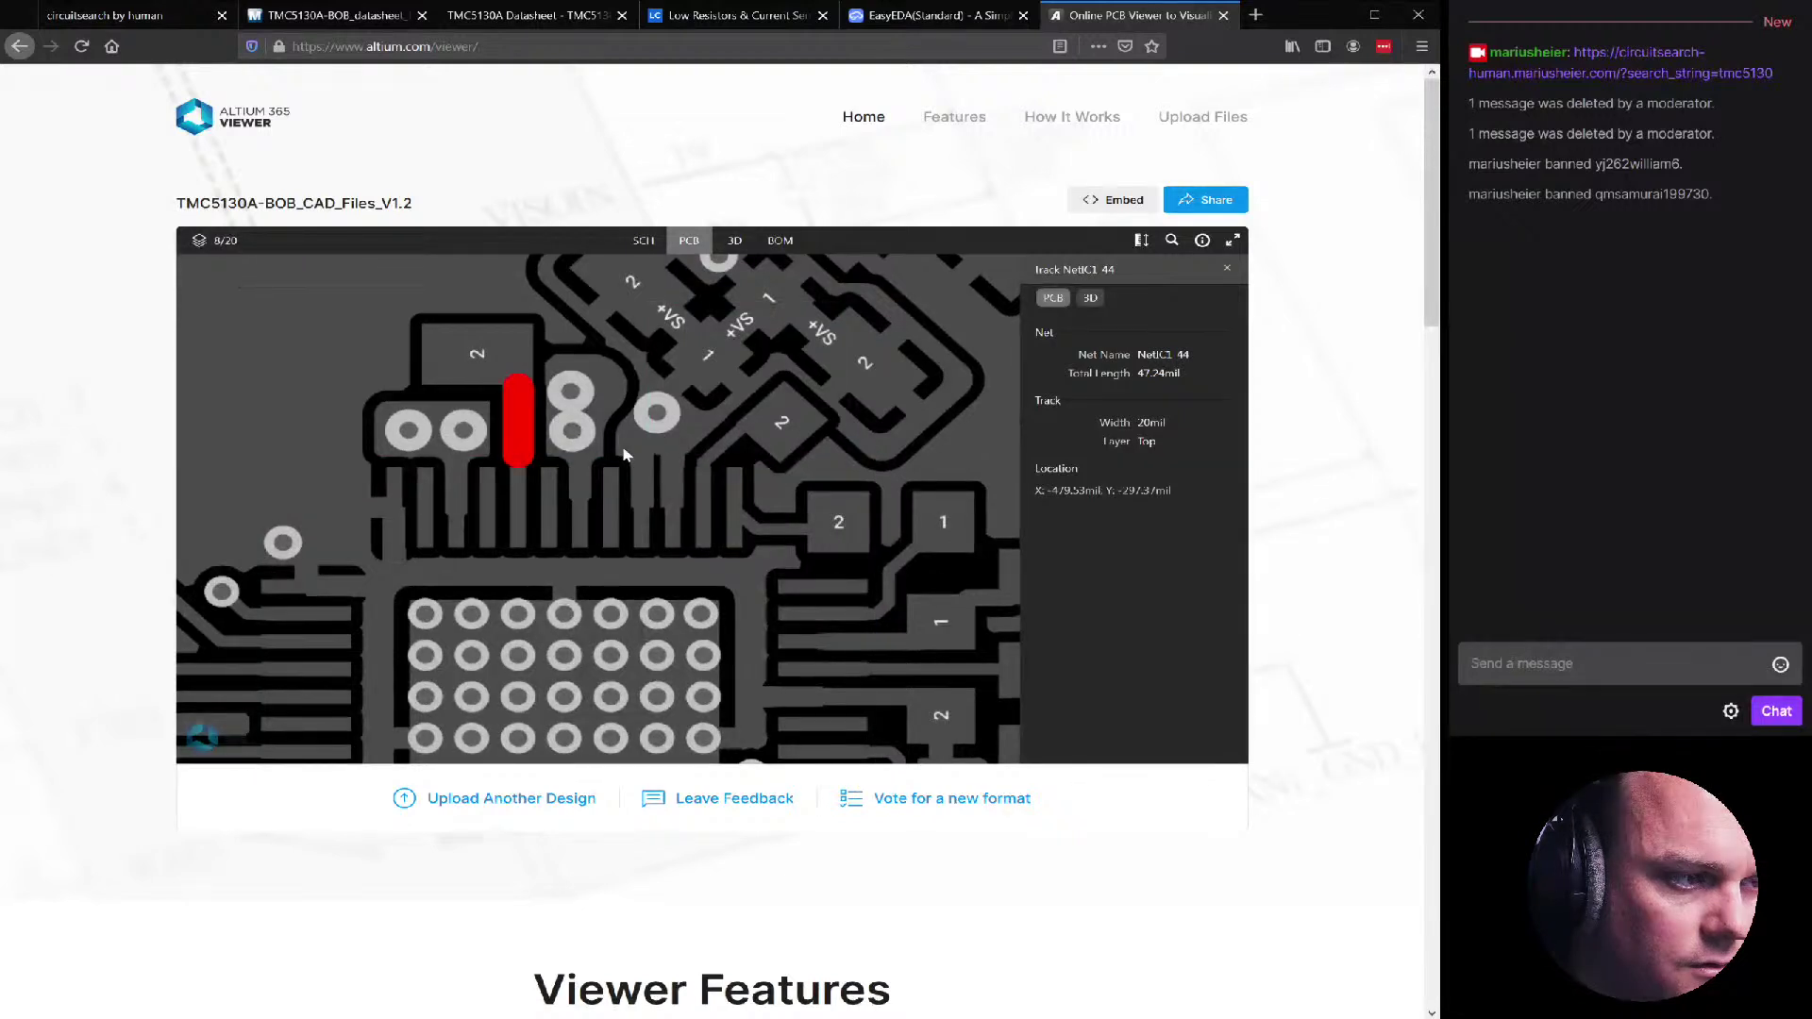
pyautogui.click(503, 355)
pyautogui.scroll(-3, 502, 355)
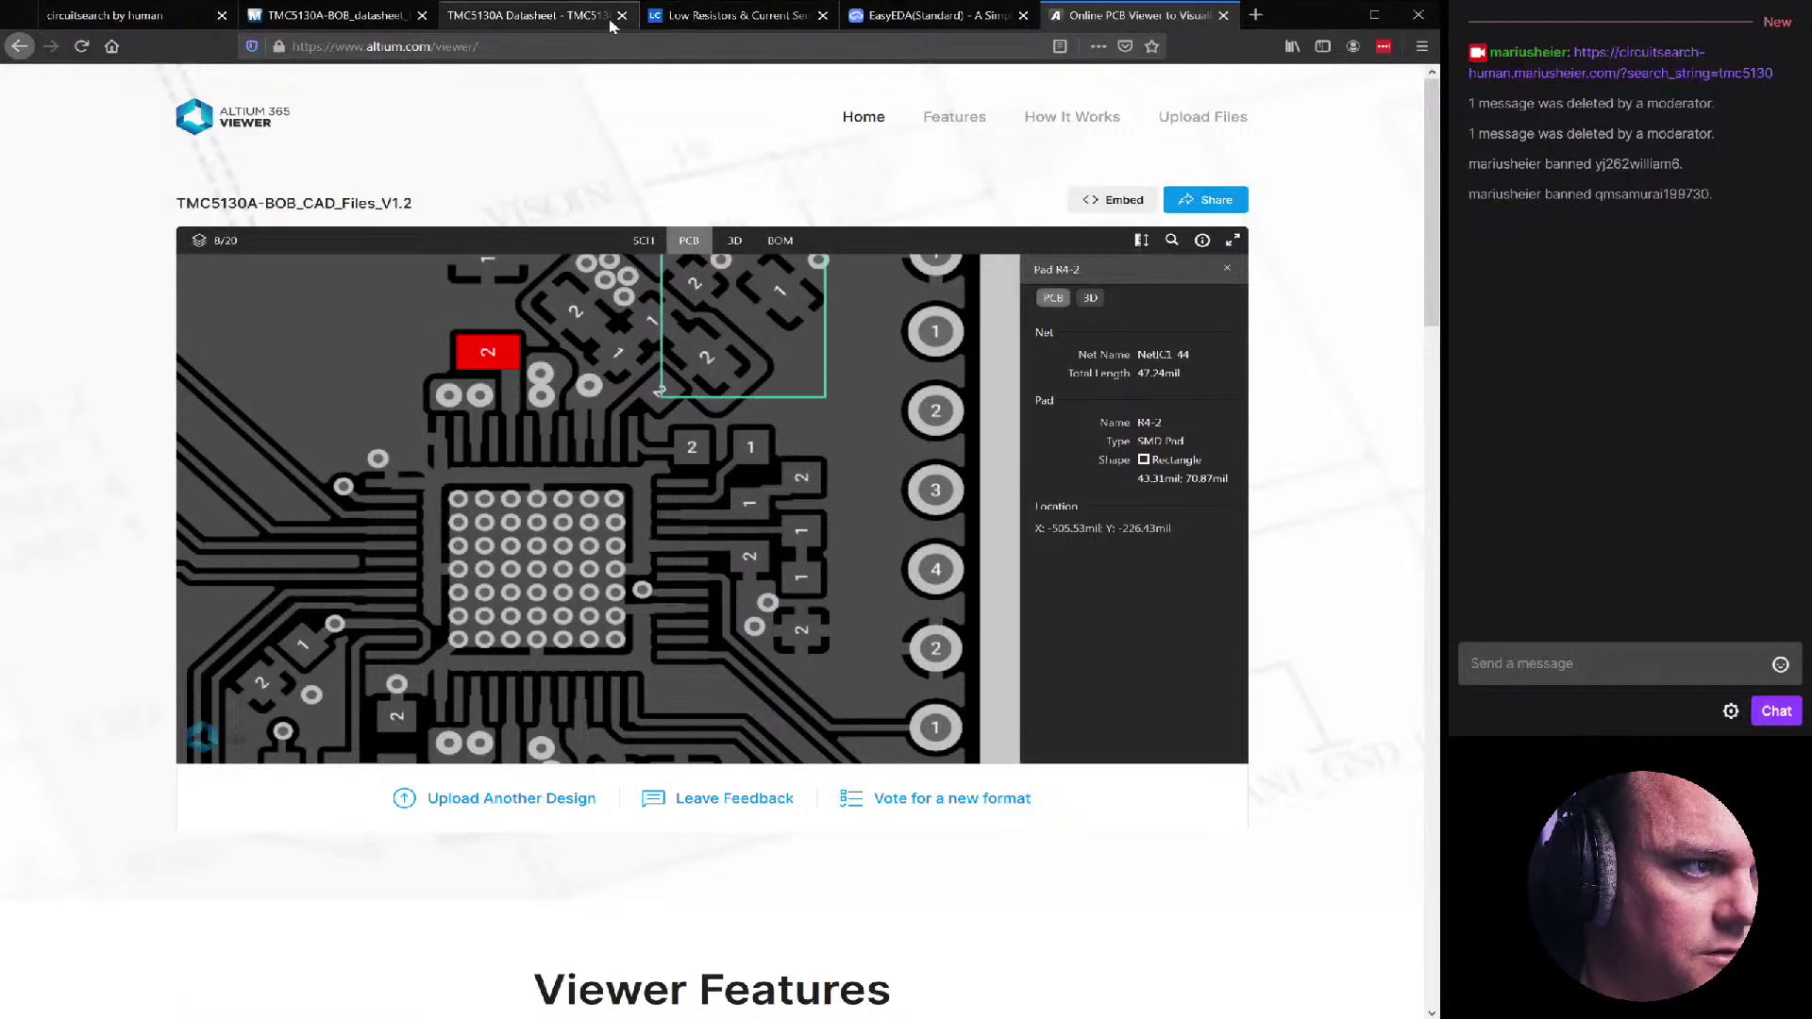
pyautogui.scroll(-5, 557, 305)
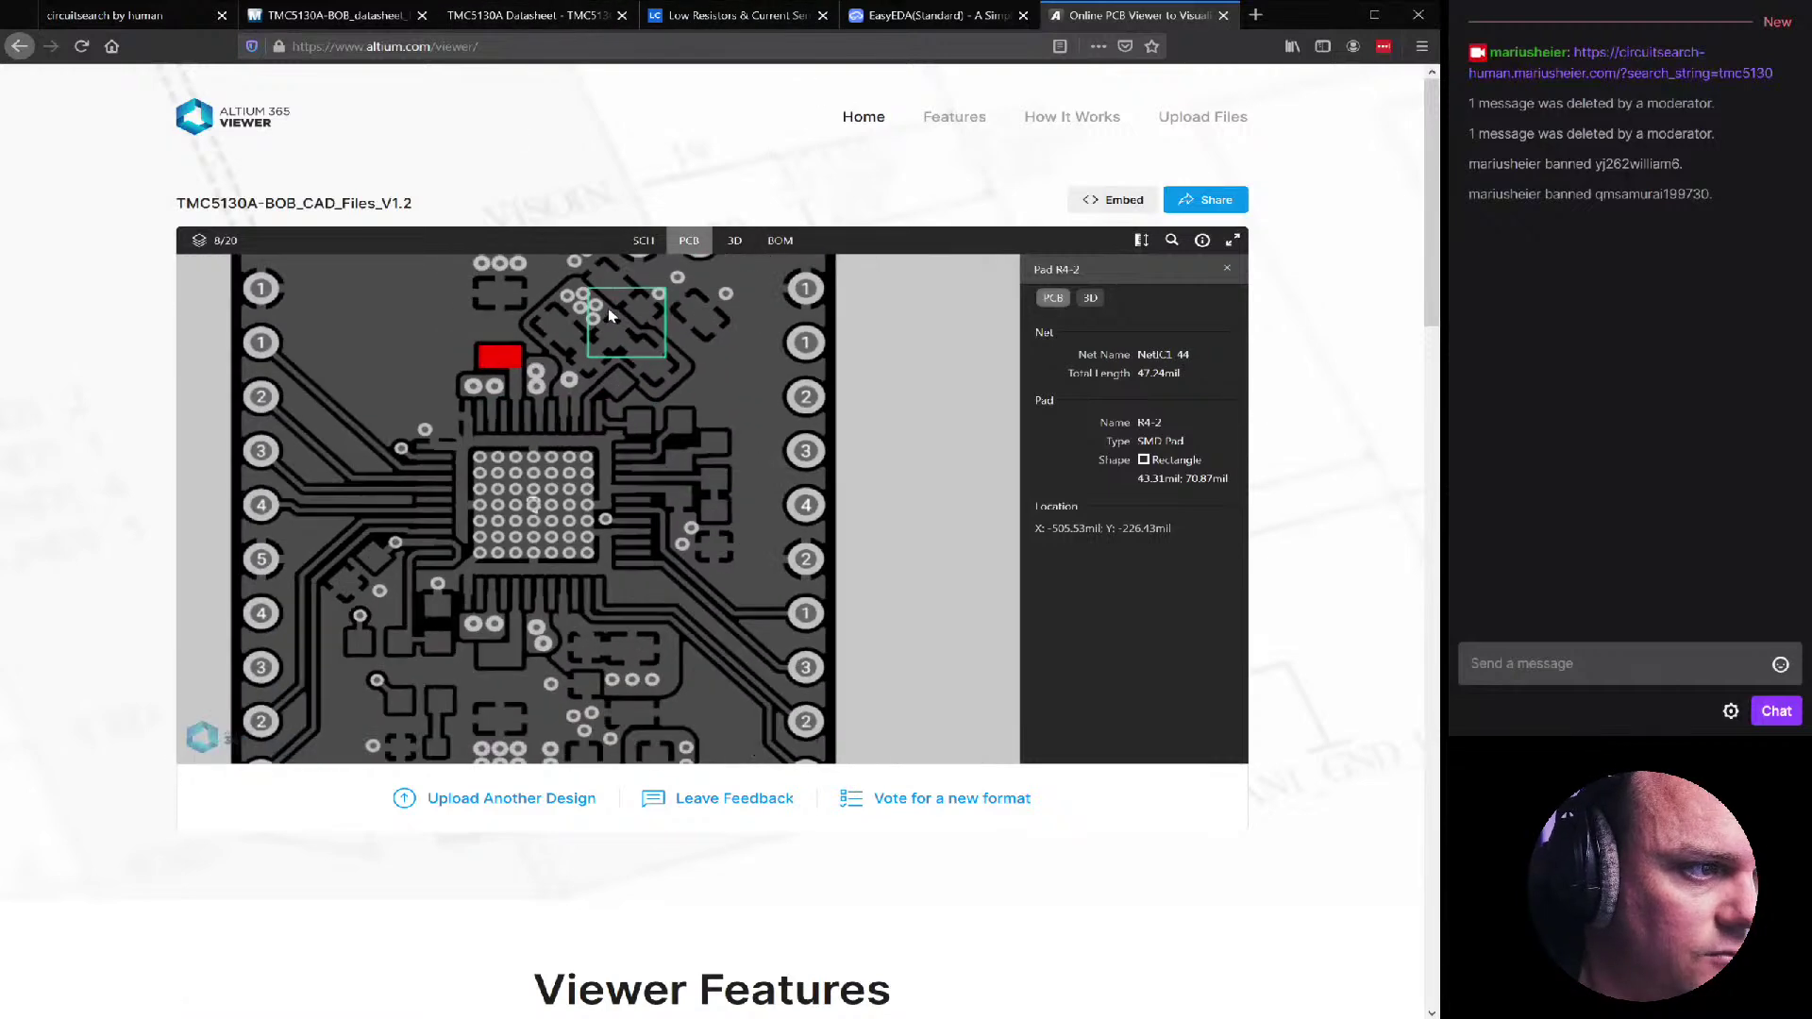
pyautogui.scroll(3, 584, 330)
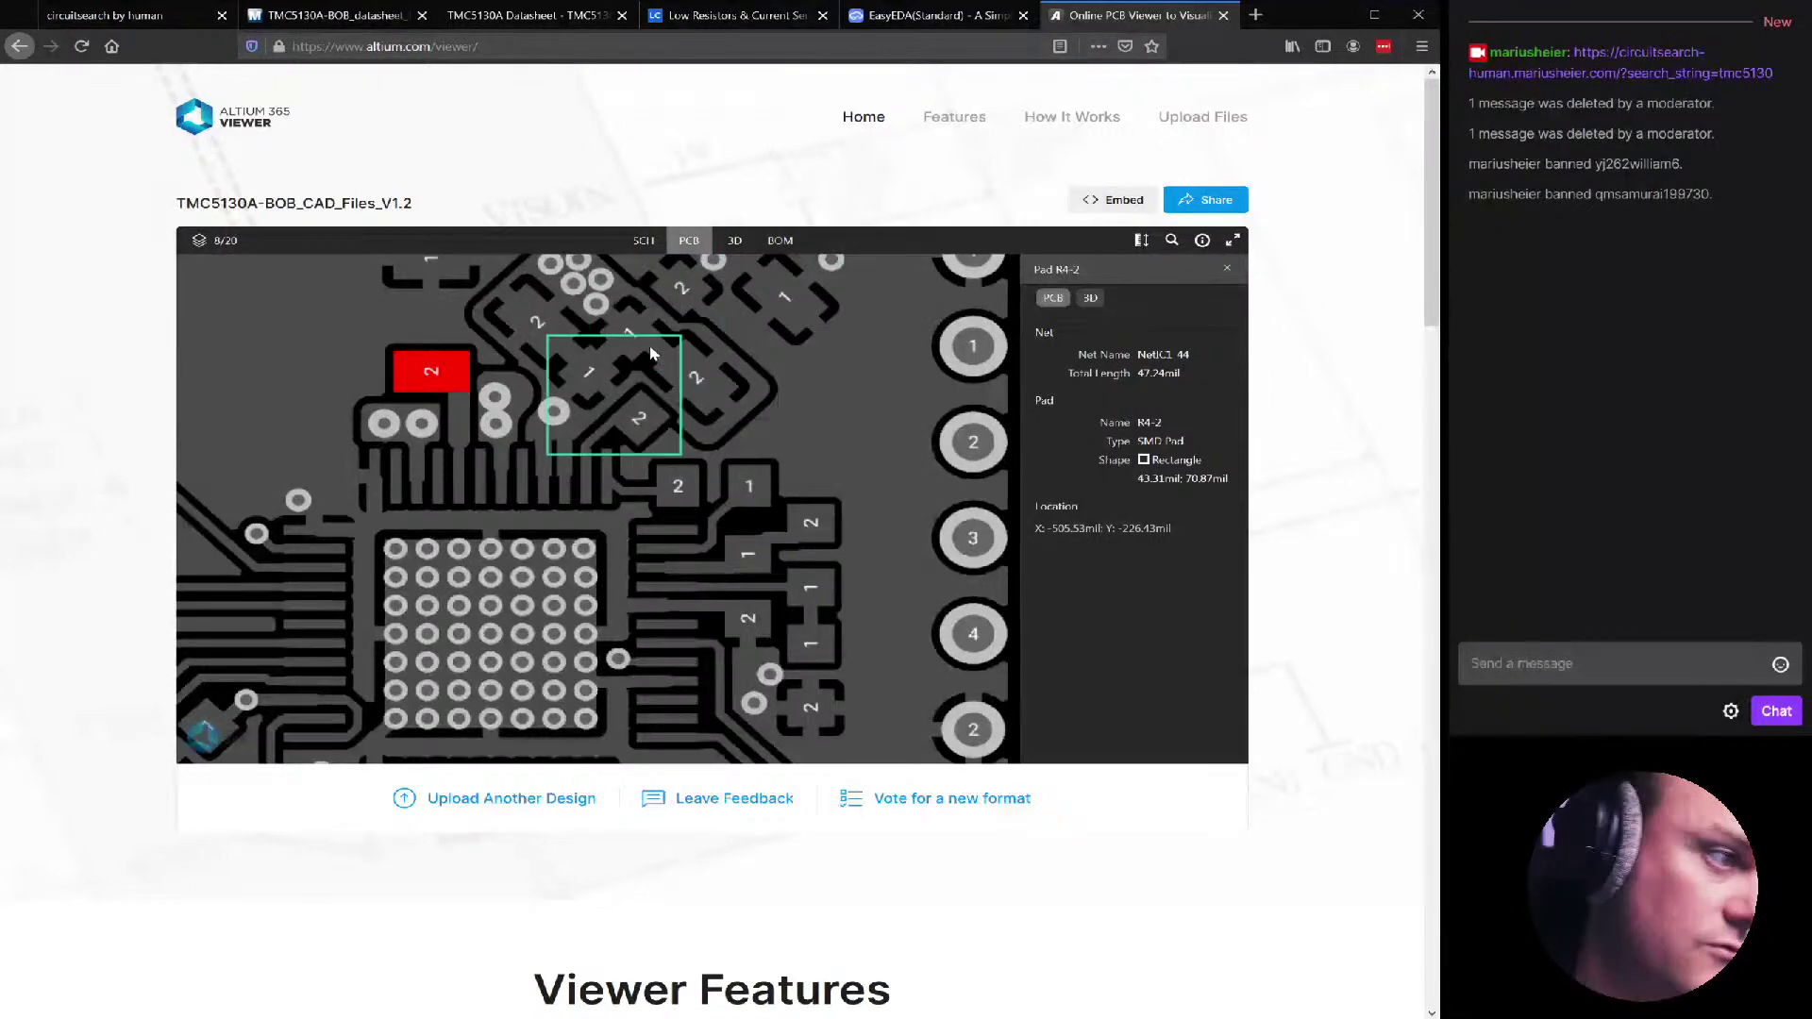
pyautogui.click(744, 19)
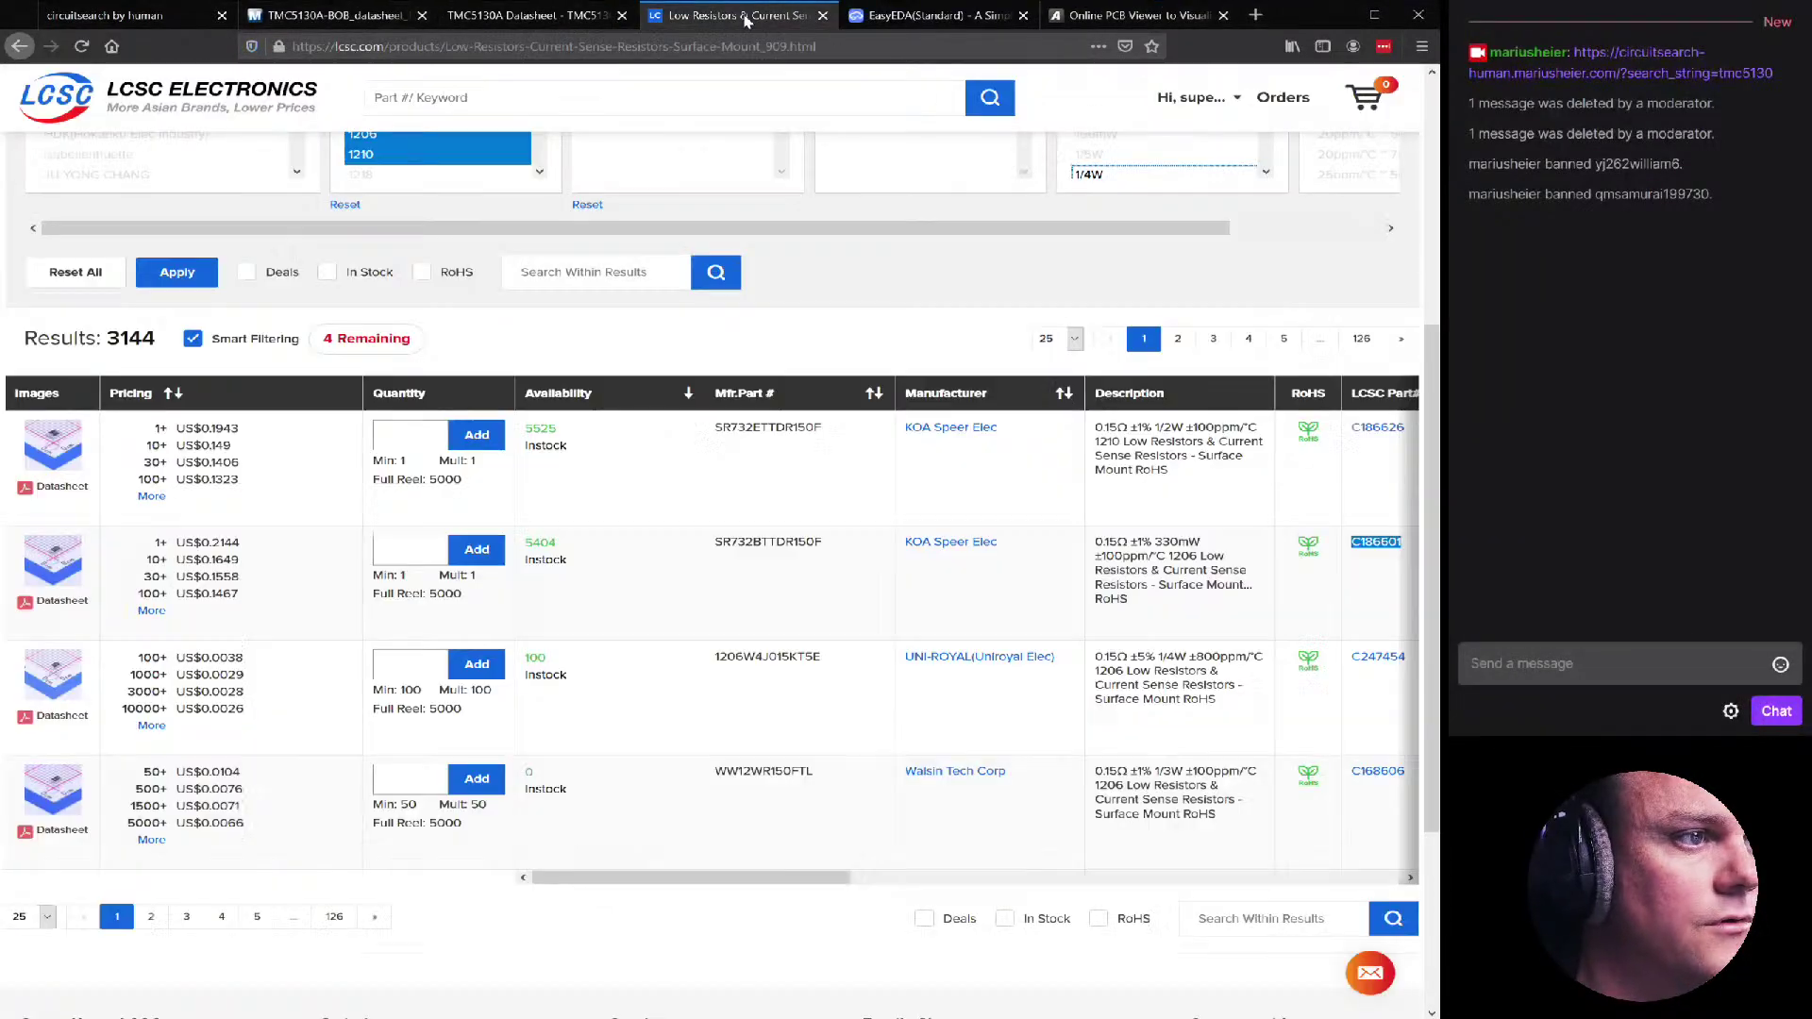
# Switch to EasyEDA and change the net of the lower OB1 track beside the chip to OB2
pyautogui.click(920, 15)
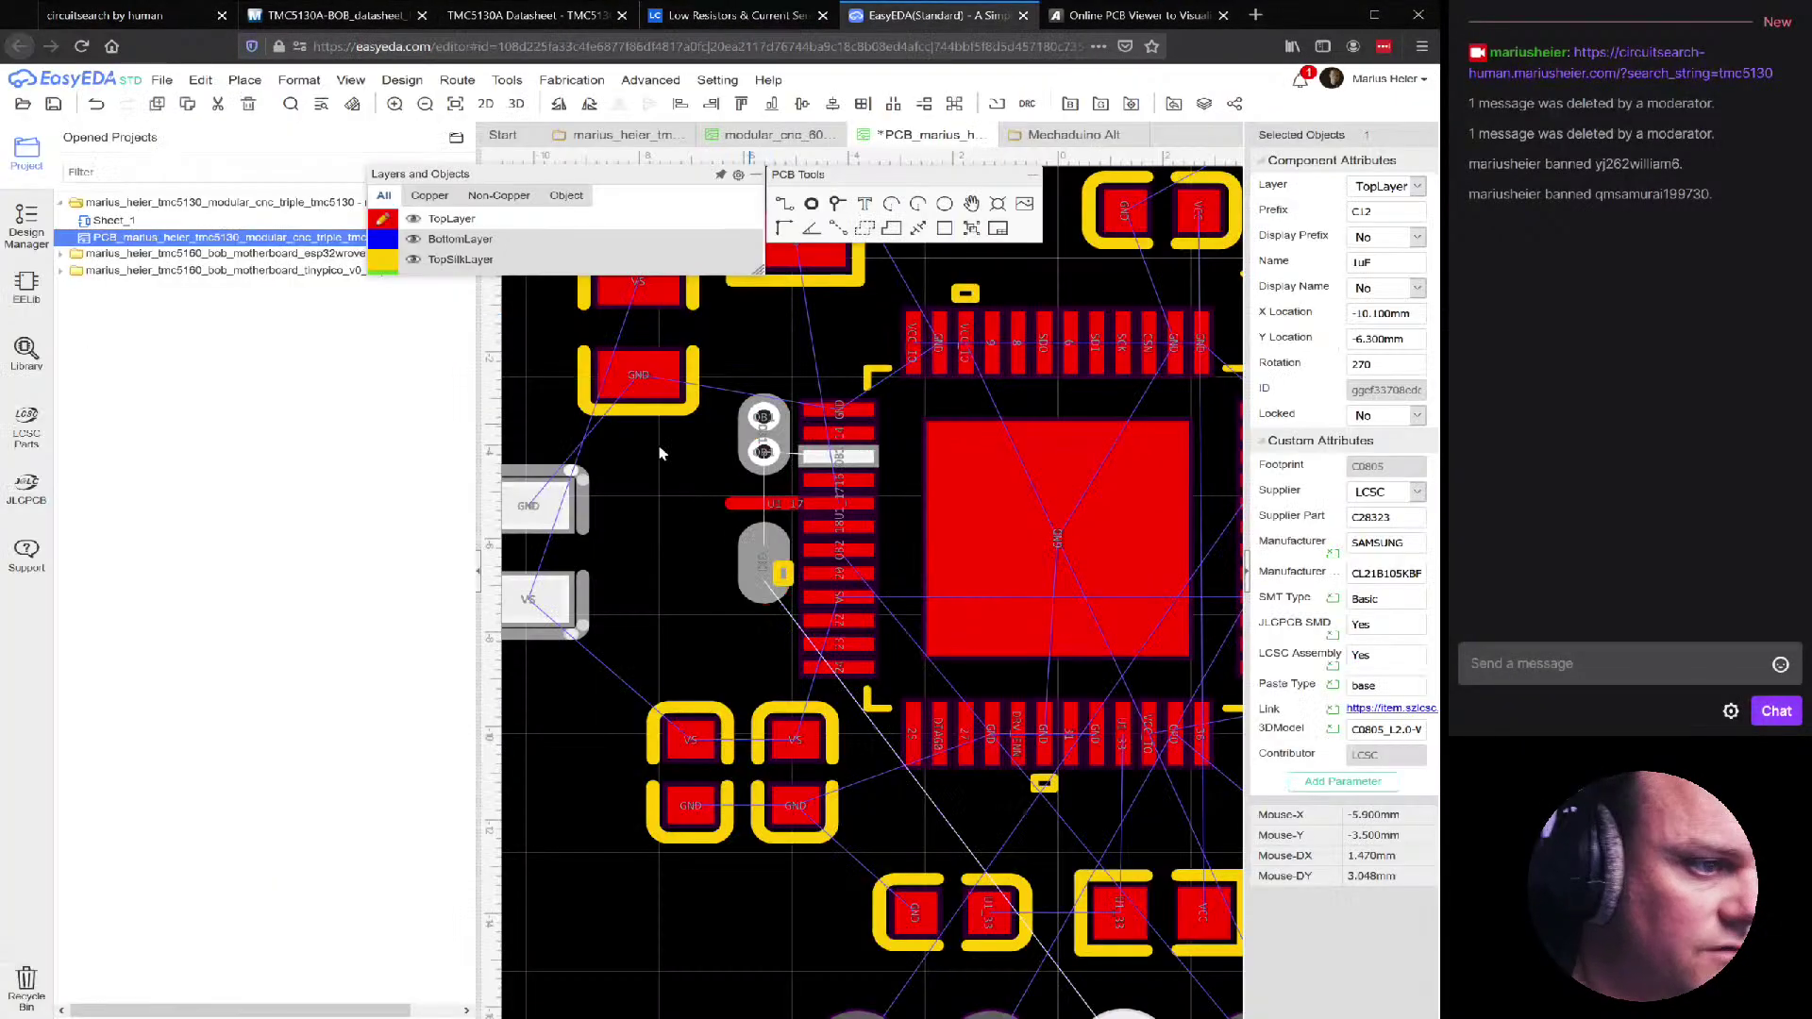
pyautogui.scroll(-2, 658, 454)
pyautogui.scroll(-2, 746, 436)
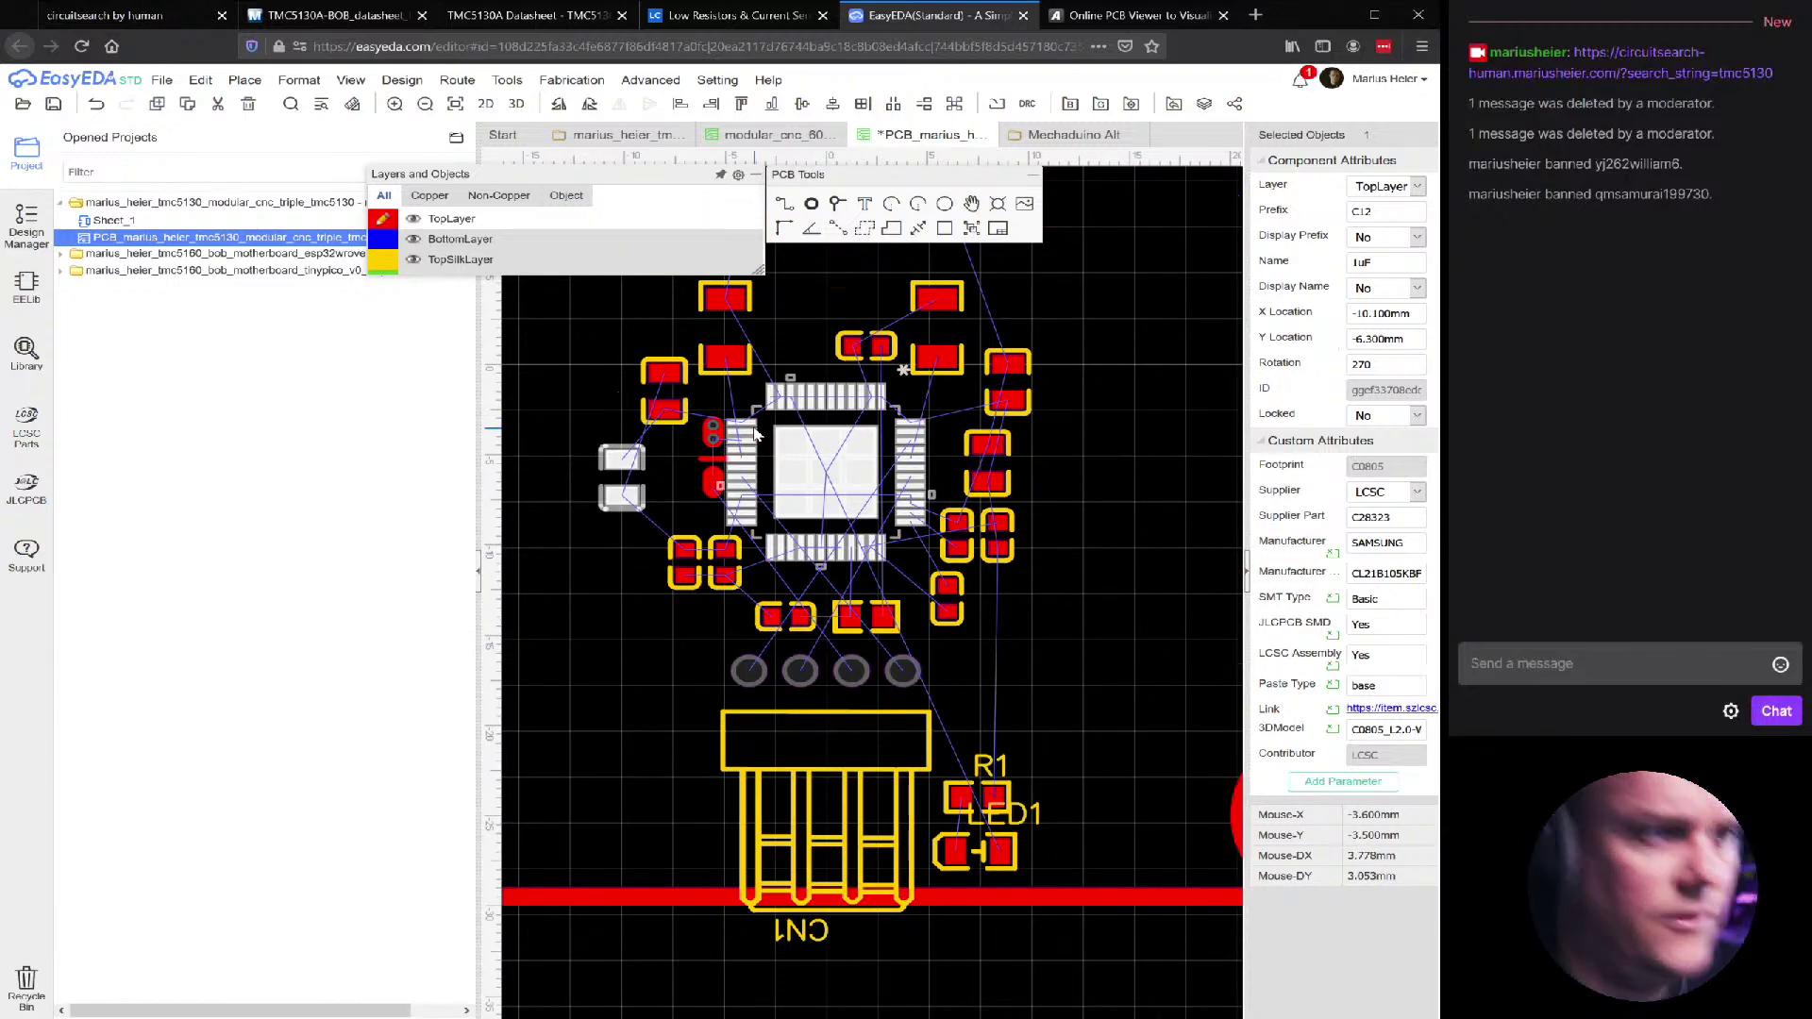
pyautogui.scroll(4, 745, 436)
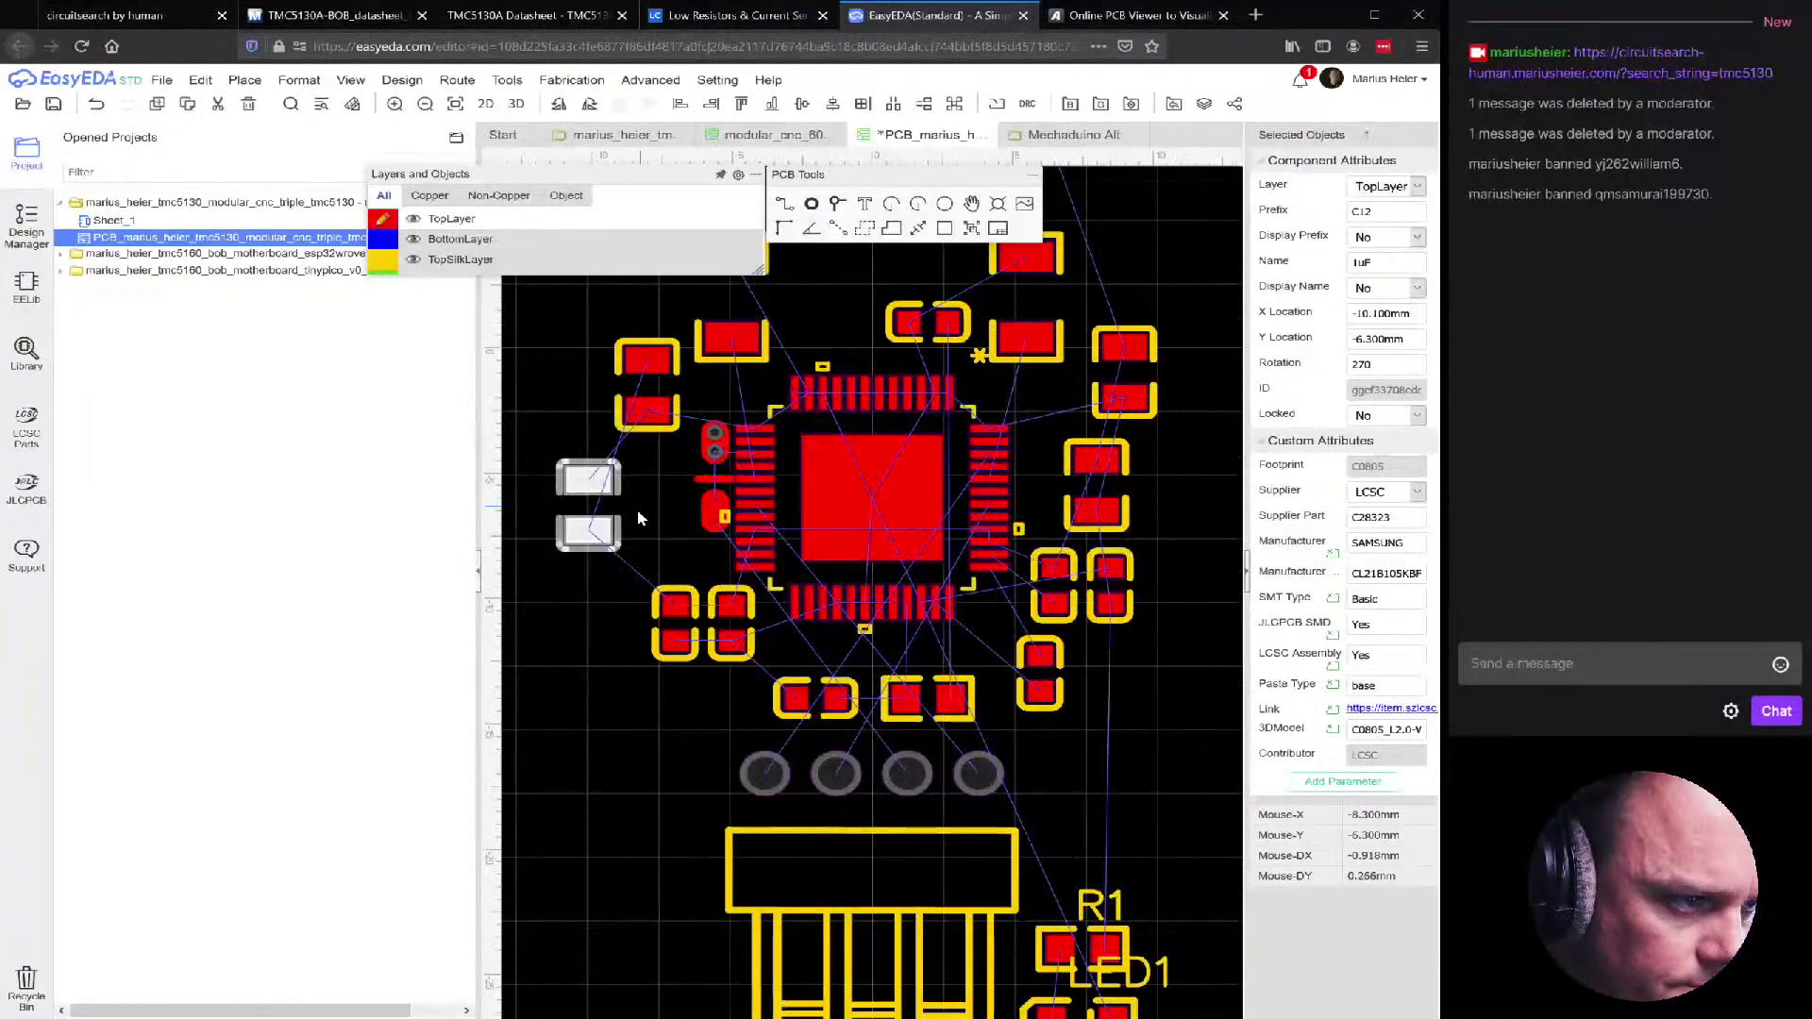
pyautogui.click(780, 393)
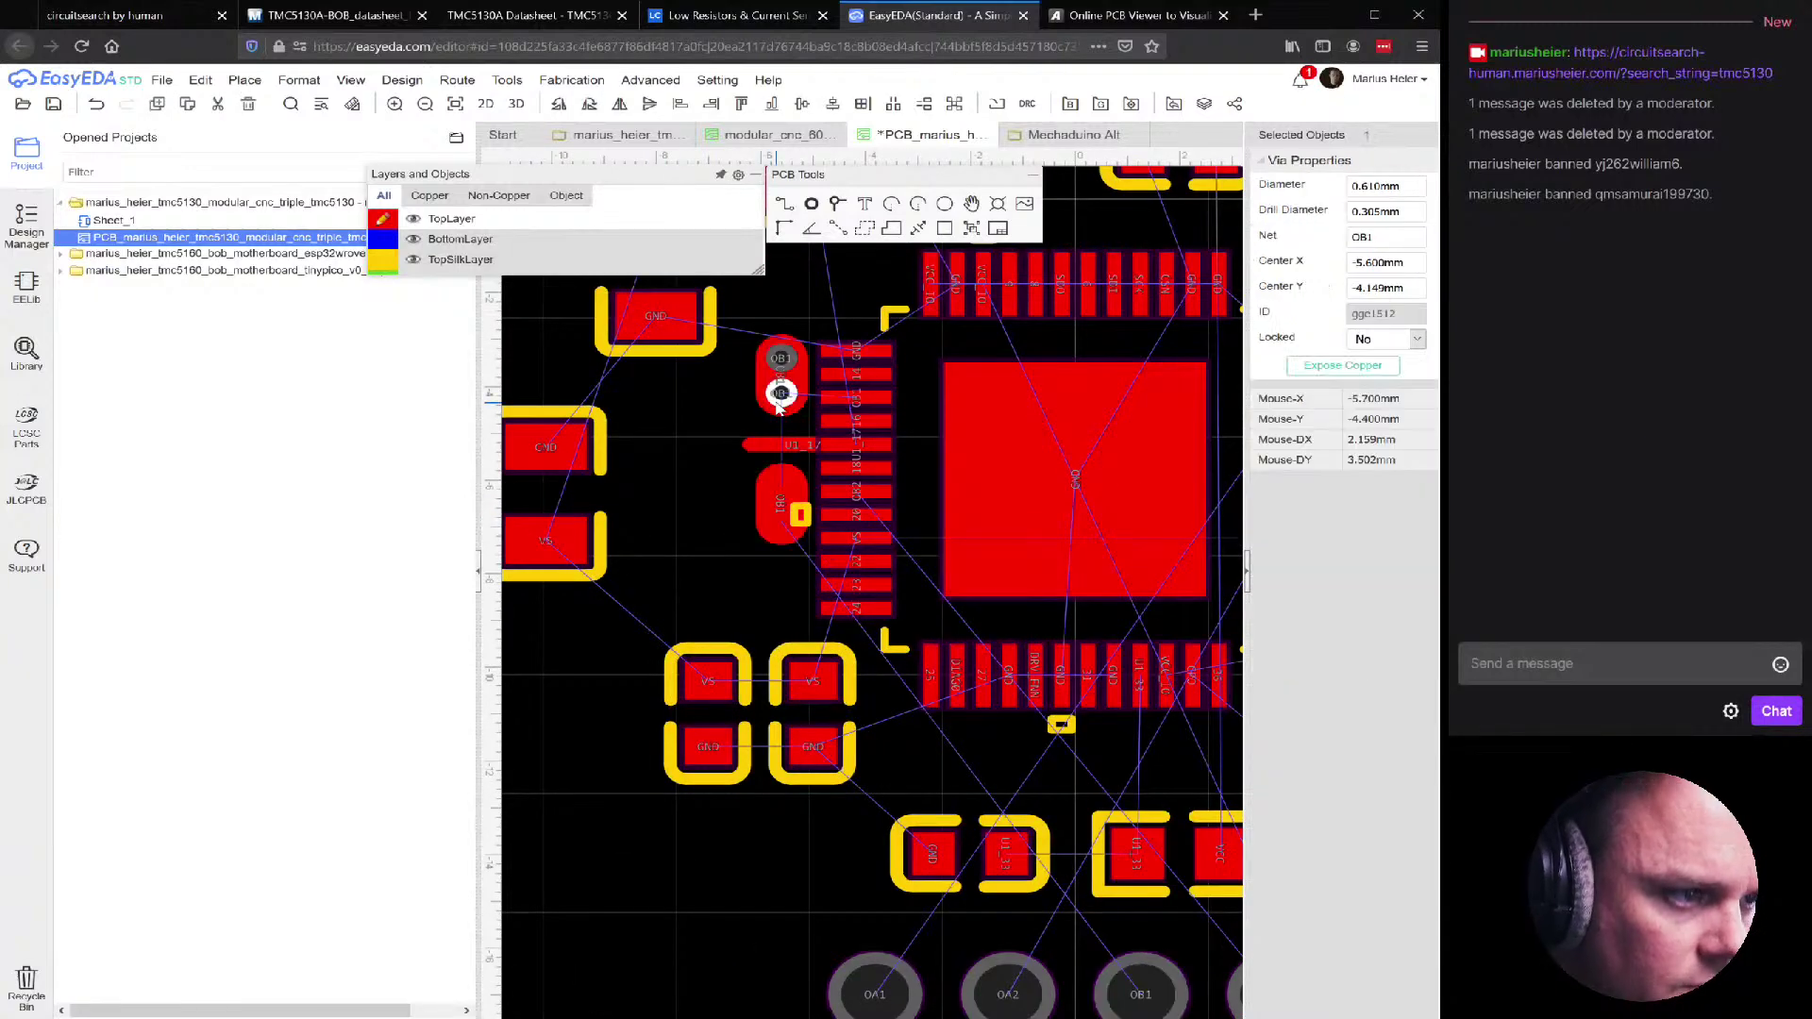
pyautogui.click(774, 486)
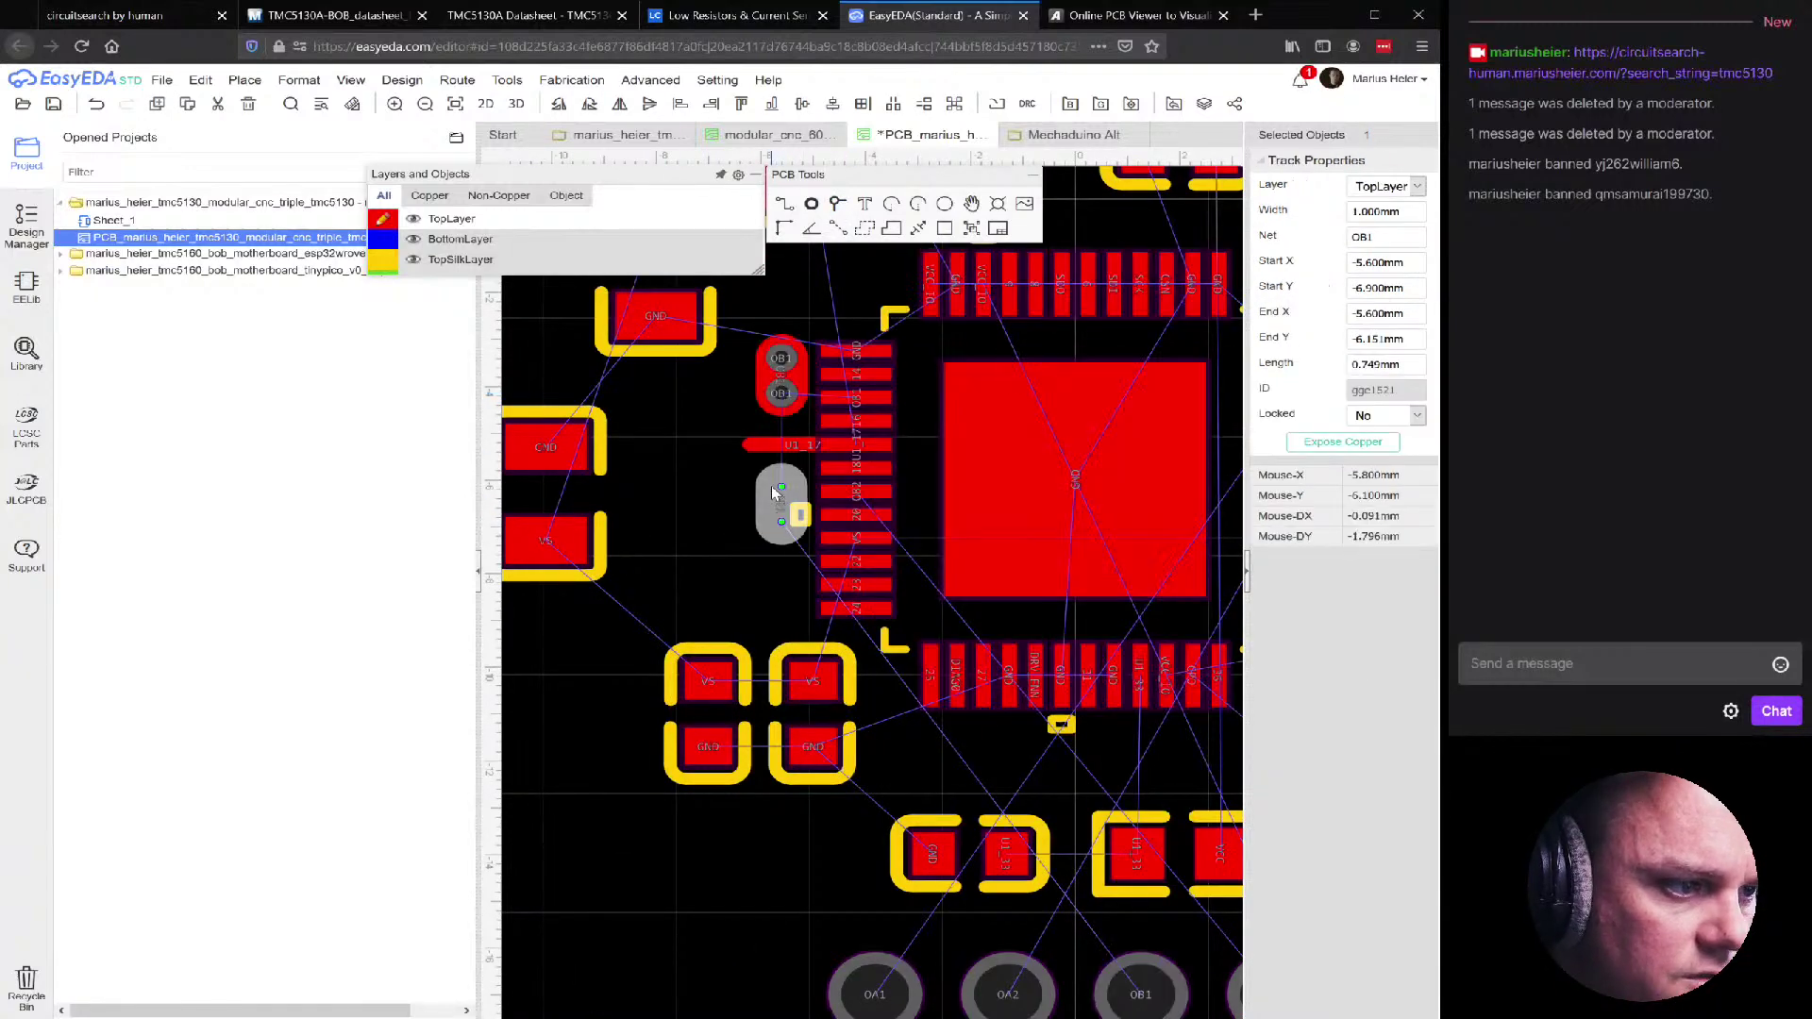
pyautogui.doubleClick(1403, 241)
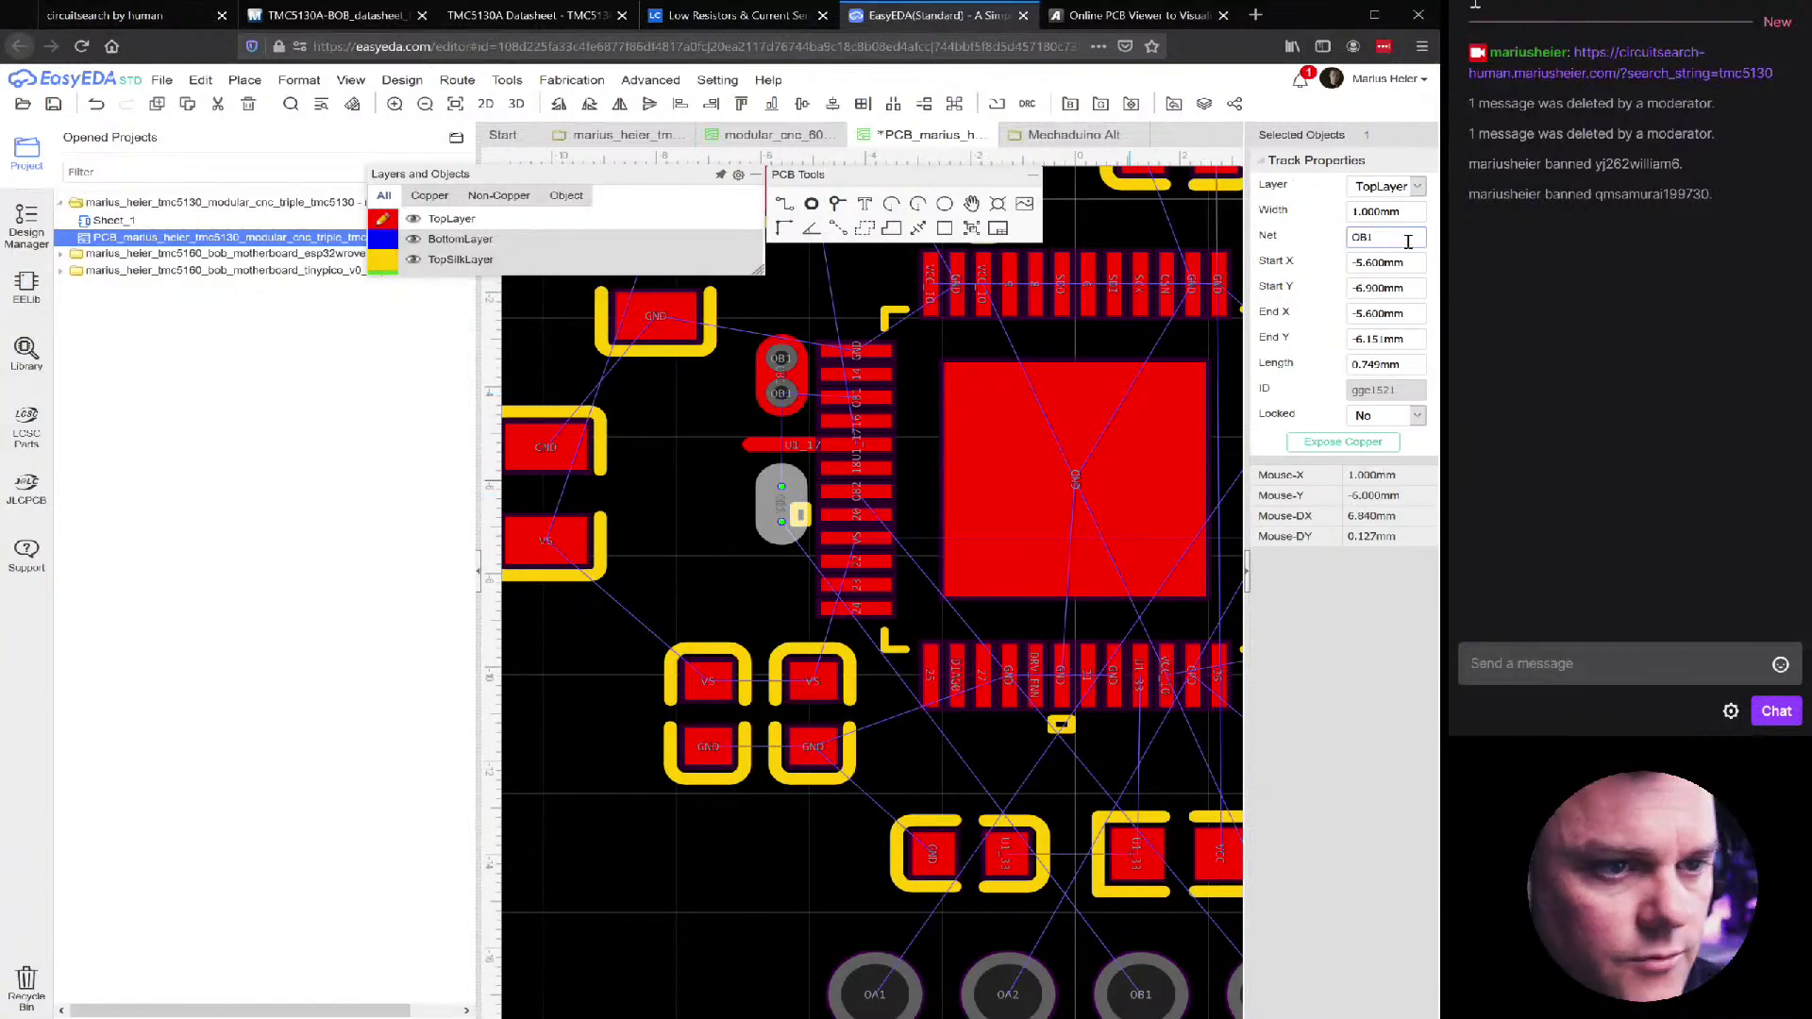
pyautogui.press('Return')
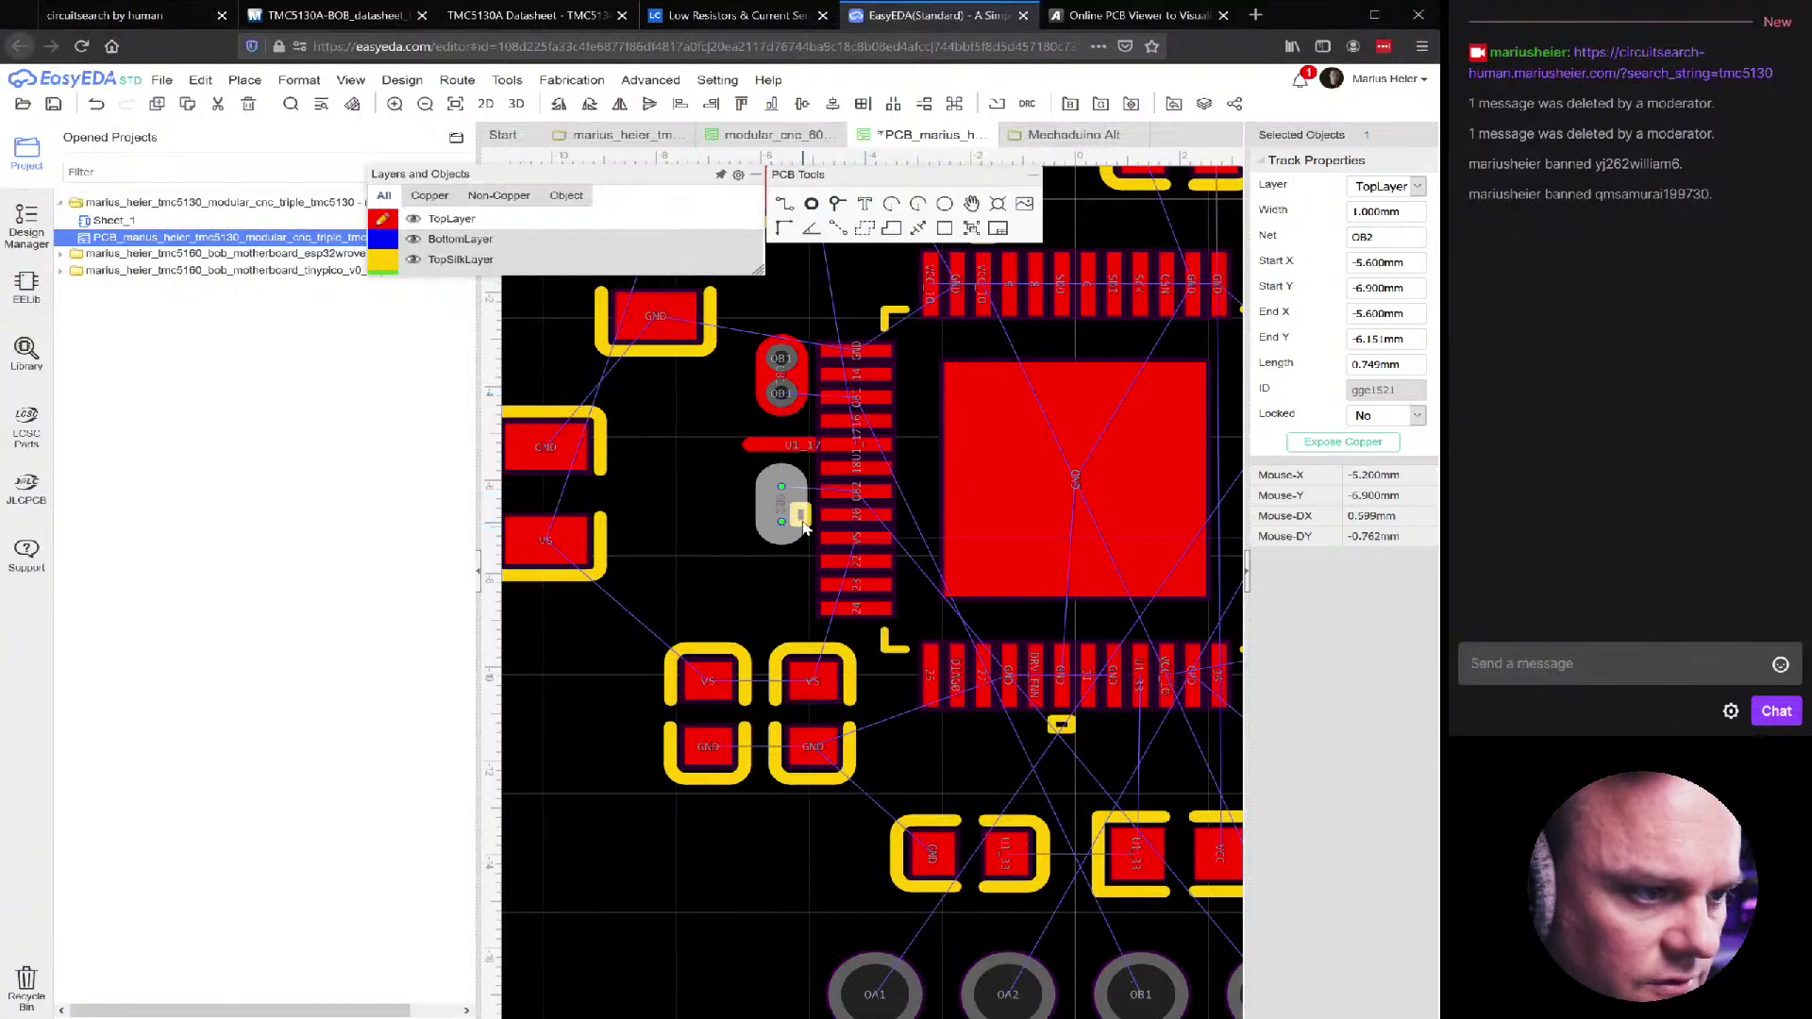
pyautogui.click(803, 527)
# Place two vias on the OB2 track beside the chip, one at each end of the track
pyautogui.scroll(5, 803, 529)
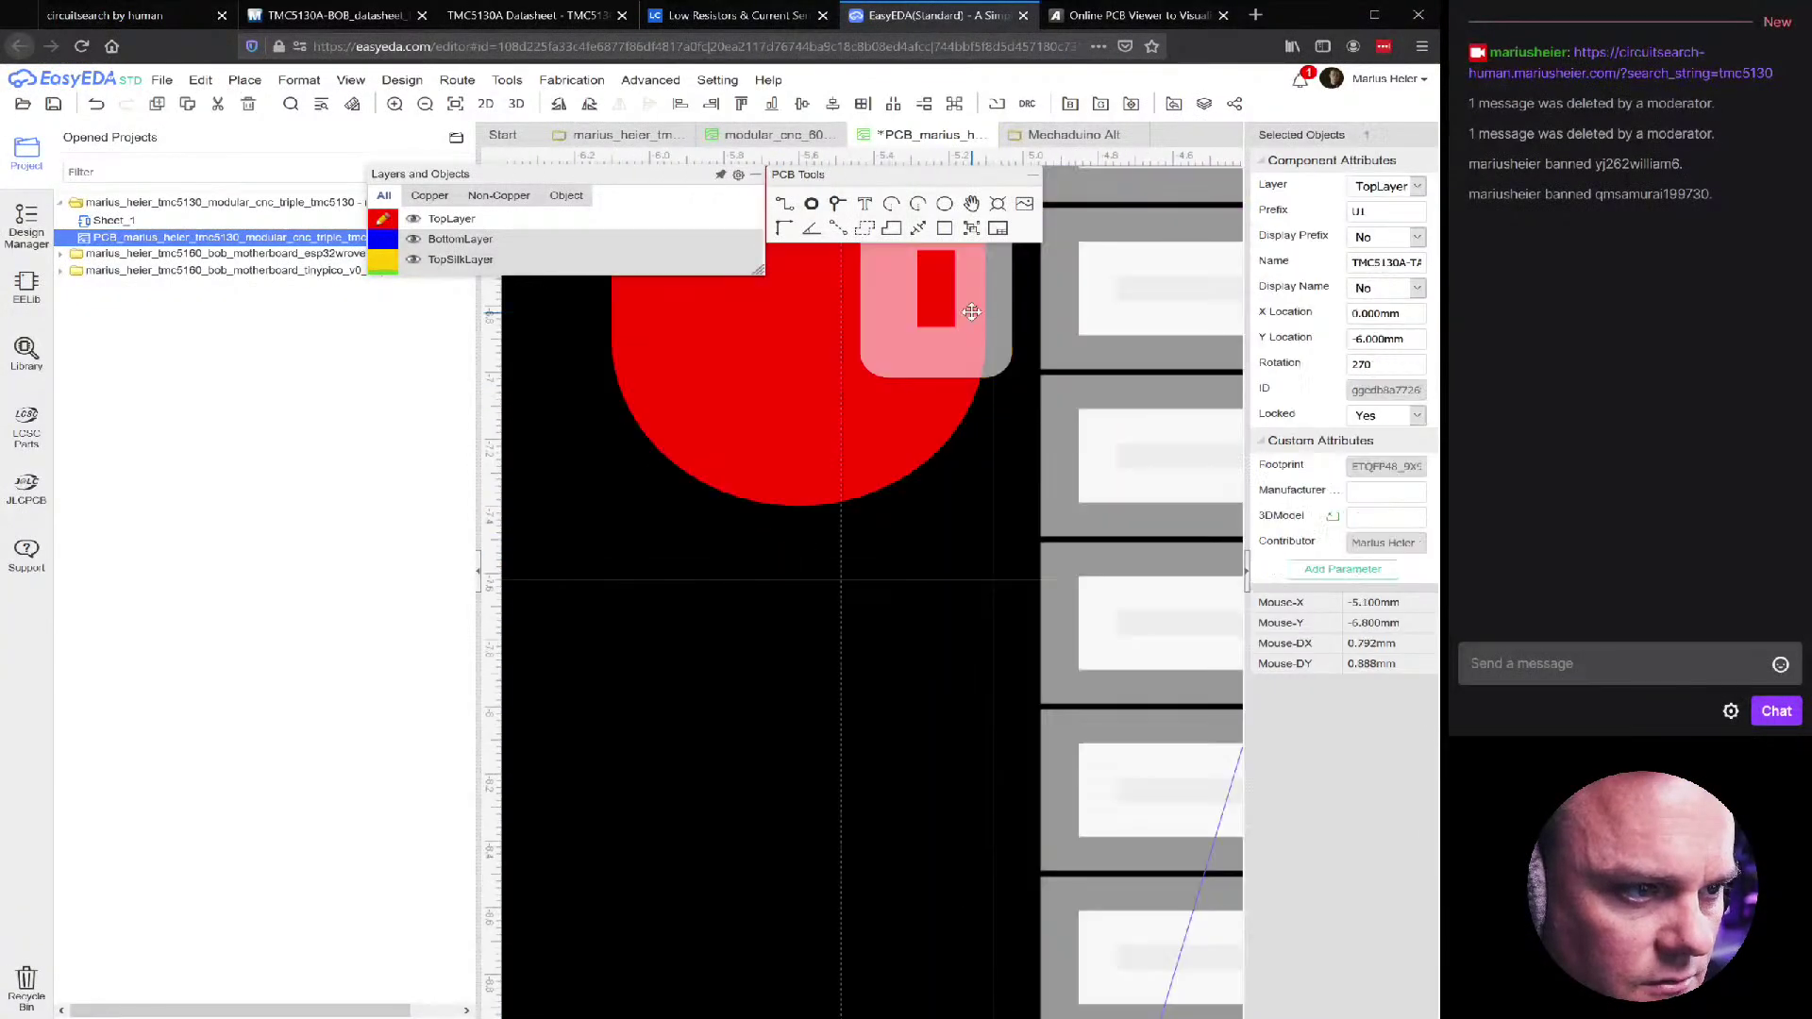
pyautogui.scroll(-3, 668, 696)
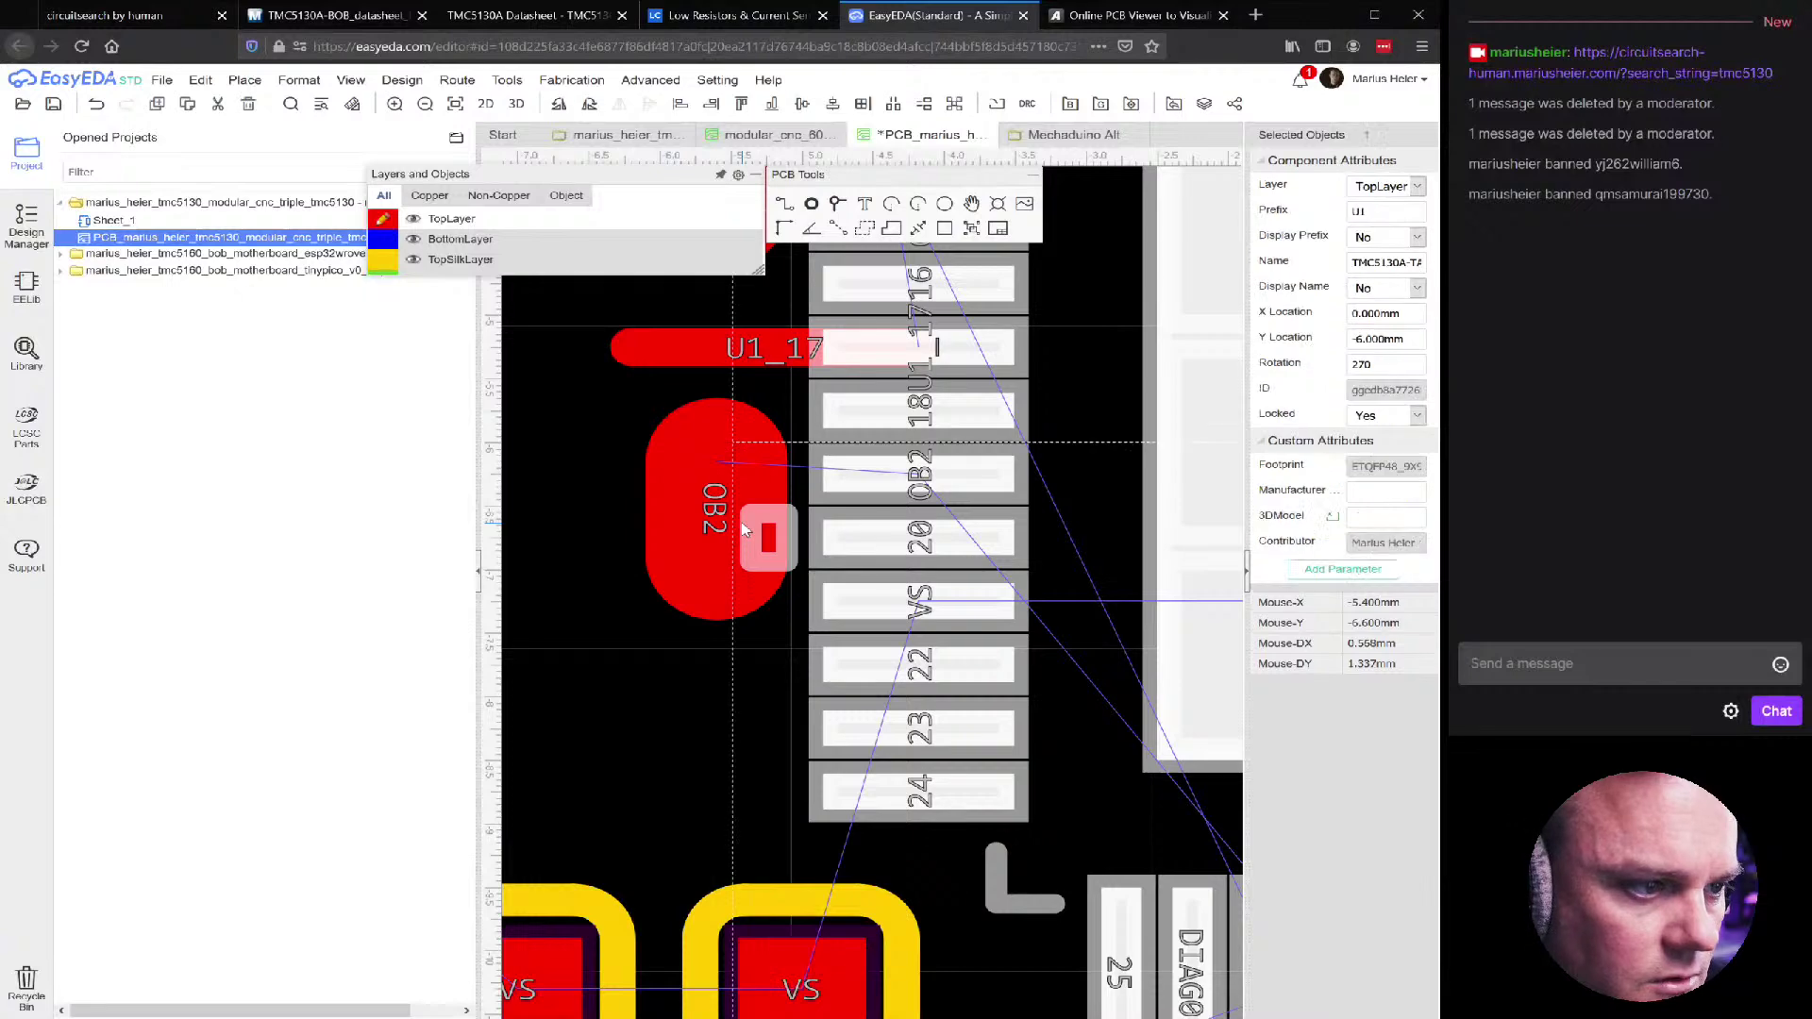
pyautogui.click(837, 203)
pyautogui.click(716, 552)
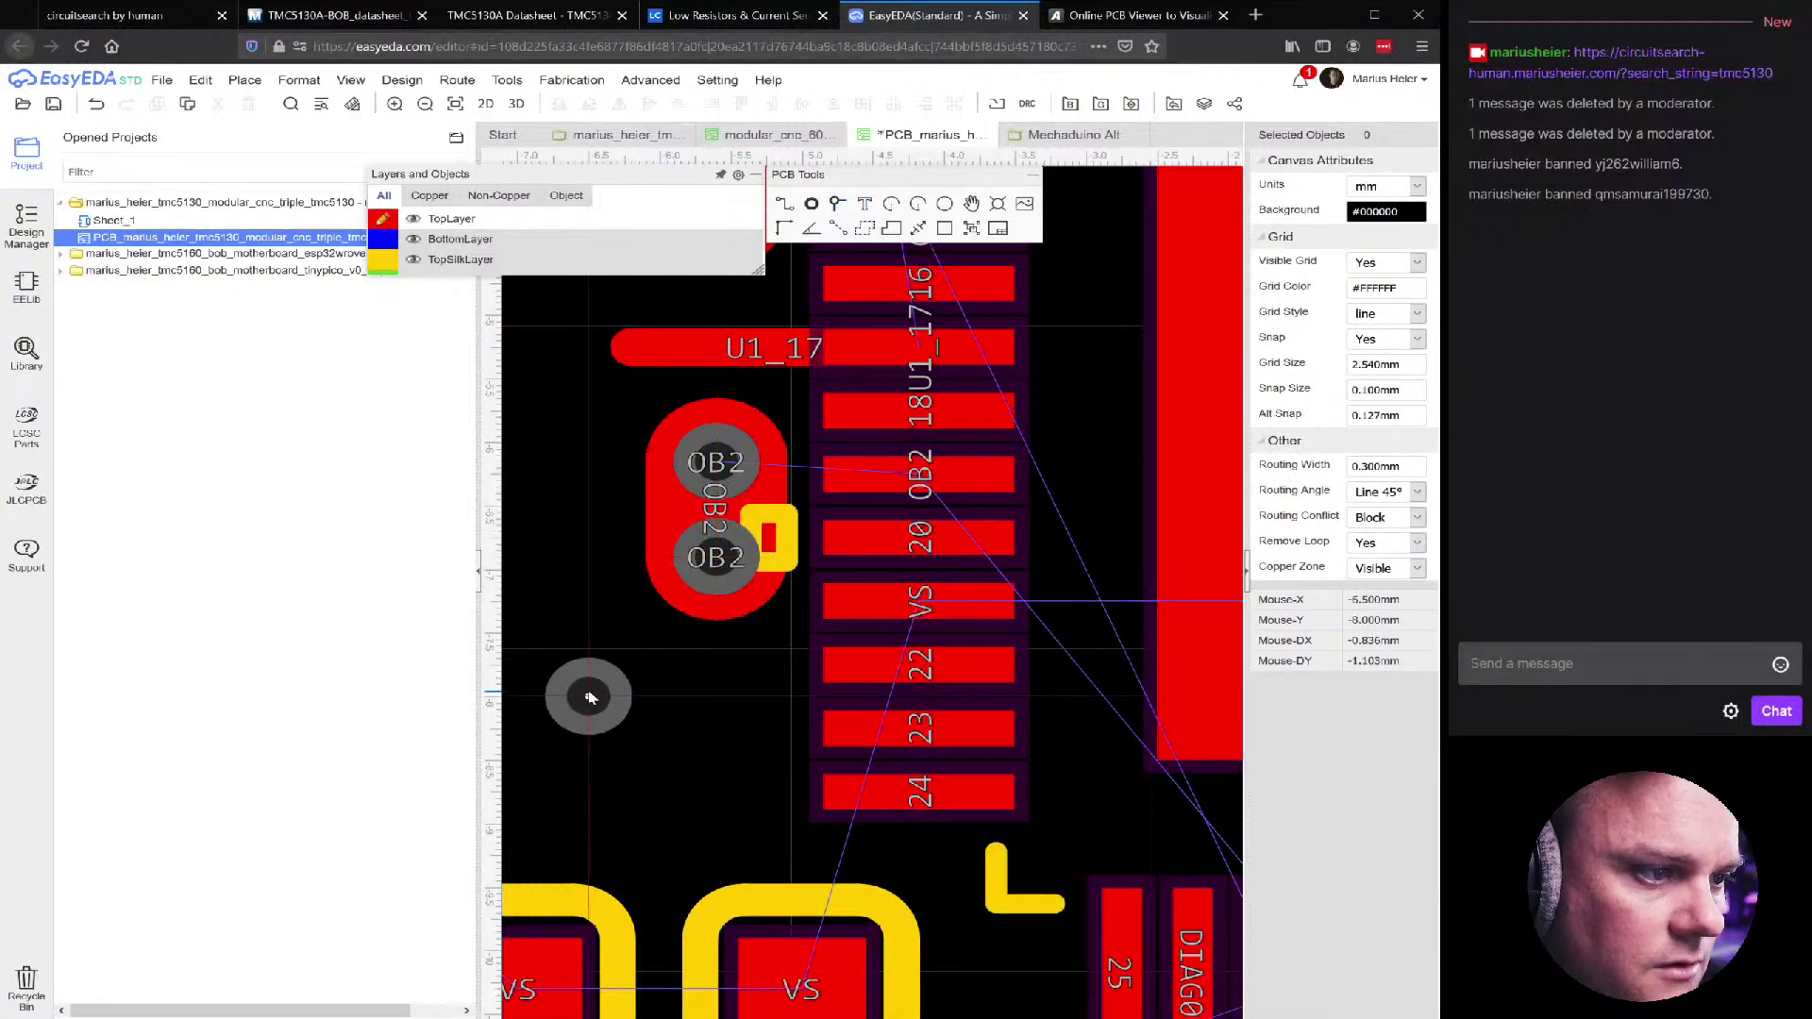
# Examine the nets, widths and end points of the U1_17 and OB2 tracks beside the chip
pyautogui.scroll(-3, 587, 696)
pyautogui.scroll(-3, 600, 682)
pyautogui.scroll(1, 601, 681)
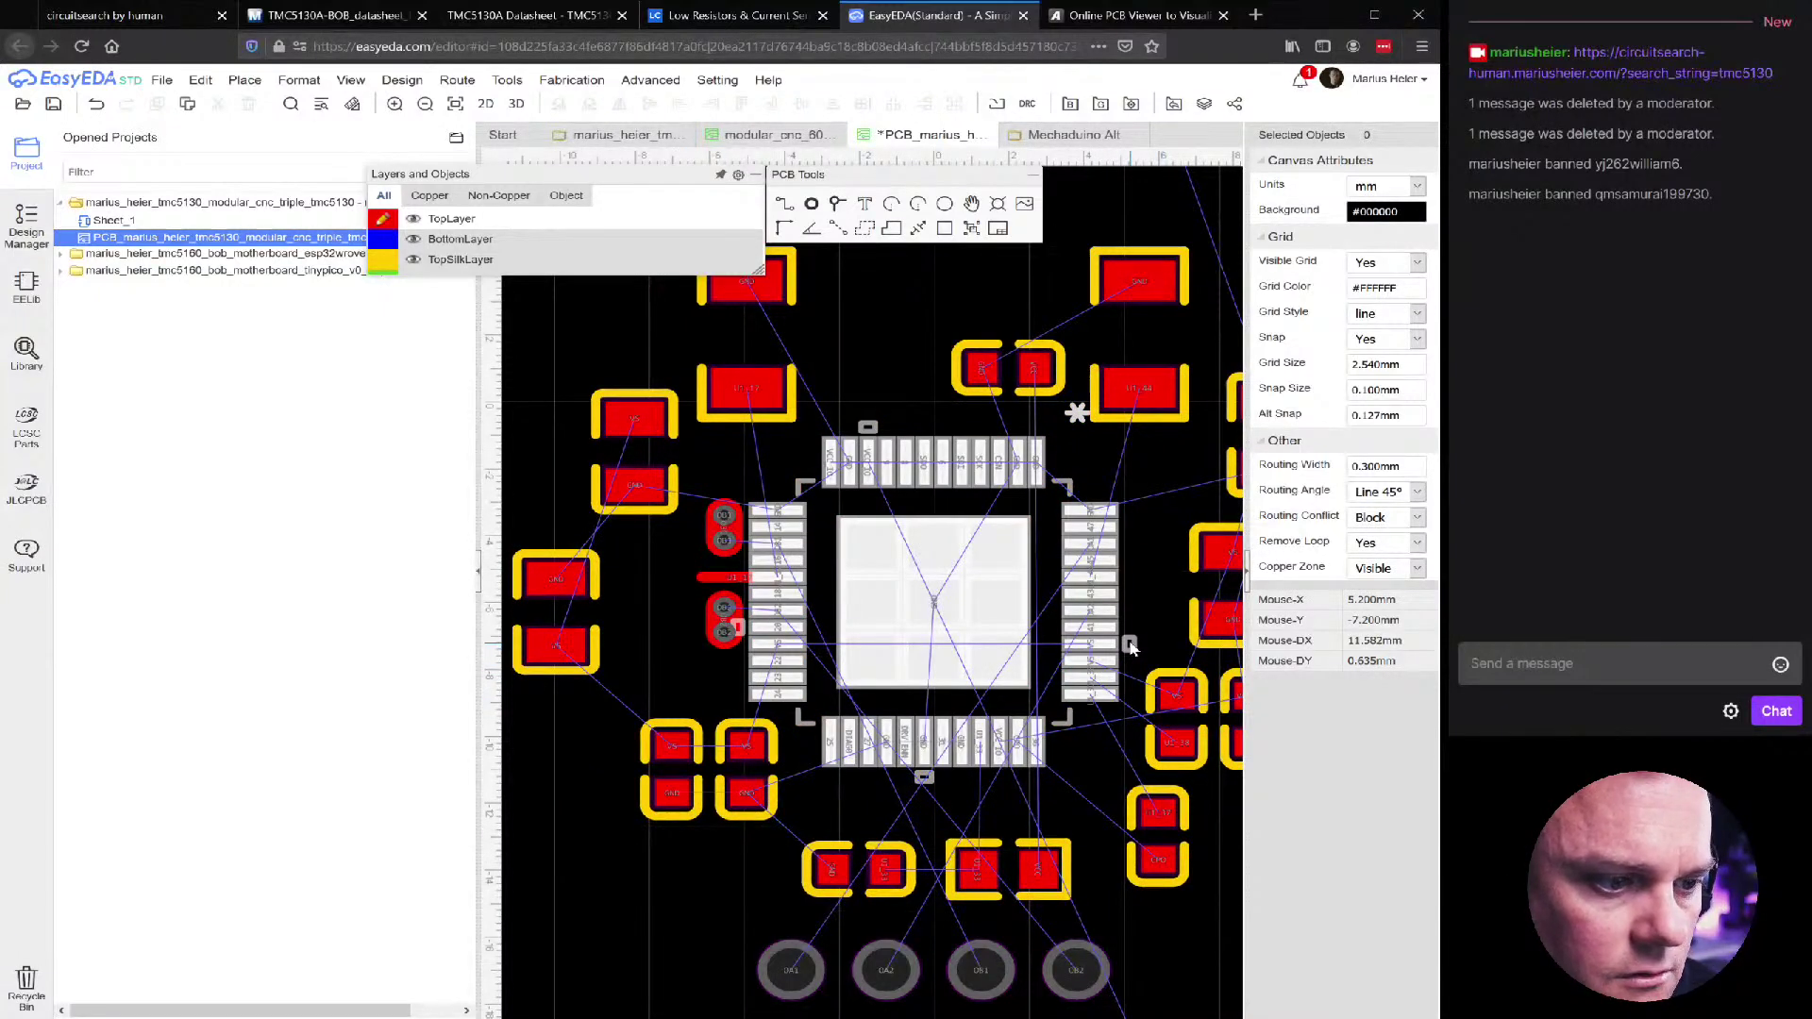
pyautogui.click(1130, 644)
pyautogui.click(700, 661)
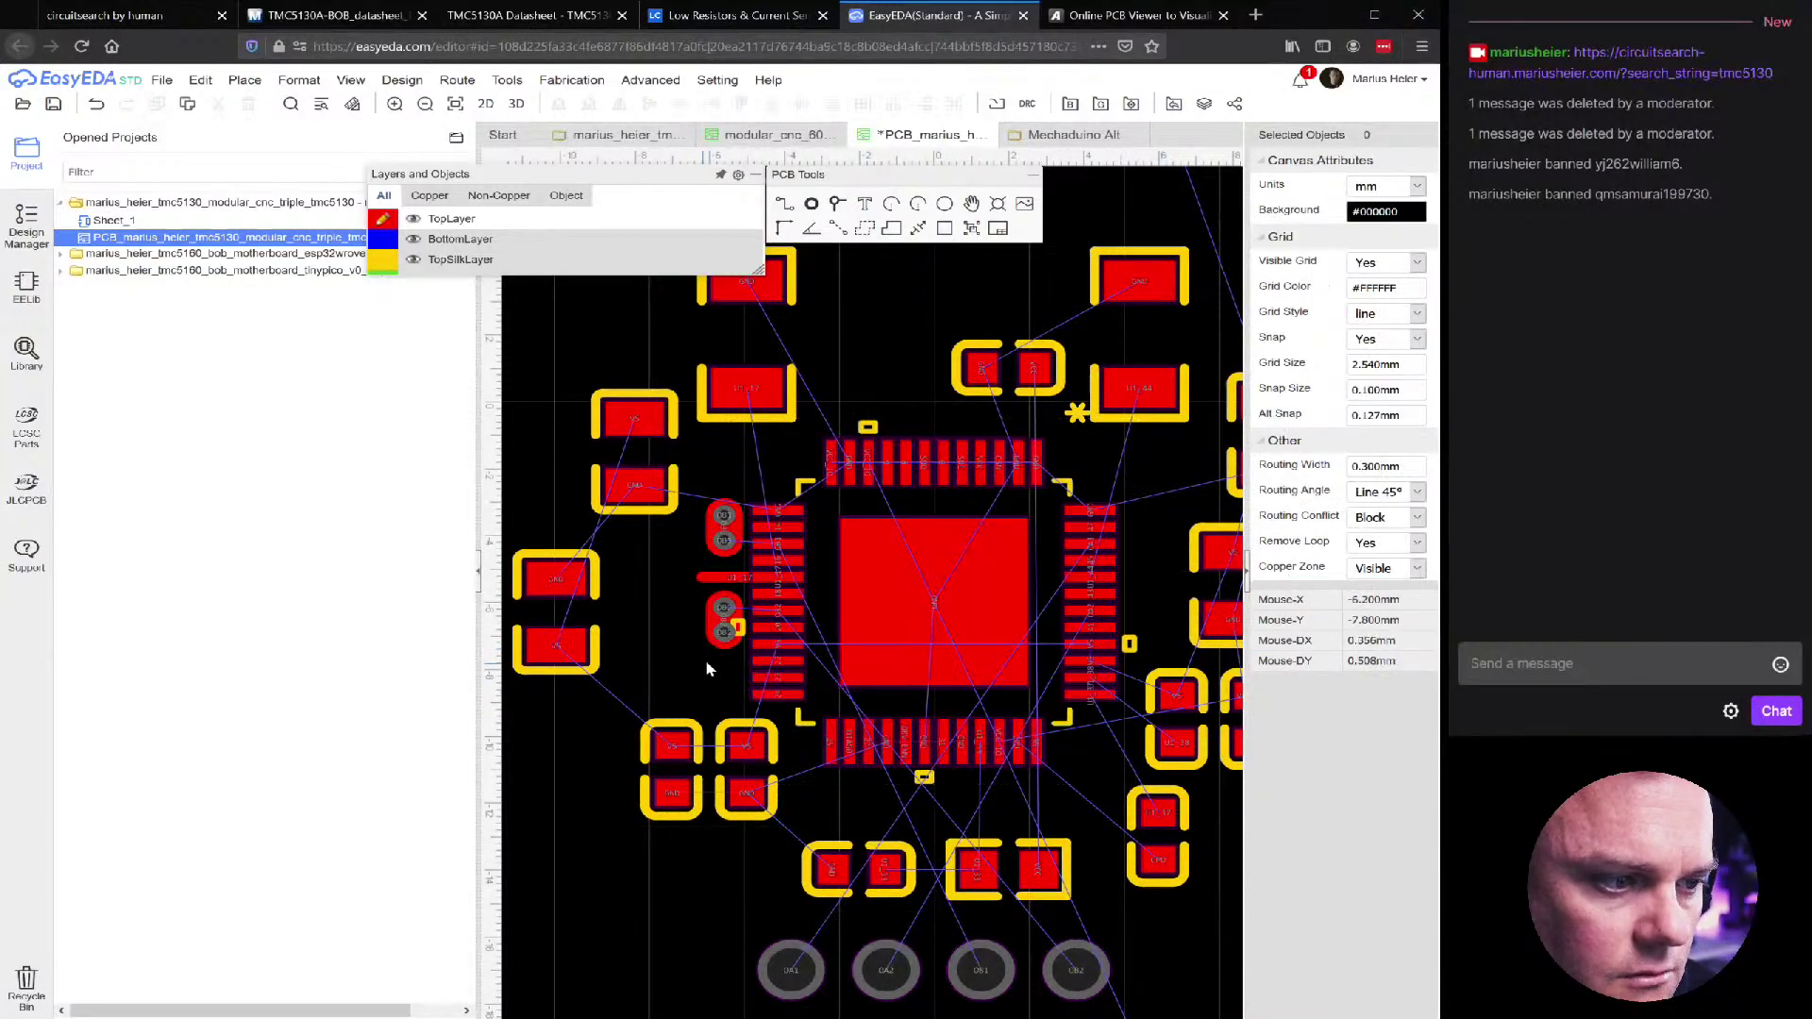
pyautogui.scroll(5, 703, 660)
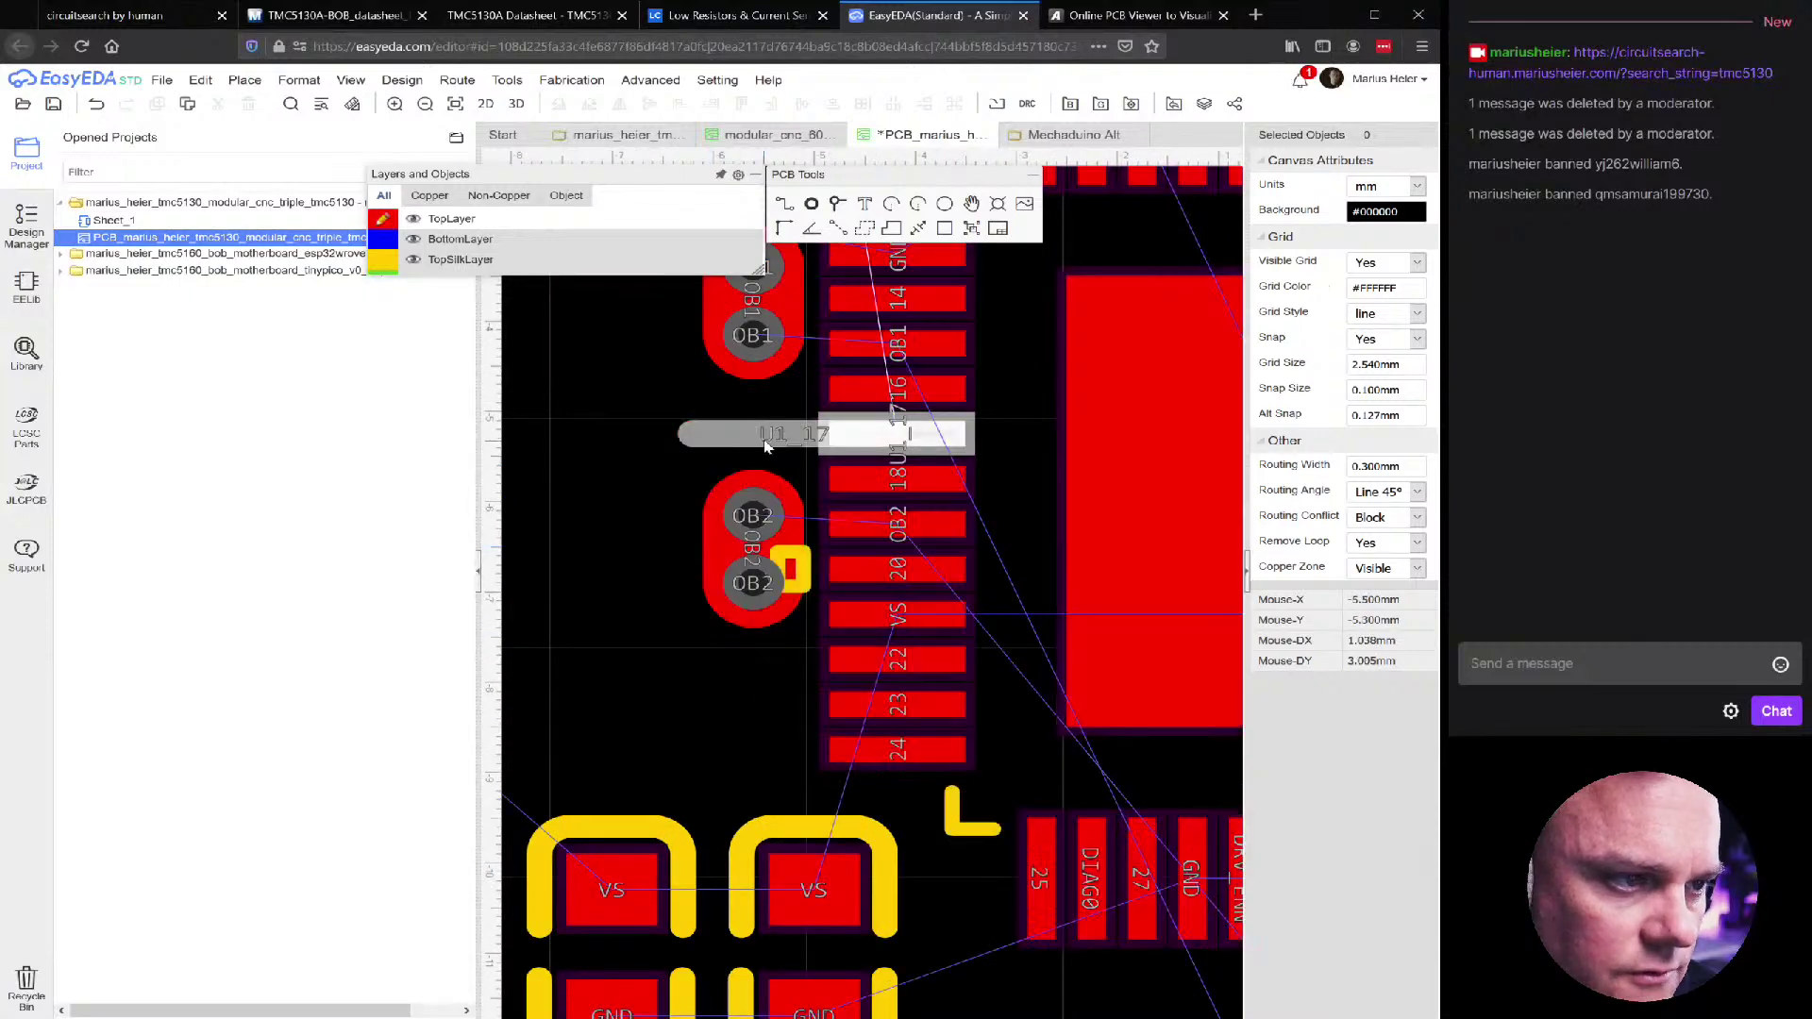
pyautogui.click(767, 443)
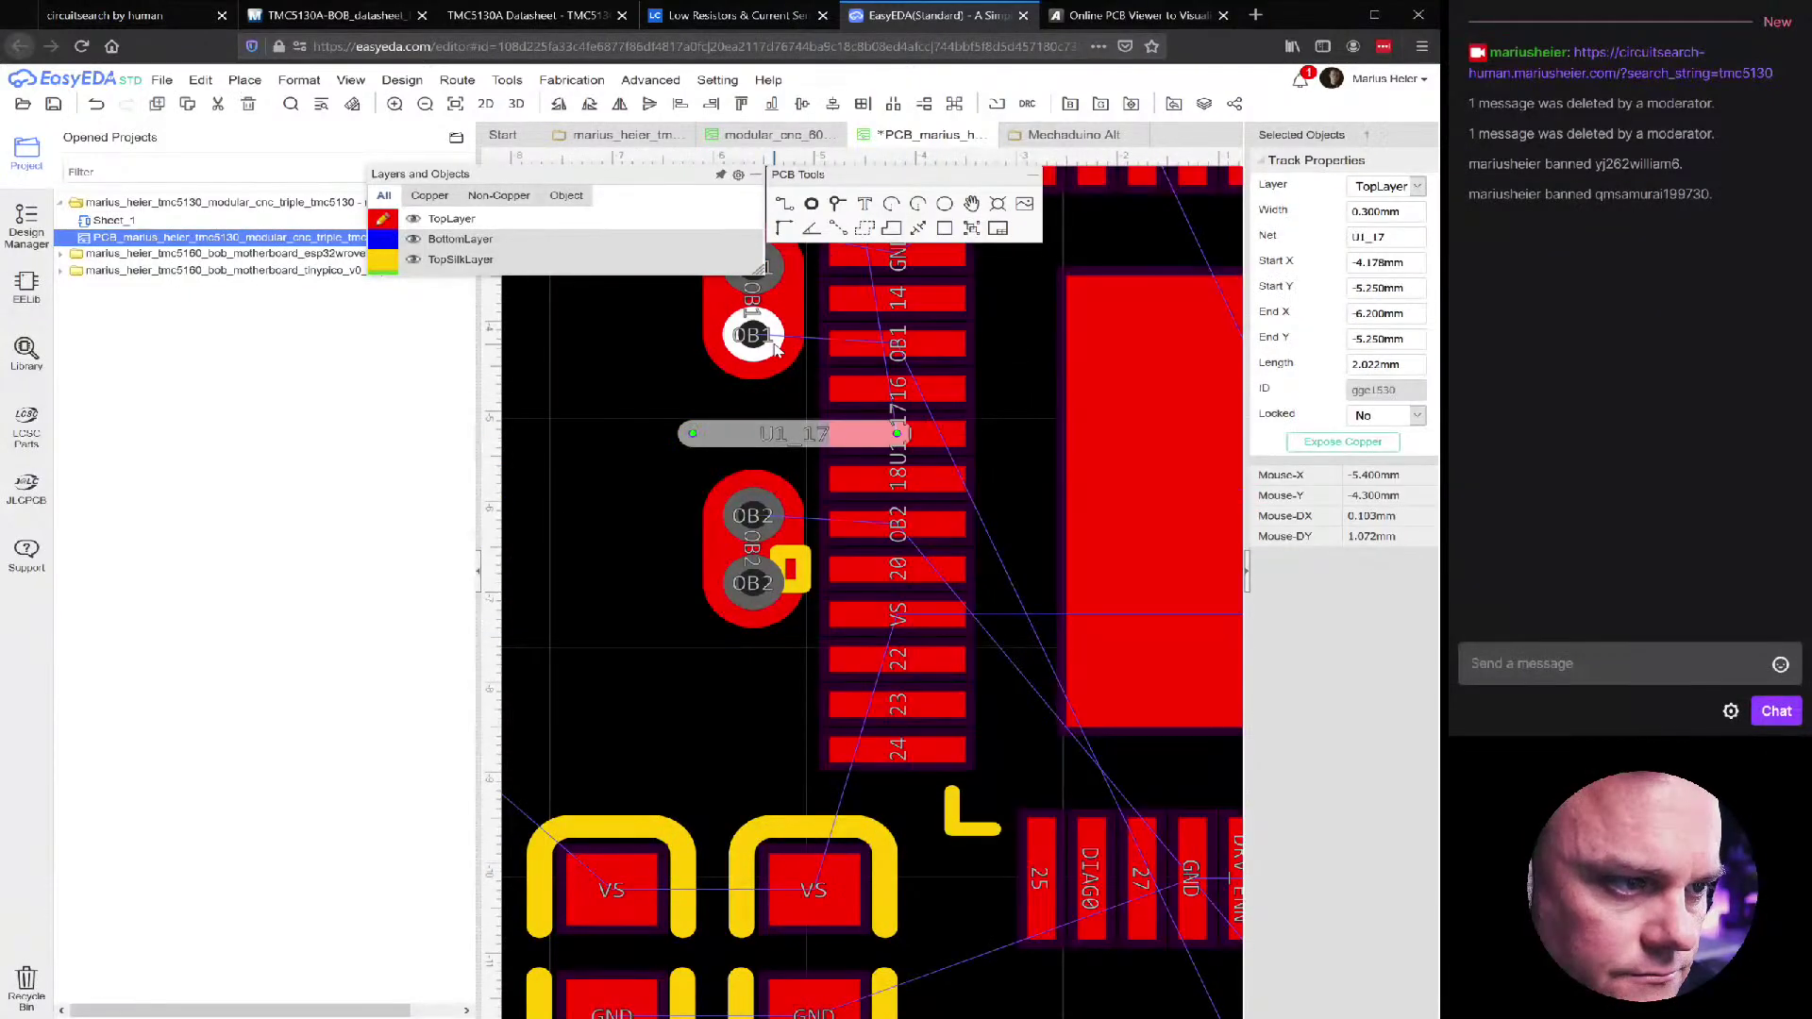
pyautogui.click(785, 648)
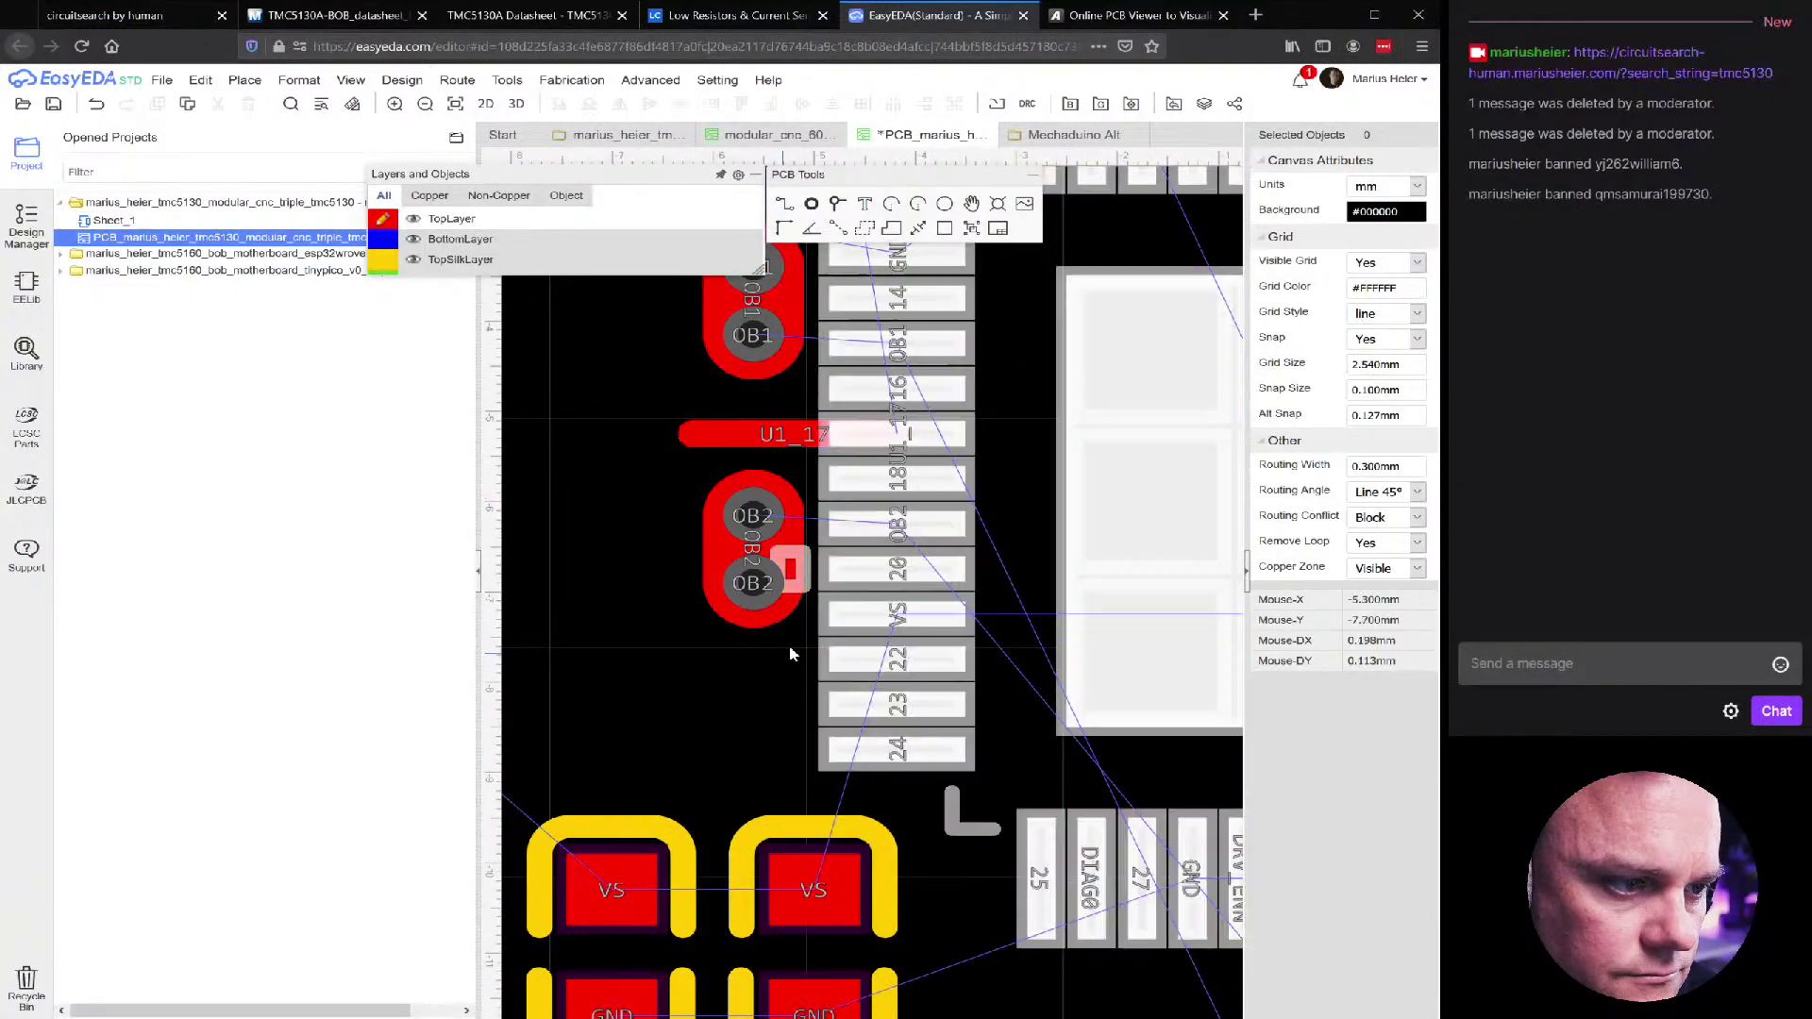
pyautogui.click(721, 491)
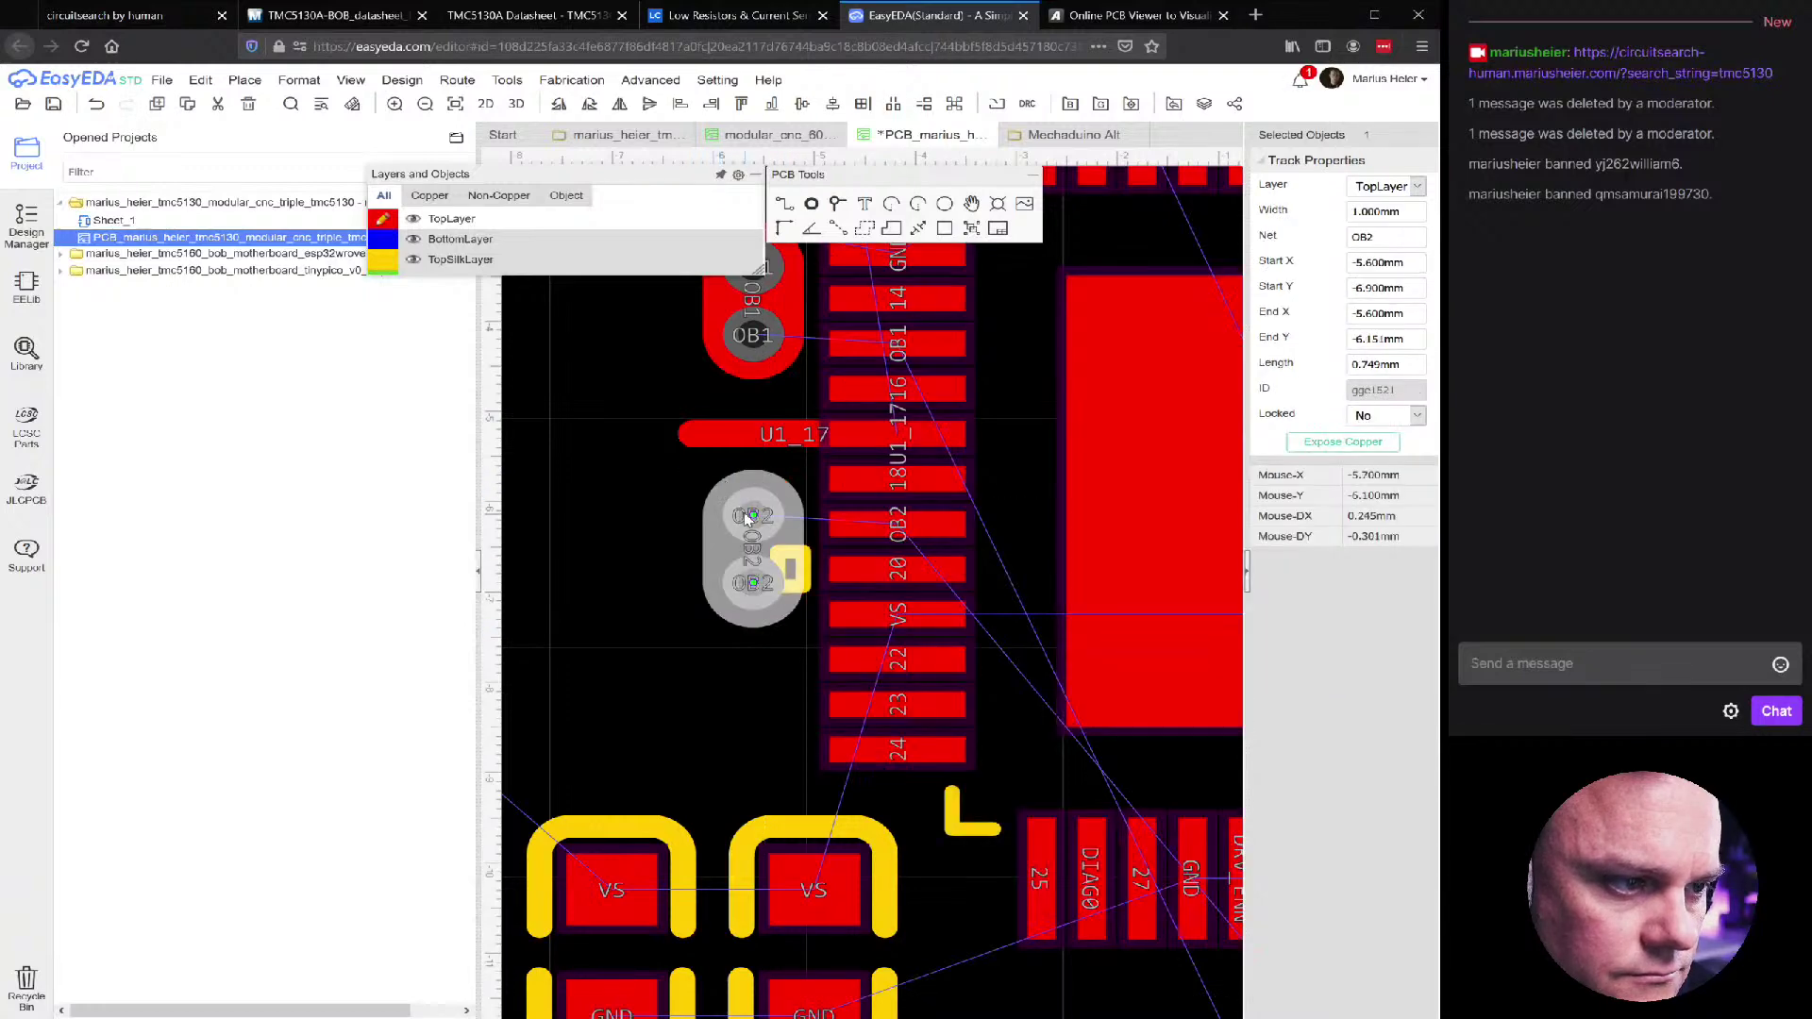
pyautogui.click(746, 518)
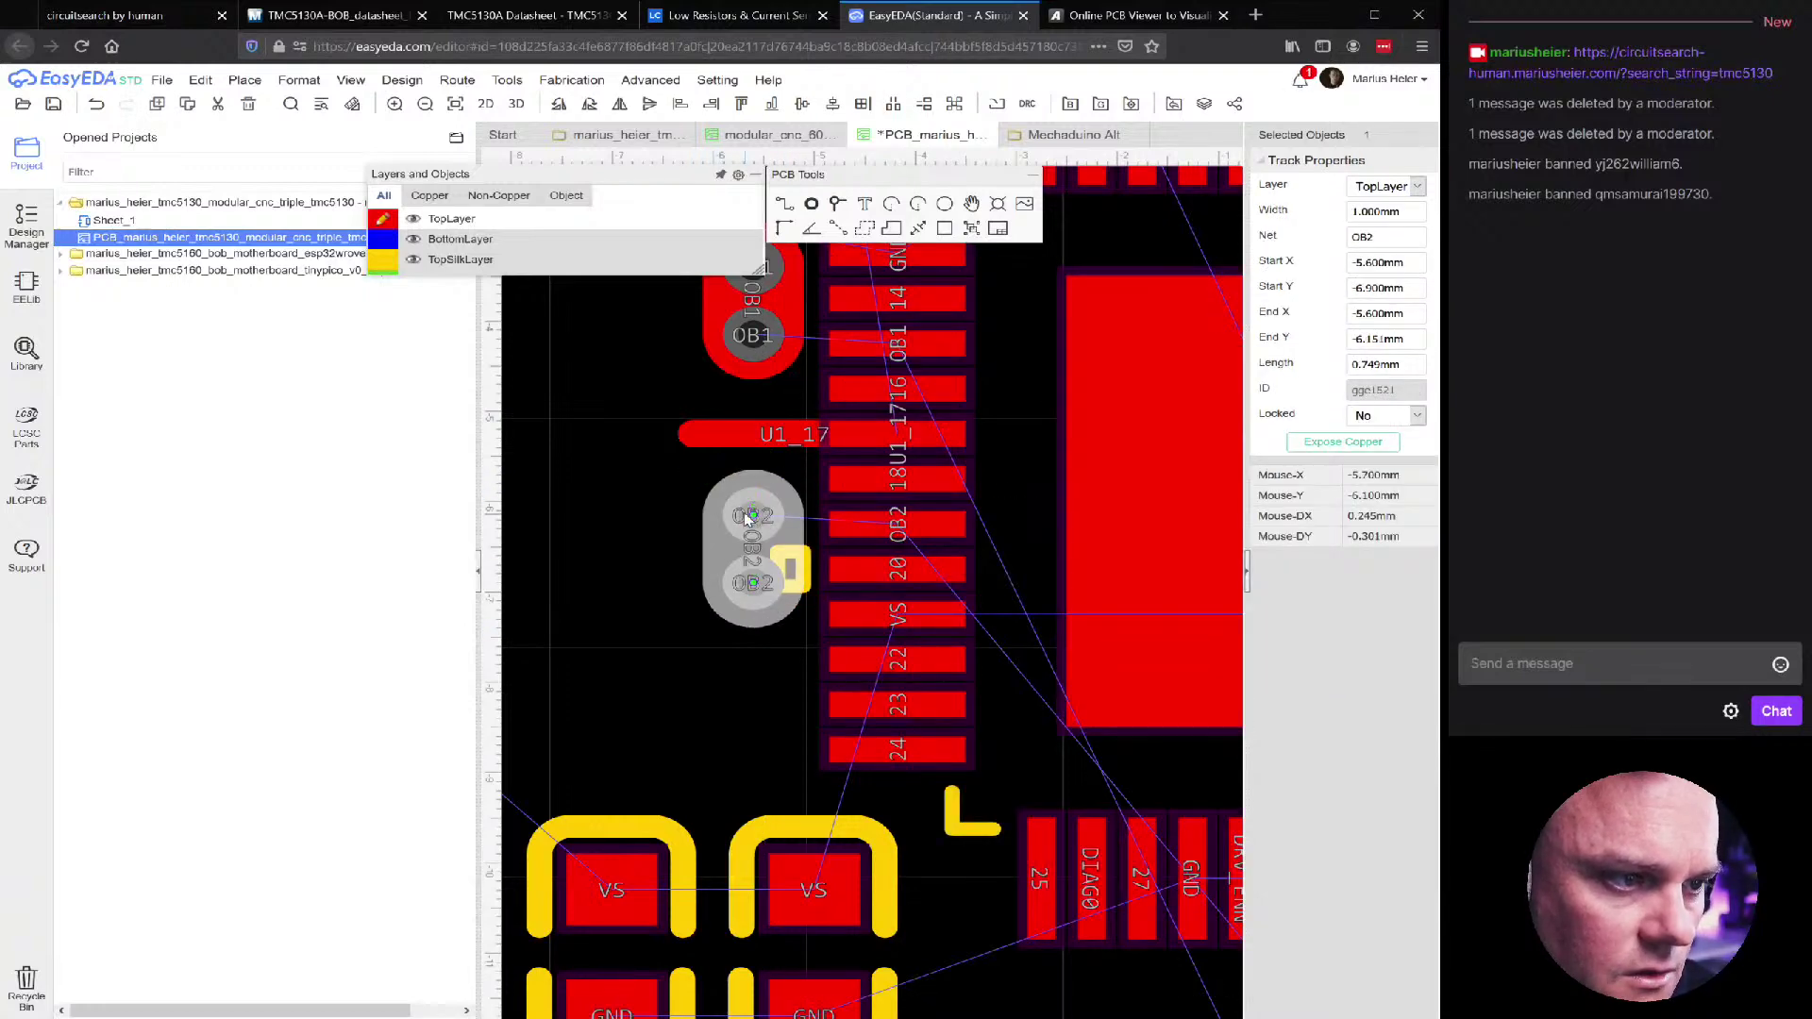
pyautogui.click(646, 612)
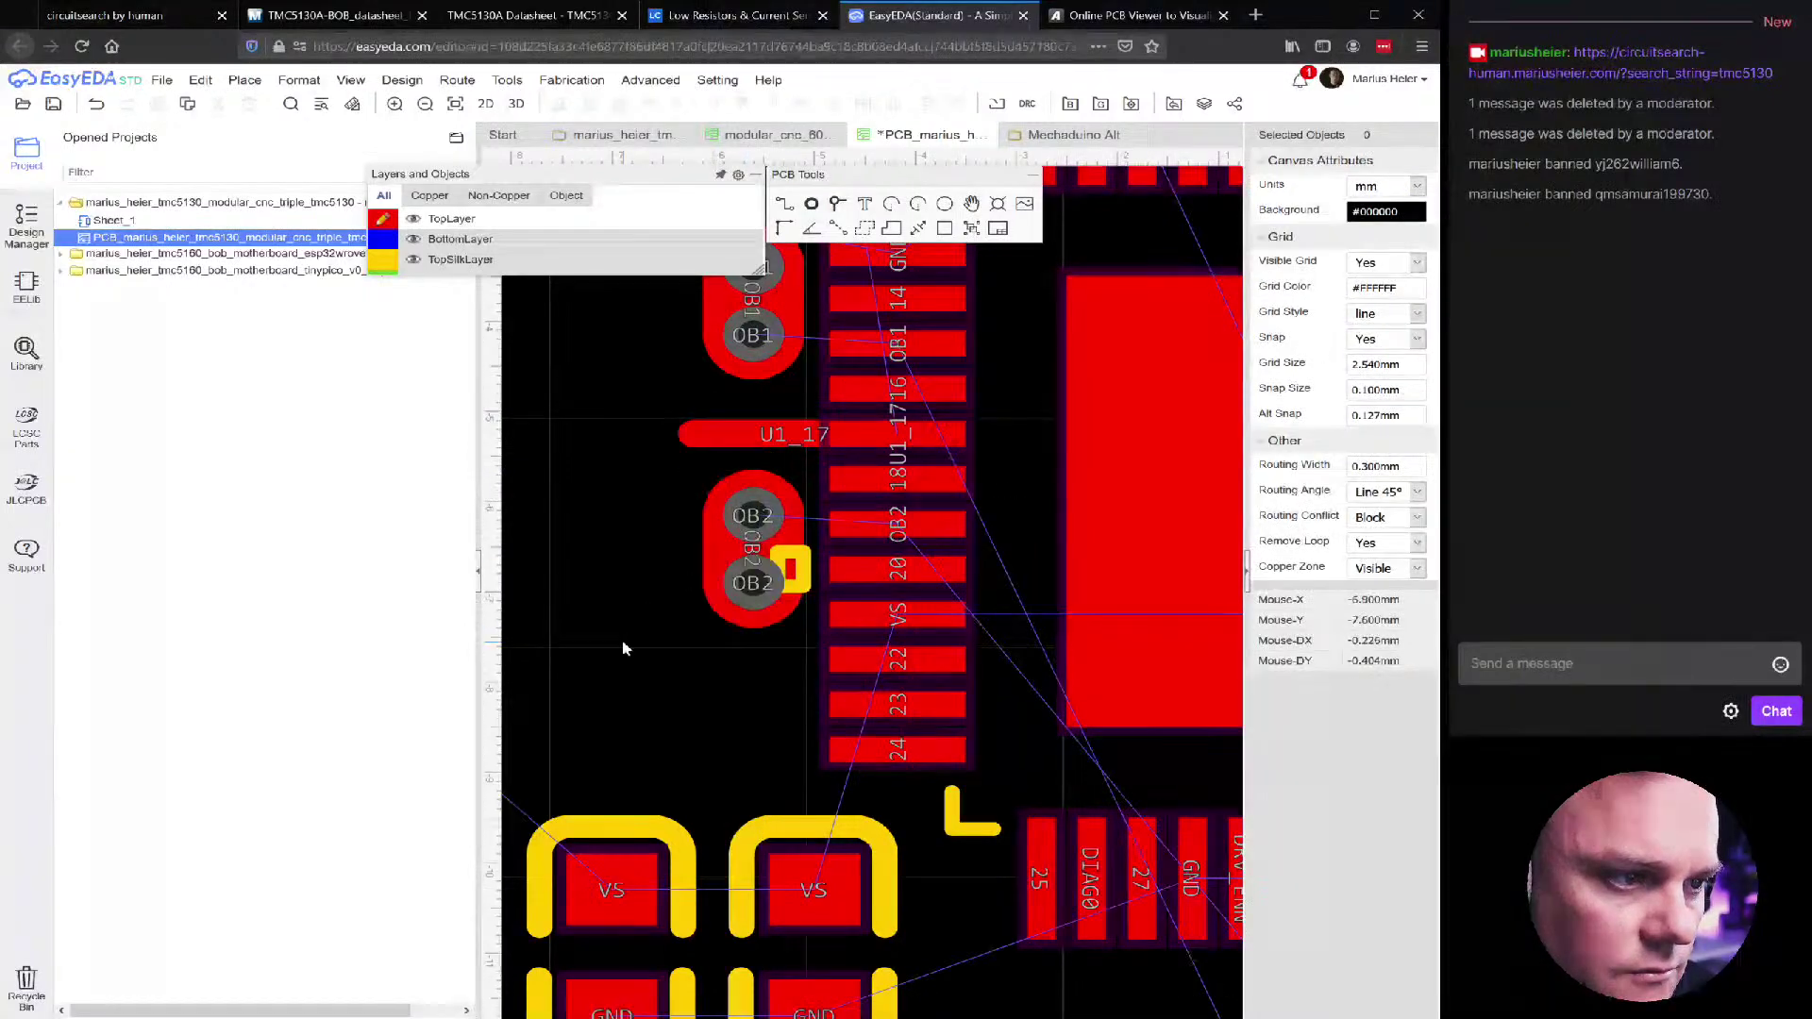
pyautogui.scroll(-2, 623, 649)
pyautogui.scroll(5, 626, 642)
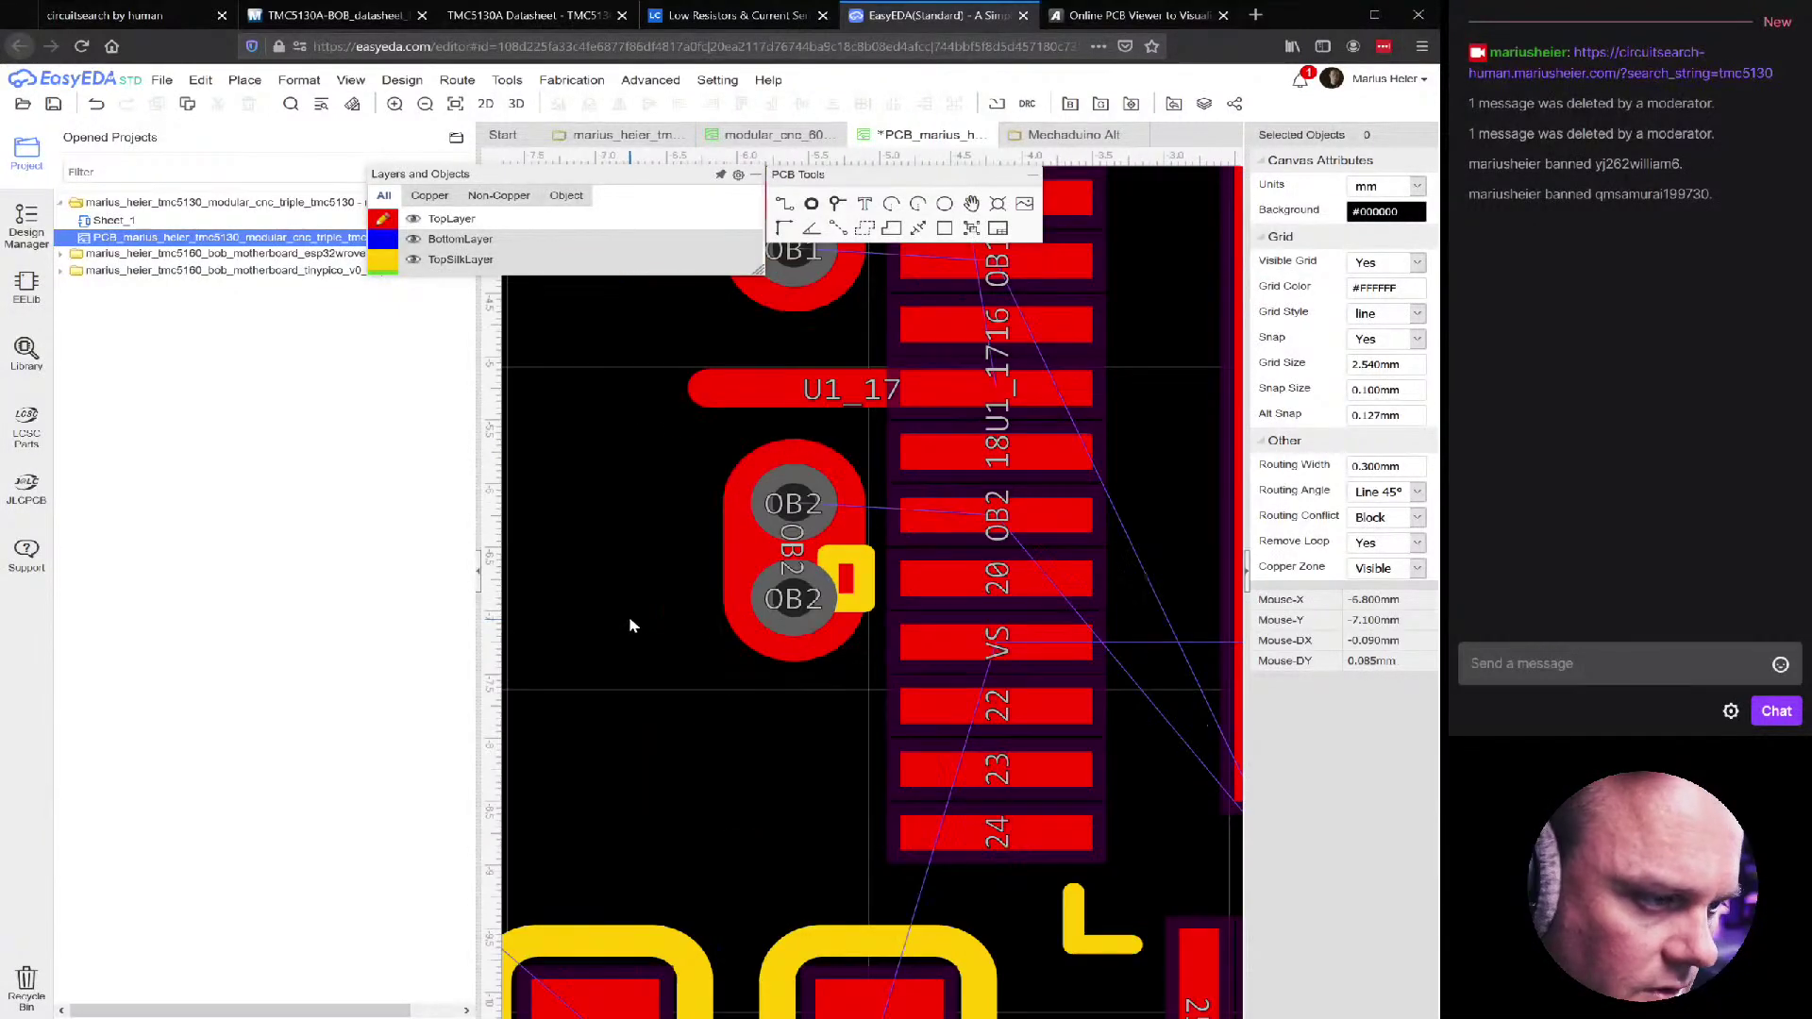
# Copy the 1 mm wide OB2 track and paste it below the original, starting at X -5.6 mm, Y -8.9 mm
pyautogui.moveTo(784, 621)
pyautogui.mouseDown()
pyautogui.moveTo(687, 564)
pyautogui.moveTo(673, 517)
pyautogui.moveTo(785, 541)
pyautogui.moveTo(791, 618)
pyautogui.mouseUp()
pyautogui.click(792, 659)
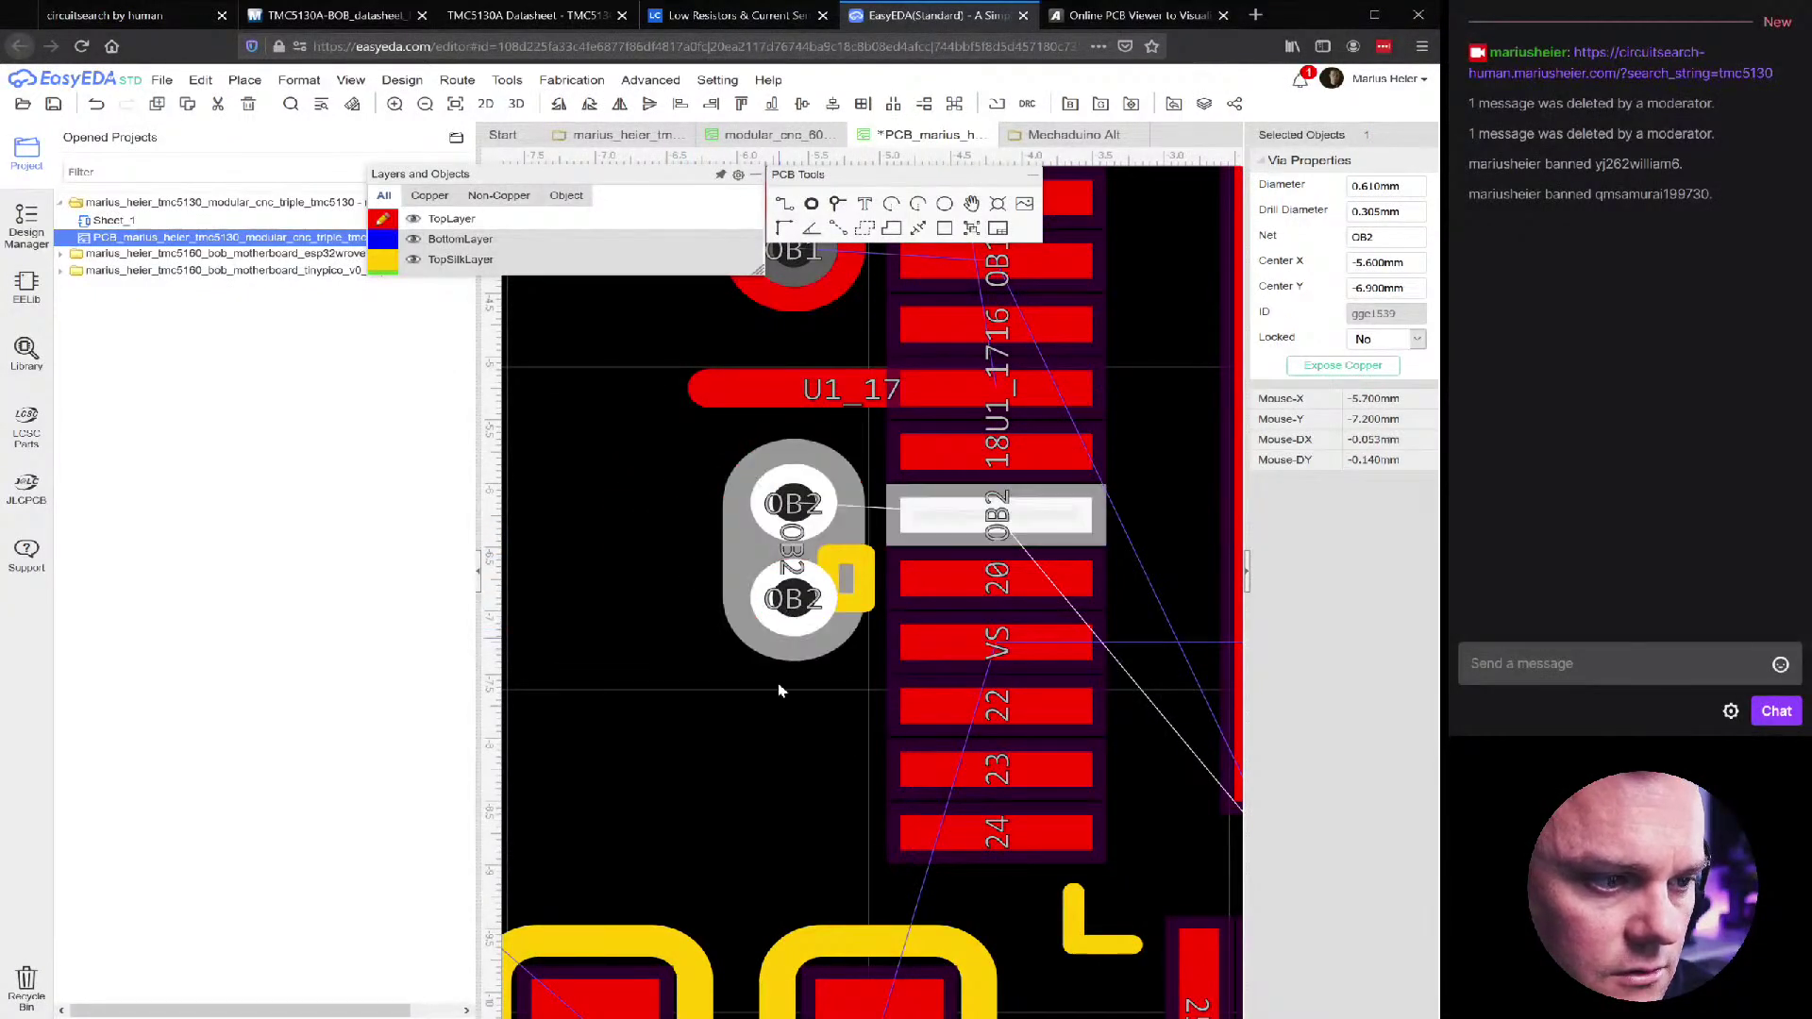
pyautogui.hotkey('ctrl', 'c')
pyautogui.hotkey('ctrl', 'v')
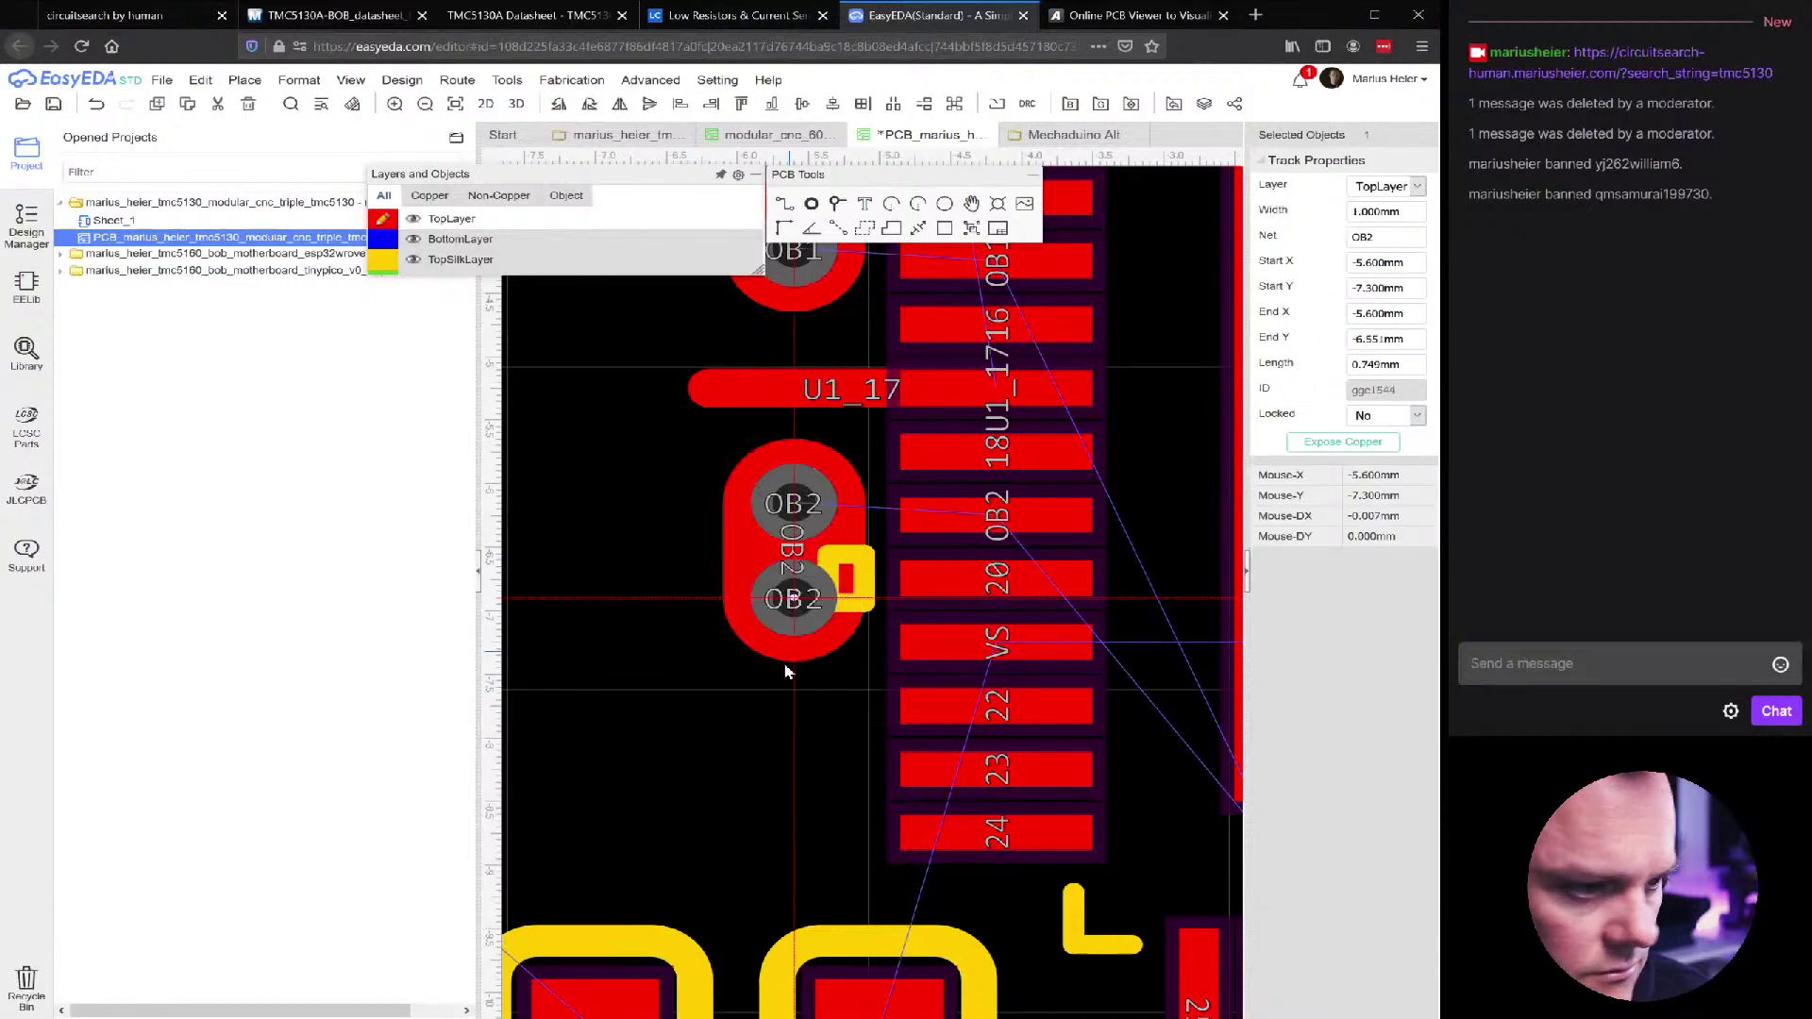
pyautogui.click(796, 857)
# Turn the original OB2 track horizontal, pointing away from the chip, with its outer via at X -6.4 mm, Y -6.1 mm
pyautogui.click(615, 676)
pyautogui.moveTo(789, 620); pyautogui.dragTo(789, 543)
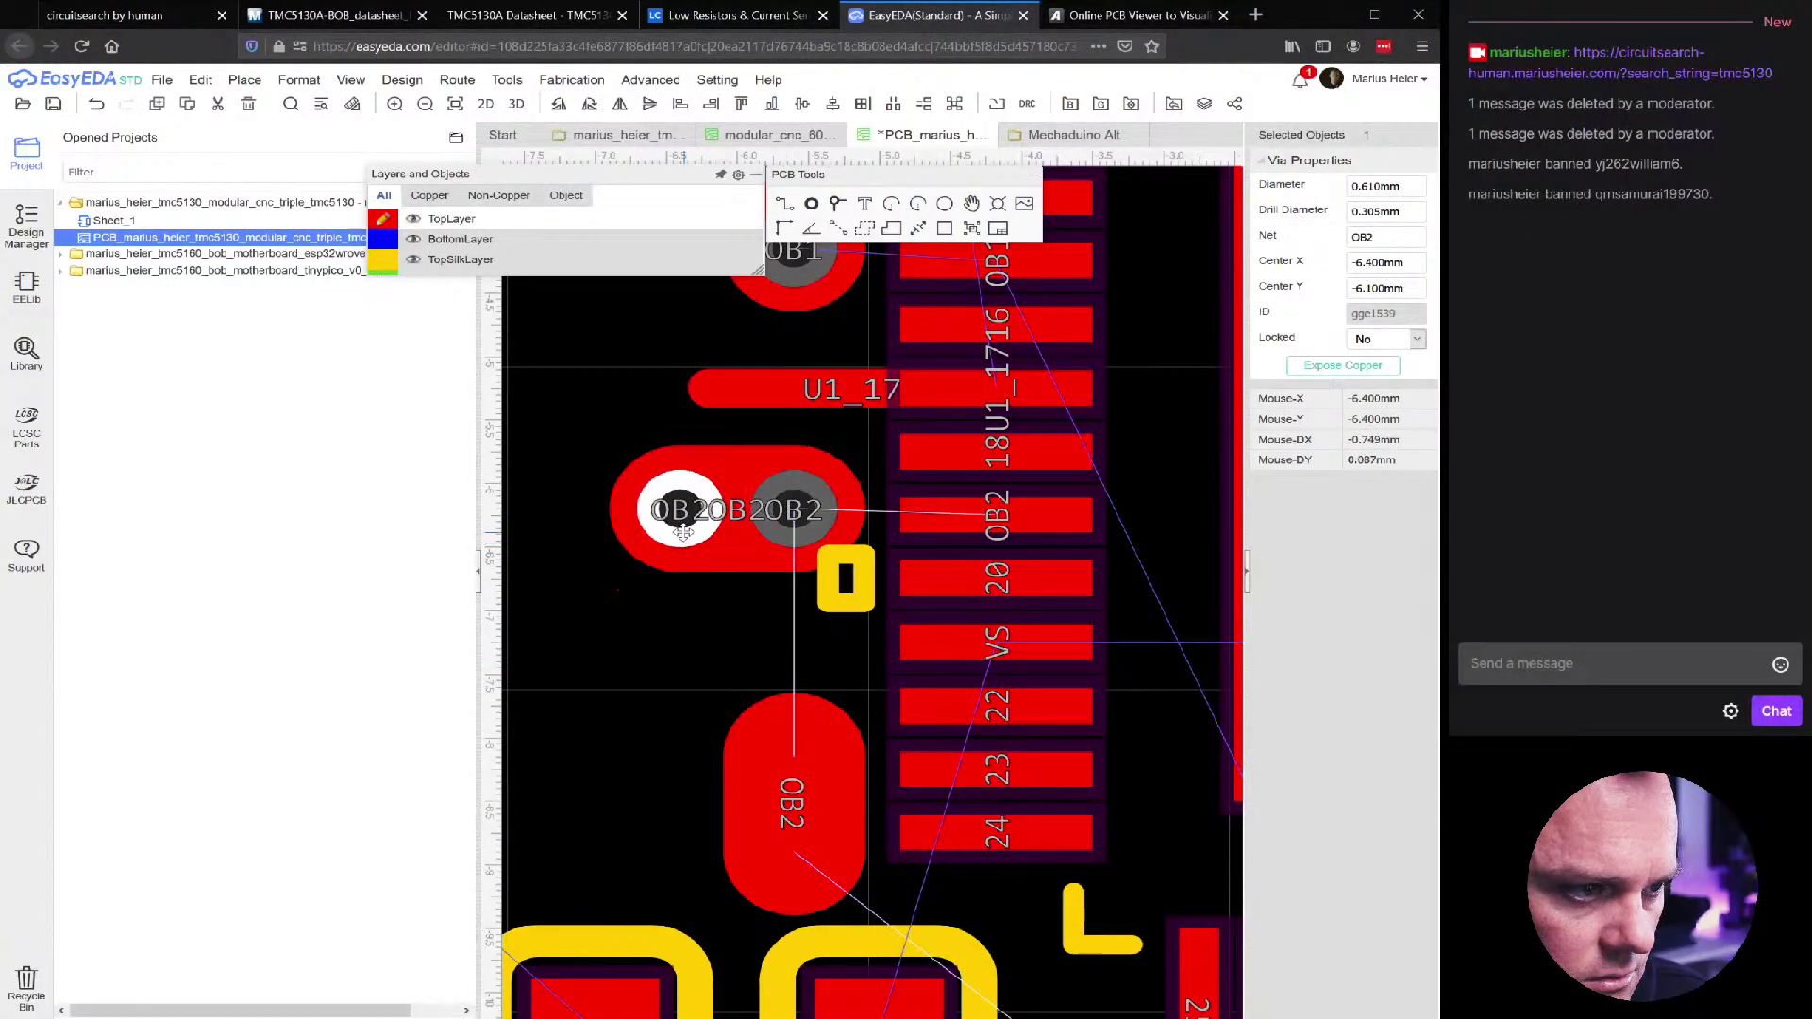
pyautogui.click(667, 616)
# Assign the copied track to net VS and move it up beside the chip's VS pad, just below the OB2 track
pyautogui.click(791, 797)
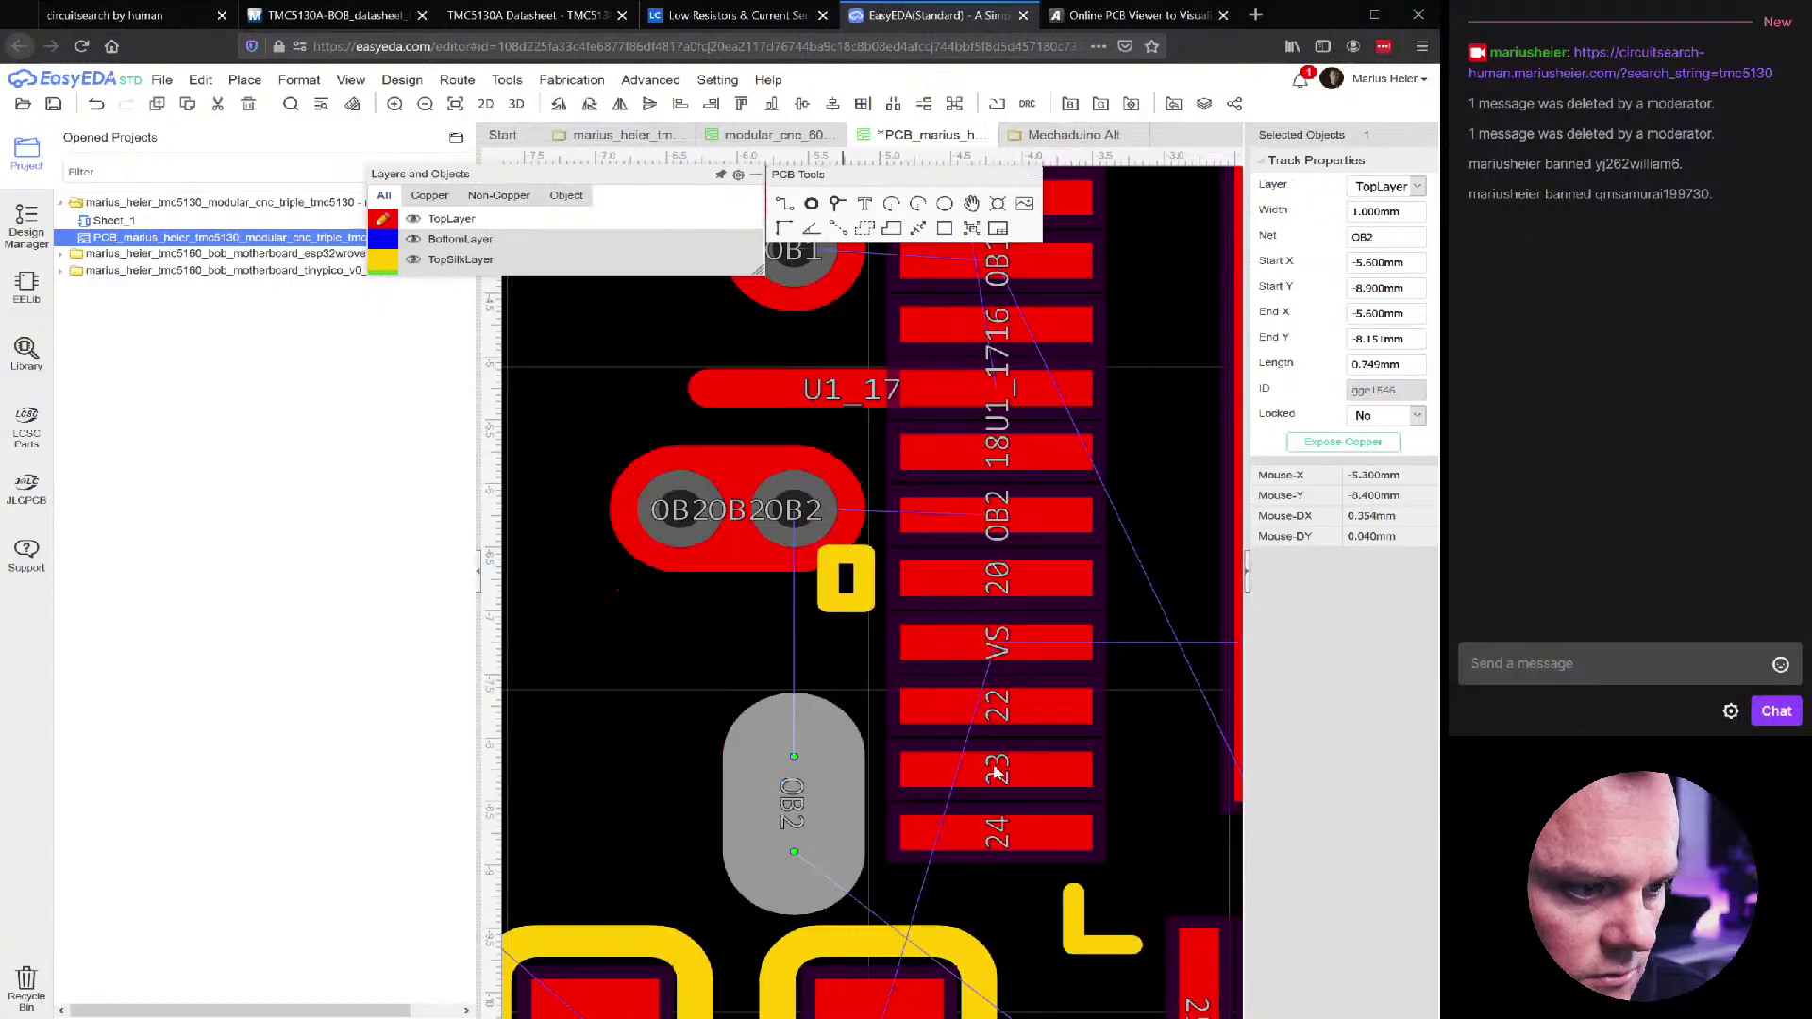
pyautogui.doubleClick(1379, 237)
pyautogui.write('VSD')
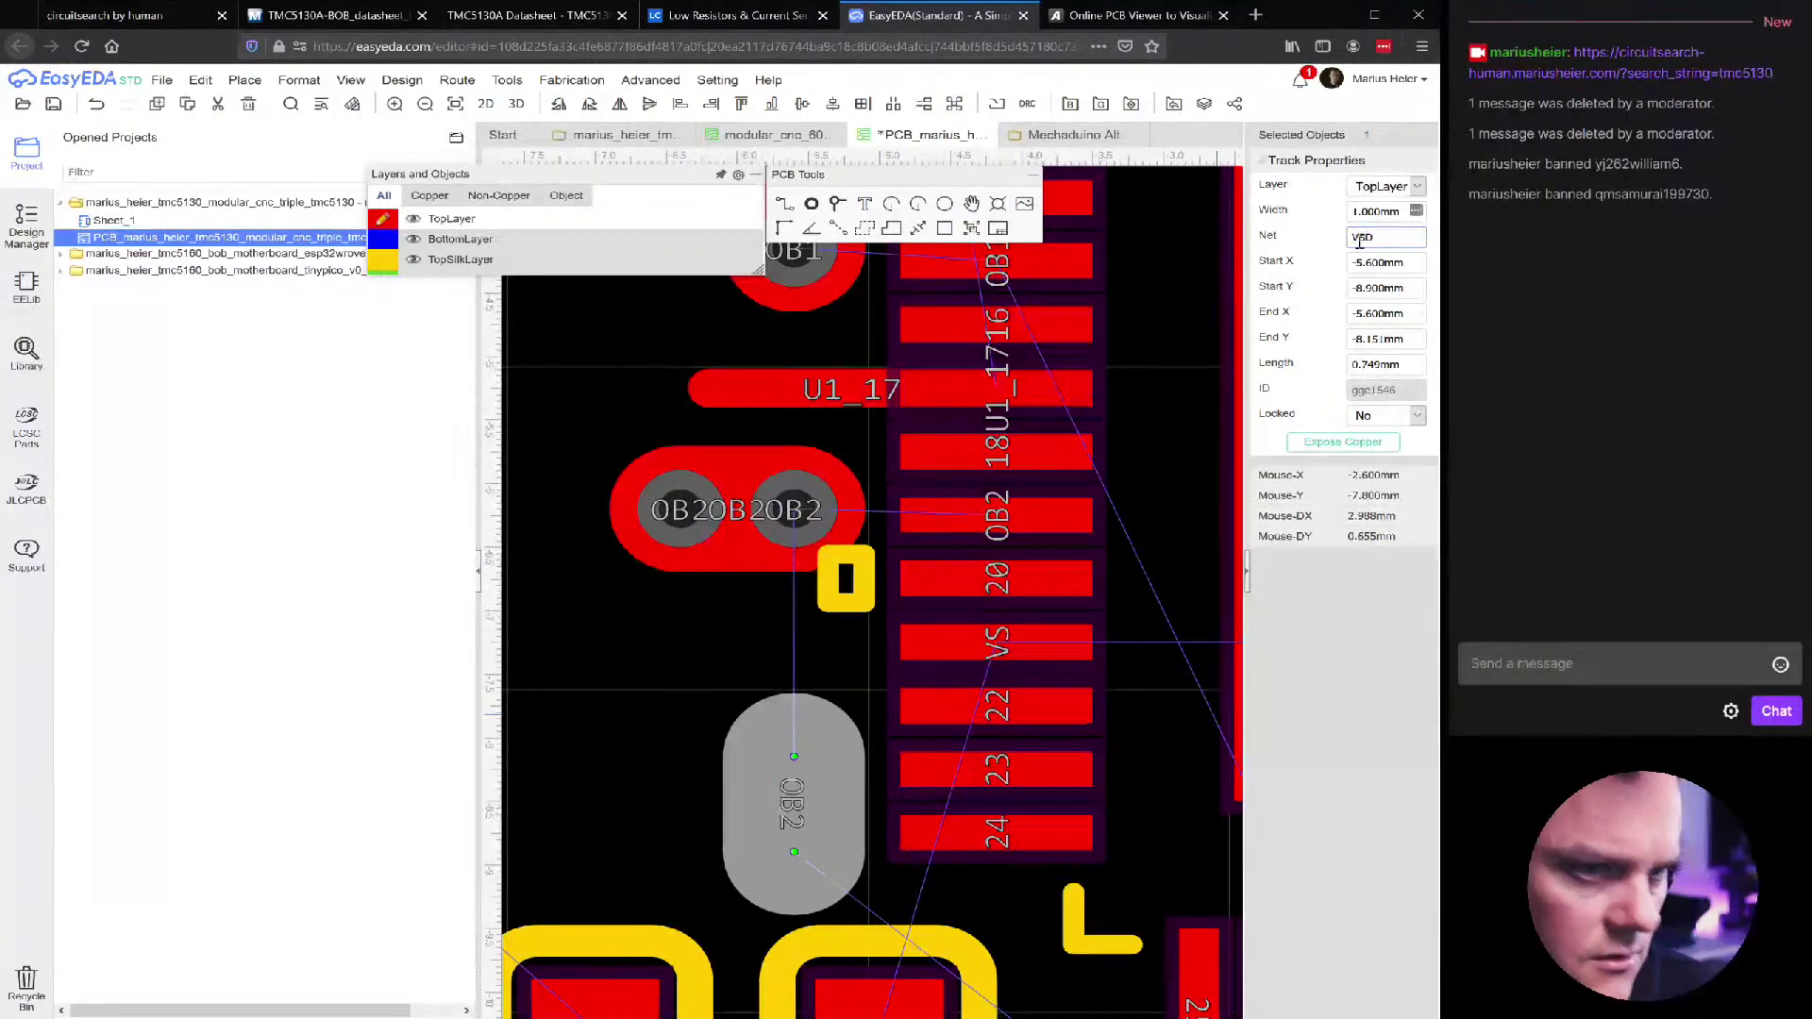
pyautogui.press('Return')
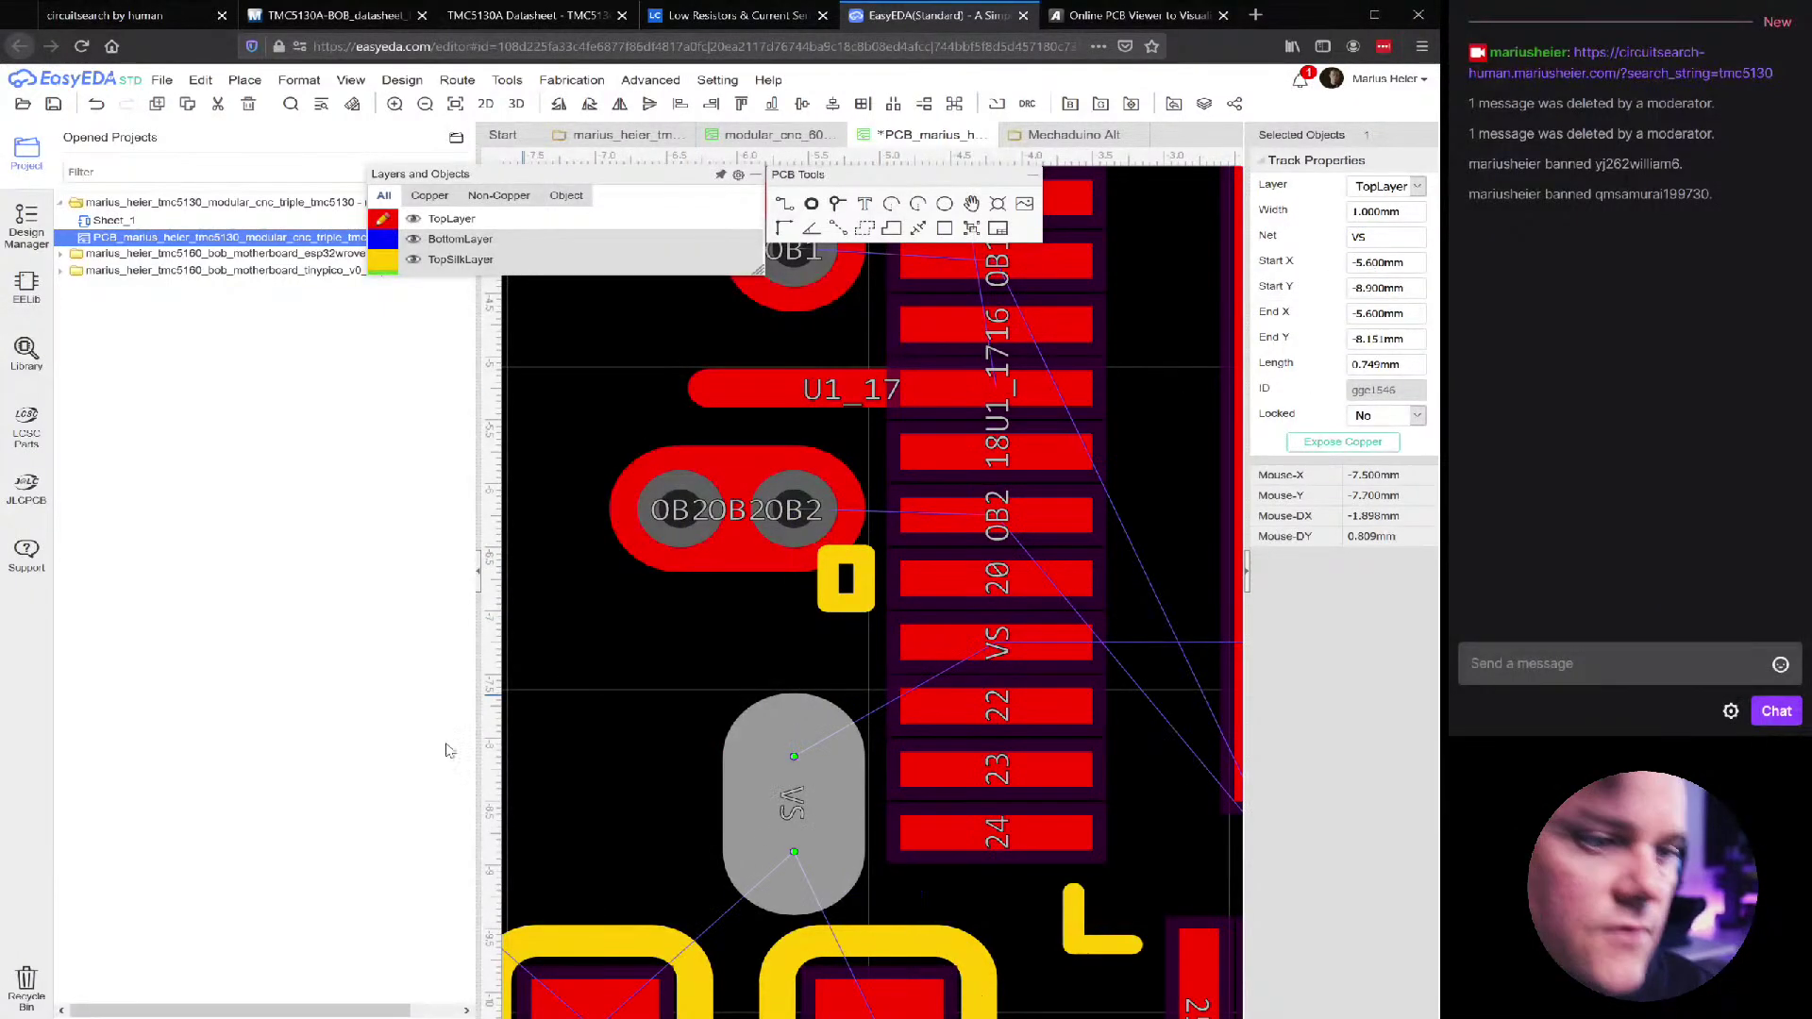
pyautogui.moveTo(792, 761); pyautogui.dragTo(790, 674)
pyautogui.click(628, 732)
pyautogui.scroll(-3, 628, 732)
pyautogui.scroll(1, 759, 760)
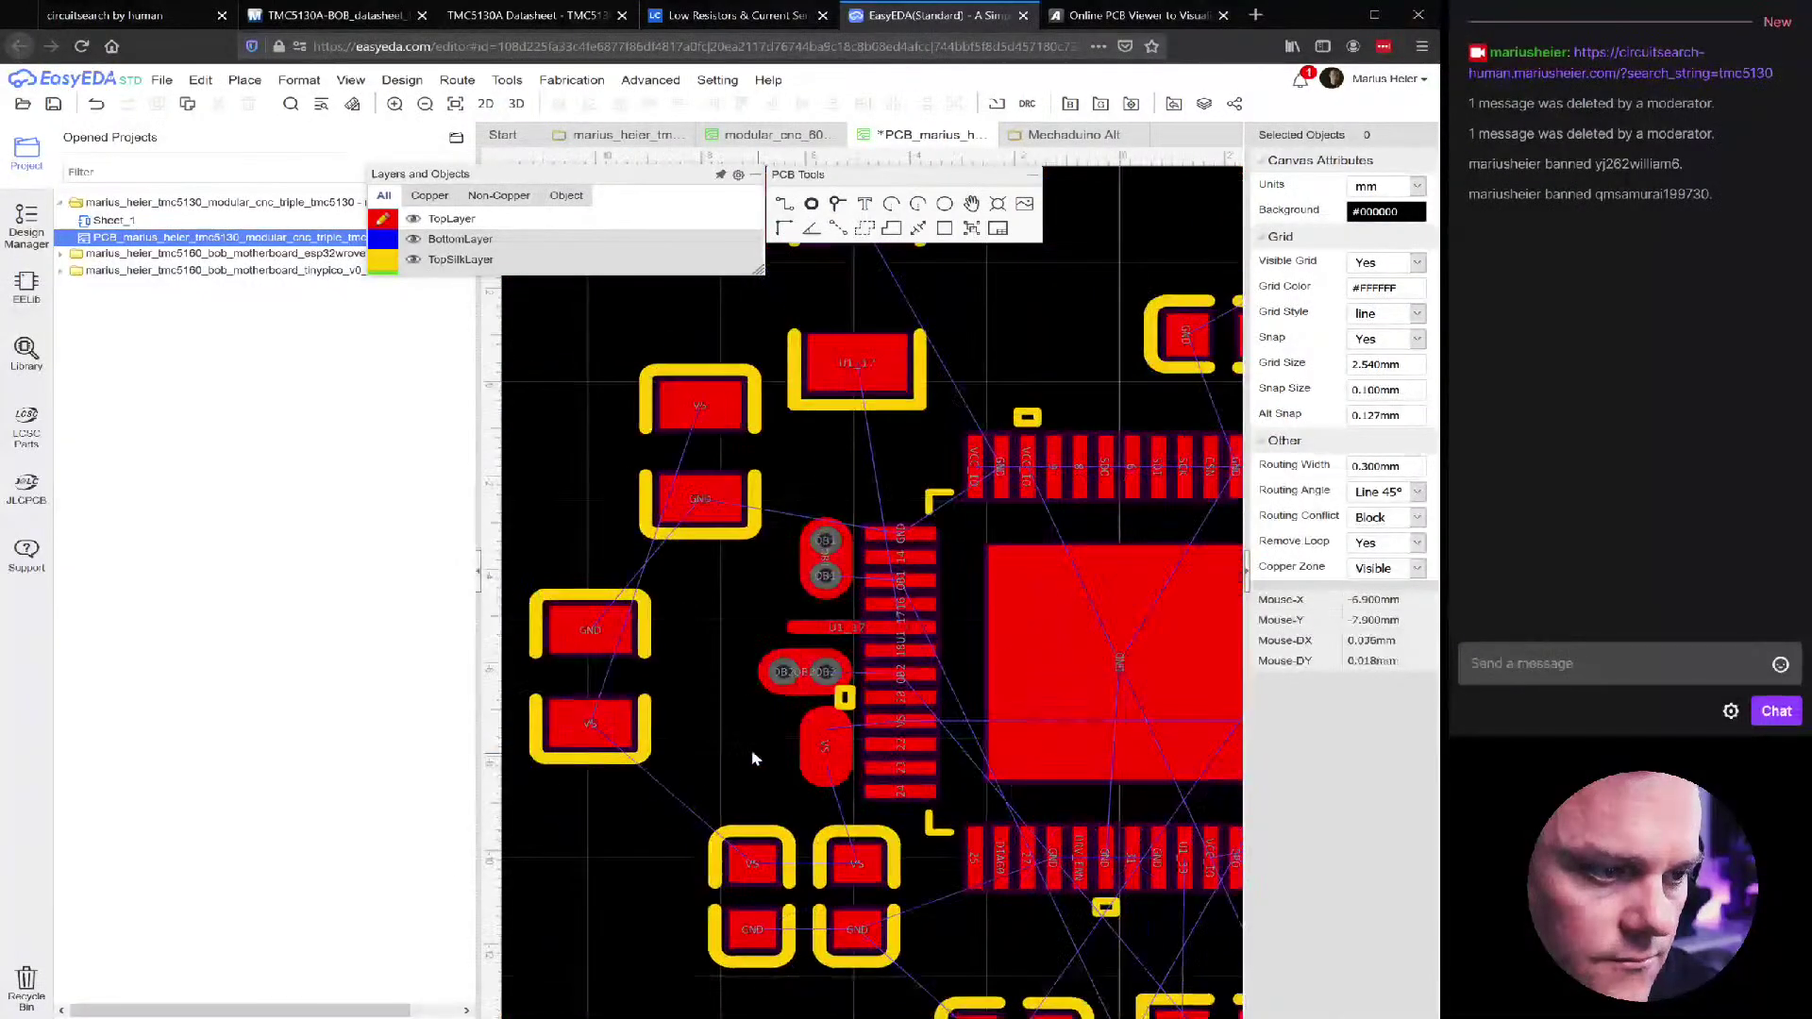
# Clear the capacitor beside the OB1 track out of the way and move sense resistor R2 to X -7.8 mm, Y -5.7 mm
pyautogui.scroll(2, 817, 668)
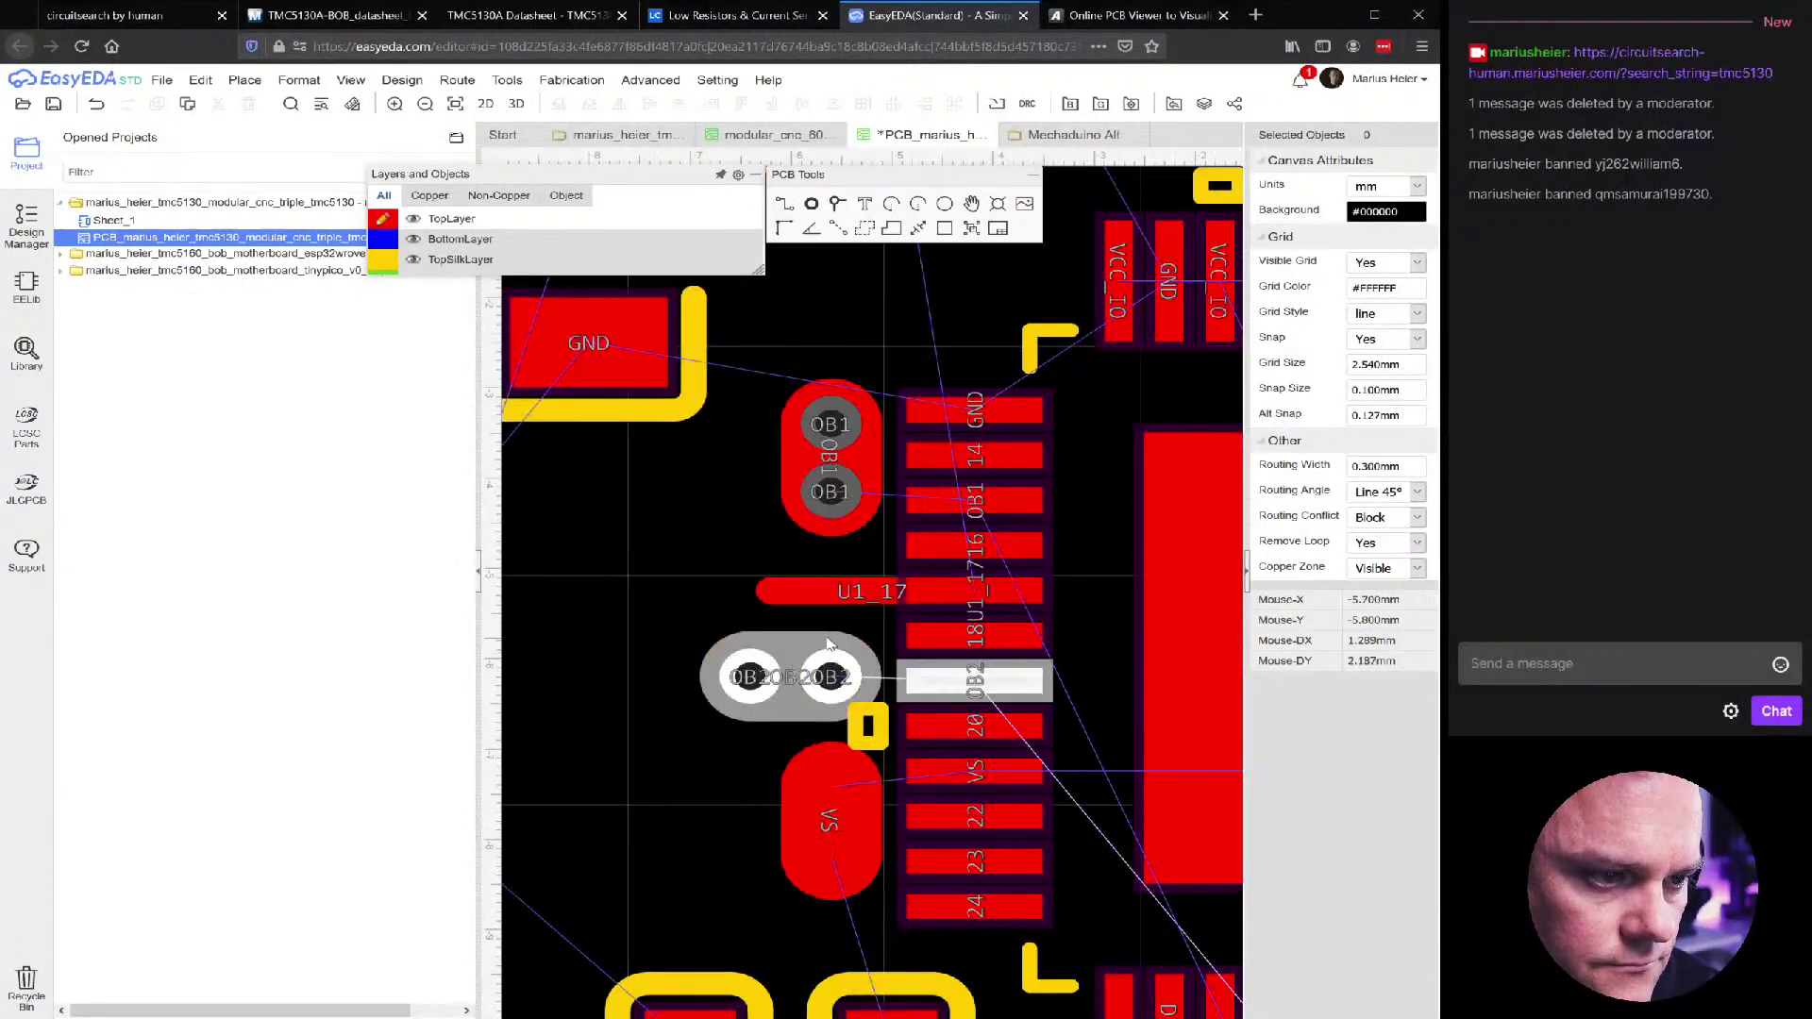
pyautogui.scroll(2, 832, 517)
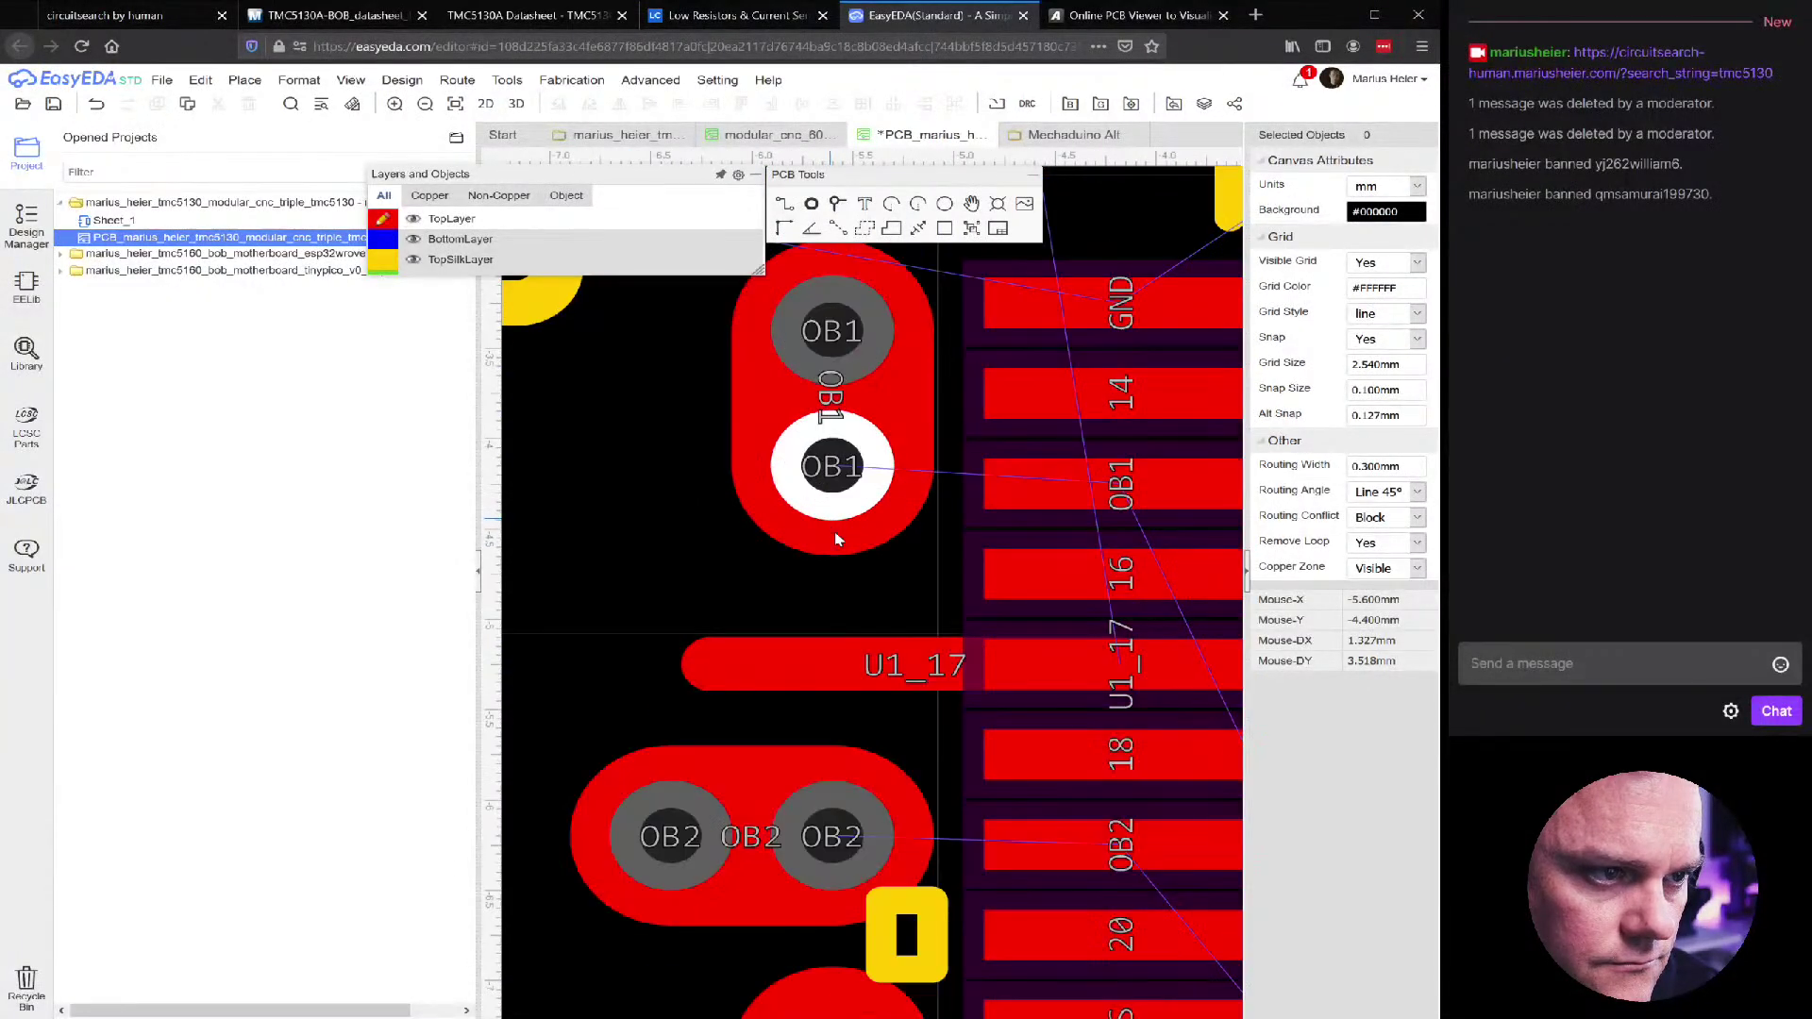
pyautogui.moveTo(649, 595); pyautogui.dragTo(625, 595, button='right')
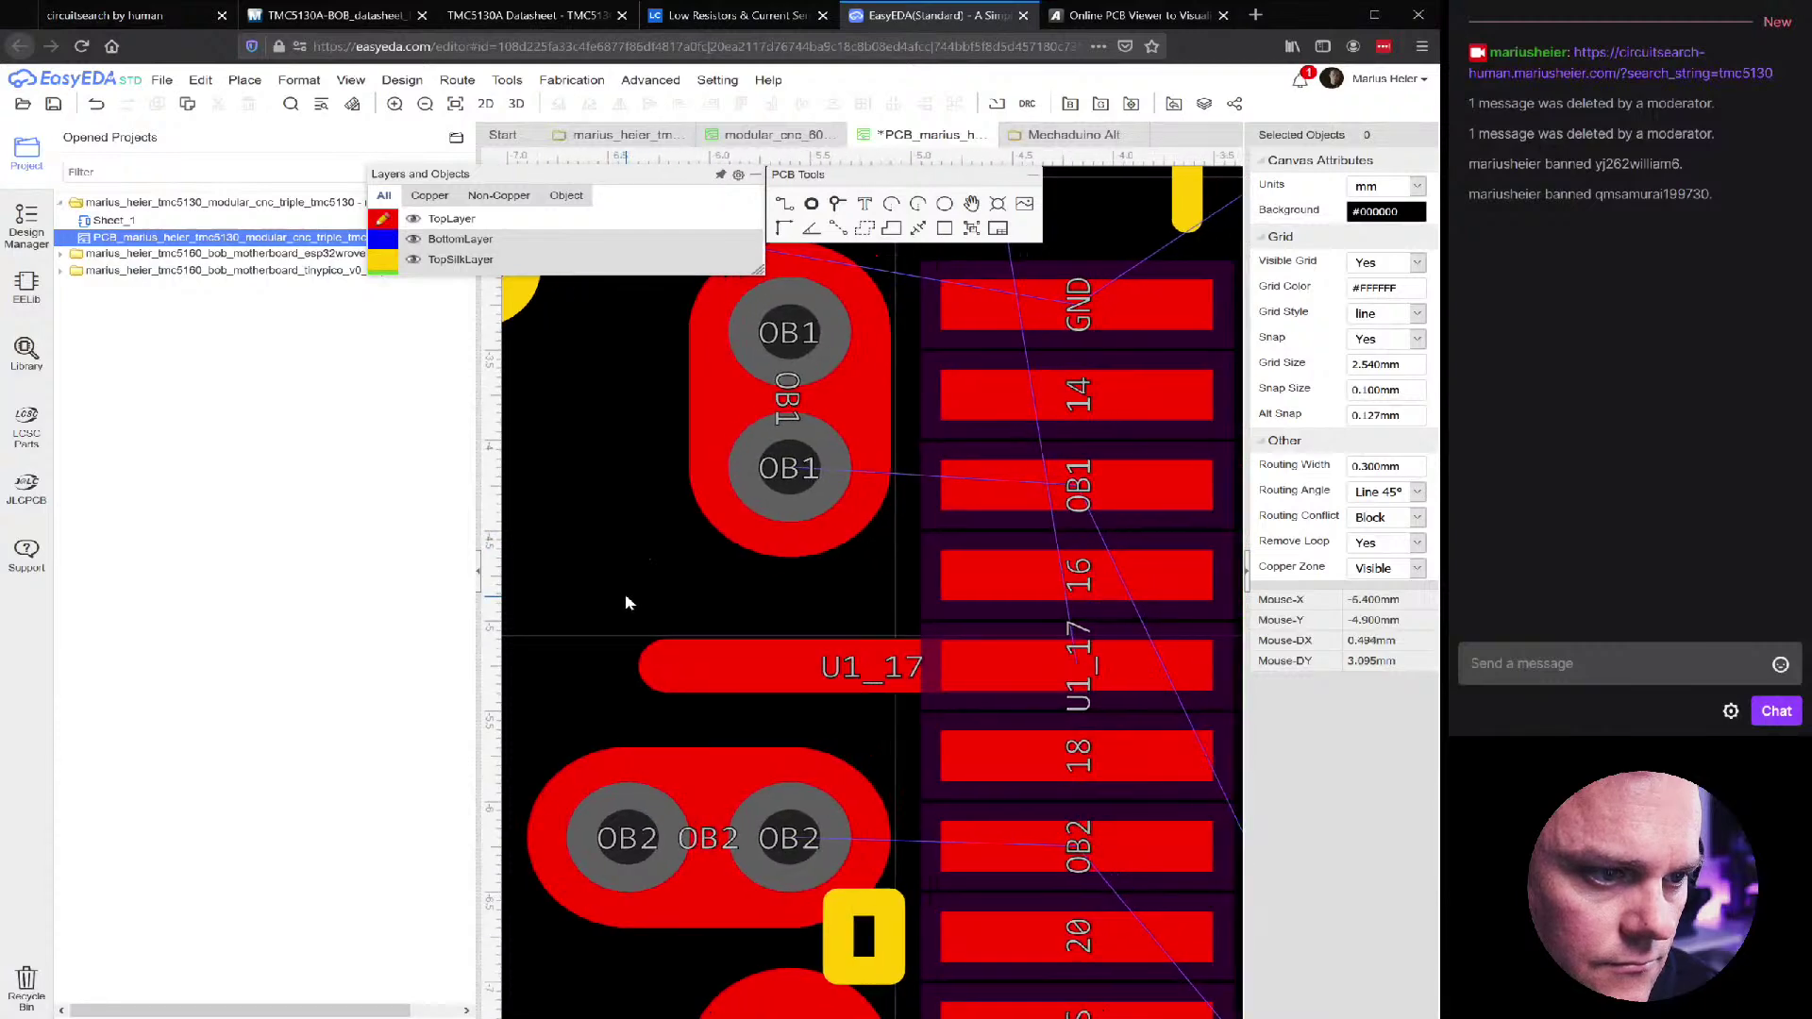
pyautogui.scroll(-3, 830, 710)
pyautogui.scroll(-3, 728, 681)
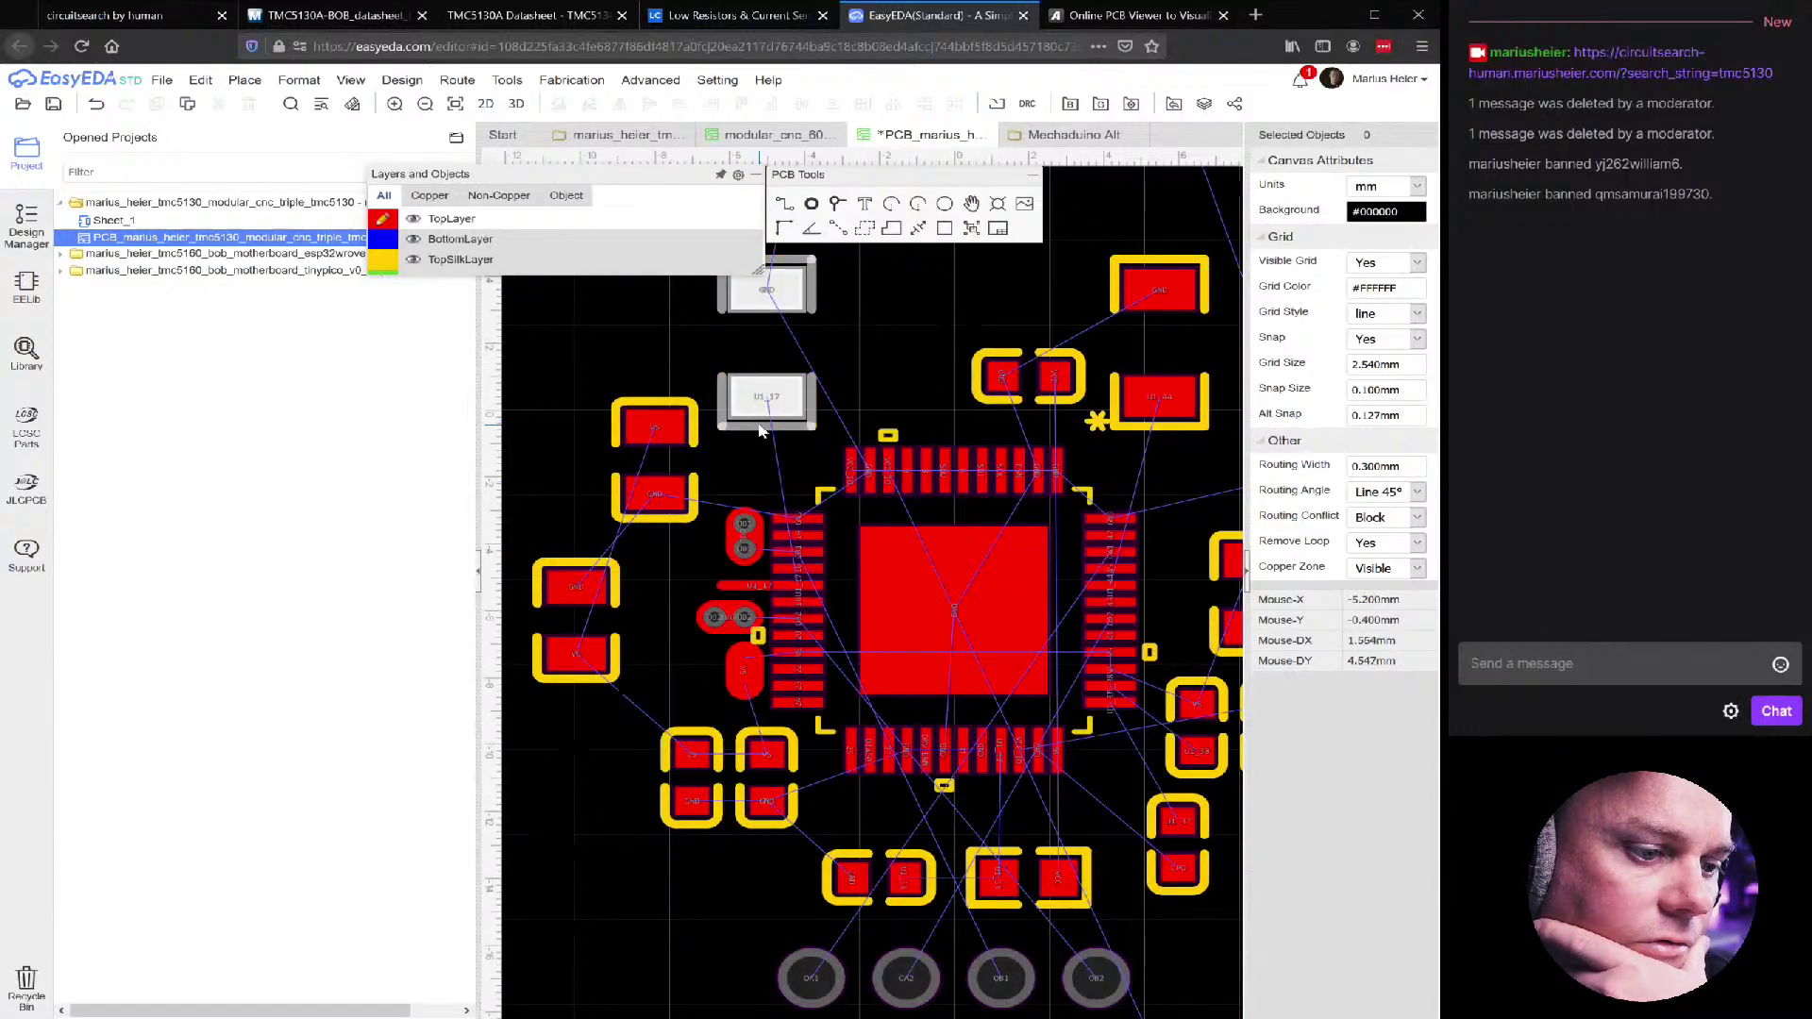
pyautogui.scroll(-2, 761, 430)
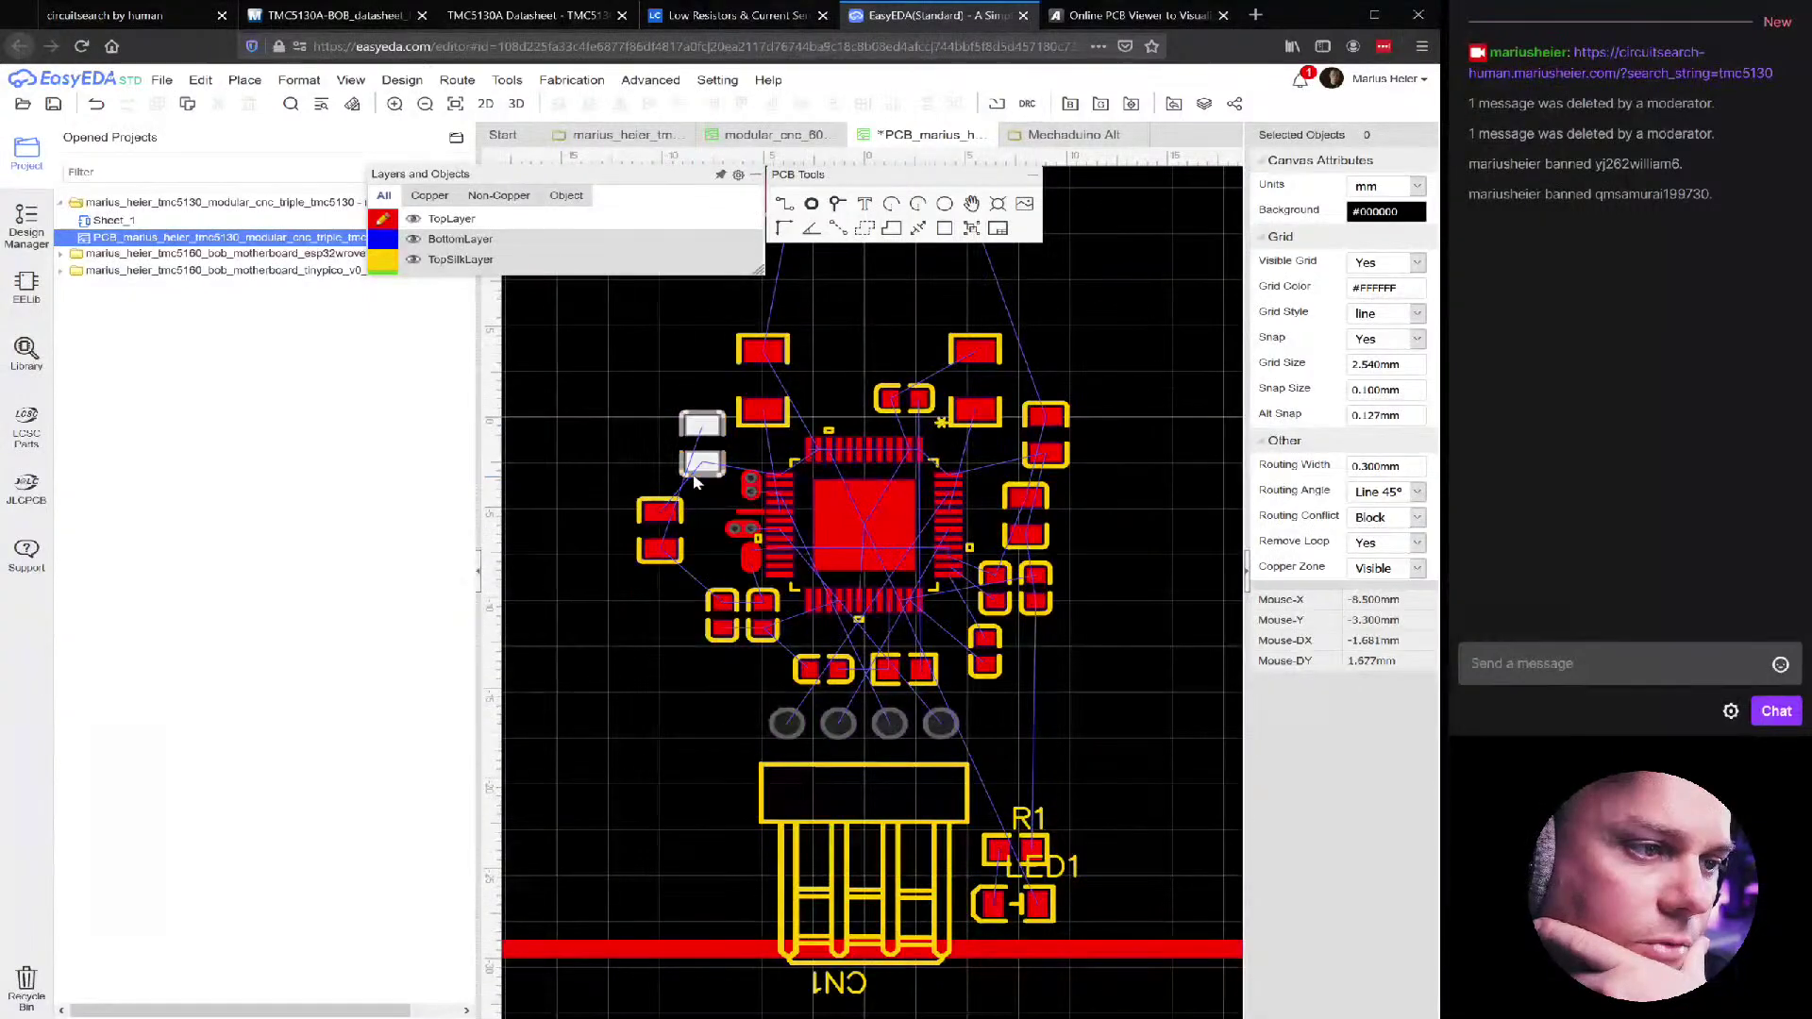
pyautogui.moveTo(703, 481); pyautogui.dragTo(706, 556)
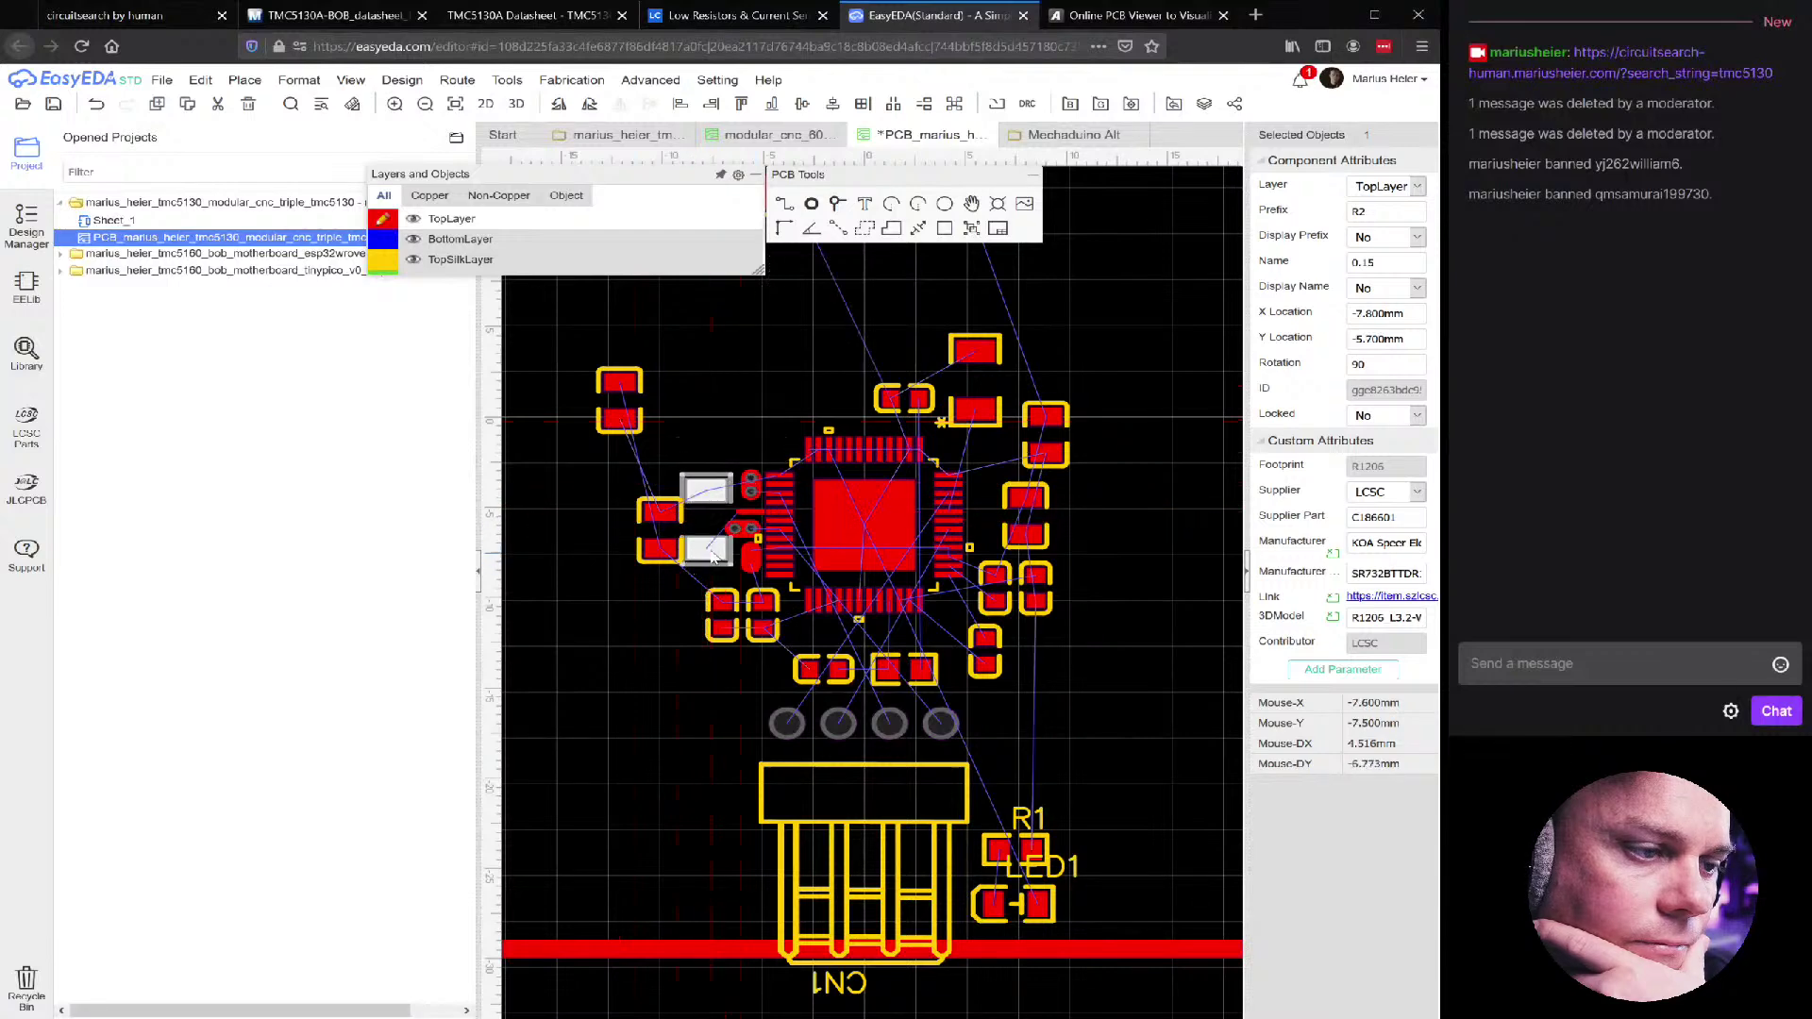
pyautogui.scroll(3, 723, 538)
pyautogui.scroll(-6, 714, 559)
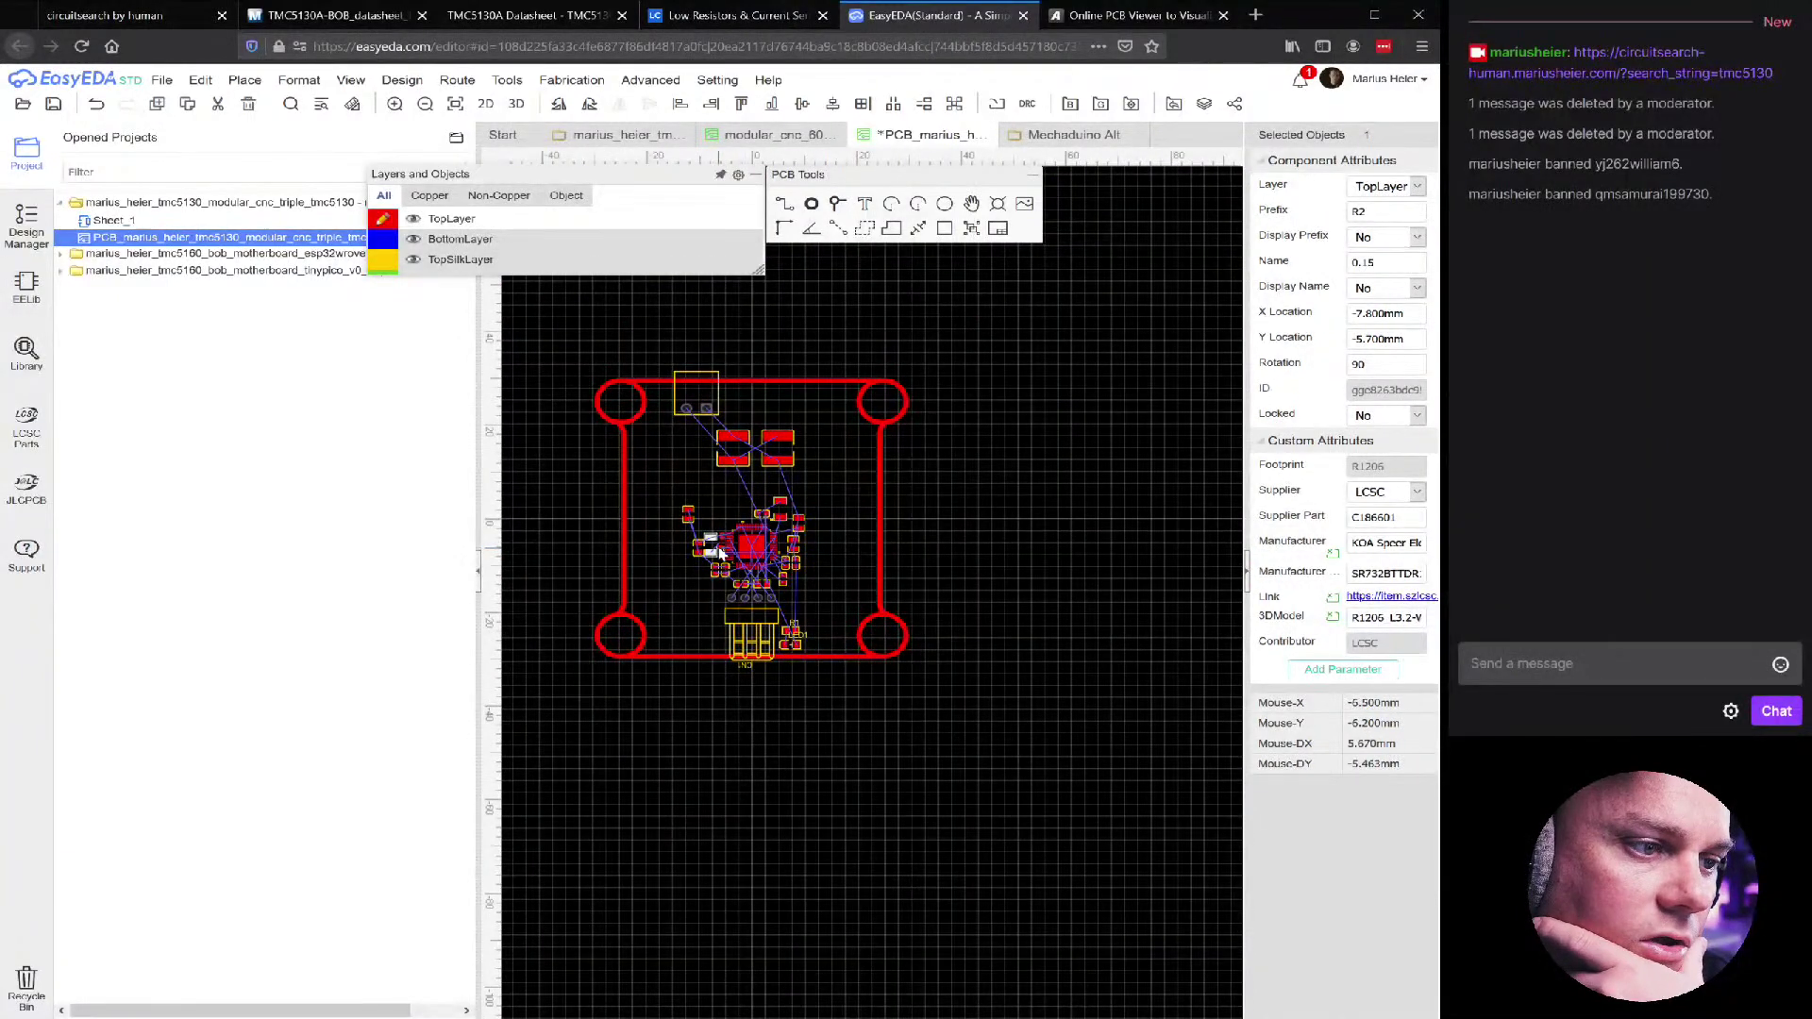
pyautogui.scroll(5, 729, 547)
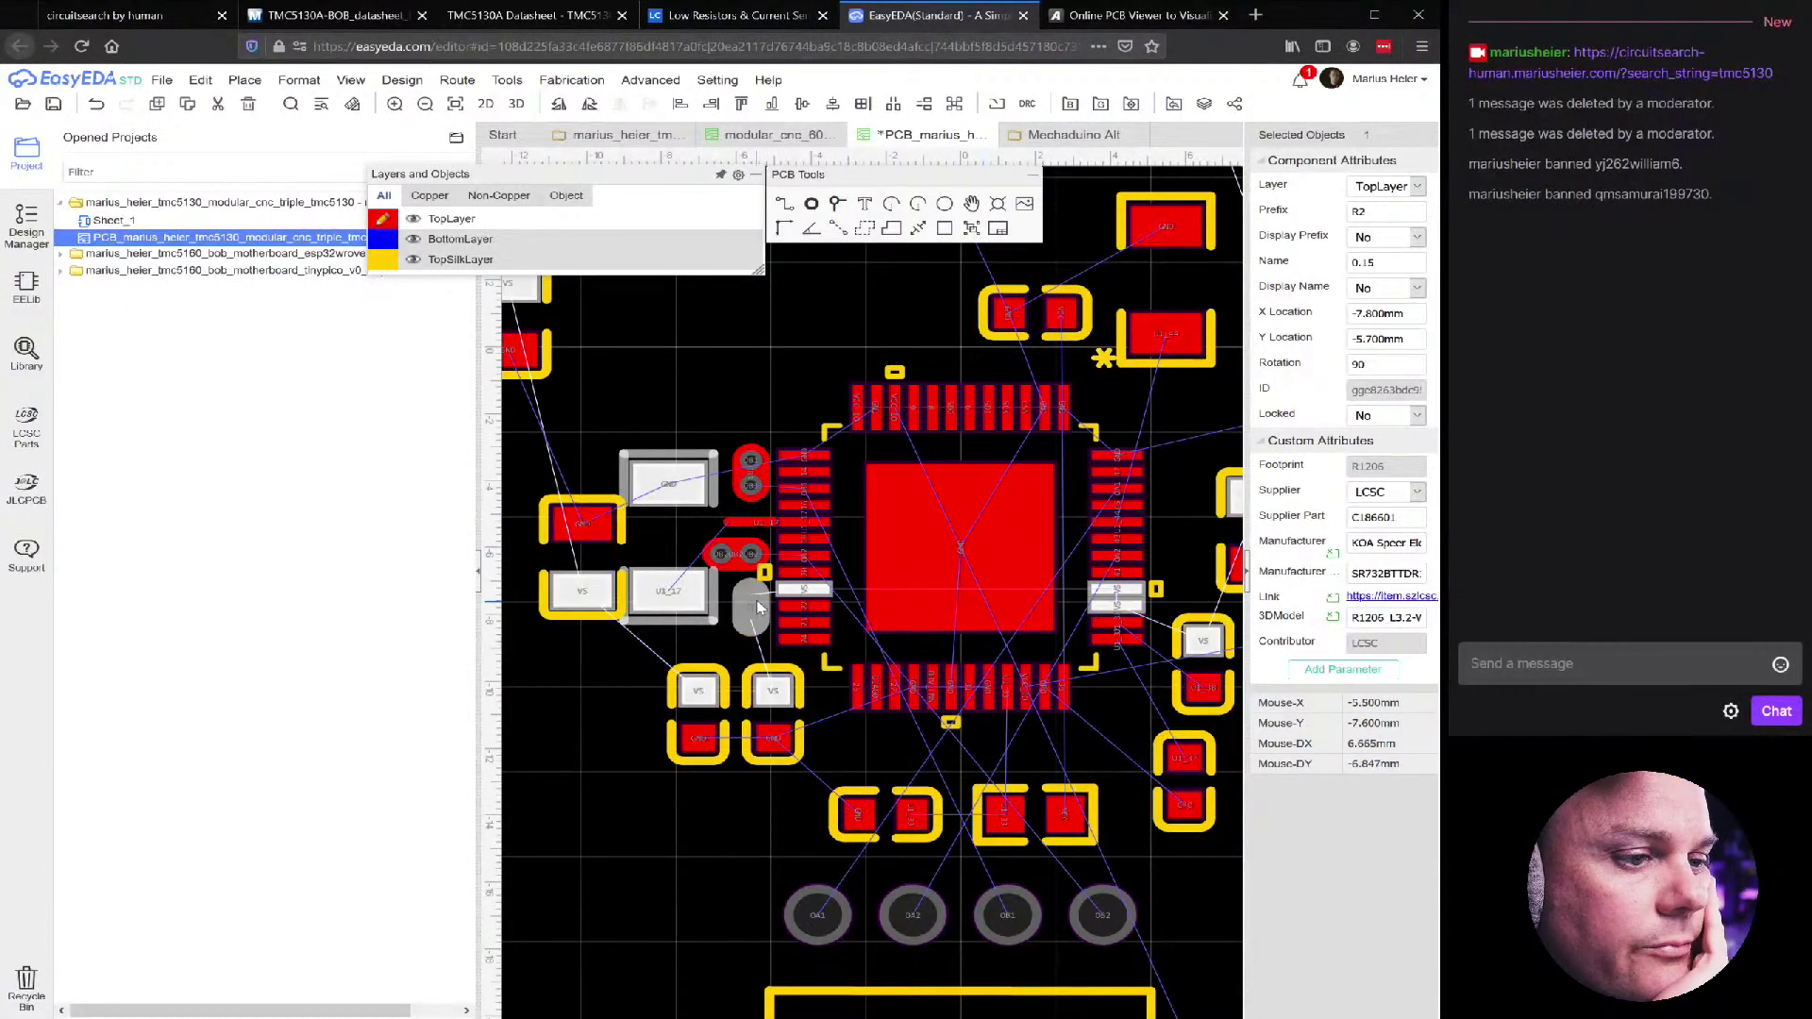
pyautogui.scroll(-5, 852, 650)
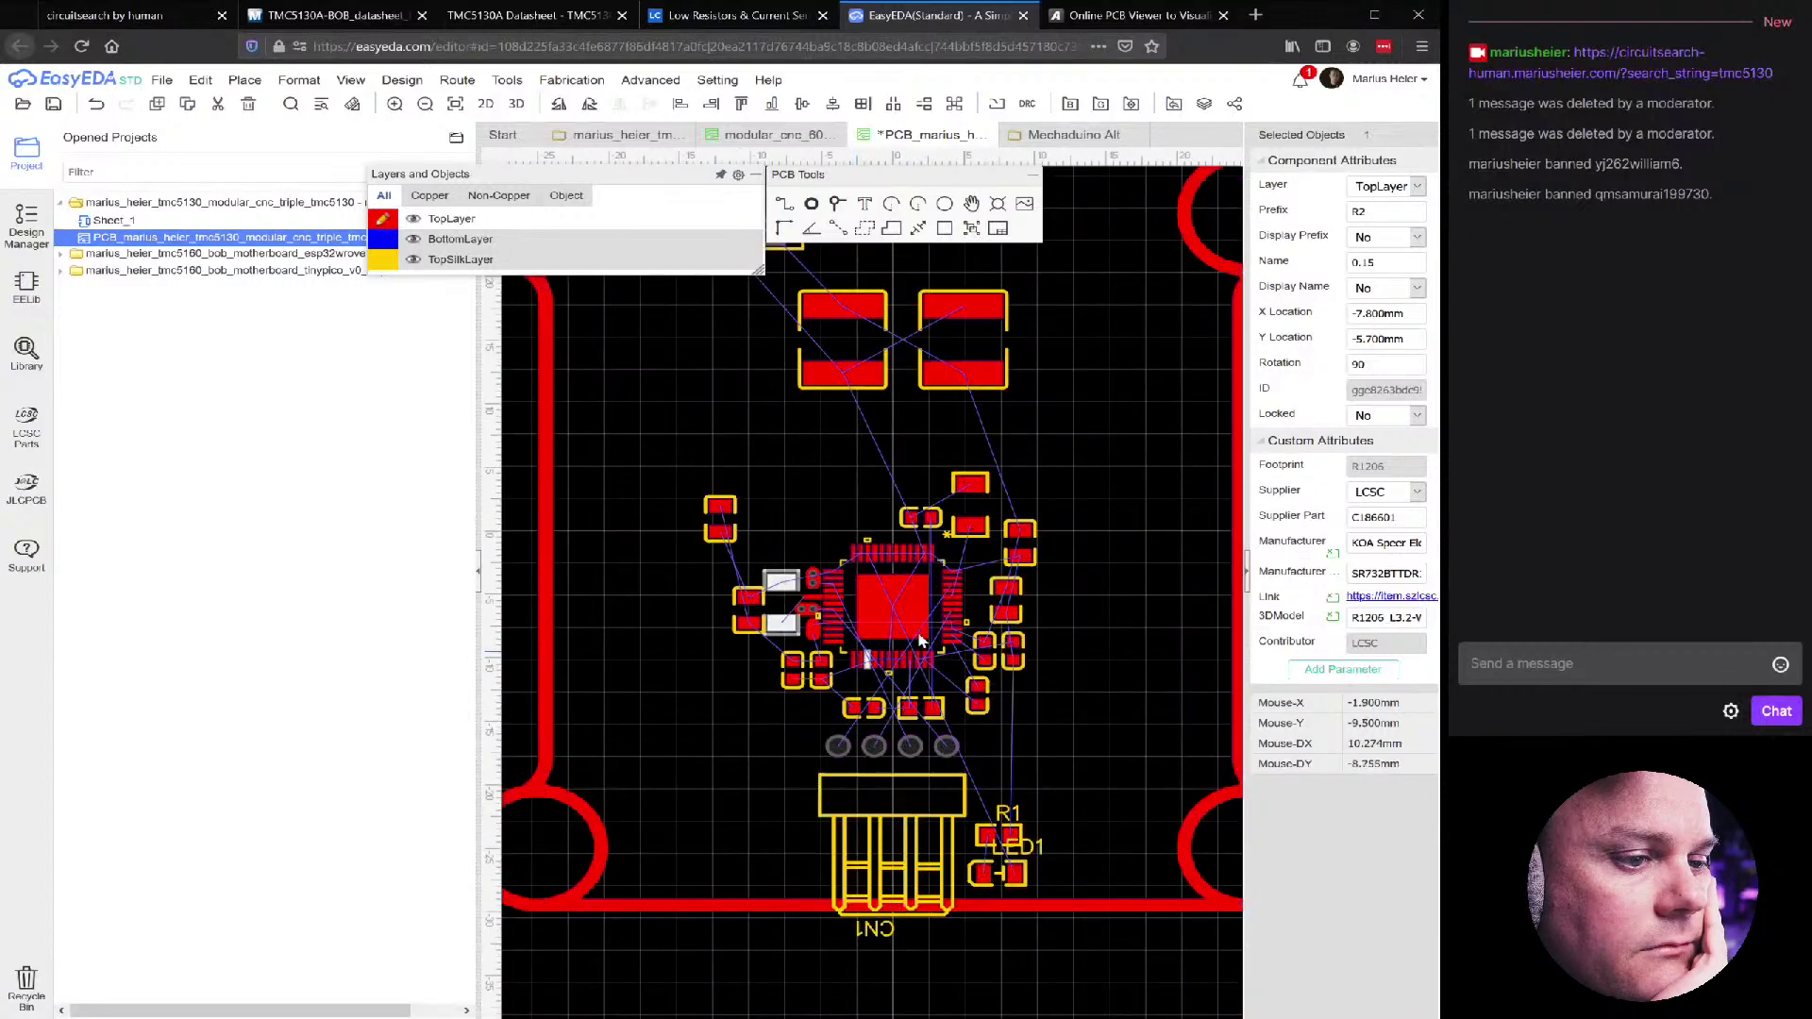
pyautogui.scroll(-1, 830, 453)
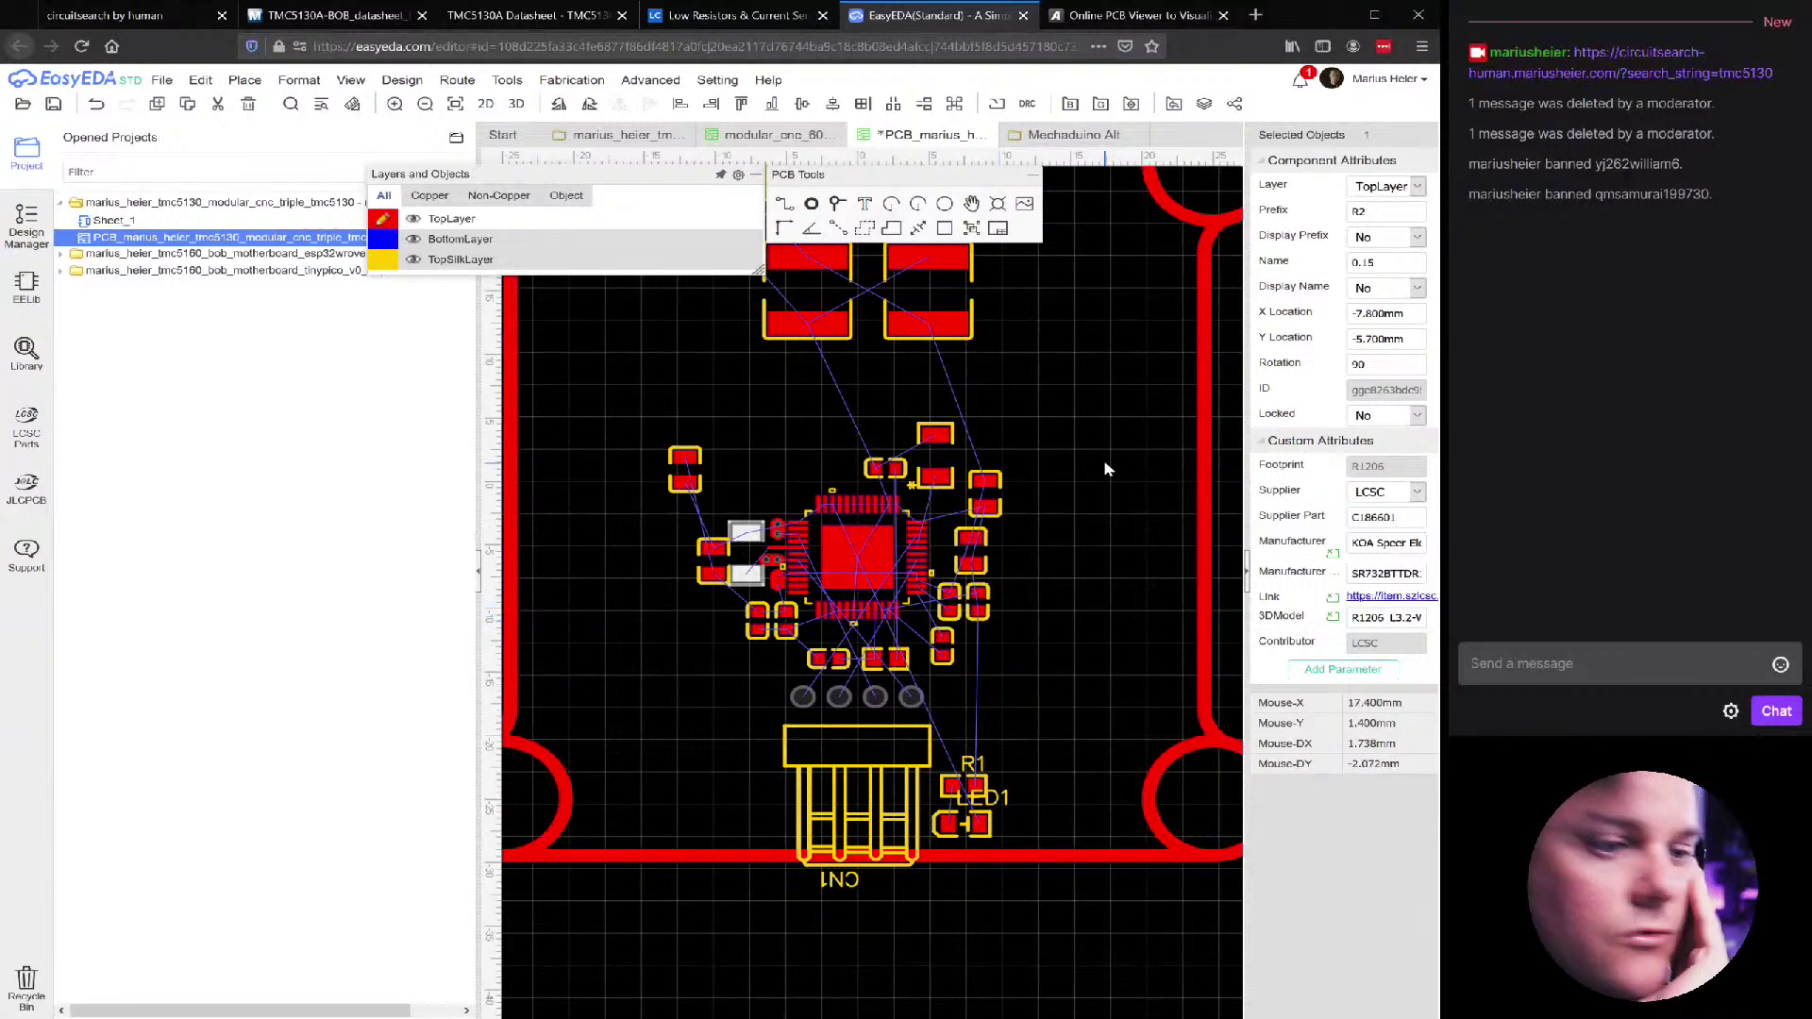
pyautogui.moveTo(1090, 451); pyautogui.dragTo(929, 661)
pyautogui.click(1079, 416)
pyautogui.moveTo(1069, 389); pyautogui.dragTo(632, 666)
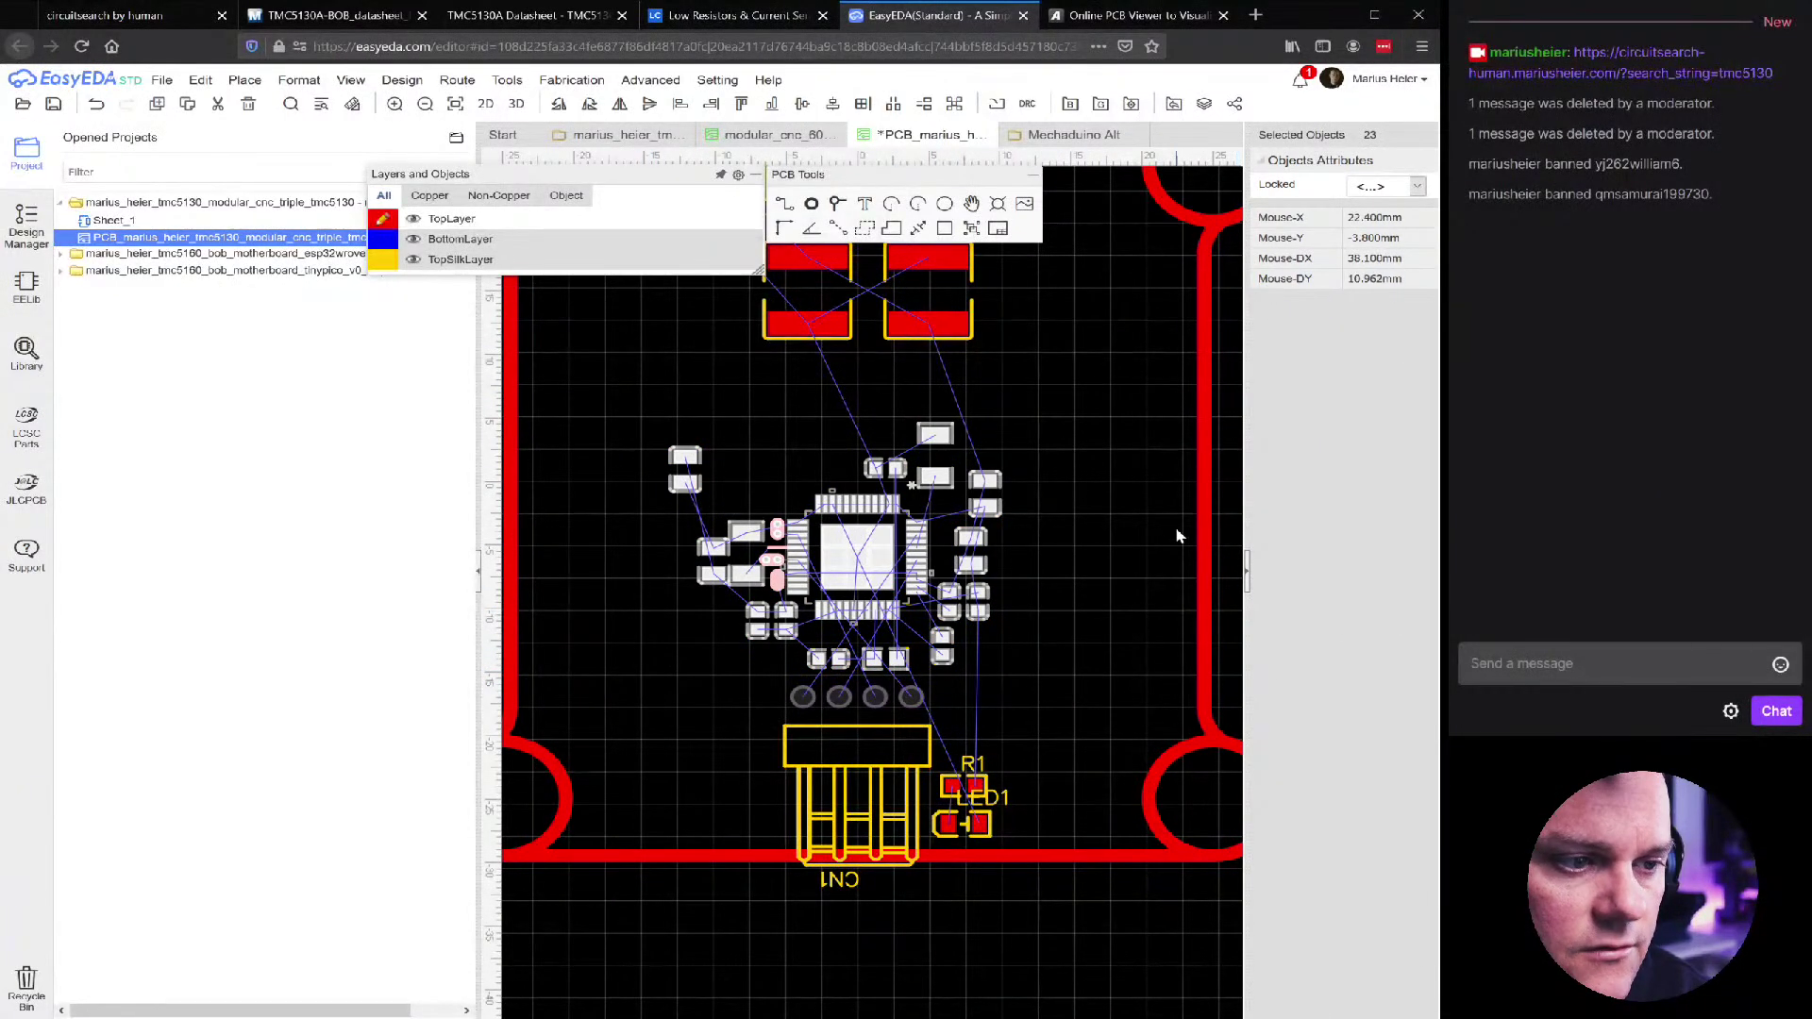
pyautogui.click(910, 519)
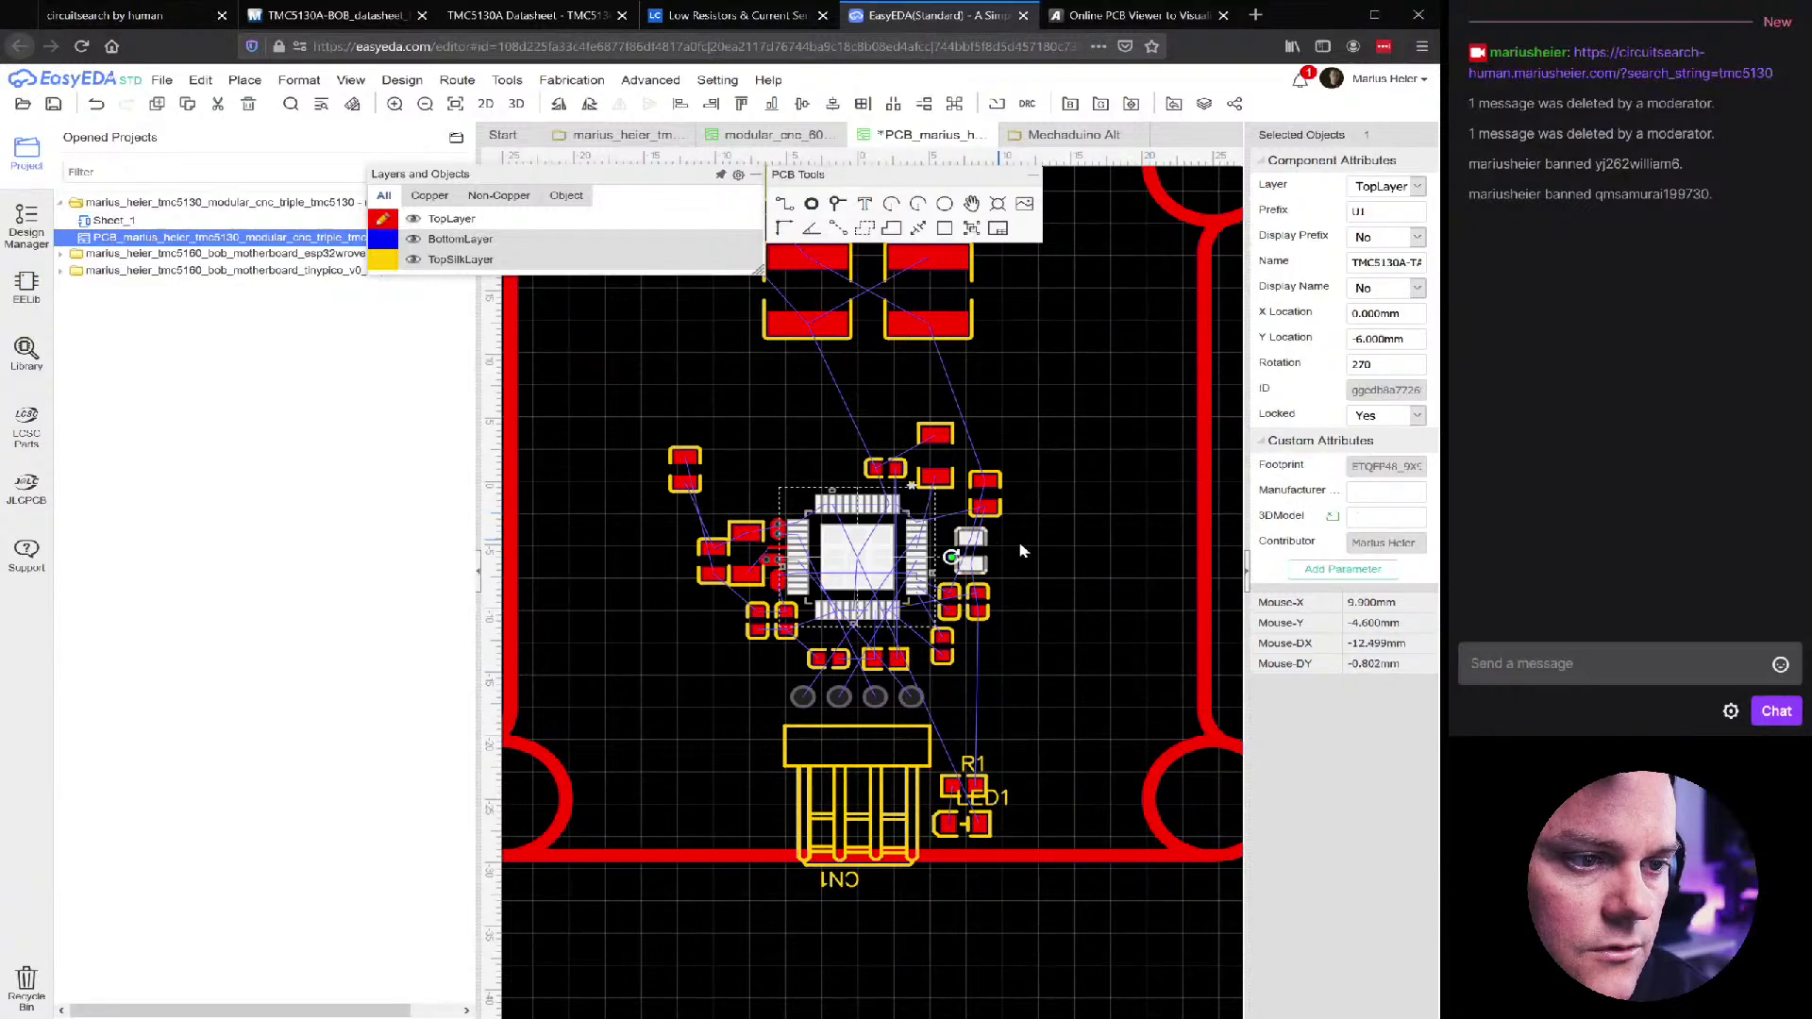
# Move the group of parts beside the chip's right edge further right, and shift the small parts below it outwards
pyautogui.moveTo(1048, 417); pyautogui.dragTo(932, 683)
pyautogui.moveTo(975, 612); pyautogui.dragTo(1024, 608)
pyautogui.moveTo(934, 679); pyautogui.dragTo(740, 651)
pyautogui.moveTo(852, 673); pyautogui.dragTo(713, 668)
# Move sense resistor R2 and the two capacitors beside it further left, and the capacitor above the chip up and to the right
pyautogui.moveTo(646, 423); pyautogui.dragTo(748, 585)
pyautogui.click(748, 578)
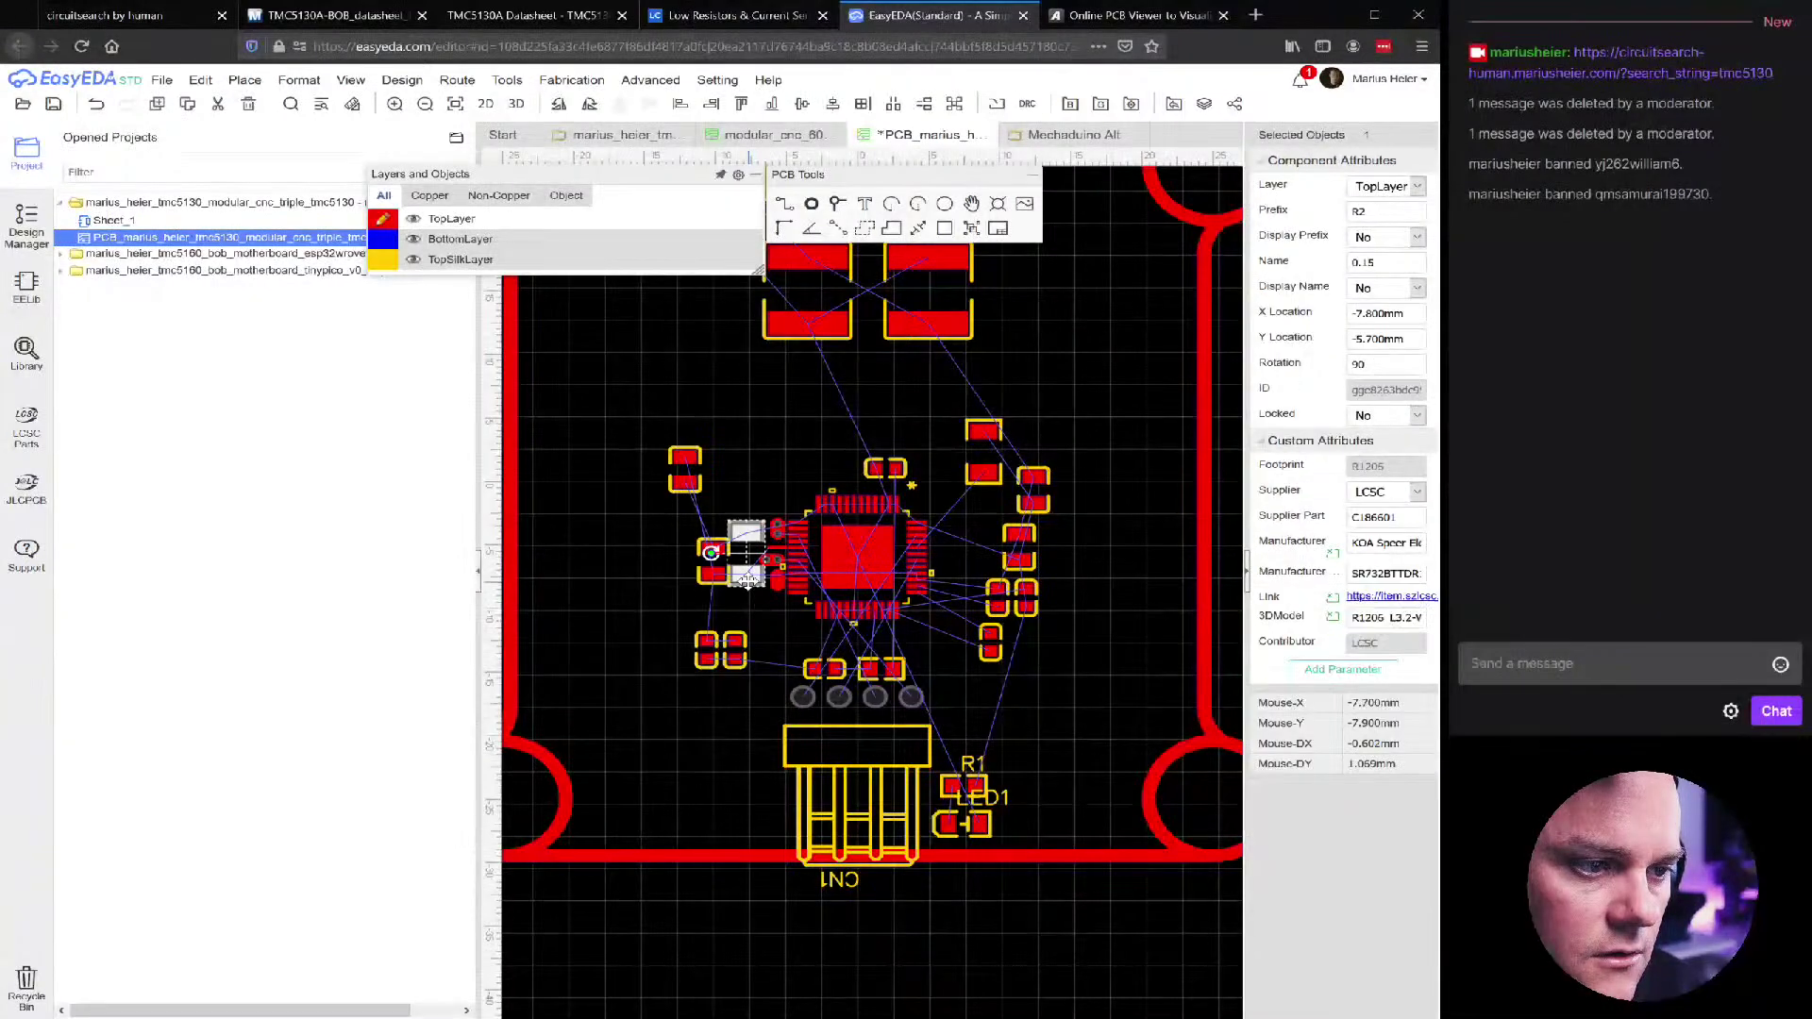
pyautogui.keyDown('ctrl'); pyautogui.click(713, 561); pyautogui.keyUp('ctrl')
pyautogui.keyDown('ctrl'); pyautogui.click(687, 458); pyautogui.keyUp('ctrl')
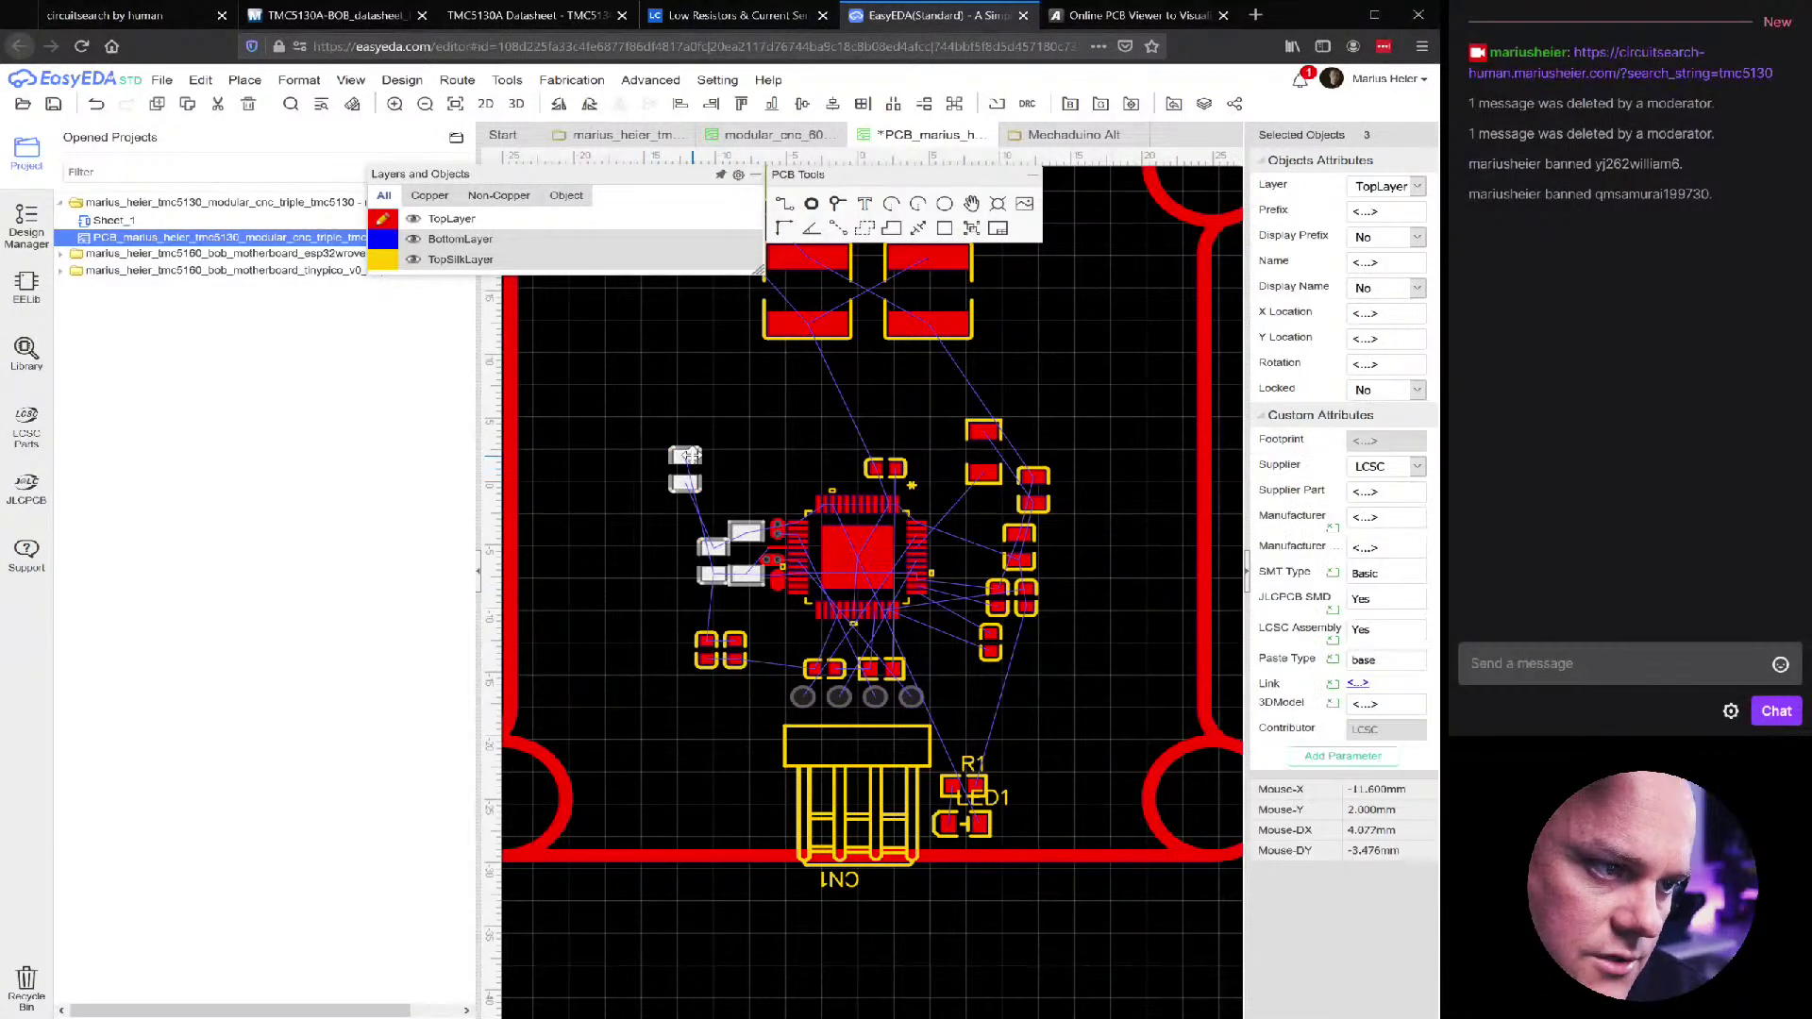
pyautogui.moveTo(693, 462); pyautogui.dragTo(635, 463)
pyautogui.click(734, 453)
pyautogui.click(885, 469)
pyautogui.moveTo(885, 469); pyautogui.dragTo(955, 390)
# Select the TMC5130A chip together with the tracks beside its left edge and unlock it
pyautogui.click(824, 462)
pyautogui.moveTo(744, 469); pyautogui.dragTo(937, 644)
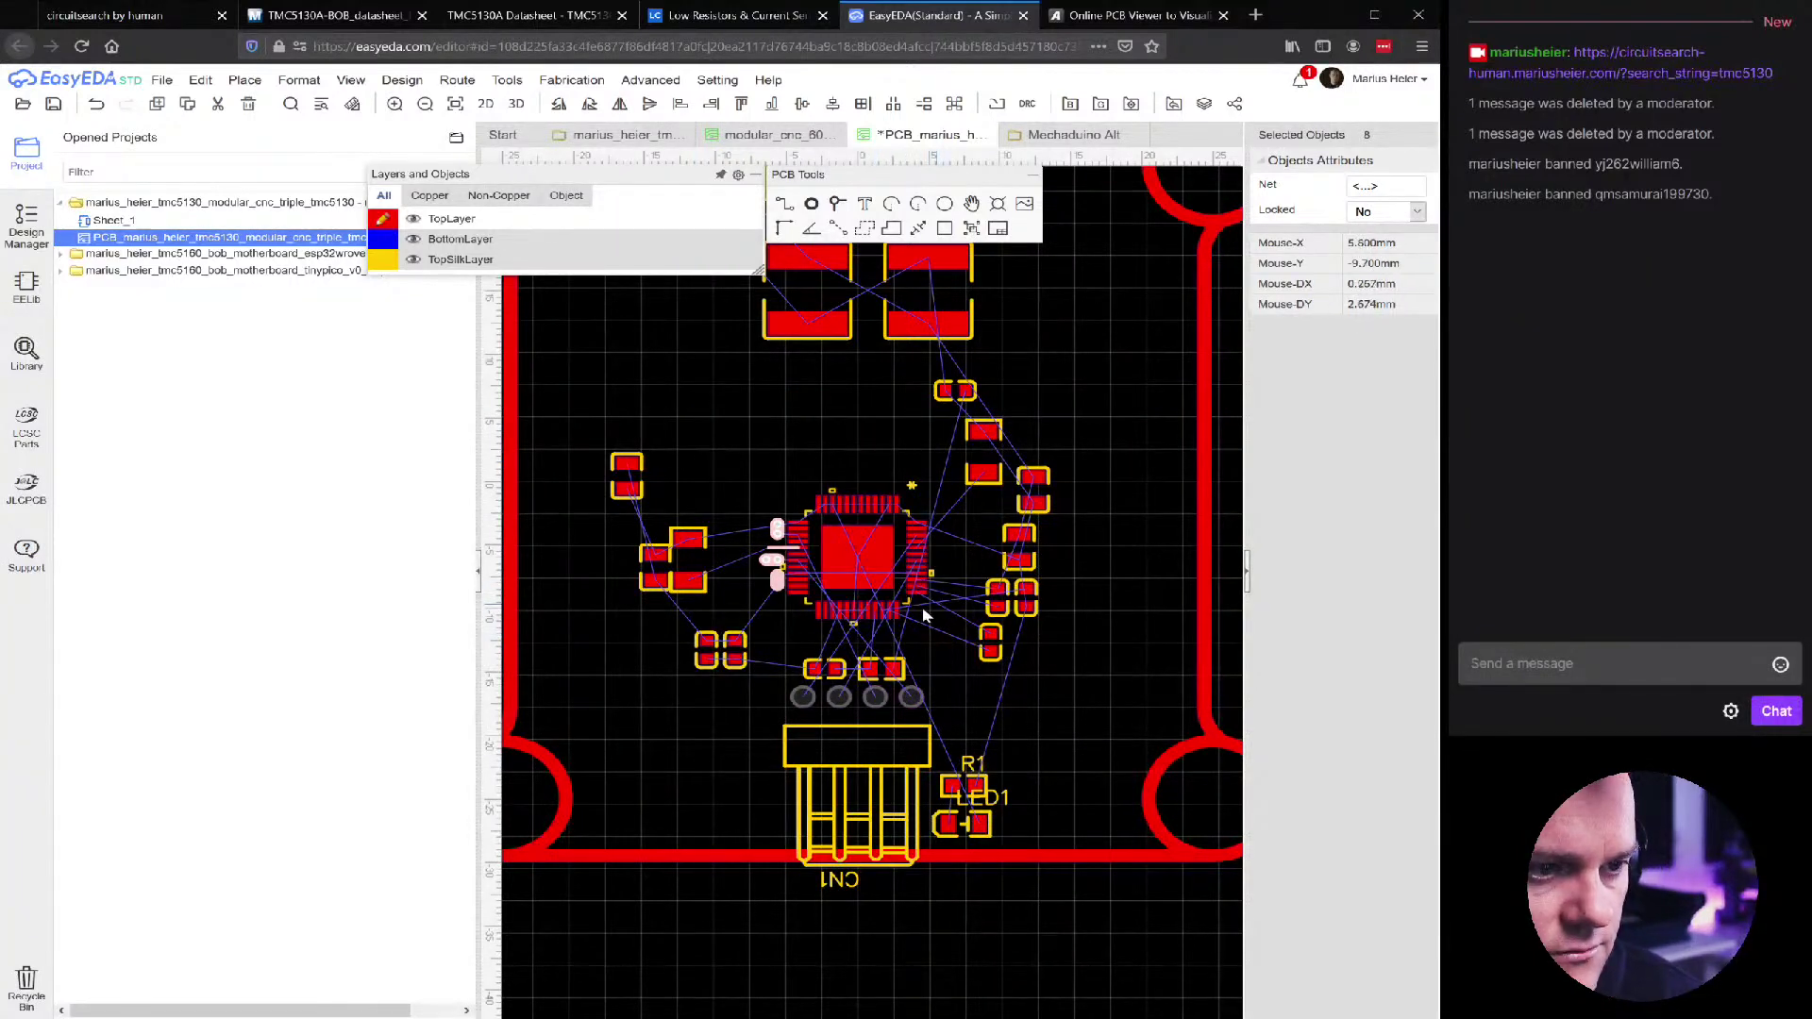
pyautogui.keyDown('ctrl'); pyautogui.click(901, 609); pyautogui.keyUp('ctrl')
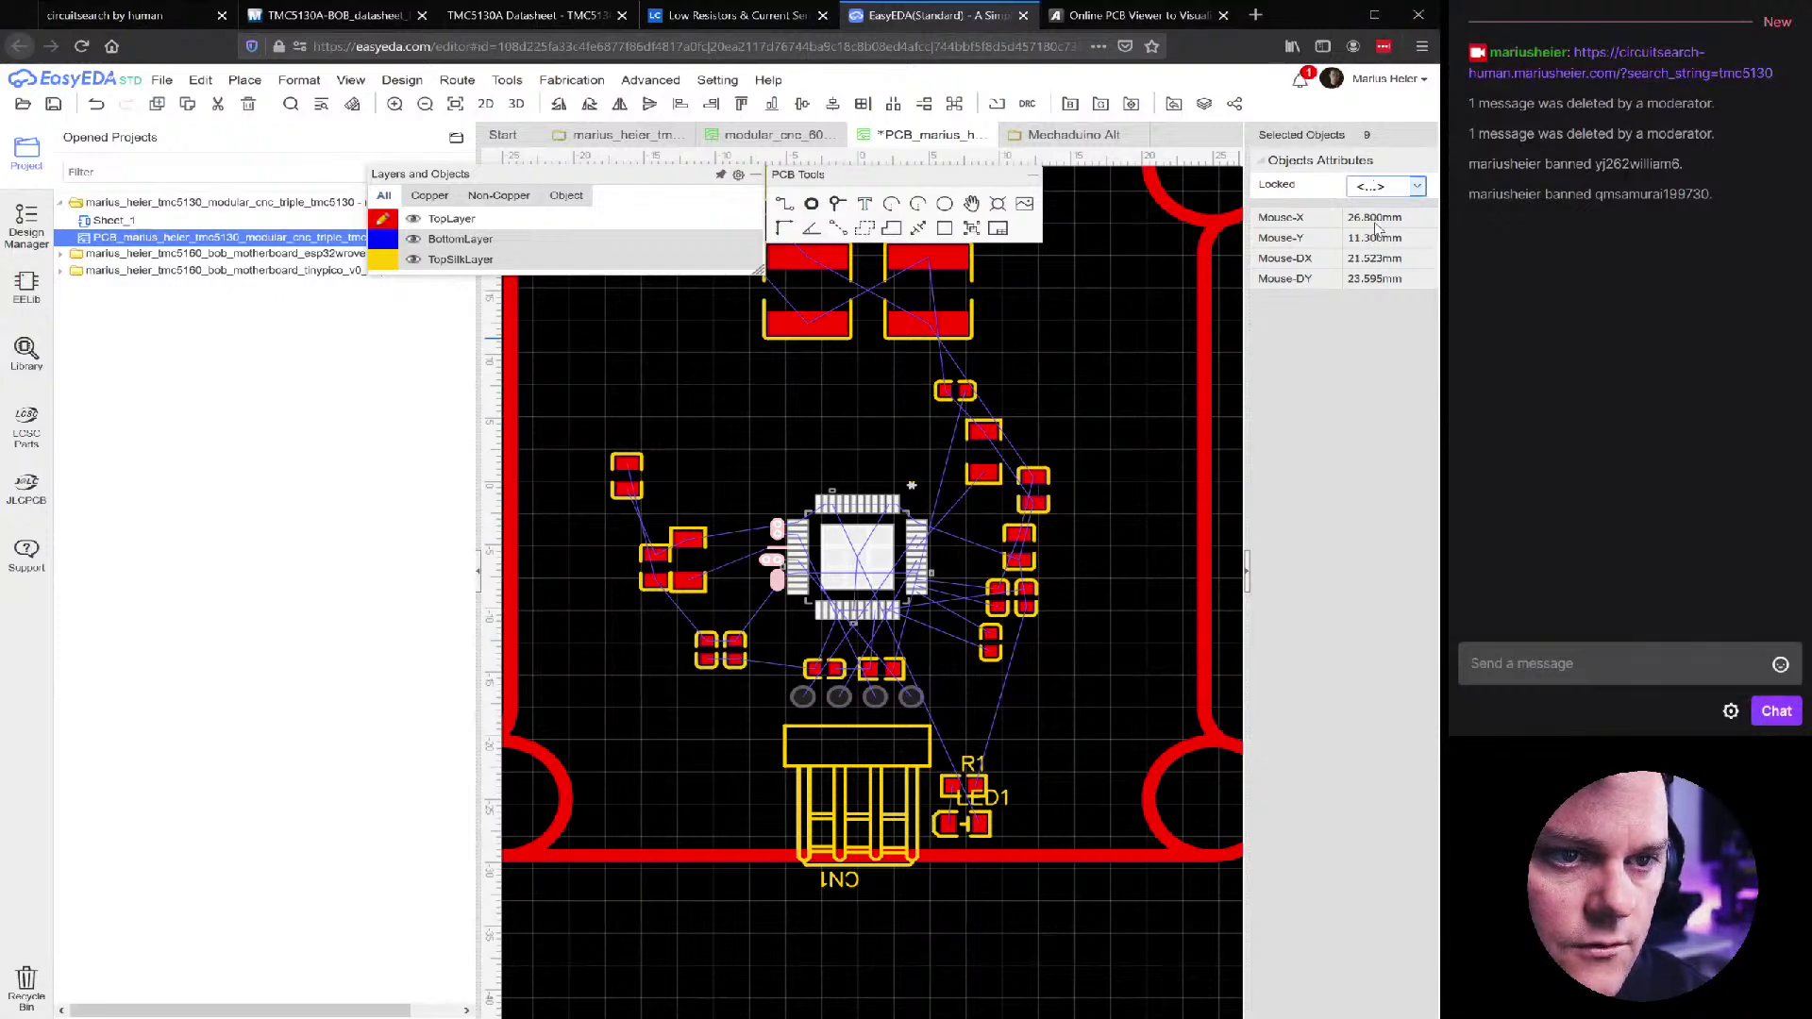
pyautogui.press('Escape')
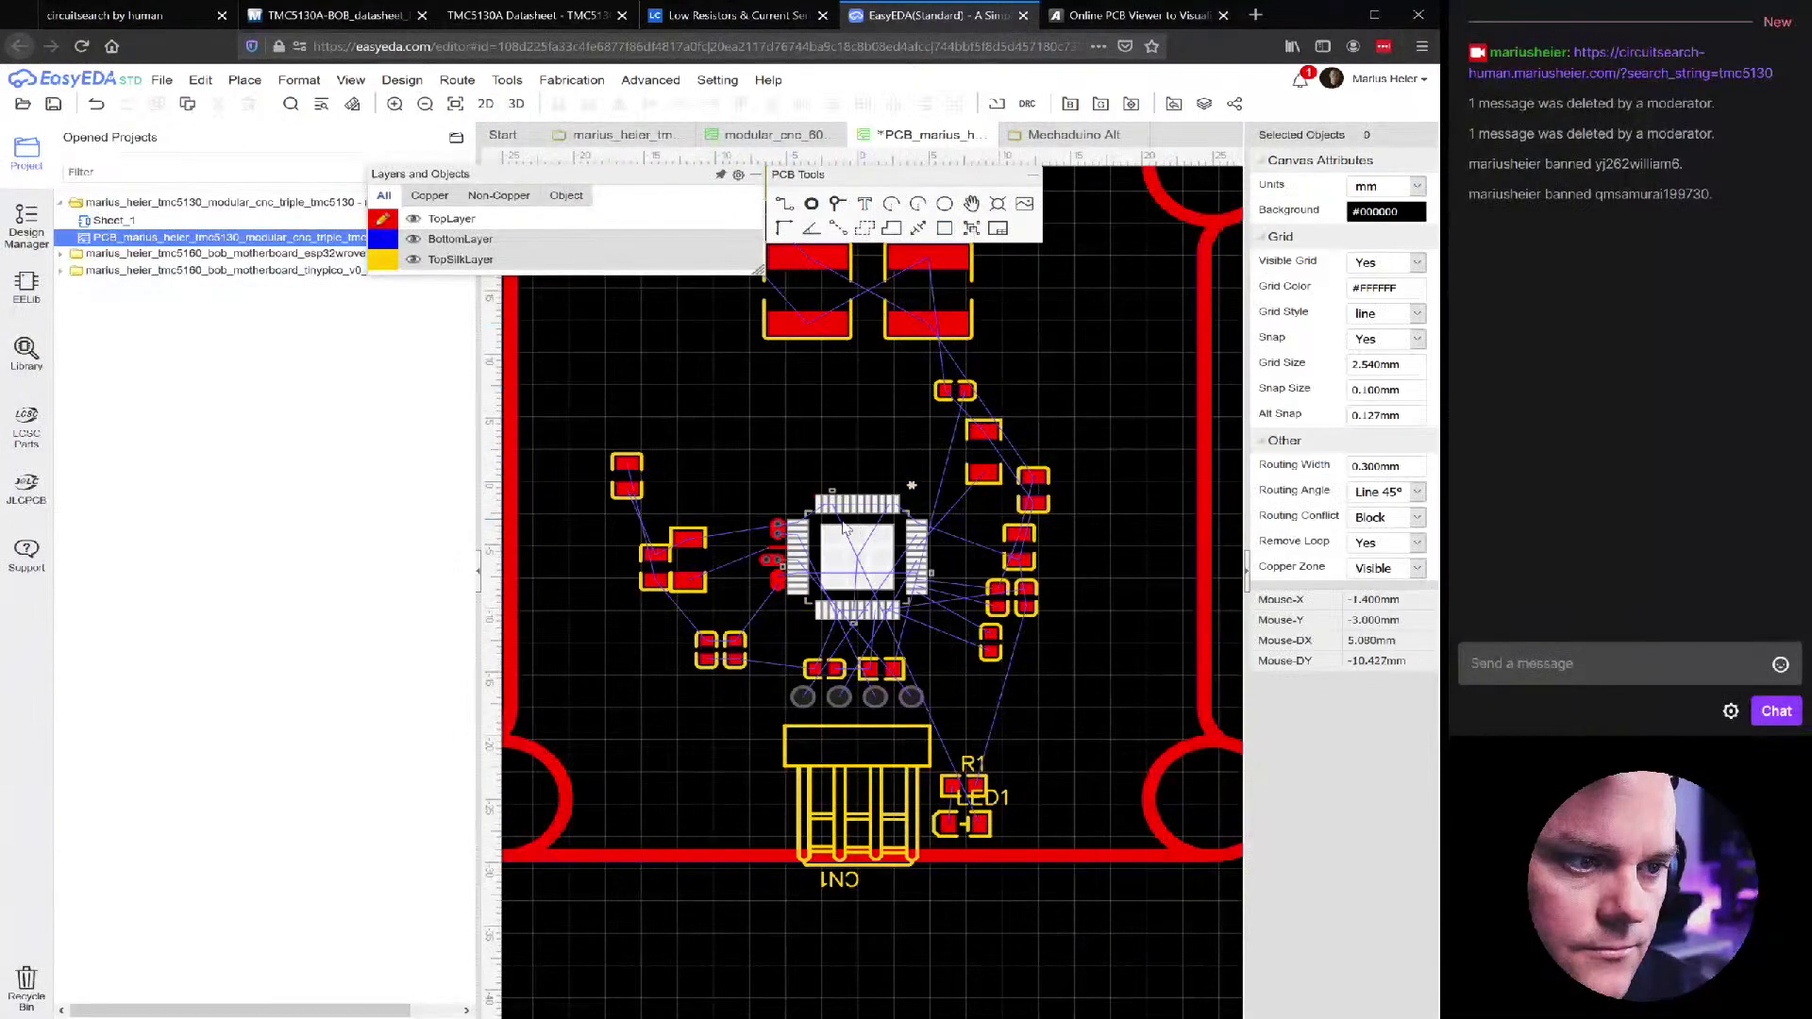
pyautogui.click(817, 526)
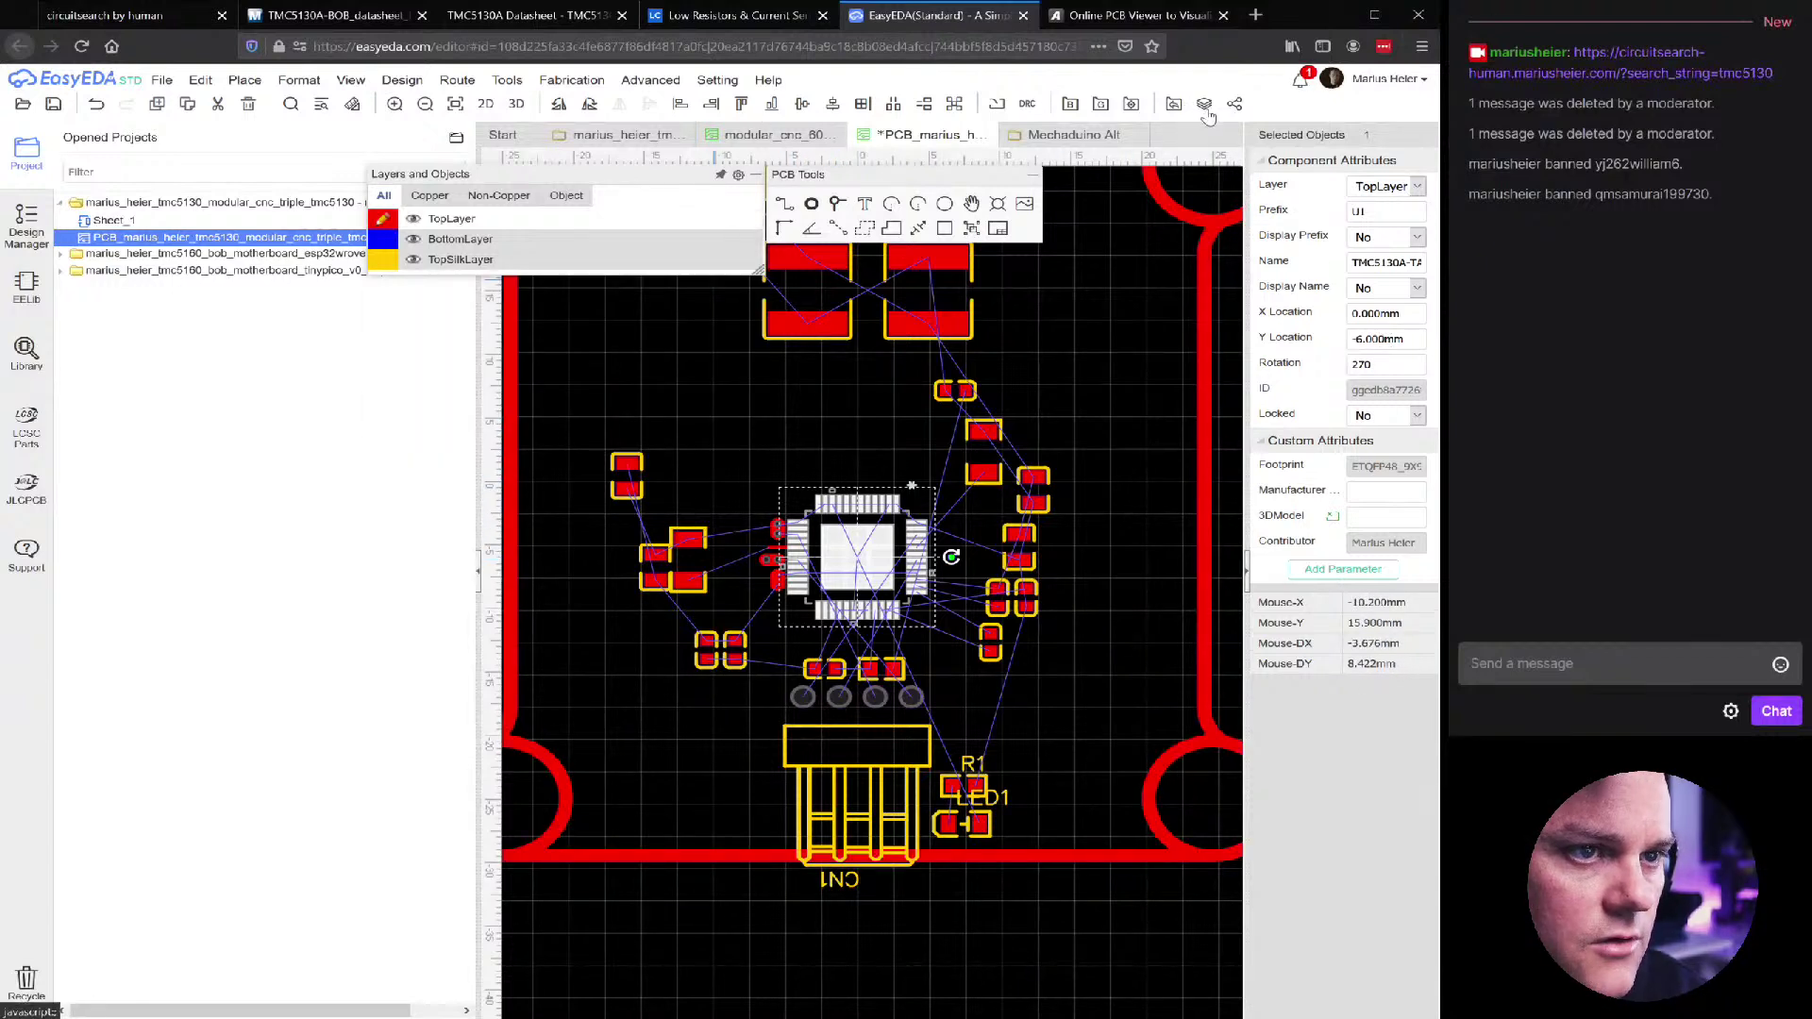
pyautogui.click(246, 79)
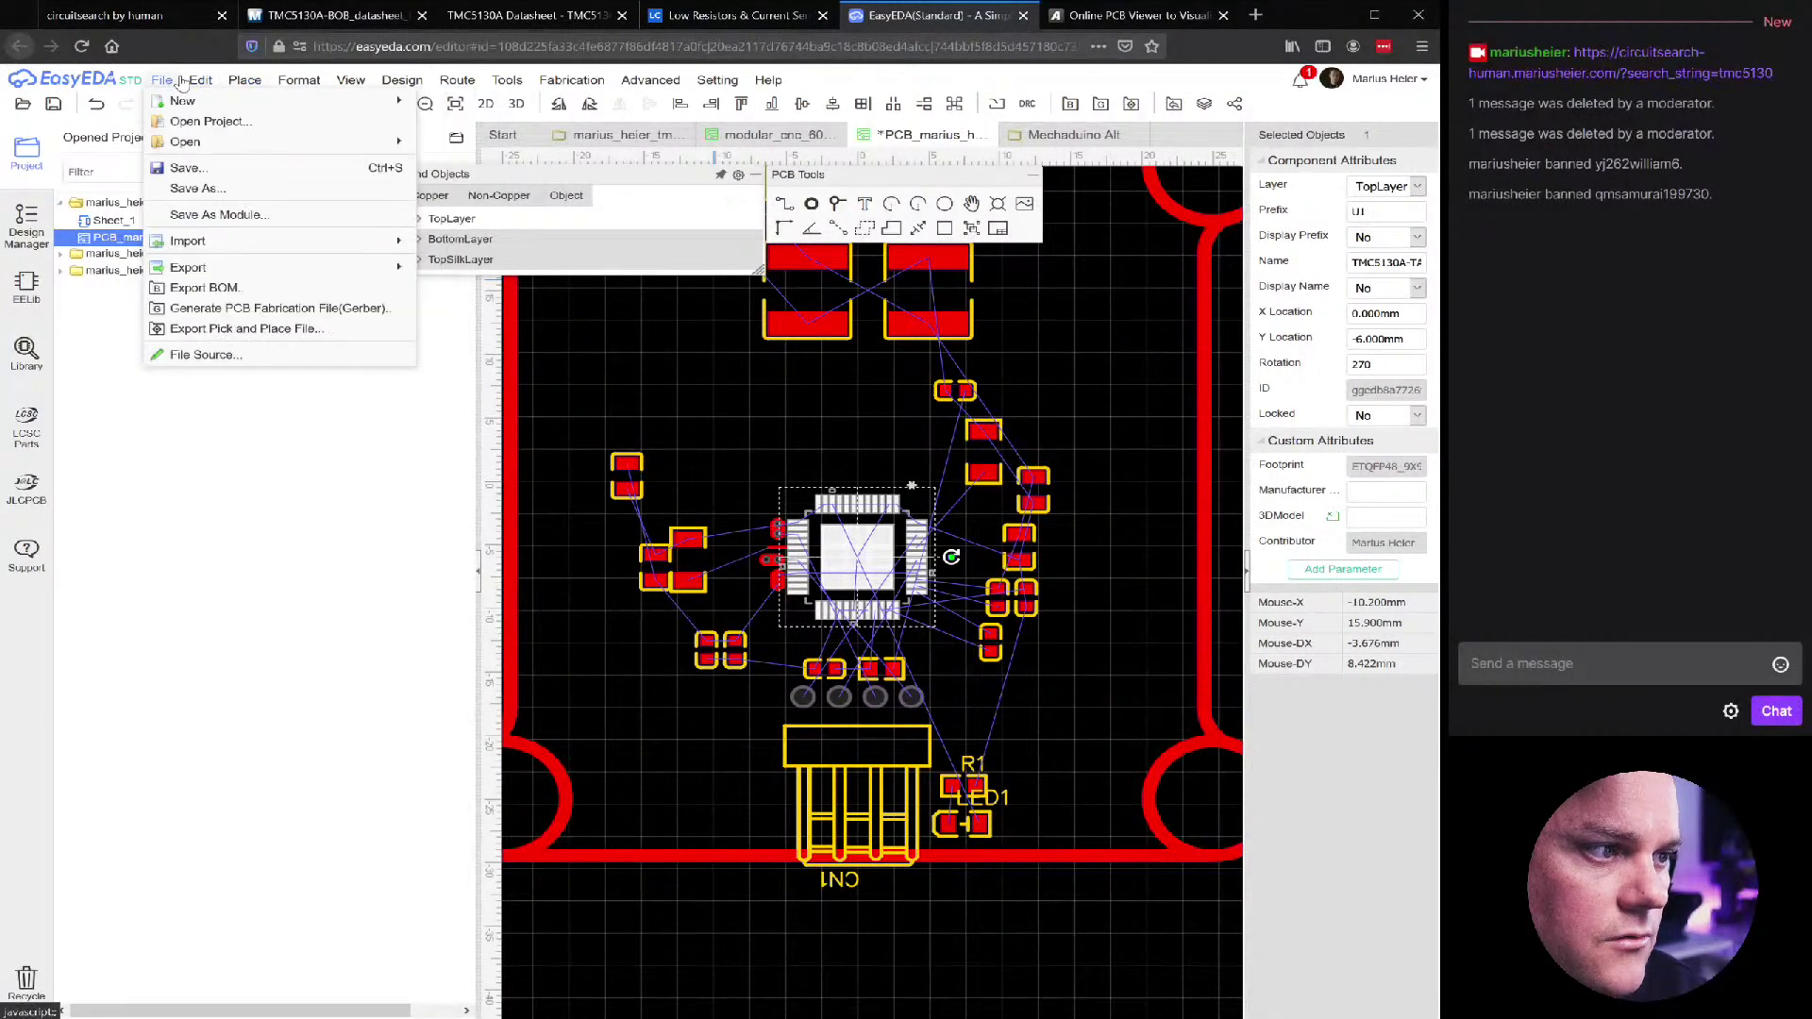
pyautogui.moveTo(187, 83)
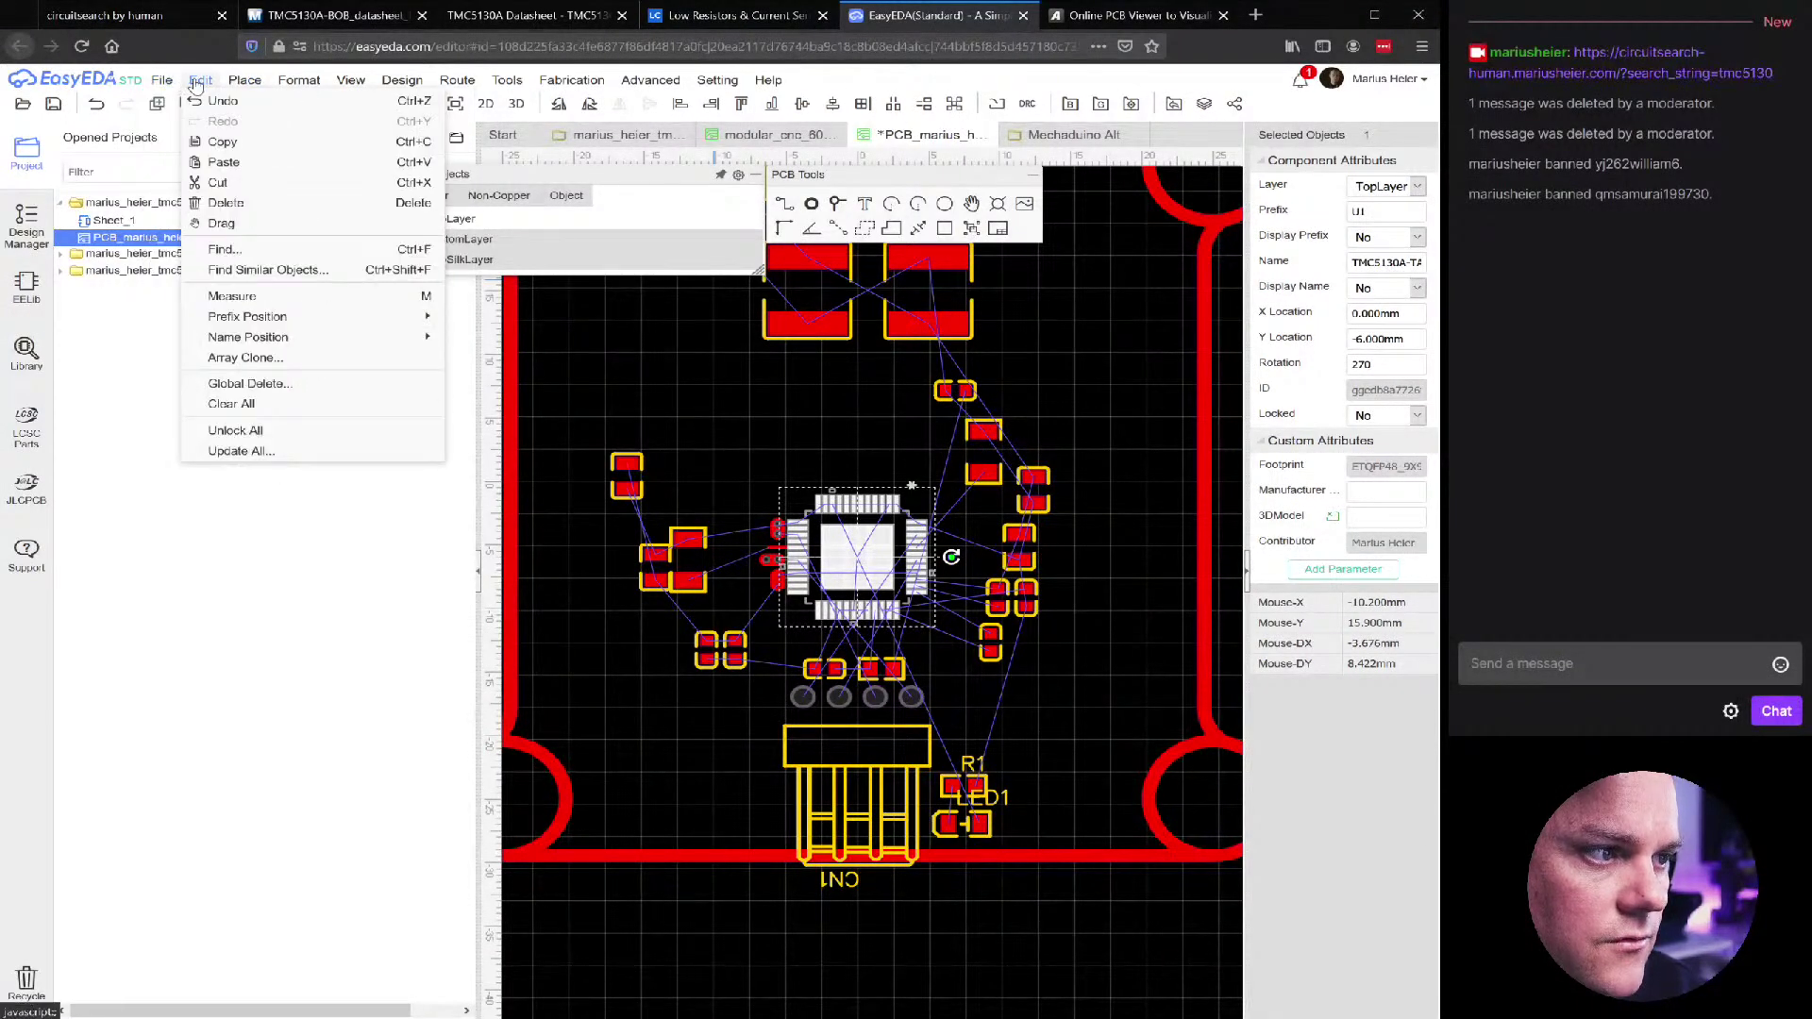
pyautogui.moveTo(458, 82)
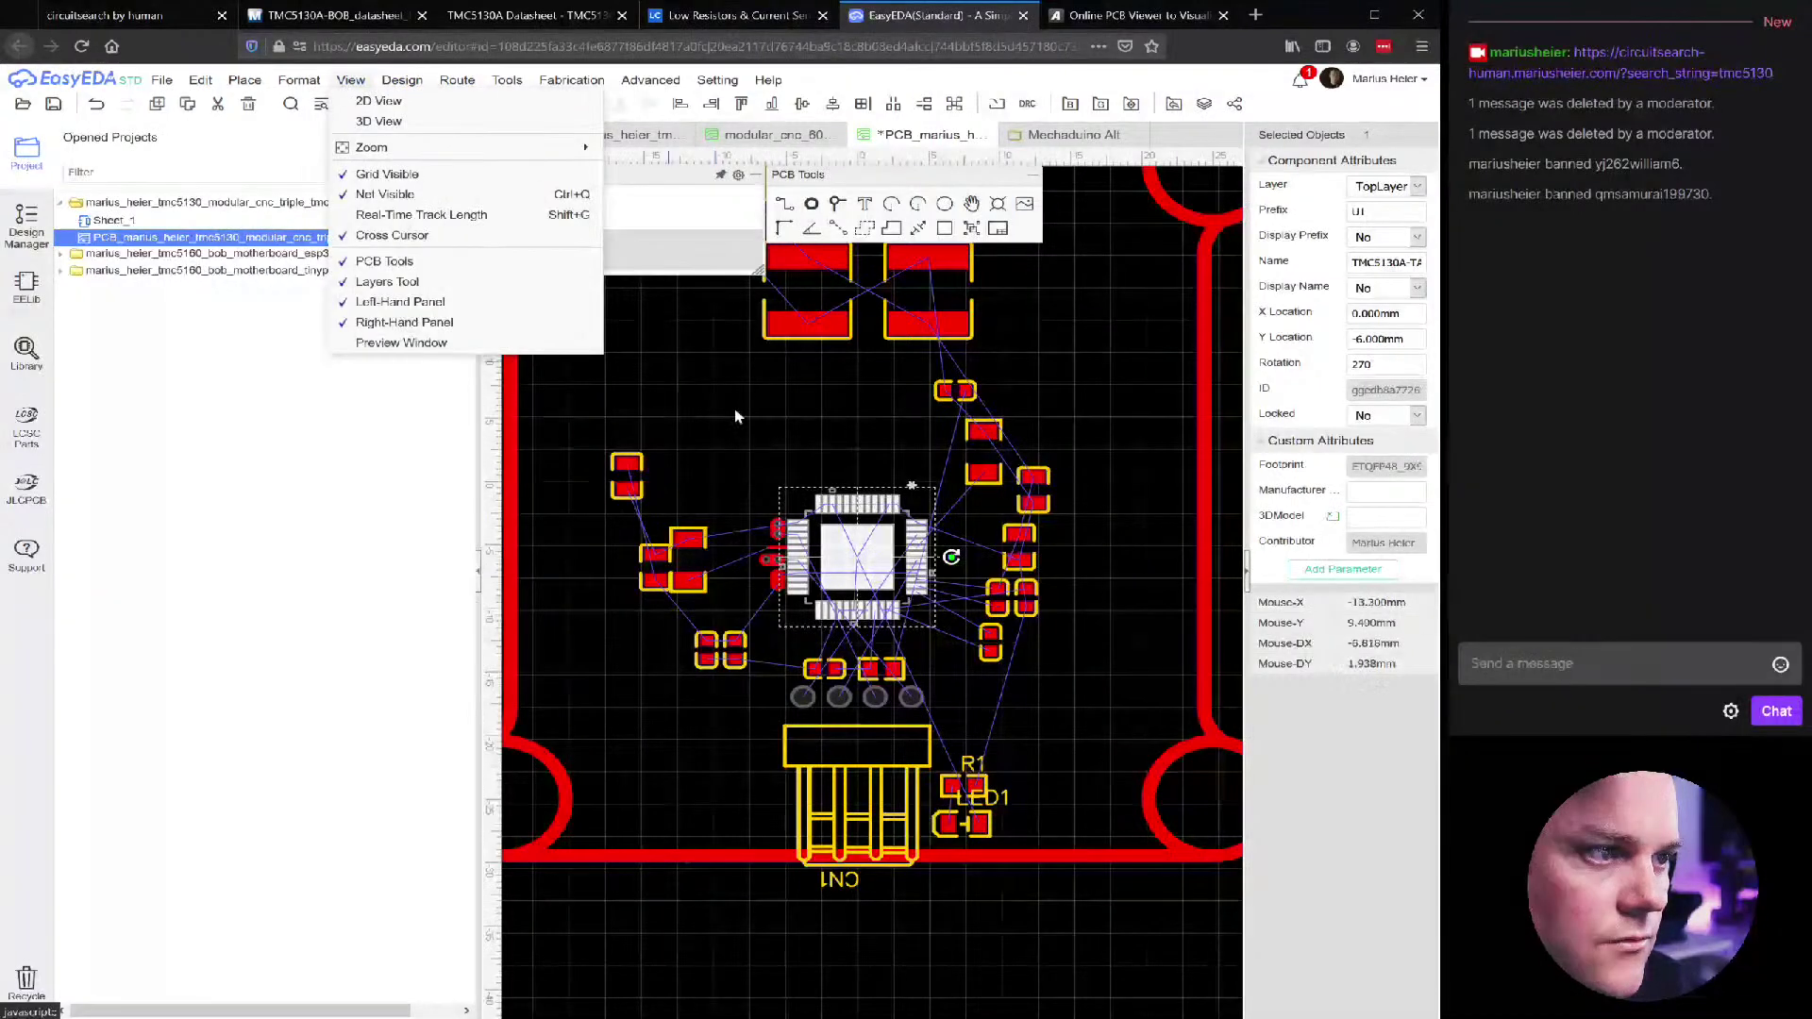
pyautogui.click(743, 439)
# Try rotating the TMC5130A chip in 90° steps to 180°, and undo back to a rotation of 0°
pyautogui.click(819, 529)
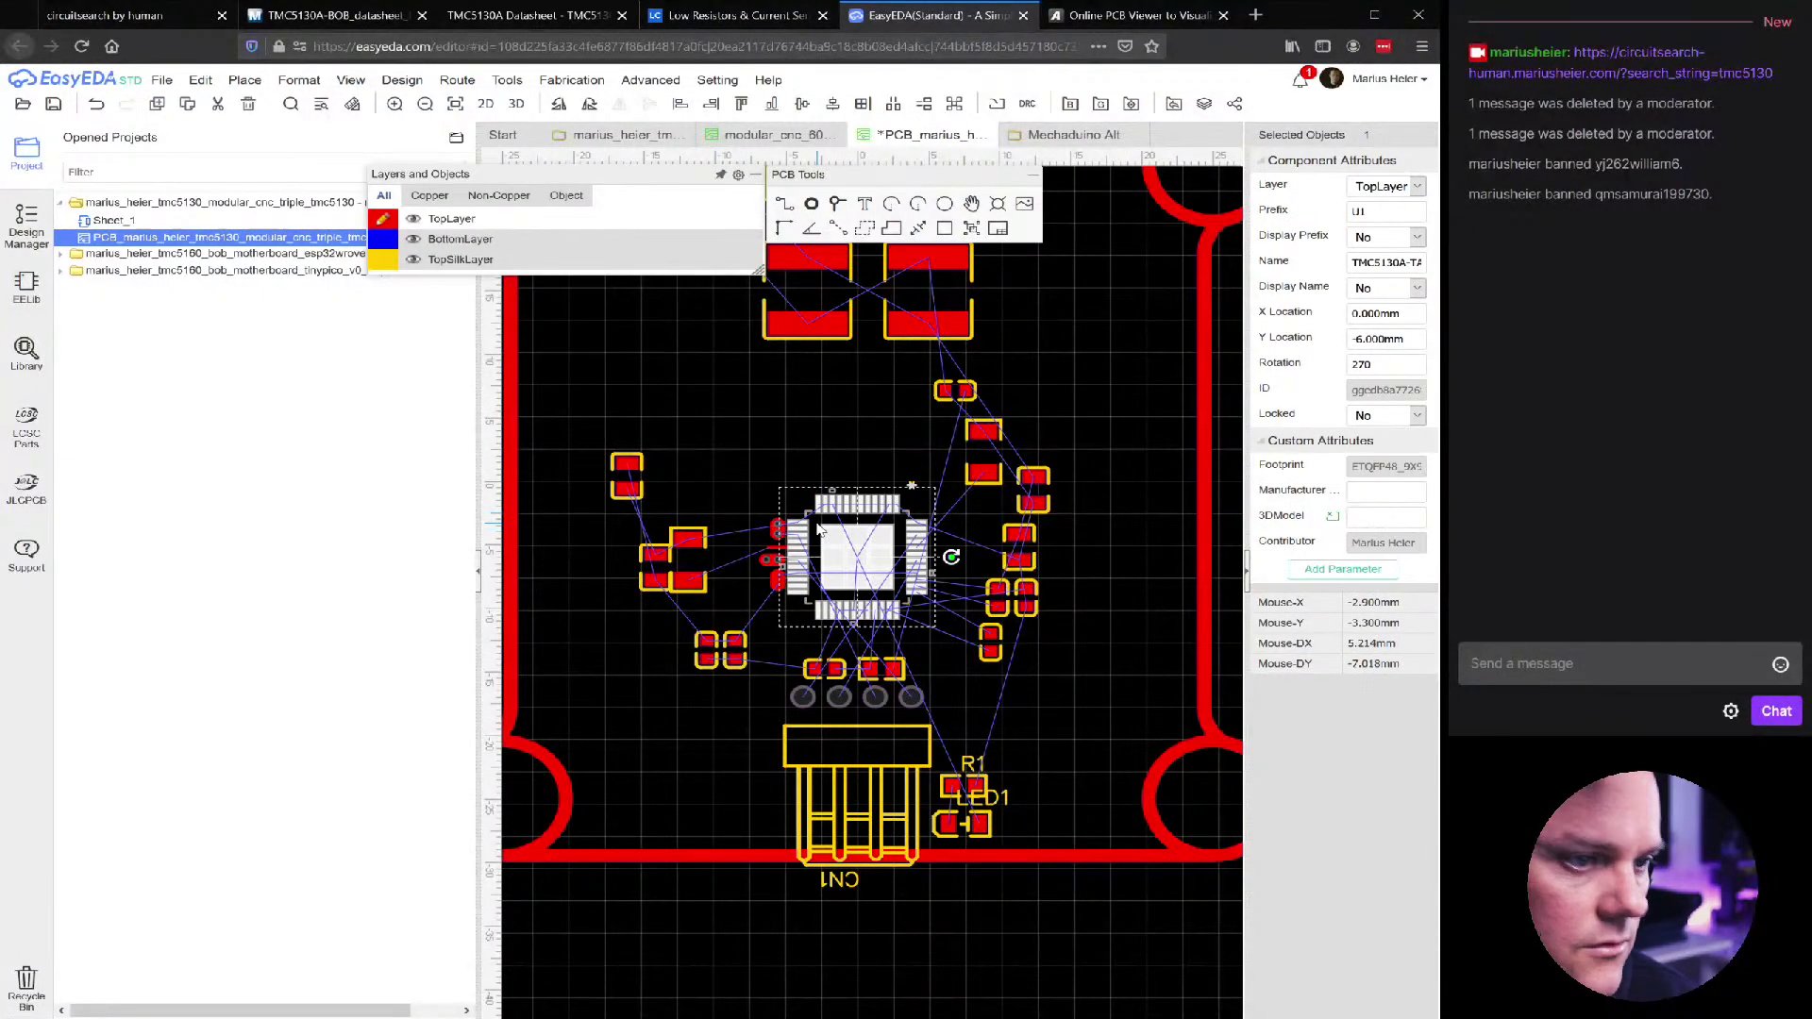
pyautogui.press('space')
pyautogui.press('space')
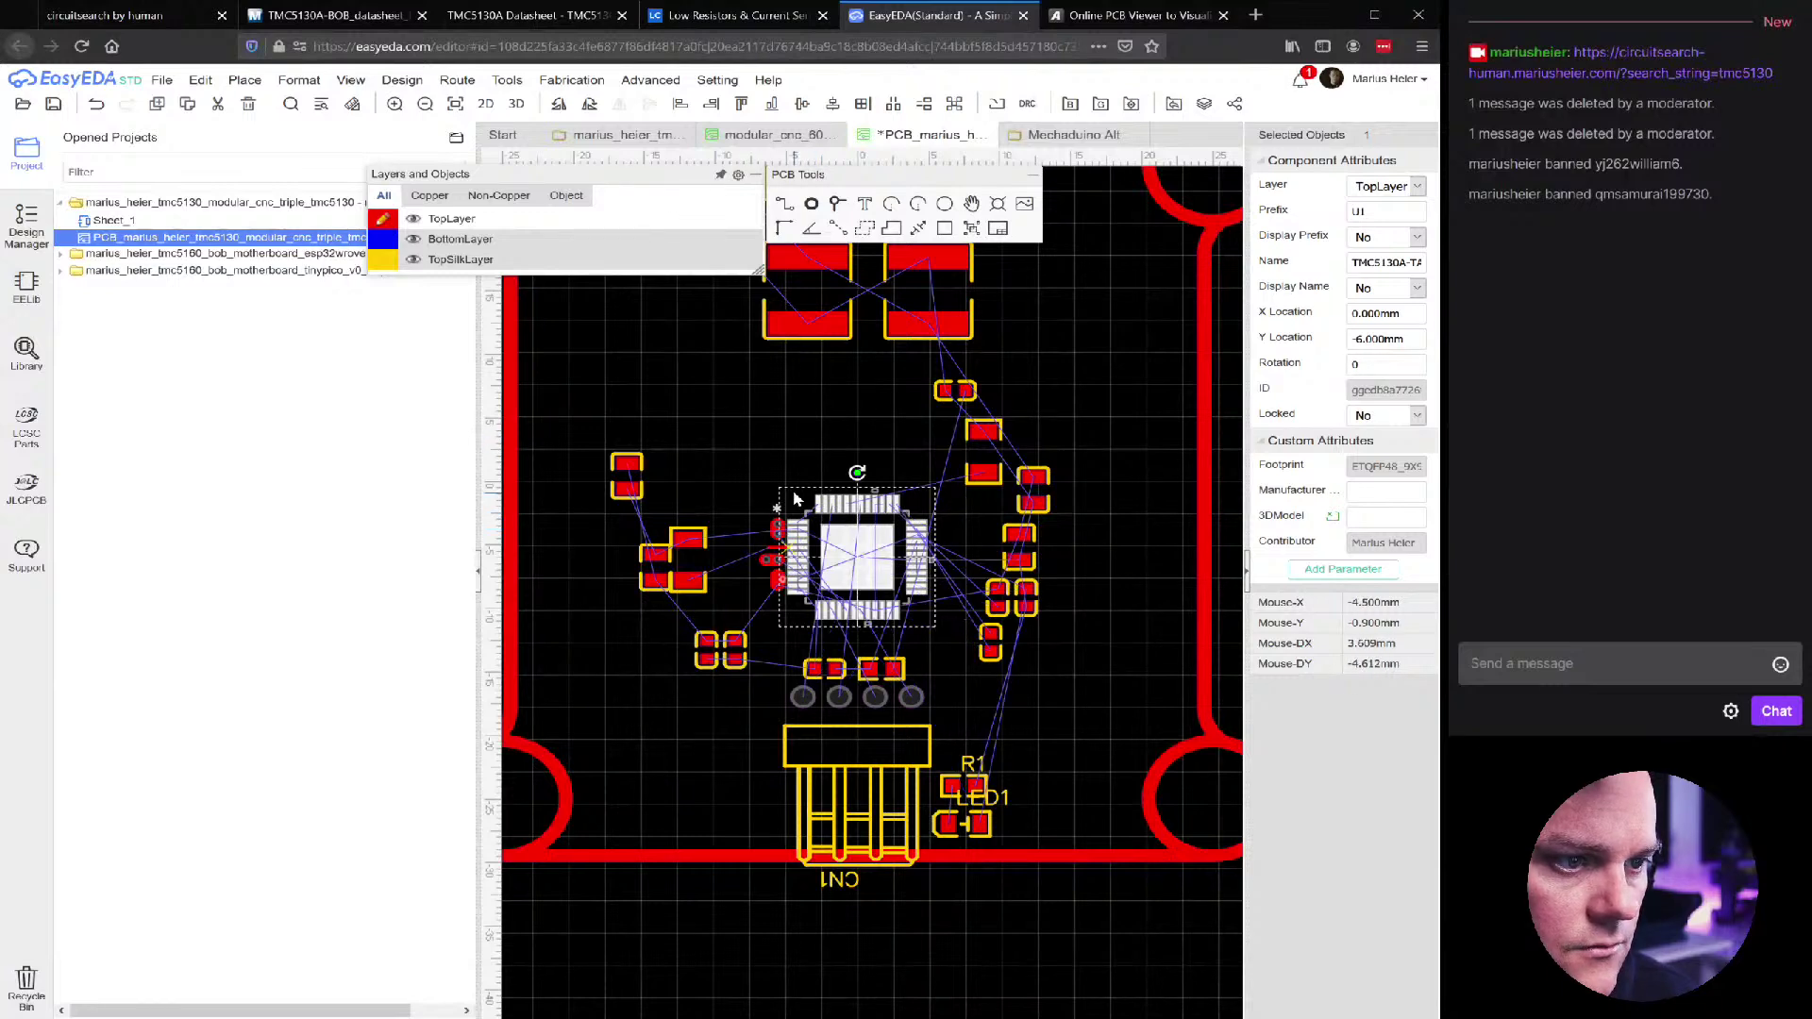
pyautogui.press('space')
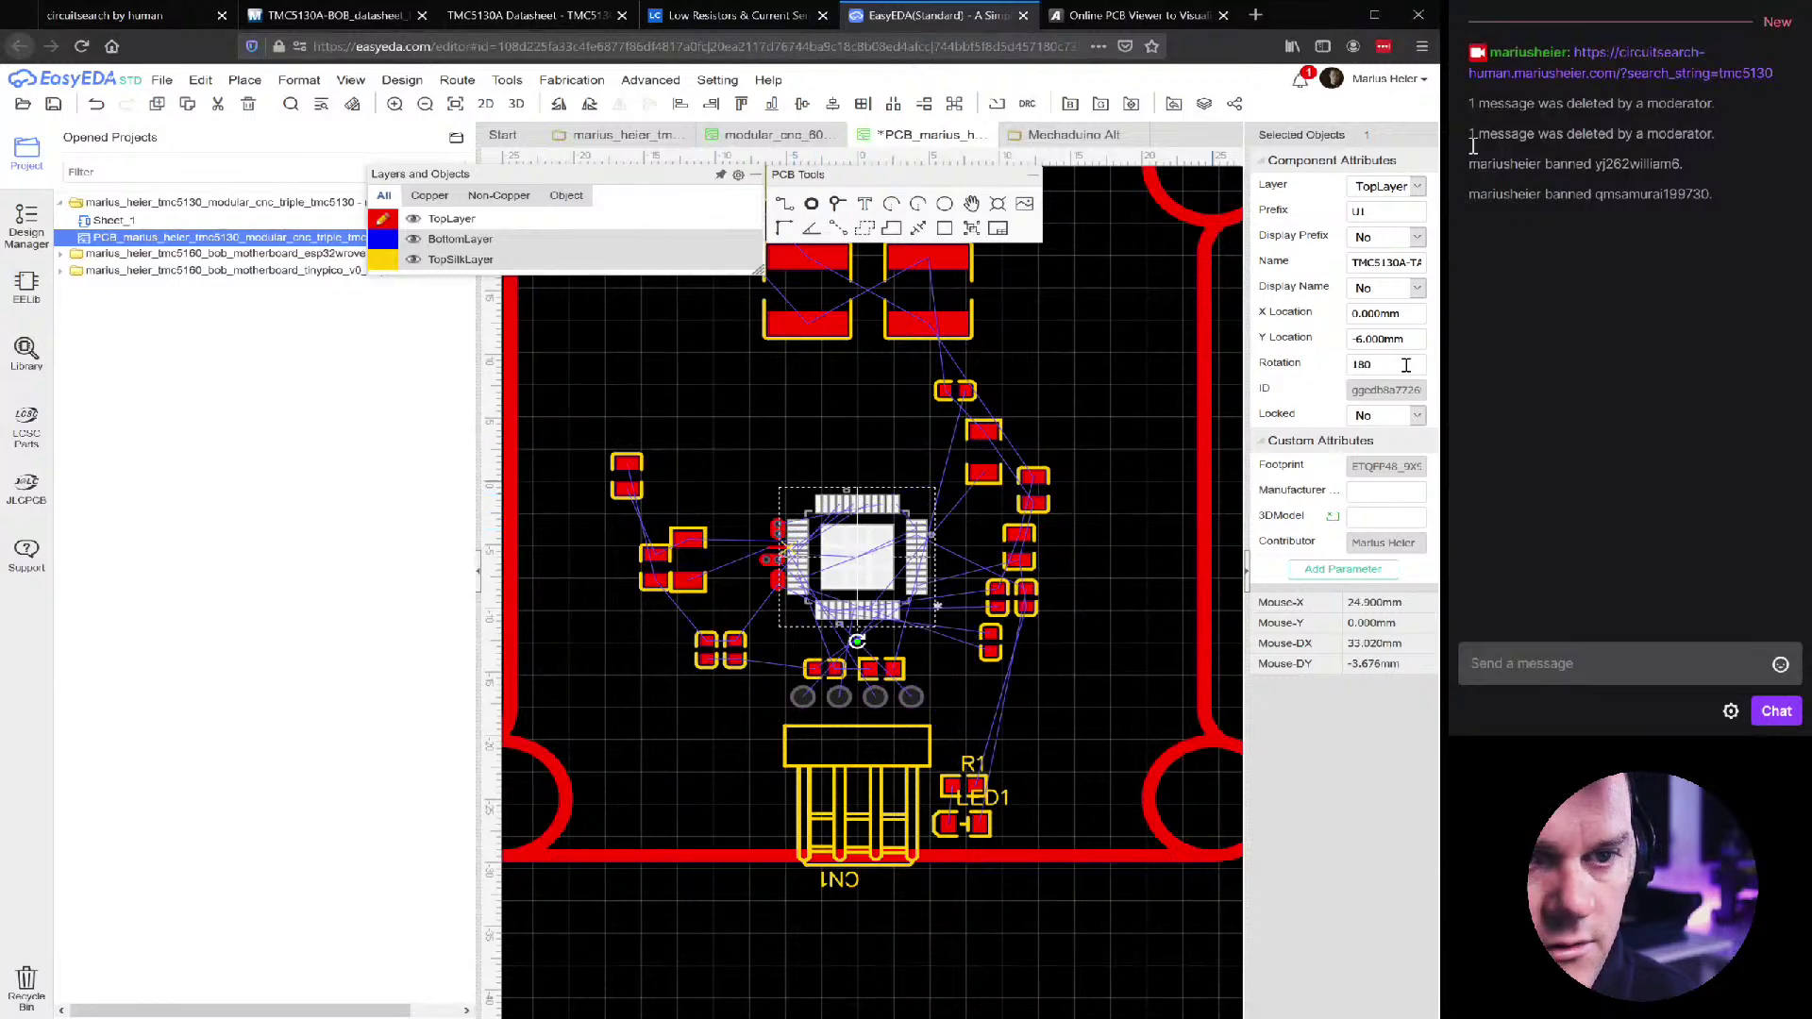
pyautogui.scroll(4, 825, 538)
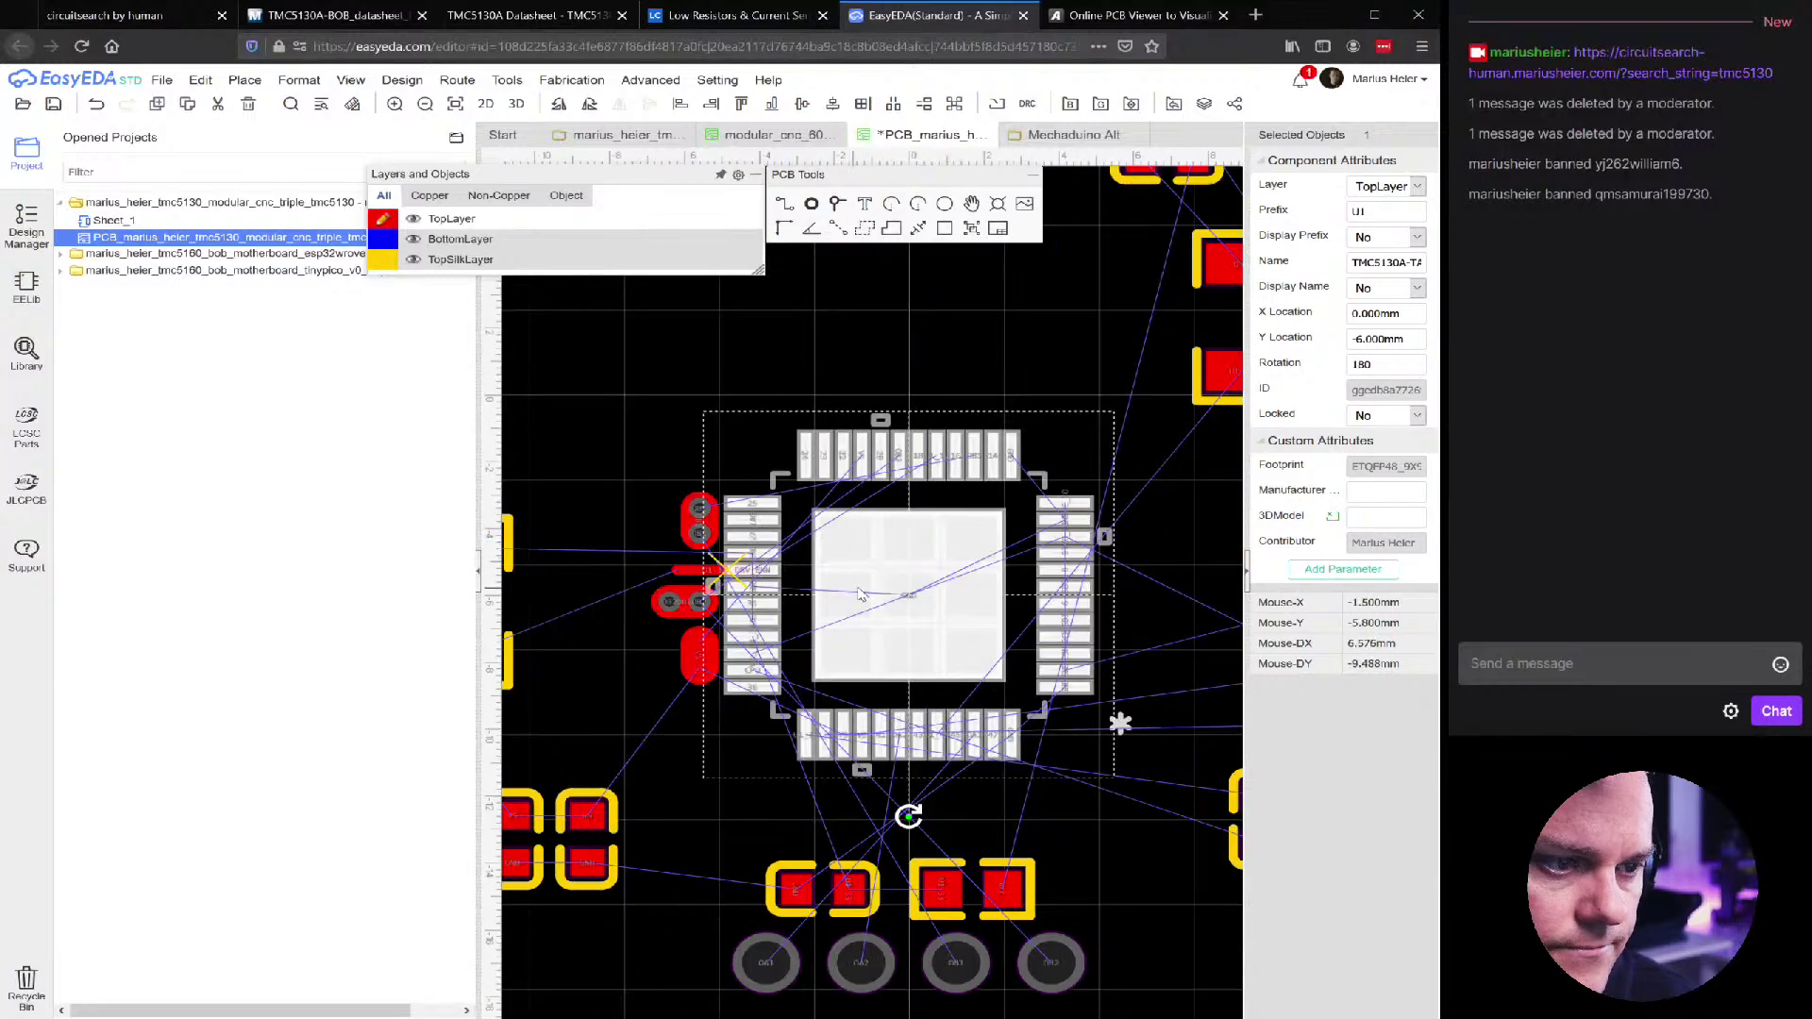
pyautogui.hotkey('ctrl', 'z')
pyautogui.hotkey('ctrl', 'y')
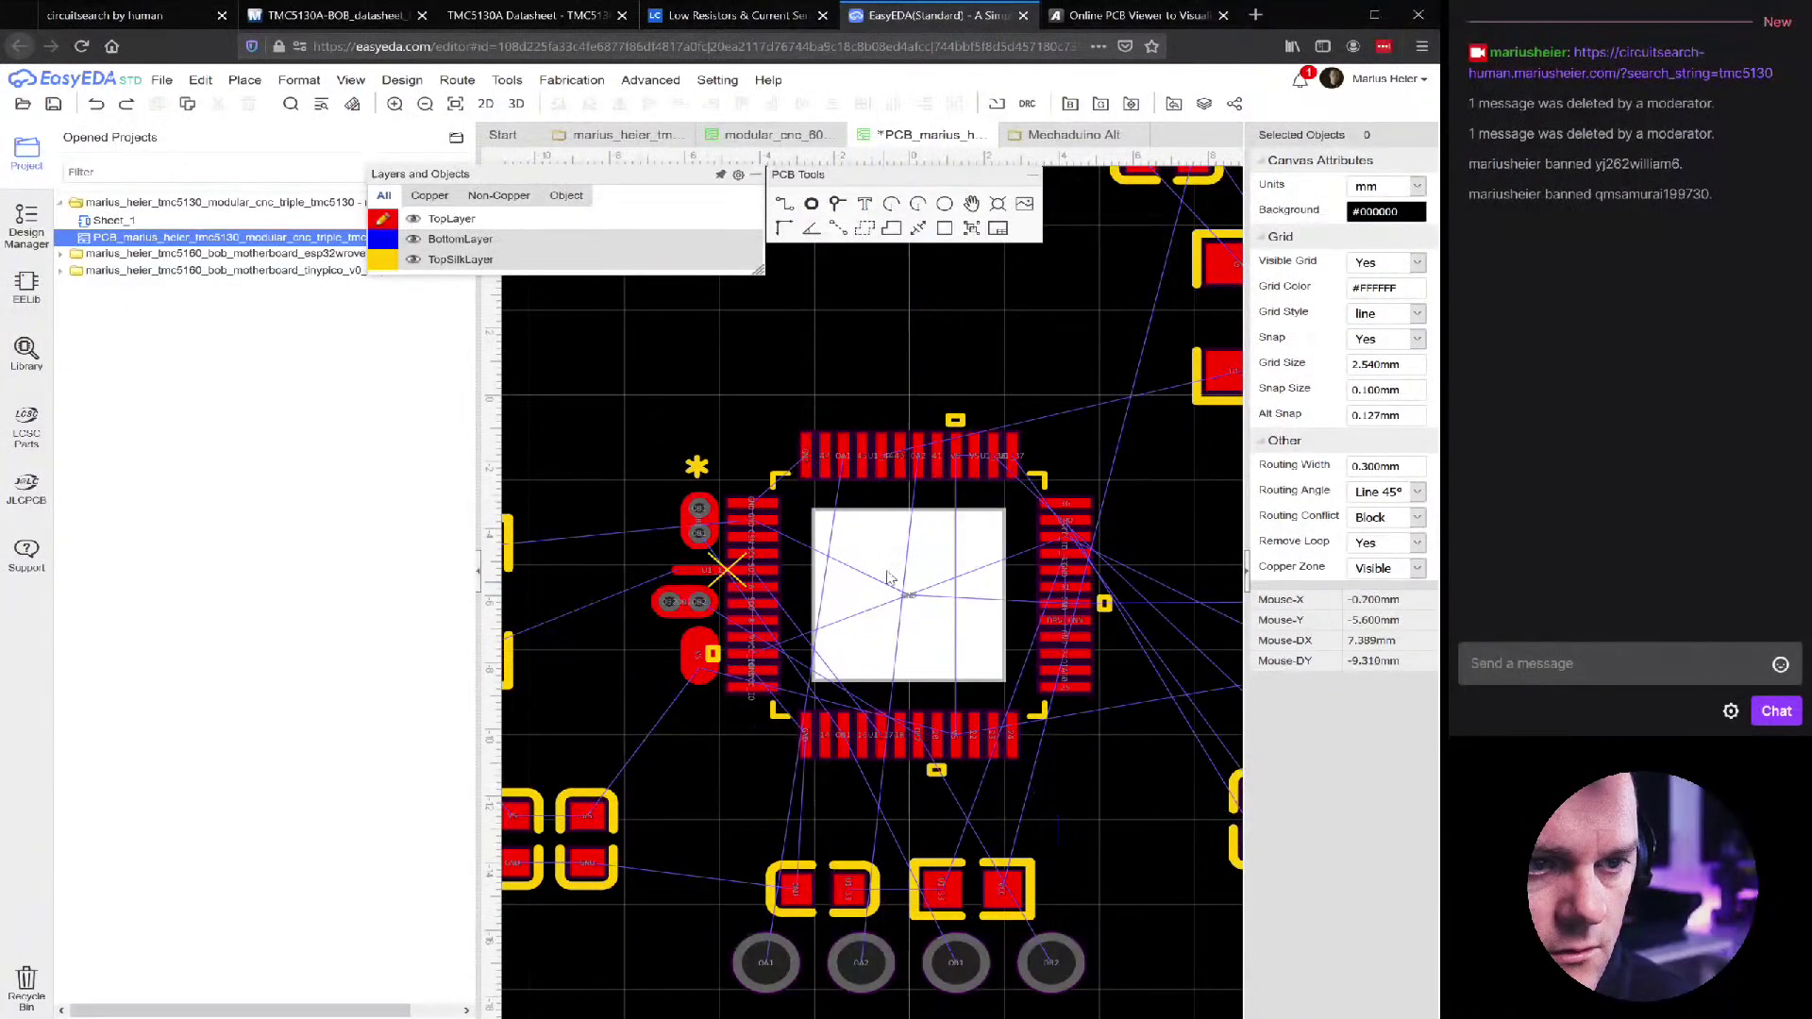
# Set the TMC5130A chip's rotation to 45°
pyautogui.click(821, 520)
pyautogui.doubleClick(1400, 363)
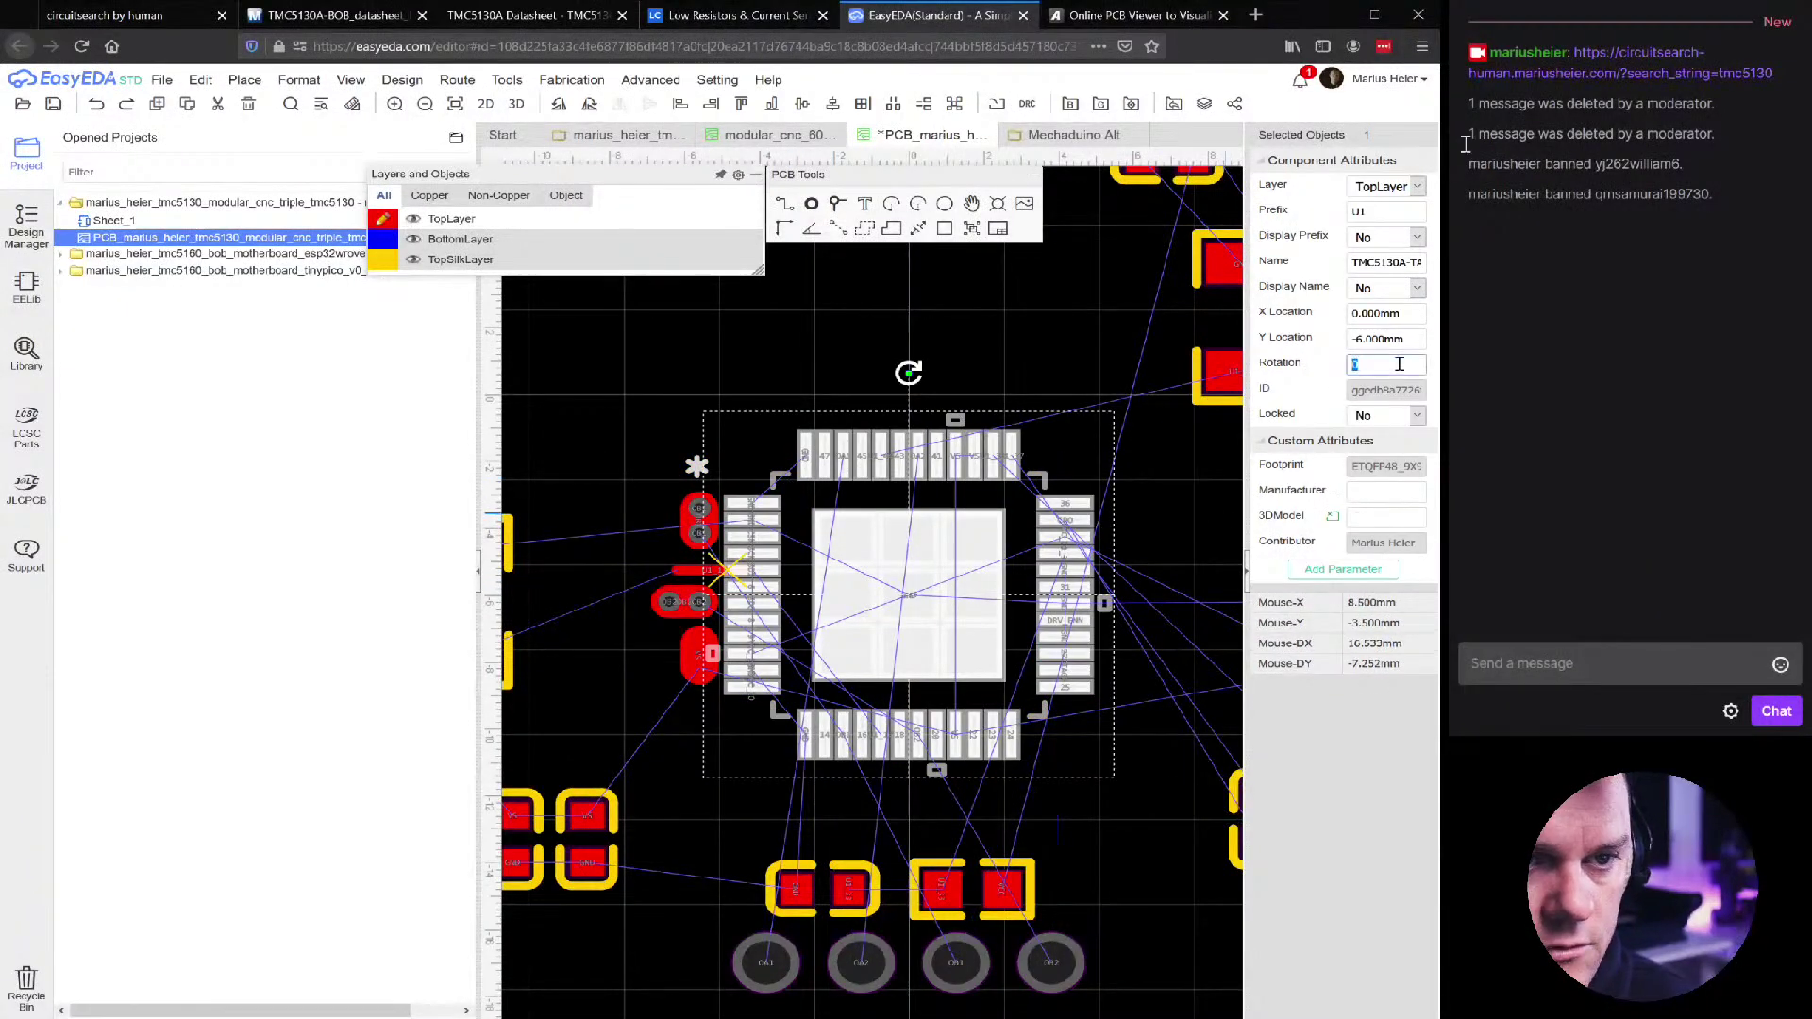
pyautogui.press('Return')
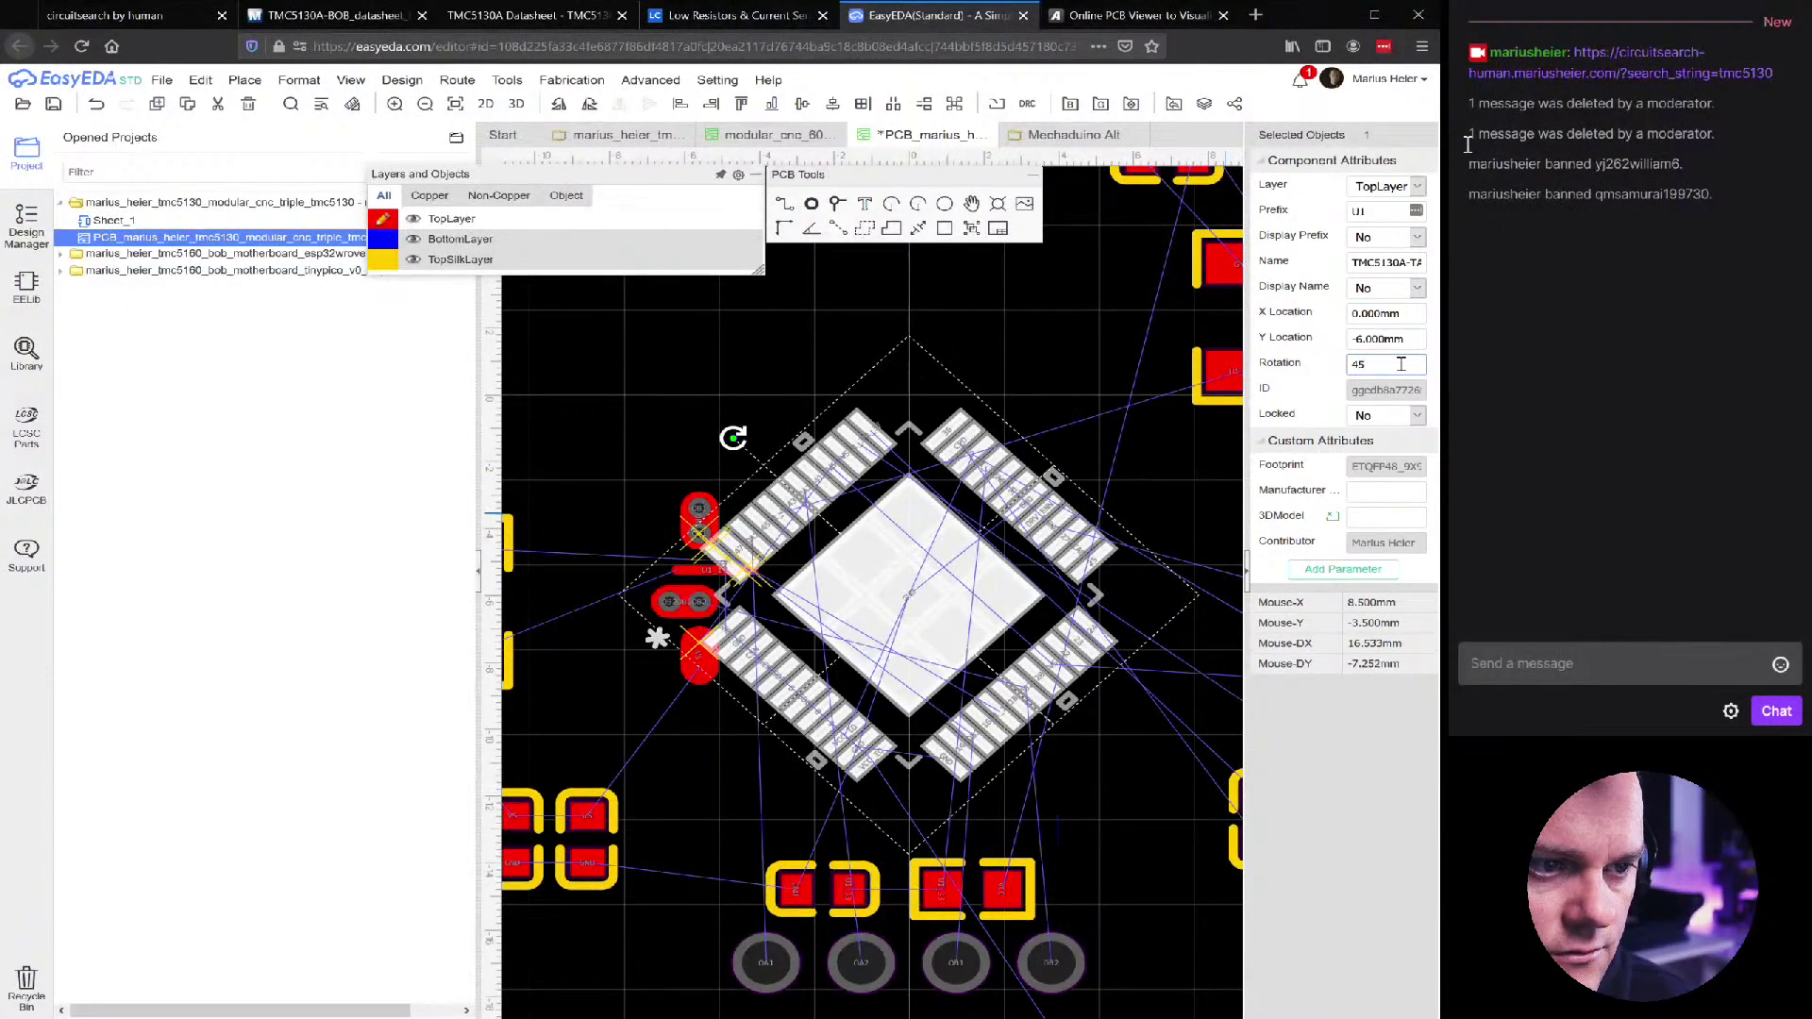
# Delete the motor-output and VS tracks and their vias at the chip's left corner
pyautogui.press('Escape')
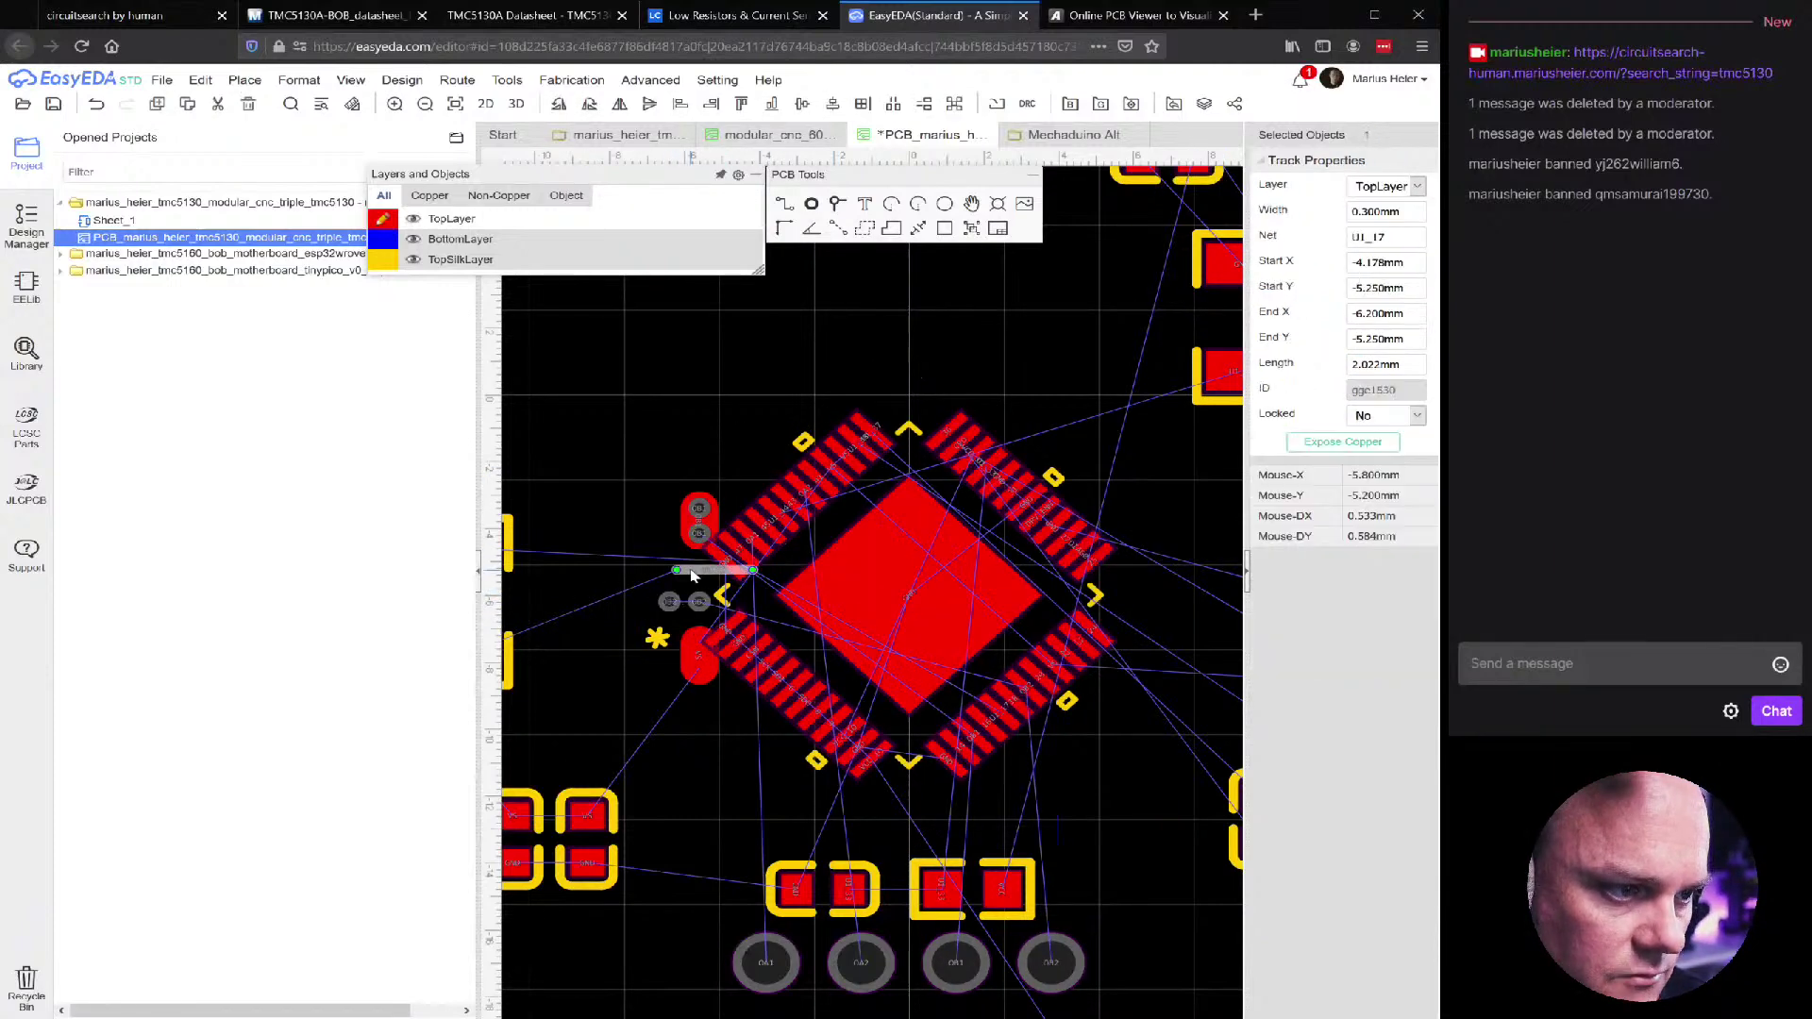
pyautogui.click(699, 510)
pyautogui.press('Delete')
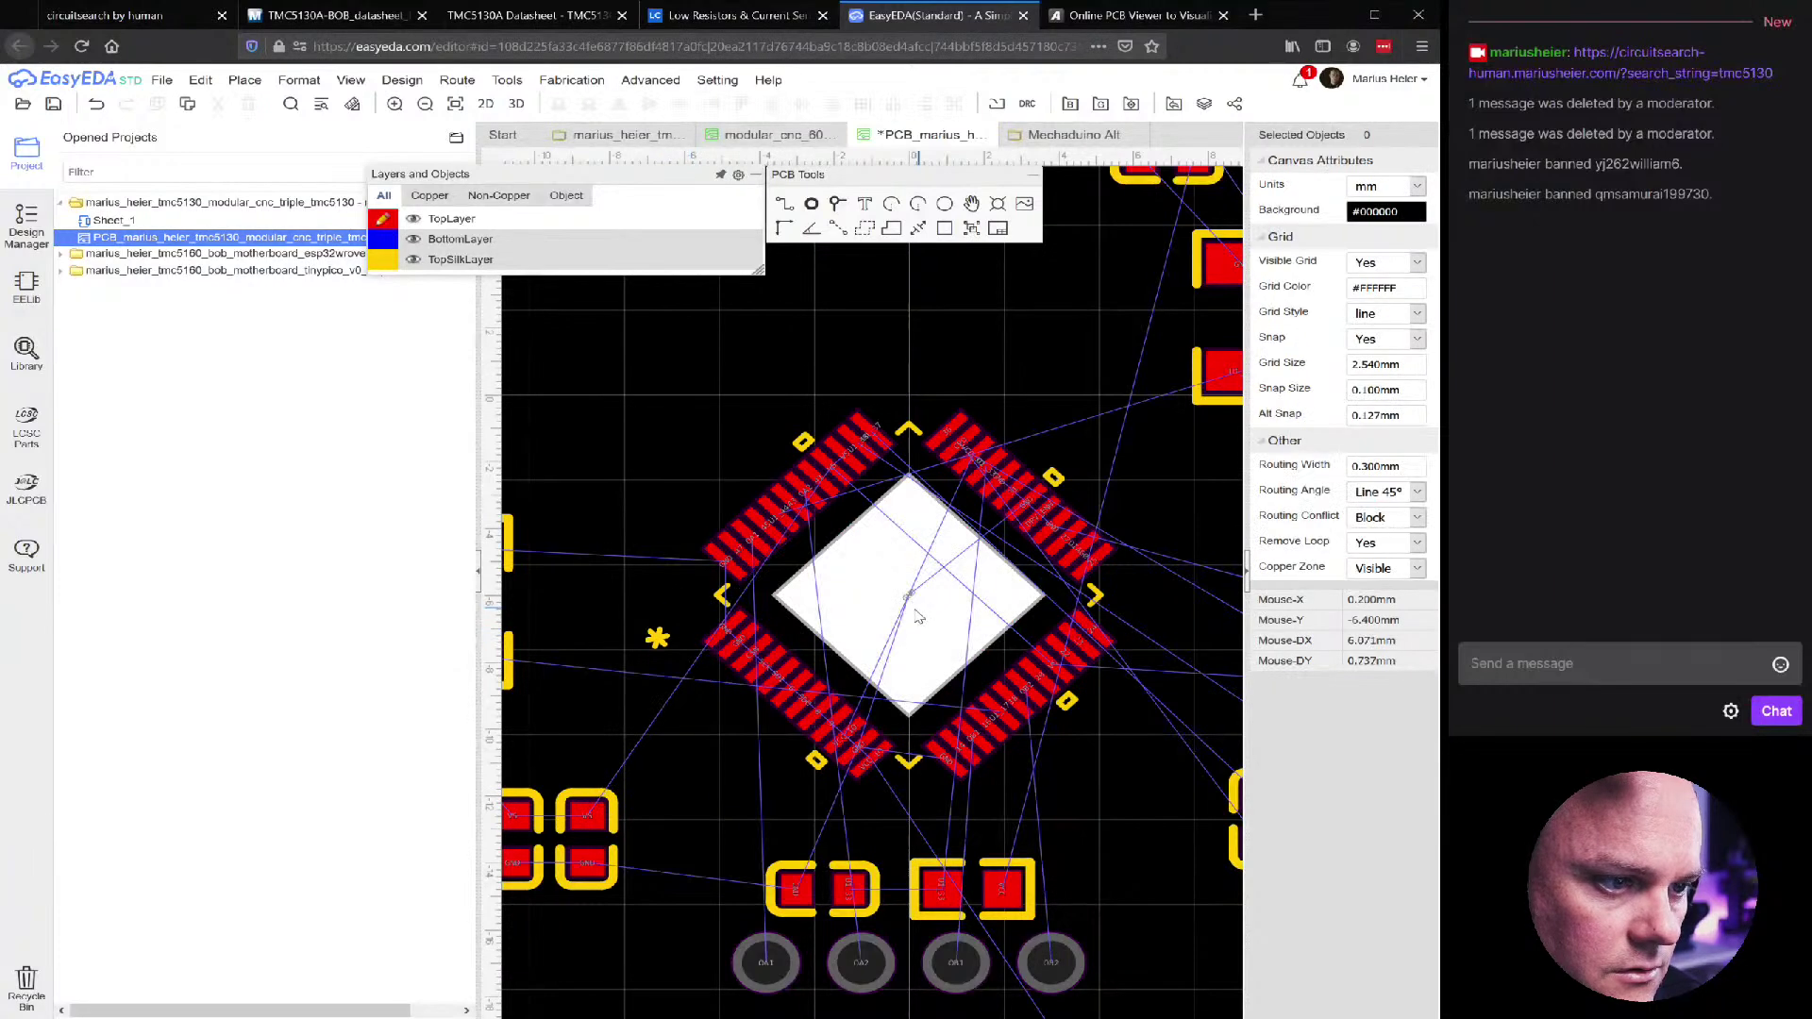
# Examine the net labels of the pads along all four sides of the 45° rotated chip and their ratlines
pyautogui.scroll(-1, 1038, 722)
pyautogui.scroll(4, 943, 378)
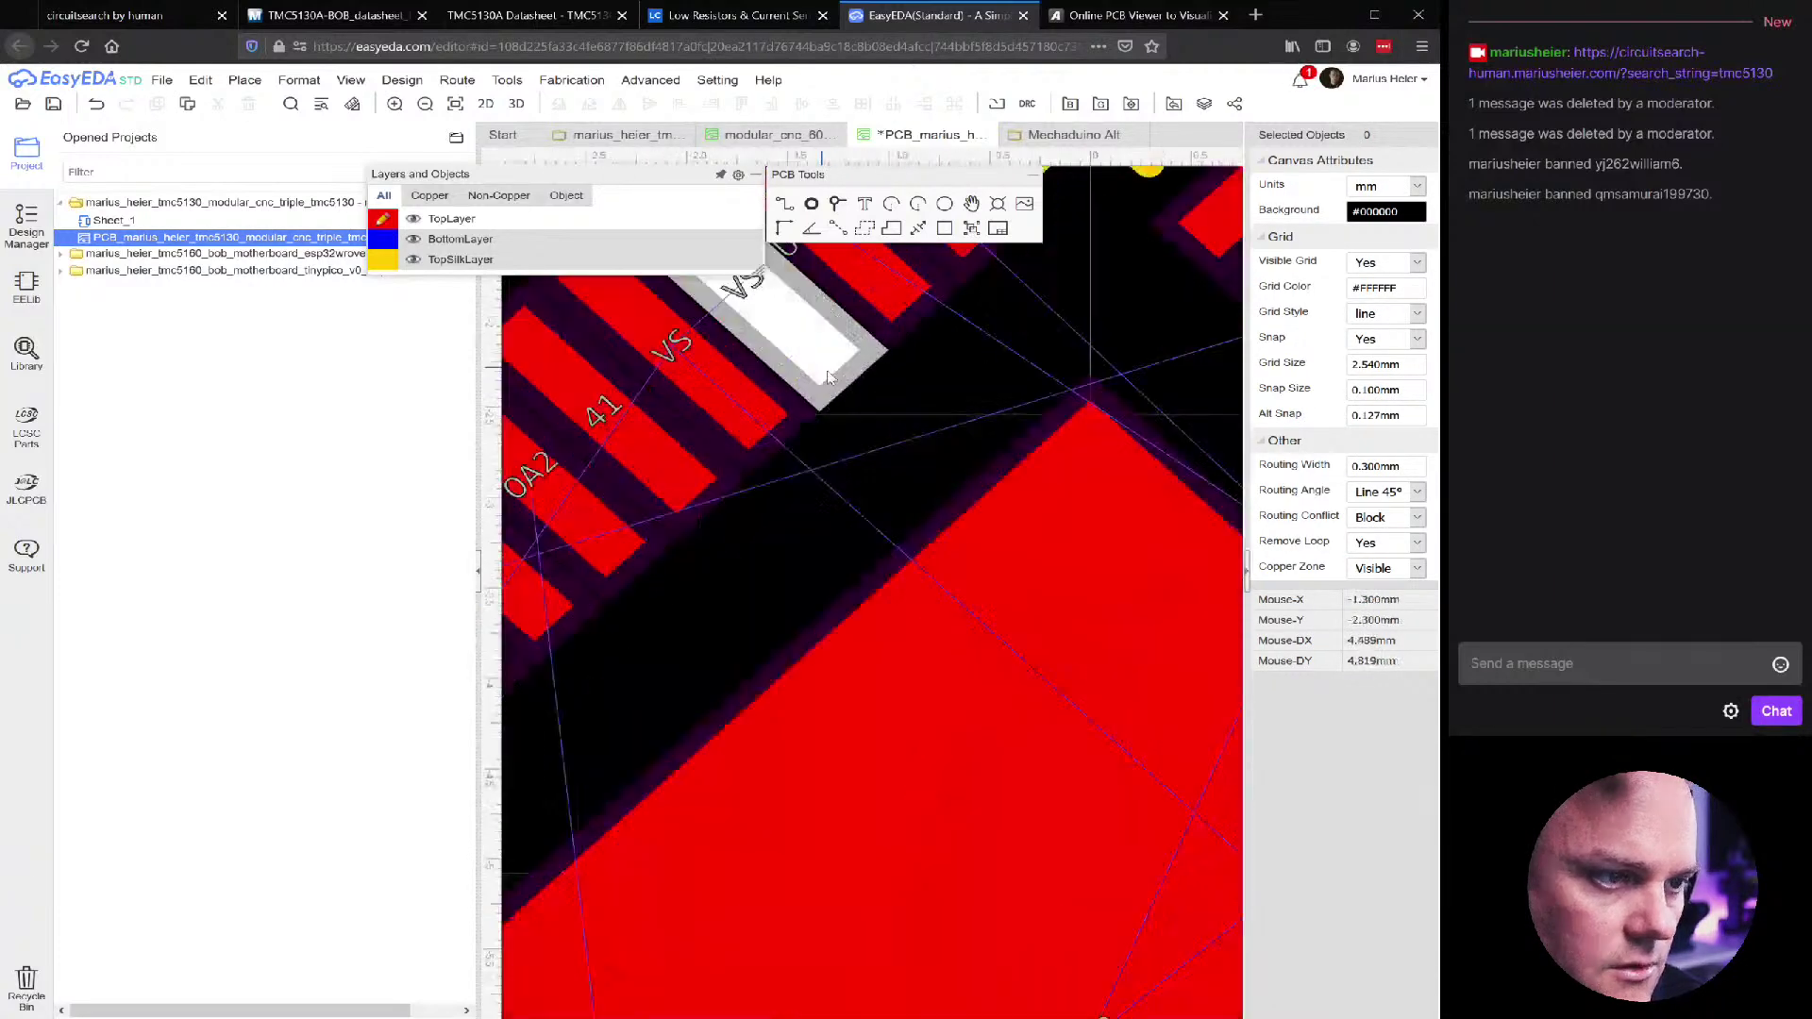
pyautogui.scroll(-1, 944, 354)
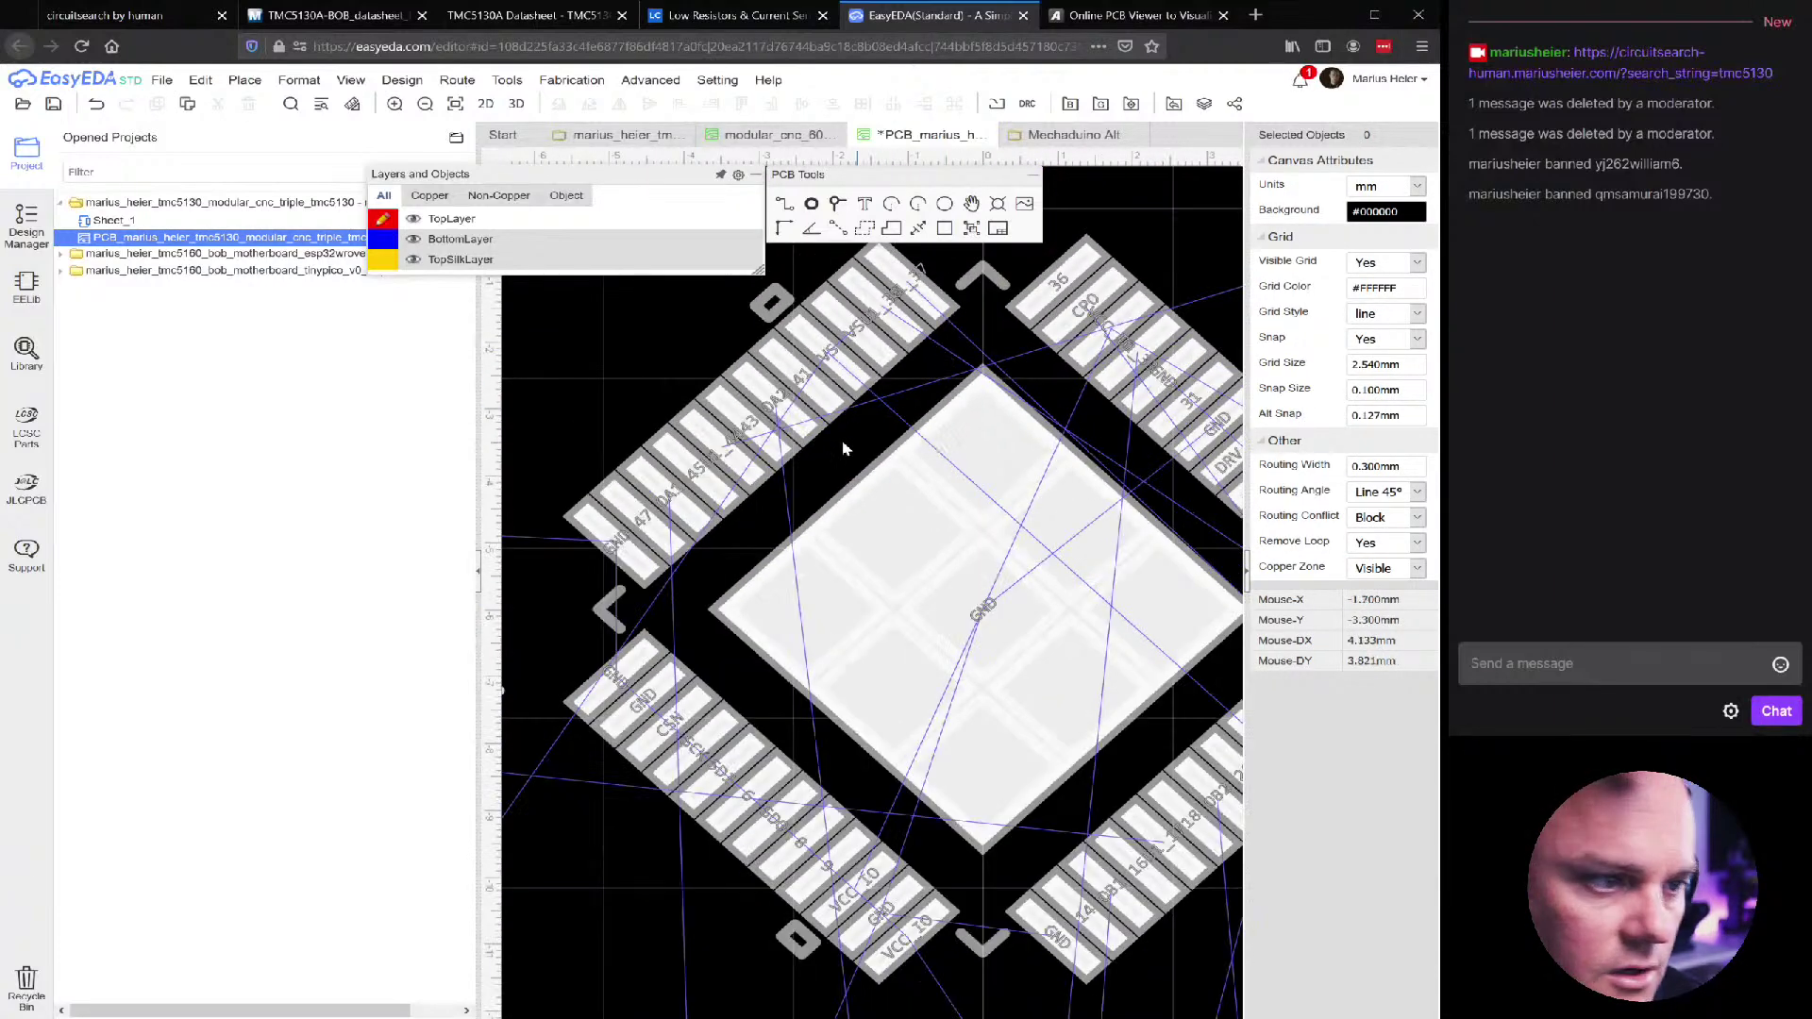
pyautogui.moveTo(823, 633); pyautogui.dragTo(734, 443, button='right')
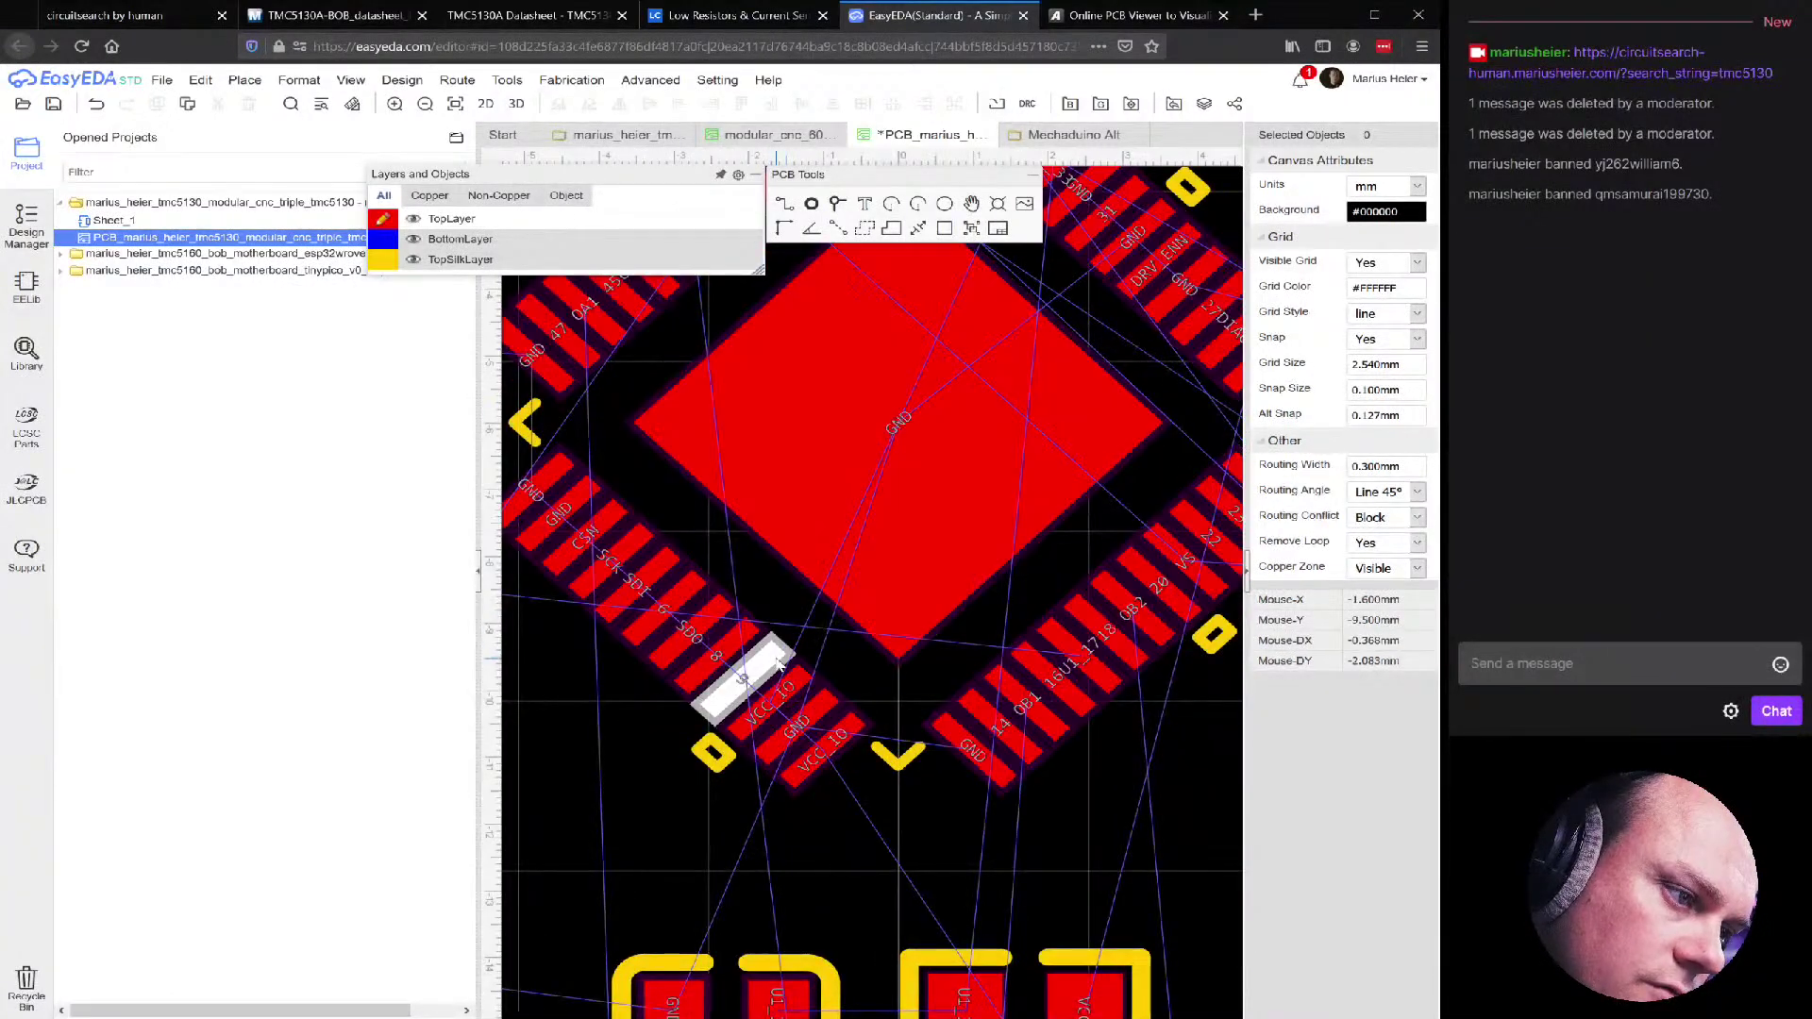
pyautogui.scroll(-1, 744, 672)
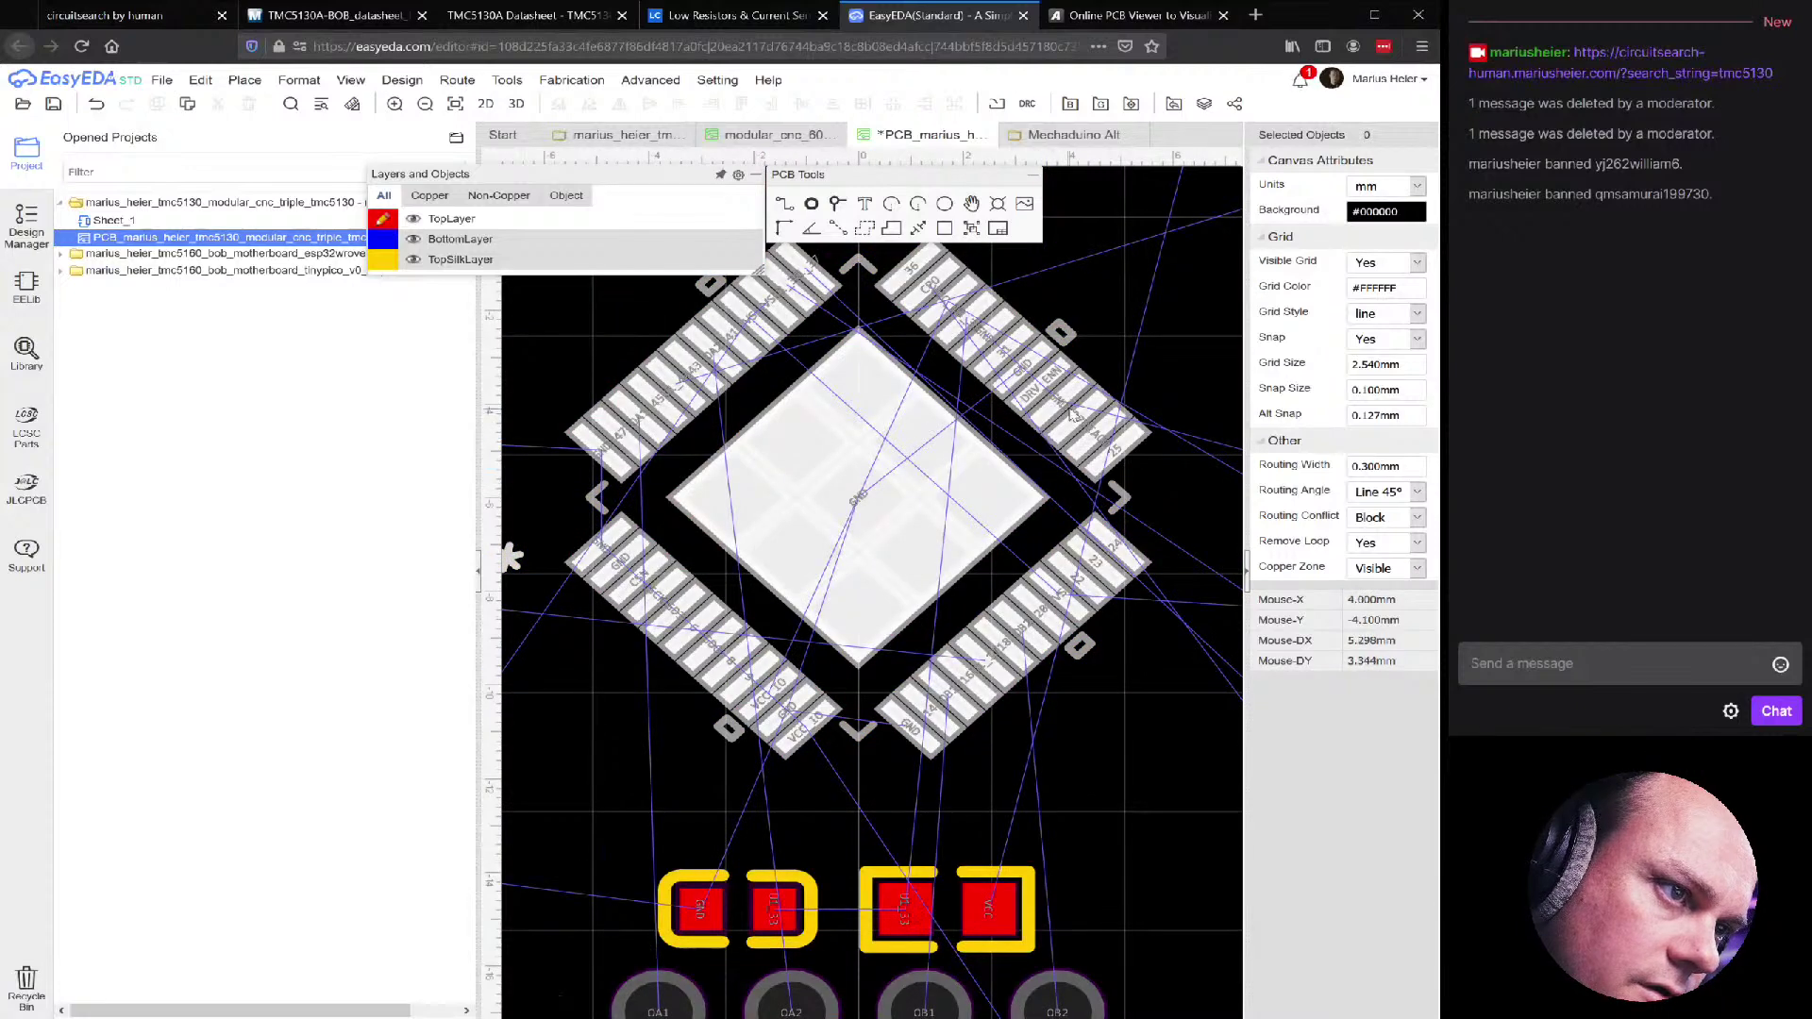
pyautogui.scroll(3, 1016, 293)
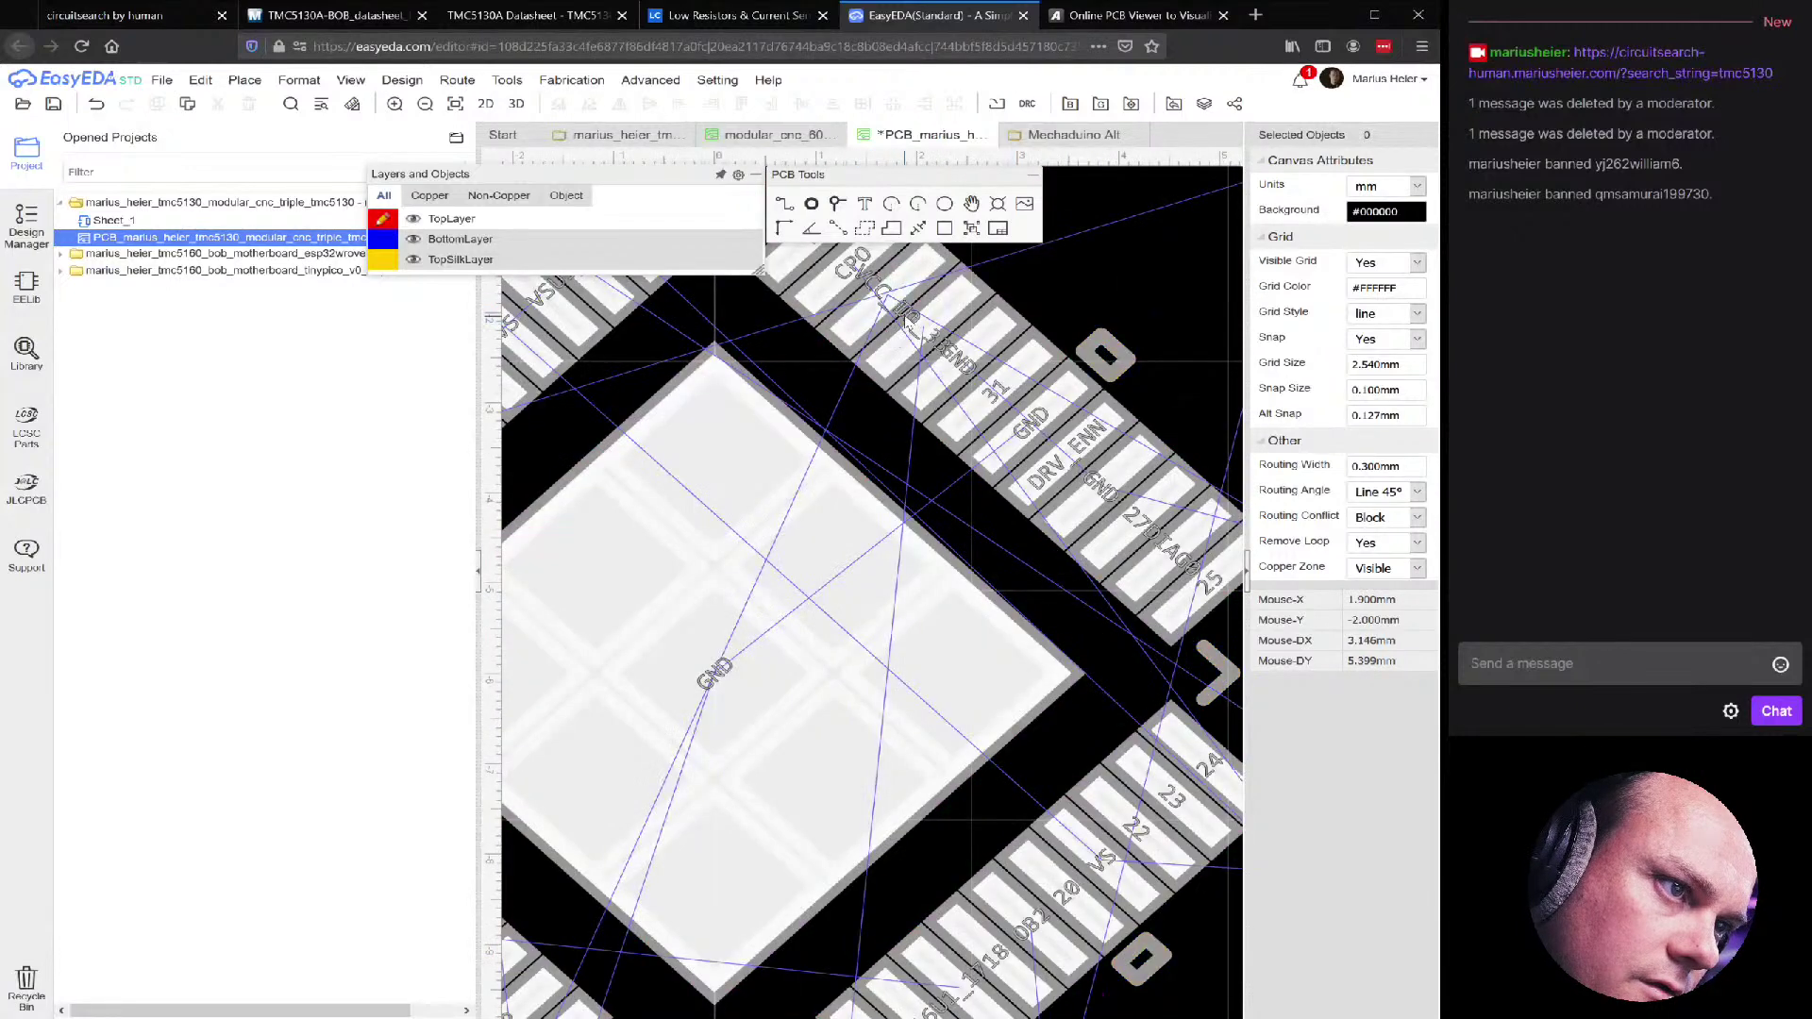
pyautogui.scroll(-1, 1057, 569)
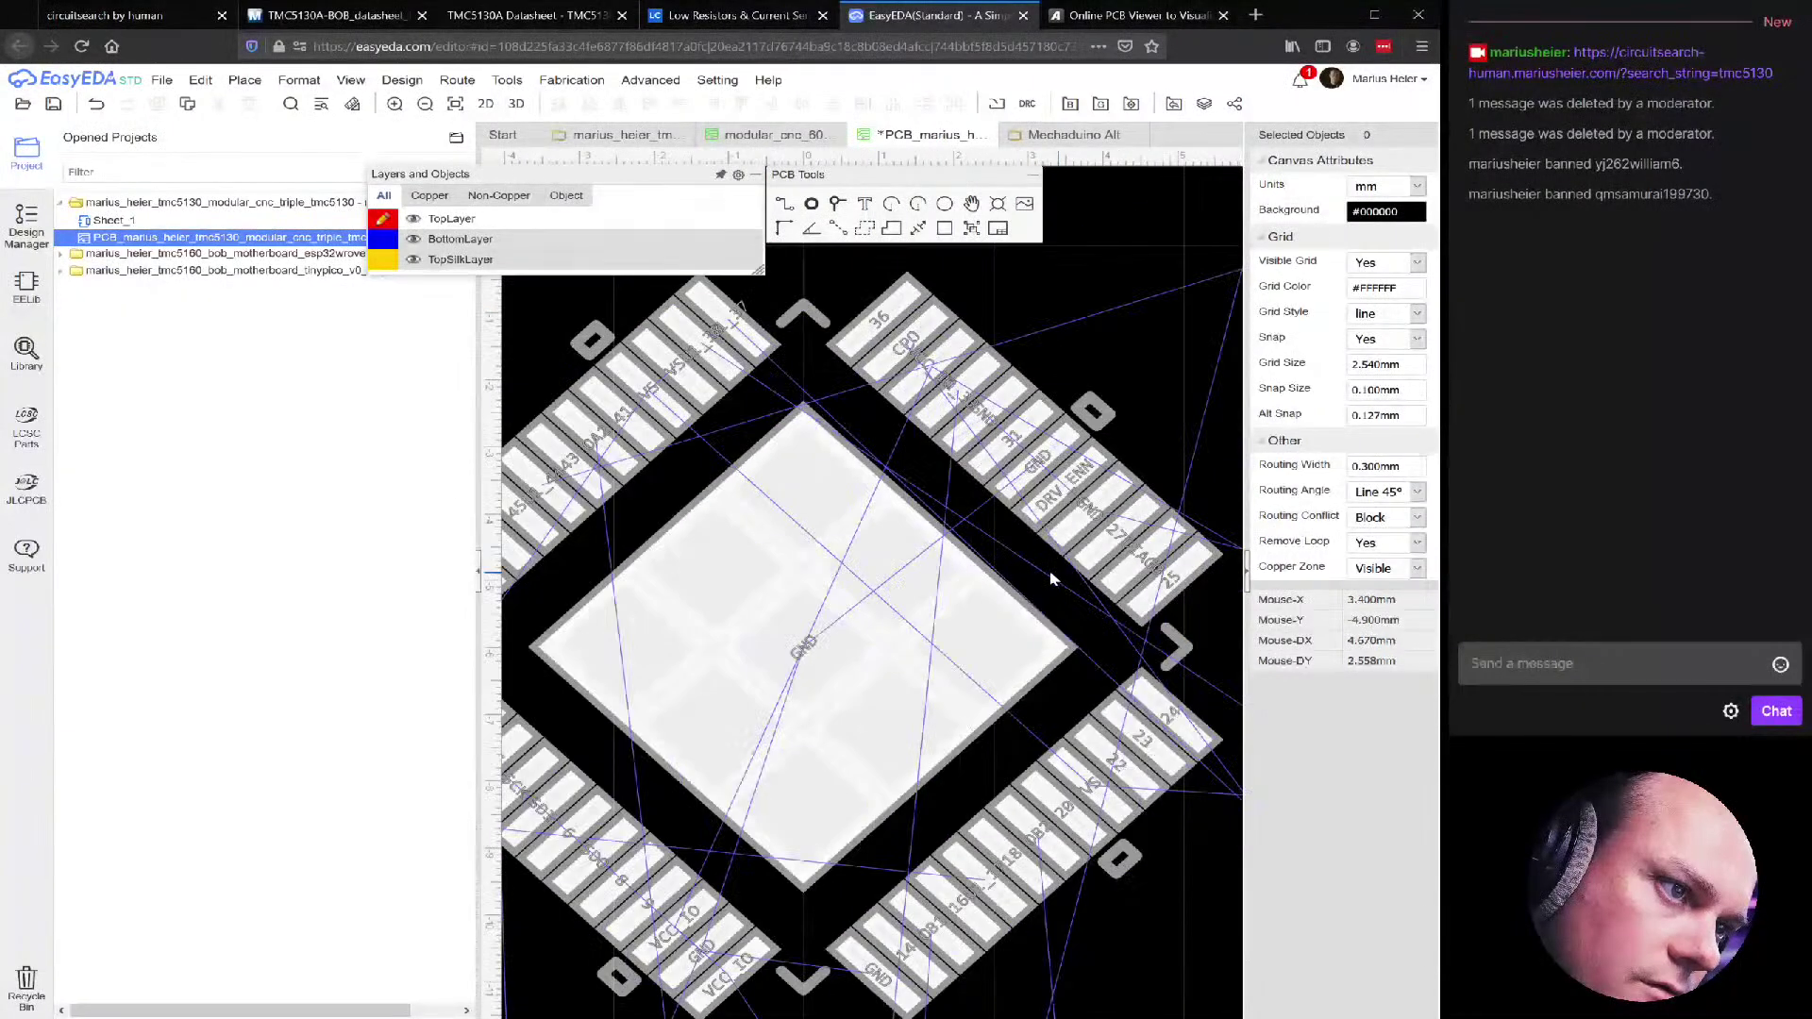
pyautogui.scroll(-1, 735, 514)
pyautogui.scroll(1, 755, 472)
pyautogui.scroll(-1, 748, 451)
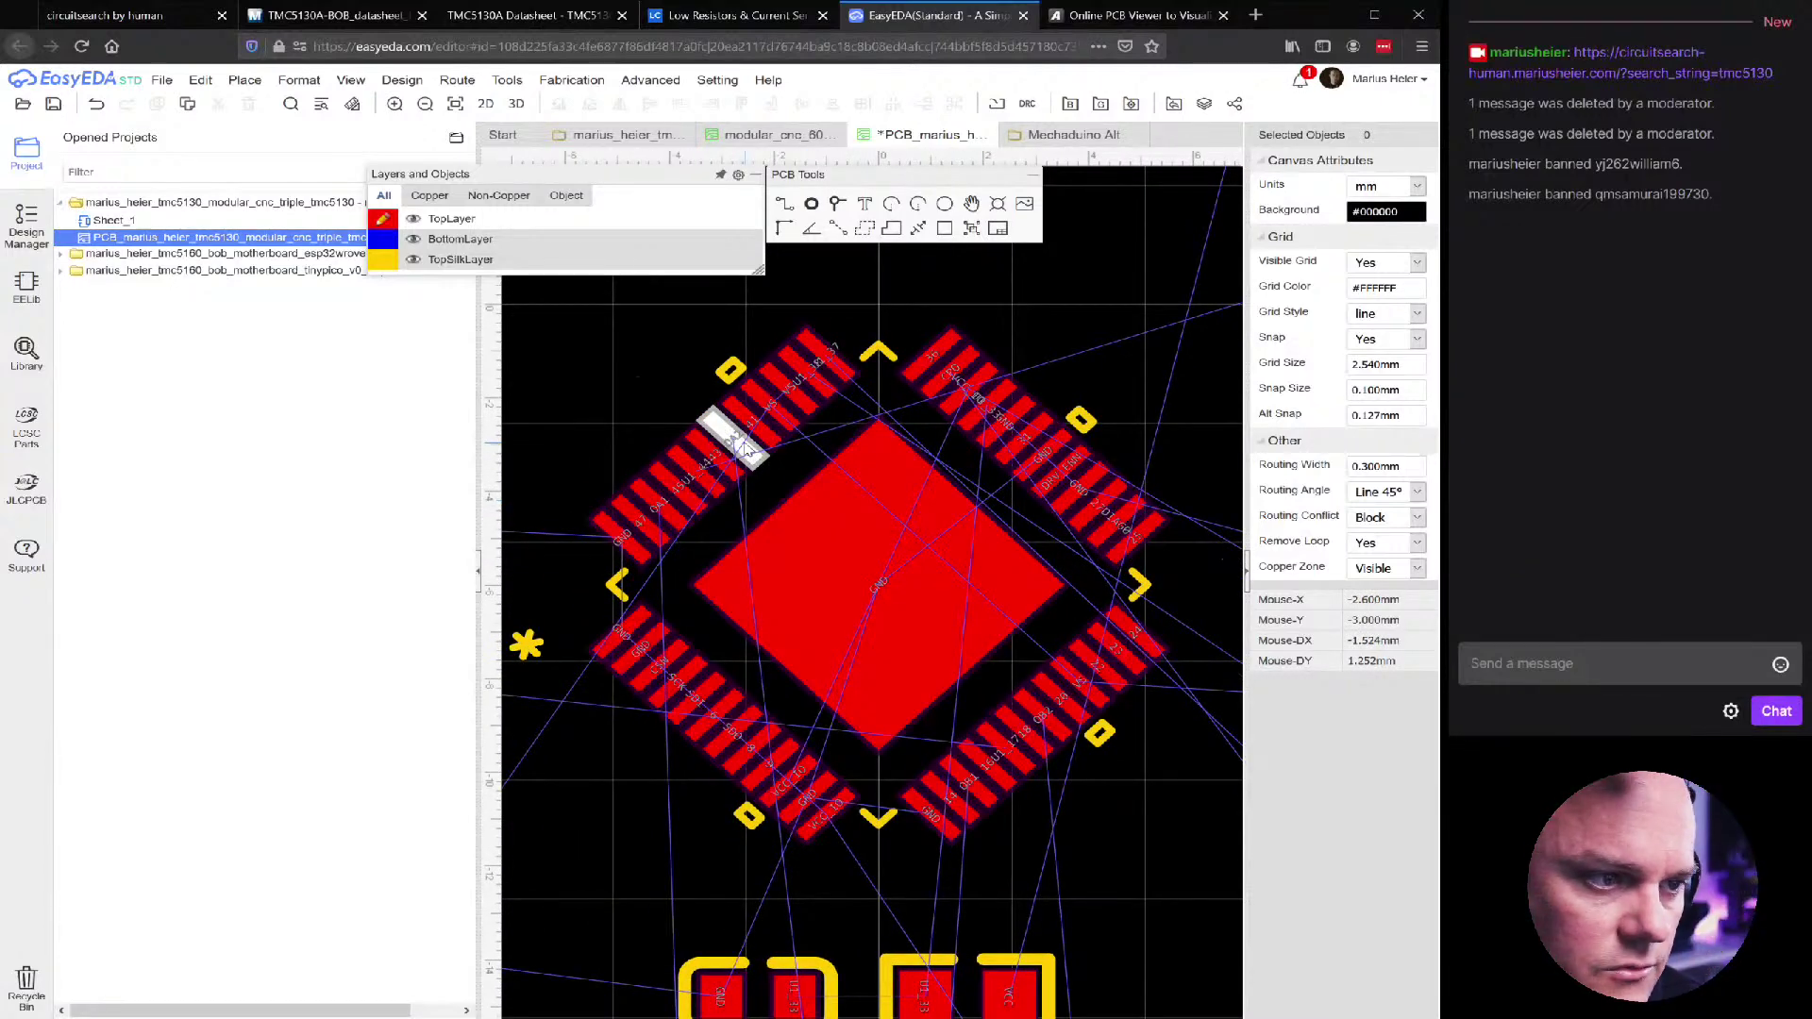
pyautogui.scroll(-2, 1044, 772)
pyautogui.scroll(-2, 1088, 821)
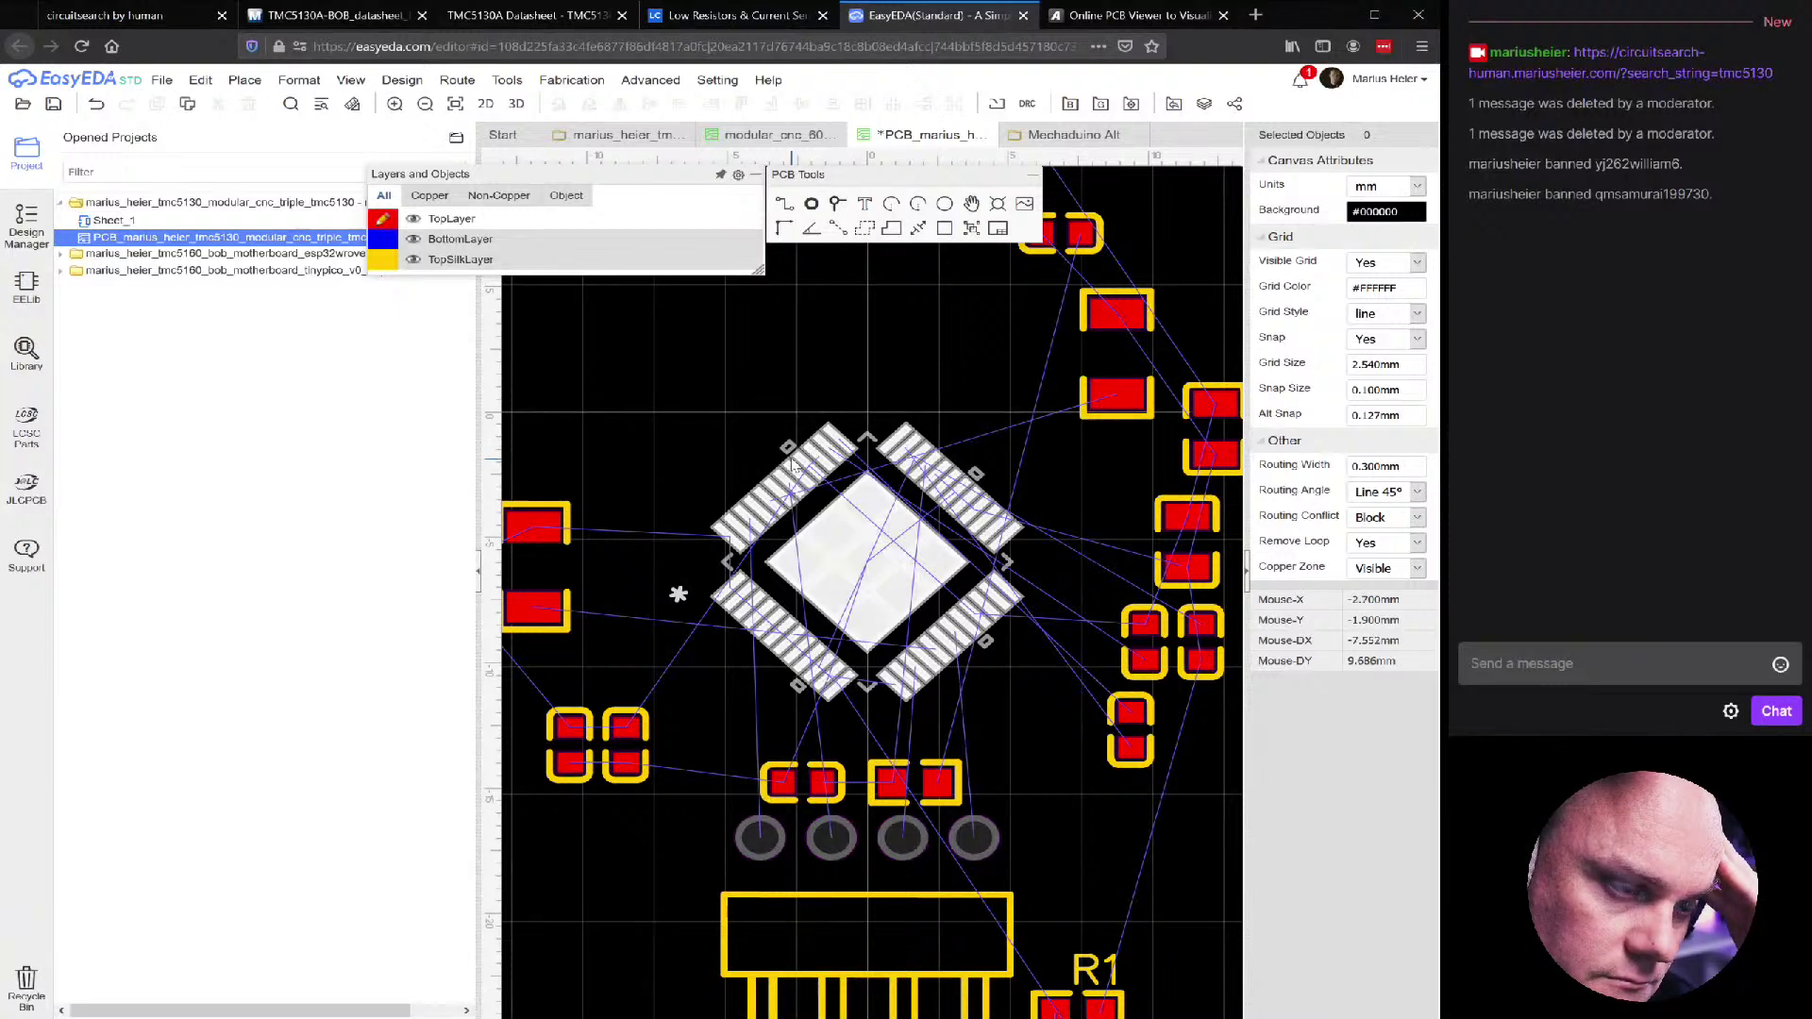
pyautogui.scroll(3, 752, 609)
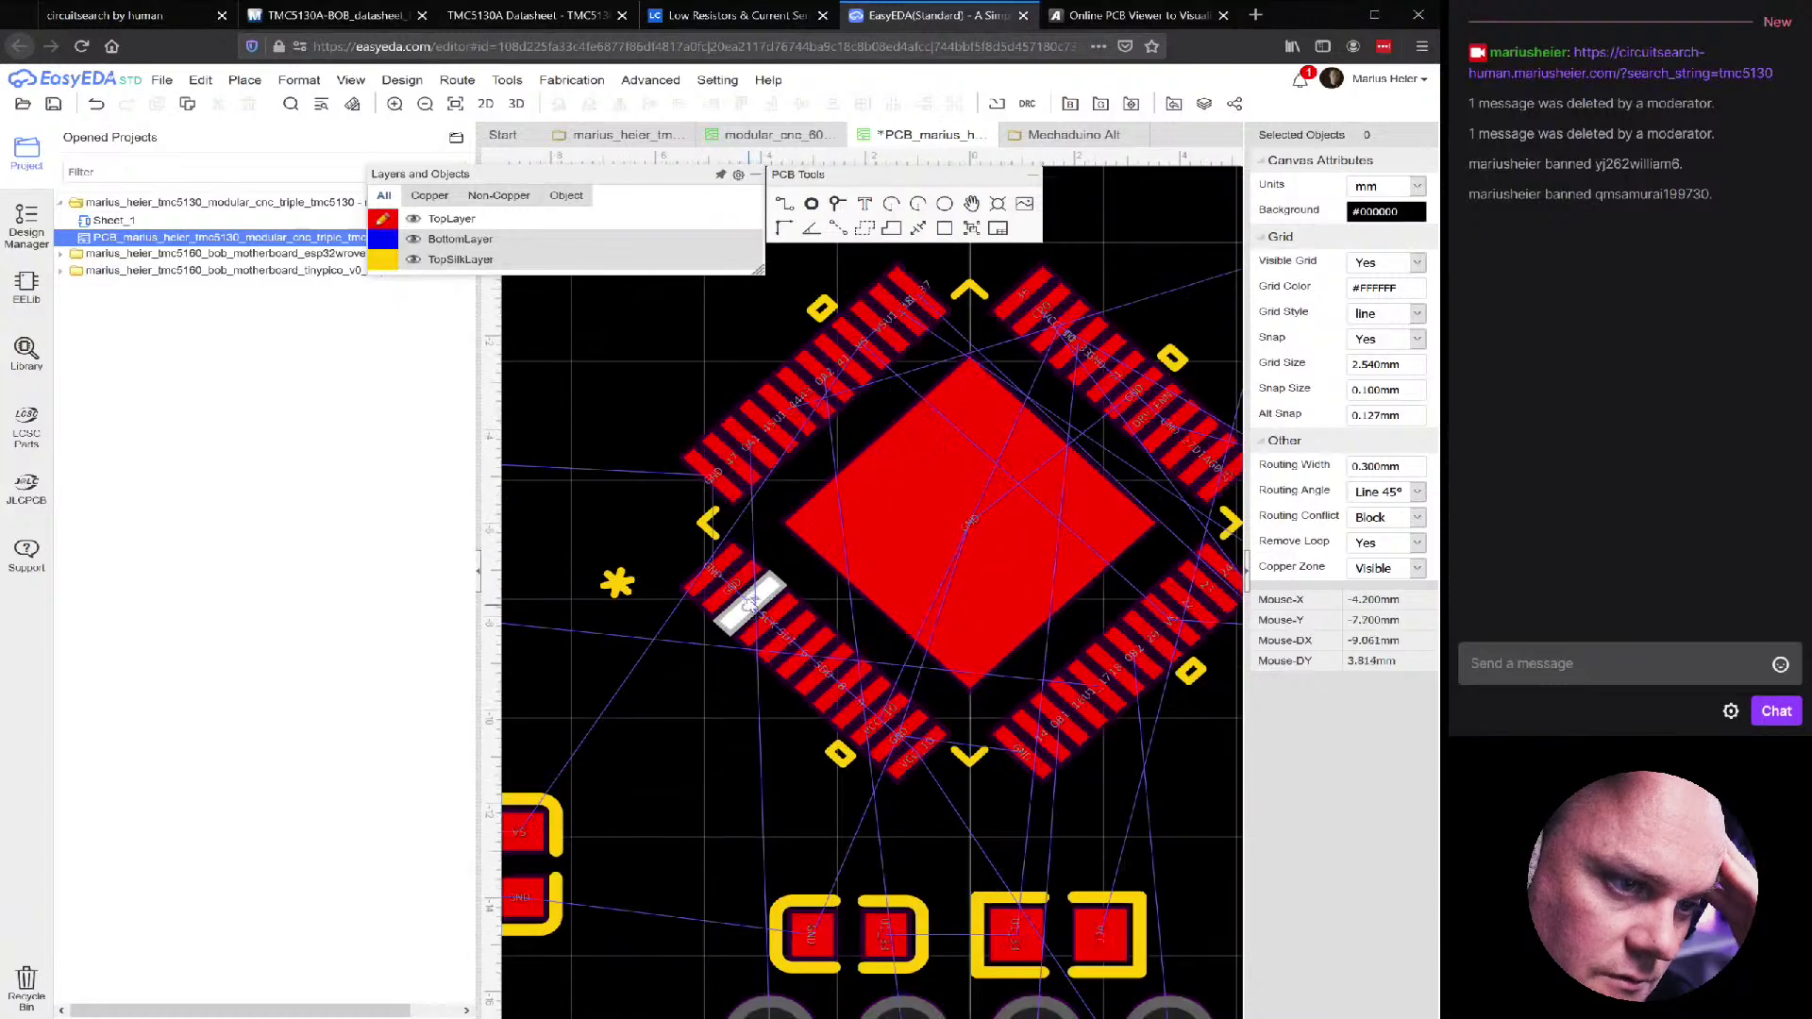
# Set the TMC5130A chip's rotation back to 0°
pyautogui.click(713, 527)
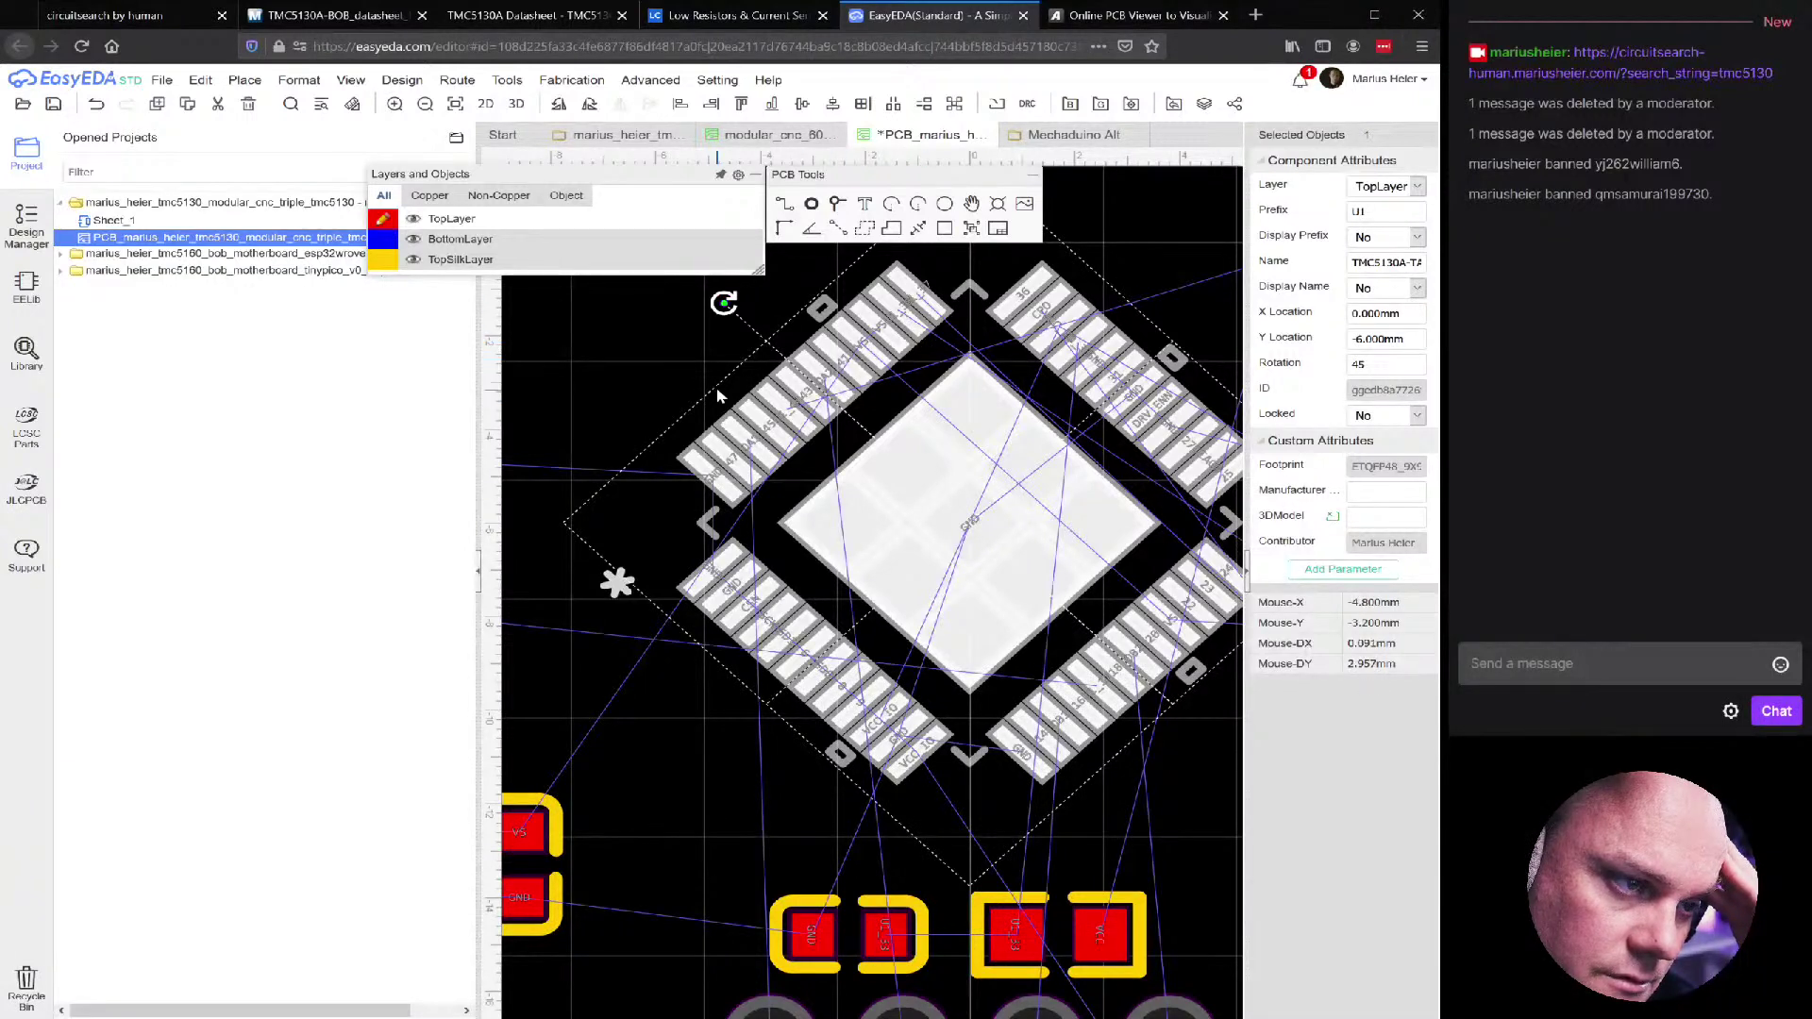
pyautogui.doubleClick(1394, 365)
pyautogui.write('0')
pyautogui.press('Return')
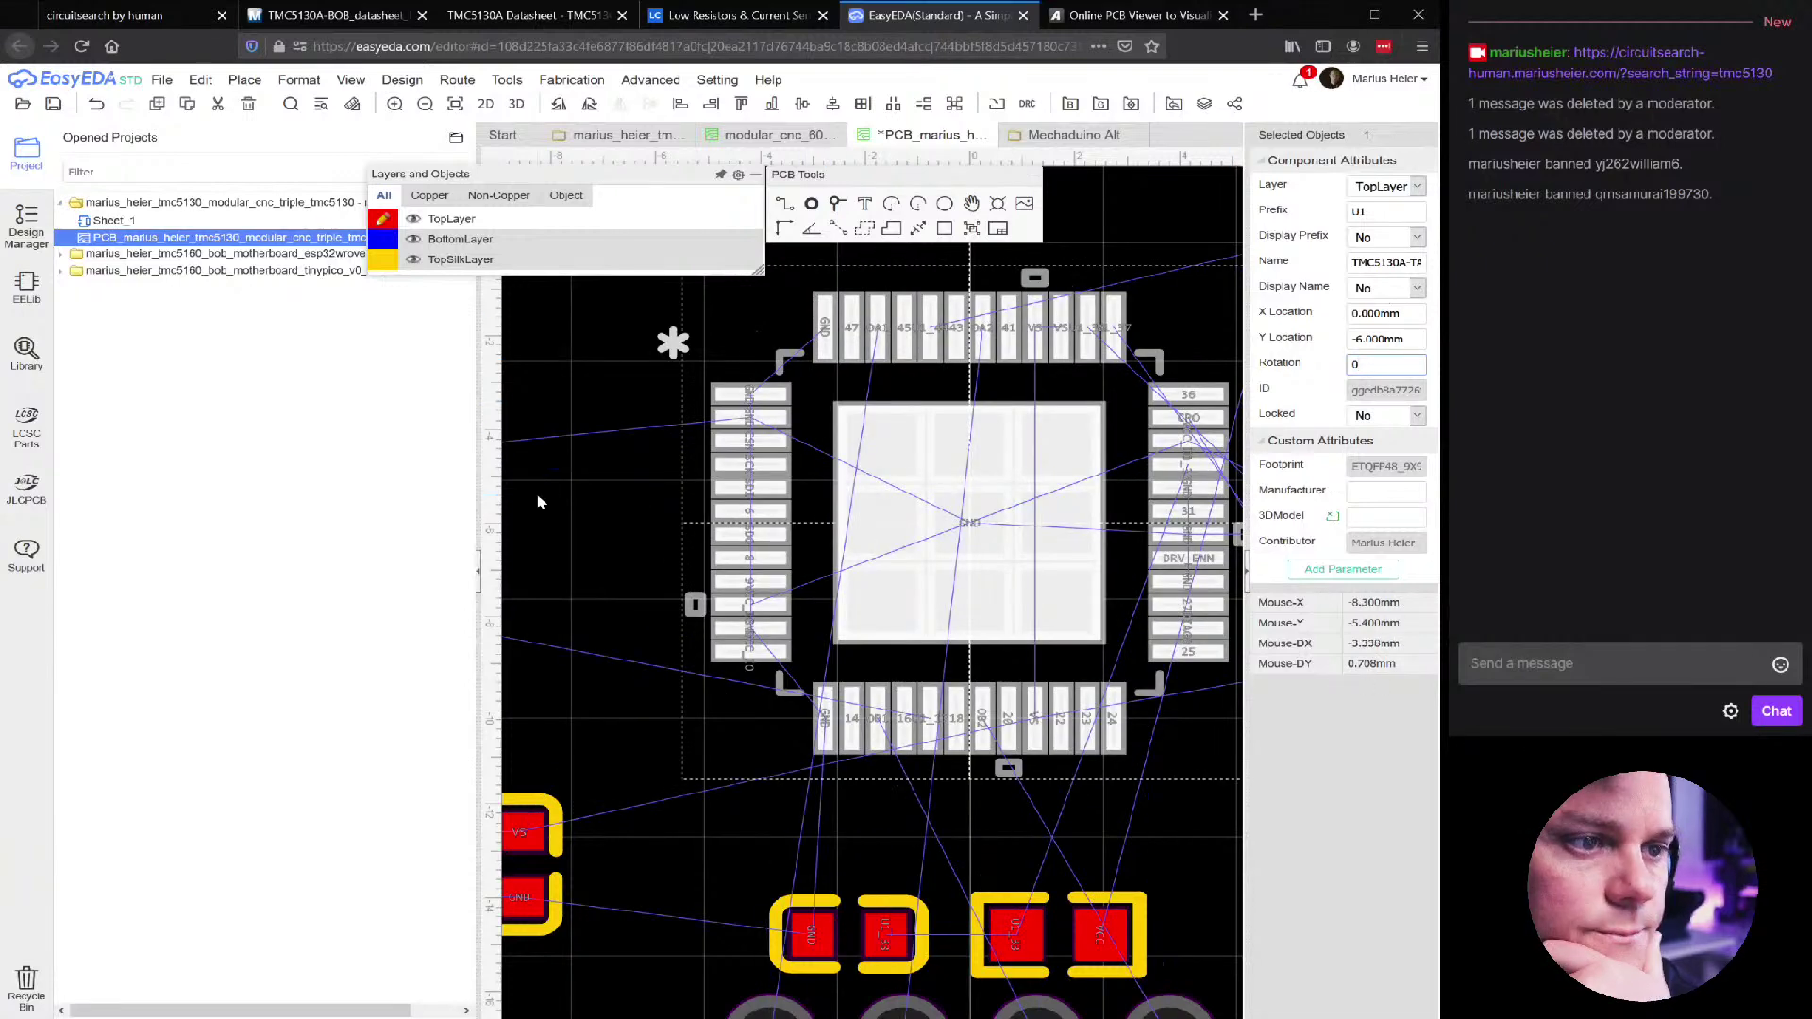
# Move the other sense resistor from the chip's upper right to directly above its upper pad row, then select the chip
pyautogui.scroll(-3, 604, 523)
pyautogui.click(600, 349)
pyautogui.scroll(-2, 620, 385)
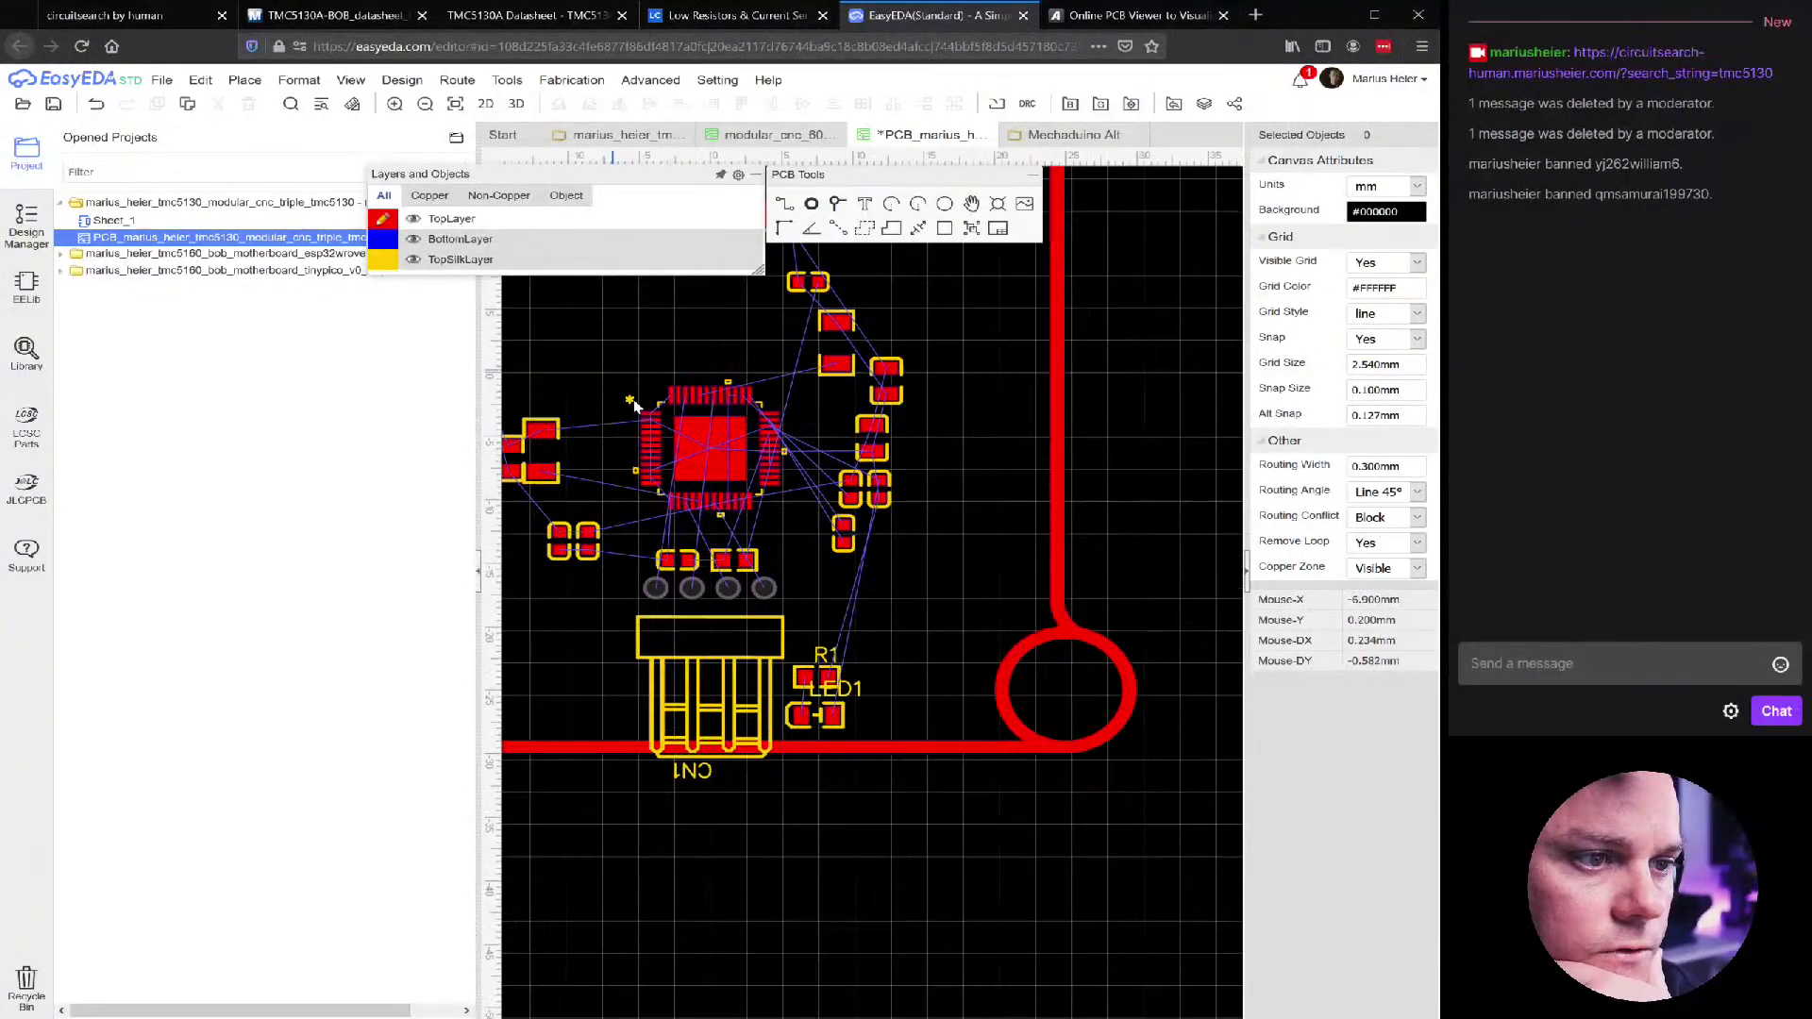
pyautogui.scroll(2, 874, 485)
pyautogui.scroll(1, 909, 400)
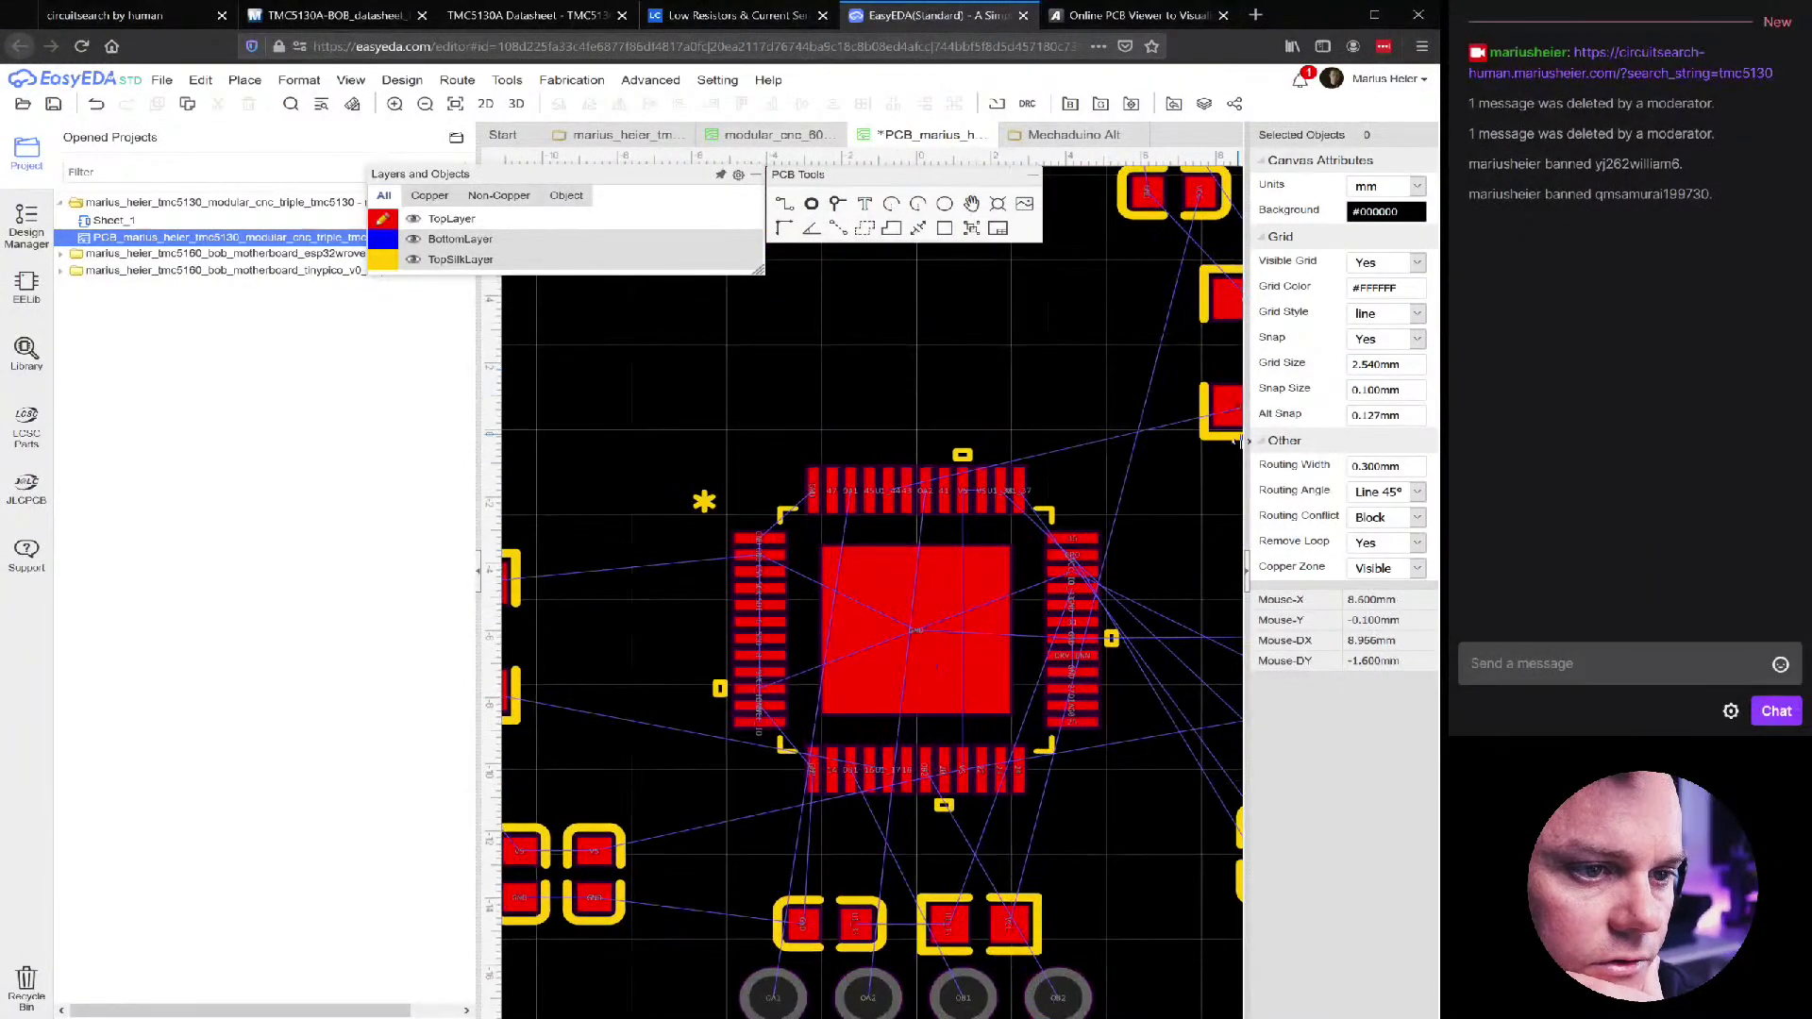
pyautogui.moveTo(1211, 429); pyautogui.dragTo(840, 435)
pyautogui.click(782, 519)
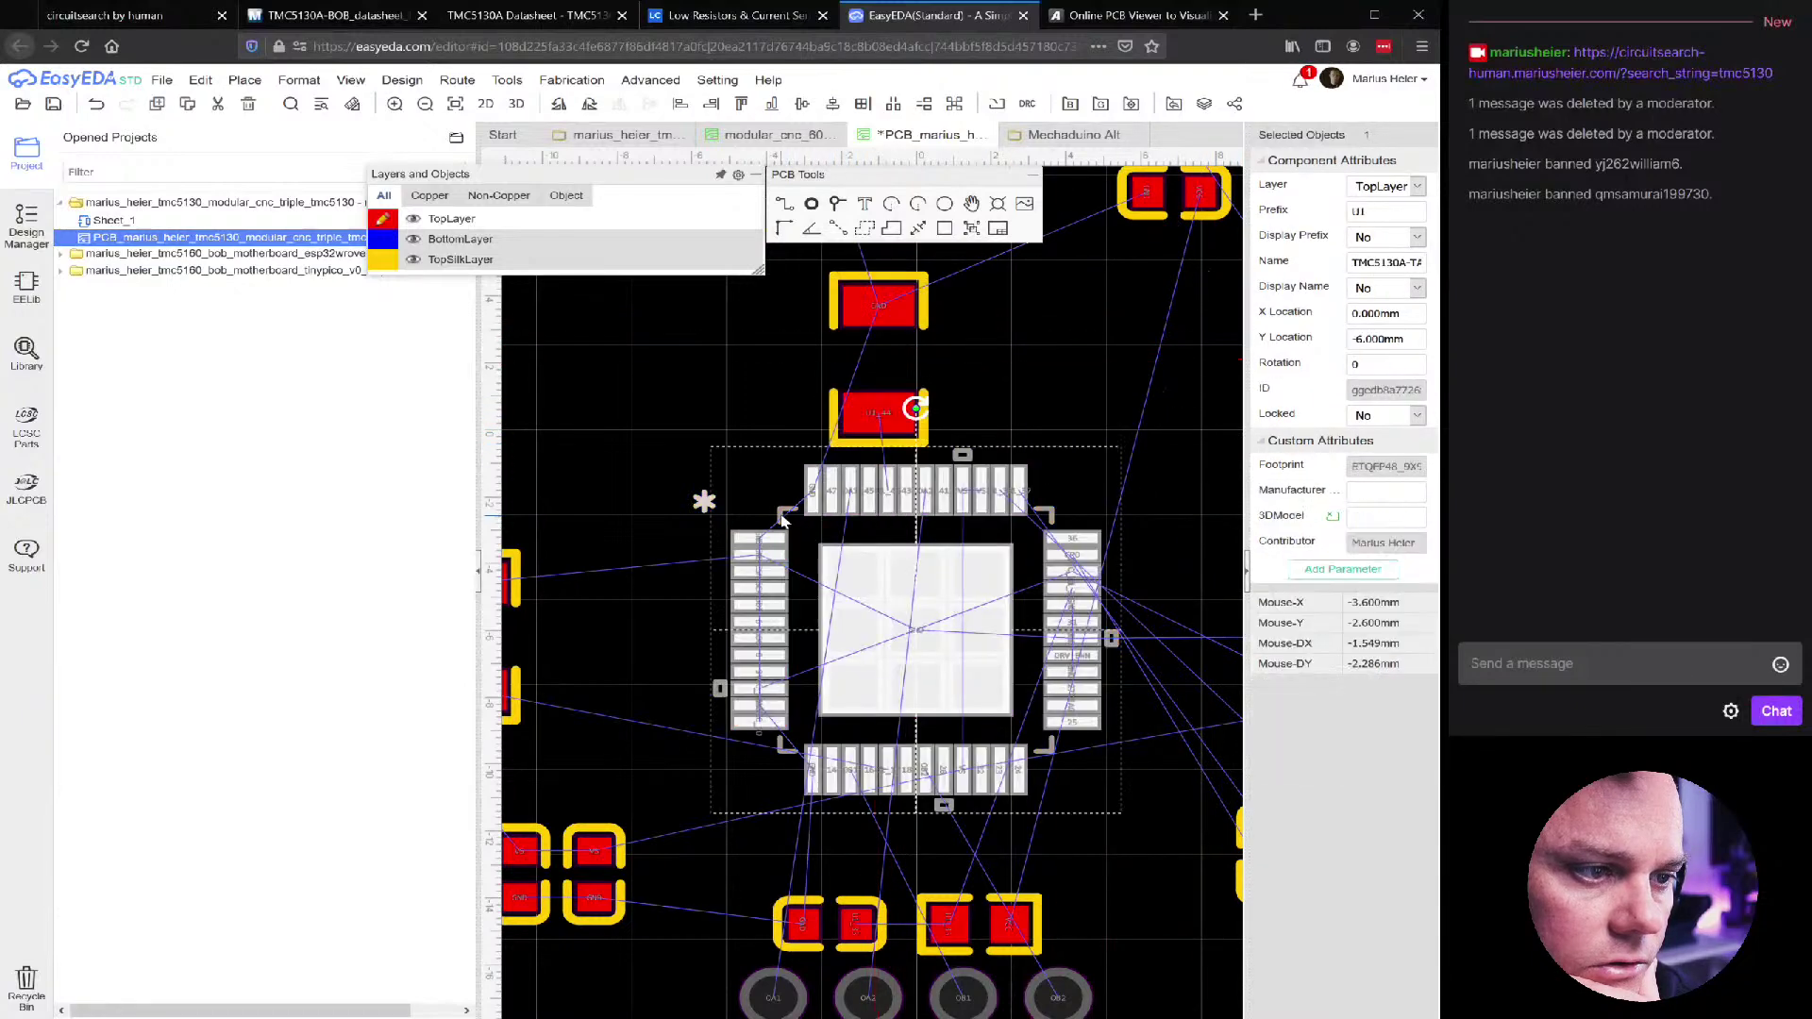
# Rotate the TMC5130A chip to 90°
pyautogui.press('space')
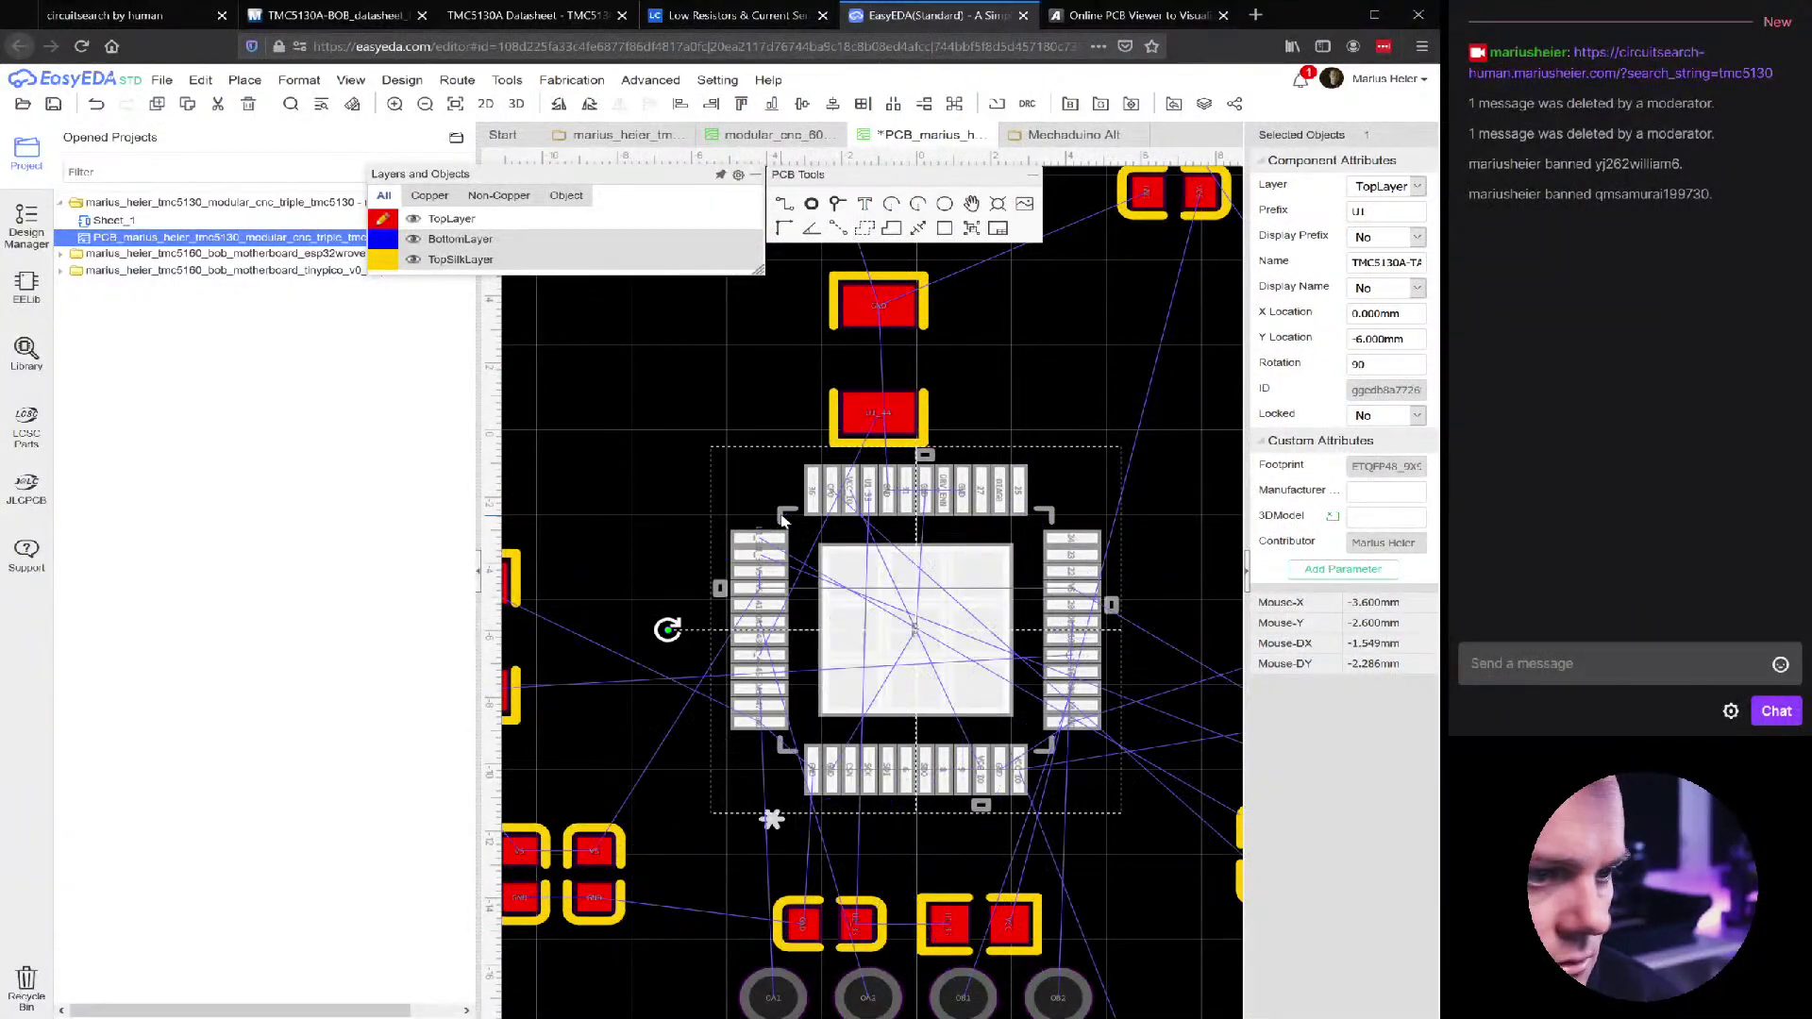
pyautogui.click(737, 396)
pyautogui.scroll(2, 760, 651)
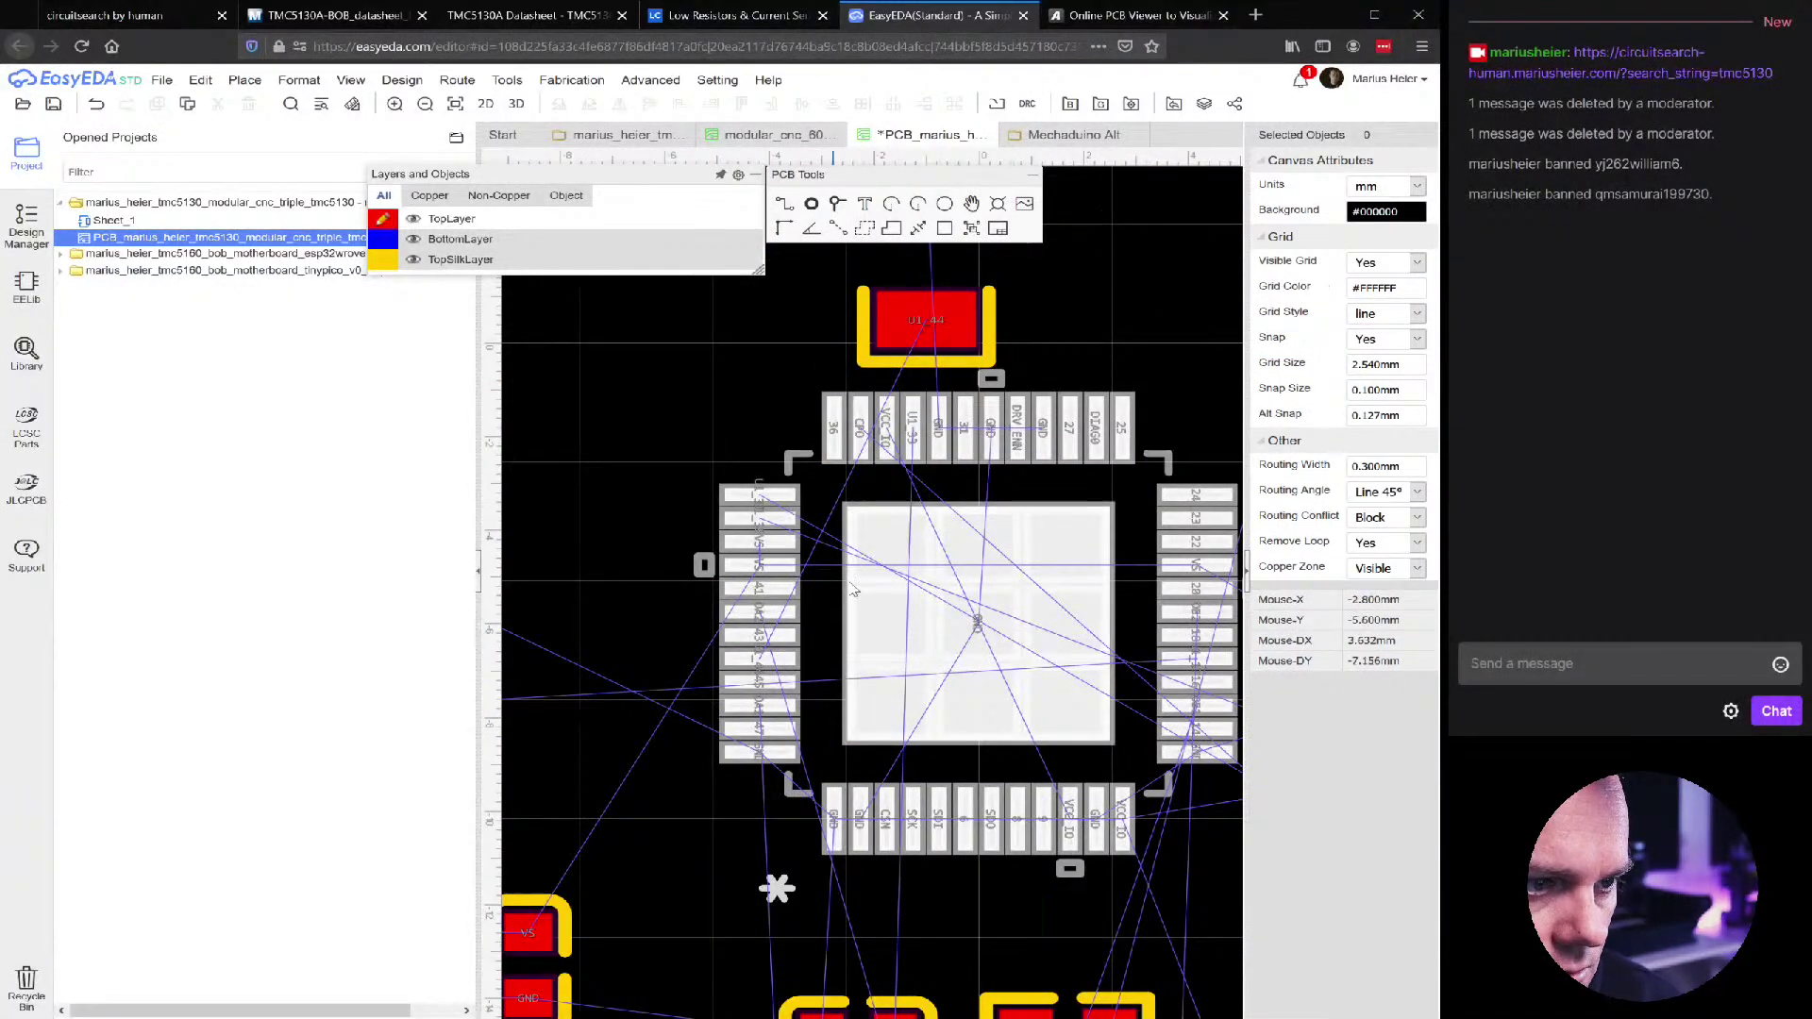
# Move the U1_44 sense resistor from above the chip to the left of its left pad column, at about X -7.7 mm, Y -5.8 mm
pyautogui.click(896, 362)
pyautogui.moveTo(896, 362); pyautogui.dragTo(609, 653)
pyautogui.scroll(4, 610, 651)
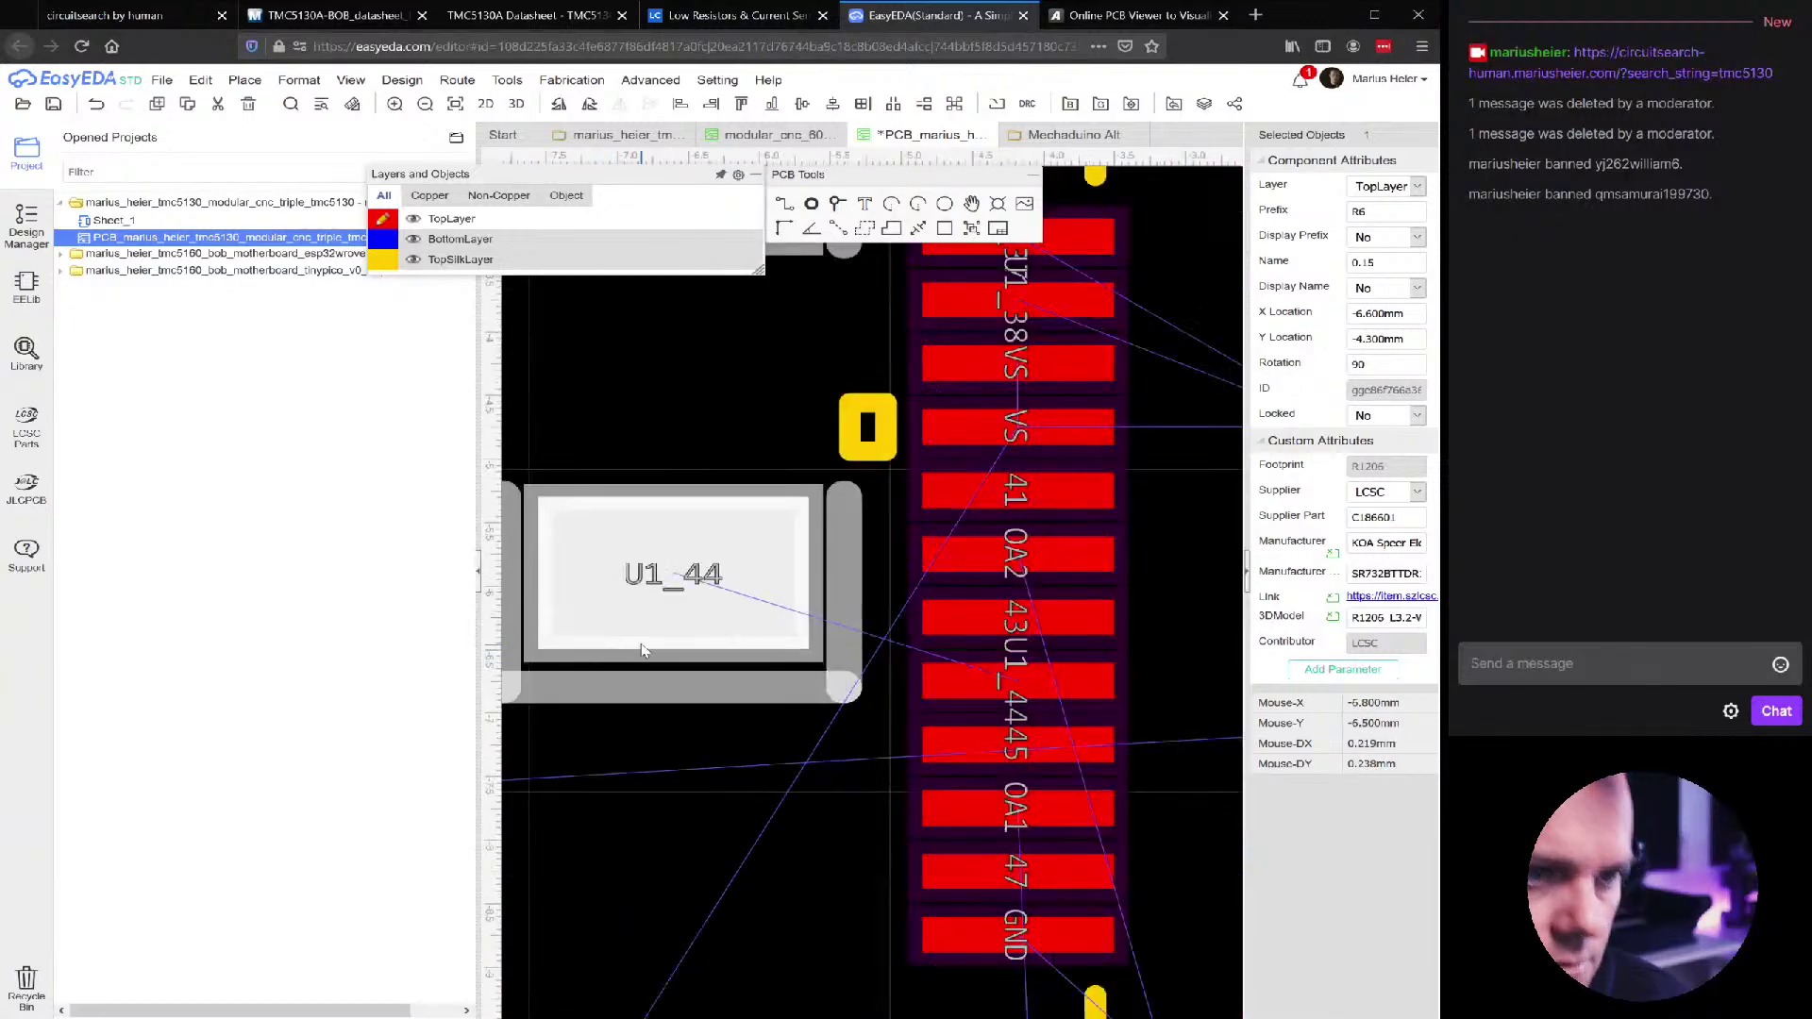
pyautogui.scroll(-3, 686, 700)
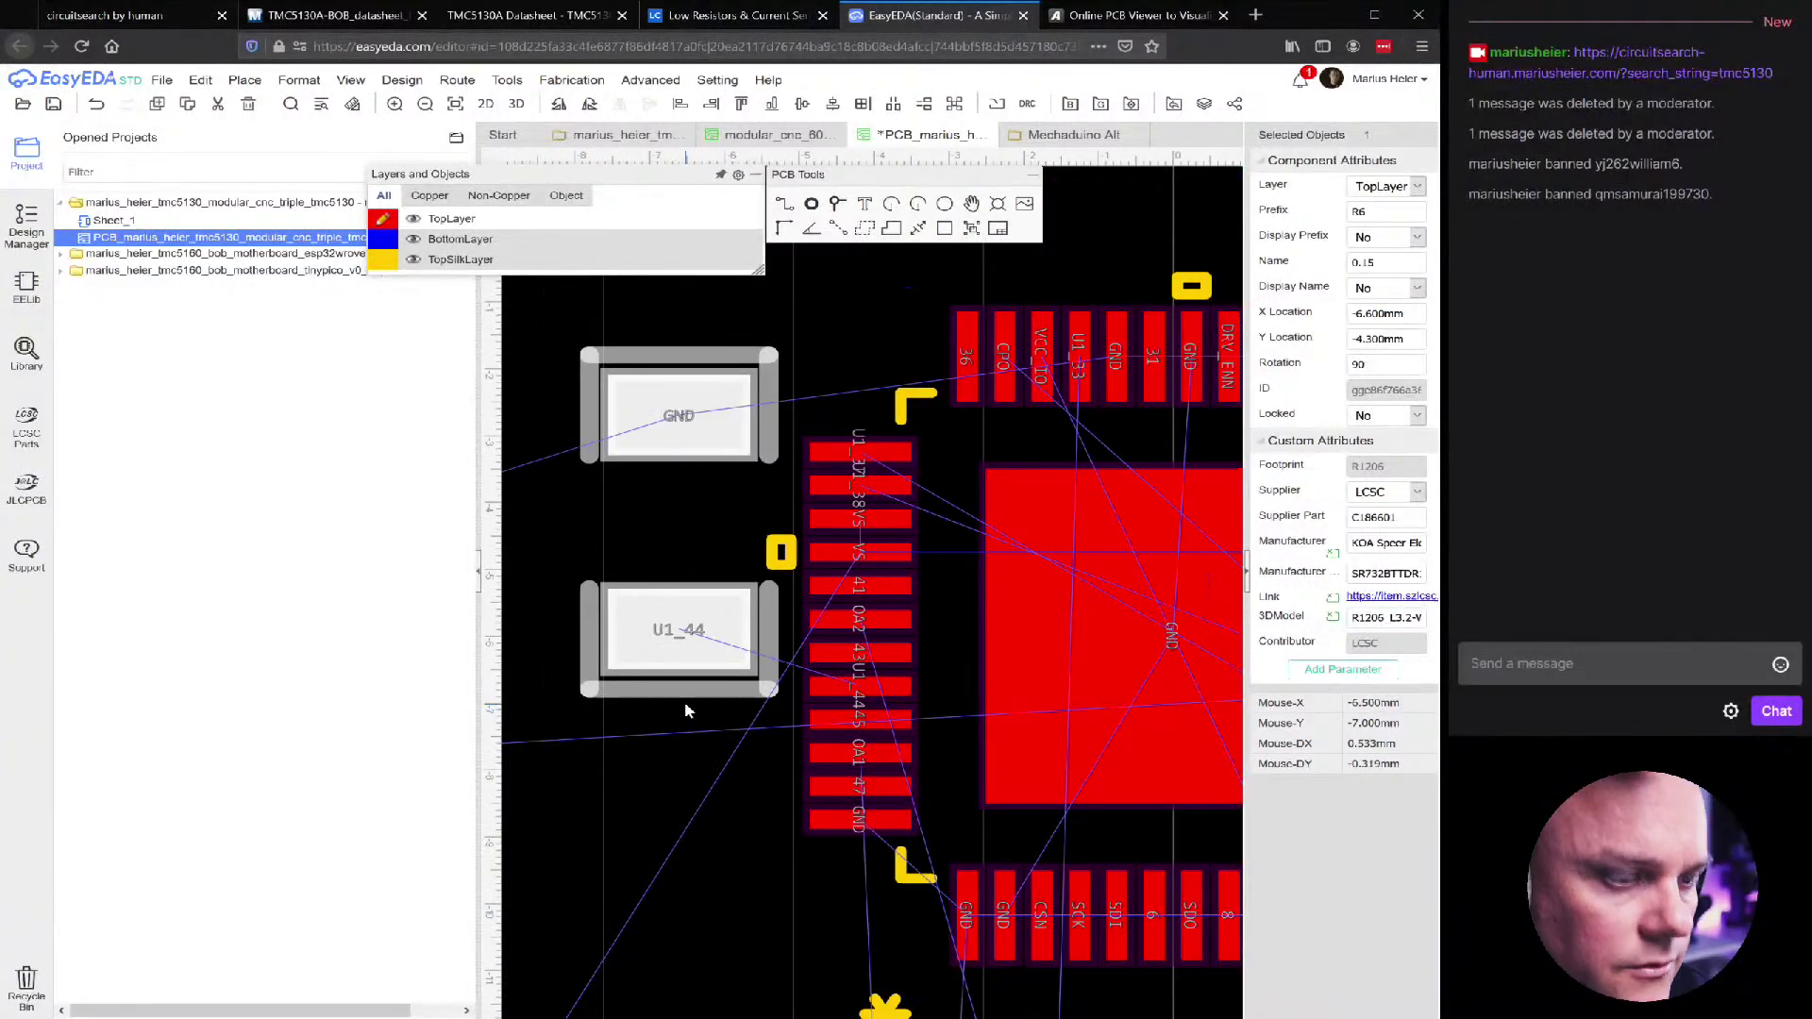
pyautogui.moveTo(737, 696); pyautogui.dragTo(721, 757)
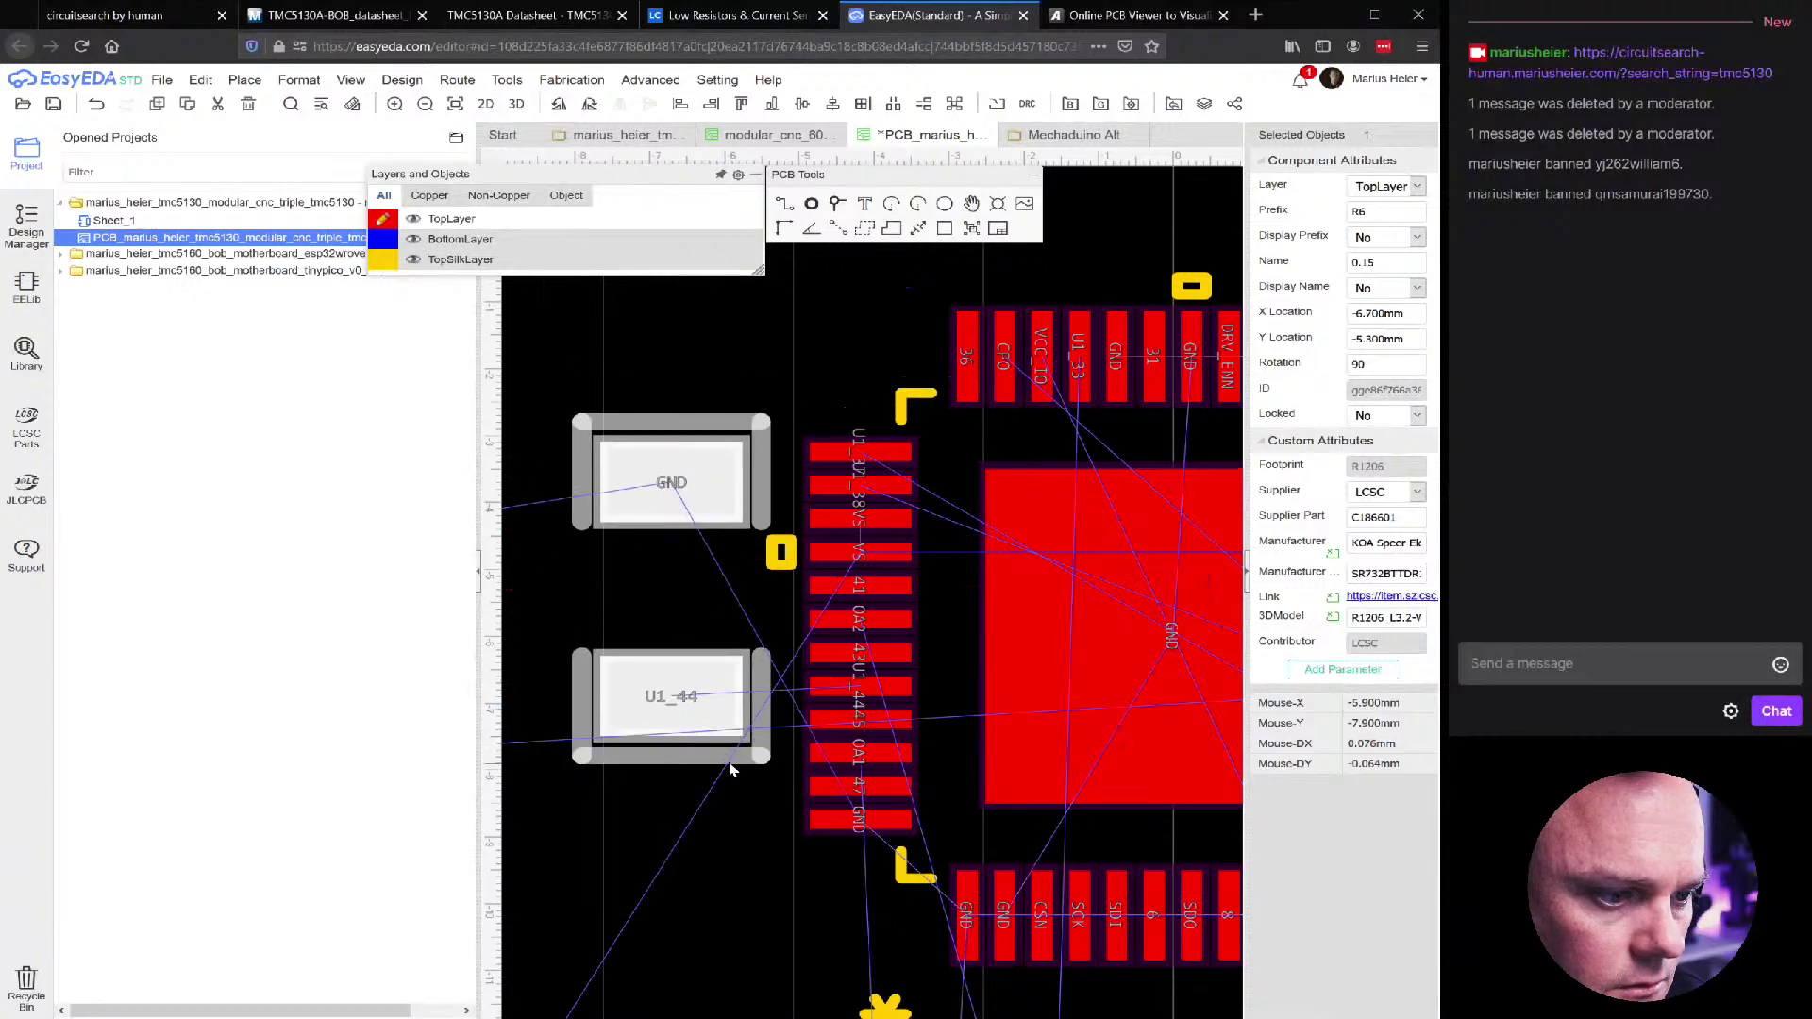
pyautogui.scroll(-3, 721, 750)
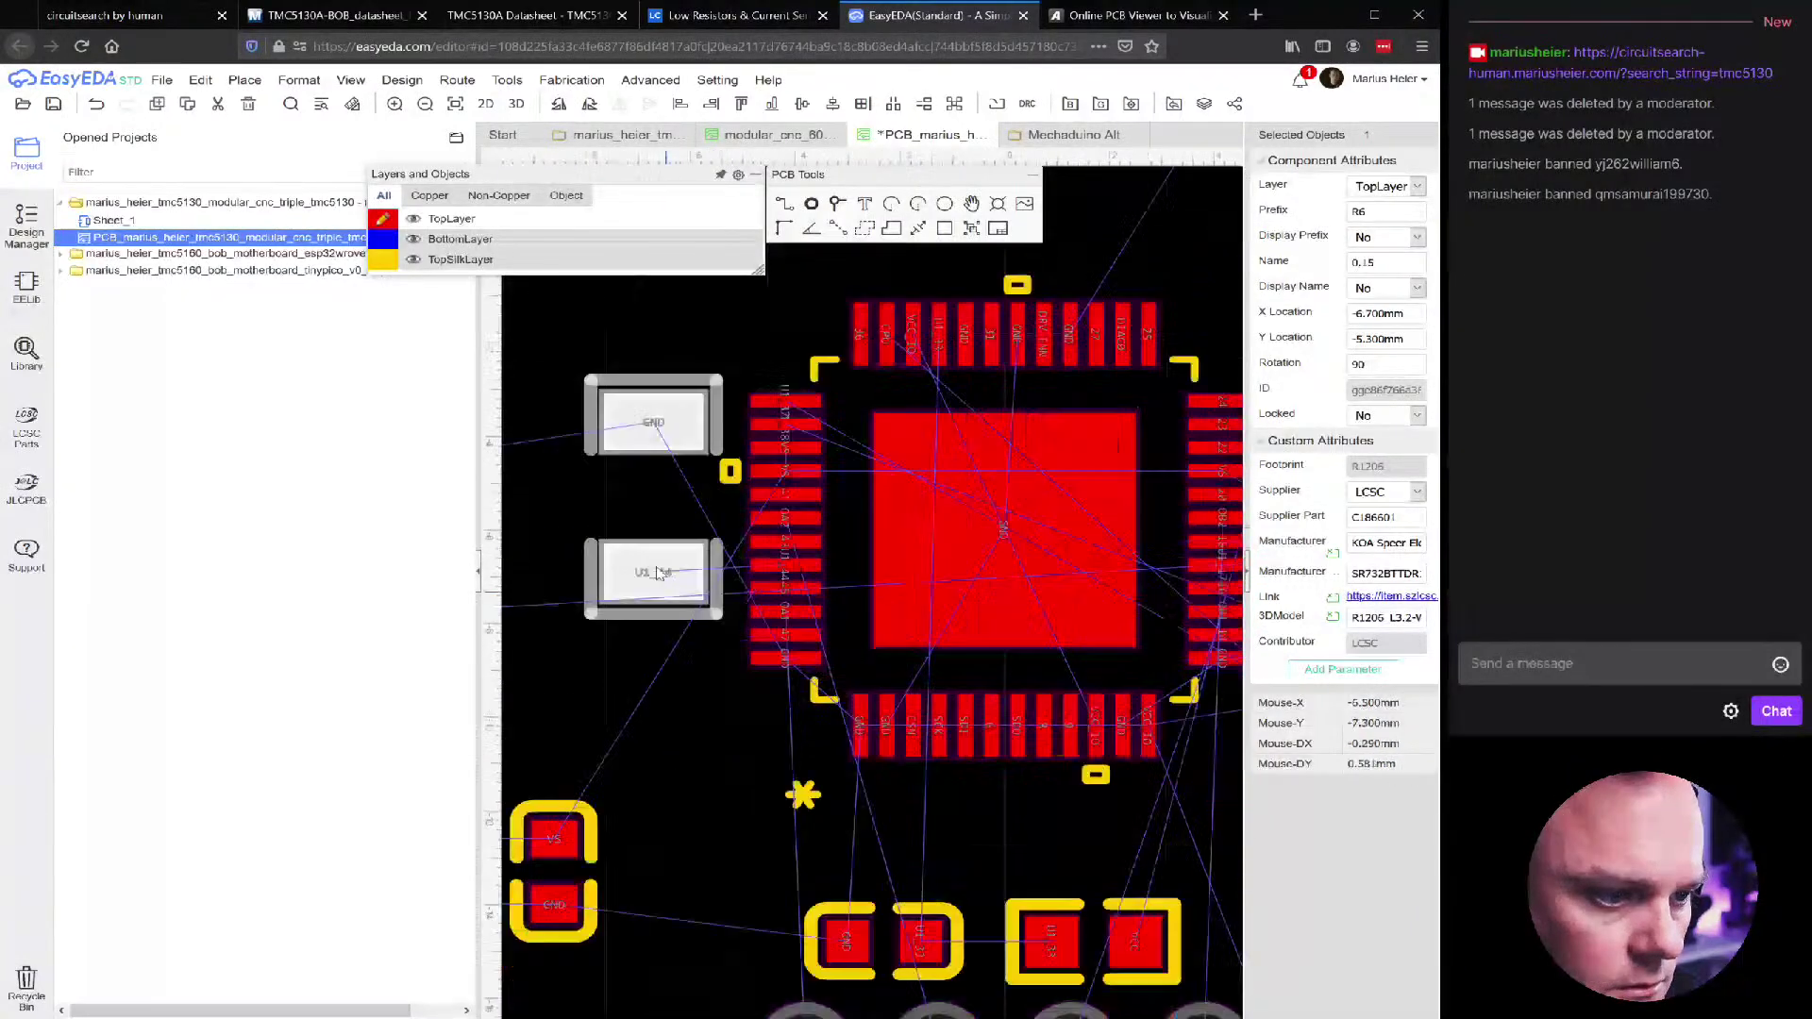
pyautogui.moveTo(662, 532); pyautogui.dragTo(615, 558)
pyautogui.scroll(-2, 618, 577)
pyautogui.scroll(-1, 618, 577)
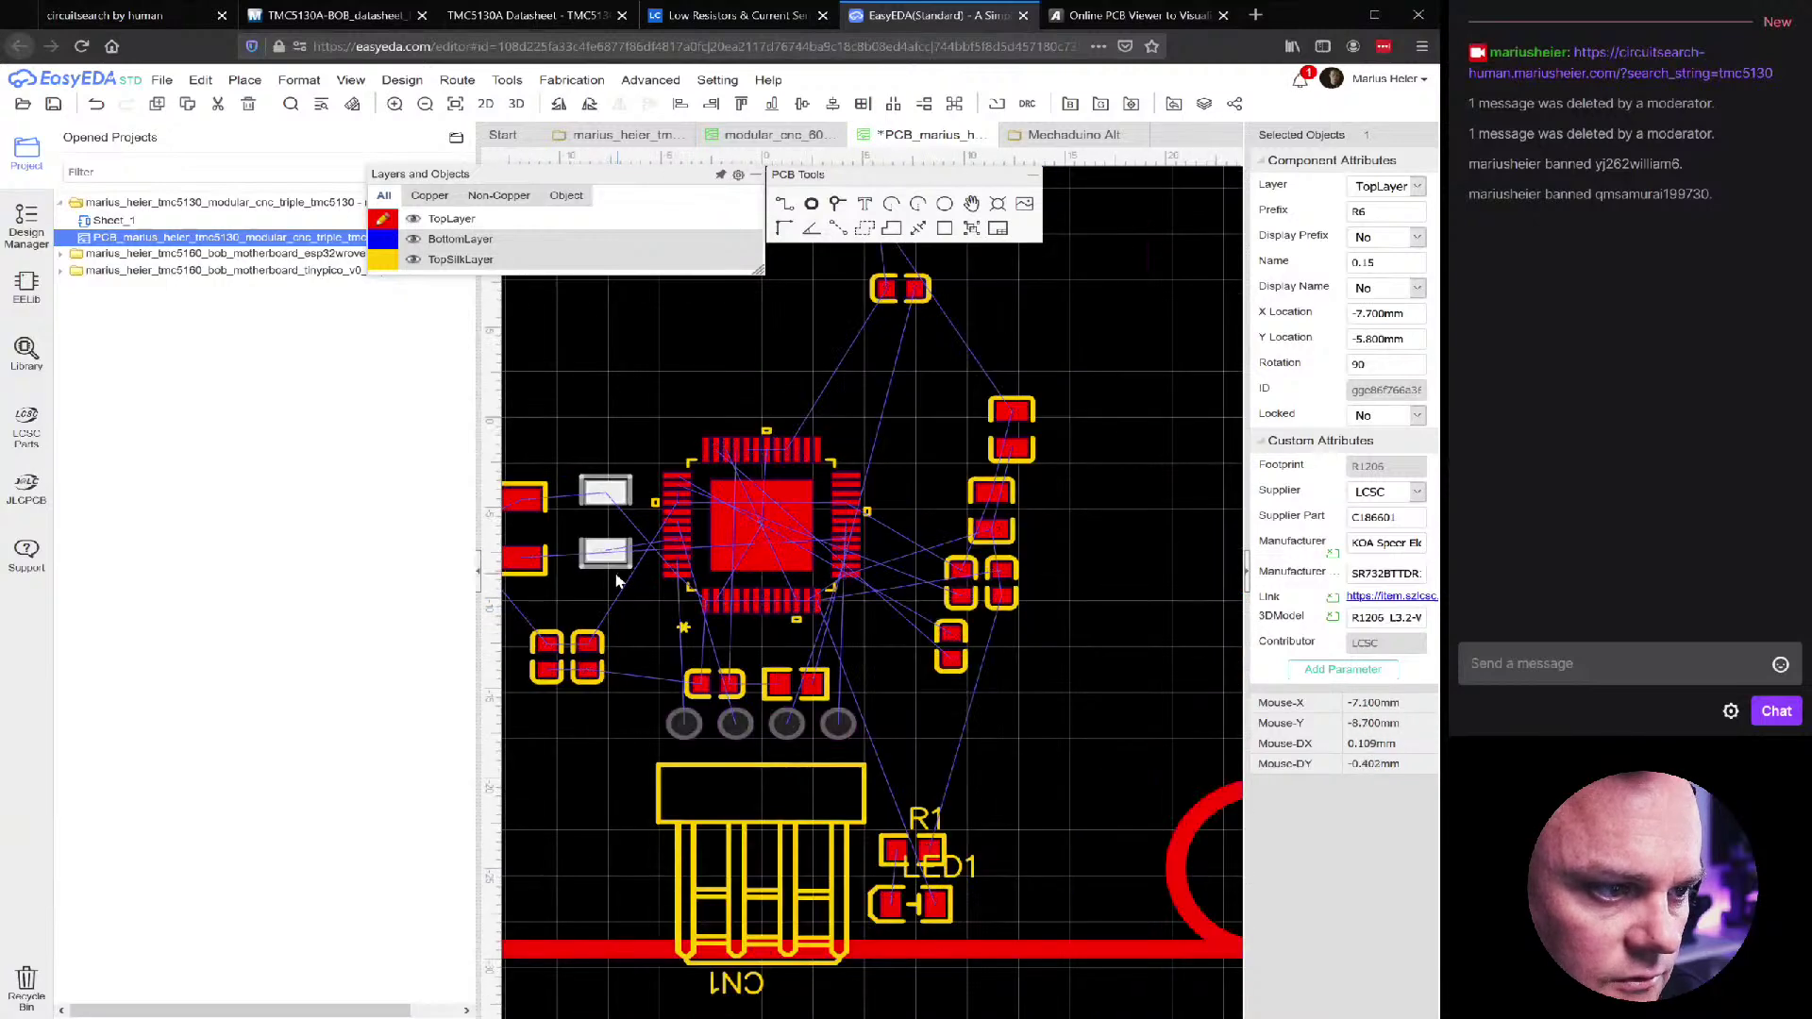
# Move both large capacitors slightly up, closer to the two-pin connector at the board's upper edge
pyautogui.scroll(3, 774, 576)
pyautogui.scroll(-4, 797, 557)
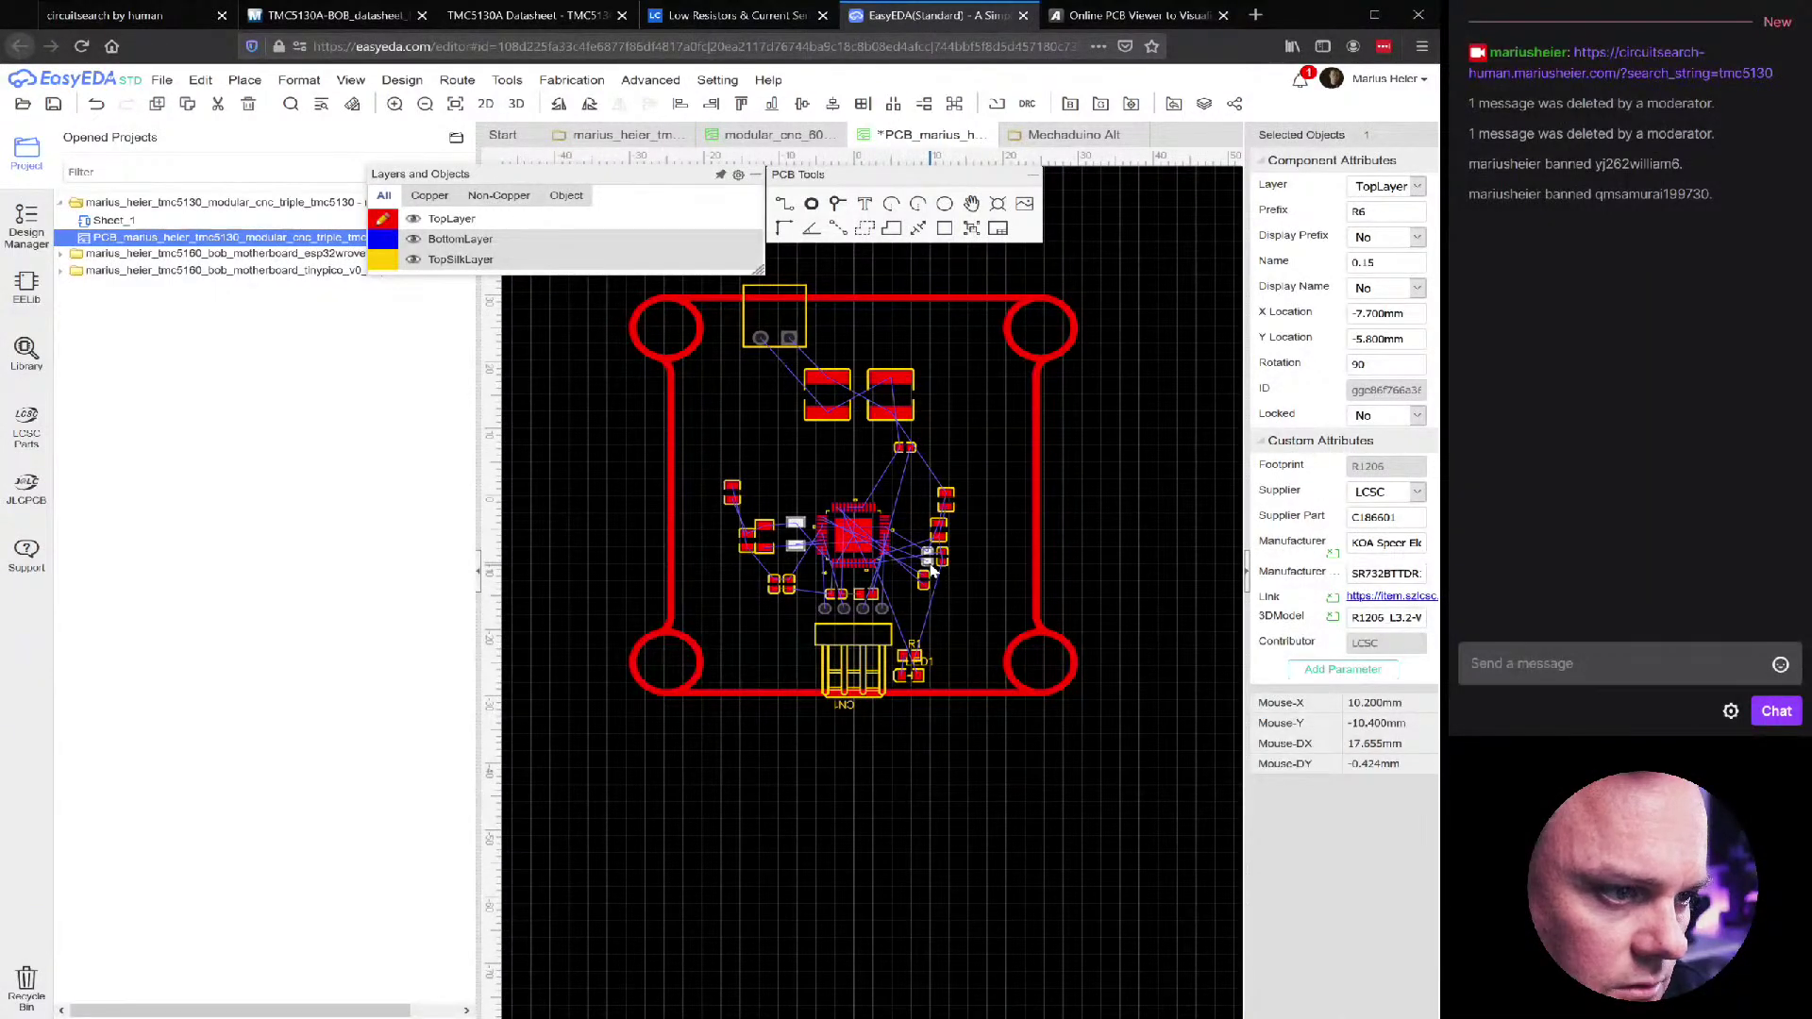
pyautogui.scroll(4, 734, 378)
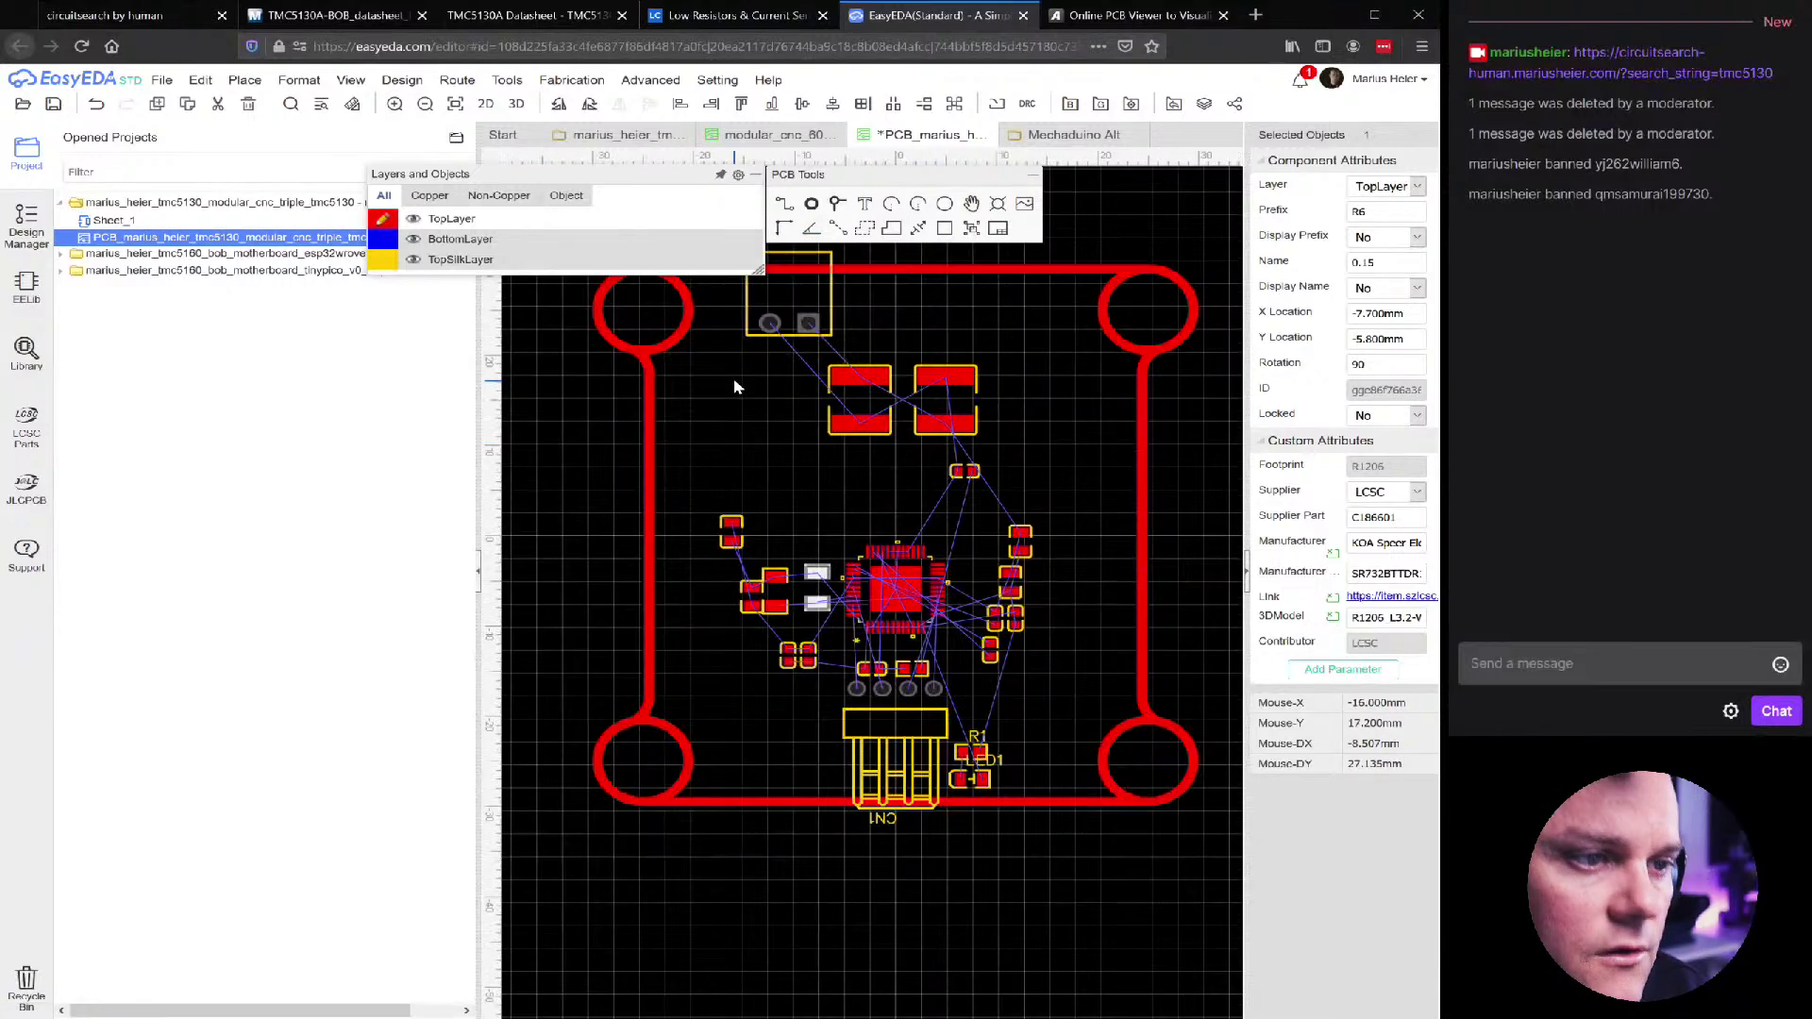
pyautogui.moveTo(1000, 364); pyautogui.dragTo(994, 317)
pyautogui.click(1114, 351)
pyautogui.moveTo(1114, 351); pyautogui.dragTo(1110, 293)
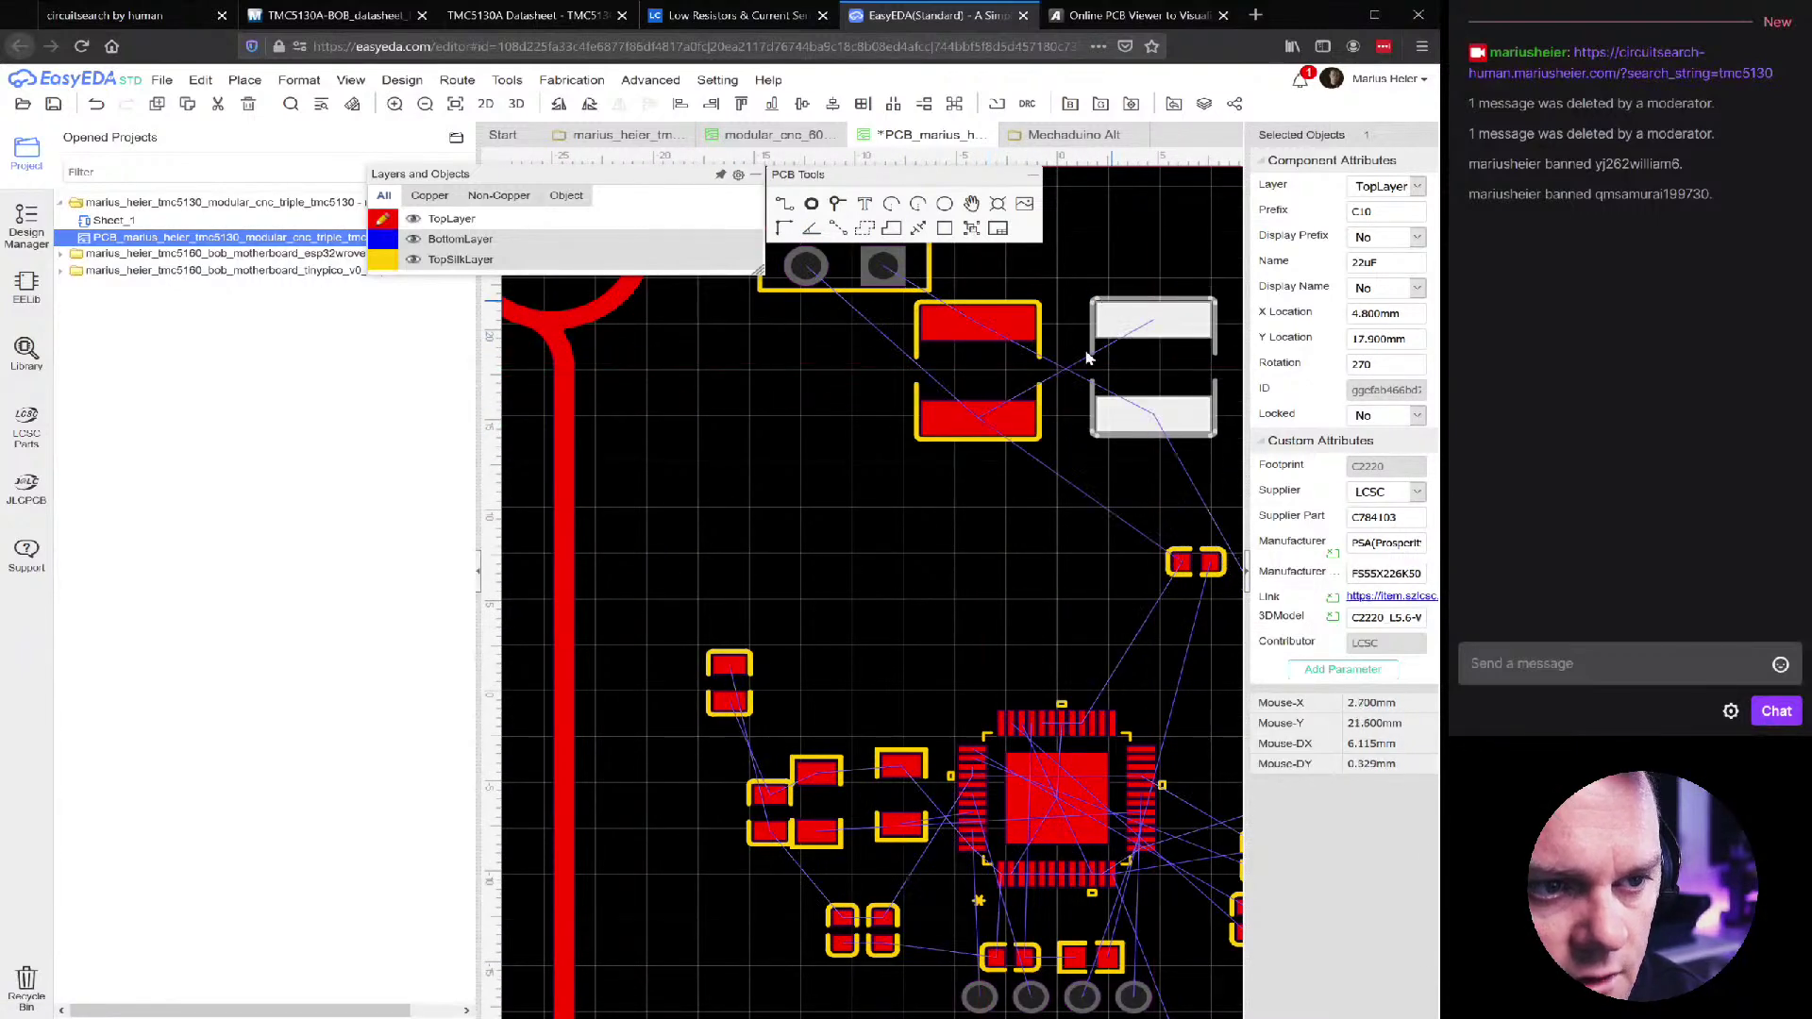
# Nudge the U1_44 sense resistor towards the chip's left pad column, to X -7.4 mm
pyautogui.scroll(-3, 953, 530)
pyautogui.scroll(4, 953, 530)
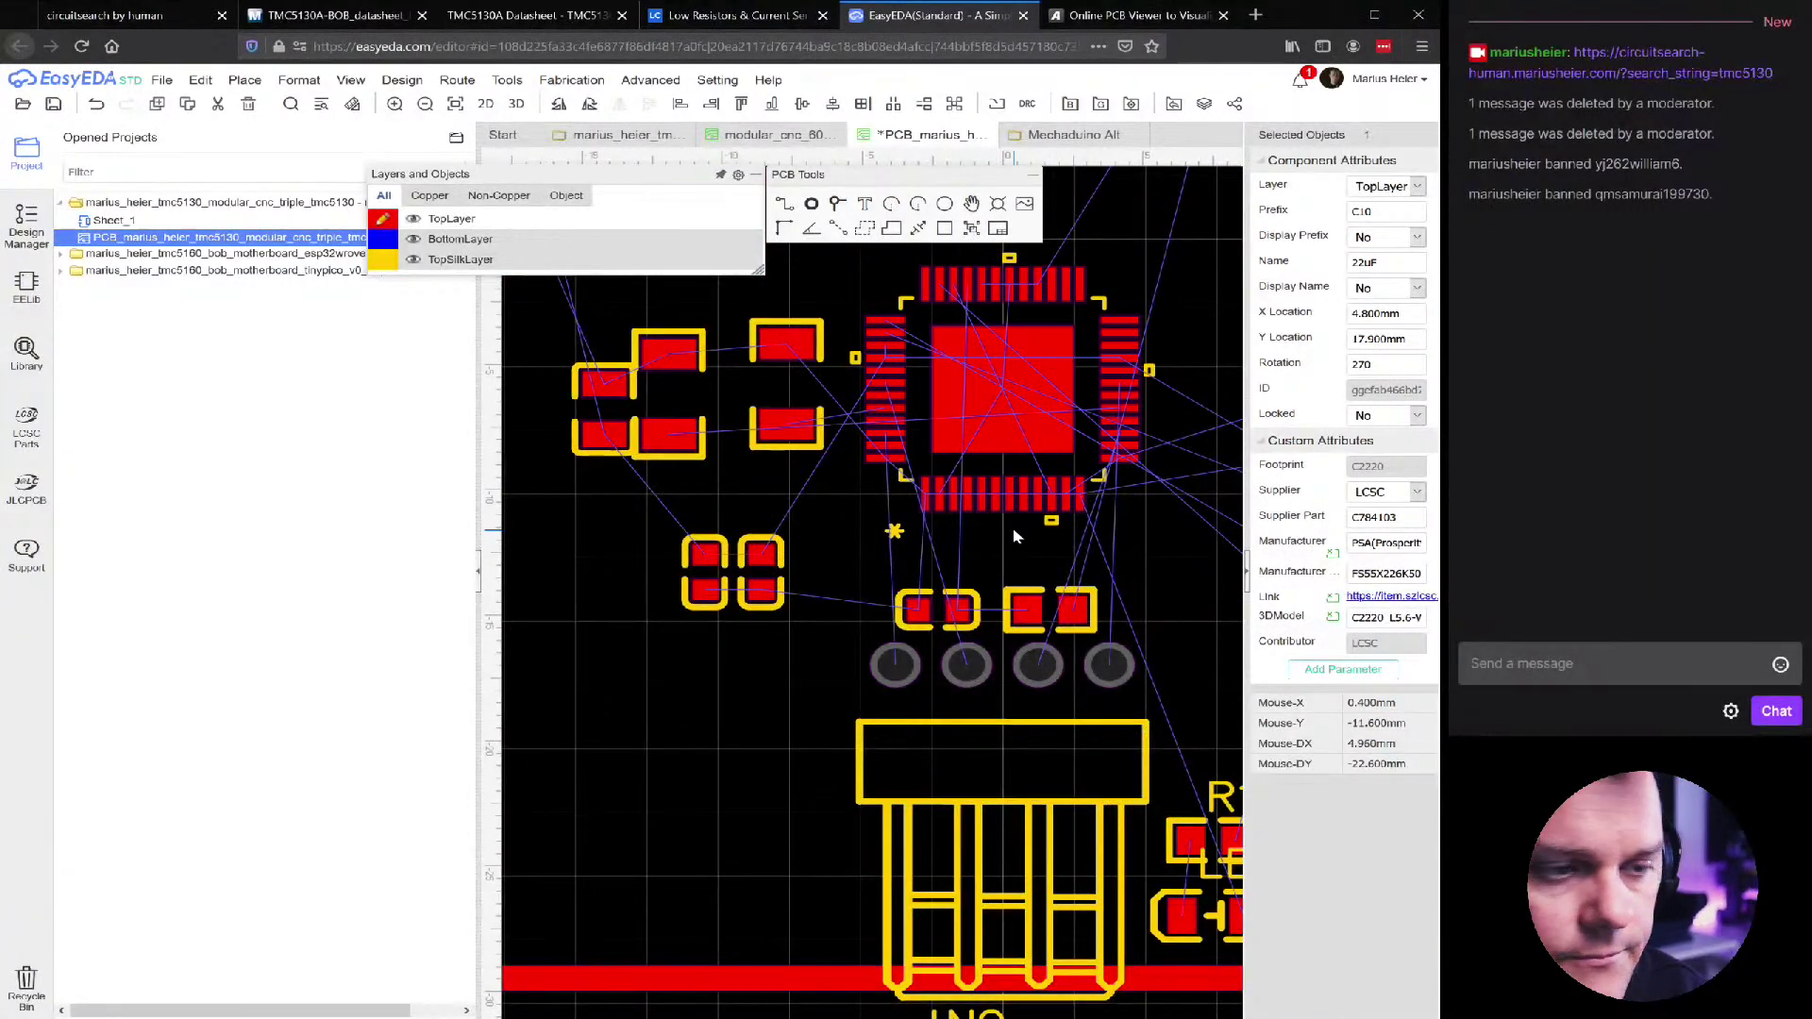
pyautogui.scroll(-3, 999, 530)
pyautogui.scroll(1, 982, 559)
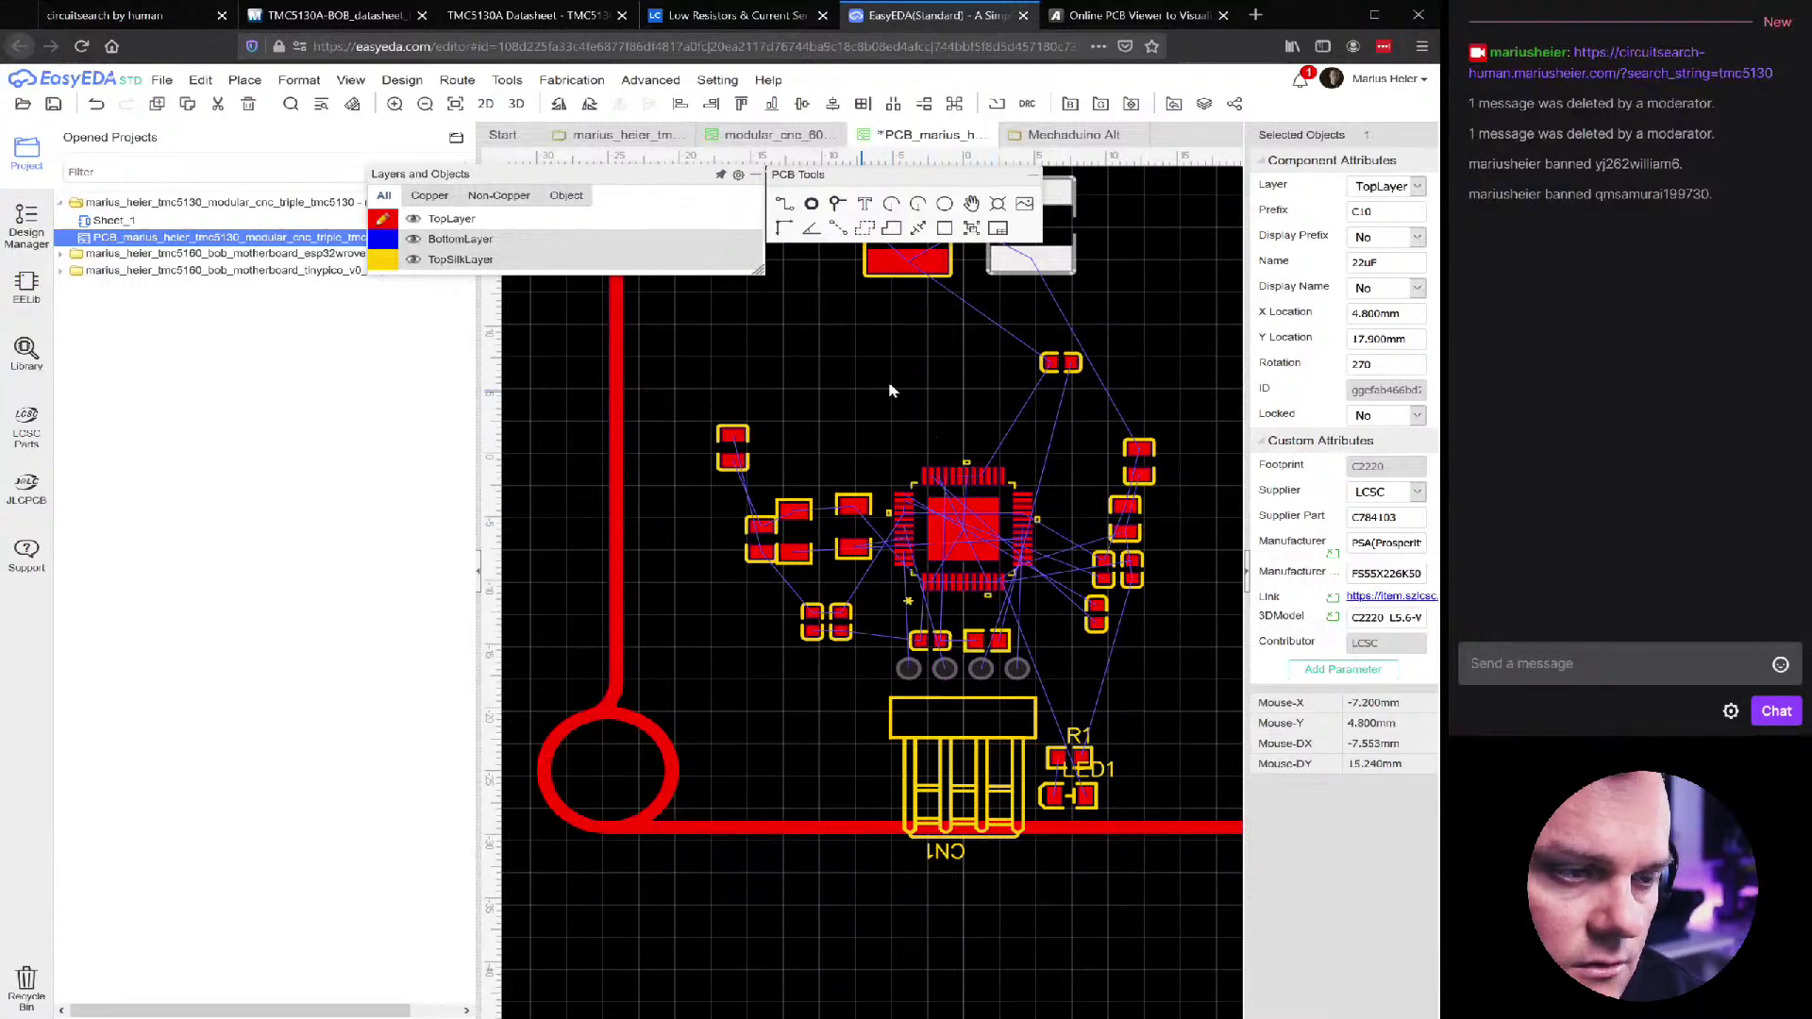
pyautogui.moveTo(930, 506); pyautogui.dragTo(892, 484, button='right')
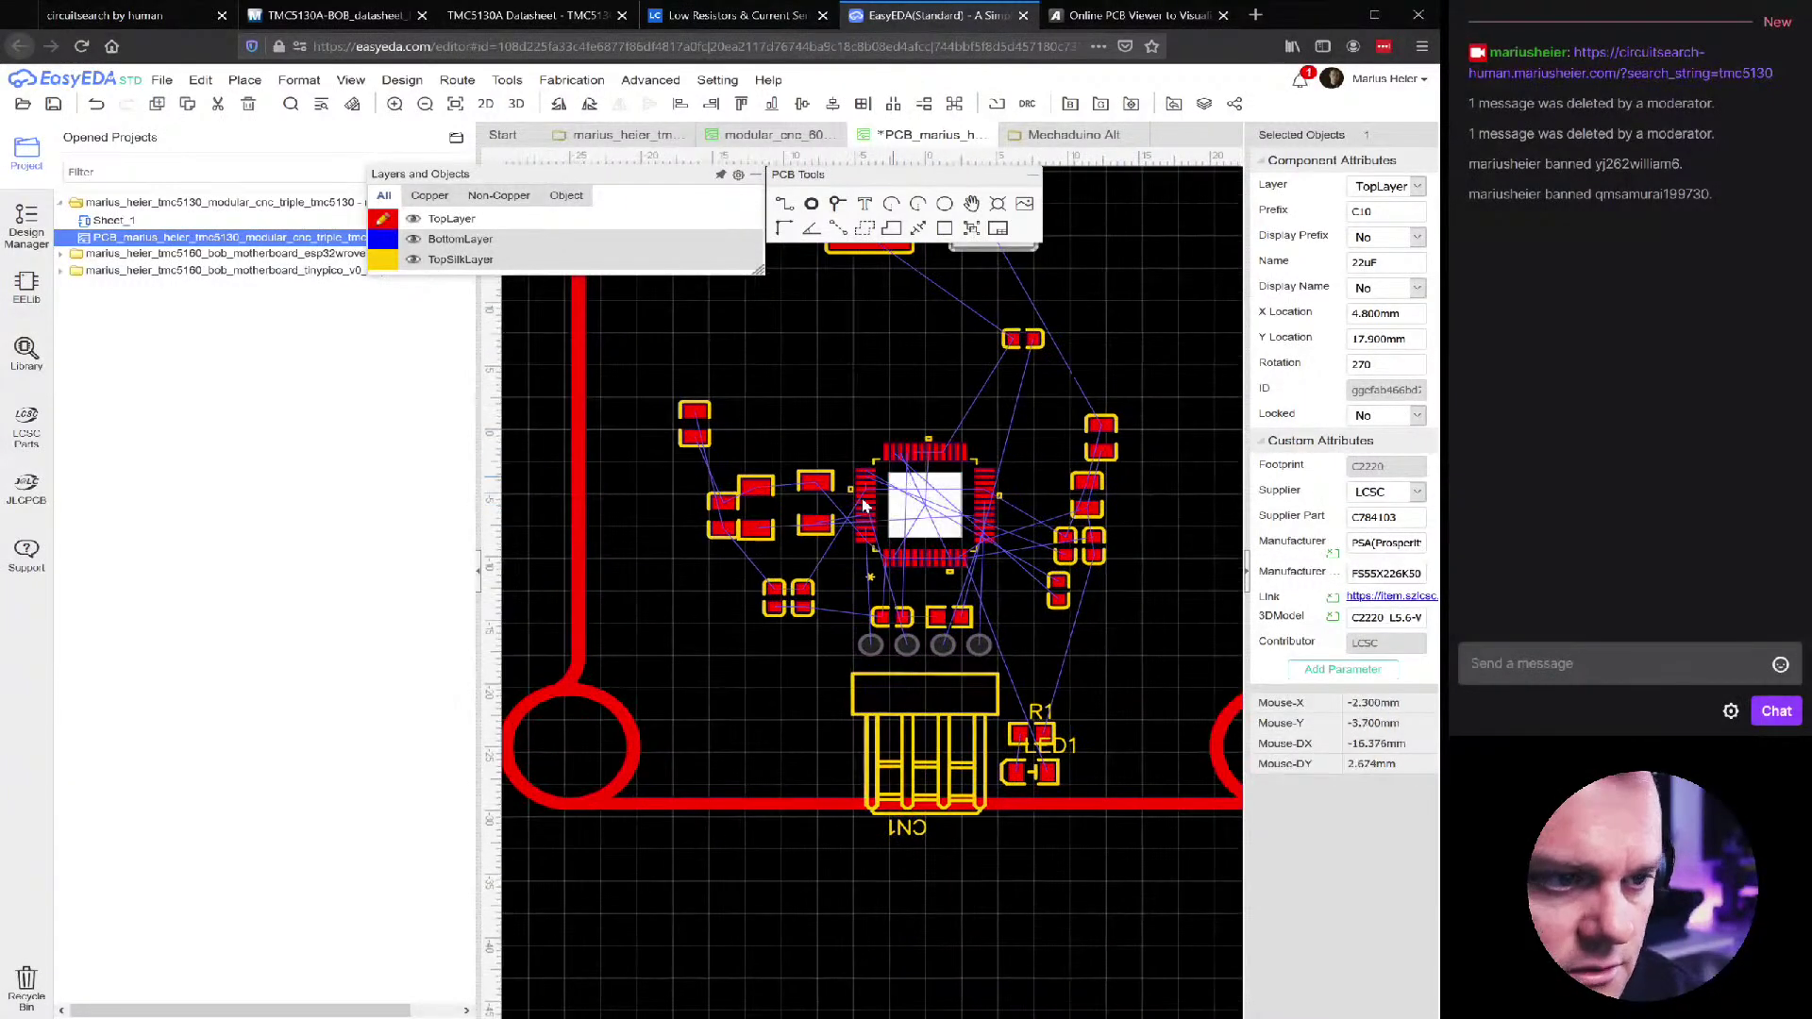
pyautogui.scroll(2, 892, 483)
pyautogui.scroll(2, 793, 602)
pyautogui.click(752, 533)
pyautogui.moveTo(752, 533); pyautogui.dragTo(763, 533)
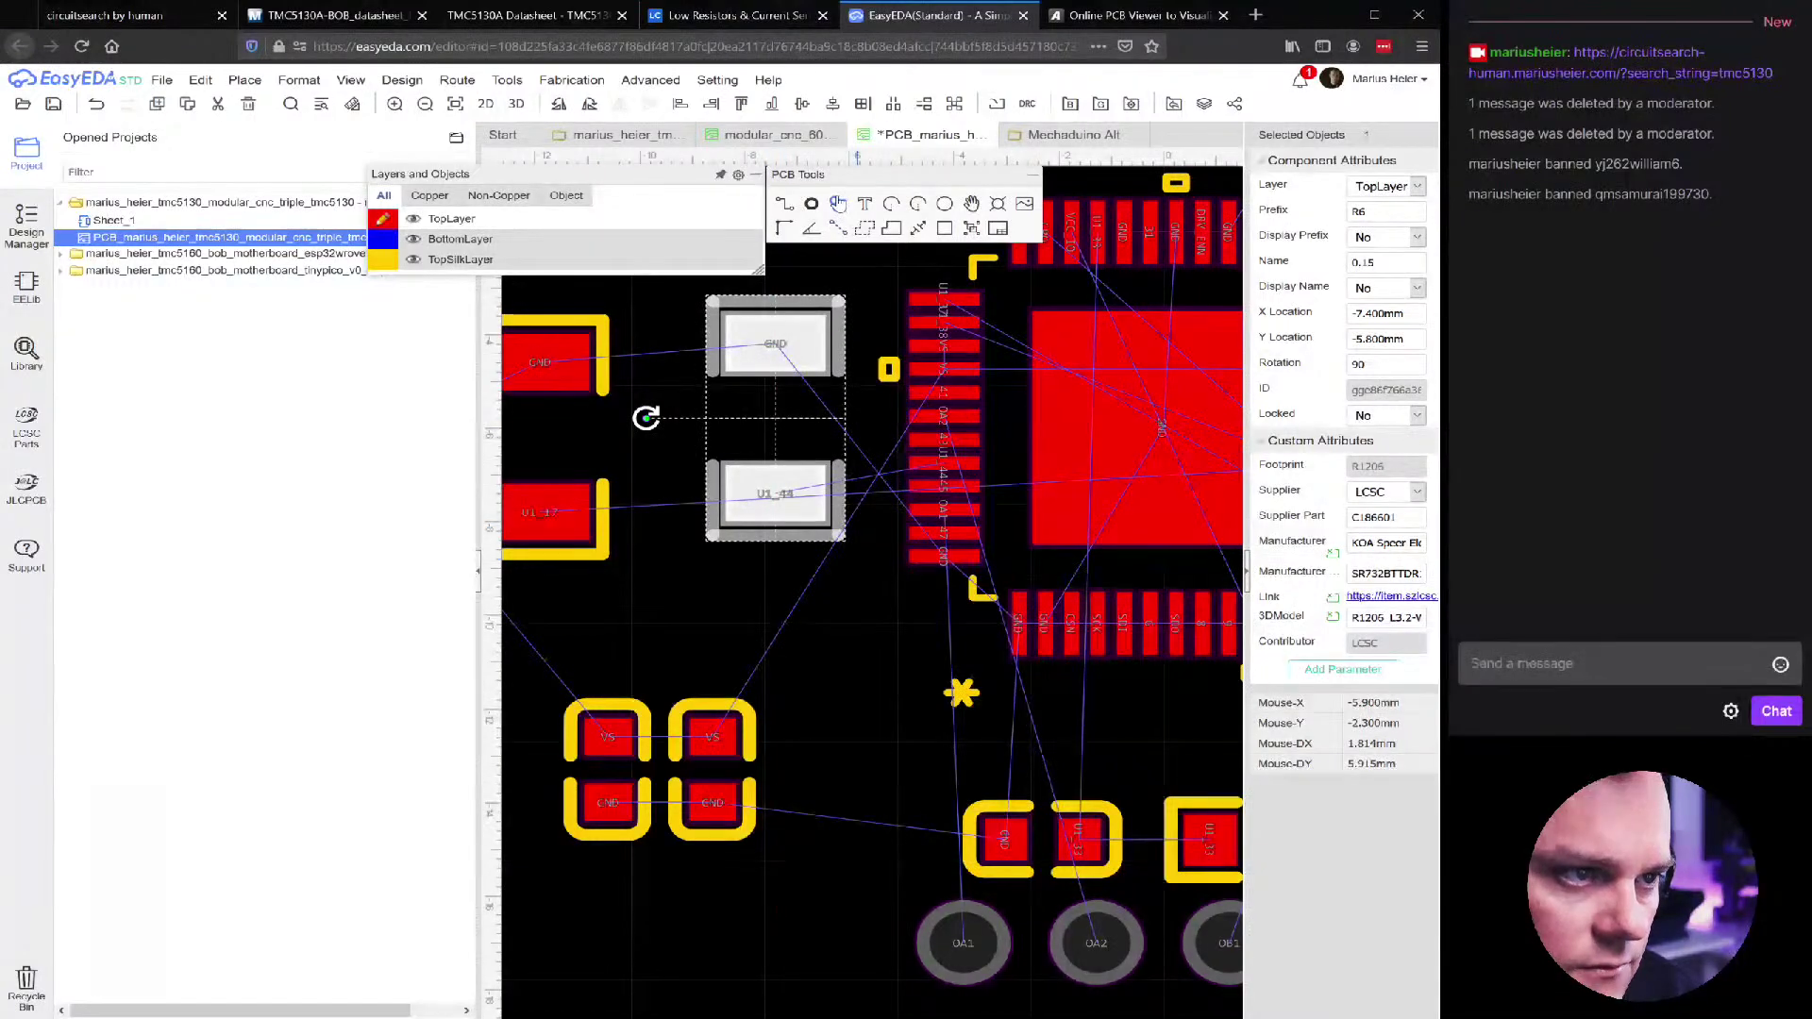
pyautogui.click(902, 338)
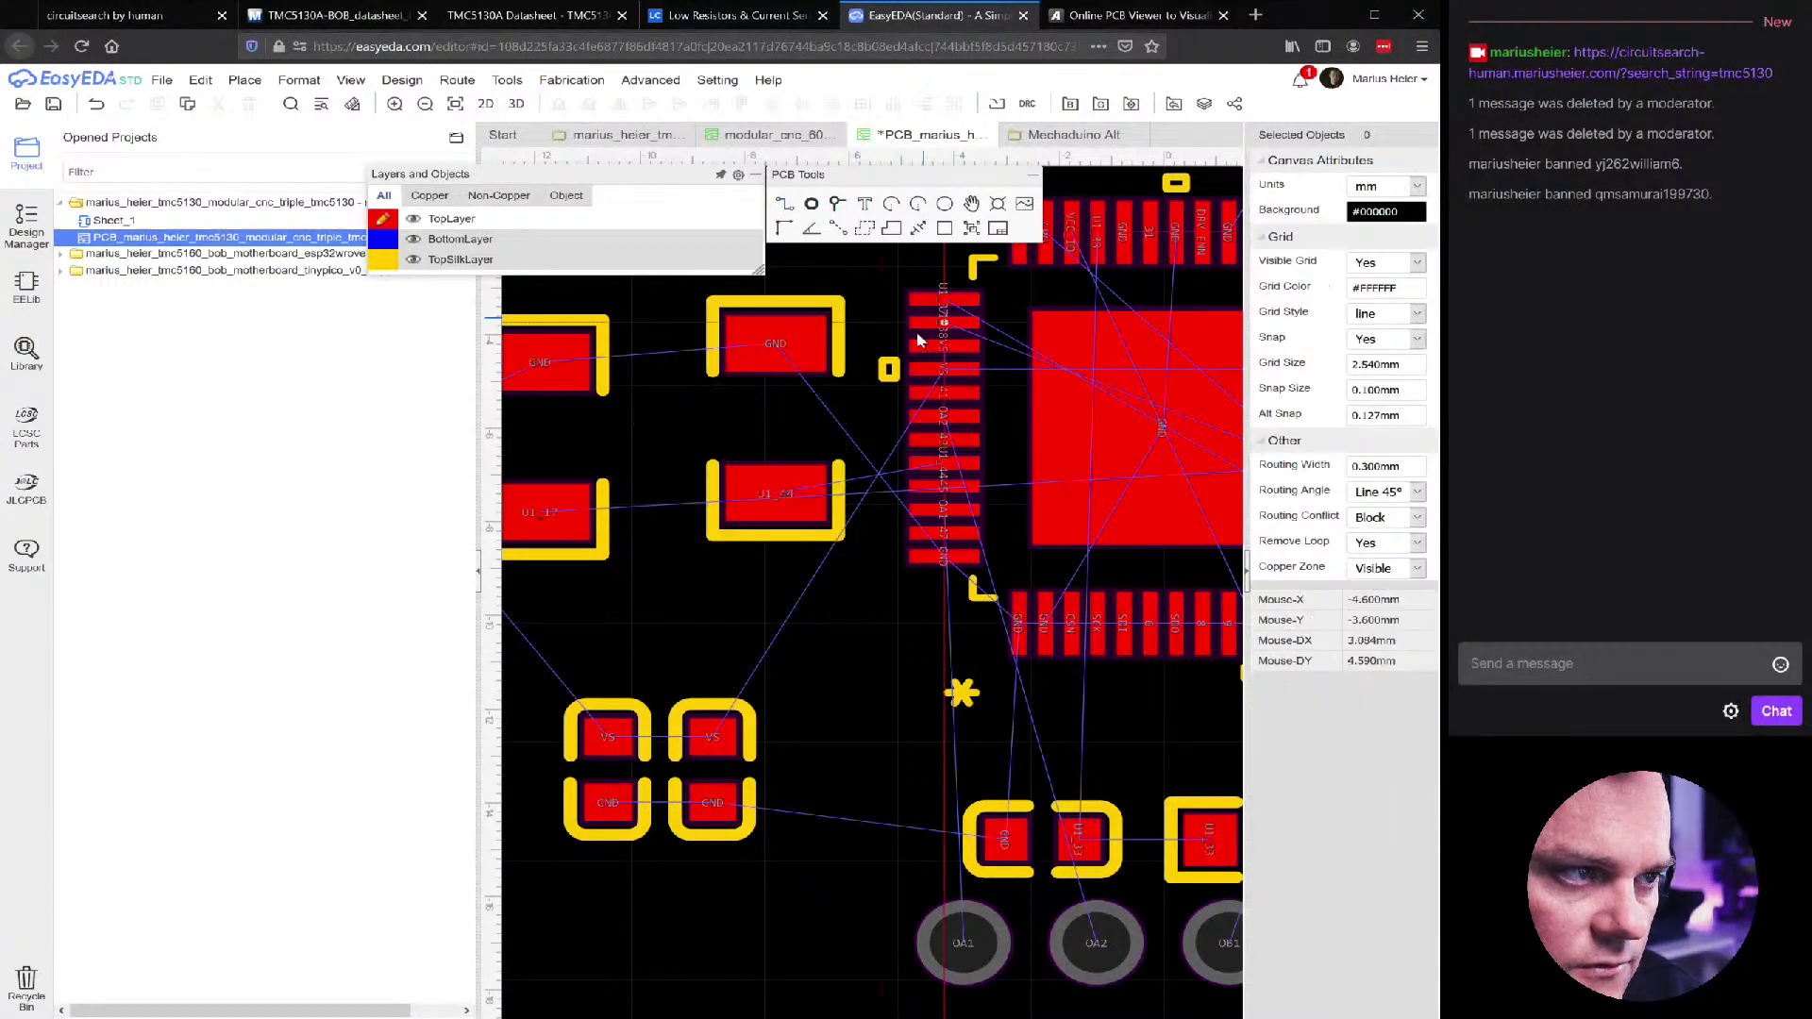
# Route a short 0.3 mm top-layer track from the chip's OA1 pad towards the U1_44 sense resistor
pyautogui.scroll(3, 908, 336)
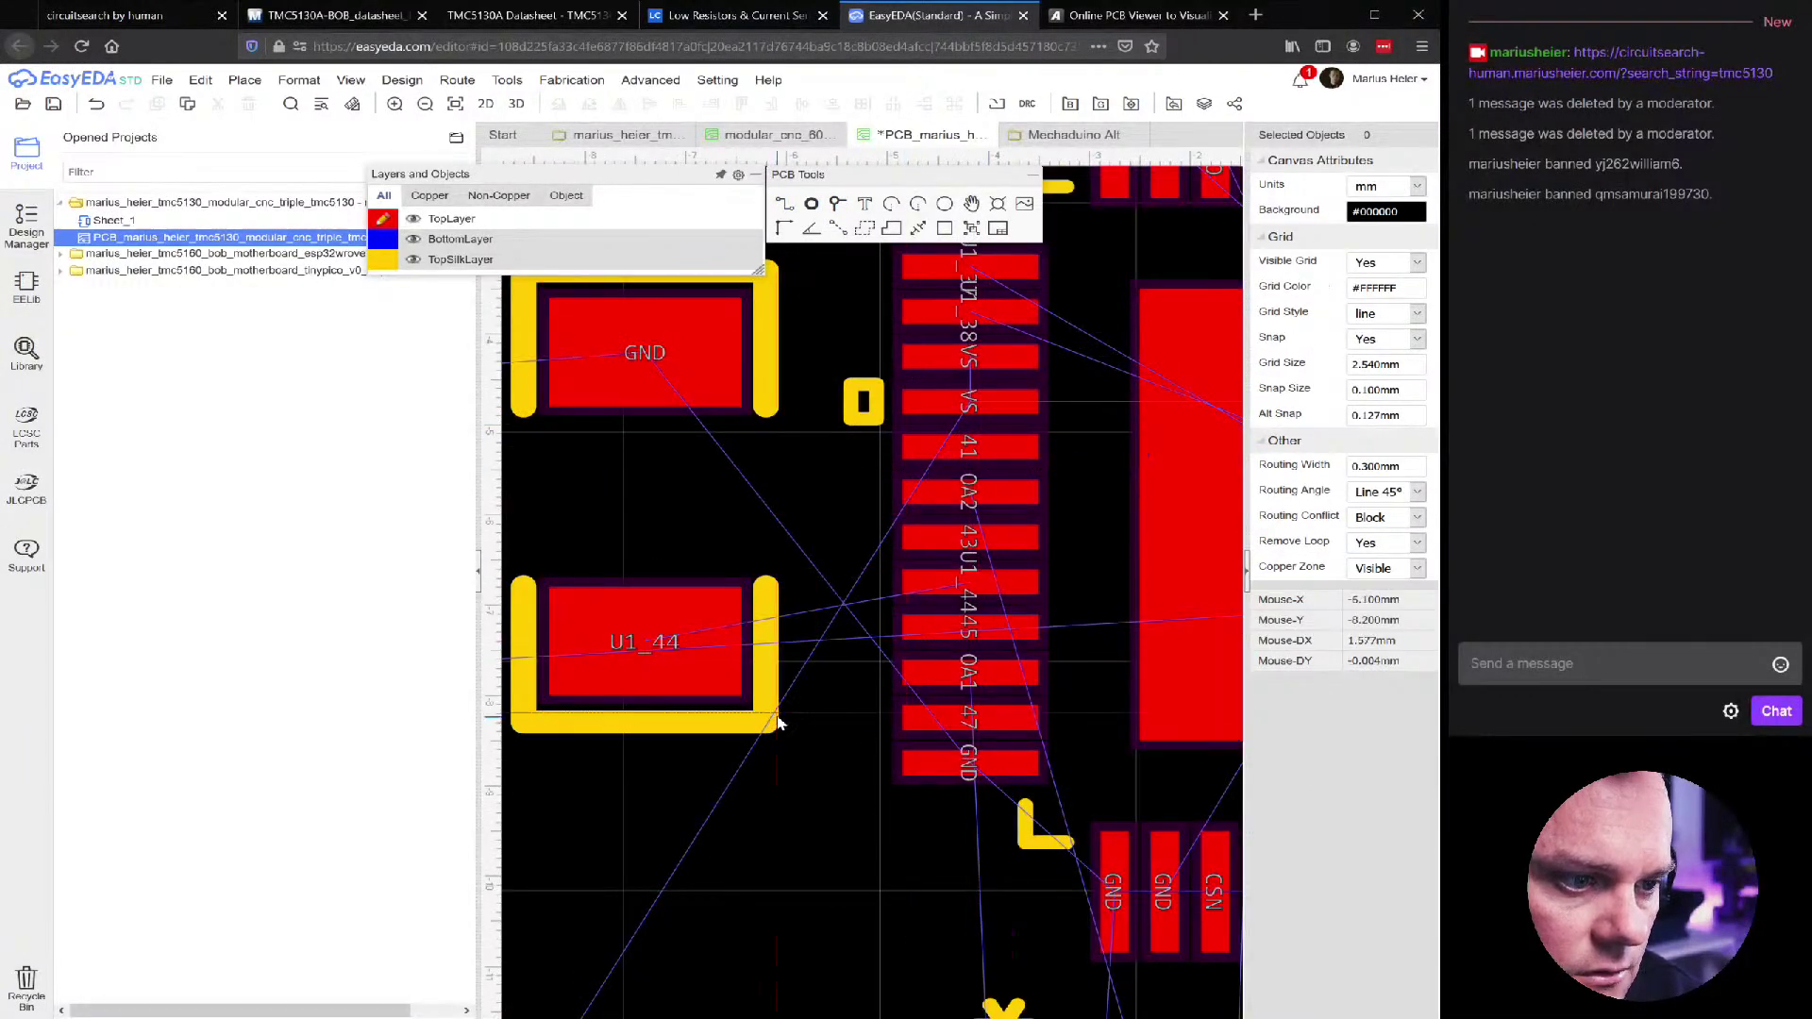
pyautogui.scroll(-3, 785, 717)
pyautogui.scroll(3, 808, 755)
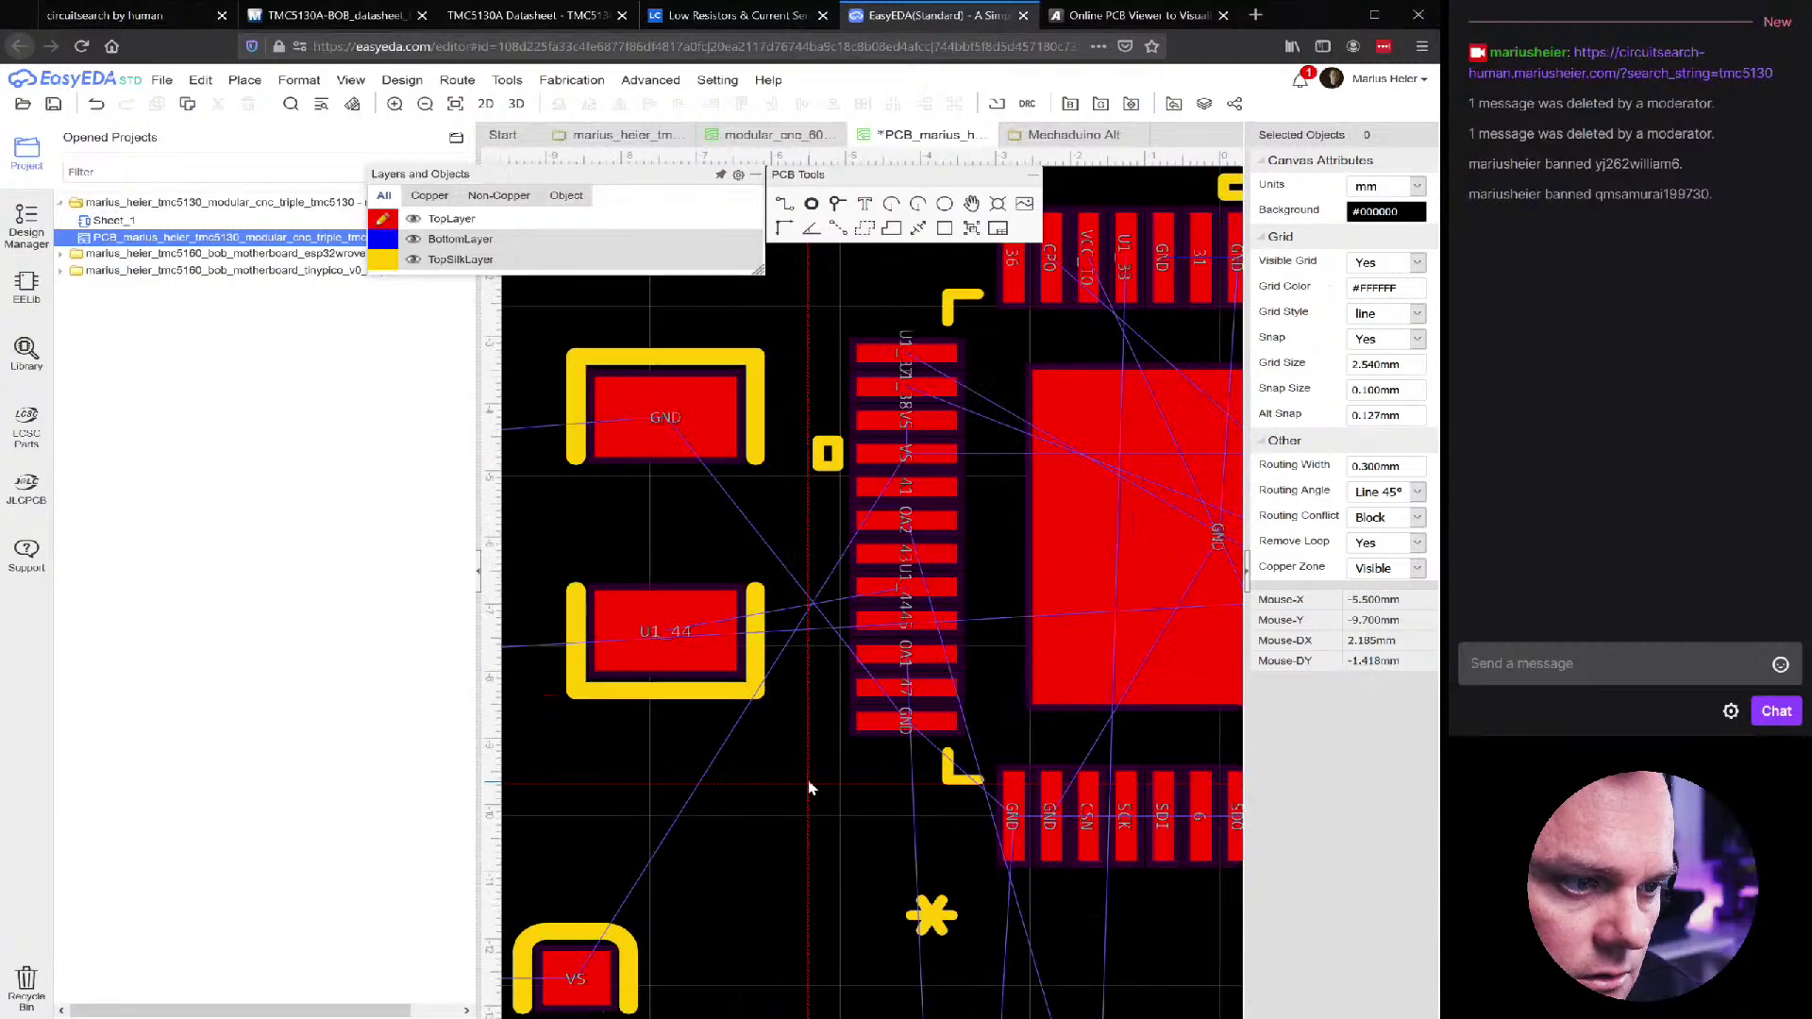
pyautogui.press('w')
pyautogui.click(946, 620)
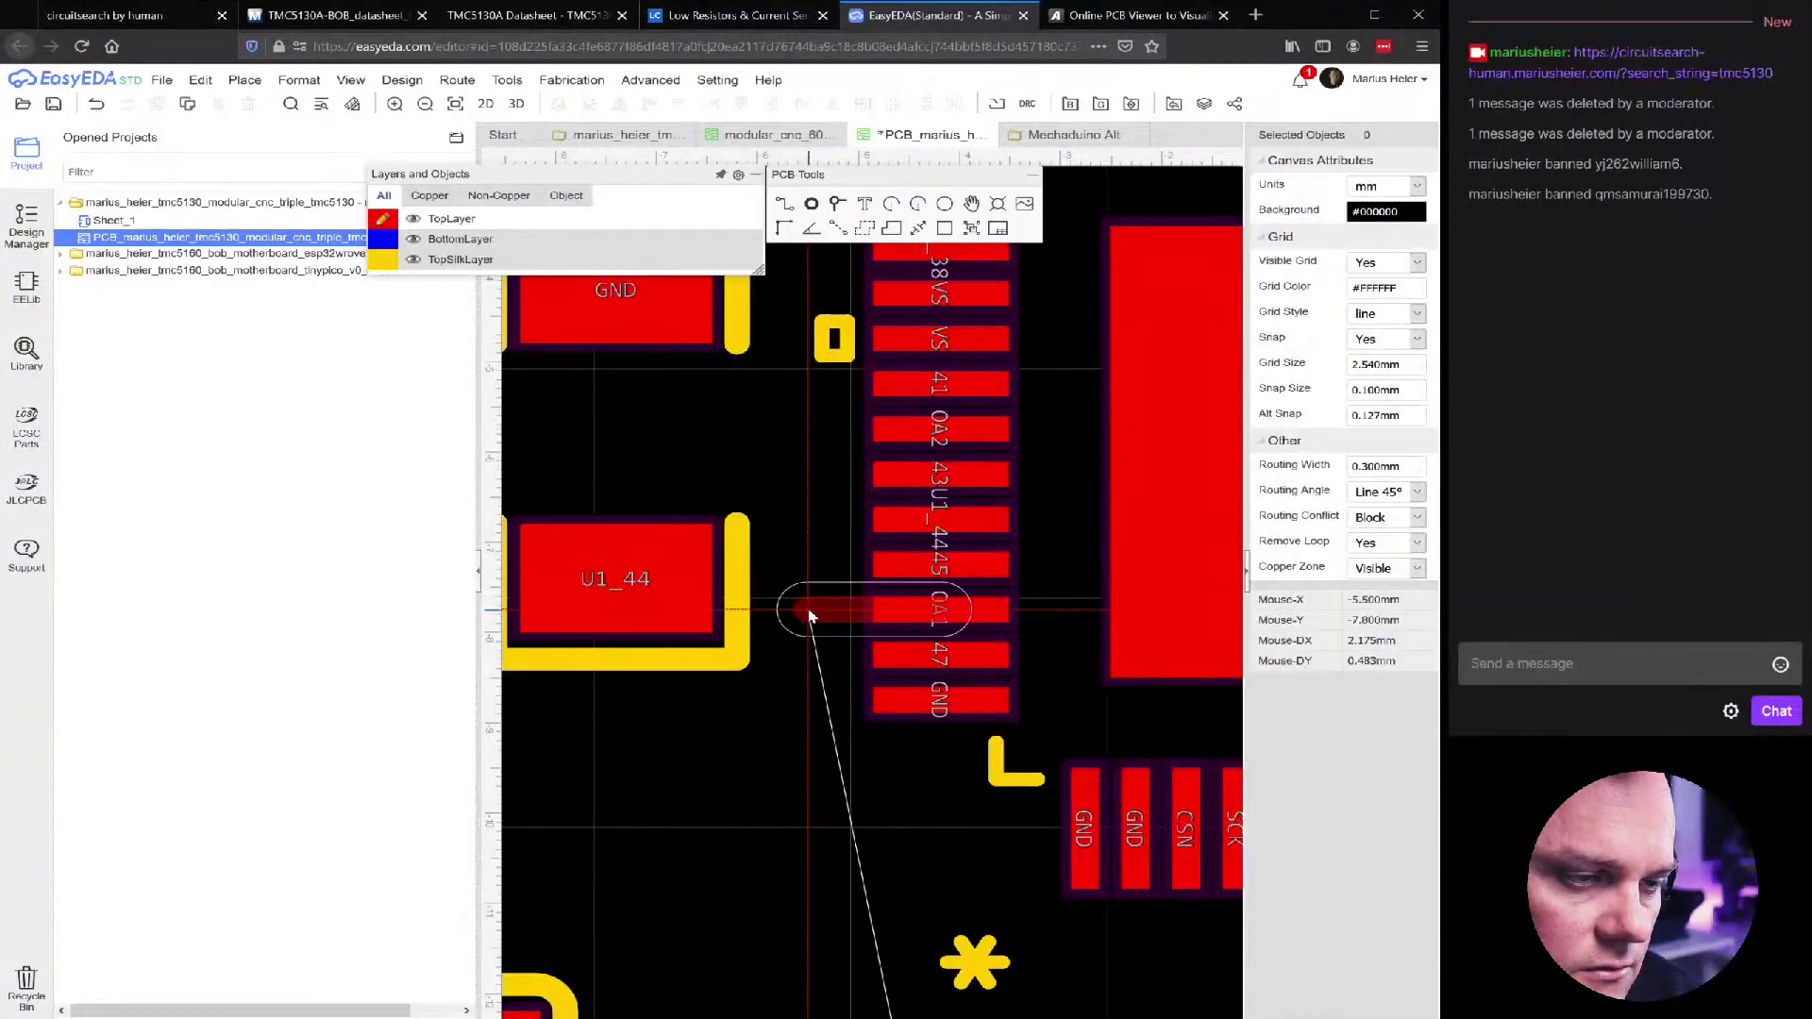
pyautogui.scroll(-3, 808, 613)
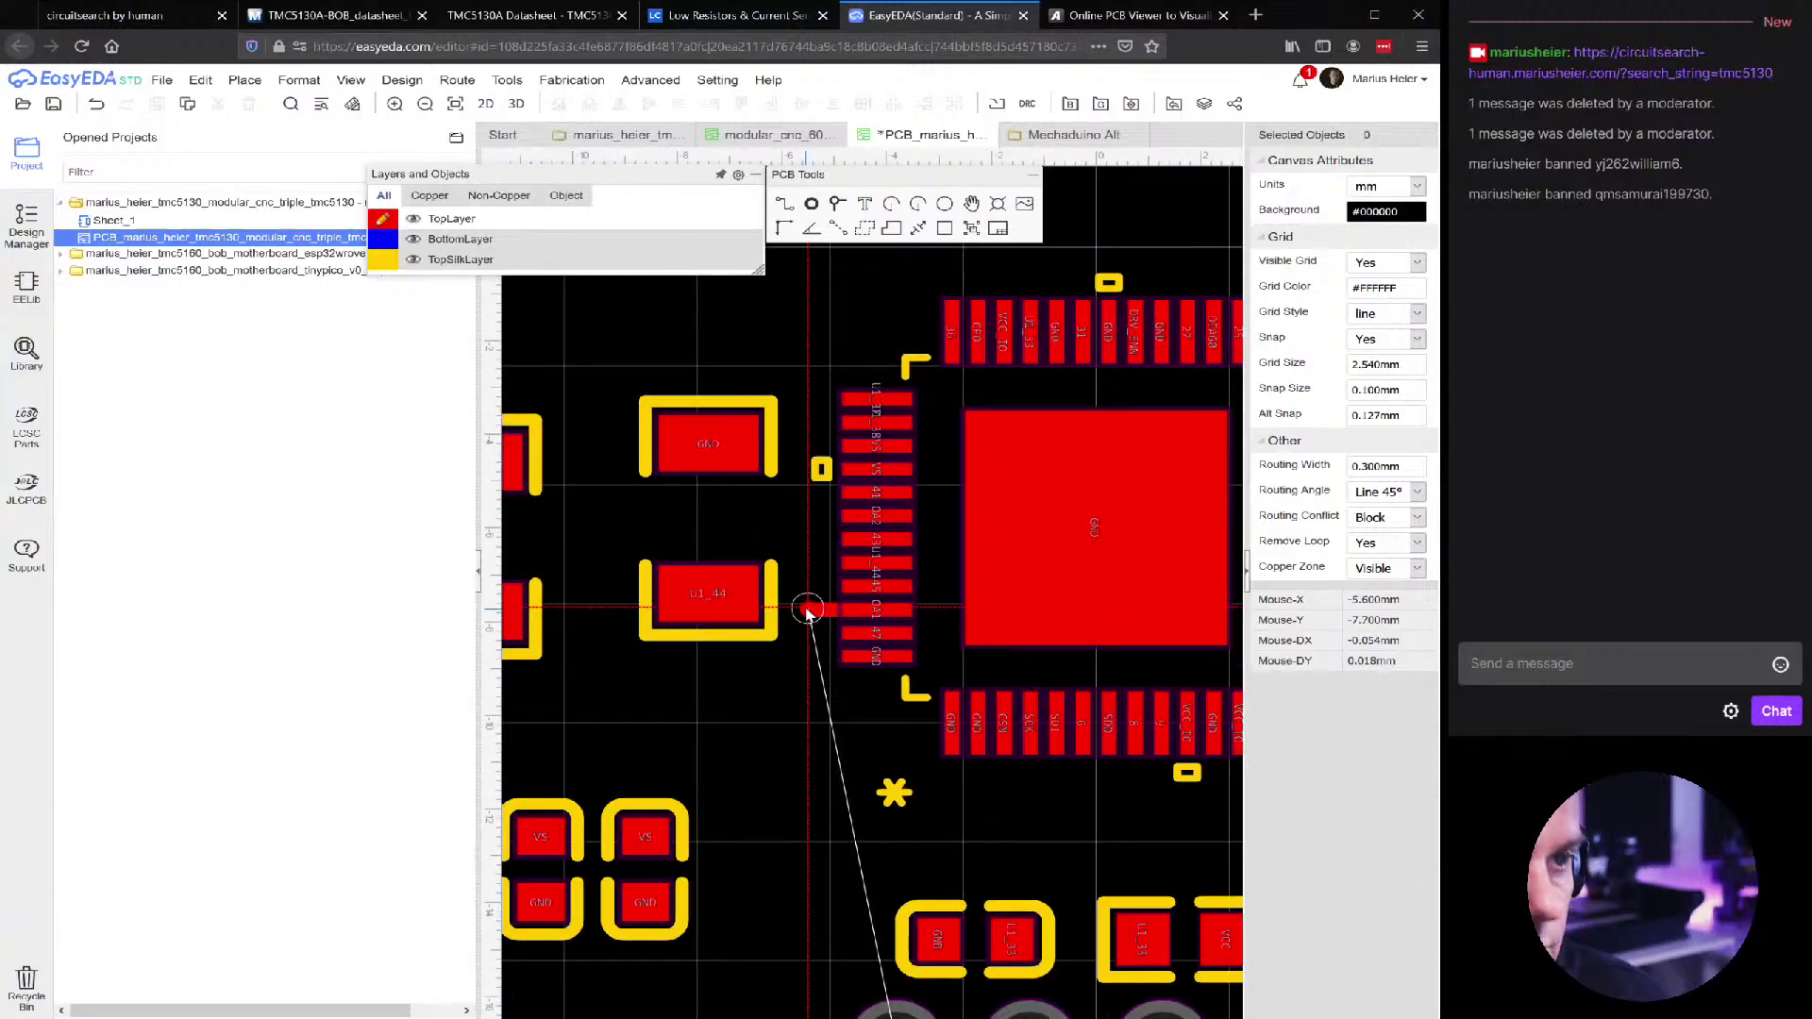
pyautogui.press('Escape')
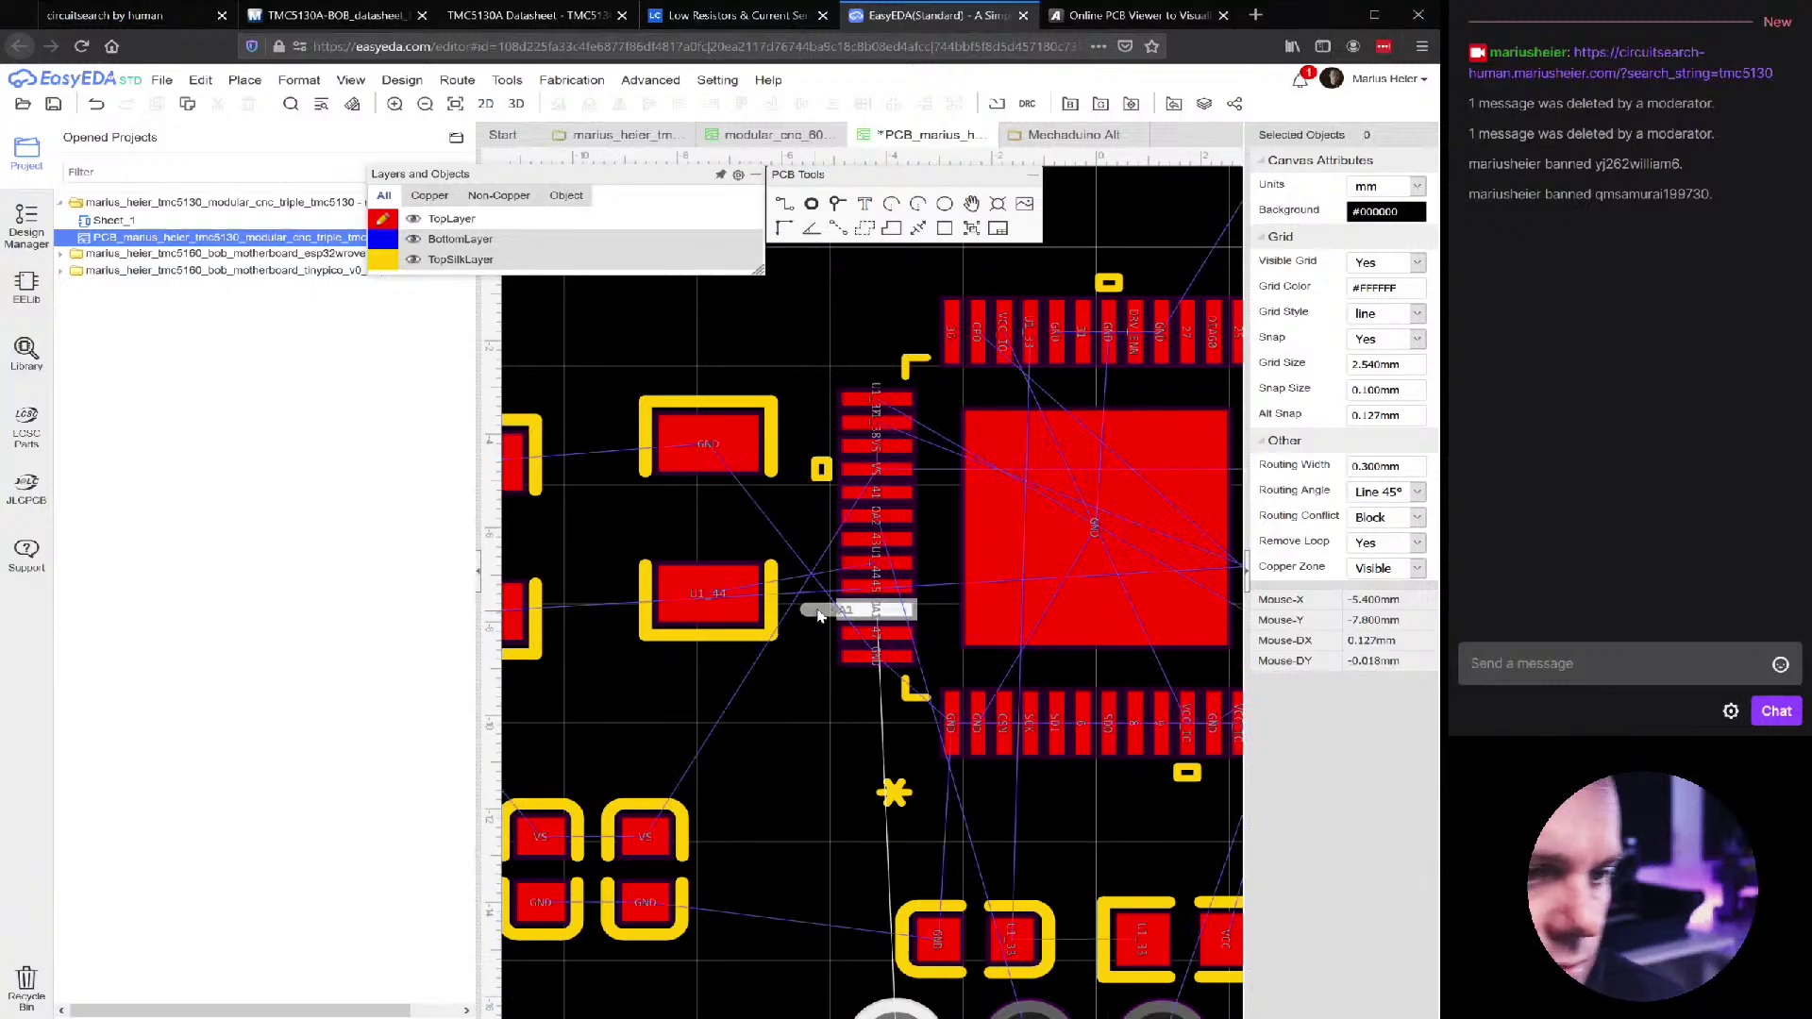
# Add a short vertical track beside the end of the OA1 stub and set its width to 1 mm
pyautogui.scroll(3, 817, 615)
pyautogui.click(554, 625)
pyautogui.press('Escape')
pyautogui.hotkey('ctrl', 'z')
pyautogui.click(832, 456)
pyautogui.tripleClick(1404, 217)
pyautogui.write('1')
pyautogui.press('Return')
# Place two vias one above the other on the 1 mm track and remove the track remainder below them
pyautogui.click(836, 204)
pyautogui.click(830, 436)
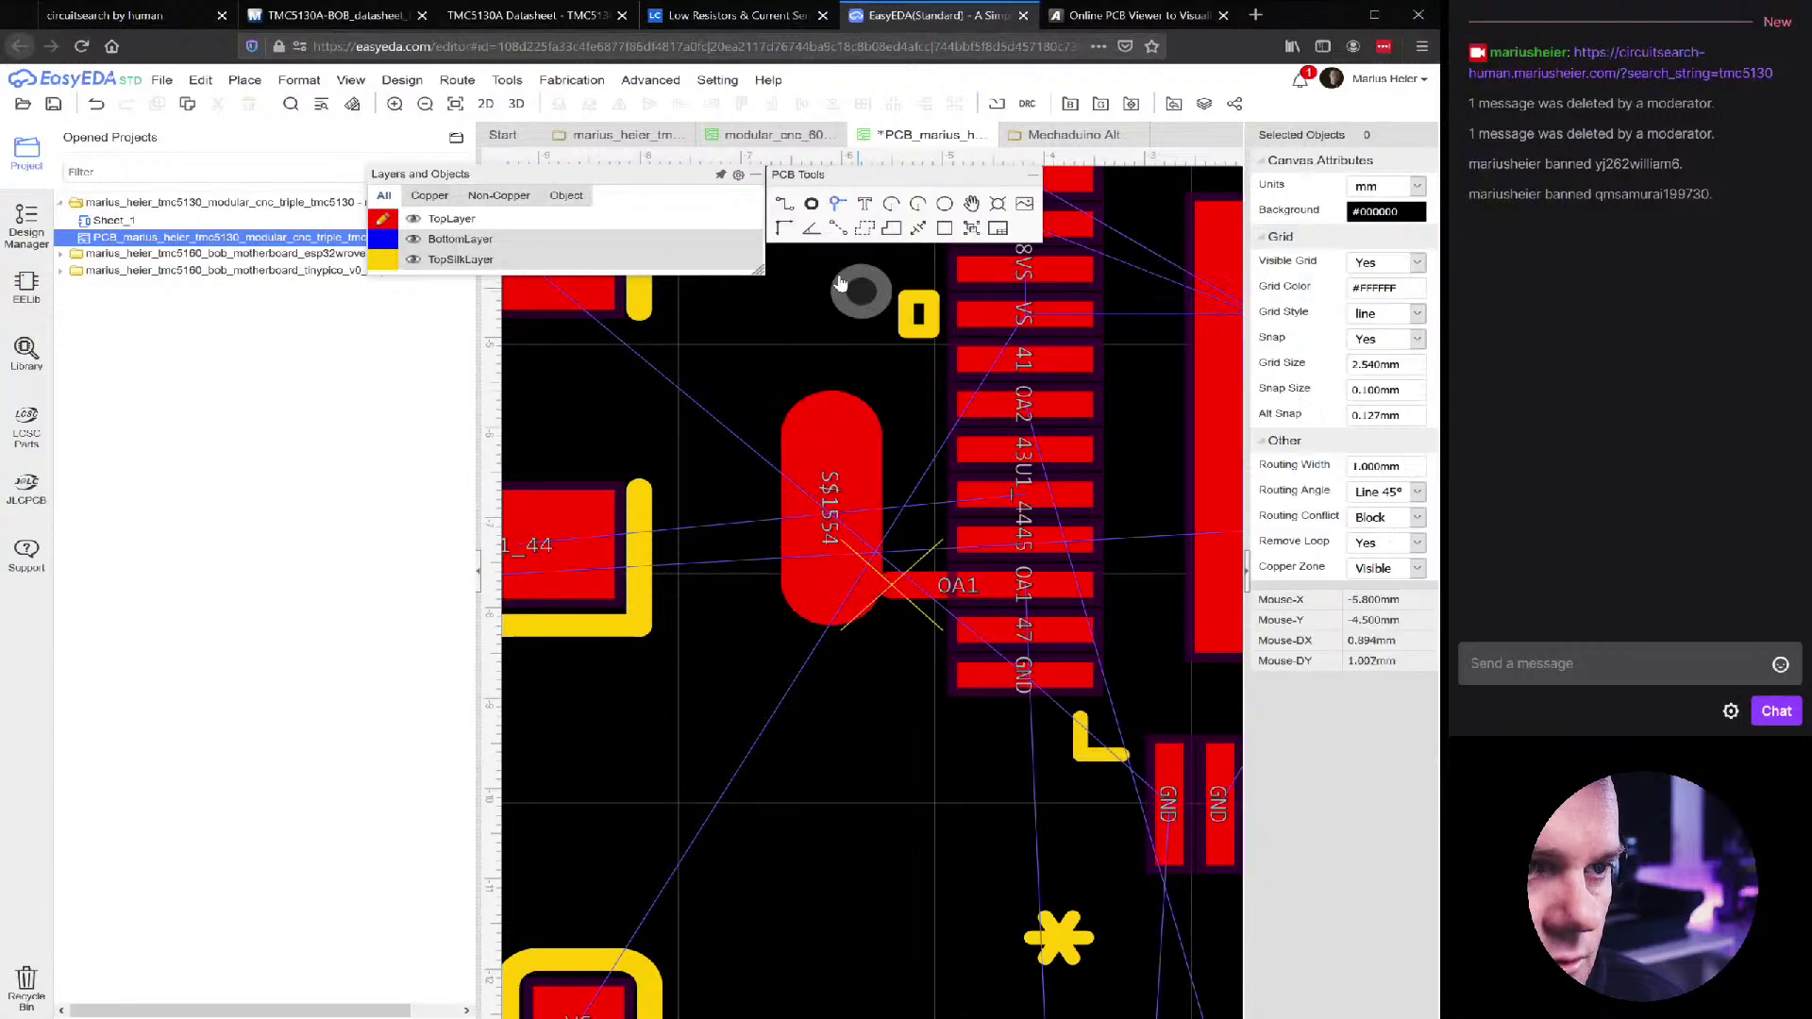
pyautogui.click(831, 501)
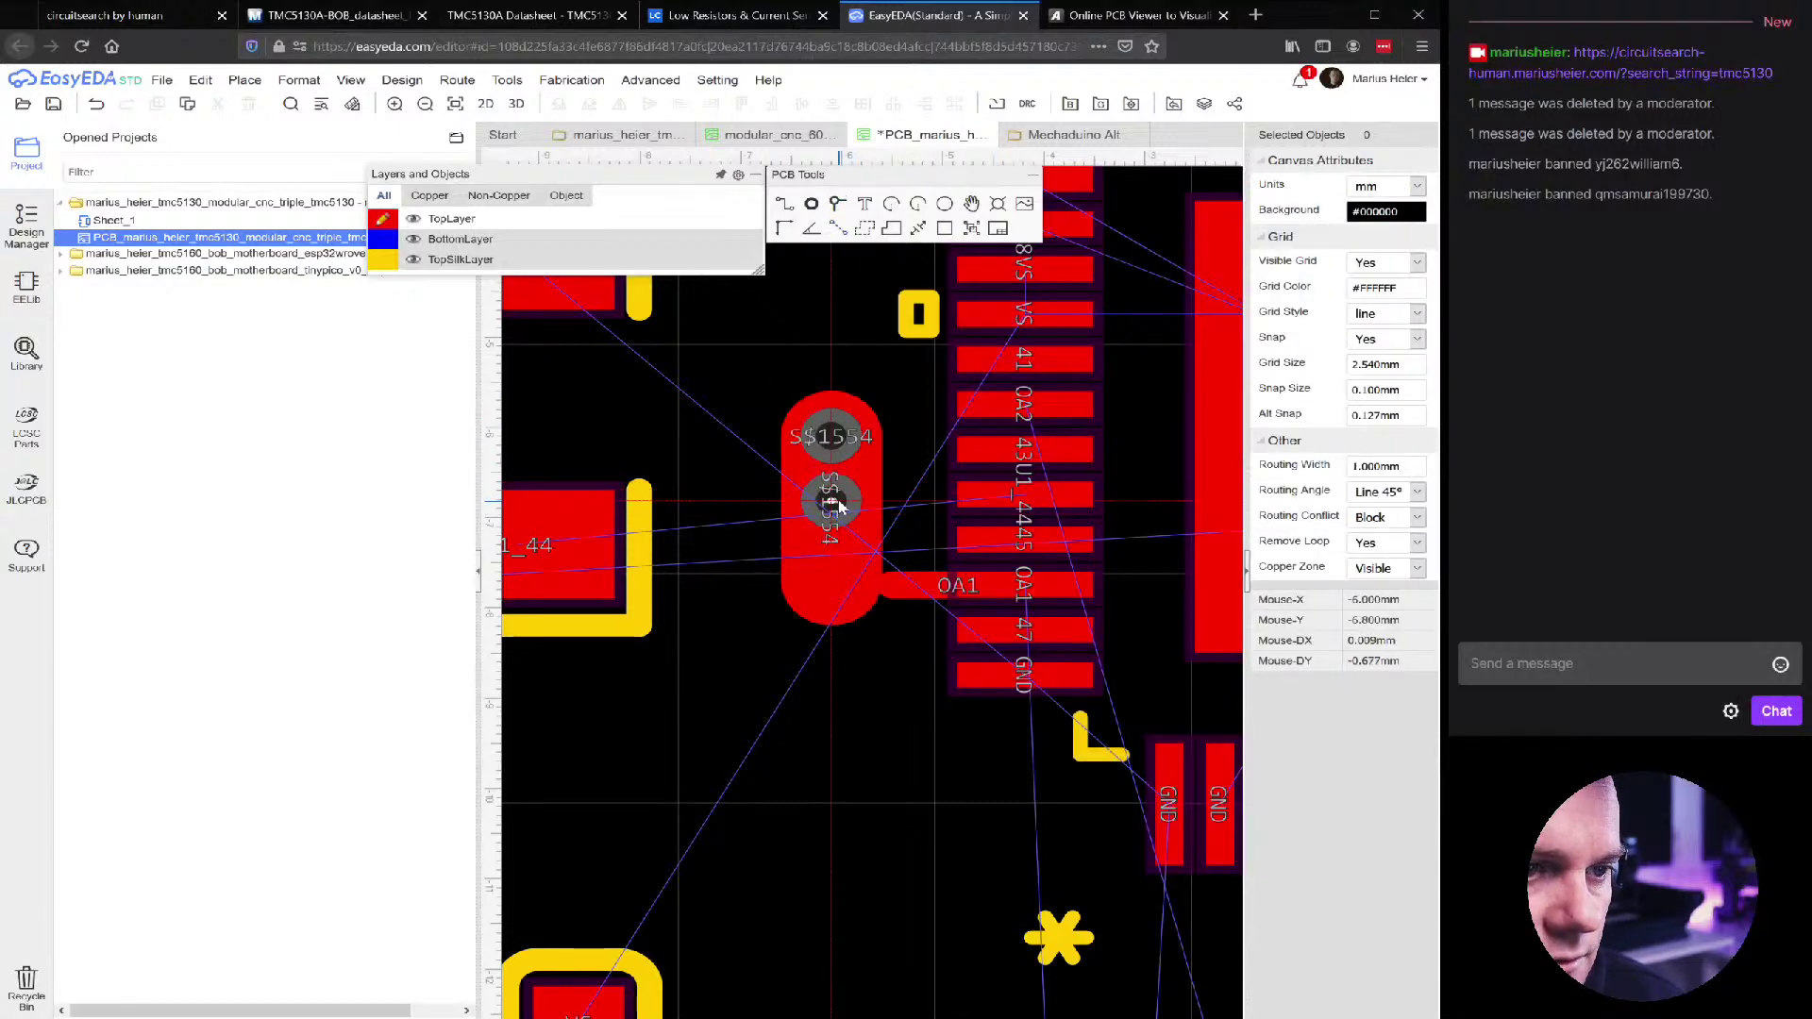
pyautogui.click(832, 515)
pyautogui.press('Escape')
pyautogui.click(844, 590)
pyautogui.press('Escape')
# Assign the net OA1 to the 1 mm track and to both of its vias
pyautogui.click(864, 464)
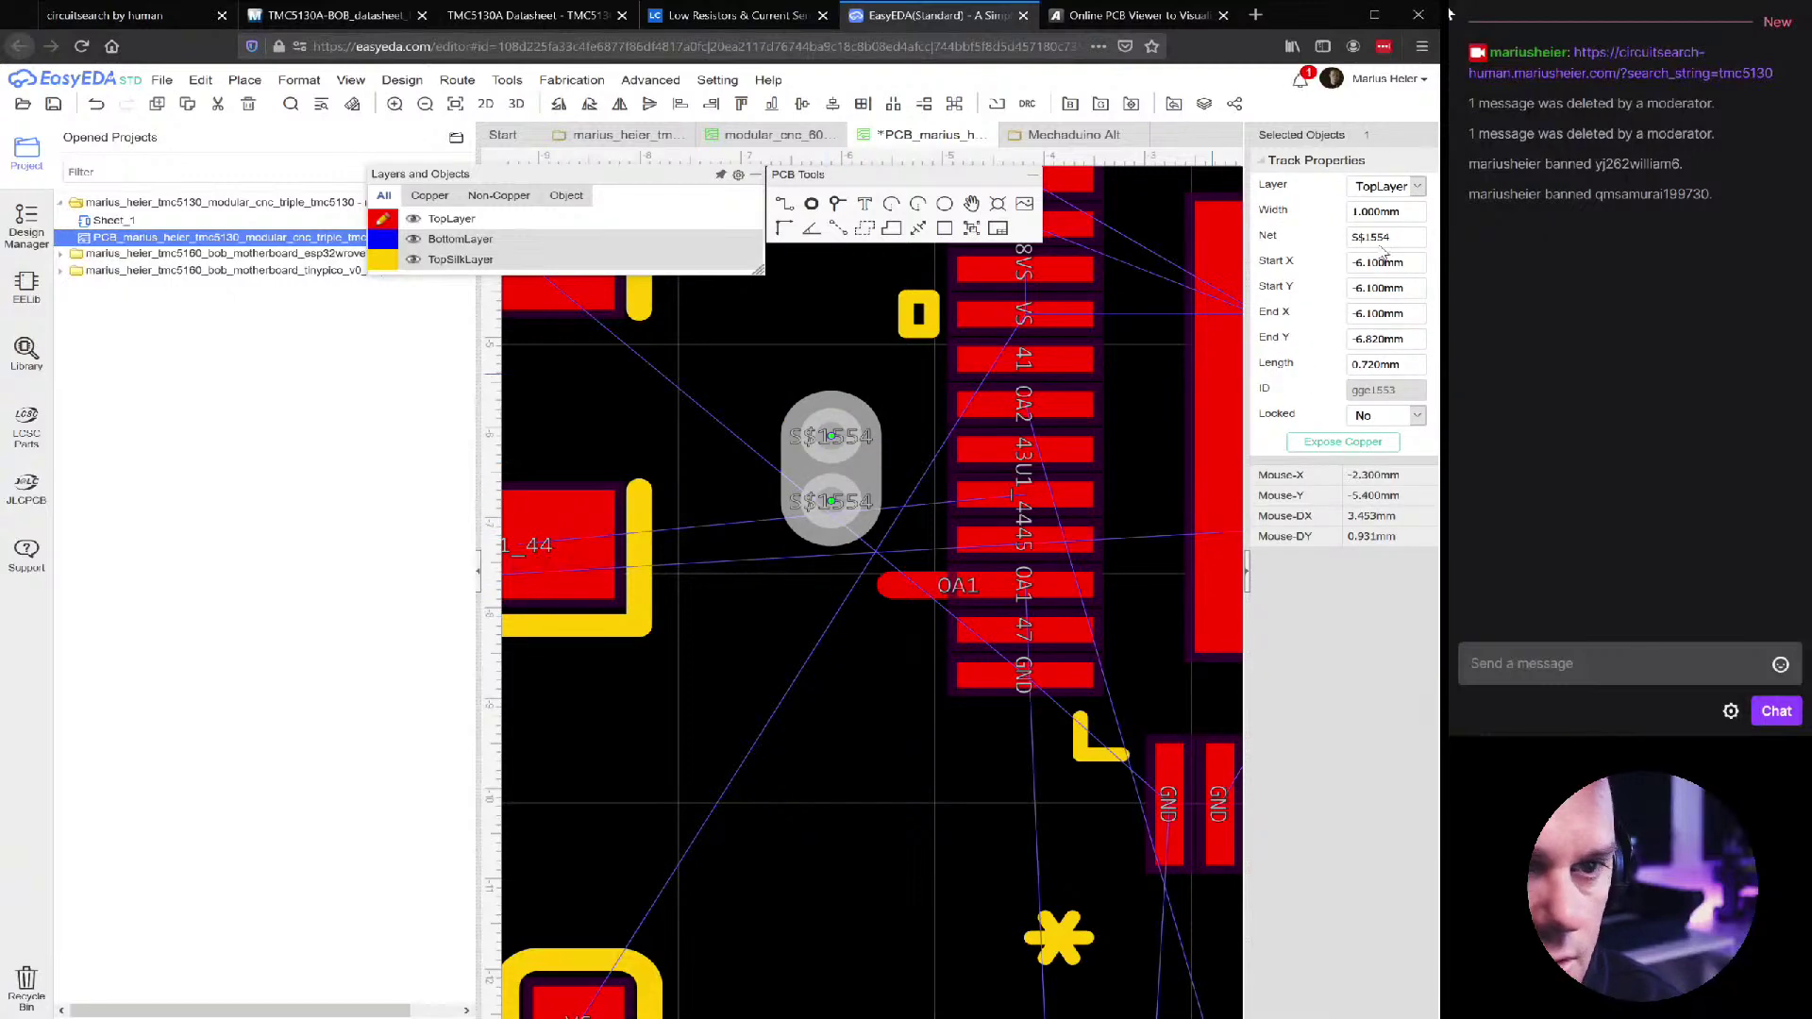
pyautogui.click(1383, 238)
pyautogui.write('OA1')
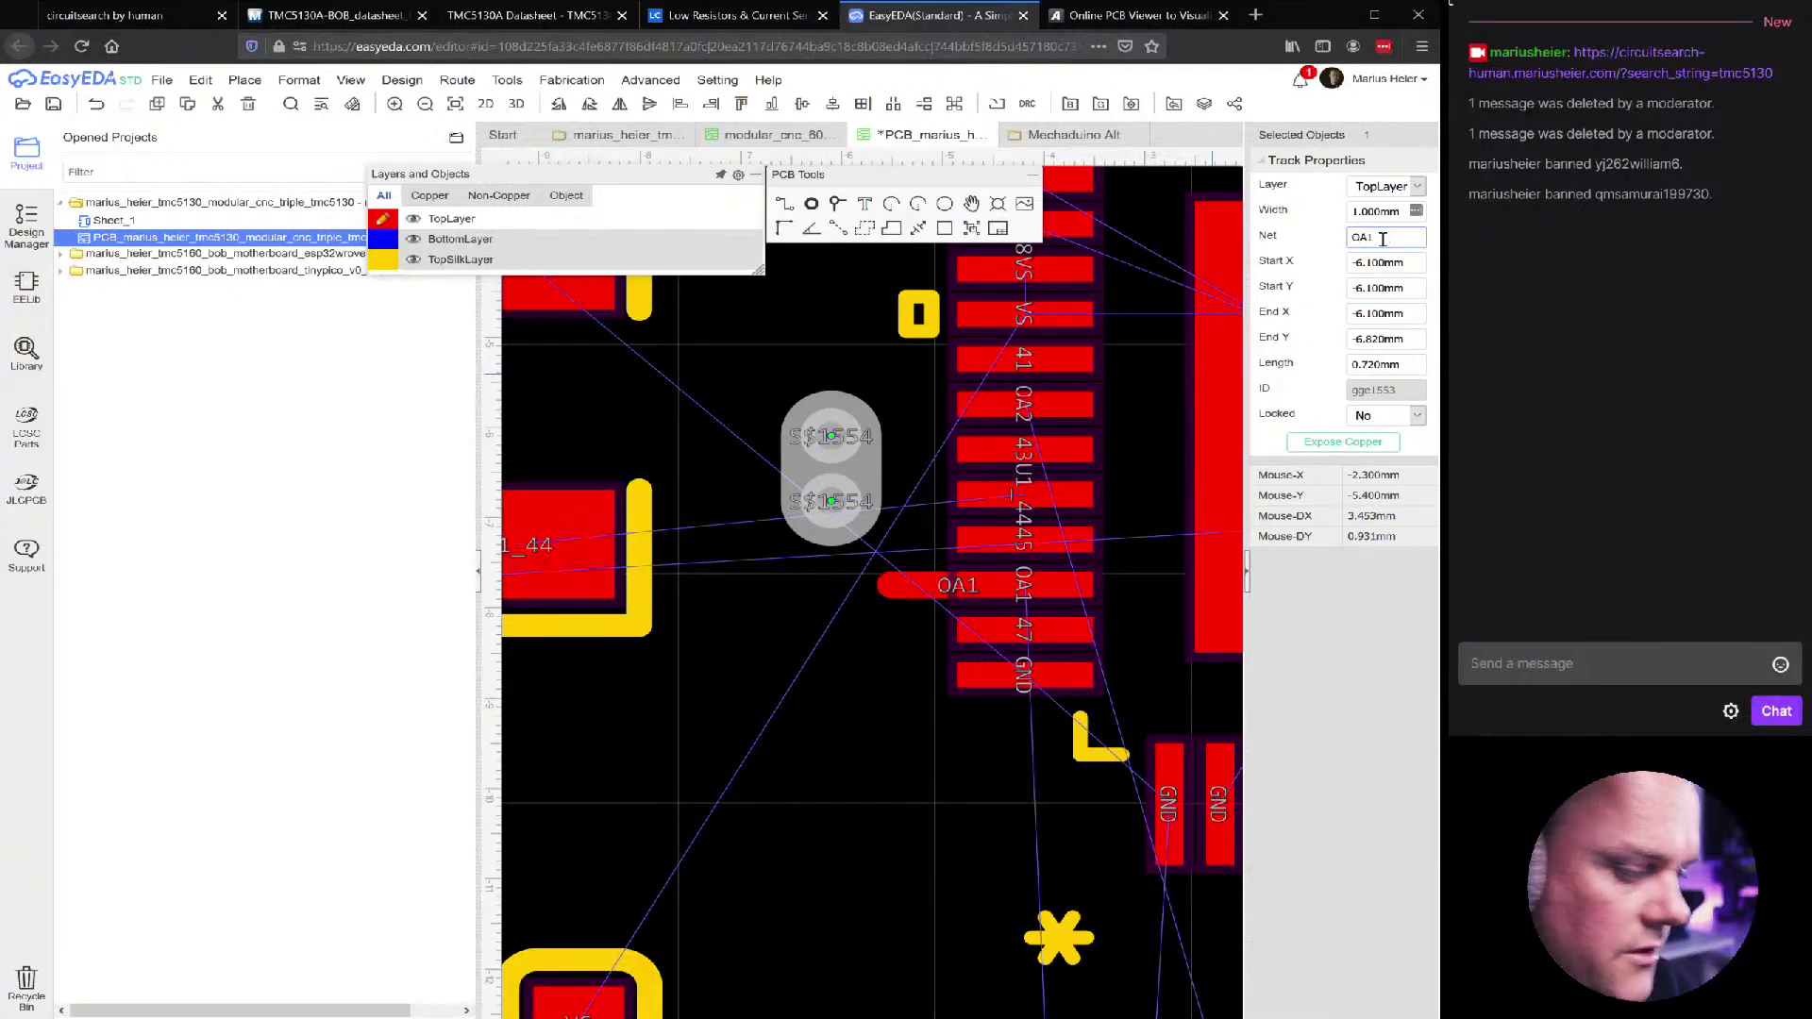
pyautogui.press('Return')
pyautogui.click(759, 382)
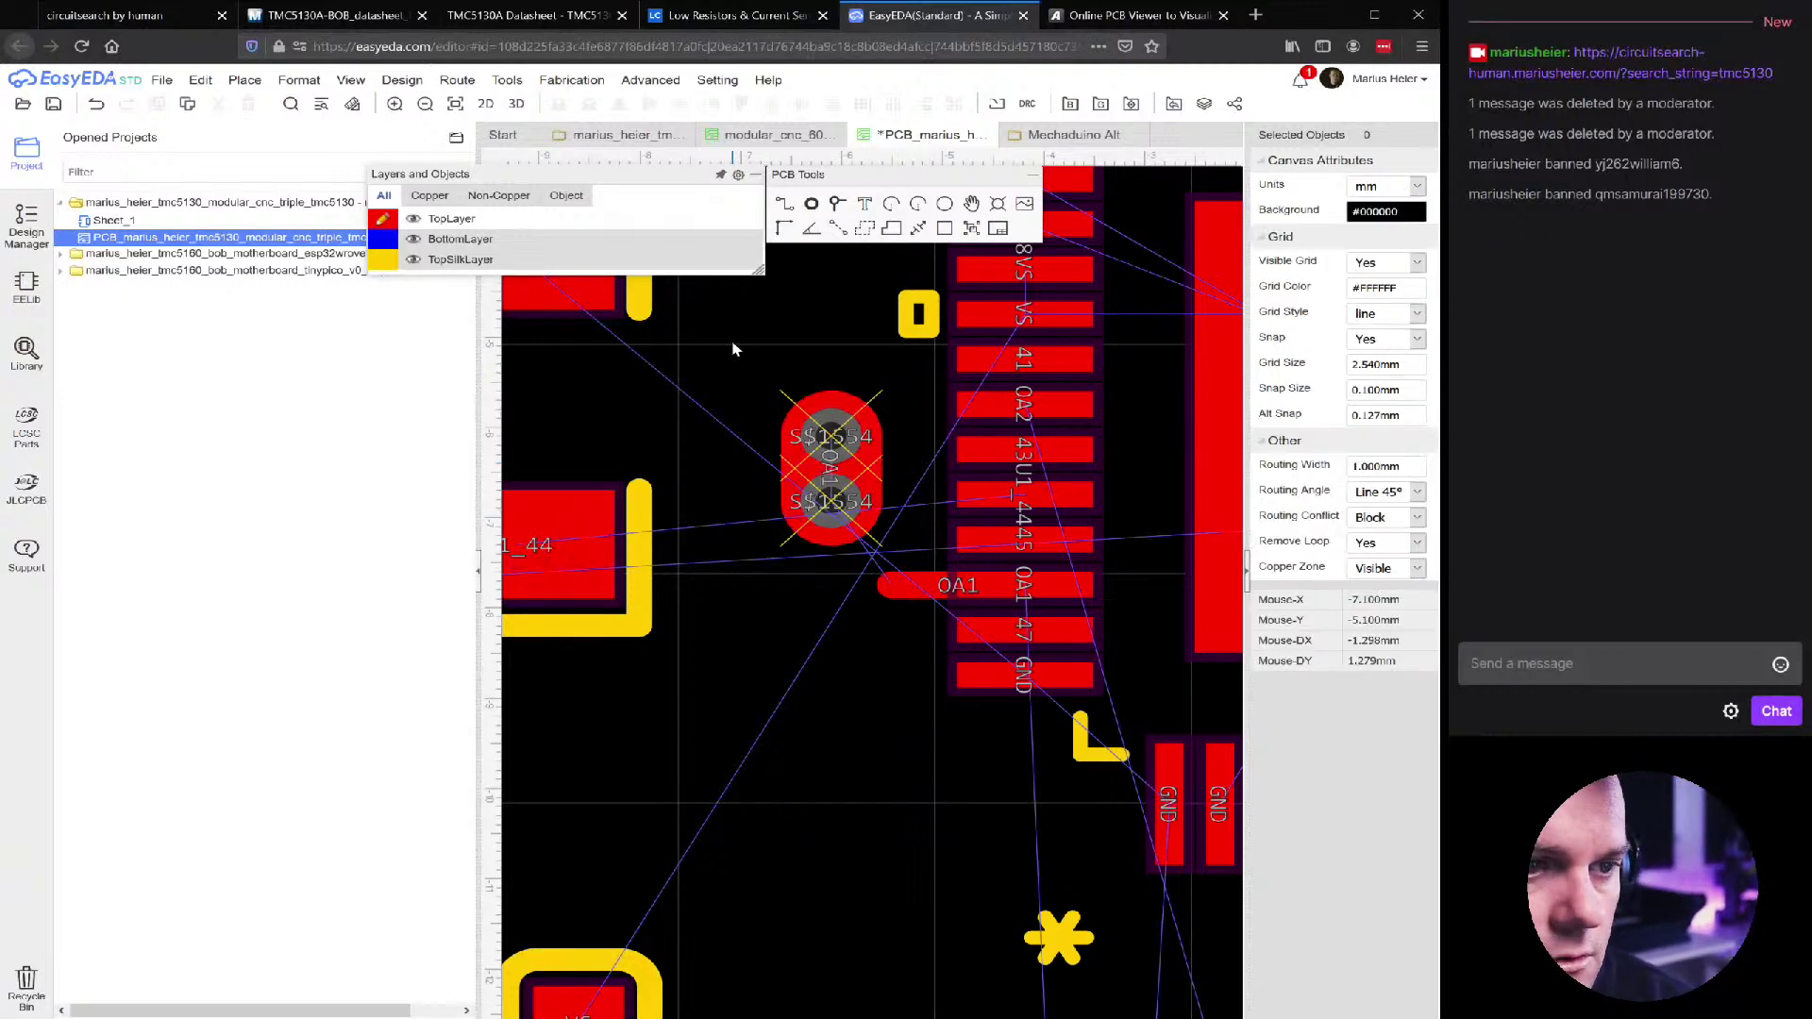
pyautogui.click(835, 458)
pyautogui.keyDown('ctrl'); pyautogui.click(831, 500); pyautogui.keyUp('ctrl')
pyautogui.click(1387, 238)
pyautogui.write('OA1')
pyautogui.press('Return')
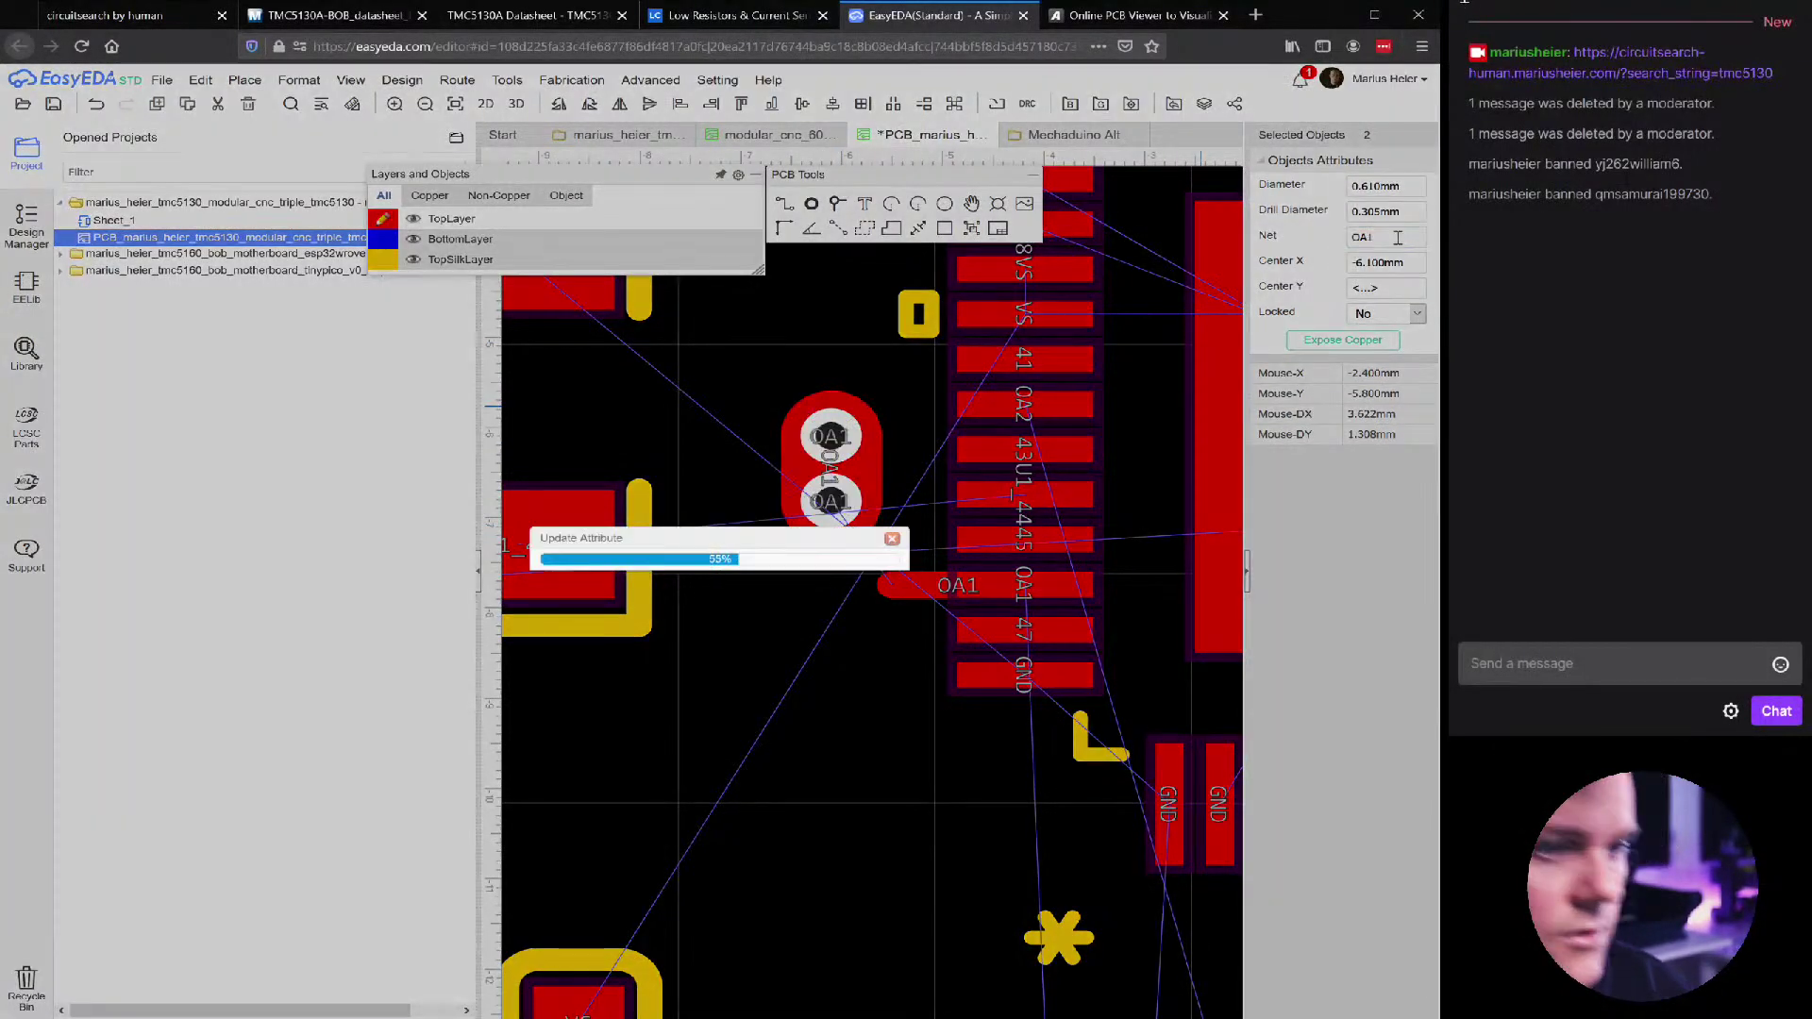
# Move the OA1 via pair with its track onto the OA1 pad's stub, and shift the U1_44 resistor to X -7.5 mm, Y -5.9 mm
pyautogui.moveTo(732, 377); pyautogui.dragTo(882, 557)
pyautogui.moveTo(837, 497)
pyautogui.mouseDown()
pyautogui.moveTo(836, 596)
pyautogui.moveTo(915, 605)
pyautogui.mouseUp()
pyautogui.click(922, 586)
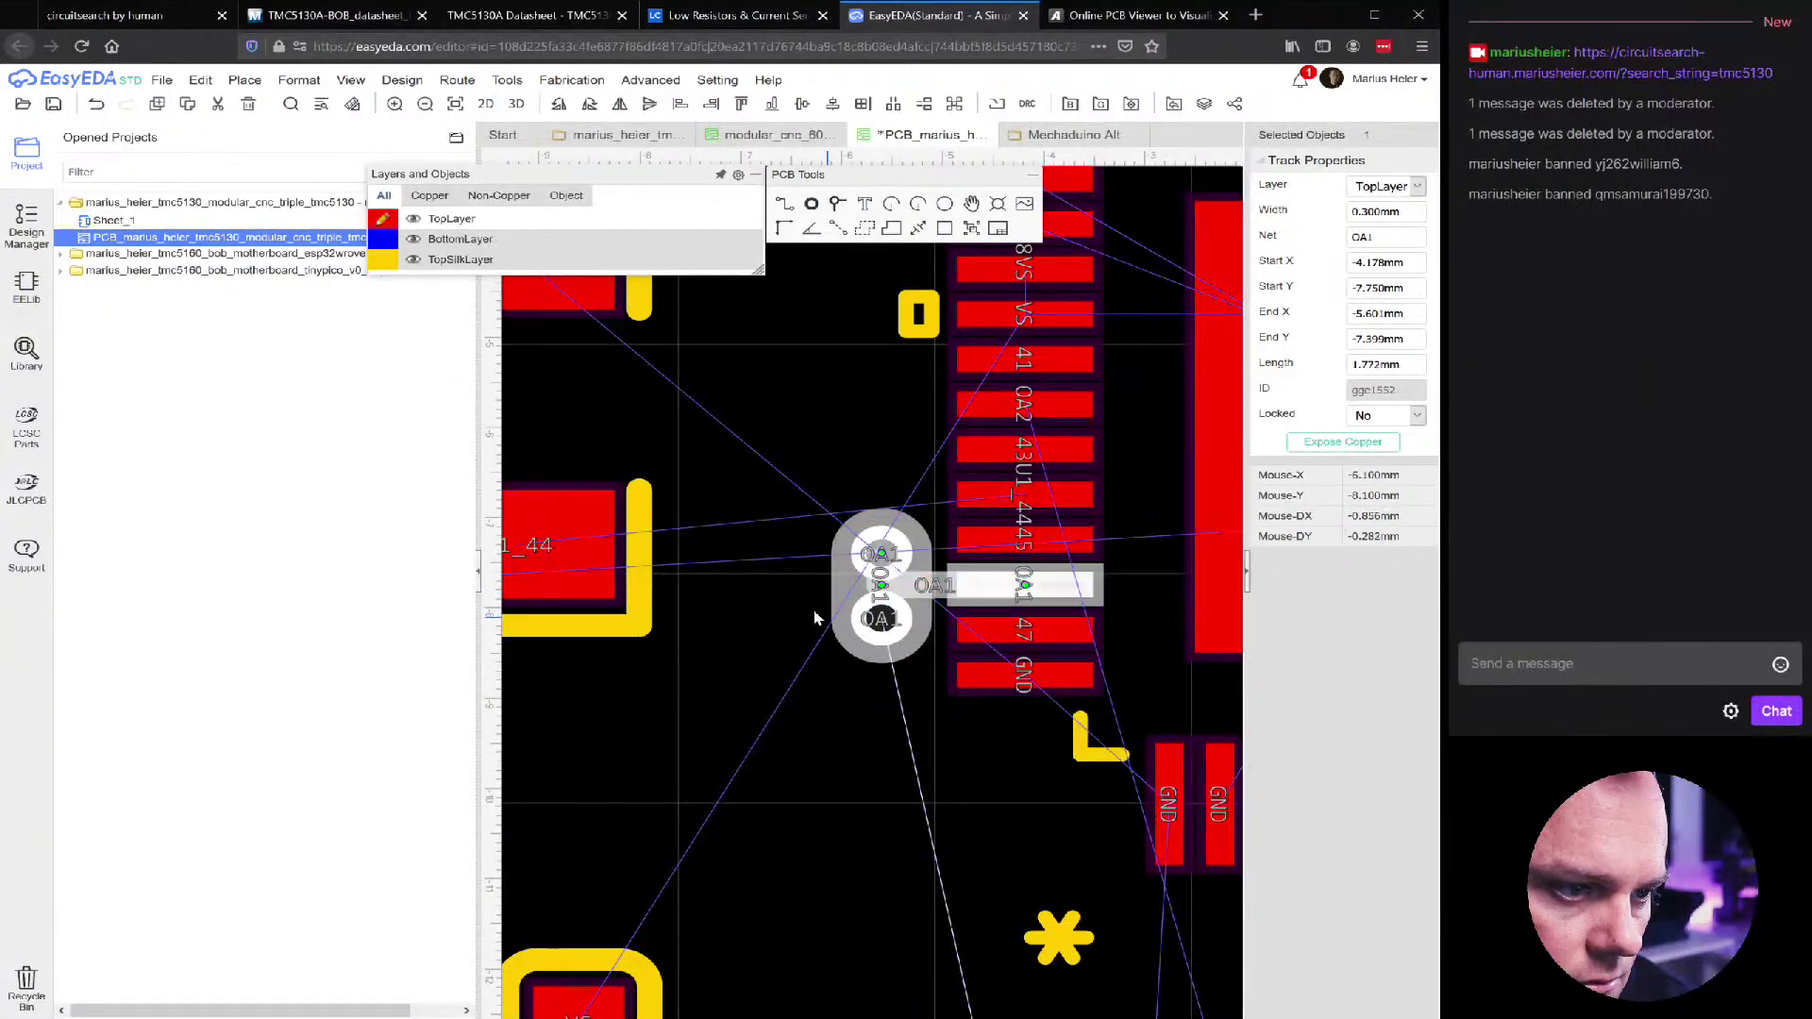
pyautogui.press('Delete')
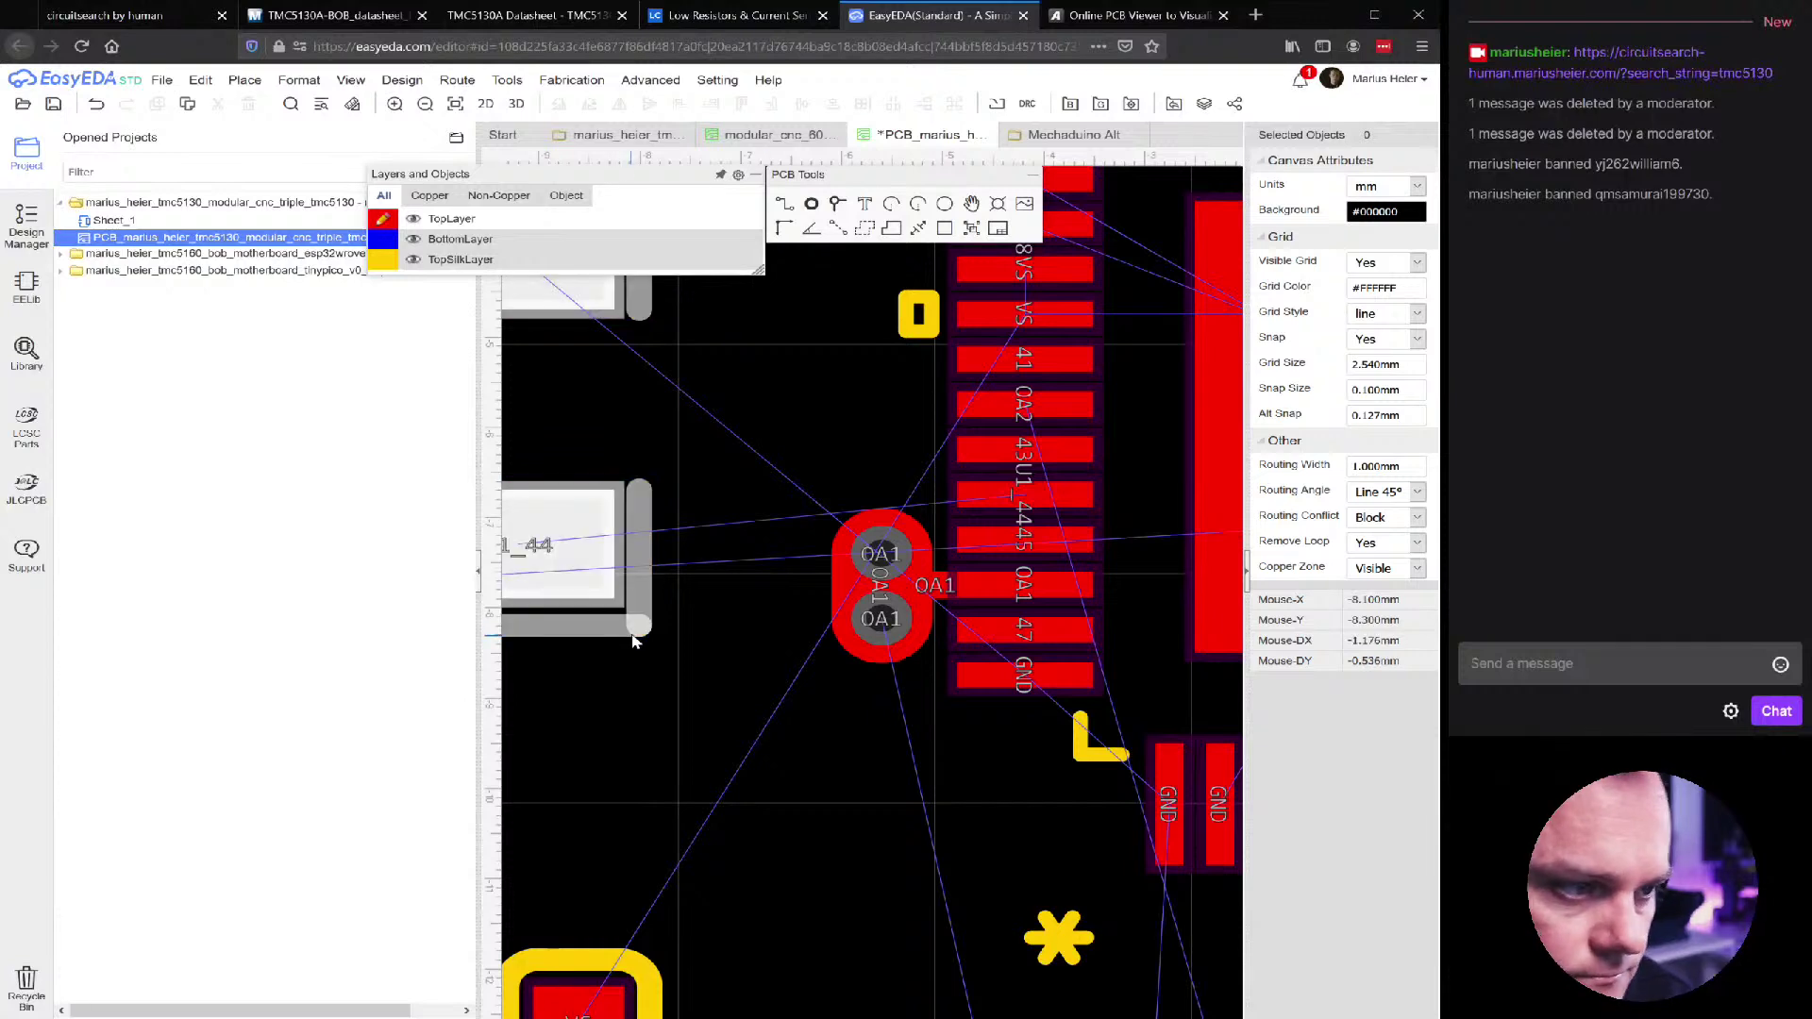
pyautogui.moveTo(632, 625); pyautogui.dragTo(733, 688)
pyautogui.scroll(-3, 736, 594)
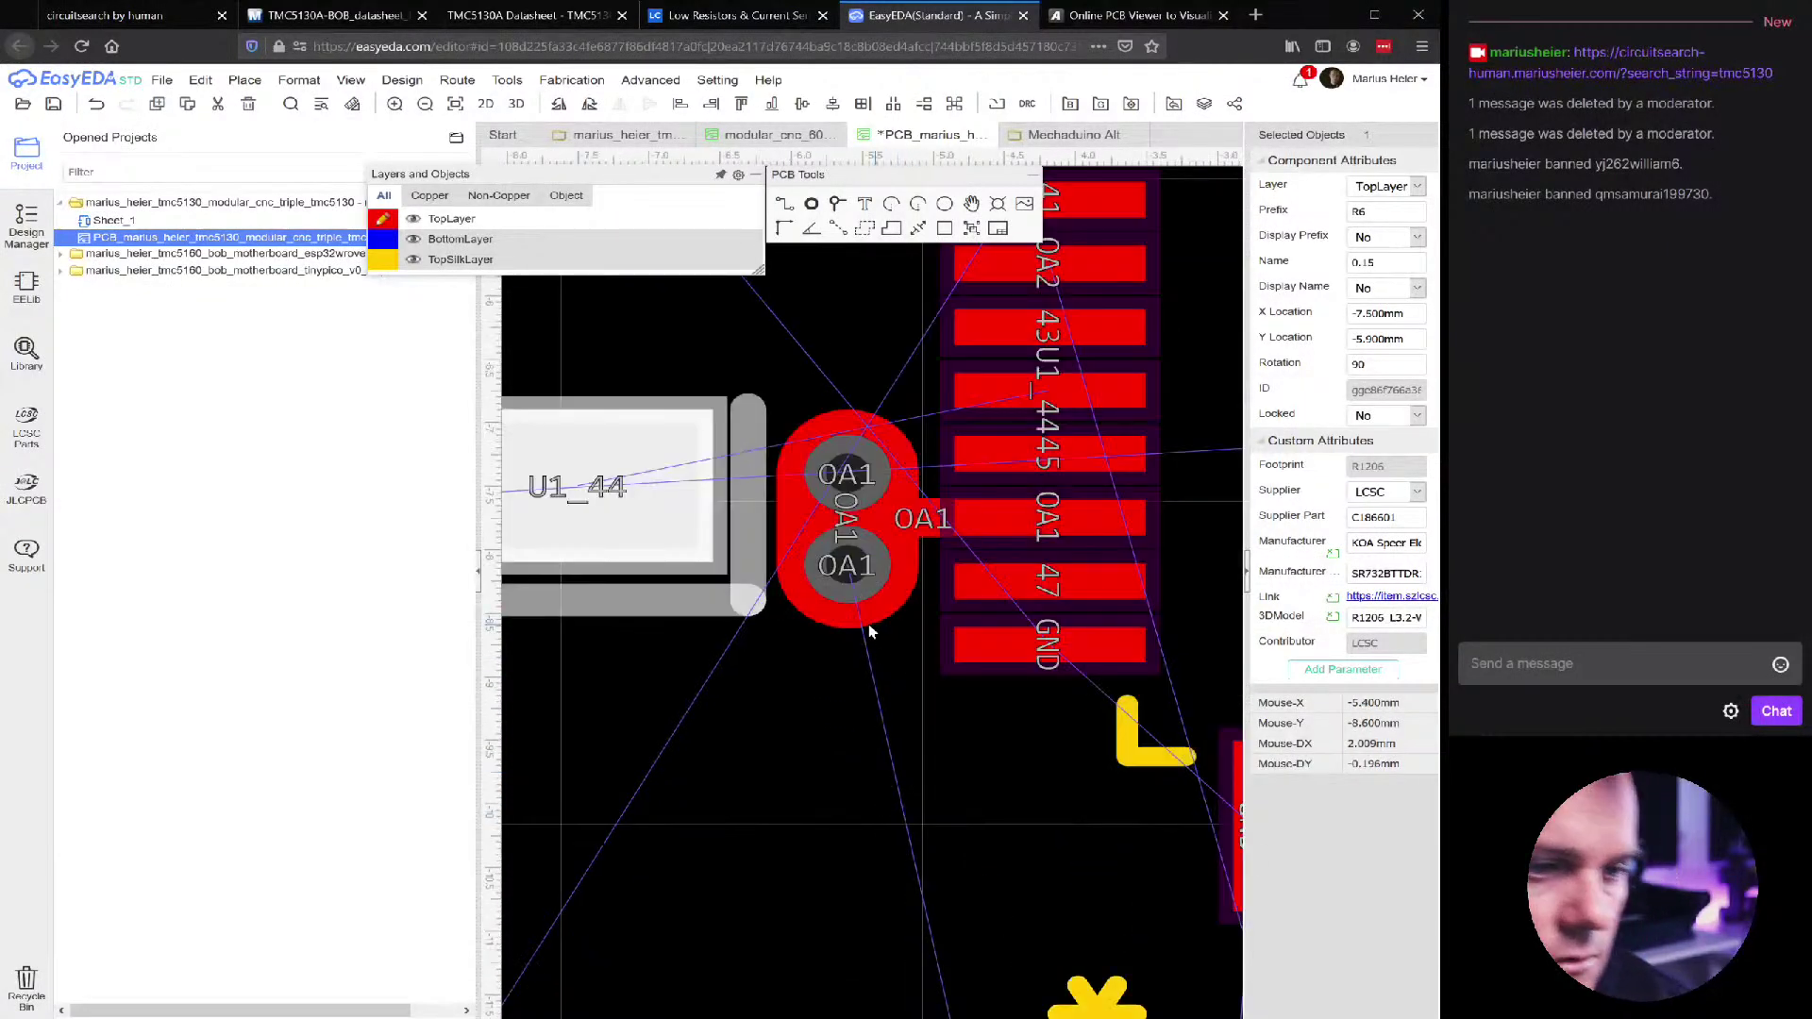
# Duplicate the 1 mm OA1 track and place the copy below the U1_44 sense resistor, at about X -6.3 mm
pyautogui.click(867, 618)
pyautogui.scroll(-4, 820, 706)
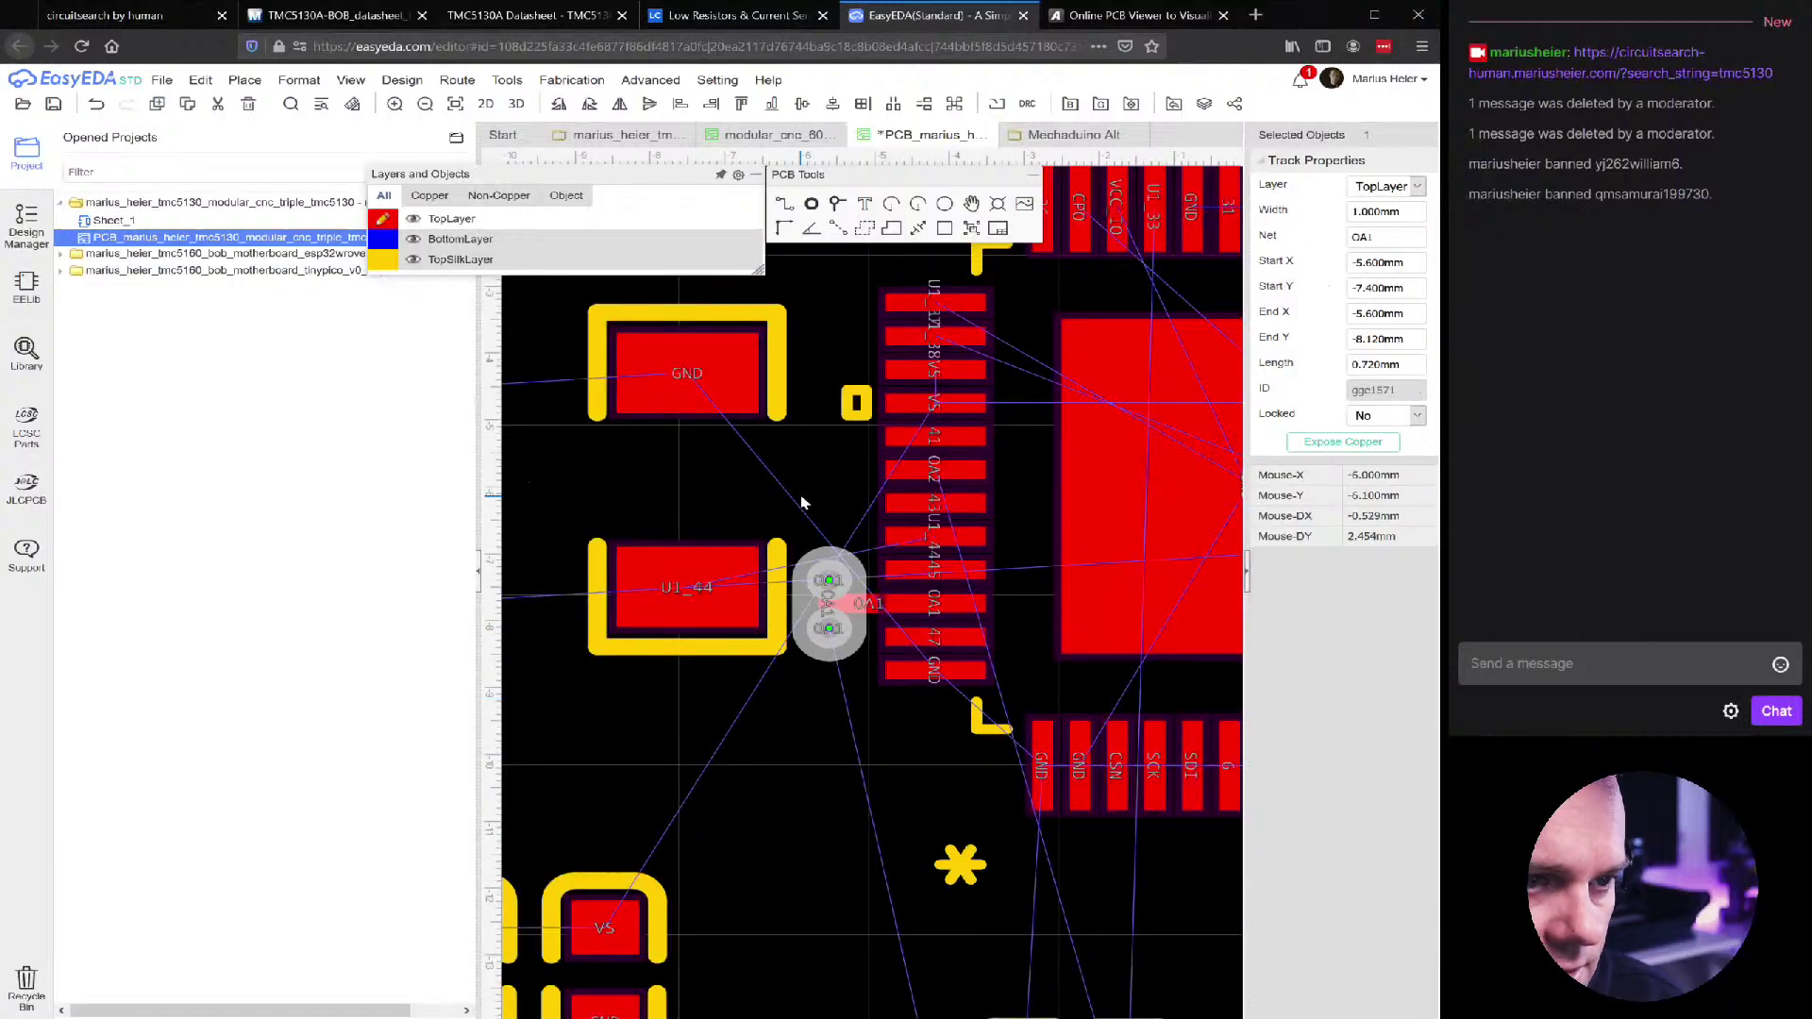
pyautogui.hotkey('ctrl', 'x')
pyautogui.click(812, 715)
pyautogui.hotkey('ctrl', 'v')
pyautogui.click(776, 772)
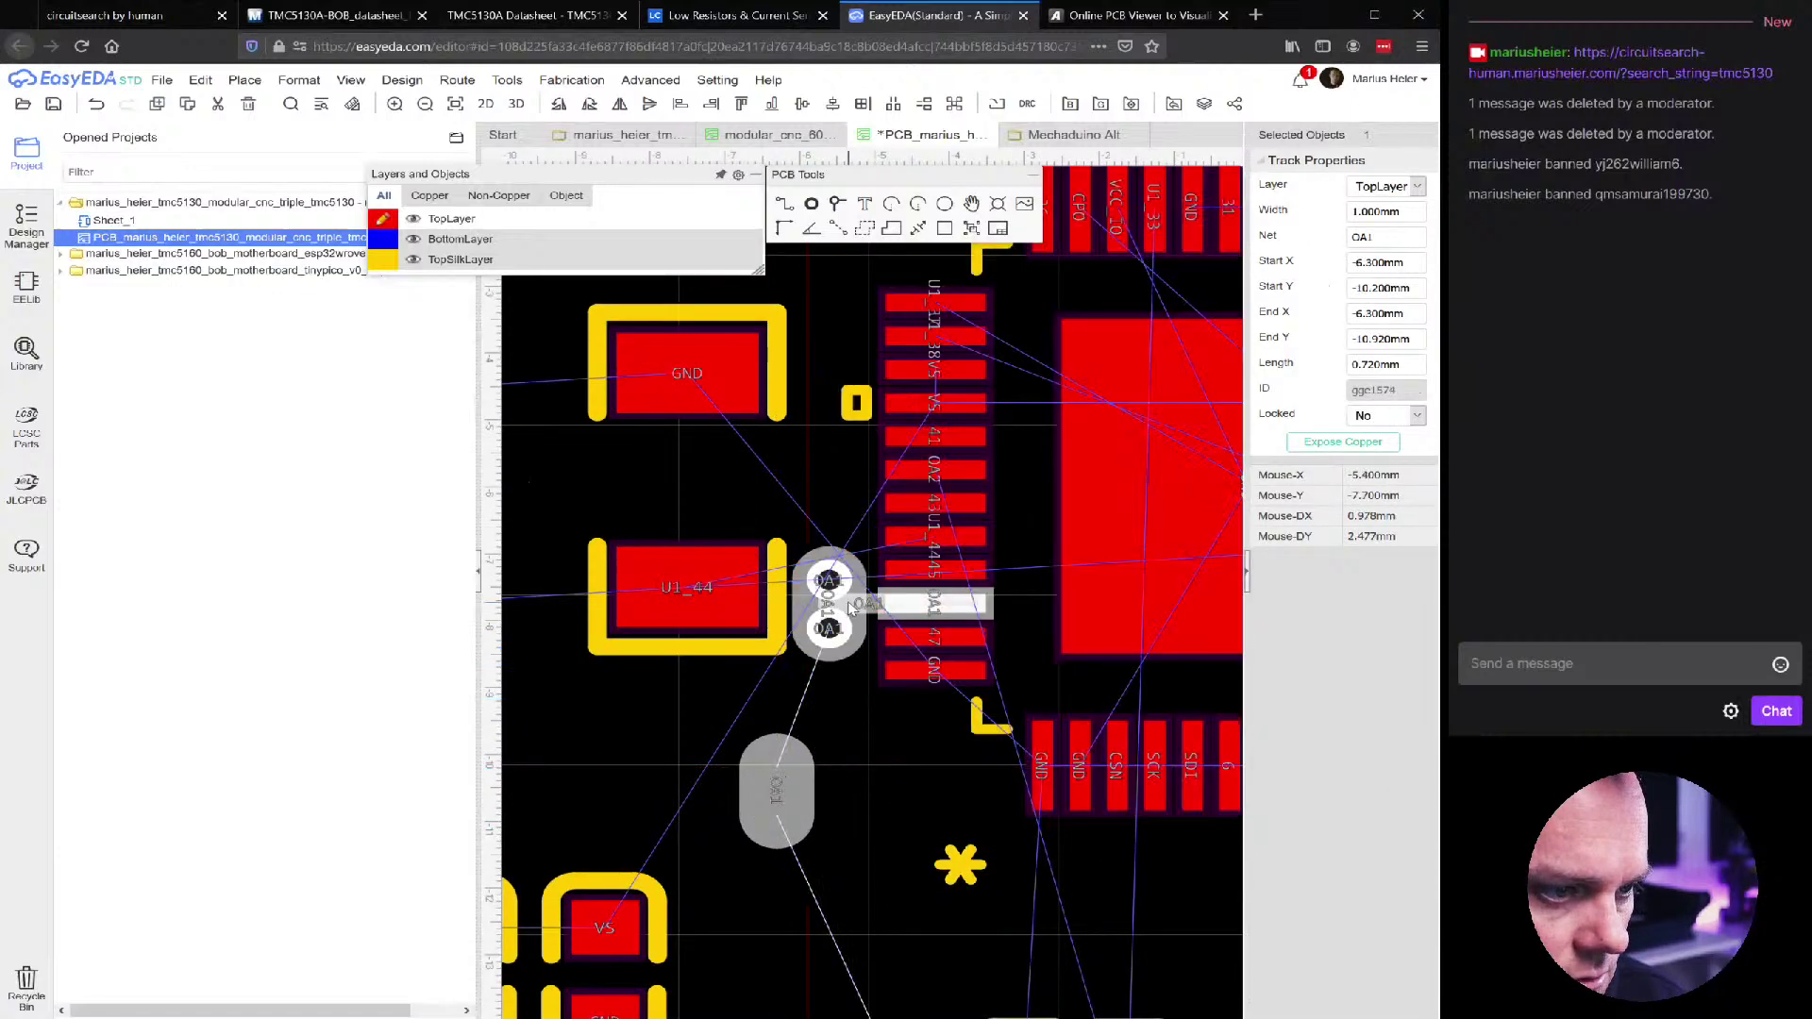
# Duplicate the two OA1 vias and place the copies on the duplicated track
pyautogui.click(827, 580)
pyautogui.keyDown('ctrl'); pyautogui.click(827, 628); pyautogui.keyUp('ctrl')
pyautogui.hotkey('ctrl', 'x')
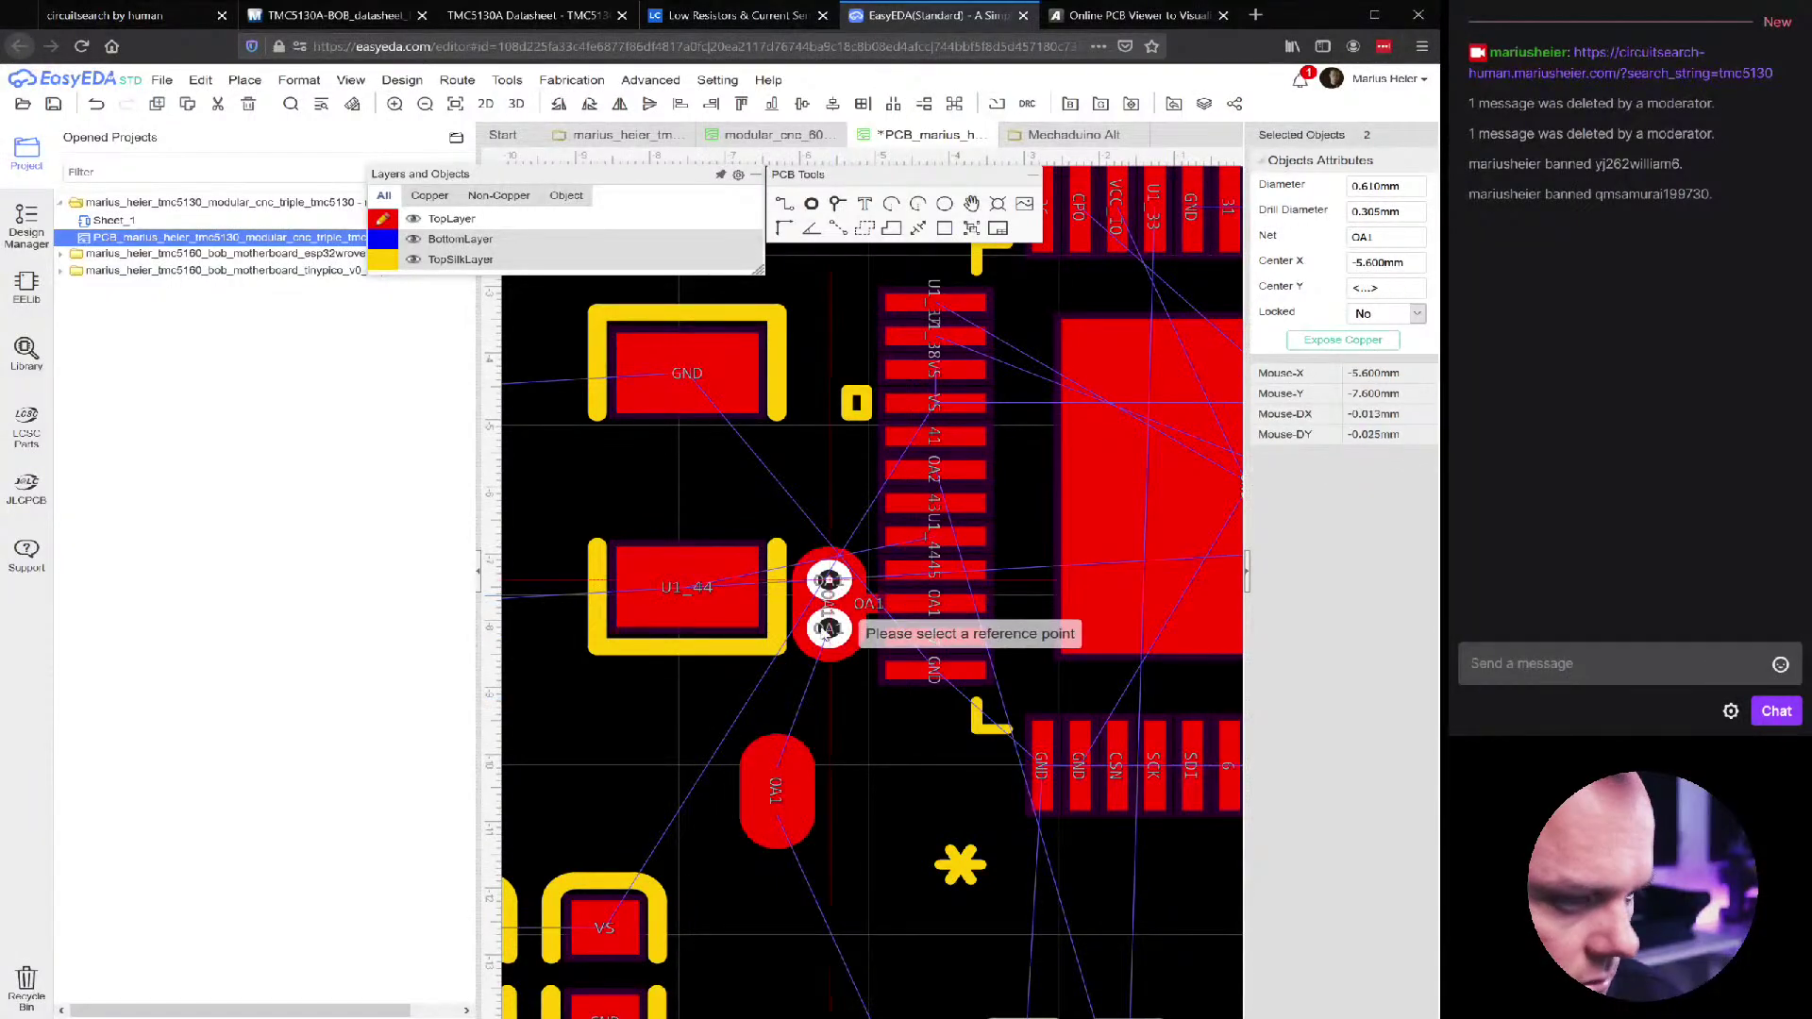
pyautogui.click(828, 611)
pyautogui.hotkey('ctrl', 'v')
pyautogui.click(776, 798)
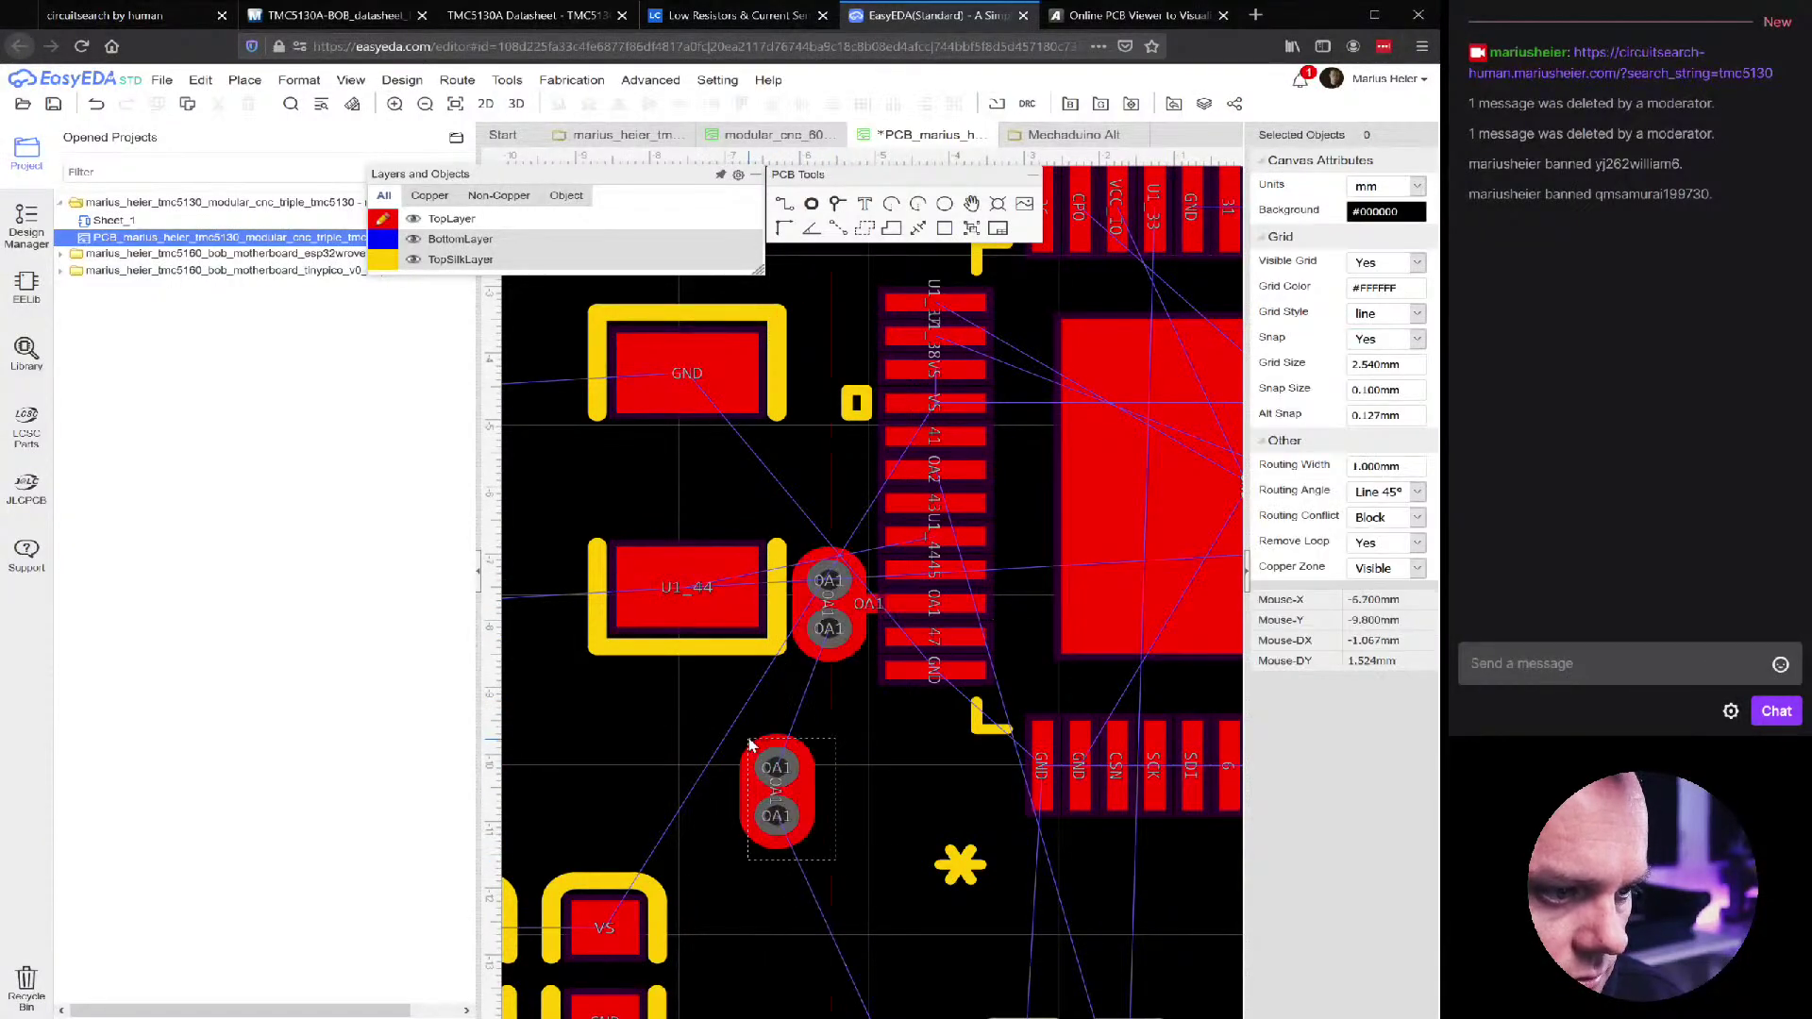
# Assign the net OA2 to the duplicated track and its two vias
pyautogui.moveTo(752, 746); pyautogui.dragTo(750, 742)
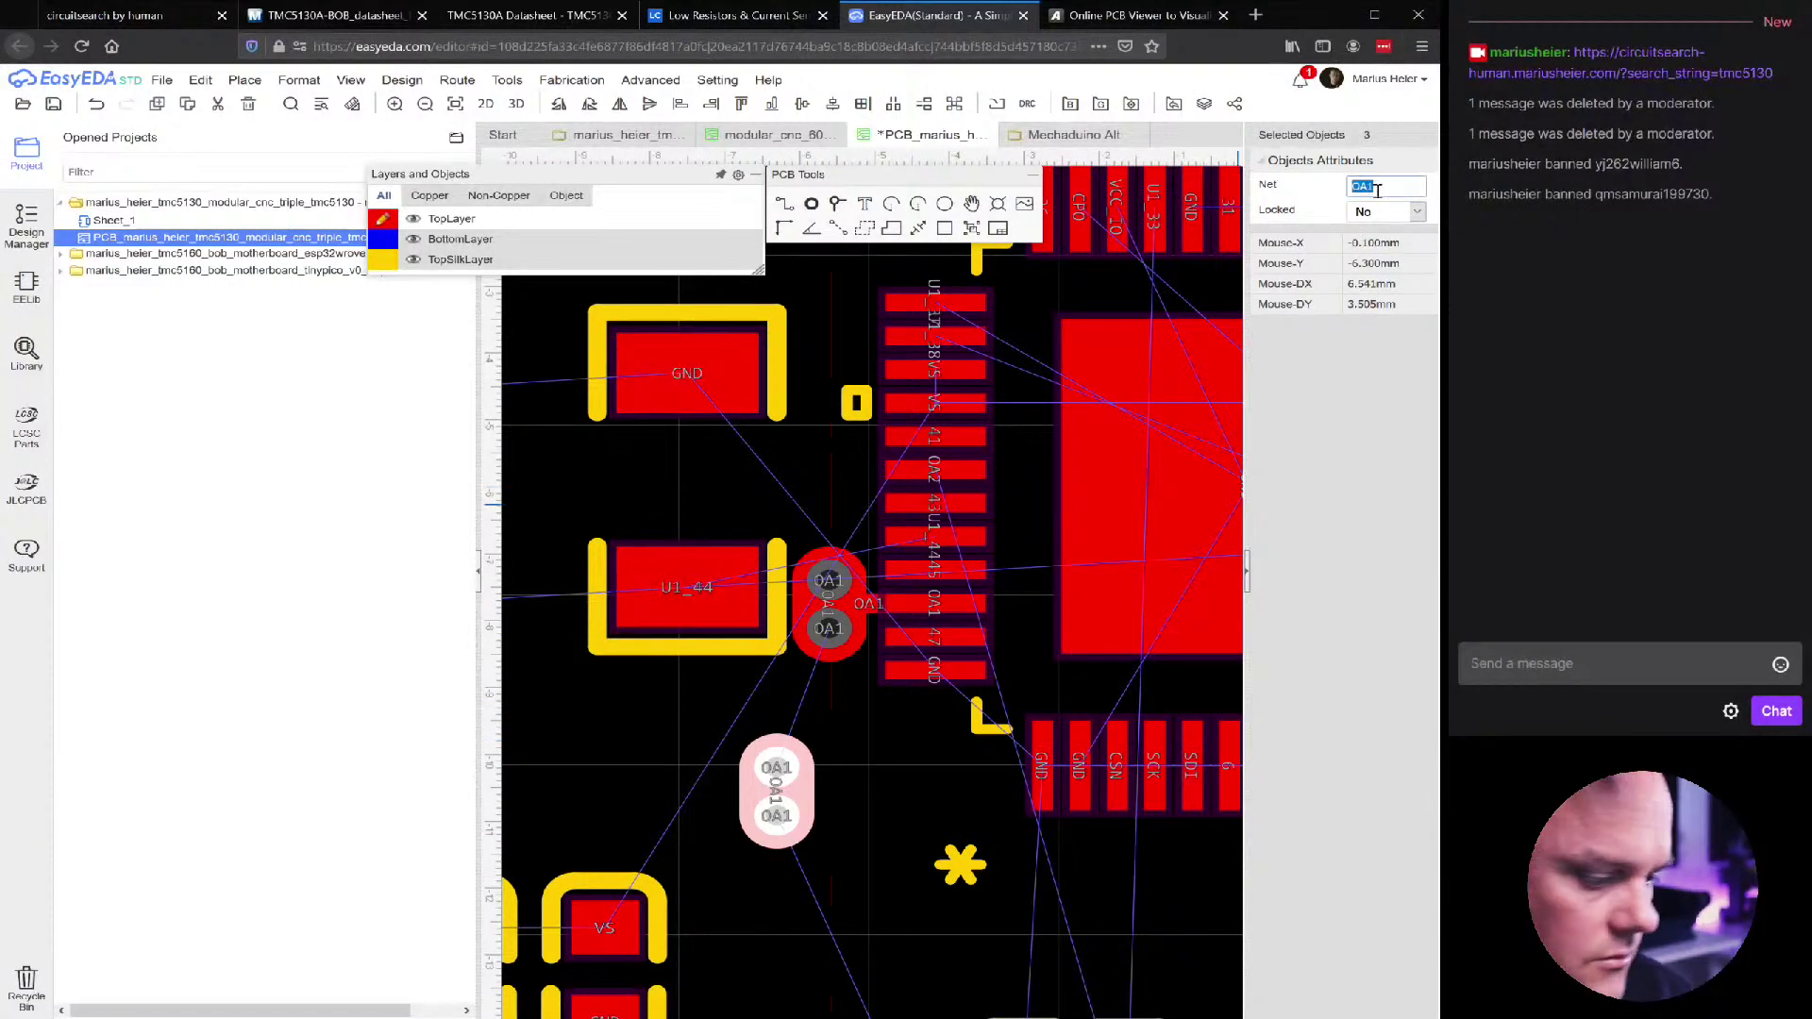
pyautogui.click(1377, 189)
pyautogui.write('OA2')
pyautogui.press('Return')
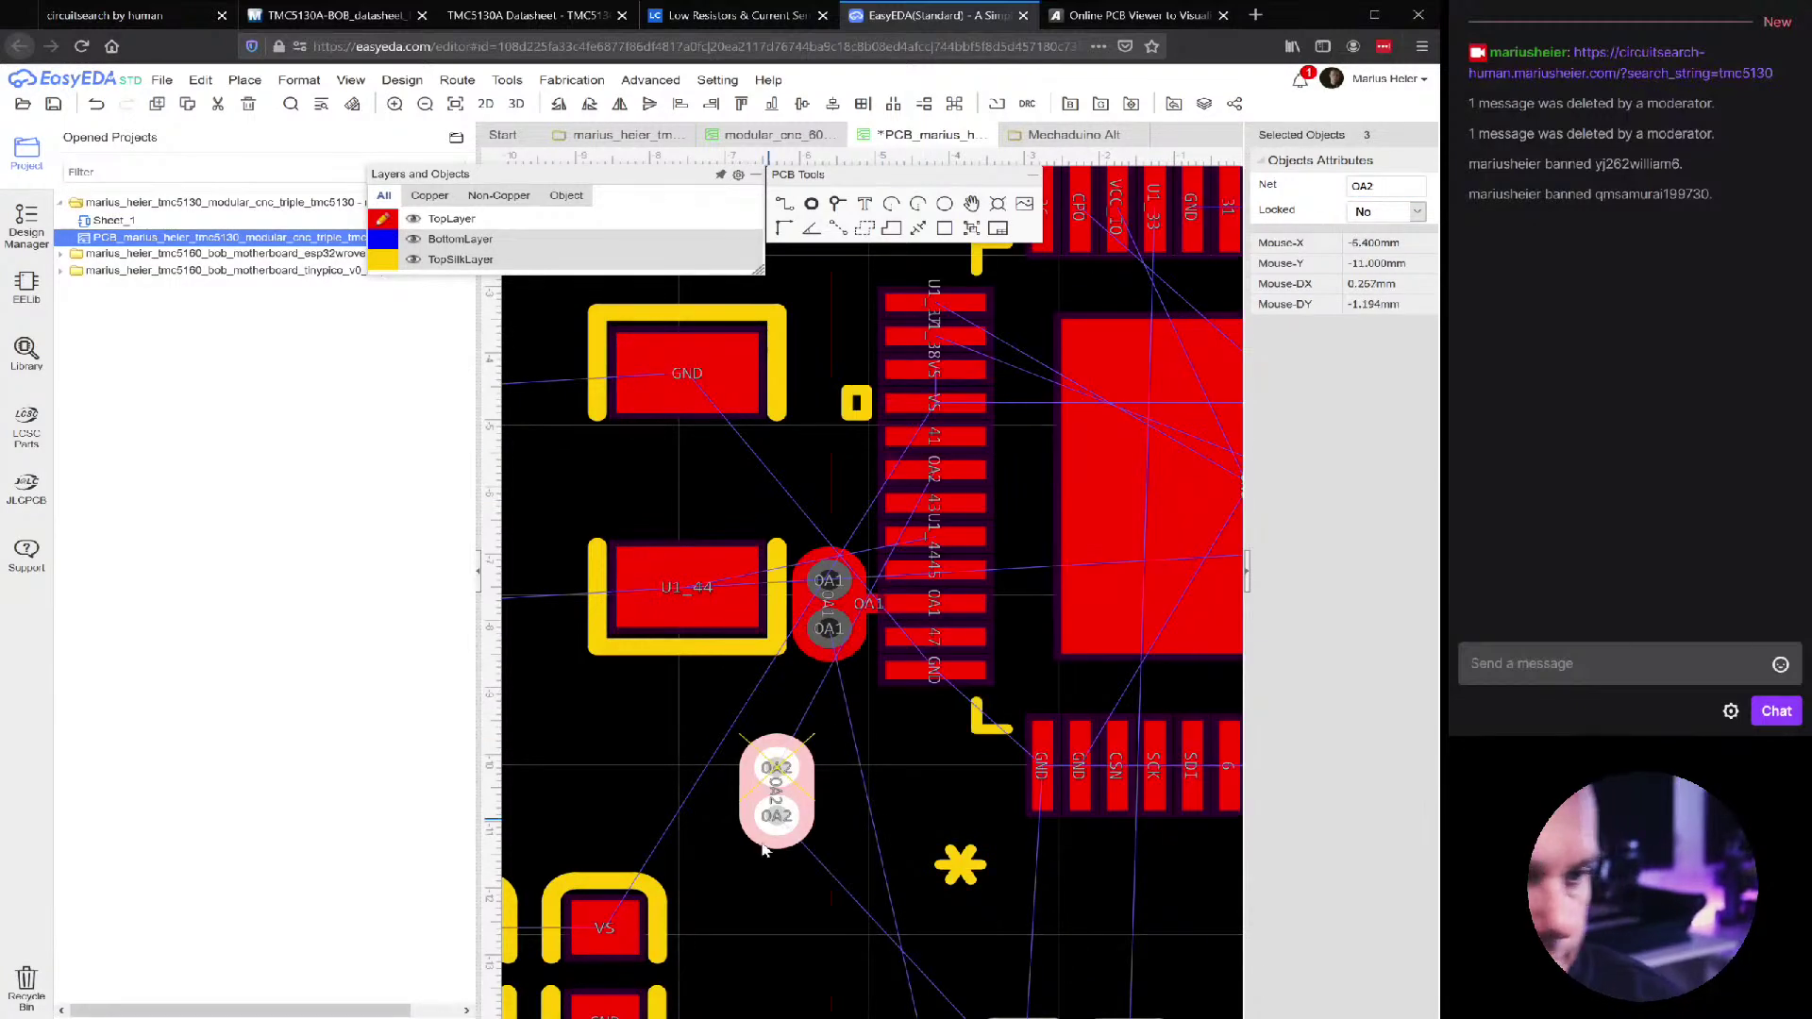
# Move the OA2 via pair with its track directly above the OA1 pair at X -5.6 mm, beside the chip's OA2 pad
pyautogui.click(805, 862)
pyautogui.click(775, 816)
pyautogui.moveTo(835, 837); pyautogui.dragTo(865, 447)
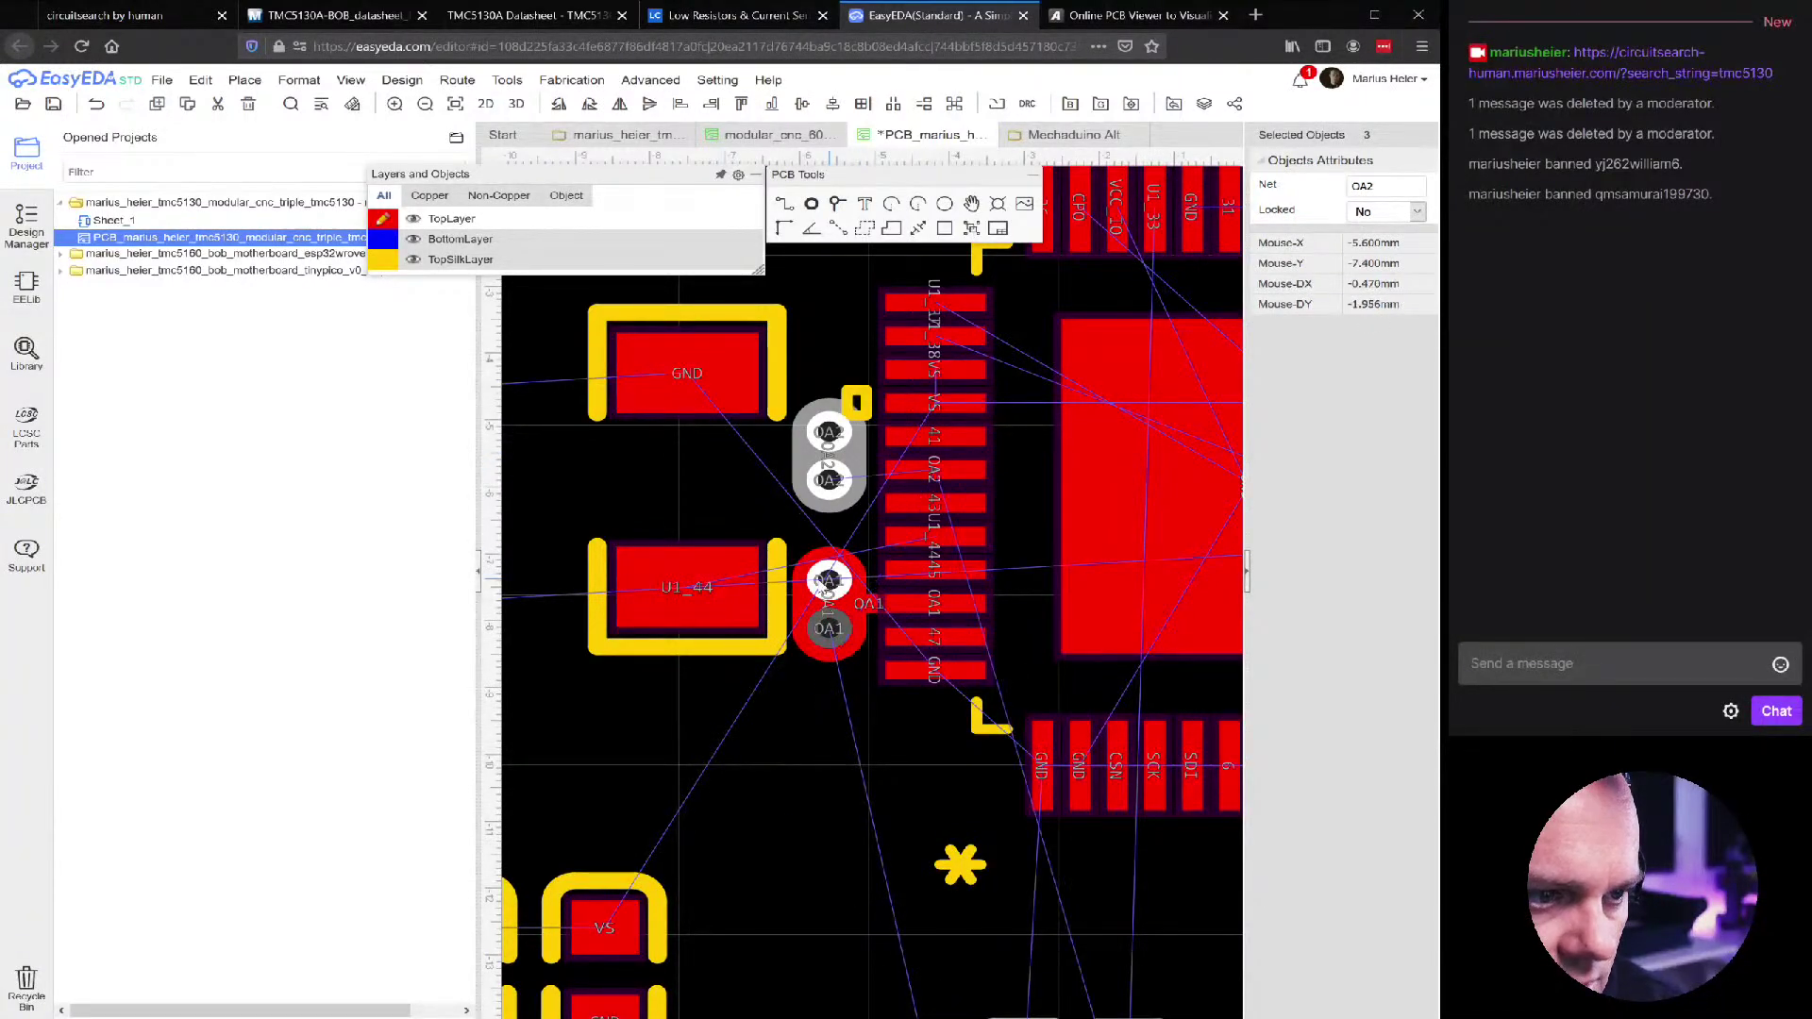
pyautogui.scroll(3, 809, 579)
pyautogui.press('Escape')
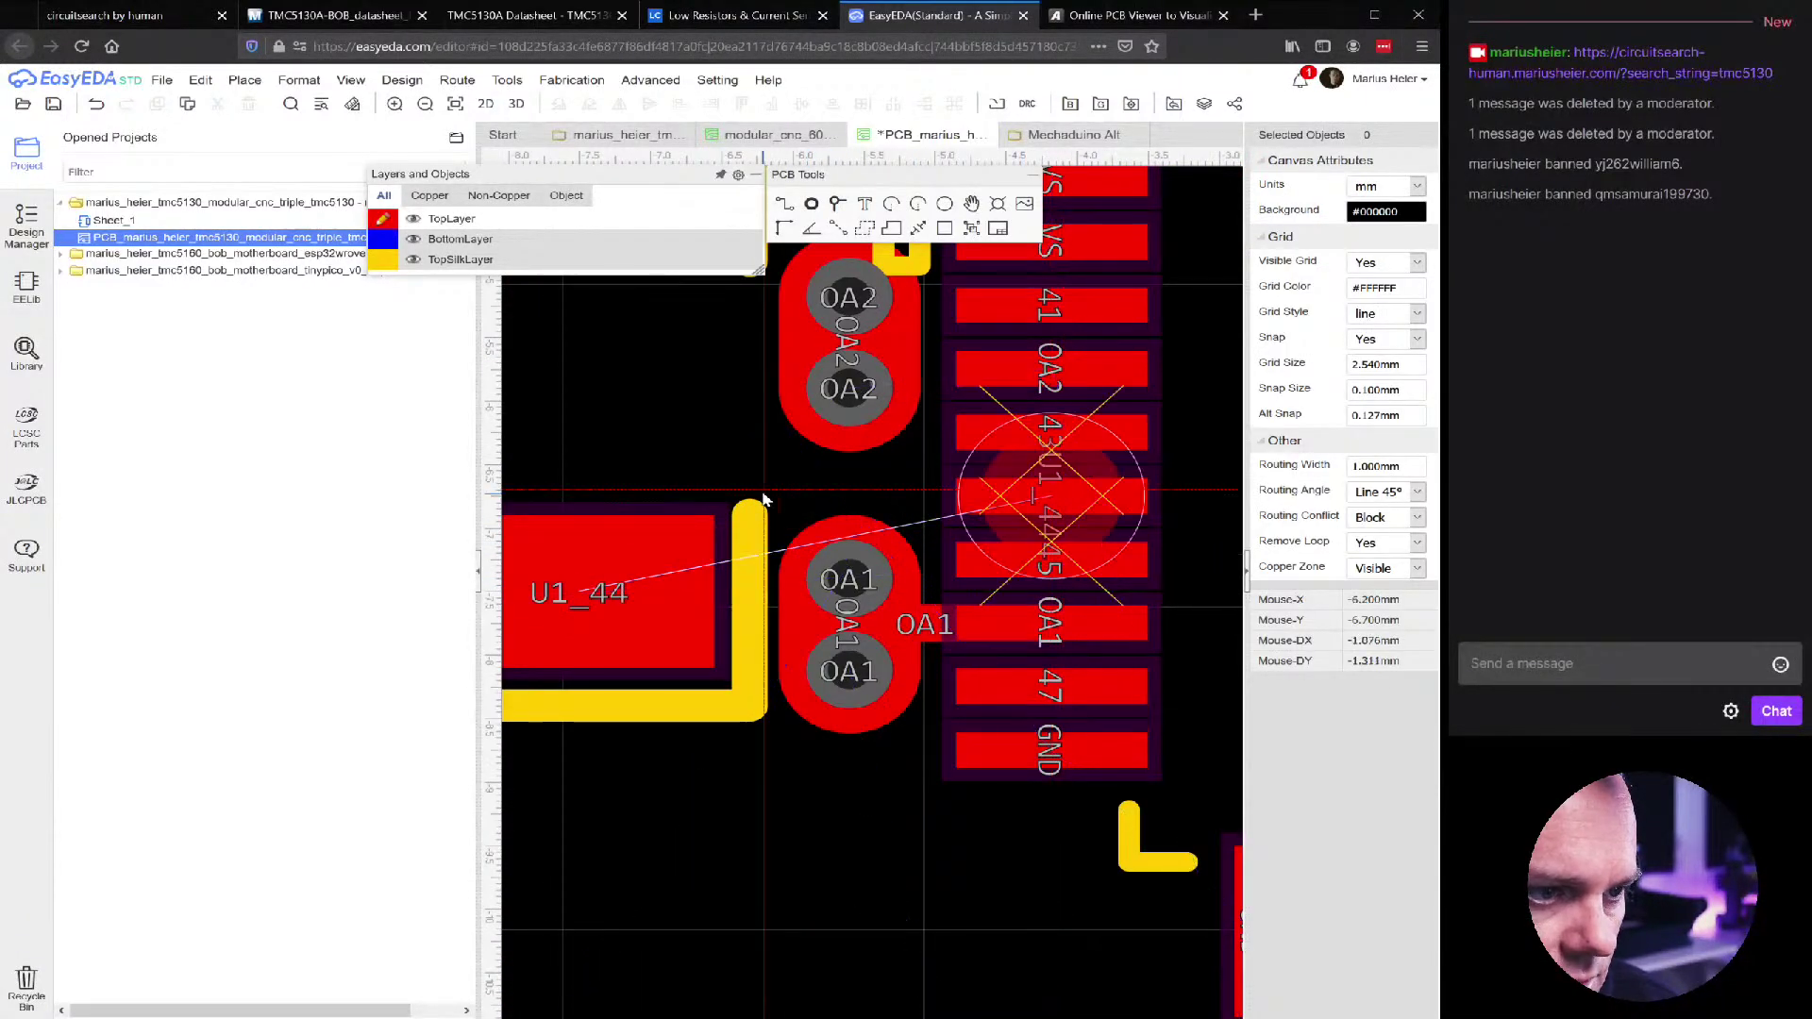
pyautogui.click(844, 654)
pyautogui.moveTo(845, 654); pyautogui.dragTo(1210, 619)
pyautogui.press('Escape')
pyautogui.click(1394, 420)
pyautogui.click(1381, 445)
pyautogui.click(893, 785)
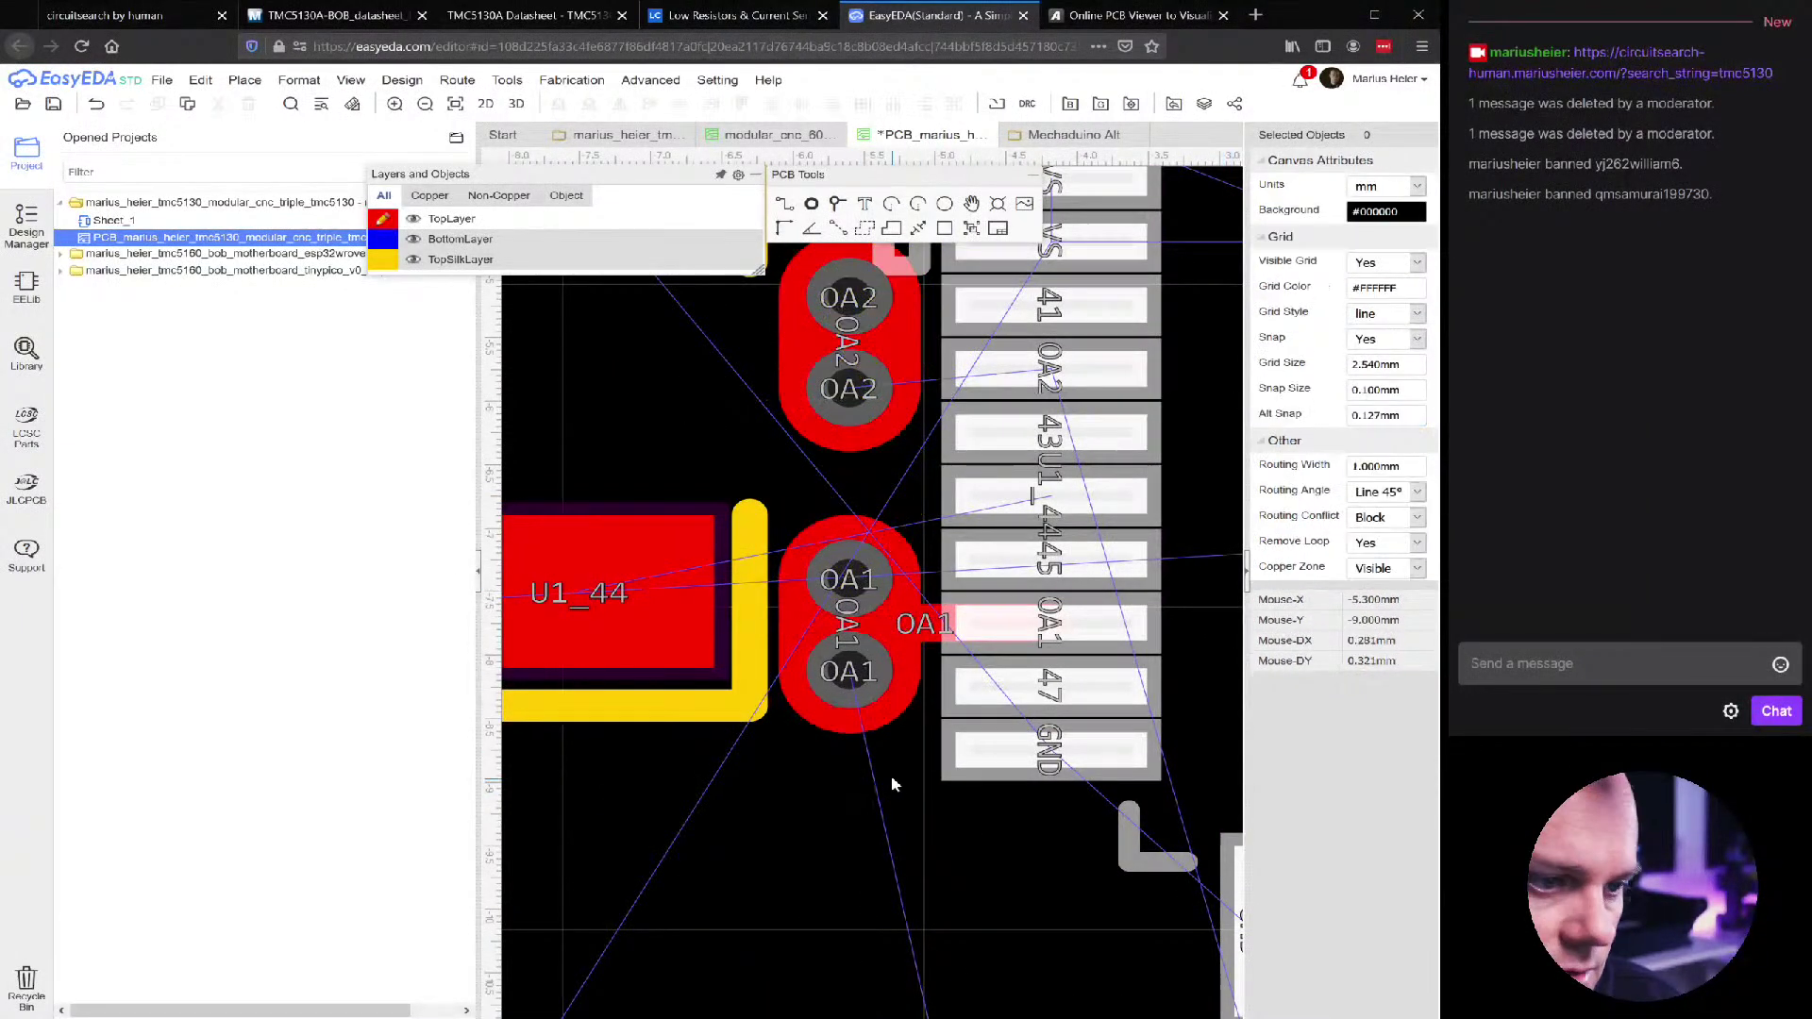
# Shift the OA1 via pair with its track slightly farther from the OA2 pair, keeping it connected to the OA1 pad
pyautogui.click(869, 534)
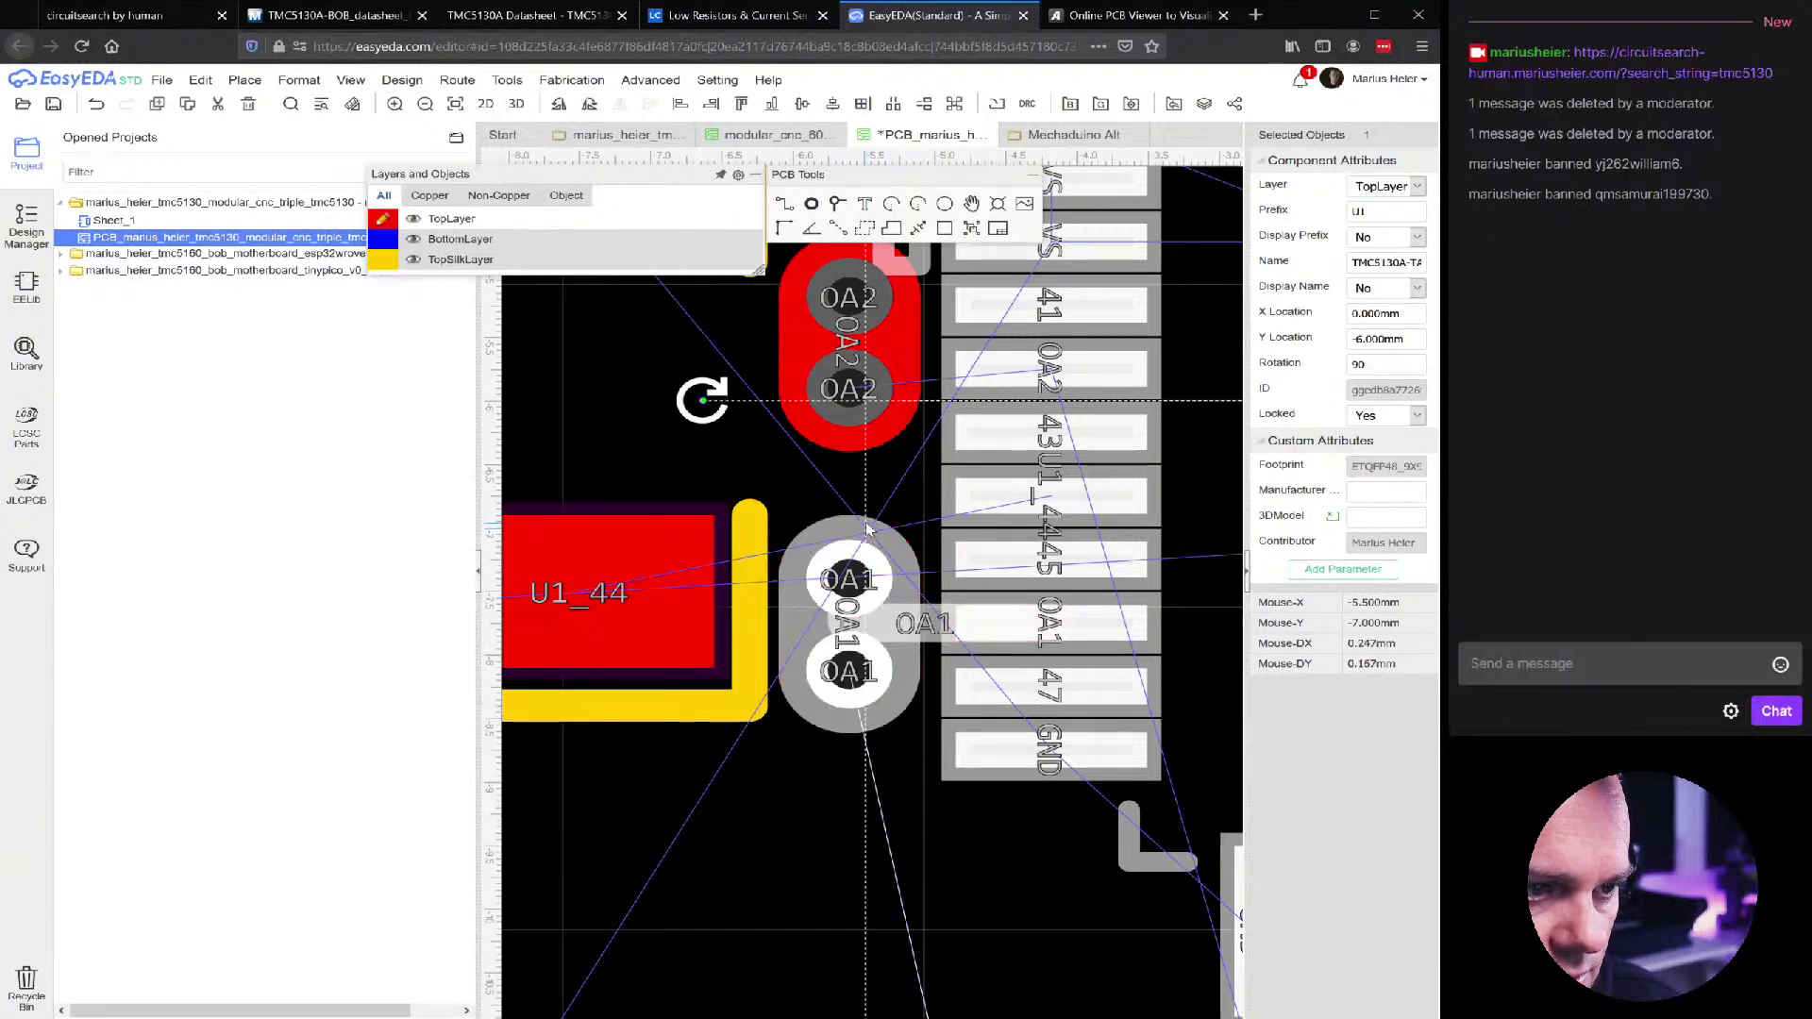
pyautogui.click(819, 734)
pyautogui.click(852, 702)
pyautogui.press('Escape')
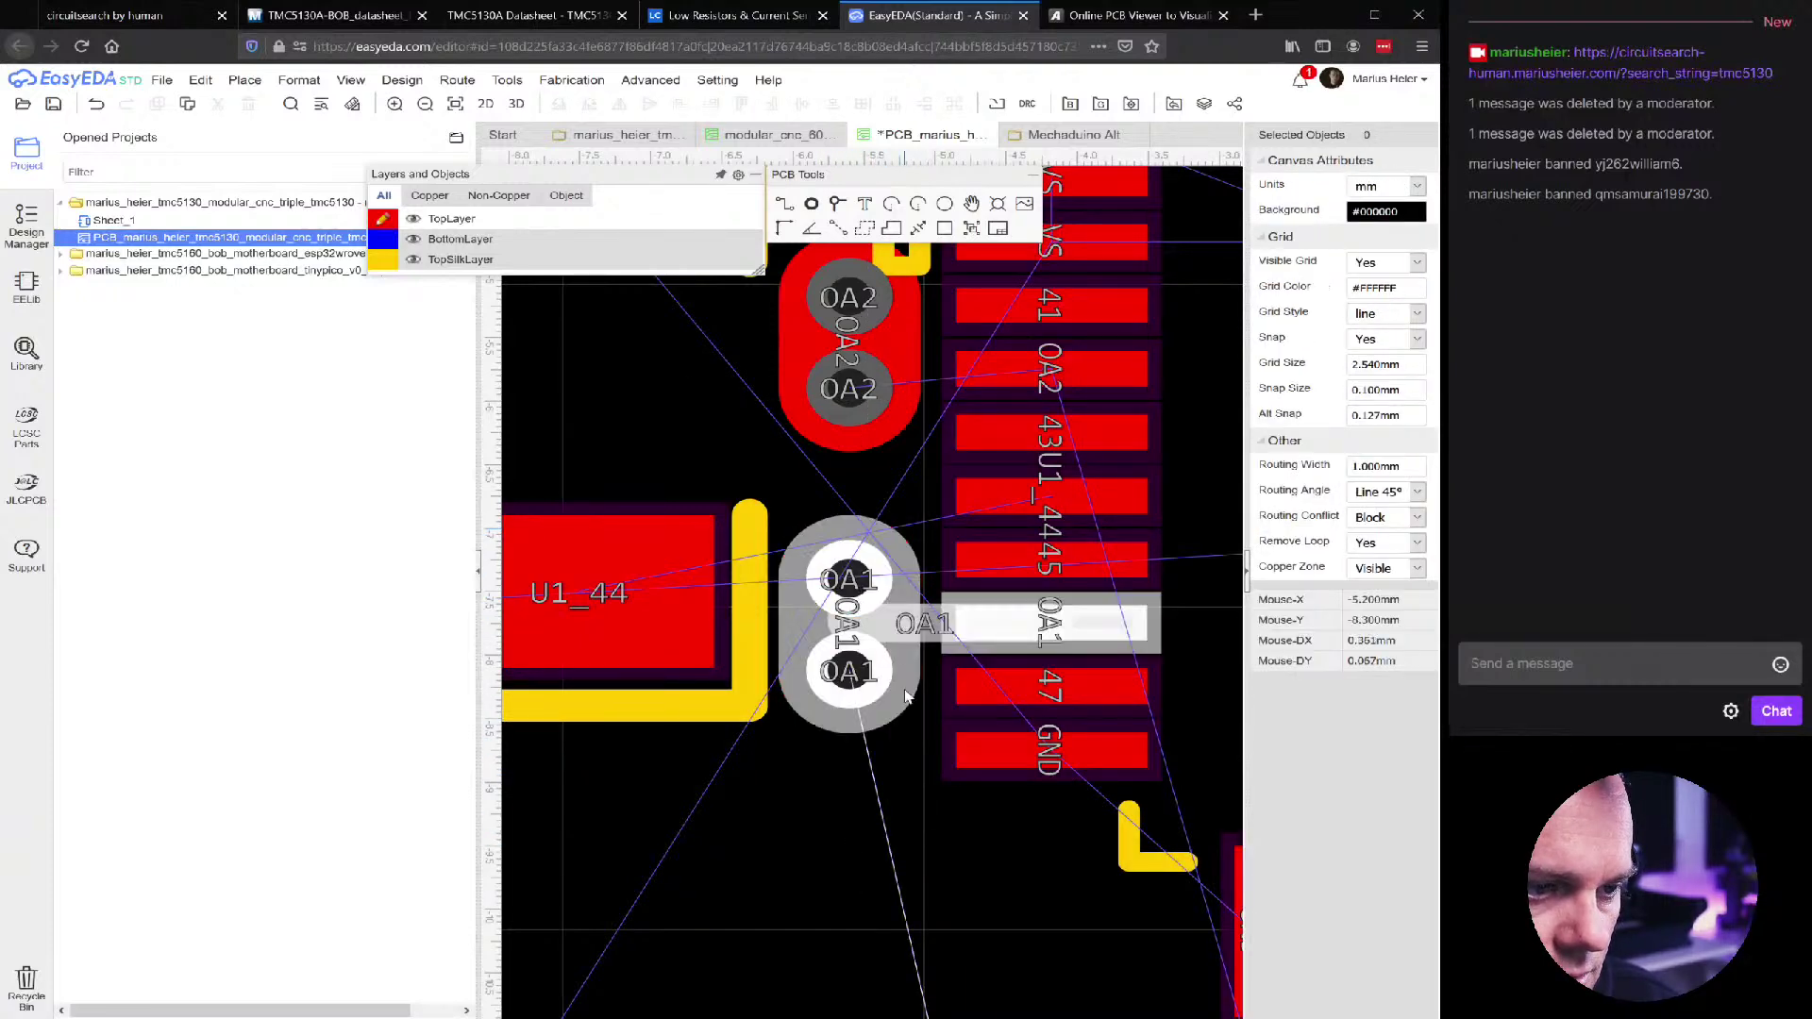
pyautogui.click(876, 729)
pyautogui.press('Escape')
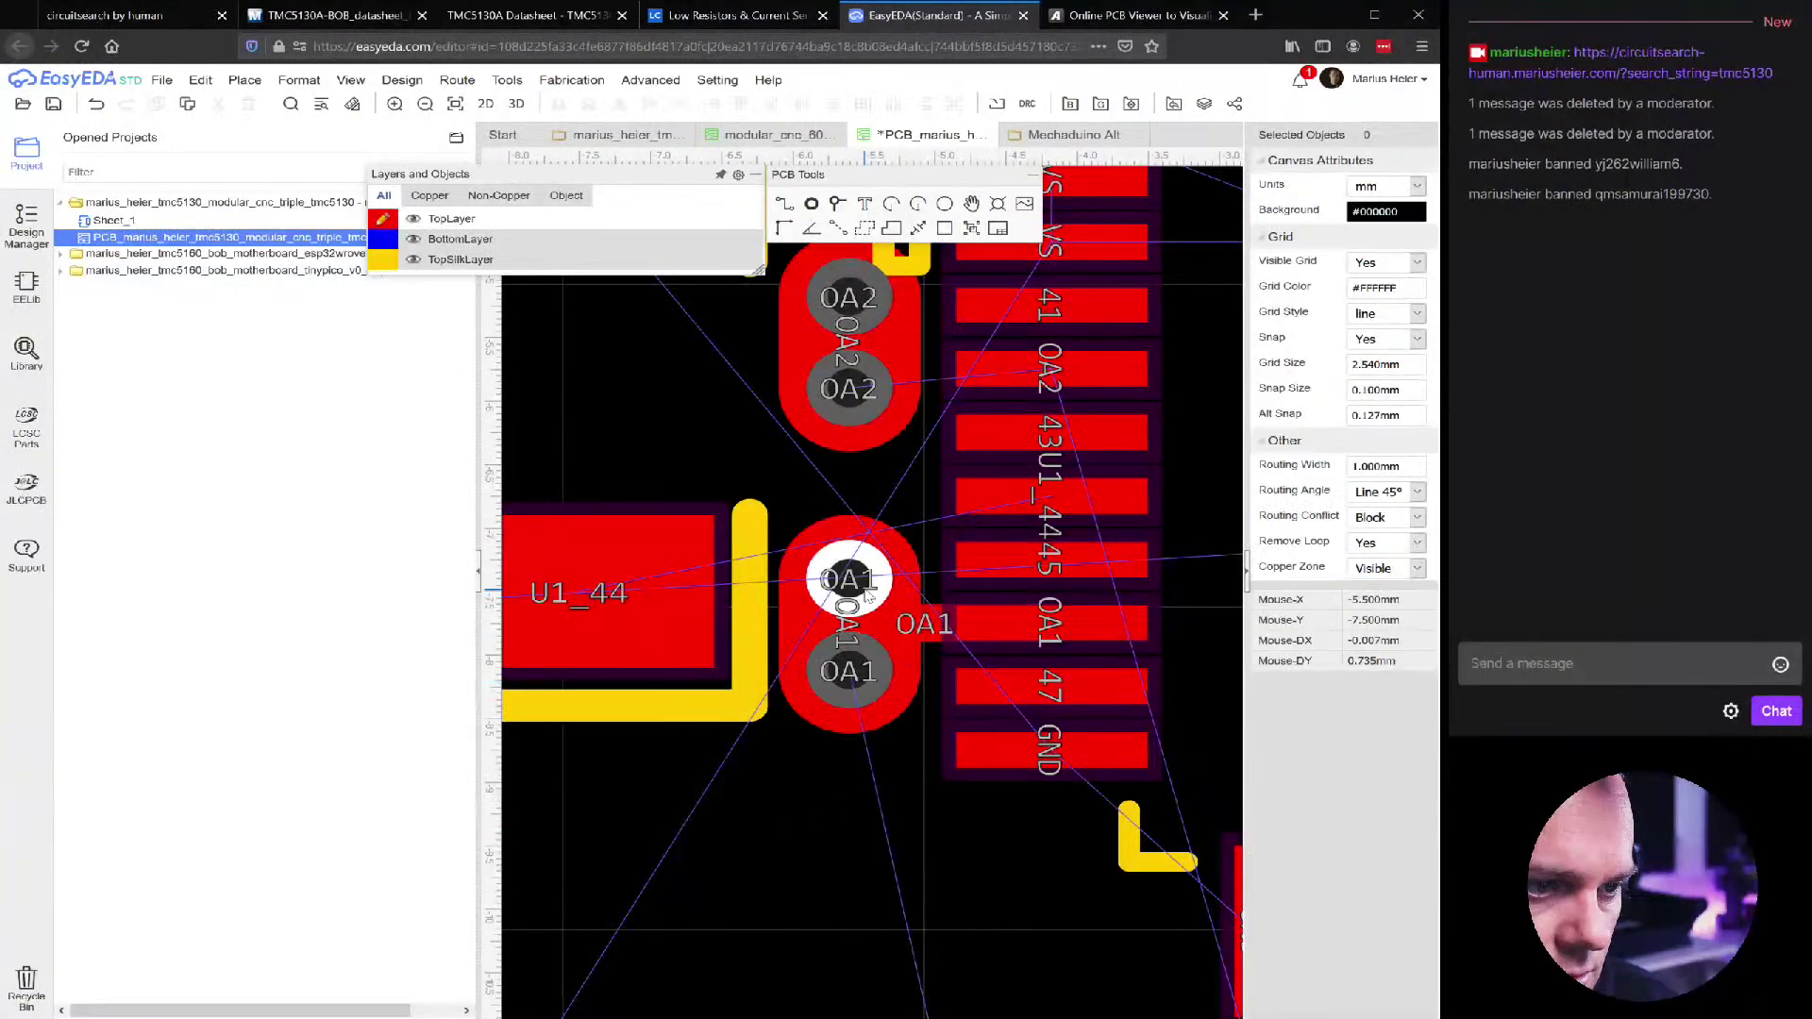
pyautogui.click(864, 696)
pyautogui.moveTo(865, 696); pyautogui.dragTo(834, 737)
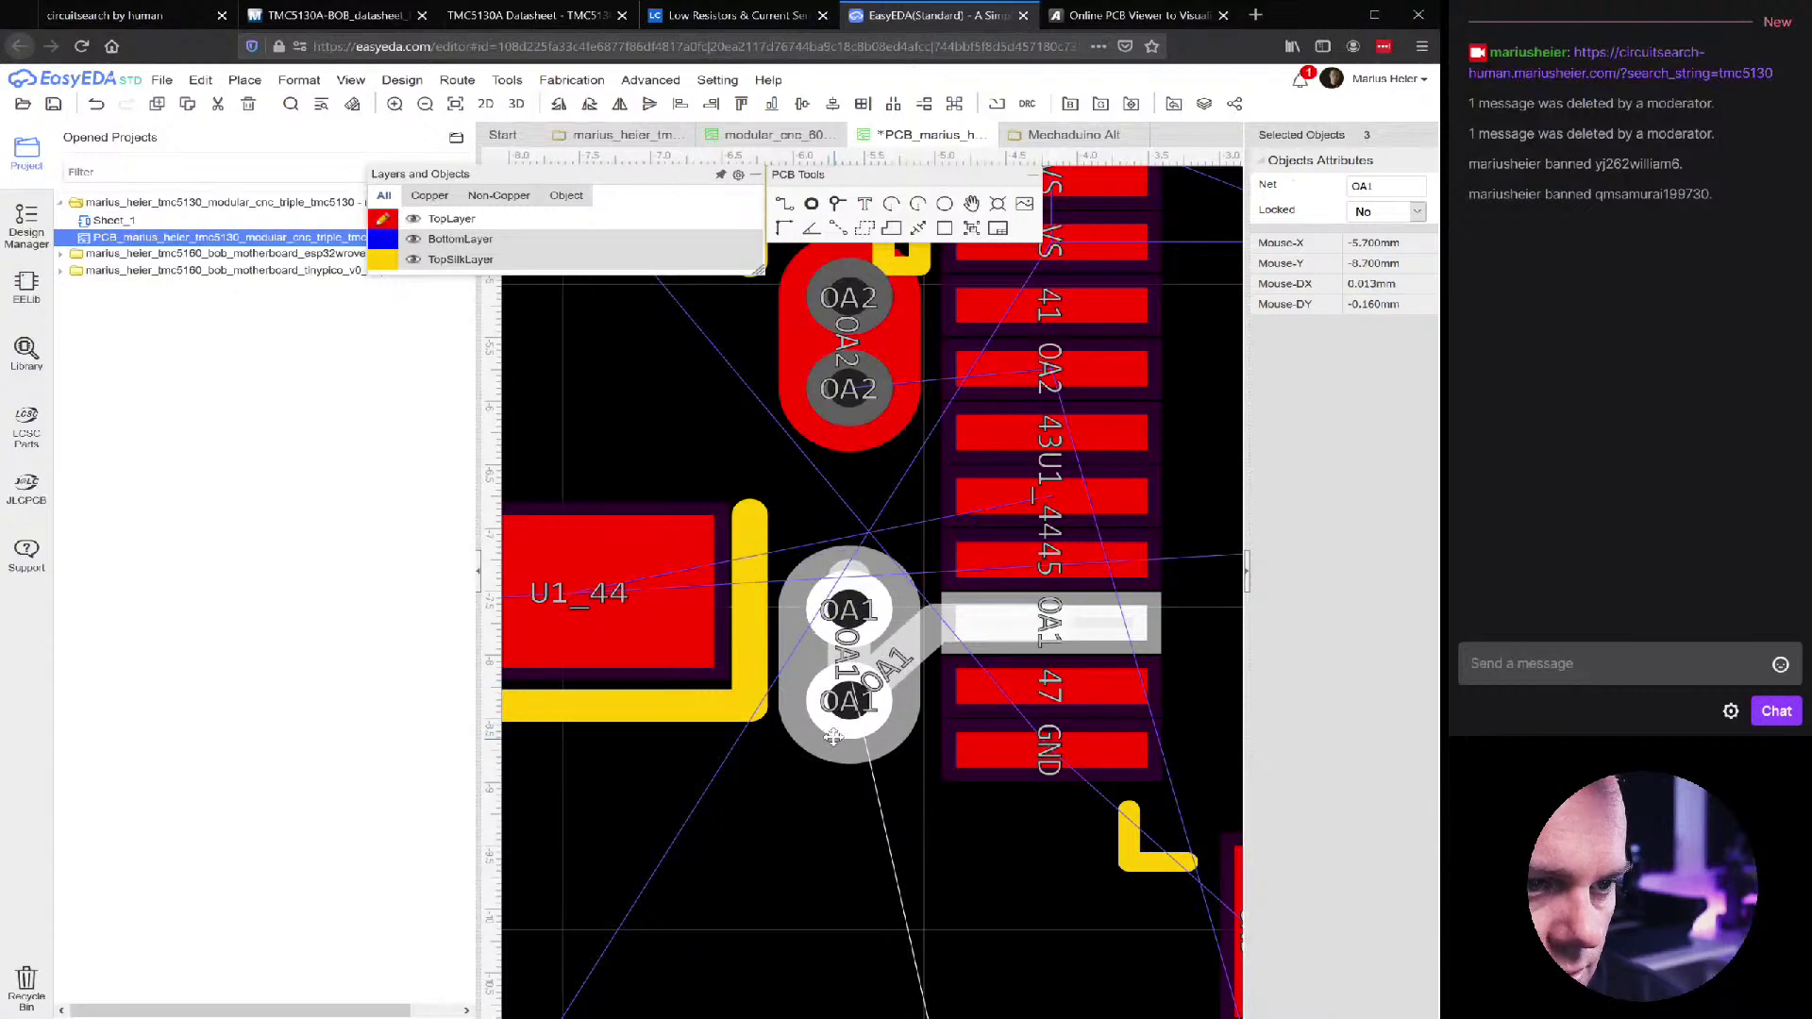
pyautogui.scroll(3, 859, 529)
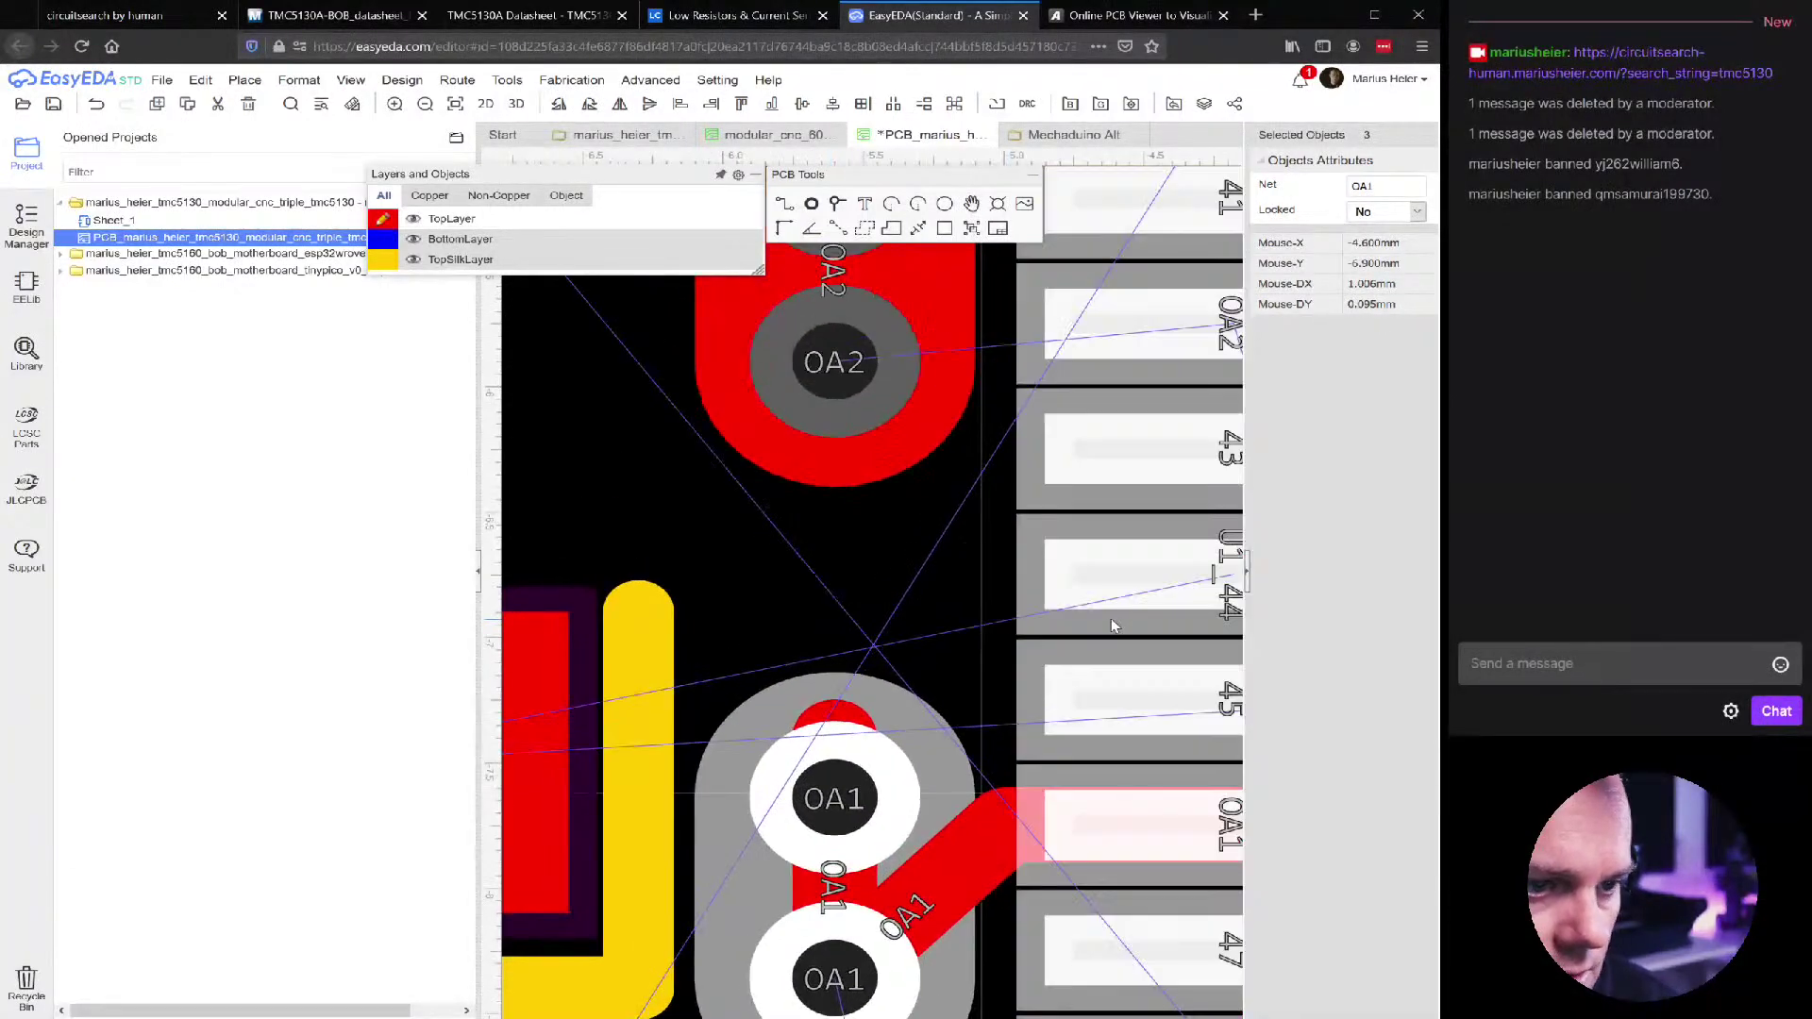
pyautogui.press('Escape')
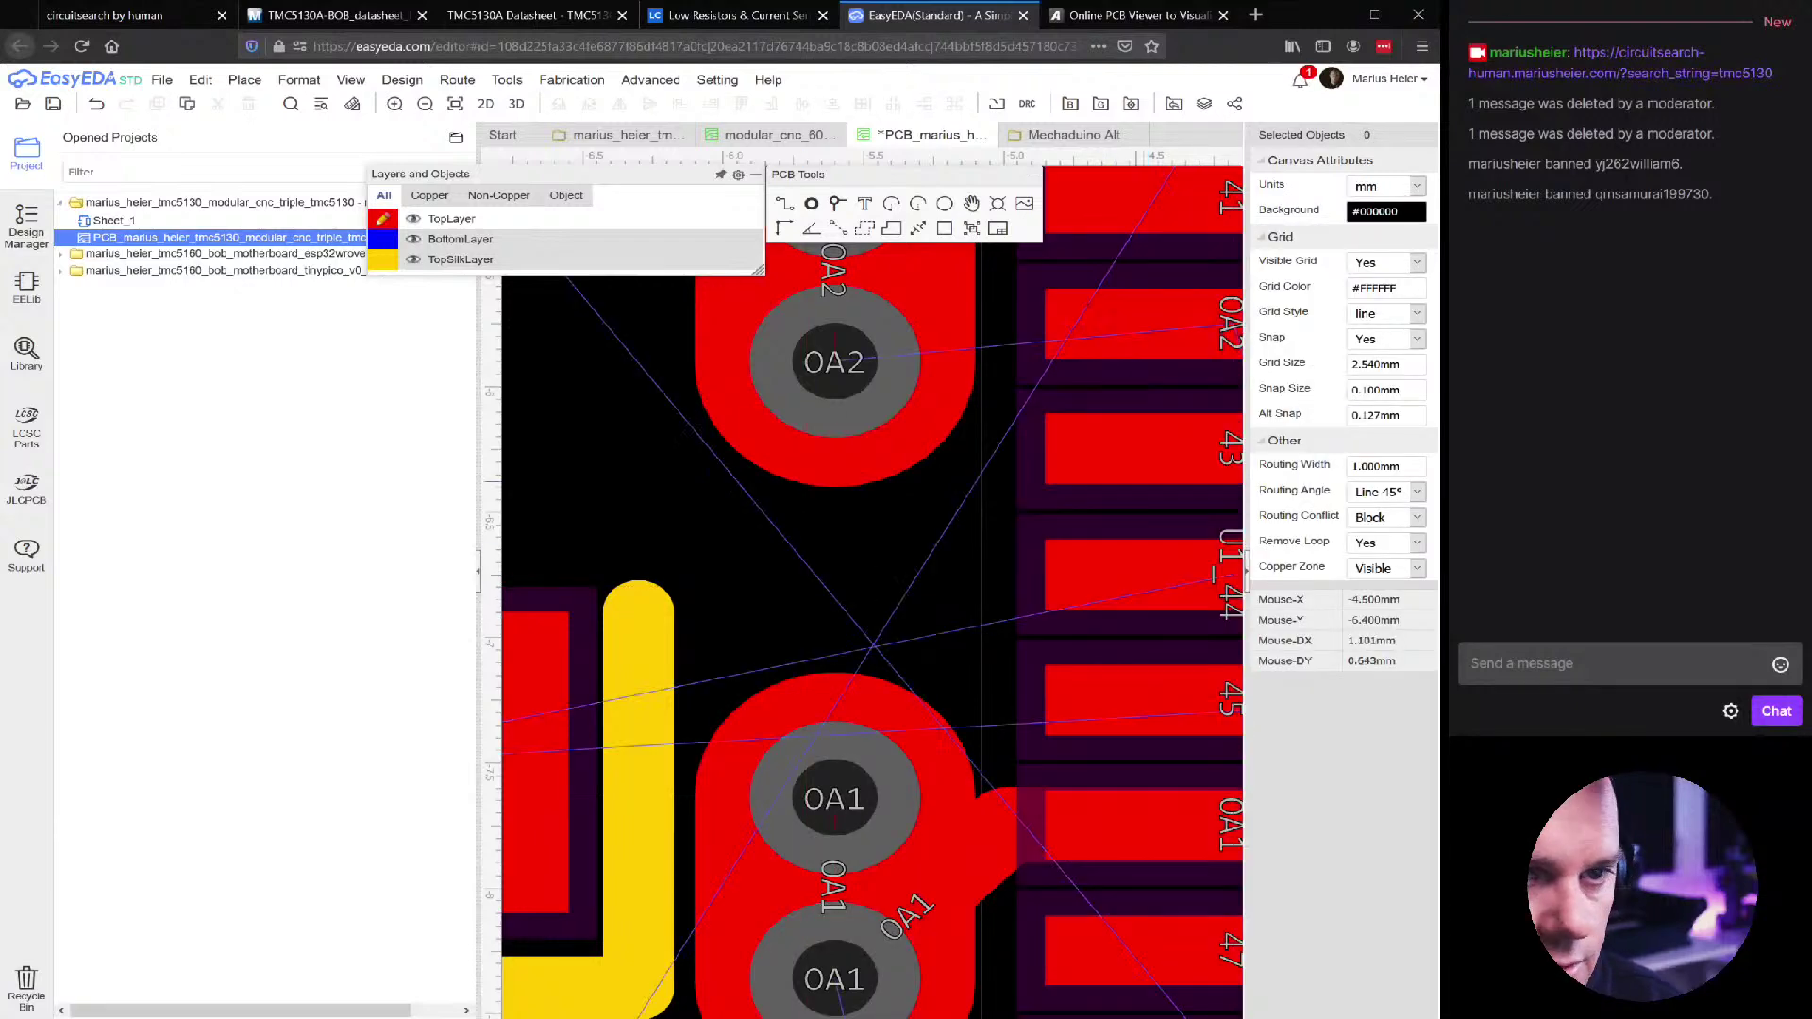
# Set the routing width to 0.3 mm and route the chip's U1_44 pad between the via pairs to the U1_44 resistor pad
pyautogui.click(1351, 466)
pyautogui.write('0.3')
pyautogui.press('Return')
pyautogui.scroll(-5, 1209, 468)
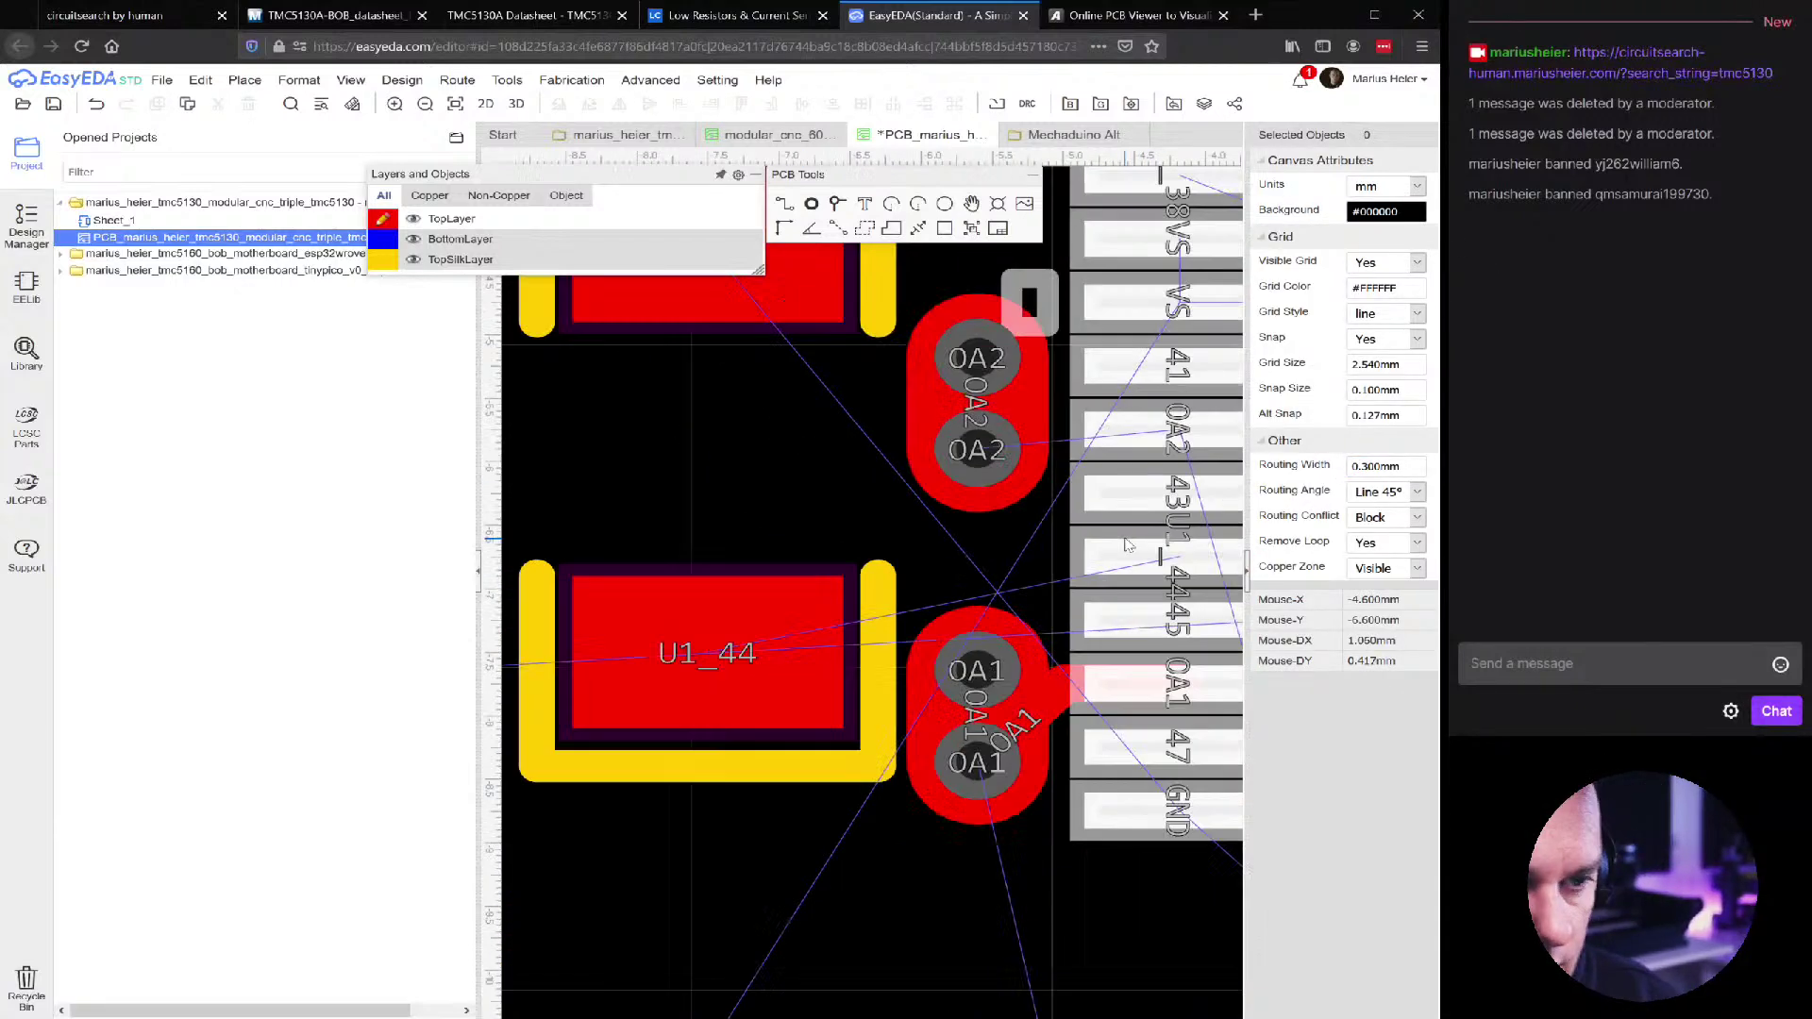
pyautogui.click(882, 564)
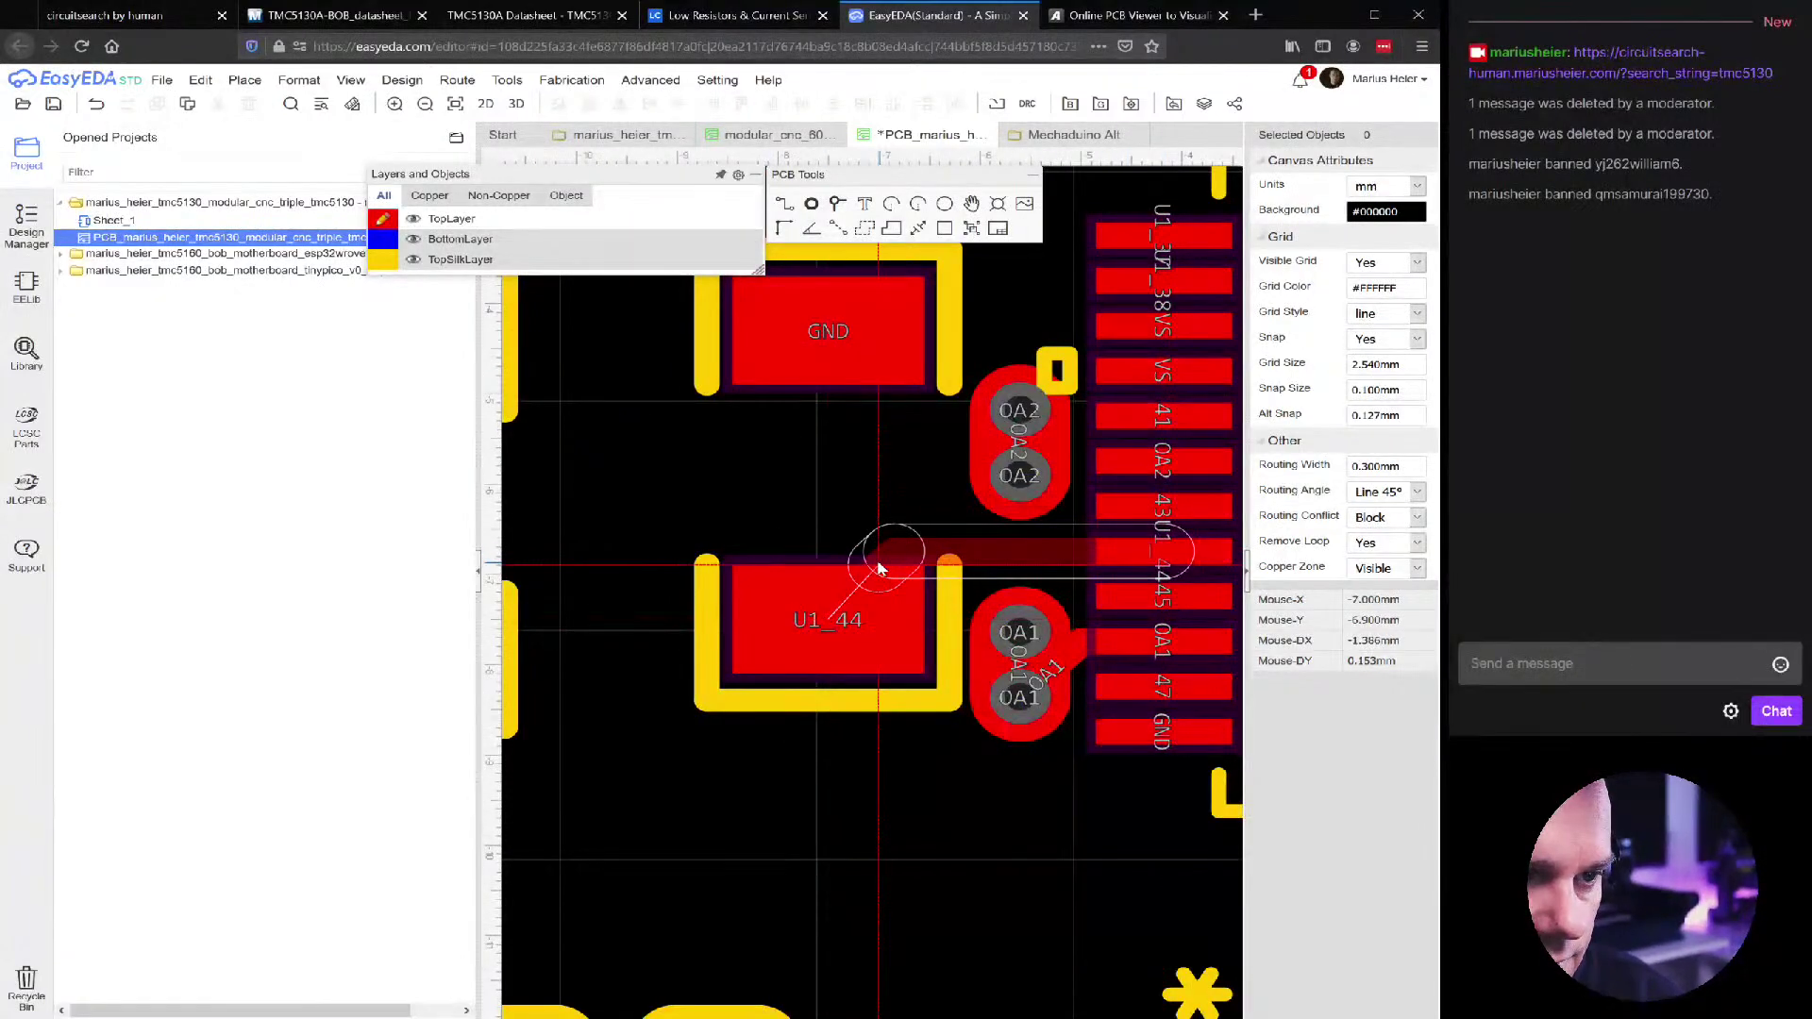
pyautogui.press('Delete')
pyautogui.scroll(-2, 985, 738)
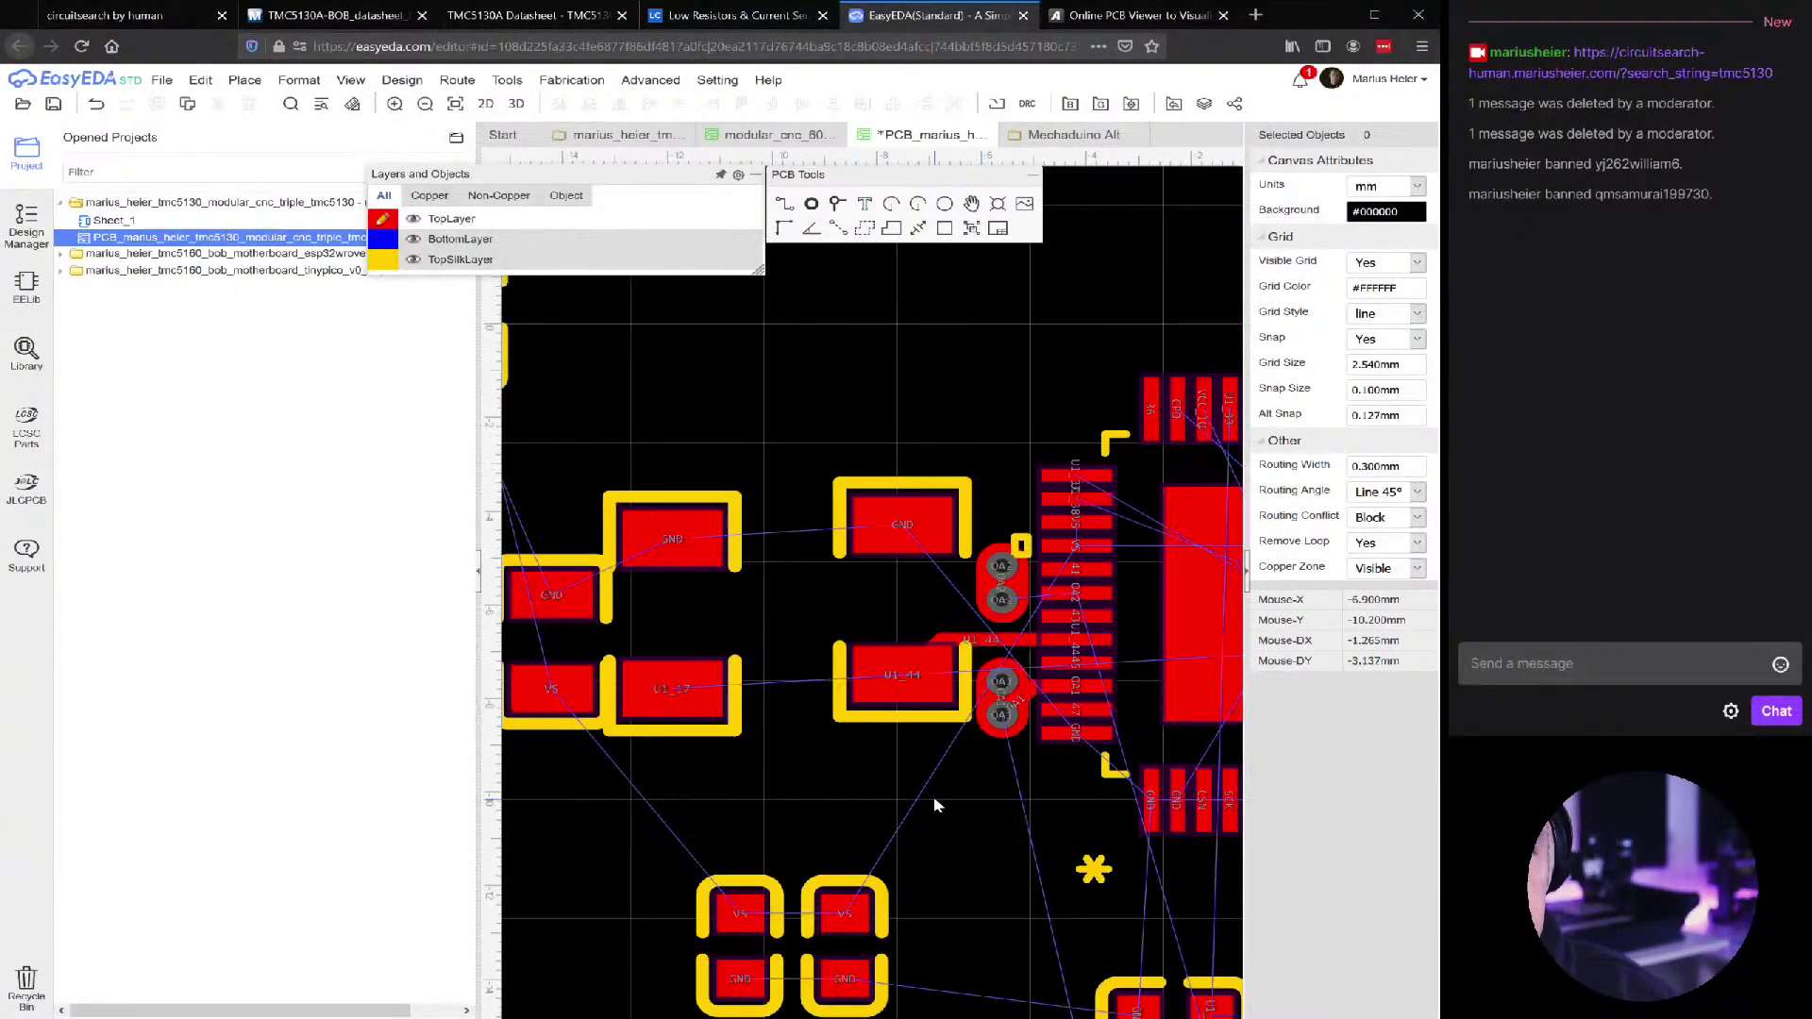
pyautogui.scroll(2, 941, 805)
pyautogui.scroll(-2, 895, 837)
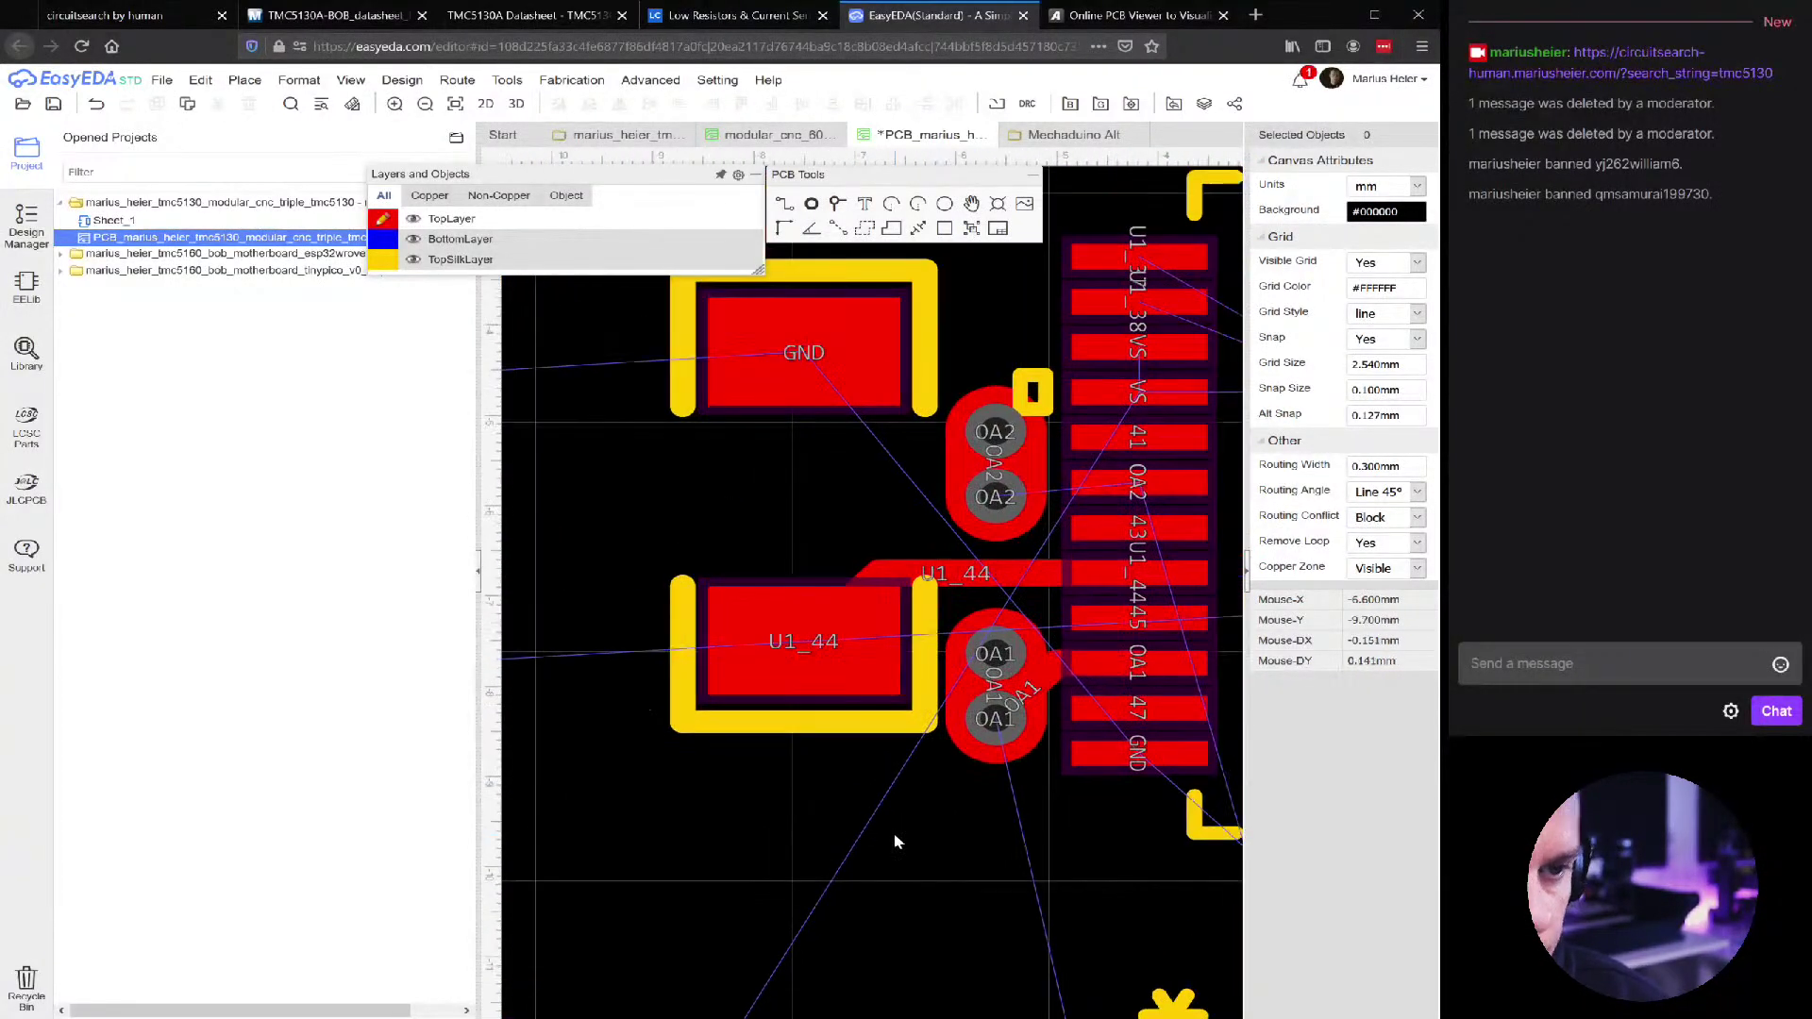
pyautogui.scroll(3, 870, 793)
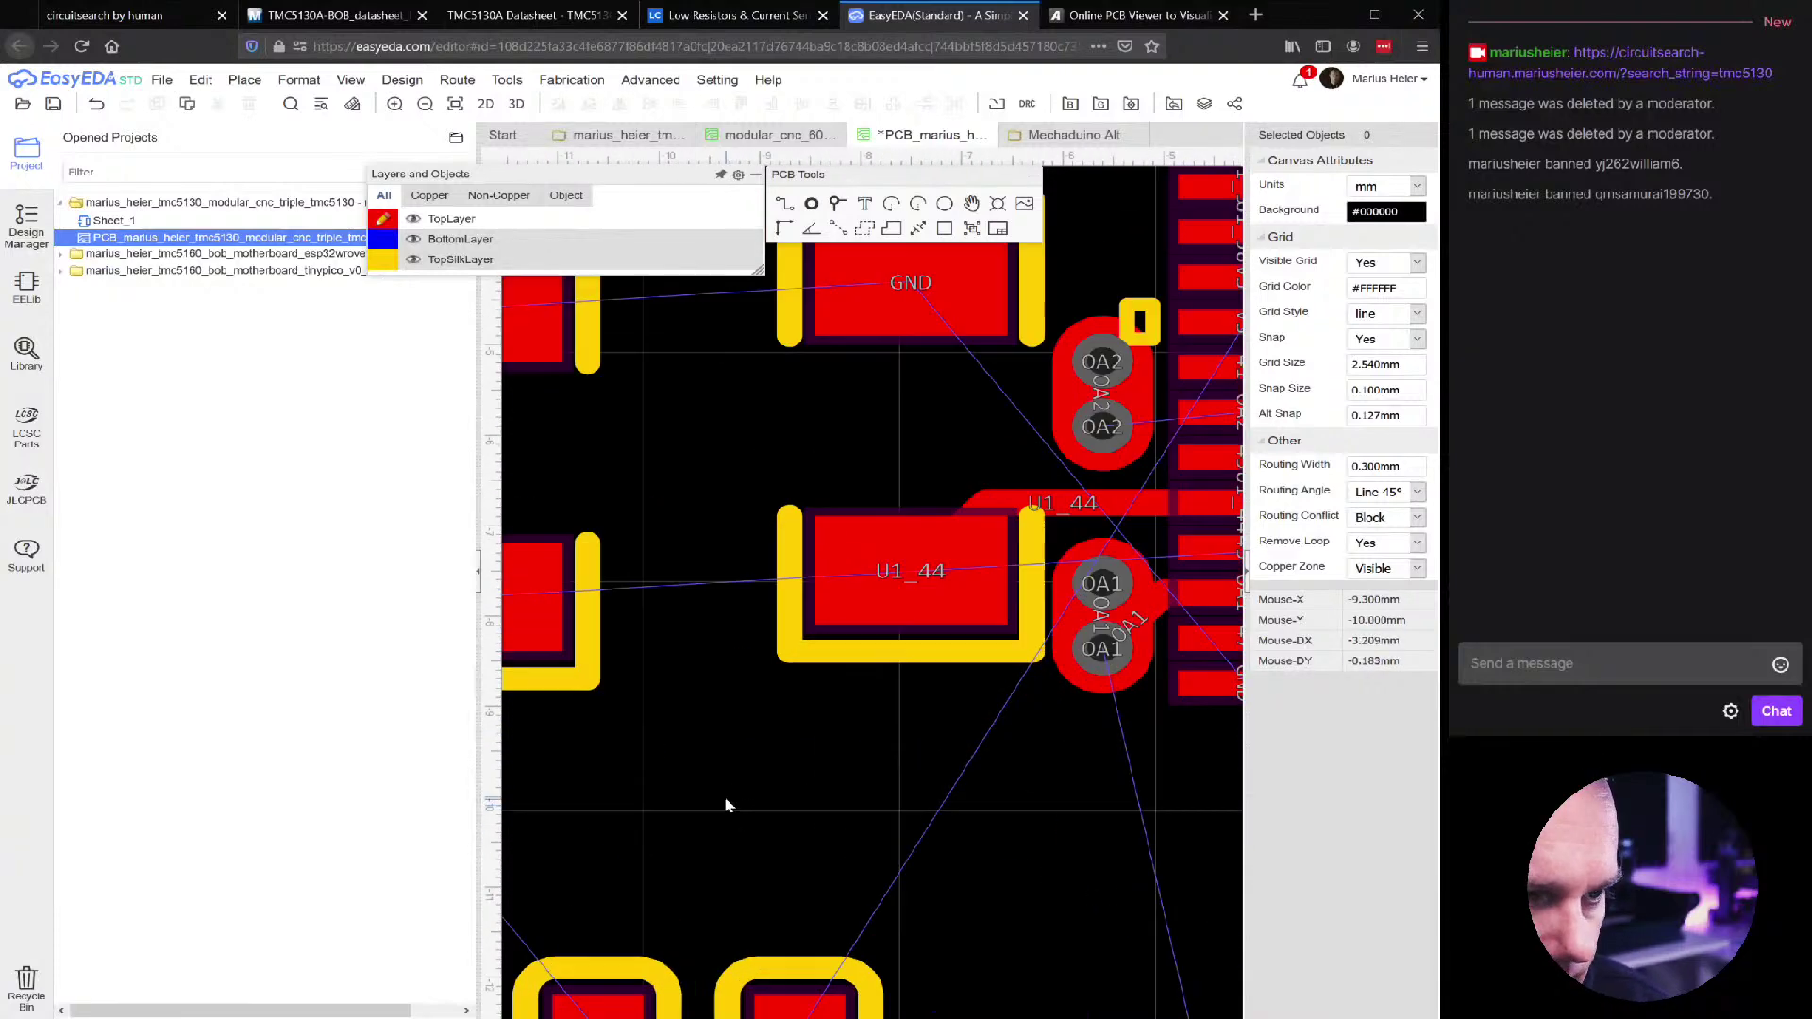
pyautogui.scroll(-3, 797, 661)
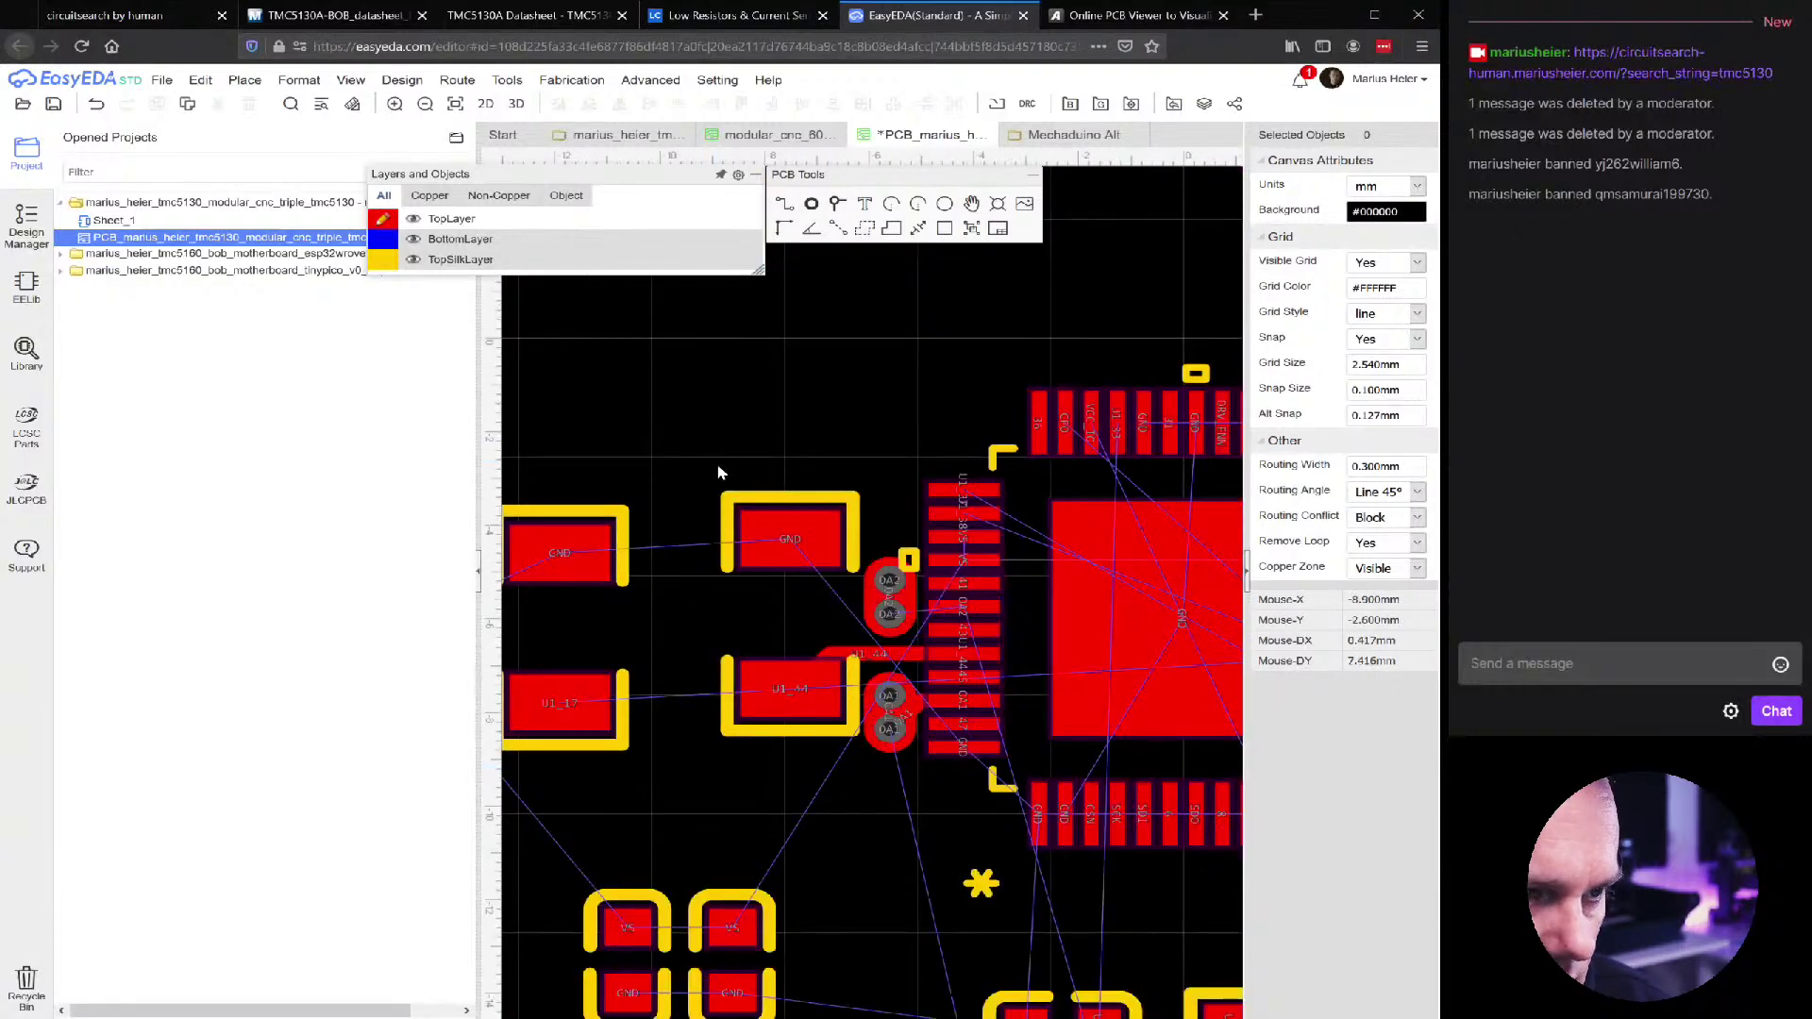
pyautogui.click(896, 641)
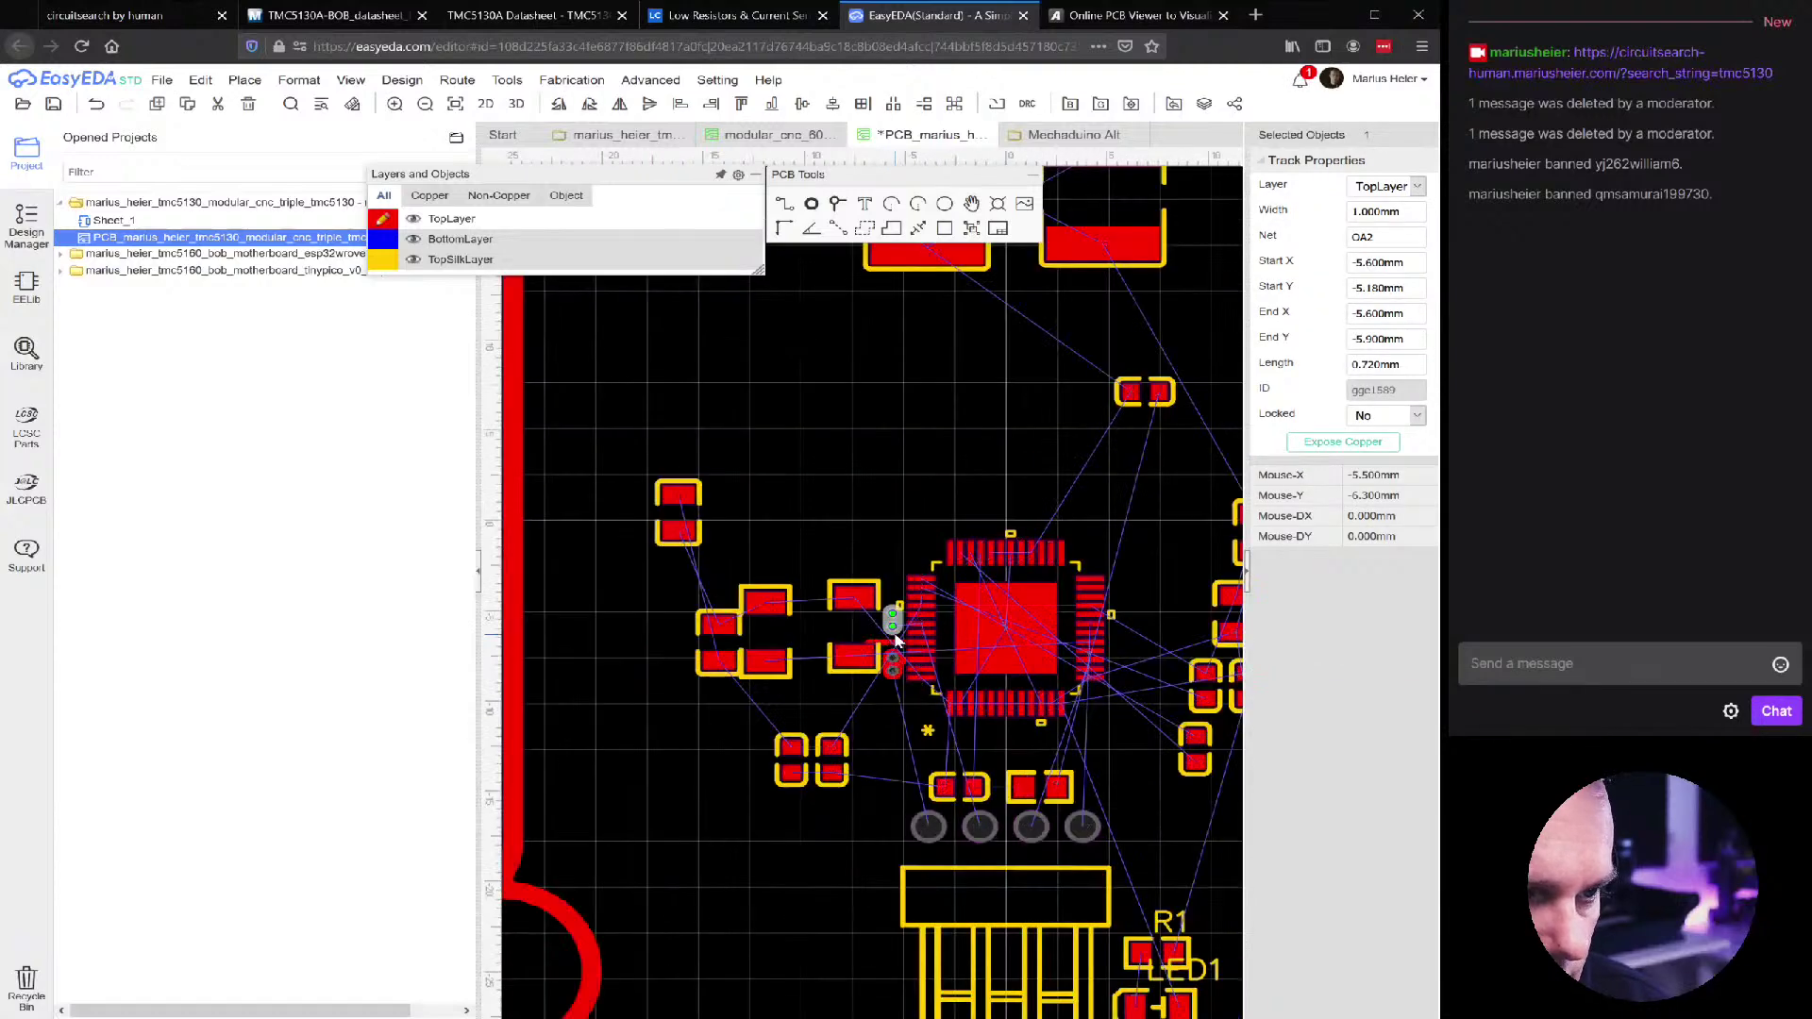
pyautogui.click(892, 745)
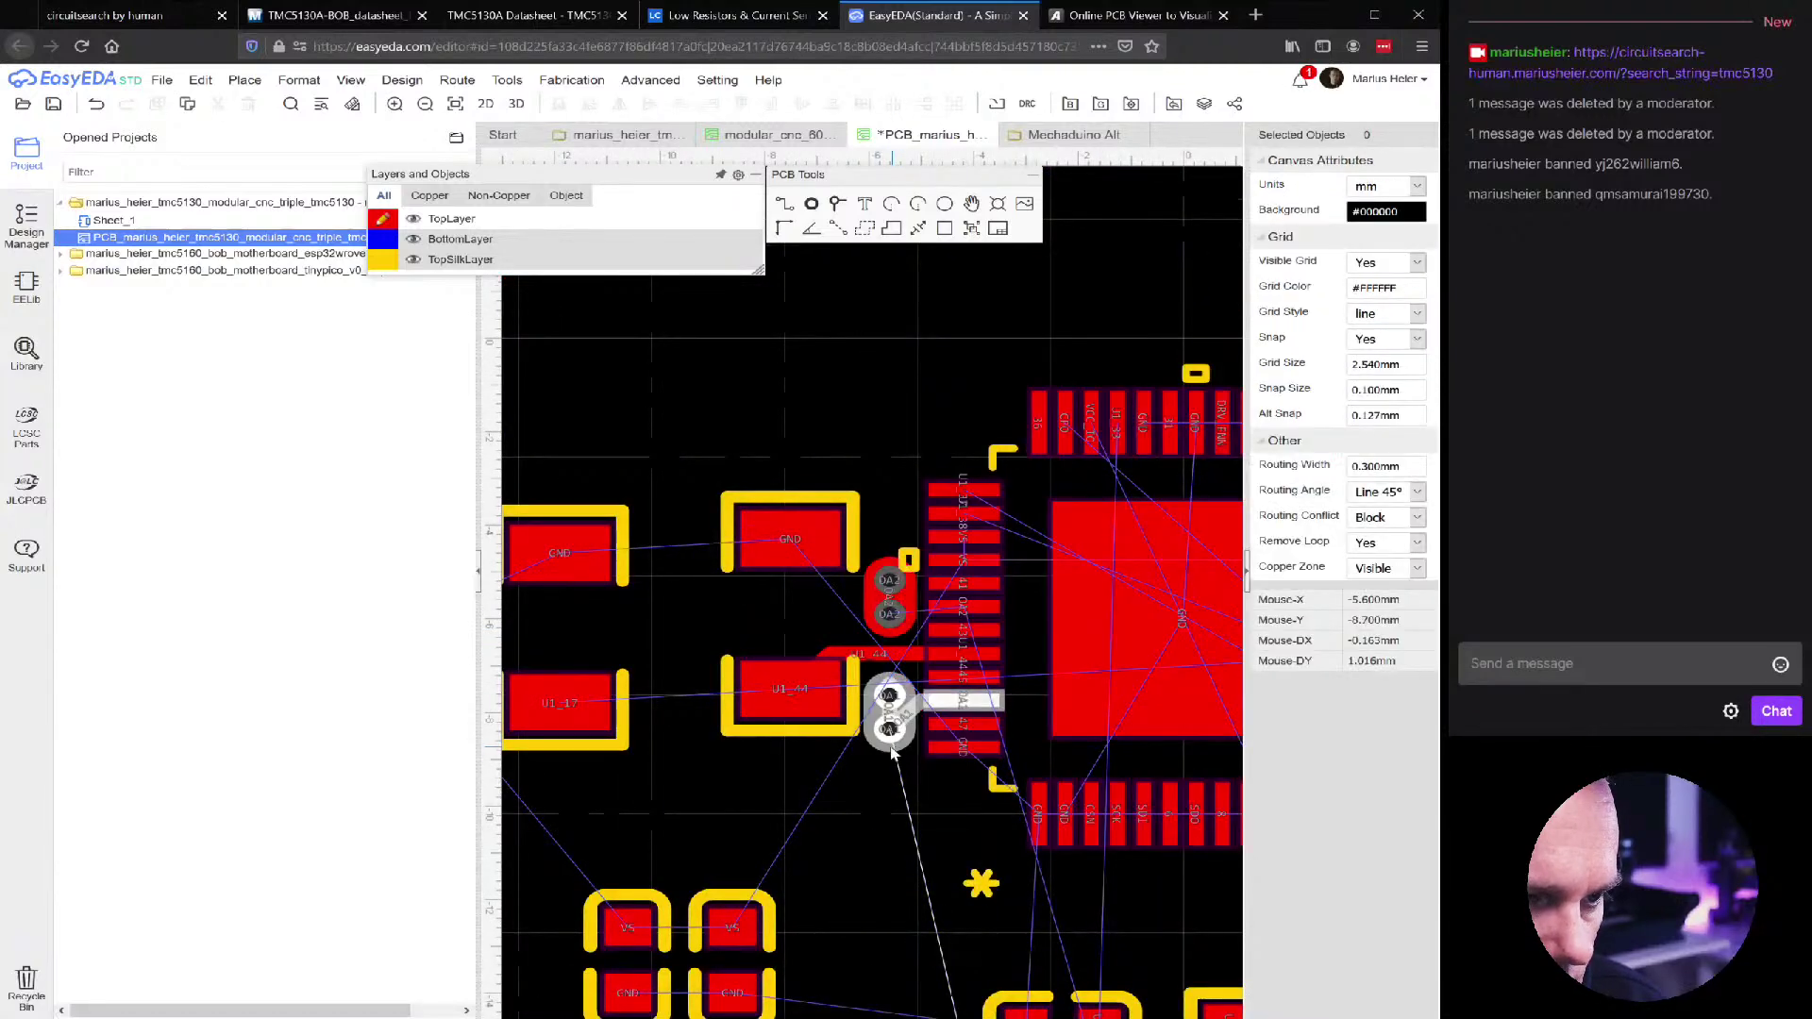
pyautogui.scroll(3, 898, 747)
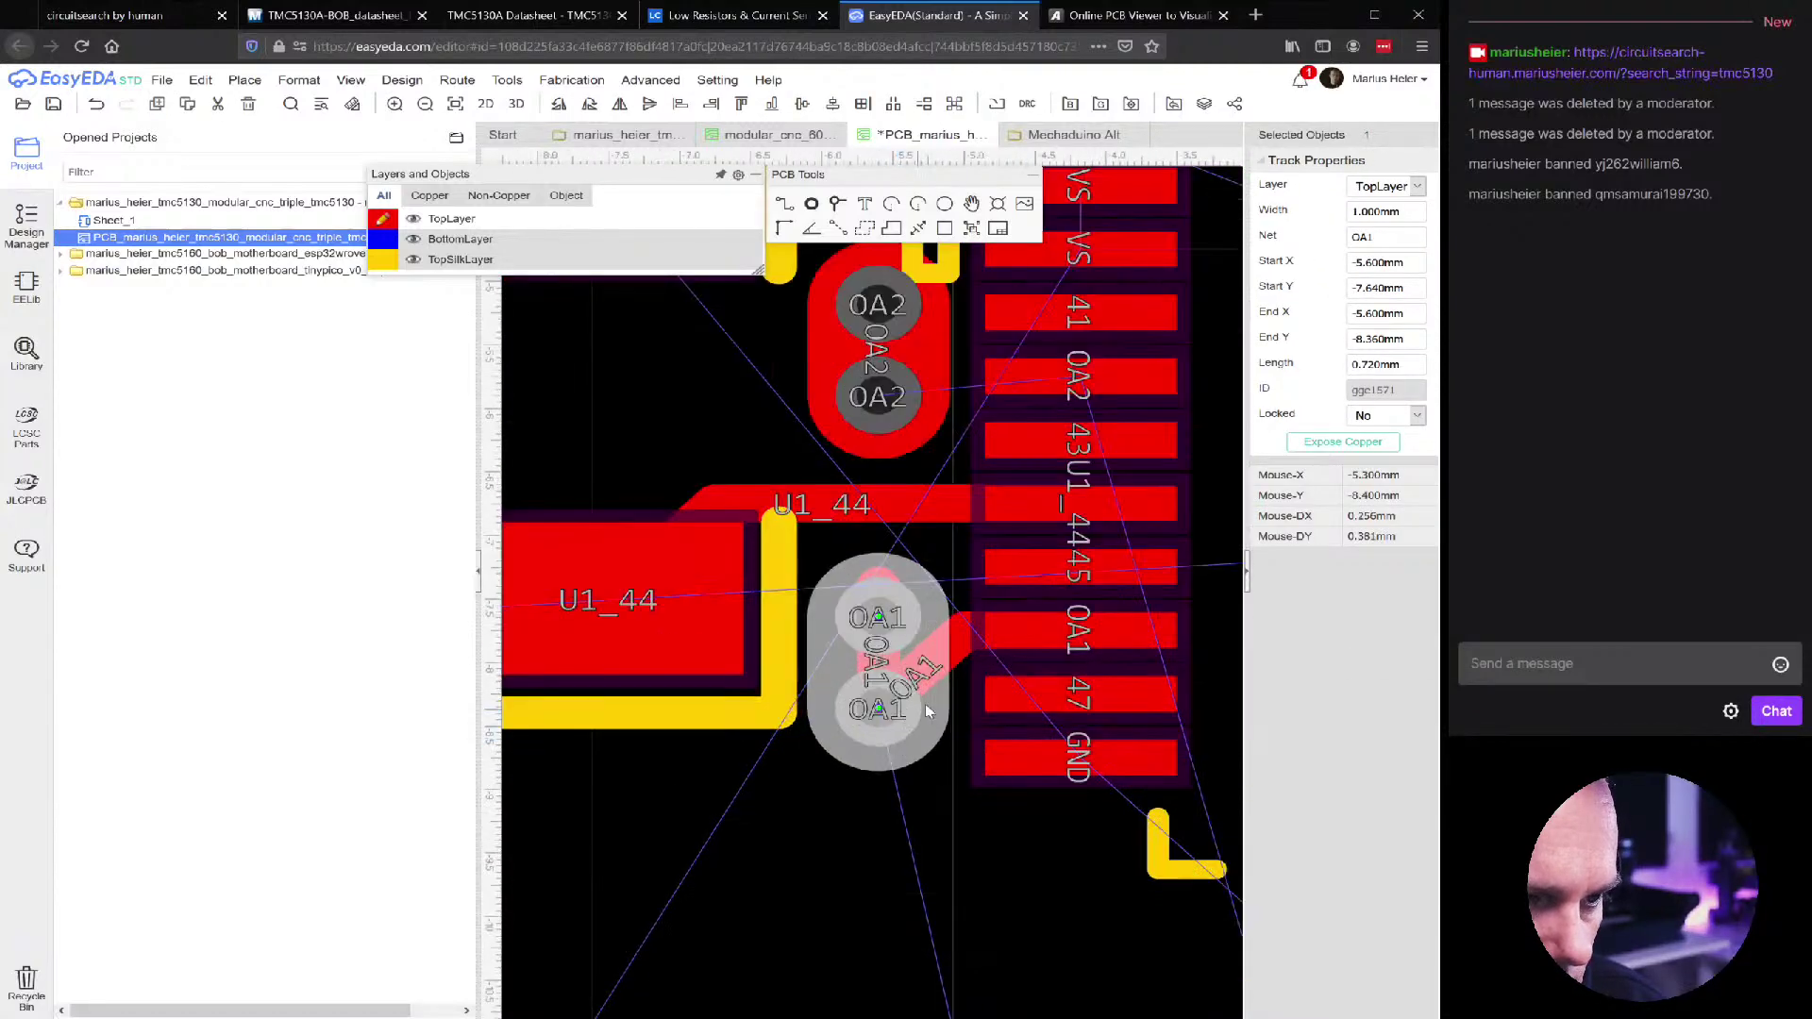
pyautogui.keyDown('ctrl'); pyautogui.click(962, 638); pyautogui.keyUp('ctrl')
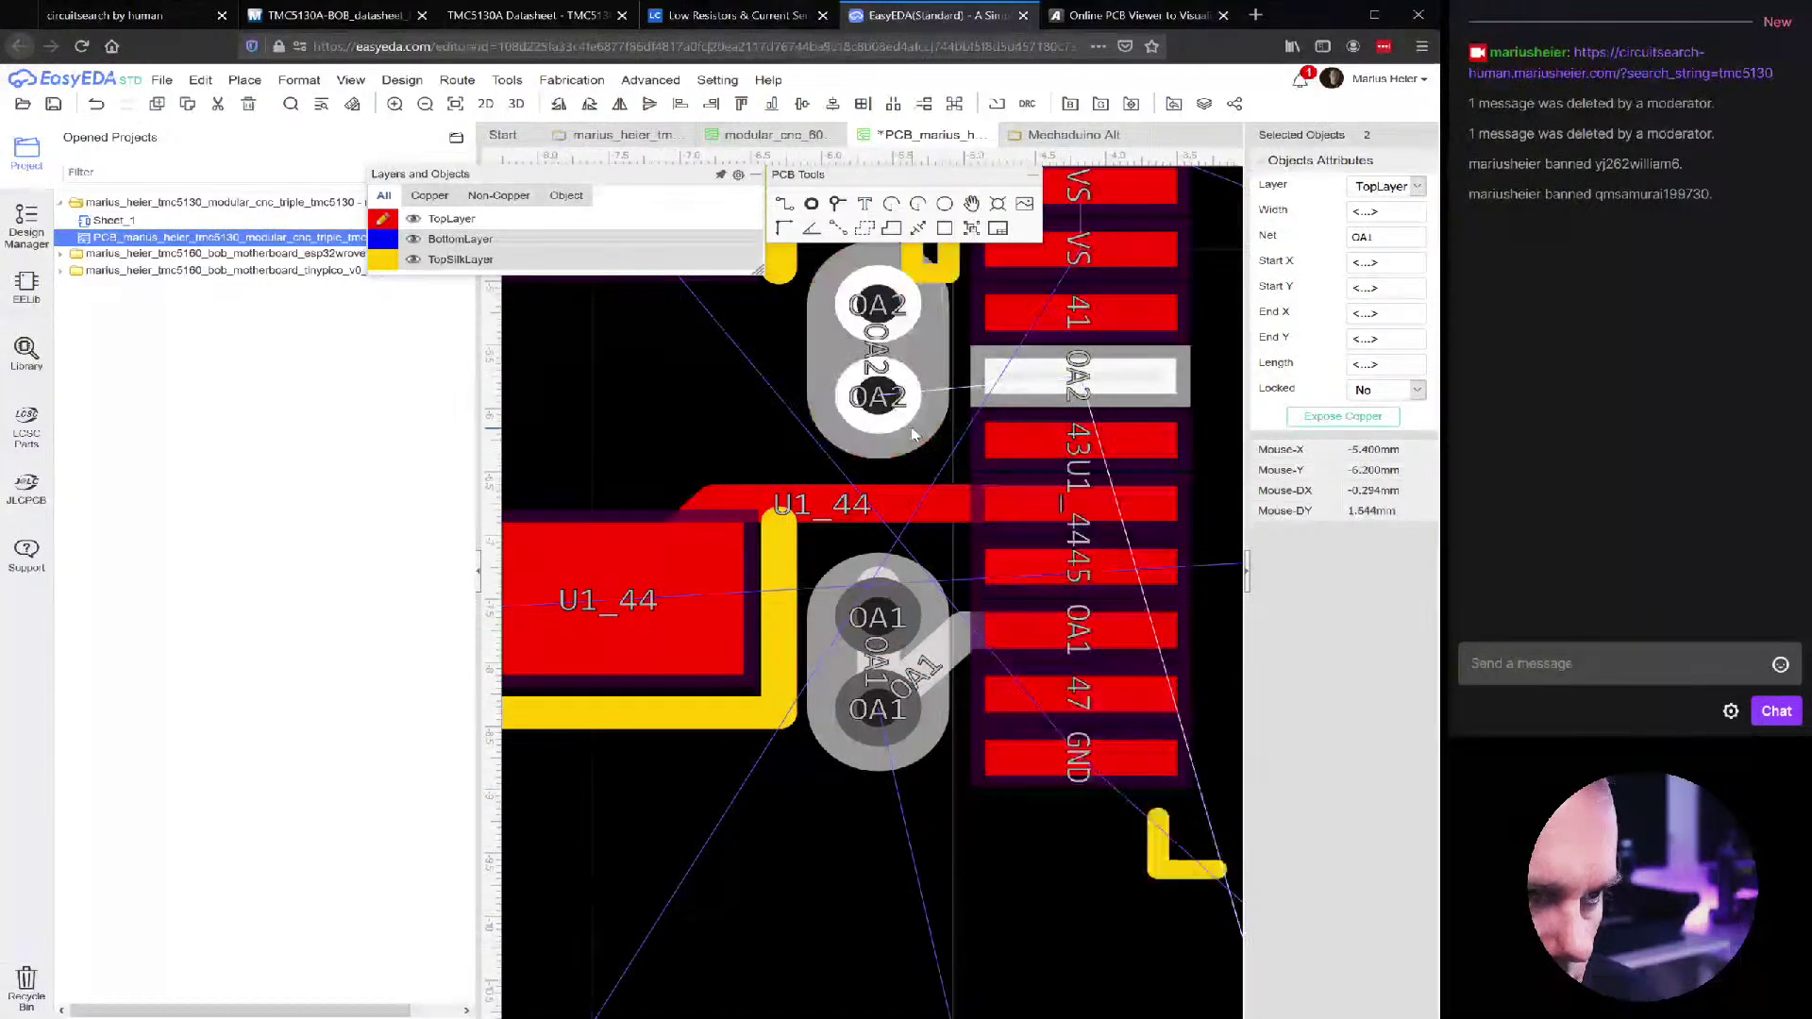
pyautogui.press('Escape')
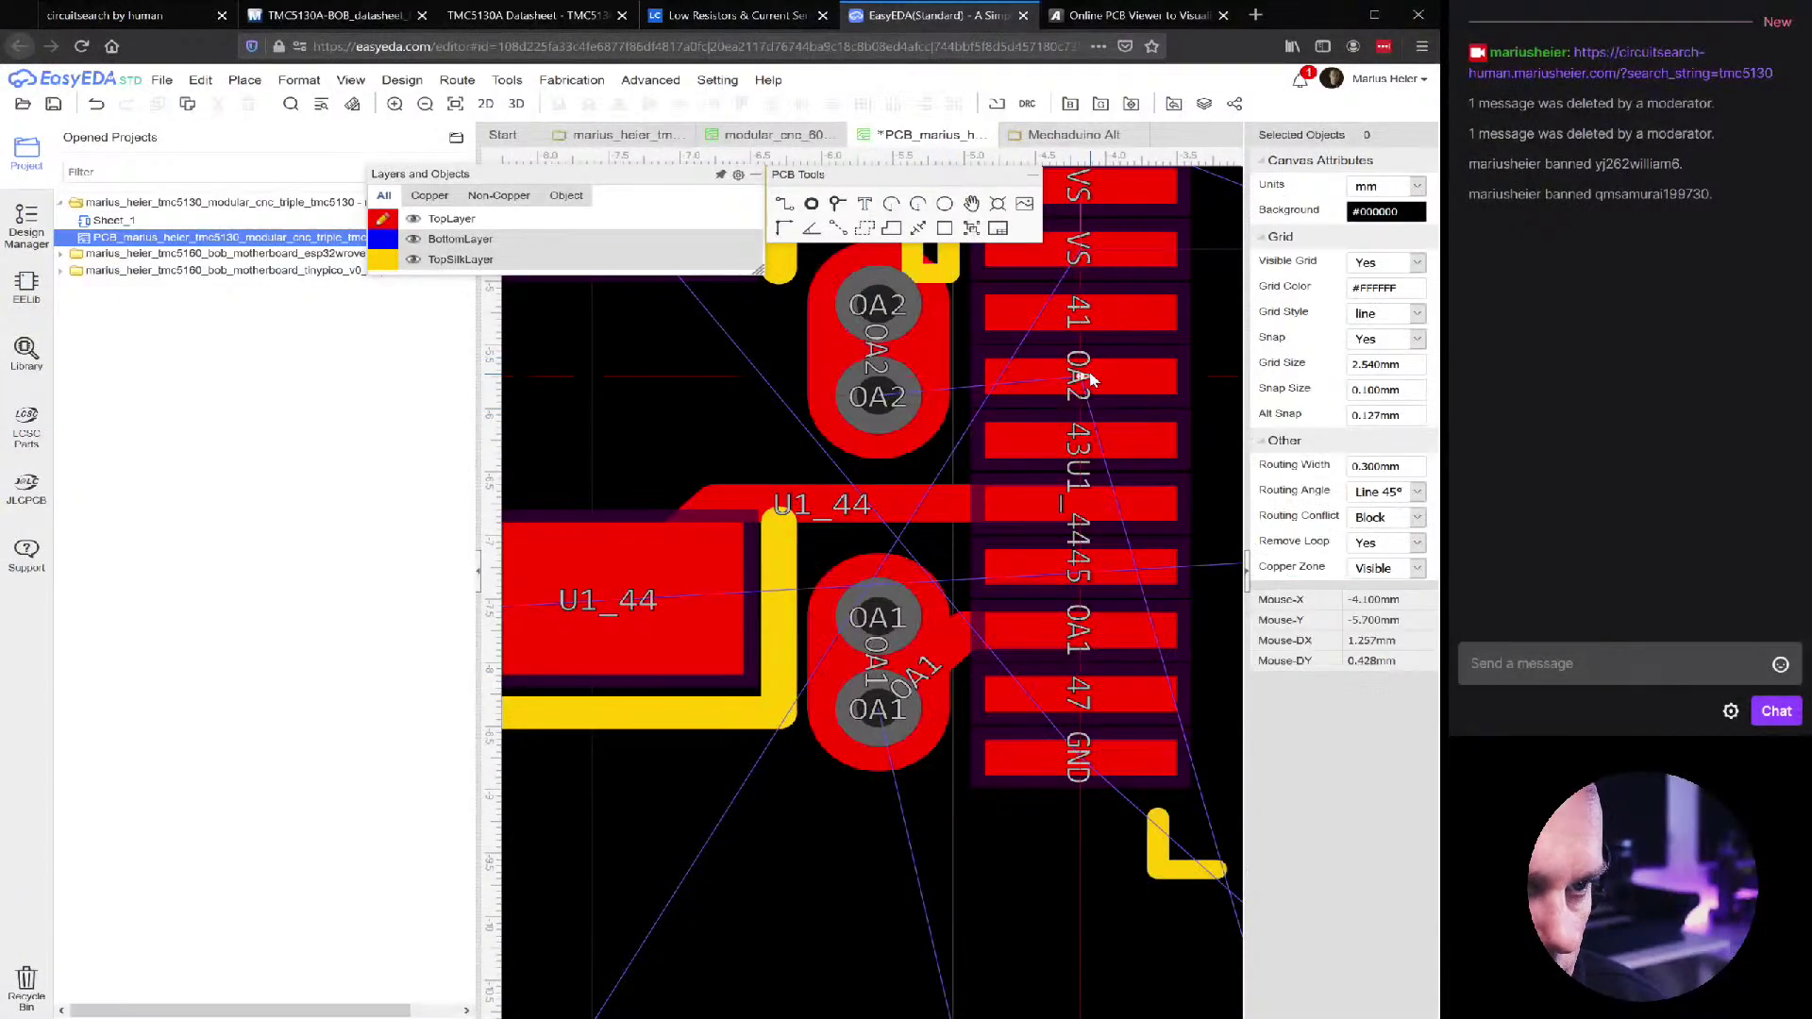
# Route a 0.3 mm track from the chip's OA2 pad to the lower OA2 via
pyautogui.press('w')
pyautogui.click(1080, 378)
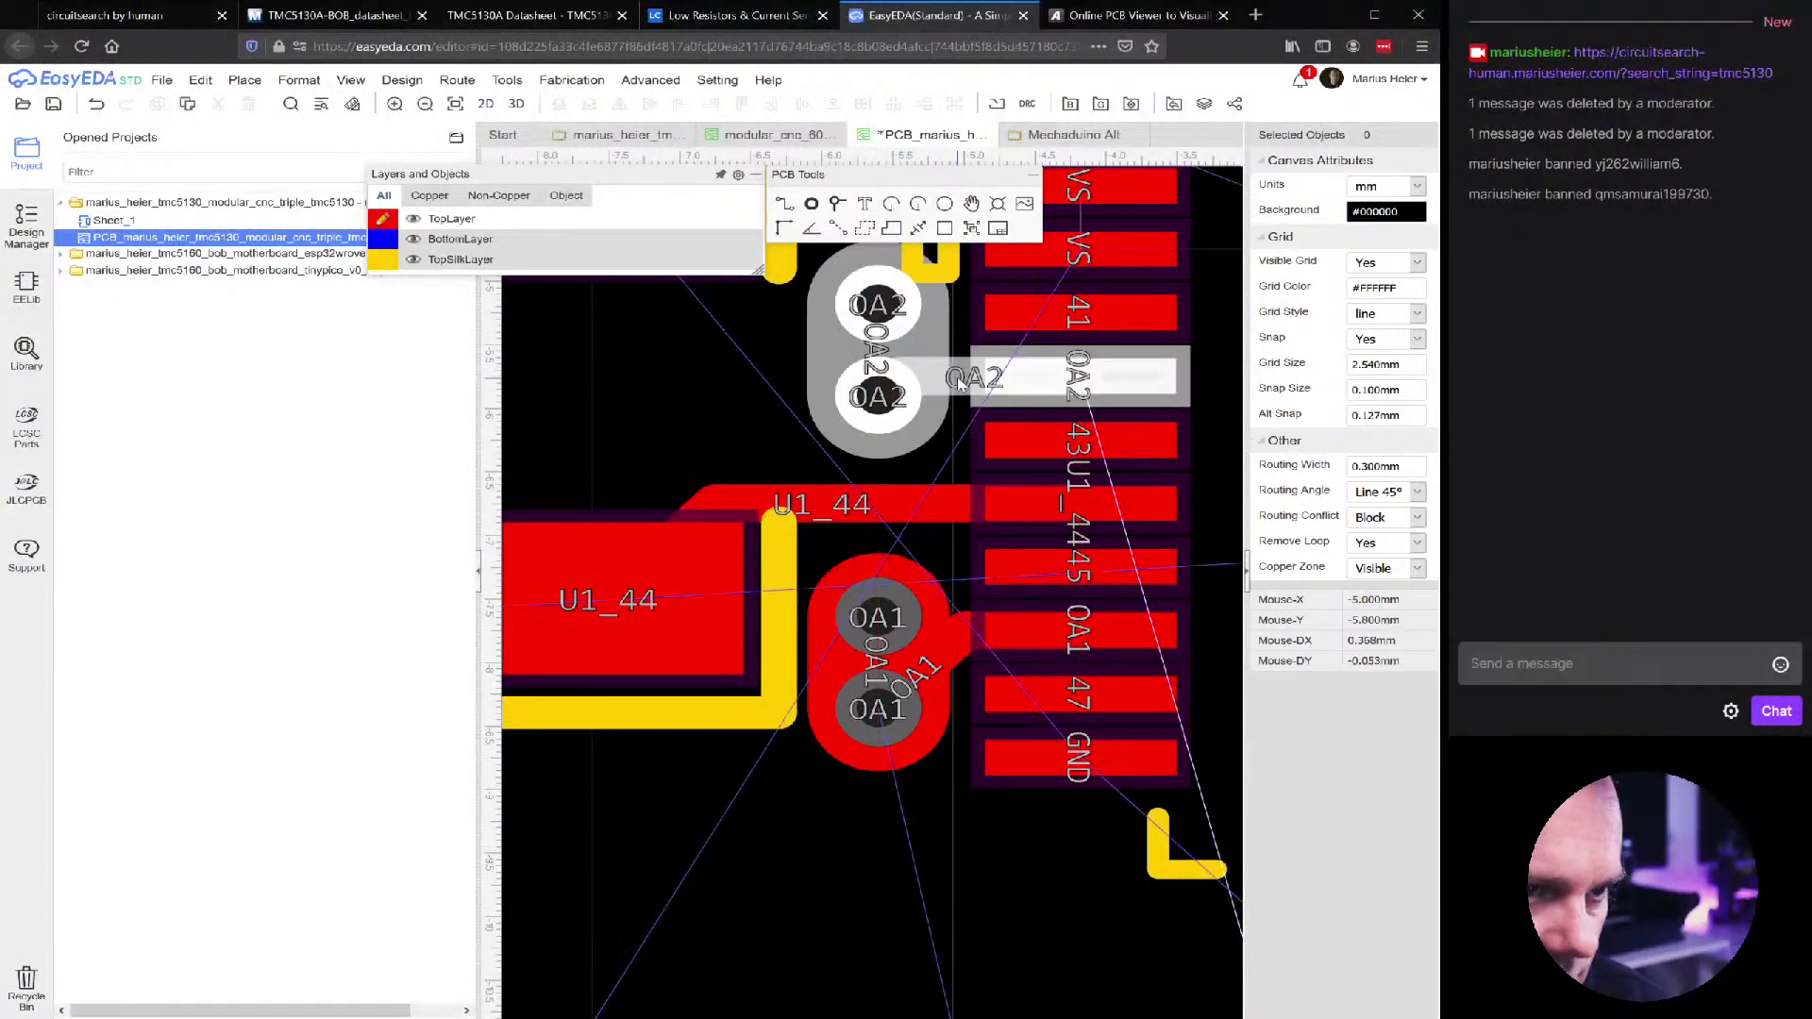
# Duplicate the OA1 and OA2 via pairs with their tracks and place the copies in the empty area above the sense resistors
pyautogui.click(914, 415)
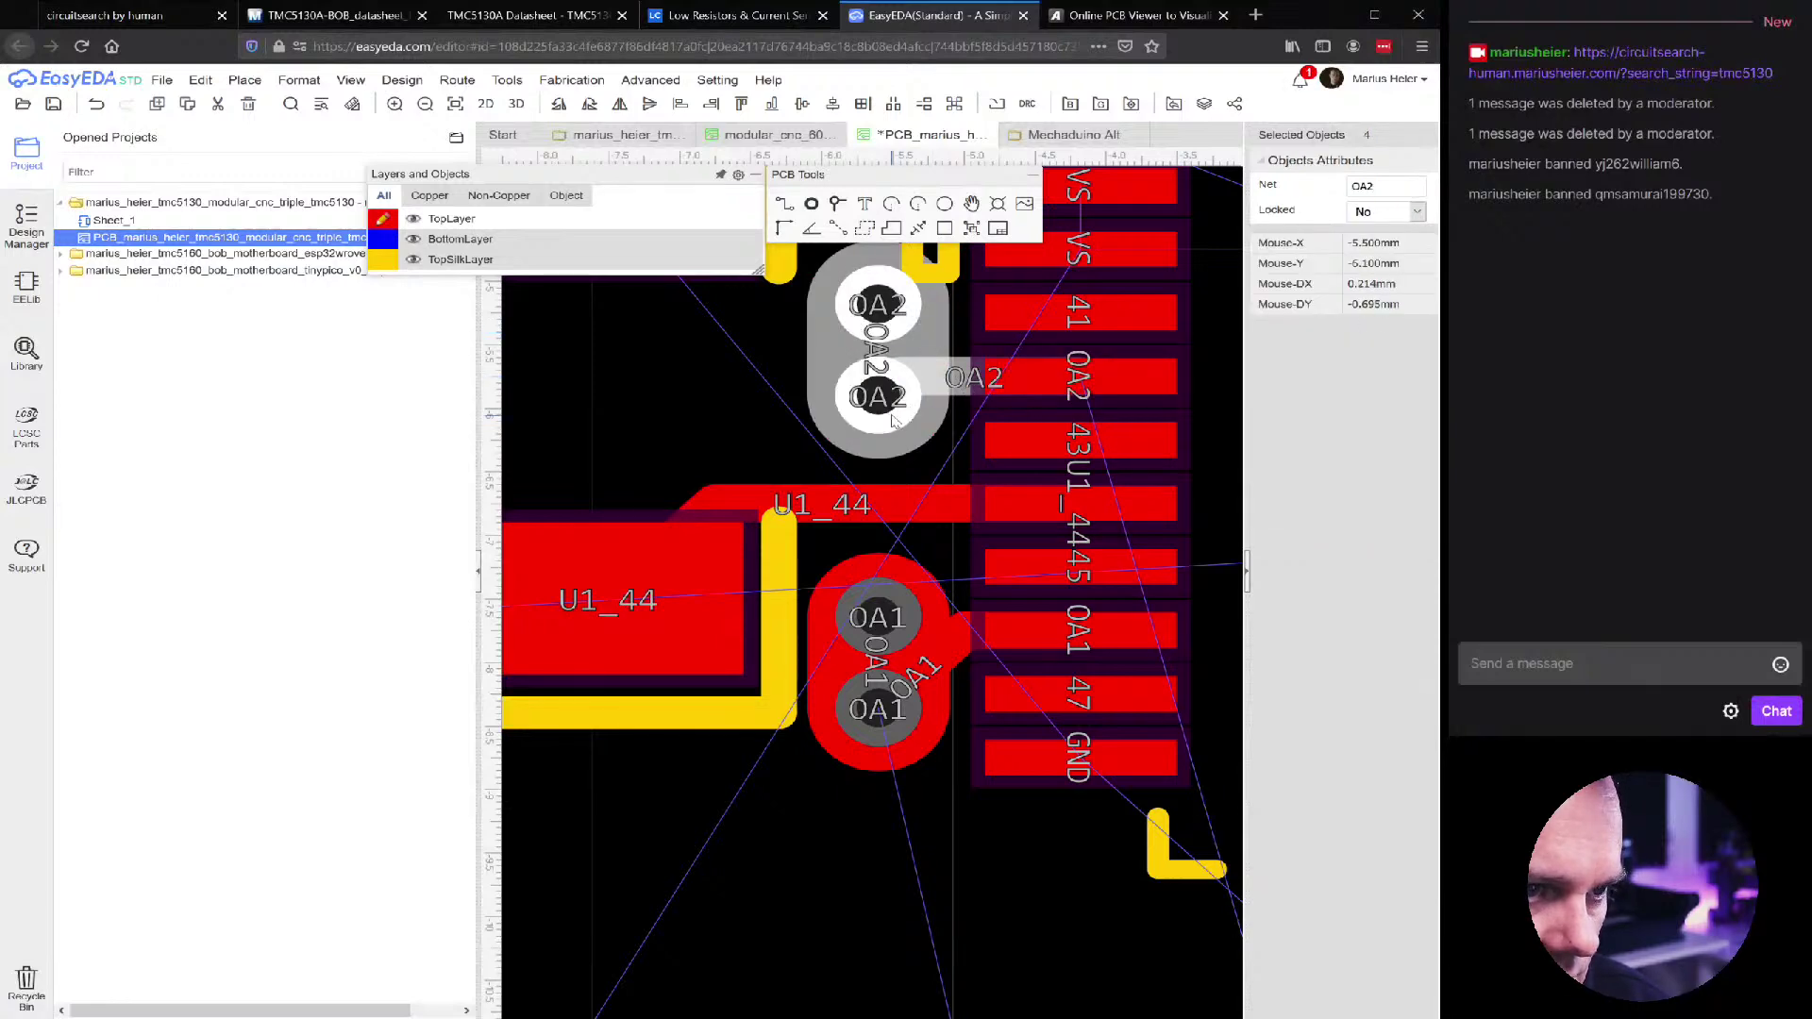
pyautogui.keyDown('ctrl'); pyautogui.click(948, 659); pyautogui.keyUp('ctrl')
pyautogui.keyDown('ctrl'); pyautogui.click(948, 658); pyautogui.keyUp('ctrl')
pyautogui.scroll(-6, 914, 734)
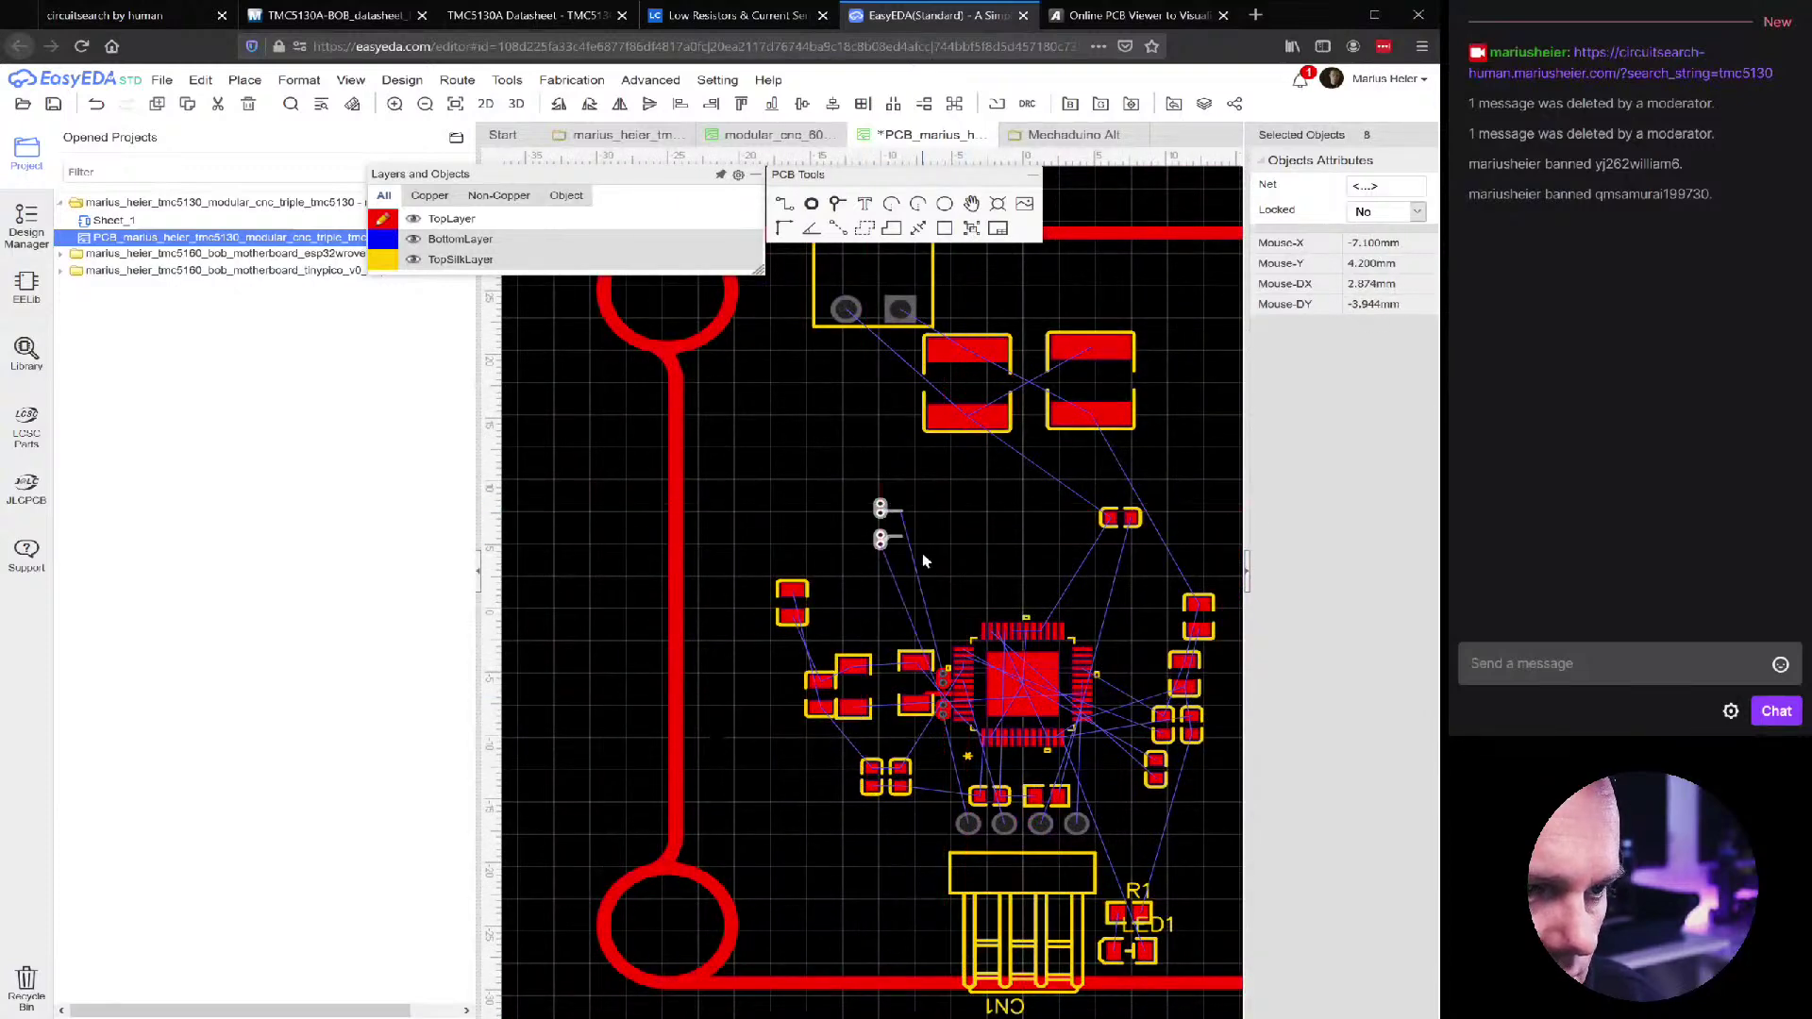
pyautogui.click(921, 553)
# Flip the duplicated OA1 and OA2 via pairs with their tracks horizontally
pyautogui.scroll(3, 854, 517)
pyautogui.moveTo(1000, 479); pyautogui.dragTo(827, 658)
pyautogui.click(457, 80)
pyautogui.moveTo(280, 83)
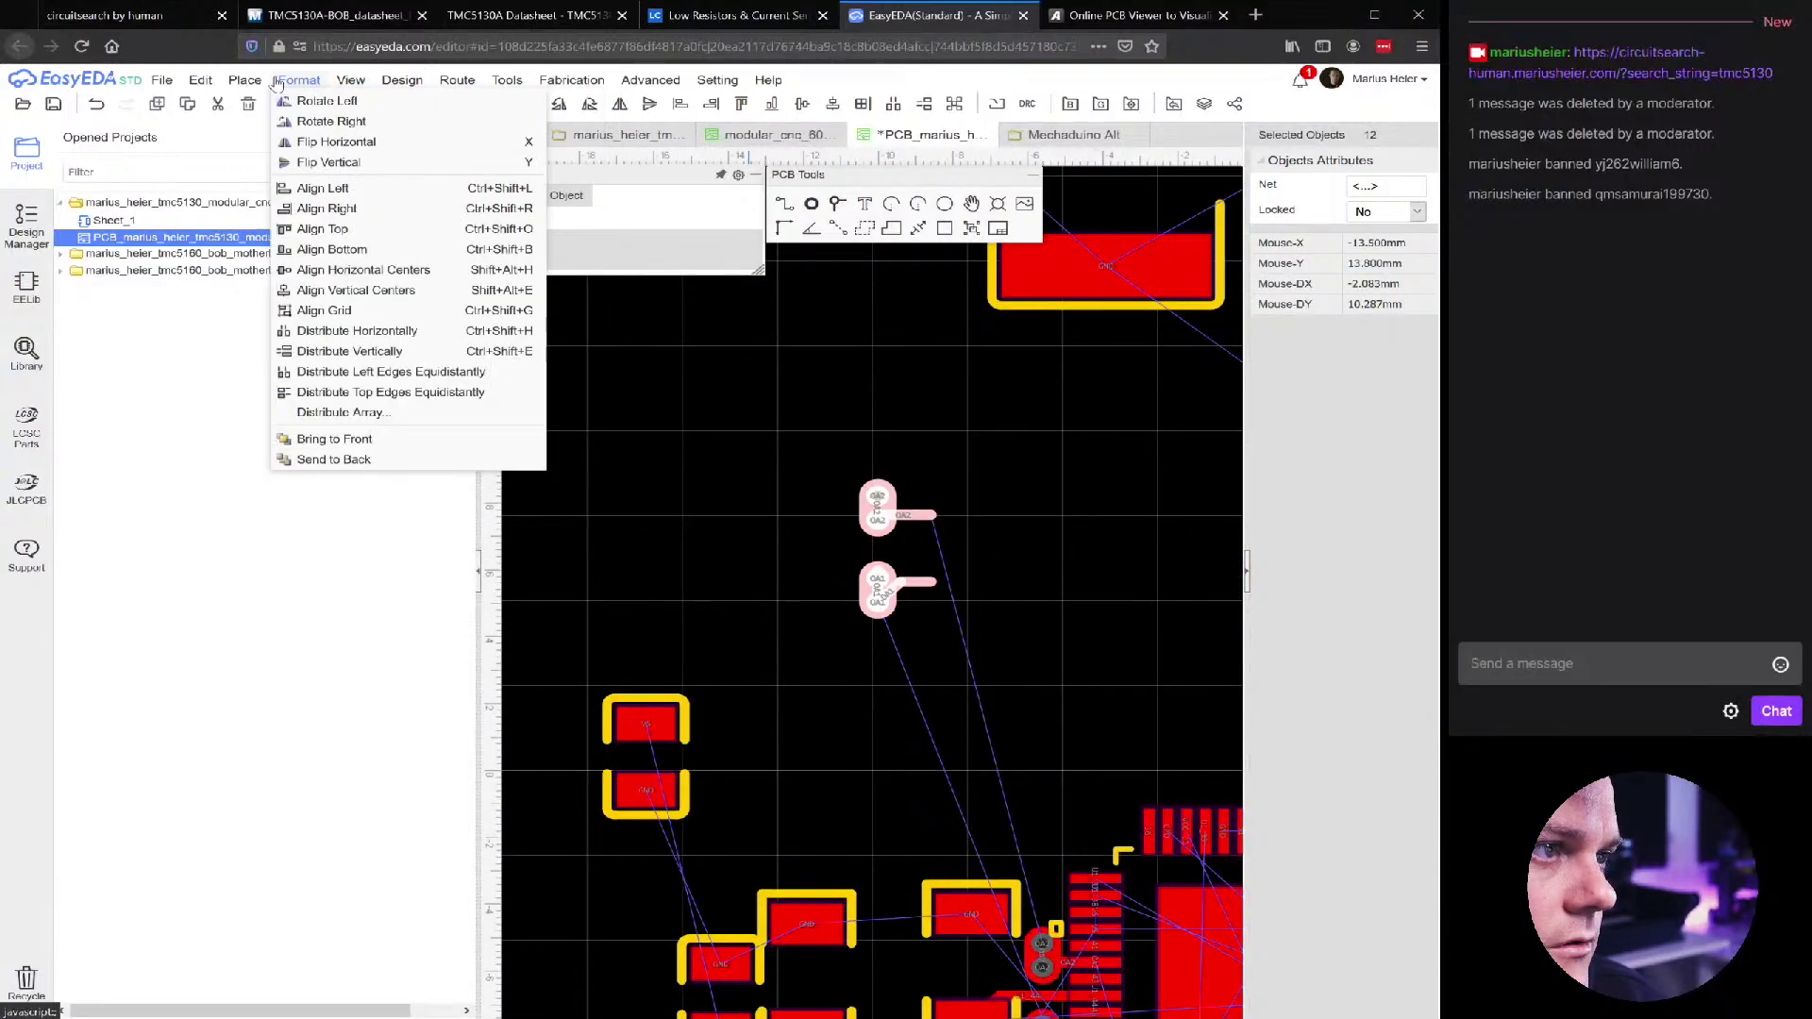
pyautogui.click(336, 141)
pyautogui.scroll(3, 944, 541)
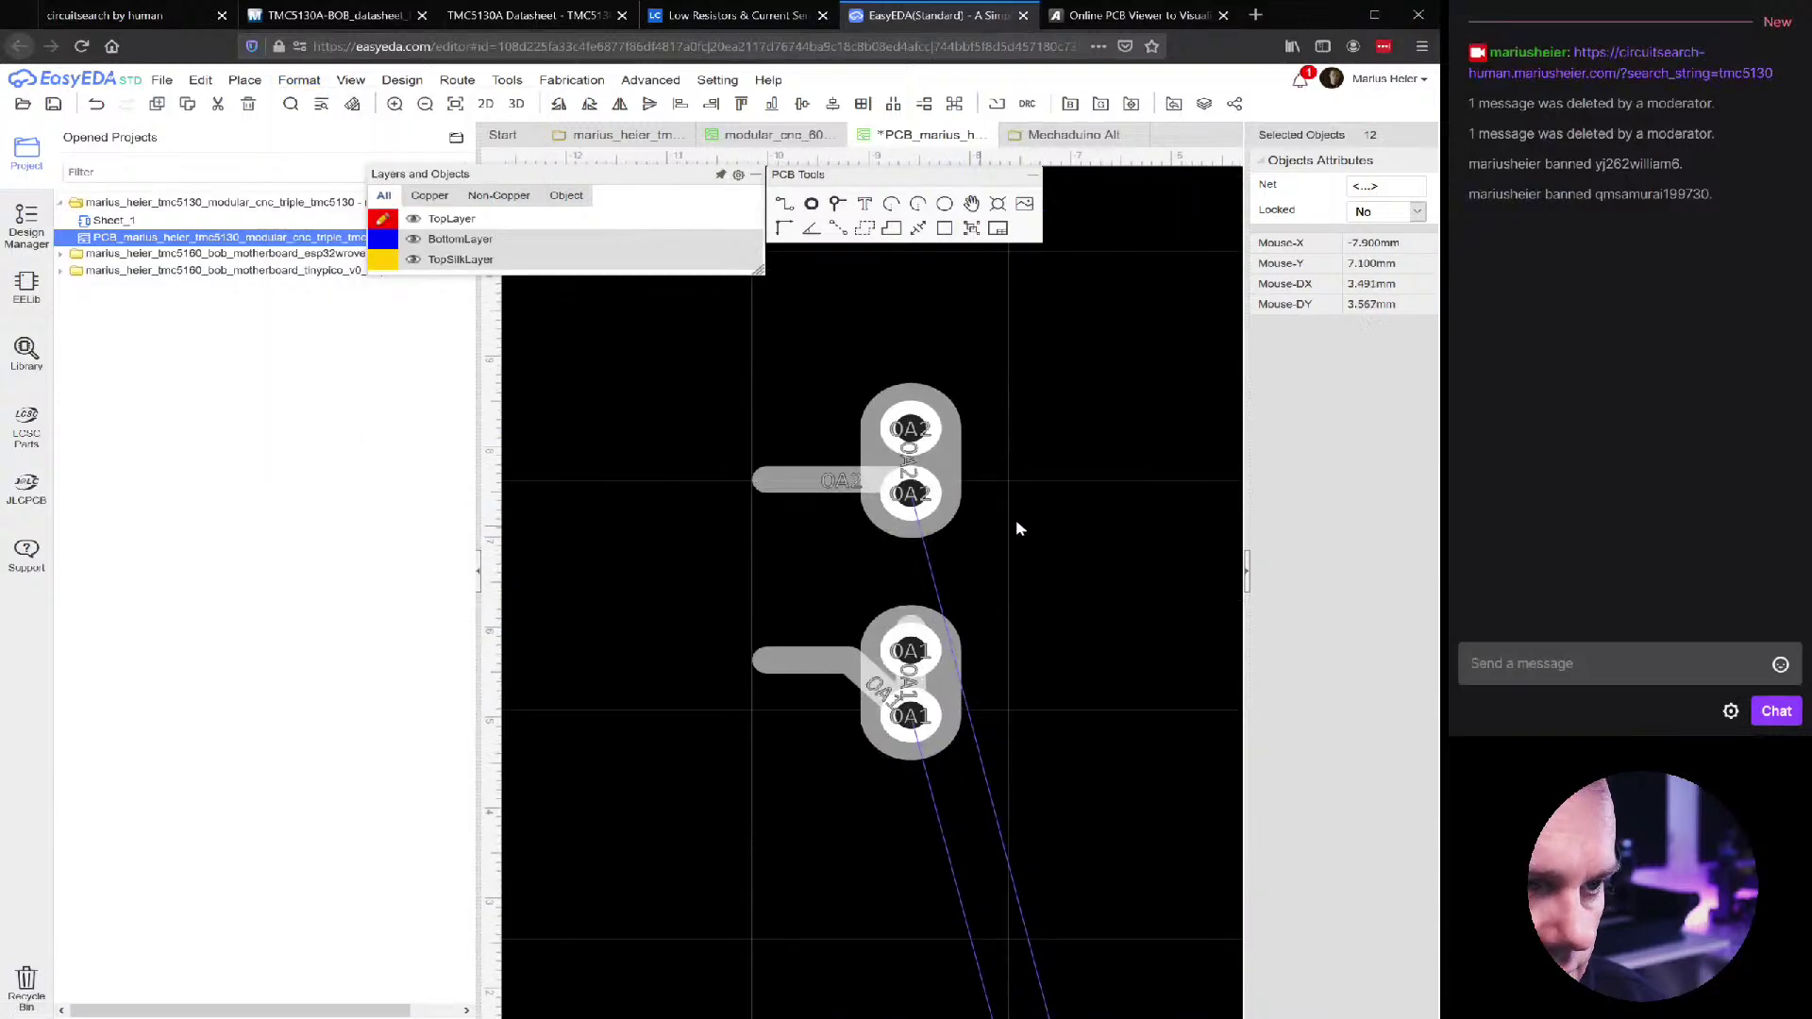
# Assign the net OB2 to the flipped OA2 copy's tracks and vias
pyautogui.click(913, 435)
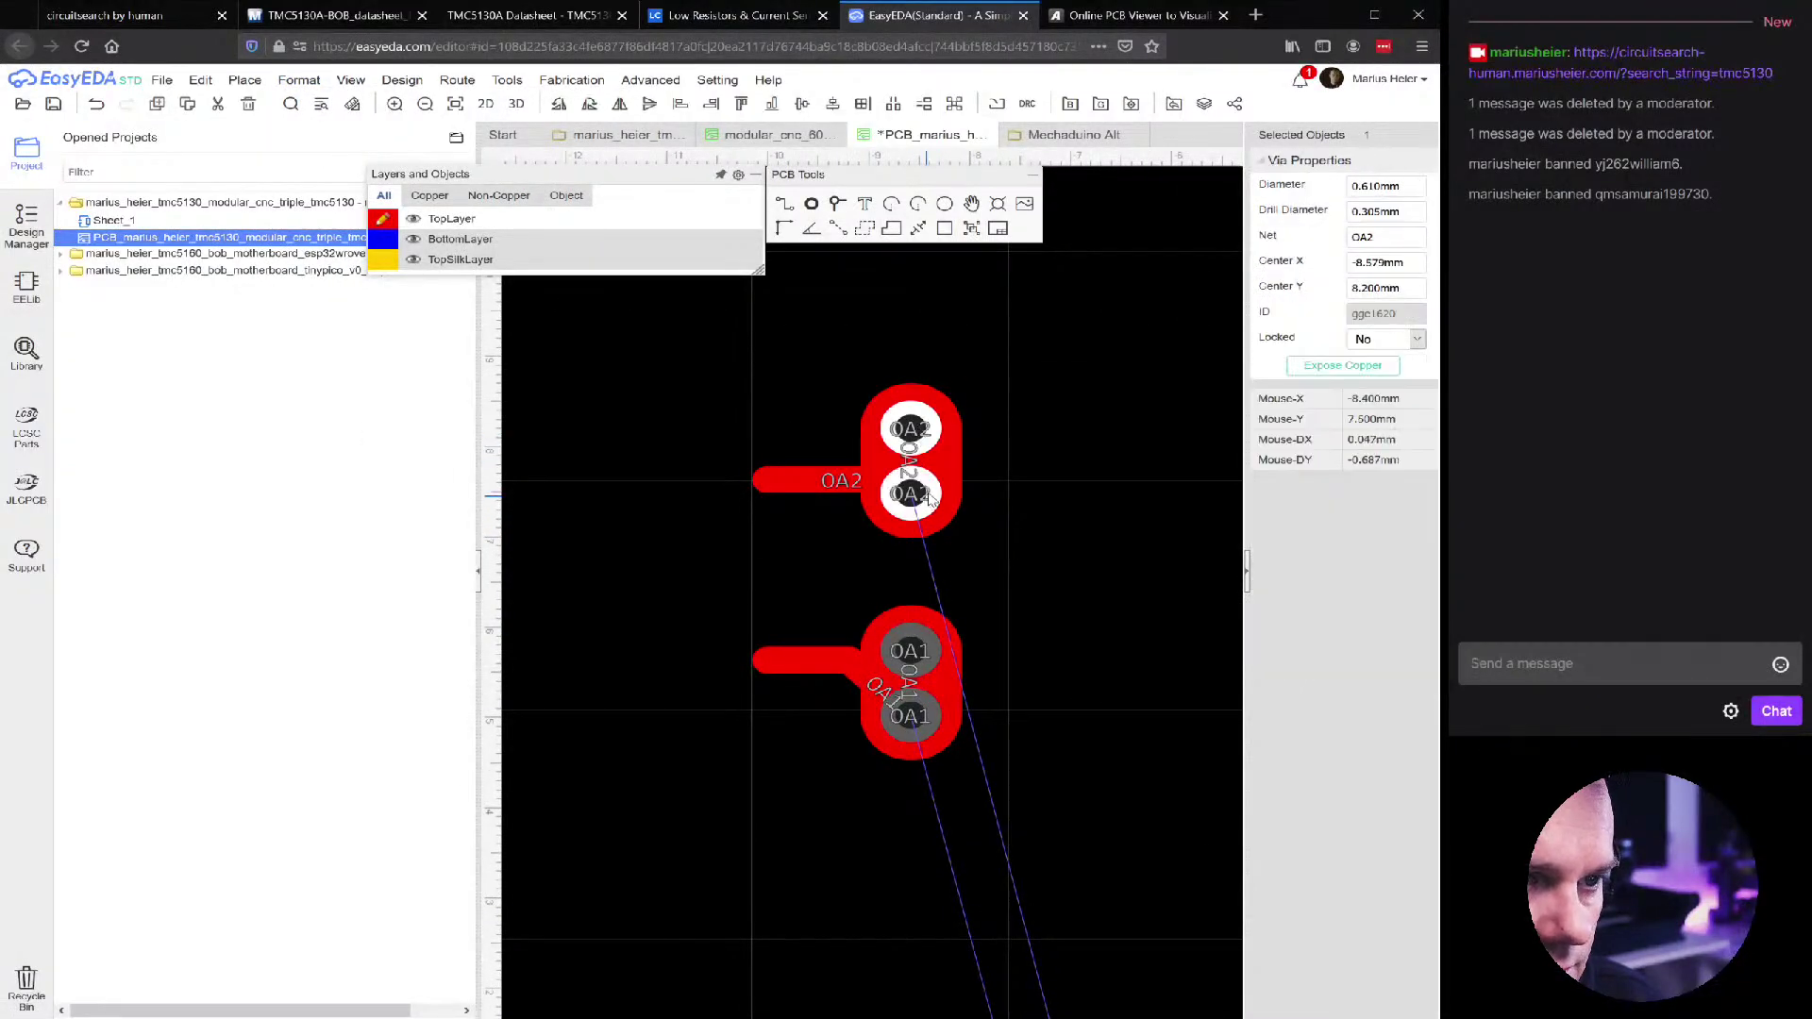
pyautogui.click(835, 481)
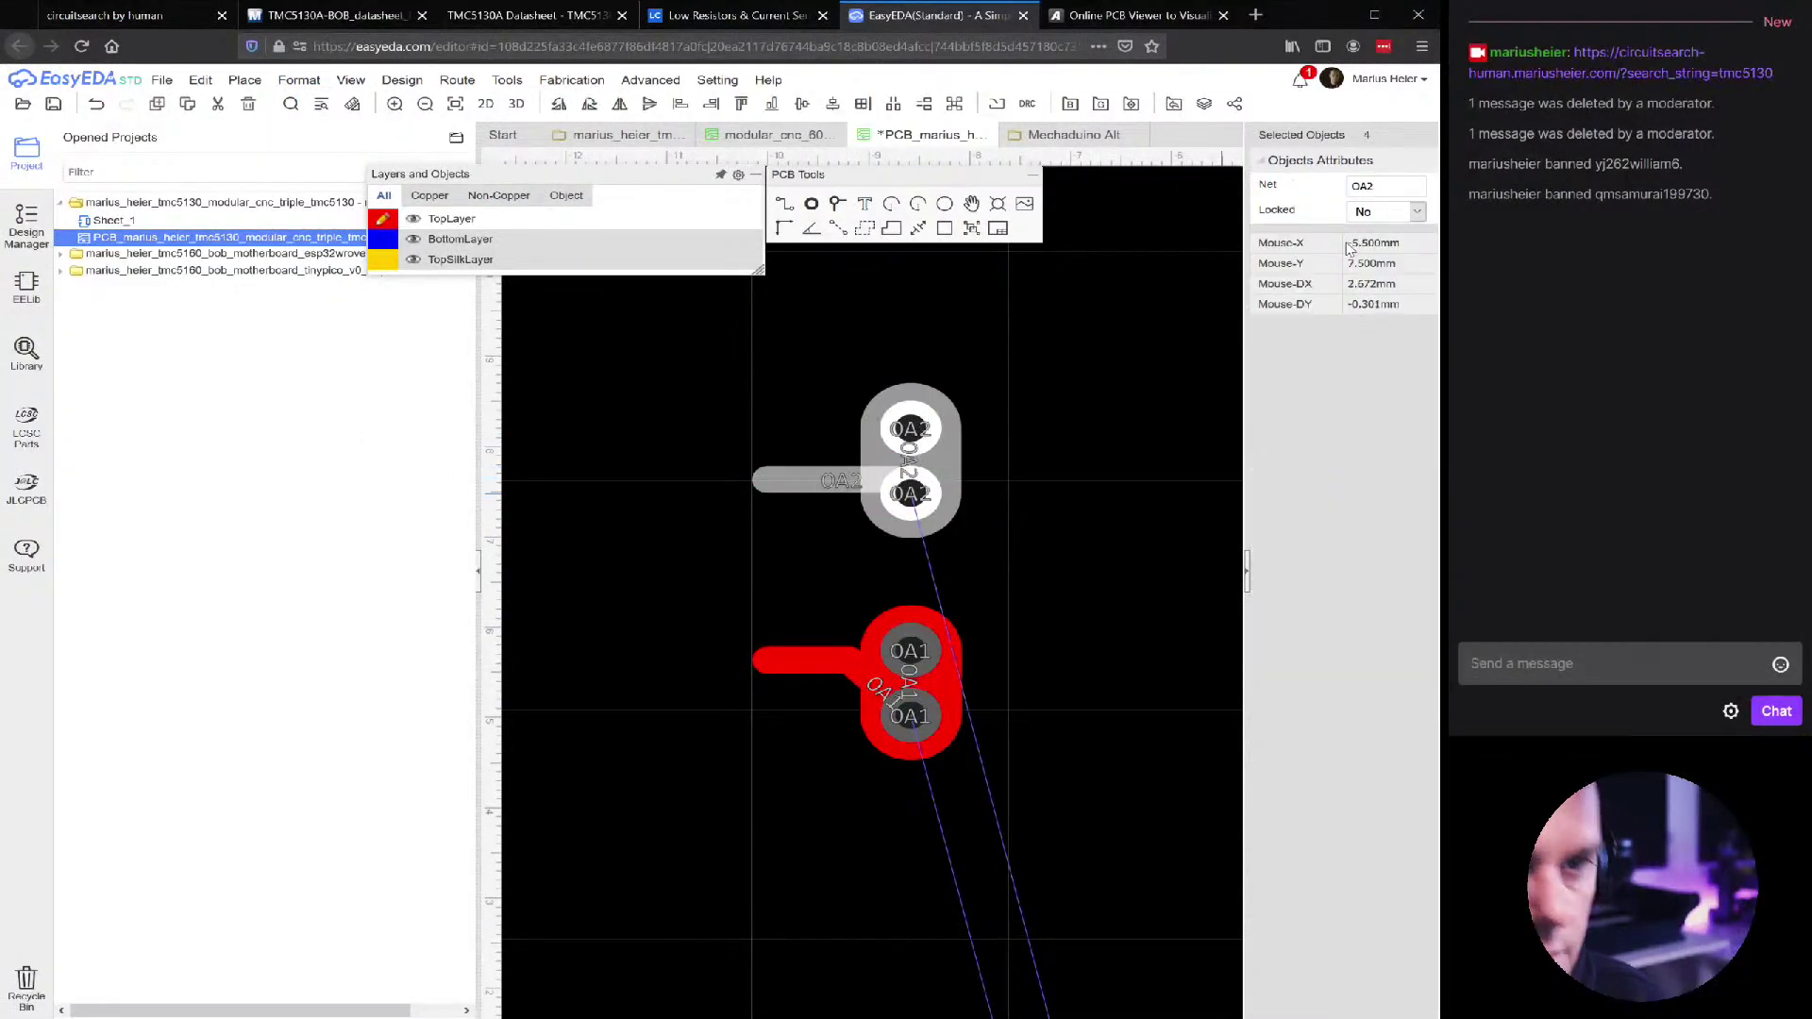
pyautogui.doubleClick(1393, 186)
pyautogui.write('OB2')
pyautogui.press('Return')
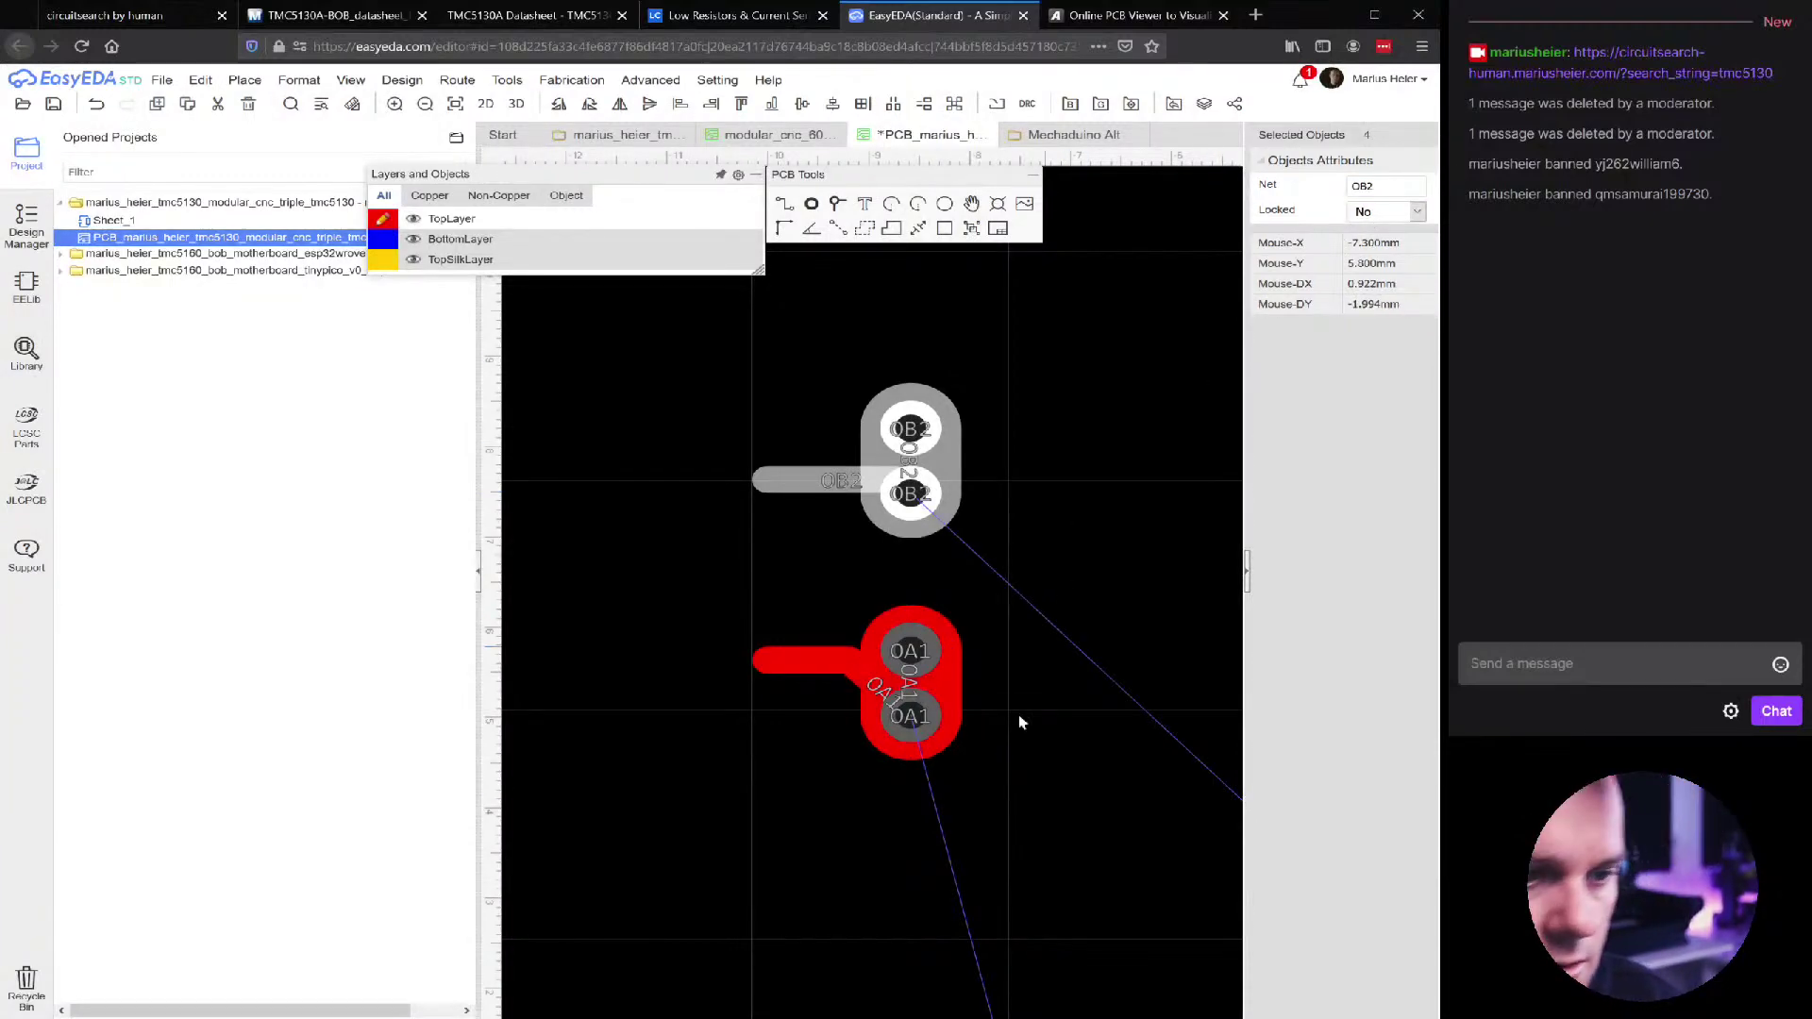
# Assign the net OB1 to the flipped OA1 copy's tracks and vias
pyautogui.moveTo(1032, 780); pyautogui.dragTo(655, 606)
pyautogui.doubleClick(1362, 186)
pyautogui.write('OB1')
pyautogui.press('Return')
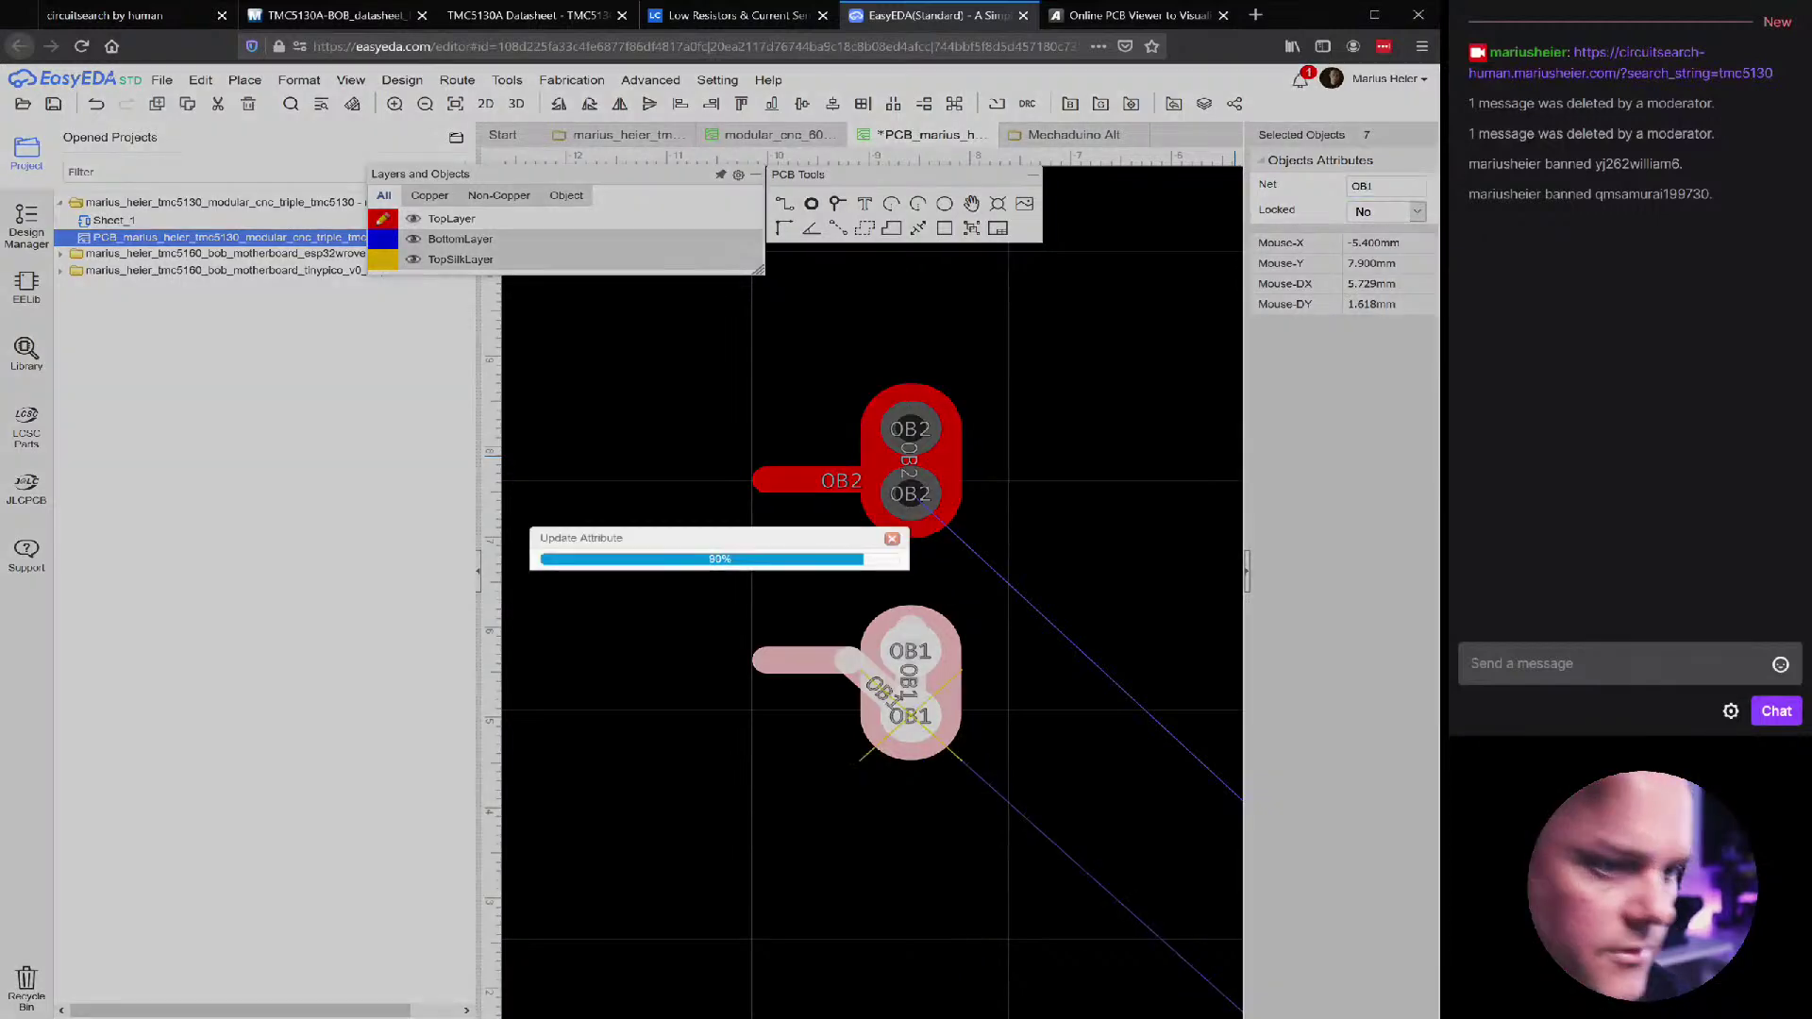
# Move the OB1 and OB2 via pairs together to the chip's opposite side, with their tracks ending on the OB1 and OB2 pads
pyautogui.scroll(-3, 903, 601)
pyautogui.moveTo(851, 745); pyautogui.dragTo(935, 491)
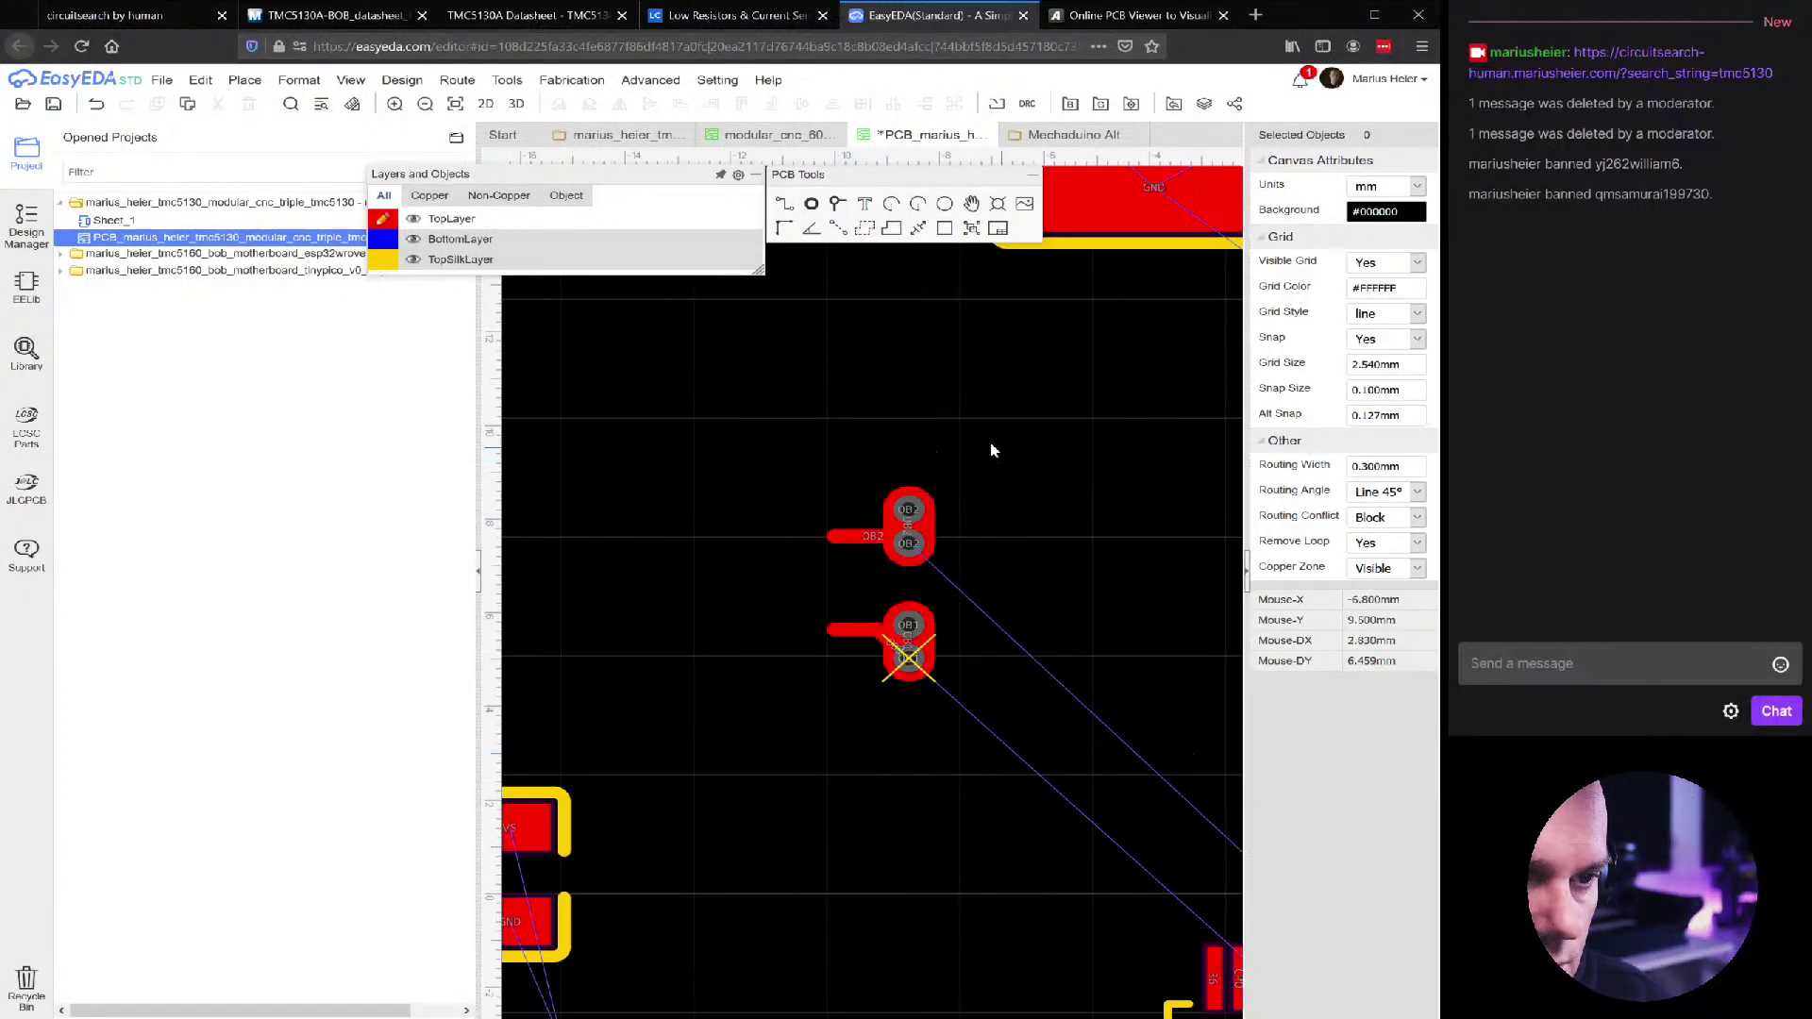
pyautogui.scroll(-3, 819, 780)
pyautogui.moveTo(812, 670); pyautogui.dragTo(728, 323, button='right')
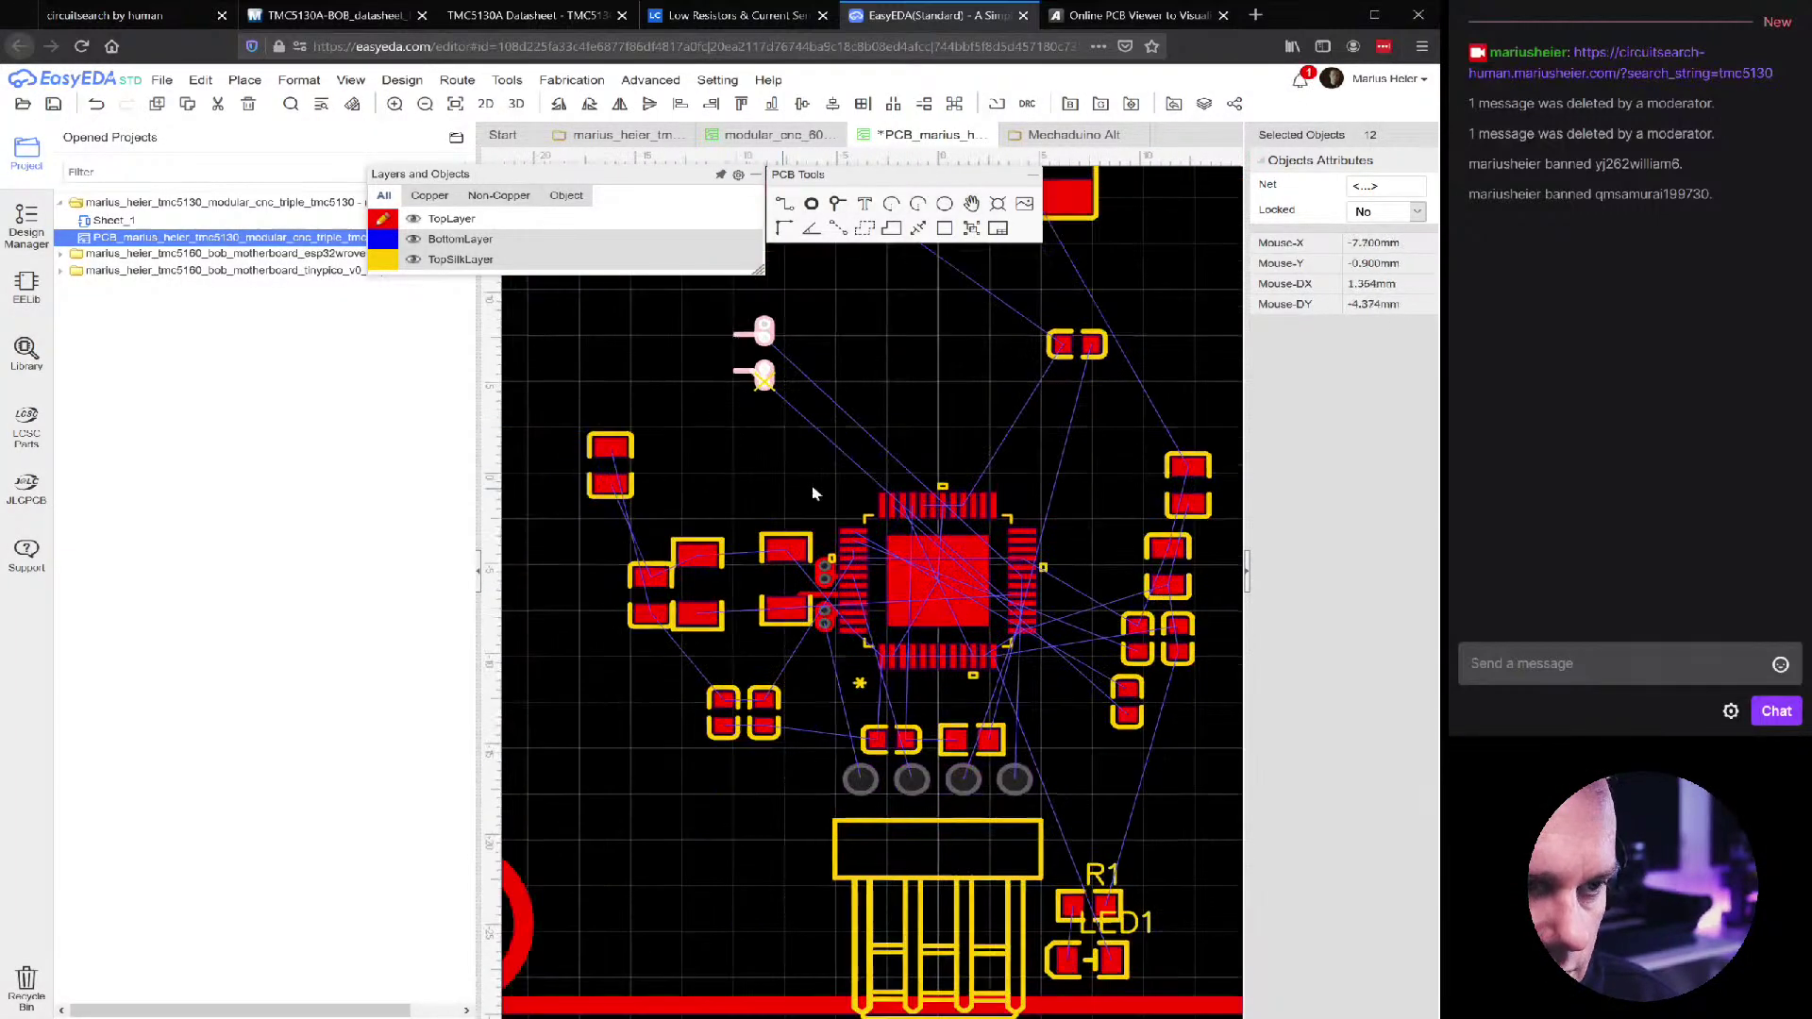
pyautogui.click(859, 415)
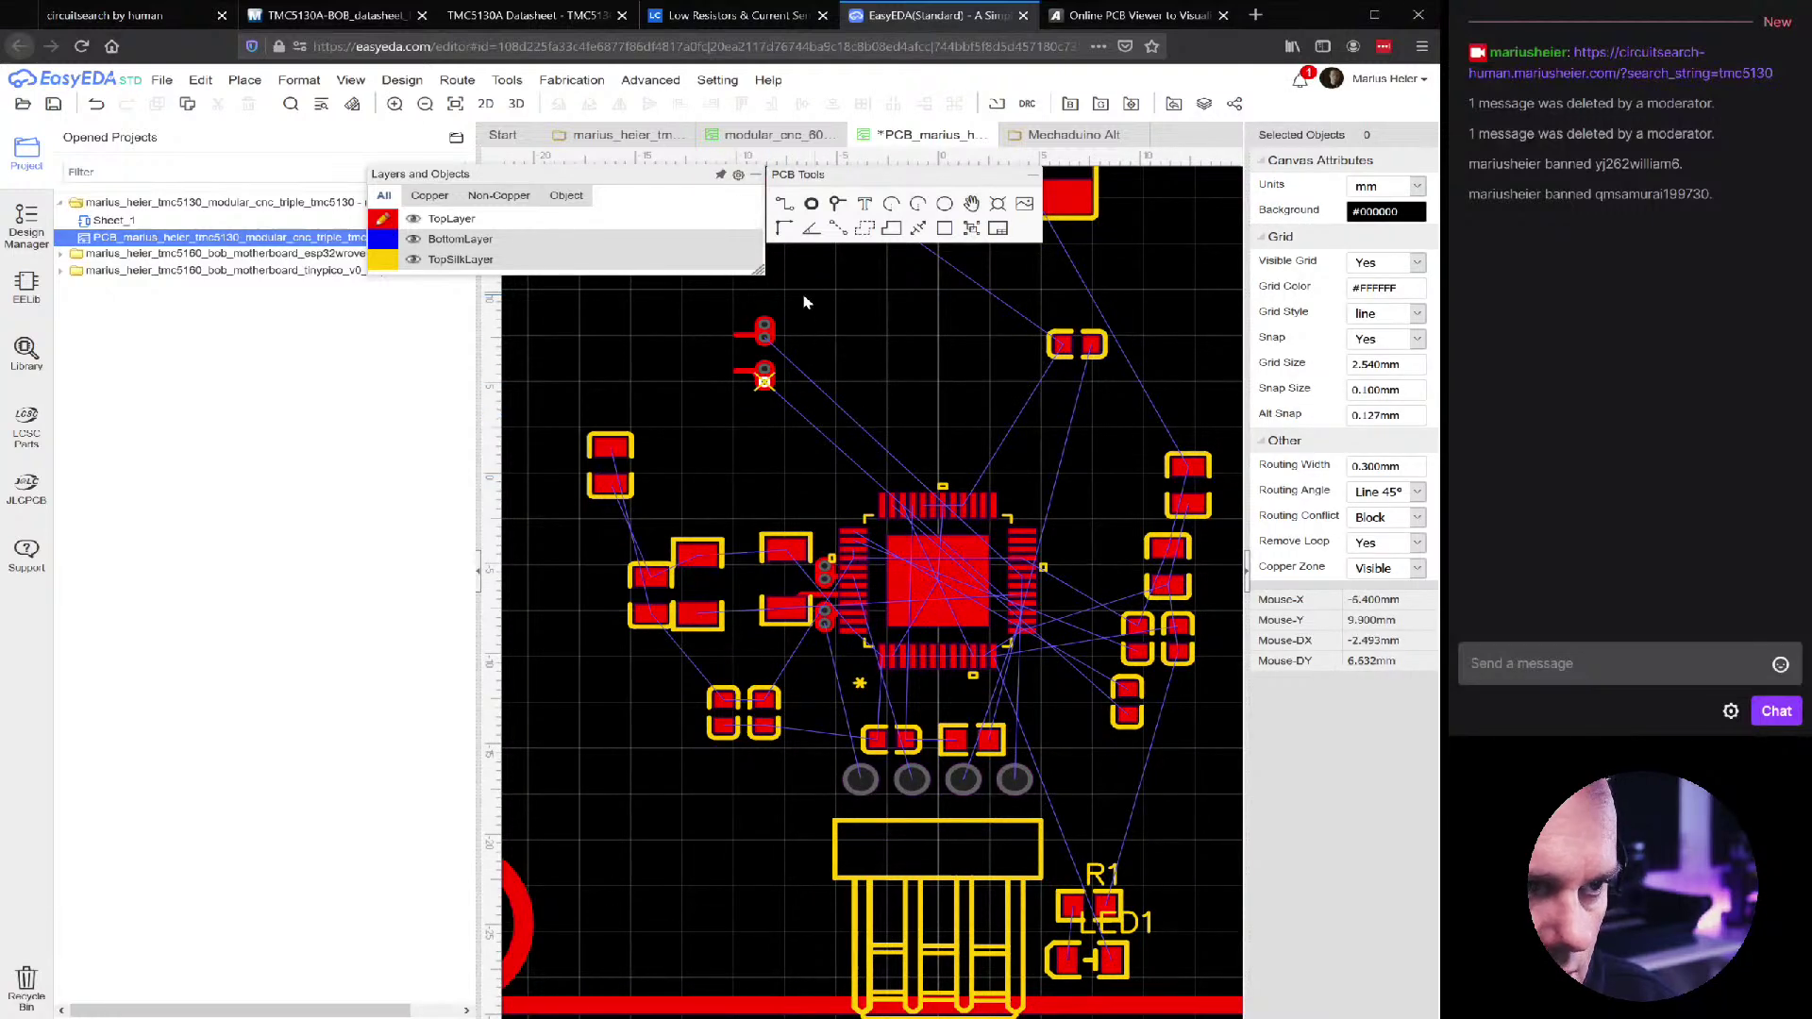
pyautogui.moveTo(794, 312); pyautogui.dragTo(719, 394)
pyautogui.moveTo(778, 333); pyautogui.dragTo(1057, 557)
pyautogui.scroll(5, 1055, 558)
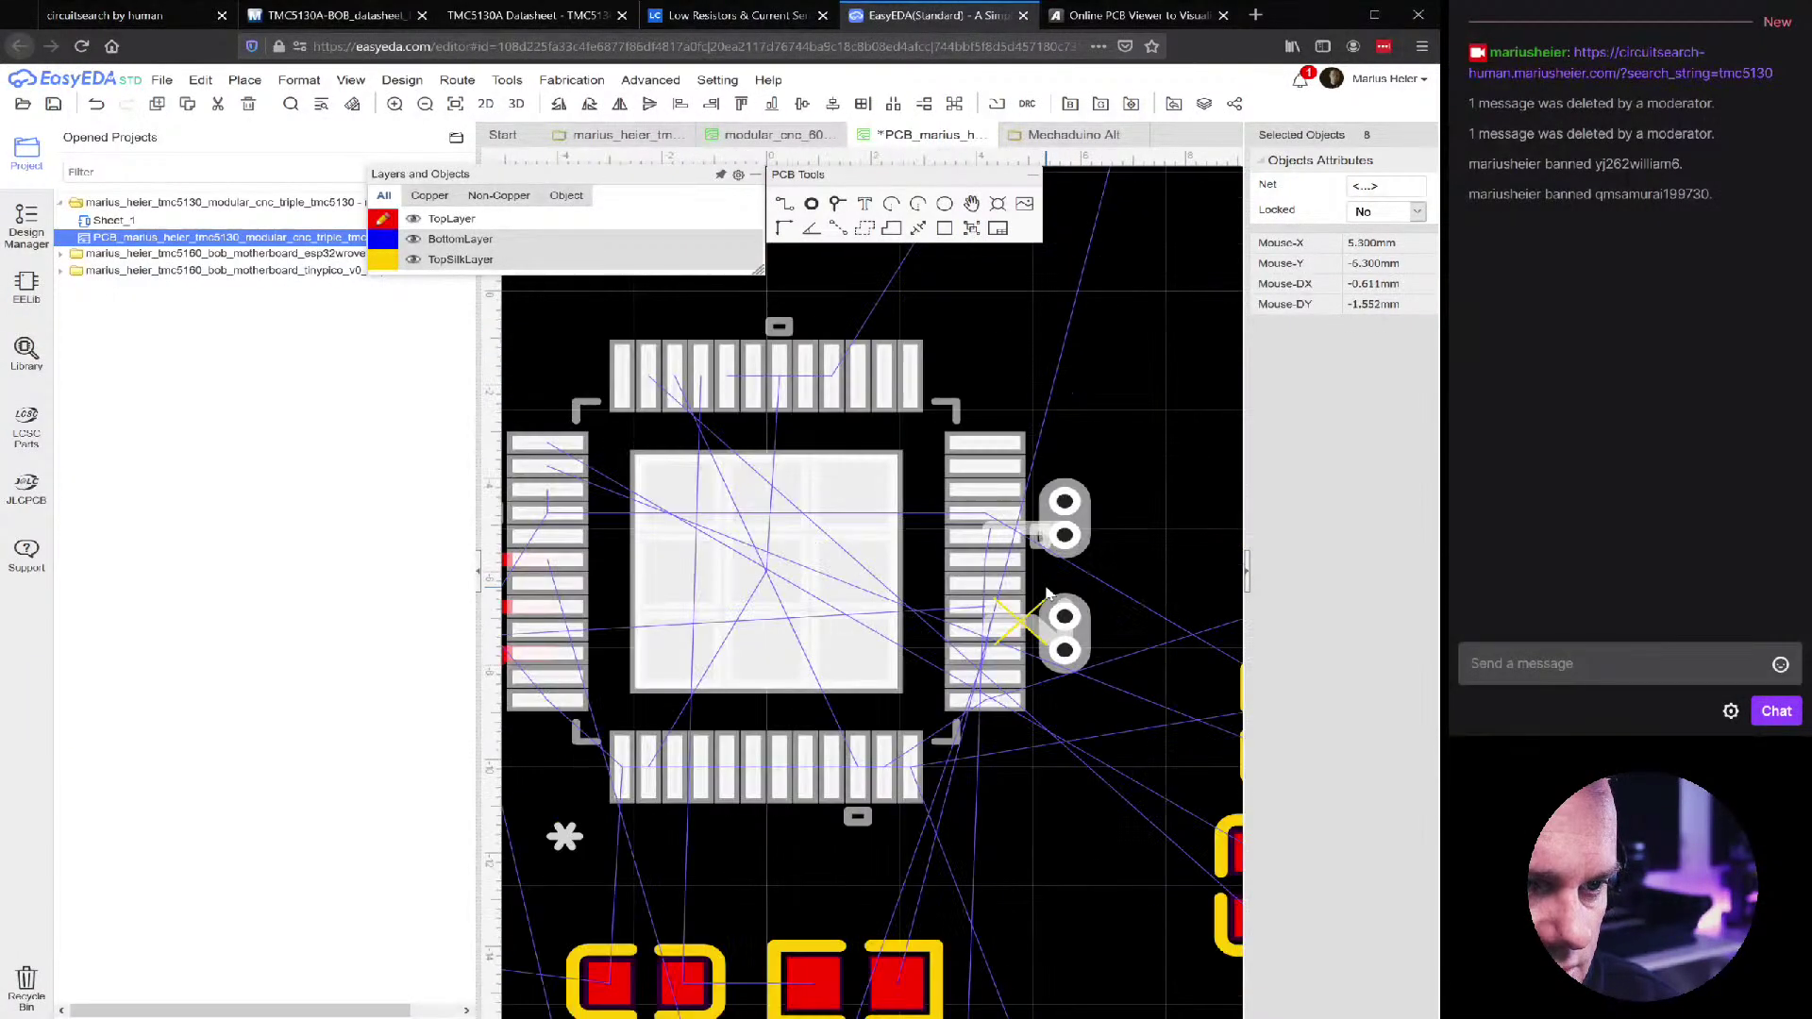
pyautogui.moveTo(982, 665); pyautogui.dragTo(1003, 745)
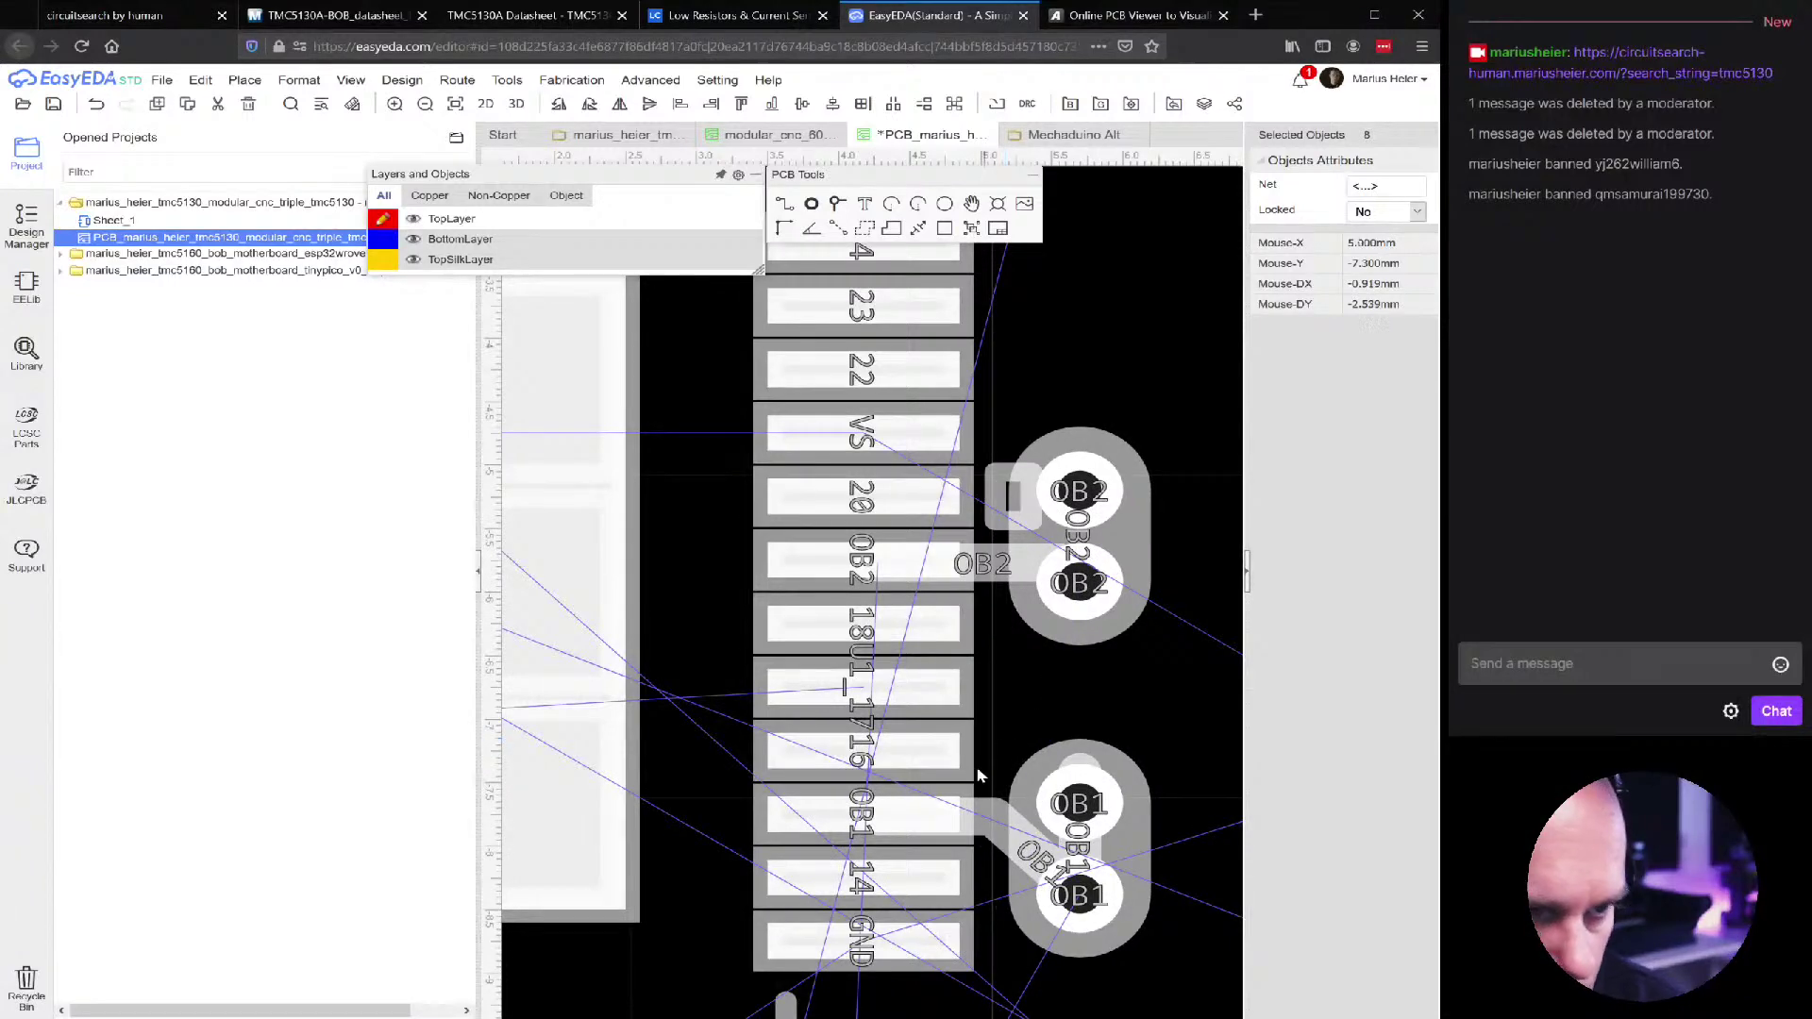
pyautogui.scroll(-3, 984, 764)
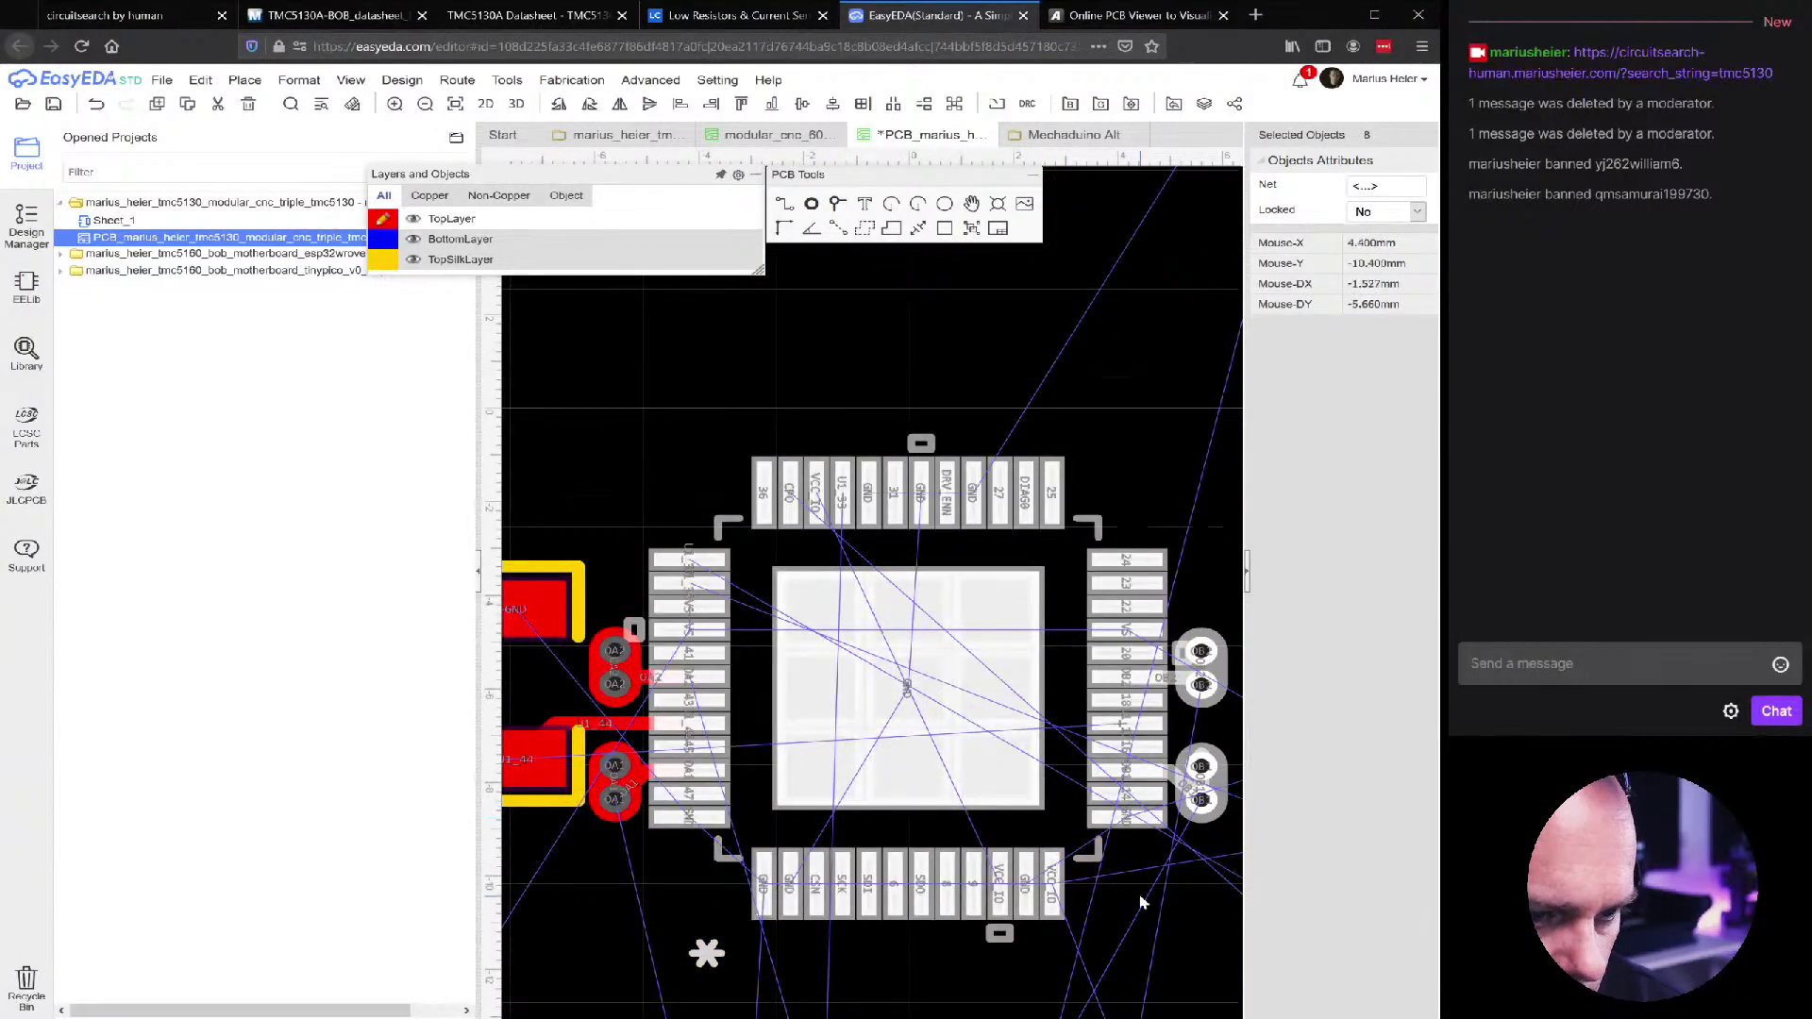
# Move the spare 0.15 ohm sense resistor beside the OB1 and OB2 via pairs, at about X 7.7 mm, Y -5.8 mm
pyautogui.click(1175, 901)
pyautogui.moveTo(1179, 927); pyautogui.dragTo(1168, 878, button='right')
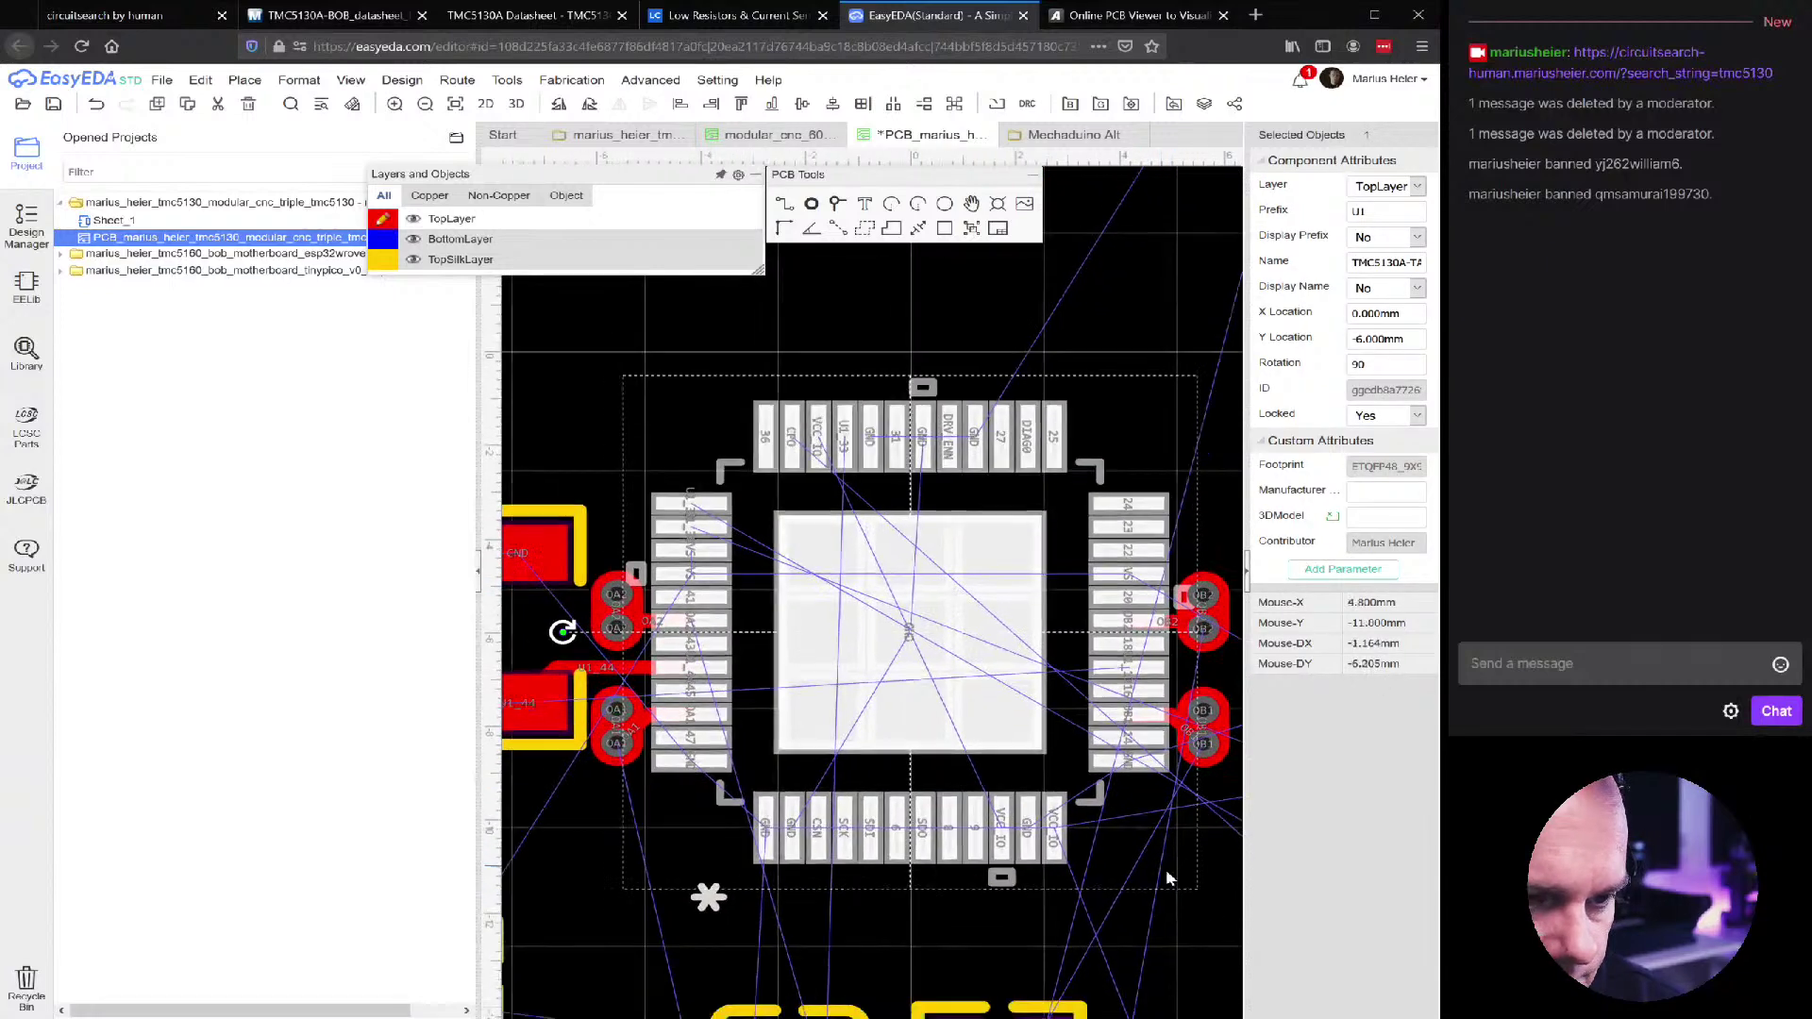
pyautogui.click(1214, 922)
pyautogui.scroll(-3, 839, 803)
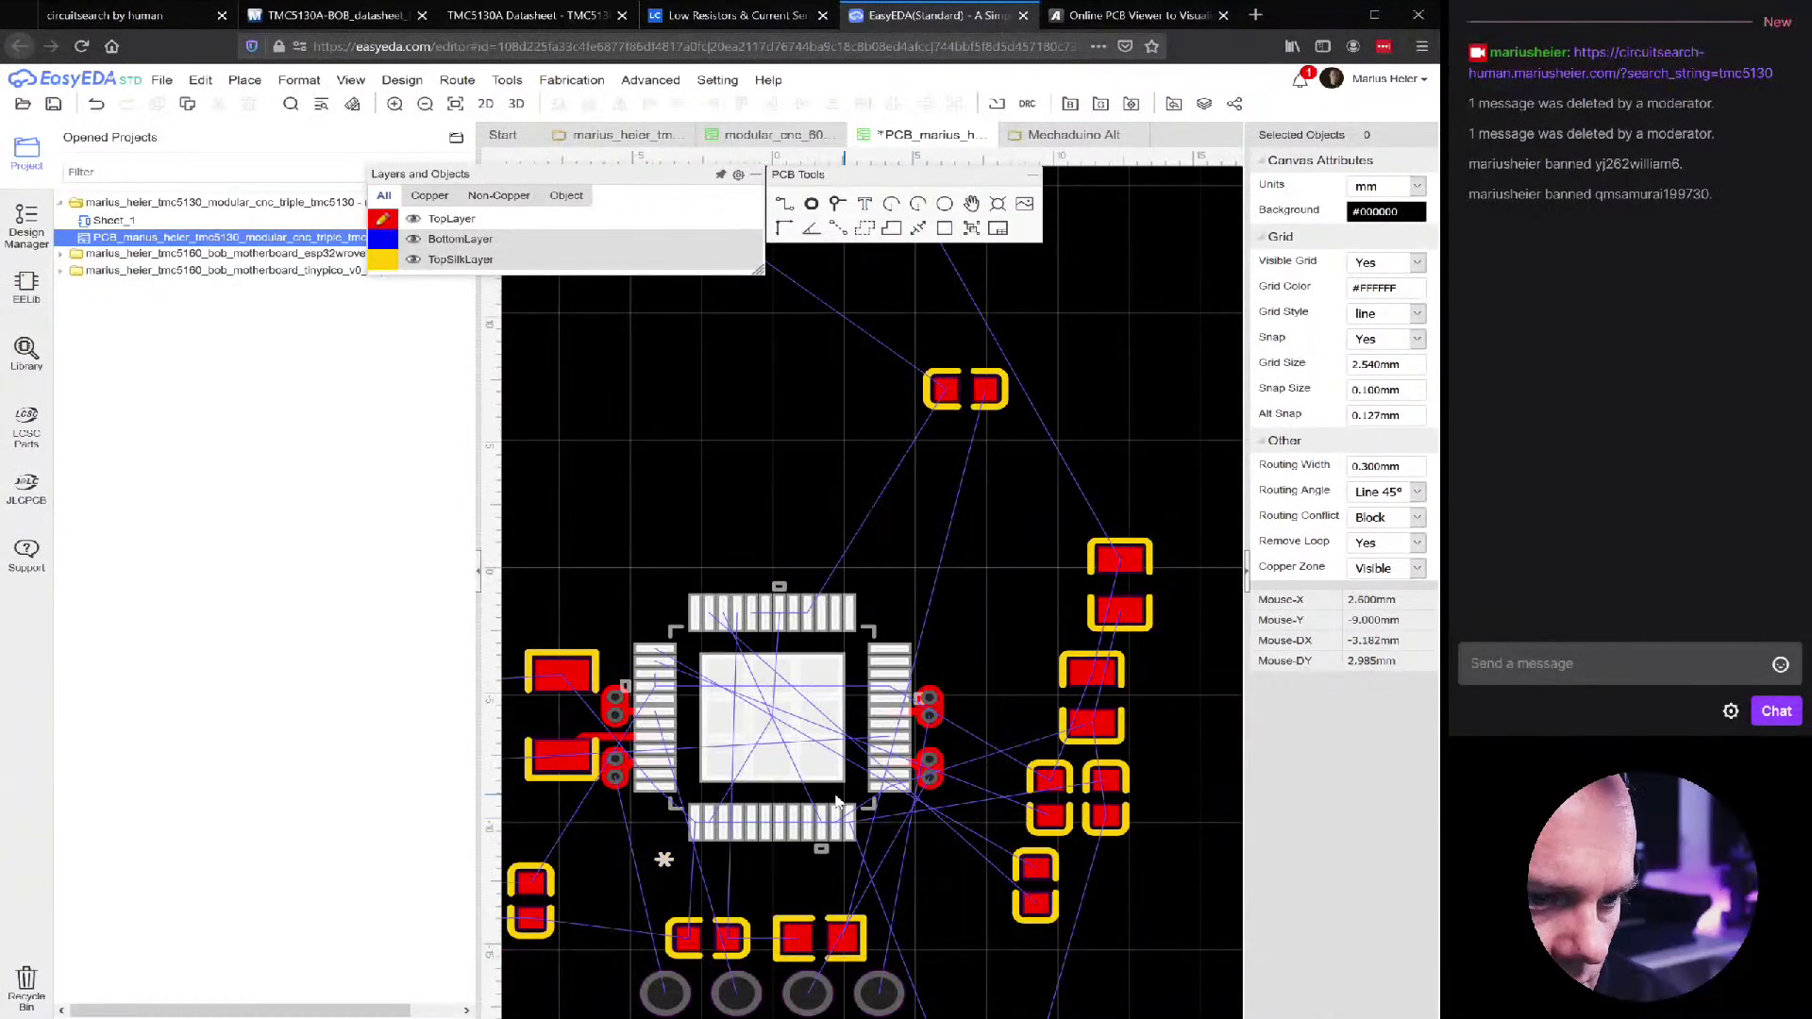
pyautogui.moveTo(839, 803); pyautogui.dragTo(943, 710, button='right')
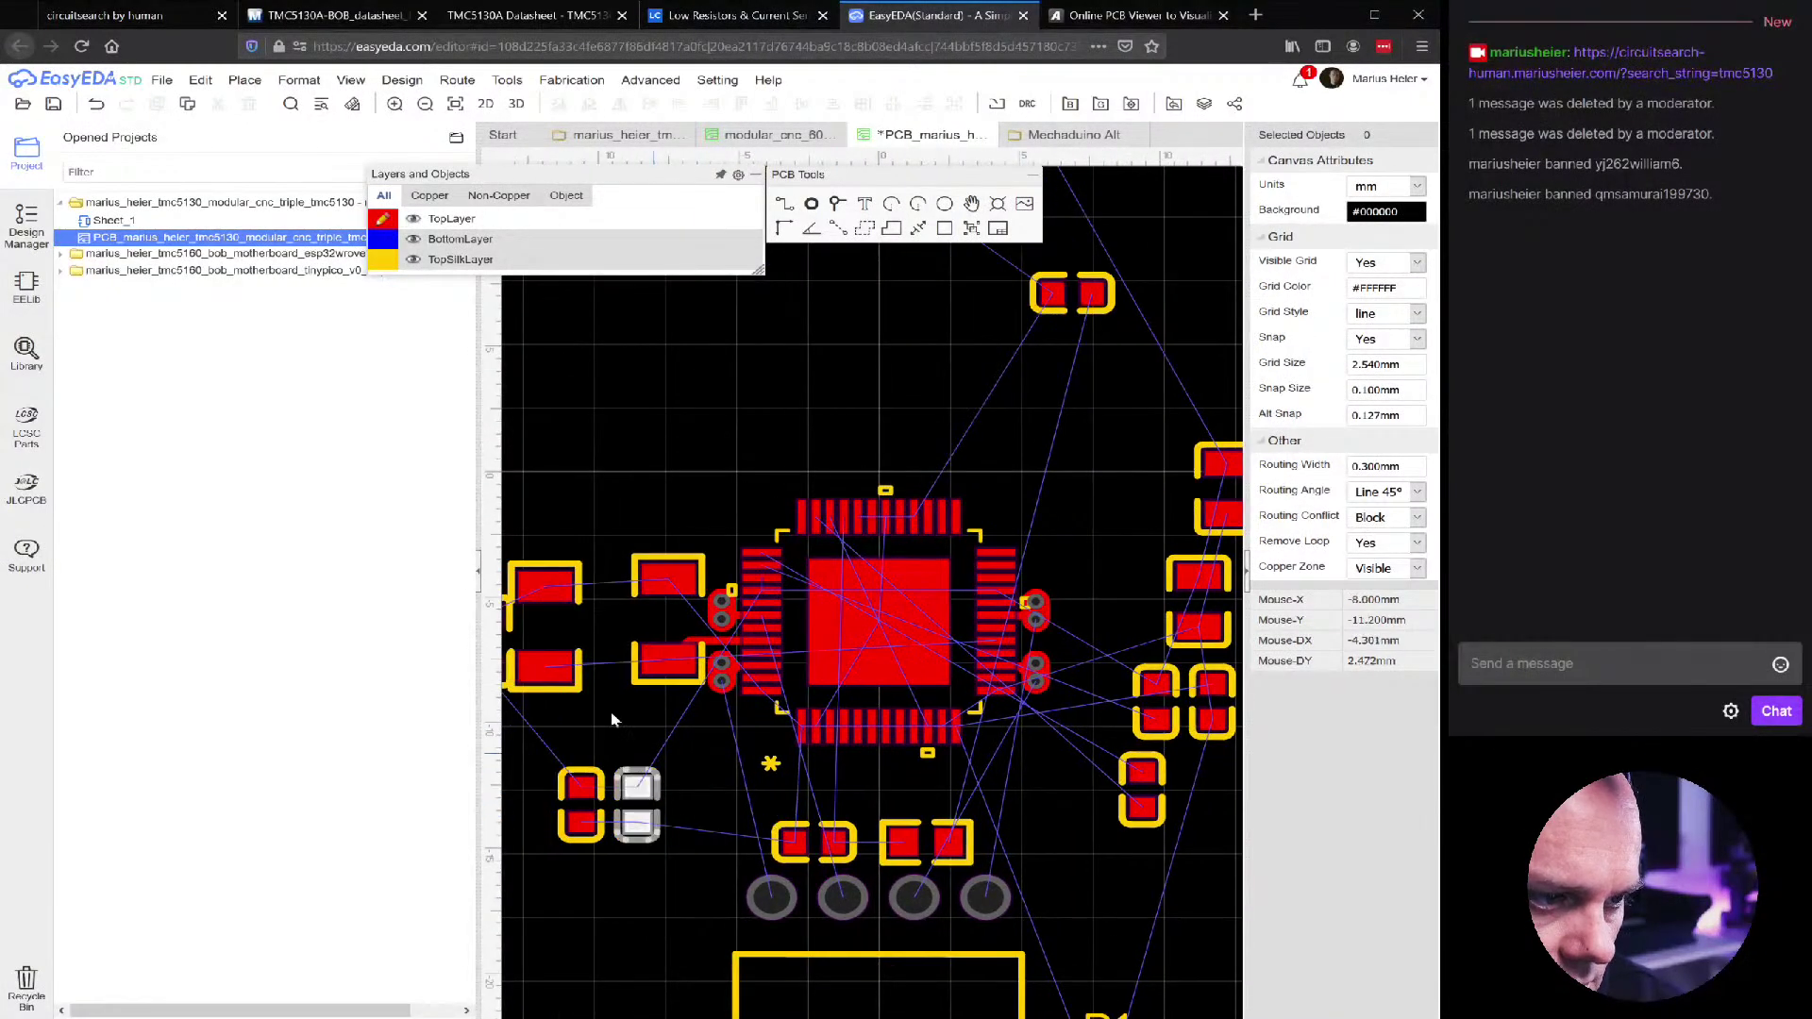
pyautogui.moveTo(562, 688); pyautogui.dragTo(1112, 680)
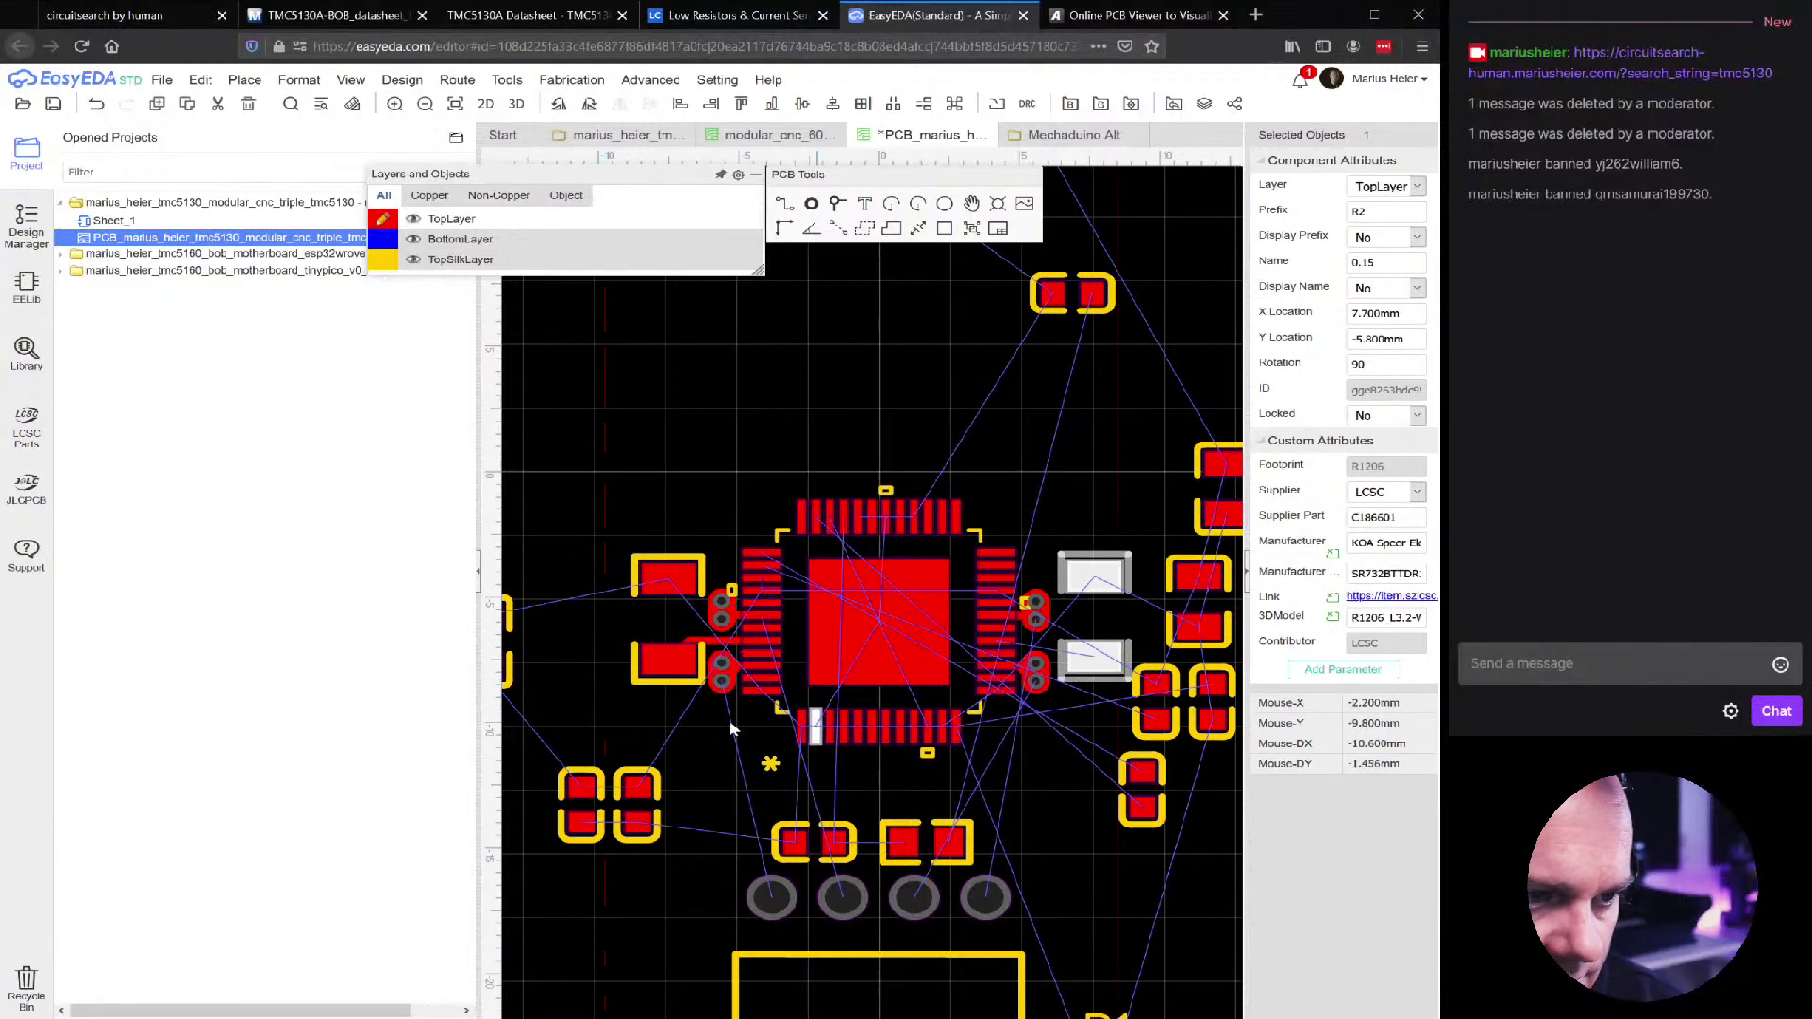
# Set the Y location of the sense resistor beside the OA1 and OA2 vias to -6 mm
pyautogui.click(647, 688)
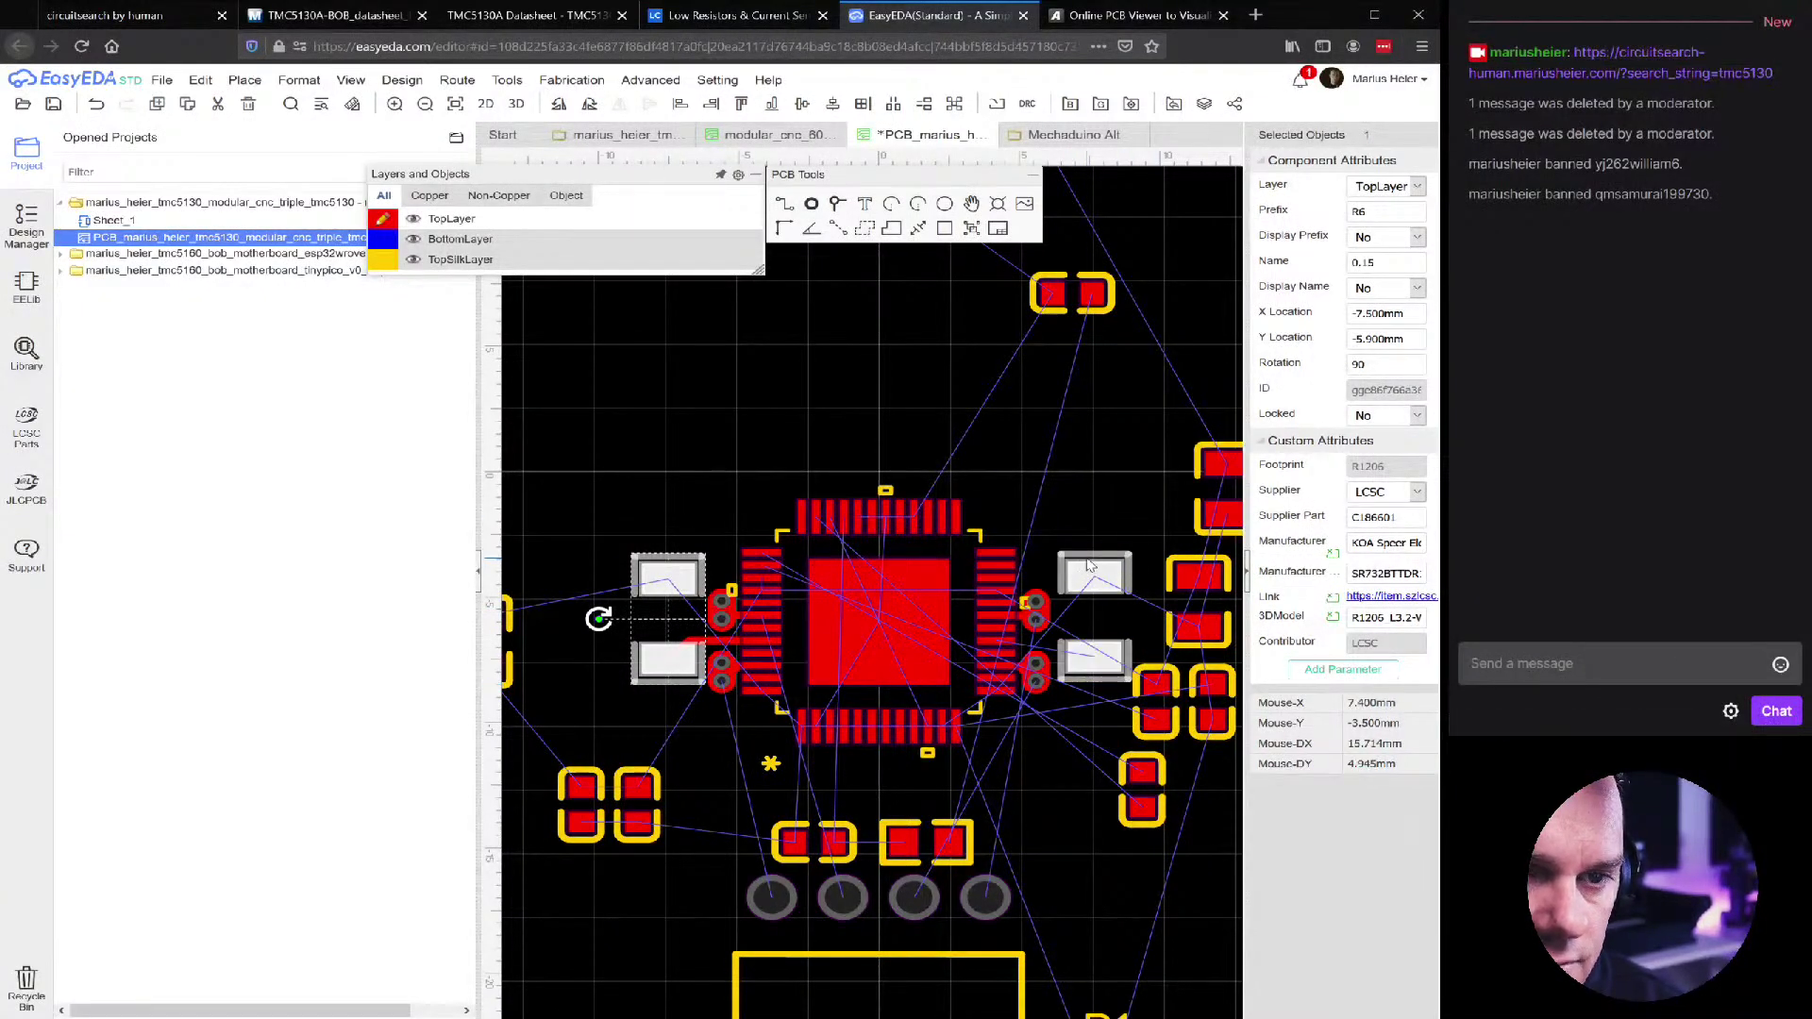
pyautogui.click(1400, 340)
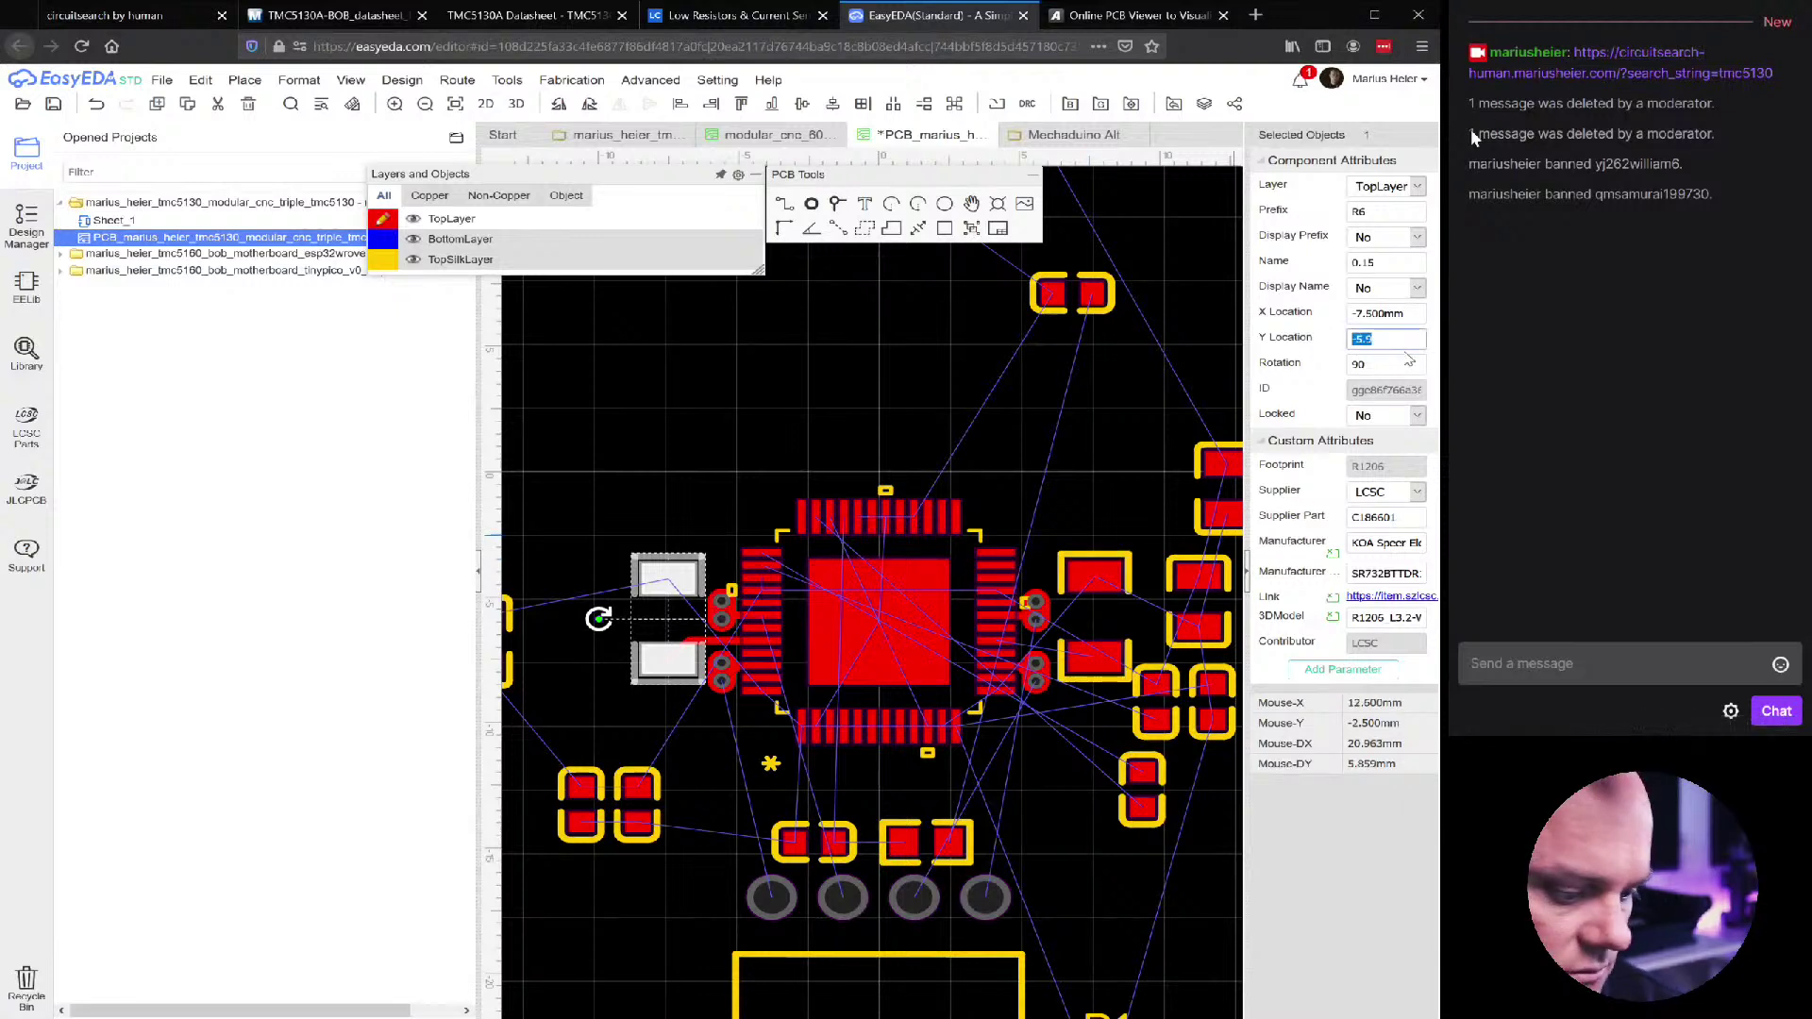
pyautogui.write('-6')
pyautogui.press('Return')
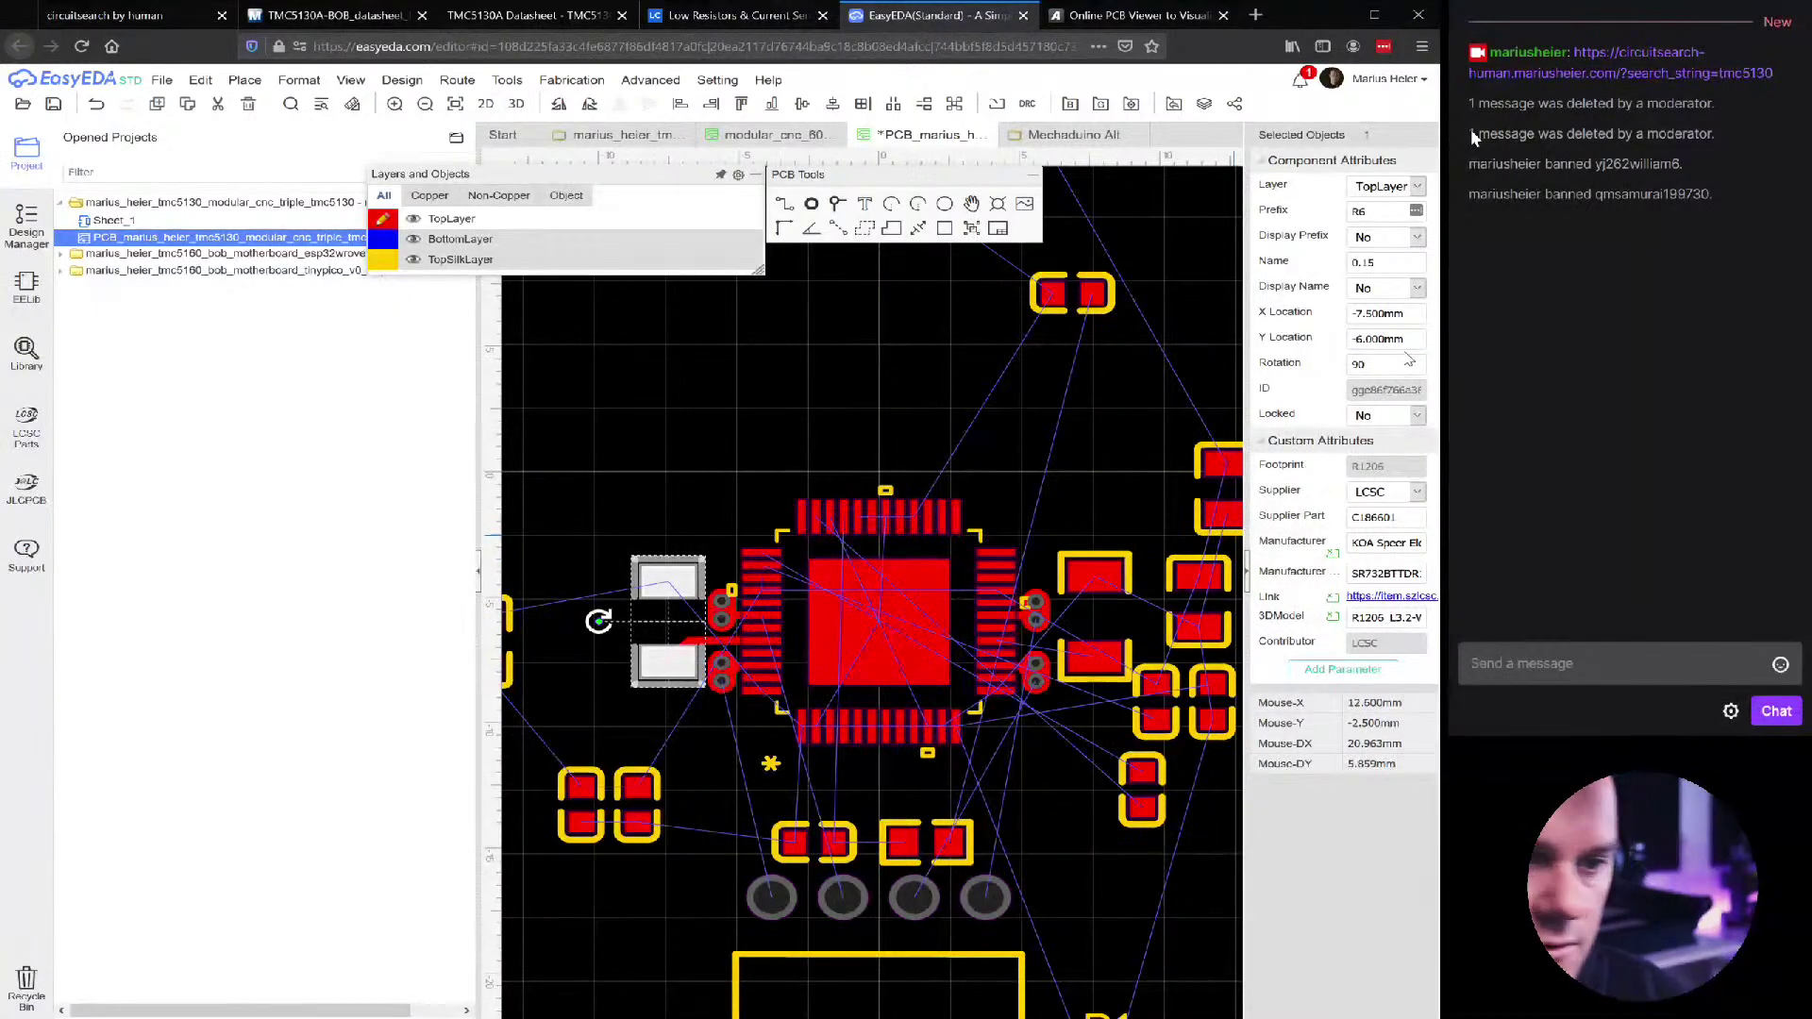
# Position the sense resistor beside the OB1 and OB2 vias at X 7.5 mm, Y -6 mm
pyautogui.click(1118, 590)
pyautogui.click(1404, 340)
pyautogui.write('-6')
pyautogui.press('Return')
pyautogui.click(1399, 311)
pyautogui.write('7.5')
pyautogui.press('Return')
pyautogui.click(912, 346)
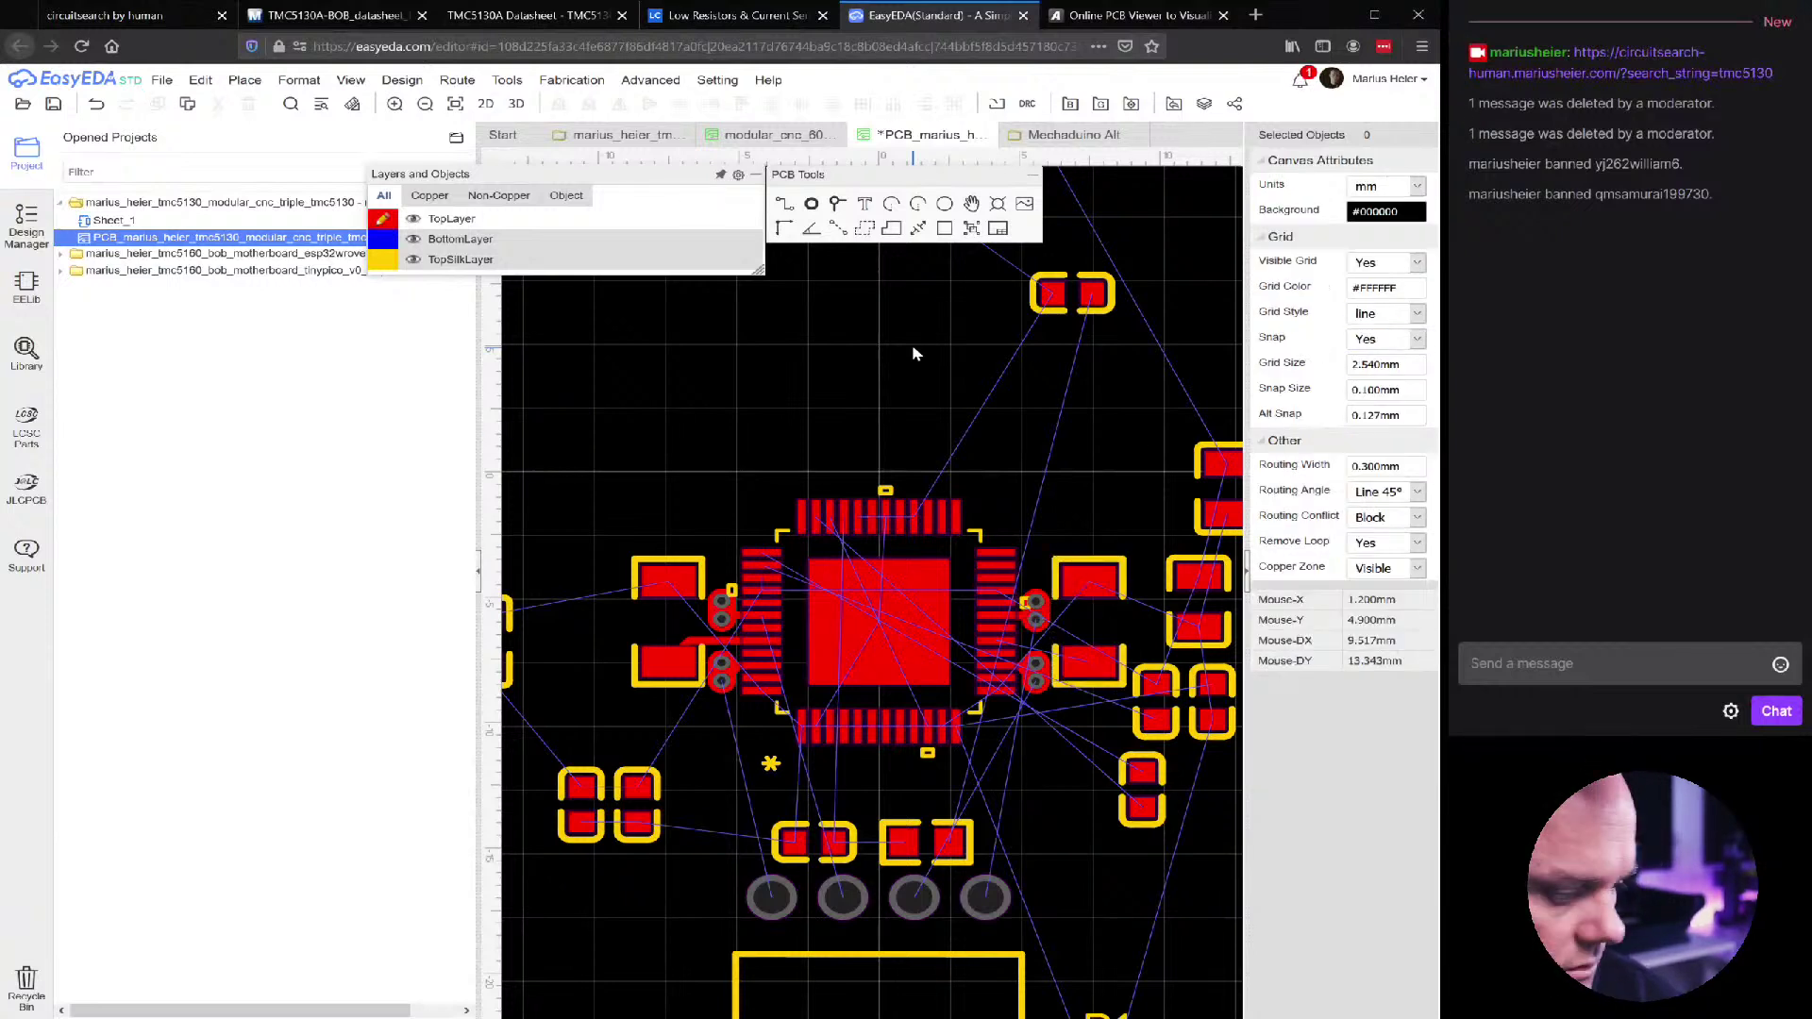
# Save the PCB and route a 0.3 mm top-layer track from the chip's U1_17 pad to the sense resistor's U1_17 pad
pyautogui.scroll(1, 807, 703)
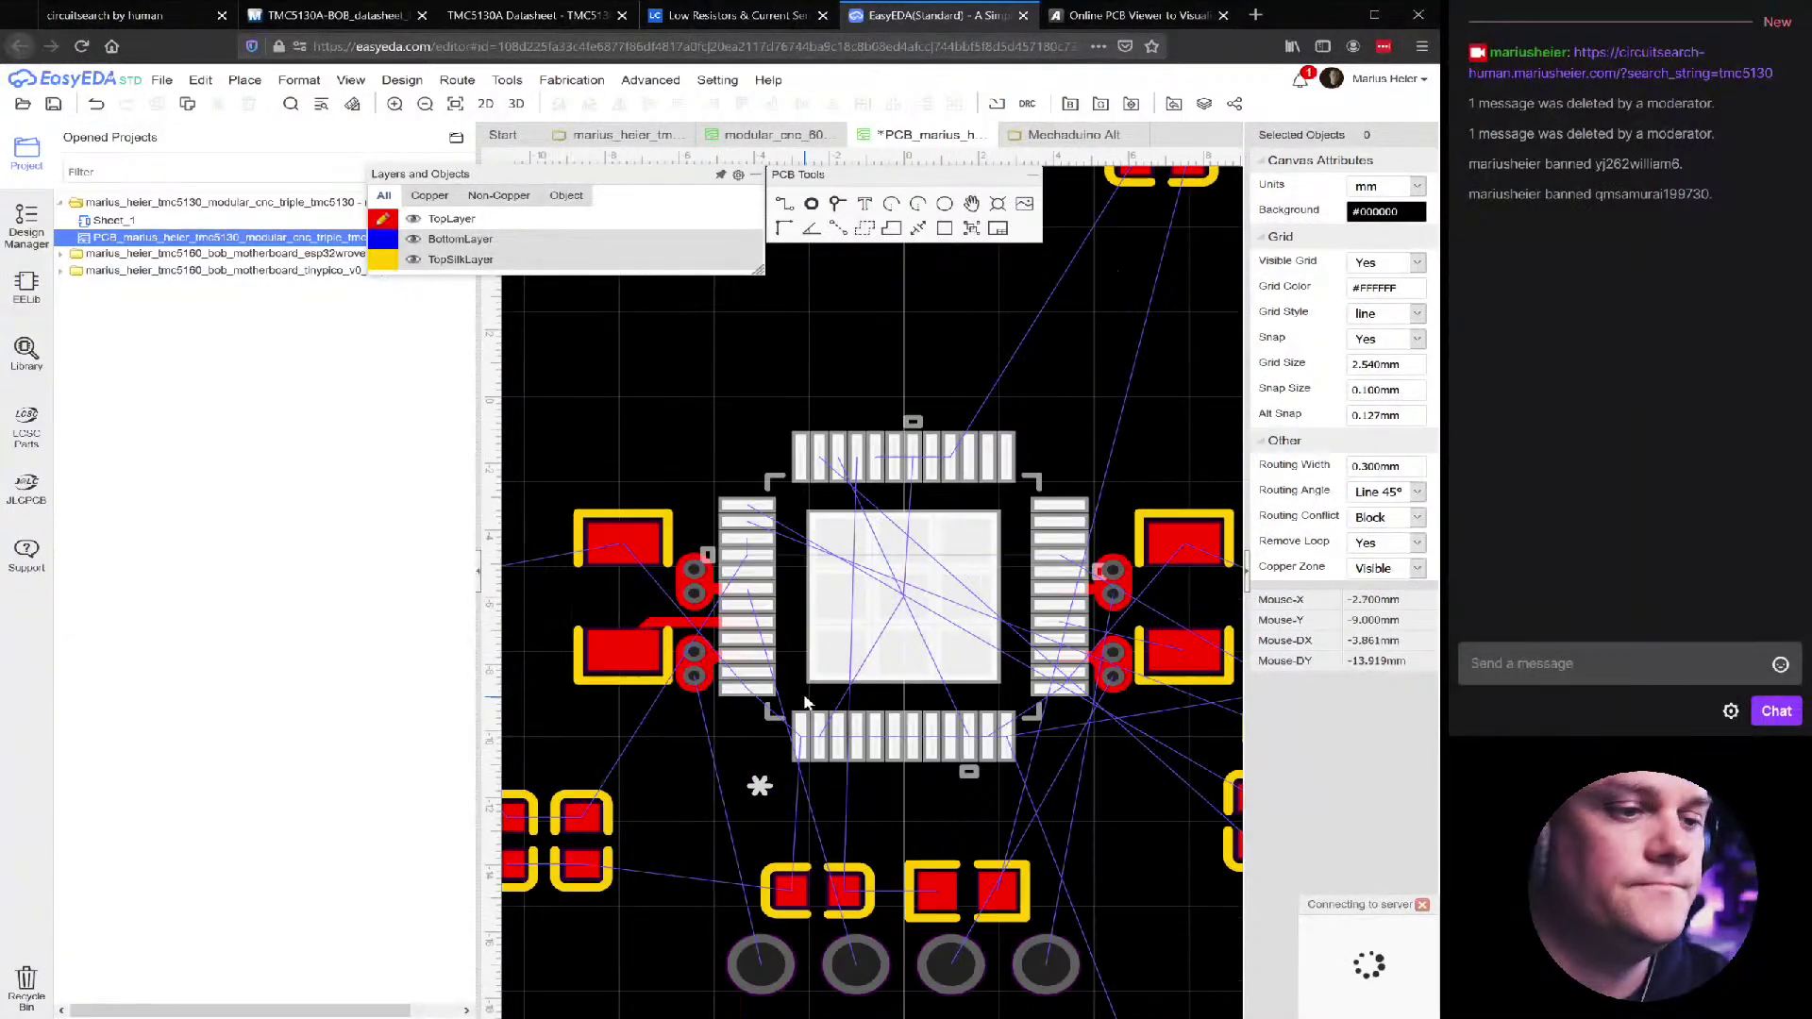
pyautogui.scroll(-1, 814, 703)
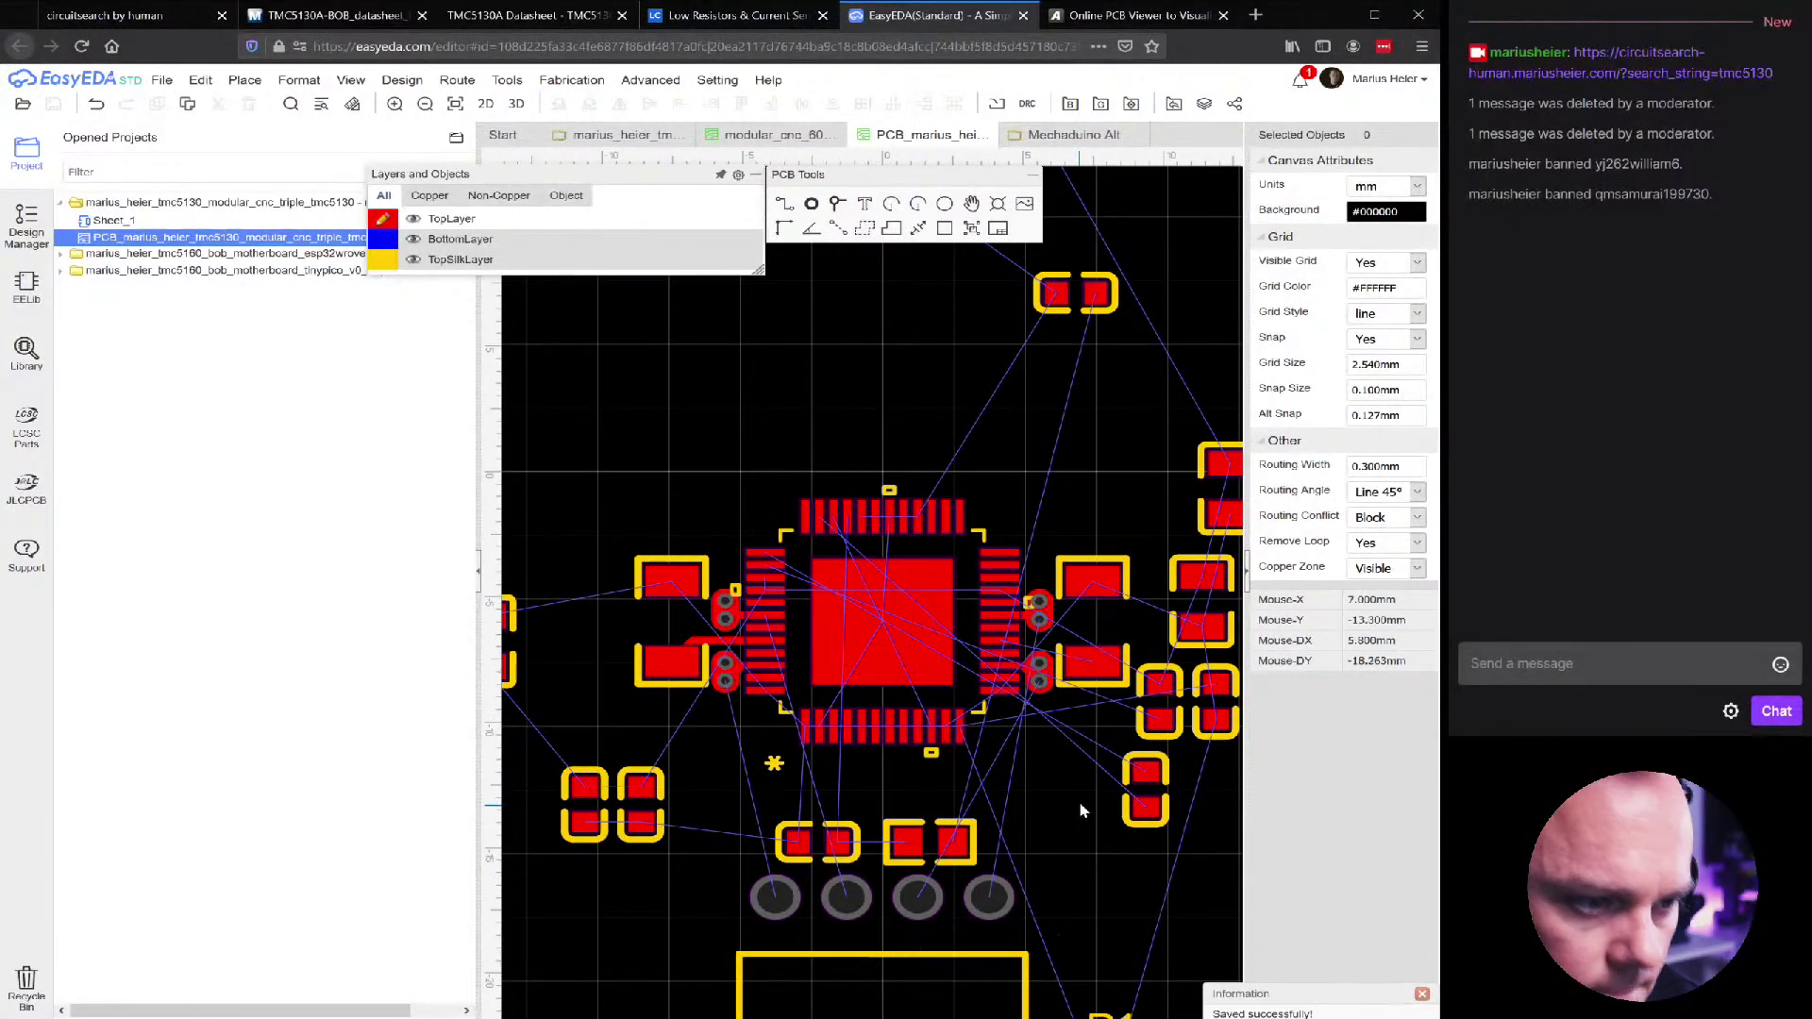
pyautogui.scroll(1, 835, 826)
pyautogui.scroll(1, 901, 637)
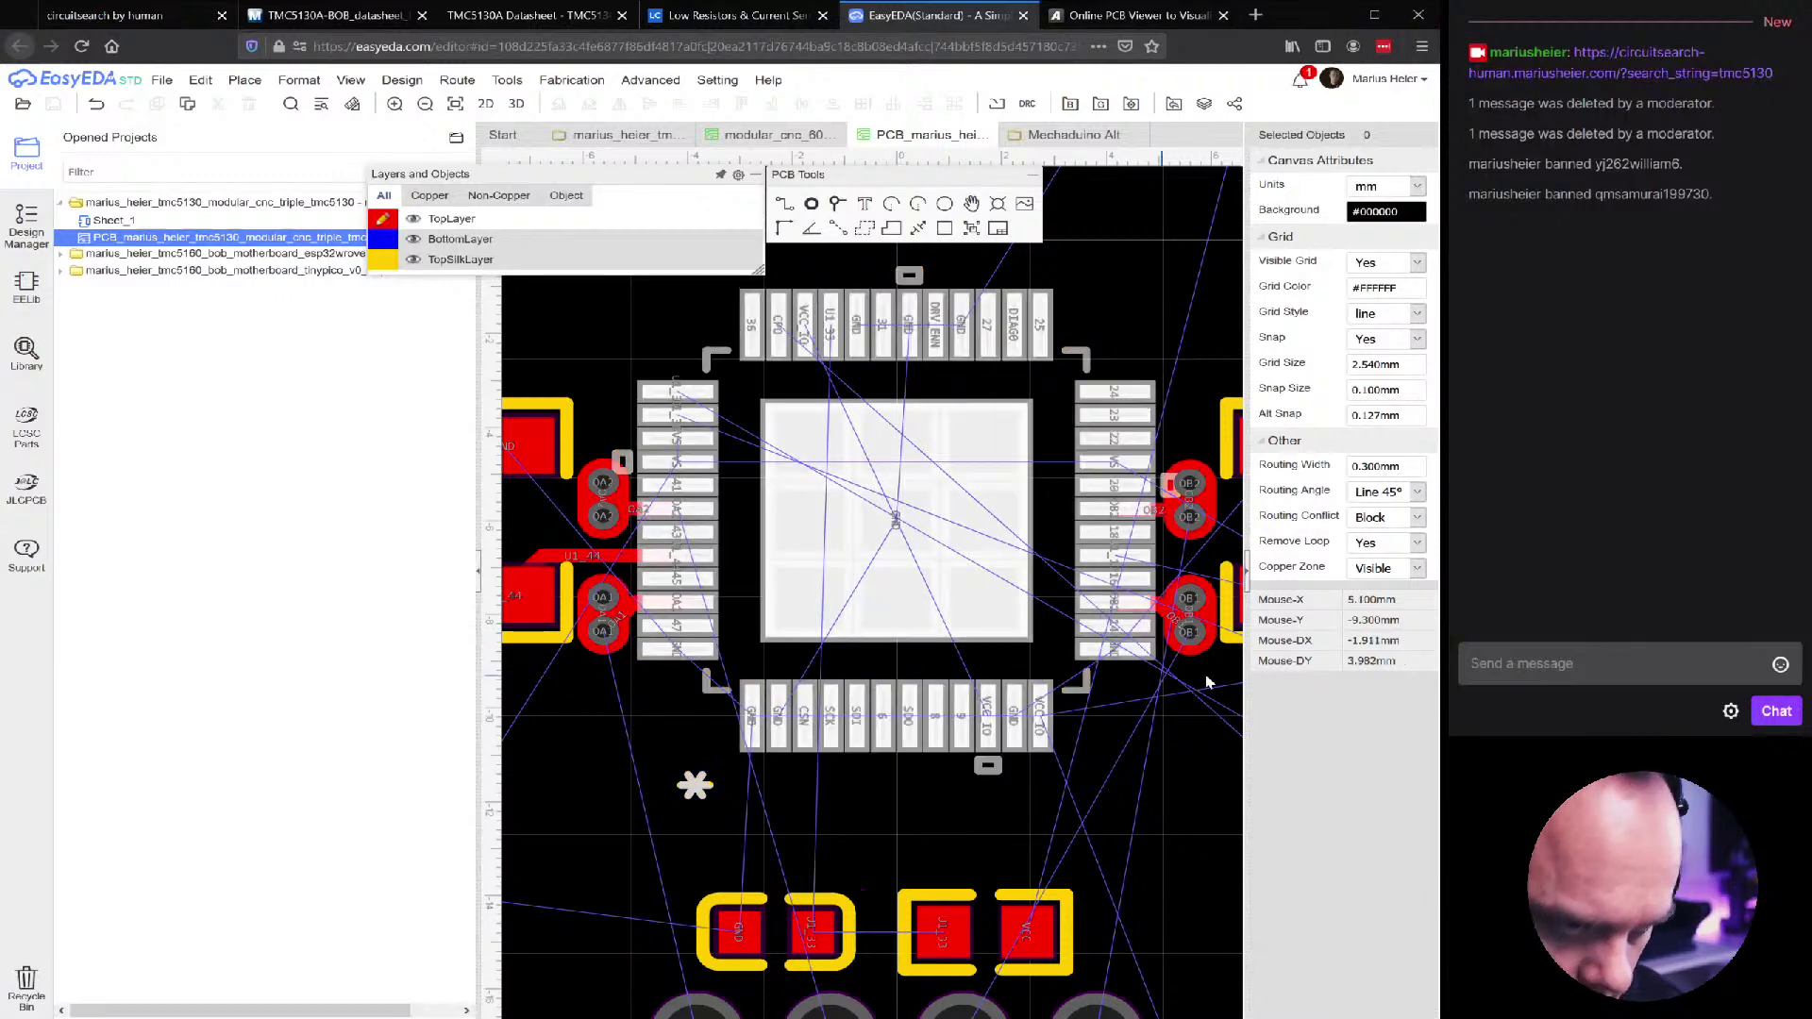
pyautogui.scroll(-1, 1203, 696)
pyautogui.scroll(1, 1197, 675)
pyautogui.scroll(-1, 1190, 656)
pyautogui.scroll(1, 1185, 634)
pyautogui.scroll(2, 1186, 634)
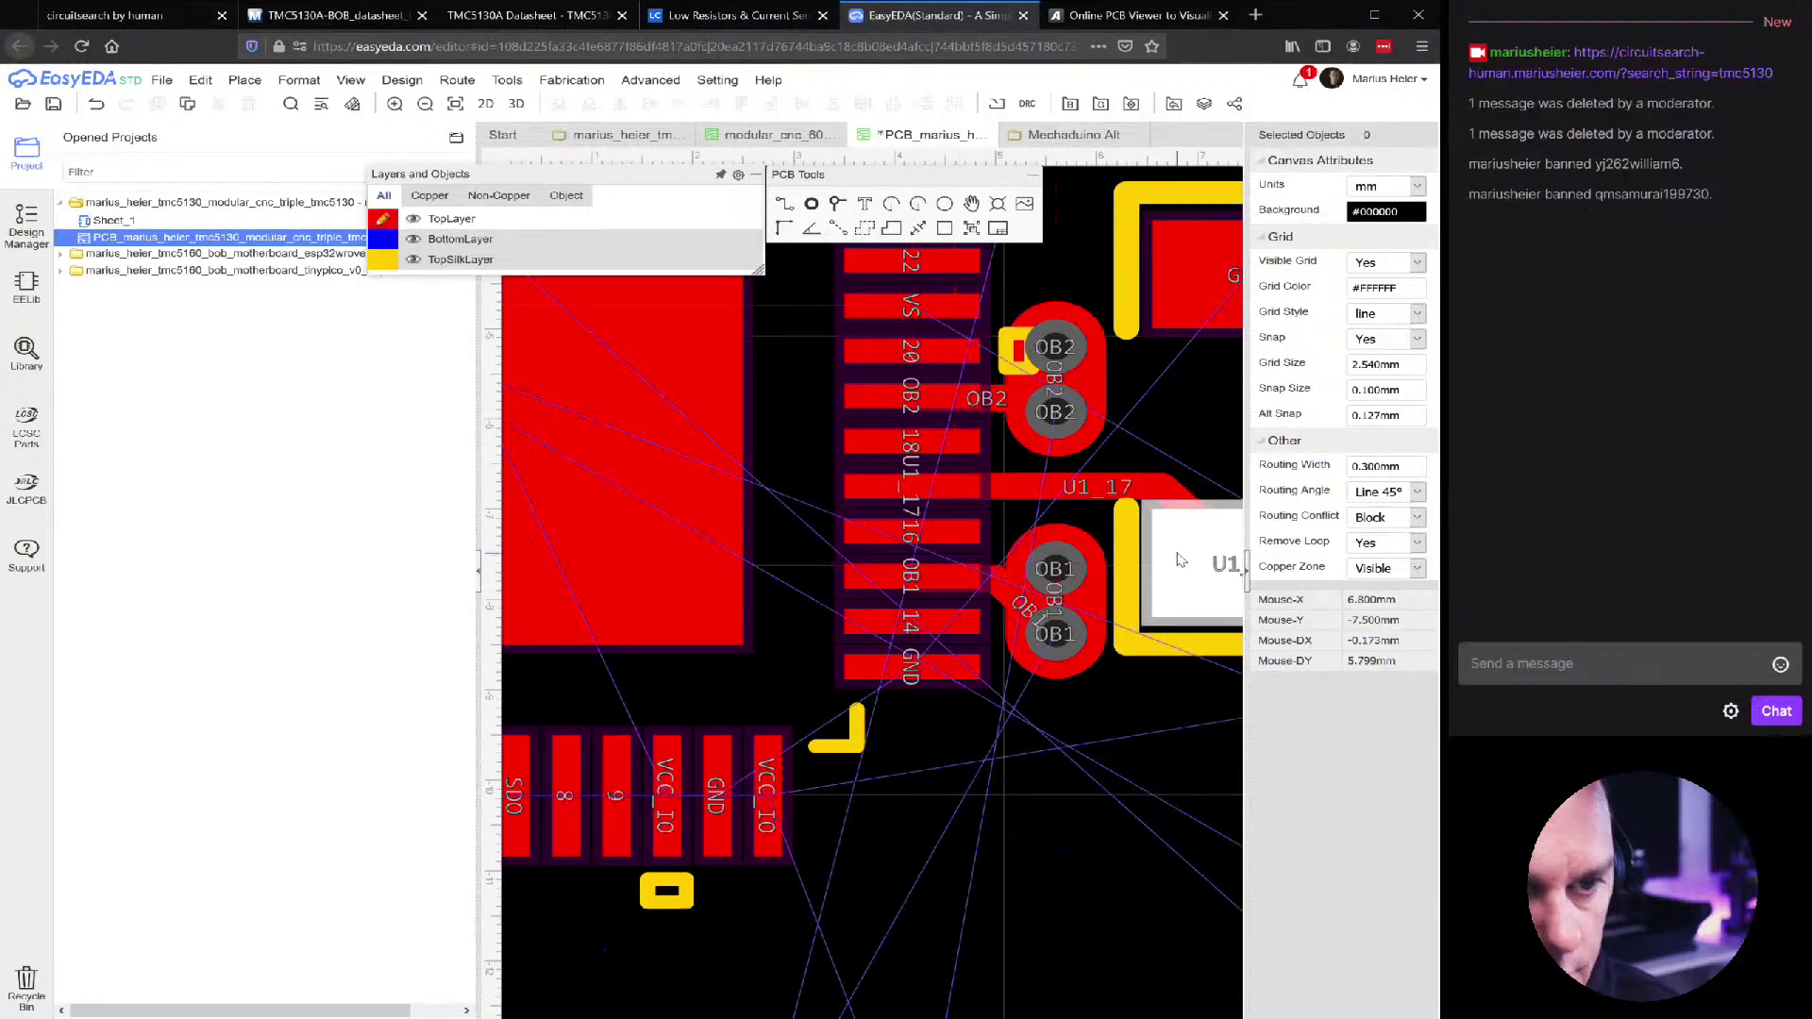
pyautogui.click(1169, 494)
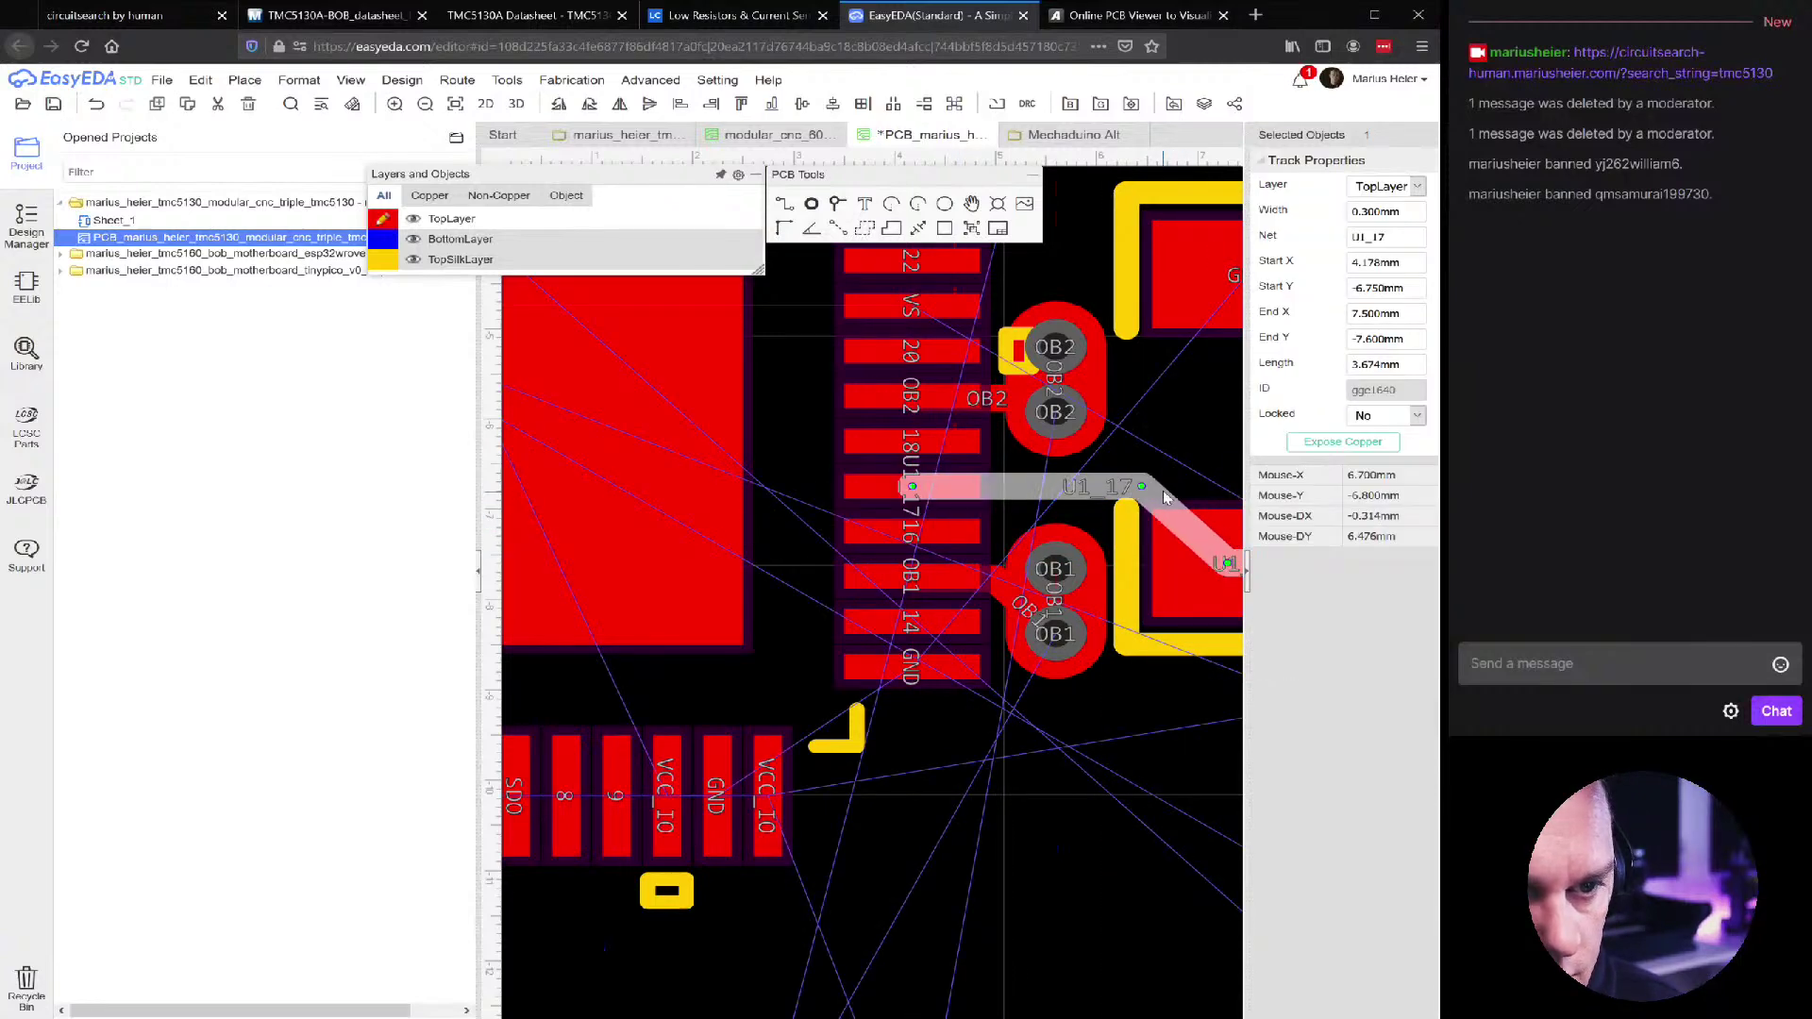
pyautogui.click(1137, 860)
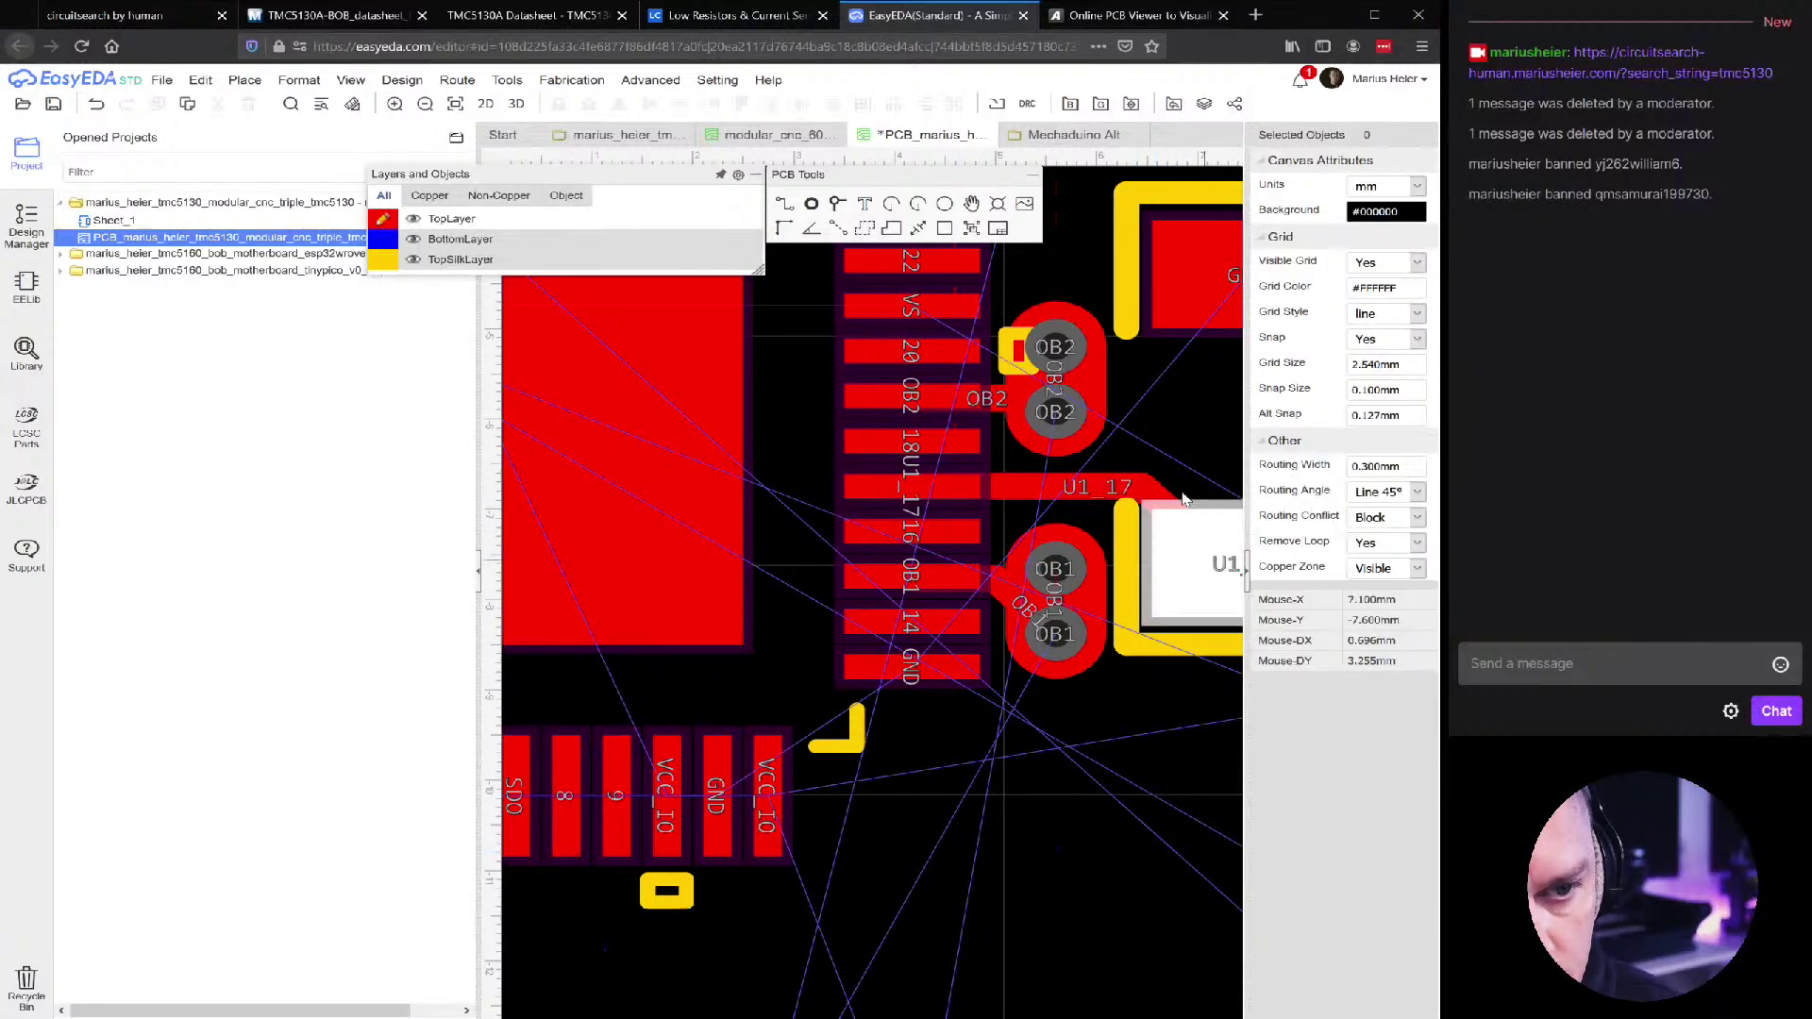
# Shift the diagonal segment of the U1_44 track closer to the chip, leaving a short horizontal run on the sense resistor pad
pyautogui.scroll(4, 1123, 521)
pyautogui.scroll(-10, 1123, 529)
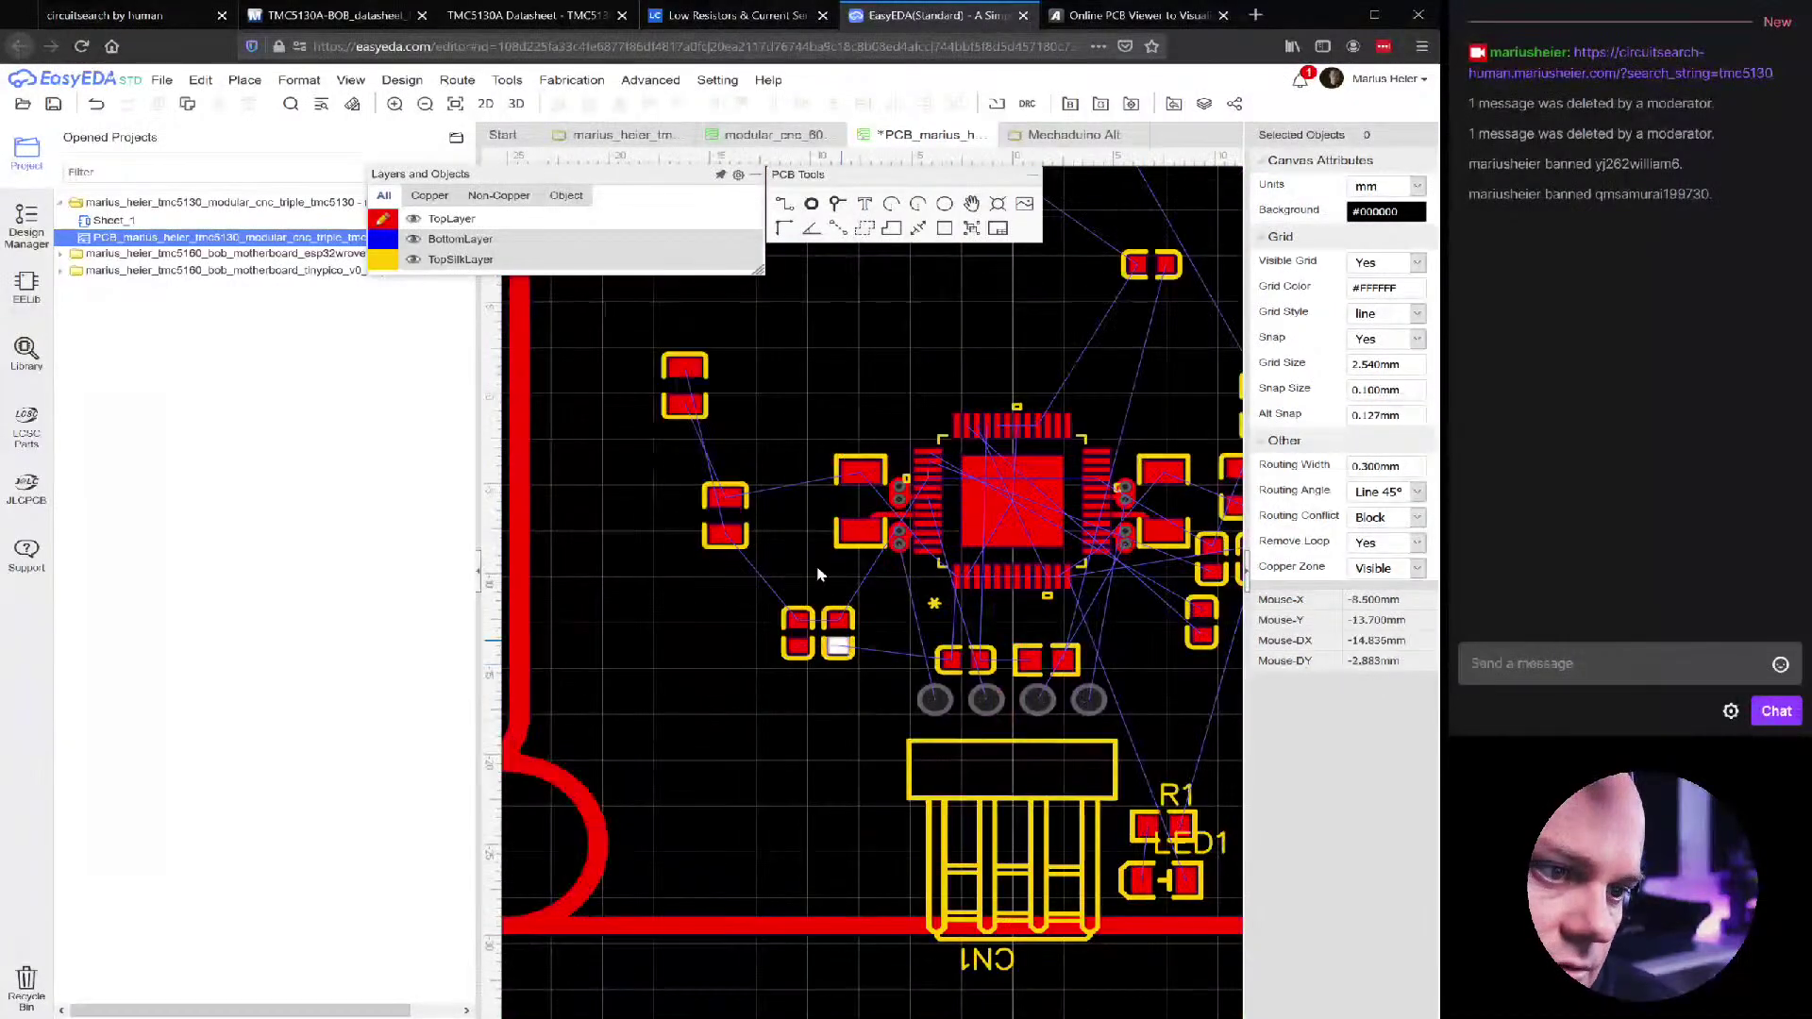
pyautogui.scroll(6, 838, 624)
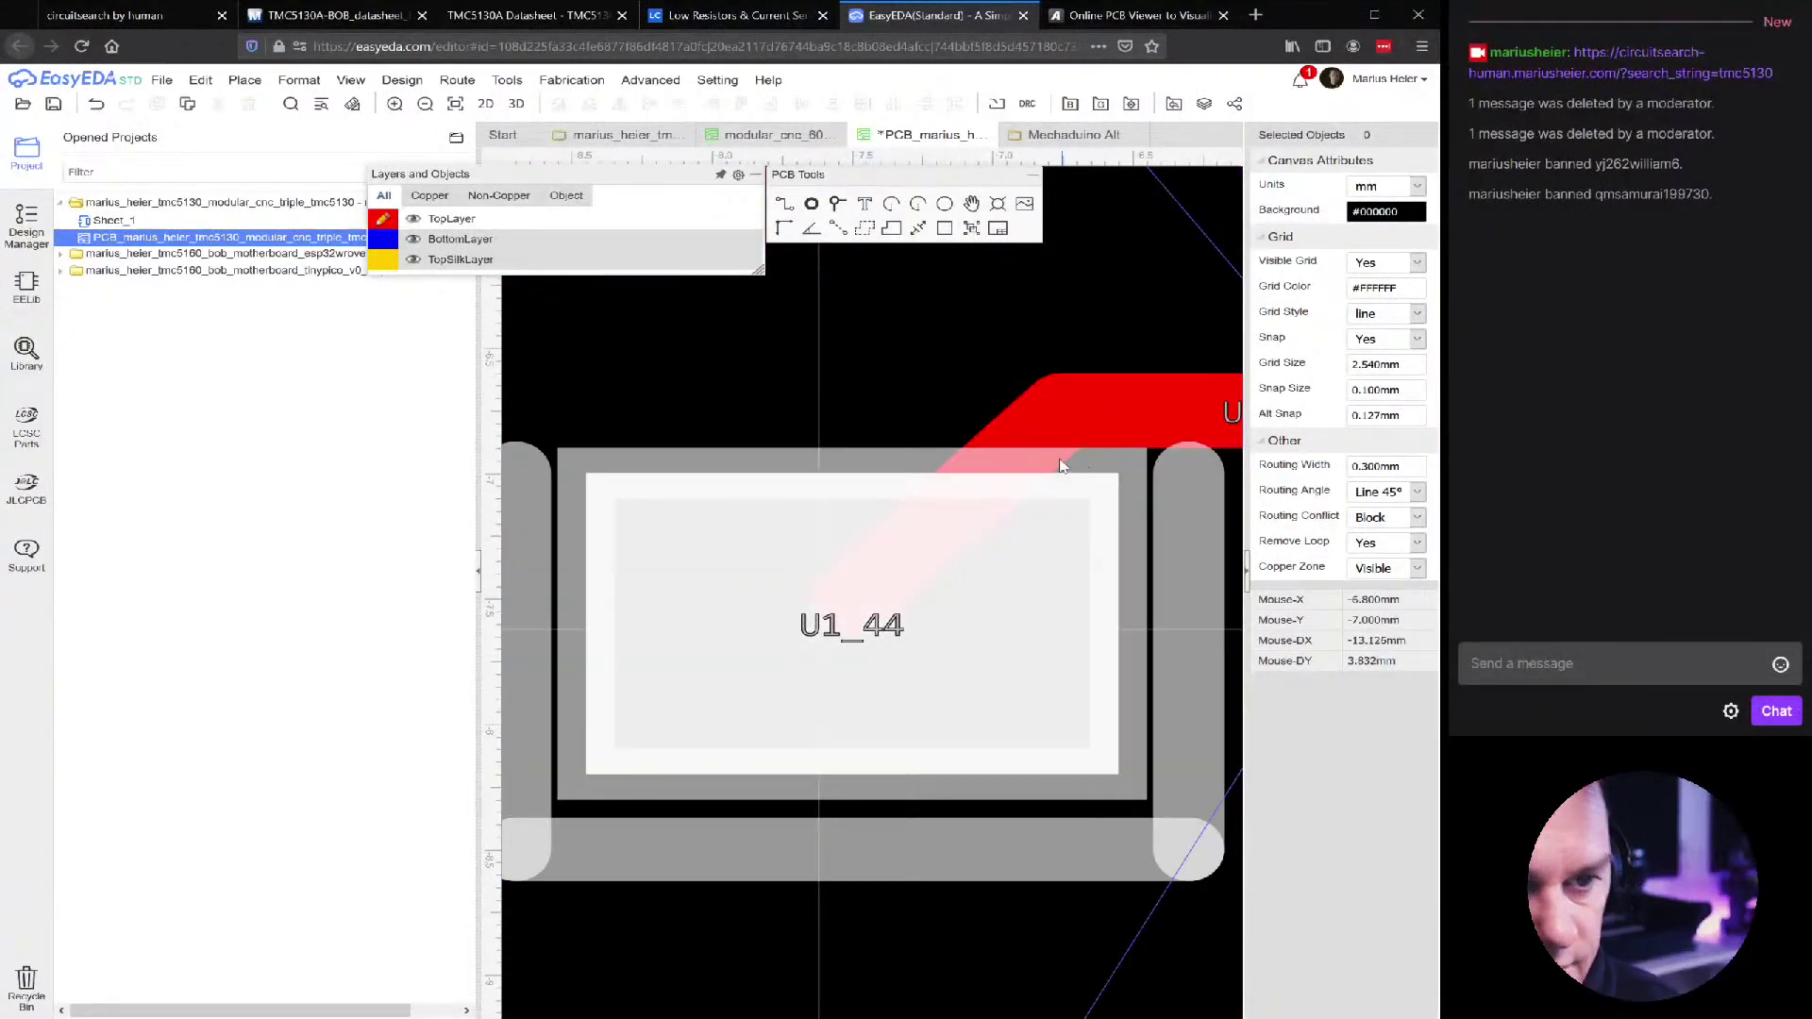
pyautogui.click(1066, 475)
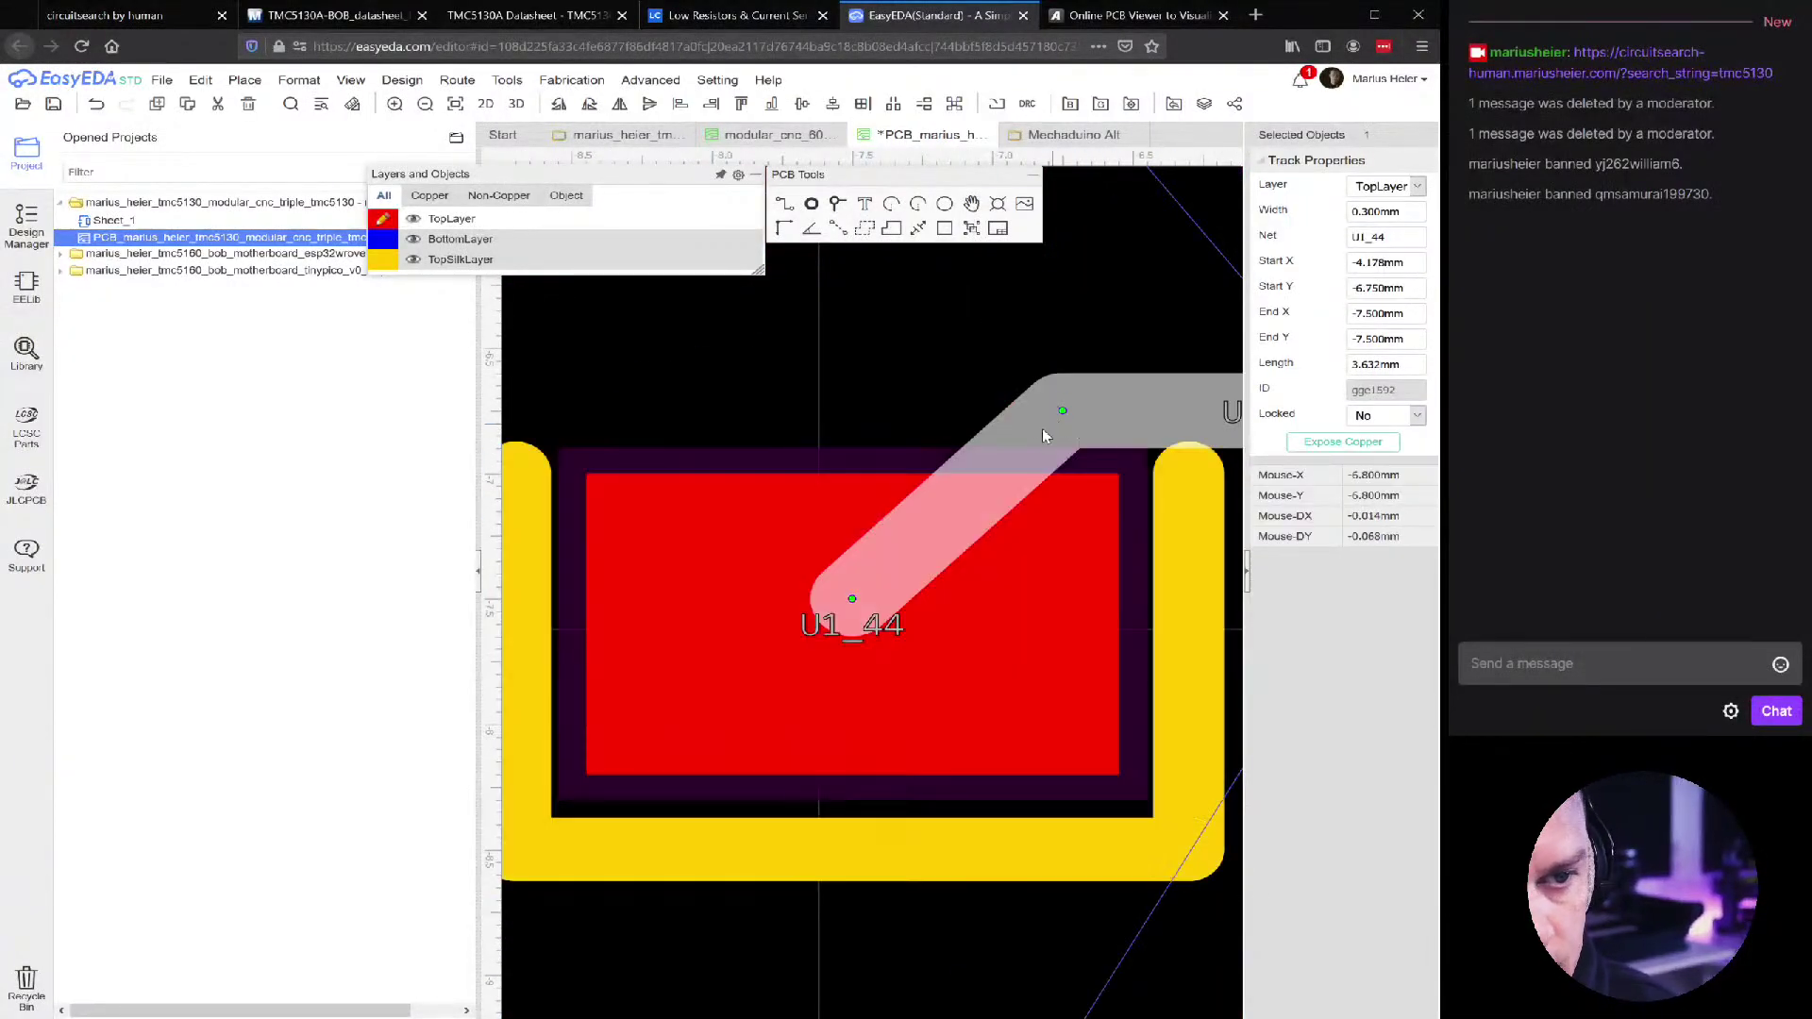
pyautogui.moveTo(1036, 446); pyautogui.dragTo(1098, 474)
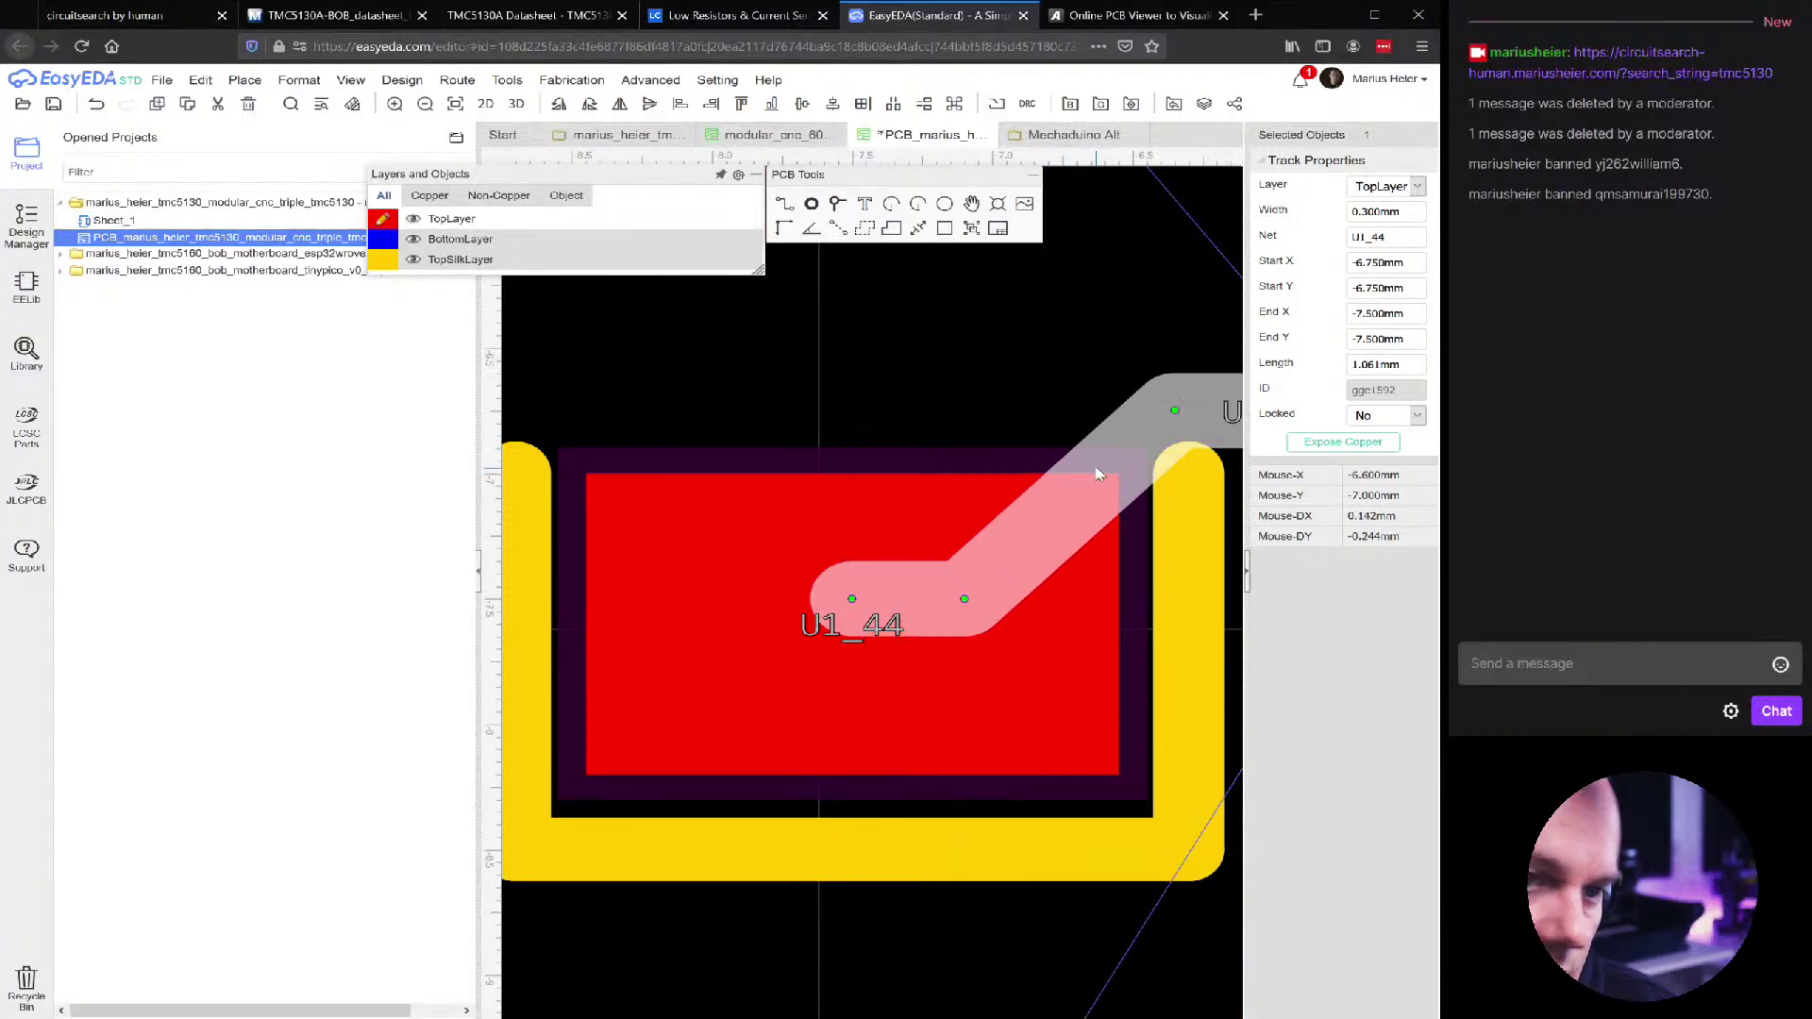
pyautogui.scroll(-5, 1056, 559)
pyautogui.click(938, 607)
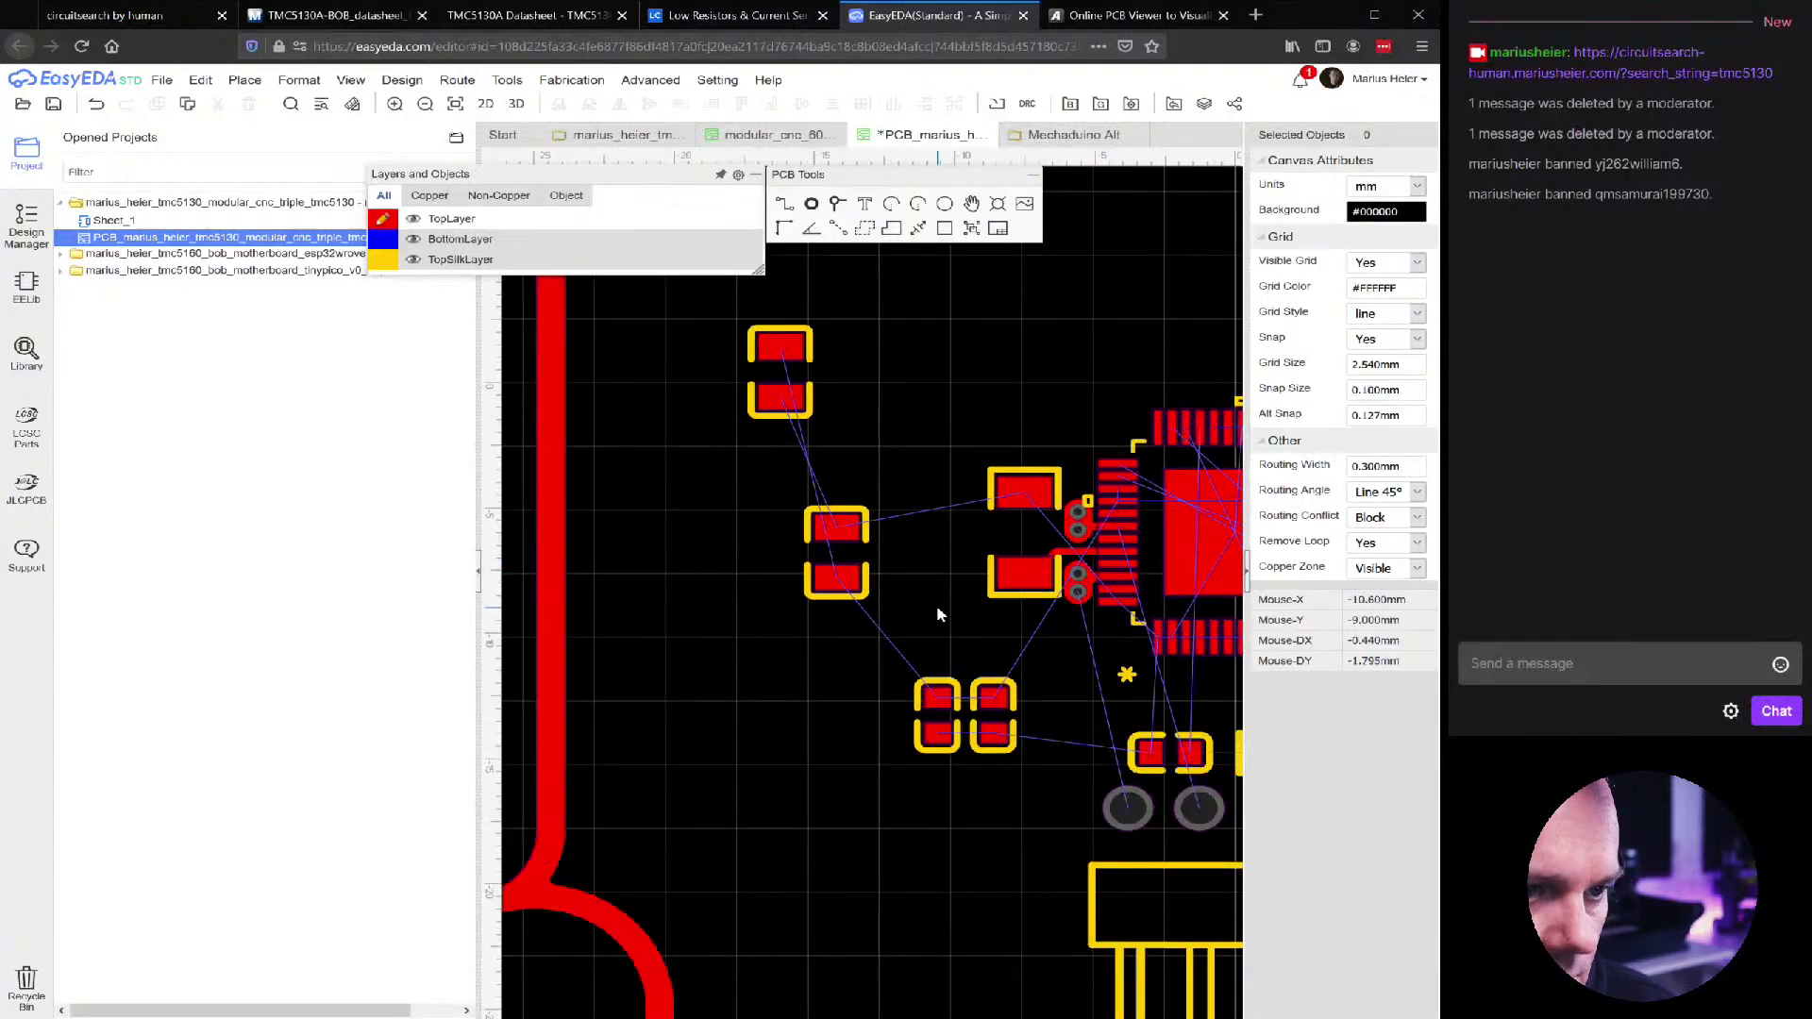
# Place capacitor C9 above the OB-side sense resistor at about X 6.9 mm, Y -1.6 mm, rotated to 180 degrees
pyautogui.moveTo(938, 607); pyautogui.dragTo(769, 545, button='right')
pyautogui.scroll(-2, 904, 531)
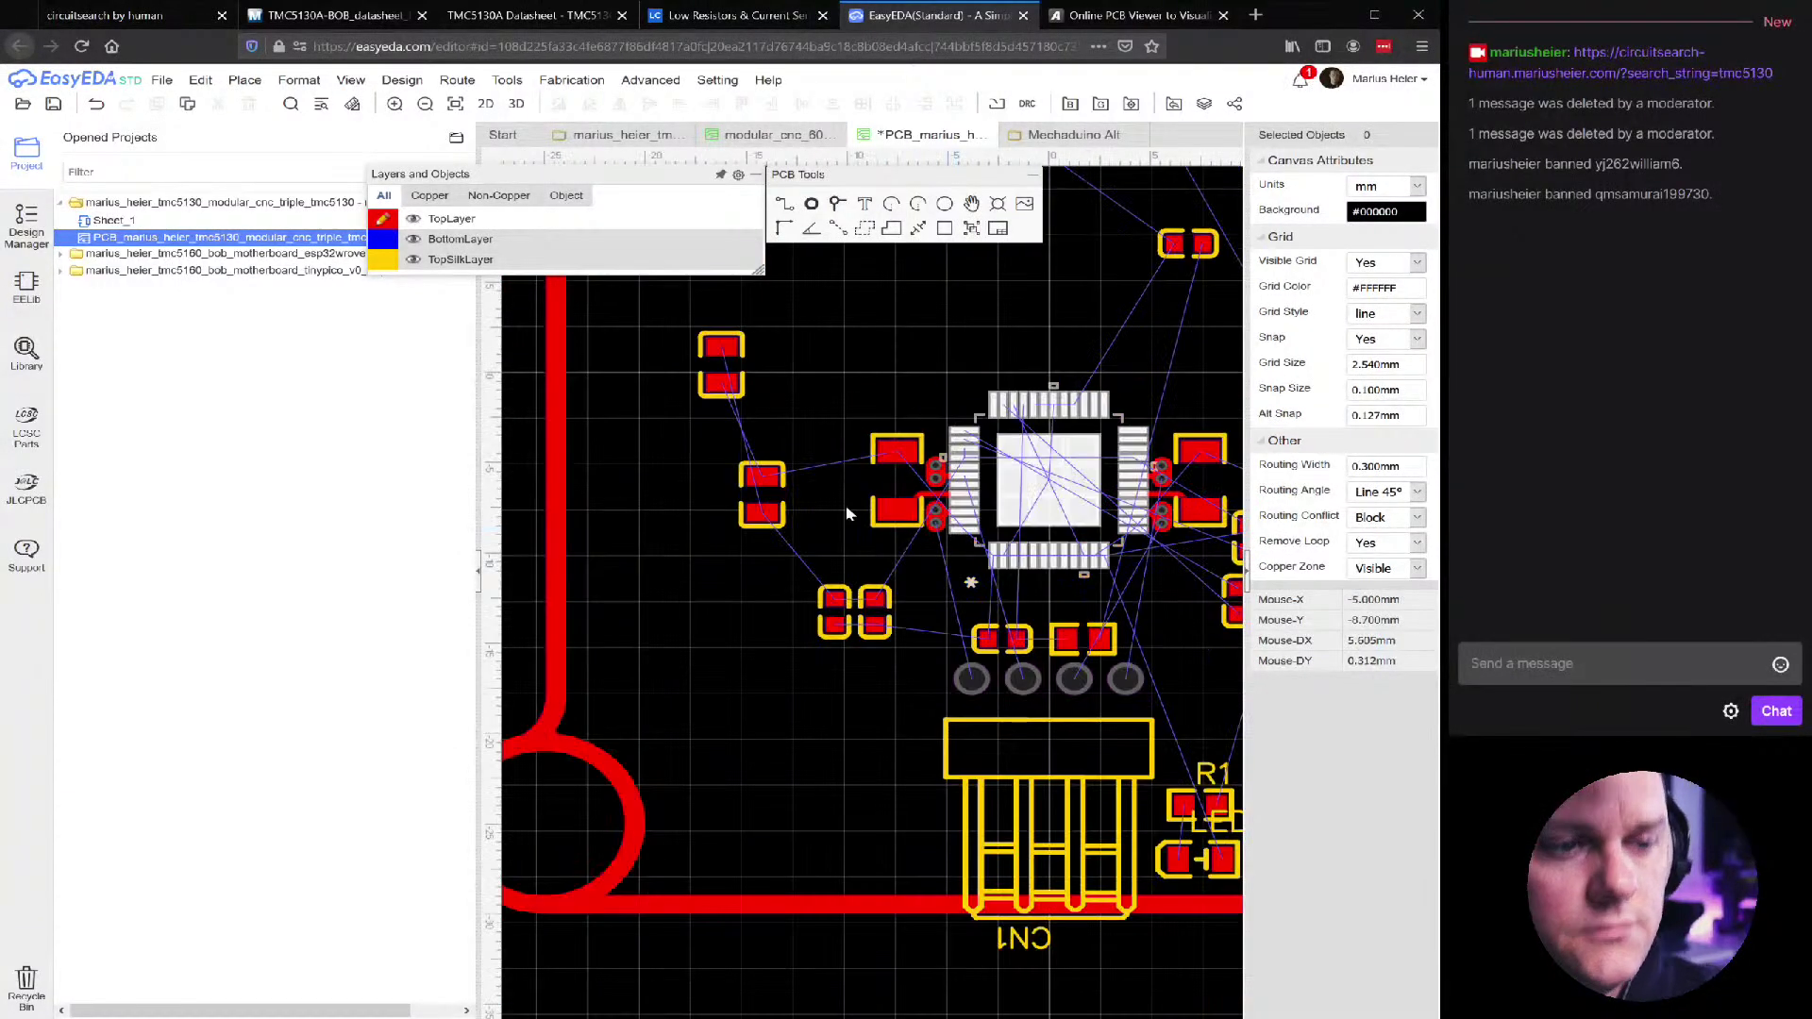
pyautogui.moveTo(1187, 624); pyautogui.dragTo(1013, 577, button='right')
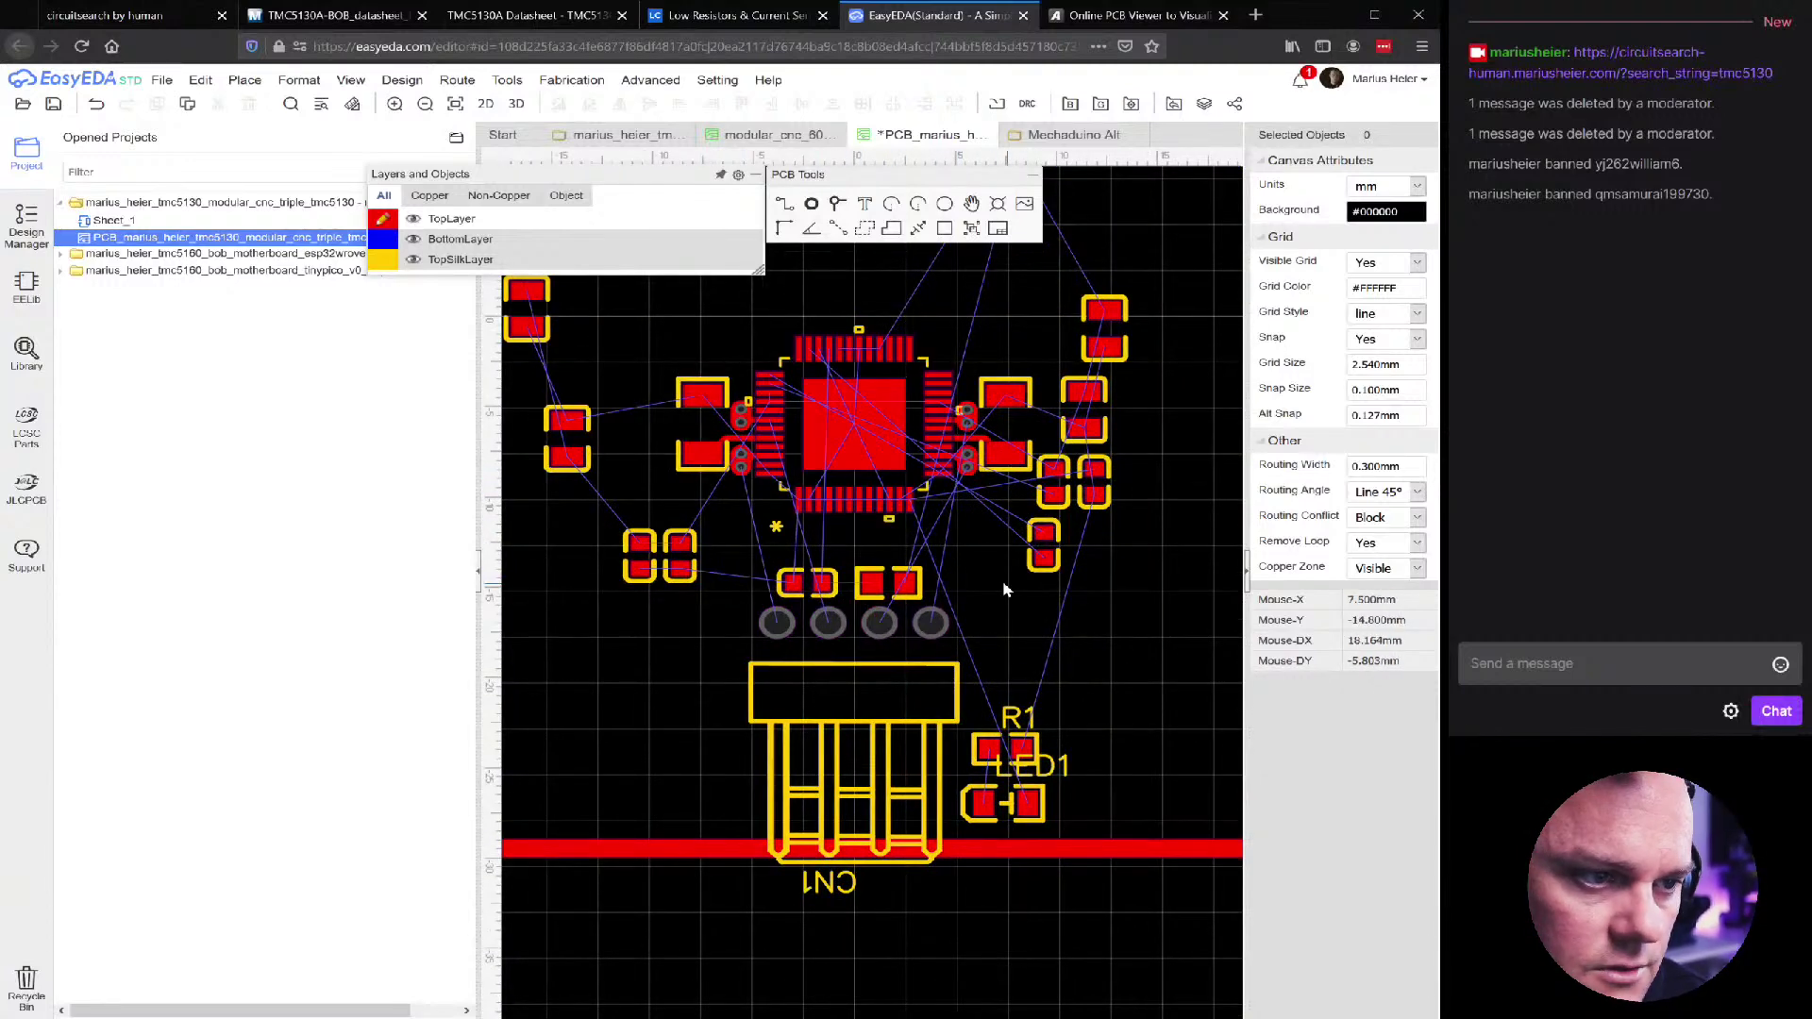
pyautogui.scroll(-1, 798, 552)
pyautogui.scroll(2, 744, 548)
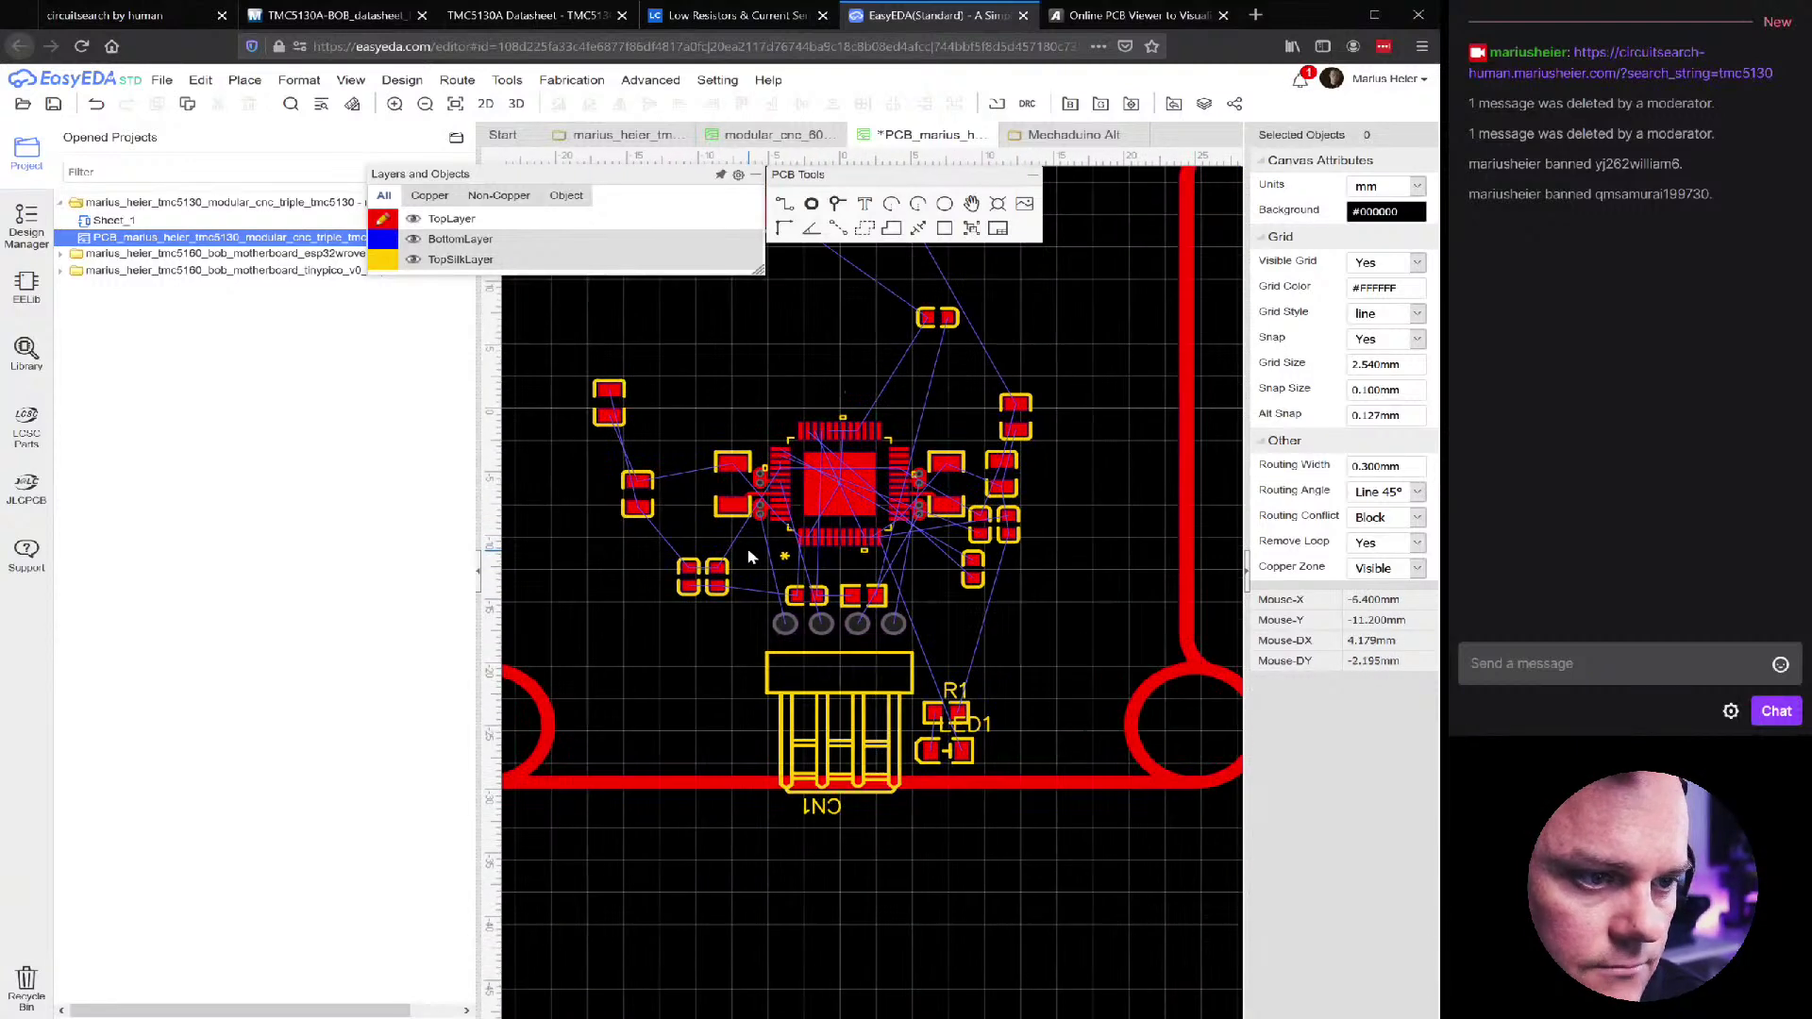
pyautogui.scroll(-2, 1065, 642)
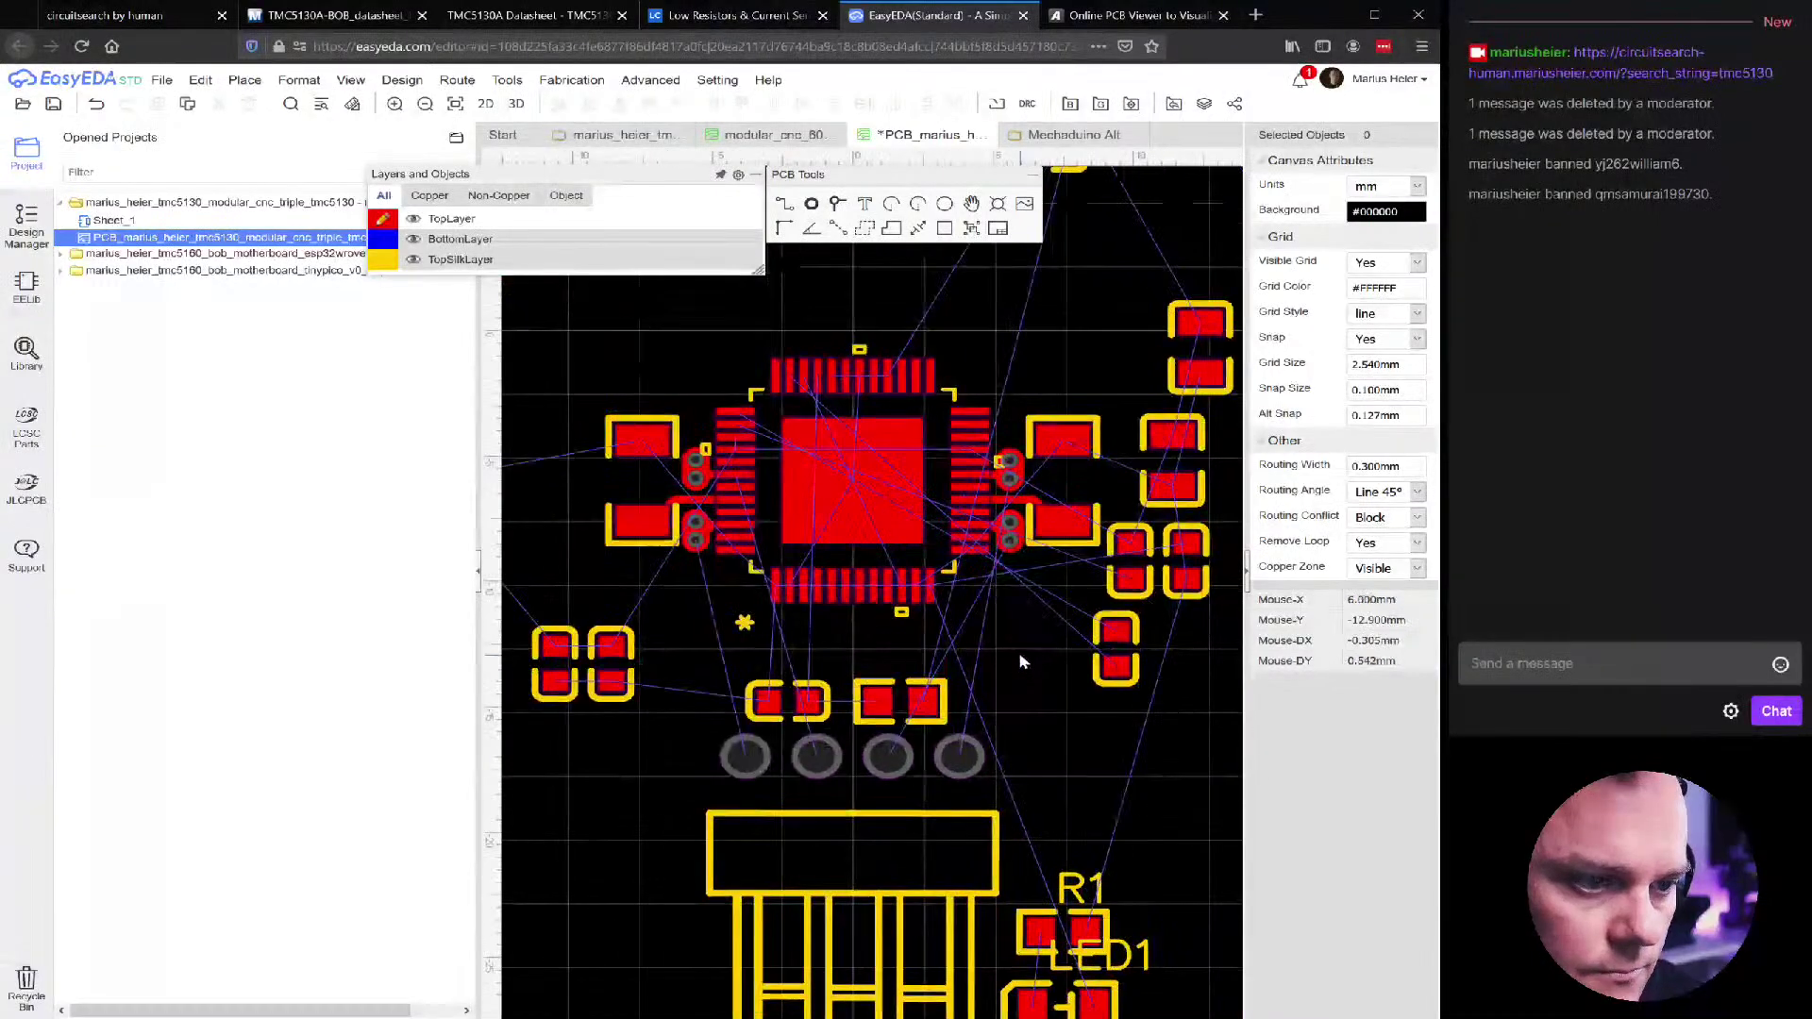
pyautogui.scroll(3, 1008, 552)
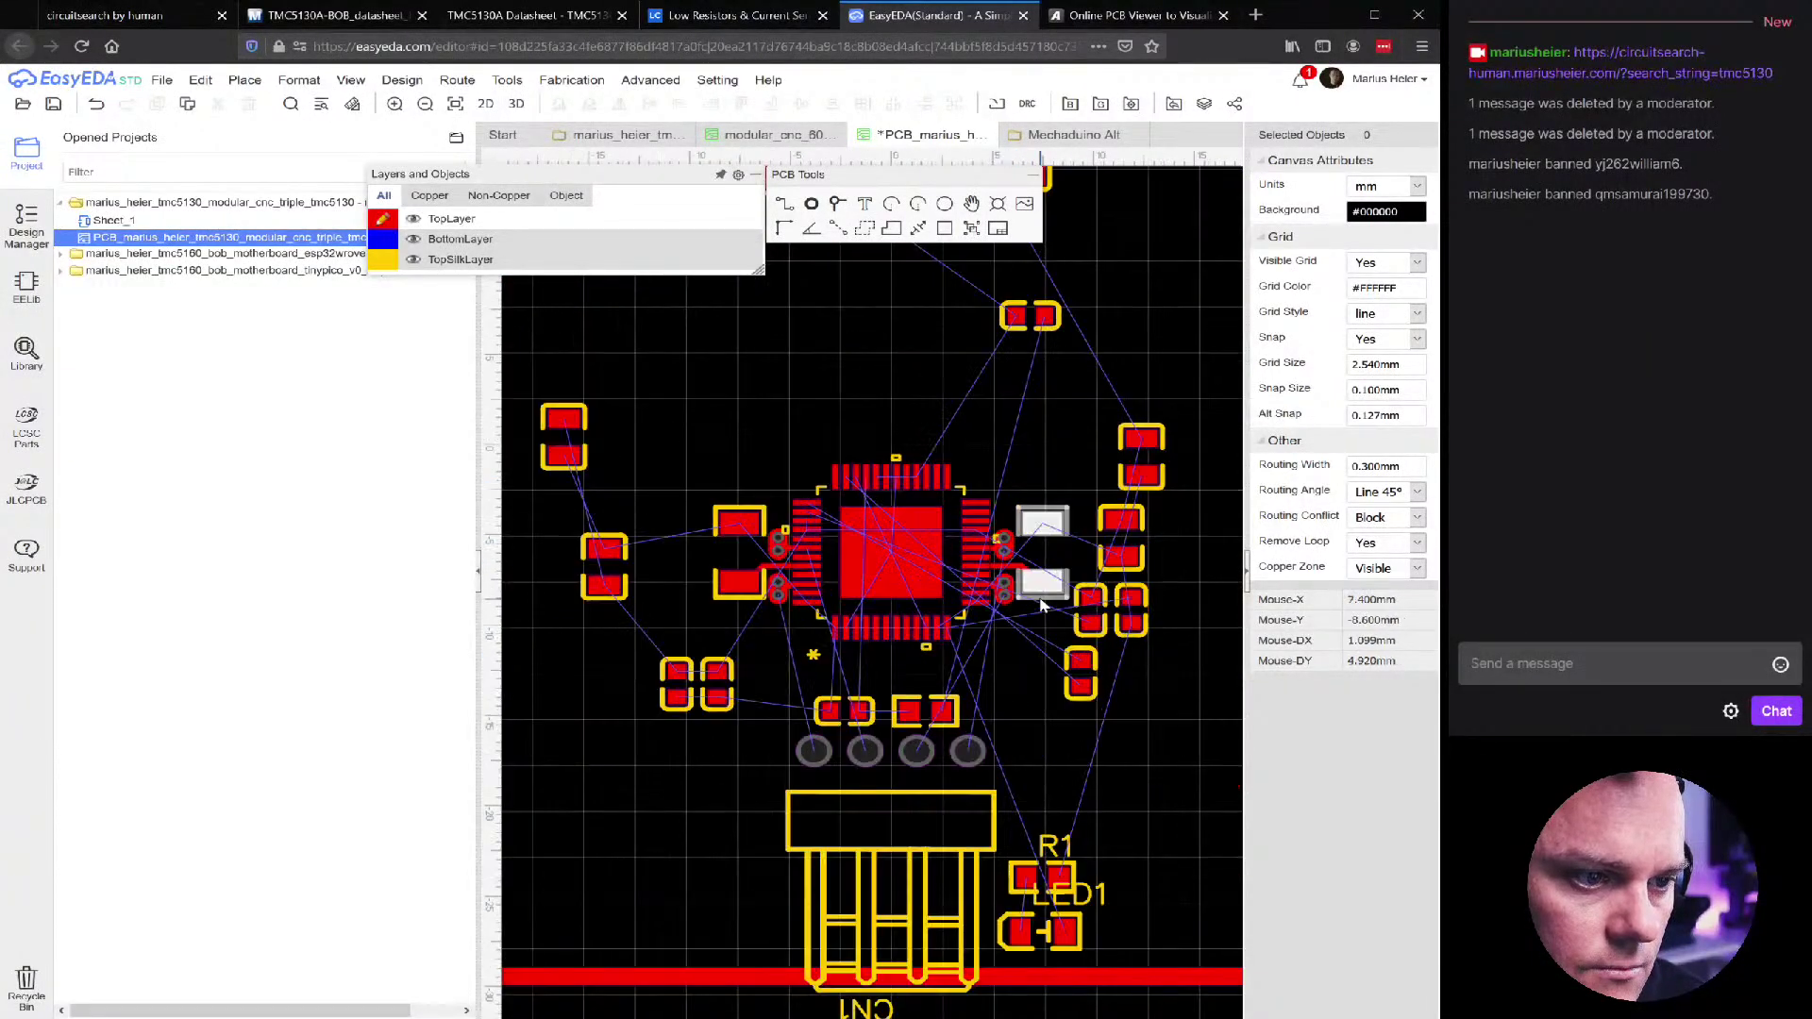
pyautogui.moveTo(1168, 736); pyautogui.dragTo(936, 474)
pyautogui.scroll(3, 936, 474)
pyautogui.moveTo(1090, 519); pyautogui.dragTo(1040, 497)
pyautogui.press('space')
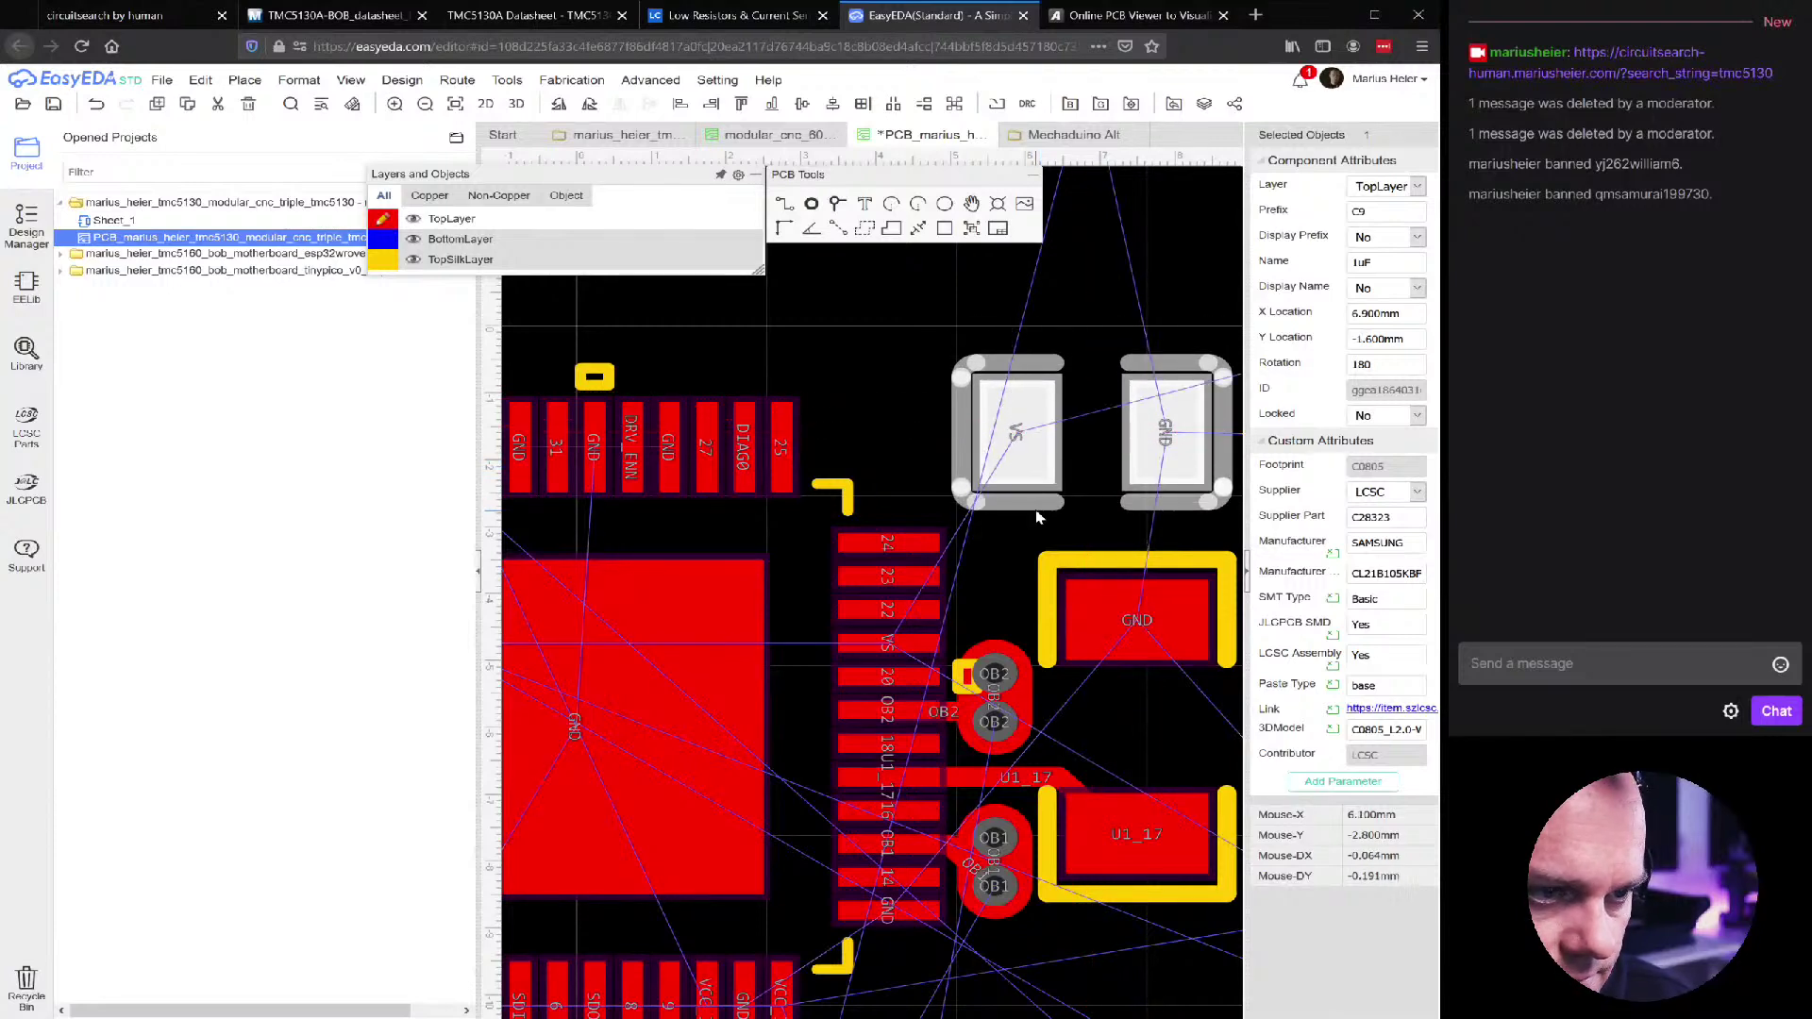
pyautogui.scroll(-3, 1038, 505)
pyautogui.click(1103, 500)
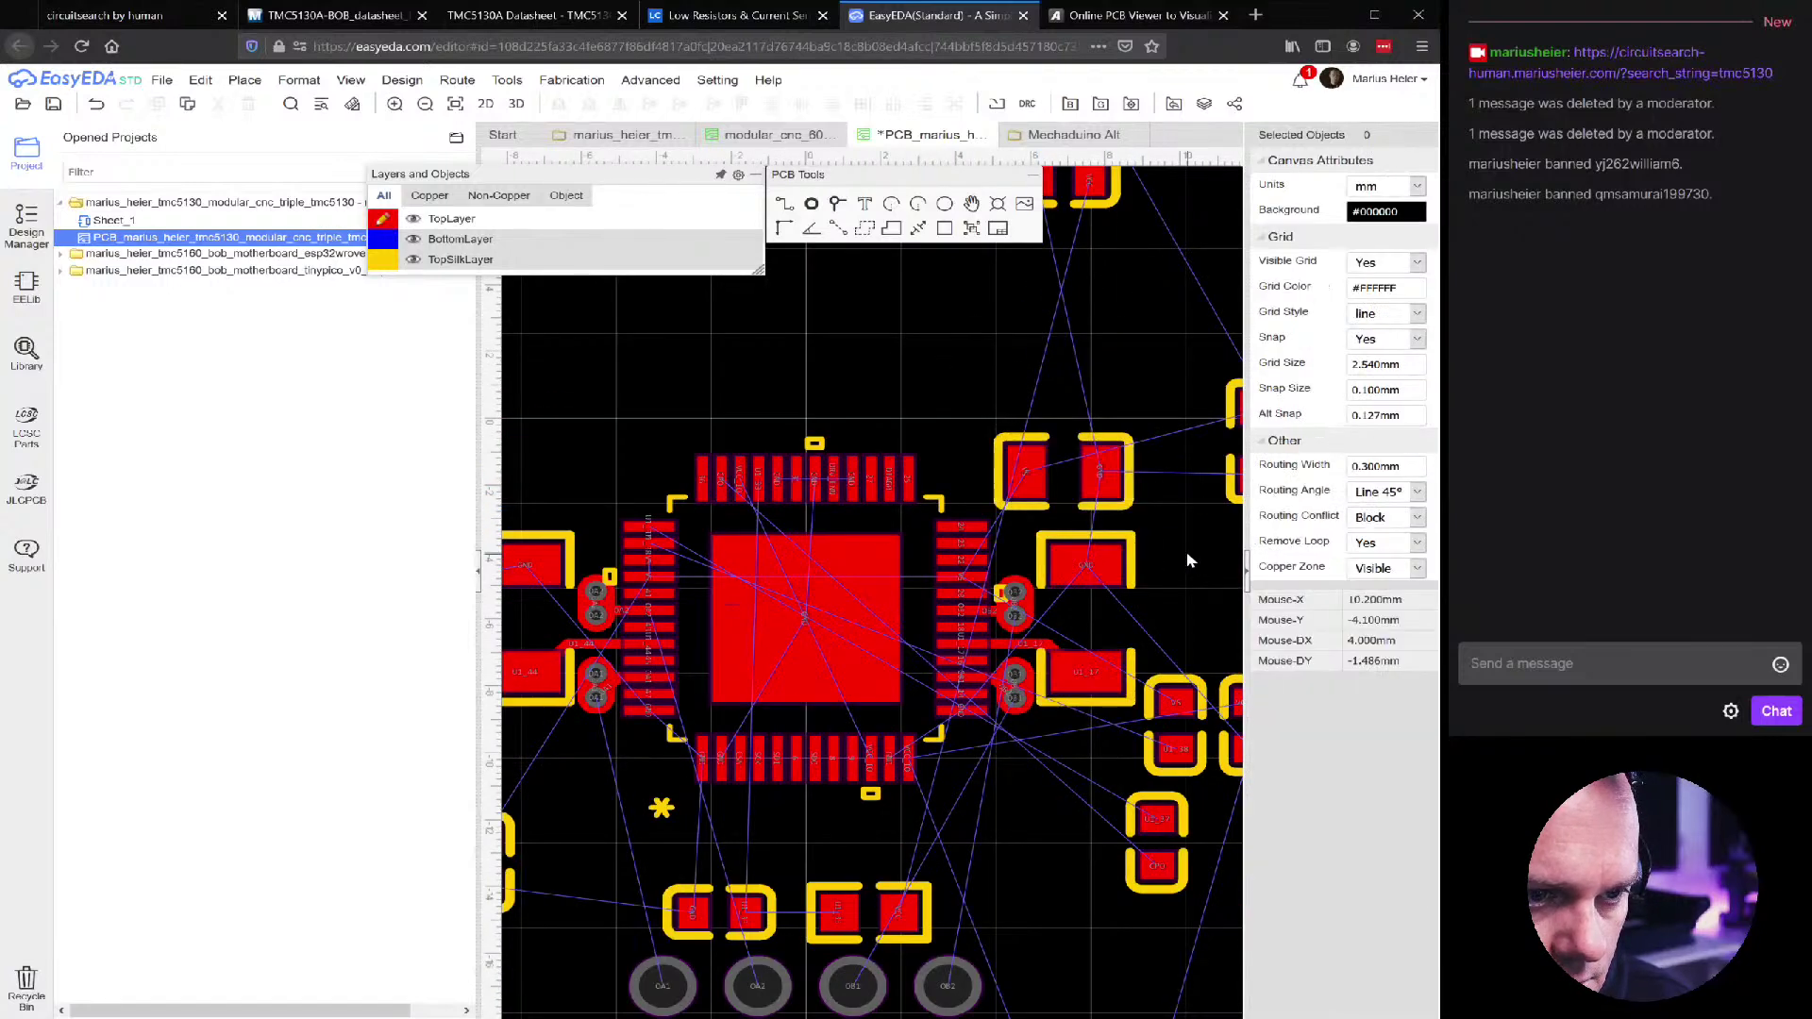
# Align capacitor C9 and the sense resistor below it by their right edges
pyautogui.moveTo(1148, 566); pyautogui.dragTo(1030, 710)
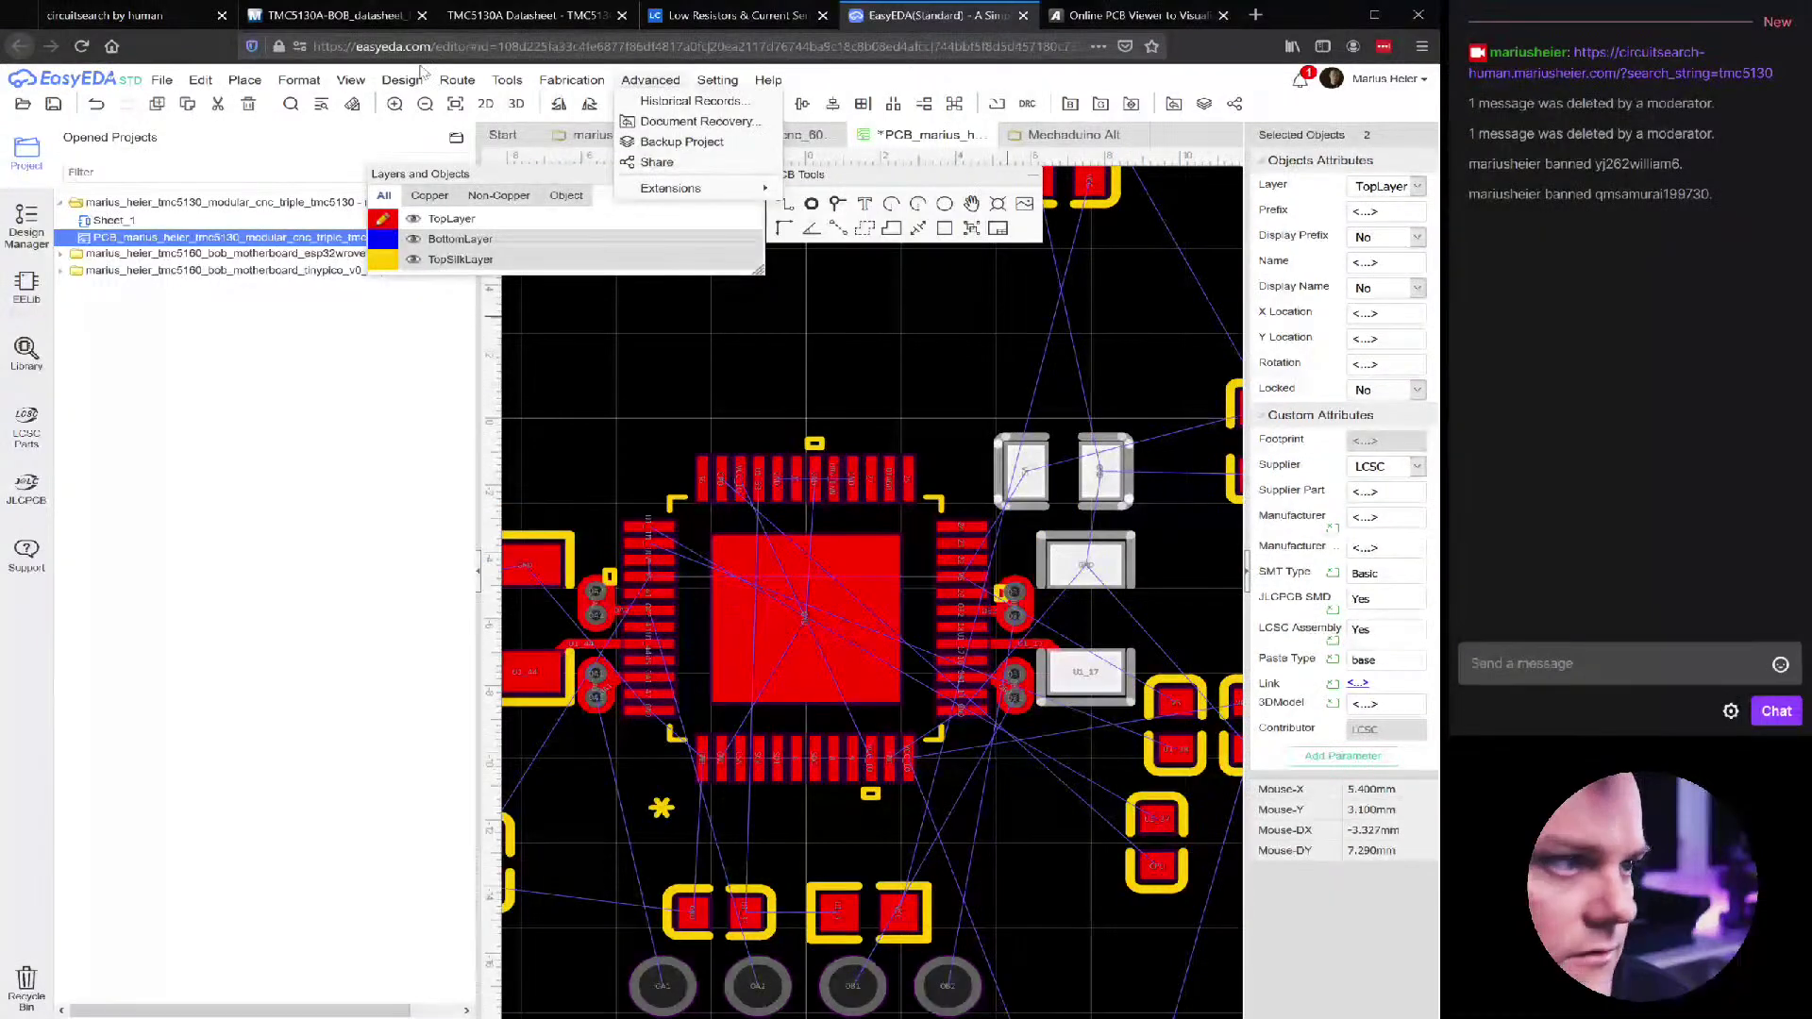
pyautogui.moveTo(278, 83)
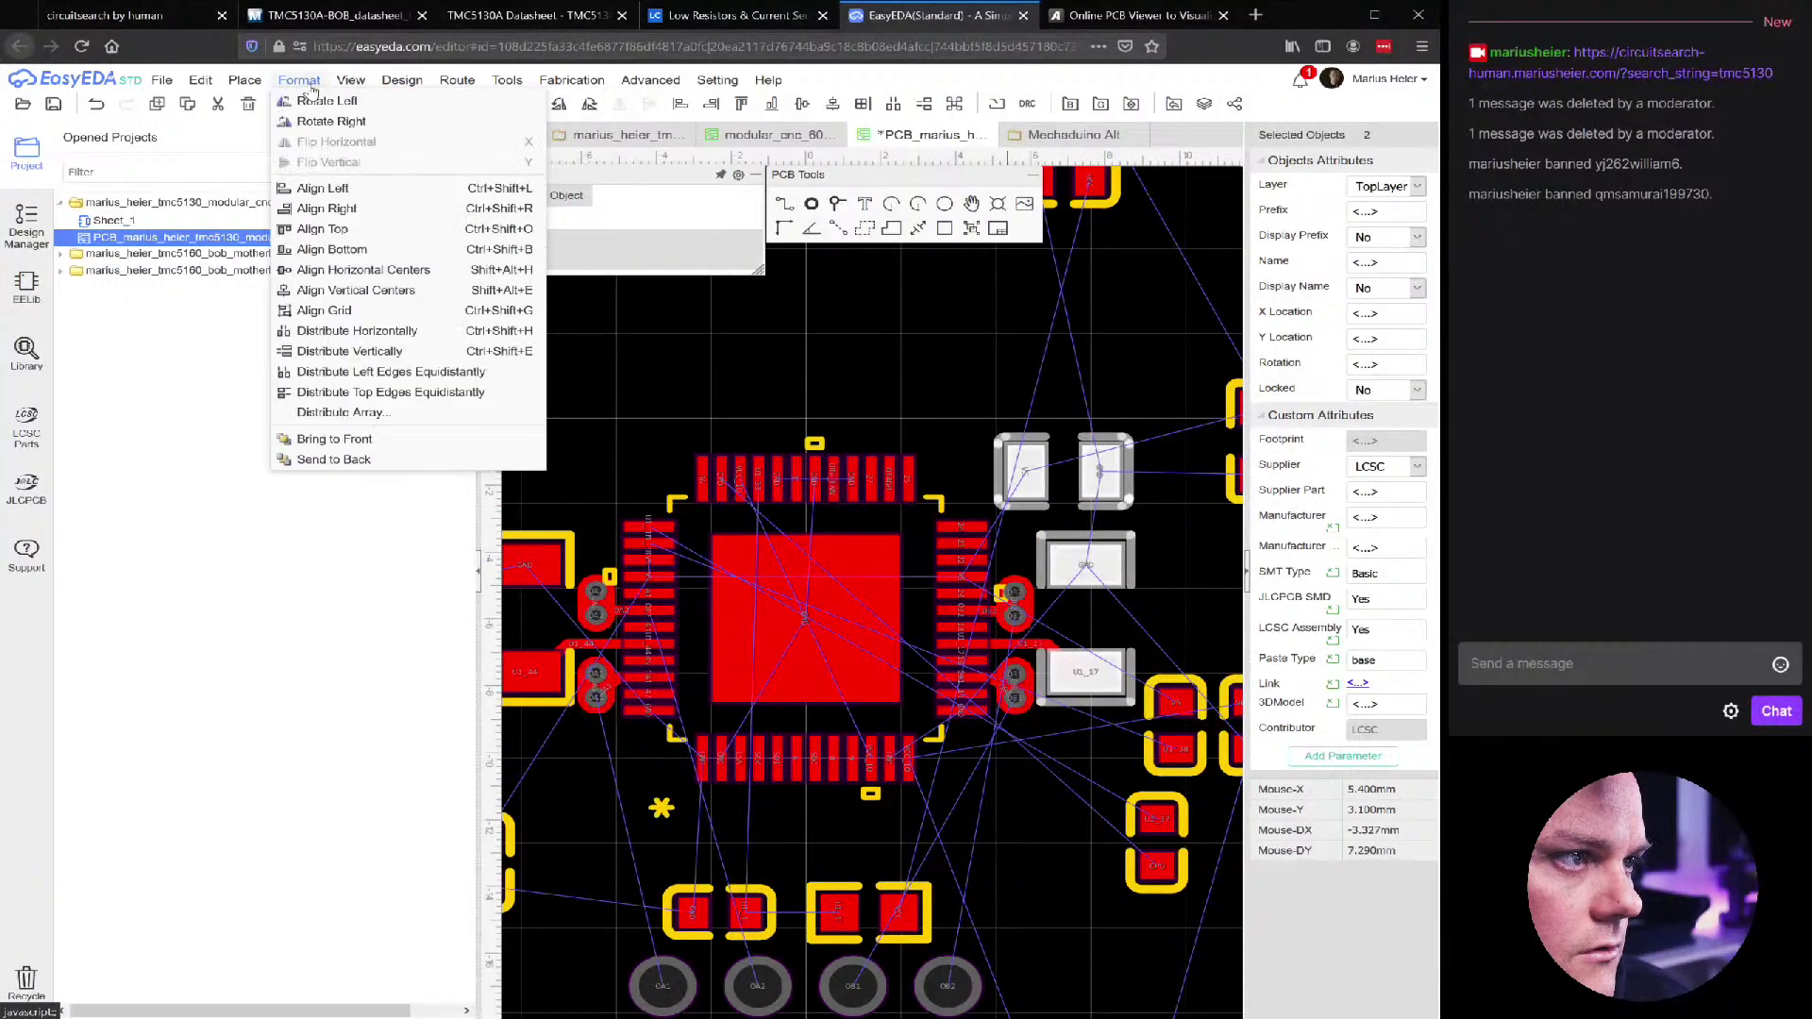
pyautogui.click(325, 209)
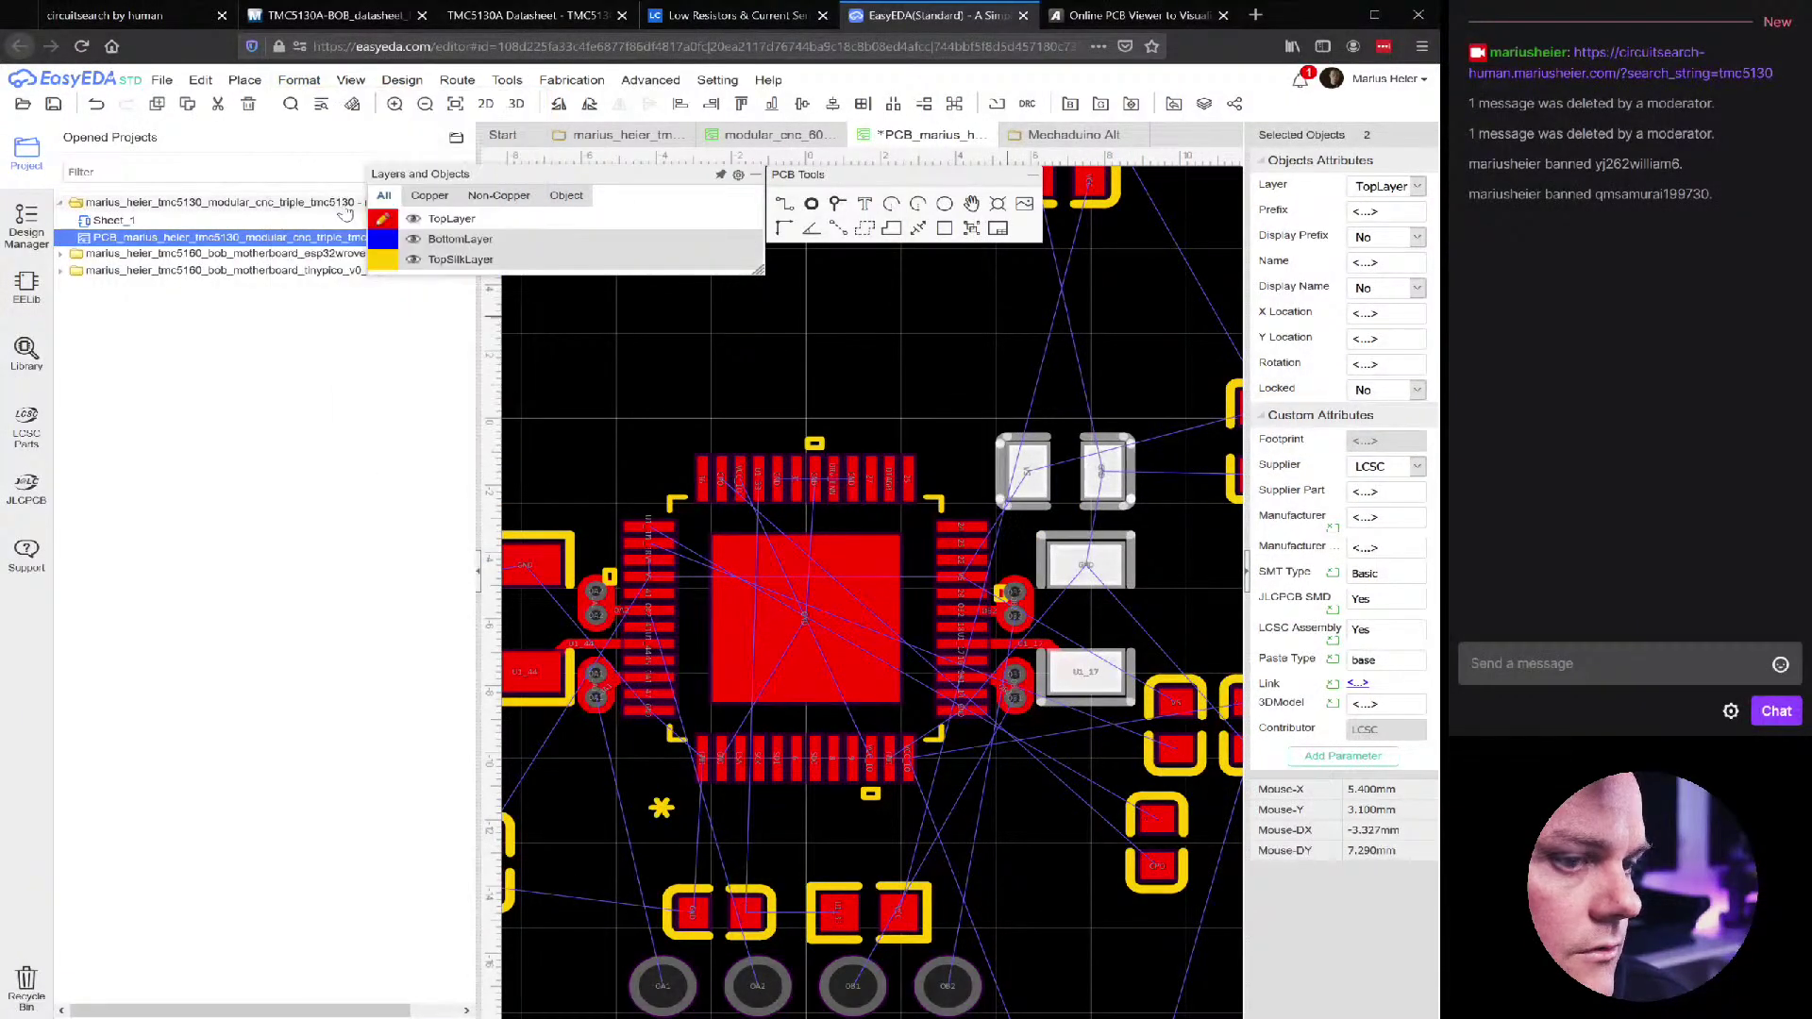
# Rotate capacitor C8 to 180 degrees and place it directly above C9, at about X 6.9 mm, Y 1.1 mm
pyautogui.scroll(-2, 1121, 338)
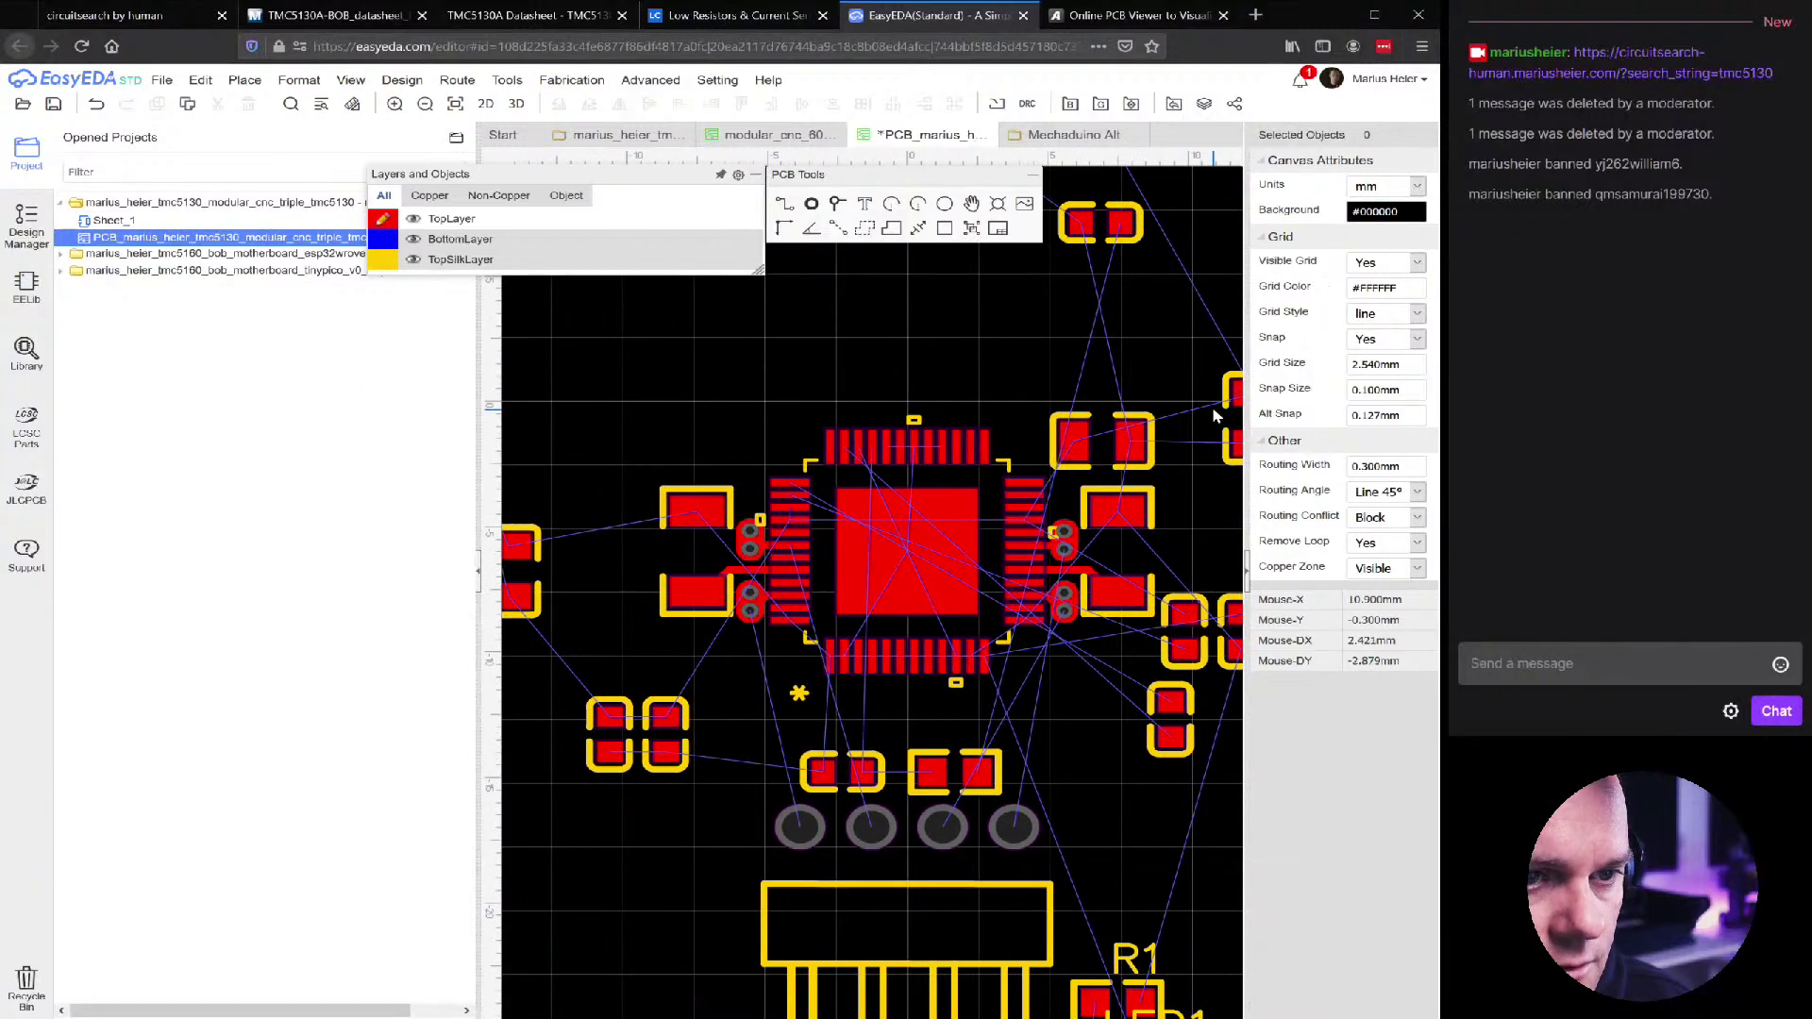
pyautogui.click(1226, 402)
pyautogui.press('space')
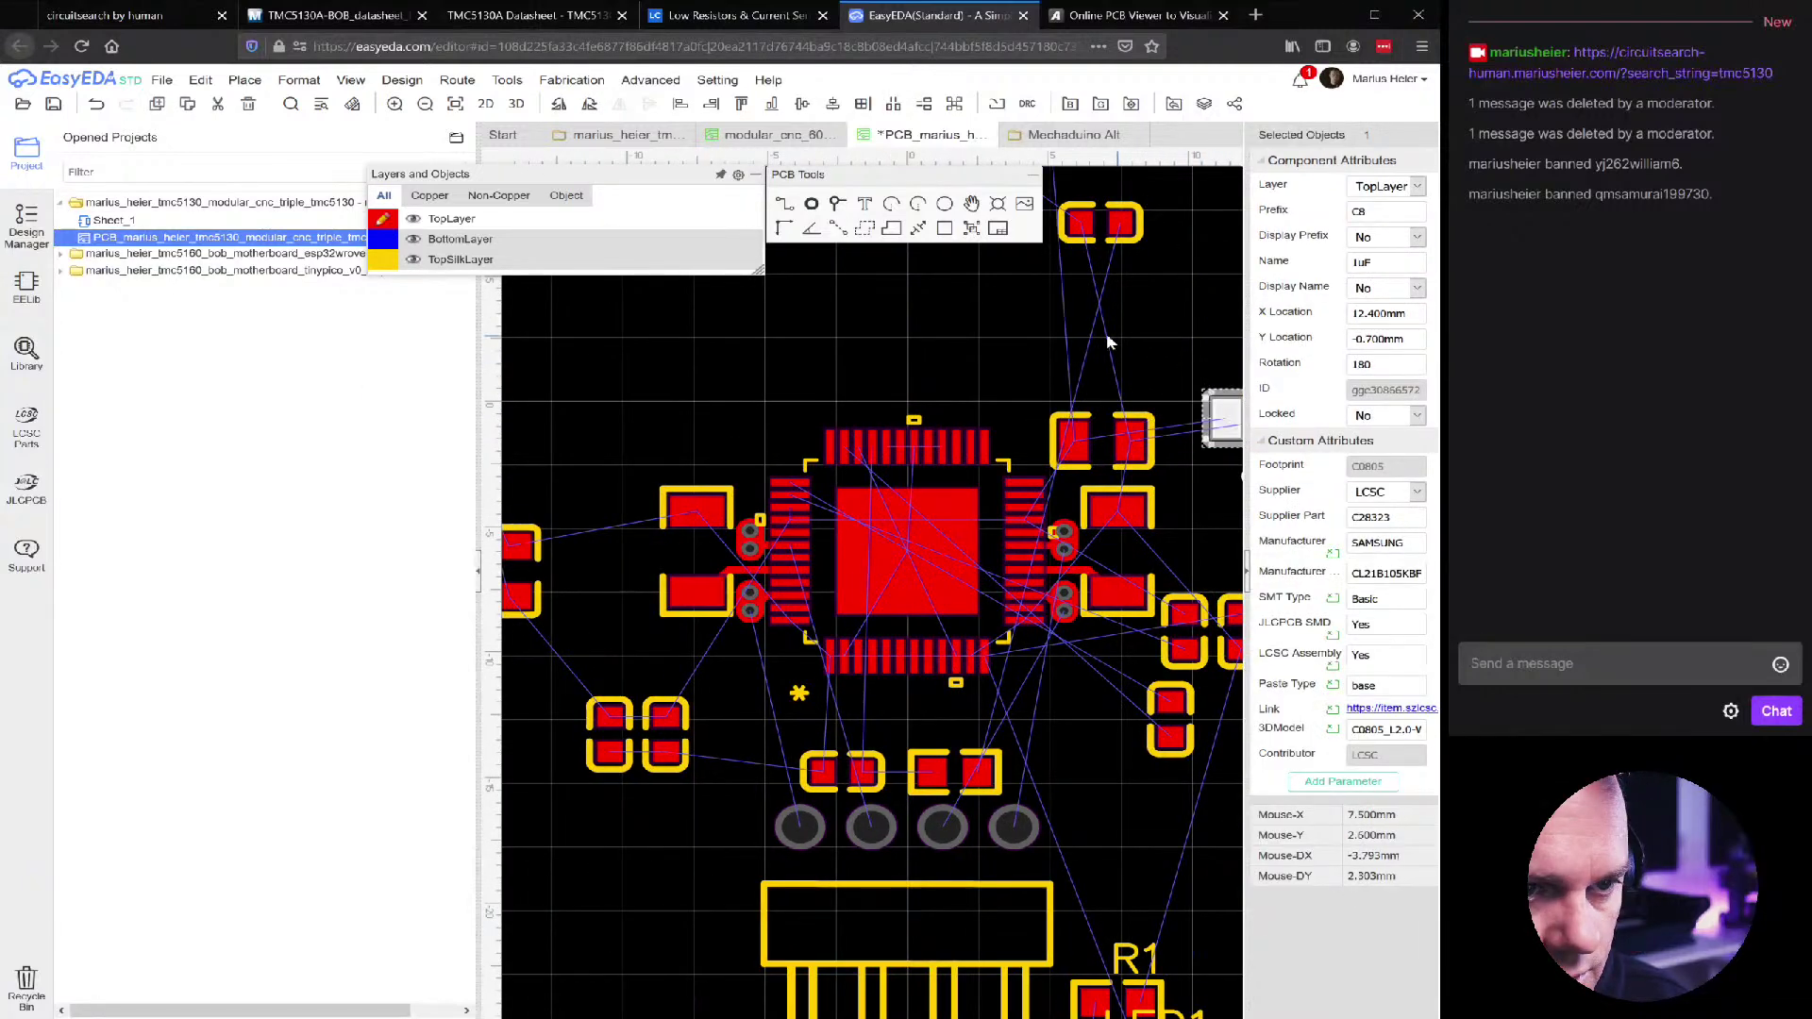
pyautogui.moveTo(1117, 342); pyautogui.dragTo(998, 406, button='right')
pyautogui.moveTo(1108, 526); pyautogui.dragTo(953, 472)
pyautogui.scroll(3, 976, 477)
pyautogui.scroll(-3, 830, 481)
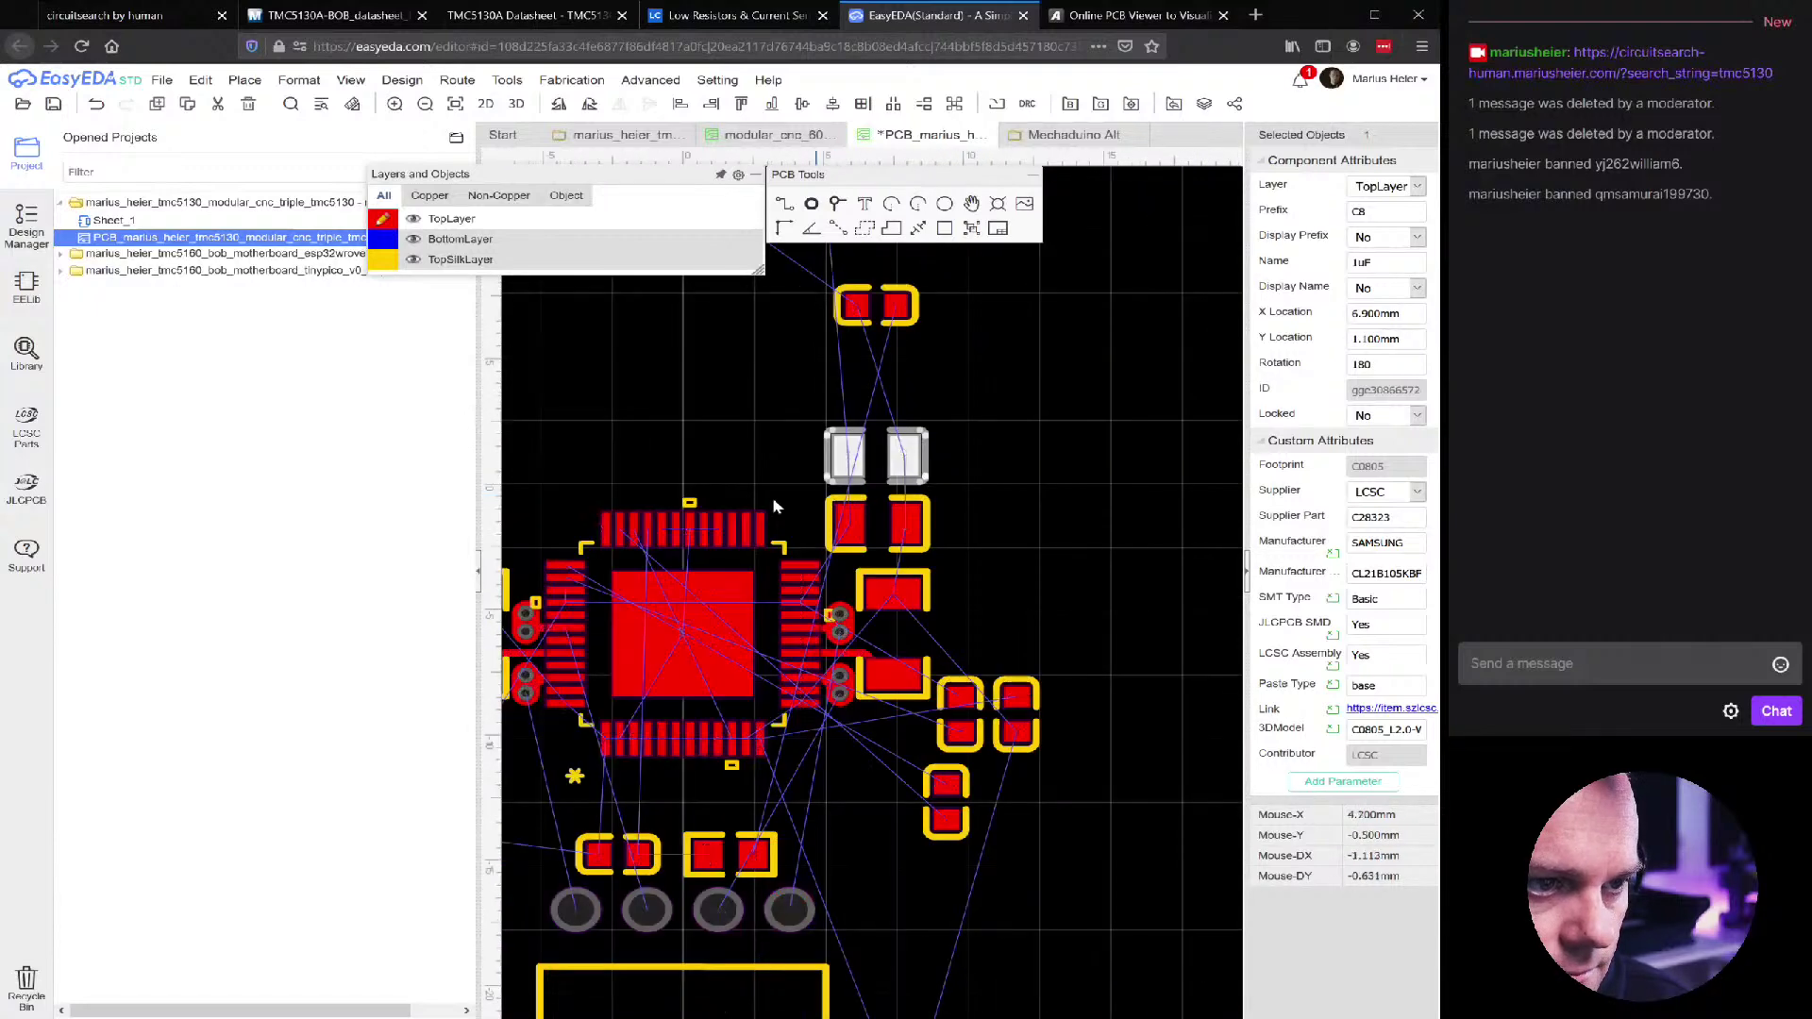
pyautogui.scroll(-2, 768, 467)
pyautogui.scroll(2, 649, 426)
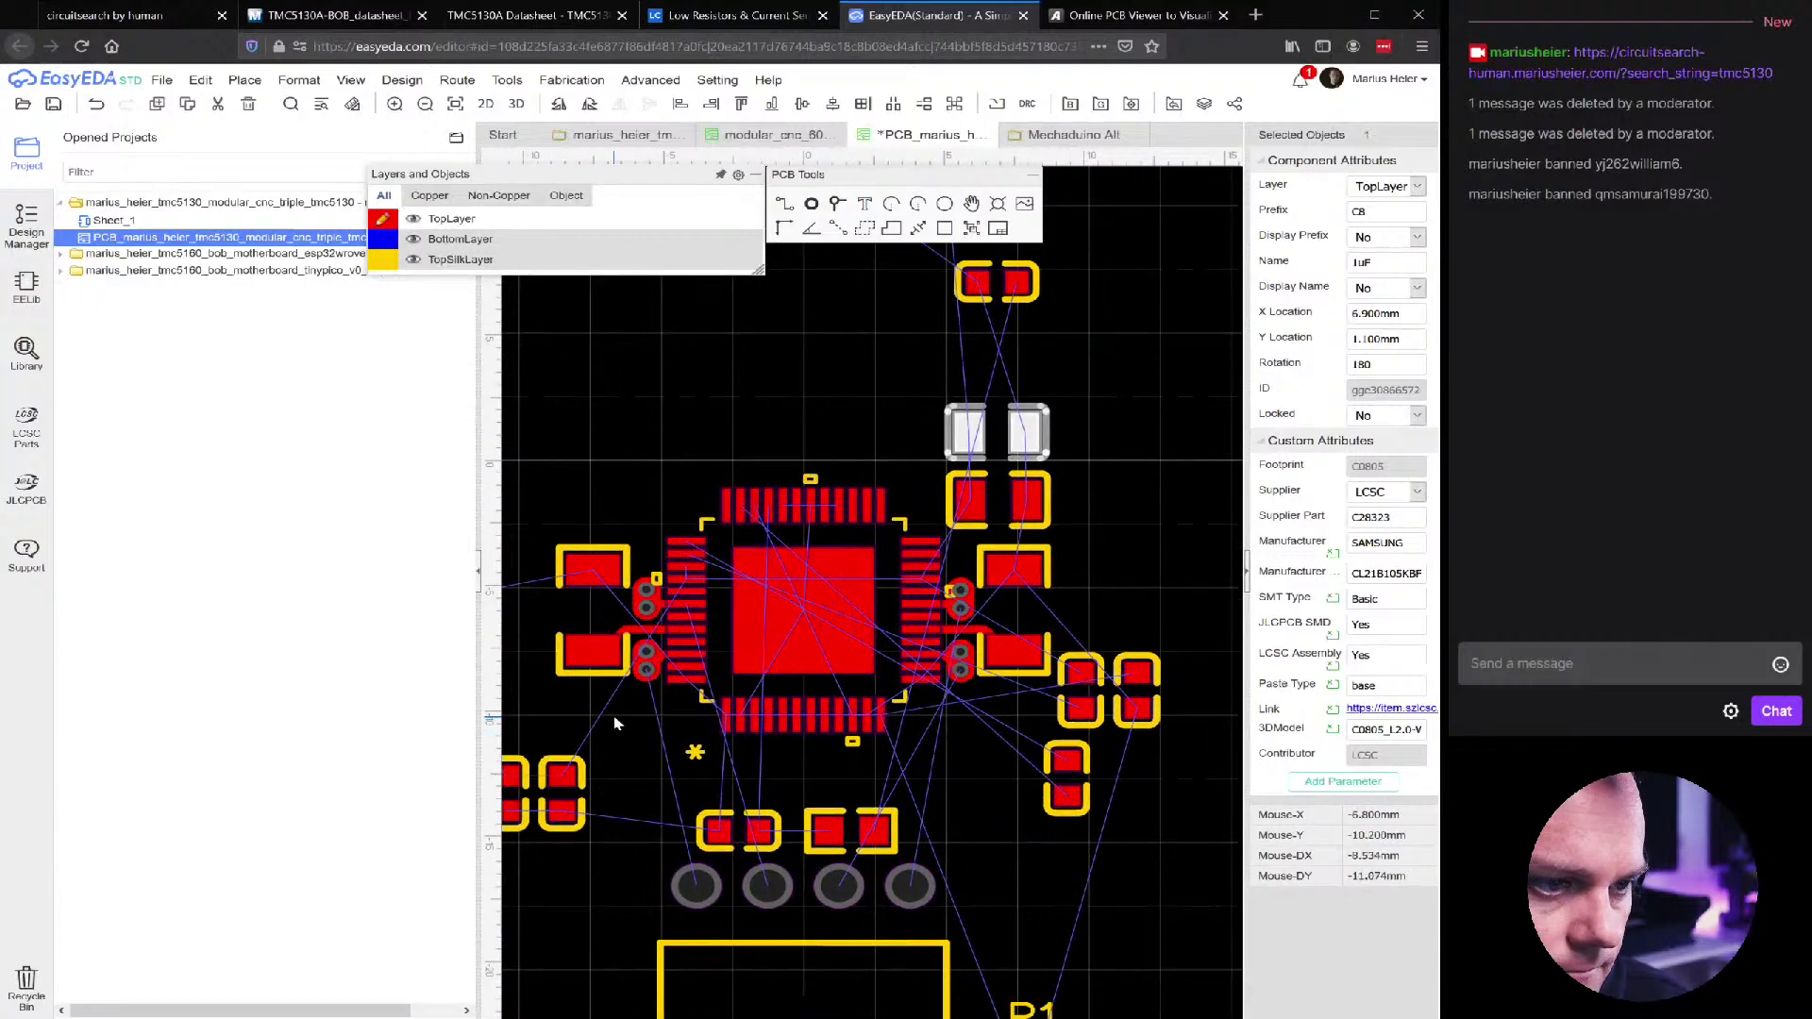
# Move the 1 uF capacitors C12 and C11 side by side above the OA-side sense resistor, with C12 nearest the chip
pyautogui.scroll(-3, 614, 724)
pyautogui.moveTo(706, 620); pyautogui.dragTo(870, 504)
pyautogui.moveTo(661, 489); pyautogui.dragTo(803, 495)
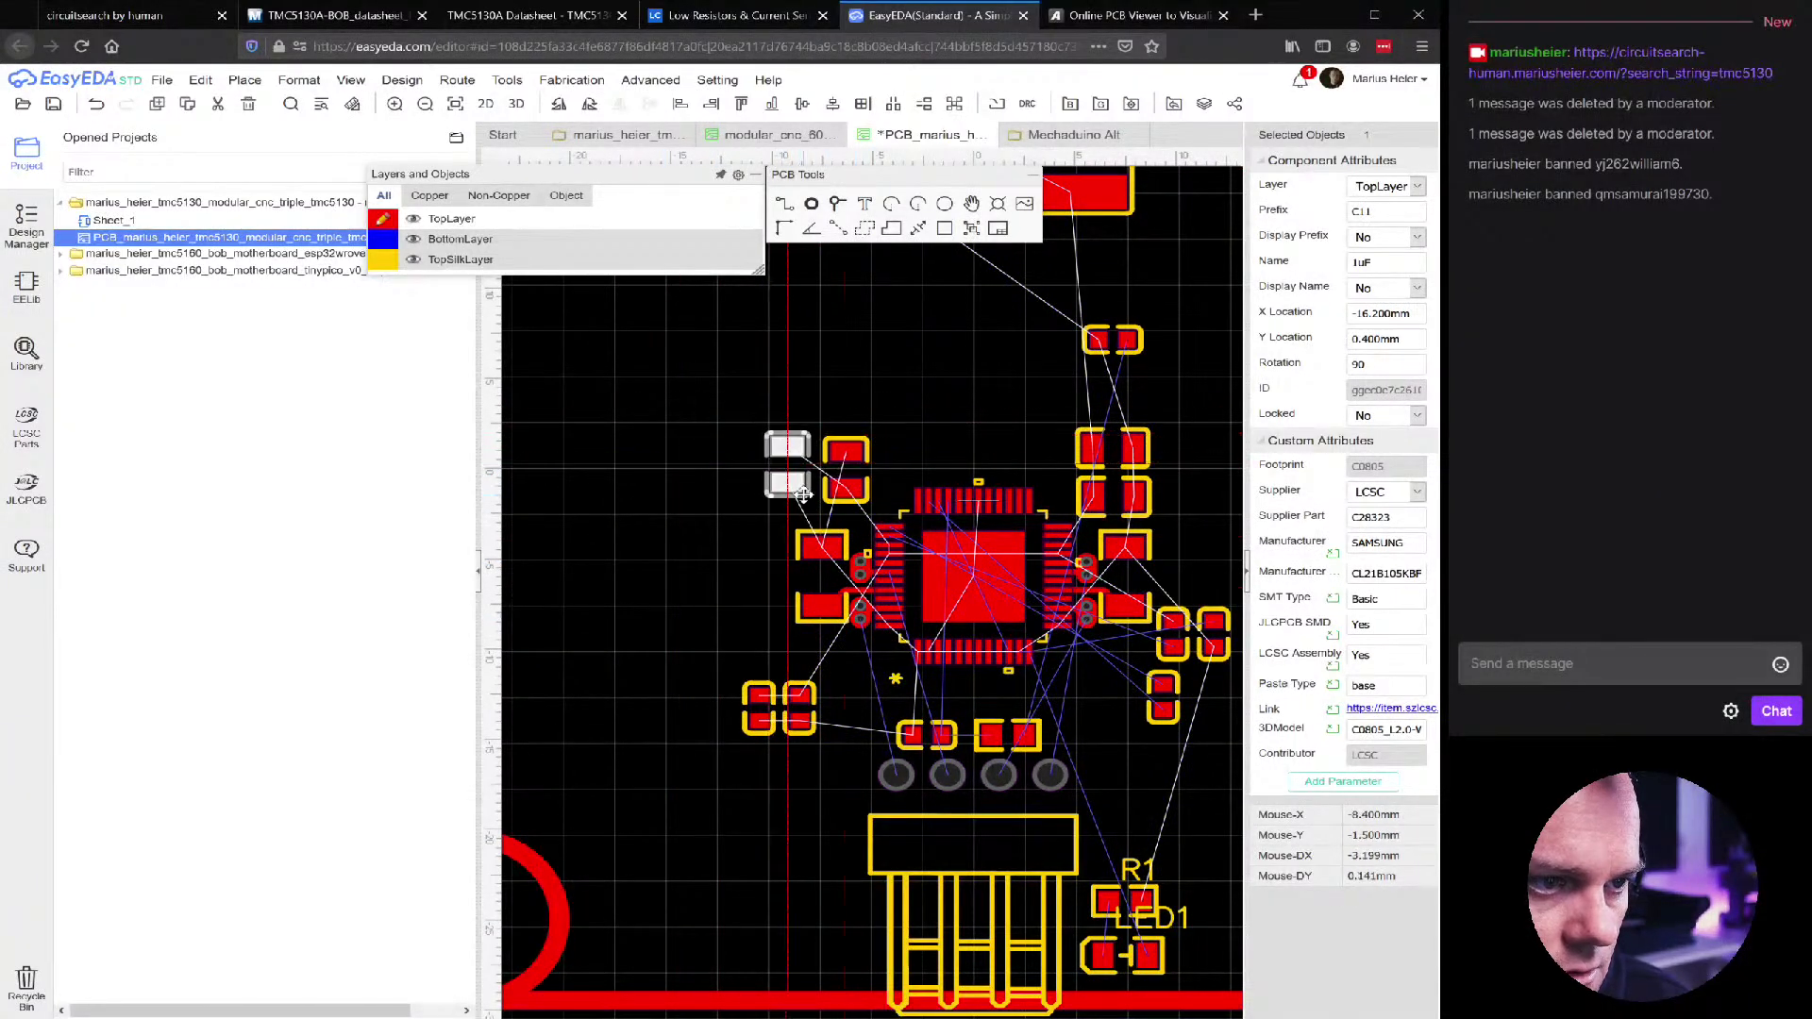
pyautogui.scroll(3, 803, 494)
pyautogui.click(884, 505)
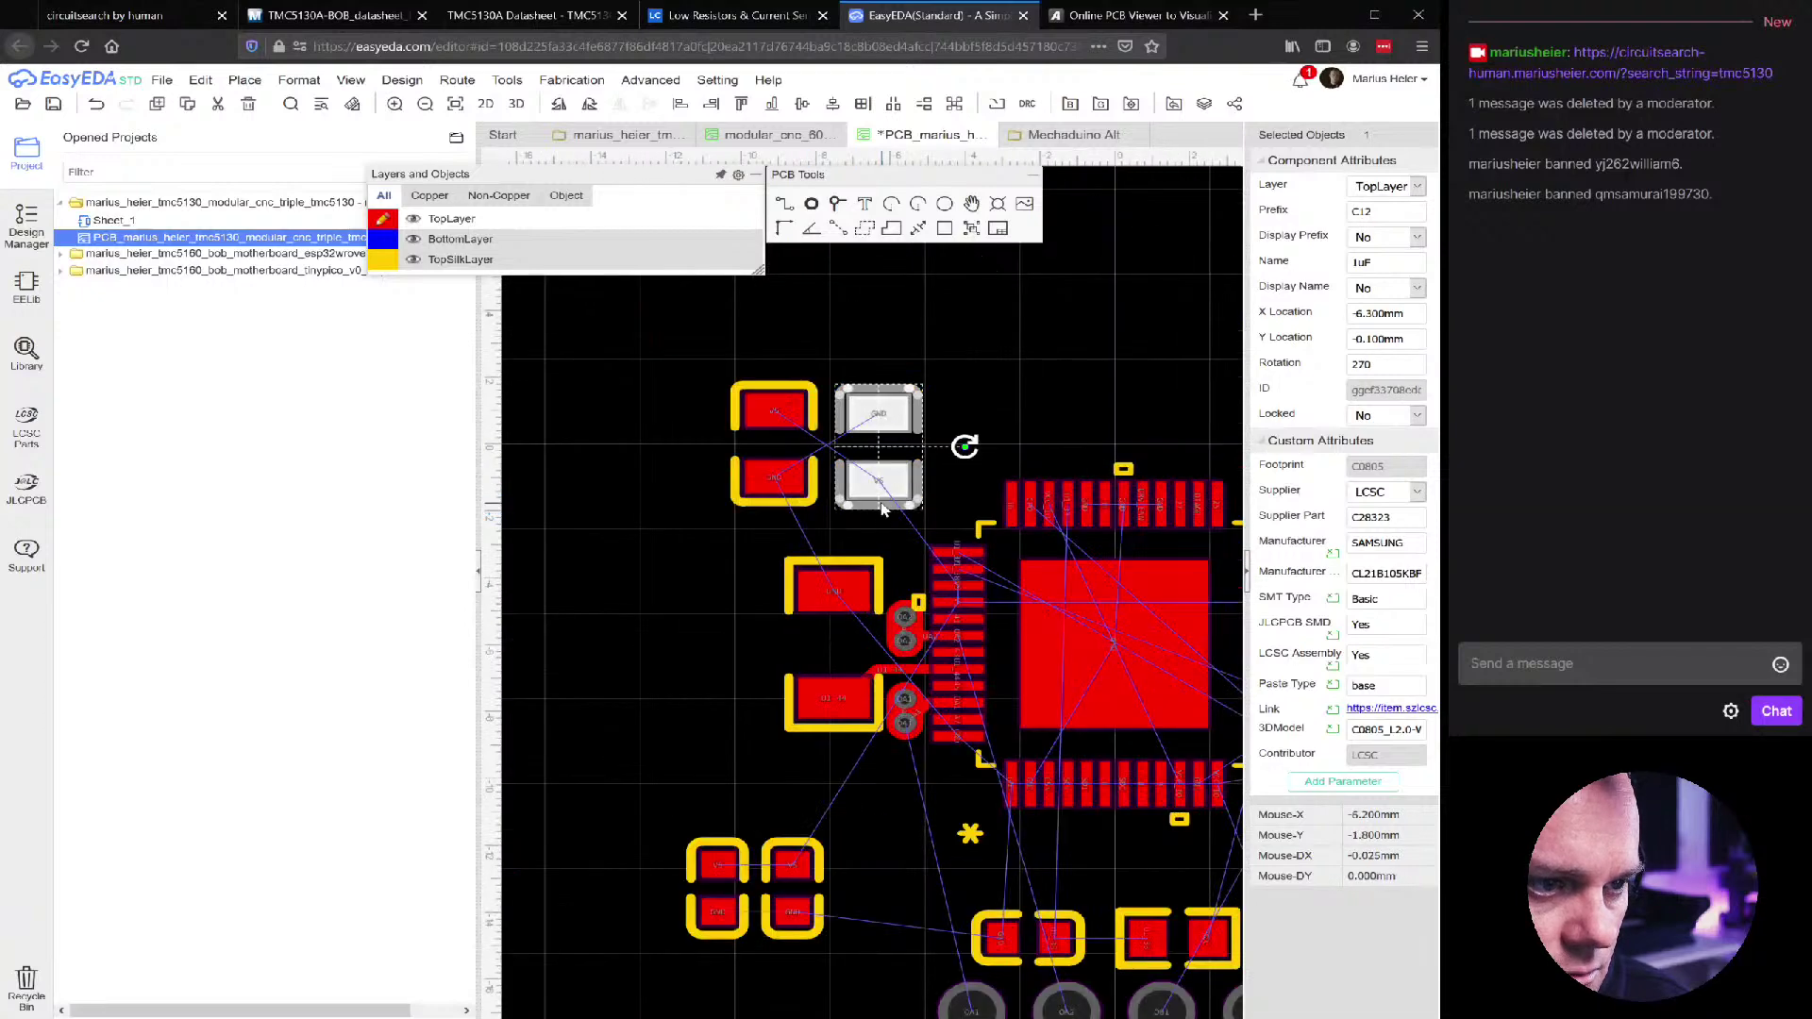
# Rotate the 1 uF capacitors C12 and C11 to 0 degrees and place C11 directly above C12
pyautogui.press('space')
pyautogui.press('space')
pyautogui.press('space')
pyautogui.press('space')
pyautogui.press('space')
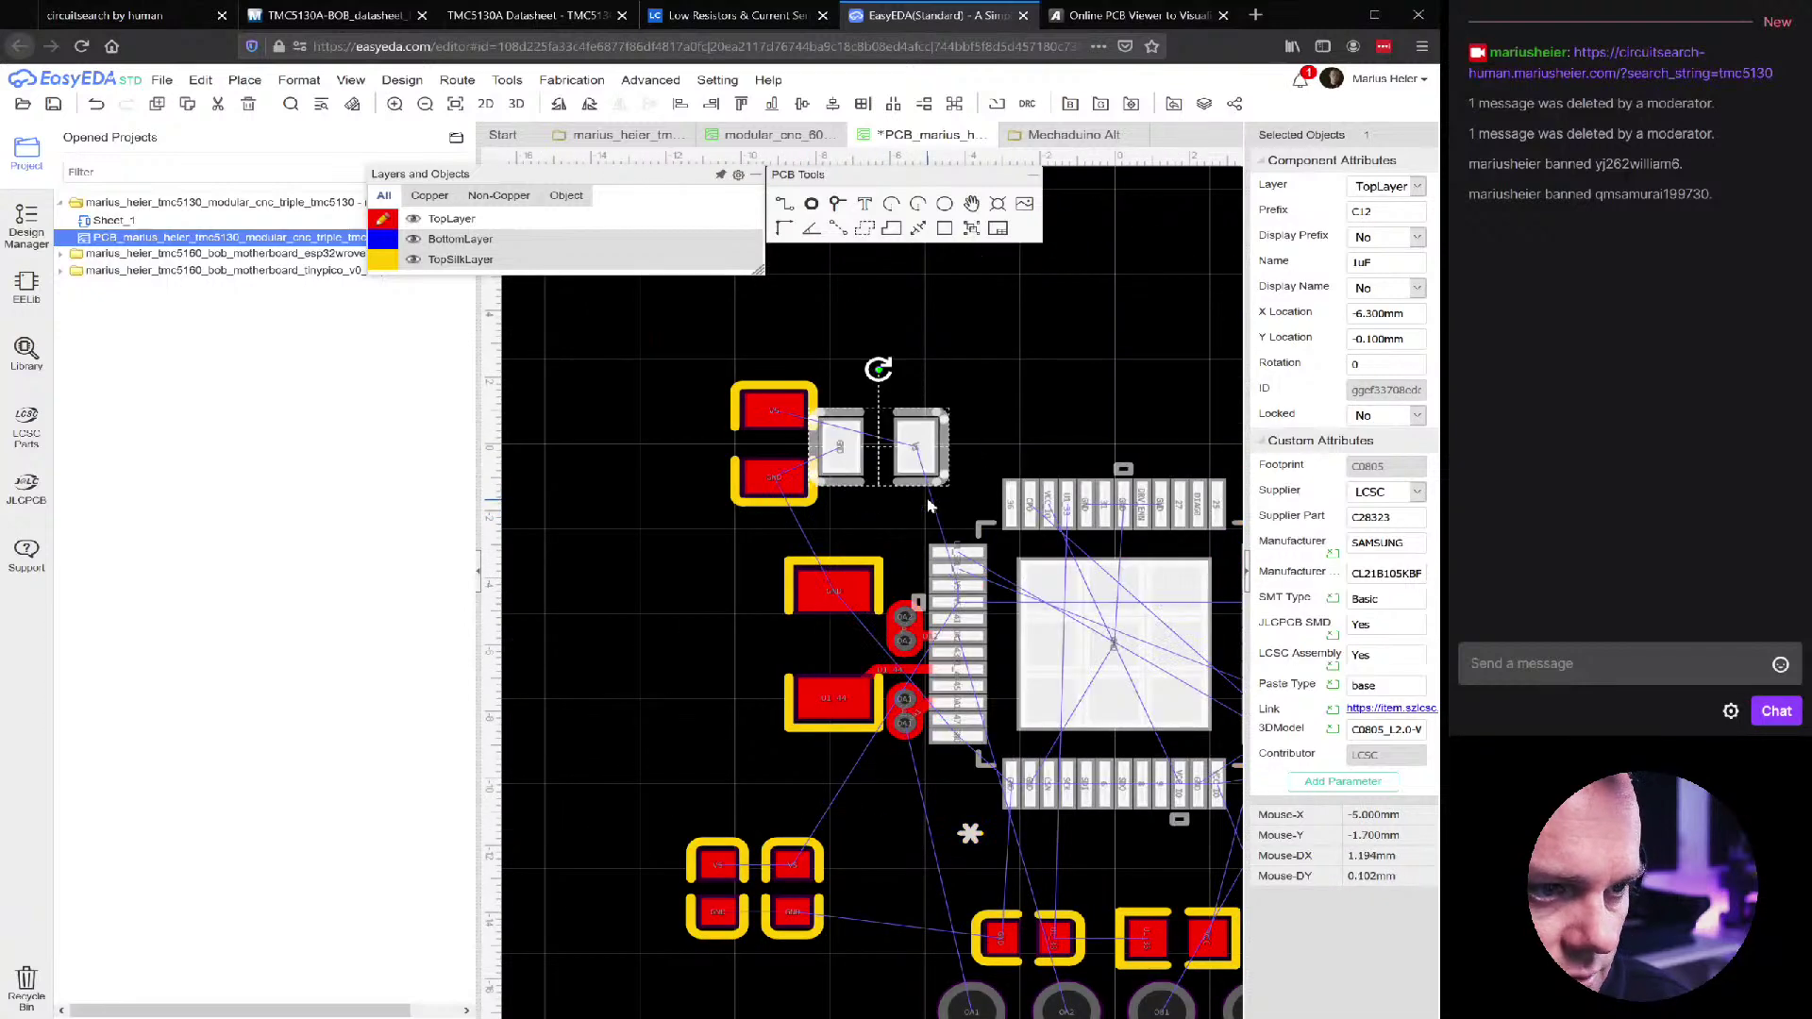
pyautogui.click(784, 510)
pyautogui.press('space')
pyautogui.moveTo(743, 481); pyautogui.dragTo(848, 397)
# Move stacked capacitors C11 and C12 down together to just above the OA-side sense resistor, with C12 at about Y -1.6 mm
pyautogui.keyDown('ctrl'); pyautogui.click(915, 483); pyautogui.keyUp('ctrl')
pyautogui.moveTo(915, 485); pyautogui.dragTo(914, 517)
pyautogui.scroll(-3, 784, 500)
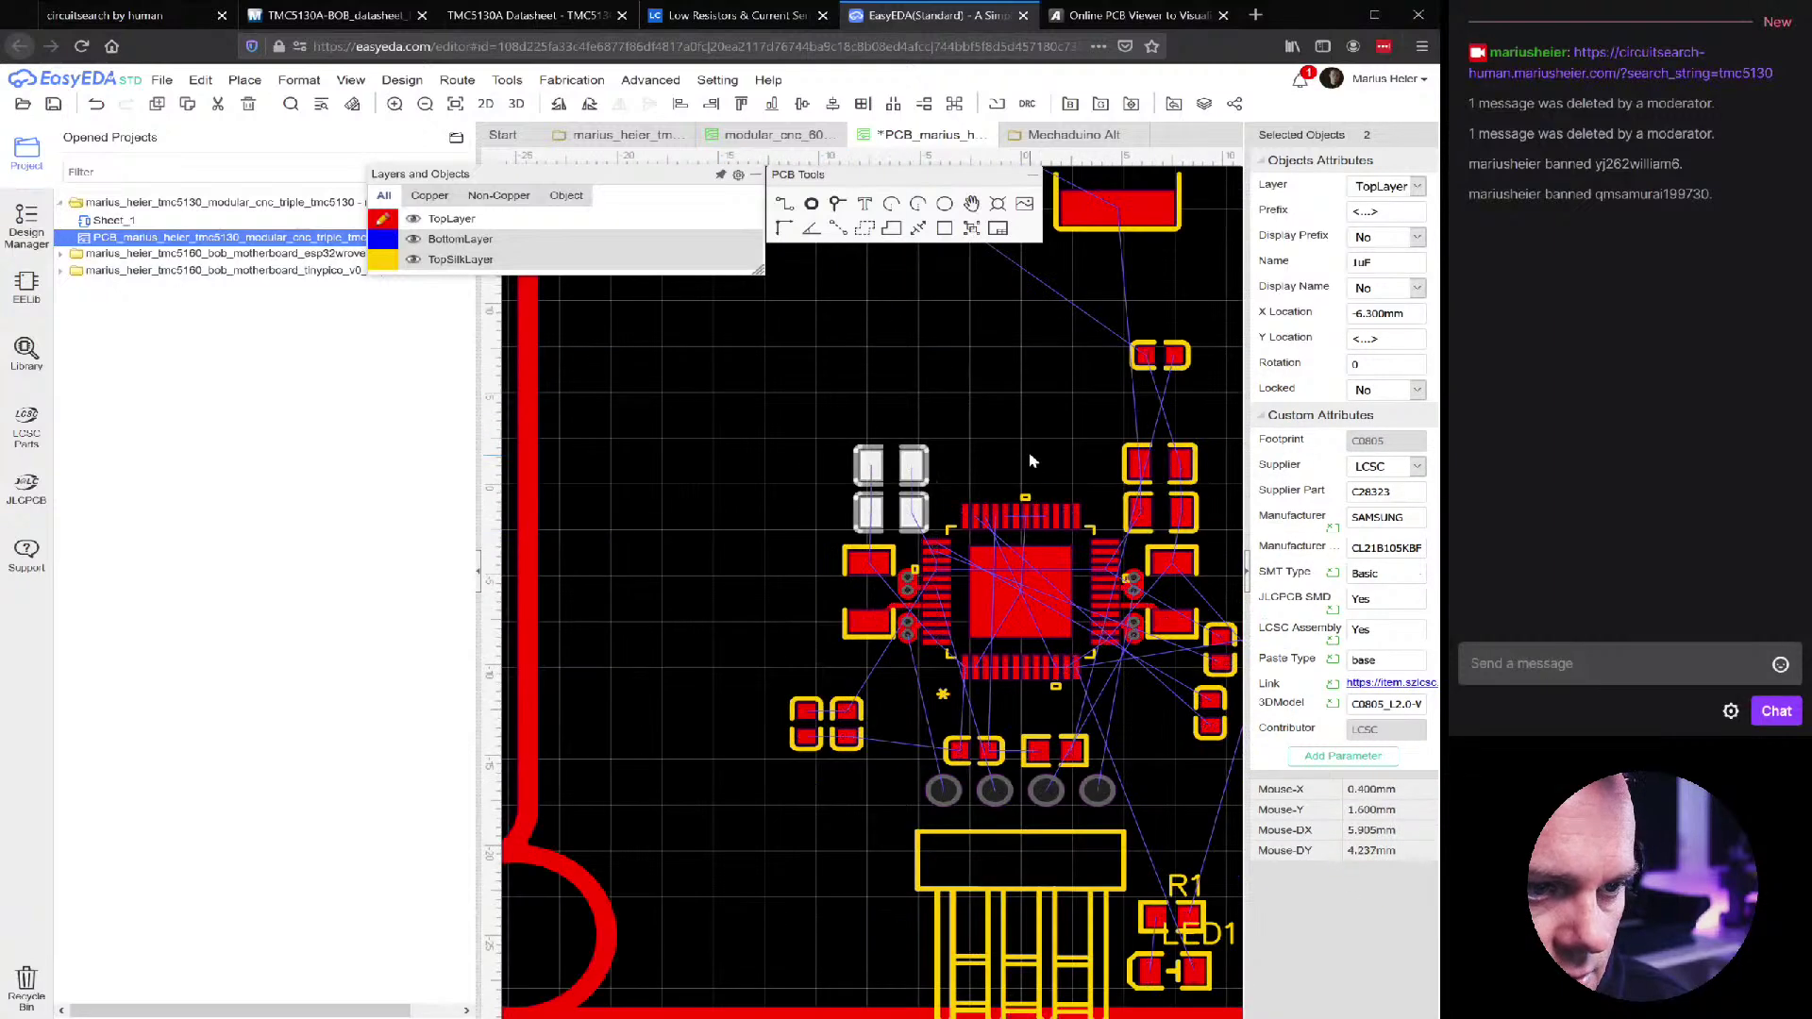
# Set capacitor C12's X location to -6.95 mm, mirroring C9, and compare it with C9's position
pyautogui.scroll(3, 897, 479)
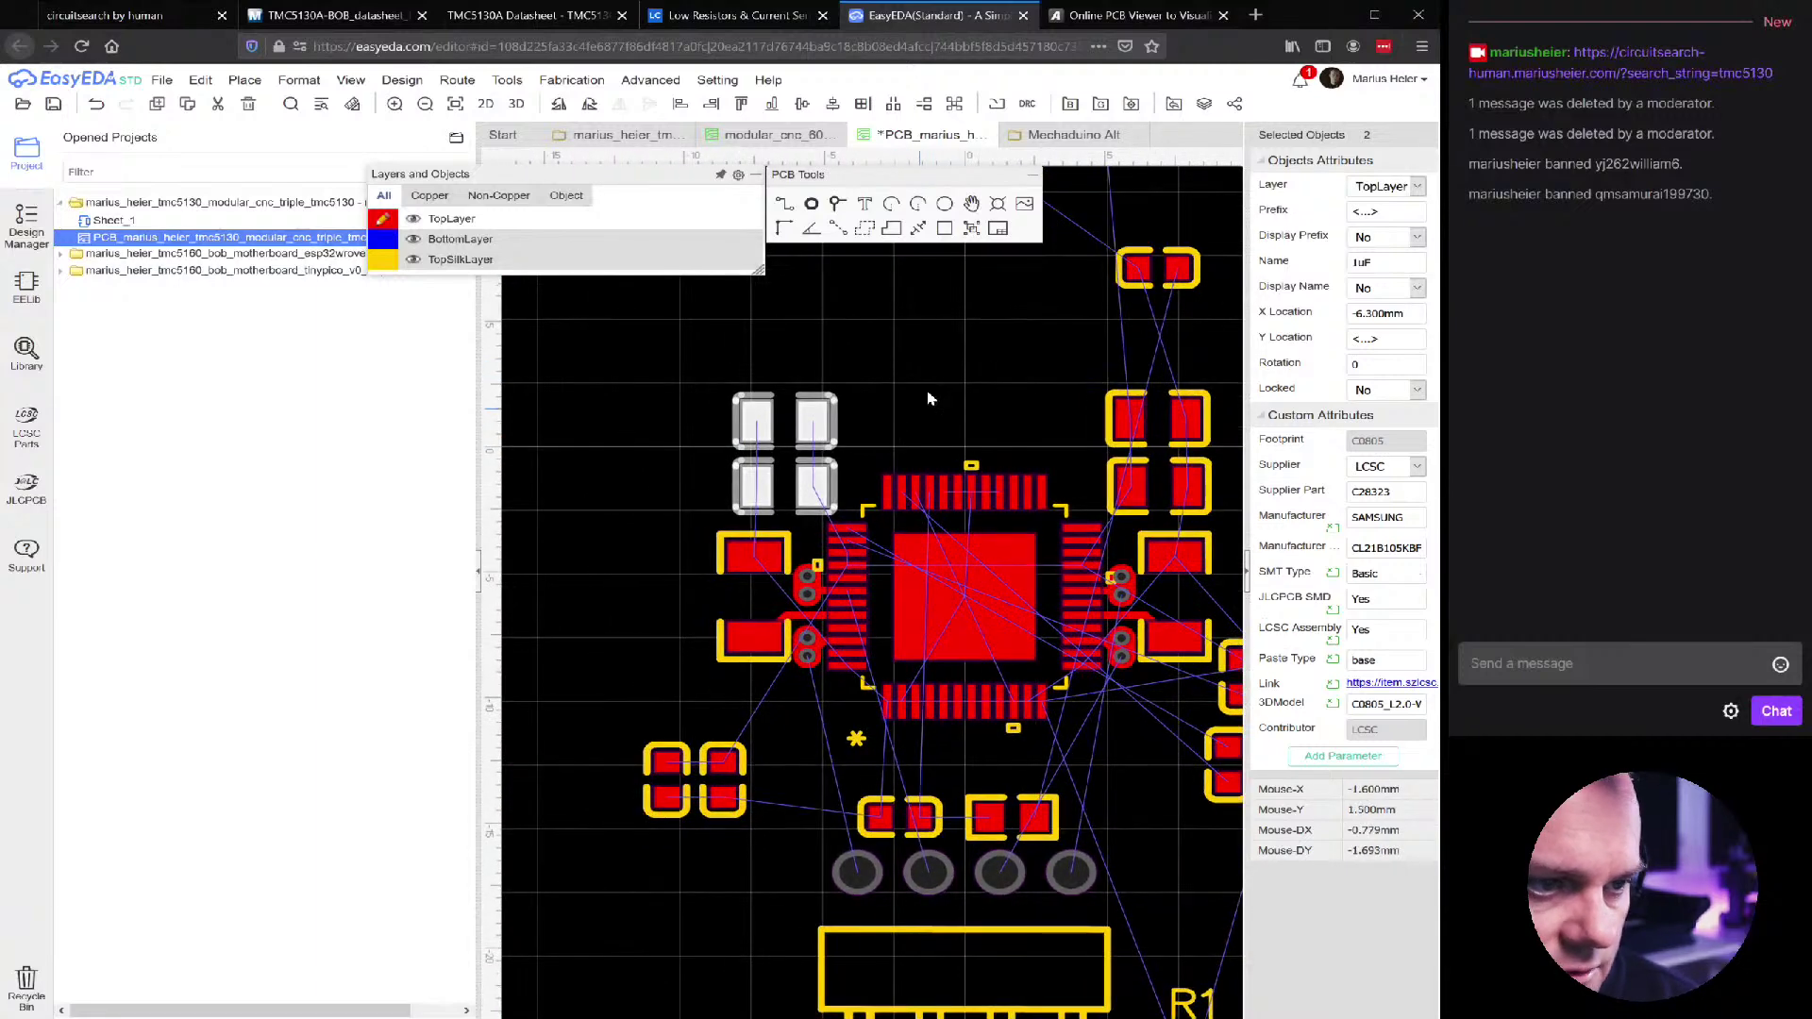
pyautogui.click(803, 517)
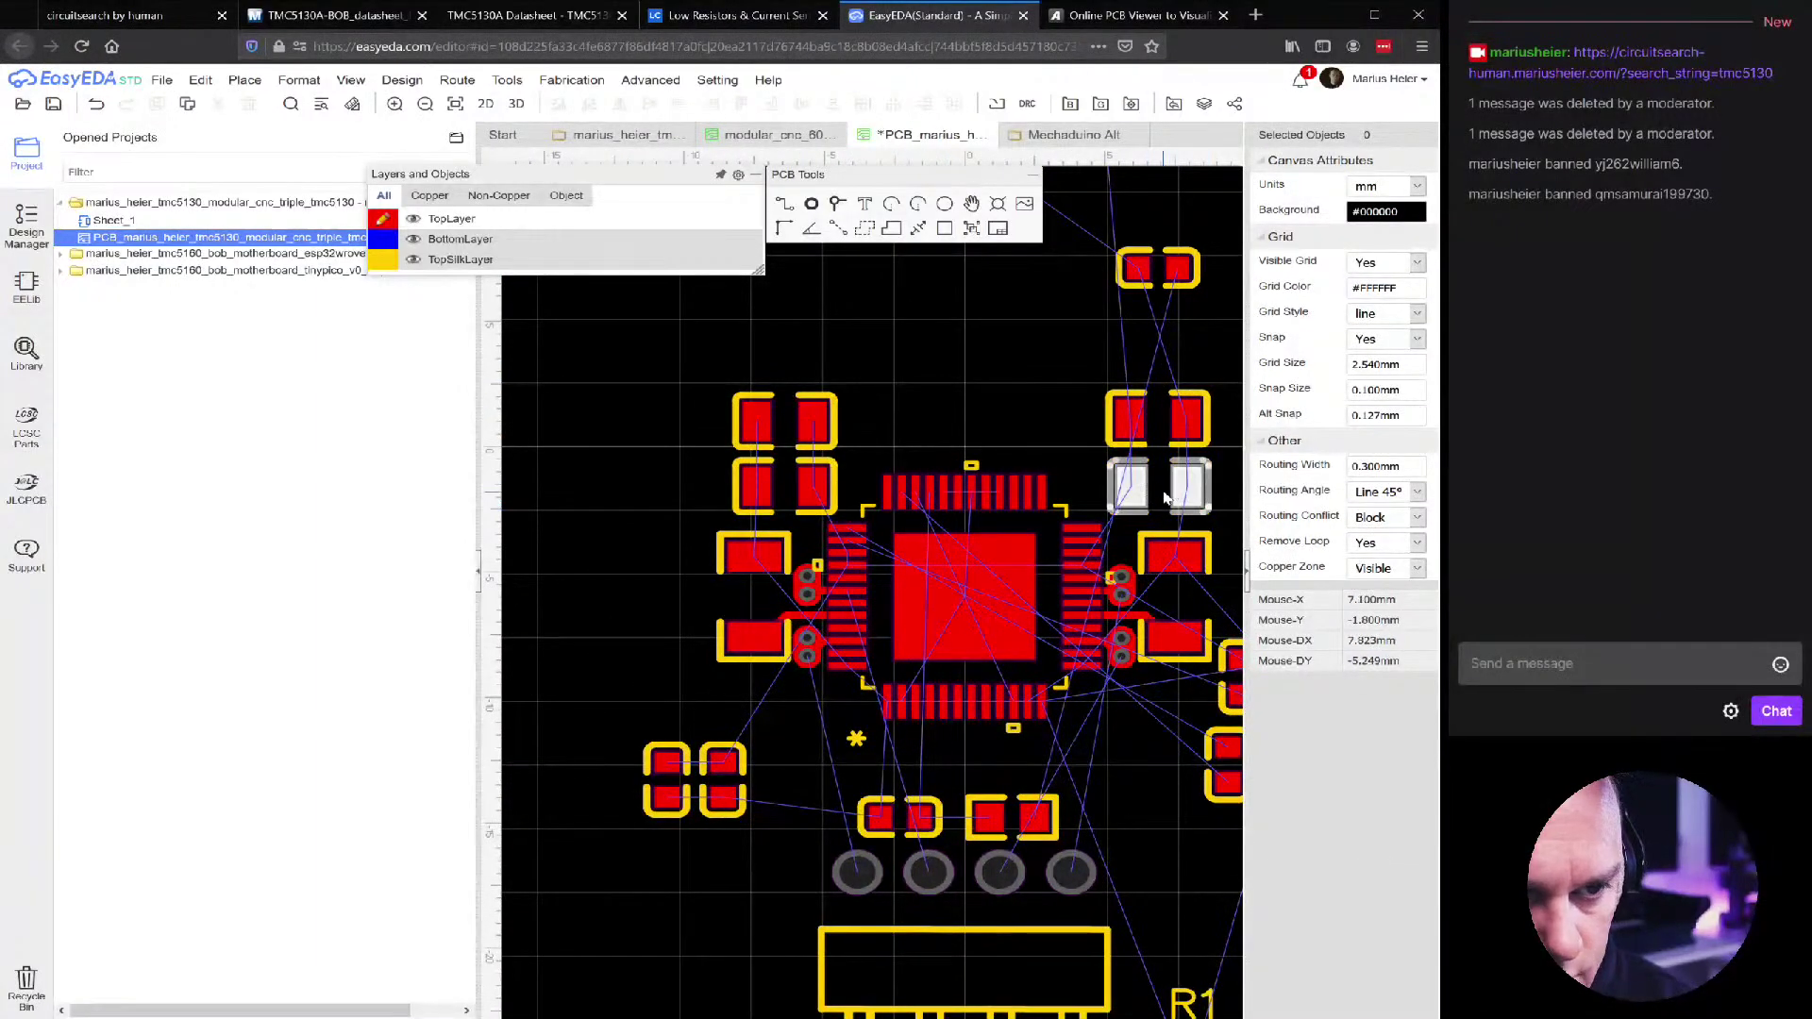
pyautogui.click(1164, 498)
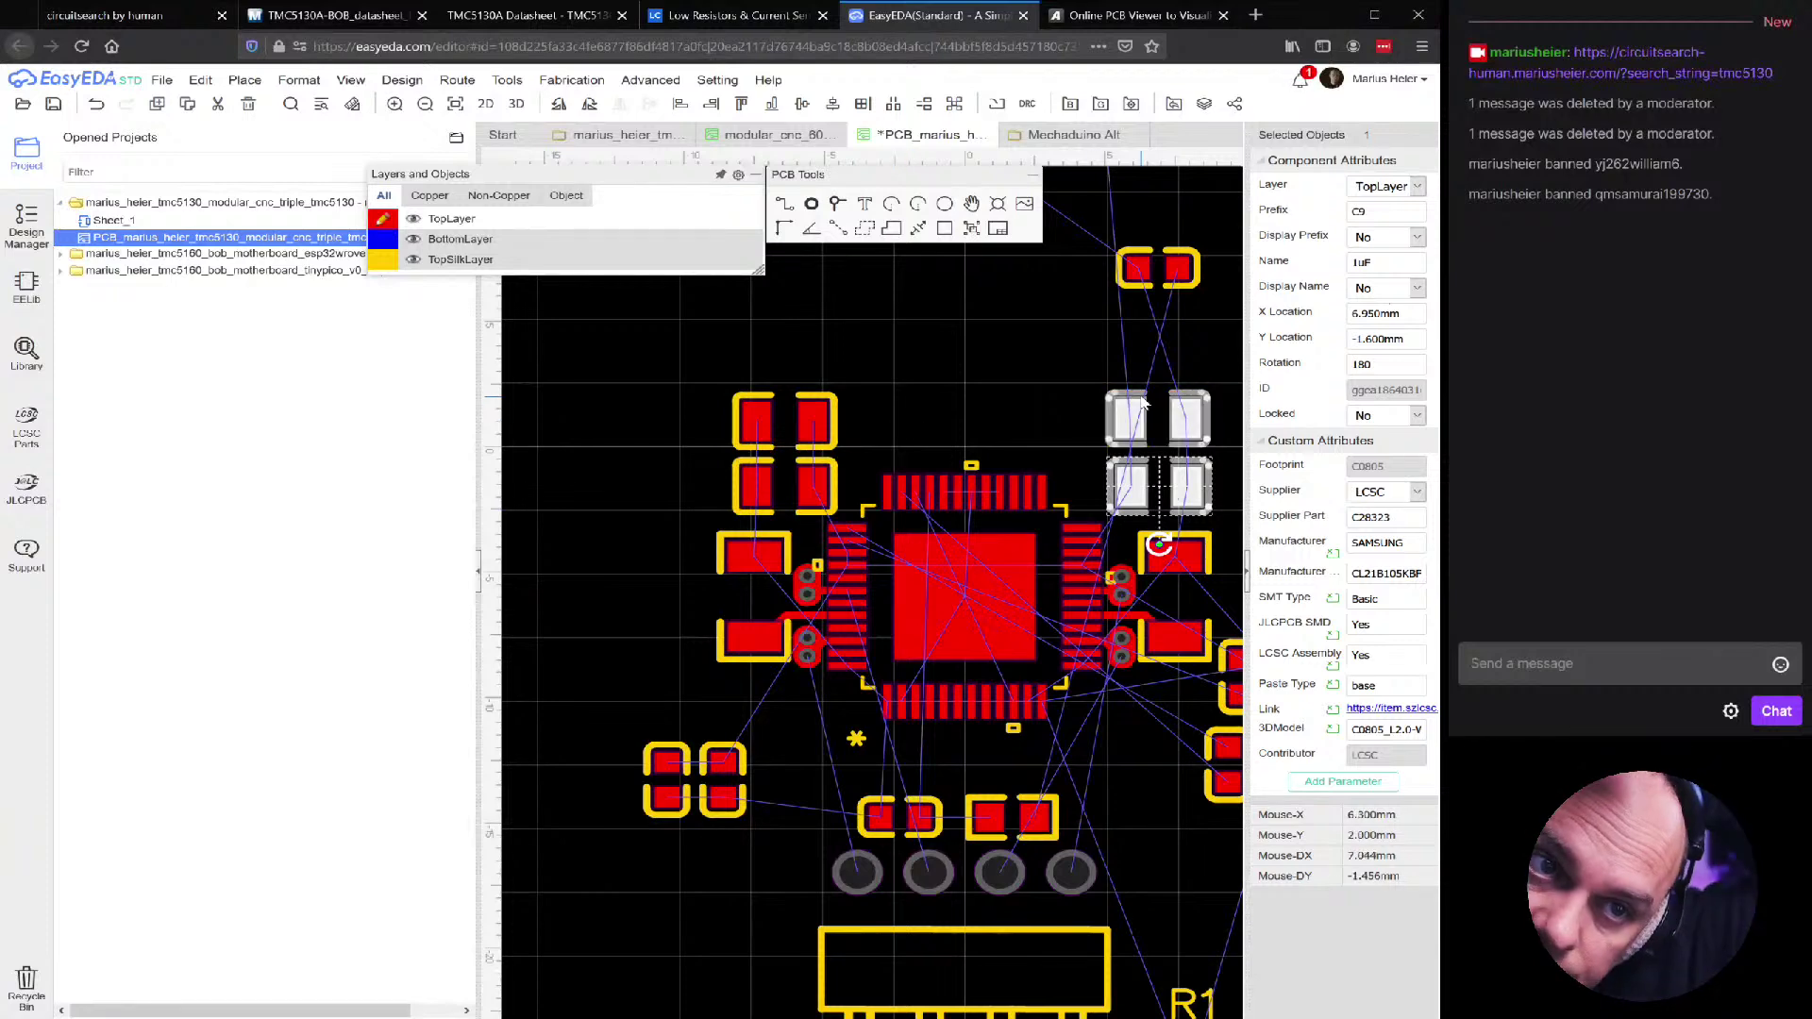
pyautogui.click(784, 486)
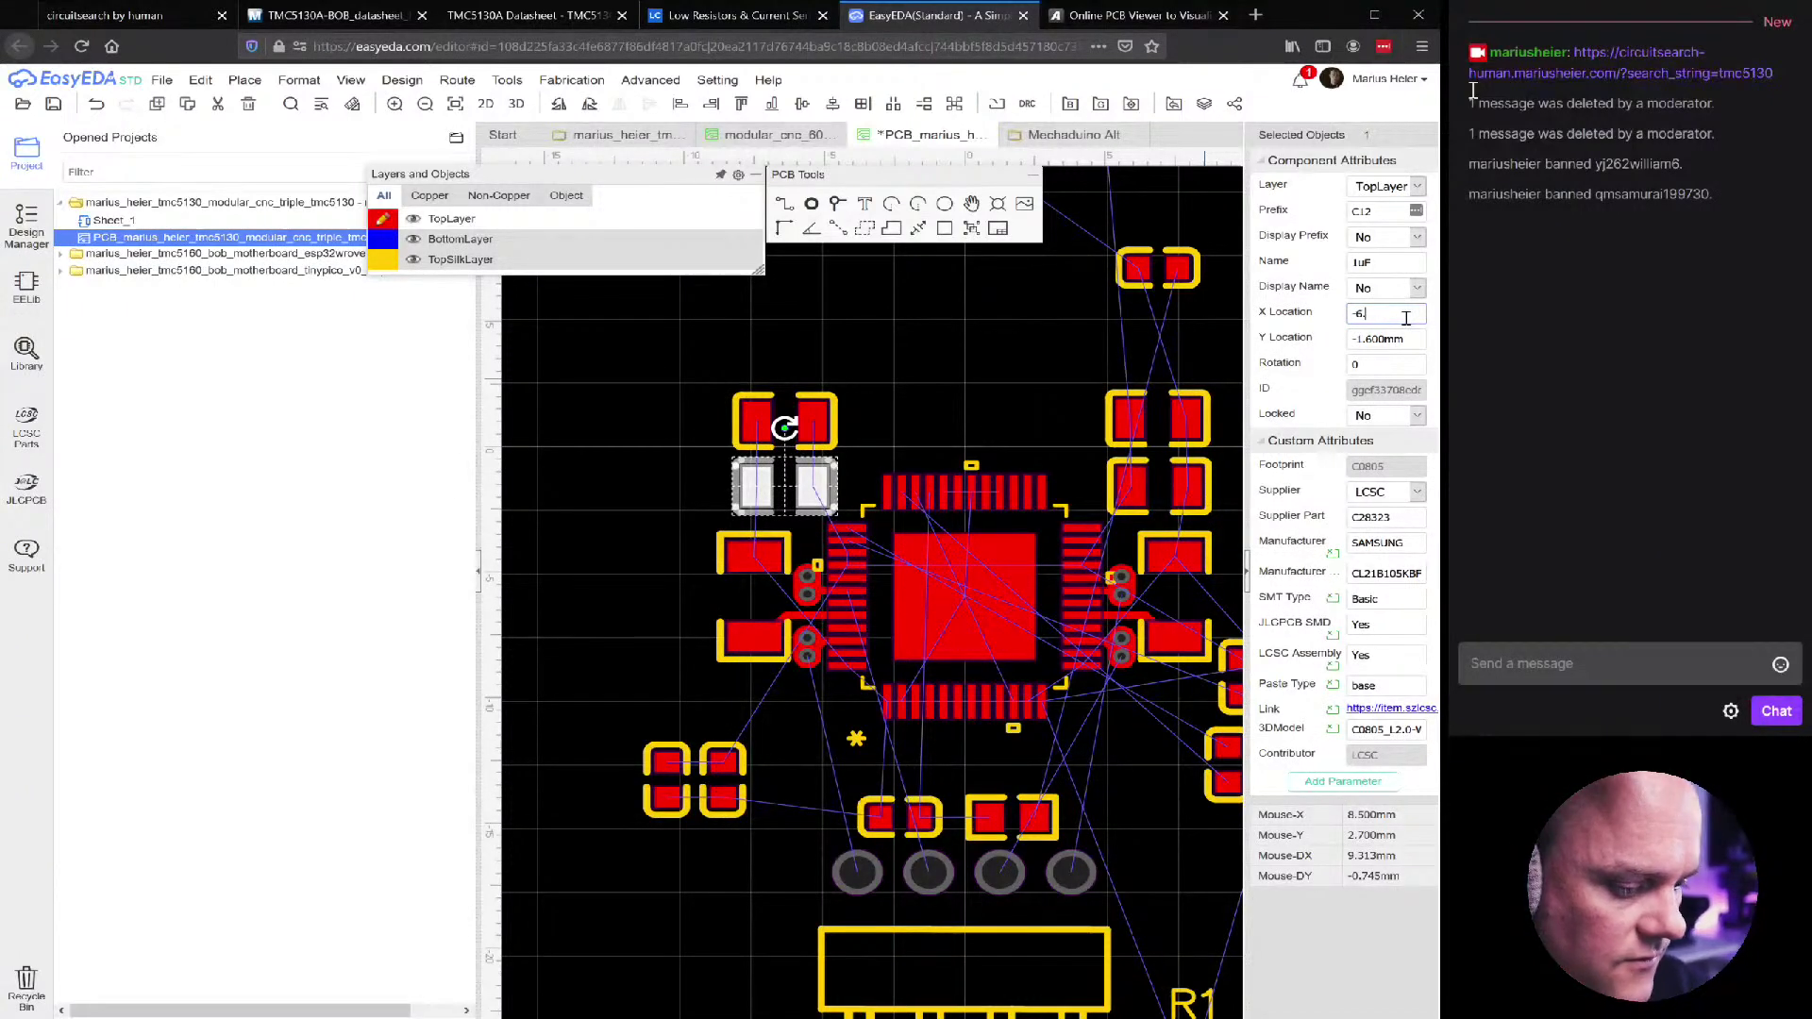
pyautogui.press('Return')
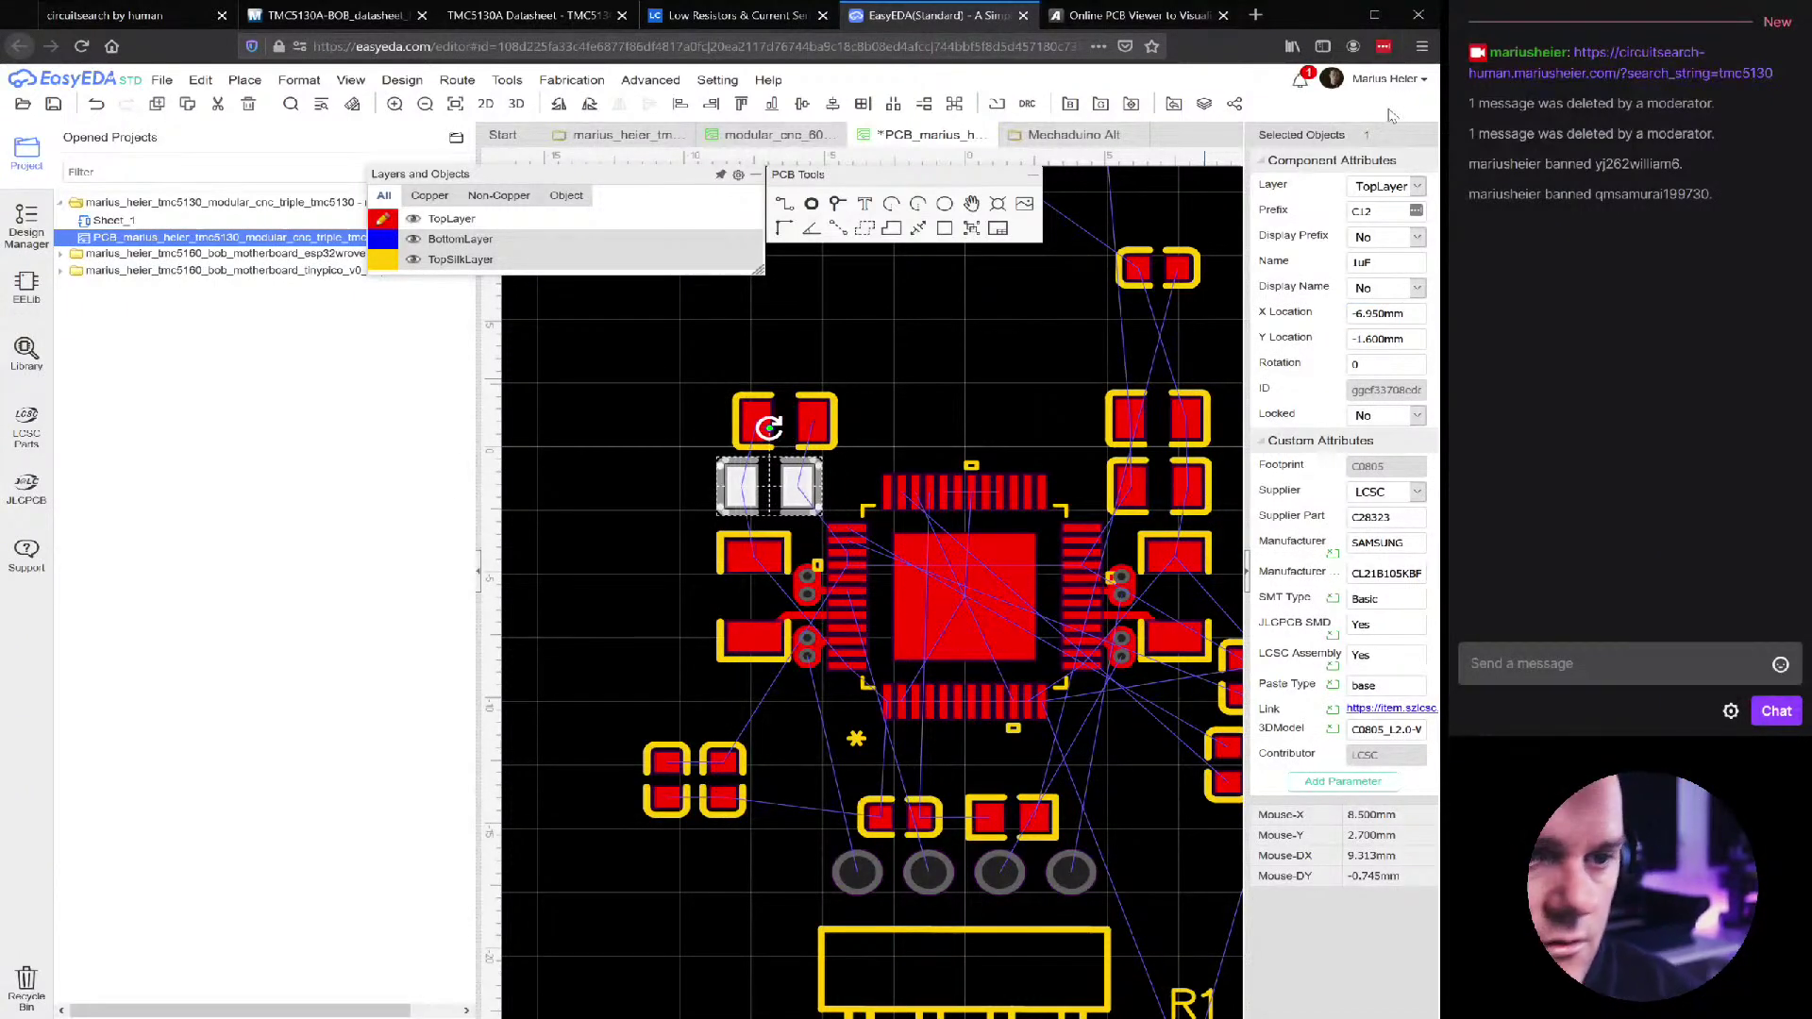
pyautogui.click(1157, 469)
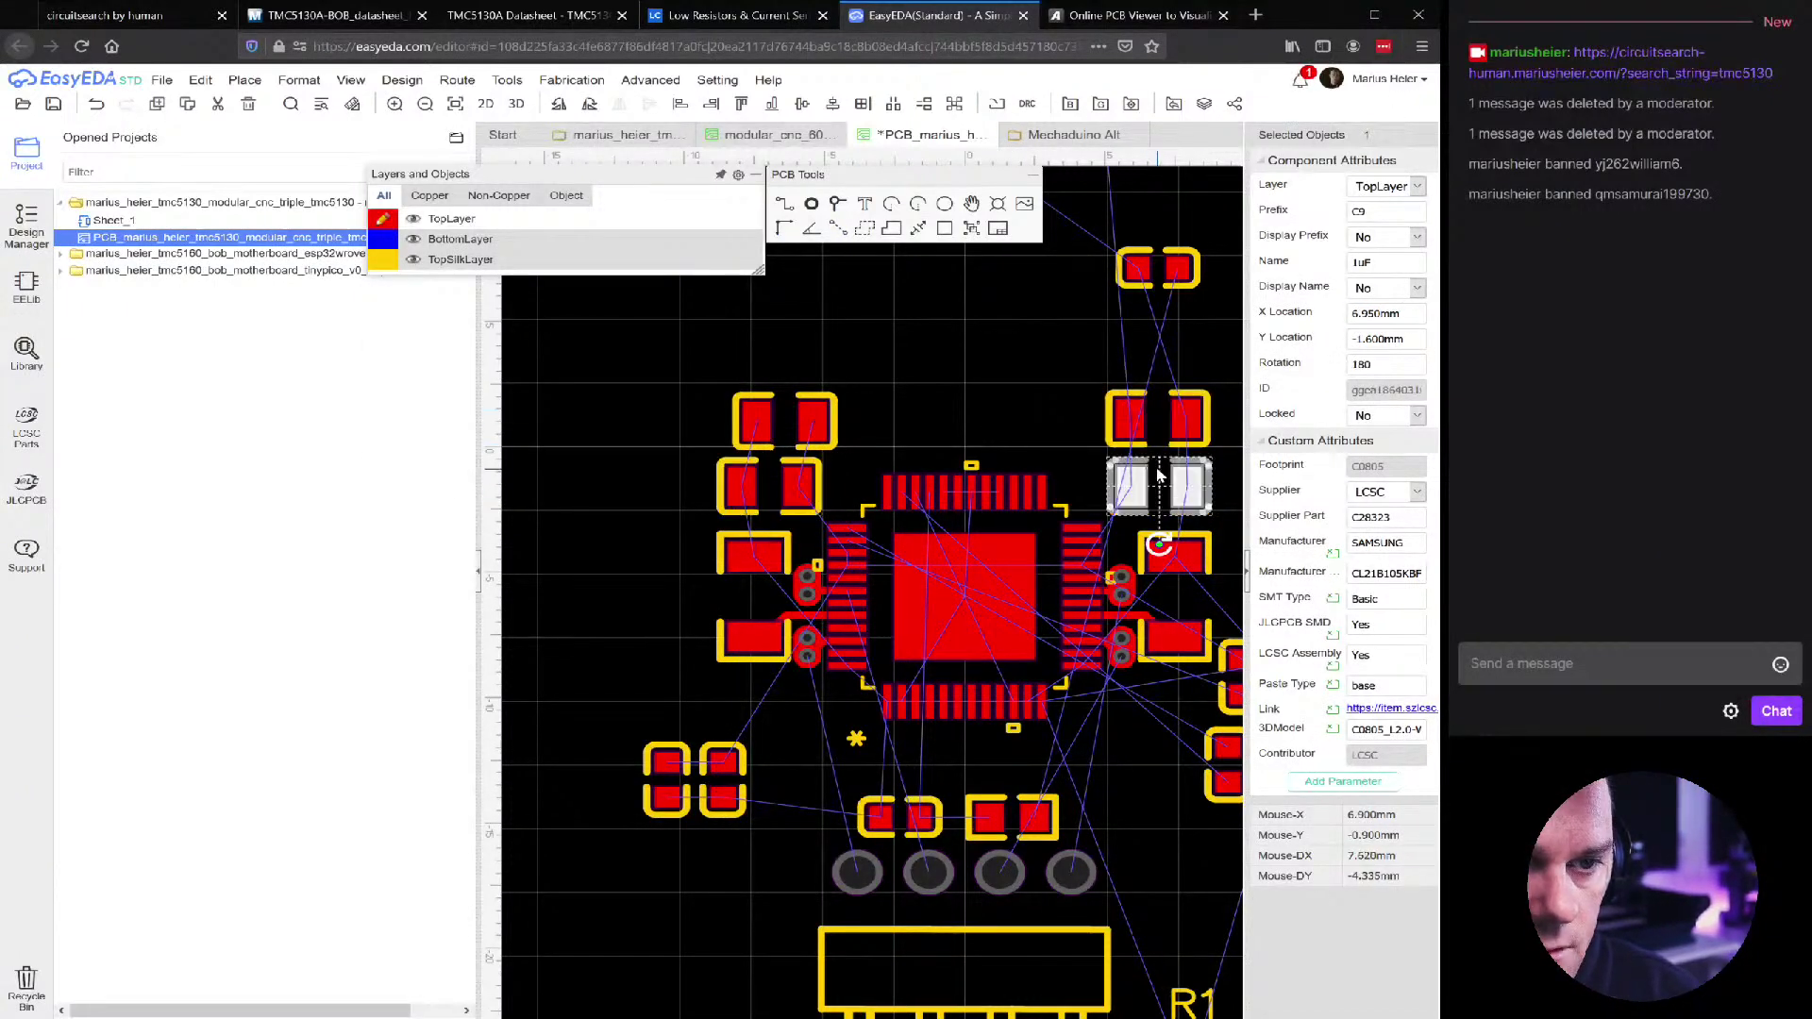
pyautogui.click(769, 486)
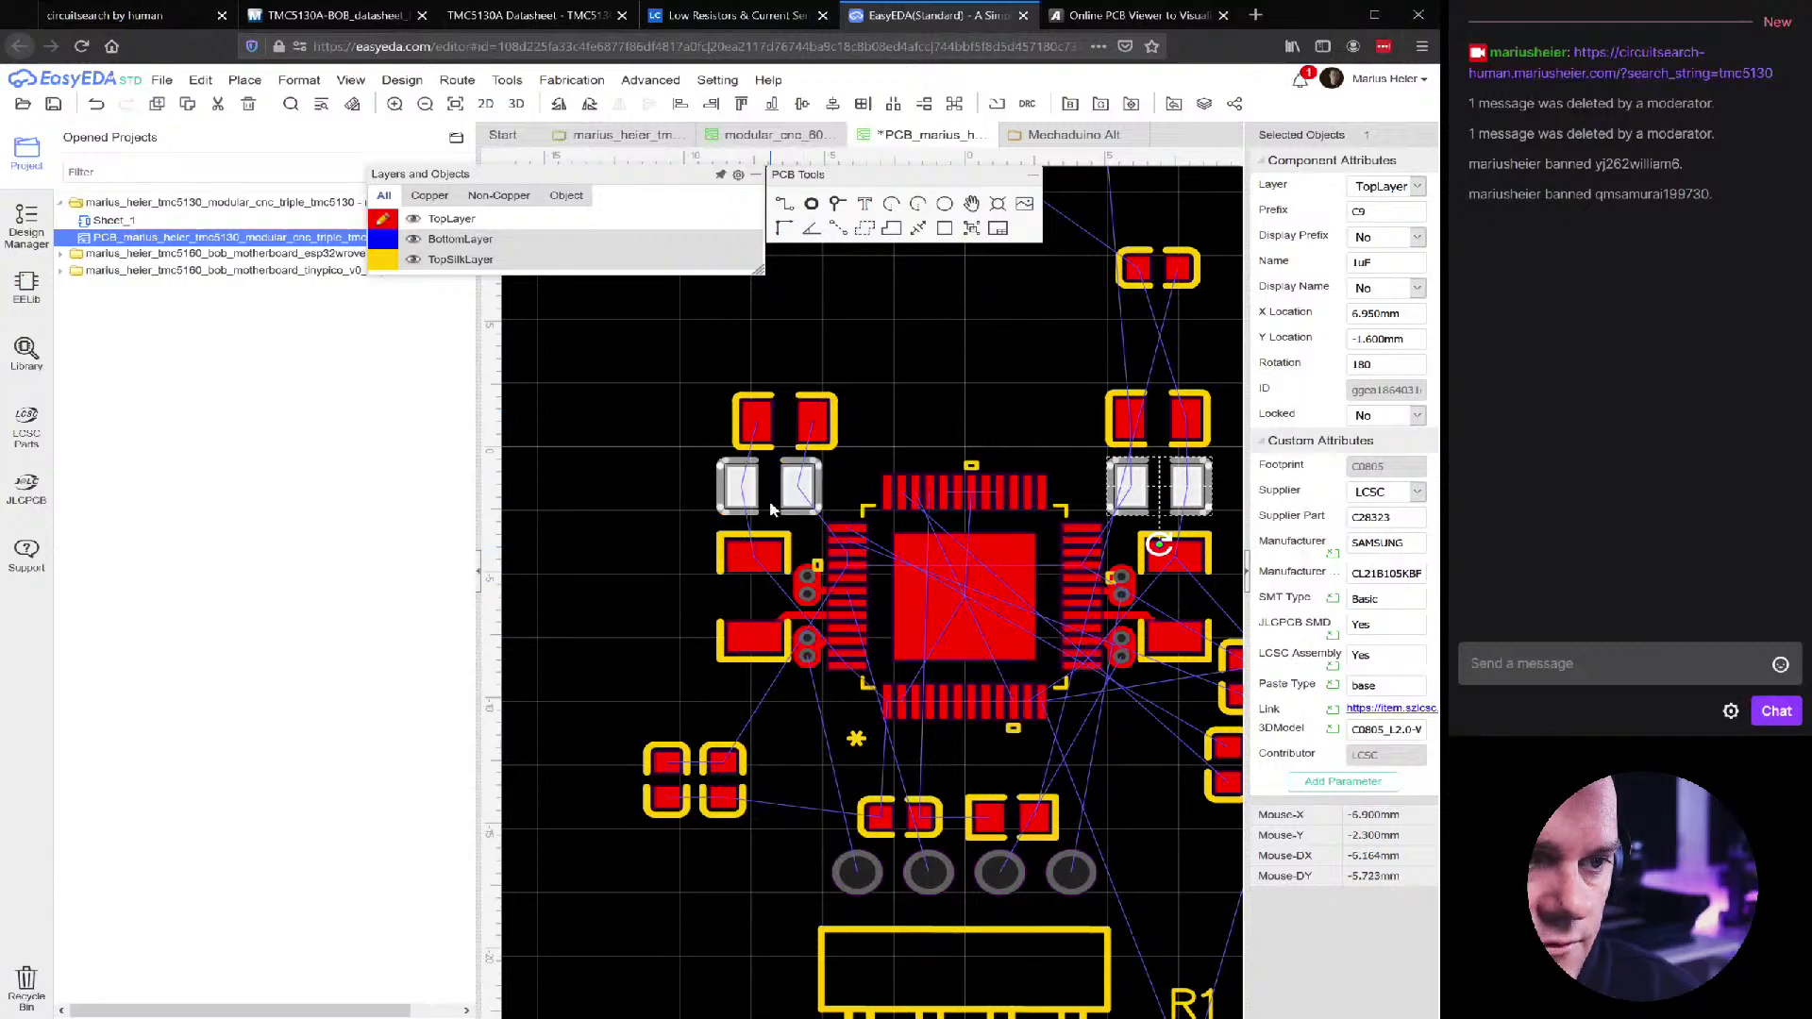
# Select capacitors C11 and C8, the upper ones on either side of the chip, together for alignment
pyautogui.click(979, 424)
pyautogui.click(835, 437)
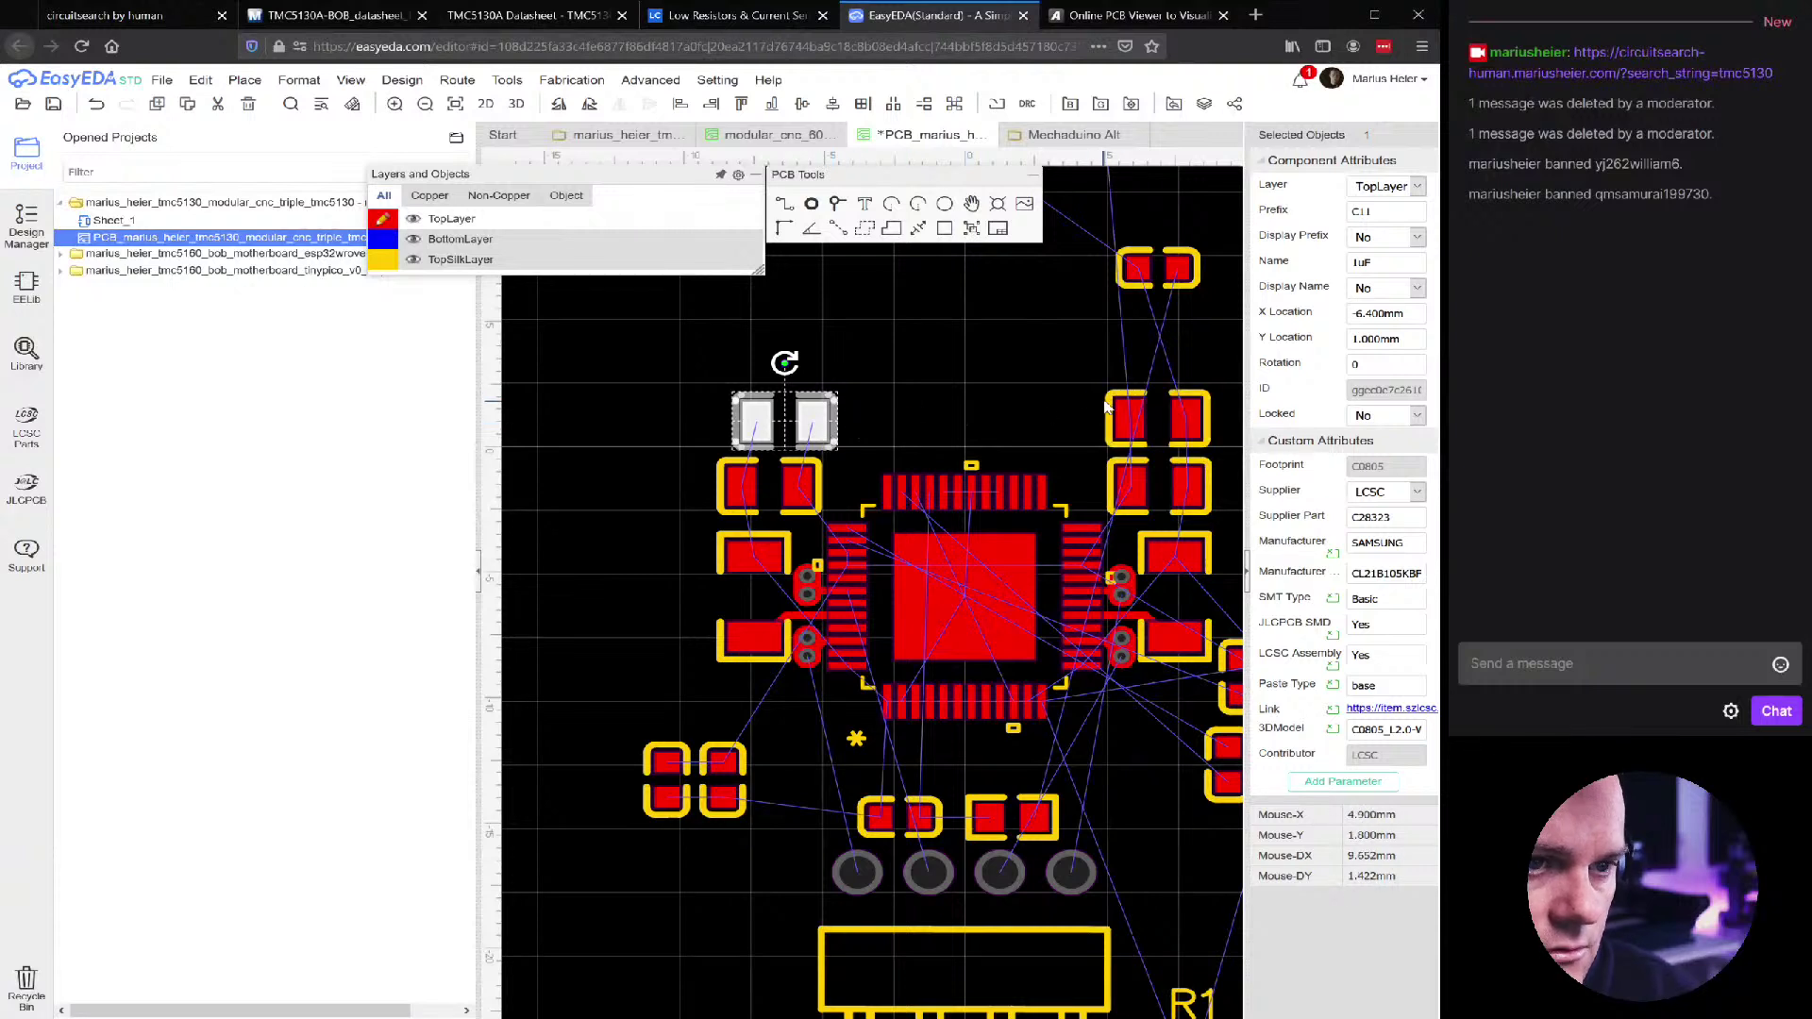
pyautogui.keyDown('shift'); pyautogui.click(1121, 400); pyautogui.keyUp('shift')
pyautogui.moveTo(281, 83)
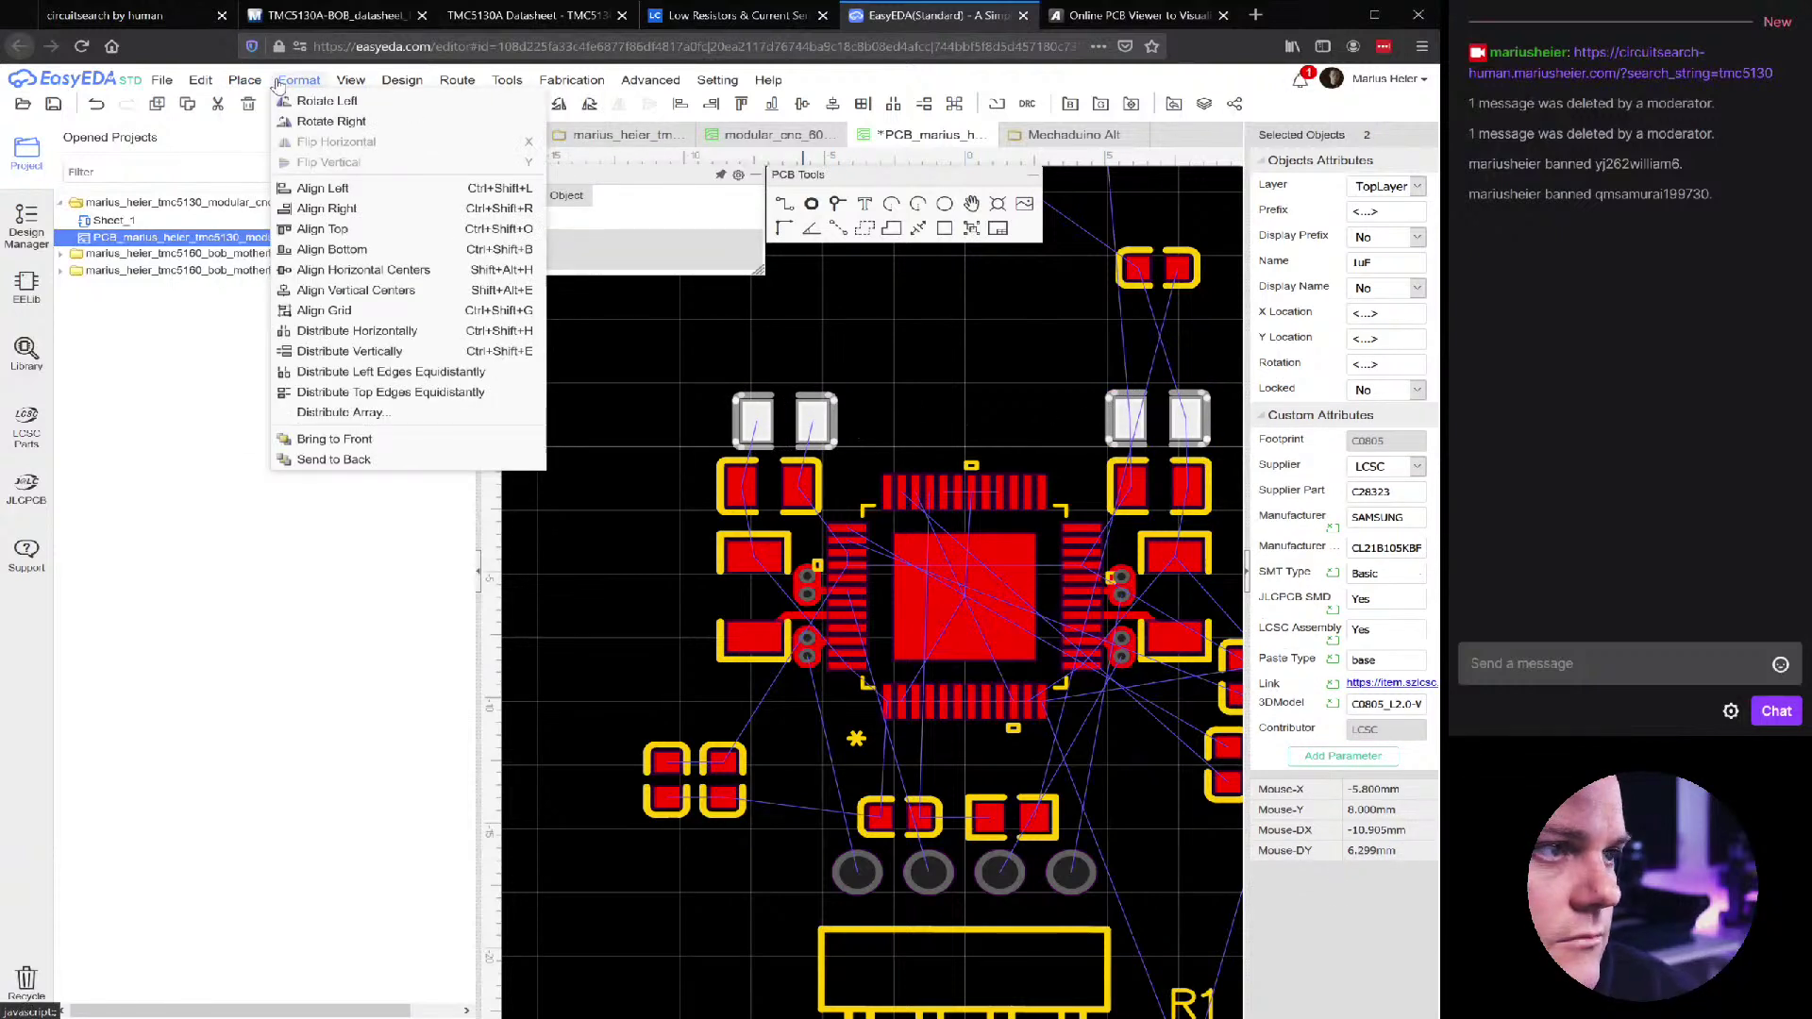
# Align the tops of the two upper 1uF capacitors flanking the chip and left-align the two stacked capacitors at the chip's upper left
pyautogui.click(360, 229)
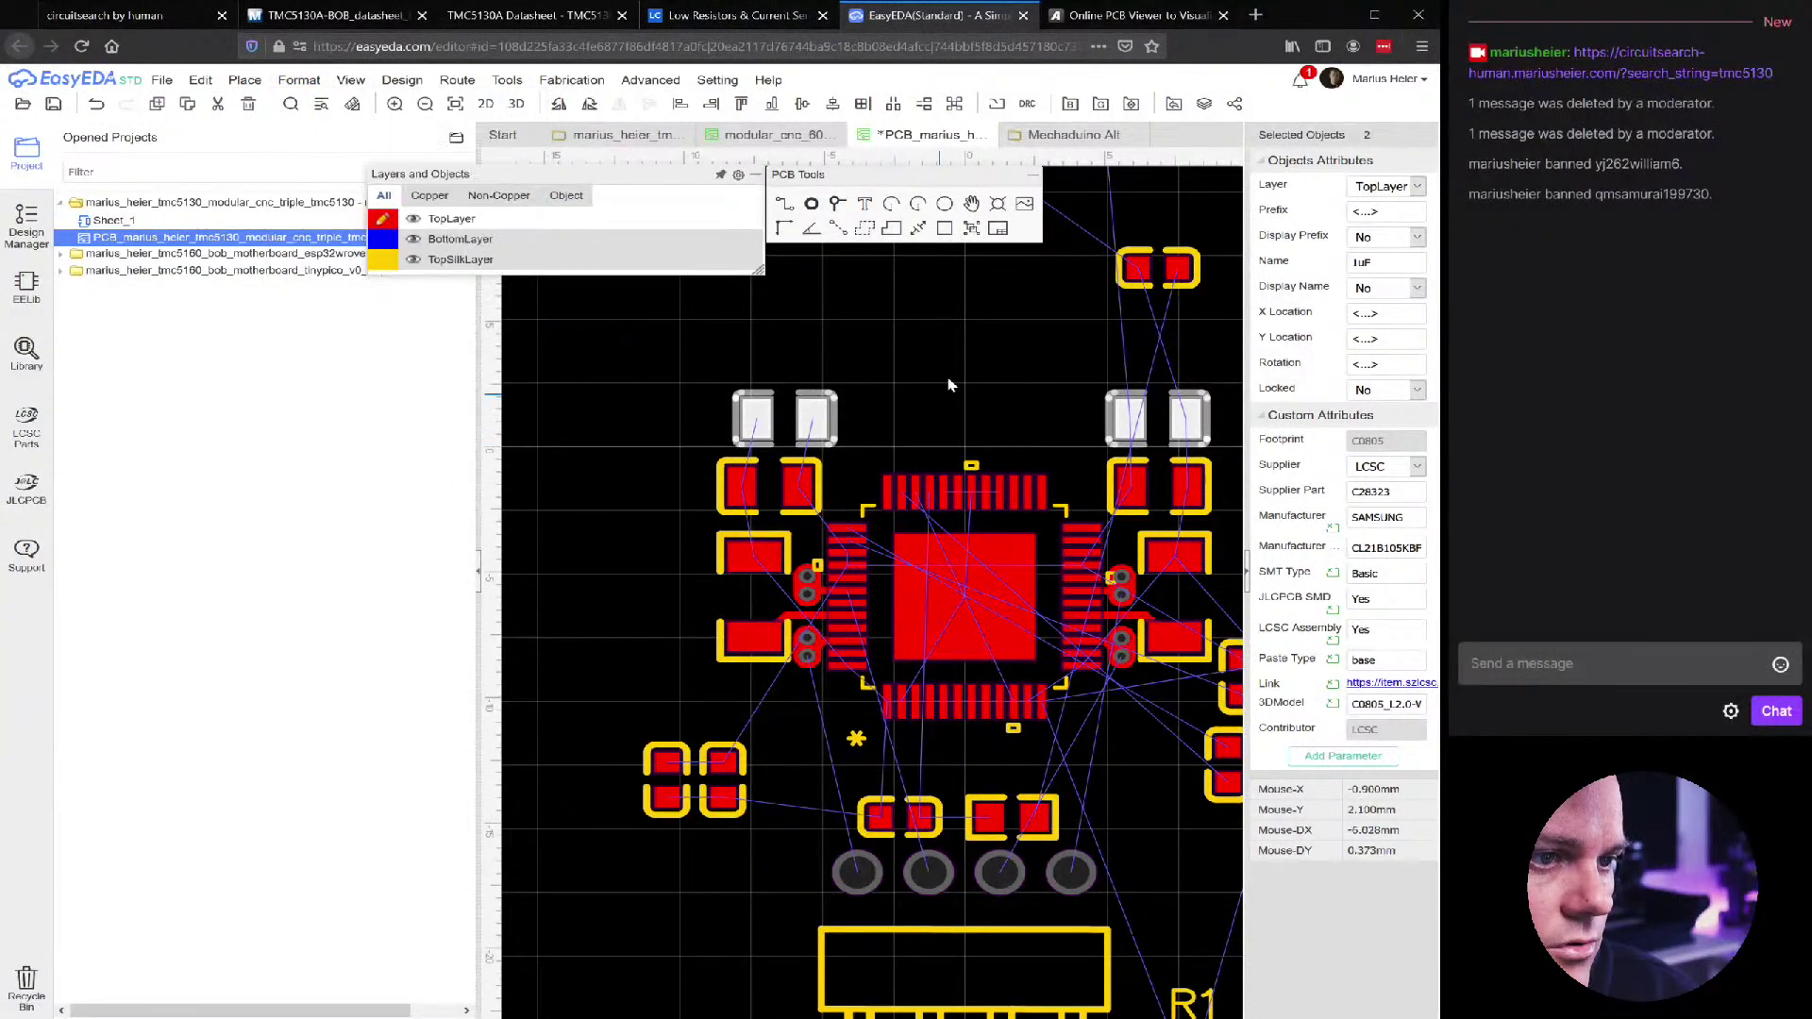
pyautogui.click(938, 389)
pyautogui.click(754, 420)
pyautogui.keyDown('ctrl'); pyautogui.click(726, 467); pyautogui.keyUp('ctrl')
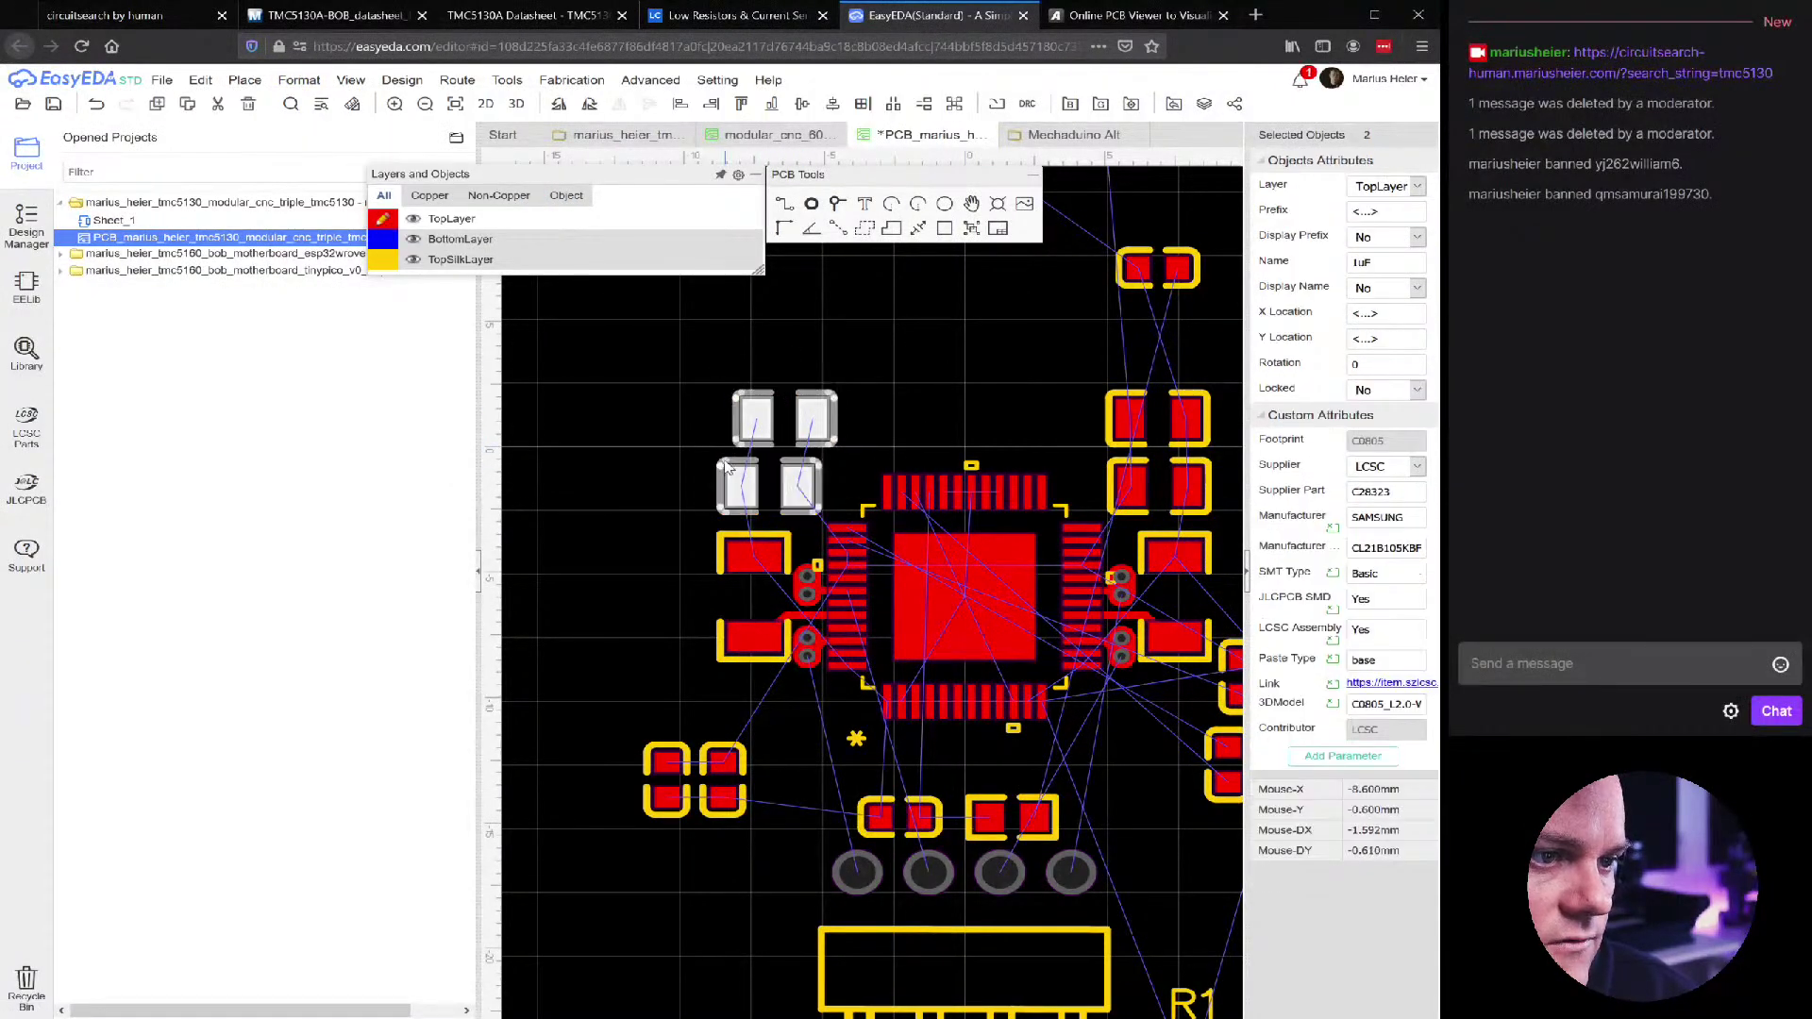
pyautogui.moveTo(321, 79)
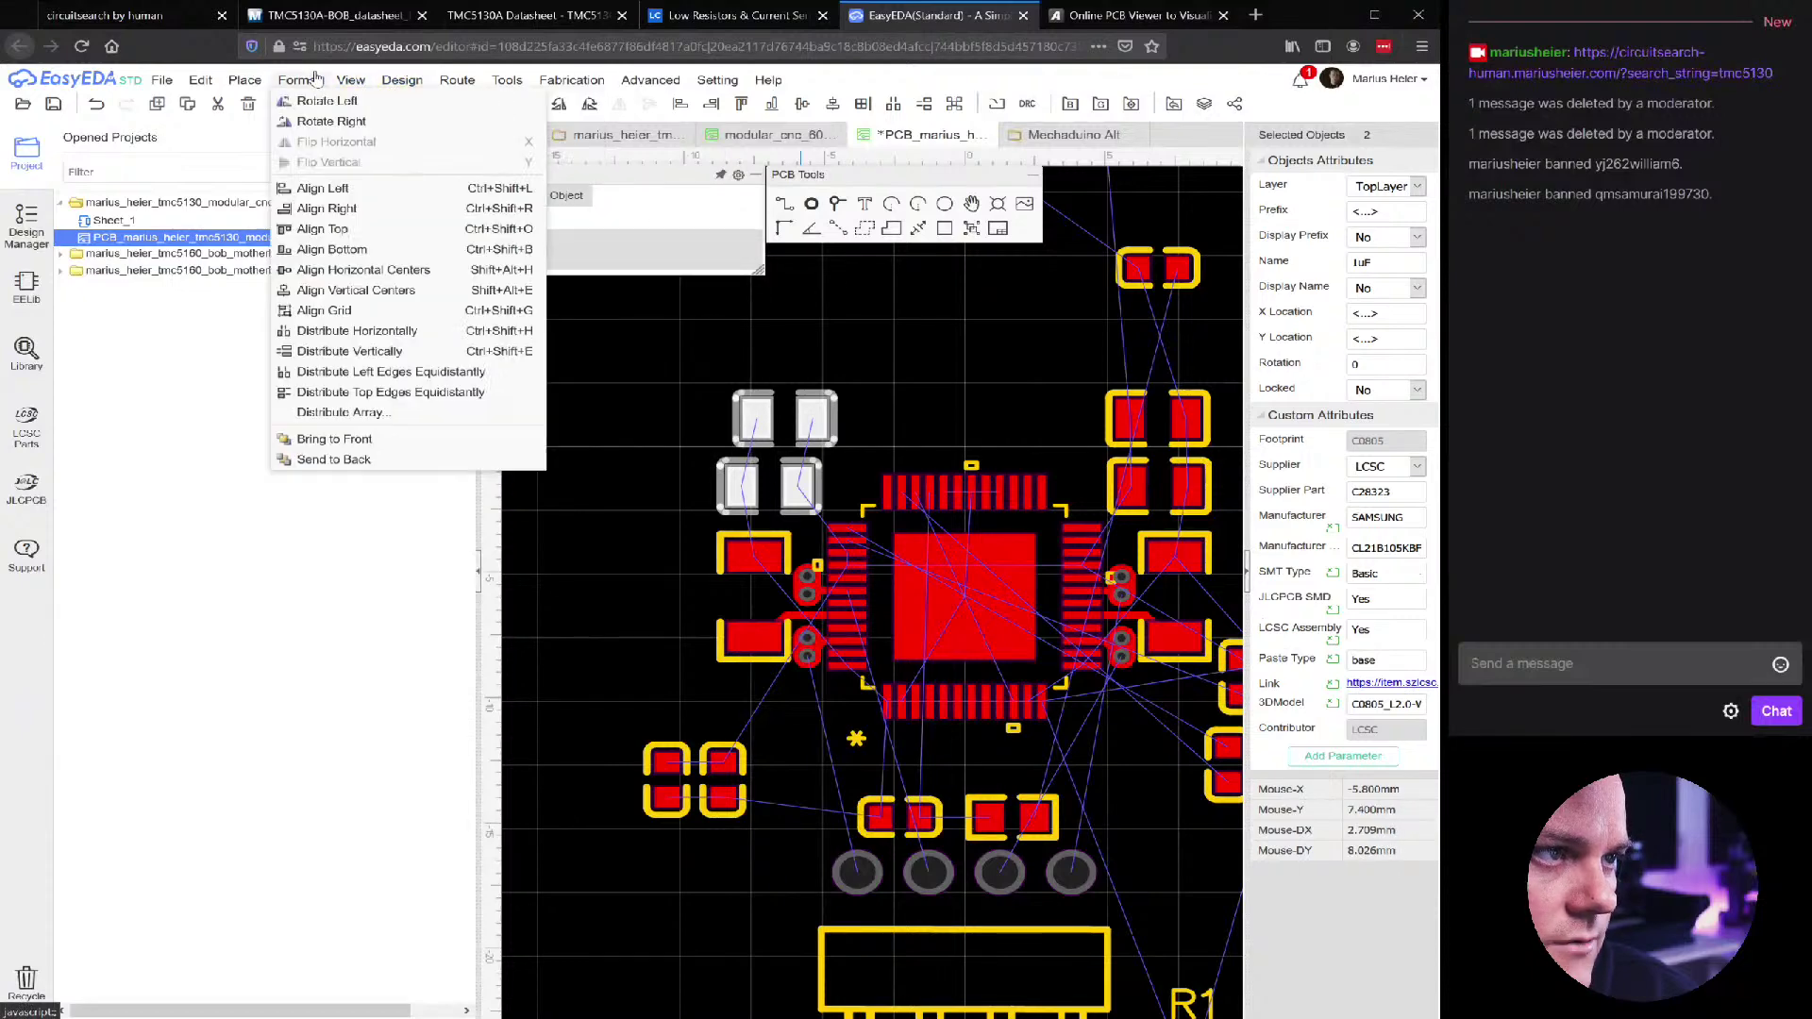
pyautogui.click(323, 188)
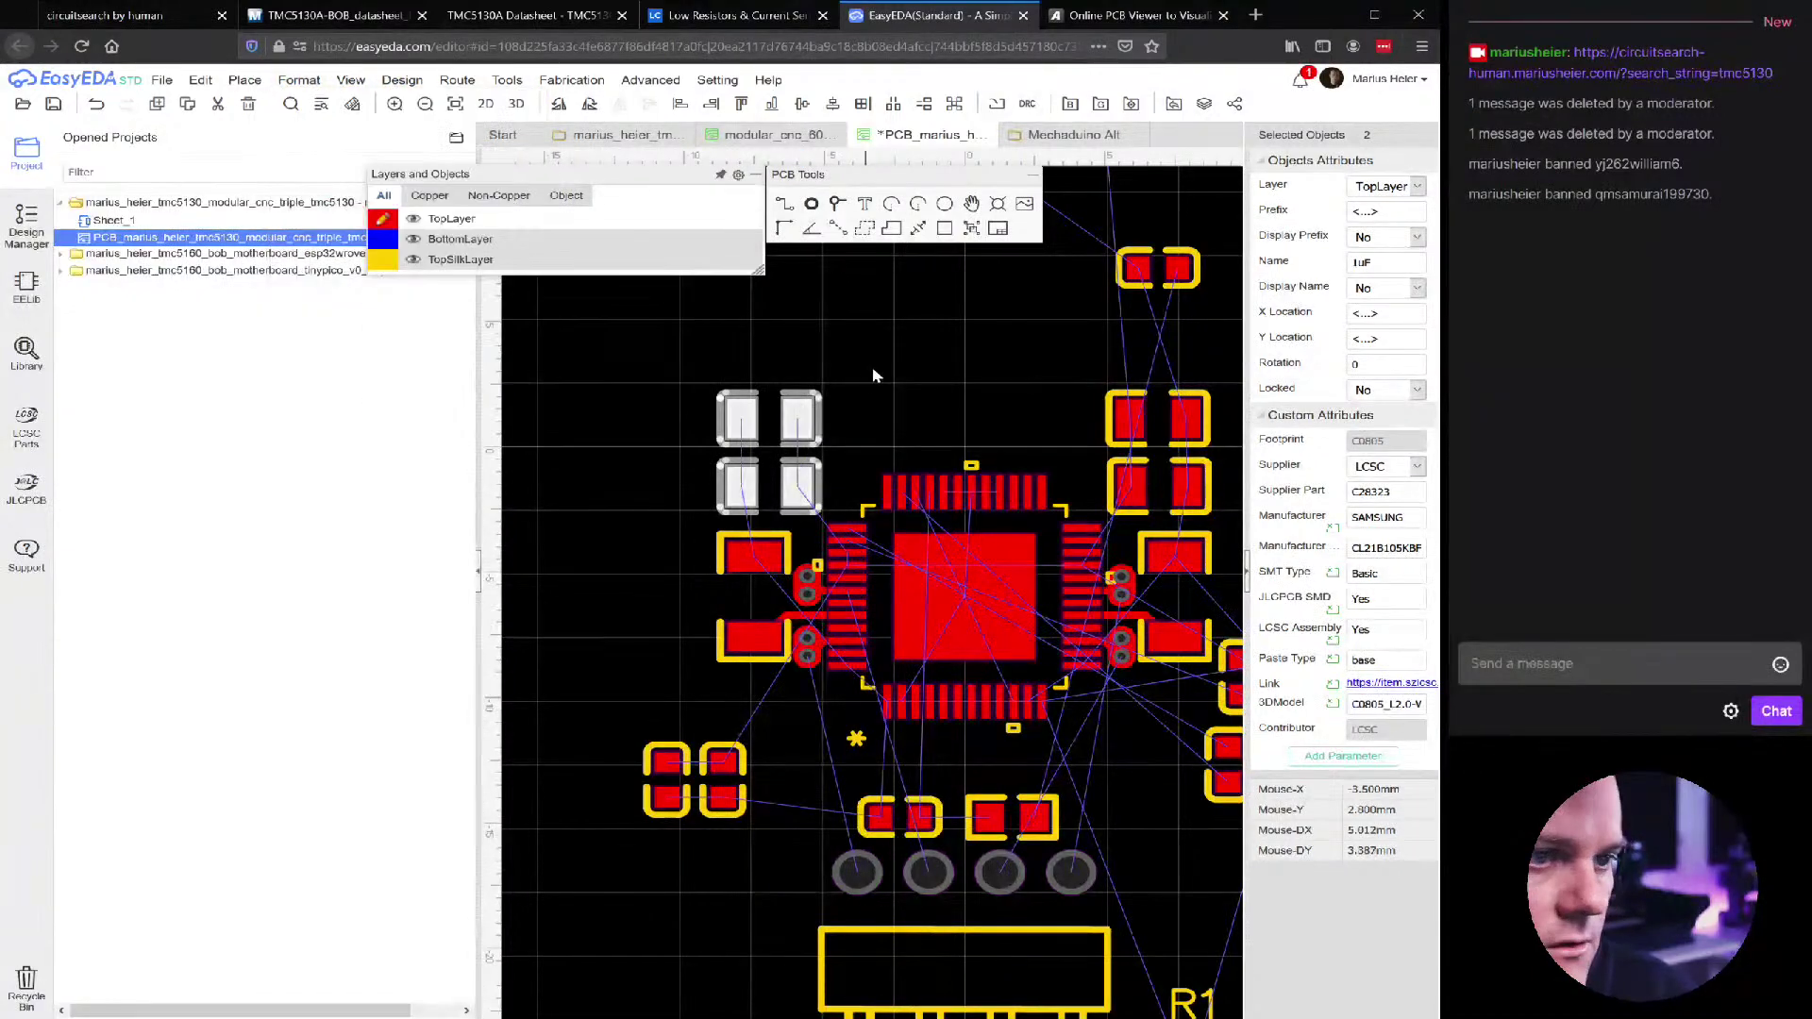
pyautogui.click(903, 351)
# Move the 470nF capacitor C6 to just above the driver chip's upper edge, at X 2.8 mm, Y 1.7 mm
pyautogui.scroll(-4, 904, 351)
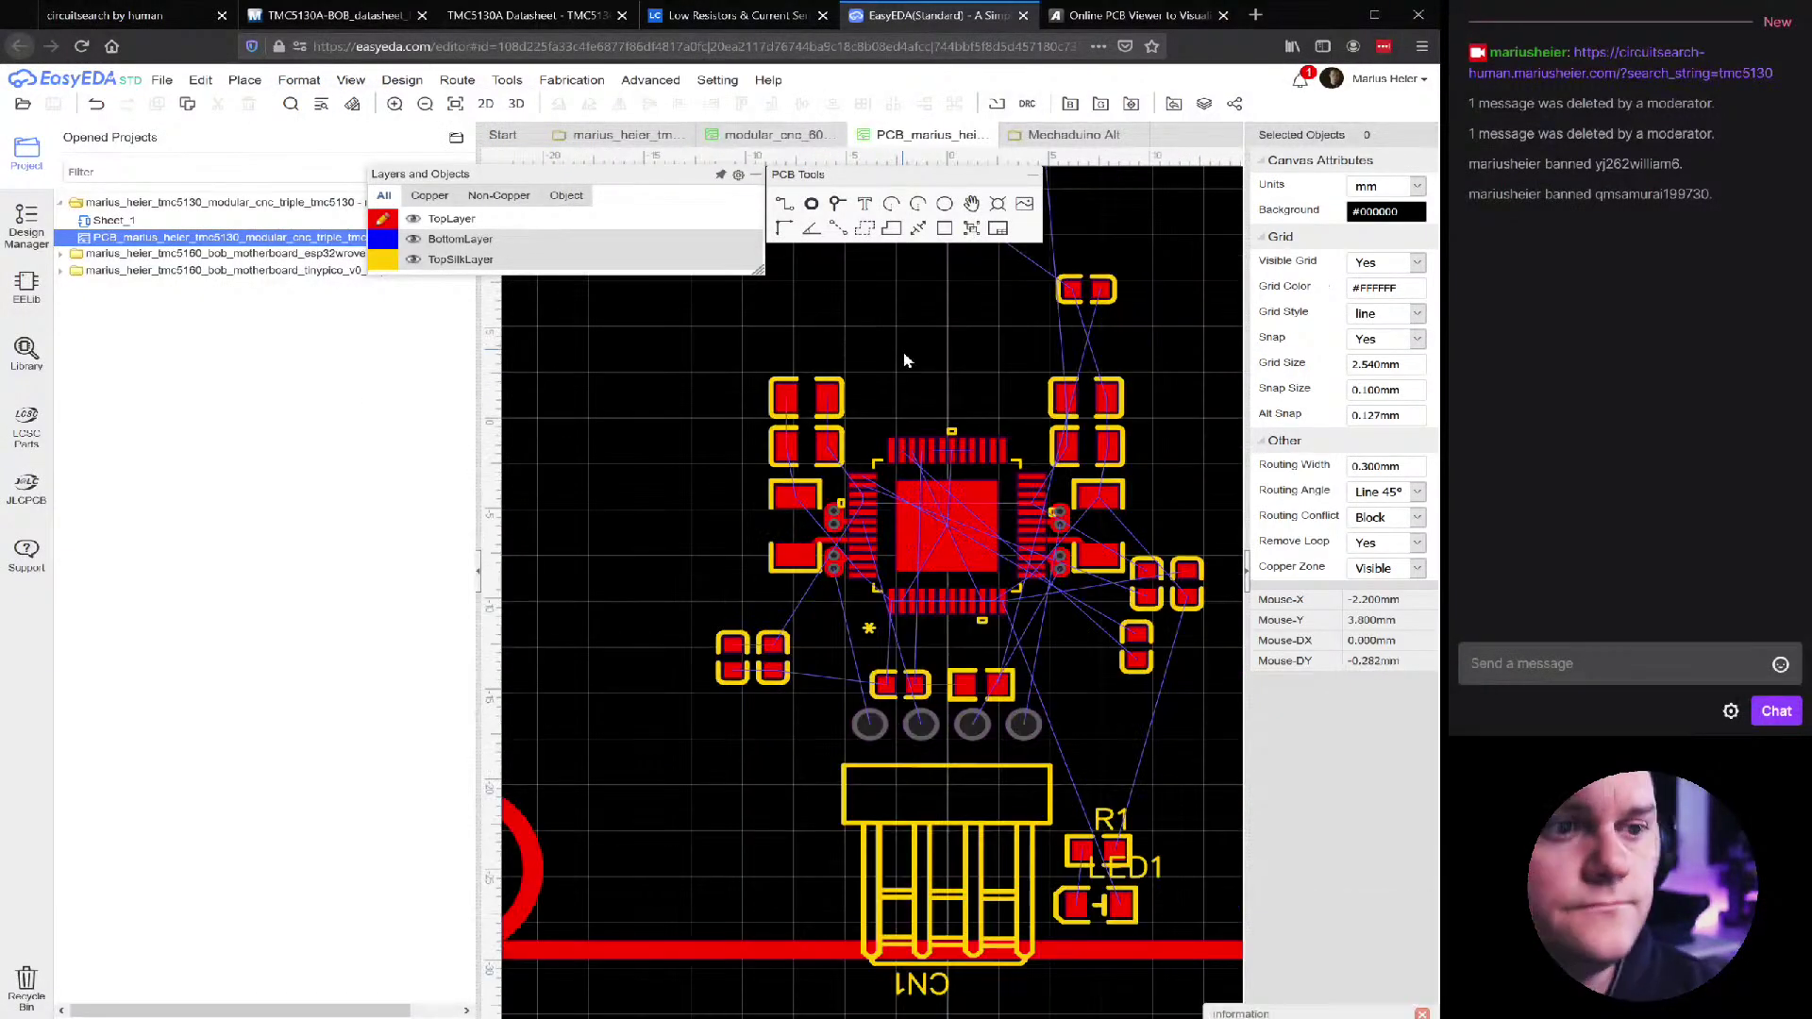
pyautogui.scroll(3, 930, 283)
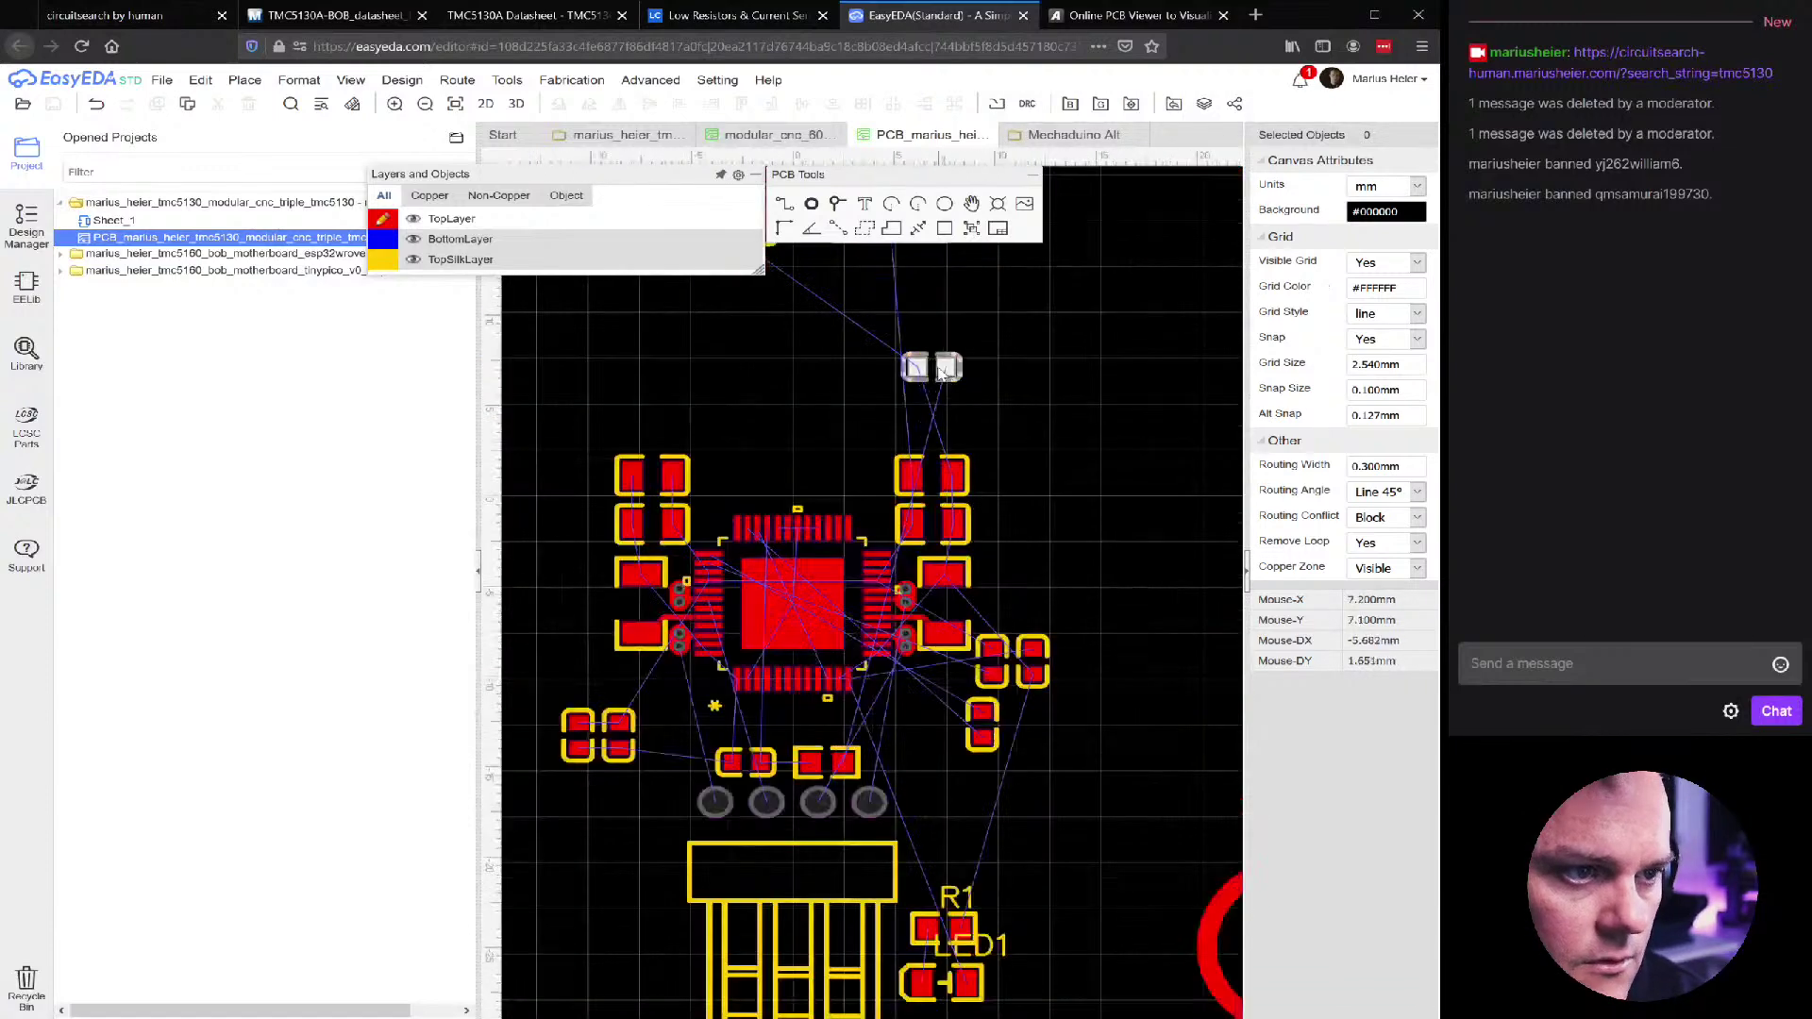
pyautogui.moveTo(882, 406); pyautogui.dragTo(723, 587)
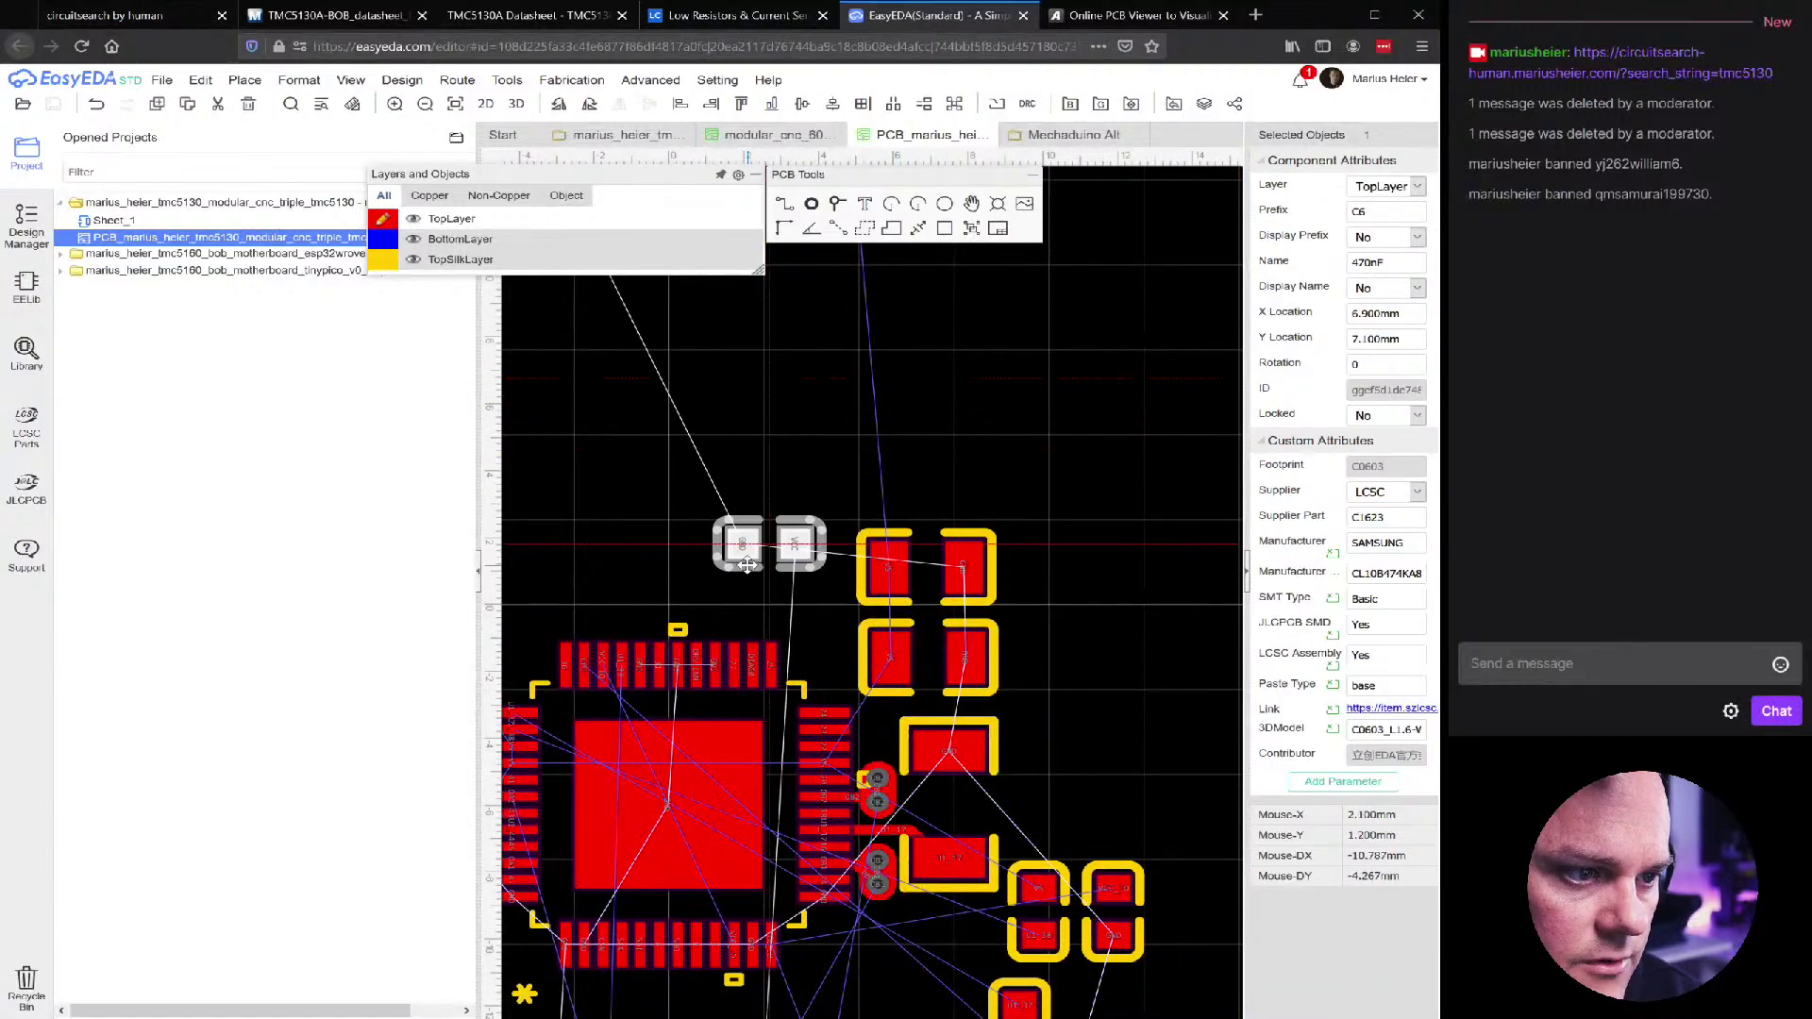
pyautogui.scroll(-1, 769, 581)
pyautogui.scroll(1, 769, 581)
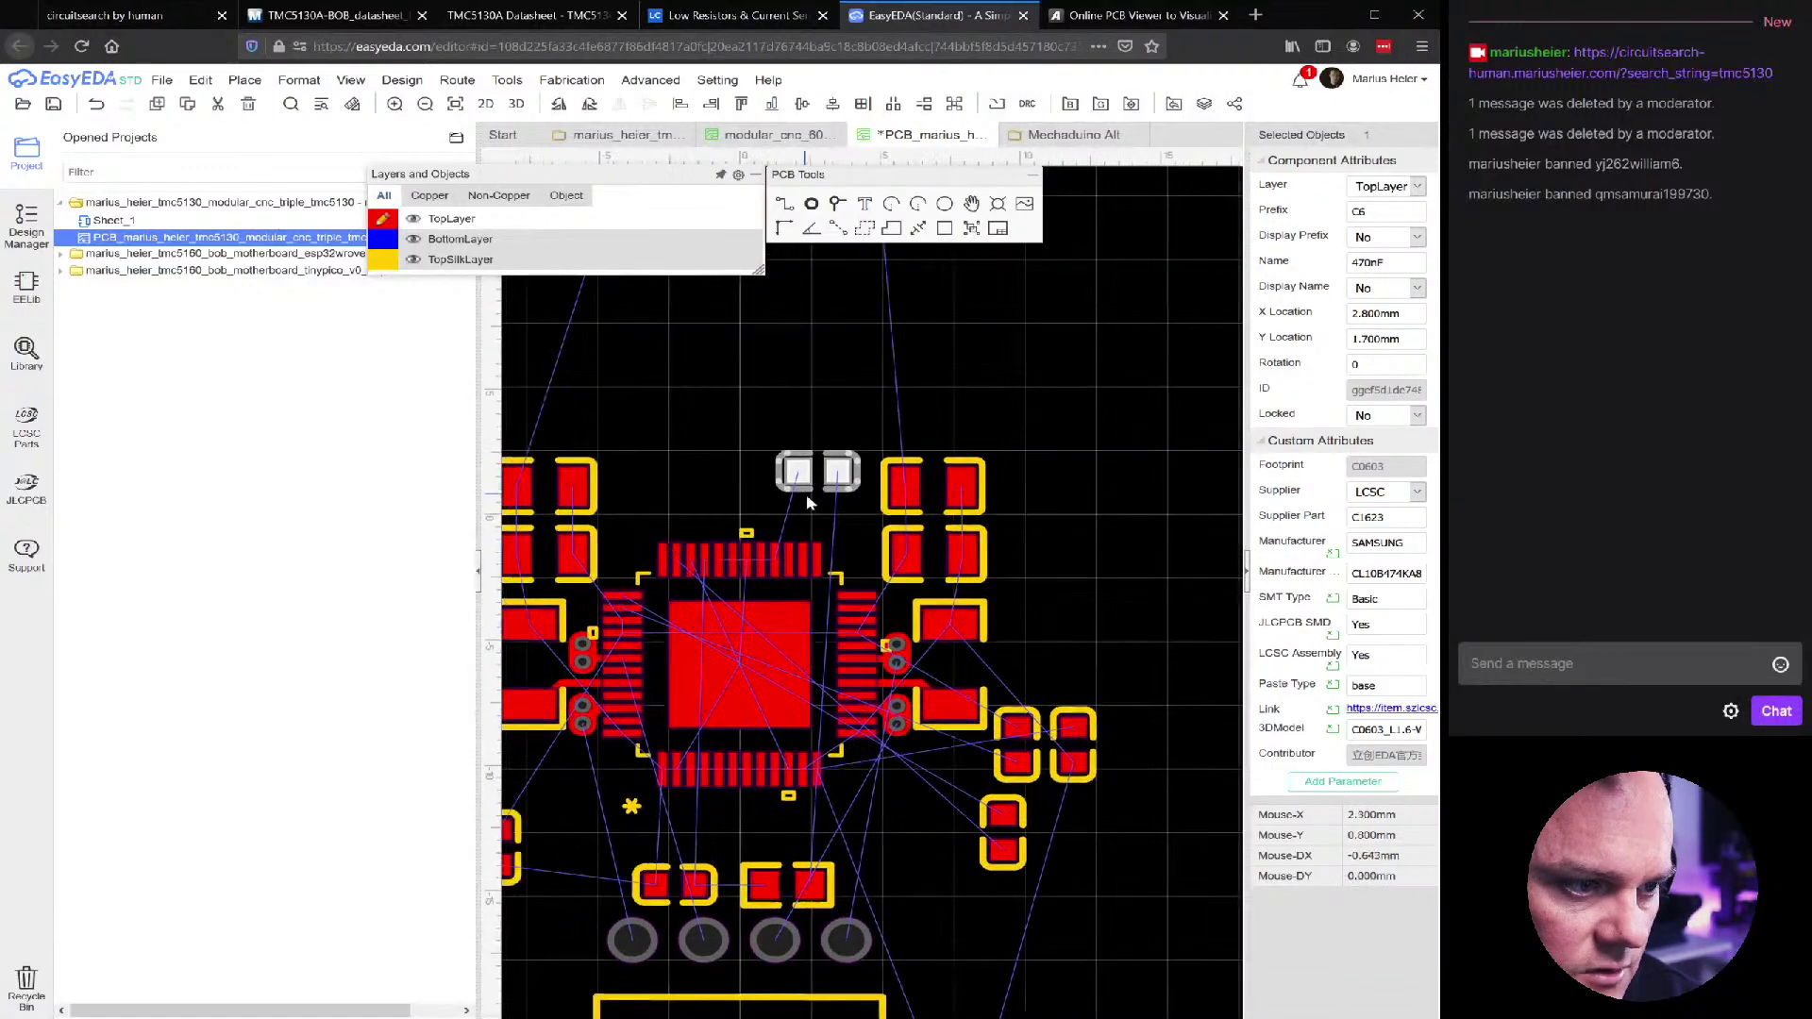
pyautogui.scroll(2, 776, 576)
pyautogui.scroll(1, 776, 575)
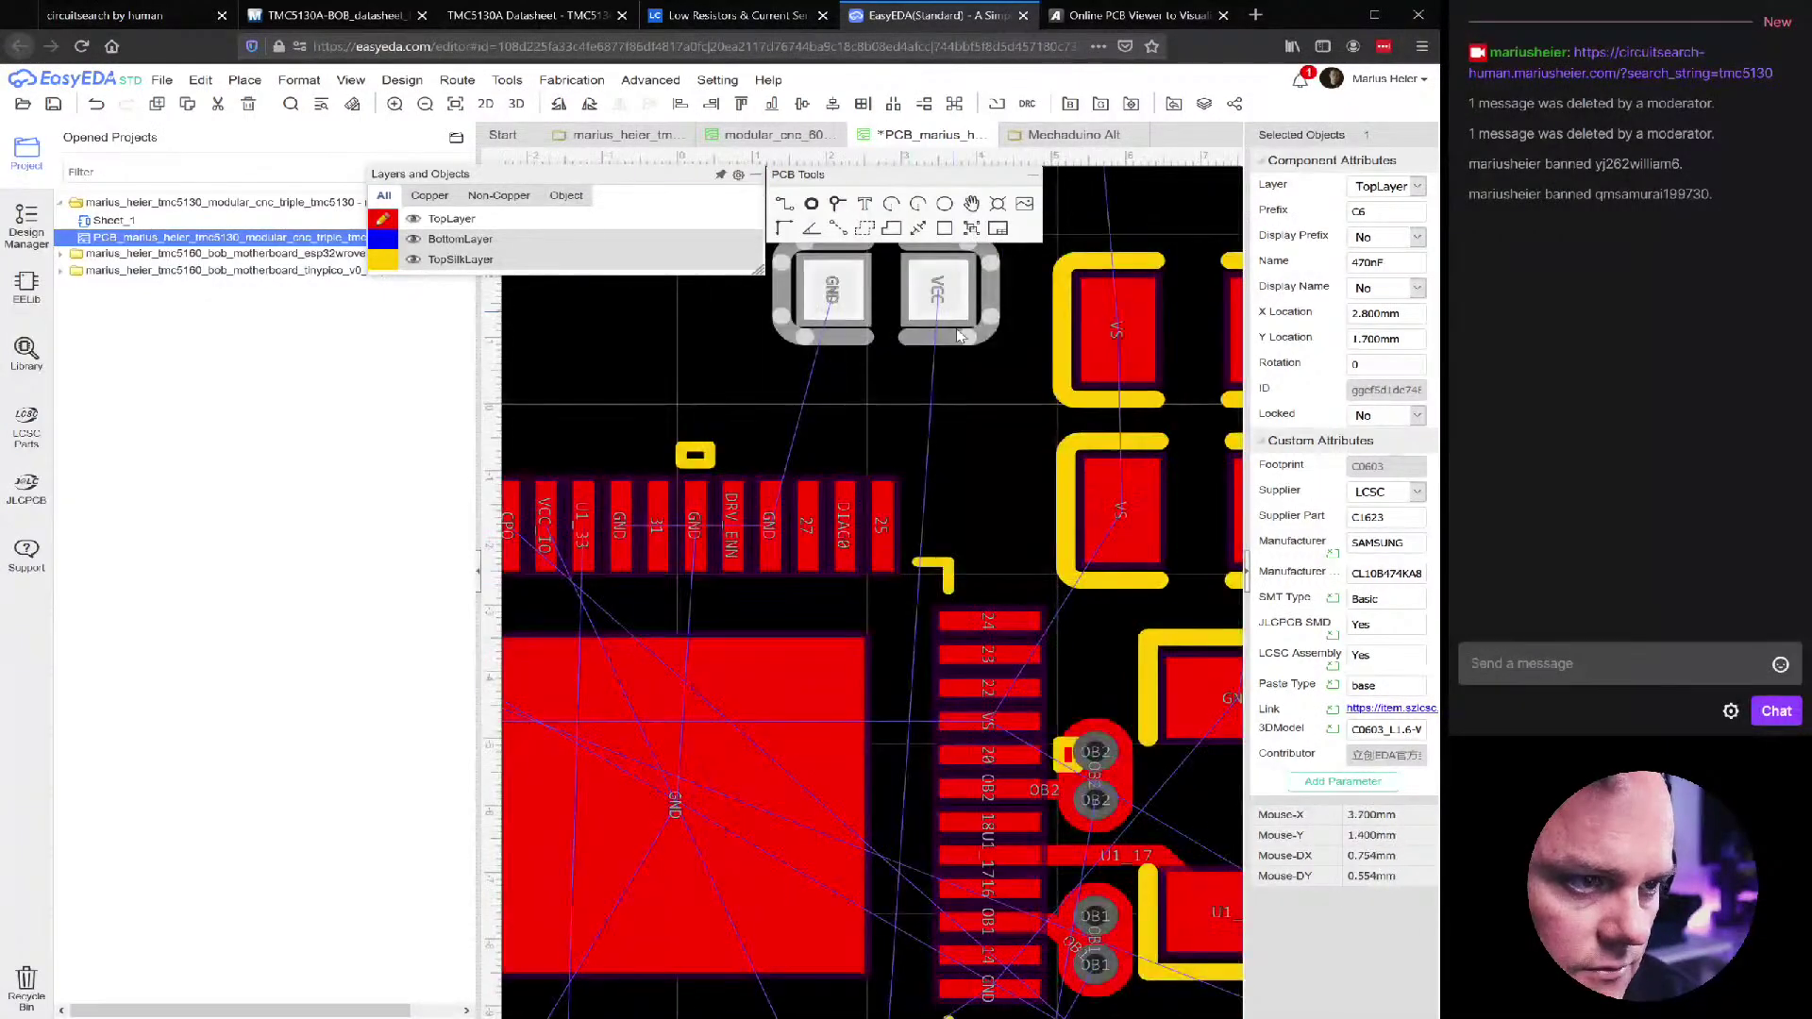
pyautogui.scroll(-2, 947, 338)
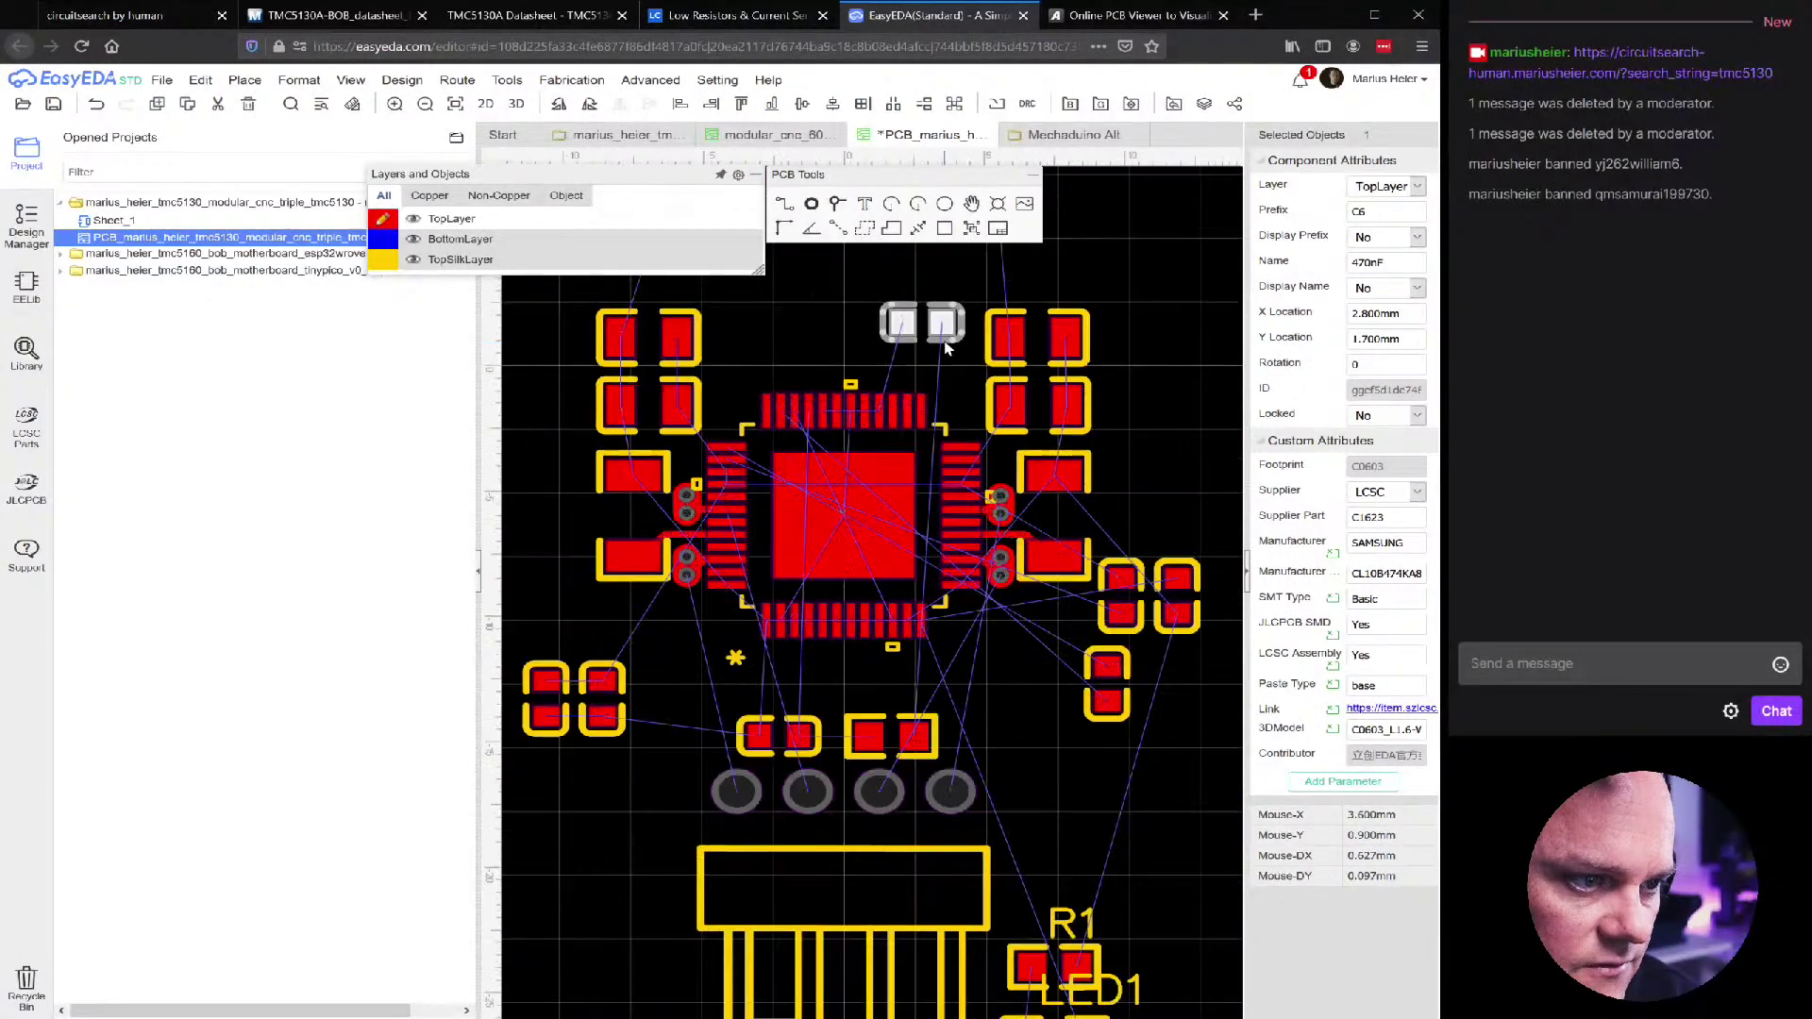
# Move capacitor C6 below the driver chip's lower-right corner, to X 4.1 mm, Y -11.9 mm
pyautogui.moveTo(964, 334); pyautogui.dragTo(981, 651)
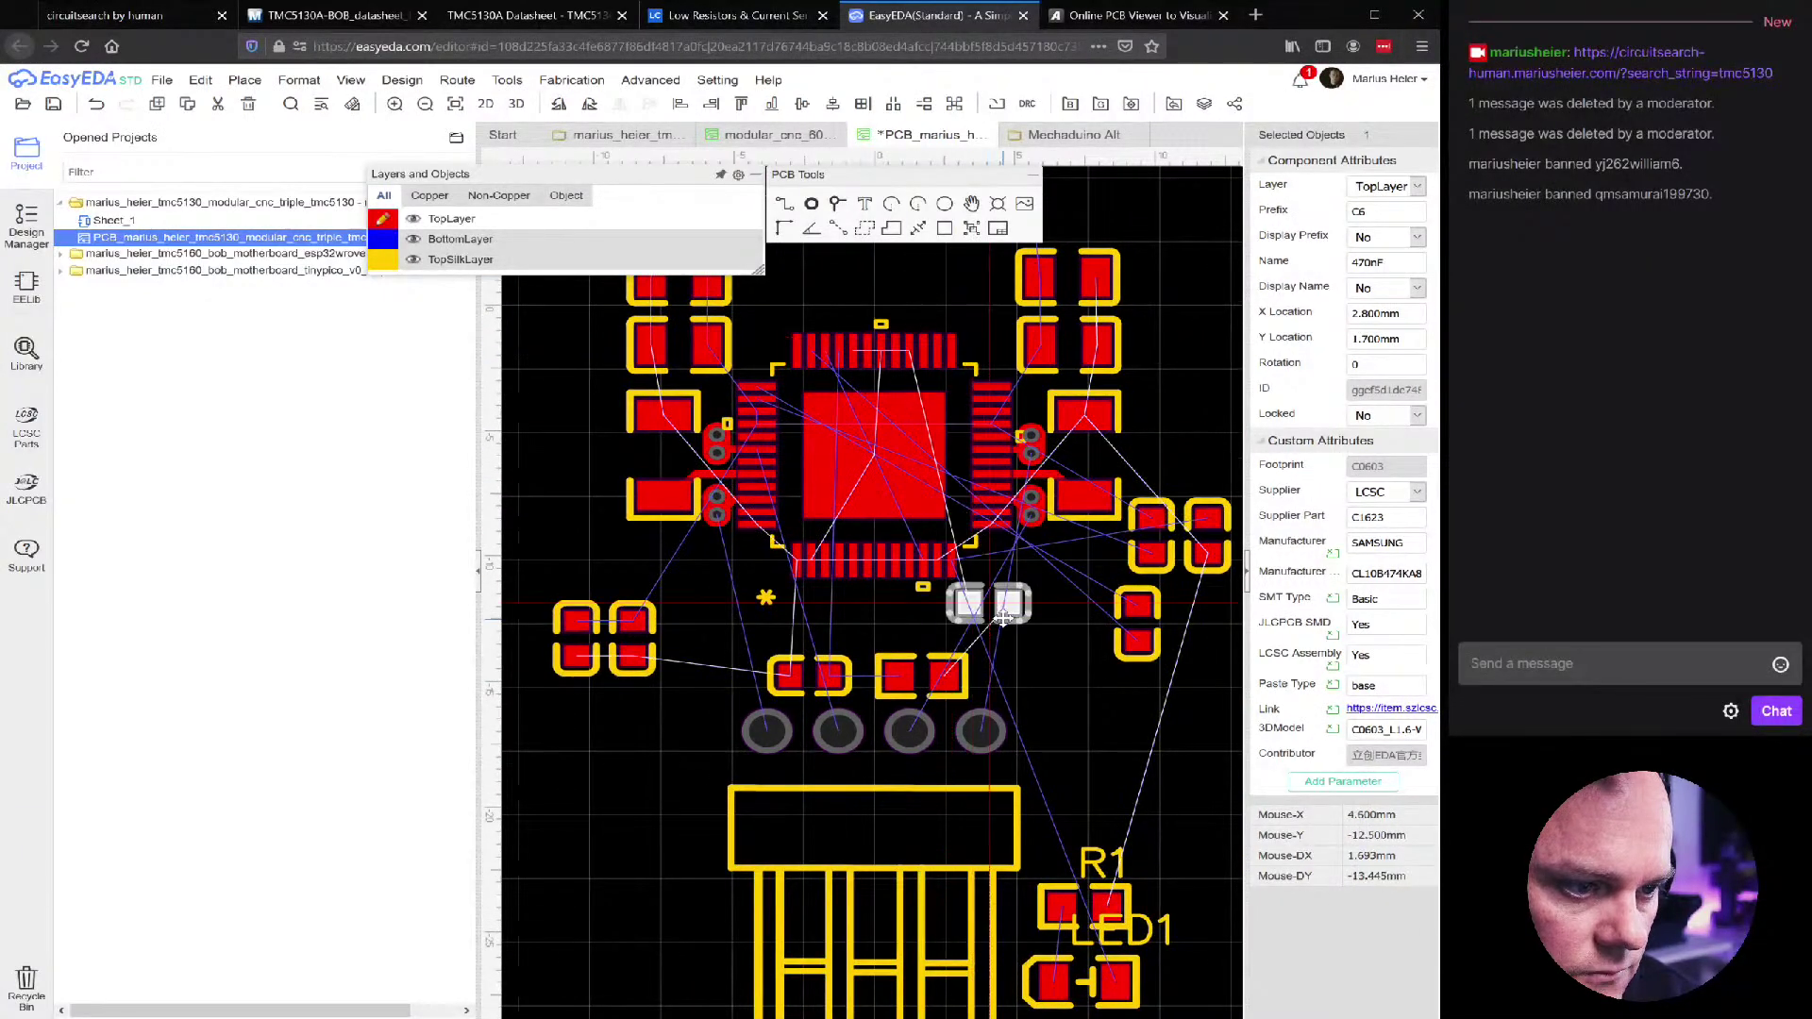
pyautogui.scroll(3, 982, 651)
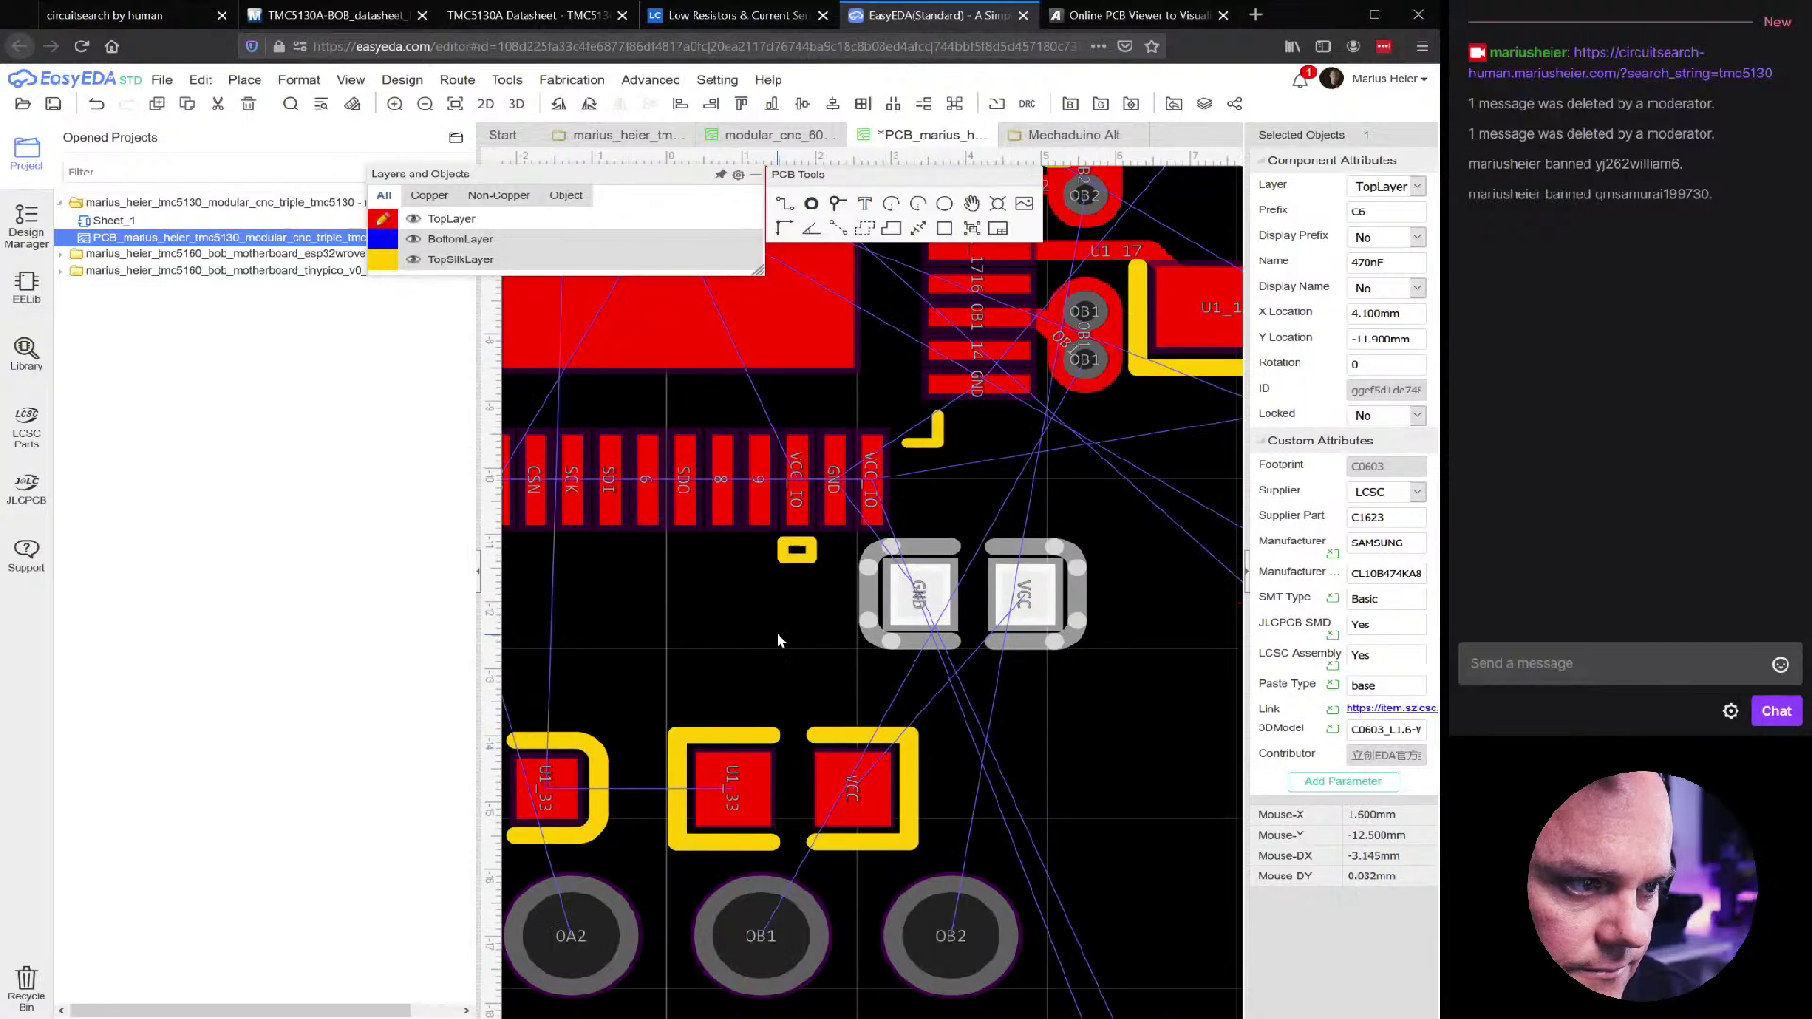
pyautogui.scroll(-1, 793, 614)
pyautogui.moveTo(783, 615); pyautogui.dragTo(894, 666, button='right')
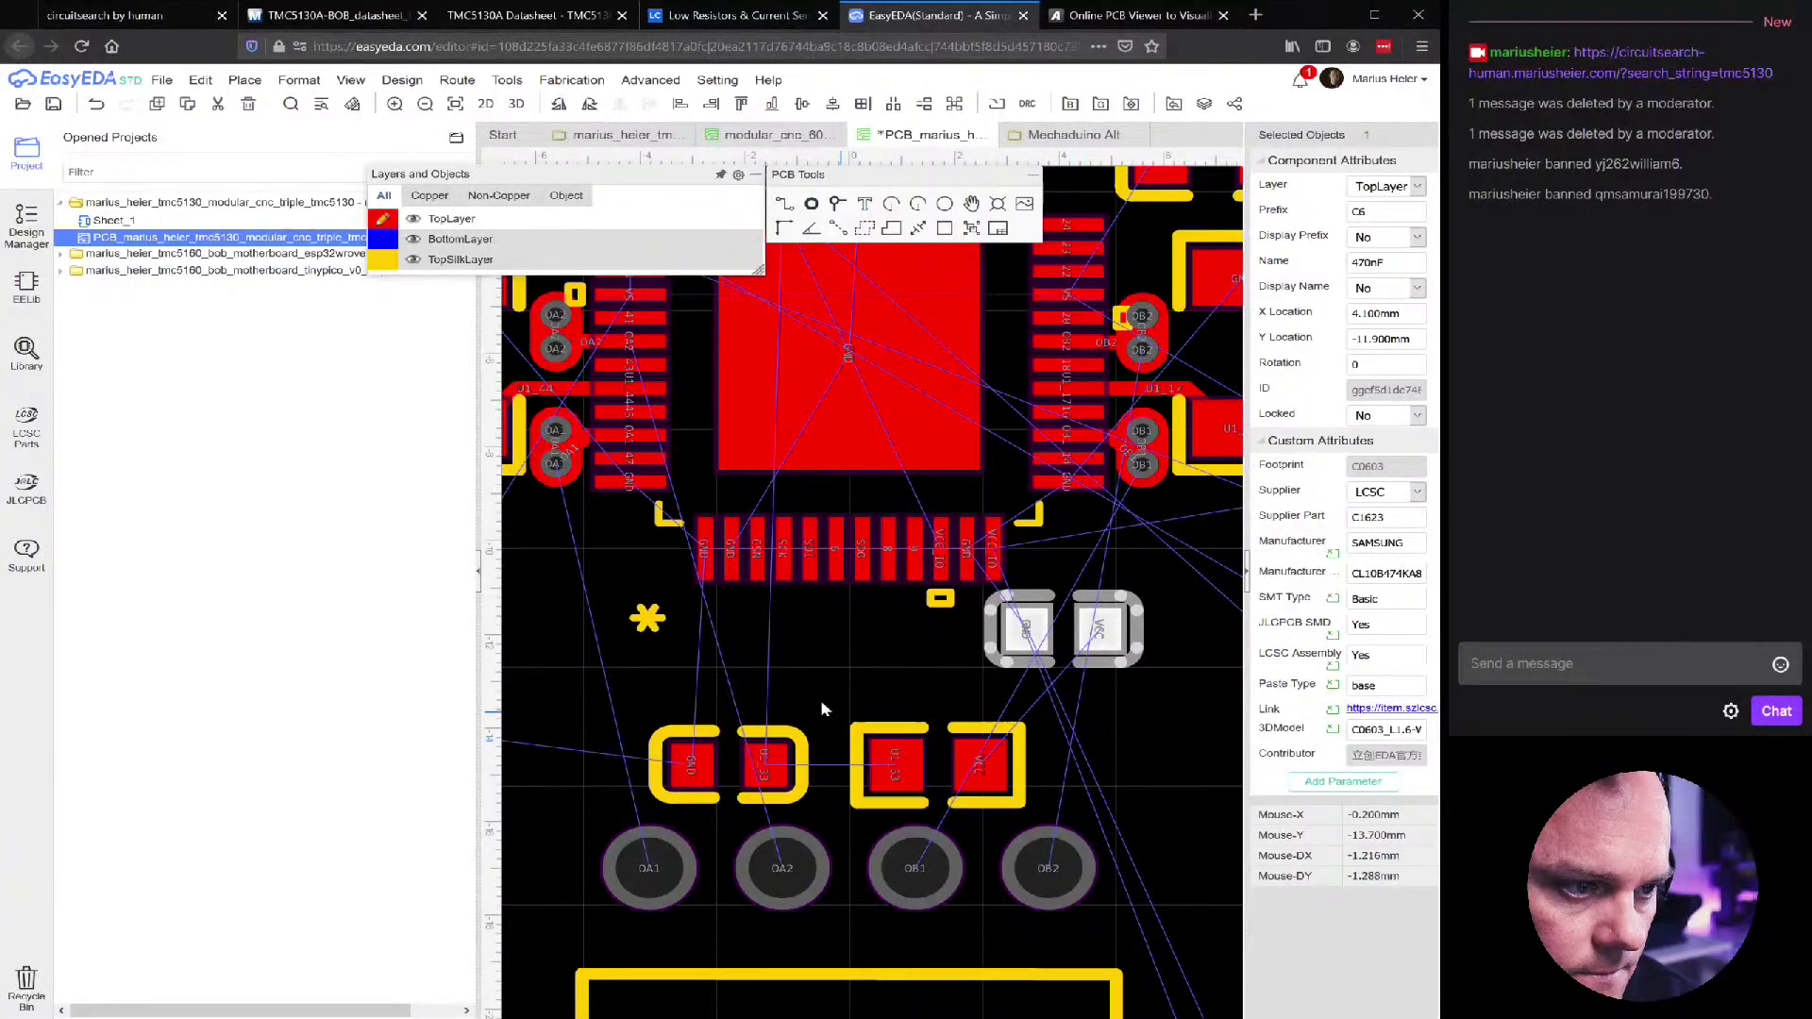
pyautogui.scroll(-2, 801, 675)
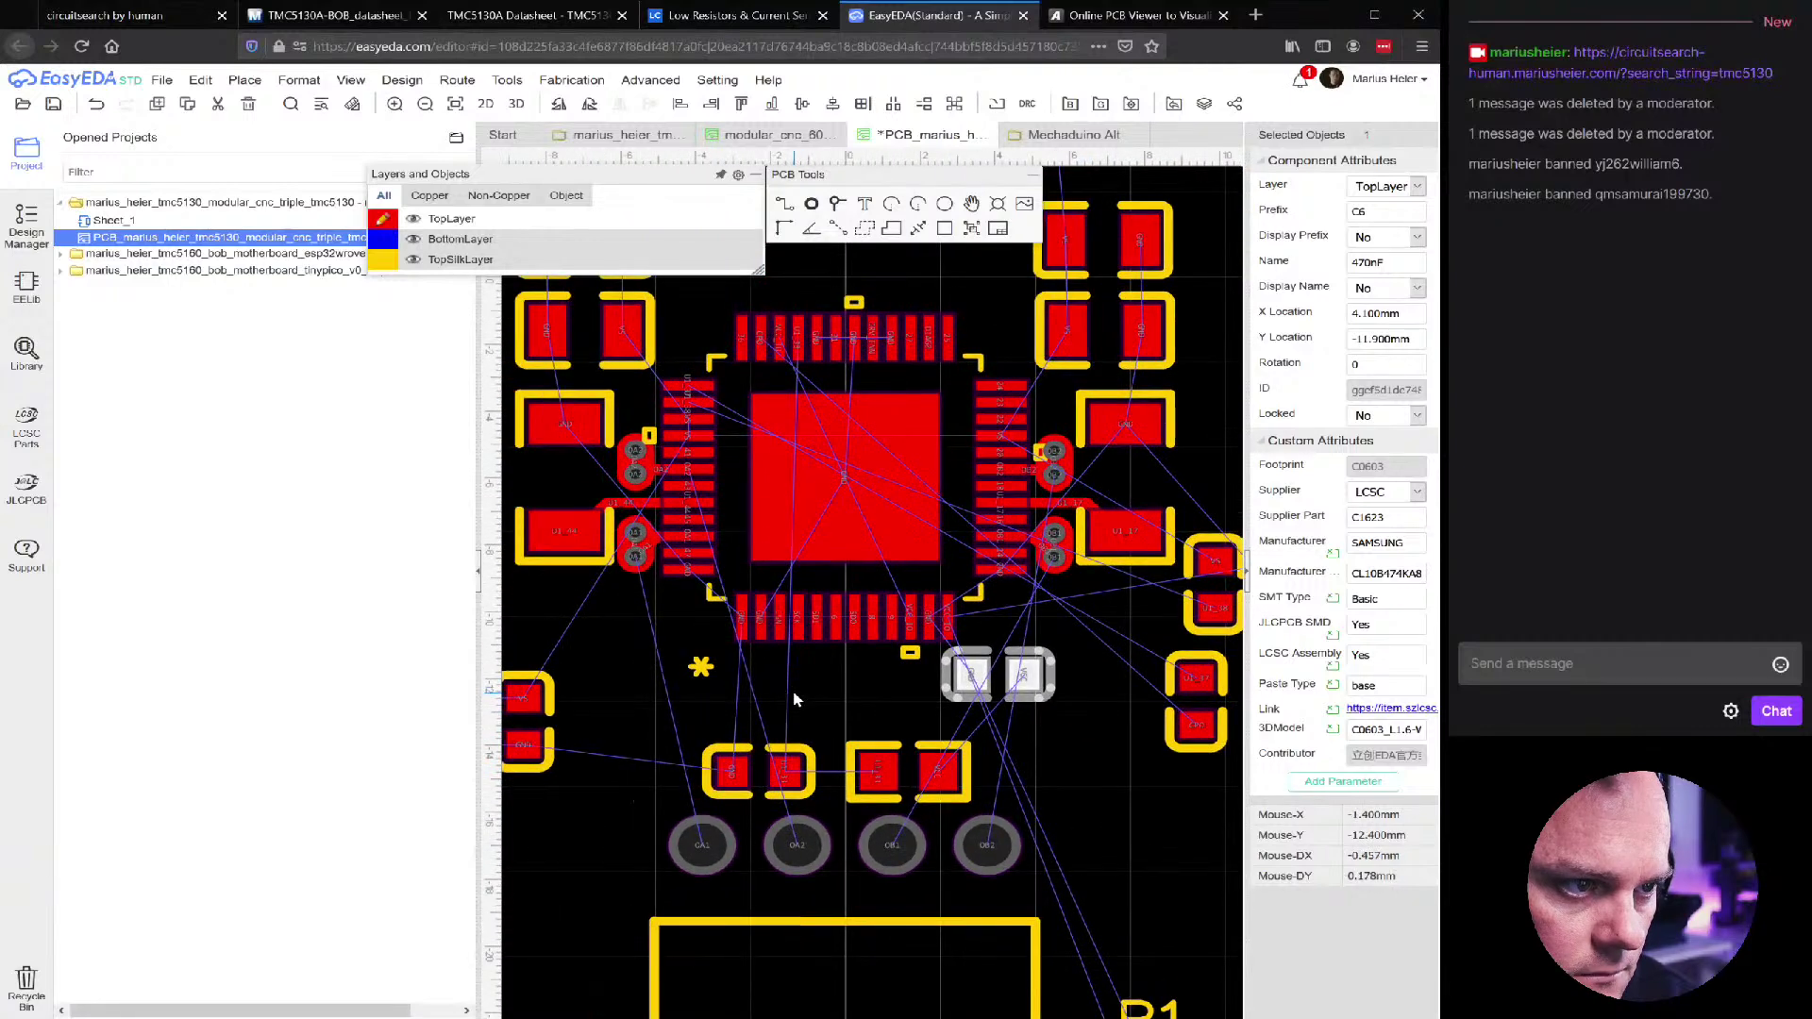
pyautogui.scroll(2, 794, 699)
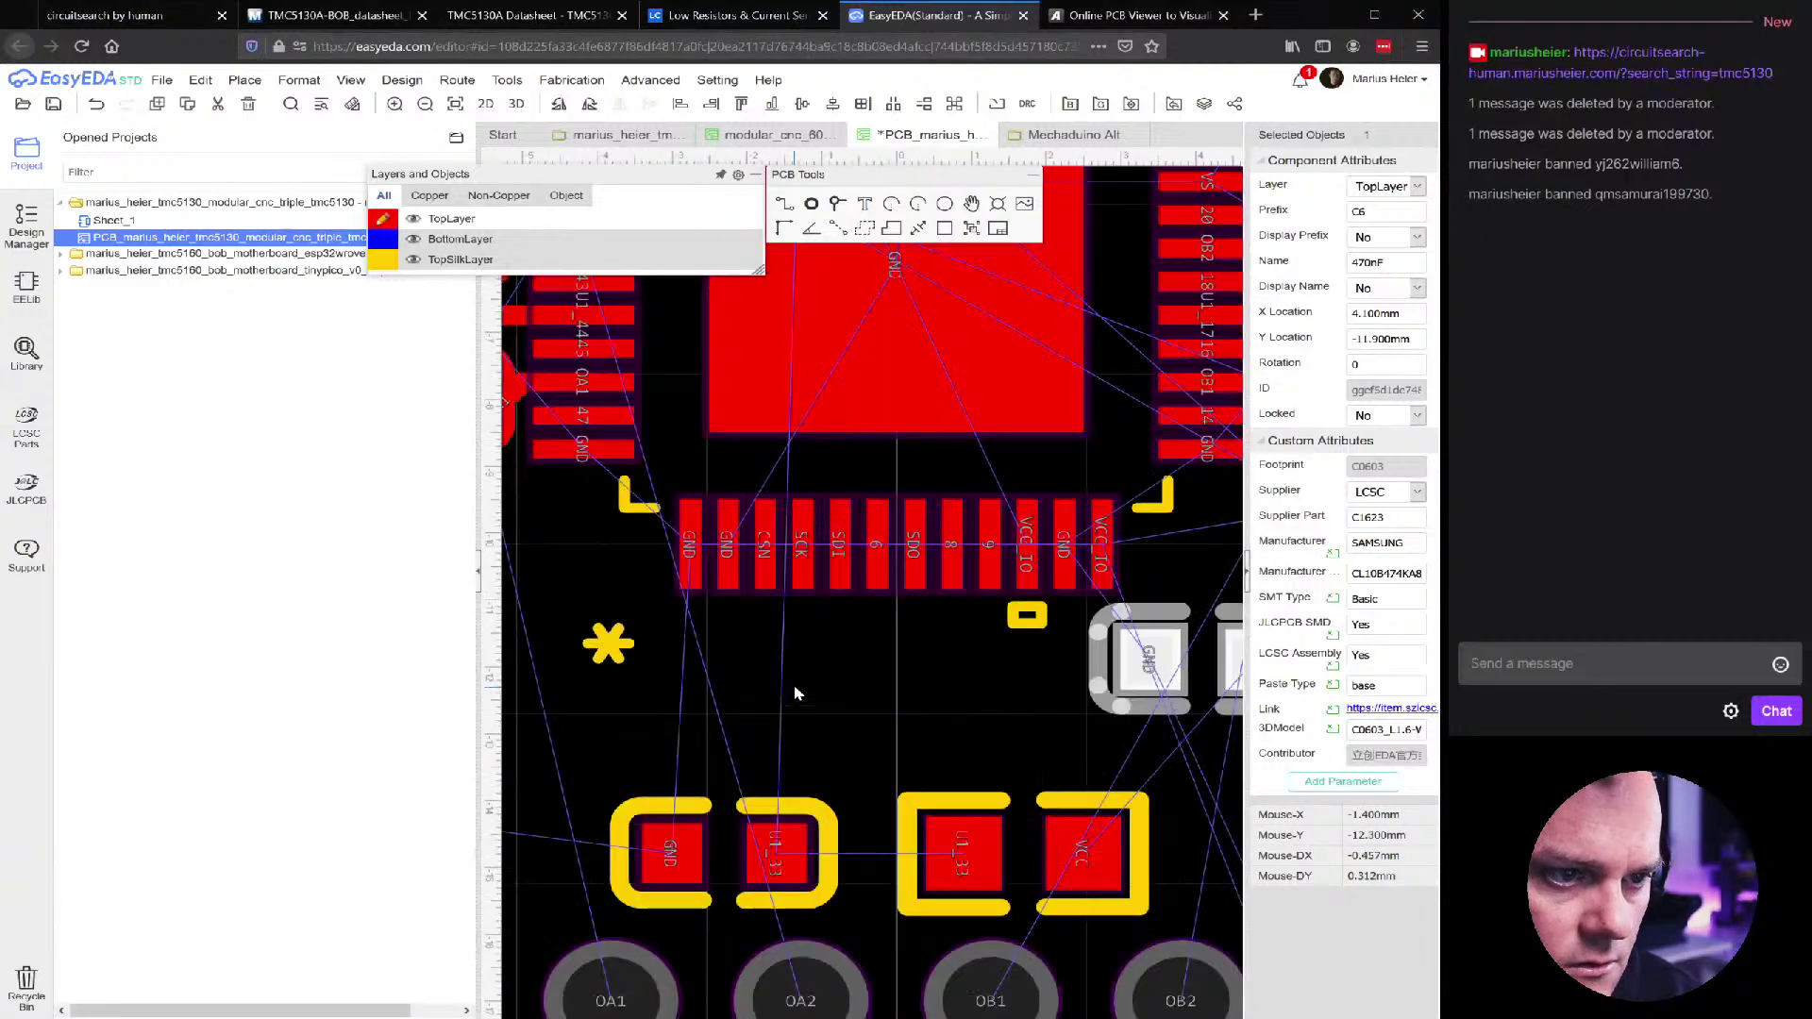
pyautogui.scroll(-1, 1006, 699)
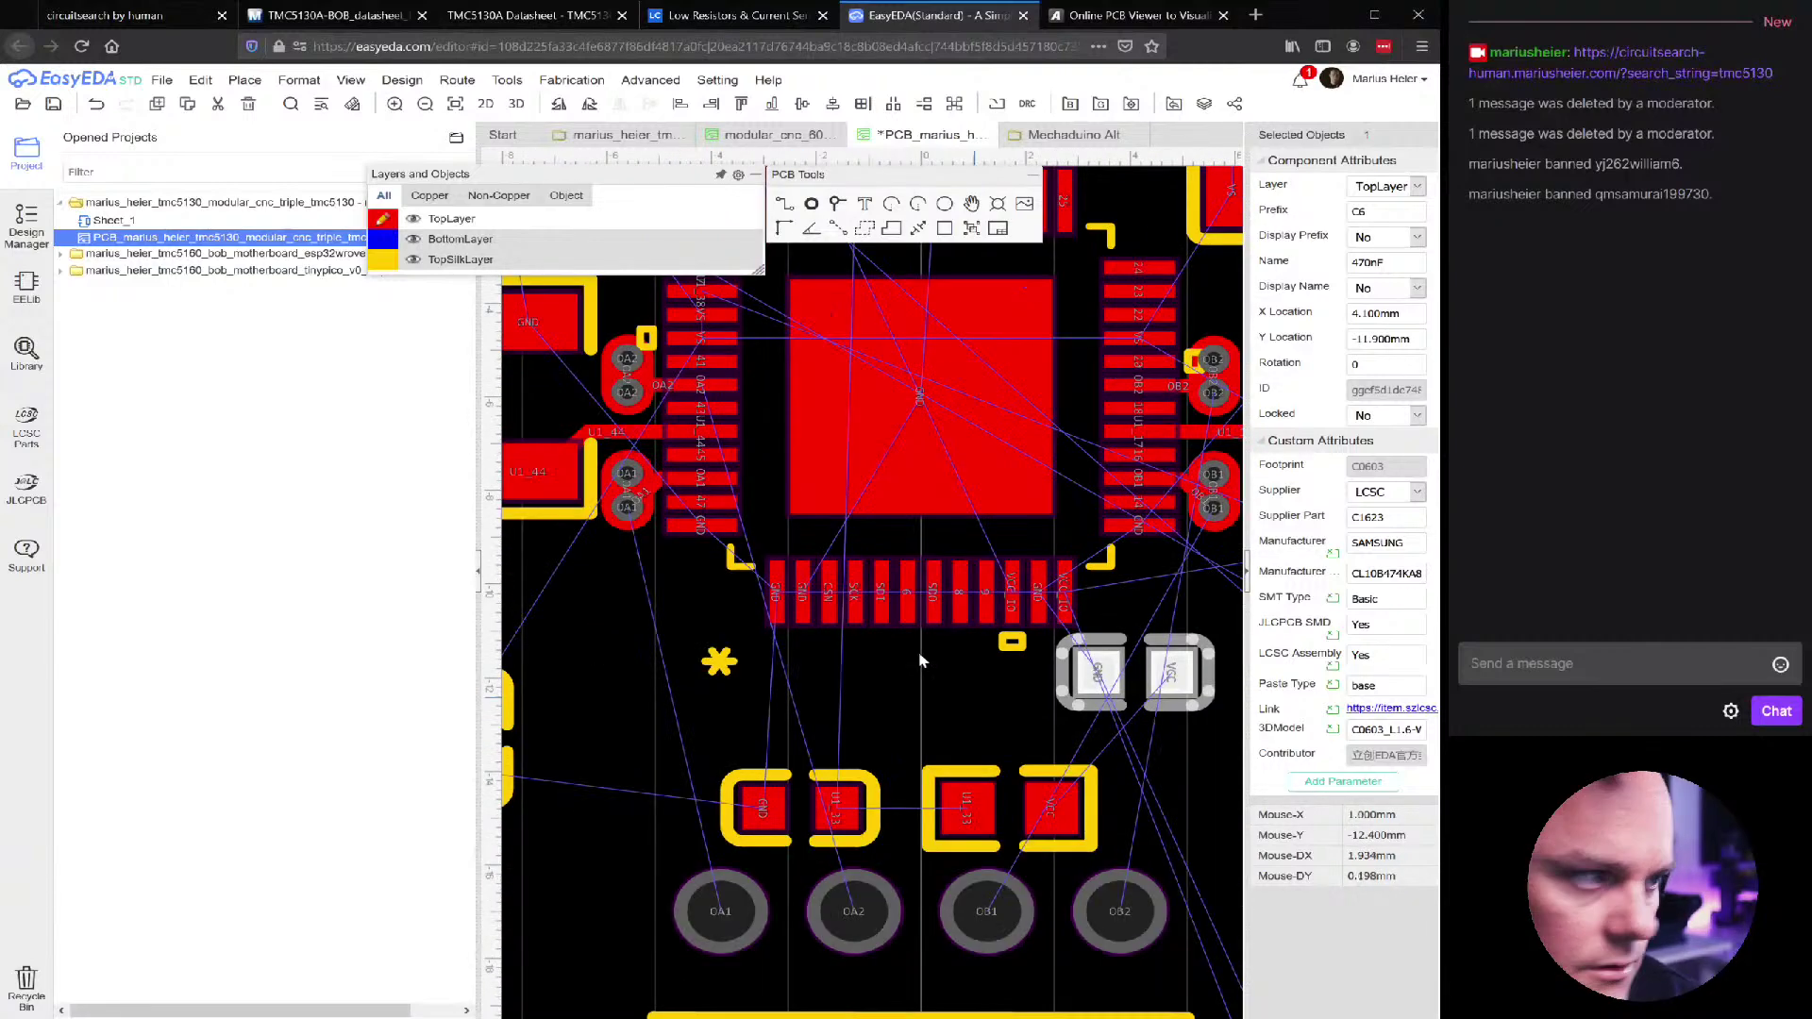
# Expand the net list in the Design Manager and highlight the pads of the VCC net on the board
pyautogui.click(27, 225)
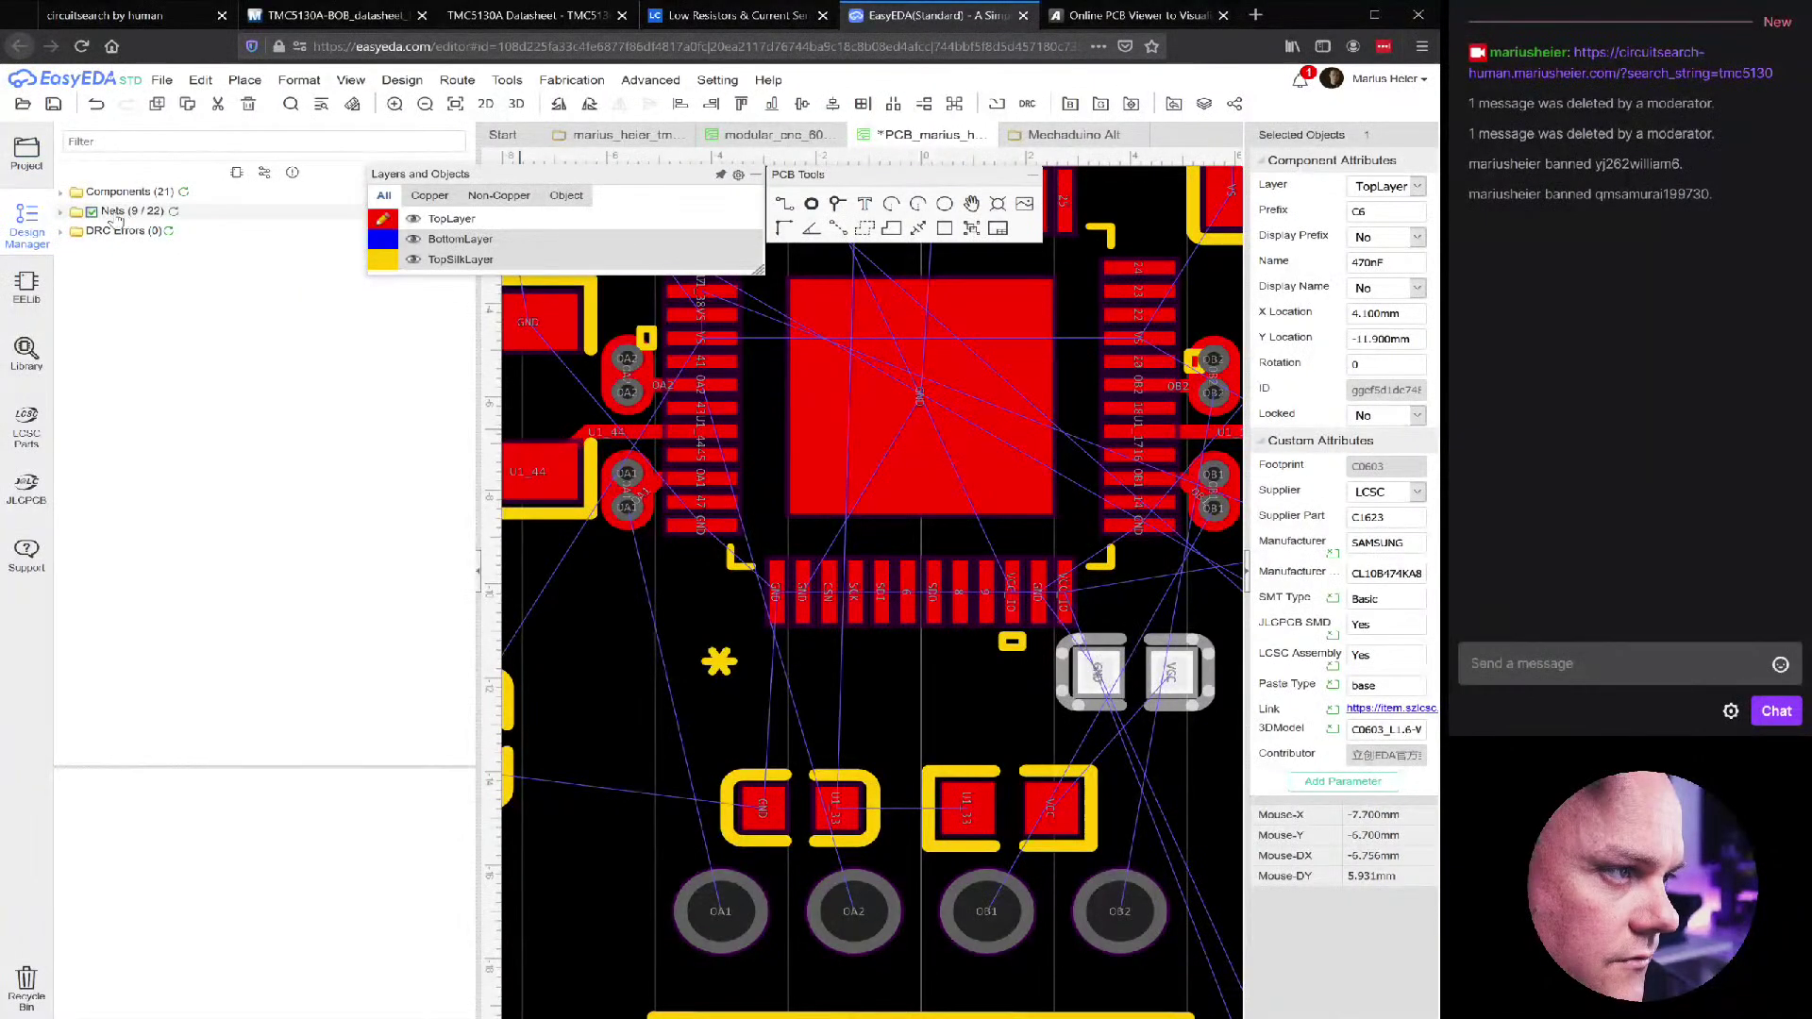
pyautogui.click(62, 213)
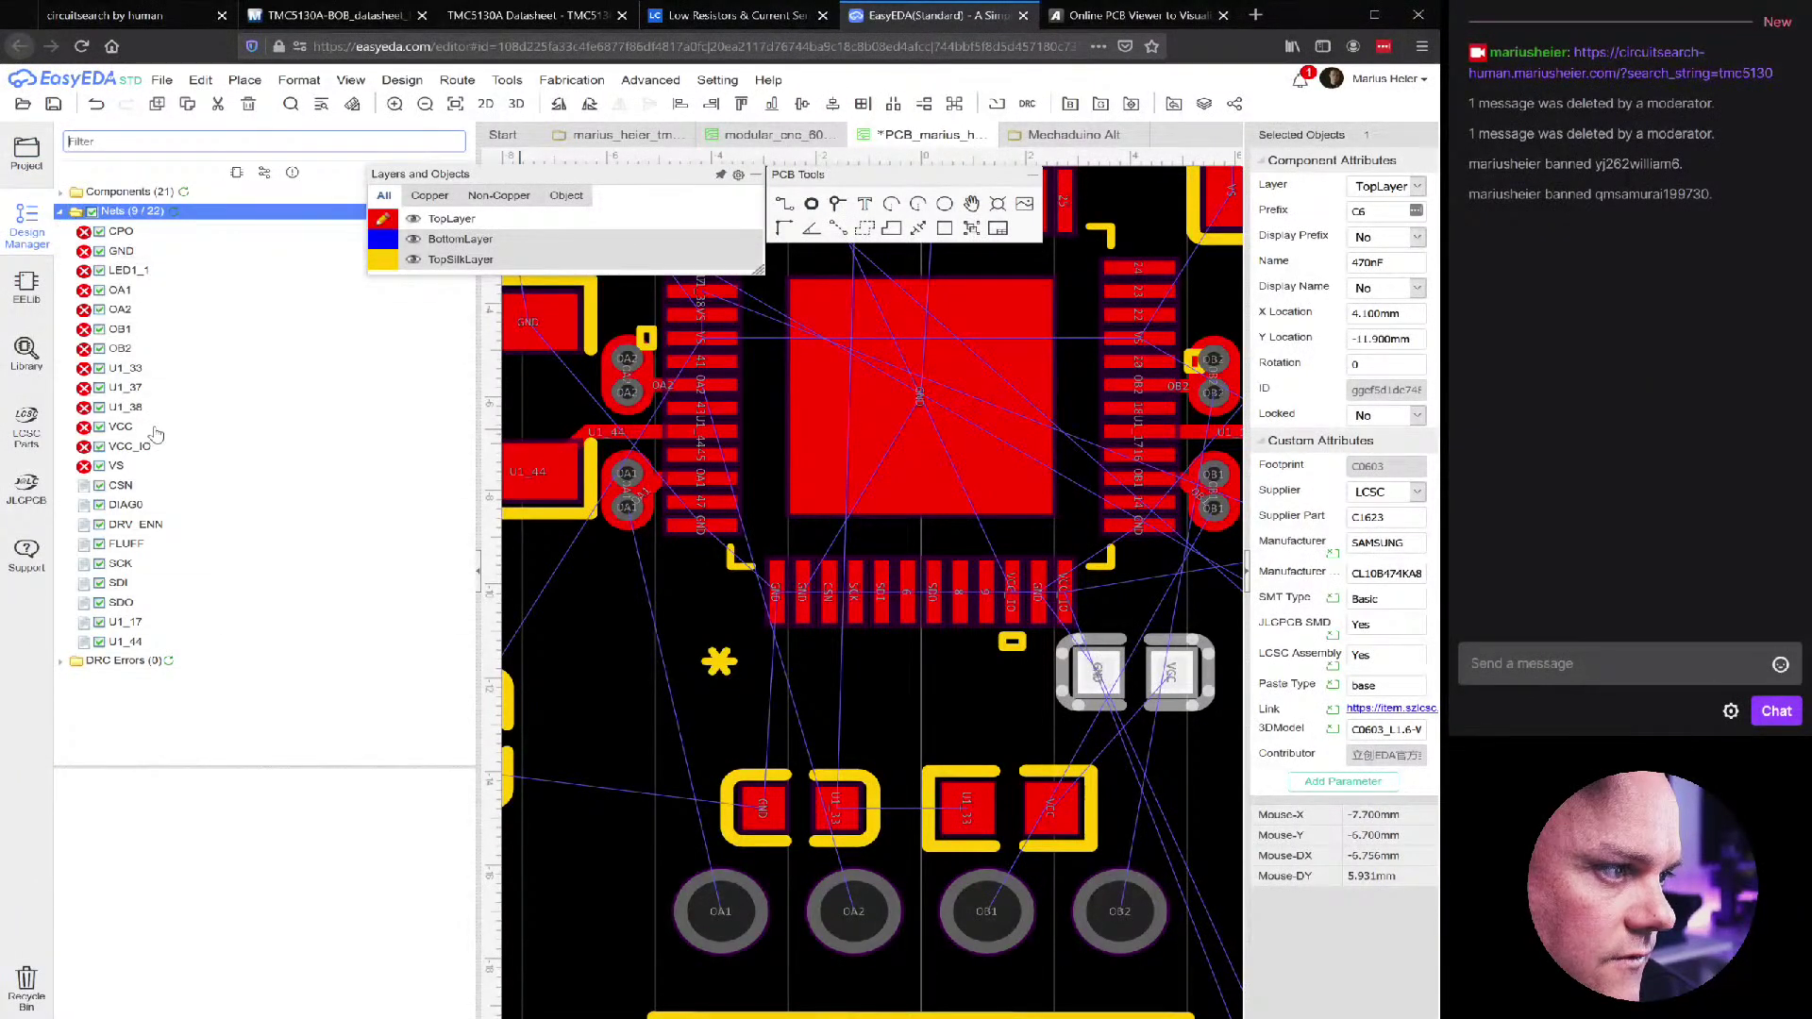
pyautogui.click(115, 429)
pyautogui.scroll(-3, 830, 852)
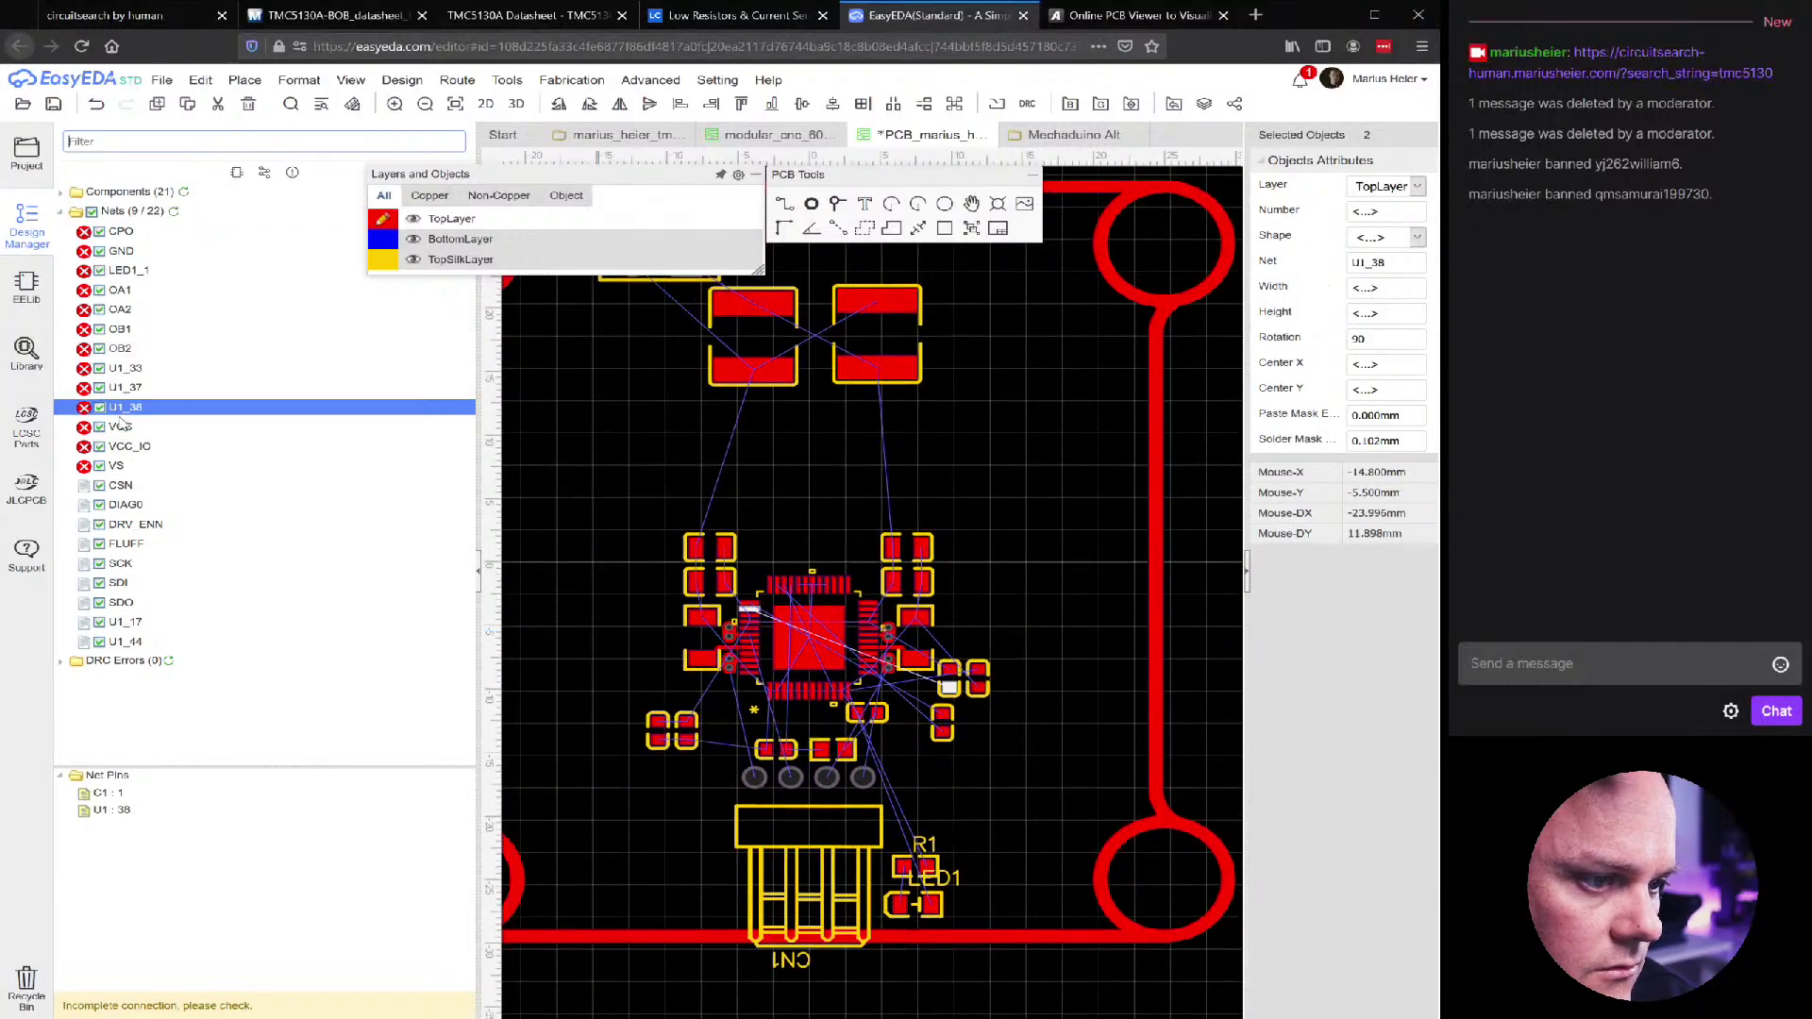
pyautogui.scroll(5, 791, 743)
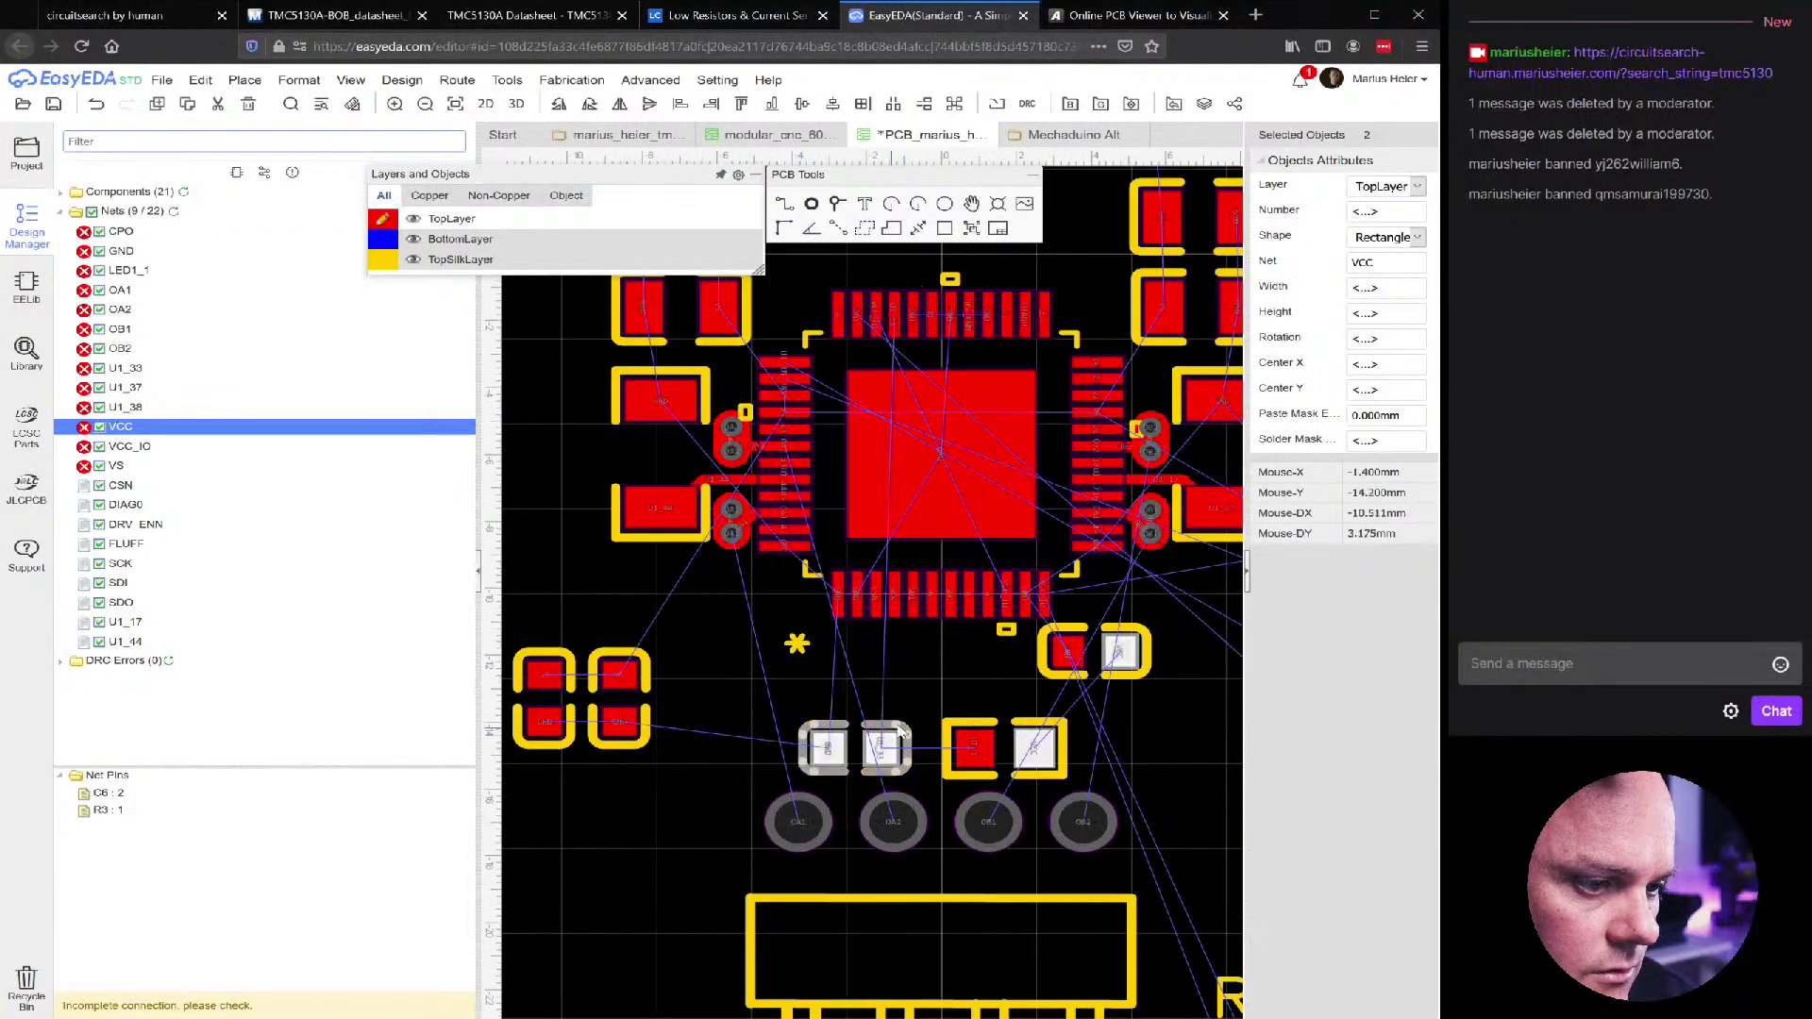
# Reposition resistor R3 below the chip at X 1.2 mm, Y -14.9 mm, and capacitor C6 beside it at X 4.7 mm, Y -13.4 mm
pyautogui.click(939, 722)
pyautogui.moveTo(939, 724)
pyautogui.mouseDown()
pyautogui.moveTo(887, 685)
pyautogui.moveTo(903, 725)
pyautogui.mouseUp()
pyautogui.scroll(-3, 894, 679)
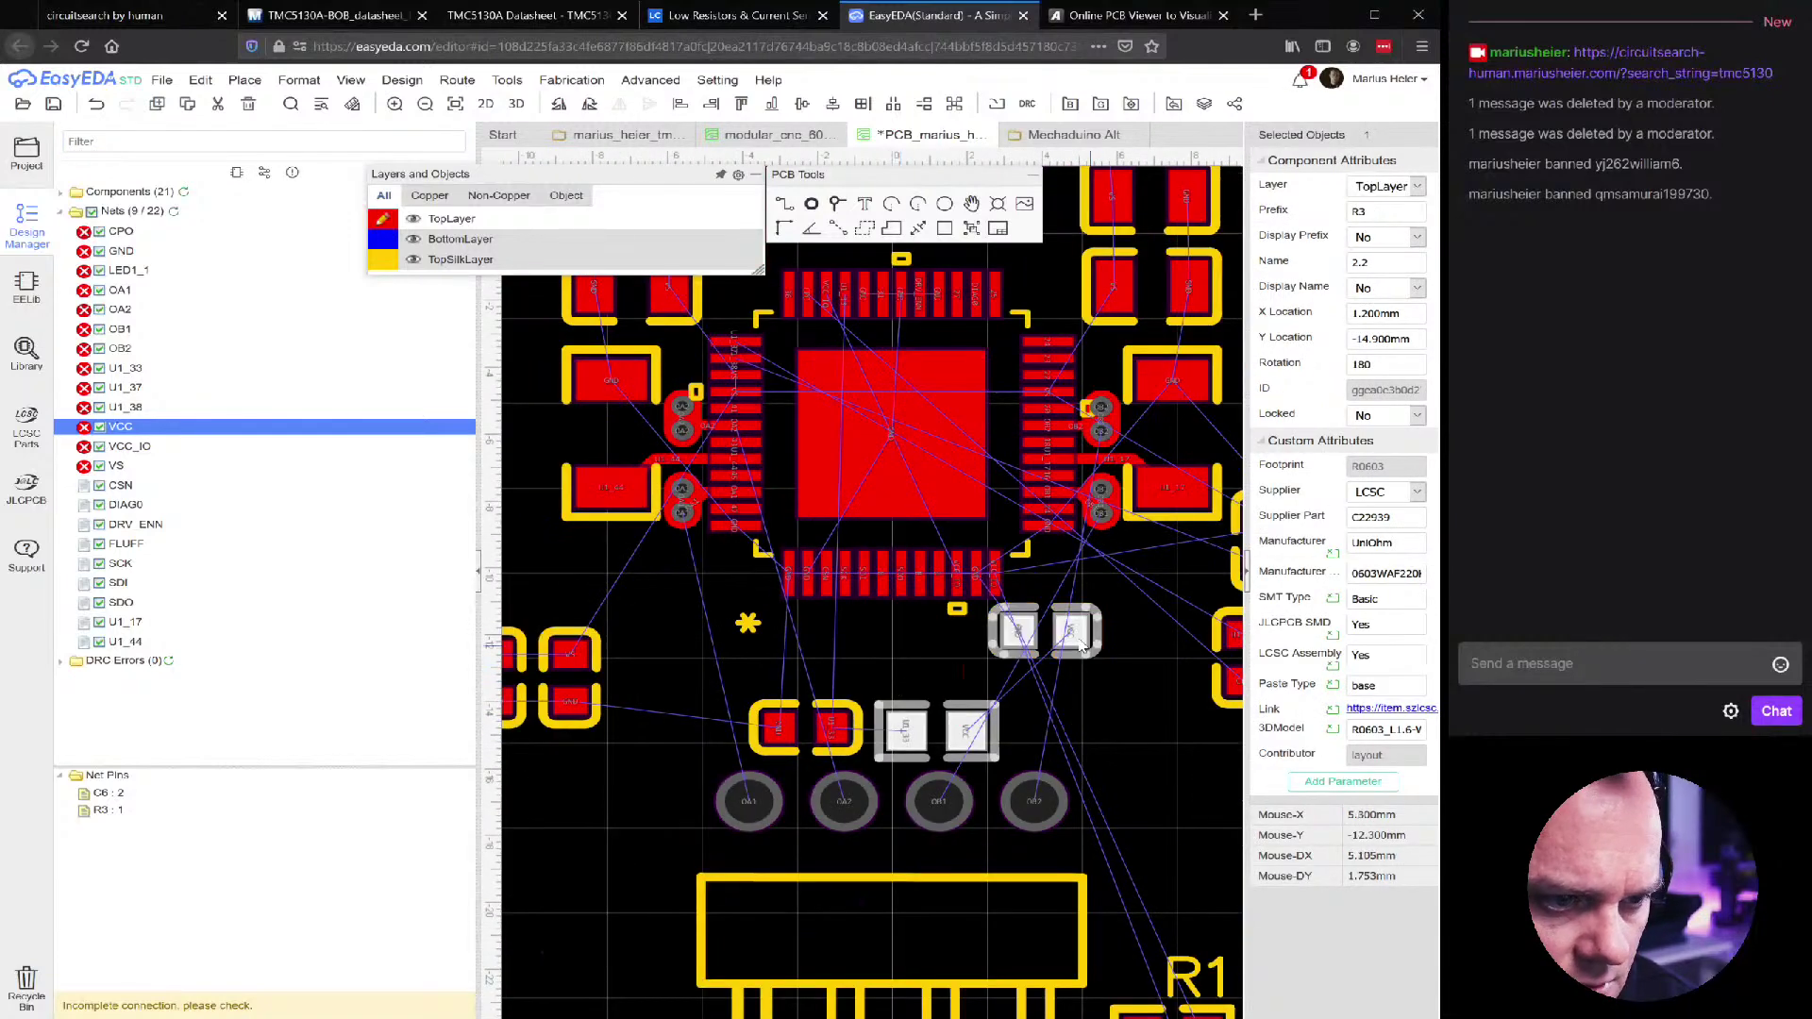
pyautogui.moveTo(1073, 651); pyautogui.dragTo(1093, 717)
pyautogui.scroll(3, 812, 630)
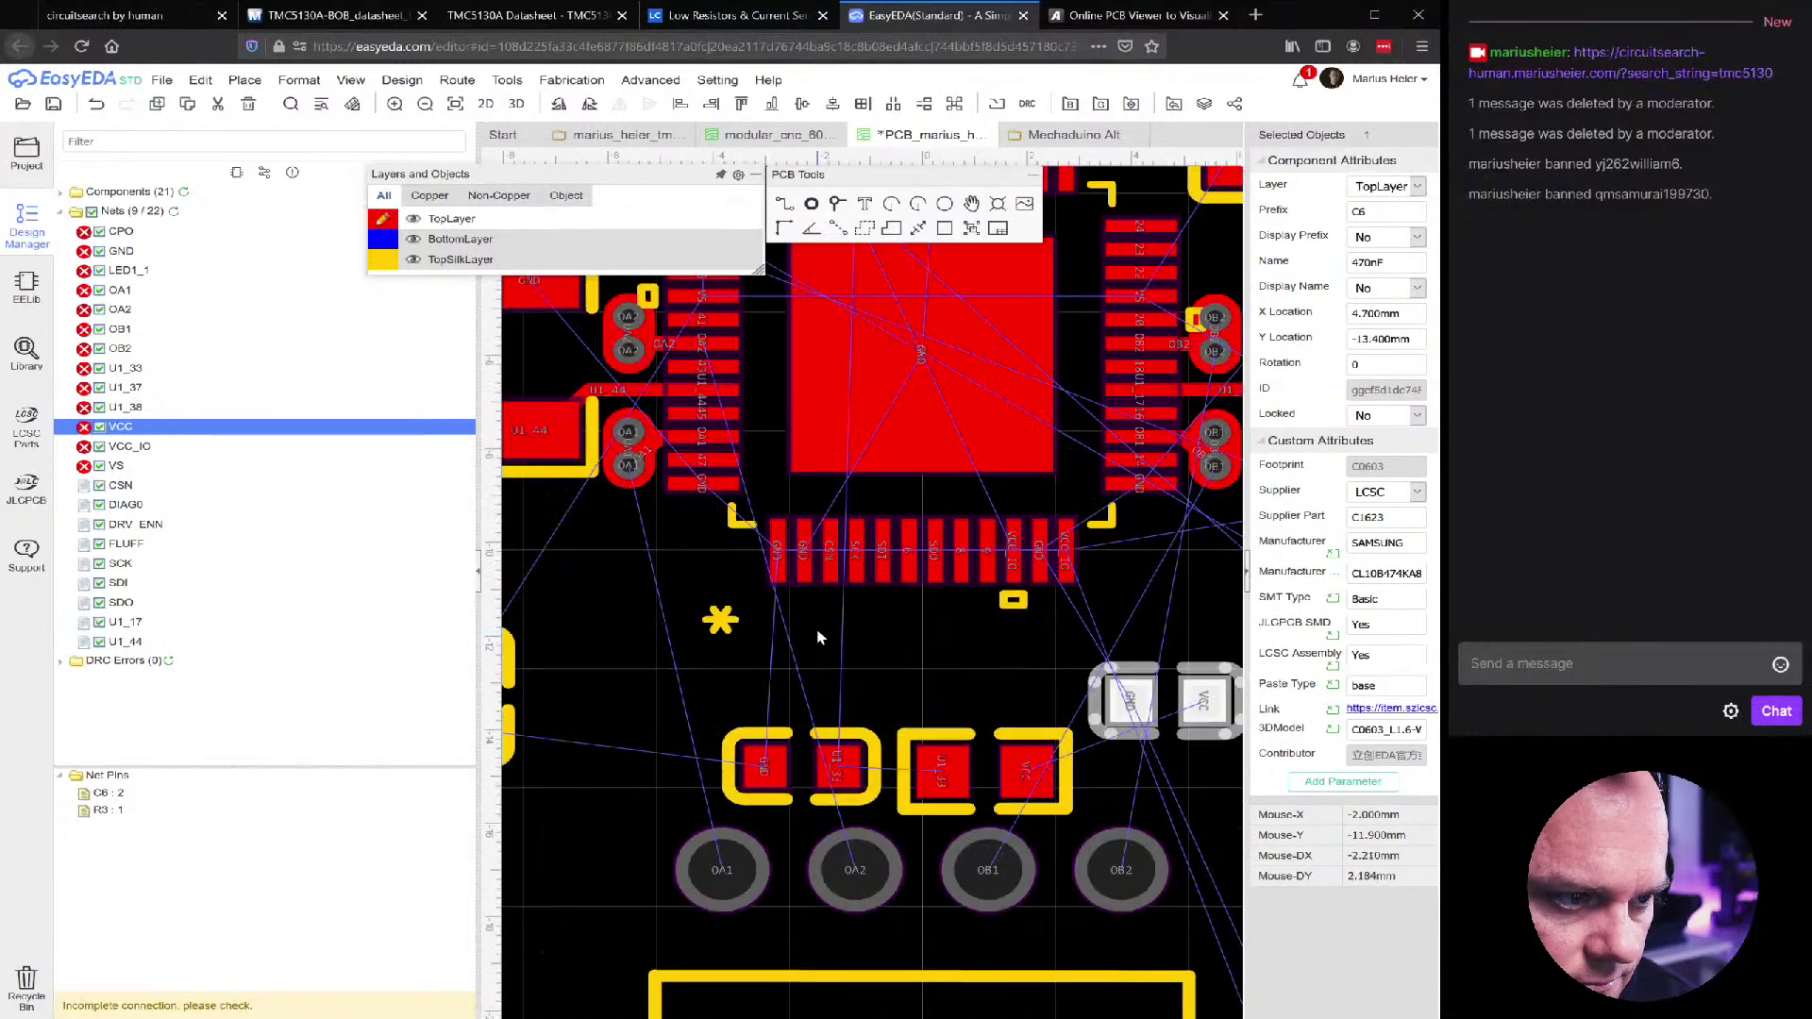
pyautogui.scroll(-3, 972, 694)
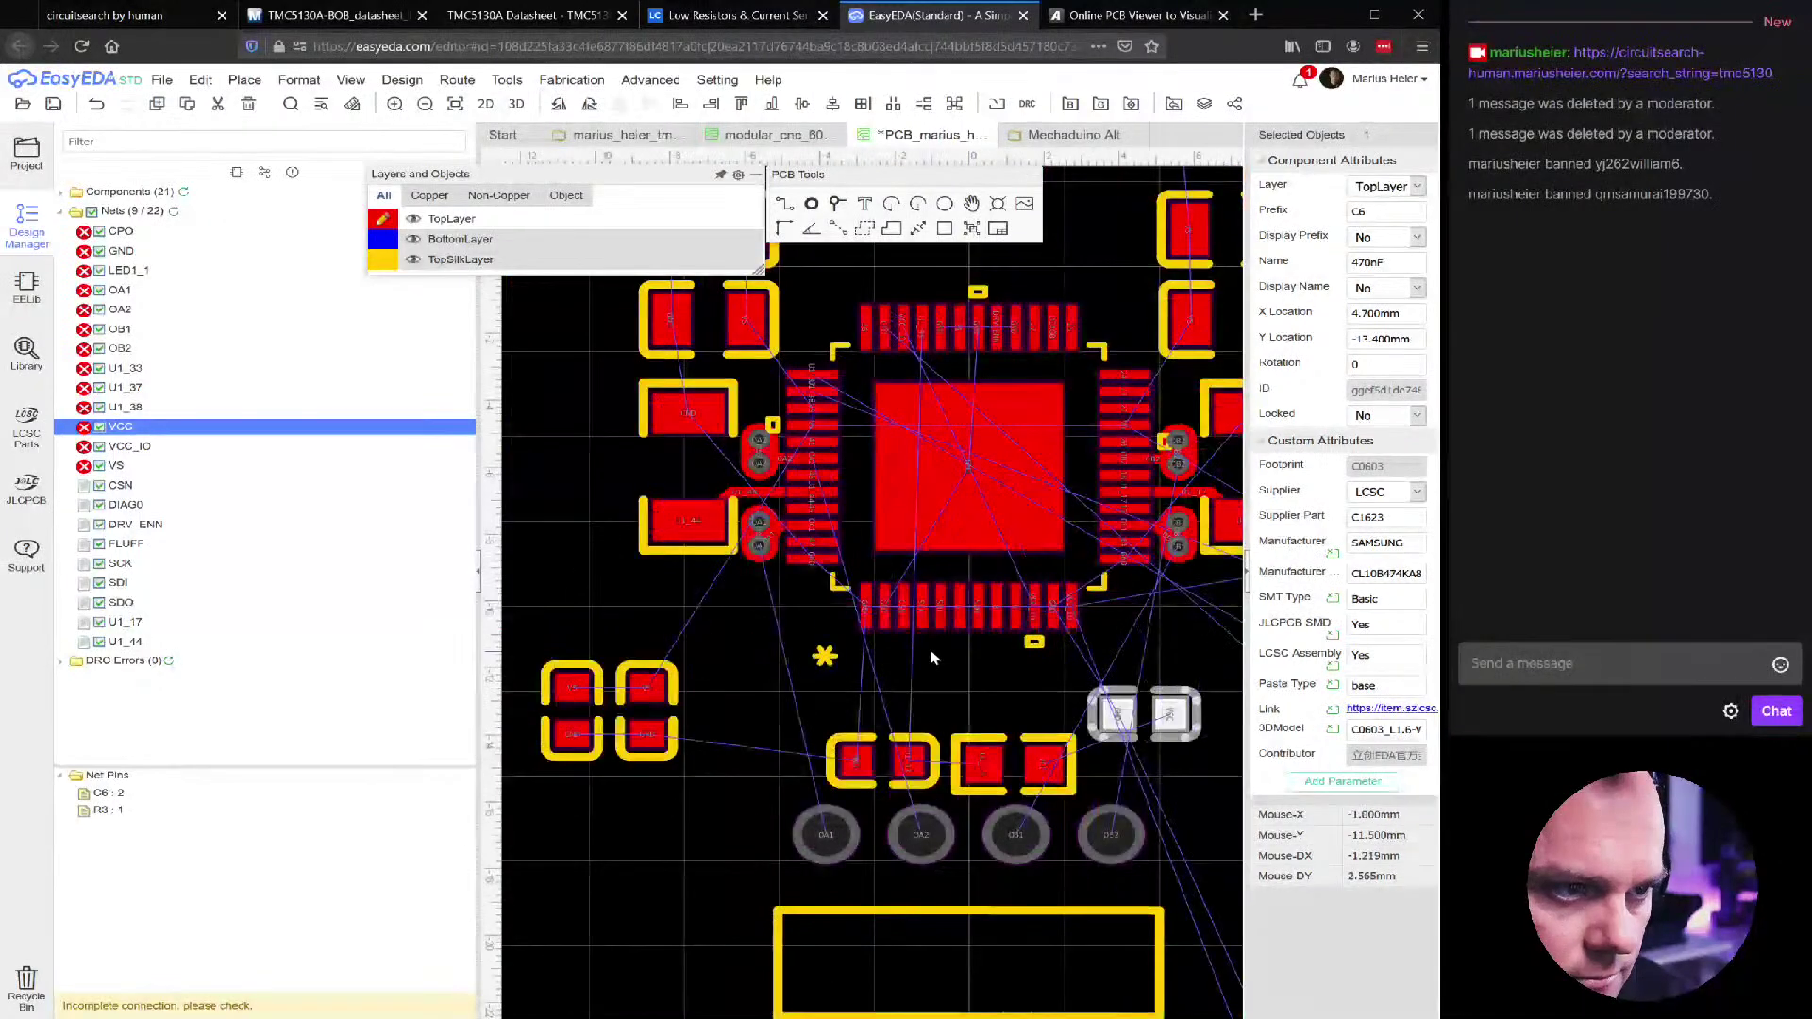
# Place the 4.7uF capacitor C7 at X -2.0 mm, Y 0.9 mm and resistor R3 at X 1.6 mm, Y 0.9 mm, side by side above the chip
pyautogui.moveTo(938, 747); pyautogui.dragTo(941, 698)
pyautogui.moveTo(941, 698); pyautogui.dragTo(918, 793, button='right')
pyautogui.moveTo(917, 793); pyautogui.dragTo(988, 318)
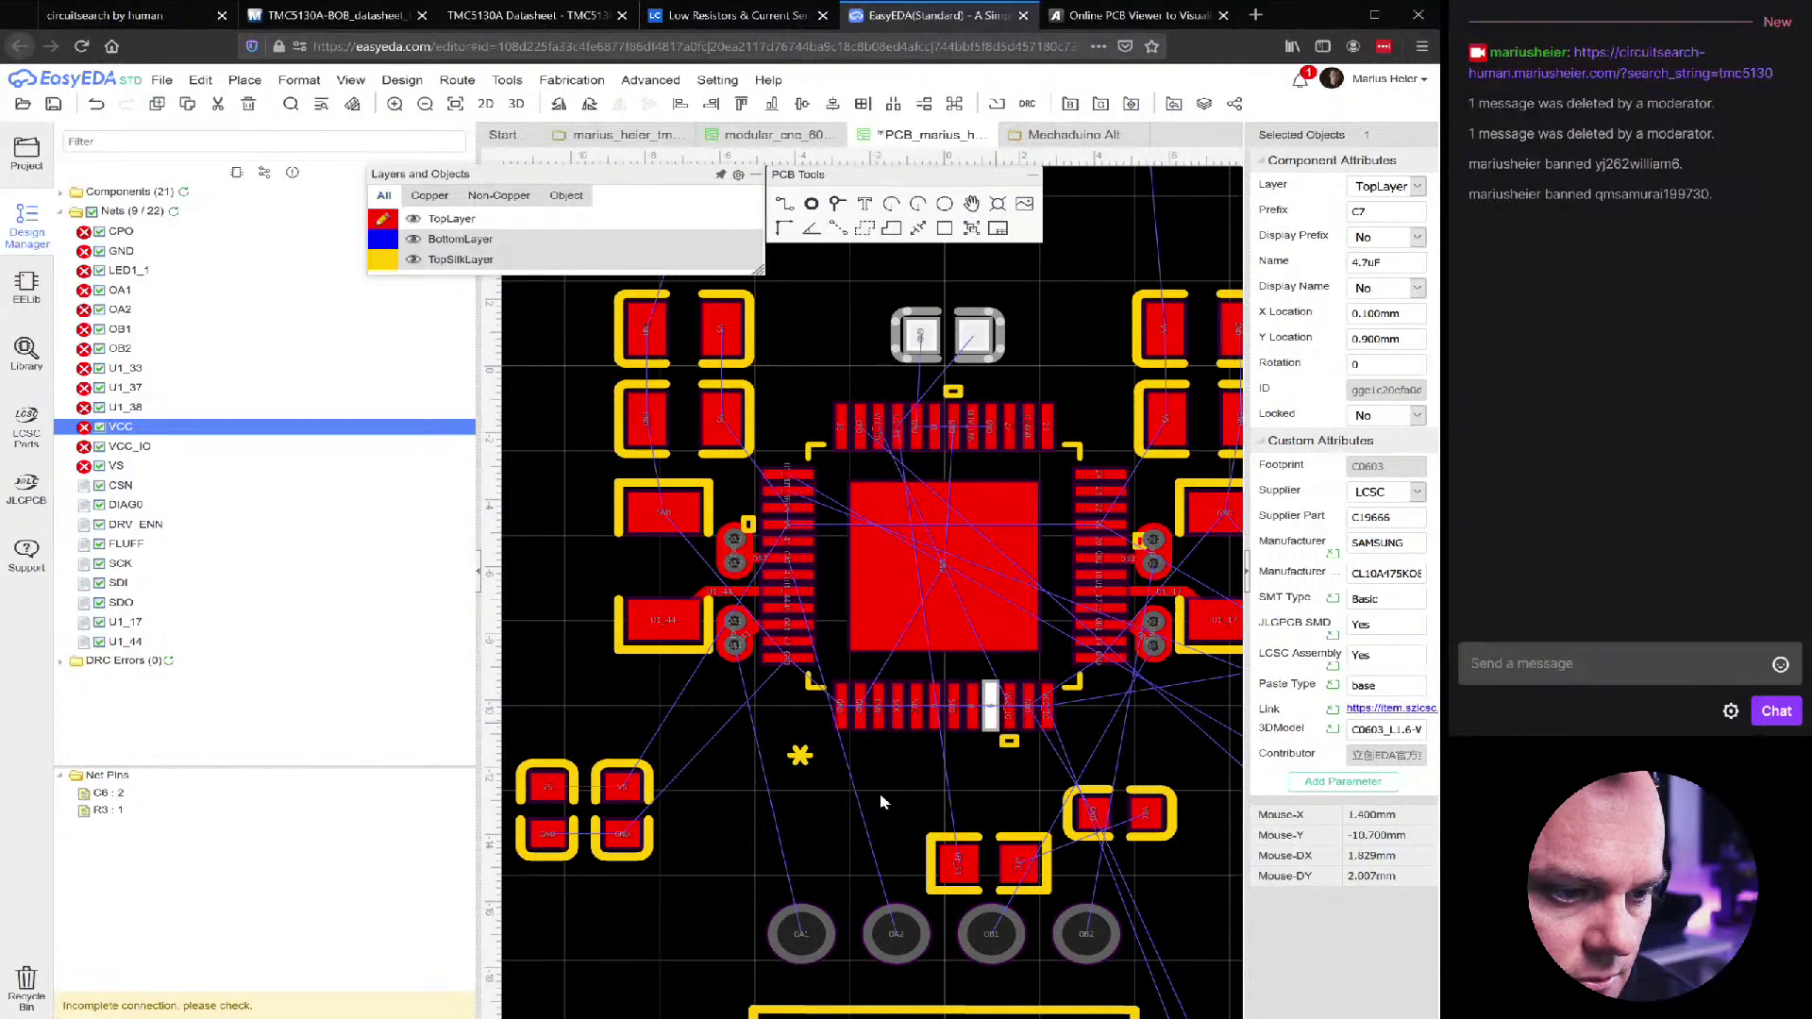
pyautogui.moveTo(955, 834); pyautogui.dragTo(1006, 319)
pyautogui.scroll(4, 978, 241)
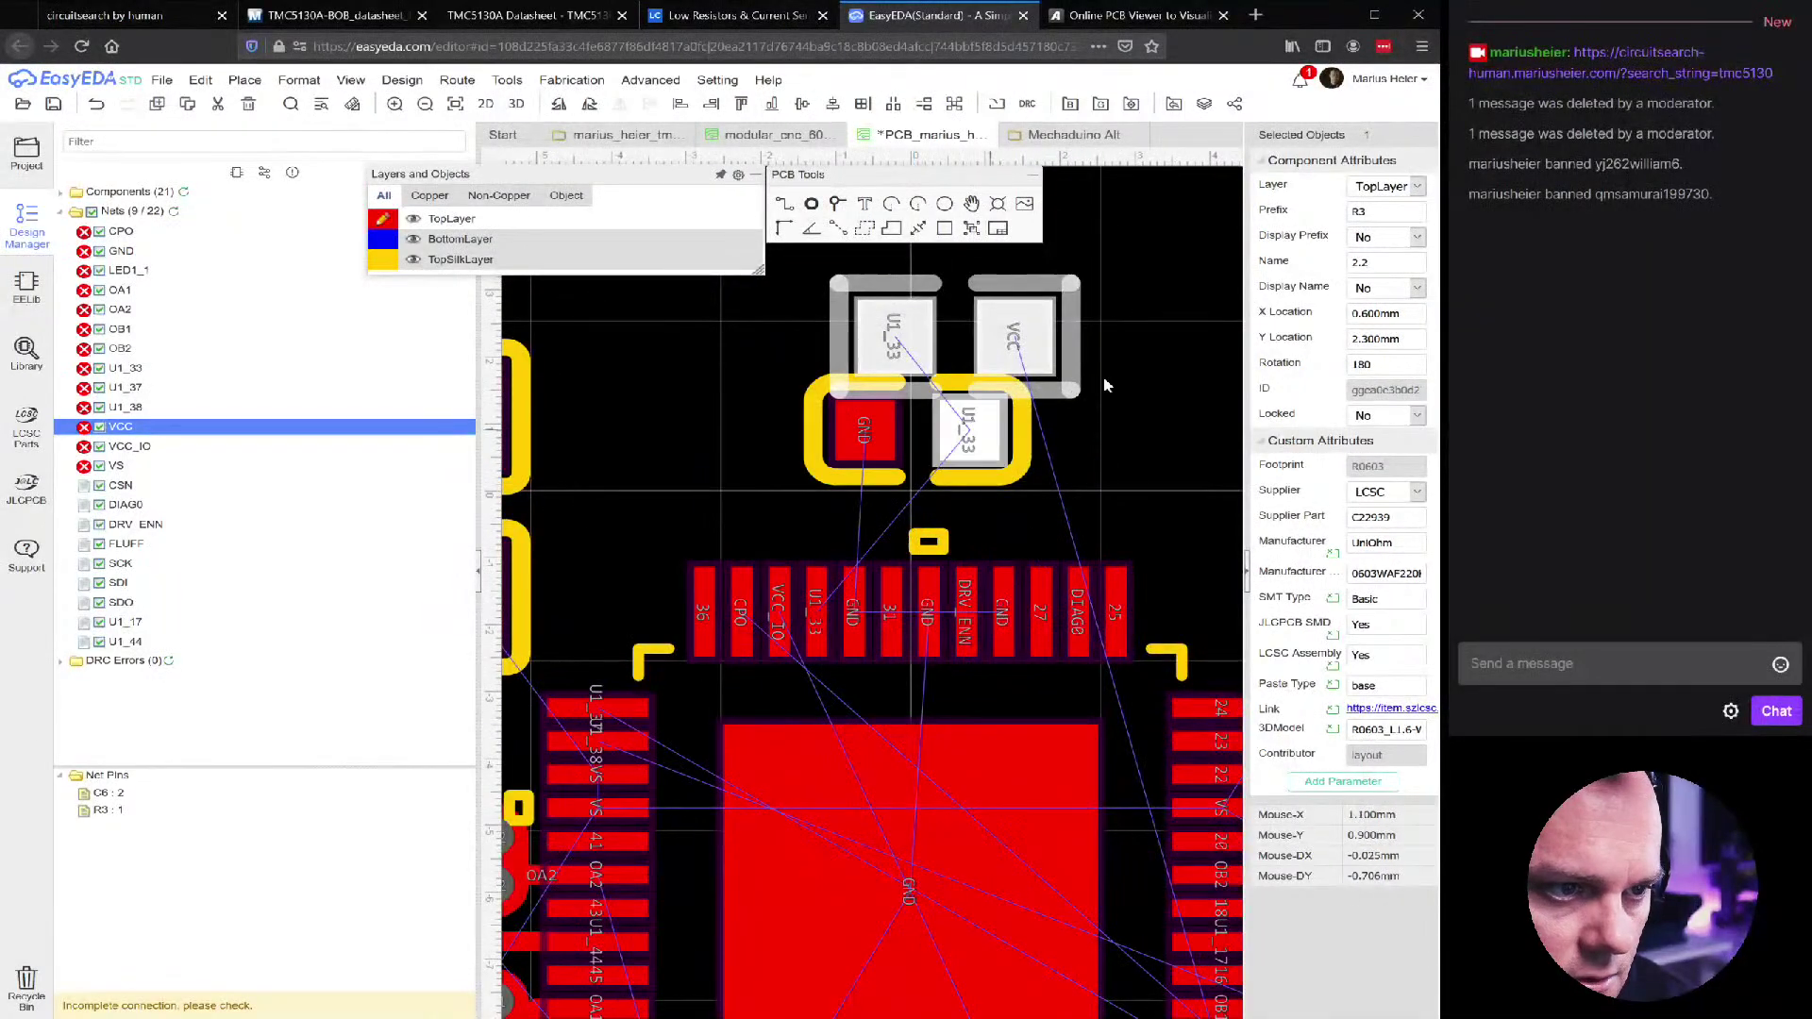
pyautogui.moveTo(969, 528); pyautogui.dragTo(813, 531)
pyautogui.moveTo(979, 446); pyautogui.dragTo(1061, 542)
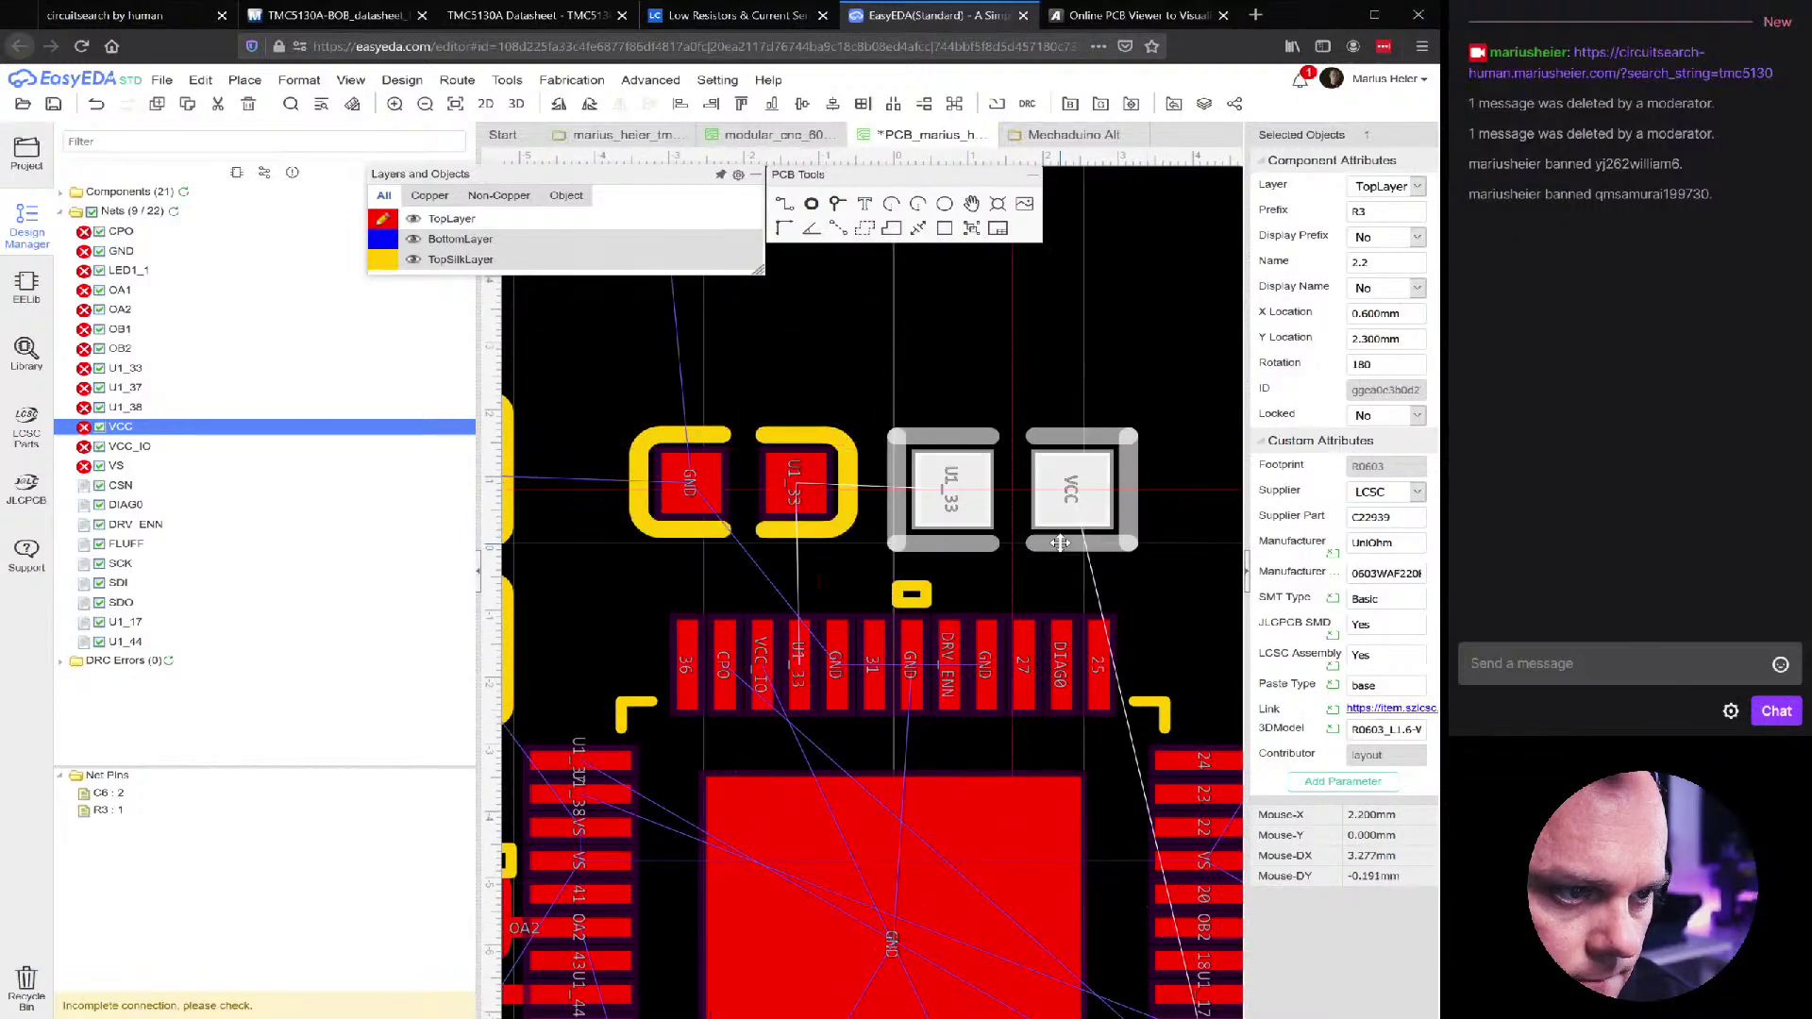
pyautogui.scroll(-3, 1004, 570)
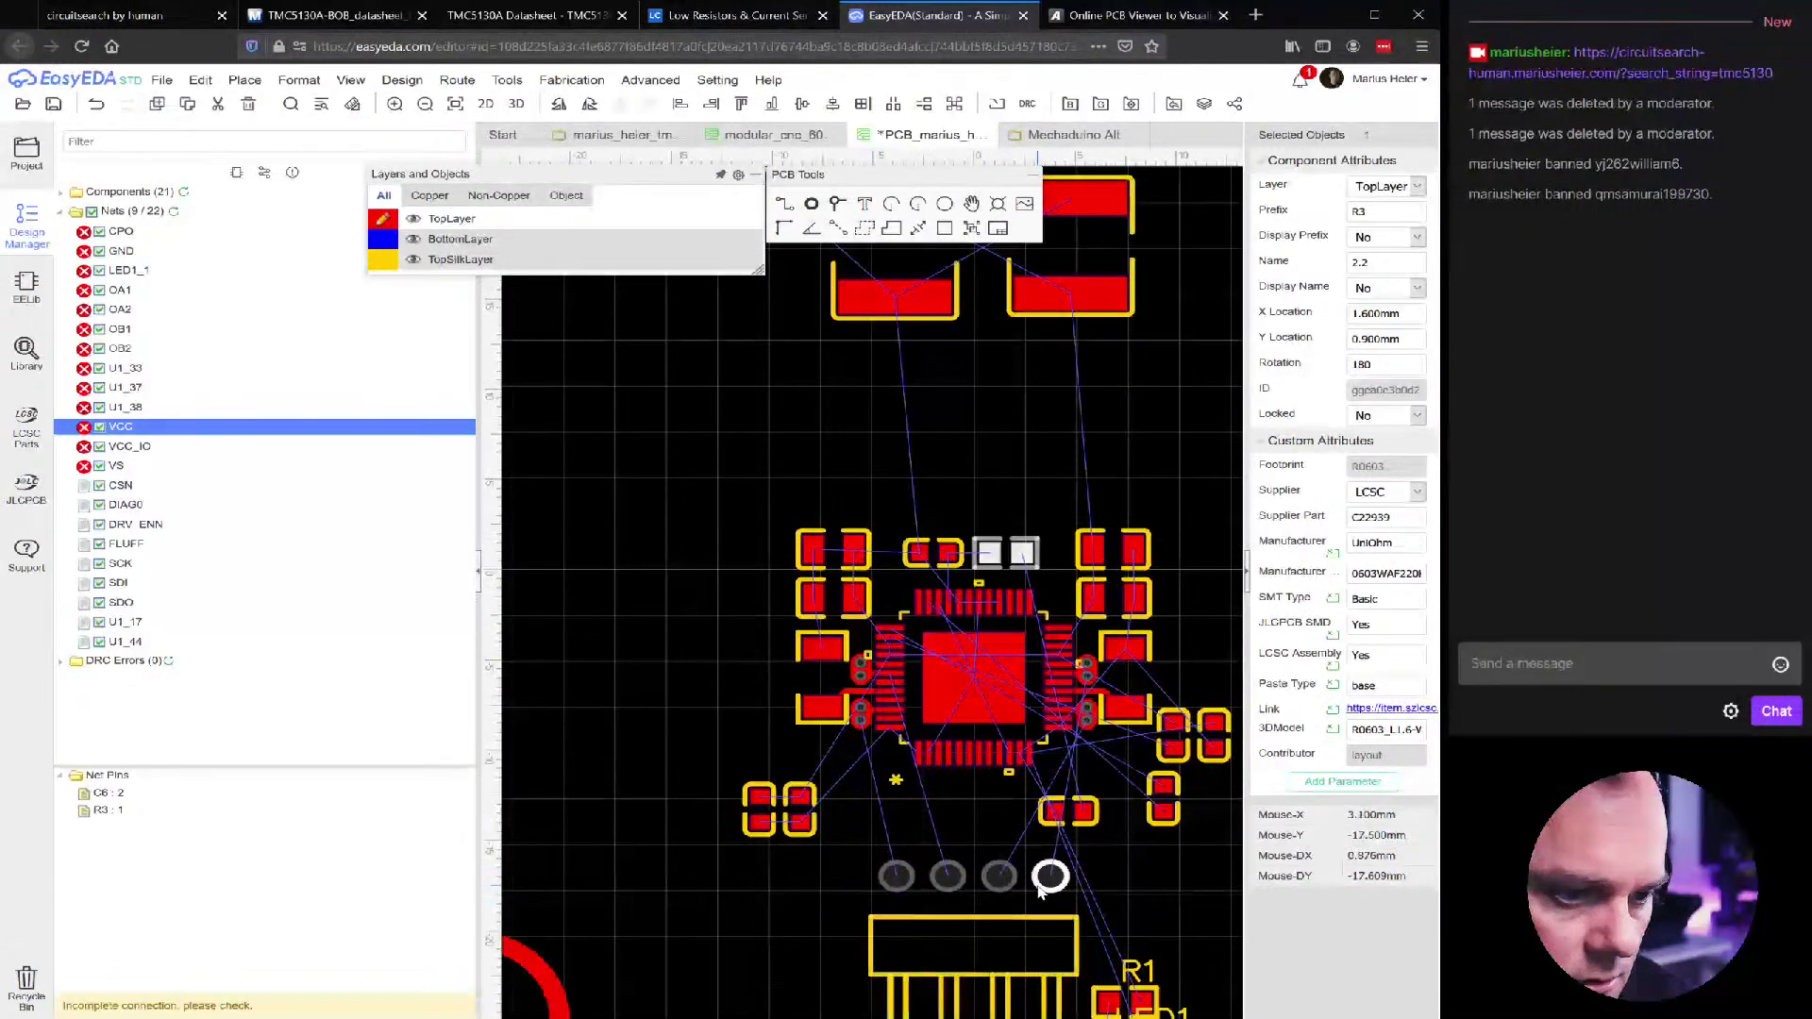
pyautogui.moveTo(976, 831); pyautogui.dragTo(981, 774, button='right')
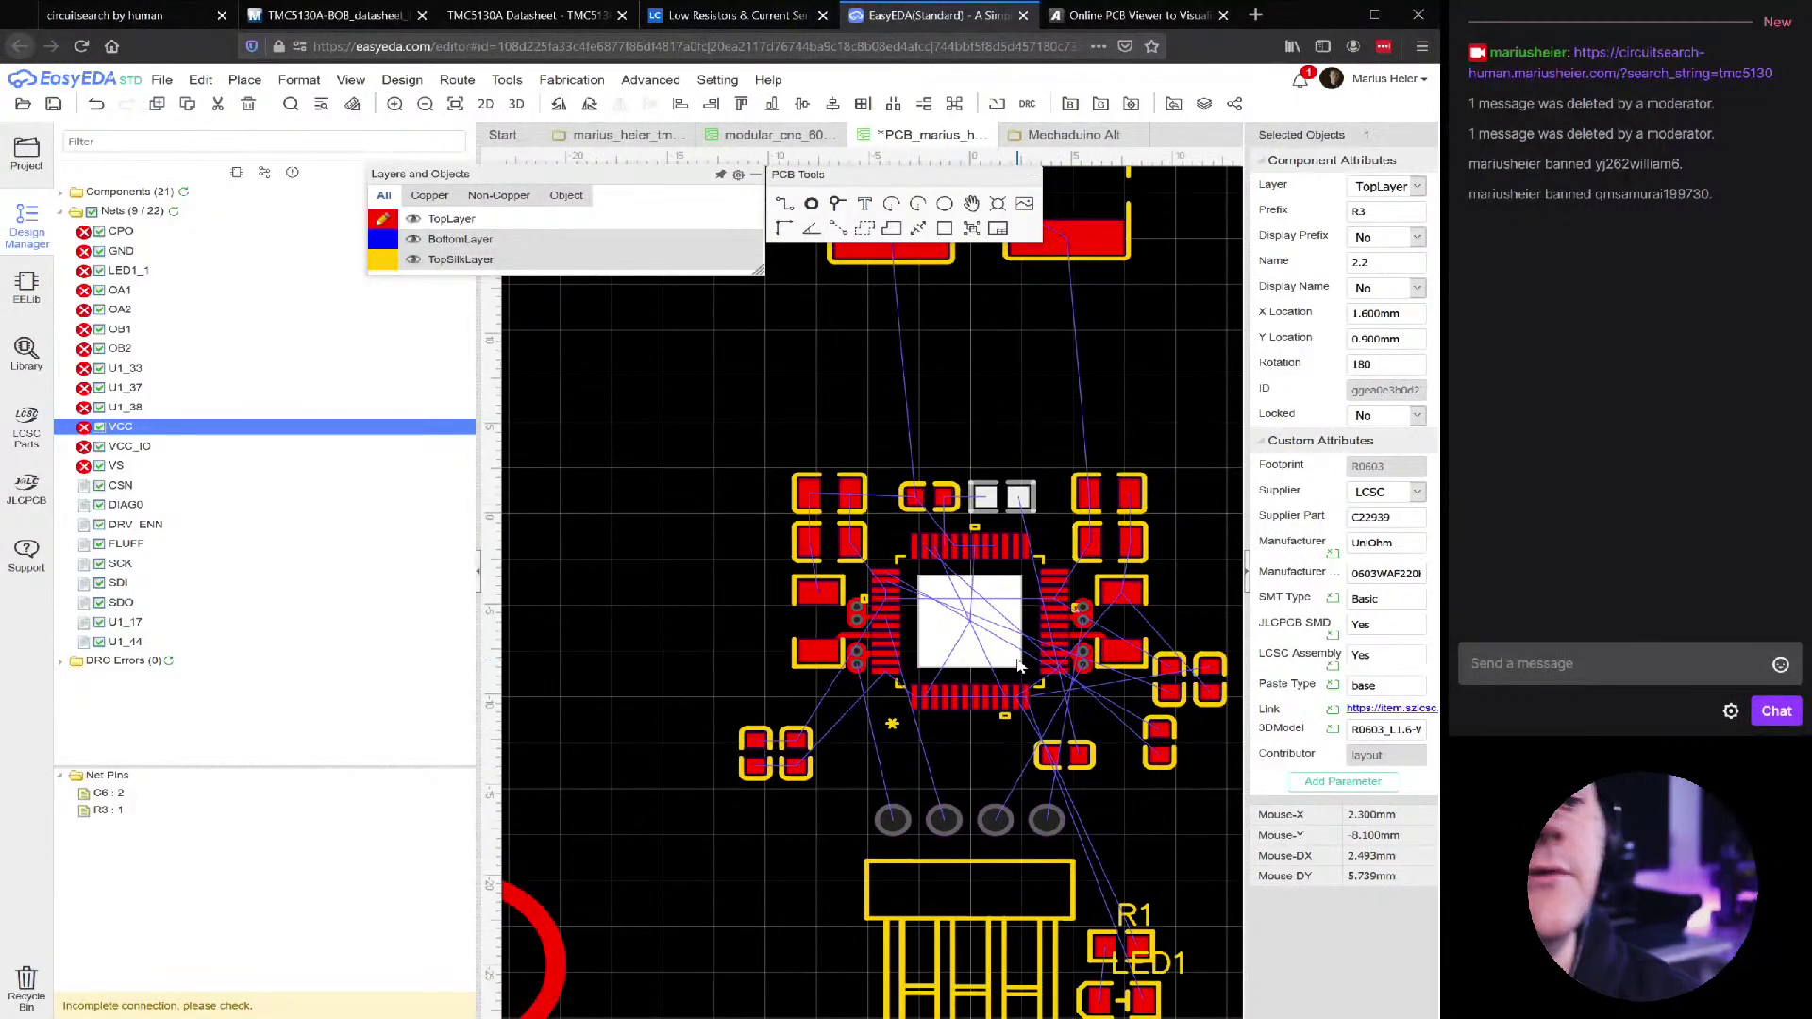
pyautogui.scroll(4, 978, 491)
pyautogui.click(977, 488)
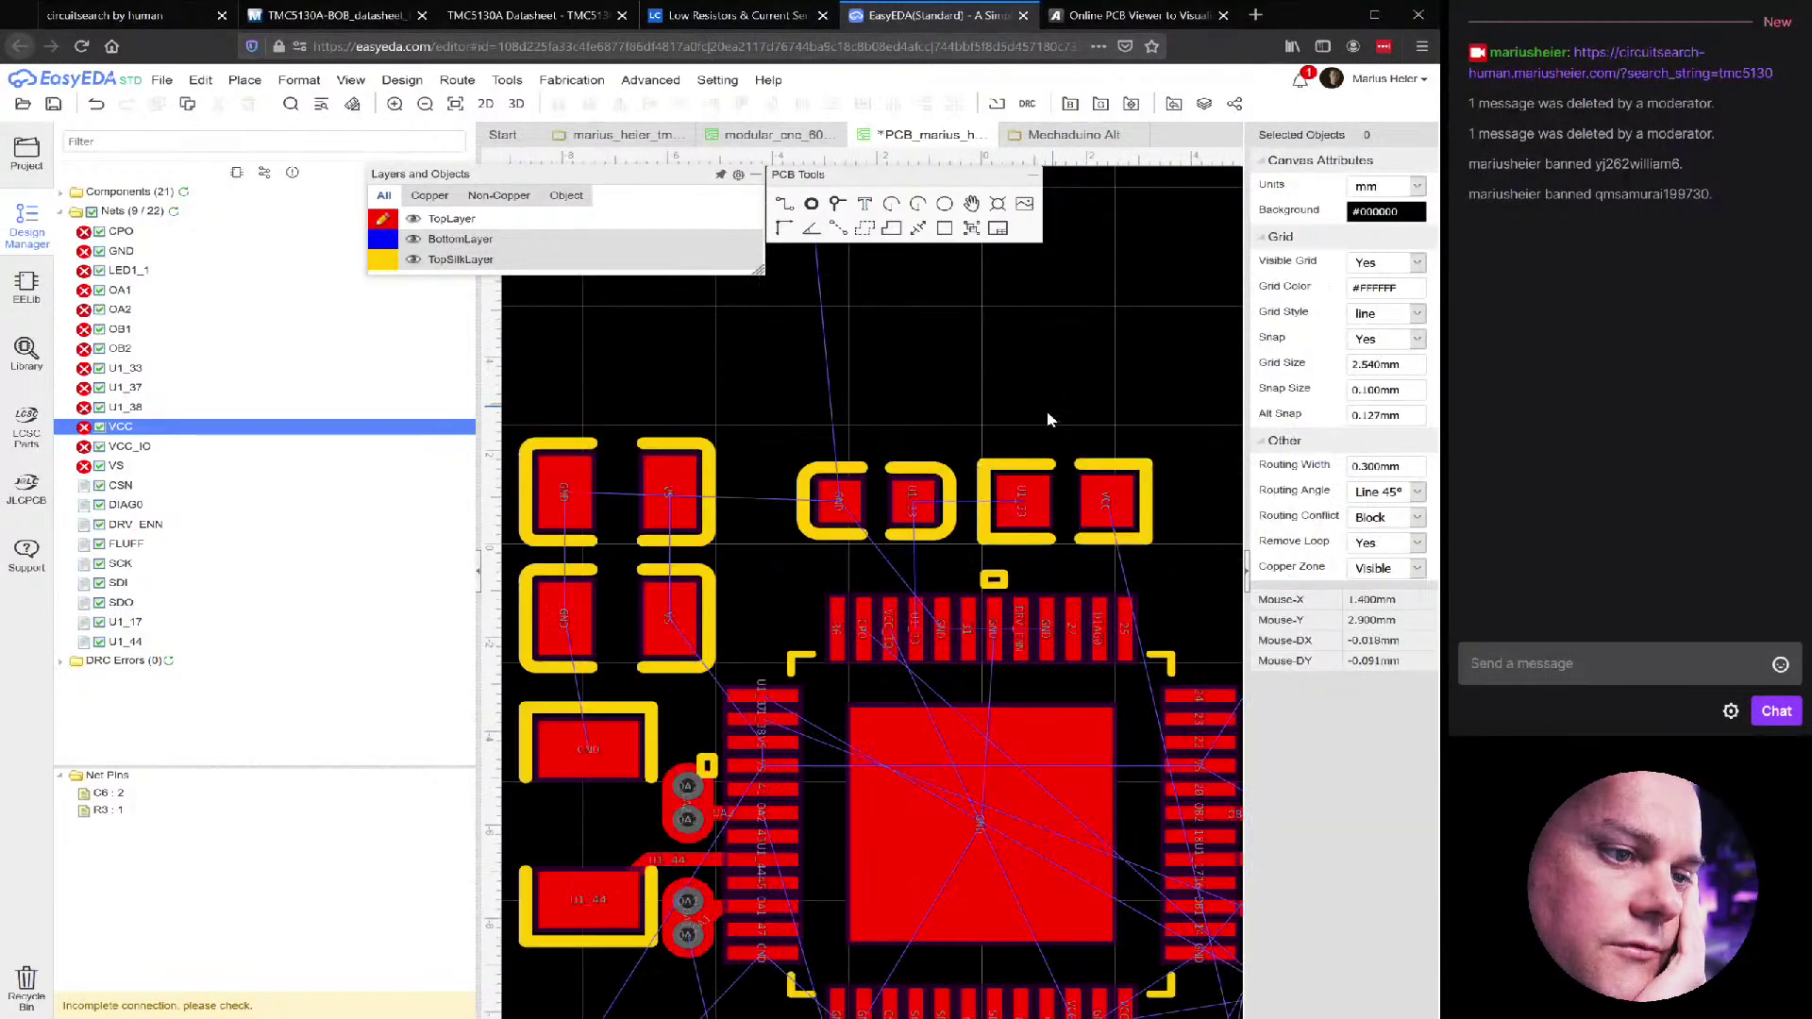
pyautogui.click(1006, 484)
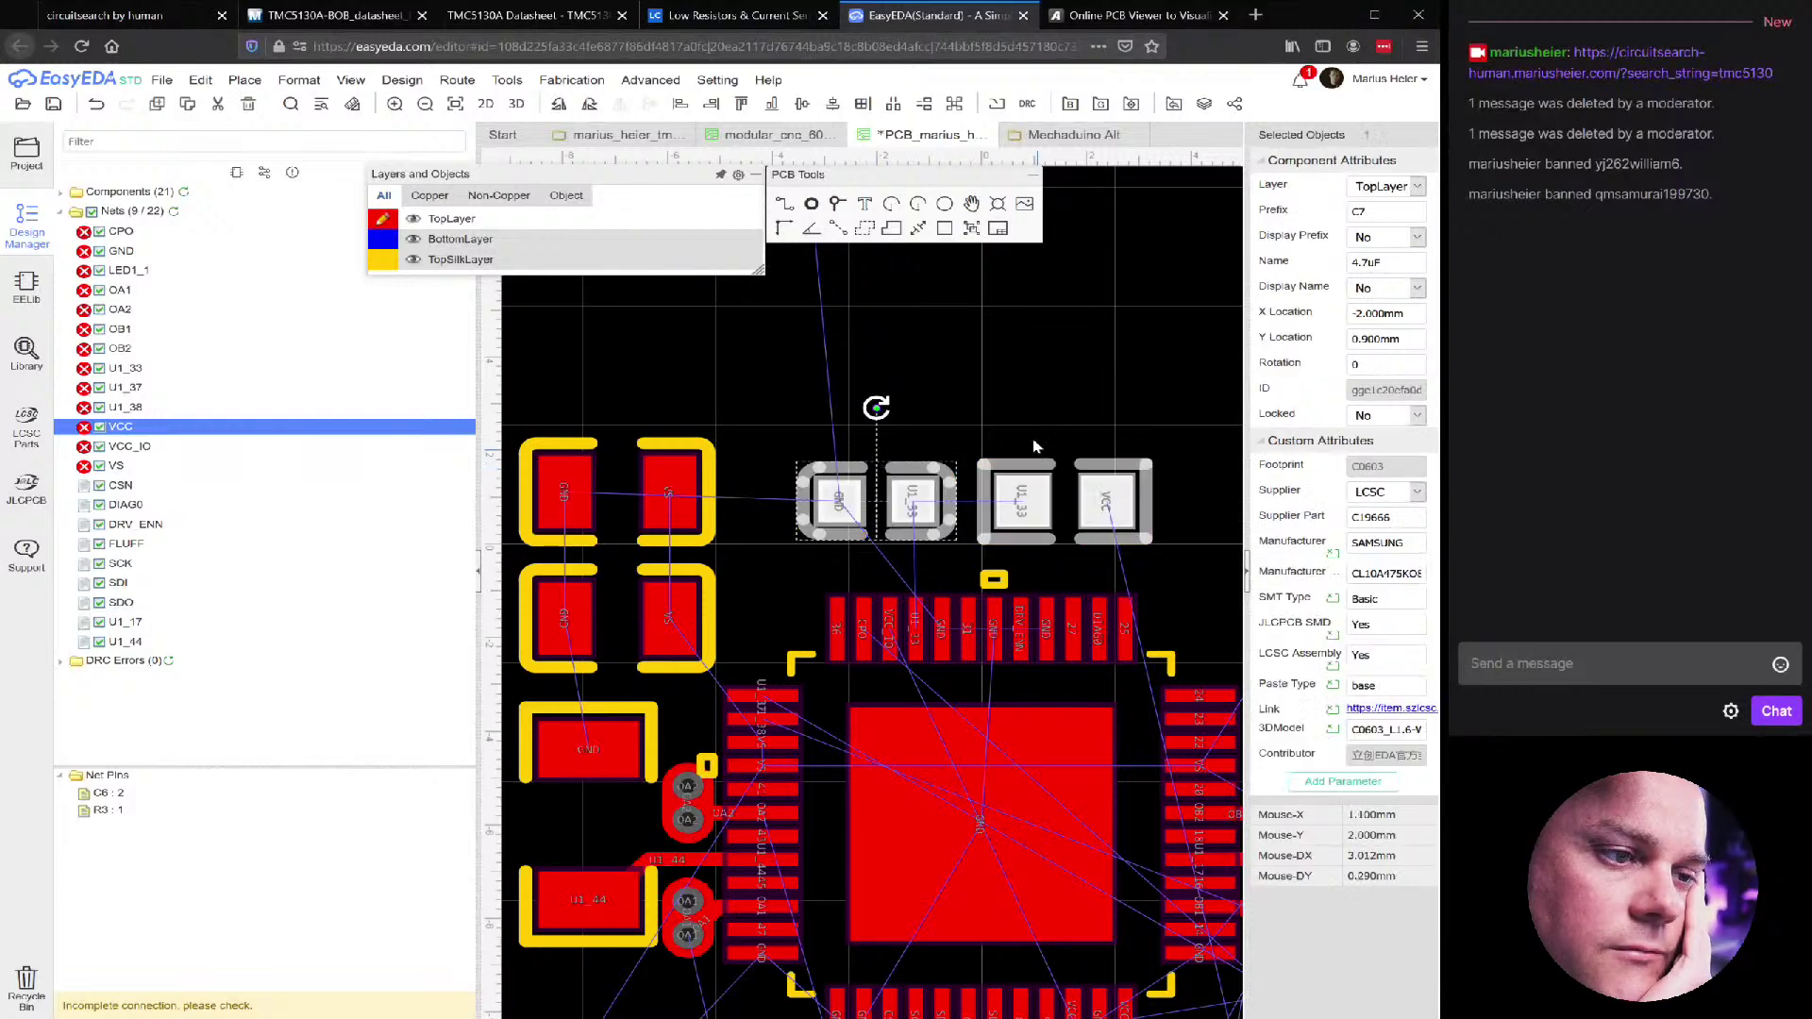
pyautogui.click(1047, 416)
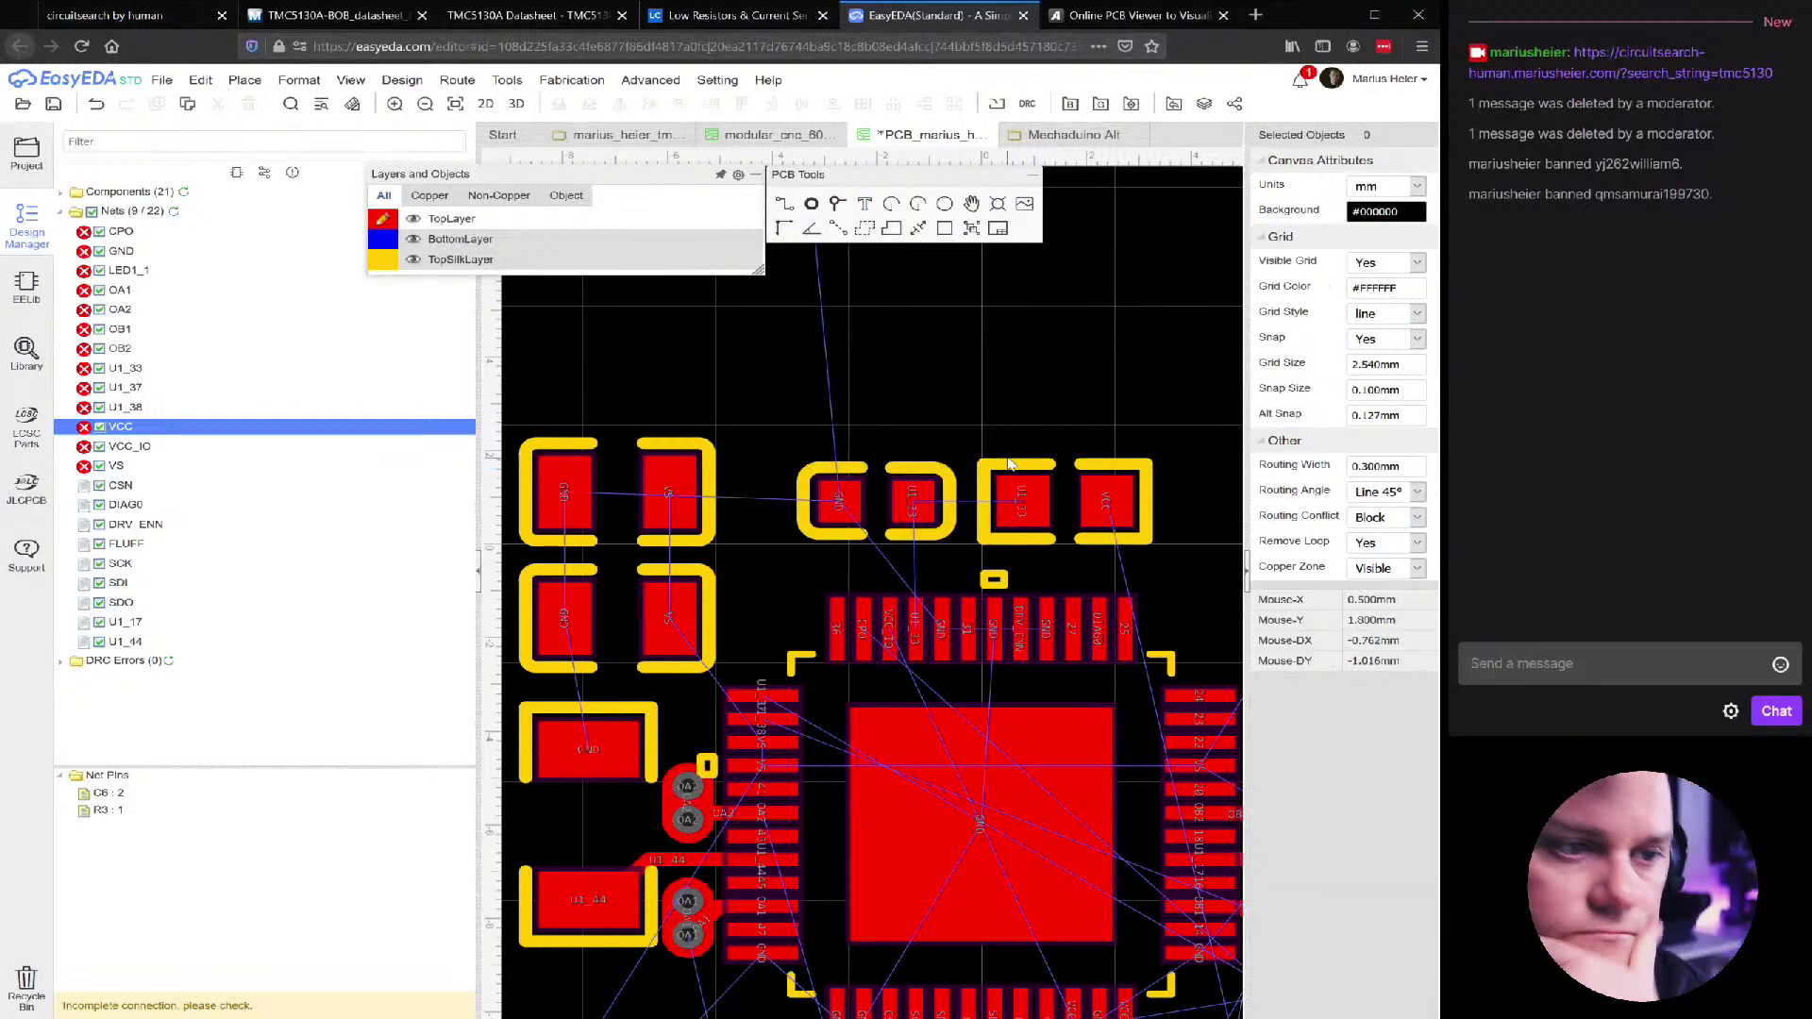
# Move capacitor C6 from below the chip to above resistor R3, at X 2.2 mm, Y 4.1 mm, and select R3
pyautogui.scroll(-1, 1075, 538)
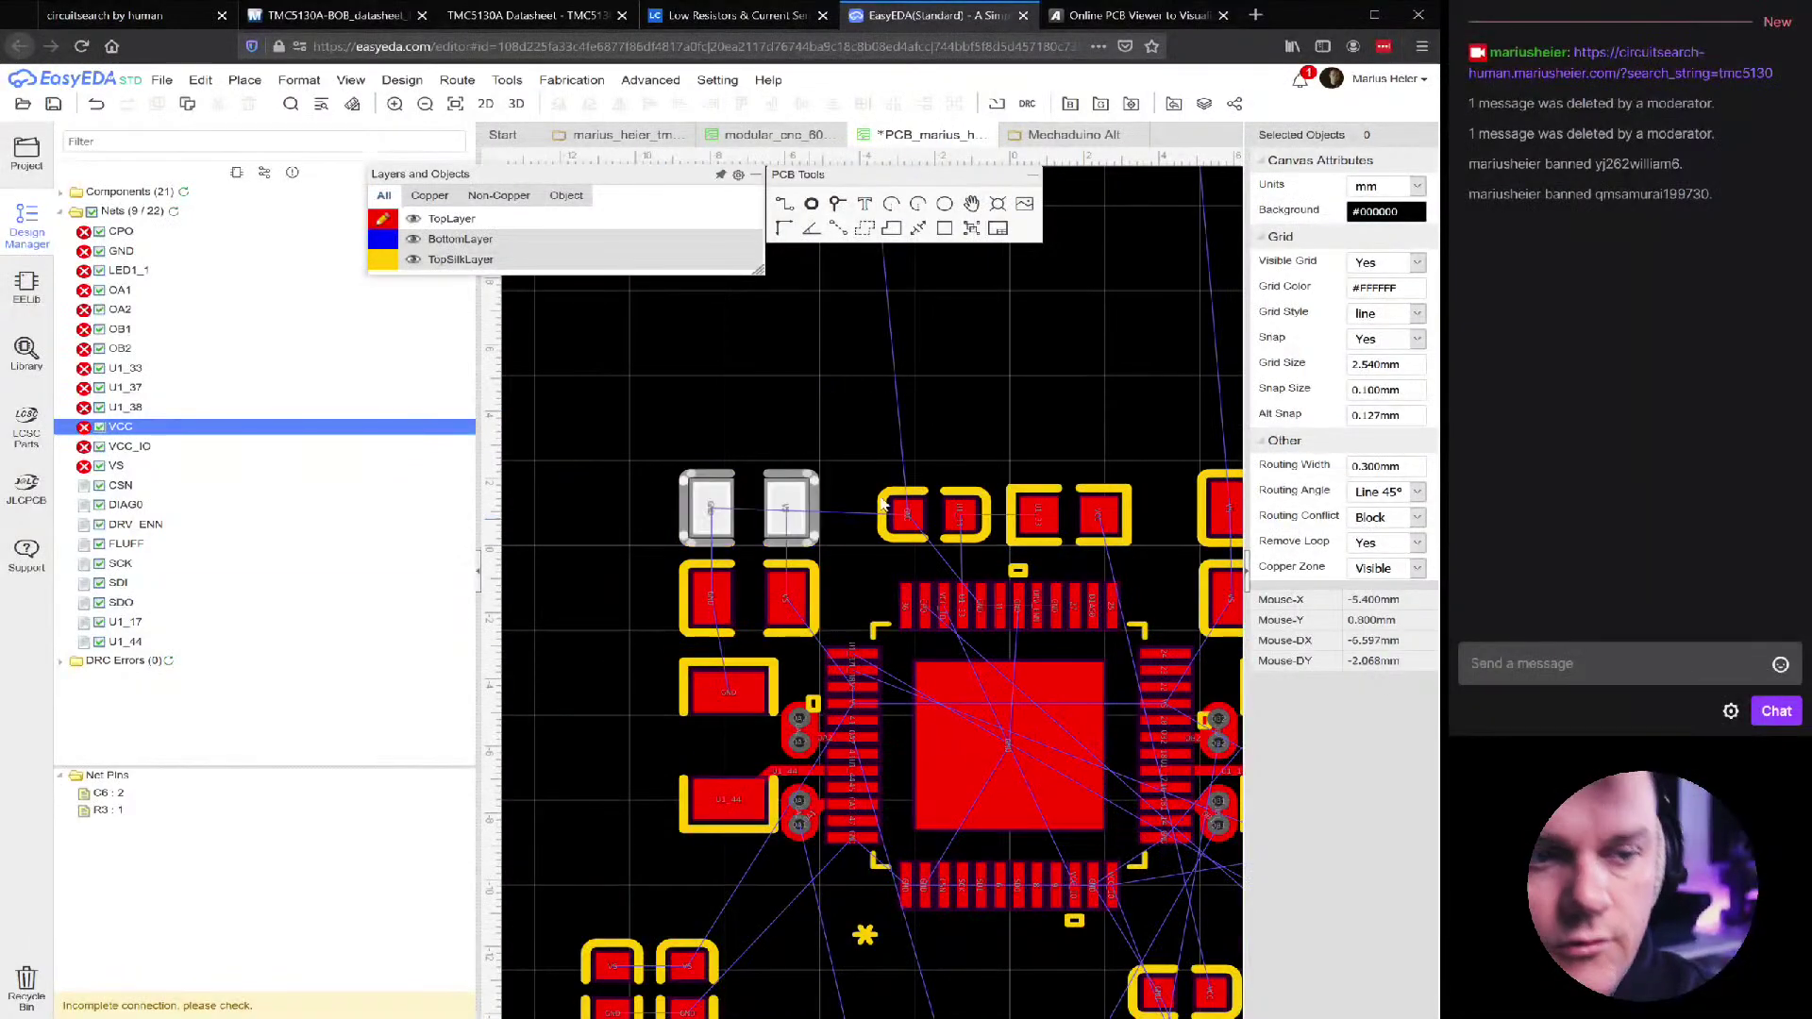
pyautogui.moveTo(1166, 984); pyautogui.dragTo(1067, 385)
pyautogui.scroll(3, 1012, 519)
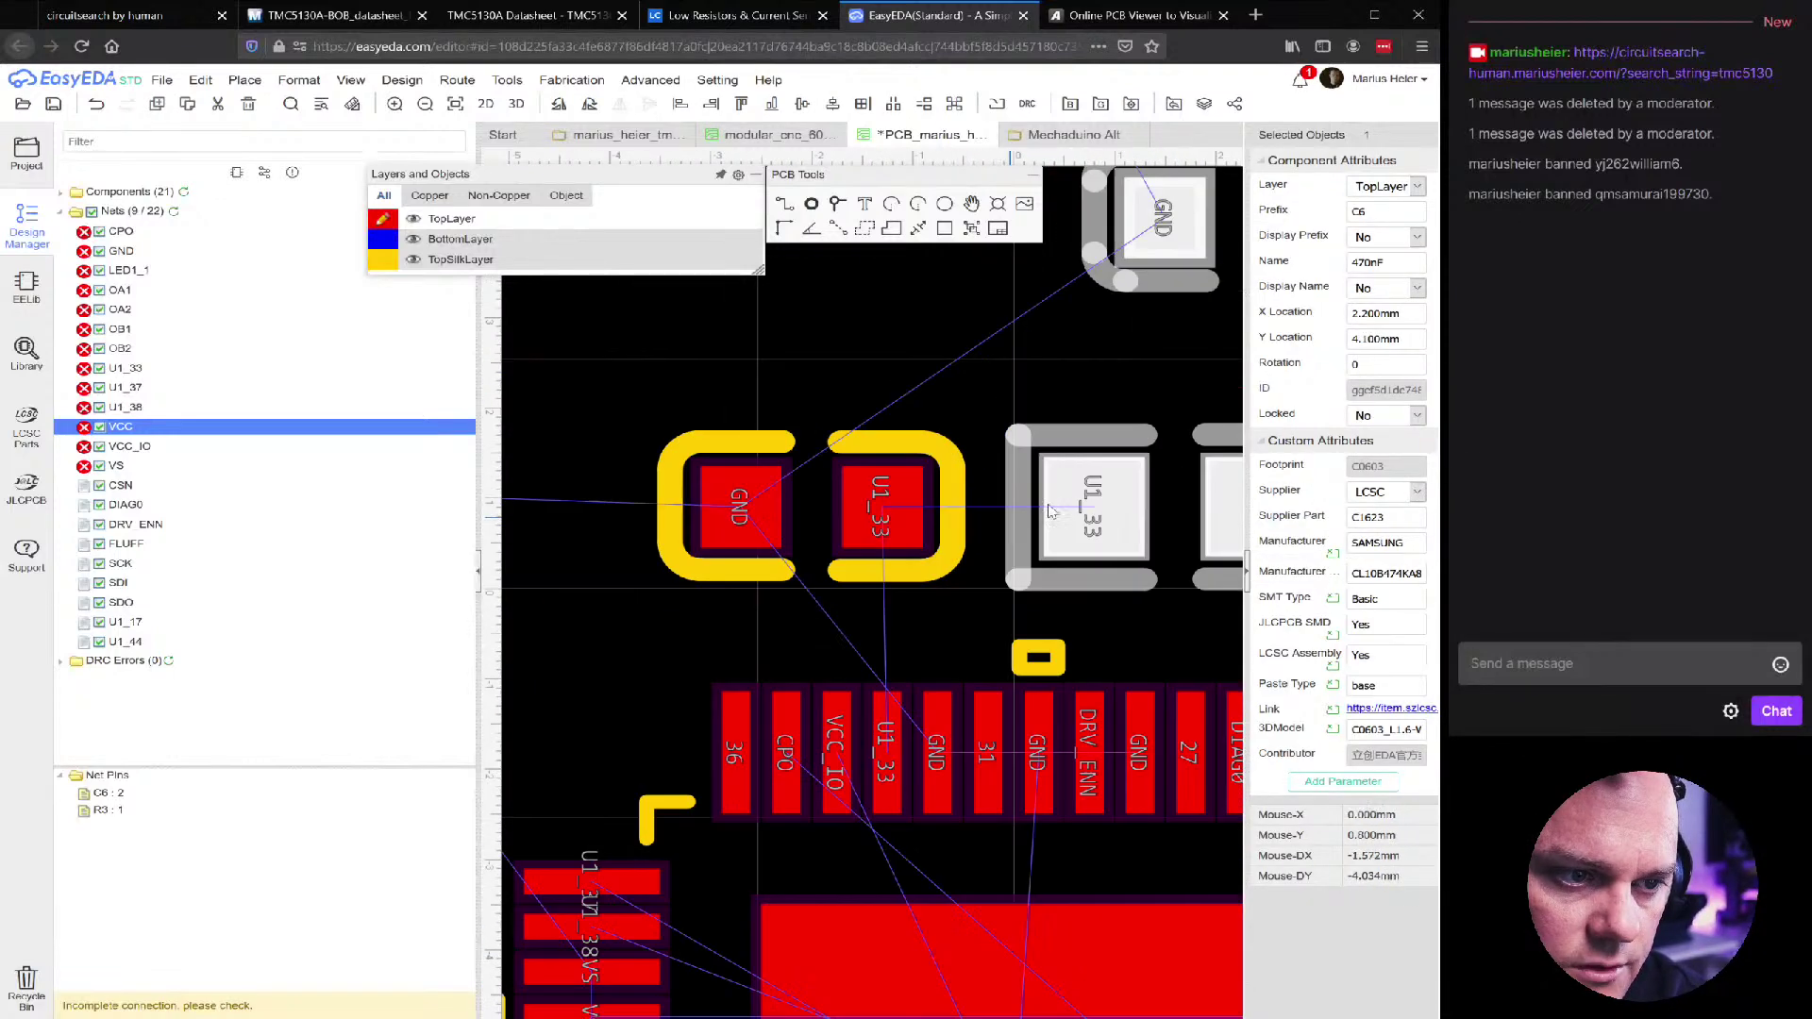
pyautogui.click(1044, 489)
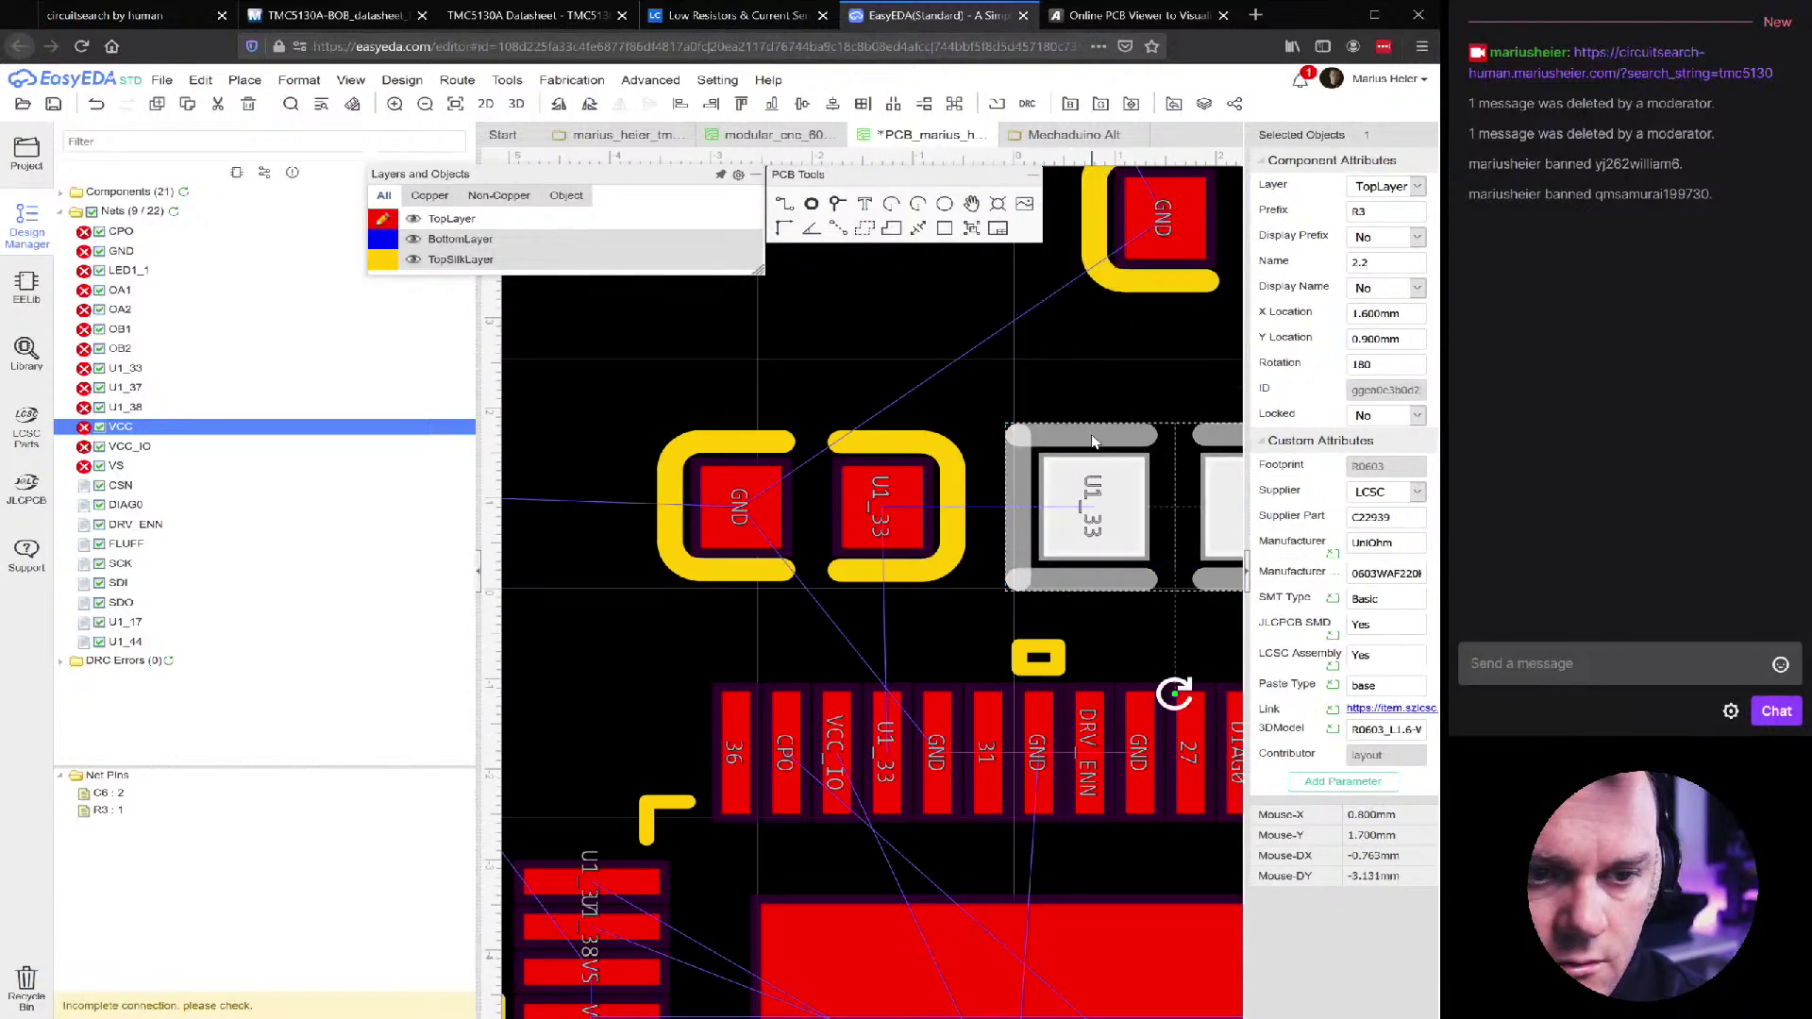
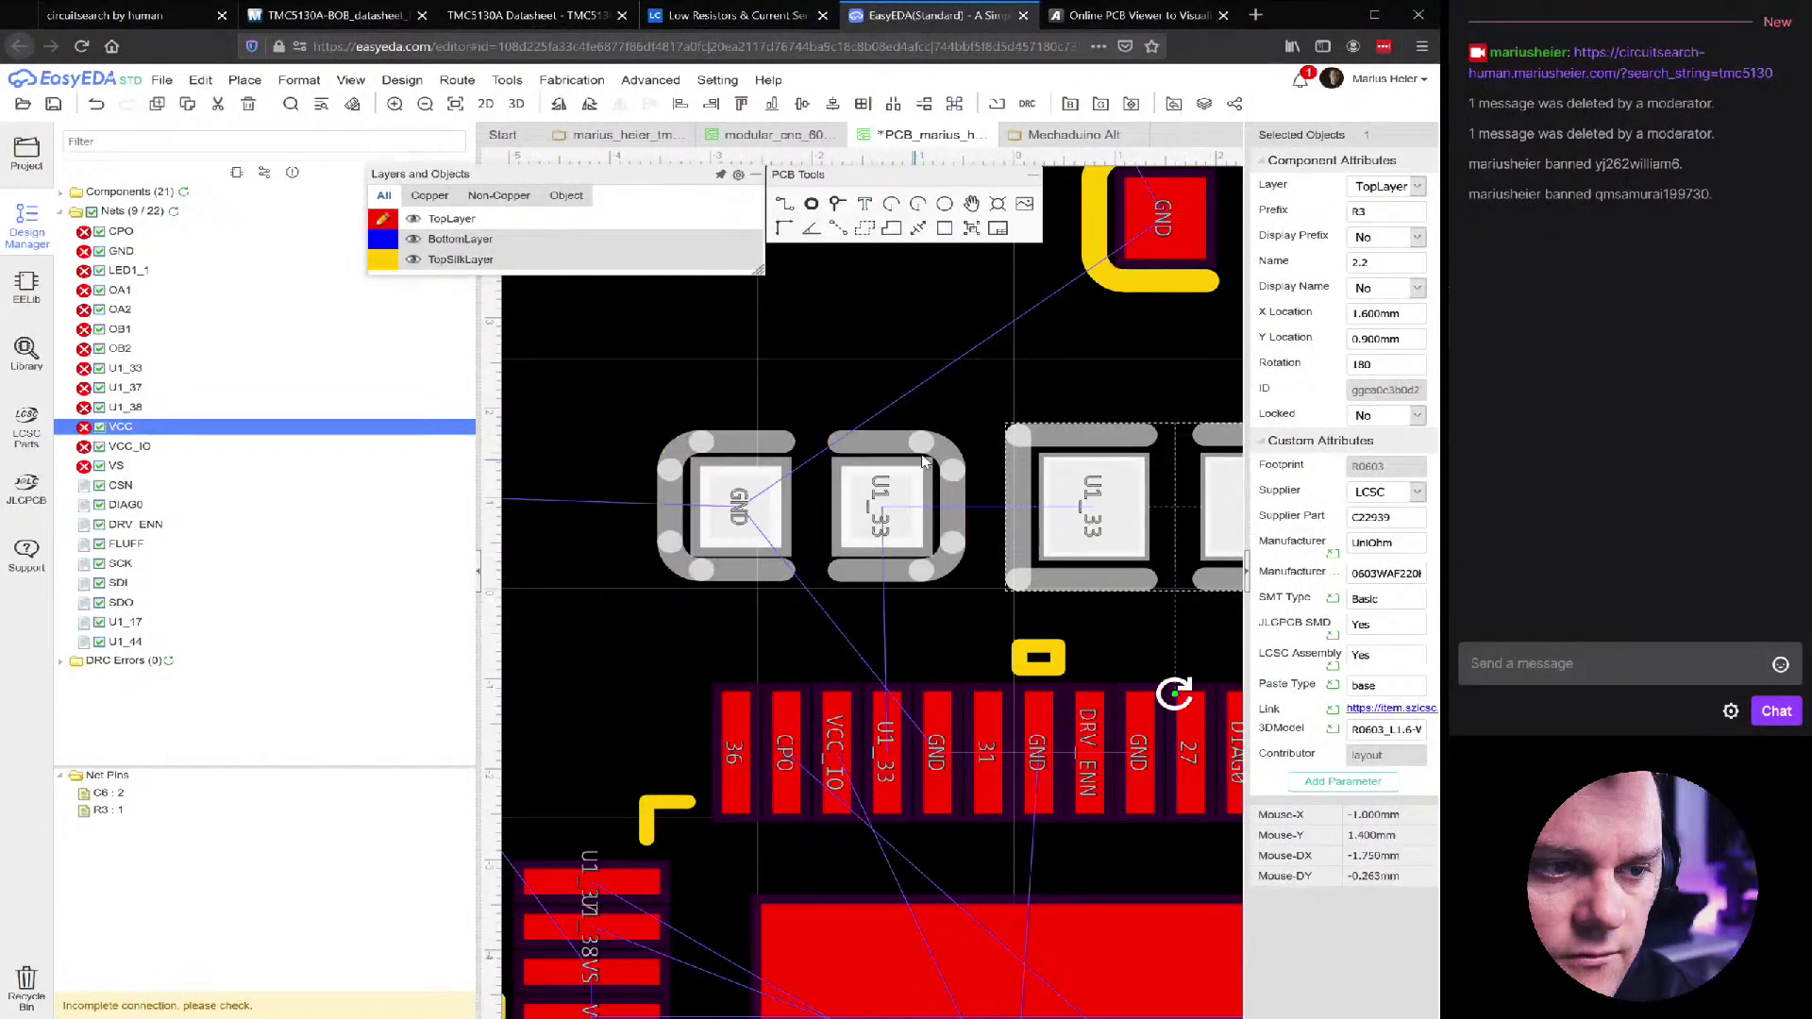
# Move the 470nF capacitor C6 closer to the chip, centring it just above the gap between C7 and R3
pyautogui.click(859, 440)
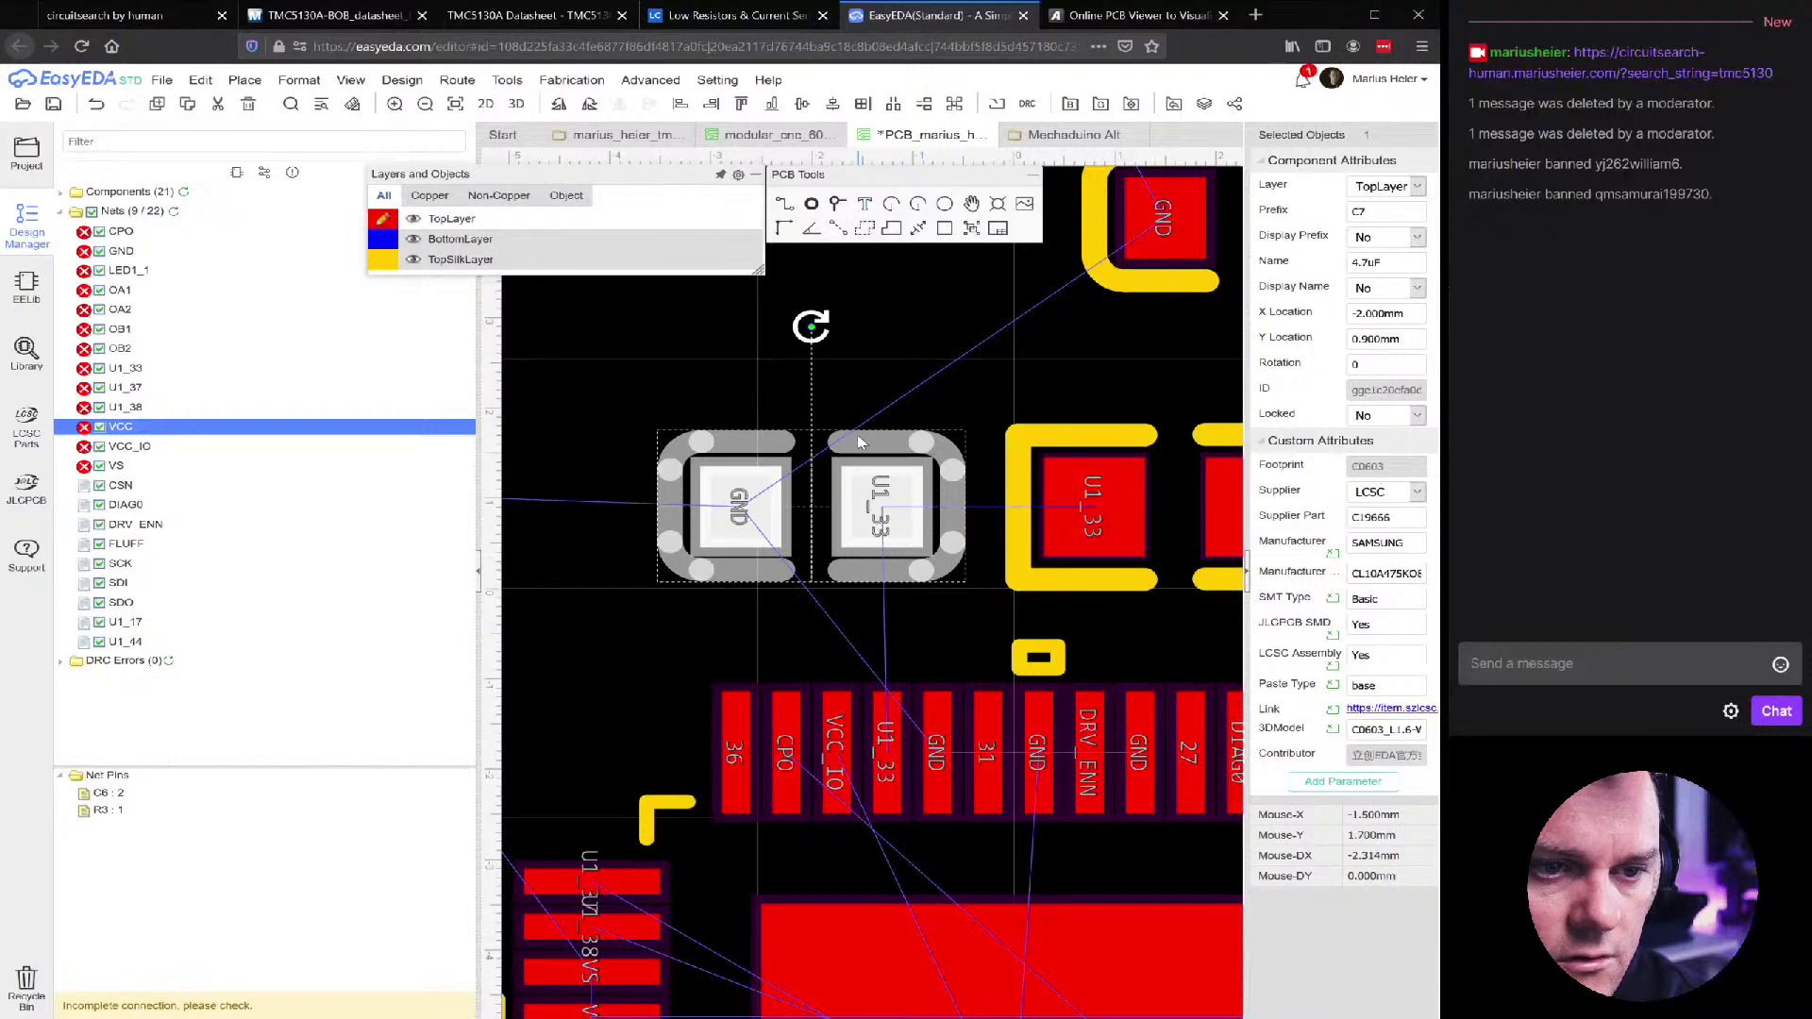
pyautogui.click(909, 345)
pyautogui.scroll(-1, 910, 341)
pyautogui.scroll(-2, 920, 346)
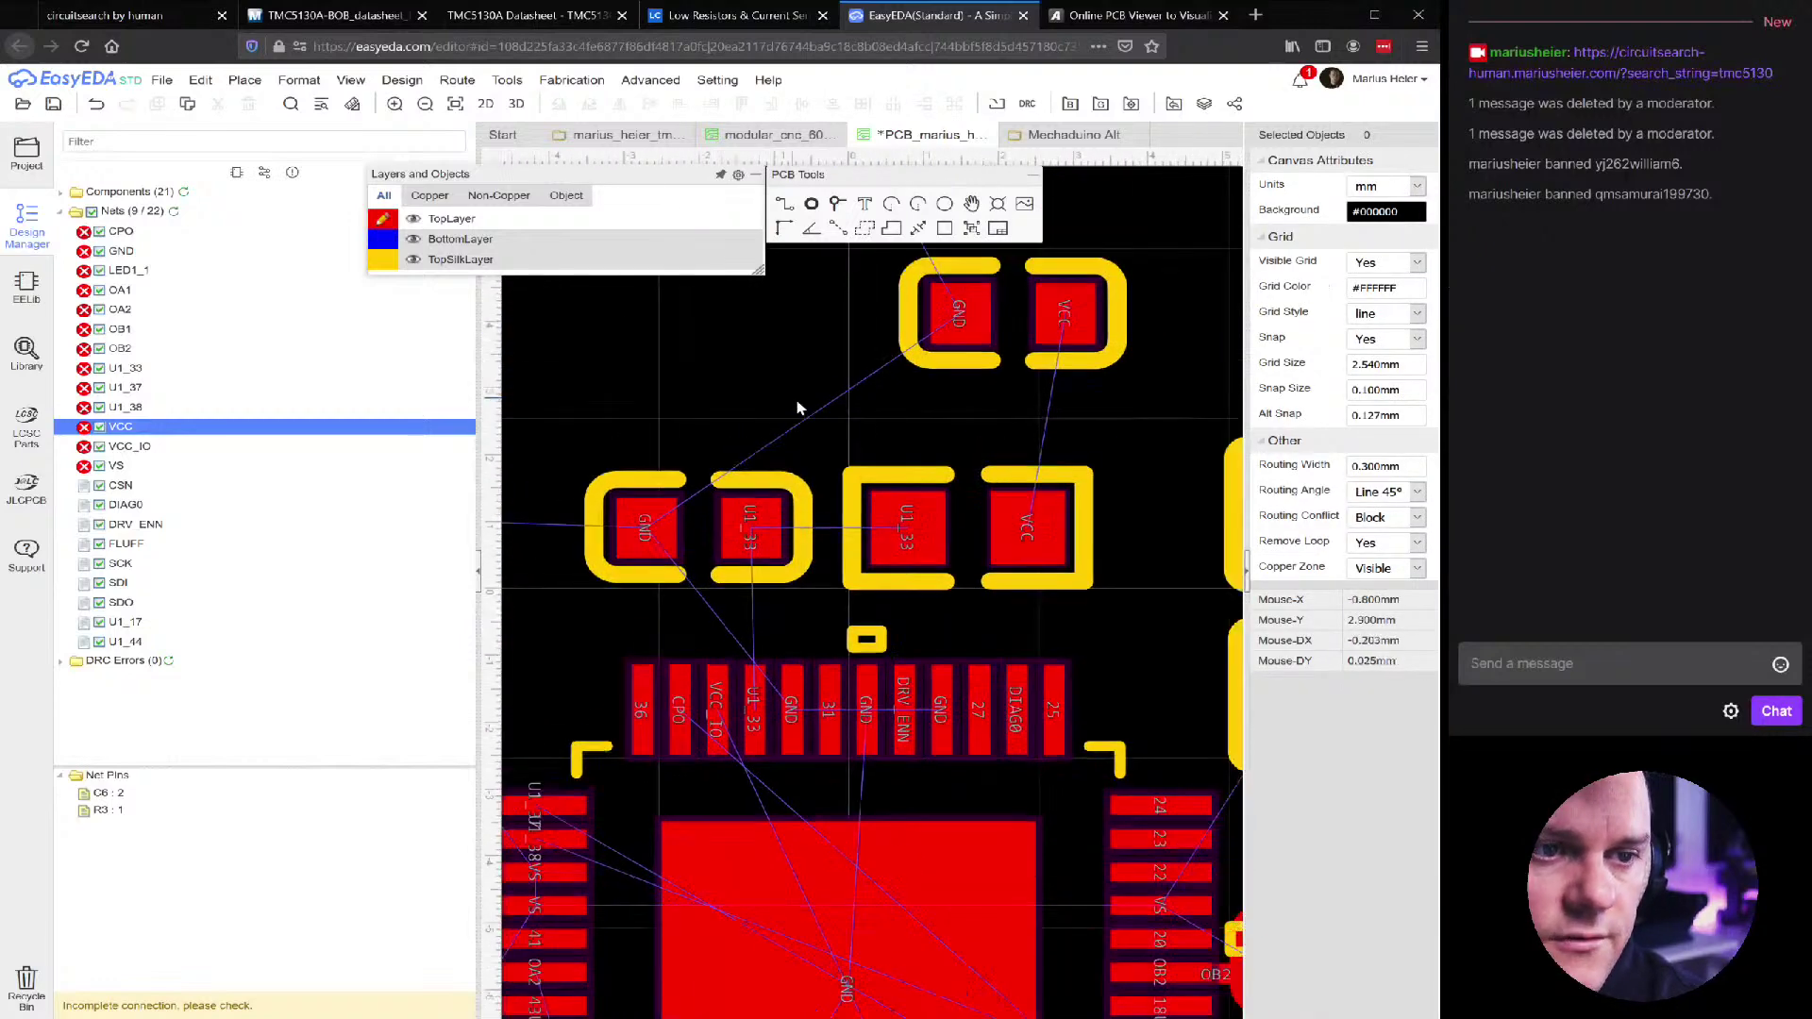
pyautogui.click(1092, 363)
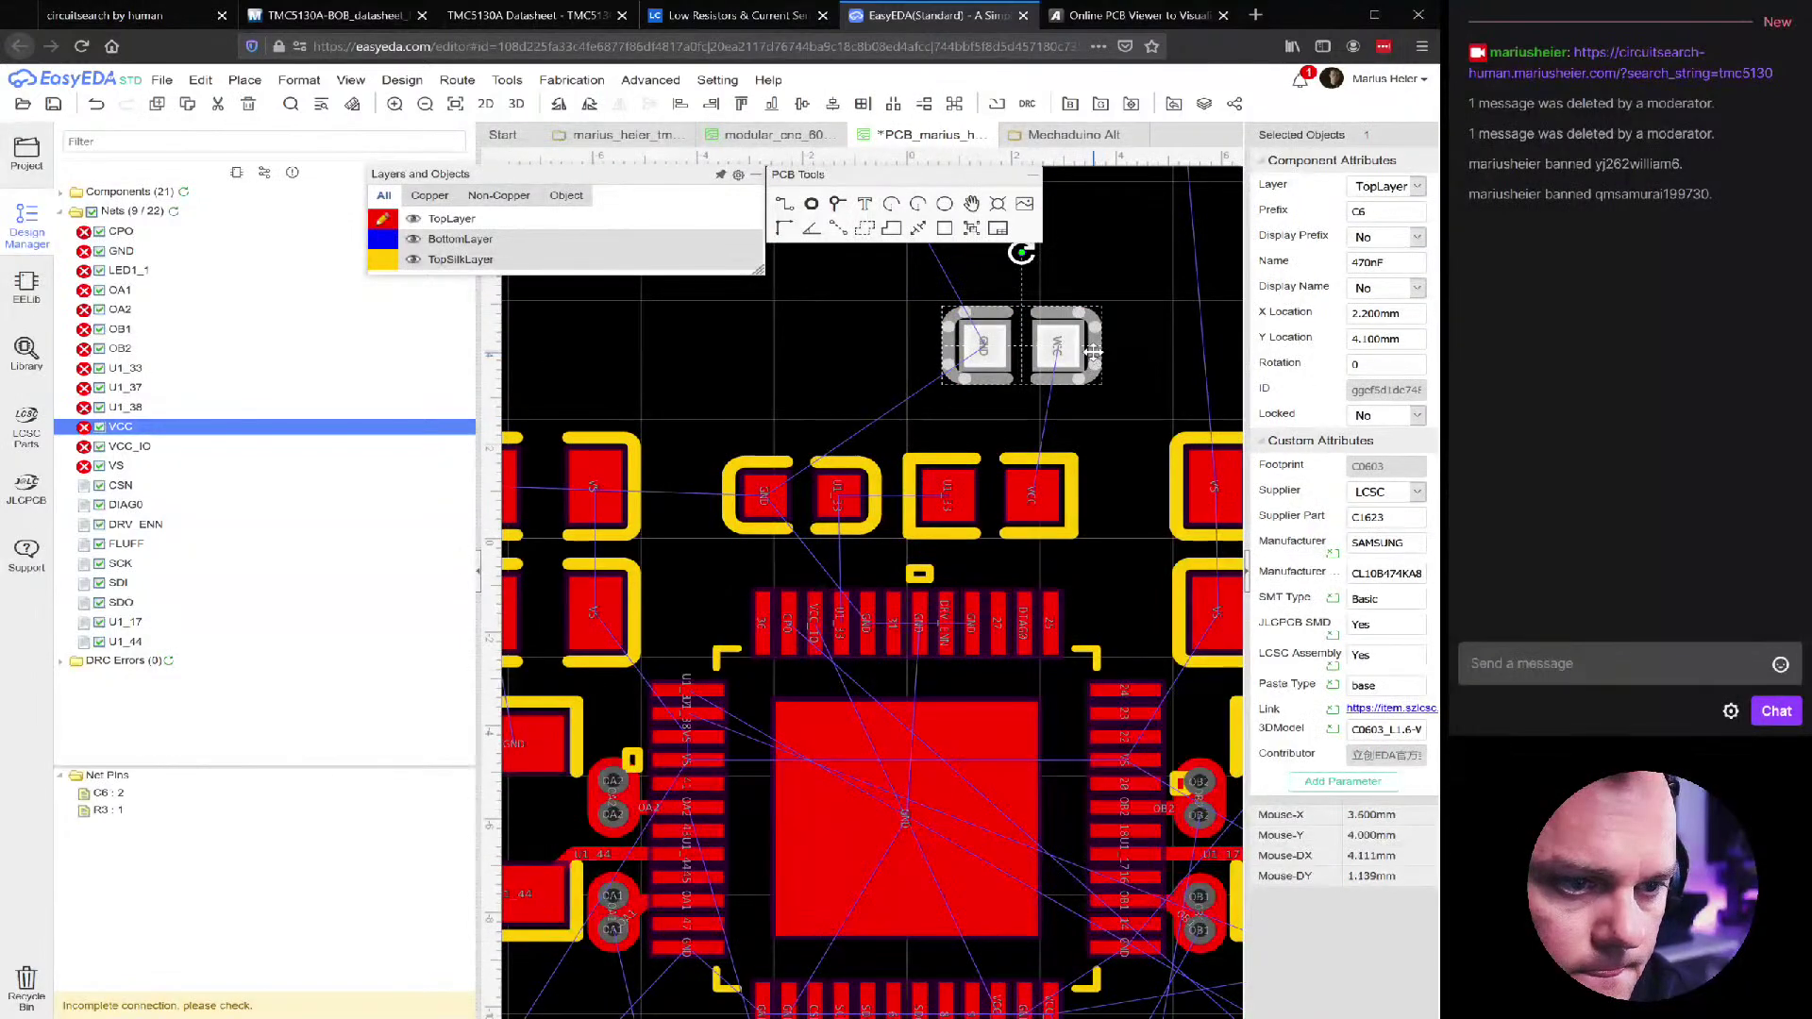
pyautogui.moveTo(1092, 351); pyautogui.dragTo(1017, 397)
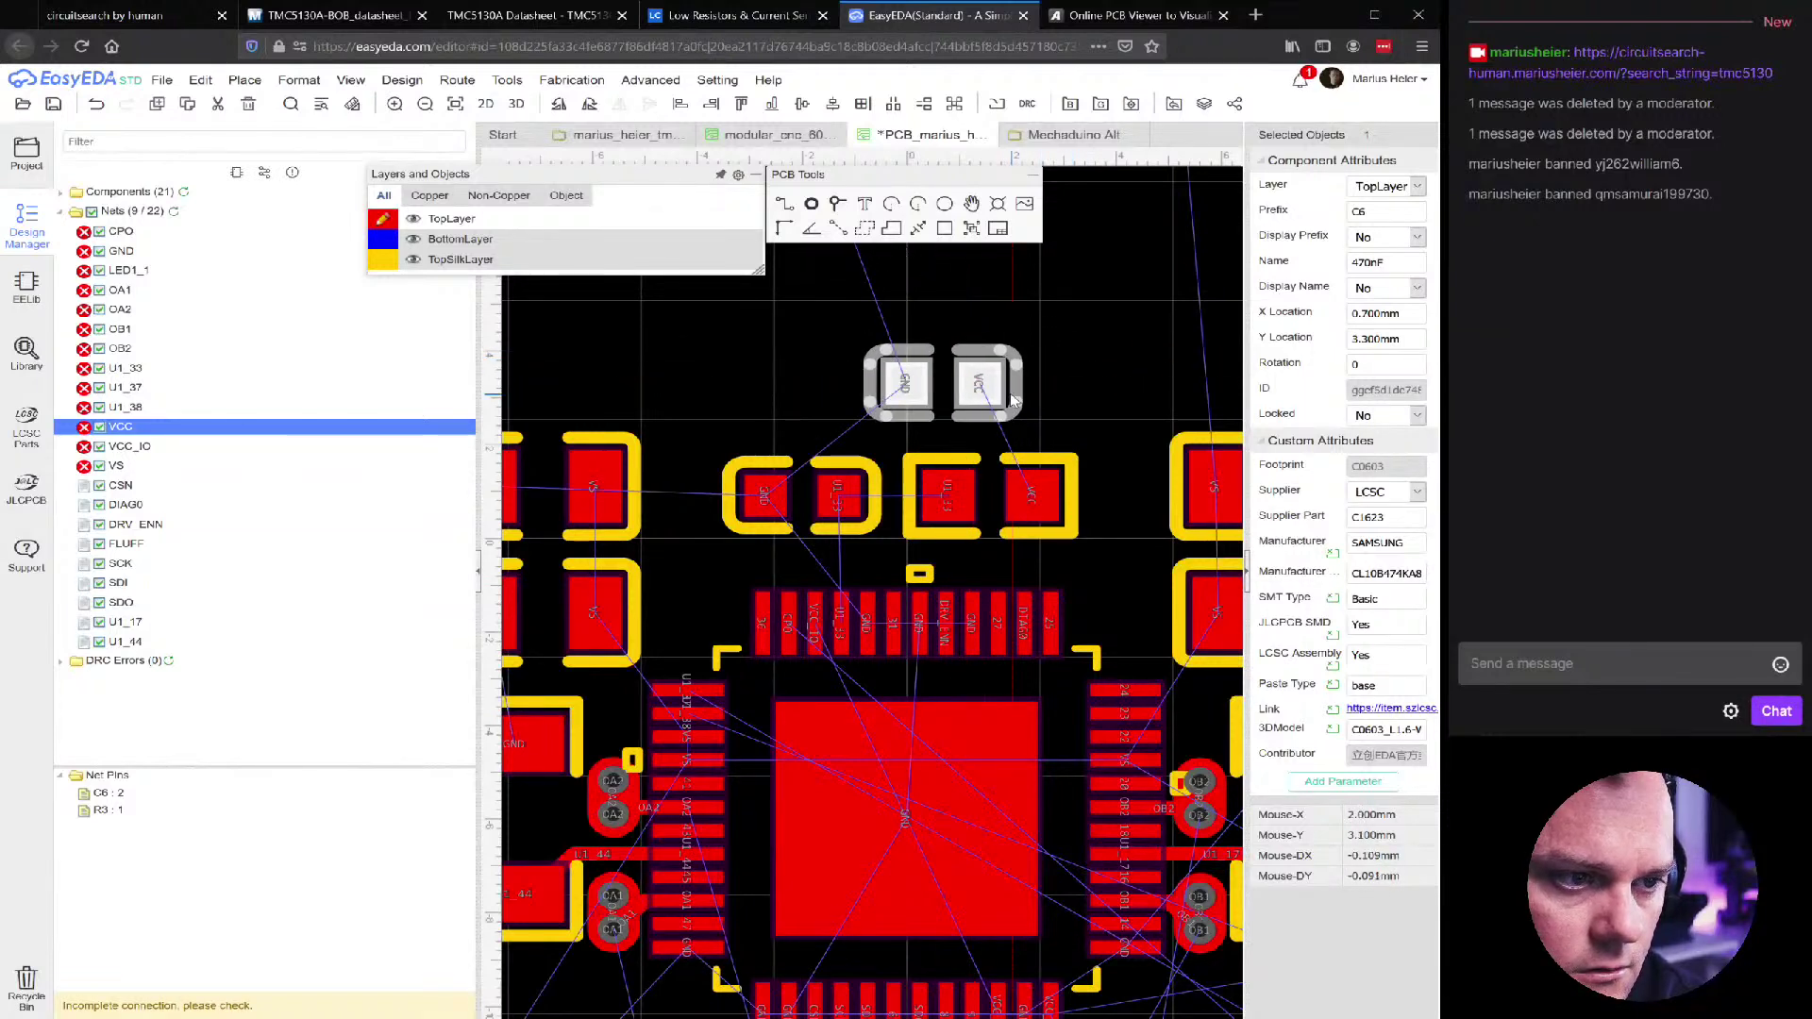
pyautogui.scroll(2, 1012, 400)
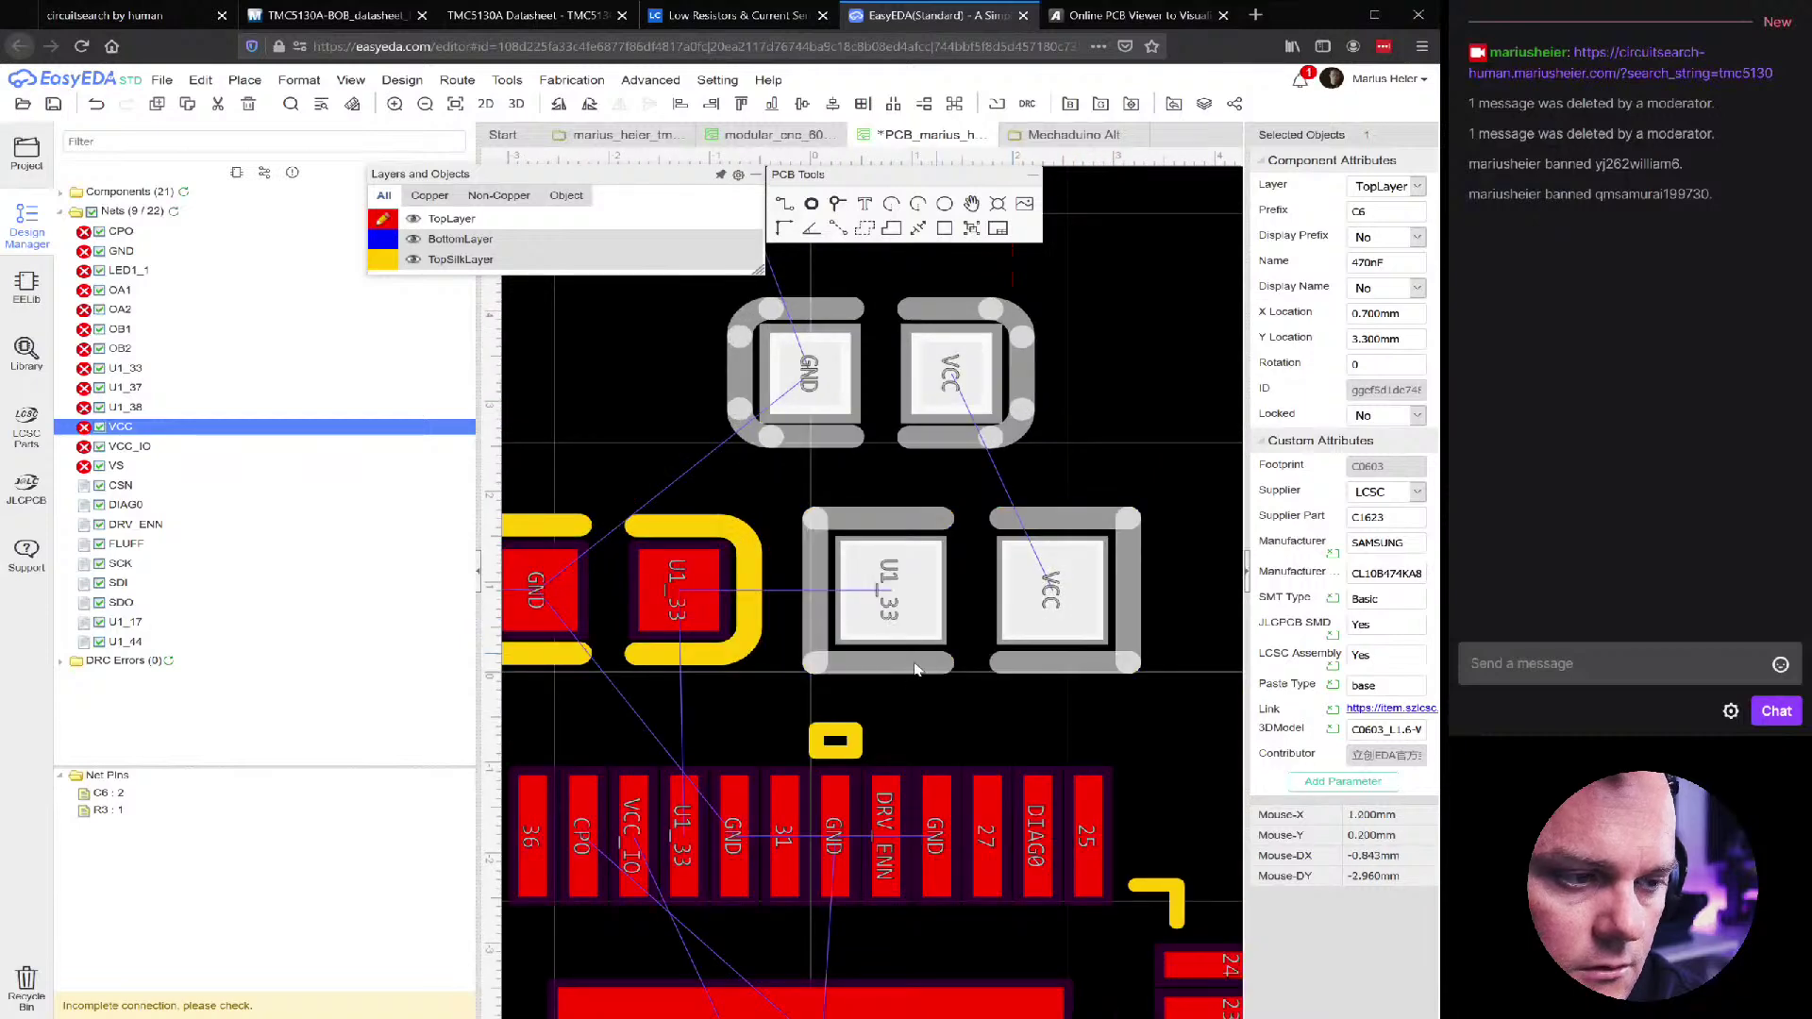
pyautogui.click(963, 445)
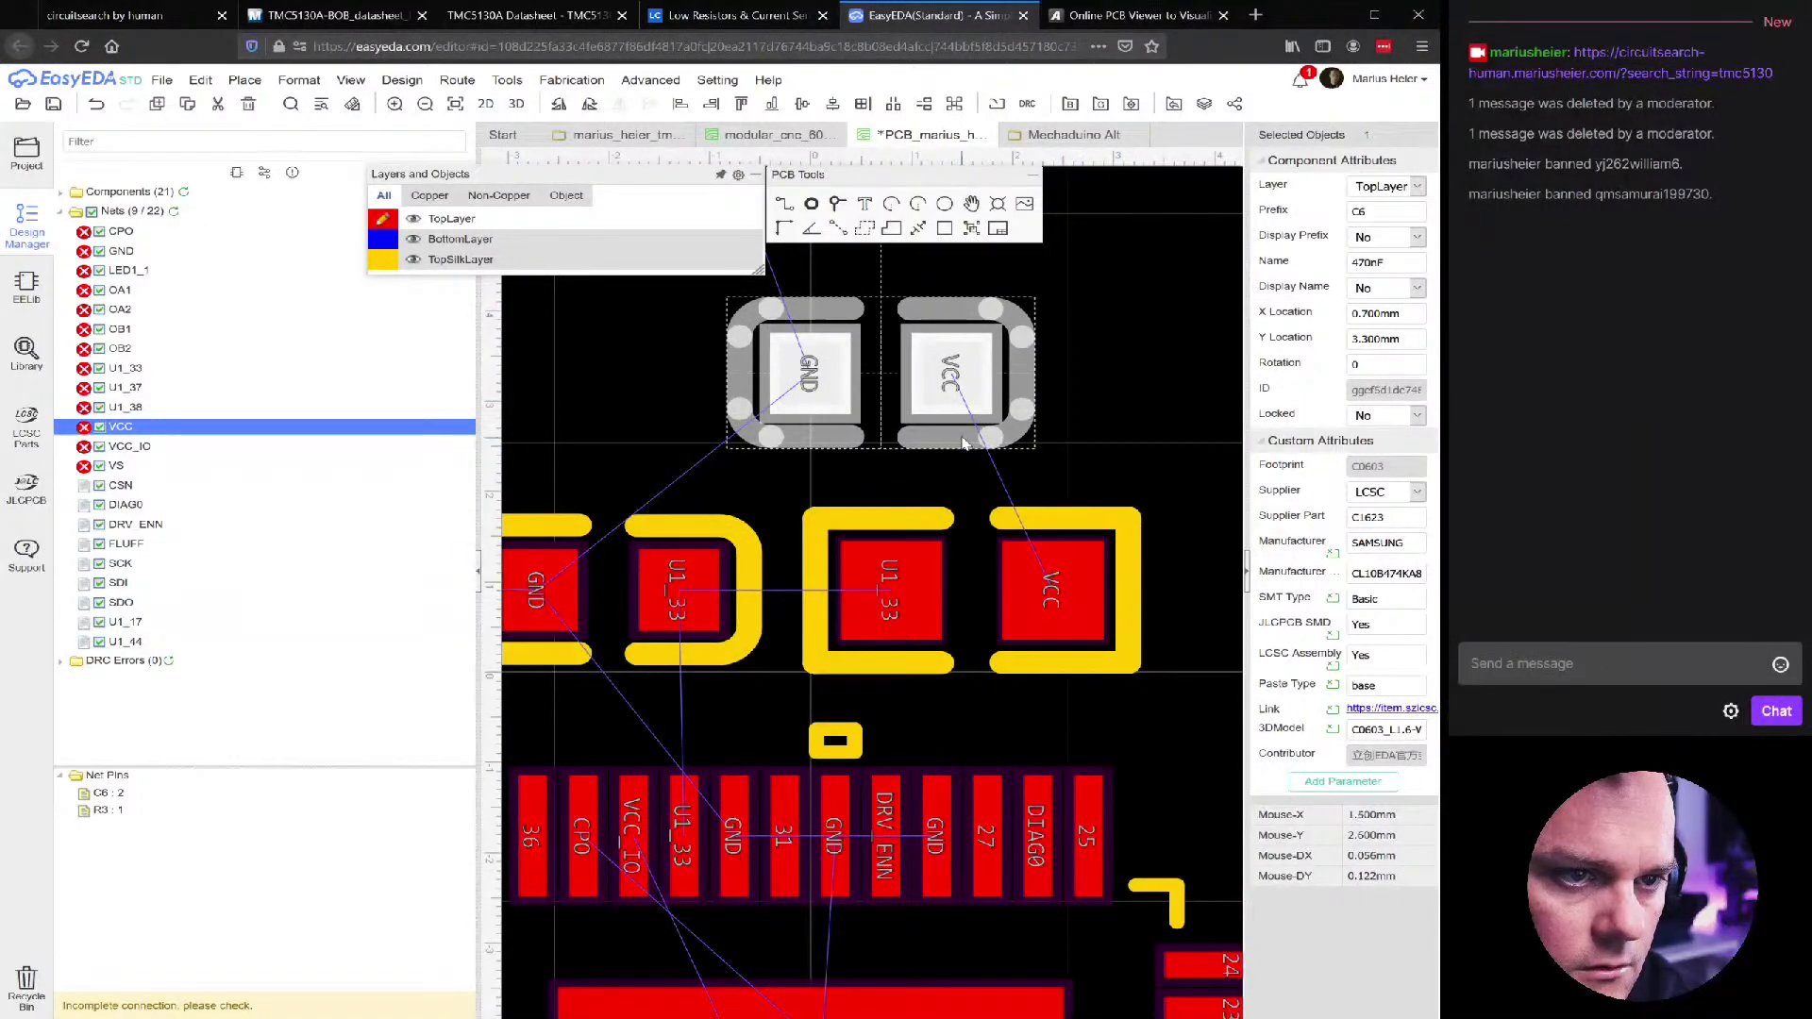
pyautogui.moveTo(961, 436); pyautogui.dragTo(852, 471)
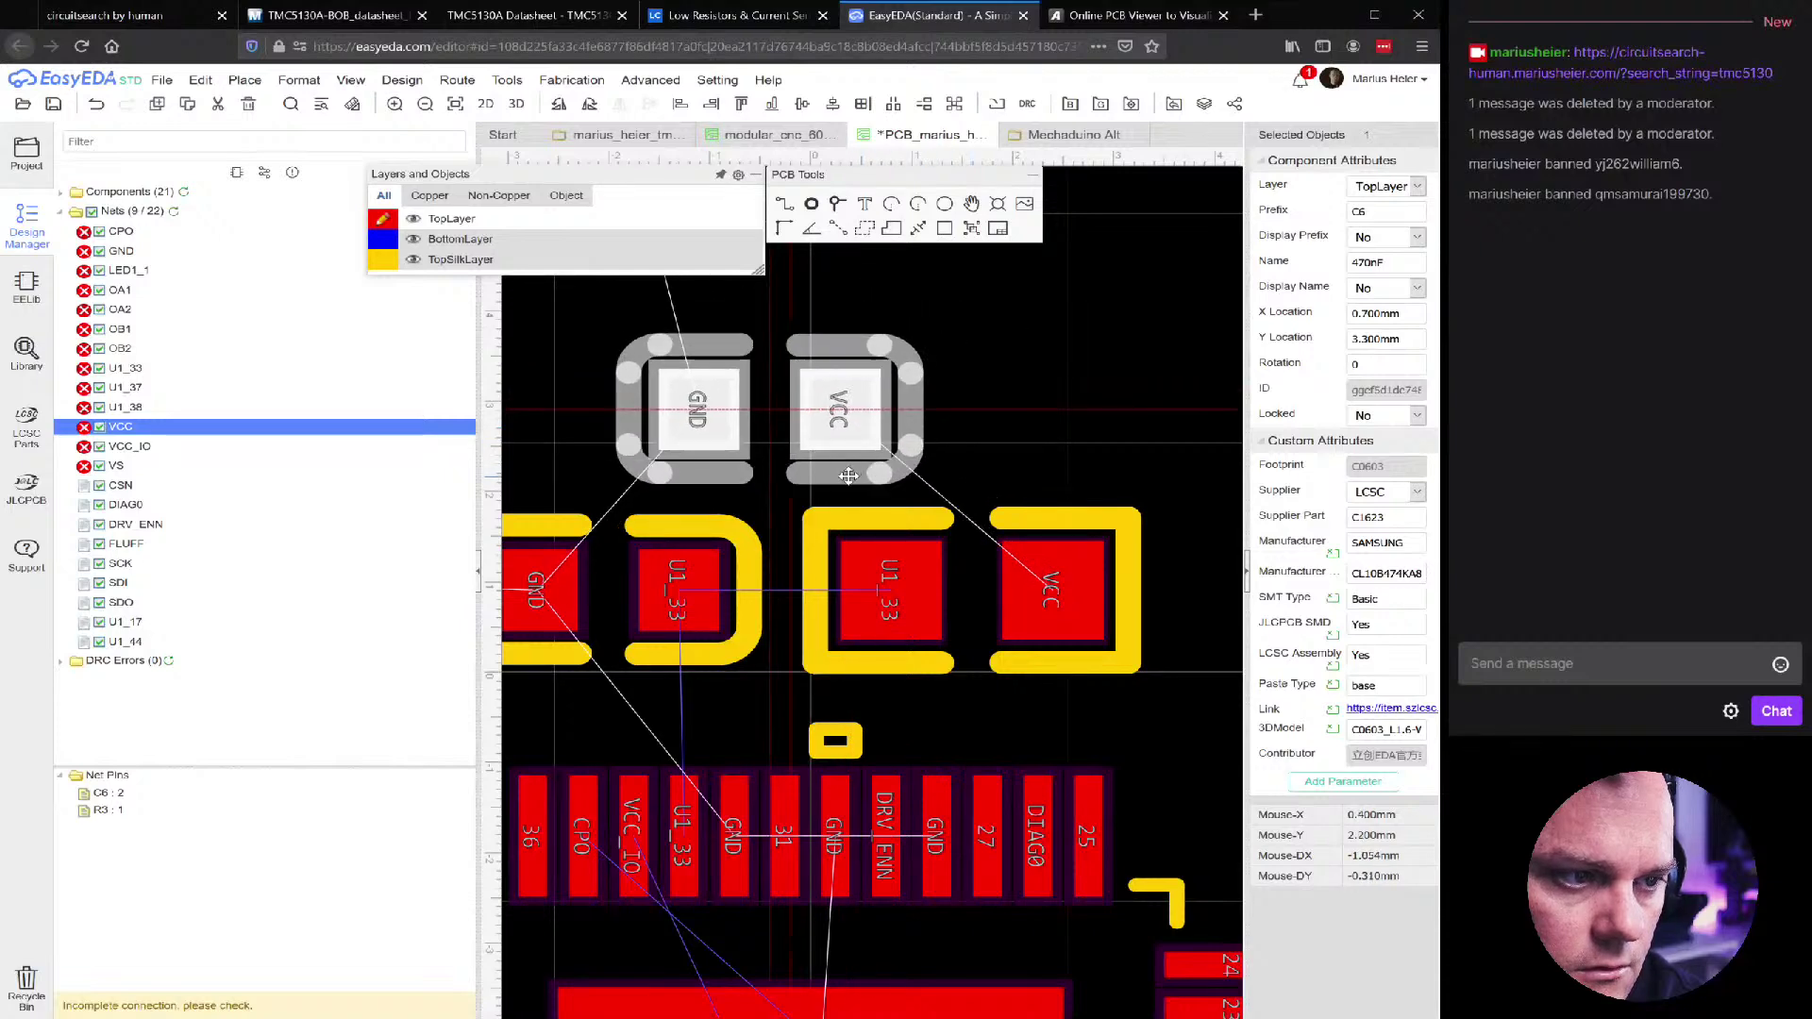
pyautogui.click(1031, 430)
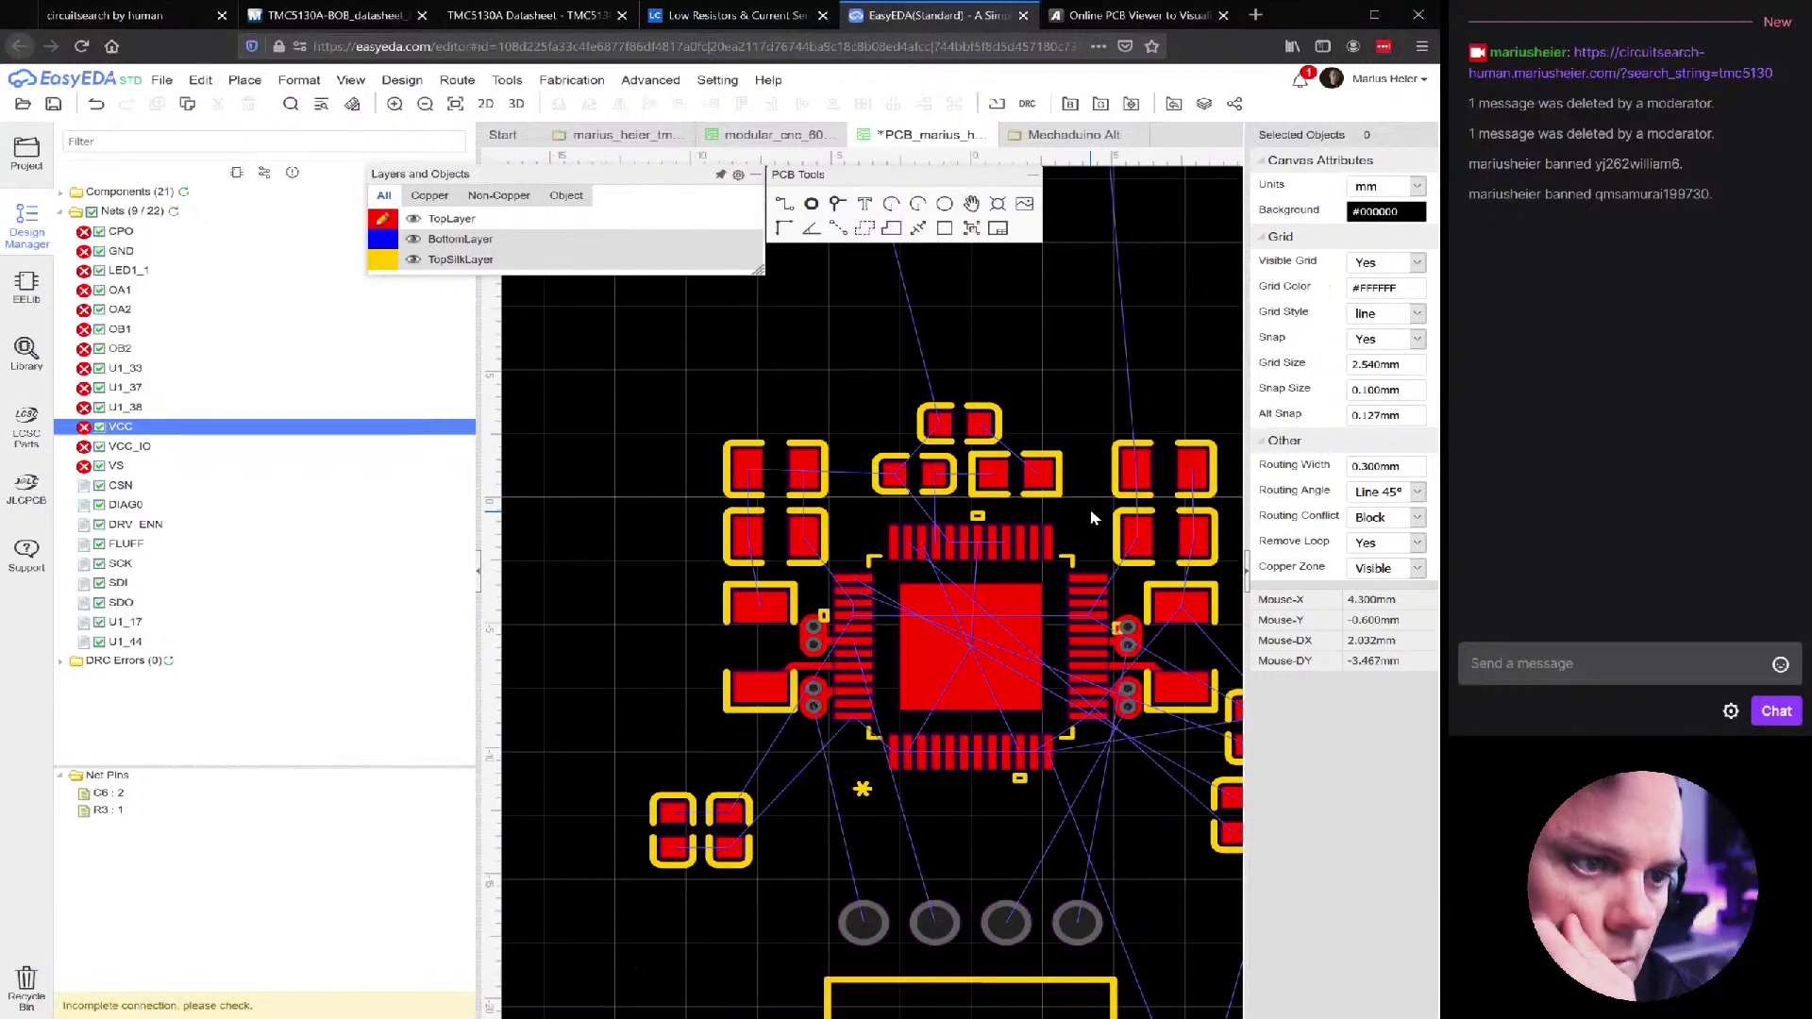
# Align the bottom edges of capacitor C7, resistor R3 and the upper 1uF capacitor beside R3
pyautogui.click(1035, 484)
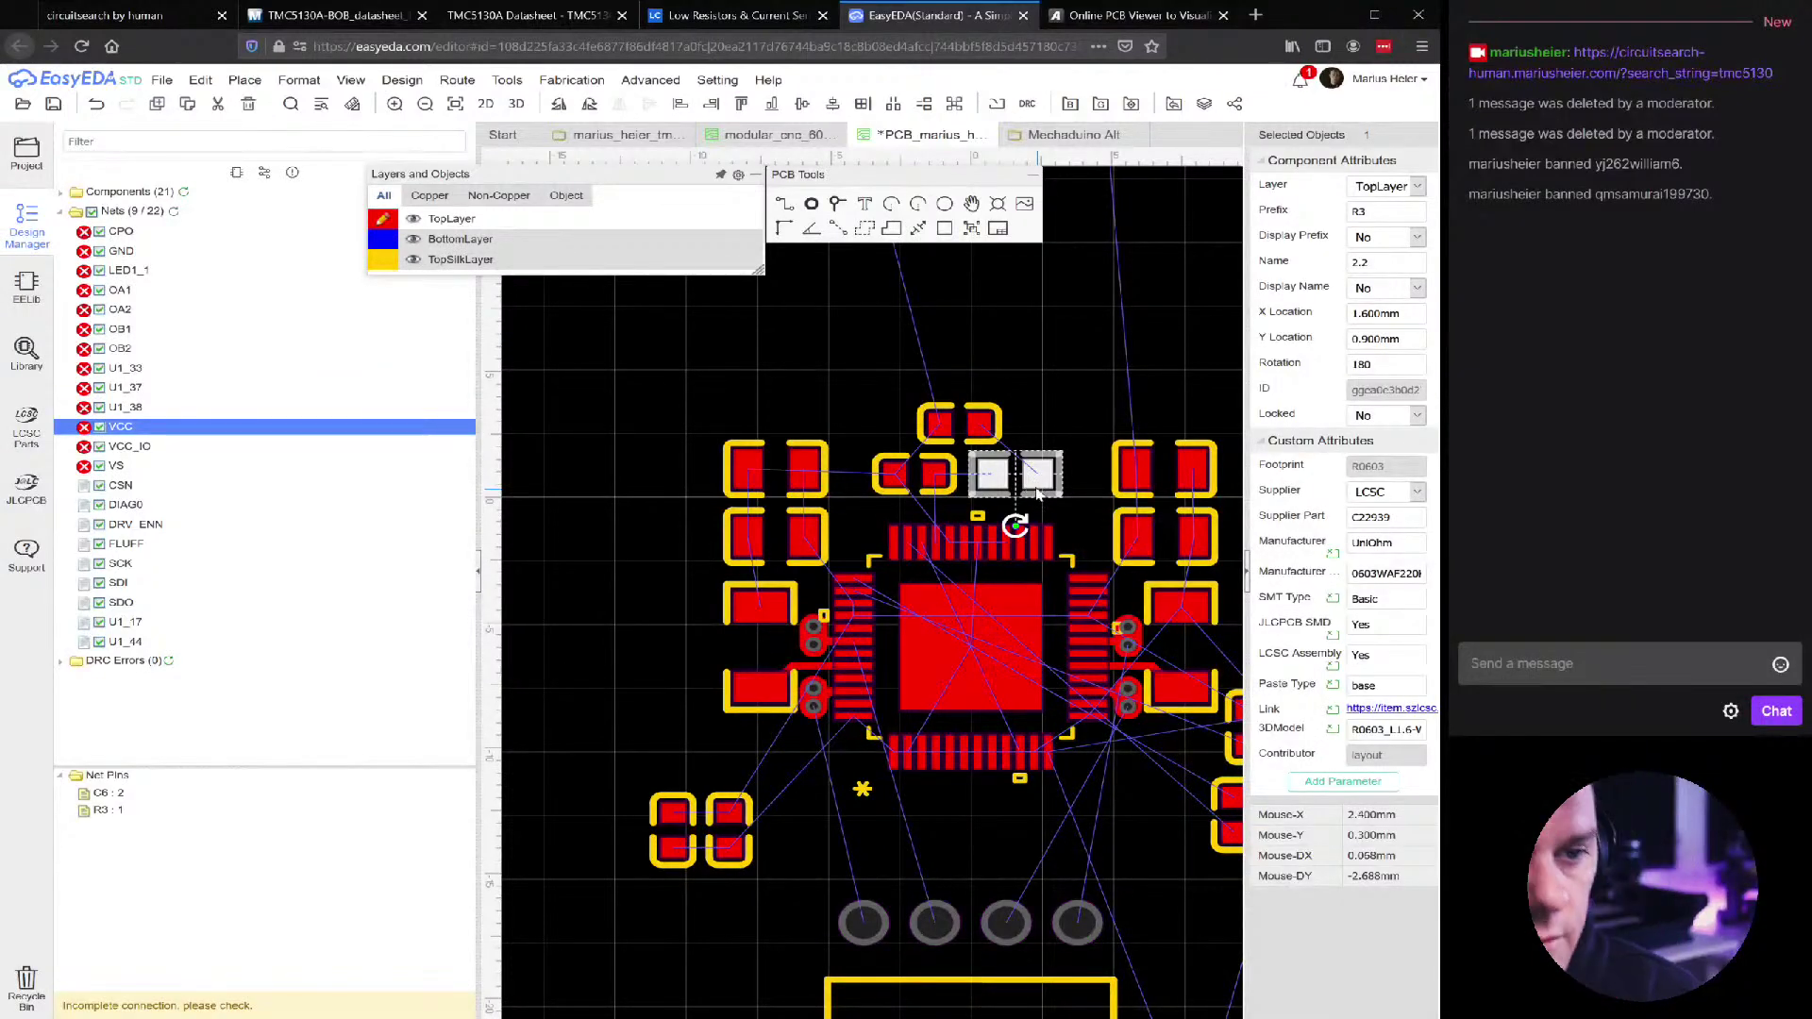
pyautogui.scroll(3, 1037, 492)
pyautogui.click(786, 473)
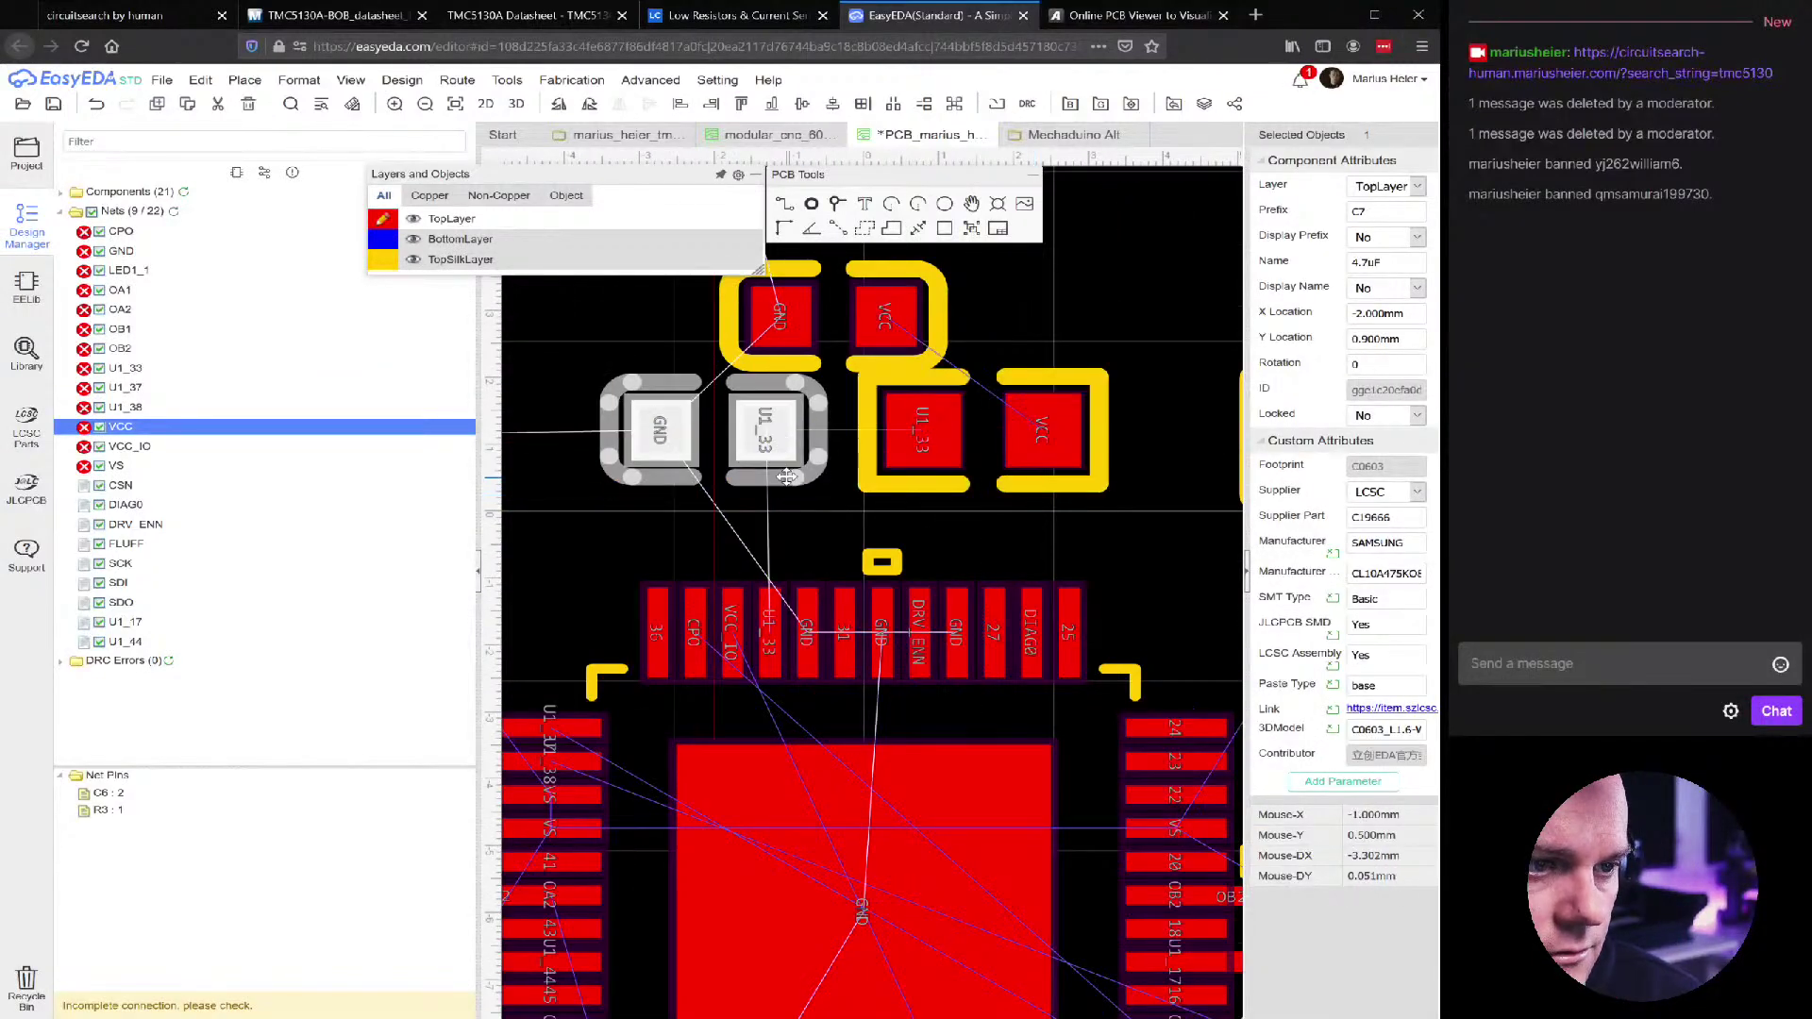
pyautogui.click(982, 429)
pyautogui.keyDown('shift'); pyautogui.click(788, 476); pyautogui.keyUp('shift')
pyautogui.scroll(-2, 781, 491)
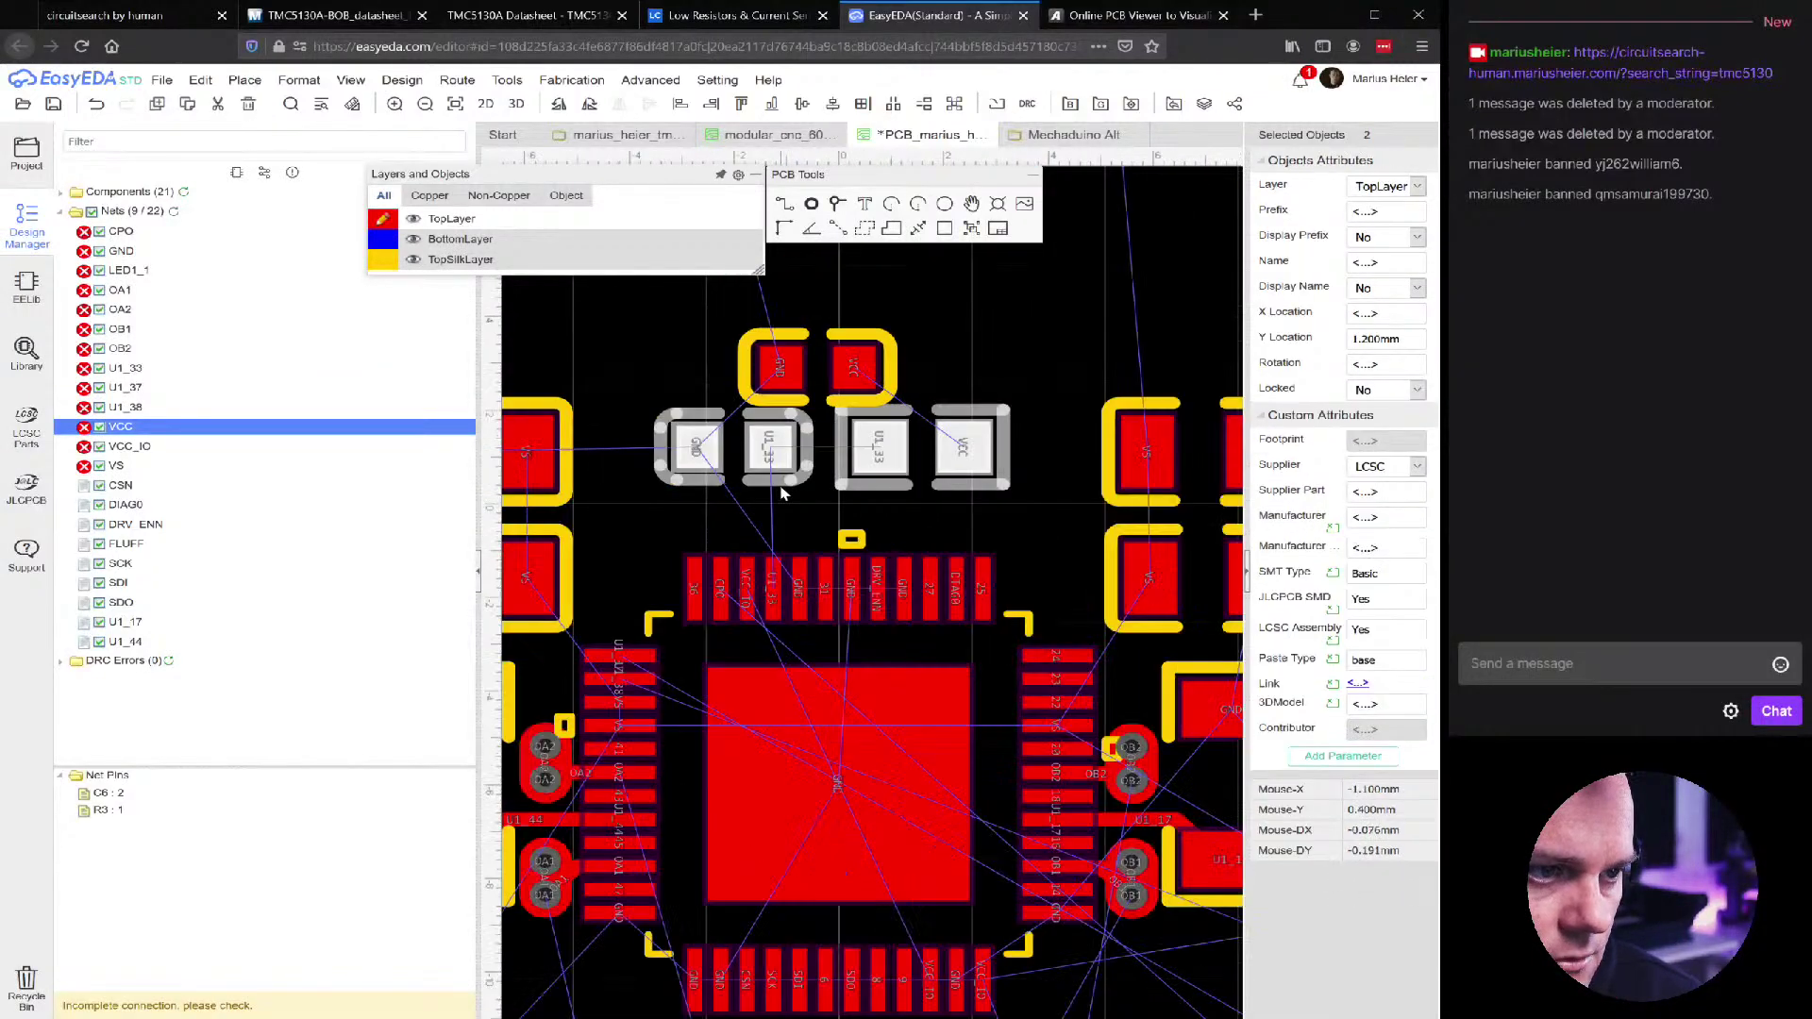
pyautogui.scroll(-2, 782, 491)
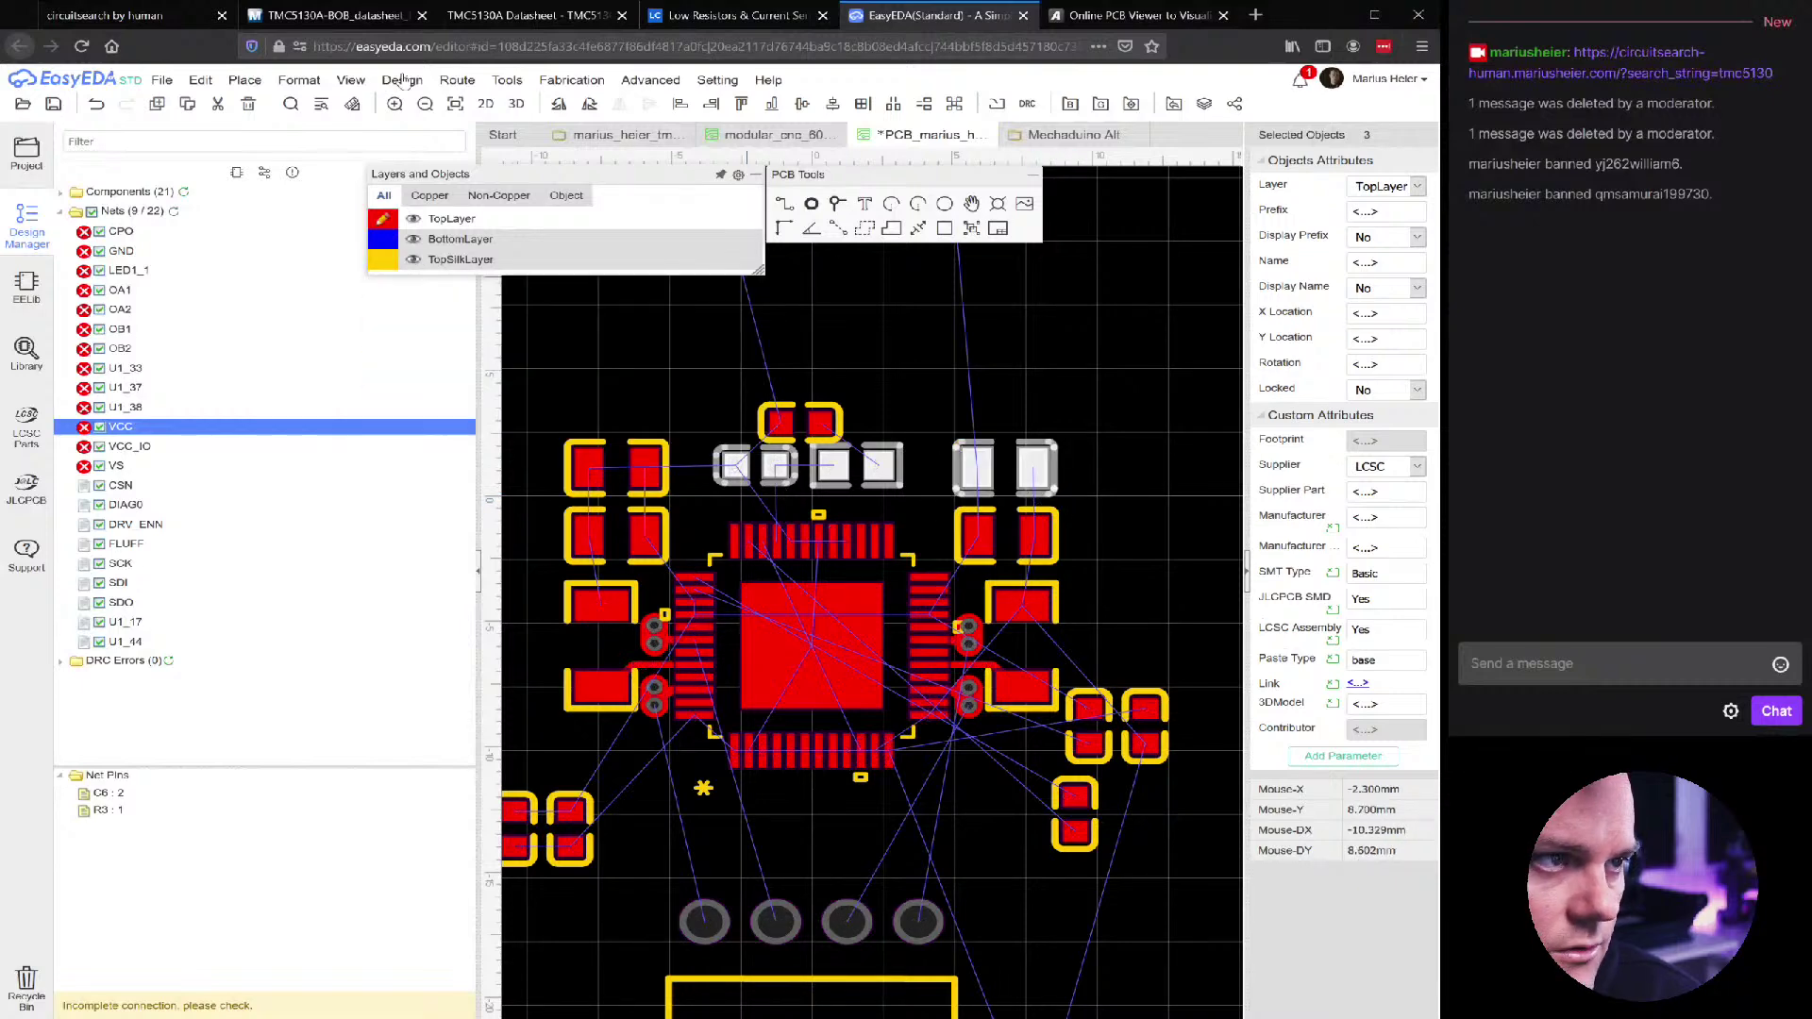
pyautogui.moveTo(311, 85)
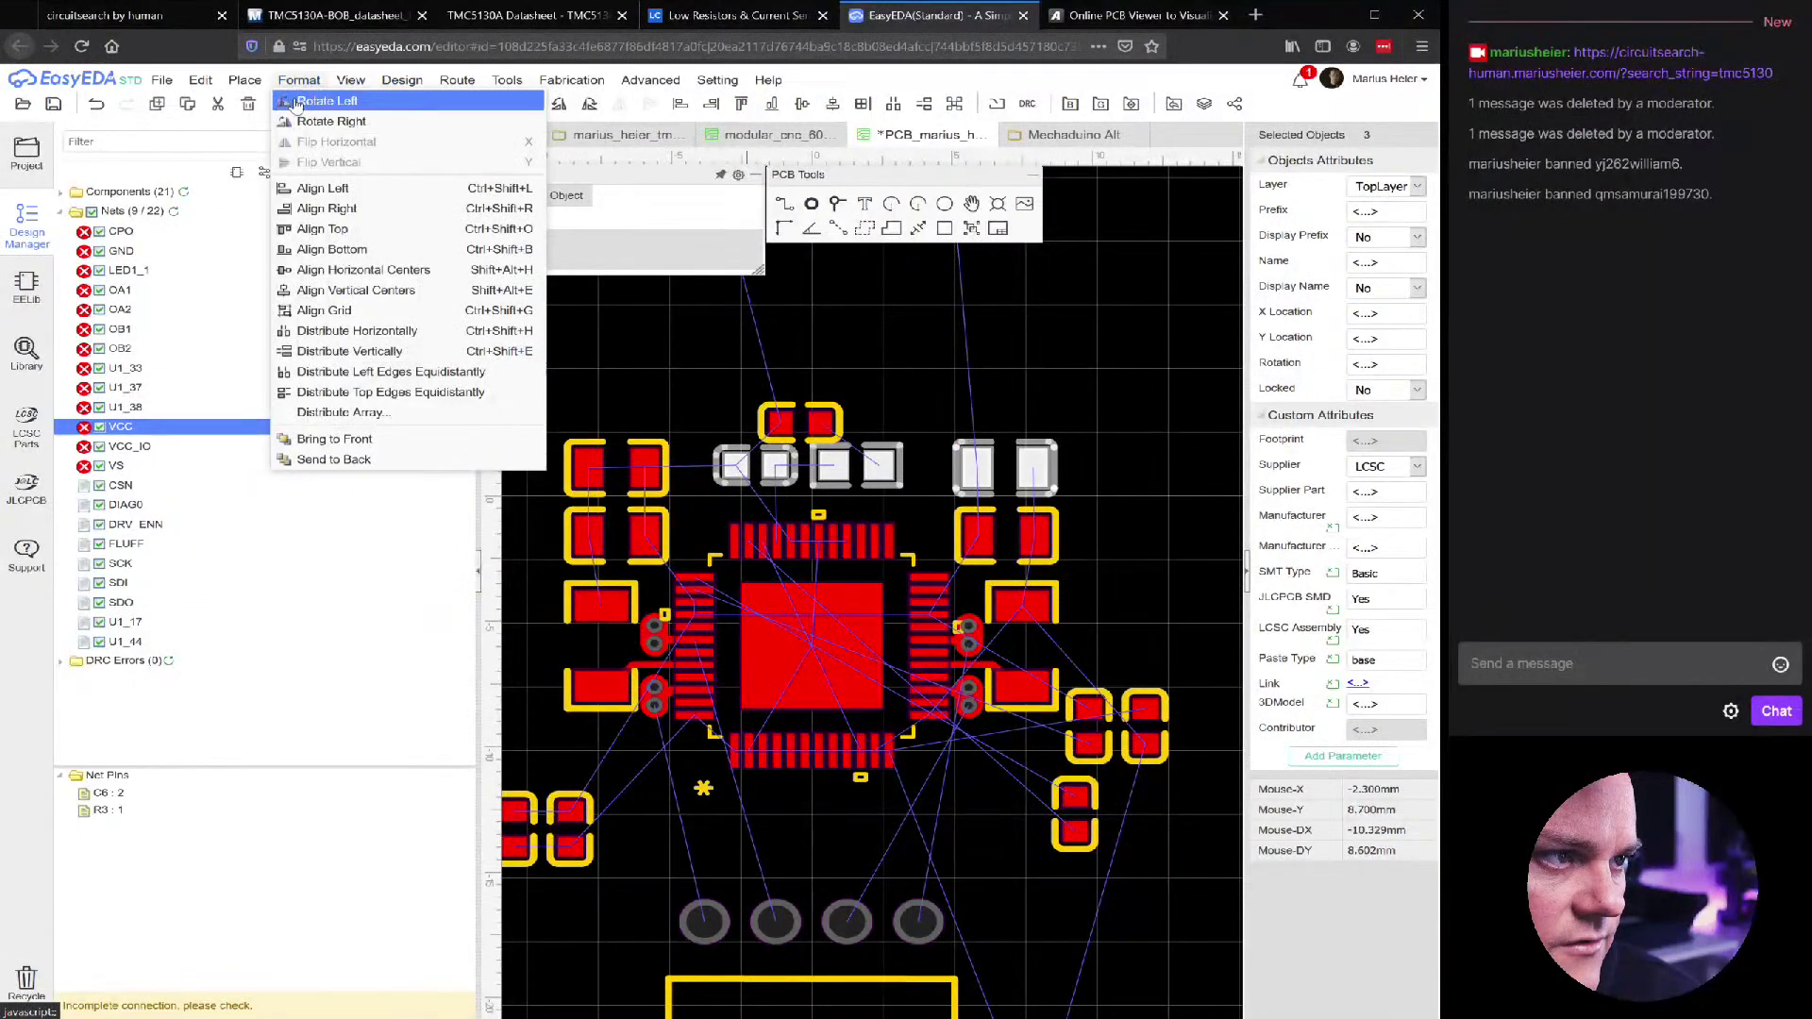
pyautogui.click(320, 249)
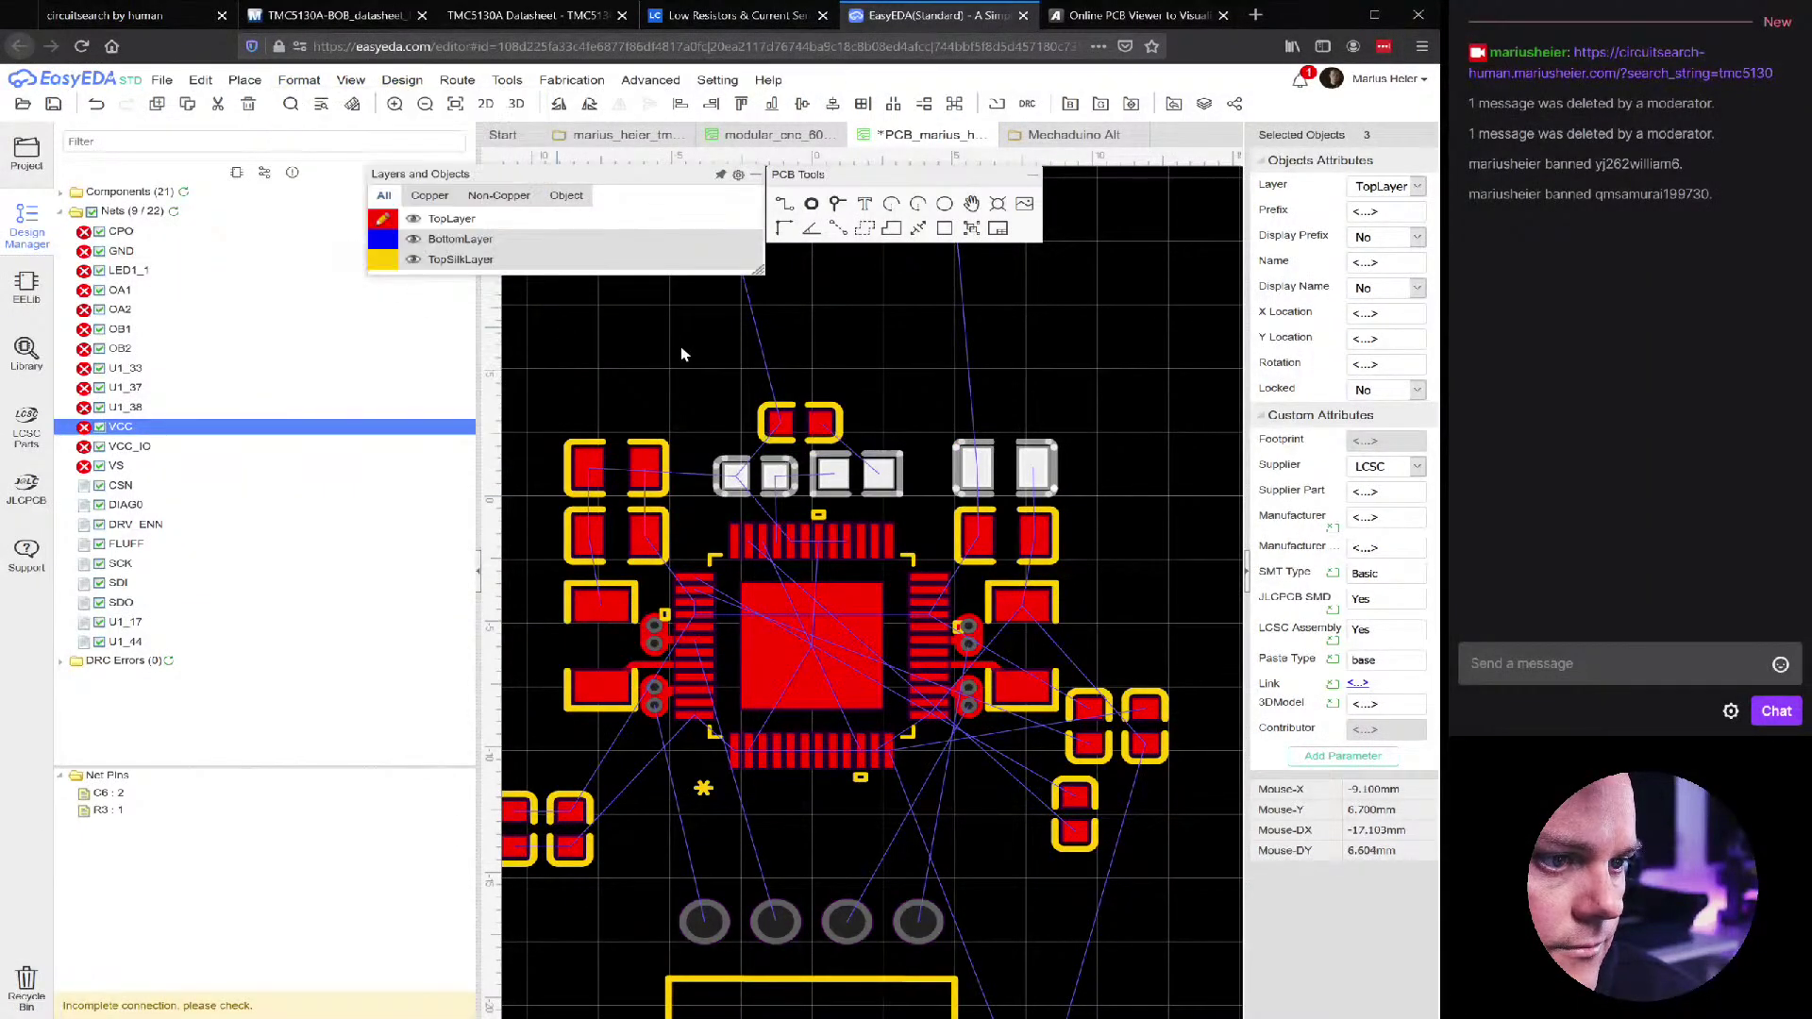
# Shift capacitor C6 slightly toward R3, keeping it above the gap between C7 and R3
pyautogui.click(885, 342)
pyautogui.click(828, 422)
pyautogui.moveTo(827, 422); pyautogui.dragTo(843, 430)
# Select resistor R3 and capacitor C7 together and nudge the pair slightly above the chip
pyautogui.click(848, 493)
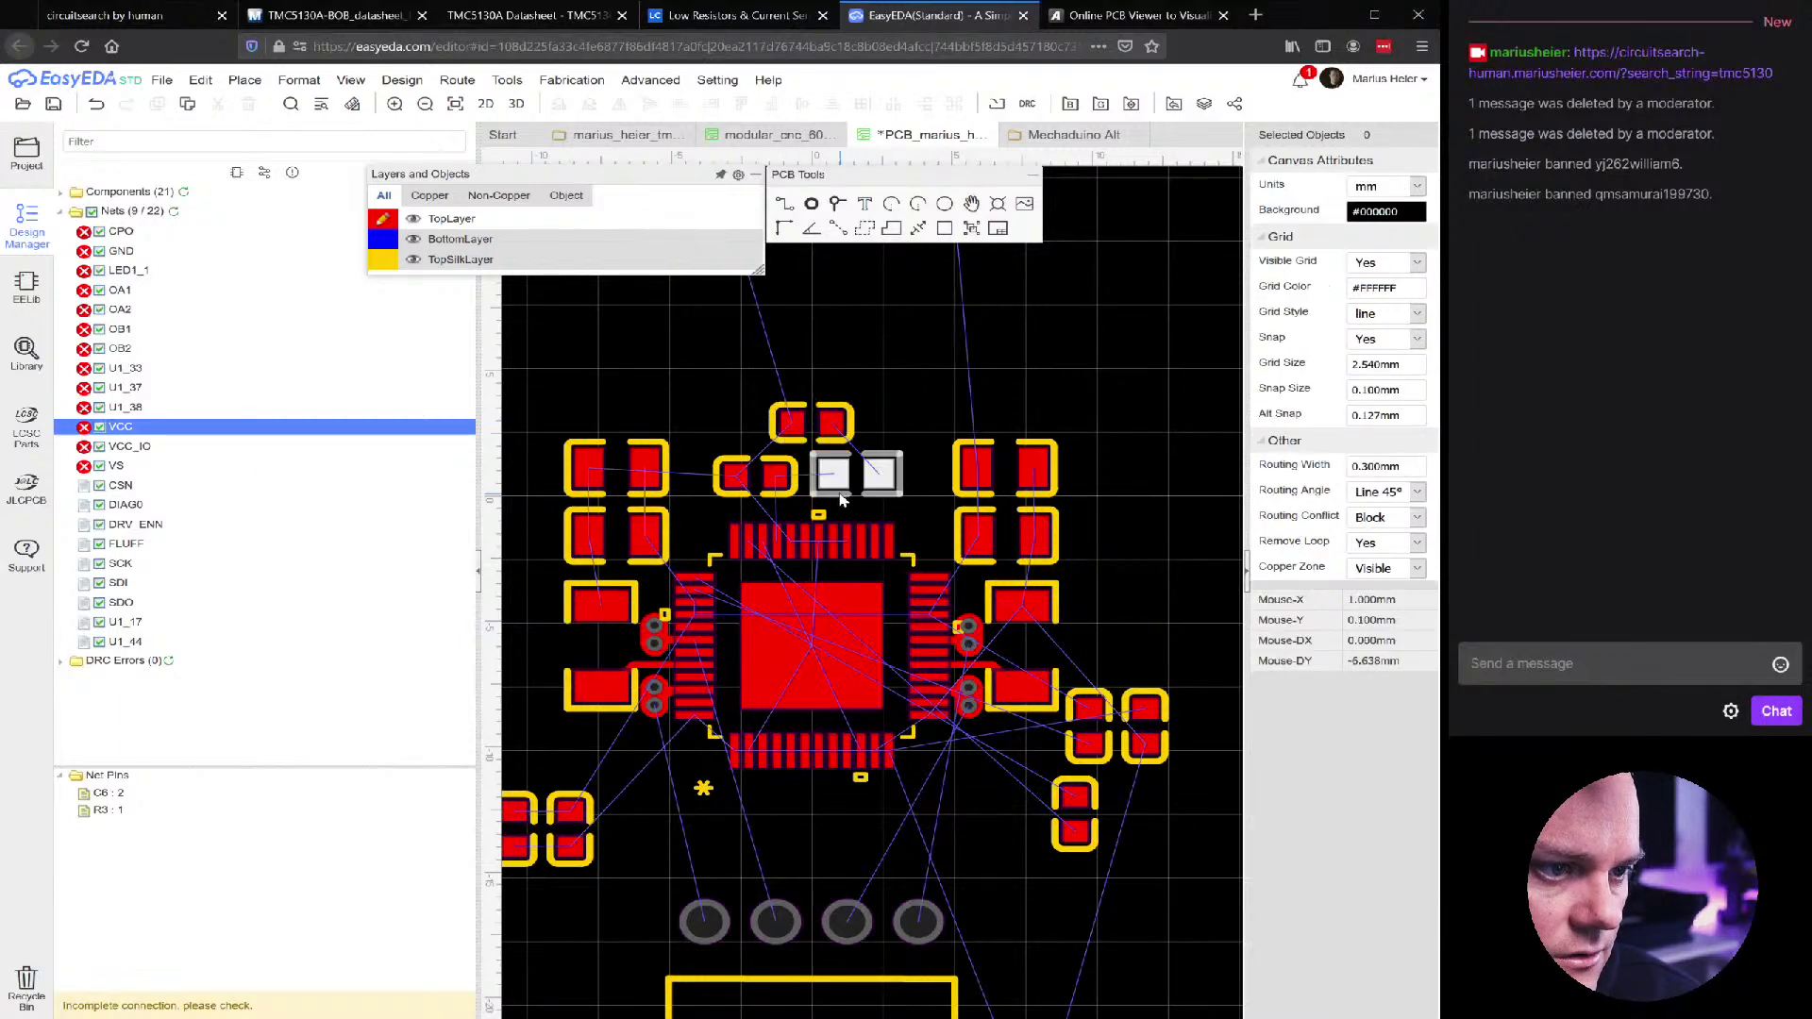
pyautogui.keyDown('ctrl'); pyautogui.click(787, 498); pyautogui.keyUp('ctrl')
pyautogui.scroll(3, 788, 500)
pyautogui.moveTo(795, 497); pyautogui.dragTo(841, 503)
pyautogui.scroll(-3, 809, 497)
pyautogui.click(764, 451)
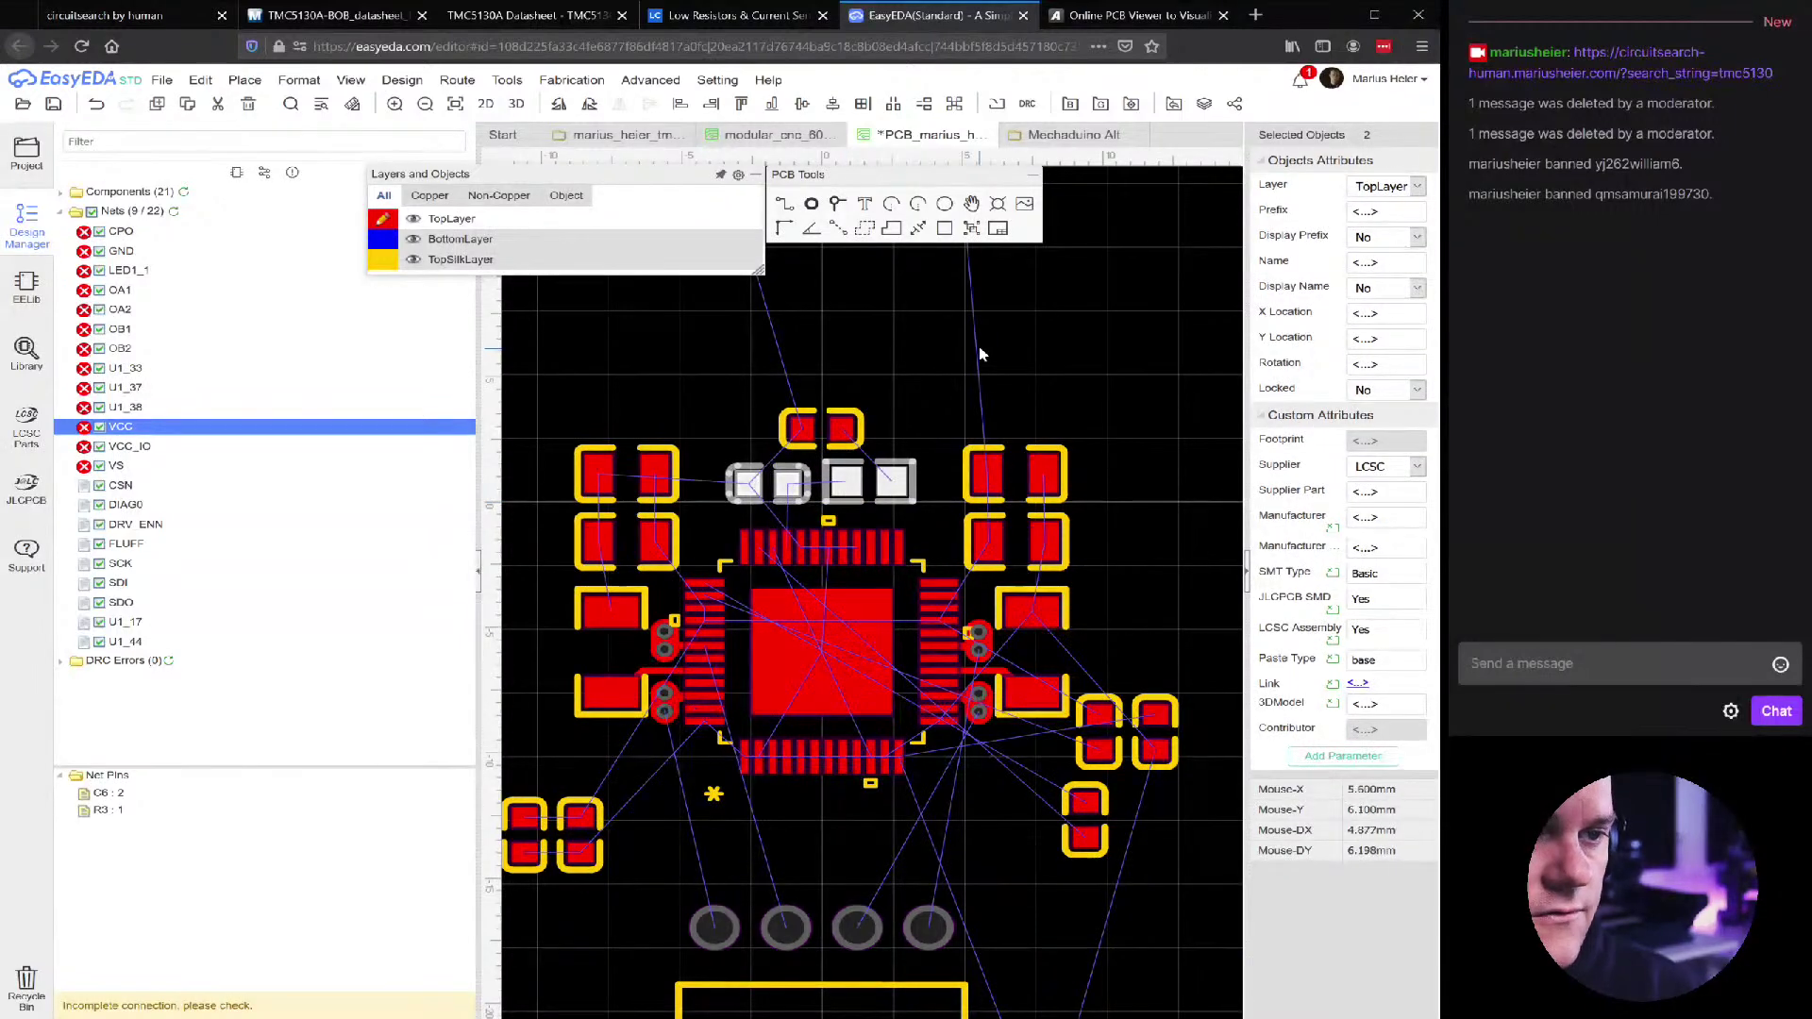
pyautogui.press('Escape')
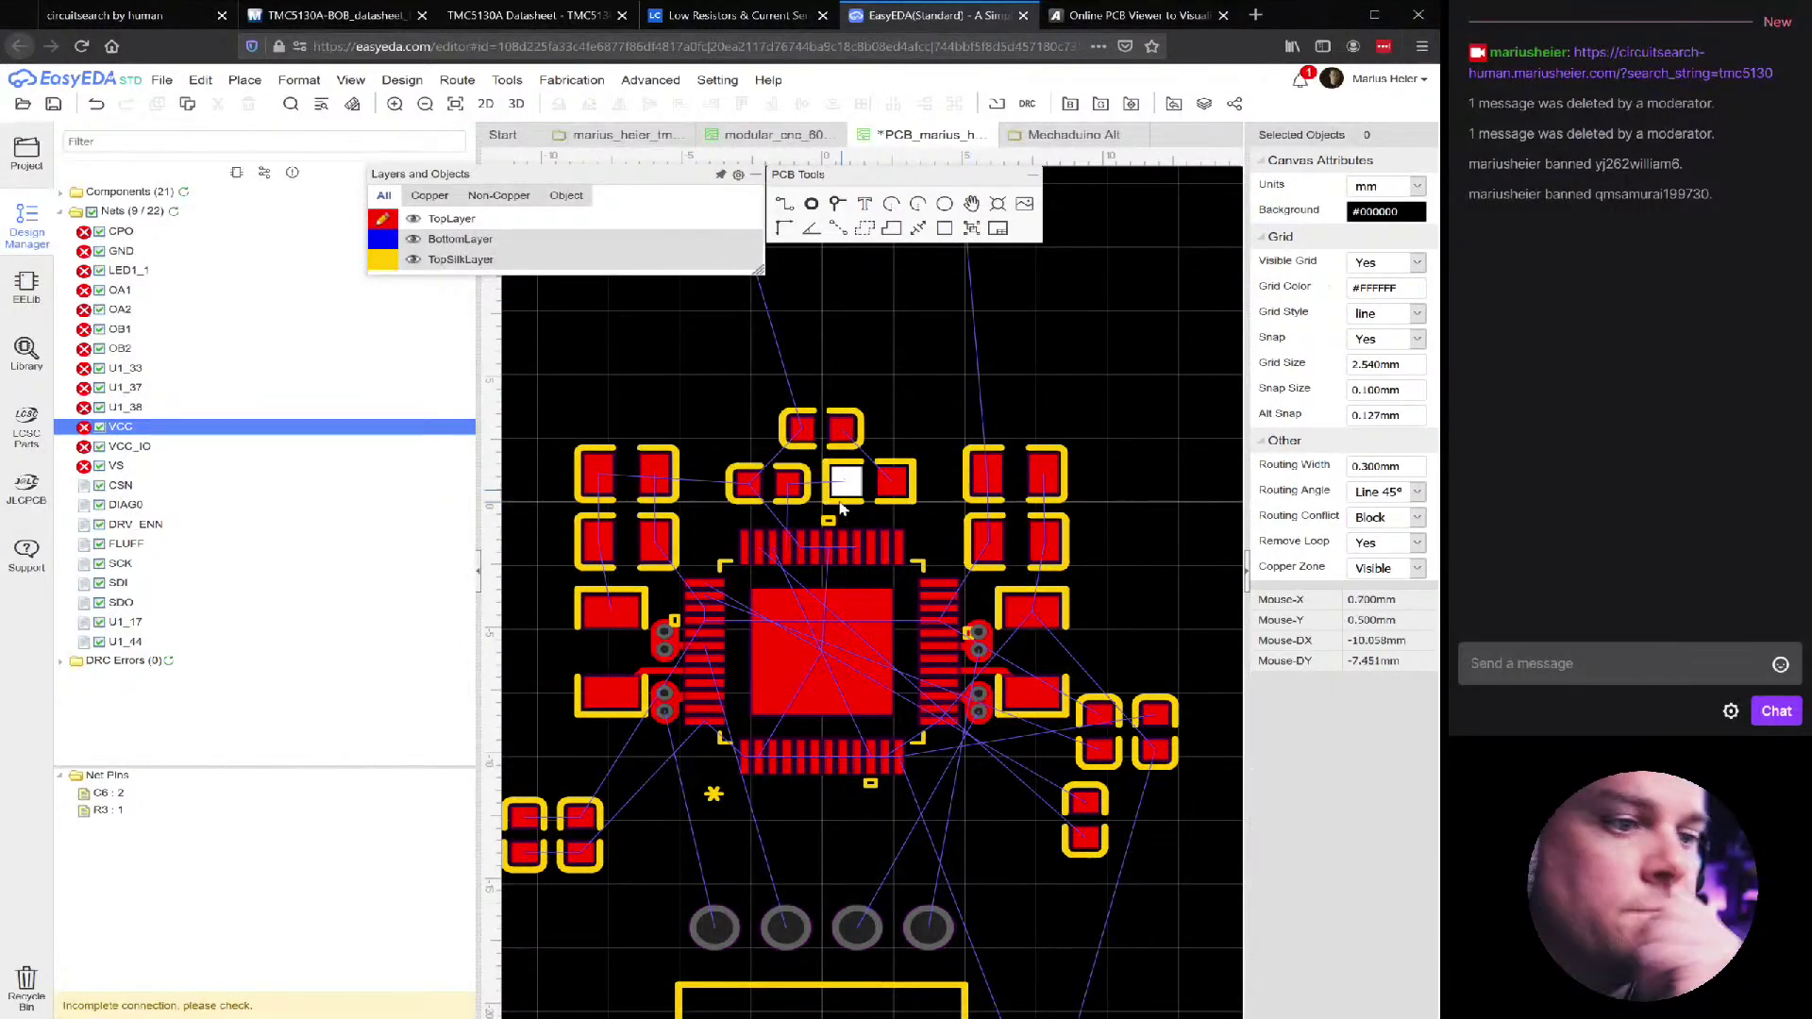
# Move the 100nF capacitor C3 closer to the chip, to X -6.1 mm, Y -12.8 mm
pyautogui.scroll(5, 843, 500)
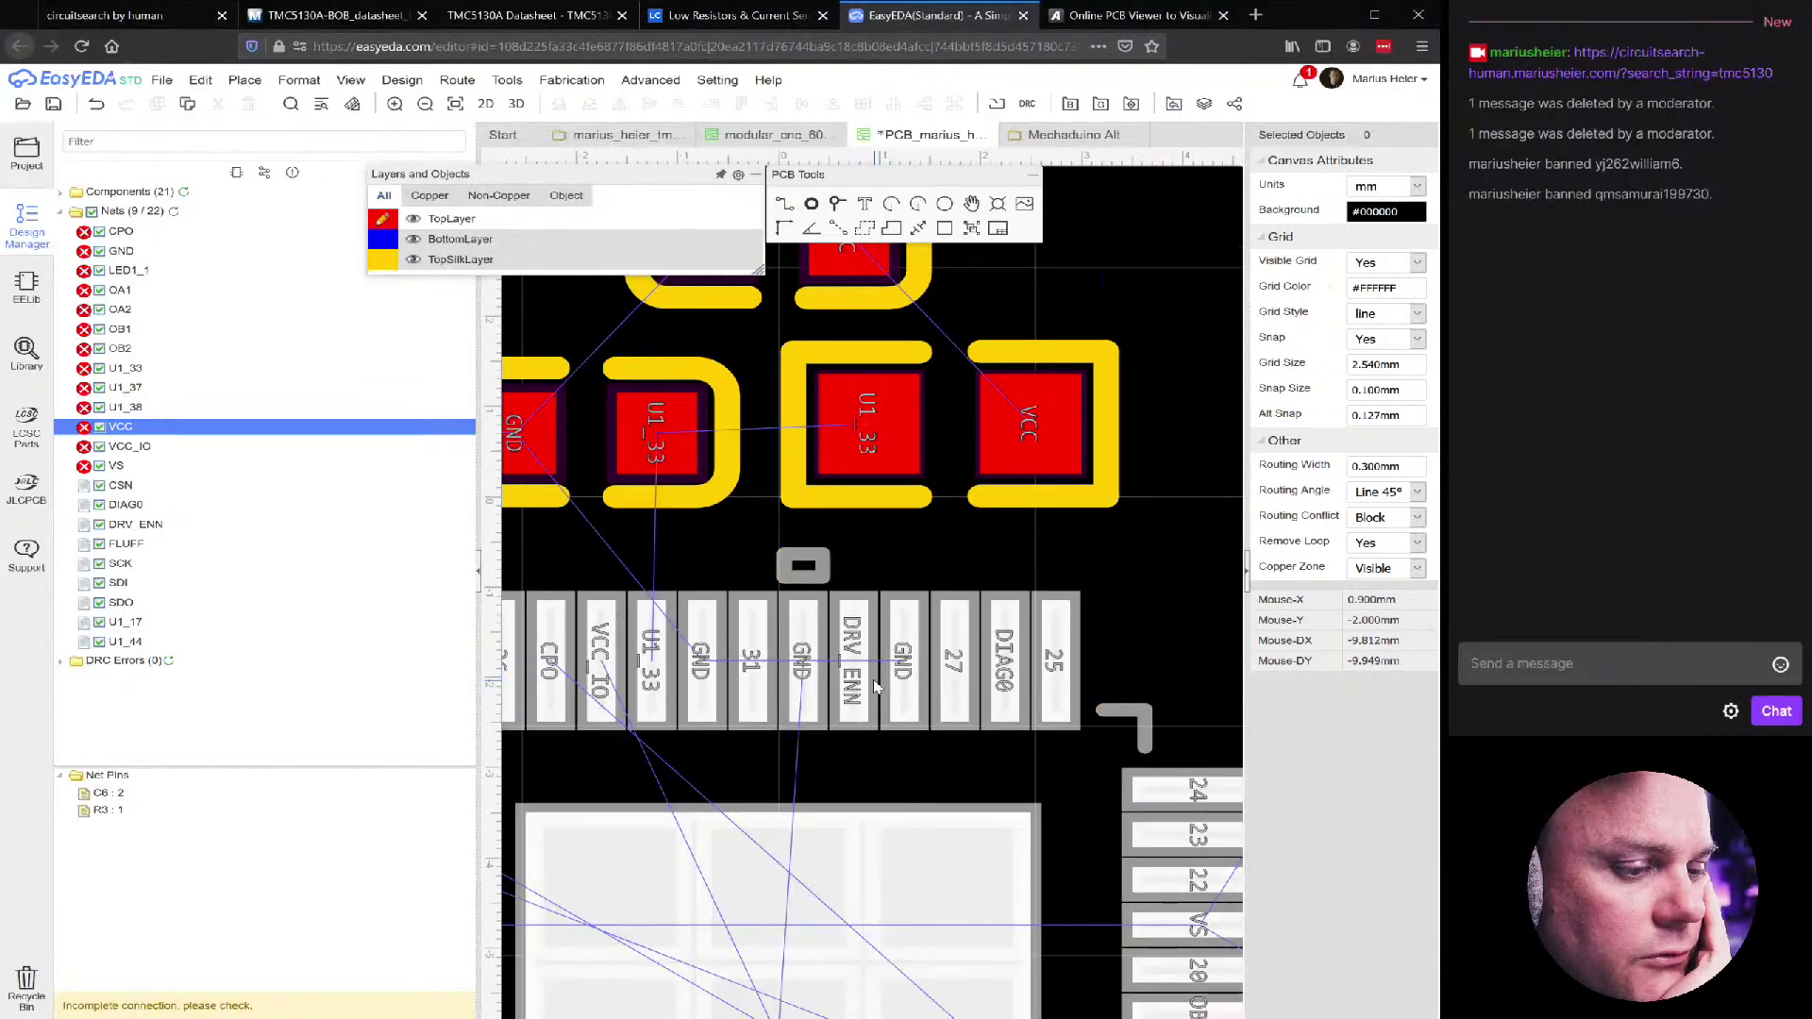
pyautogui.scroll(-3, 876, 686)
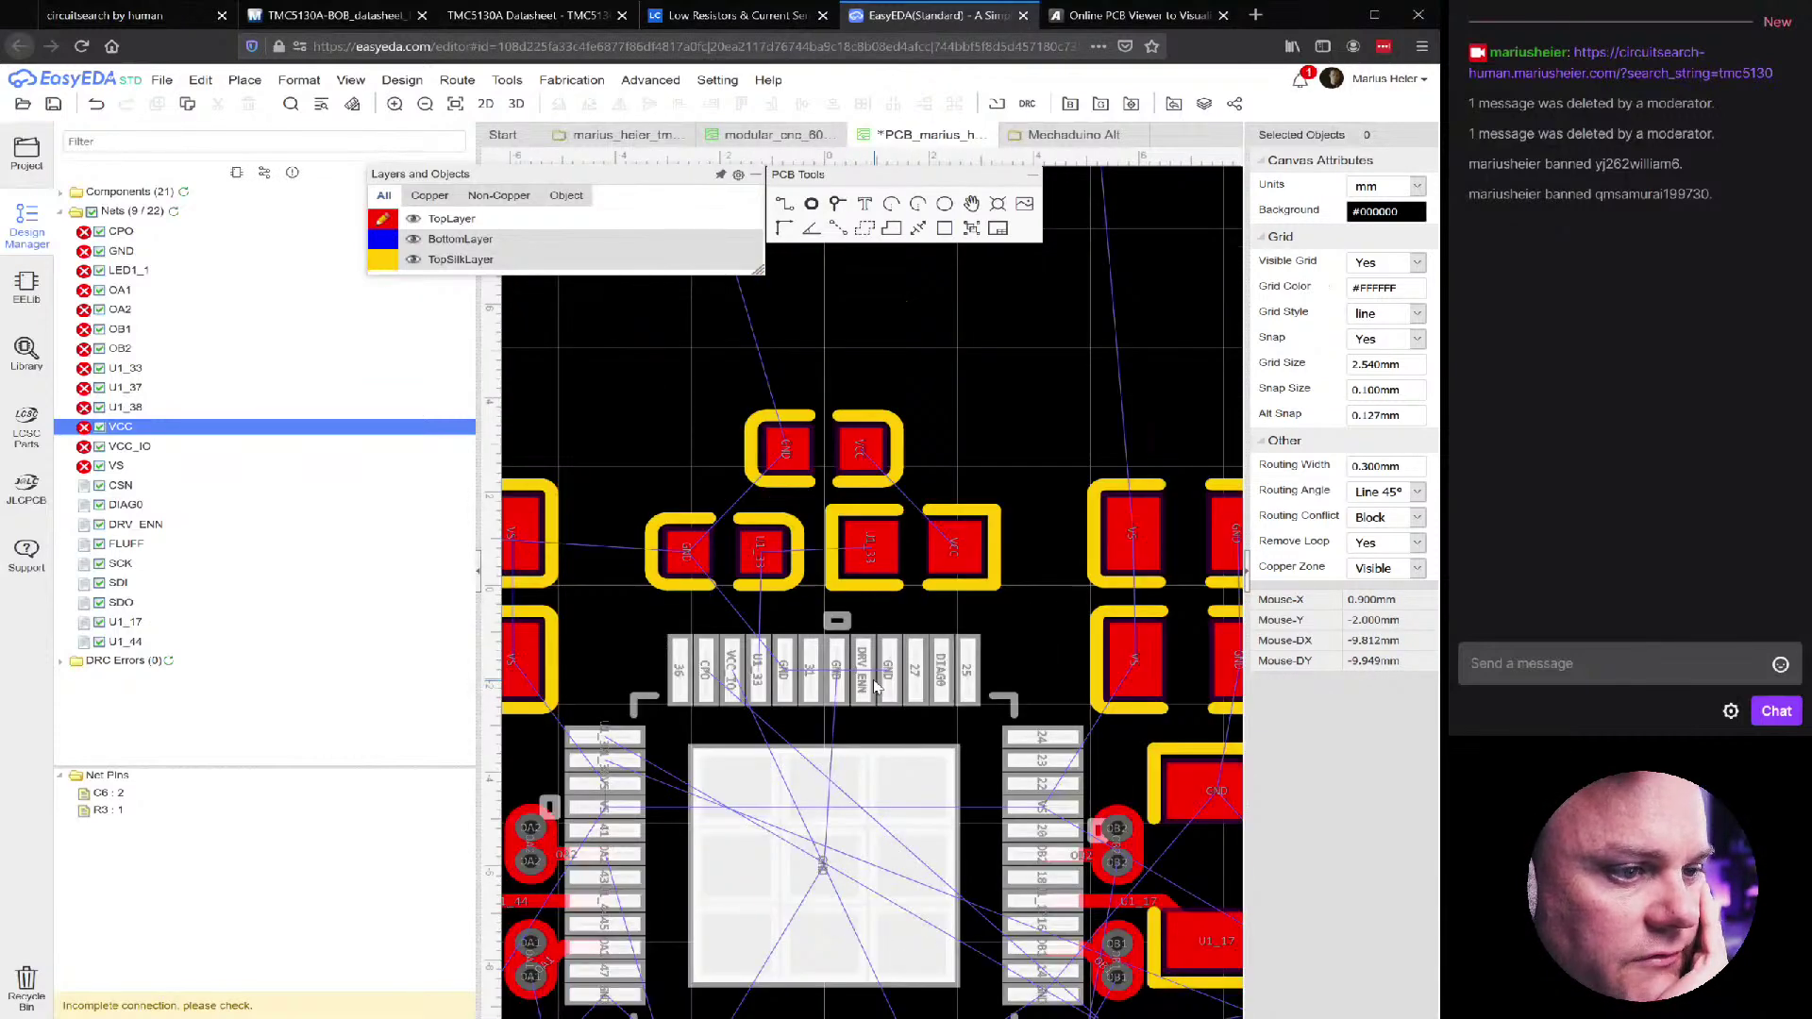
pyautogui.scroll(-3, 876, 686)
pyautogui.scroll(-2, 845, 408)
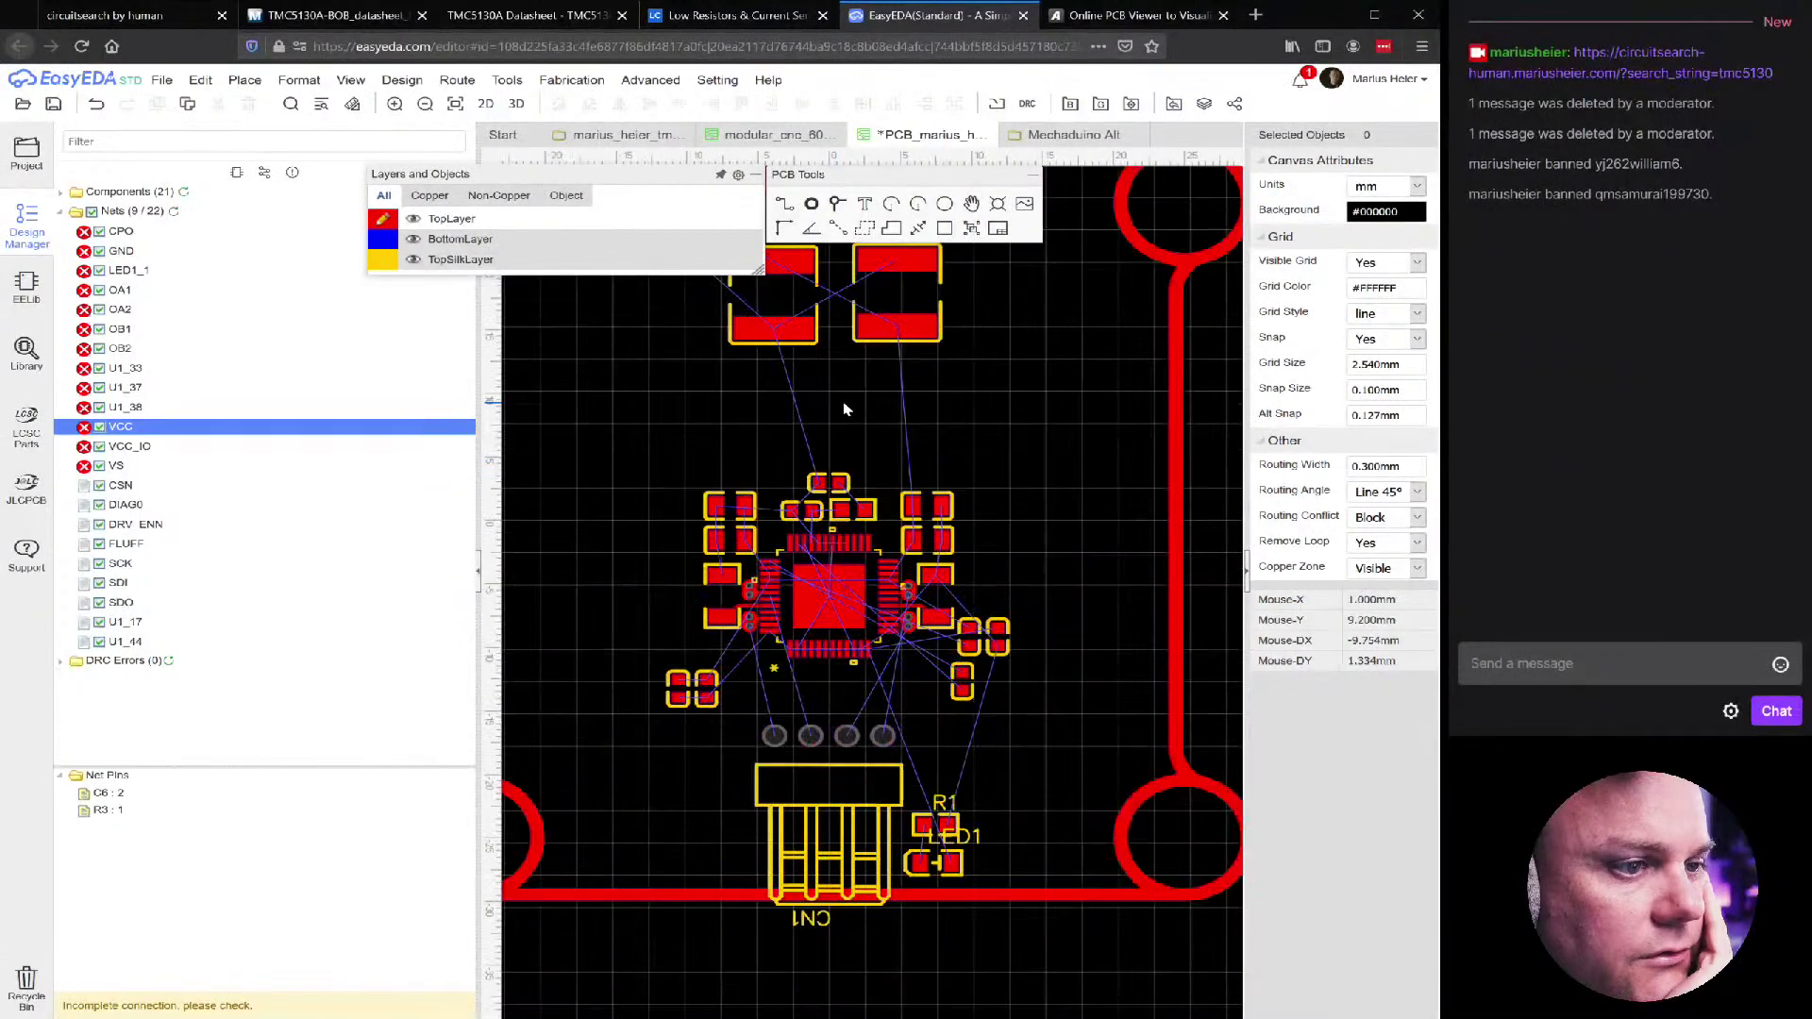
pyautogui.moveTo(844, 407); pyautogui.dragTo(834, 468, button='right')
pyautogui.scroll(-1, 825, 451)
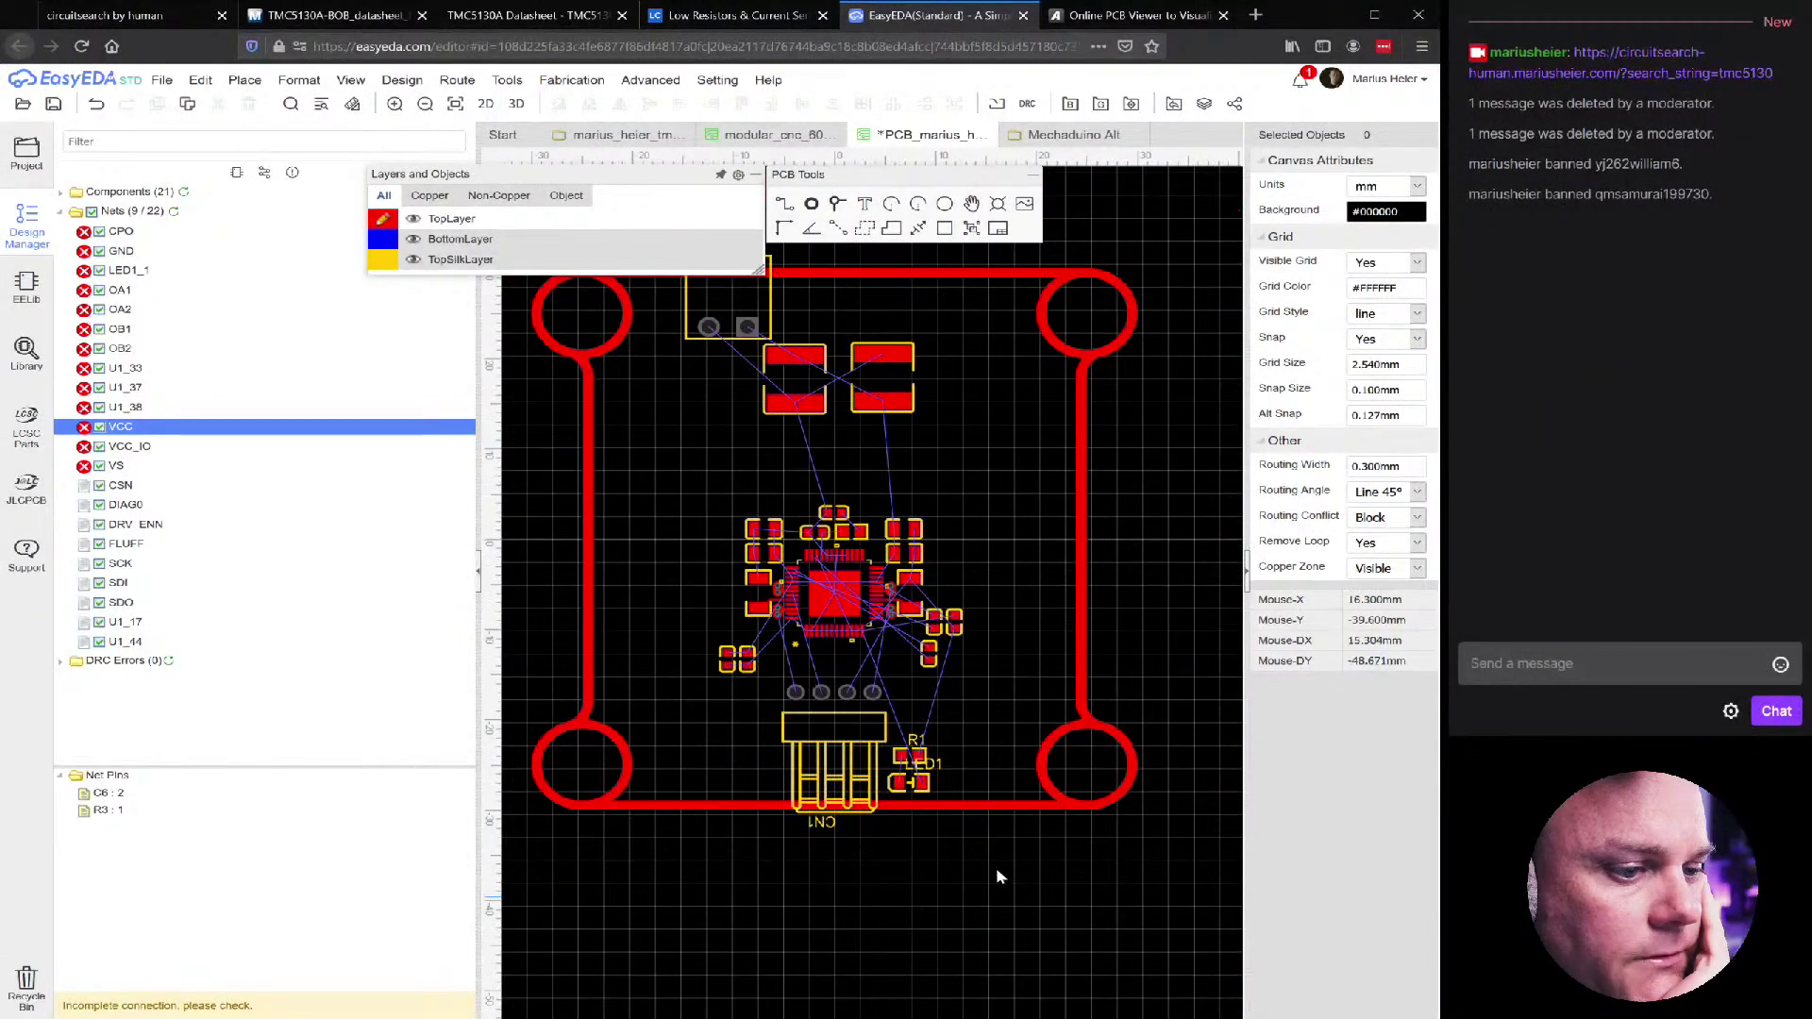
pyautogui.scroll(4, 746, 696)
pyautogui.click(818, 611)
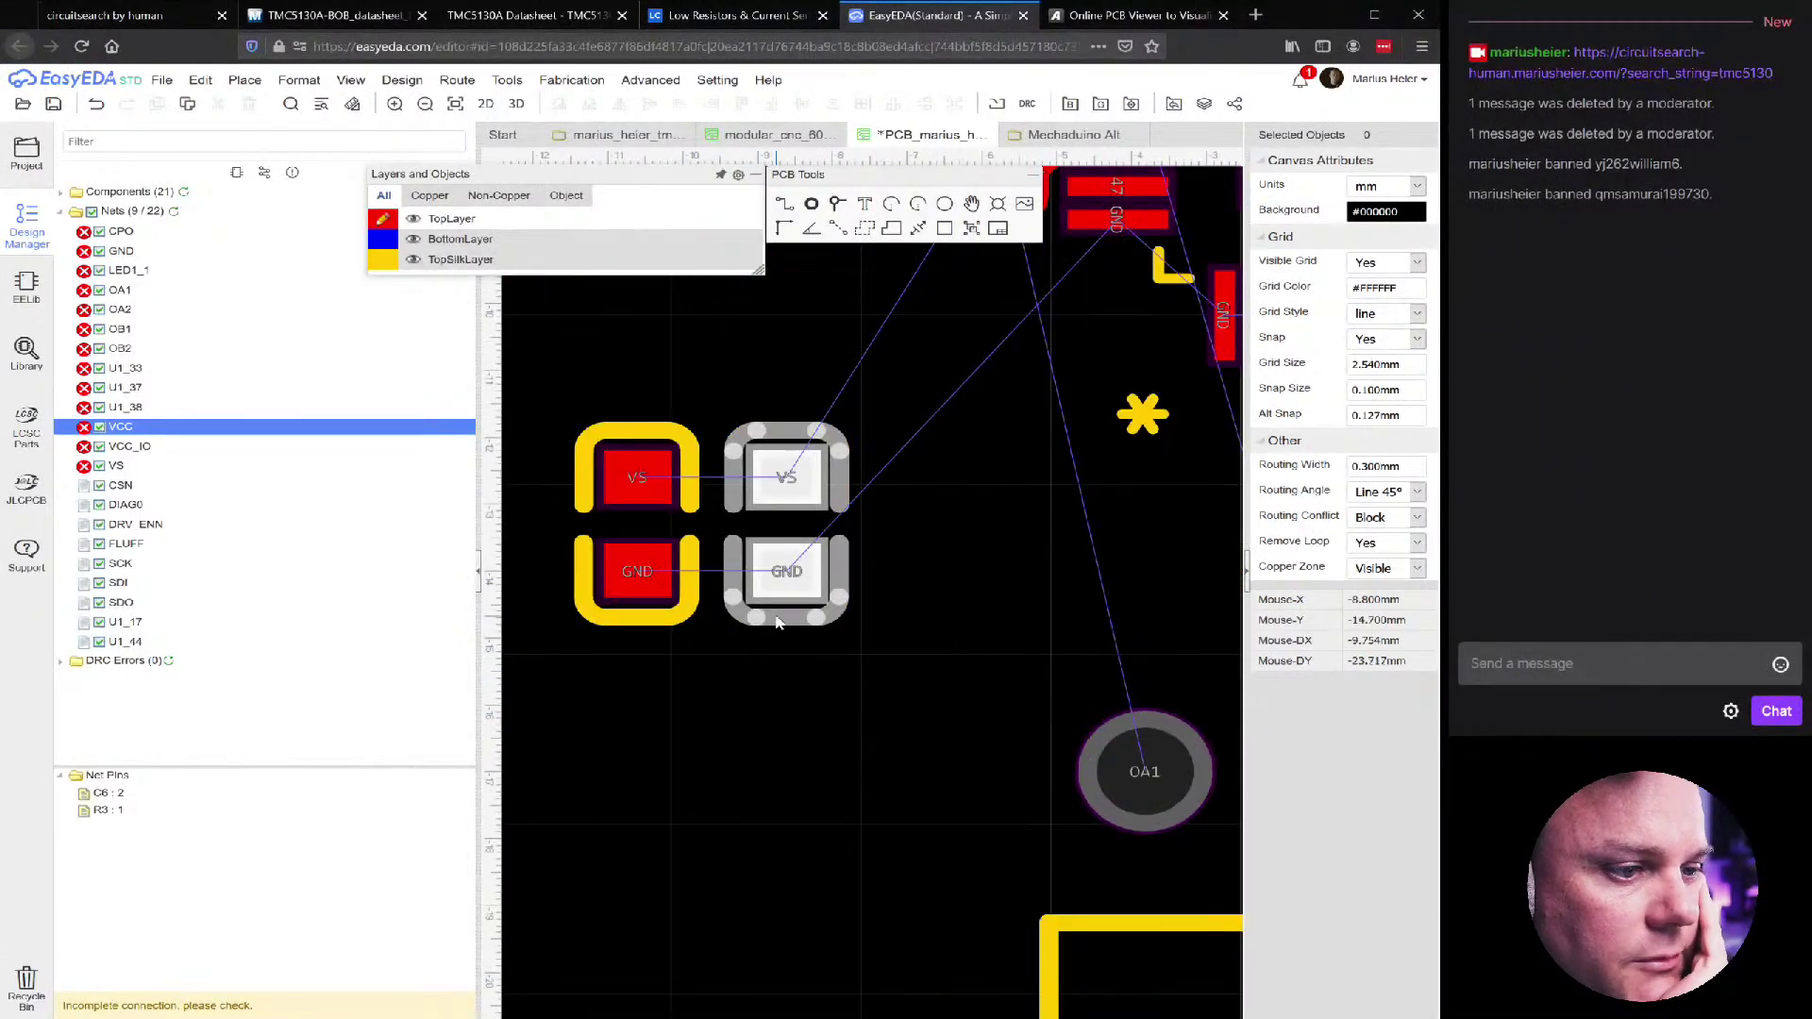
pyautogui.scroll(-2, 817, 612)
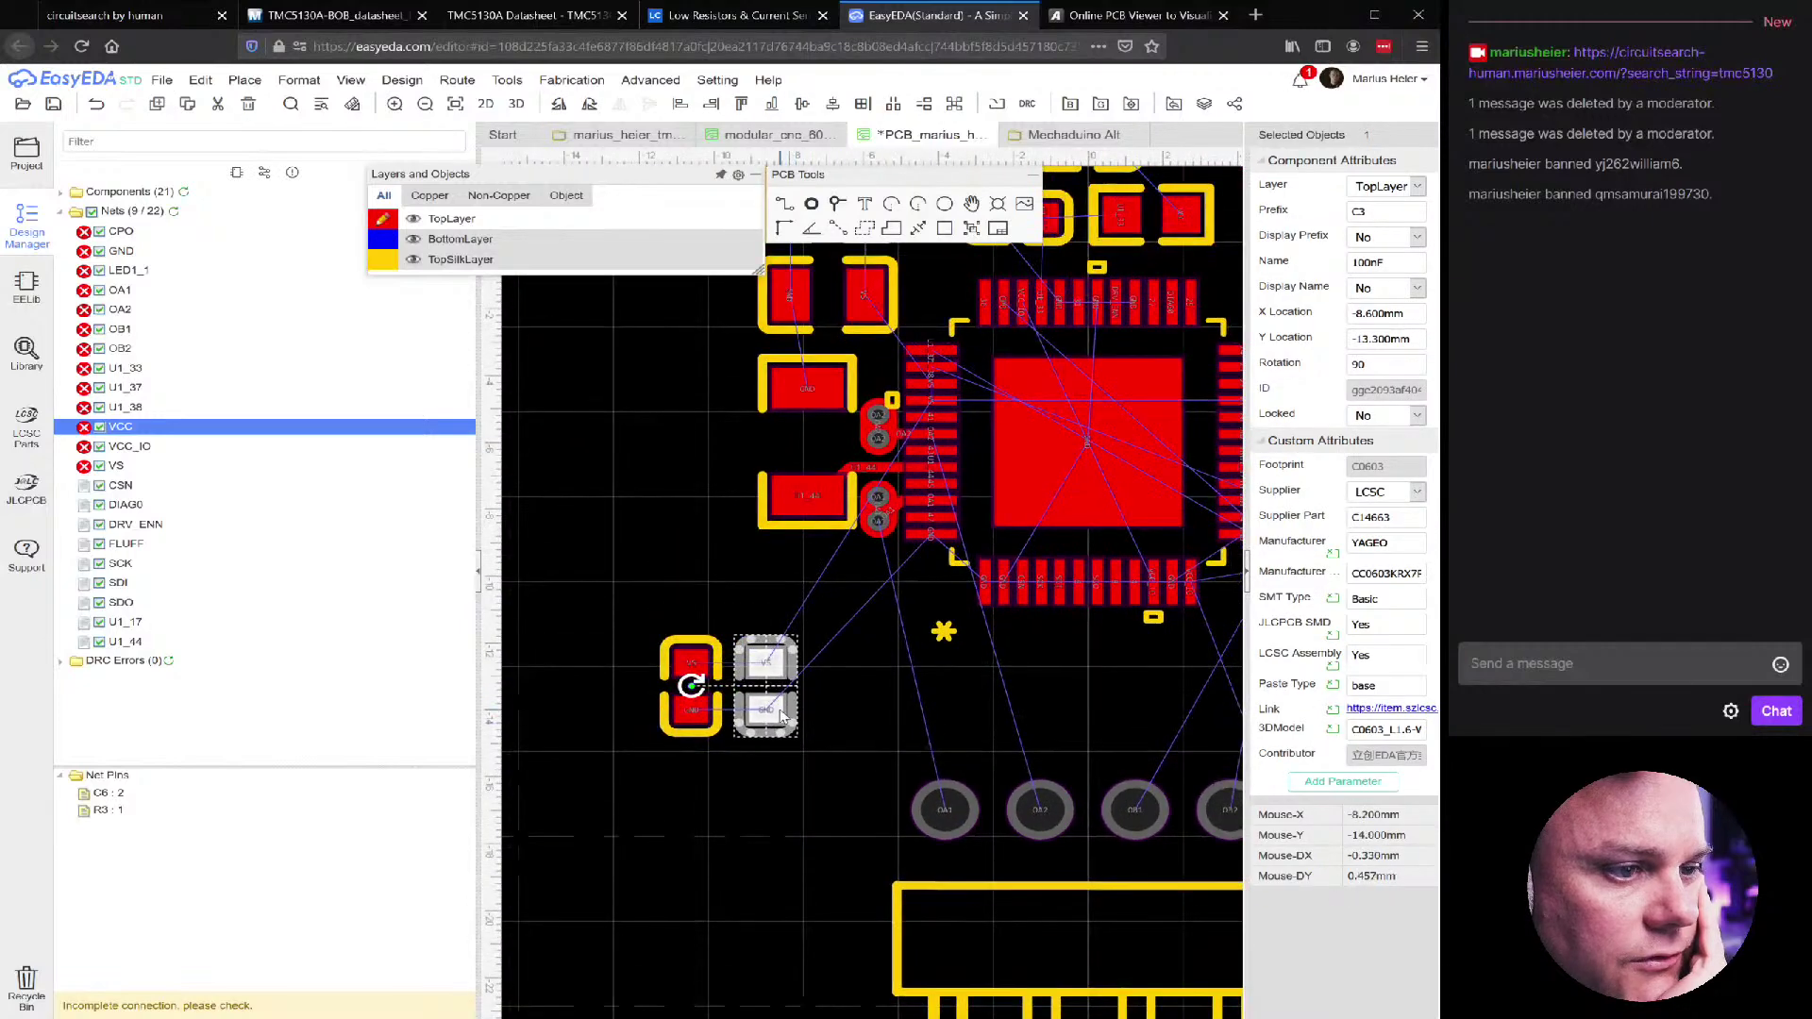
pyautogui.moveTo(766, 736); pyautogui.dragTo(857, 718)
pyautogui.scroll(-1, 849, 699)
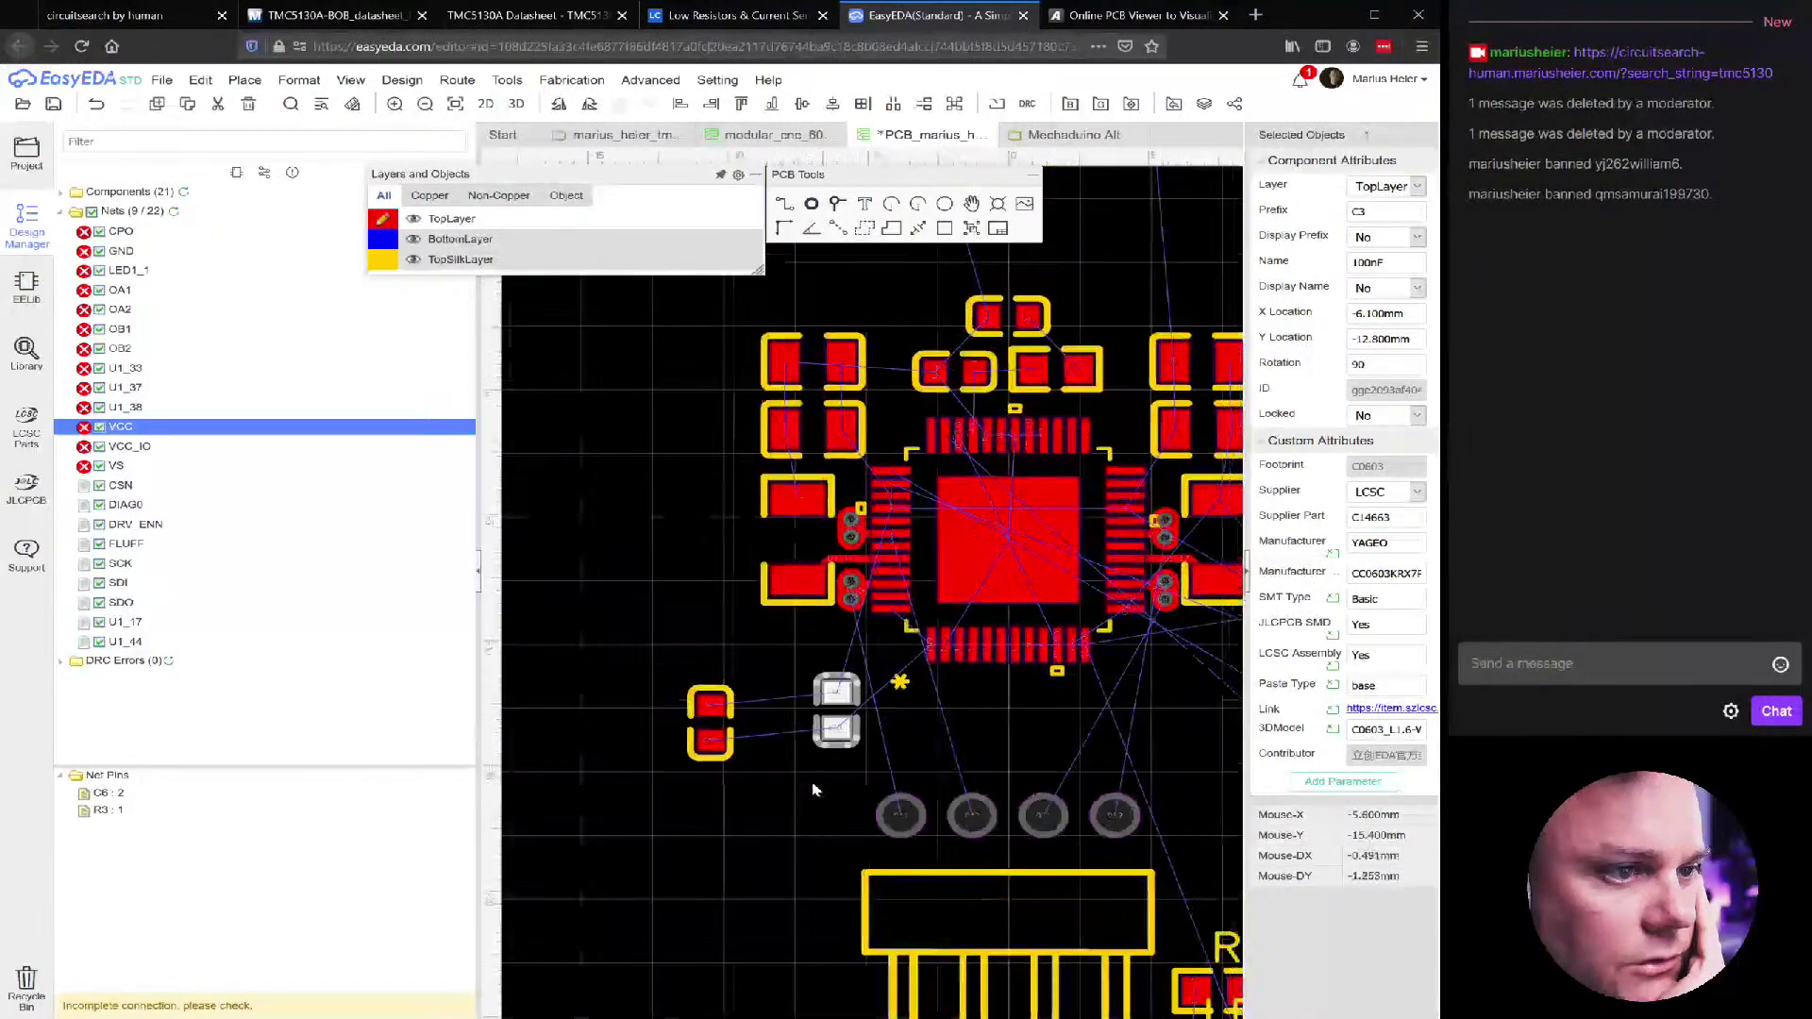
# Move capacitor C3 beside the chip's upper-left corner, near the U1_37 and U1_38 pins, at X -4.1 mm, Y -1.2 mm
pyautogui.scroll(4, 846, 677)
pyautogui.scroll(-3, 847, 577)
pyautogui.scroll(3, 846, 577)
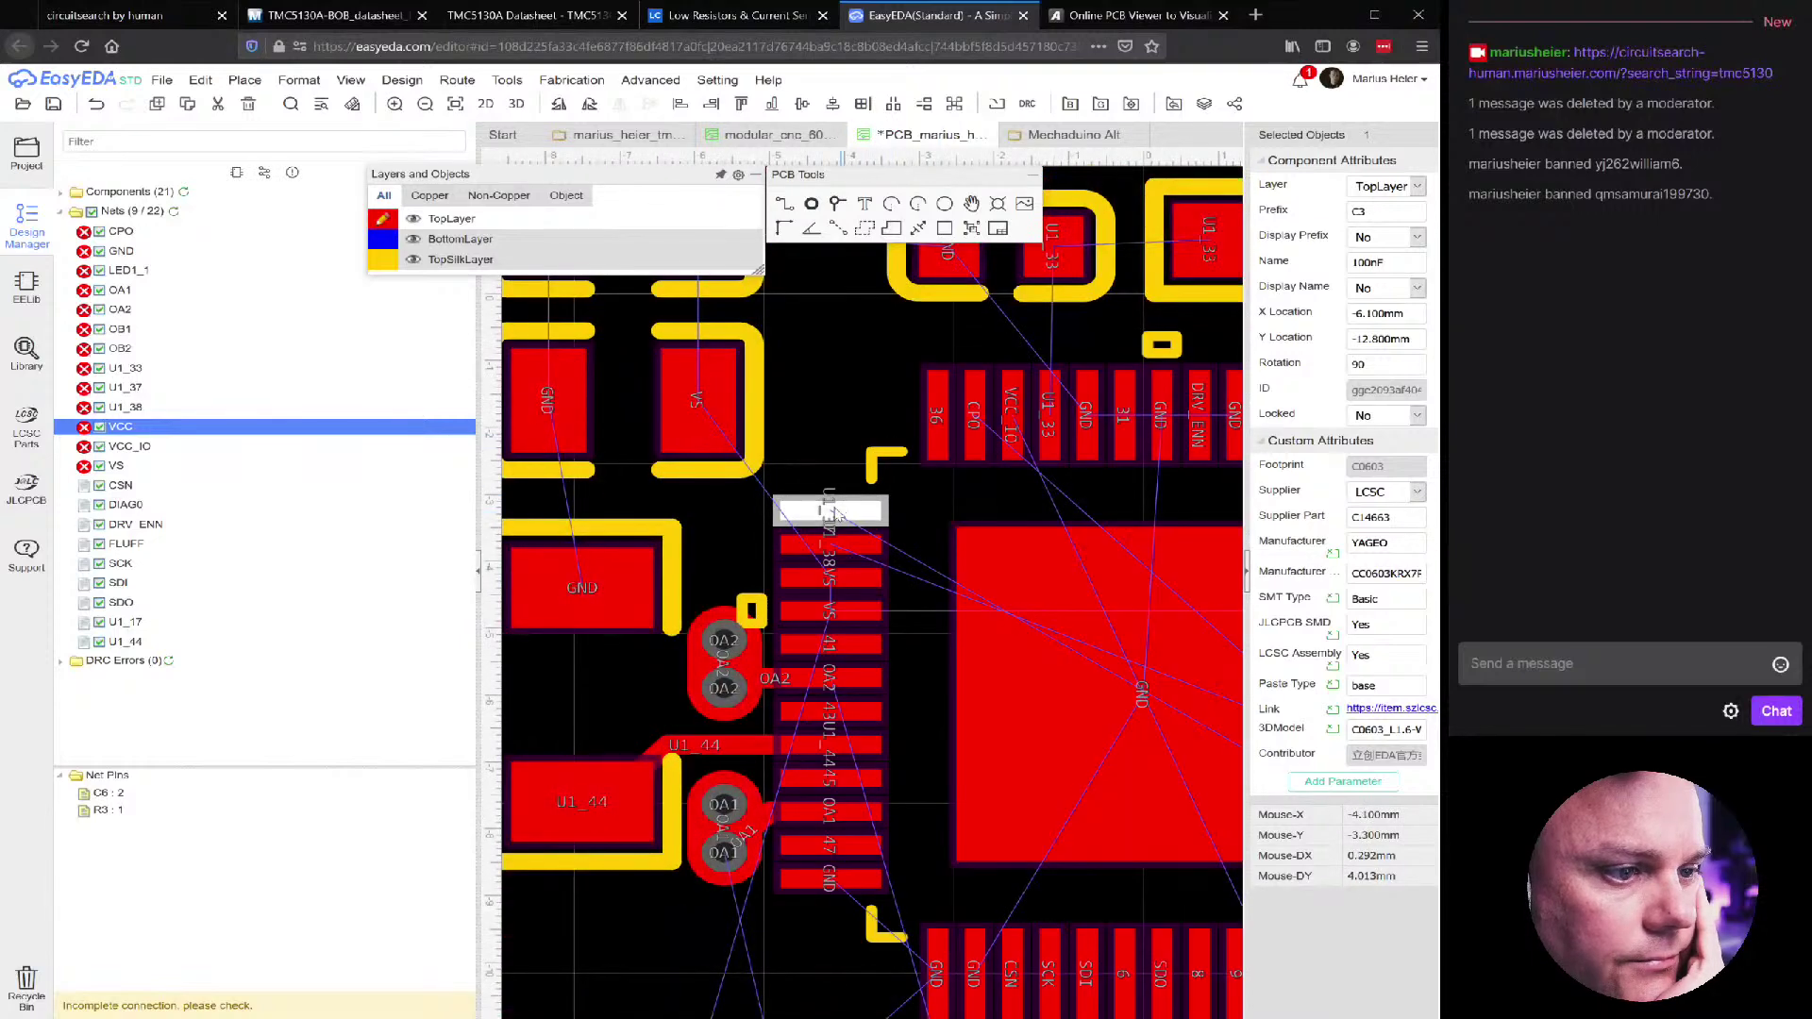
pyautogui.click(824, 510)
pyautogui.scroll(-3, 825, 510)
pyautogui.click(831, 510)
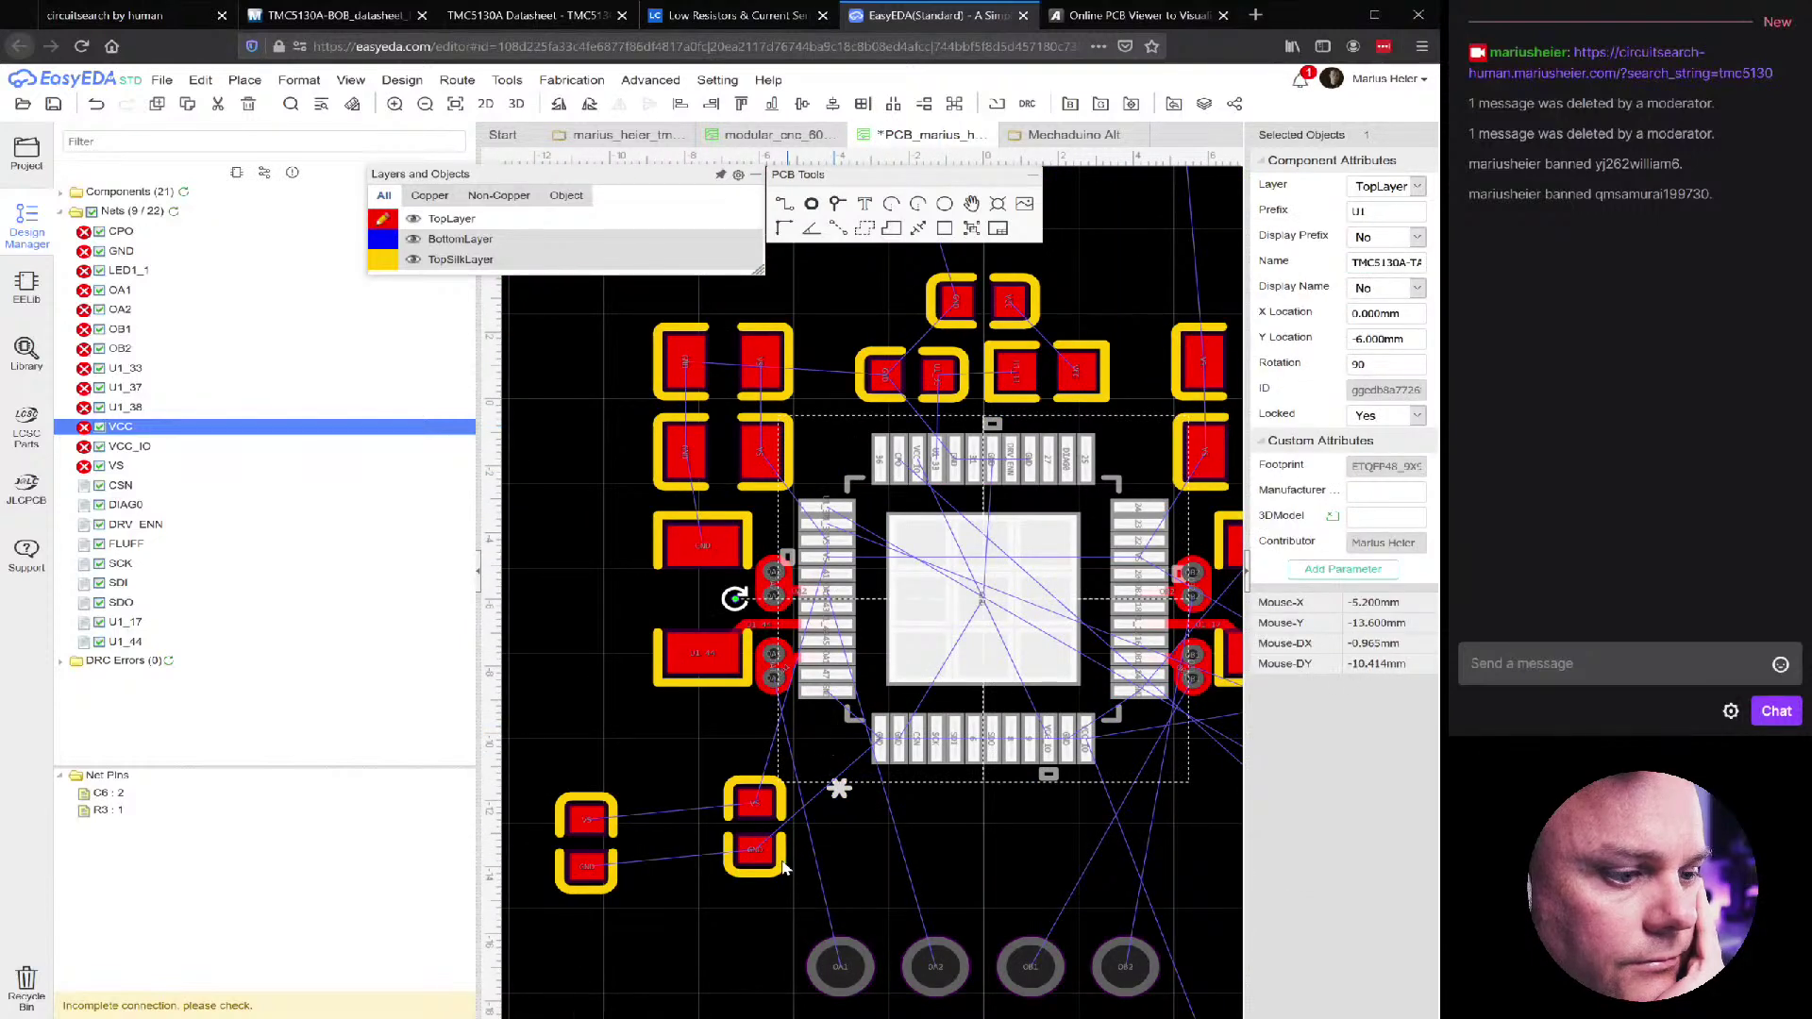
pyautogui.moveTo(762, 868); pyautogui.dragTo(837, 483)
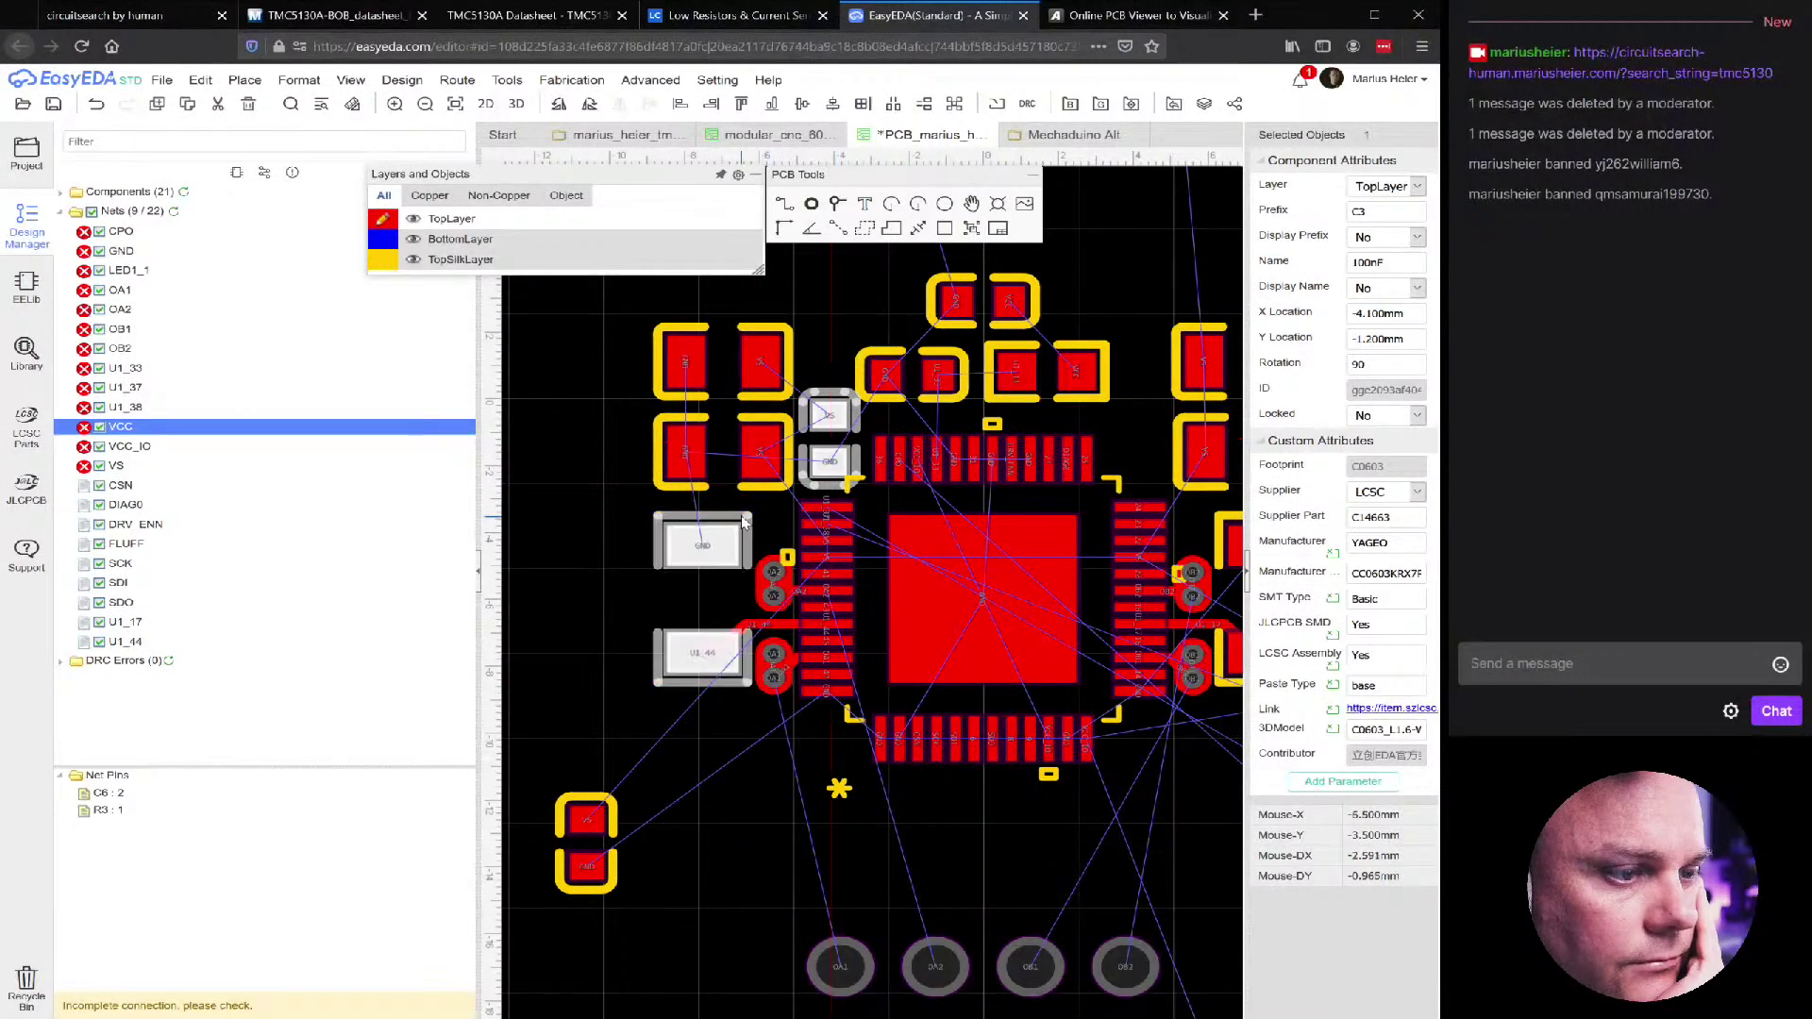
# Select the four 1uF capacitors on both sides above the chip and shift them up together, nudging them slightly left
pyautogui.moveTo(745, 524); pyautogui.dragTo(731, 585, button='right')
pyautogui.scroll(5, 731, 585)
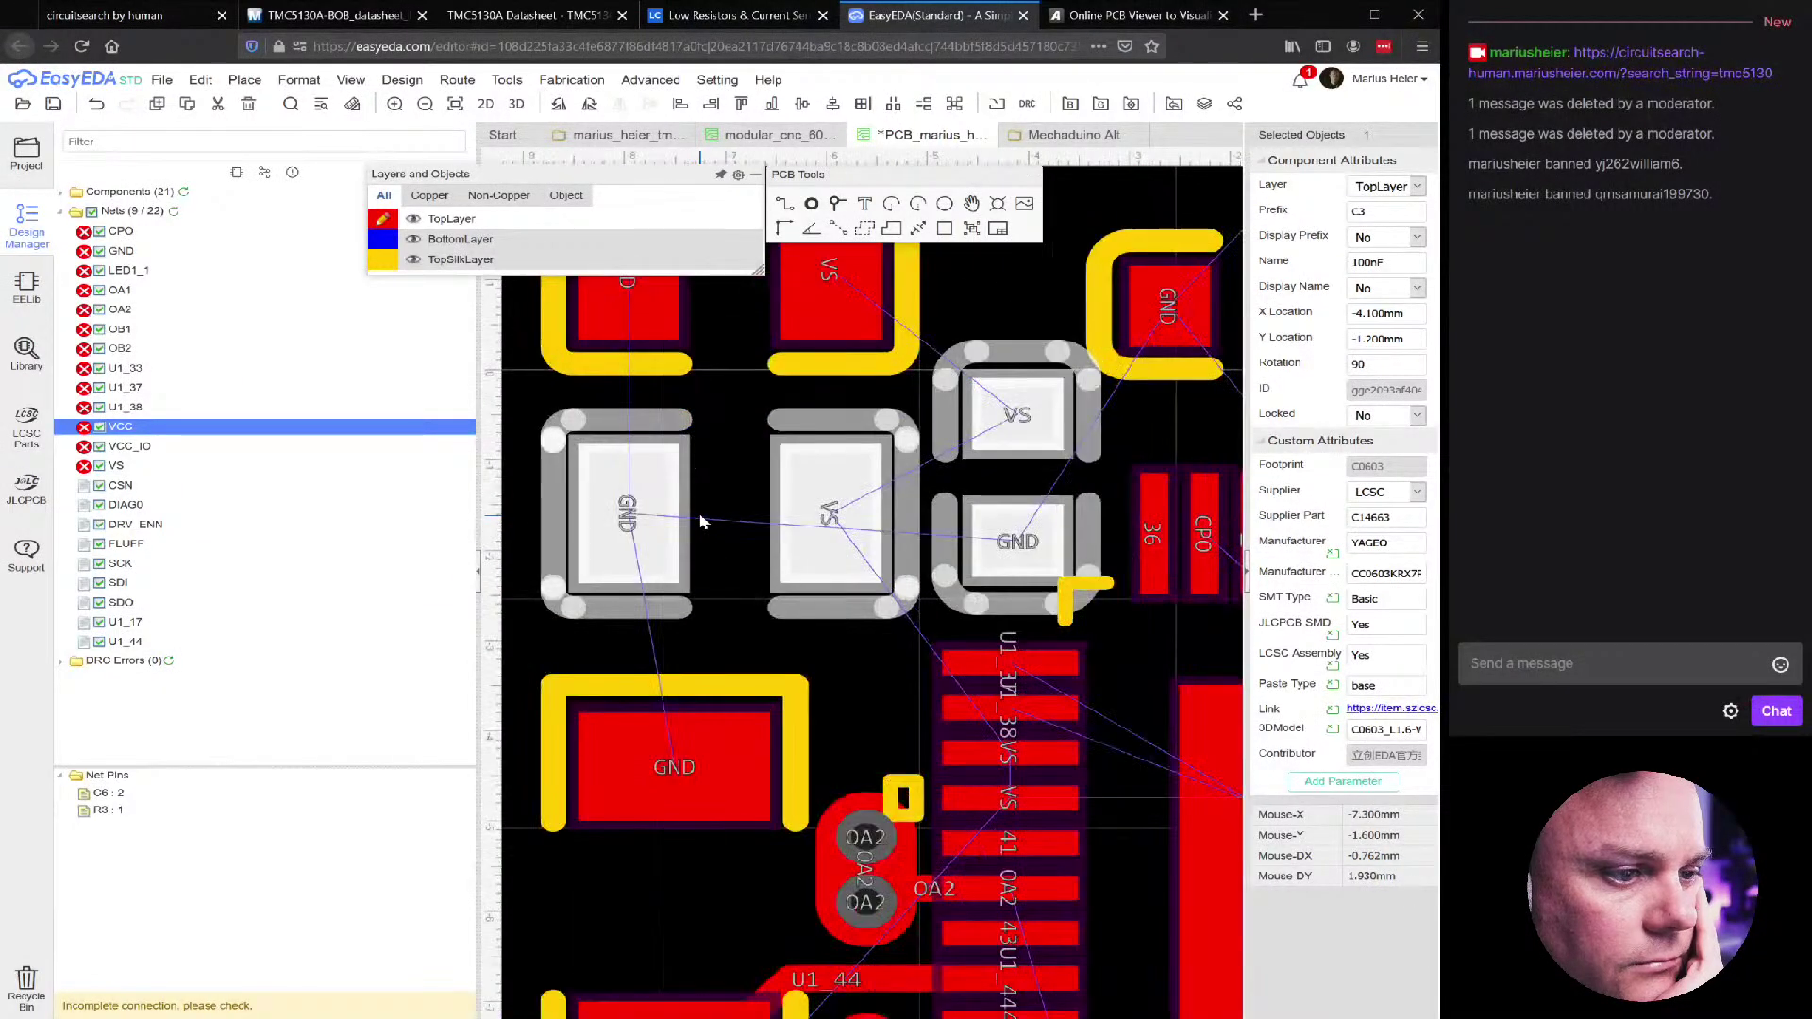
pyautogui.scroll(-5, 700, 521)
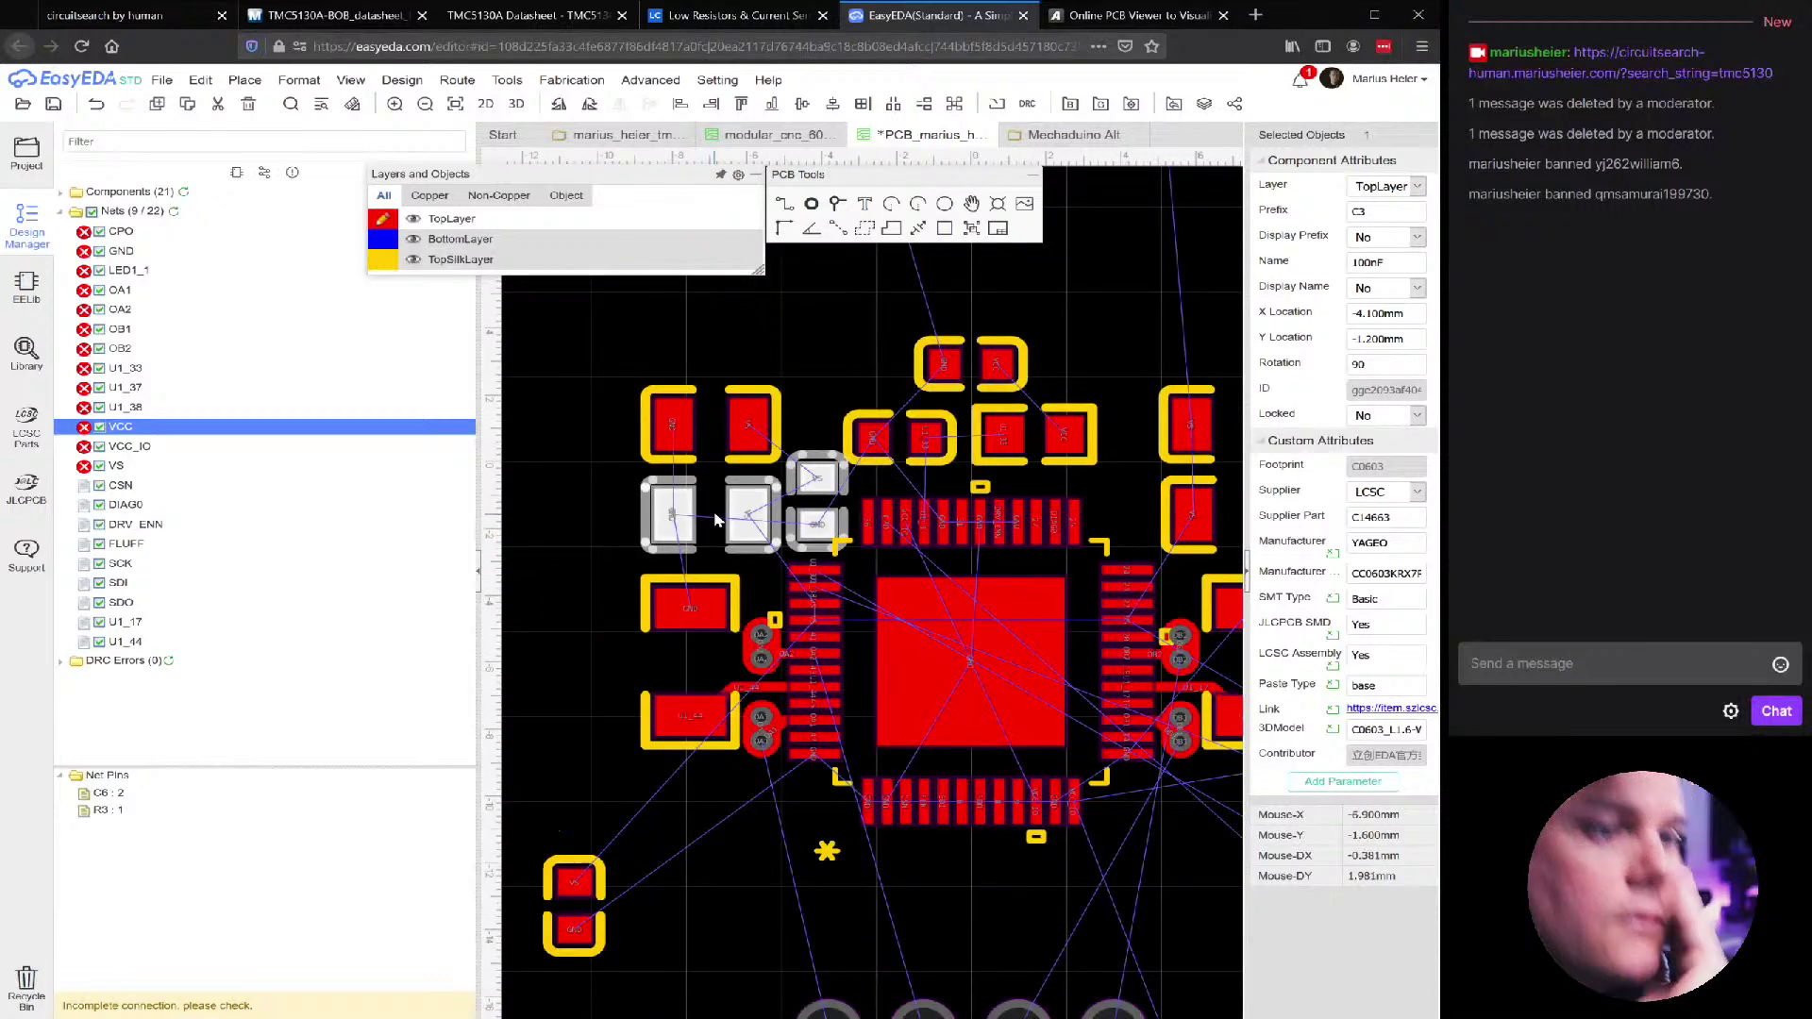
pyautogui.scroll(-4, 715, 518)
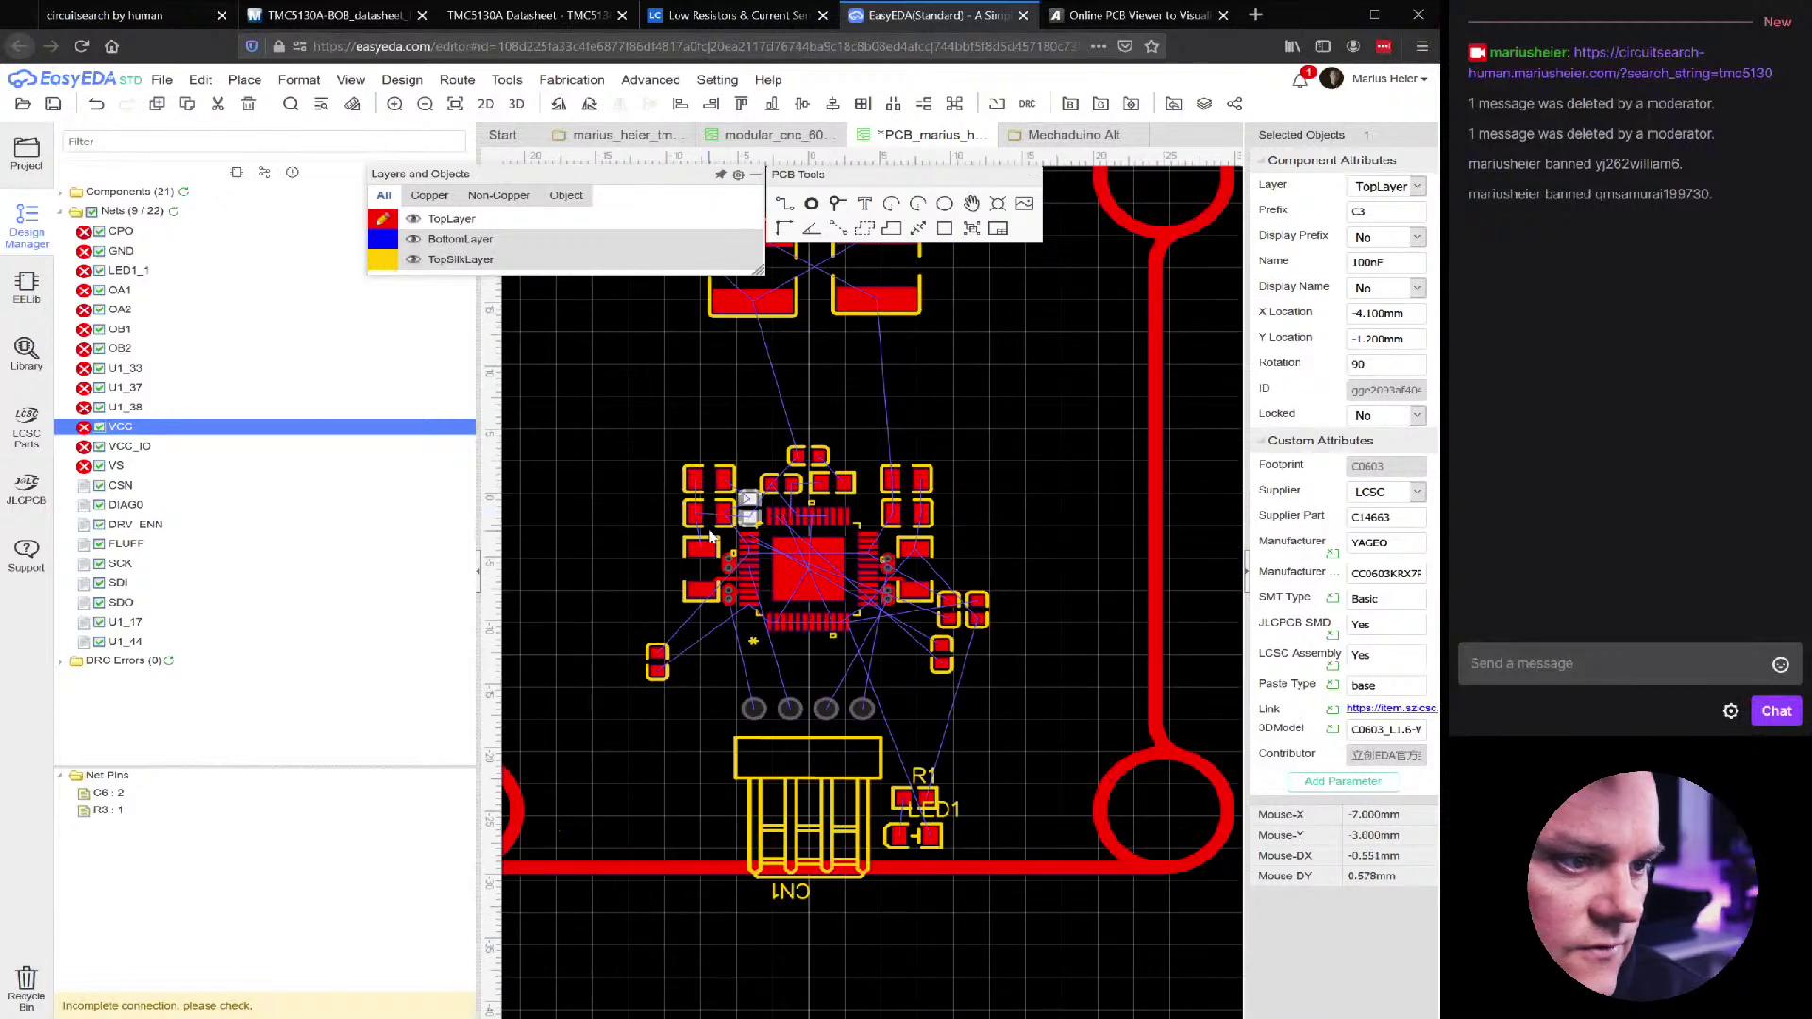
pyautogui.click(700, 521)
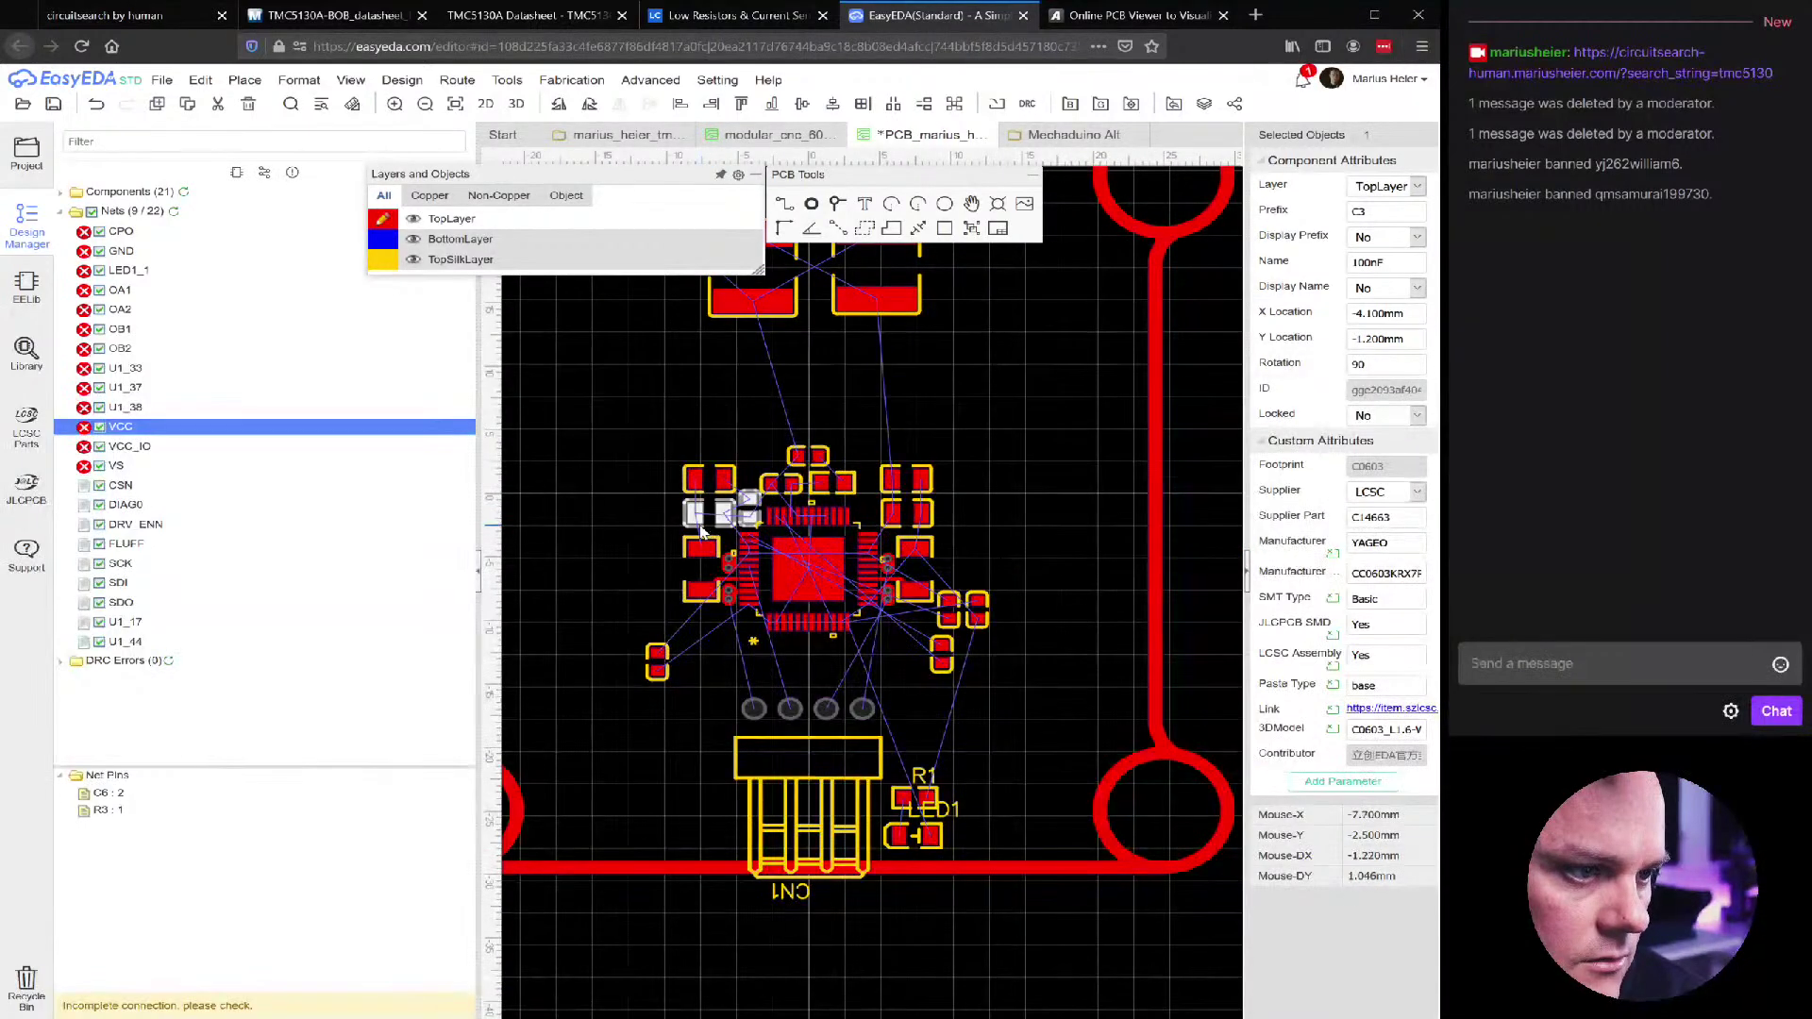
pyautogui.keyDown('ctrl'); pyautogui.click(724, 483); pyautogui.keyUp('ctrl')
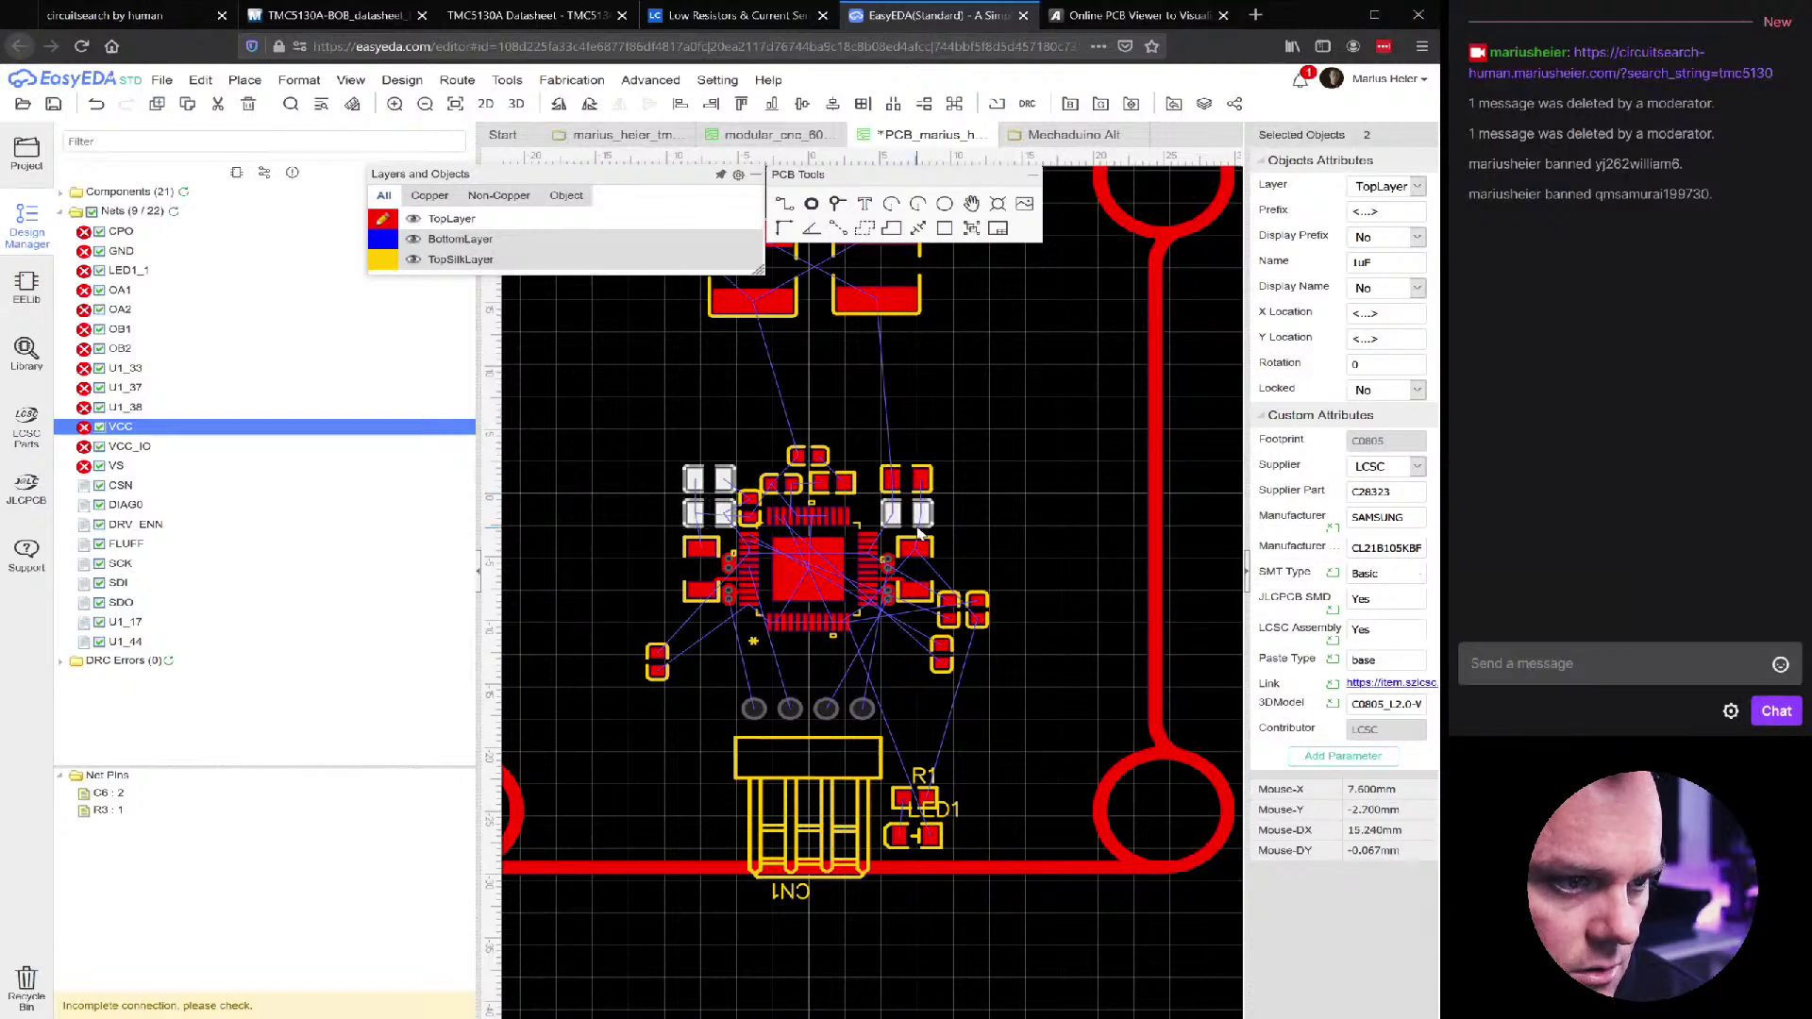
pyautogui.keyDown('ctrl'); pyautogui.click(923, 489); pyautogui.keyUp('ctrl')
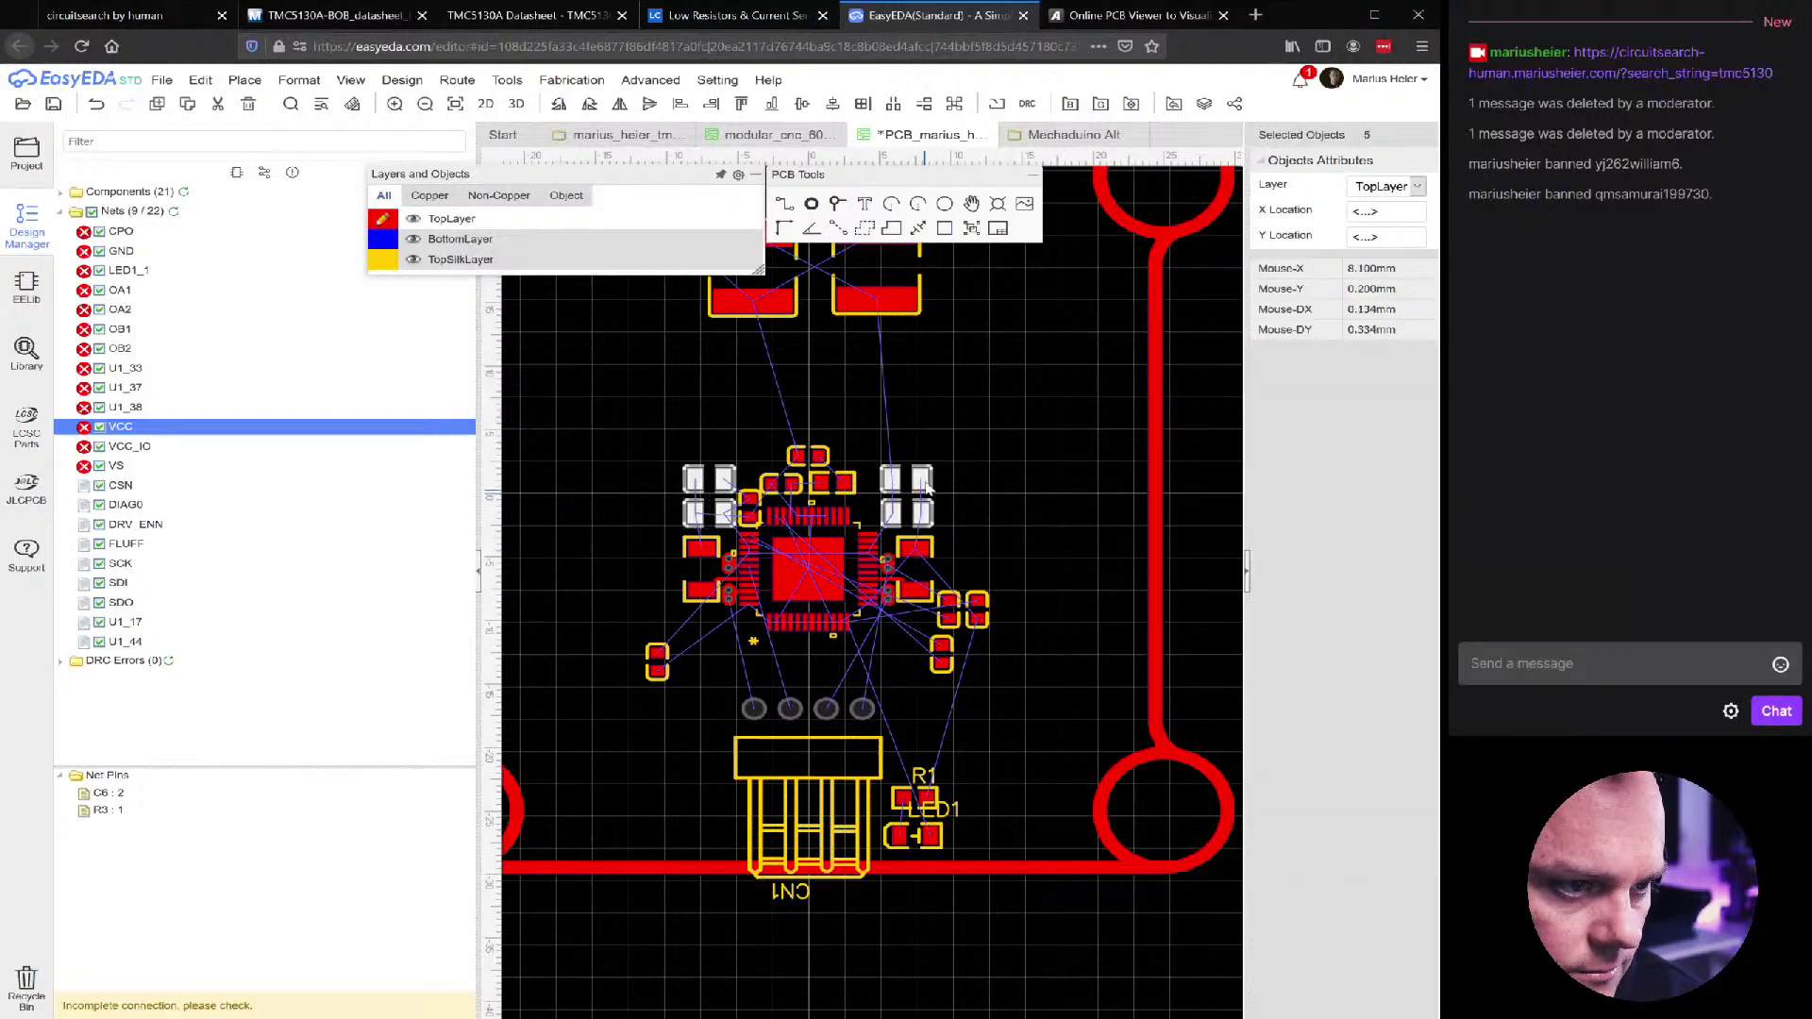
pyautogui.keyDown('ctrl'); pyautogui.click(926, 492); pyautogui.keyUp('ctrl')
pyautogui.press('Up')
pyautogui.press('Up')
pyautogui.press('Up')
pyautogui.press('Up')
pyautogui.press('Up')
pyautogui.press('Up')
pyautogui.press('Up')
pyautogui.press('Up')
pyautogui.press('Down')
pyautogui.press('Down')
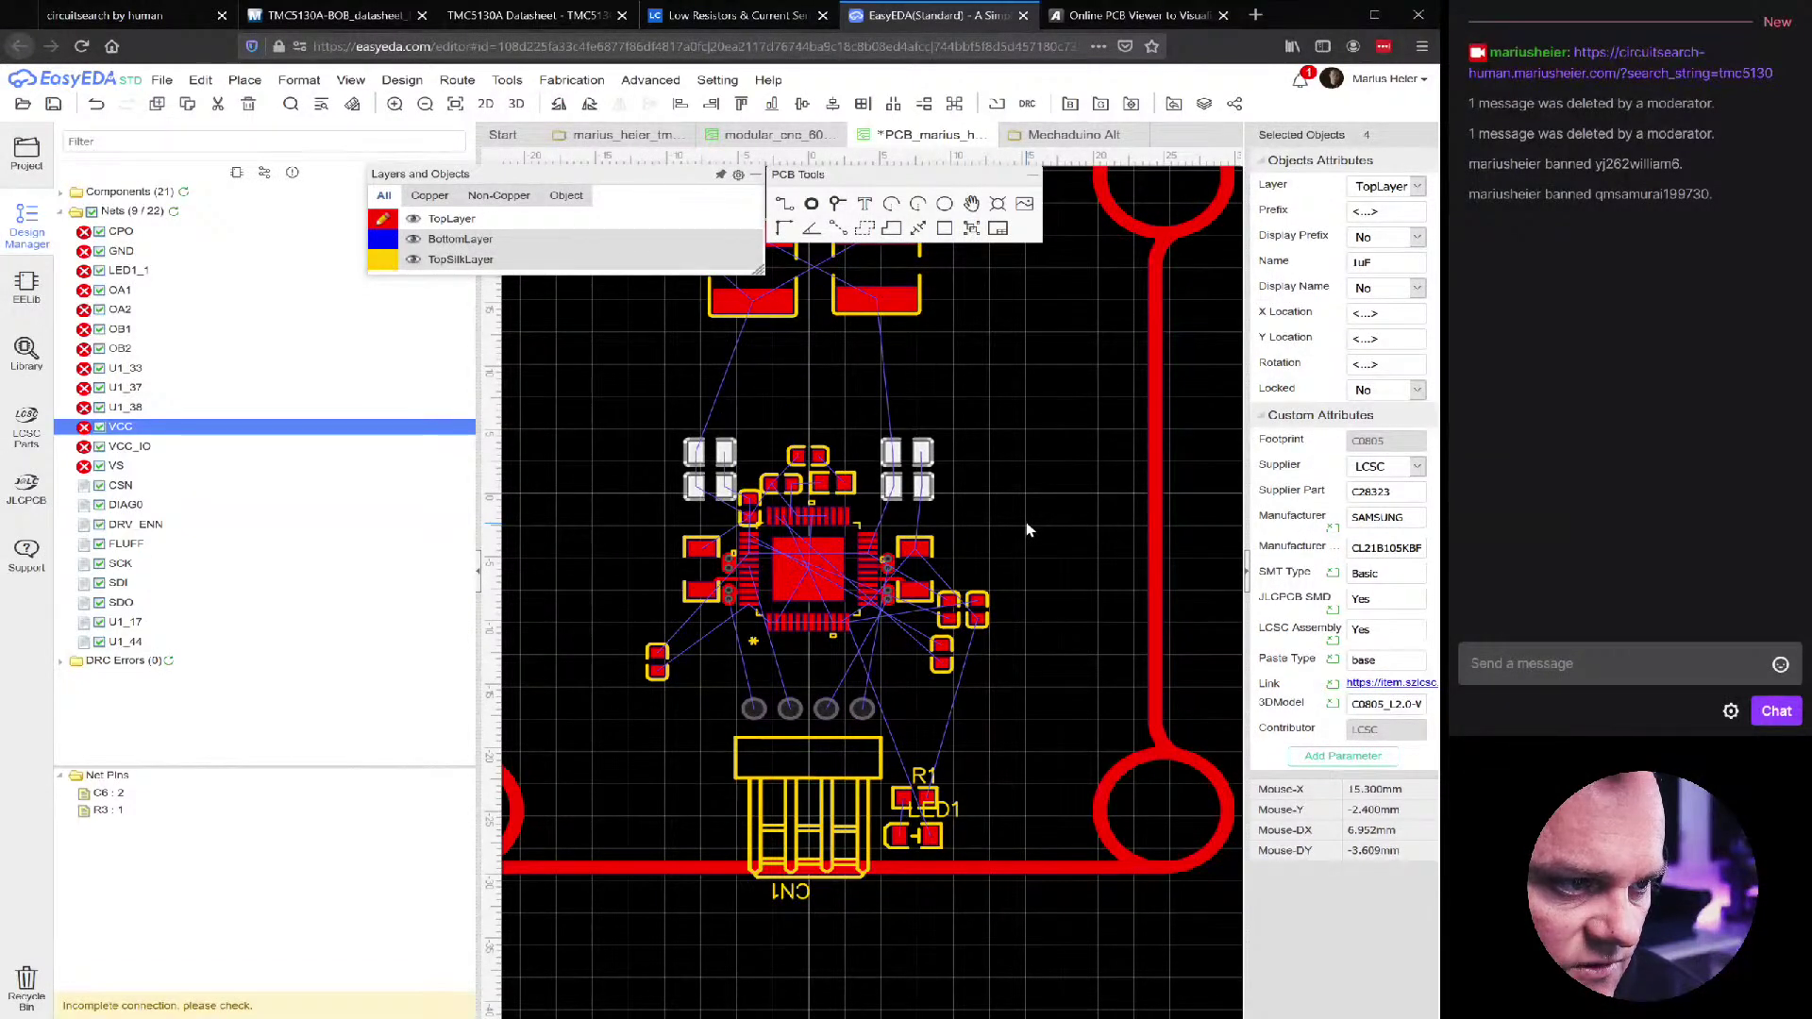
pyautogui.press('Left')
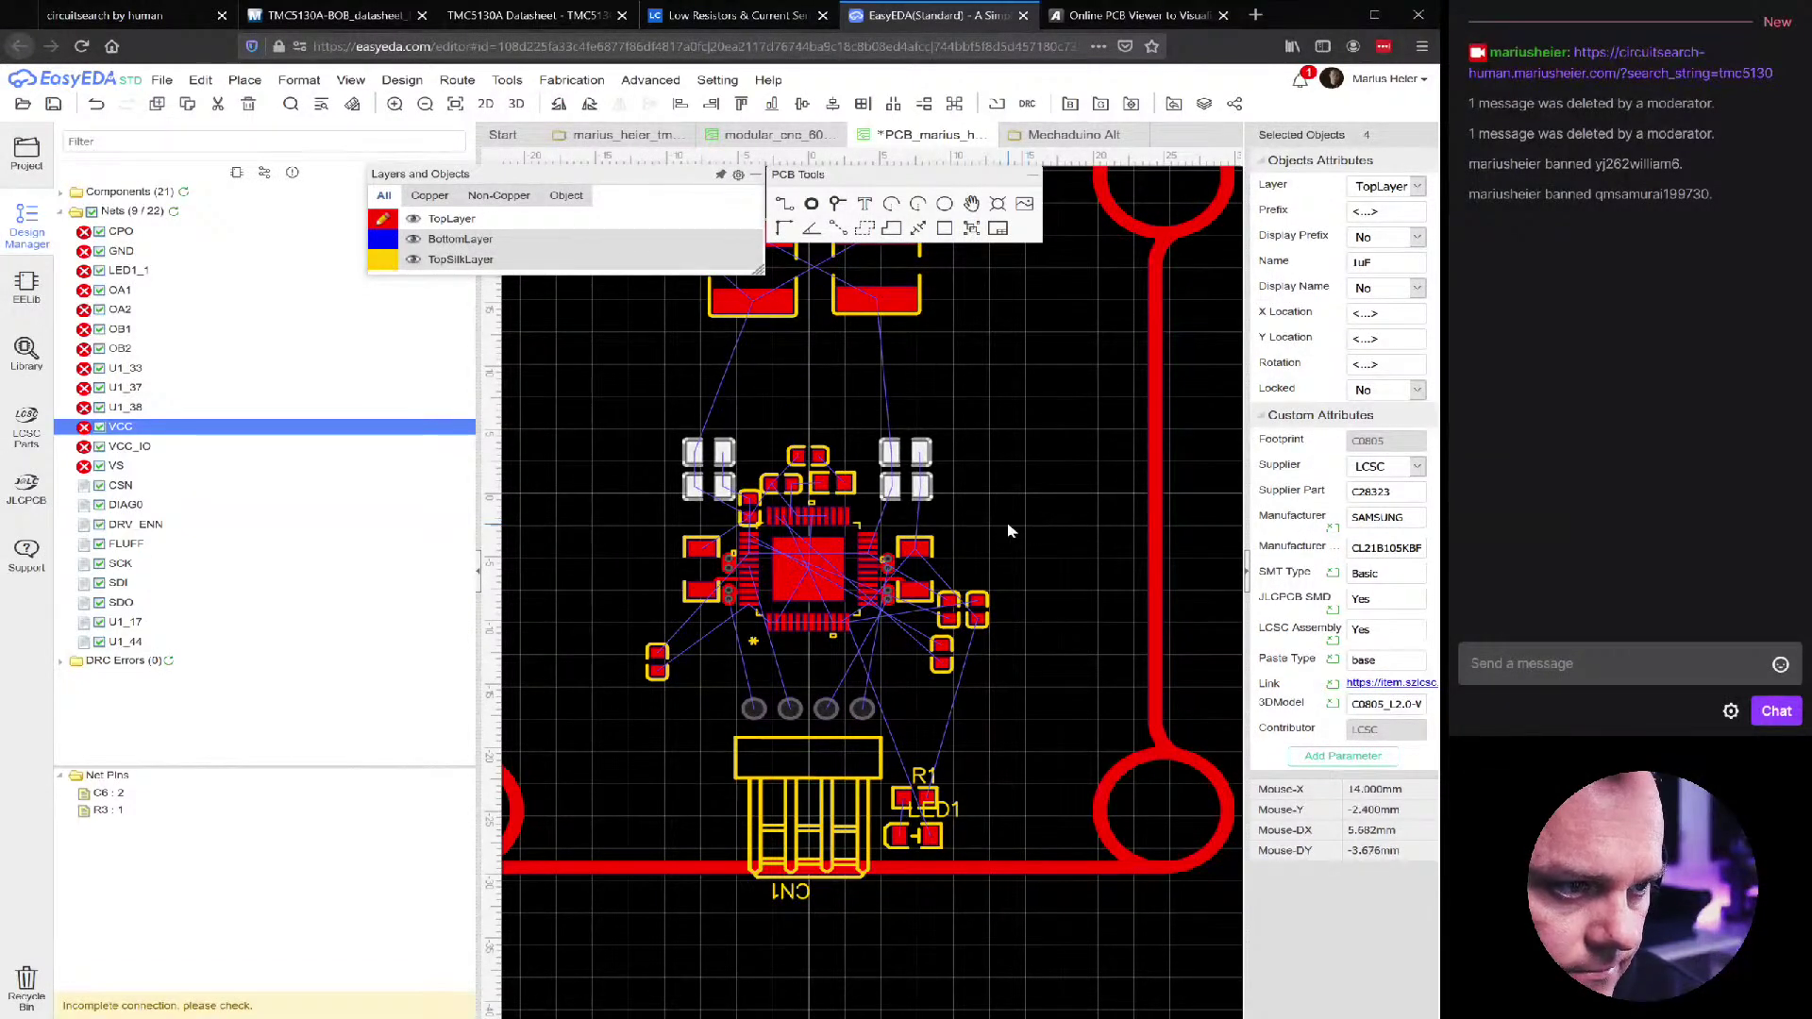
# Move capacitor C4 above the sense resistor on the chip's left, at X -7.5 mm, Y -2.3 mm, rotated to 0 degrees
pyautogui.click(1008, 532)
pyautogui.moveTo(657, 677); pyautogui.dragTo(703, 566)
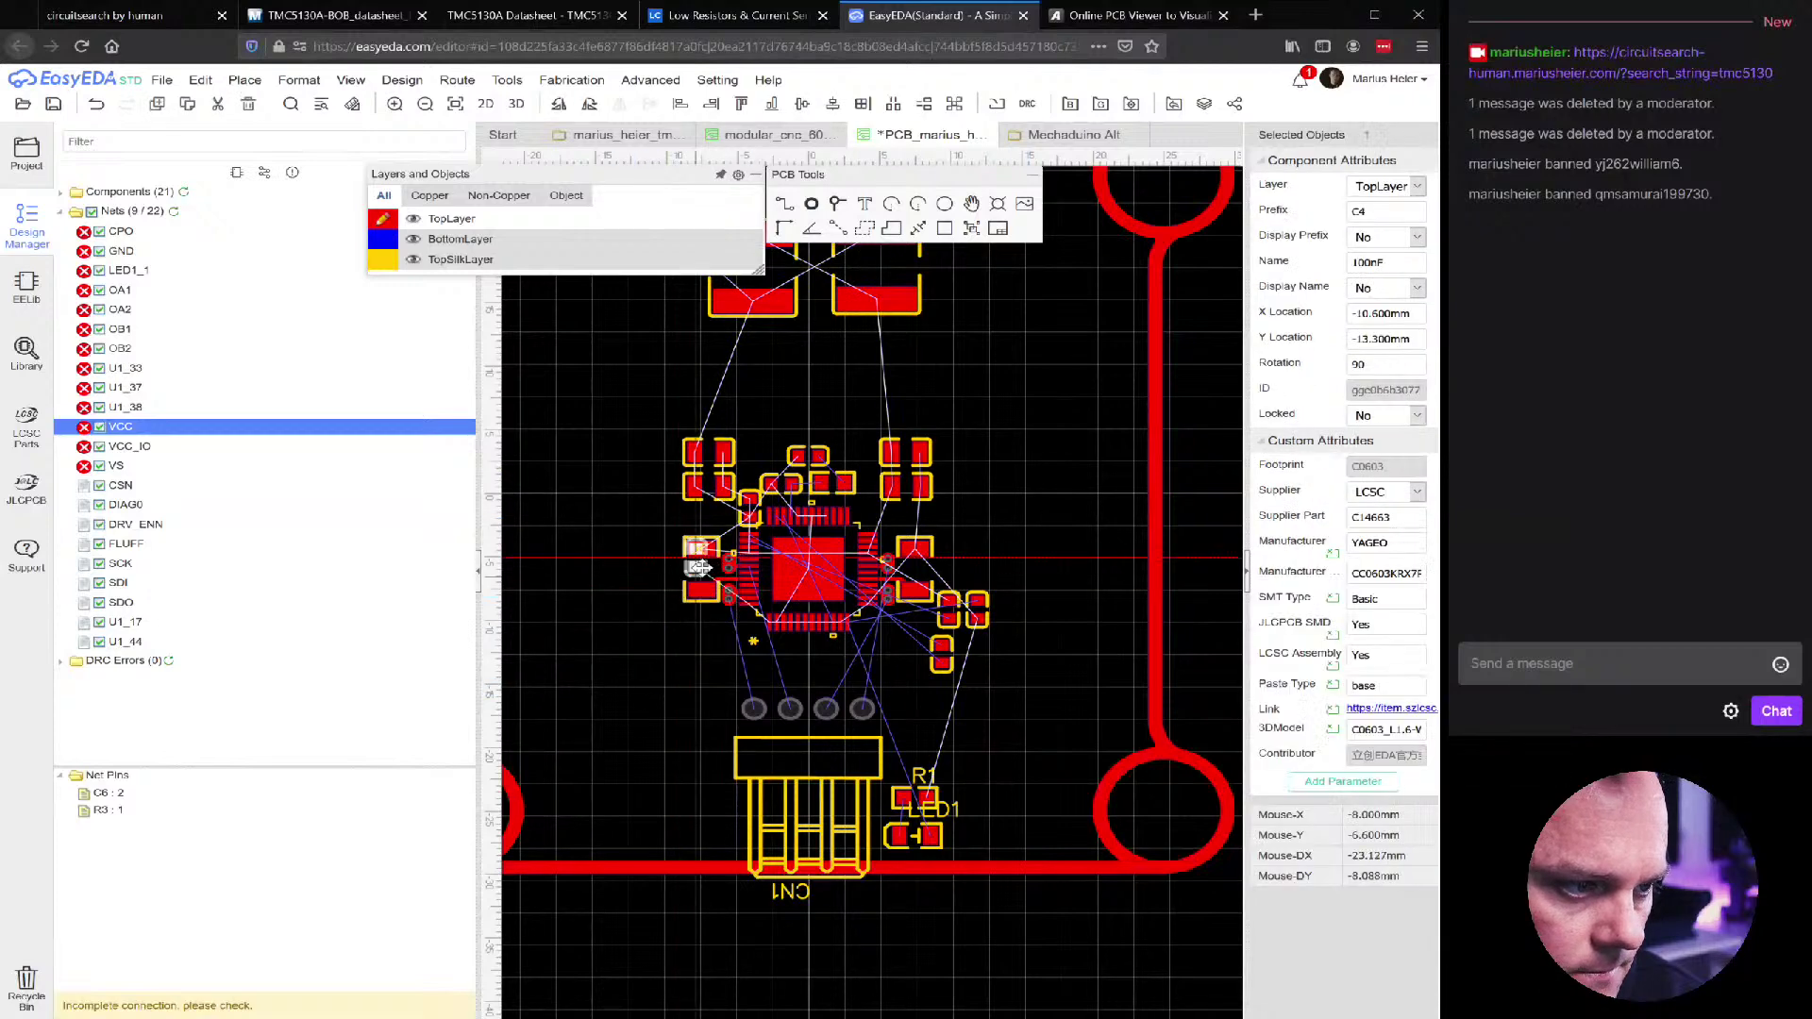
pyautogui.scroll(4, 721, 557)
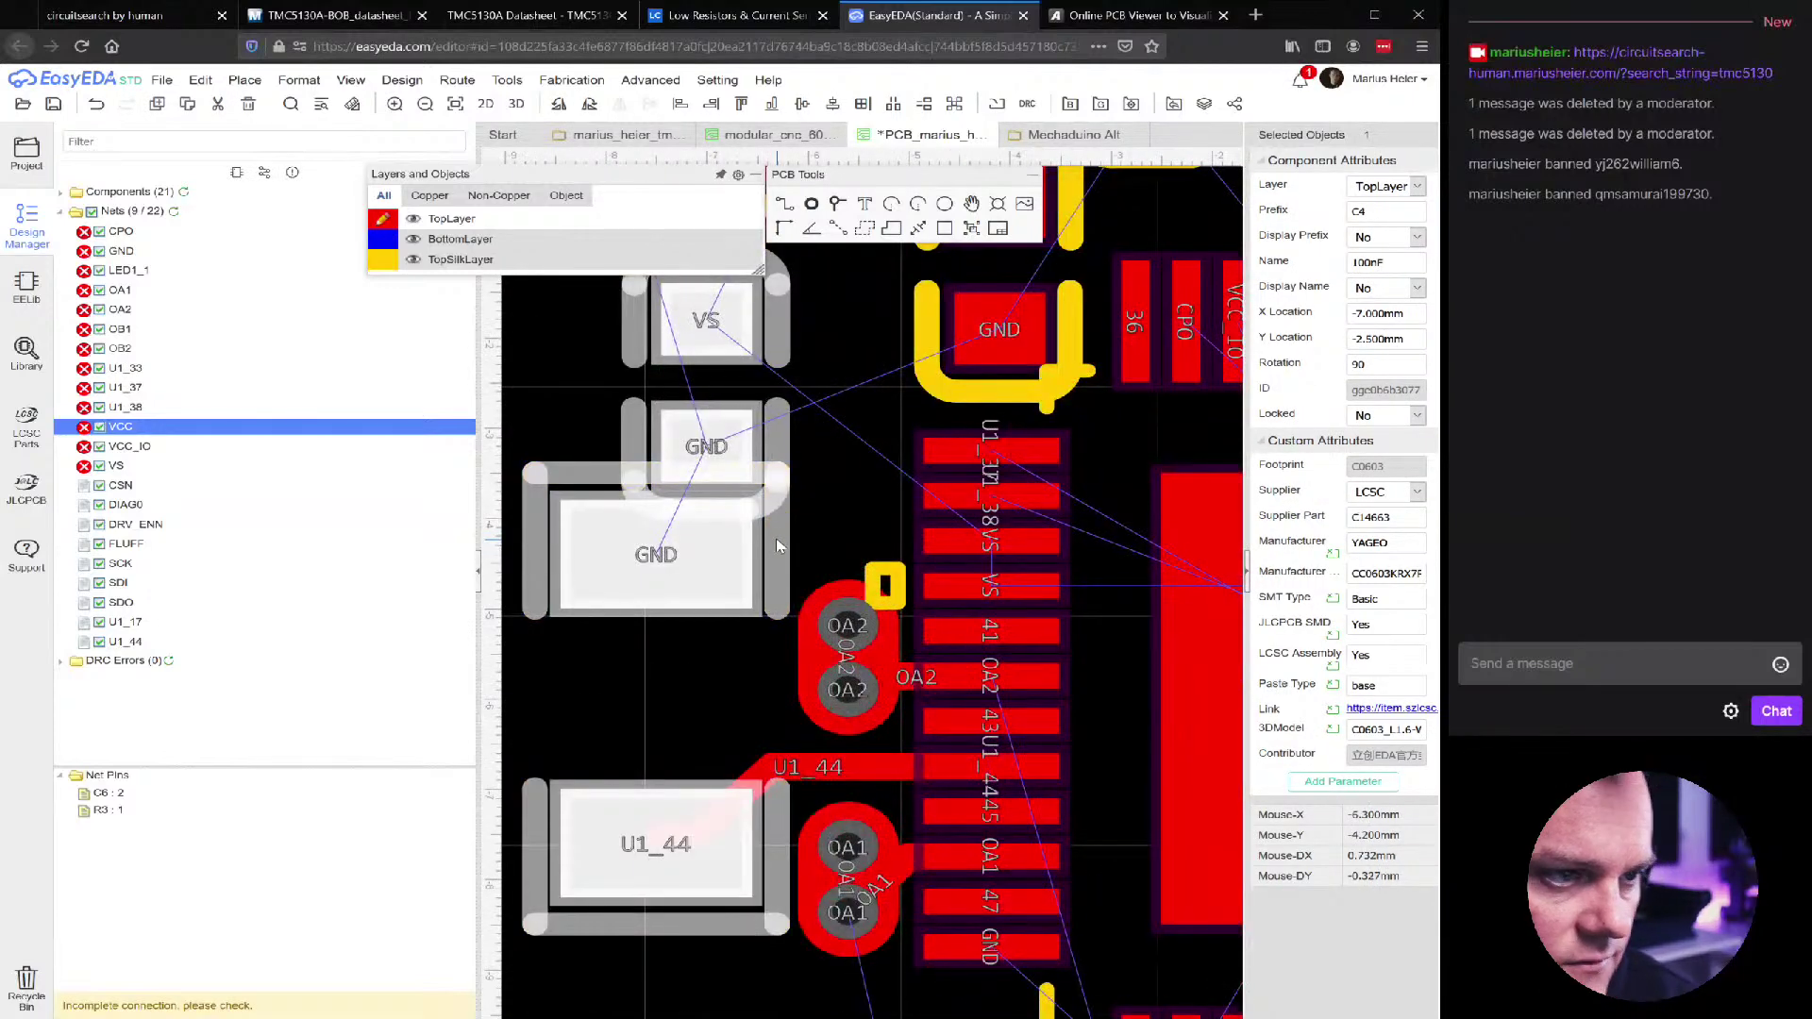
pyautogui.press('space')
pyautogui.scroll(-3, 792, 538)
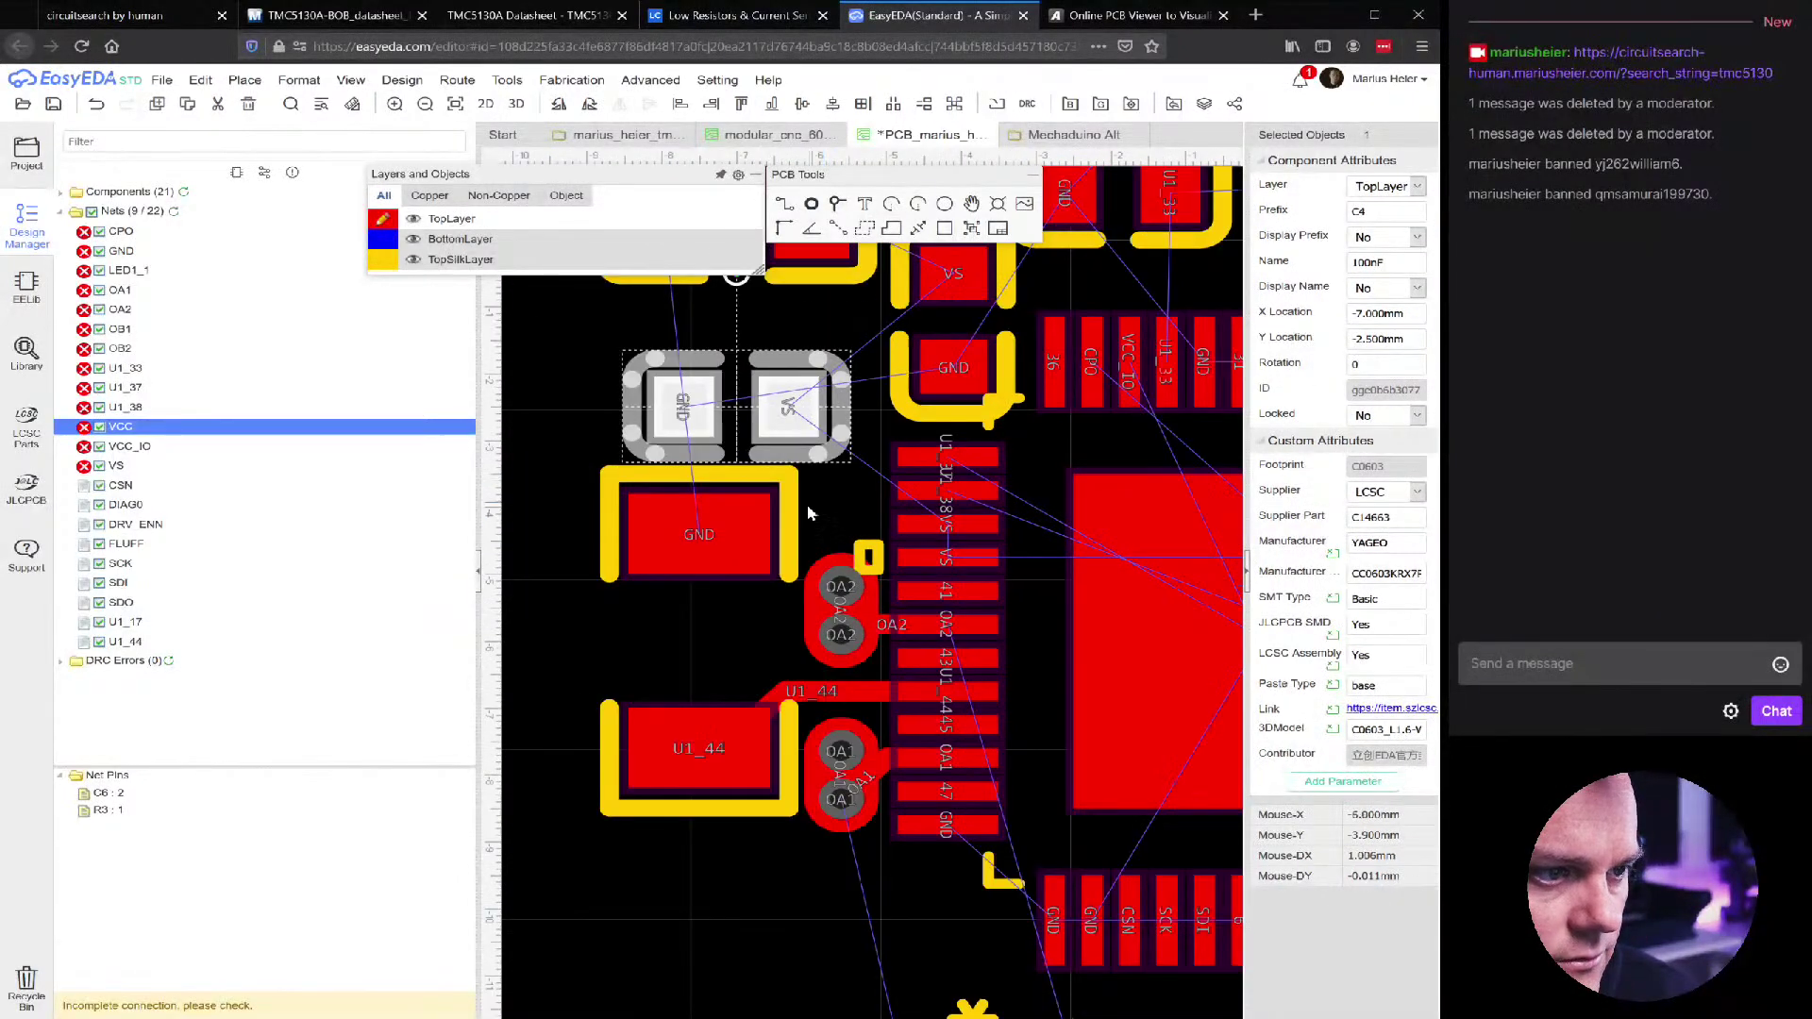
pyautogui.scroll(1, 811, 535)
pyautogui.moveTo(813, 542); pyautogui.dragTo(775, 527)
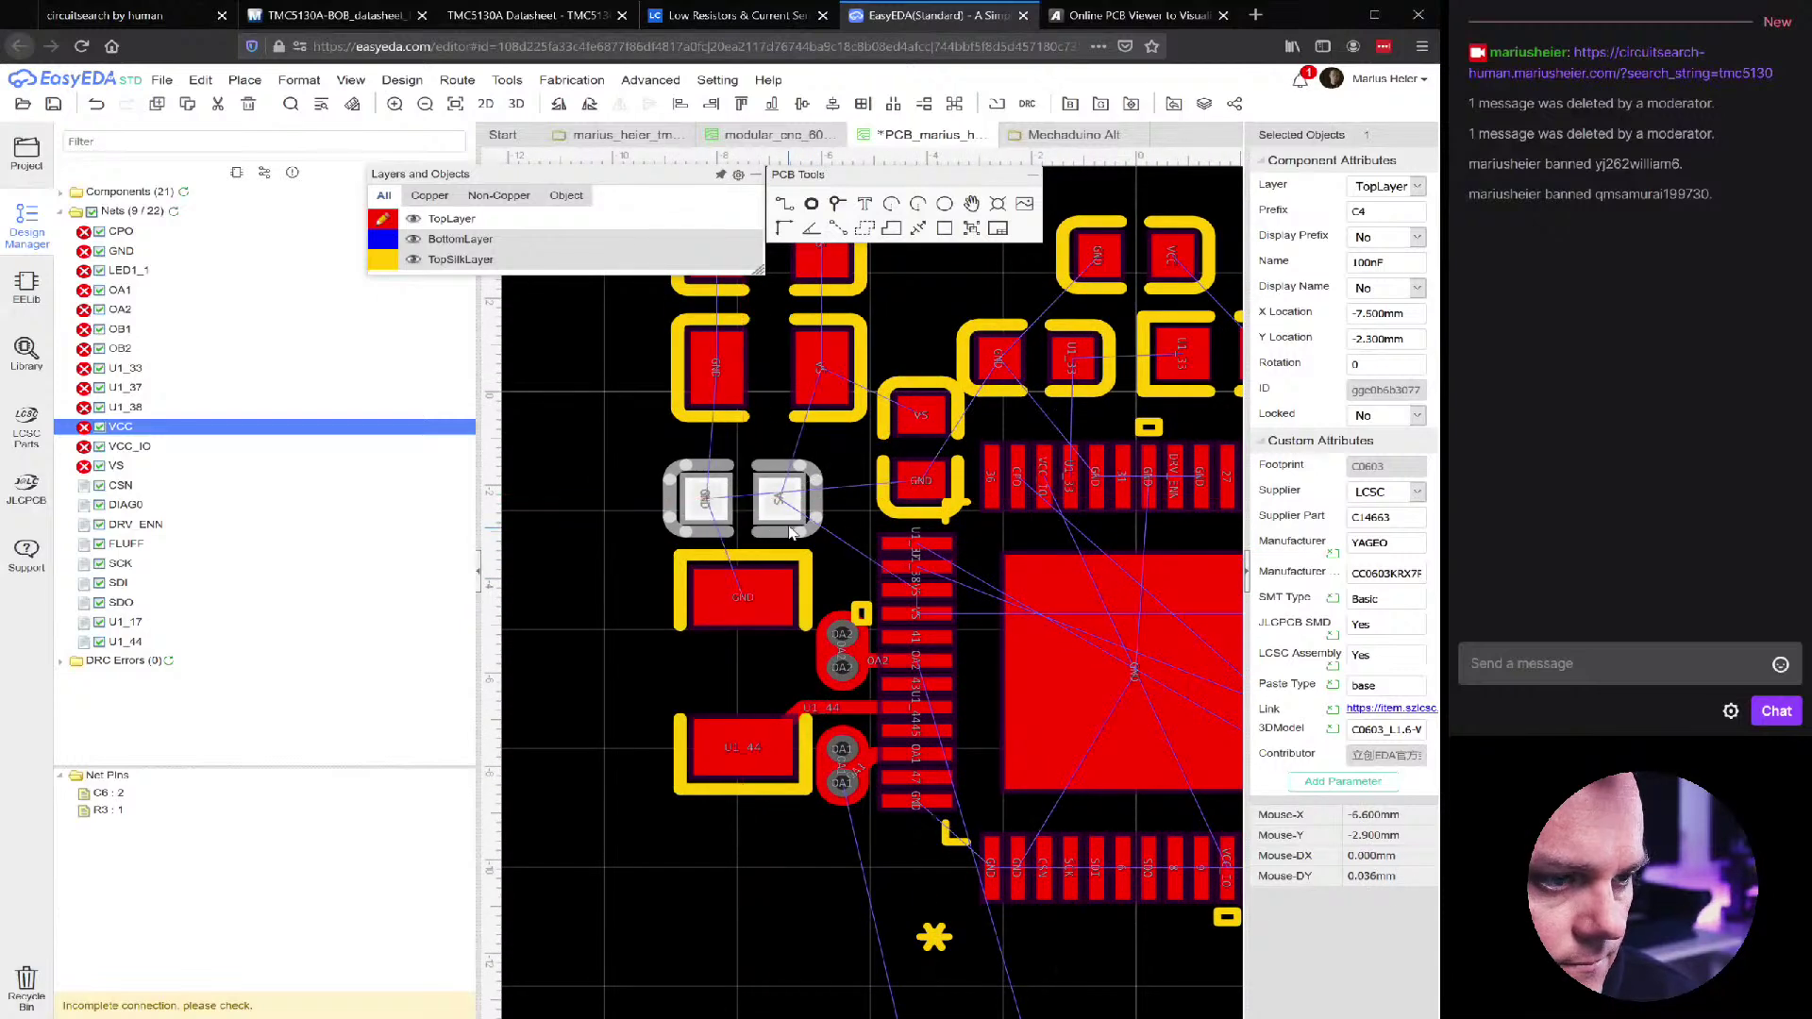
# Select the four 1uF capacitors on both sides above the chip and shift them further up together
pyautogui.scroll(-3, 768, 434)
pyautogui.moveTo(700, 356); pyautogui.dragTo(813, 451)
pyautogui.keyDown('ctrl'); pyautogui.click(1073, 430); pyautogui.keyUp('ctrl')
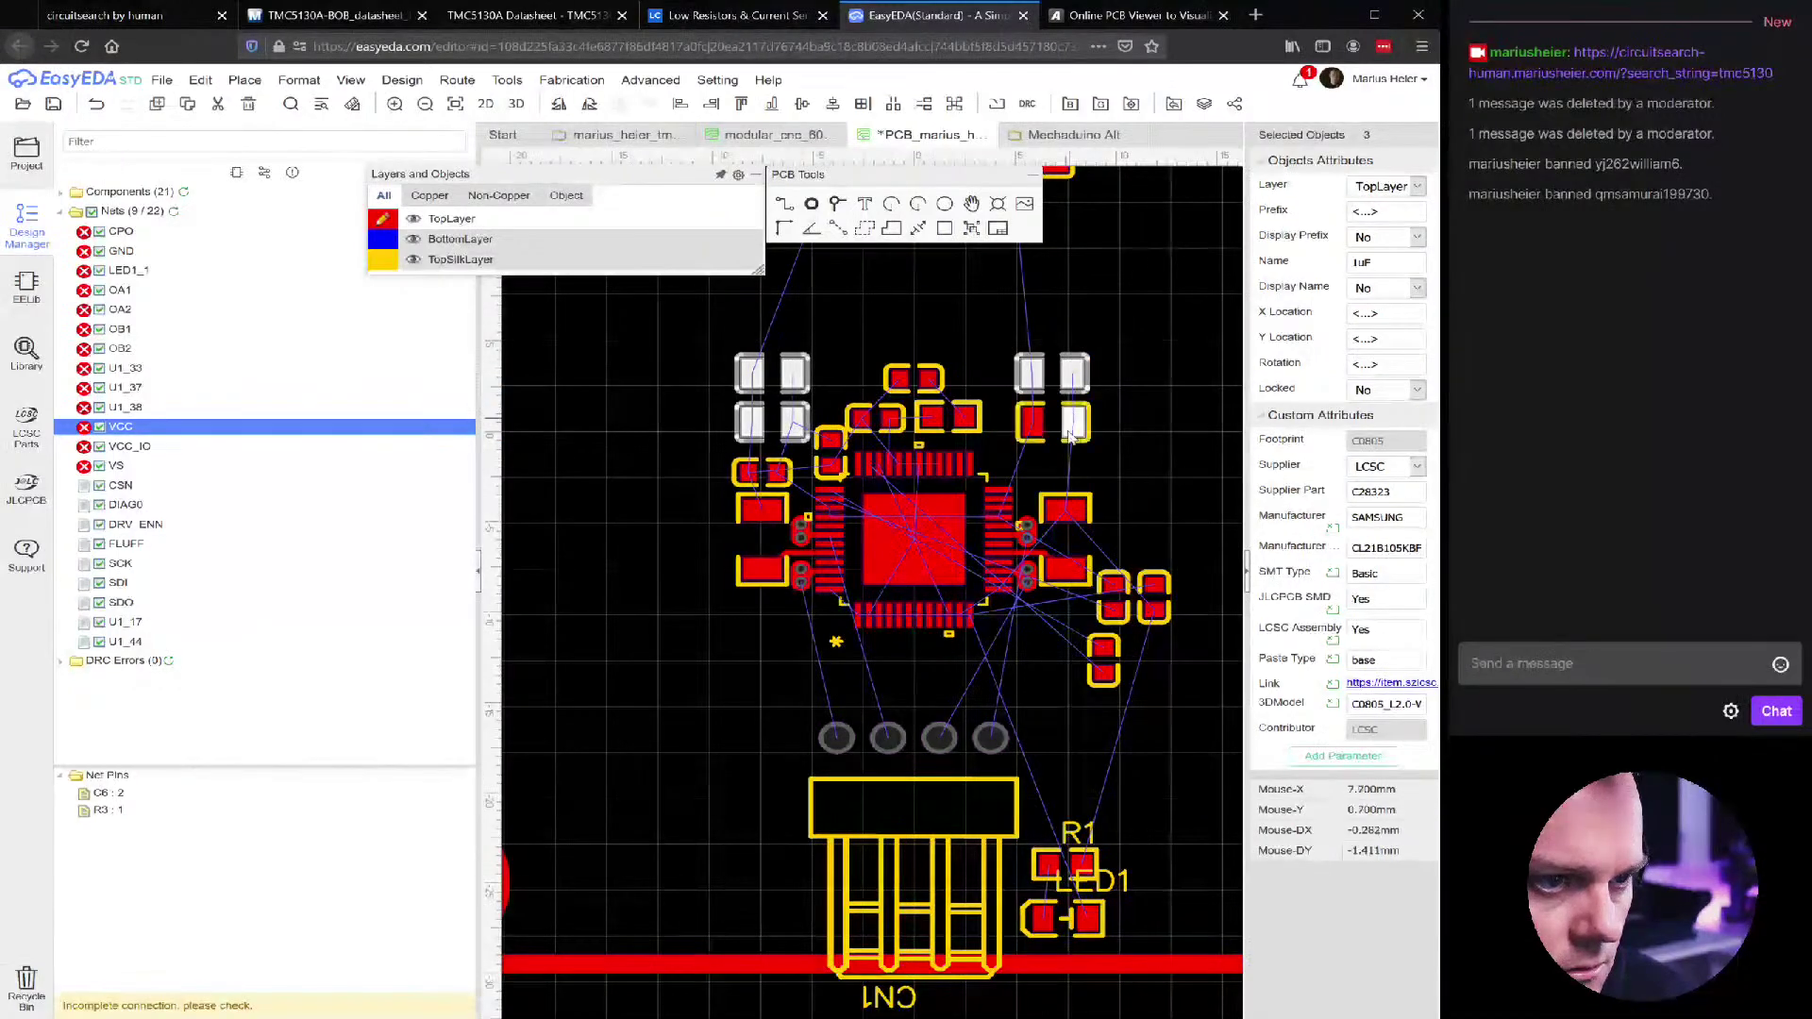
pyautogui.moveTo(1076, 434); pyautogui.dragTo(1076, 356)
pyautogui.scroll(2, 821, 479)
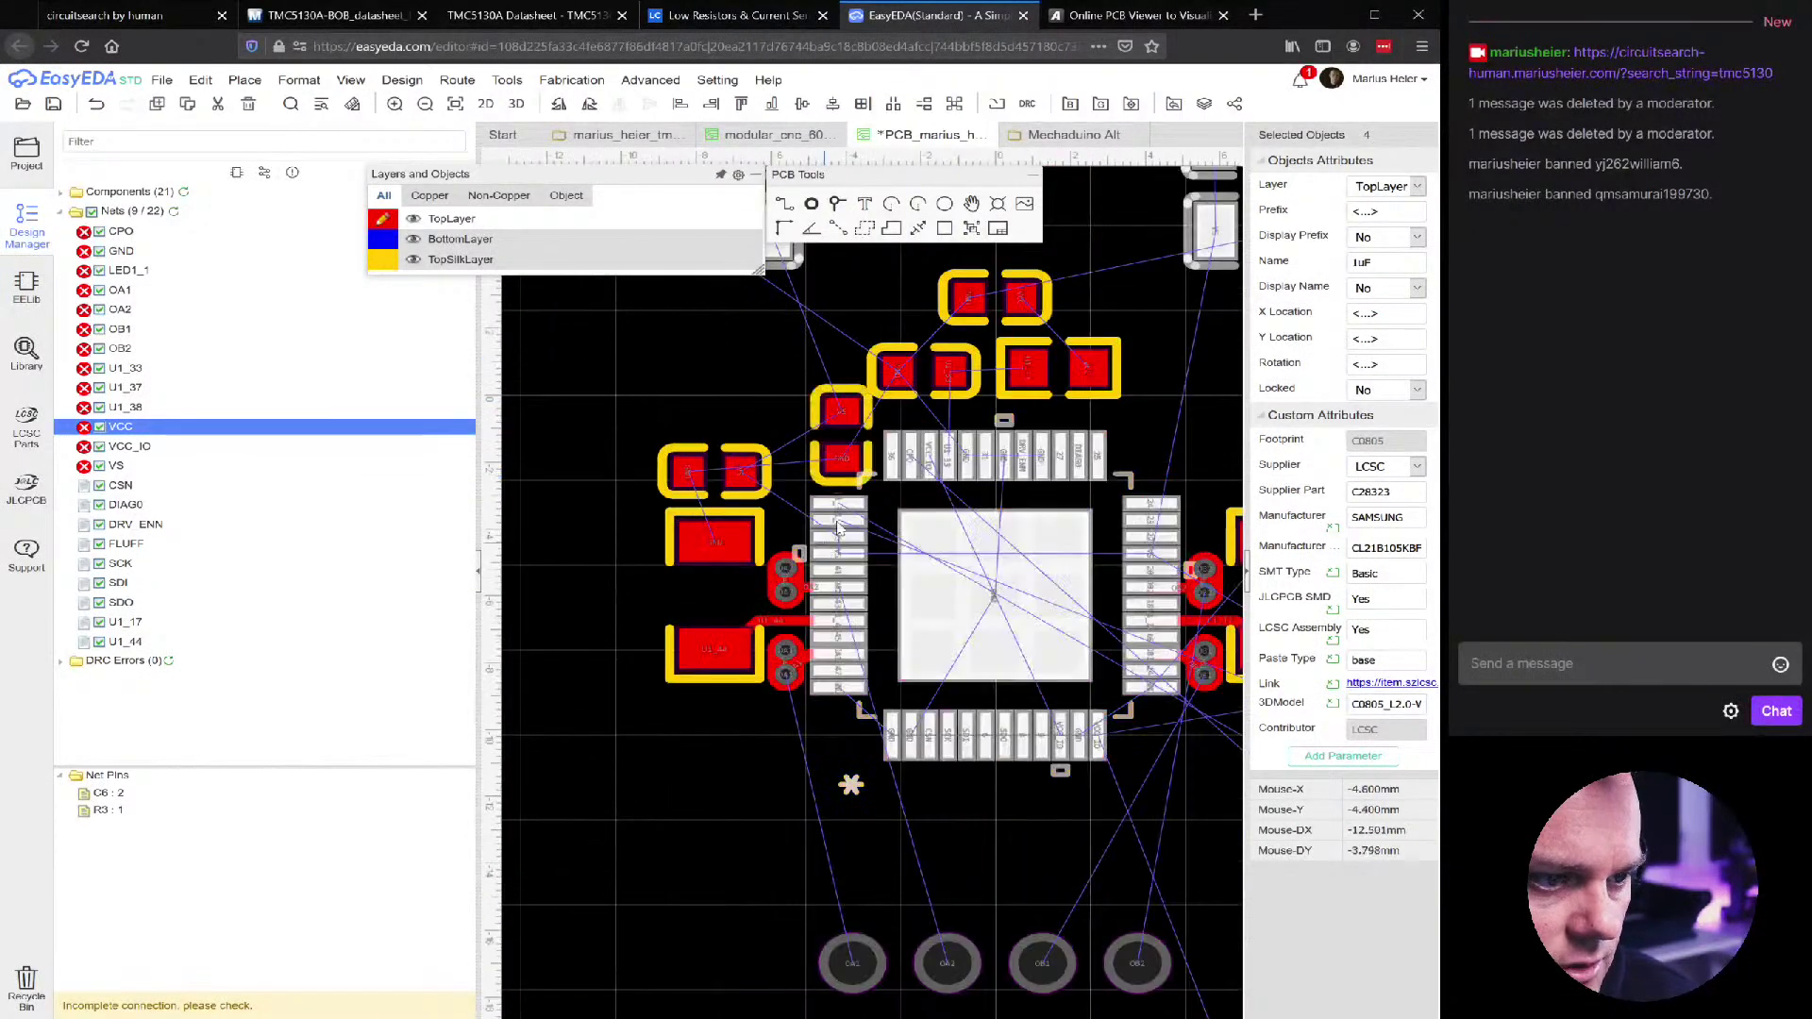
# Move capacitor C3 above C4 at X -7.6 mm, Y 0.4 mm, rotated to 0 degrees, and nudge C4 slightly up
pyautogui.click(833, 484)
pyautogui.moveTo(803, 451); pyautogui.dragTo(710, 404)
pyautogui.press('space')
pyautogui.press('space')
pyautogui.press('space')
pyautogui.press('space')
pyautogui.press('space')
pyautogui.press('space')
pyautogui.press('space')
pyautogui.moveTo(737, 431); pyautogui.dragTo(744, 406)
pyautogui.moveTo(745, 493); pyautogui.dragTo(747, 472)
# Fine-tune the positions of capacitors C3 and C4, shifting the stacked pair slightly toward the chip
pyautogui.click(755, 406)
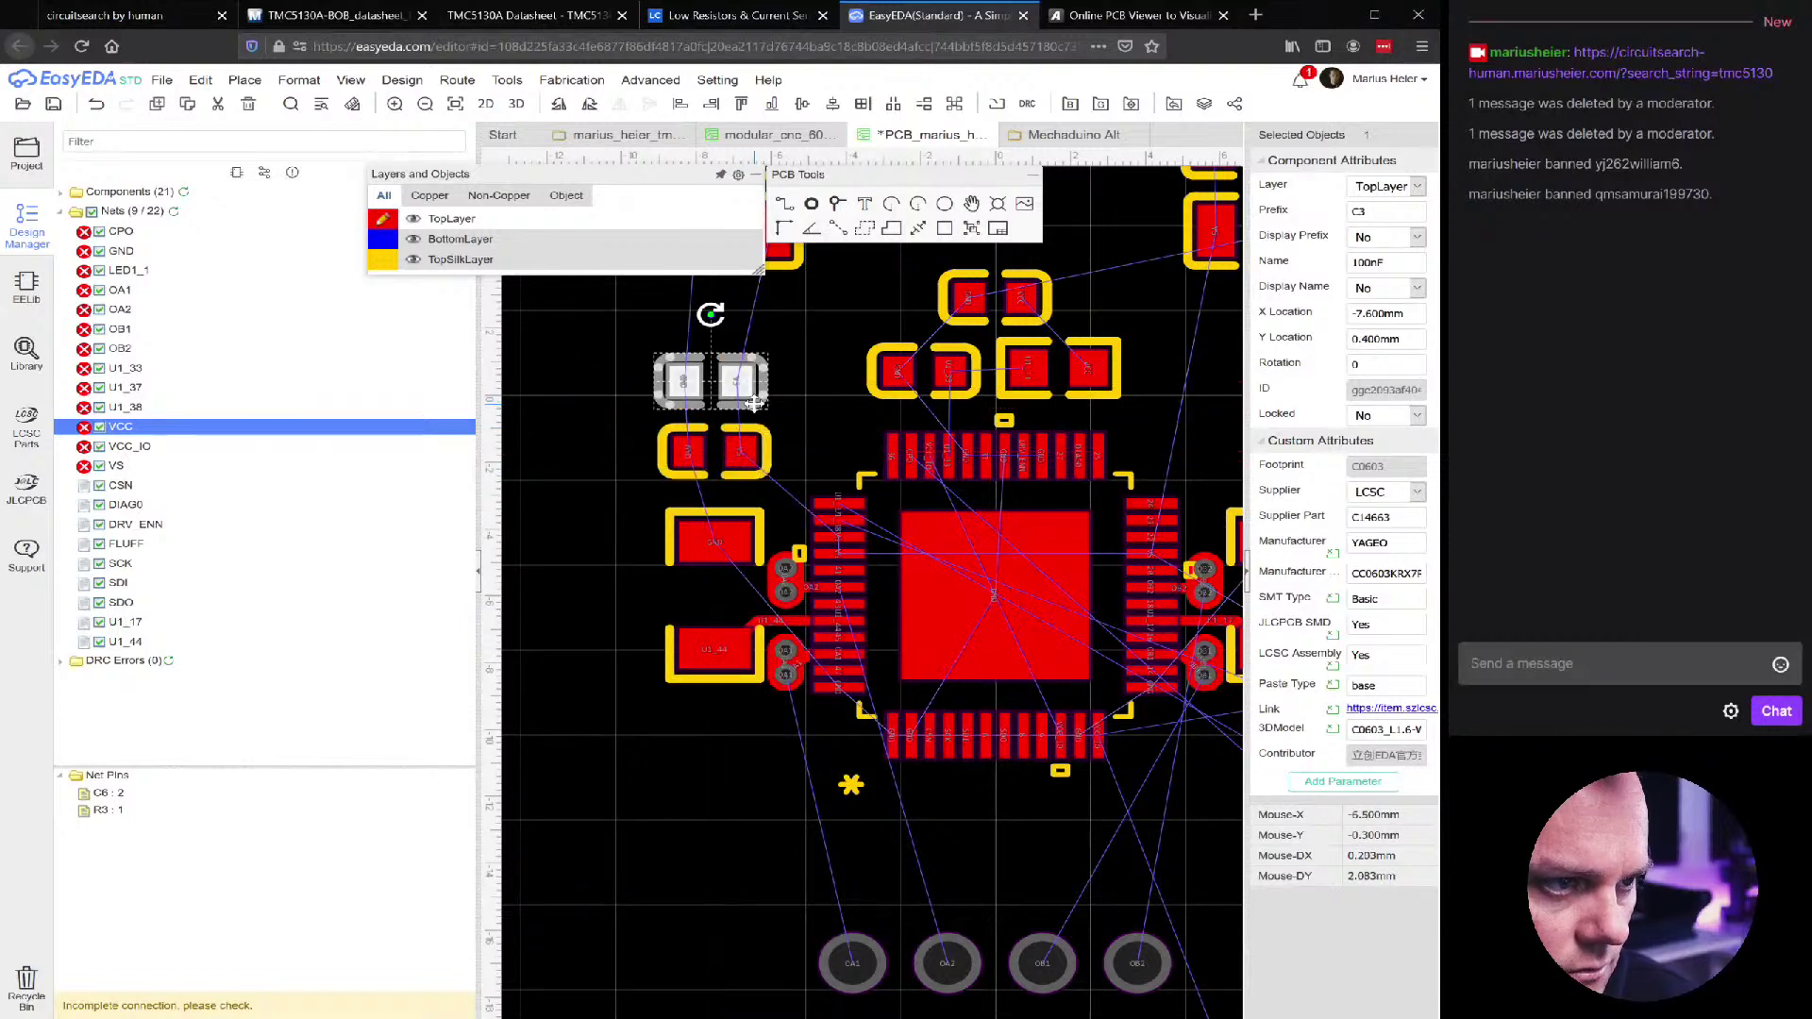
pyautogui.moveTo(755, 406); pyautogui.dragTo(645, 492)
pyautogui.press('space')
pyautogui.press('space')
pyautogui.moveTo(742, 408); pyautogui.dragTo(749, 408)
pyautogui.keyDown('ctrl'); pyautogui.click(741, 451); pyautogui.keyUp('ctrl')
pyautogui.keyDown('ctrl'); pyautogui.click(995, 594); pyautogui.keyUp('ctrl')
pyautogui.moveTo(689, 481); pyautogui.dragTo(707, 472)
# Align the left edges of capacitors C3 and C4 with the sense resistor below them
pyautogui.keyDown('ctrl'); pyautogui.click(714, 543); pyautogui.keyUp('ctrl')
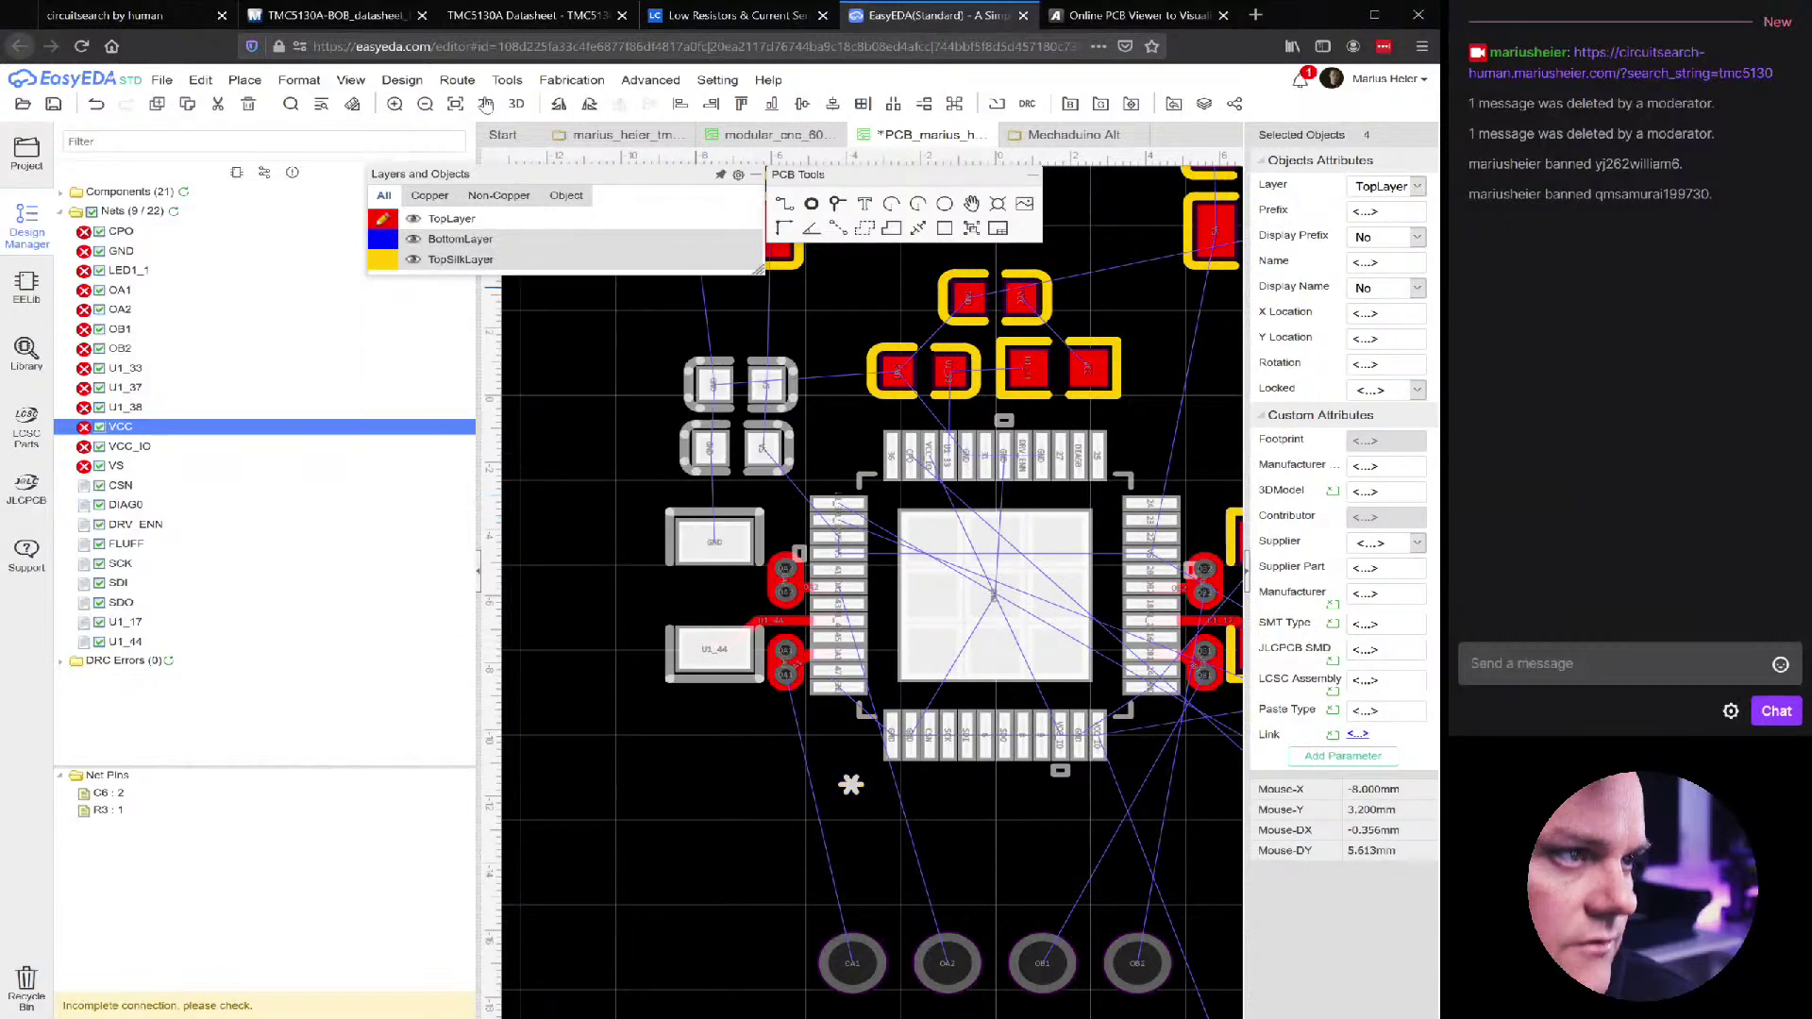
pyautogui.click(380, 82)
pyautogui.moveTo(299, 81)
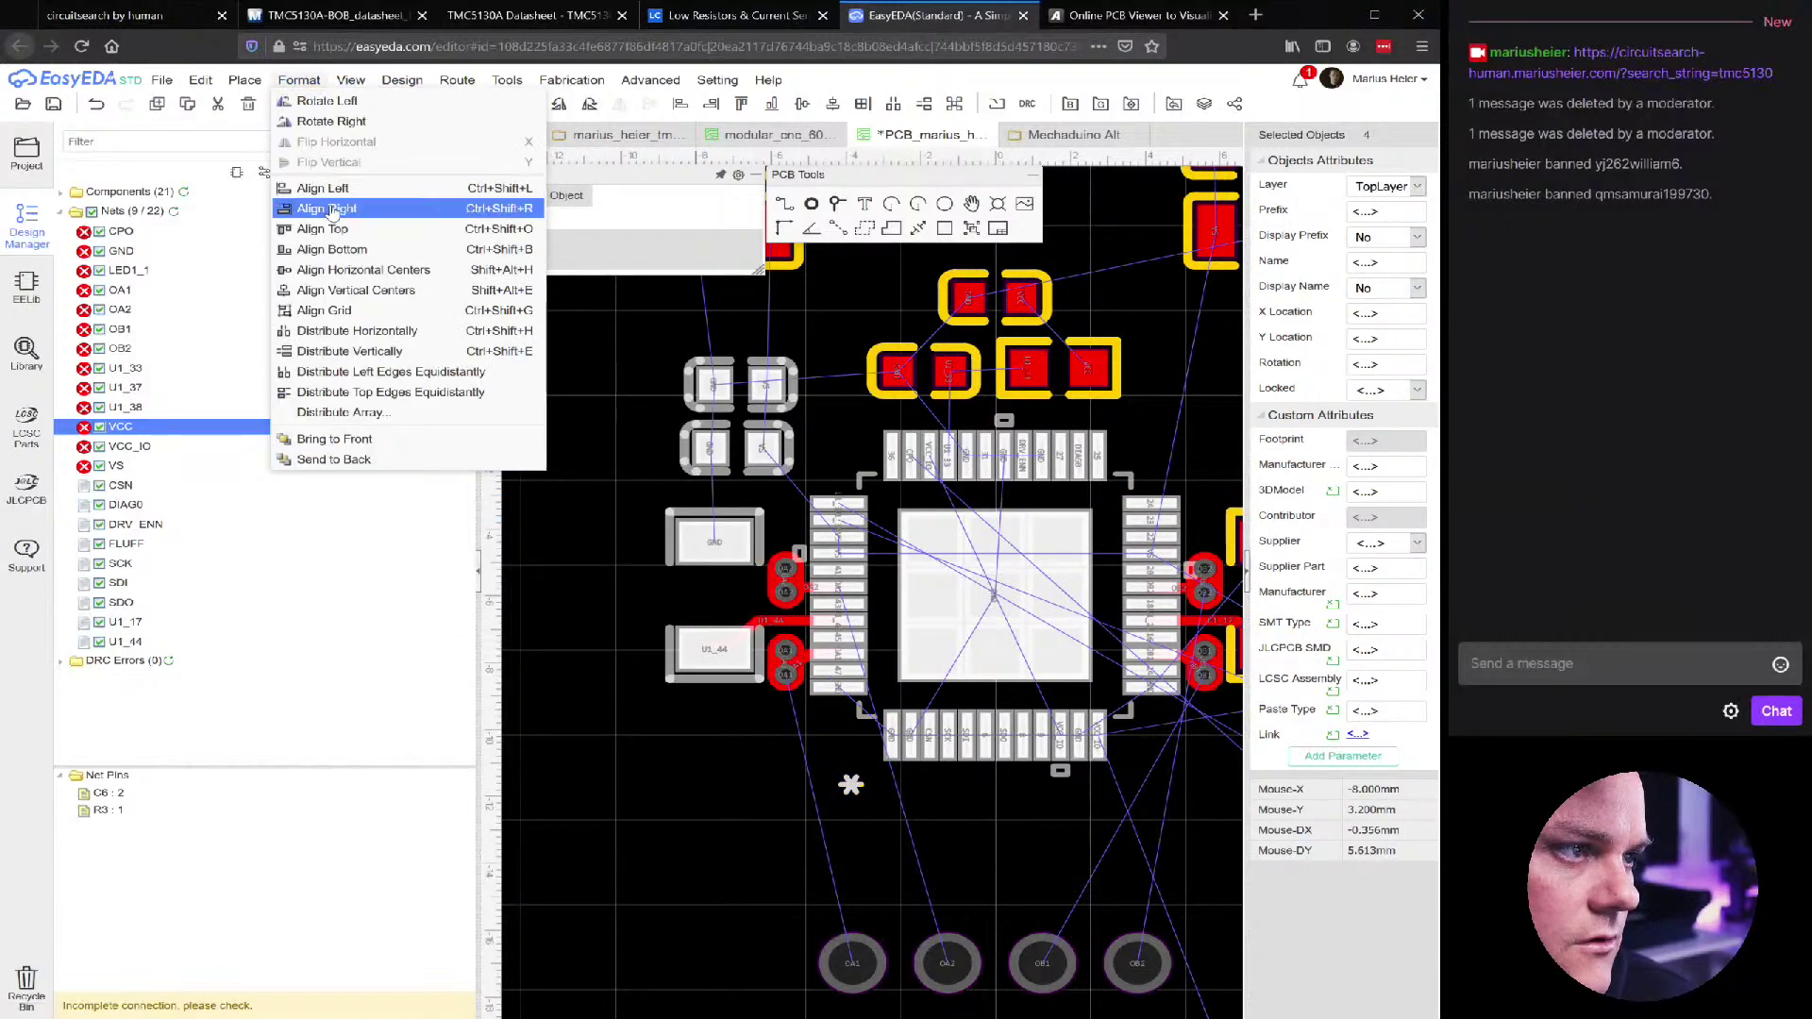
pyautogui.click(355, 190)
pyautogui.click(571, 498)
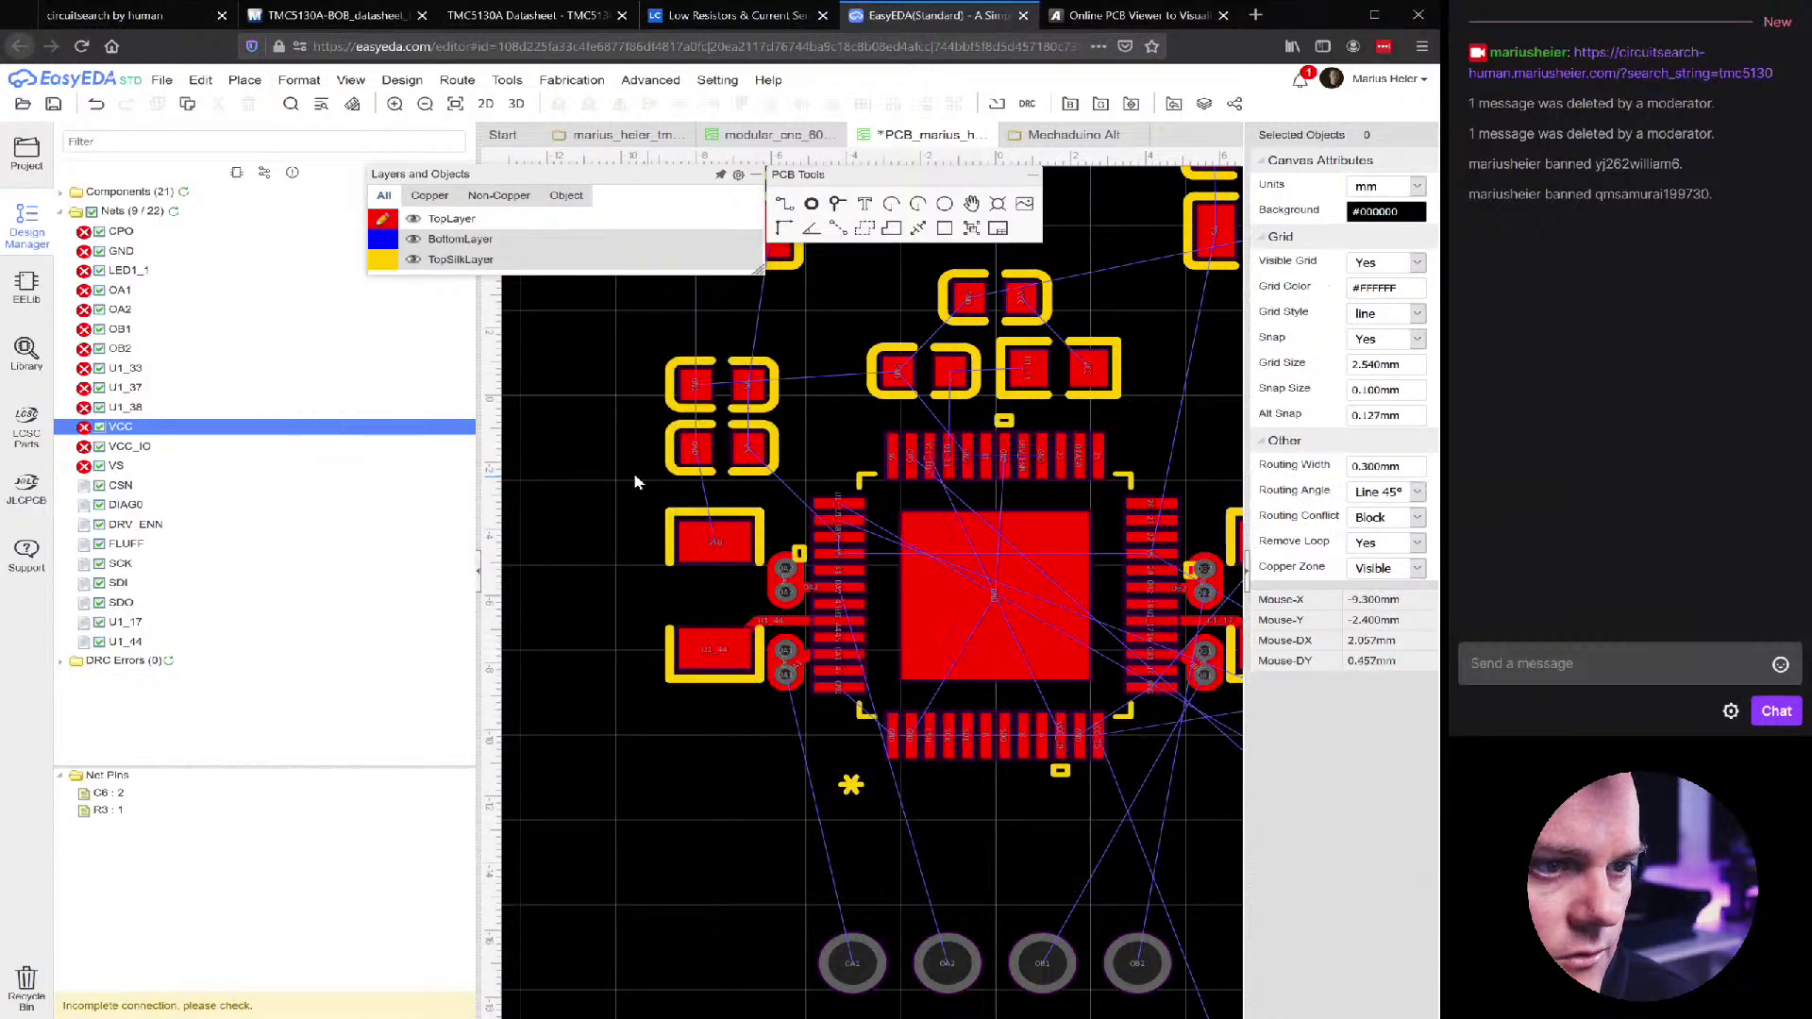
# Select capacitors C1 and C2 at the chip's lower right and move them up together beside the right-hand sense resistor
pyautogui.moveTo(647, 482); pyautogui.dragTo(581, 388, button='right')
pyautogui.scroll(3, 1159, 686)
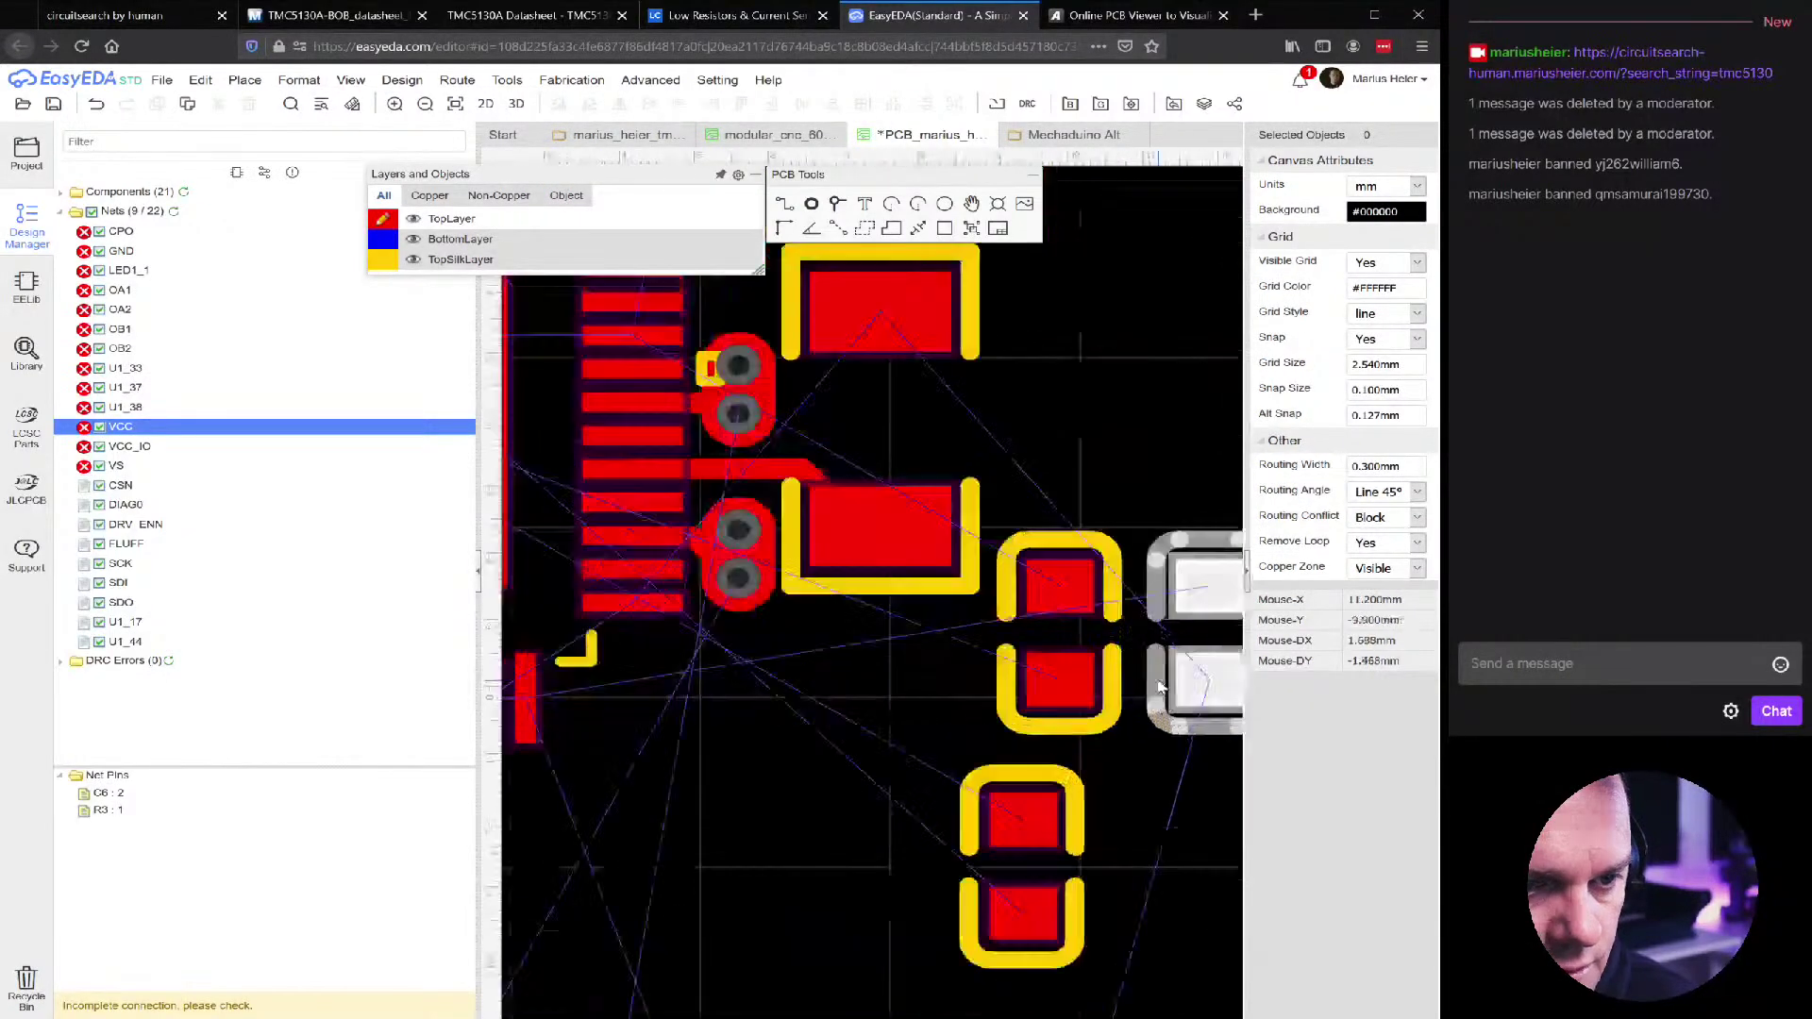
pyautogui.click(1083, 726)
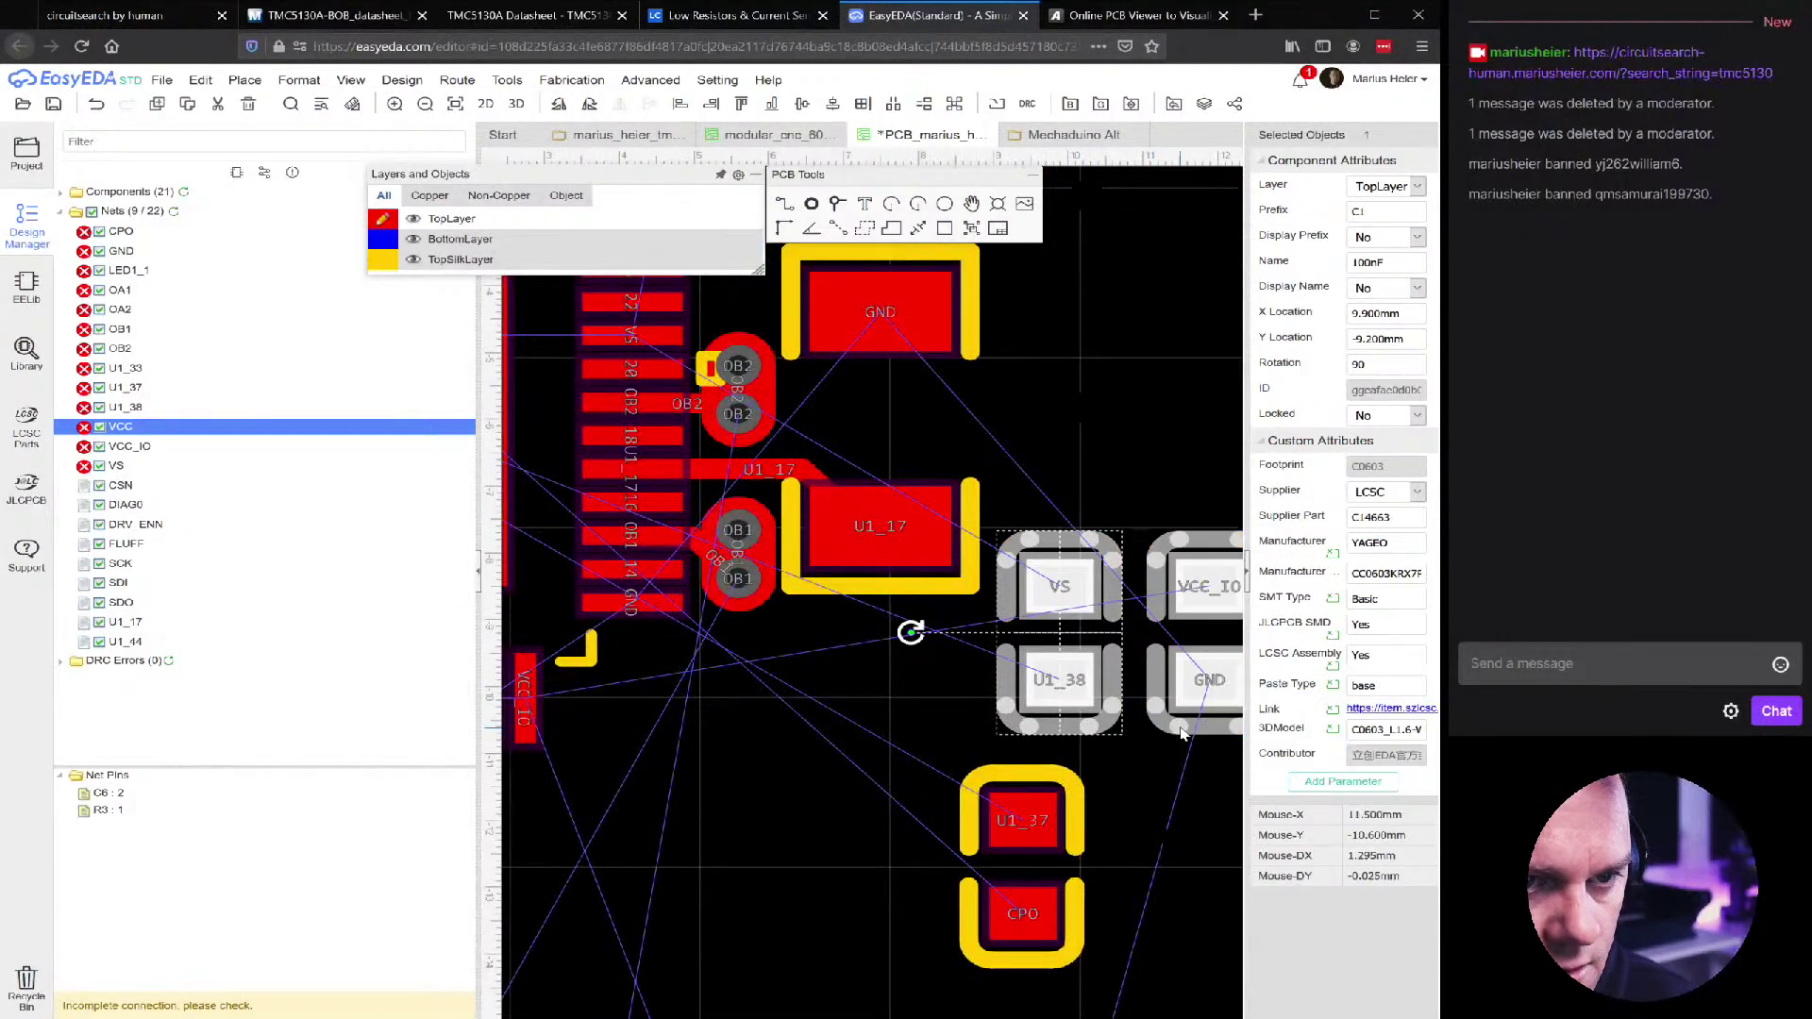
pyautogui.keyDown('ctrl'); pyautogui.click(1179, 732); pyautogui.keyUp('ctrl')
pyautogui.scroll(-4, 1181, 726)
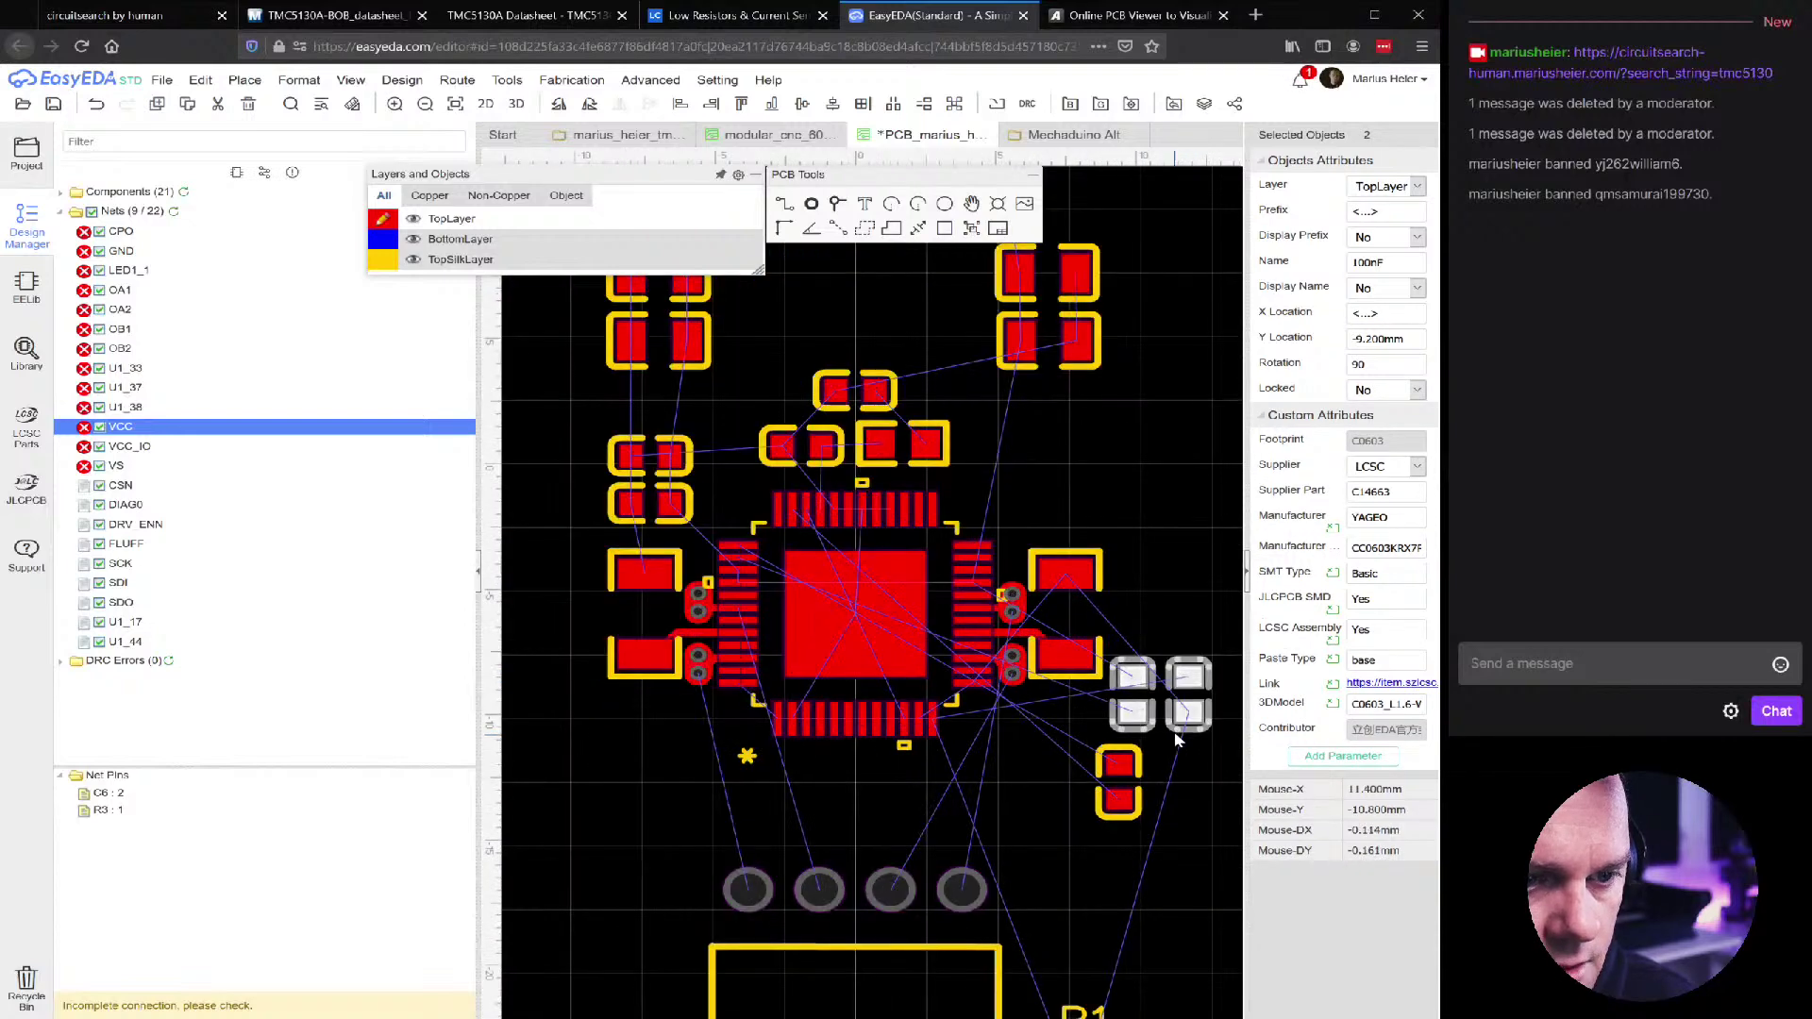
pyautogui.moveTo(1187, 698); pyautogui.dragTo(1180, 571)
pyautogui.scroll(4, 1180, 571)
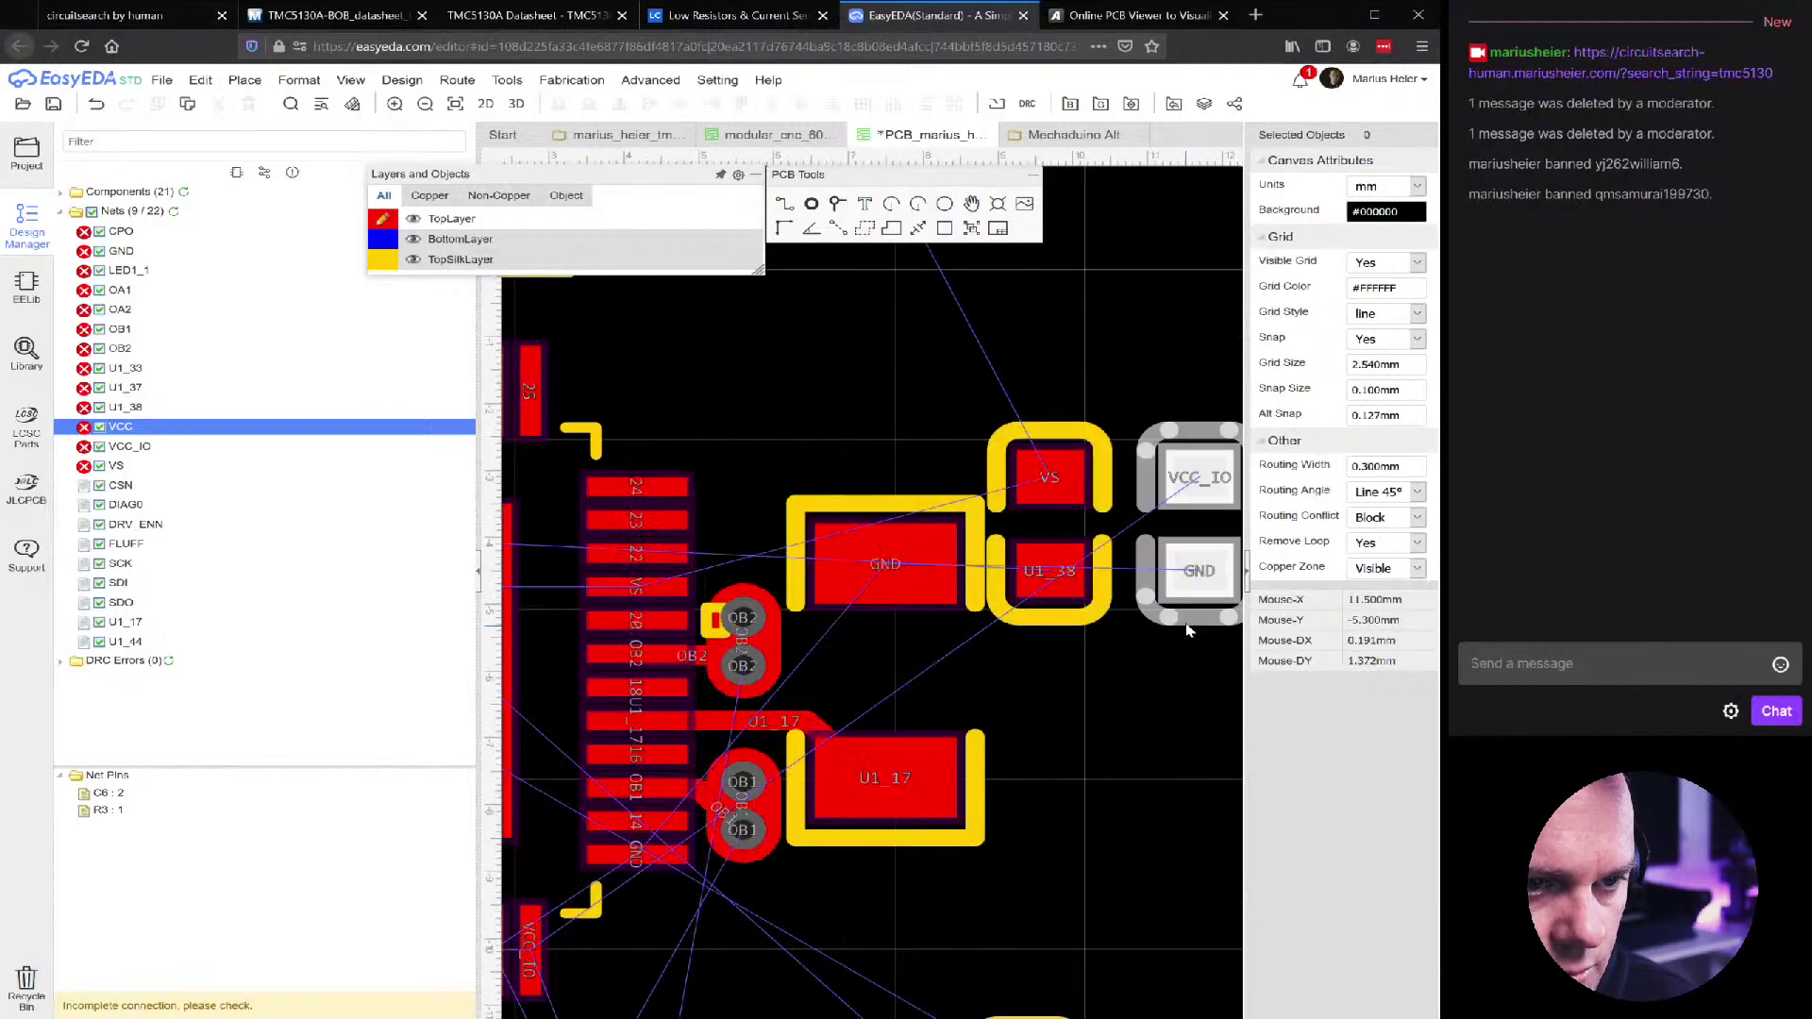
# Move capacitor C2 near the chip's lower-right corner and C1 above the right-hand sense resistor, at X 7.2 mm, Y -0.5 mm
pyautogui.scroll(-4, 1179, 705)
pyautogui.moveTo(1170, 802); pyautogui.dragTo(989, 855)
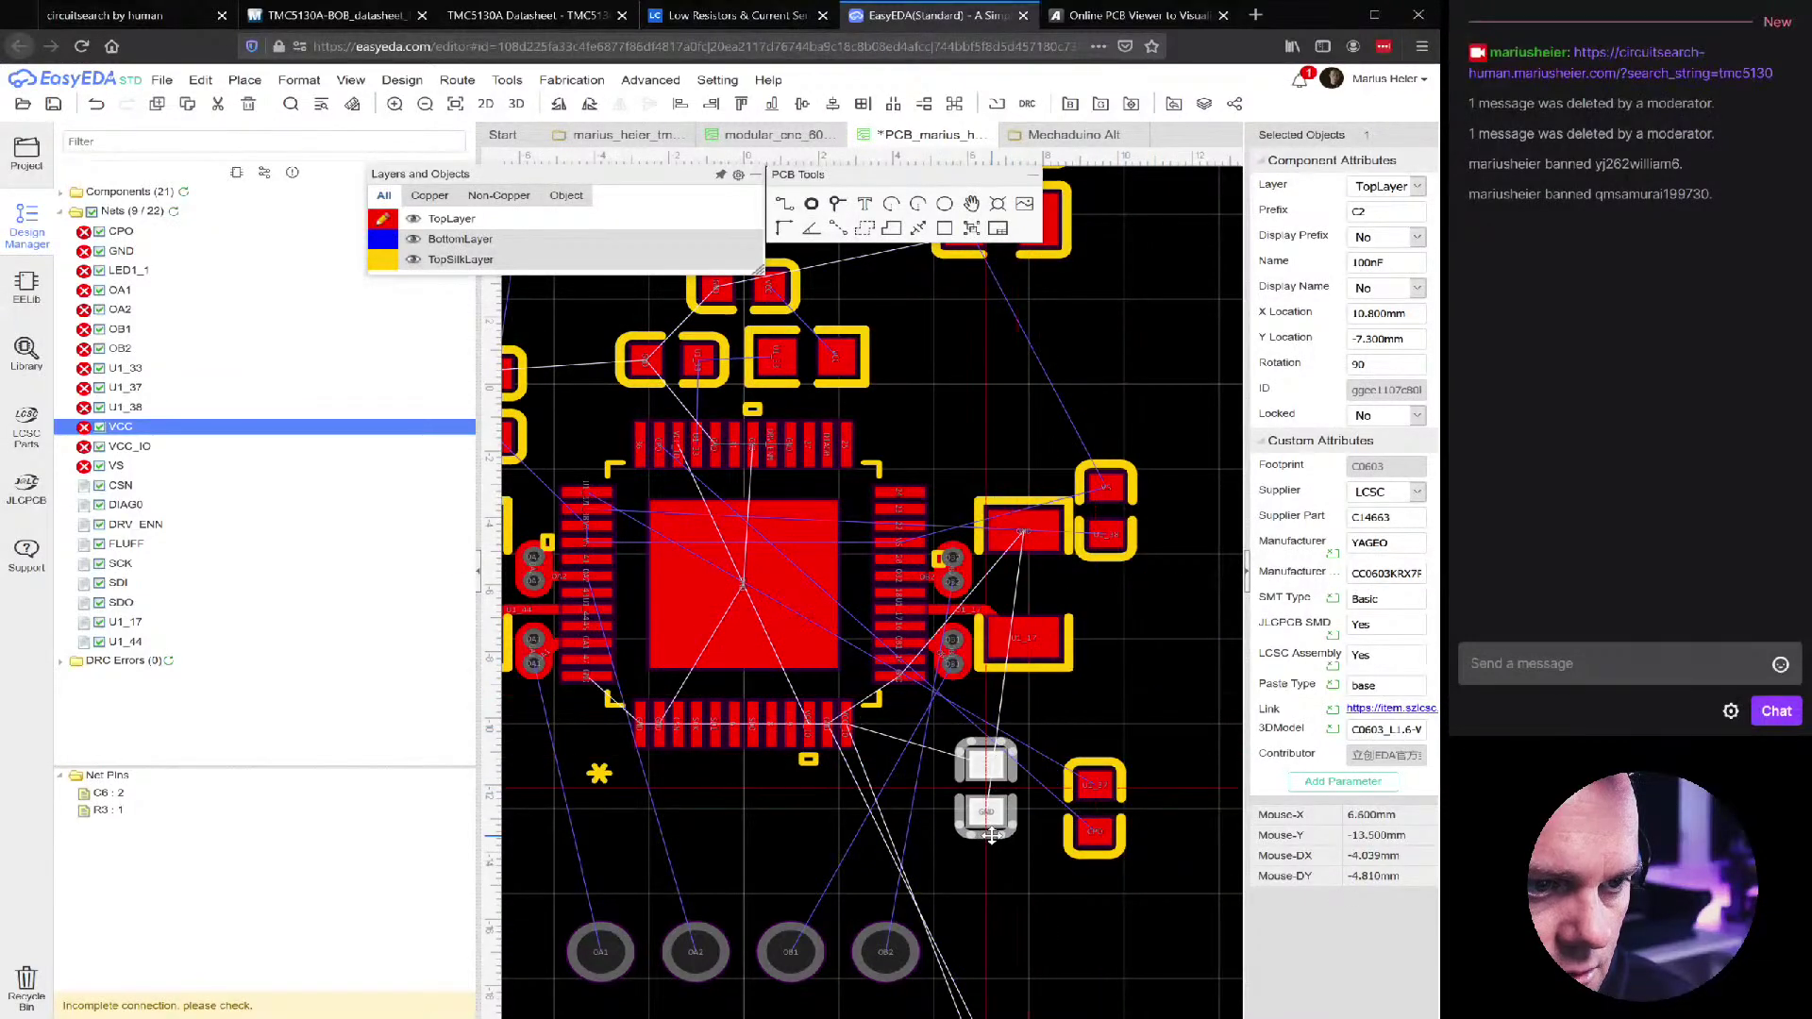
pyautogui.click(1116, 545)
pyautogui.moveTo(1116, 545); pyautogui.dragTo(1074, 431)
pyautogui.scroll(-3, 1113, 483)
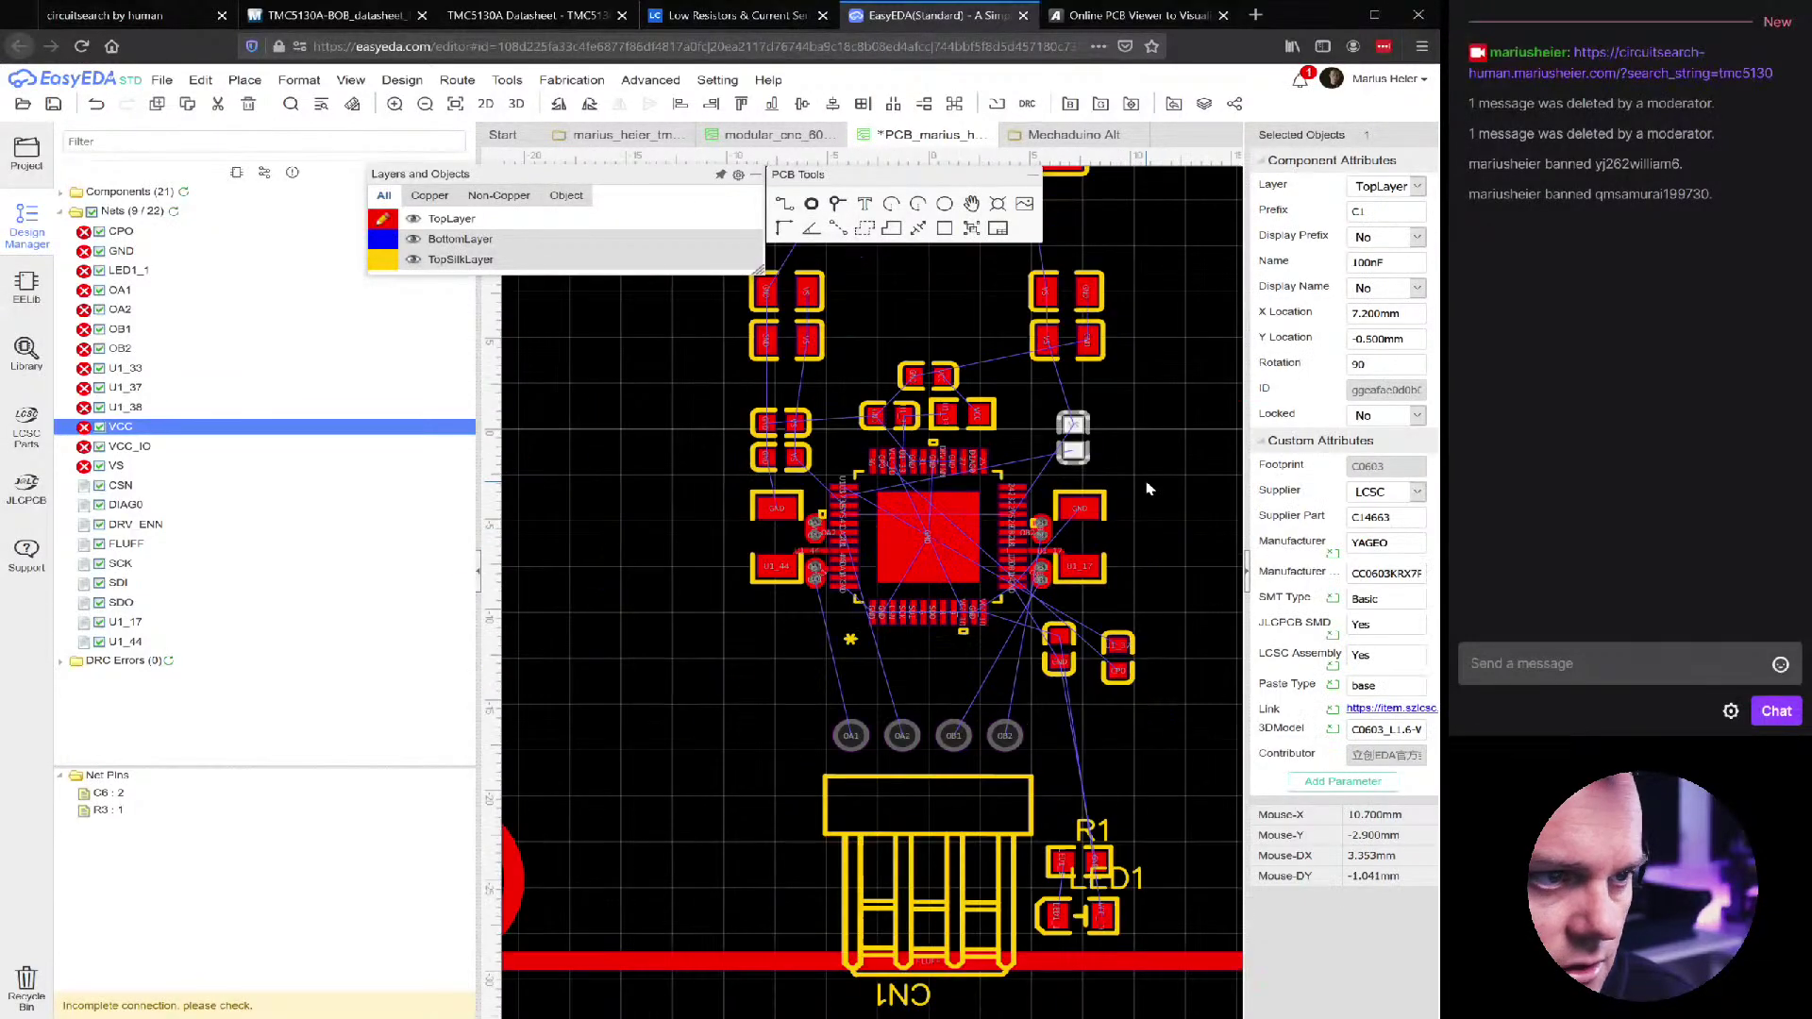
# Highlight the VS net and examine where its pads lie across the board
pyautogui.click(119, 468)
pyautogui.scroll(-5, 809, 640)
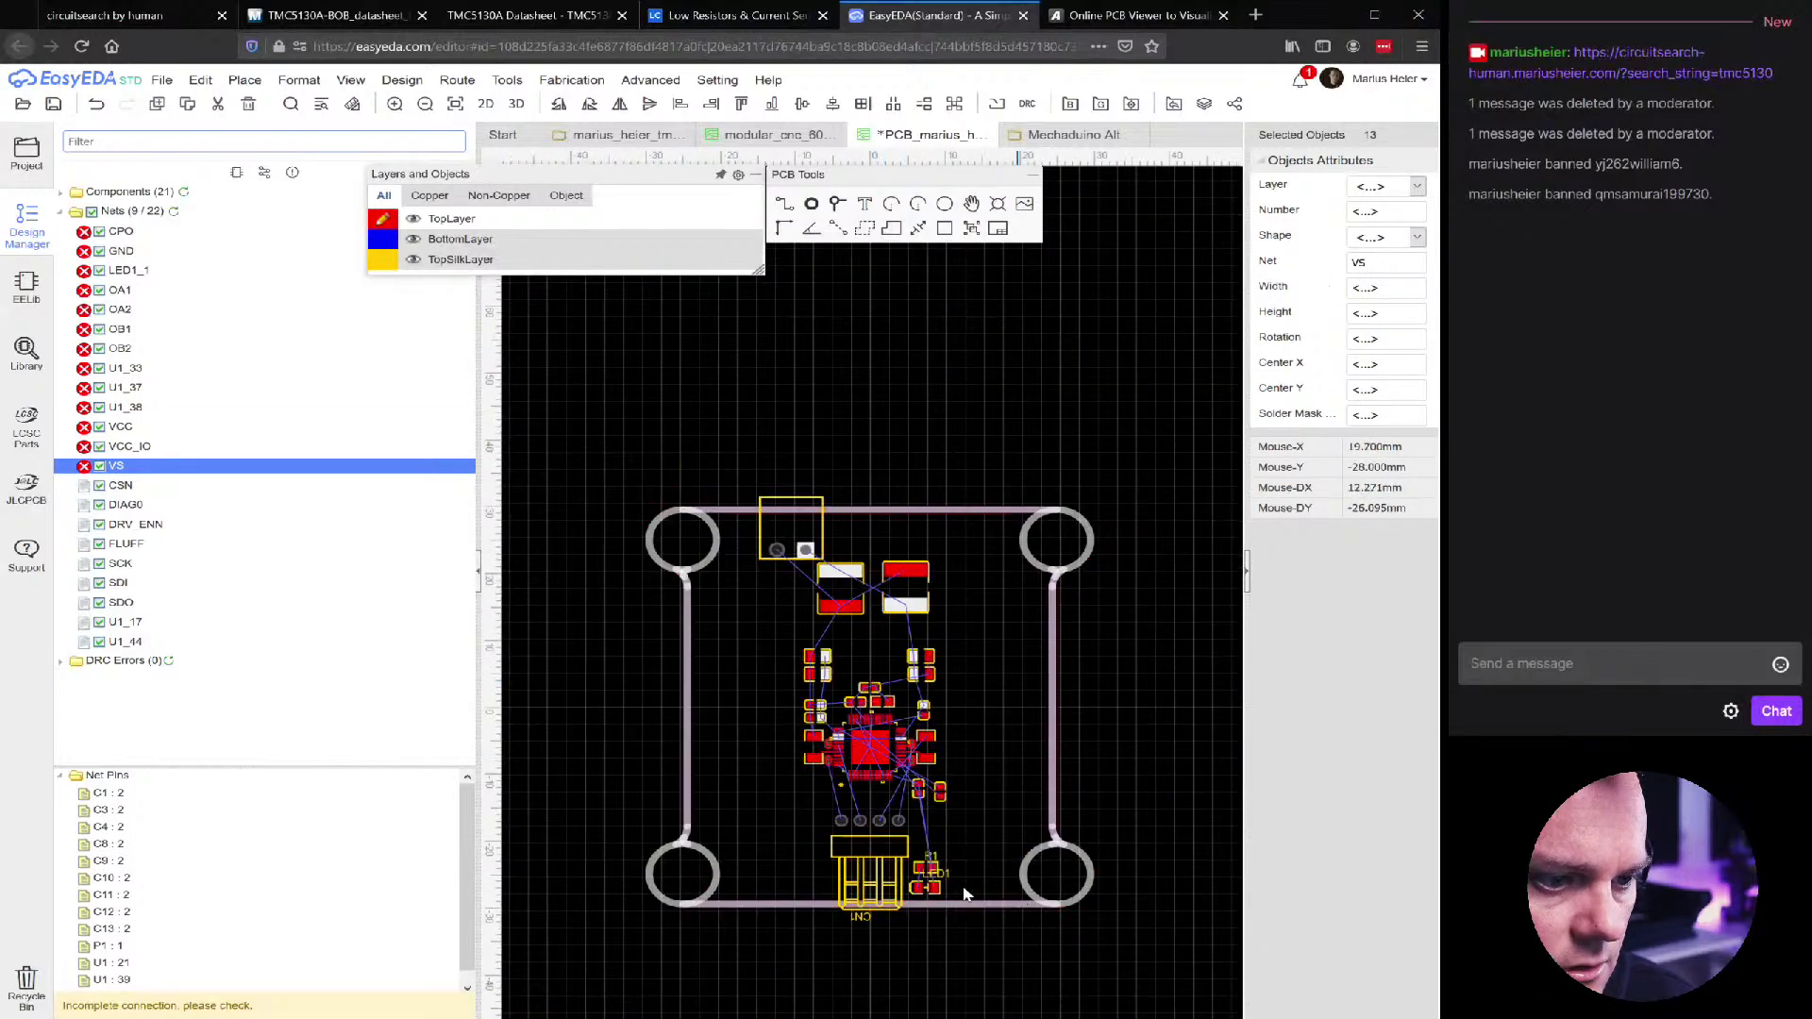
pyautogui.scroll(3, 869, 685)
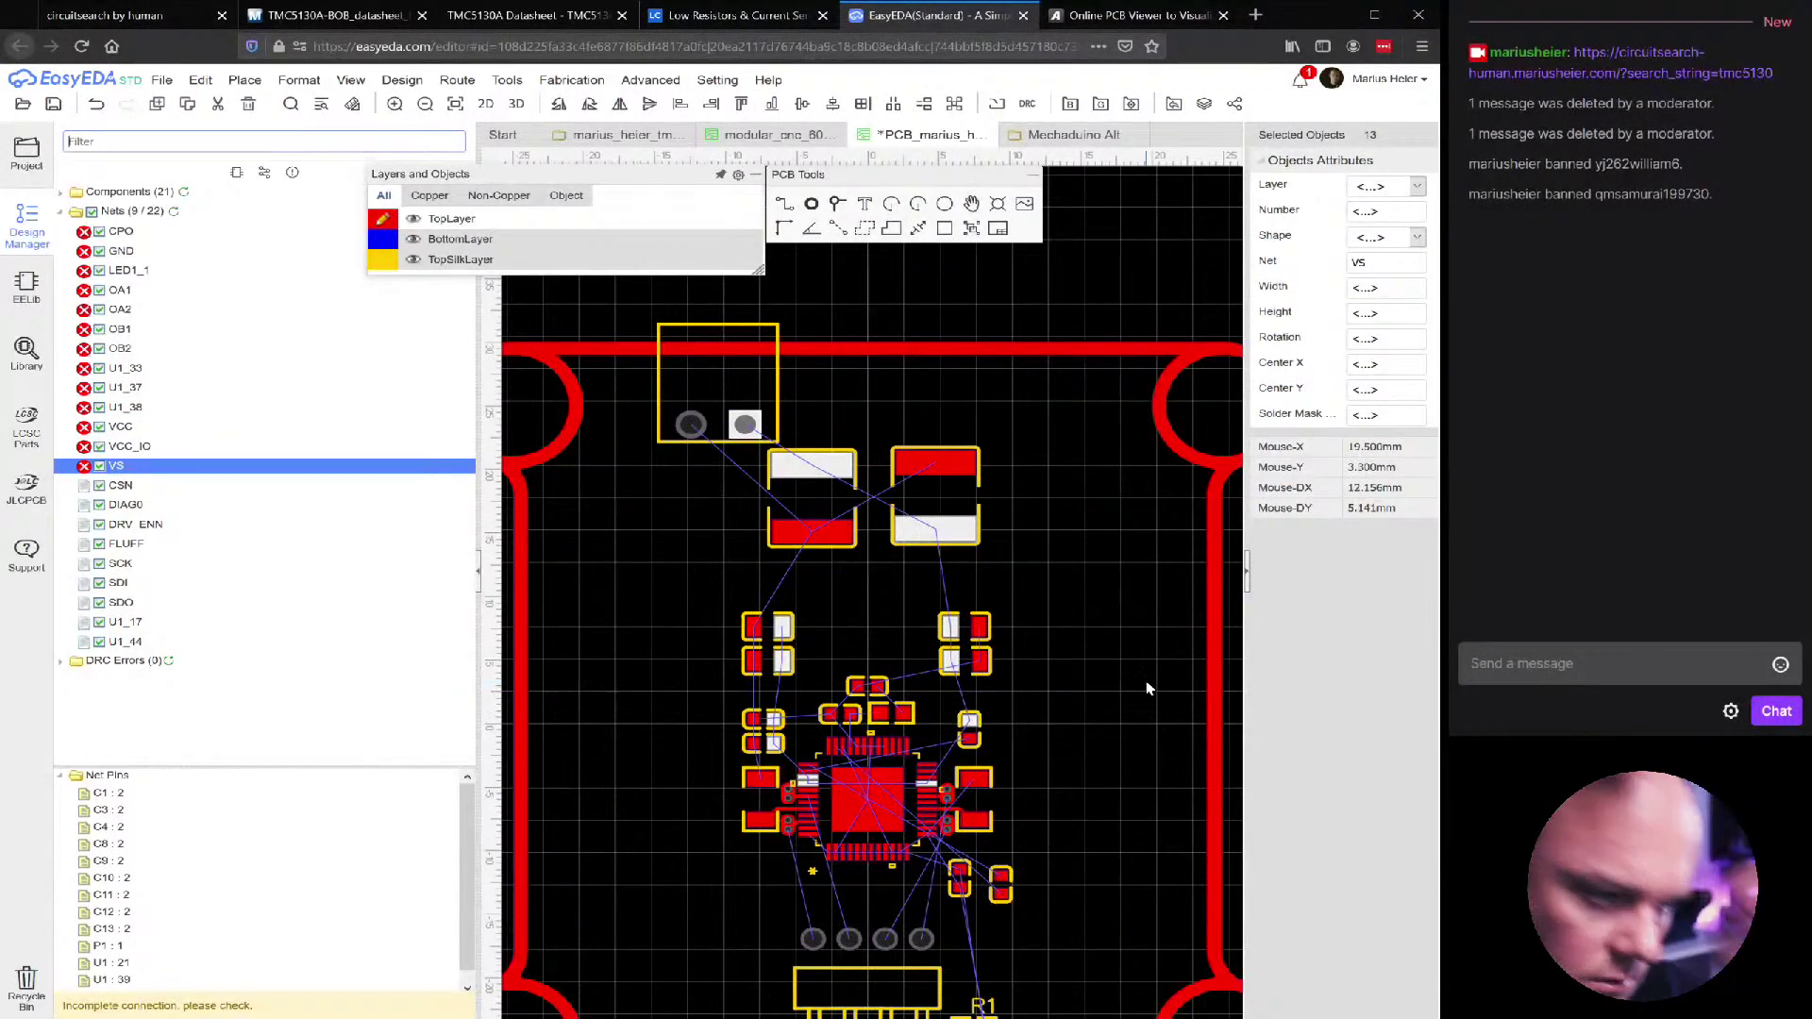
pyautogui.click(1080, 683)
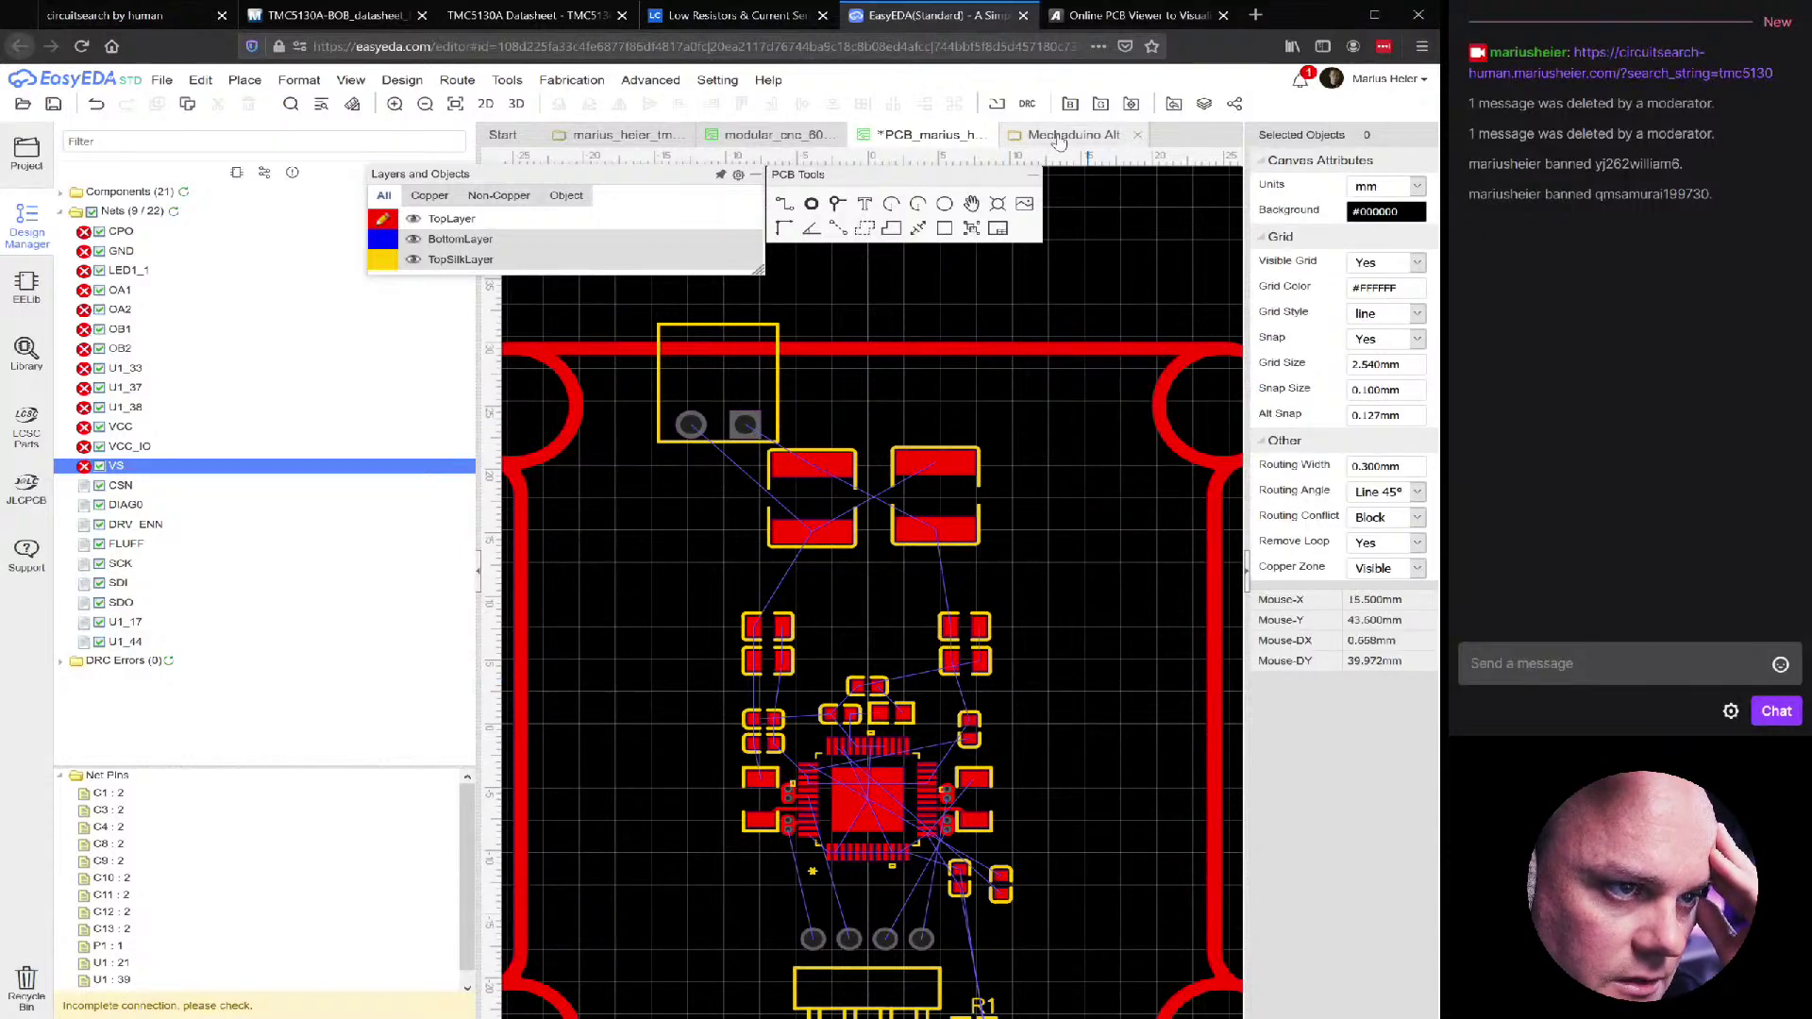
# Switch to the schematic and check how capacitor C1 connects to the driver chip's VCP and VS pins
pyautogui.click(609, 135)
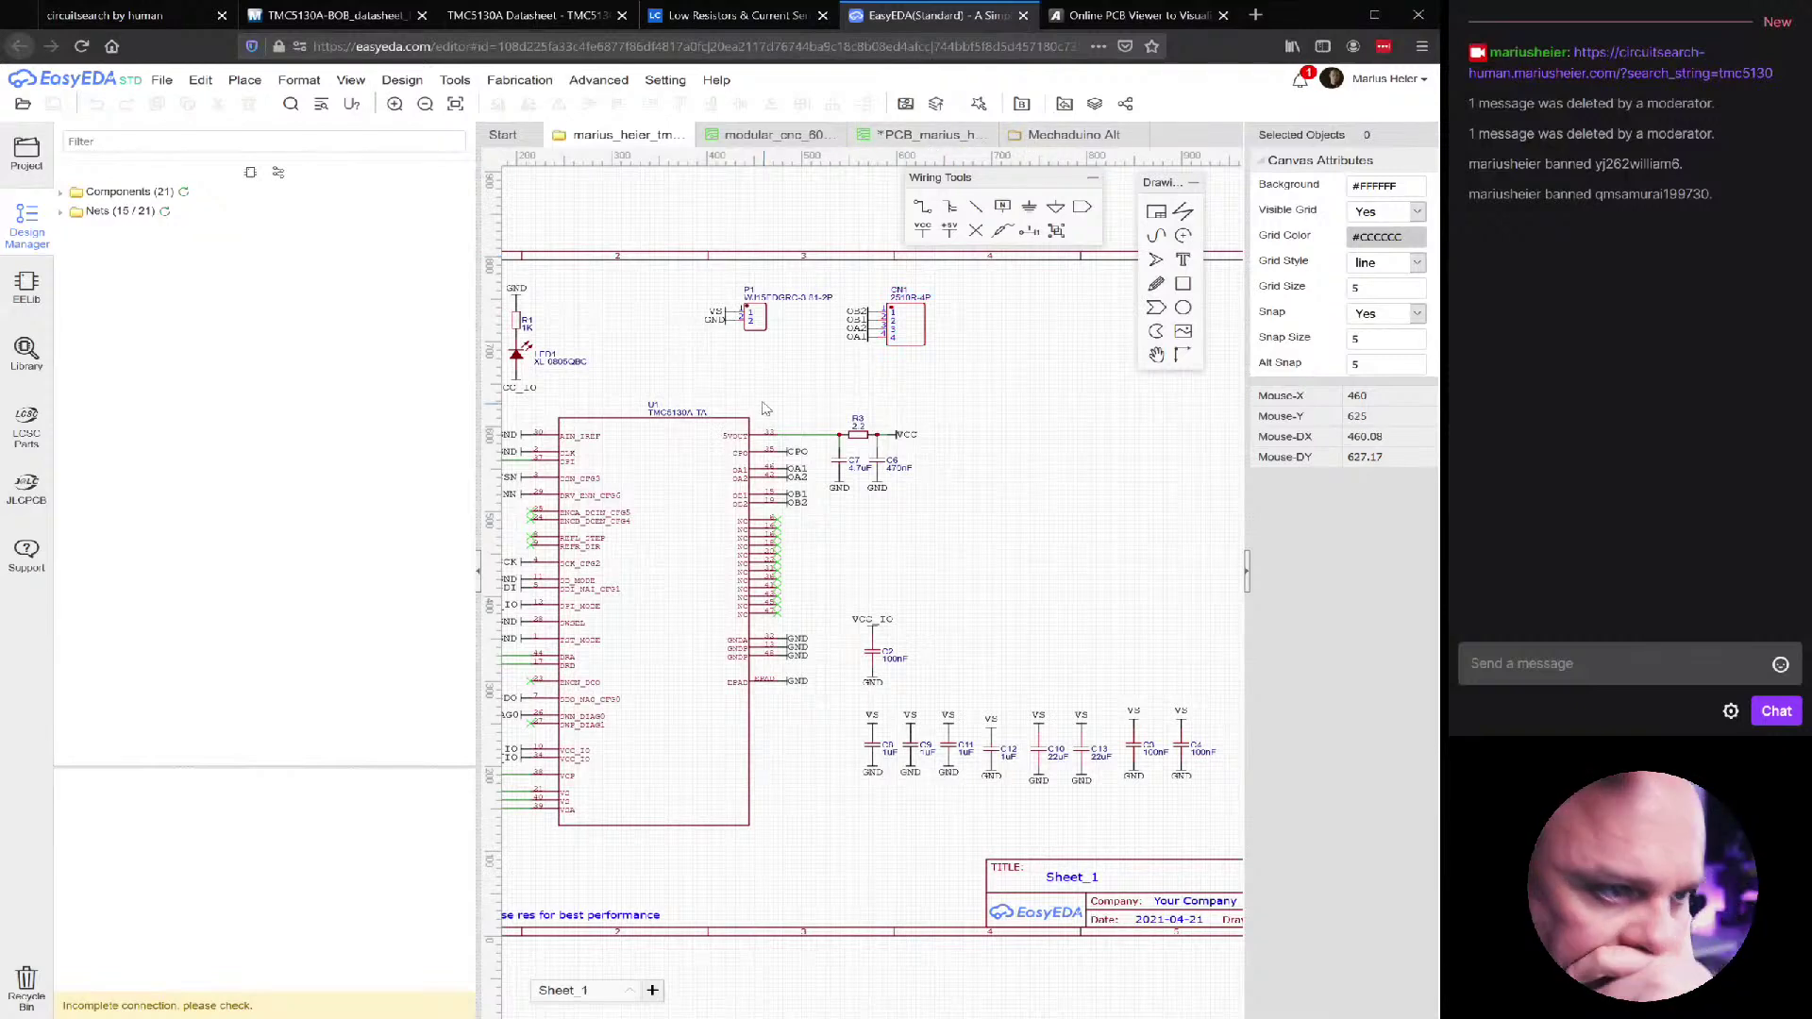
pyautogui.scroll(-1, 896, 425)
pyautogui.scroll(-1, 1038, 458)
pyautogui.moveTo(1166, 453); pyautogui.dragTo(1135, 437, button='right')
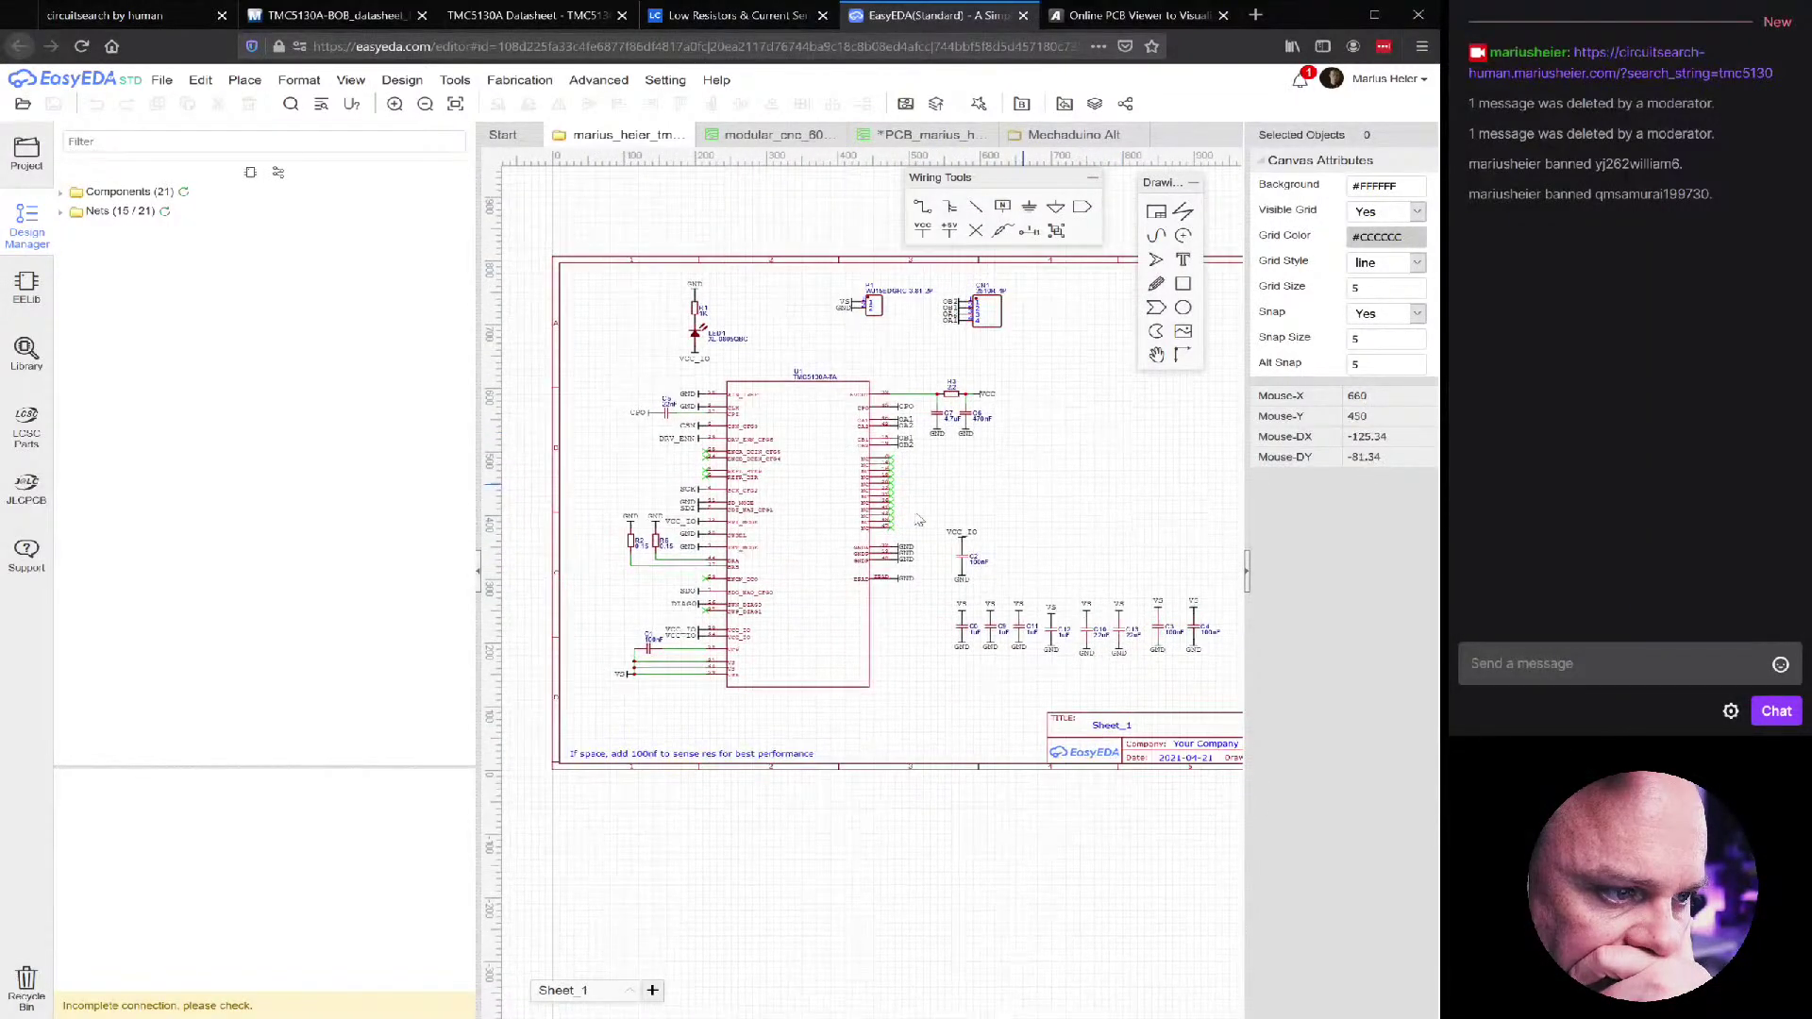
pyautogui.scroll(2, 649, 654)
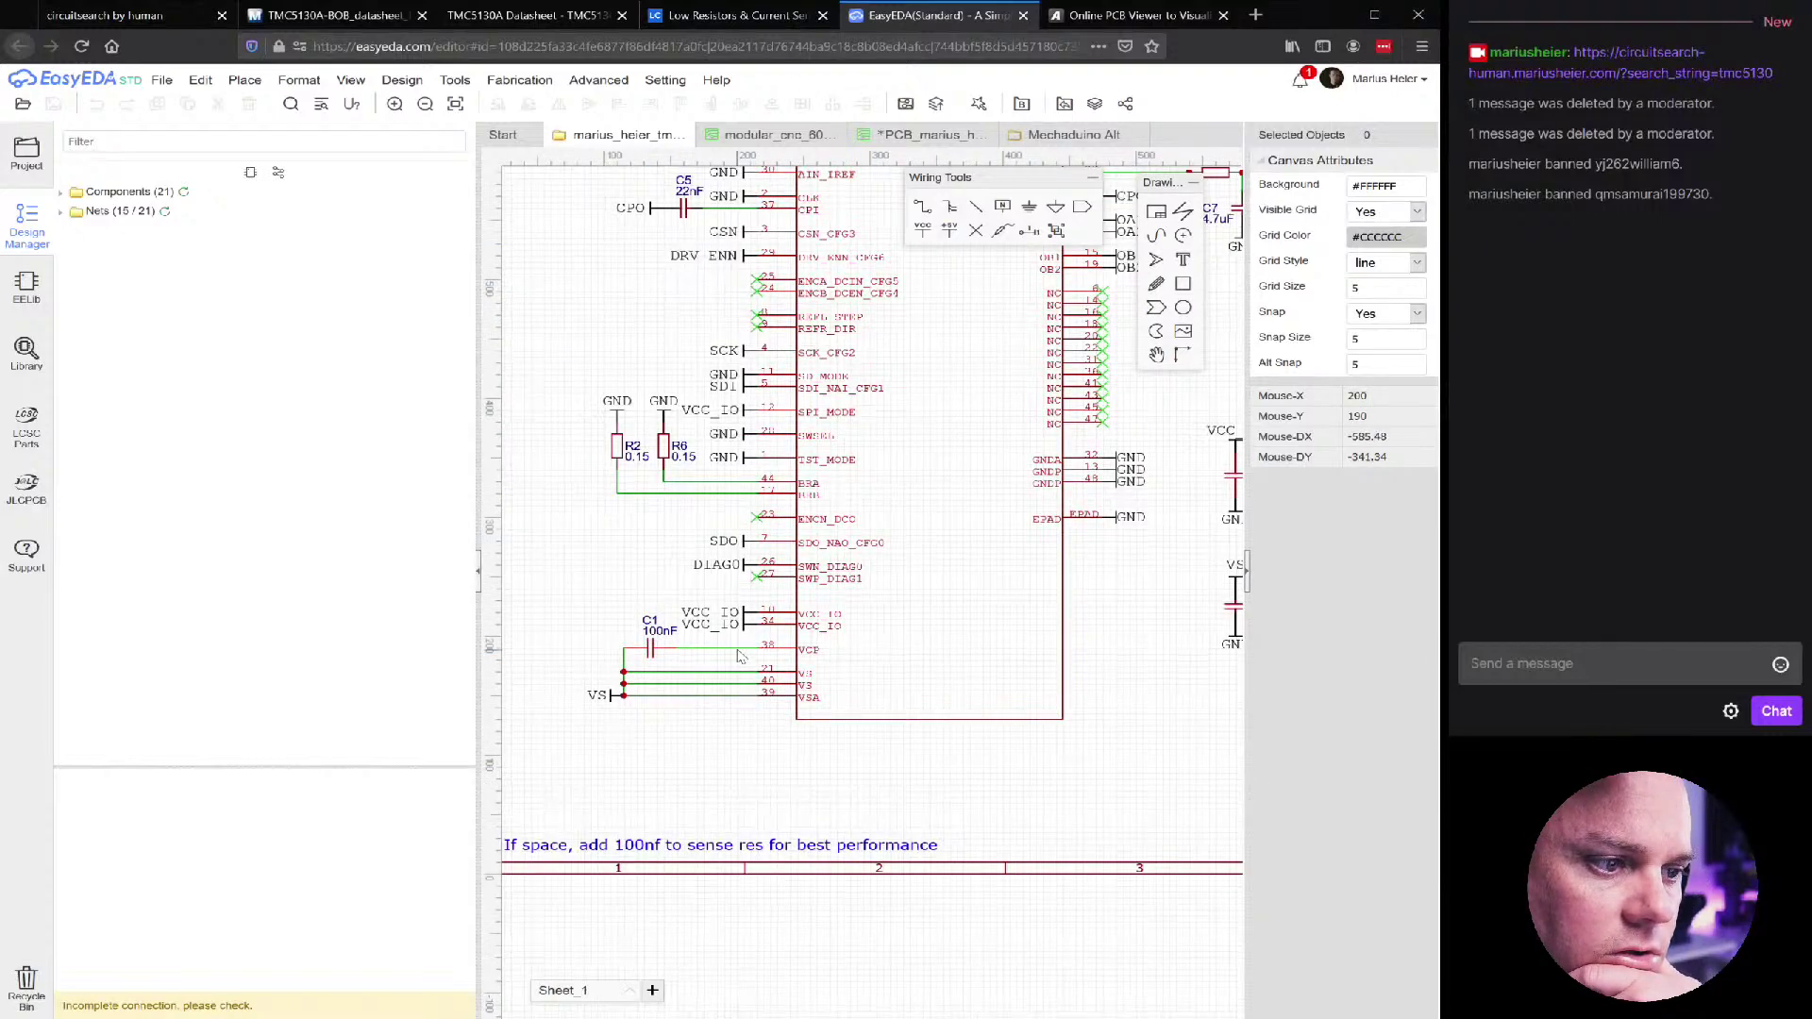
pyautogui.scroll(-1, 719, 655)
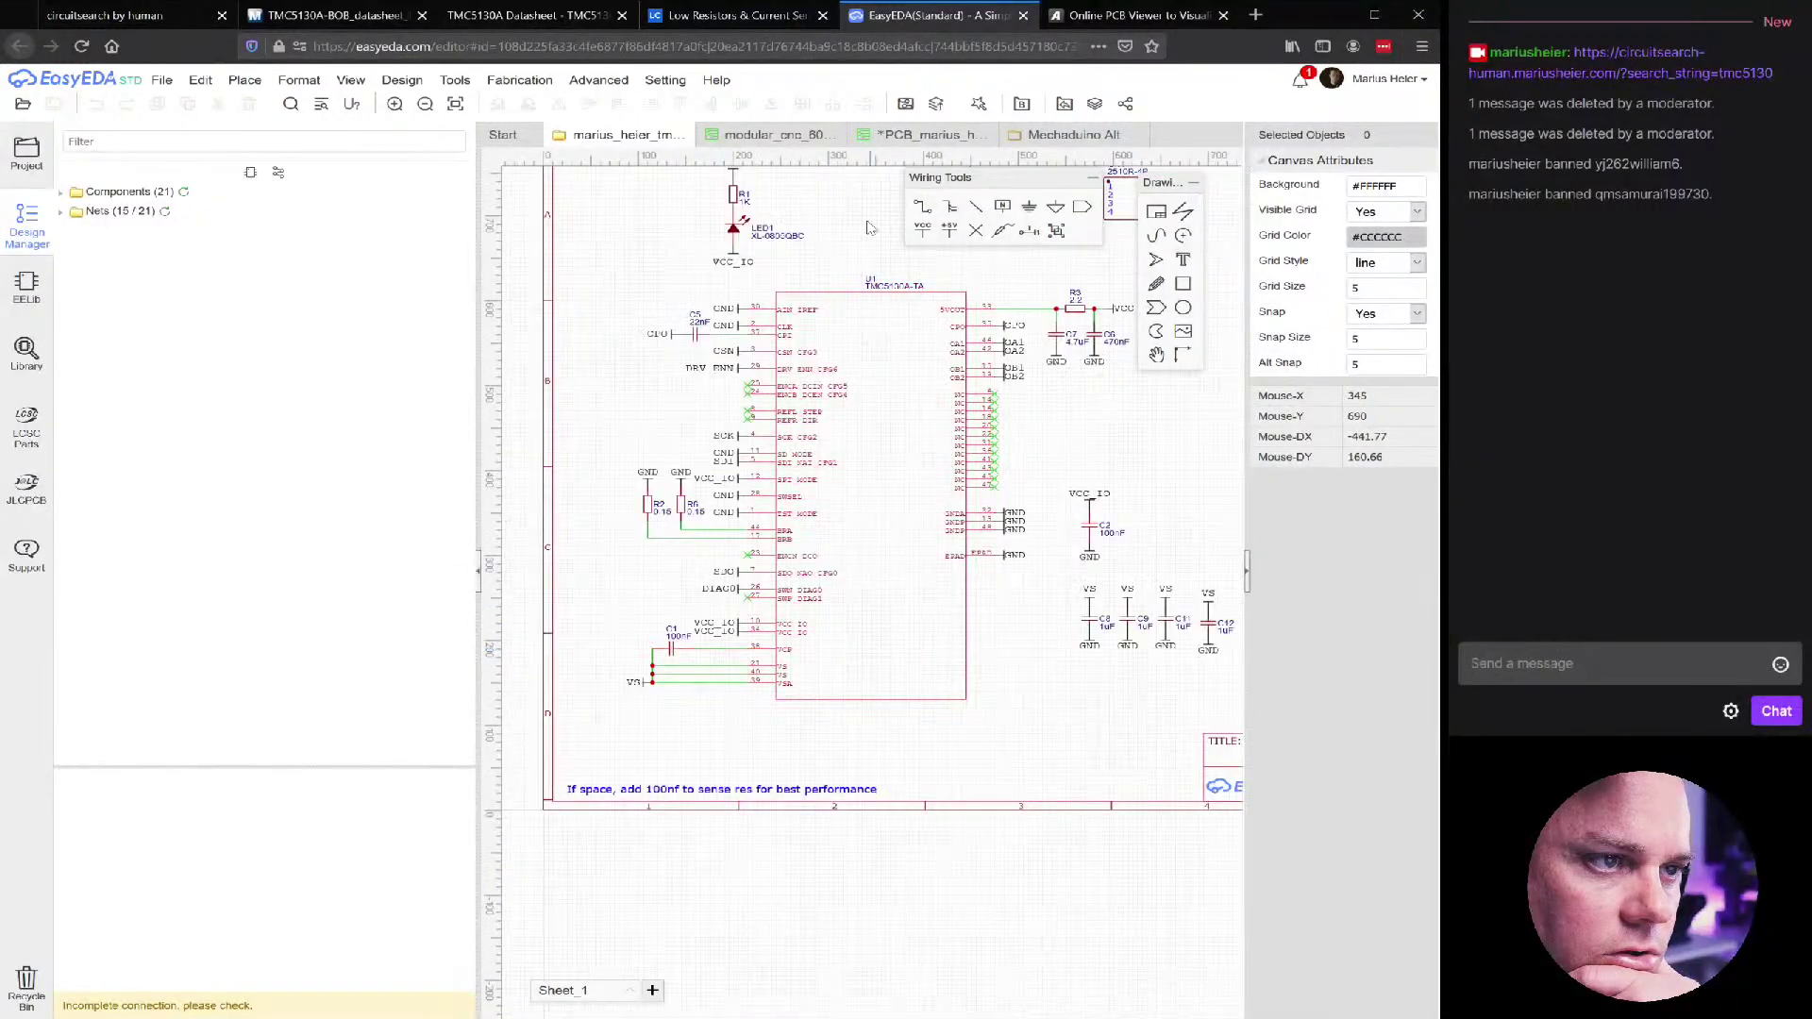
# Return to the PCB and move capacitor C1 beside the chip's upper-left corner, at X -4.6 mm, Y -0.6 mm
pyautogui.click(962, 131)
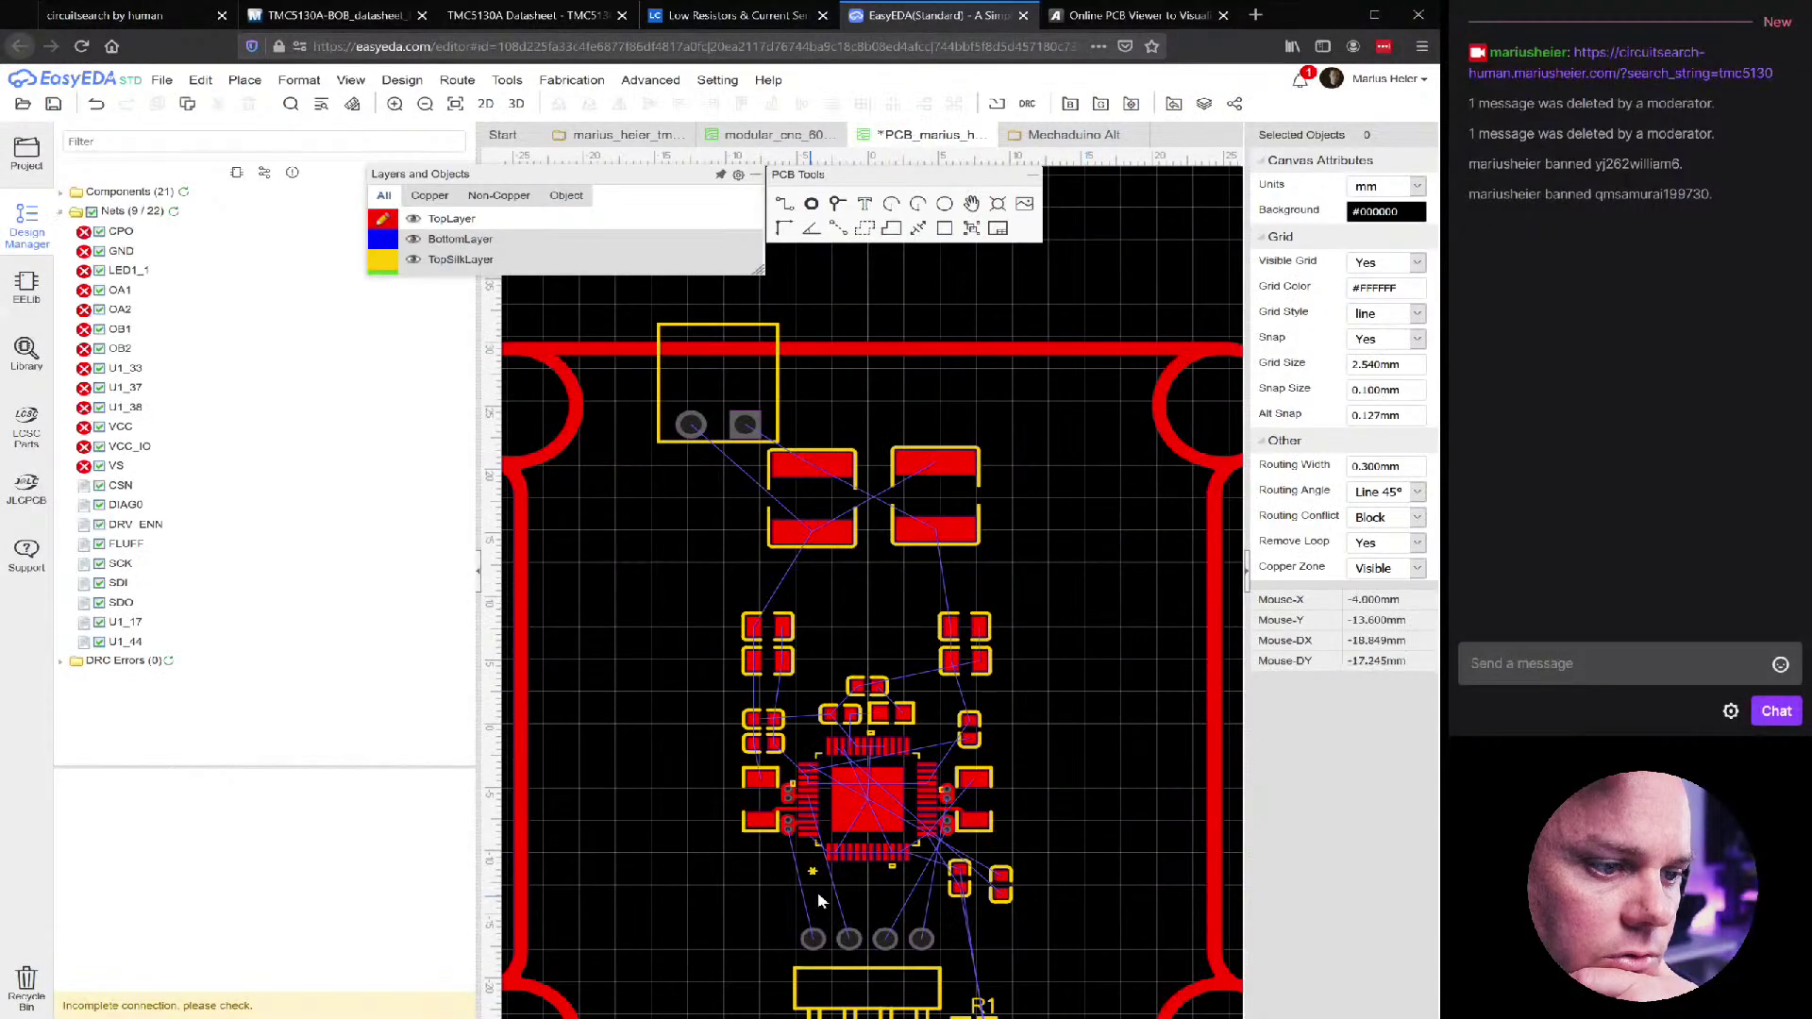
pyautogui.scroll(4, 810, 800)
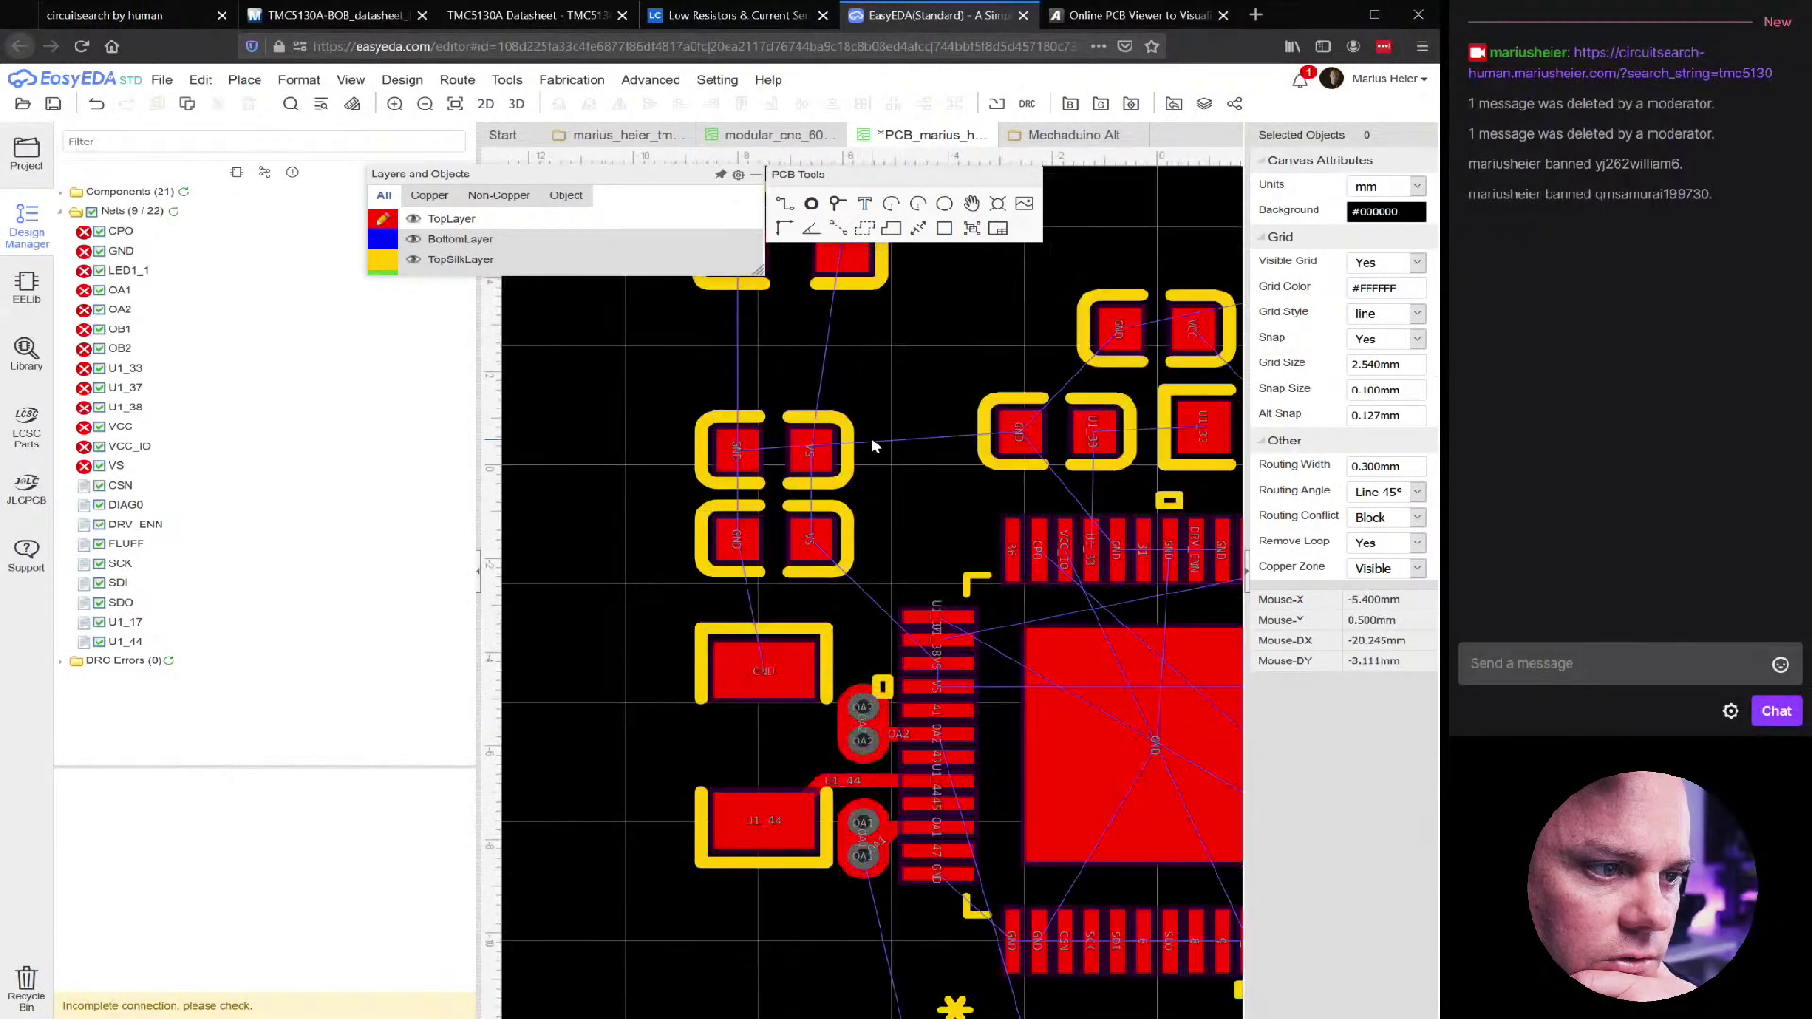
pyautogui.scroll(-3, 873, 453)
pyautogui.scroll(1, 943, 567)
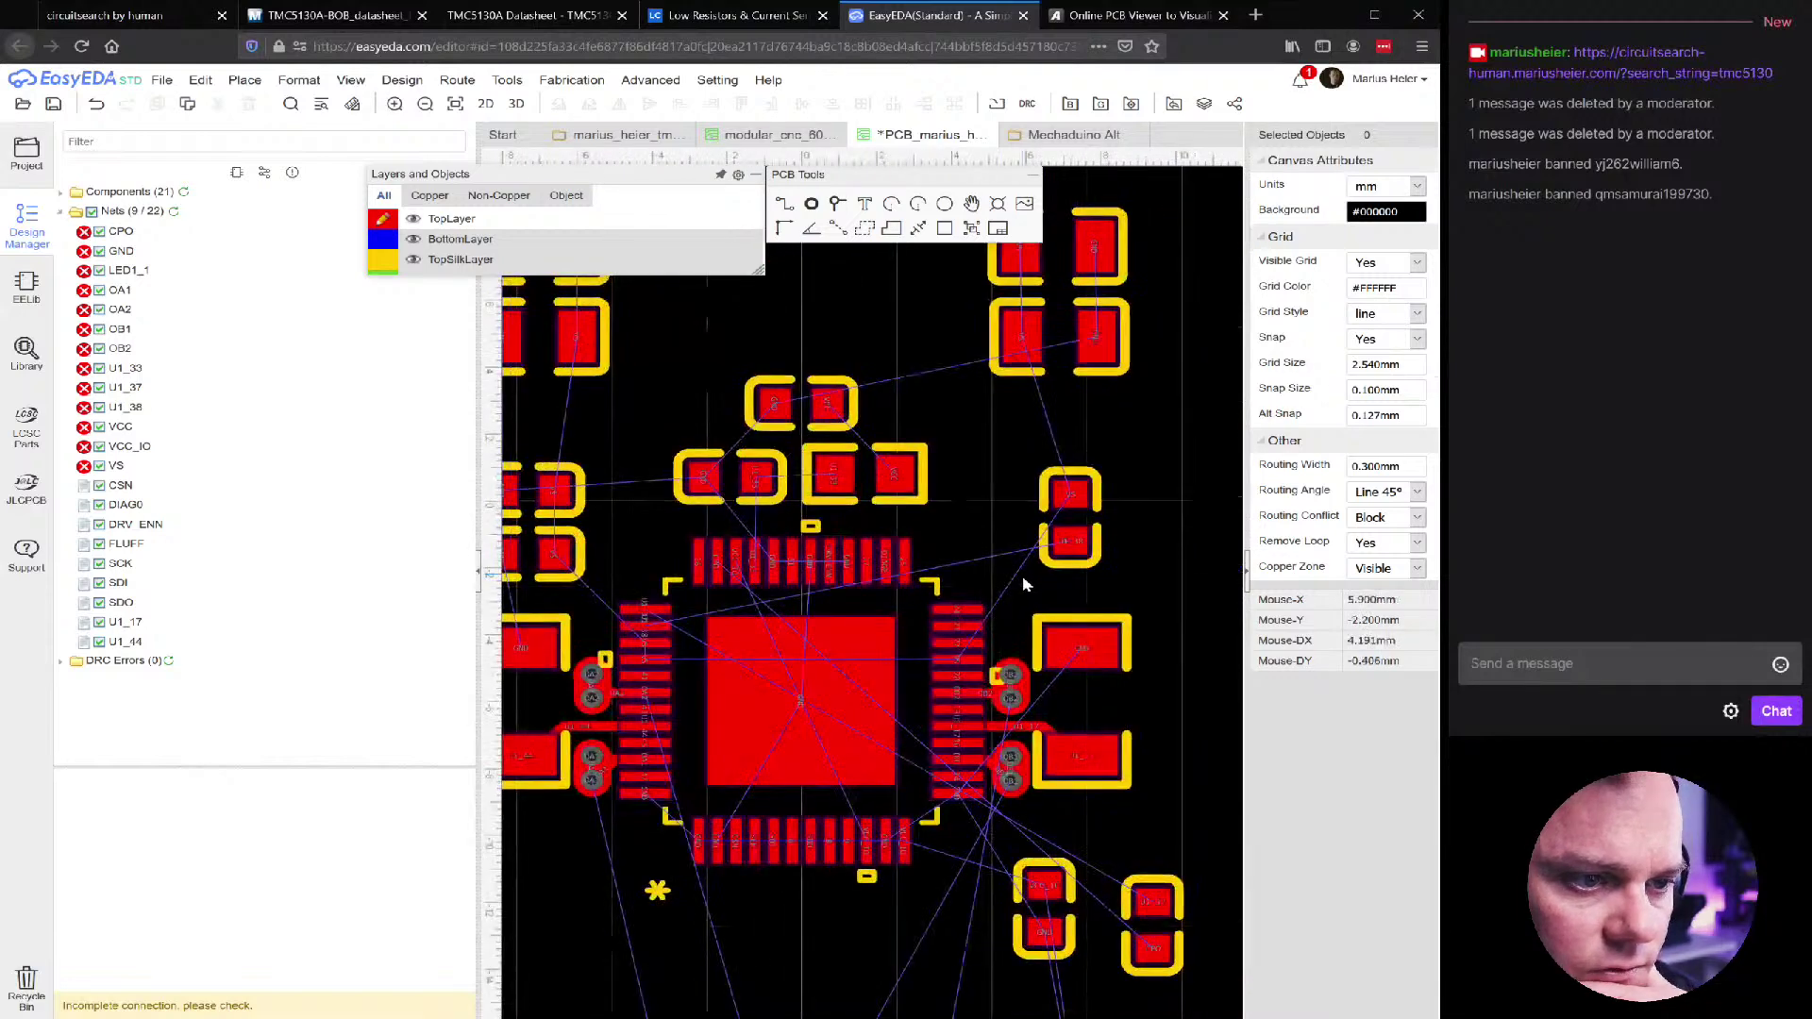
pyautogui.click(1078, 570)
pyautogui.moveTo(1078, 570); pyautogui.dragTo(1117, 578, button='right')
pyautogui.moveTo(1117, 578); pyautogui.dragTo(681, 589)
pyautogui.moveTo(609, 605); pyautogui.dragTo(664, 579, button='right')
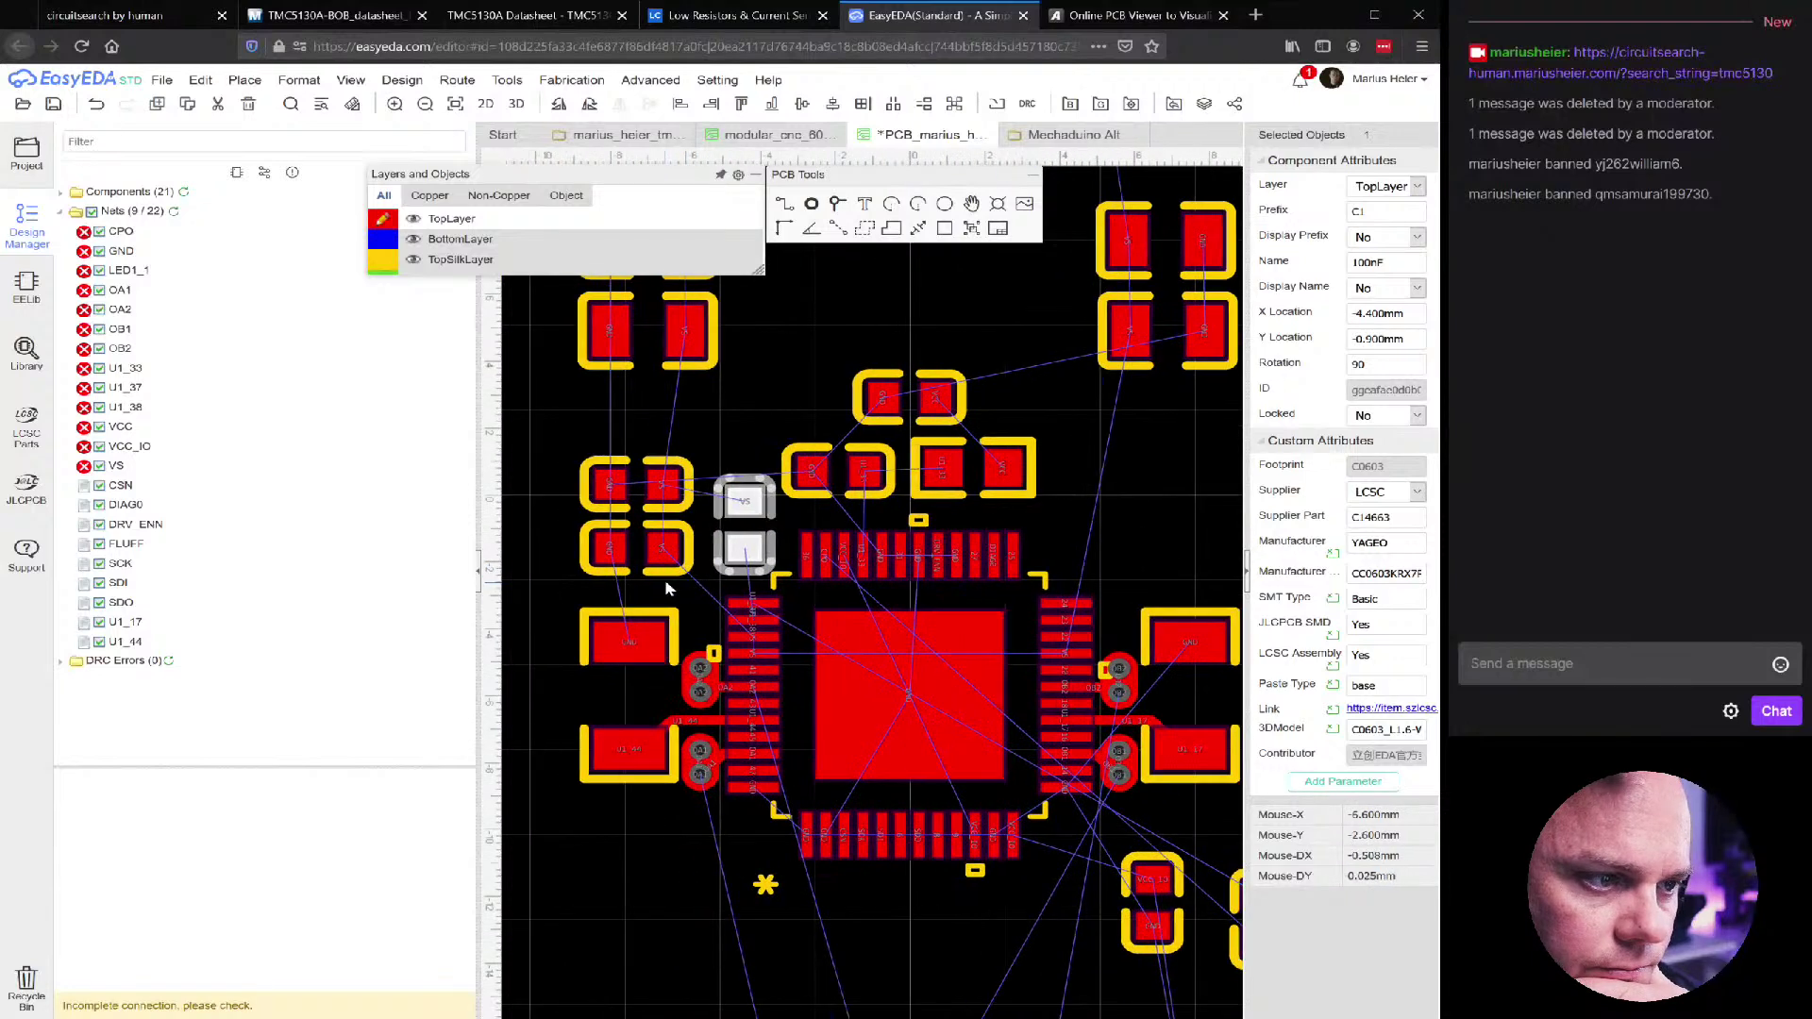
pyautogui.scroll(3, 766, 630)
pyautogui.moveTo(811, 562); pyautogui.dragTo(792, 524)
pyautogui.scroll(-4, 795, 556)
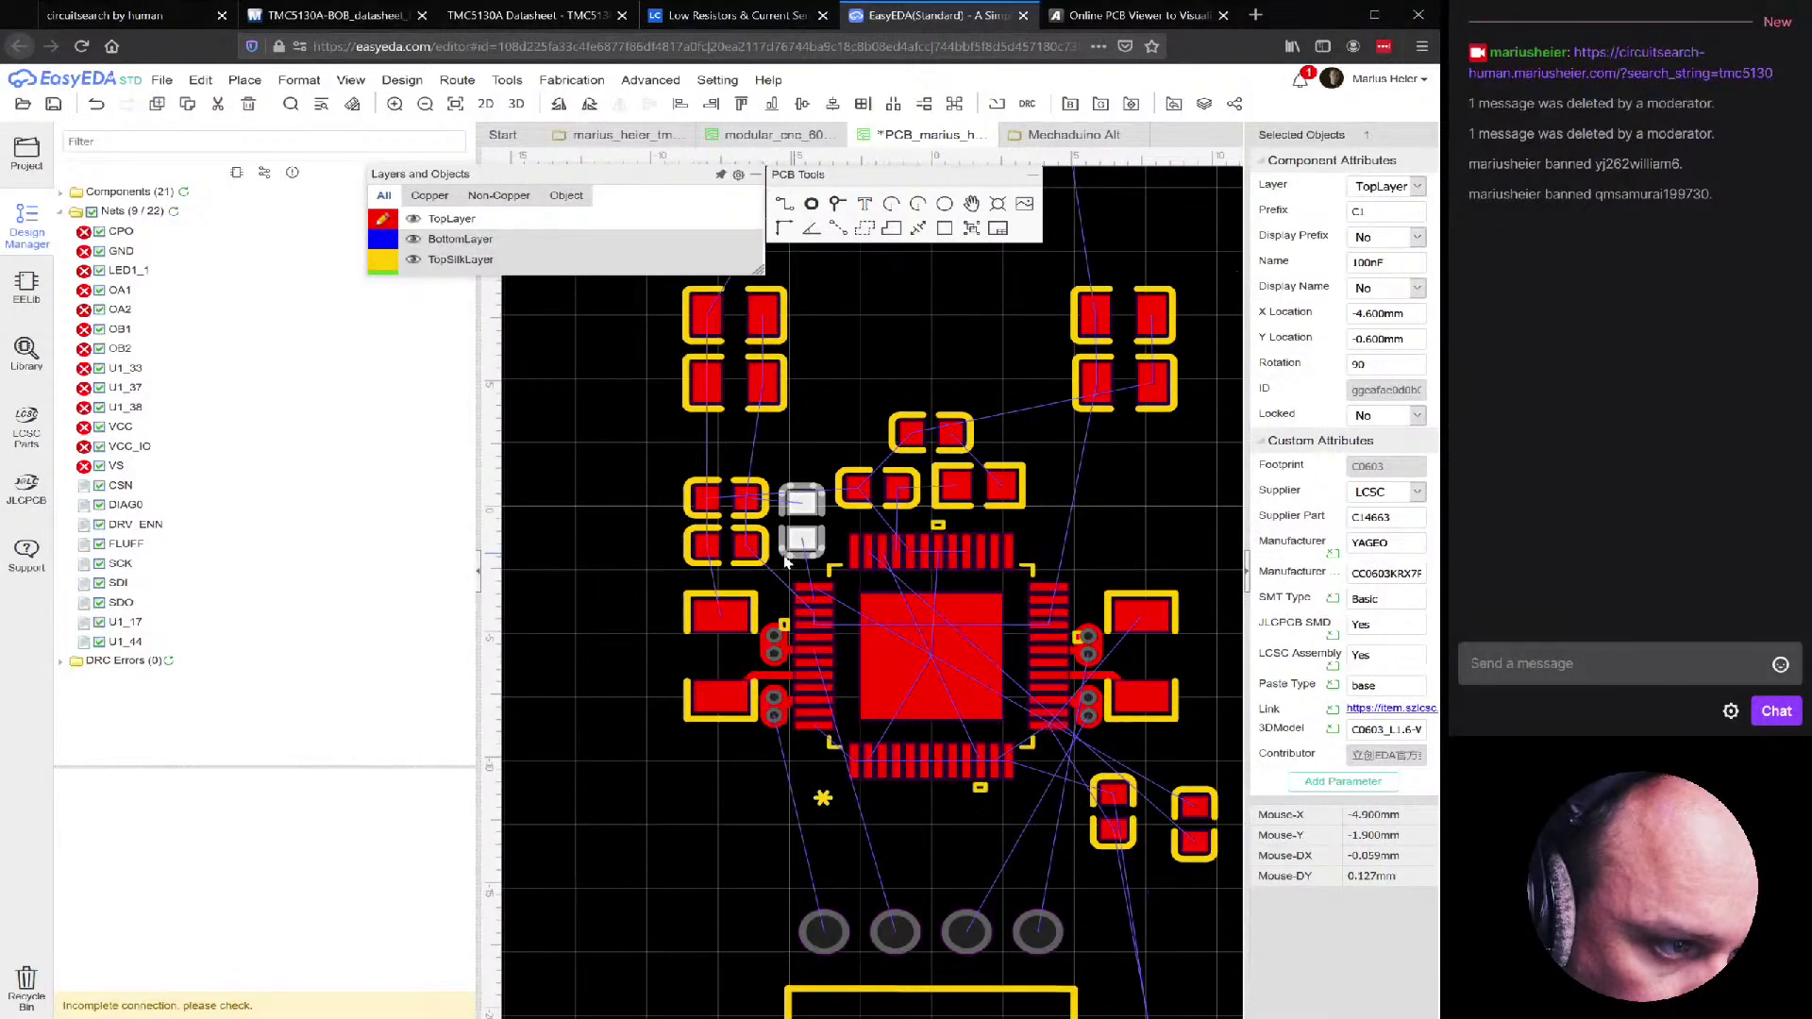
# Nudge capacitor C3 up in line with the row of parts above the chip, and shift C1 slightly up
pyautogui.scroll(2, 821, 543)
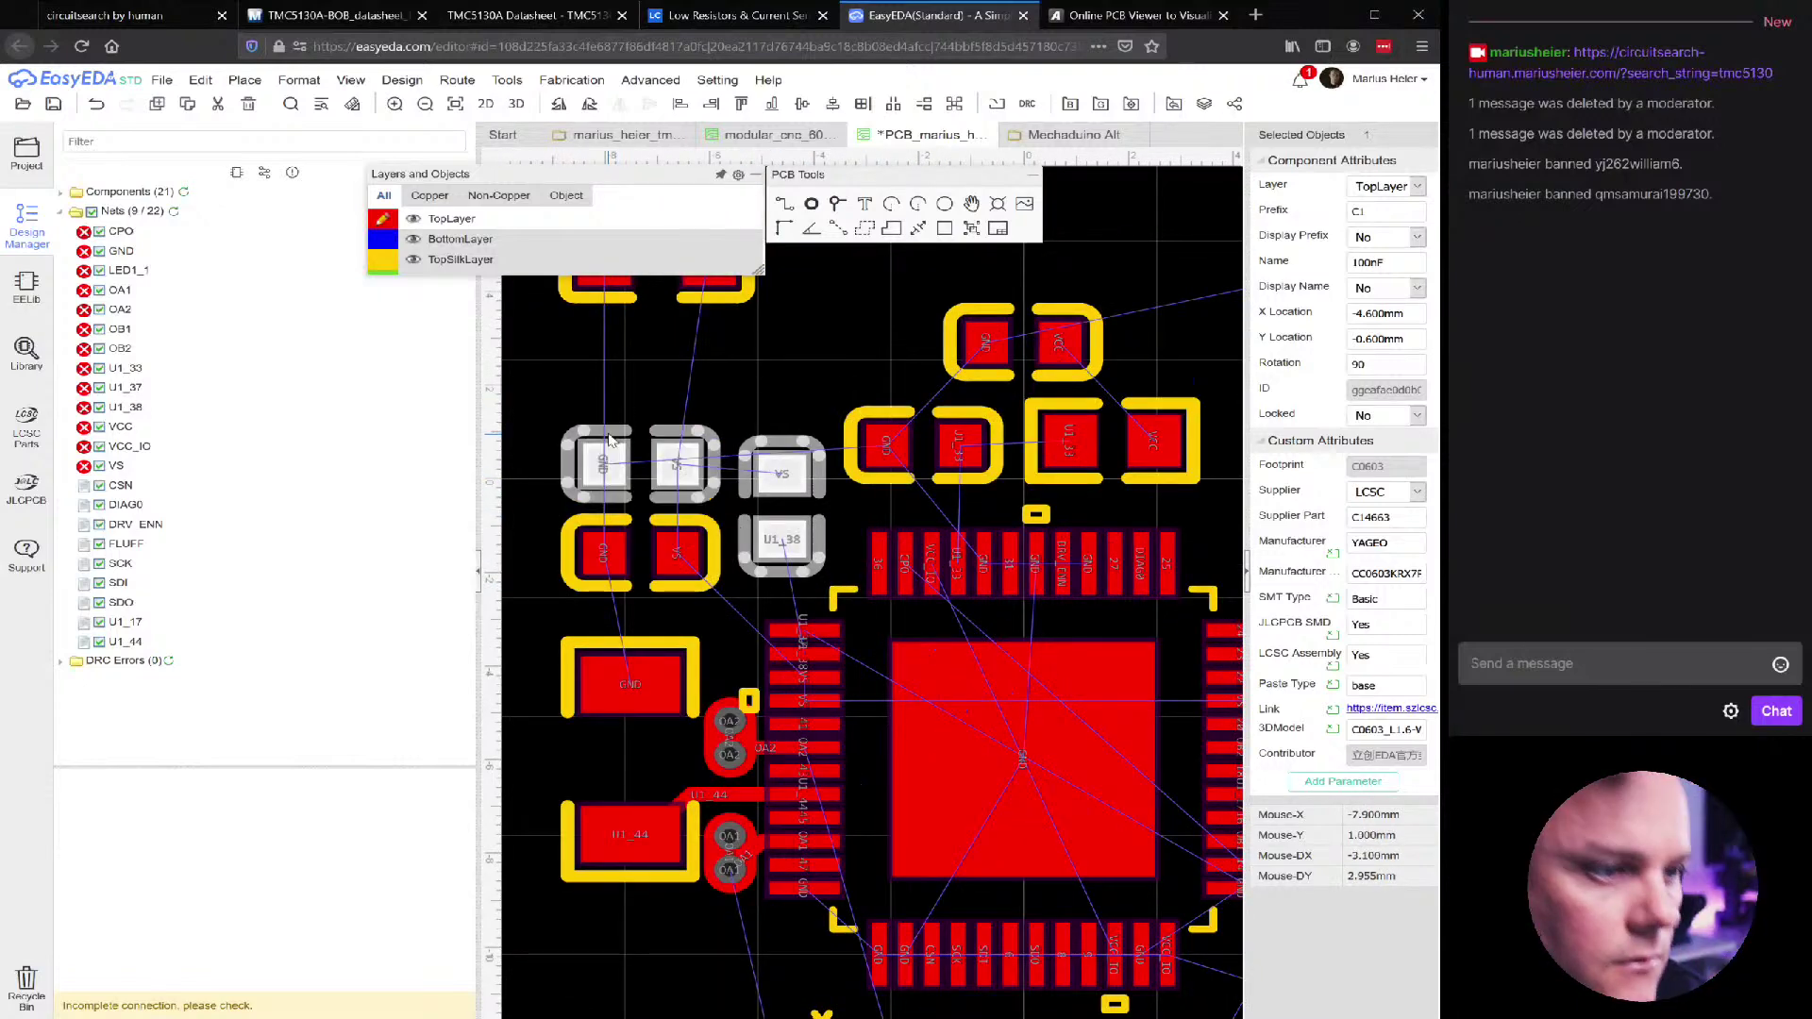
pyautogui.click(609, 436)
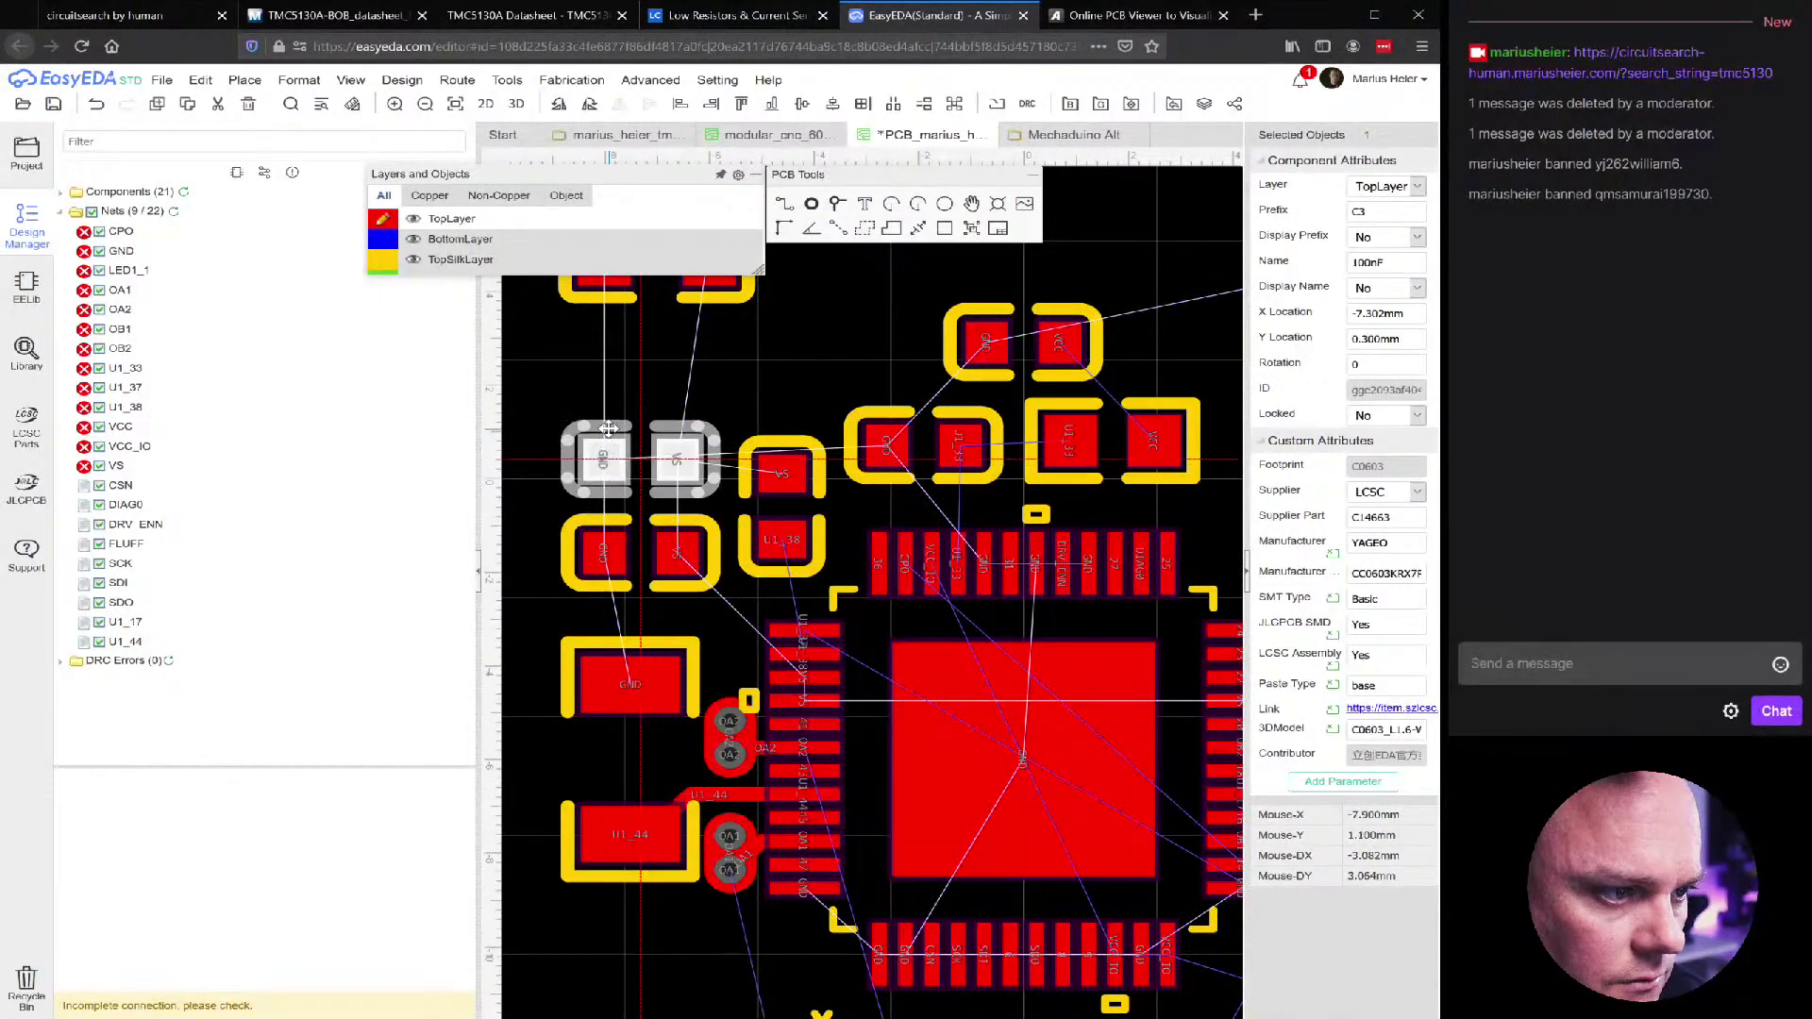
pyautogui.moveTo(609, 426); pyautogui.dragTo(609, 412)
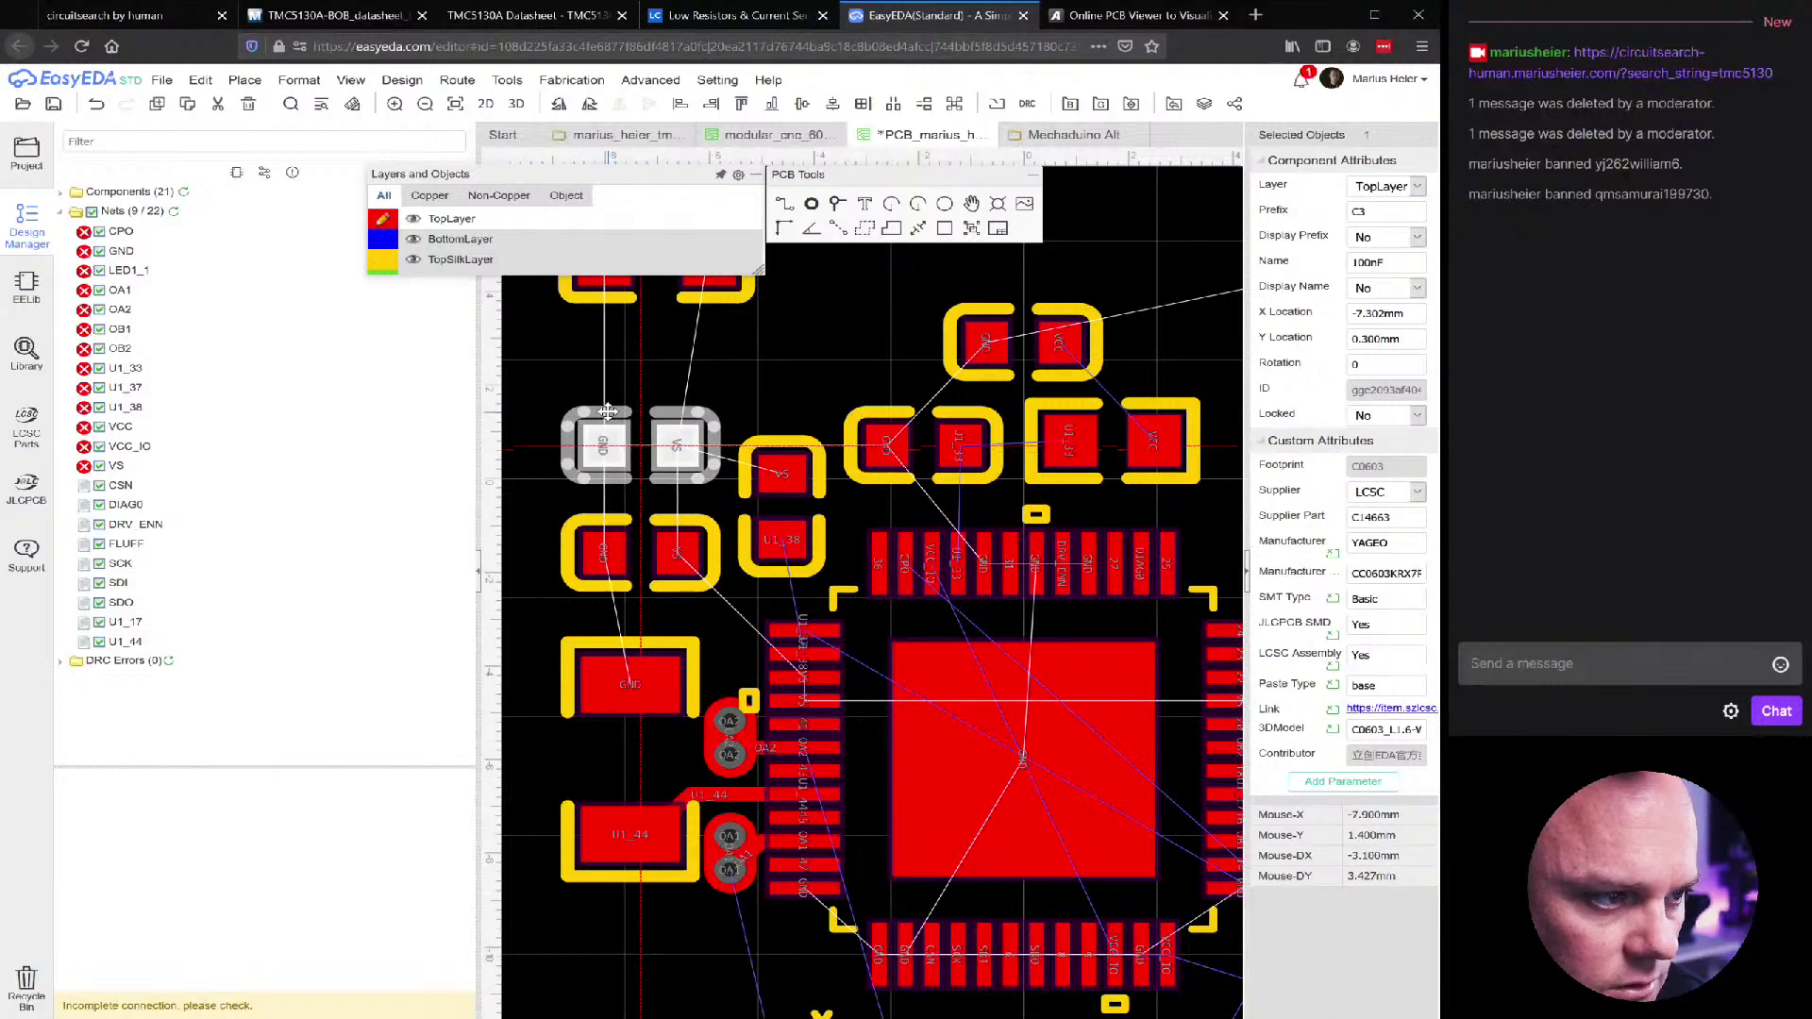
pyautogui.click(870, 416)
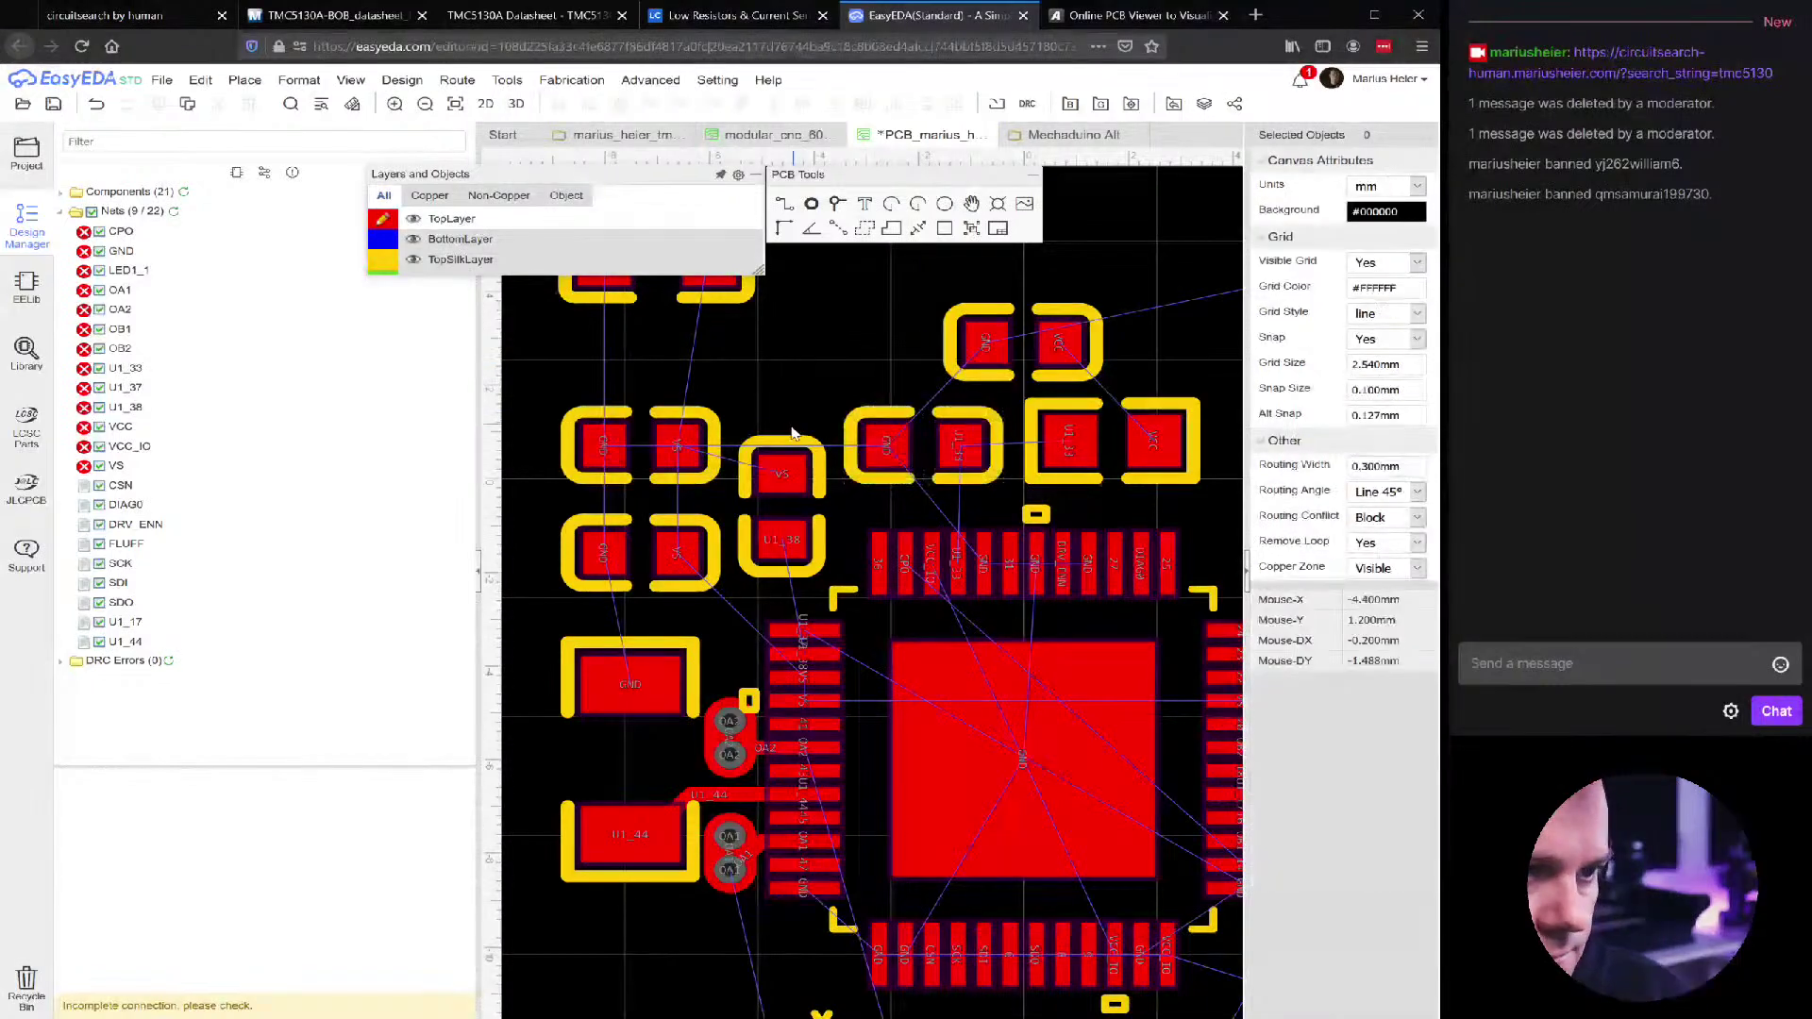
pyautogui.click(780, 426)
pyautogui.moveTo(780, 426); pyautogui.dragTo(781, 441)
pyautogui.click(836, 374)
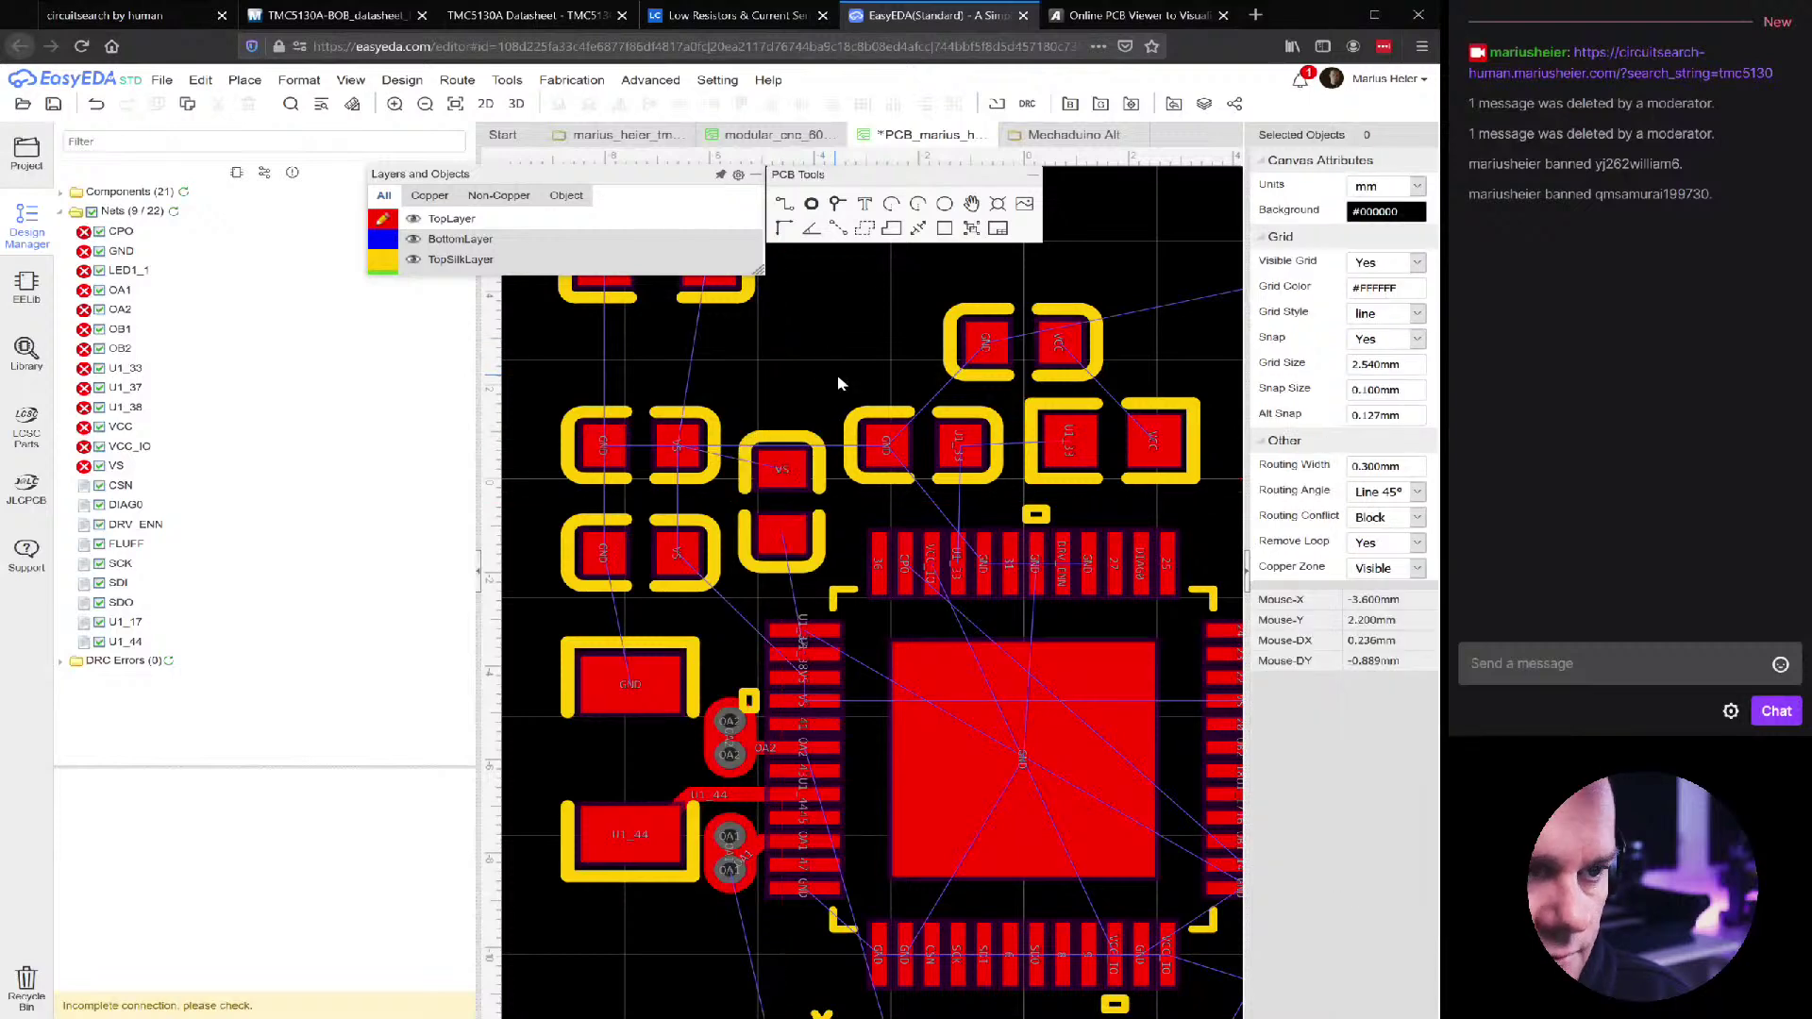
# Move capacitor C2 directly below the VCC_IO pin on the chip's lower edge, rotated to 0 degrees
pyautogui.scroll(-3, 836, 374)
pyautogui.scroll(-1, 1203, 448)
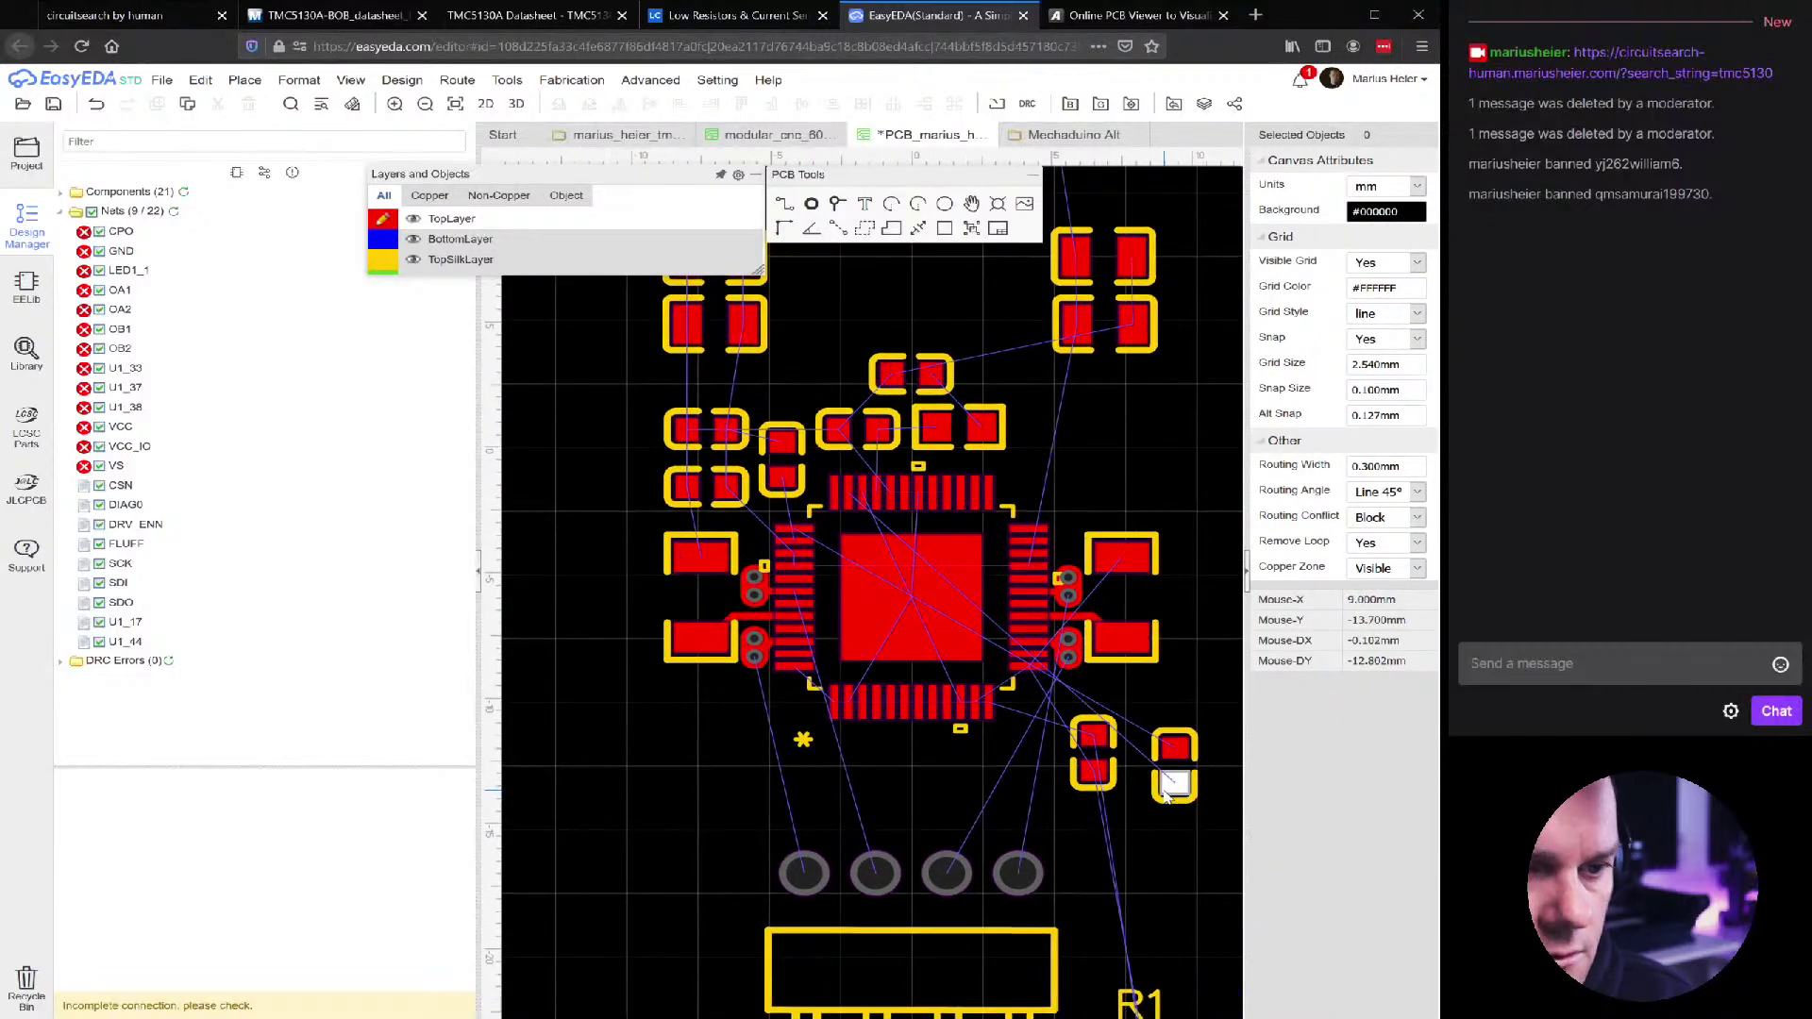
pyautogui.scroll(3, 1109, 796)
pyautogui.scroll(-2, 1076, 797)
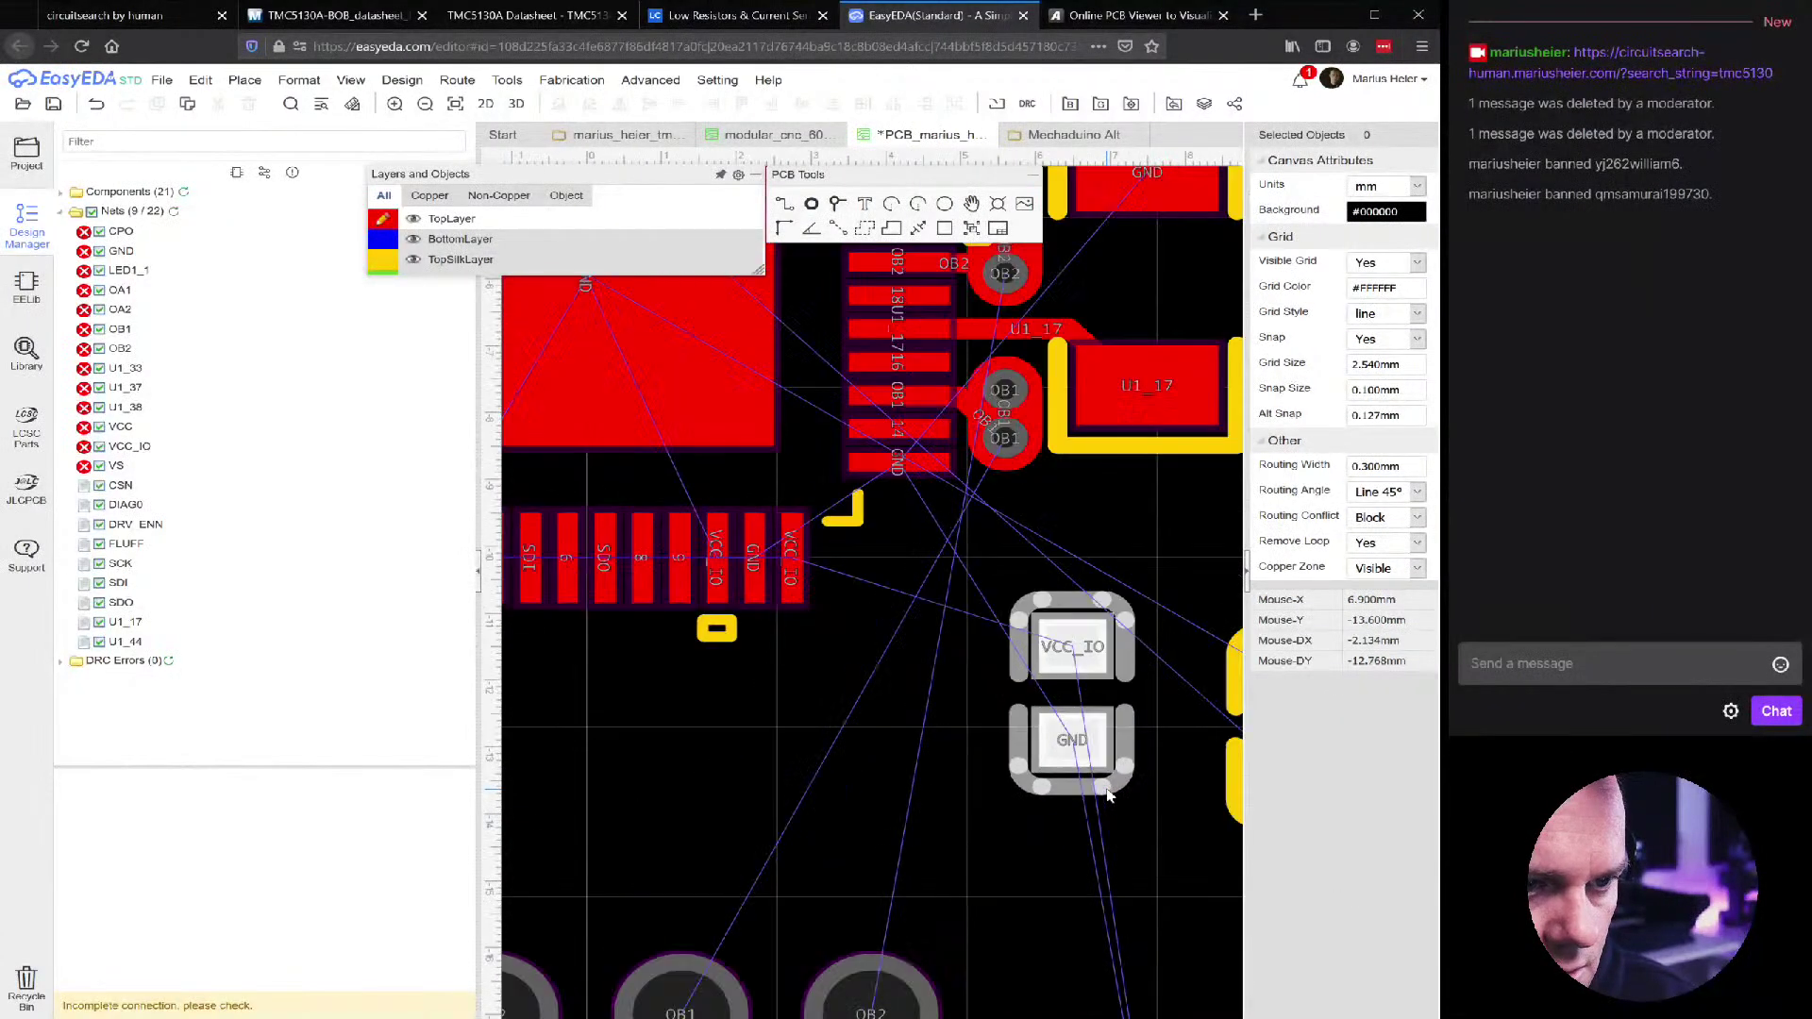
pyautogui.click(988, 745)
pyautogui.moveTo(838, 803); pyautogui.dragTo(802, 773)
pyautogui.press('space')
pyautogui.press('space')
pyautogui.press('space')
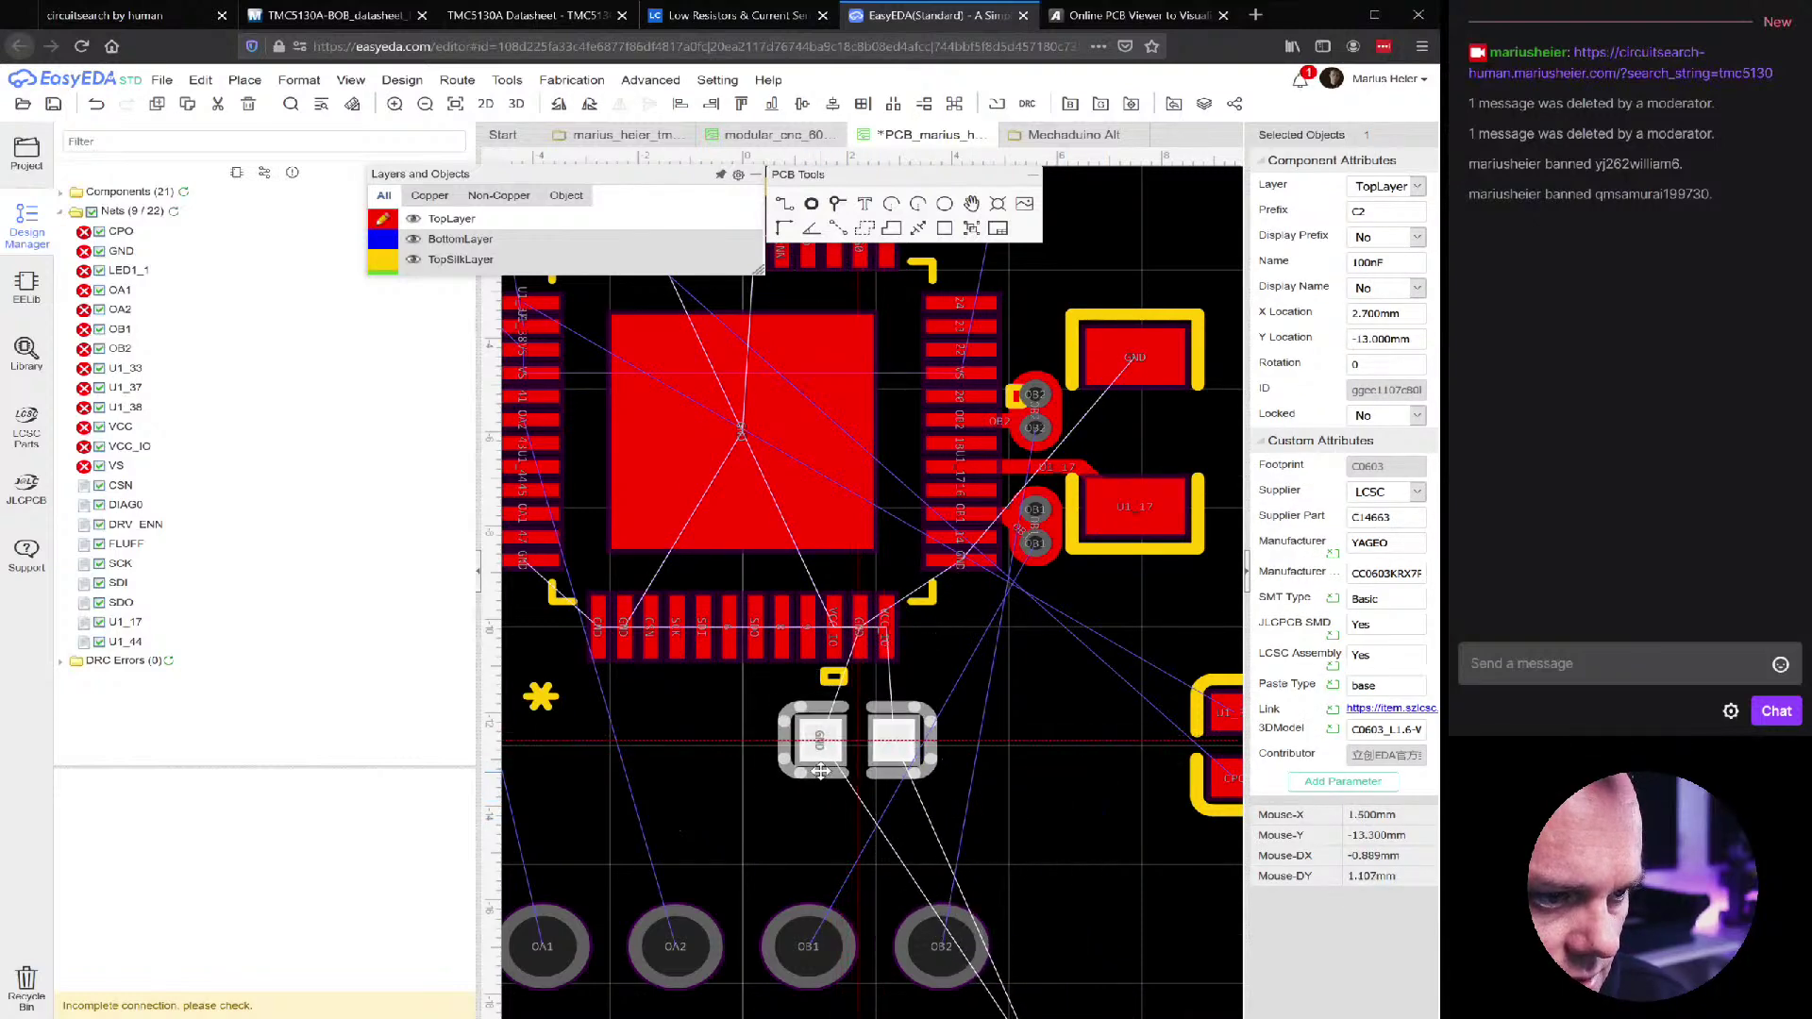
# Move capacitor C5 from the chip's lower right to the free area beyond its upper-left corner, at X -11.8 mm, Y -0.8 mm
pyautogui.moveTo(1211, 809); pyautogui.dragTo(1090, 807)
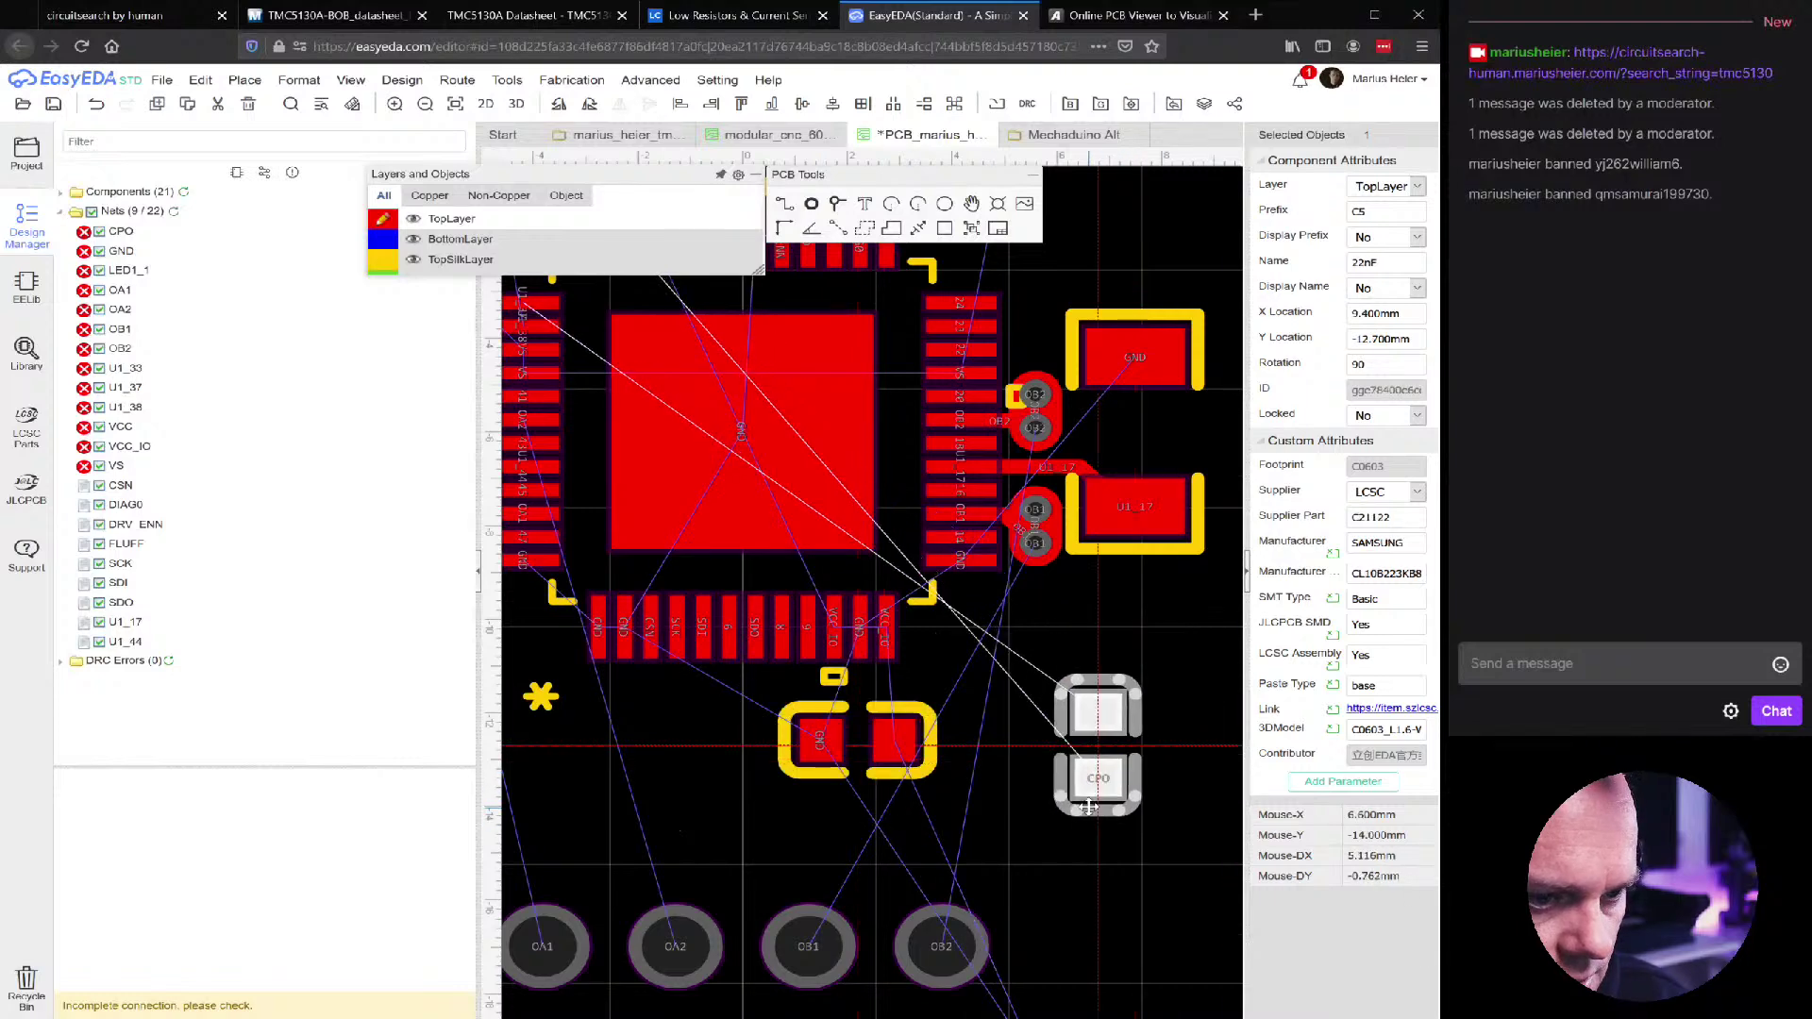
pyautogui.scroll(2, 1090, 802)
pyautogui.scroll(1, 1094, 767)
pyautogui.scroll(-5, 1092, 784)
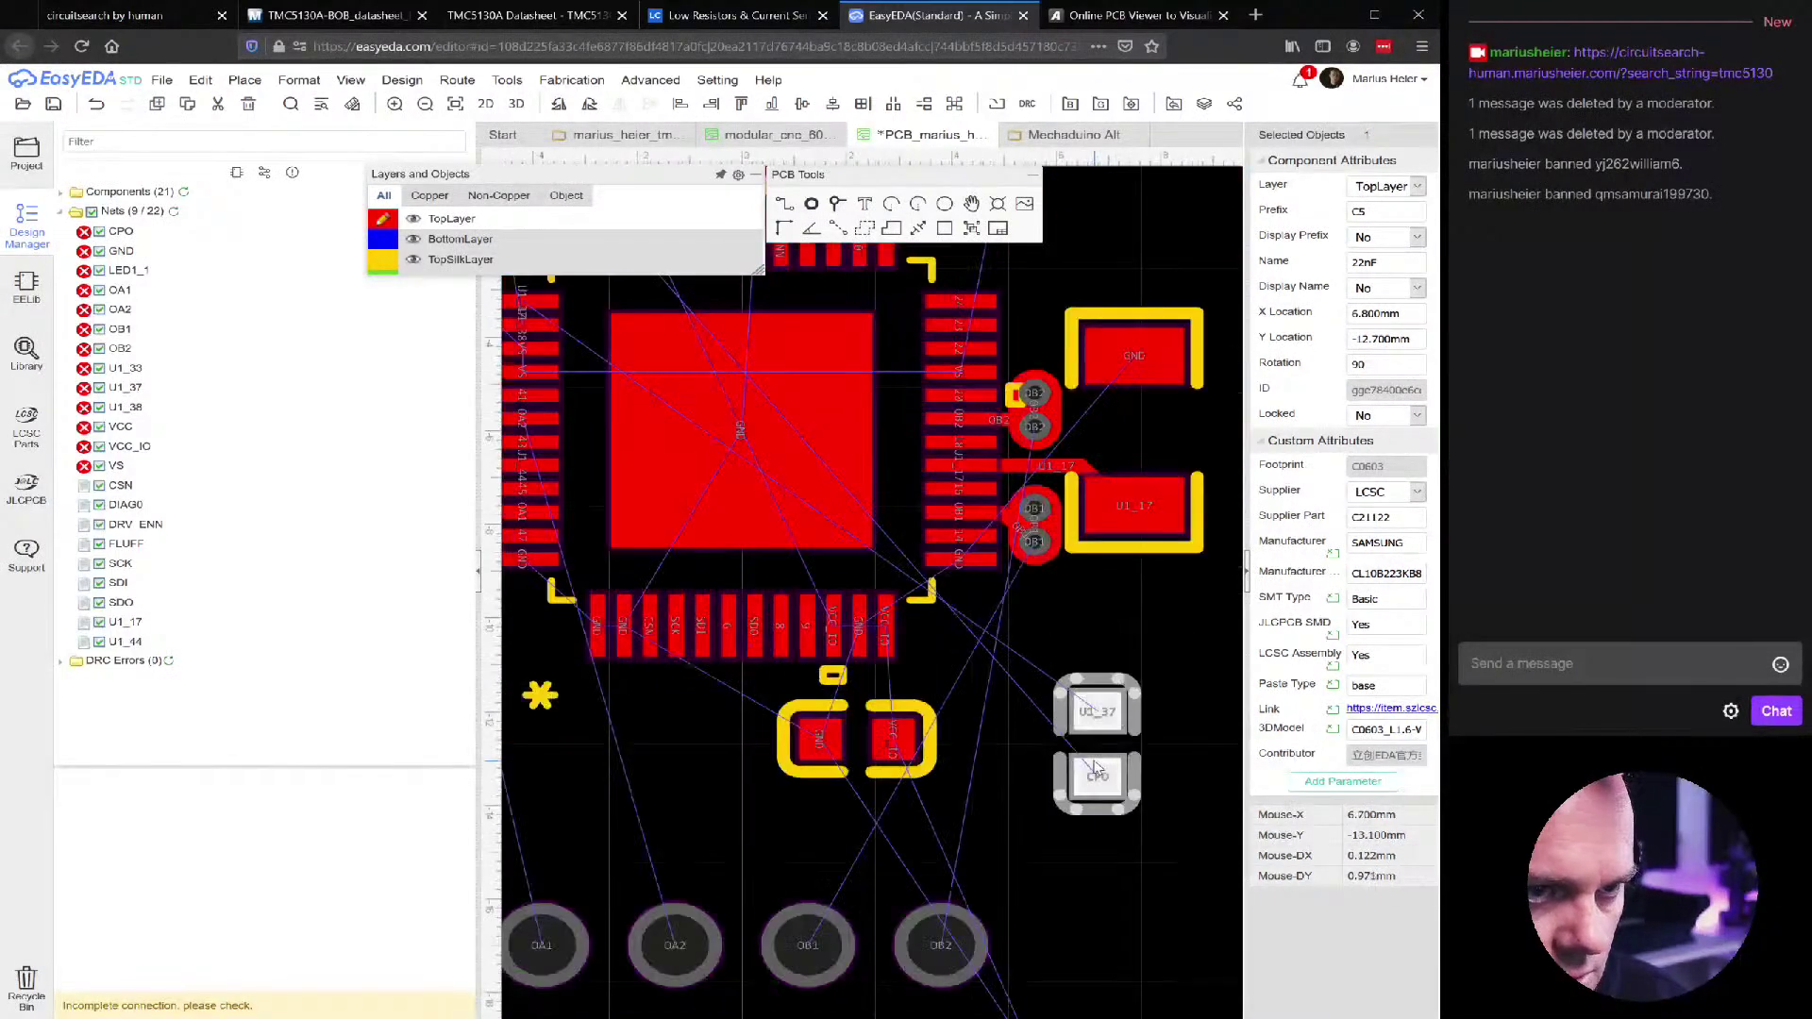
pyautogui.moveTo(1110, 779); pyautogui.dragTo(596, 490)
pyautogui.scroll(5, 880, 437)
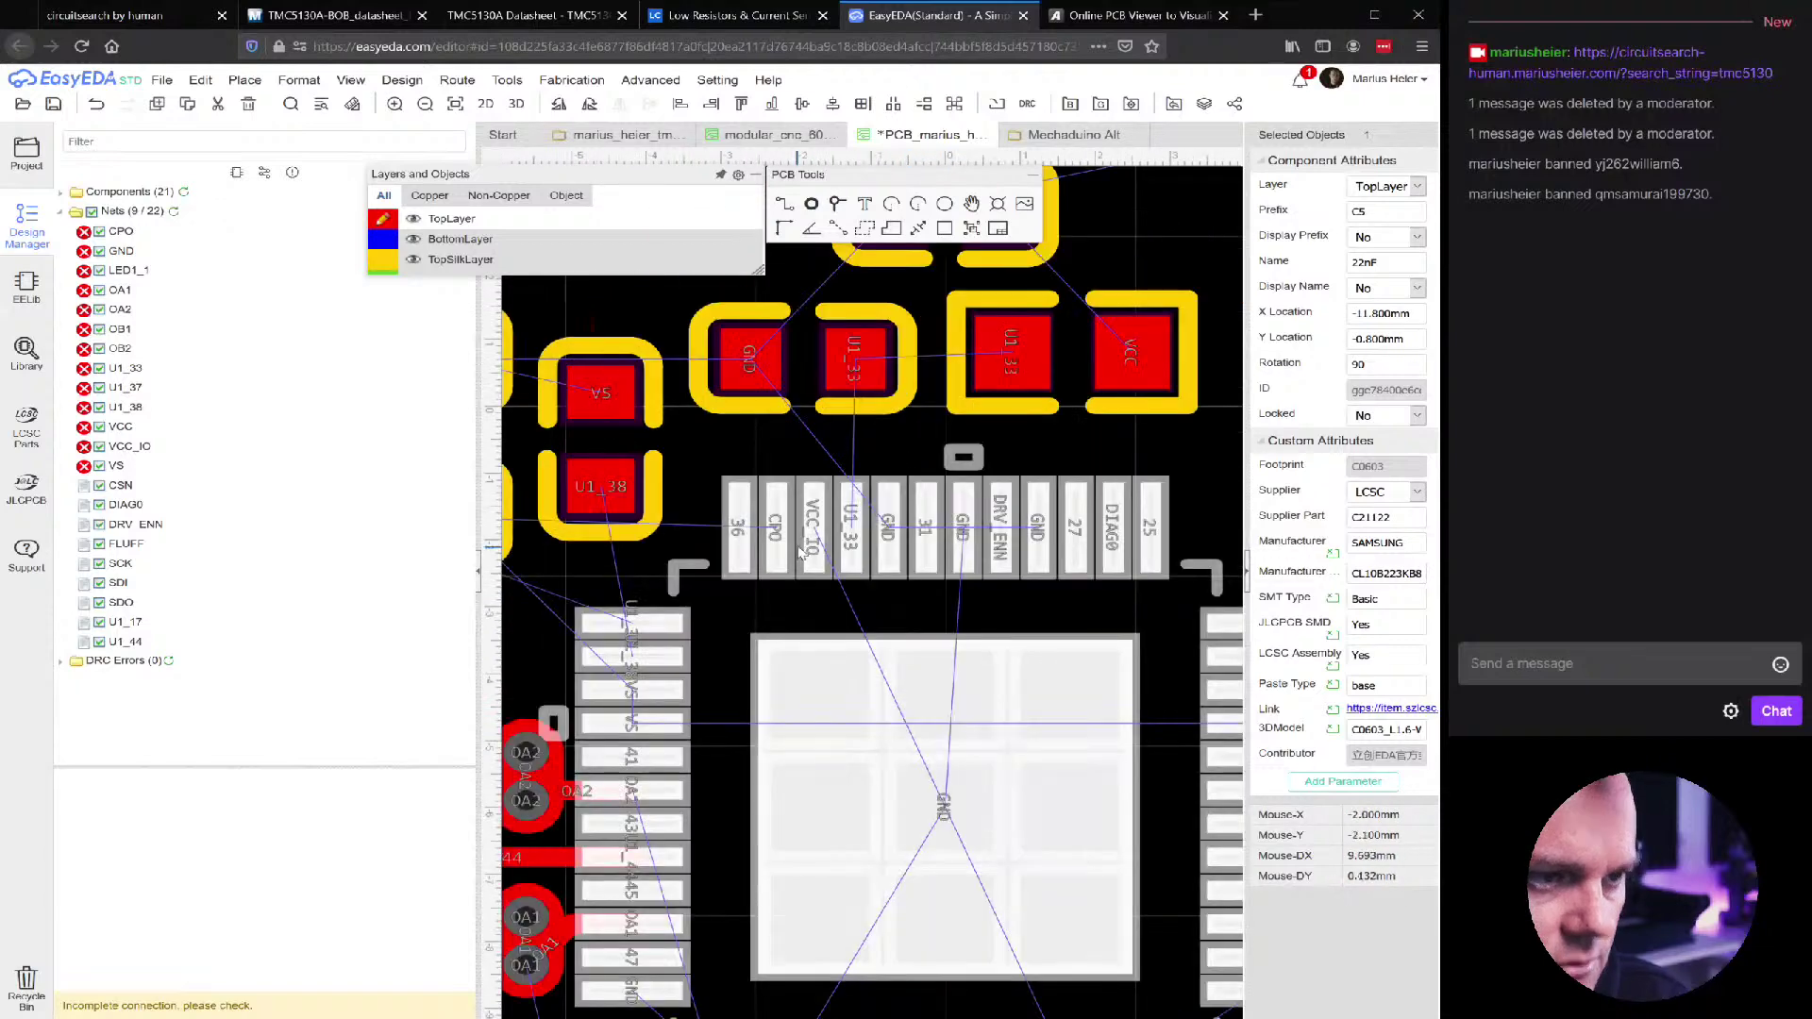
# Select C7, C6 and R3 above the chip and move them together further up, away from the upper pins
pyautogui.scroll(-3, 800, 553)
pyautogui.scroll(4, 976, 516)
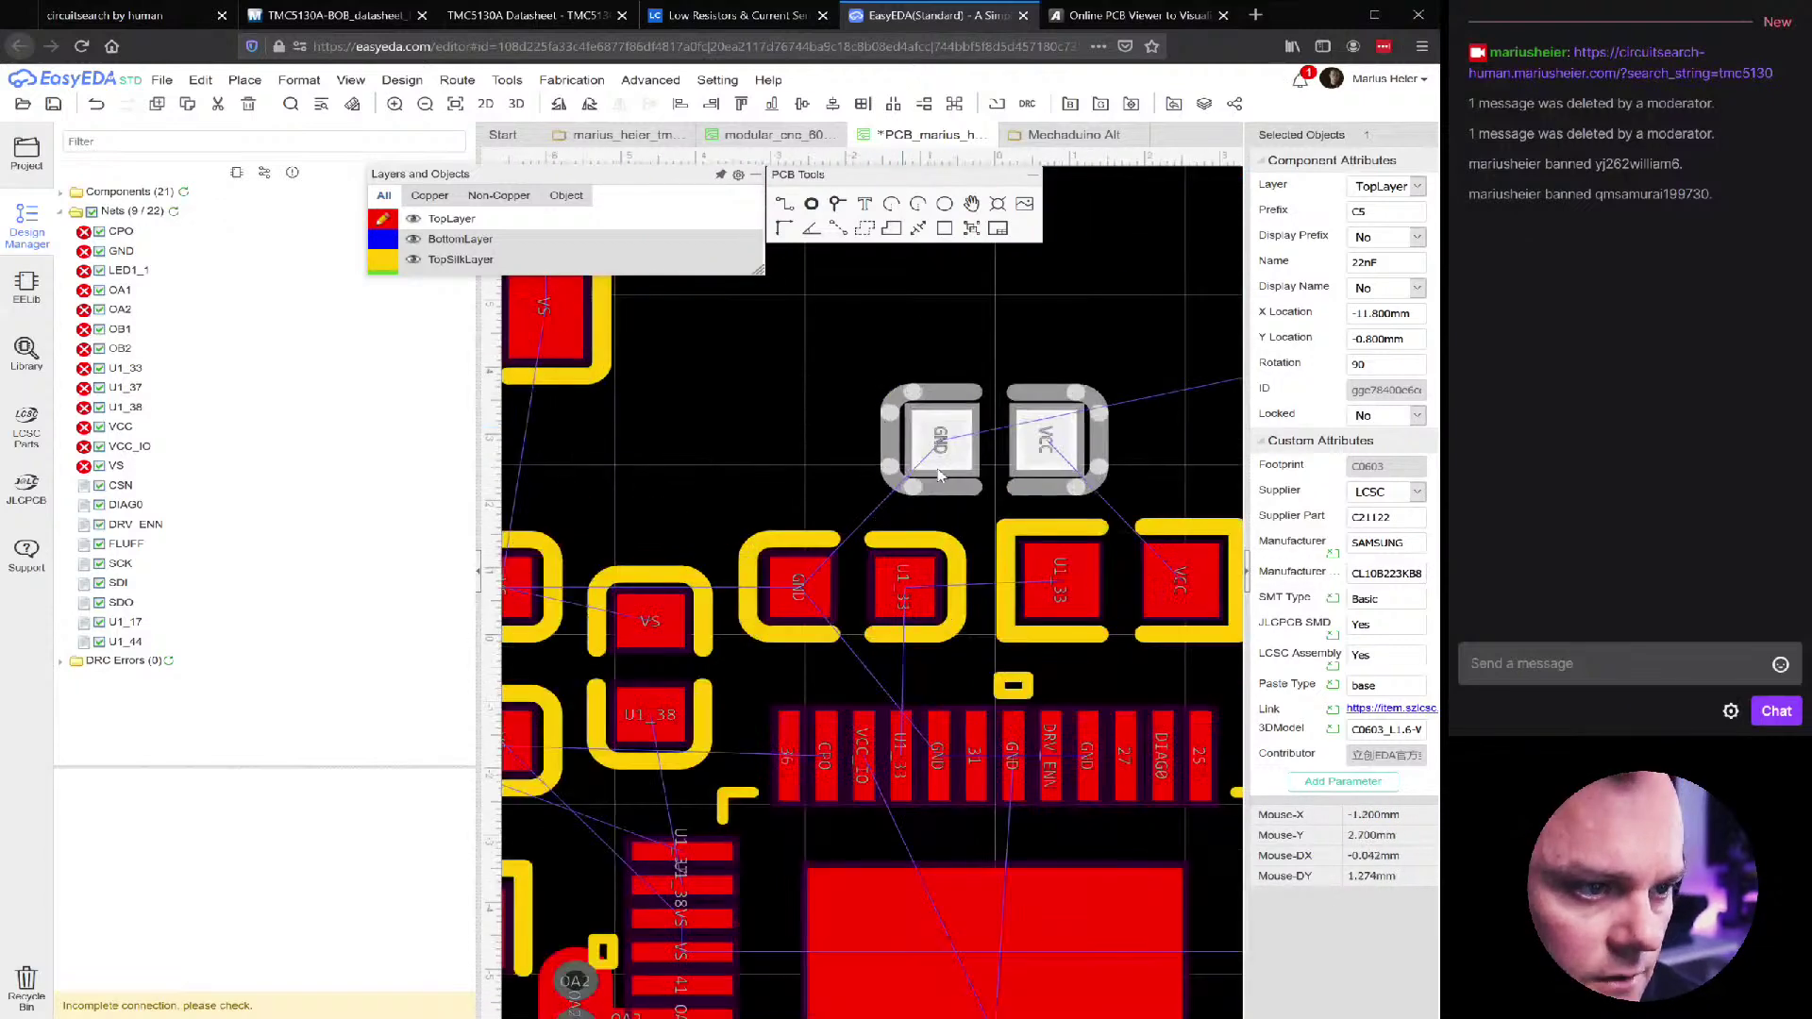
pyautogui.click(929, 534)
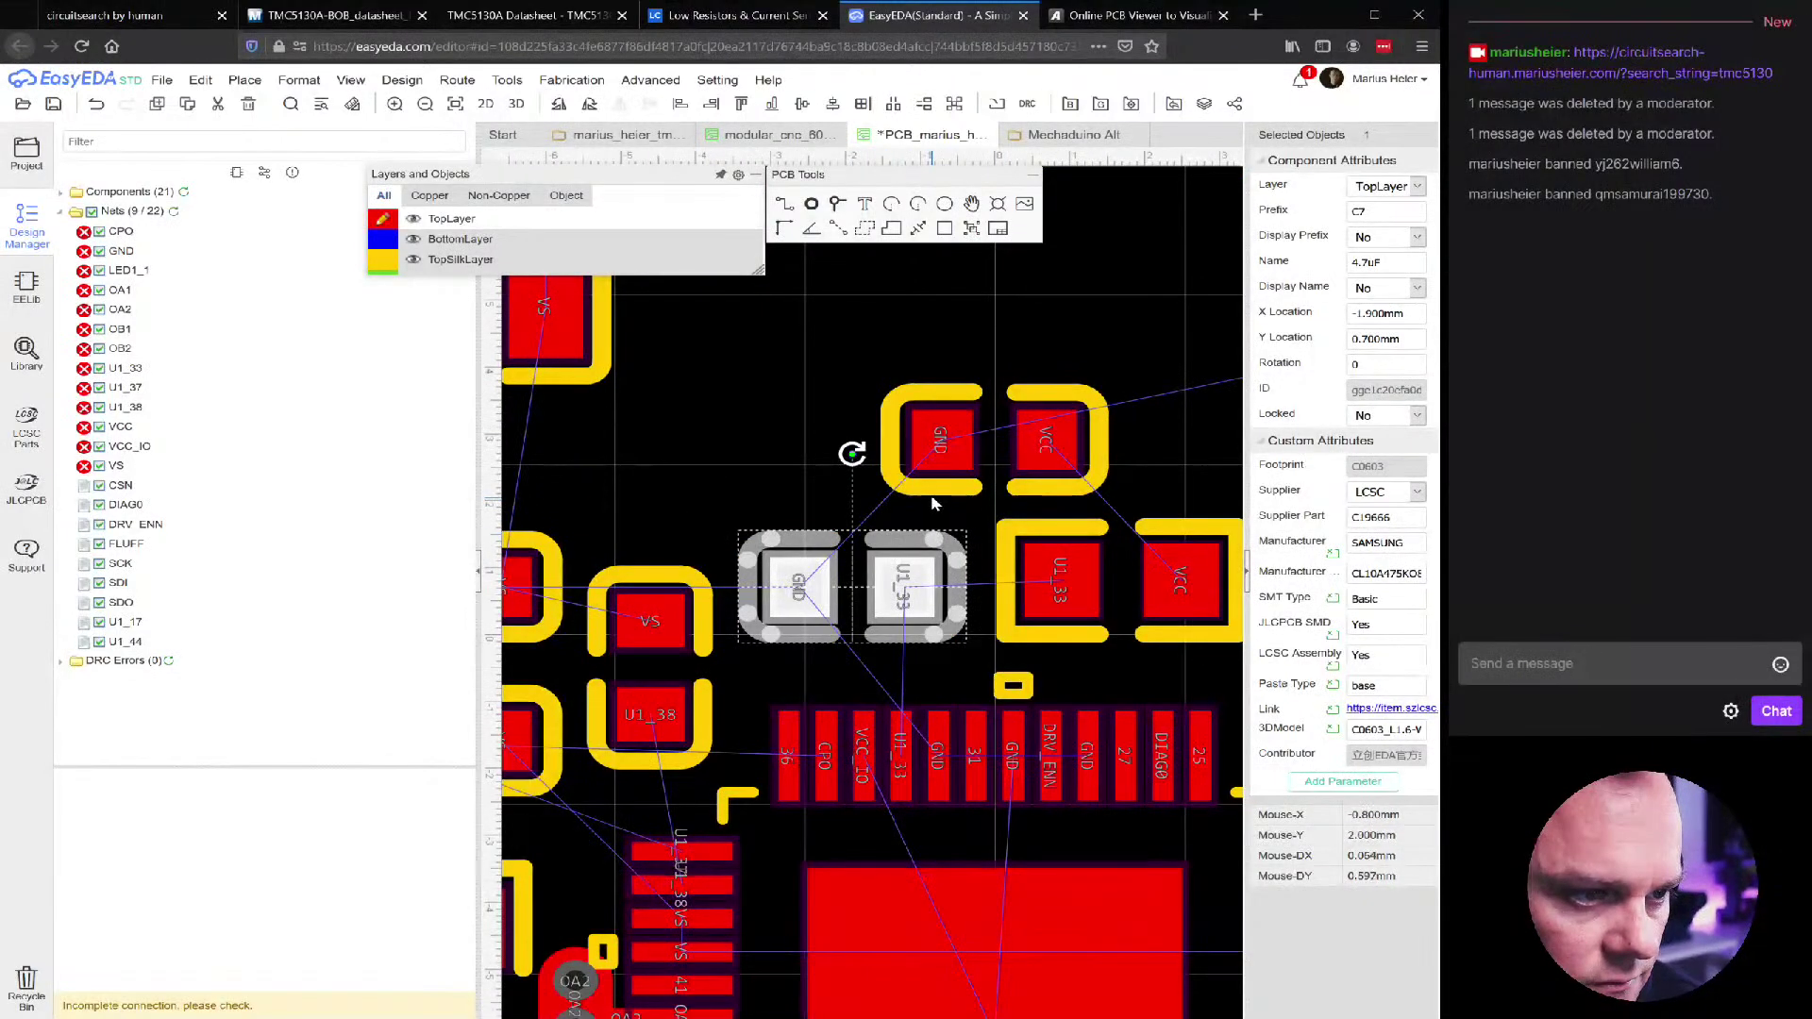
pyautogui.keyDown('ctrl'); pyautogui.click(934, 486); pyautogui.keyUp('ctrl')
pyautogui.scroll(-3, 1050, 538)
pyautogui.moveTo(1049, 533); pyautogui.dragTo(1049, 463)
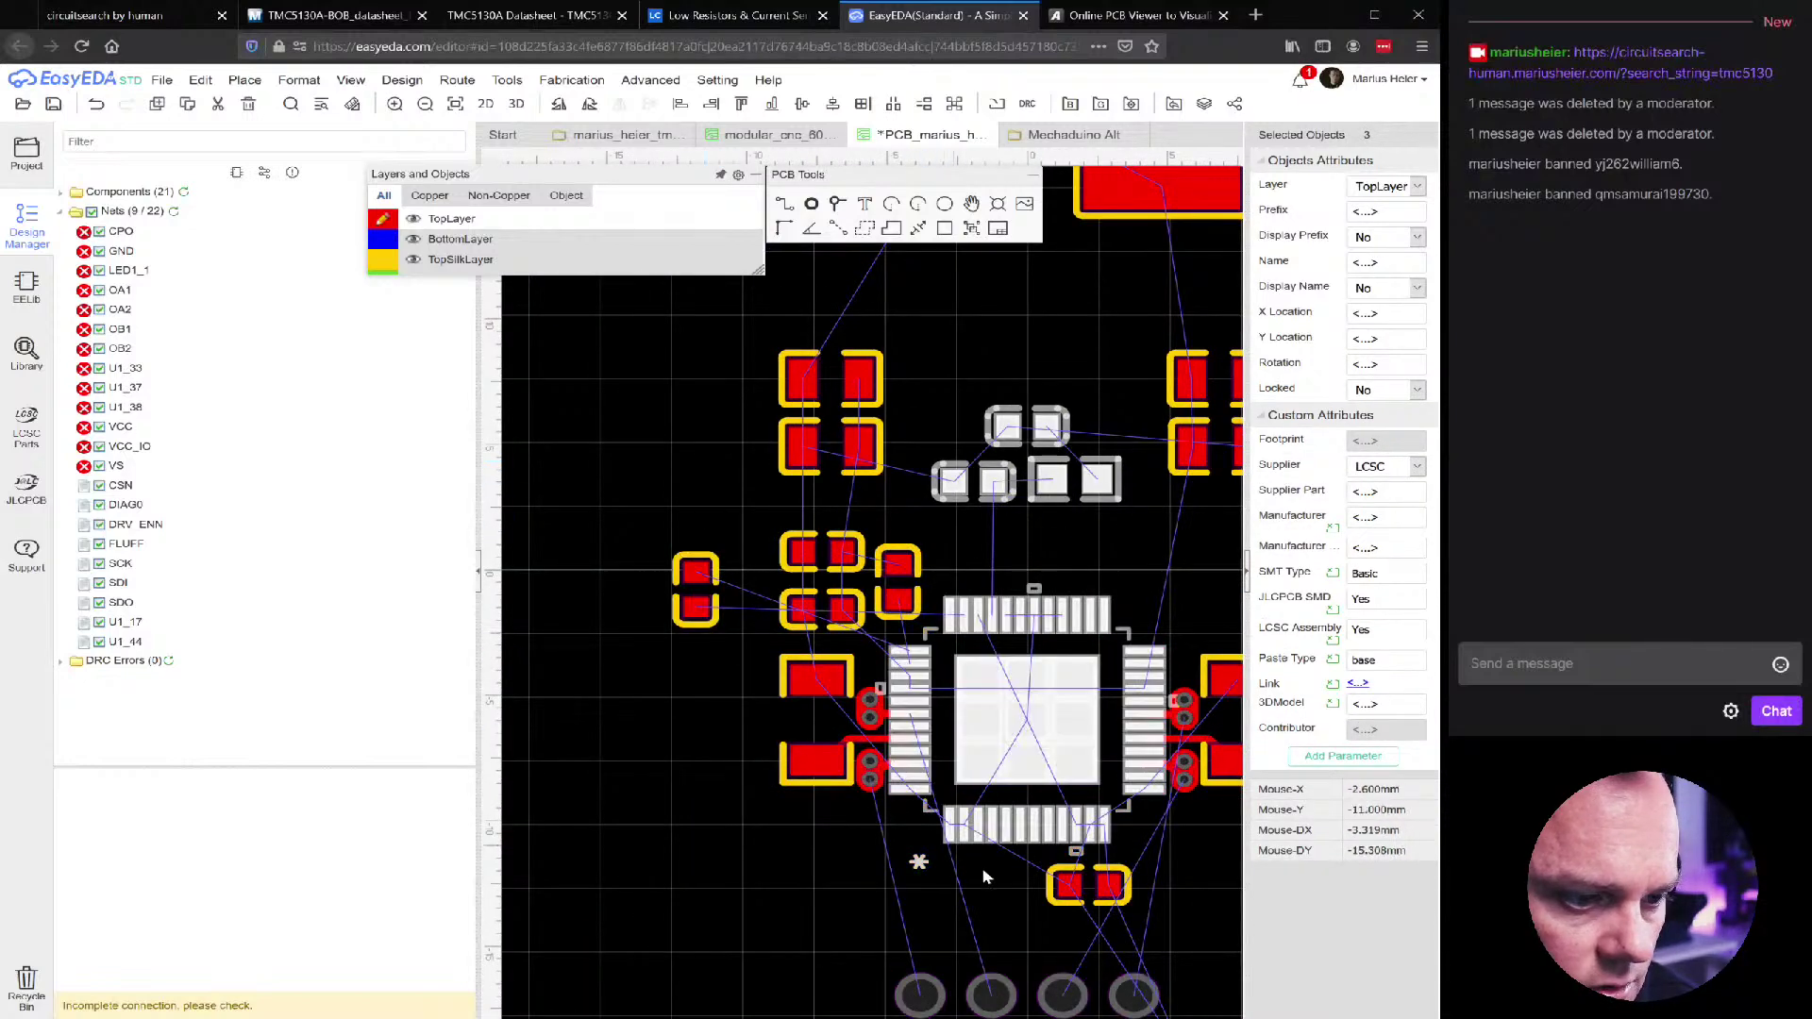
# Move capacitor C5 into the gap between C7 and the chip's CPO pin, at X -2.6 mm, Y 1.2 mm
pyautogui.click(1057, 894)
pyautogui.click(696, 594)
pyautogui.moveTo(697, 594); pyautogui.dragTo(1044, 522)
pyautogui.scroll(3, 968, 575)
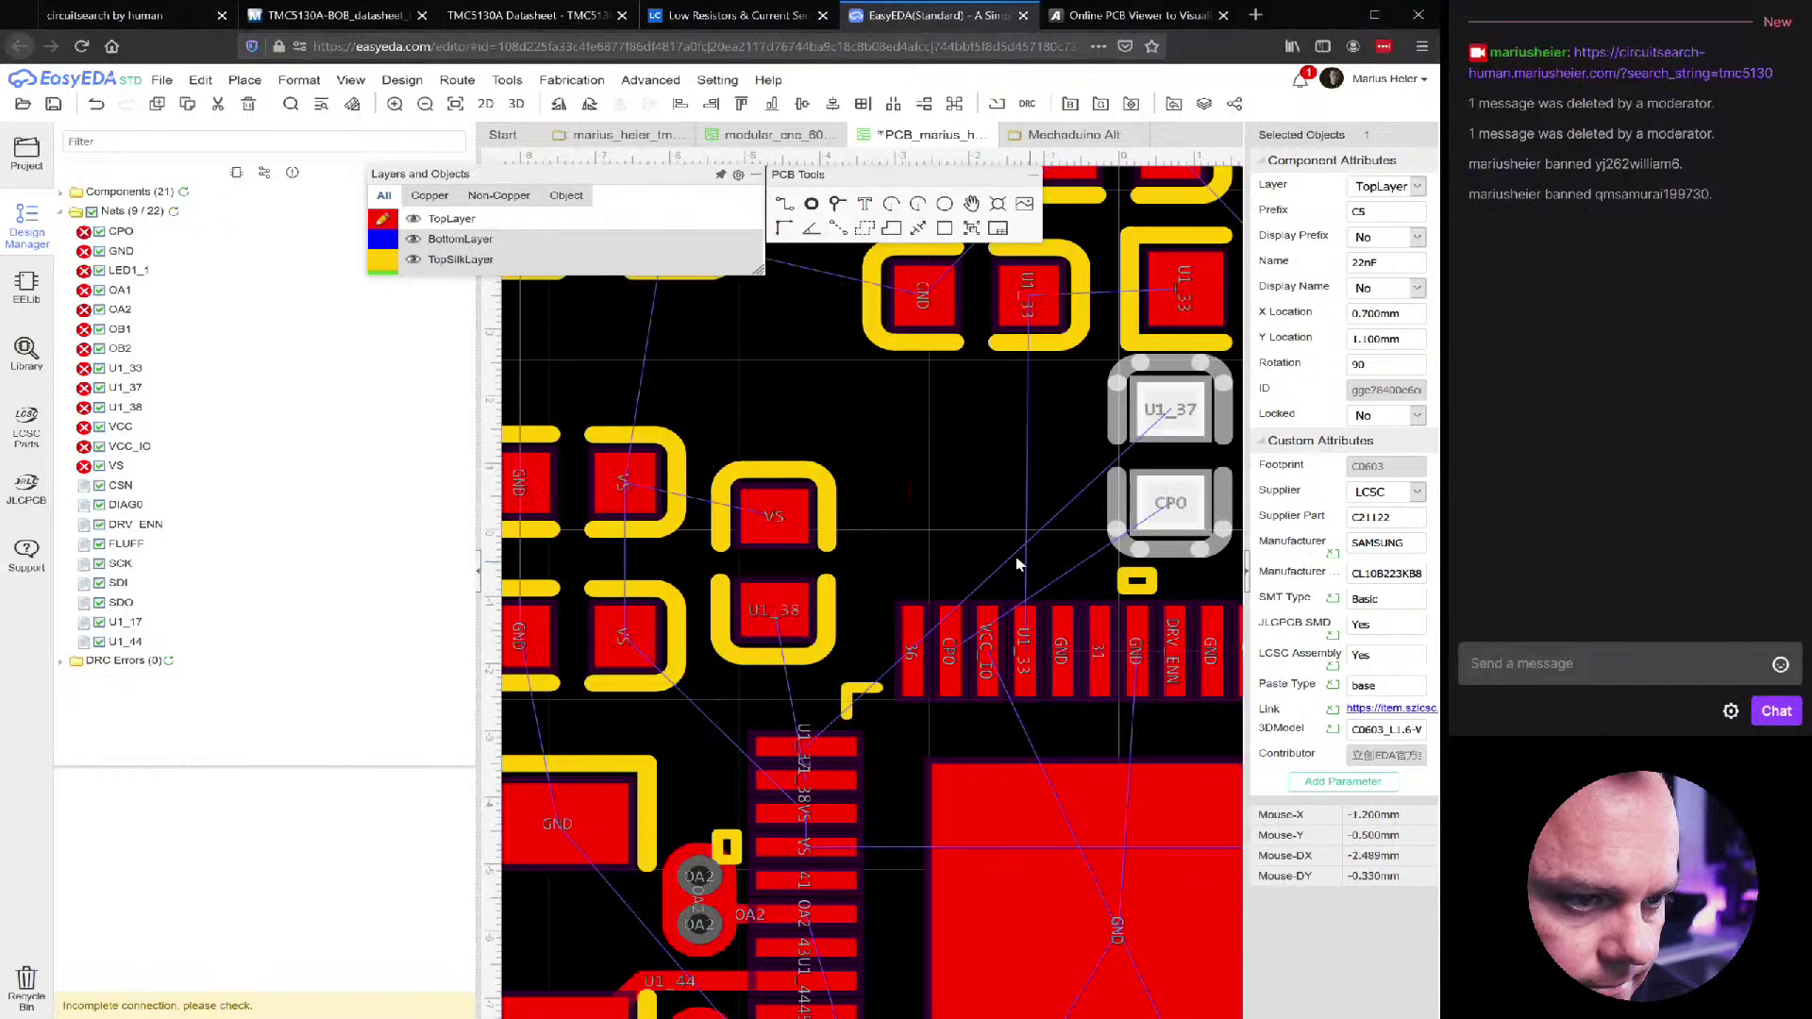
pyautogui.scroll(-2, 845, 594)
pyautogui.moveTo(1017, 588); pyautogui.dragTo(836, 583)
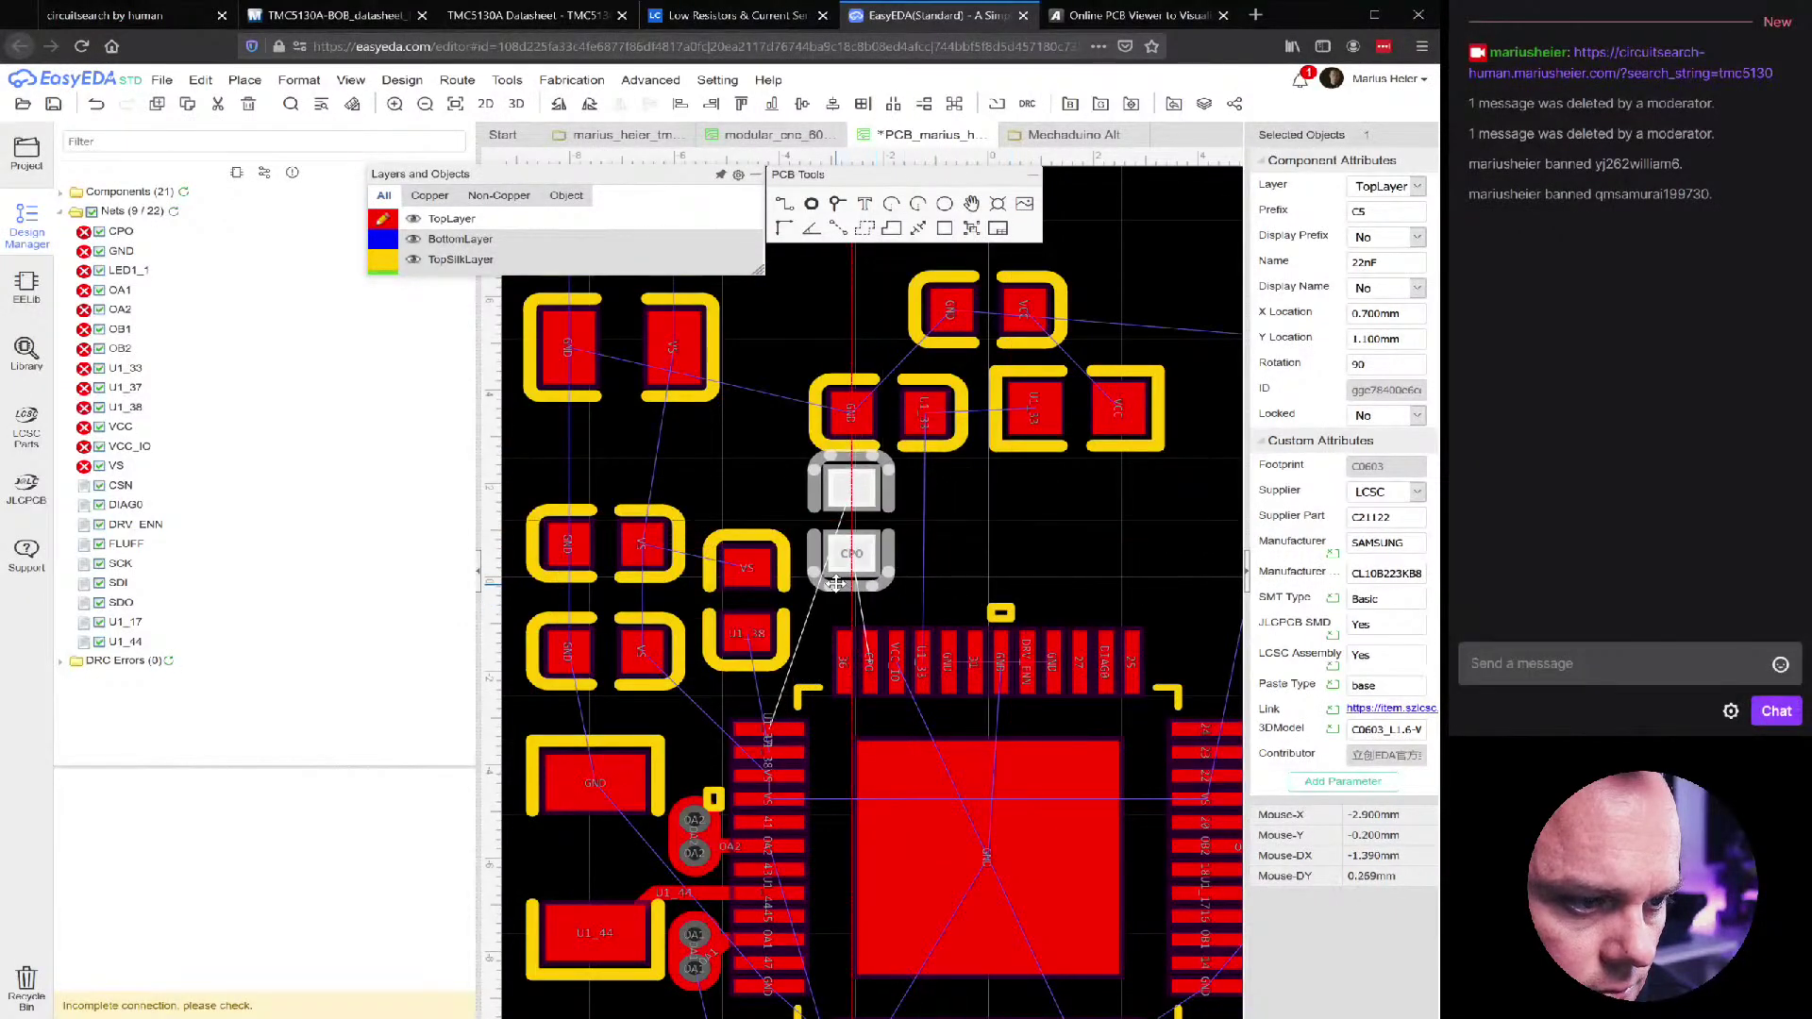
# Rotate capacitor C1 to 270 degrees with its VS pad facing the chip
pyautogui.click(782, 666)
pyautogui.press('space')
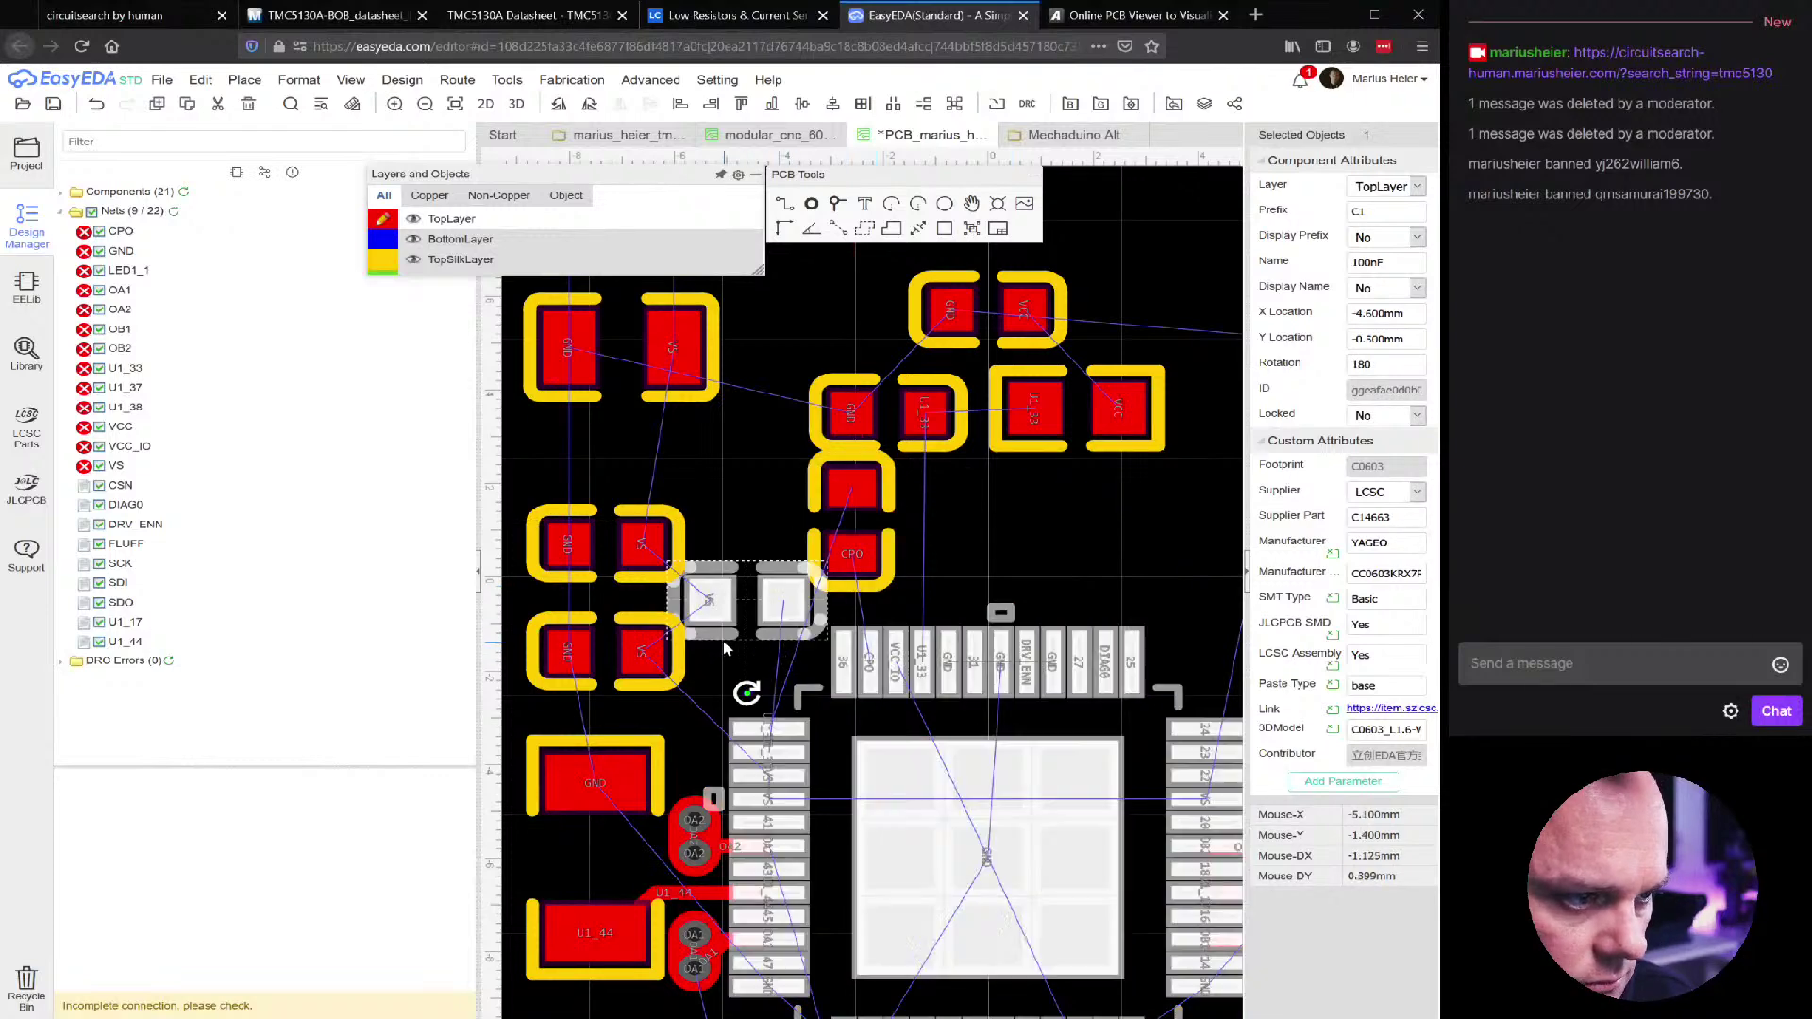
pyautogui.scroll(-1, 735, 651)
pyautogui.press('space')
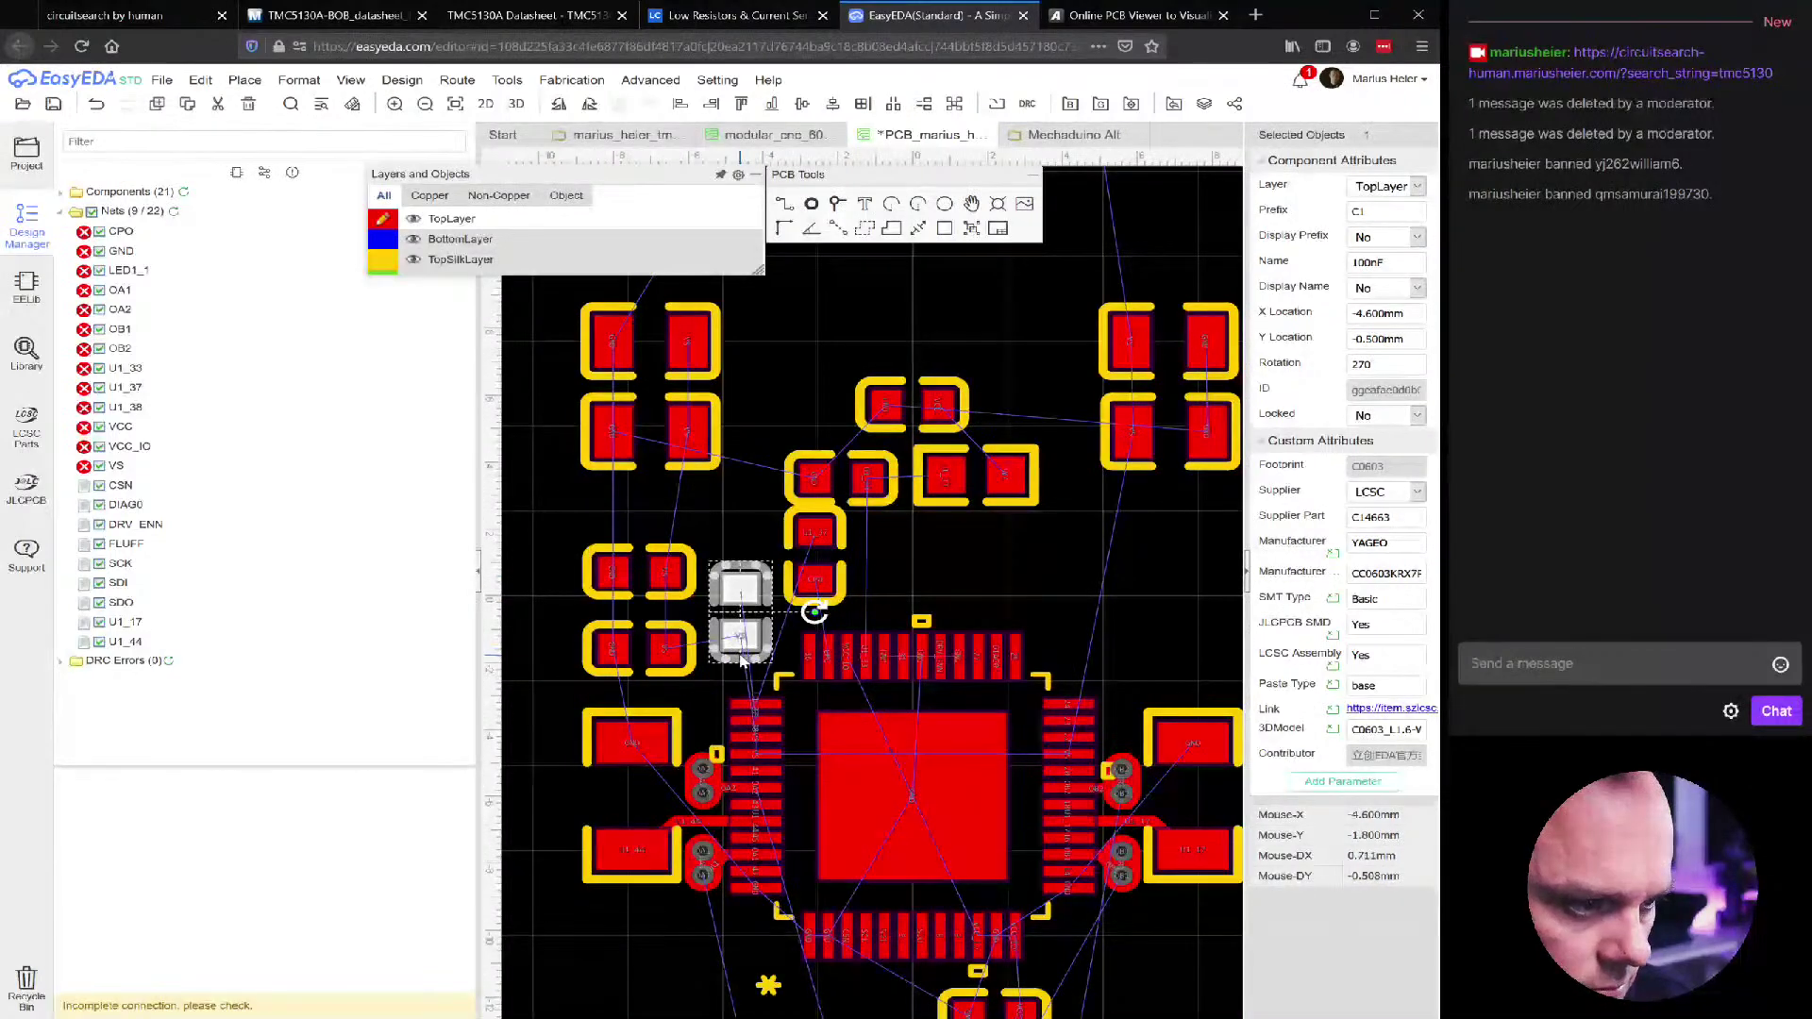
pyautogui.click(932, 566)
pyautogui.scroll(3, 835, 600)
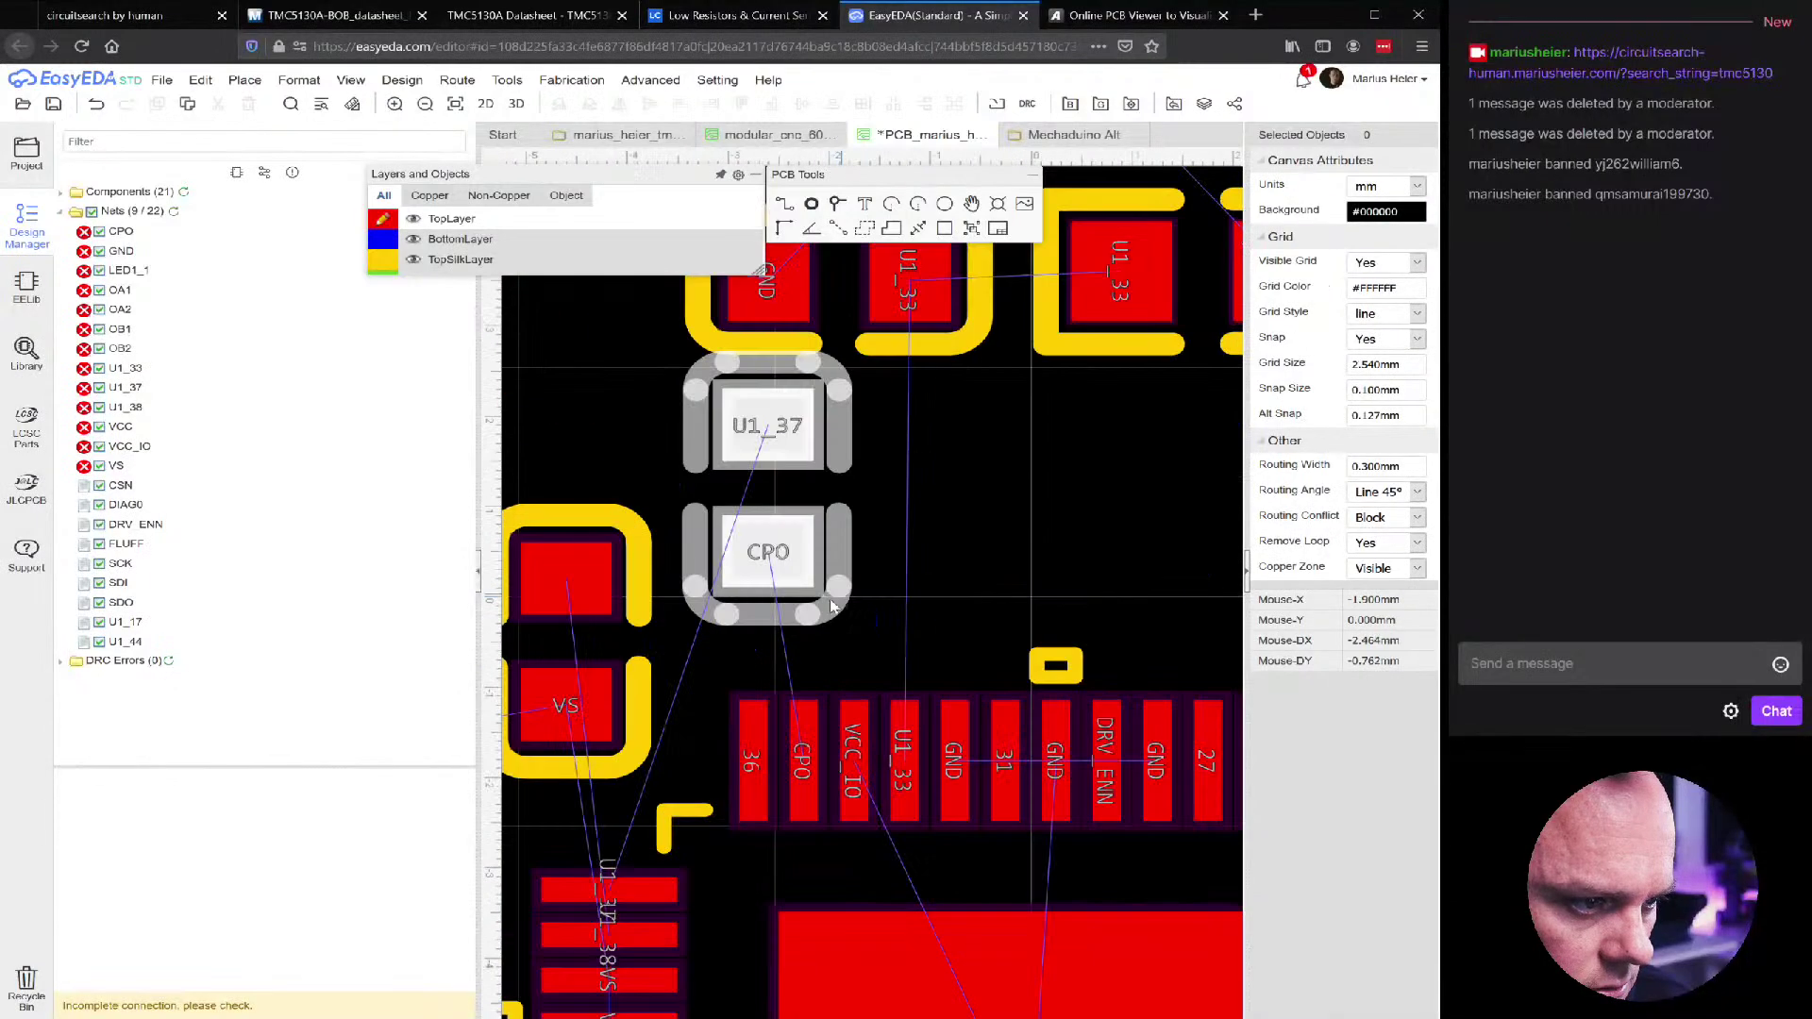
# Rotate C5 to 180 degrees and move it to X -2.0 mm, Y 0.7 mm, then raise C1 to Y 0.1 mm
pyautogui.click(726, 622)
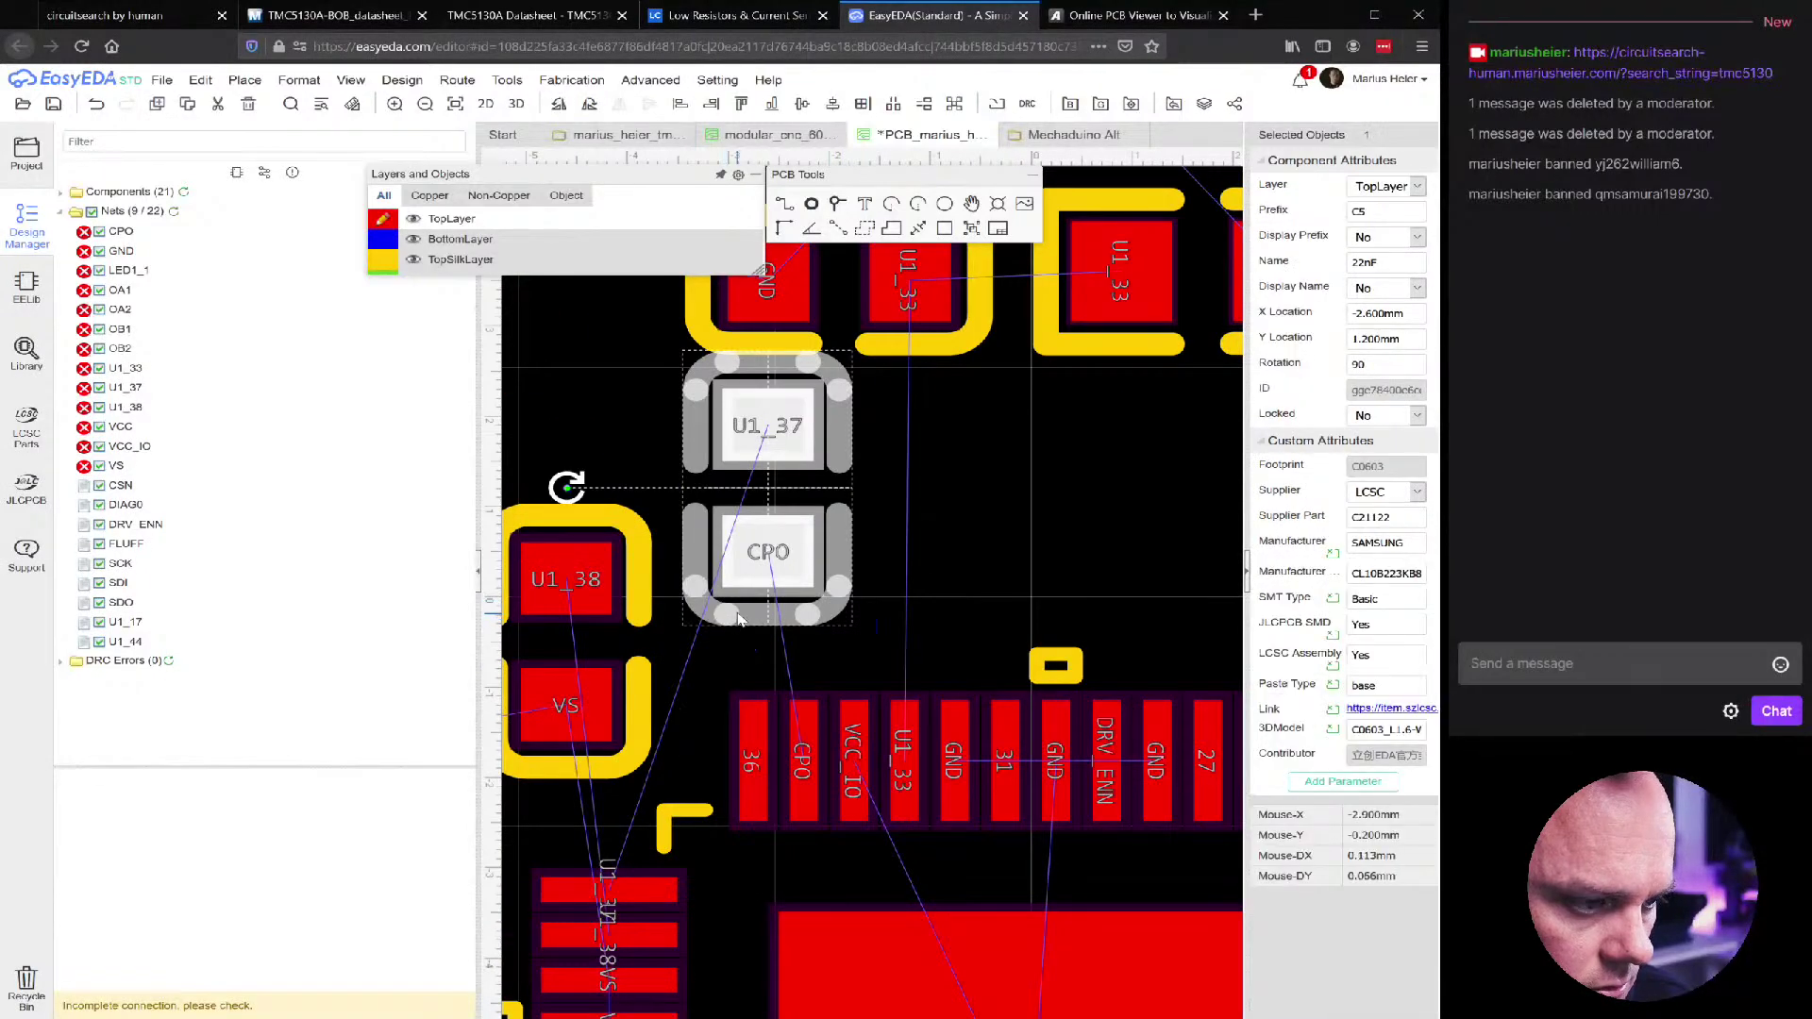
pyautogui.scroll(-1, 673, 666)
pyautogui.moveTo(821, 625); pyautogui.dragTo(915, 601, button='right')
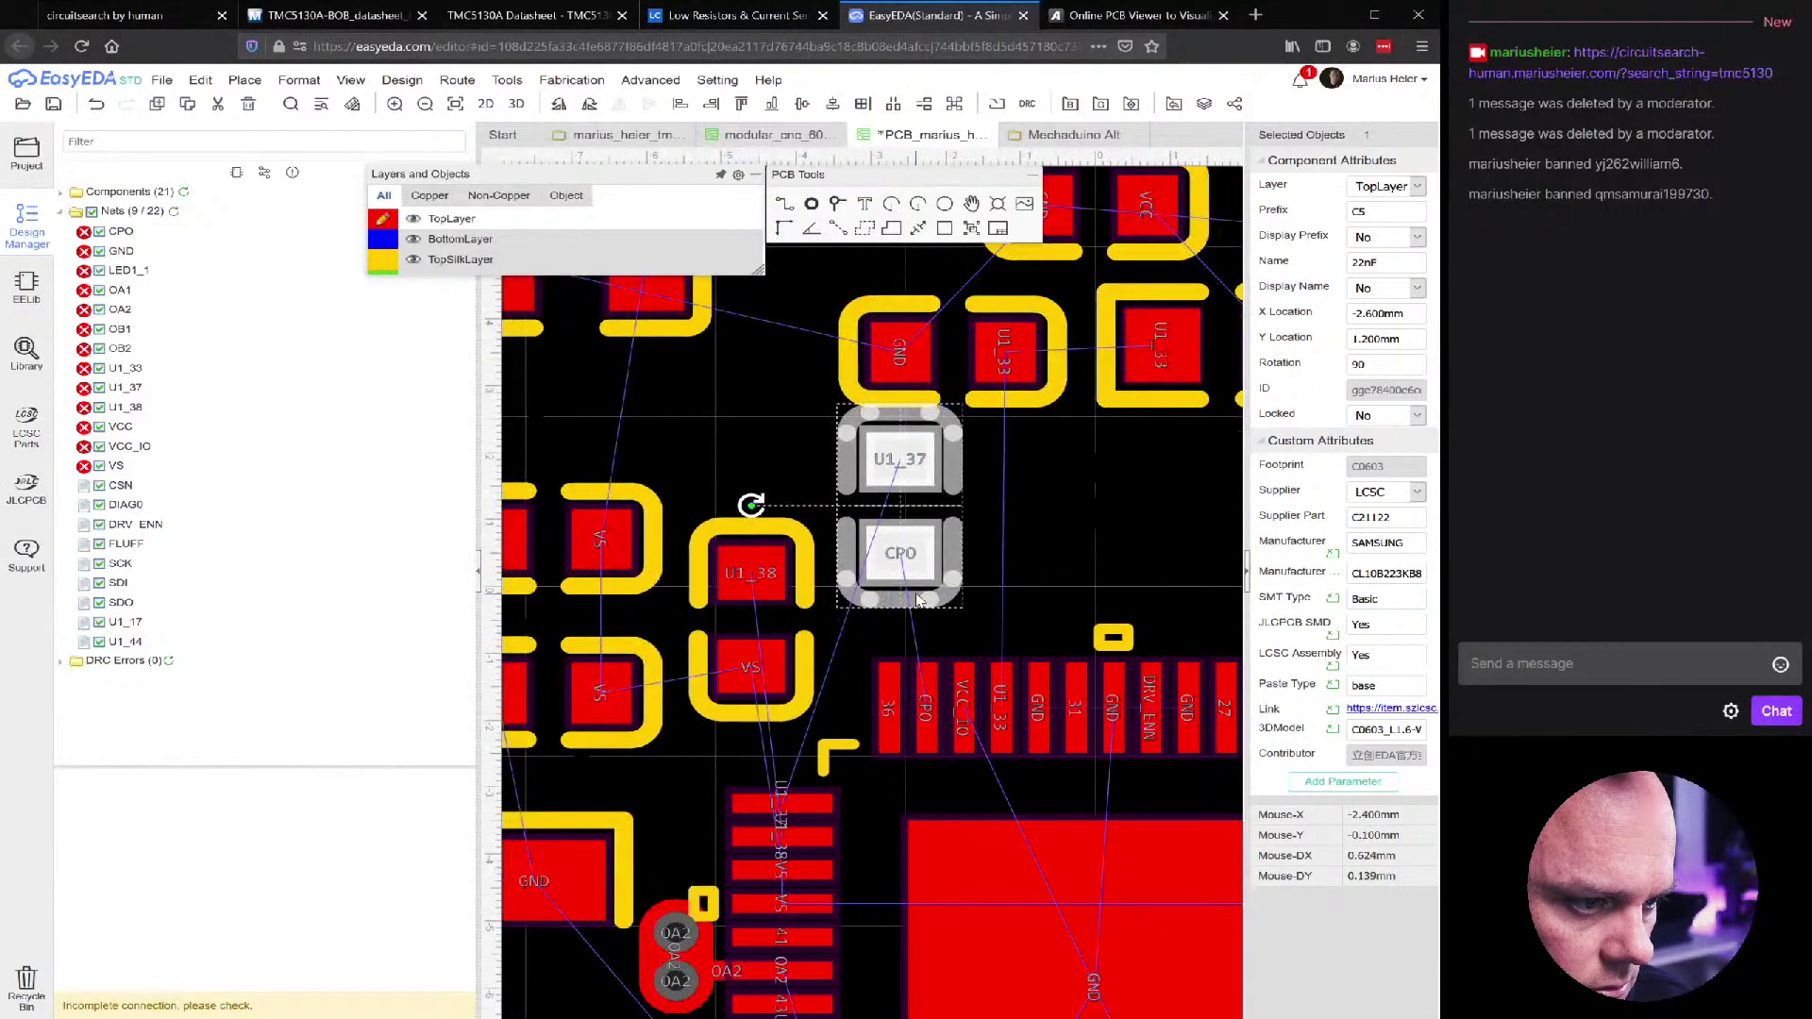
pyautogui.press('space')
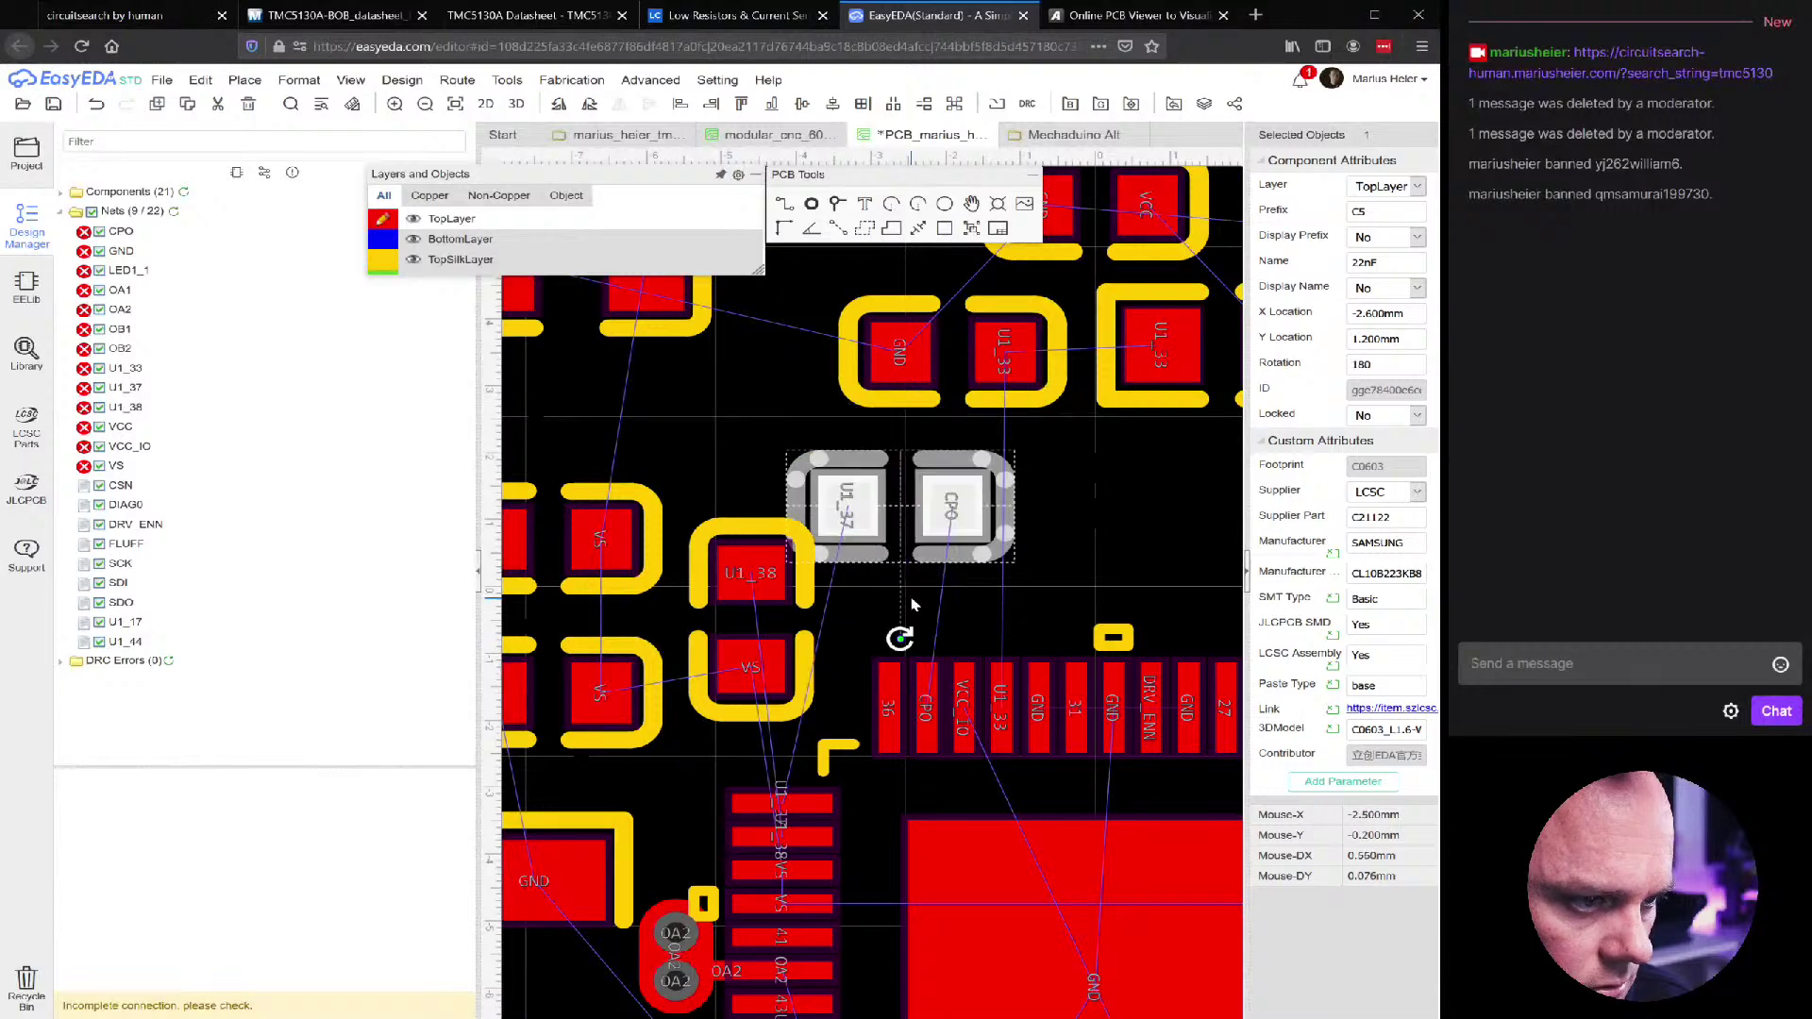
pyautogui.moveTo(966, 561); pyautogui.dragTo(1008, 589)
pyautogui.moveTo(803, 692); pyautogui.dragTo(803, 653)
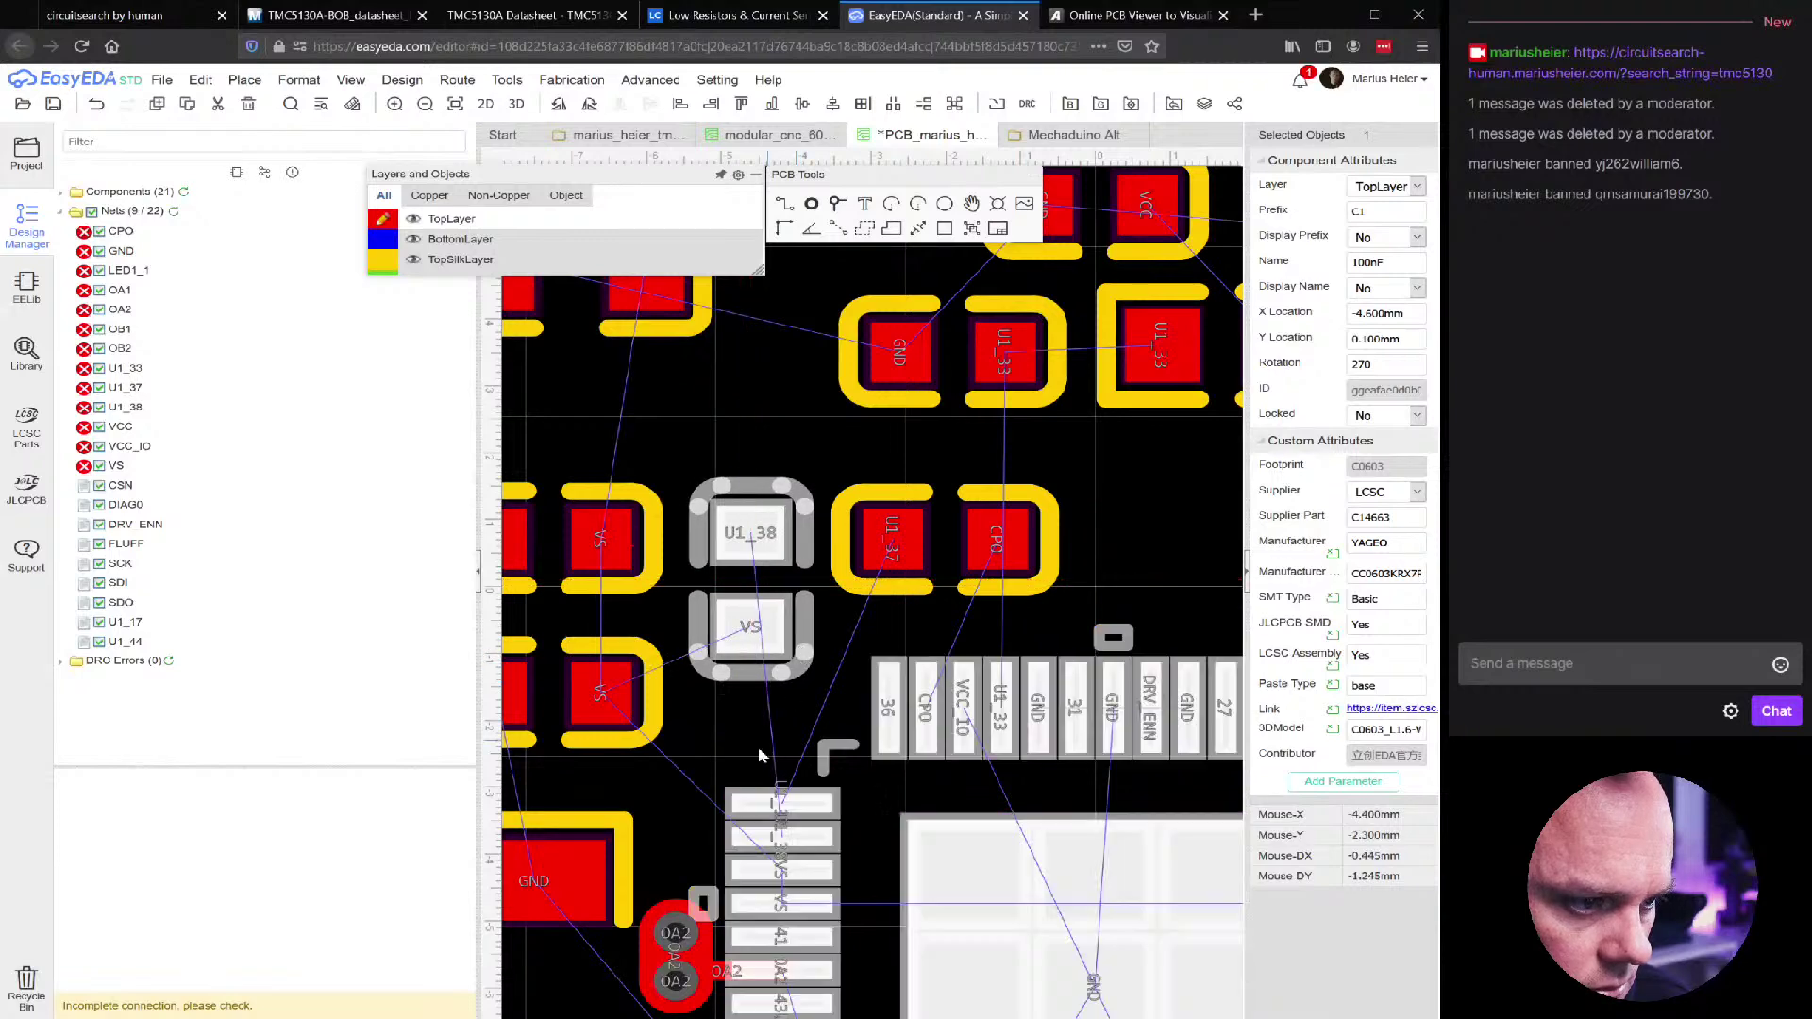
# Turn C5 upright with its U1_37 pad toward the chip and place it beside C1, beneath C7's GND pad
pyautogui.click(698, 740)
pyautogui.scroll(-2, 698, 740)
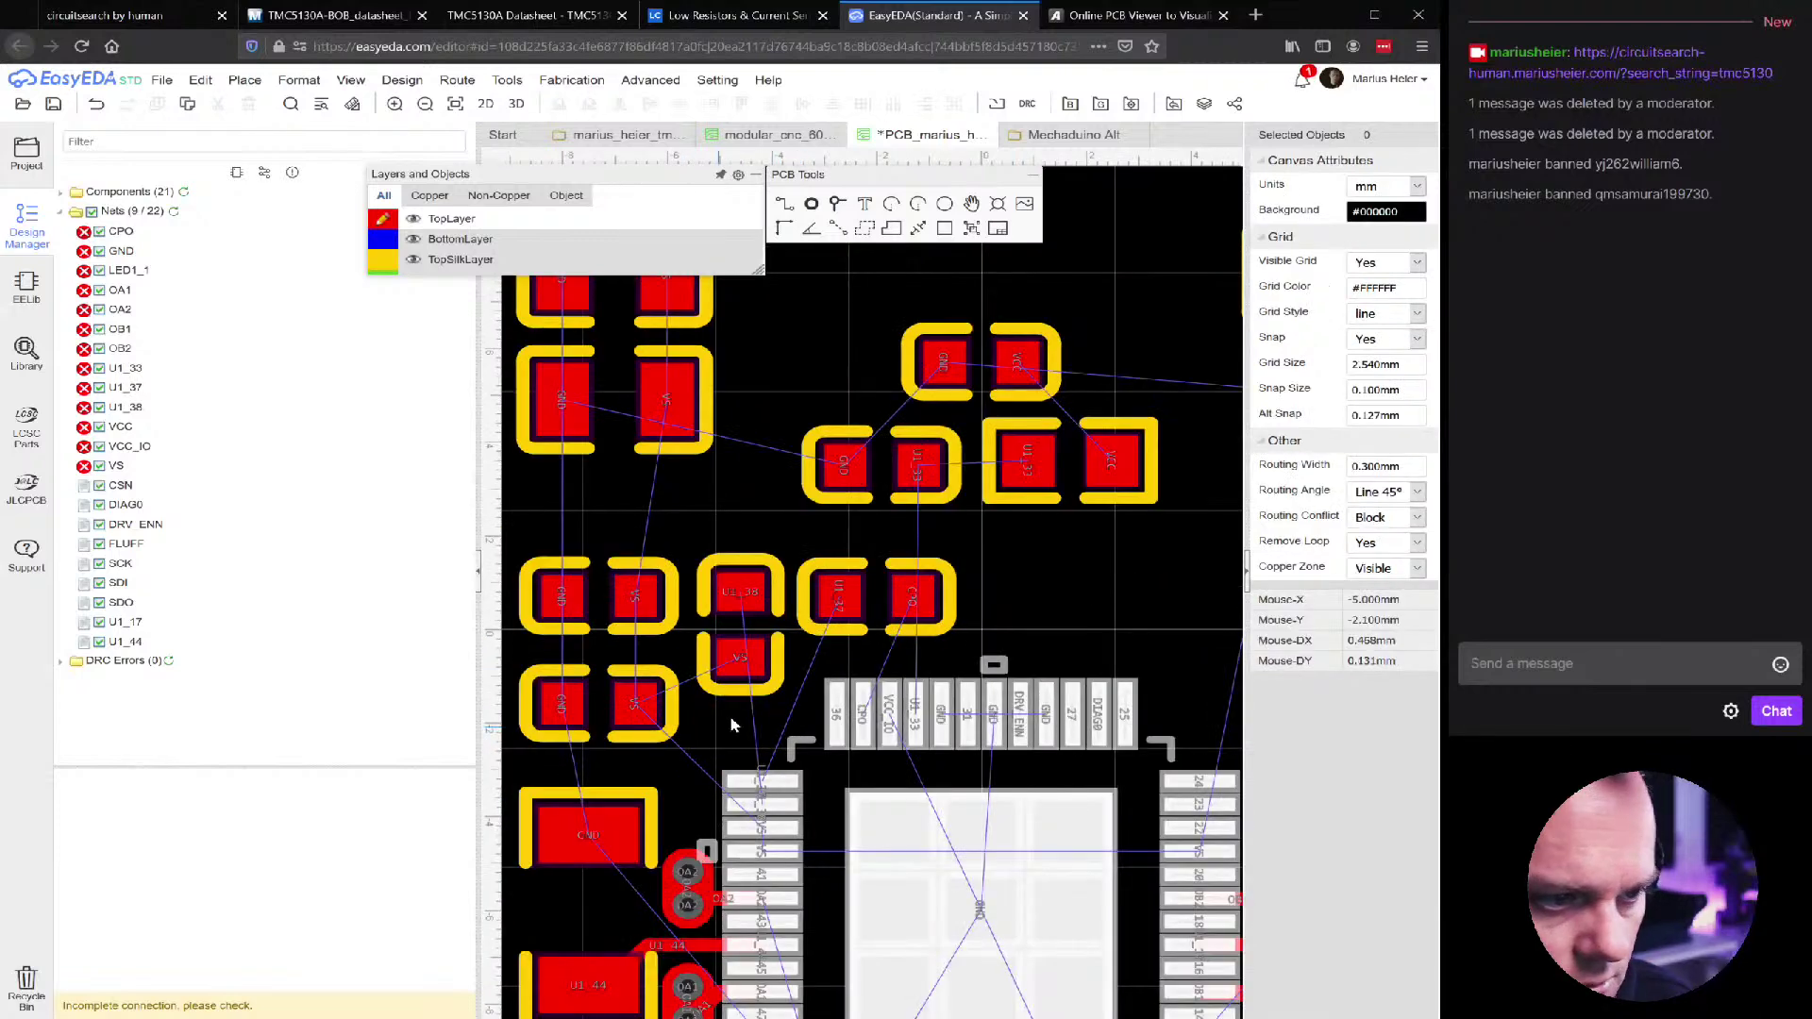
pyautogui.click(912, 573)
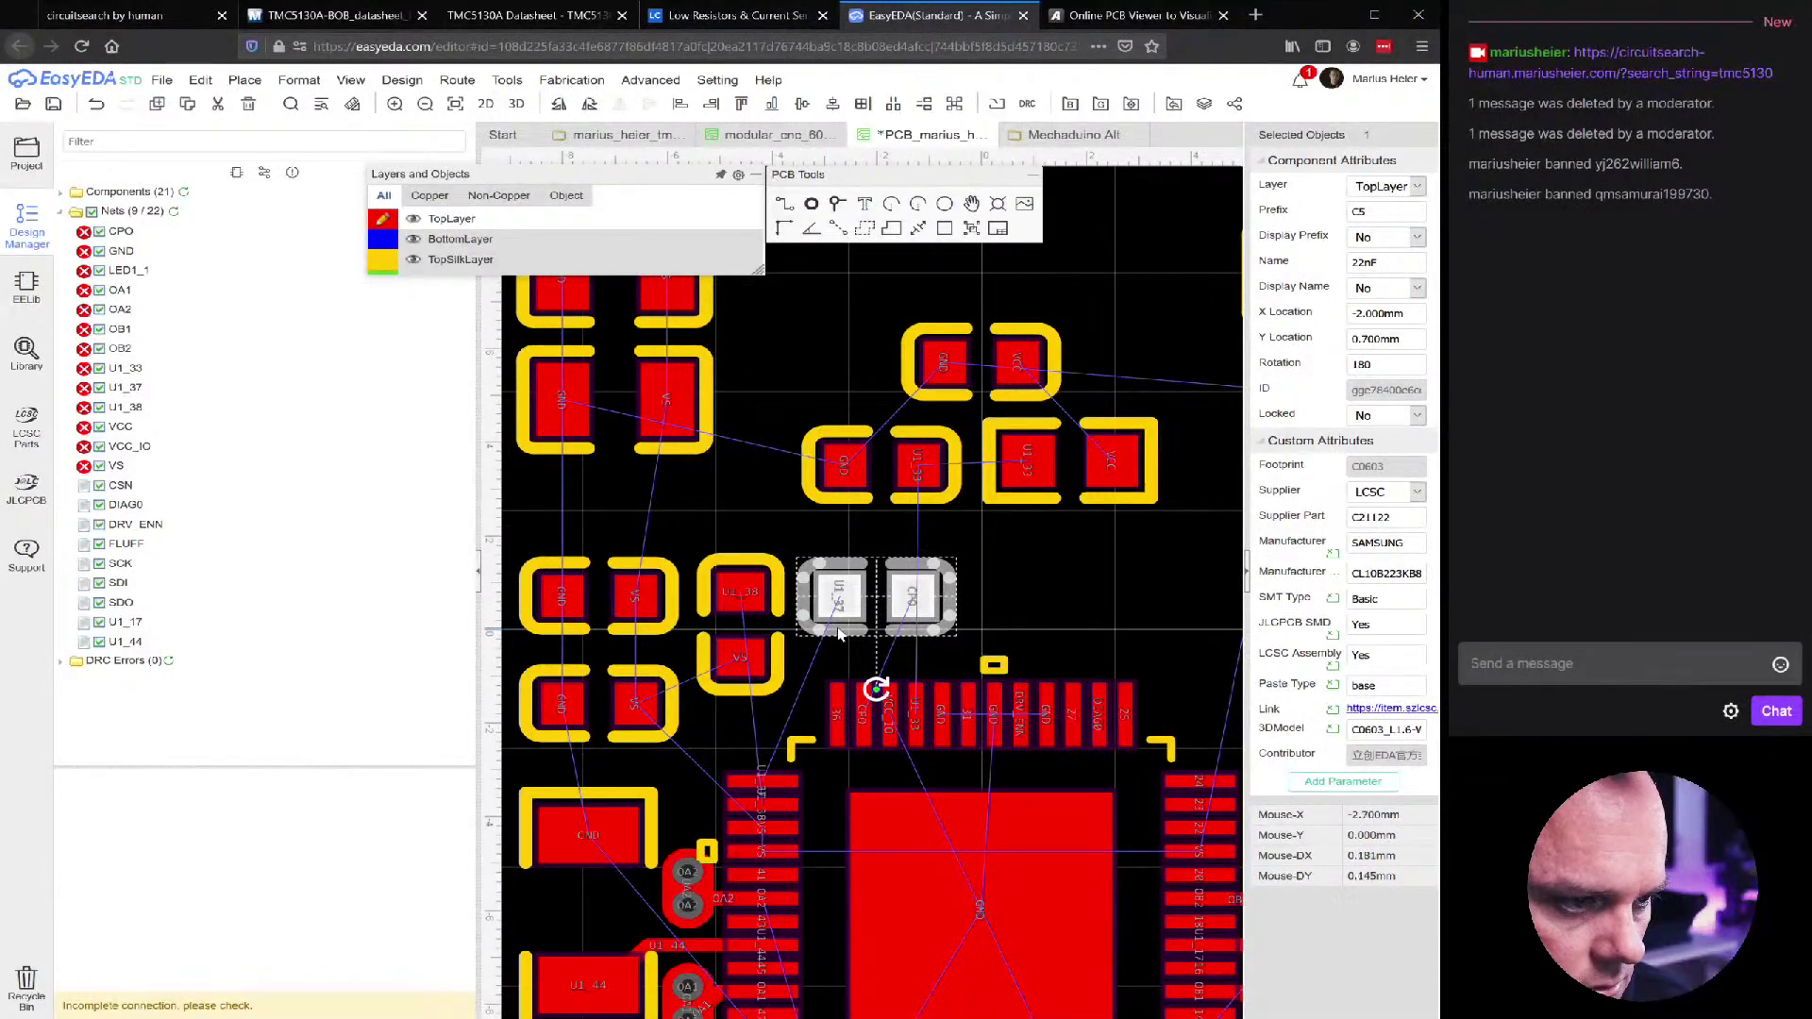
pyautogui.press('space')
pyautogui.moveTo(915, 628); pyautogui.dragTo(878, 599)
pyautogui.click(1053, 567)
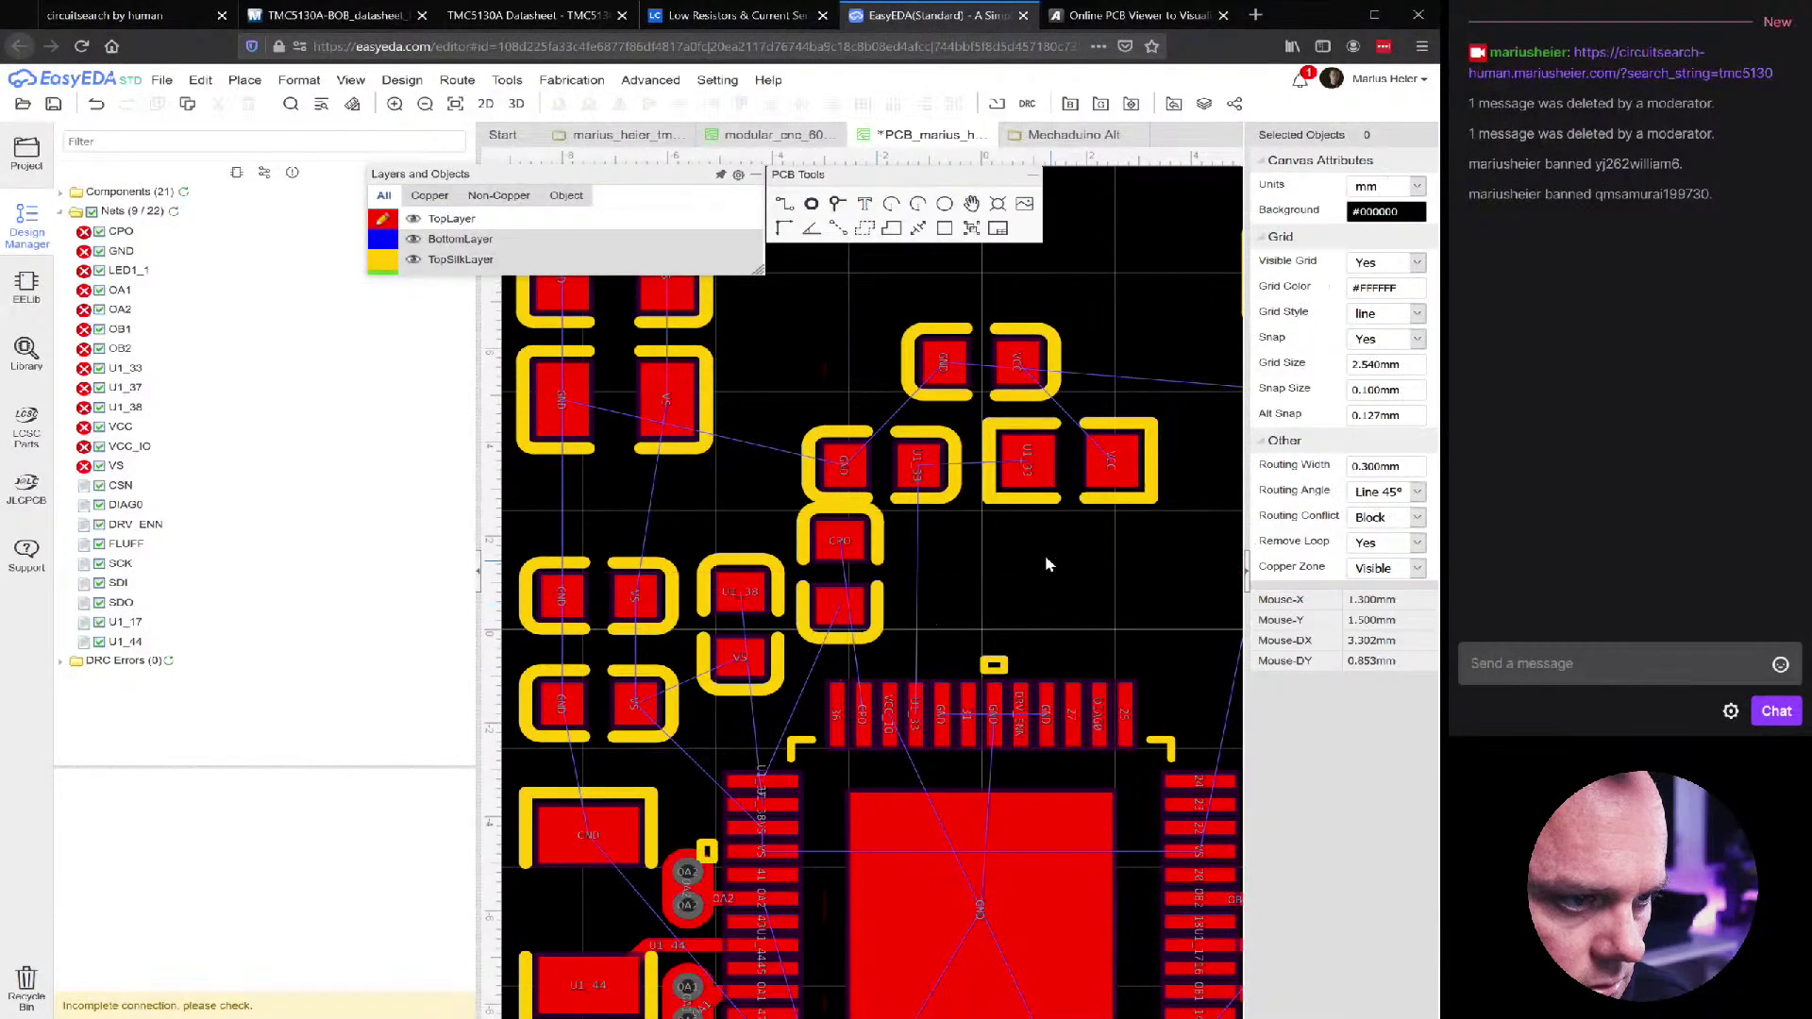
# Turn C7 and R3 upright in line with C5 above the chip, and place C6 above C7, rotated to 90 degrees
pyautogui.moveTo(995, 524); pyautogui.dragTo(948, 575, button='right')
pyautogui.moveTo(920, 547); pyautogui.dragTo(989, 653)
pyautogui.press('space')
pyautogui.moveTo(1038, 510); pyautogui.dragTo(1075, 679)
pyautogui.press('space')
pyautogui.moveTo(979, 433); pyautogui.dragTo(967, 504)
pyautogui.press('space')
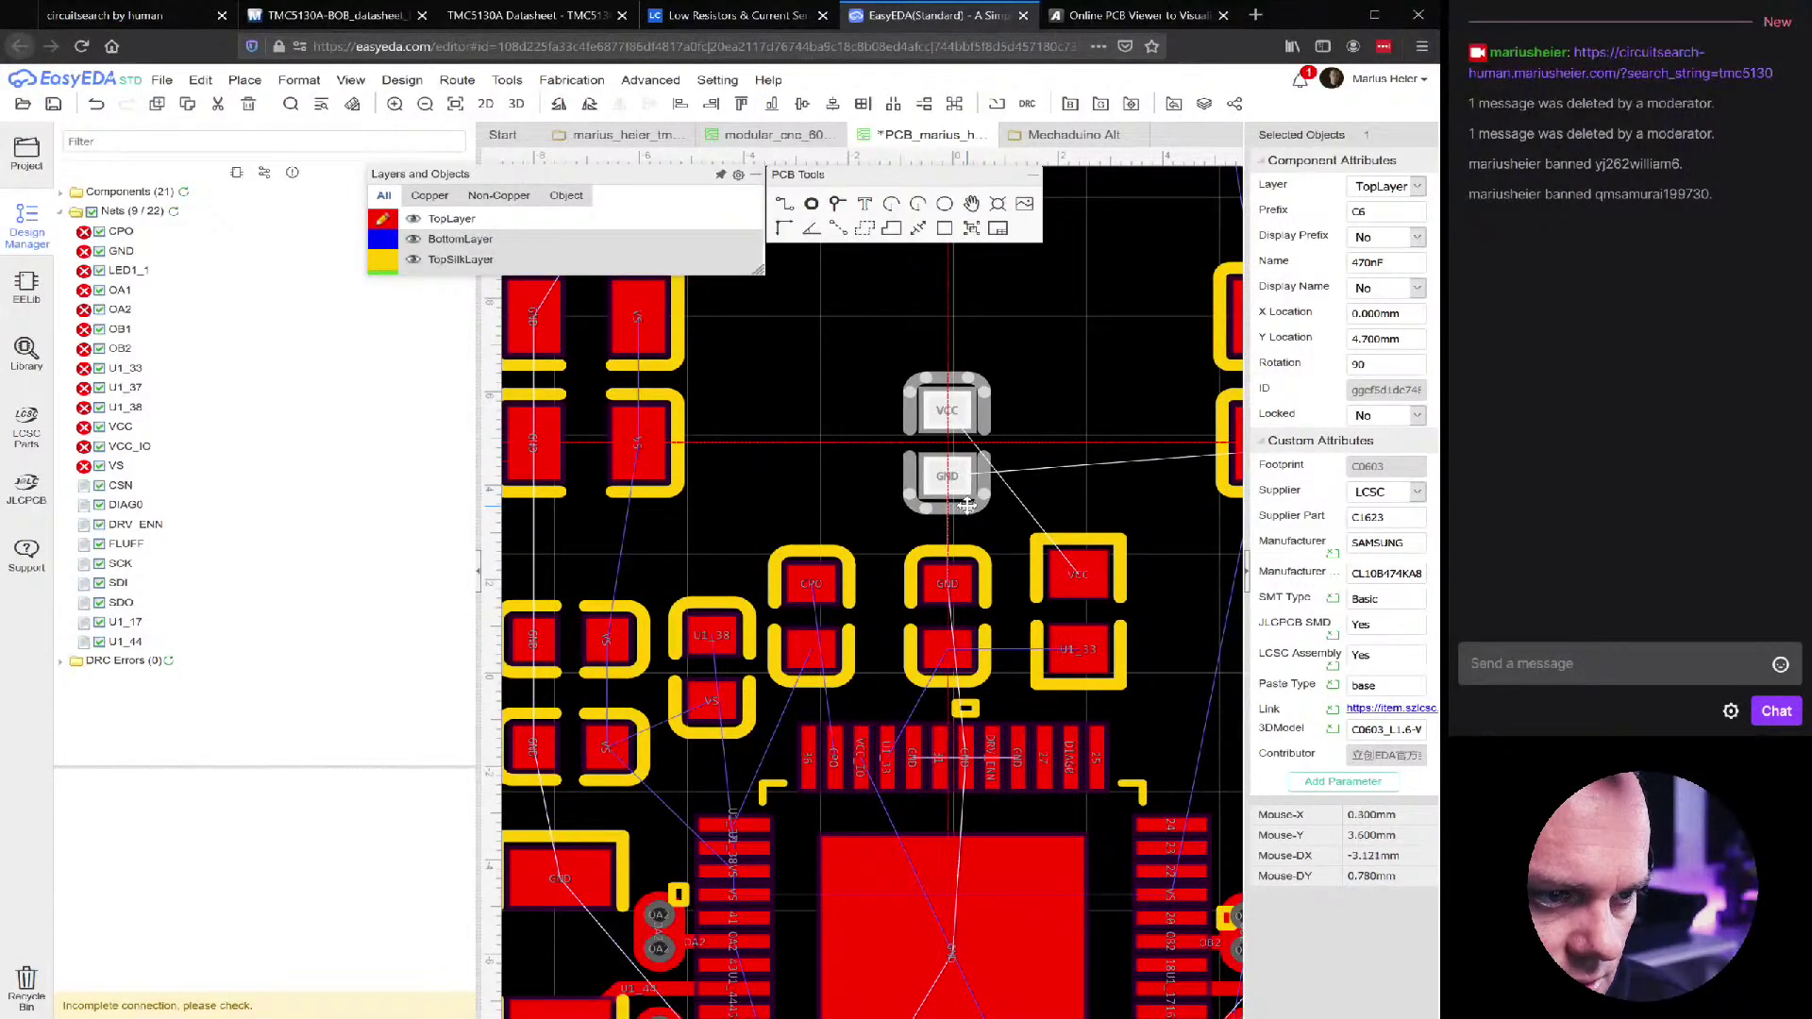
# Place C6 between C7 and R3, rotated to 270 degrees with its VCC pad toward the chip
pyautogui.click(1062, 330)
pyautogui.scroll(-5, 922, 605)
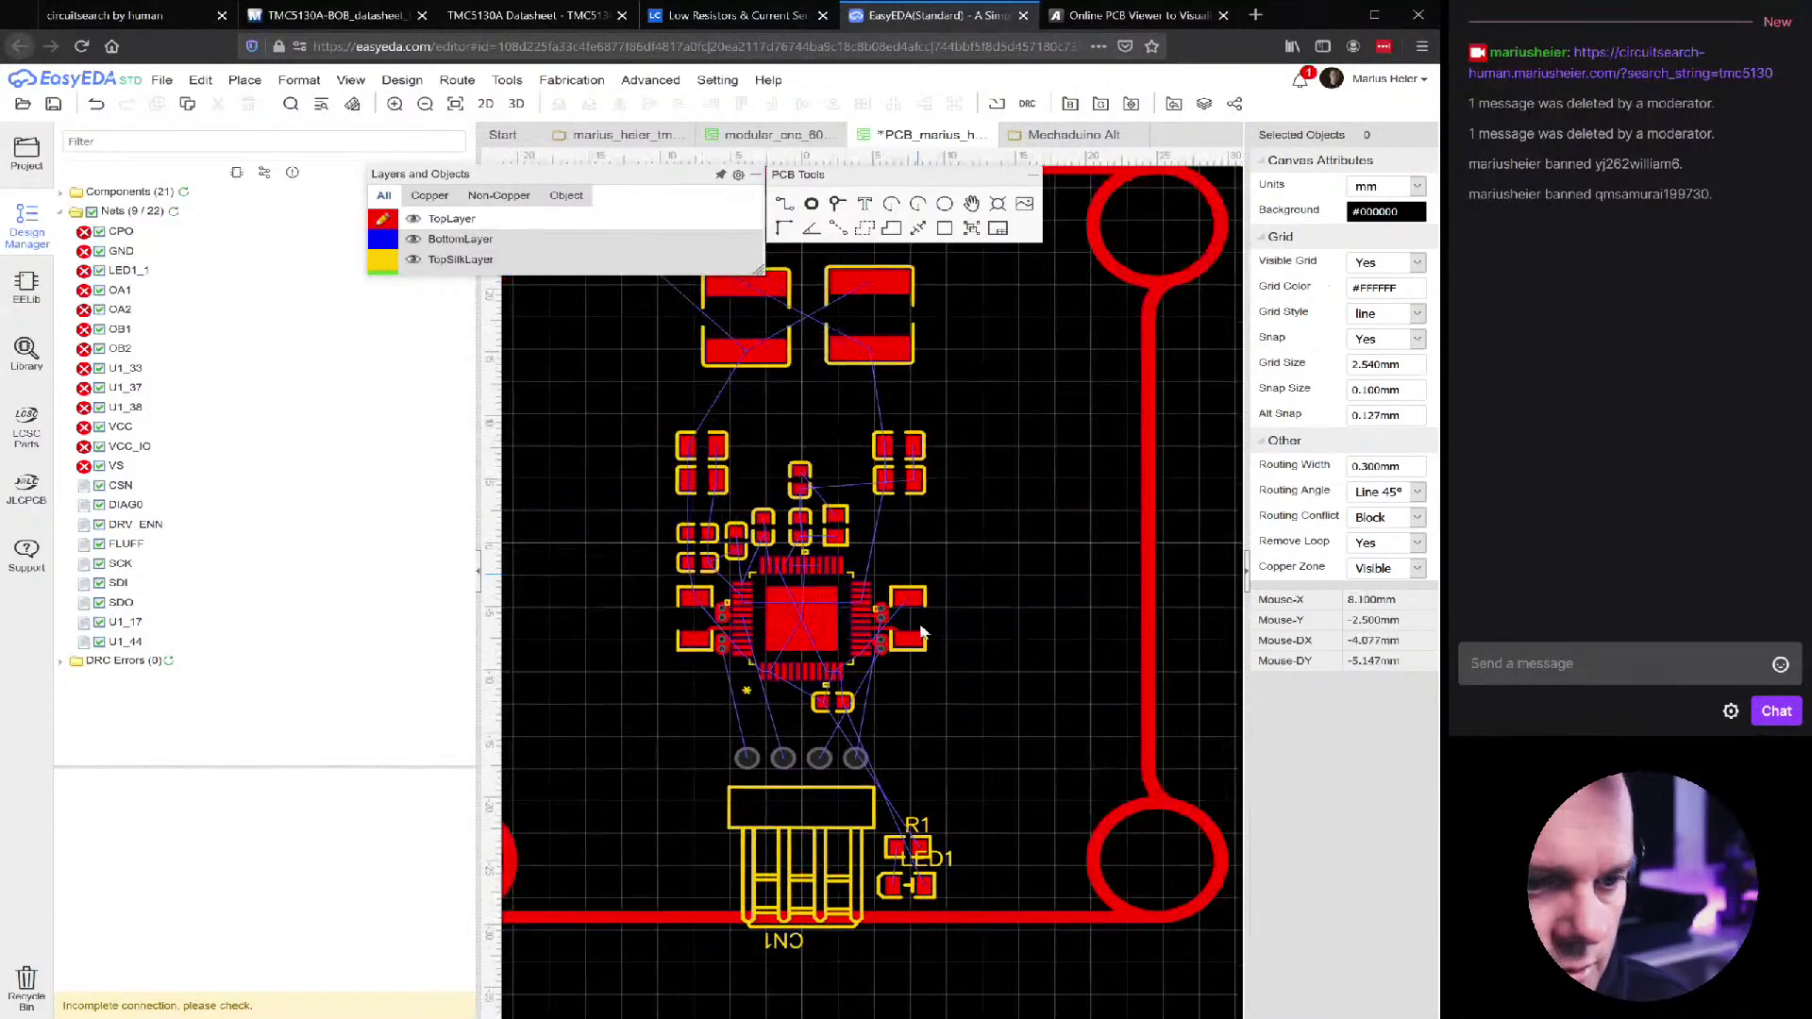
pyautogui.scroll(2, 839, 524)
pyautogui.moveTo(986, 491); pyautogui.dragTo(1068, 548, button='right')
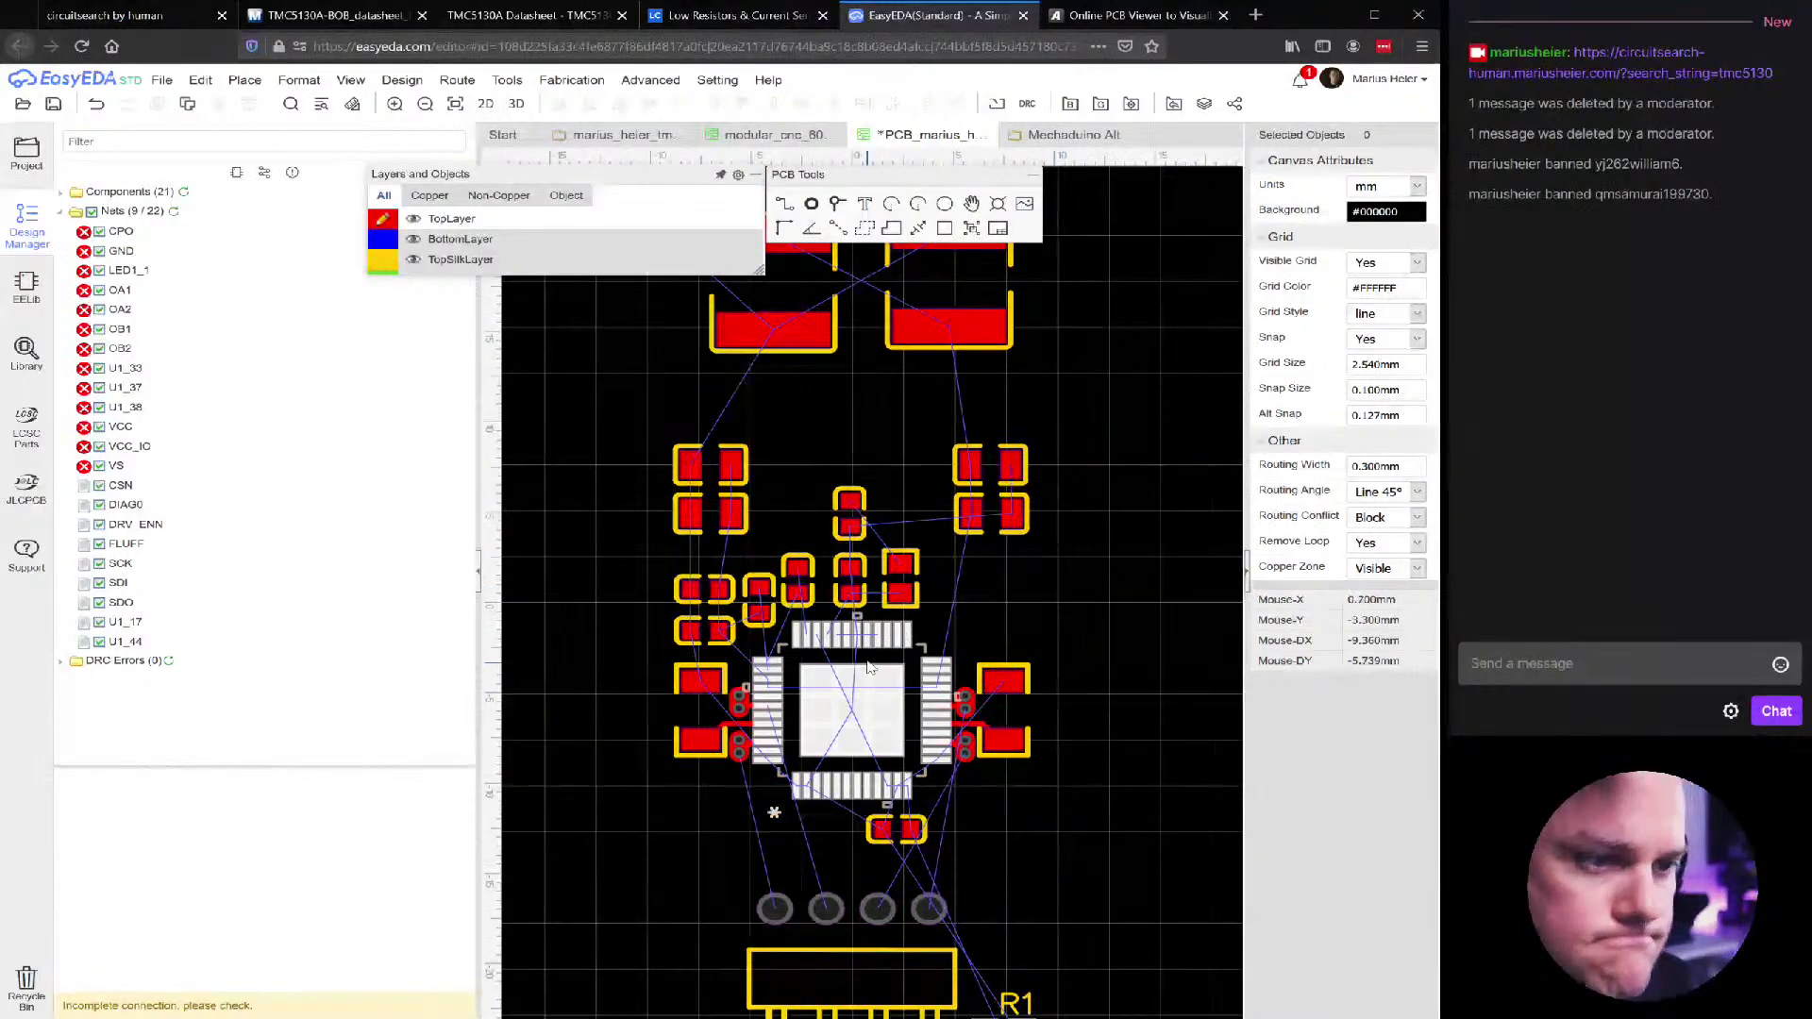
pyautogui.scroll(4, 870, 668)
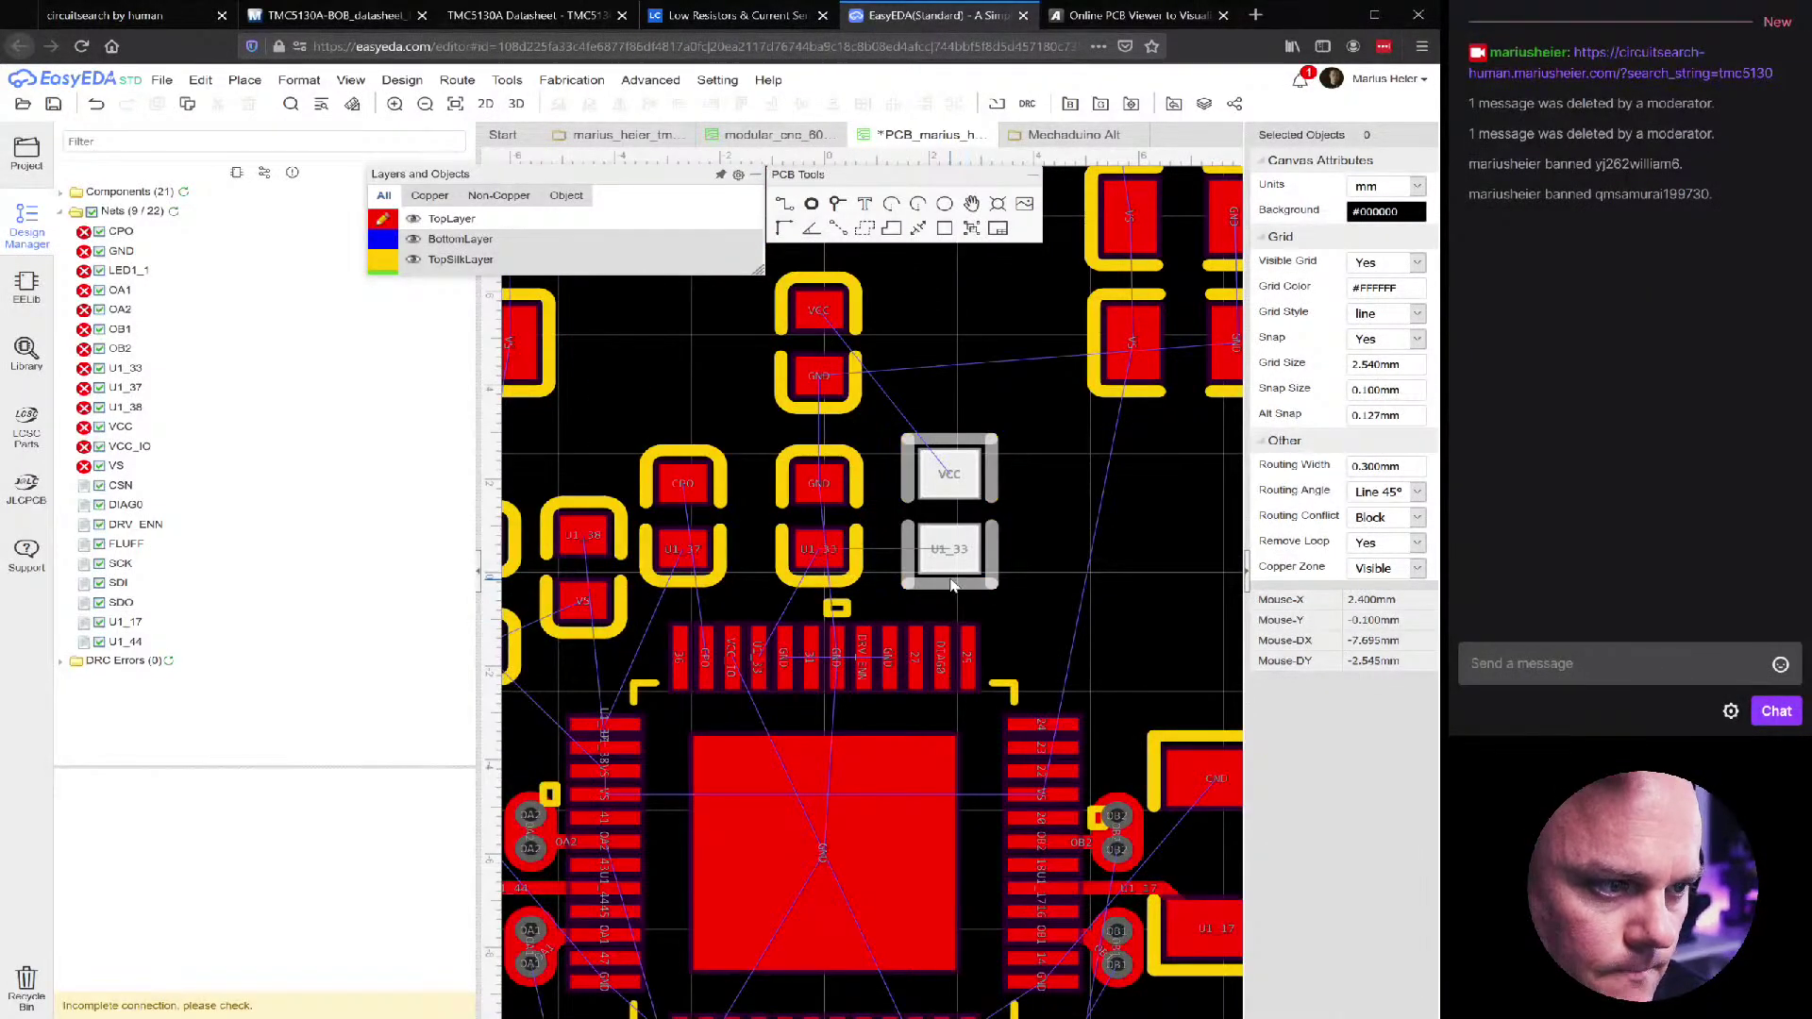
pyautogui.moveTo(940, 585)
pyautogui.mouseDown()
pyautogui.moveTo(1007, 573)
pyautogui.moveTo(826, 585)
pyautogui.moveTo(831, 407)
pyautogui.moveTo(932, 411)
pyautogui.moveTo(906, 576)
pyautogui.mouseUp()
pyautogui.press('space')
pyautogui.press('space')
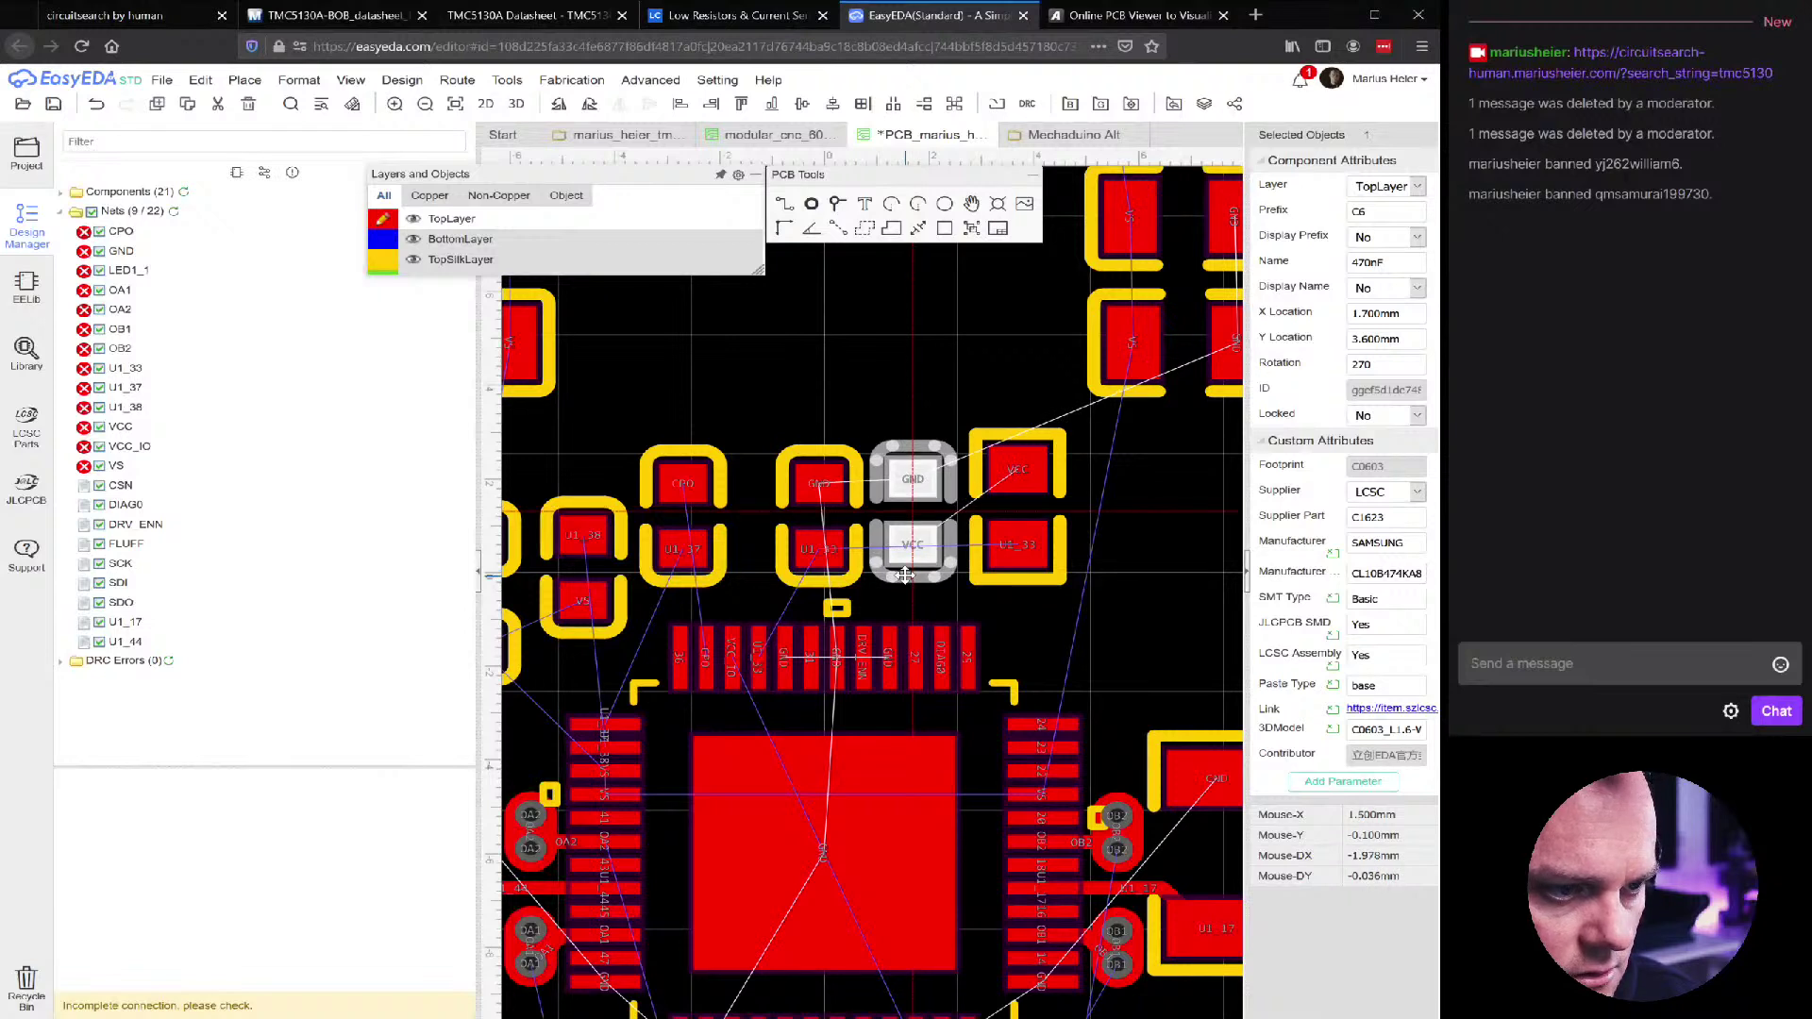
pyautogui.moveTo(905, 573); pyautogui.dragTo(912, 575)
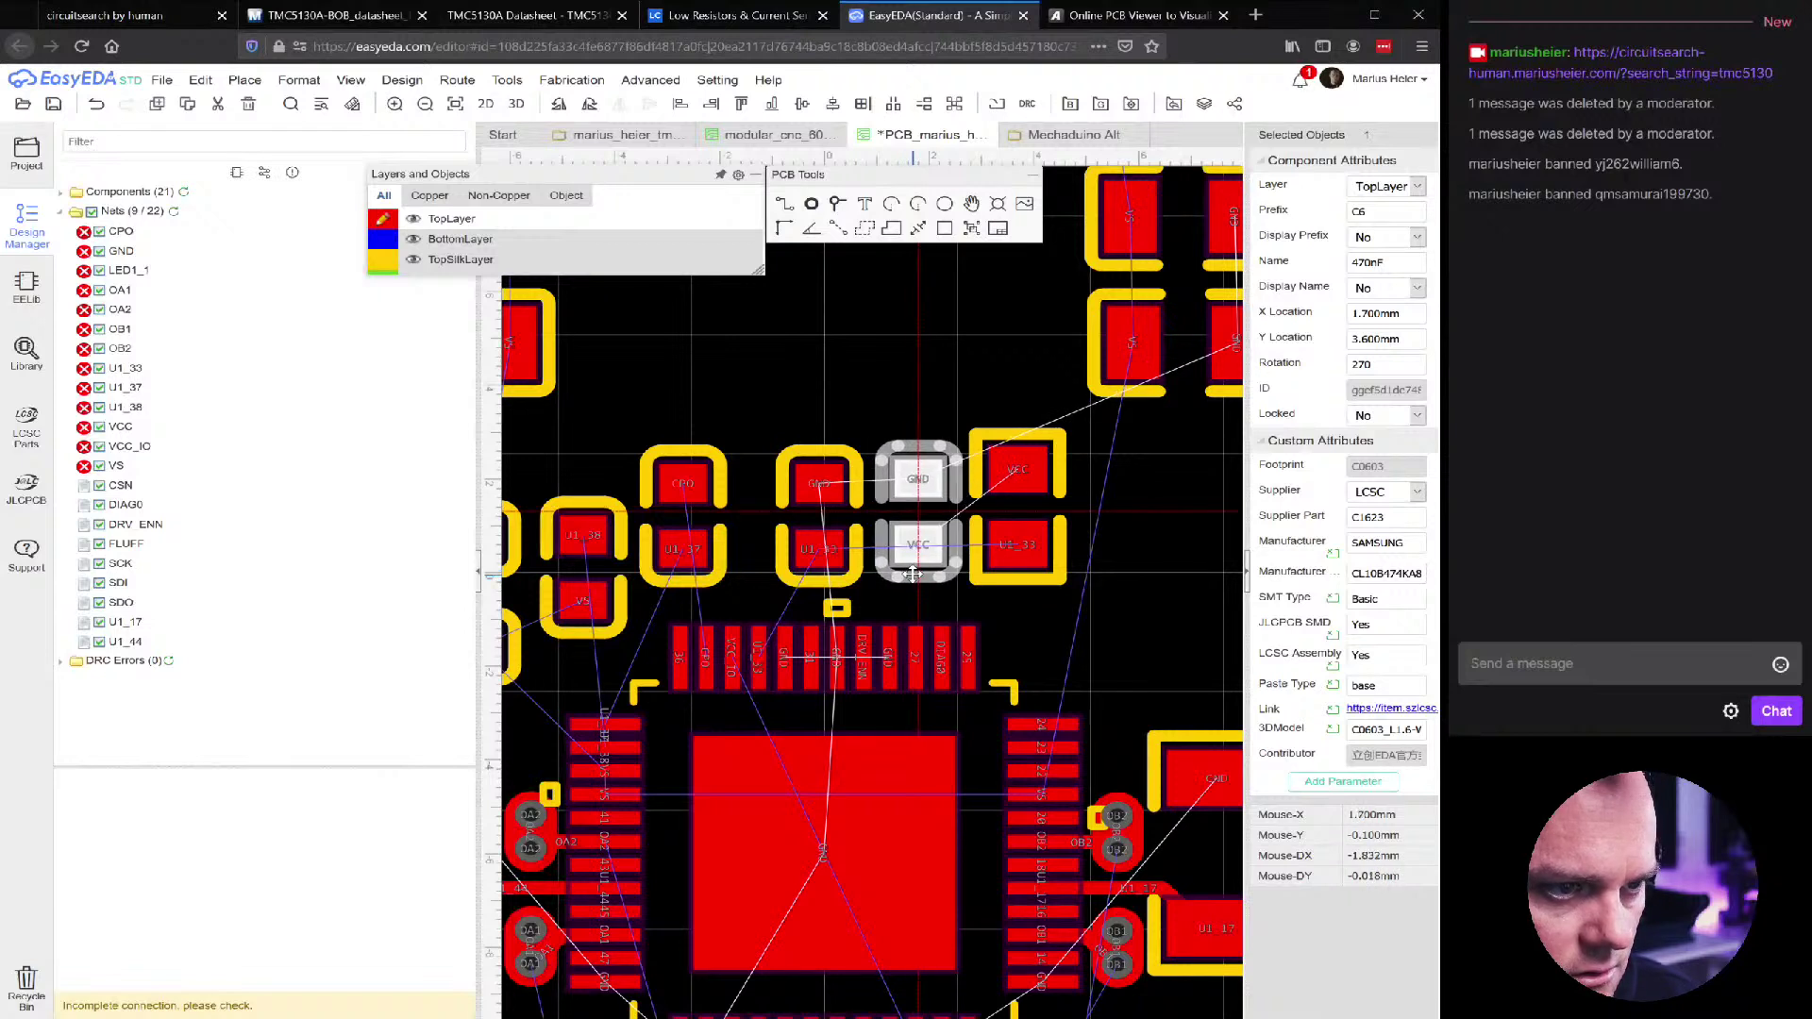
# Shift R3 slightly away from C7 and move C6 to X 2.0 mm, Y 1.3 mm
pyautogui.click(1026, 577)
pyautogui.moveTo(1025, 577); pyautogui.dragTo(1051, 578)
pyautogui.moveTo(924, 573); pyautogui.dragTo(941, 573)
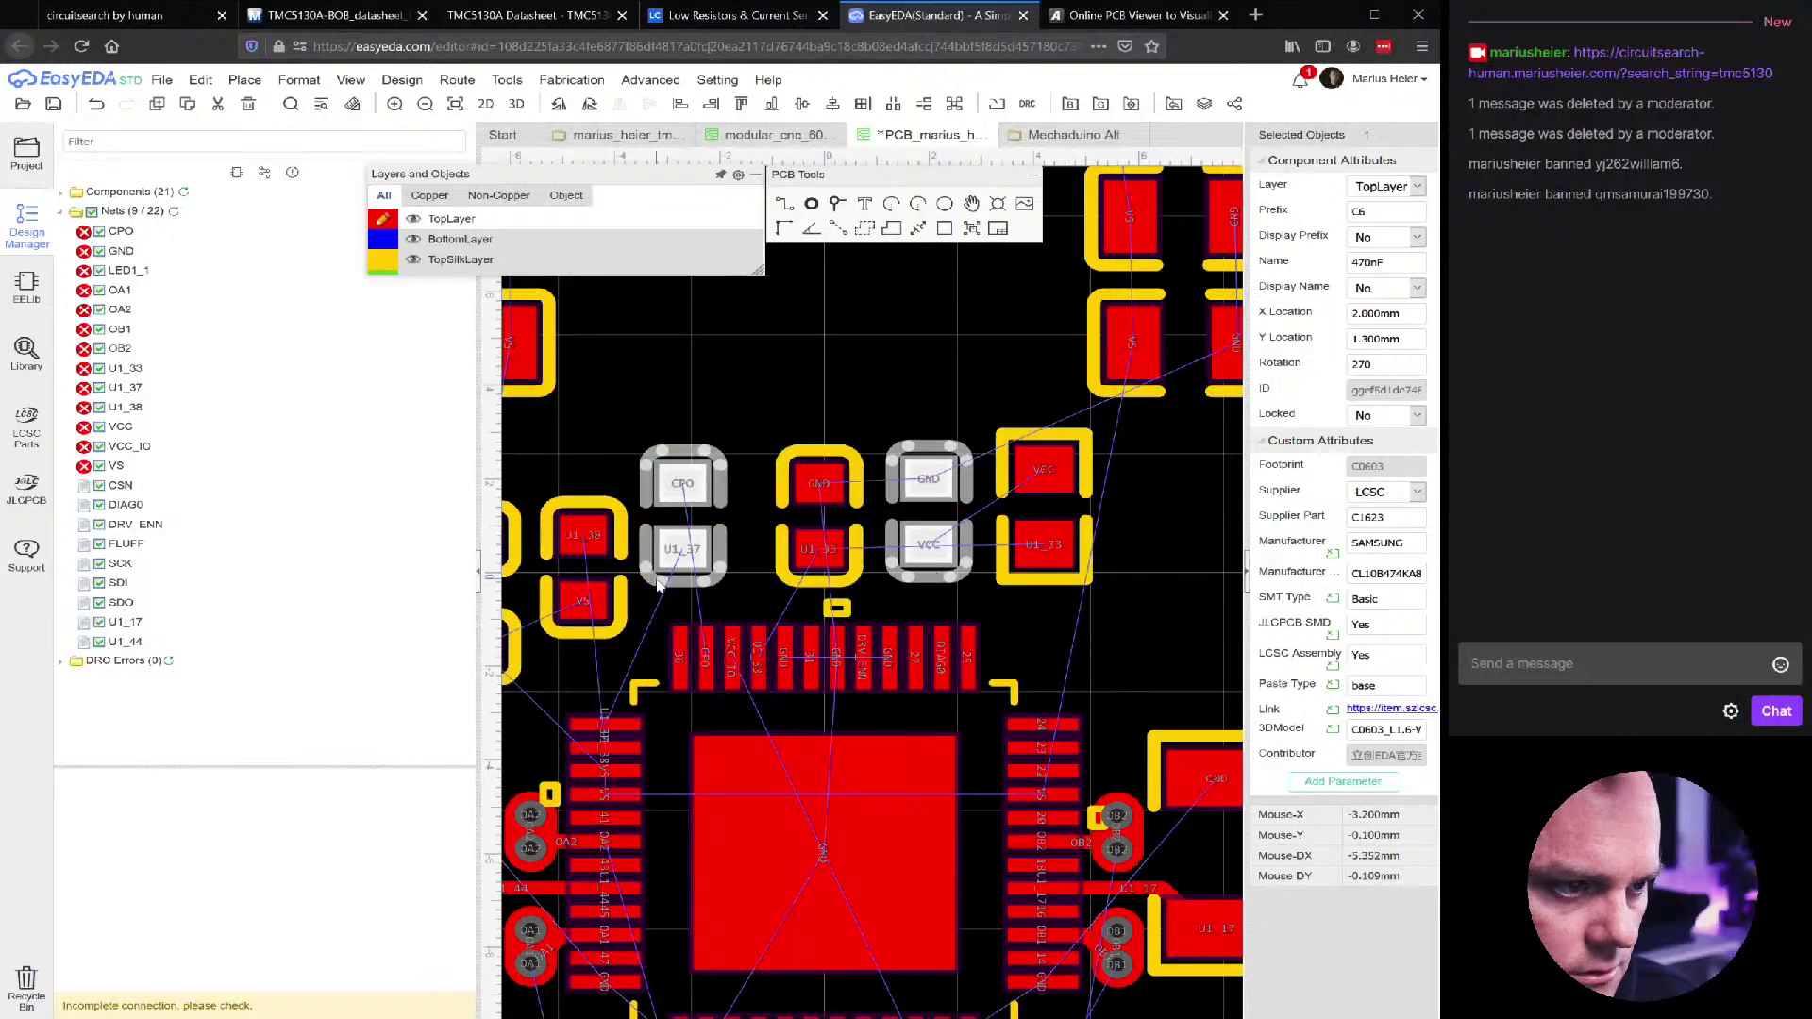
pyautogui.scroll(-2, 741, 633)
pyautogui.scroll(2, 771, 638)
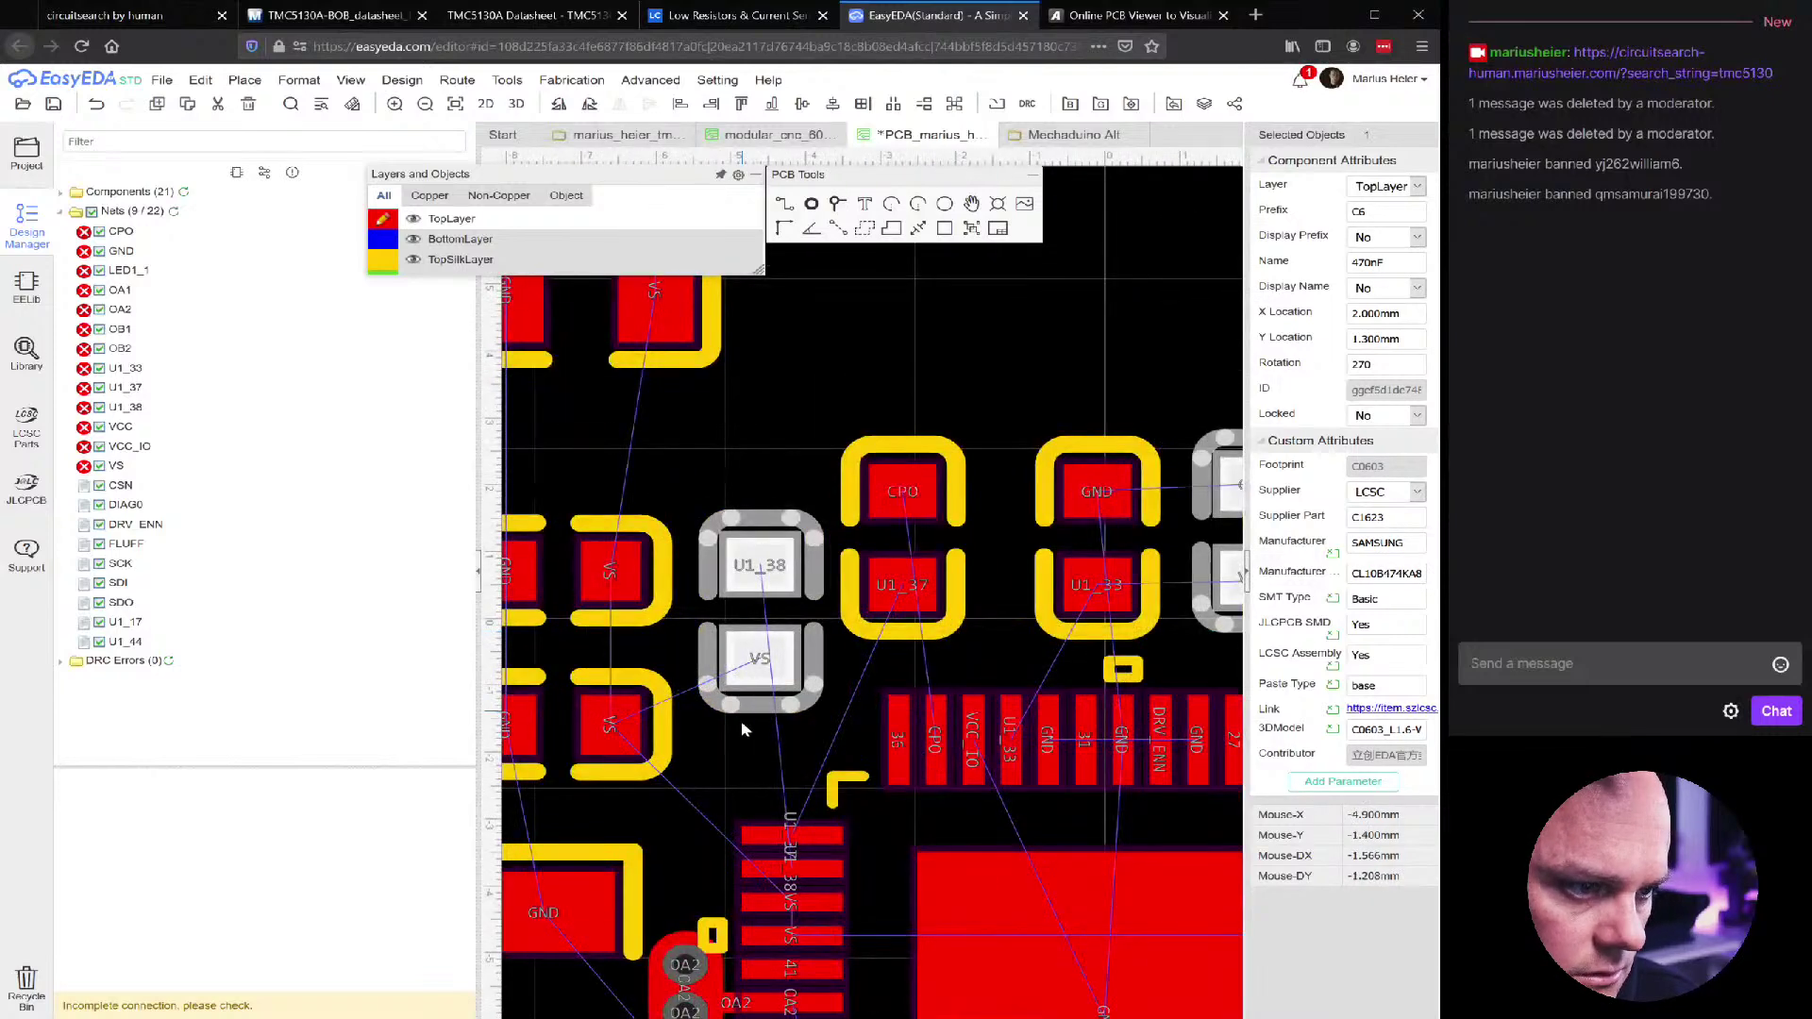
# Move resistor R3 outward and down at the end of the upper row, to X 4.6 mm, Y 0.6 mm
pyautogui.scroll(-3, 890, 622)
pyautogui.click(1070, 583)
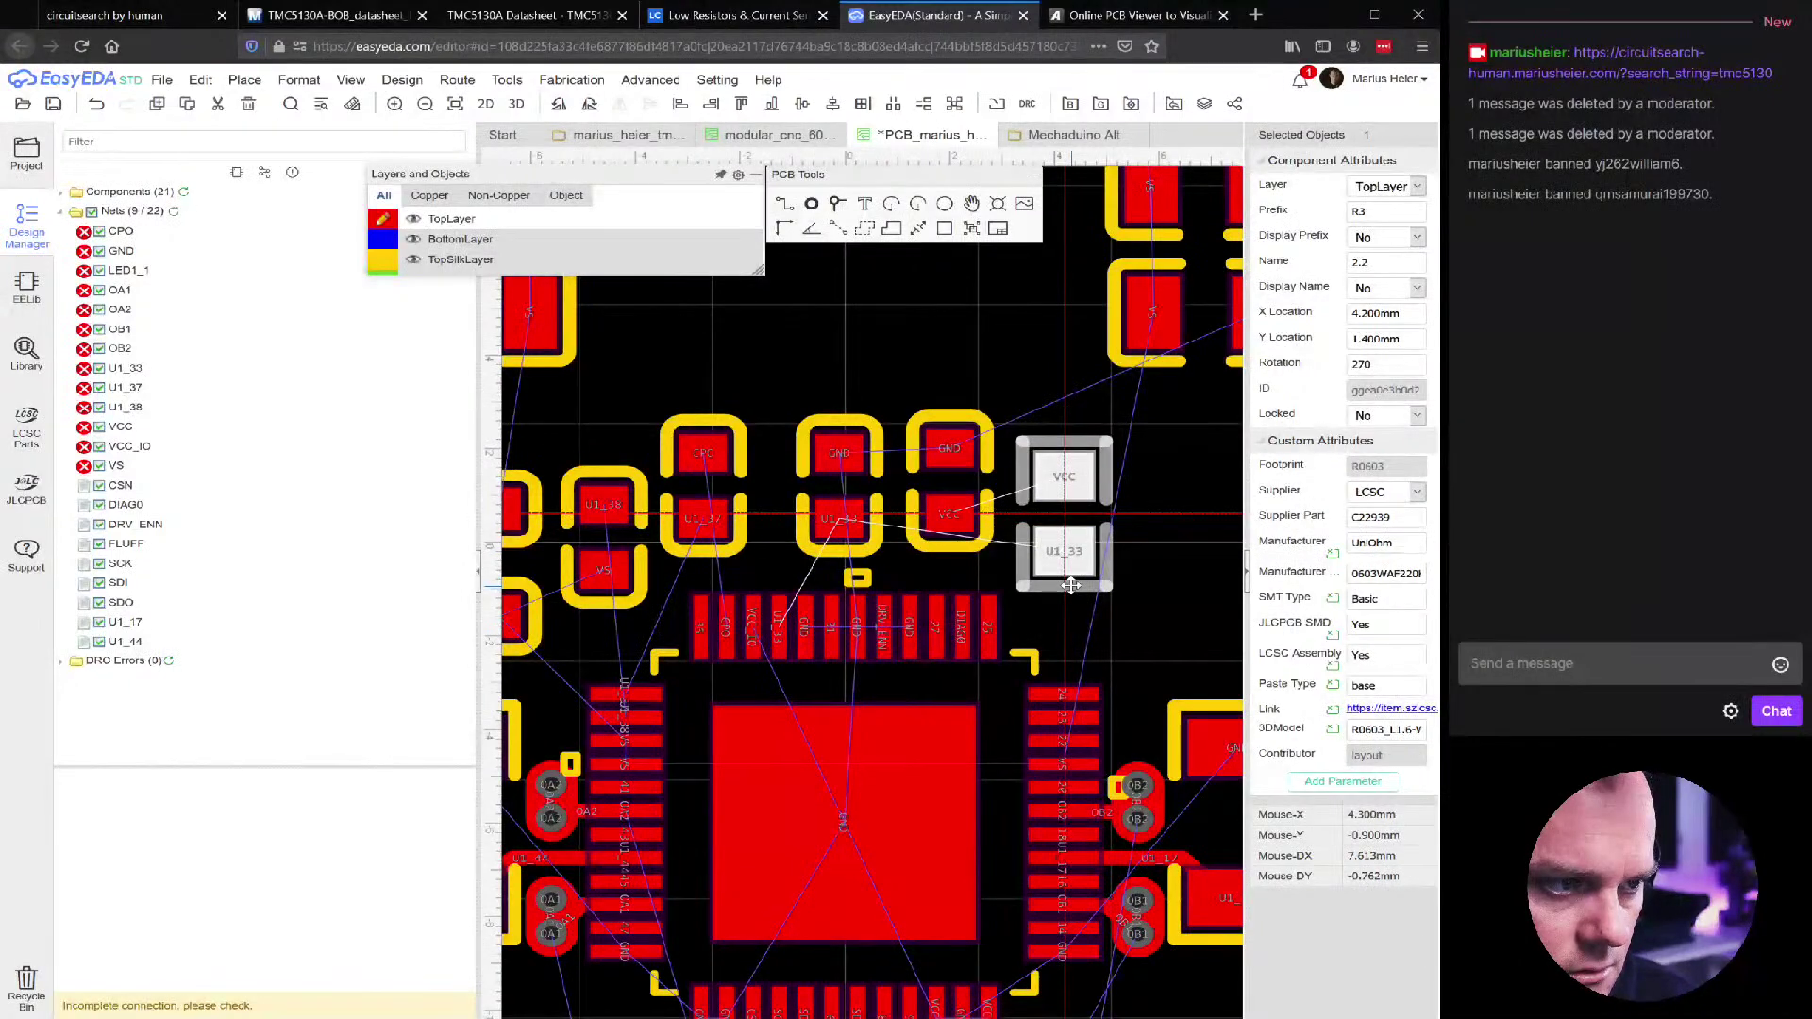
pyautogui.moveTo(1070, 583)
pyautogui.mouseDown()
pyautogui.moveTo(846, 549)
pyautogui.moveTo(846, 485)
pyautogui.moveTo(1070, 583)
pyautogui.mouseUp()
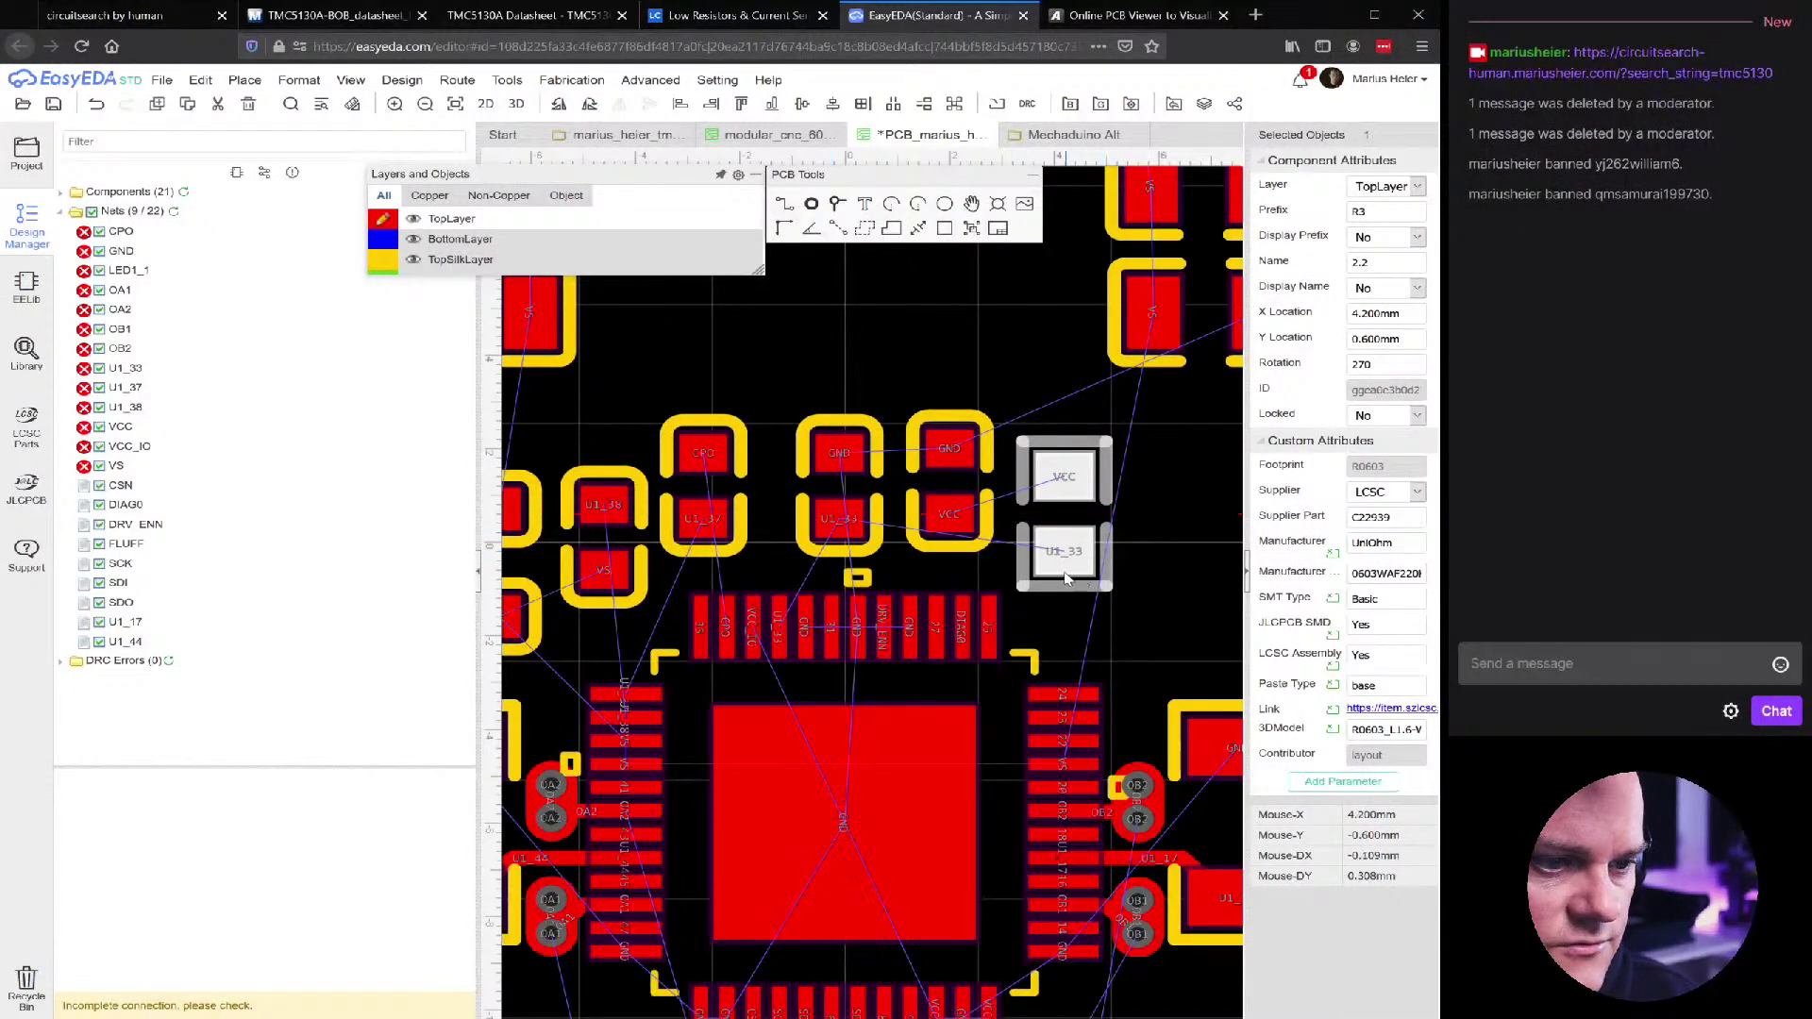
pyautogui.moveTo(1064, 579); pyautogui.dragTo(1085, 579)
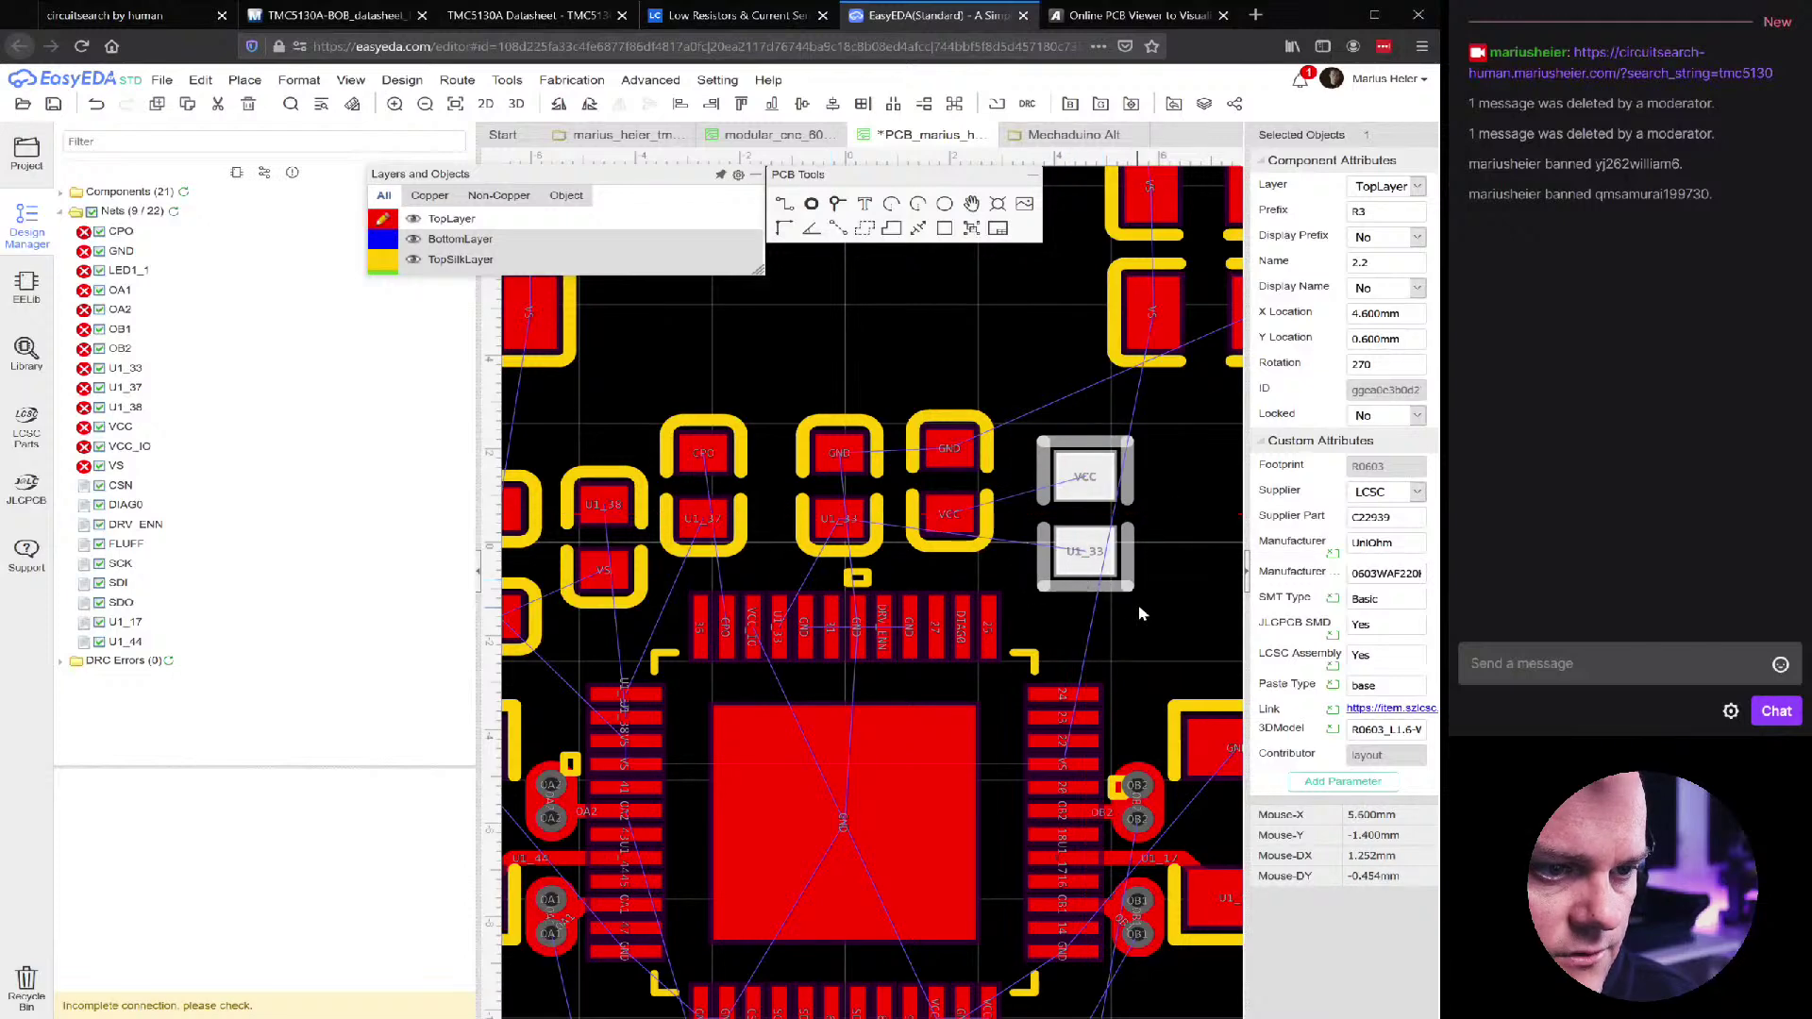
# Select C1, C5, C7, C6 and R3 above the chip and distribute them horizontally
pyautogui.click(1184, 407)
pyautogui.moveTo(606, 558); pyautogui.dragTo(564, 579)
pyautogui.moveTo(236, 80)
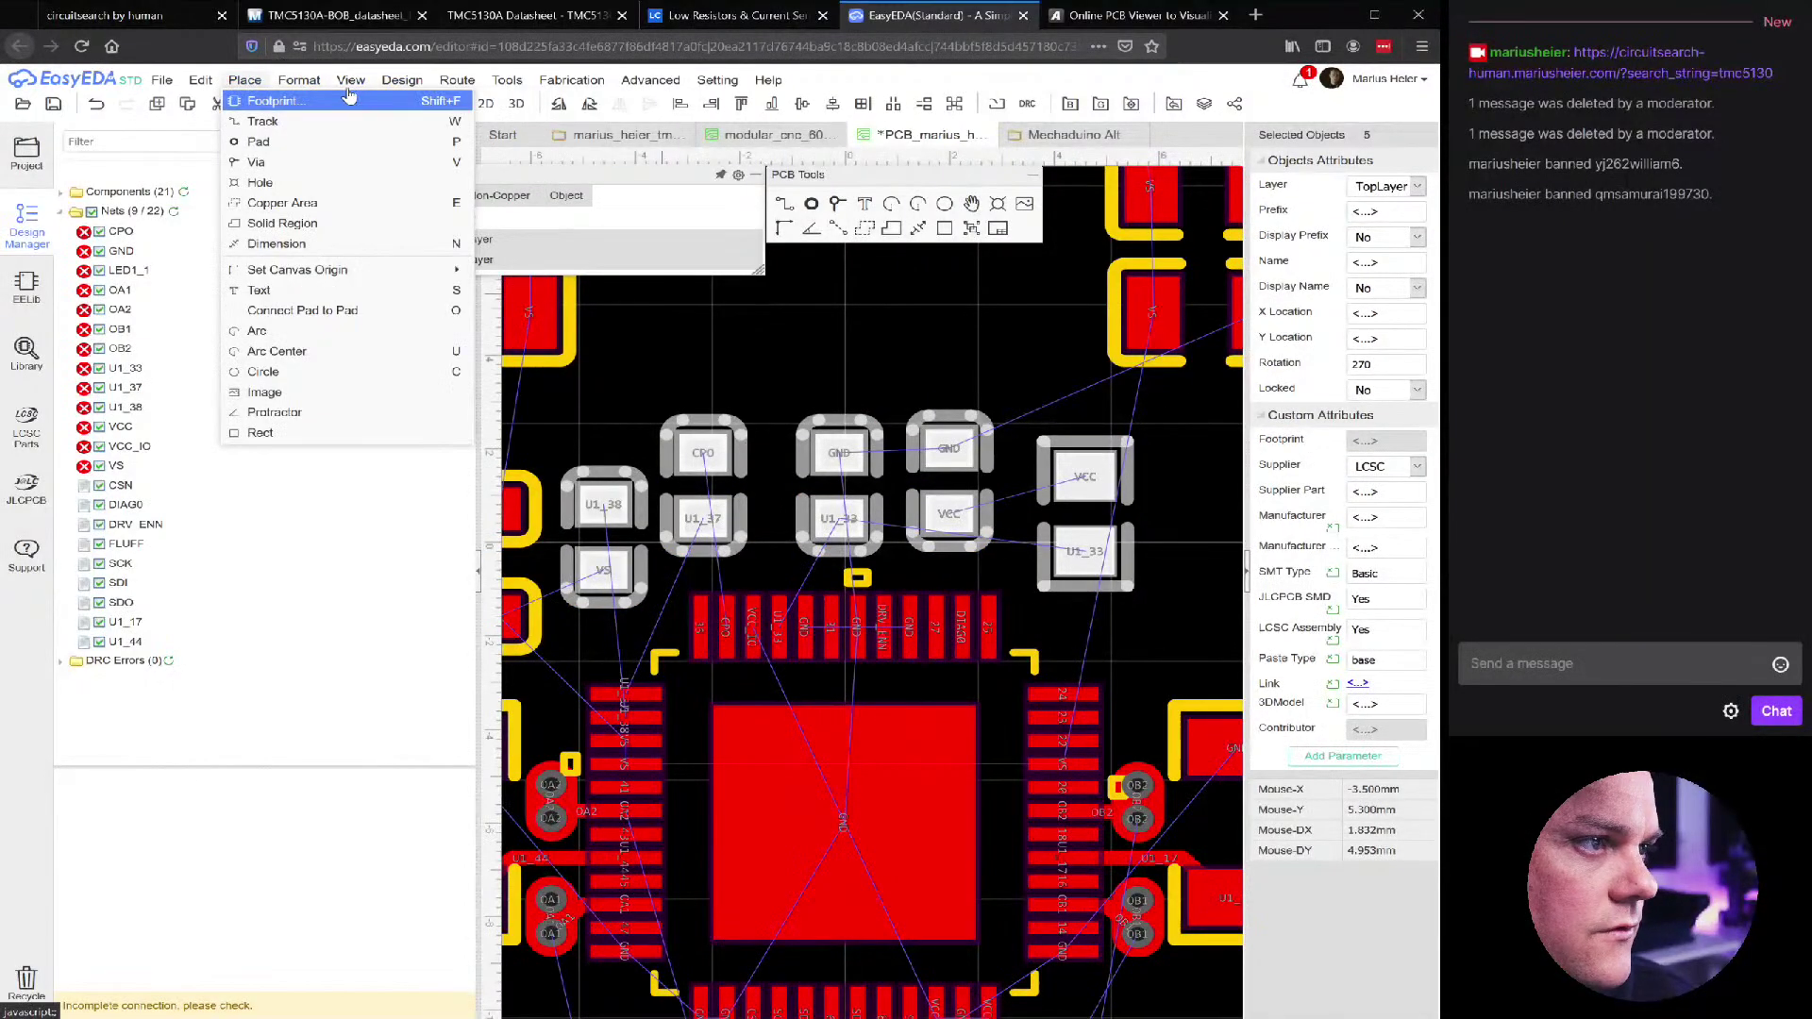
pyautogui.moveTo(299, 80)
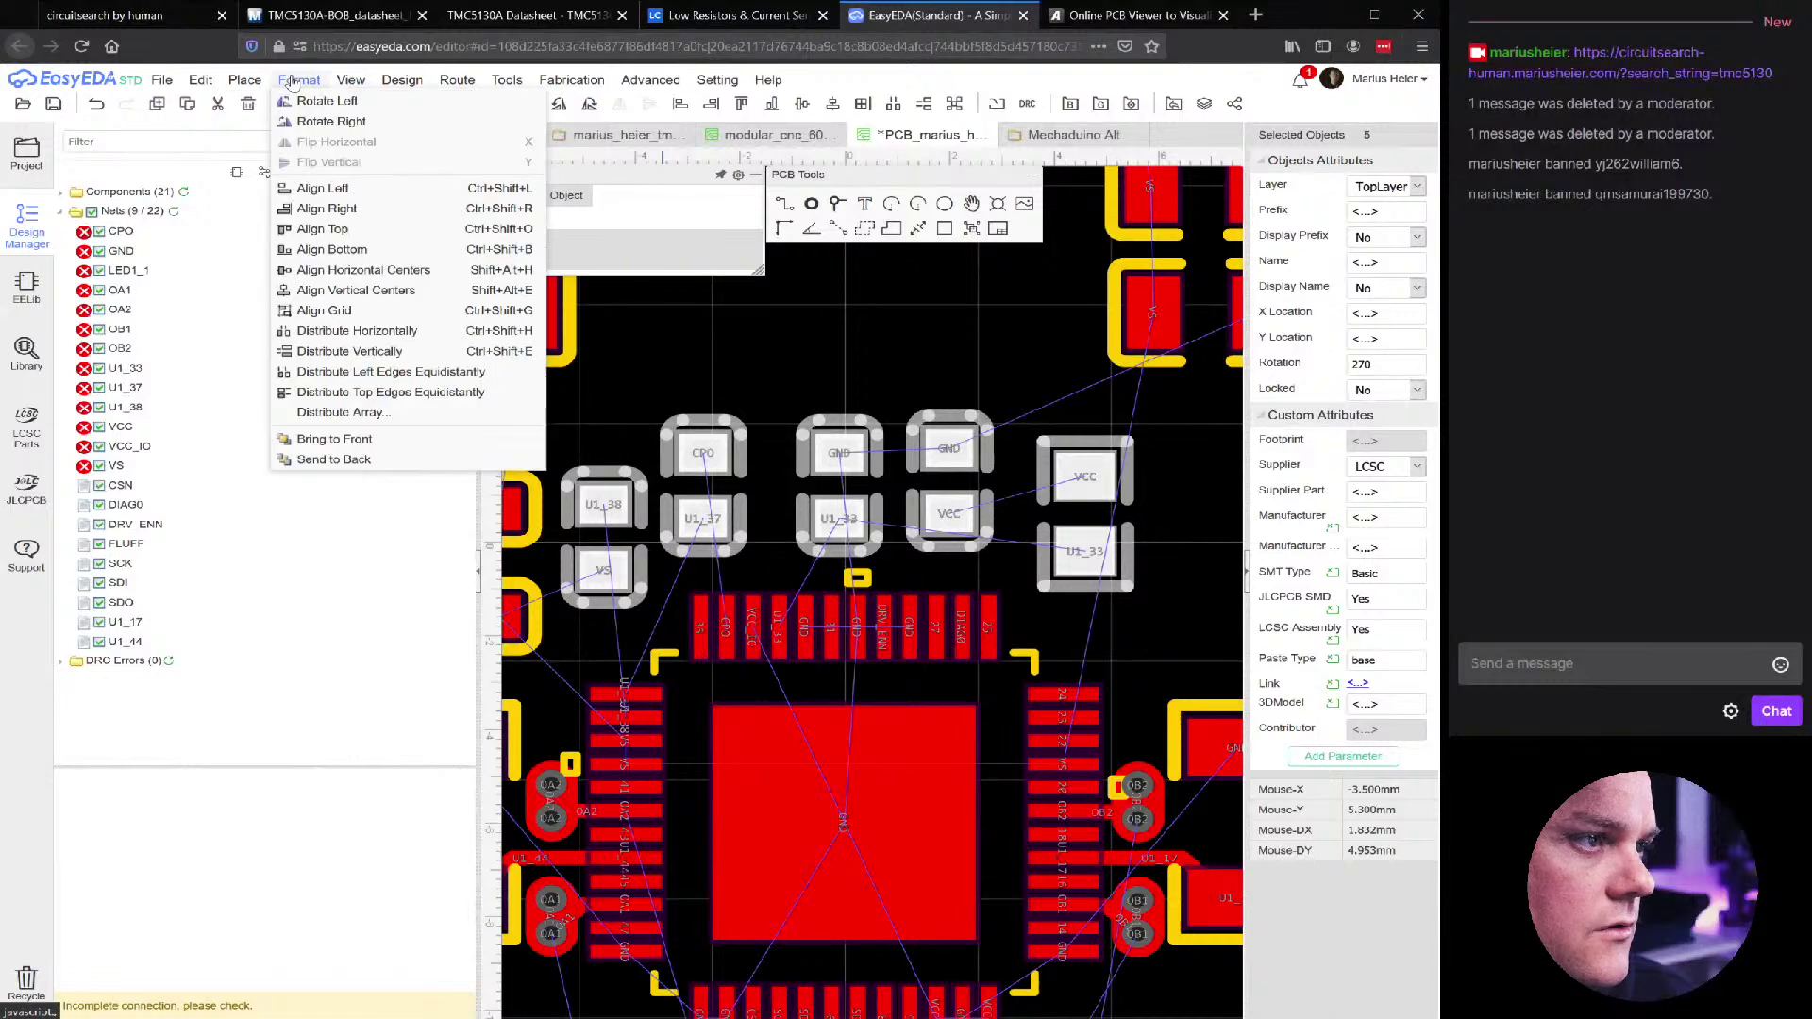
pyautogui.click(356, 330)
pyautogui.click(869, 304)
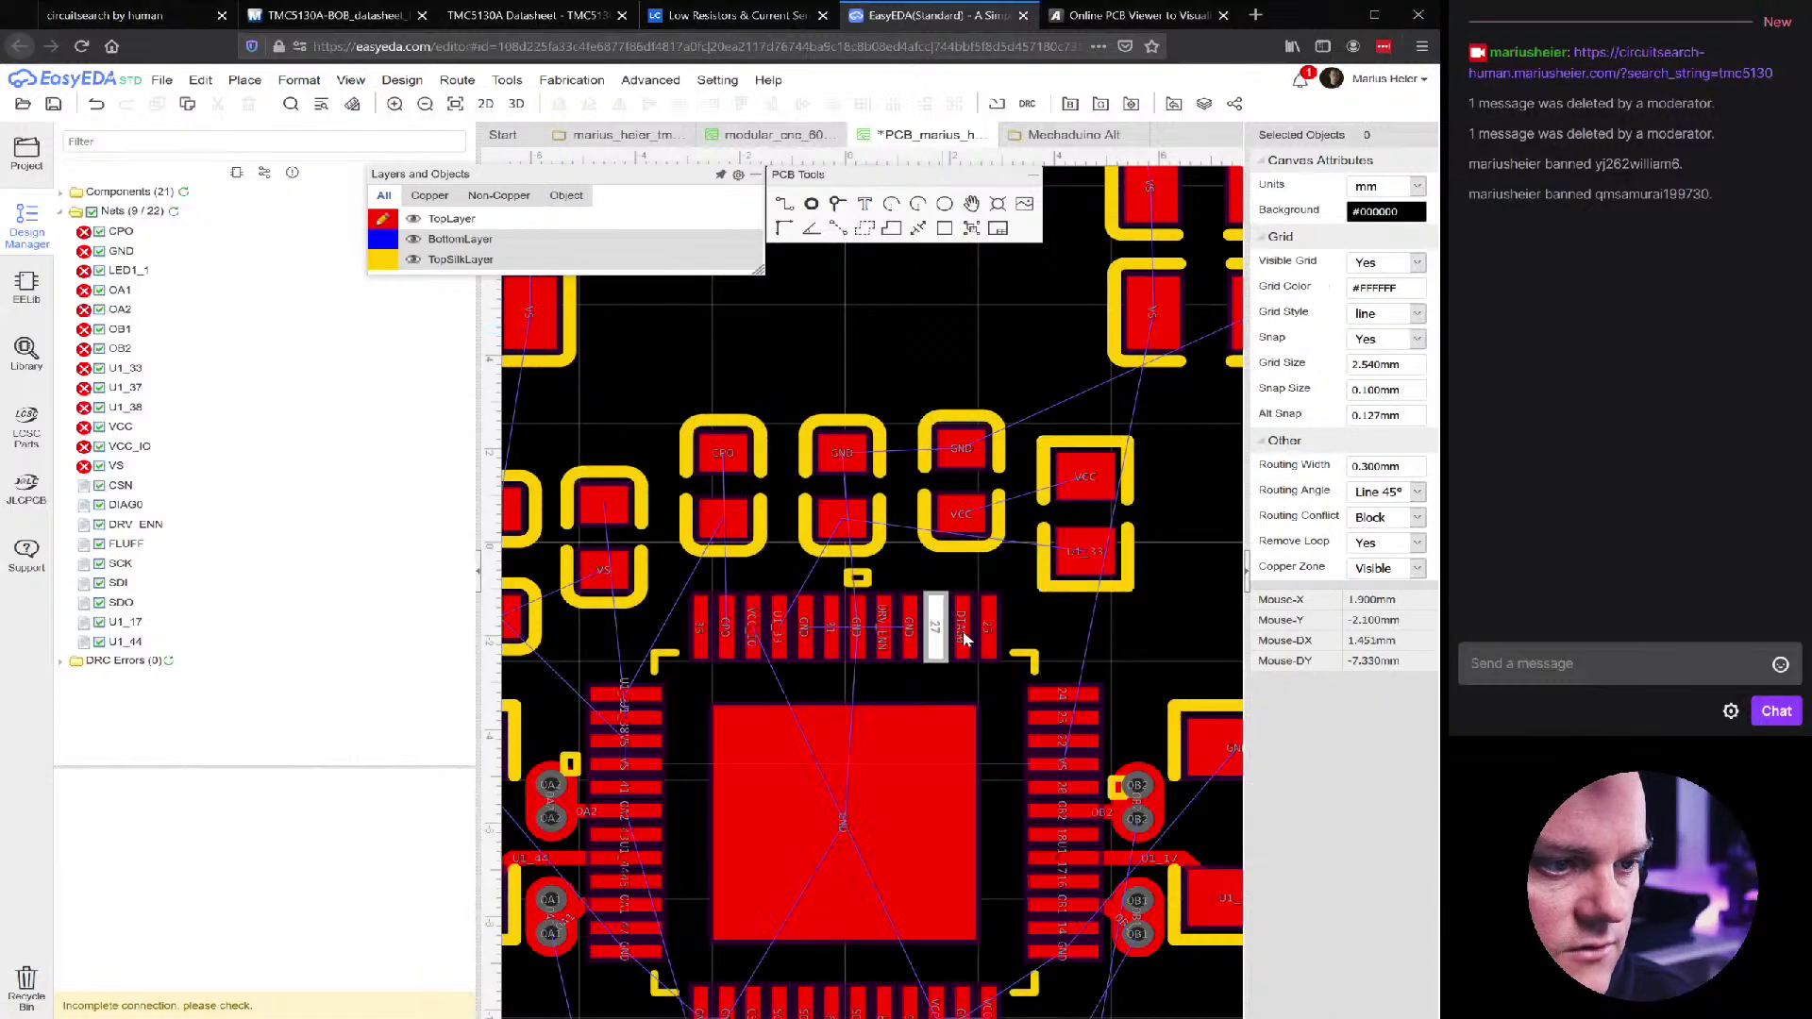
# Select C1, C5, C7, C6 and R3 without the driver chip and shift the row slightly away from the chip
pyautogui.scroll(1, 711, 604)
pyautogui.scroll(-2, 957, 566)
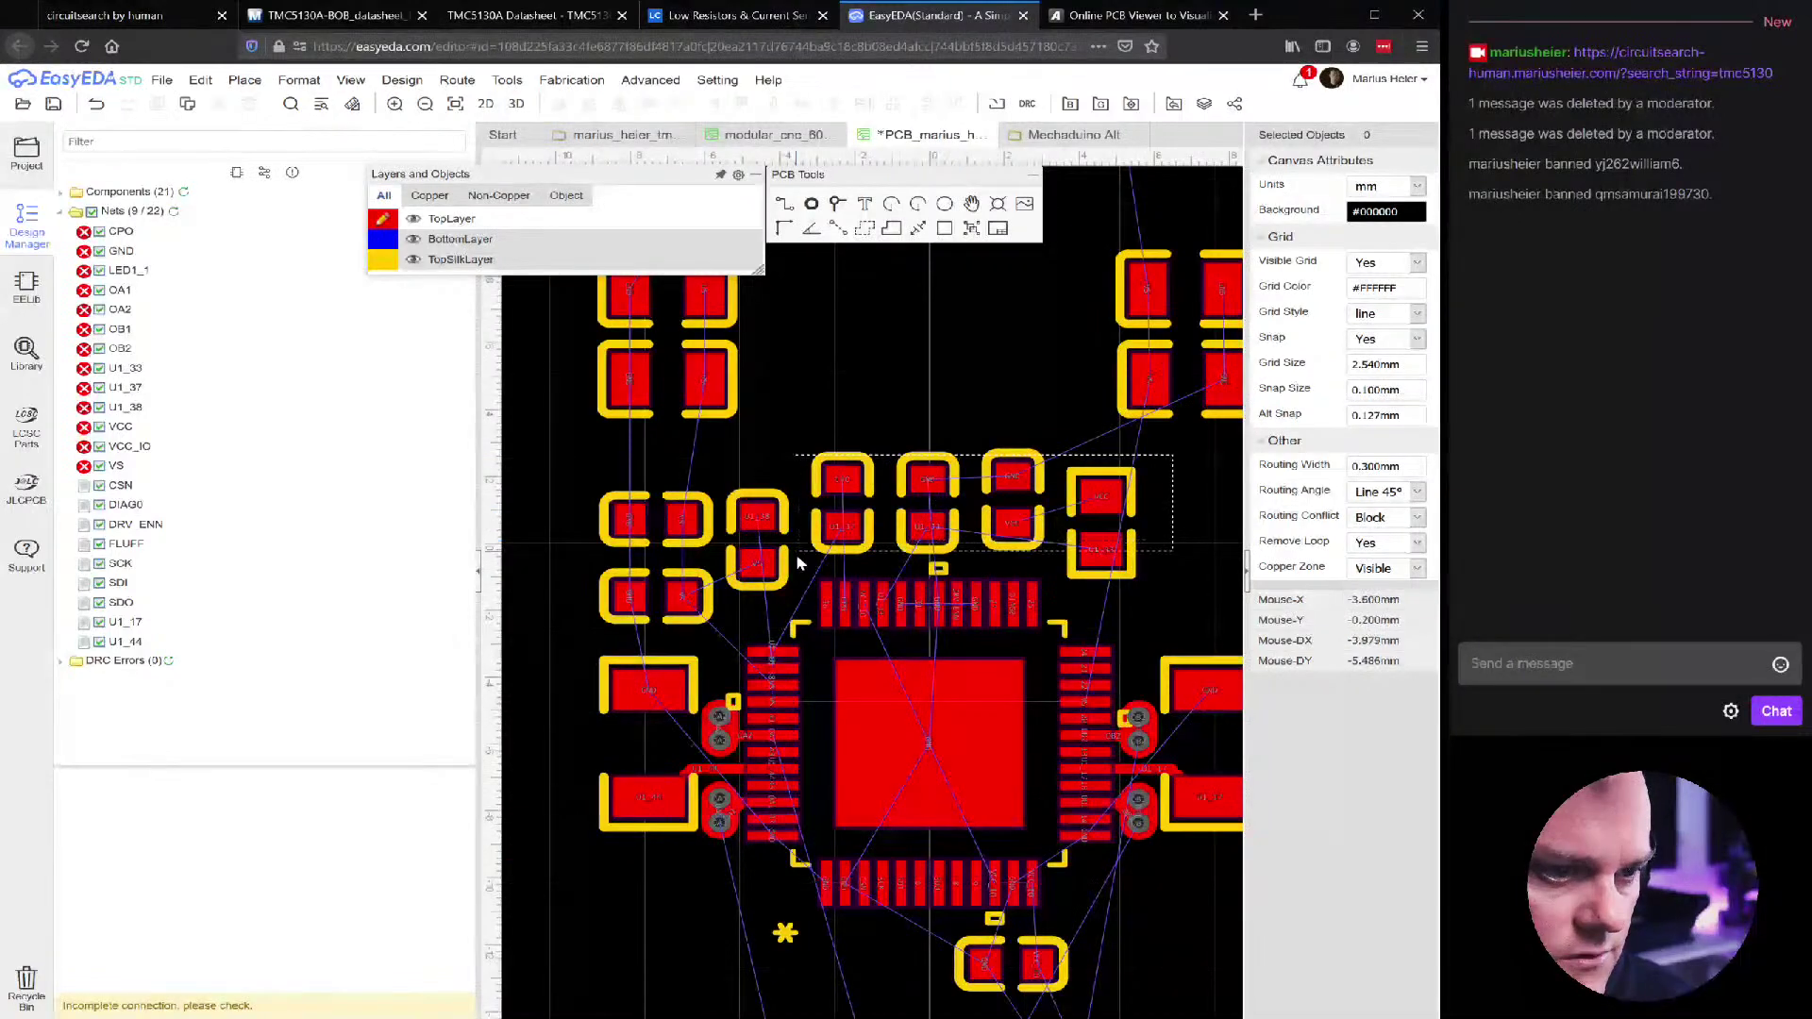
pyautogui.moveTo(734, 572); pyautogui.dragTo(727, 571)
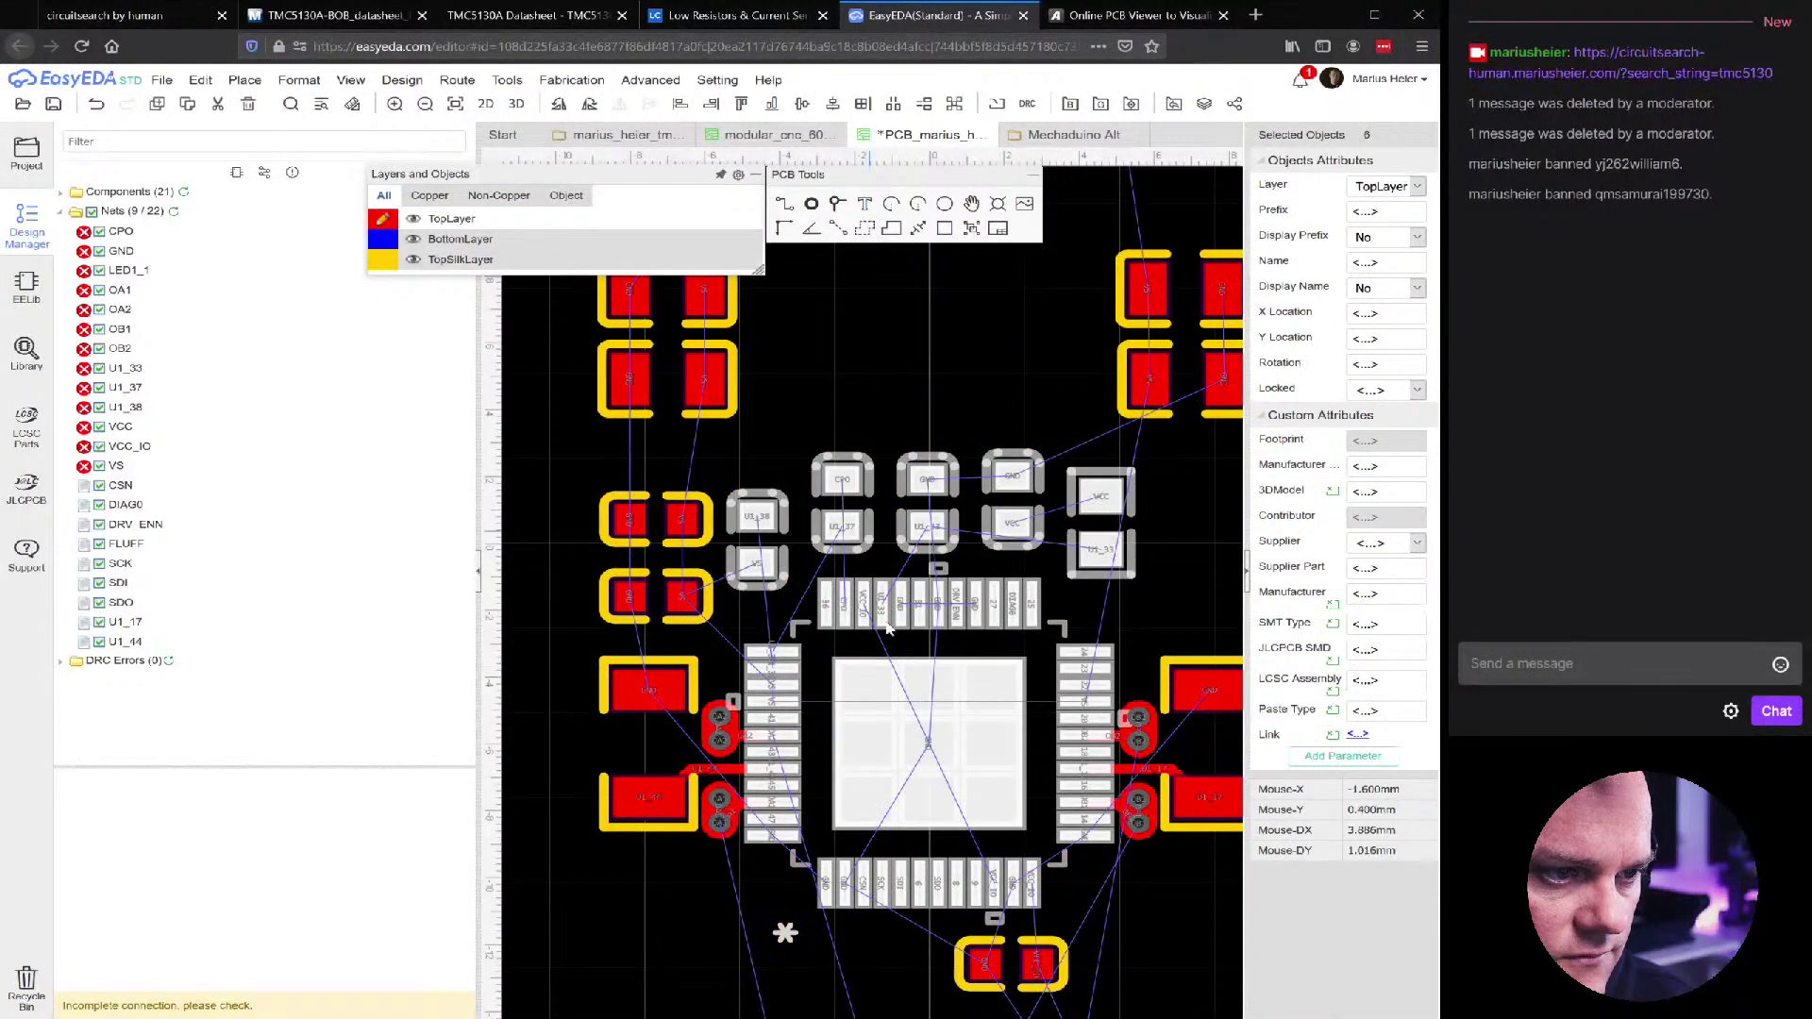
pyautogui.keyDown('ctrl'); pyautogui.click(986, 676); pyautogui.keyUp('ctrl')
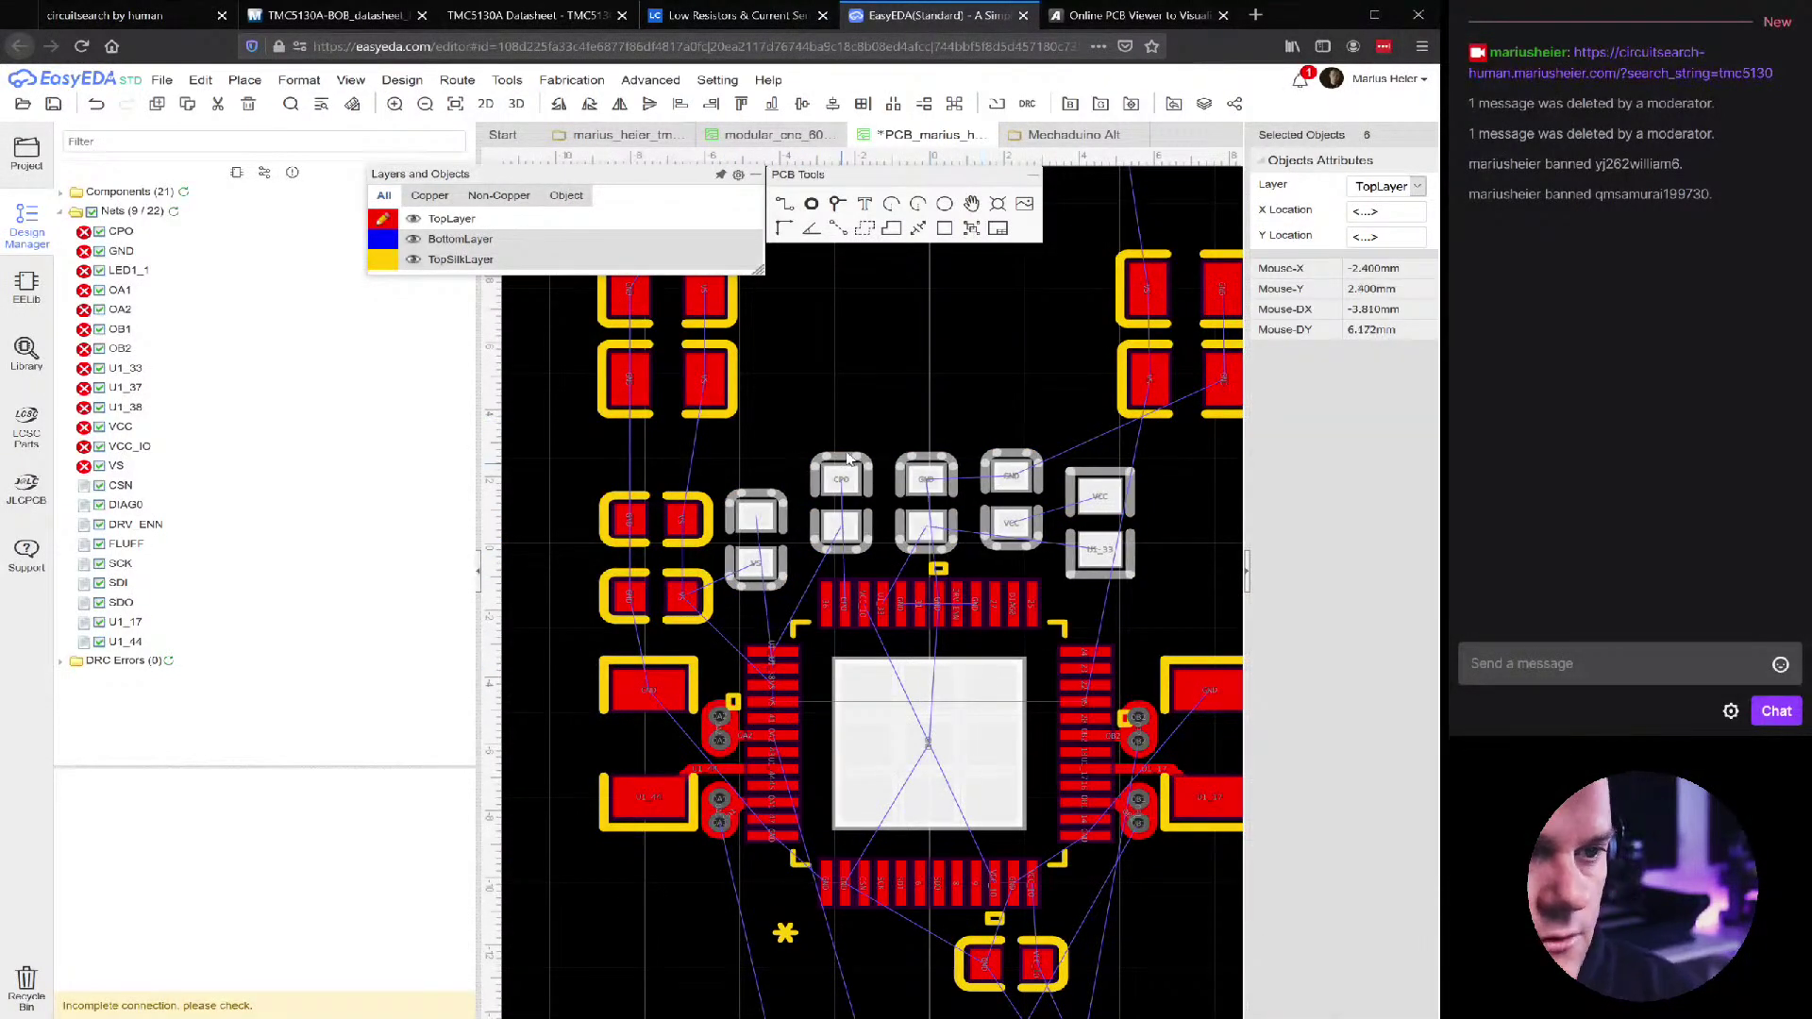
pyautogui.click(925, 351)
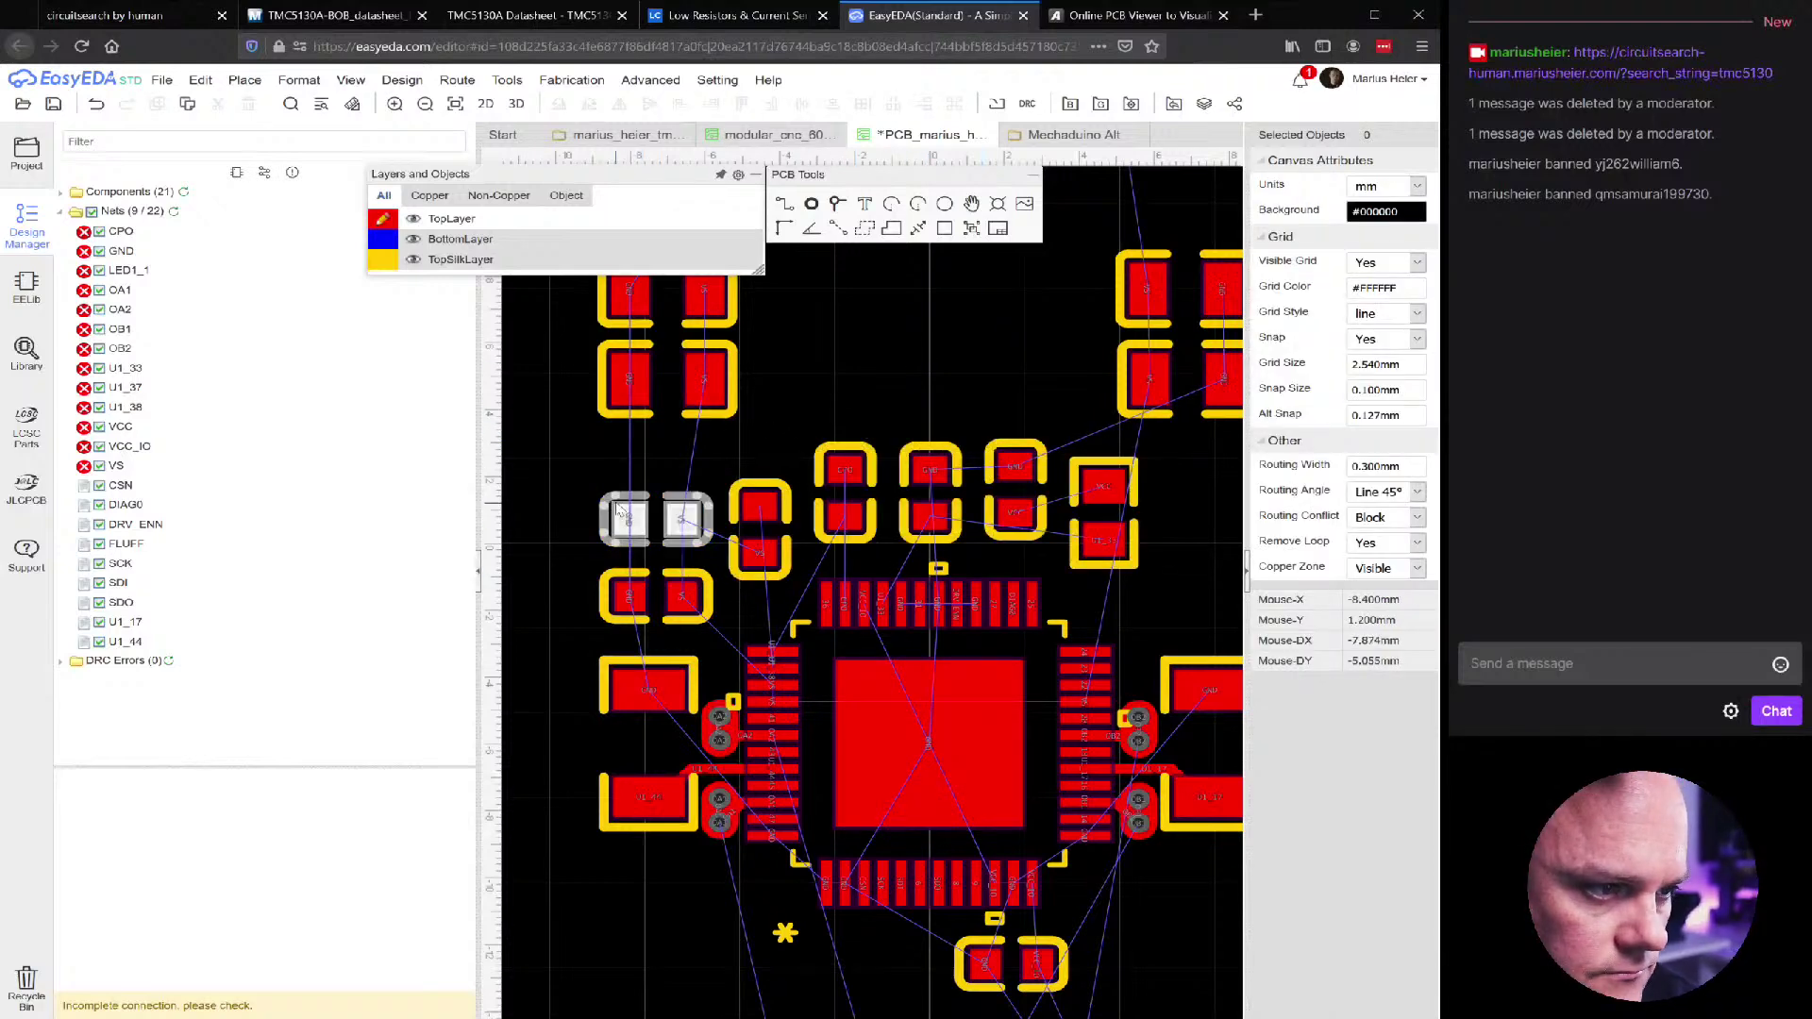
# Move C3 from the left side of the chip to its upper right corner below R3 and rotate it by 180 degrees
pyautogui.moveTo(625, 501); pyautogui.dragTo(1137, 601)
pyautogui.moveTo(1106, 619); pyautogui.dragTo(1089, 590, button='right')
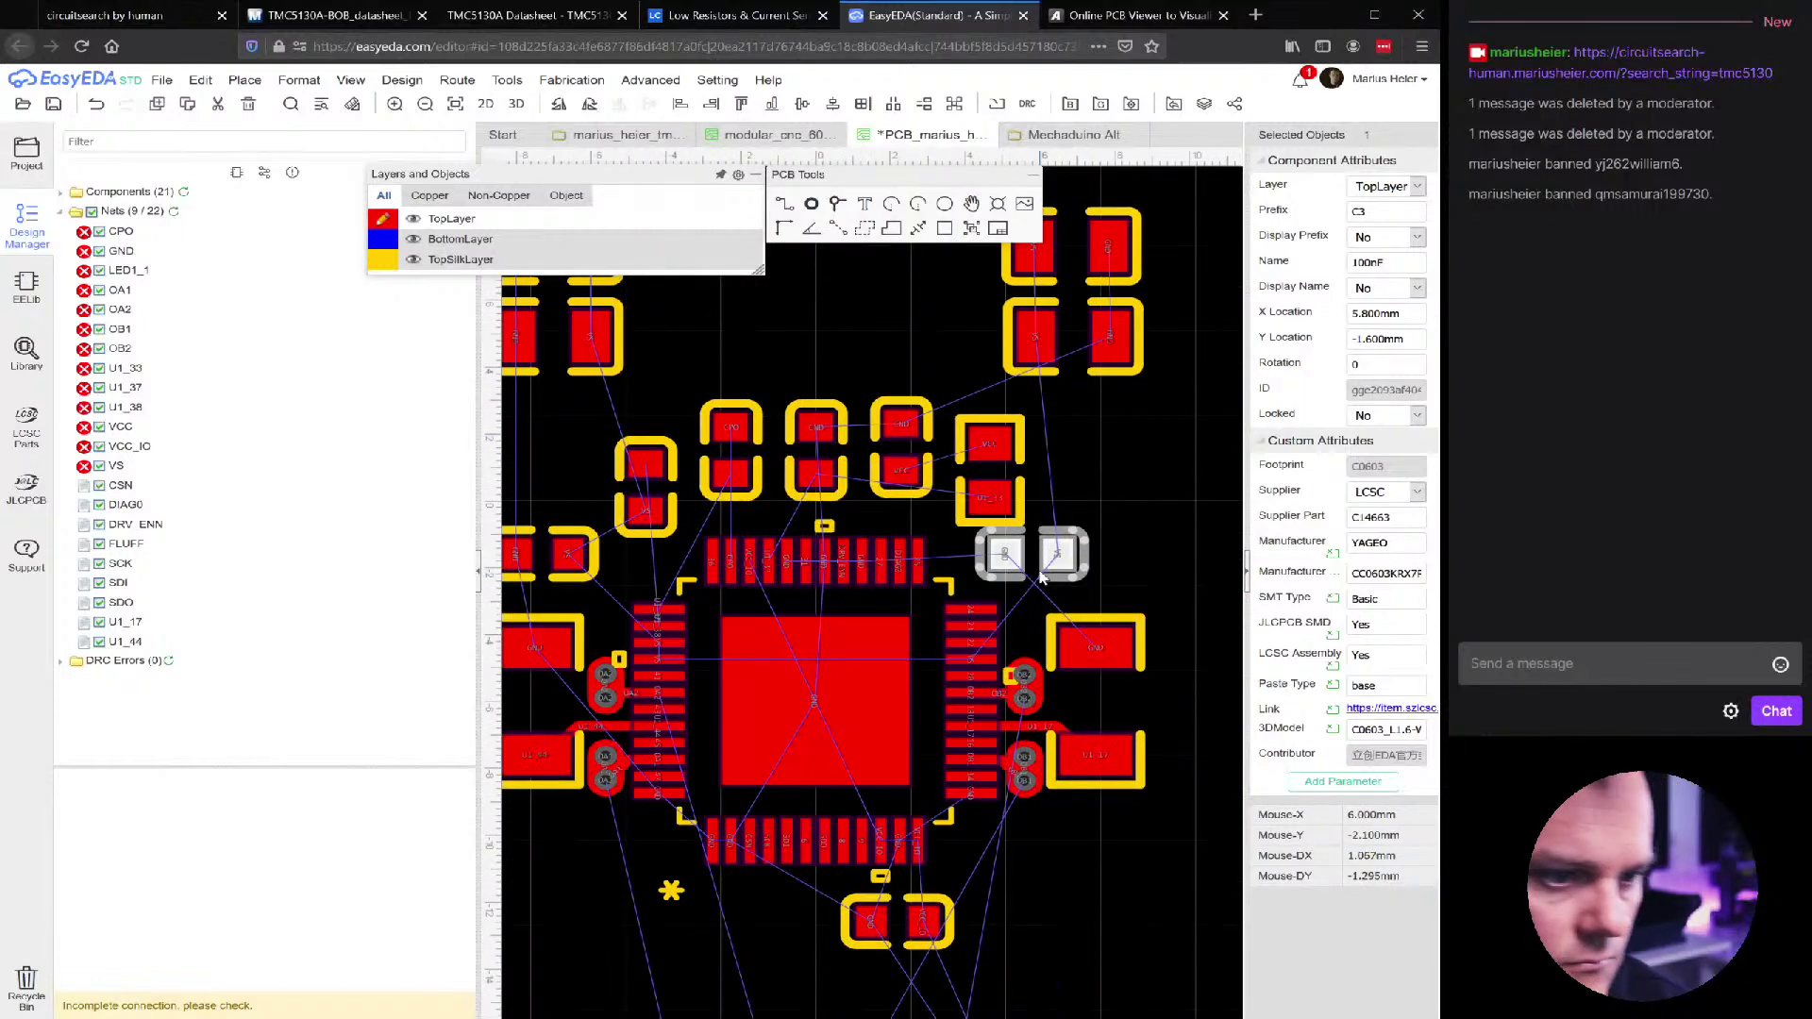
pyautogui.moveTo(1049, 578)
pyautogui.mouseDown()
pyautogui.moveTo(1107, 594)
pyautogui.moveTo(1069, 579)
pyautogui.mouseUp()
pyautogui.press('space')
pyautogui.press('space')
pyautogui.click(1153, 636)
pyautogui.scroll(-2, 1176, 677)
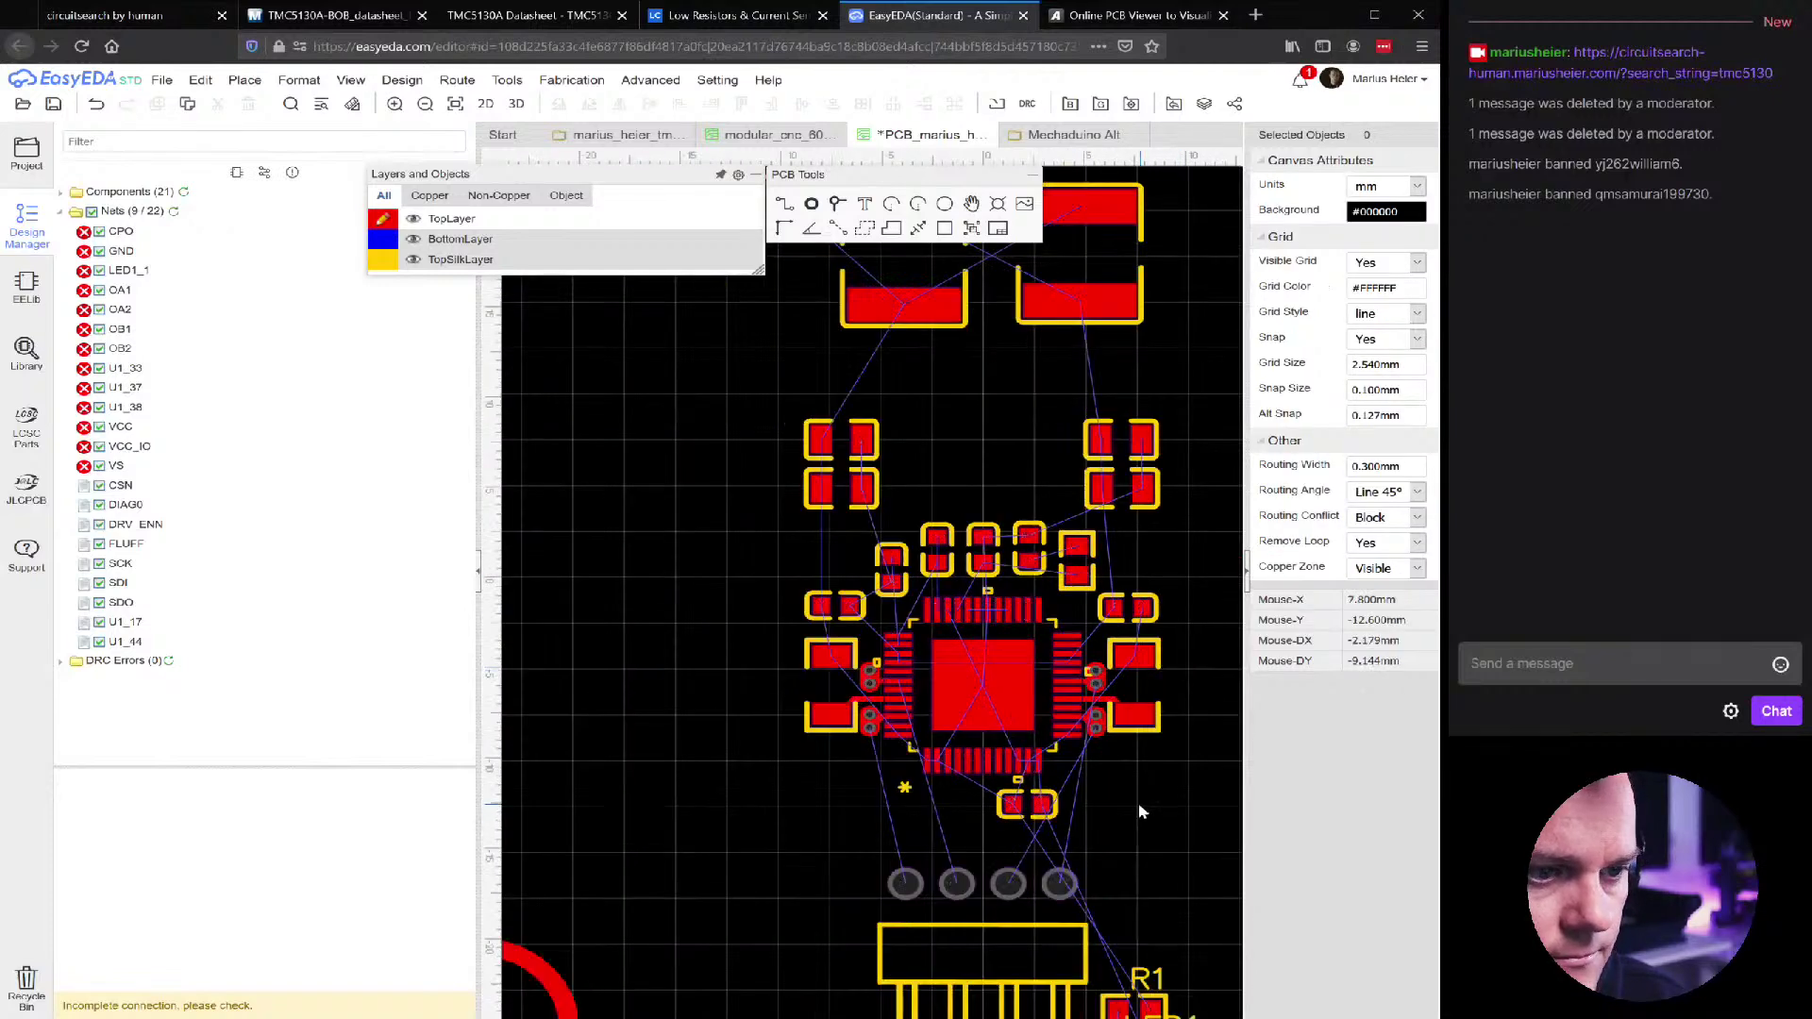
# Move C12 down to X -7.5 mm, Y 1.5 mm above the small capacitor at the chip's upper left, rotated to 270 degrees
pyautogui.scroll(-2, 1142, 812)
pyautogui.scroll(5, 884, 755)
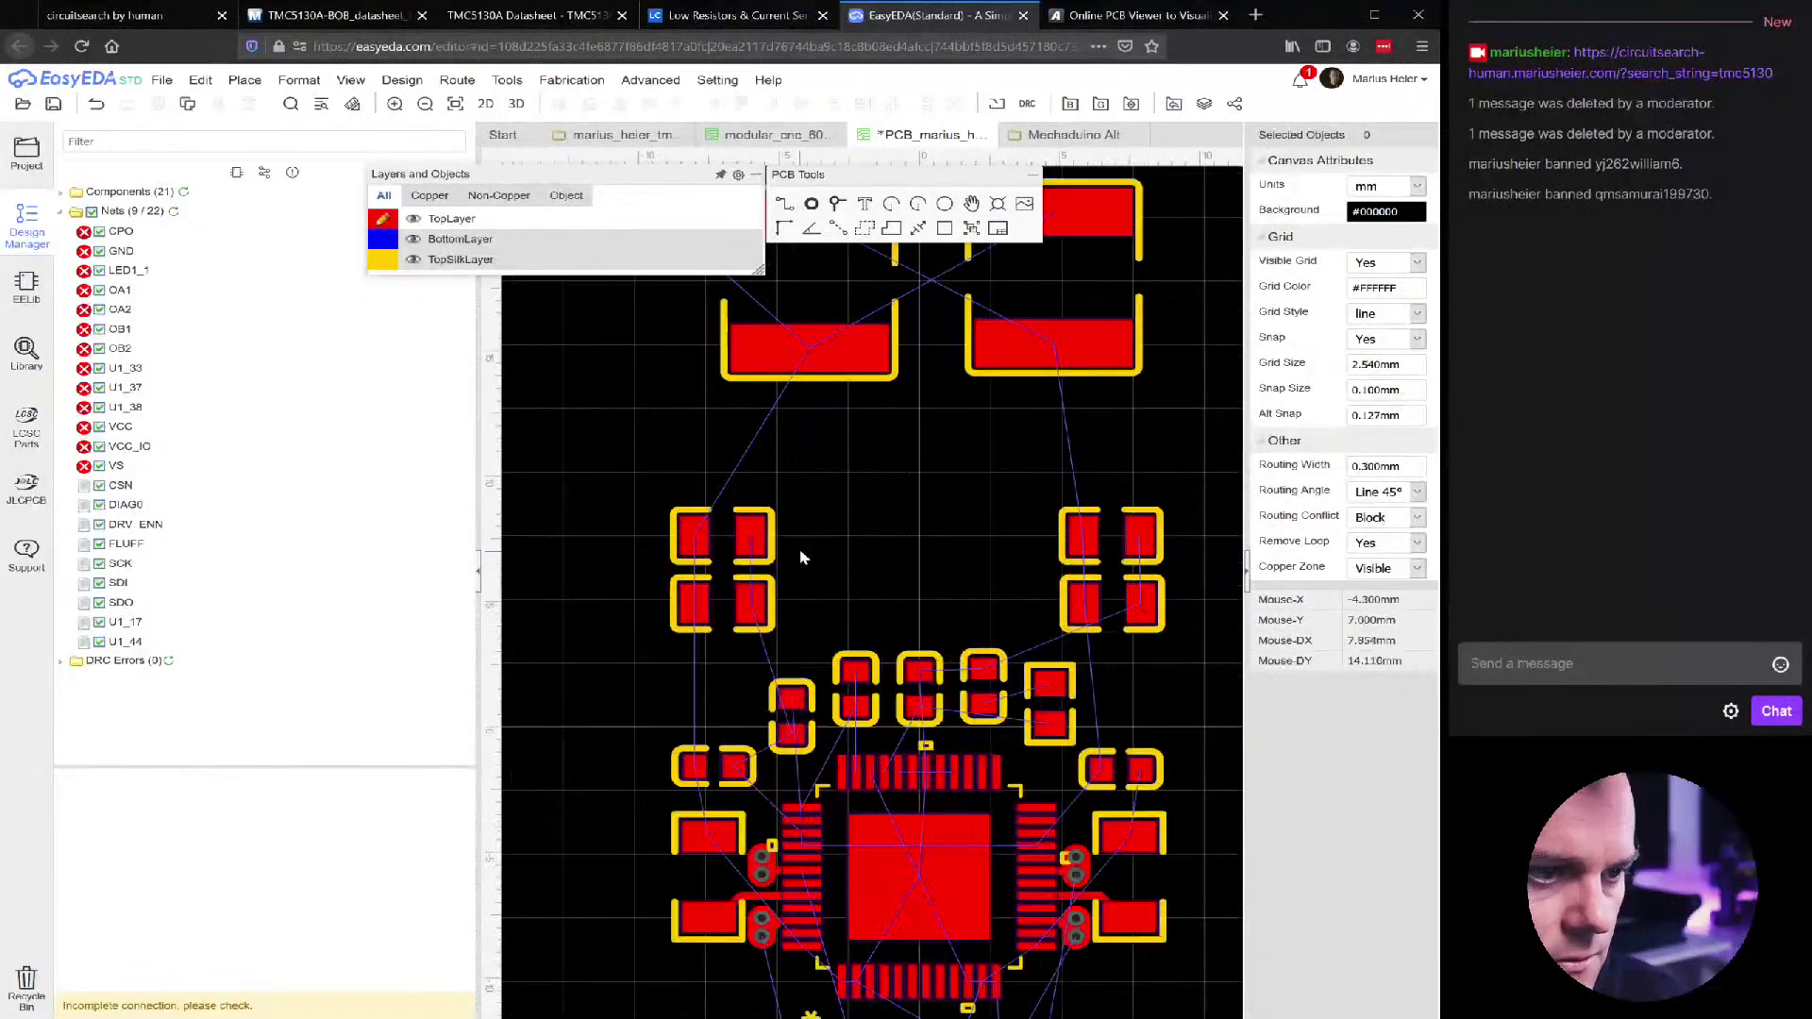
pyautogui.click(710, 697)
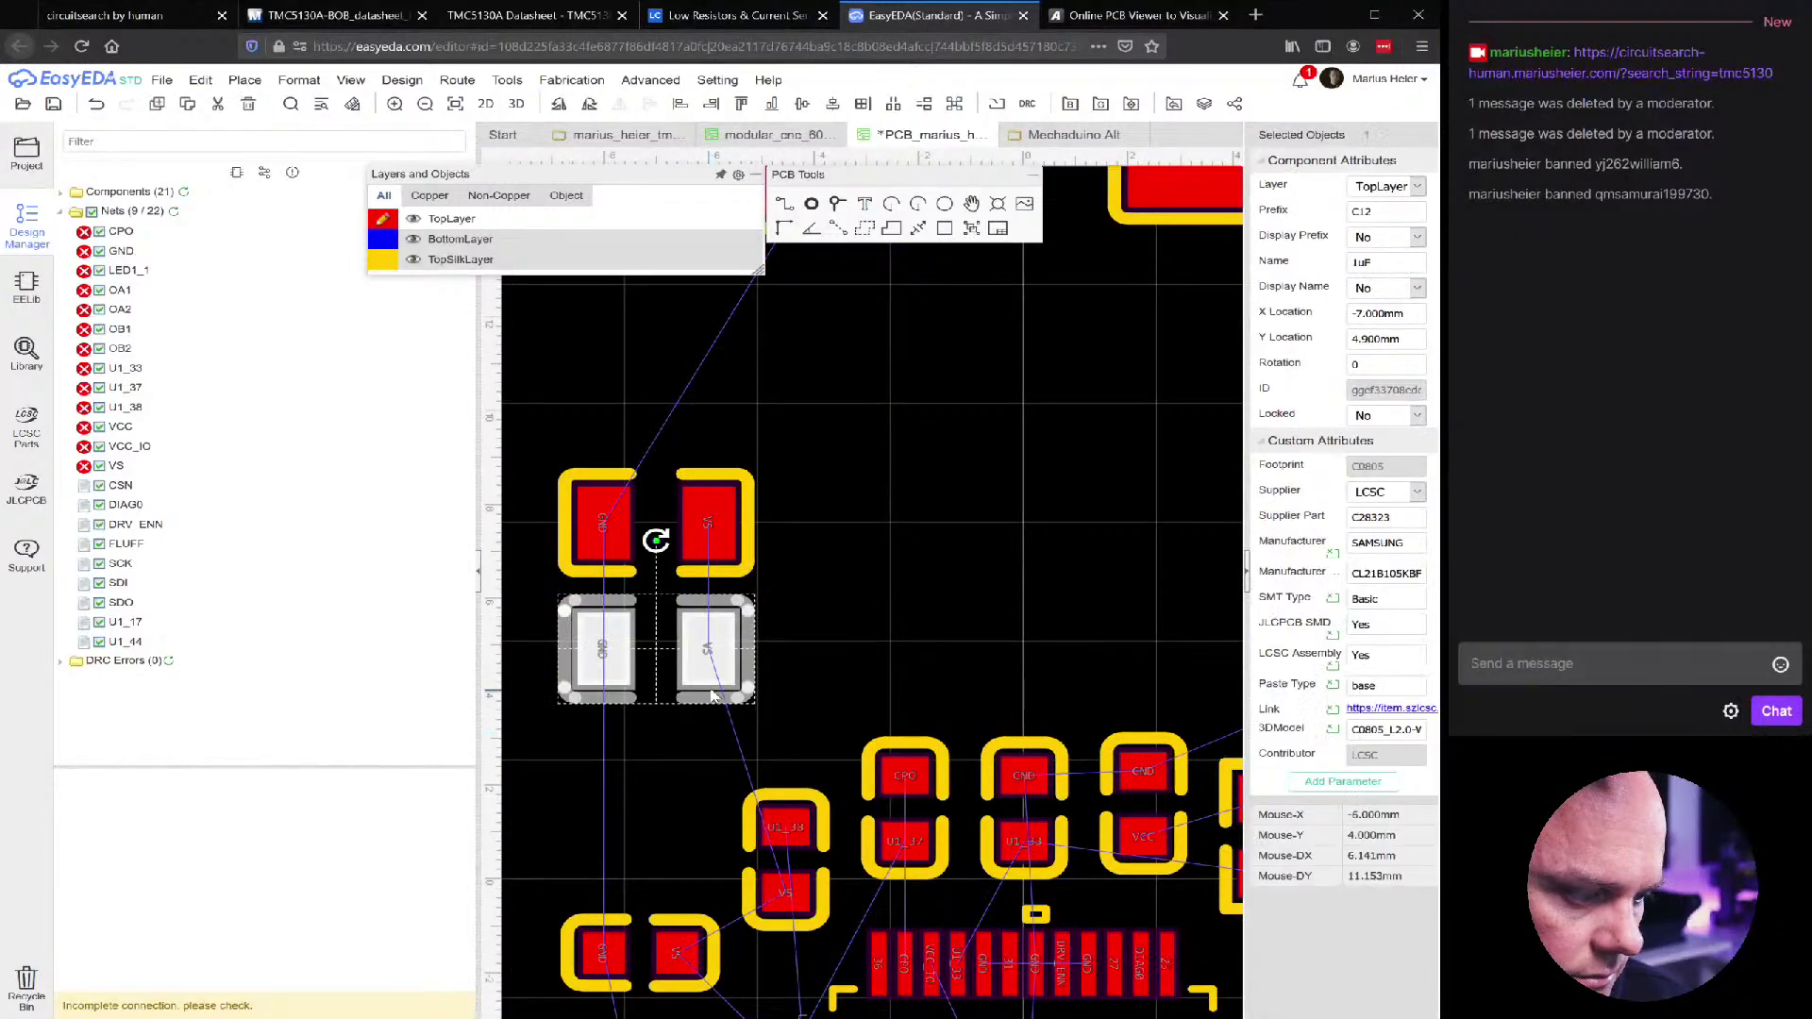
pyautogui.moveTo(713, 697); pyautogui.dragTo(667, 888)
pyautogui.press('space')
pyautogui.moveTo(667, 888); pyautogui.dragTo(694, 690, button='right')
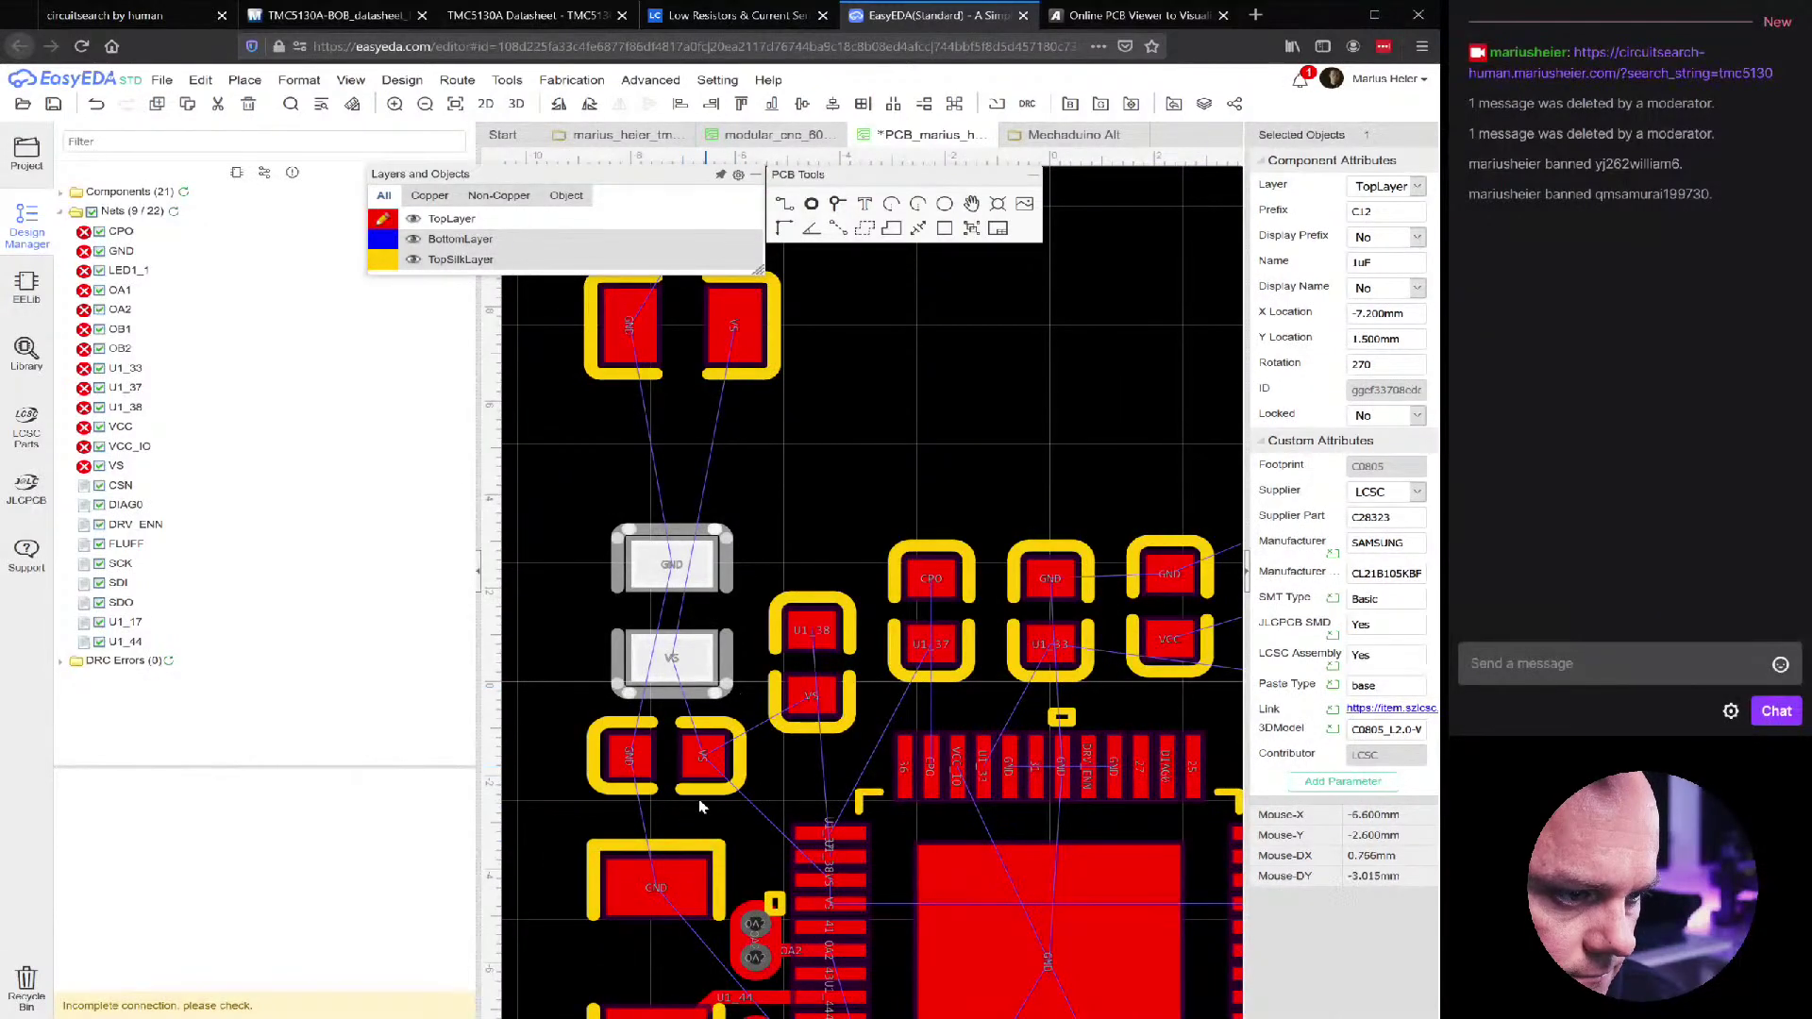
pyautogui.moveTo(694, 795)
pyautogui.mouseDown()
pyautogui.moveTo(676, 795)
pyautogui.moveTo(703, 793)
pyautogui.mouseUp()
pyautogui.click(692, 696)
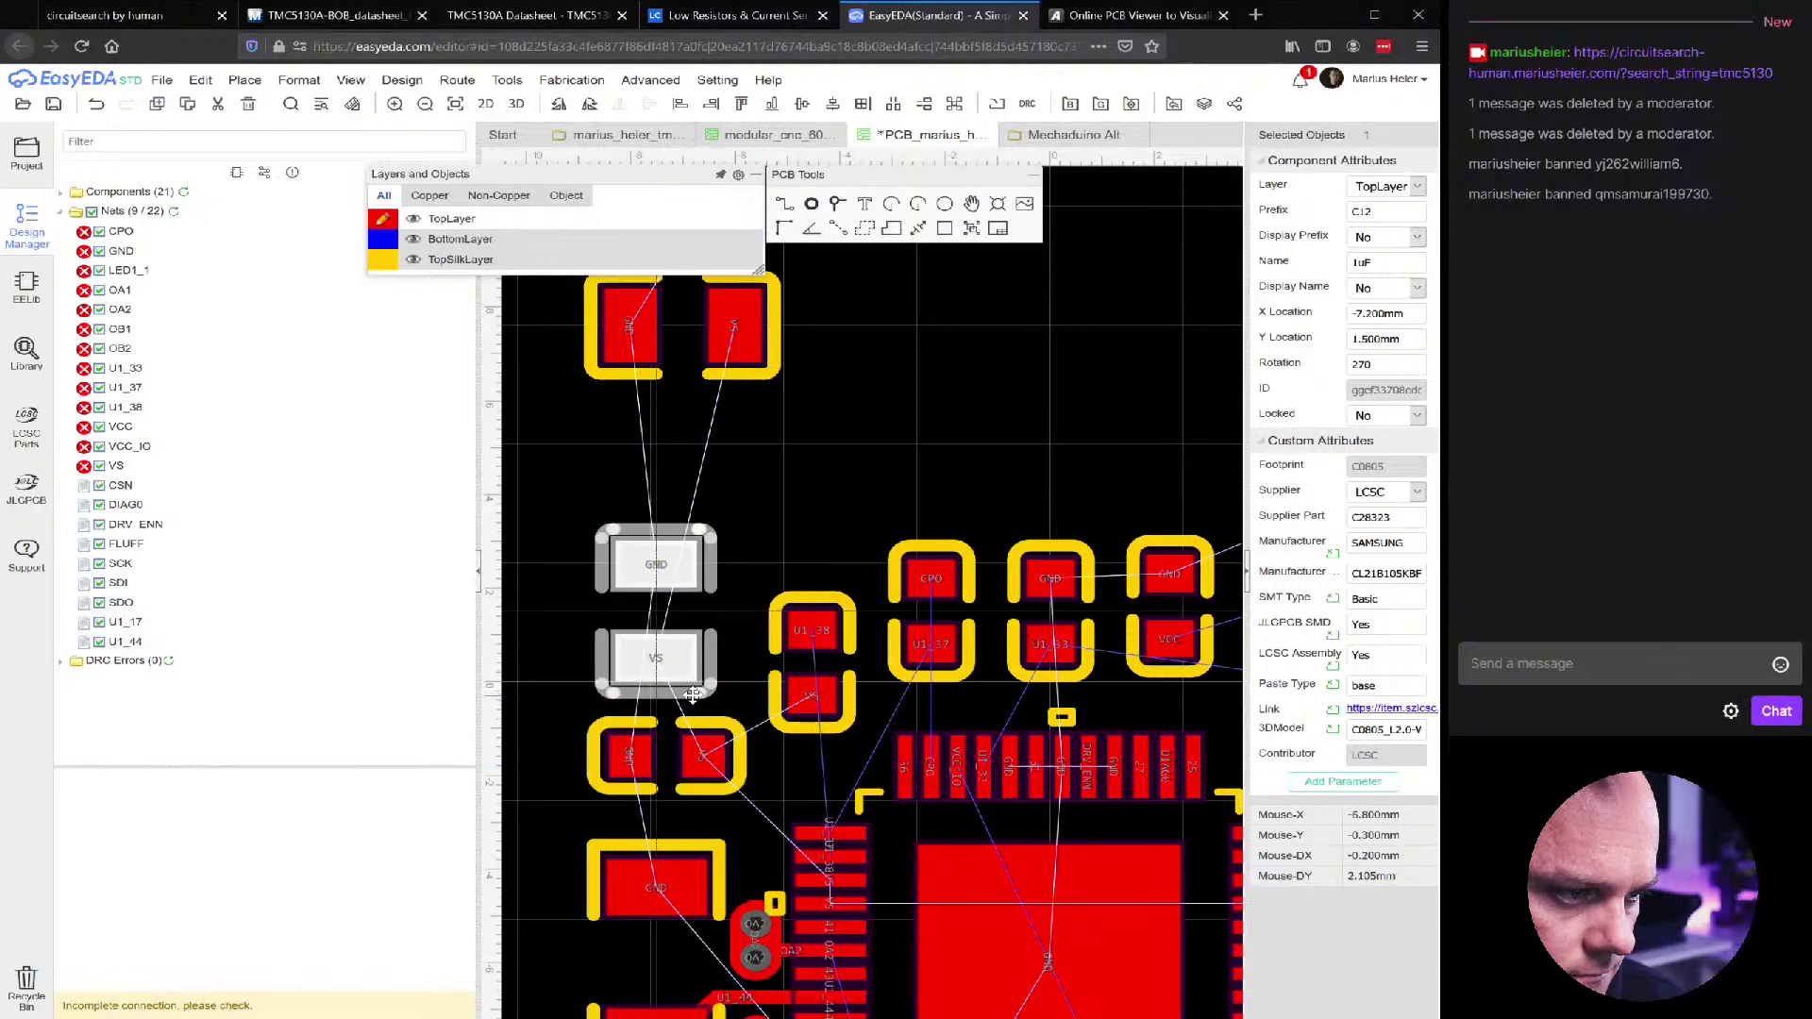
pyautogui.moveTo(691, 696); pyautogui.dragTo(692, 695)
# Bring C11 down closer to C12, then rotate C12 to 0 degrees and seat it just above the small capacitor
pyautogui.moveTo(752, 380); pyautogui.dragTo(807, 474)
pyautogui.moveTo(922, 479); pyautogui.dragTo(809, 477)
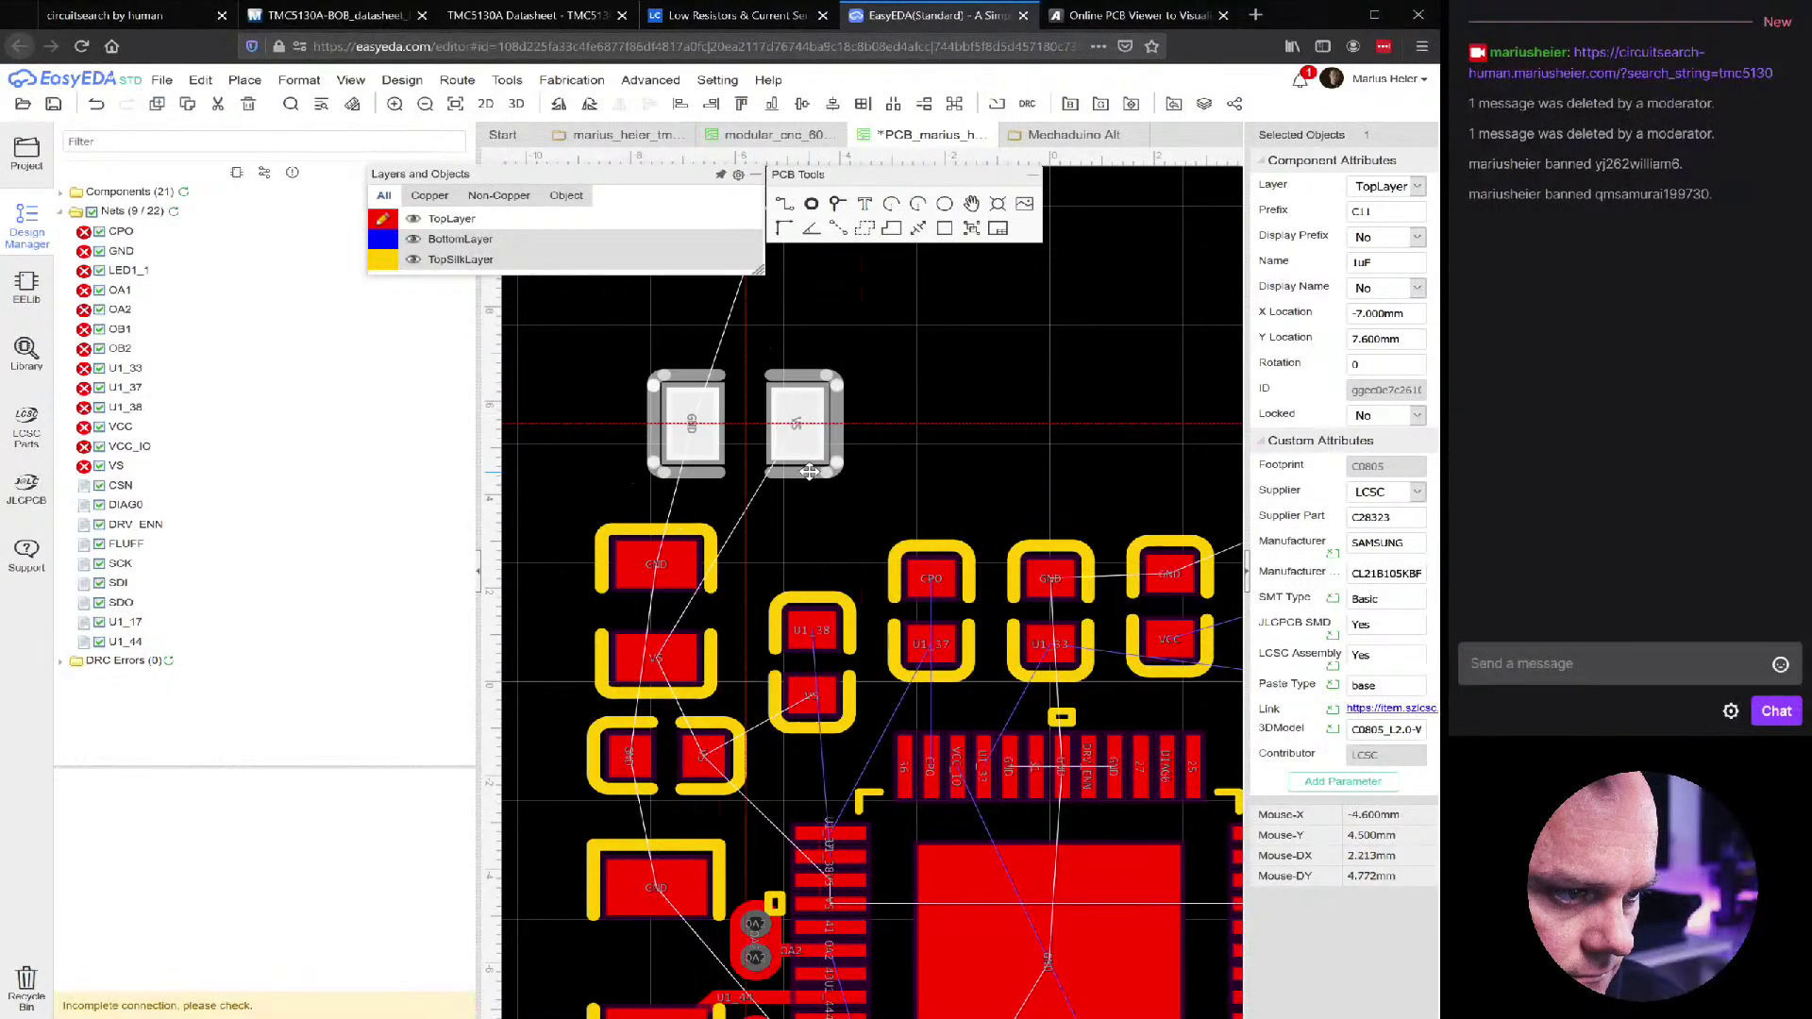
pyautogui.click(703, 684)
pyautogui.press('space')
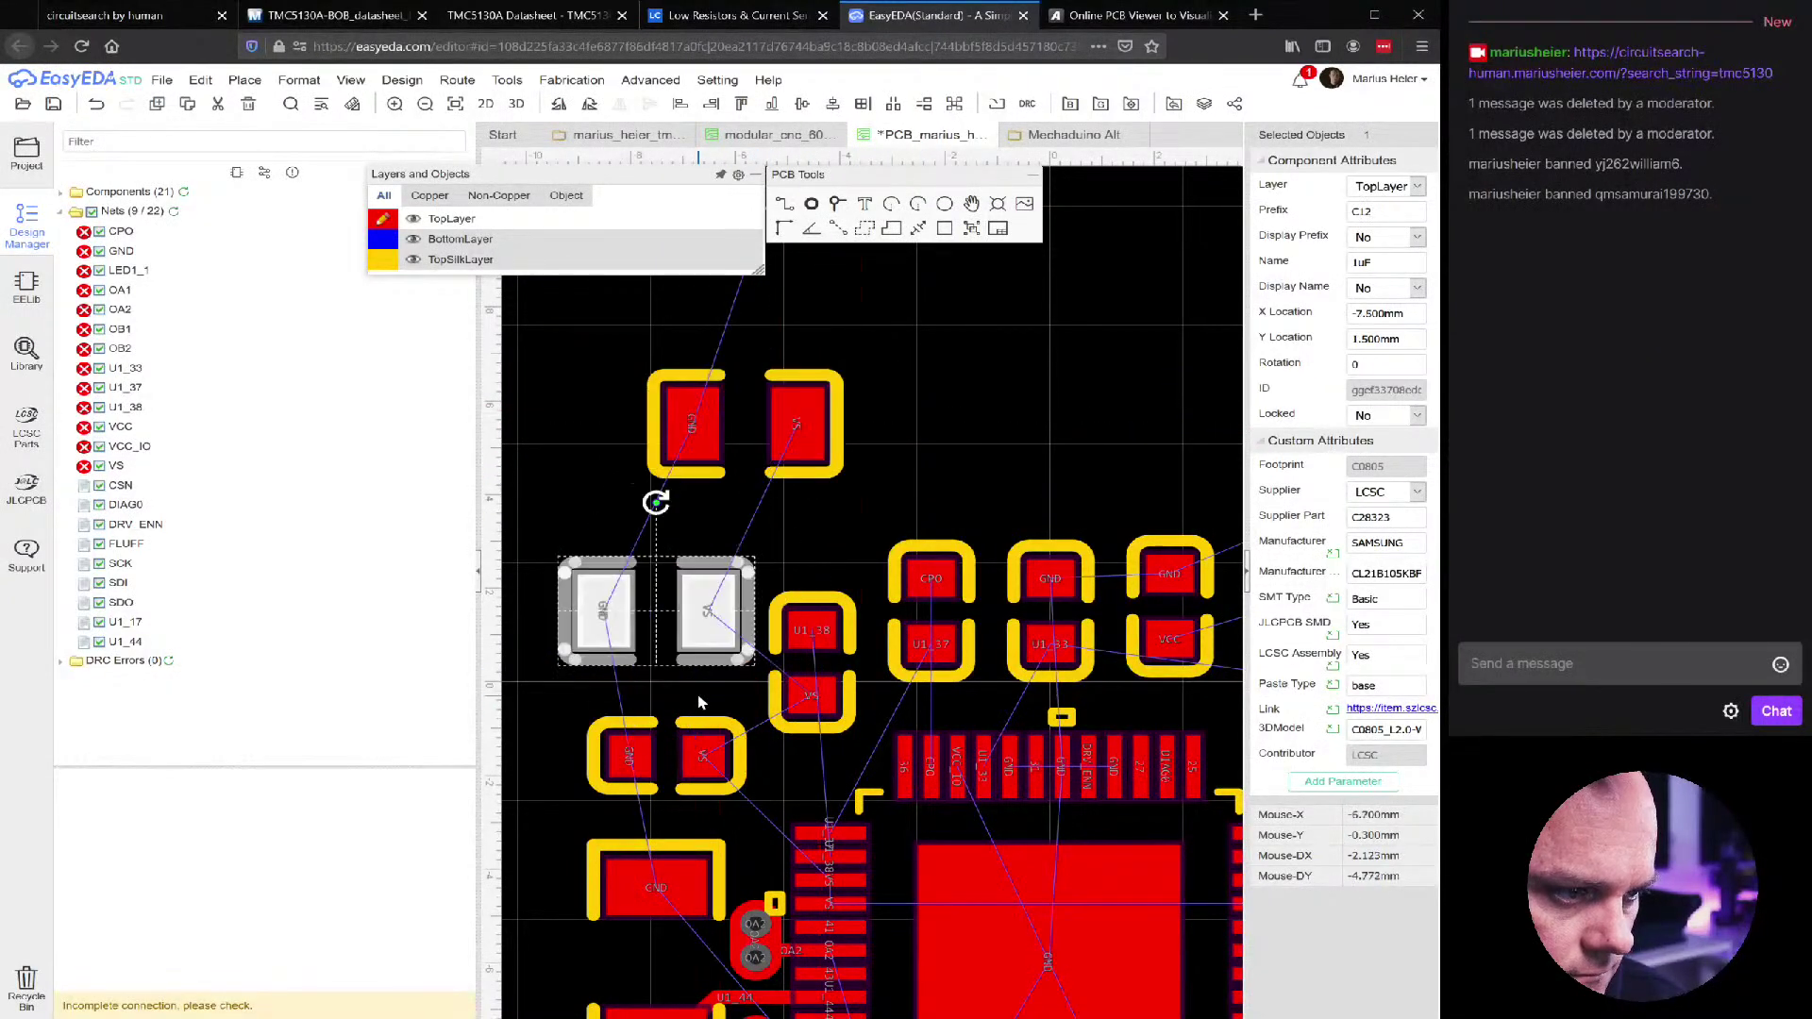
pyautogui.moveTo(843, 712); pyautogui.dragTo(855, 713)
pyautogui.moveTo(711, 651); pyautogui.dragTo(720, 684)
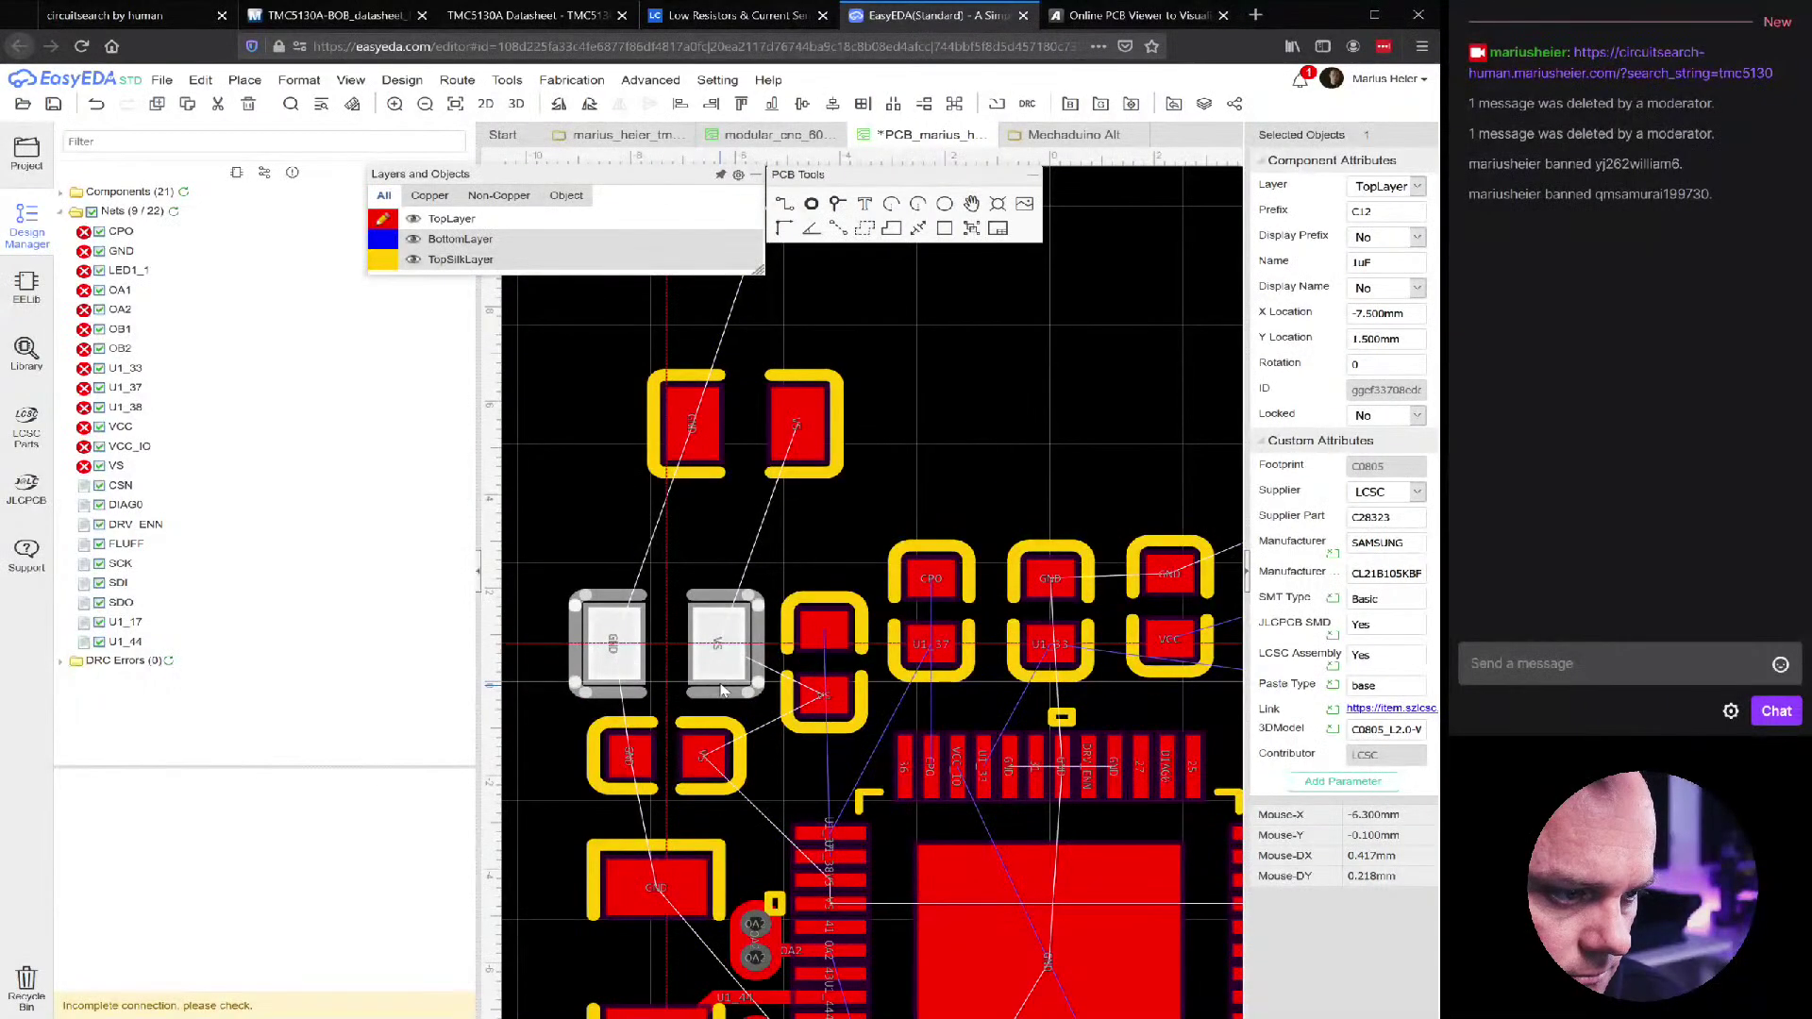
# Fine-adjust C12 beside the upper row and stack C11 directly above it at X -7.5 mm, Y 3.4 mm
pyautogui.scroll(-3, 720, 684)
pyautogui.scroll(3, 720, 684)
pyautogui.click(723, 664)
pyautogui.moveTo(722, 664); pyautogui.dragTo(713, 665)
pyautogui.moveTo(755, 569); pyautogui.dragTo(744, 563)
pyautogui.moveTo(732, 338); pyautogui.dragTo(646, 438)
pyautogui.scroll(-3, 645, 437)
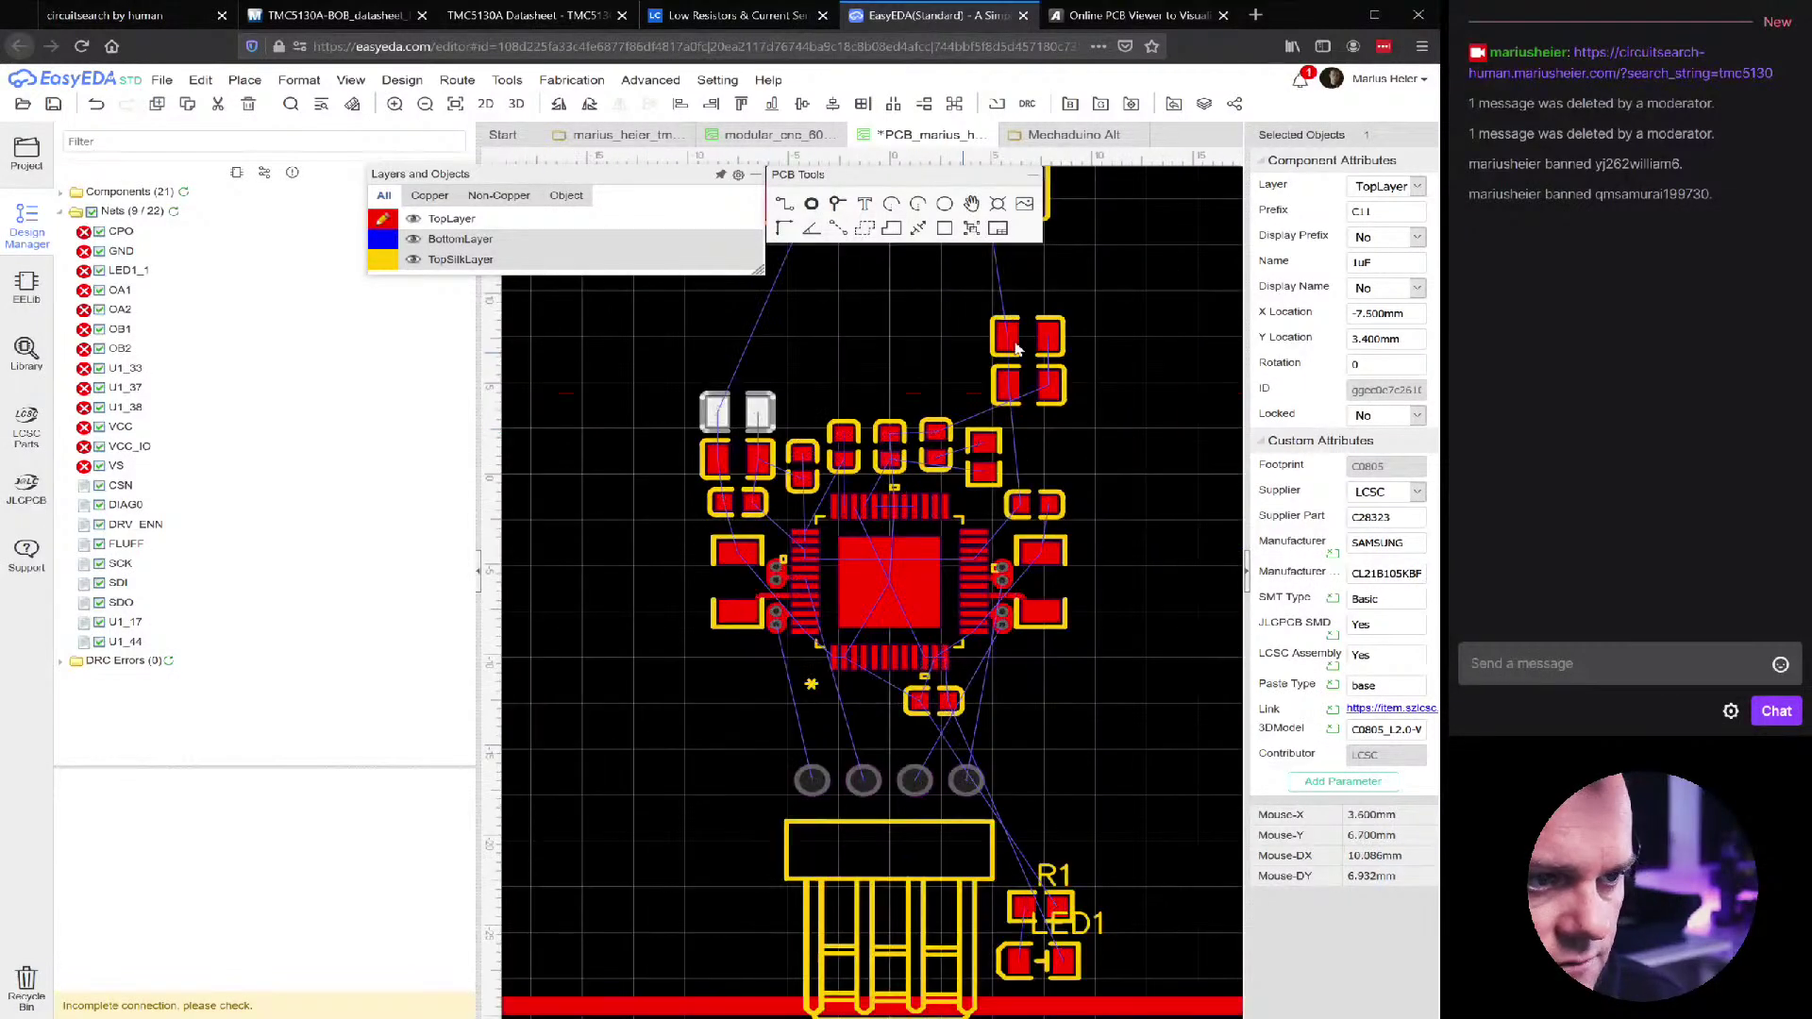
# Move C9 down to sit directly above C3 at the chip's upper right and nudge C3 slightly outward
pyautogui.scroll(-1, 1021, 392)
pyautogui.moveTo(1021, 392); pyautogui.dragTo(1054, 472)
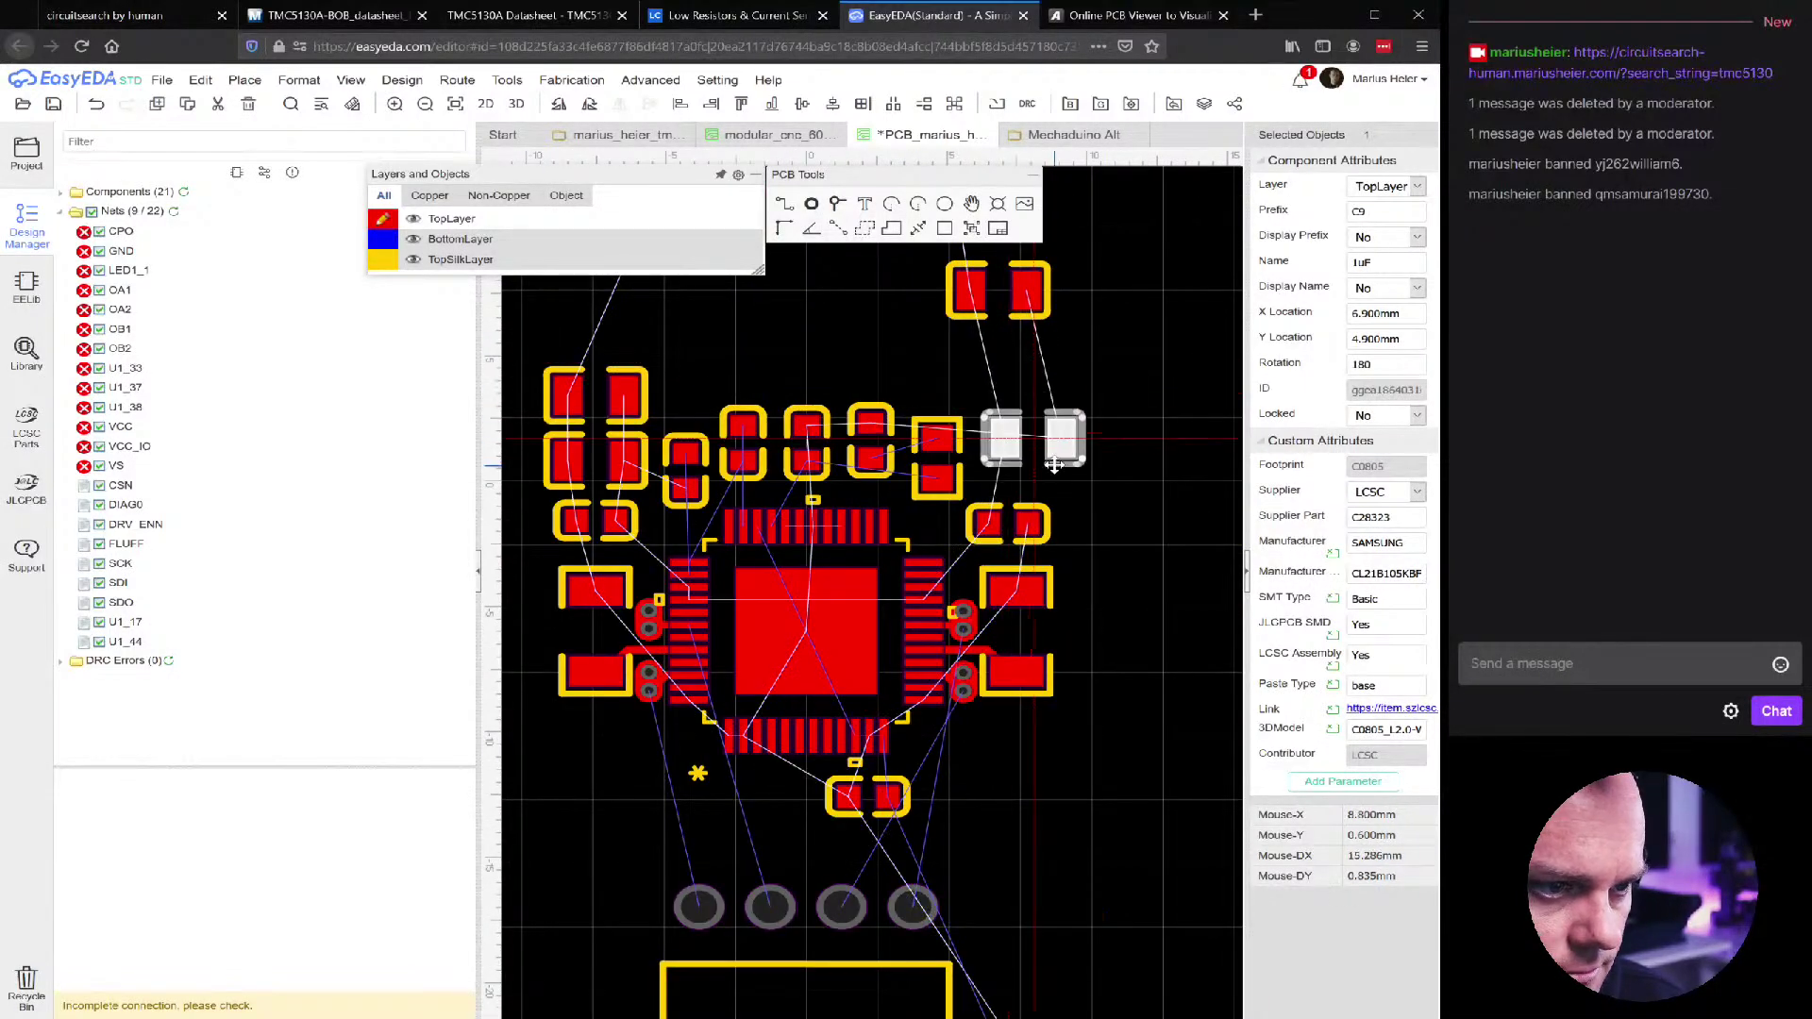
pyautogui.moveTo(1033, 547); pyautogui.dragTo(1043, 546)
pyautogui.moveTo(1066, 462); pyautogui.dragTo(1053, 486)
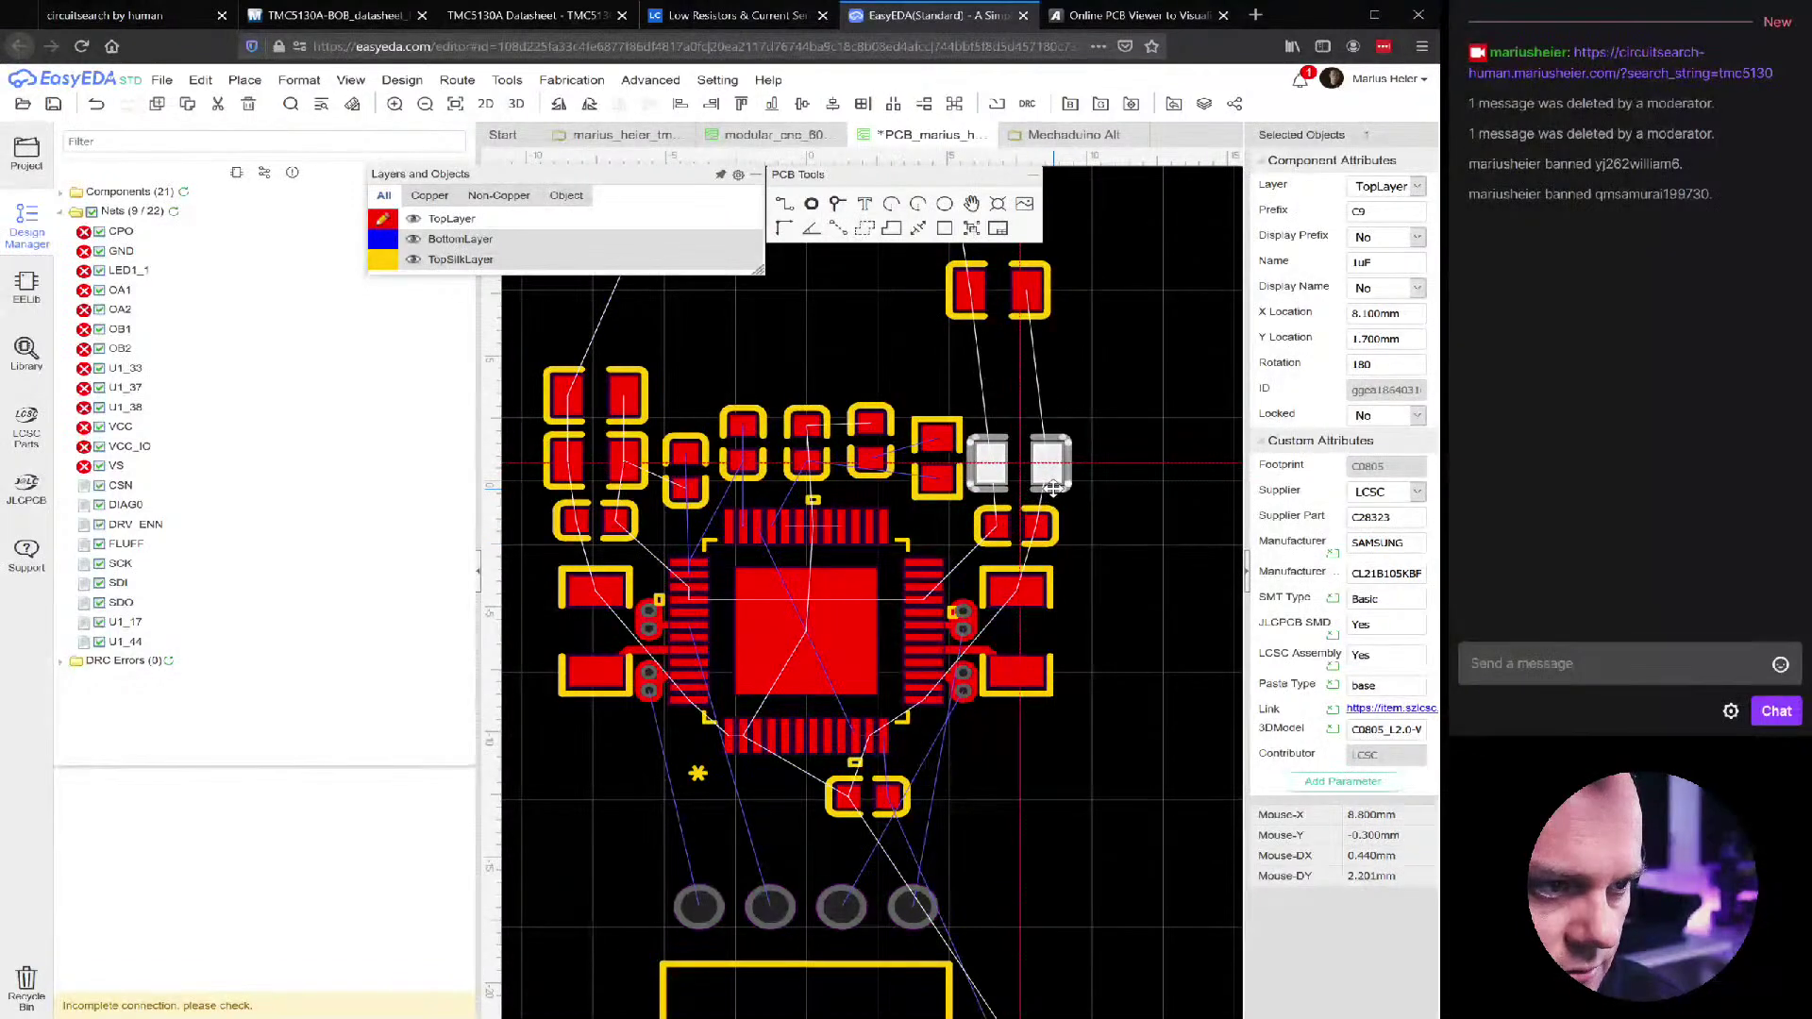
pyautogui.moveTo(1053, 487); pyautogui.dragTo(1052, 487)
# Stack the remaining upper right capacitor directly above C9 and nudge C9 slightly outward
pyautogui.moveTo(1023, 325); pyautogui.dragTo(1049, 427)
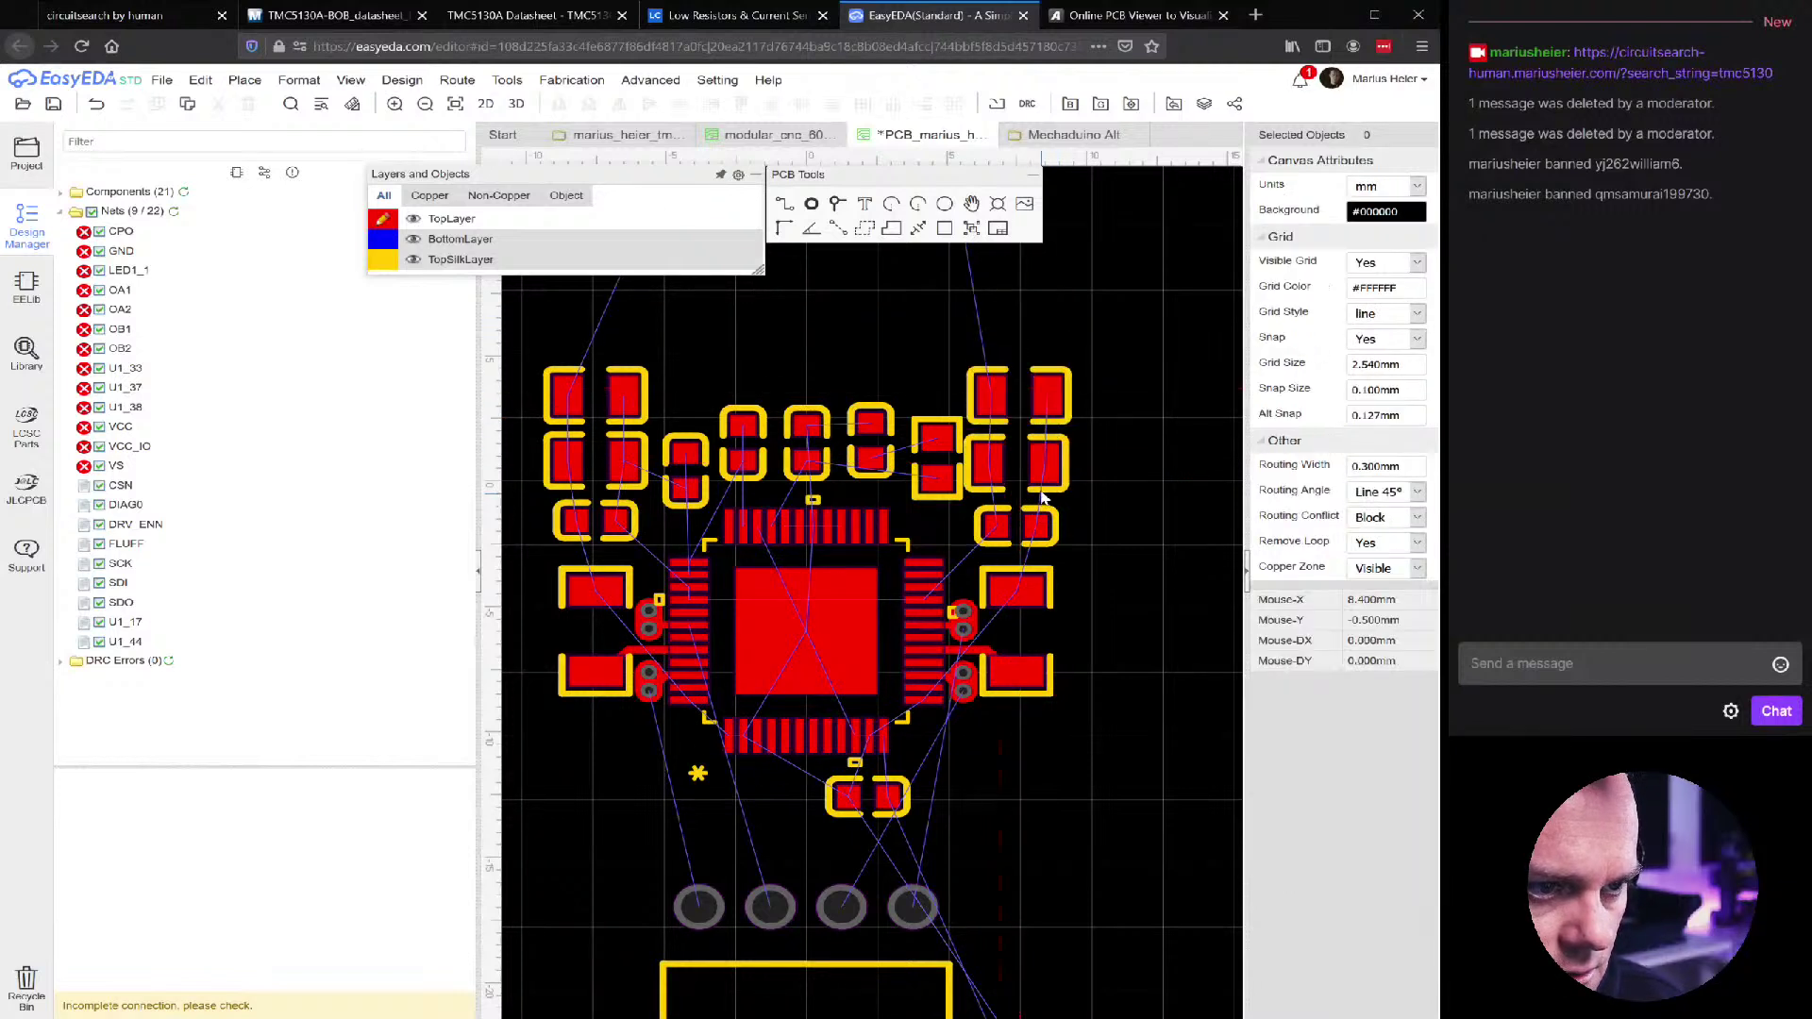
pyautogui.click(1050, 472)
pyautogui.moveTo(1071, 468); pyautogui.dragTo(1072, 466)
pyautogui.click(1081, 462)
pyautogui.scroll(1, 1083, 458)
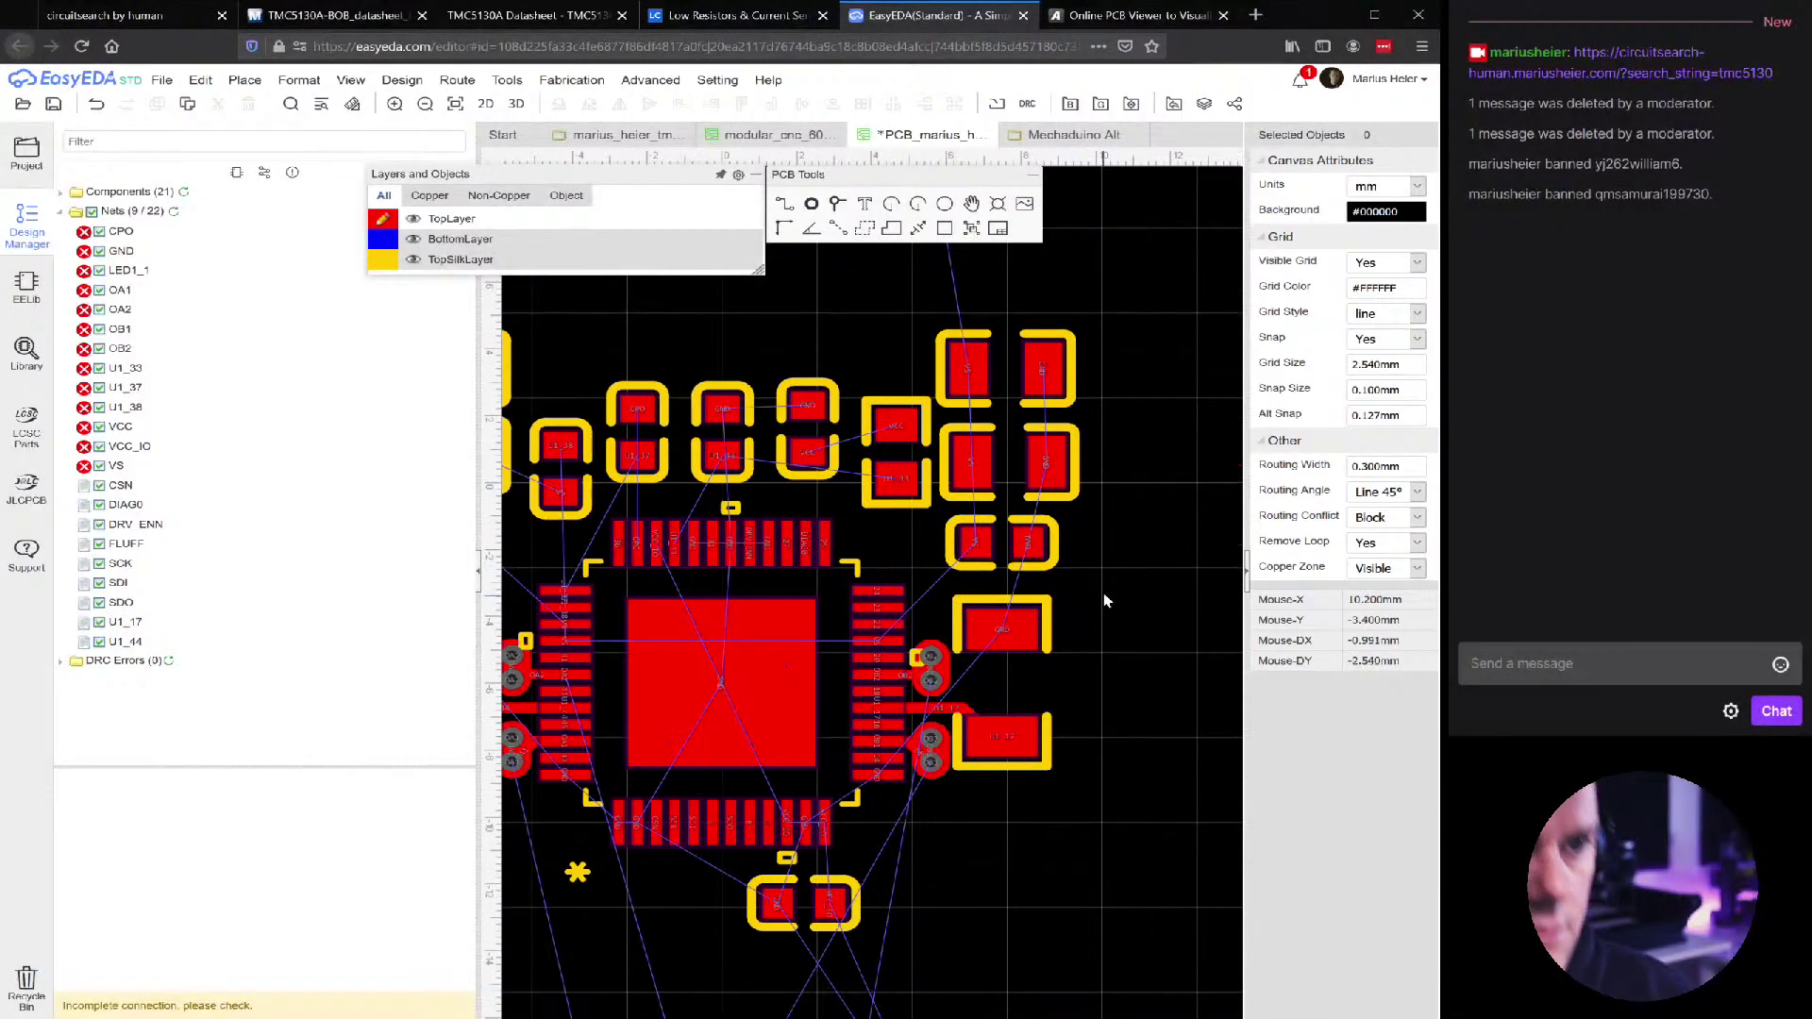
# Rotate the 22uF capacitor C13 to 180 degrees and centre it above the row of small parts over the chip
pyautogui.scroll(-5, 1186, 700)
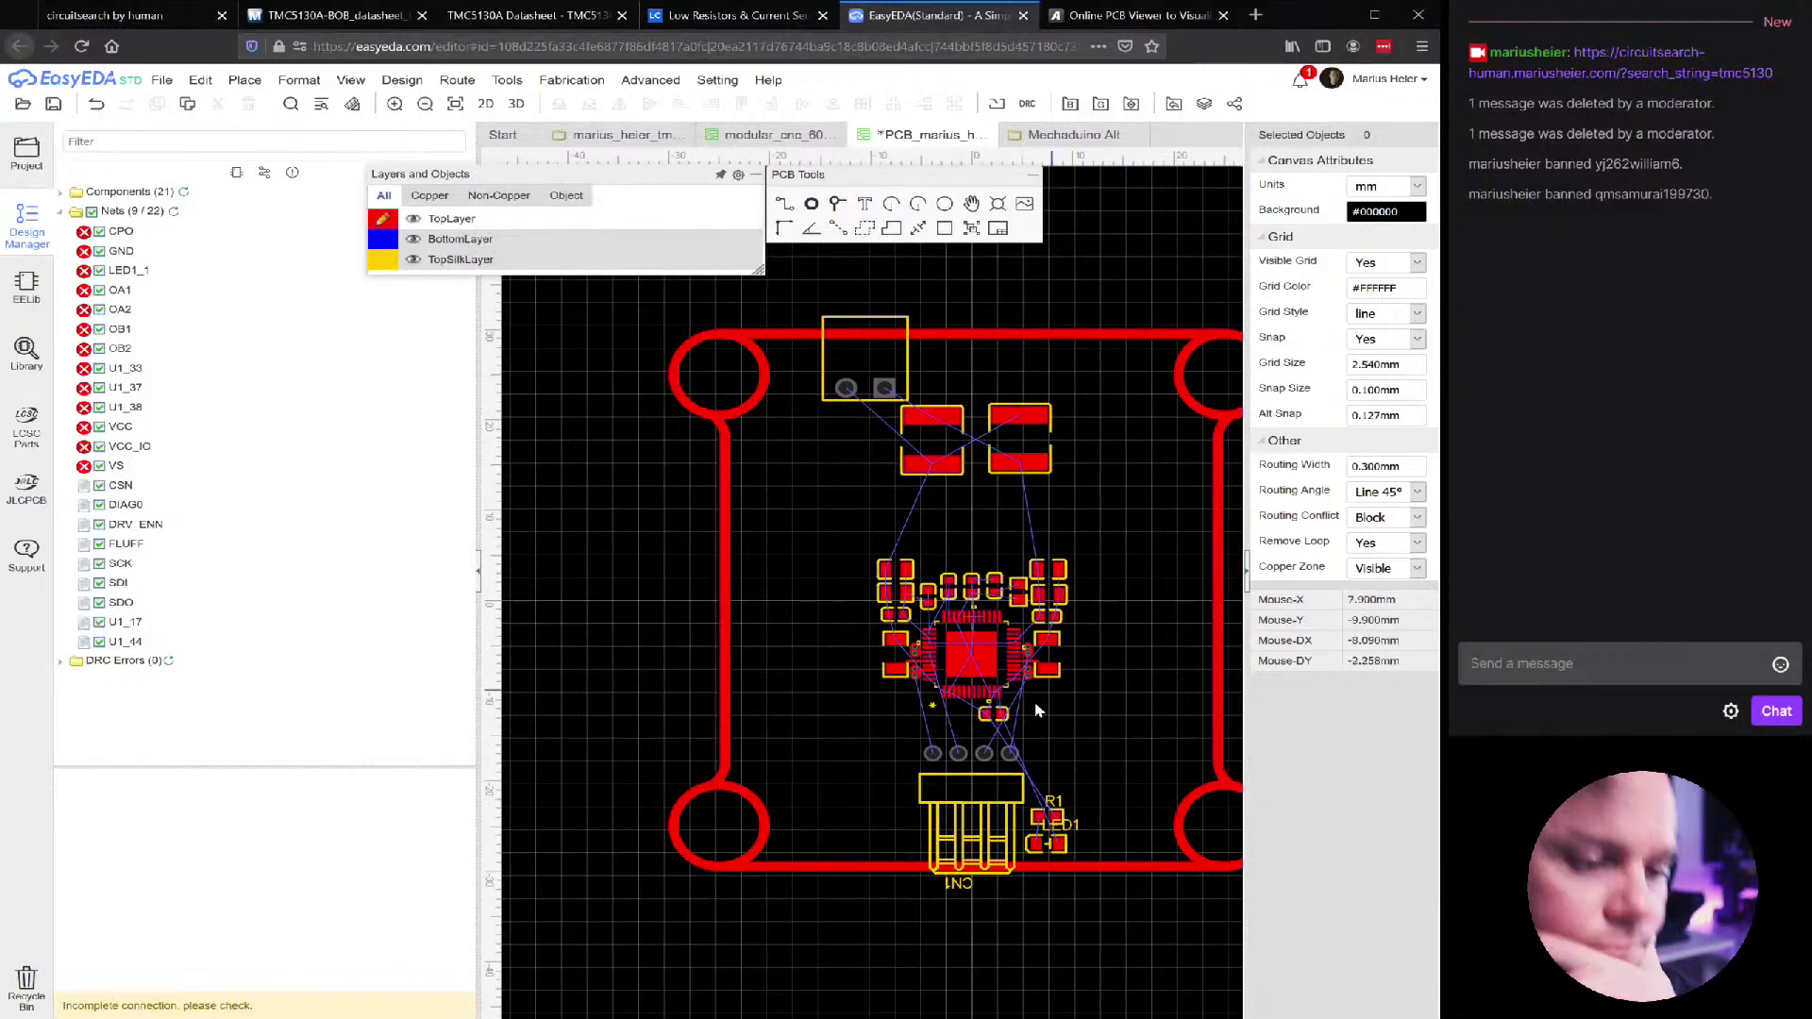
pyautogui.scroll(2, 1025, 790)
pyautogui.scroll(-1, 948, 667)
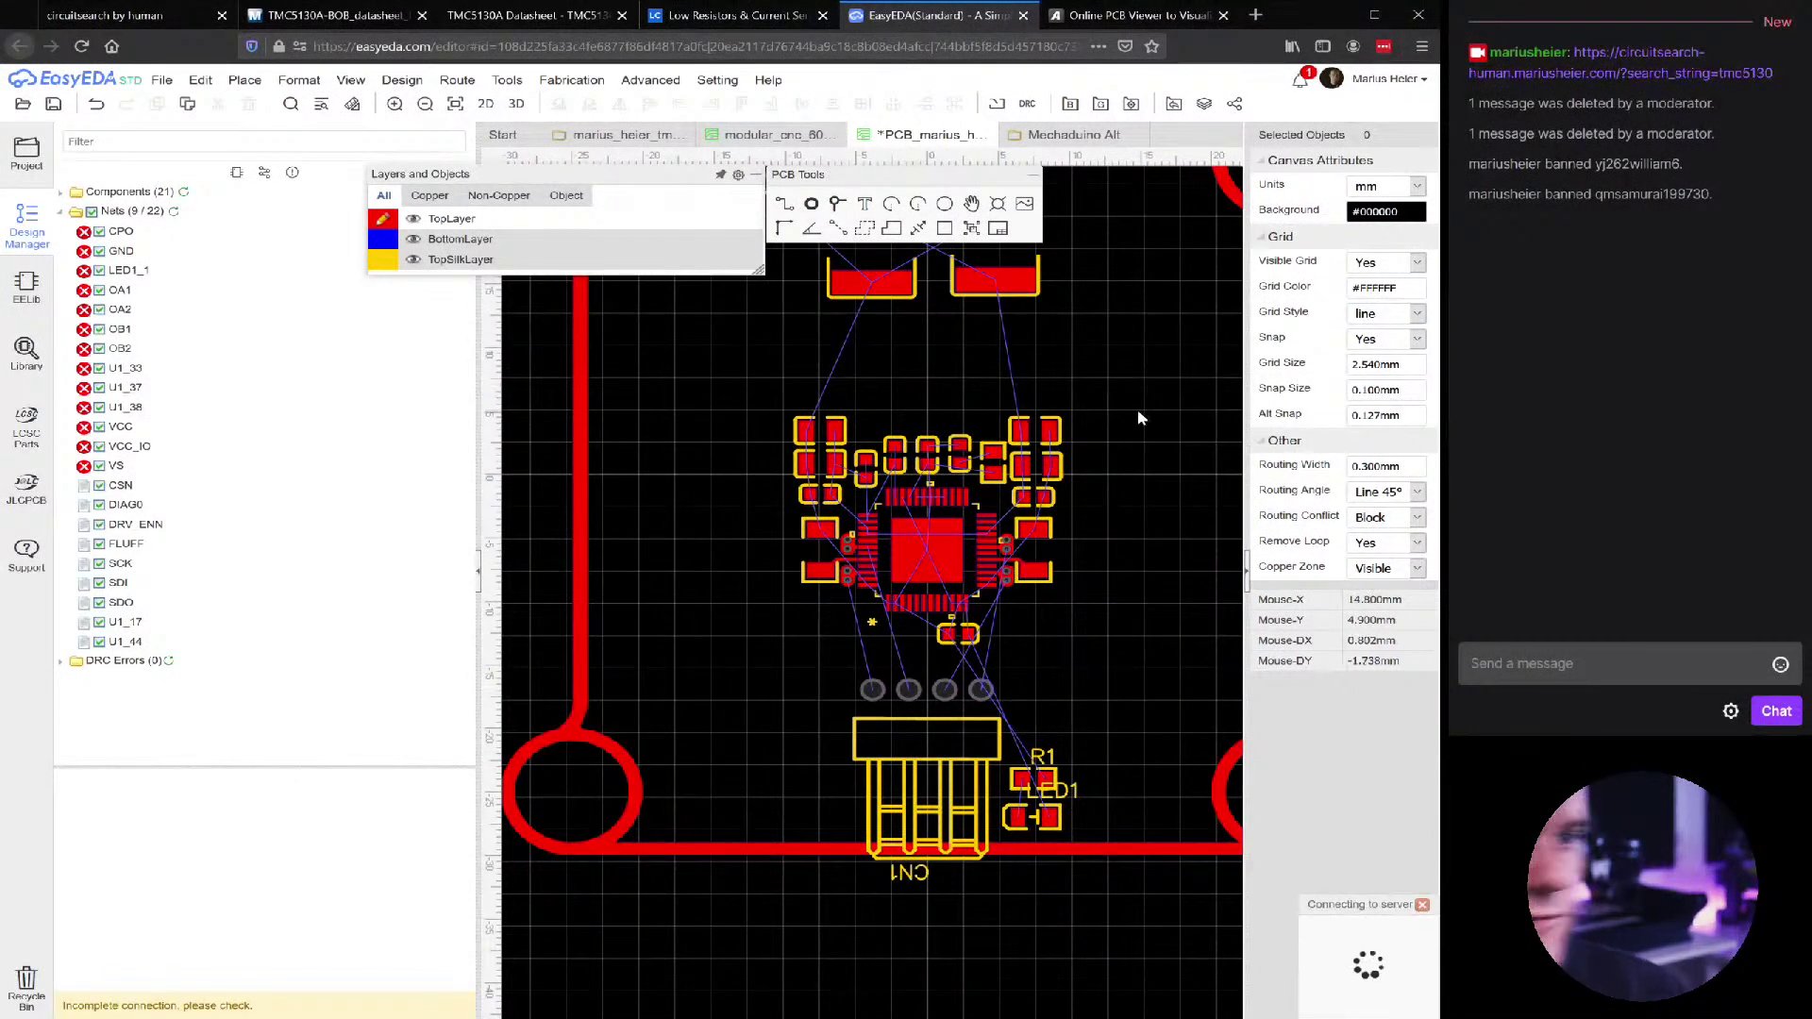
pyautogui.scroll(-1, 944, 354)
pyautogui.click(873, 302)
pyautogui.moveTo(881, 350)
pyautogui.mouseDown()
pyautogui.moveTo(902, 394)
pyautogui.moveTo(882, 385)
pyautogui.mouseUp()
pyautogui.scroll(3, 902, 394)
pyautogui.press('space')
pyautogui.scroll(3, 882, 390)
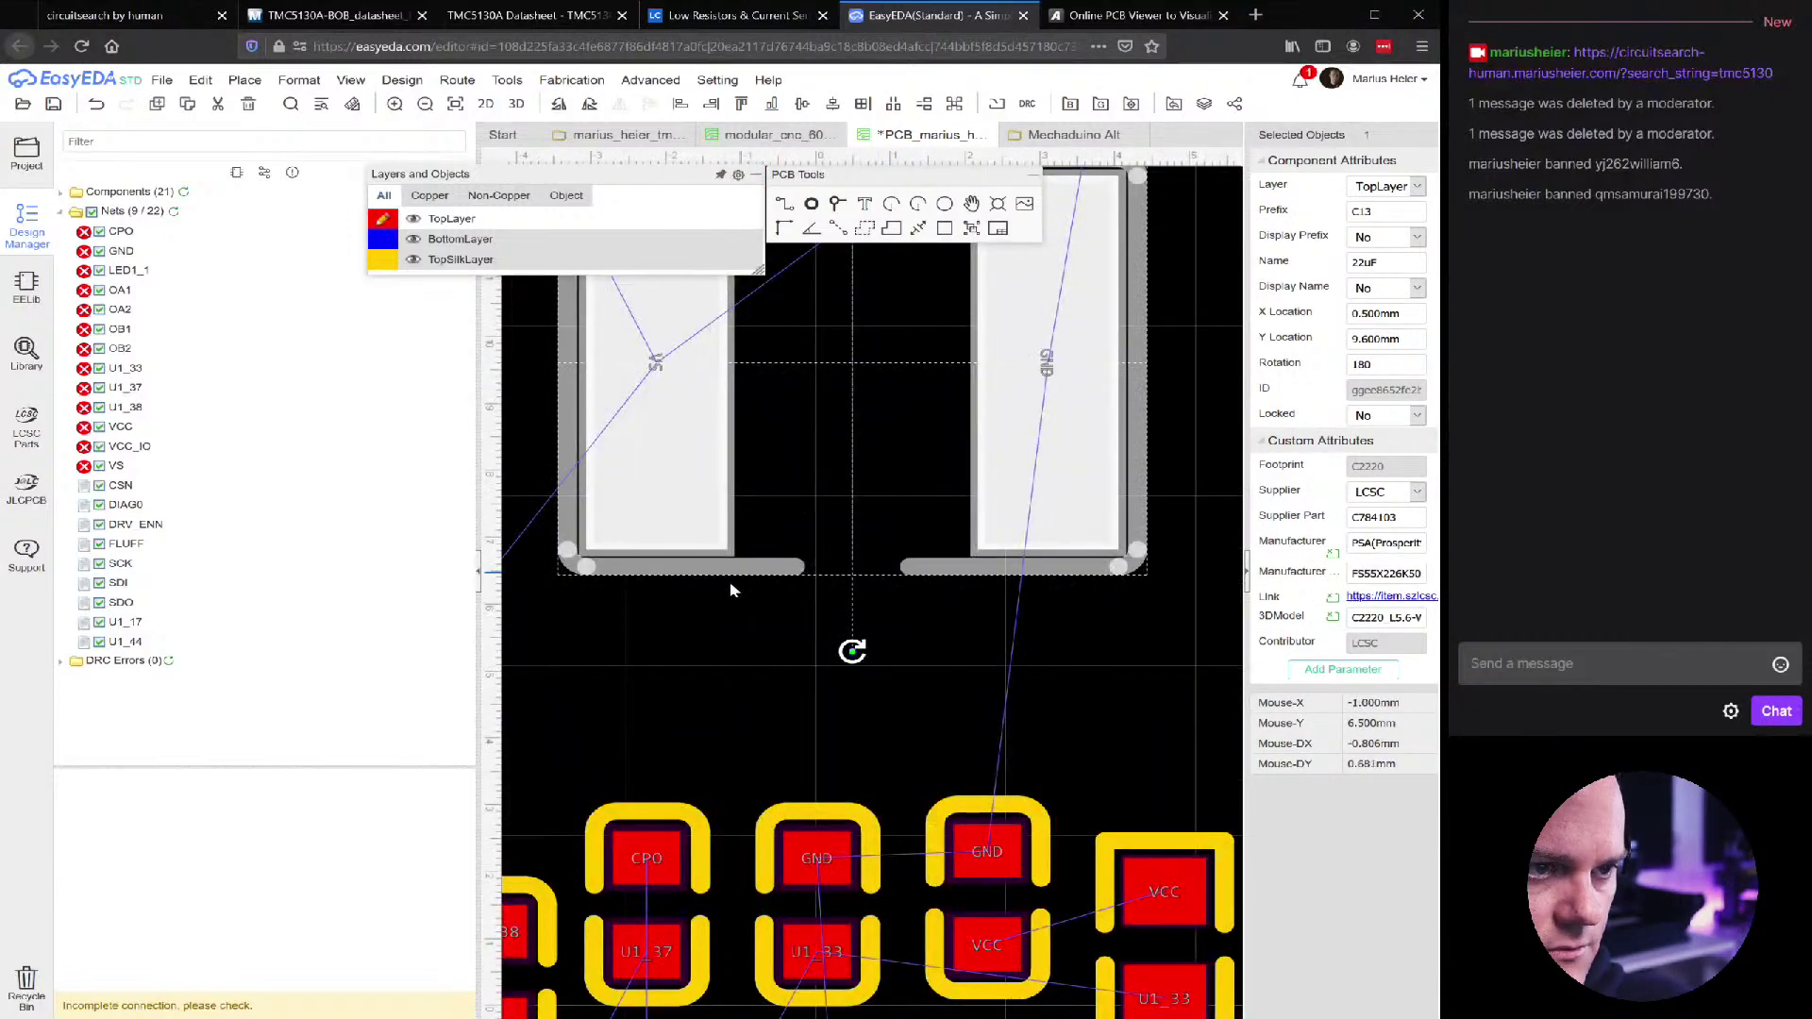
pyautogui.click(691, 649)
pyautogui.moveTo(694, 610); pyautogui.dragTo(677, 670)
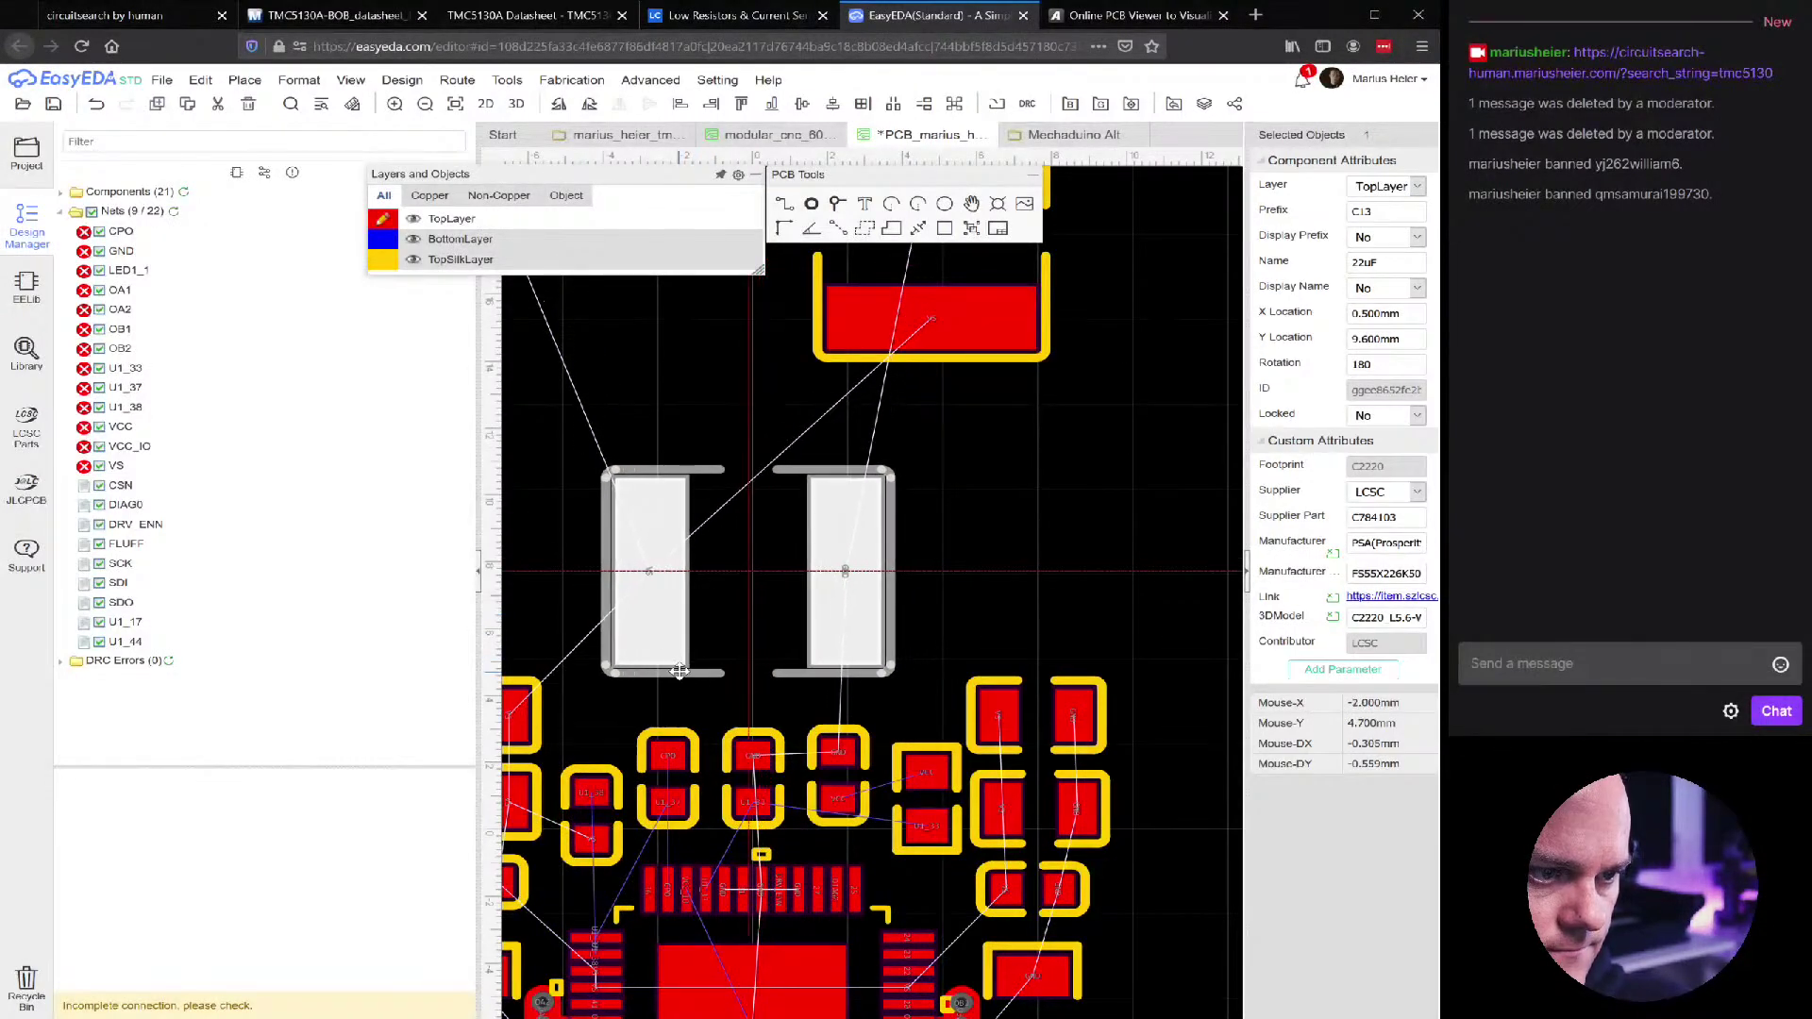
# Rotate C10 to 0 degrees, align it directly above C13, and save the PCB
pyautogui.click(938, 364)
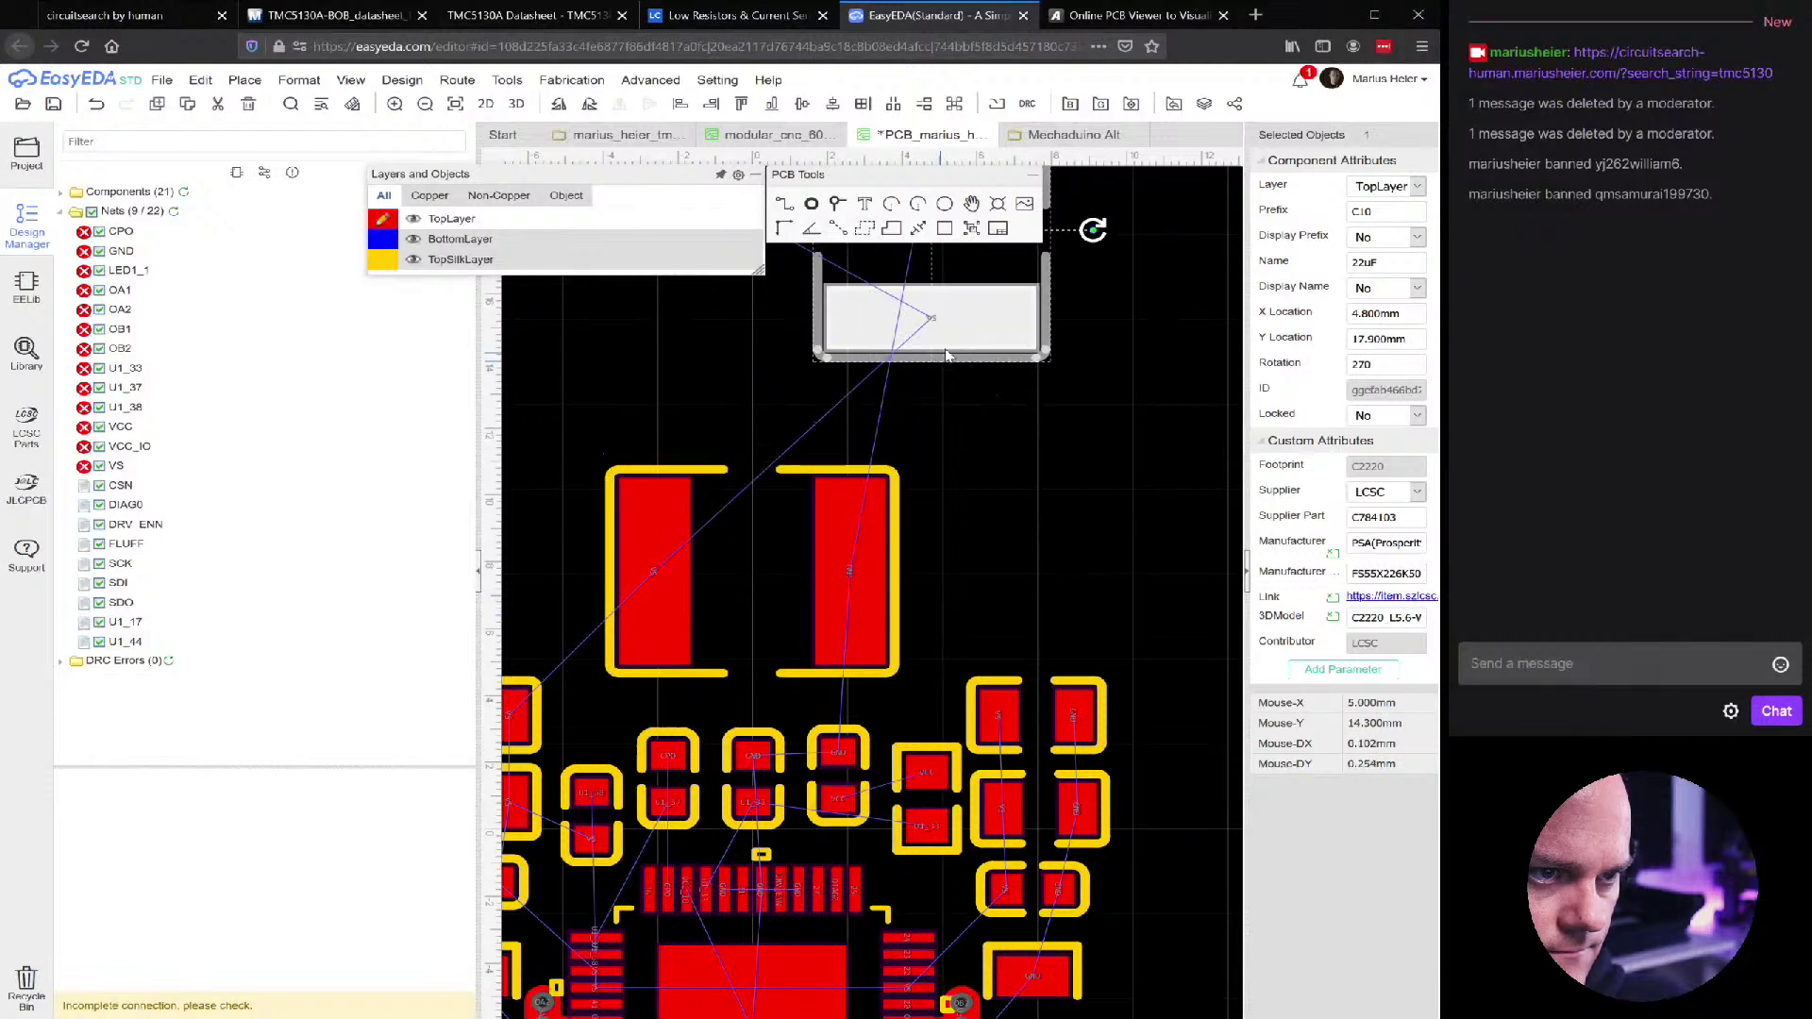
pyautogui.press('space')
pyautogui.moveTo(805, 368); pyautogui.dragTo(662, 441)
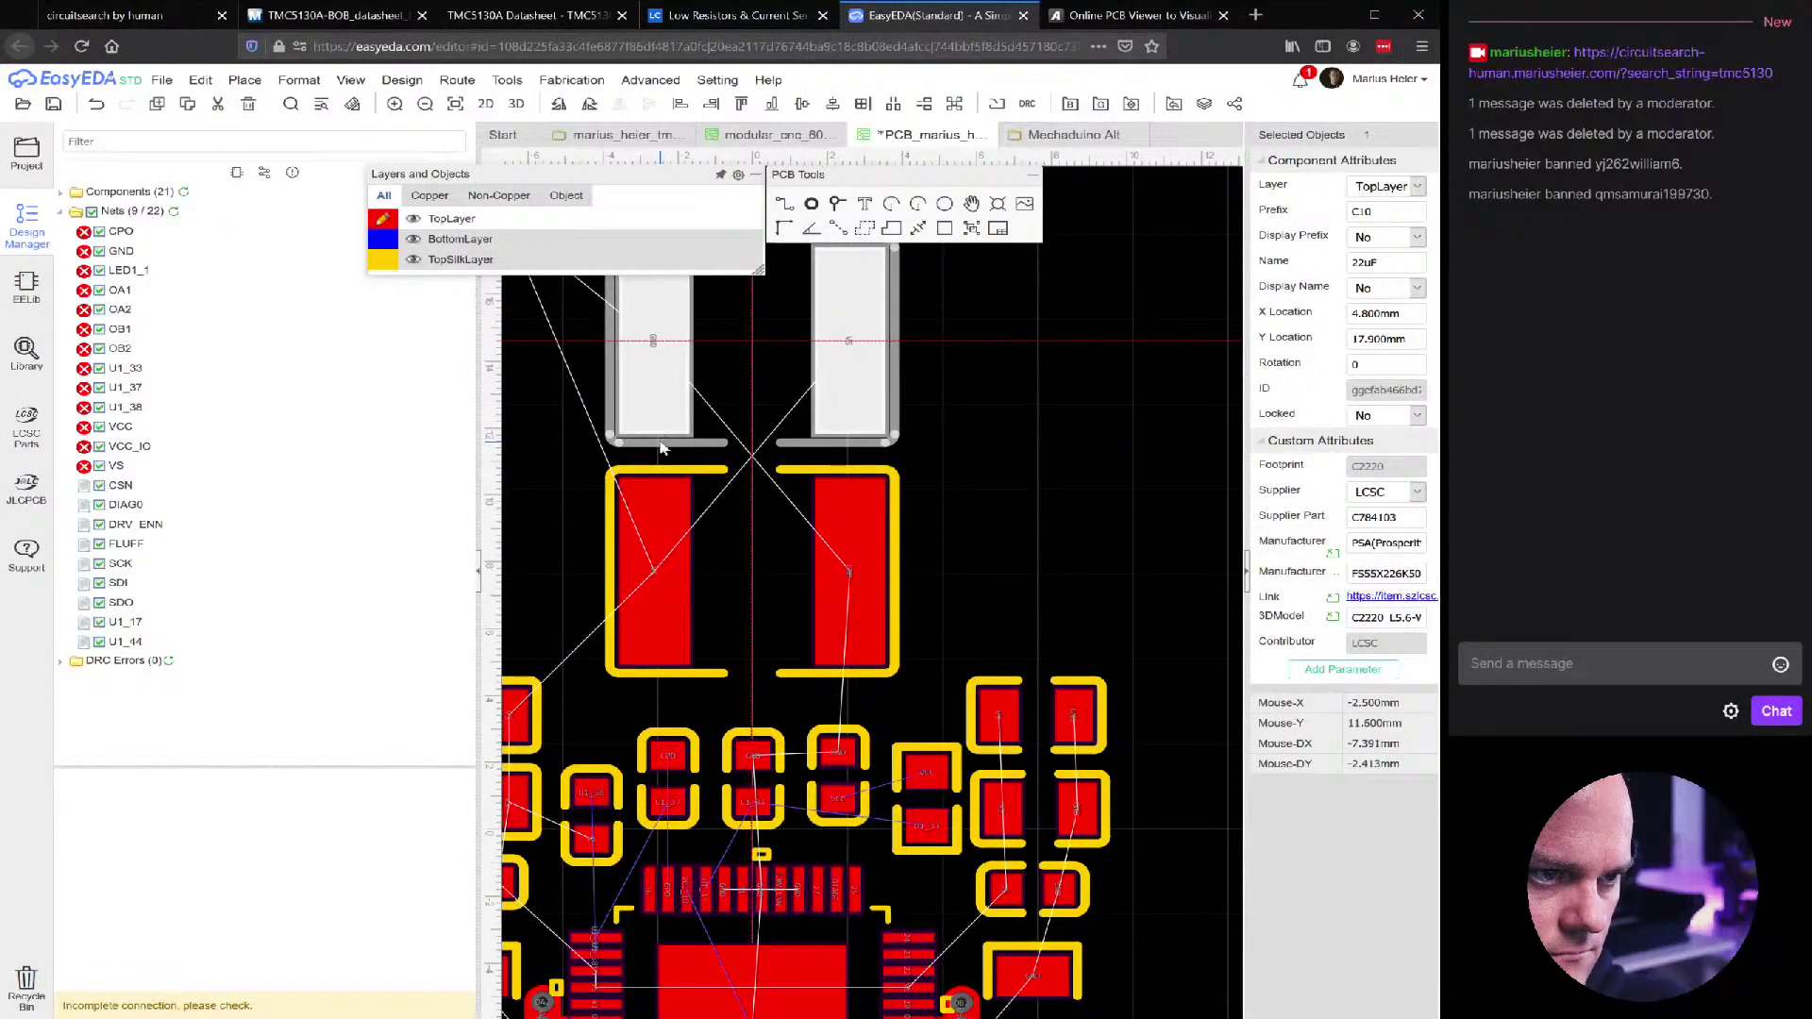
pyautogui.click(1061, 460)
pyautogui.scroll(-5, 1061, 461)
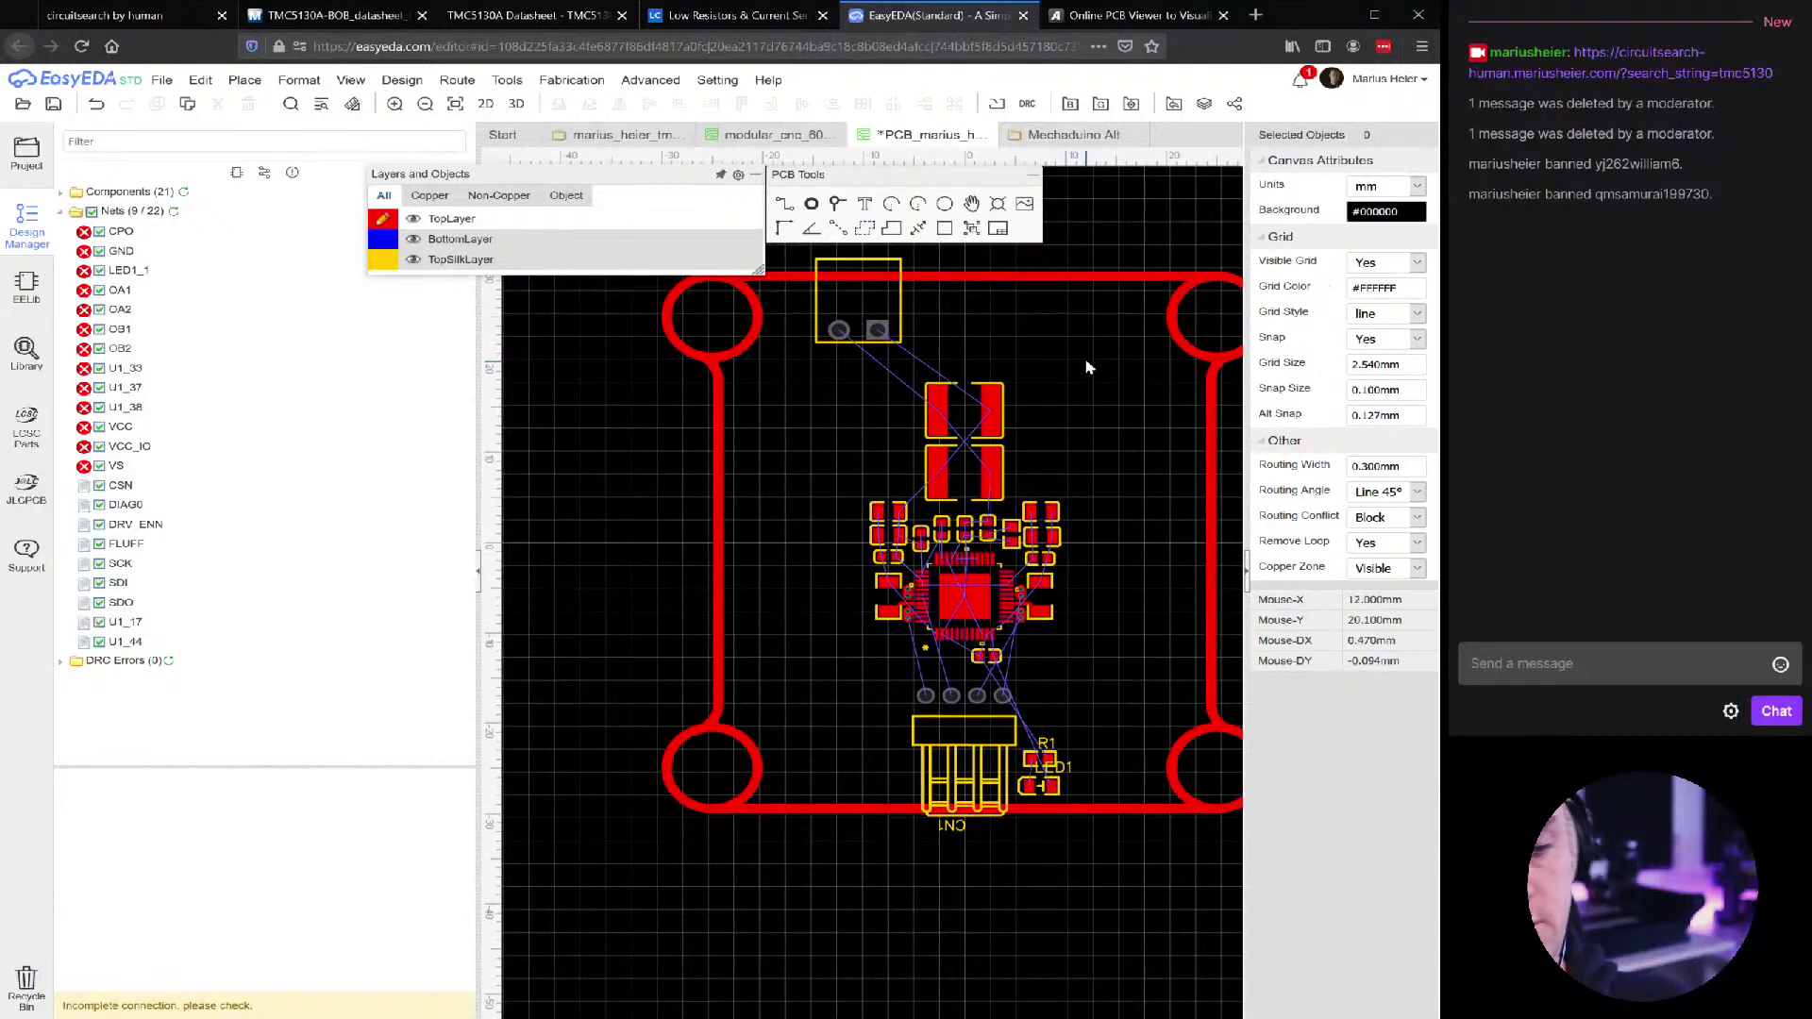
pyautogui.hotkey('ctrl', 's')
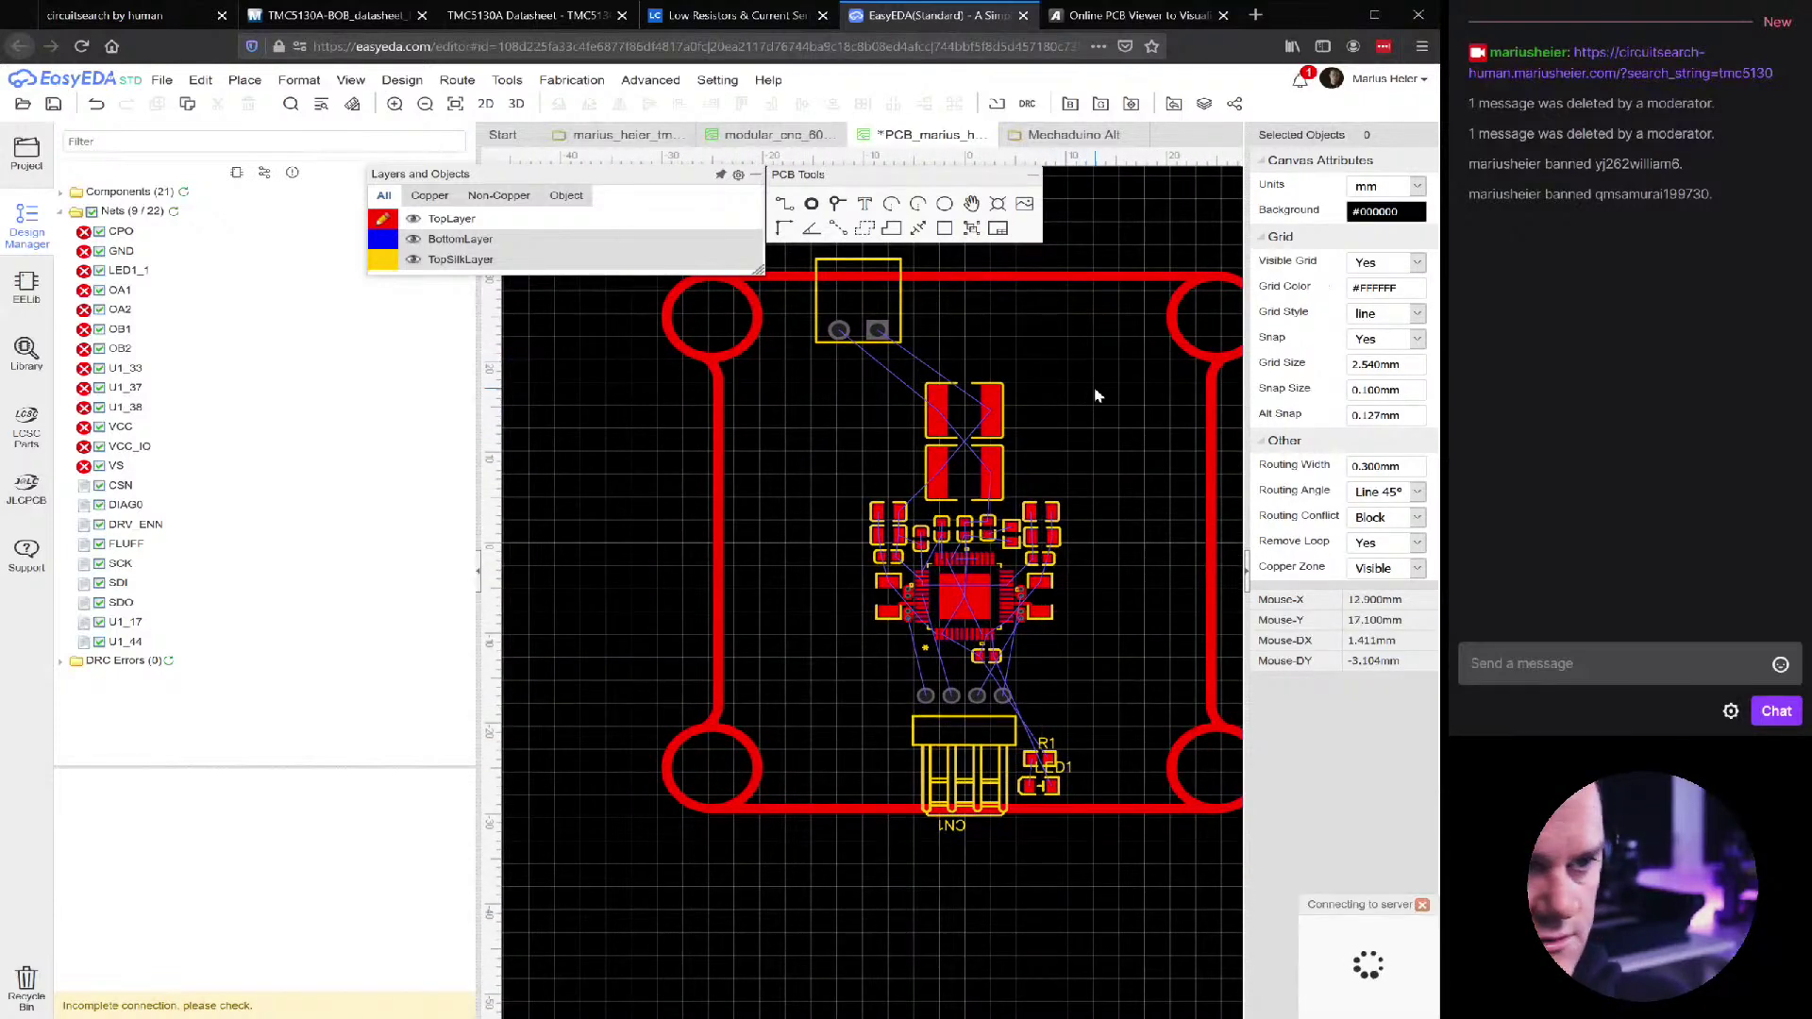
pyautogui.moveTo(1114, 374); pyautogui.dragTo(835, 668)
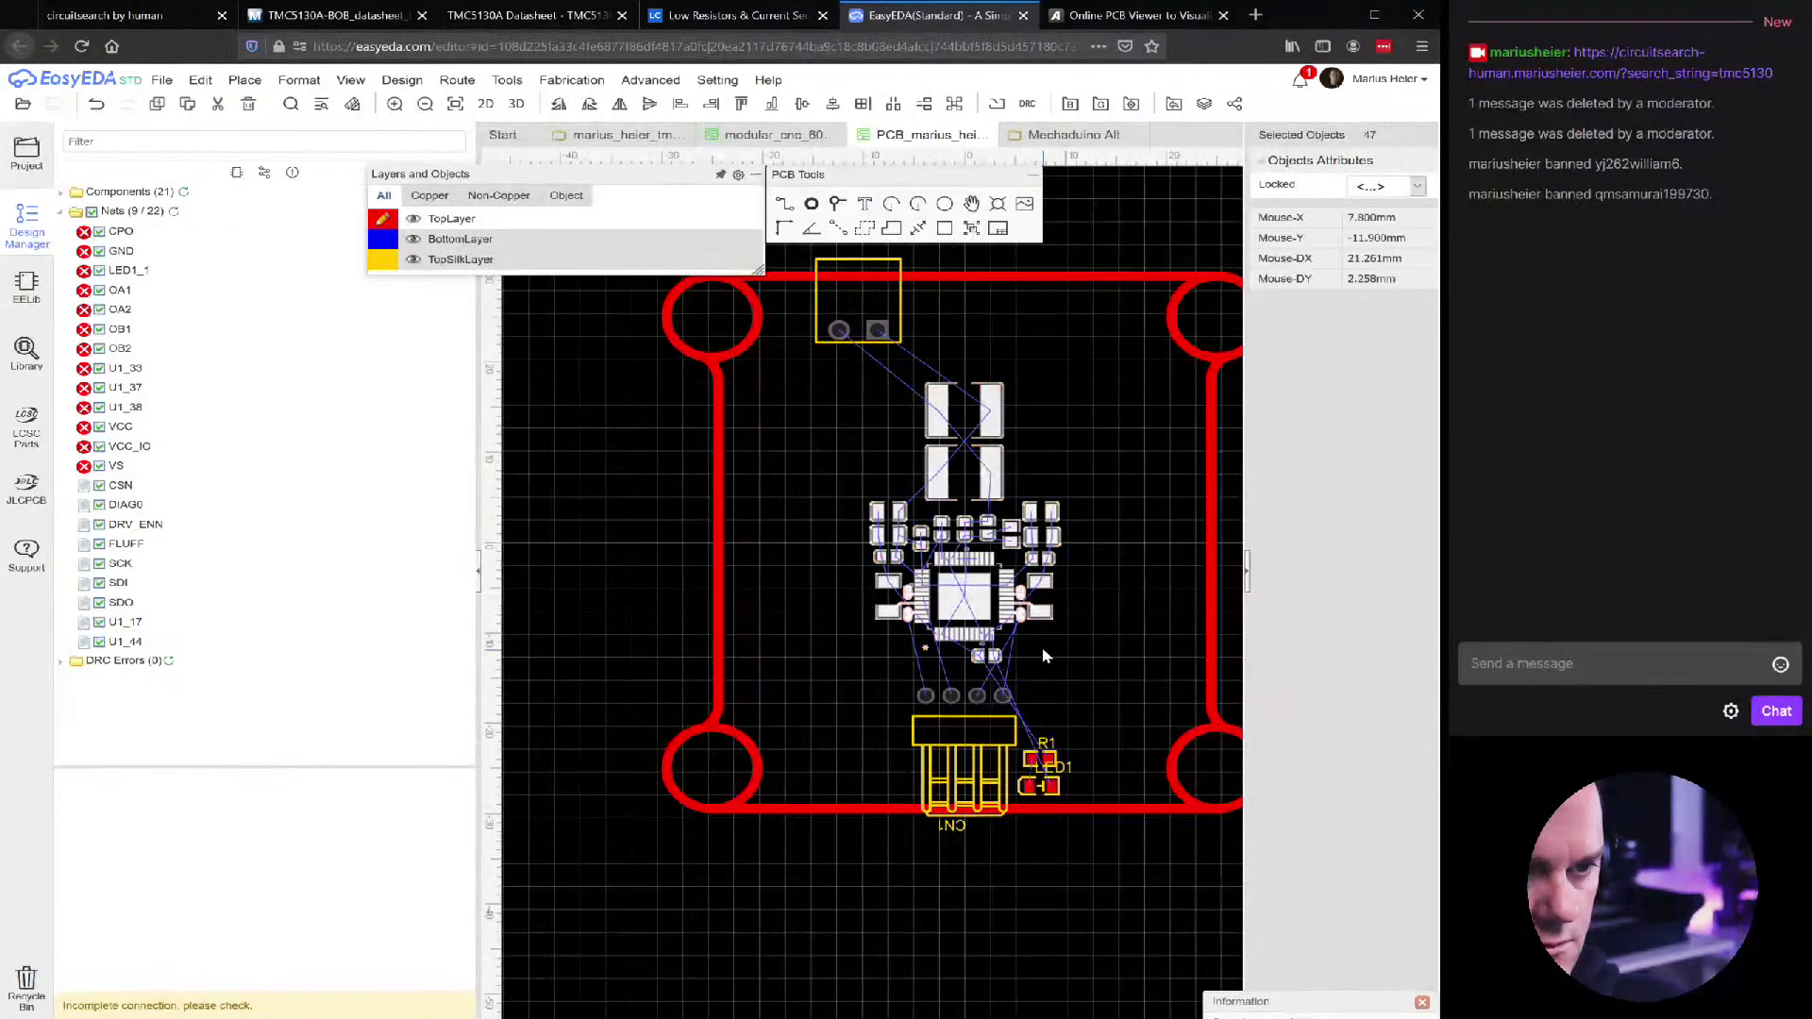
pyautogui.press('Down')
pyautogui.press('Down')
pyautogui.press('Down')
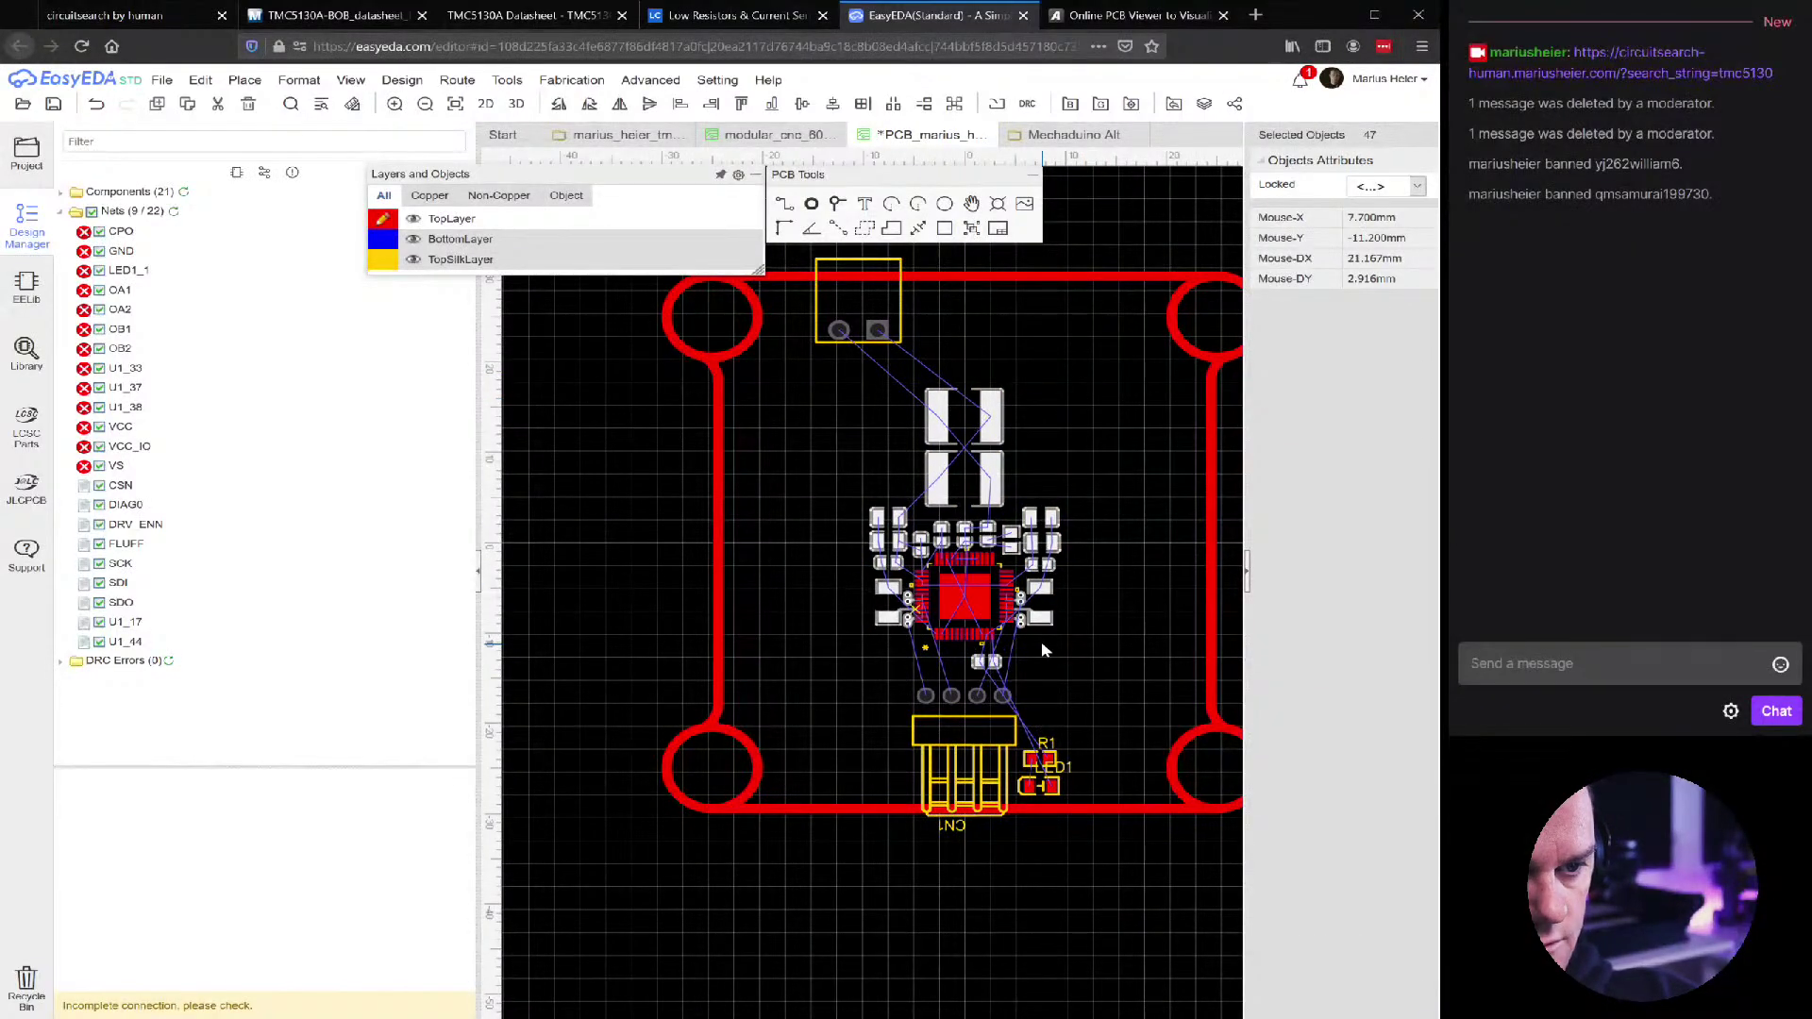
pyautogui.hotkey('ctrl', 'z')
pyautogui.hotkey('ctrl', 'z')
pyautogui.hotkey('ctrl', 'z')
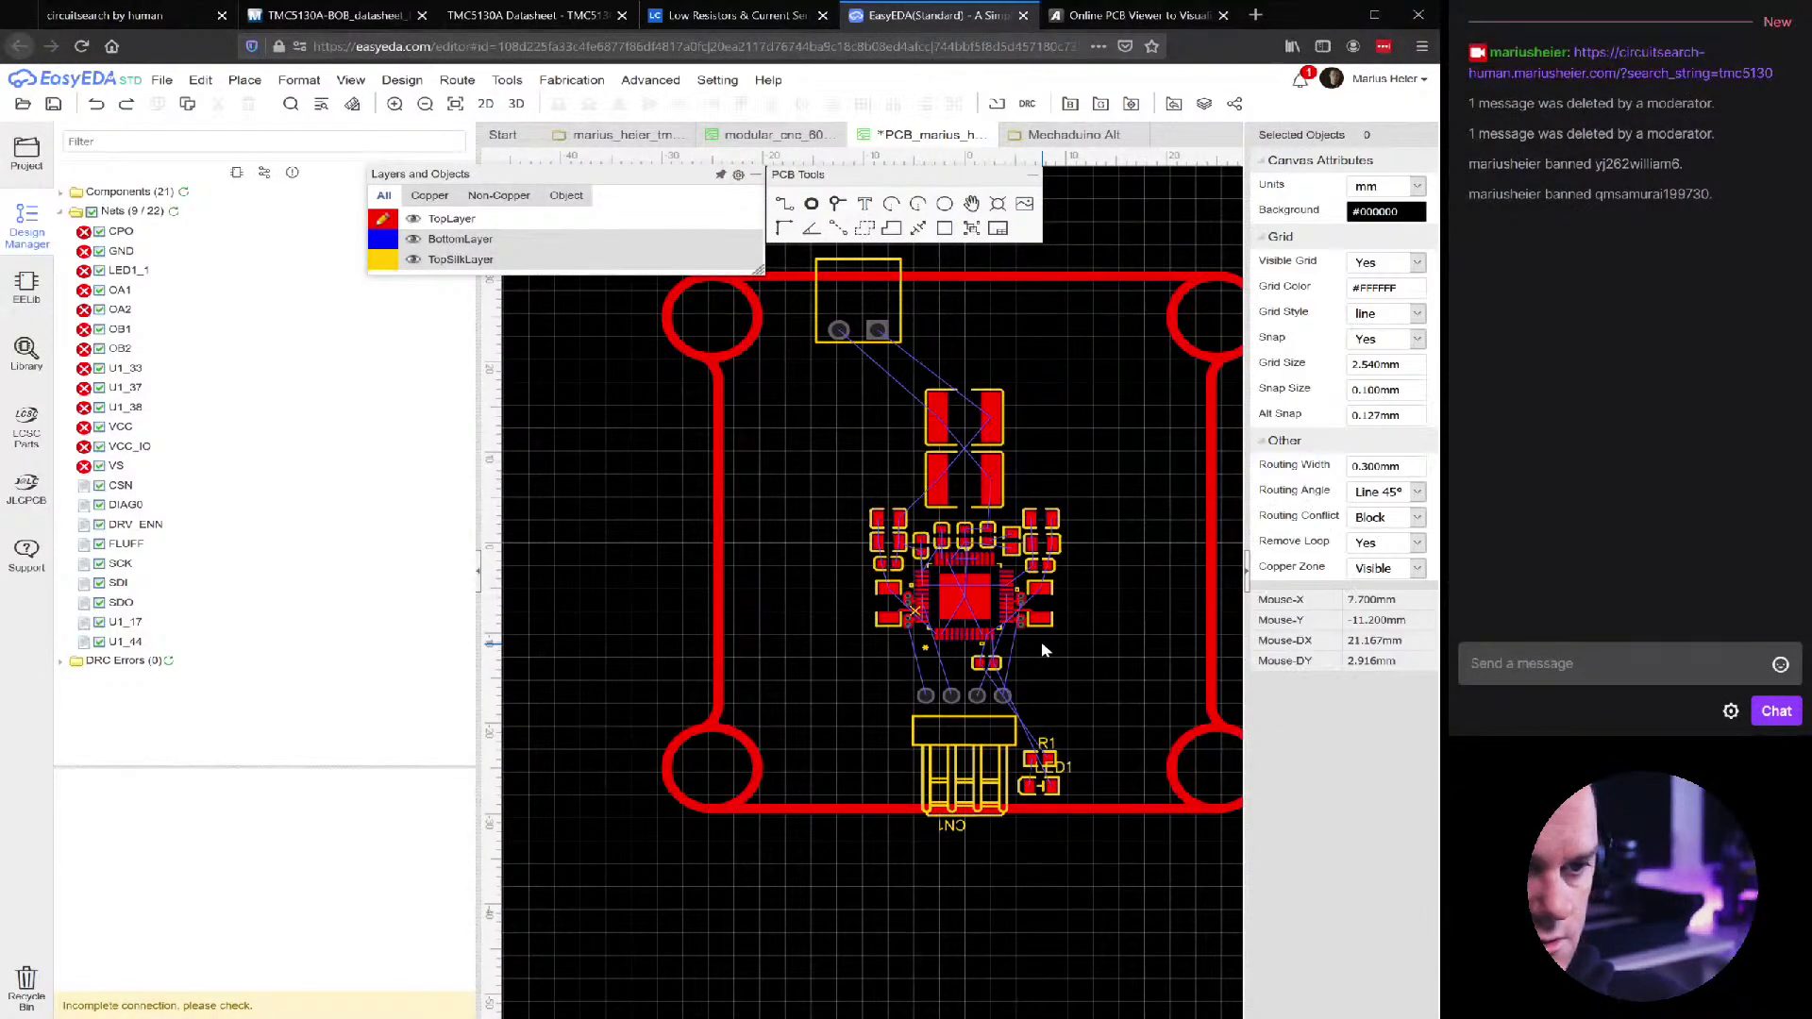
pyautogui.hotkey('ctrl', 'z')
pyautogui.hotkey('ctrl', 'z')
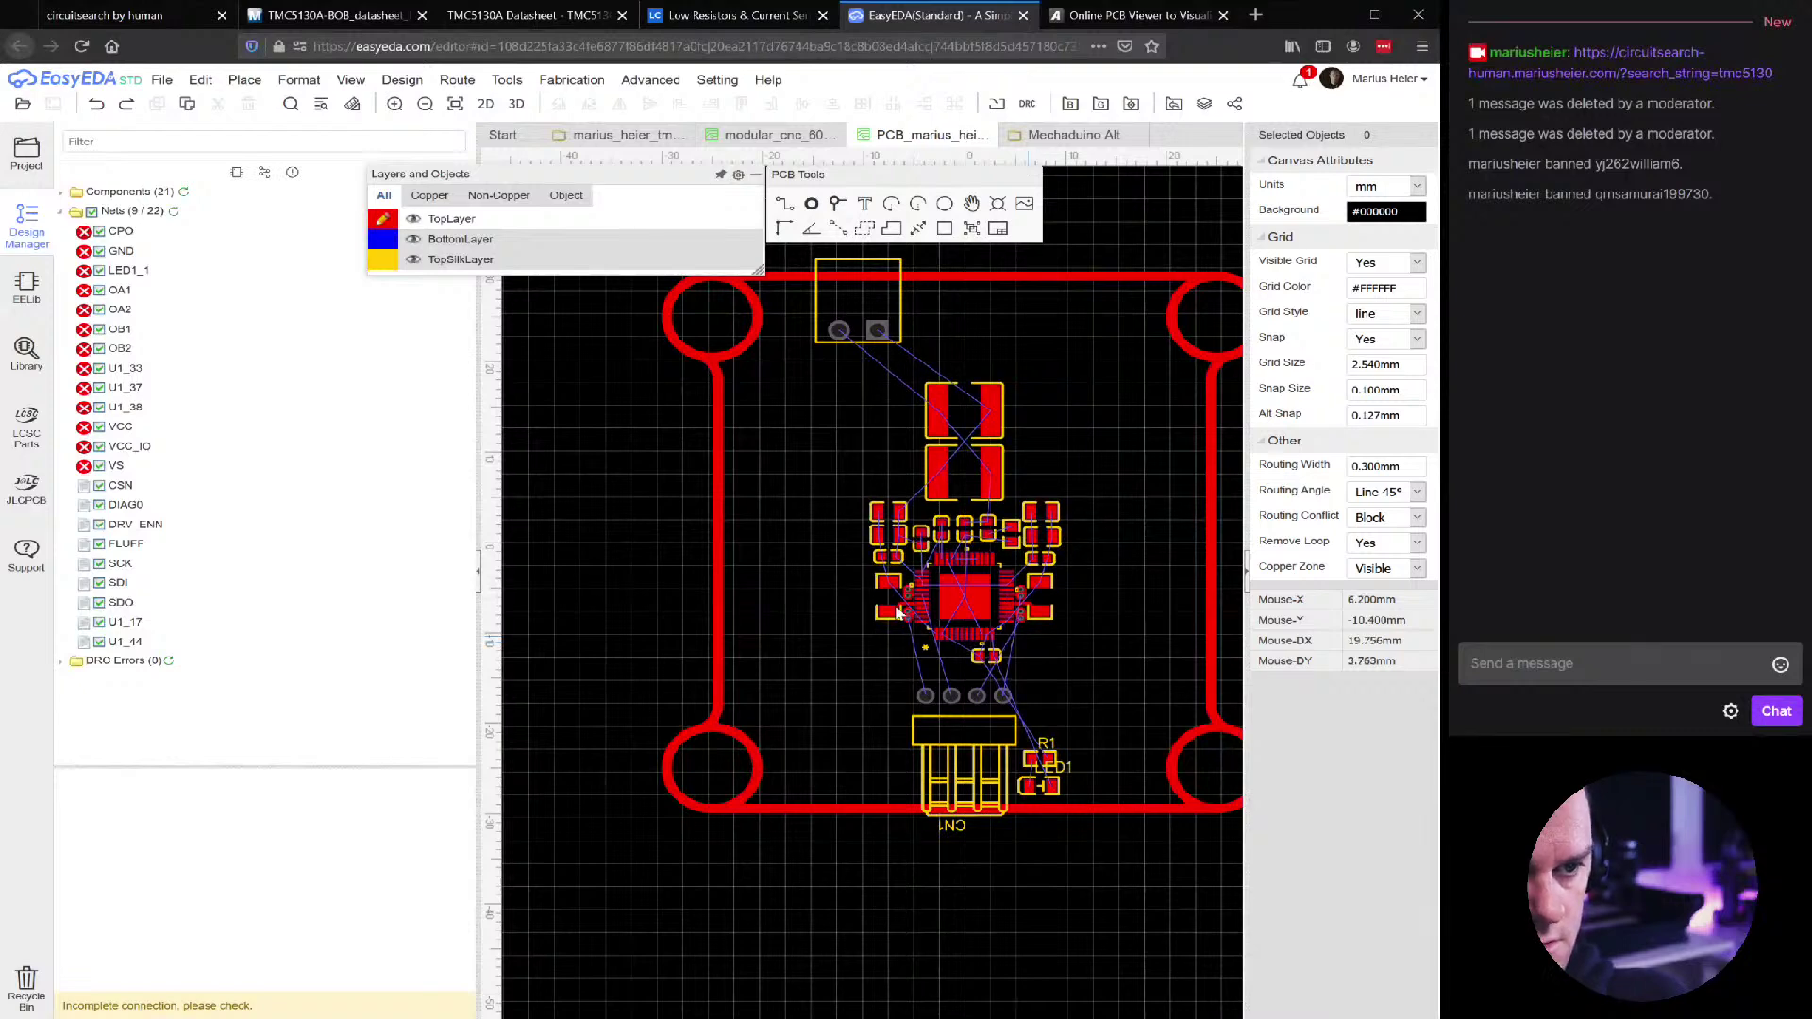
# Unlock the TMC5130 driver chip U1 by setting Locked to No, and save the PCB
pyautogui.scroll(5, 982, 623)
pyautogui.scroll(5, 982, 623)
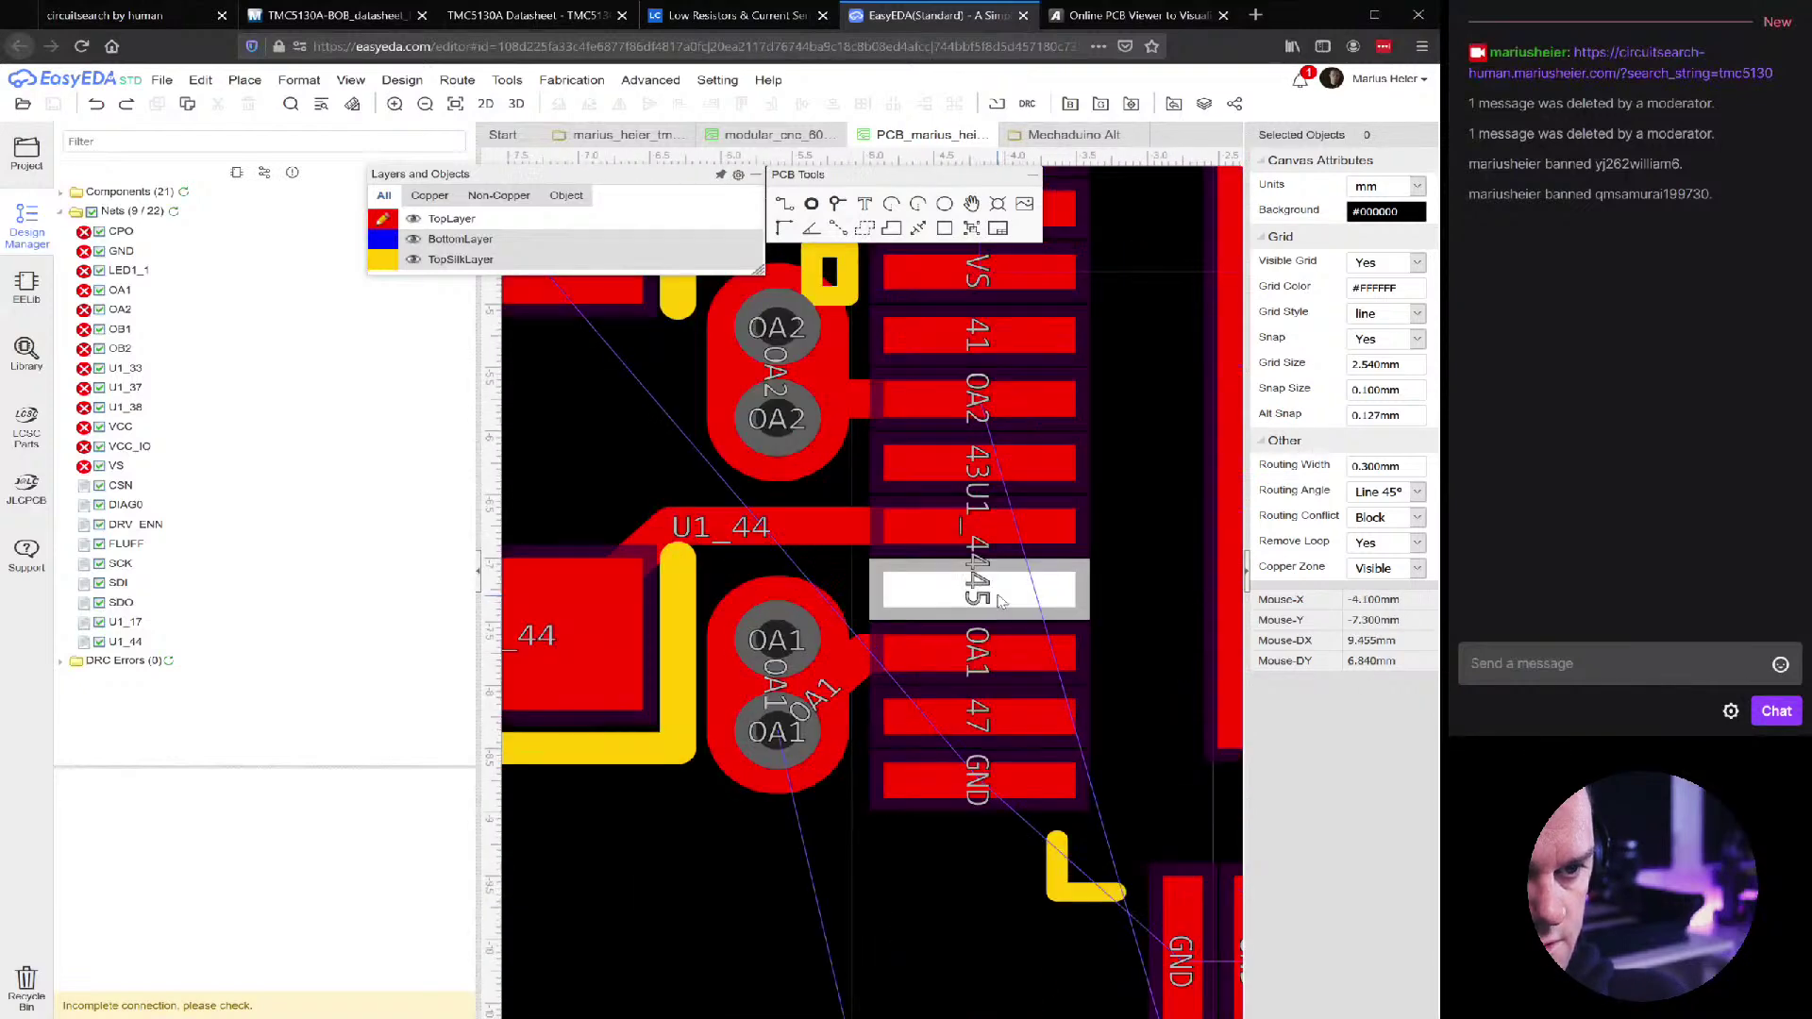
pyautogui.scroll(-6, 906, 661)
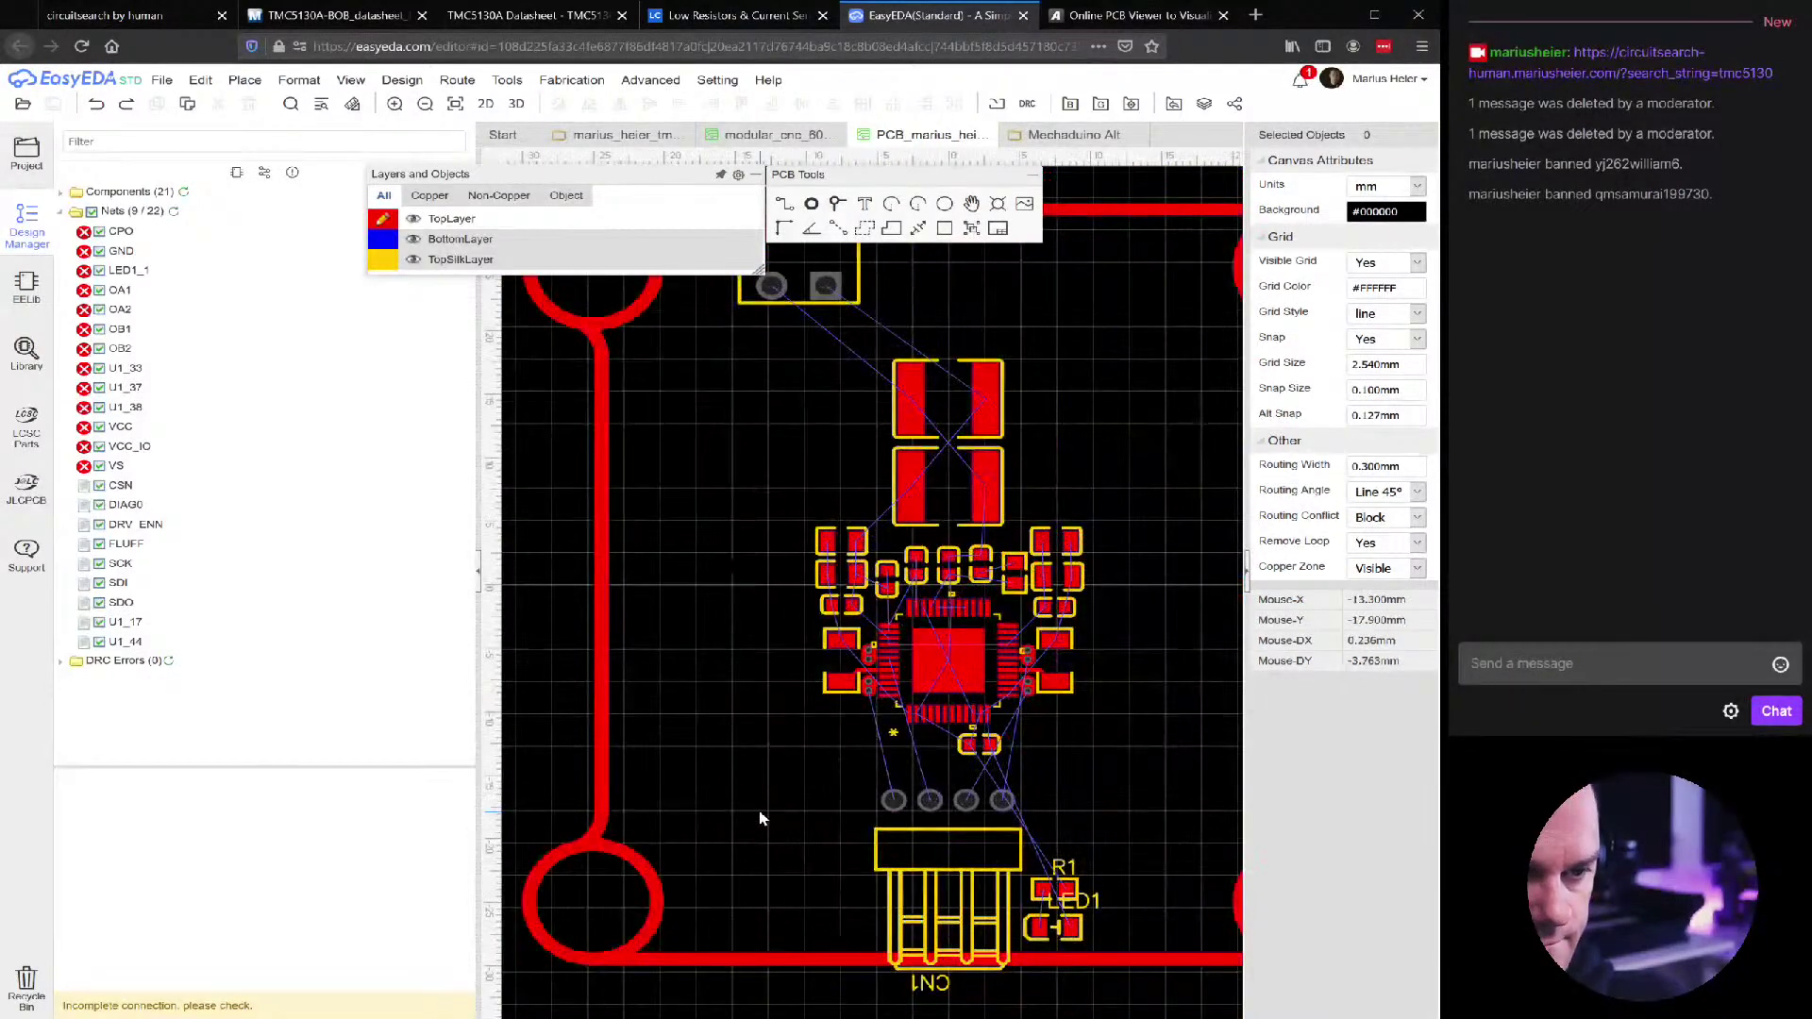
pyautogui.click(1008, 625)
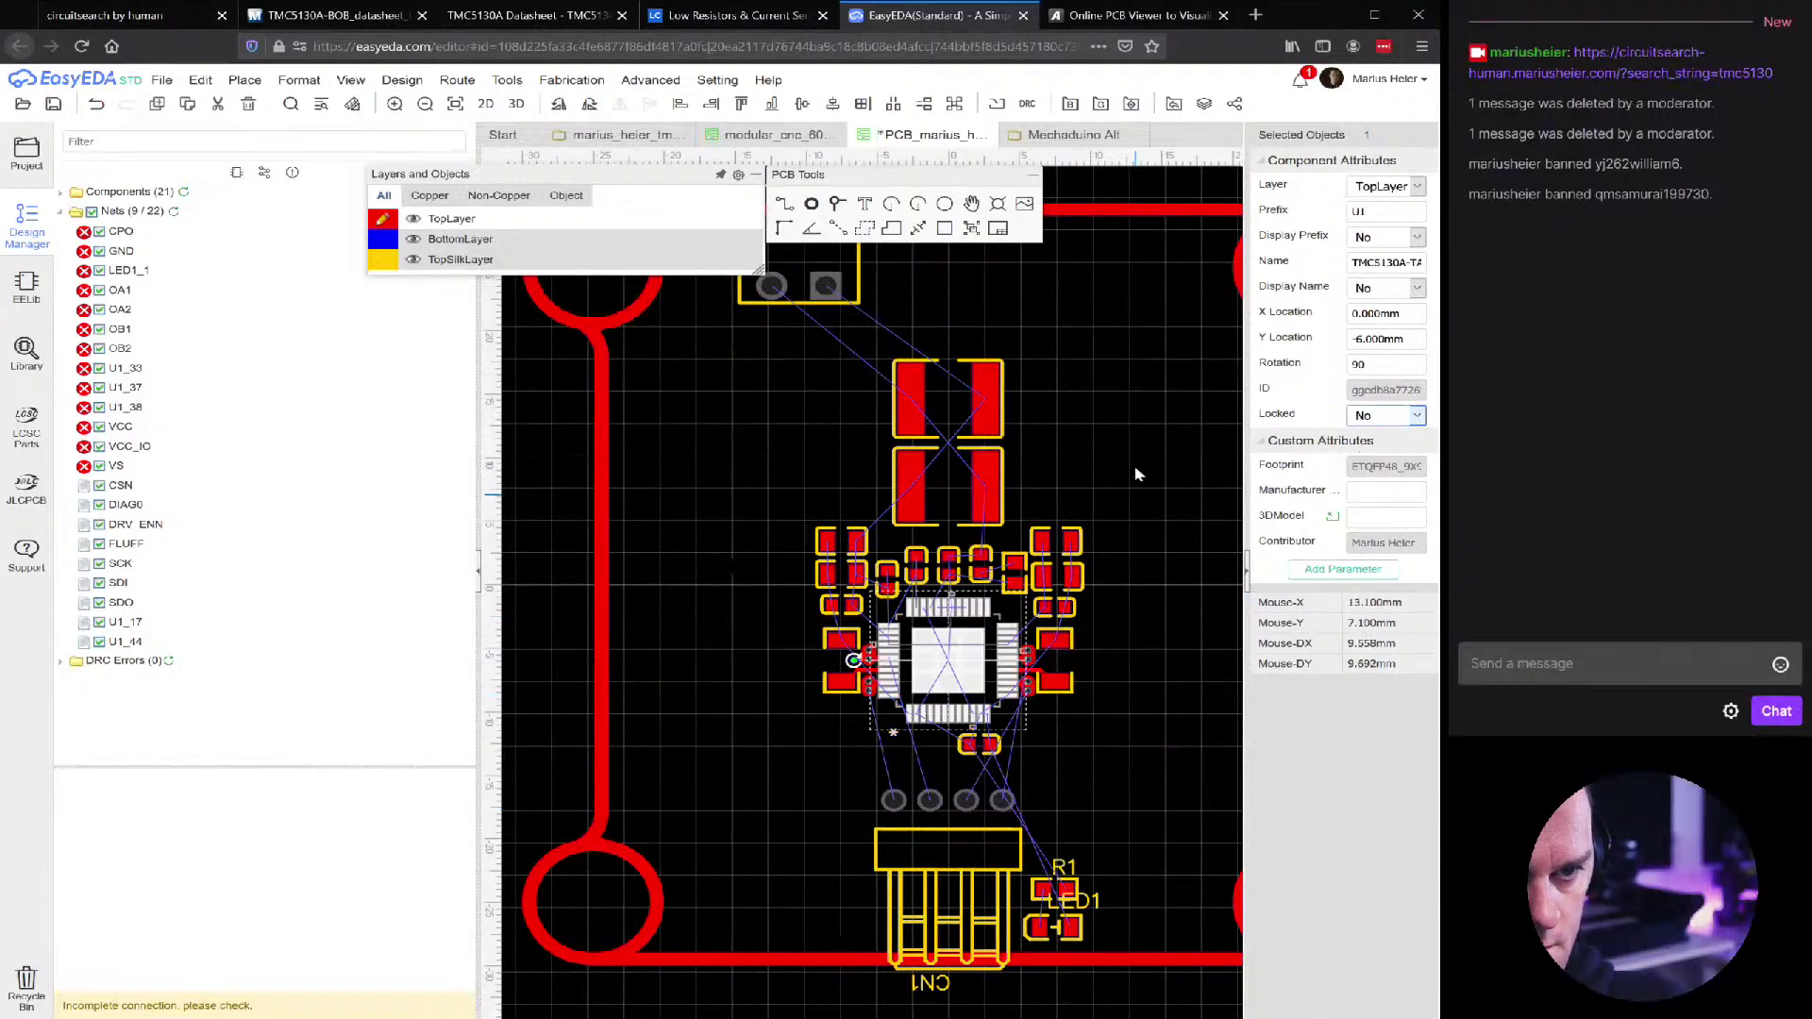
pyautogui.click(1129, 413)
pyautogui.hotkey('ctrl', 's')
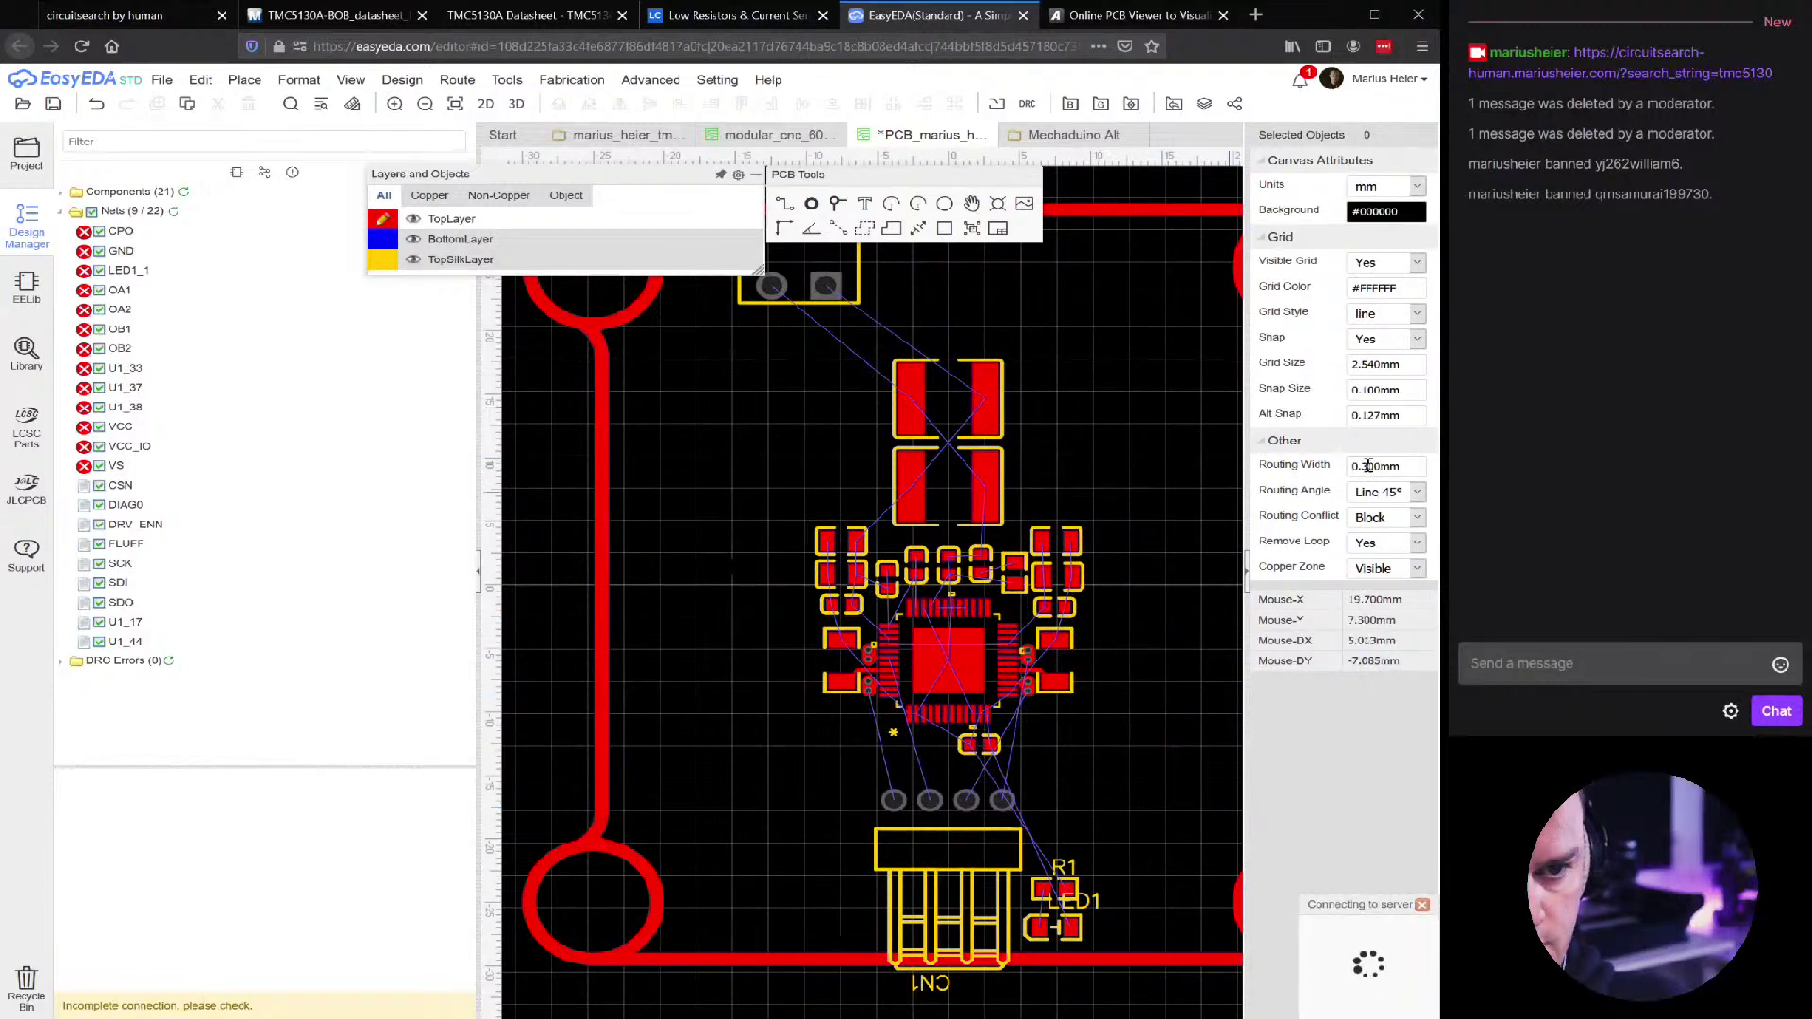
# Change the snap size and shift the TMC5130 chip with its surrounding capacitors and resistors down toward connector CN1
pyautogui.click(1405, 391)
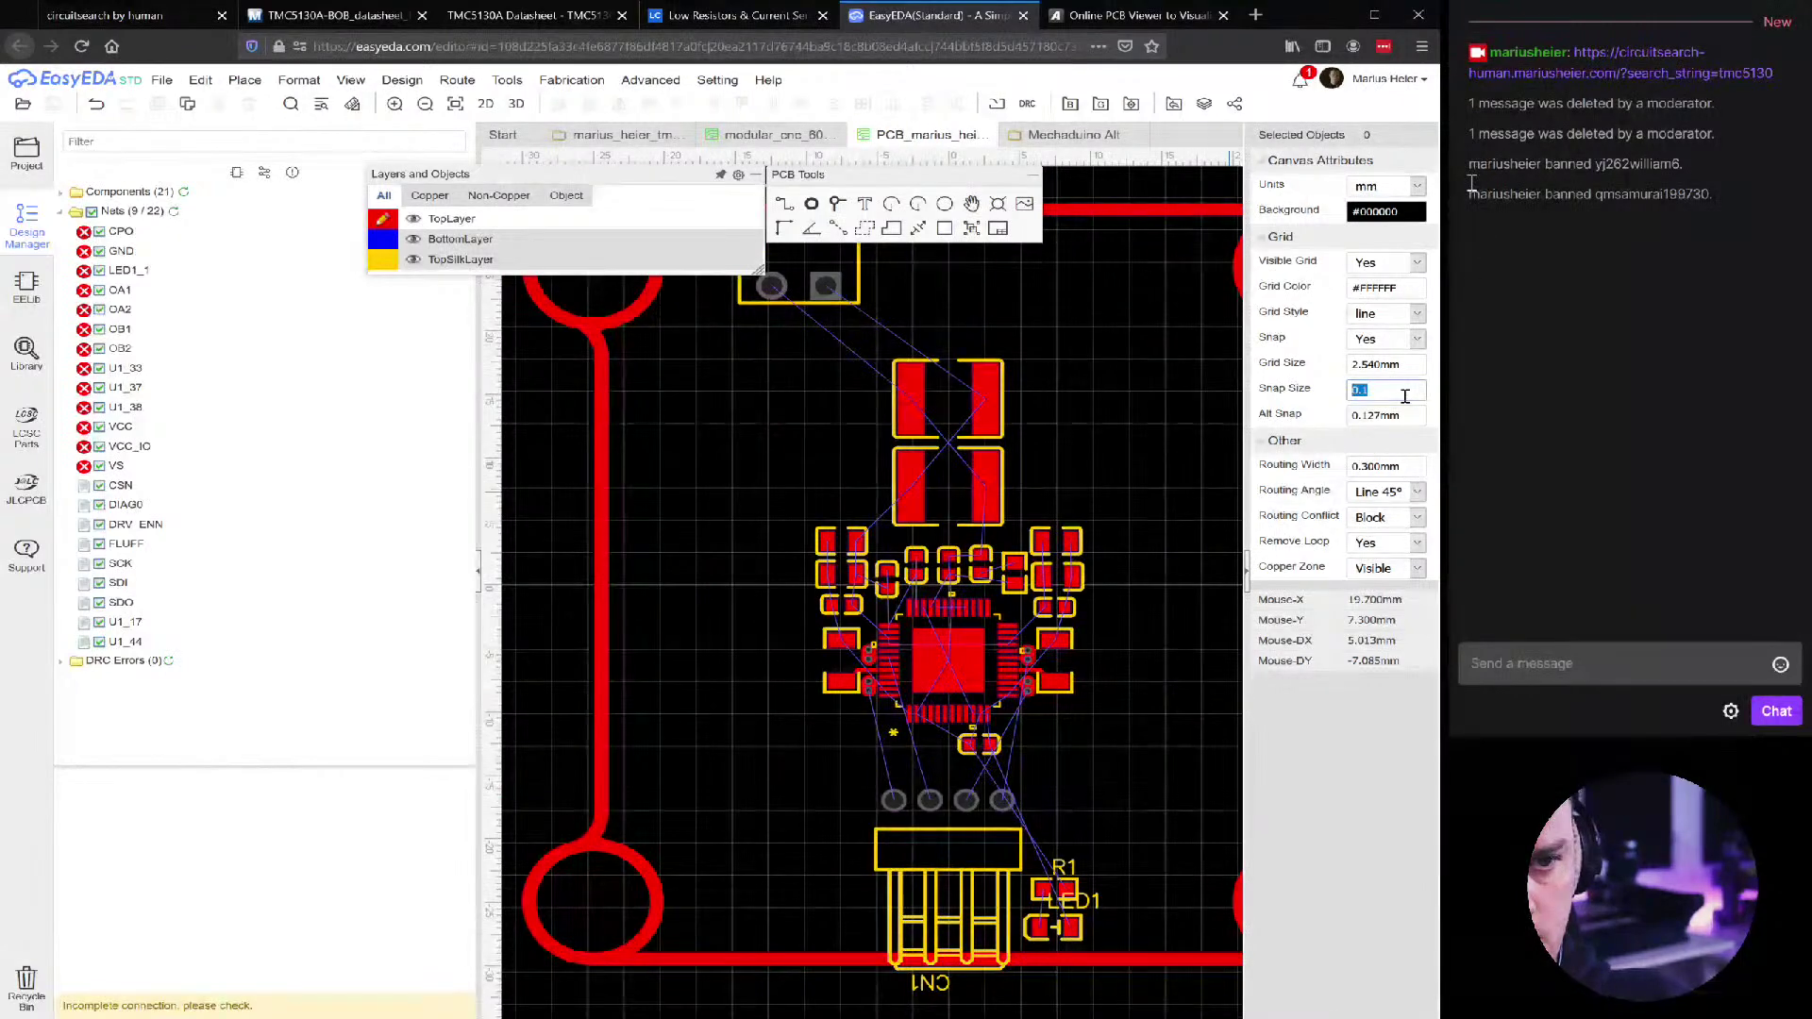
pyautogui.press('Return')
pyautogui.moveTo(1166, 340); pyautogui.dragTo(766, 785)
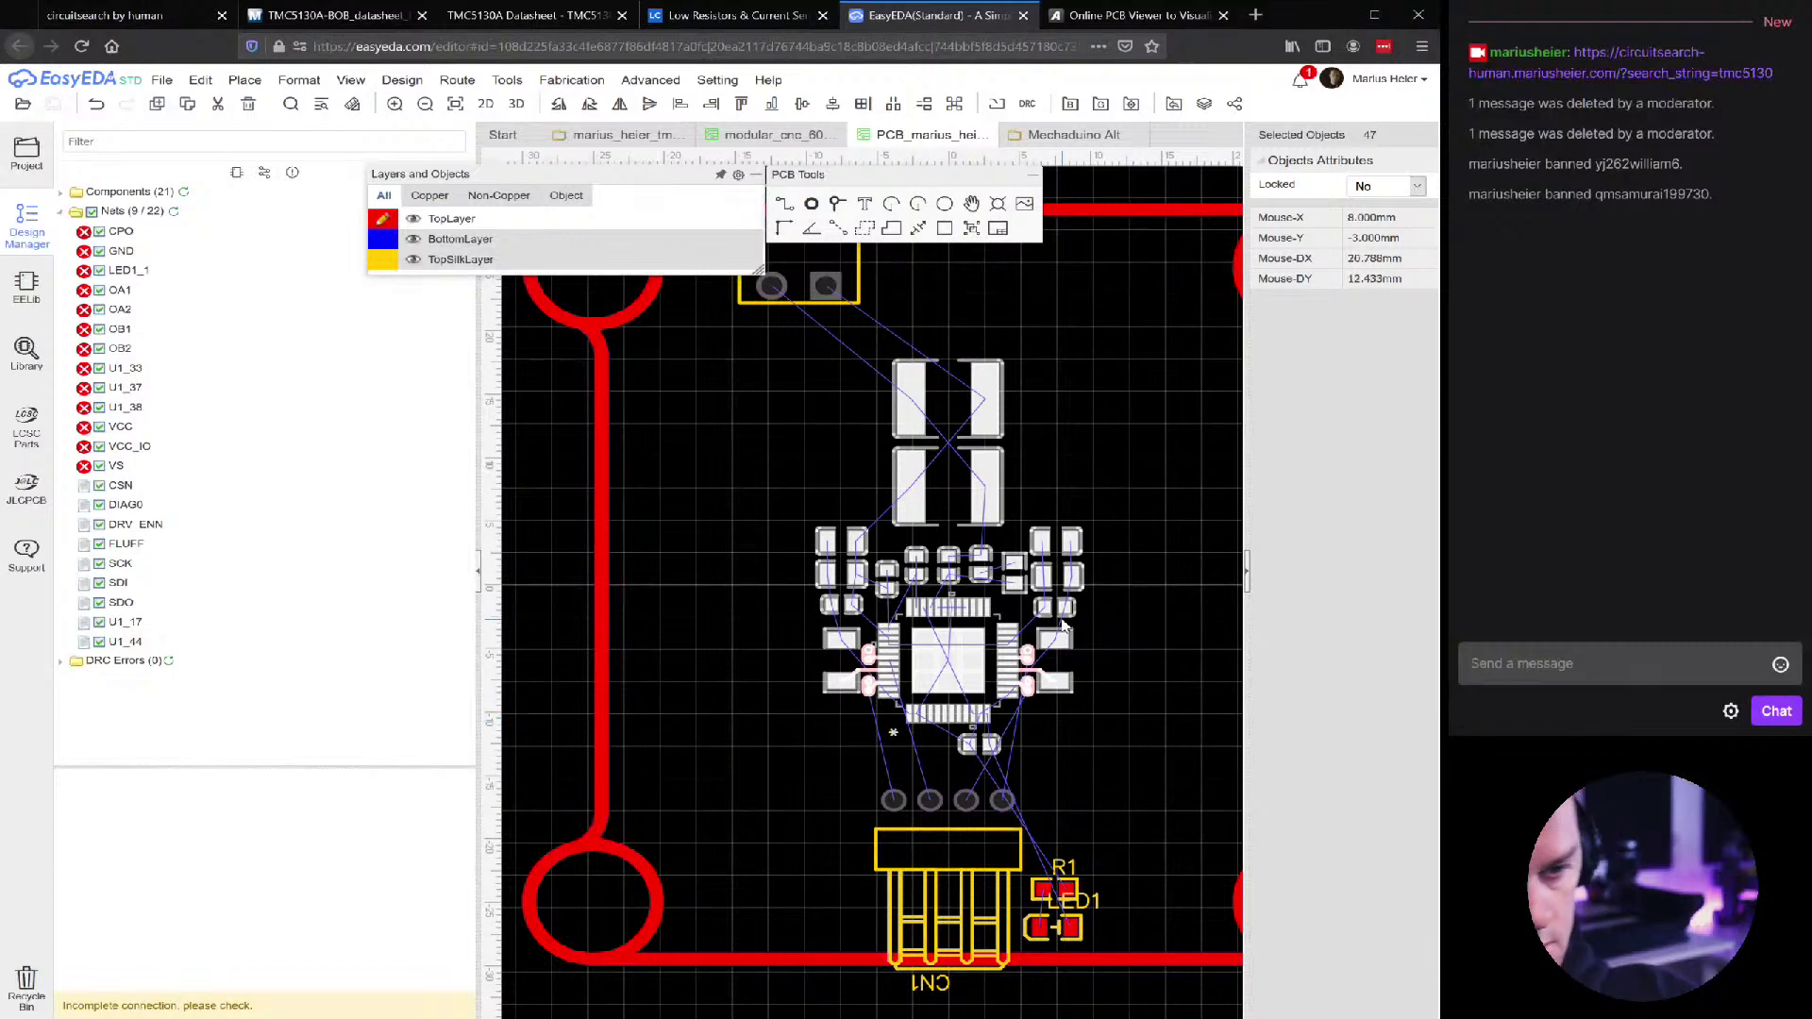
pyautogui.press('Down')
pyautogui.press('Down')
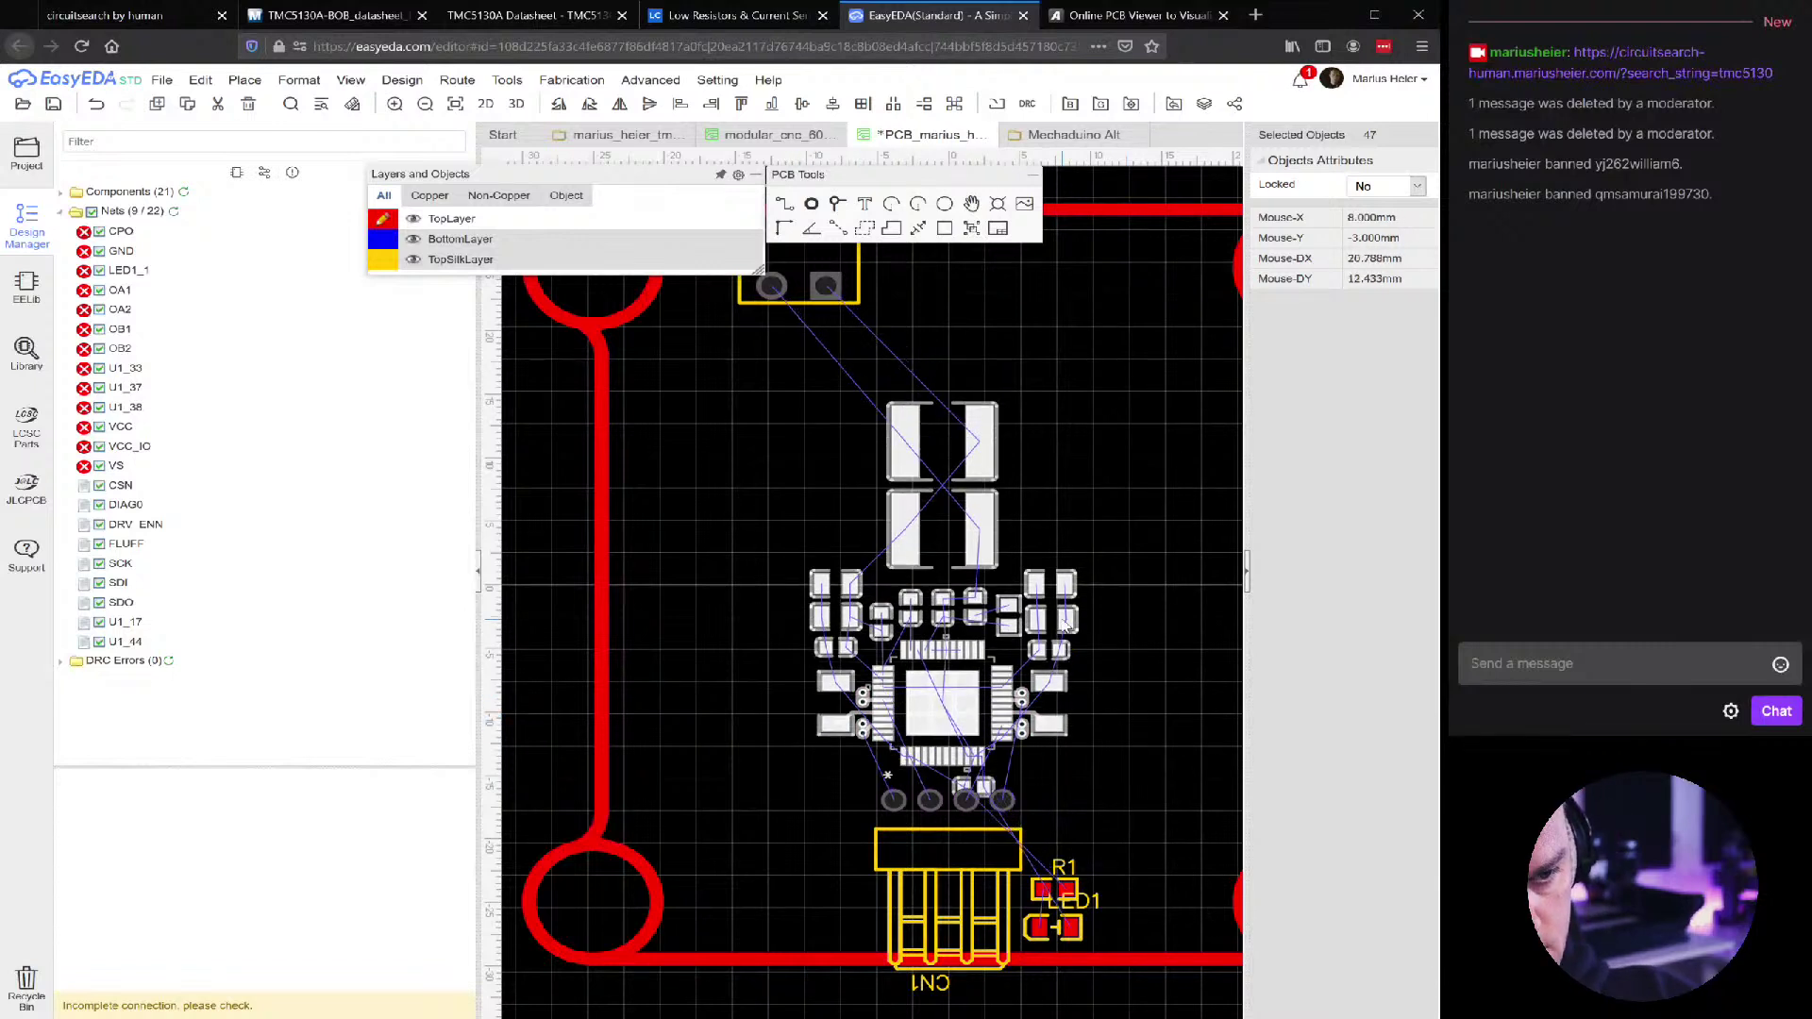
pyautogui.press('Right')
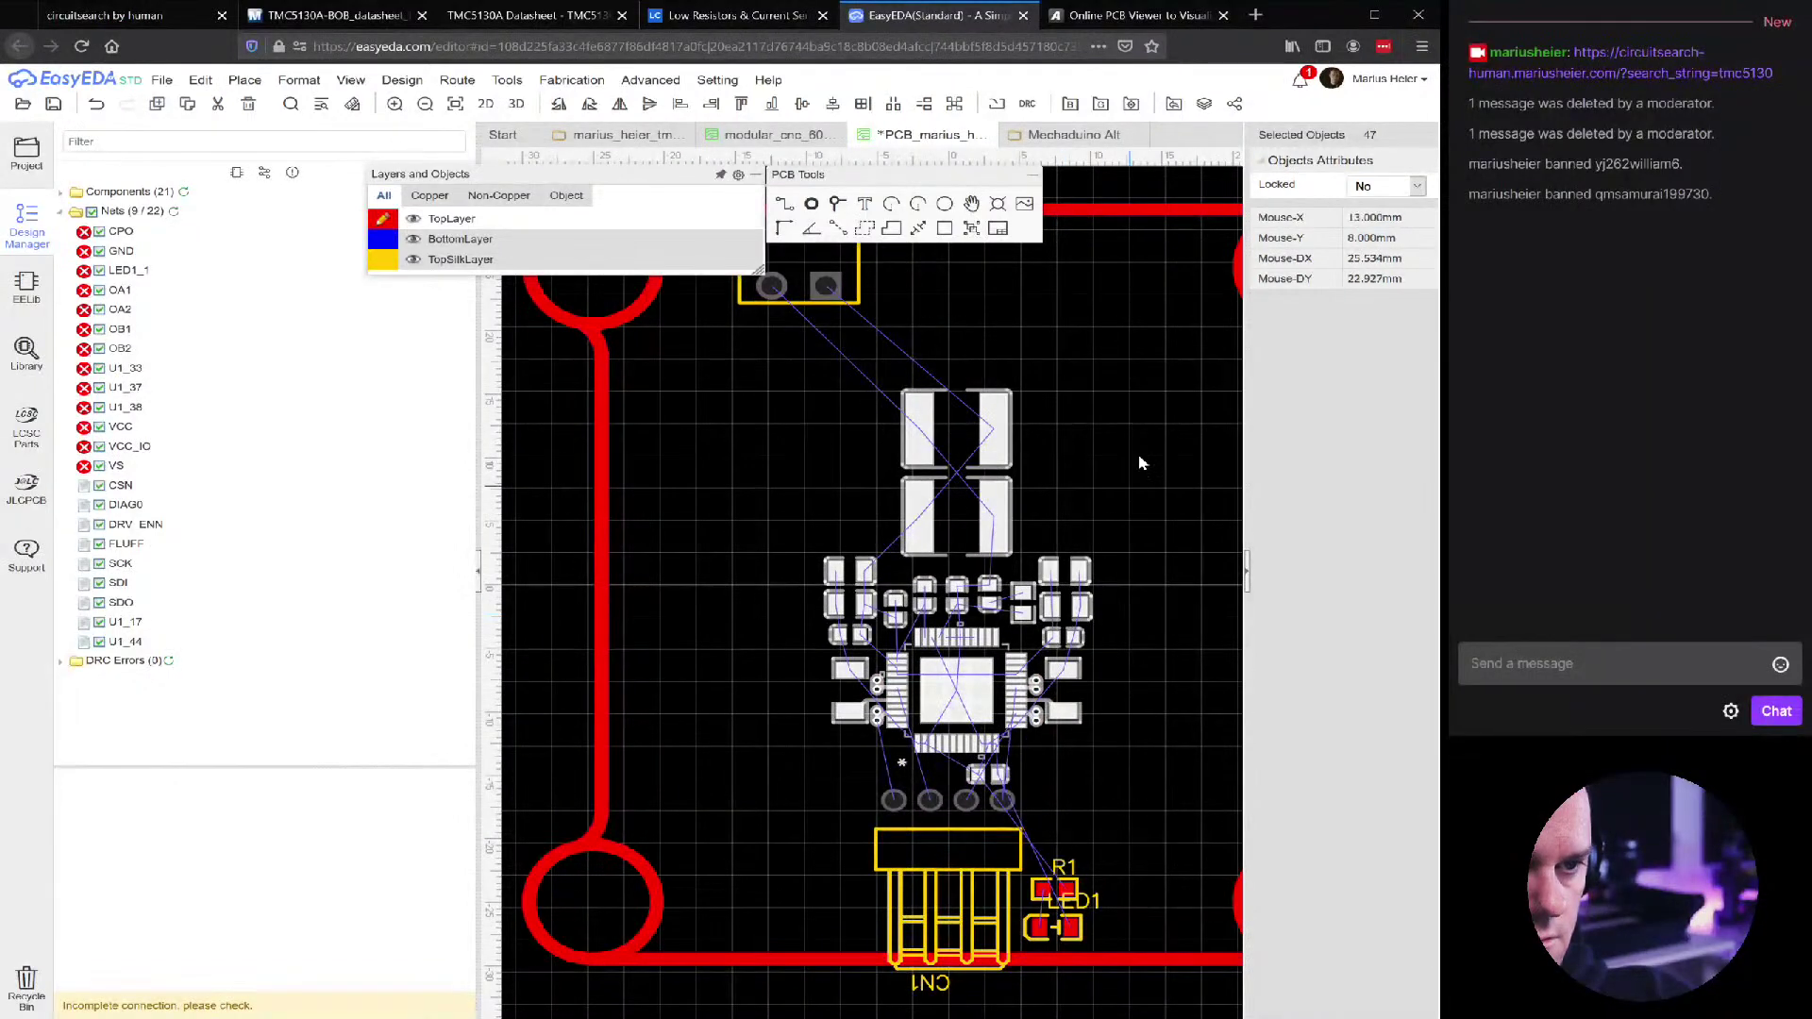
# Set the snap size to 0.5 mm and nudge the whole chip group one snap step left, centring it over CN1
pyautogui.click(1071, 316)
pyautogui.click(1392, 390)
pyautogui.write('0.5')
pyautogui.press('Return')
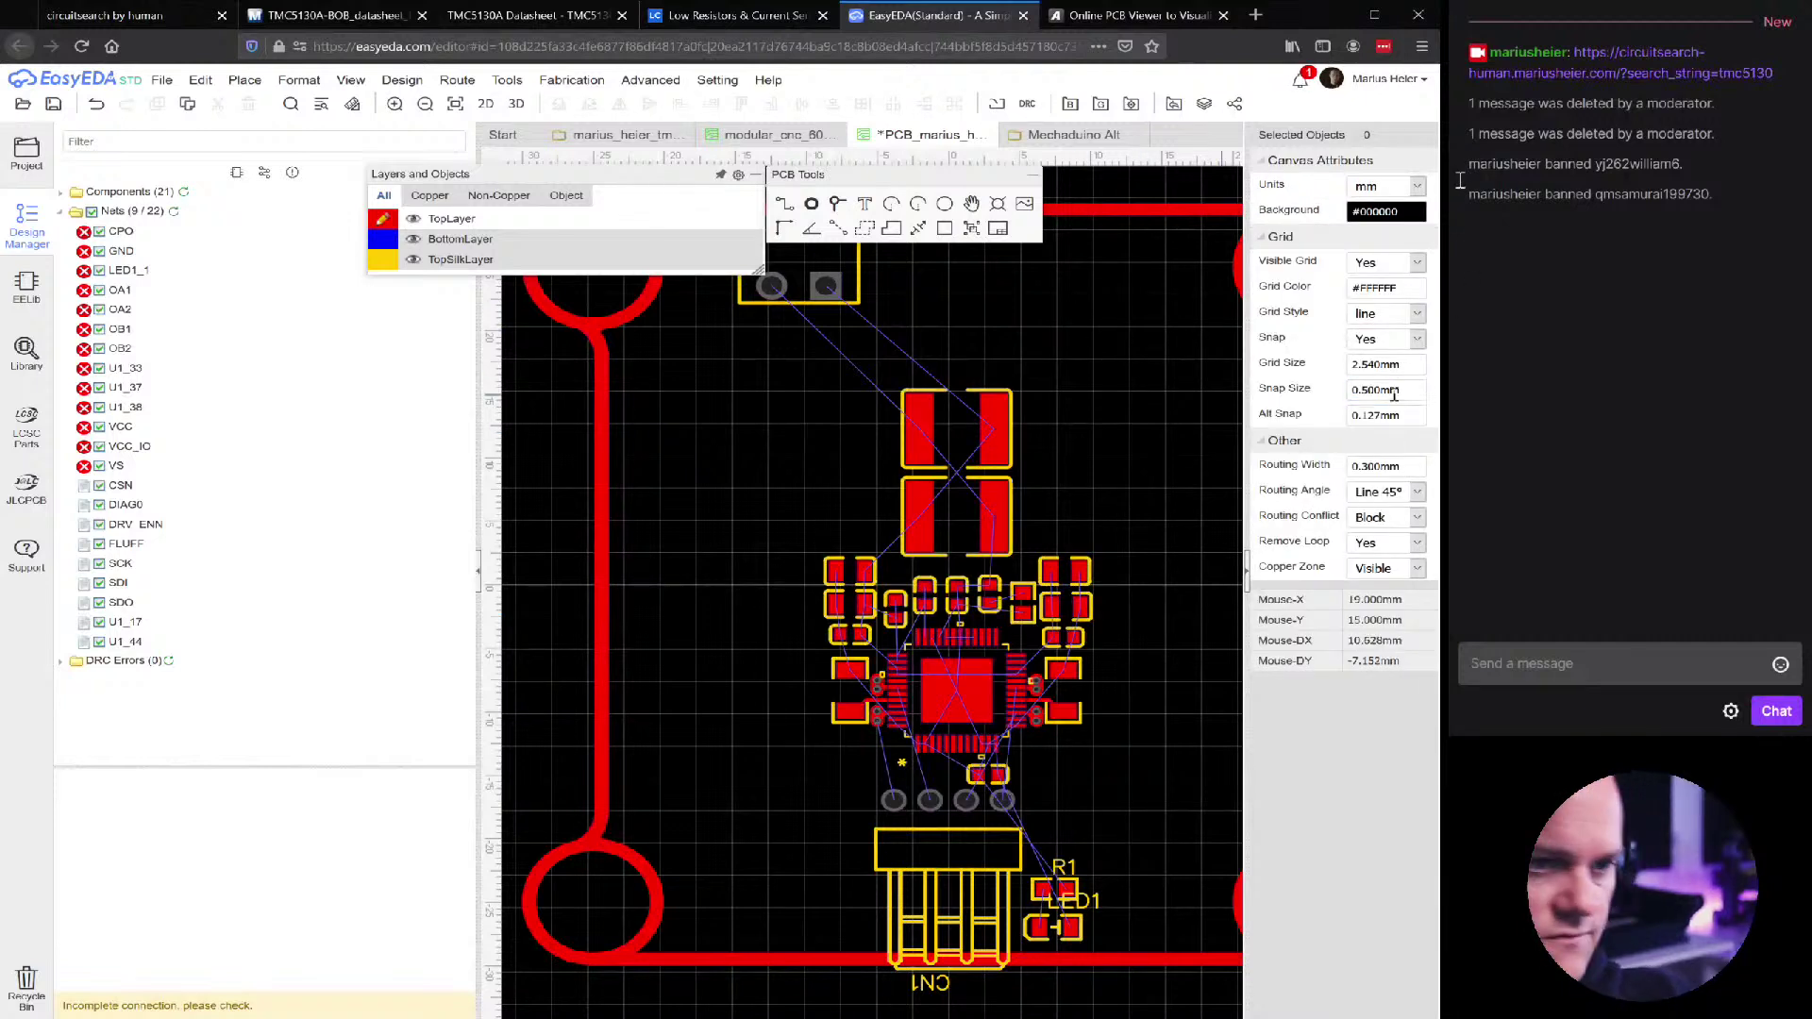
pyautogui.moveTo(1152, 347); pyautogui.dragTo(742, 793)
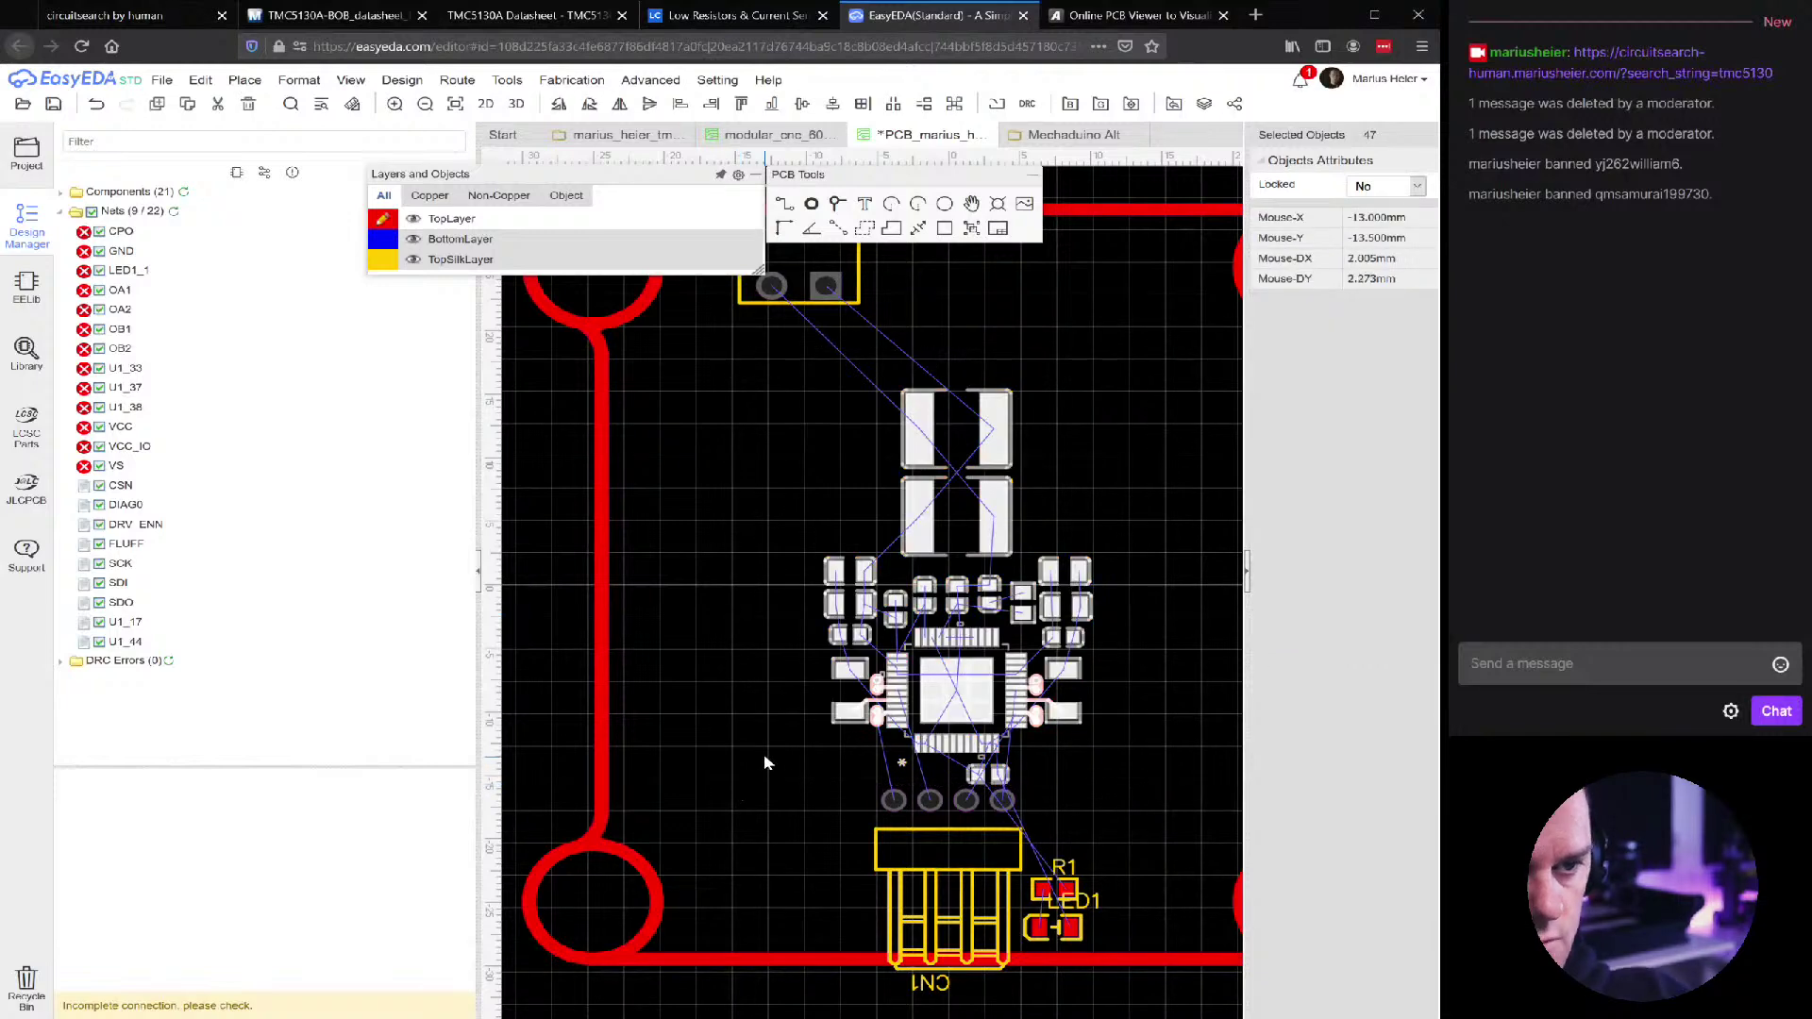
pyautogui.press('Left')
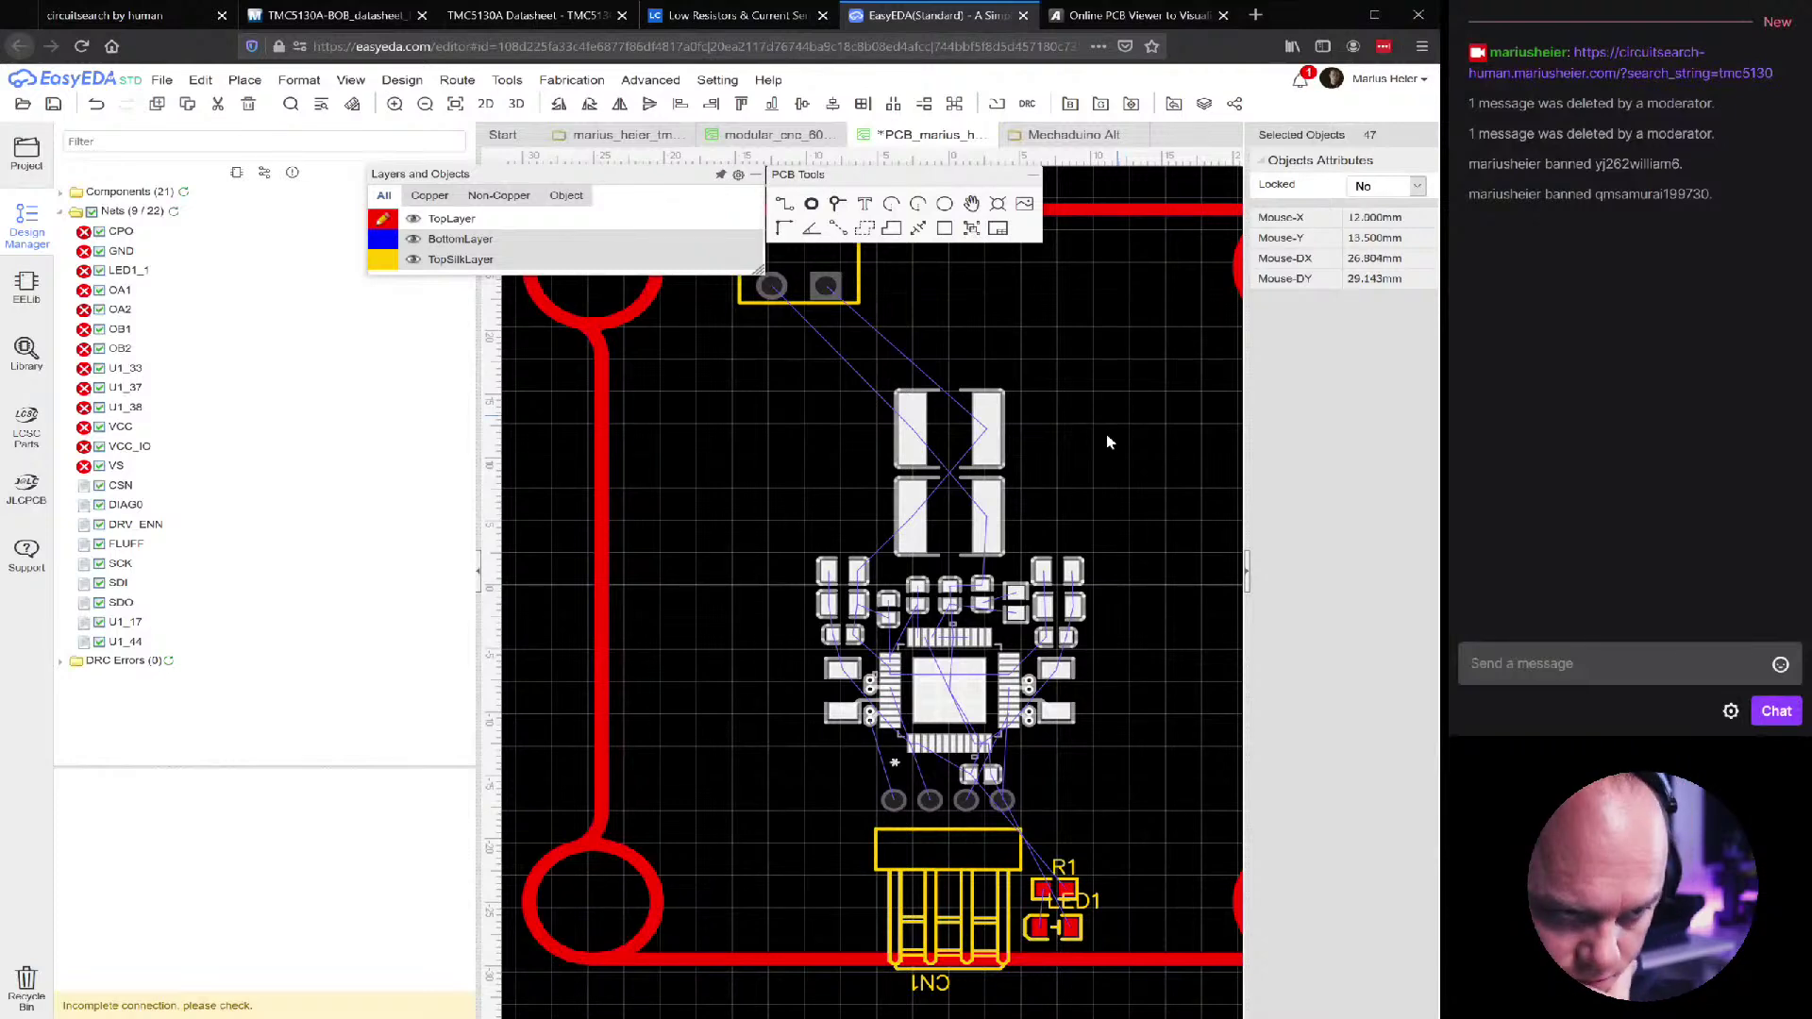
# Move the upper left 1uF capacitor C11 inward and slightly up, toward the lower large capacitor
pyautogui.scroll(-2, 1114, 445)
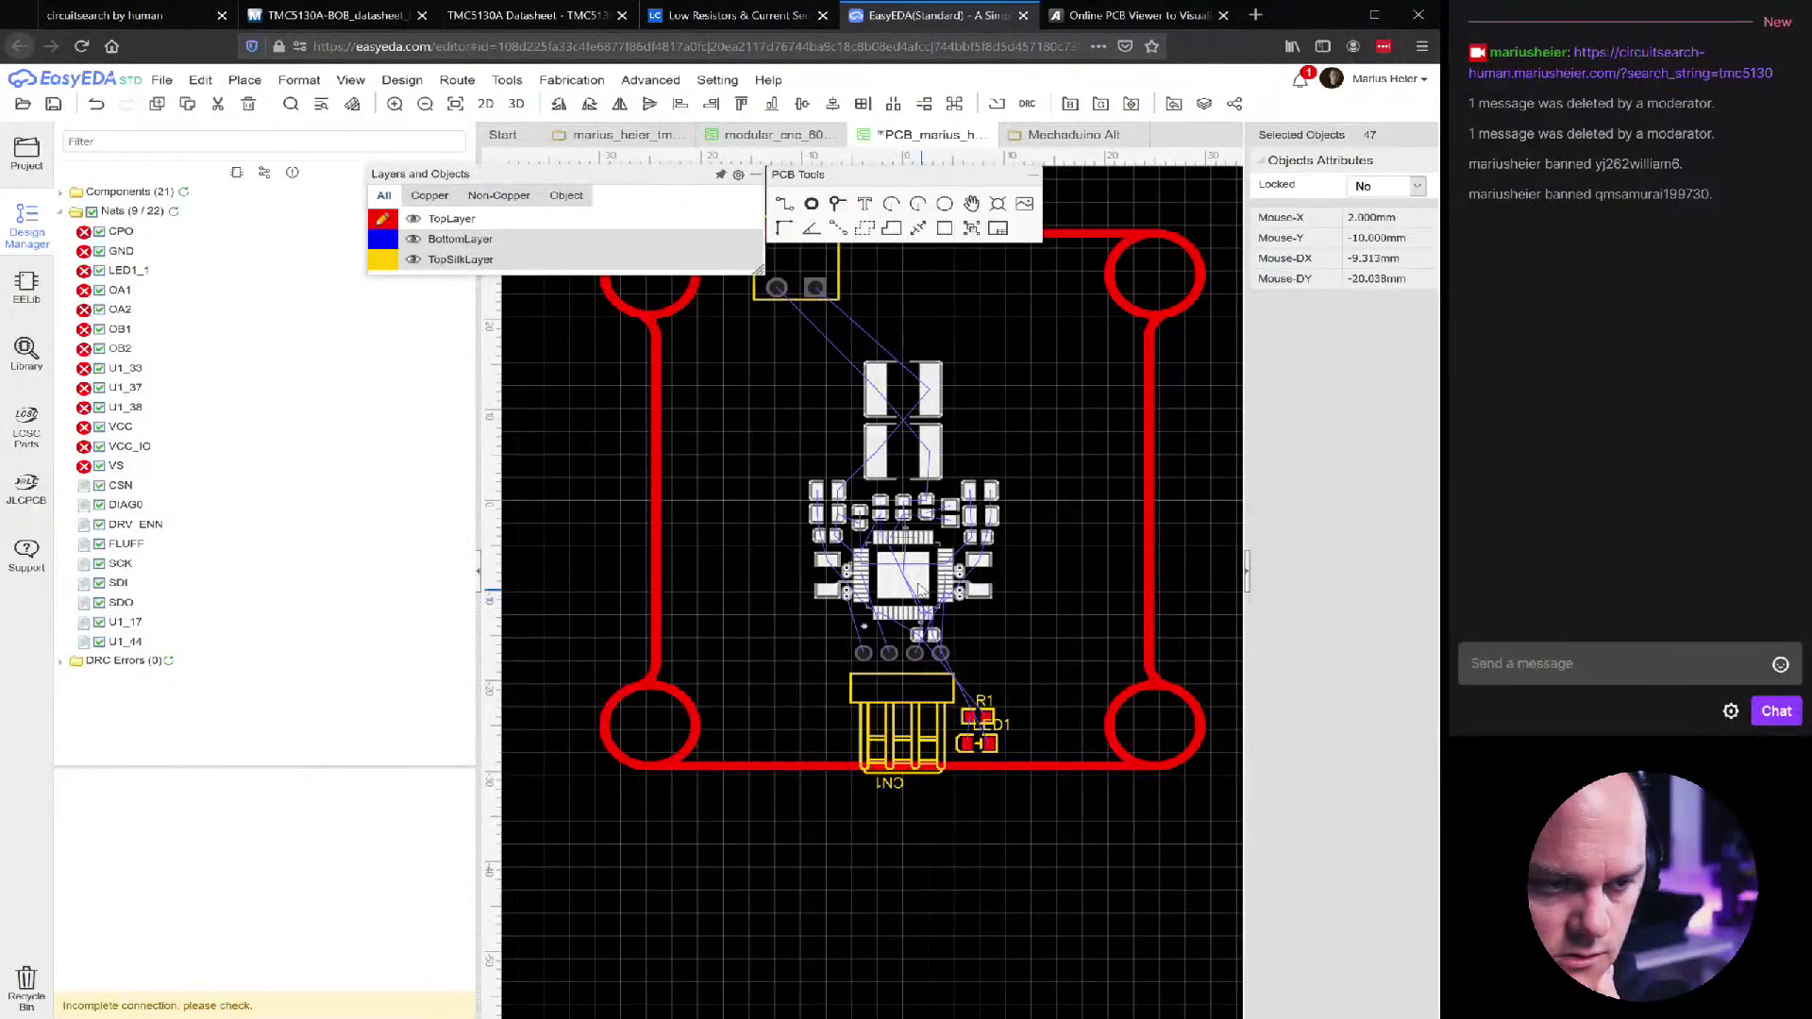
pyautogui.scroll(1, 910, 589)
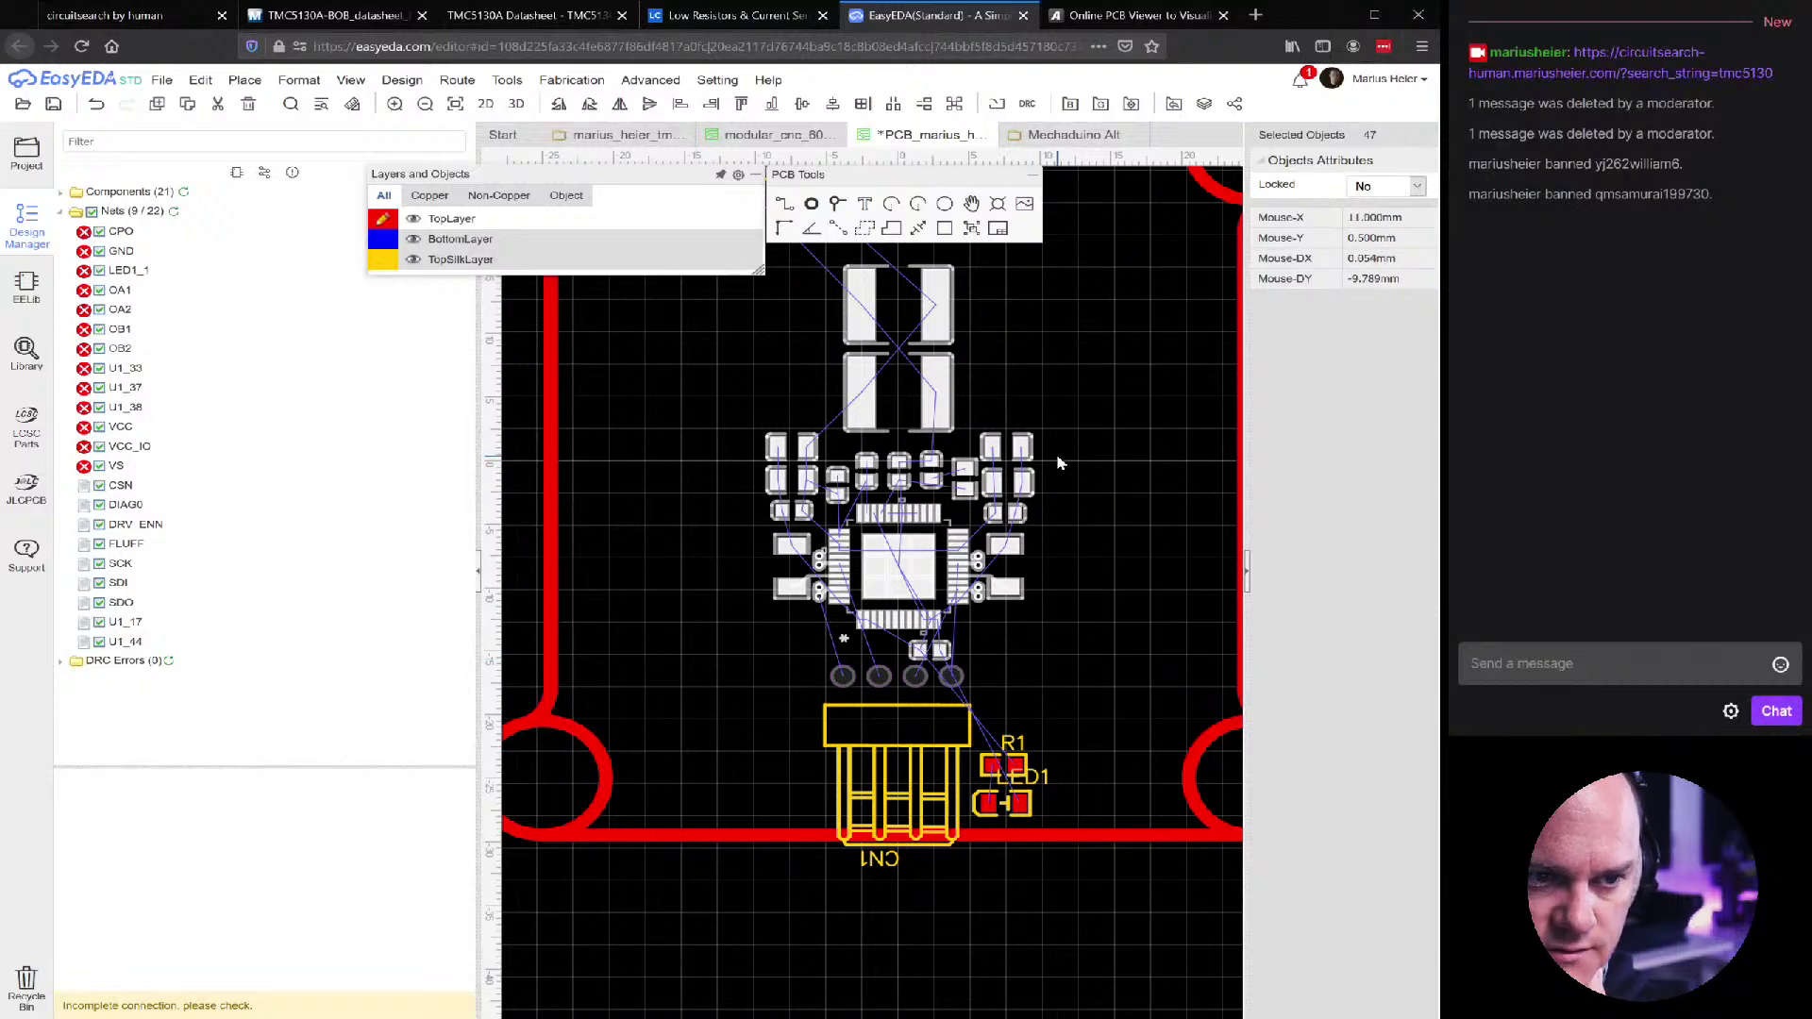
pyautogui.scroll(3, 1010, 484)
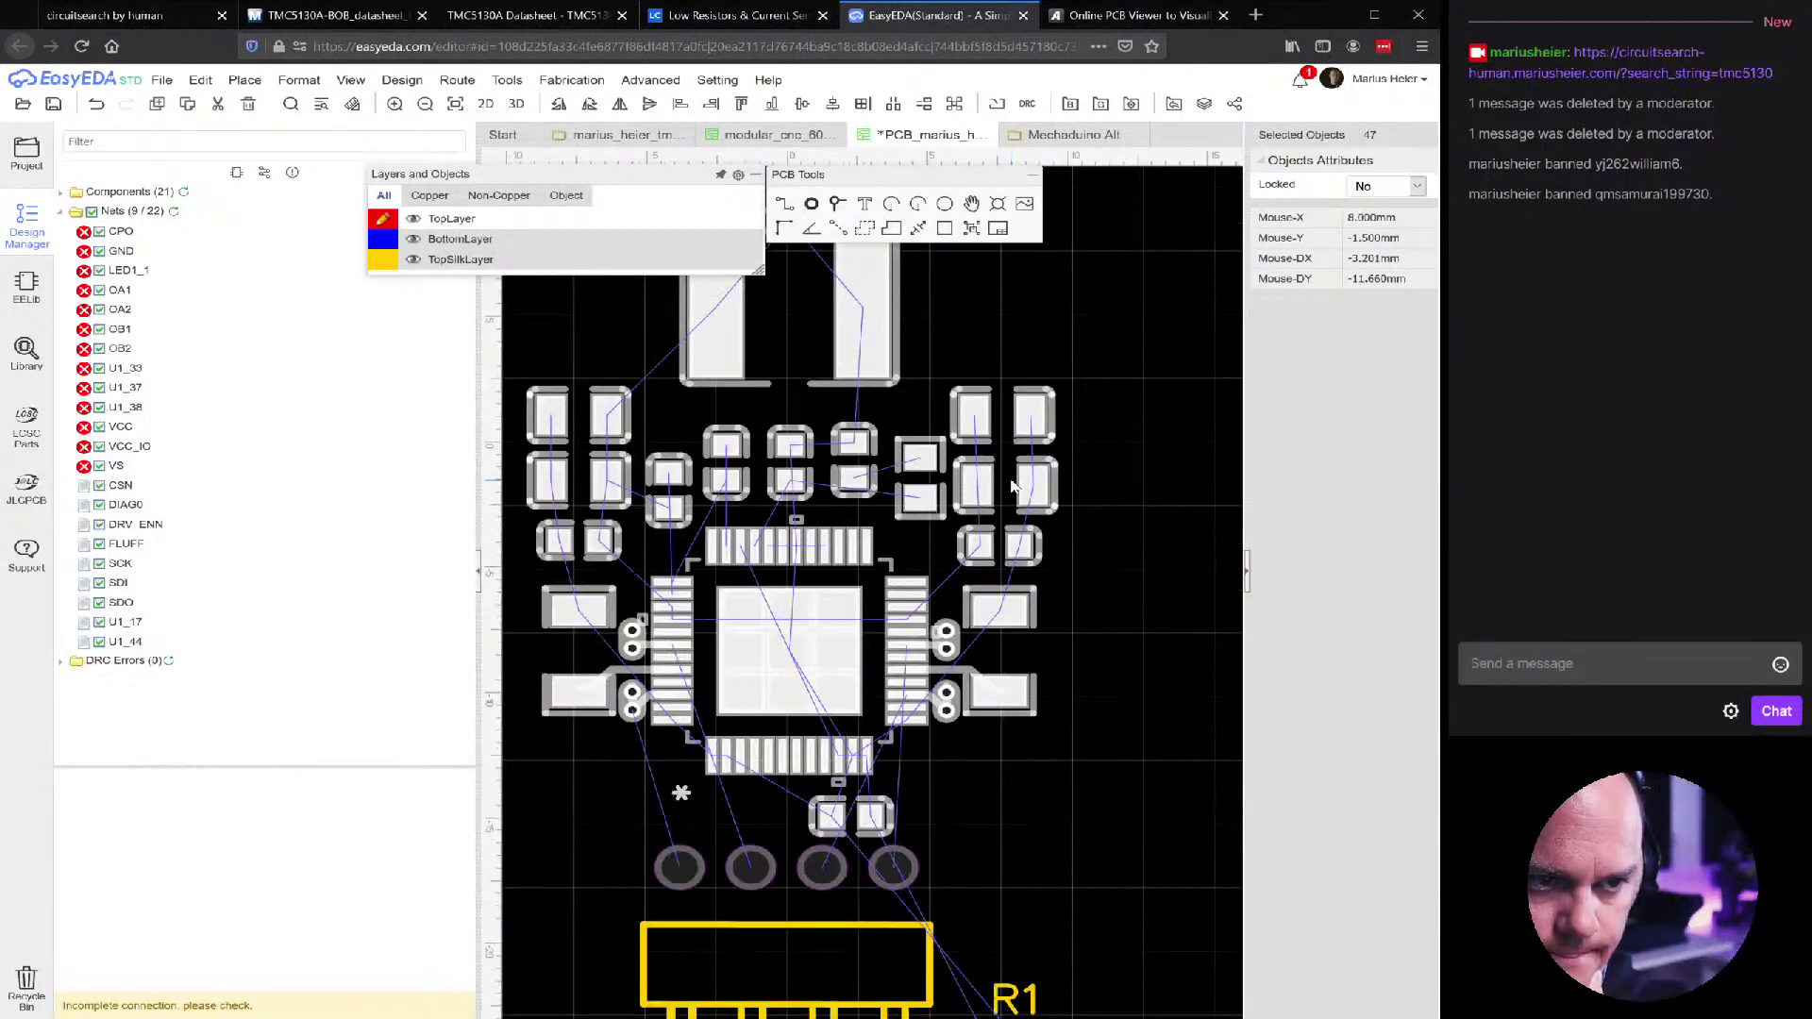
pyautogui.scroll(-1, 1010, 484)
pyautogui.click(725, 498)
pyautogui.scroll(3, 724, 498)
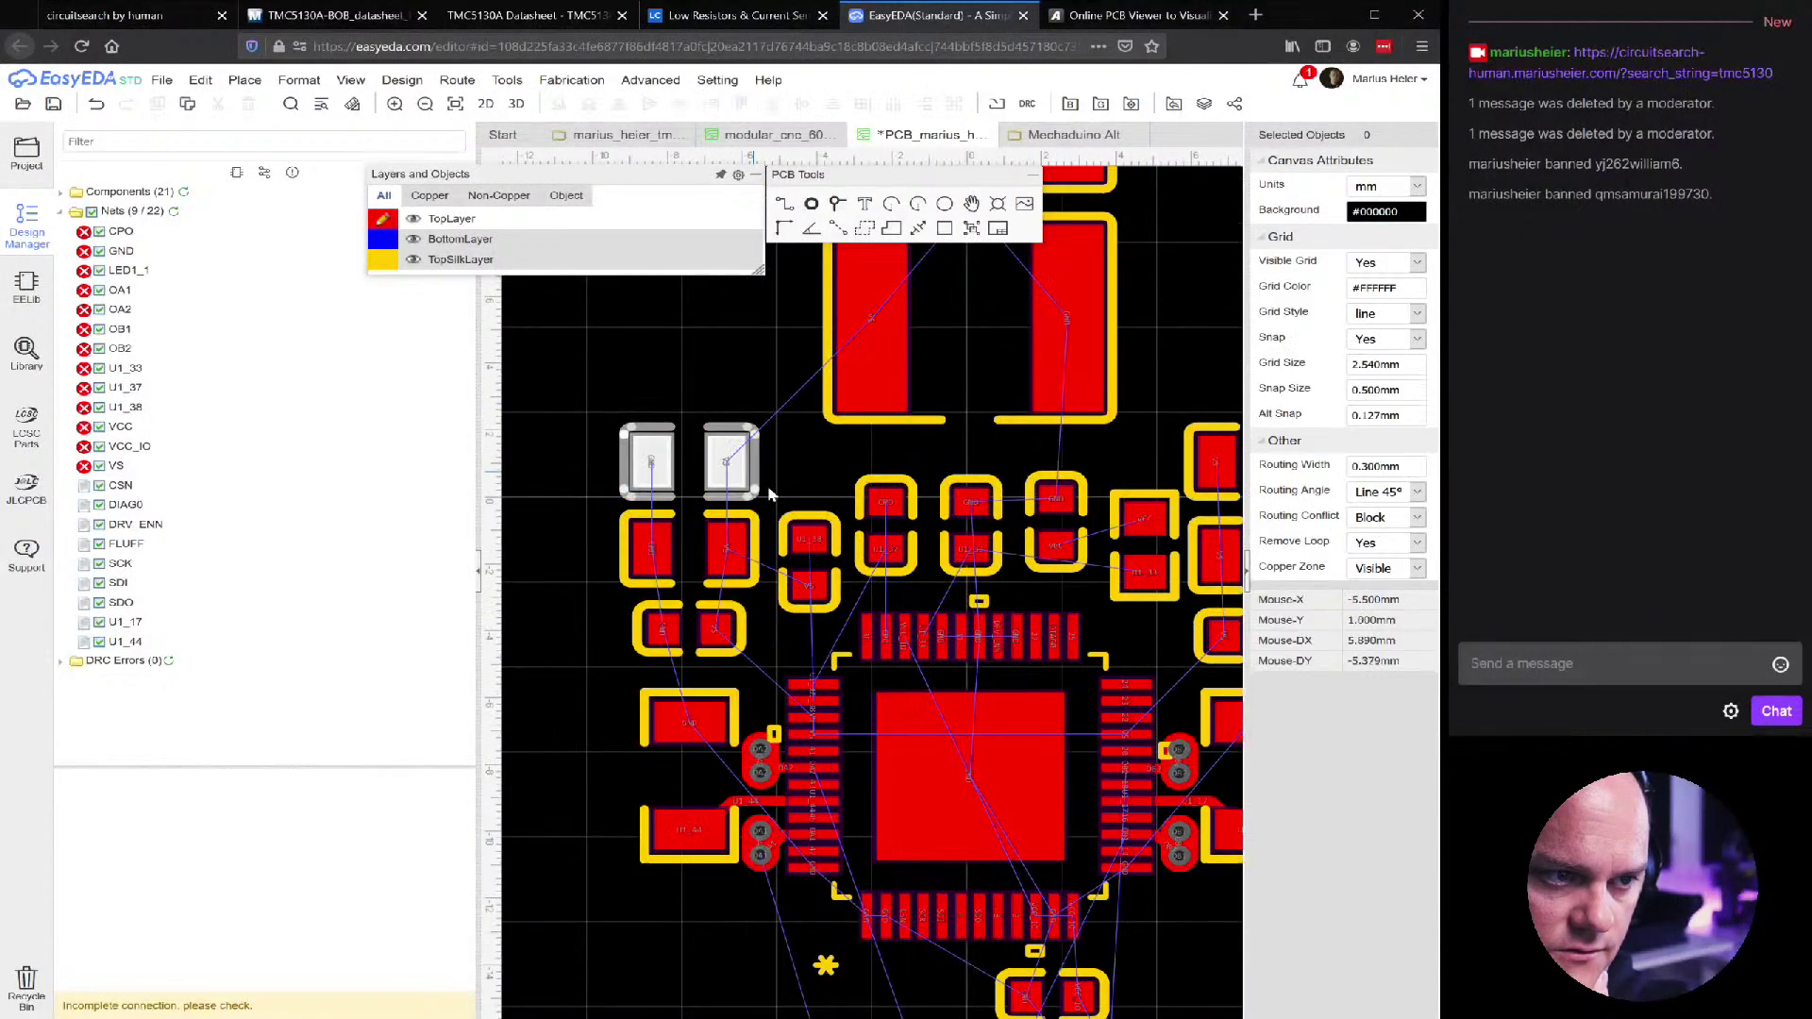
pyautogui.click(725, 494)
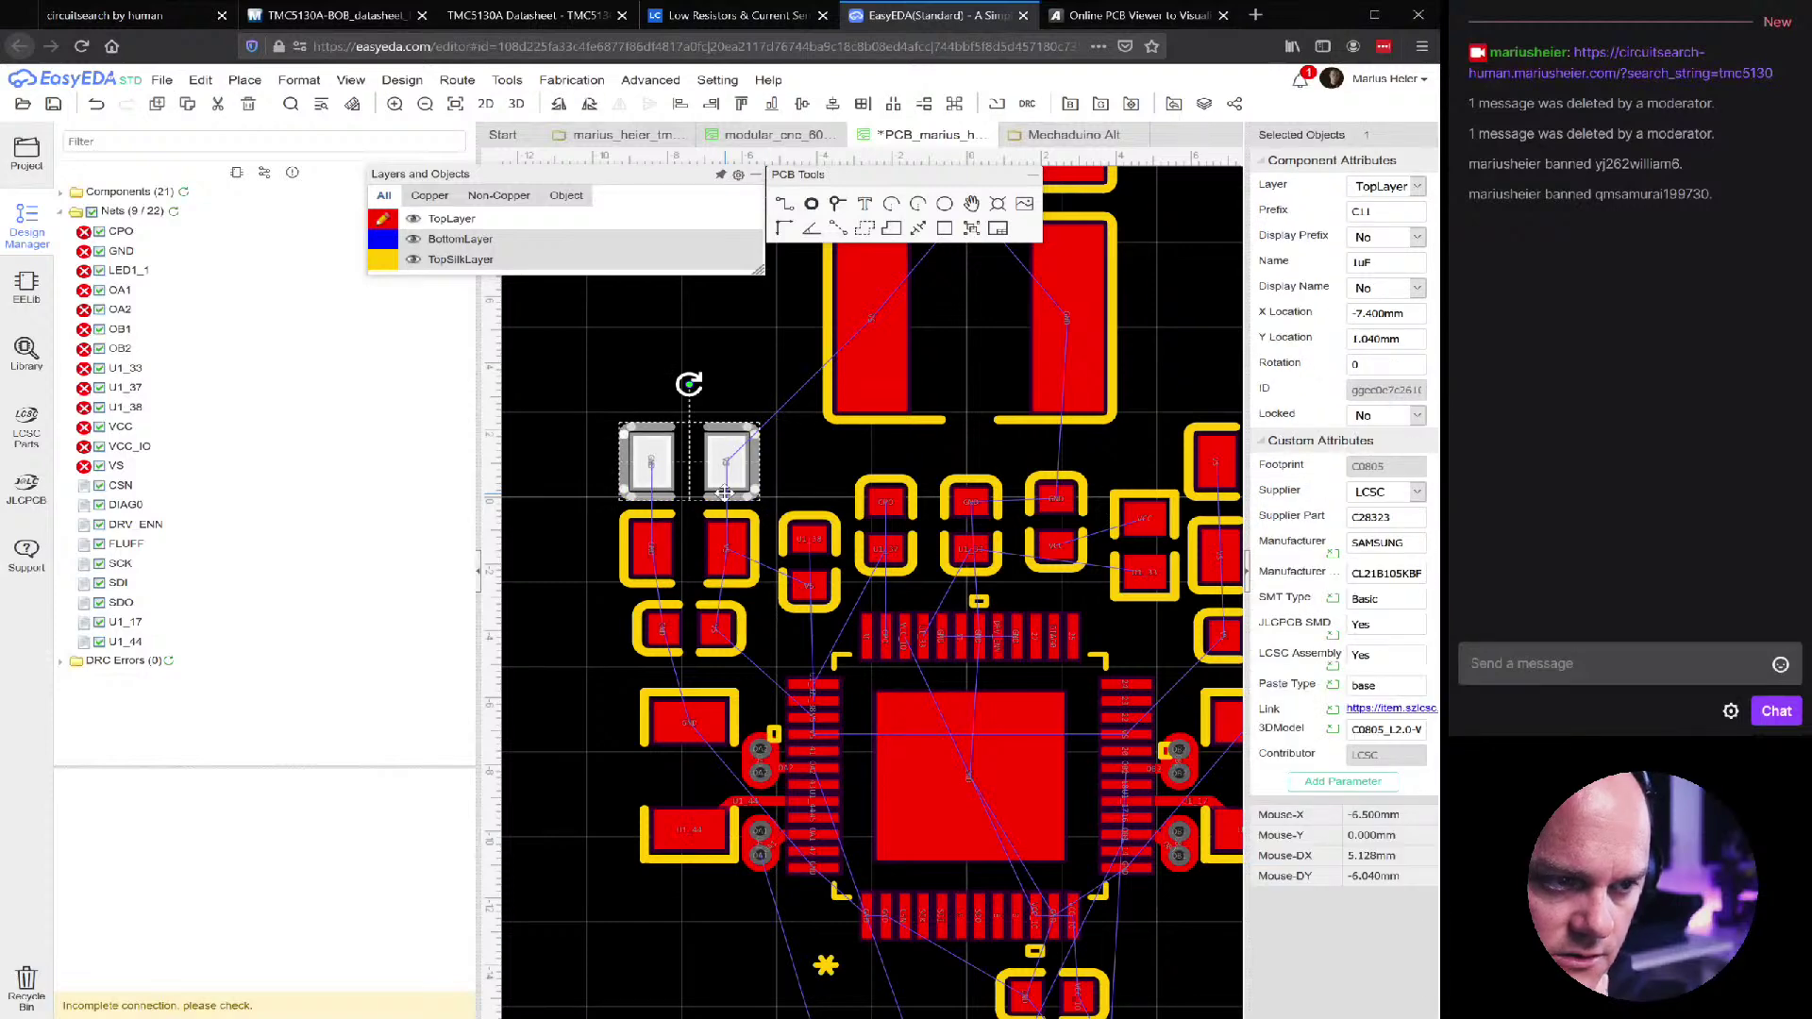
pyautogui.moveTo(725, 491); pyautogui.dragTo(784, 484)
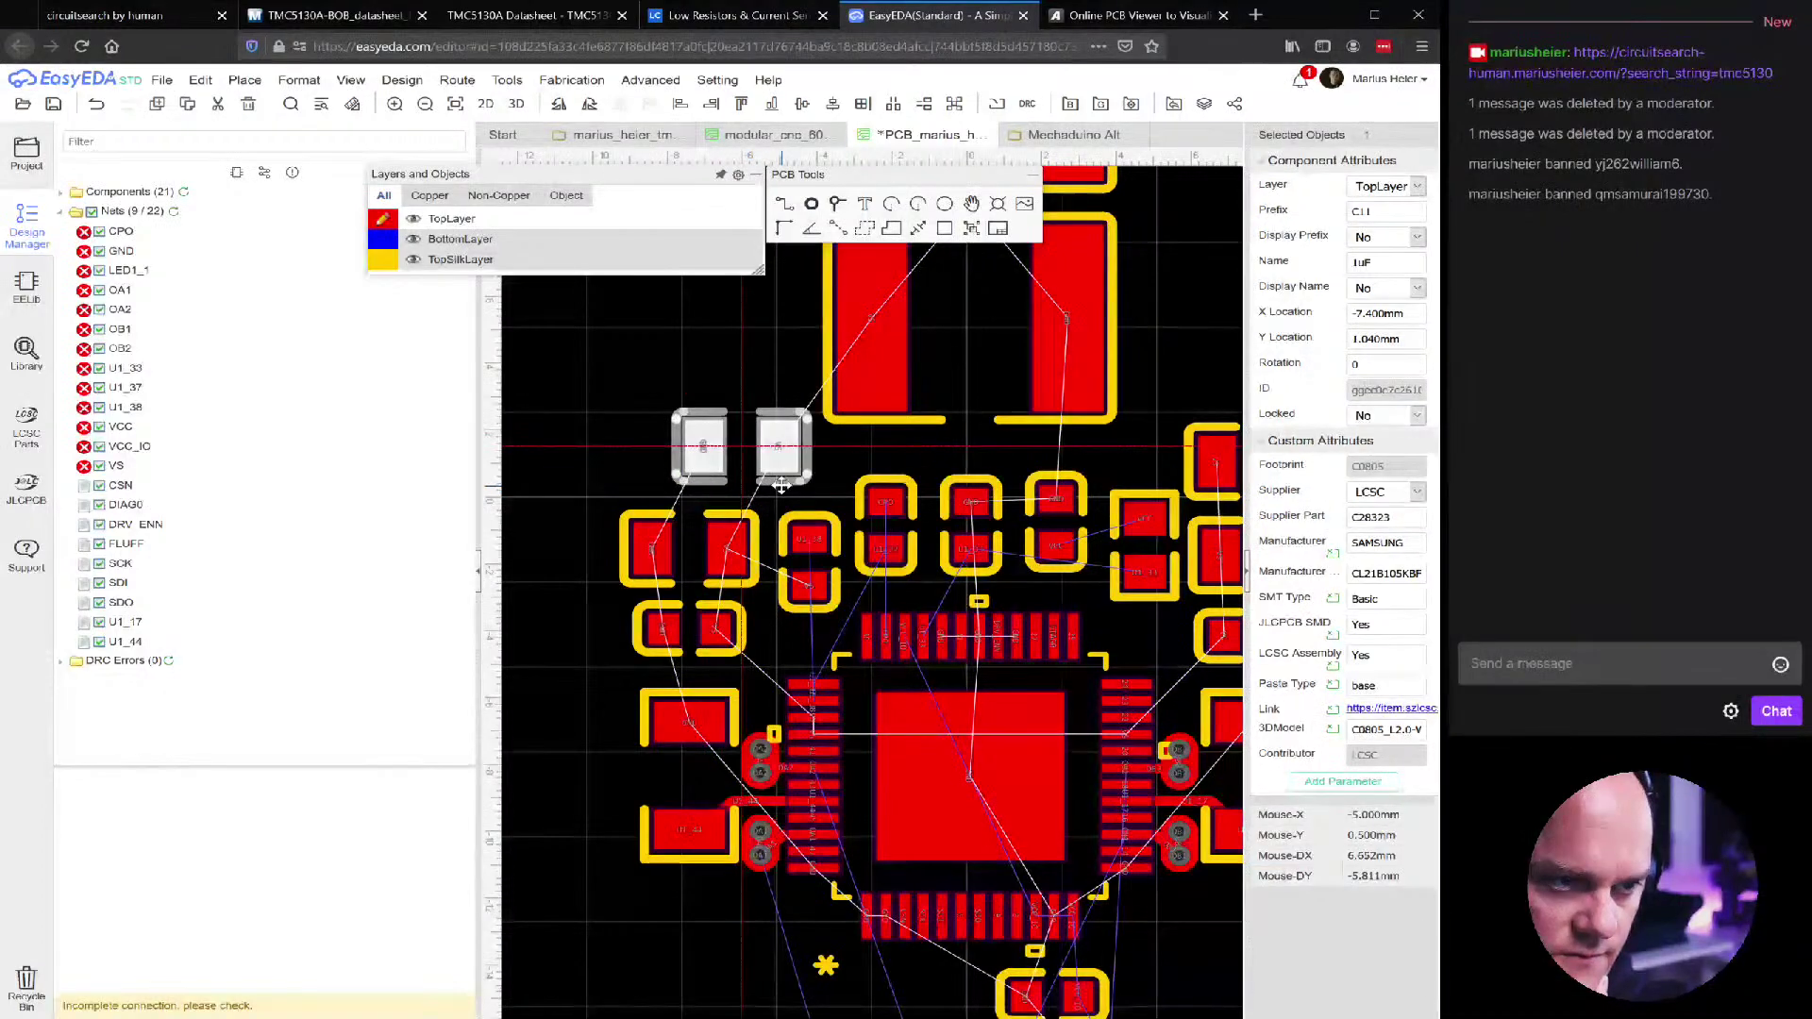
# Stack C11 directly above C12 beside the lower large capacitor, with C12 at about X -6 mm, Y 1.5 mm
pyautogui.click(714, 522)
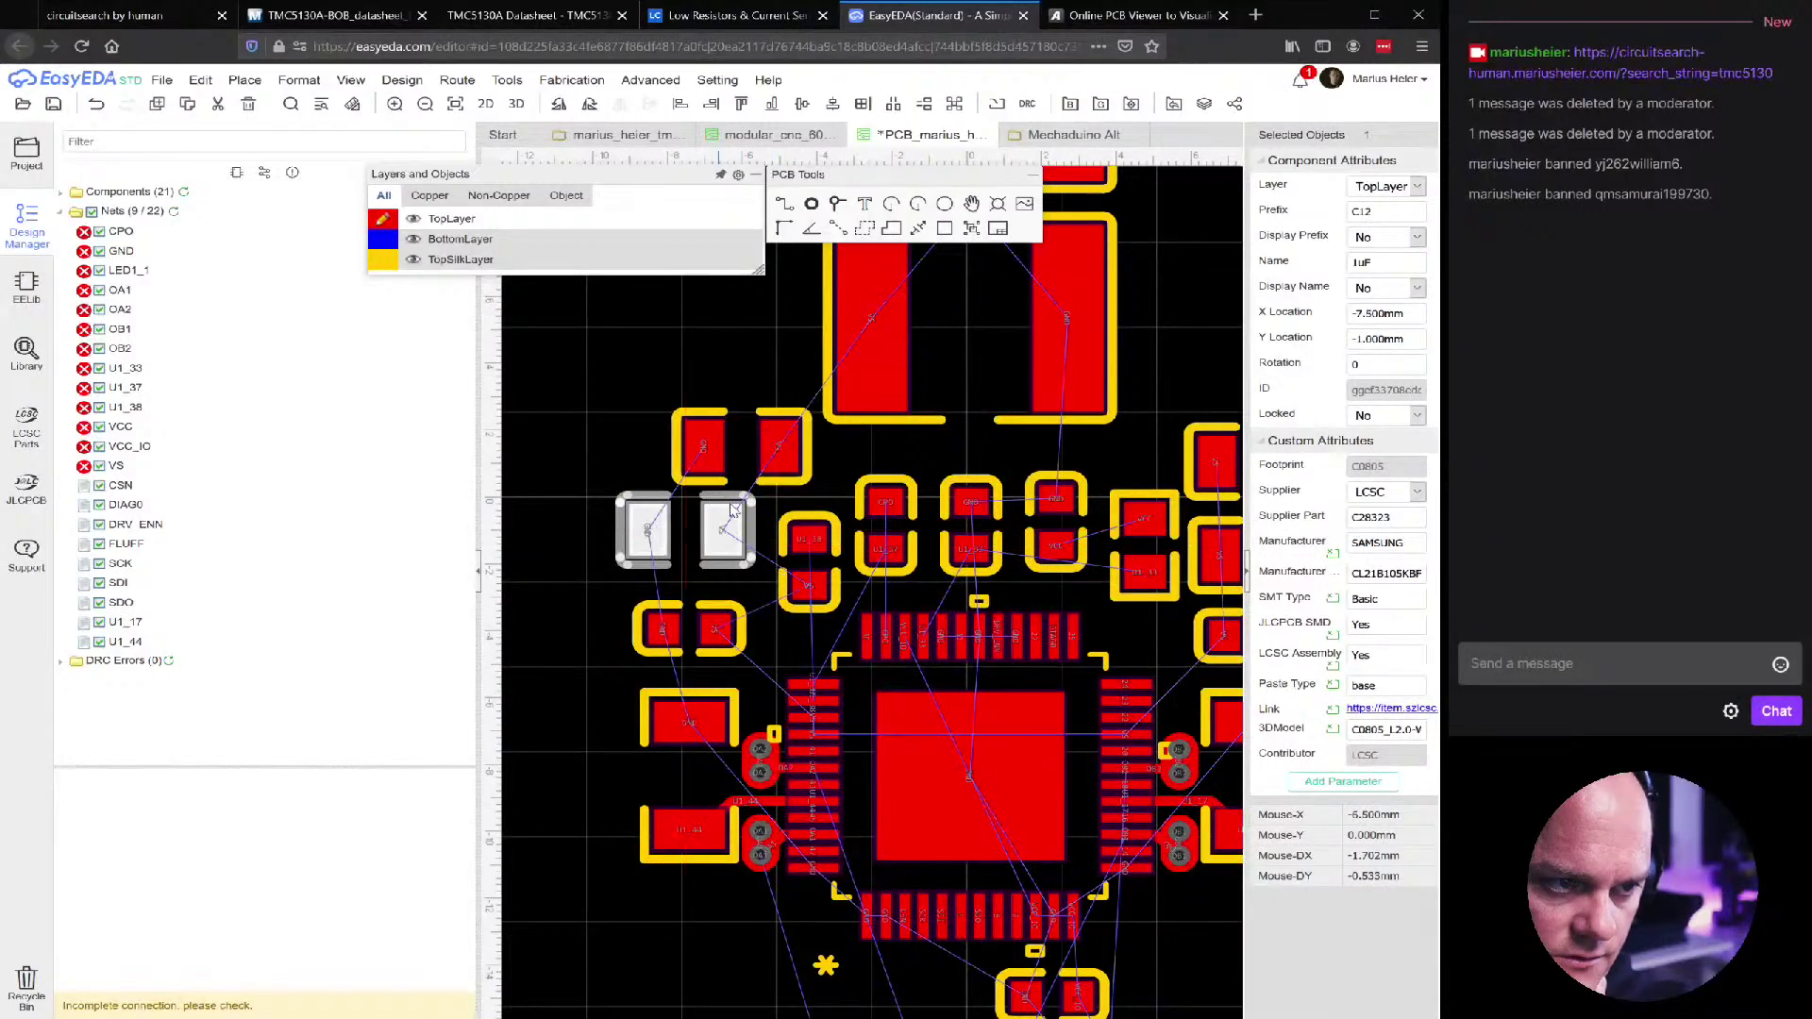
pyautogui.scroll(-3, 721, 519)
pyautogui.scroll(2, 746, 515)
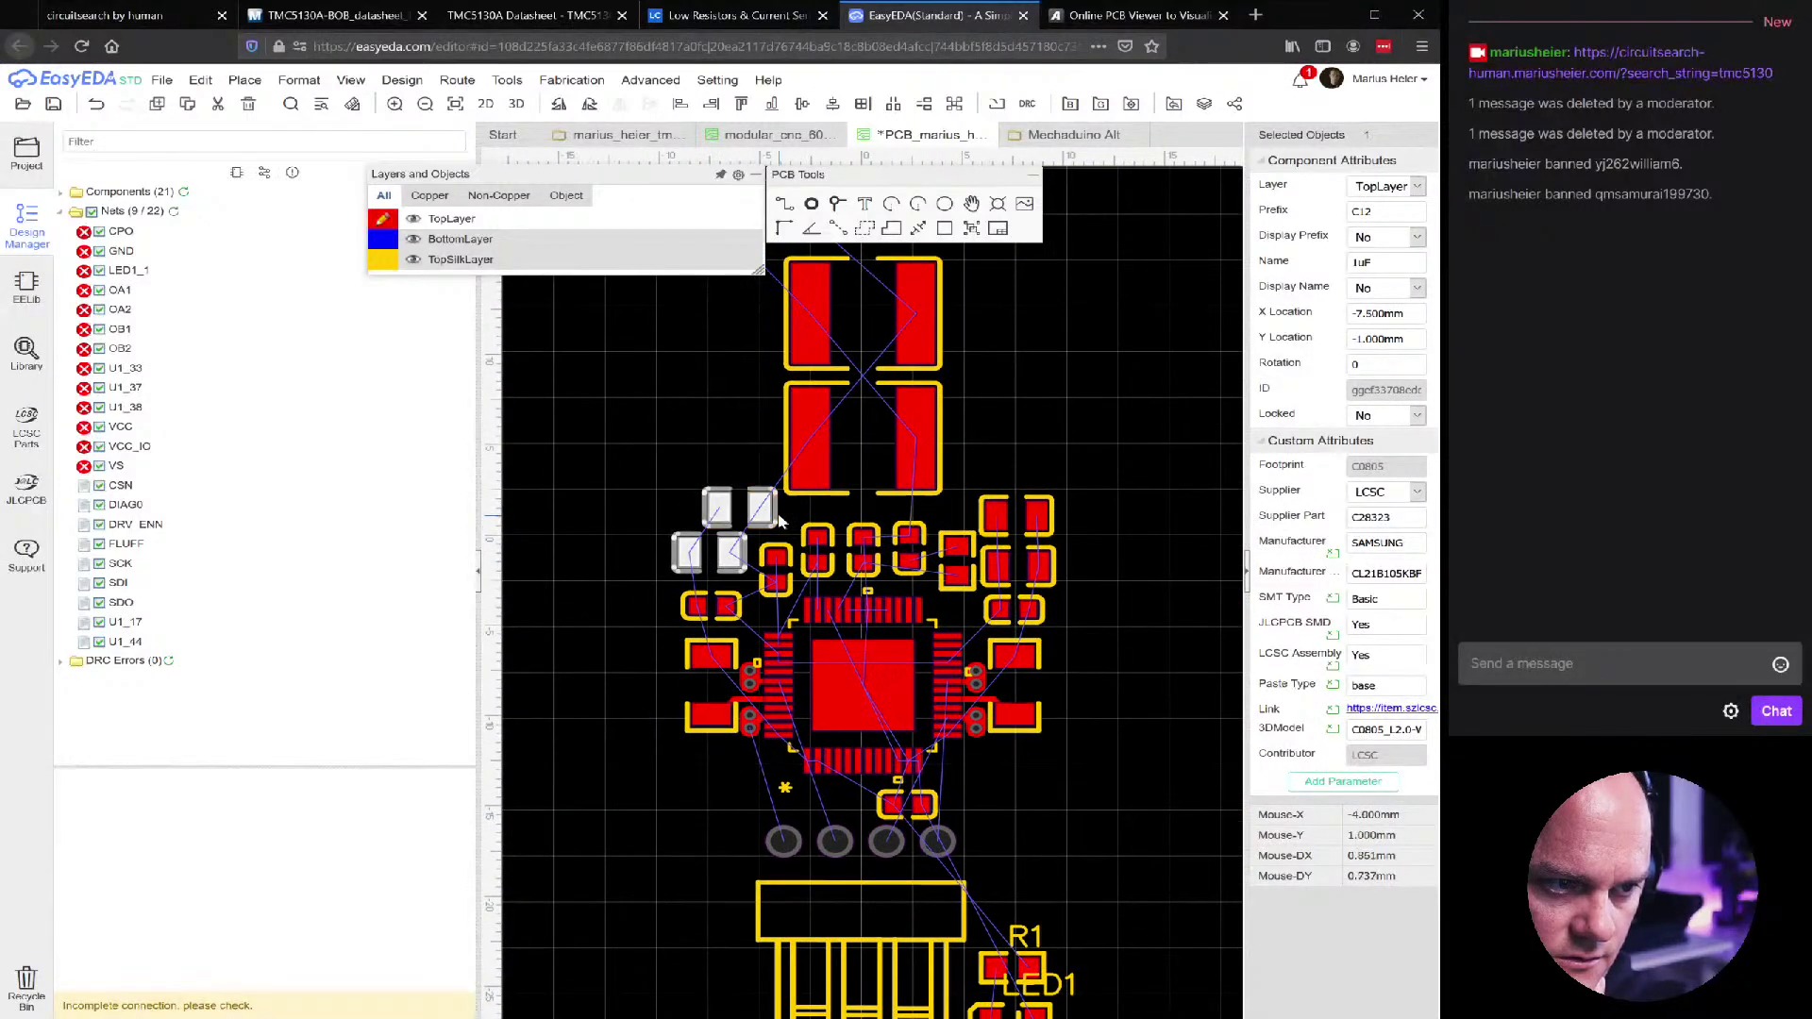
pyautogui.moveTo(754, 502); pyautogui.dragTo(754, 467)
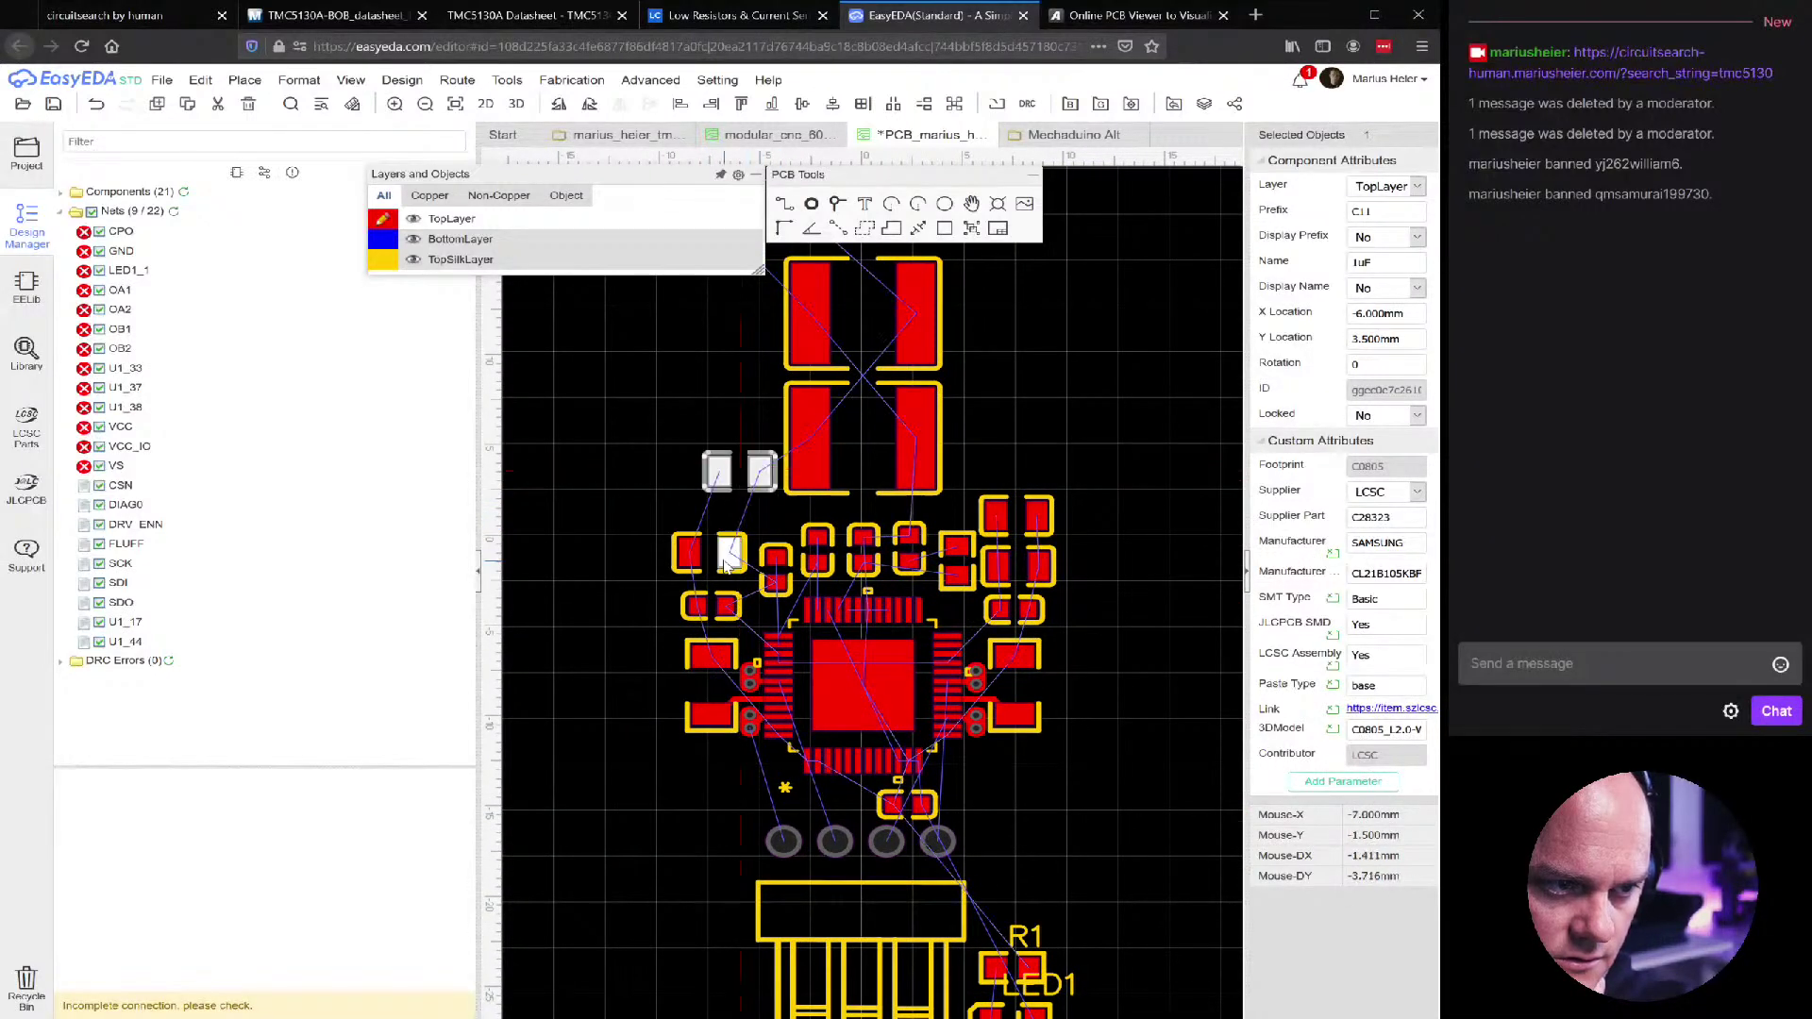
pyautogui.moveTo(722, 578); pyautogui.dragTo(749, 540)
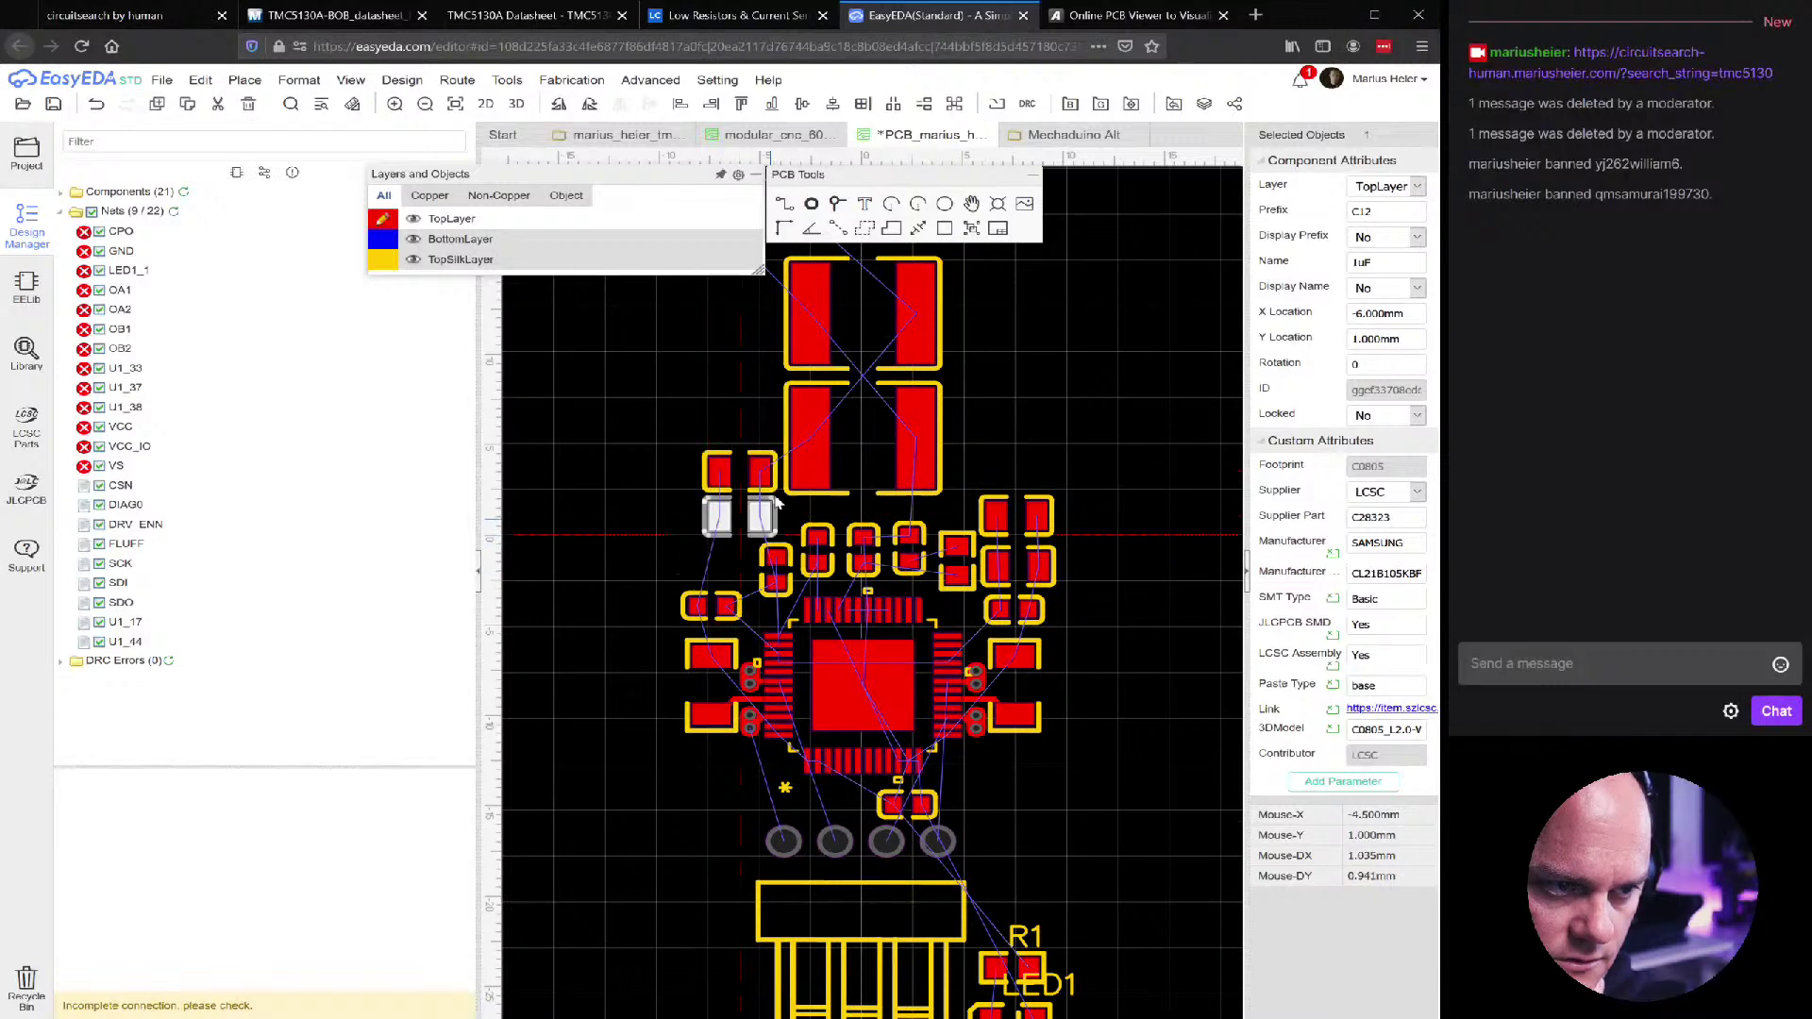
pyautogui.scroll(3, 764, 492)
pyautogui.click(760, 498)
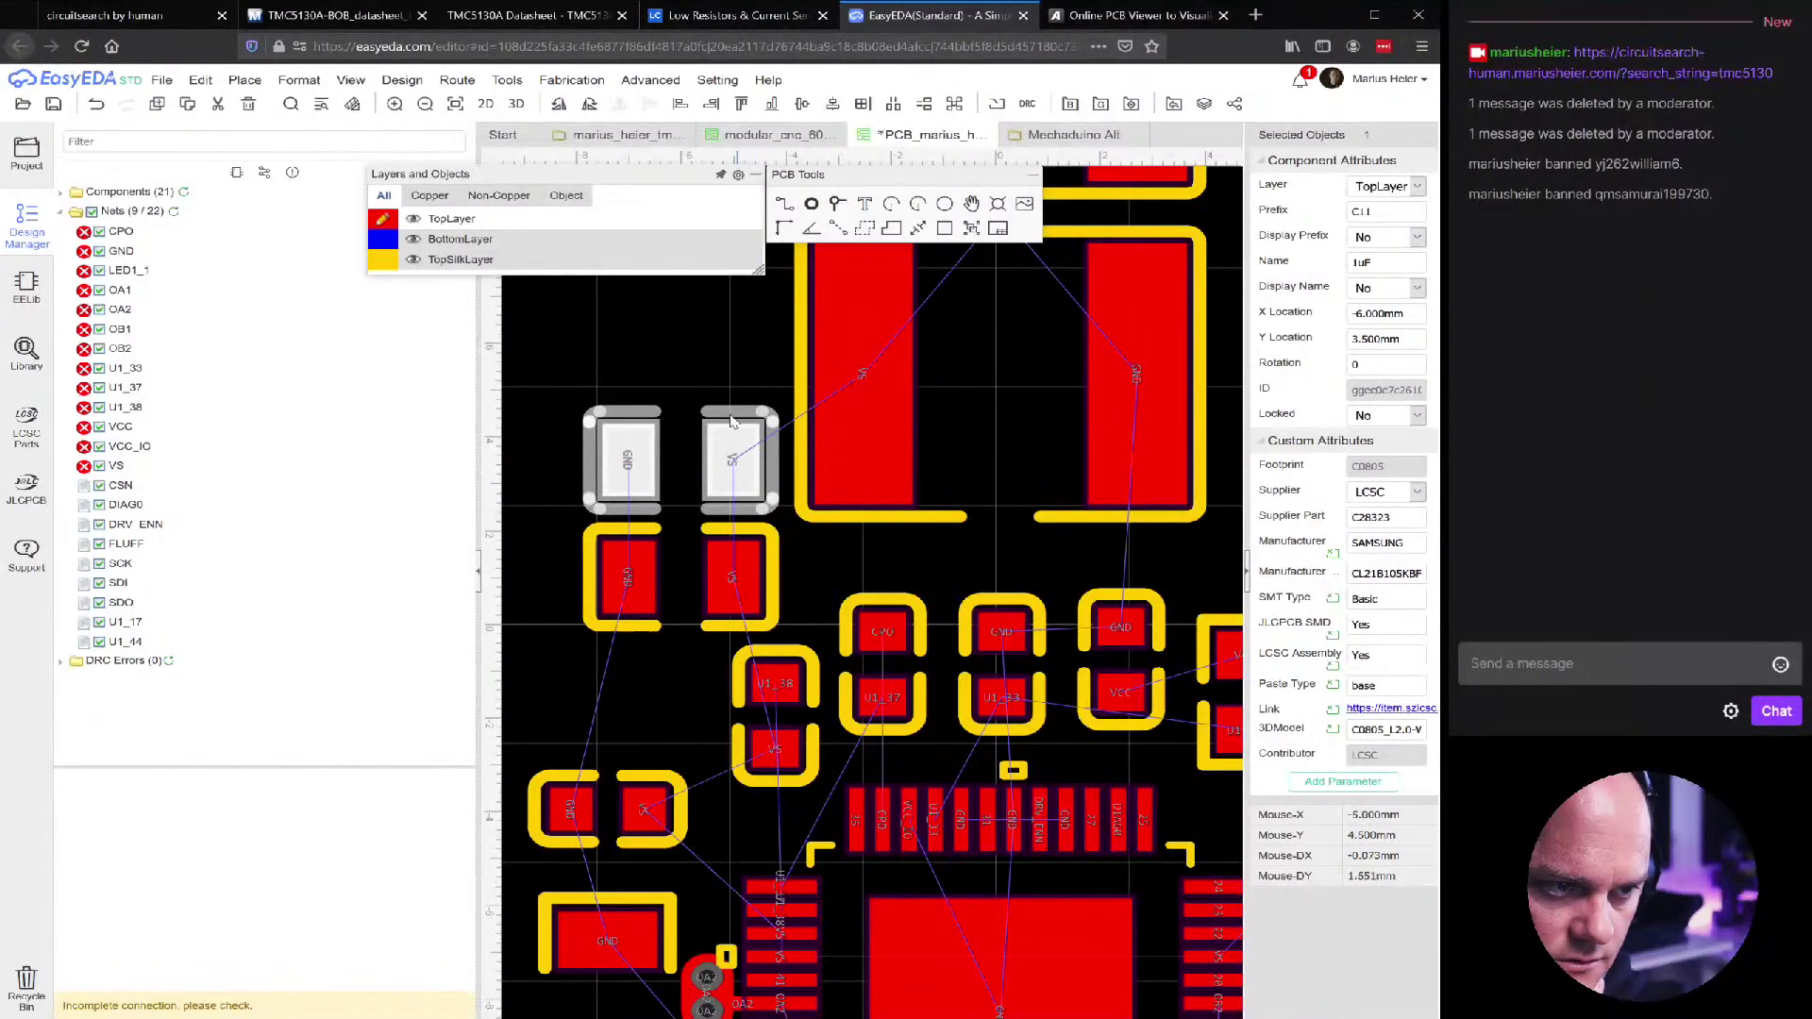
pyautogui.moveTo(729, 412); pyautogui.dragTo(728, 384)
pyautogui.moveTo(722, 528); pyautogui.dragTo(722, 505)
pyautogui.scroll(-3, 736, 509)
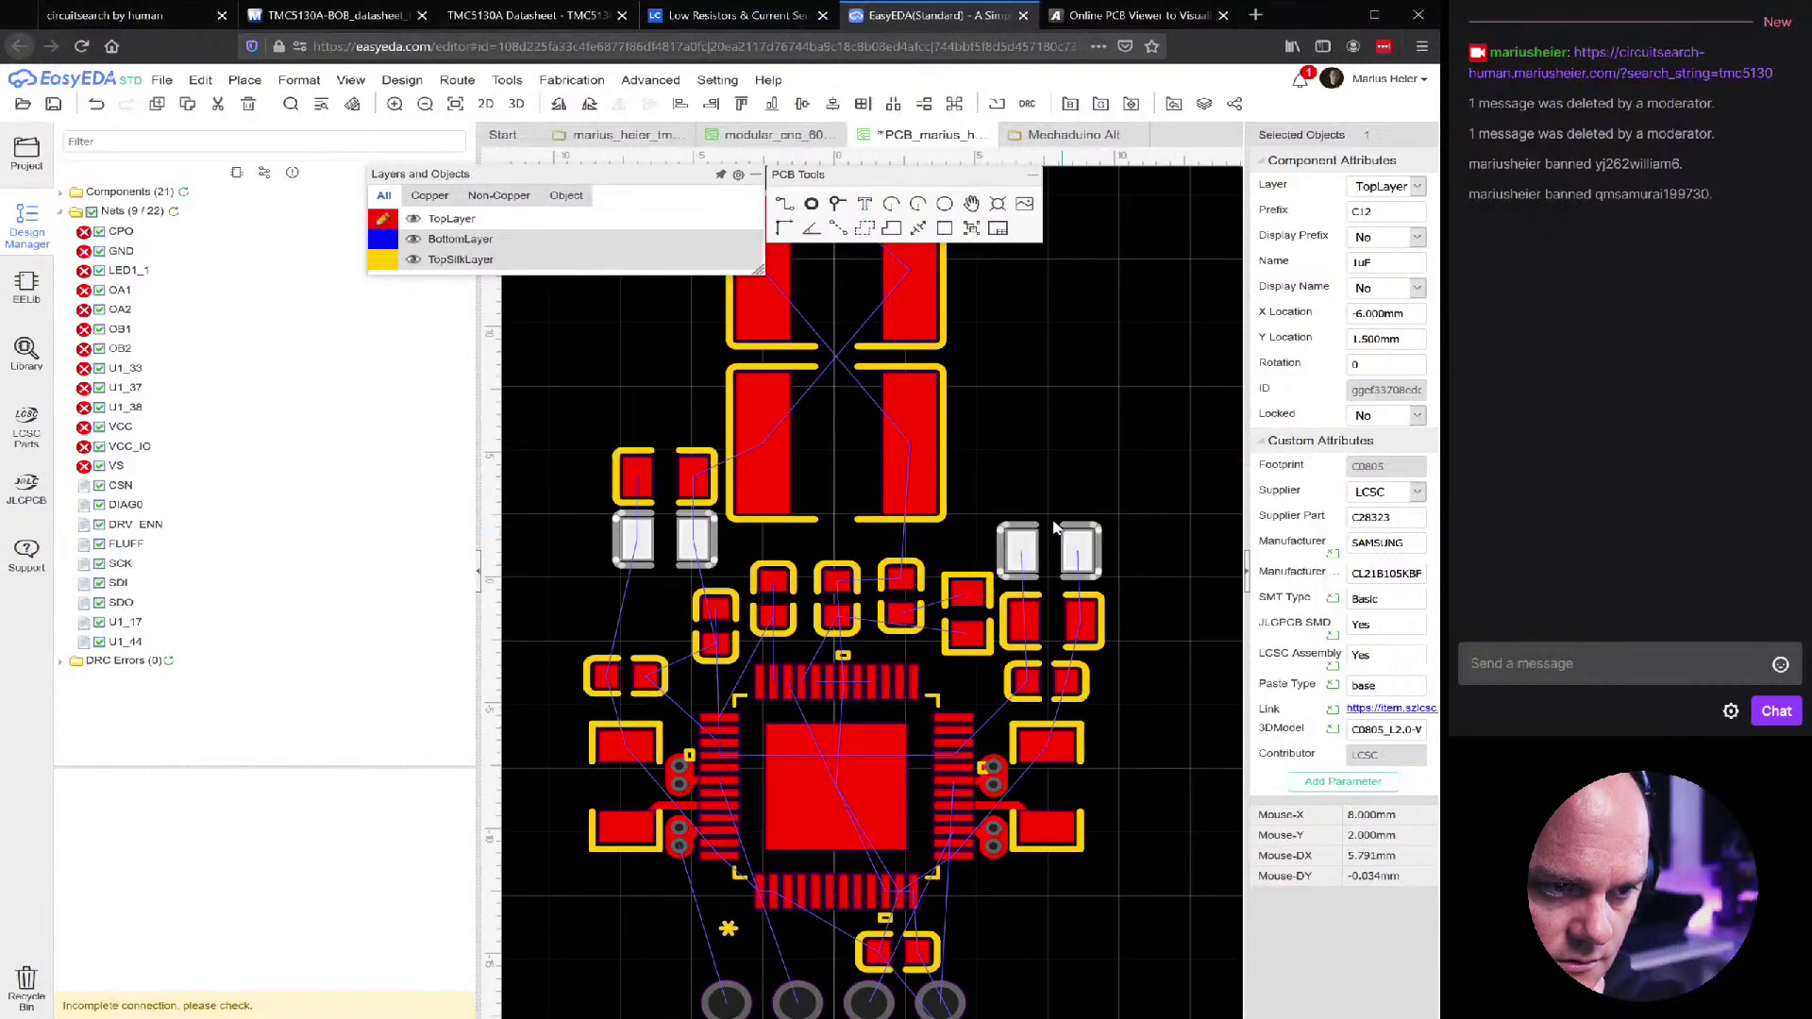
# Move capacitor C8 inward beside the lower large capacitor, level with C11, and set the snap size to 0.1 mm
pyautogui.moveTo(1015, 528); pyautogui.dragTo(970, 458)
pyautogui.click(1214, 457)
pyautogui.tripleClick(1379, 391)
pyautogui.write('0.1')
pyautogui.press('Return')
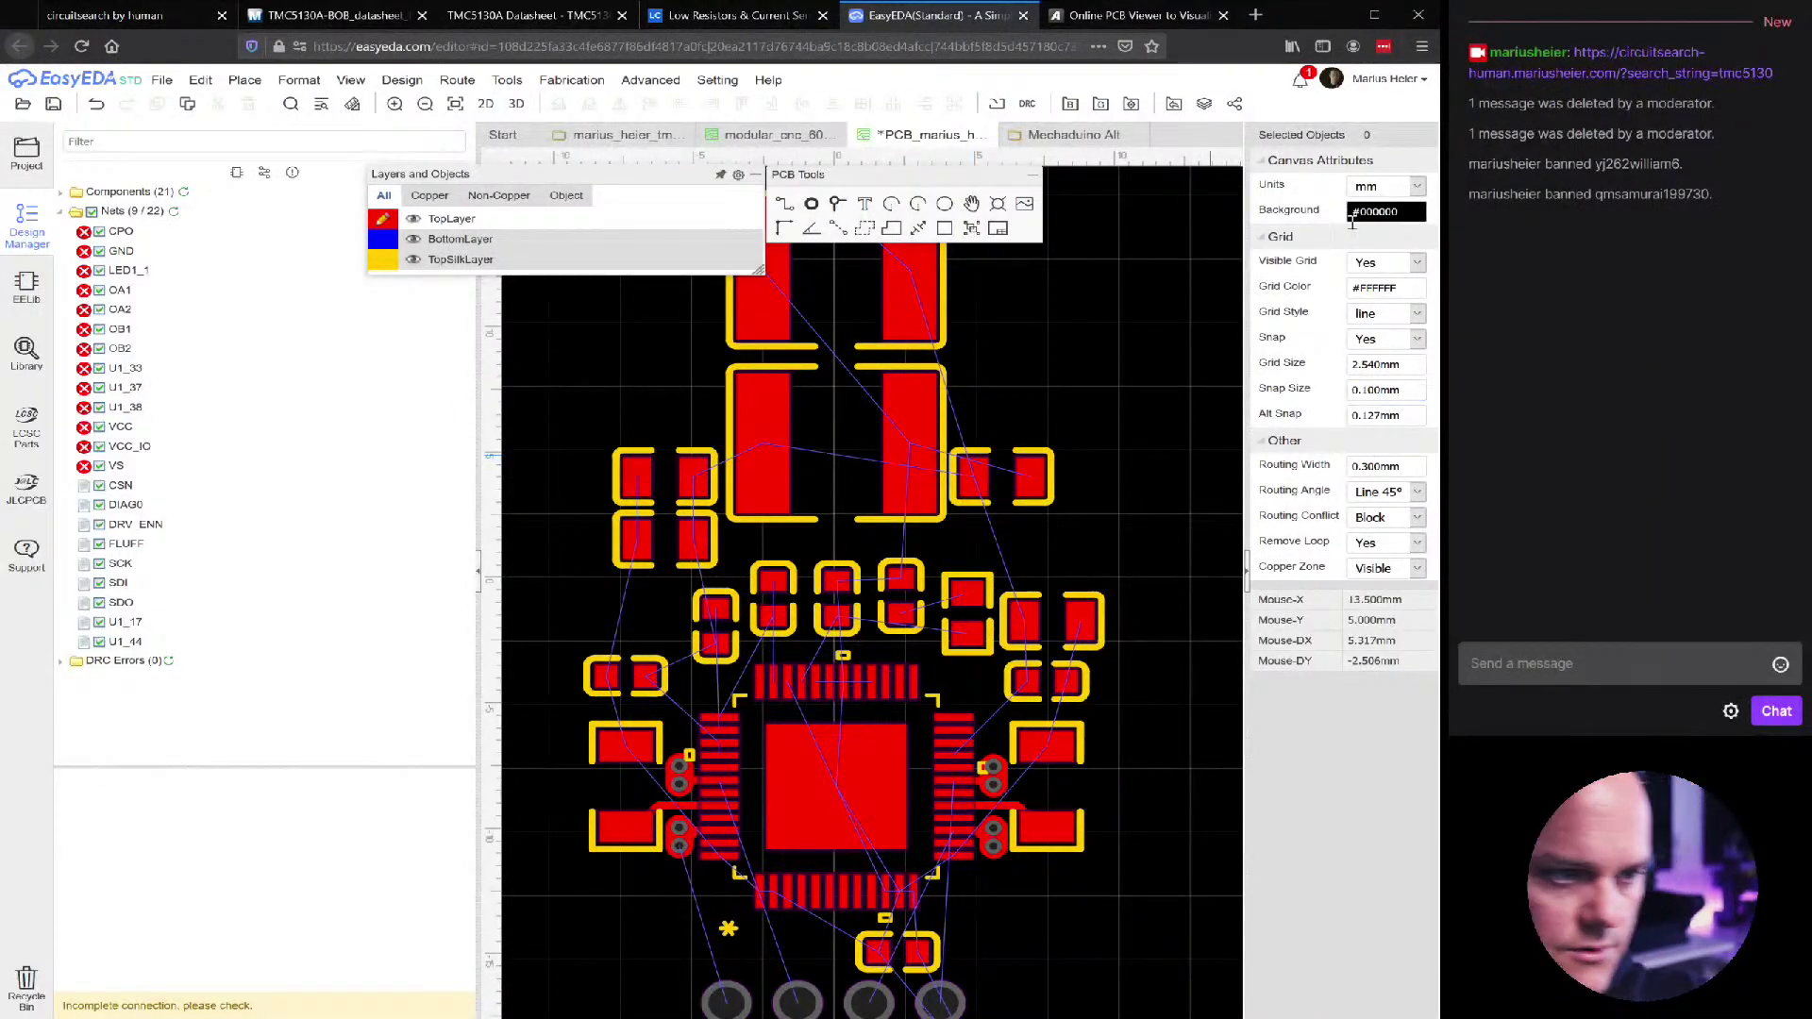
# Fine-adjust C8's position and stack the other right-hand 1uF capacitor directly below it, mirroring the C11 and C12 pair
pyautogui.click(981, 483)
pyautogui.moveTo(981, 500); pyautogui.dragTo(977, 506)
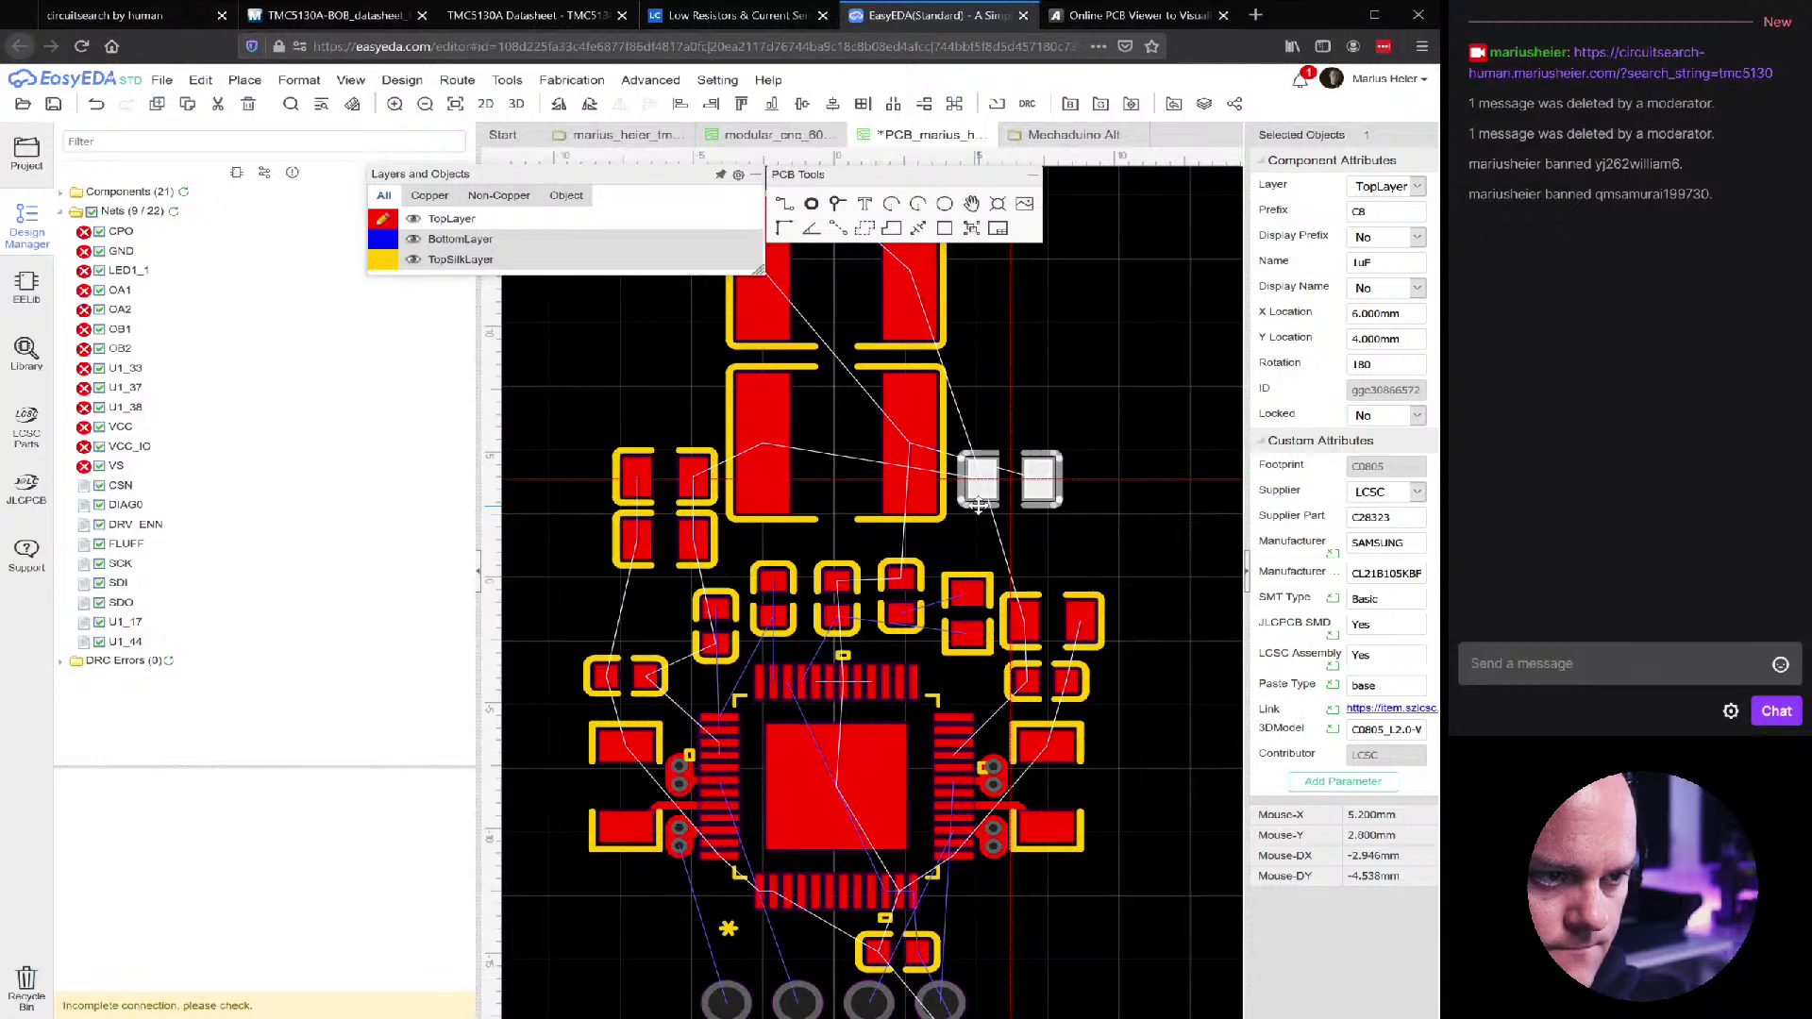
pyautogui.moveTo(1036, 595); pyautogui.dragTo(979, 446)
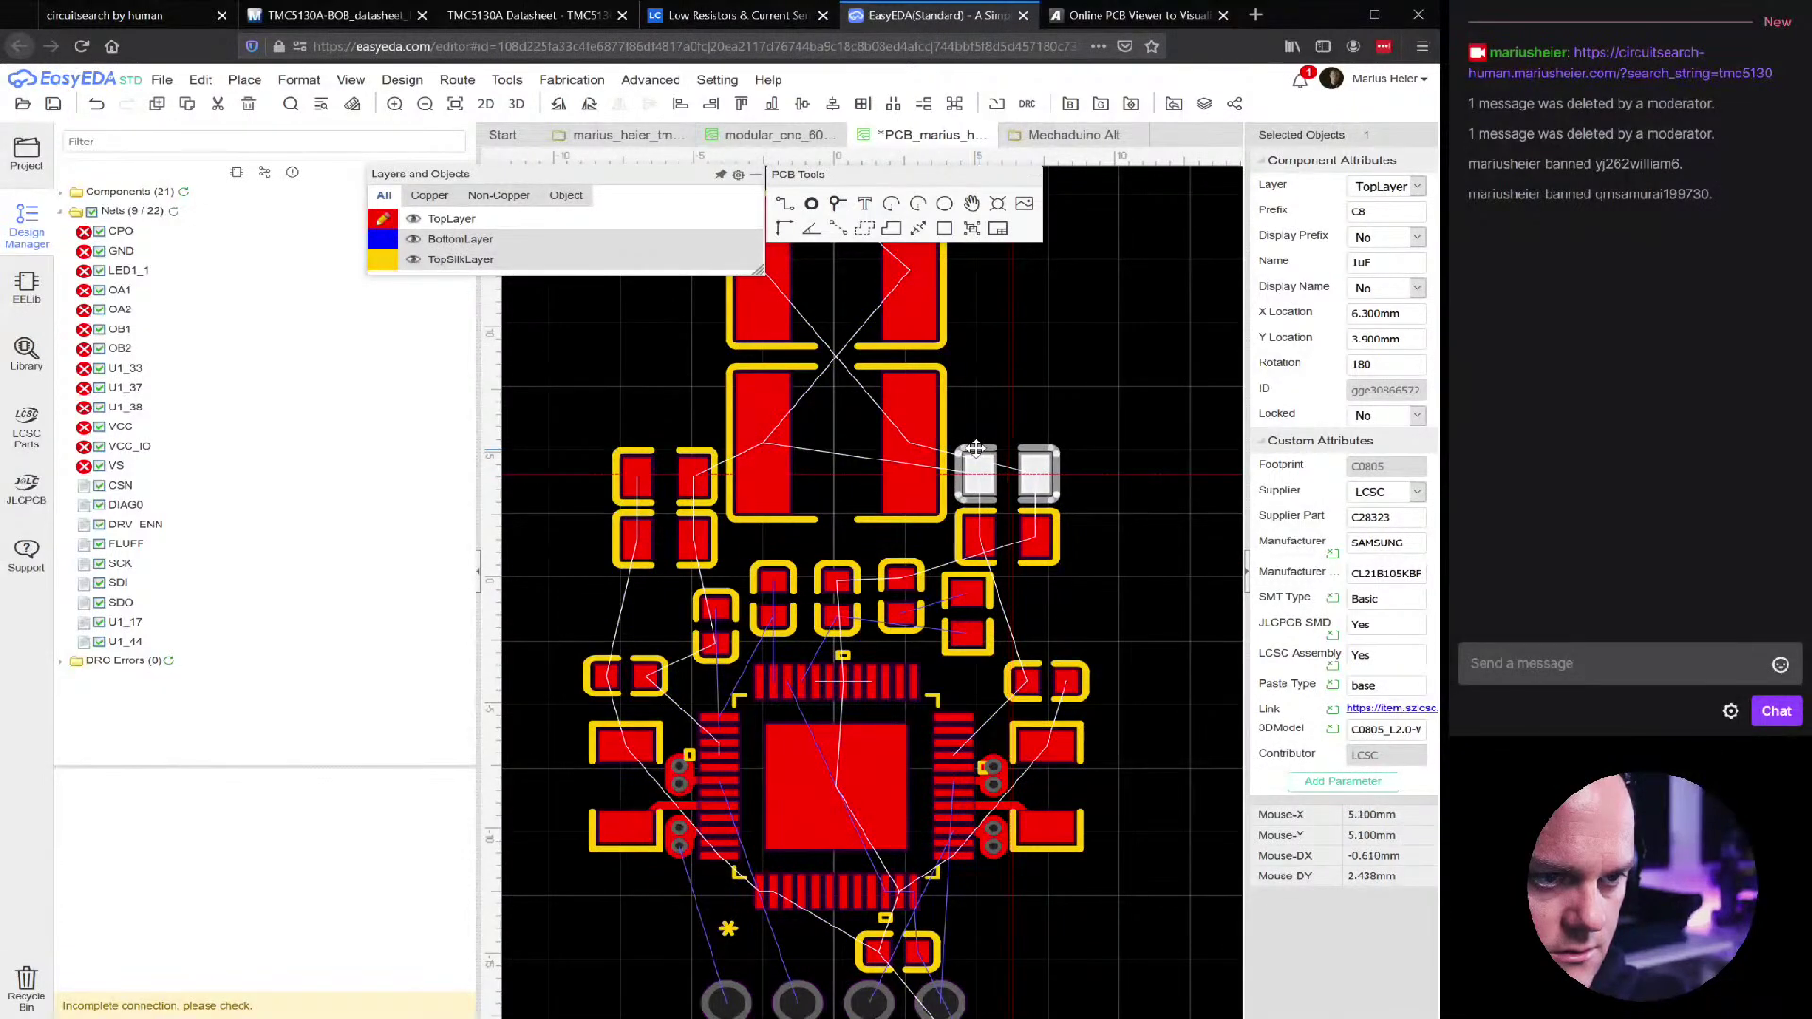
pyautogui.click(1120, 368)
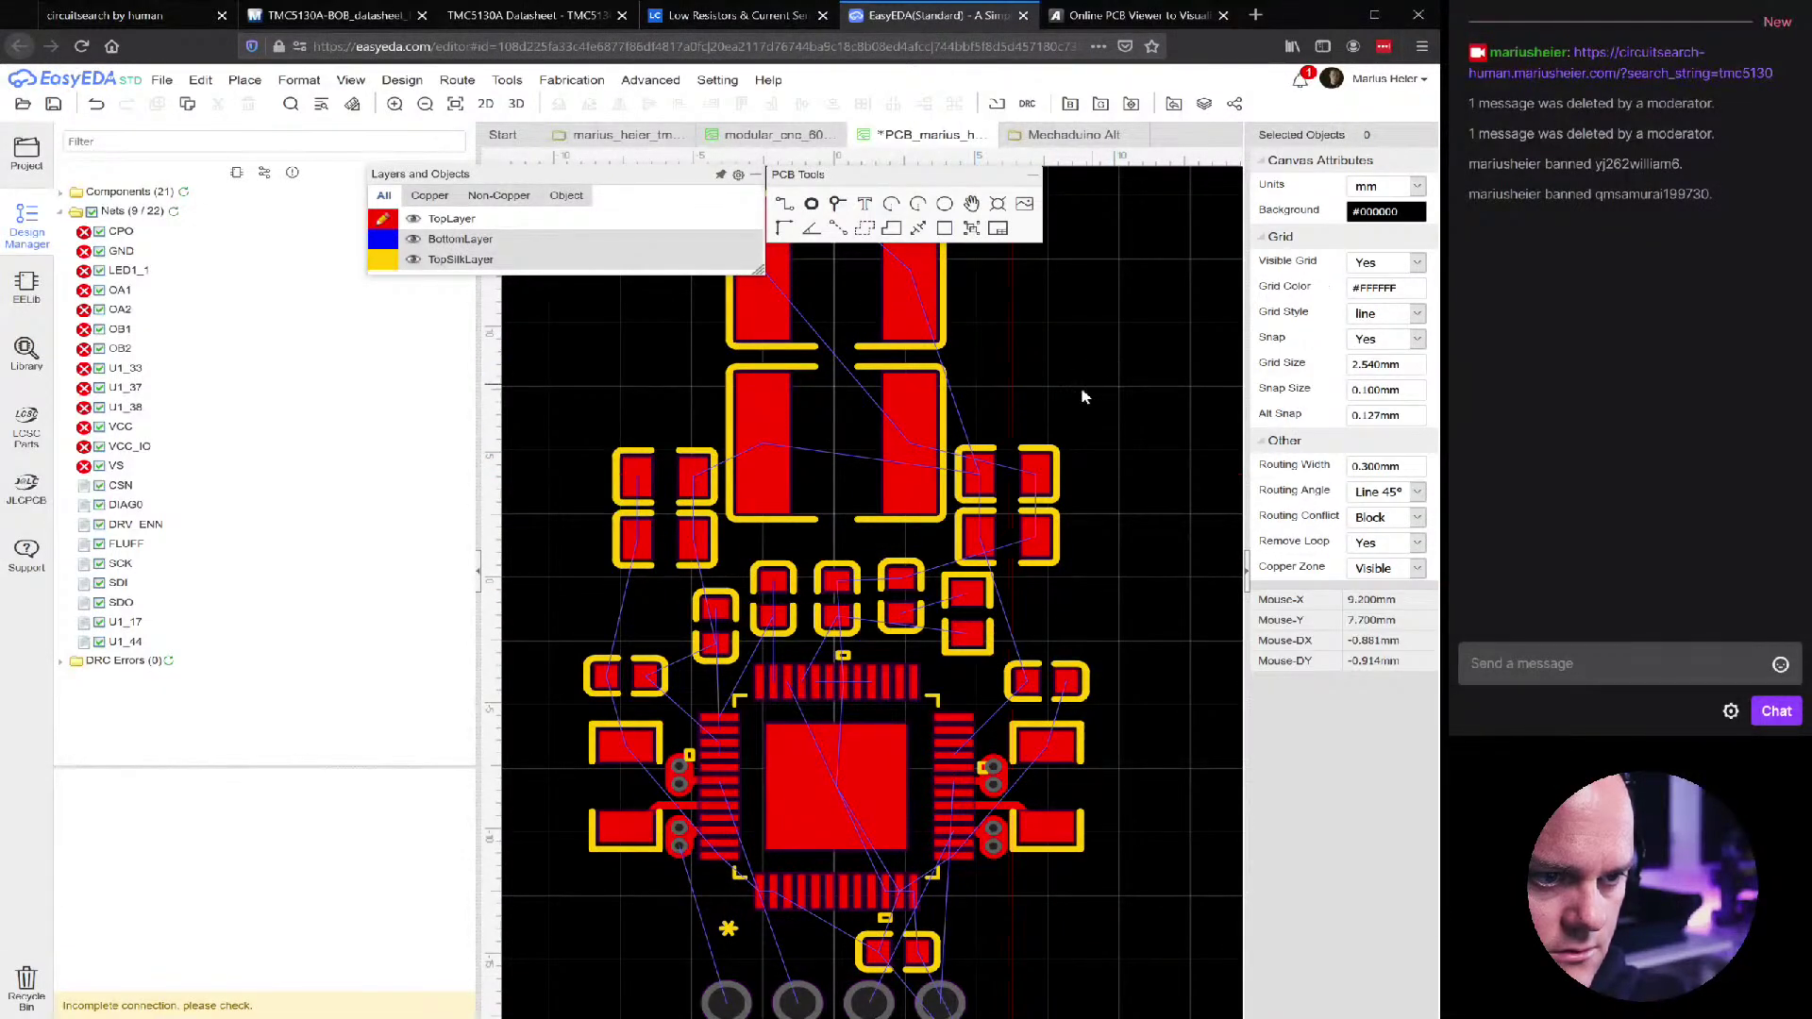
# Rotate the 100nF capacitor C4 to 270 degrees and move it closer to the chip, at about X -6.3 mm, Y -3.6 mm
pyautogui.scroll(-1, 605, 580)
pyautogui.moveTo(600, 600); pyautogui.dragTo(623, 545, button='right')
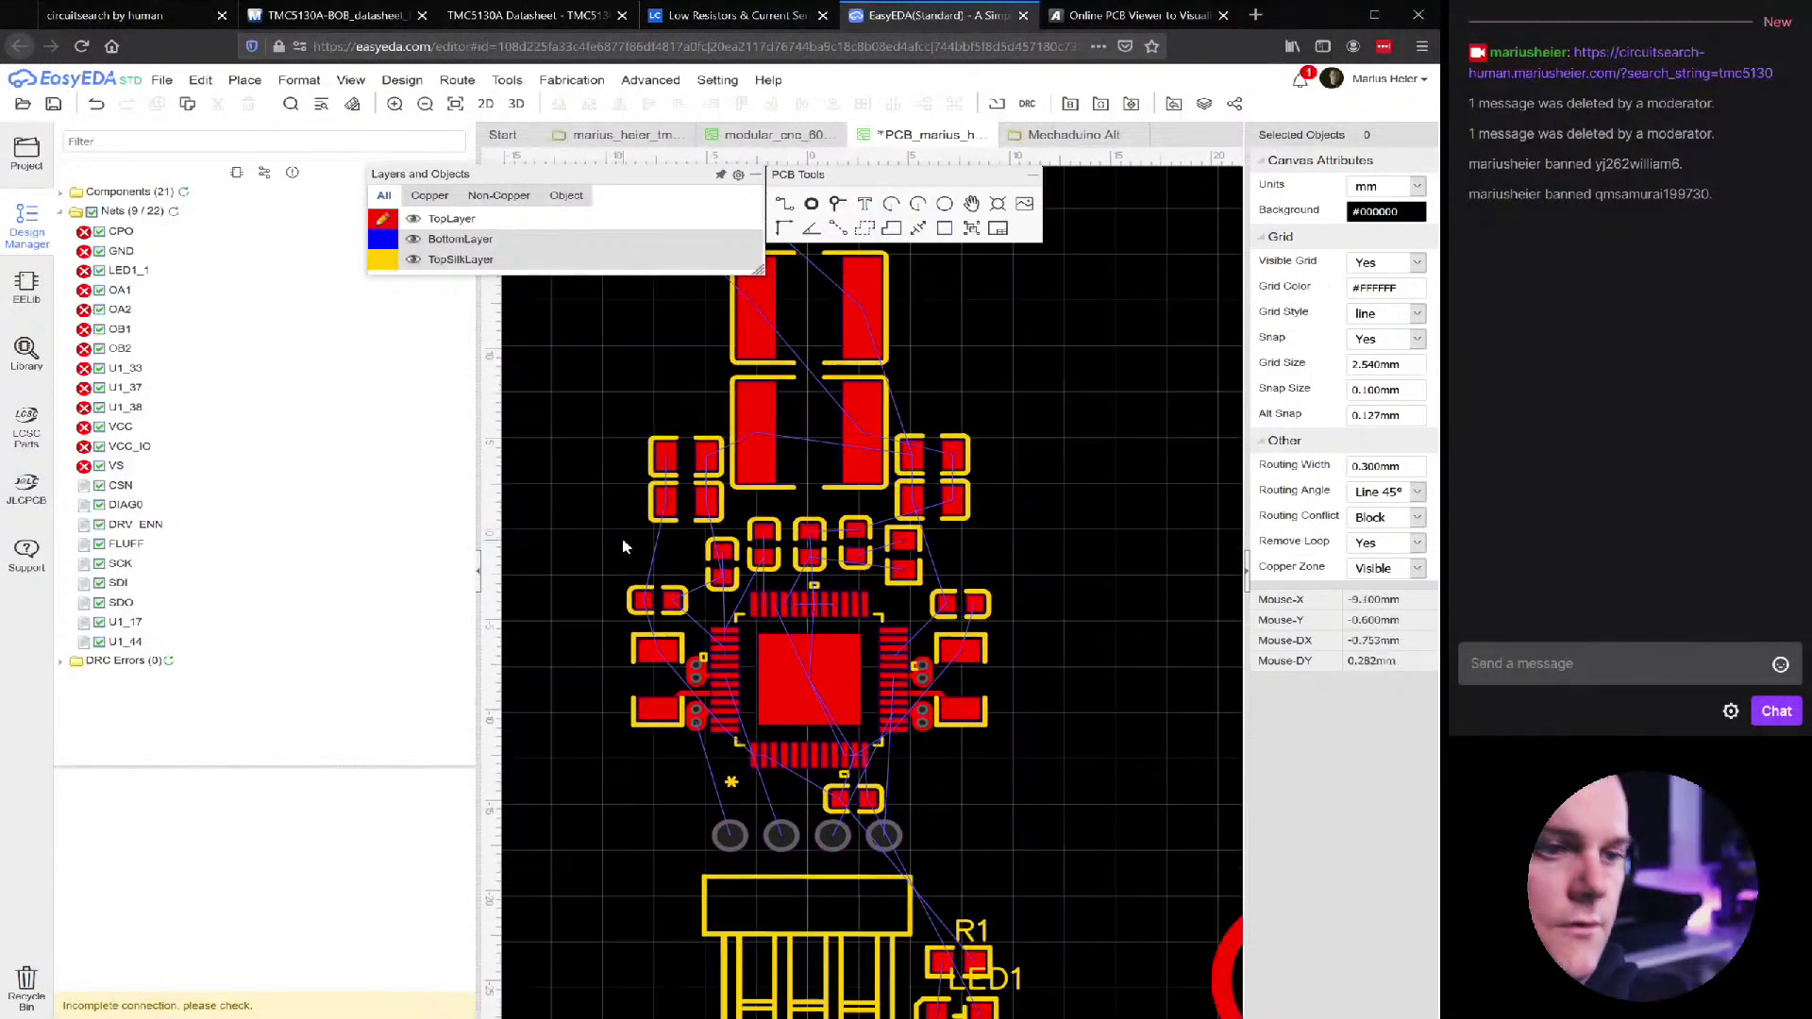
pyautogui.scroll(2, 676, 612)
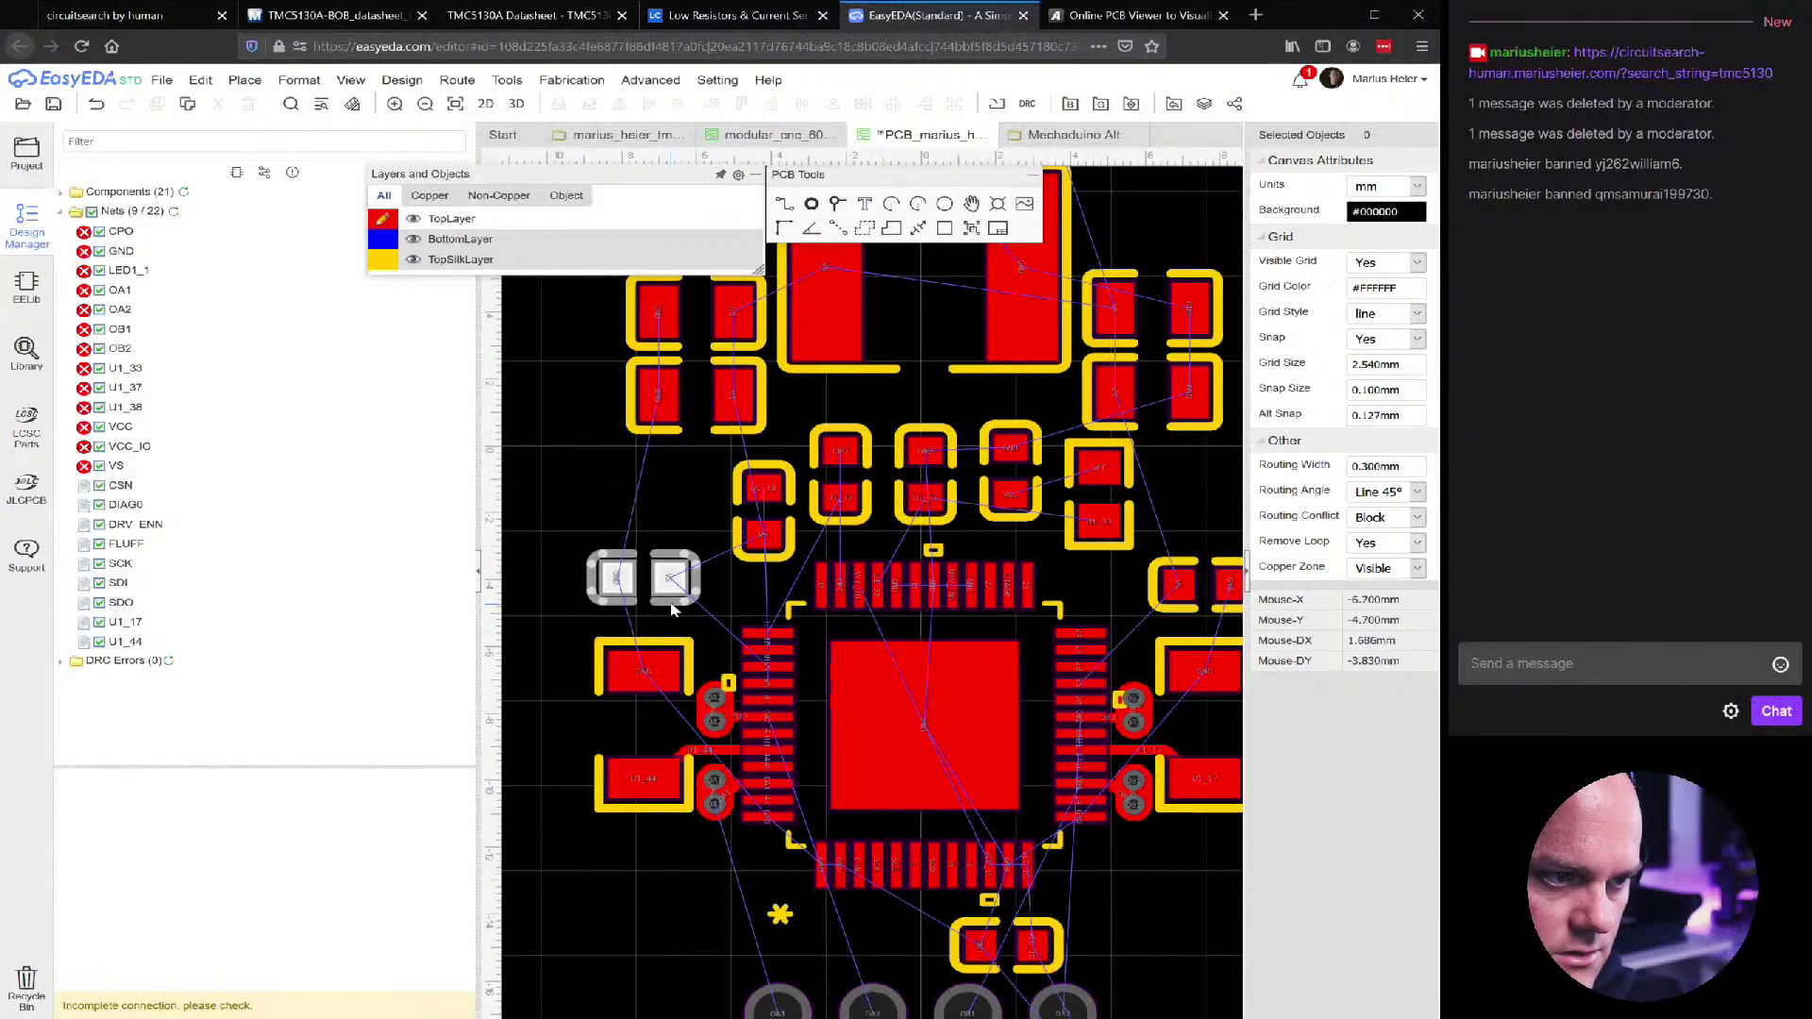
pyautogui.click(674, 608)
pyautogui.press('space')
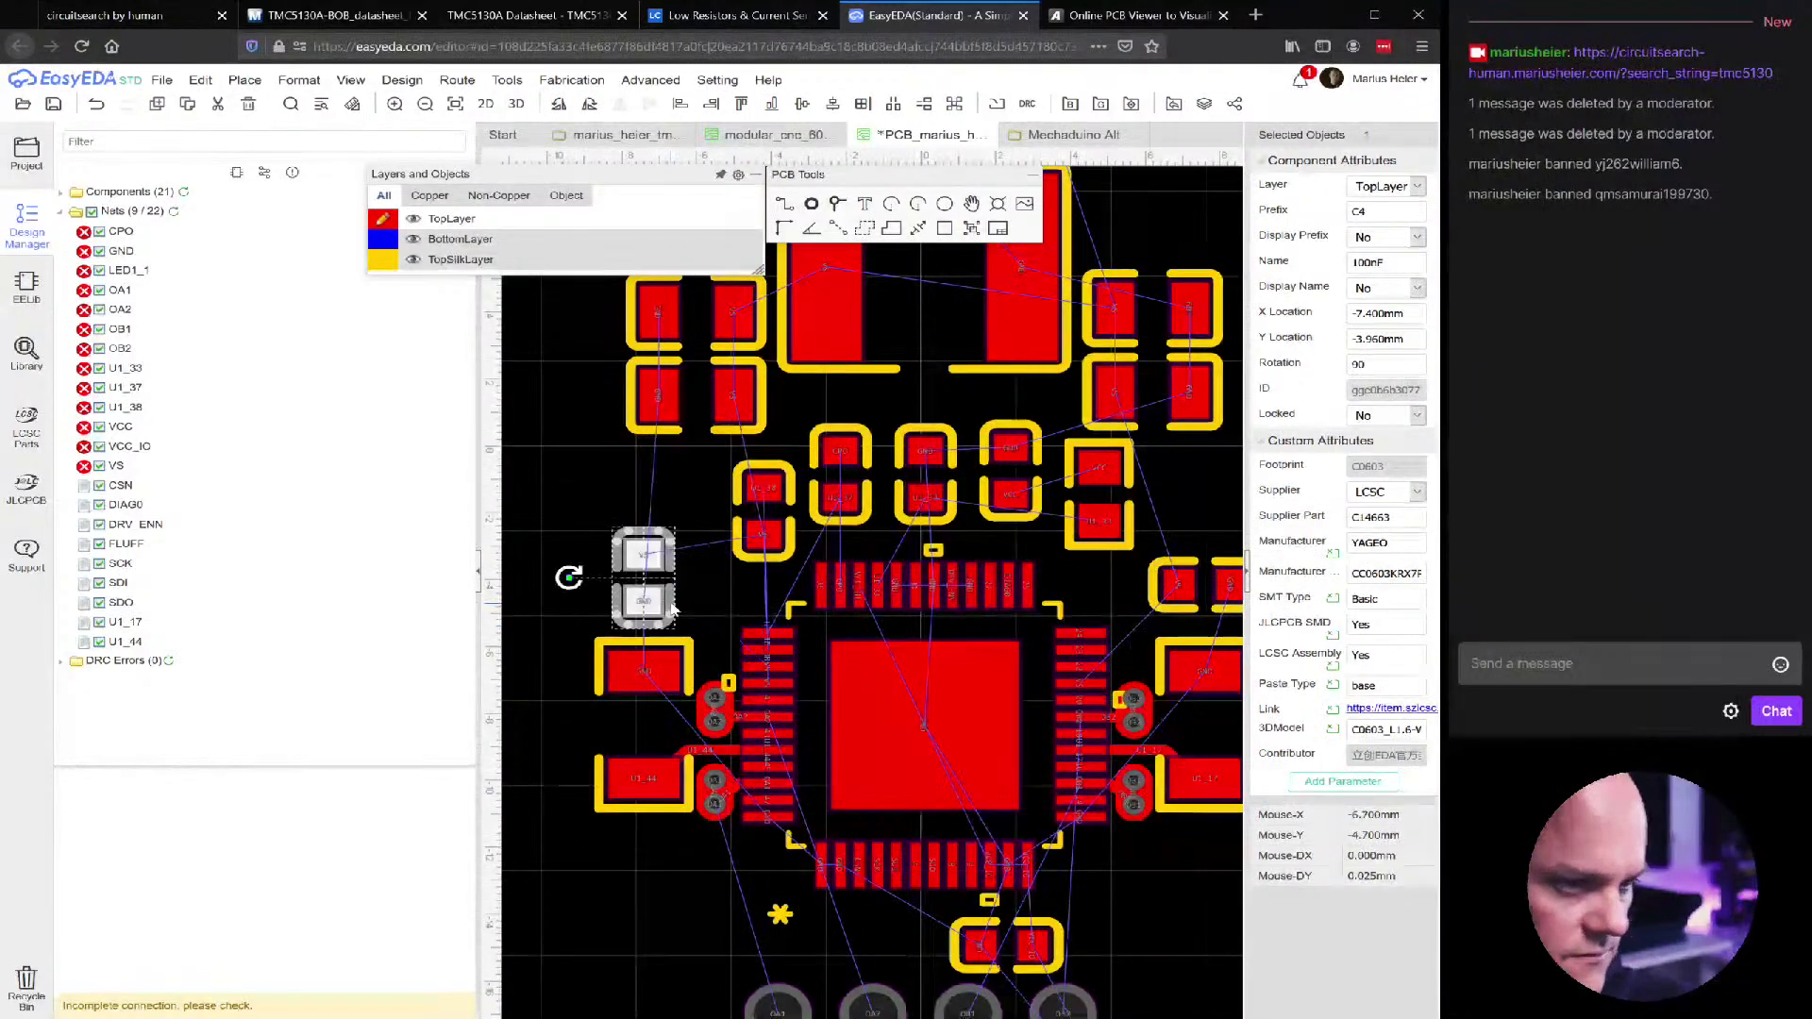
pyautogui.press('space')
pyautogui.press('space')
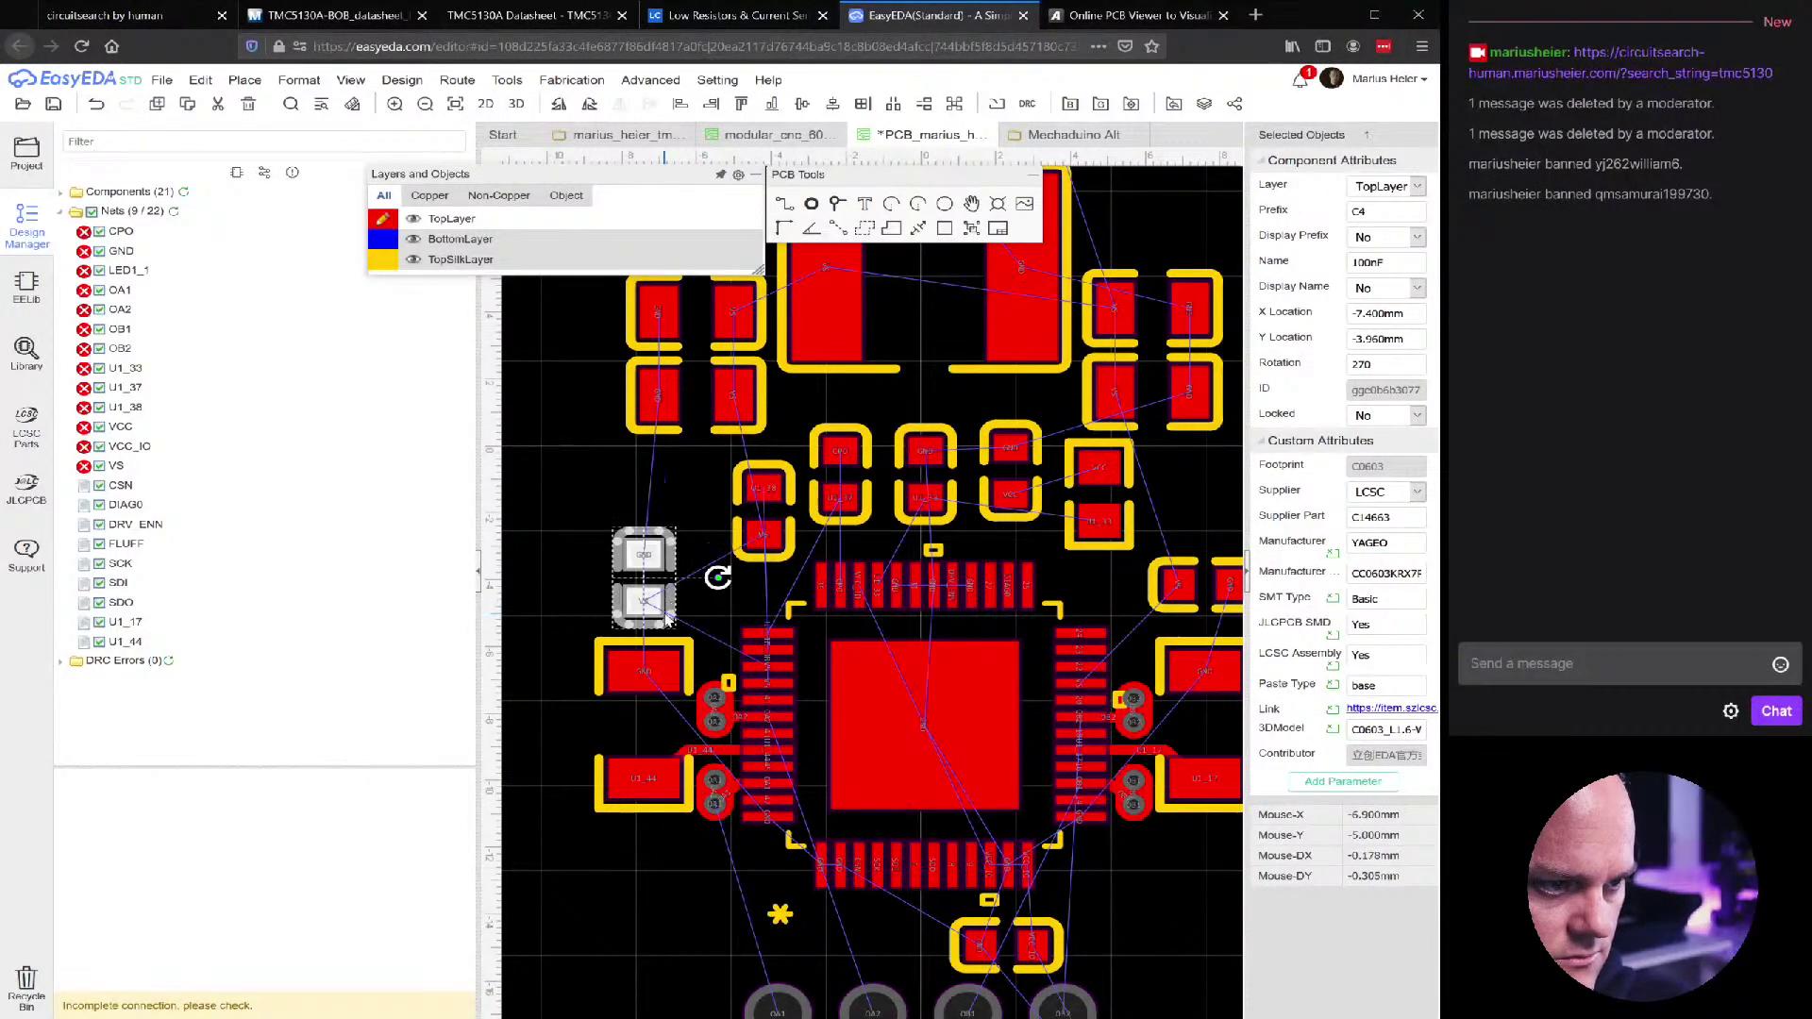
pyautogui.moveTo(665, 596); pyautogui.dragTo(706, 584)
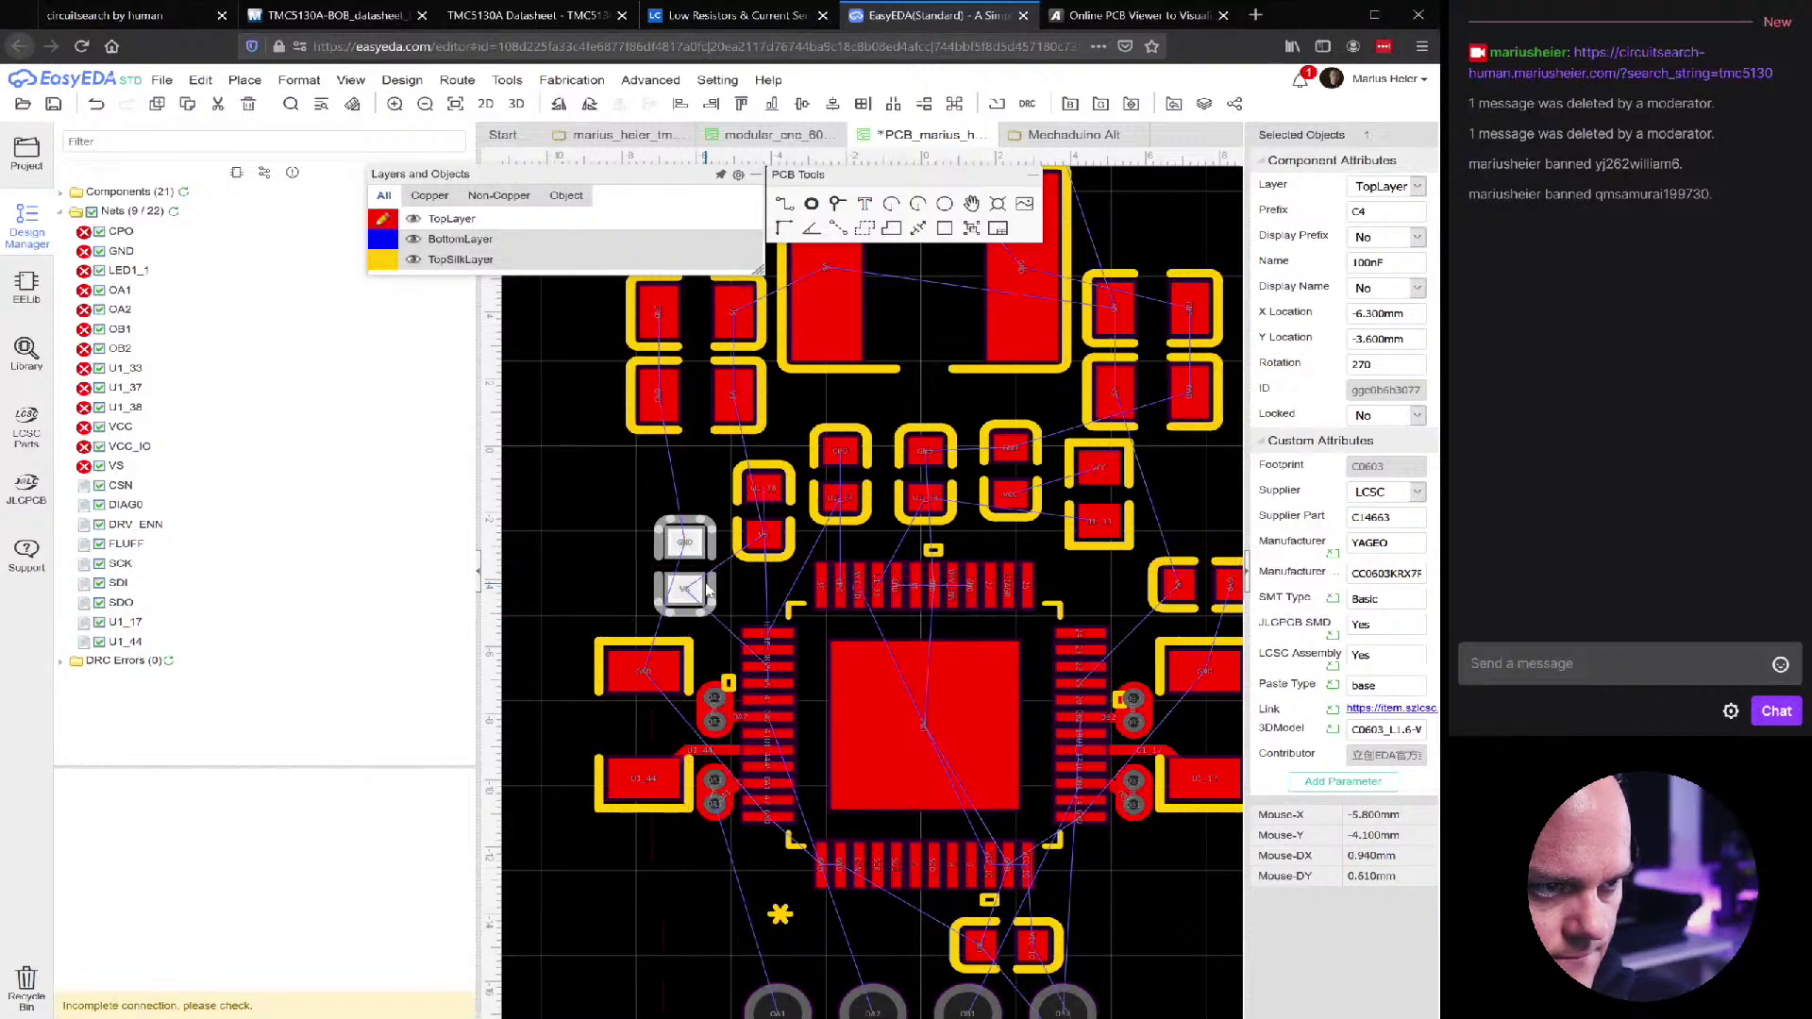
# Rotate the 100nF capacitor C3 to 270 degrees and move it closer to the chip, mirroring C4
pyautogui.scroll(-2, 706, 584)
pyautogui.click(958, 583)
pyautogui.click(982, 585)
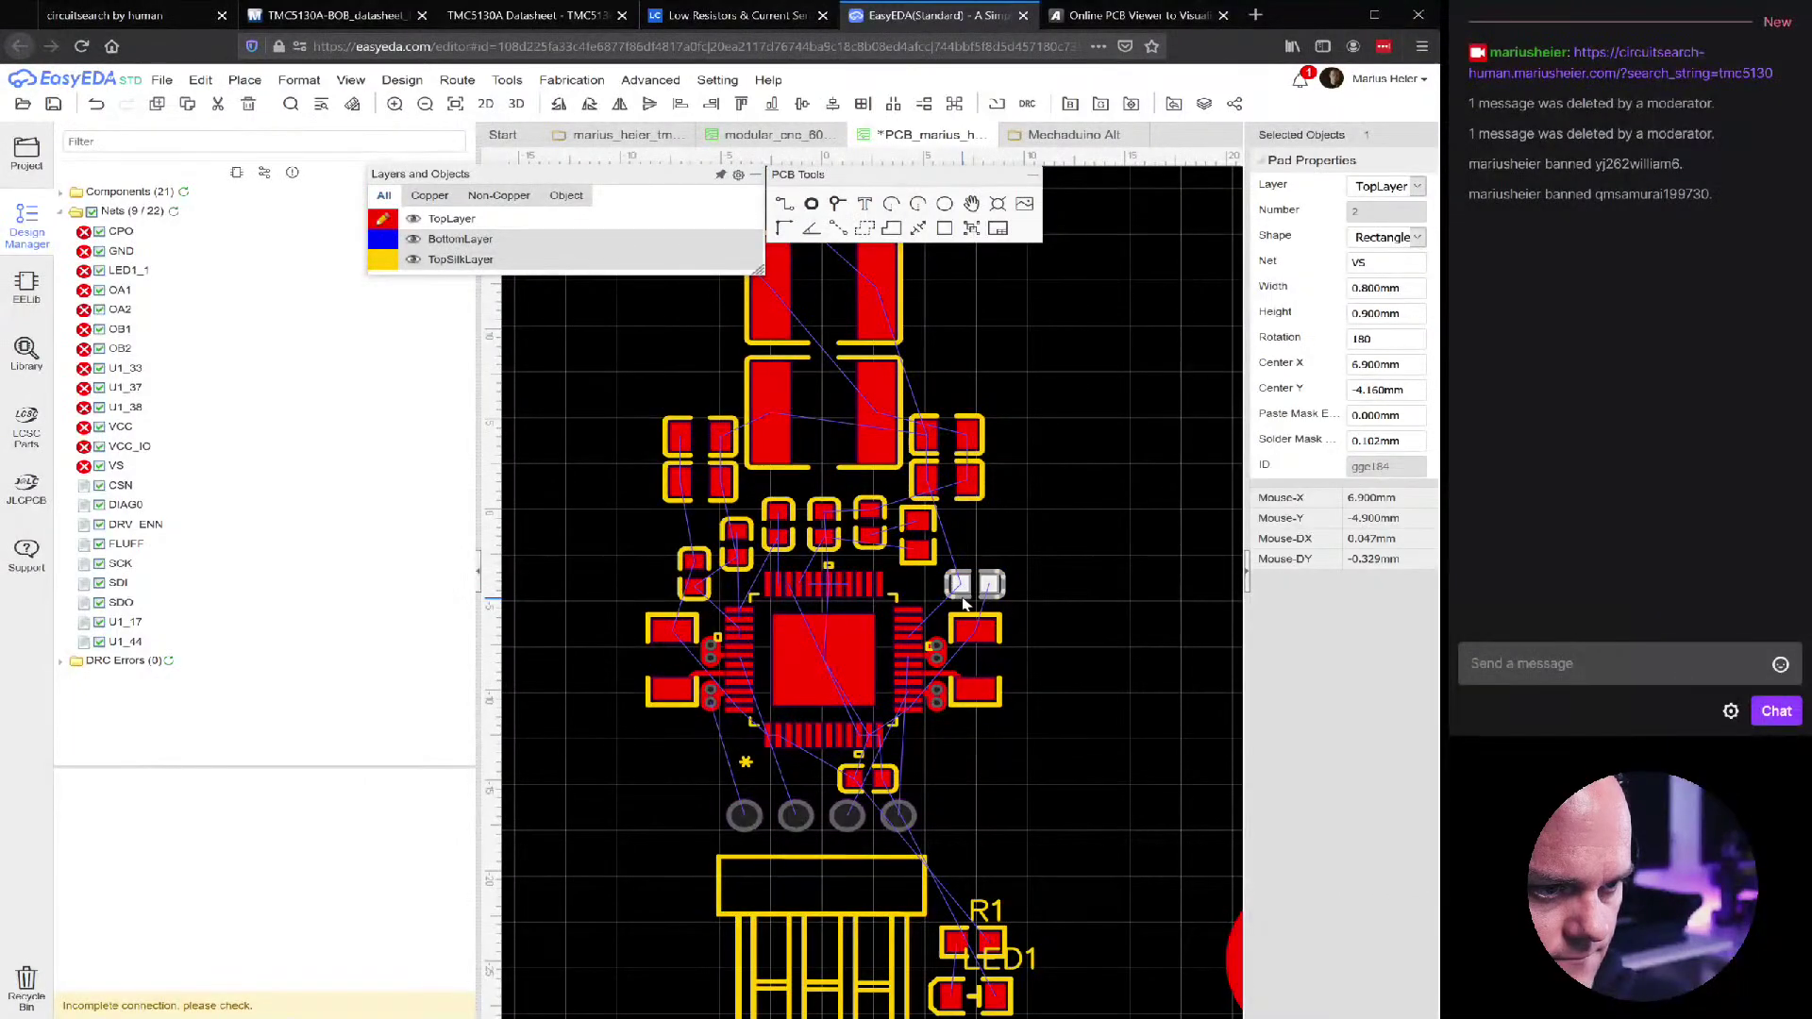
pyautogui.press('space')
pyautogui.scroll(2, 983, 590)
pyautogui.moveTo(1002, 591)
pyautogui.mouseDown()
pyautogui.moveTo(989, 548)
pyautogui.moveTo(987, 568)
pyautogui.mouseUp()
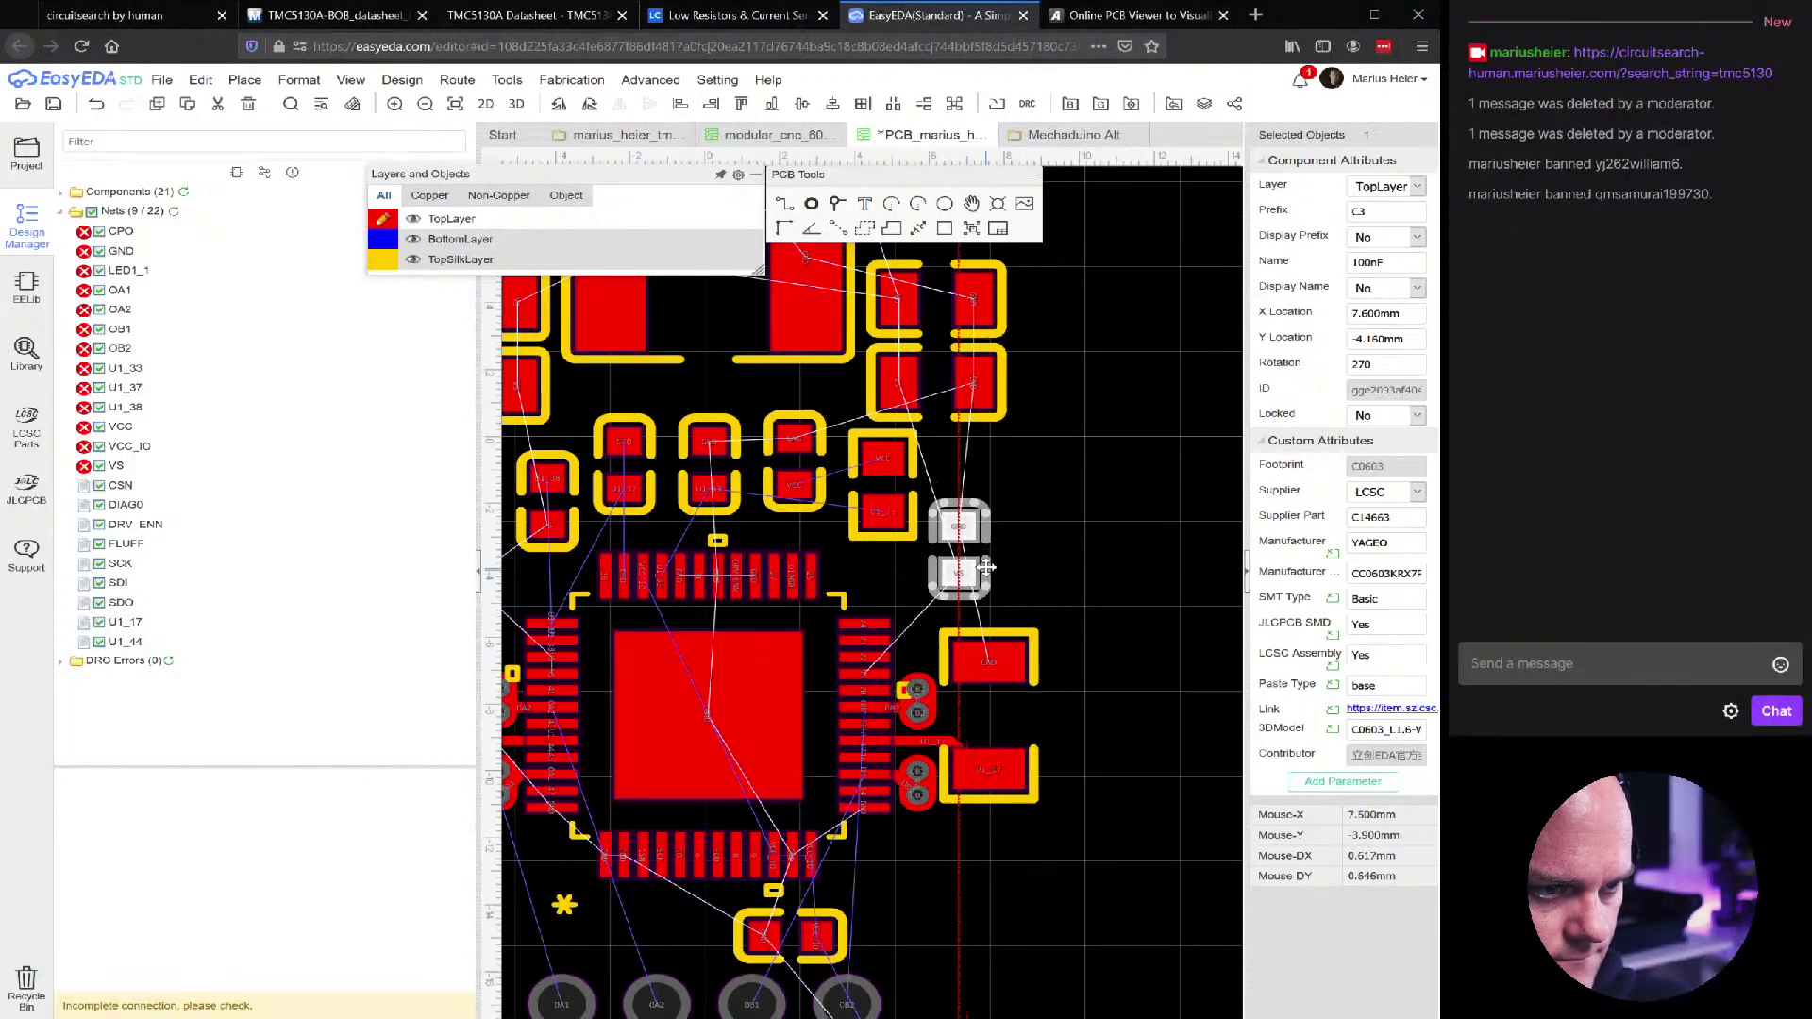
pyautogui.click(1088, 601)
pyautogui.scroll(-1, 1088, 607)
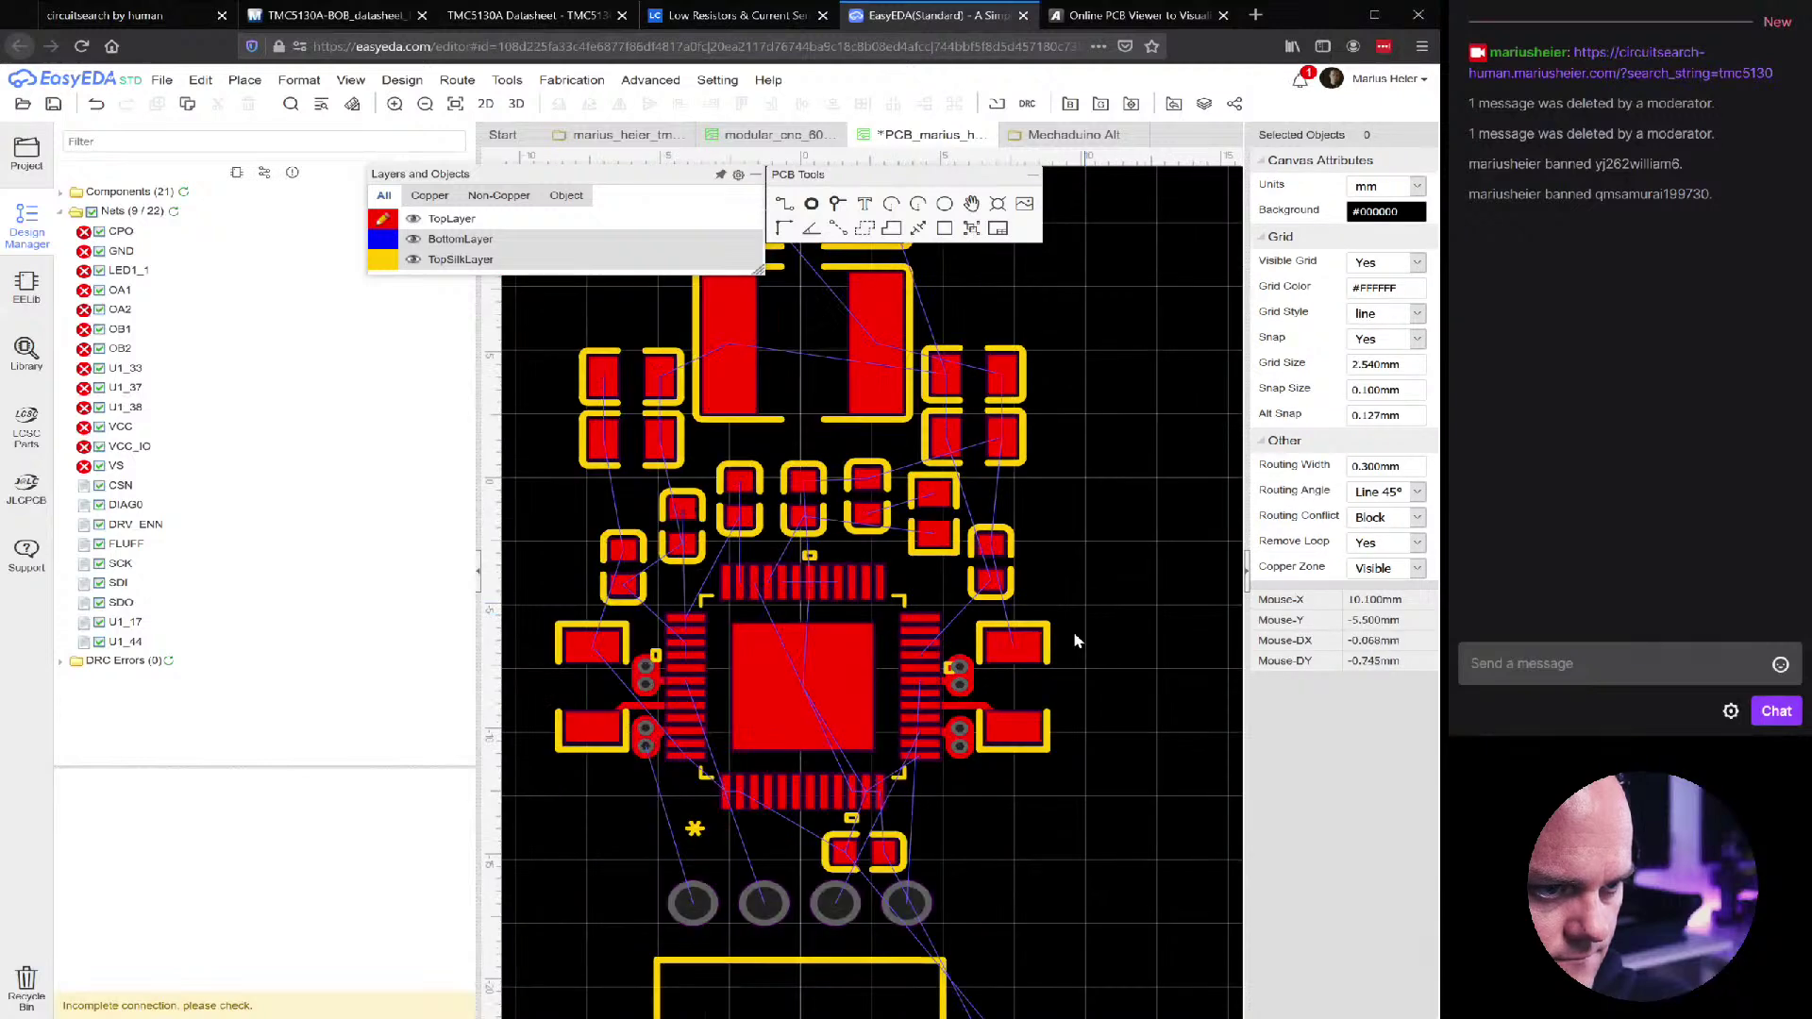
# Select the whole driver group including the large capacitors, chip and connector CN1, and save the PCB
pyautogui.scroll(-3, 1081, 854)
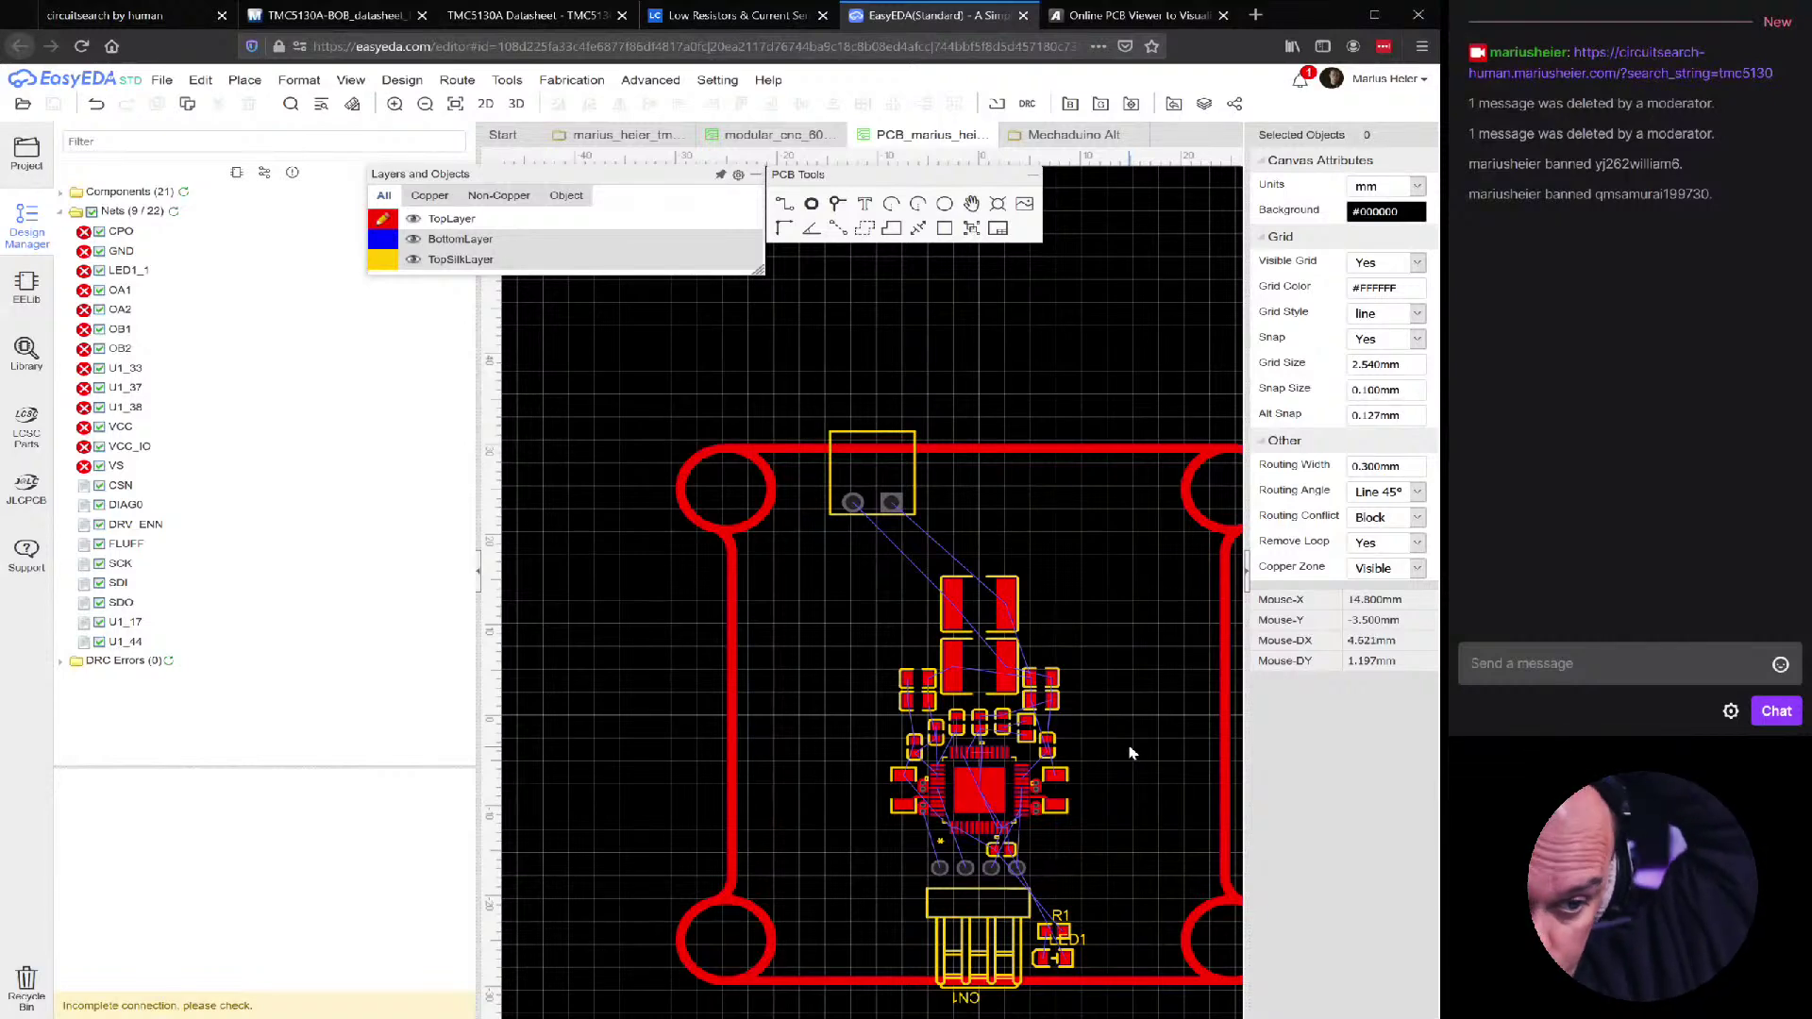
pyautogui.scroll(1, 1131, 750)
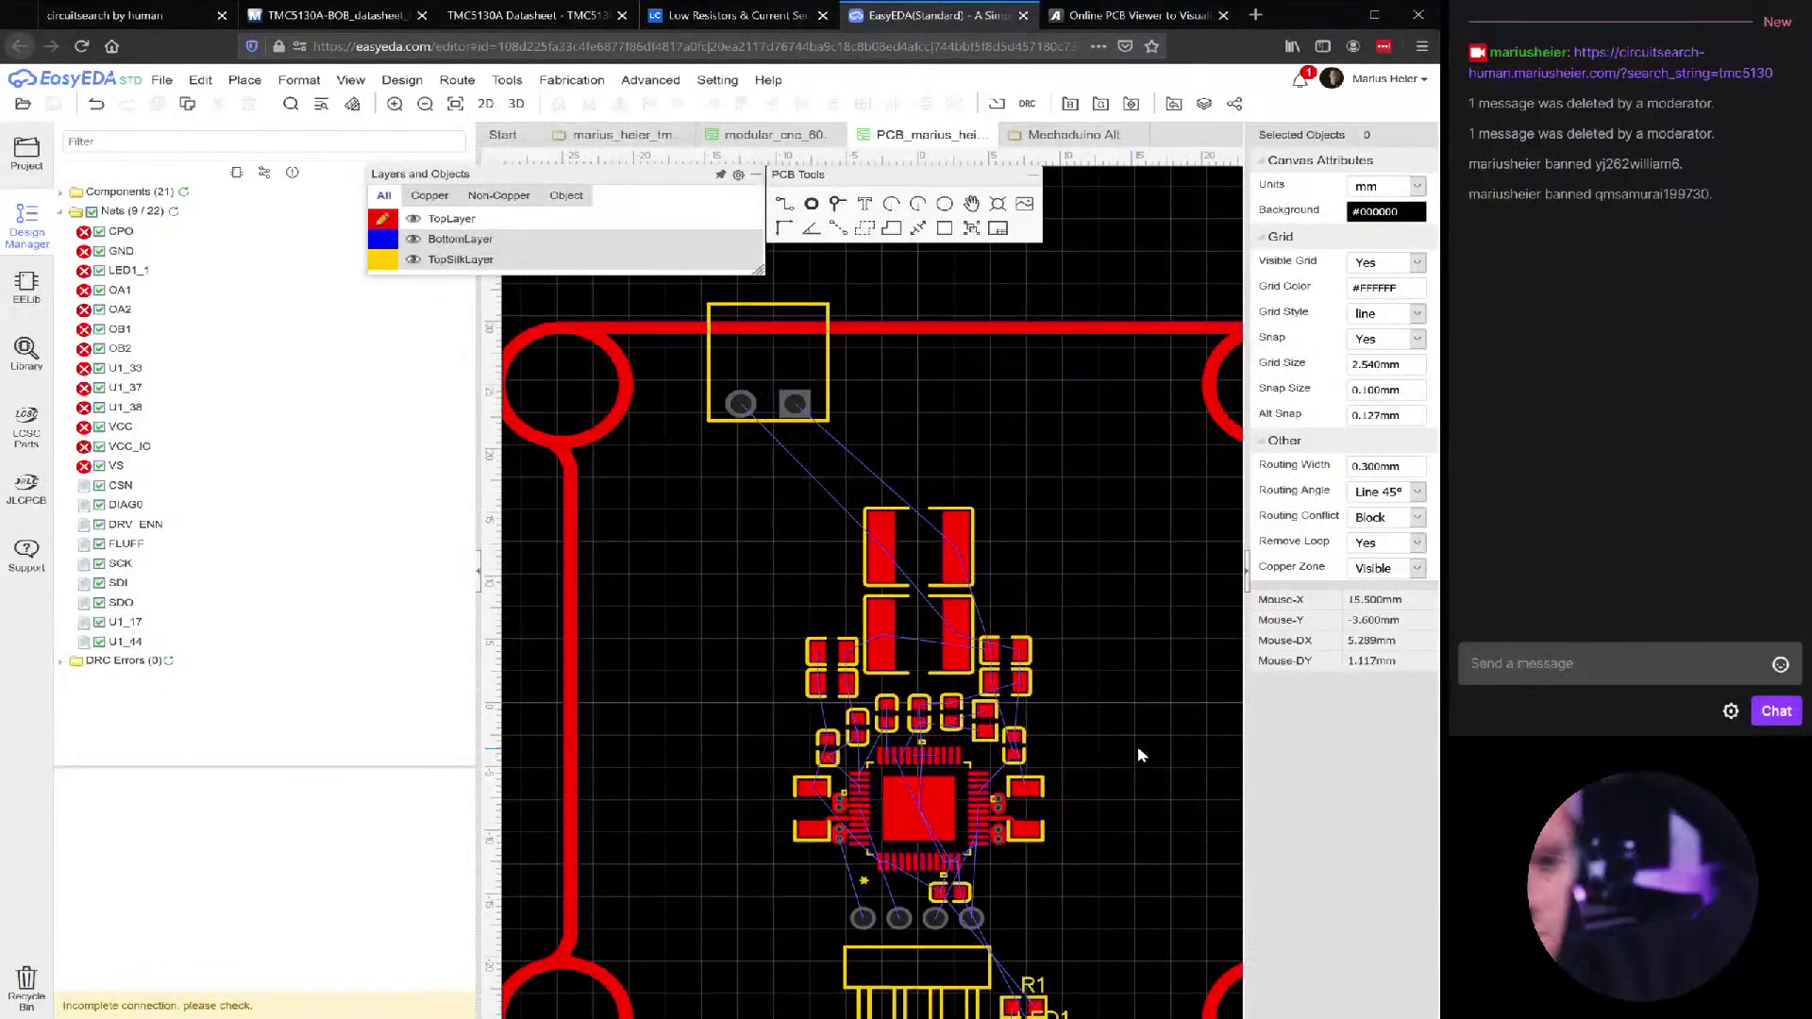
pyautogui.moveTo(1004, 607); pyautogui.dragTo(702, 916)
pyautogui.hotkey('ctrl', 's')
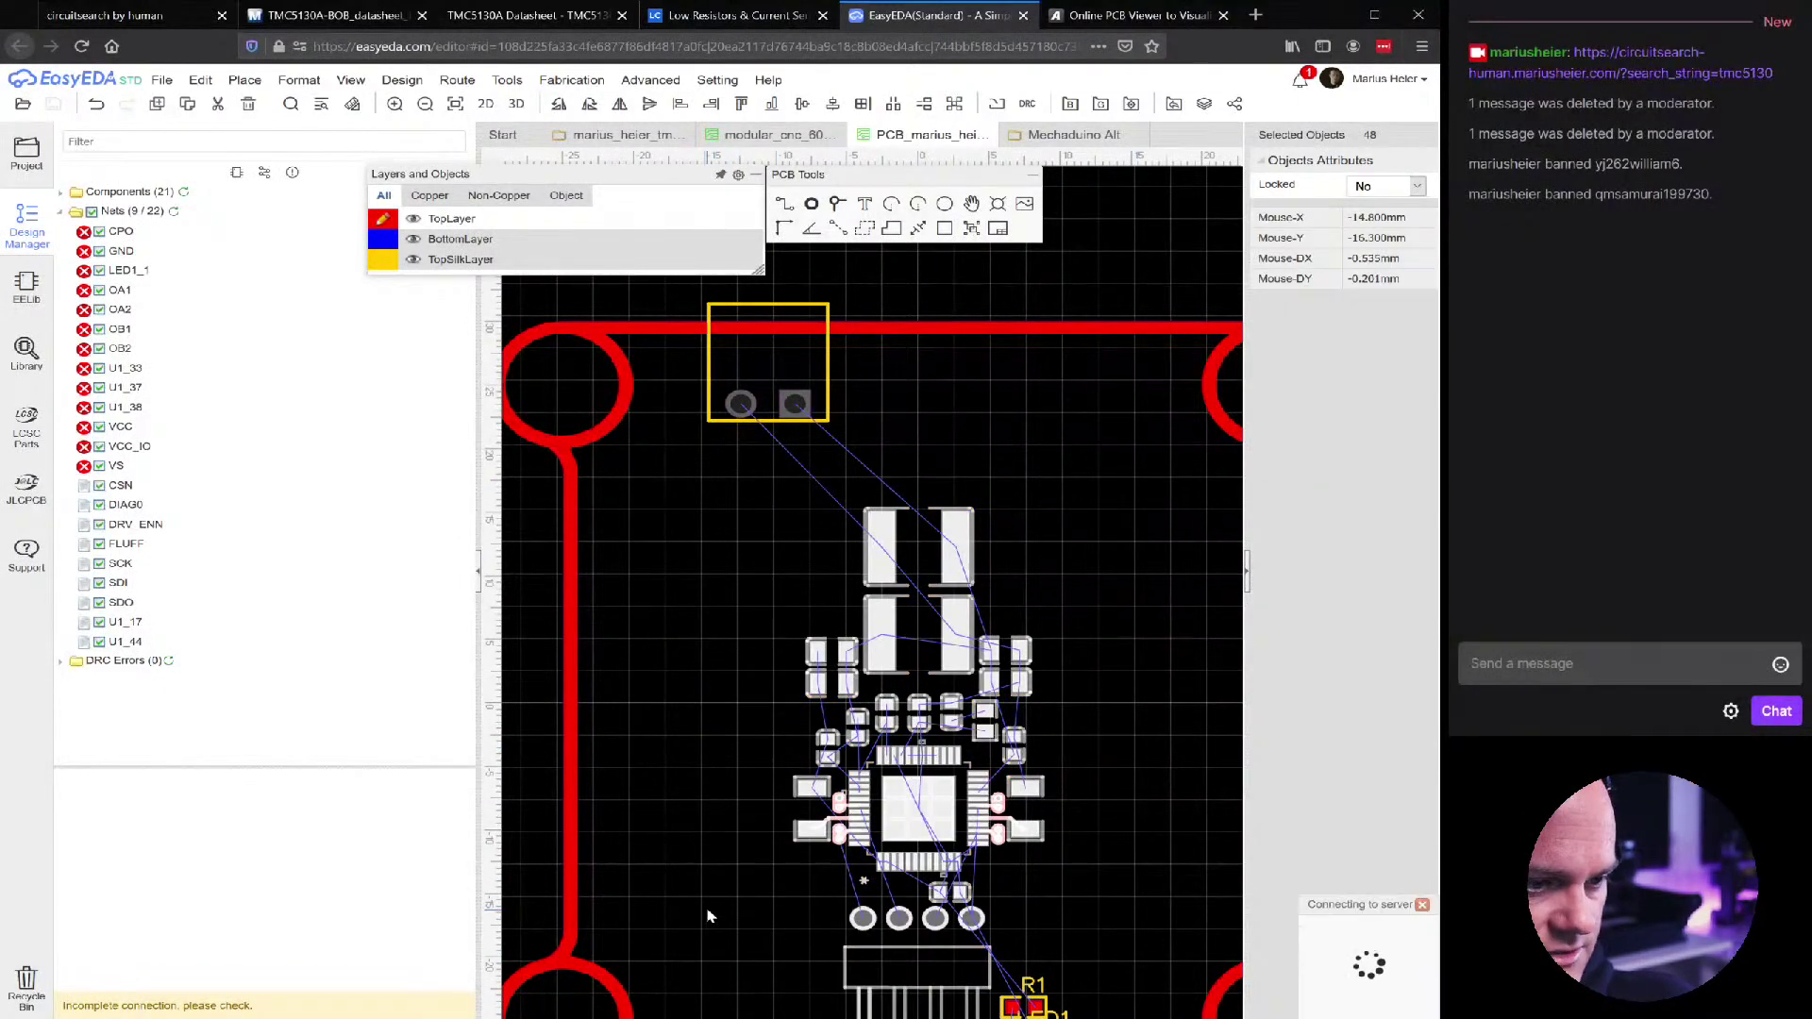
# Try placing a copy of the selected driver group on the empty canvas left of the board outline
pyautogui.hotkey('ctrl', 'c')
pyautogui.hotkey('ctrl', 'v')
pyautogui.scroll(-2, 735, 684)
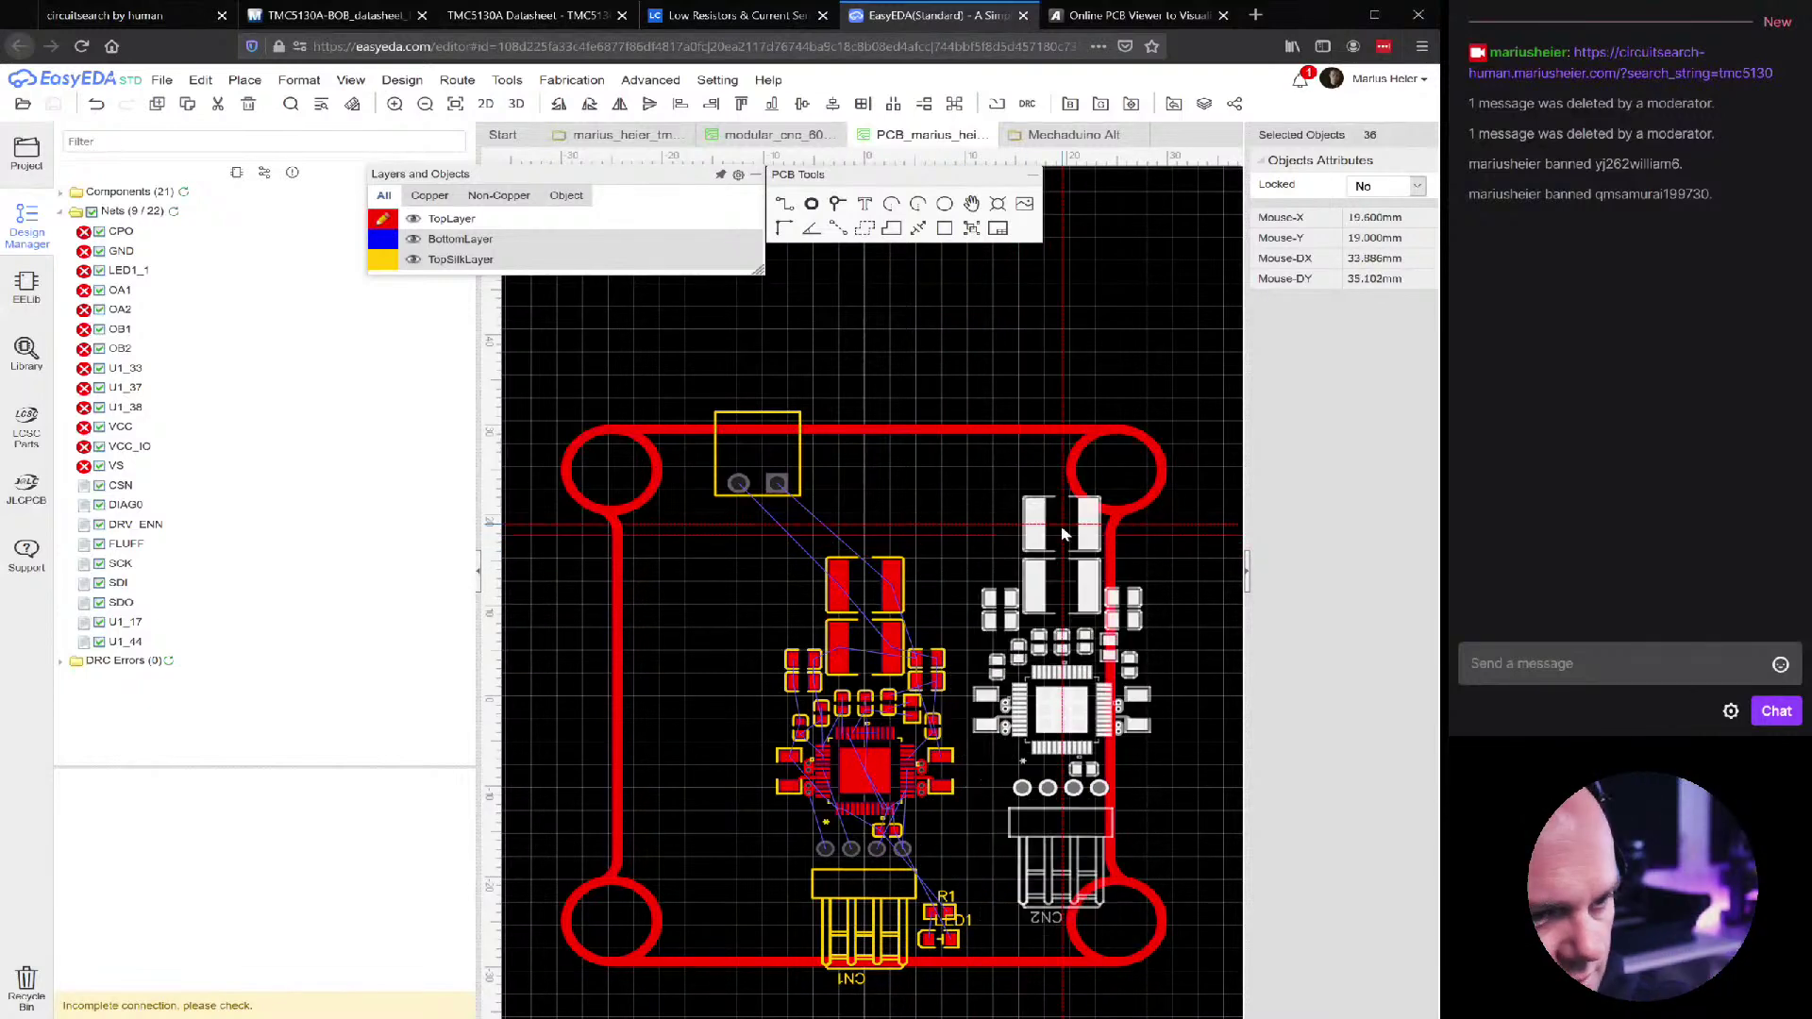
pyautogui.scroll(-5, 1028, 547)
pyautogui.click(543, 493)
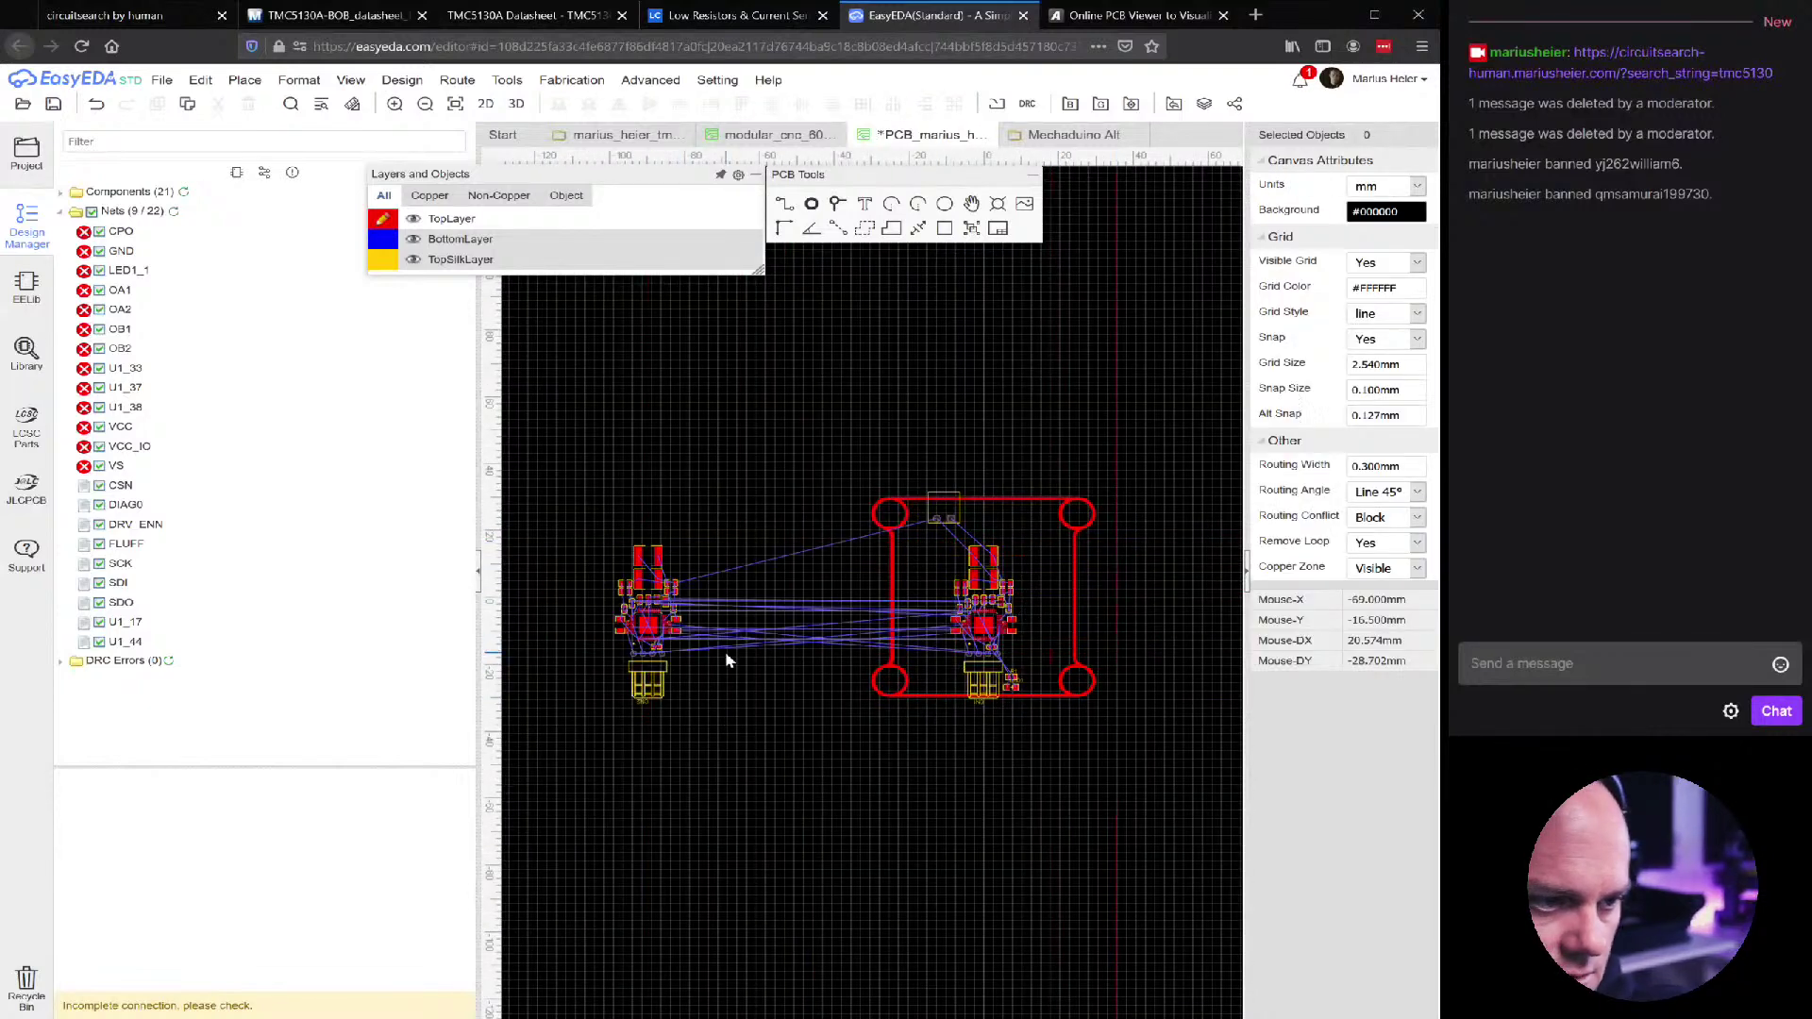
pyautogui.press('Delete')
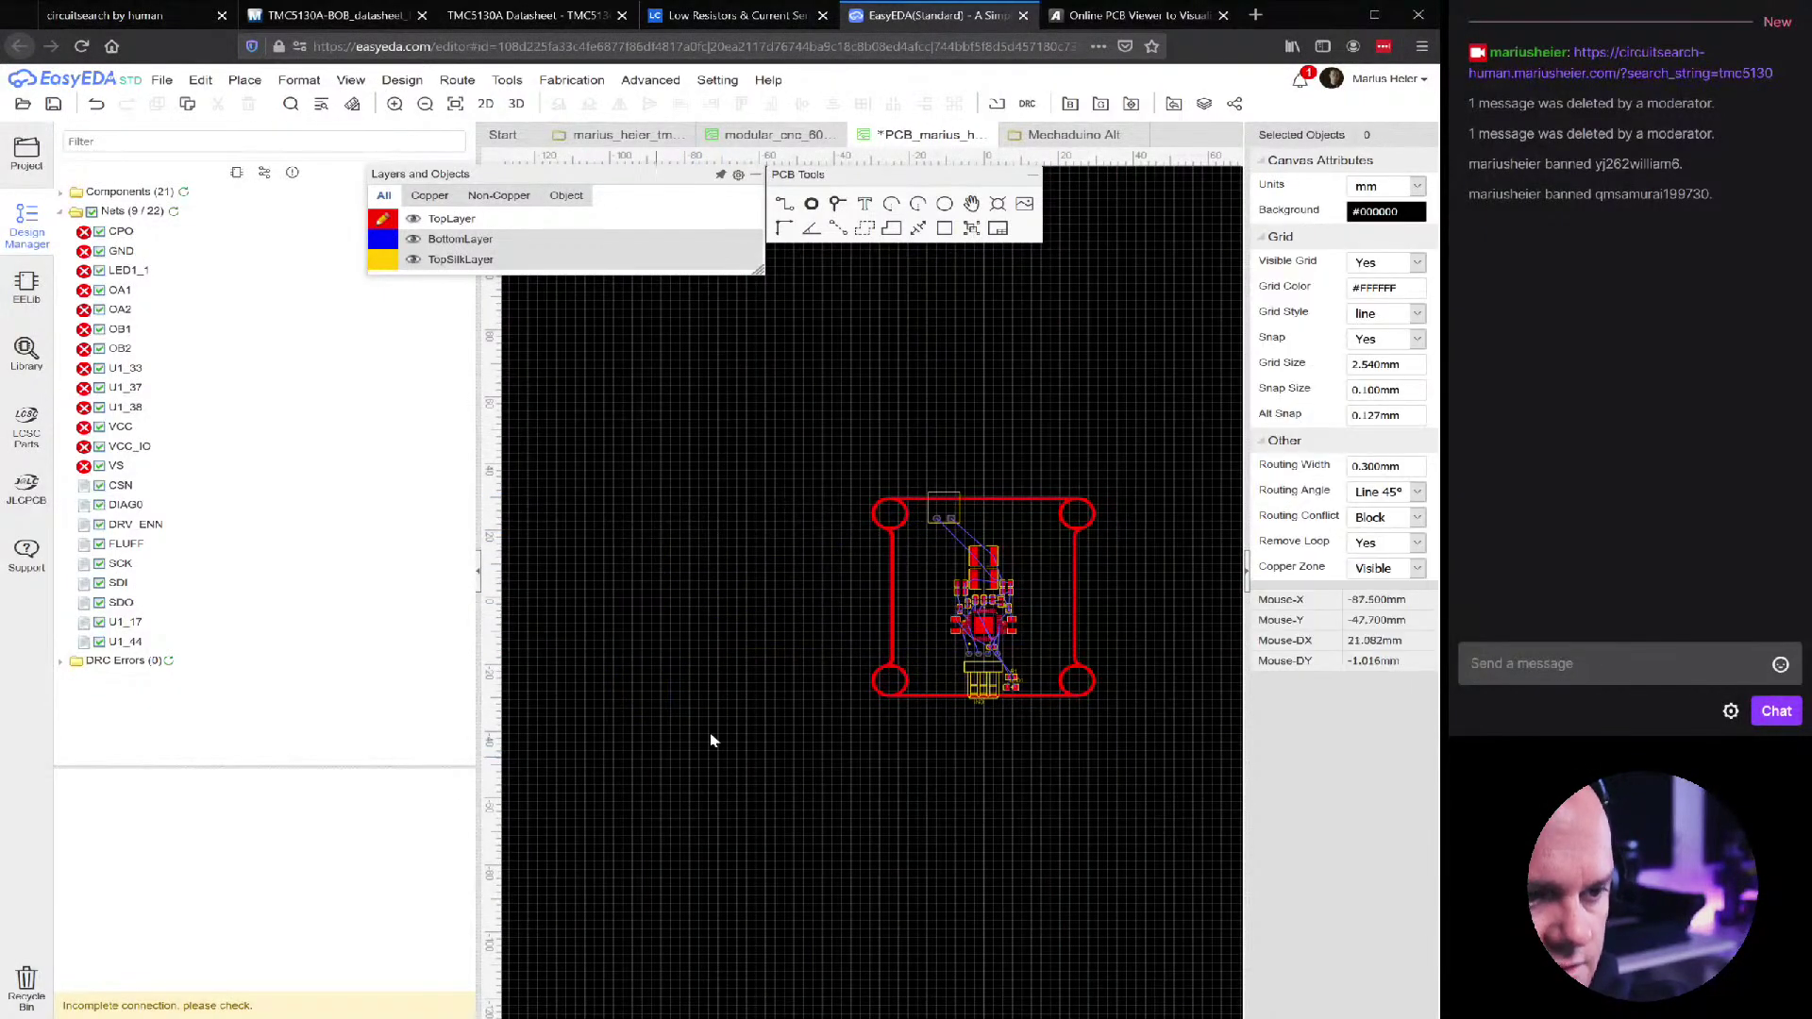
# Delete the tracks joining the driver chip to the 0.15 resistors R6 and R2 on both sides
pyautogui.scroll(5, 1001, 638)
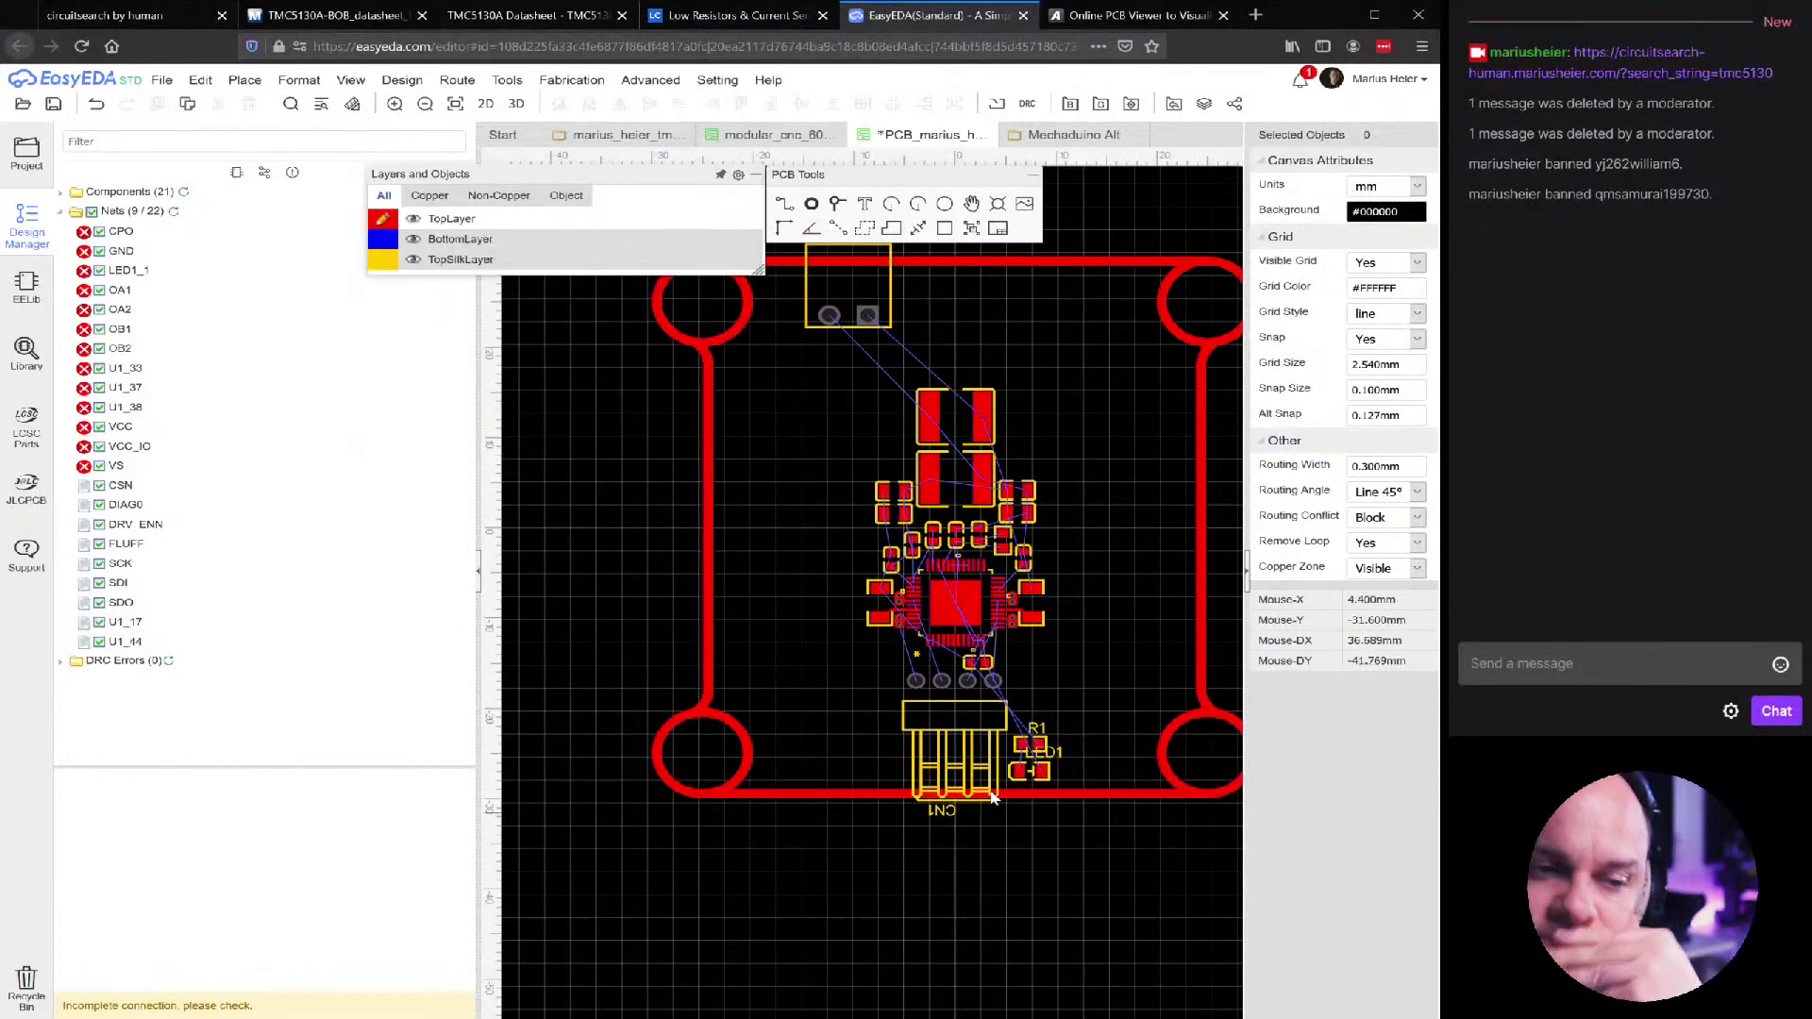
pyautogui.scroll(3, 982, 553)
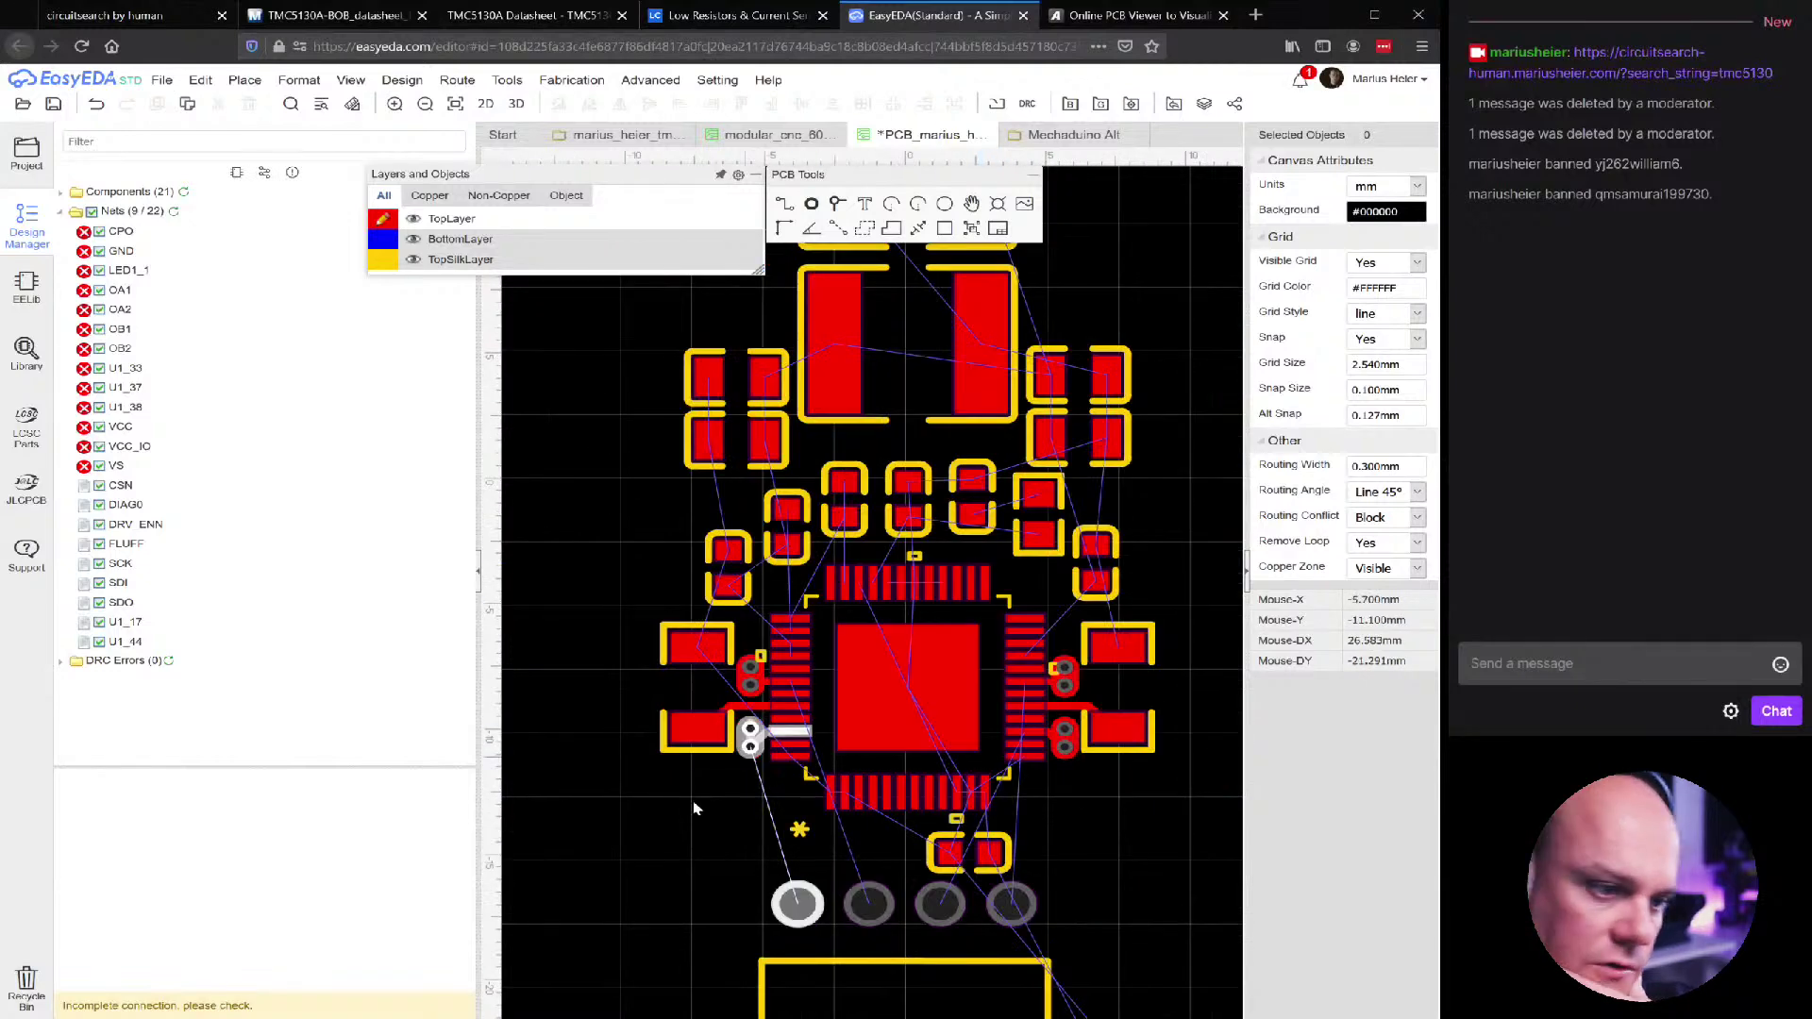
pyautogui.scroll(-2, 686, 810)
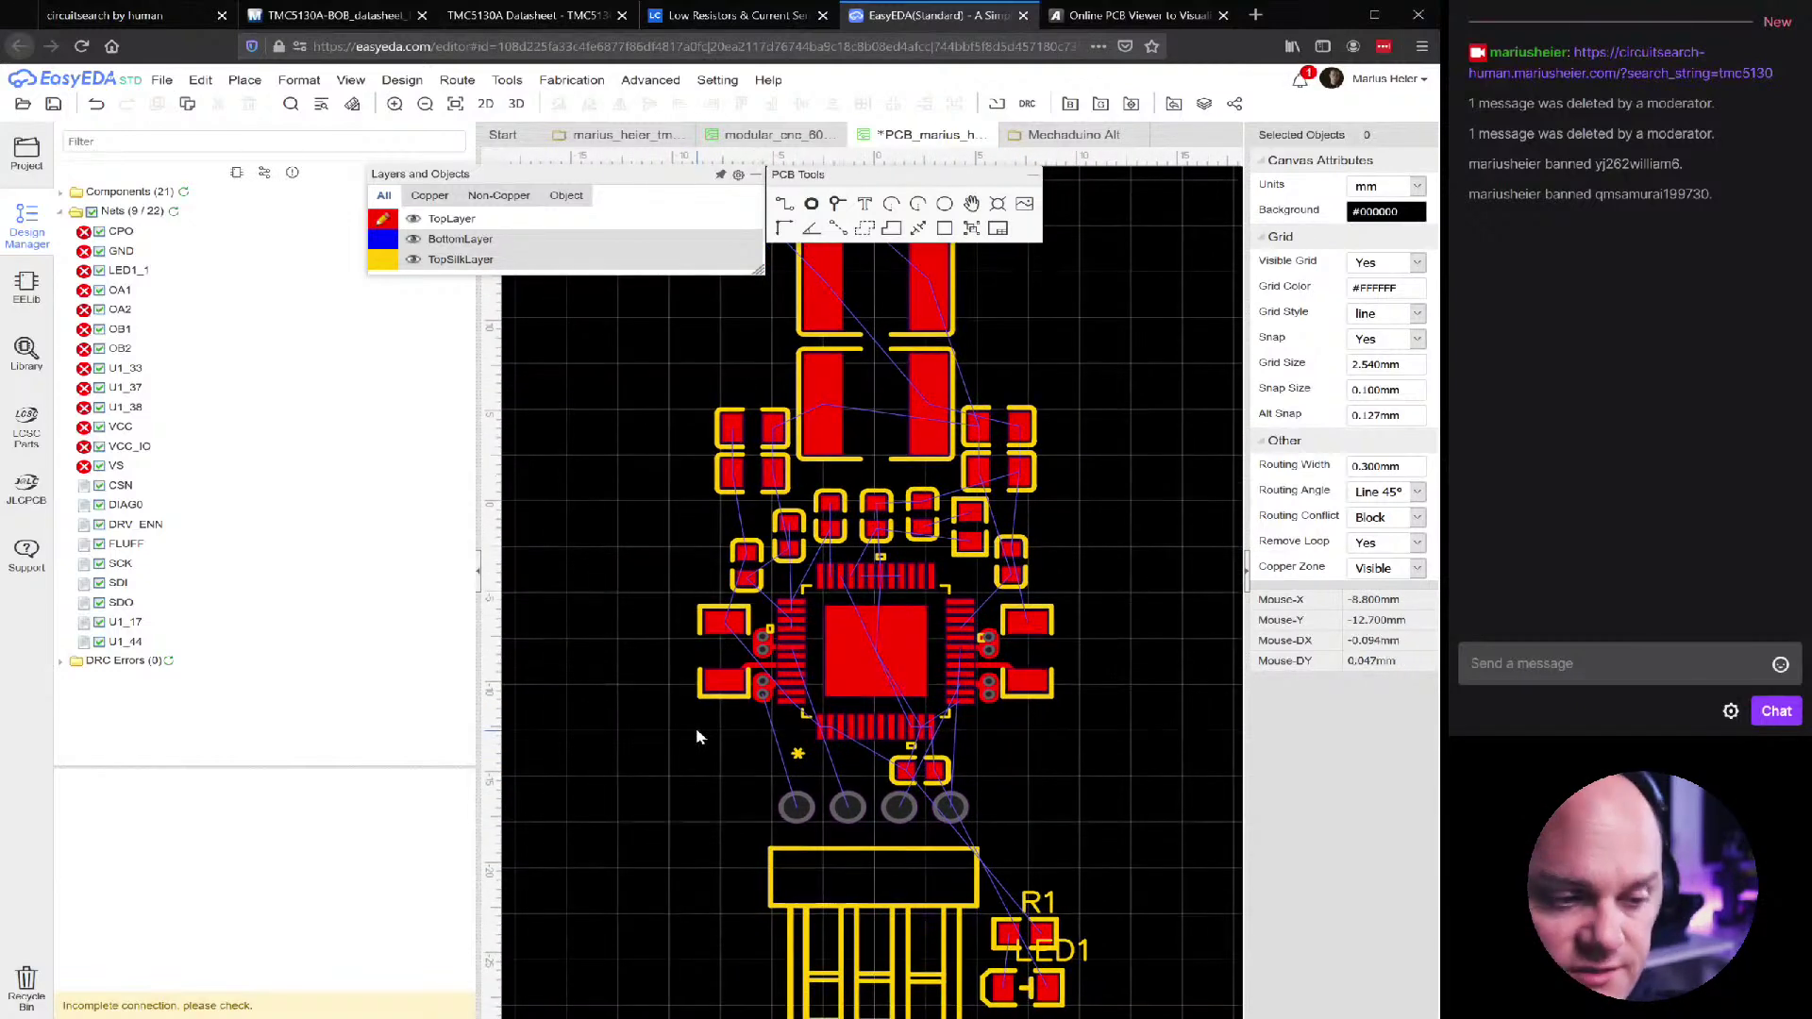
pyautogui.scroll(-2, 700, 738)
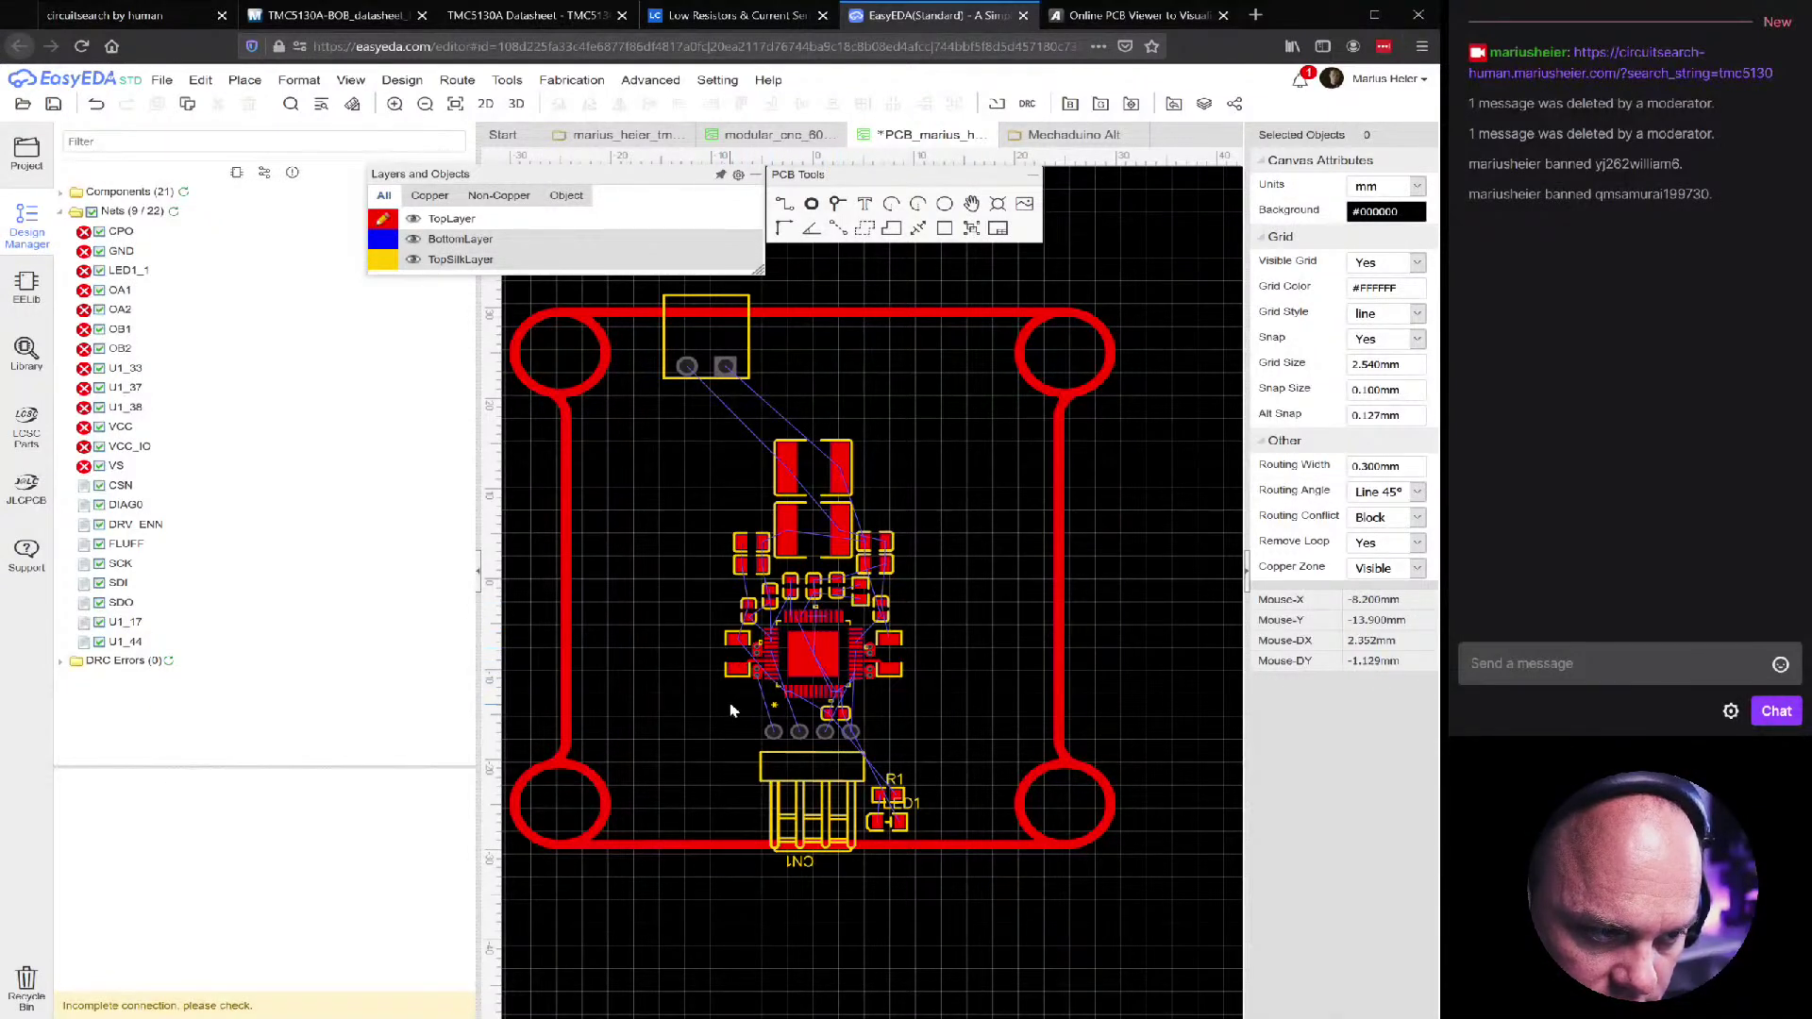
pyautogui.moveTo(733, 704); pyautogui.dragTo(717, 656, button='right')
pyautogui.scroll(3, 765, 655)
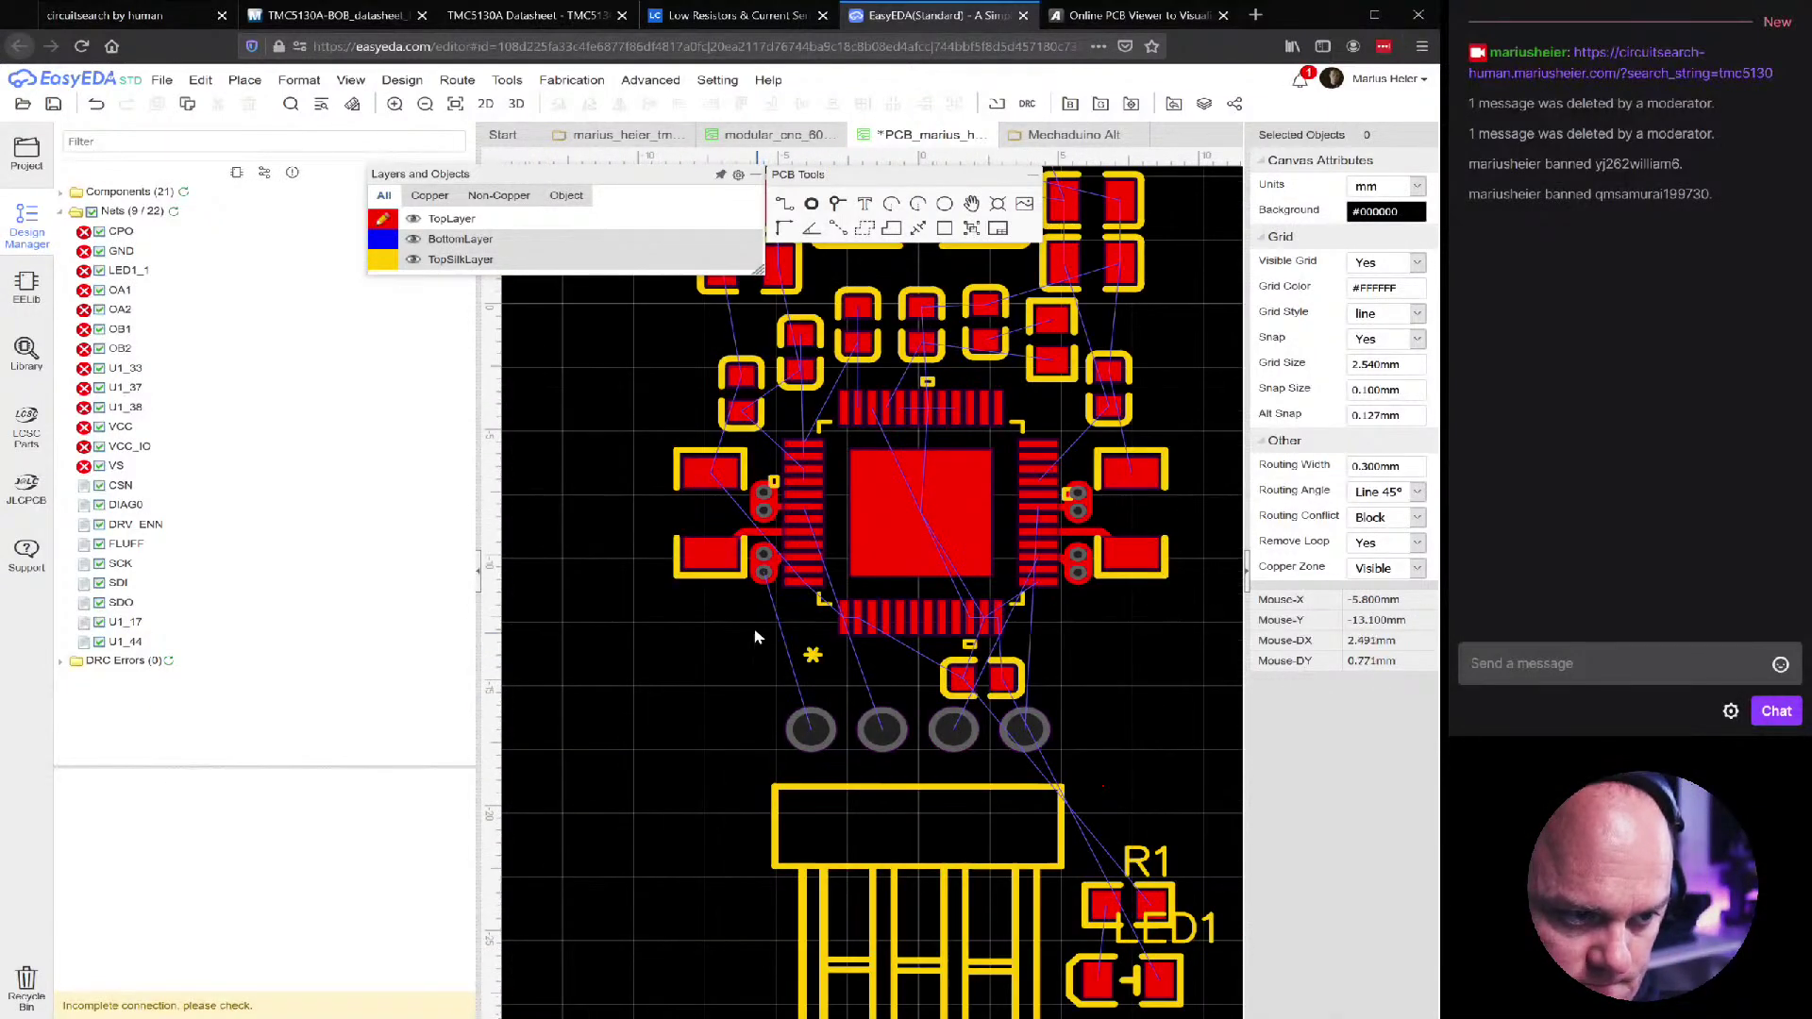
pyautogui.click(779, 532)
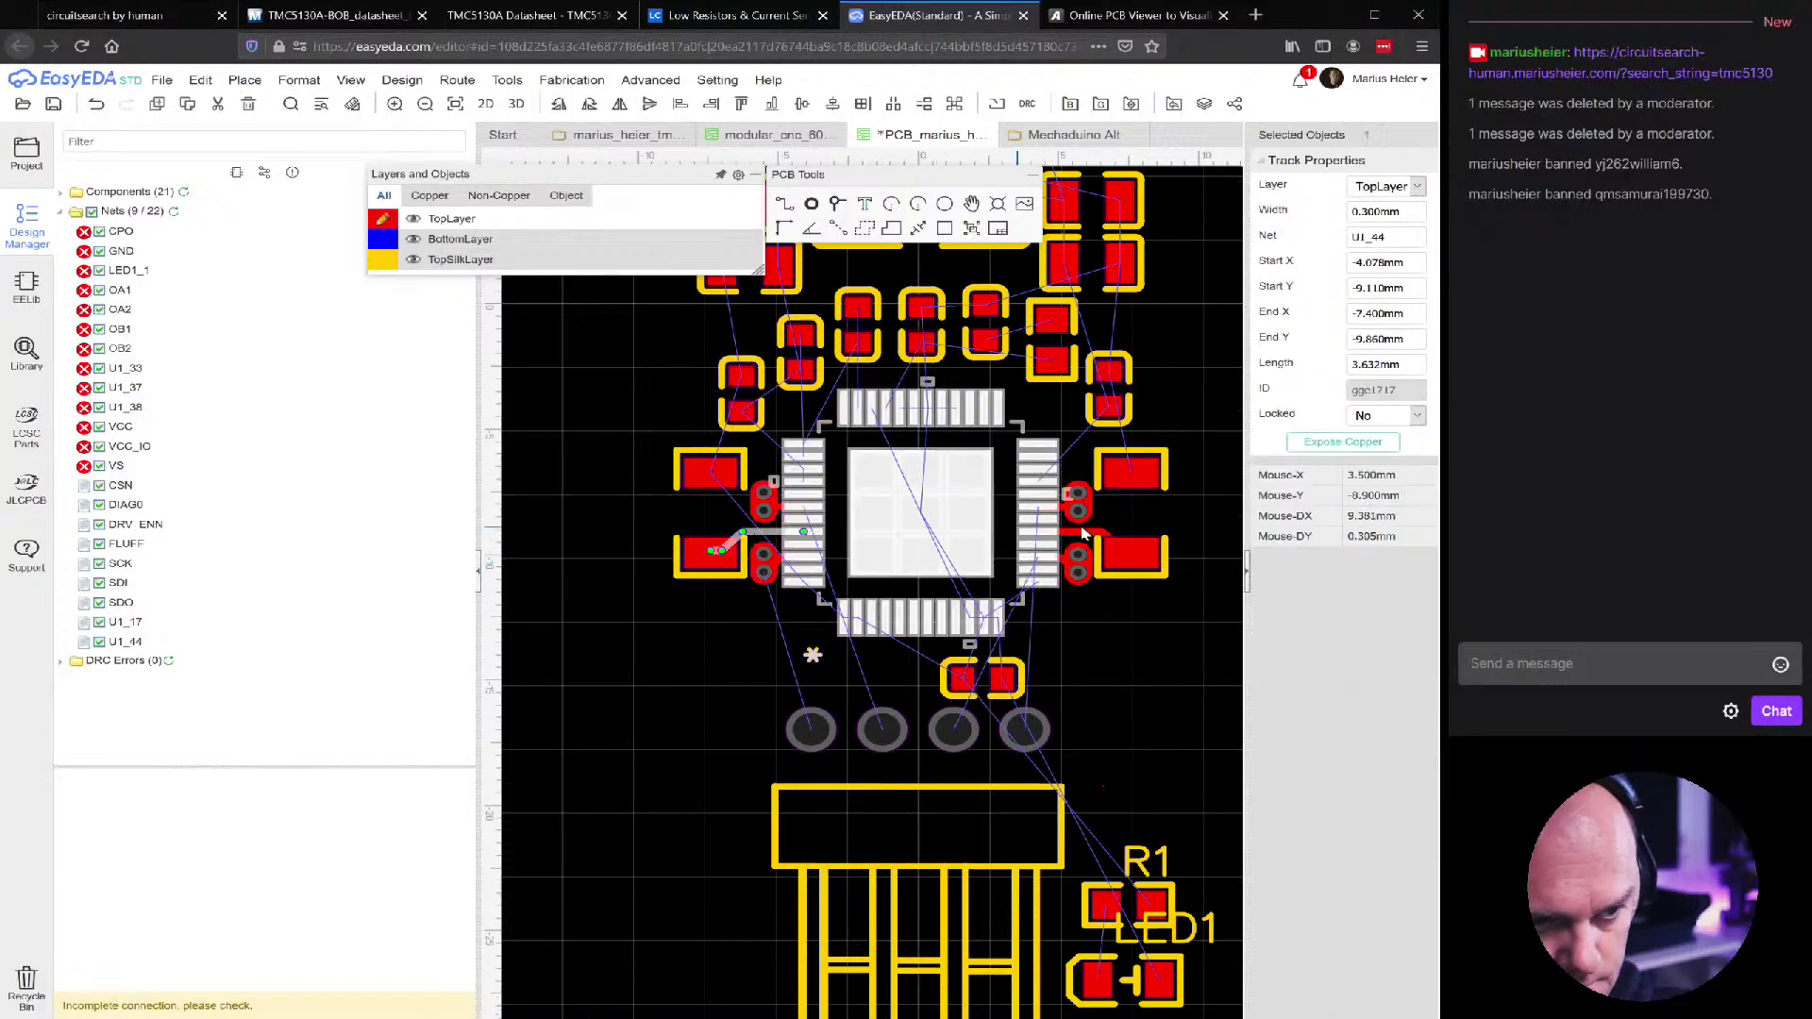
# Rotate resistor R2 to 270 degrees and move it down beside the chip's lower right corner
pyautogui.click(1118, 566)
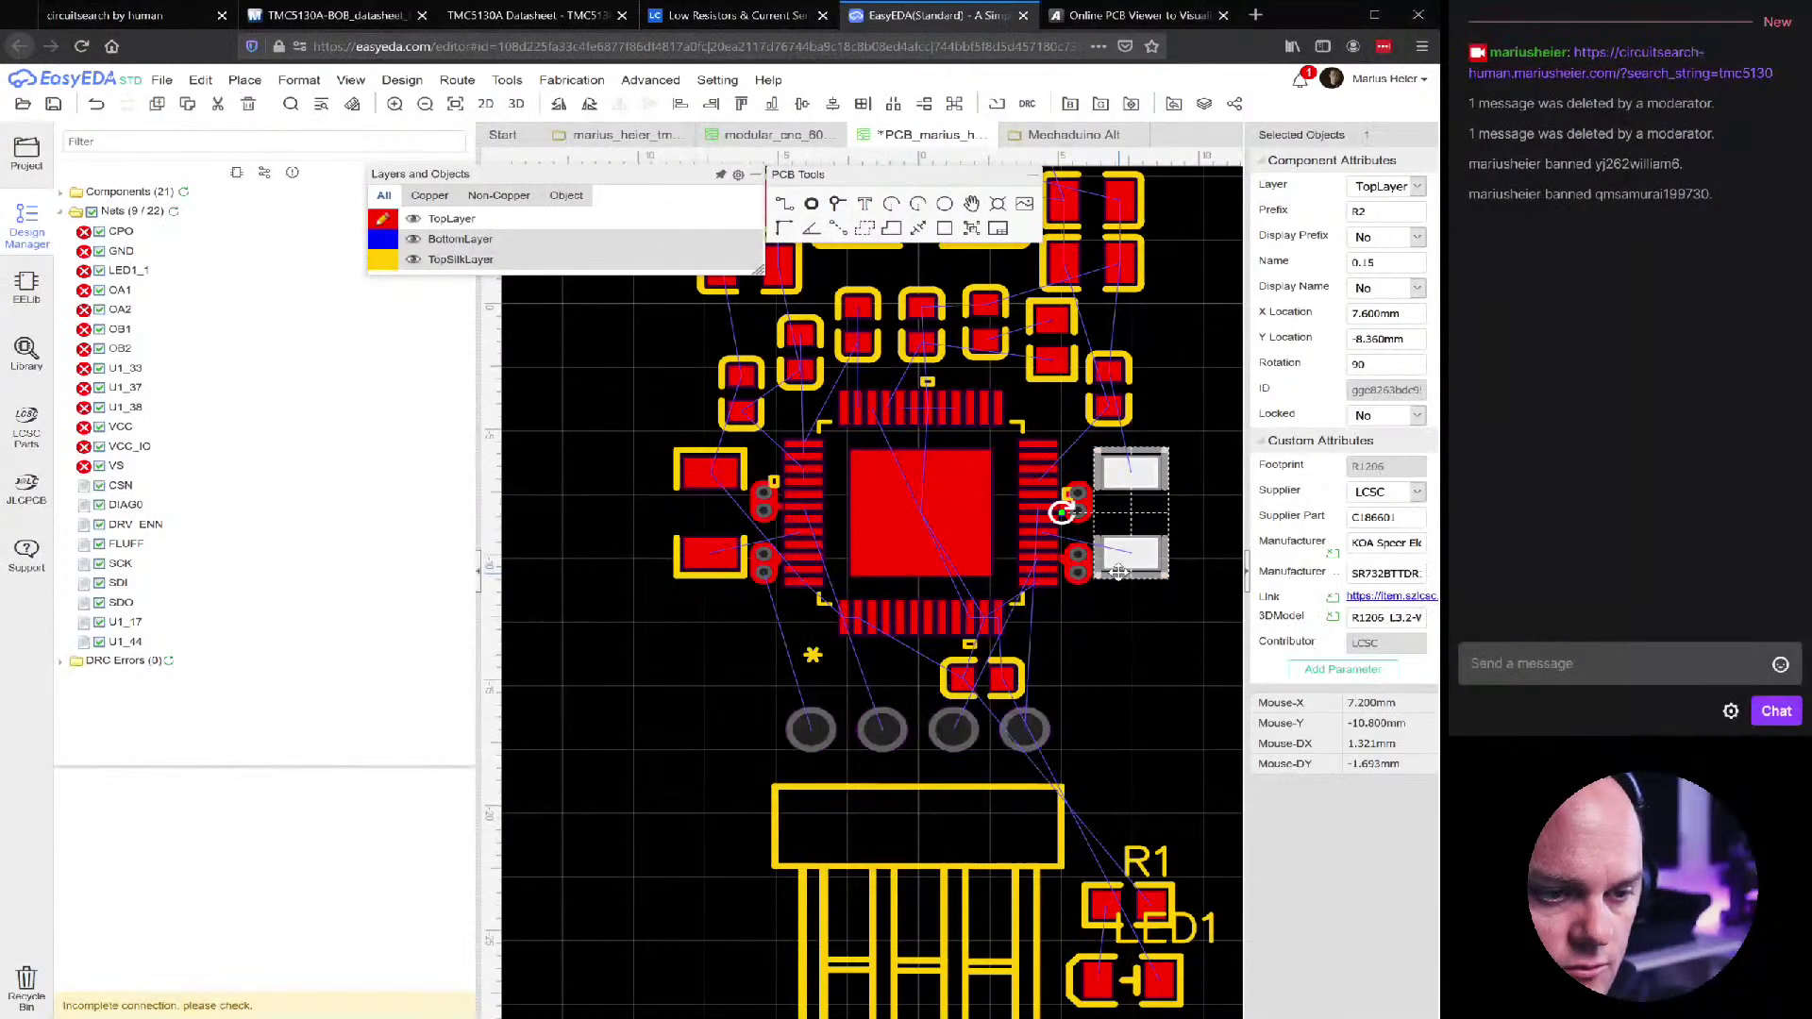
pyautogui.press('space')
pyautogui.press('space')
pyautogui.moveTo(1121, 579); pyautogui.dragTo(1096, 718)
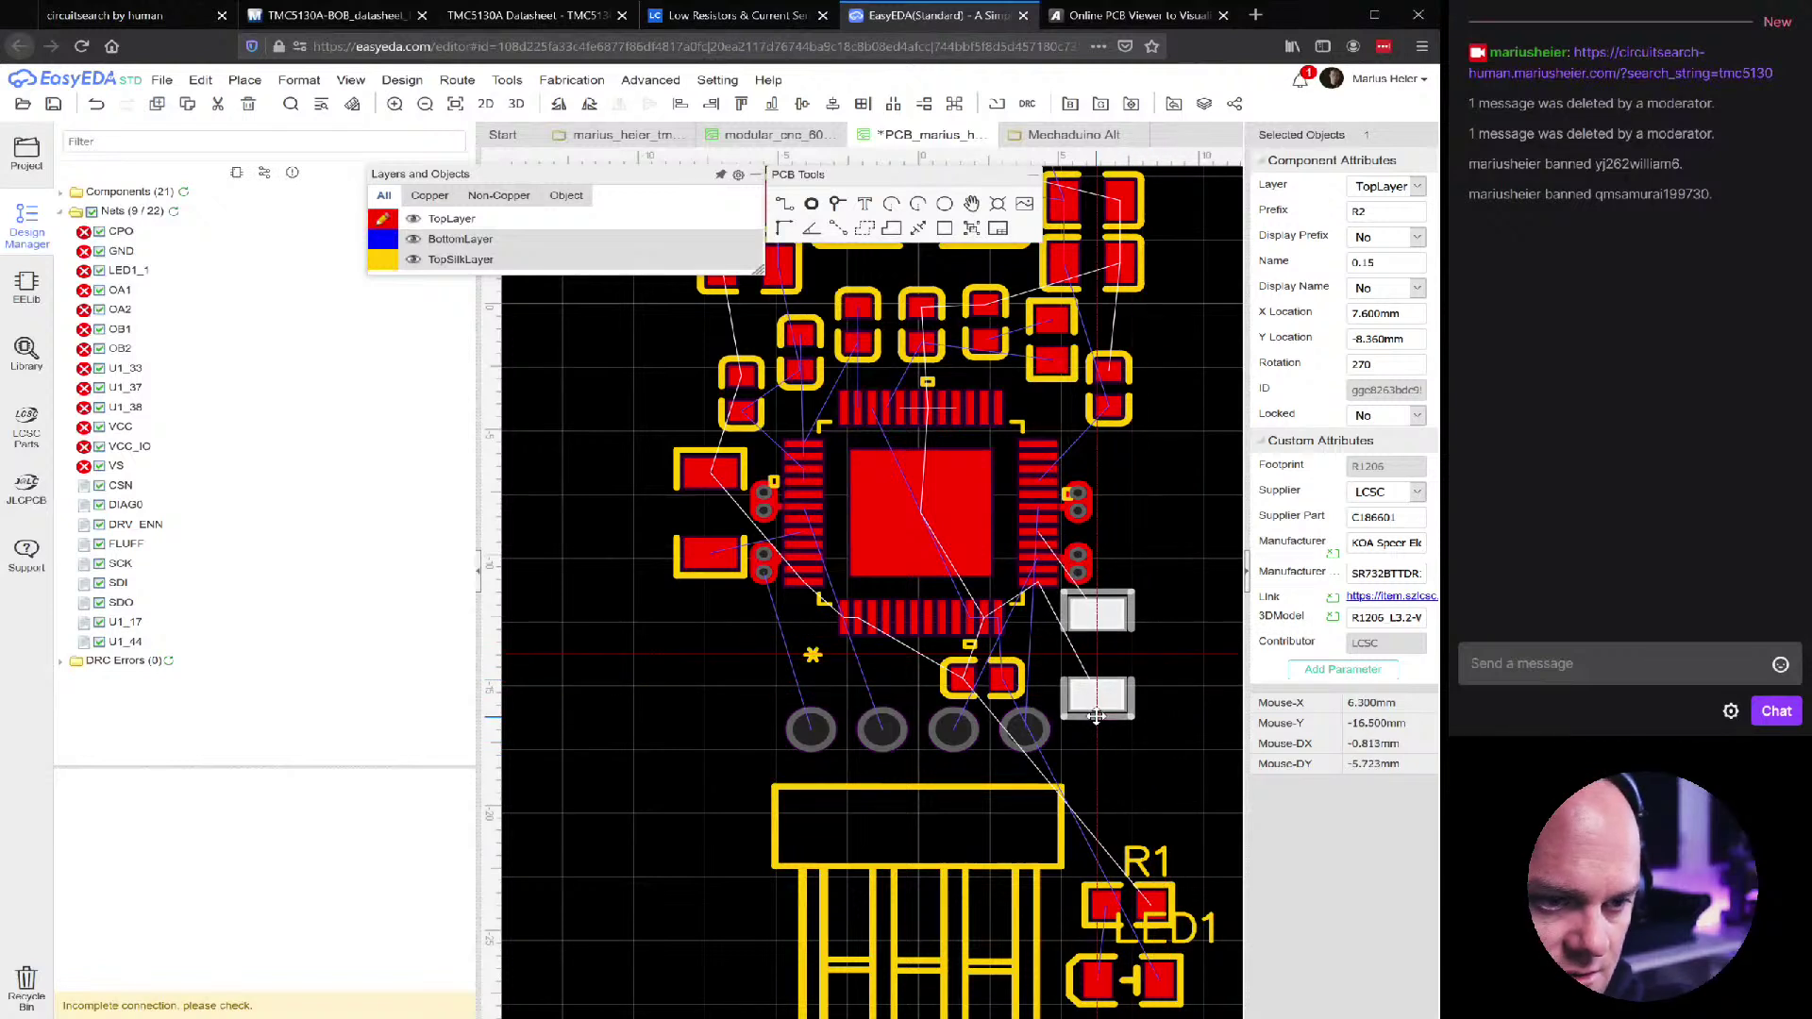
pyautogui.click(1097, 722)
# Rotate resistor R6 to 270 degrees and move it down beside the chip's lower left corner, mirroring R2
pyautogui.click(703, 566)
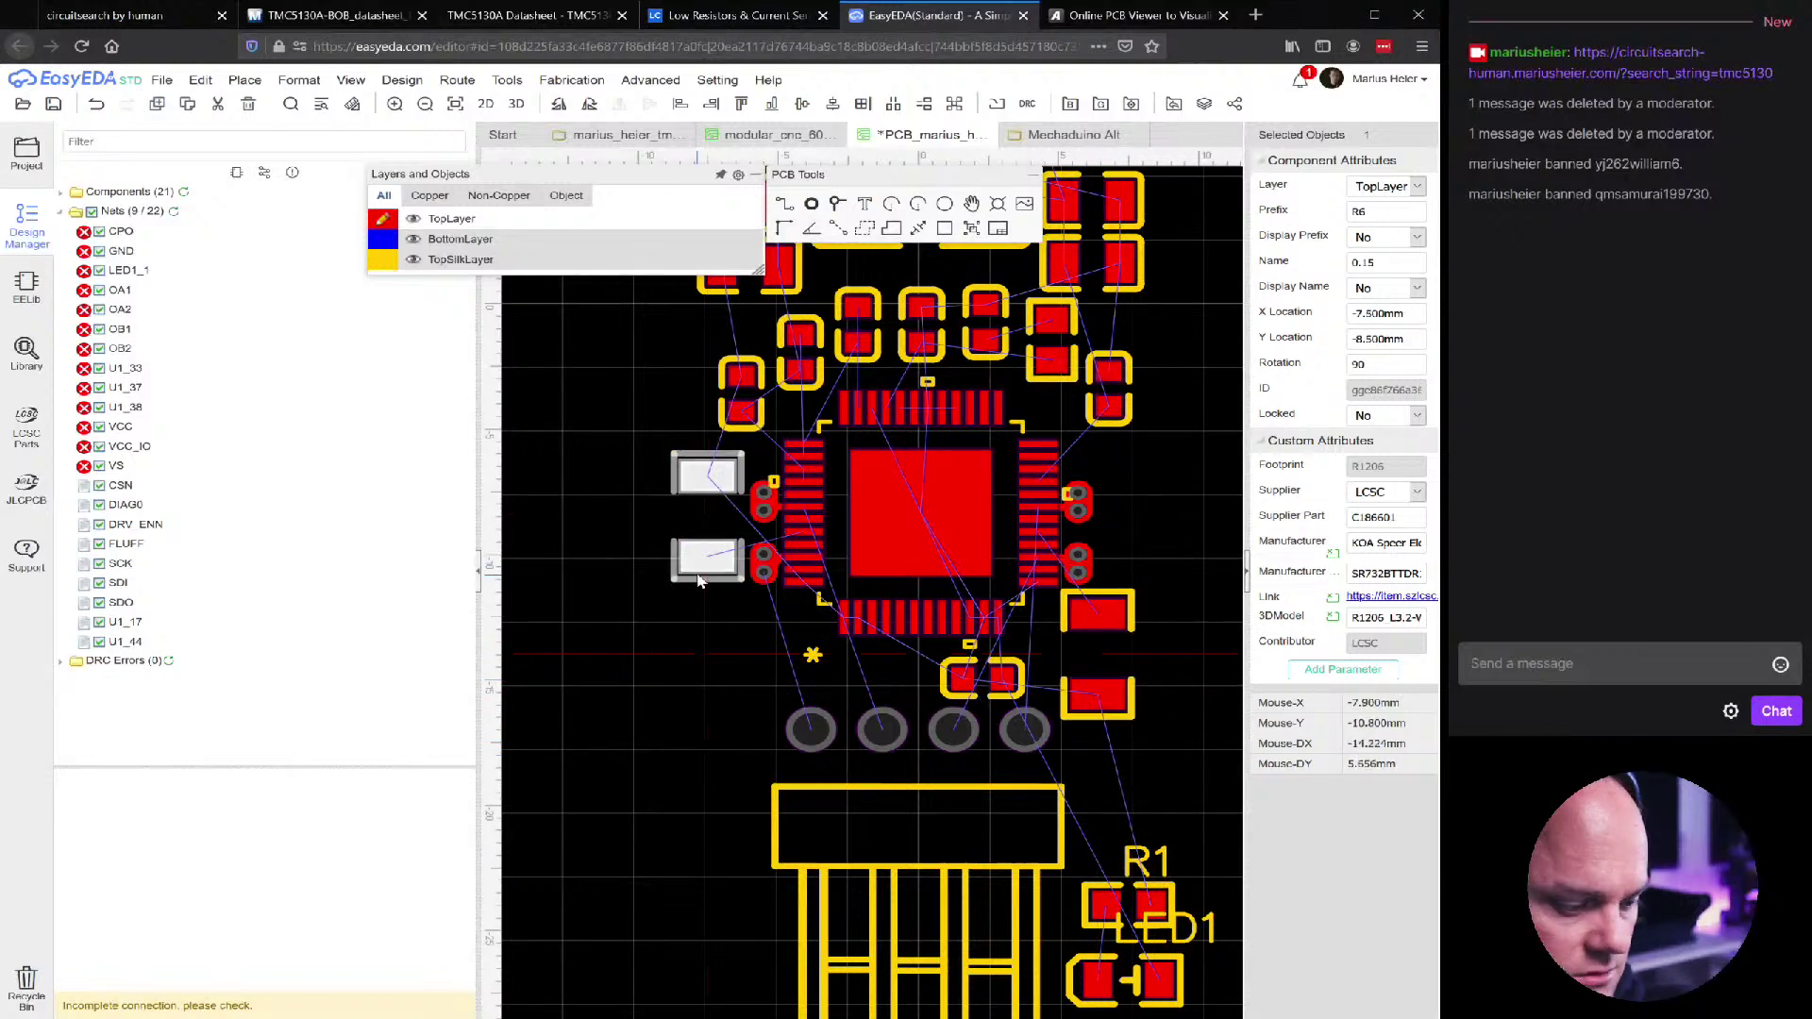
pyautogui.press('space')
pyautogui.press('space')
pyautogui.moveTo(694, 588); pyautogui.dragTo(737, 720)
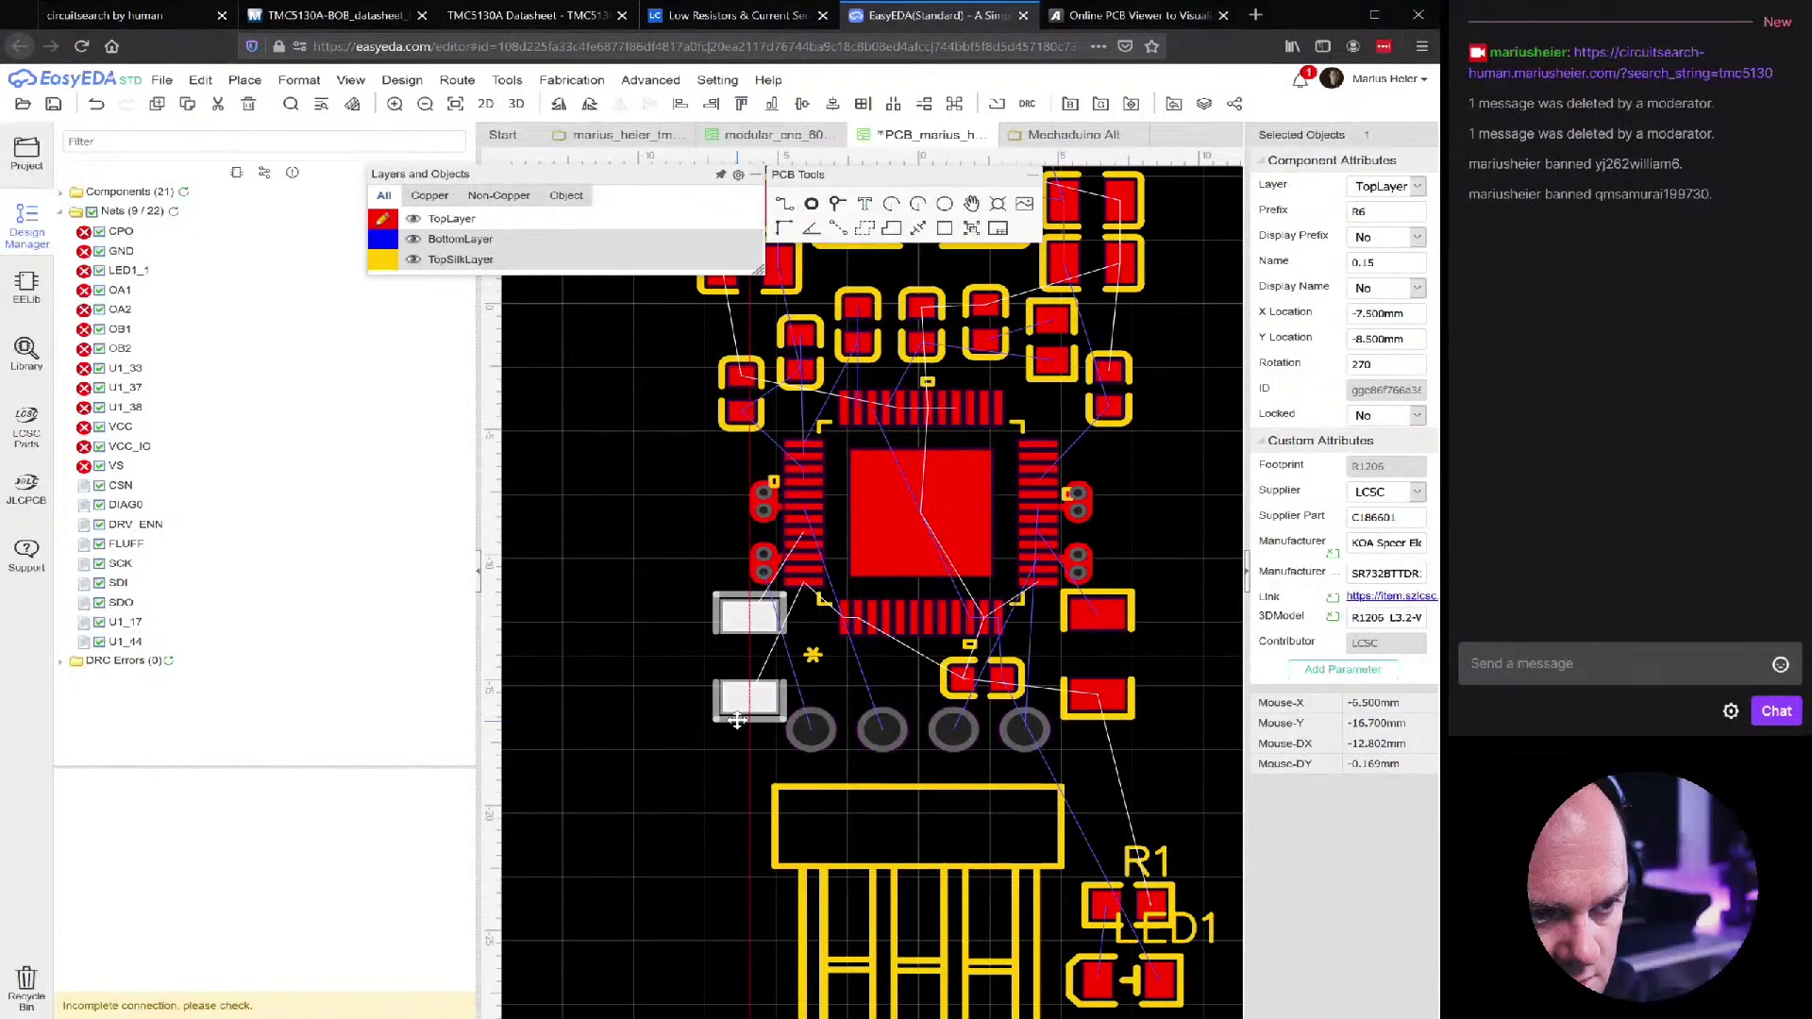
# Remove the OA1 tracks left of the chip and line up the two OA1 vias horizontally with the OA1 pad
pyautogui.scroll(1, 739, 724)
pyautogui.scroll(1, 716, 468)
pyautogui.scroll(2, 692, 579)
pyautogui.click(726, 636)
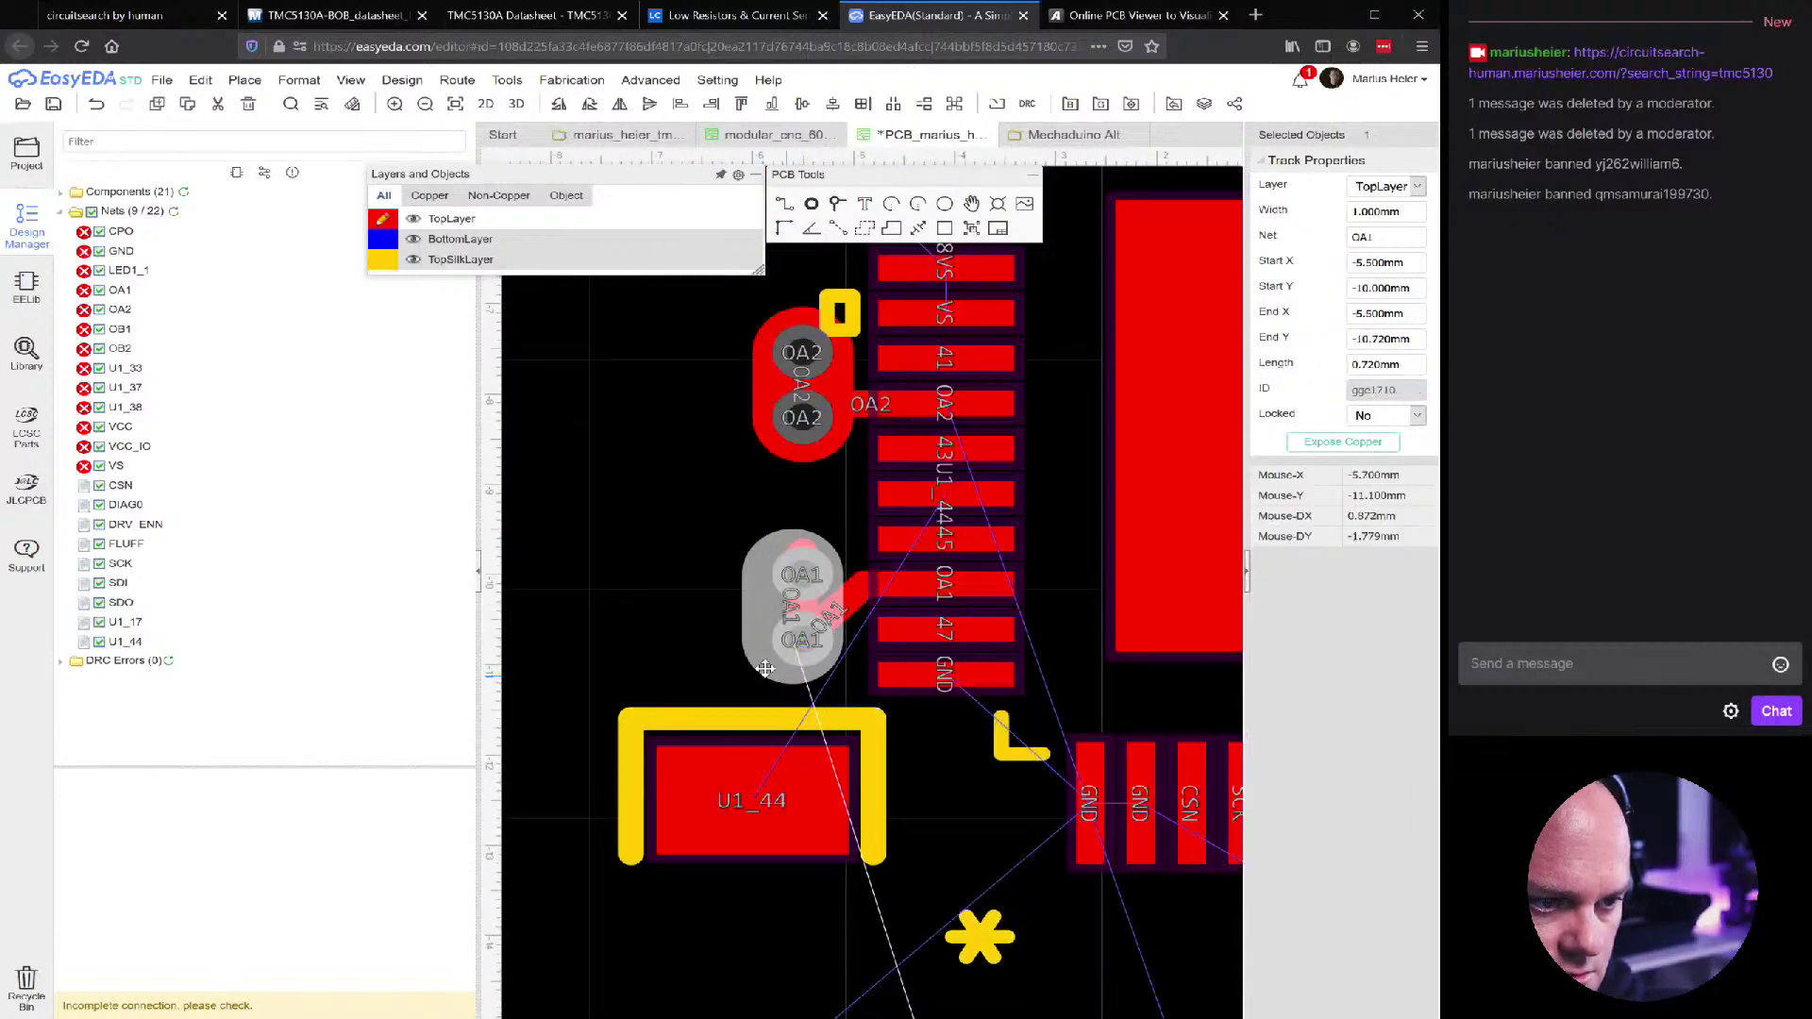
pyautogui.moveTo(751, 660); pyautogui.dragTo(839, 604)
pyautogui.click(803, 608)
pyautogui.press('Delete')
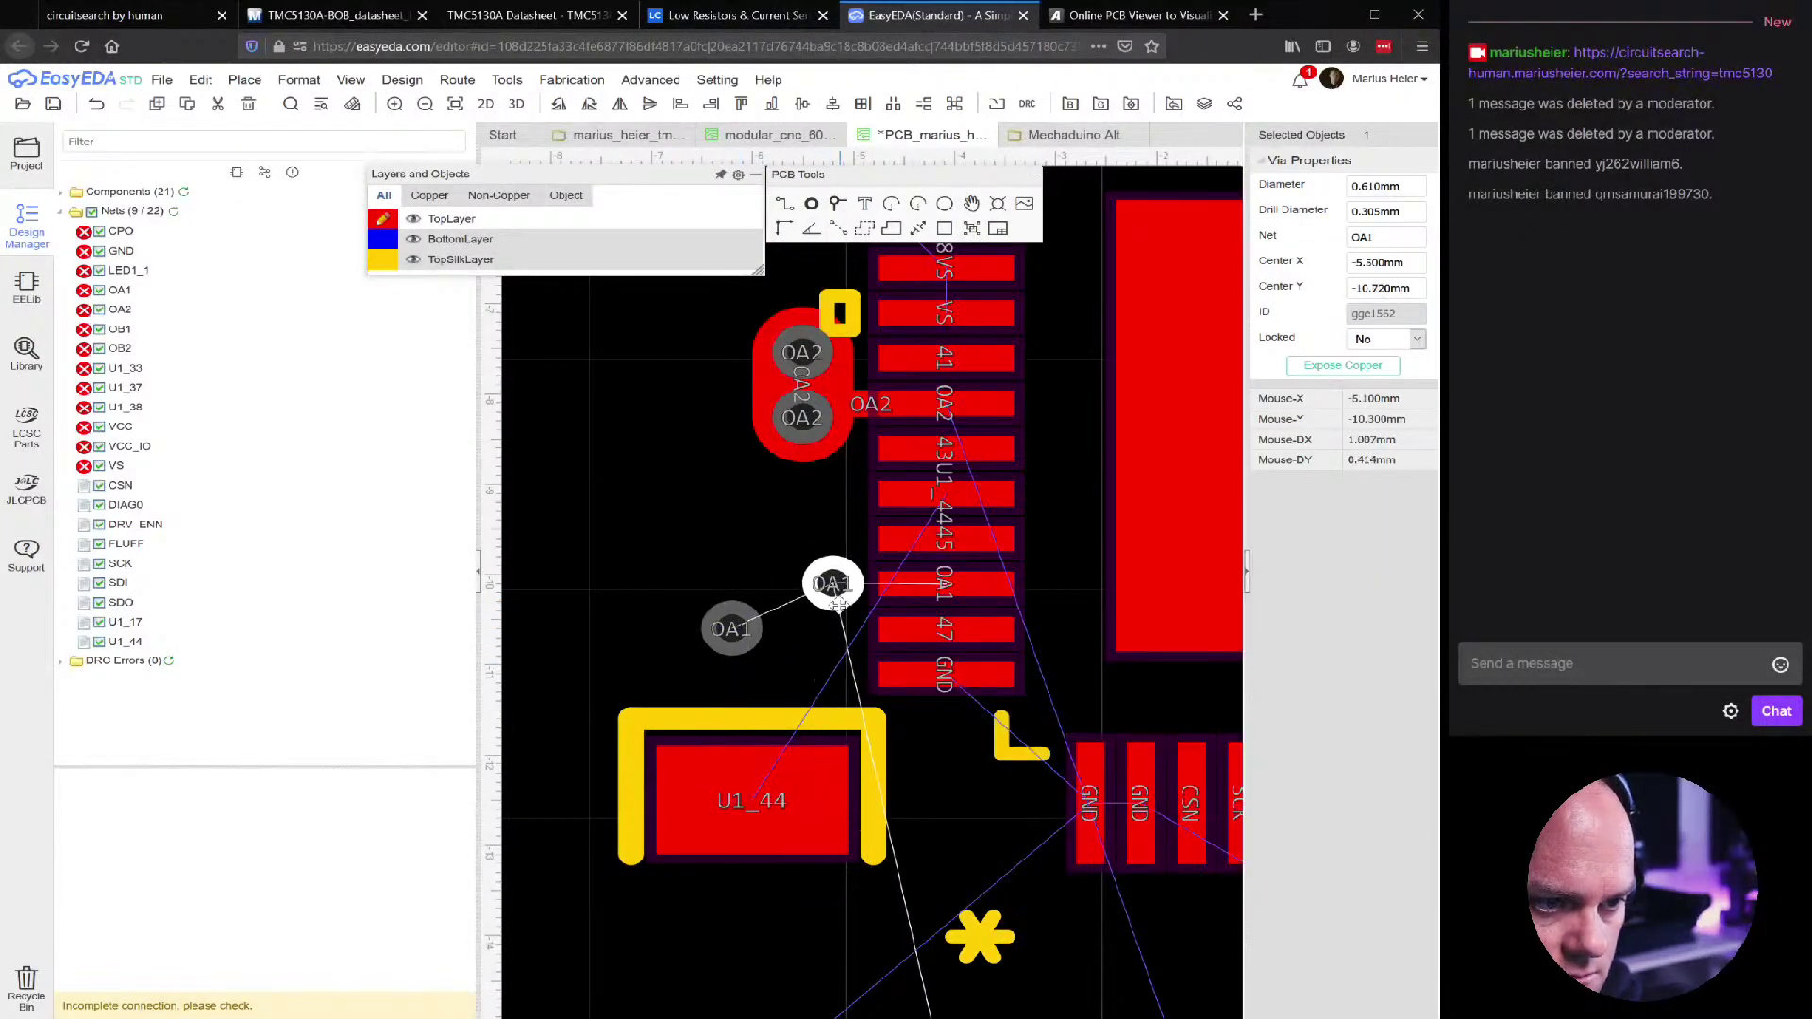
pyautogui.moveTo(732, 630); pyautogui.dragTo(762, 584)
# Move resistor R6 up to X -6.4 mm, Y -11.4 mm and check its fit against the OA1 vias
pyautogui.click(727, 713)
pyautogui.moveTo(727, 712); pyautogui.dragTo(690, 473)
pyautogui.scroll(-3, 740, 509)
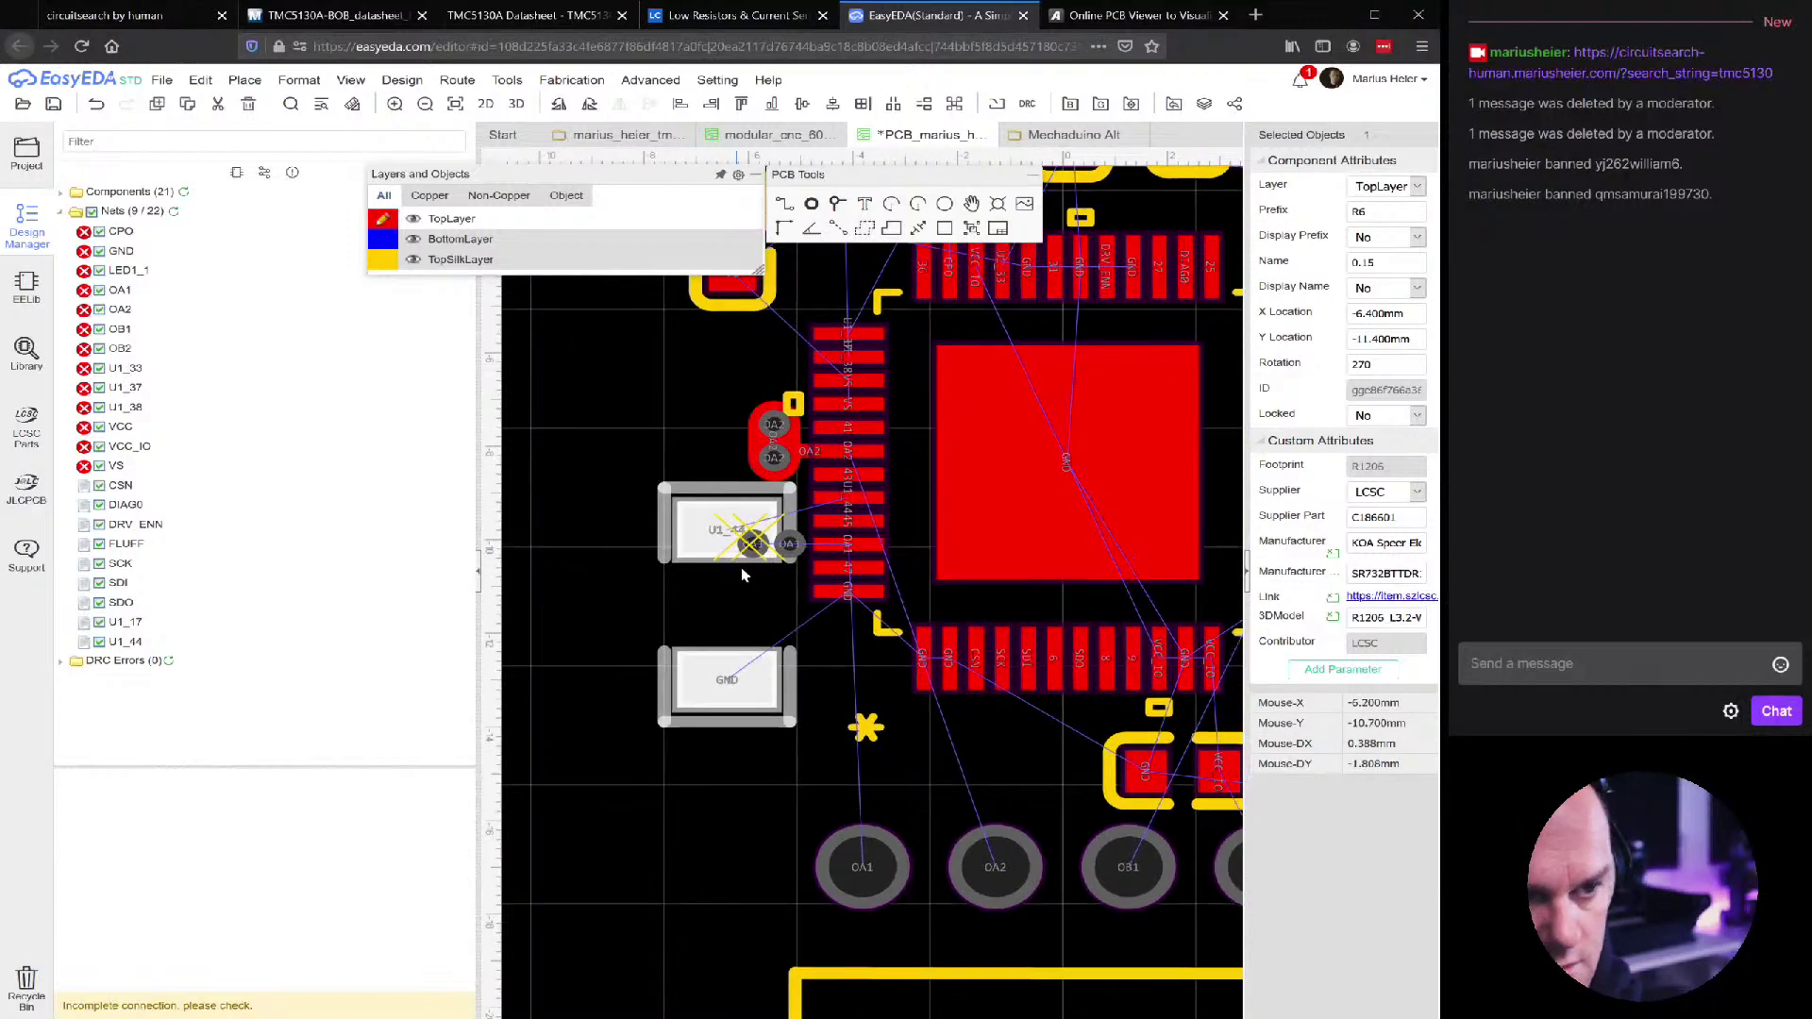
pyautogui.scroll(4, 739, 575)
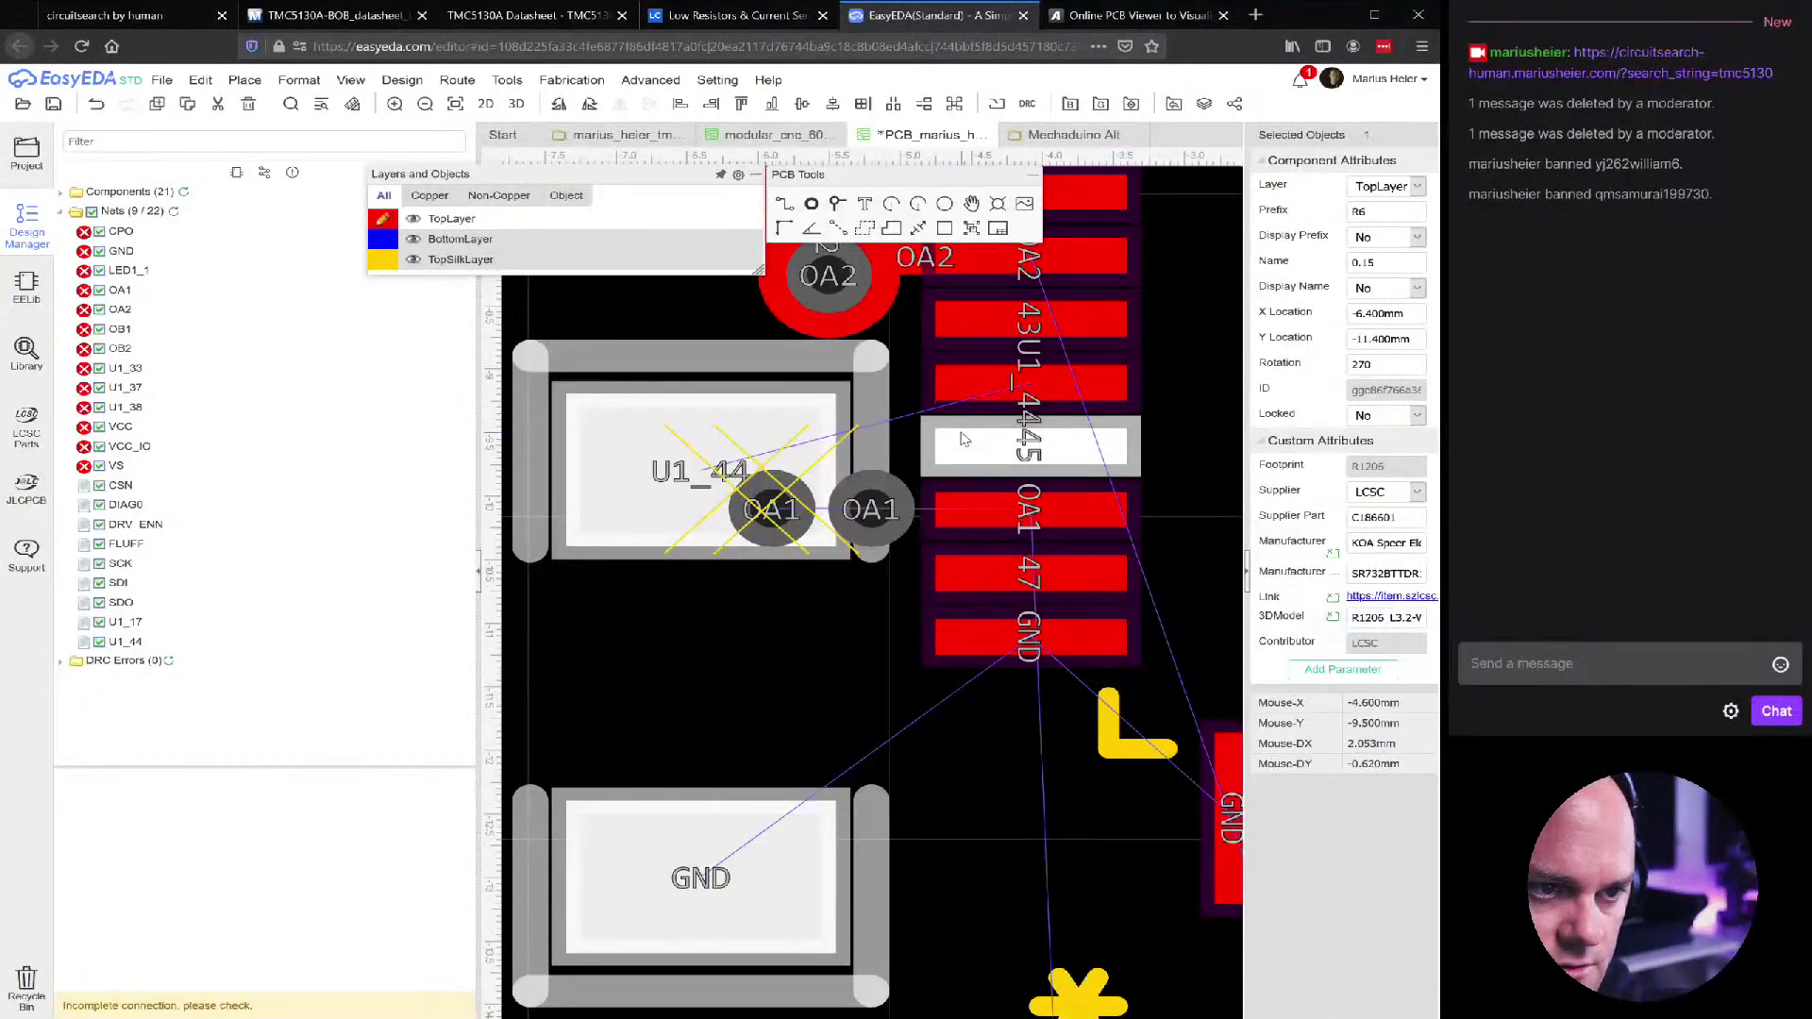
pyautogui.scroll(-1, 978, 431)
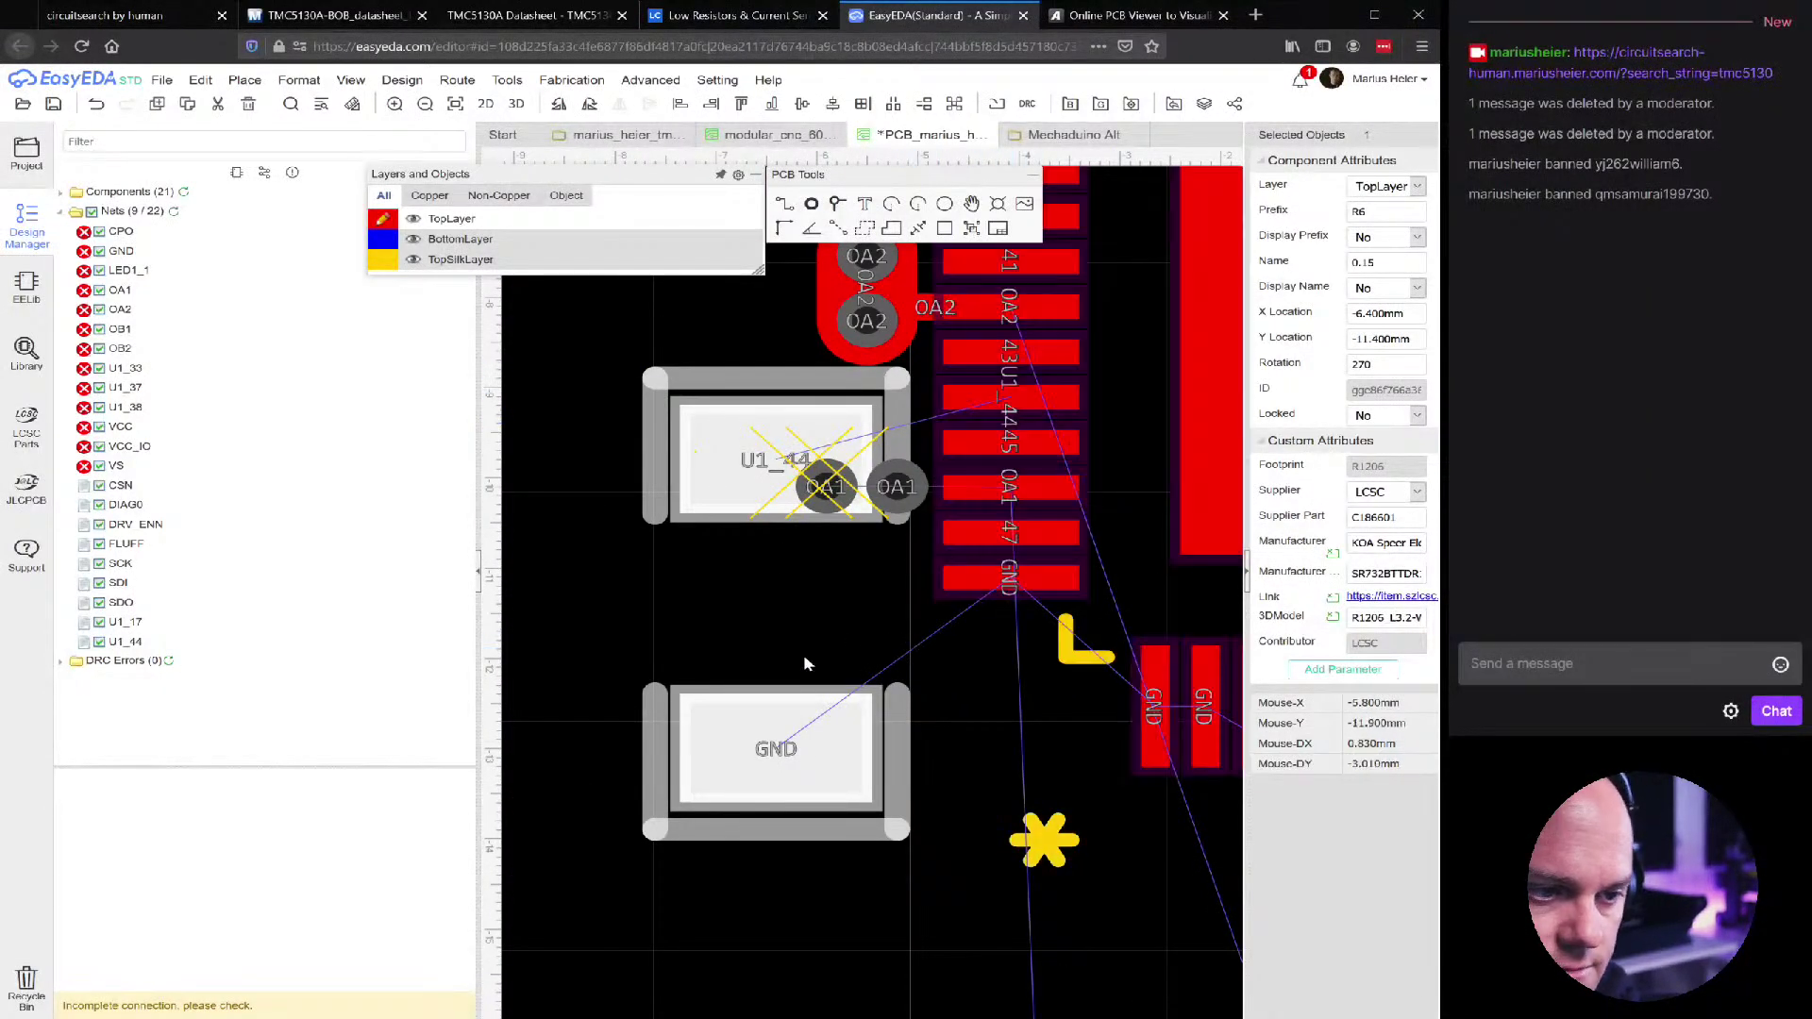
pyautogui.scroll(-2, 783, 736)
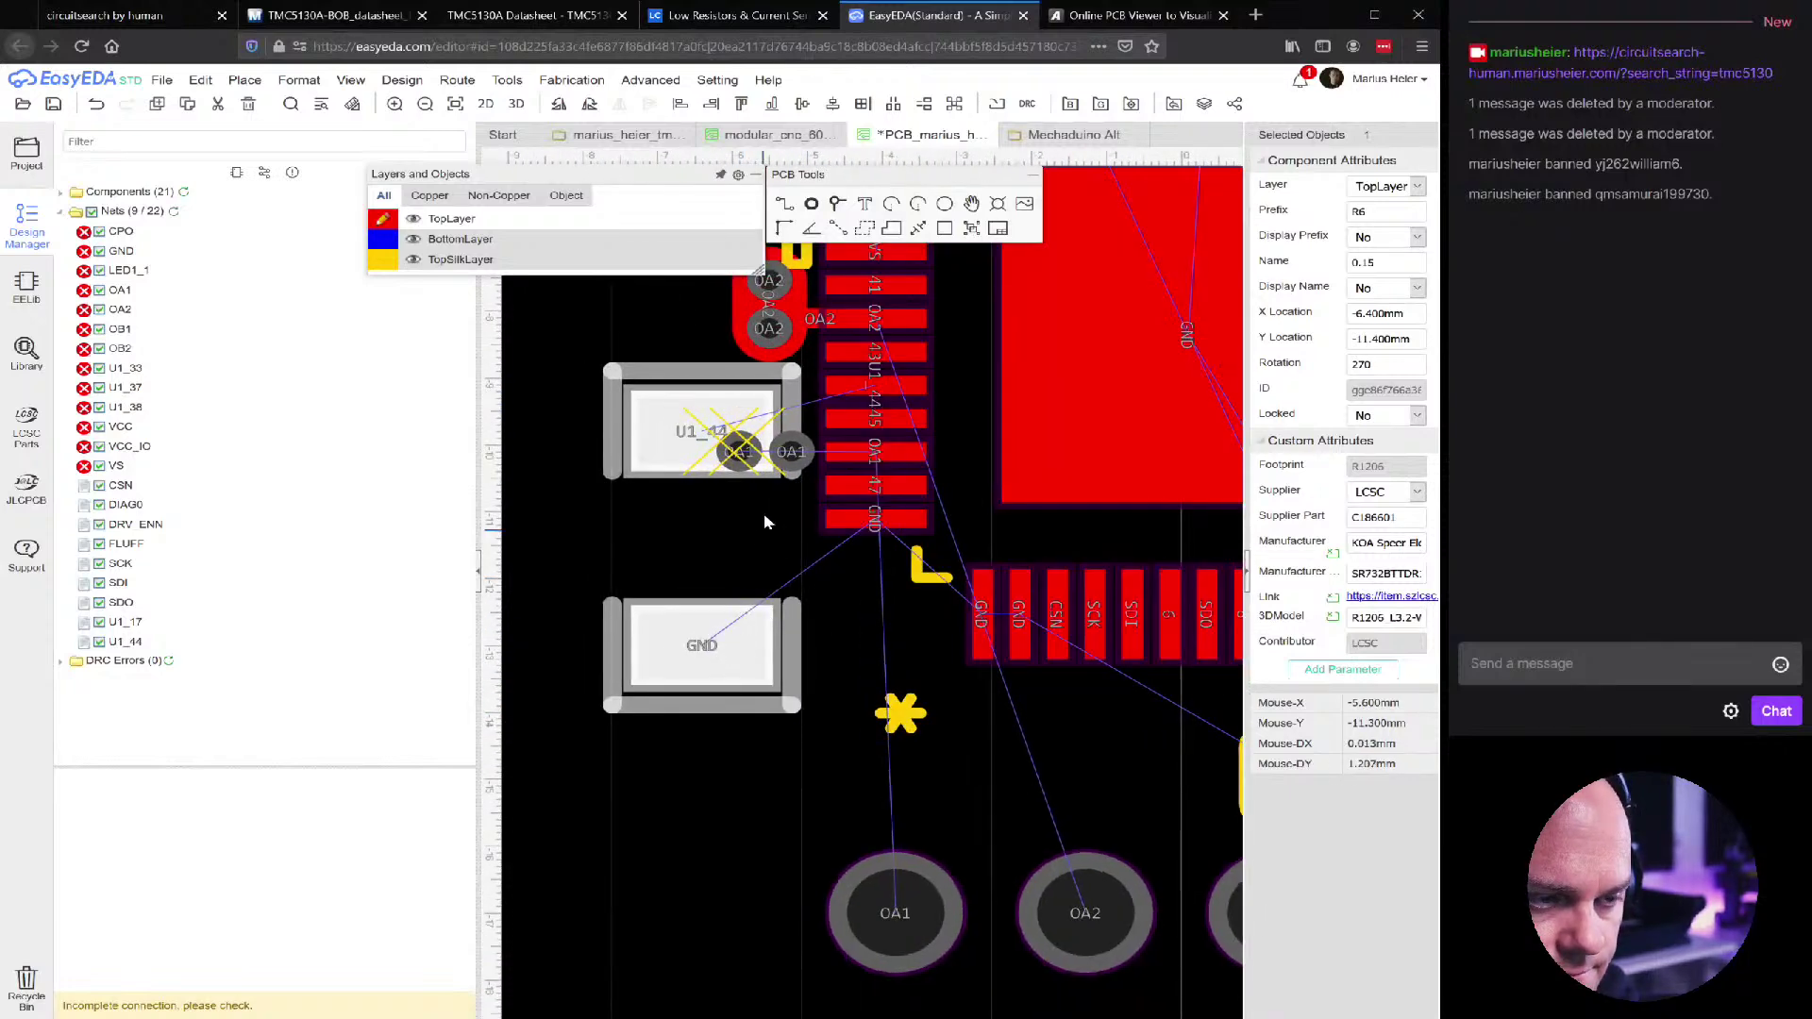
pyautogui.moveTo(783, 462); pyautogui.dragTo(810, 635, button='right')
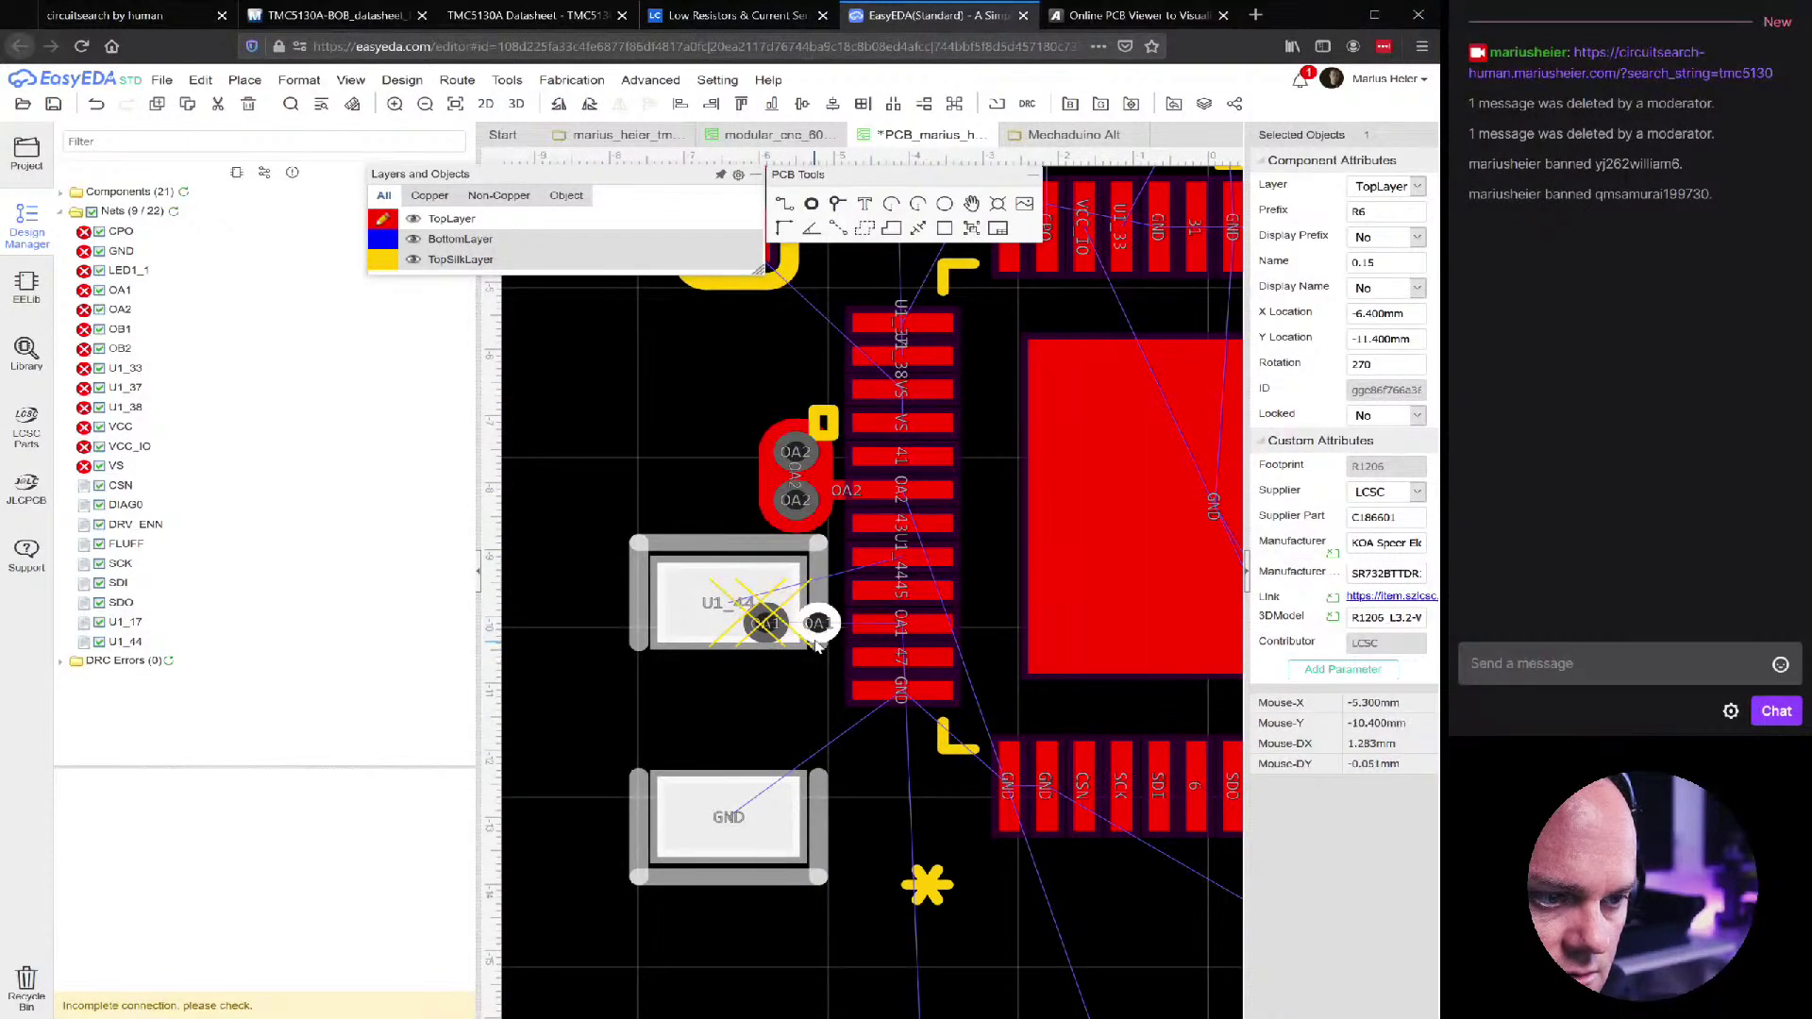
# Move resistor R6 down and outward, clear of the OA1 vias and the connector pads
pyautogui.scroll(-3, 776, 911)
pyautogui.click(791, 917)
pyautogui.scroll(1, 743, 781)
pyautogui.click(741, 722)
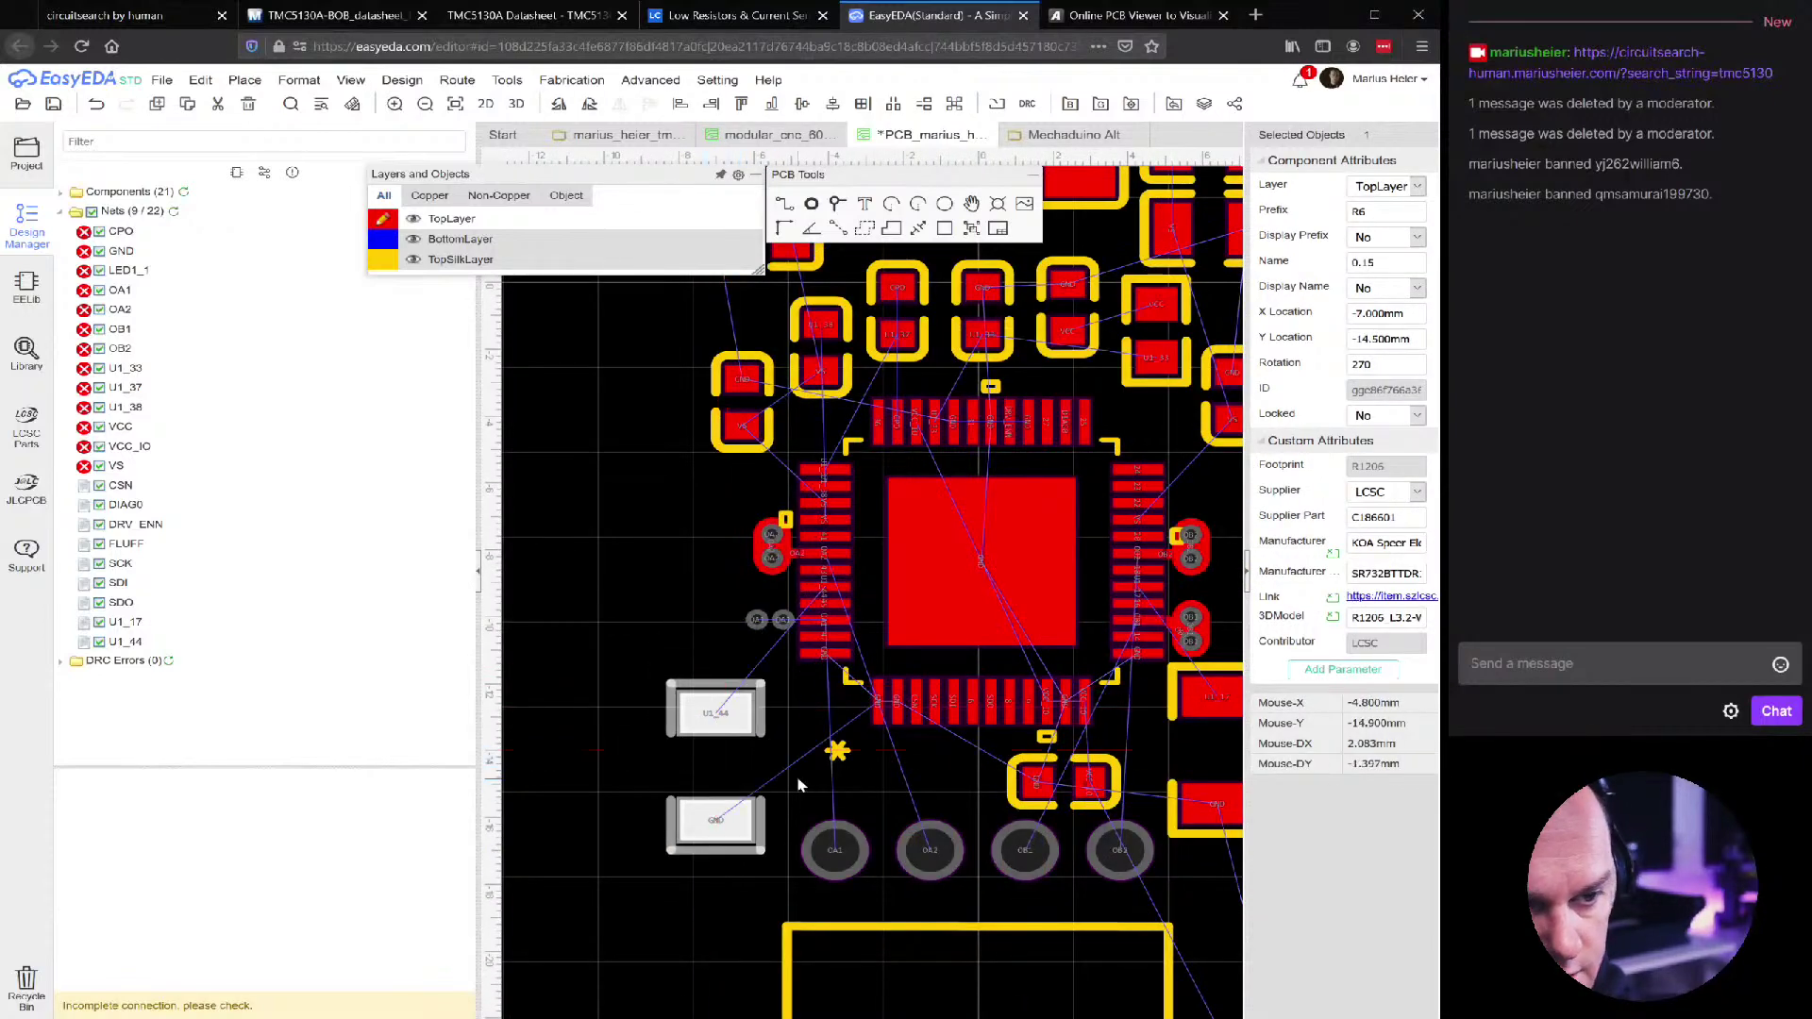
pyautogui.moveTo(717, 782); pyautogui.dragTo(710, 666, button='right')
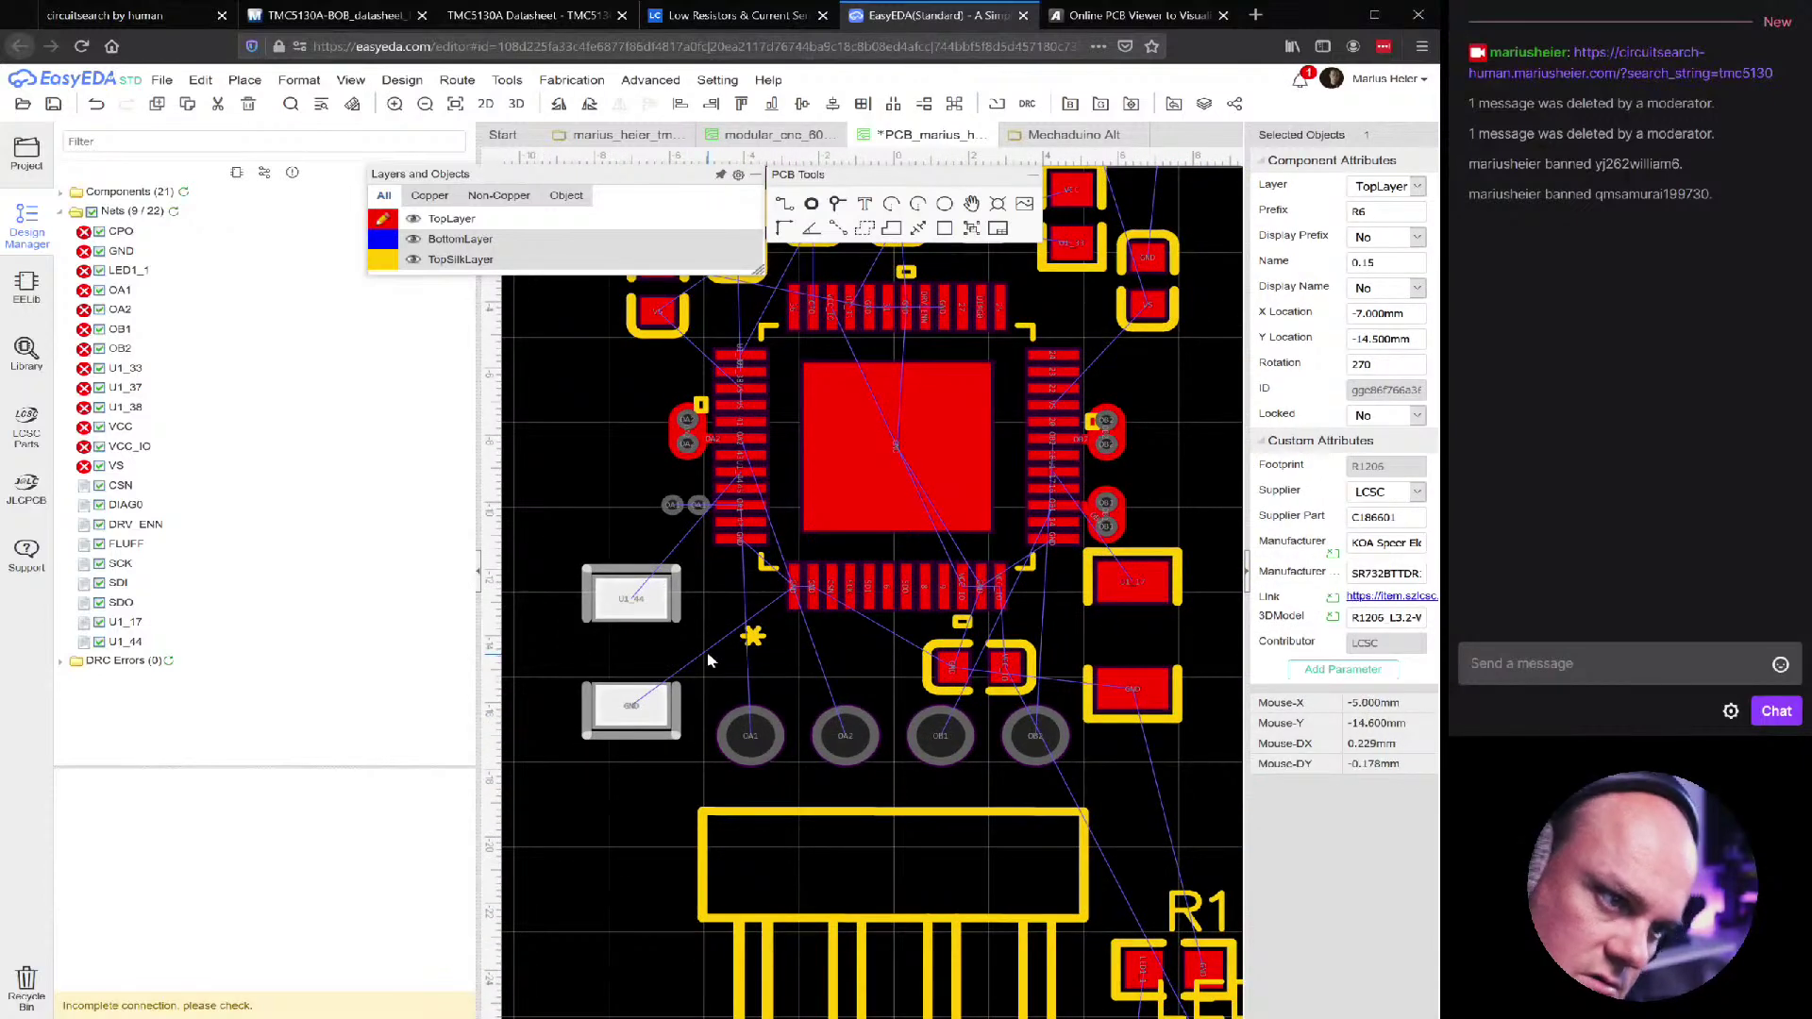
pyautogui.scroll(-3, 796, 805)
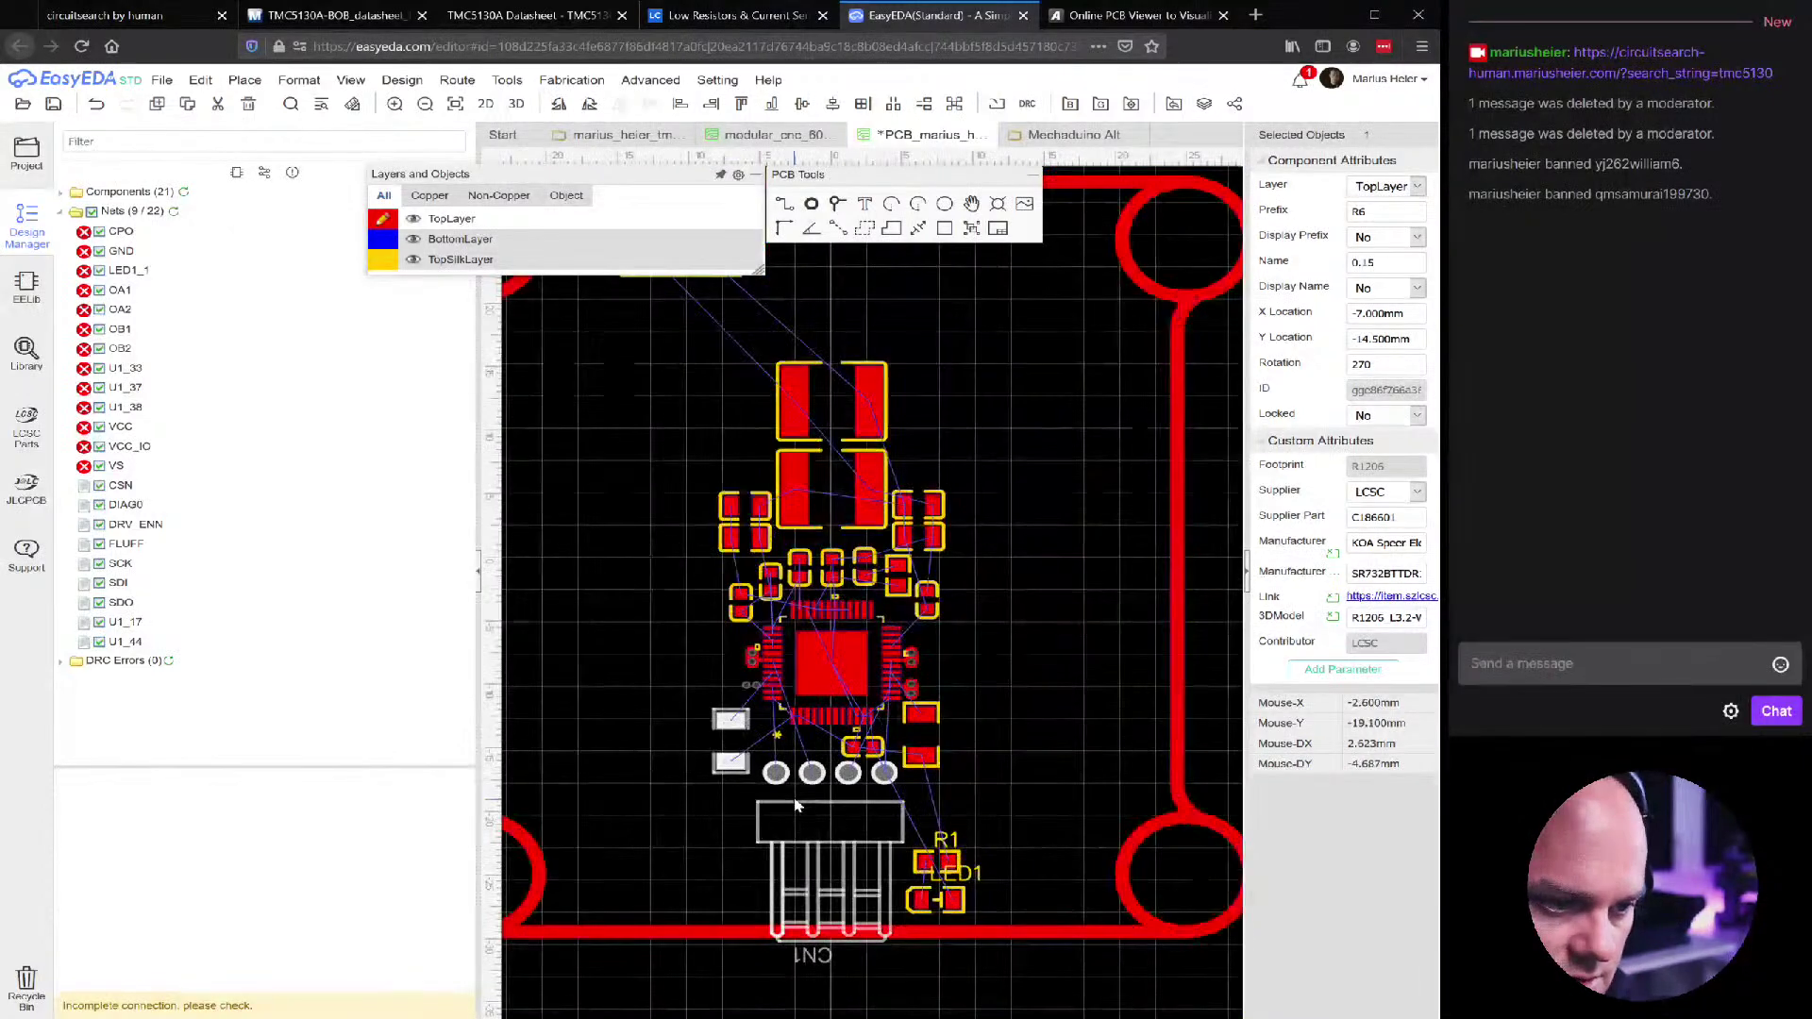
pyautogui.moveTo(736, 761); pyautogui.dragTo(690, 759)
# Shift the whole driver group upward on the board, and move connector CN1 down to overhang the lower board edge
pyautogui.moveTo(1082, 308); pyautogui.dragTo(587, 782)
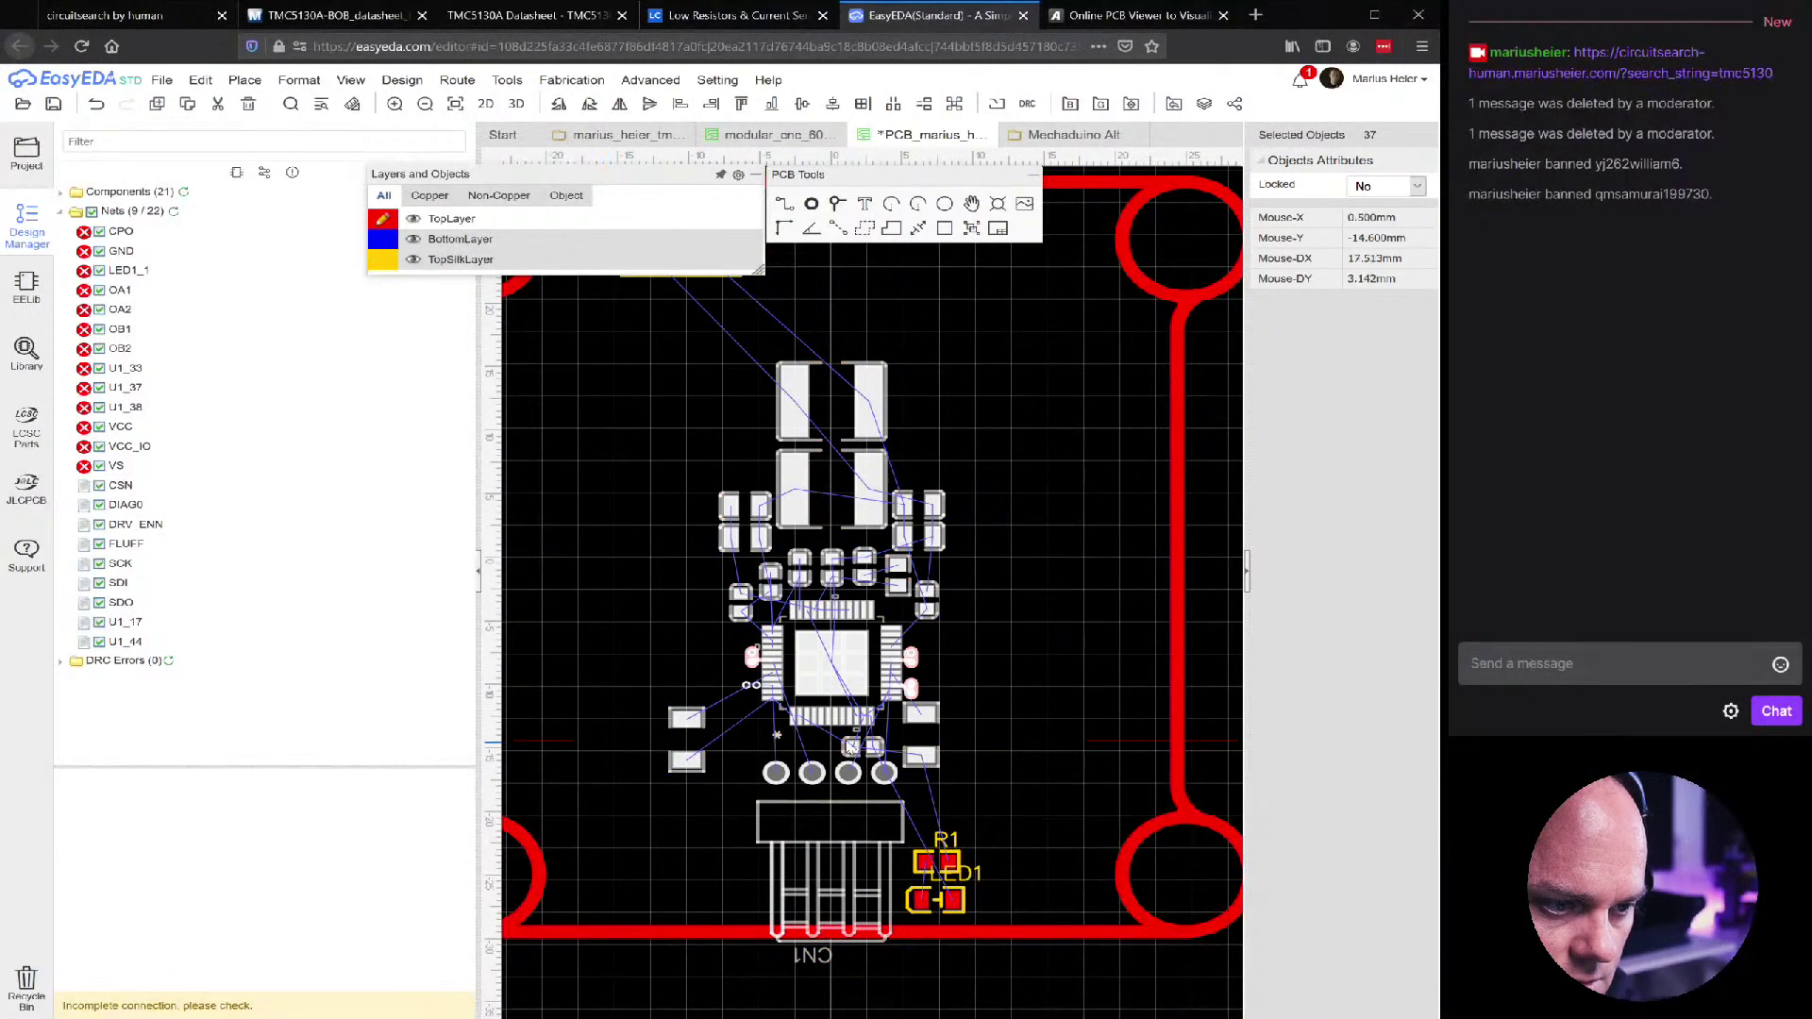
pyautogui.moveTo(834, 687); pyautogui.dragTo(832, 630)
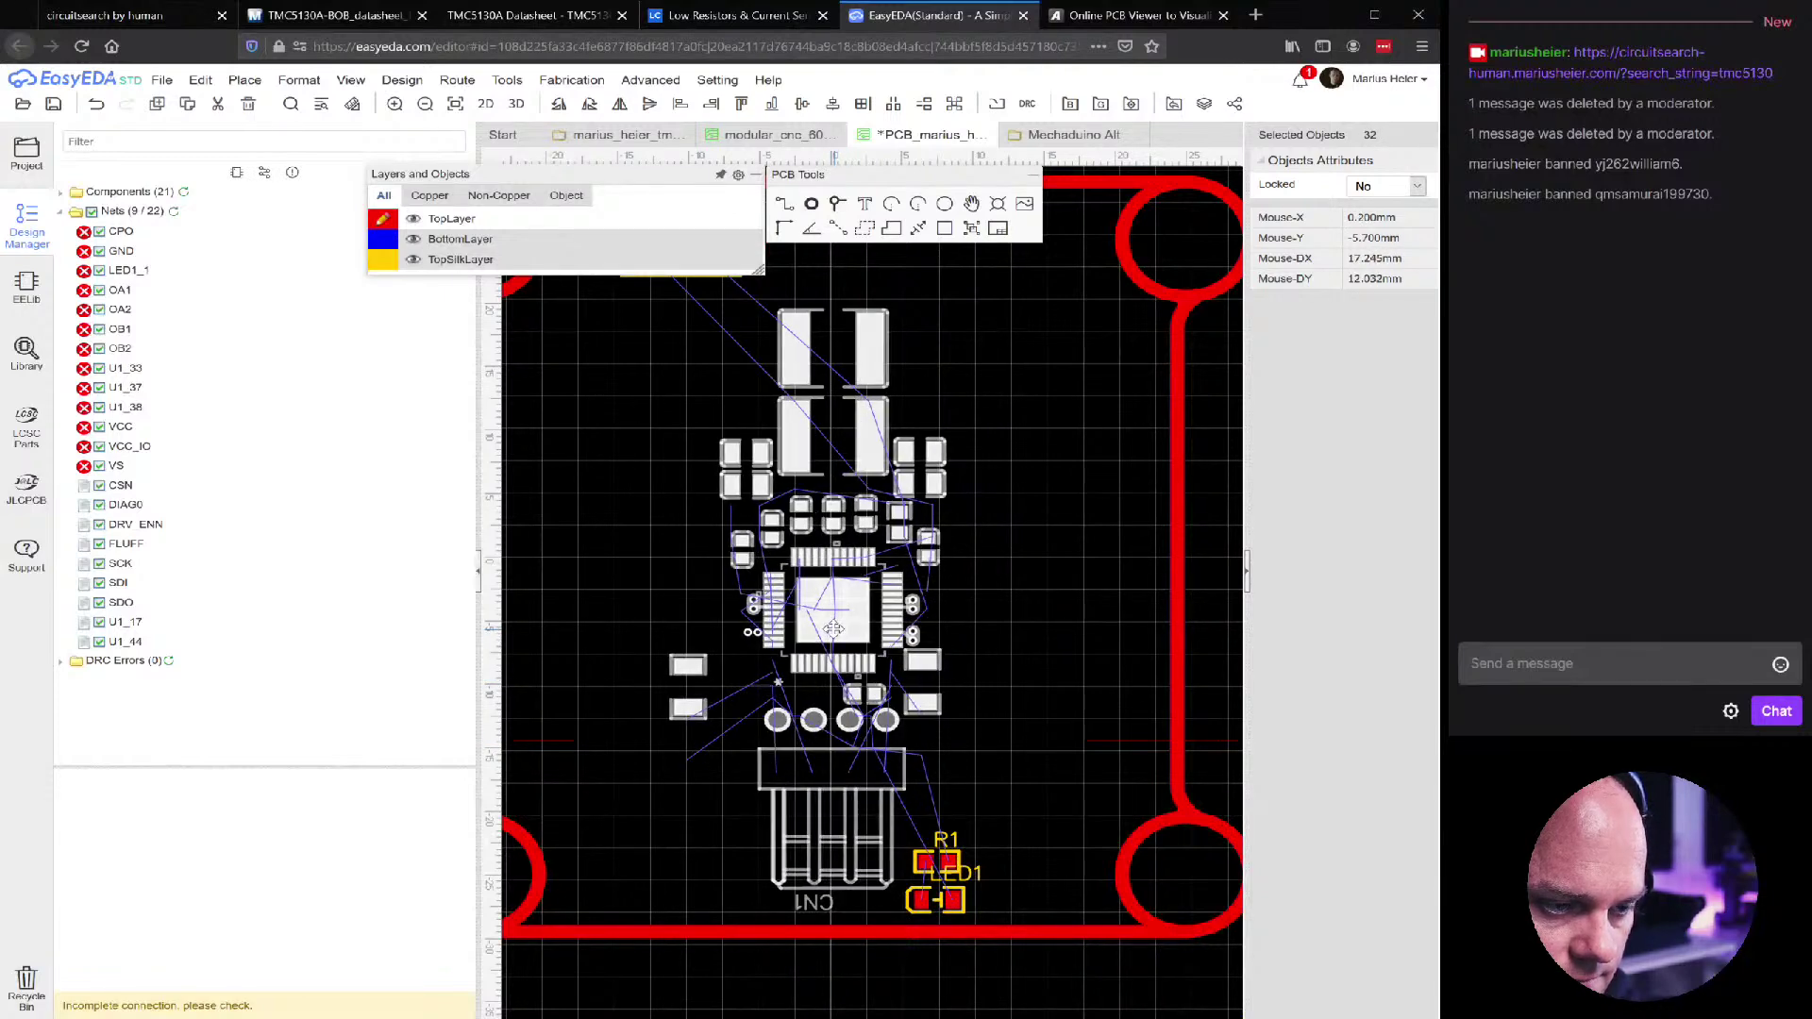
pyautogui.click(830, 821)
pyautogui.moveTo(831, 821); pyautogui.dragTo(830, 908)
pyautogui.click(1050, 770)
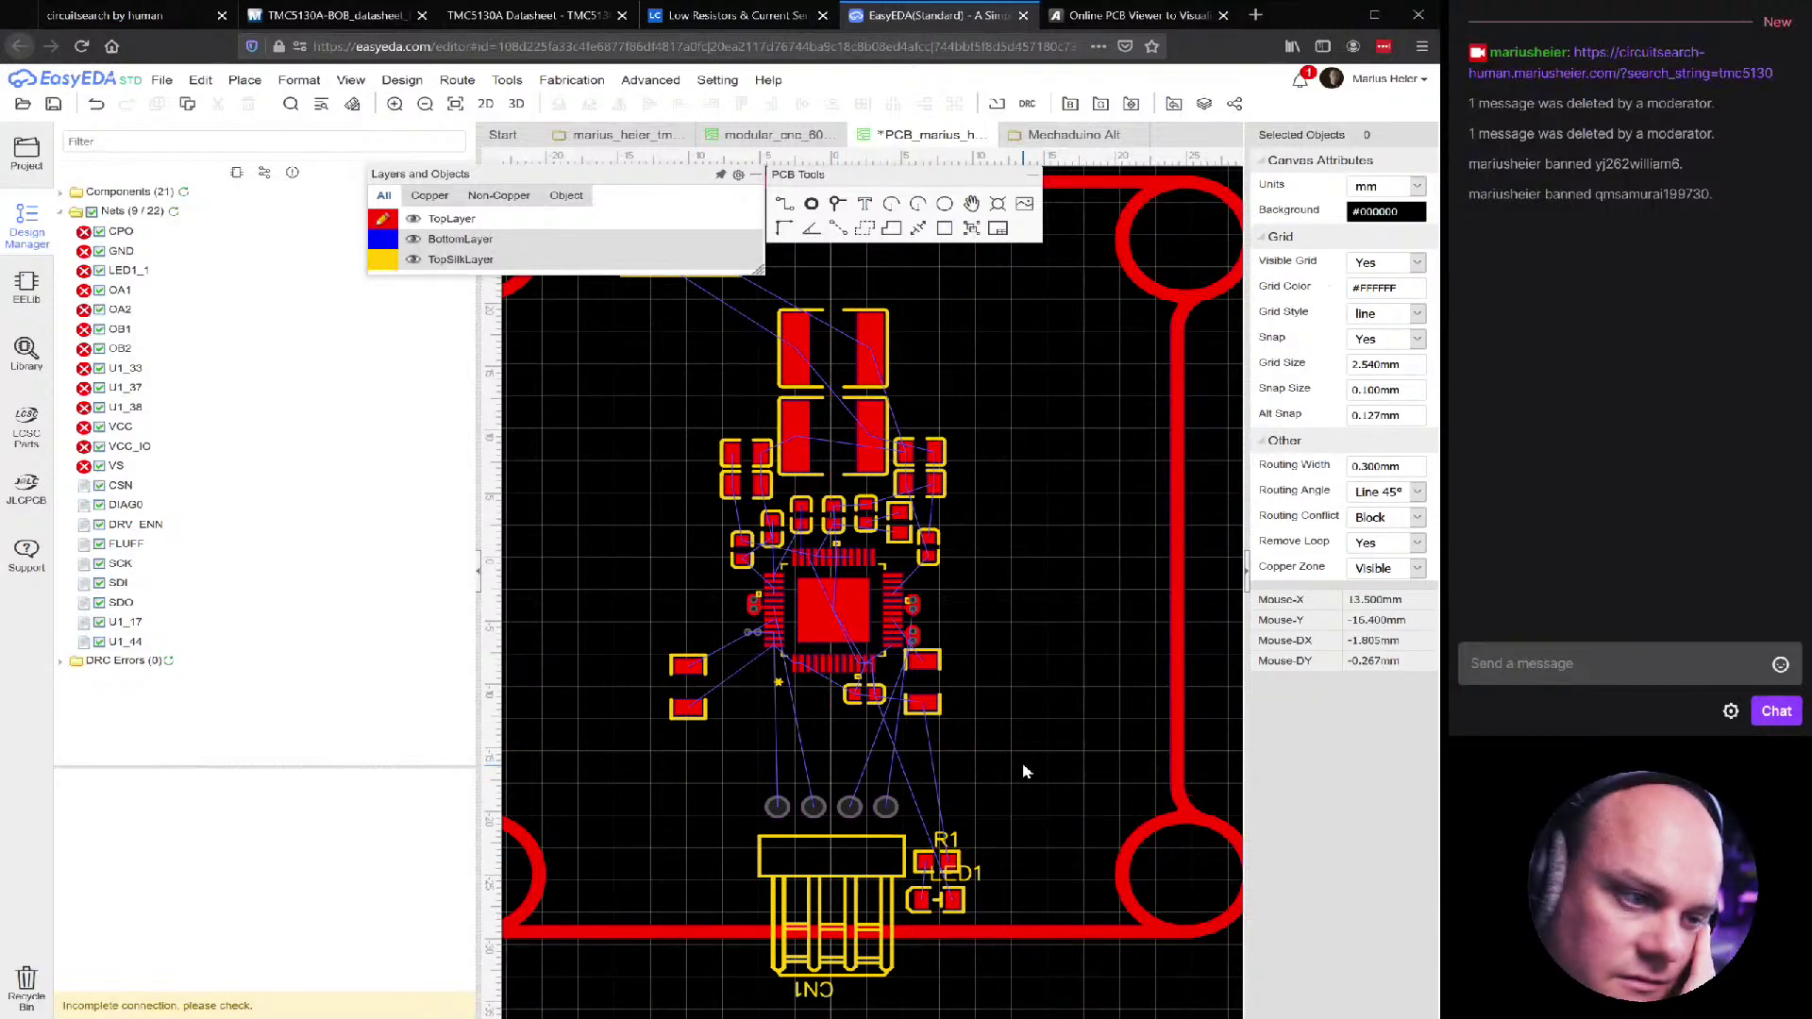
# Move the small two-pad component below the chip to the left and slightly closer to the bottom pin row
pyautogui.scroll(3, 835, 637)
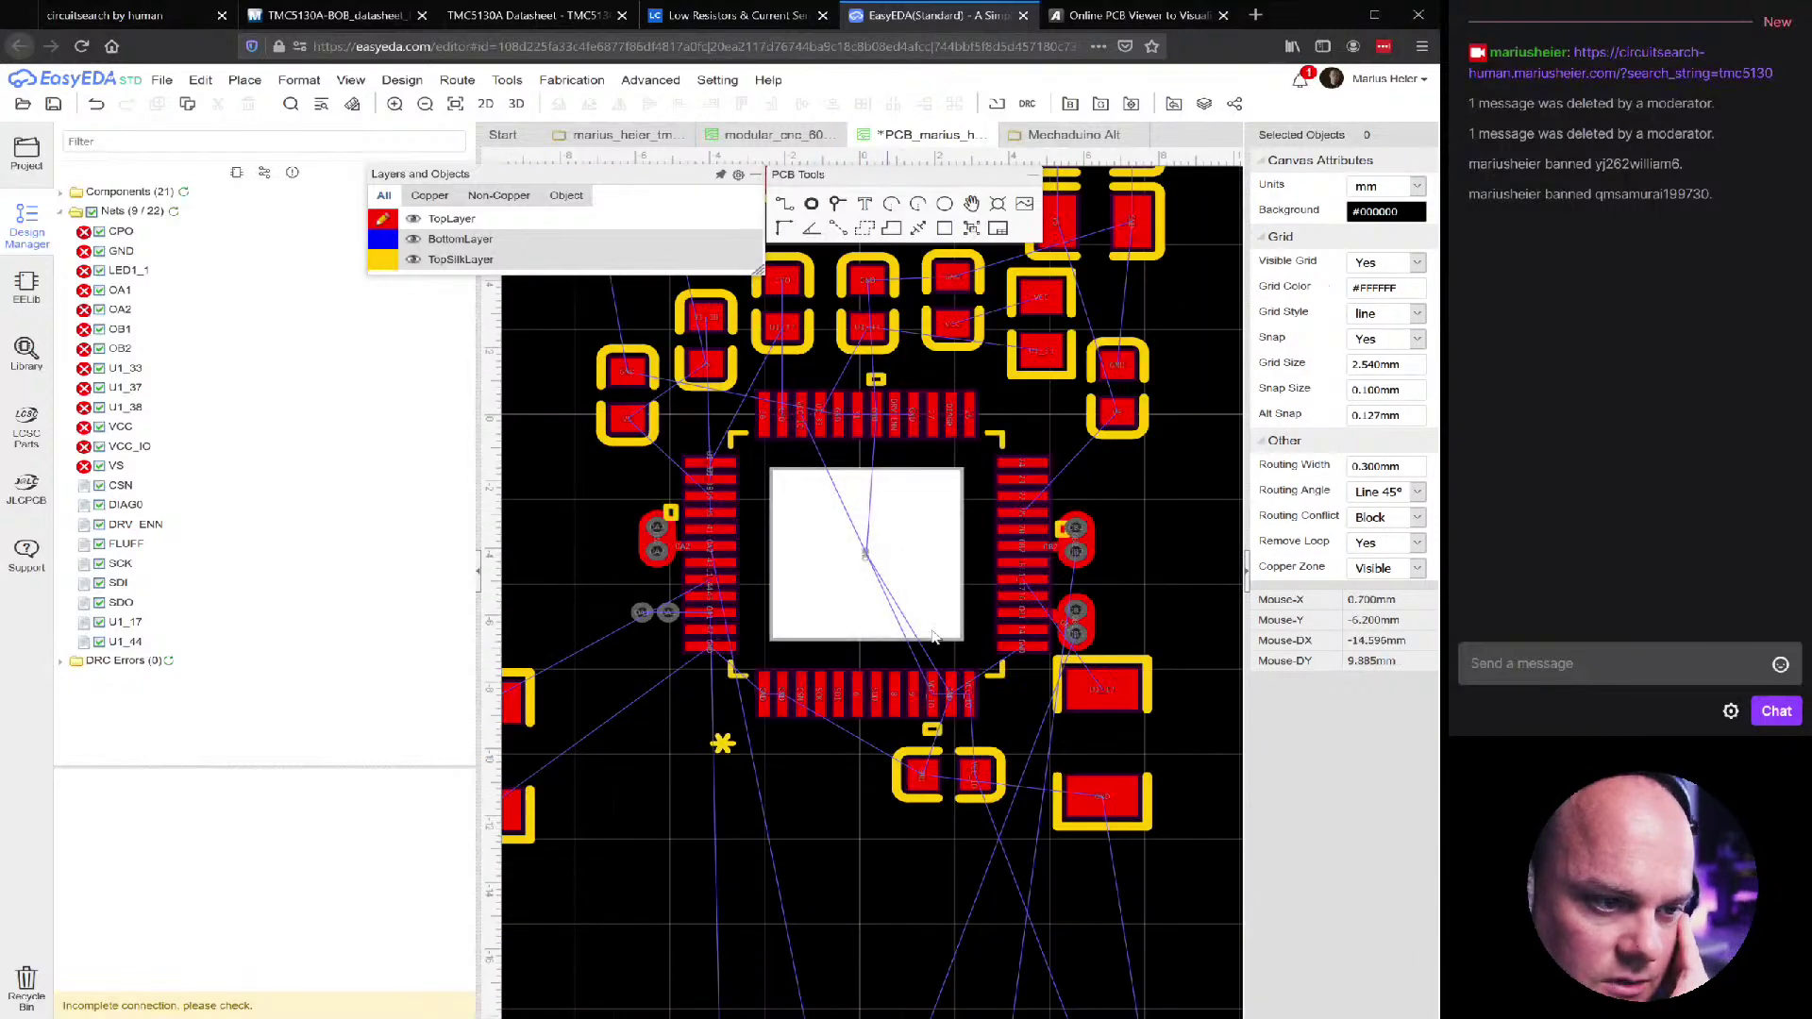
pyautogui.scroll(-2, 843, 729)
pyautogui.scroll(1, 798, 724)
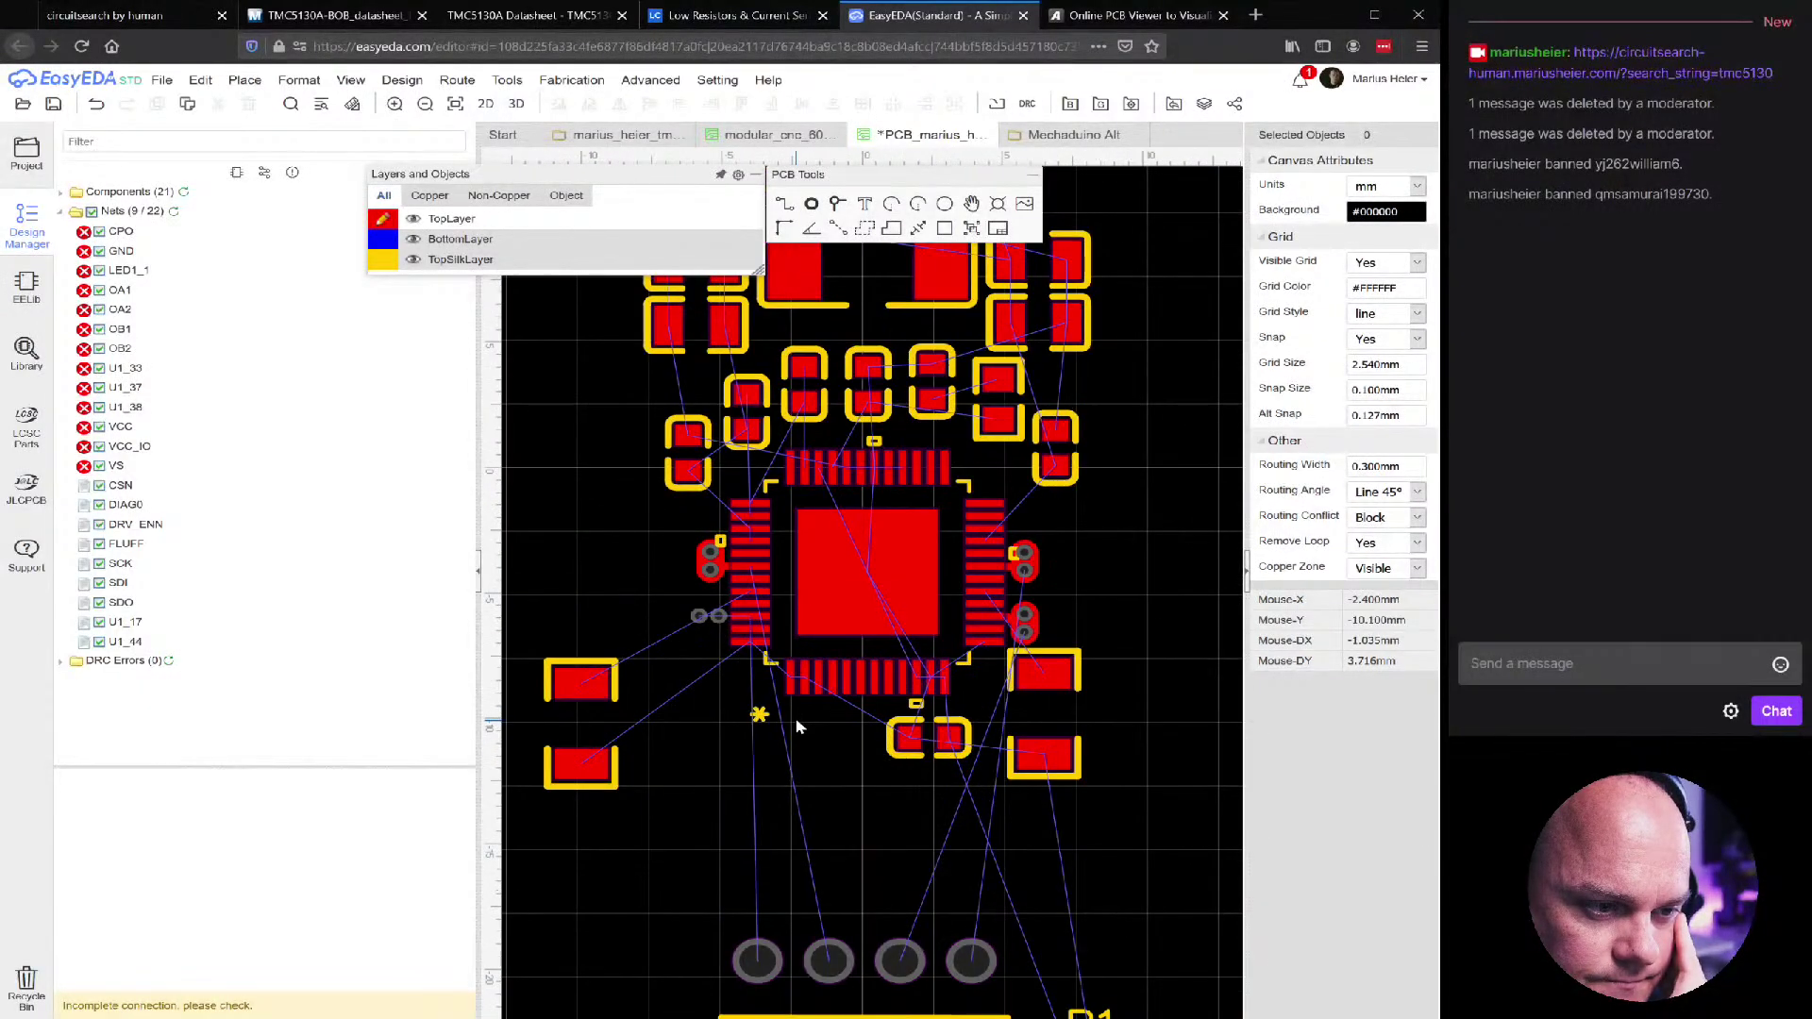
pyautogui.scroll(2, 948, 703)
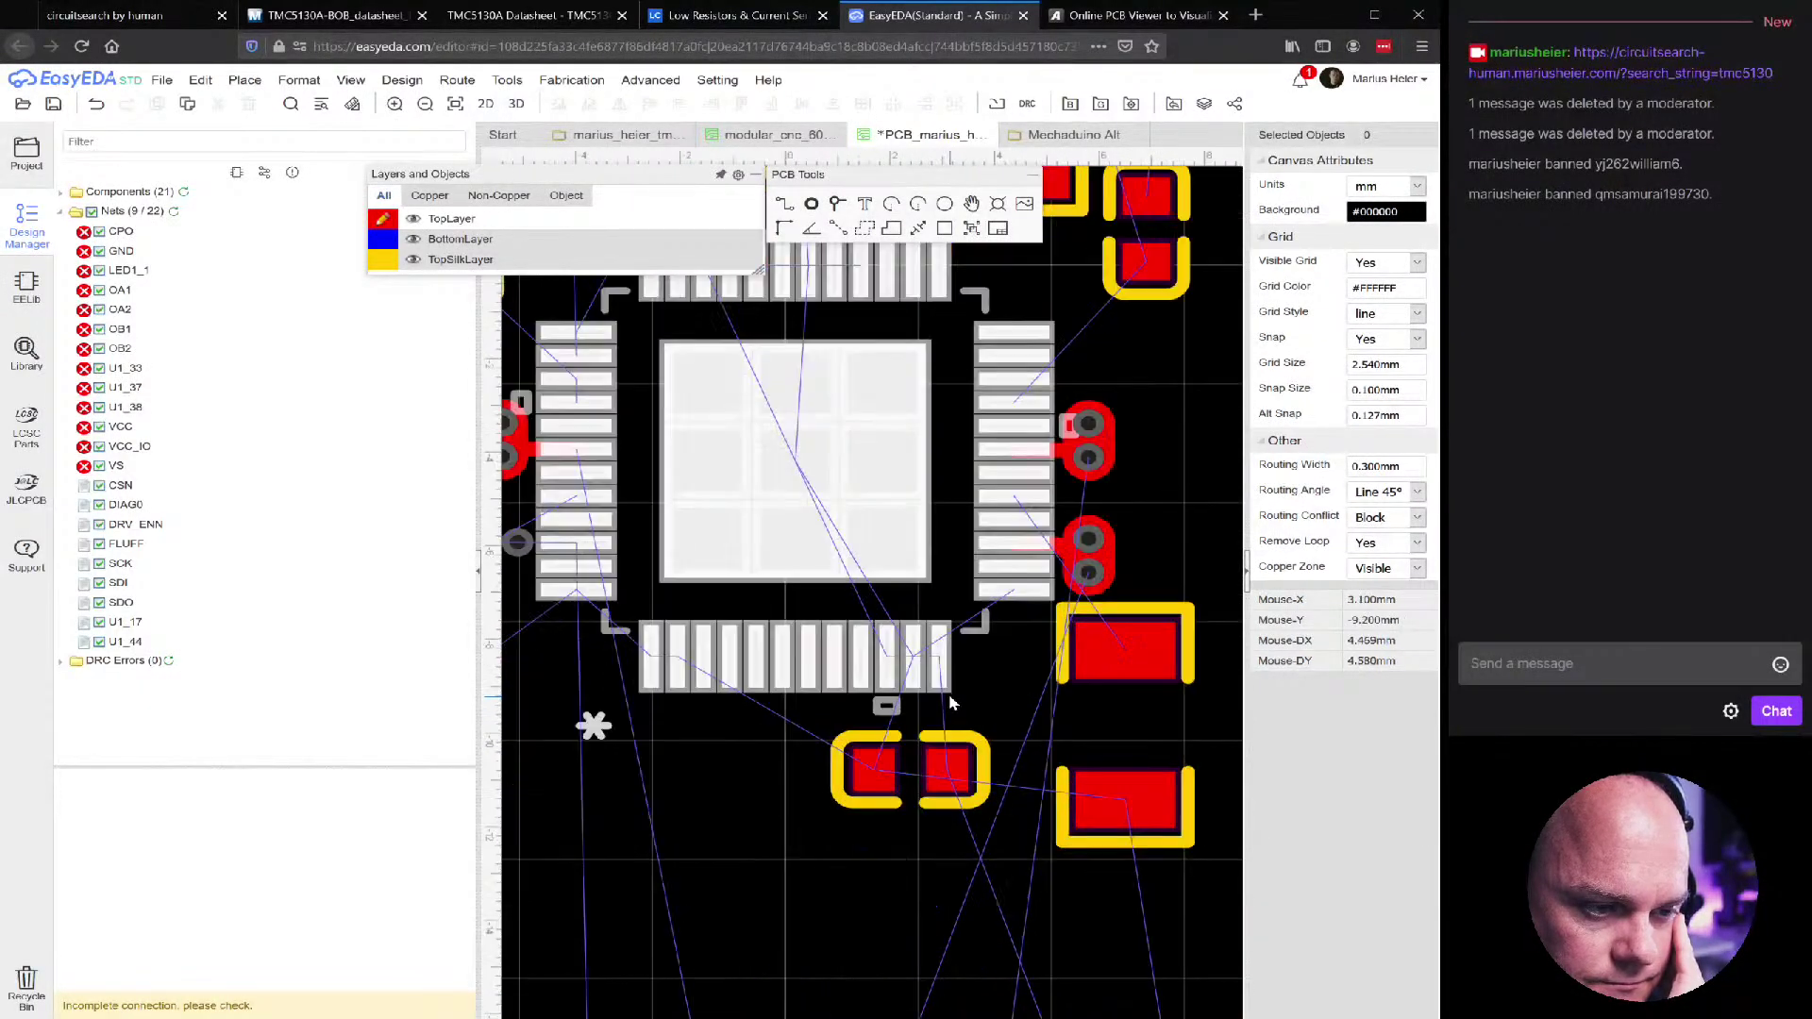
pyautogui.click(875, 734)
pyautogui.moveTo(875, 733); pyautogui.dragTo(771, 719)
pyautogui.click(937, 795)
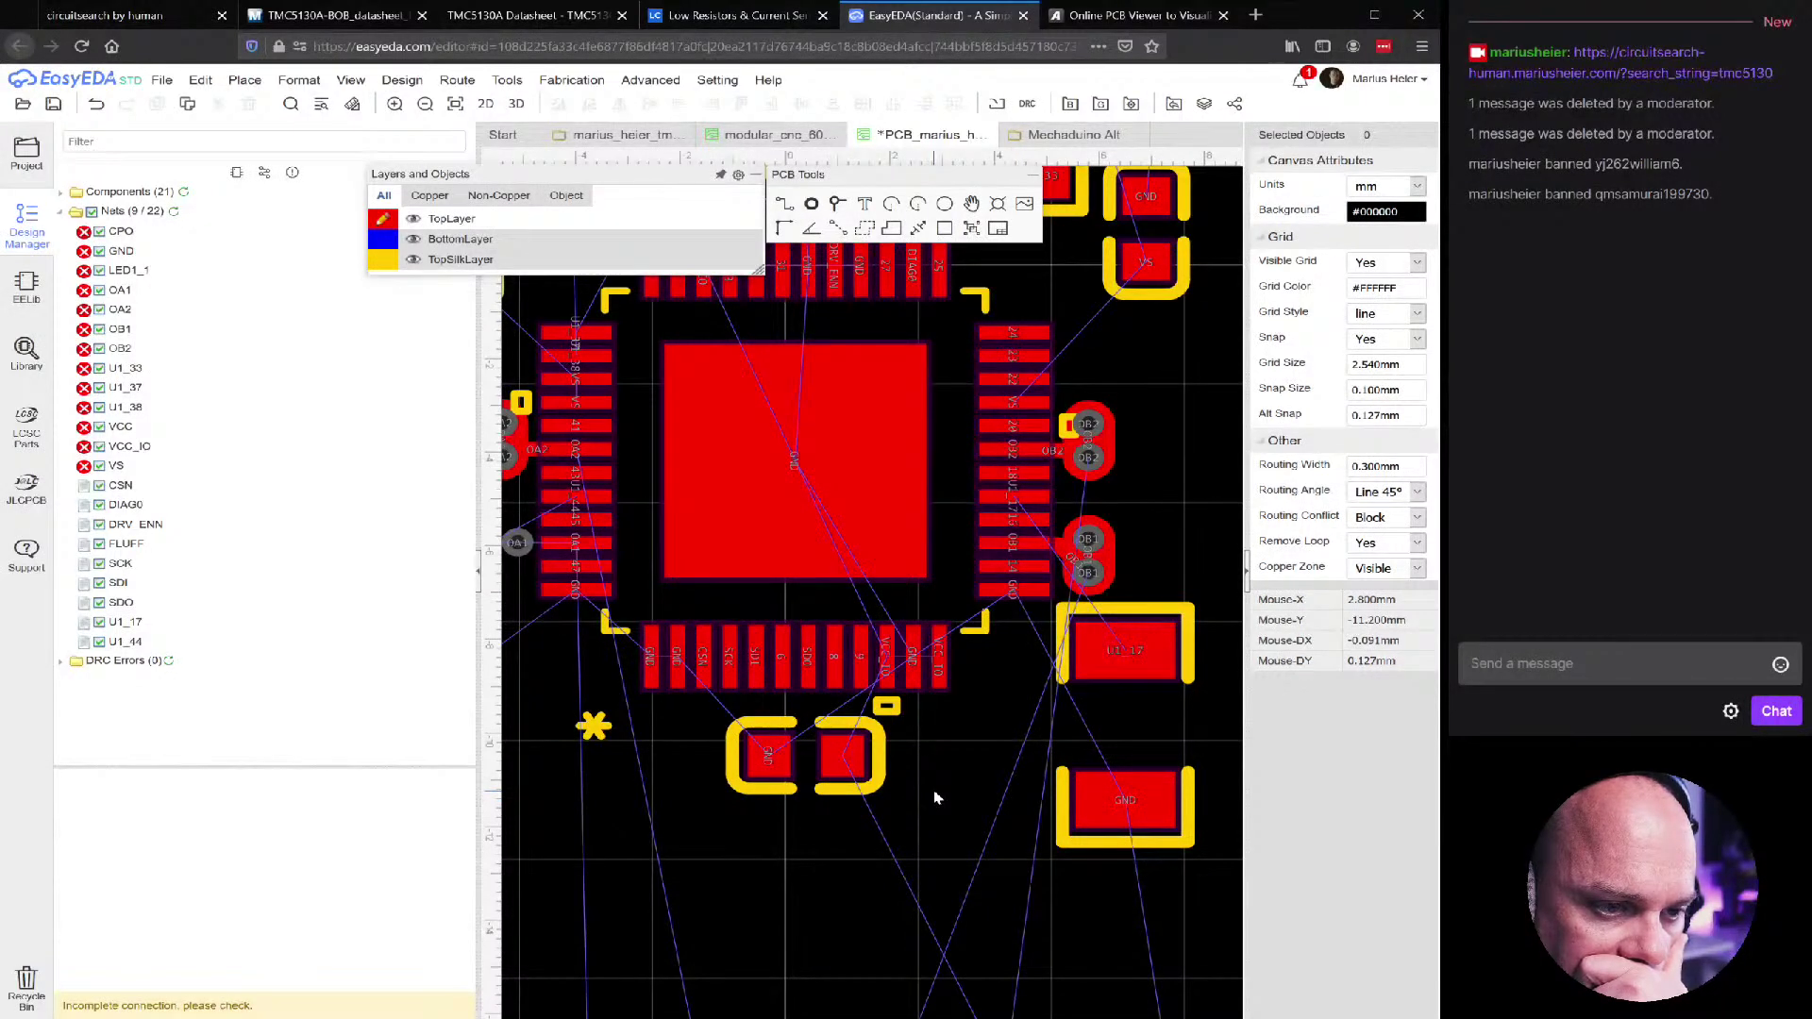
# Move resistor R2 inward under the chip's lower right corner, to X 4.8 mm, Y -10.6 mm
pyautogui.scroll(-2, 935, 797)
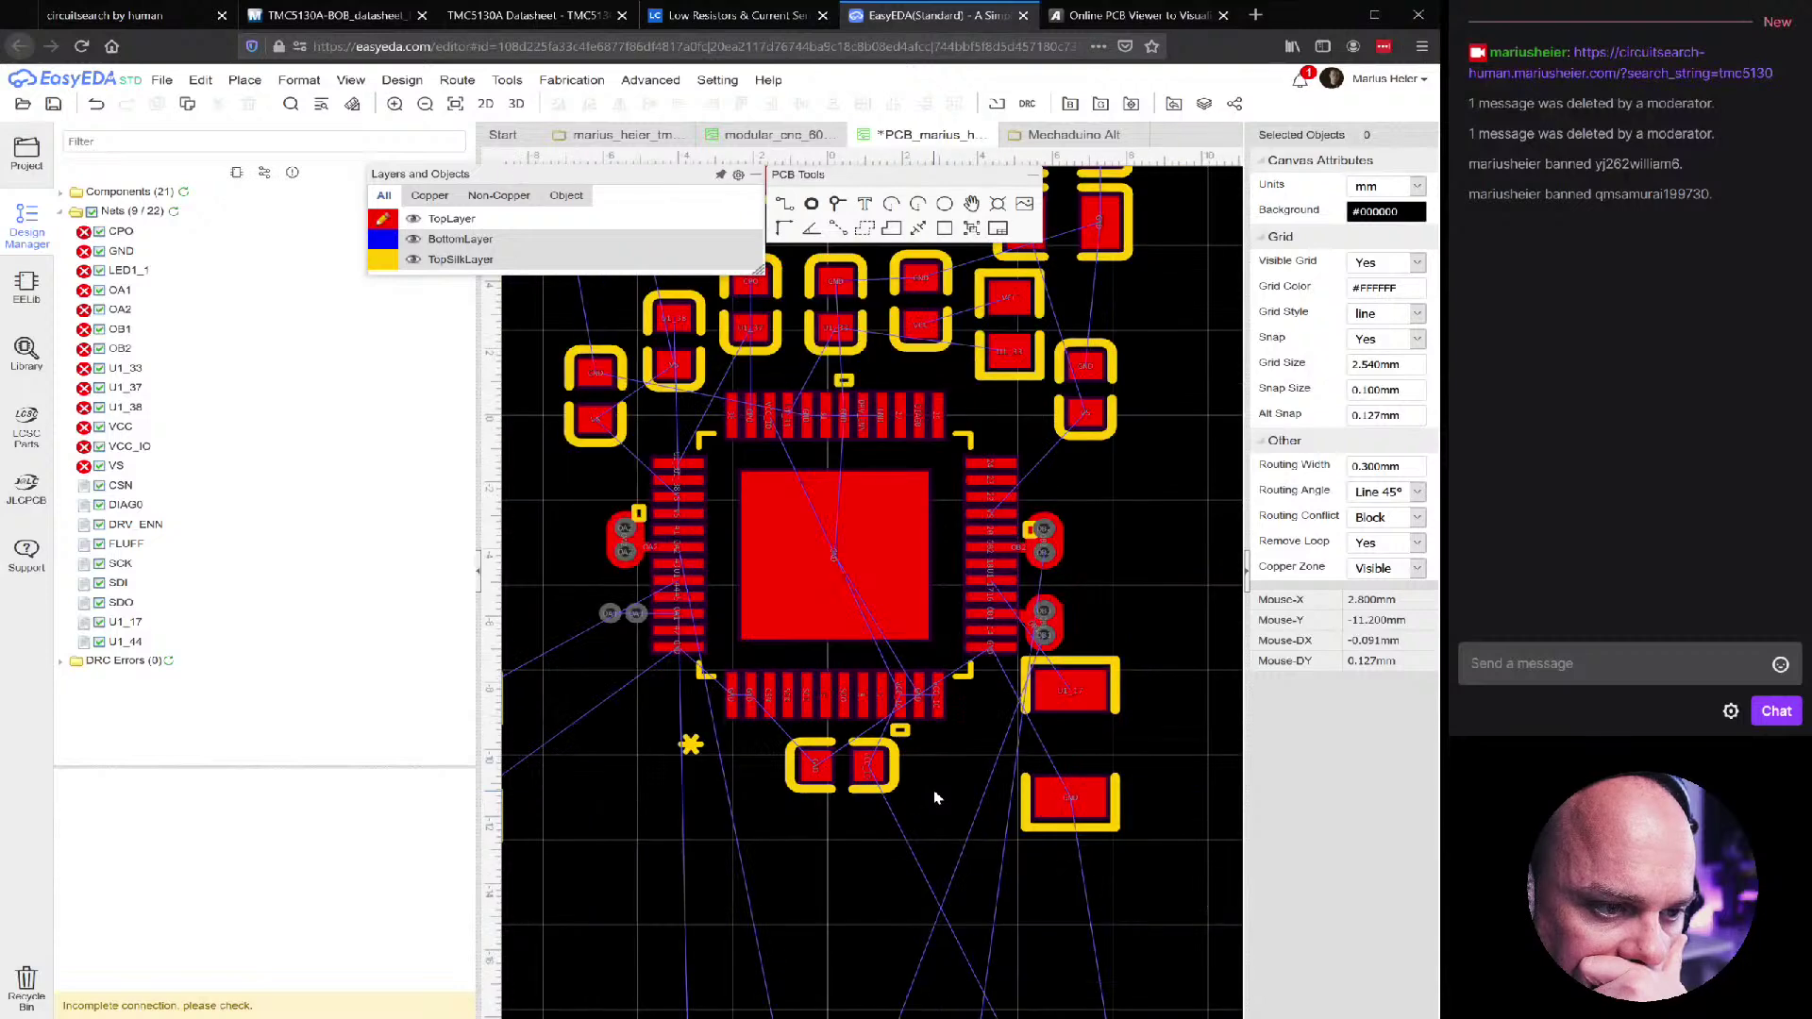
pyautogui.moveTo(1045, 832); pyautogui.dragTo(972, 845)
pyautogui.scroll(-3, 604, 754)
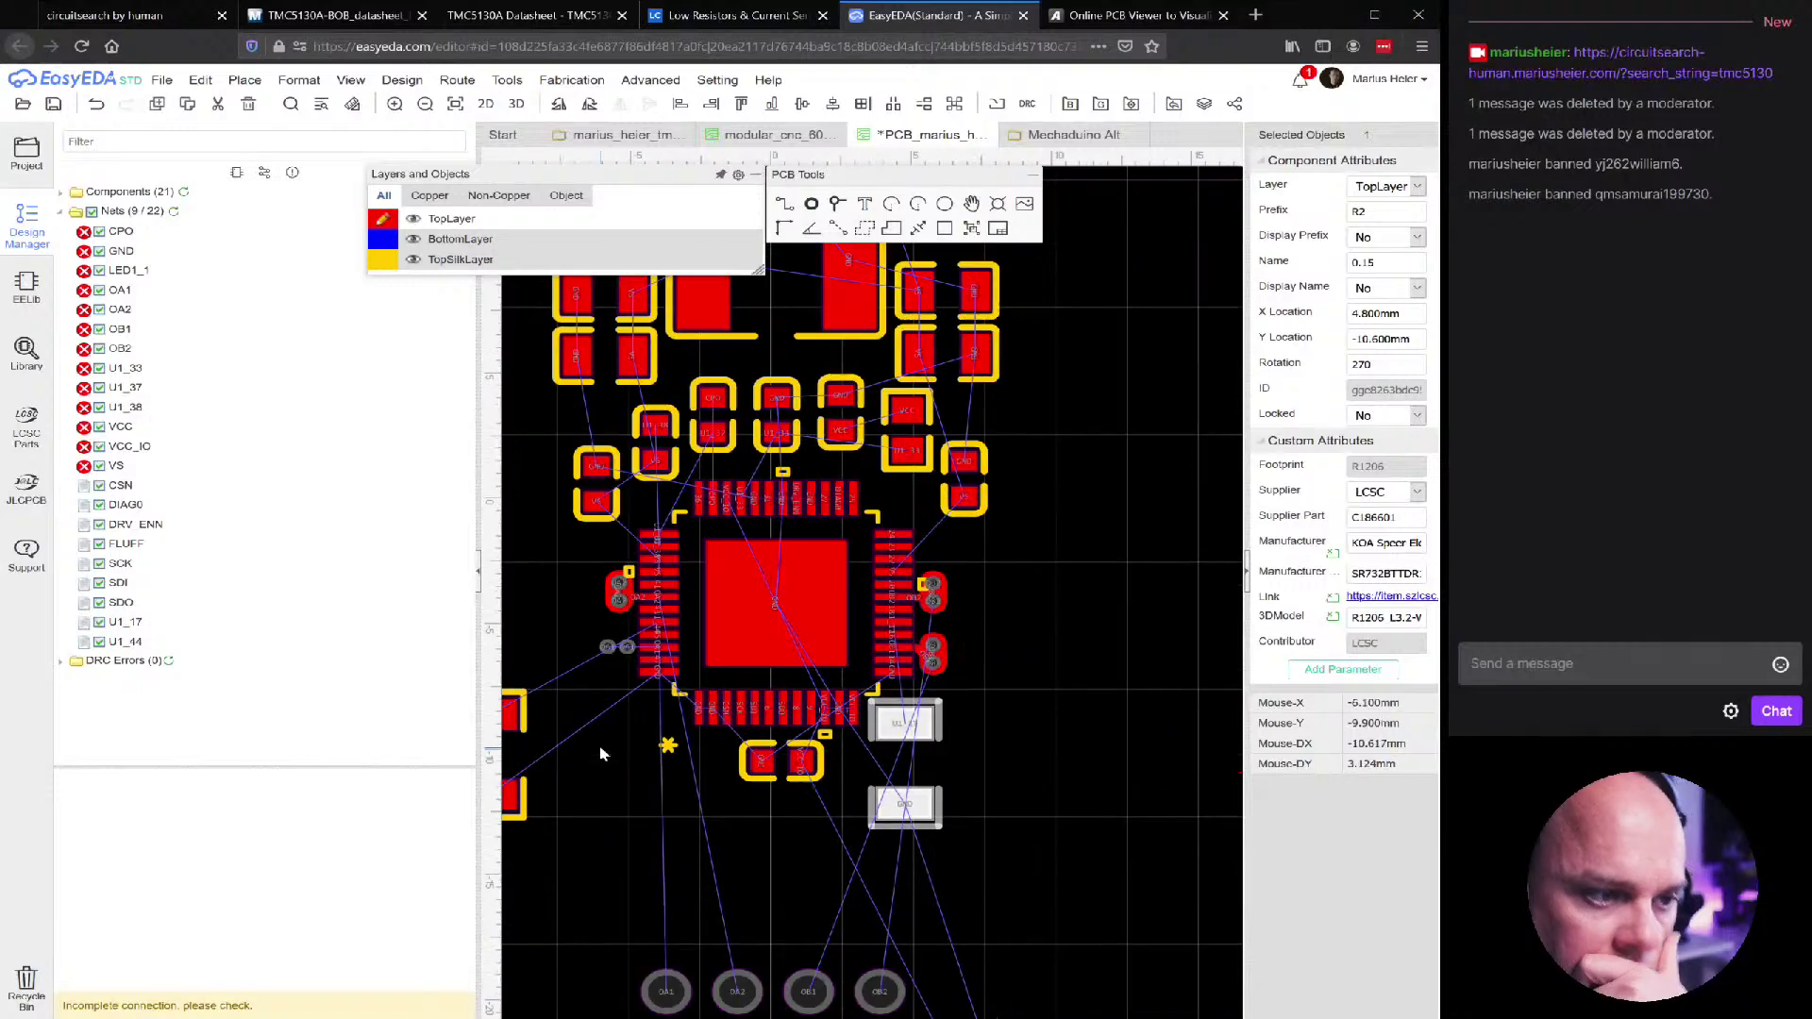
# Move resistor R6 inward beneath the chip's lower left corner, to X -4.6 mm, Y -10.9 mm
pyautogui.scroll(1, 1104, 665)
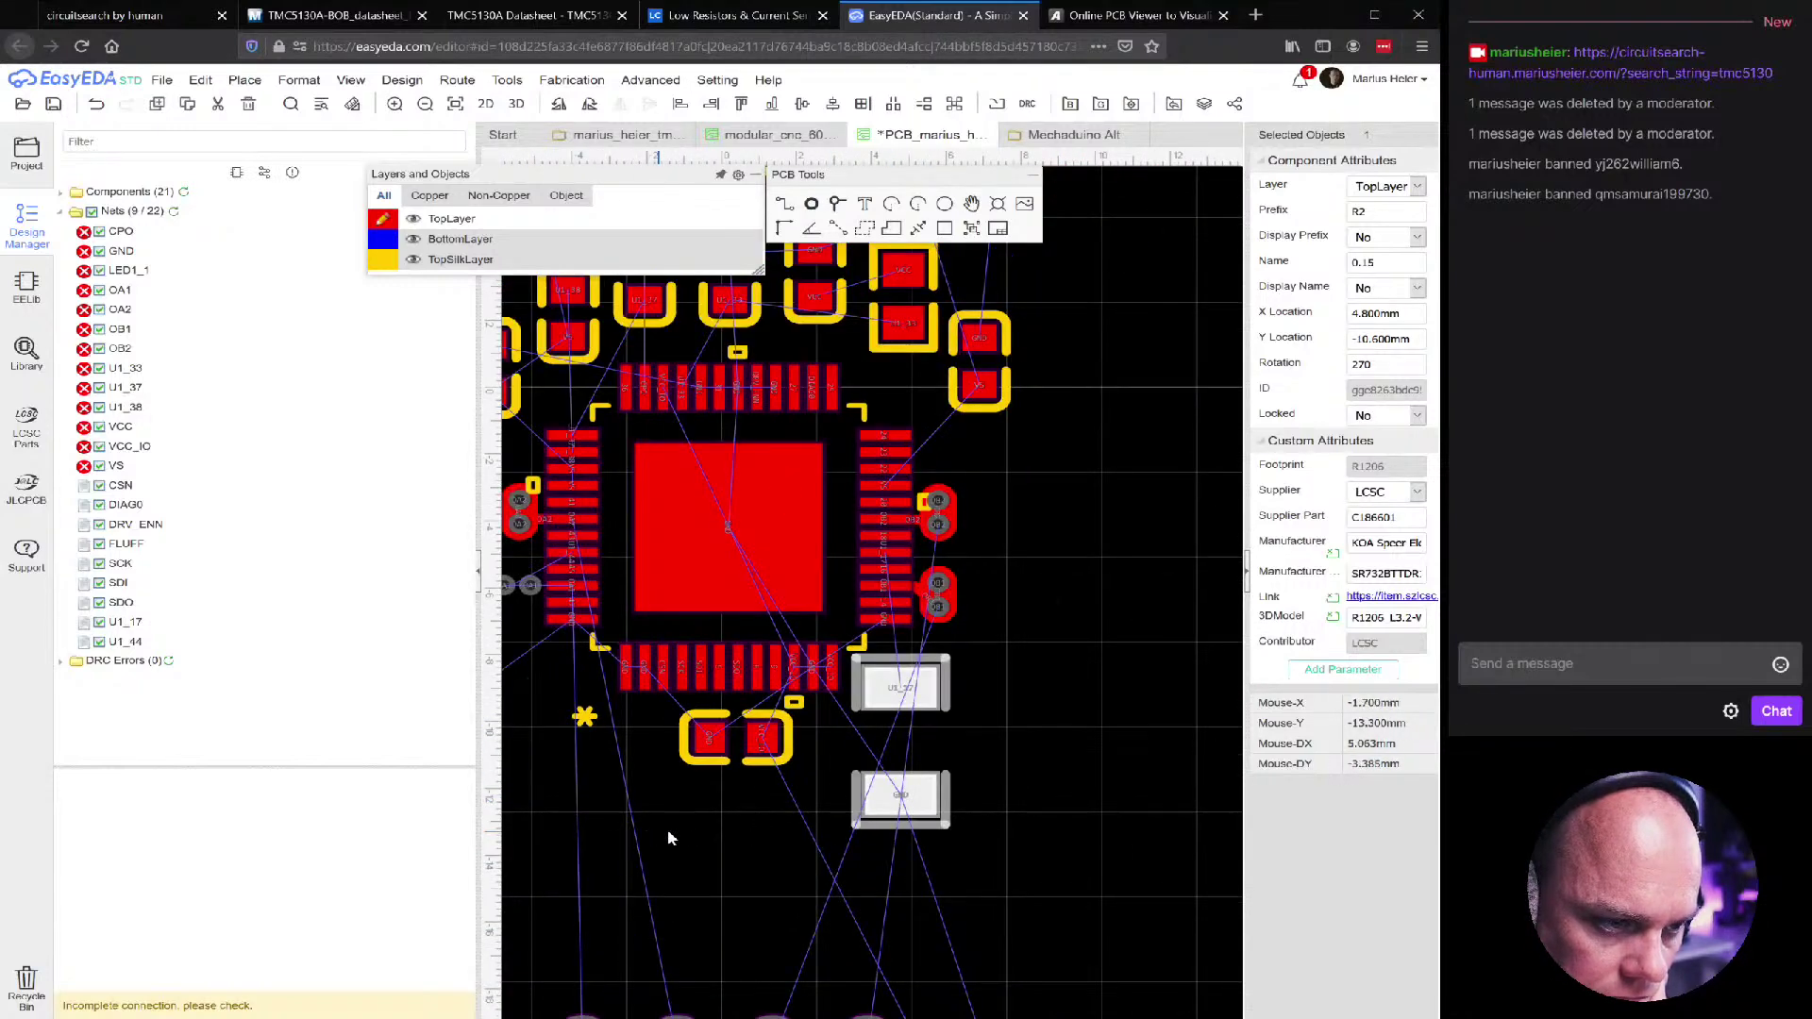
pyautogui.moveTo(659, 838); pyautogui.dragTo(838, 821, button='right')
pyautogui.hotkey('ctrl', 'v')
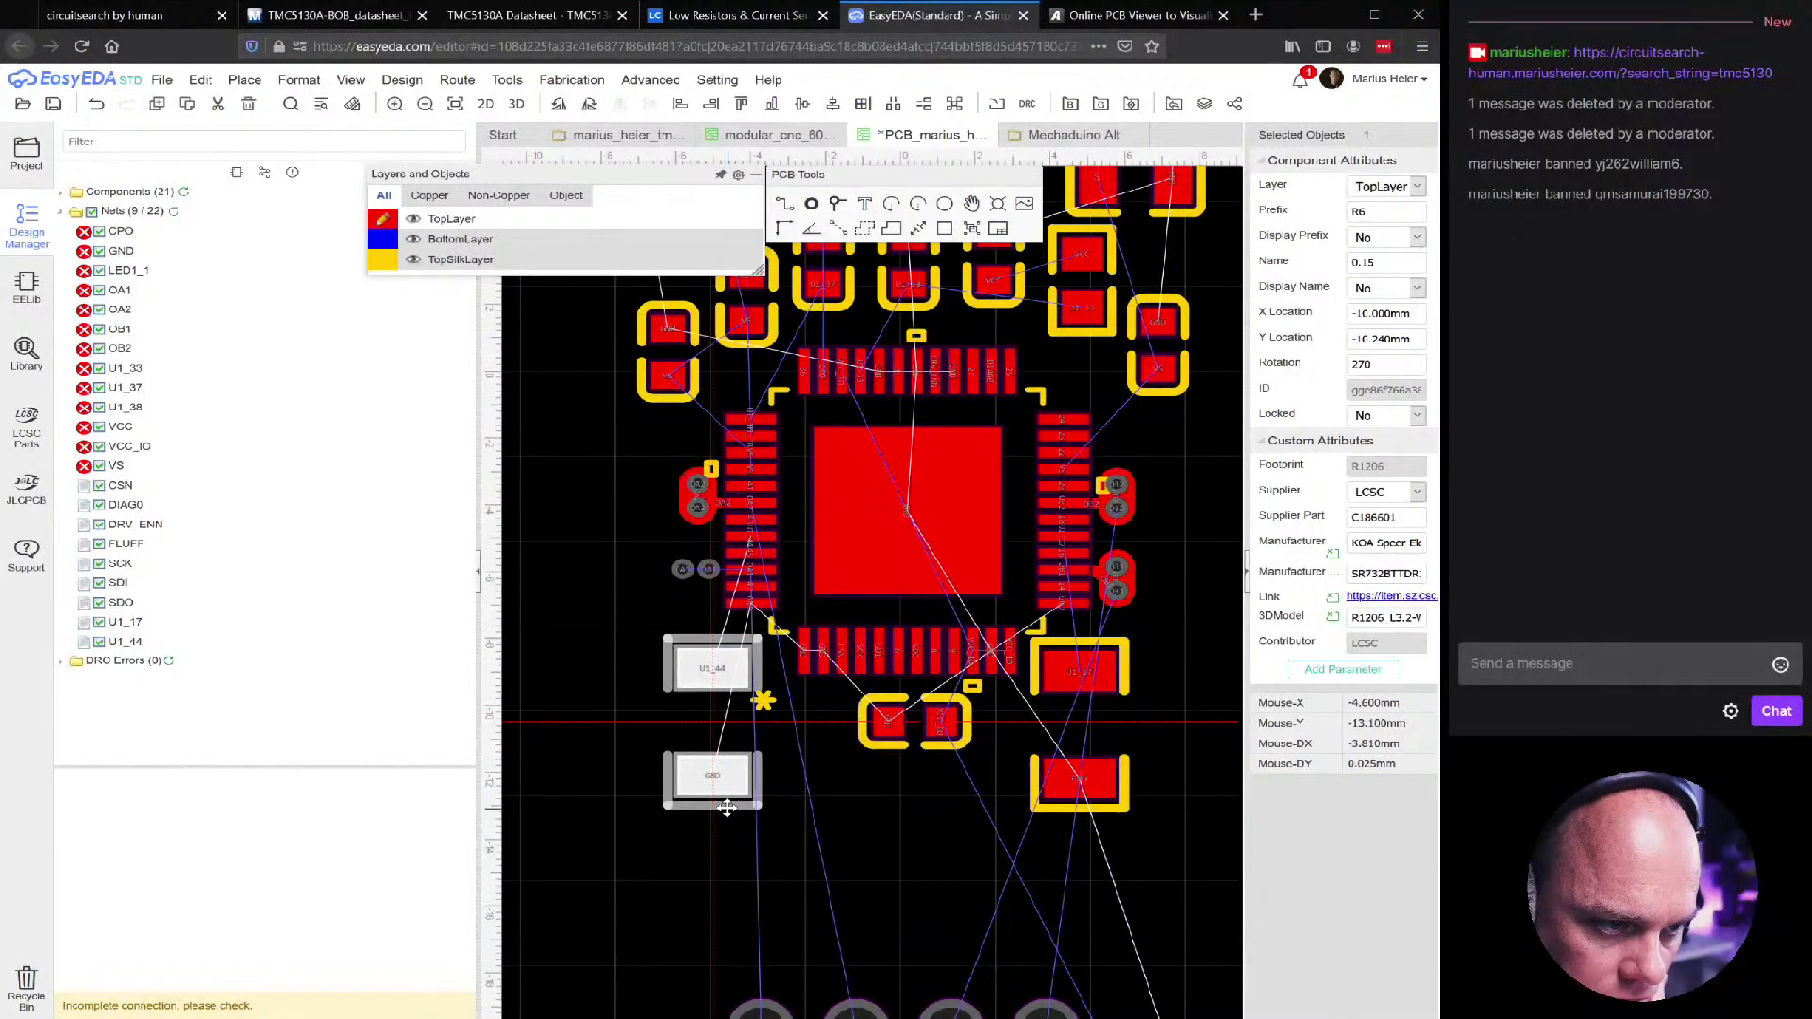
pyautogui.click(726, 817)
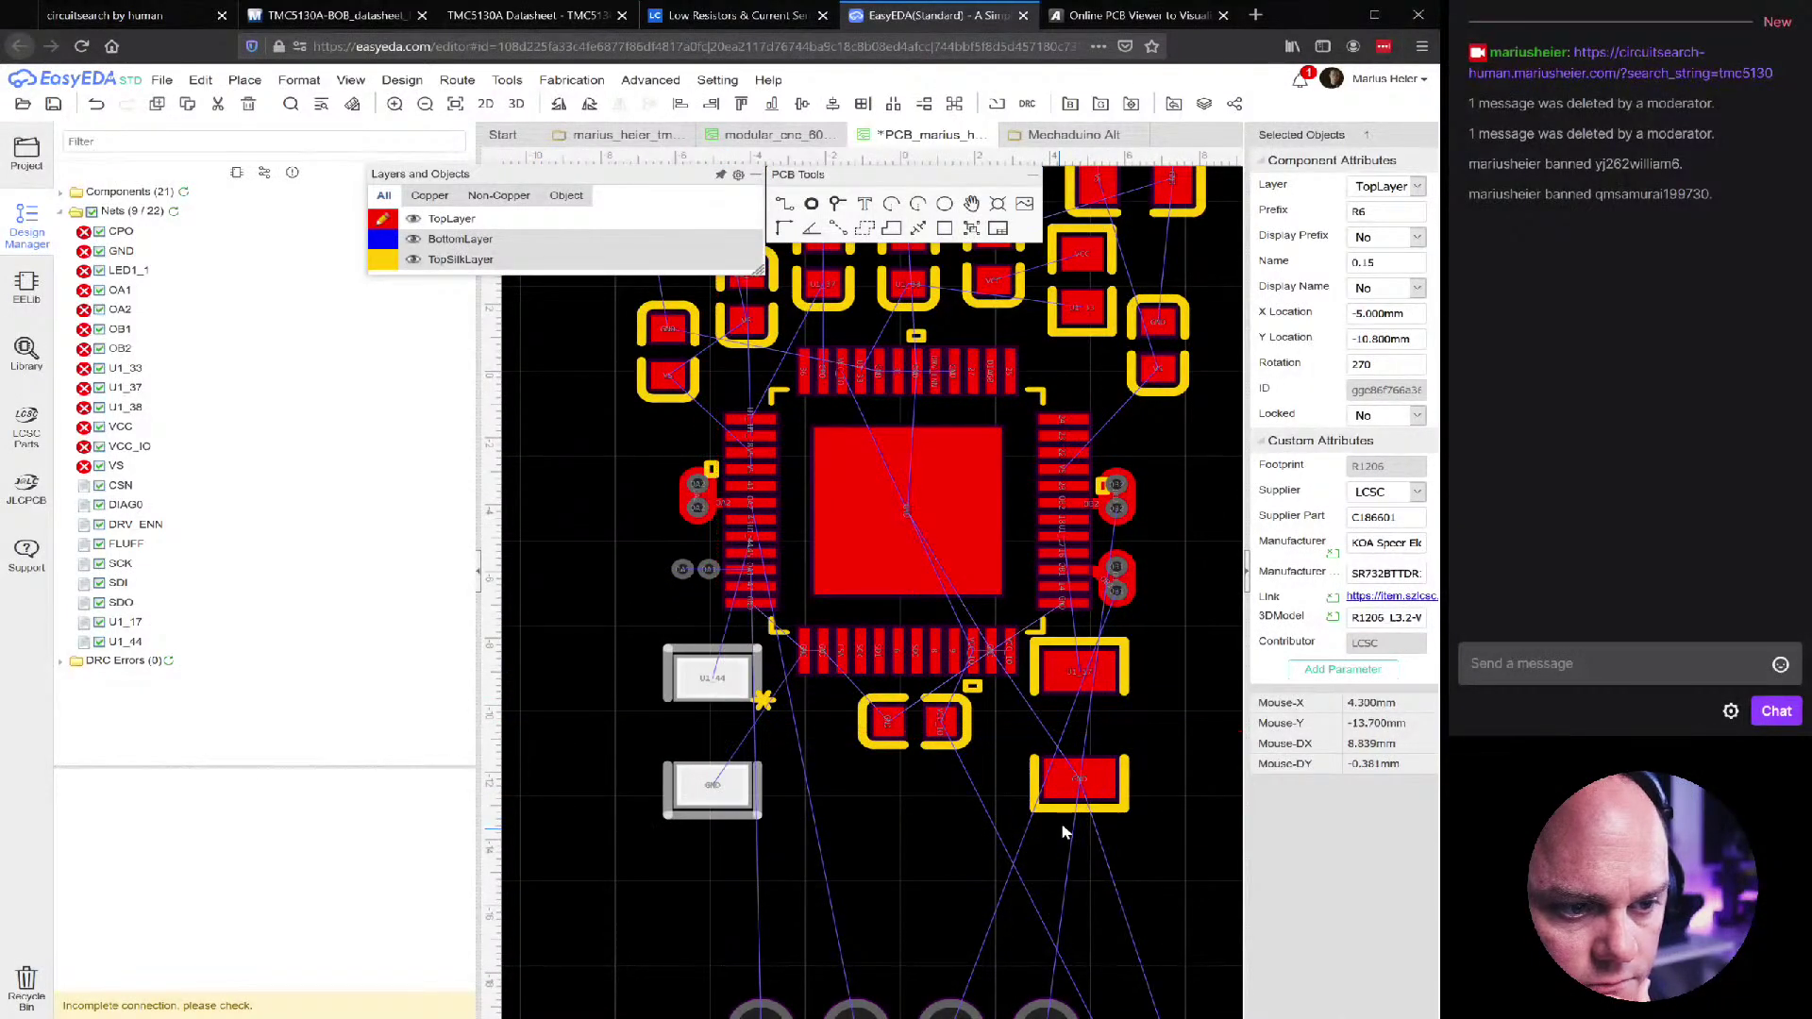
pyautogui.moveTo(703, 821); pyautogui.dragTo(721, 815)
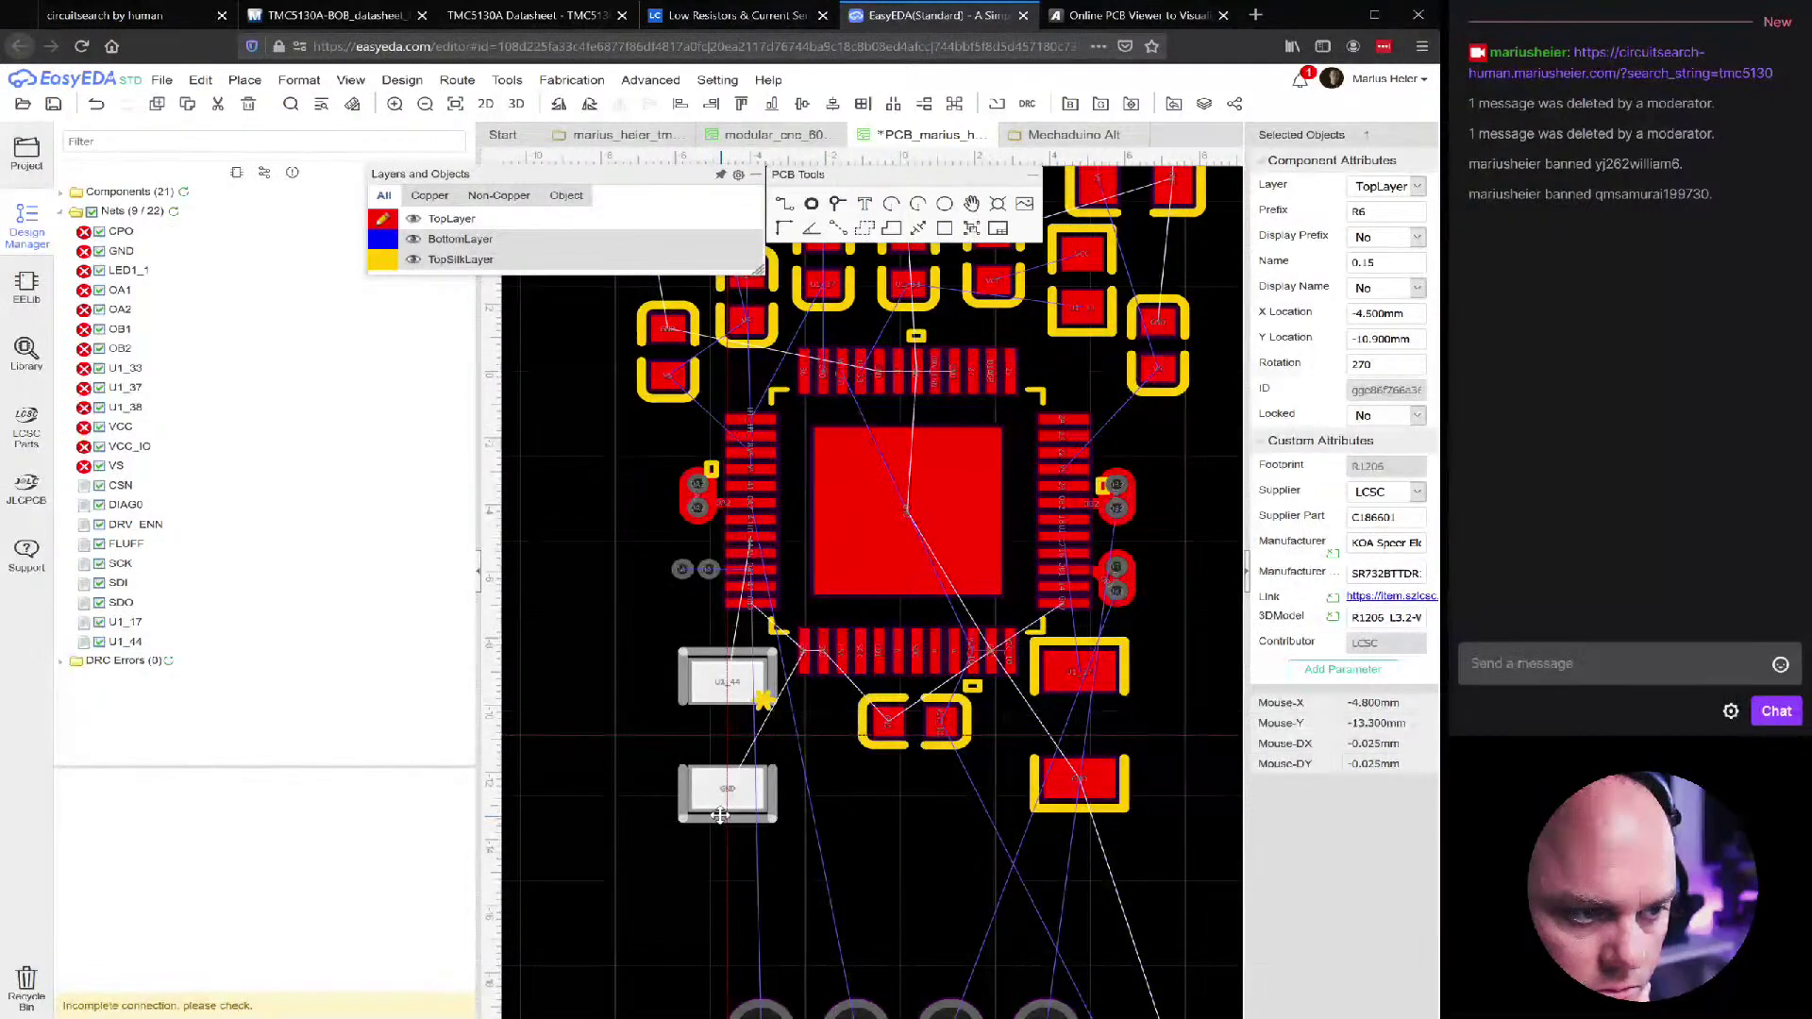
# Fine-tune resistor R2 beneath the chip's lower right corner, to X 4.9 mm, Y -10.7 mm
pyautogui.click(1080, 794)
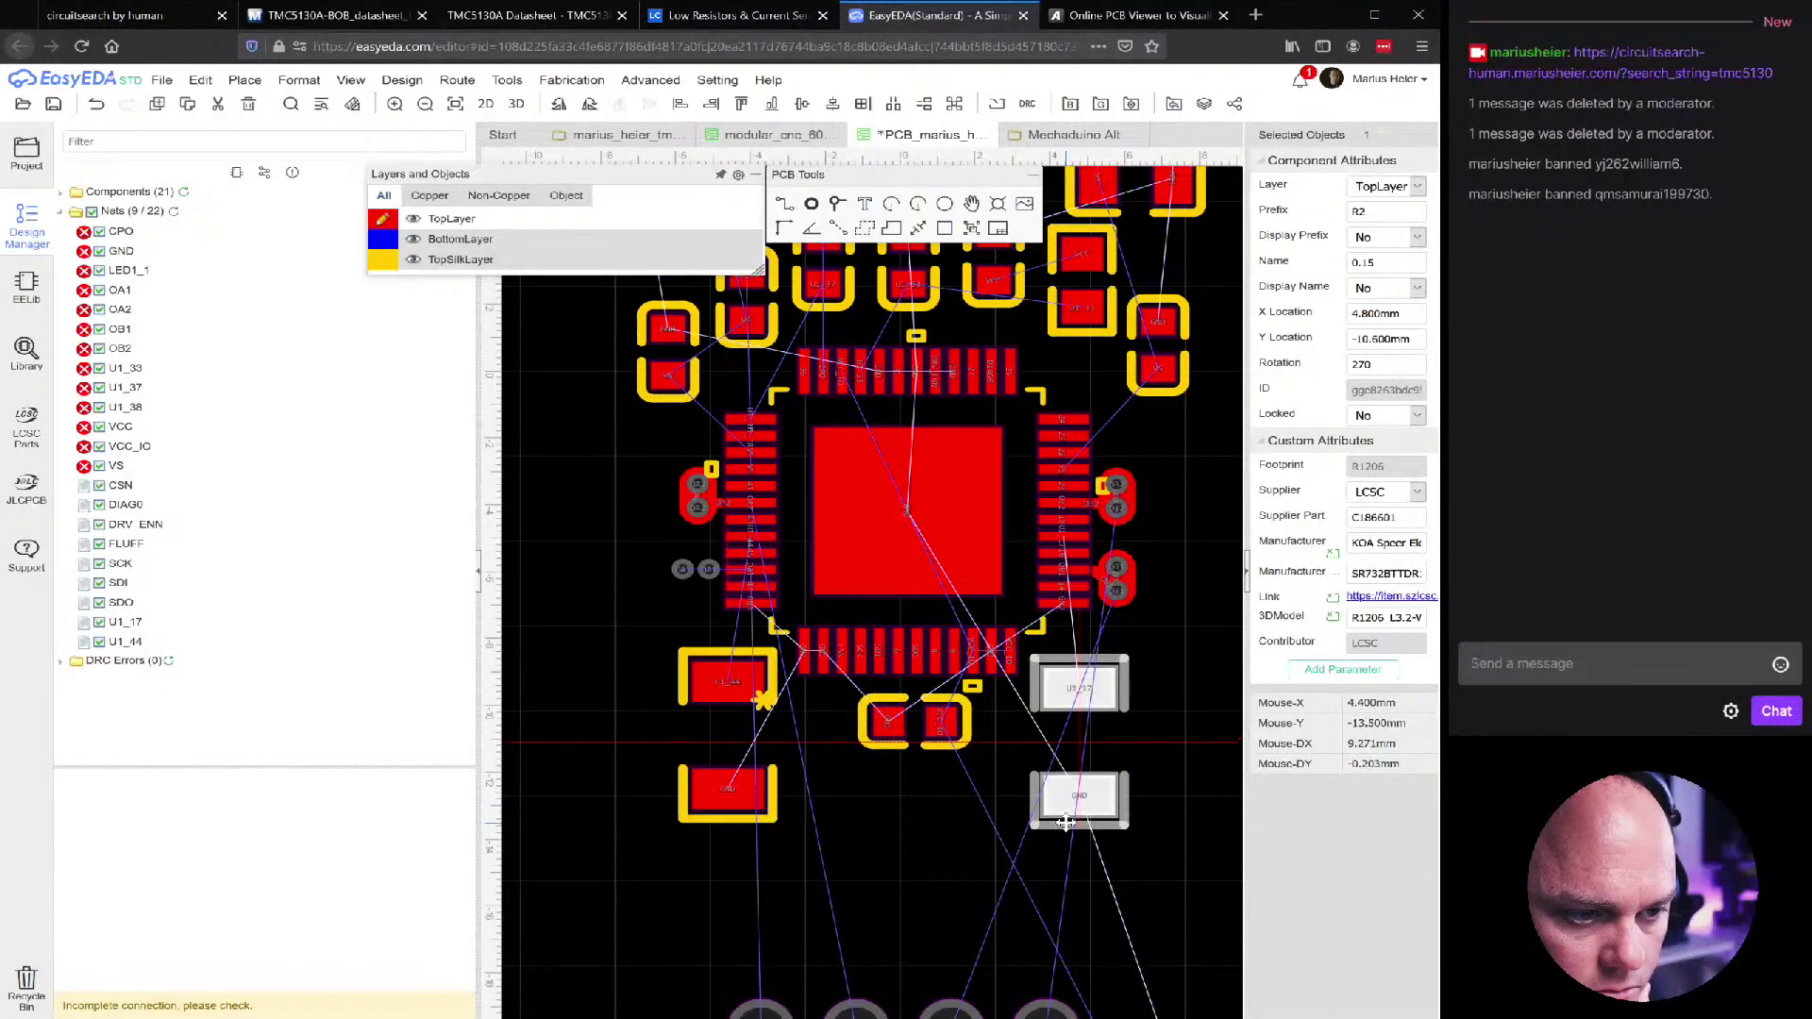
pyautogui.moveTo(1066, 813); pyautogui.dragTo(1069, 810)
pyautogui.click(976, 859)
# Route a 0.3 mm top-layer U1_17 track from the chip's right-side pin, inside the pin row, down to R2's upper pad
pyautogui.scroll(2, 1025, 651)
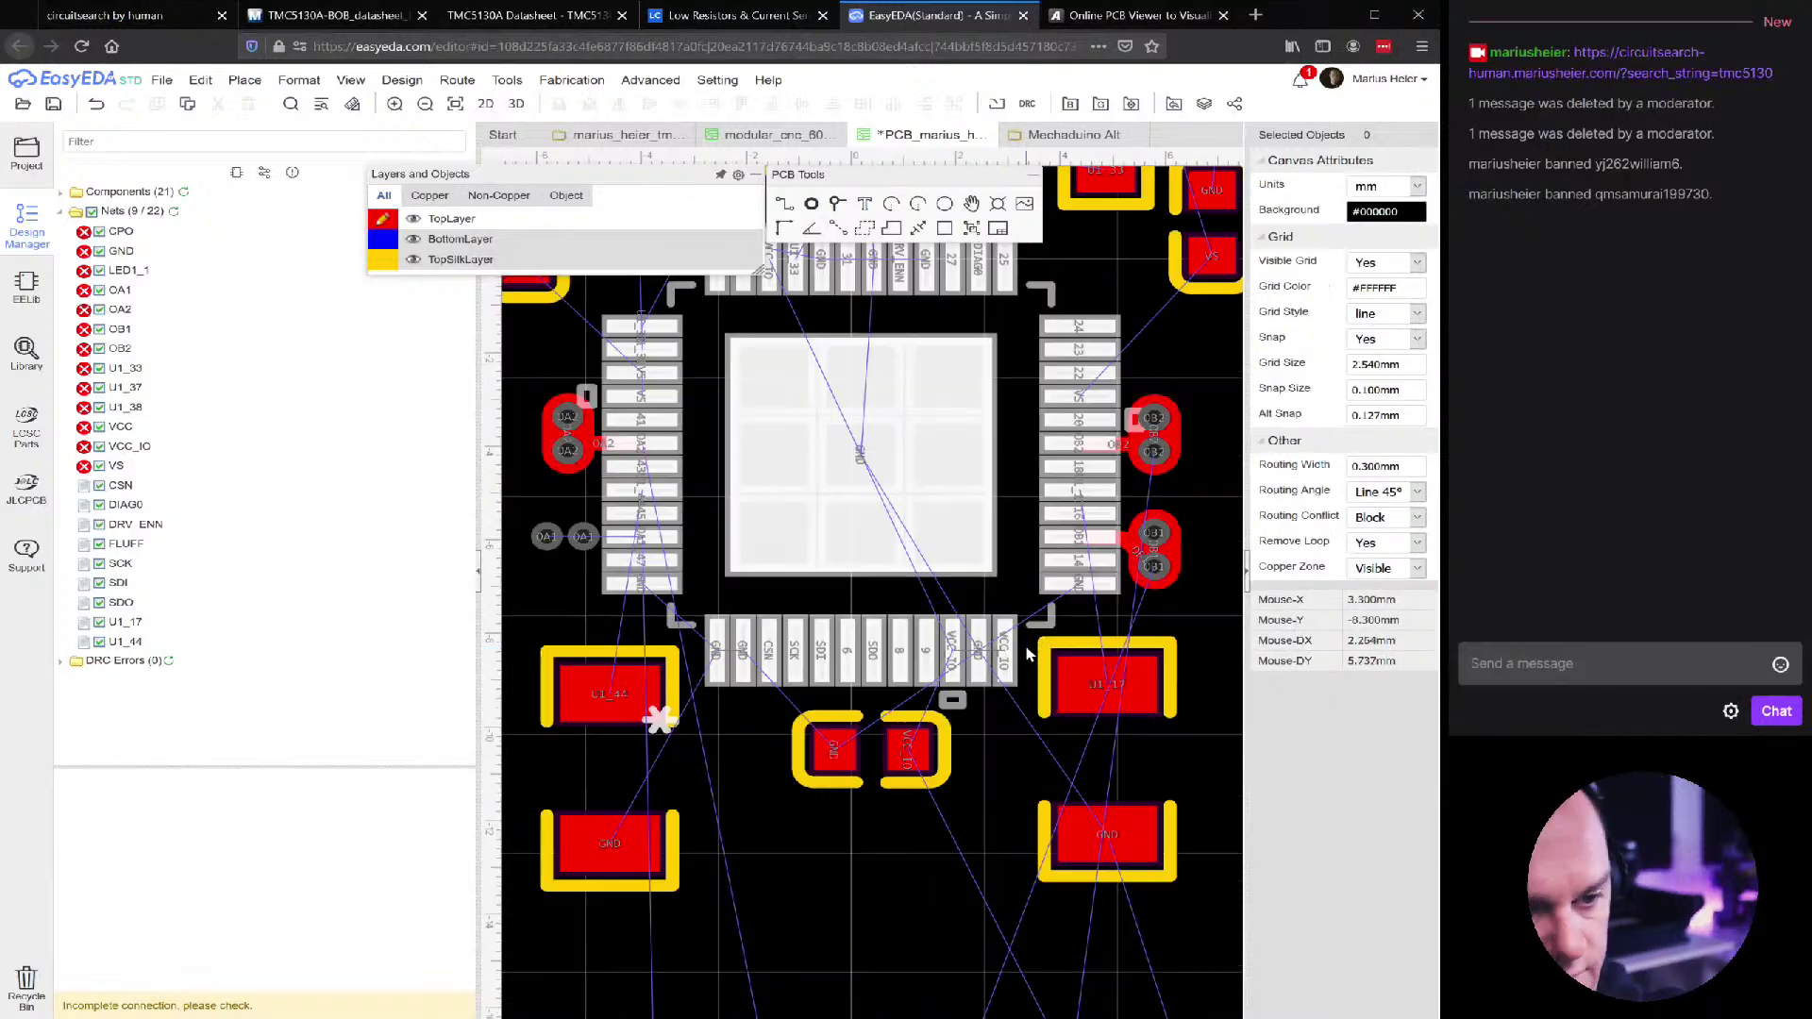
pyautogui.press('w')
pyautogui.click(1082, 494)
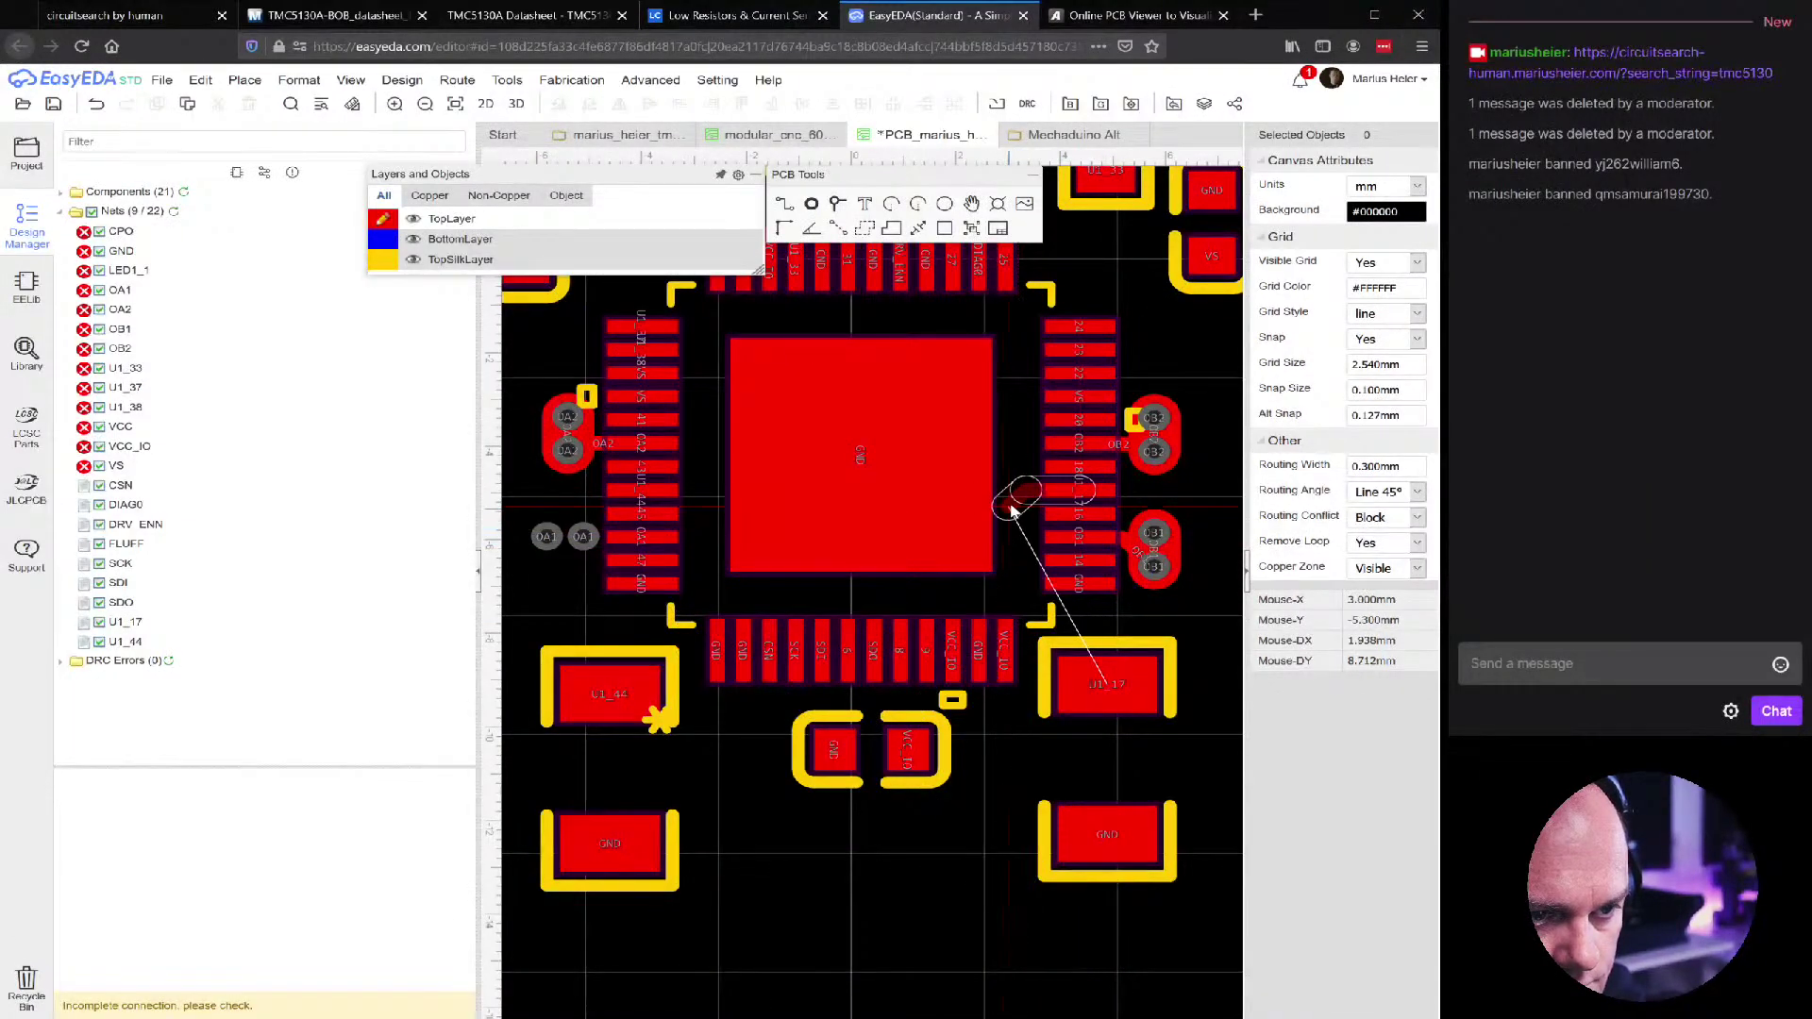
pyautogui.click(1019, 503)
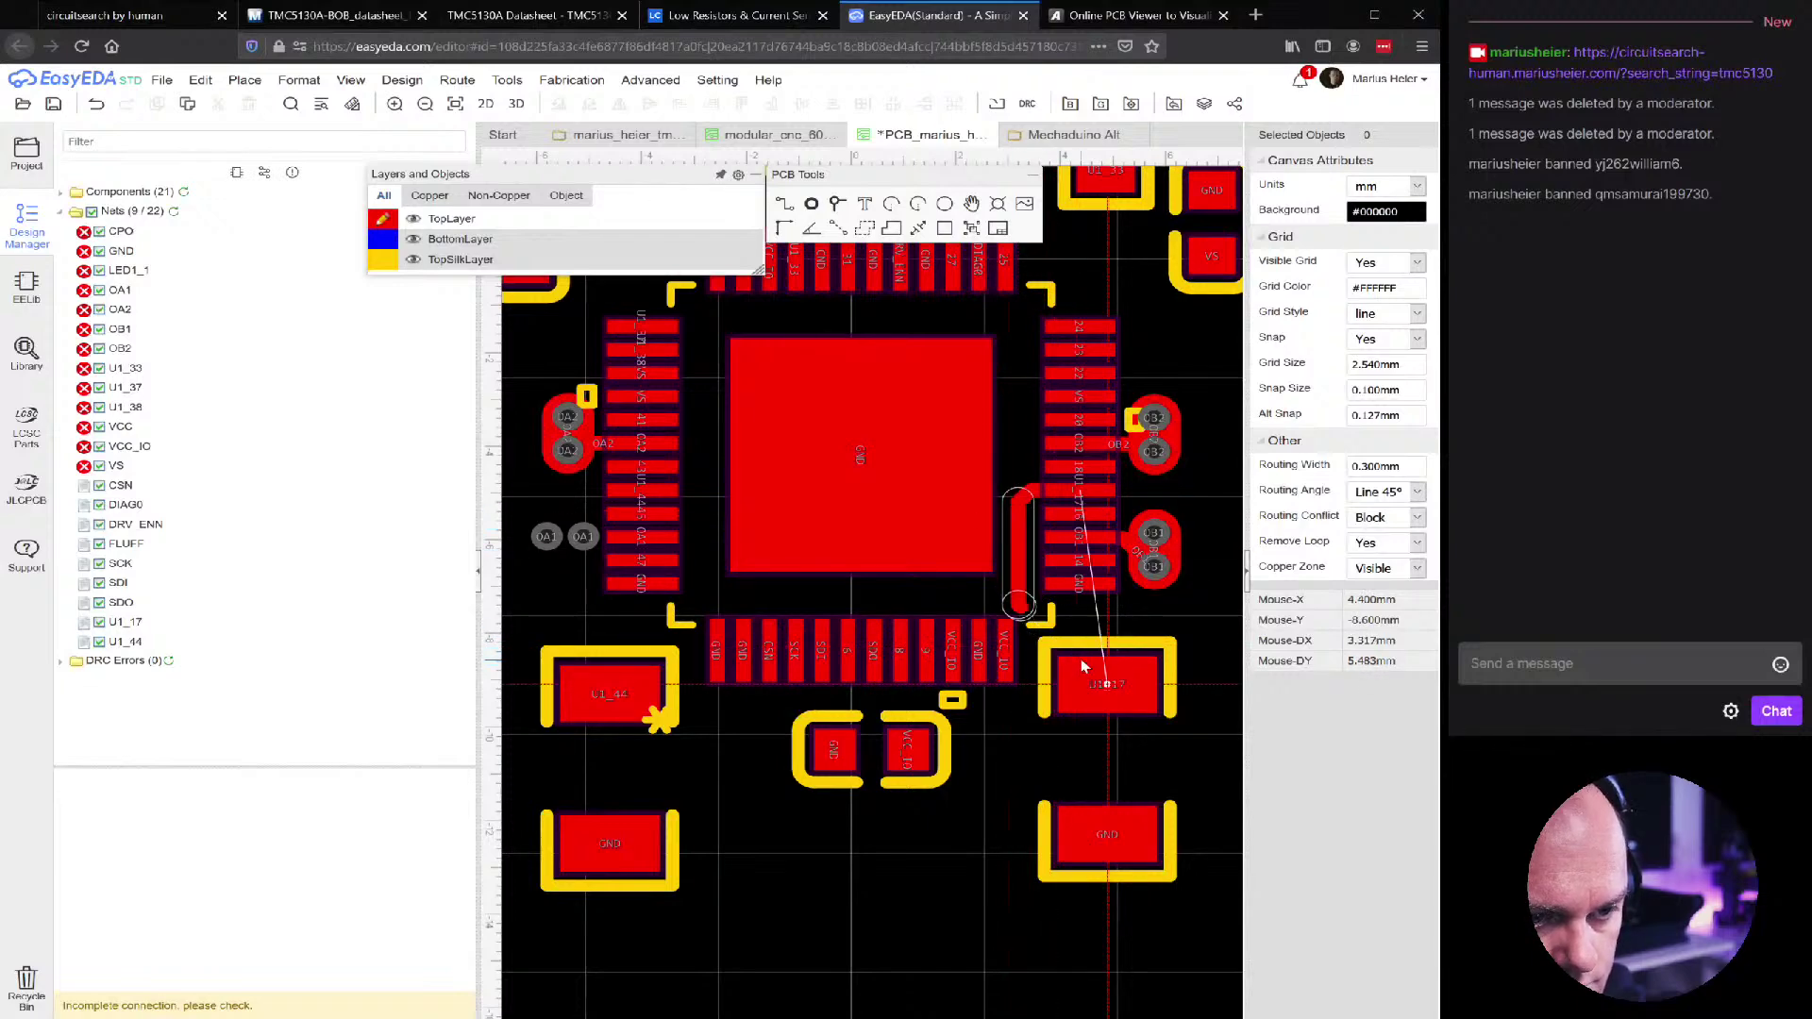
pyautogui.scroll(5, 1076, 658)
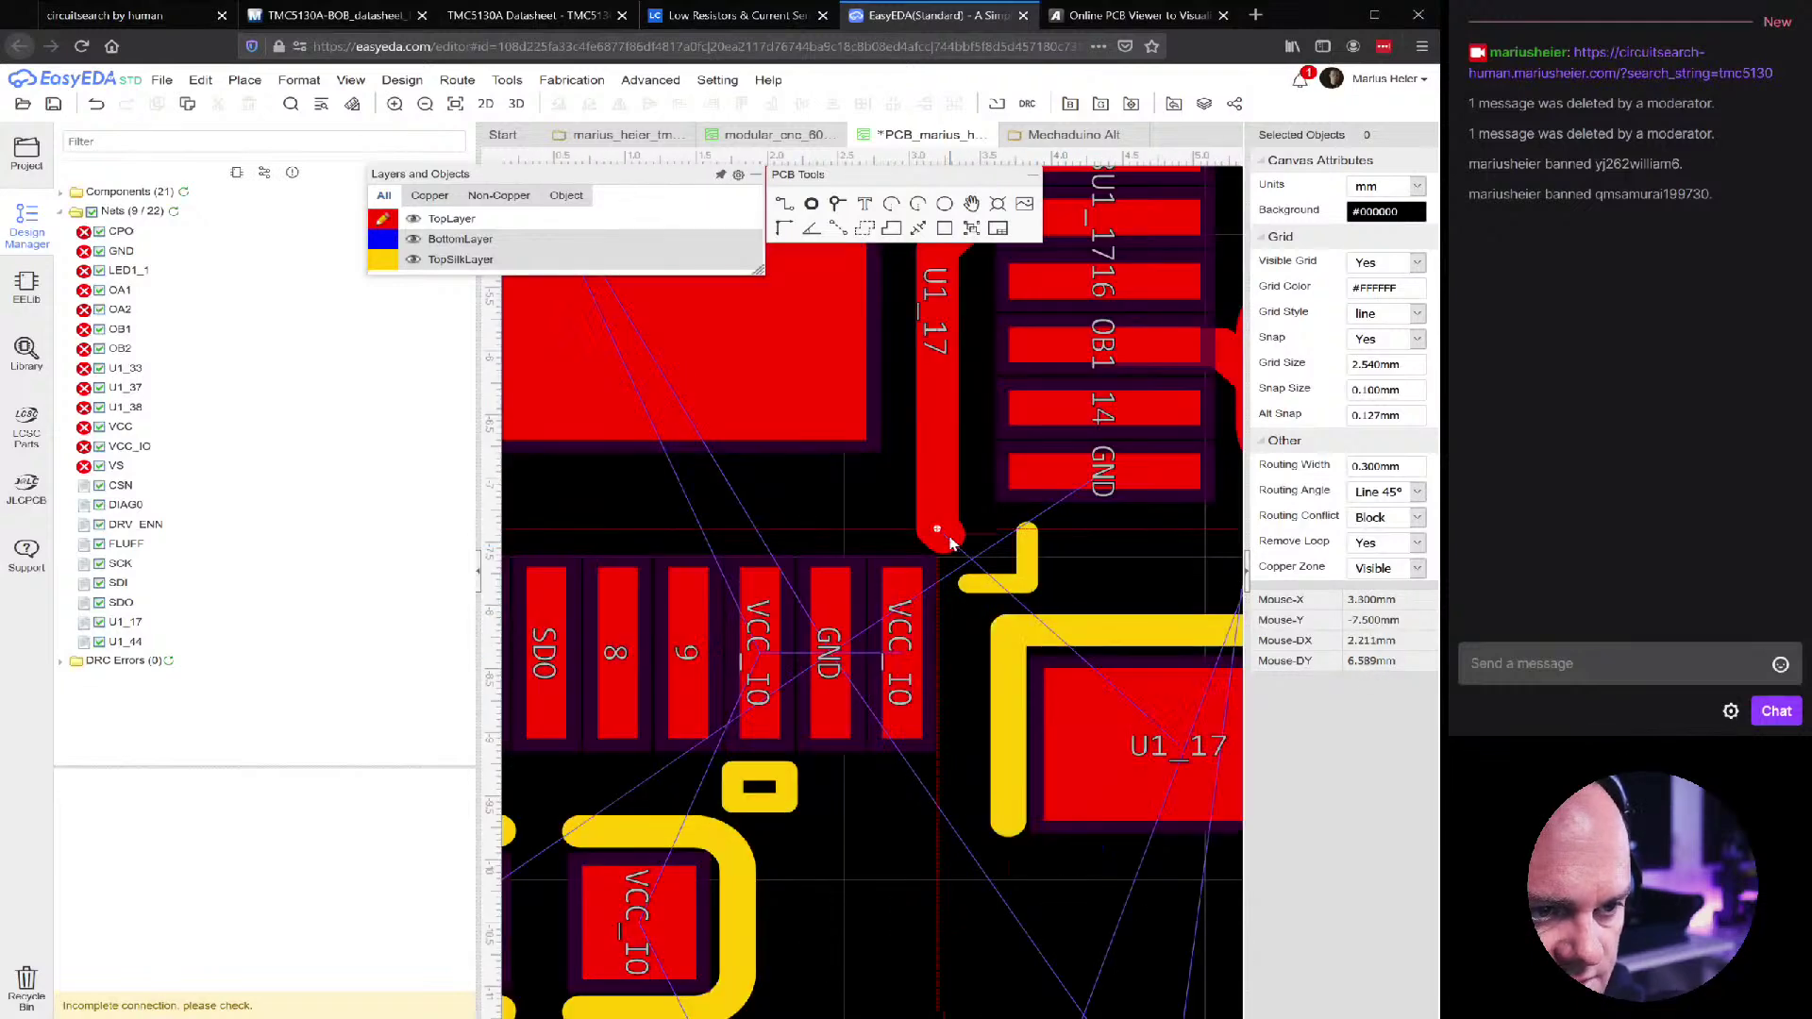
pyautogui.click(1075, 629)
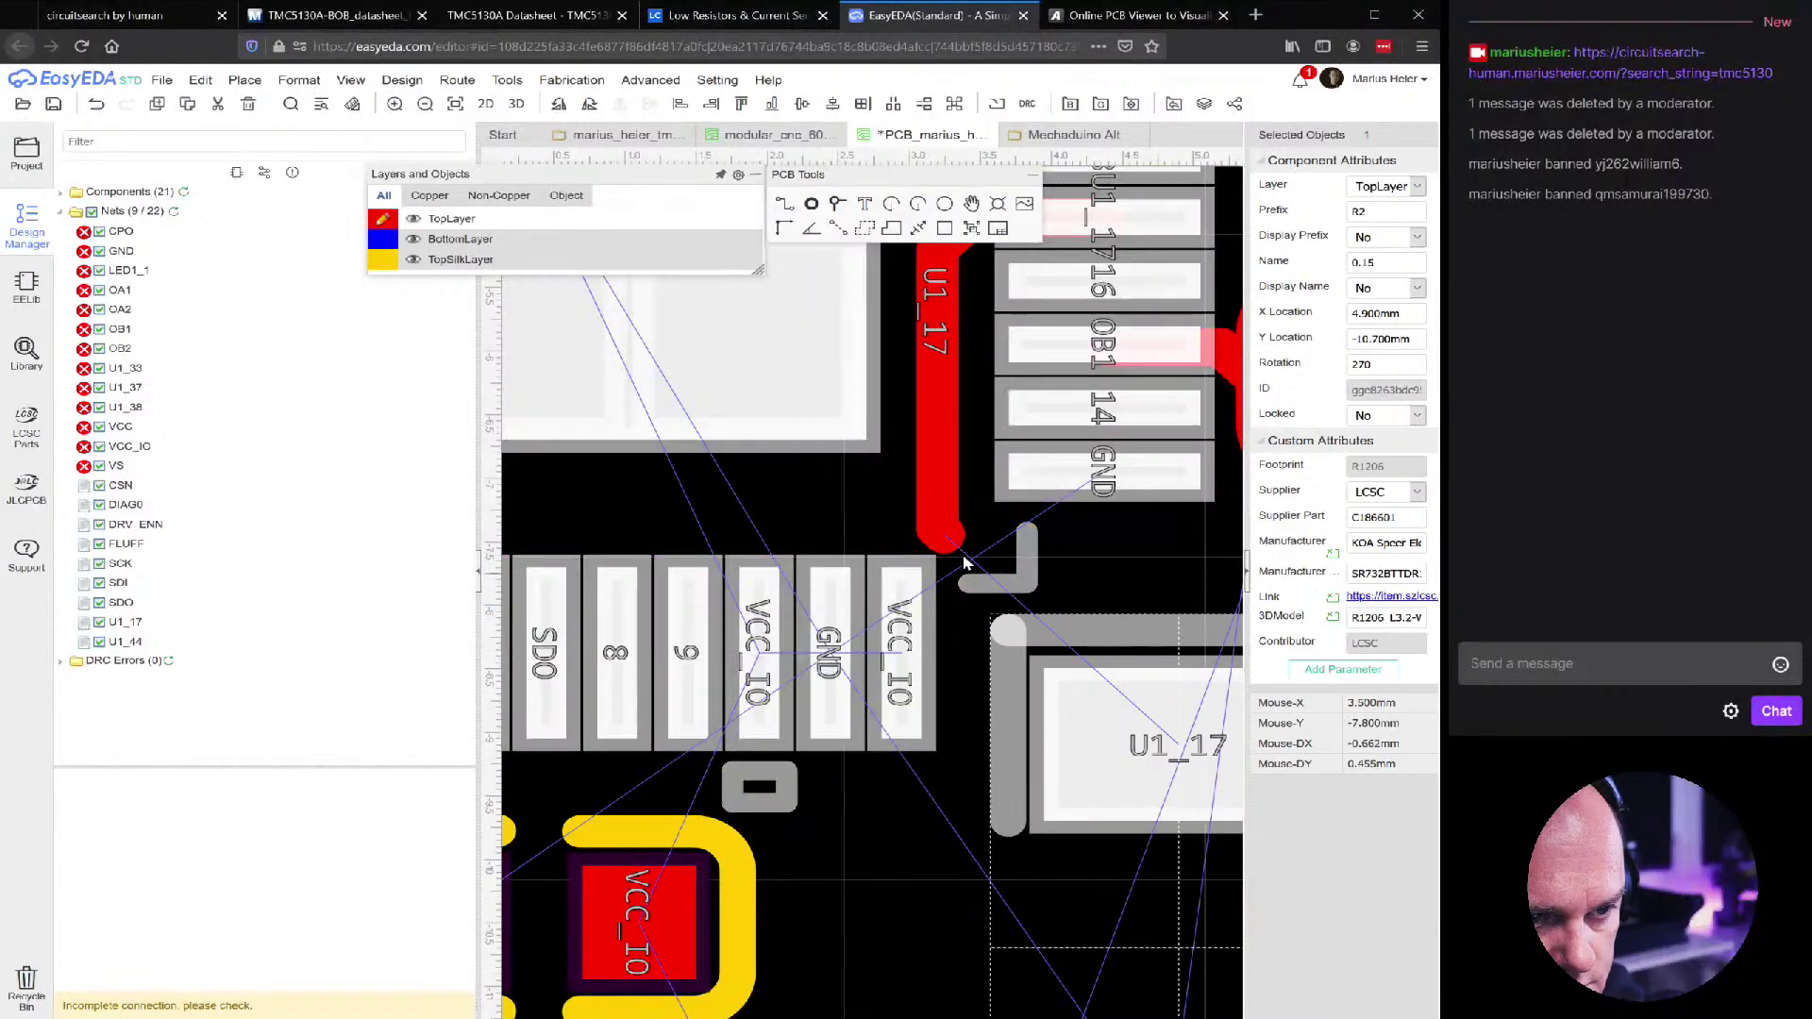
pyautogui.click(940, 533)
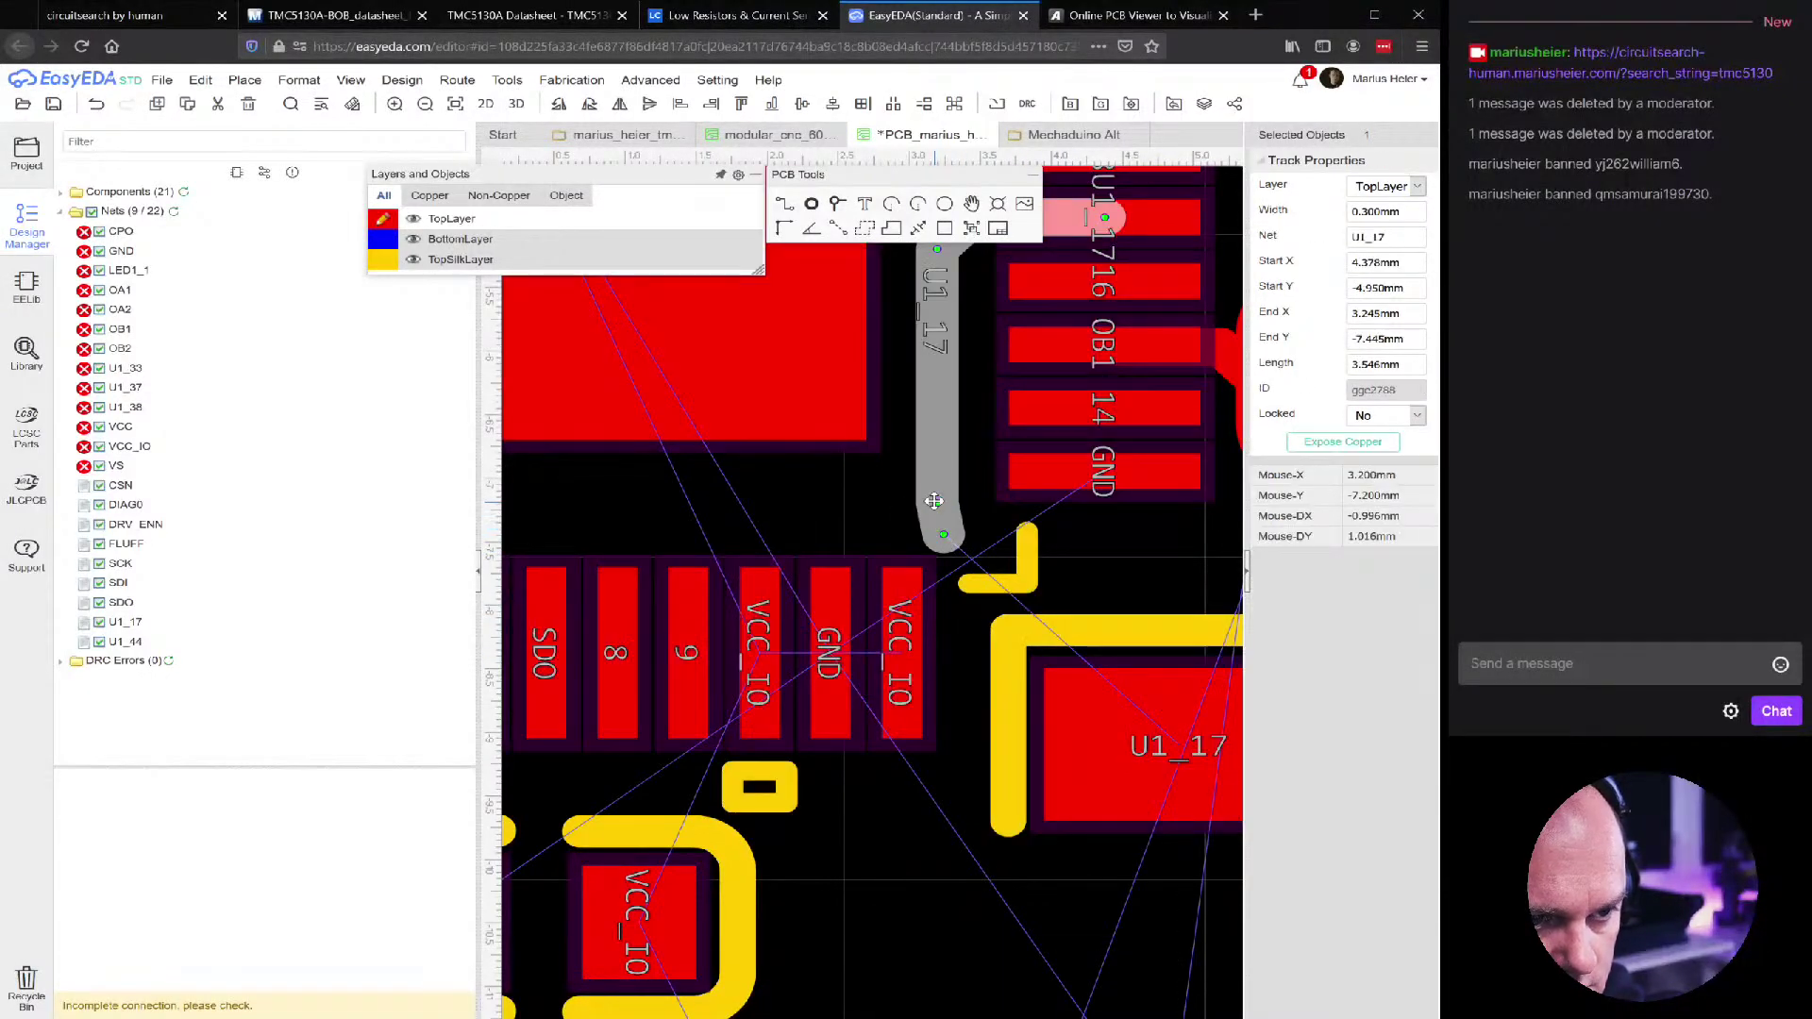
pyautogui.moveTo(945, 535); pyautogui.dragTo(1118, 566)
pyautogui.click(1118, 566)
pyautogui.scroll(-3, 1118, 566)
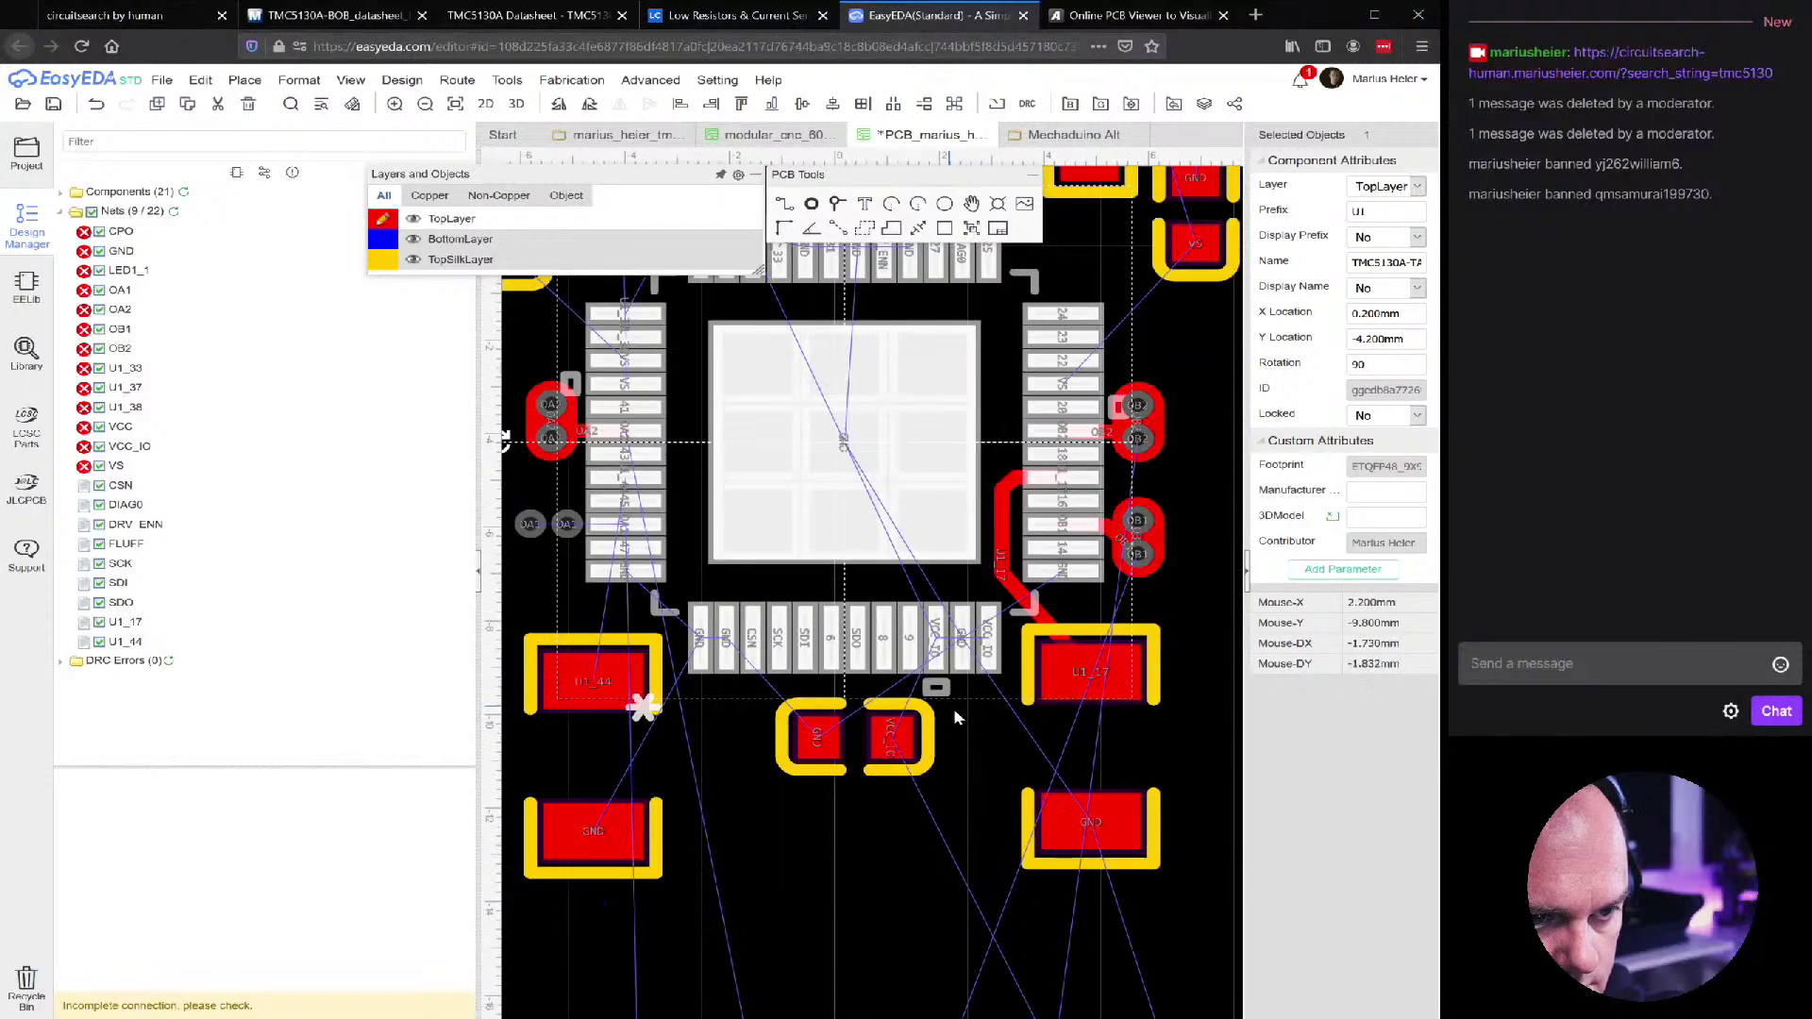
# Route a matching 0.3 mm U1_44 track from the chip's left-side pin, inside the pin row, to R6's upper pad
pyautogui.click(963, 729)
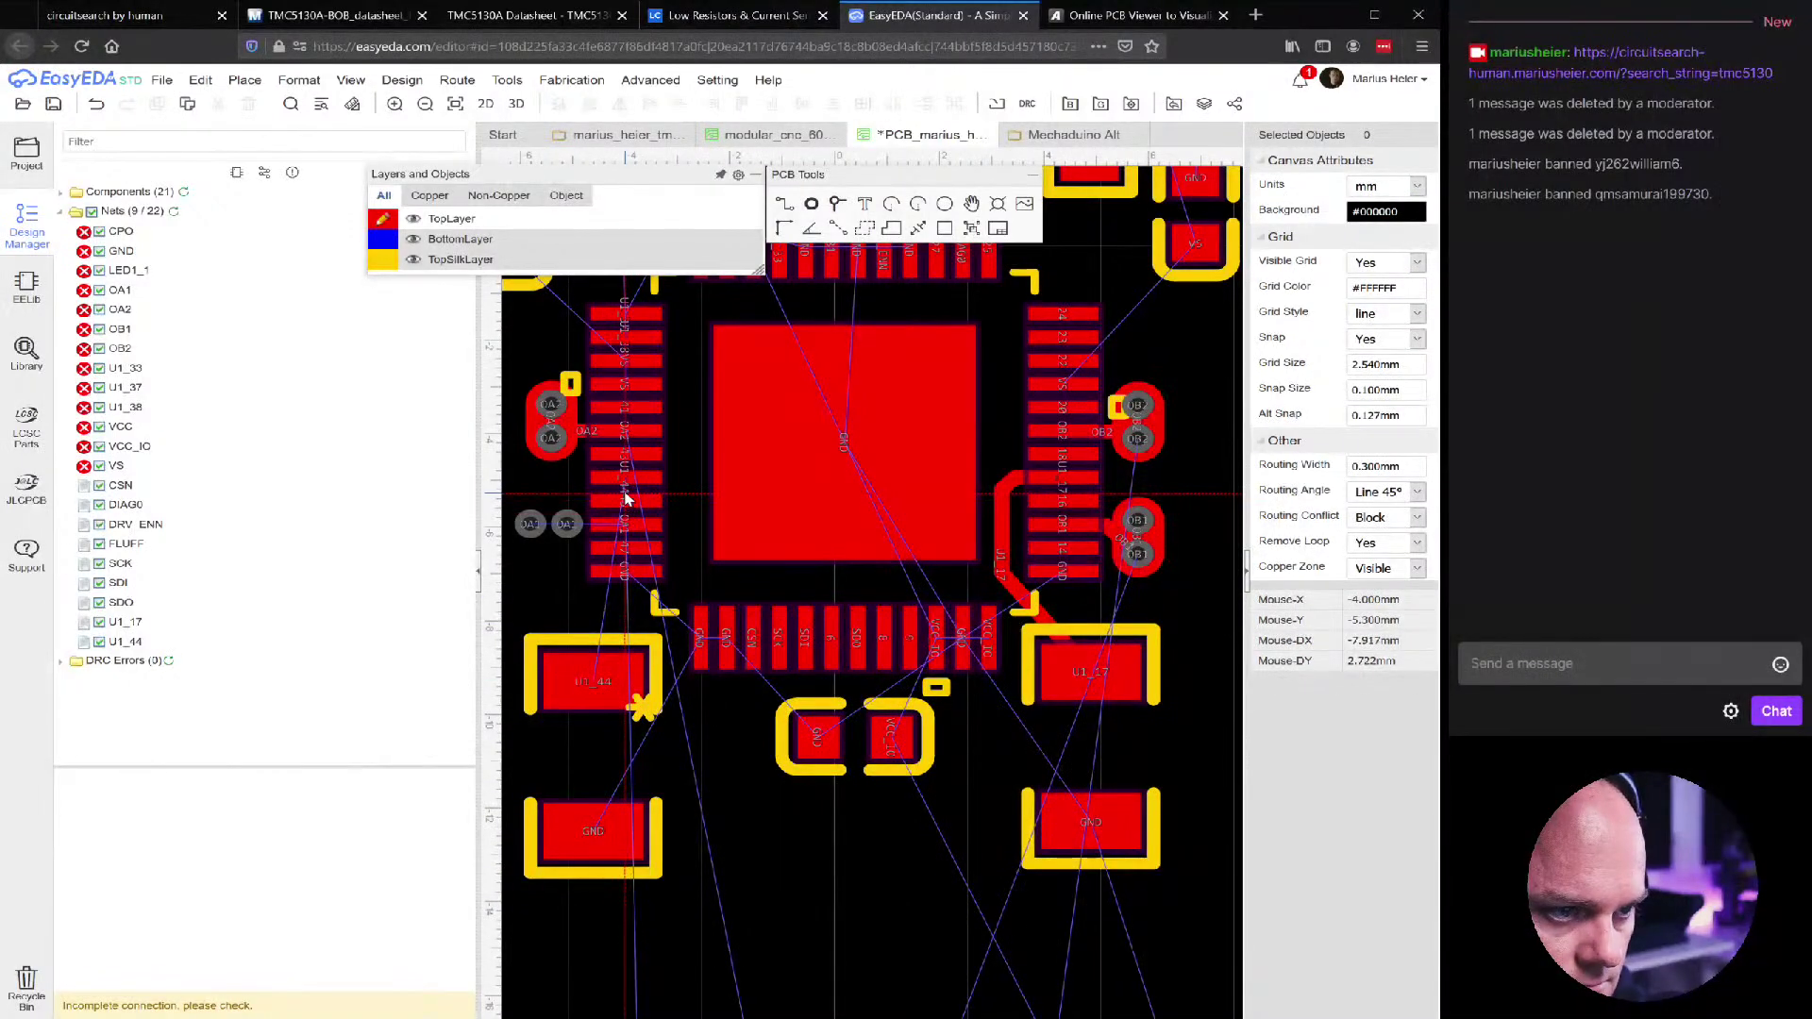
pyautogui.click(630, 482)
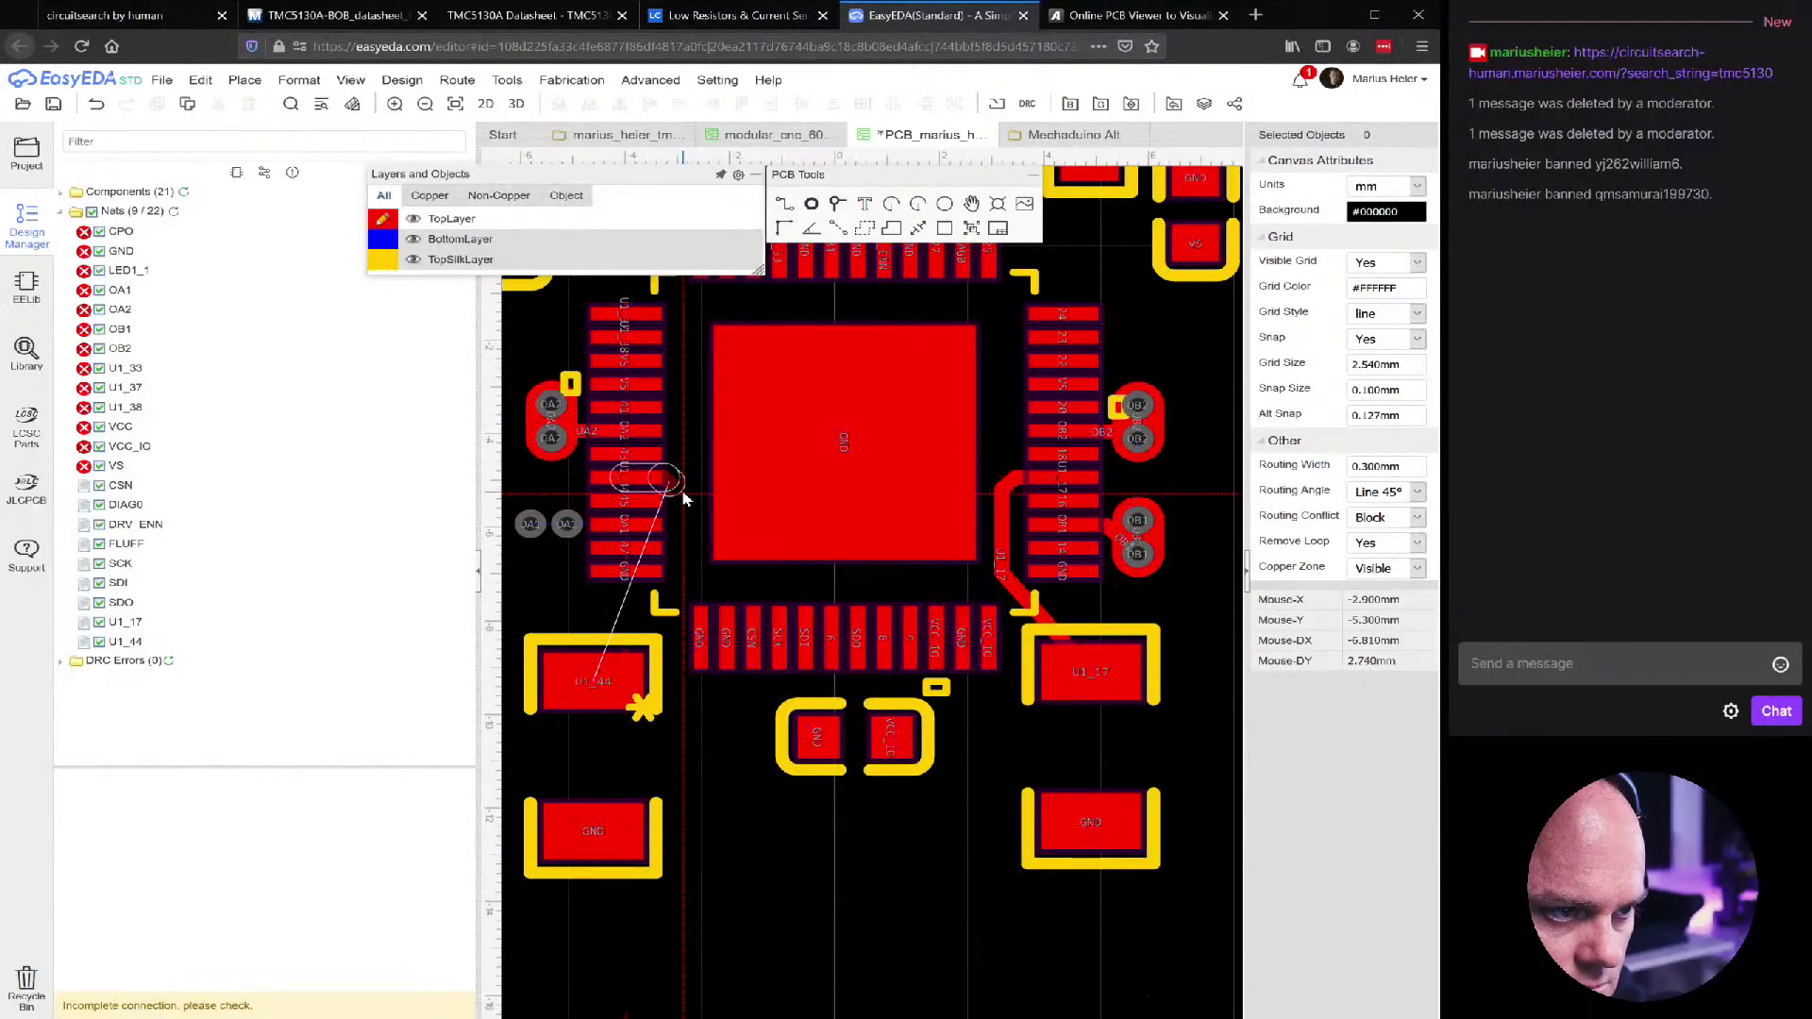
pyautogui.click(686, 492)
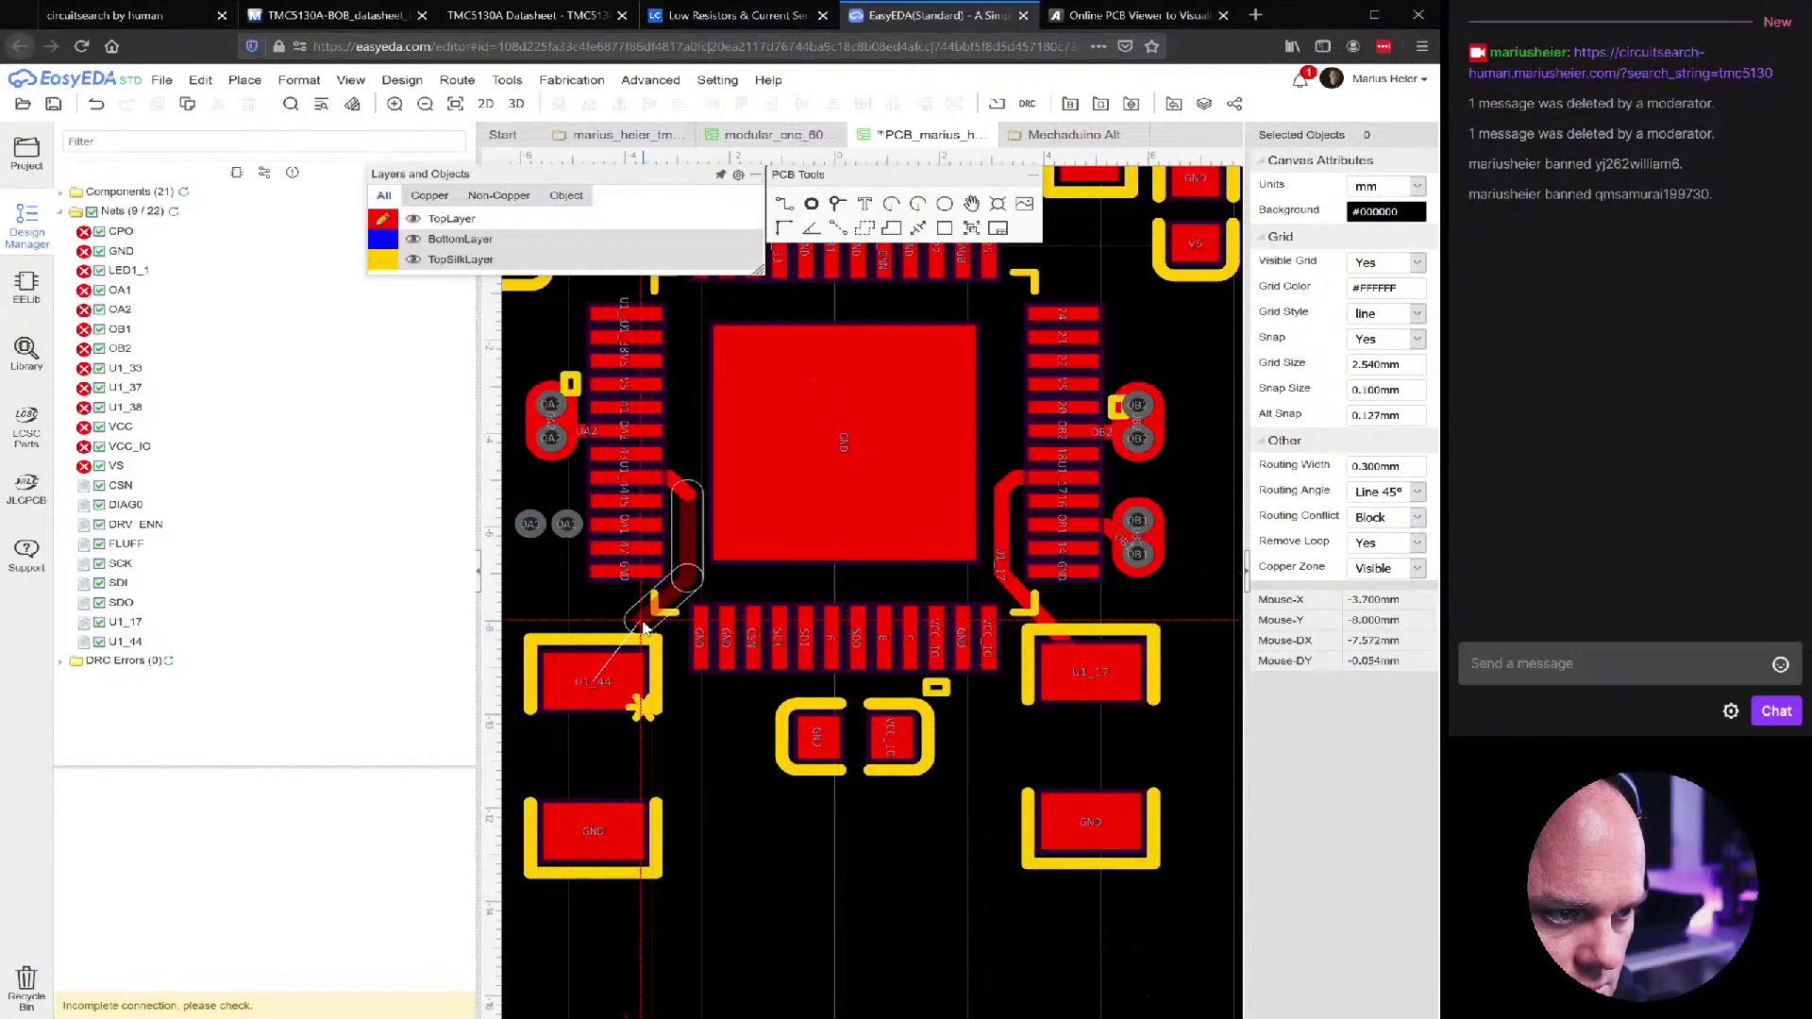
pyautogui.click(609, 661)
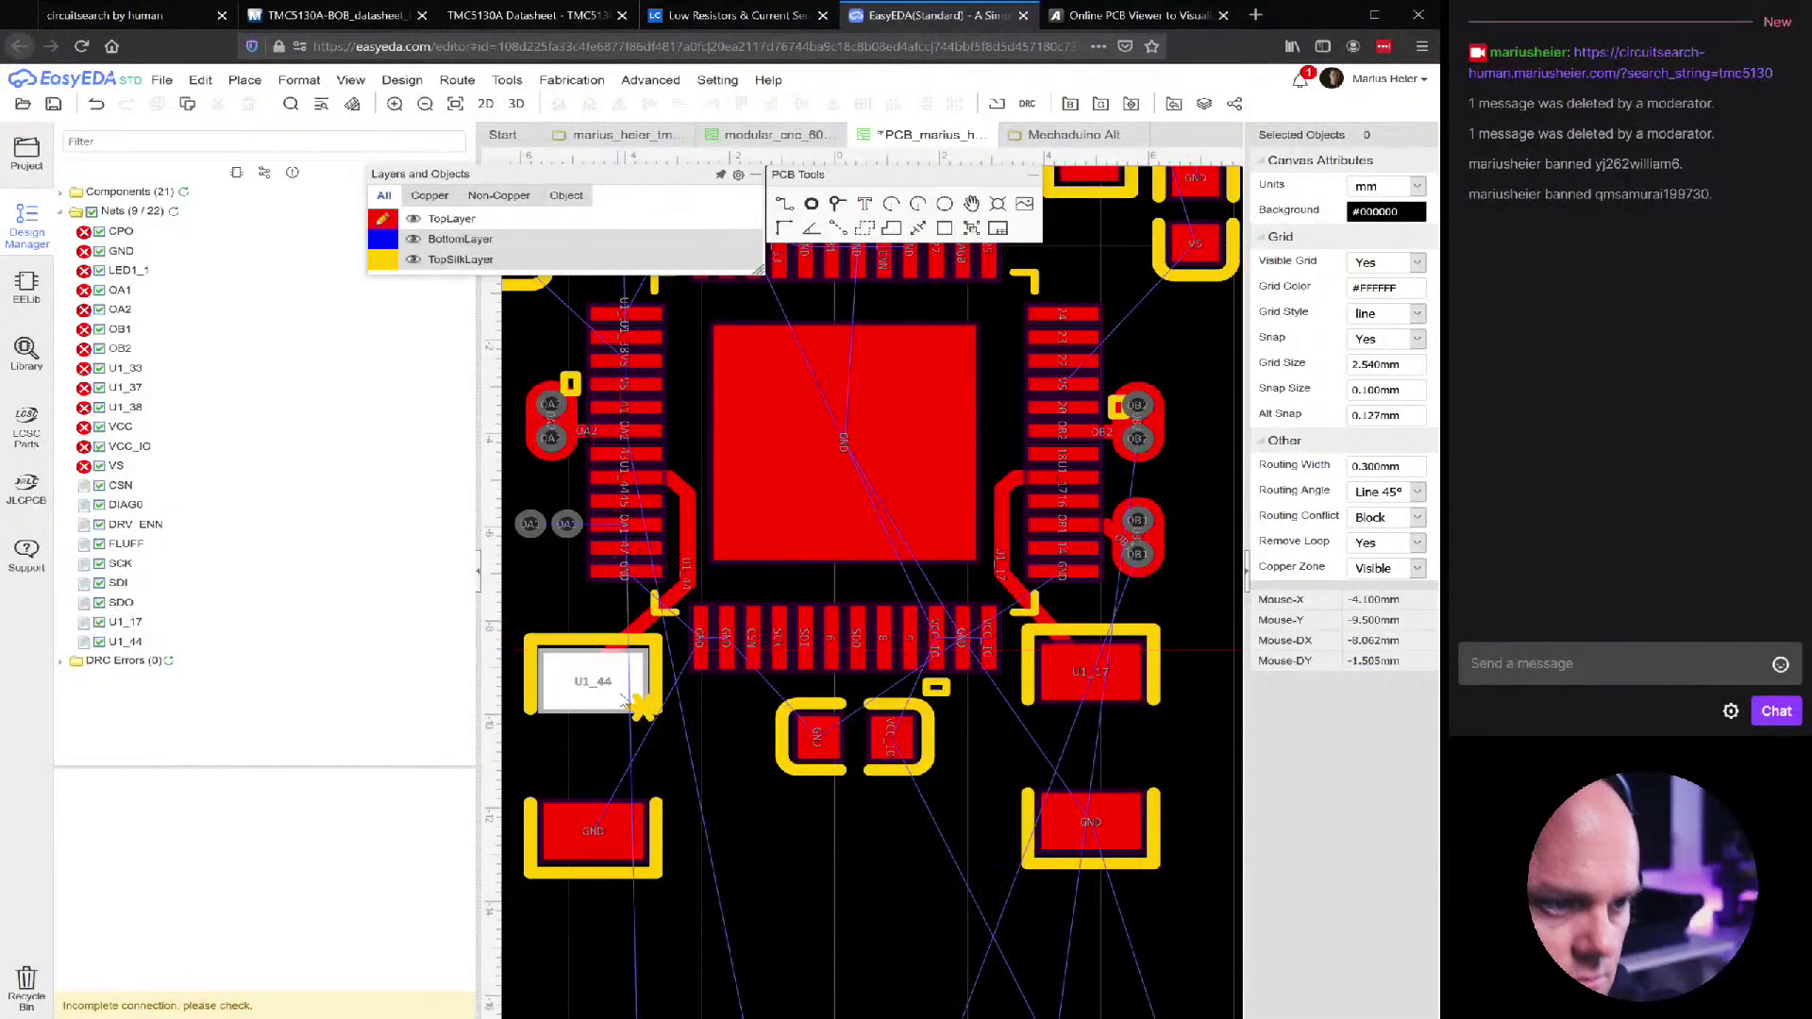
# Align the top edges of resistors R6 and R2
pyautogui.click(658, 683)
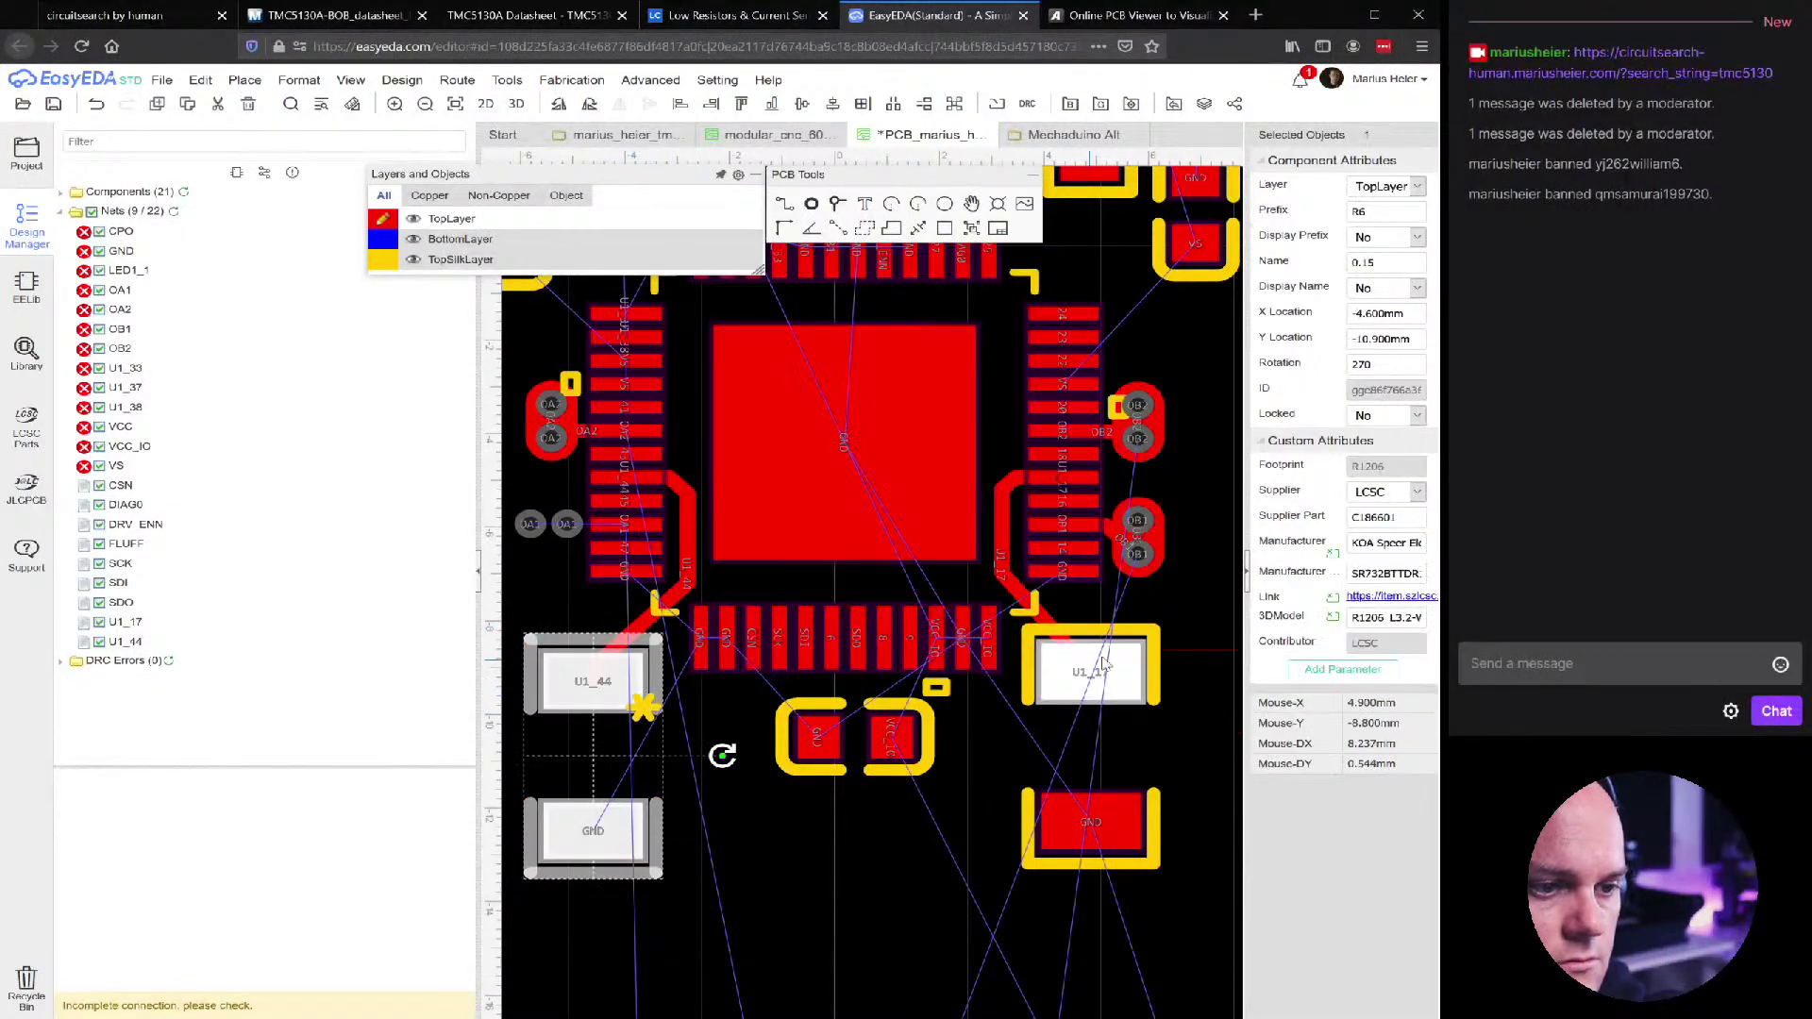
pyautogui.click(566, 79)
pyautogui.click(351, 80)
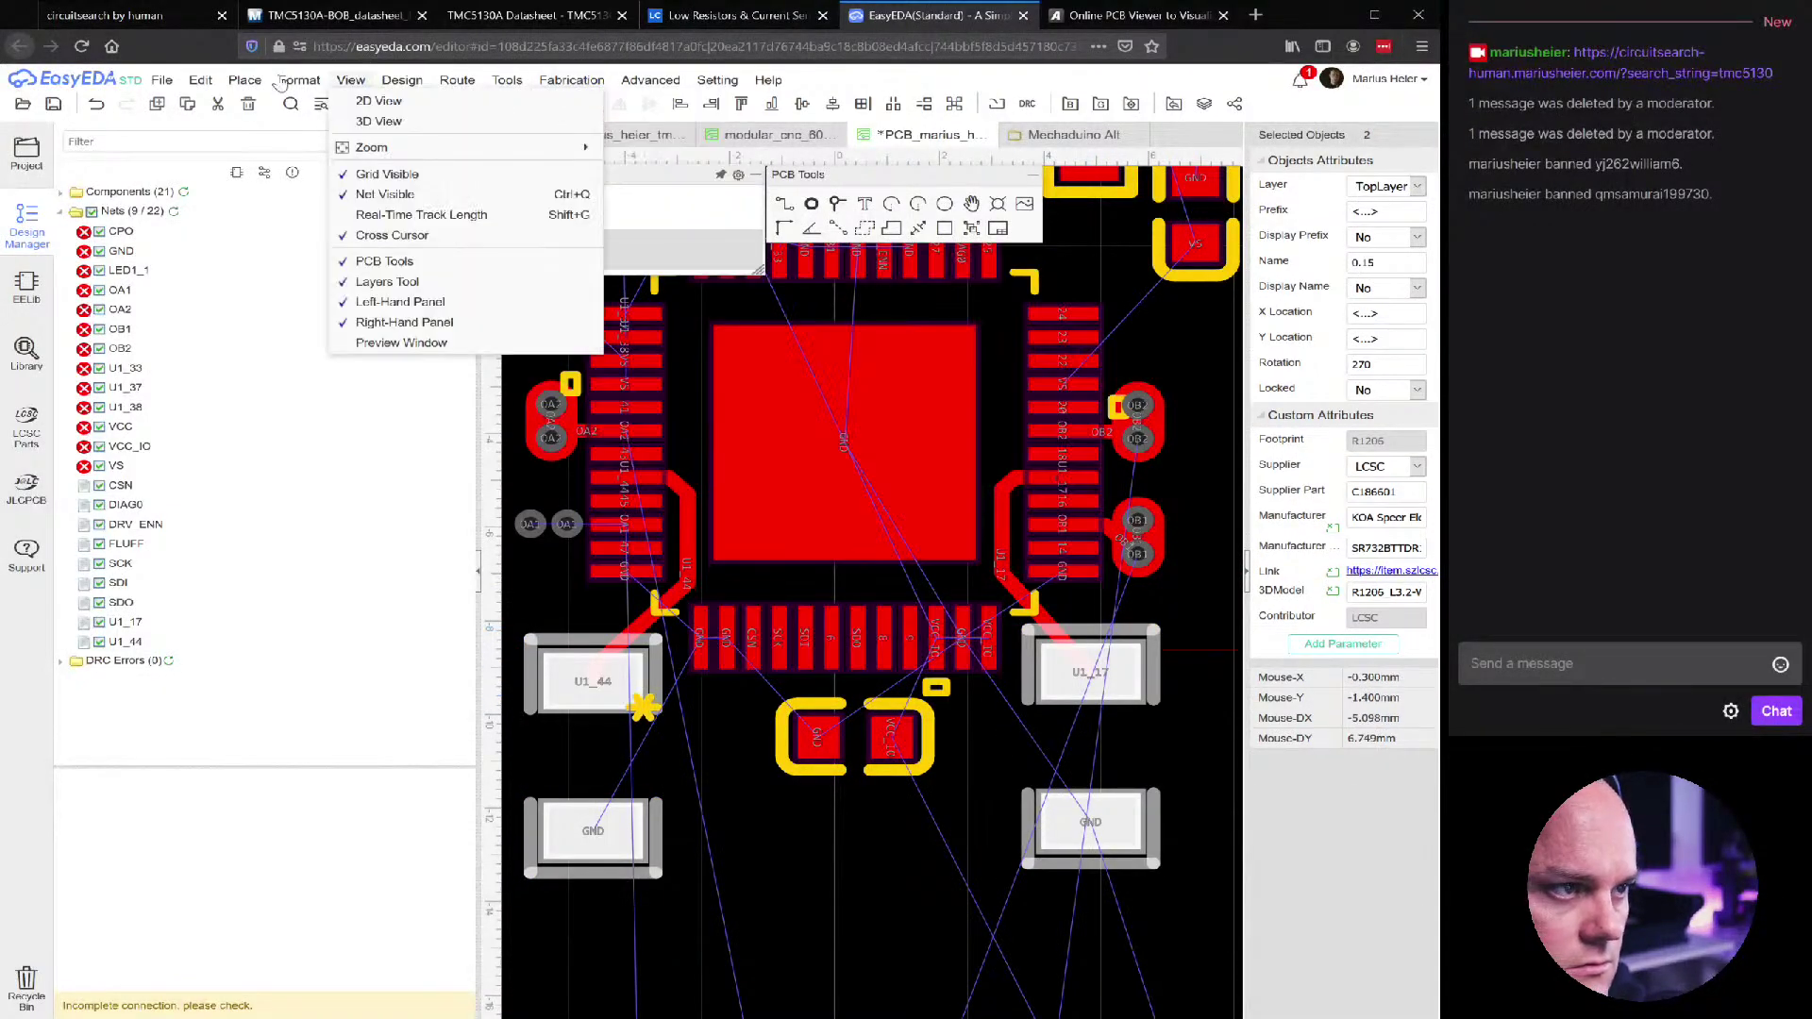
pyautogui.click(291, 80)
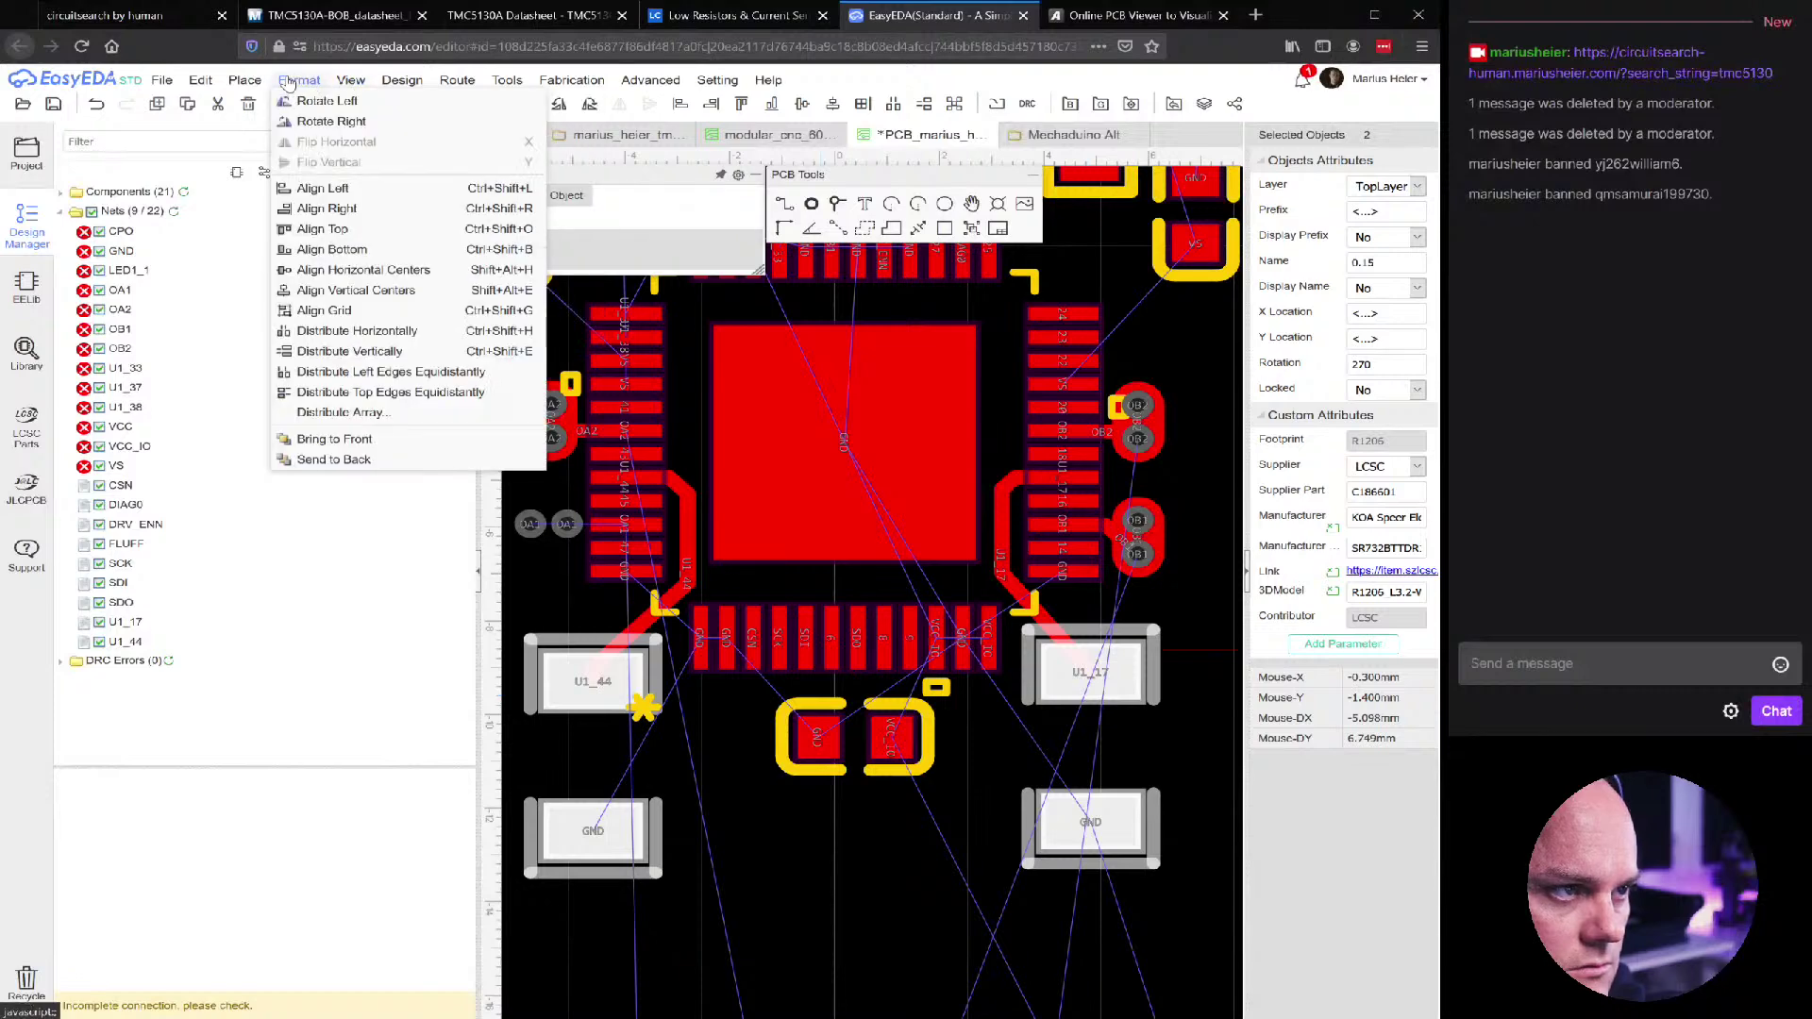
pyautogui.click(321, 228)
pyautogui.click(817, 853)
# Examine the driver group's placement within the board outline and relative to connector CN1
pyautogui.scroll(-3, 807, 857)
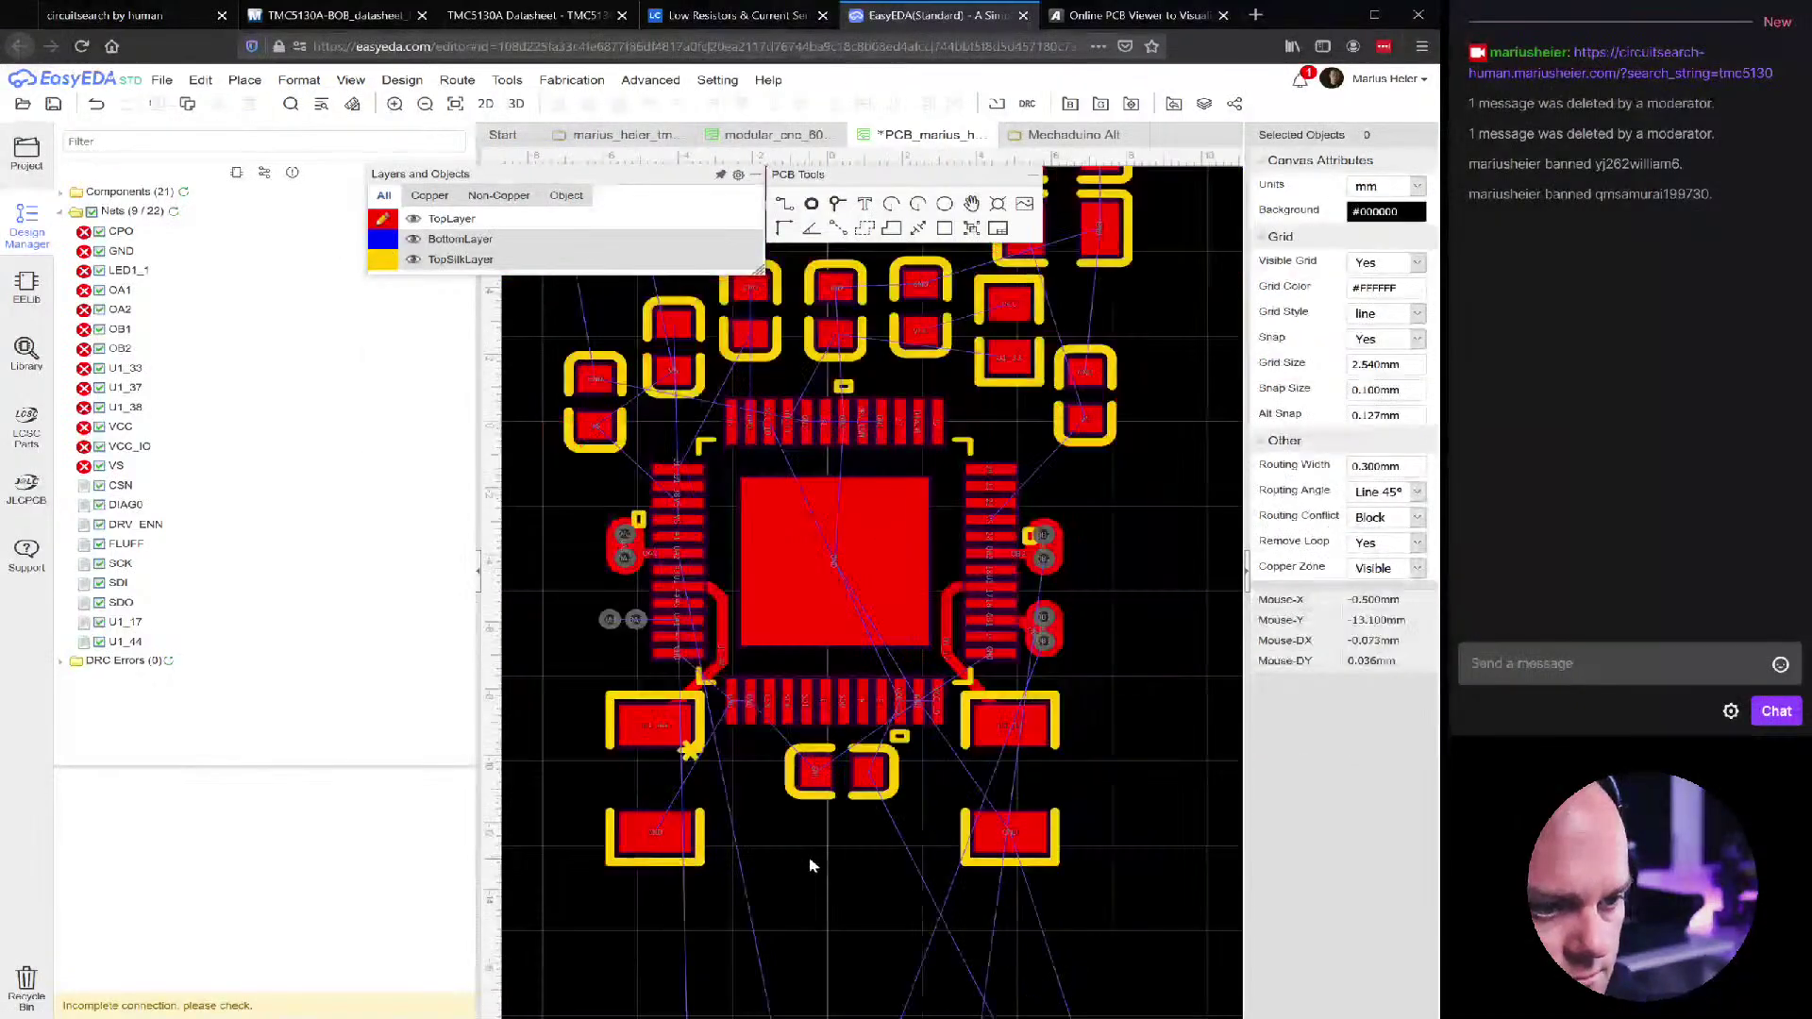
pyautogui.moveTo(1102, 694); pyautogui.dragTo(1109, 680, button='right')
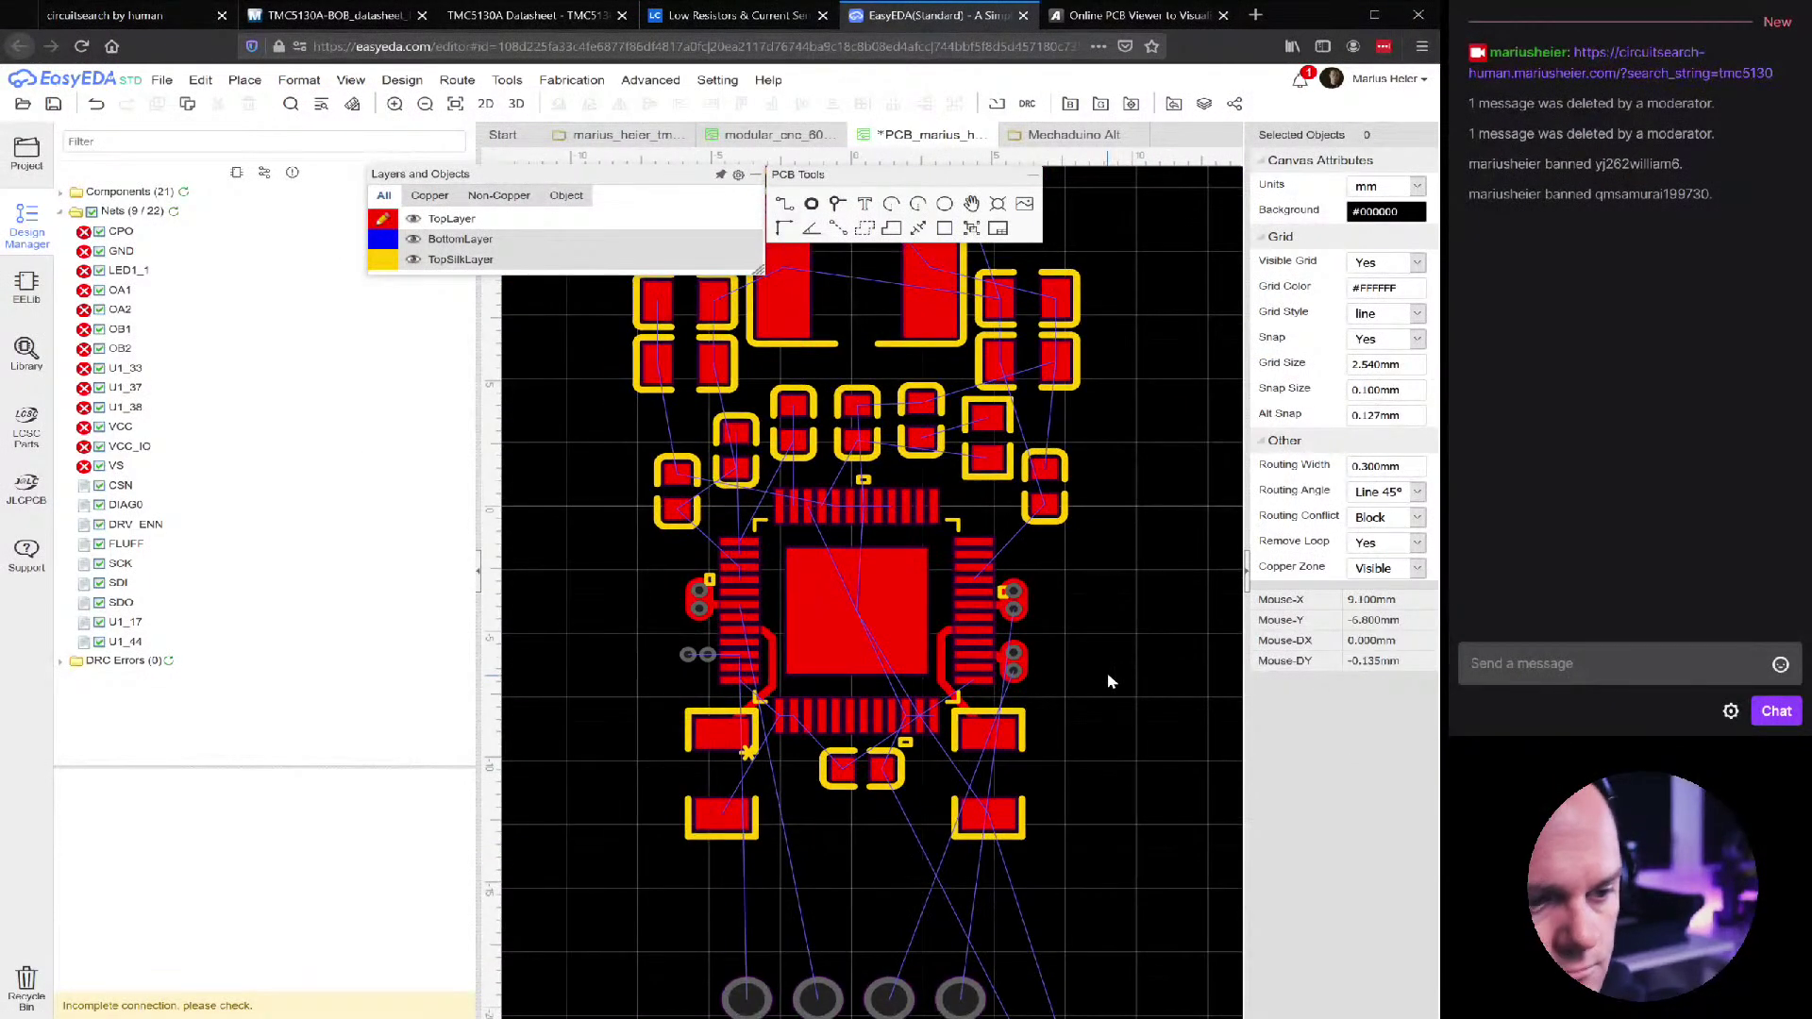
pyautogui.scroll(-4, 1106, 750)
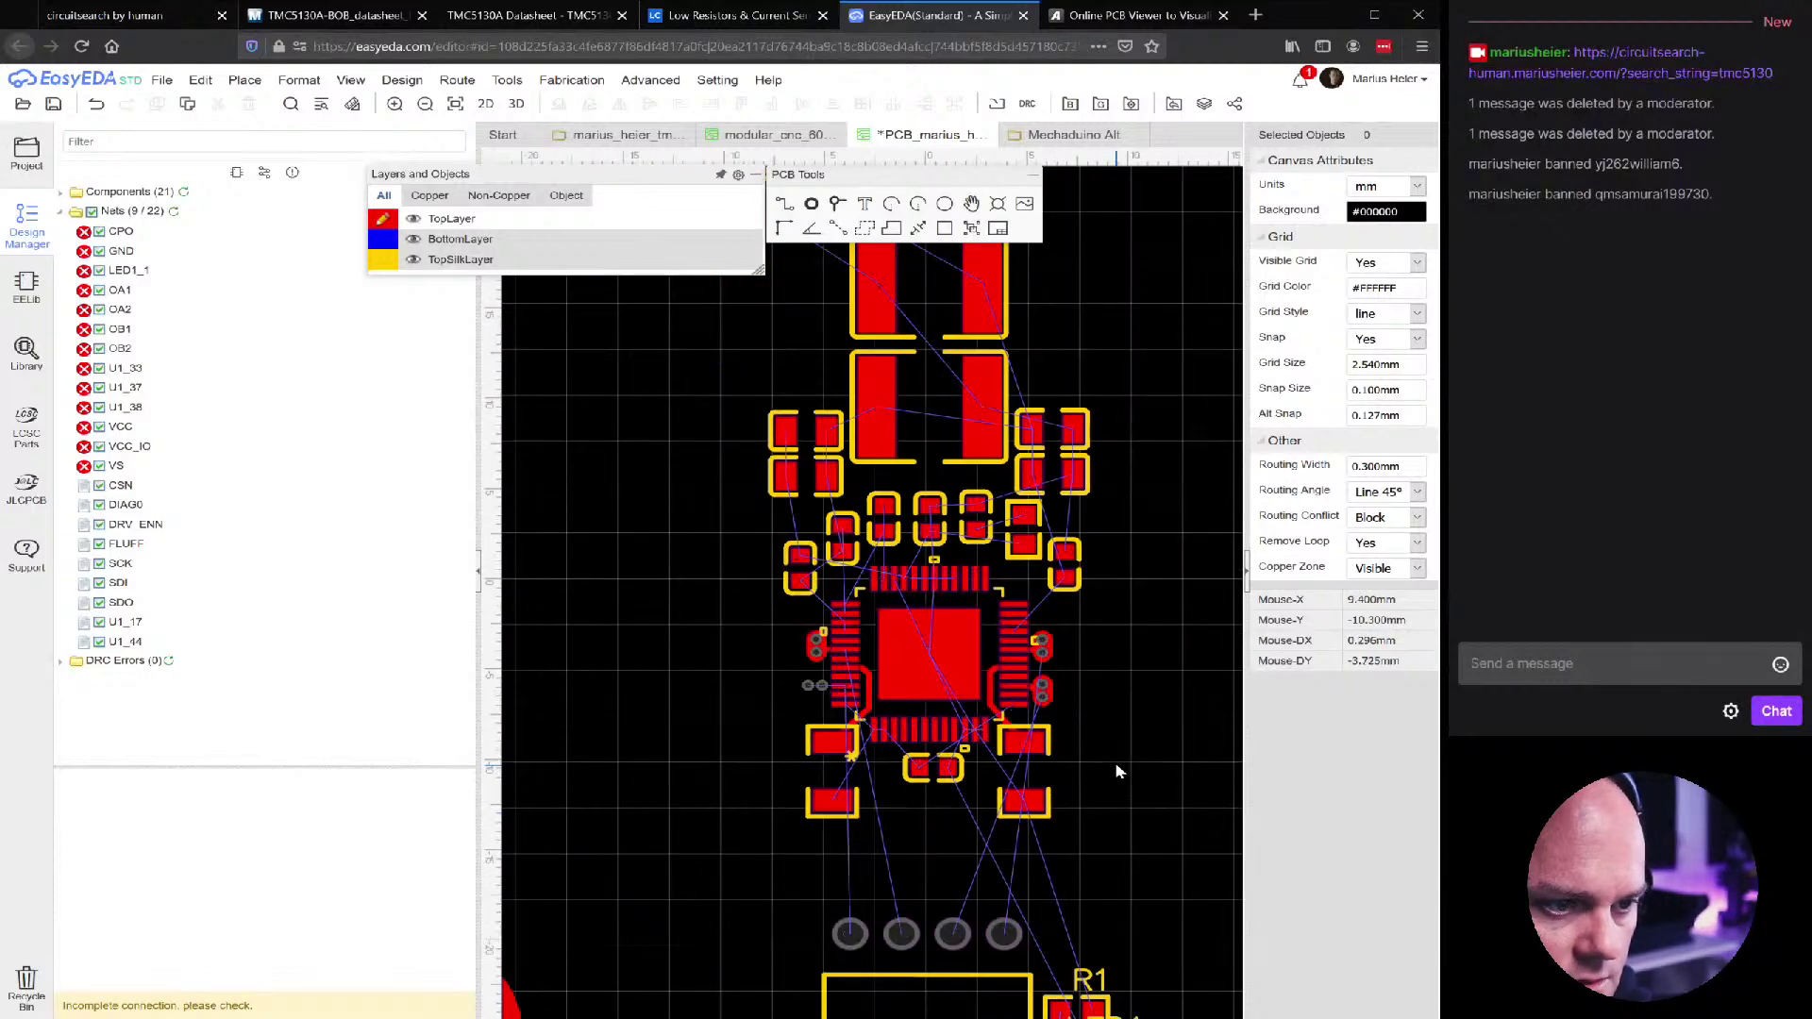
pyautogui.moveTo(1083, 601); pyautogui.dragTo(1004, 595, button='right')
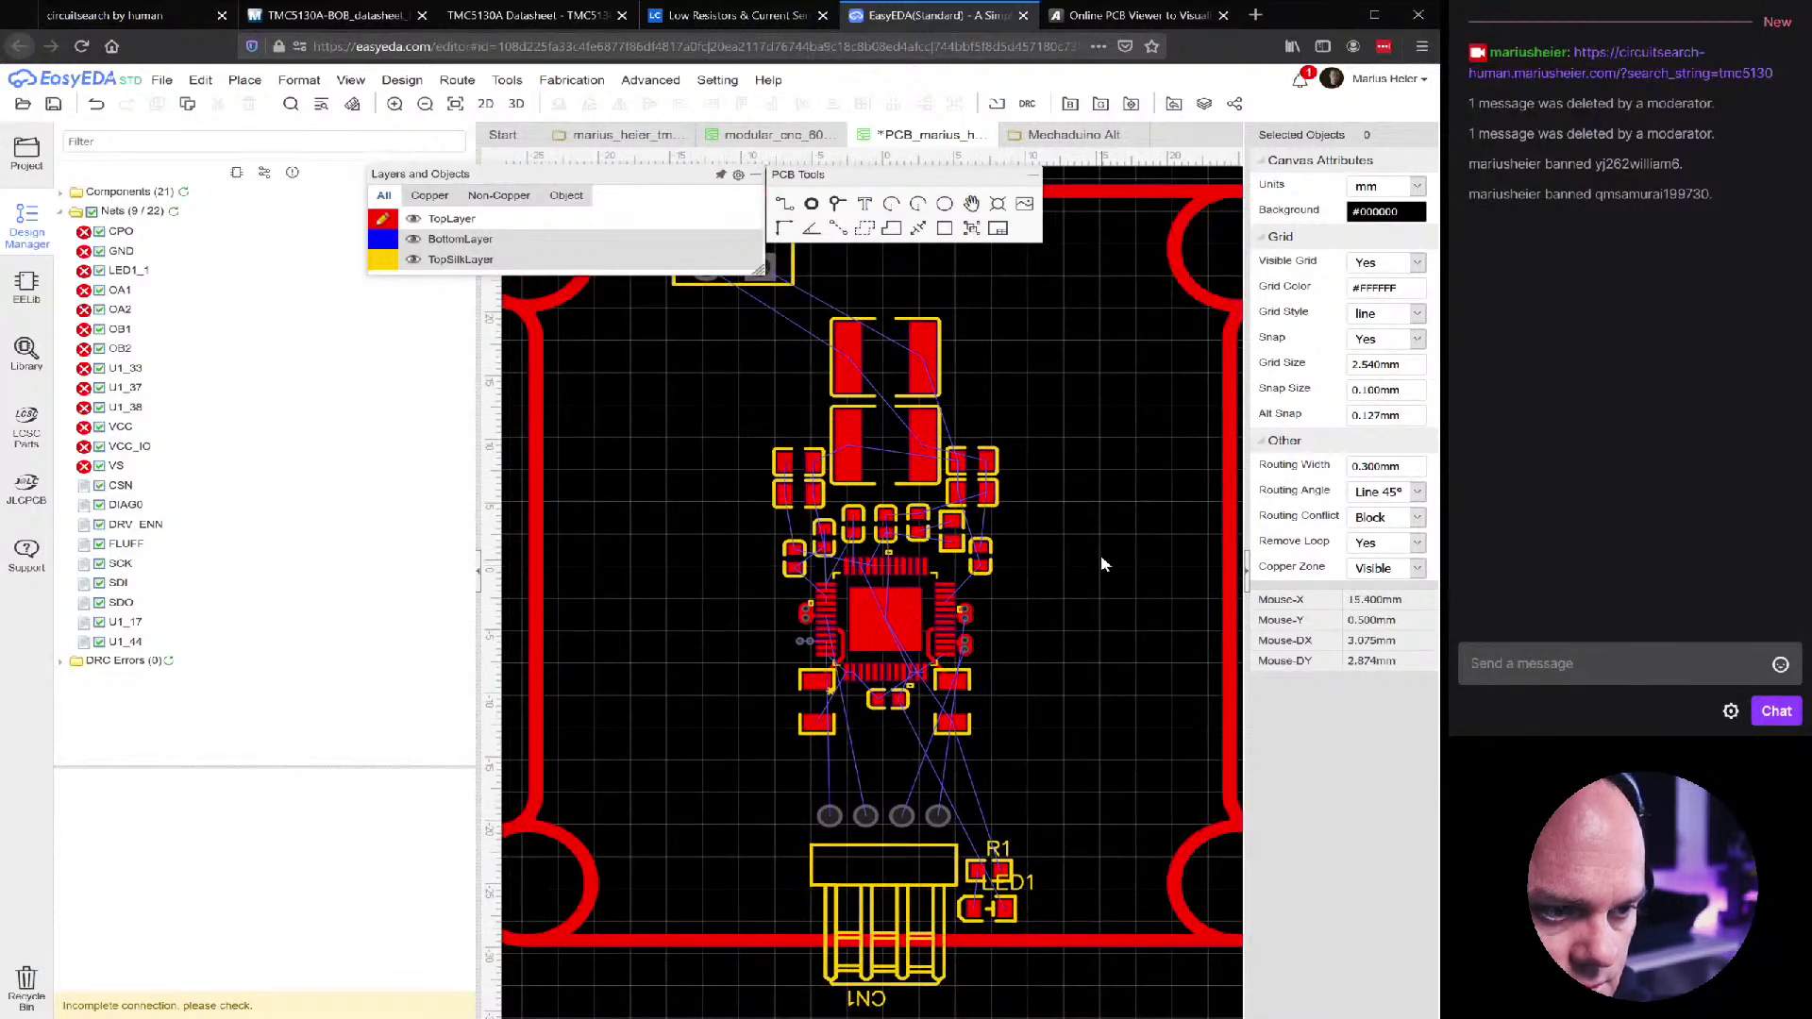
pyautogui.moveTo(1102, 564); pyautogui.dragTo(1085, 573, button='right')
pyautogui.scroll(3, 1031, 627)
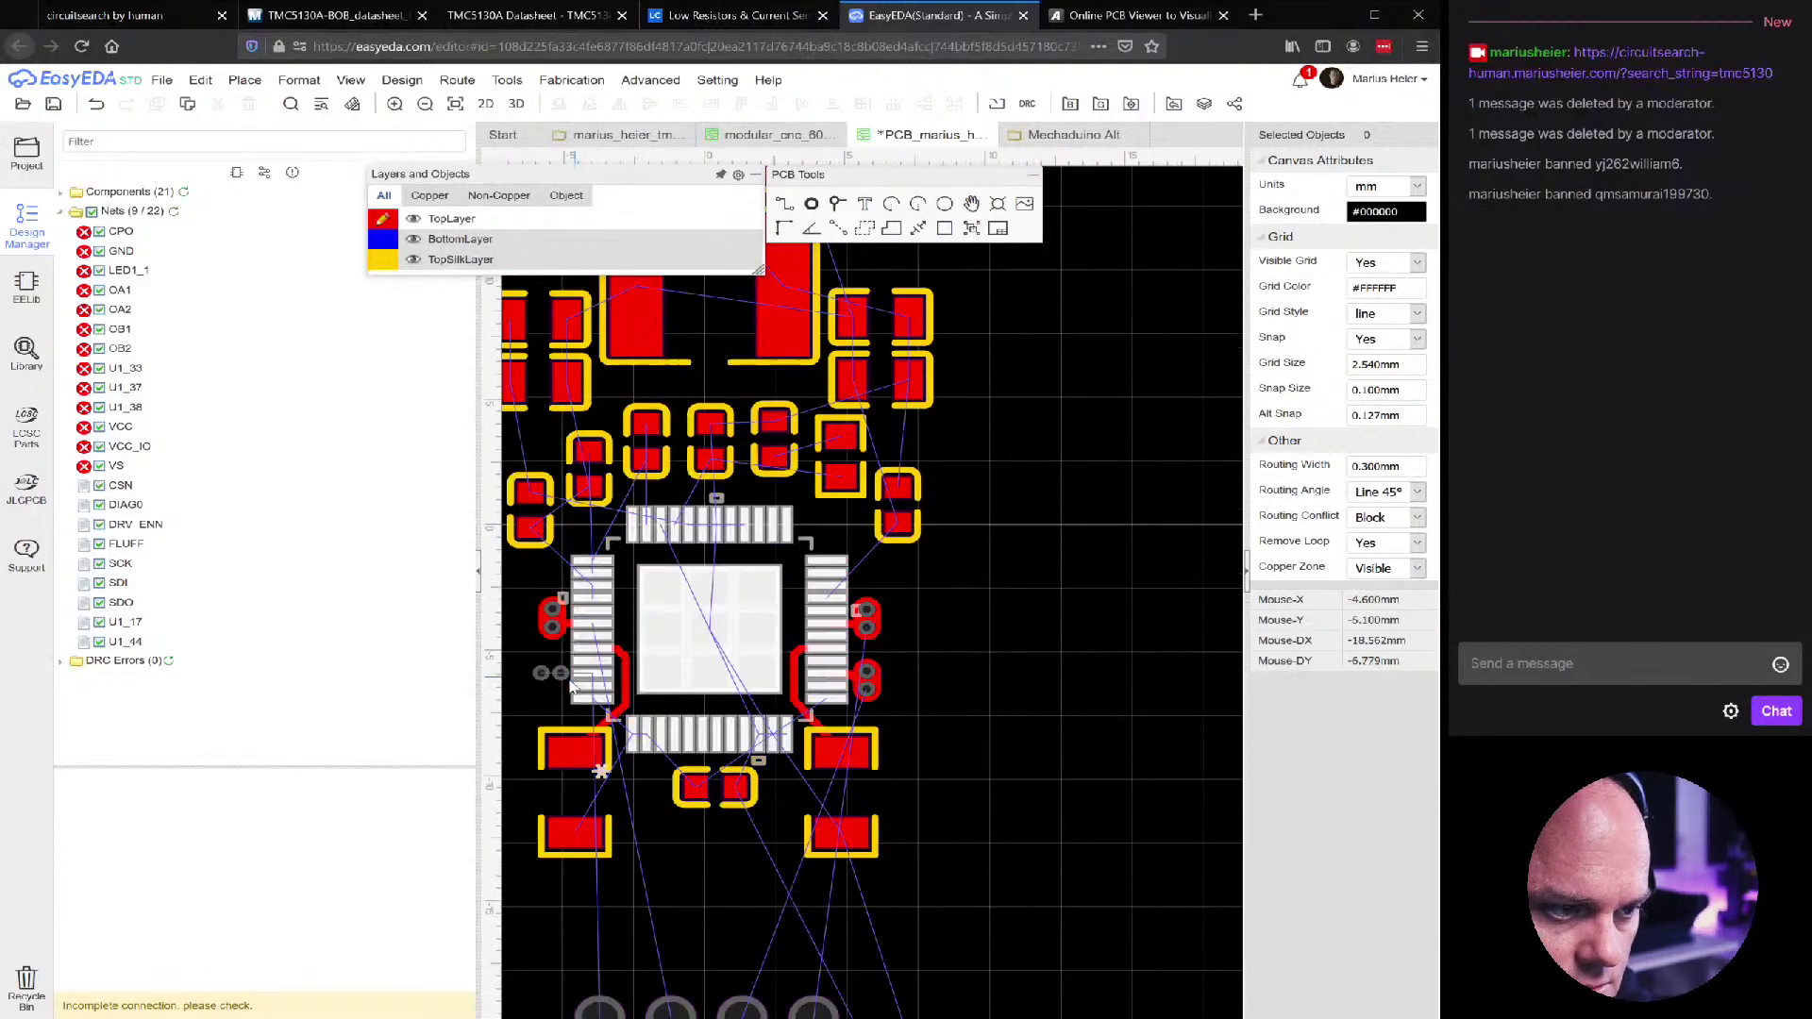
pyautogui.scroll(2, 536, 704)
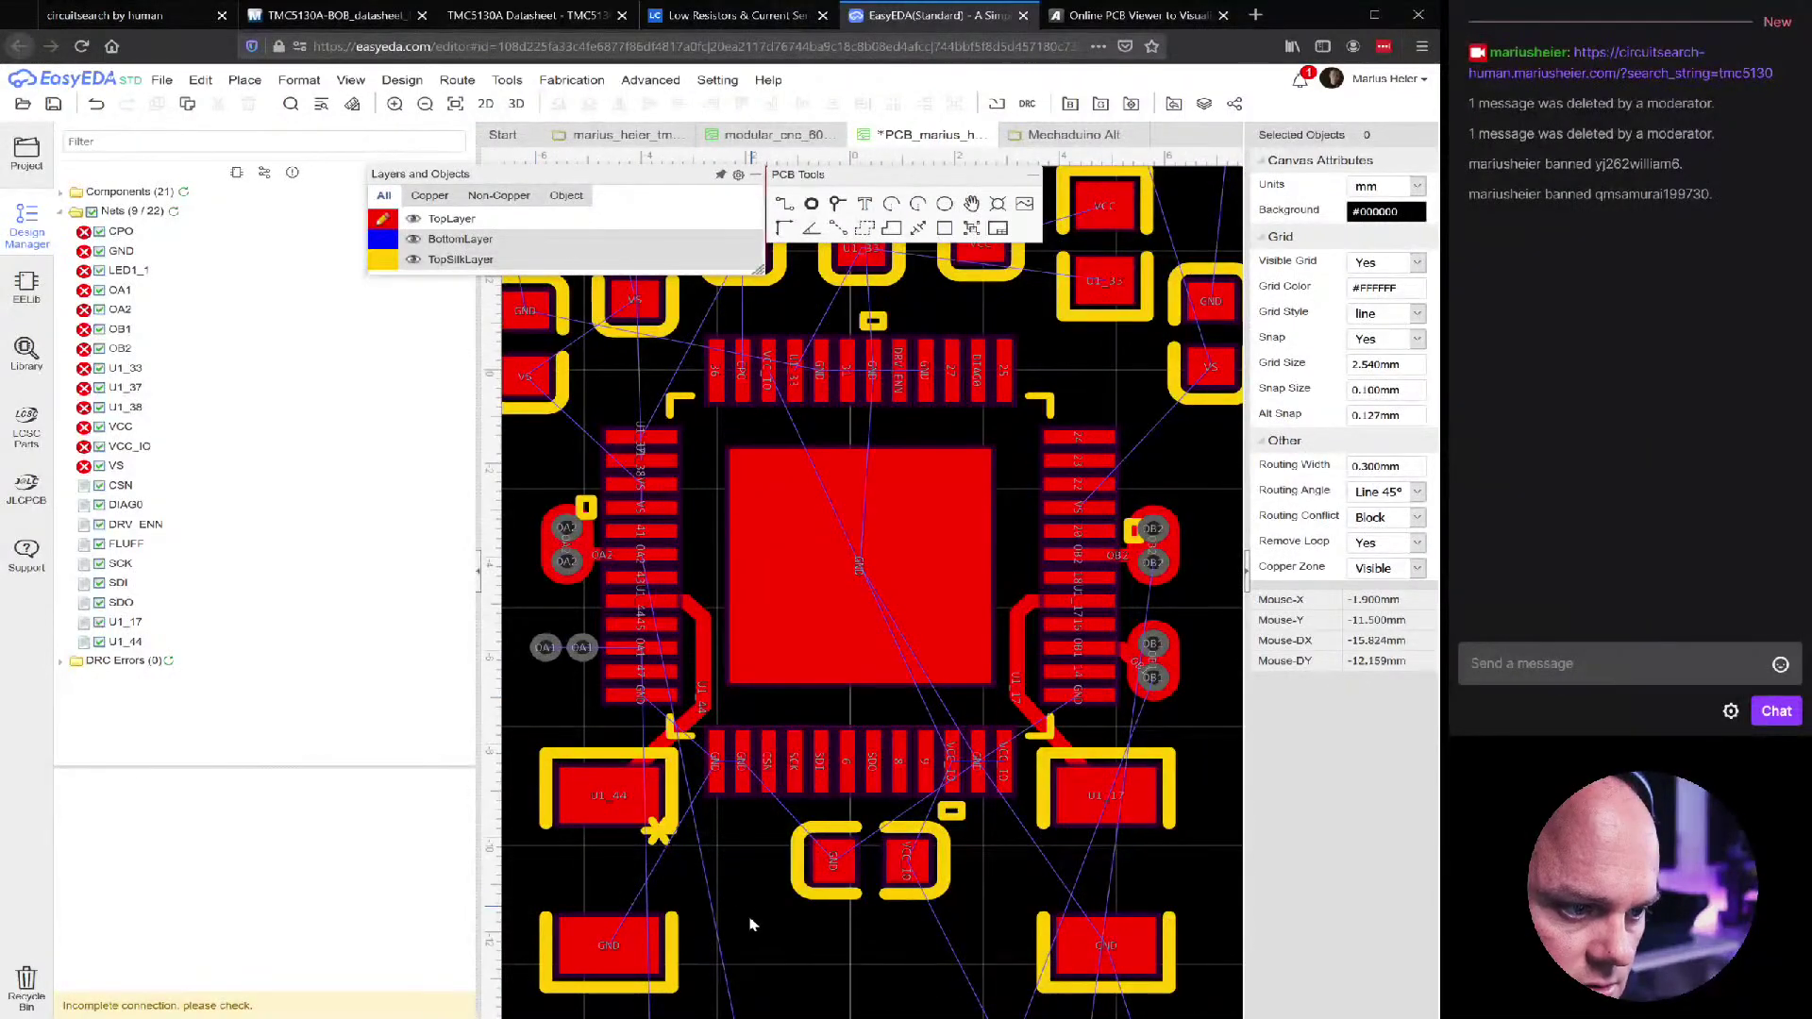
pyautogui.moveTo(737, 867); pyautogui.dragTo(750, 659, button='right')
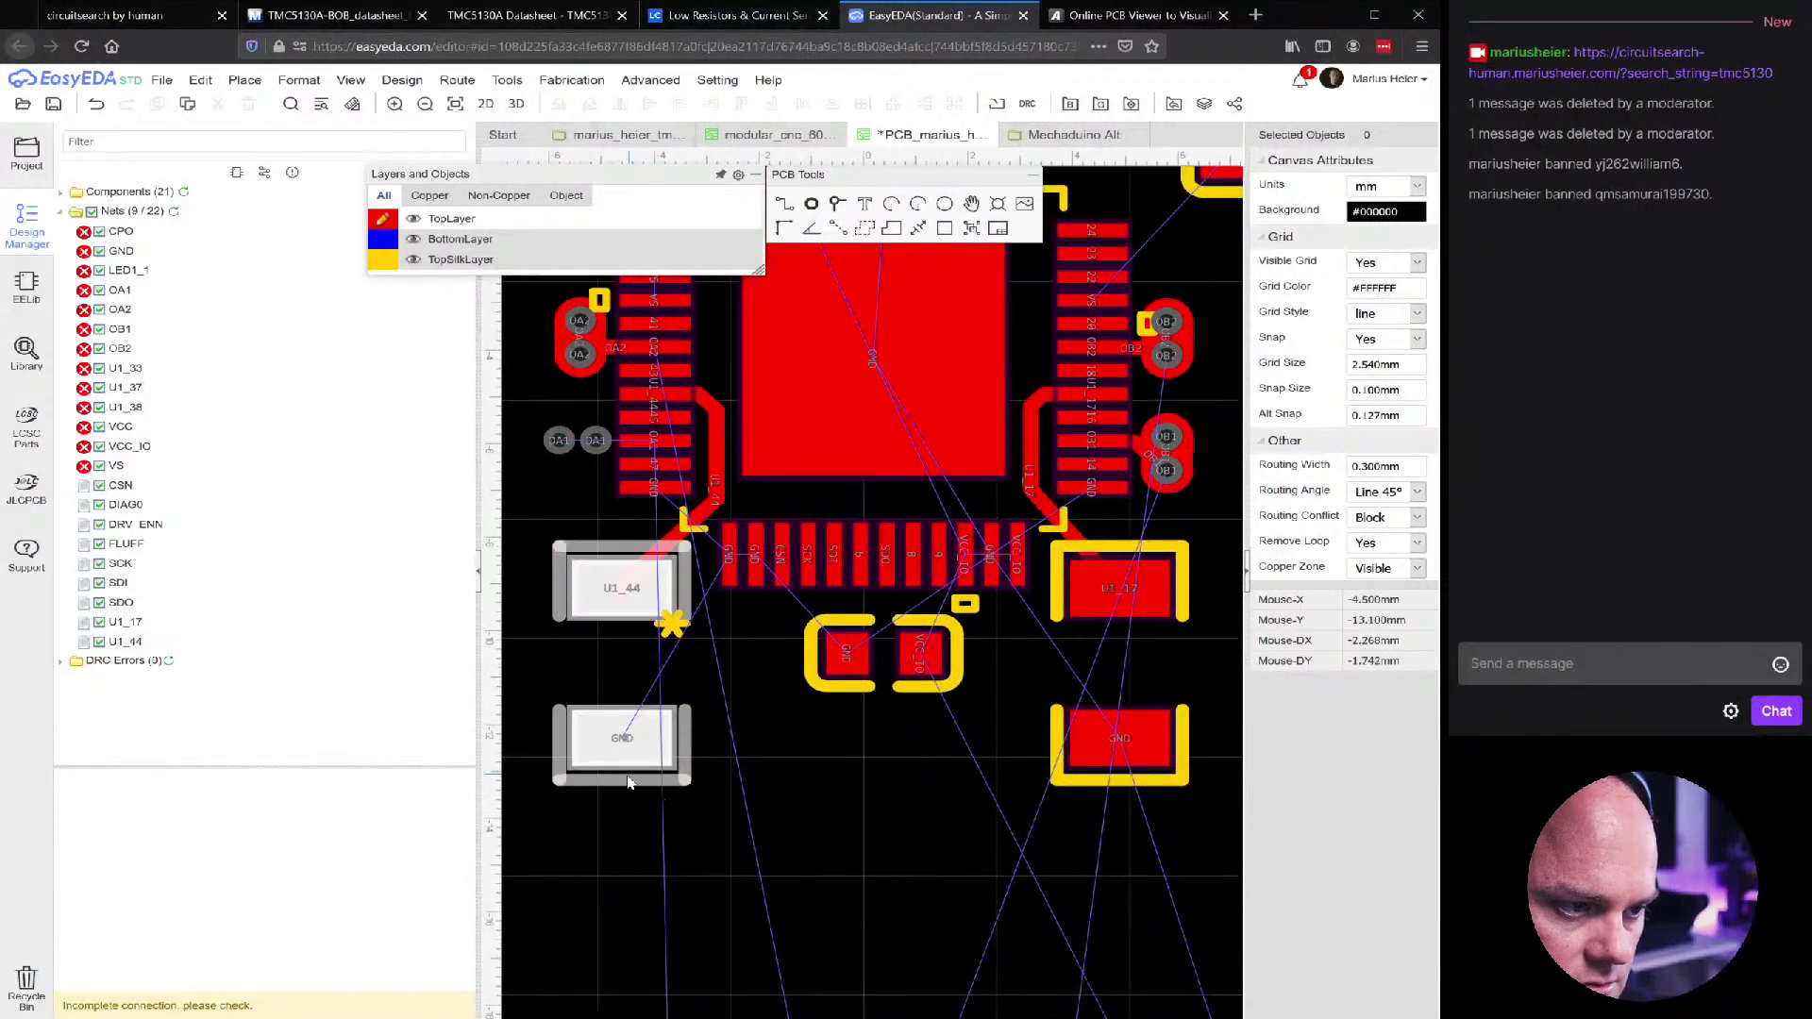
# Try to move resistor R6 slightly inward and down
pyautogui.moveTo(630, 786)
pyautogui.mouseDown()
pyautogui.moveTo(647, 791)
pyautogui.moveTo(639, 819)
pyautogui.moveTo(645, 782)
pyautogui.mouseUp()
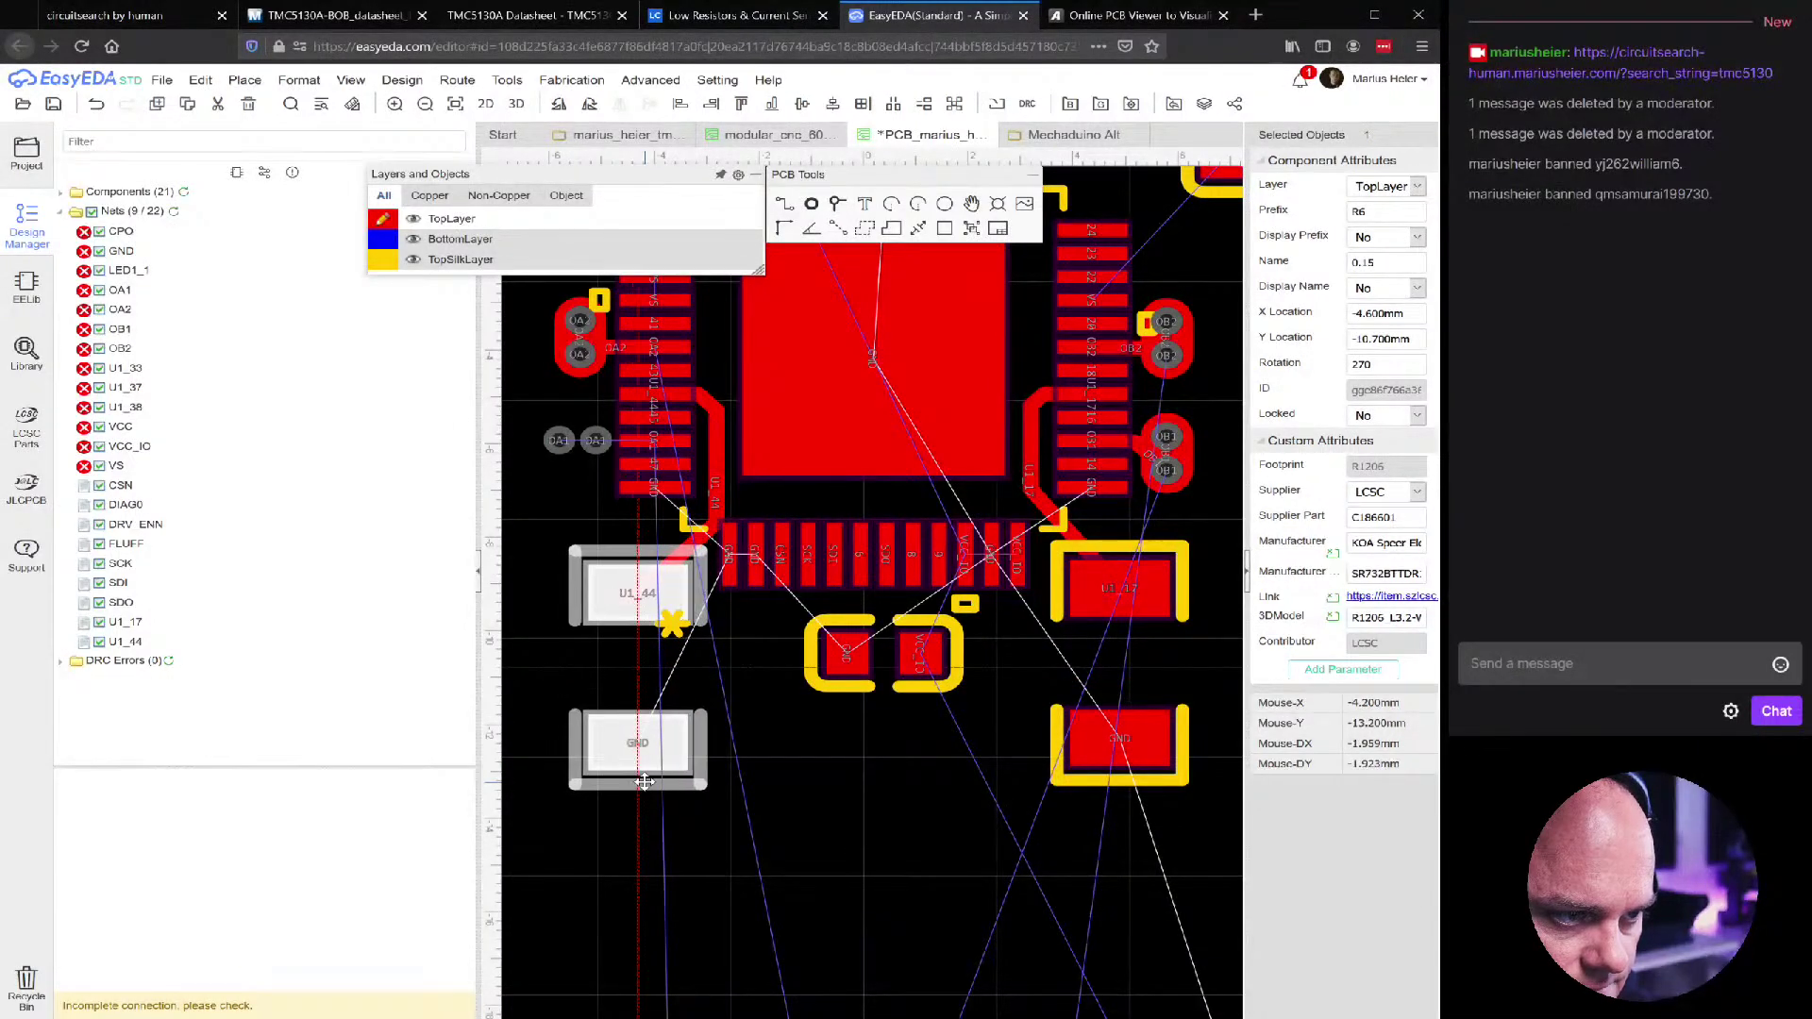
pyautogui.moveTo(646, 789); pyautogui.dragTo(633, 786)
pyautogui.click(677, 836)
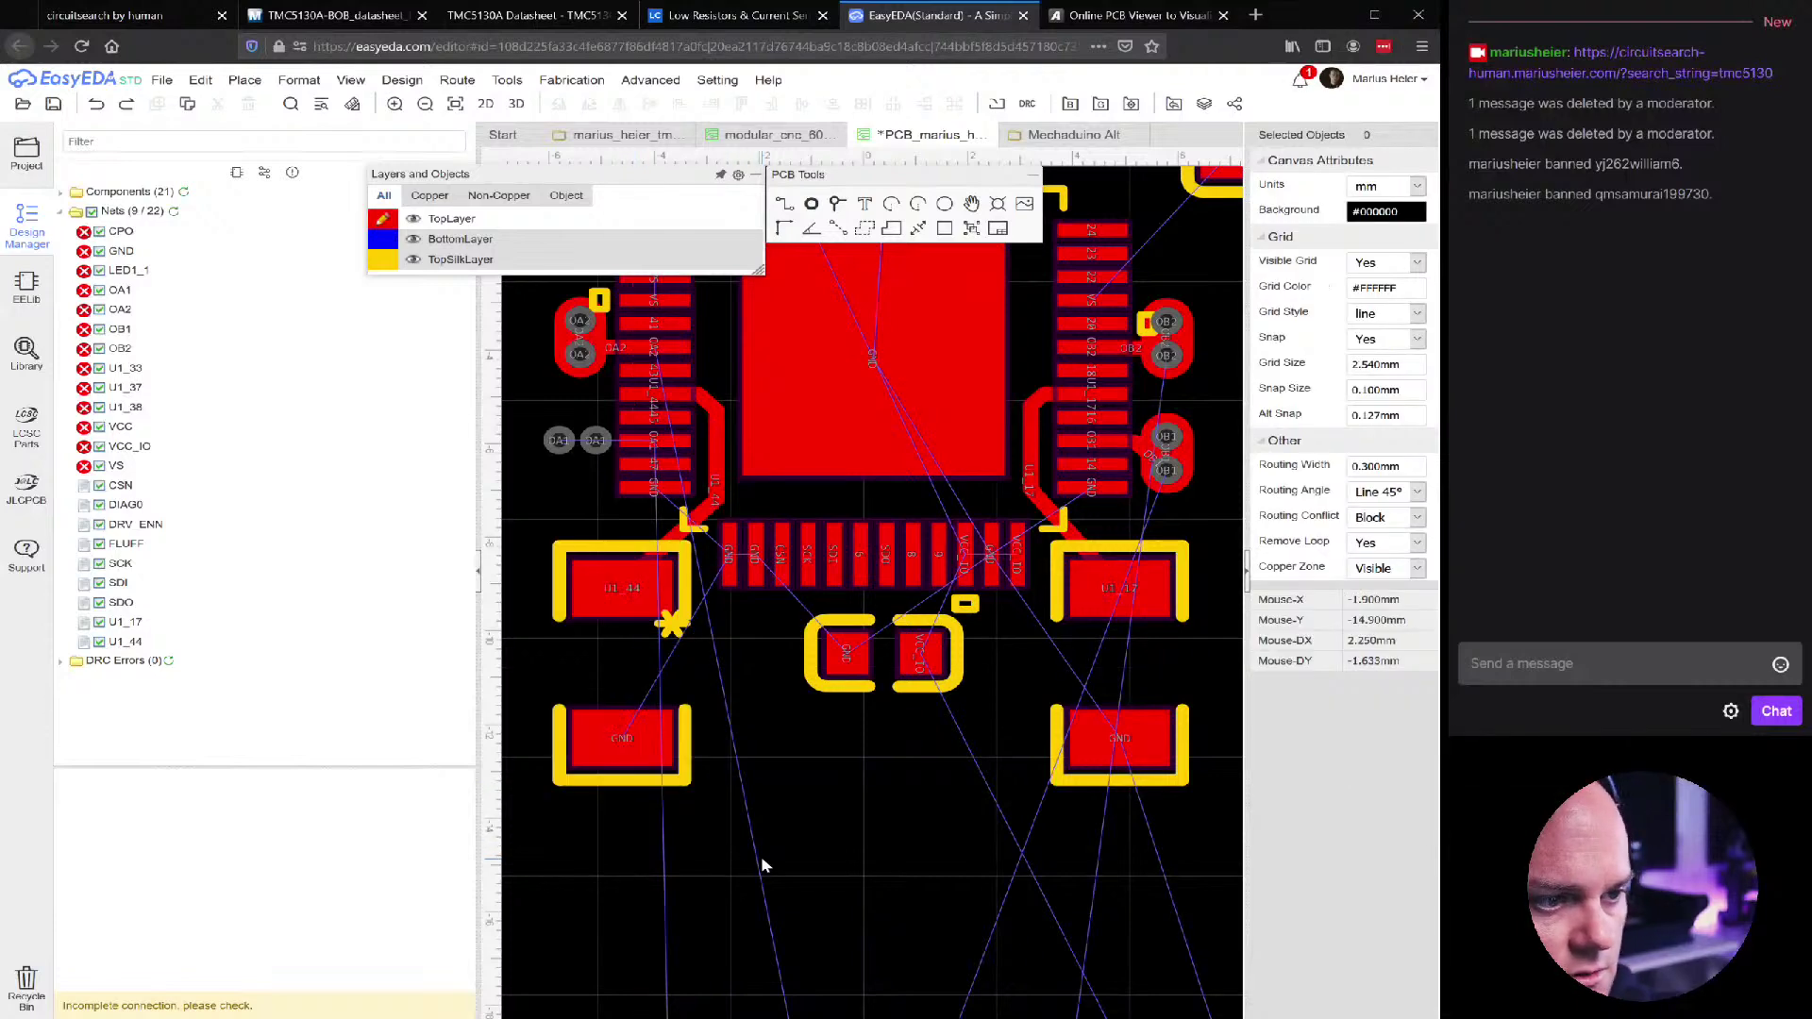
# Save the PCB layout
pyautogui.hotkey('ctrl', 's')
pyautogui.scroll(-3, 761, 849)
pyautogui.scroll(-1, 1076, 627)
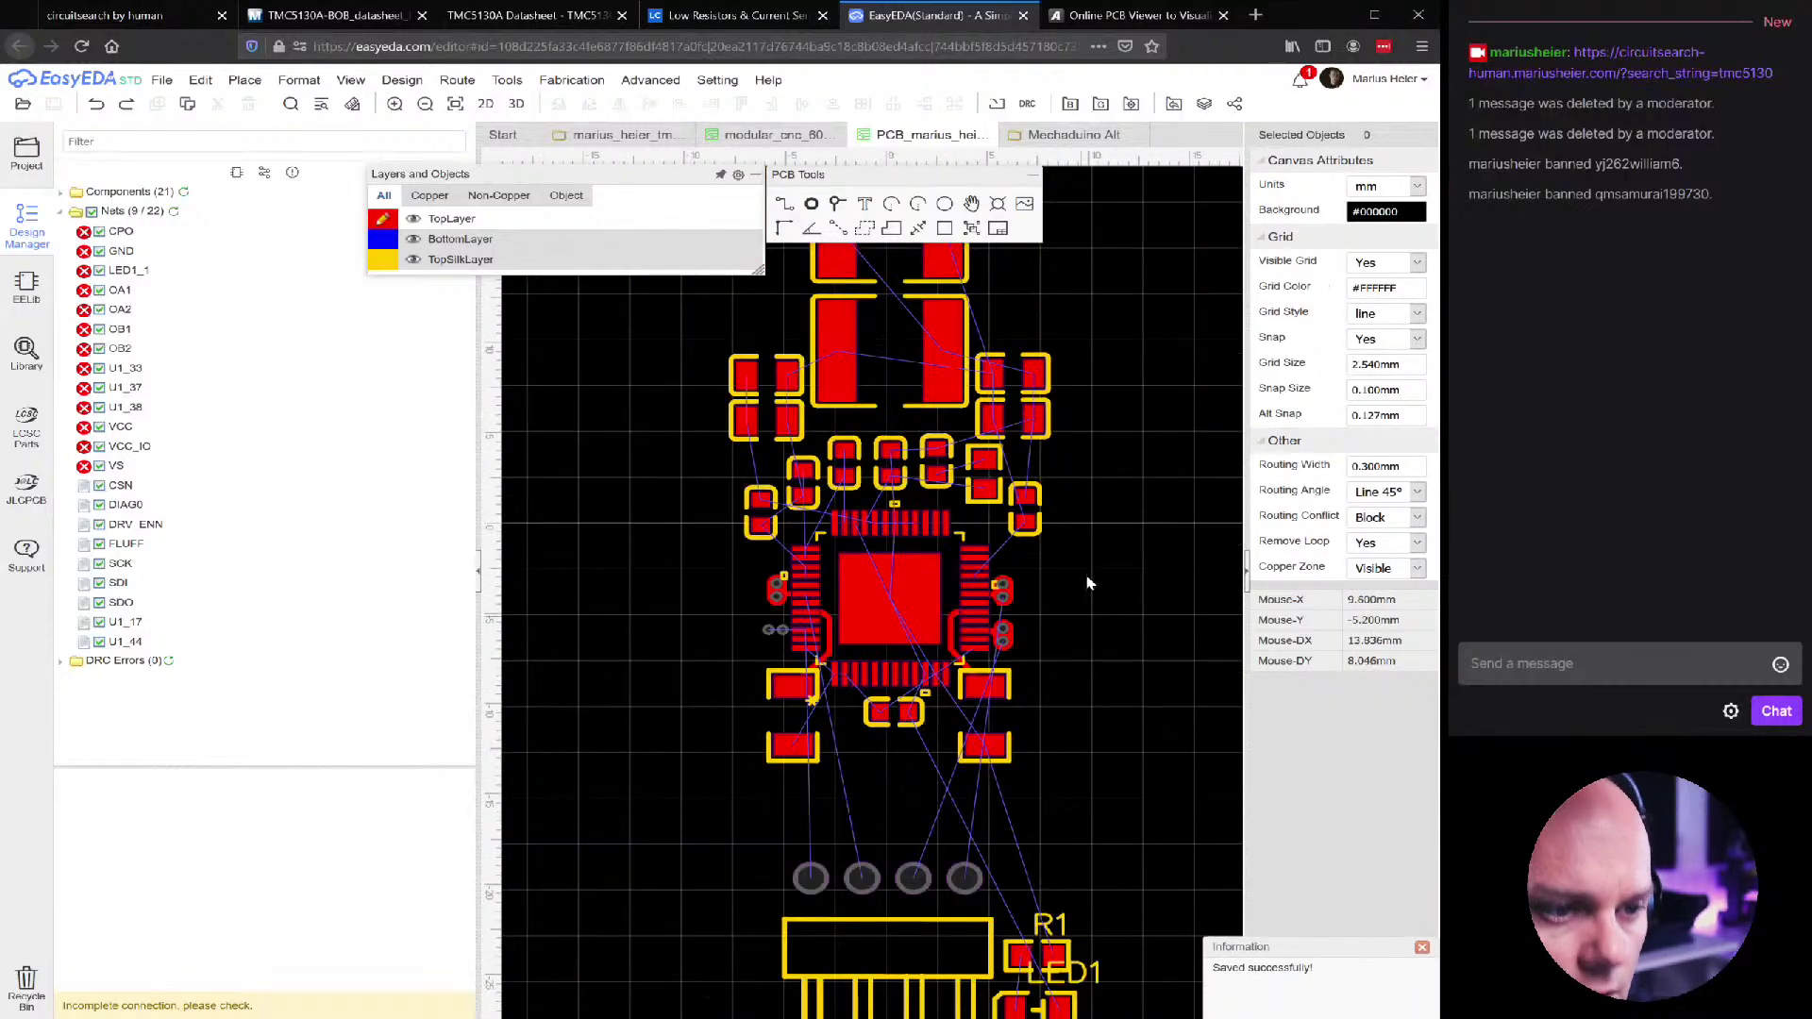
# Move the outermost capacitors on both sides above the chip down and inward, closer to its upper corners
pyautogui.scroll(2, 1075, 548)
pyautogui.scroll(2, 924, 651)
pyautogui.click(986, 534)
pyautogui.moveTo(986, 534); pyautogui.dragTo(649, 600)
pyautogui.scroll(-3, 972, 604)
pyautogui.click(591, 673)
pyautogui.scroll(-4, 590, 673)
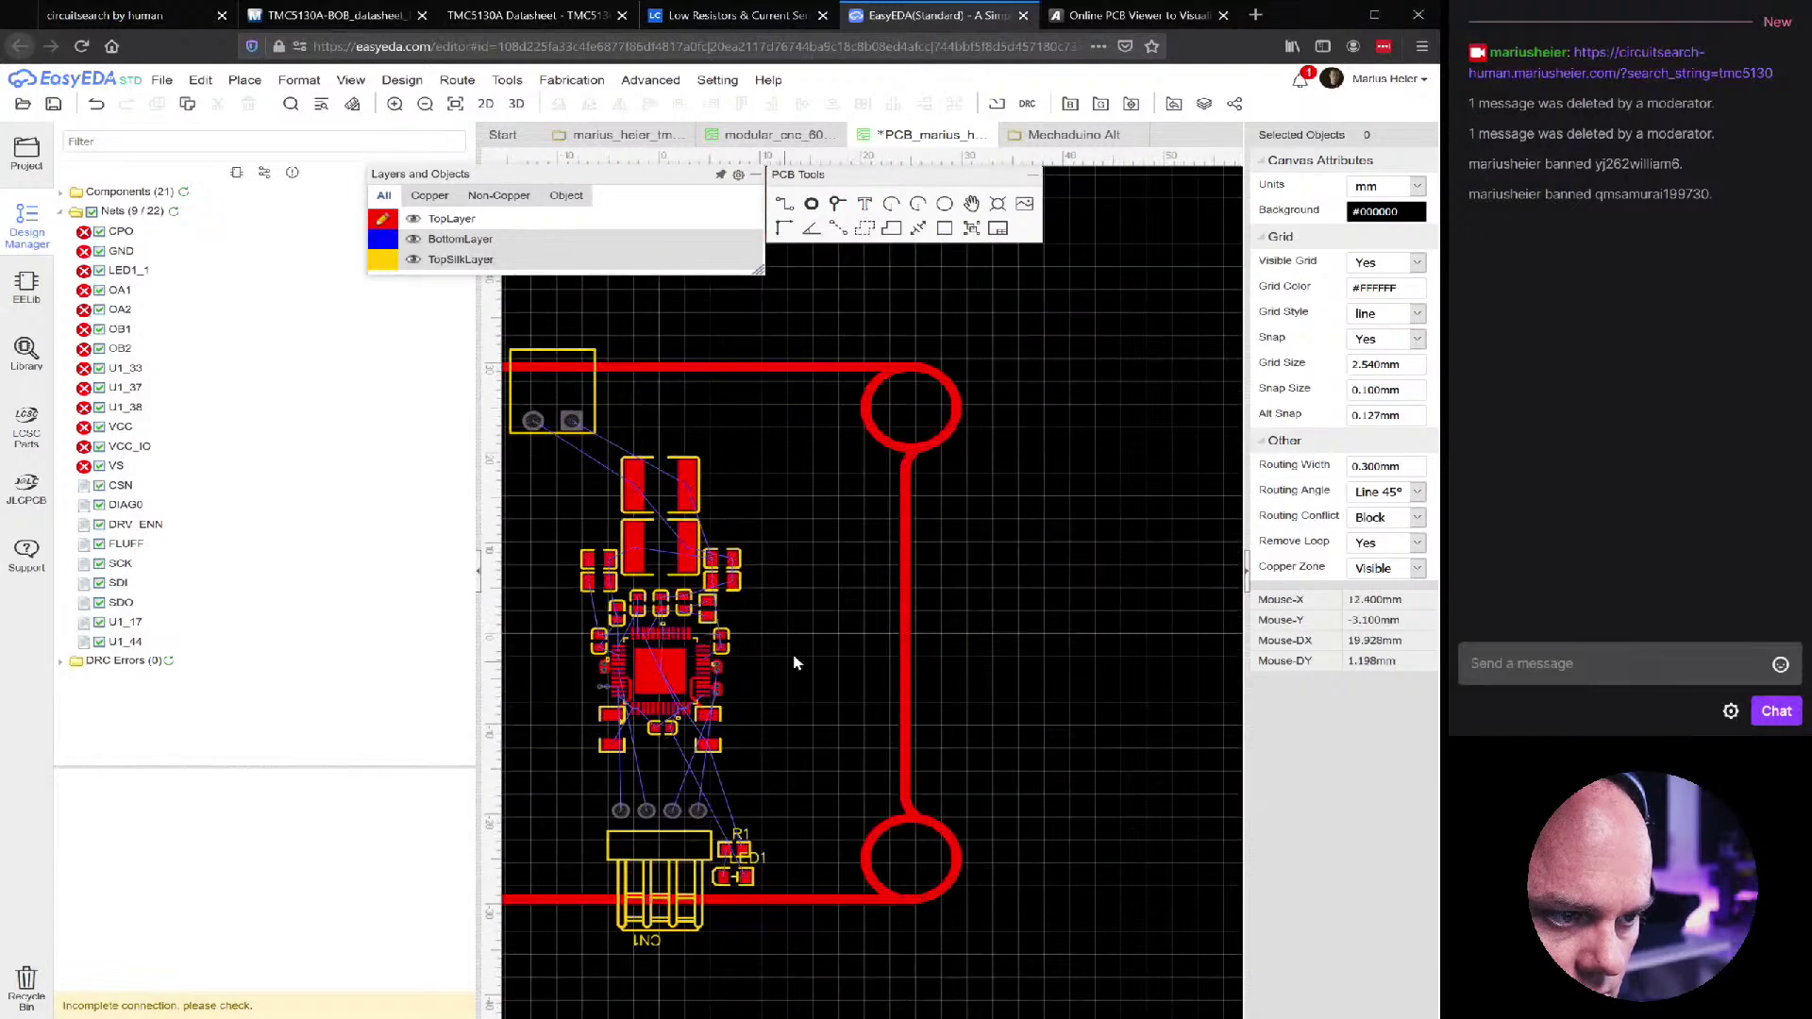
# Move capacitor C1 down, closer to the chip's upper left corner
pyautogui.moveTo(785, 666); pyautogui.dragTo(879, 618, button='right')
pyautogui.scroll(5, 714, 567)
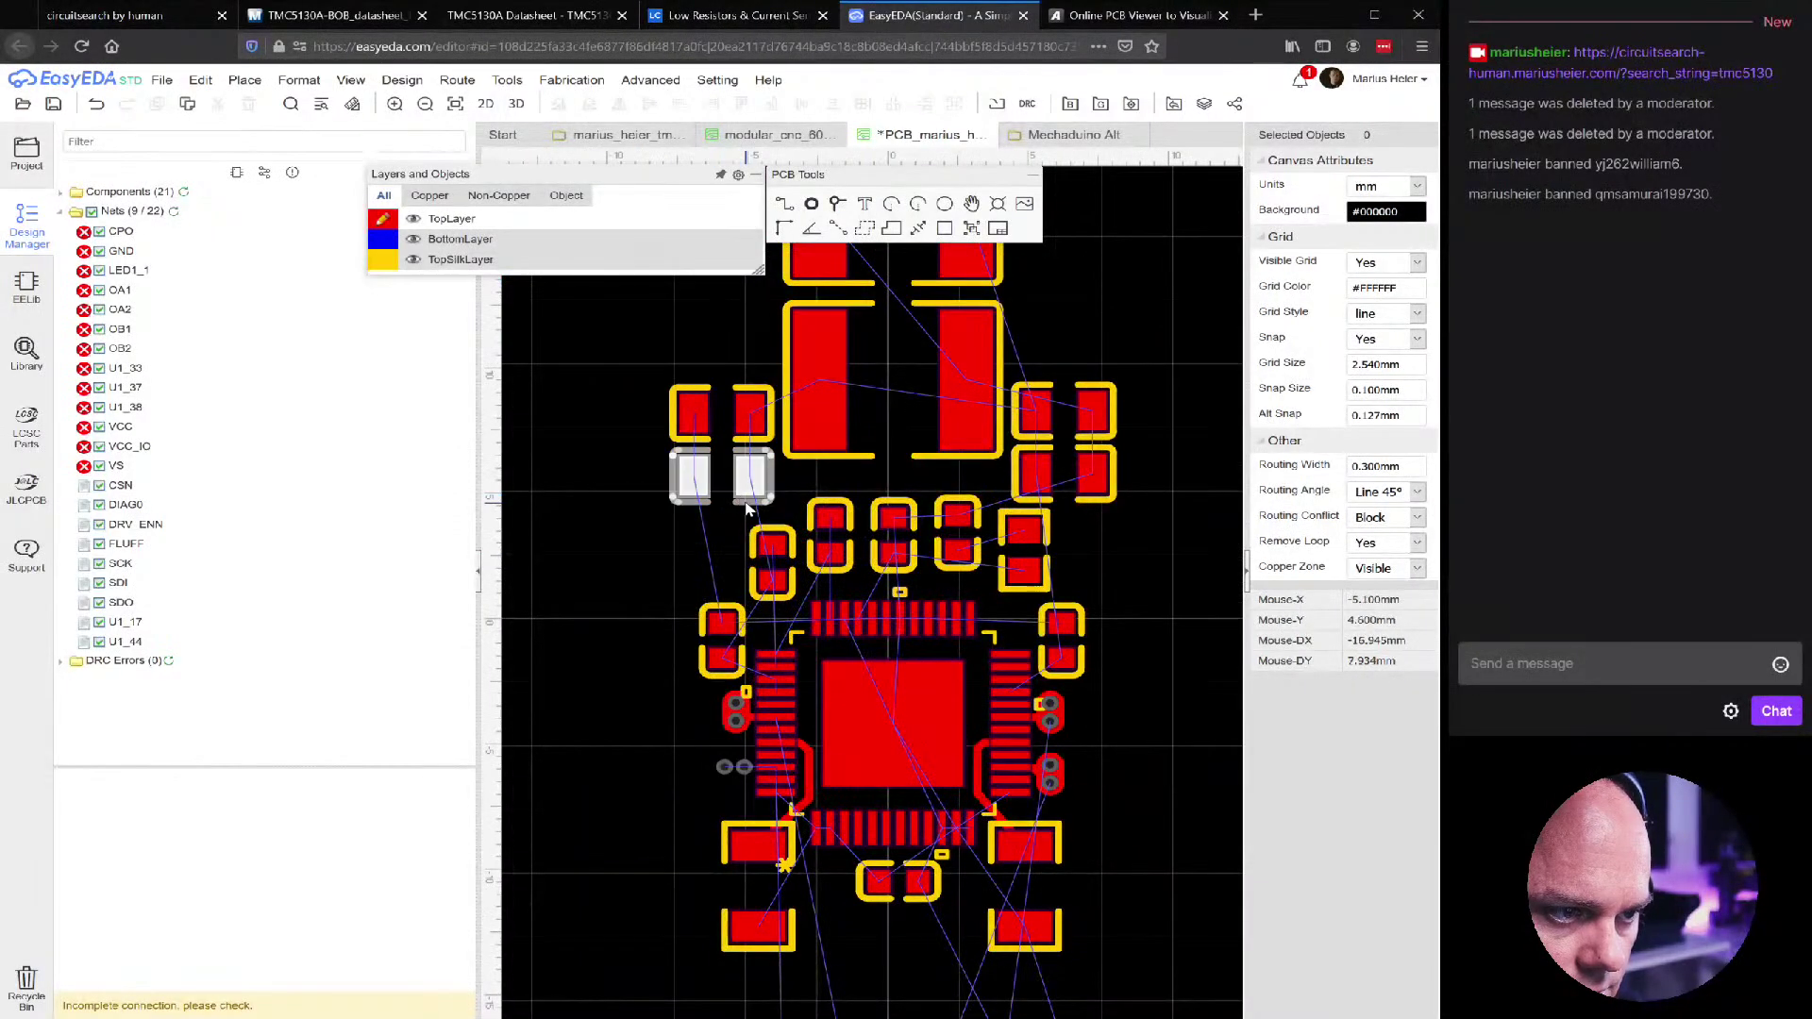
pyautogui.click(717, 425)
pyautogui.scroll(2, 776, 630)
pyautogui.moveTo(770, 579); pyautogui.dragTo(784, 604)
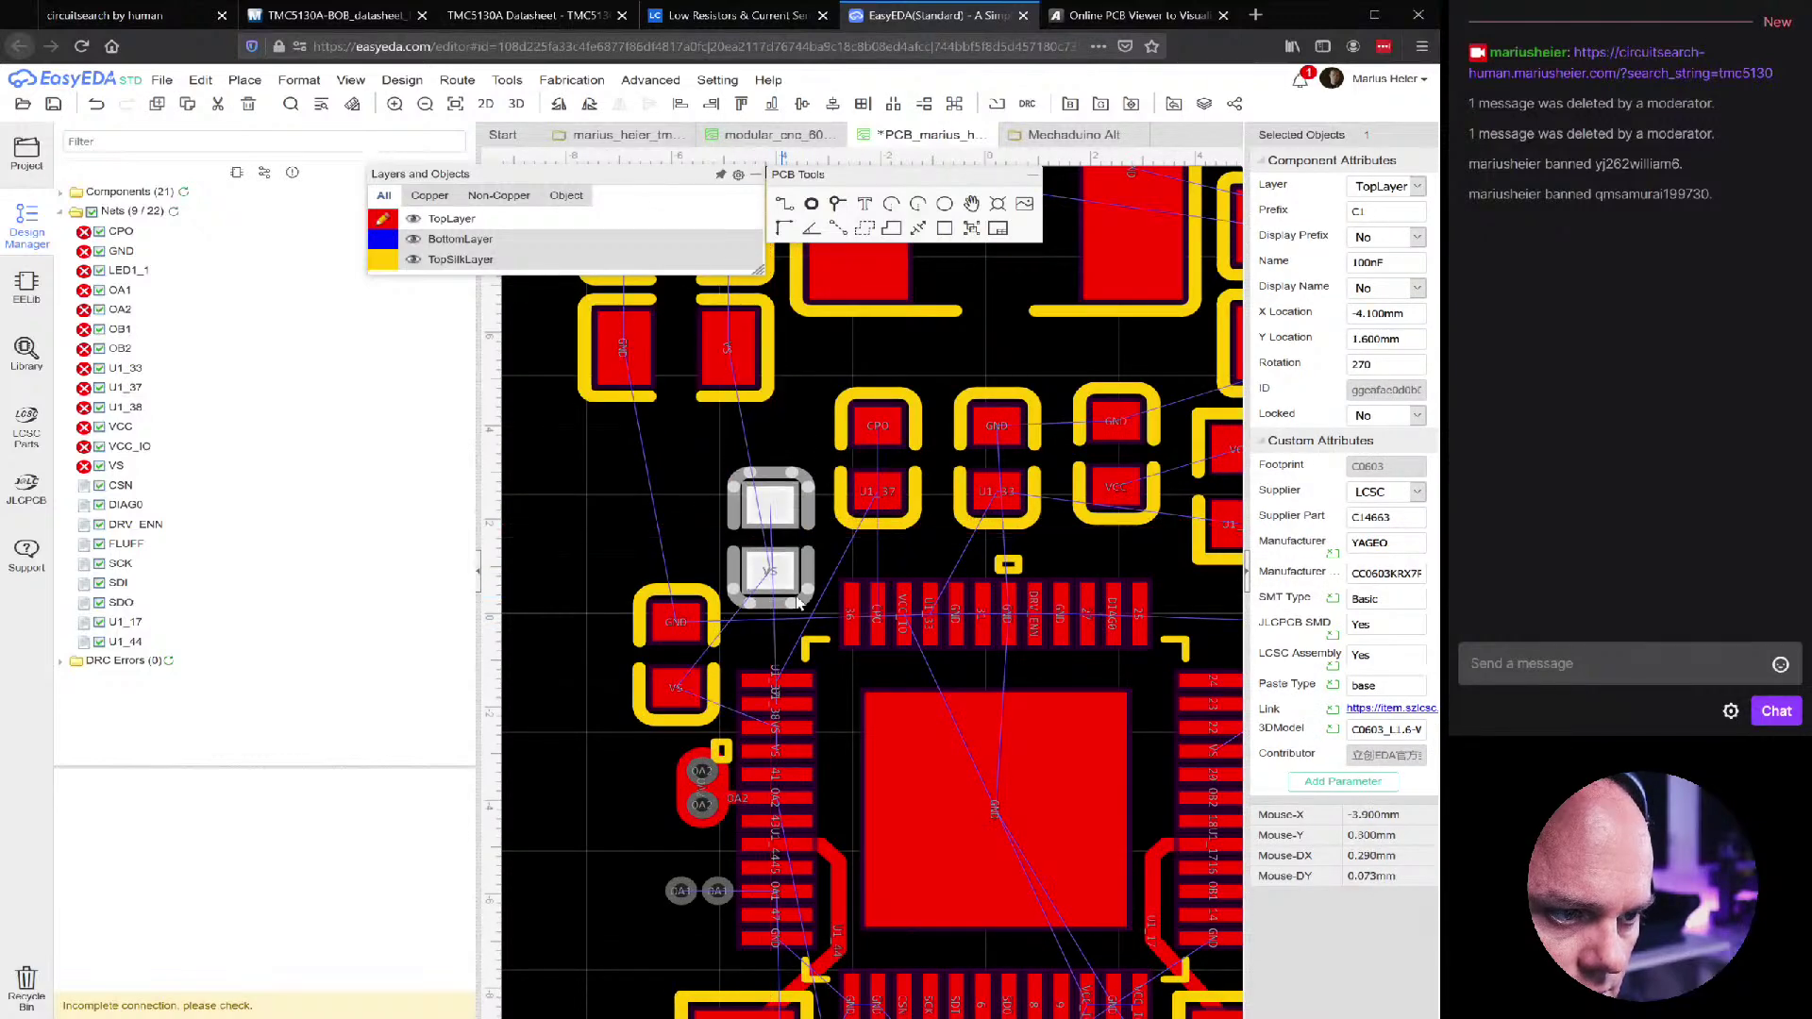
# Lower the larger two-pad component near the chip's upper right corner, and shift both outermost capacitors slightly outward
pyautogui.scroll(-2, 784, 604)
pyautogui.click(1032, 561)
pyautogui.moveTo(1032, 561); pyautogui.dragTo(1136, 600)
pyautogui.click(1151, 753)
pyautogui.moveTo(626, 660); pyautogui.dragTo(614, 660)
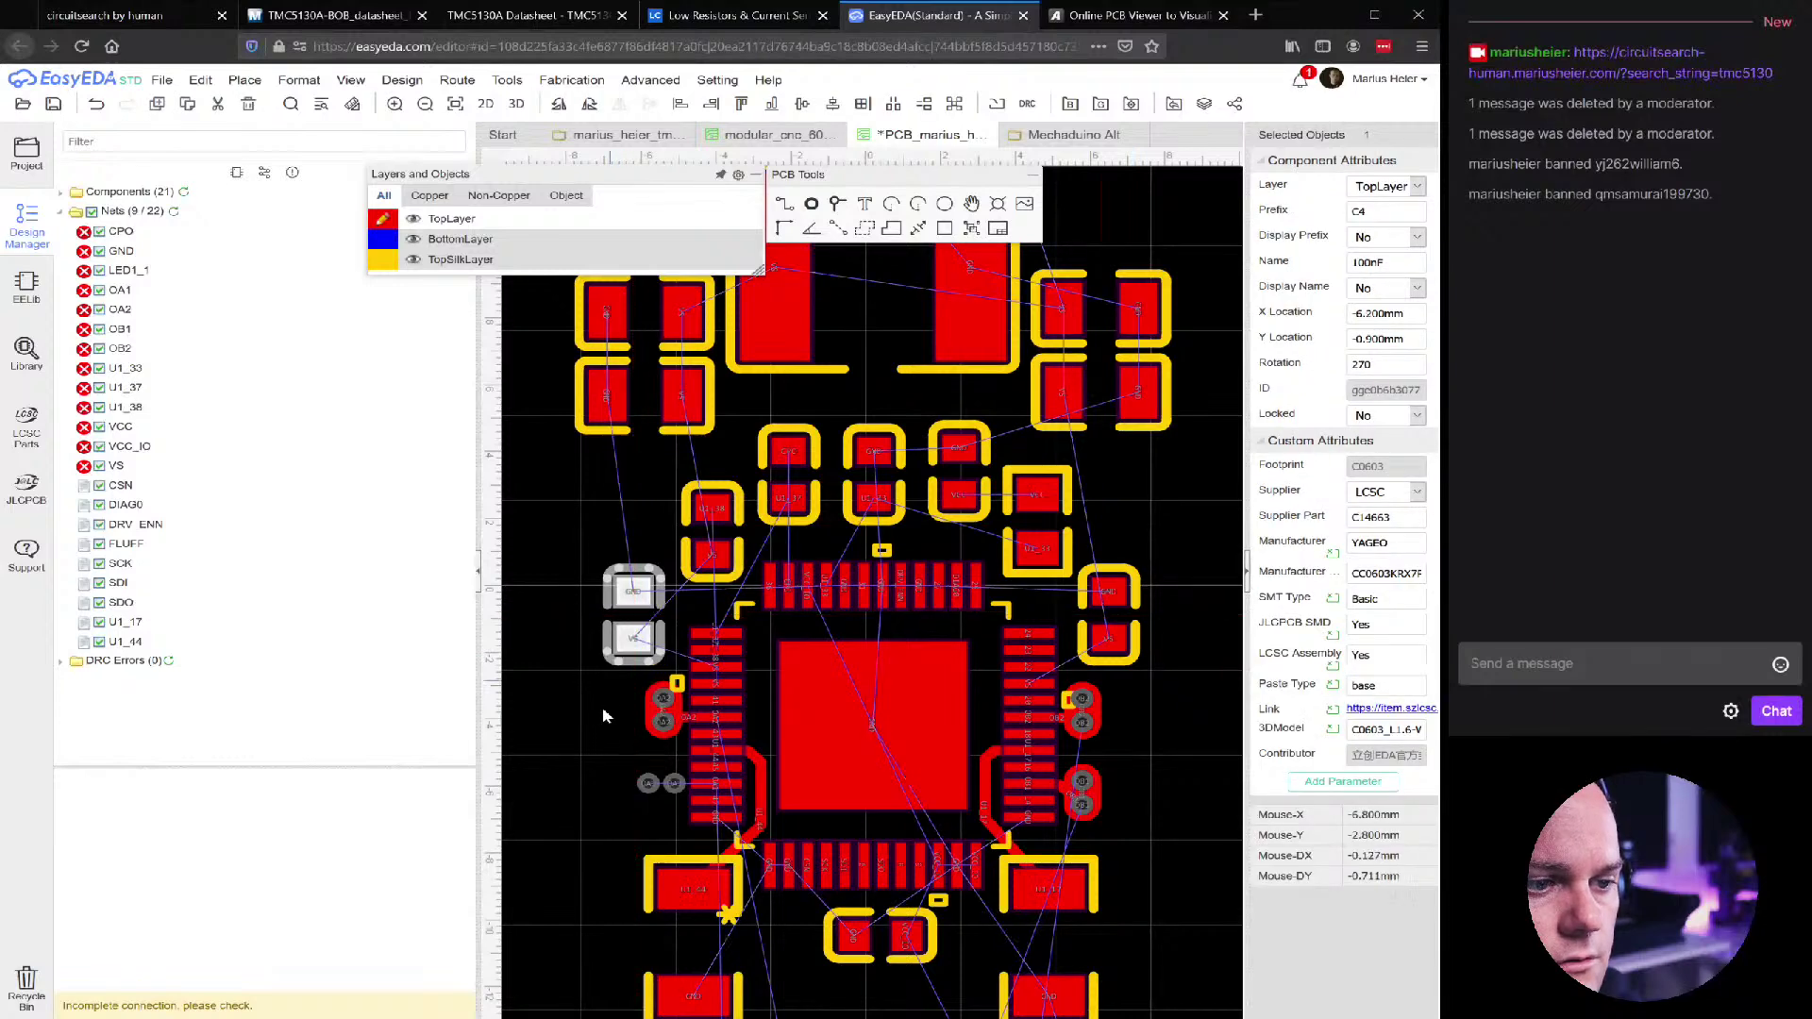
pyautogui.click(607, 697)
# Rotate capacitor C12 to a vertical orientation and place it just above C1, below the other upper left capacitor
pyautogui.scroll(-2, 608, 698)
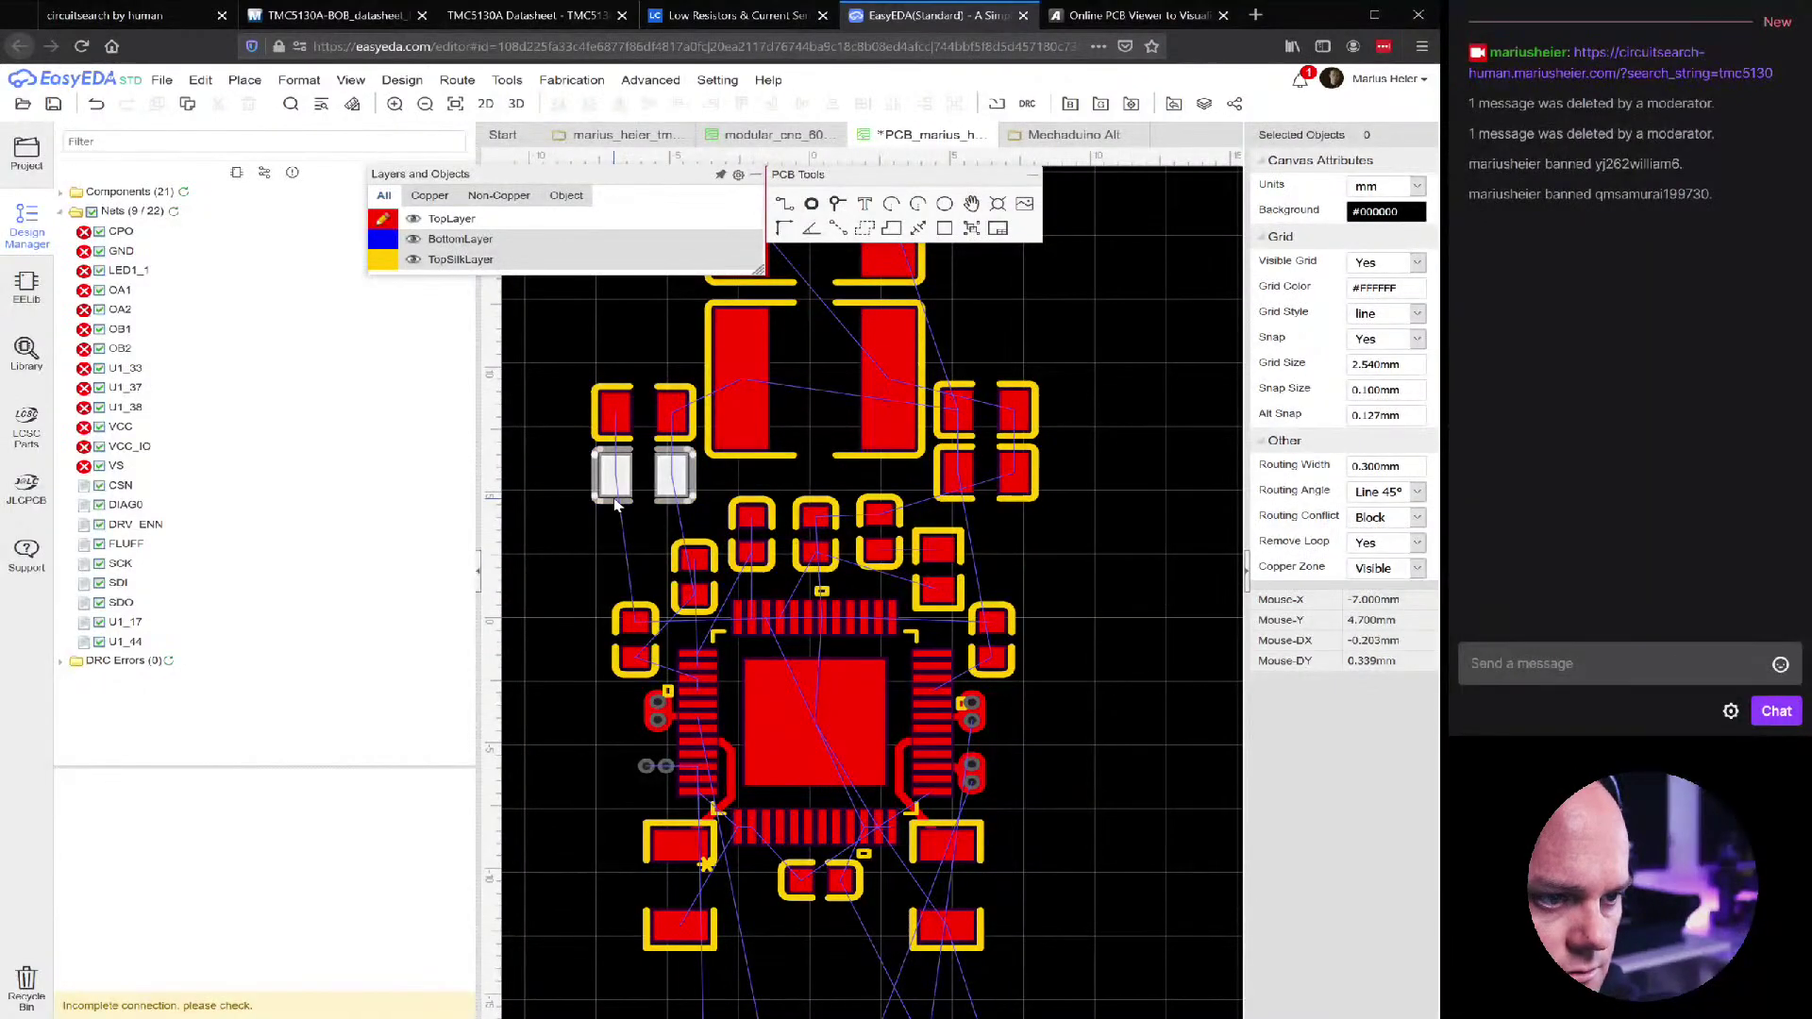
pyautogui.moveTo(620, 499); pyautogui.dragTo(663, 525)
pyautogui.press('space')
pyautogui.scroll(3, 663, 524)
pyautogui.scroll(-3, 687, 420)
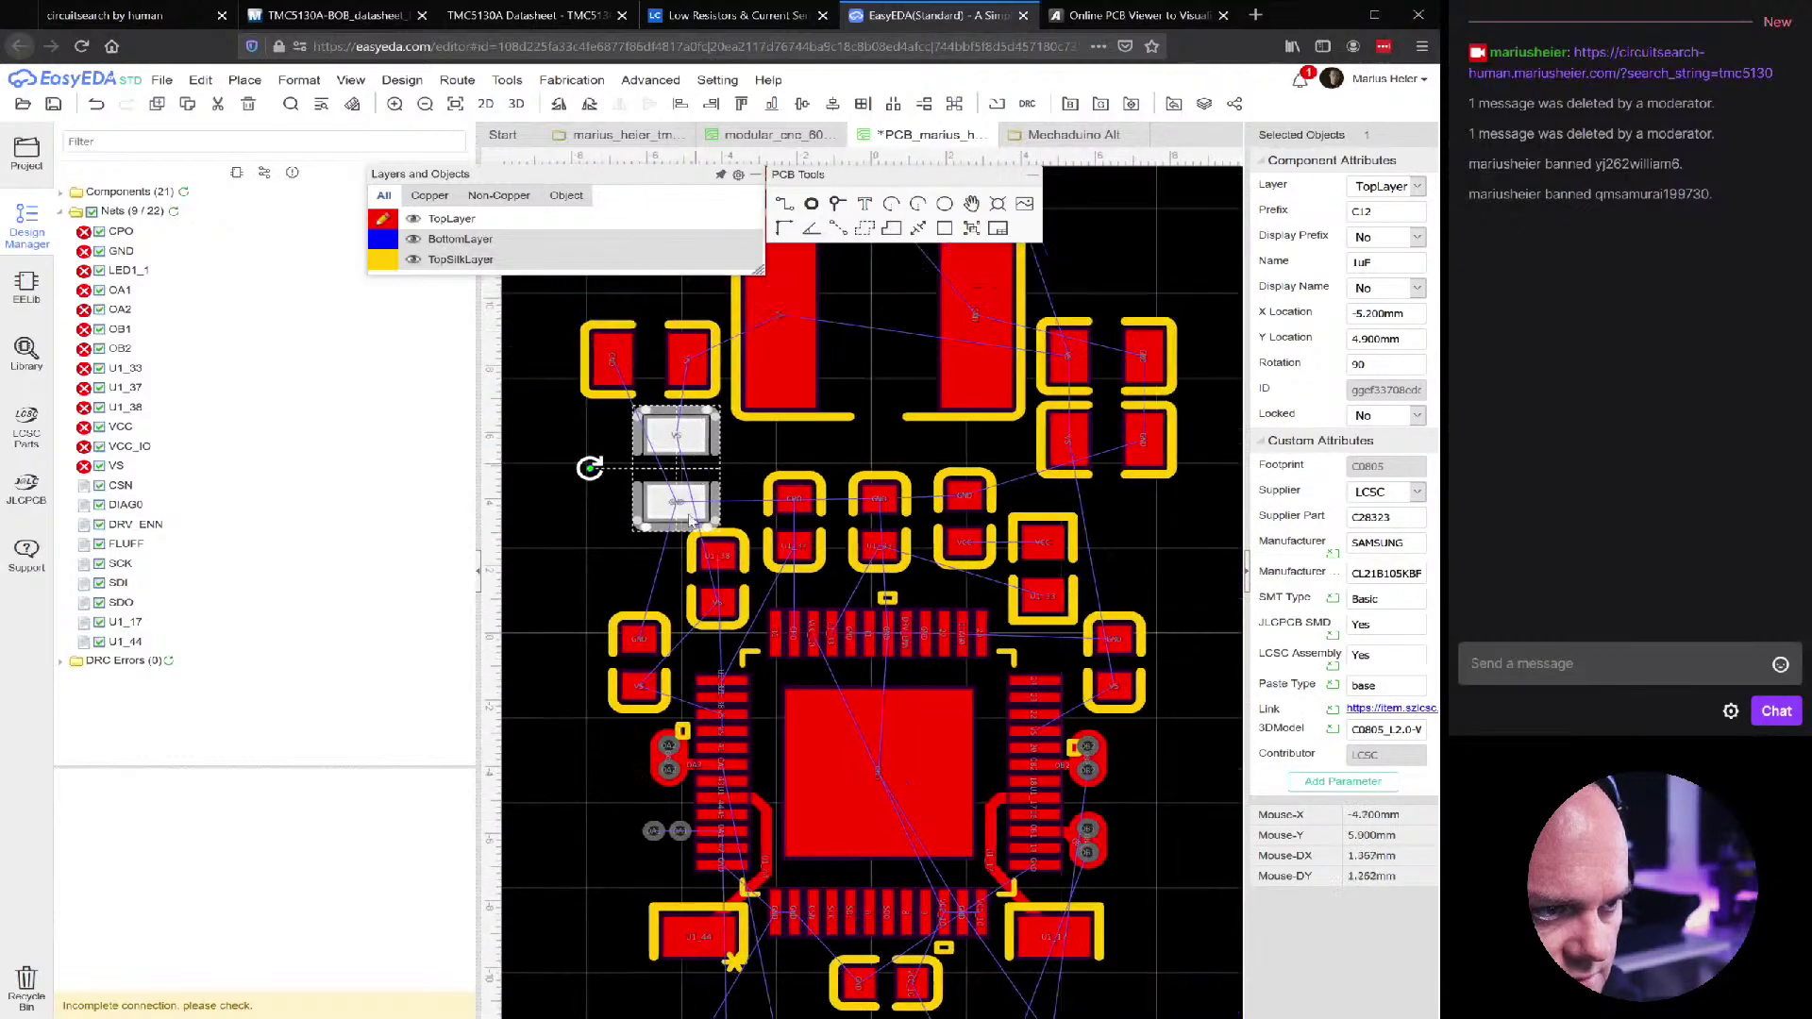
# Turn capacitor C11 to a vertical orientation and stack it directly above C12 at the chip's upper left
pyautogui.click(699, 514)
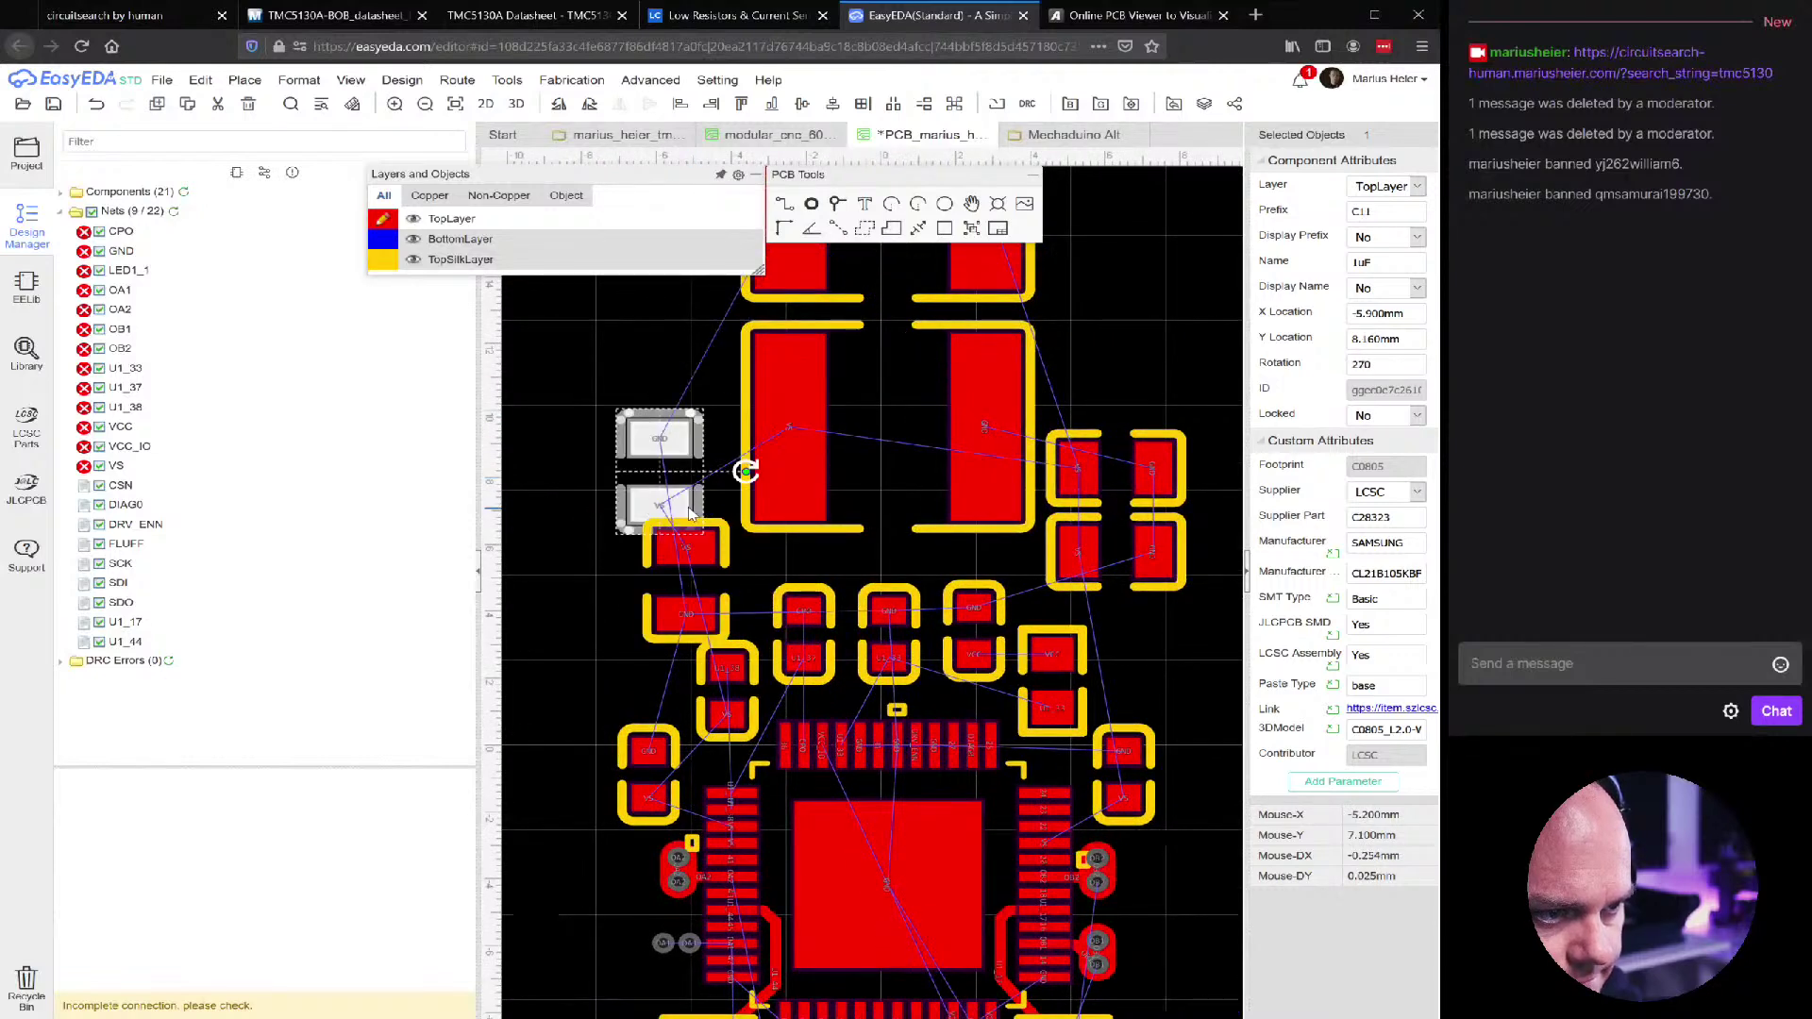
pyautogui.press('space')
pyautogui.press('space')
pyautogui.moveTo(702, 476); pyautogui.dragTo(722, 479)
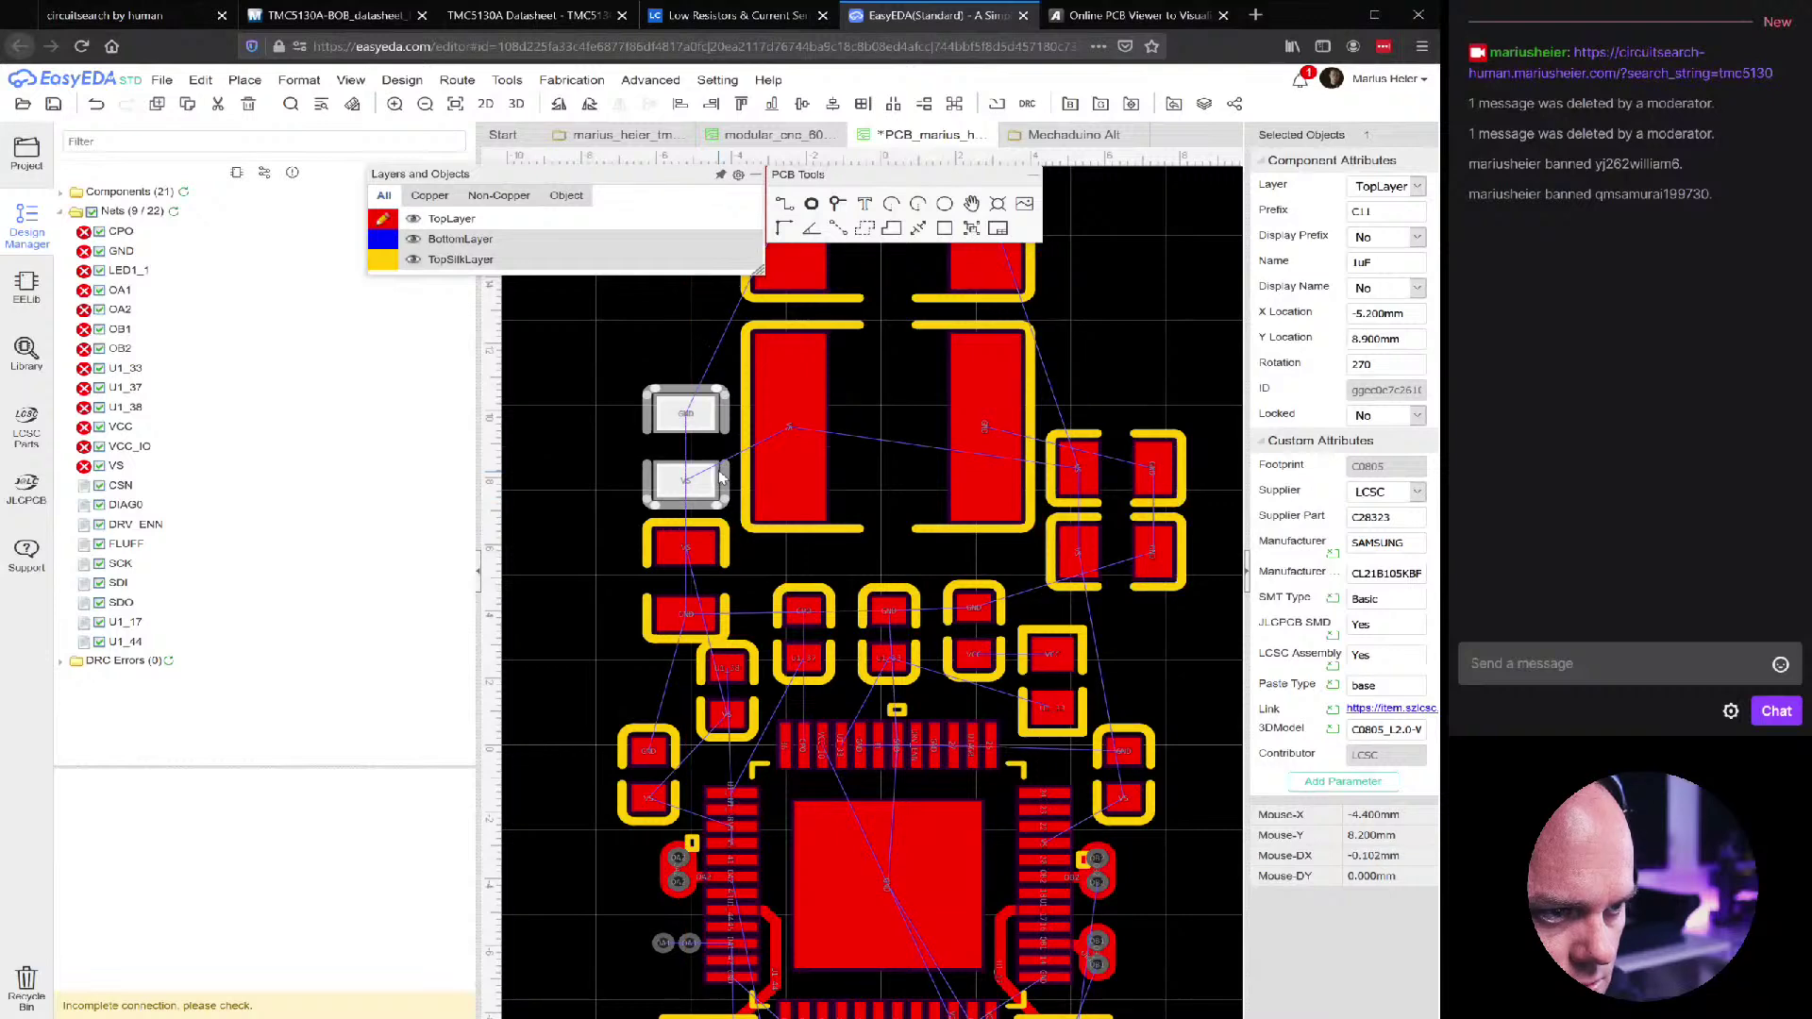
# Rotate C12 to 270° and C11 to 90°, and move both up, with C11 beside the lower large two-pad component
pyautogui.click(725, 543)
pyautogui.click(725, 547)
pyautogui.press('space')
pyautogui.press('space')
pyautogui.moveTo(727, 605); pyautogui.dragTo(732, 600)
pyautogui.moveTo(687, 481)
pyautogui.mouseDown()
pyautogui.moveTo(683, 341)
pyautogui.moveTo(682, 452)
pyautogui.mouseUp()
pyautogui.moveTo(692, 525); pyautogui.dragTo(688, 497)
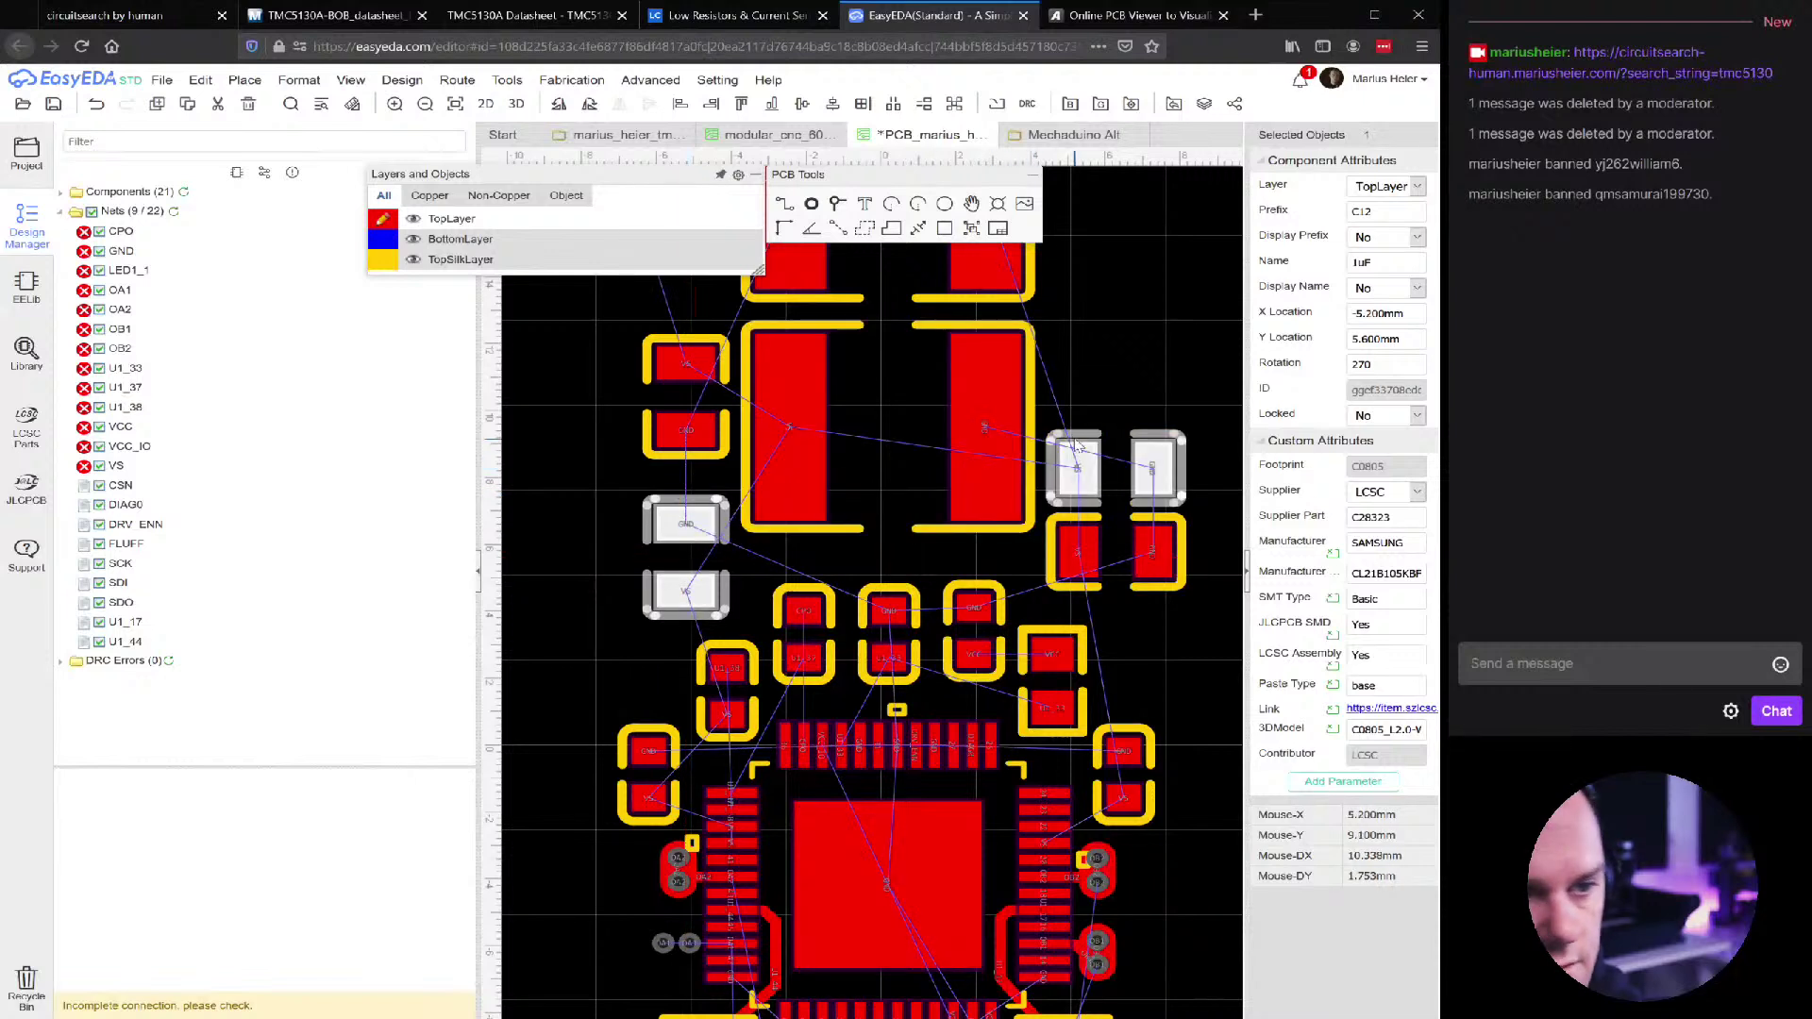
pyautogui.moveTo(687, 351); pyautogui.dragTo(679, 323)
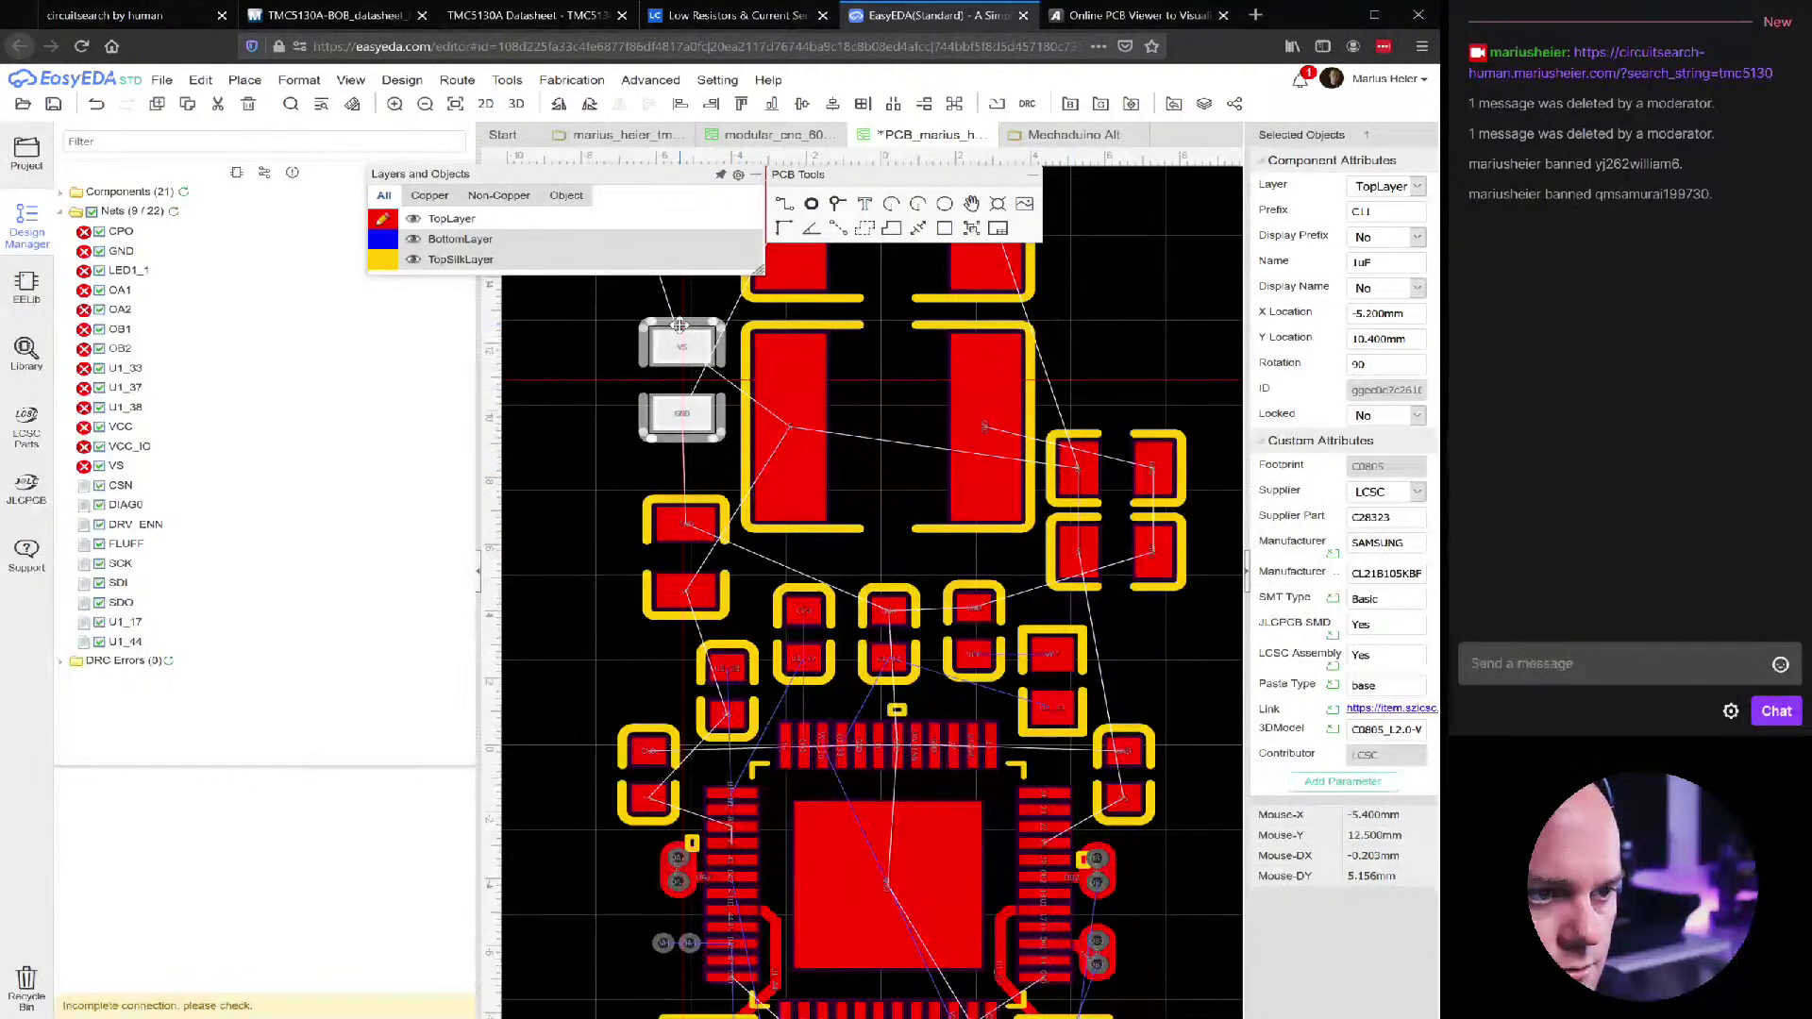
pyautogui.moveTo(679, 324); pyautogui.dragTo(677, 330)
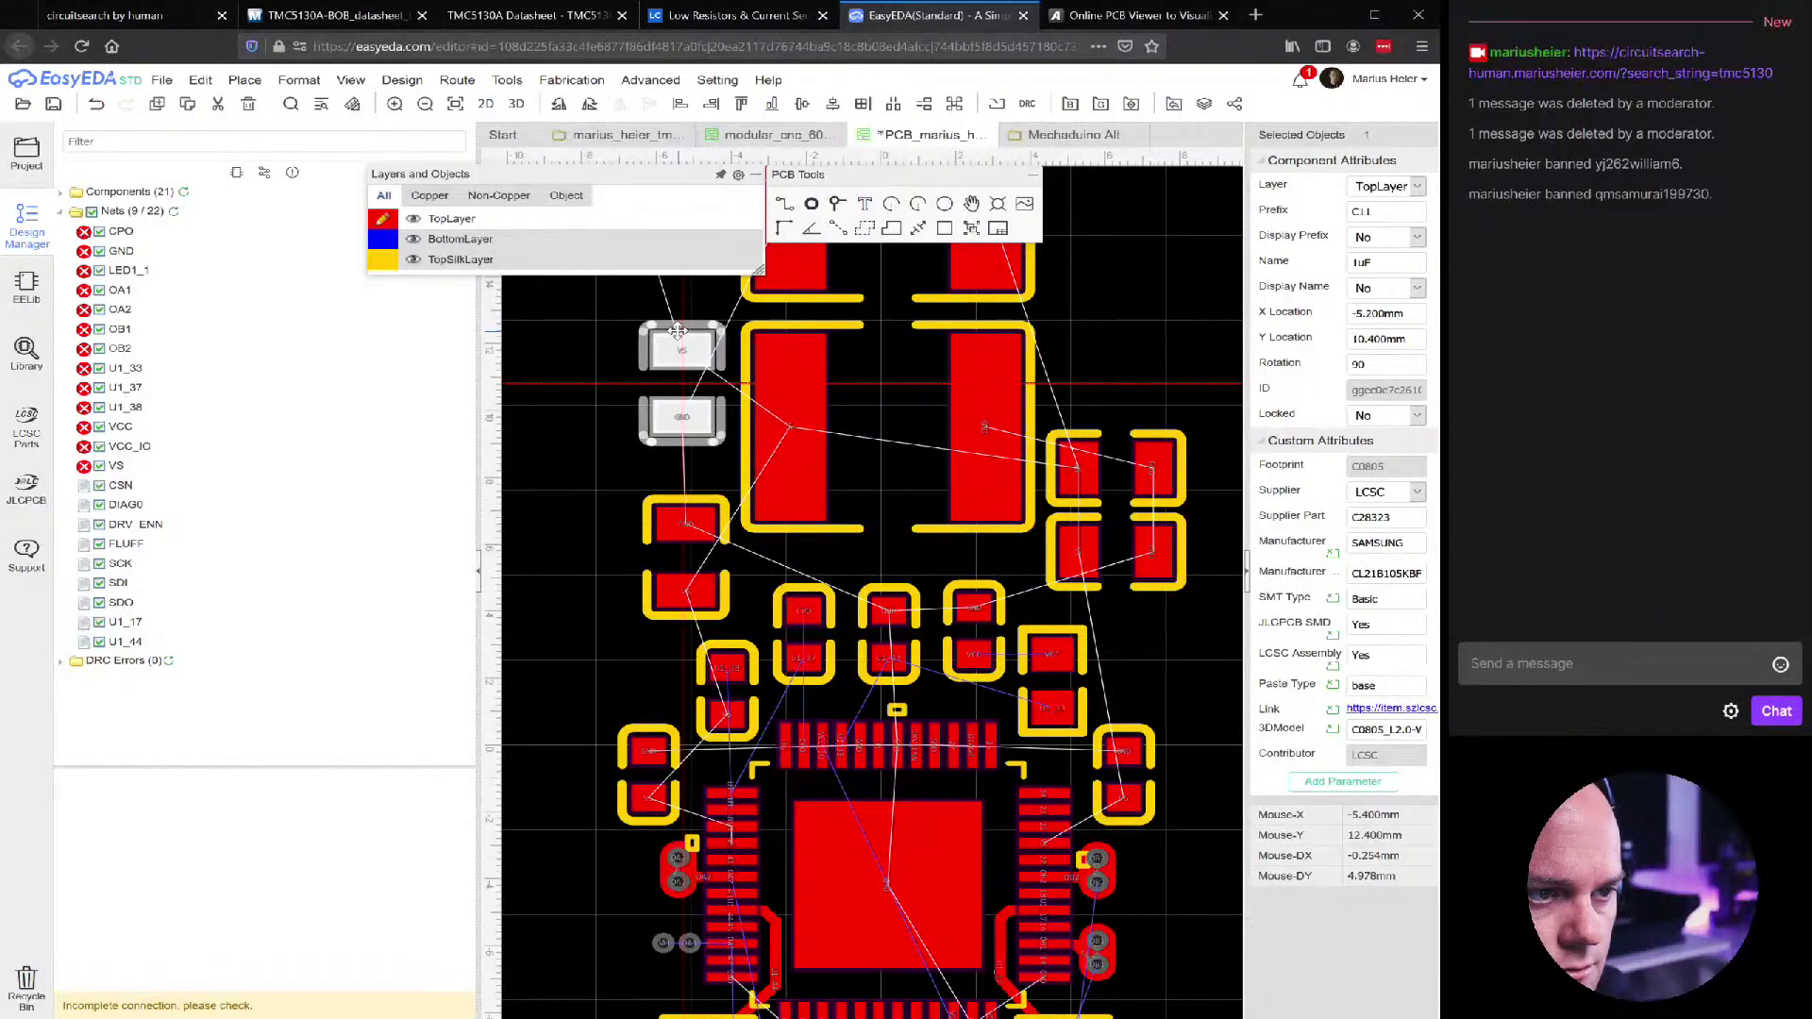
# Turn both capacitors on the right side vertical, stack the upper one above C9 to mirror the left pair, and save the PCB
pyautogui.click(1075, 435)
pyautogui.press('space')
pyautogui.moveTo(1090, 416)
pyautogui.mouseDown()
pyautogui.moveTo(1085, 384)
pyautogui.moveTo(1071, 427)
pyautogui.mouseUp()
pyautogui.press('space')
pyautogui.press('space')
pyautogui.click(1071, 526)
pyautogui.press('space')
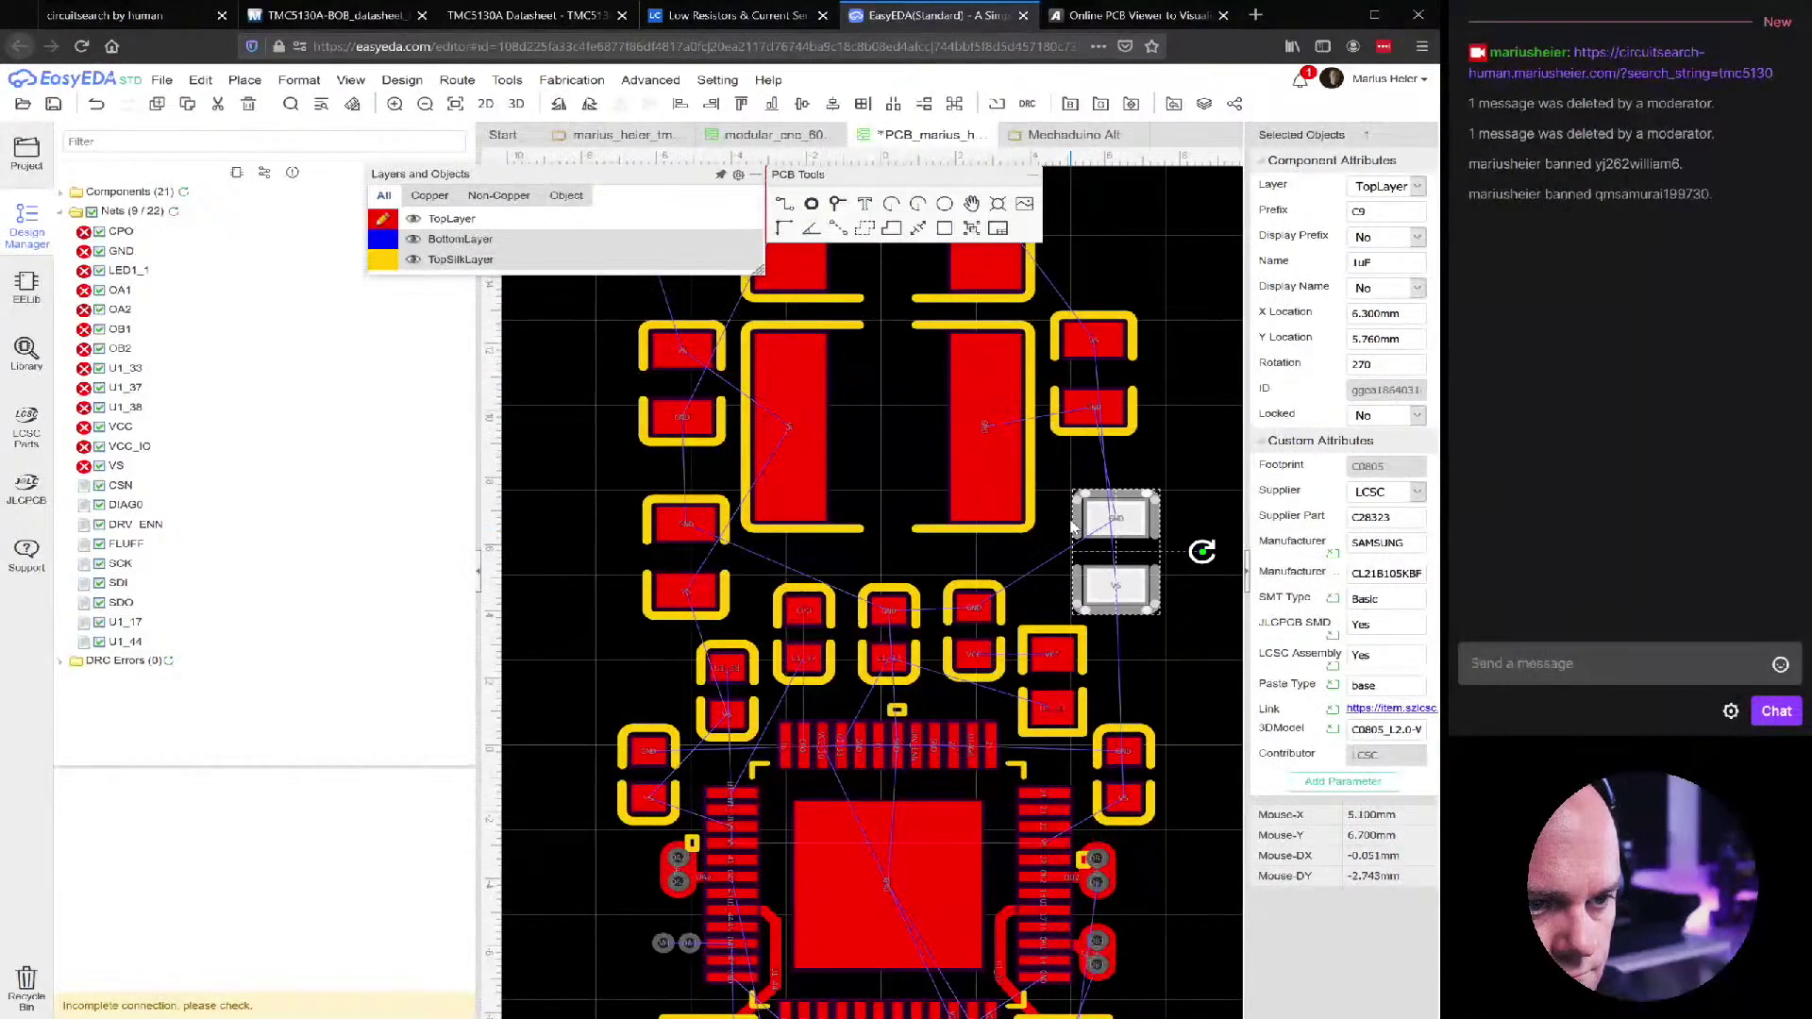
pyautogui.moveTo(1130, 615); pyautogui.dragTo(1104, 612)
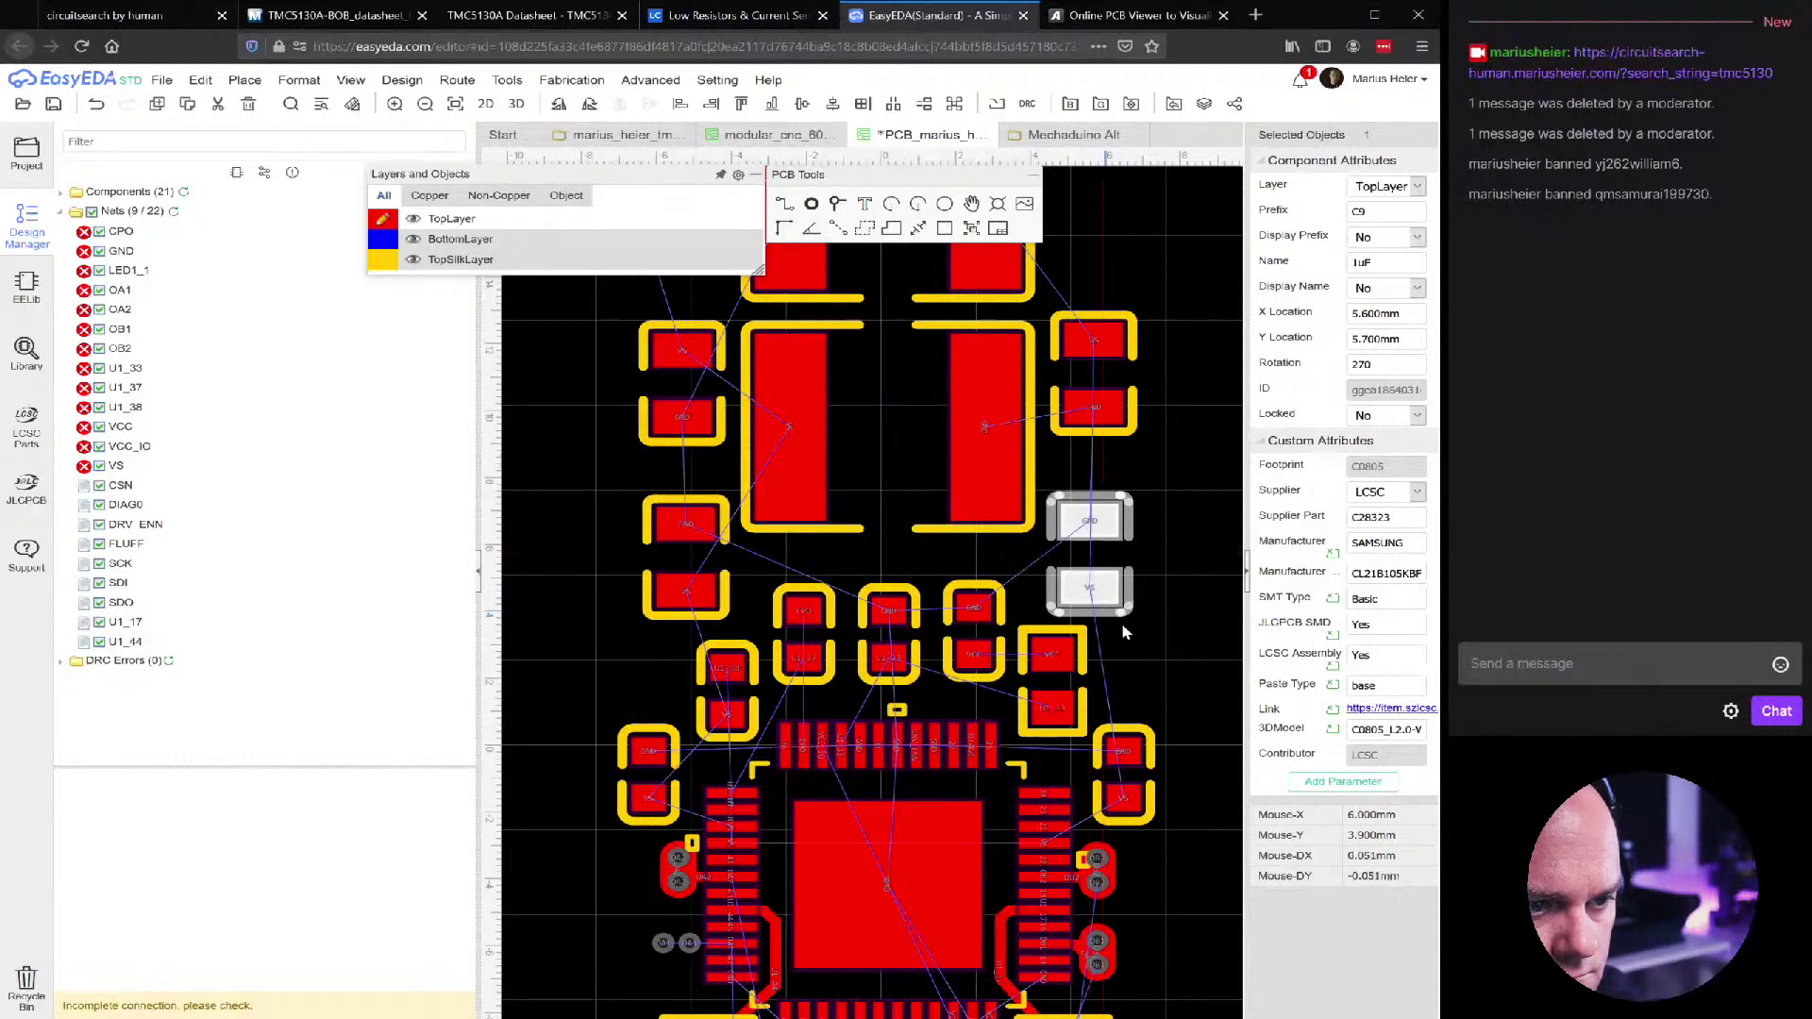
pyautogui.click(1179, 661)
pyautogui.scroll(-1, 1185, 666)
pyautogui.hotkey('ctrl', 's')
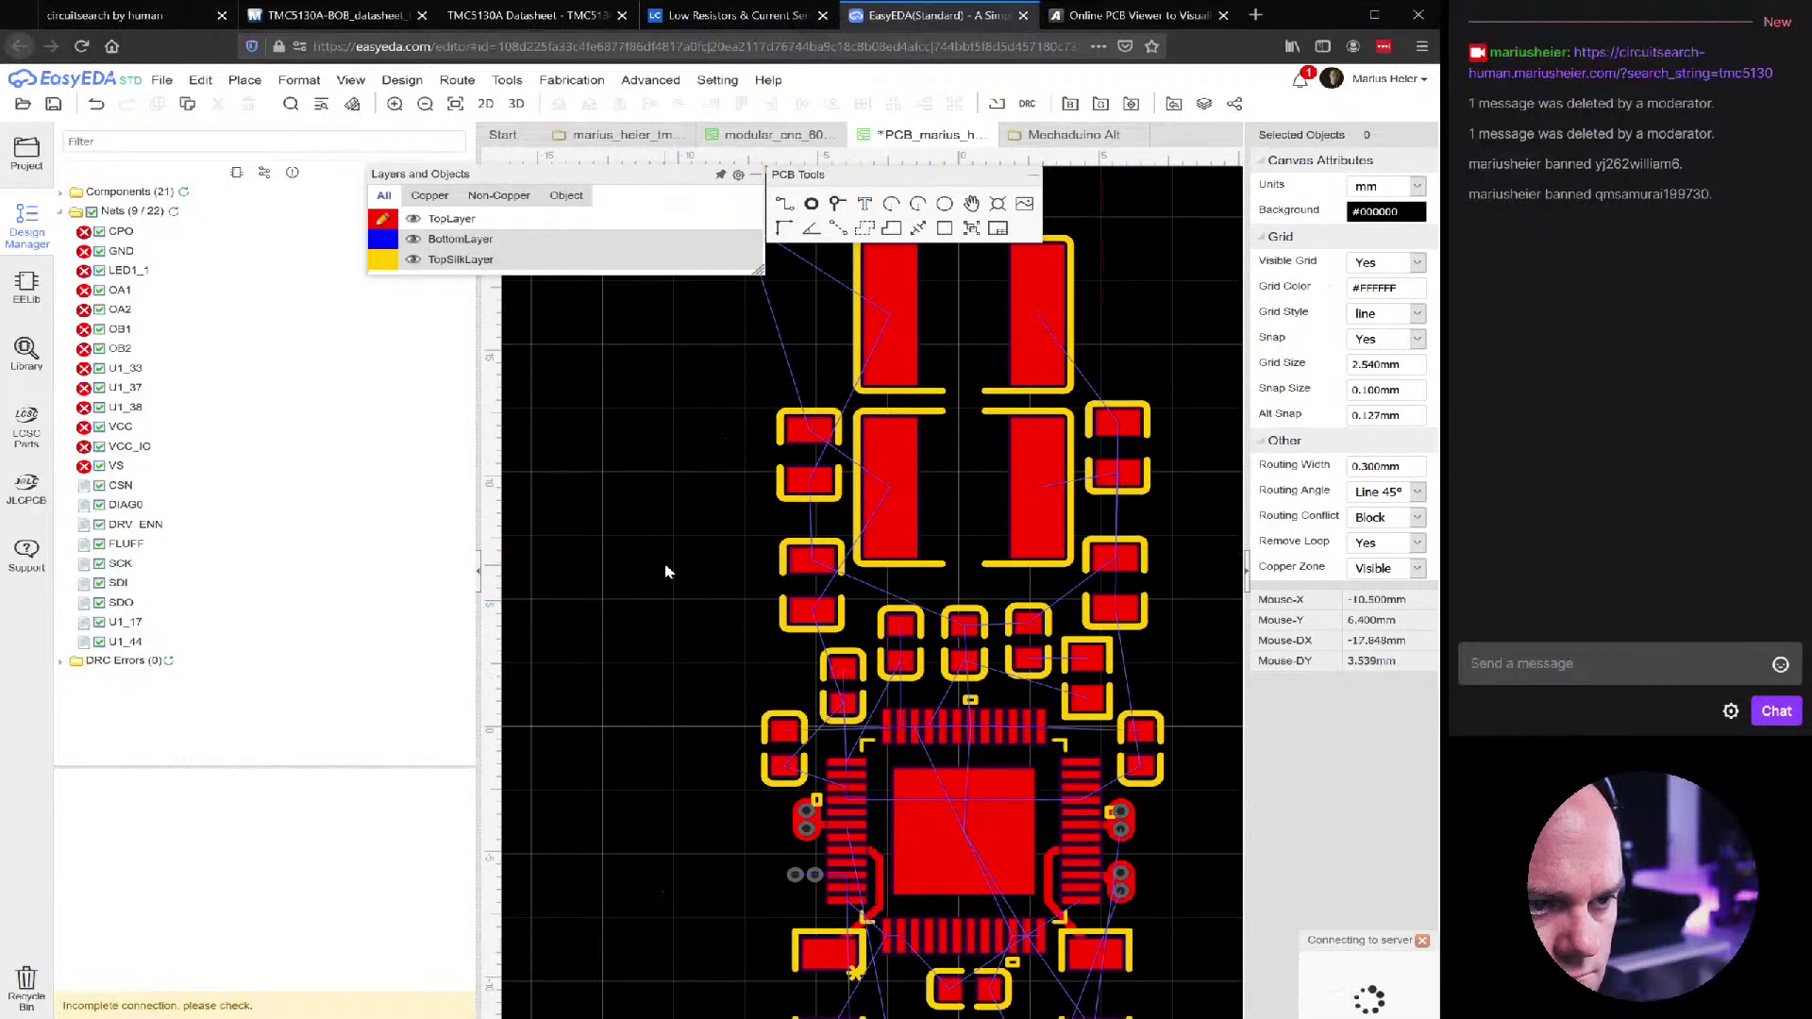
# Move the entire driver circuit, including chip, capacitors, resistors and vias, down closer to connector CN1, and save the PCB
pyautogui.scroll(-3, 667, 566)
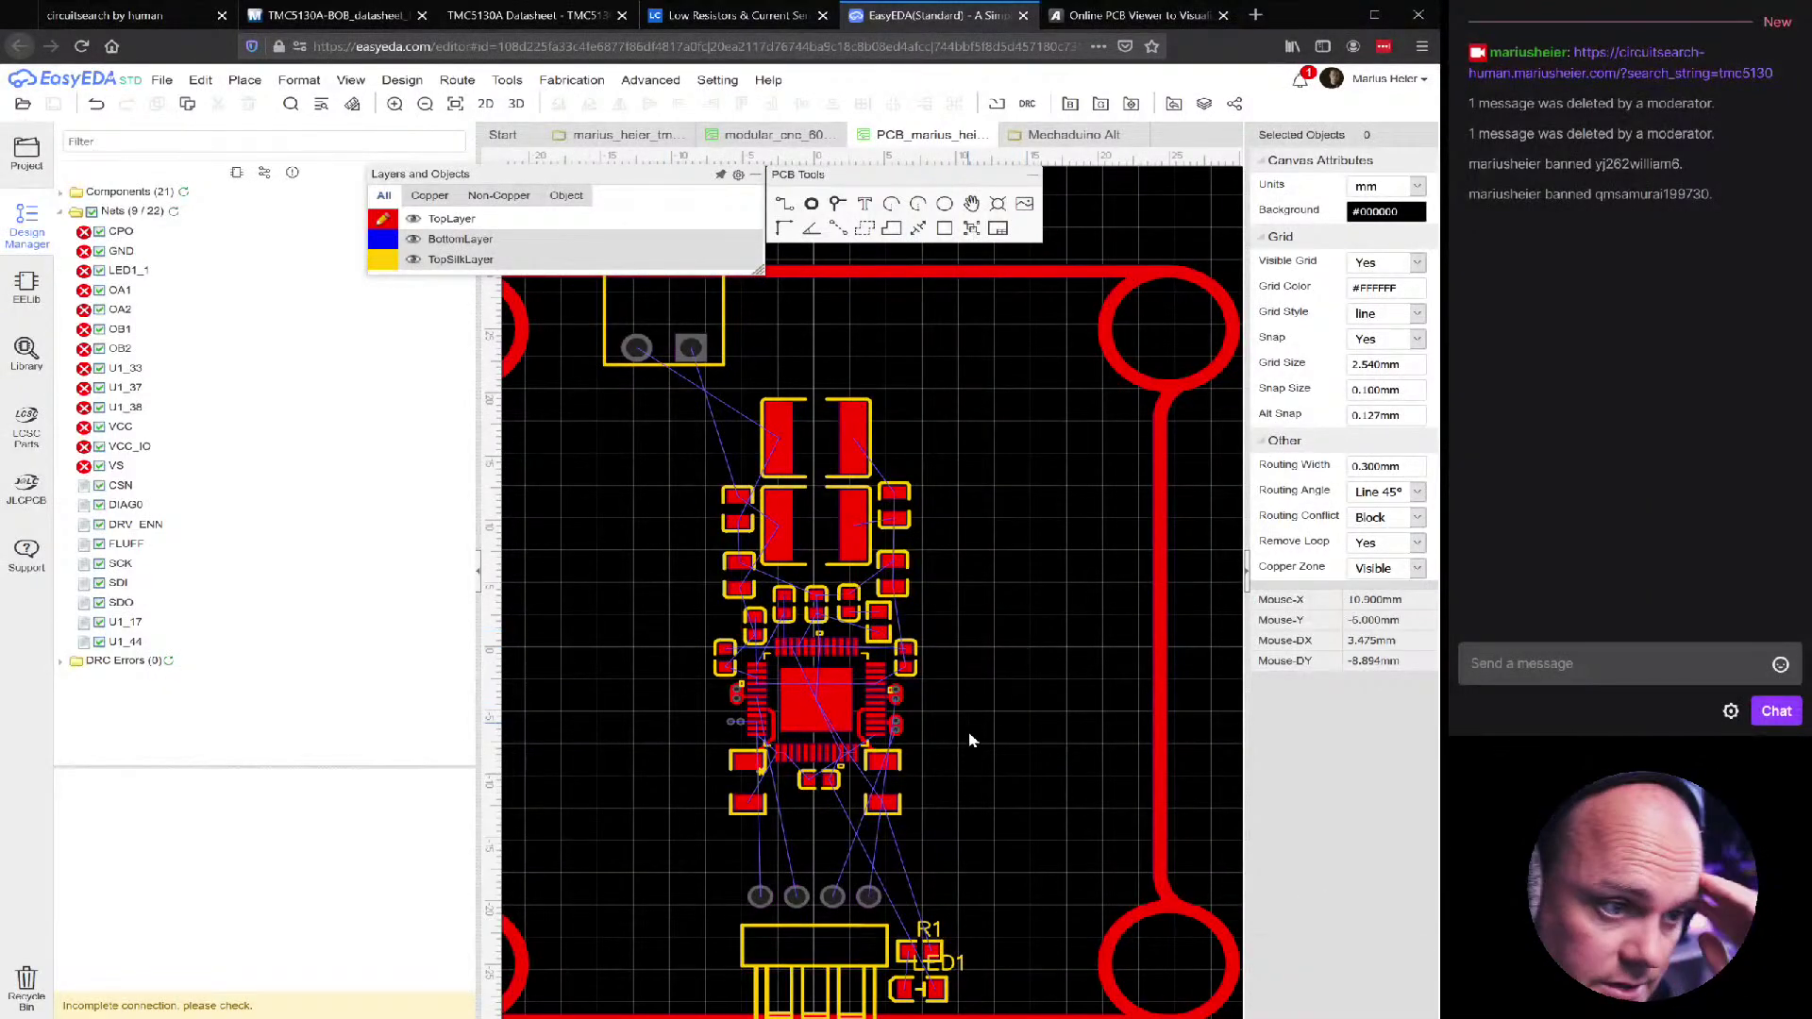
pyautogui.moveTo(953, 394); pyautogui.dragTo(687, 843)
pyautogui.moveTo(814, 694); pyautogui.dragTo(837, 741)
pyautogui.scroll(-3, 988, 660)
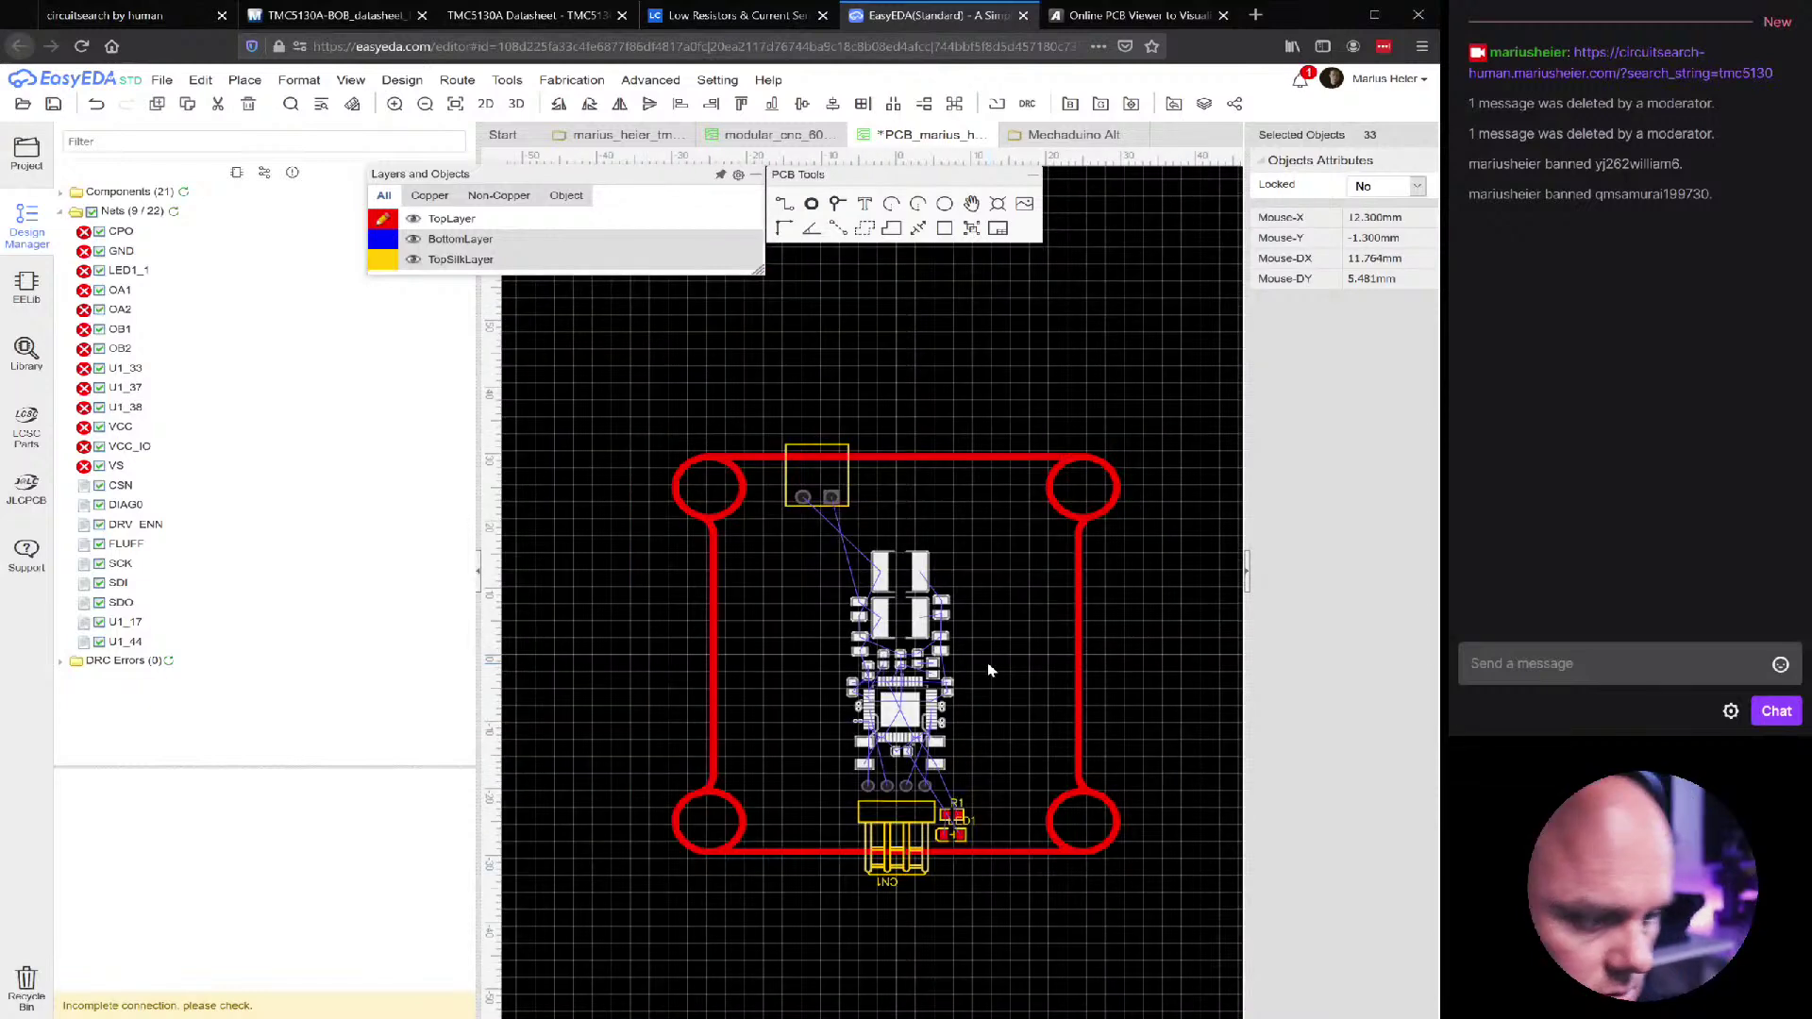
pyautogui.scroll(1, 988, 660)
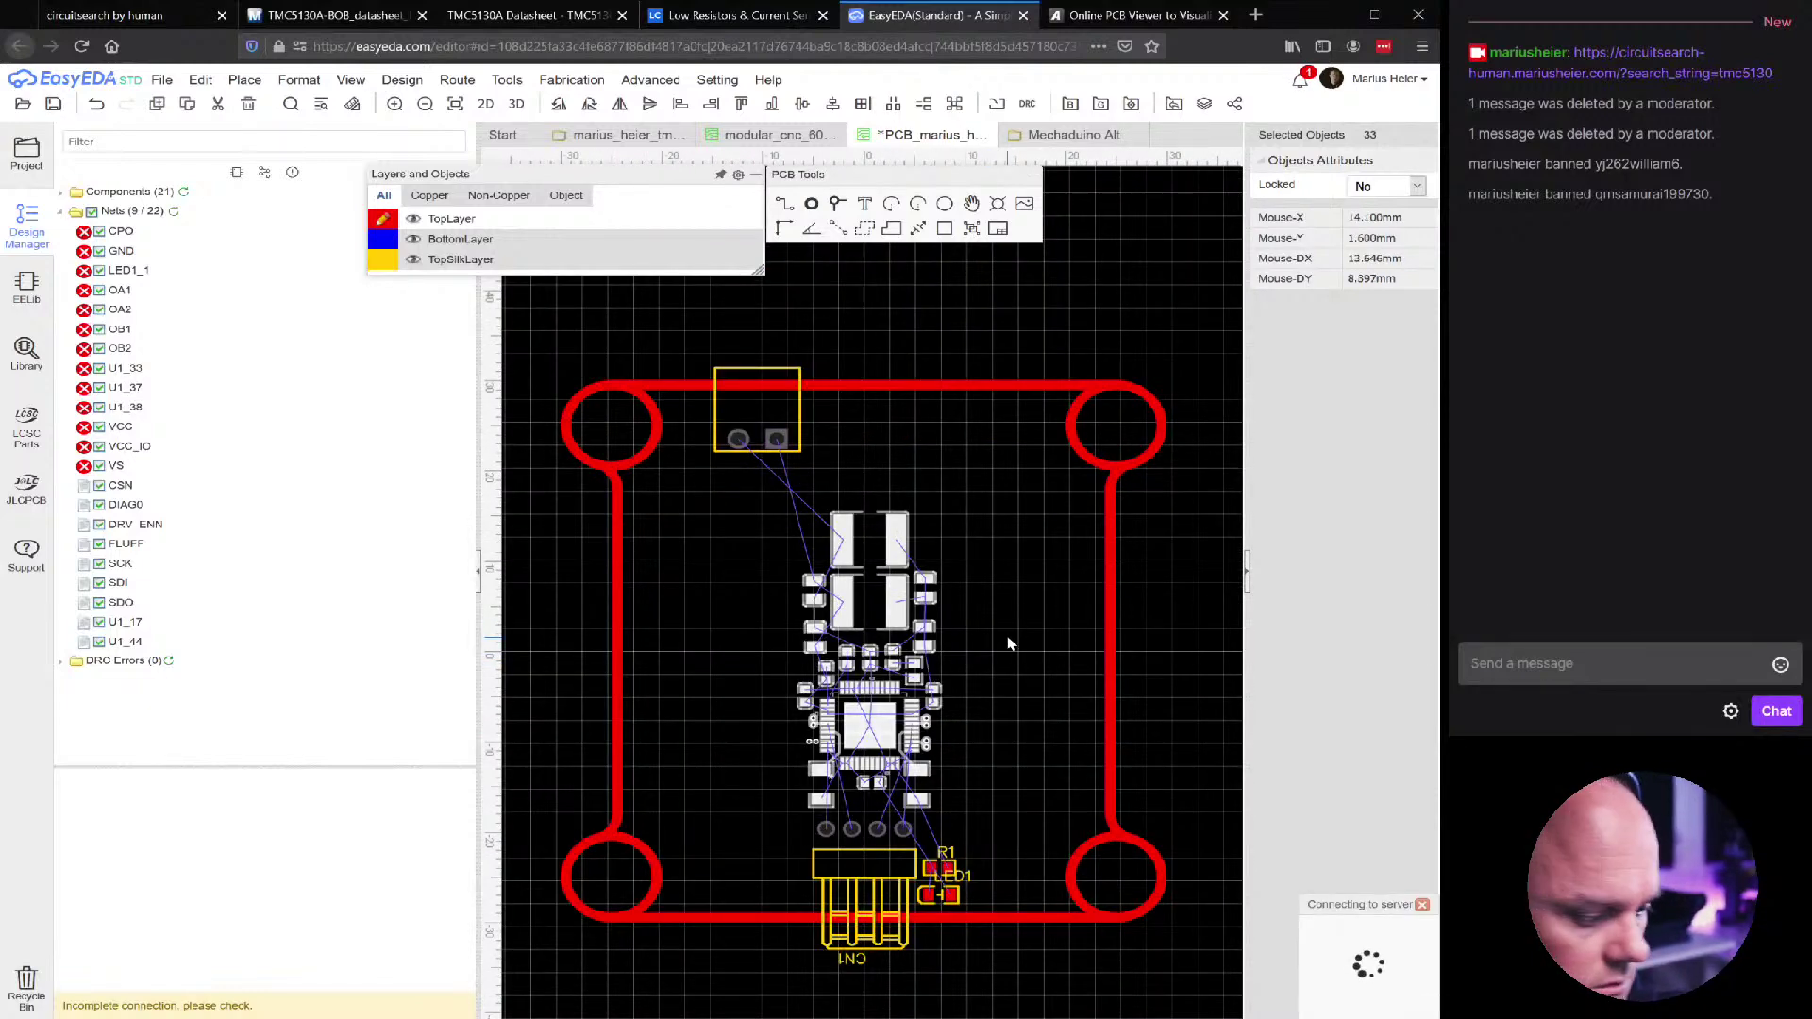
# Copy the driver circuit and paste one duplicate to the left and one to the right of the original inside the board
pyautogui.hotkey('ctrl', 'c')
pyautogui.hotkey('ctrl', 'v')
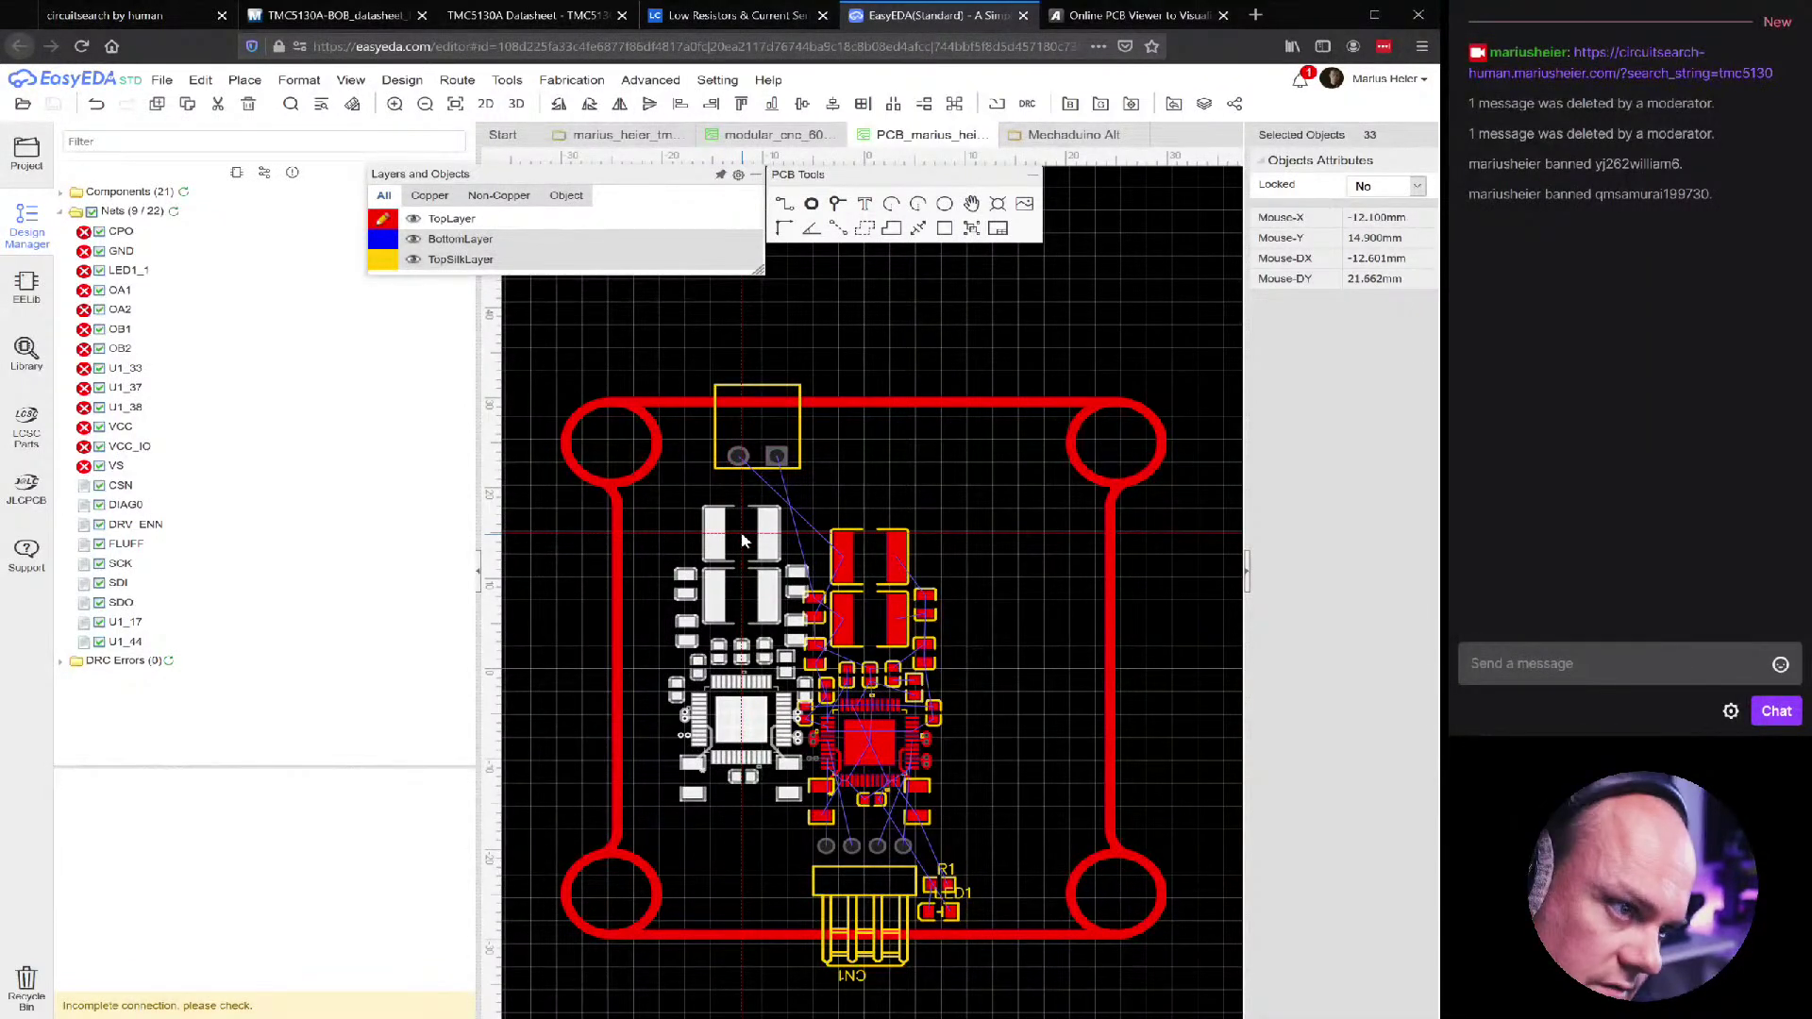
pyautogui.moveTo(729, 535); pyautogui.dragTo(728, 530)
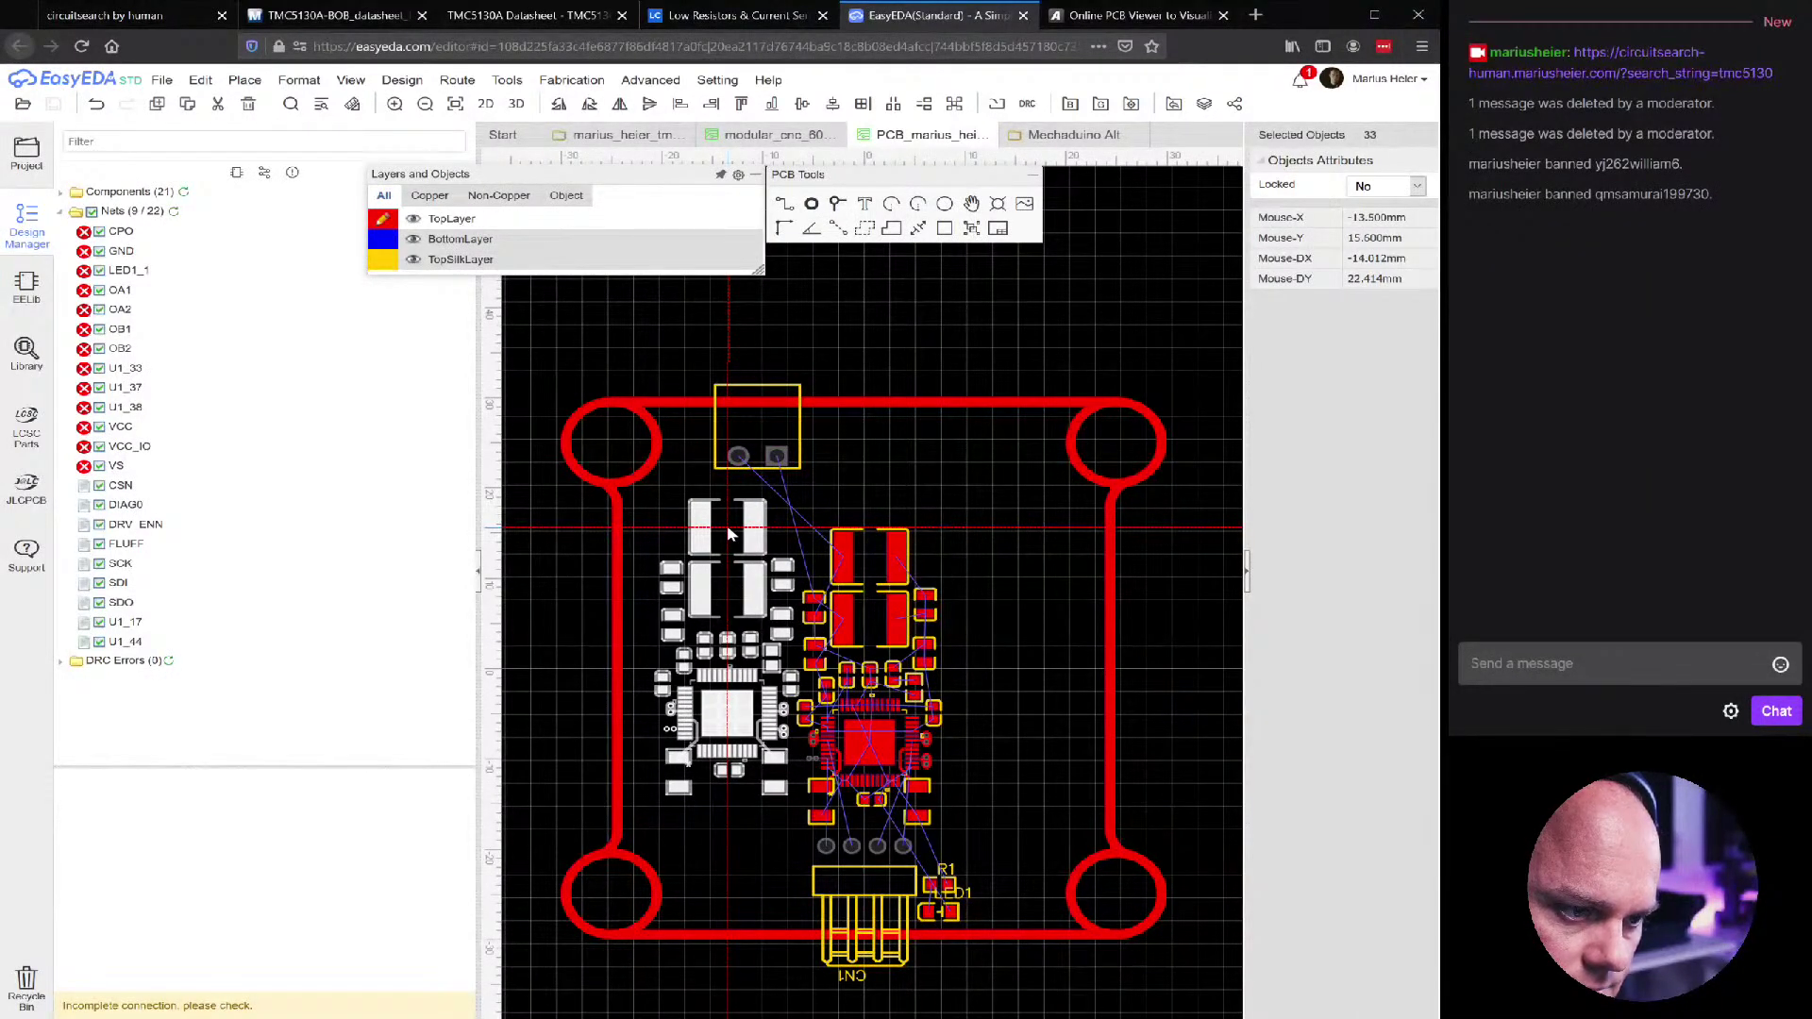
pyautogui.moveTo(728, 526); pyautogui.dragTo(729, 527)
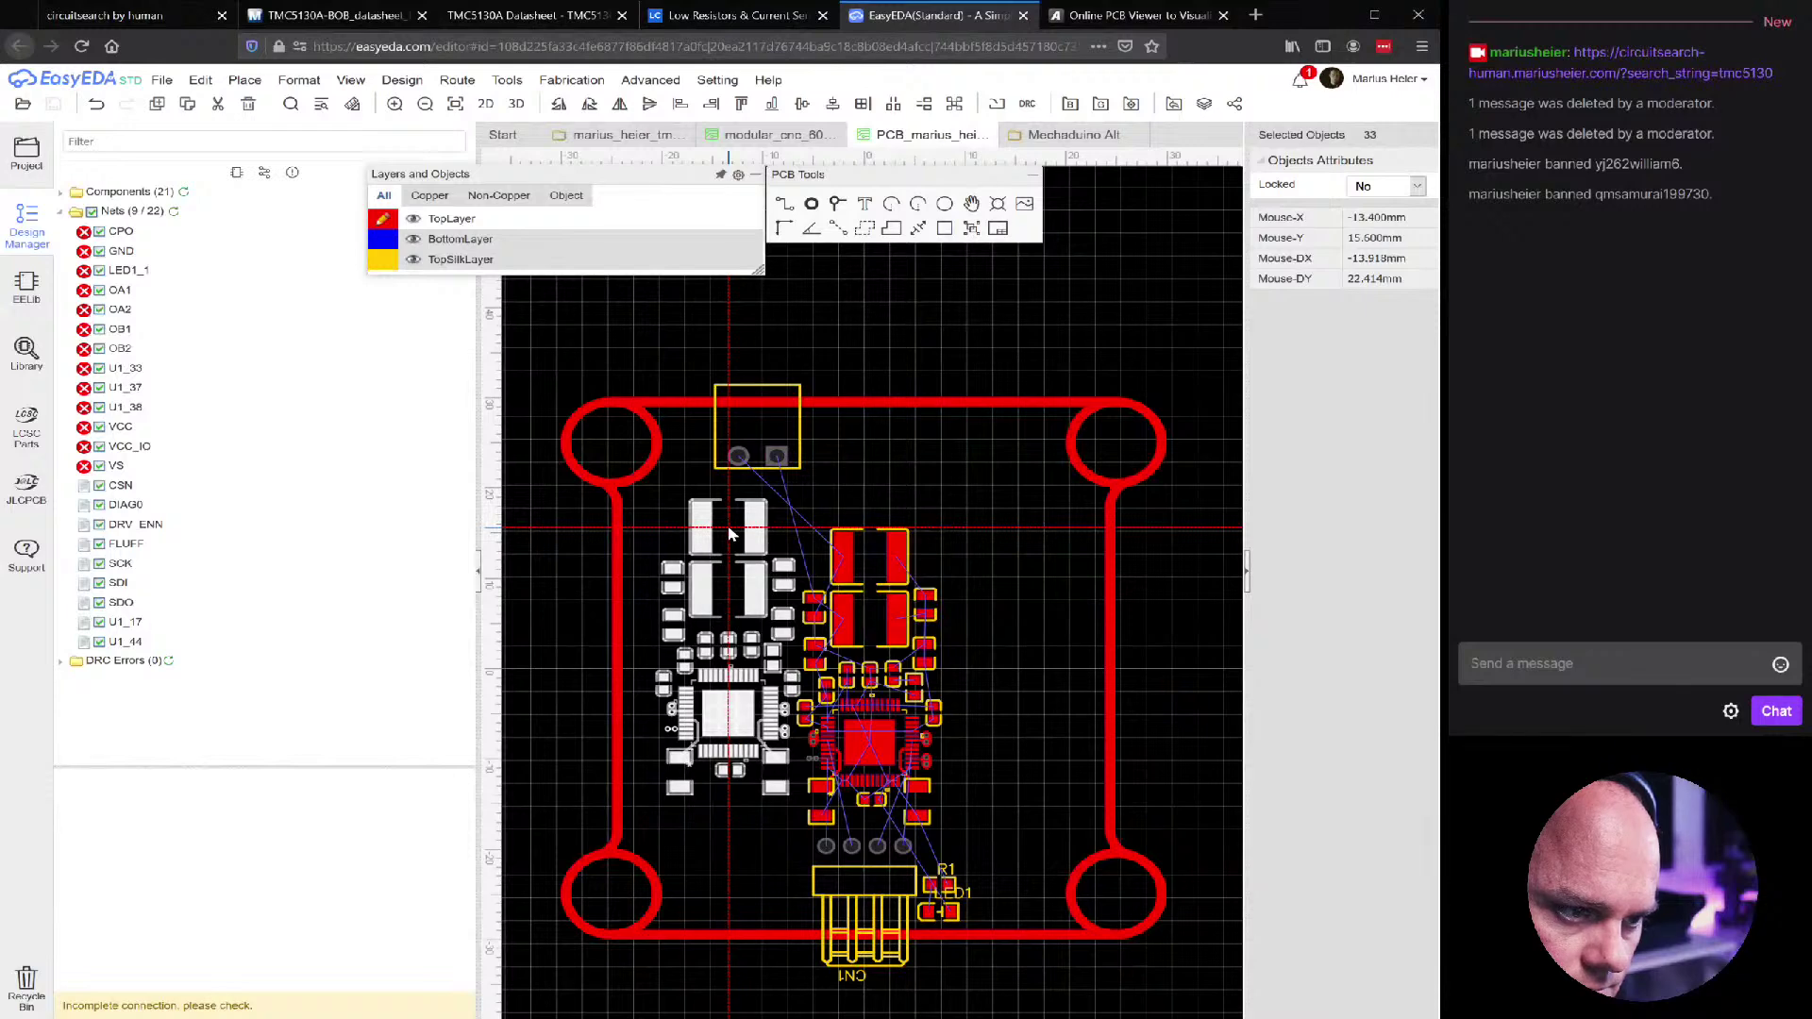
pyautogui.click(728, 530)
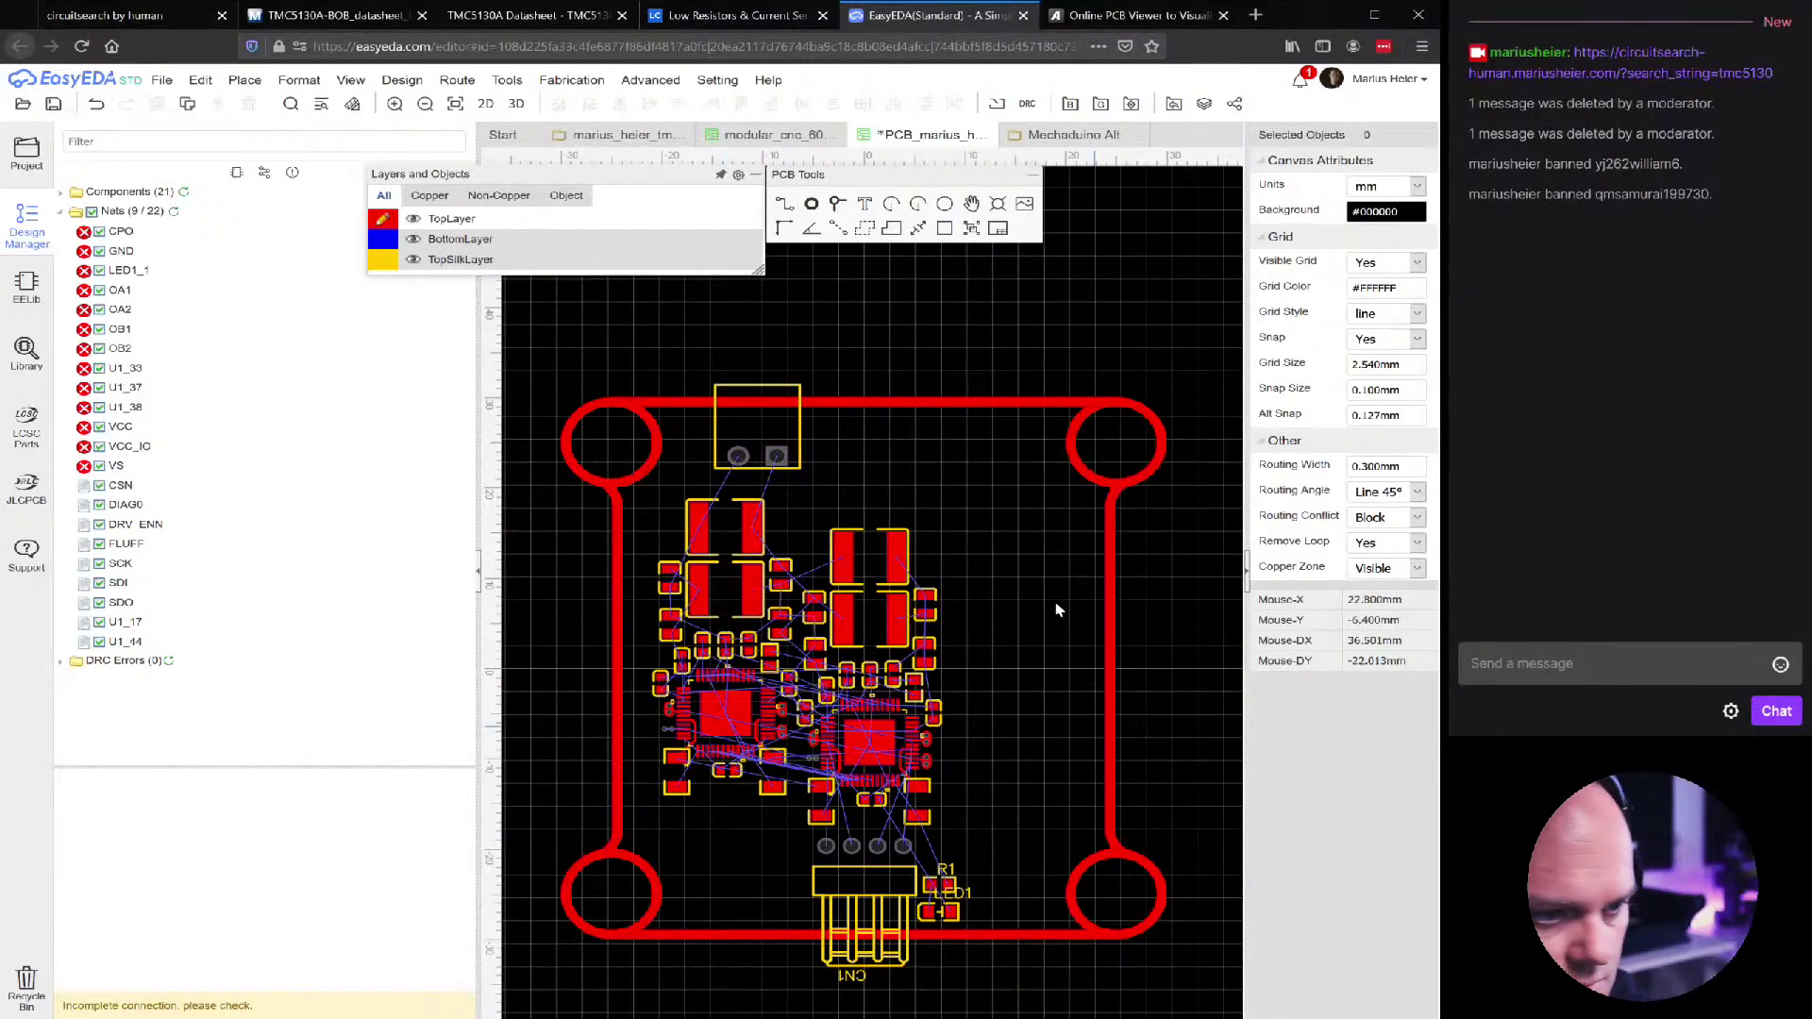
pyautogui.hotkey('ctrl', 'v')
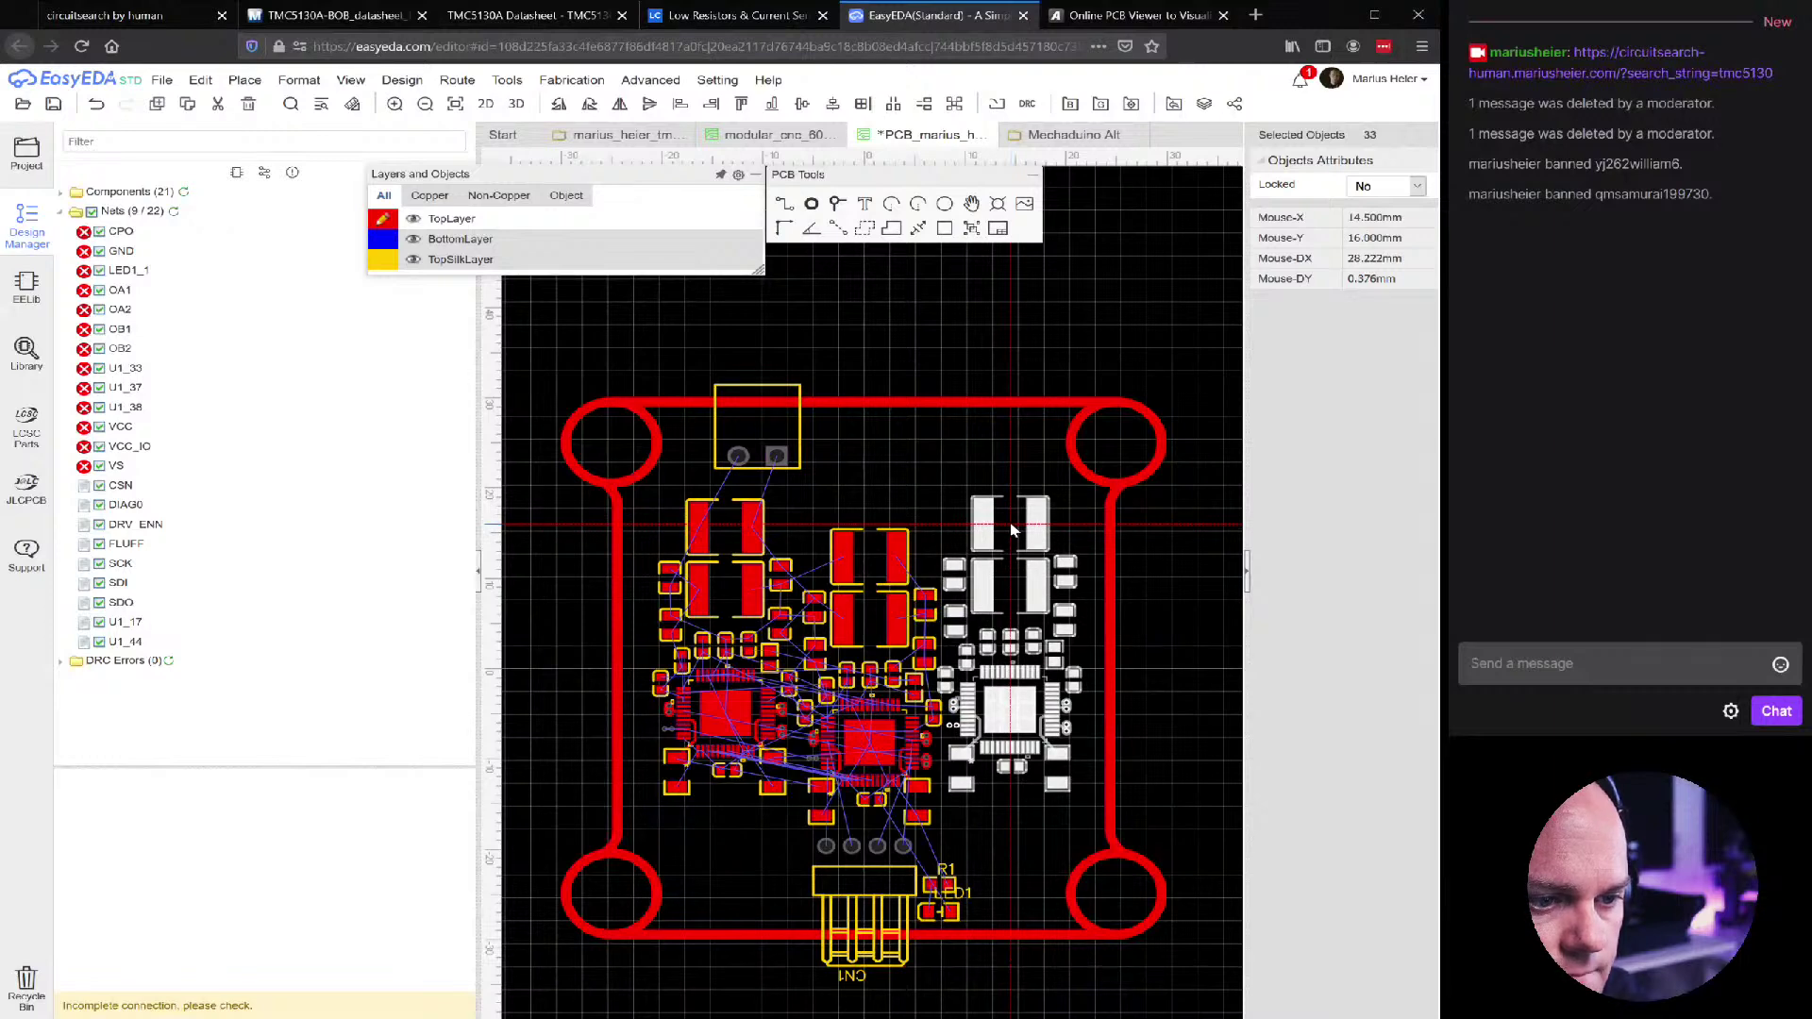
pyautogui.click(1015, 532)
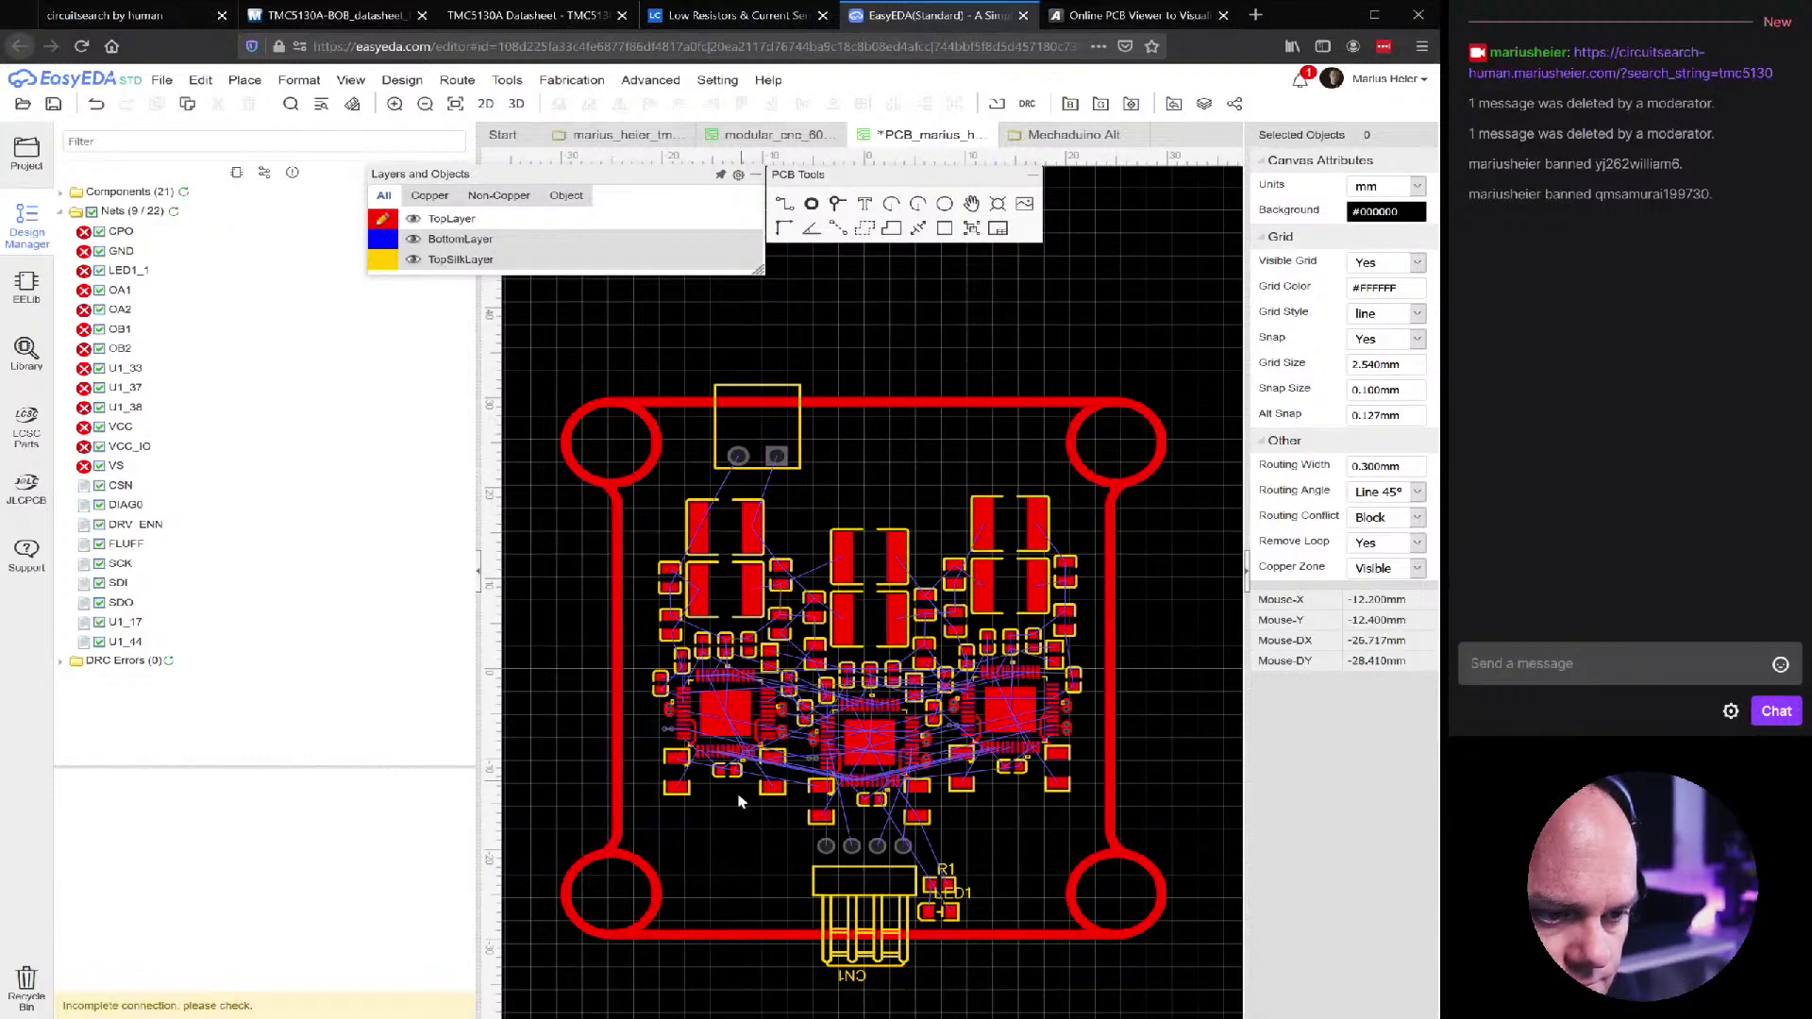
# Duplicate connector CN1 as CN2 below the left driver circuit and CN3 below the right one, and save the PCB
pyautogui.click(873, 884)
pyautogui.hotkey('ctrl', 'c')
pyautogui.click(872, 885)
pyautogui.hotkey('ctrl', 'v')
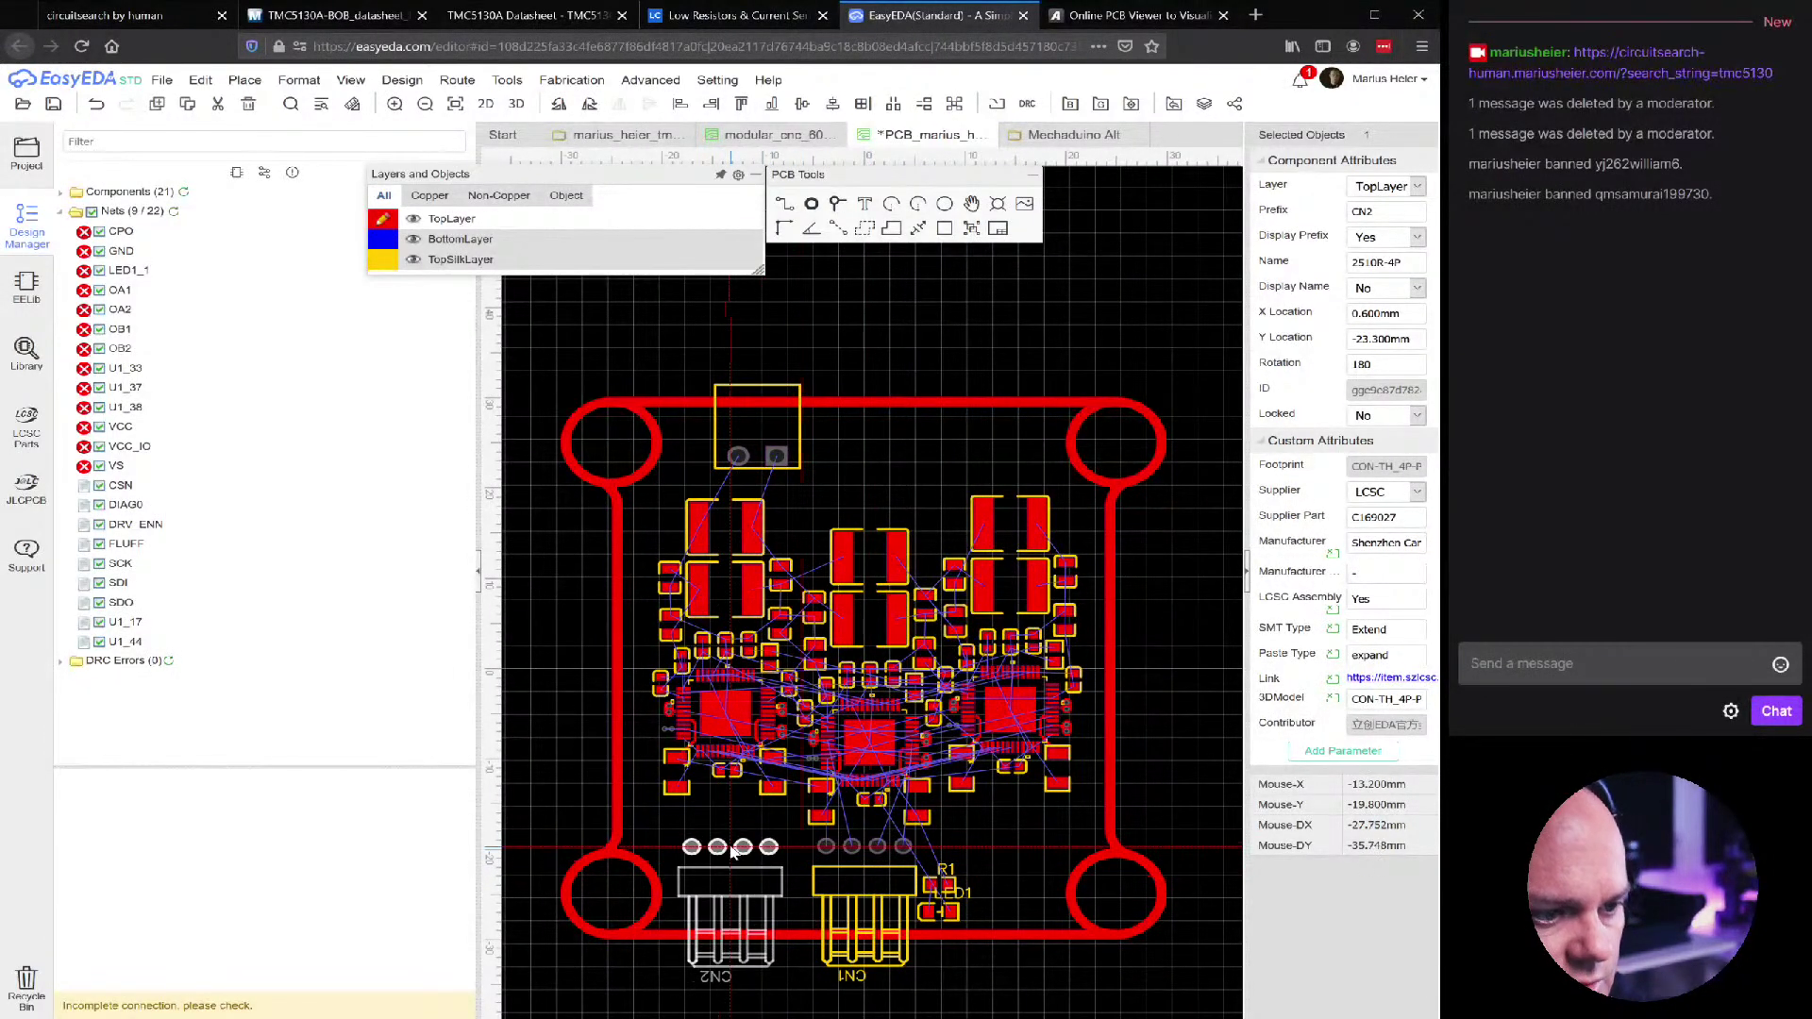
pyautogui.click(734, 849)
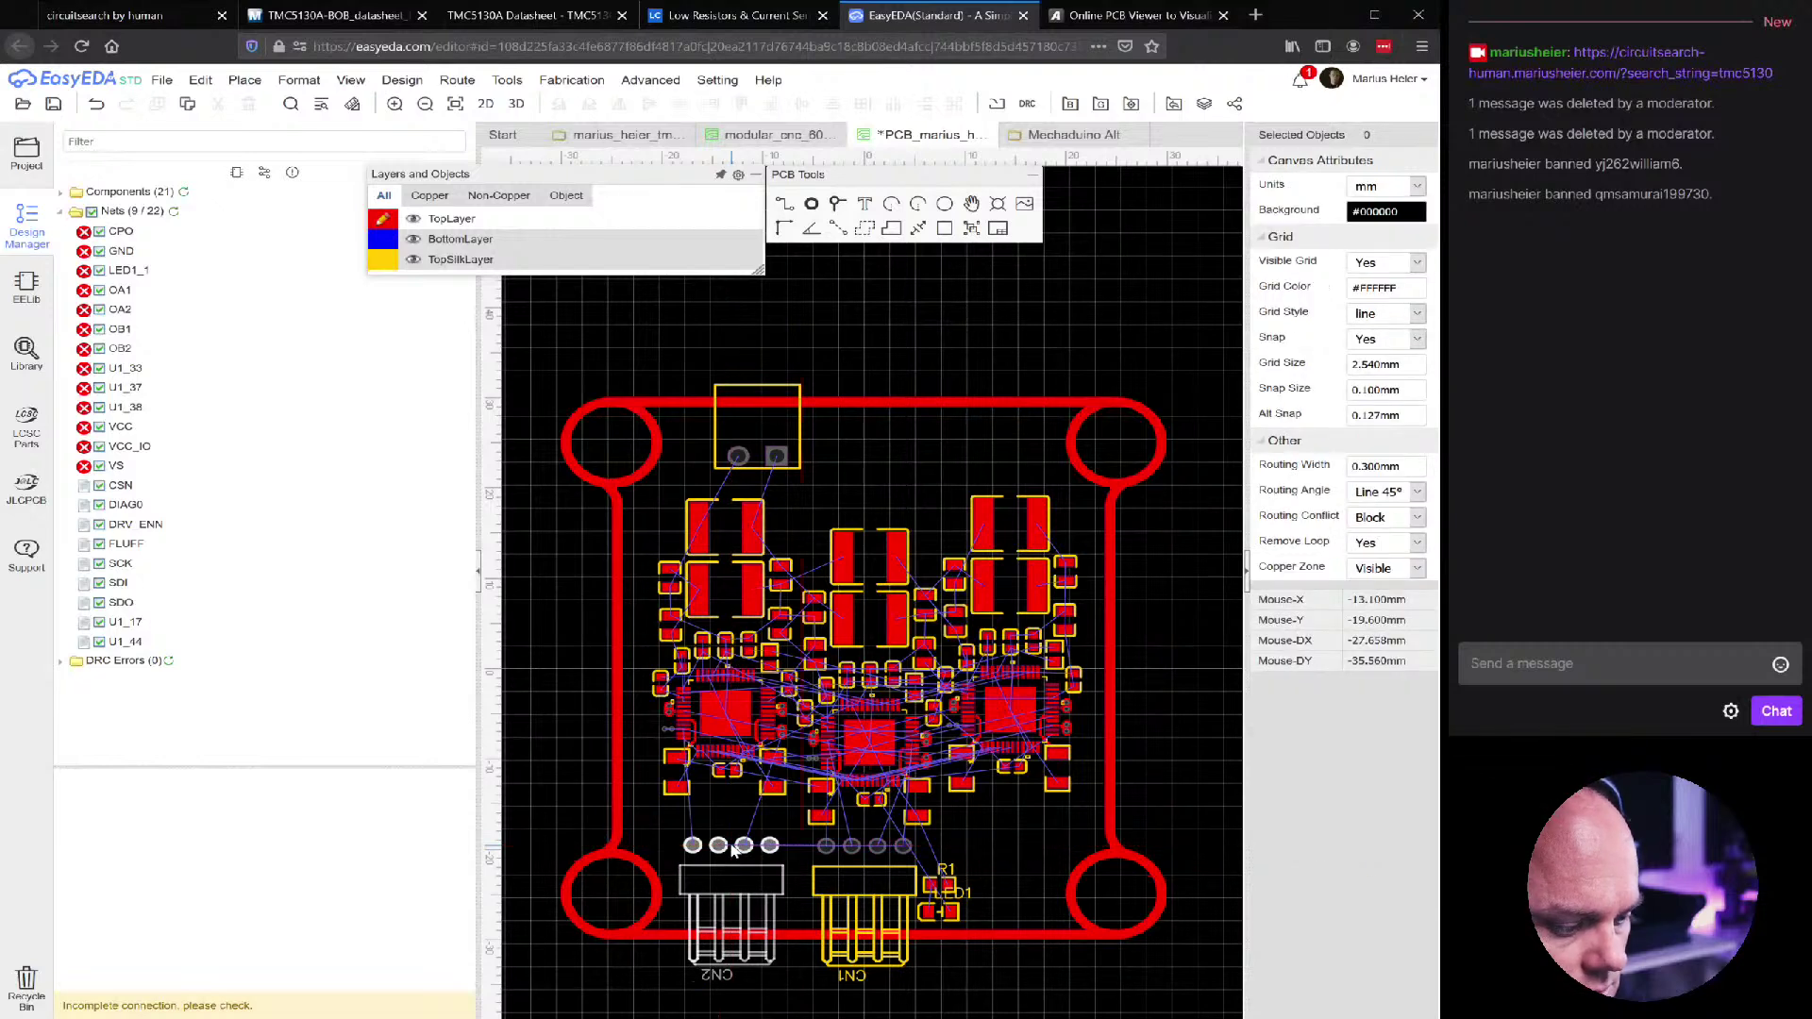
pyautogui.hotkey('ctrl', 'v')
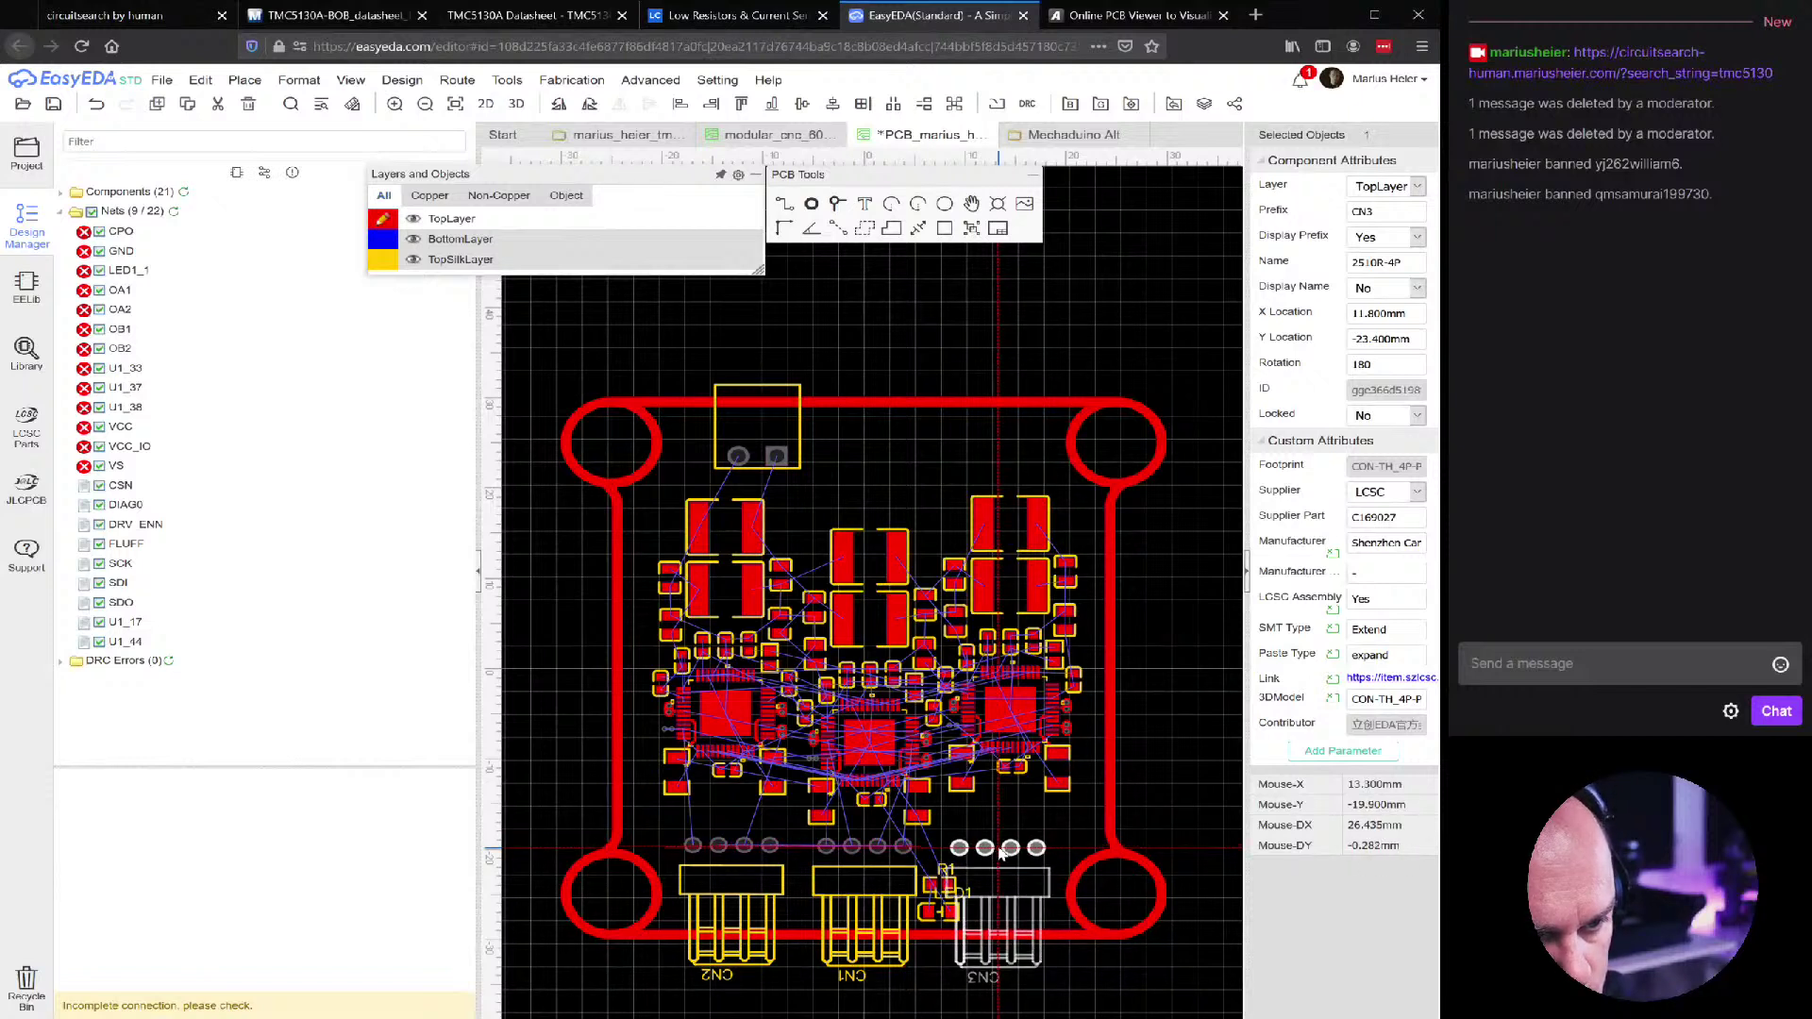
pyautogui.click(1002, 852)
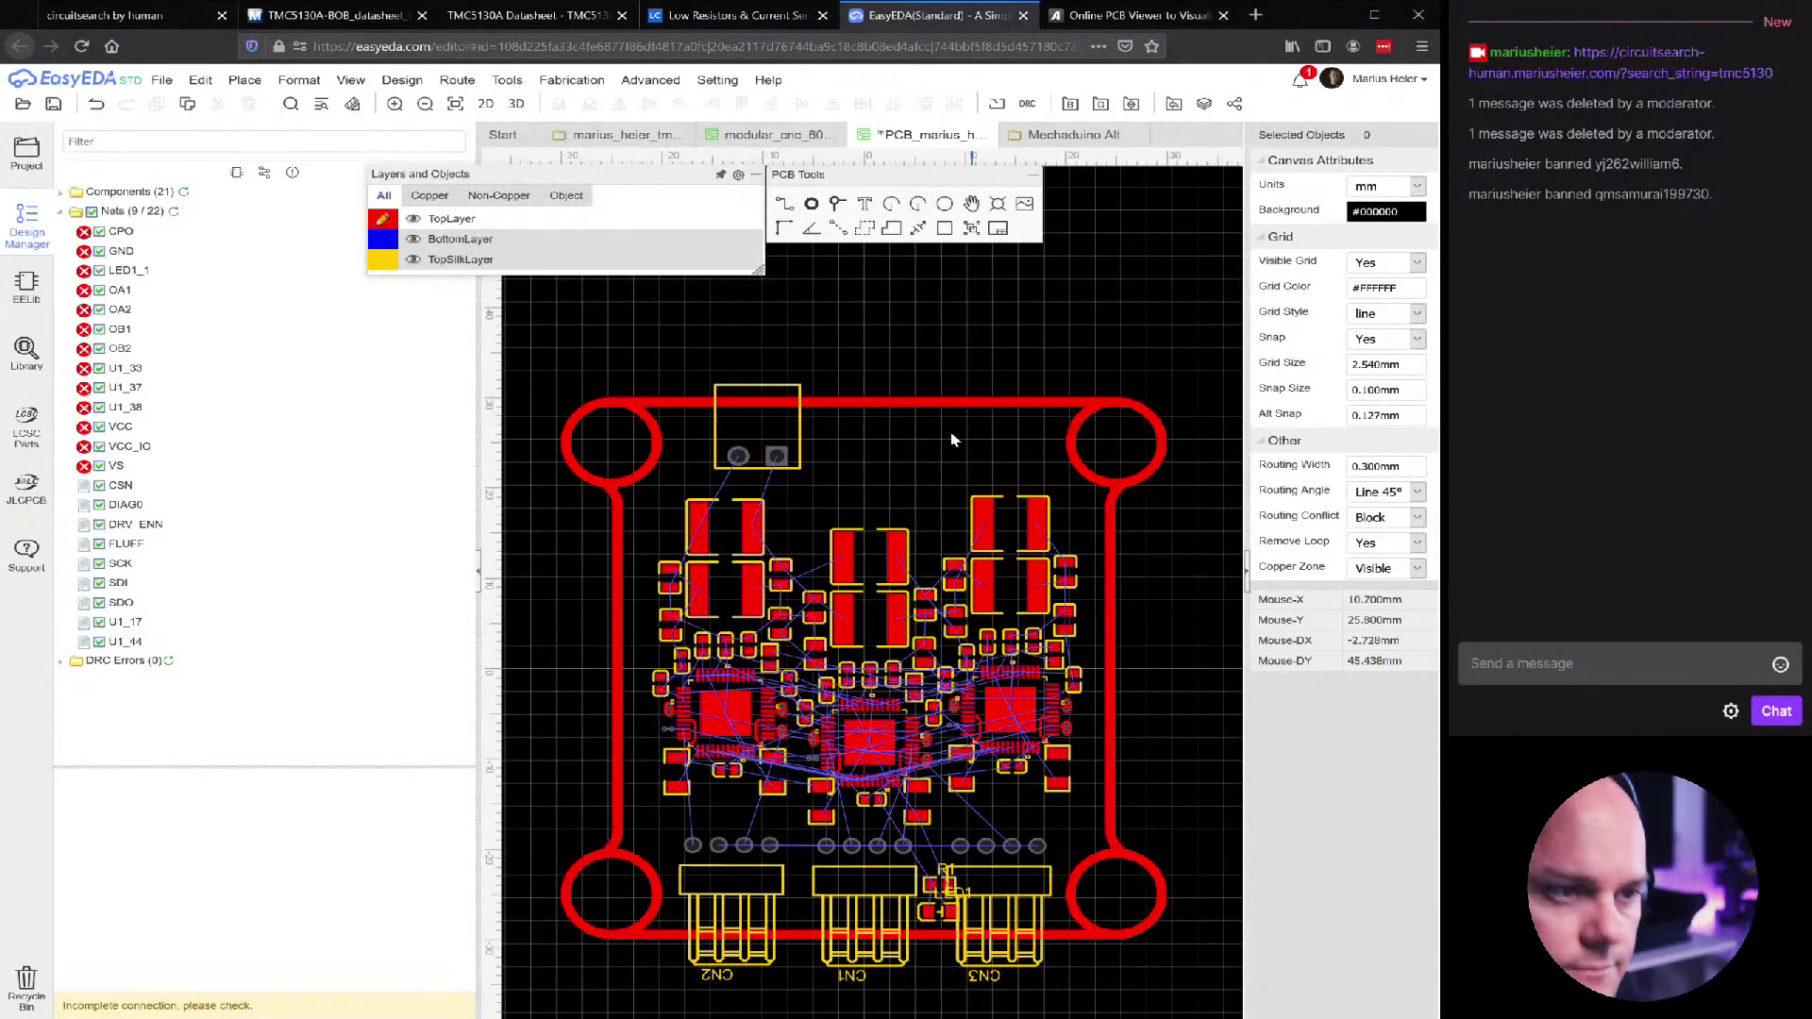
pyautogui.moveTo(693, 175)
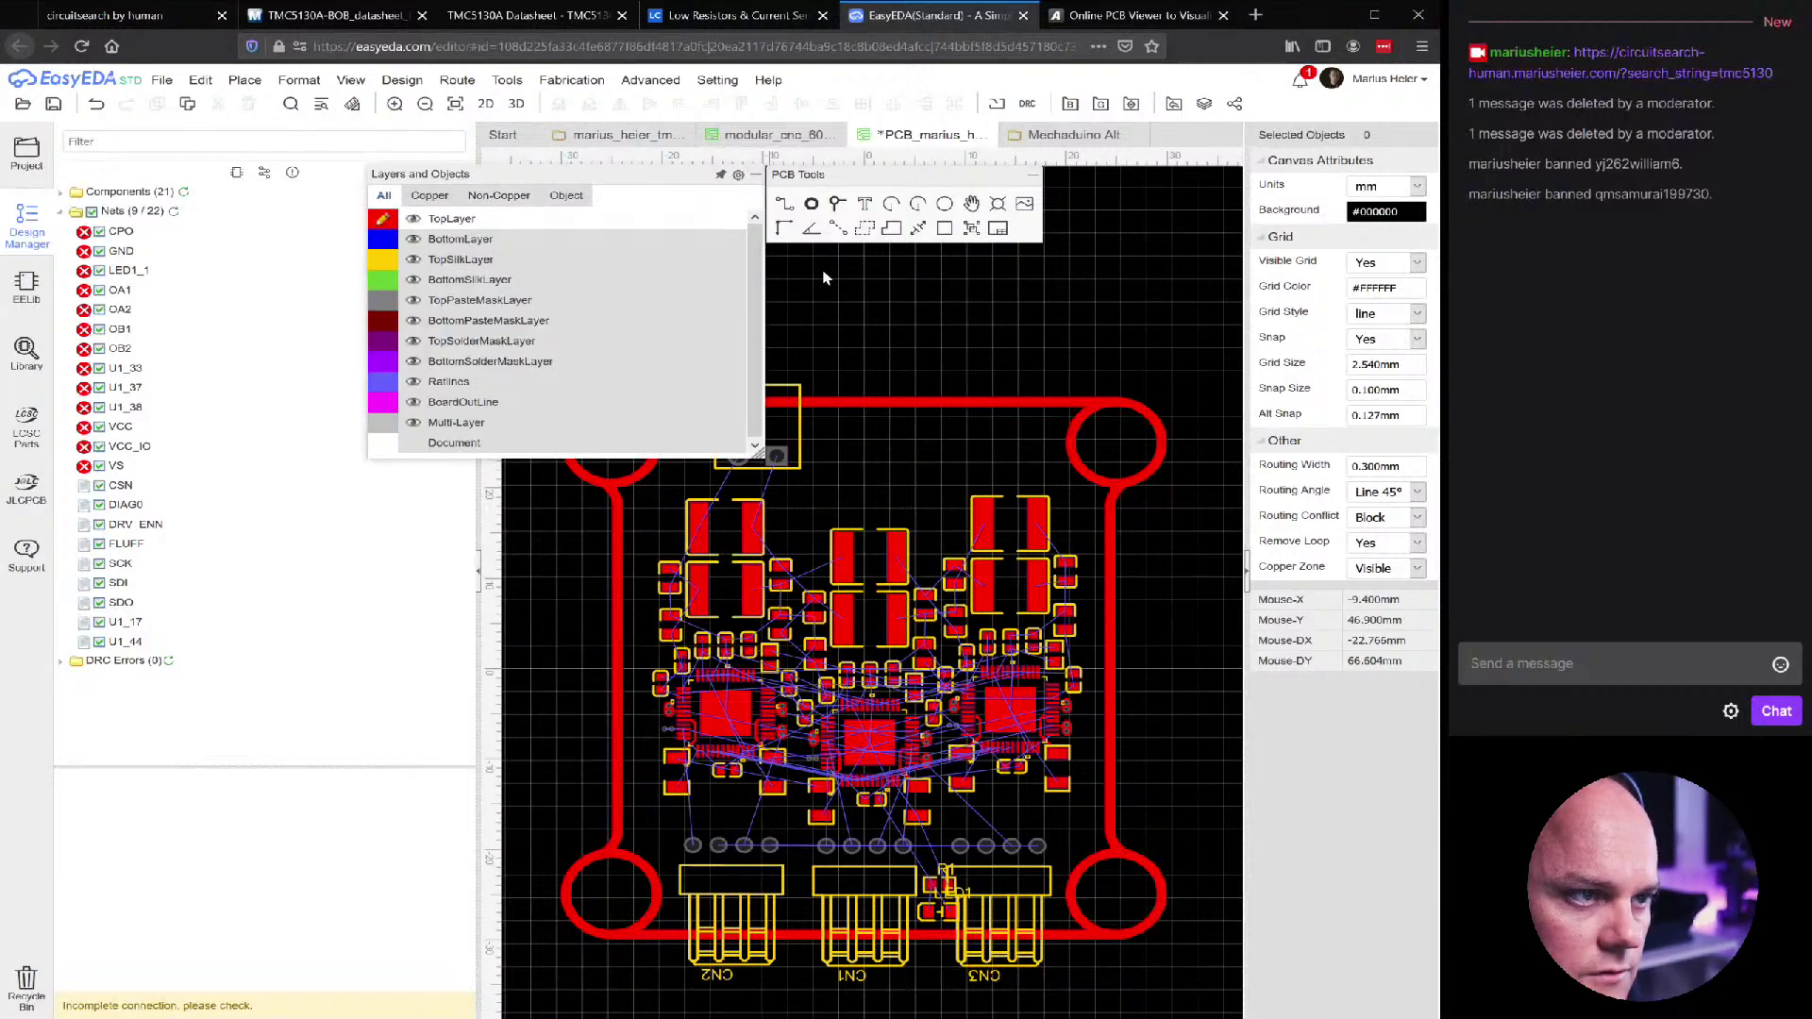
pyautogui.hotkey('ctrl', 's')
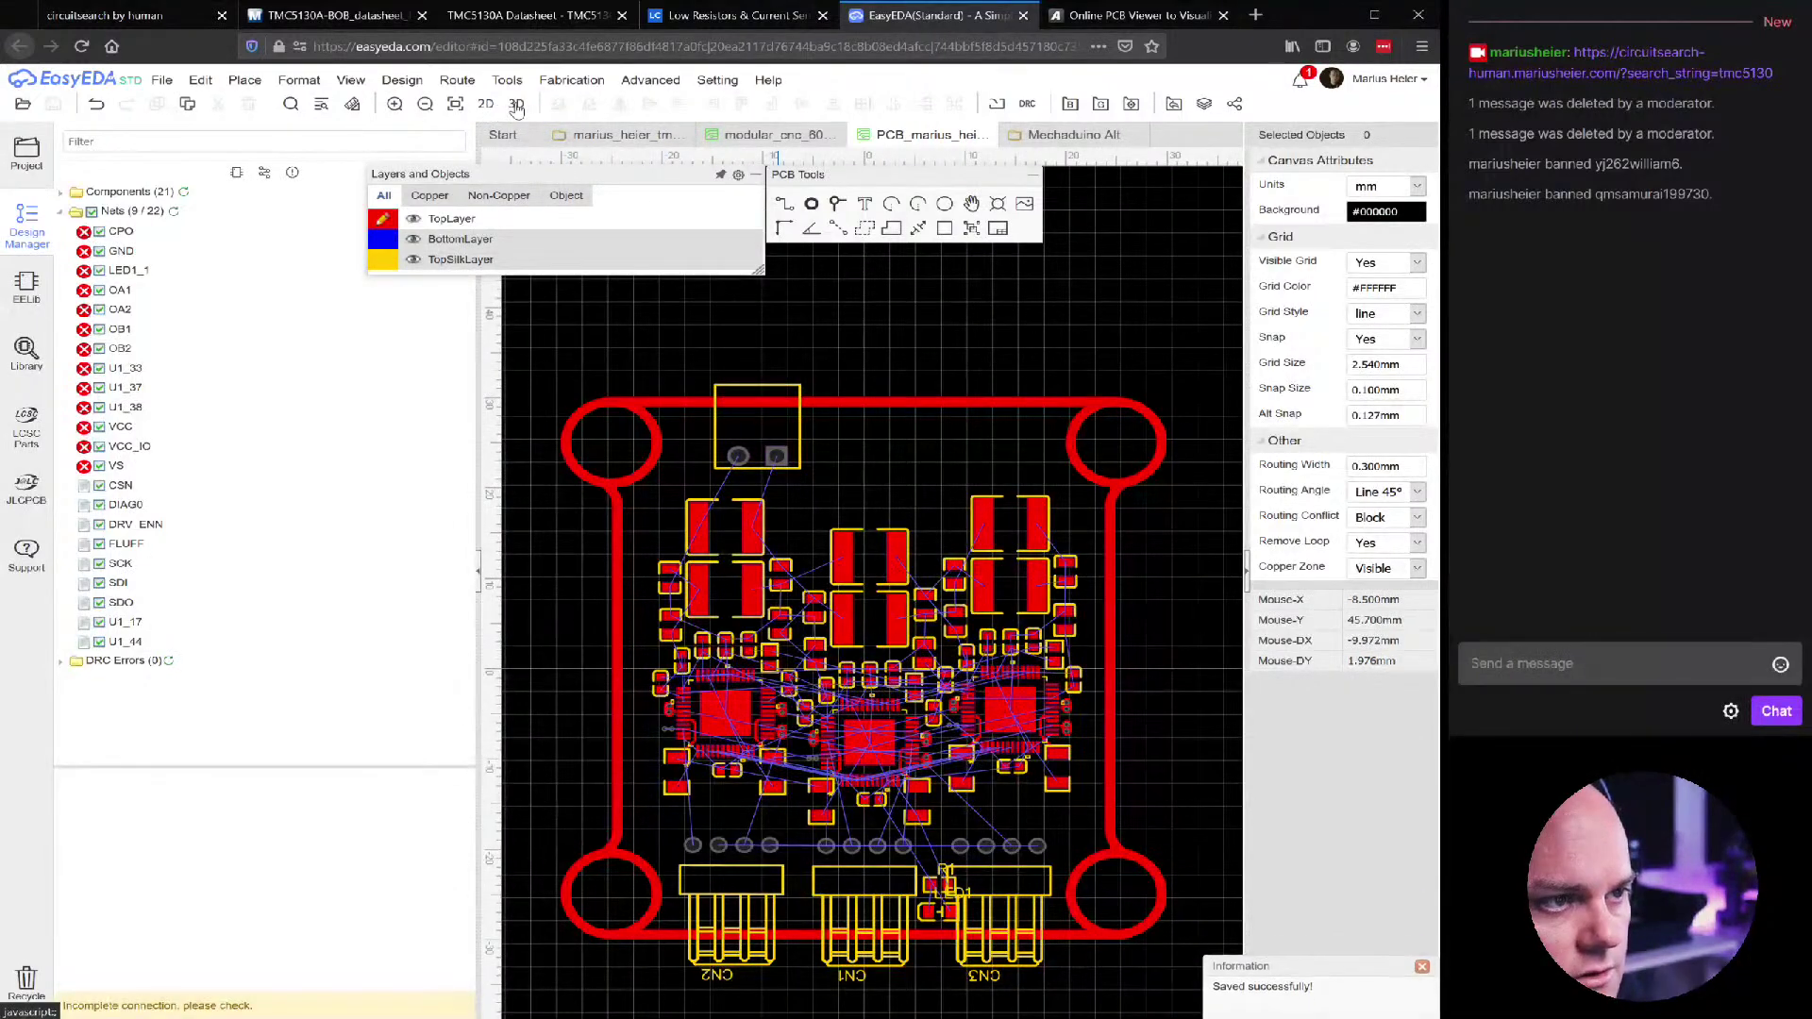
# Inspect the board with its three driver circuits in the 3D view and return to the PCB layout
pyautogui.click(516, 105)
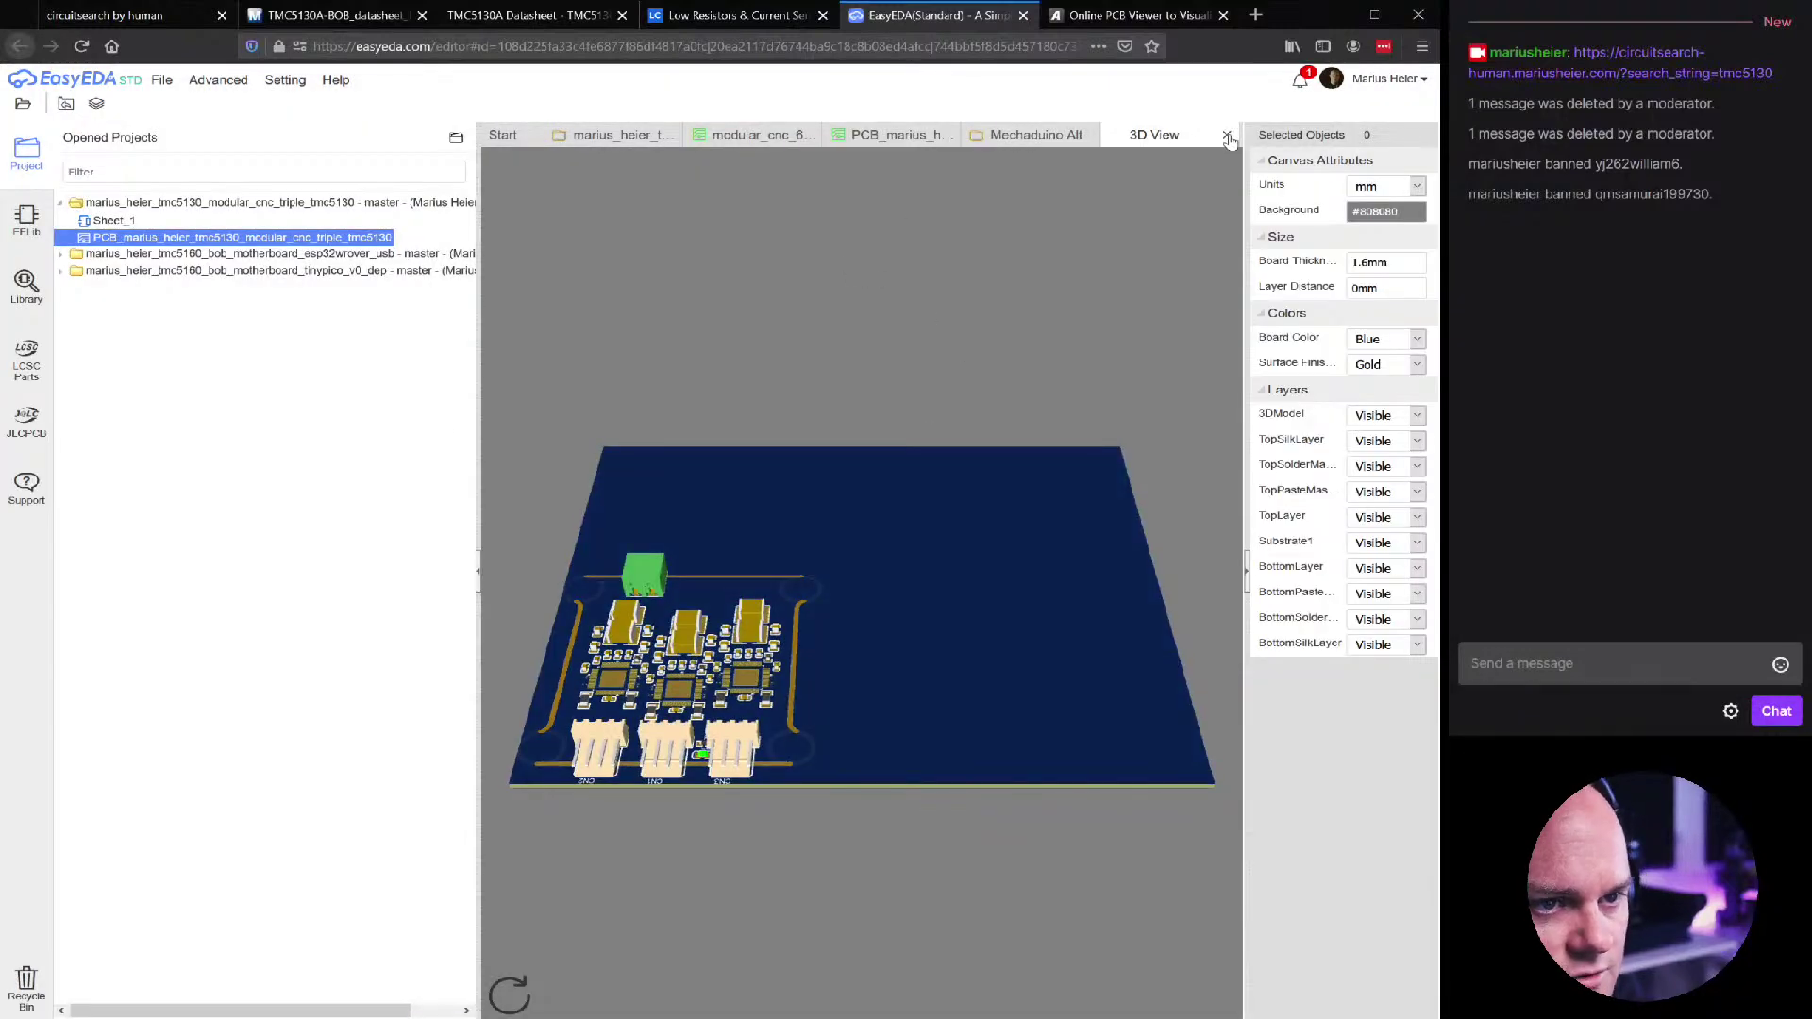
pyautogui.click(1219, 138)
pyautogui.click(908, 134)
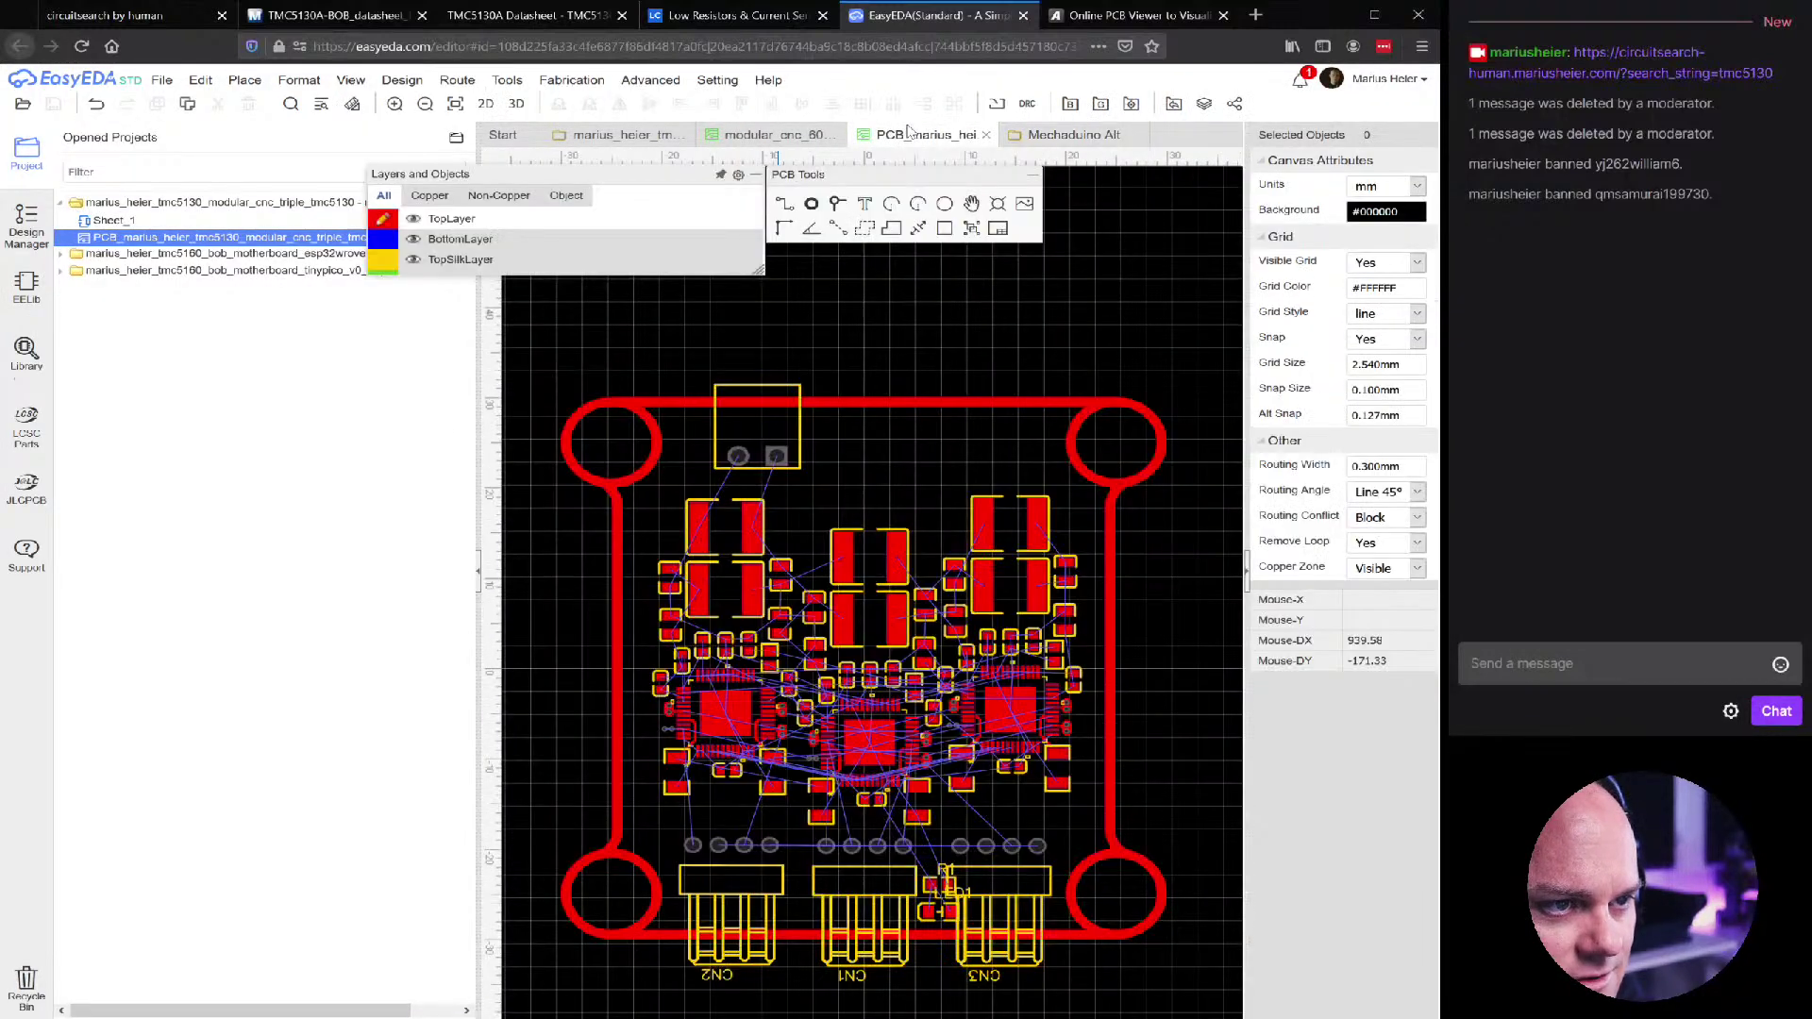
pyautogui.scroll(-5, 830, 600)
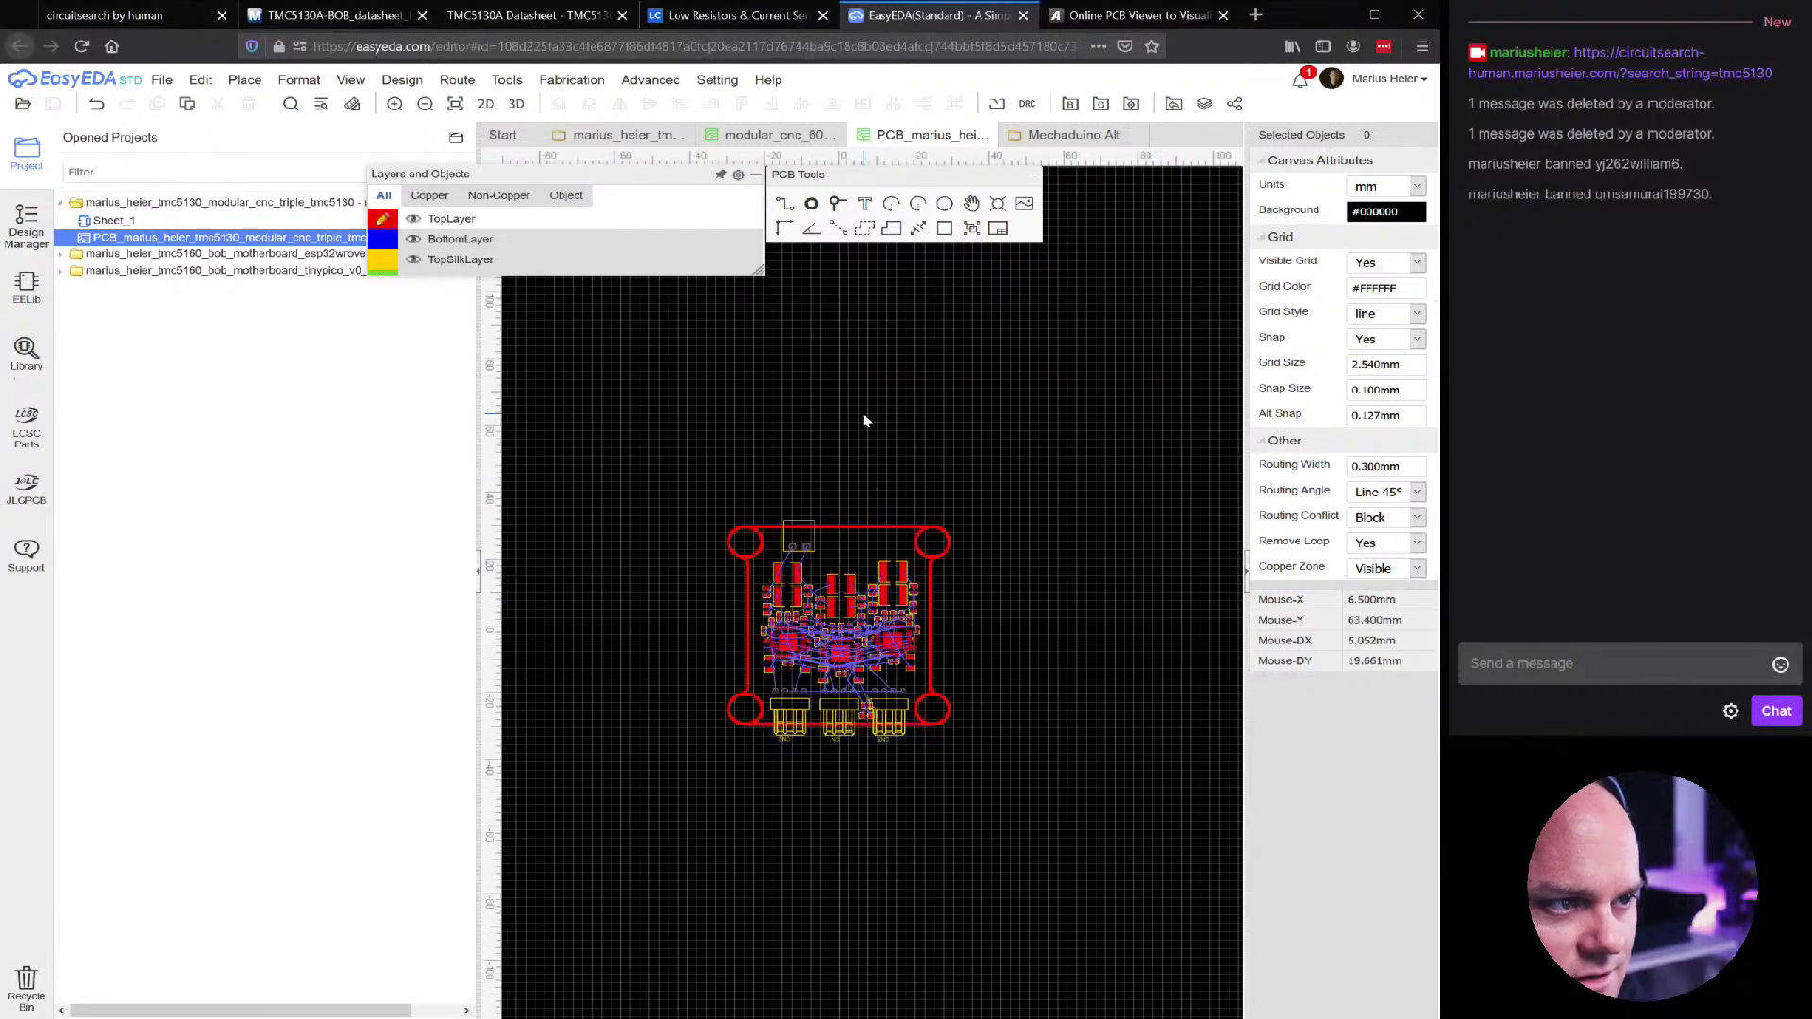
pyautogui.scroll(2, 817, 510)
pyautogui.scroll(1, 817, 511)
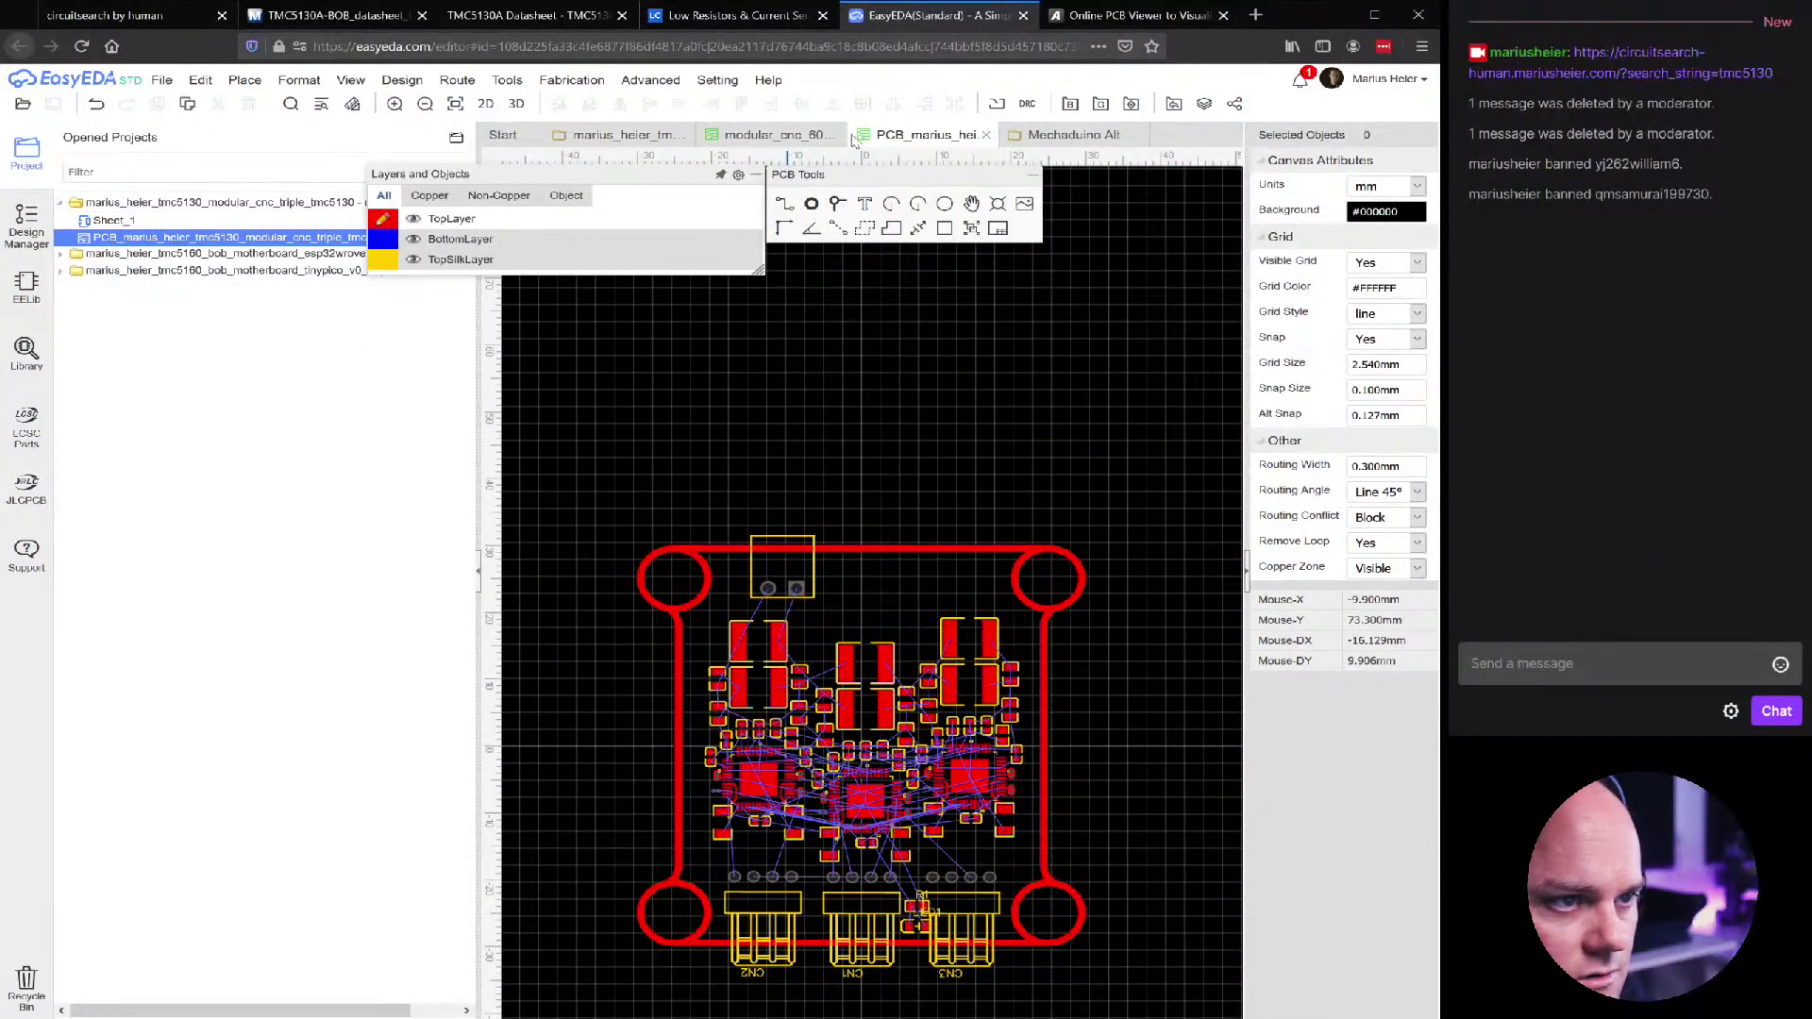
# In the modular_cnc board file, make BoardOutLine the active layer and hide the copper, silkscreen, paste mask and solder mask layers
pyautogui.click(782, 137)
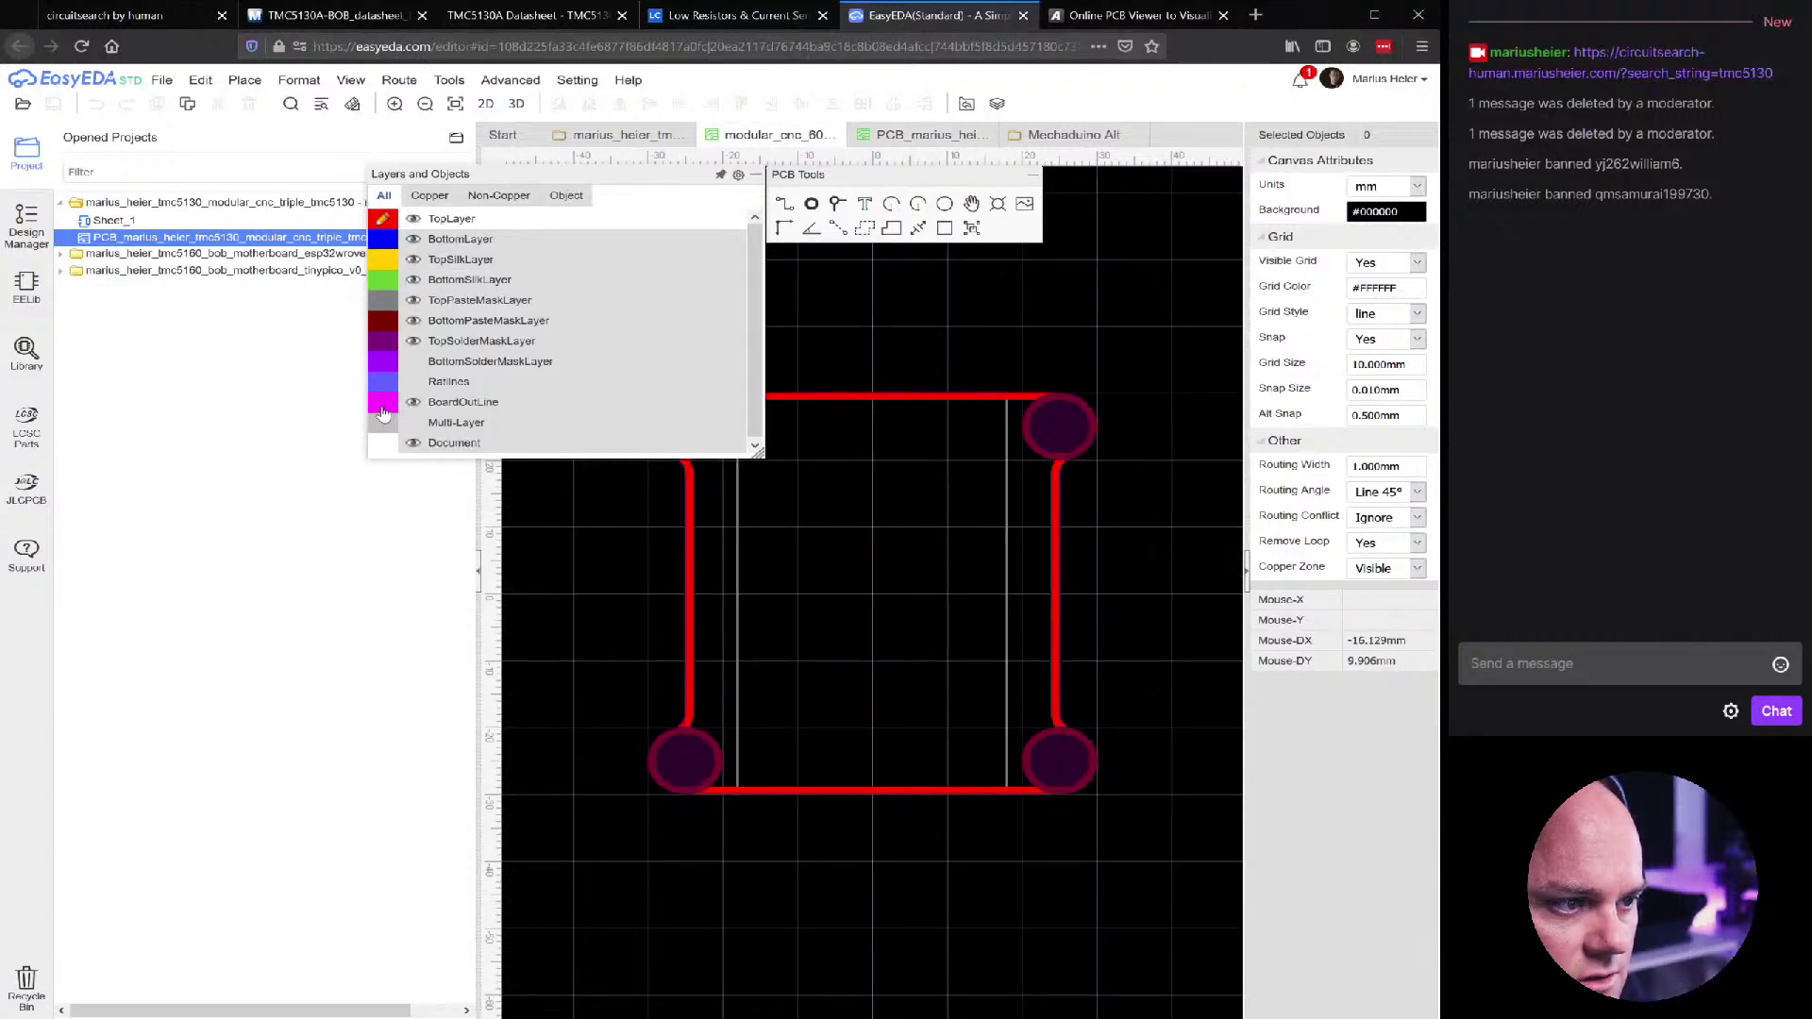
pyautogui.click(382, 406)
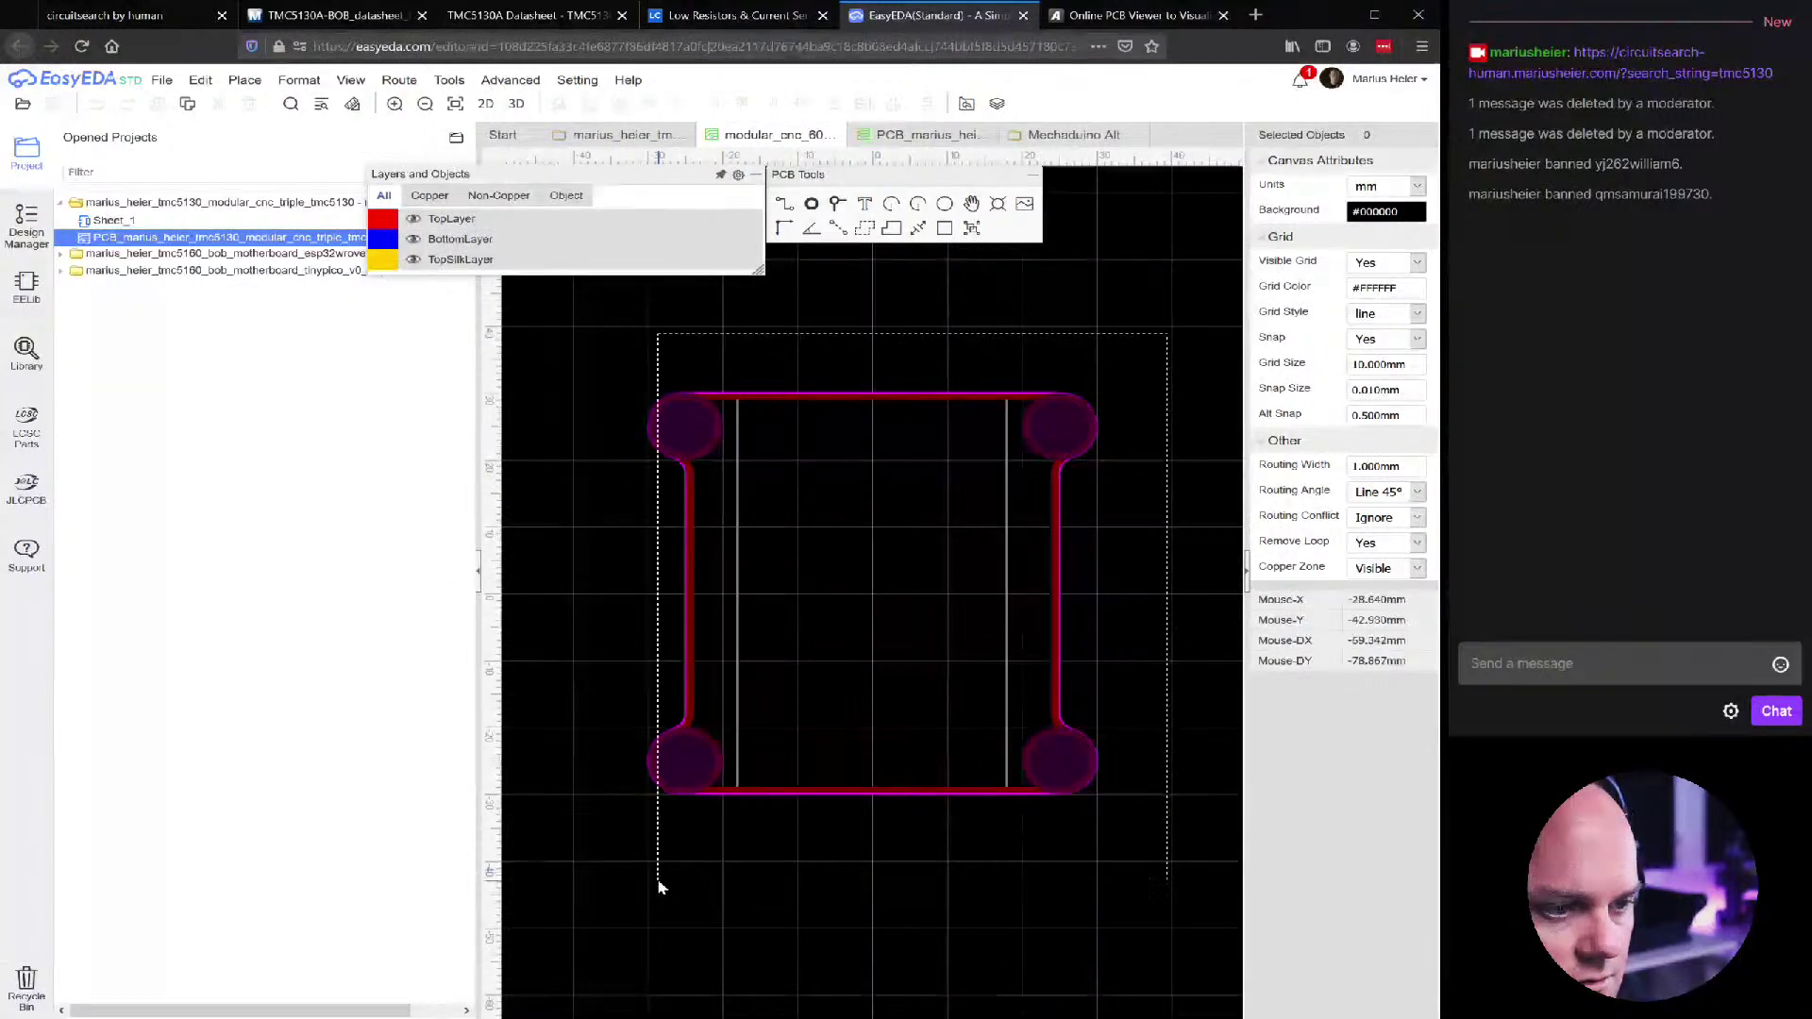
pyautogui.hotkey('ctrl', 'a')
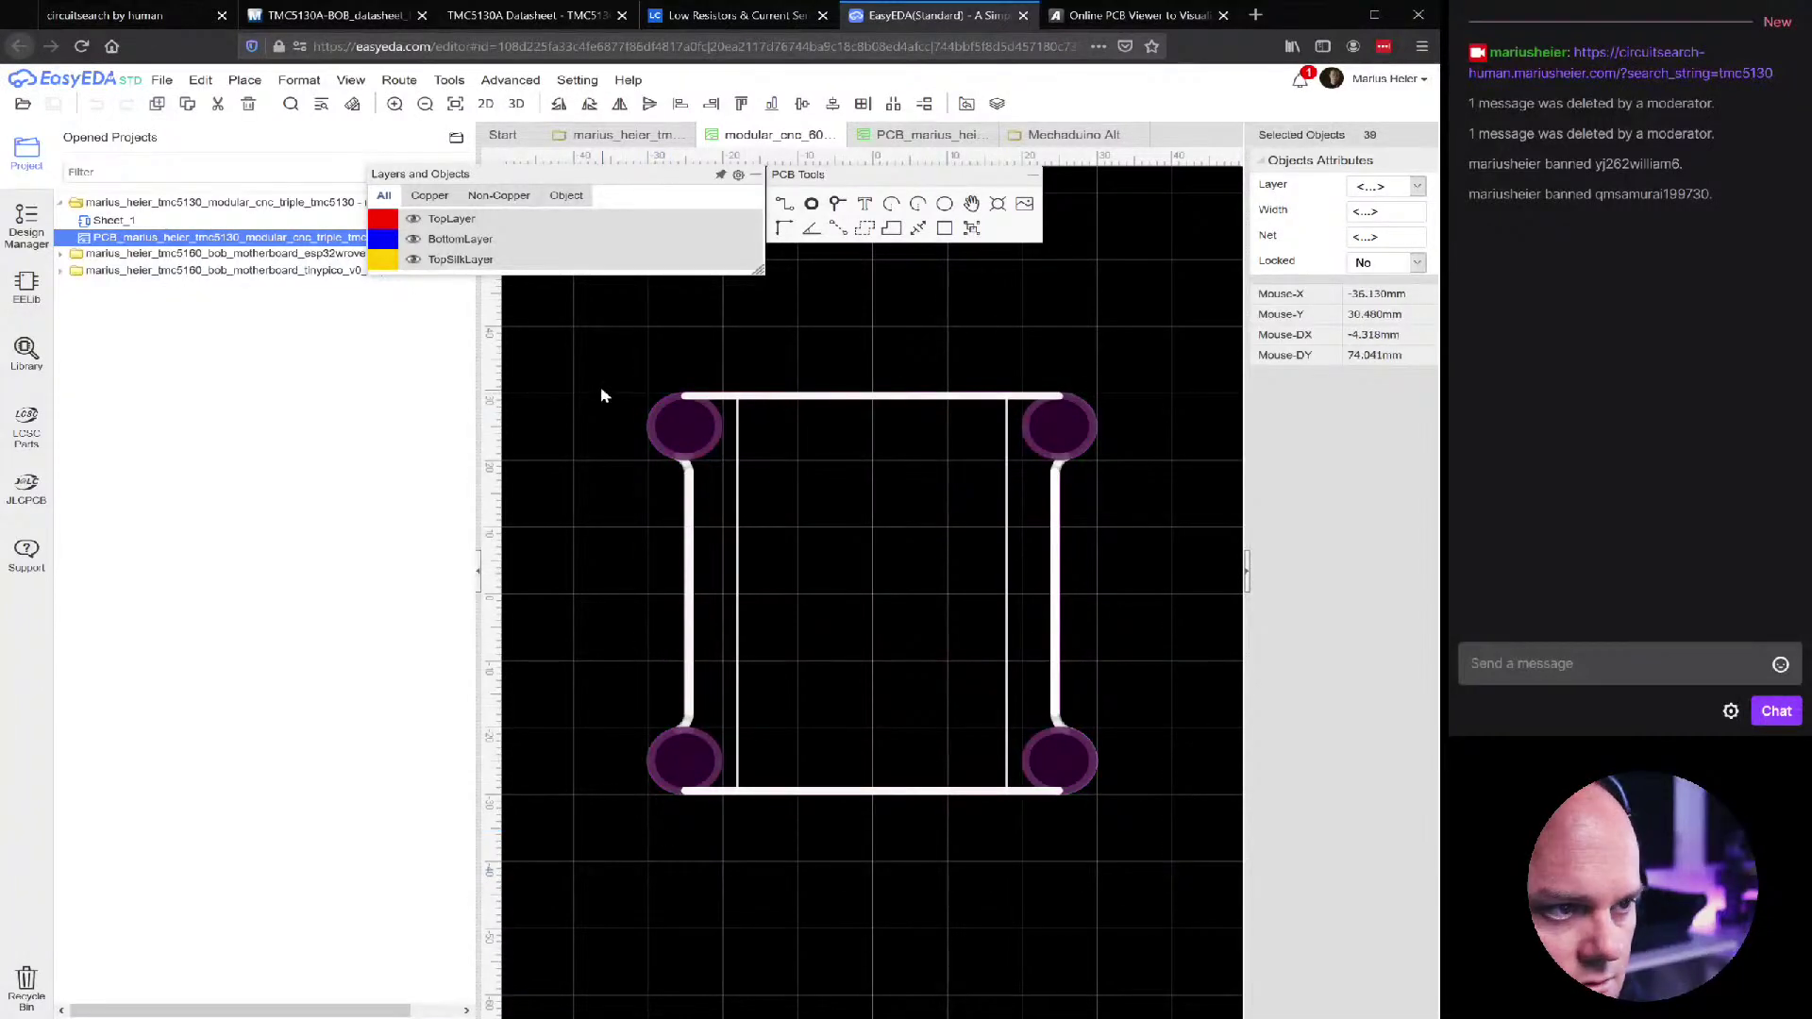
pyautogui.click(413, 218)
pyautogui.click(413, 238)
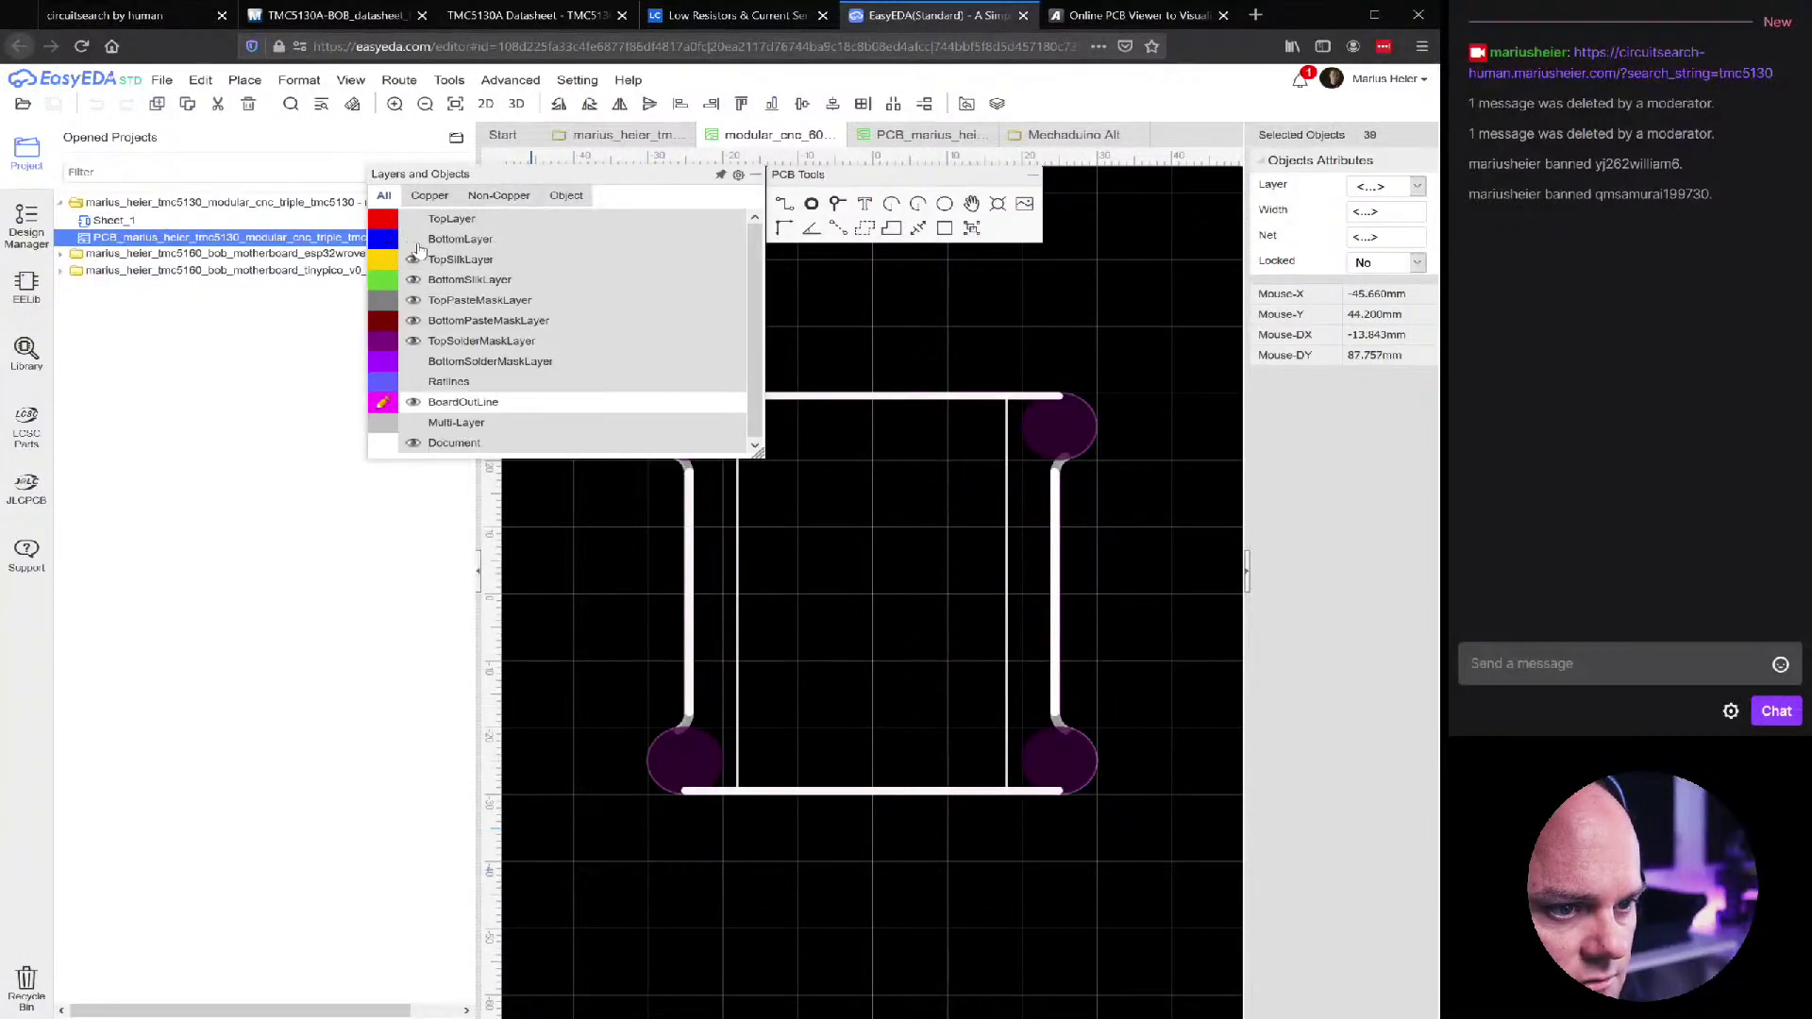
pyautogui.click(413, 341)
pyautogui.click(412, 320)
pyautogui.click(413, 299)
pyautogui.click(413, 279)
pyautogui.click(412, 239)
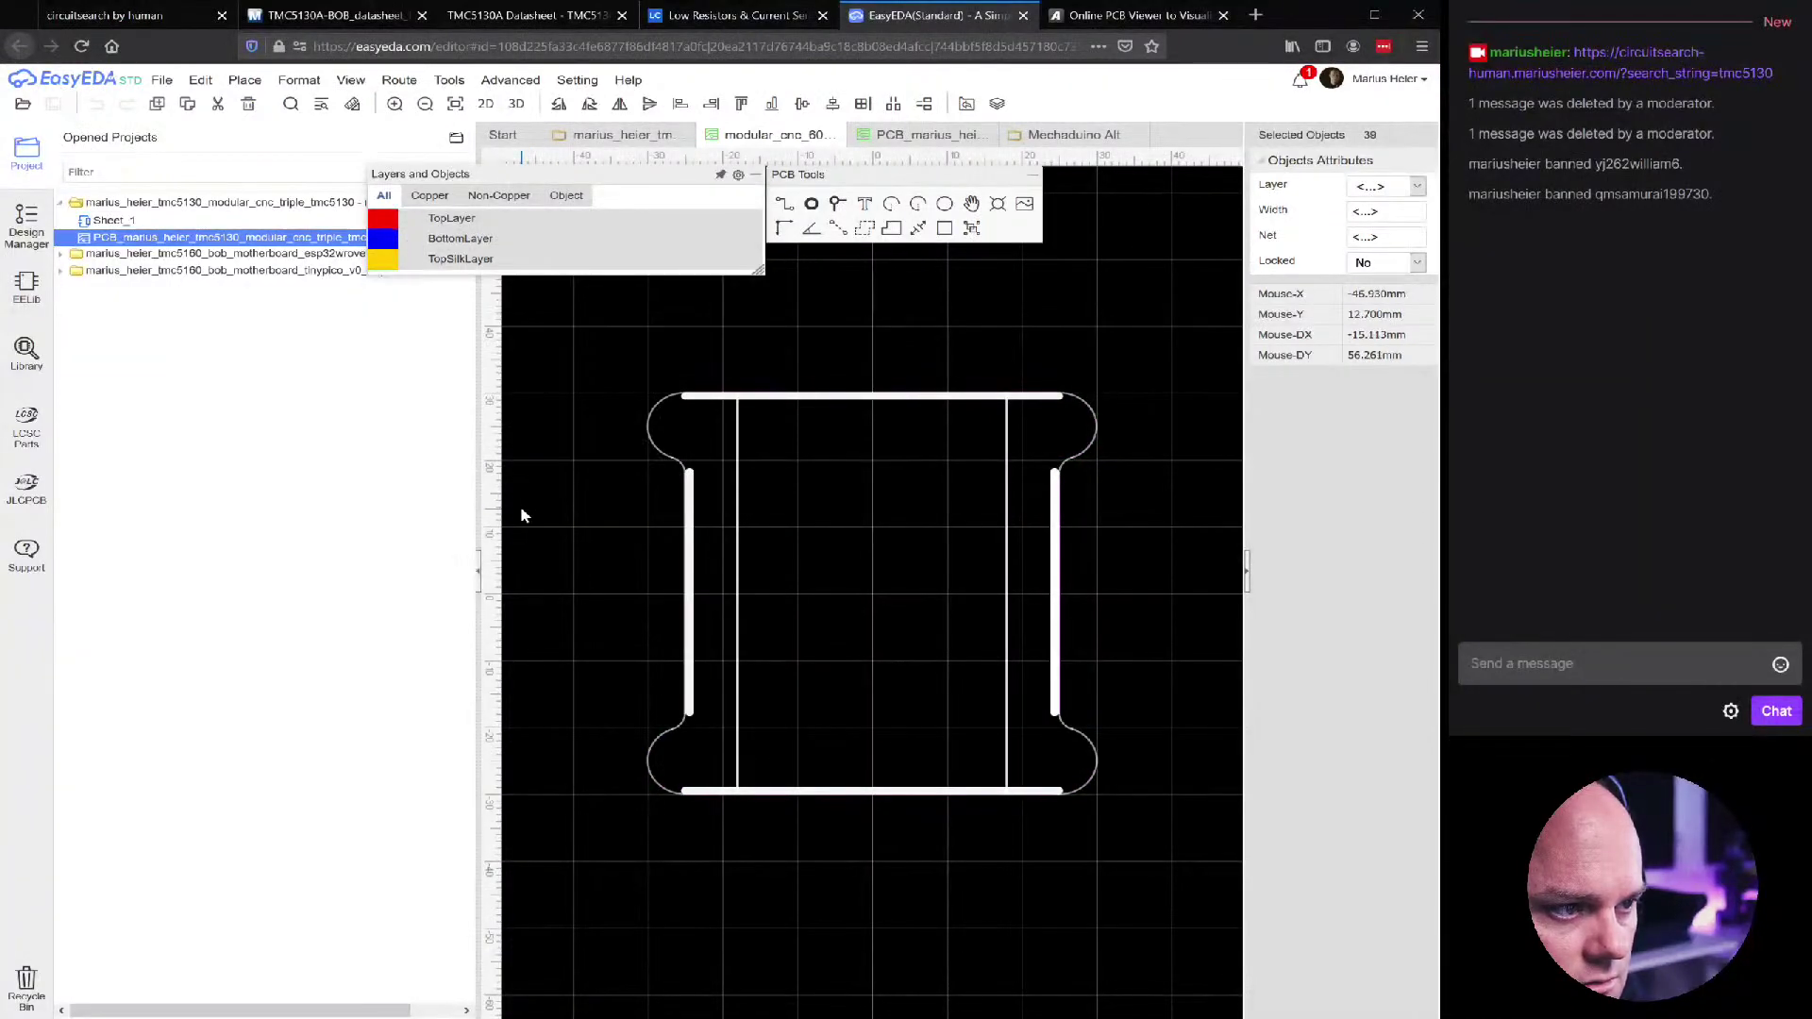
# Hide the Document layer and copy the complete board outline, using the canvas origin as the reference point
pyautogui.click(595, 534)
pyautogui.moveTo(1193, 331); pyautogui.dragTo(635, 888)
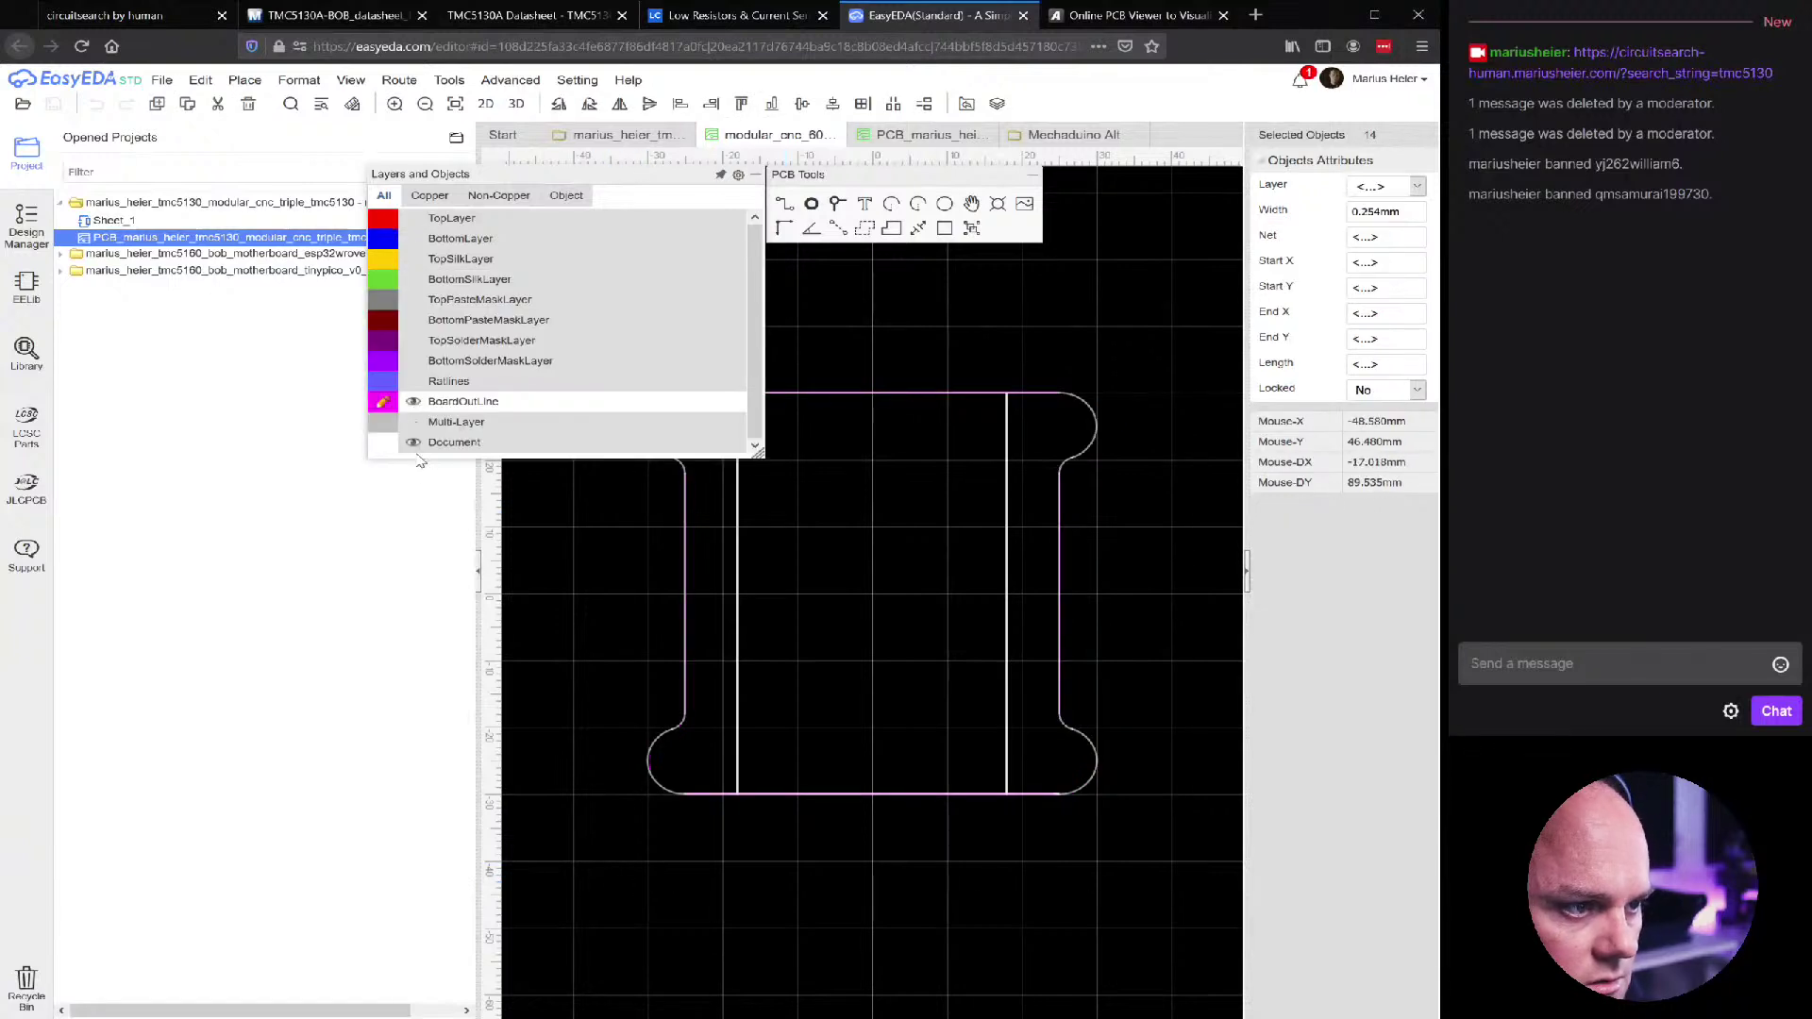
pyautogui.hotkey('ctrl', 'z')
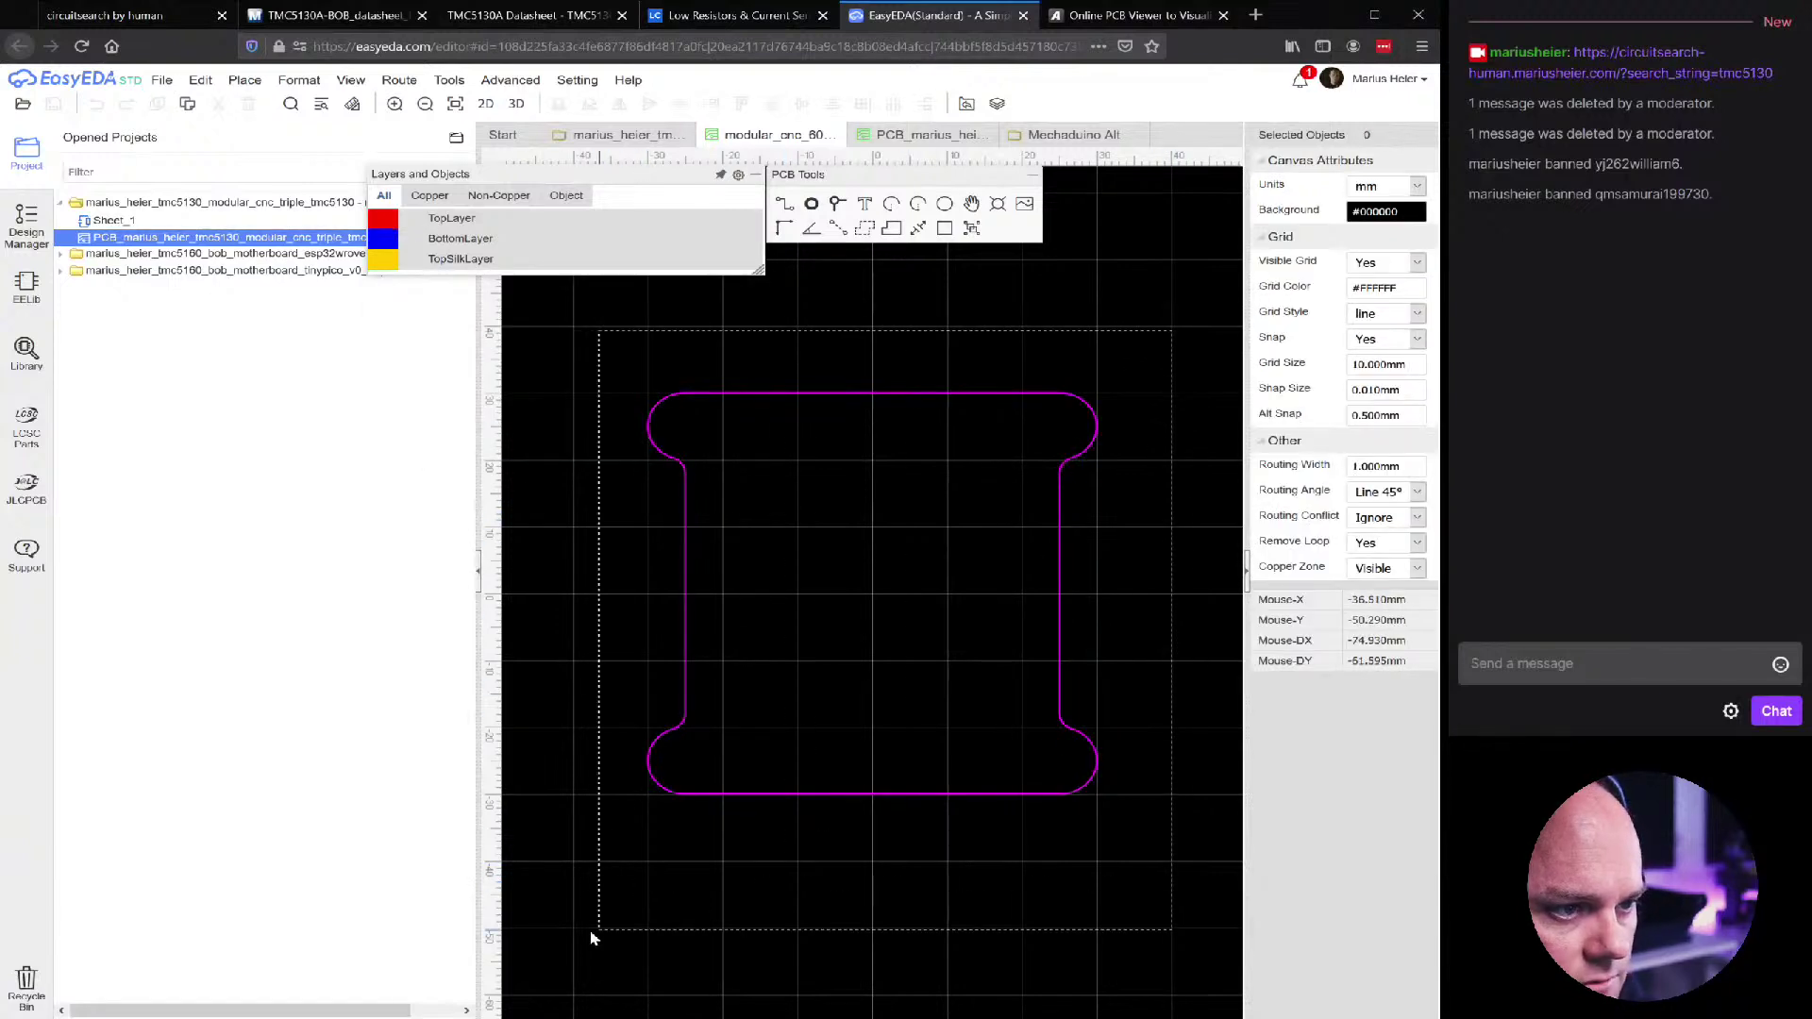
pyautogui.hotkey('ctrl', 'c')
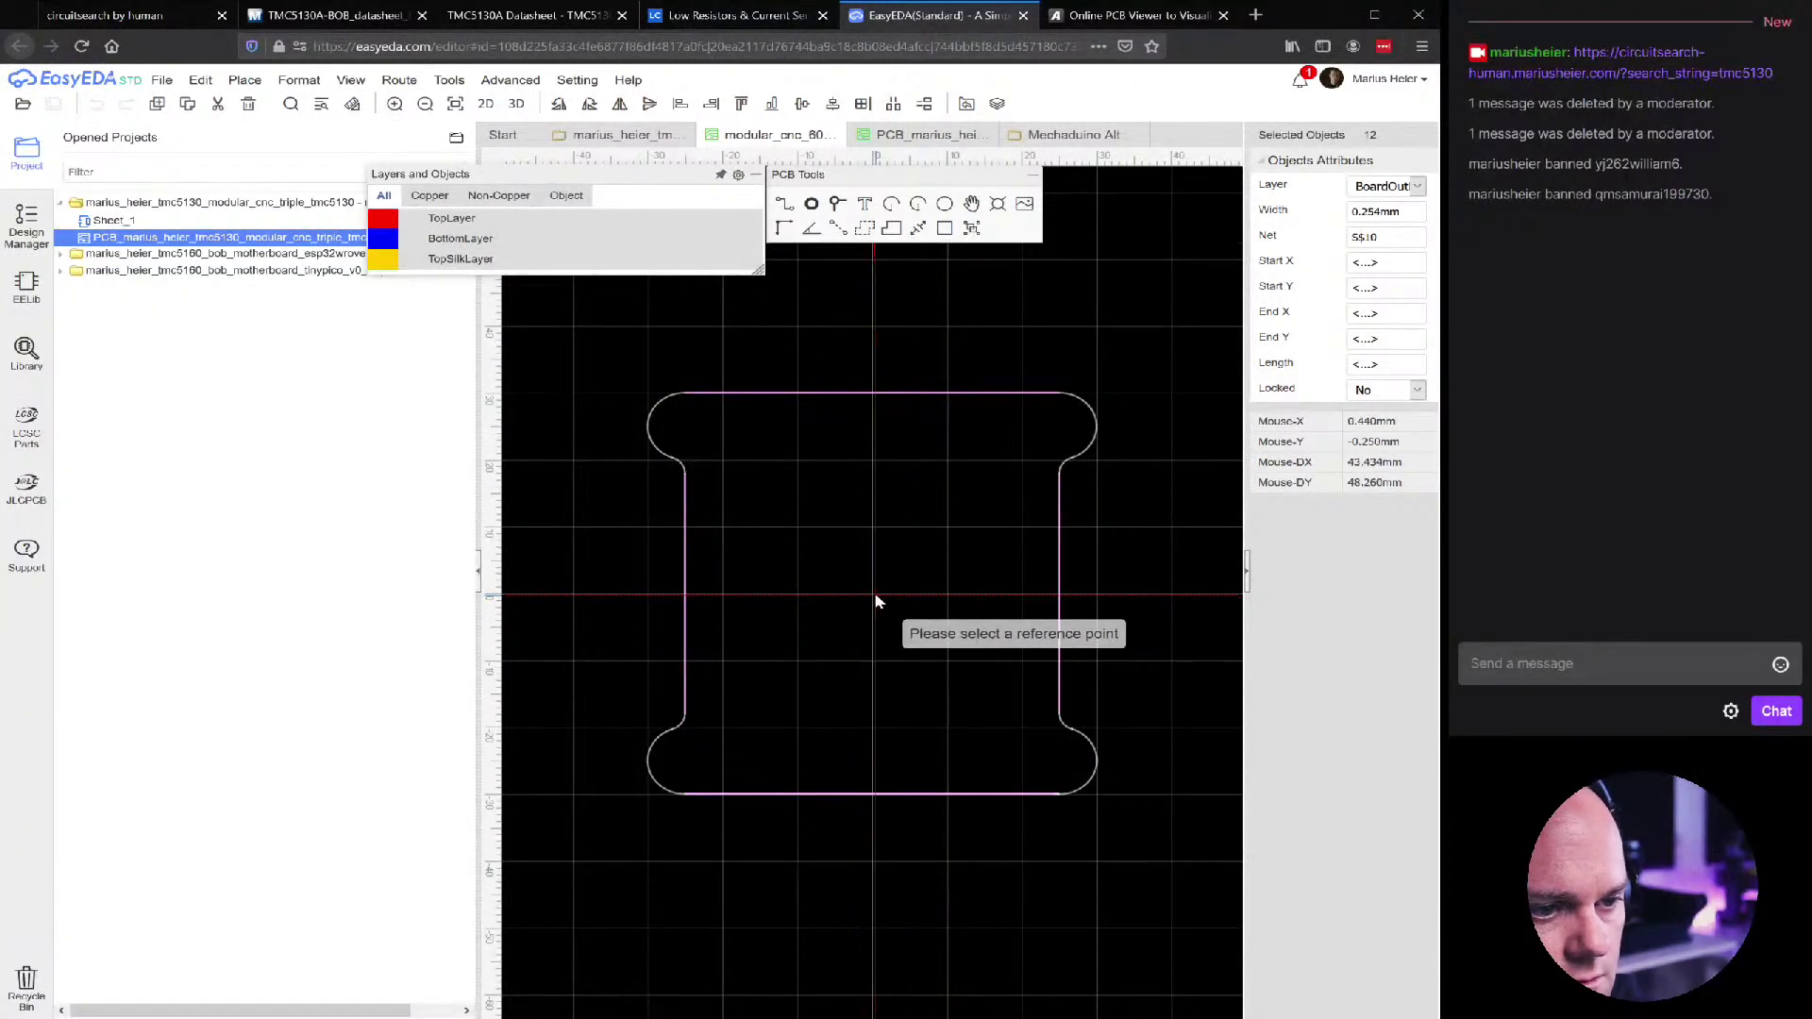
pyautogui.scroll(5, 873, 601)
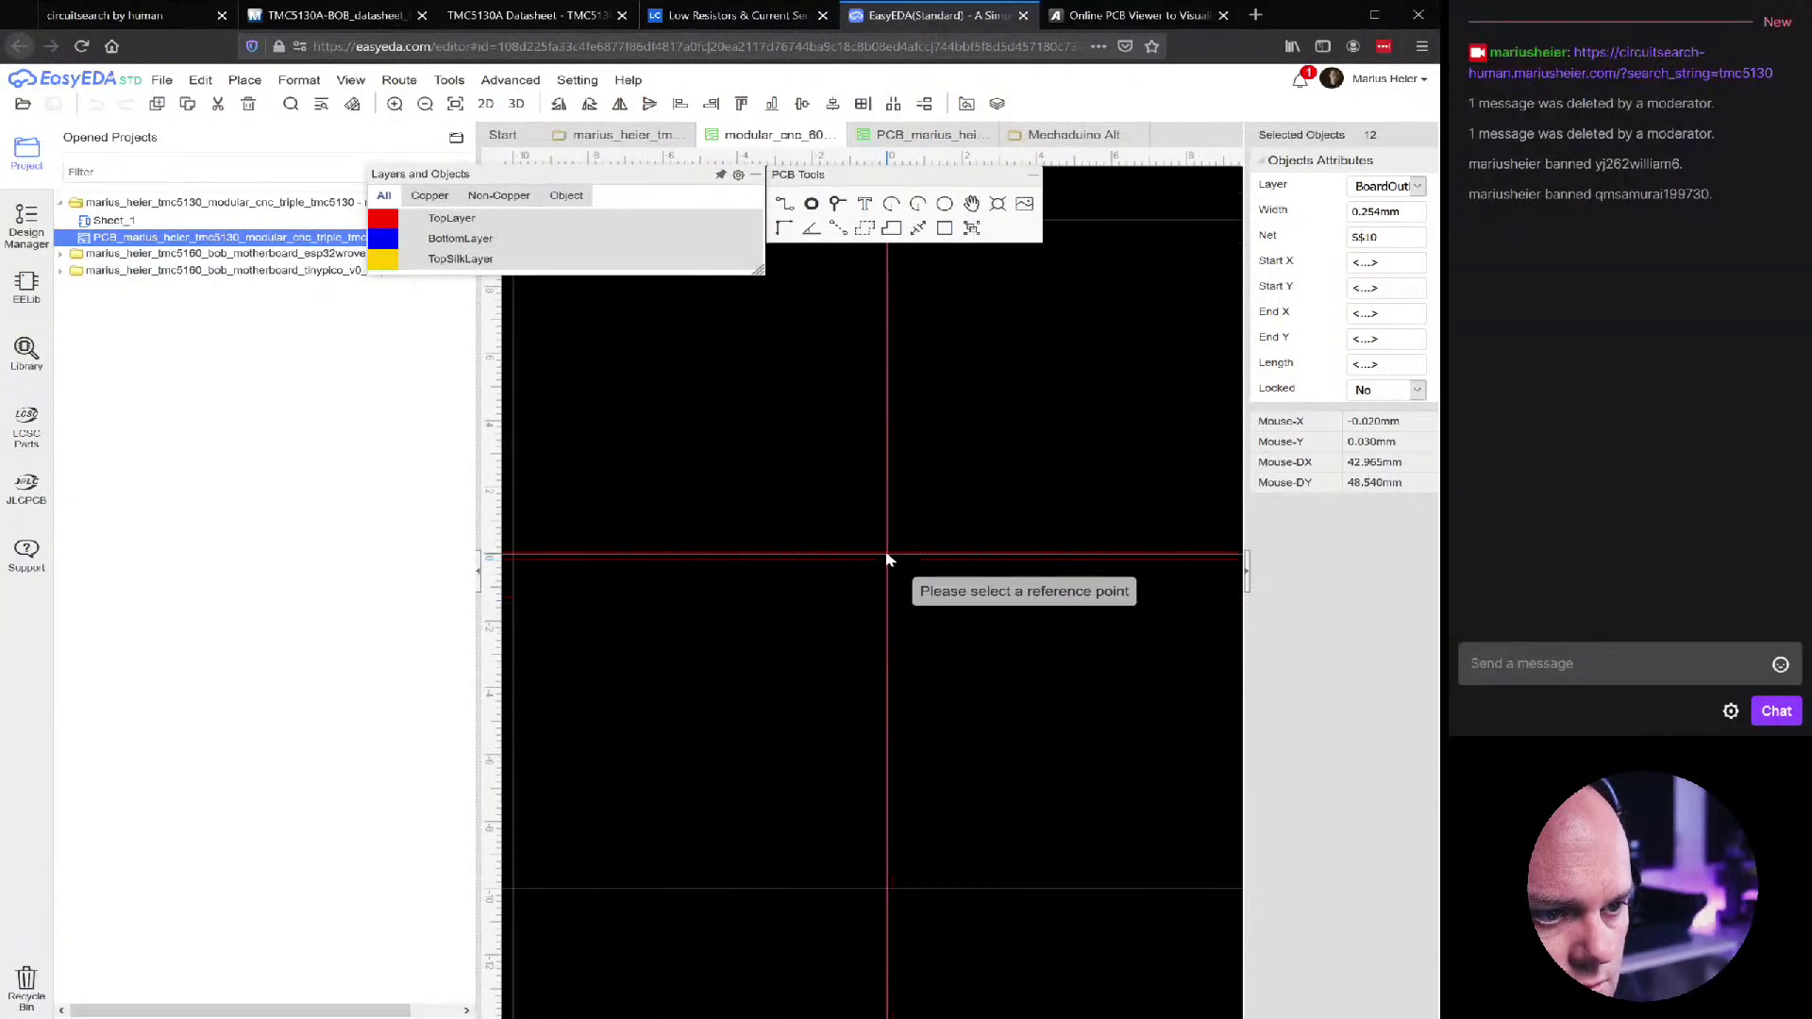
pyautogui.scroll(5, 885, 552)
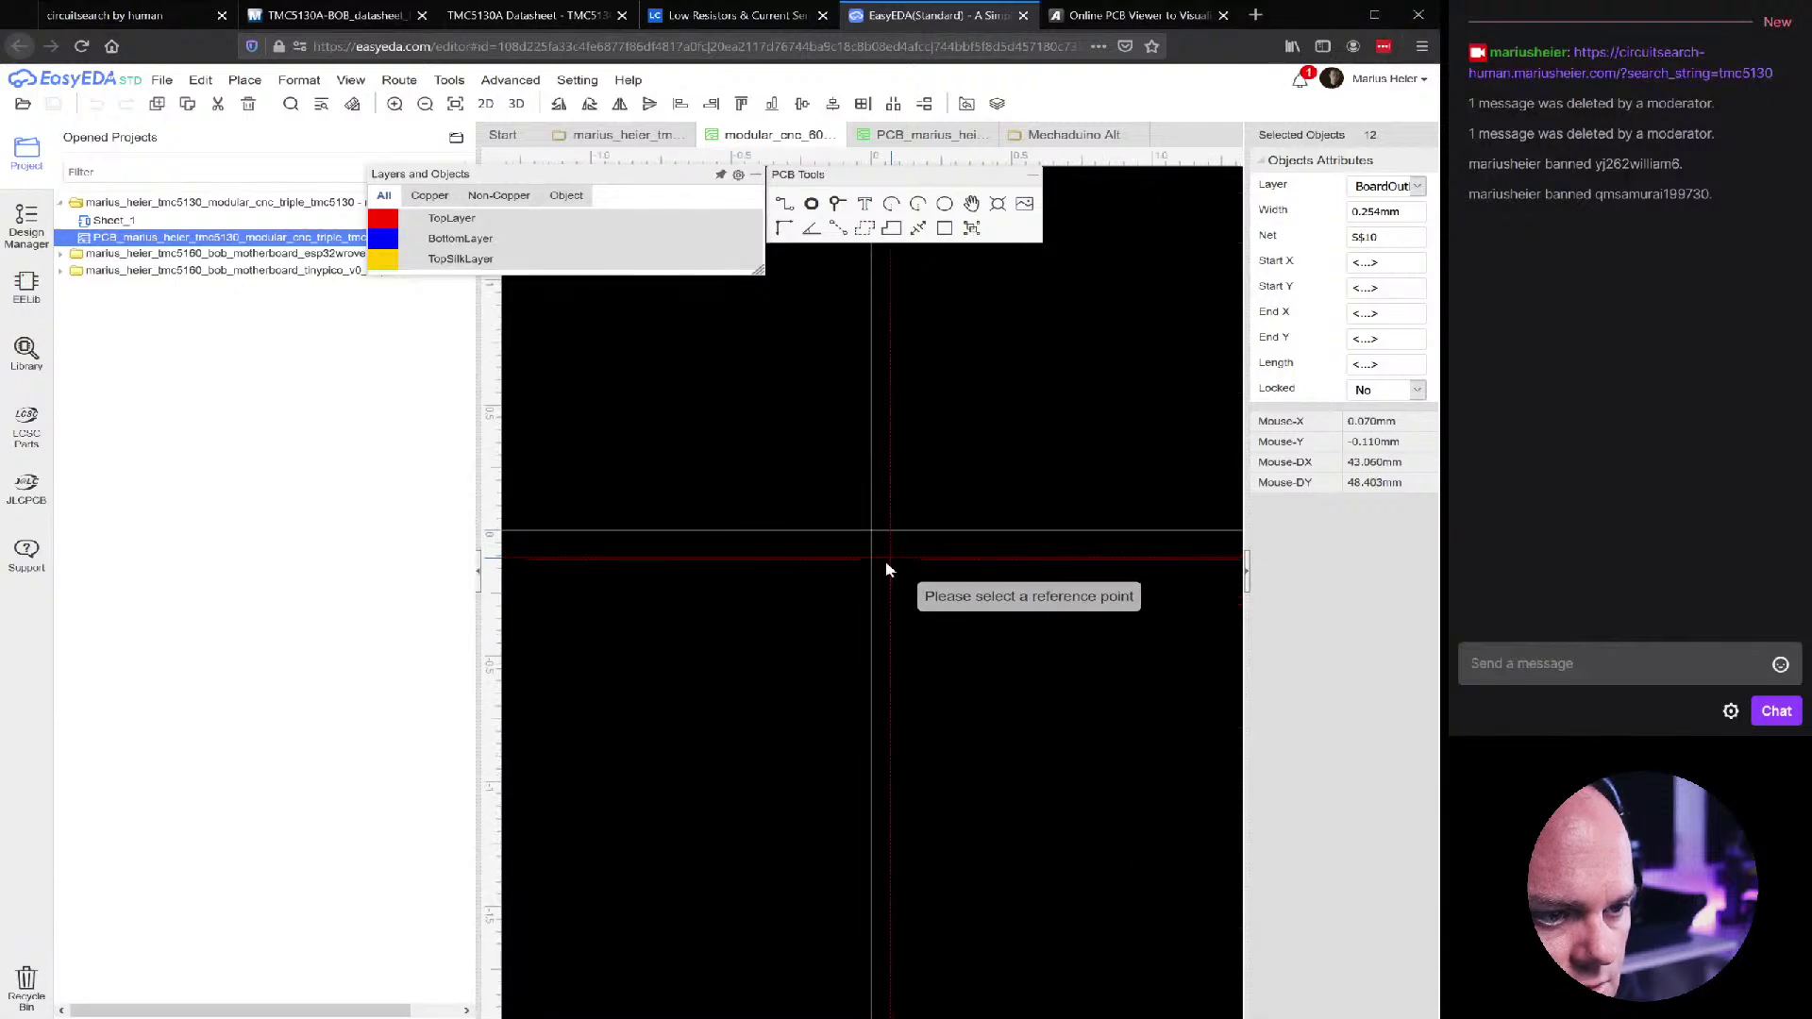
pyautogui.scroll(2, 845, 501)
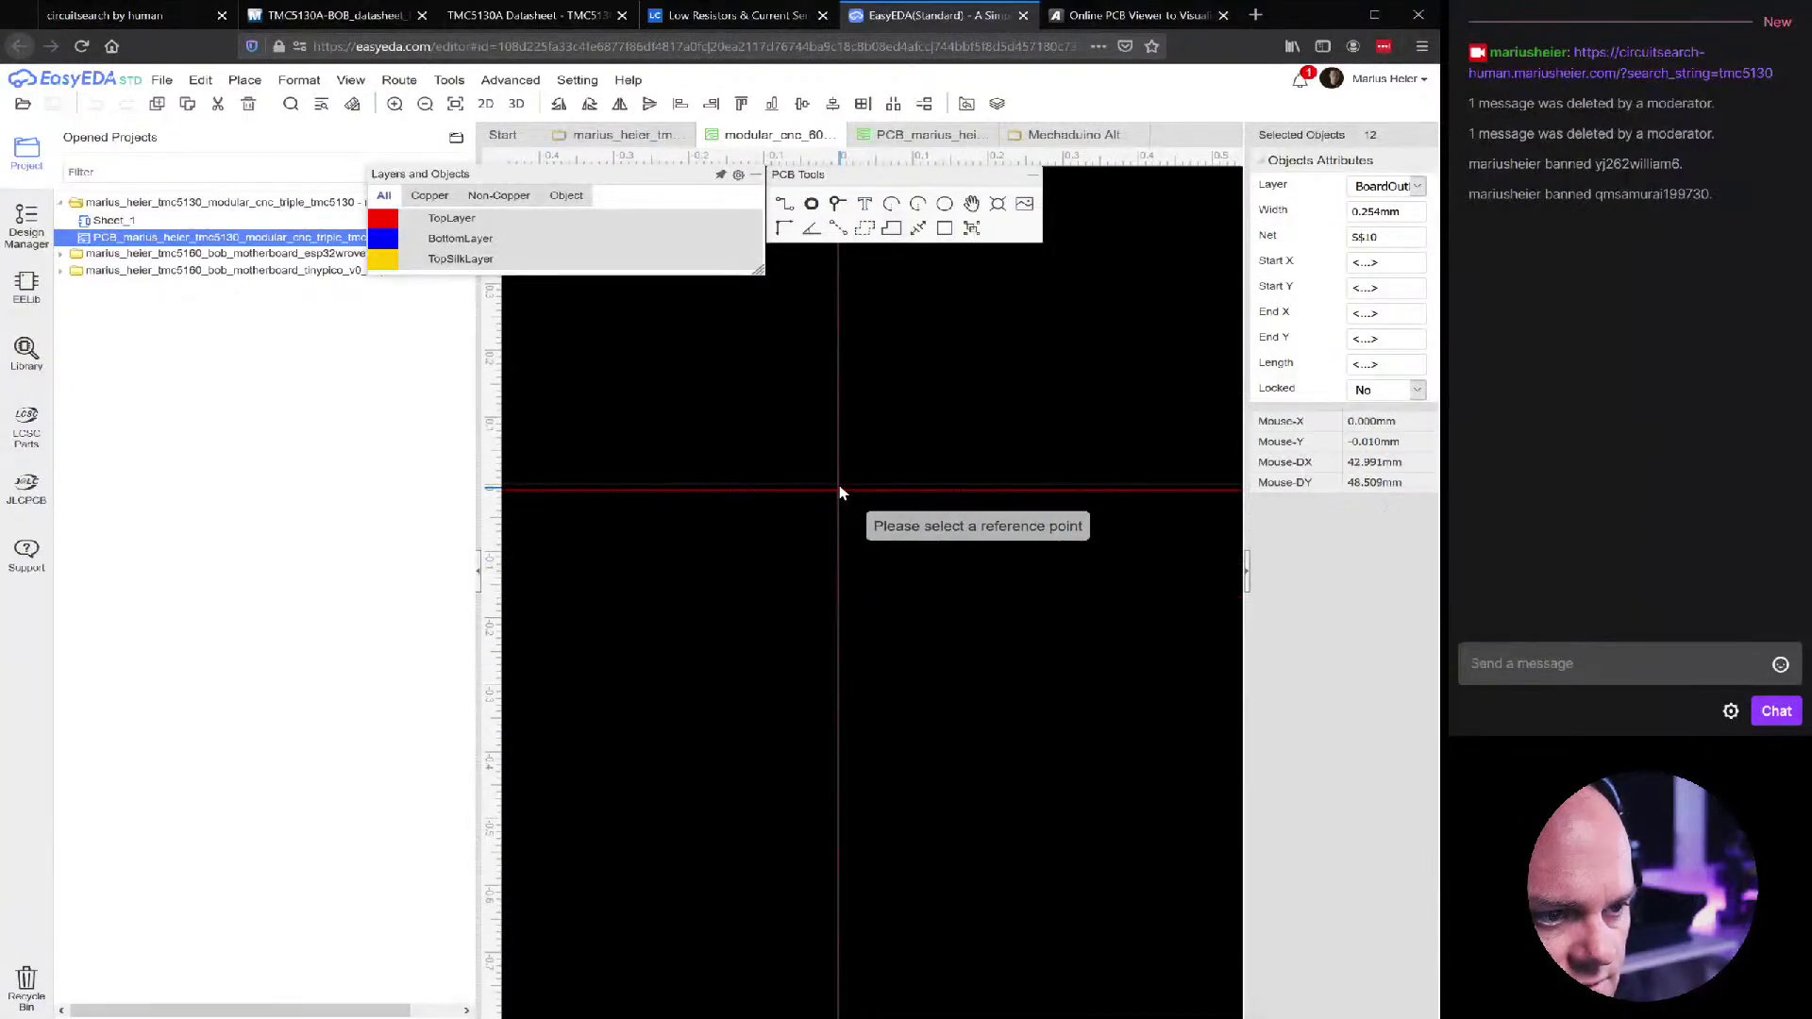
pyautogui.click(839, 491)
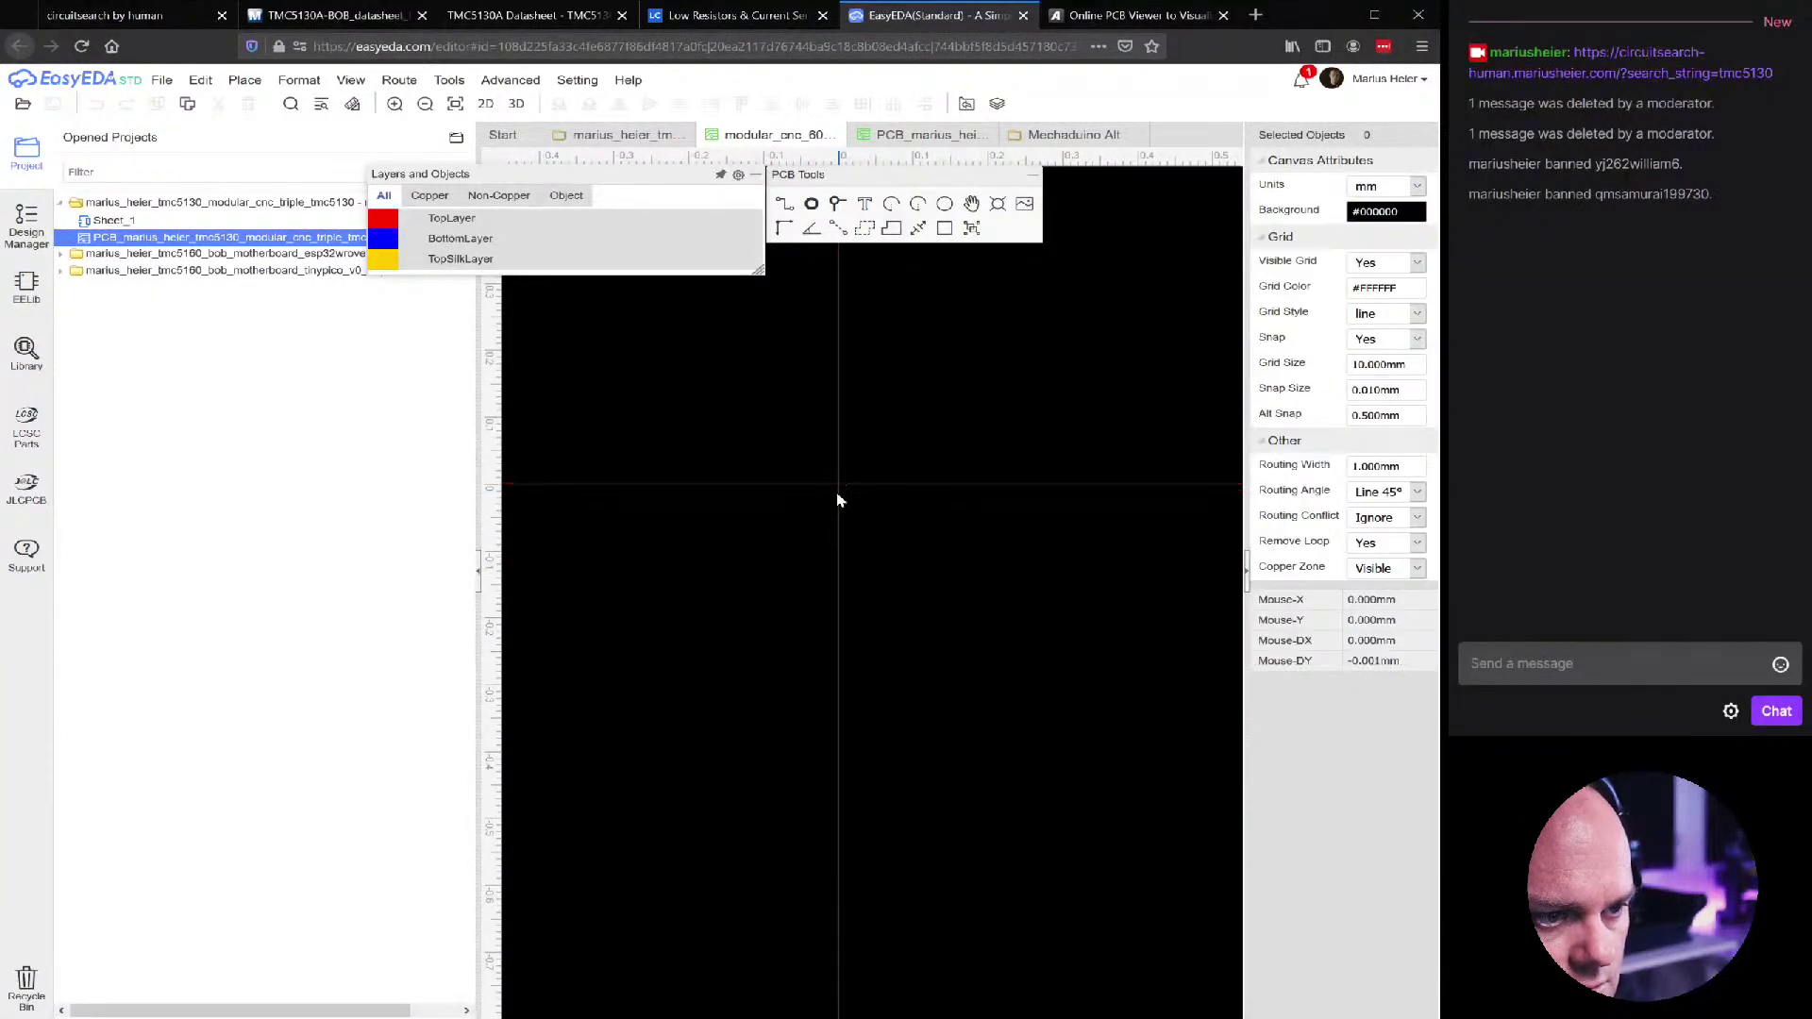
# Paste the copied board outline into the triple TMC5130 PCB with its reference point on the canvas origin
pyautogui.click(923, 139)
pyautogui.scroll(5, 844, 736)
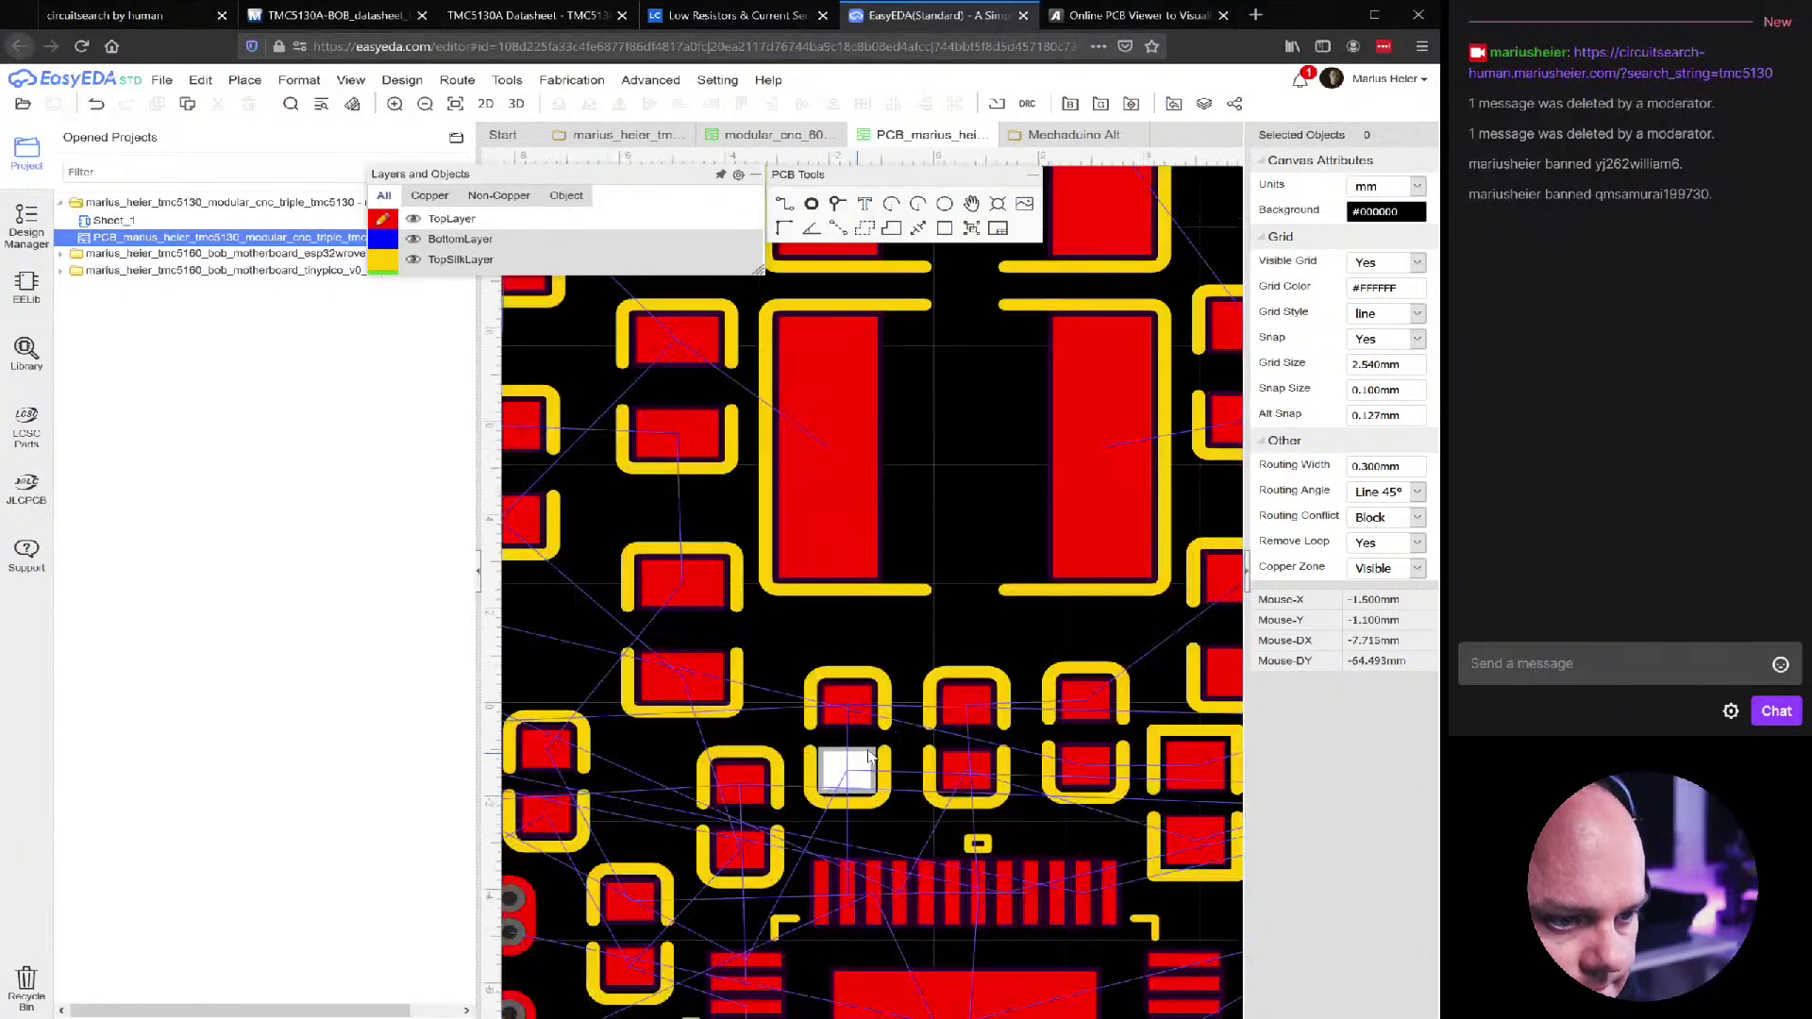
pyautogui.scroll(-8, 944, 712)
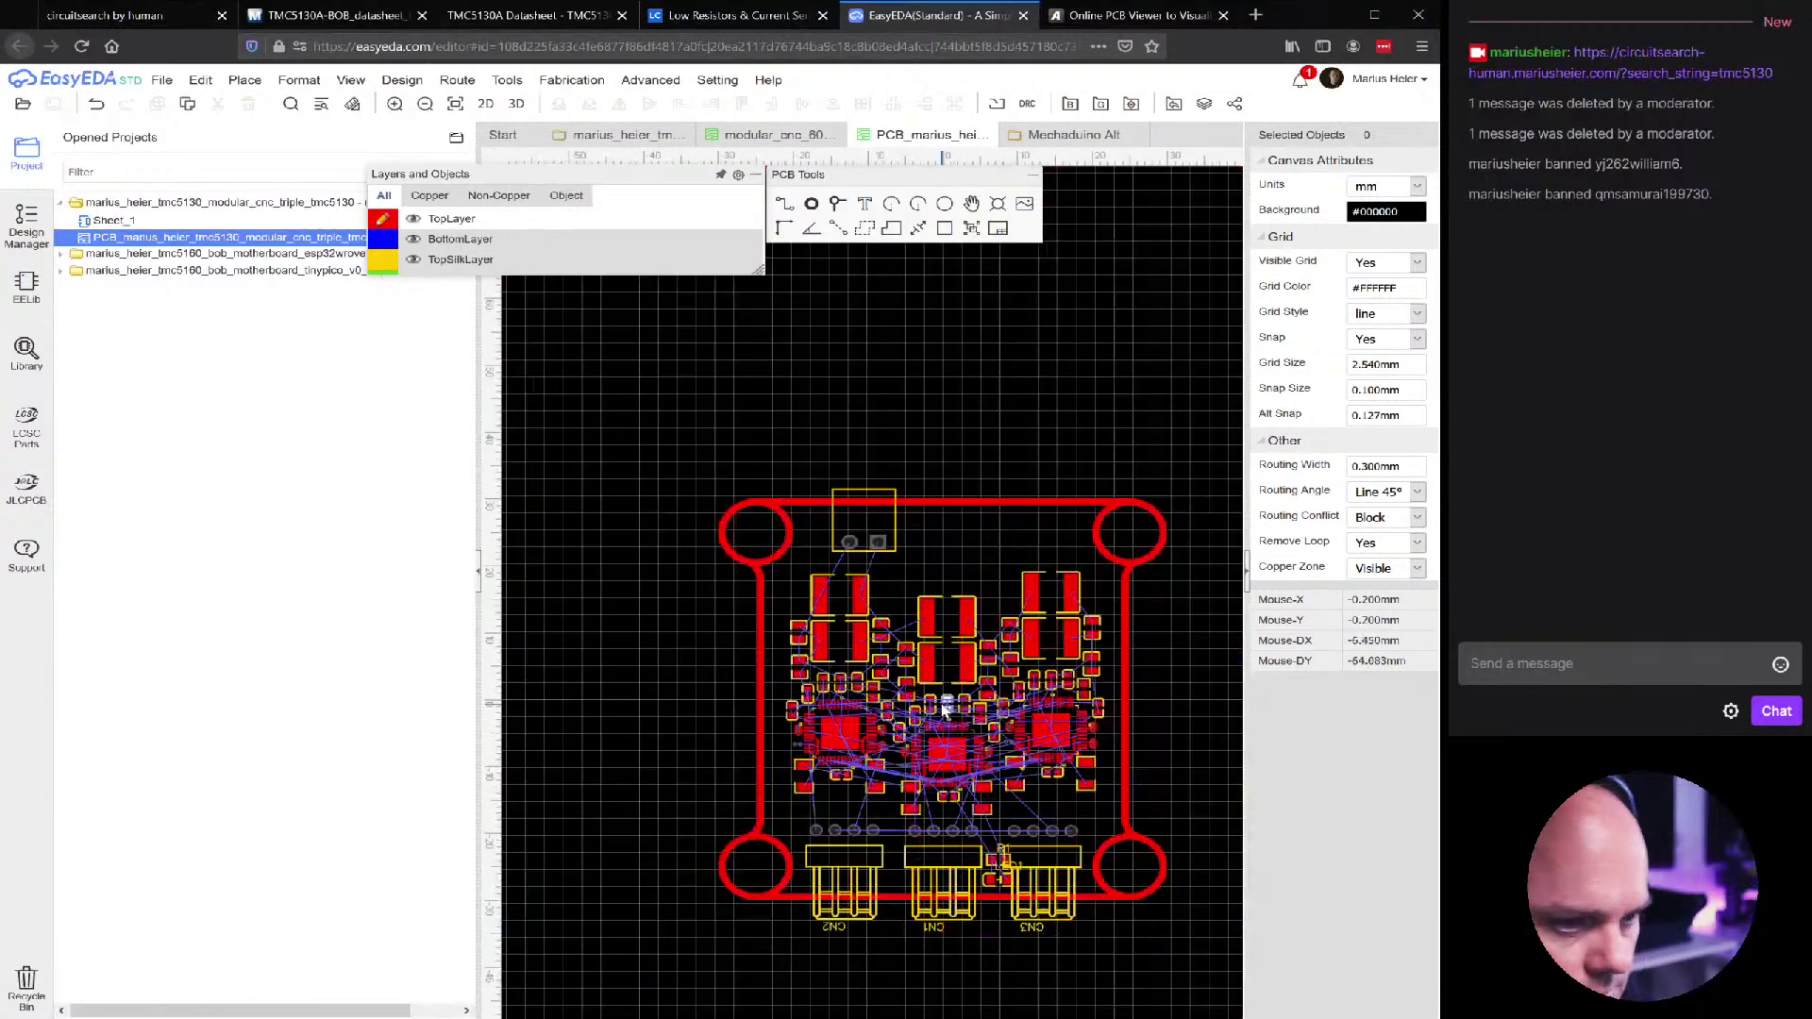
pyautogui.click(940, 714)
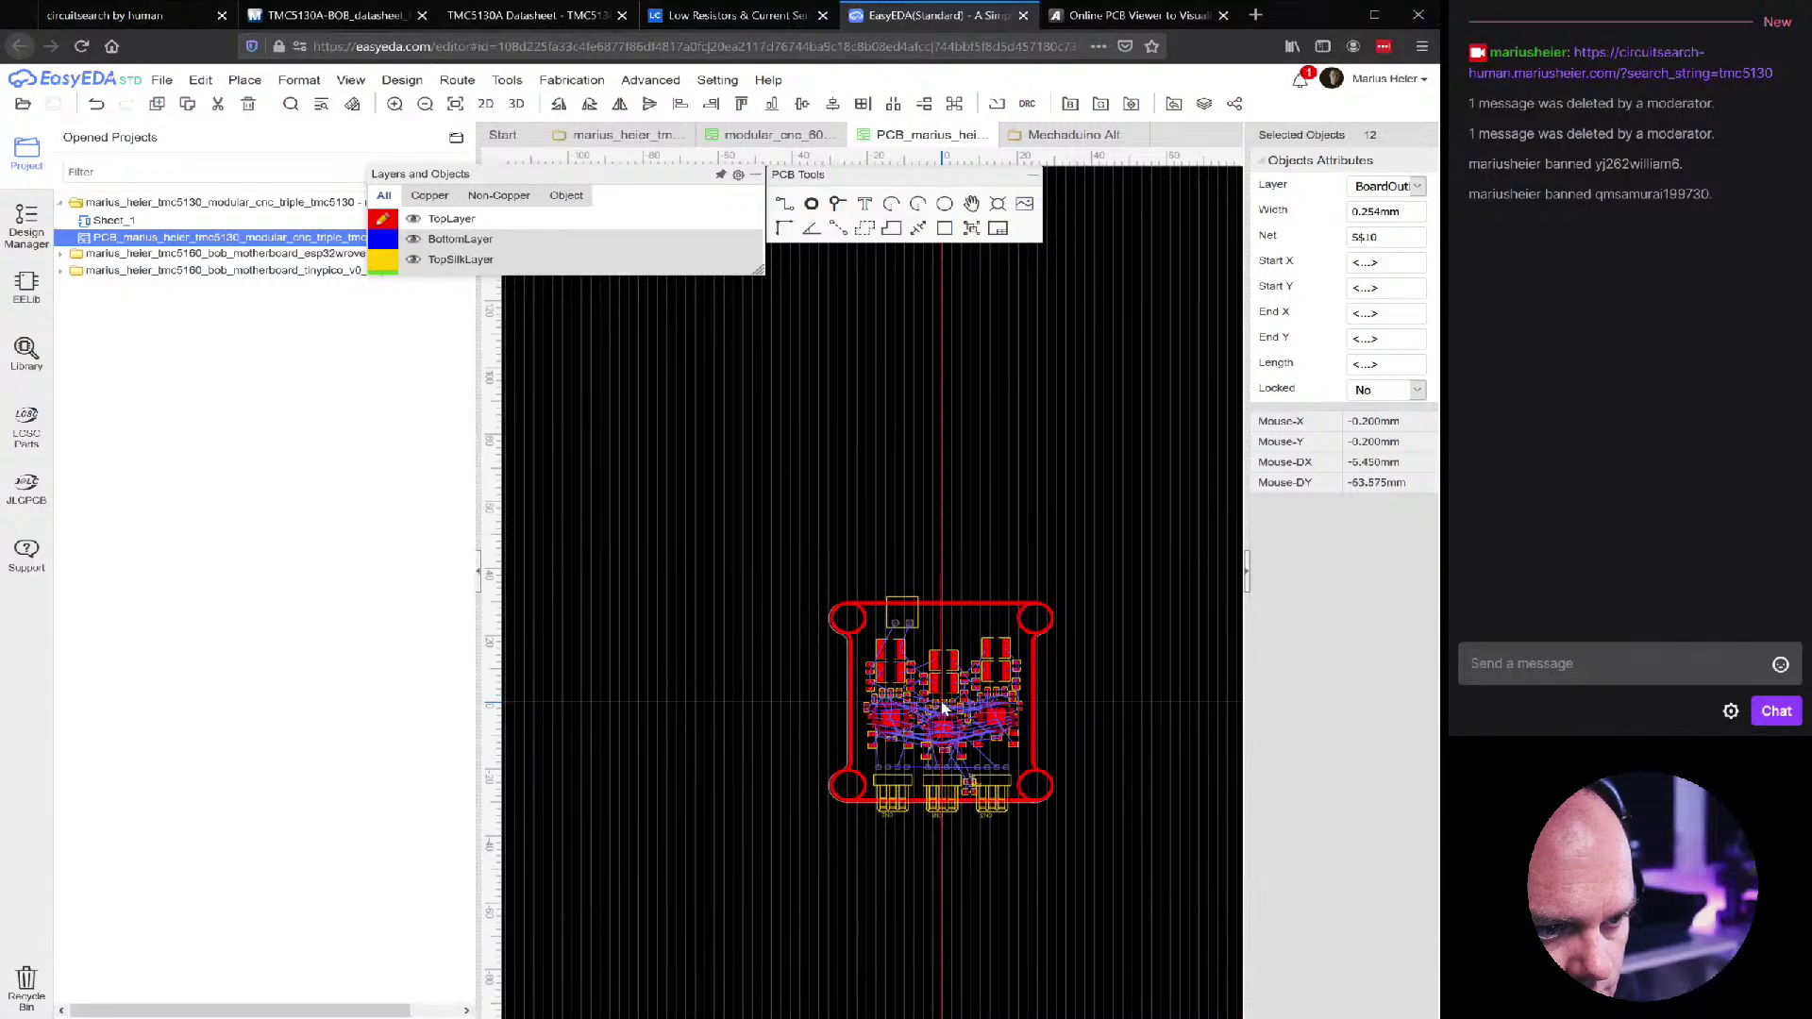
pyautogui.scroll(6, 944, 706)
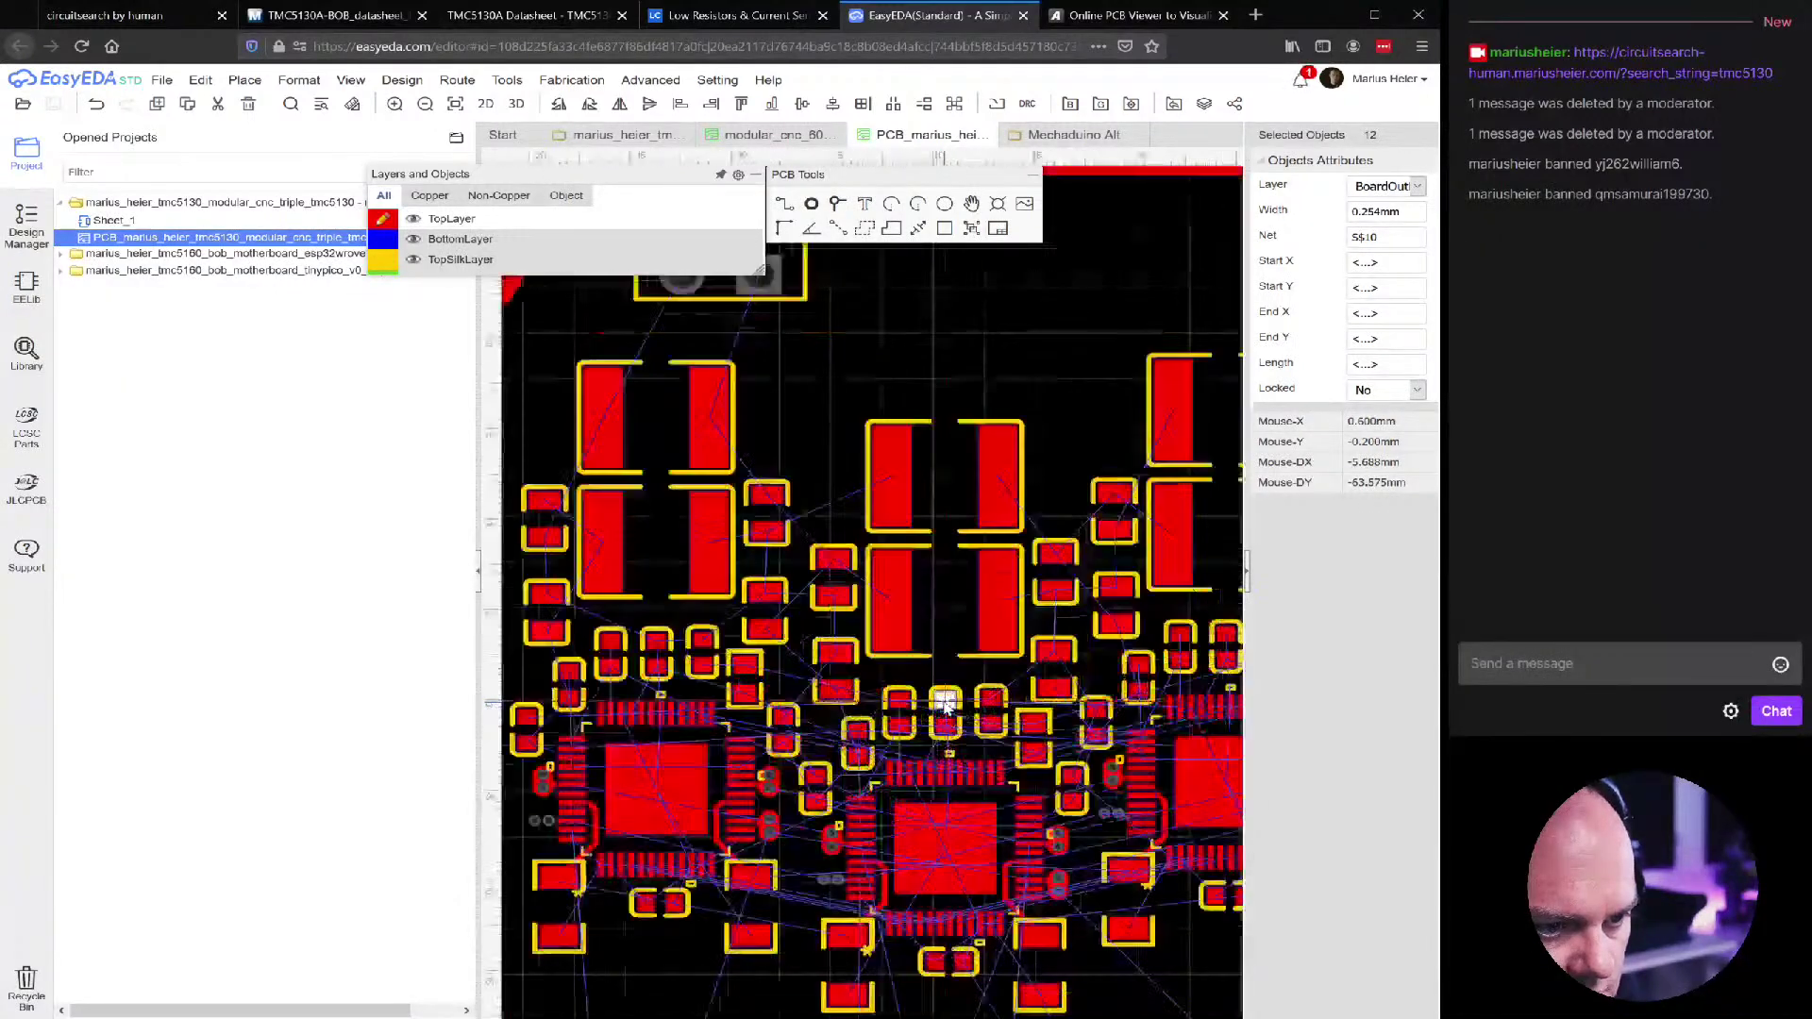
pyautogui.scroll(2, 946, 706)
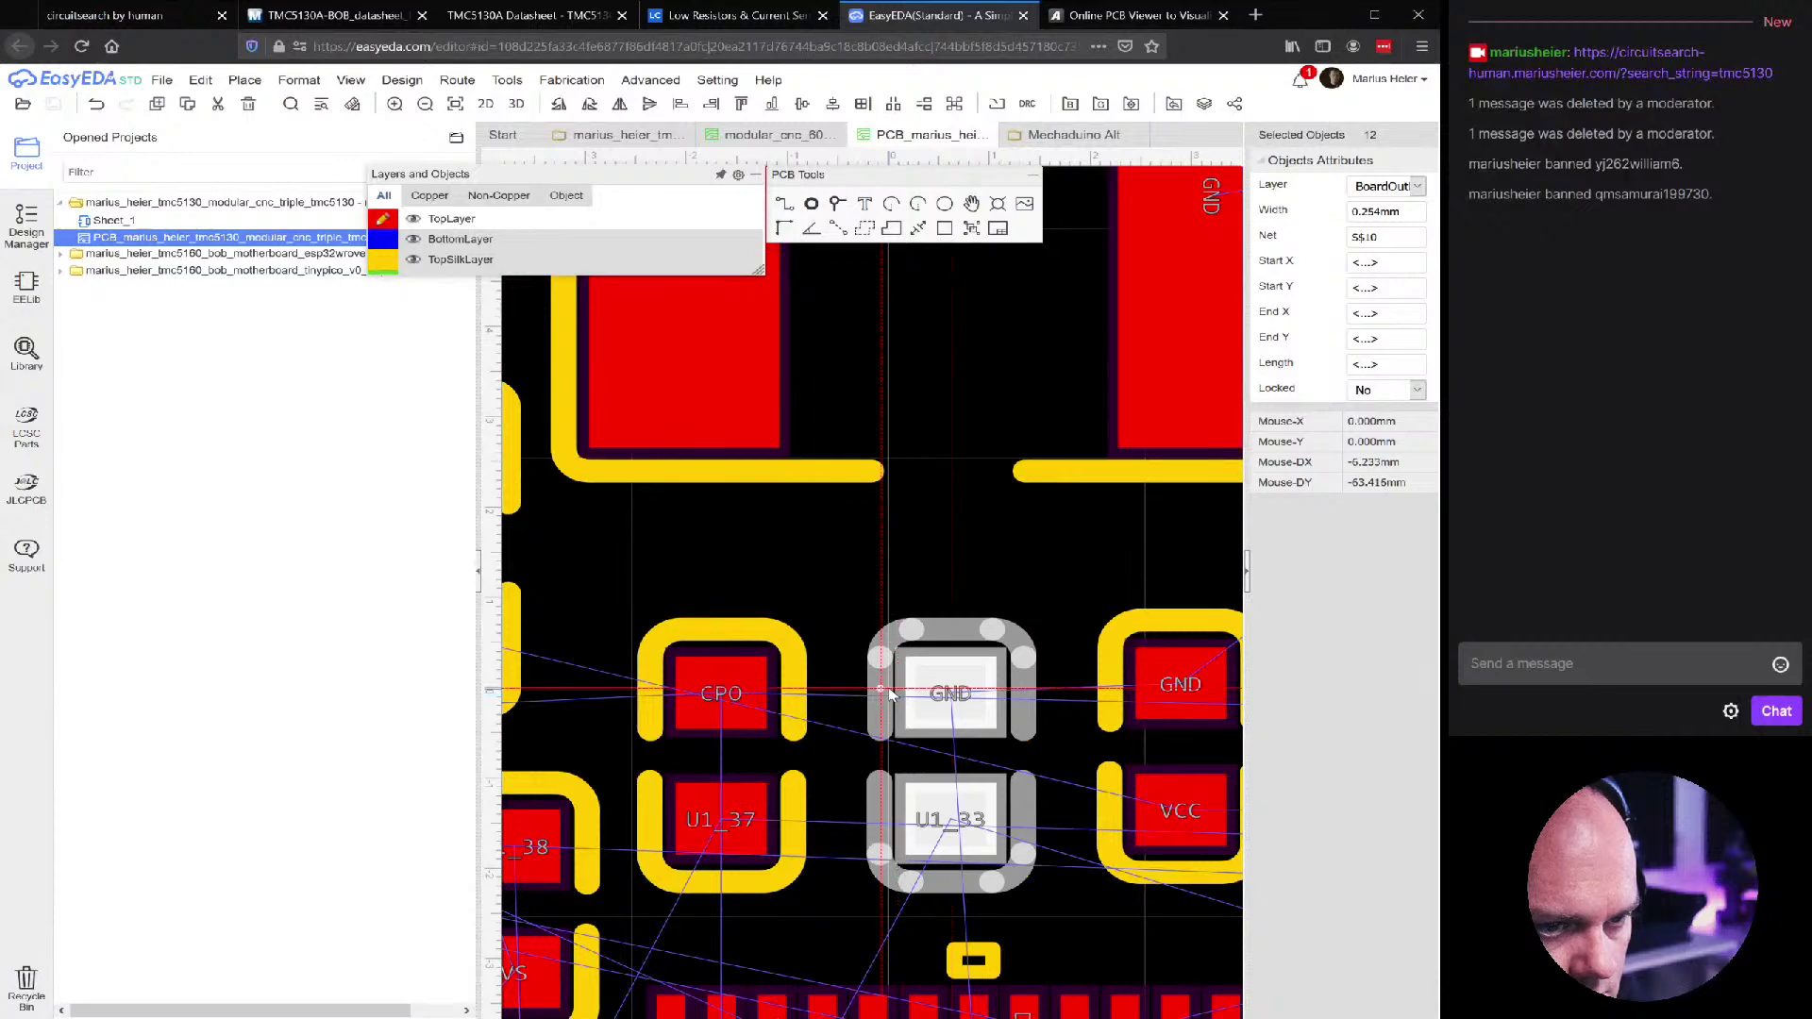
pyautogui.scroll(-1, 891, 693)
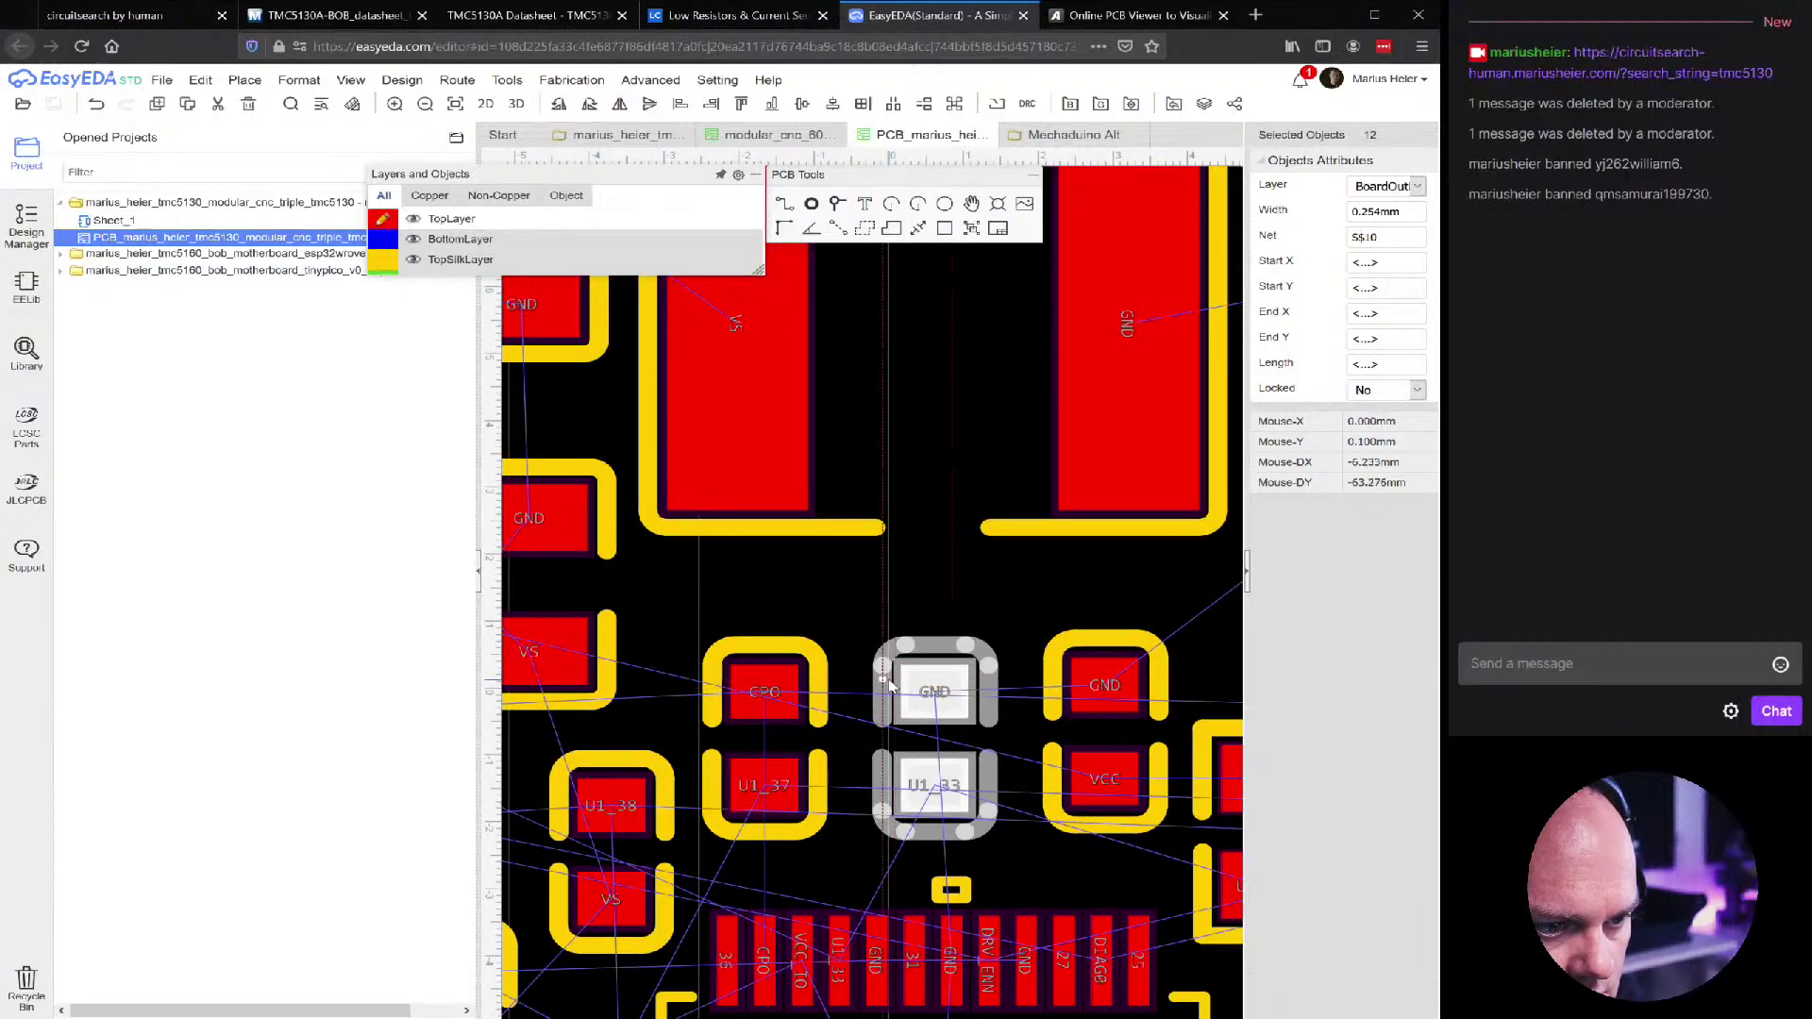
pyautogui.scroll(-1, 896, 693)
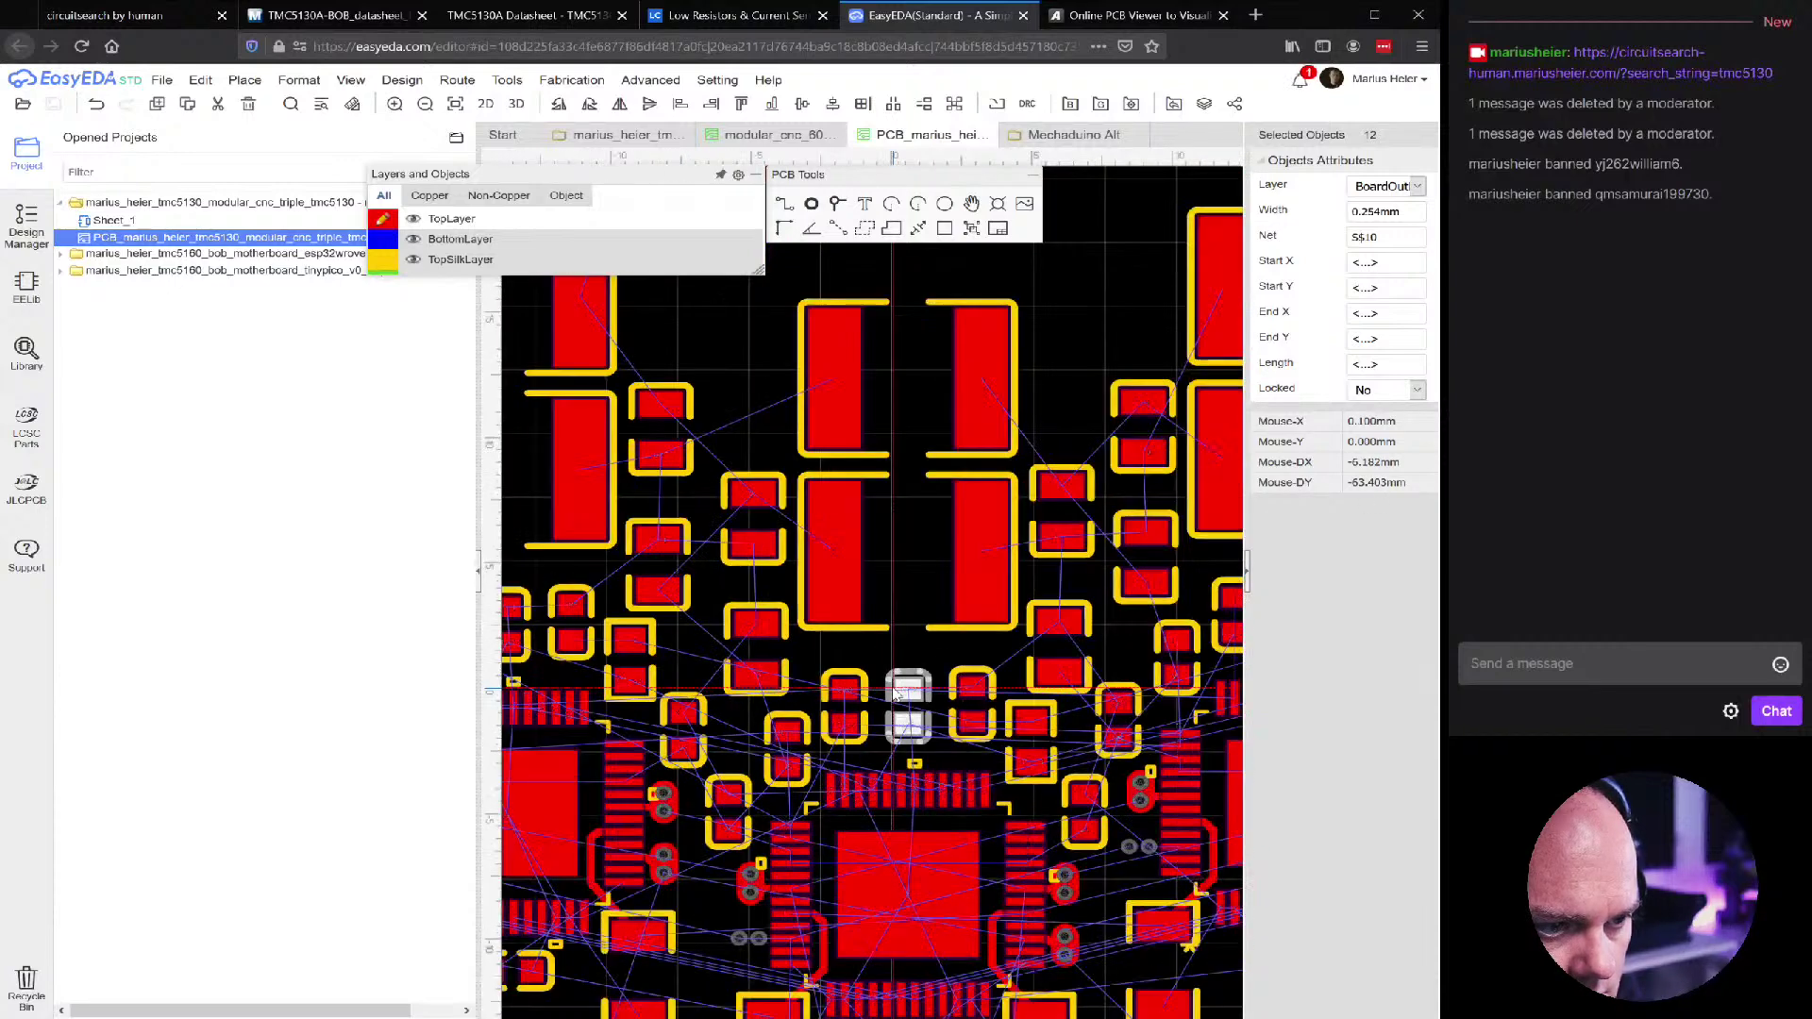
pyautogui.scroll(5, 887, 694)
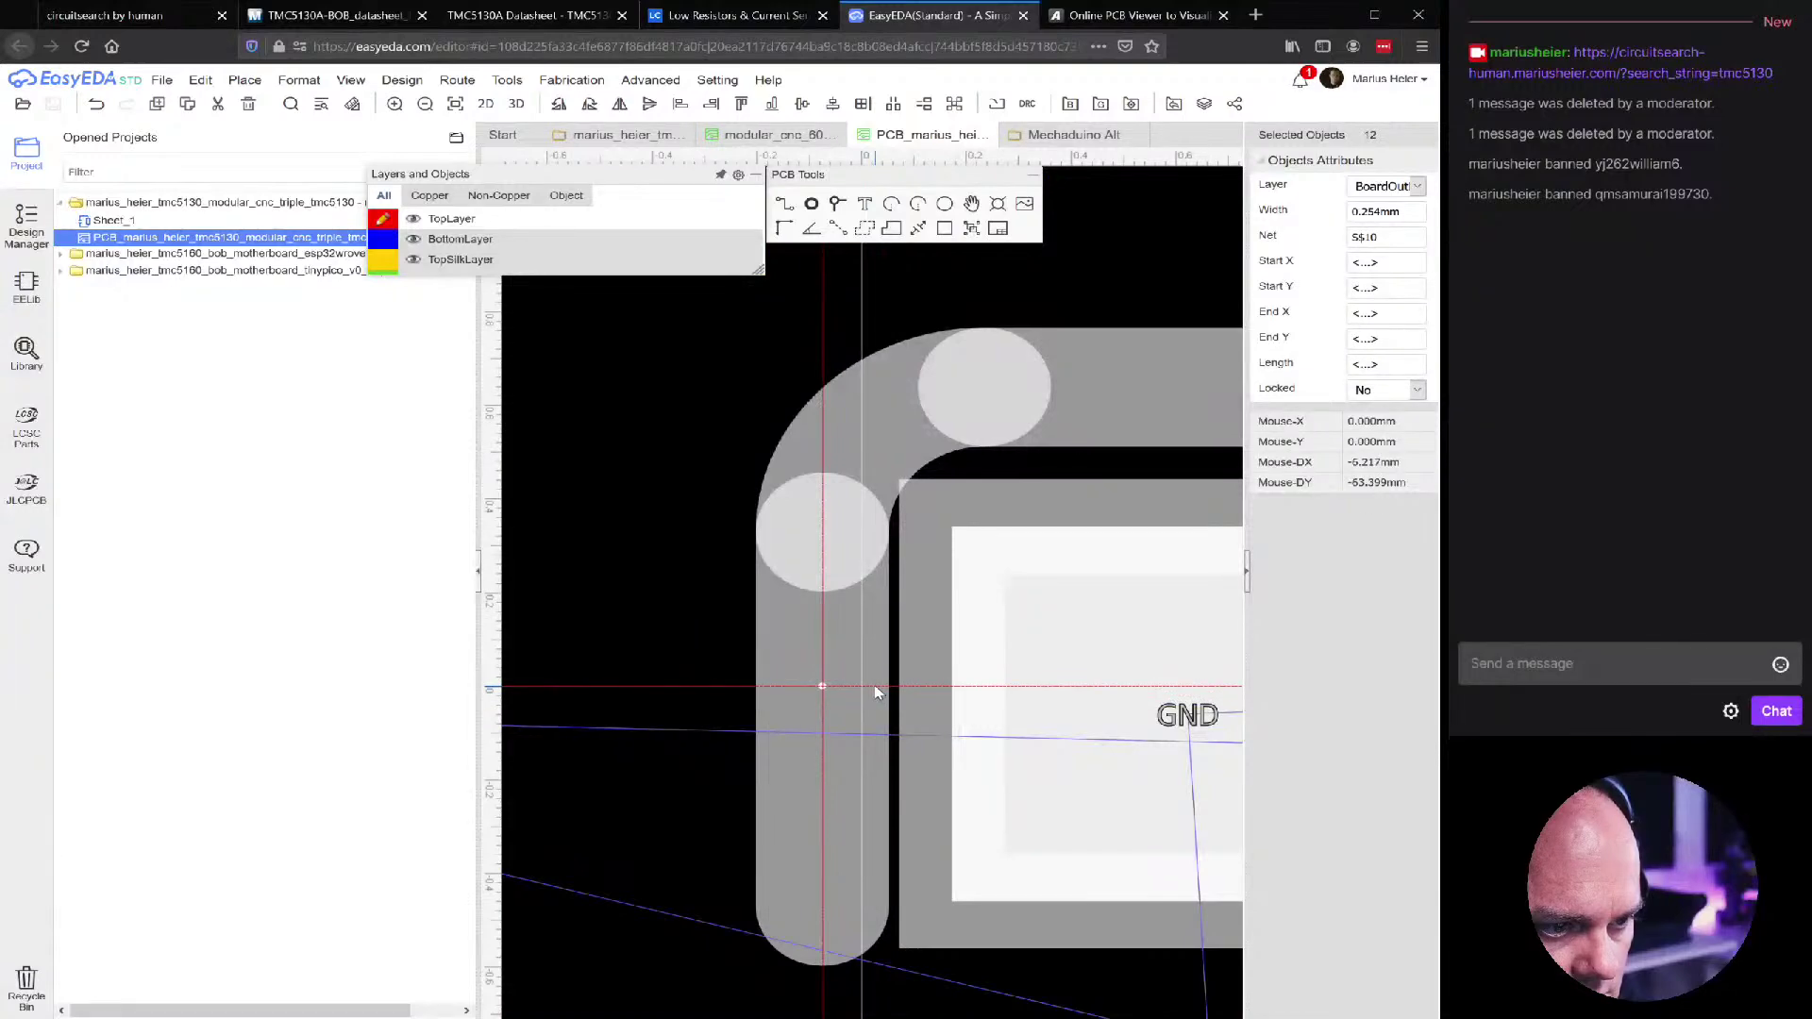
pyautogui.click(868, 696)
pyautogui.scroll(-5, 868, 703)
pyautogui.scroll(-5, 868, 719)
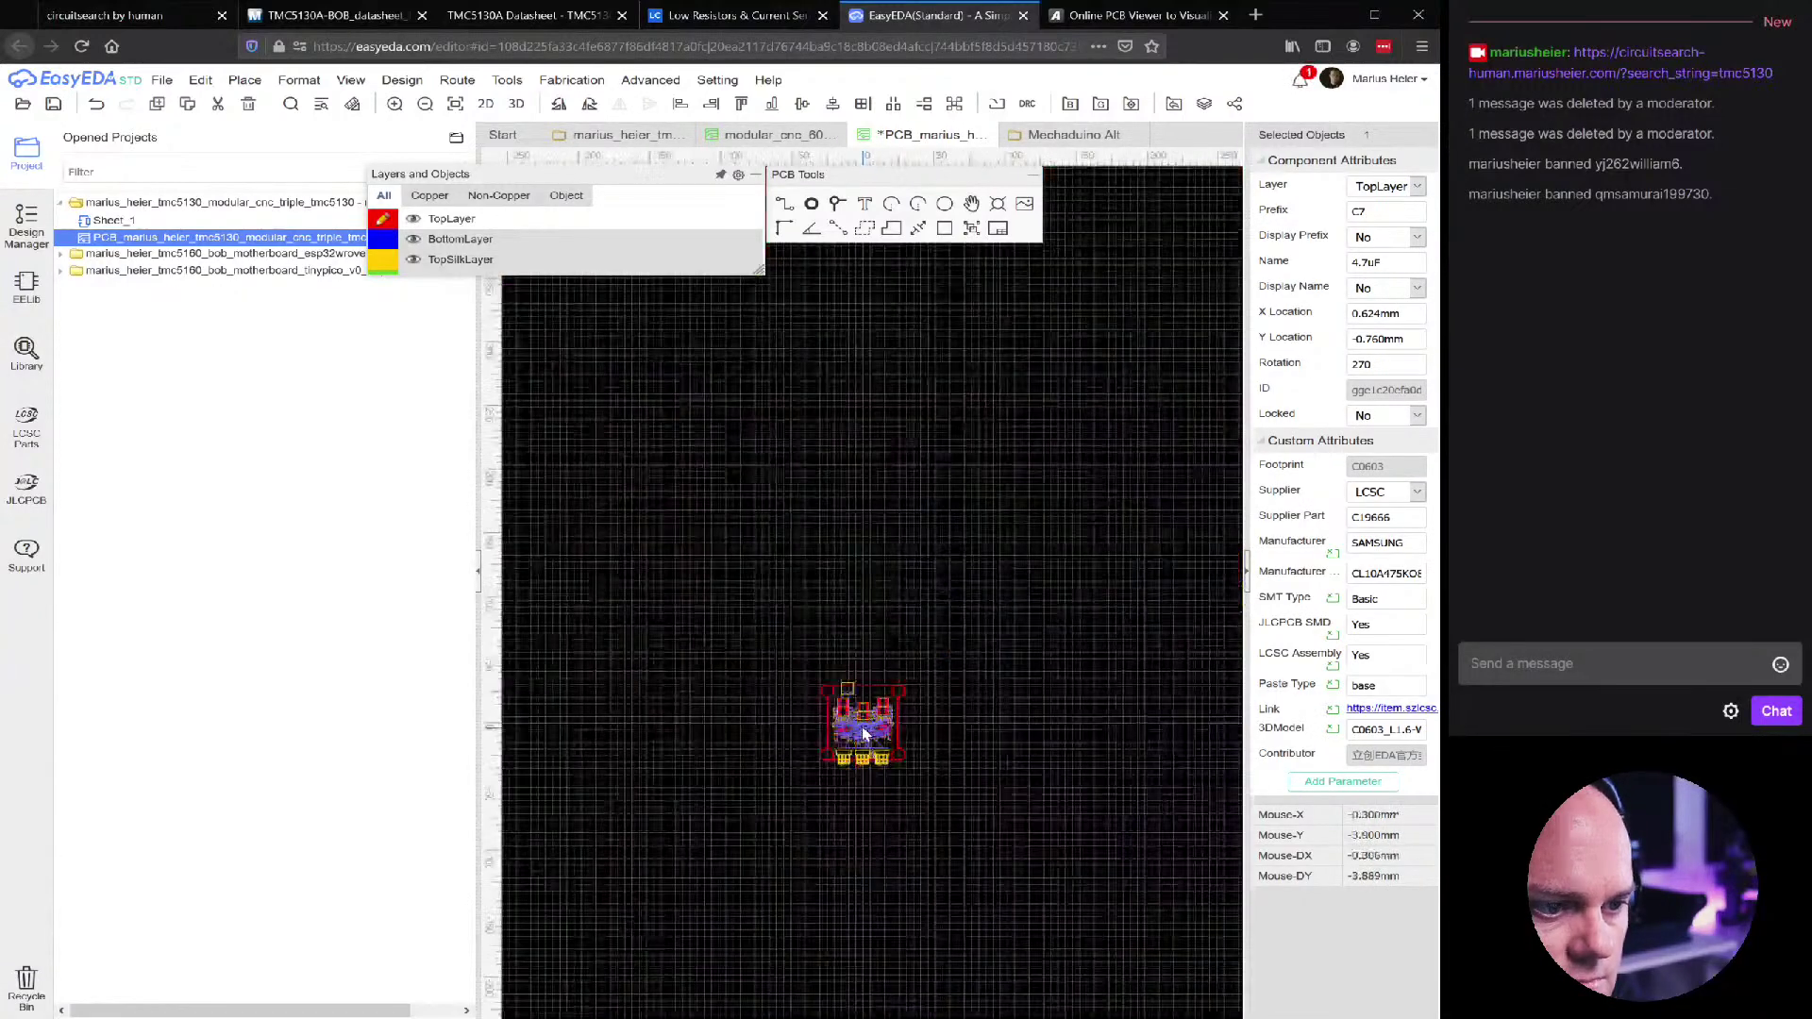
pyautogui.click(991, 728)
# Open the 3D view of the board and examine its outline and component placement from tilted and top-down angles
pyautogui.moveTo(695, 186)
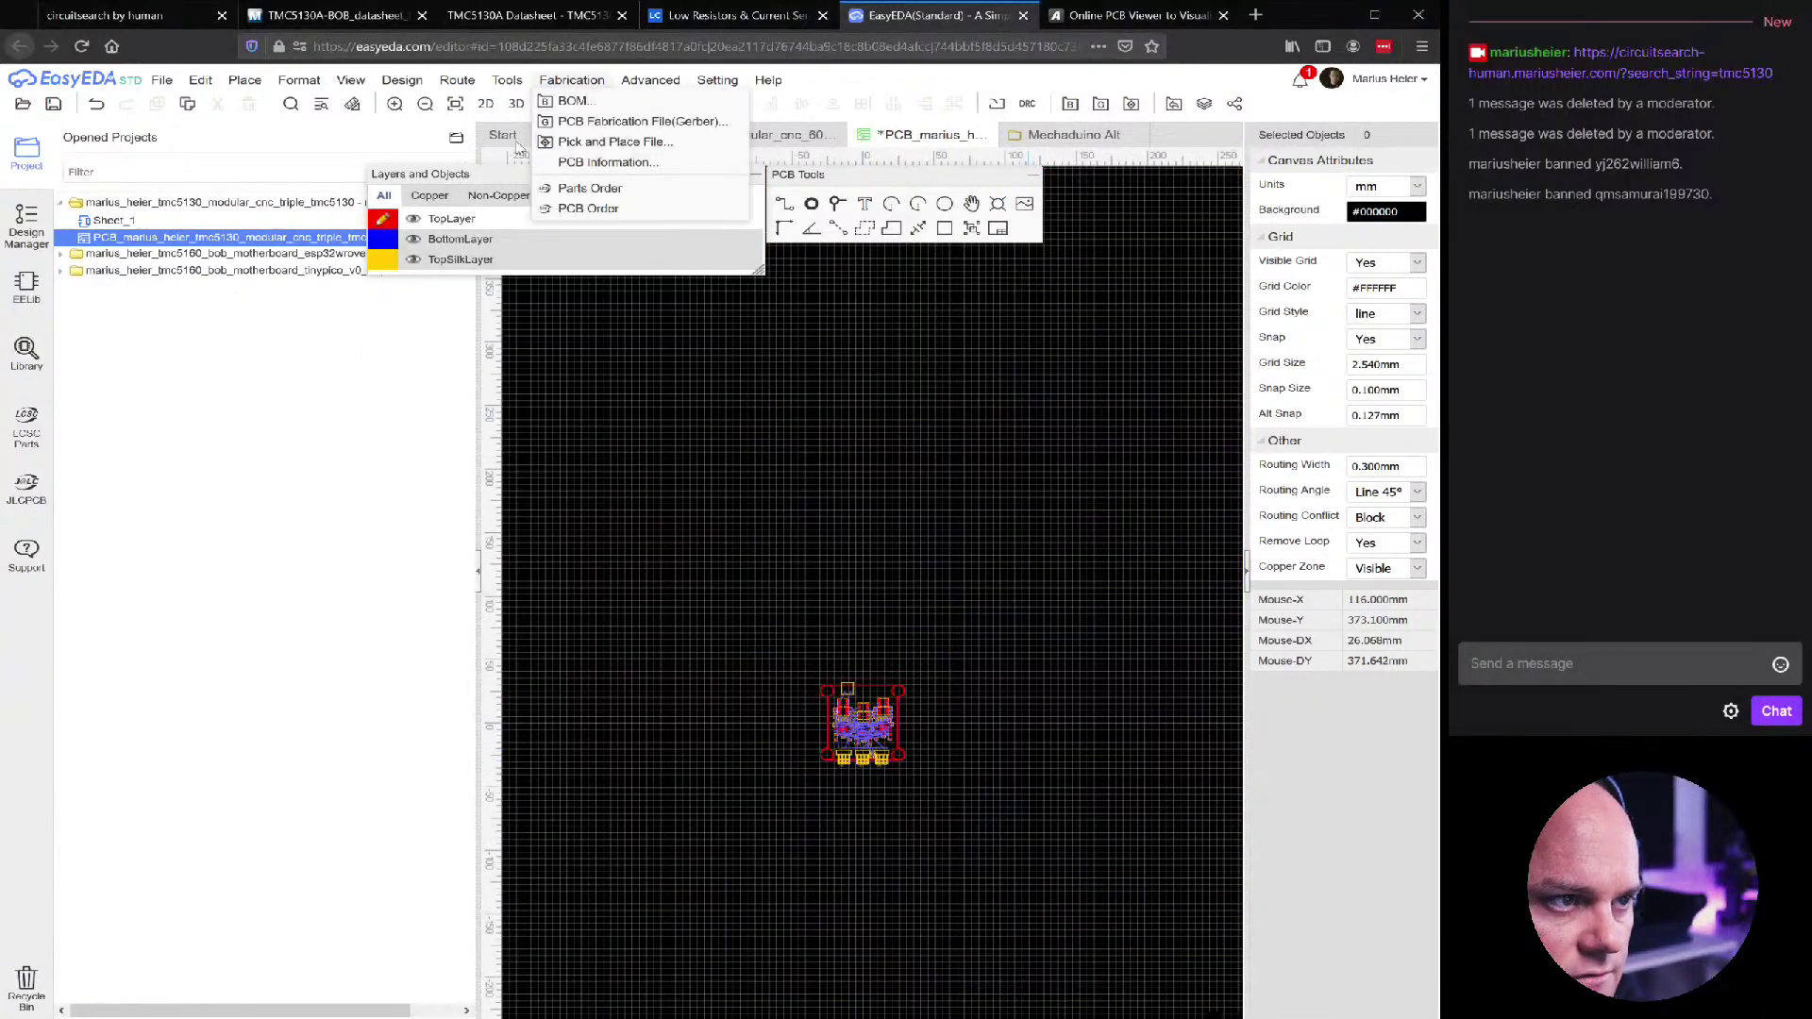
pyautogui.moveTo(481, 102)
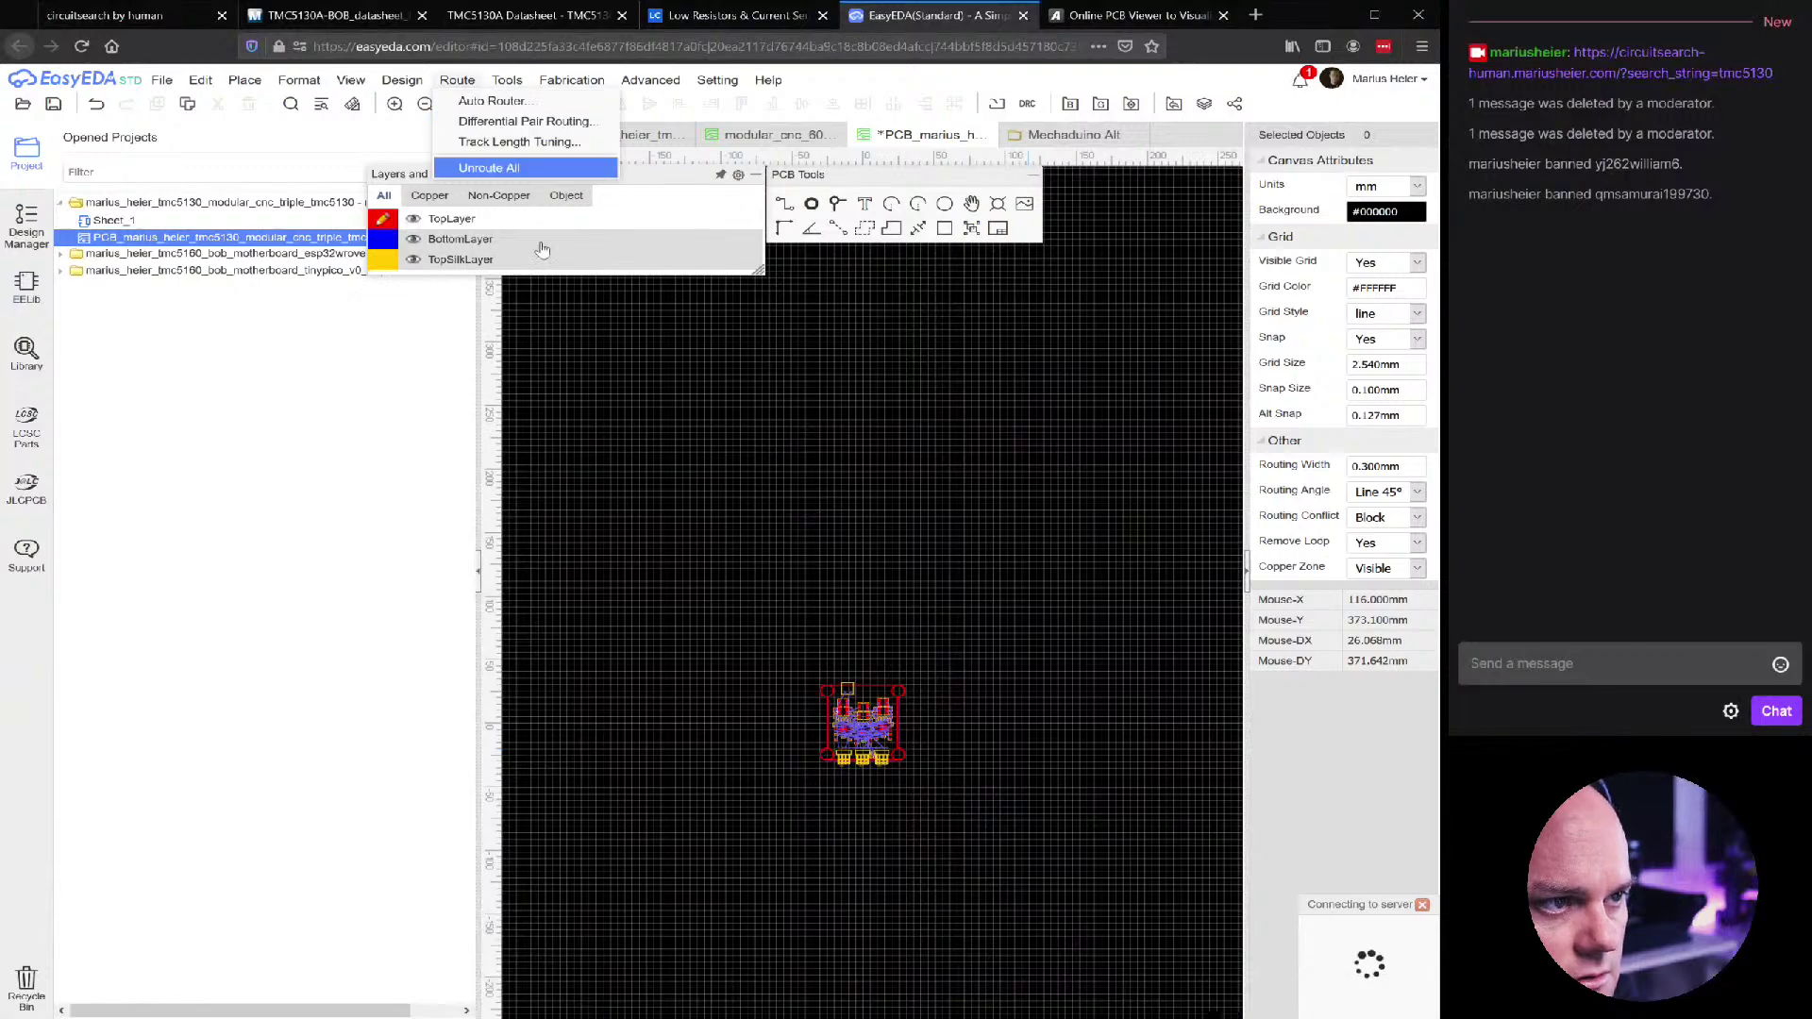
pyautogui.click(516, 103)
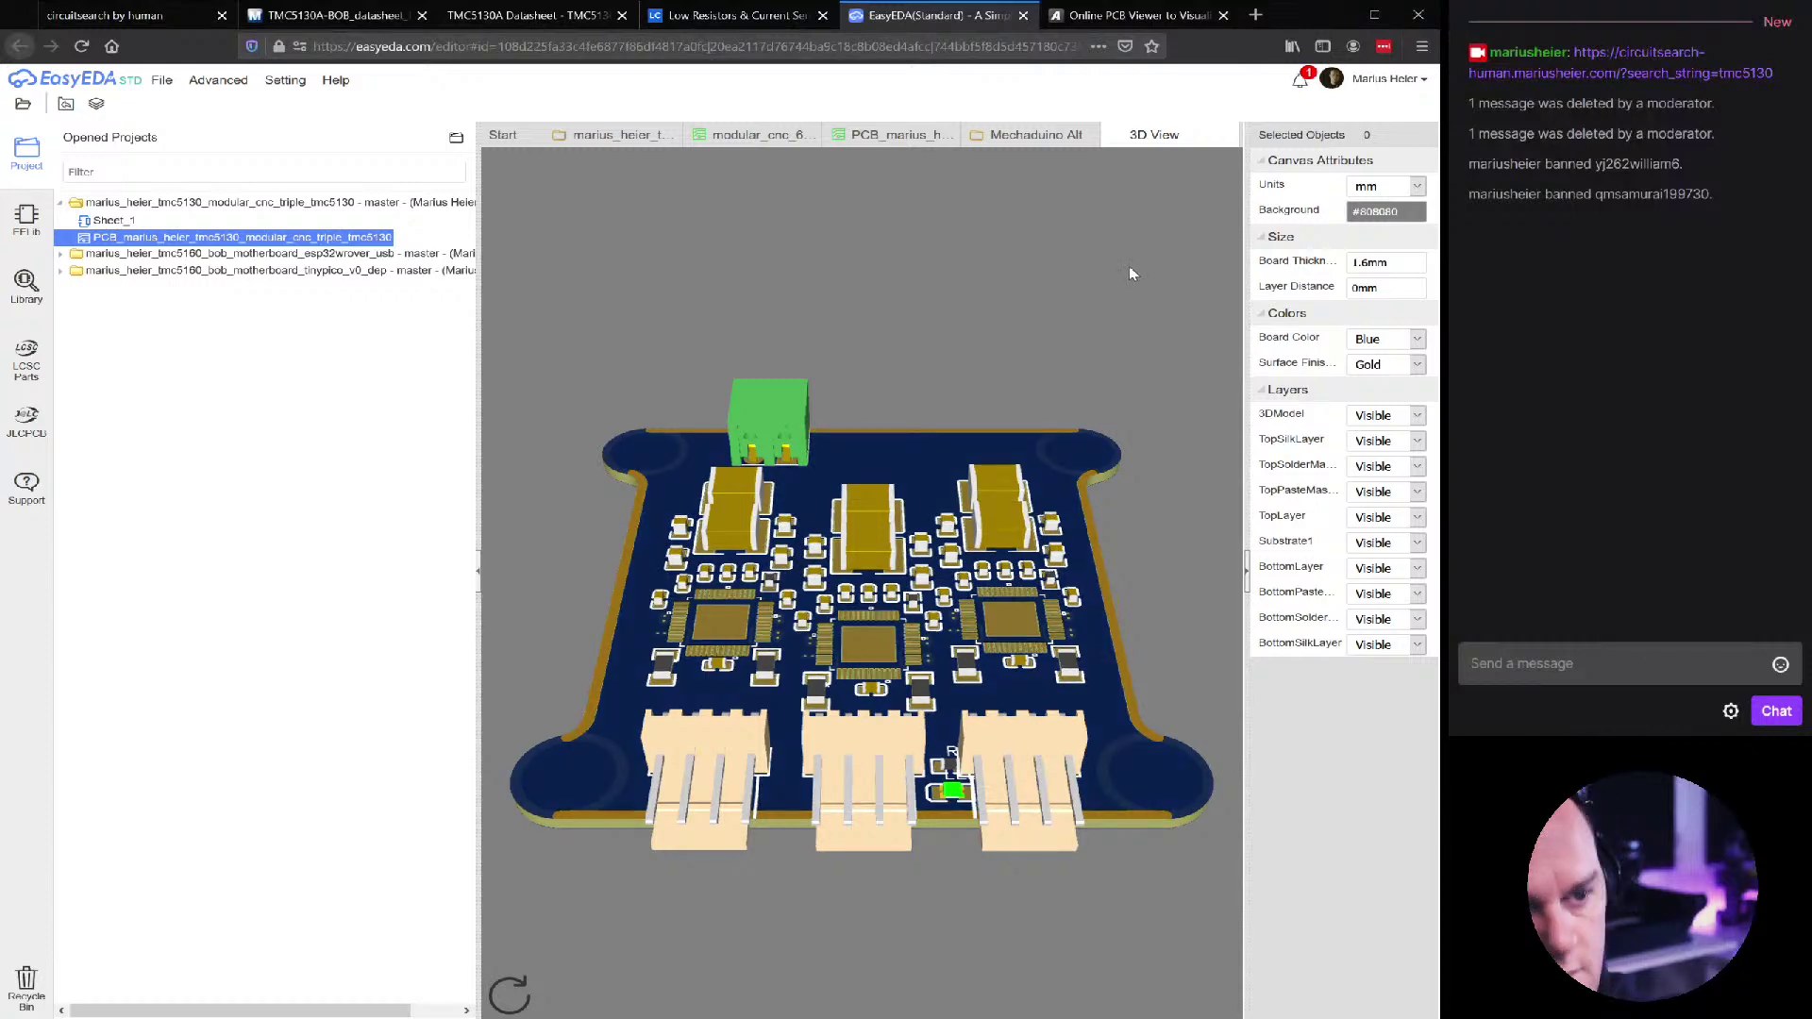
pyautogui.moveTo(859, 922); pyautogui.dragTo(860, 959)
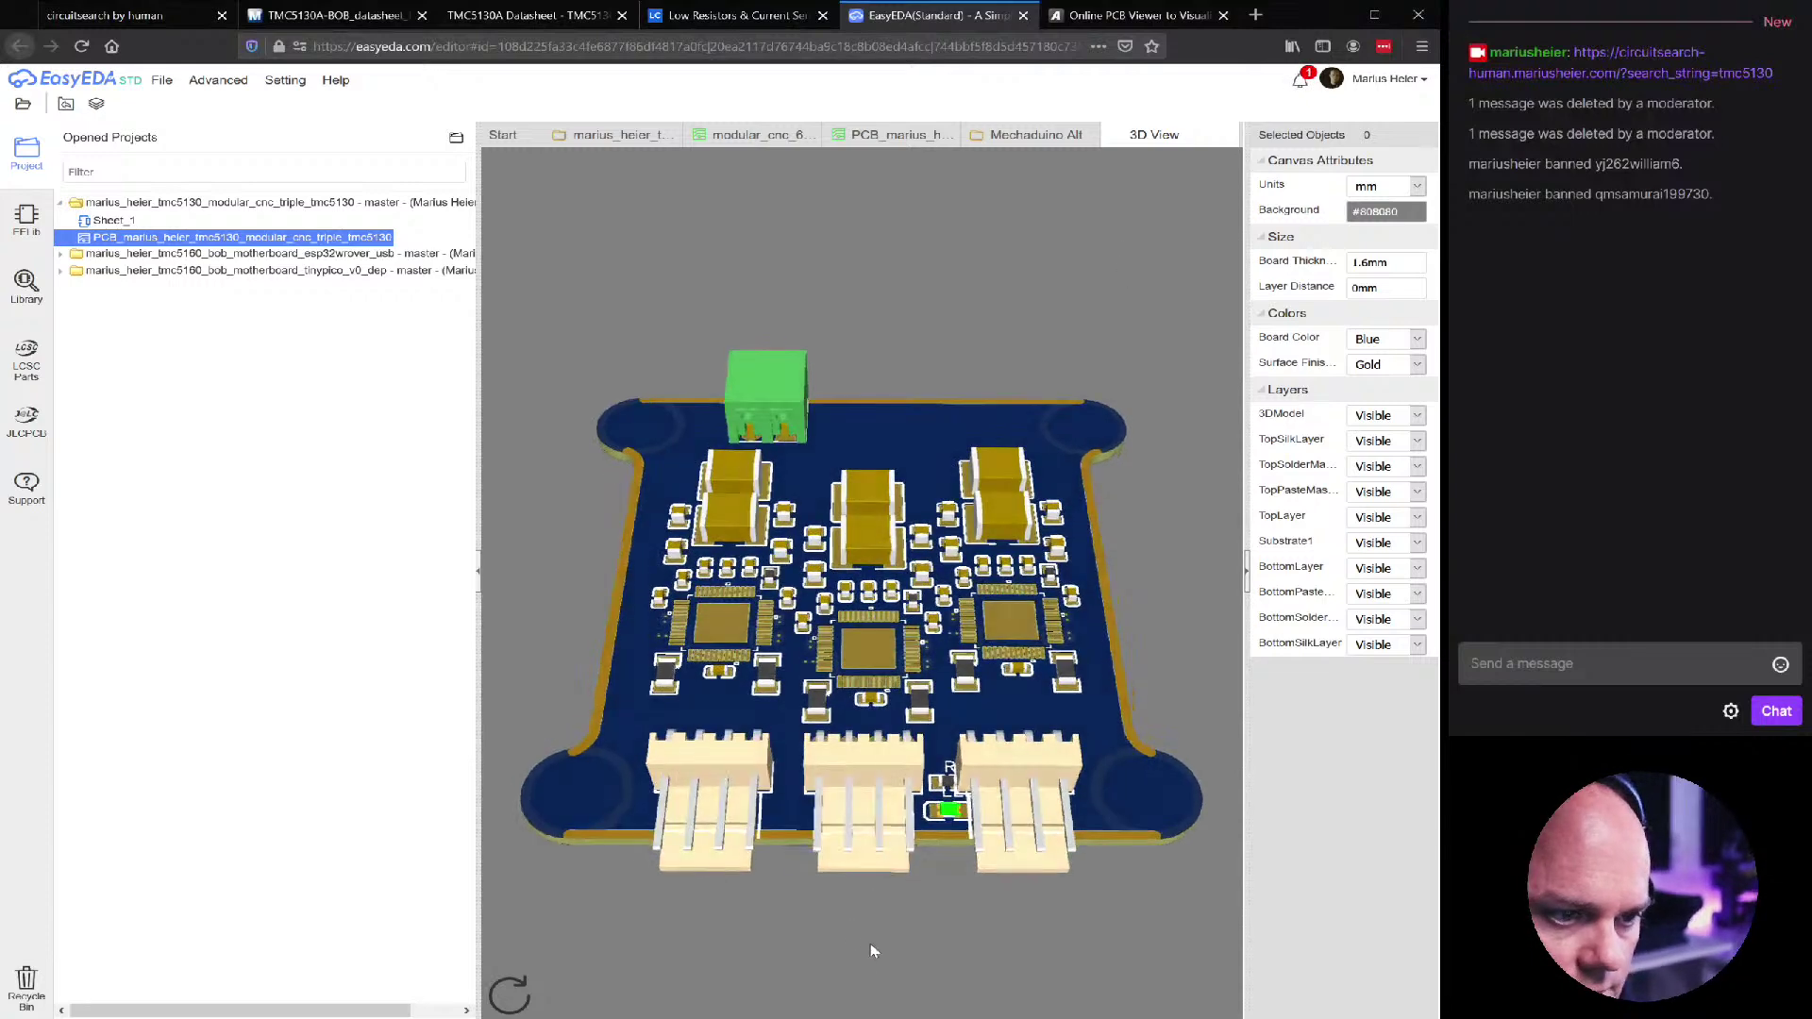
pyautogui.moveTo(1006, 248); pyautogui.dragTo(974, 357)
pyautogui.moveTo(1177, 552); pyautogui.dragTo(1170, 270)
pyautogui.moveTo(878, 330)
pyautogui.mouseDown()
pyautogui.moveTo(942, 303)
pyautogui.moveTo(915, 336)
pyautogui.moveTo(925, 353)
pyautogui.moveTo(909, 291)
pyautogui.moveTo(862, 372)
pyautogui.moveTo(807, 315)
pyautogui.moveTo(914, 353)
pyautogui.moveTo(951, 339)
pyautogui.moveTo(909, 299)
pyautogui.moveTo(909, 323)
pyautogui.mouseUp()
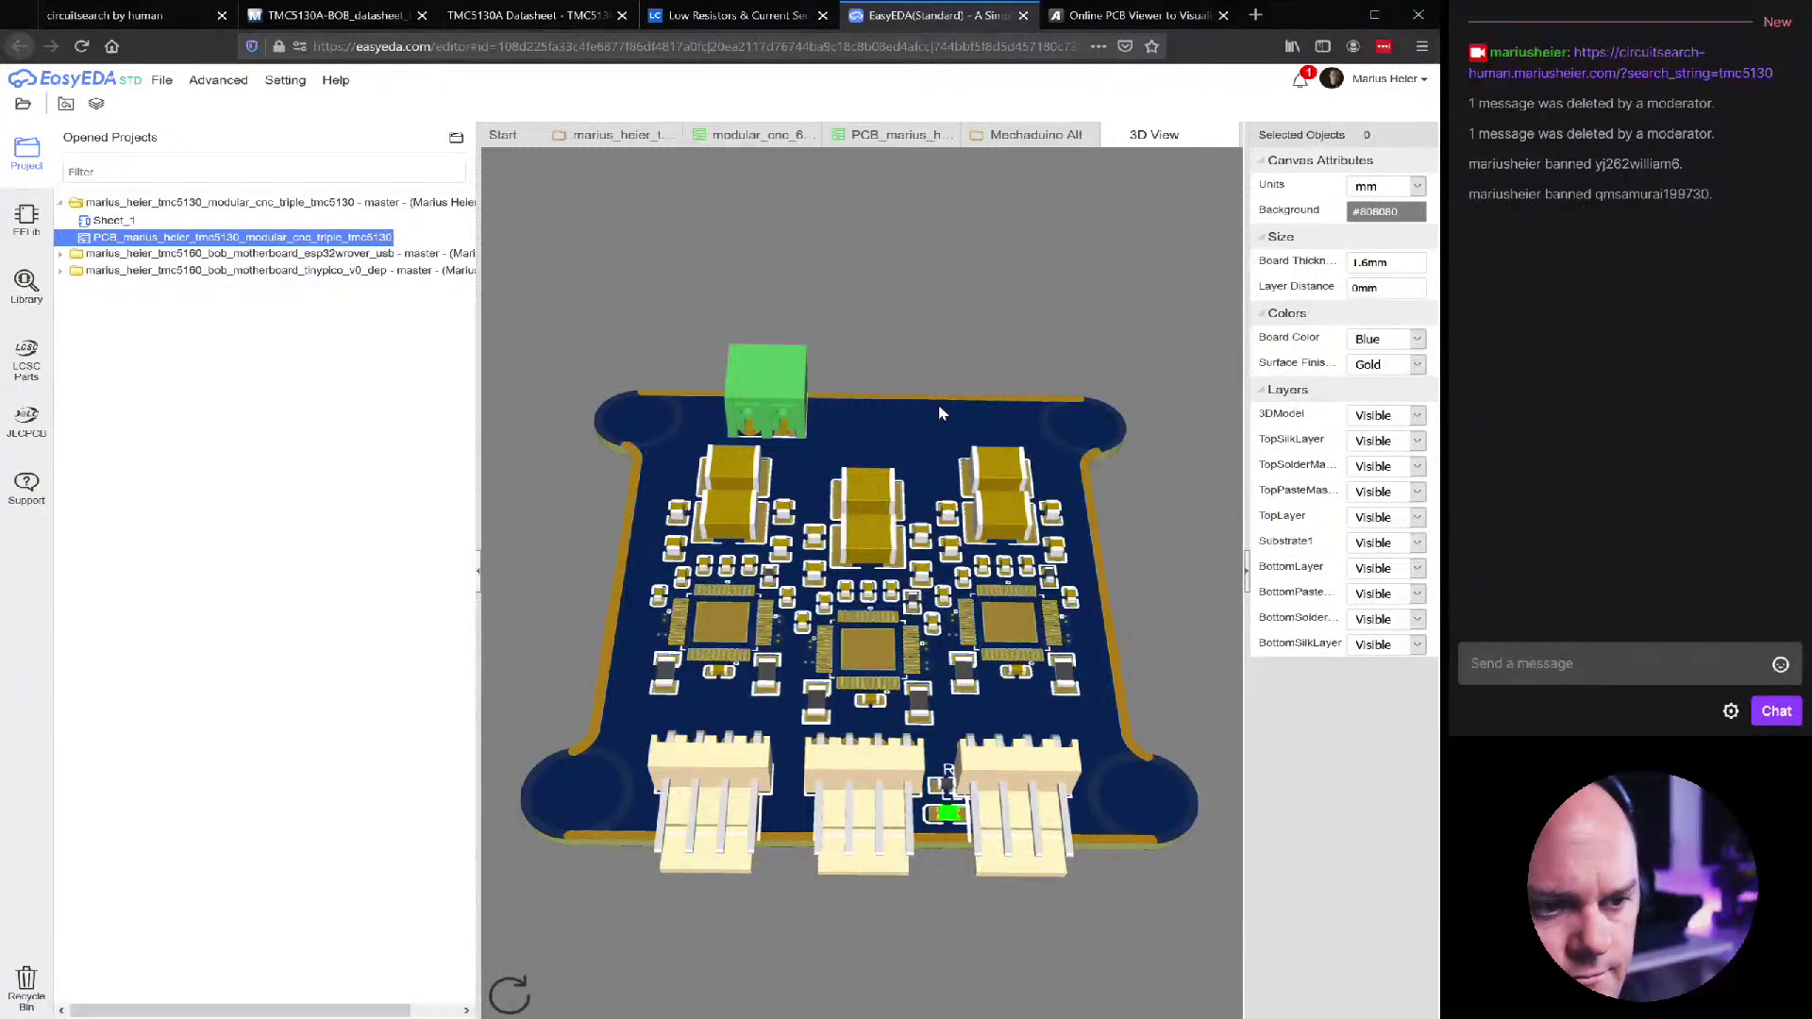
pyautogui.moveTo(938, 338); pyautogui.dragTo(930, 474)
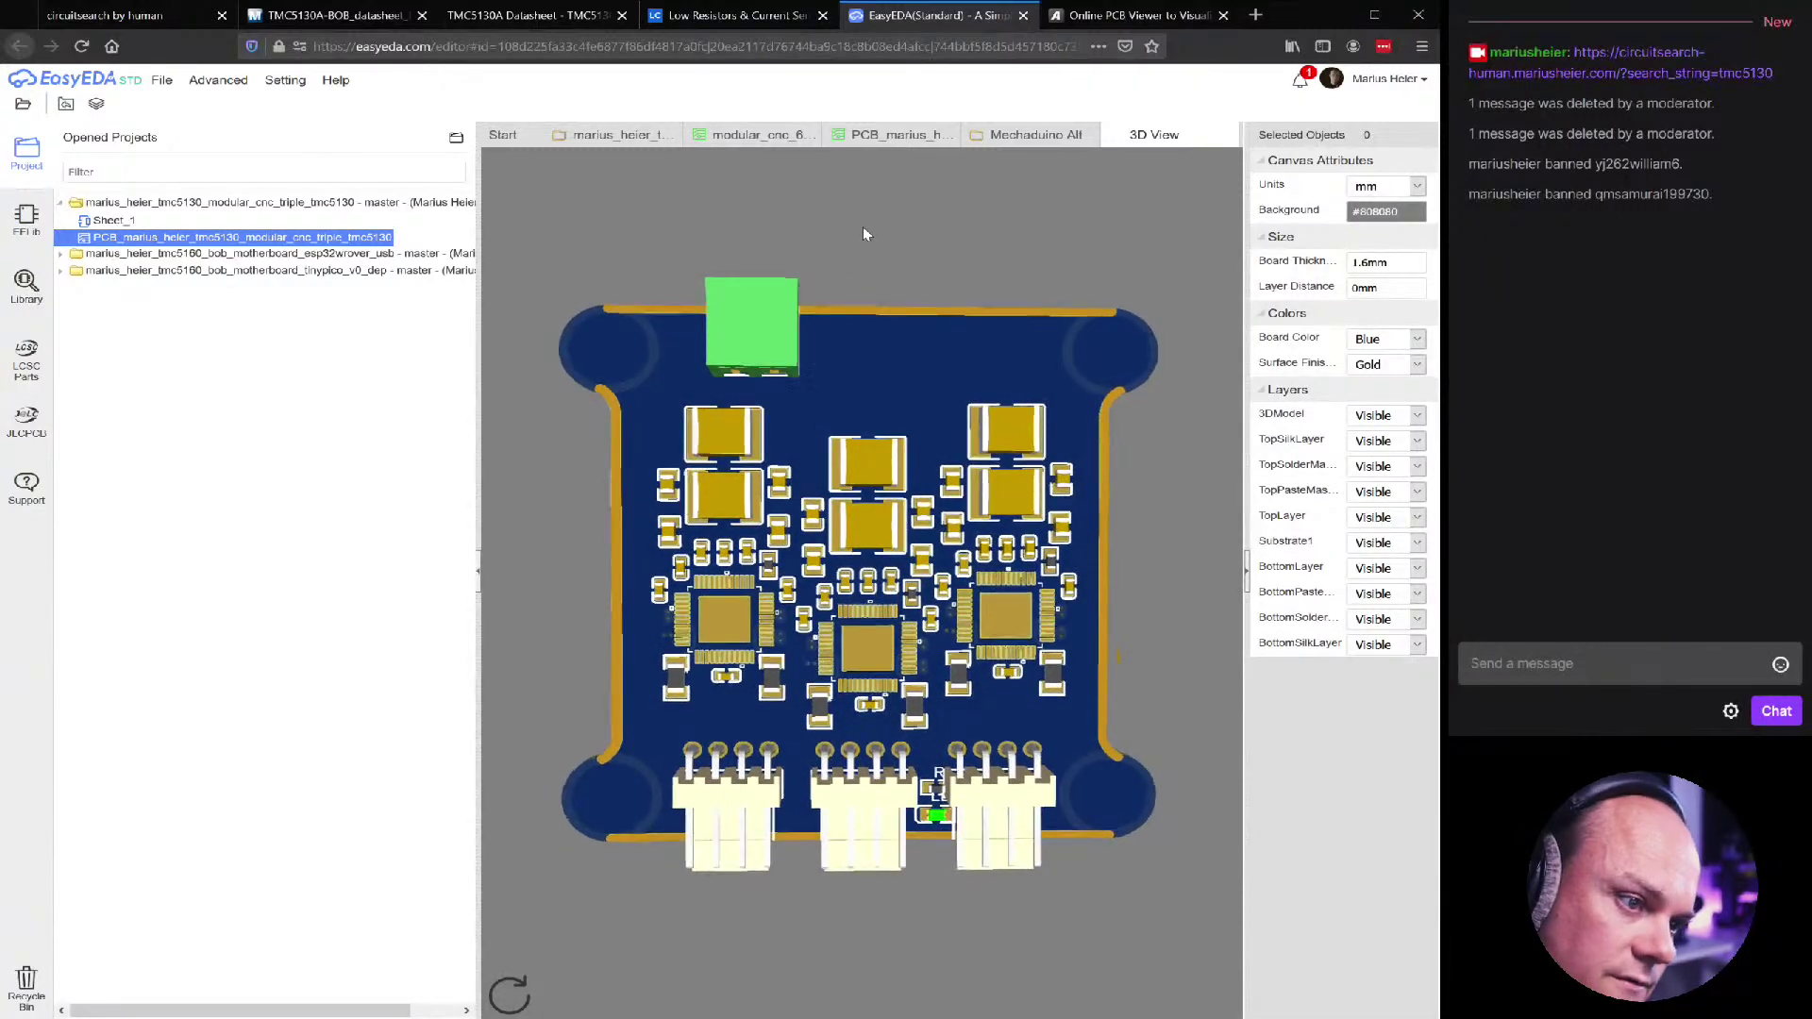